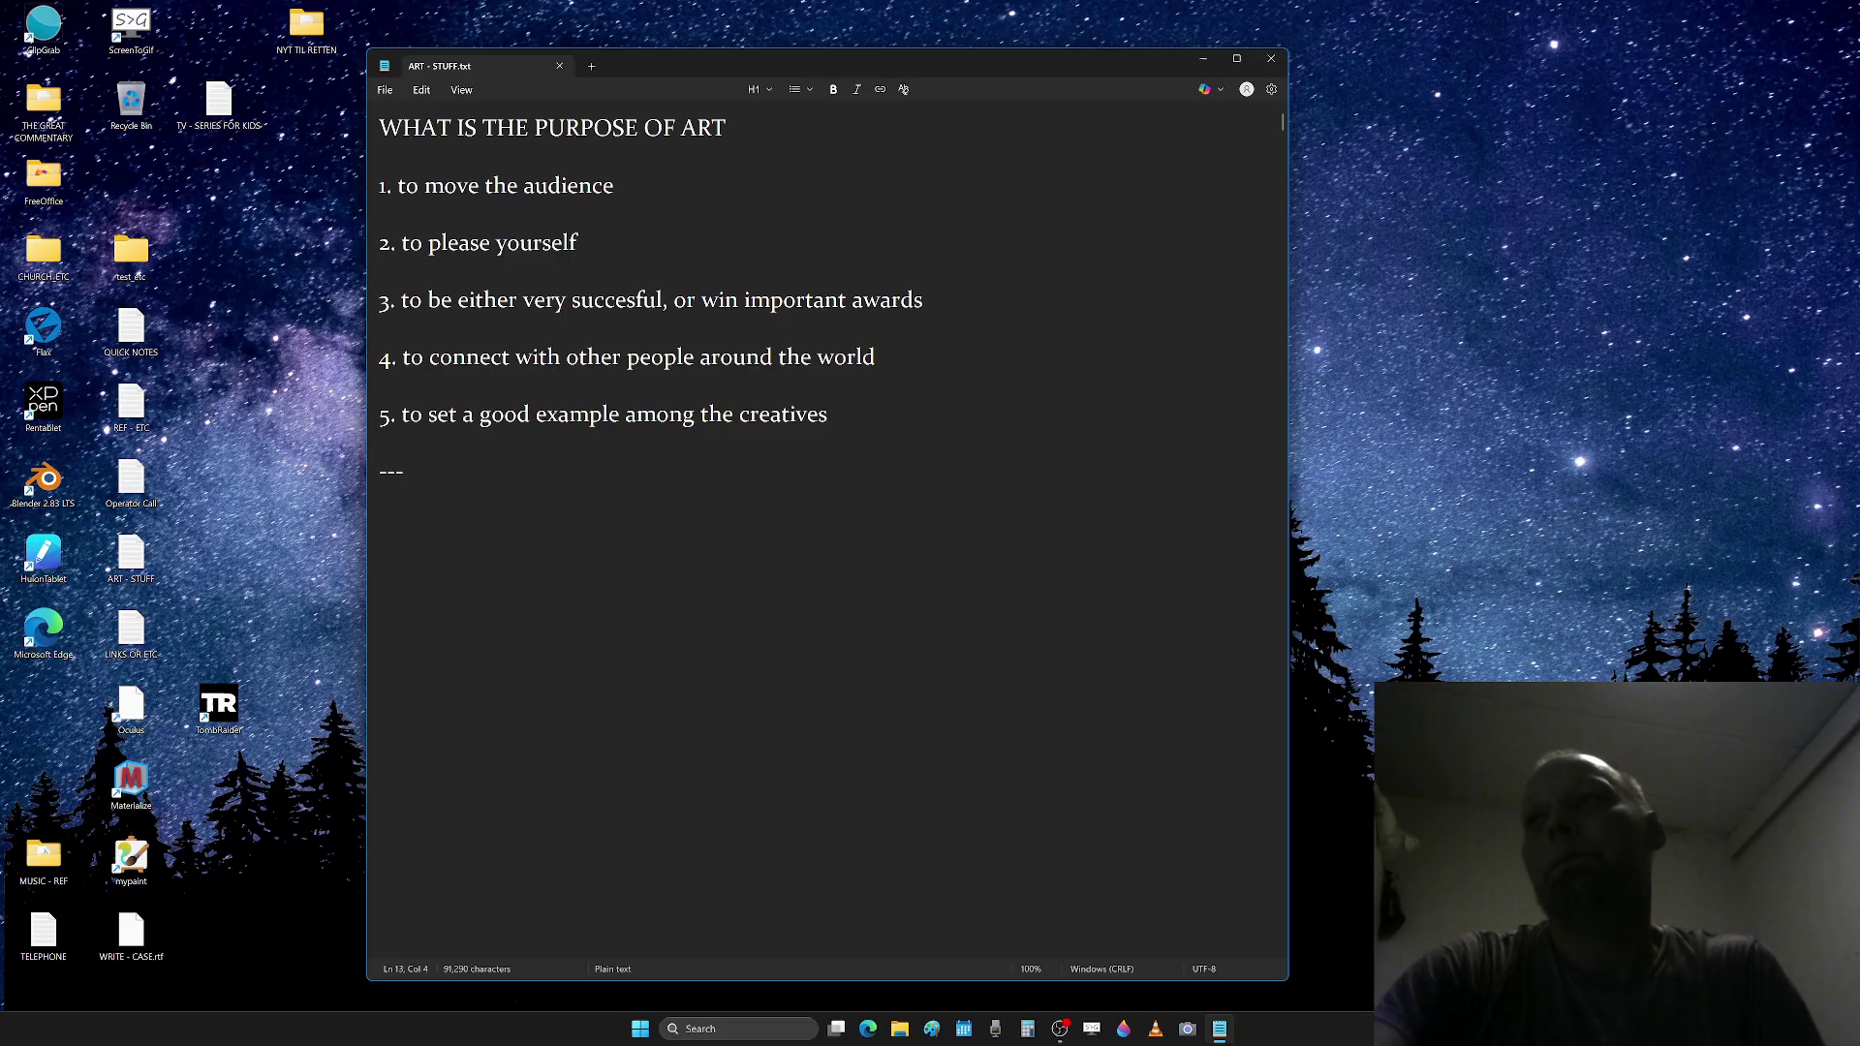
Step: Close the ART - STUFF.txt notes after moving the cursor below the list
key(Down)
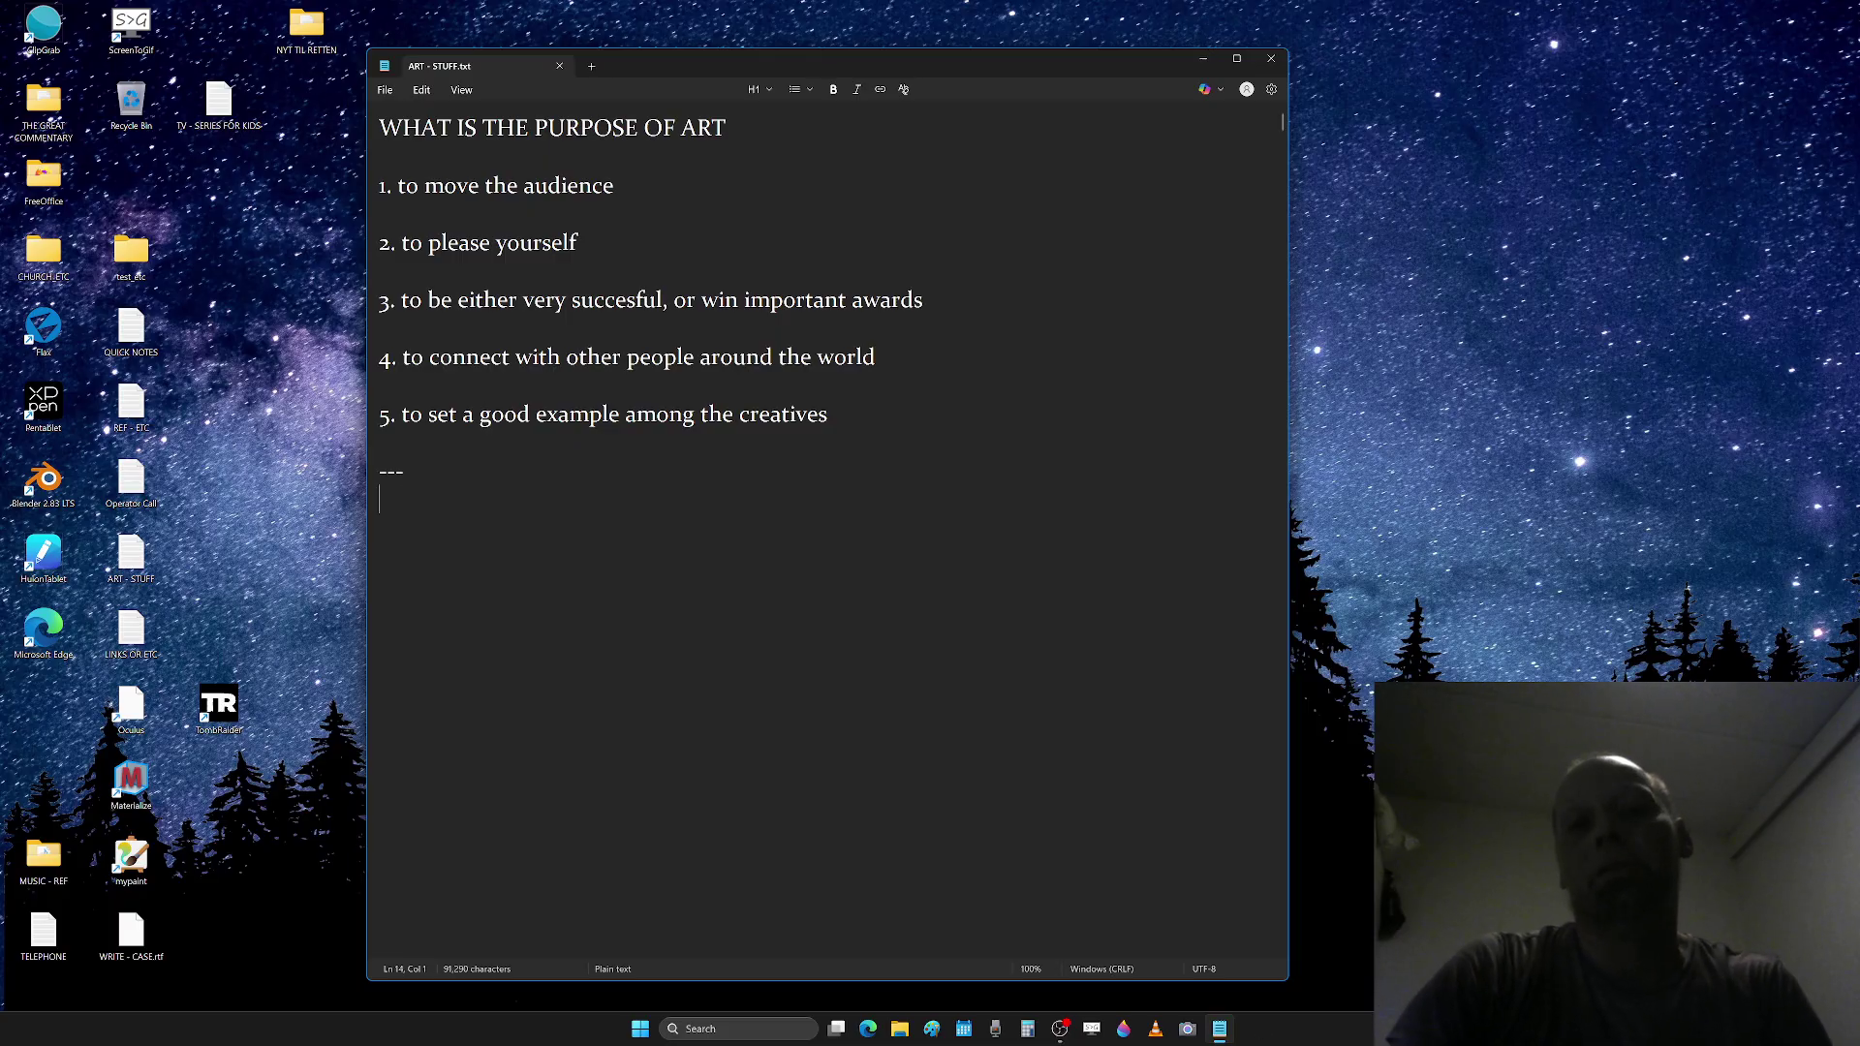
key(Down)
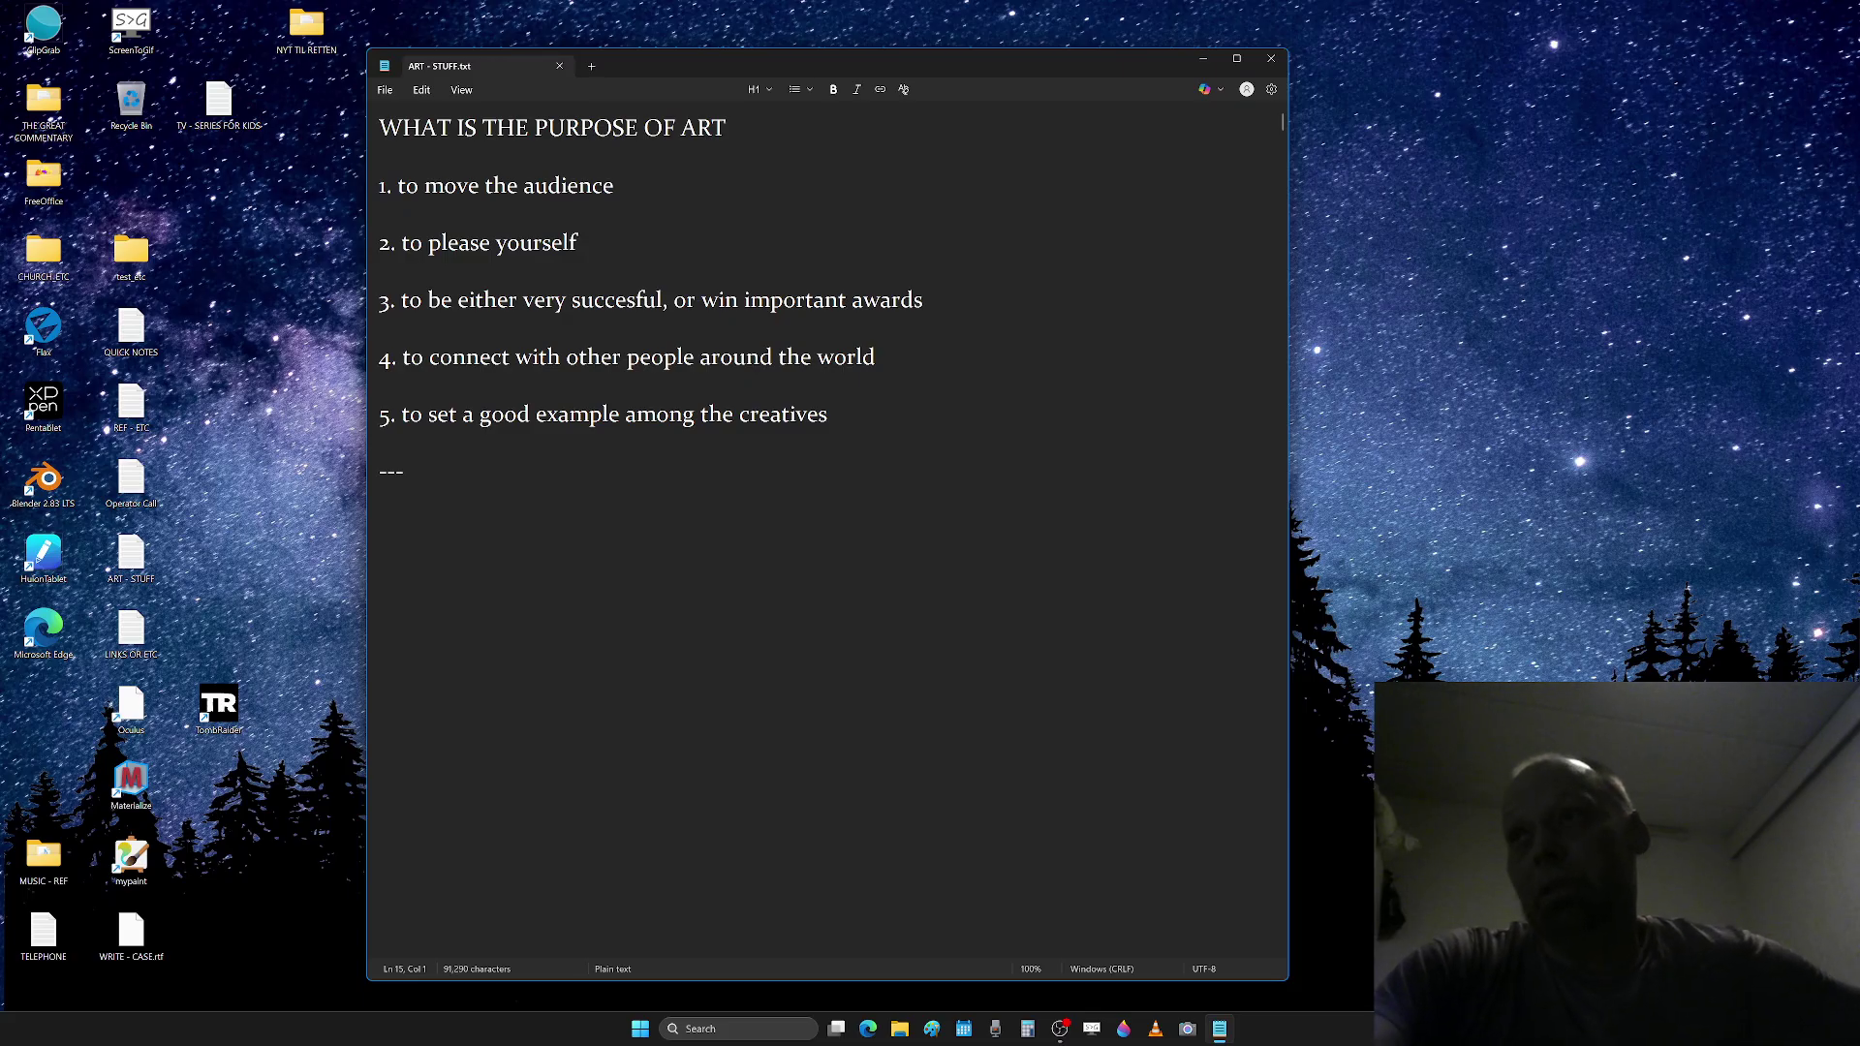
click(1276, 64)
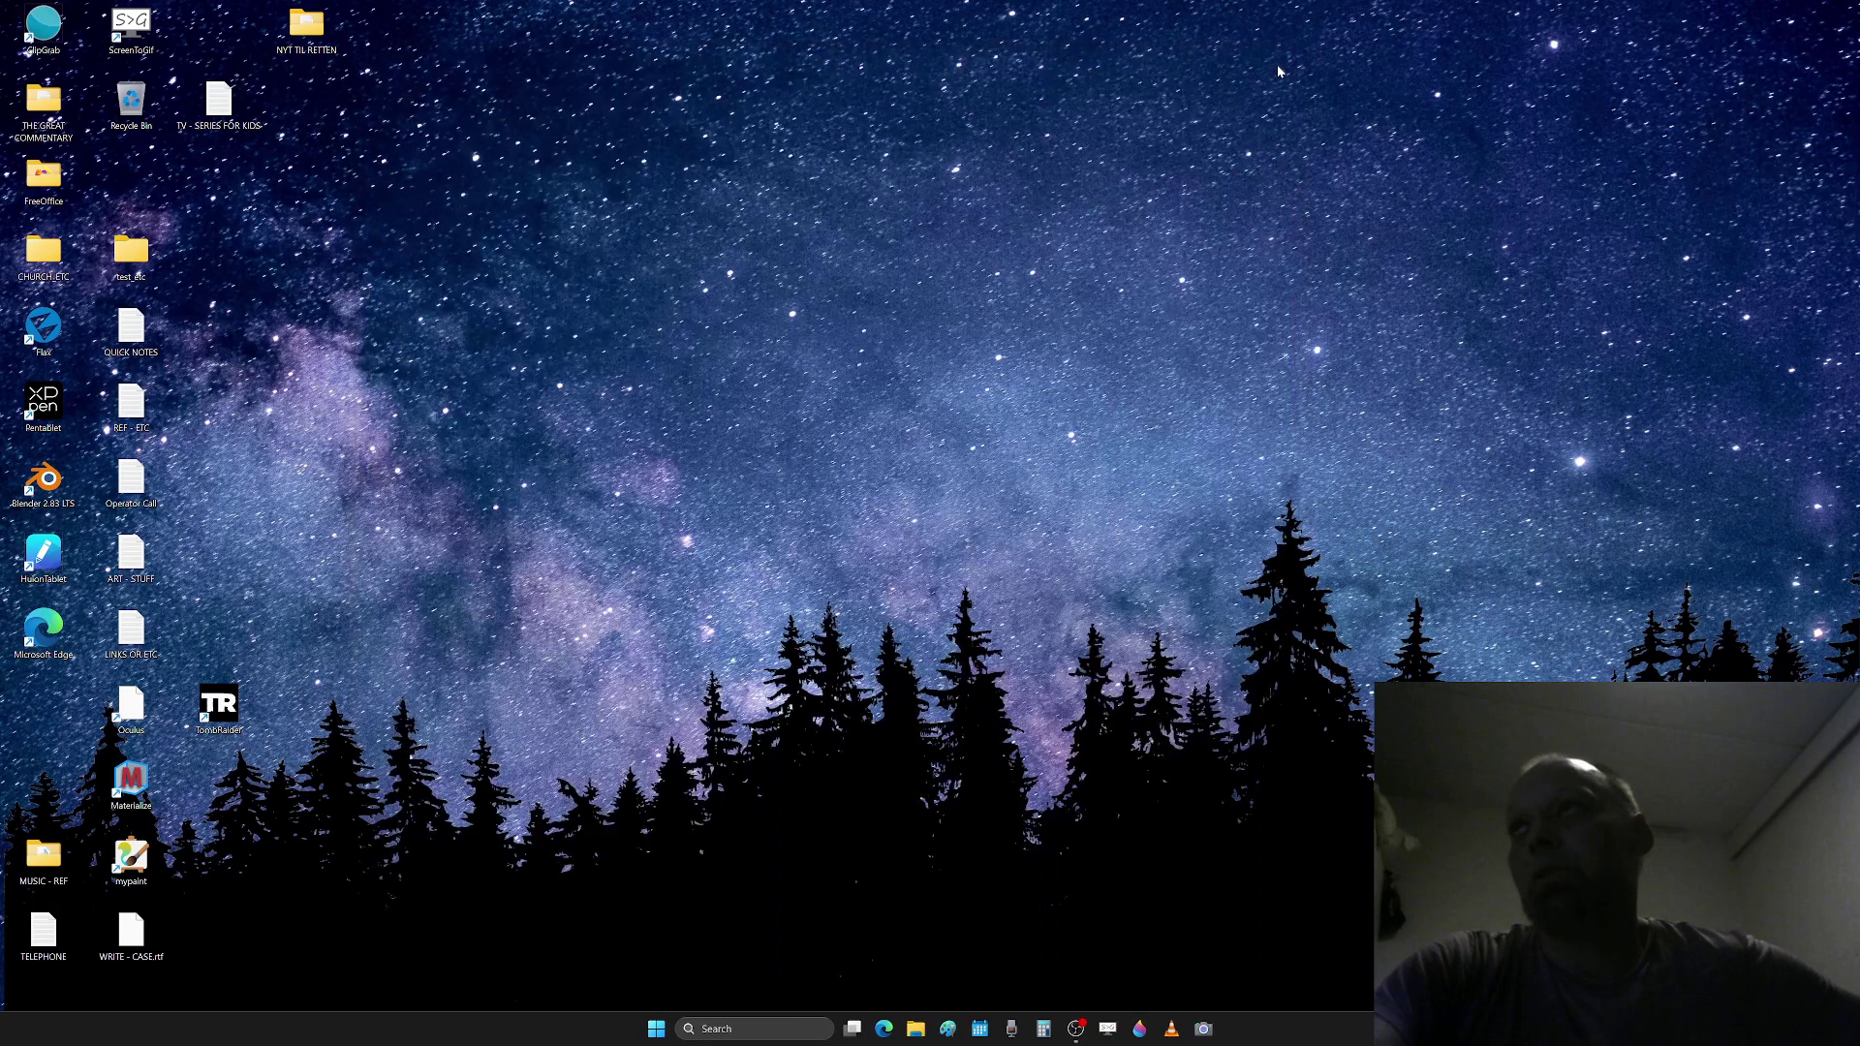
Step: Start Blender, open the recent file princess_tits_etc.blend and frame the whole figure
double_click(46, 477)
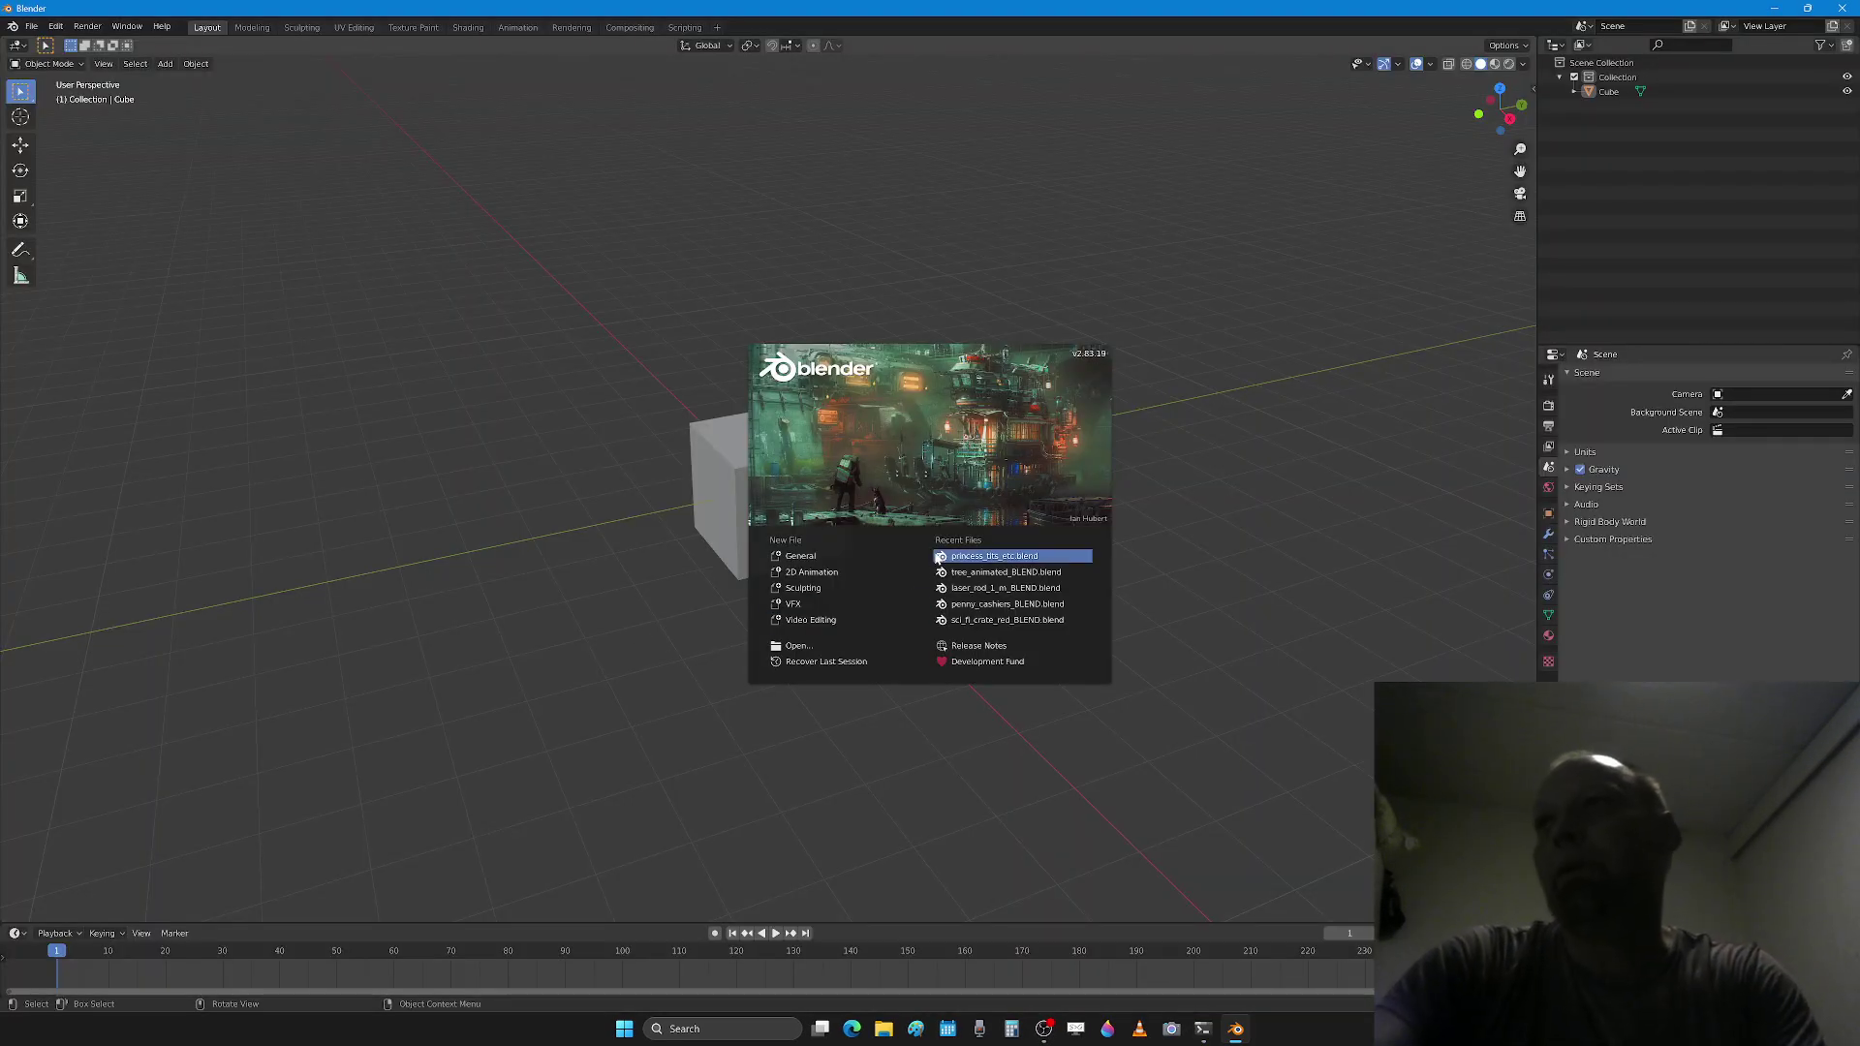
click(994, 556)
scroll(940, 649, up, 2)
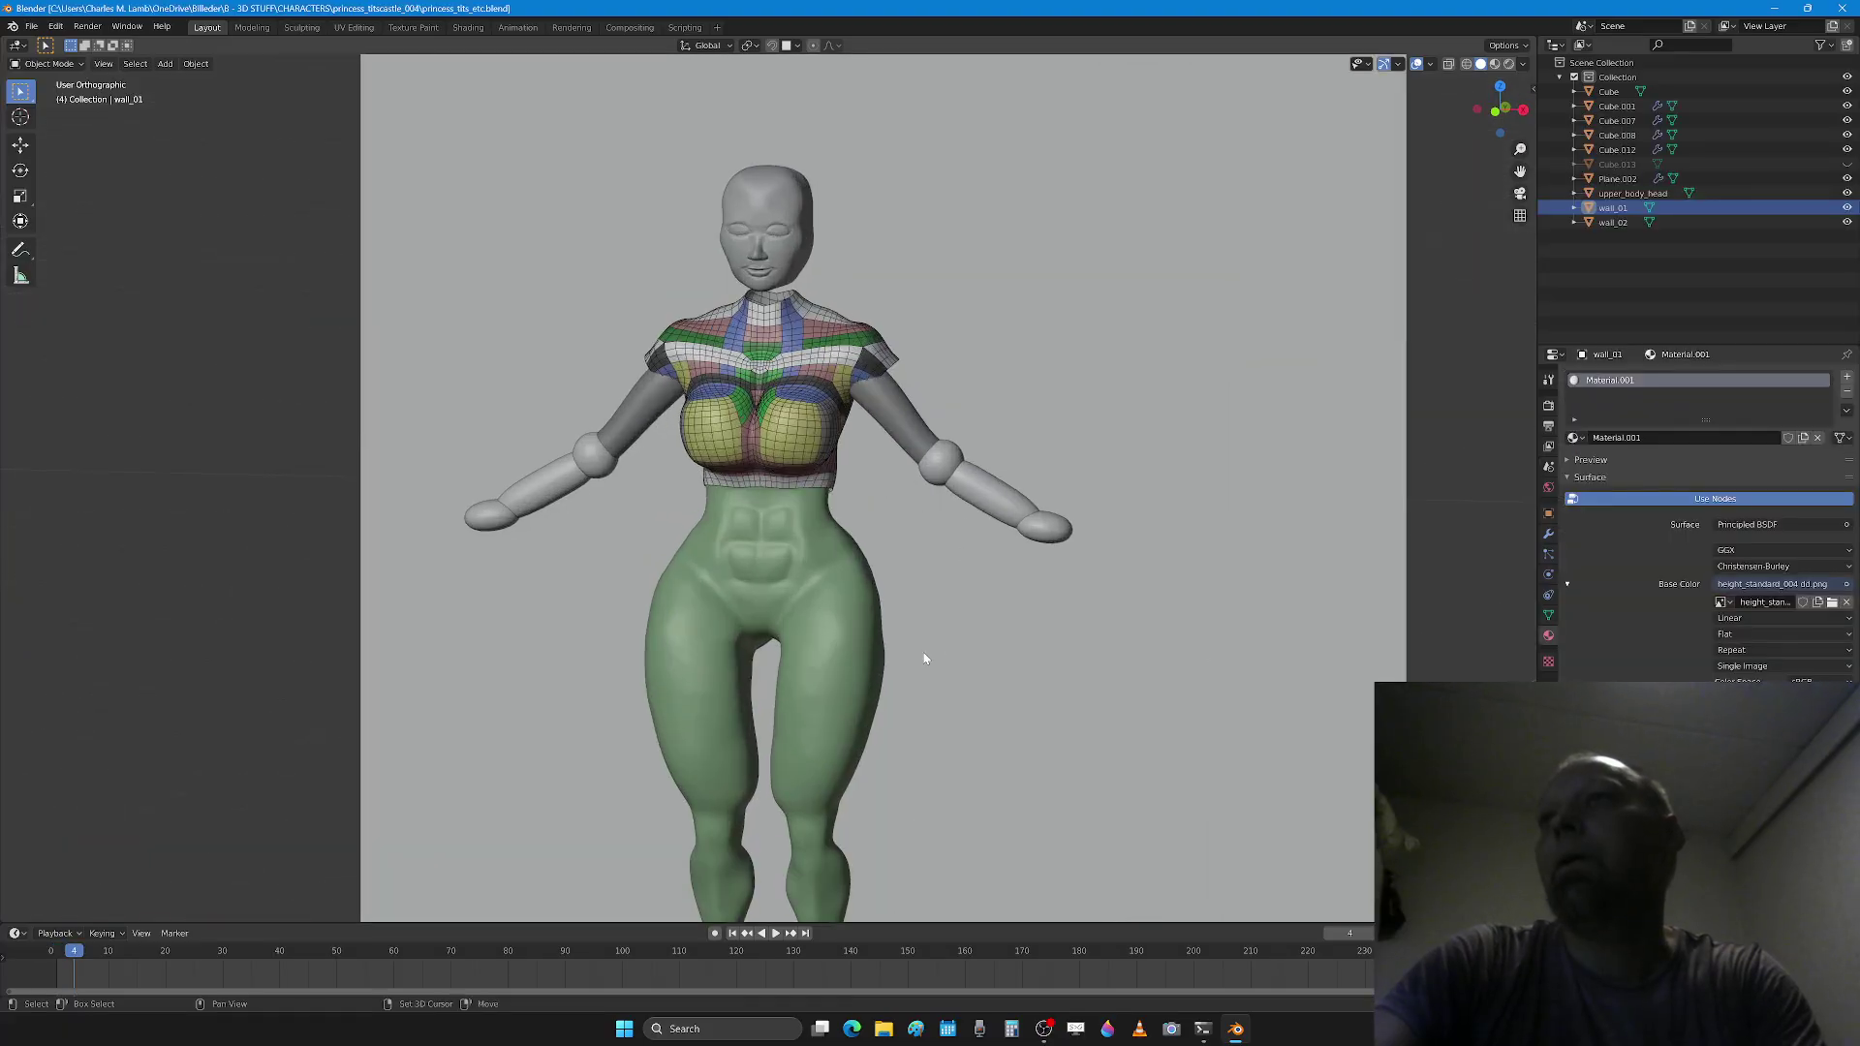
mouse_move(923, 628)
shift+middle_down()
mouse_move(935, 508)
mouse_move(987, 518)
shift+middle_up()
scroll(937, 508, down, 1)
Step: Set the solid viewport shading colour to Texture
click(1524, 63)
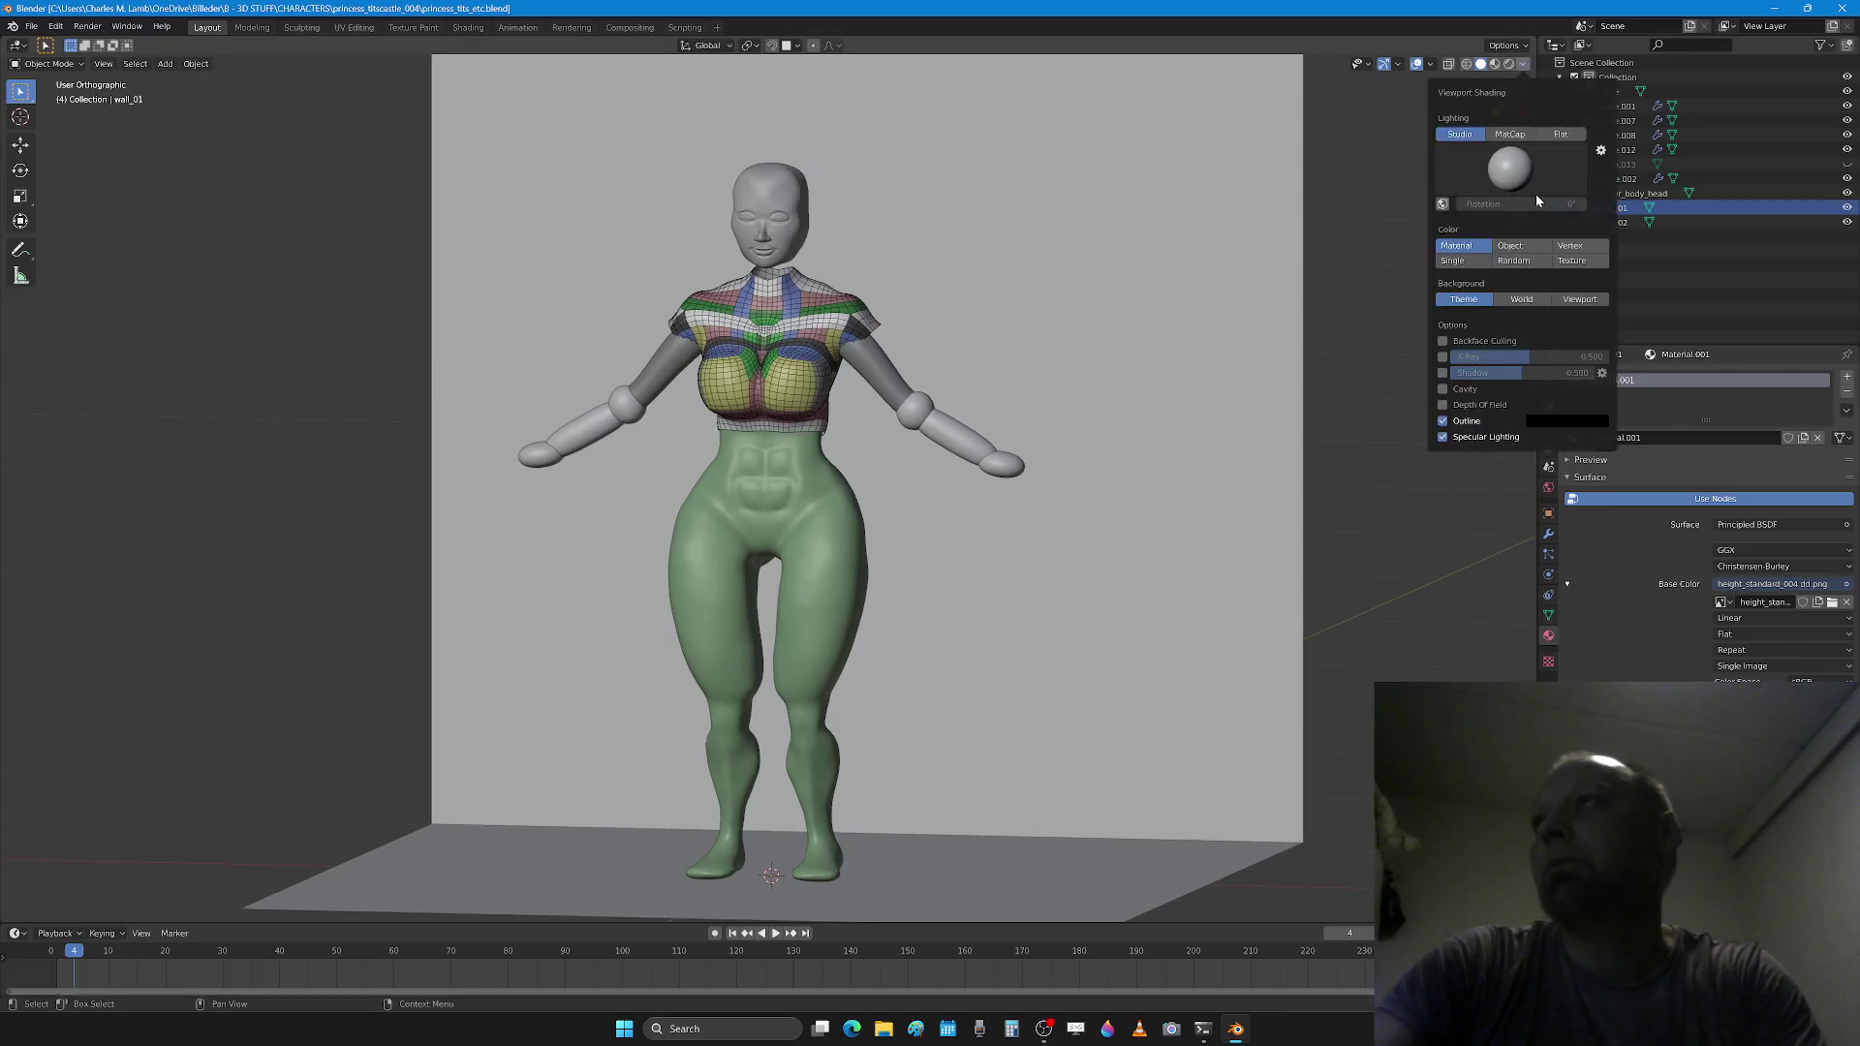
click(1586, 262)
scroll(1278, 146, down, 2)
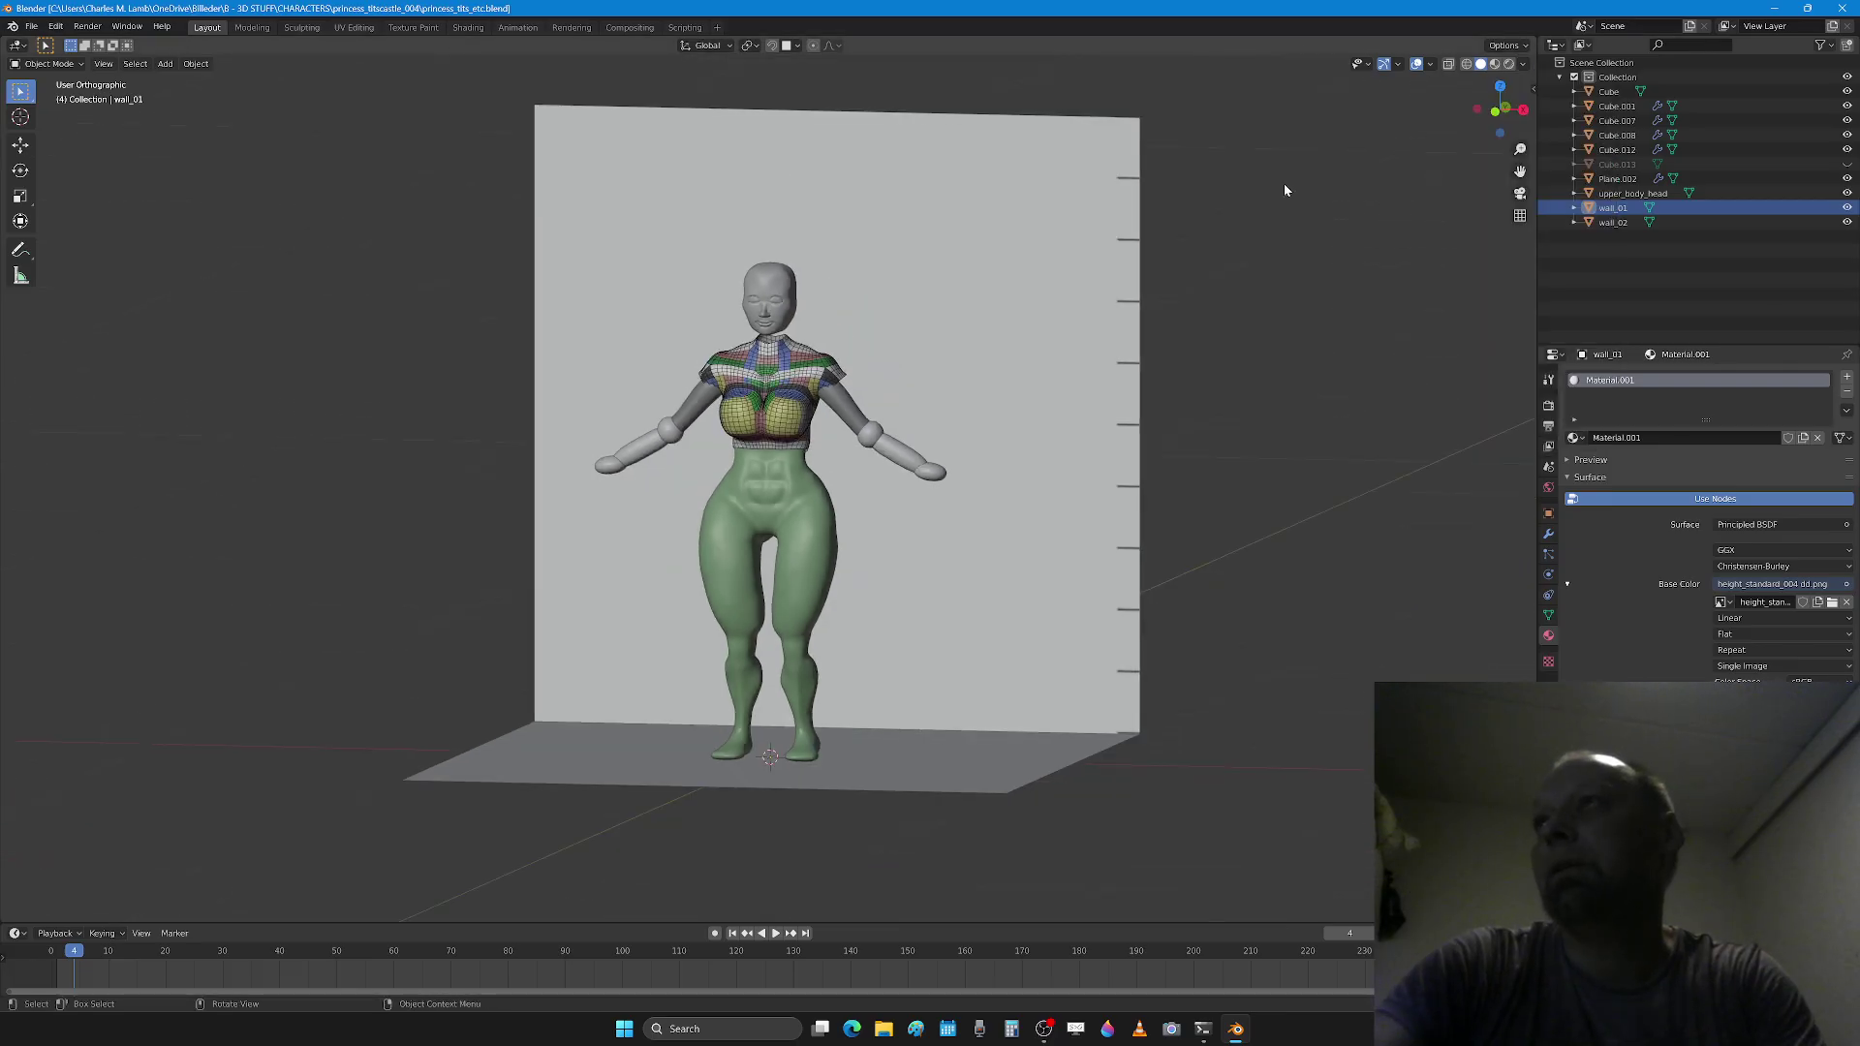
scroll(993, 494, up, 3)
middle_drag(1001, 500, 972, 465)
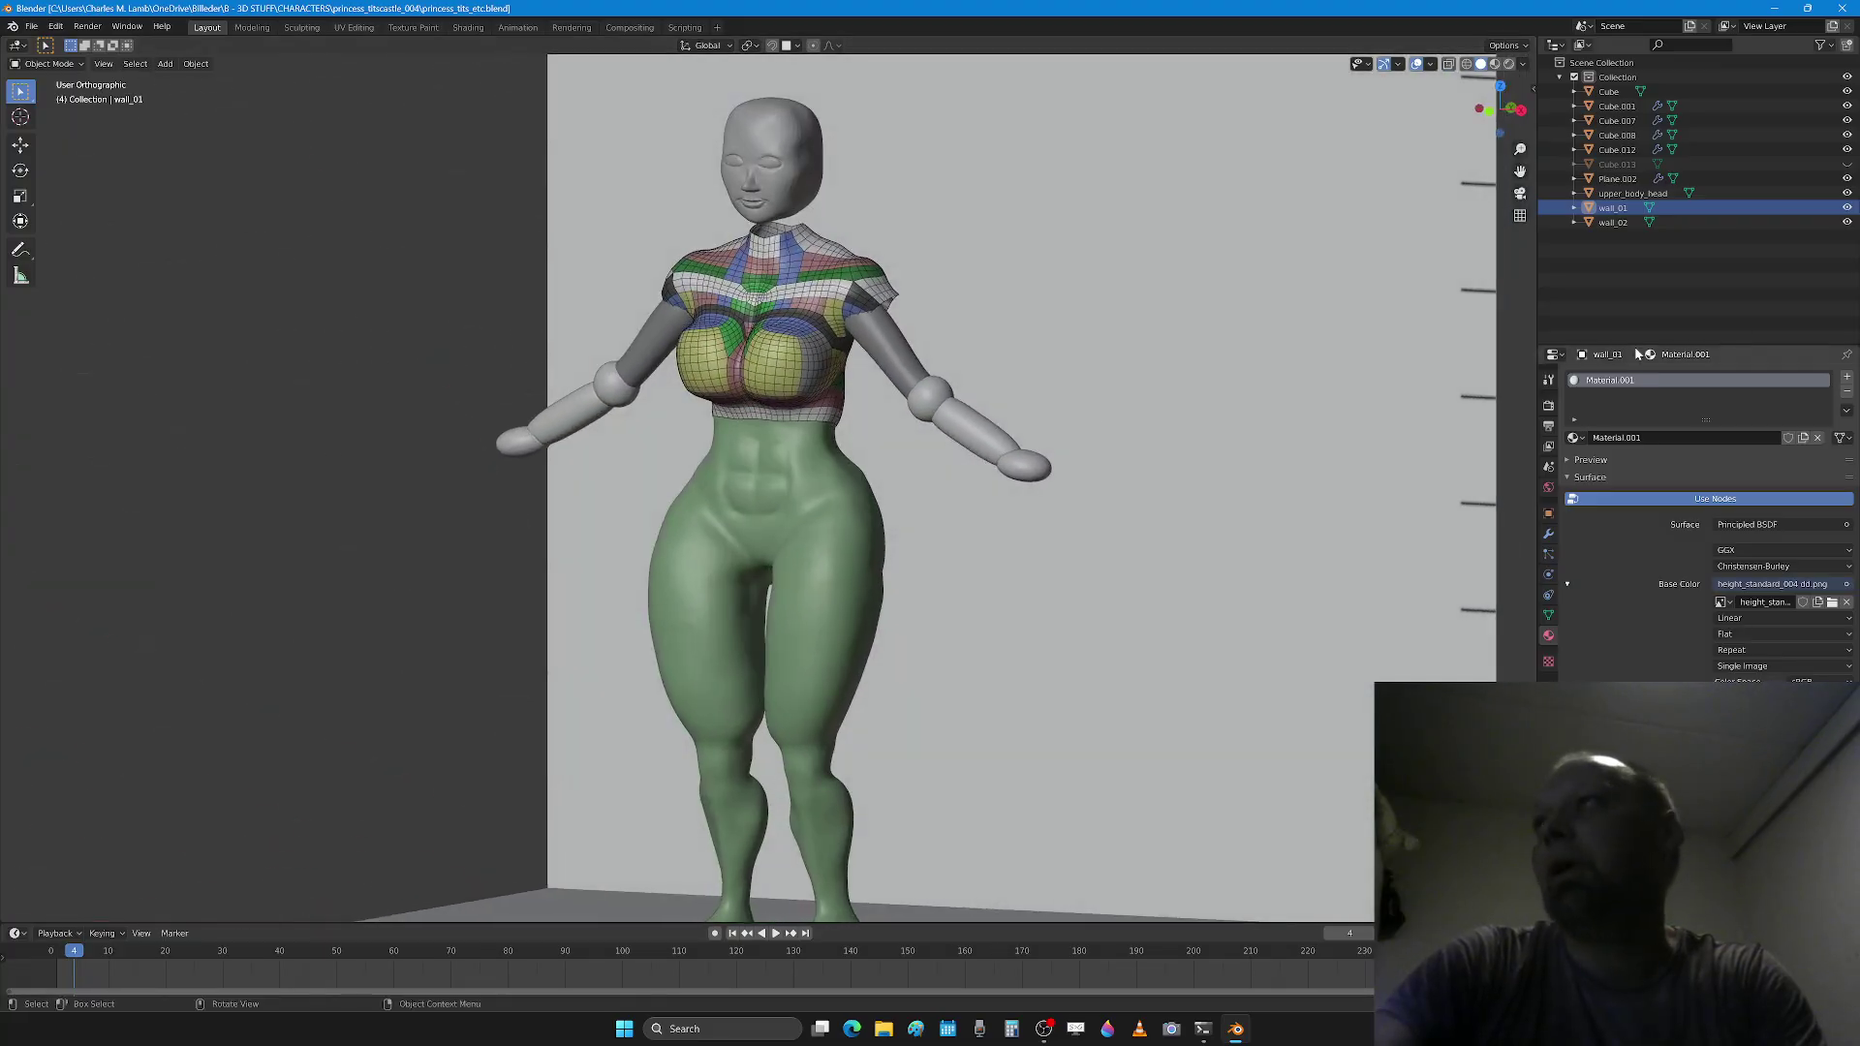
Step: Hide the wall_01 and wall_02 objects so the figure stands alone
click(1846, 208)
click(1847, 222)
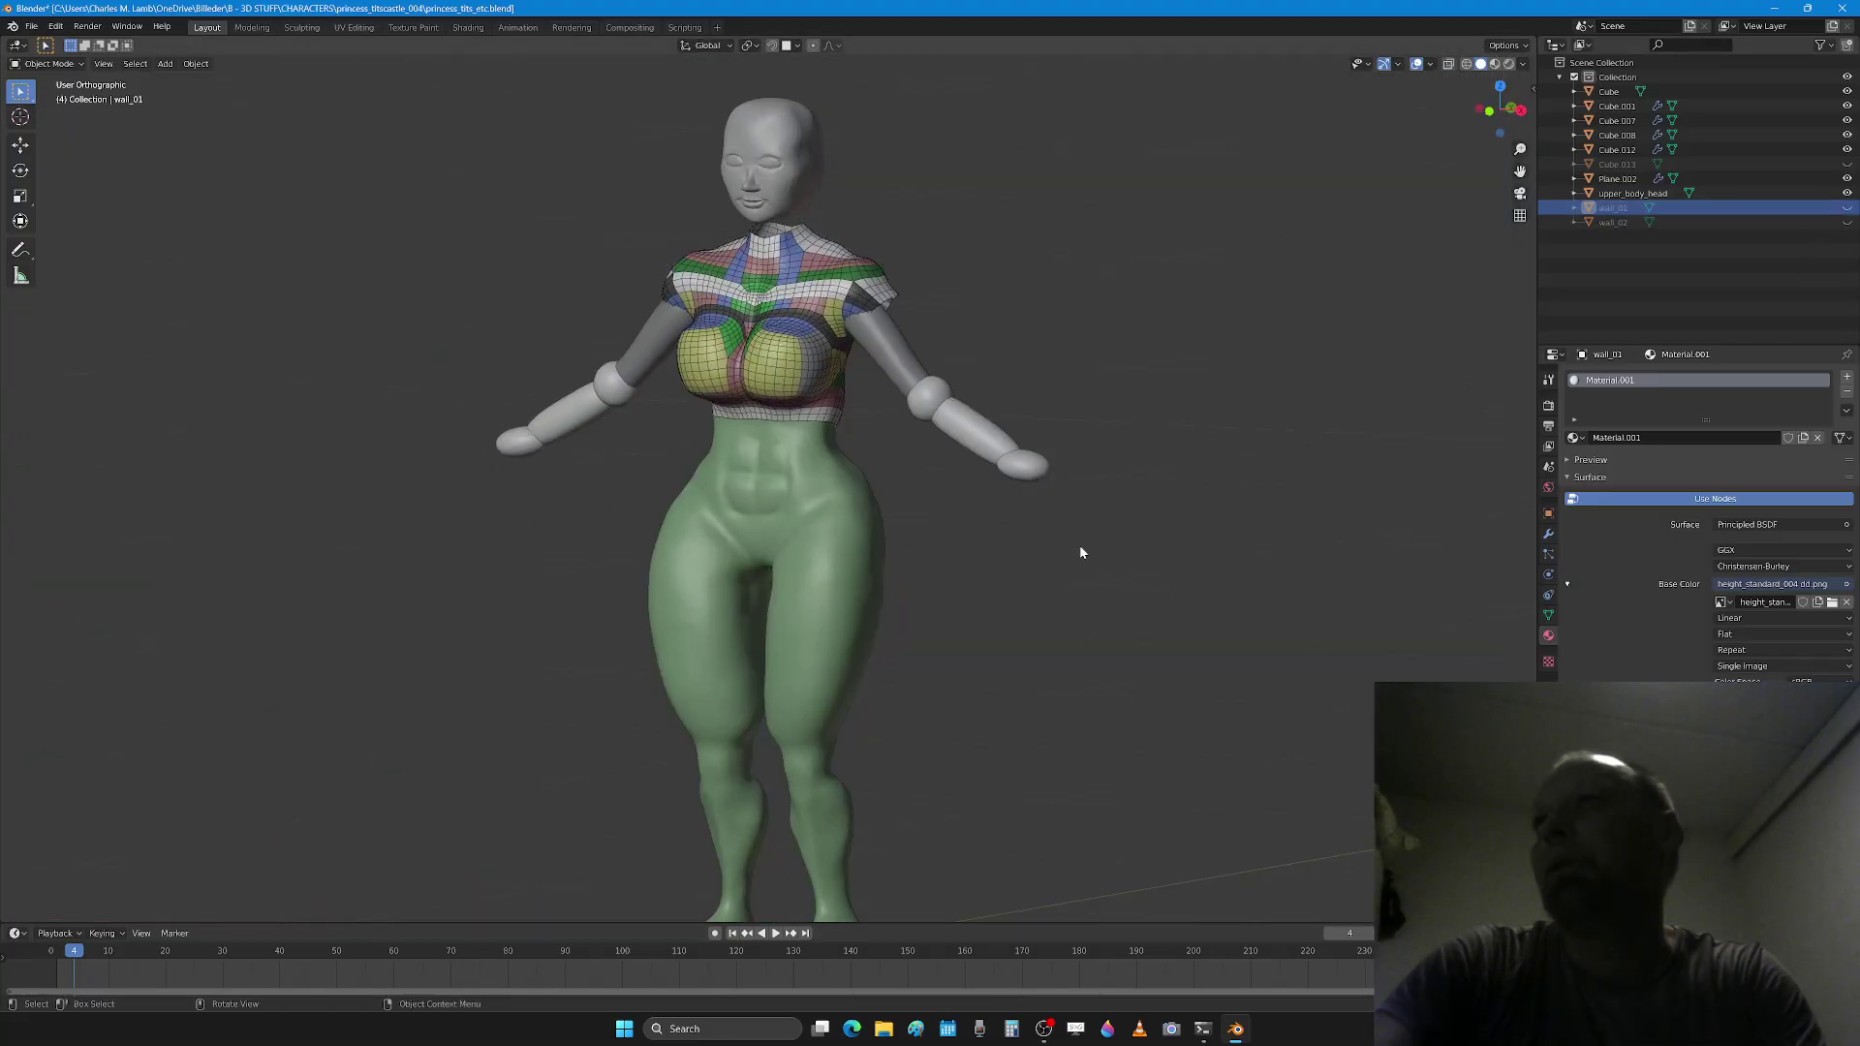
scroll(1085, 465, up, 3)
shift+middle_drag(1091, 452, 1106, 787)
Step: Enter Edit Mode on the patterned top and circle-select the red and green faces on one half of the upper back
middle_drag(1139, 676, 908, 661)
scroll(904, 659, up, 3)
middle_drag(780, 594, 1019, 687)
click(962, 595)
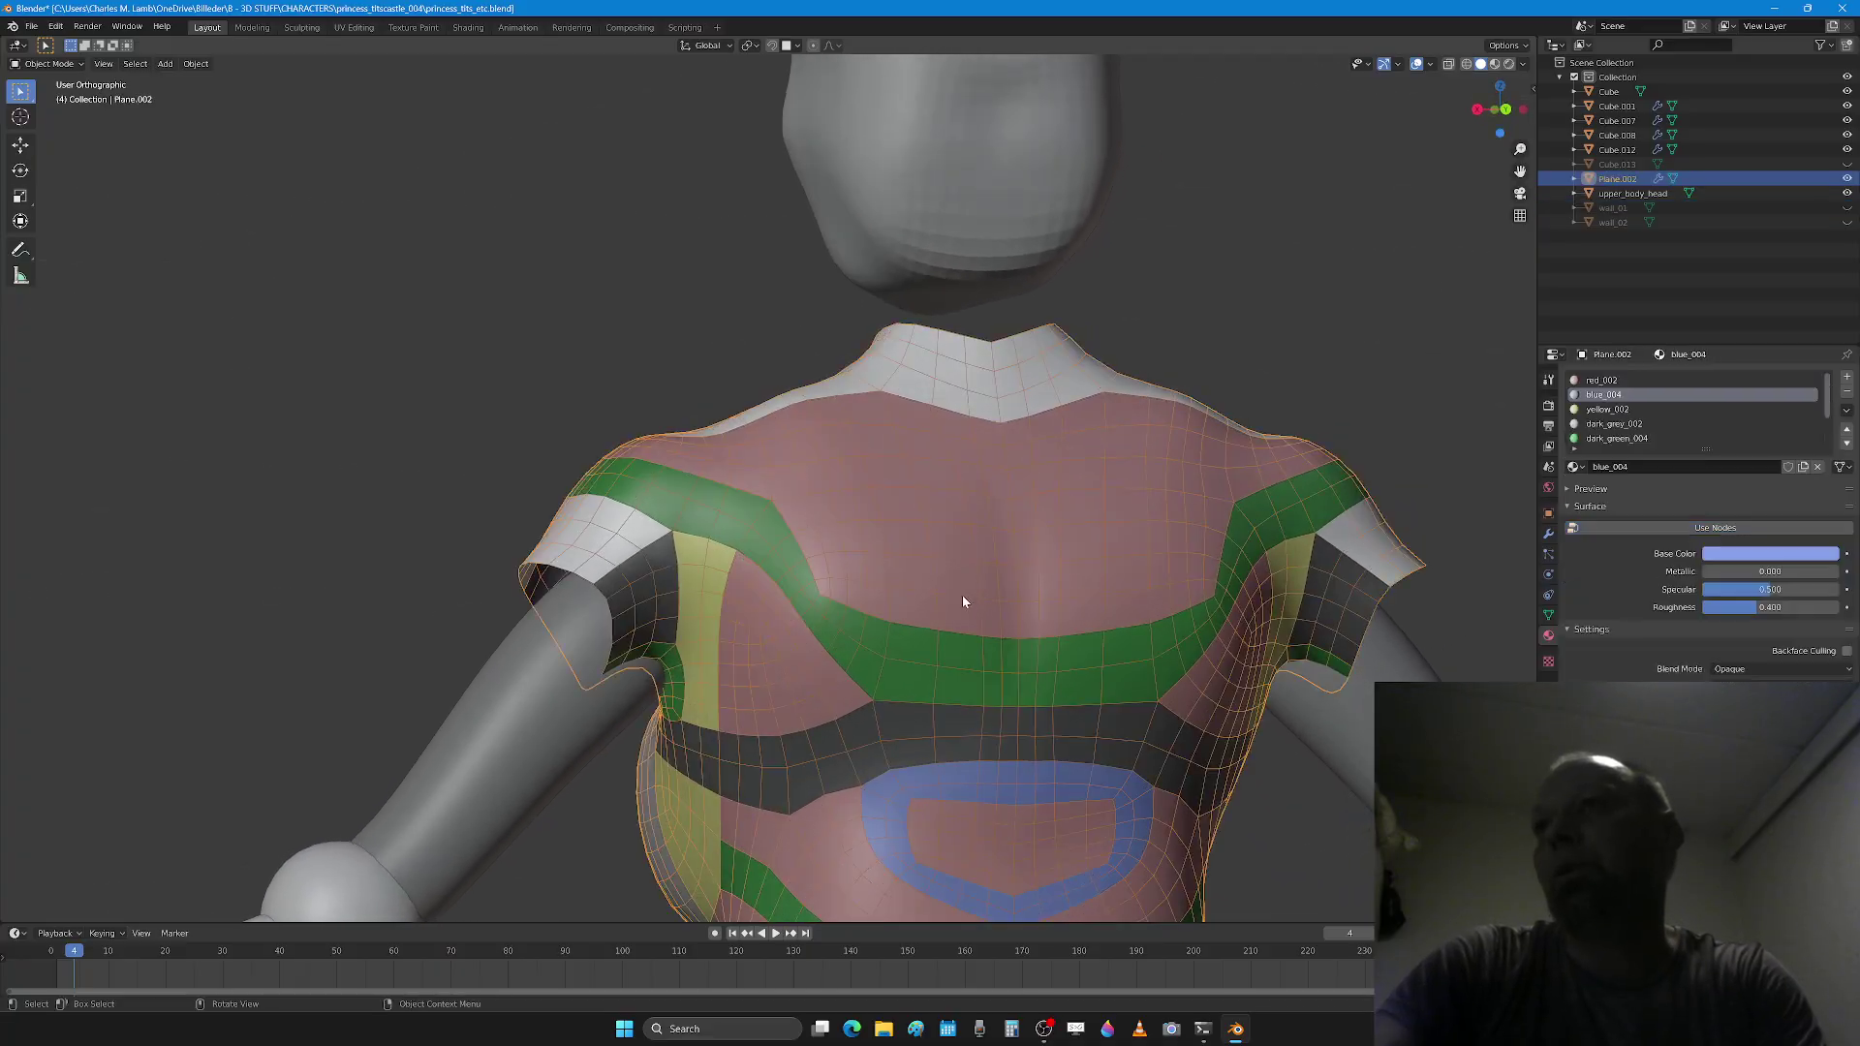
key(Tab)
key(alt+a)
key(c)
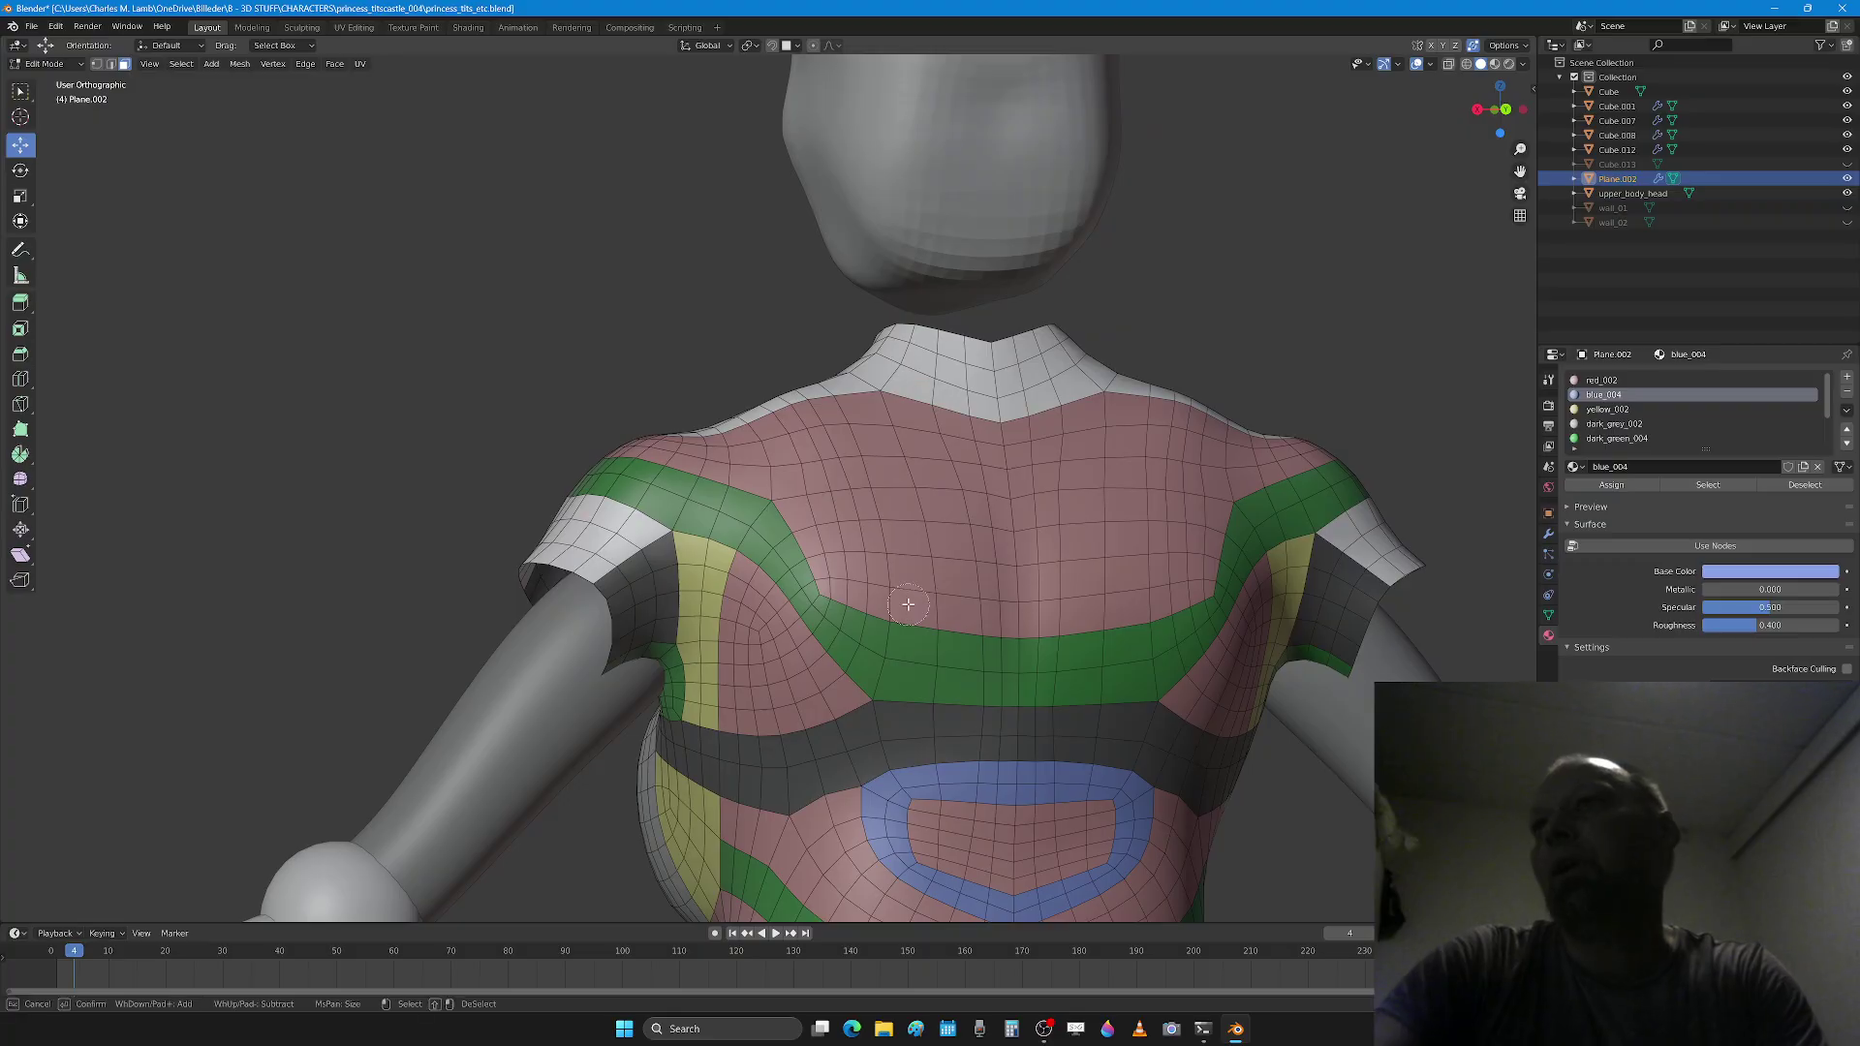
mouse_move(808, 549)
mouse_down()
mouse_move(775, 540)
mouse_move(819, 564)
mouse_move(835, 620)
mouse_move(809, 575)
mouse_move(930, 667)
mouse_move(993, 678)
mouse_move(971, 525)
mouse_move(824, 515)
mouse_move(867, 538)
mouse_up()
right_click(949, 621)
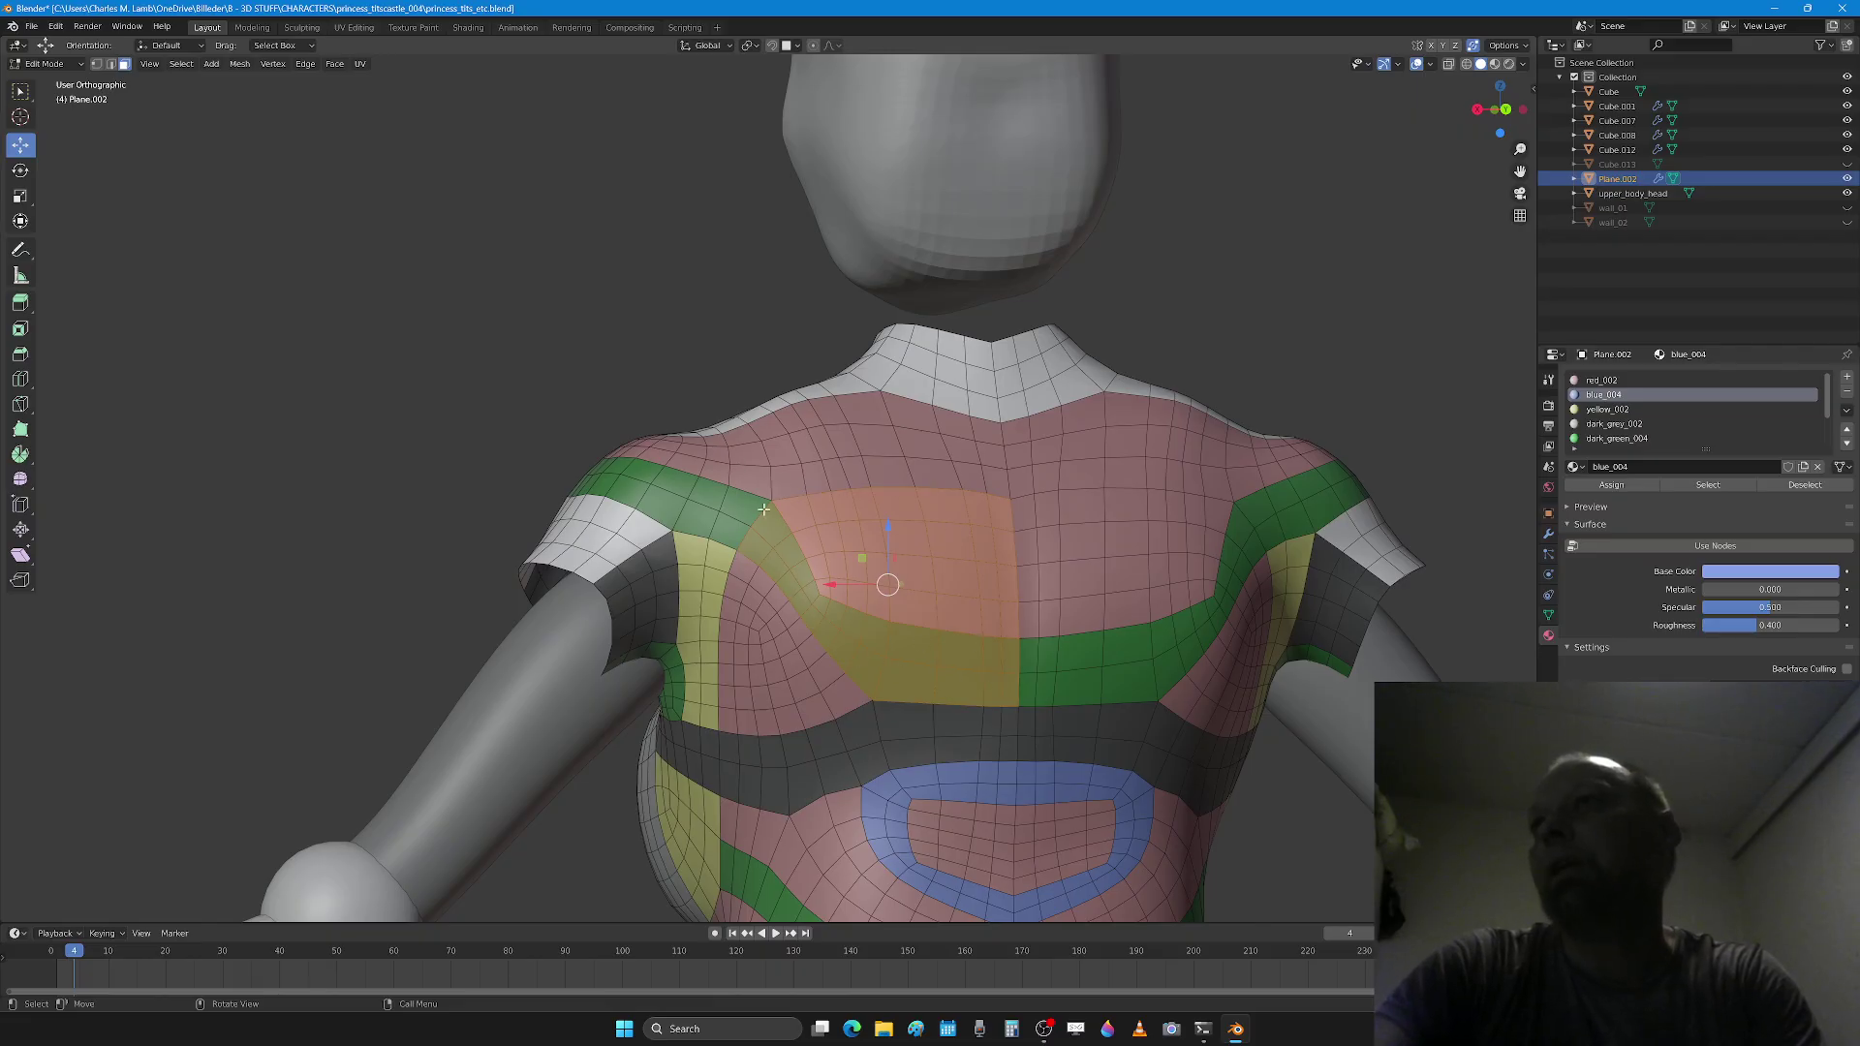
Step: Examine the face layout on the top's lower back from several angles and leave Edit Mode
middle_drag(804, 518, 892, 487)
scroll(948, 533, down, 1)
shift+middle_drag(954, 624, 890, 343)
scroll(959, 532, up, 1)
mouse_move(959, 532)
middle_down()
mouse_move(918, 527)
mouse_move(945, 523)
middle_up()
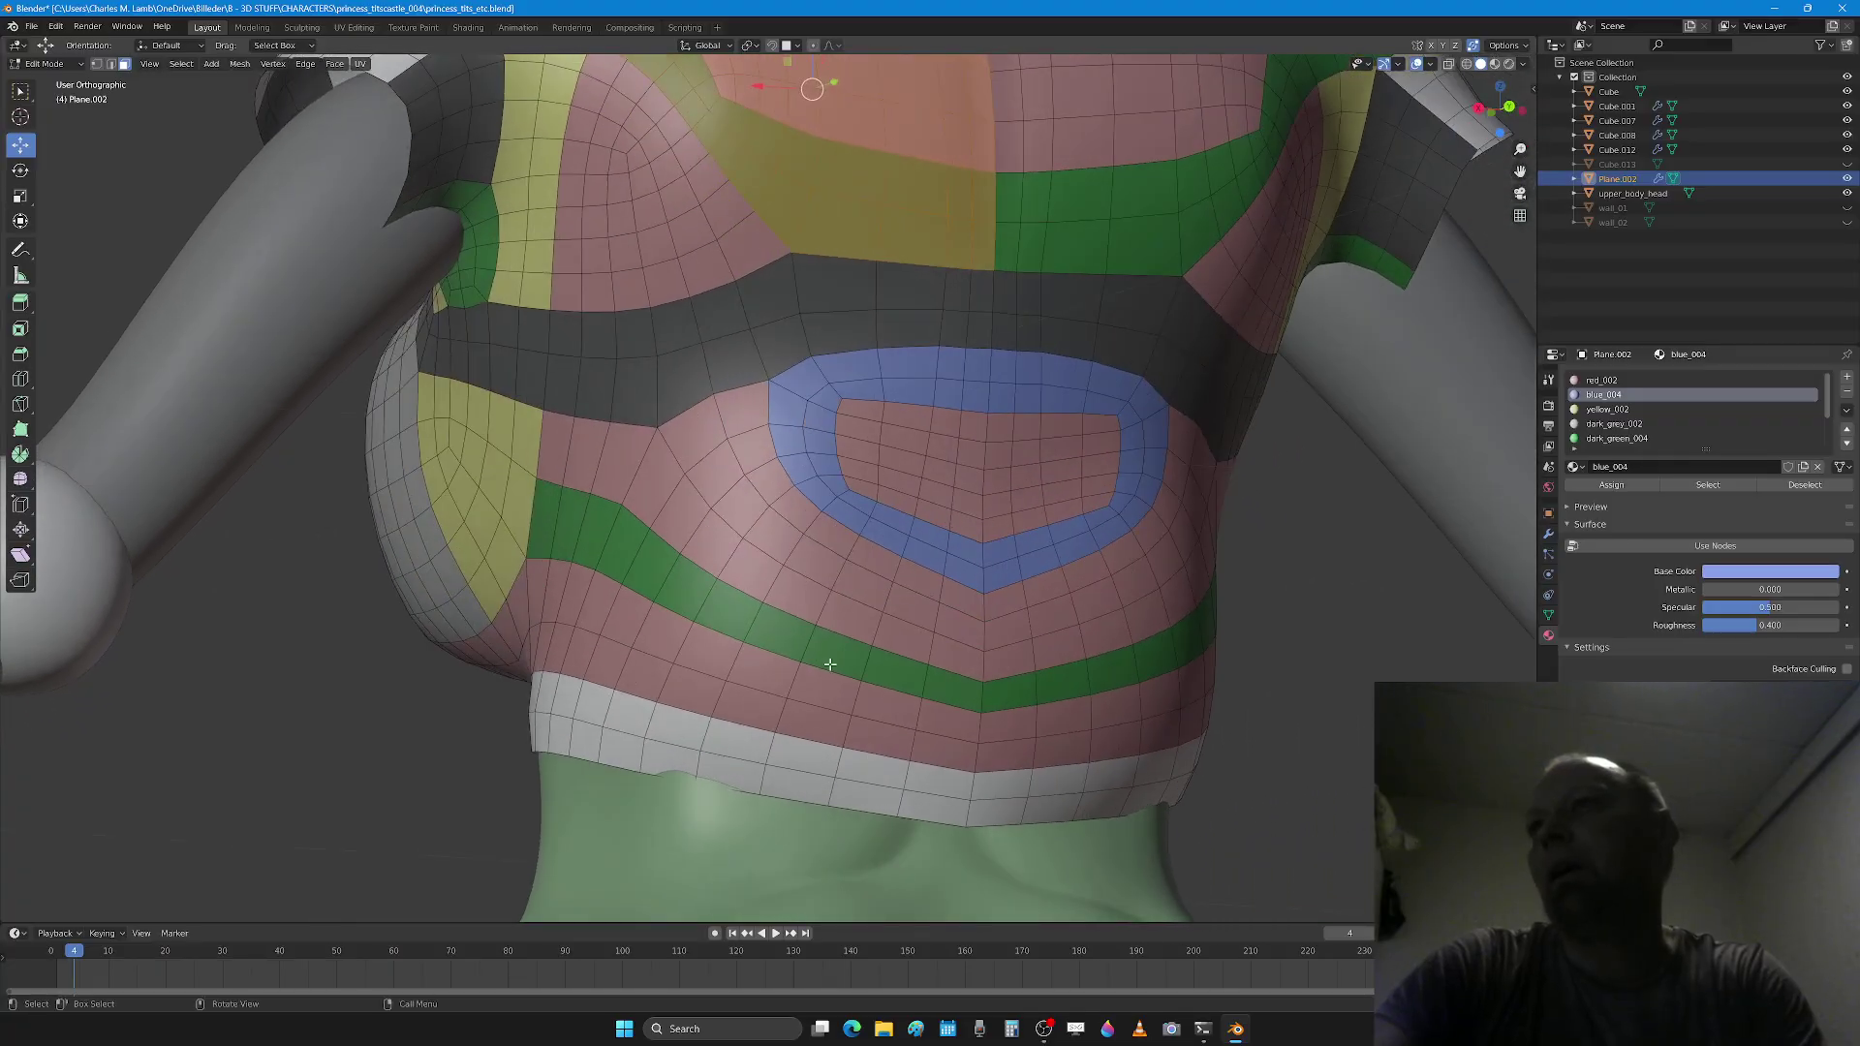
middle_drag(1021, 724, 986, 731)
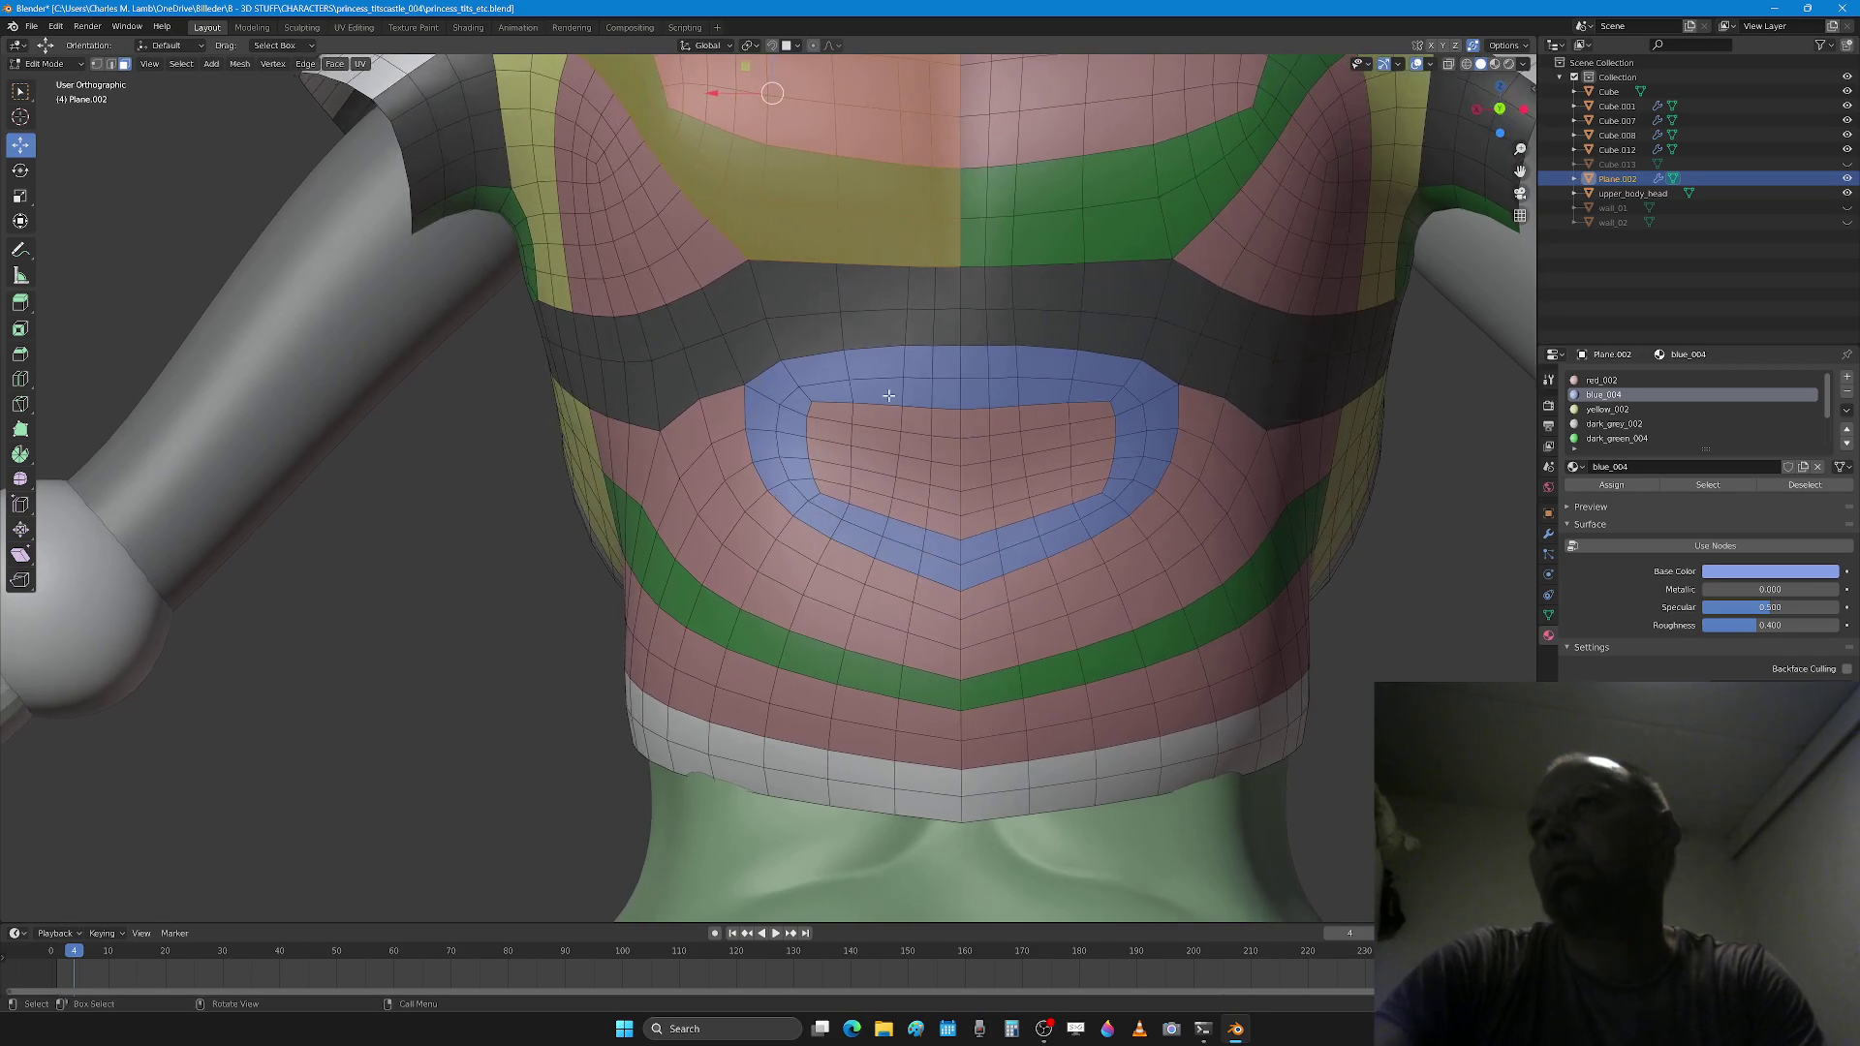
middle_drag(873, 420, 893, 451)
key(Tab)
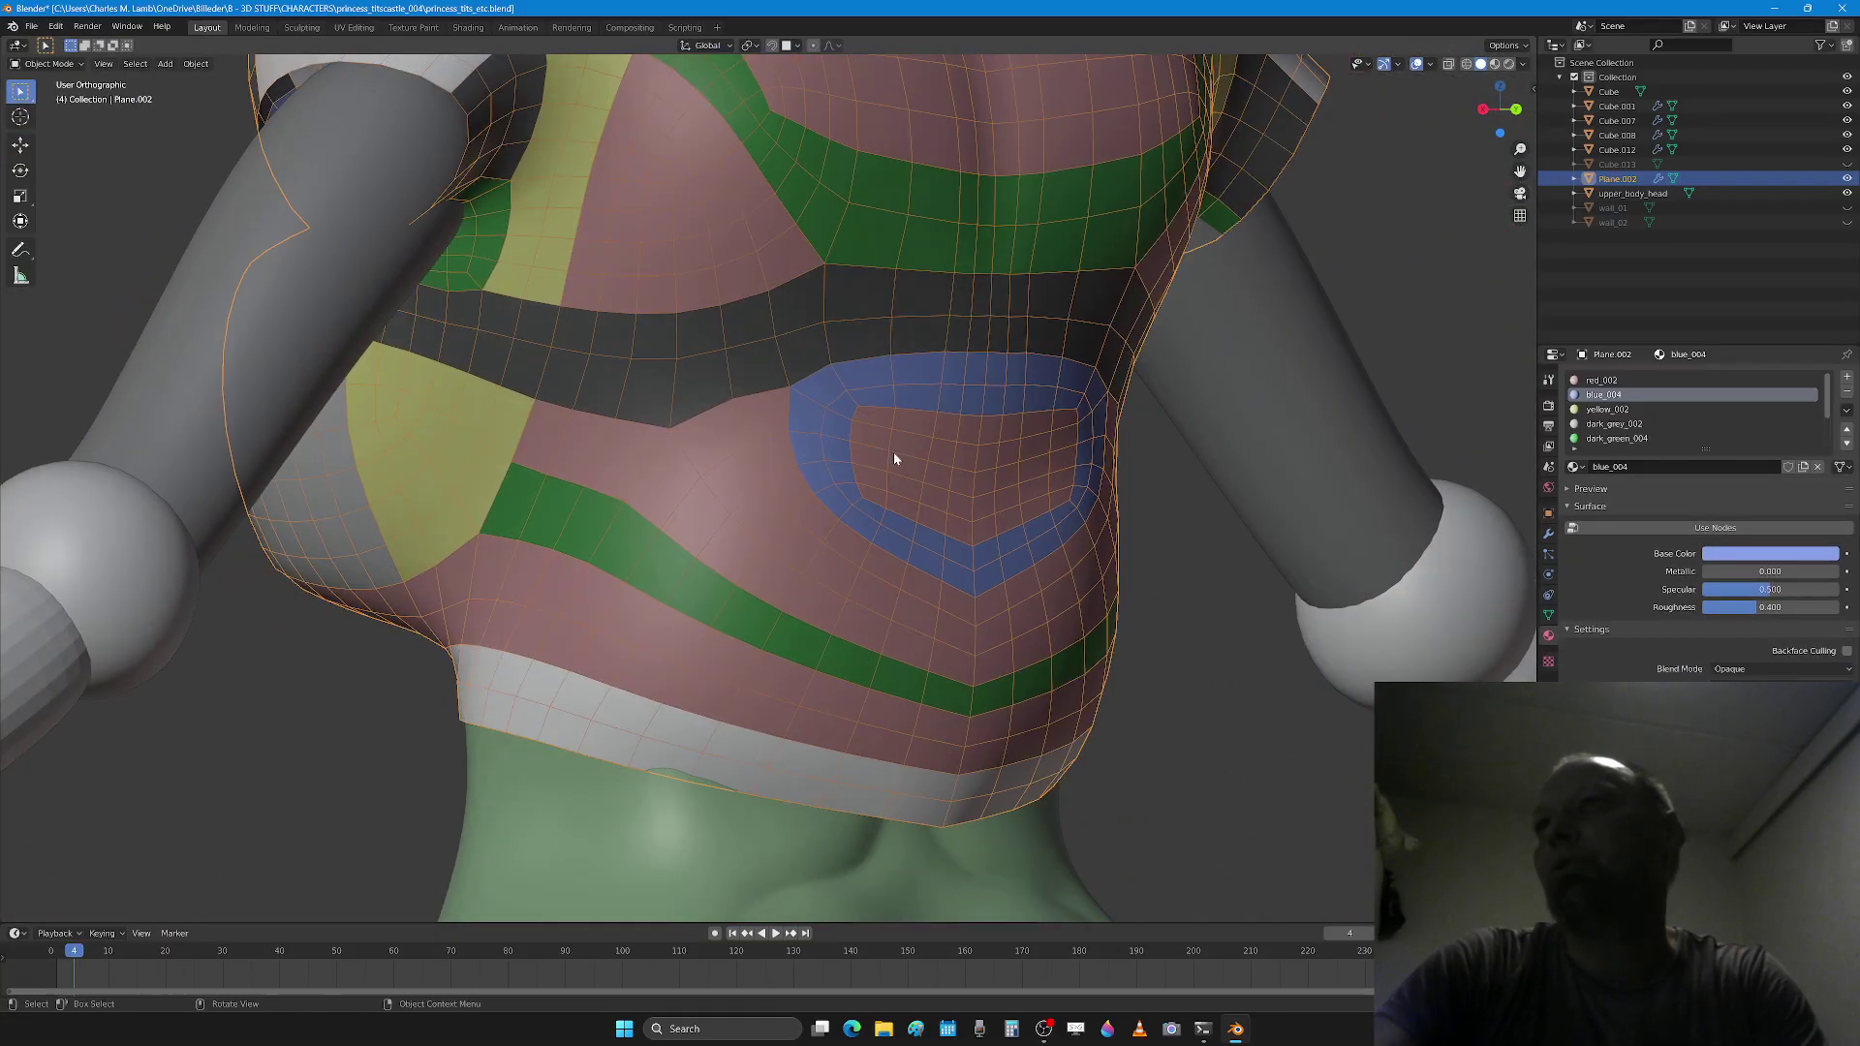
Step: Select the green body, open the Sculpting workspace and set the Draw brush radius to 177 px
click(893, 453)
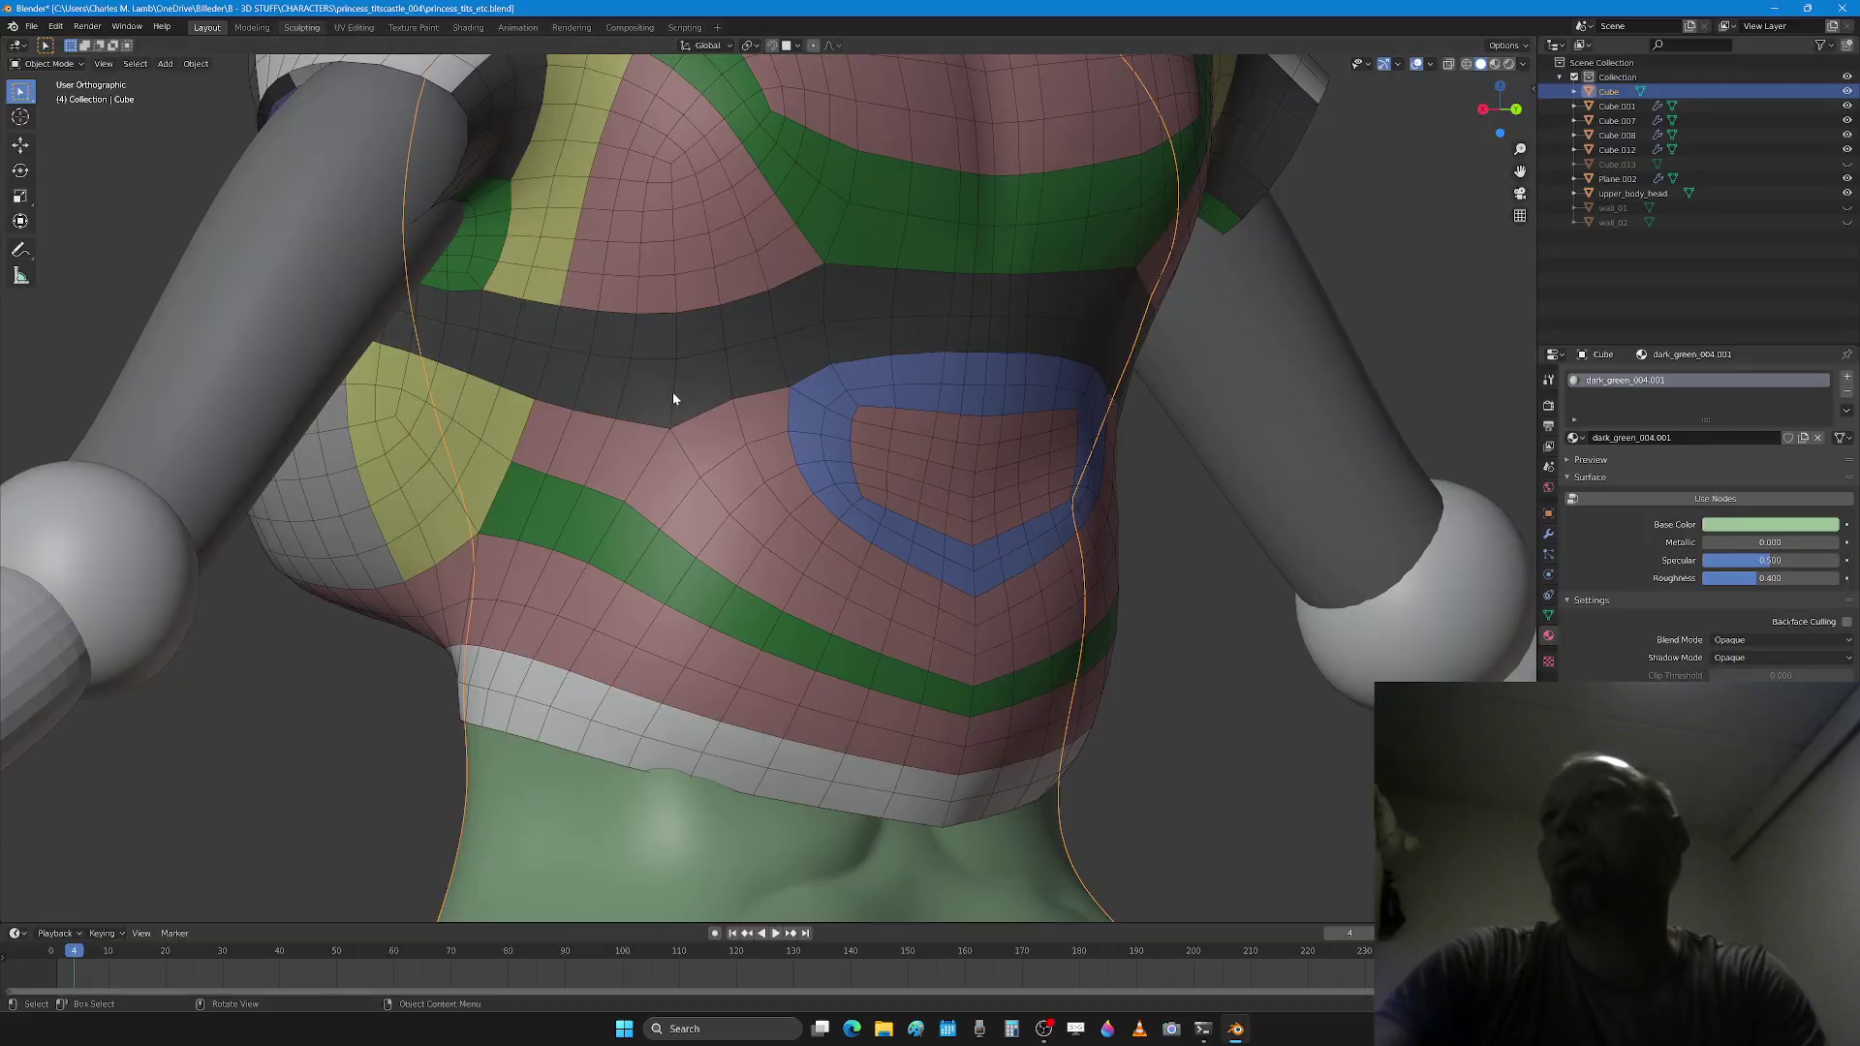
key(ctrl+Page_Down)
key(ctrl+Page_Down)
middle_drag(747, 415, 548, 413)
scroll(546, 411, up, 3)
shift+middle_drag(547, 348, 669, 581)
scroll(660, 543, up, 2)
key(x)
key(f)
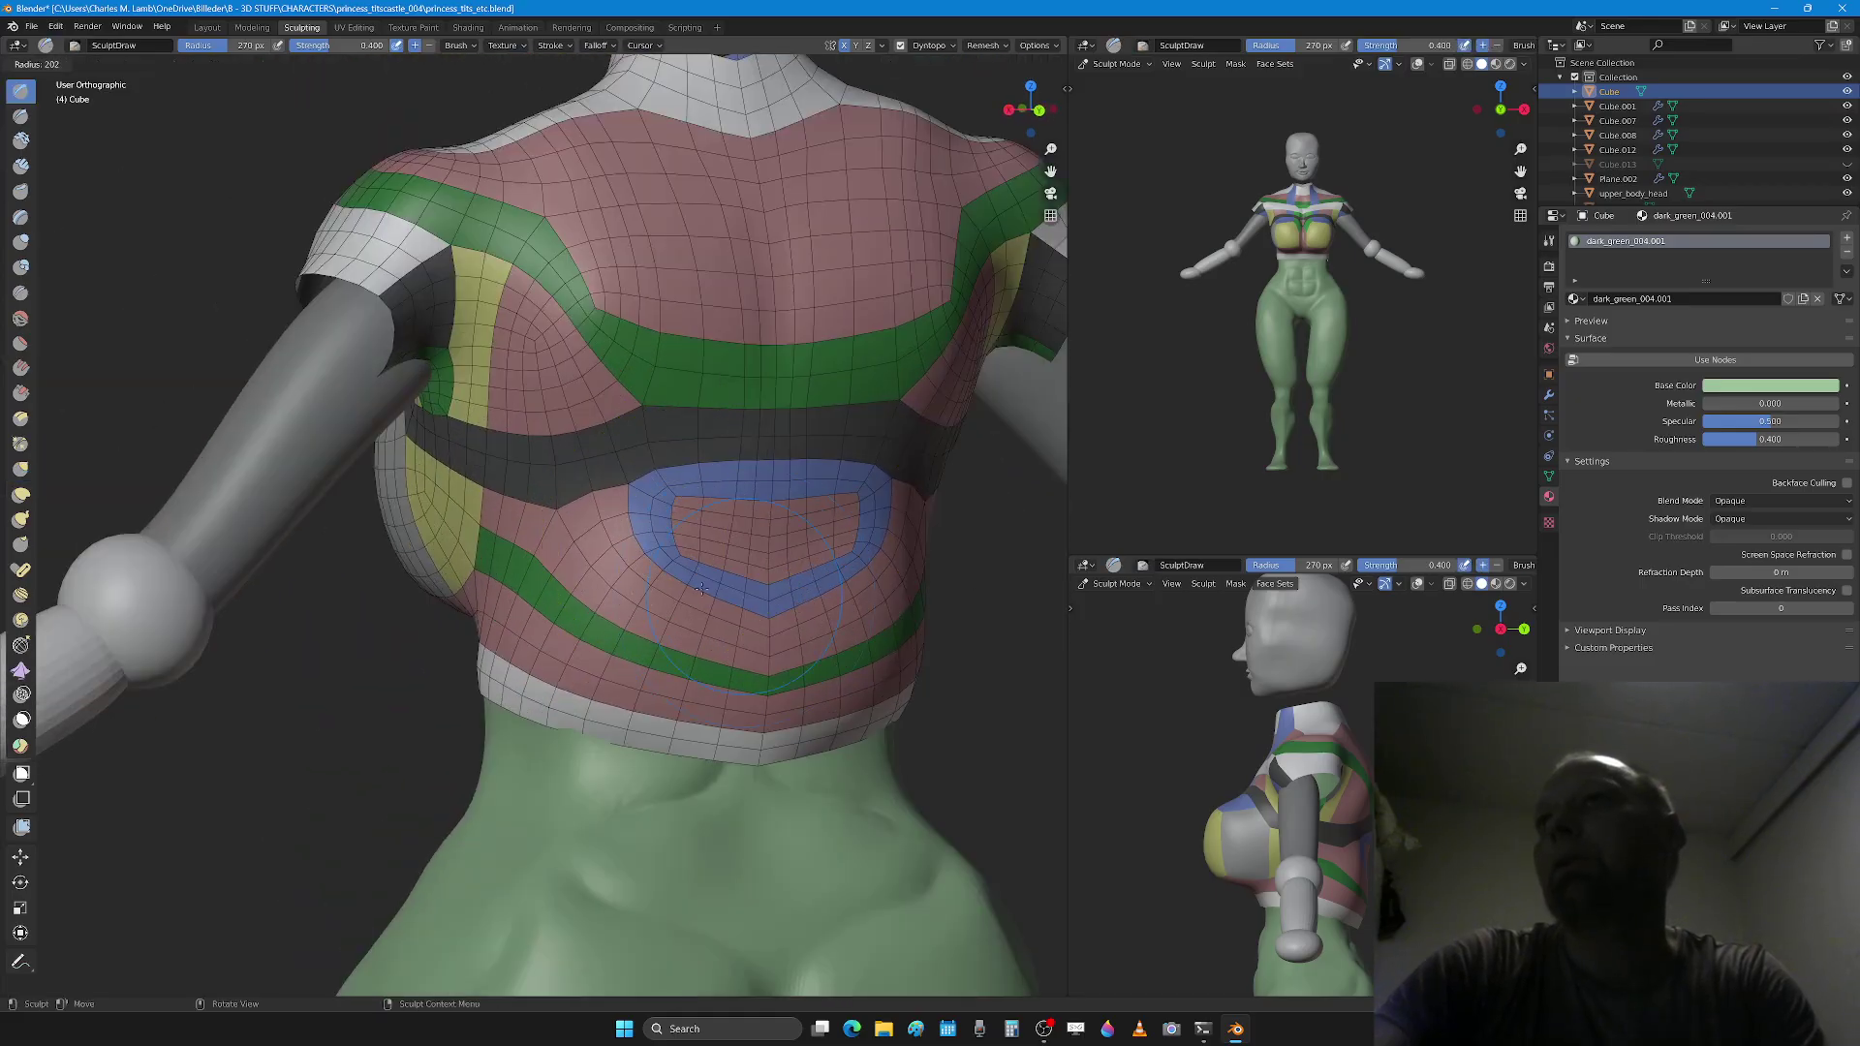
click(700, 587)
Step: Try a short Draw brush stroke on the back beside the blue outline
scroll(712, 581, up, 3)
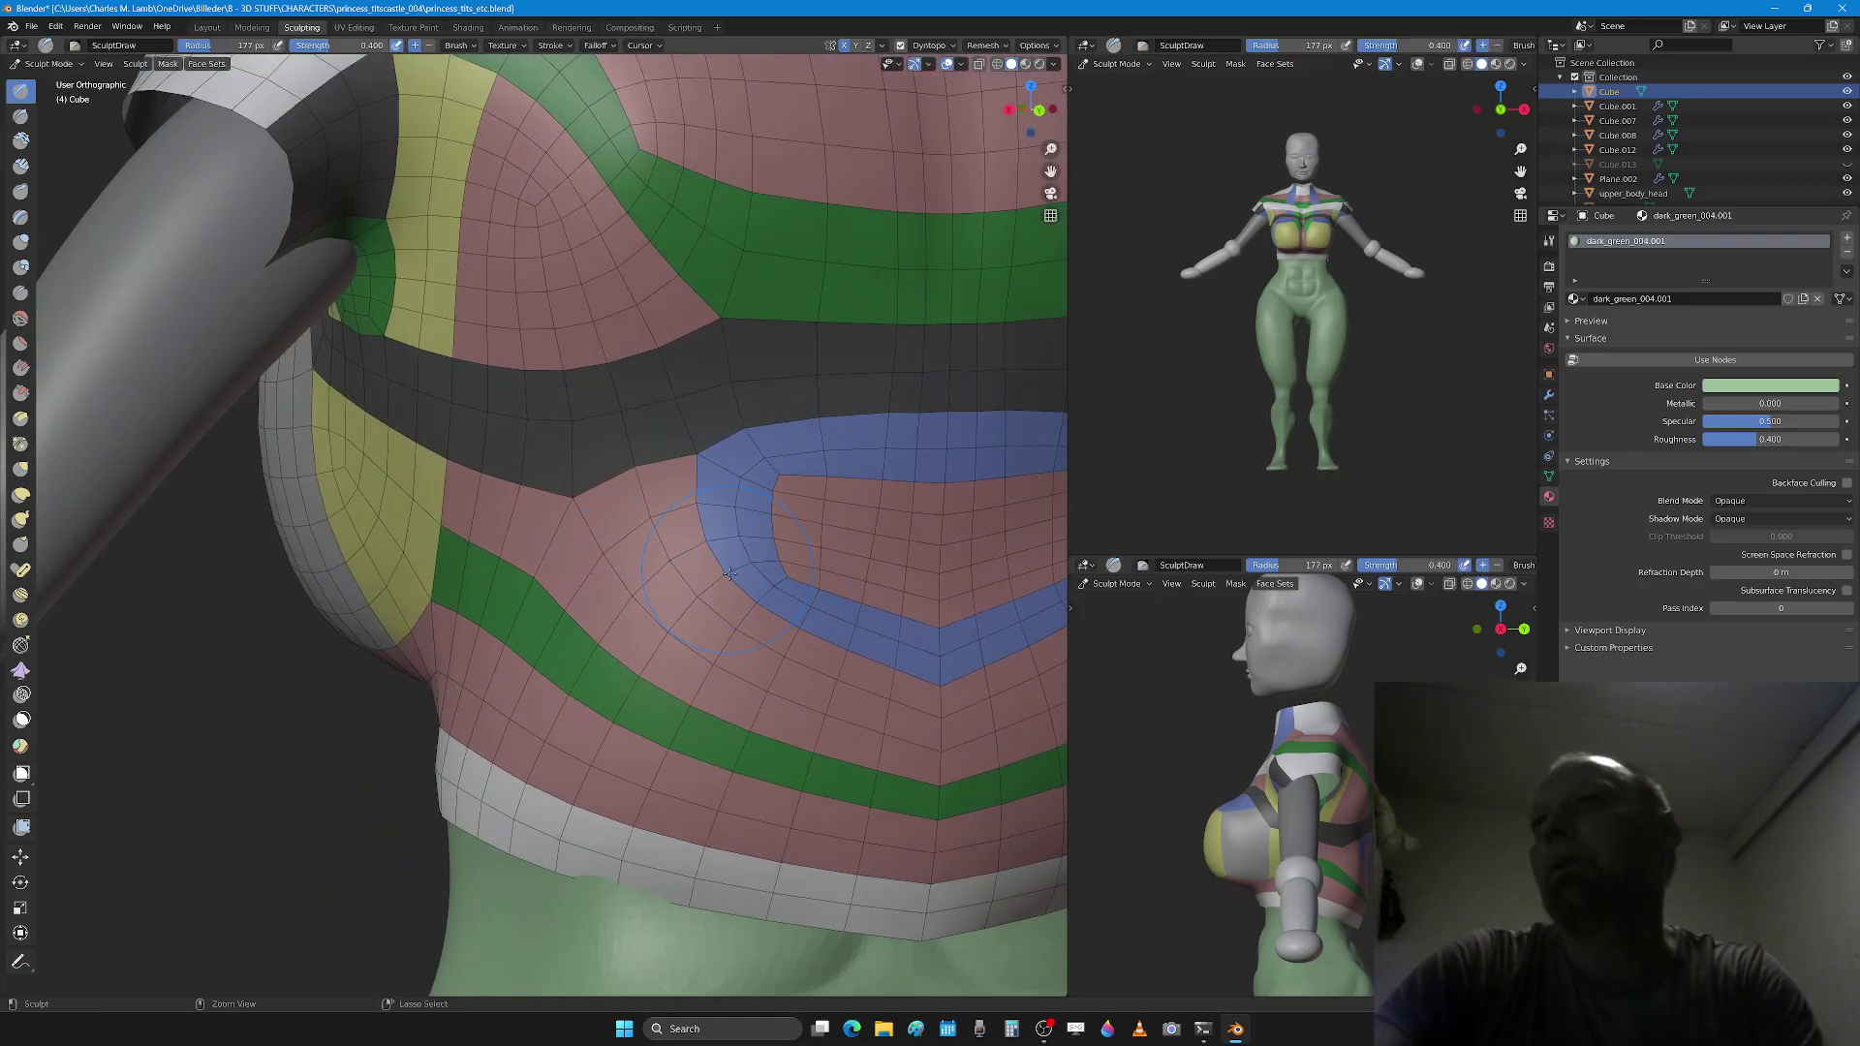
drag(770, 620, 744, 620)
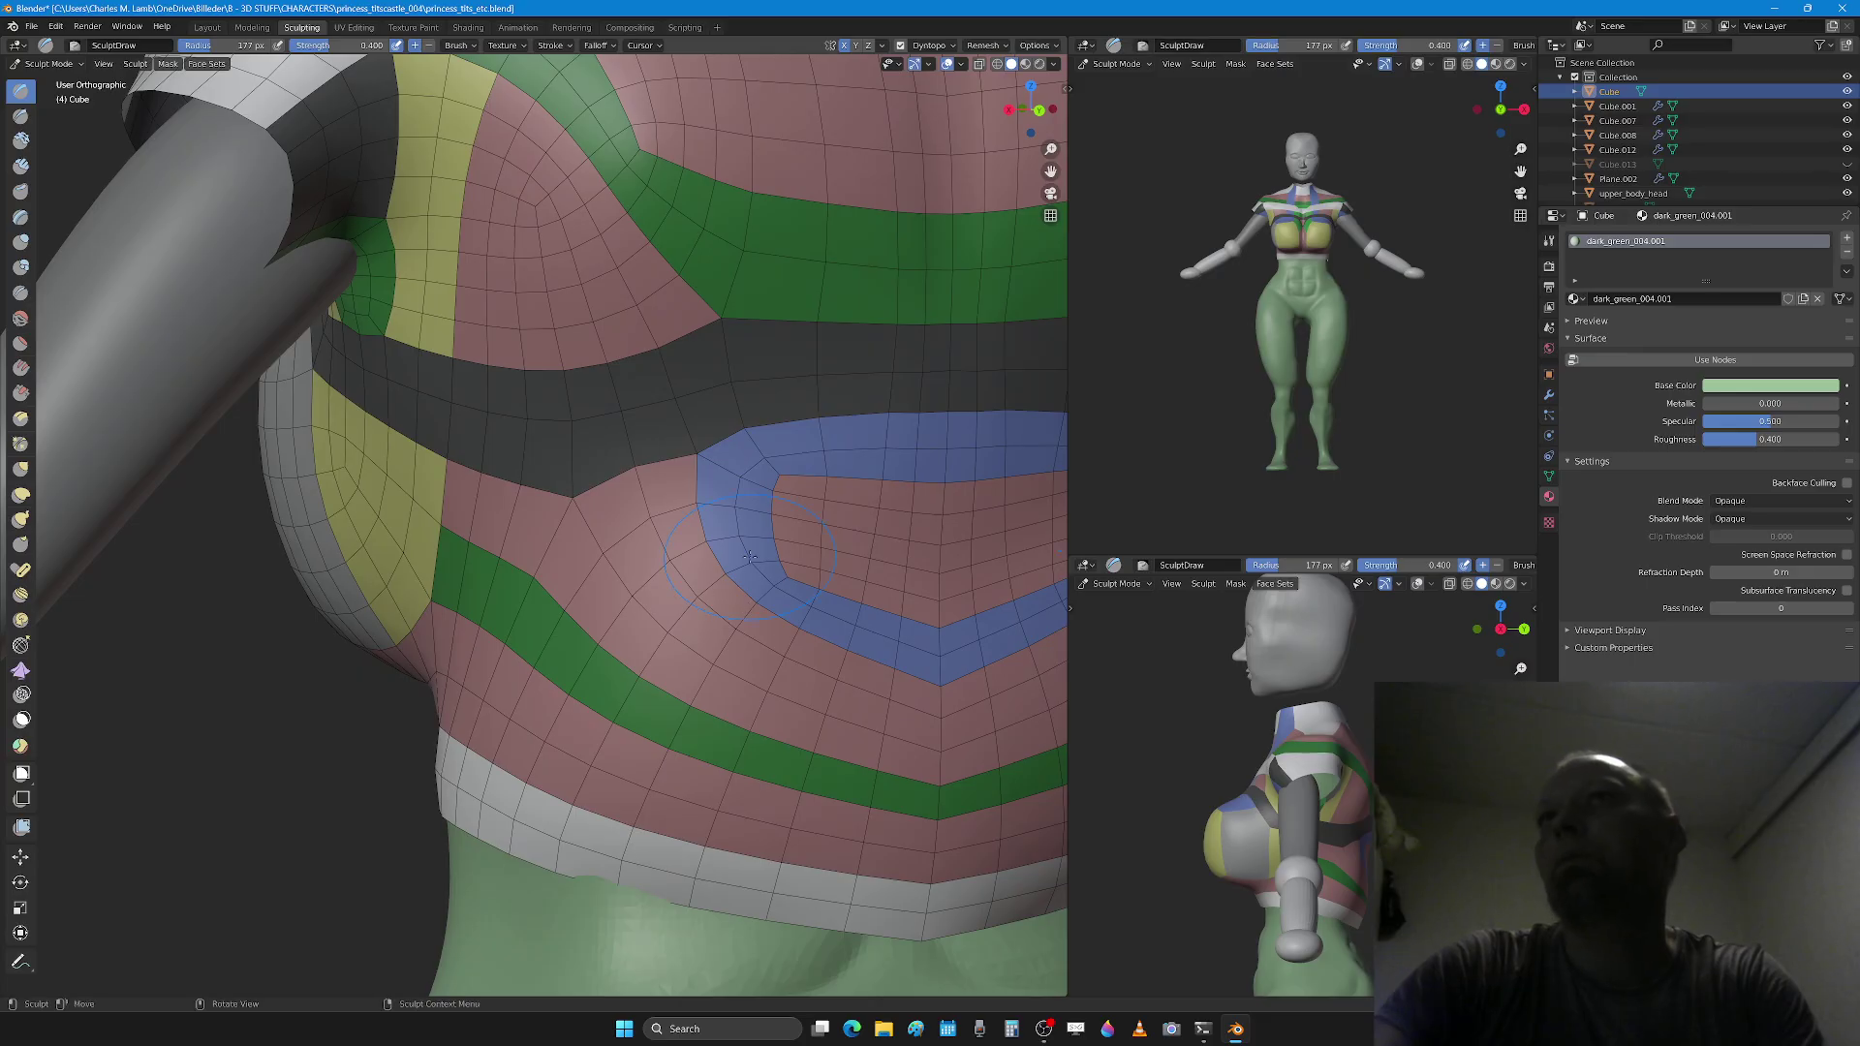
scroll(680, 523, down, 5)
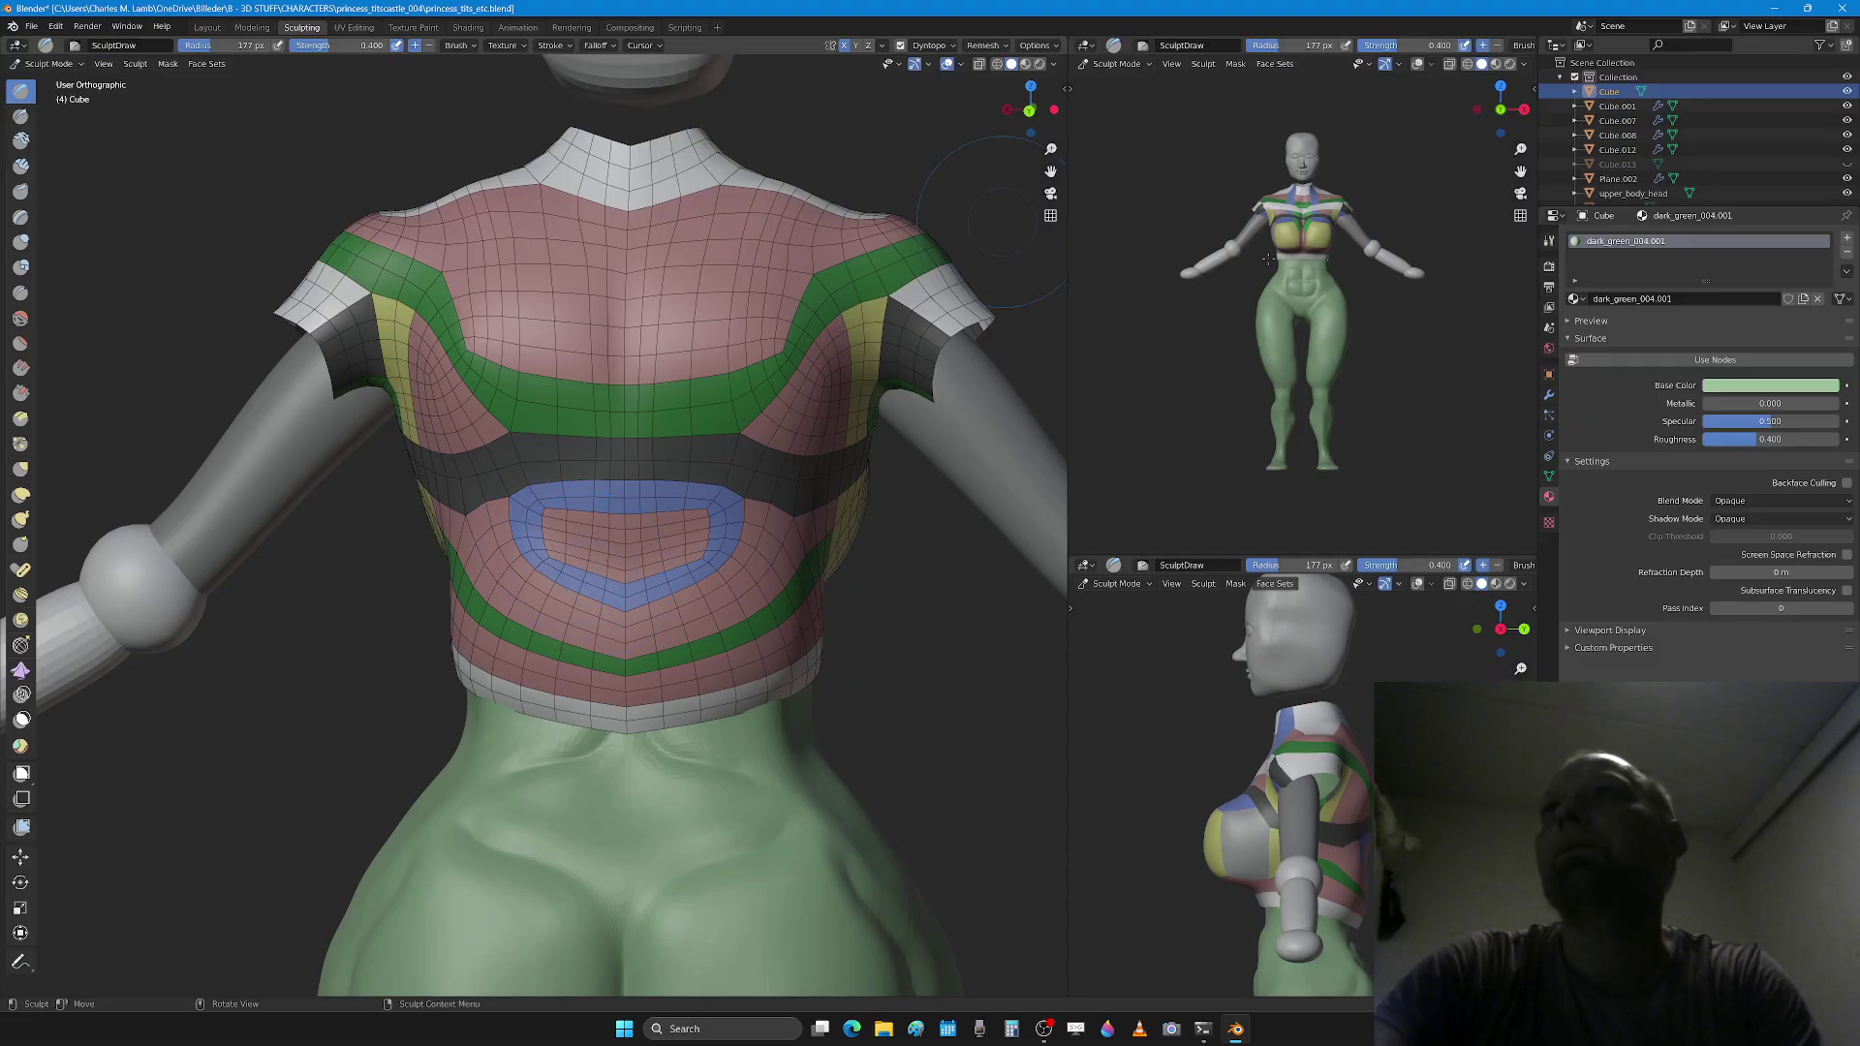
Step: Show the brush settings, select the patterned top in the Layout workspace and return to sculpting
click(1548, 241)
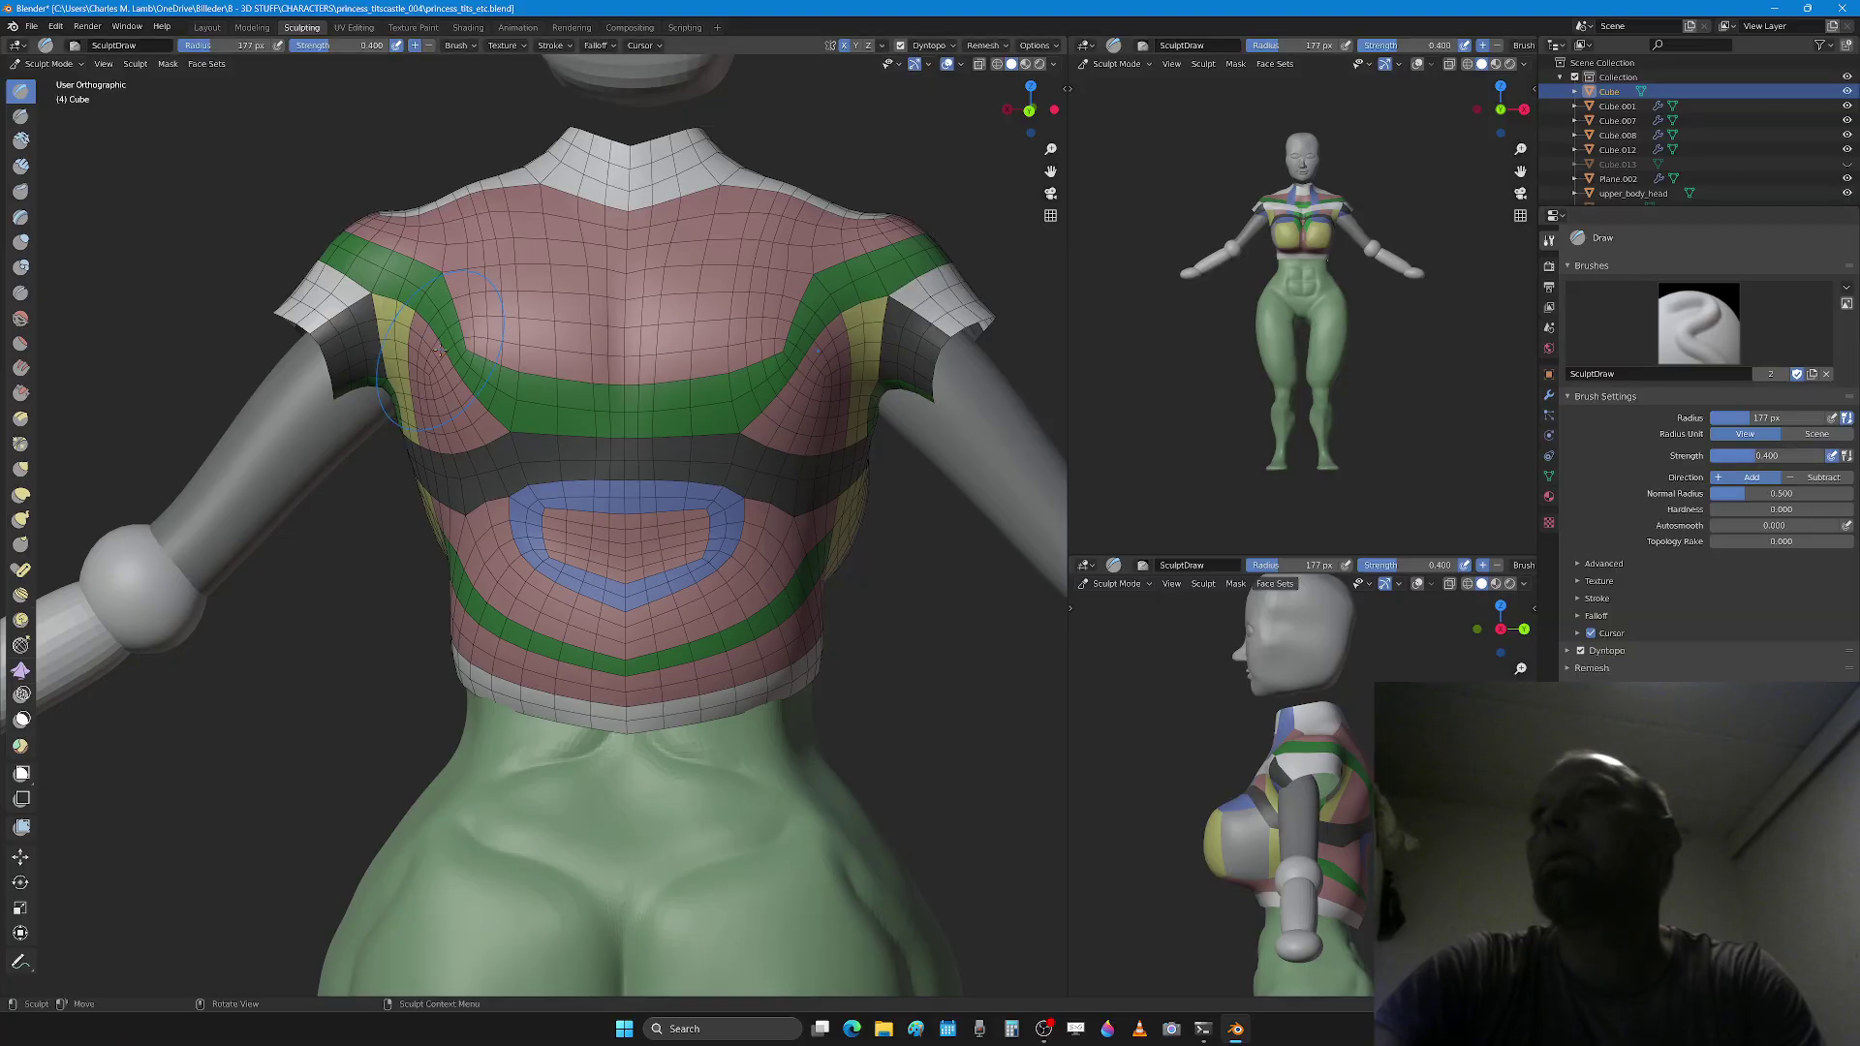
click(206, 27)
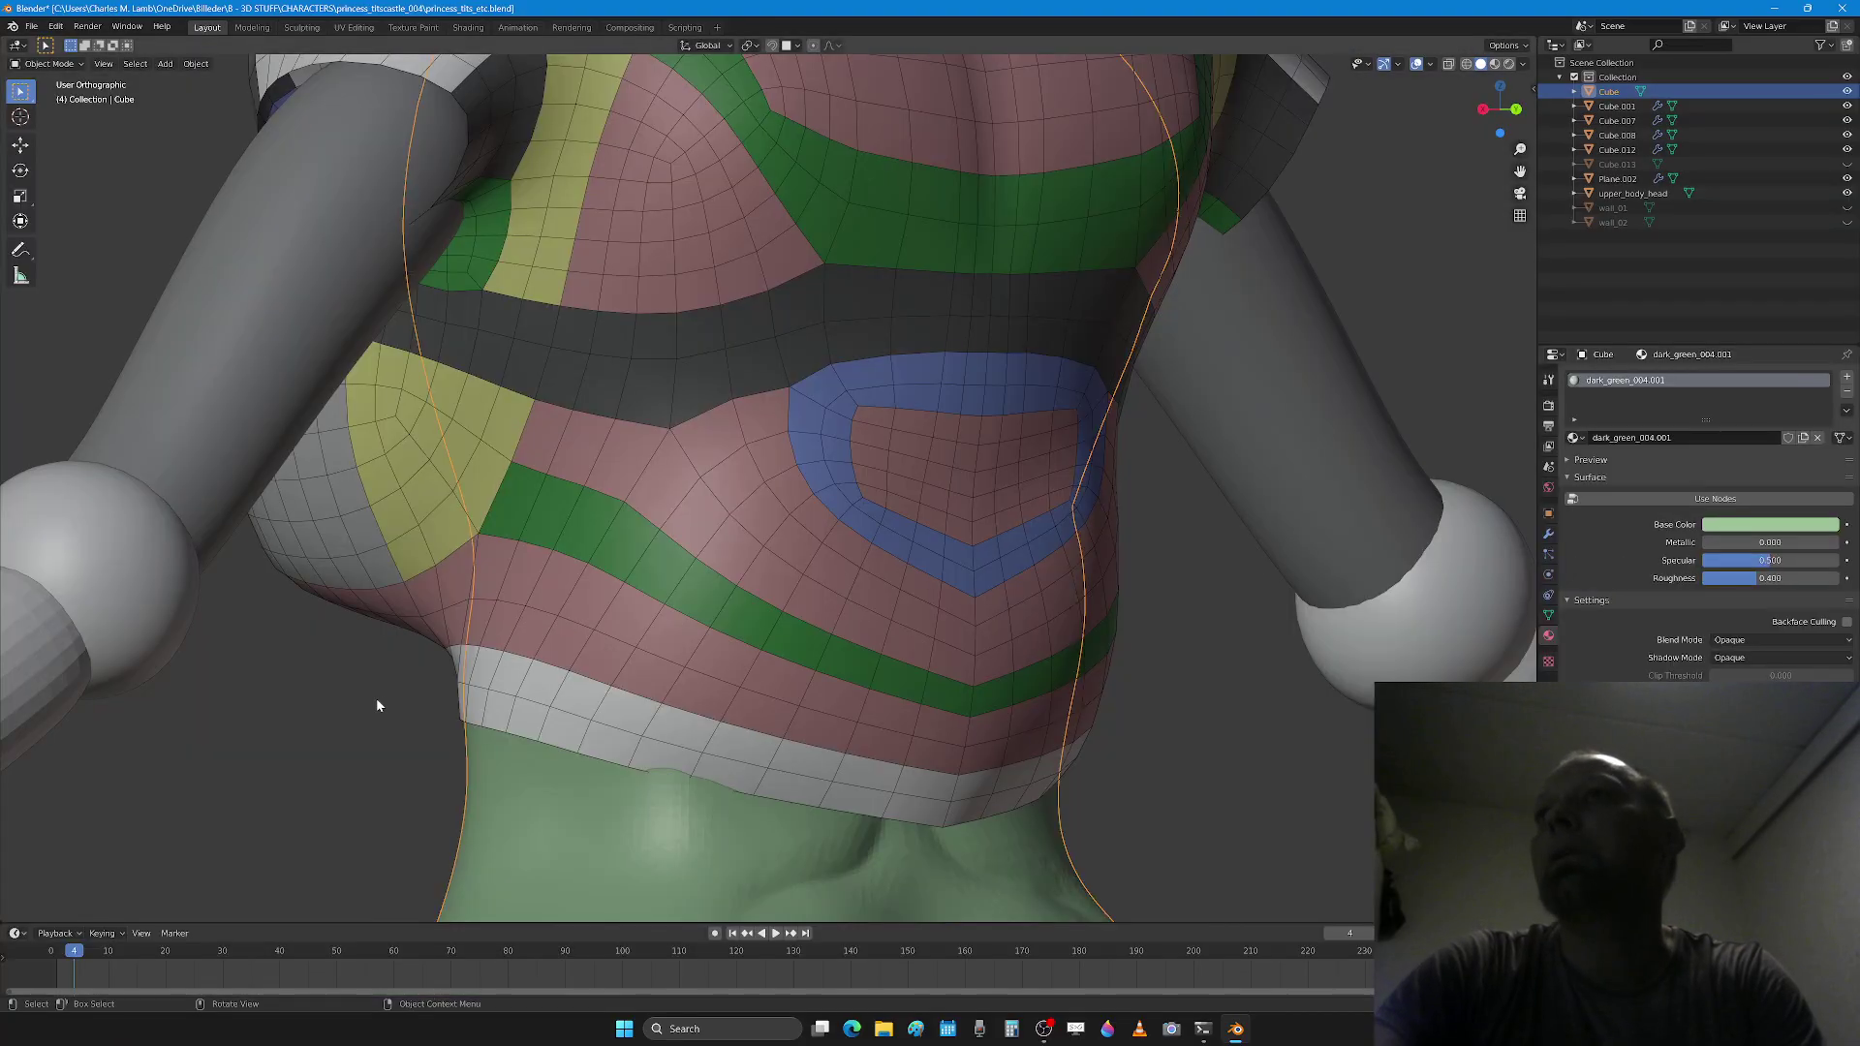
mouse_move(376, 698)
middle_down()
mouse_move(293, 717)
mouse_move(658, 399)
middle_up()
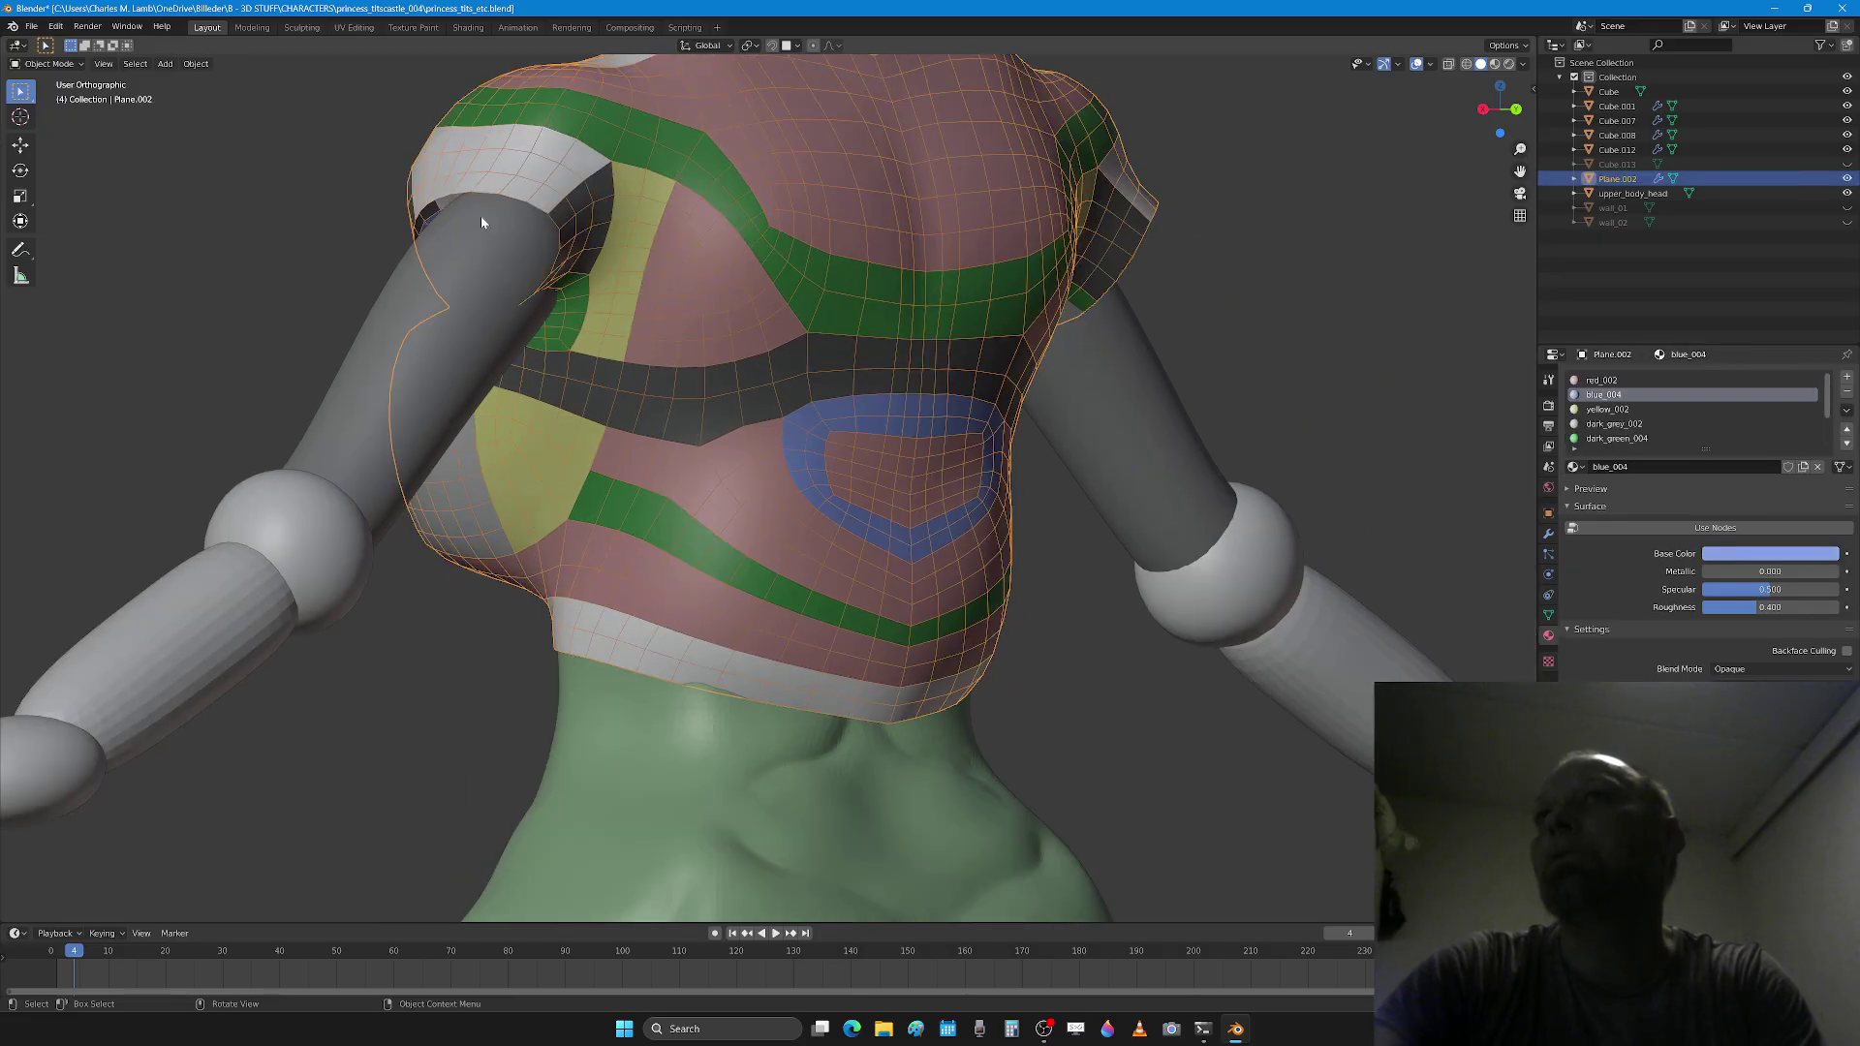
click(301, 27)
Step: Set the Draw brush radius to 274 px and try a short stroke over the blue-outlined area of the back
scroll(618, 563, up, 3)
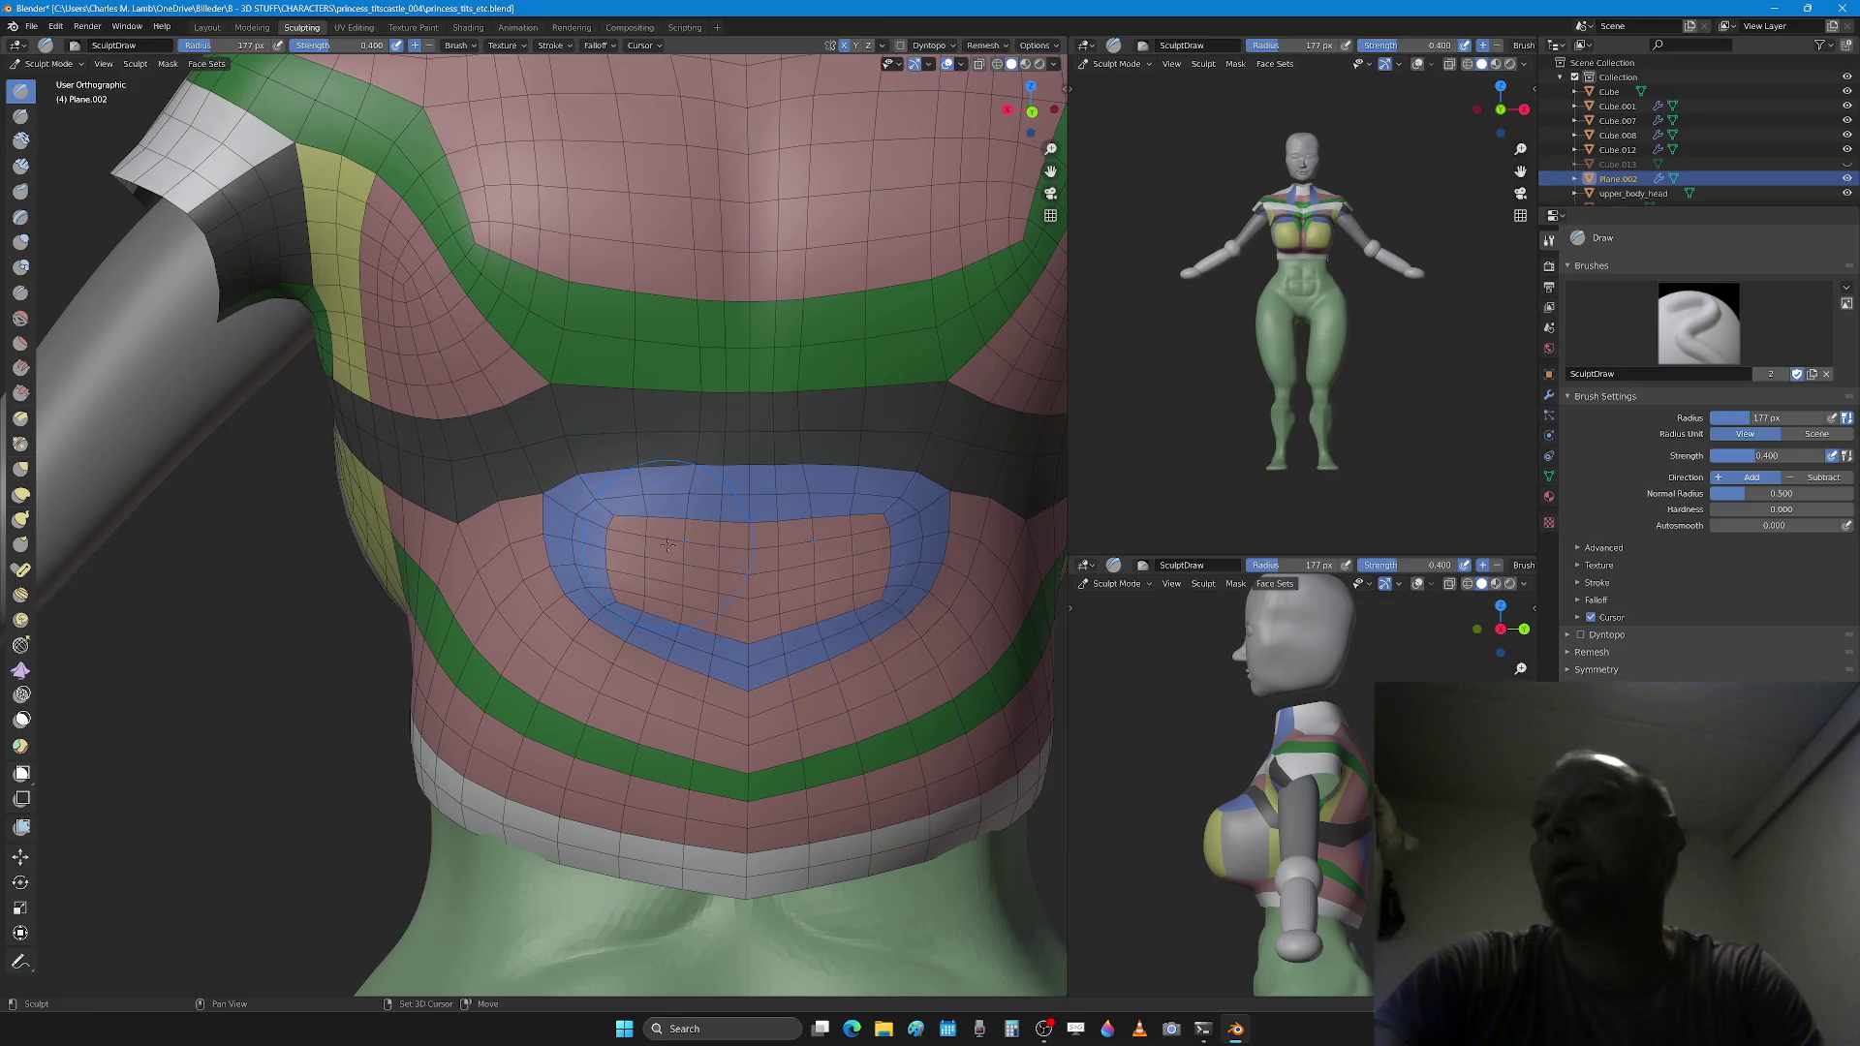
key(f)
click(714, 545)
drag(697, 523, 669, 543)
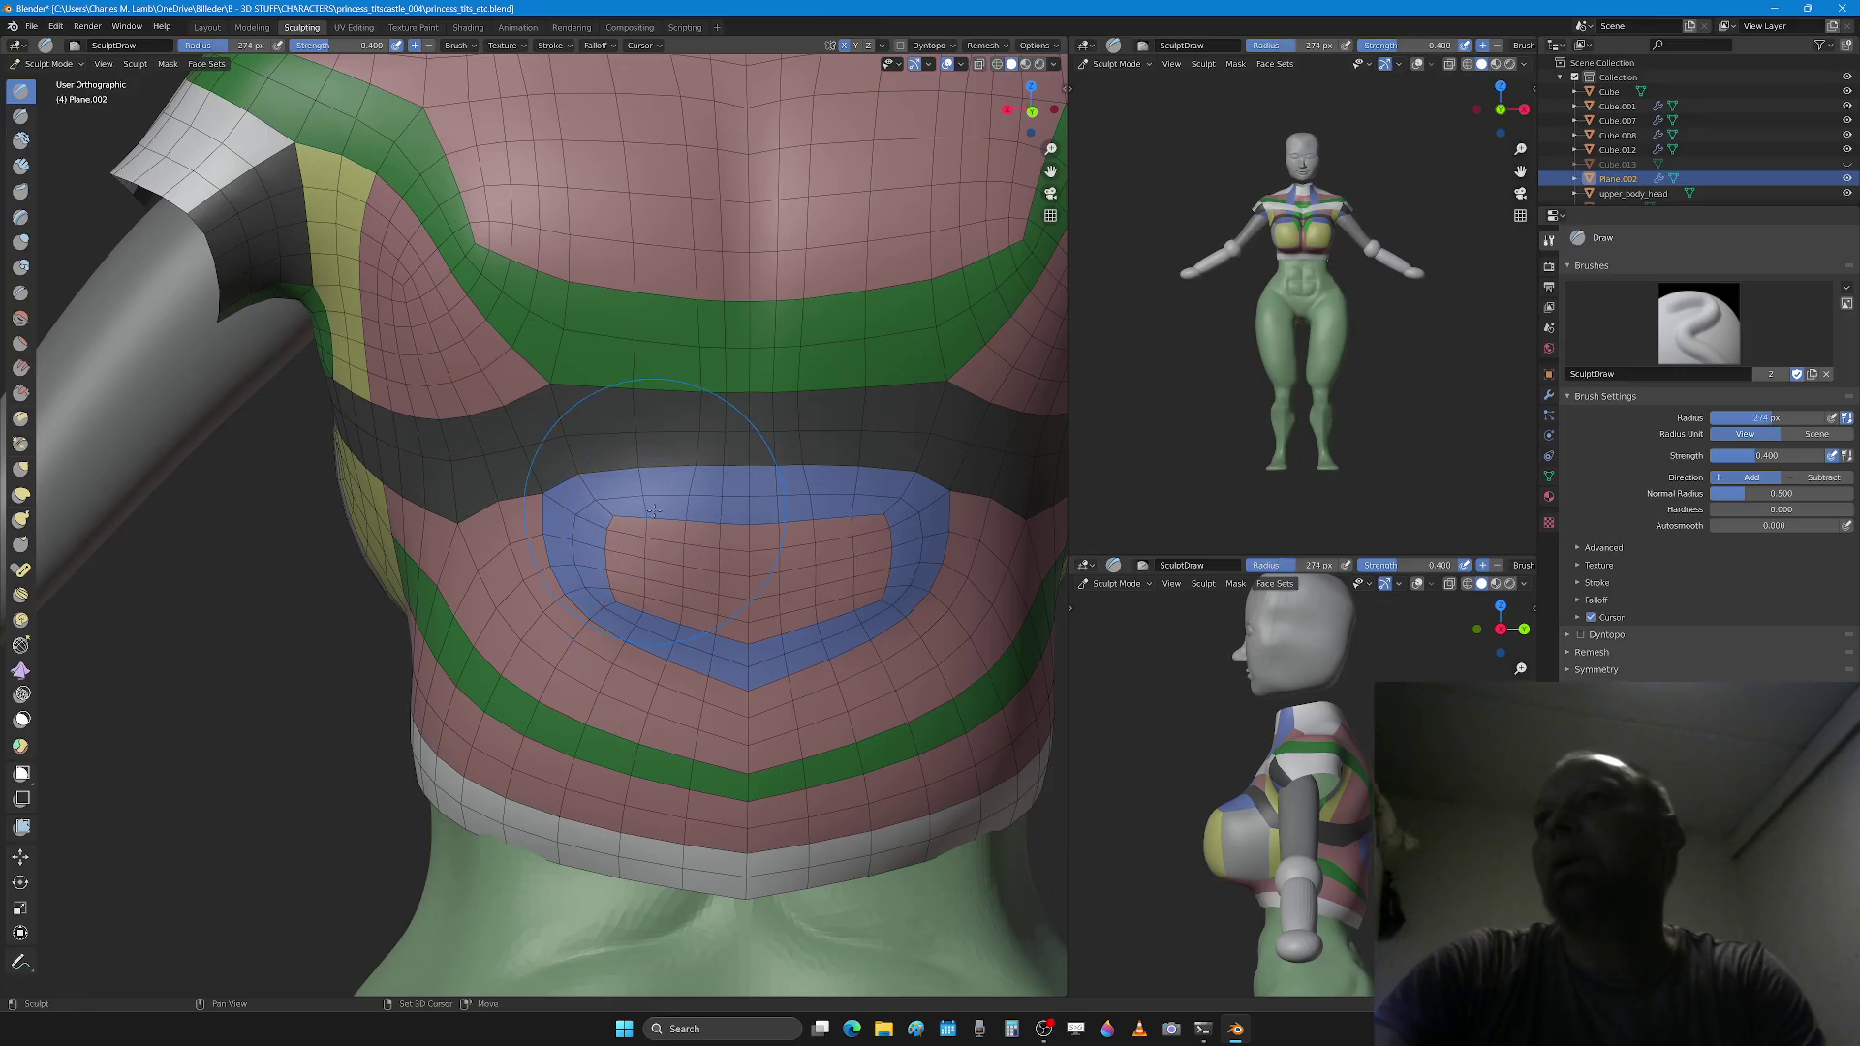
Step: Examine the top's back, shoulder and side panels from several angles
mouse_move(659, 511)
middle_down()
mouse_move(864, 533)
mouse_move(790, 528)
middle_up()
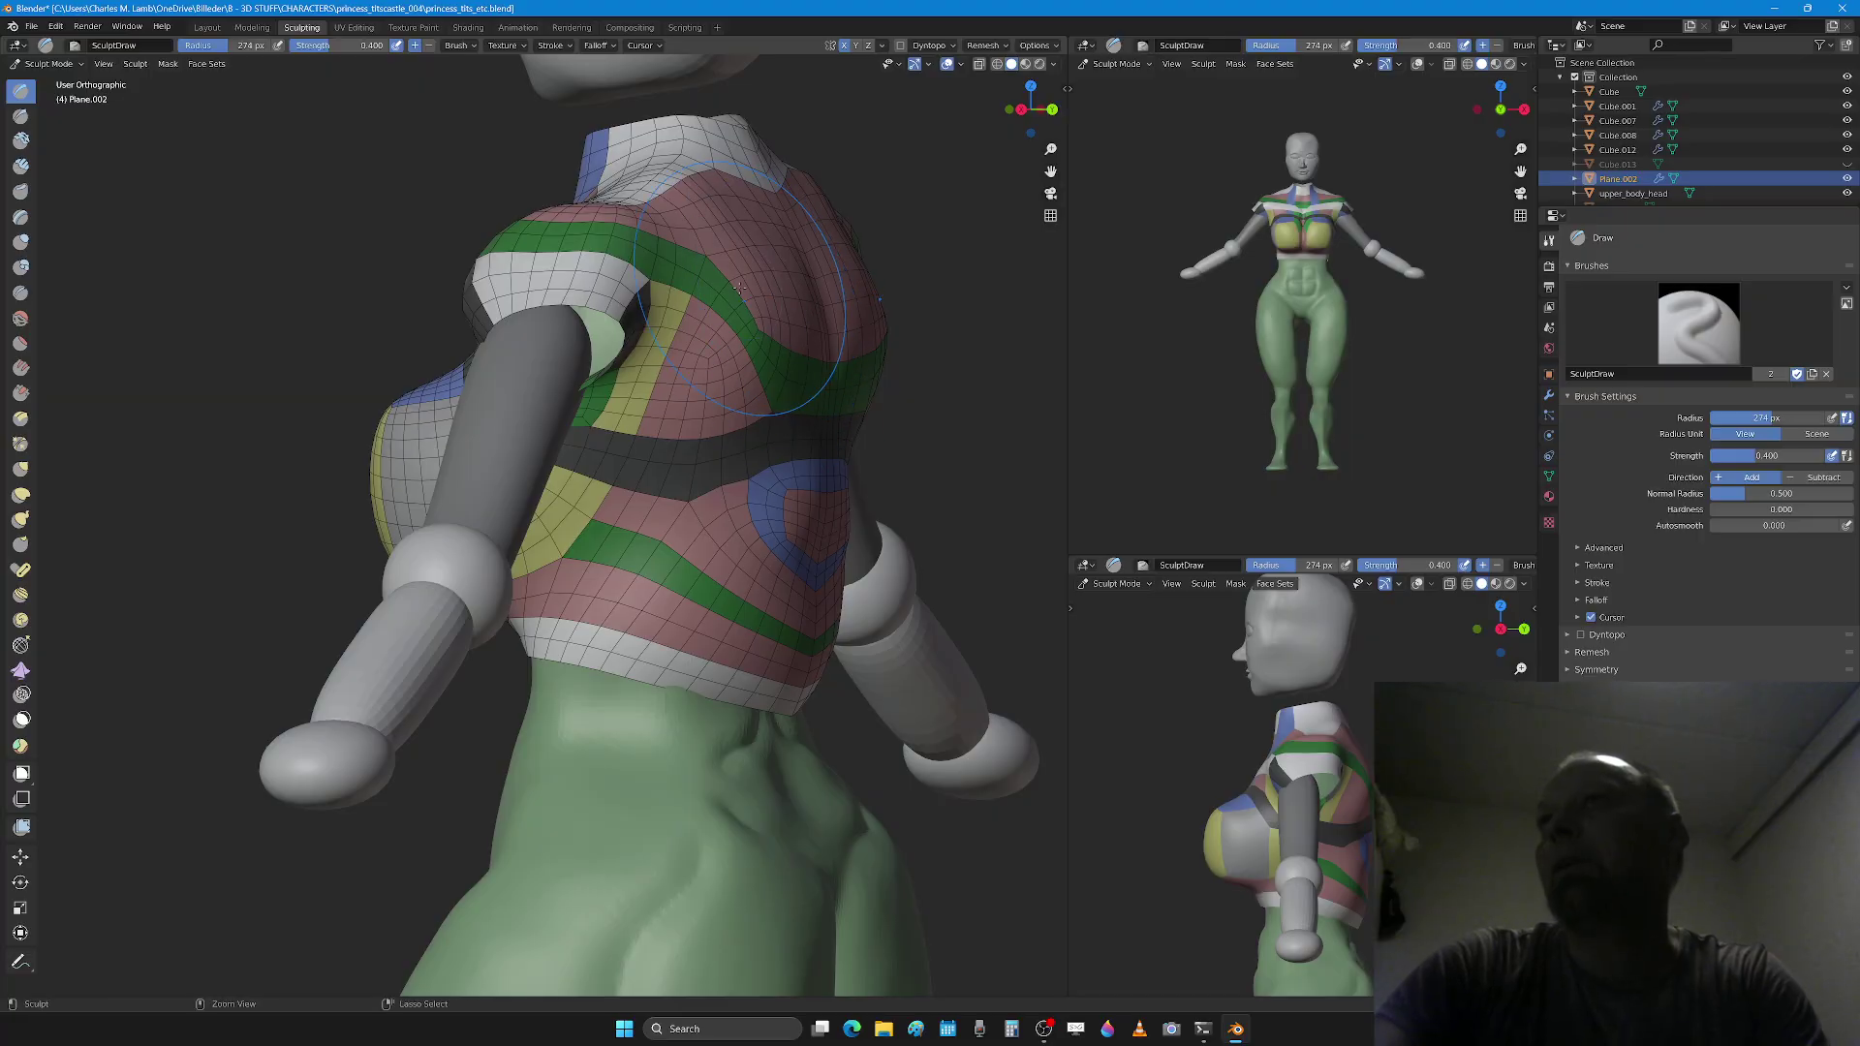
scroll(738, 288, up, 2)
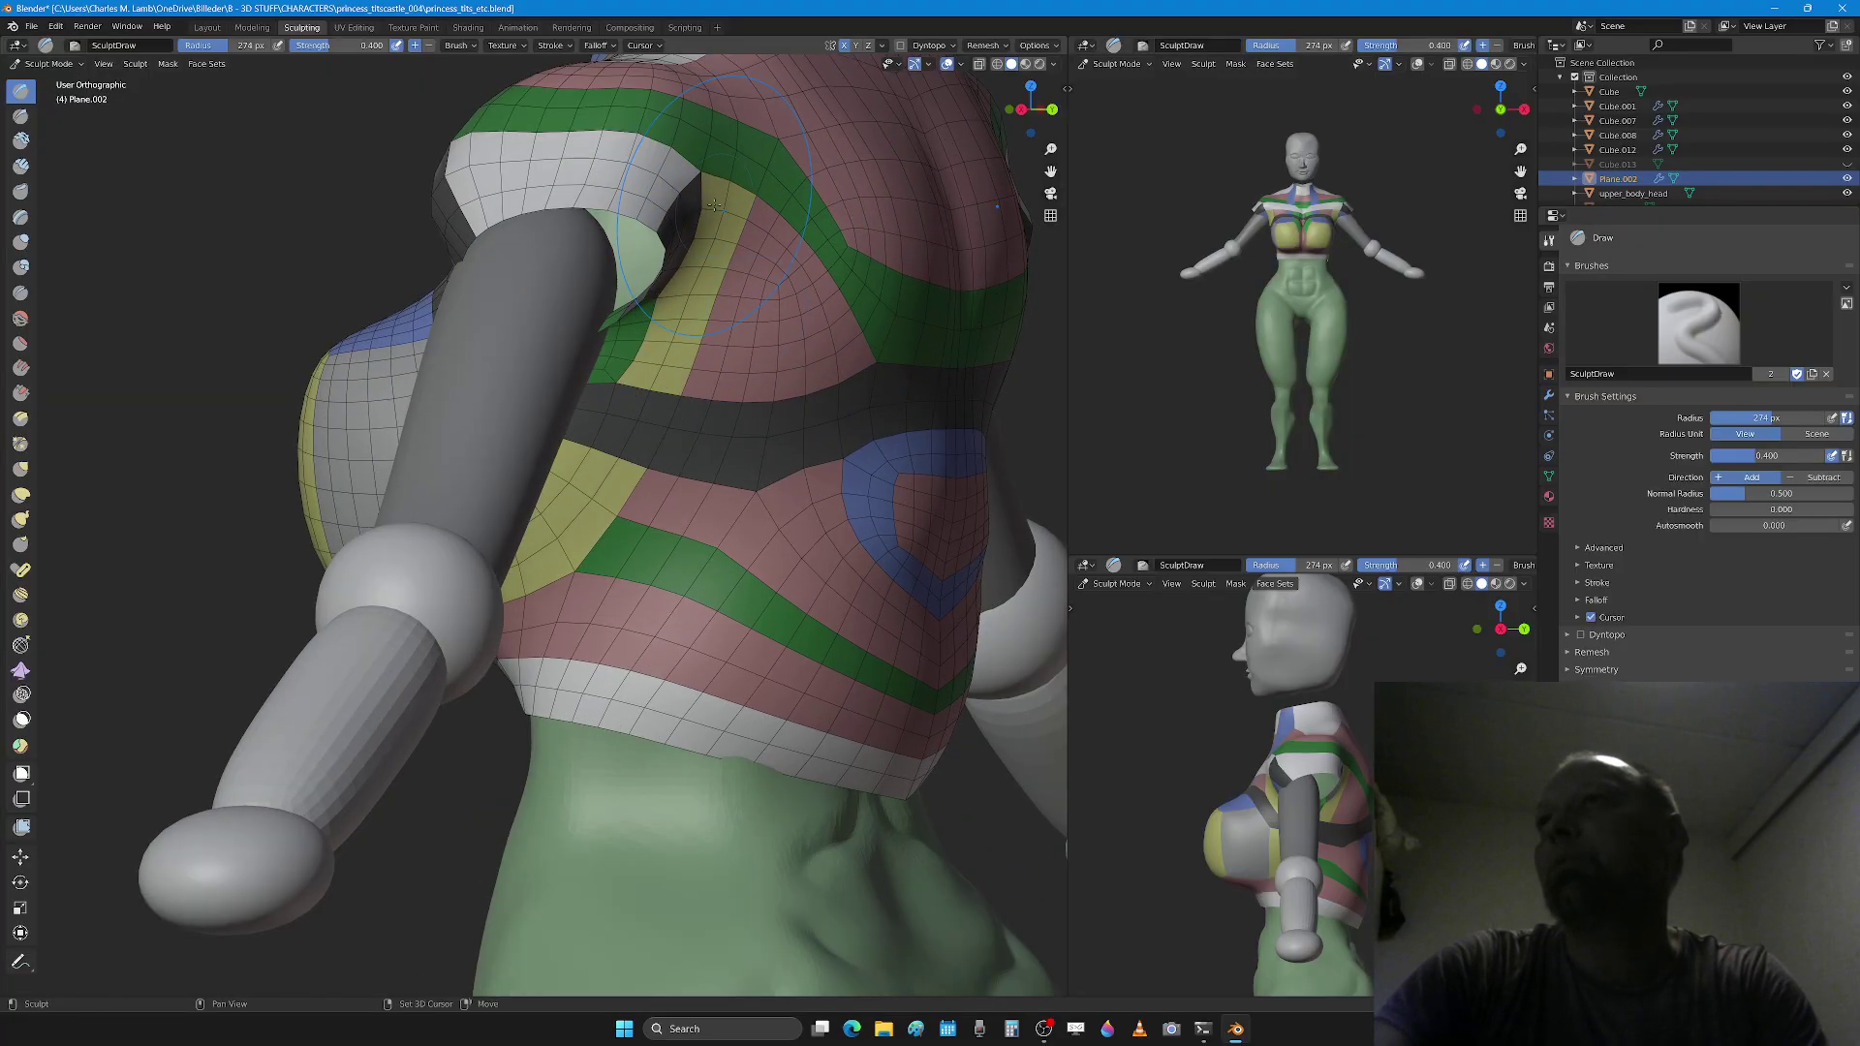
middle_drag(738, 146, 634, 233)
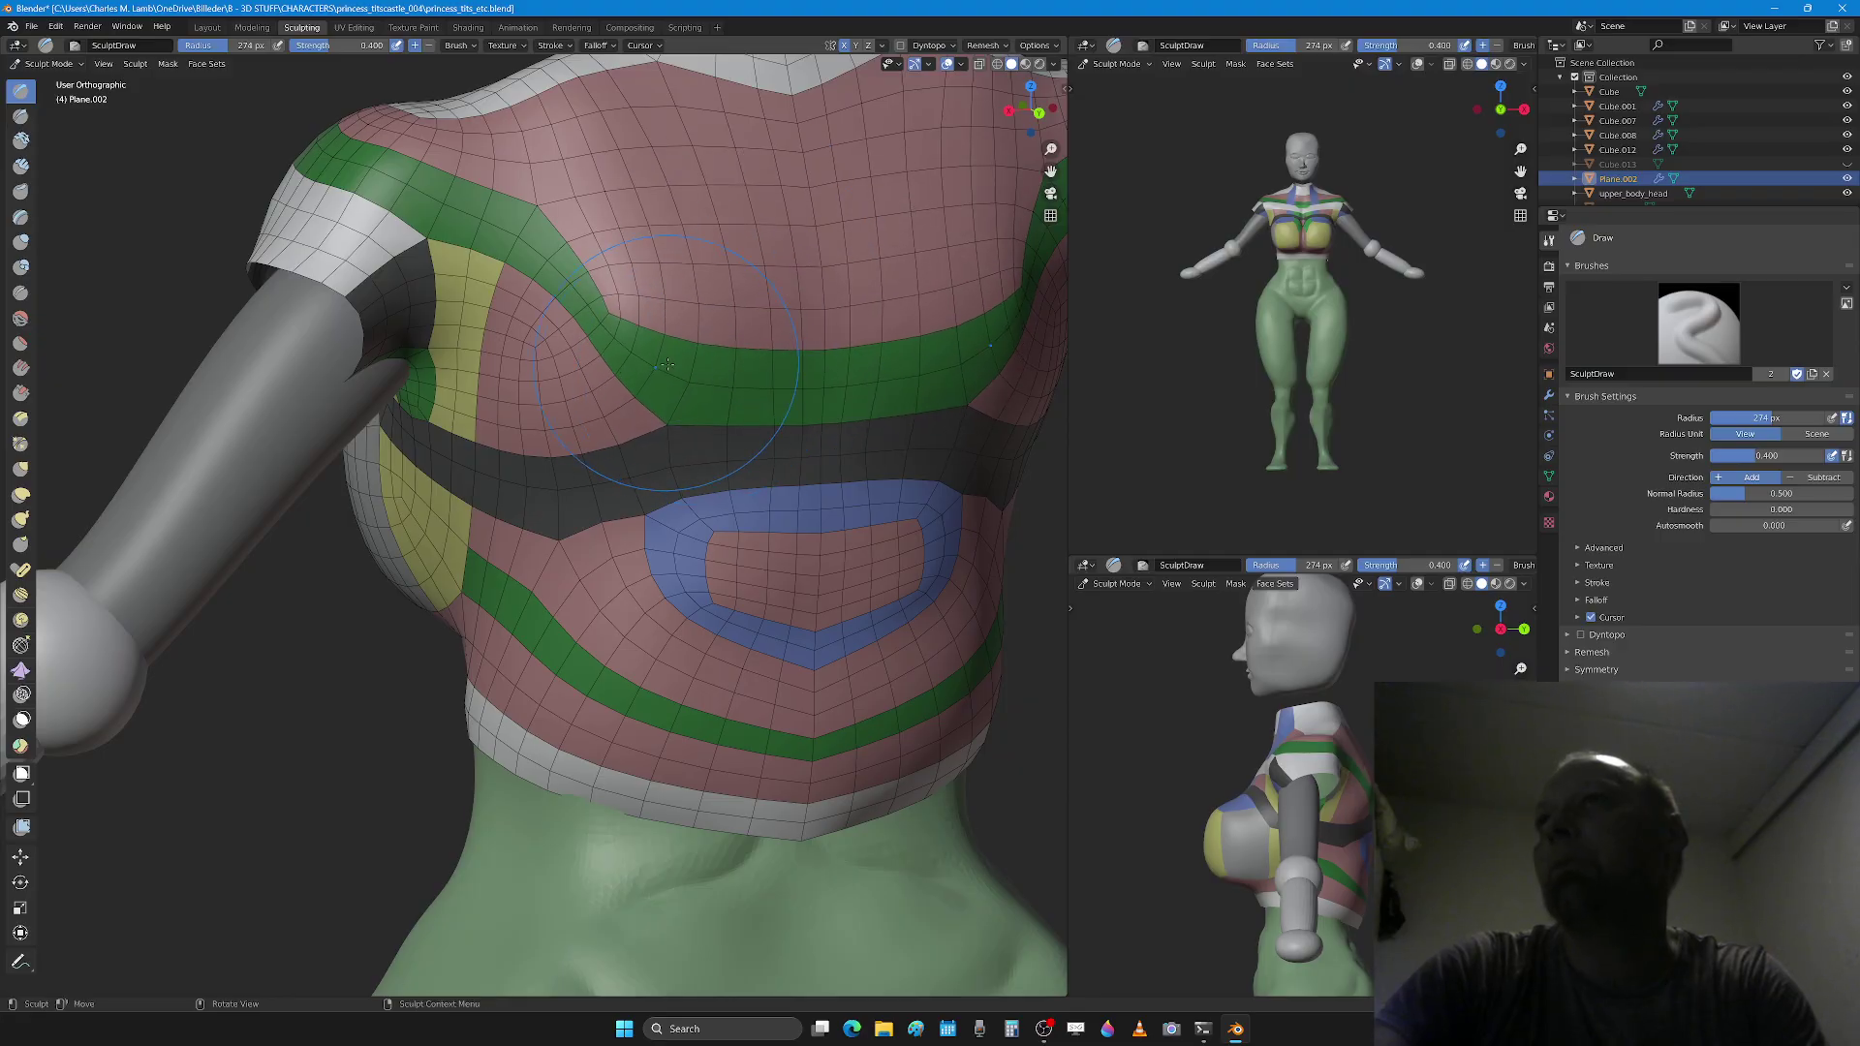
scroll(717, 412, down, 2)
middle_drag(735, 426, 675, 316)
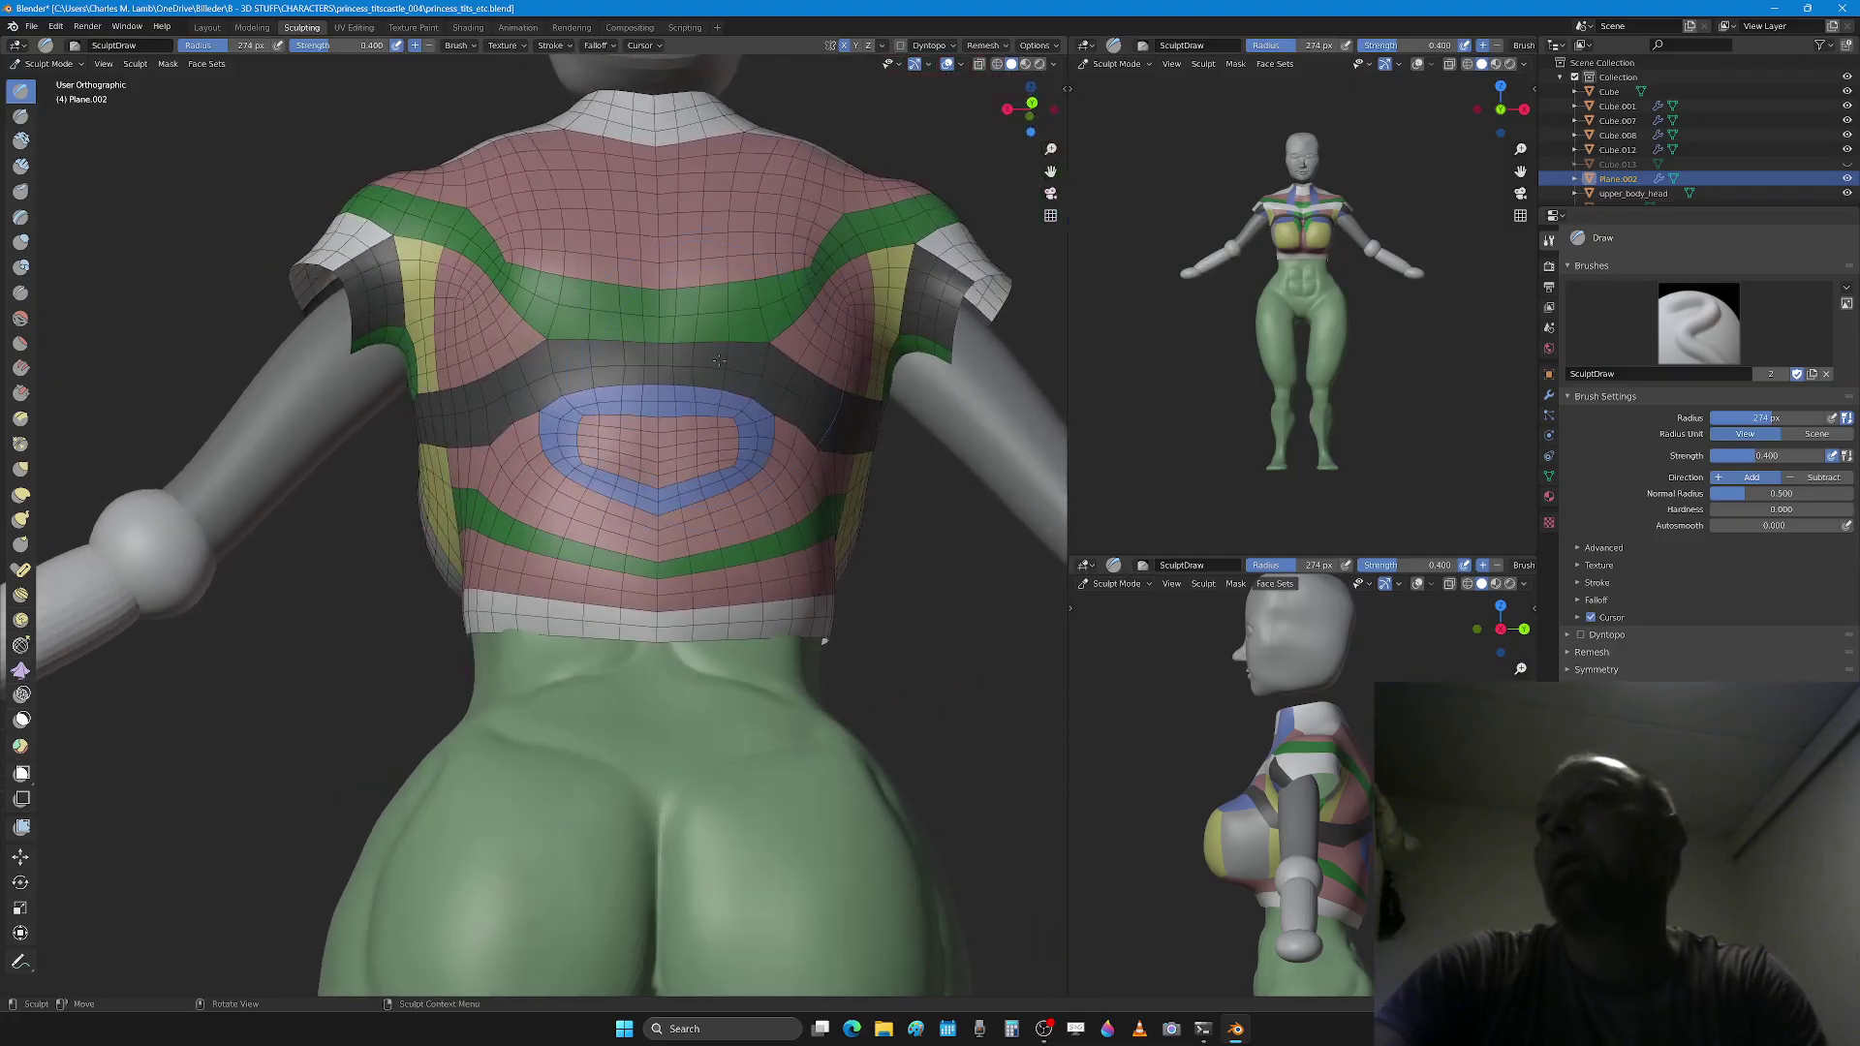
scroll(675, 317, up, 3)
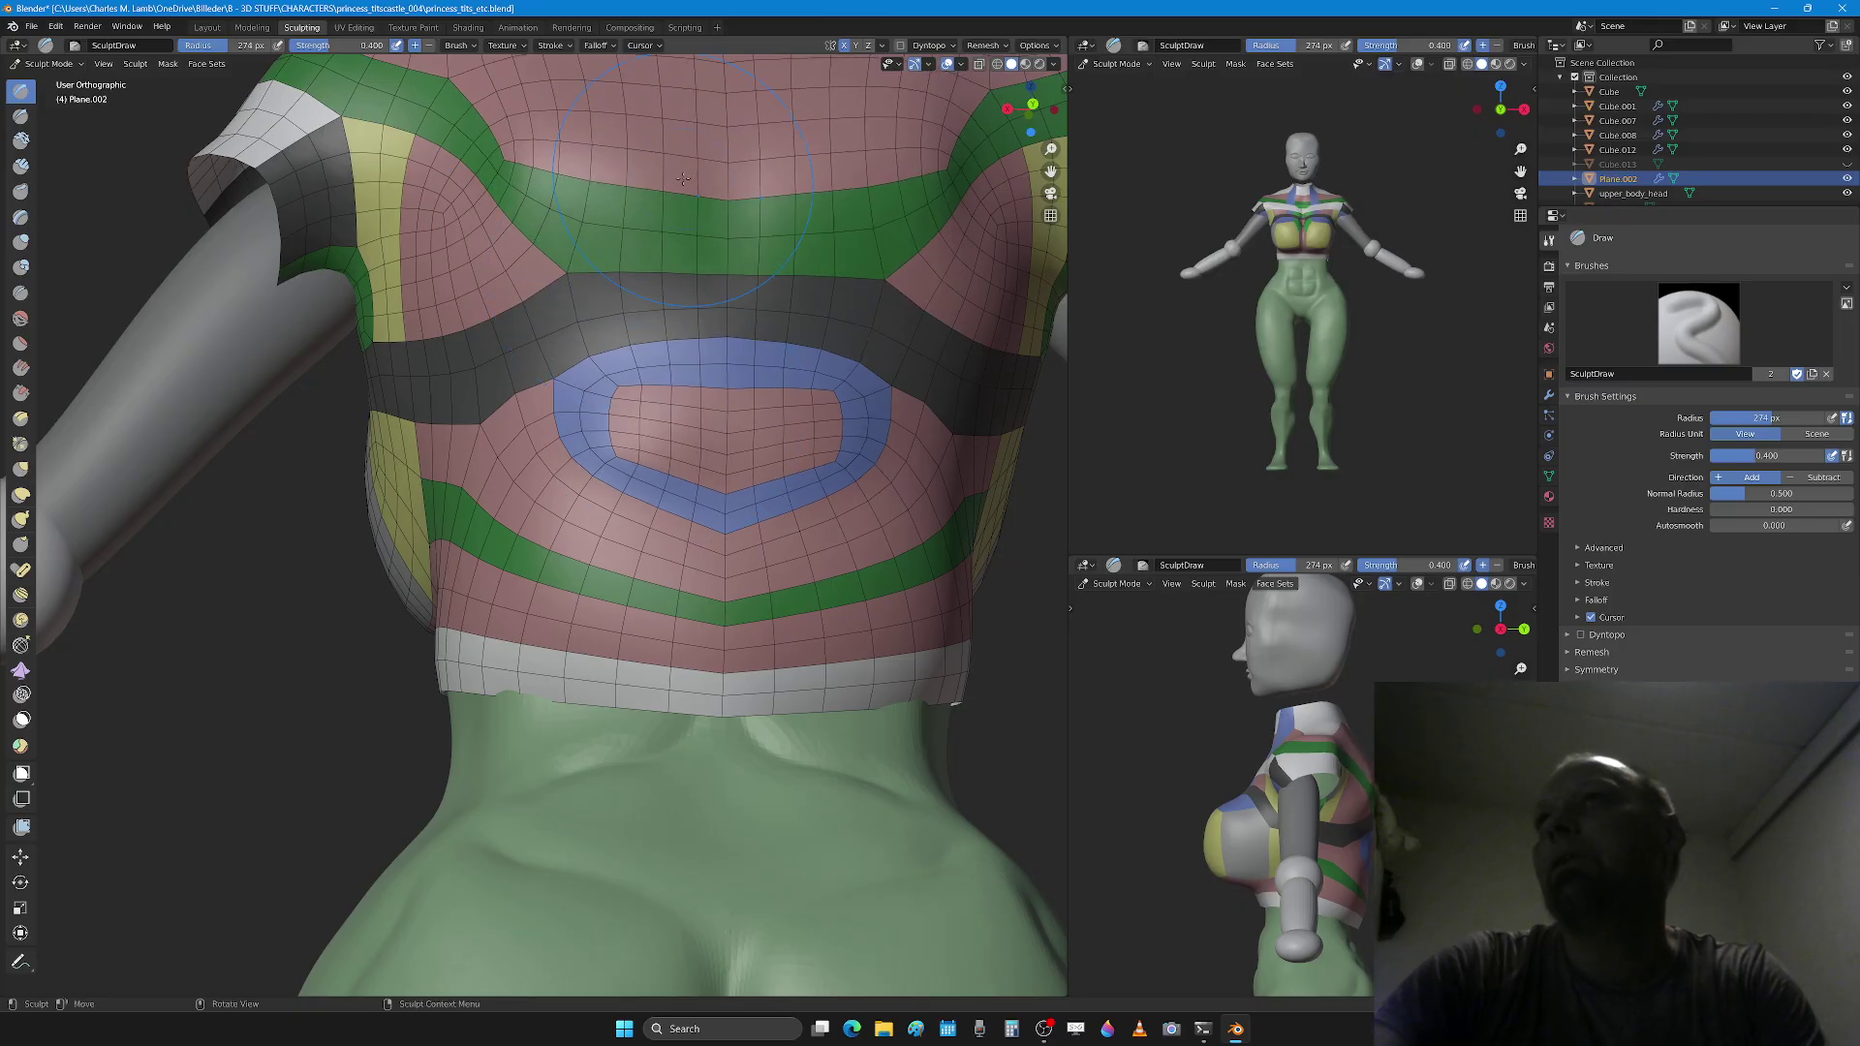
scroll(582, 167, down, 3)
middle_drag(583, 166, 797, 378)
scroll(797, 377, up, 2)
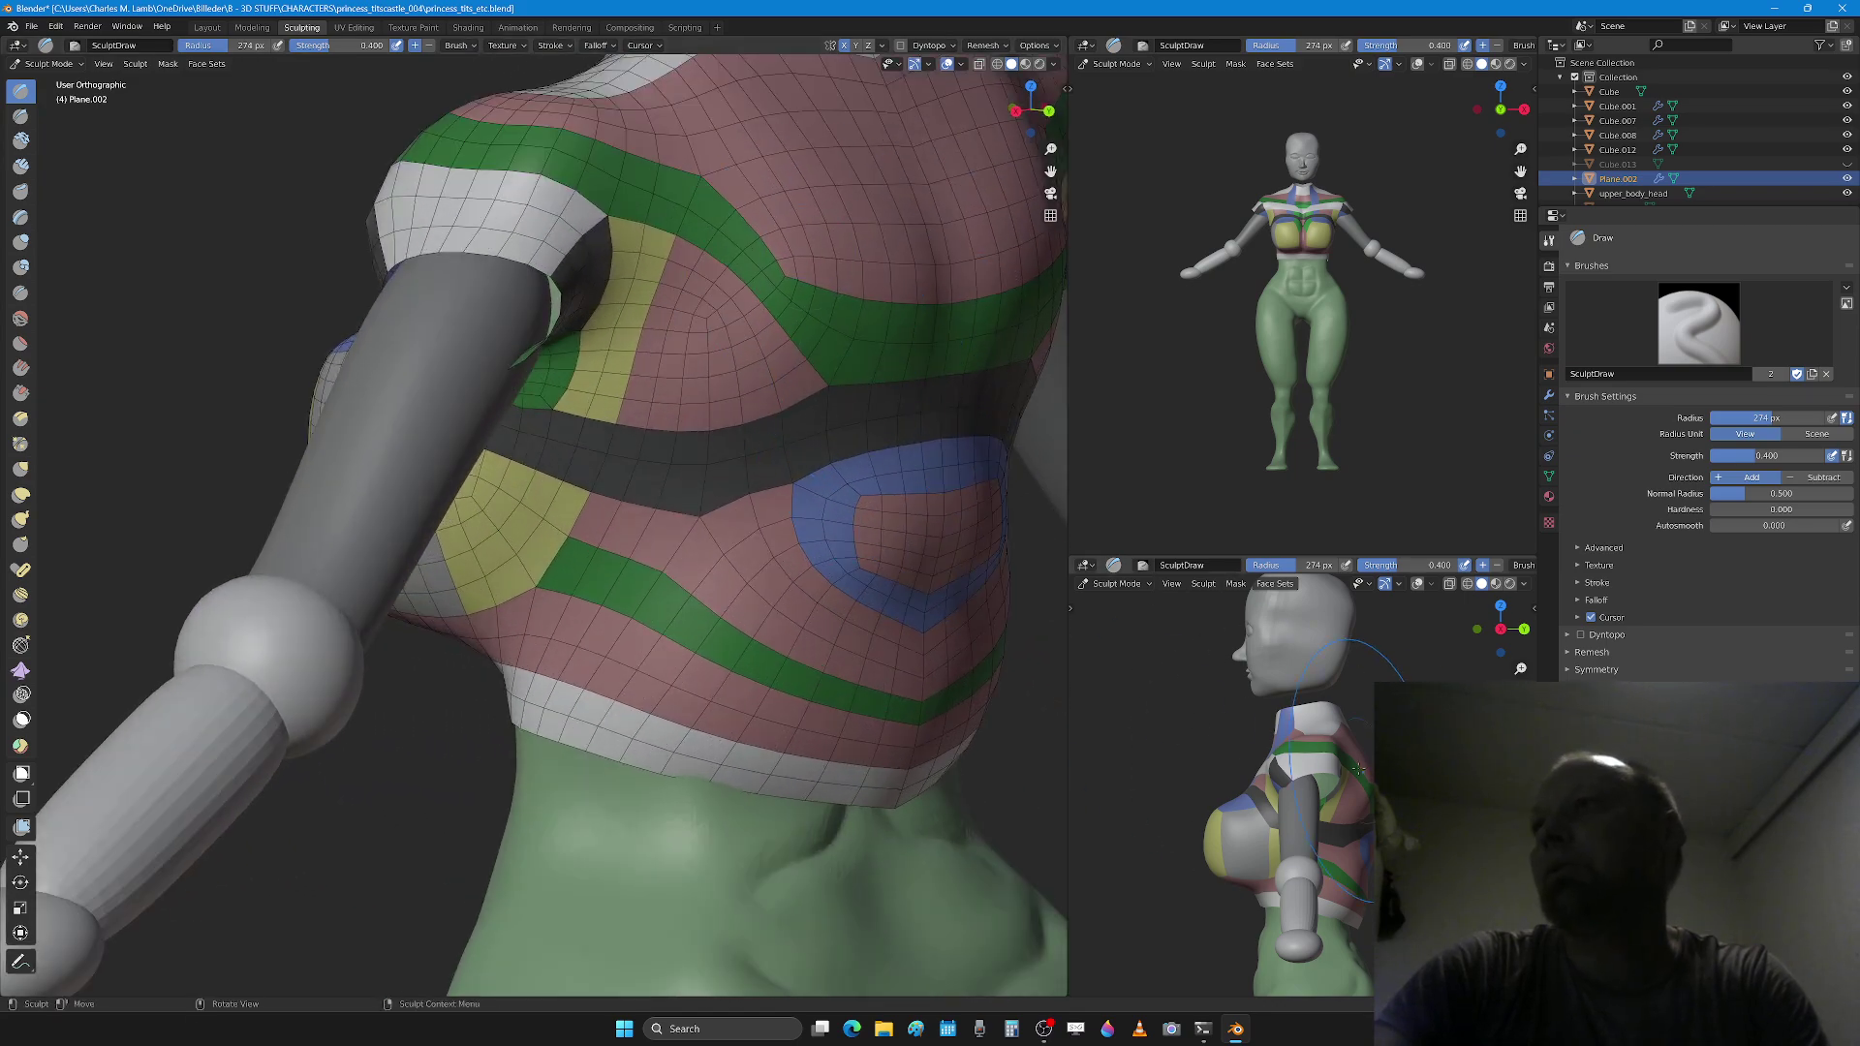
Step: Resize the Draw brush radius to 238 px, 42 px and finally 130 px, and frame the blue-outlined back area
key(f)
click(1010, 522)
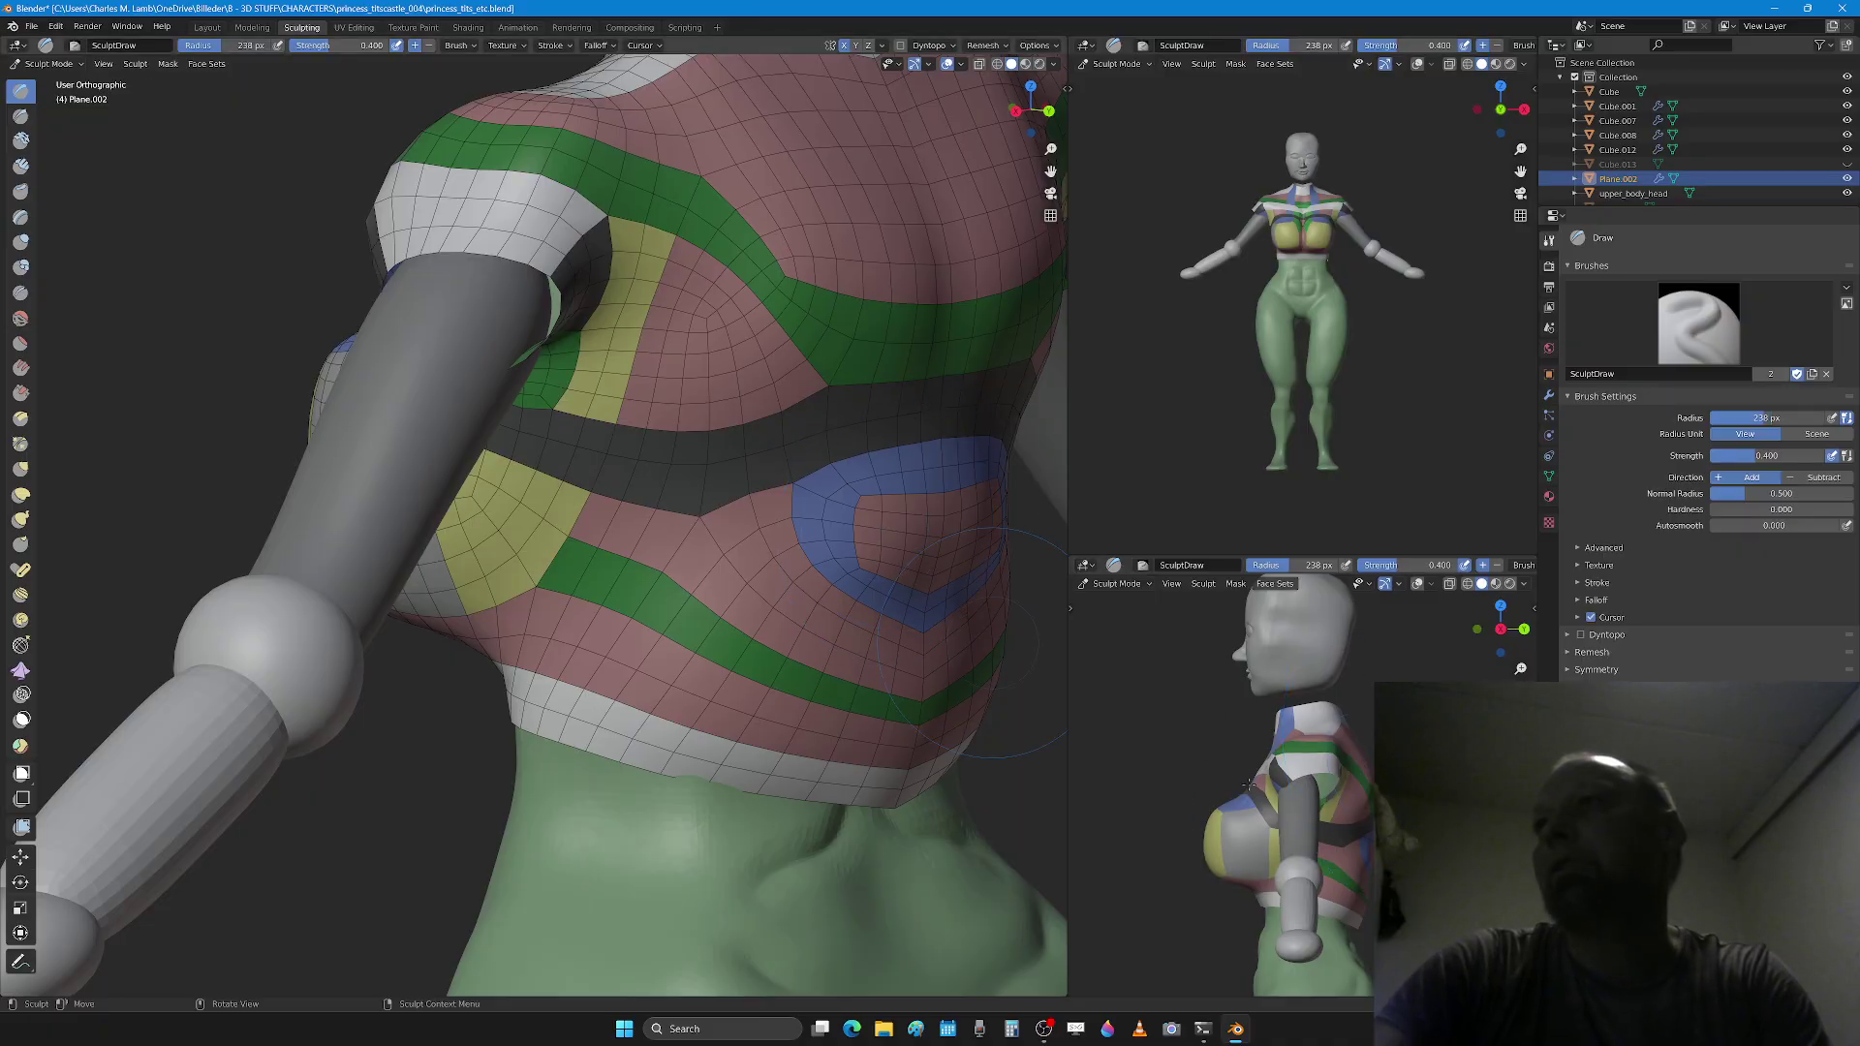
key(f)
click(1346, 775)
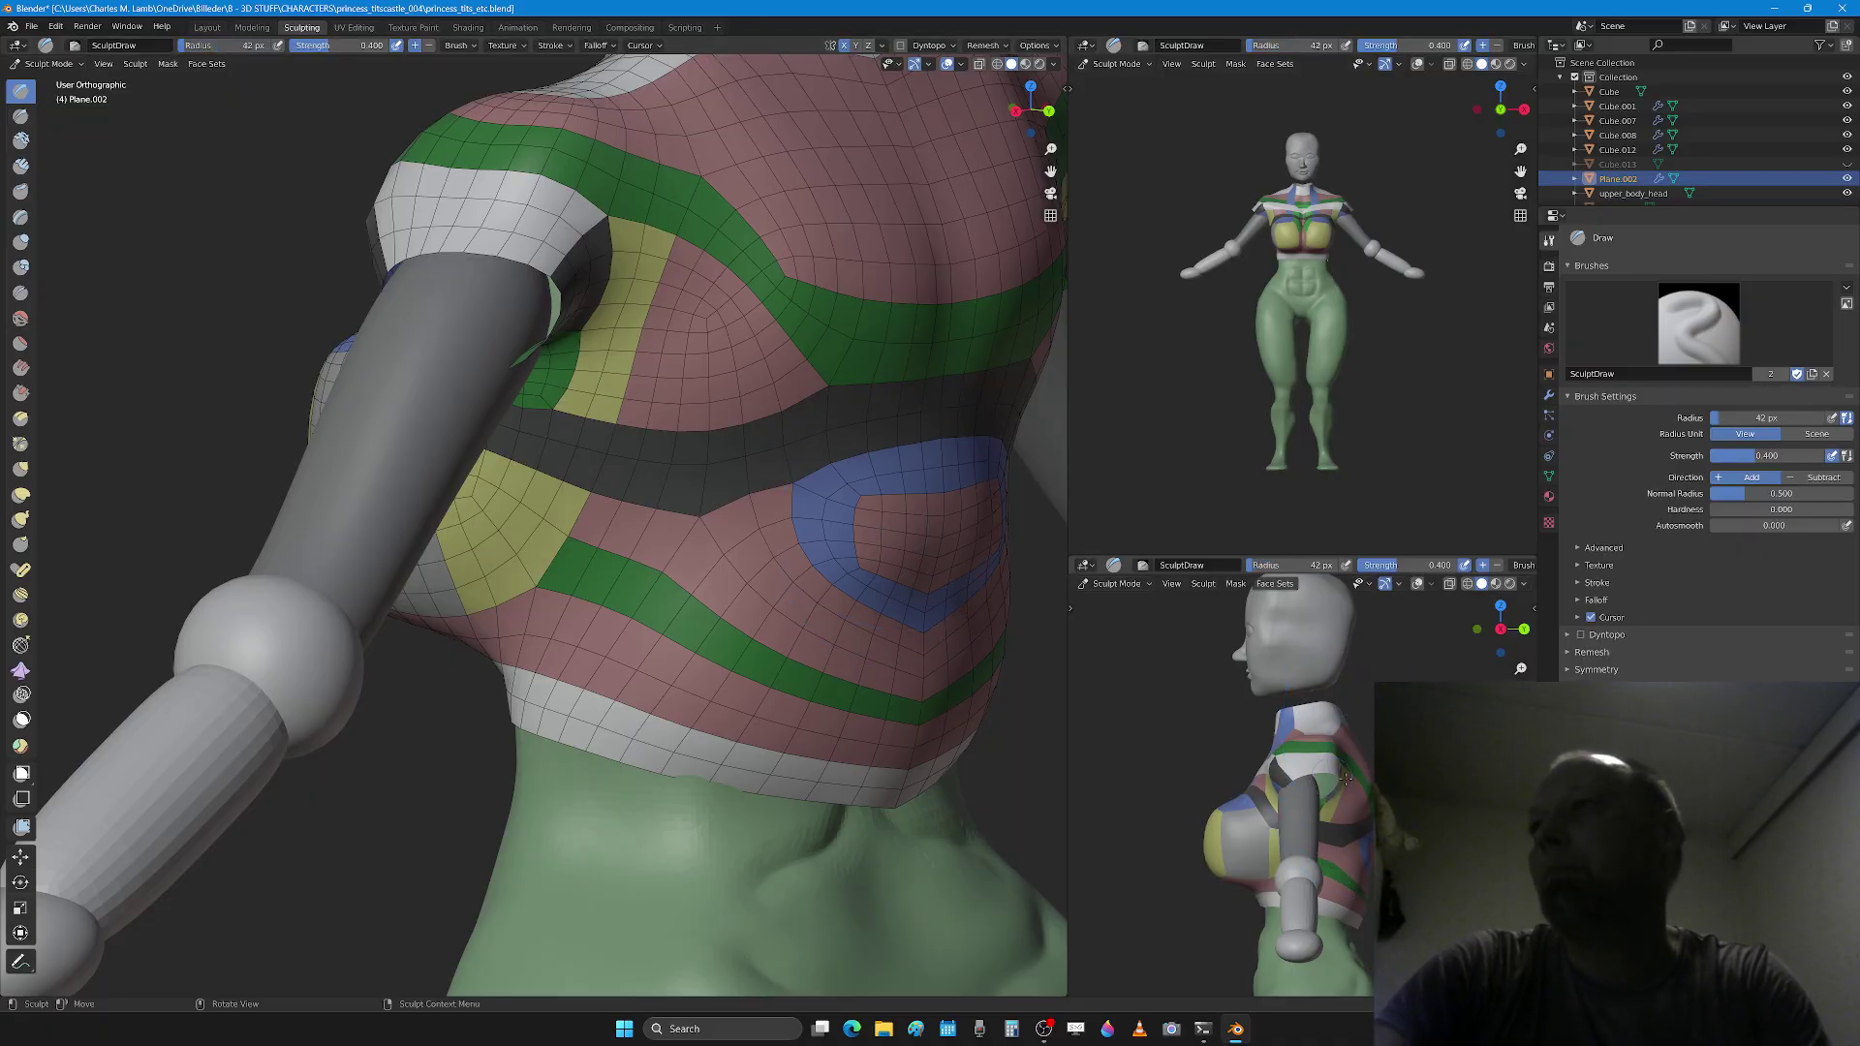
key(f)
click(1346, 775)
scroll(973, 628, down, 1)
middle_drag(973, 628, 894, 617)
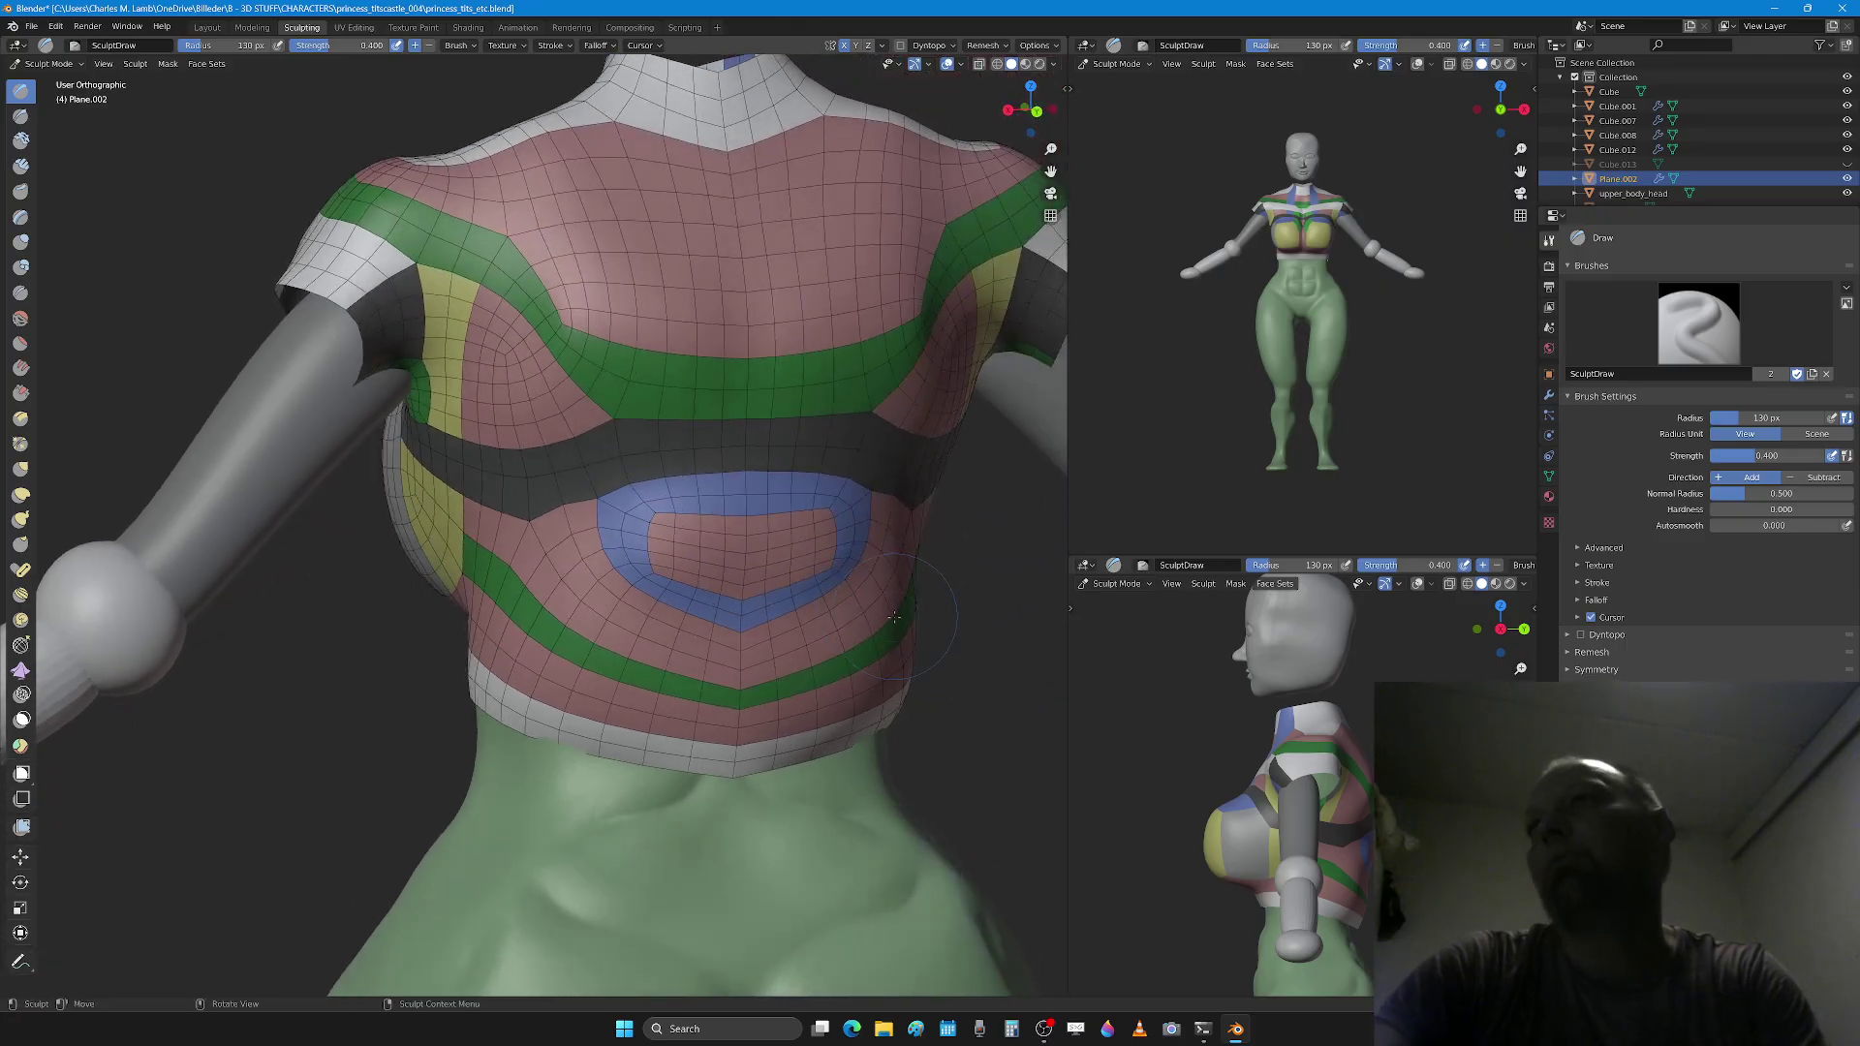
scroll(894, 617, up, 2)
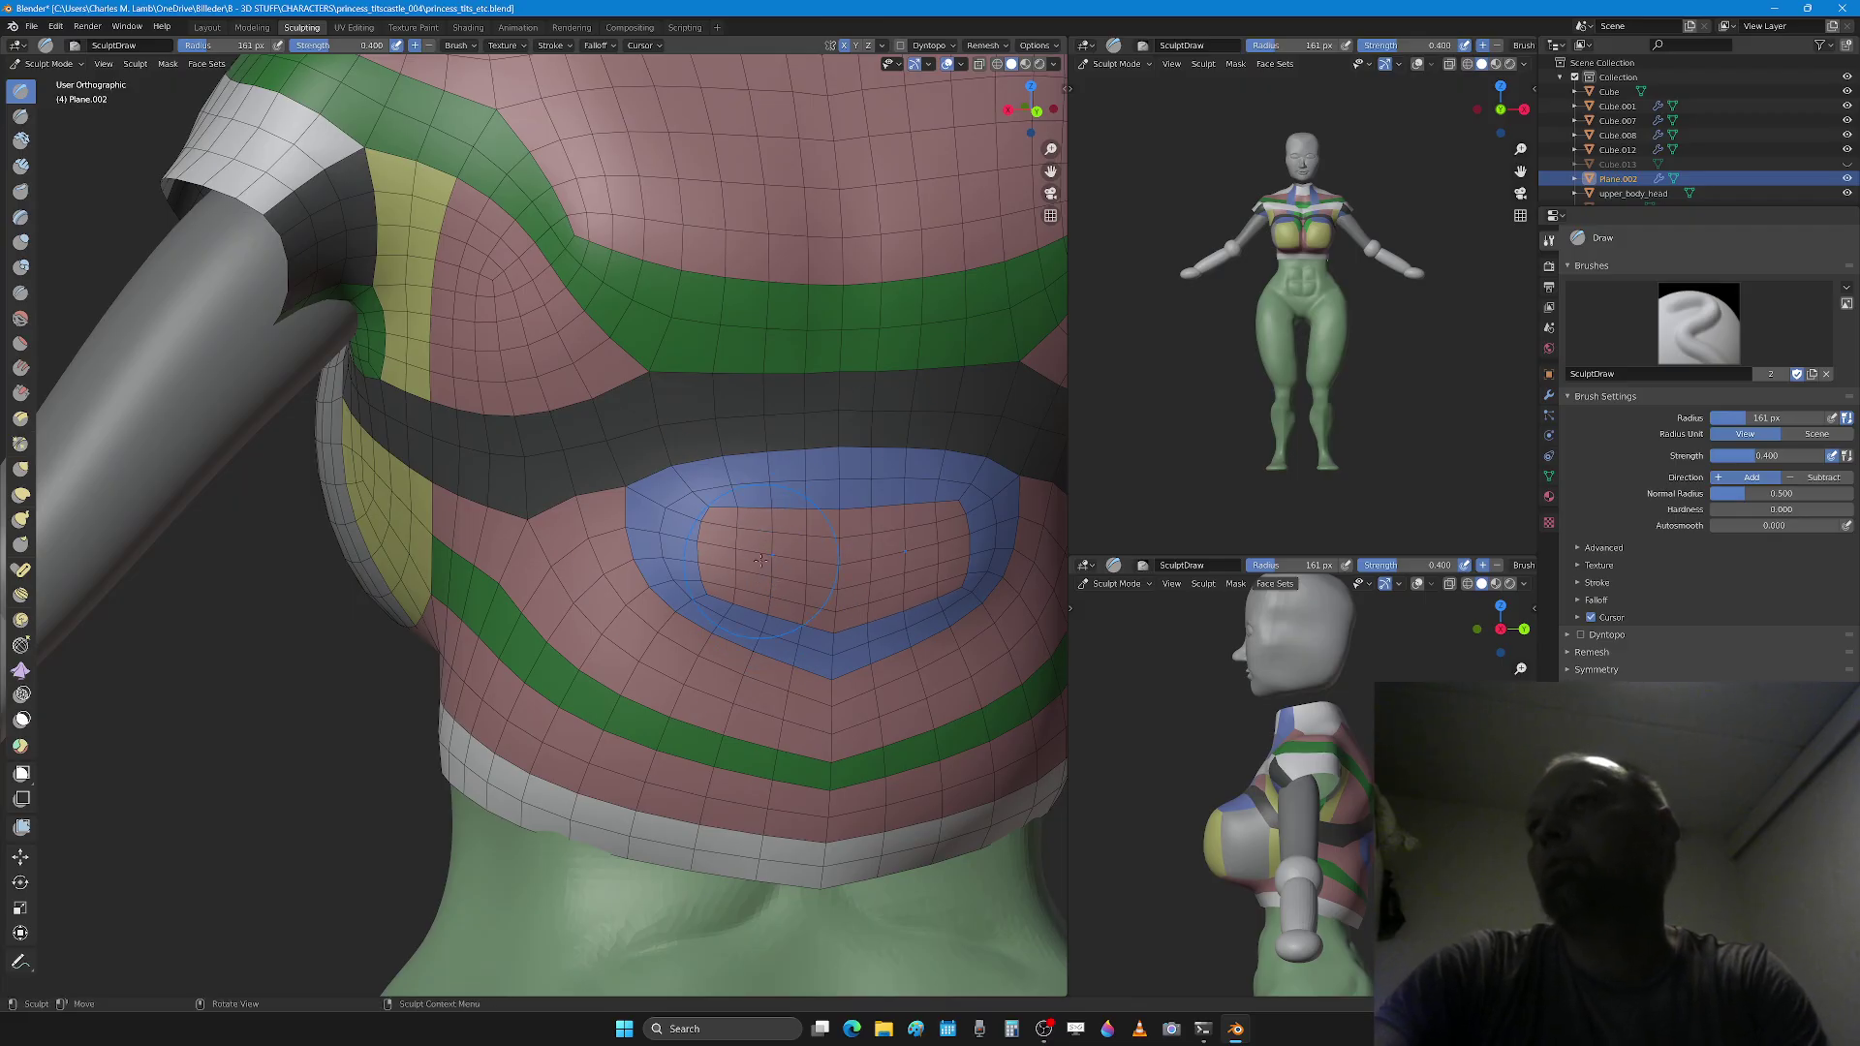
scroll(760, 560, down, 2)
scroll(707, 562, up, 2)
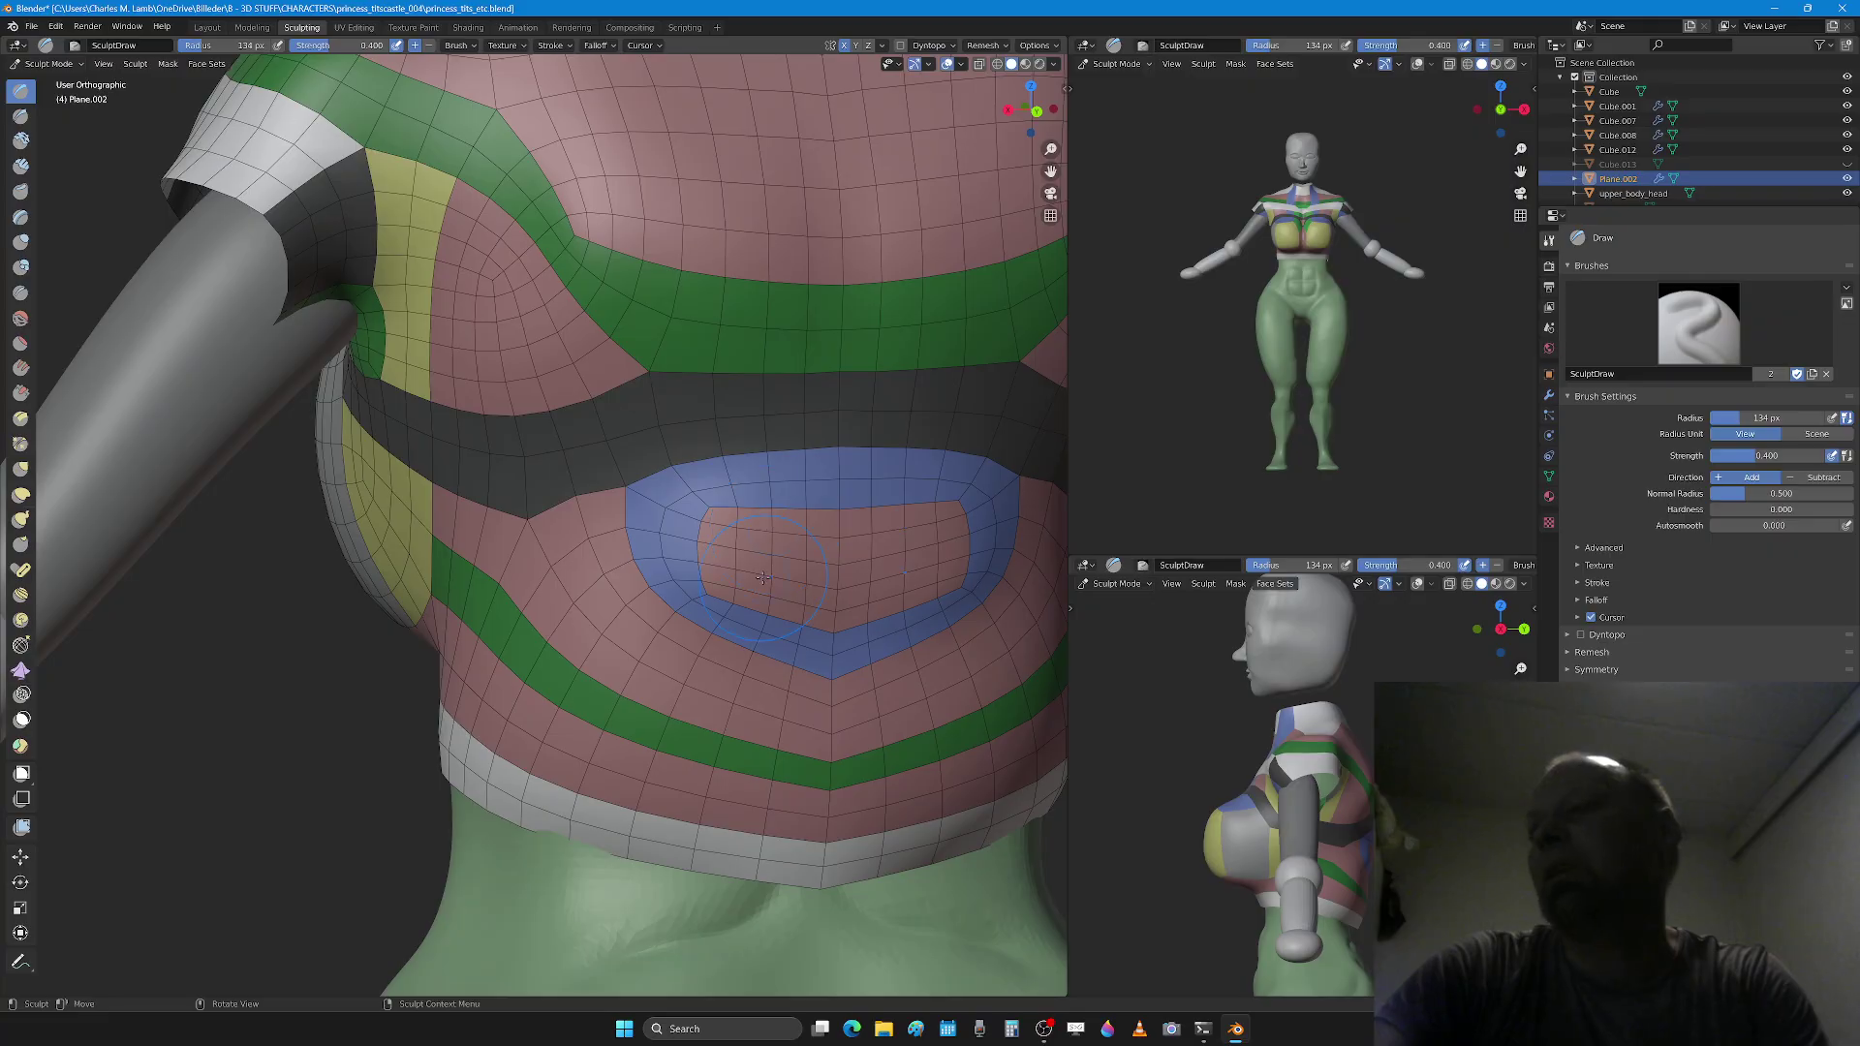
scroll(765, 578, down, 3)
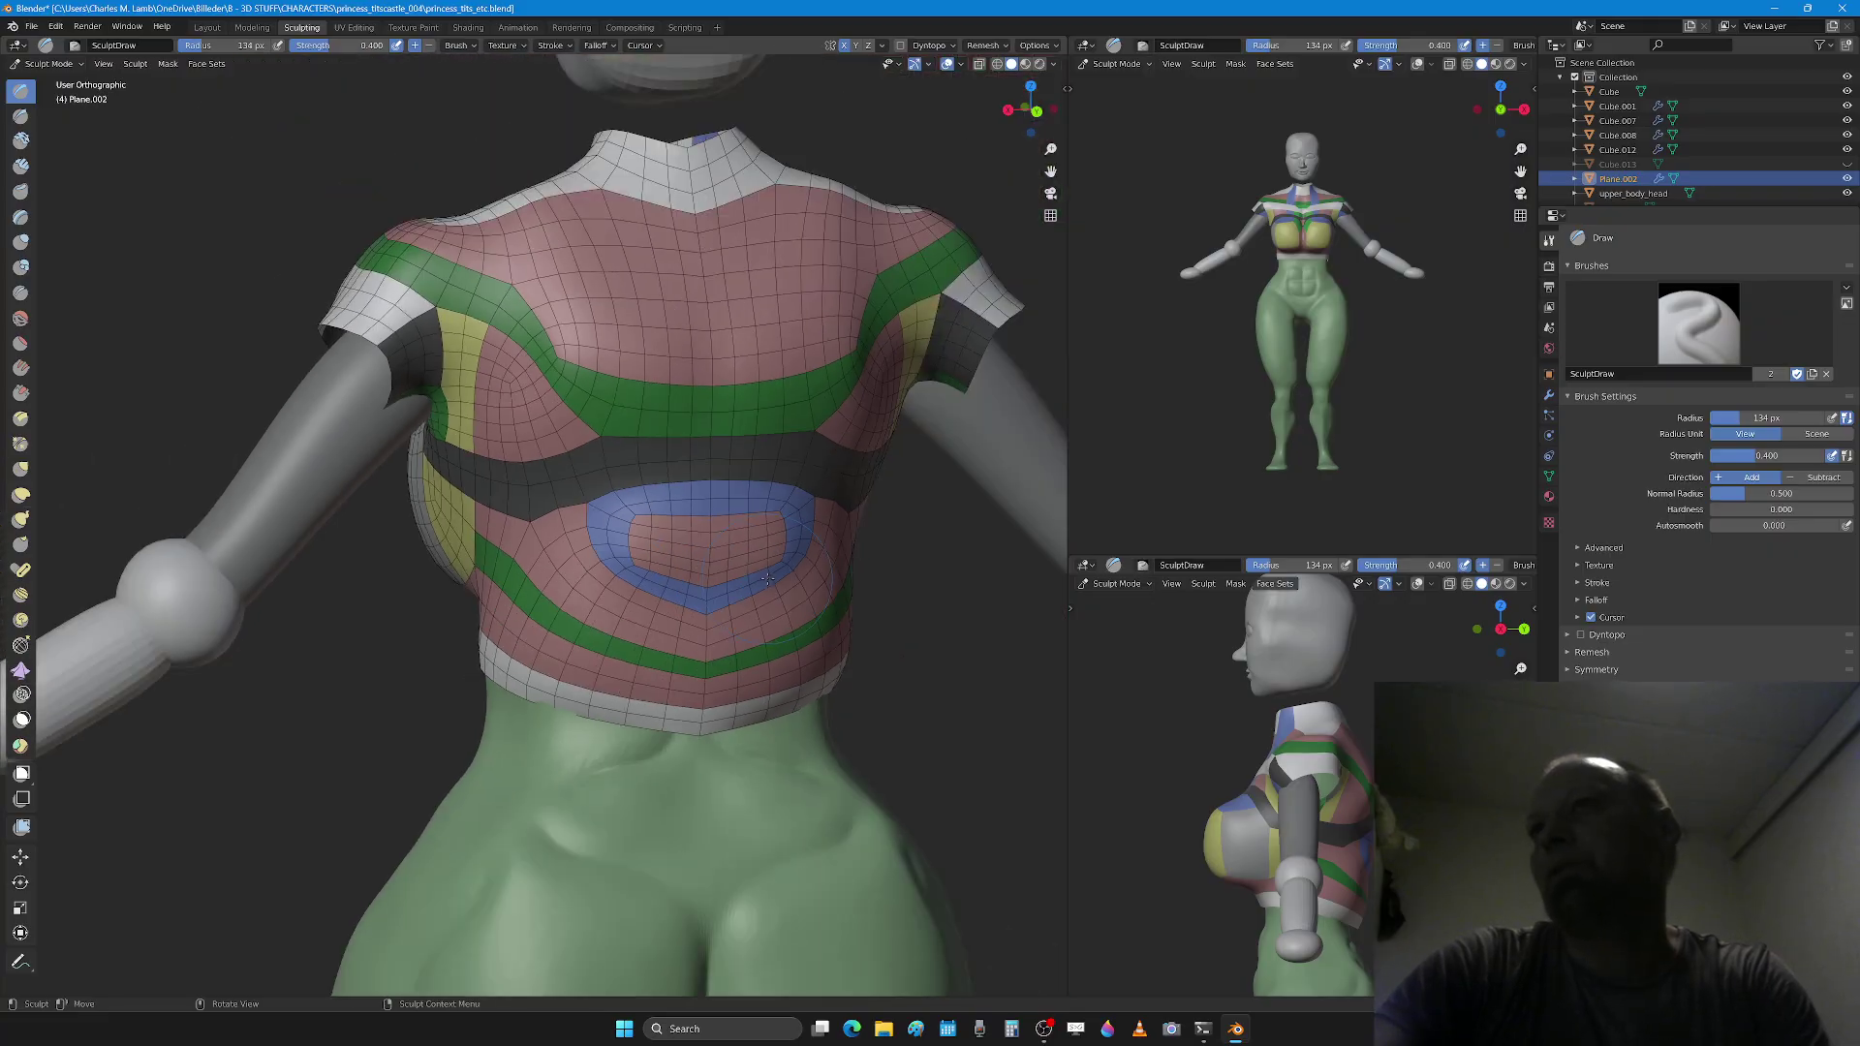
scroll(736, 543, up, 3)
Step: In Edit Mode, circle-select the lower back's green band with the adjoining pink faces above it and assign the green Material.002
mouse_move(737, 543)
middle_down()
mouse_move(706, 491)
mouse_move(643, 538)
middle_up()
key(Tab)
scroll(620, 544, down, 2)
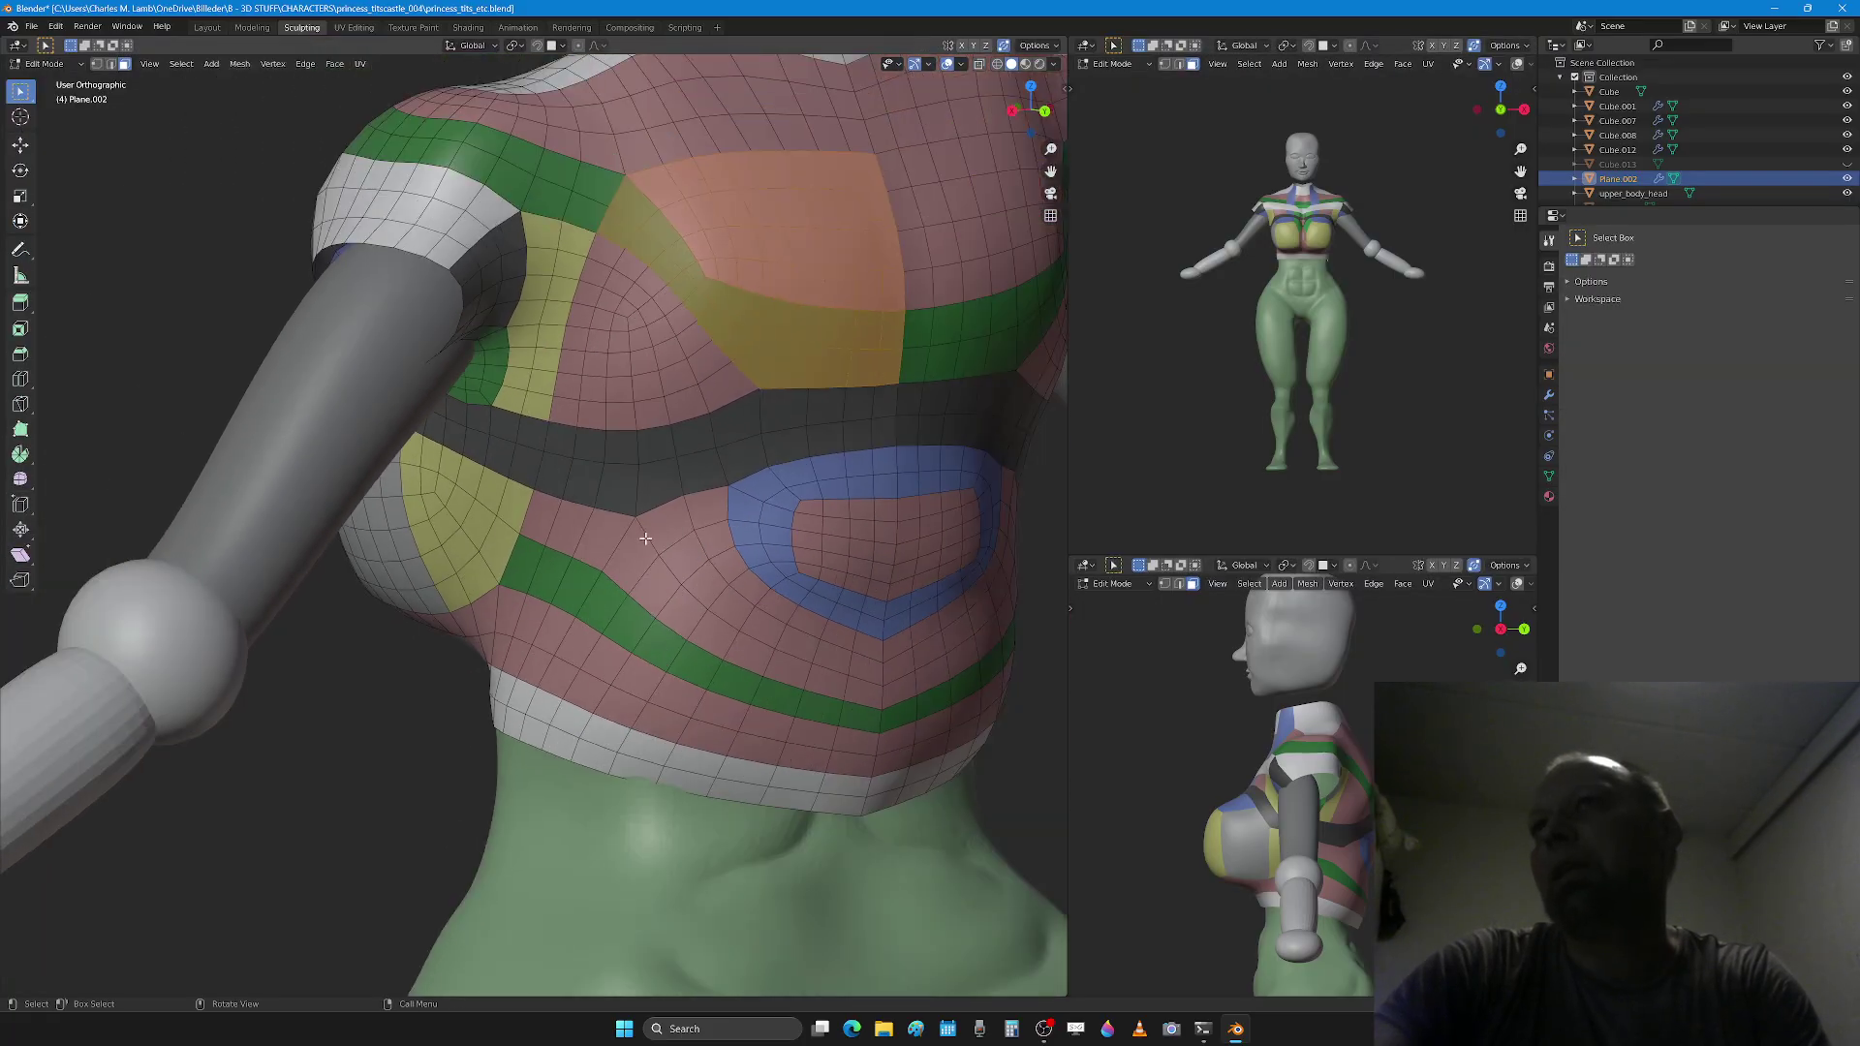
key(c)
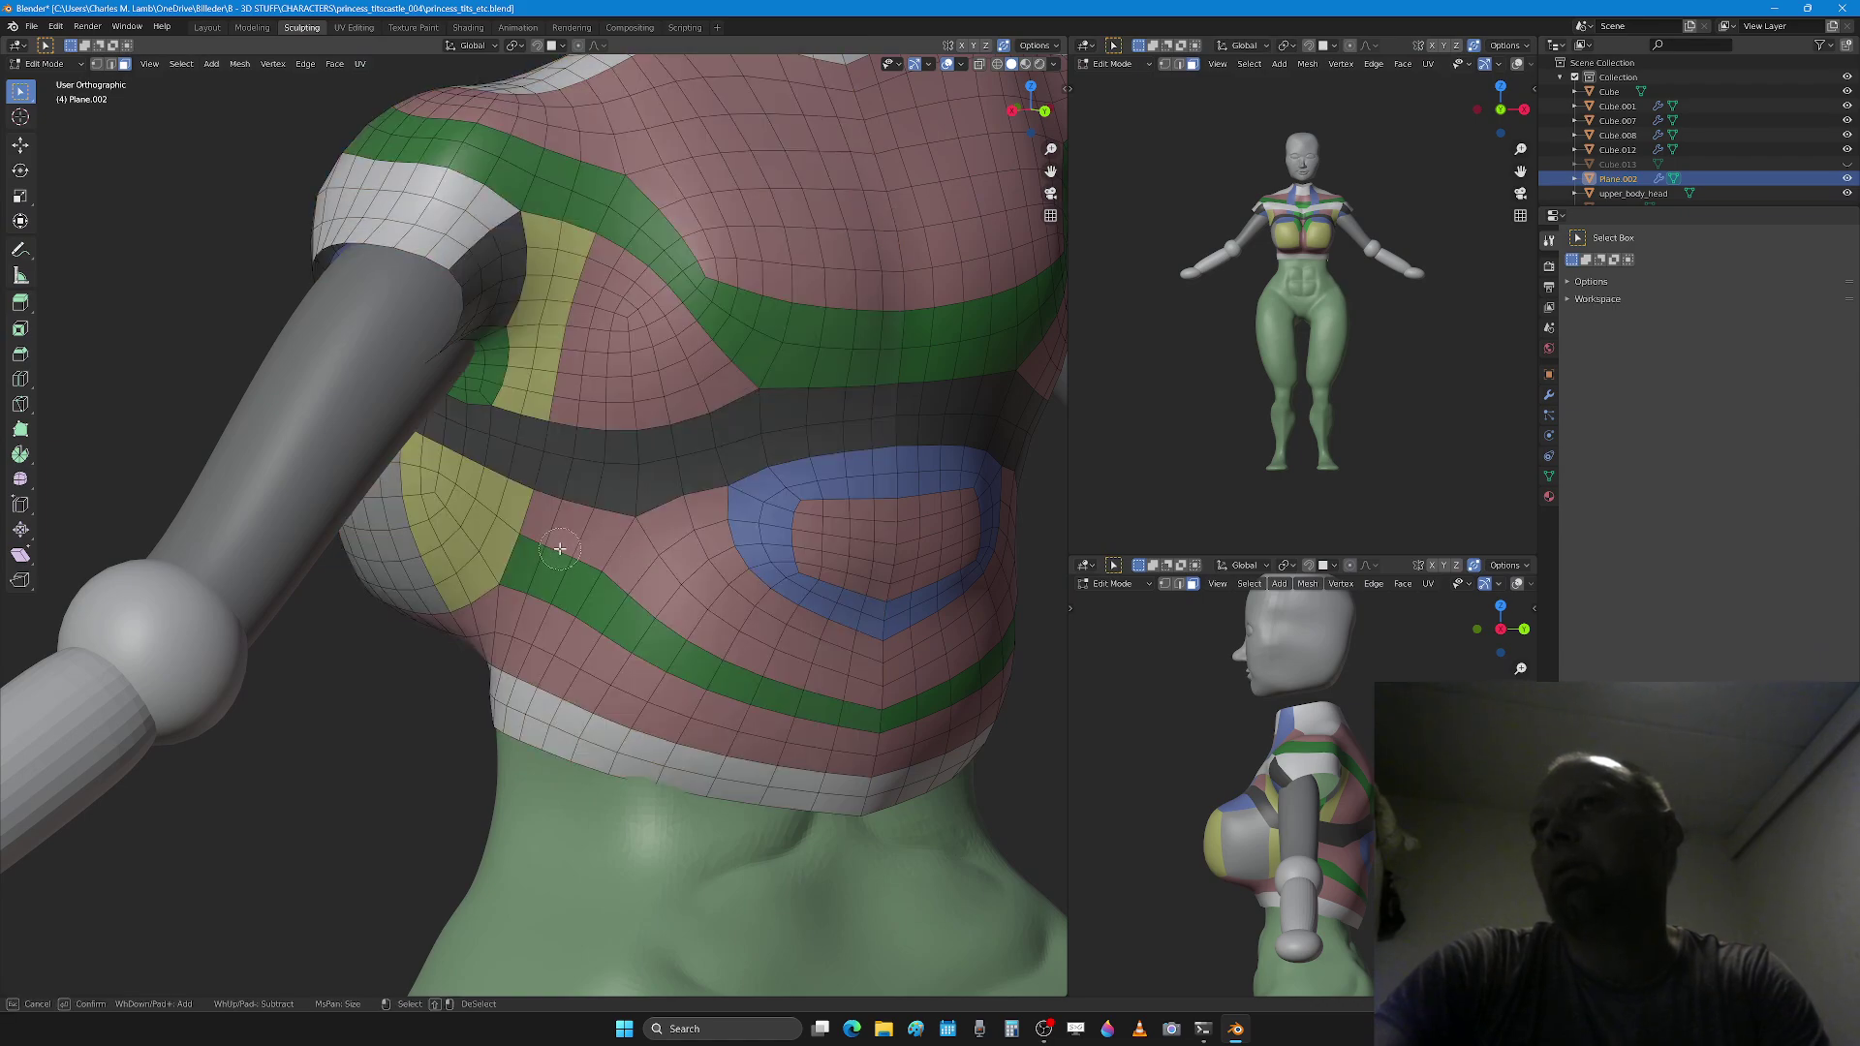
mouse_move(552, 540)
mouse_down()
mouse_move(721, 668)
mouse_move(877, 717)
mouse_up()
right_click(877, 717)
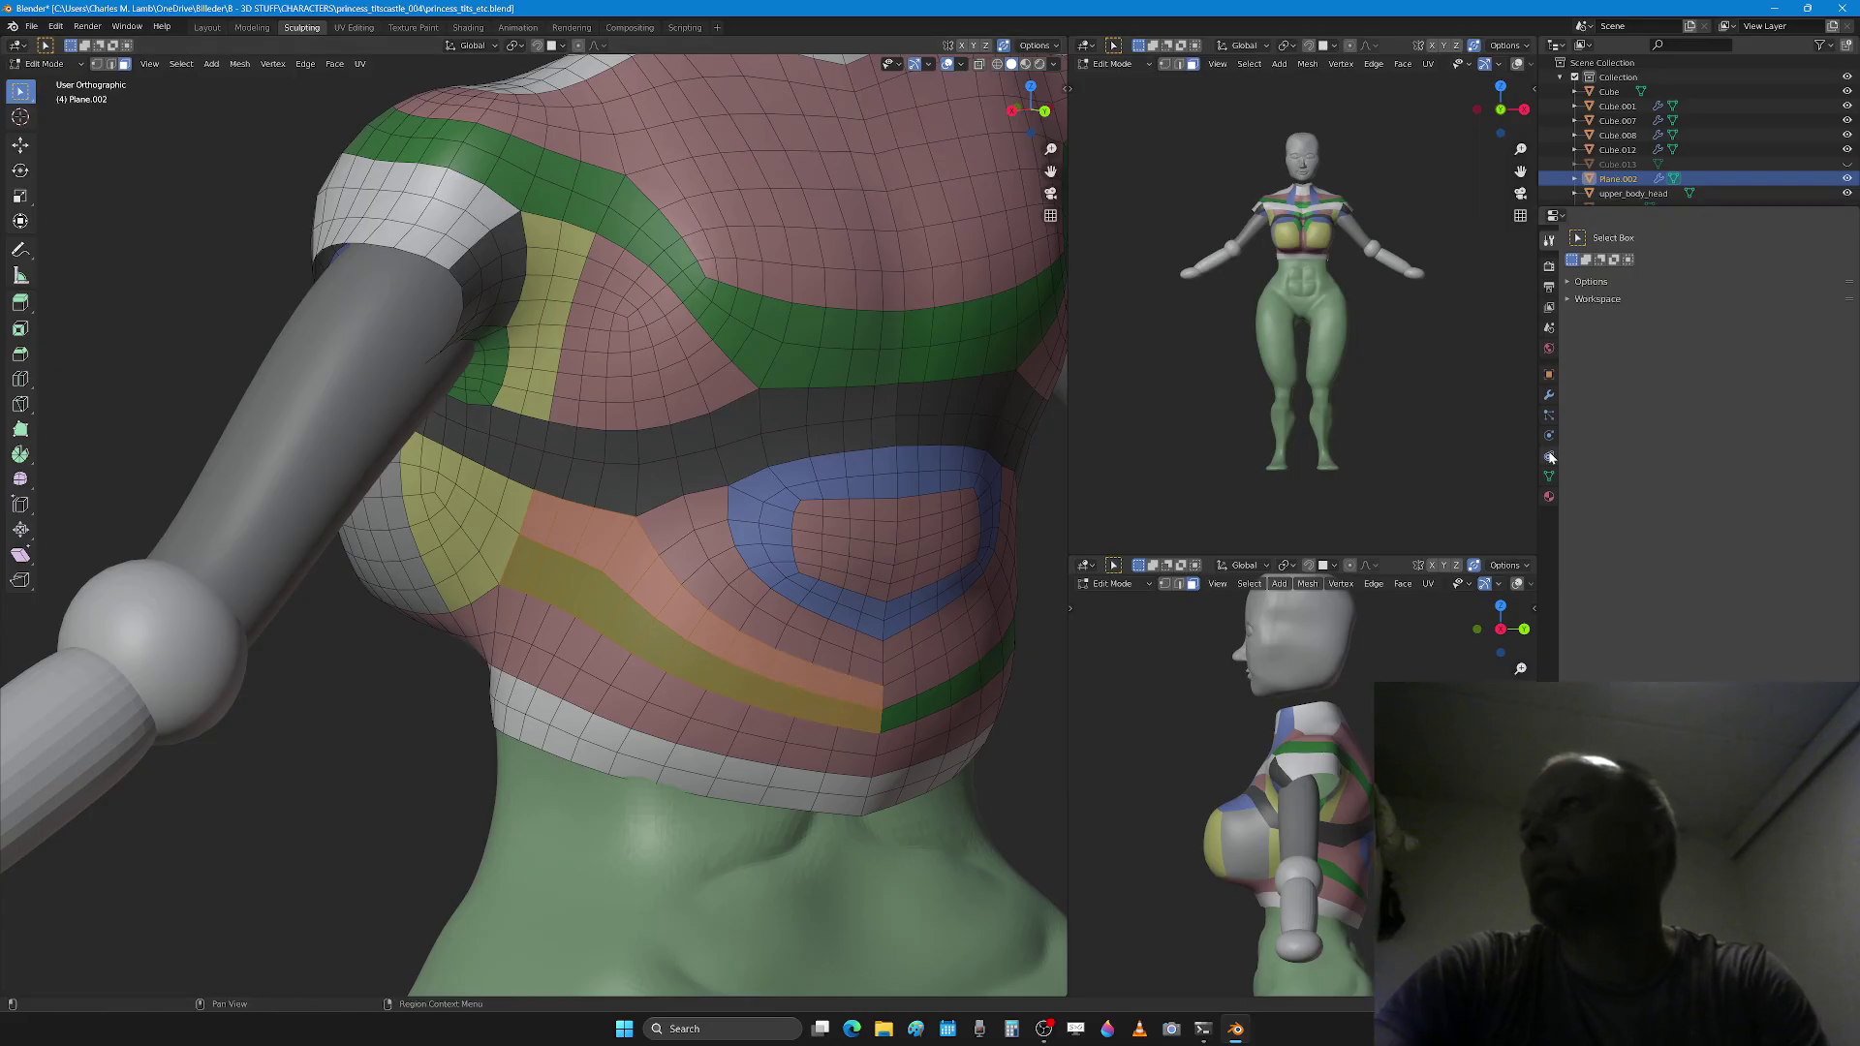
click(1549, 496)
scroll(1613, 291, down, 3)
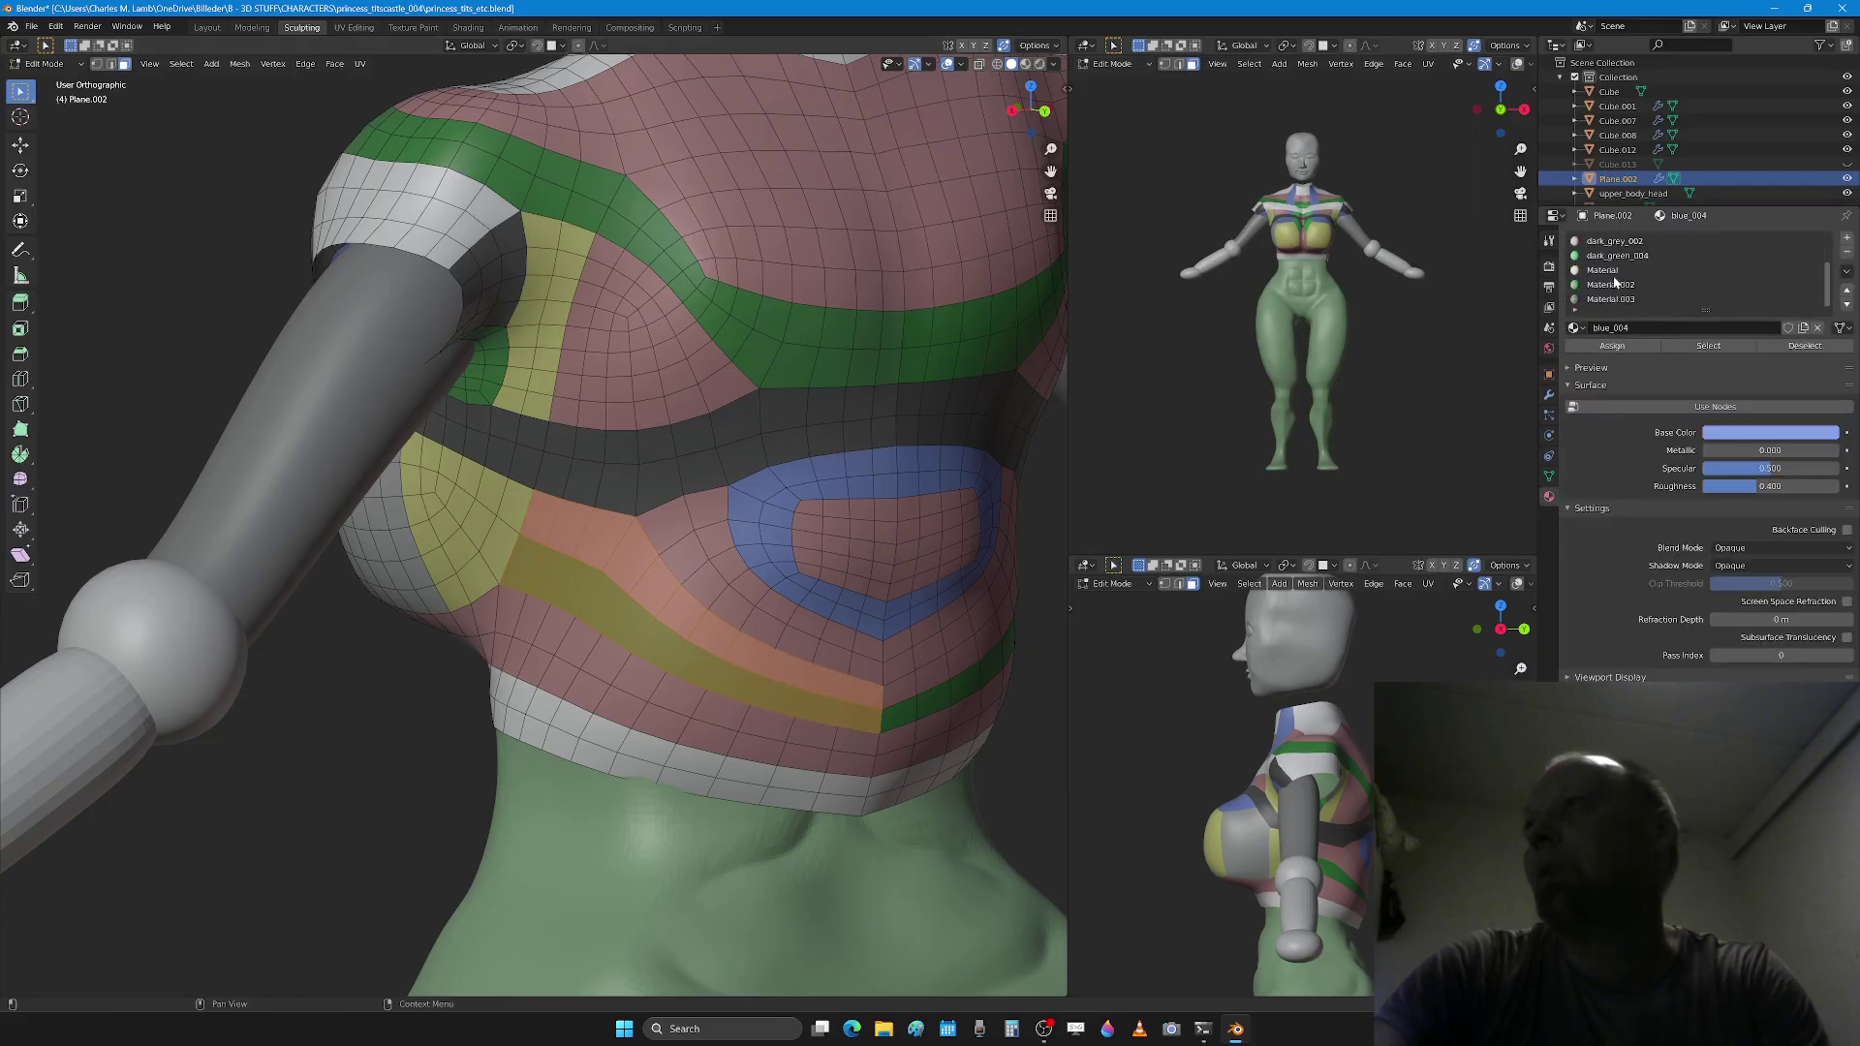
click(1610, 284)
click(1612, 346)
Step: Examine the patterned top and the whole figure from the front at several distances and angles
middle_drag(824, 610, 756, 665)
scroll(807, 671, down, 4)
scroll(755, 668, down, 4)
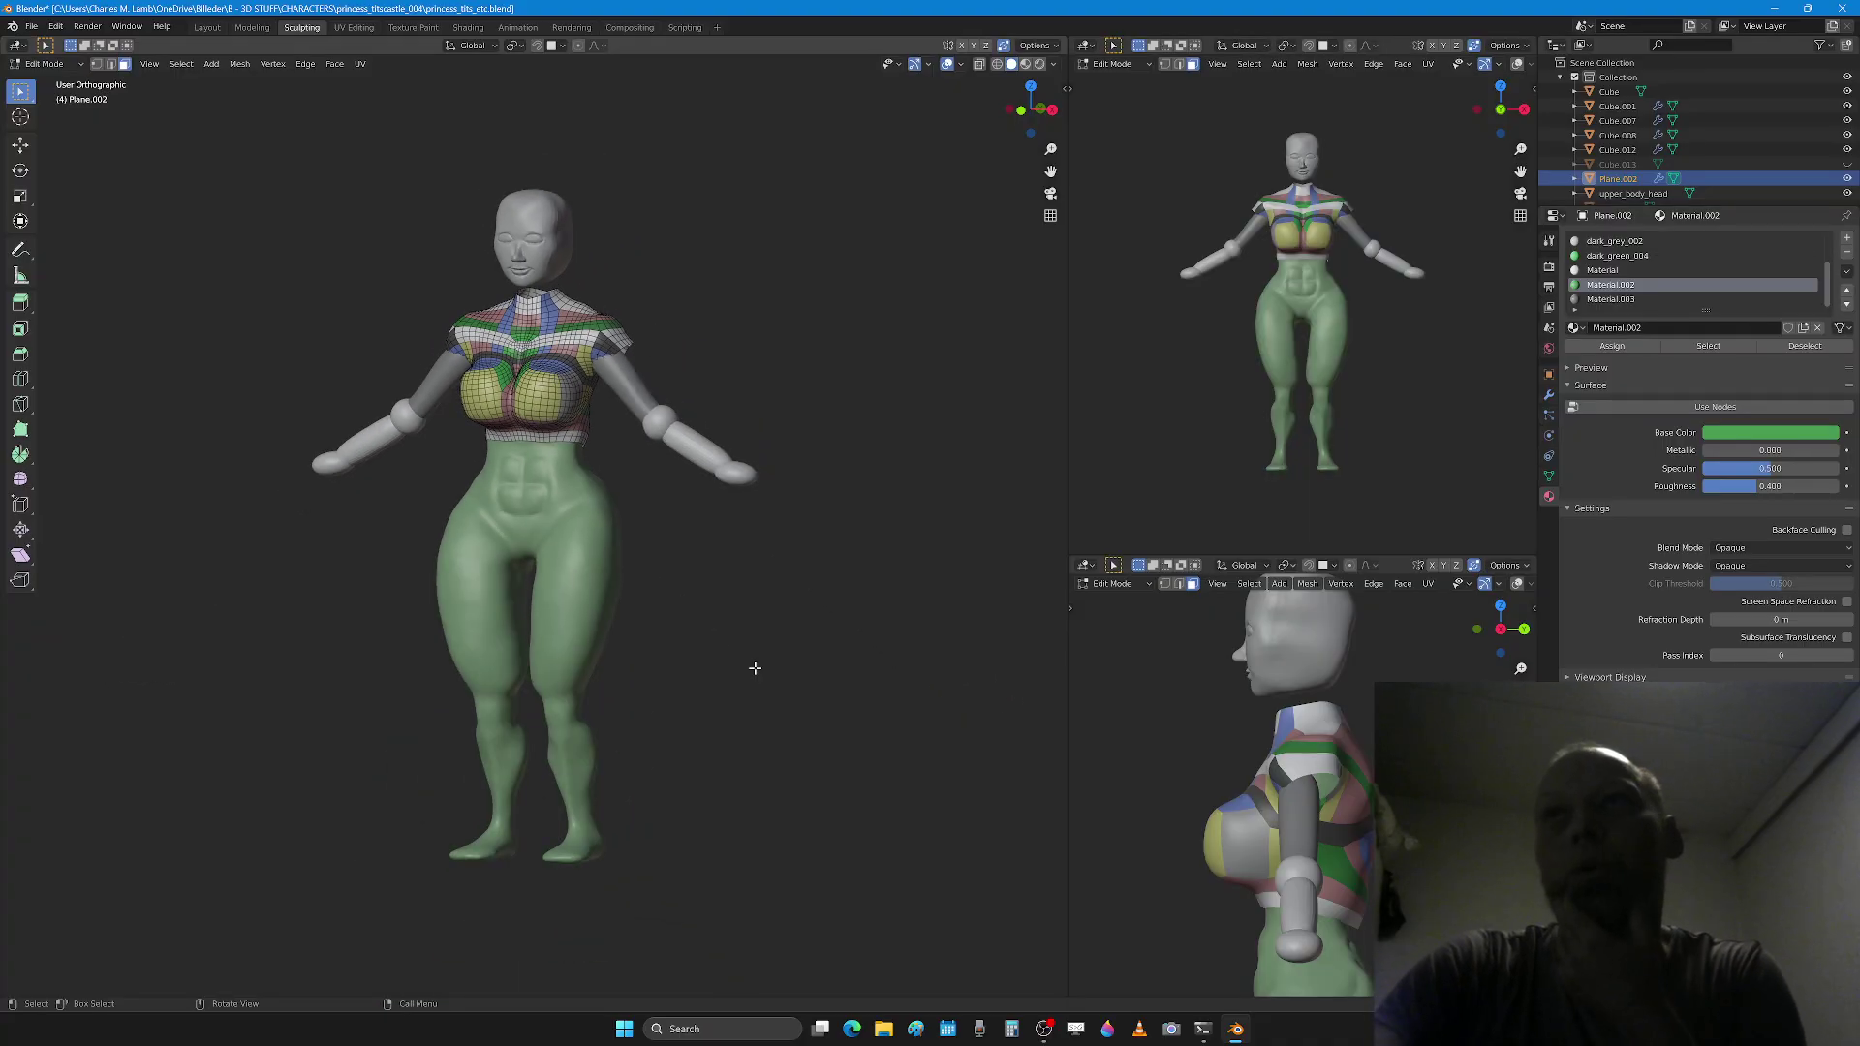
middle_drag(718, 579, 713, 631)
scroll(747, 623, up, 4)
scroll(747, 624, down, 1)
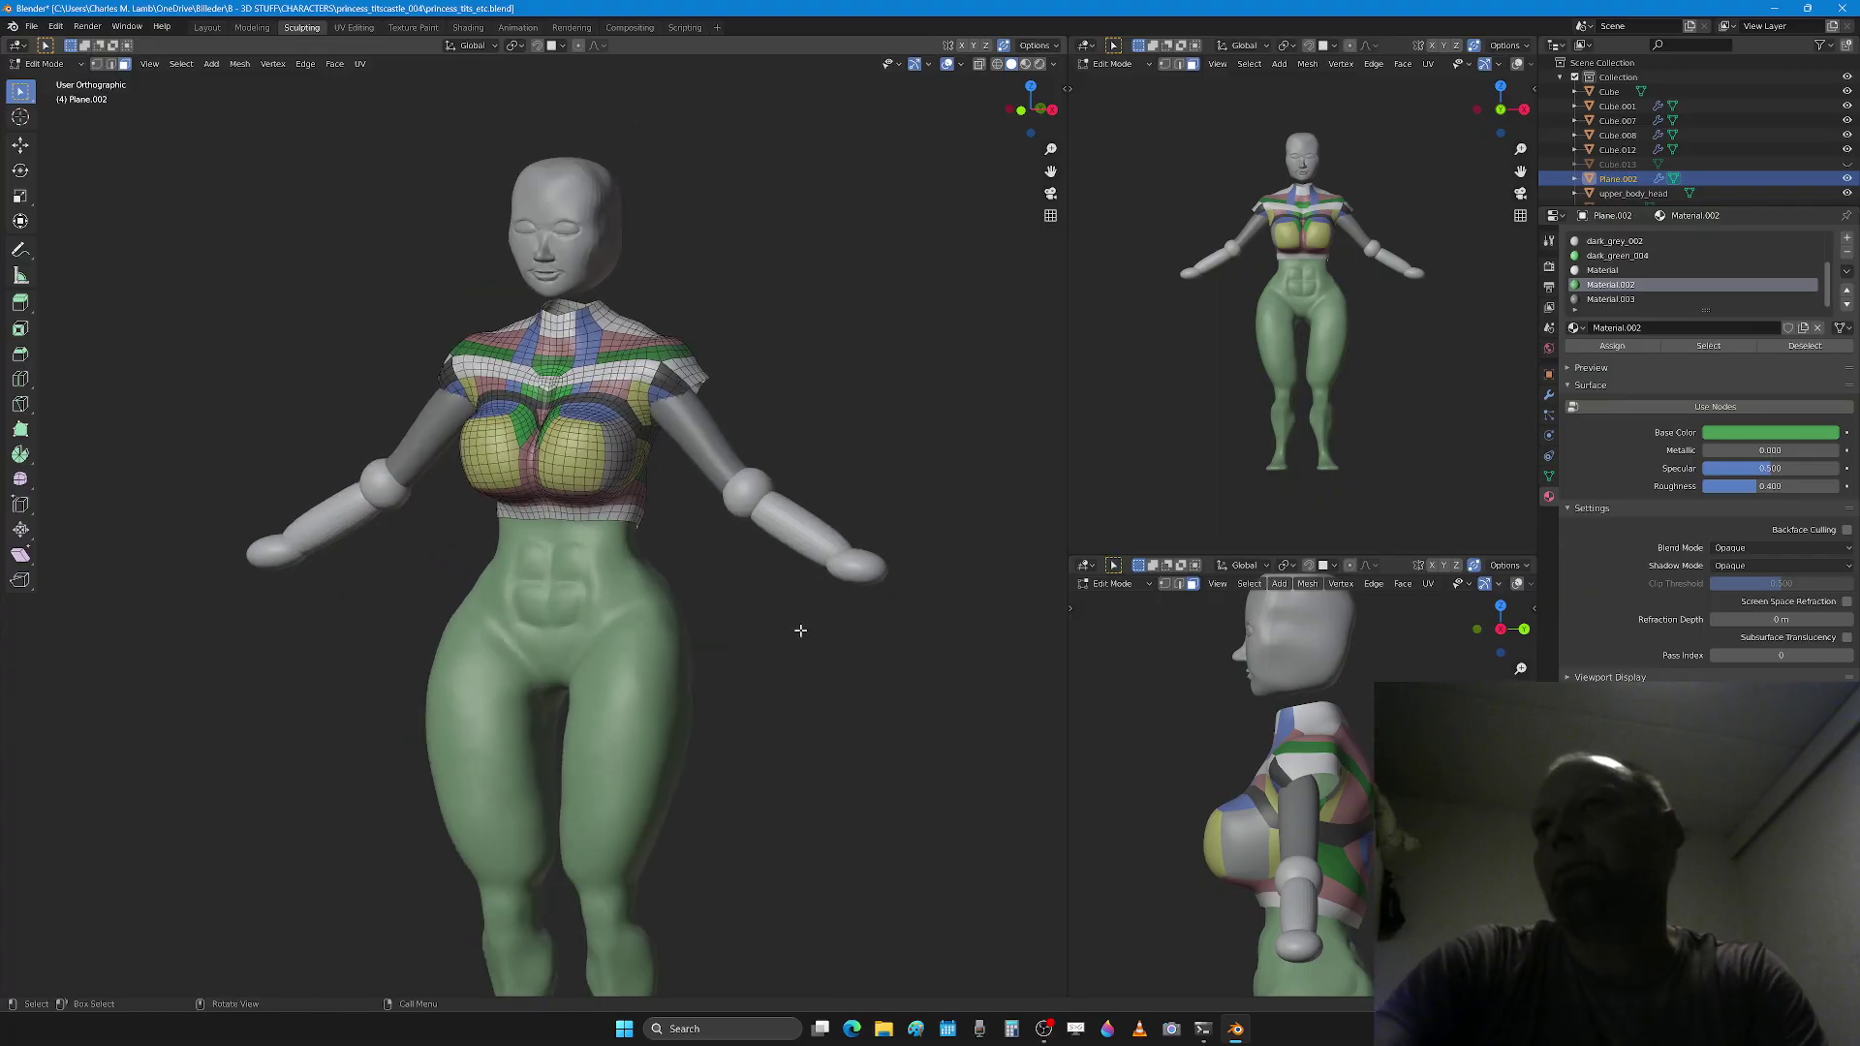
middle_drag(854, 665, 455, 682)
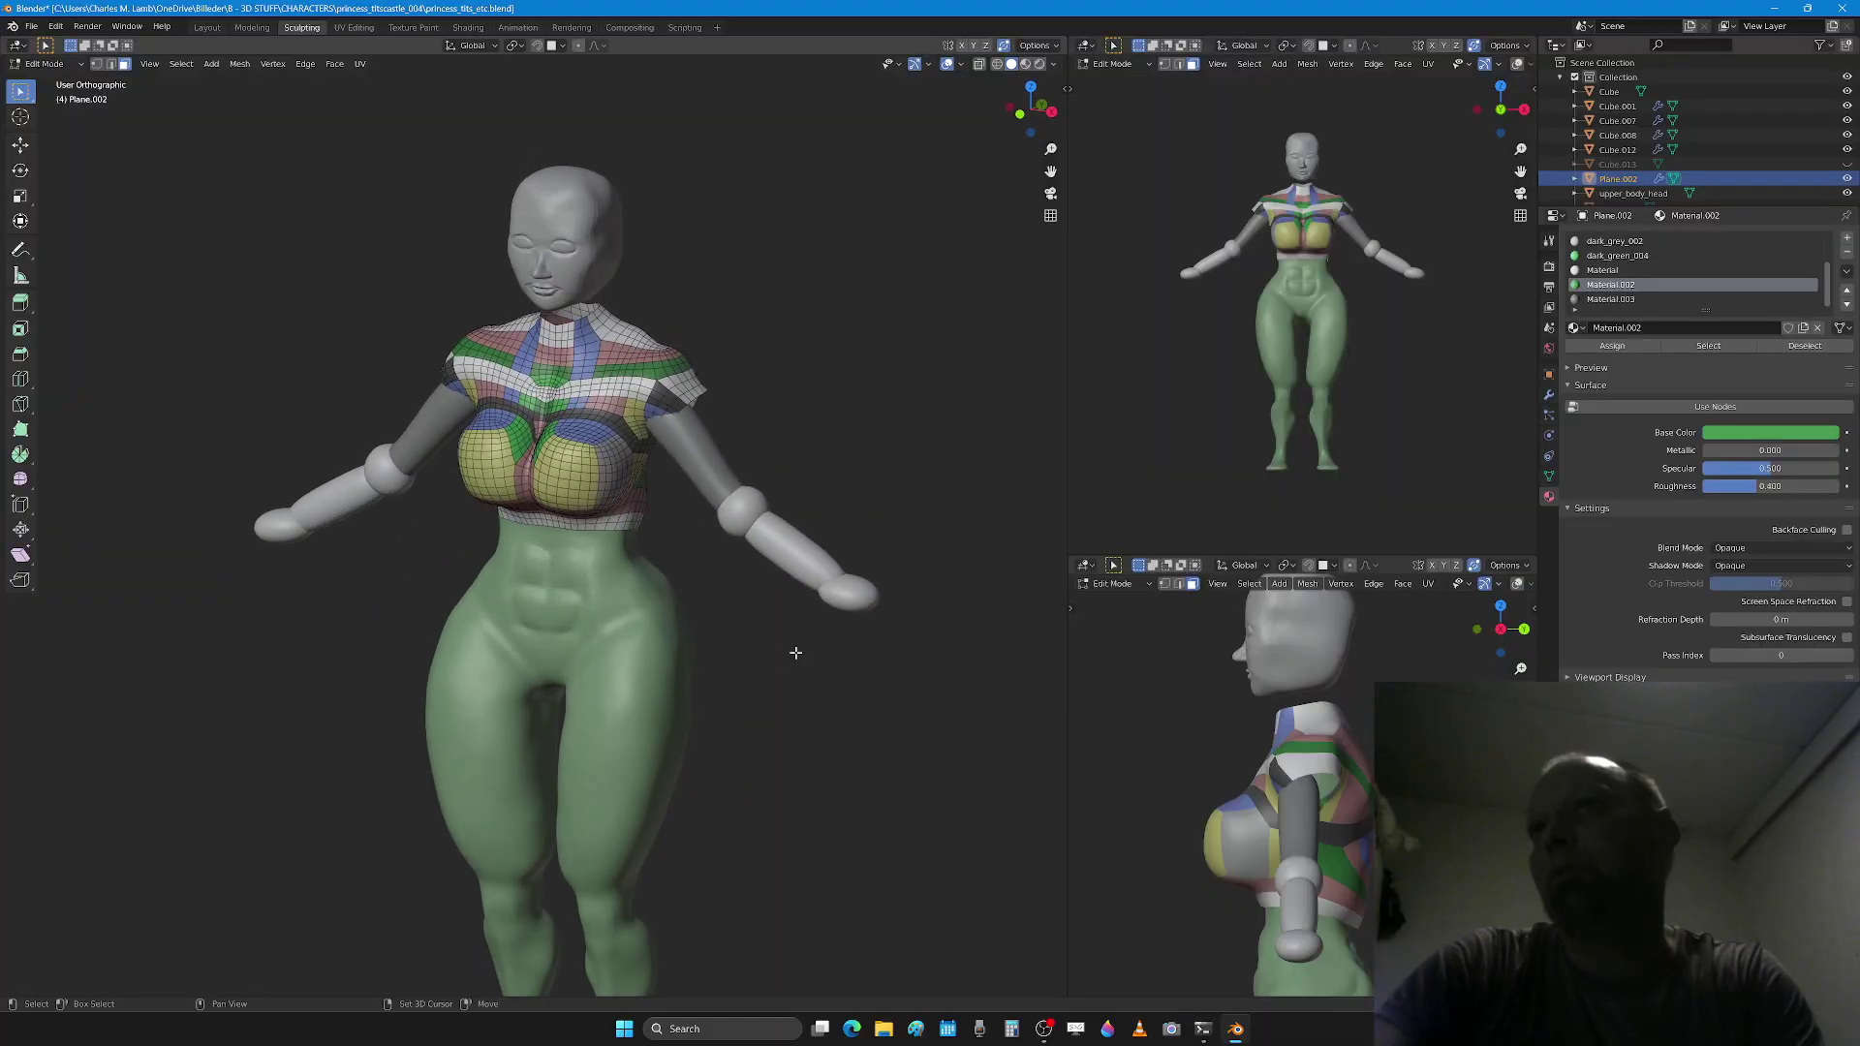
shift+middle_drag(794, 652, 822, 756)
scroll(862, 762, up, 3)
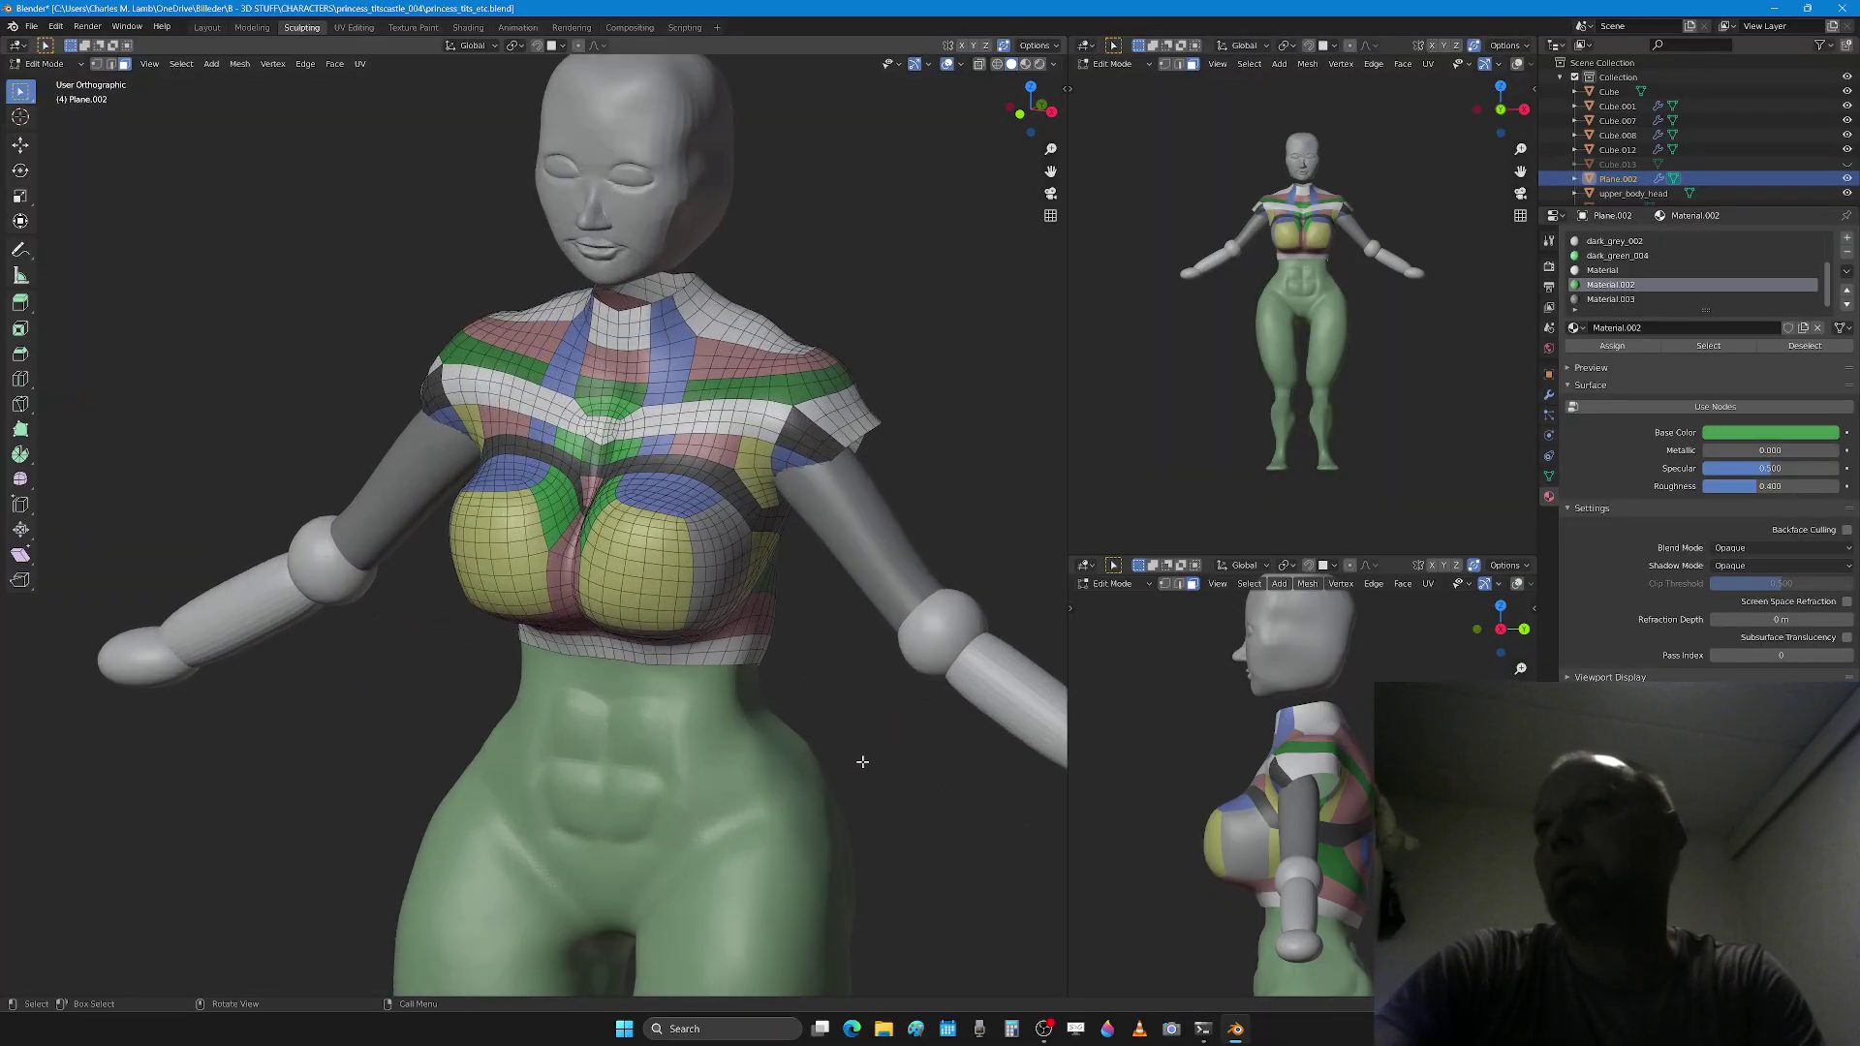
scroll(900, 779, down, 3)
mouse_move(896, 794)
middle_down()
mouse_move(884, 776)
mouse_move(901, 783)
middle_up()
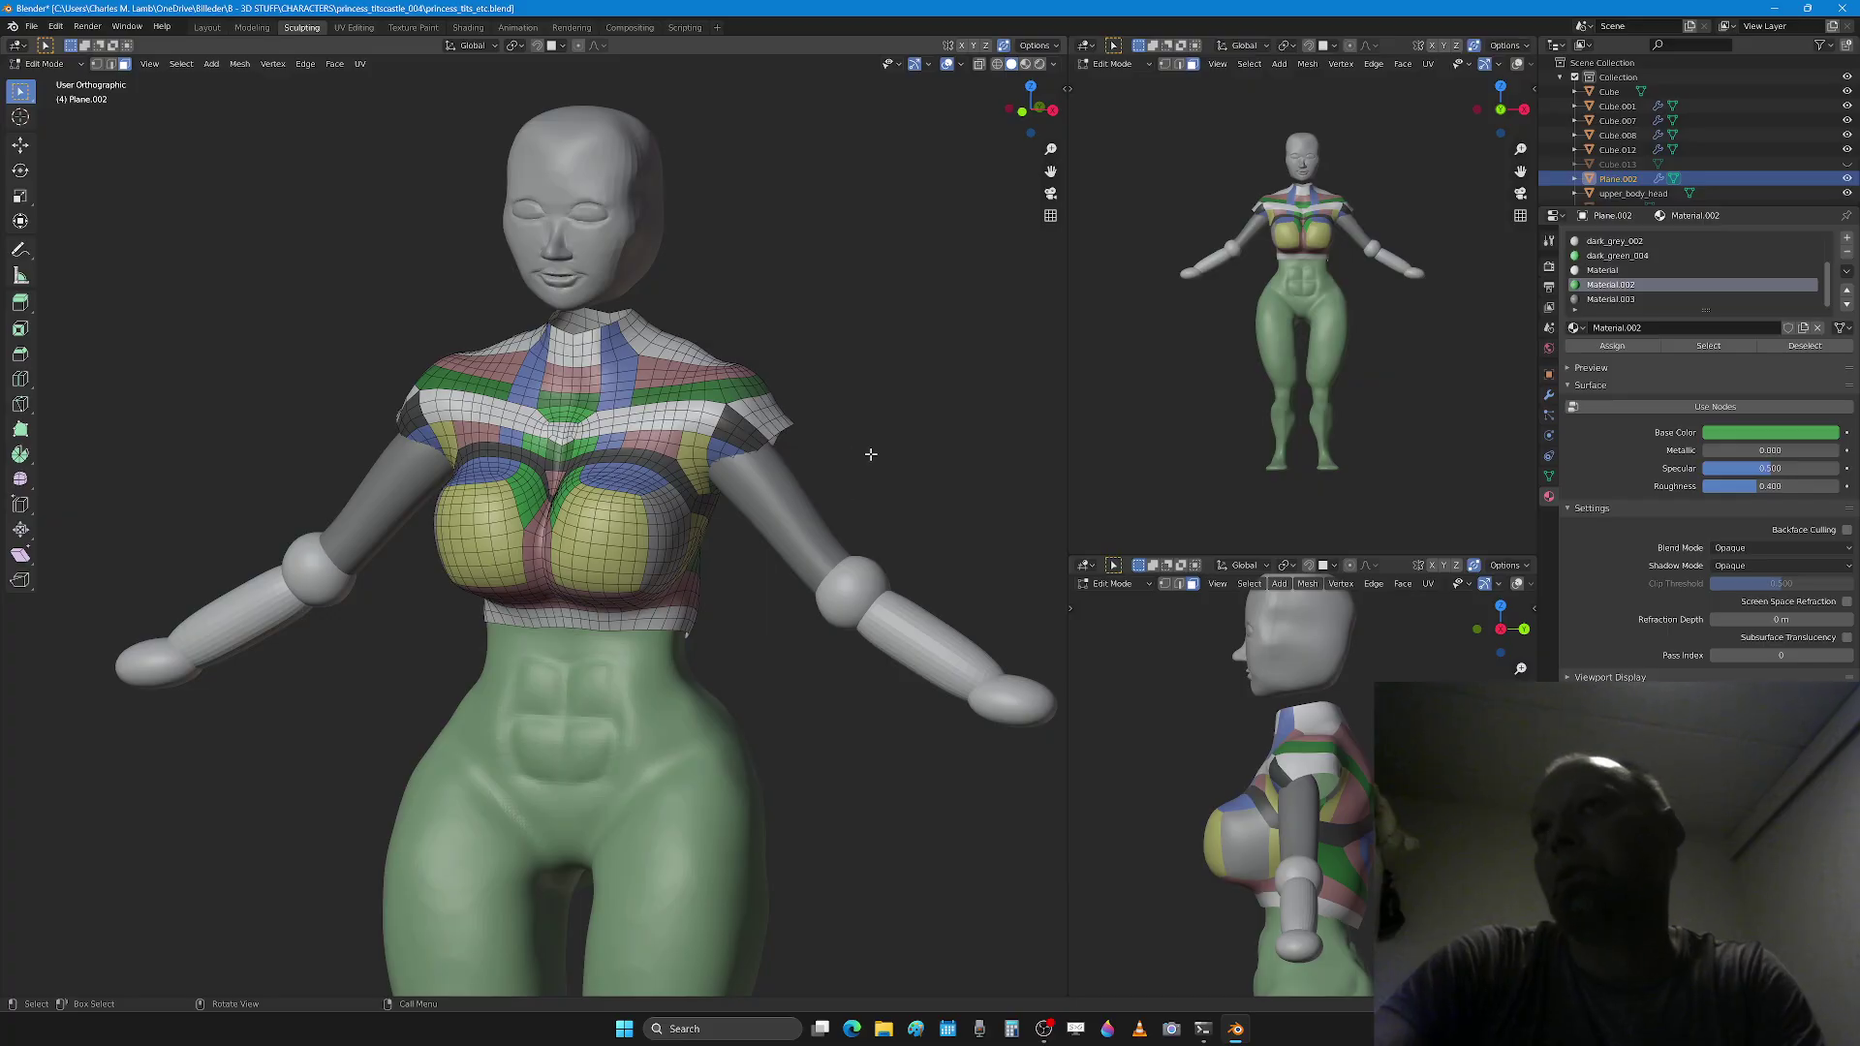
scroll(884, 454, down, 4)
scroll(883, 512, up, 2)
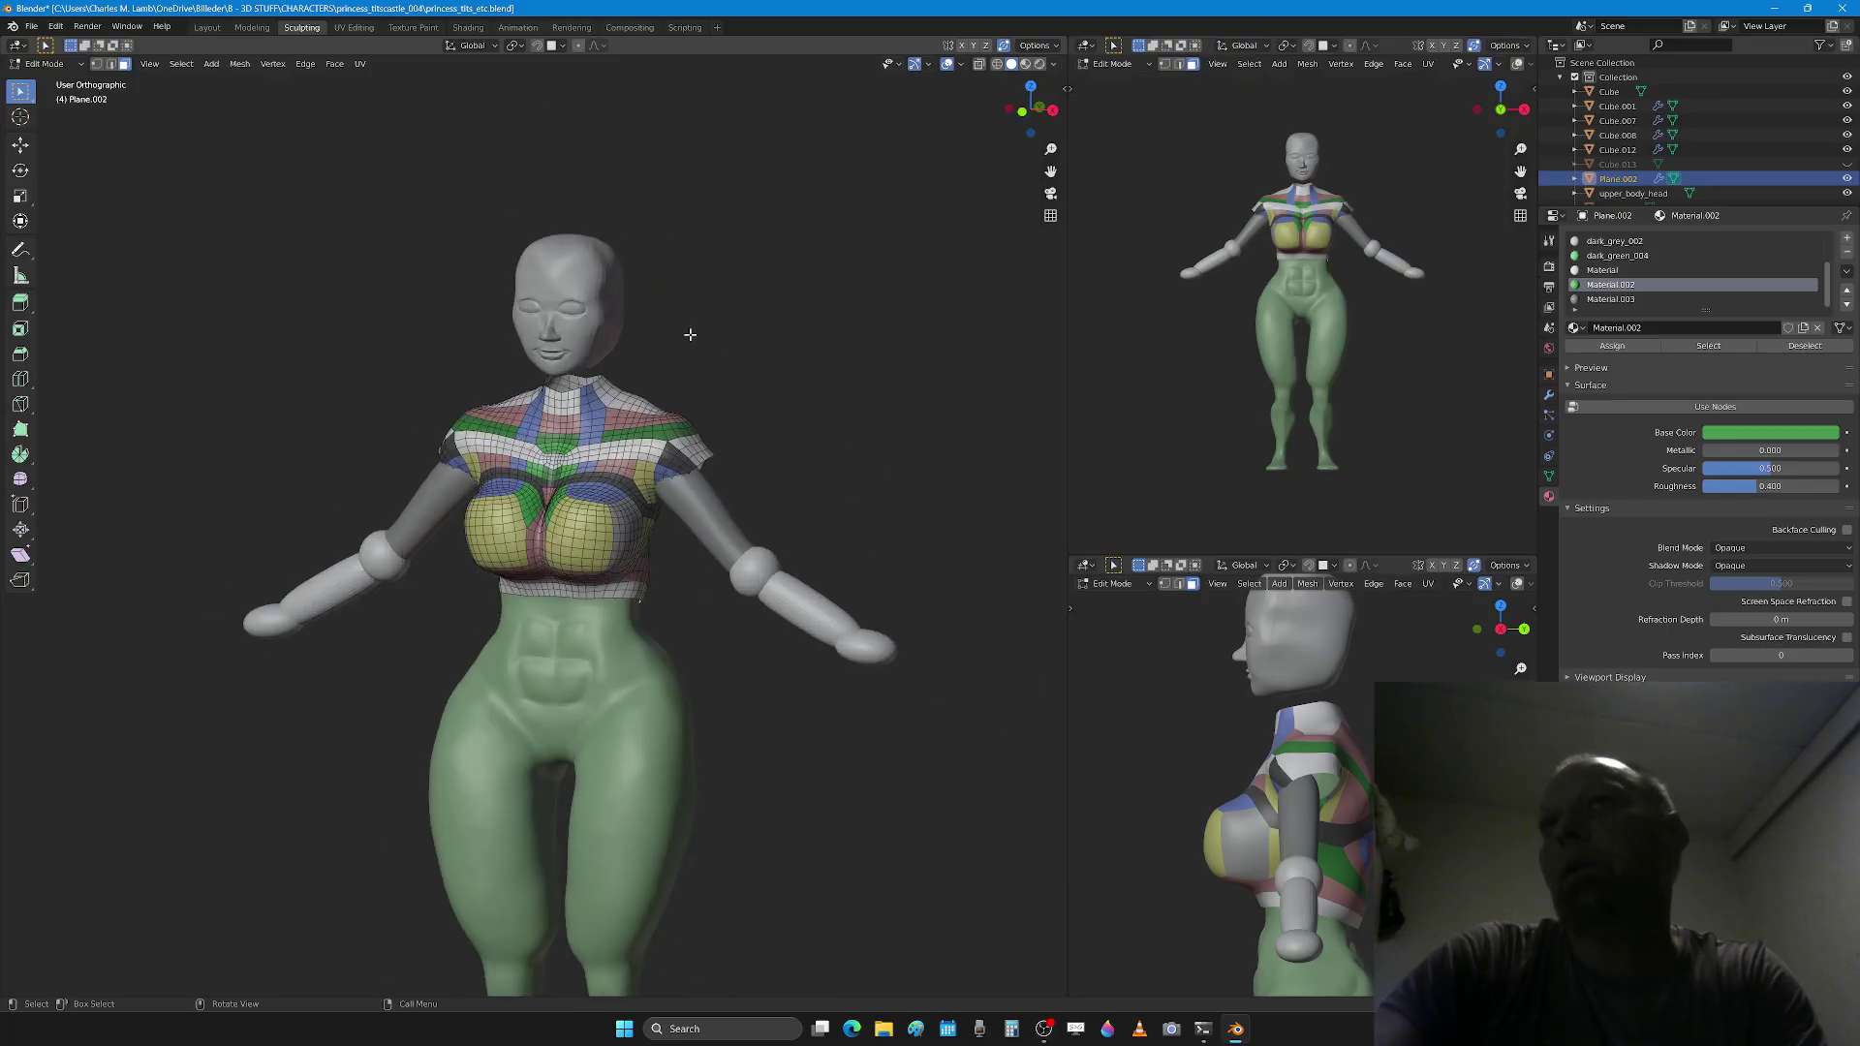
Step: Show the character in front view in the Layout workspace and examine its proportions from the top down to the feet
click(207, 27)
middle_drag(1052, 736, 1157, 731)
key(KP_1)
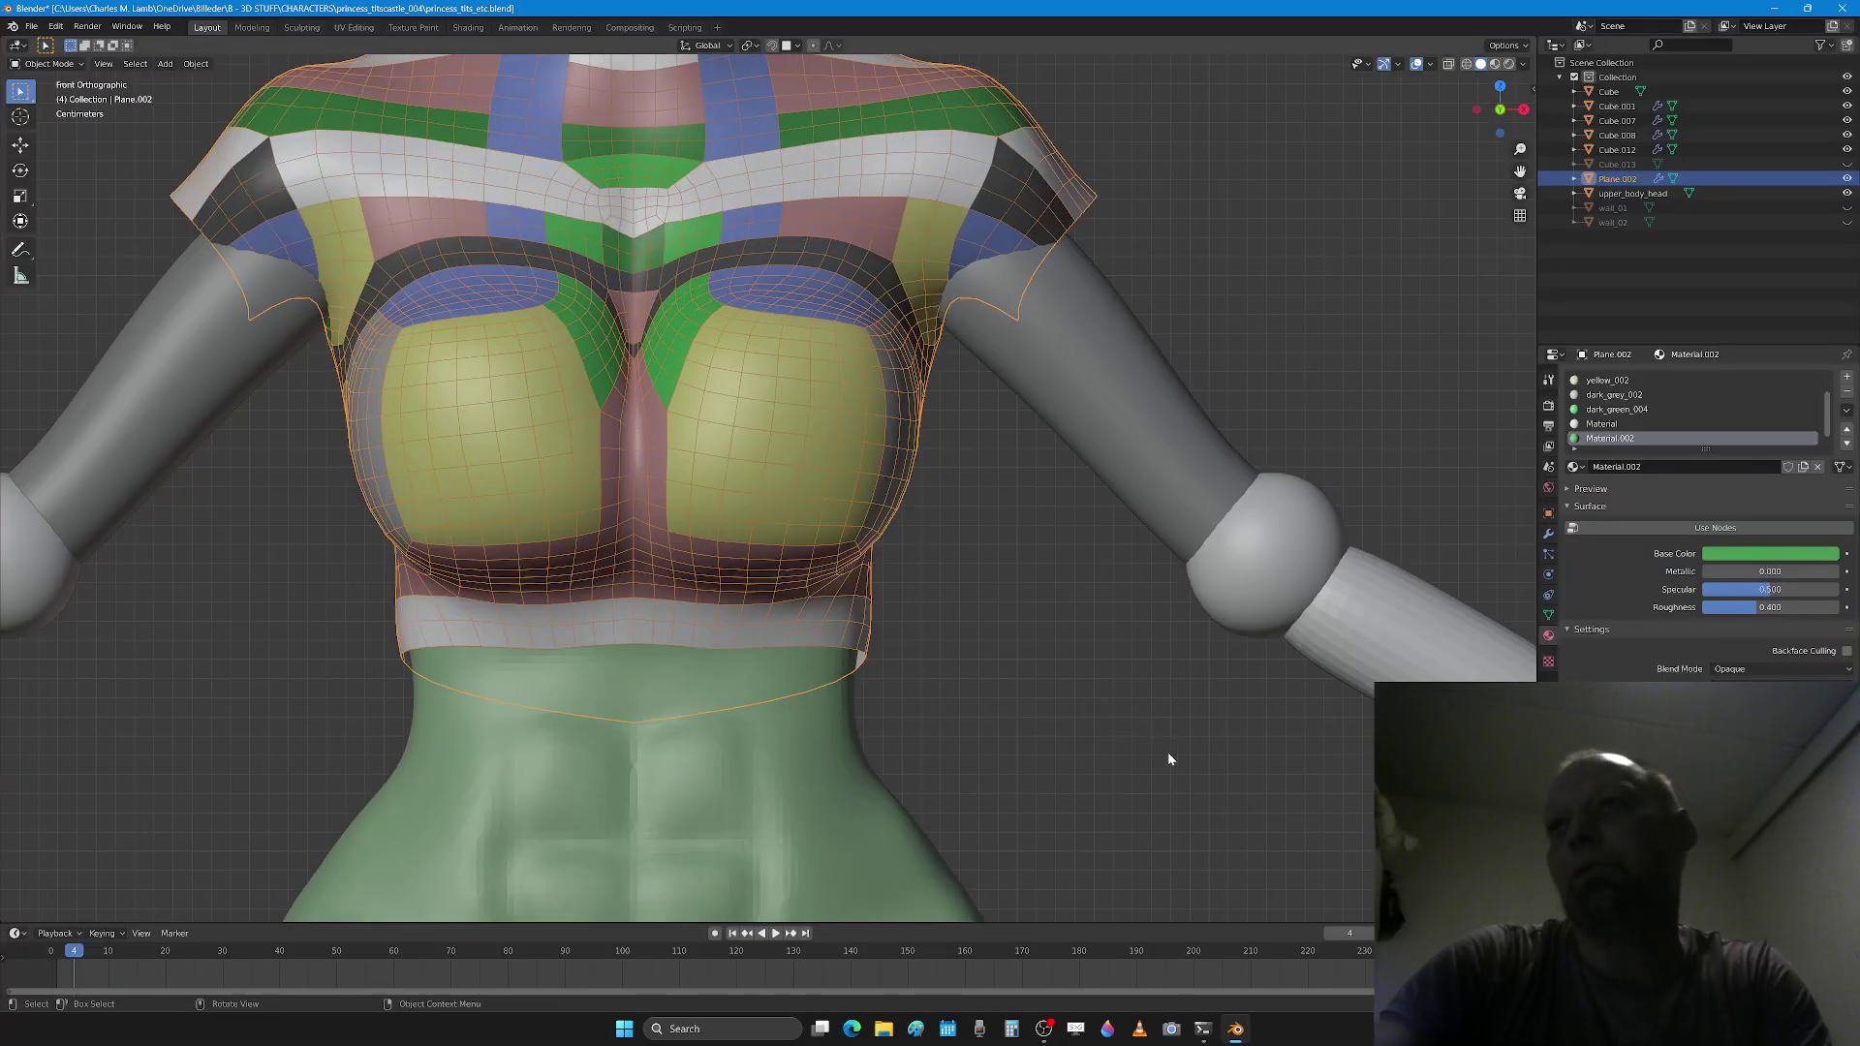
scroll(1166, 752, down, 5)
scroll(1136, 761, down, 2)
shift+middle_drag(1009, 678, 947, 419)
scroll(898, 544, down, 3)
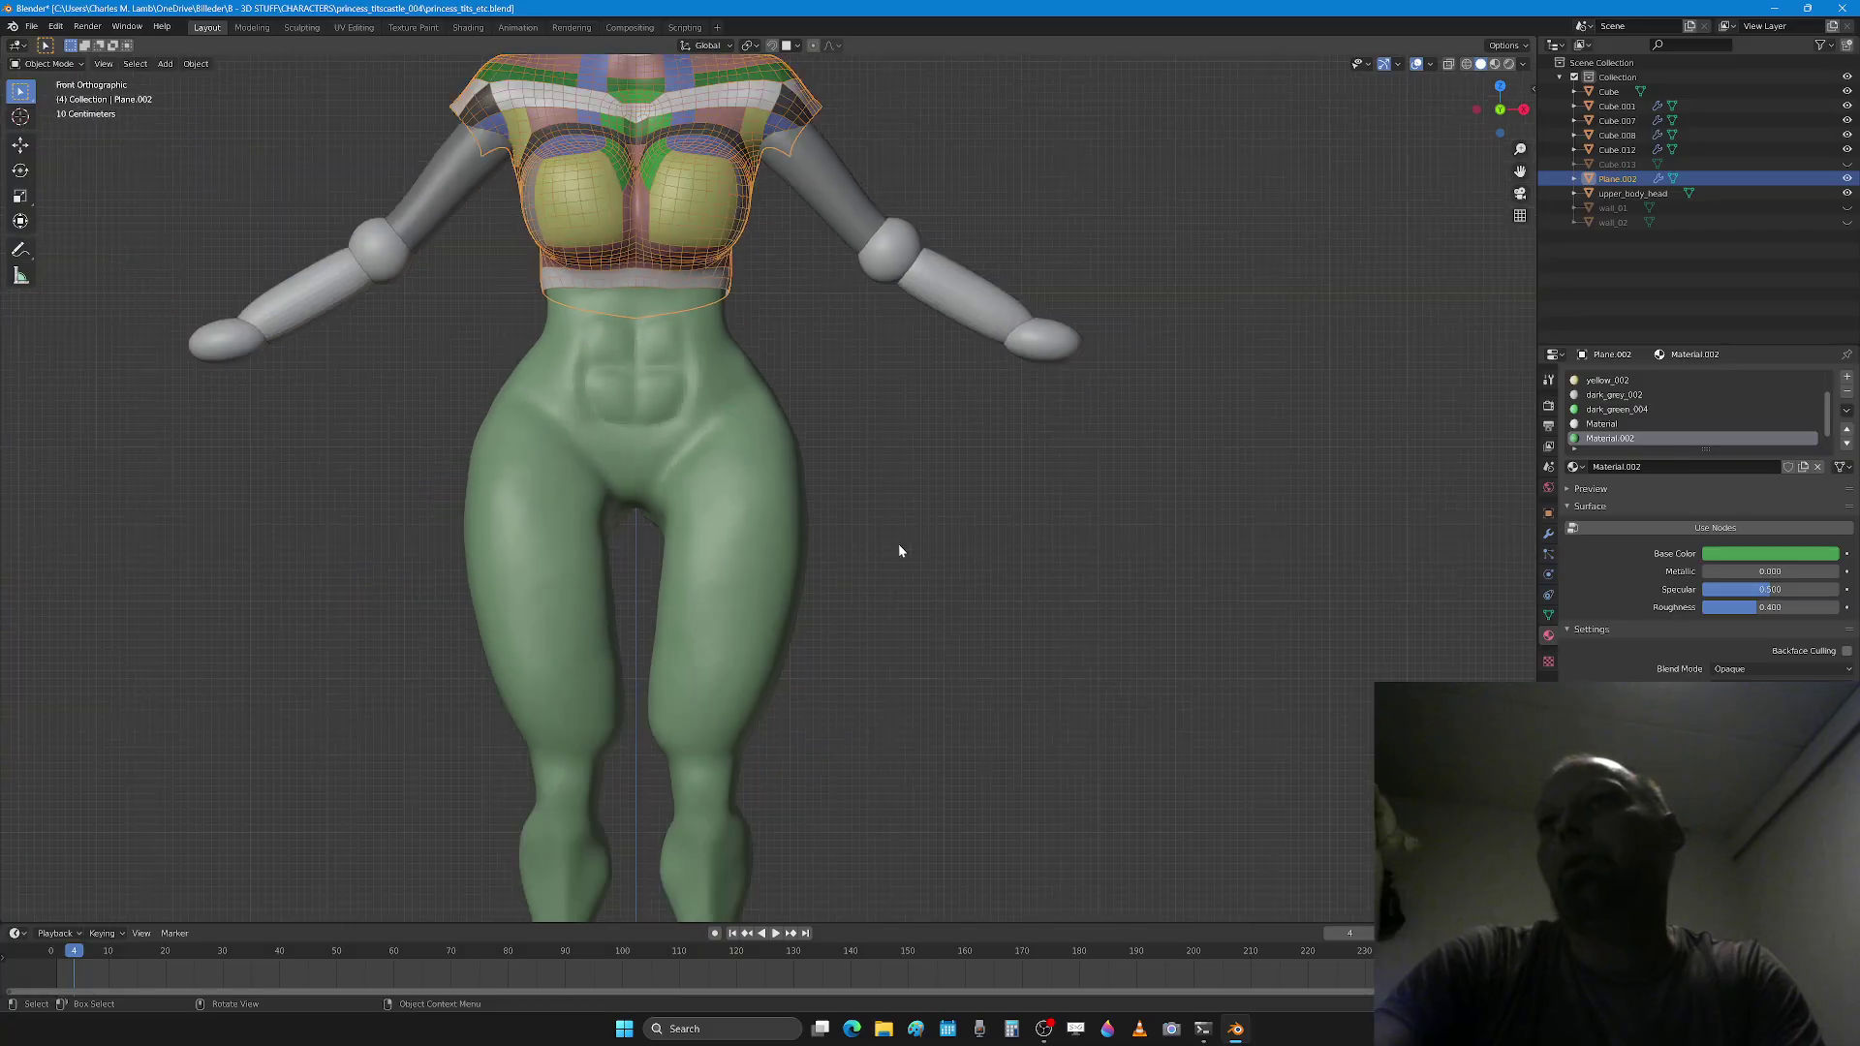
shift+scroll(902, 555, down, 4)
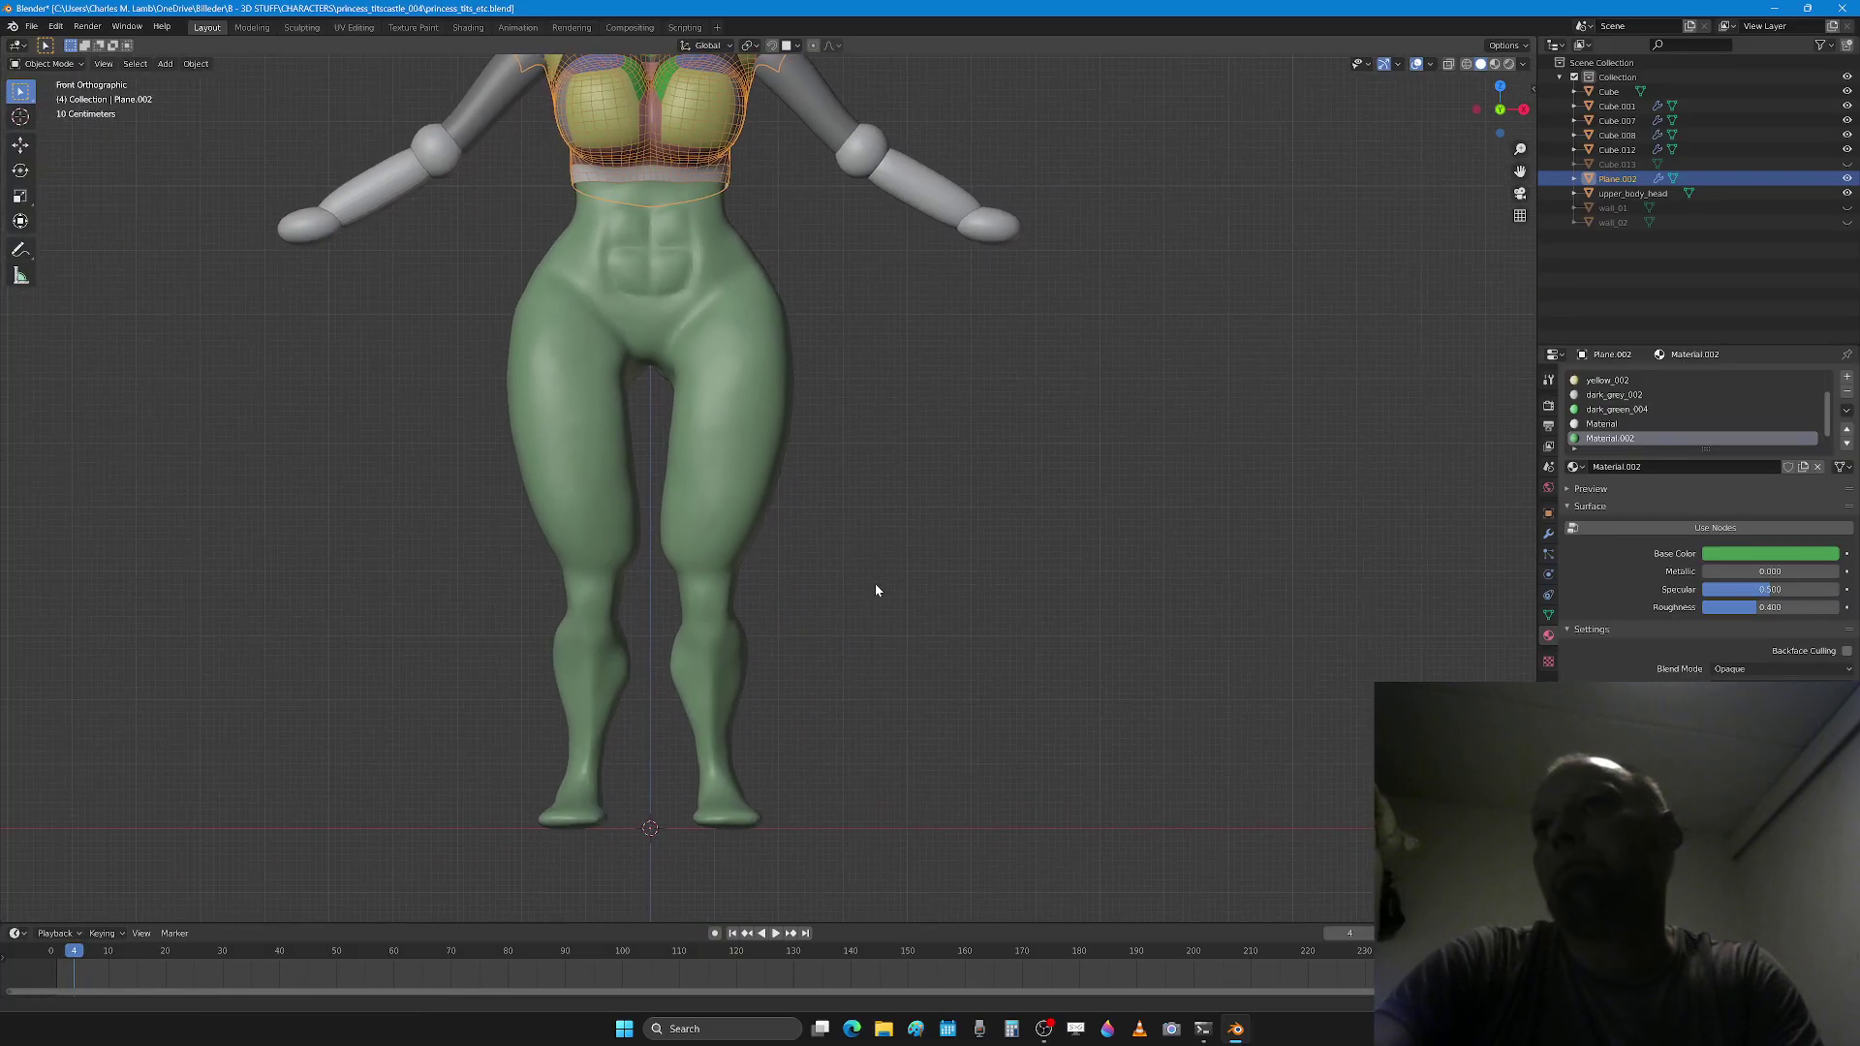
shift+scroll(893, 573, up, 3)
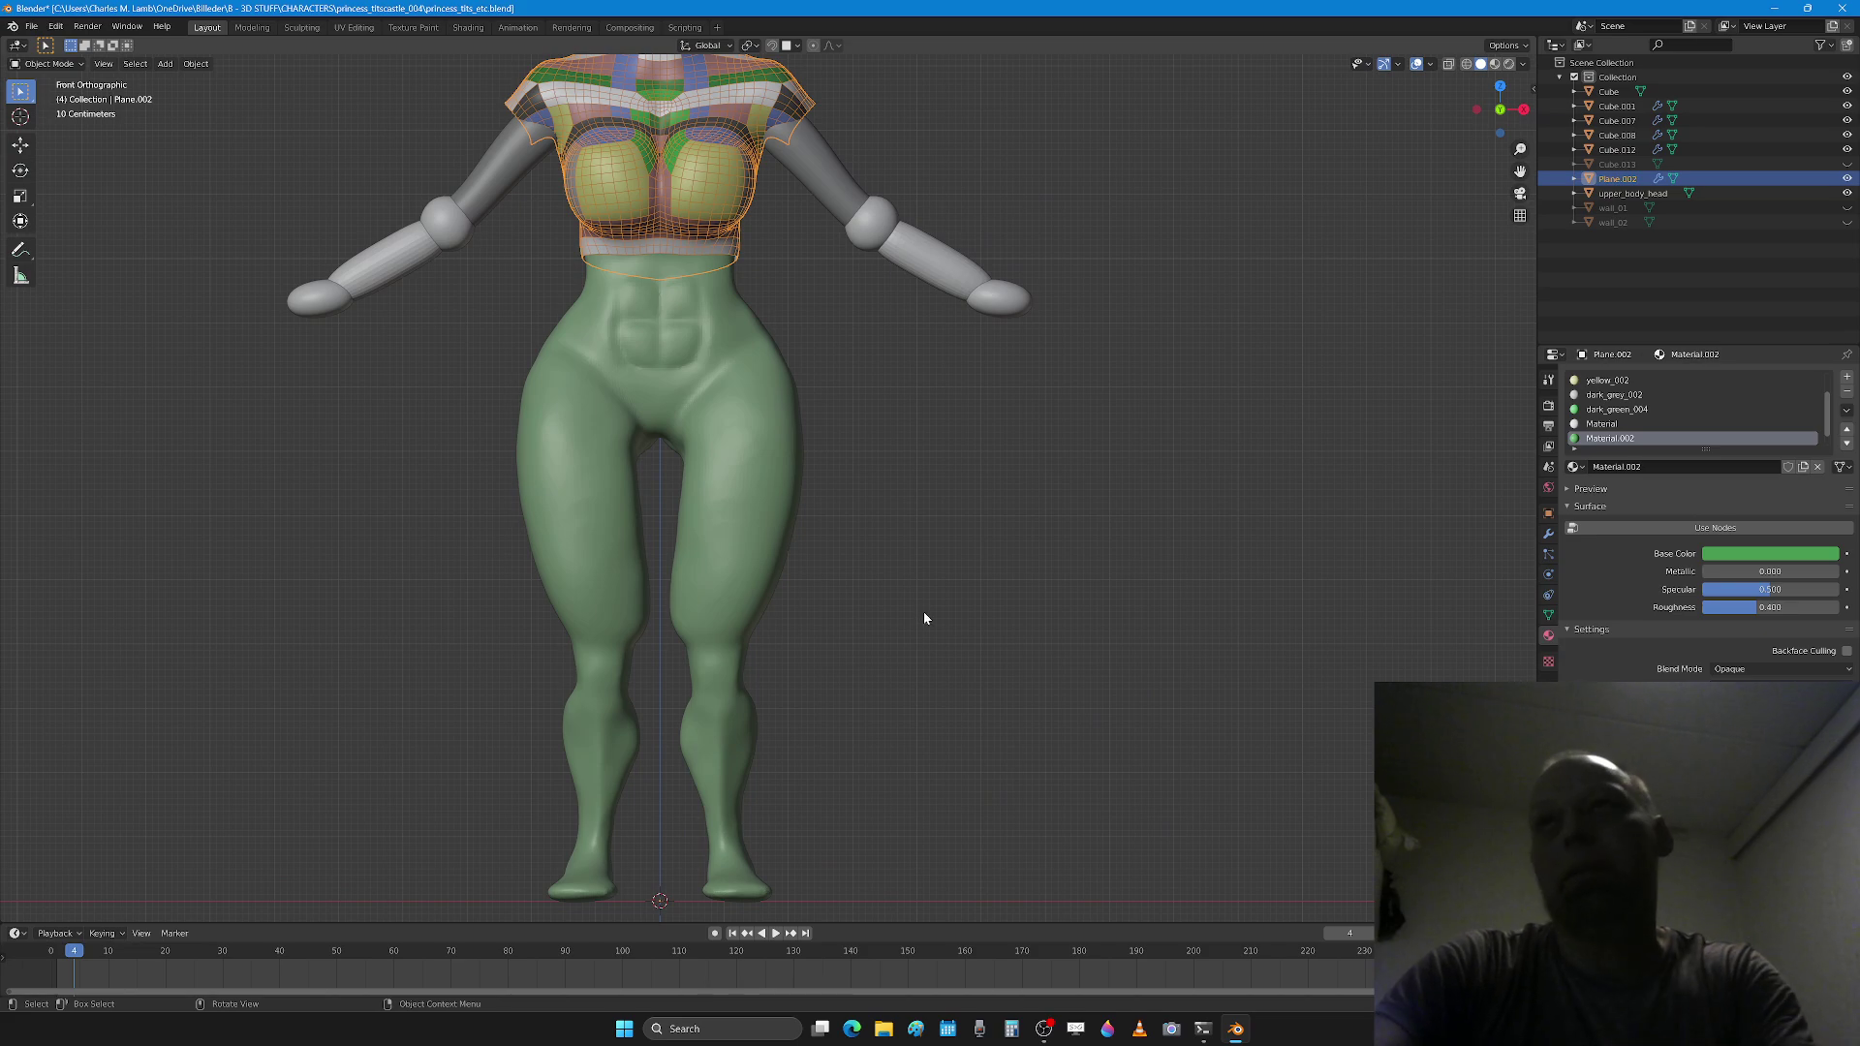
scroll(922, 612, up, 3)
scroll(892, 523, up, 2)
Step: Deselect and reselect the patterned top in Layout, and return to the Sculpting workspace
click(887, 514)
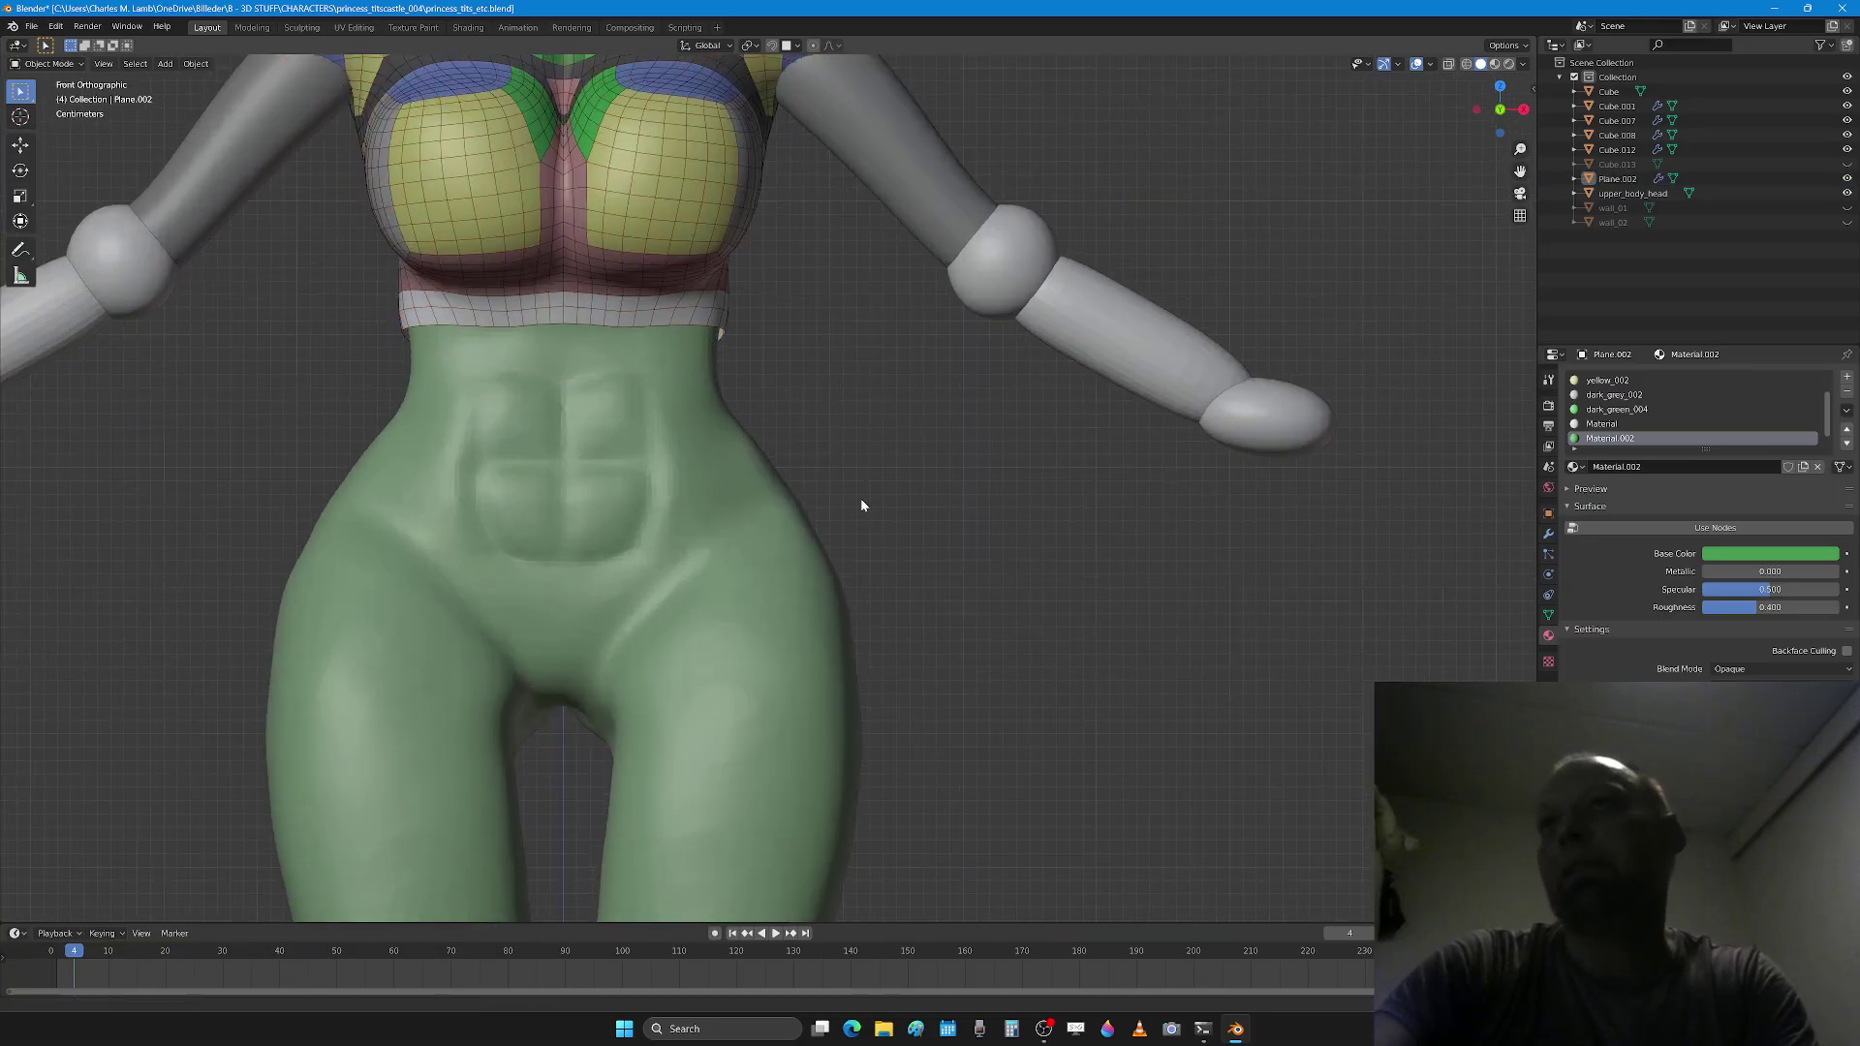
shift+middle_drag(858, 498, 936, 733)
click(729, 530)
middle_drag(868, 556, 899, 607)
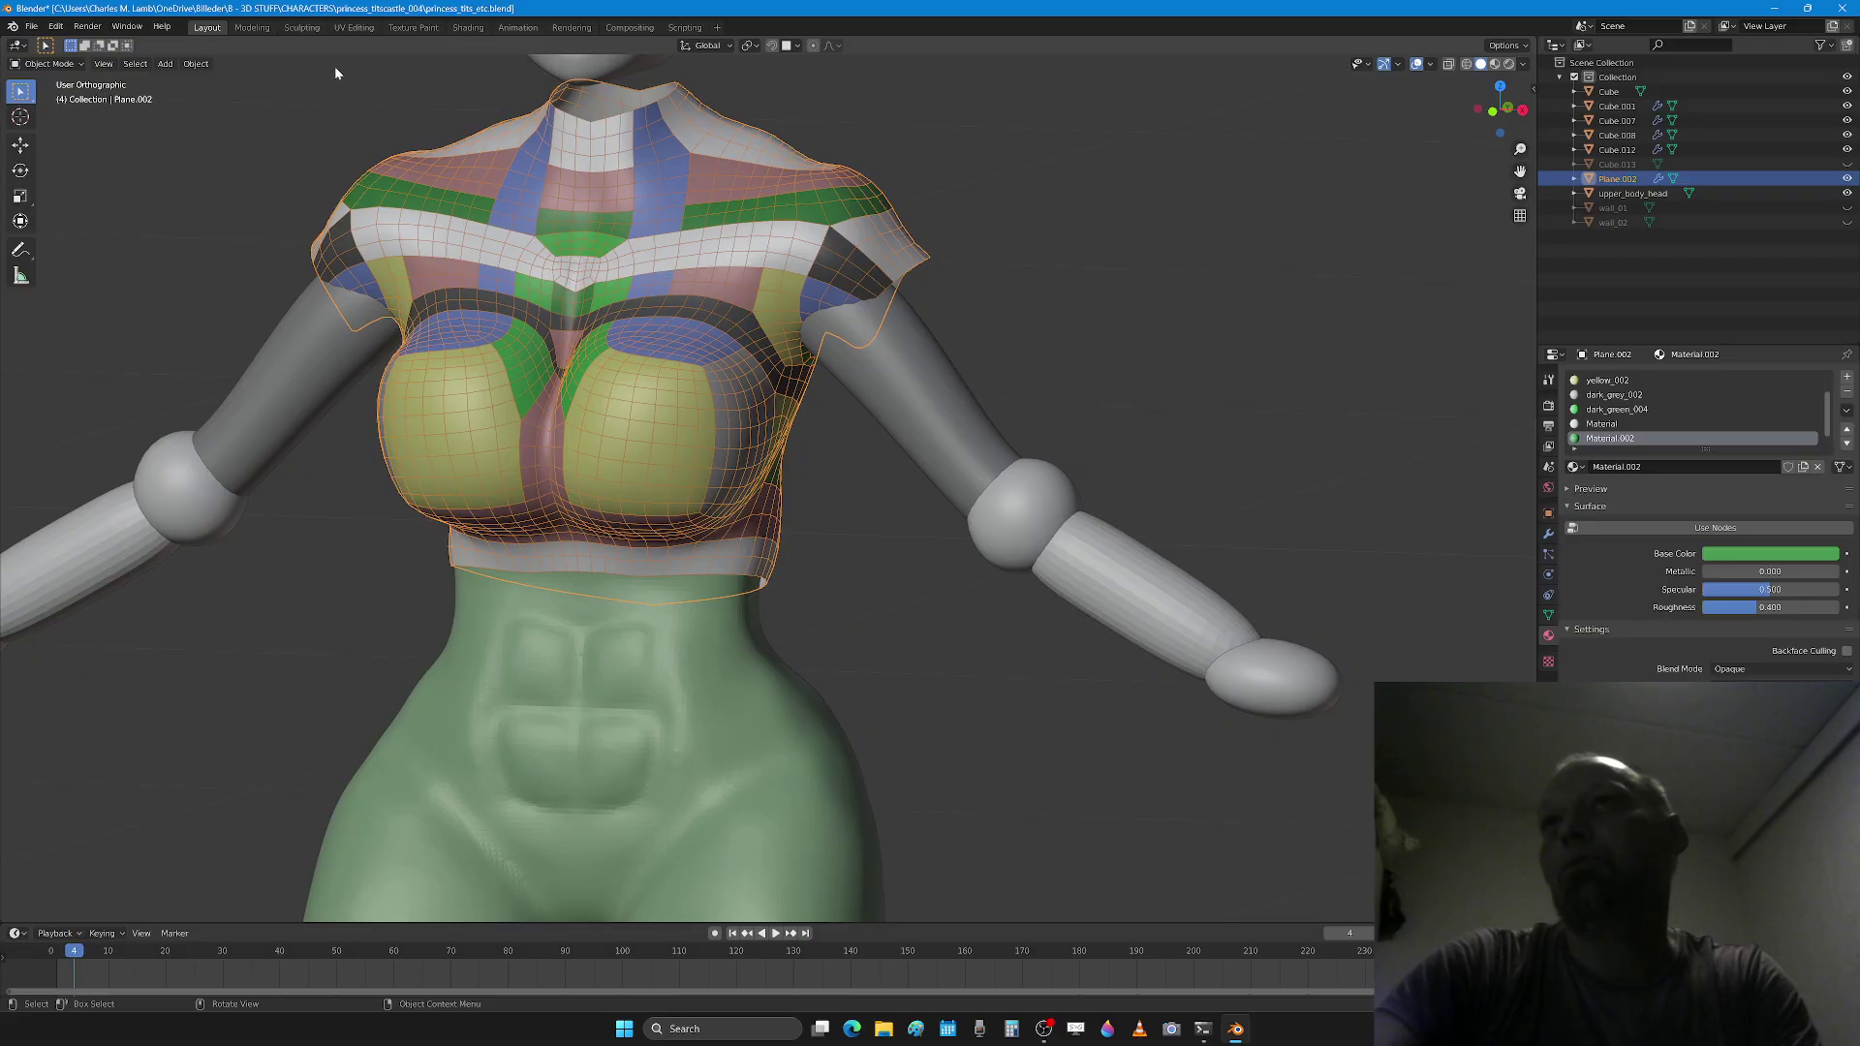
click(302, 27)
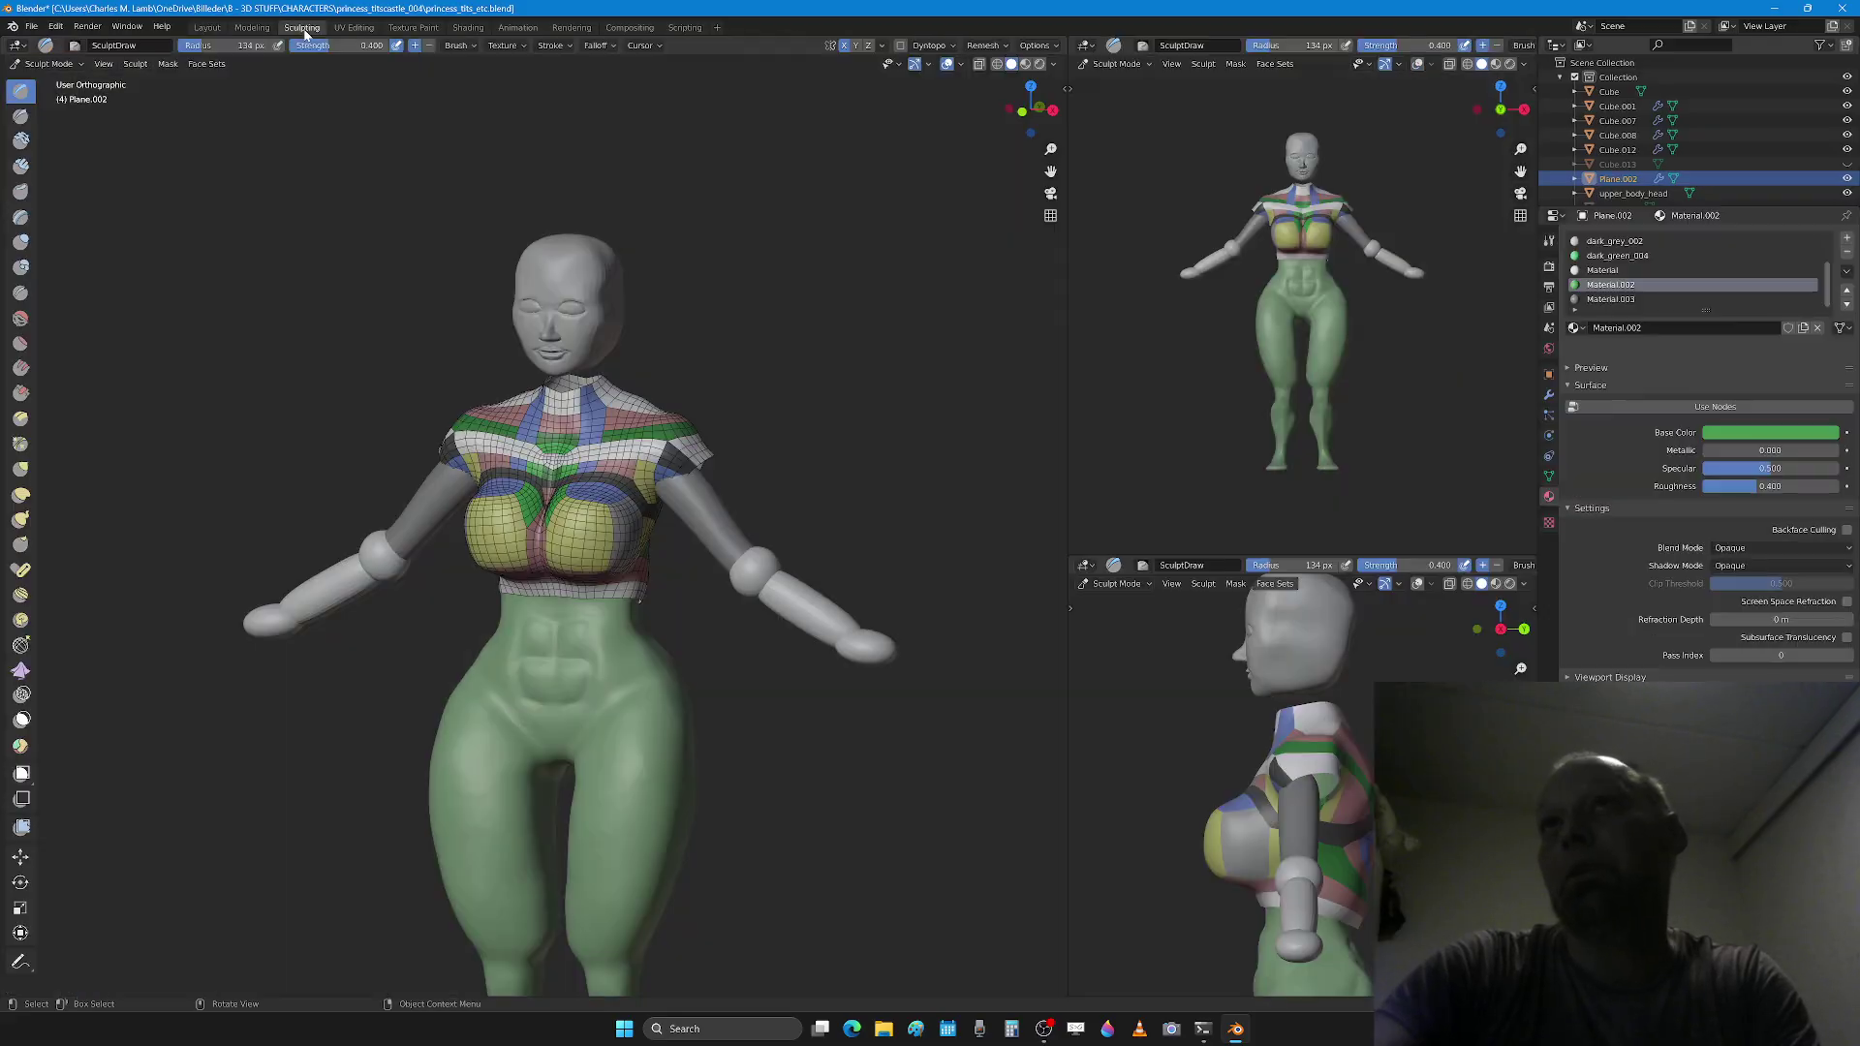
Step: Set the brush radius to 204 px and pull the middle of the top's front hem upward with the Grab brush
scroll(552, 465, up, 6)
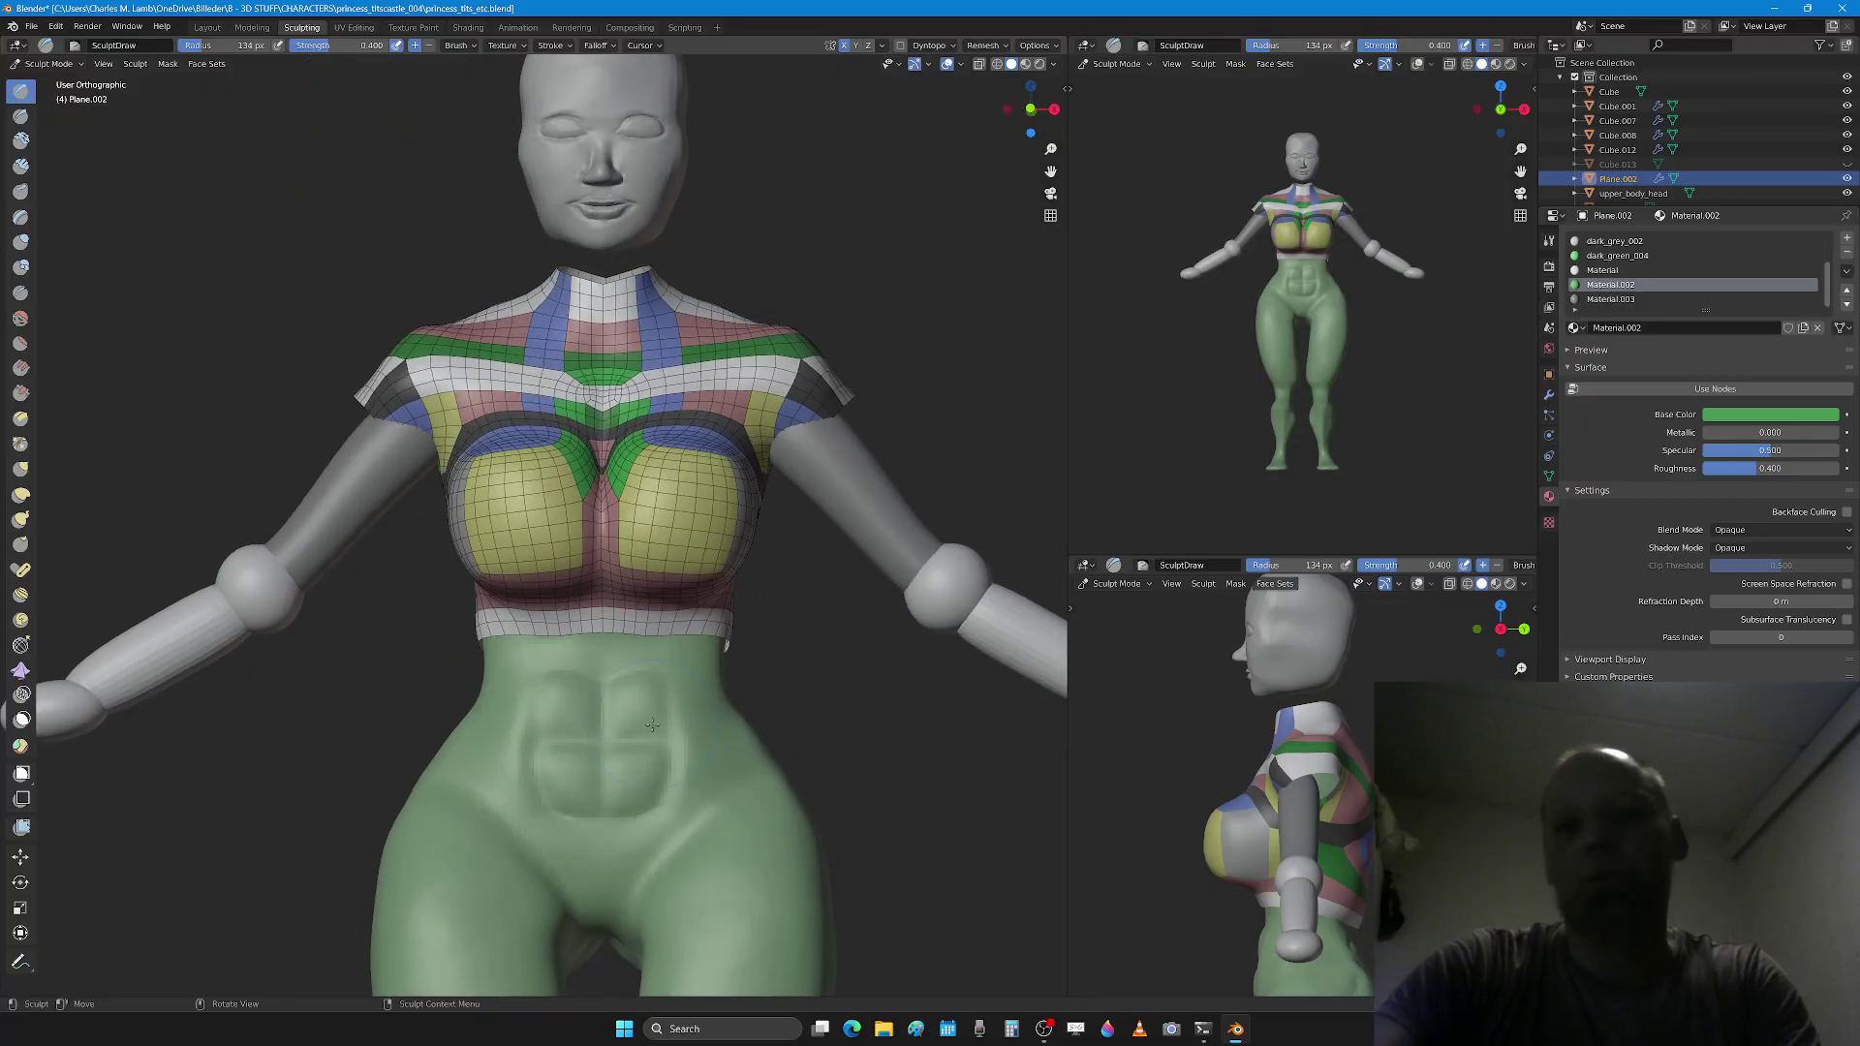
key(f)
click(726, 753)
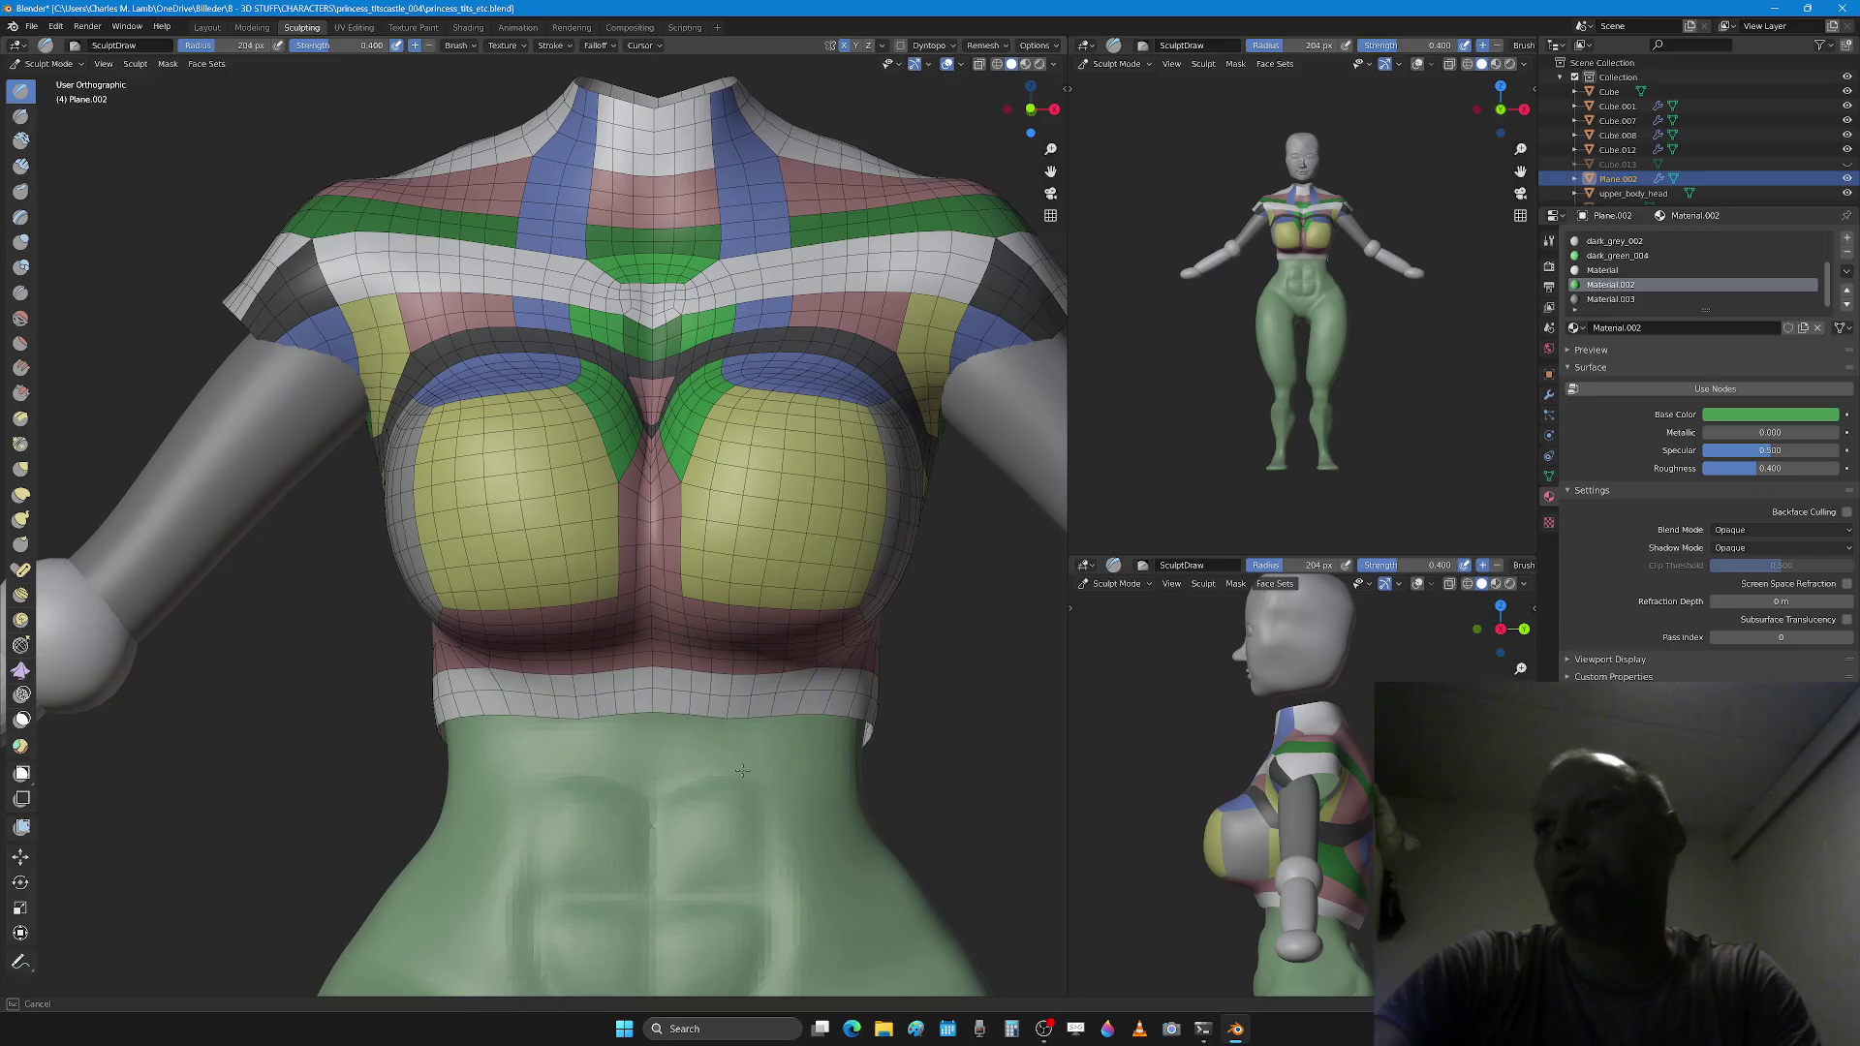
key(g)
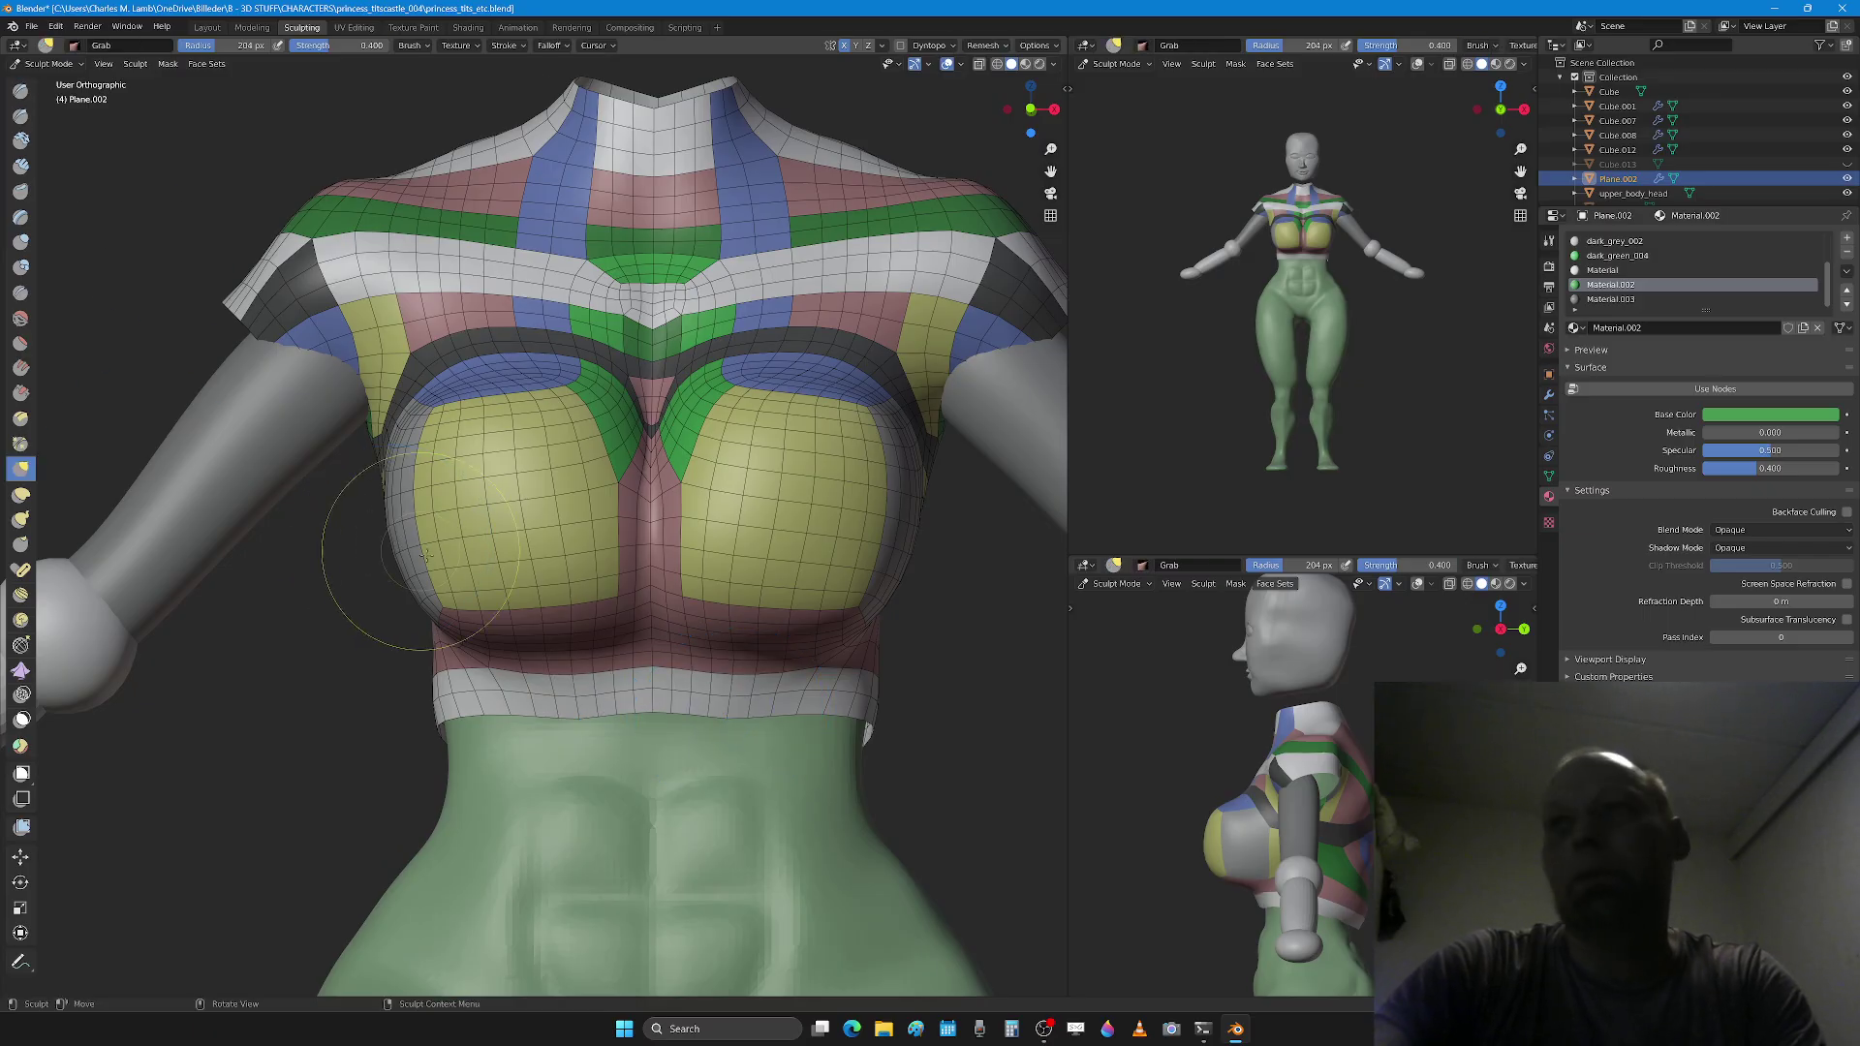
mouse_move(664, 768)
mouse_down()
mouse_move(703, 746)
mouse_move(684, 715)
mouse_up()
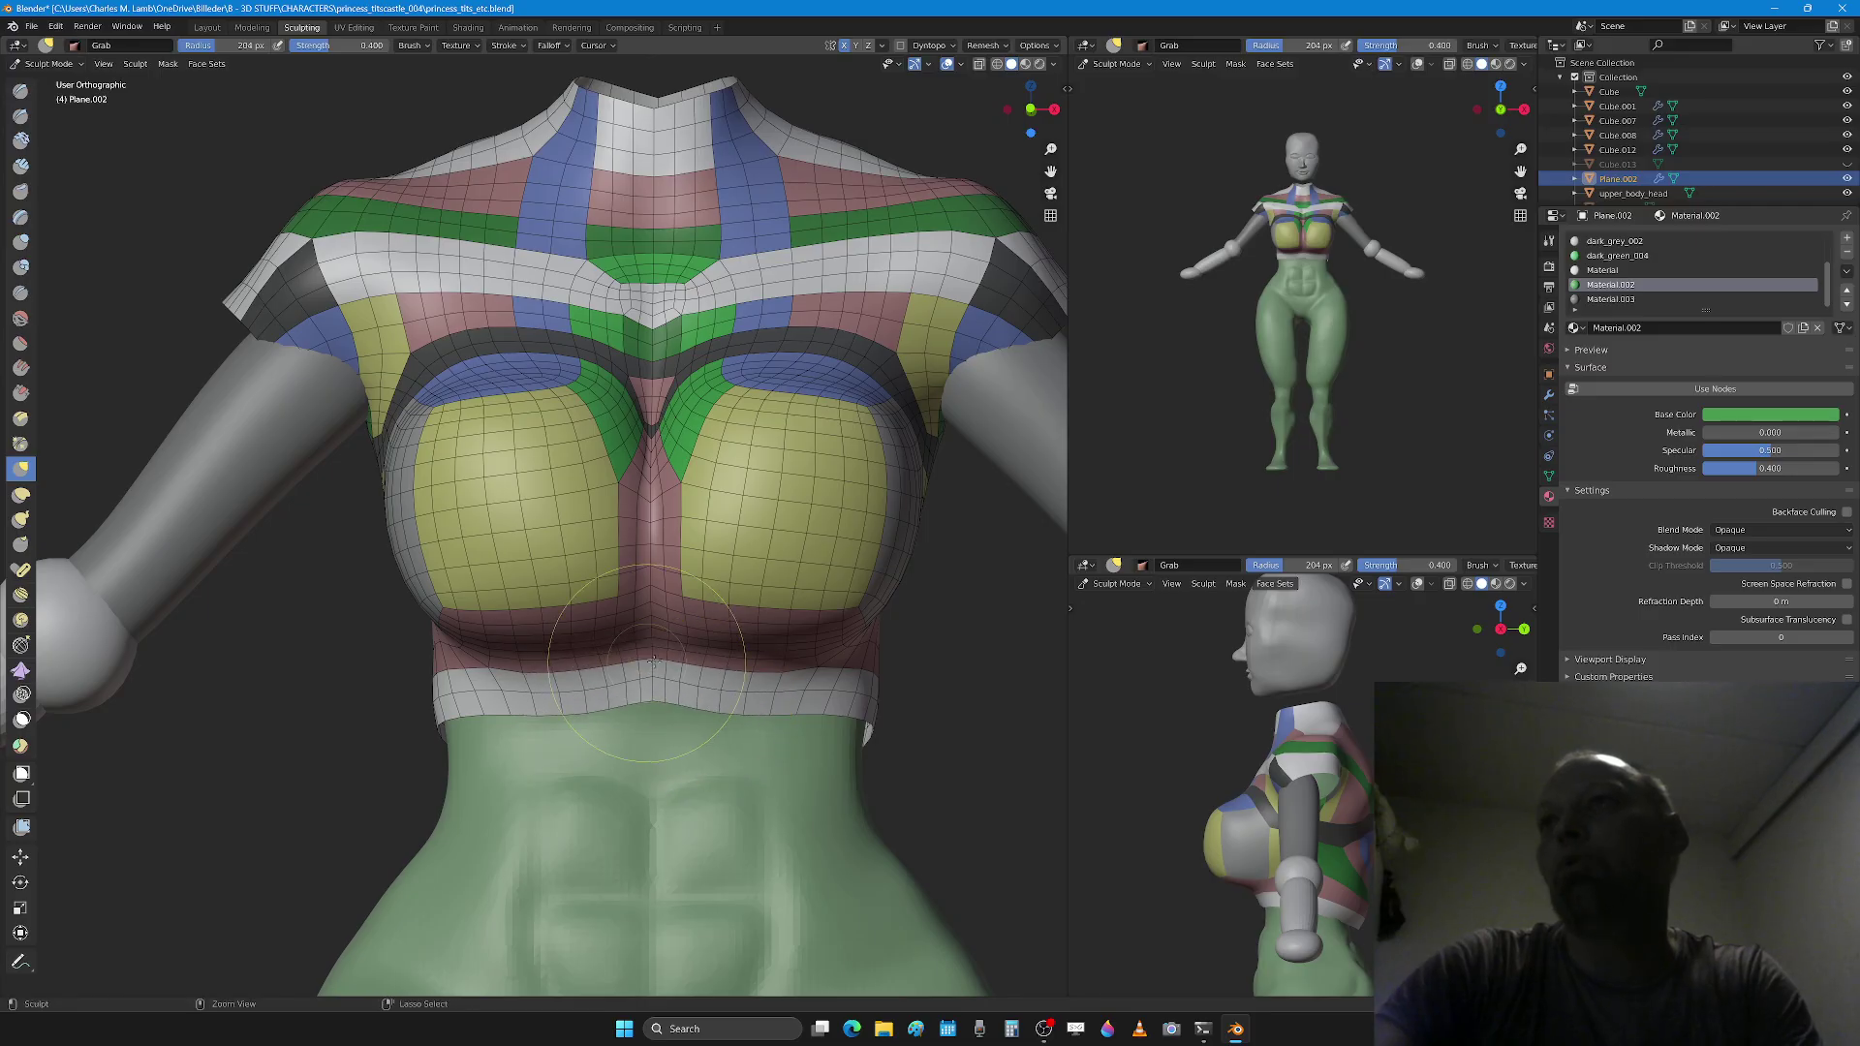
Step: Enlarge the Grab brush radius to 406 px, try reshaping the top with it and undo those strokes
key(f)
click(920, 581)
drag(738, 247, 702, 251)
drag(872, 235, 846, 241)
key(ctrl+z)
key(ctrl+z)
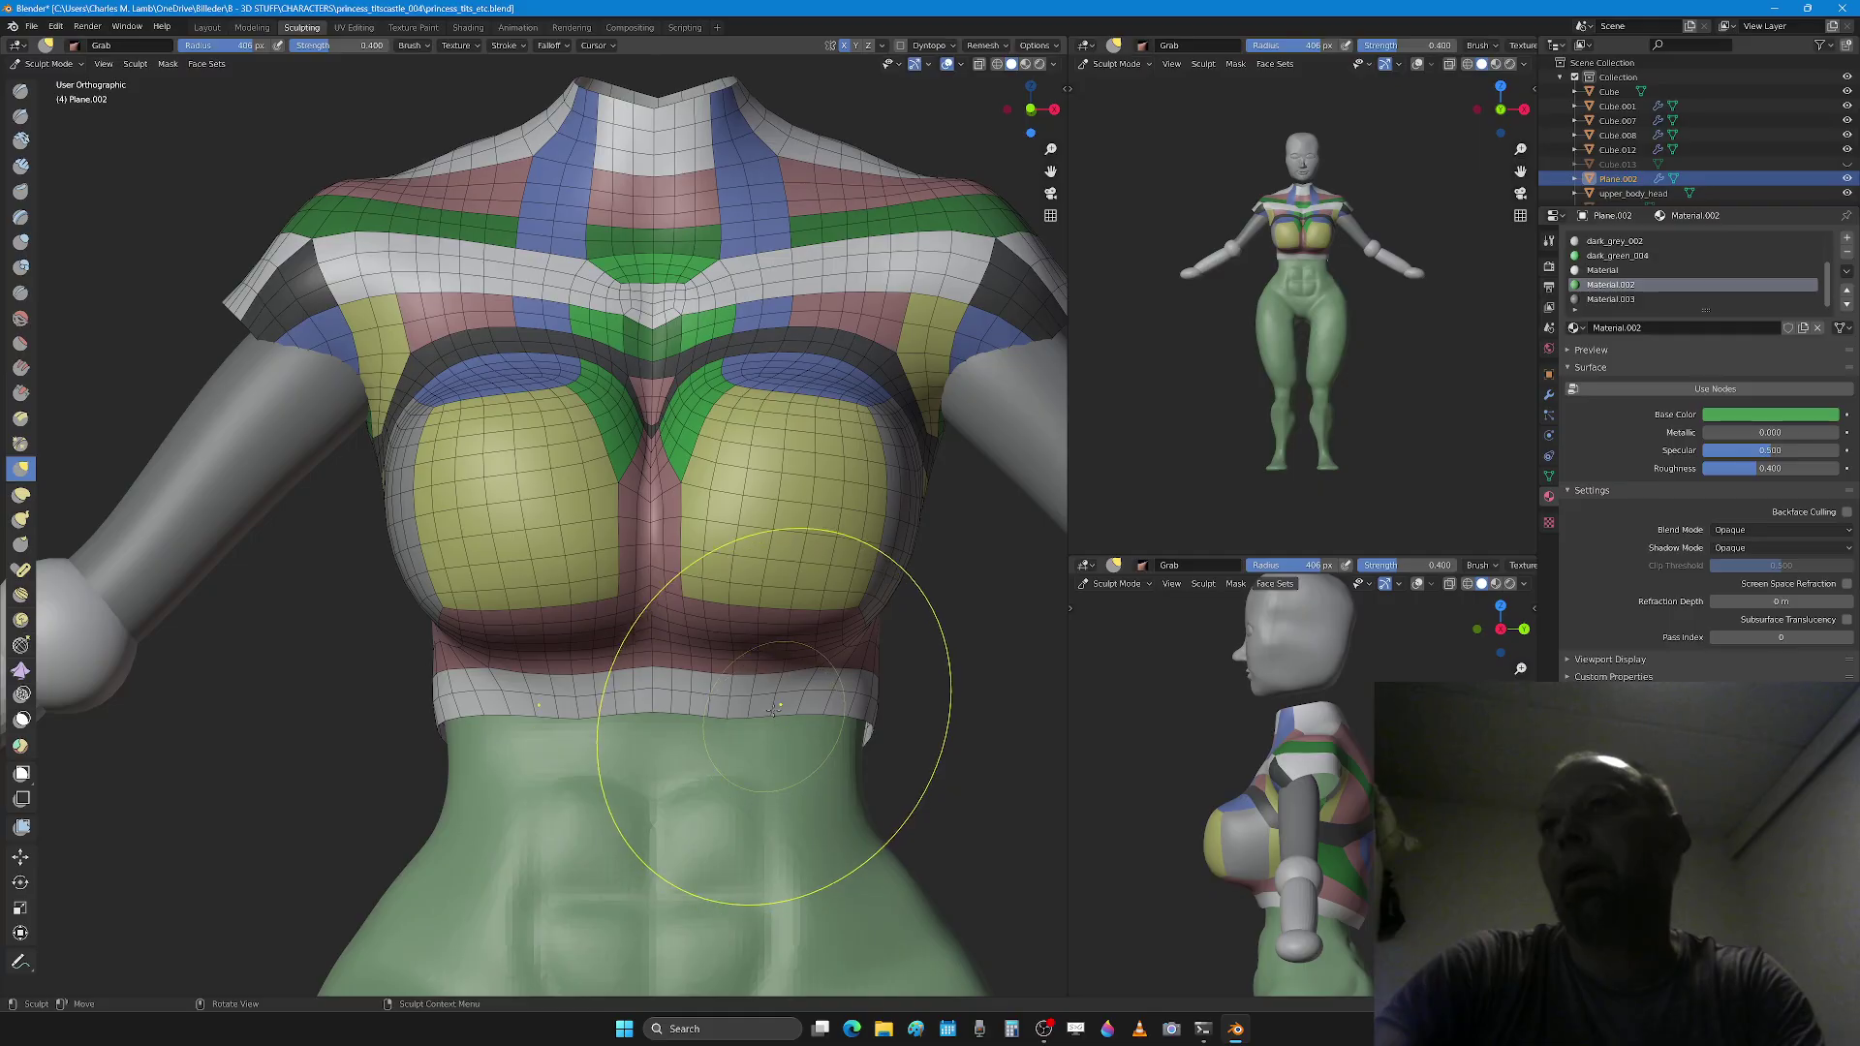
drag(823, 630, 906, 680)
key(ctrl+z)
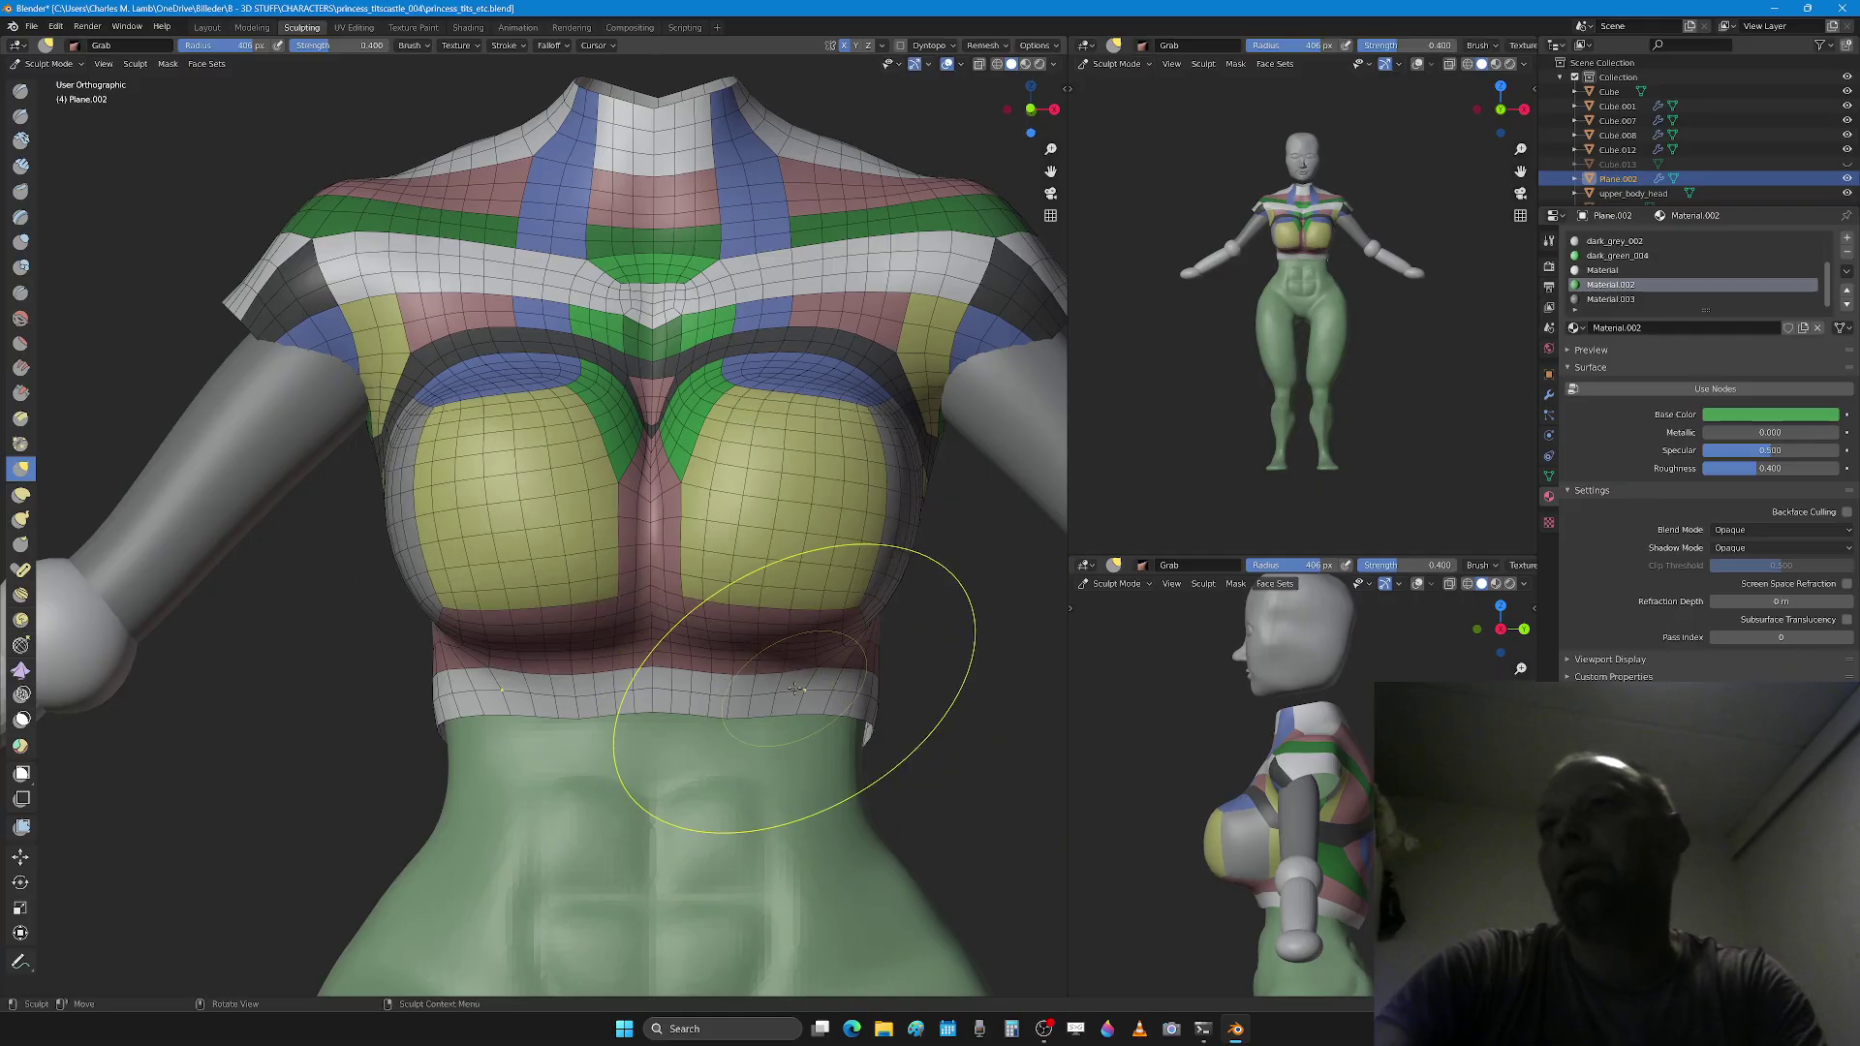
Step: Select a single white face on the front hem beside the centreline in Edit Mode and switch back to Sculpt Mode
mouse_move(796, 690)
middle_down()
mouse_move(682, 775)
mouse_move(700, 779)
mouse_move(706, 582)
middle_up()
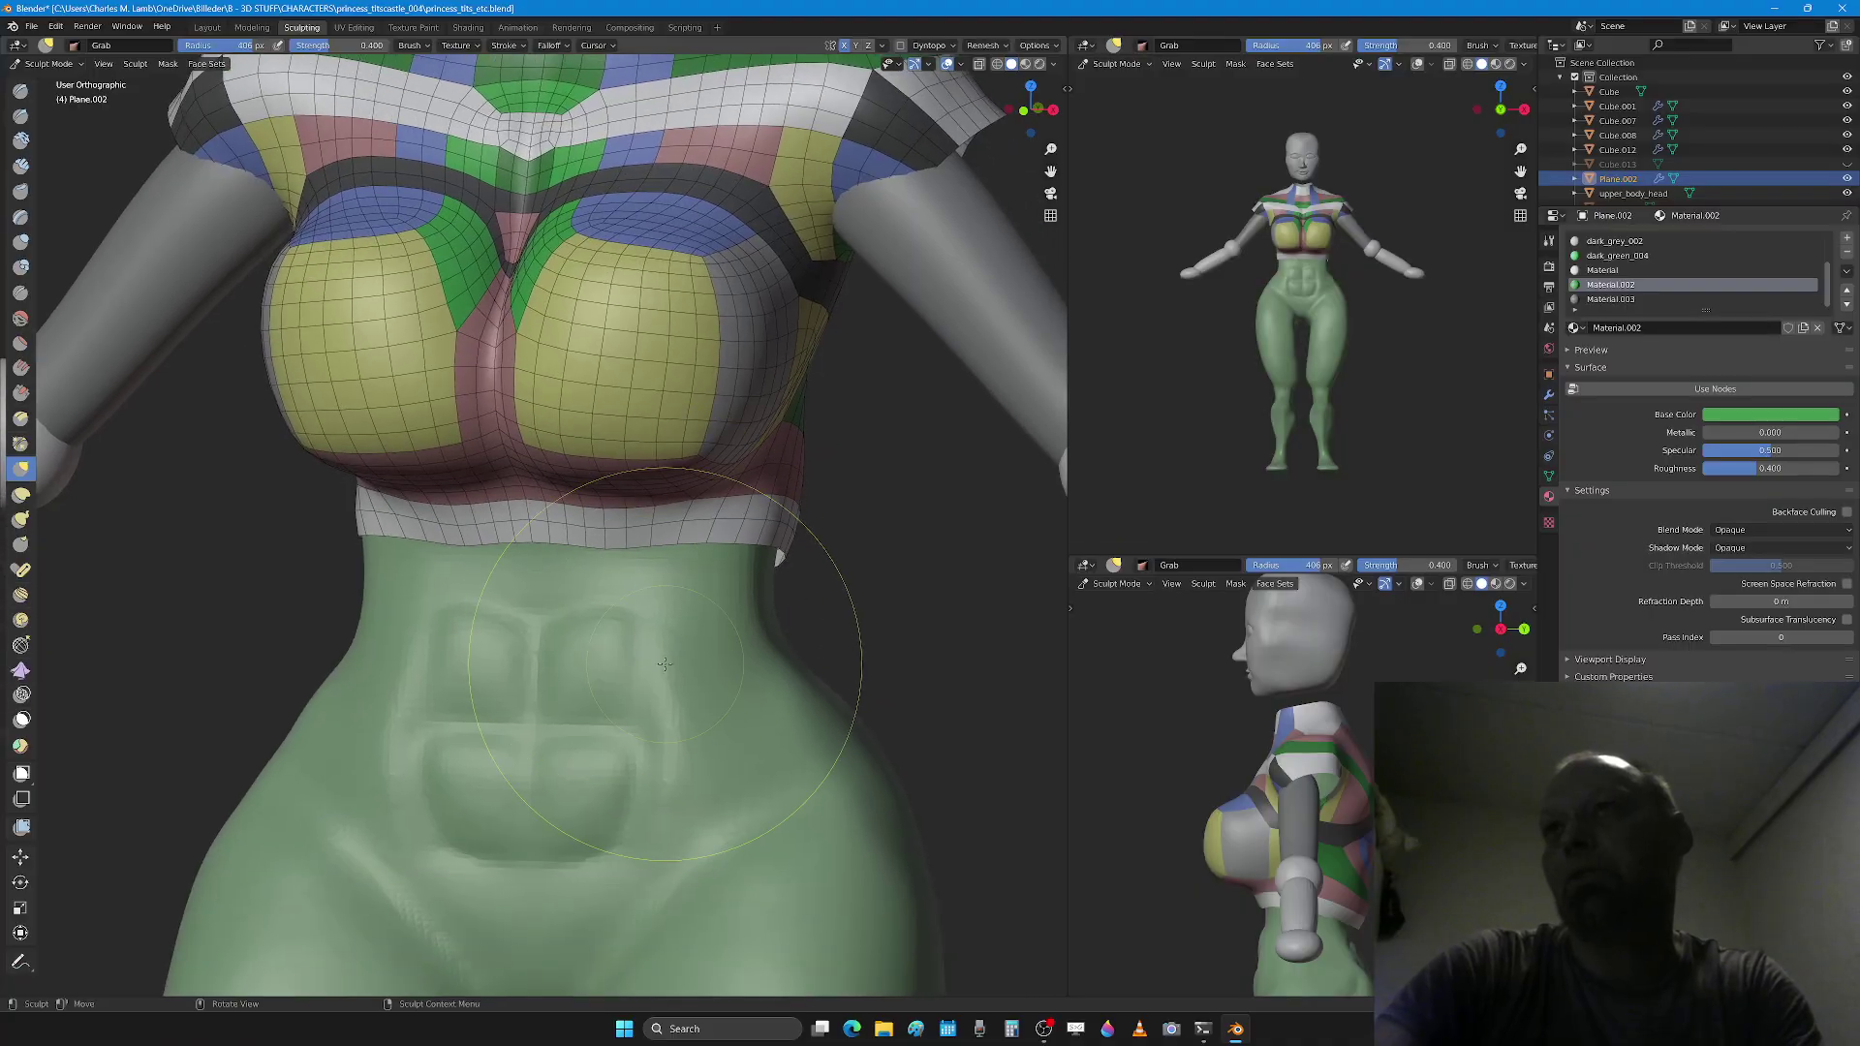
scroll(707, 779, up, 3)
key(Tab)
shift+middle_drag(709, 780, 443, 554)
scroll(461, 528, down, 2)
scroll(443, 554, up, 2)
shift+middle_drag(504, 407, 602, 581)
scroll(589, 603, up, 1)
click(622, 470)
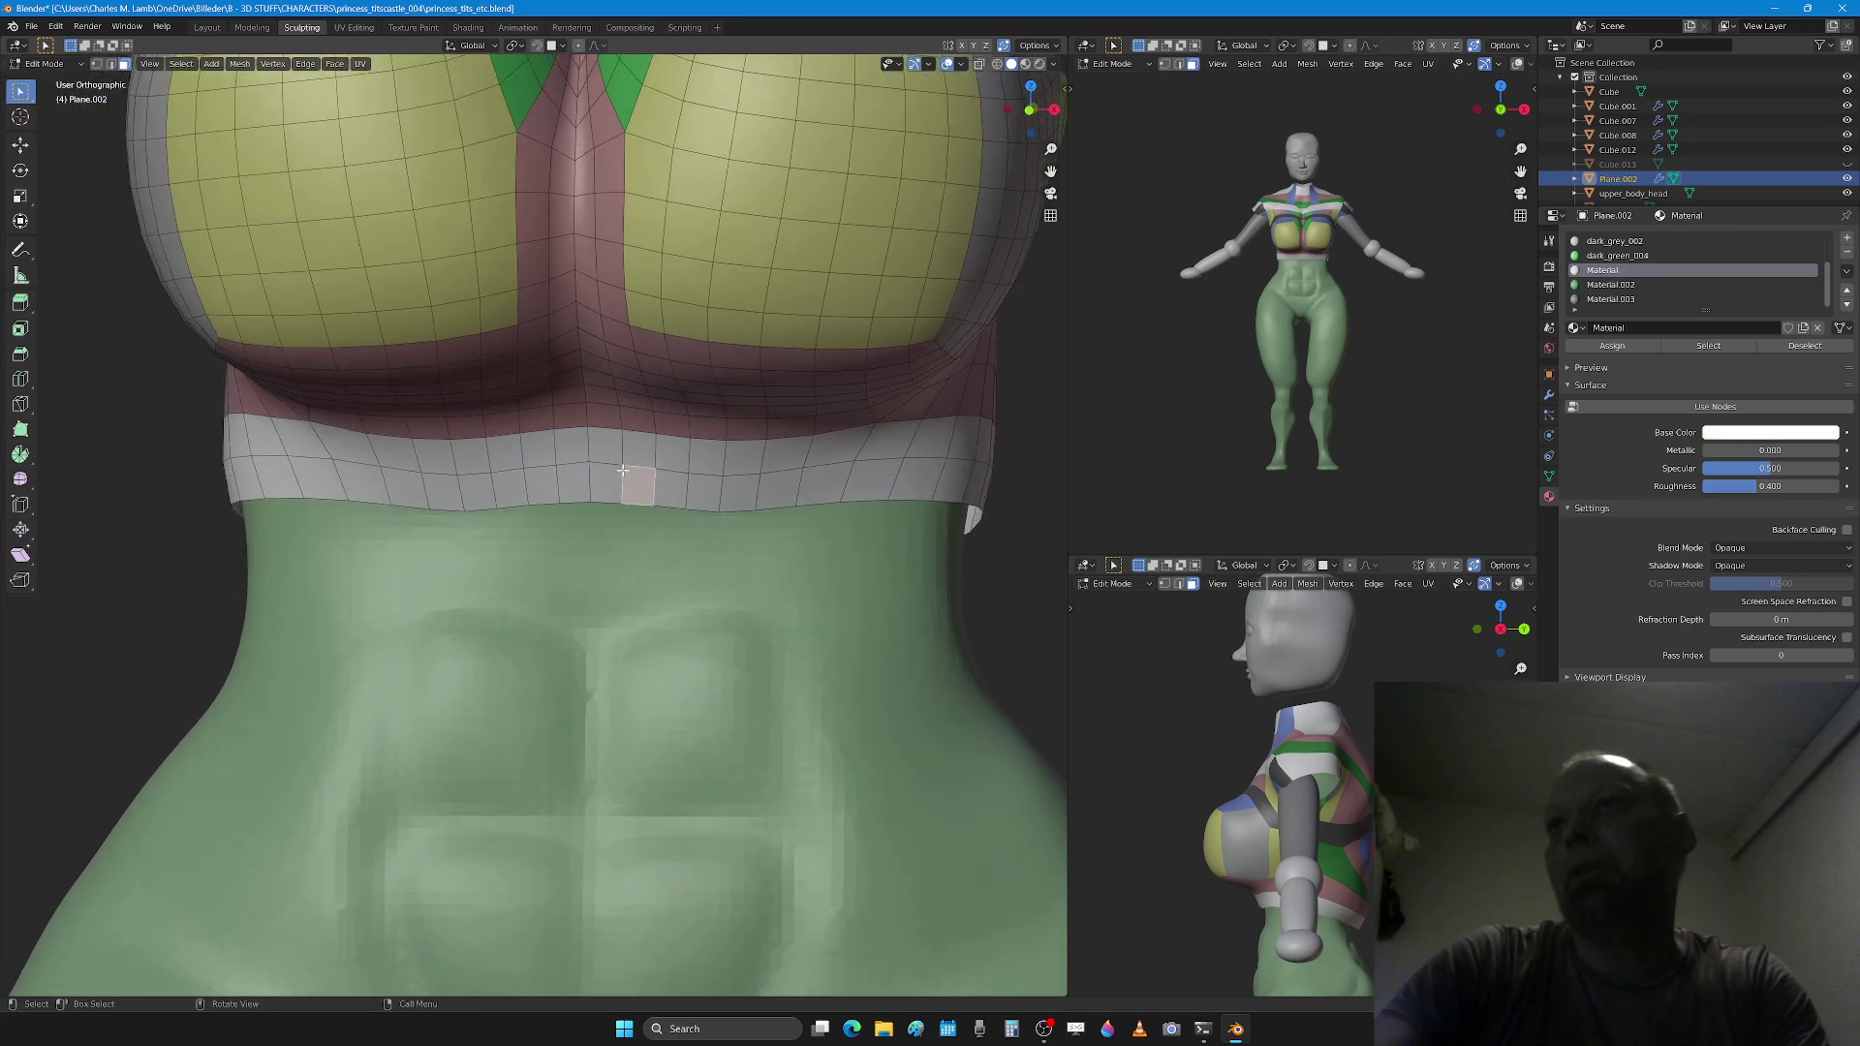
key(Tab)
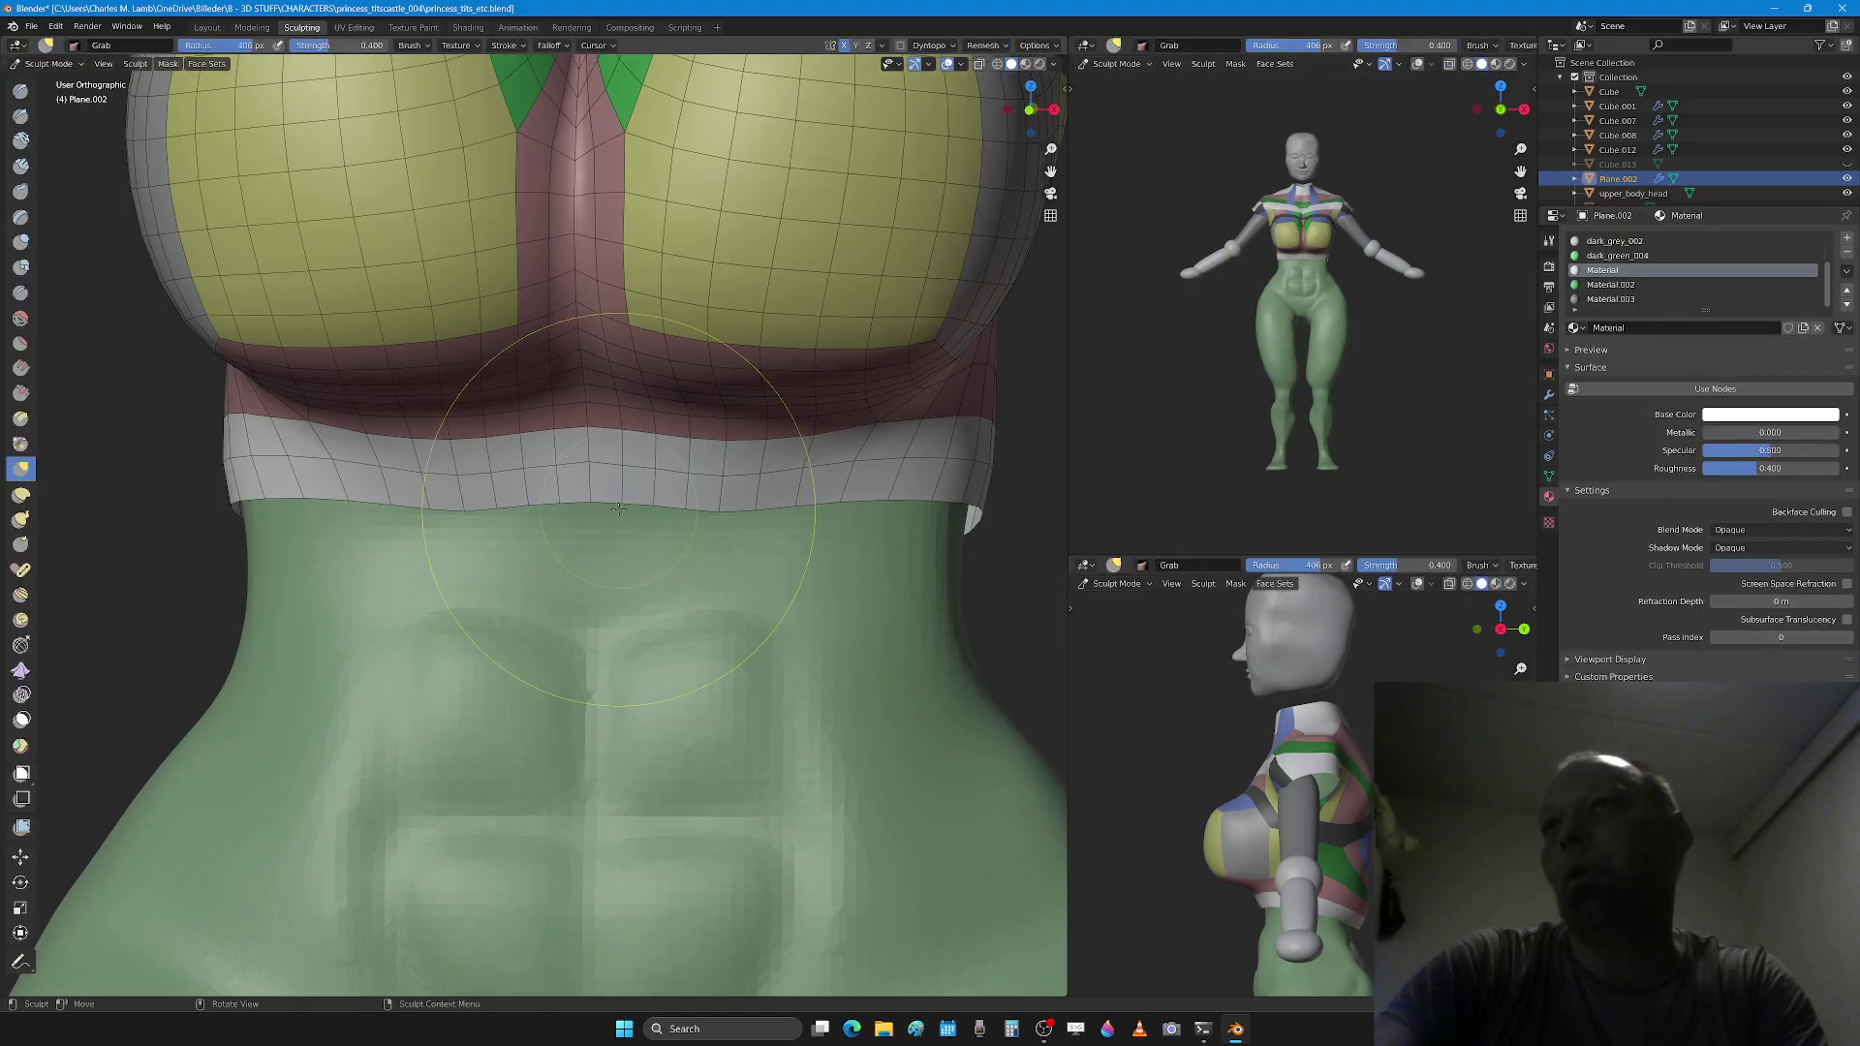
Step: In edge selection, pick two adjacent edges of the white front hem beside the centreline and extrude them downward twice over the belly
key(Tab)
key(2)
click(610, 504)
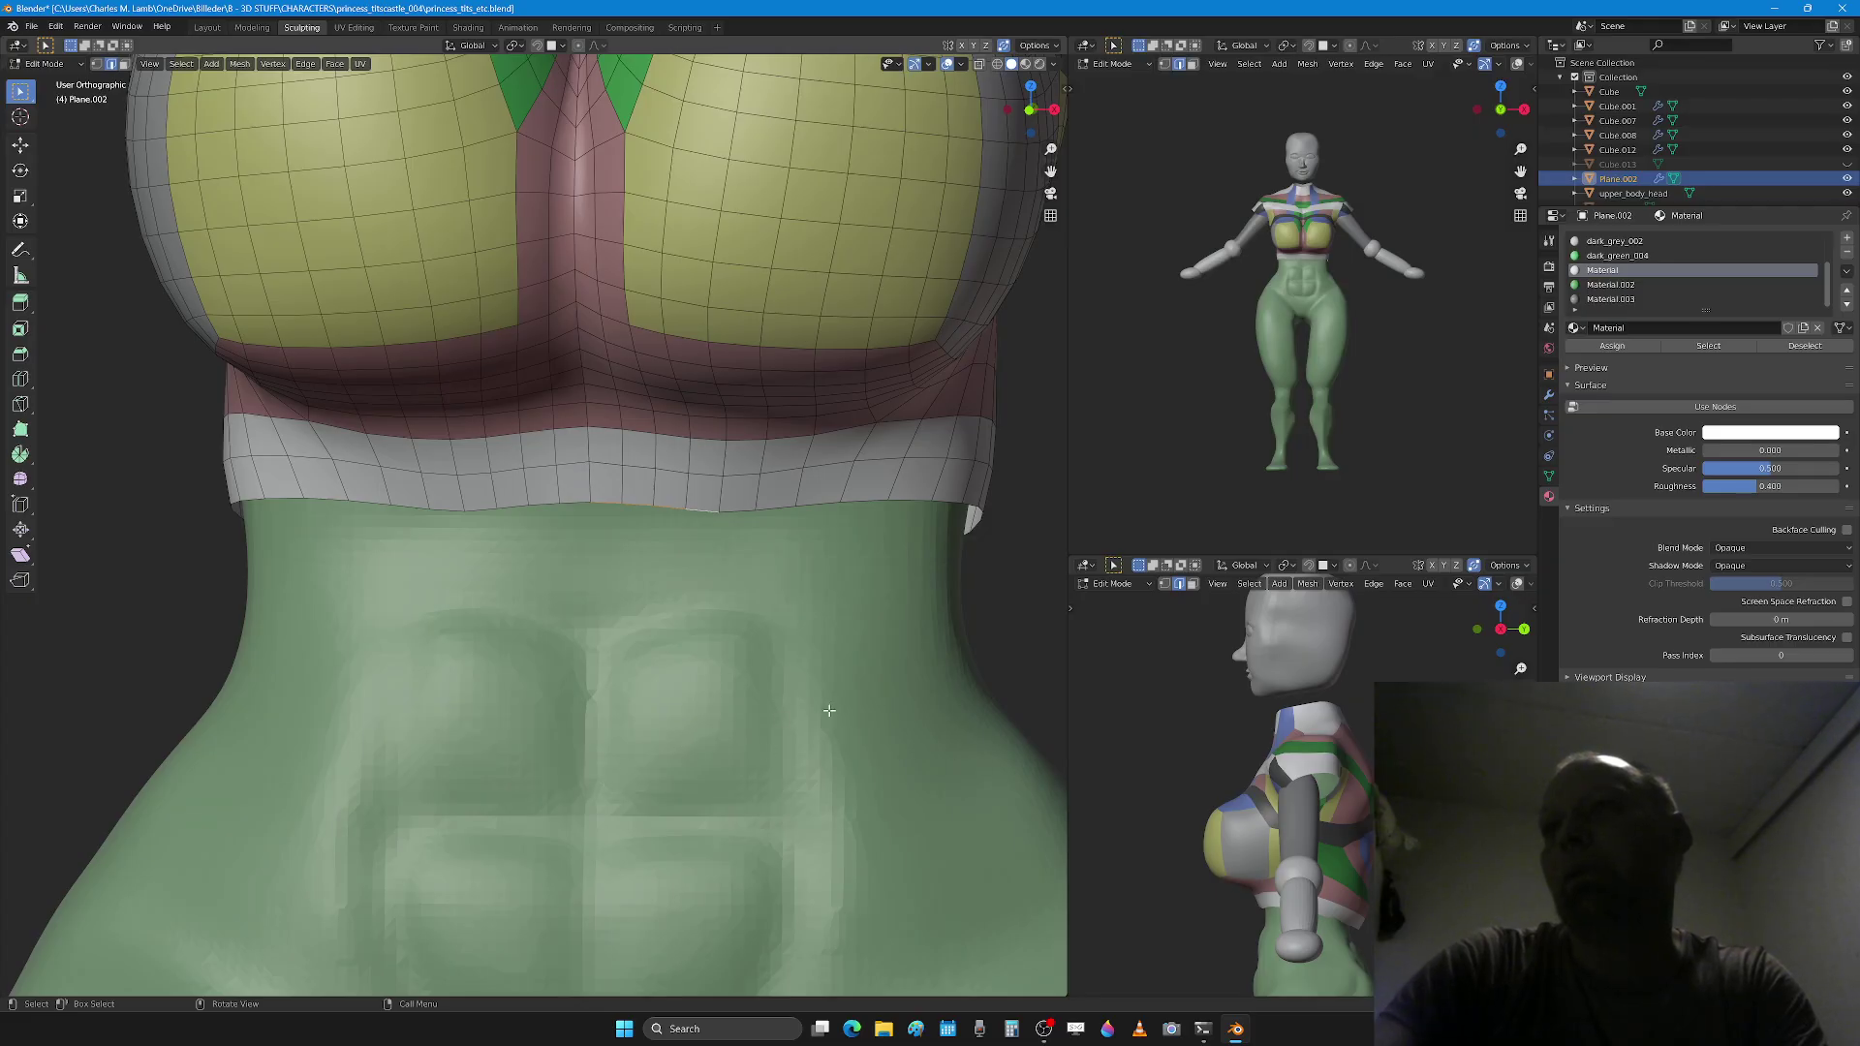
scroll(797, 677, down, 3)
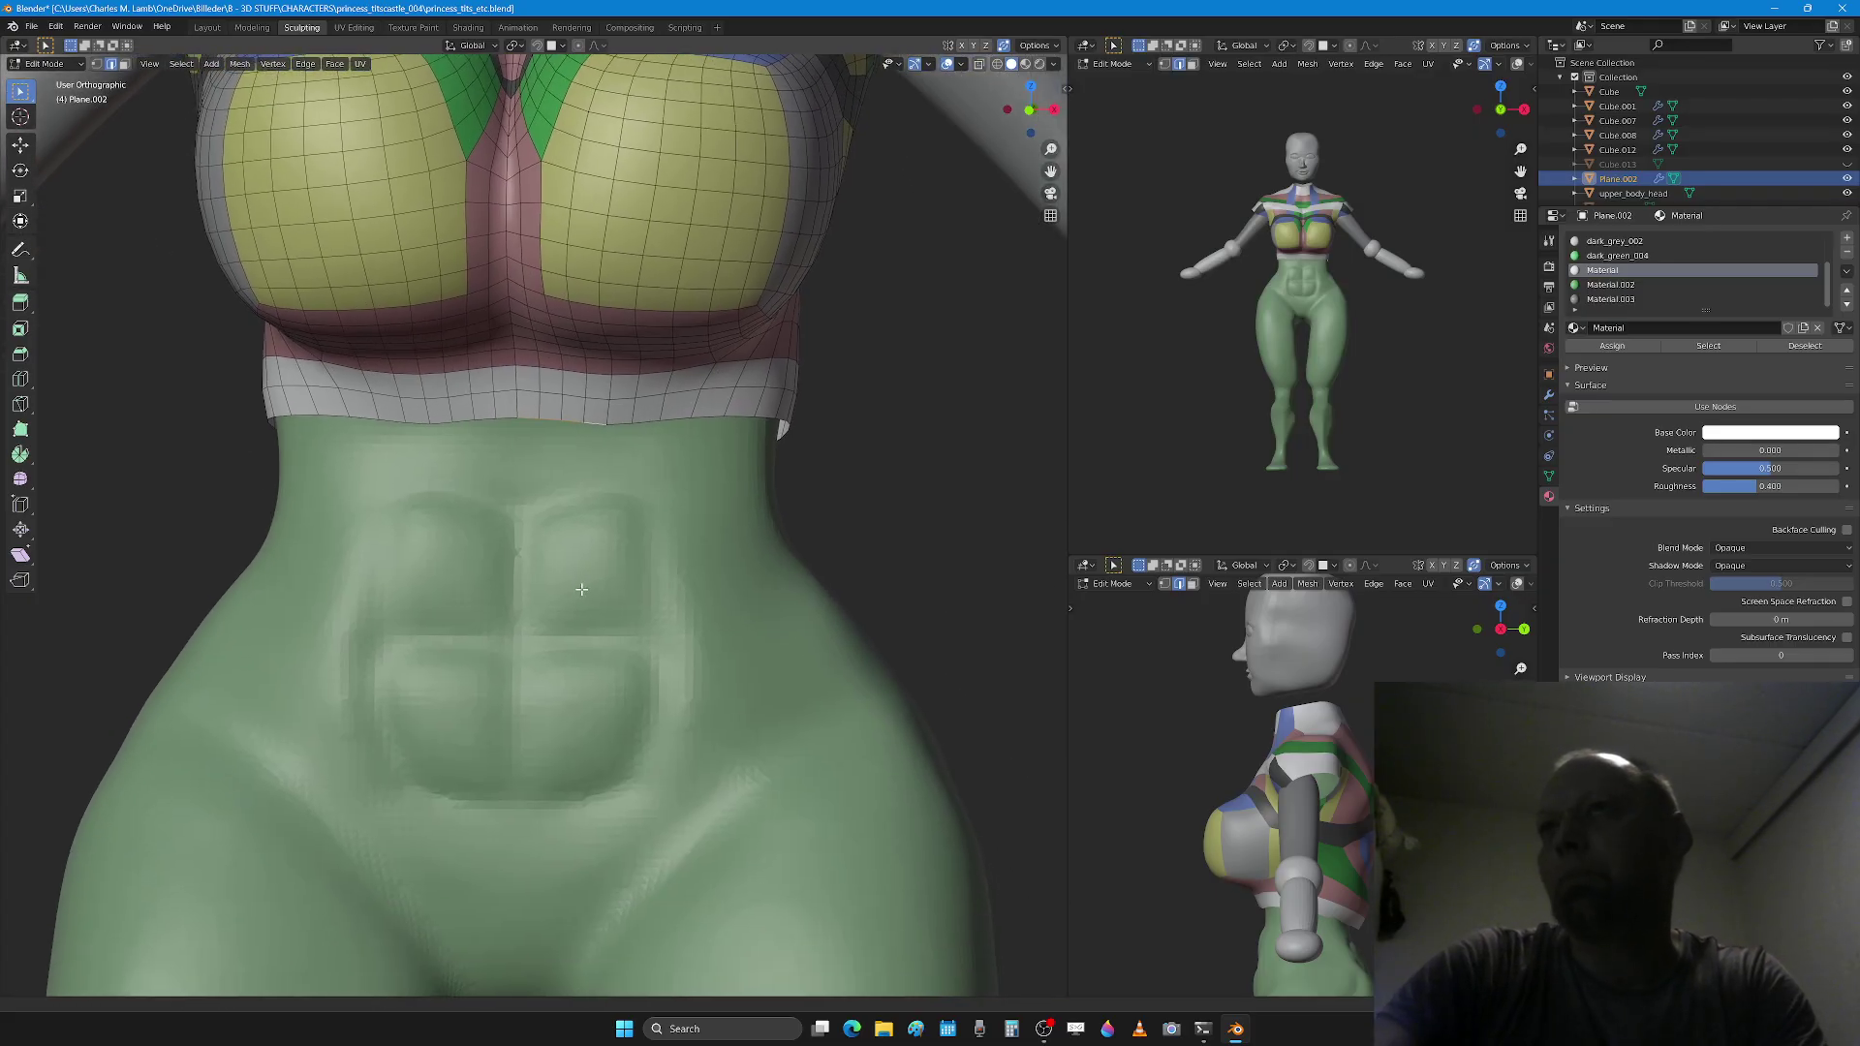
scroll(660, 612, up, 2)
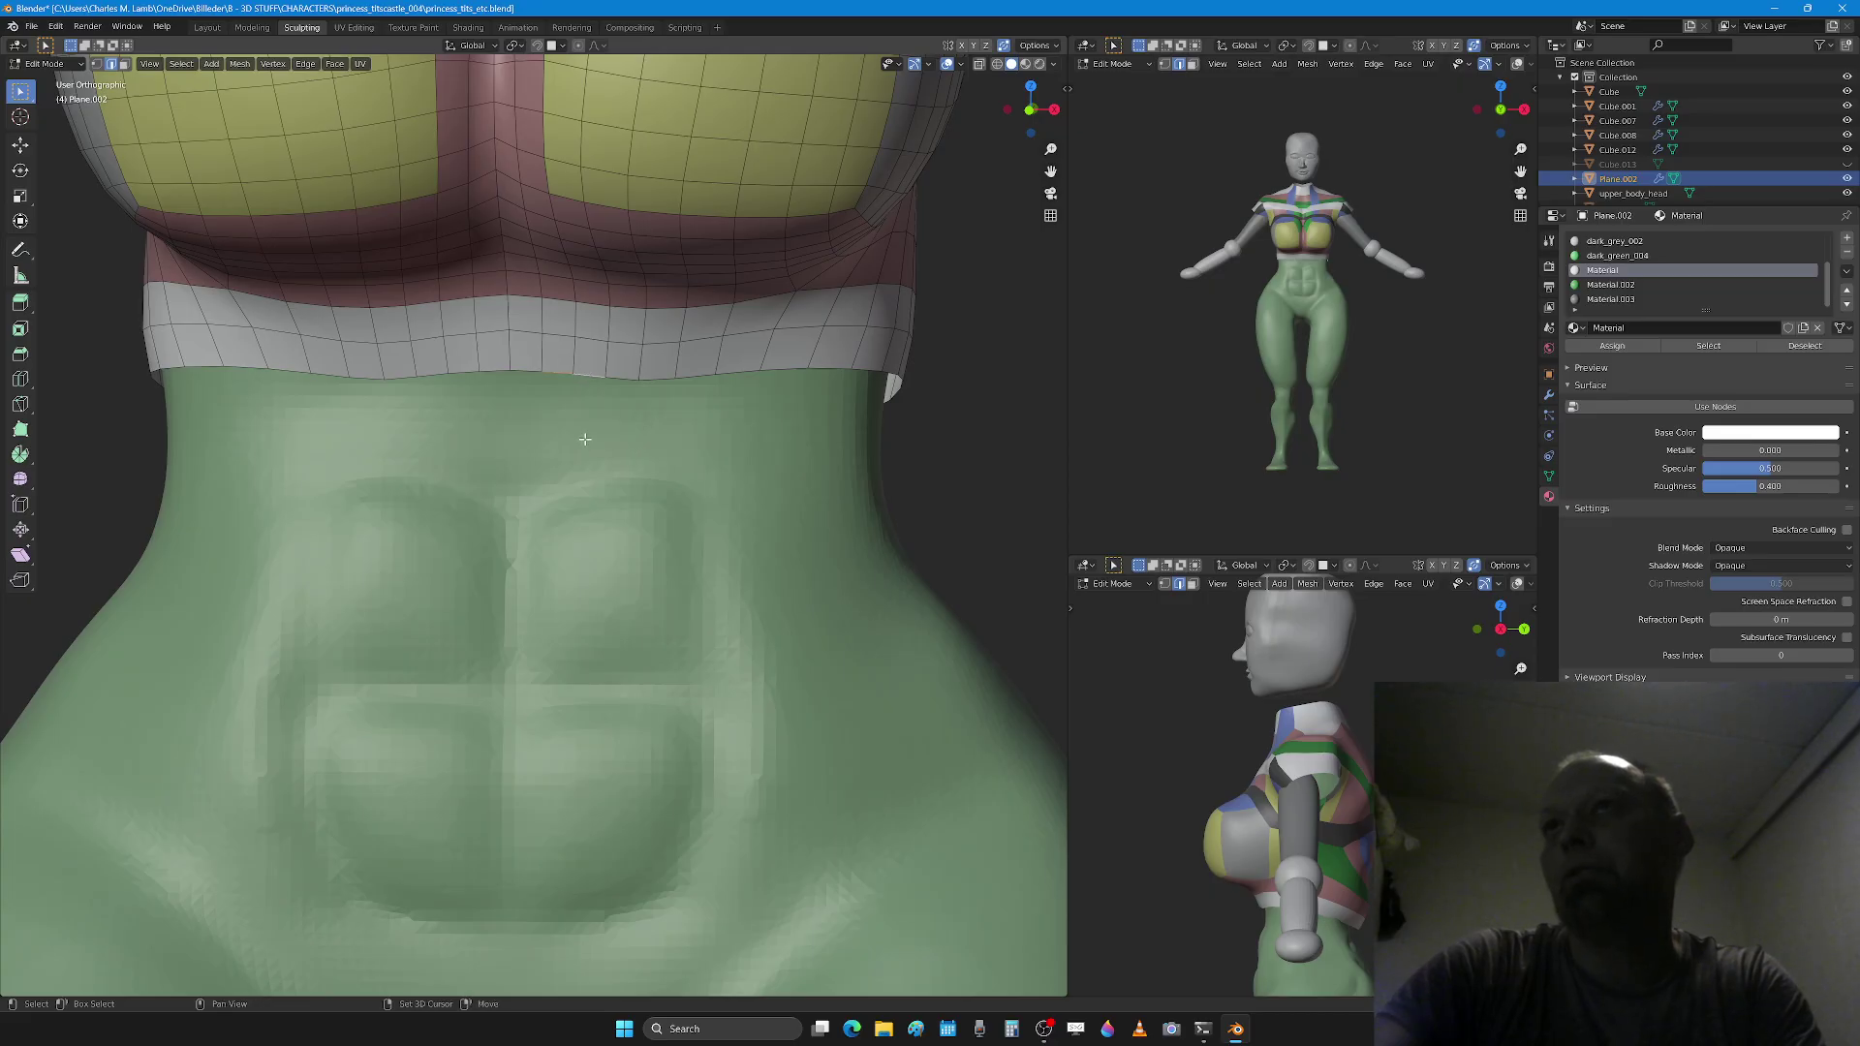
key(e)
click(614, 496)
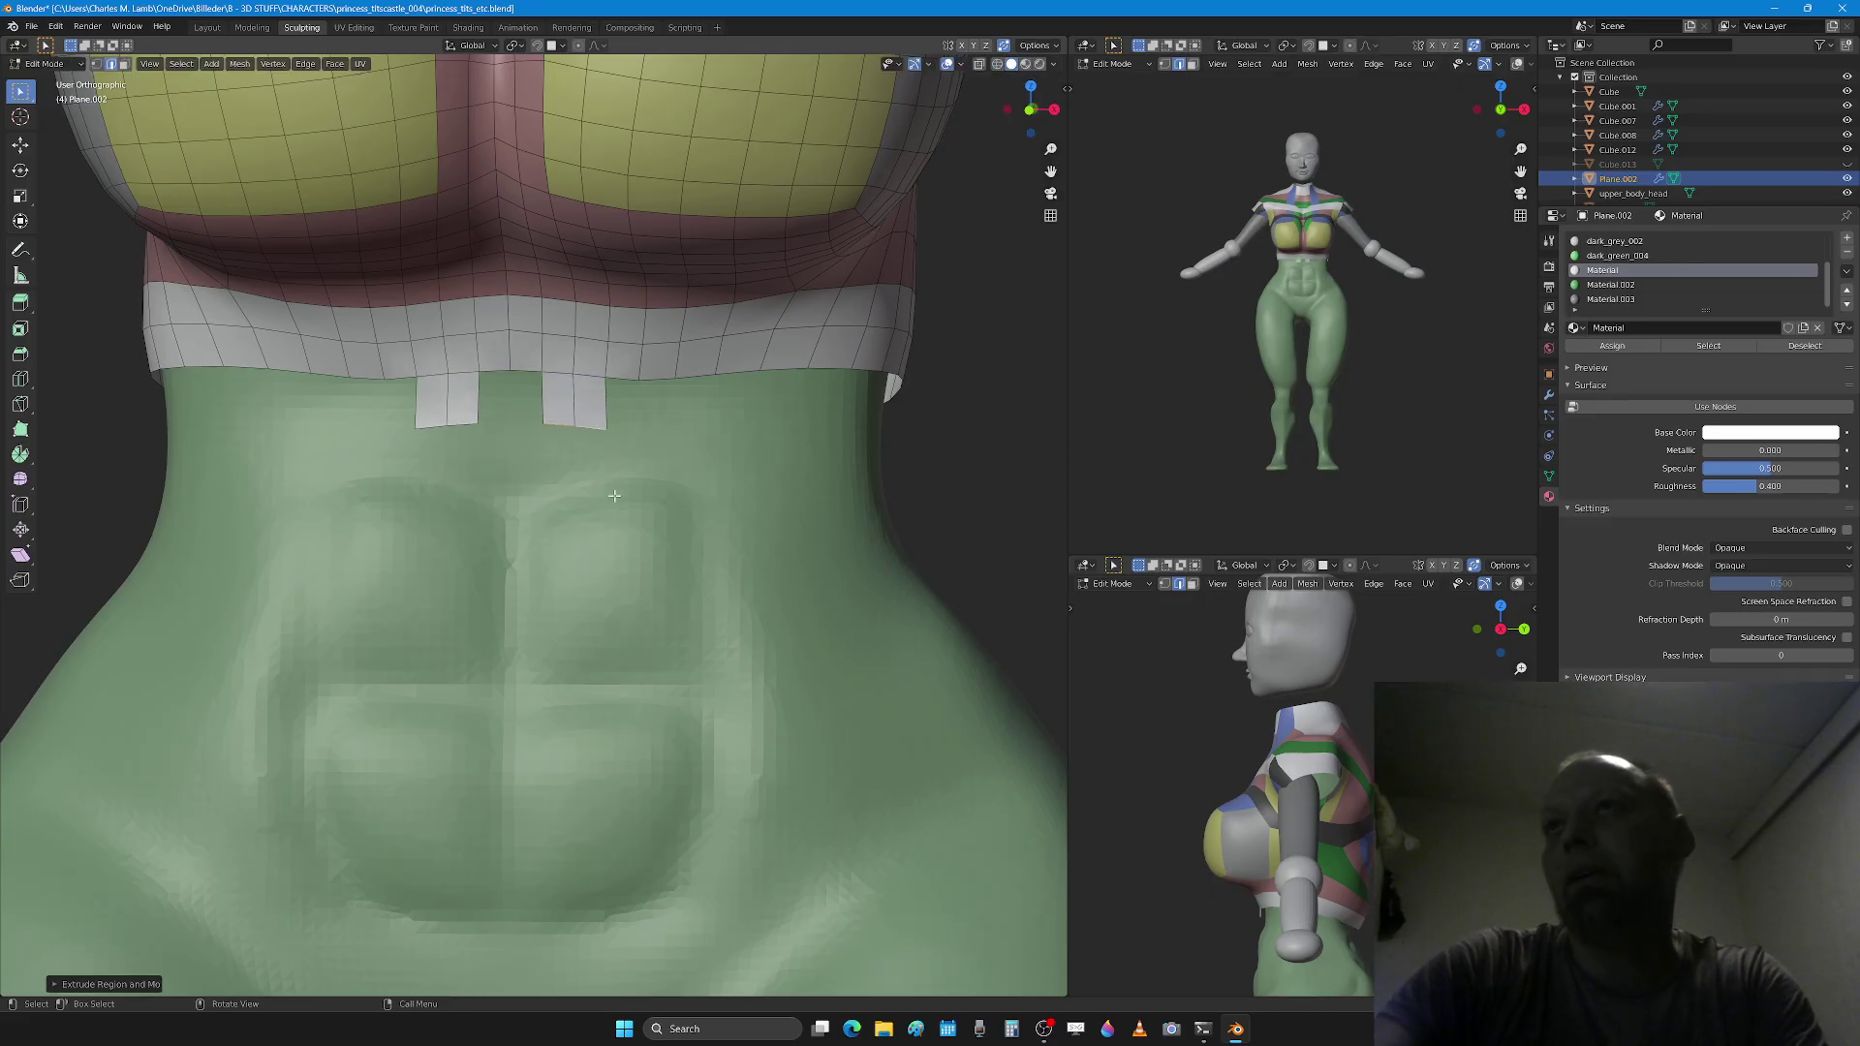
key(e)
click(615, 538)
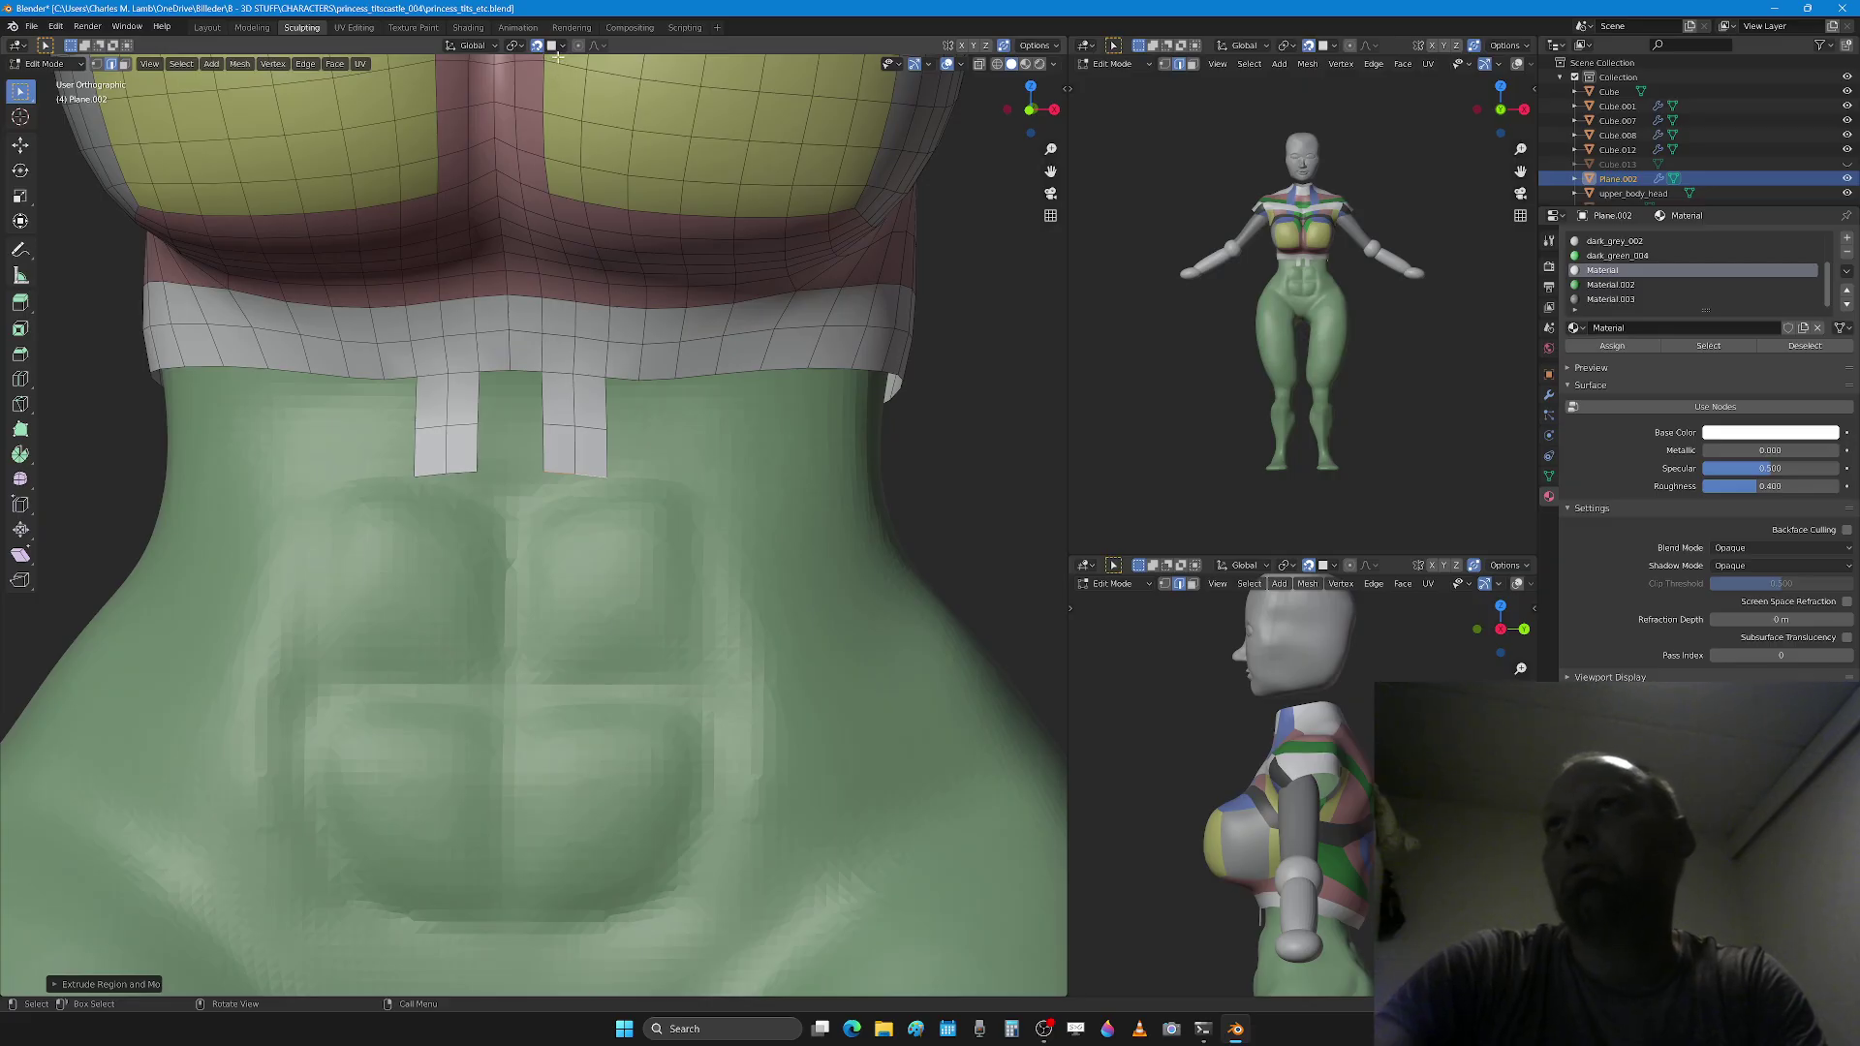
Step: Delete the two upper faces of the strip extruded below the front hem, leaving its lower pair of faces detached
click(562, 47)
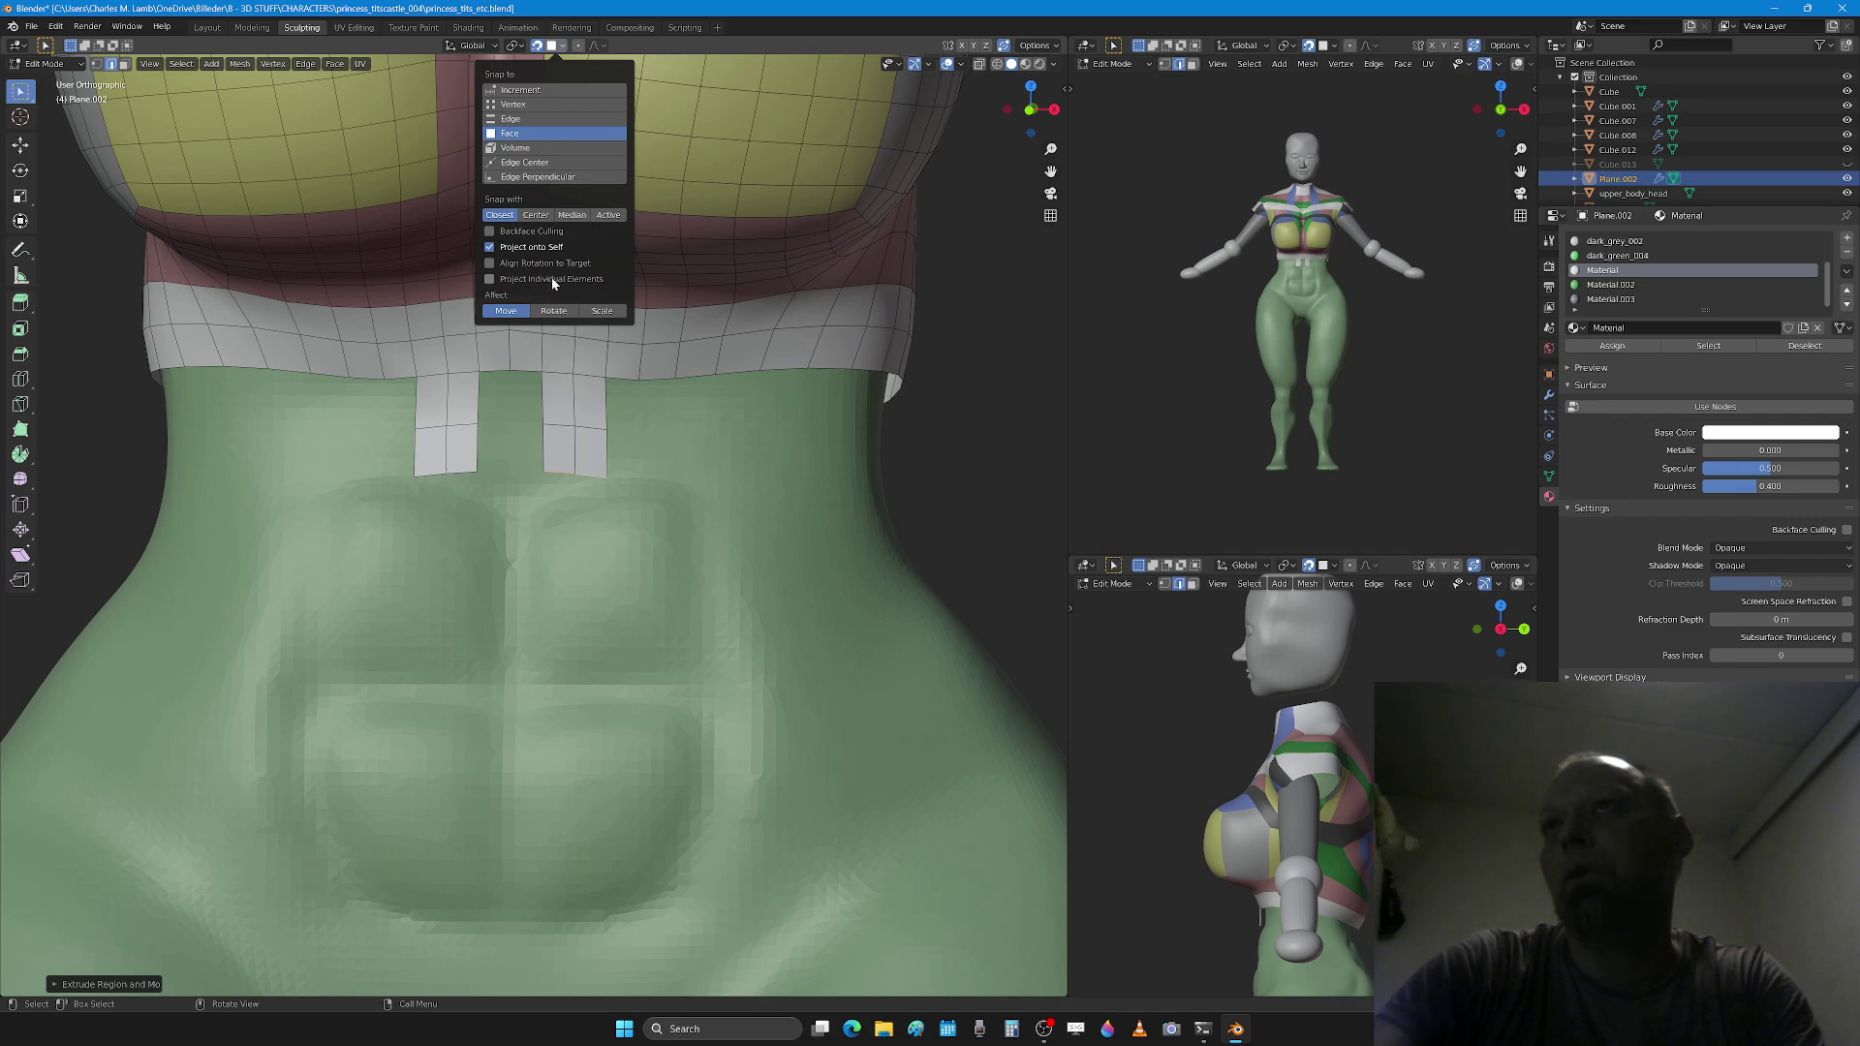
key(3)
click(590, 457)
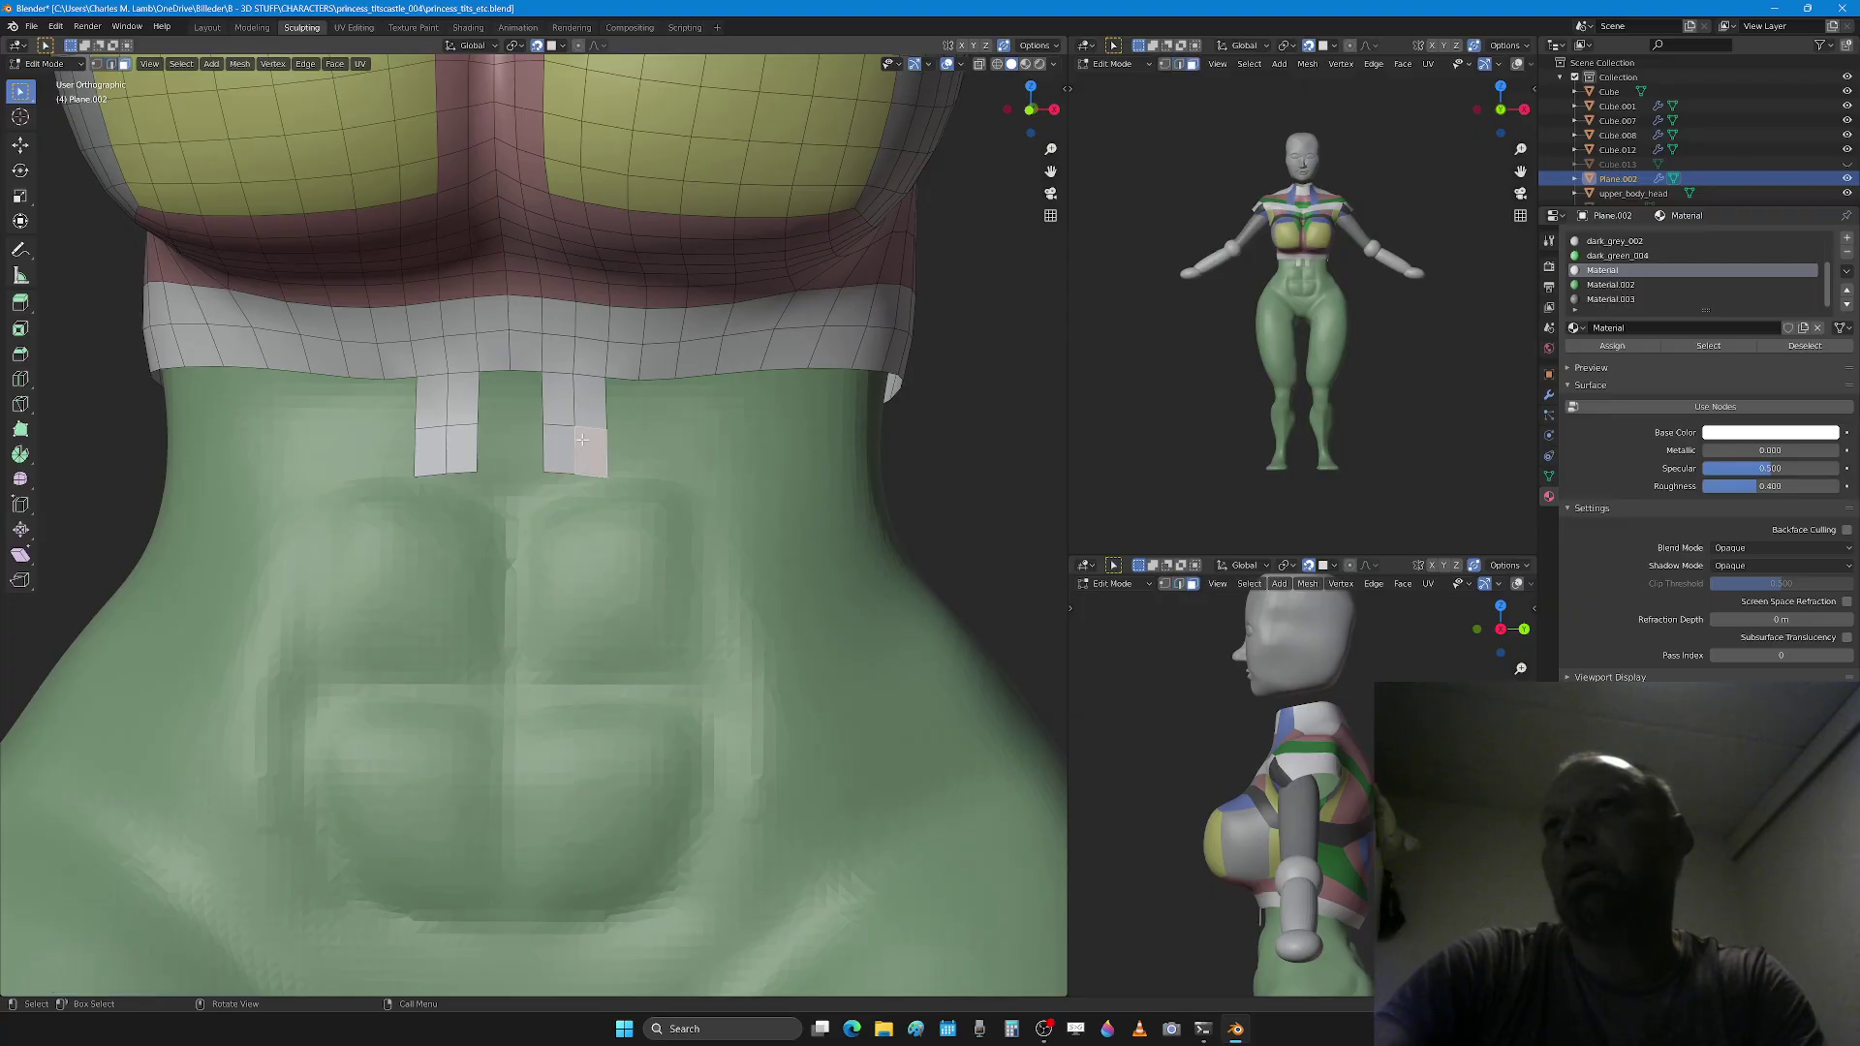
click(560, 403)
shift+click(583, 402)
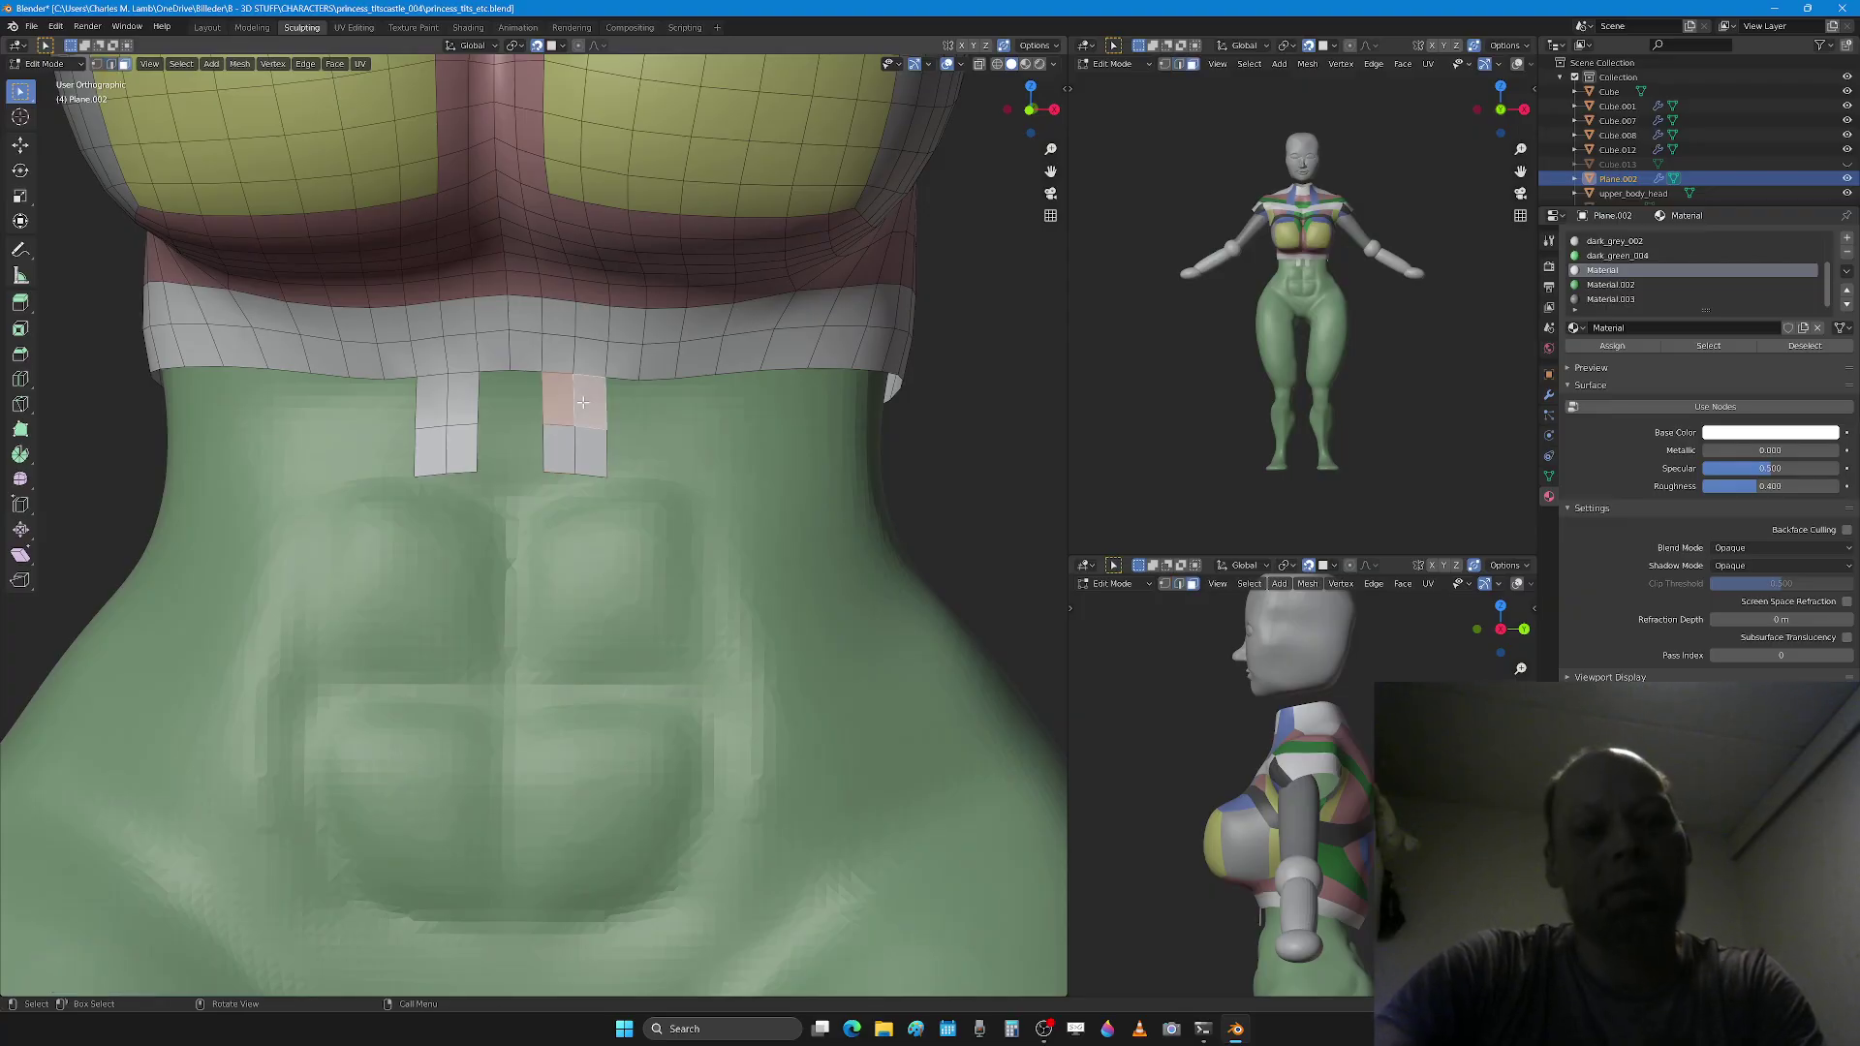
key(x)
click(584, 402)
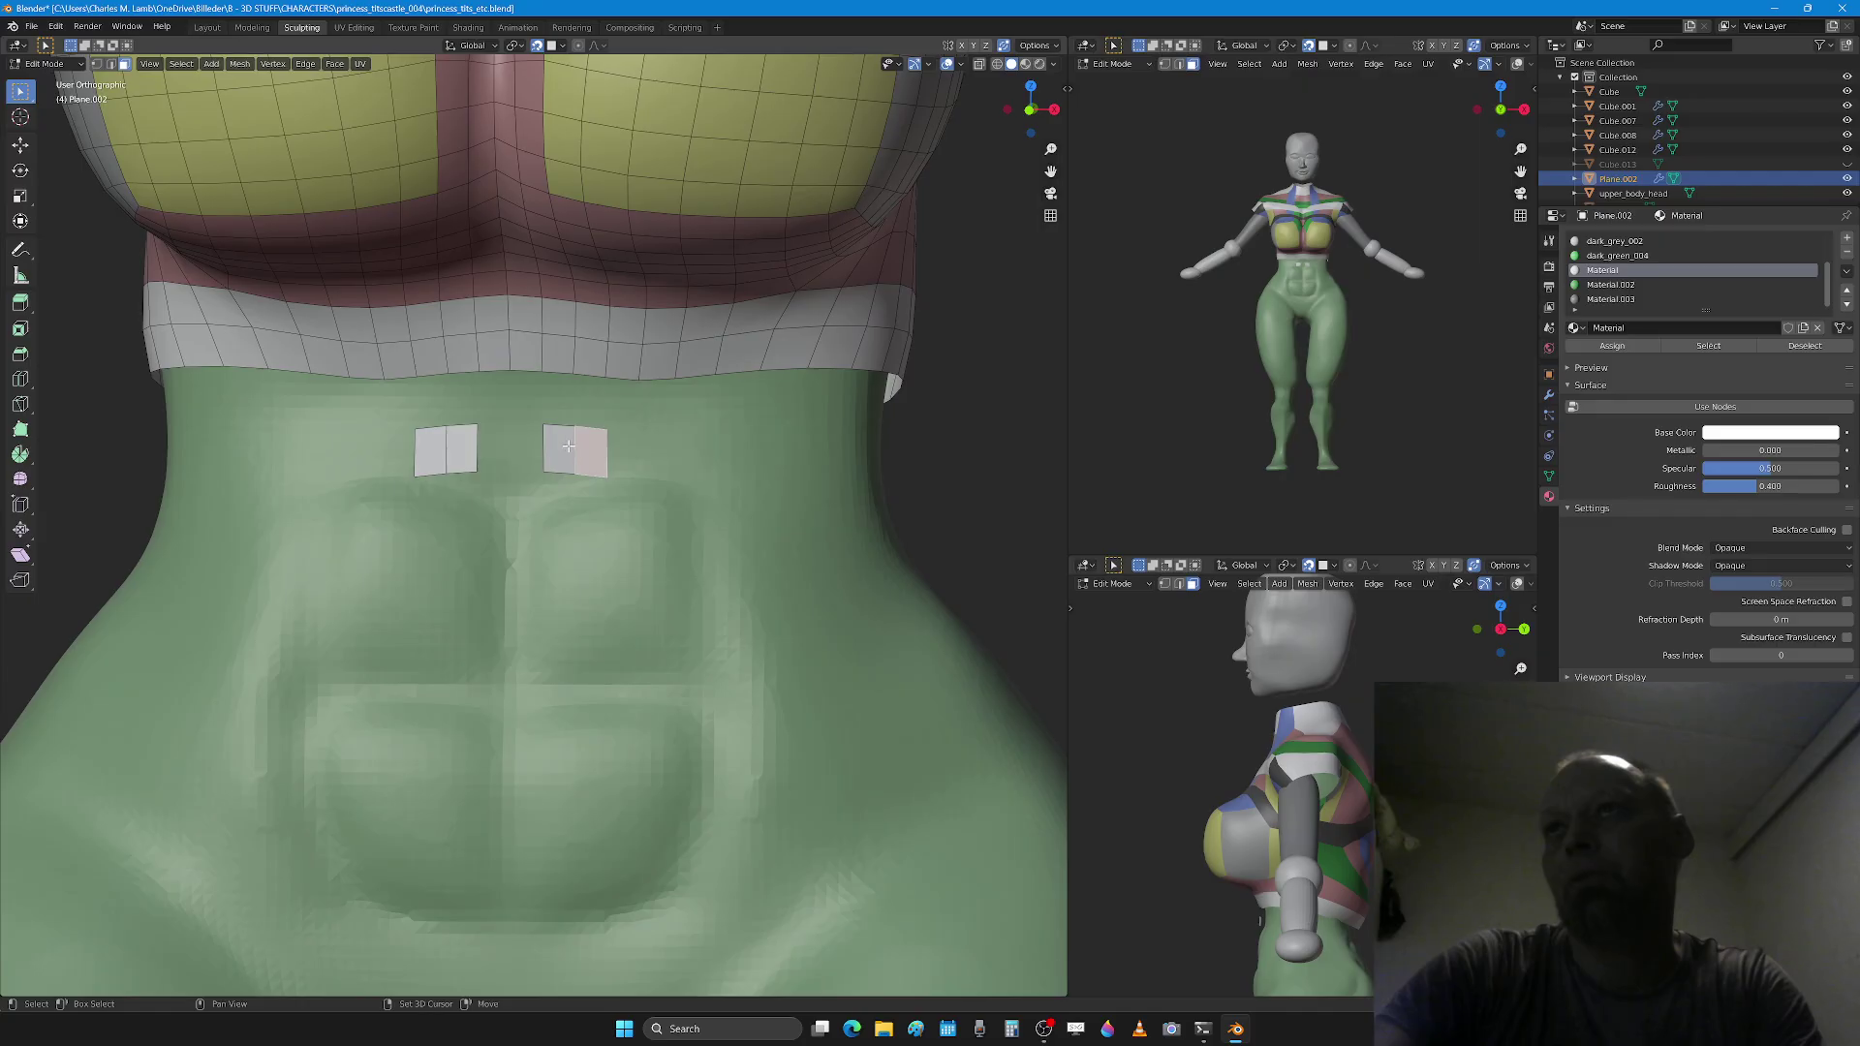
Step: Move the detached pair of white faces down onto the upper abdominal muscle block beside the centreline
key(g)
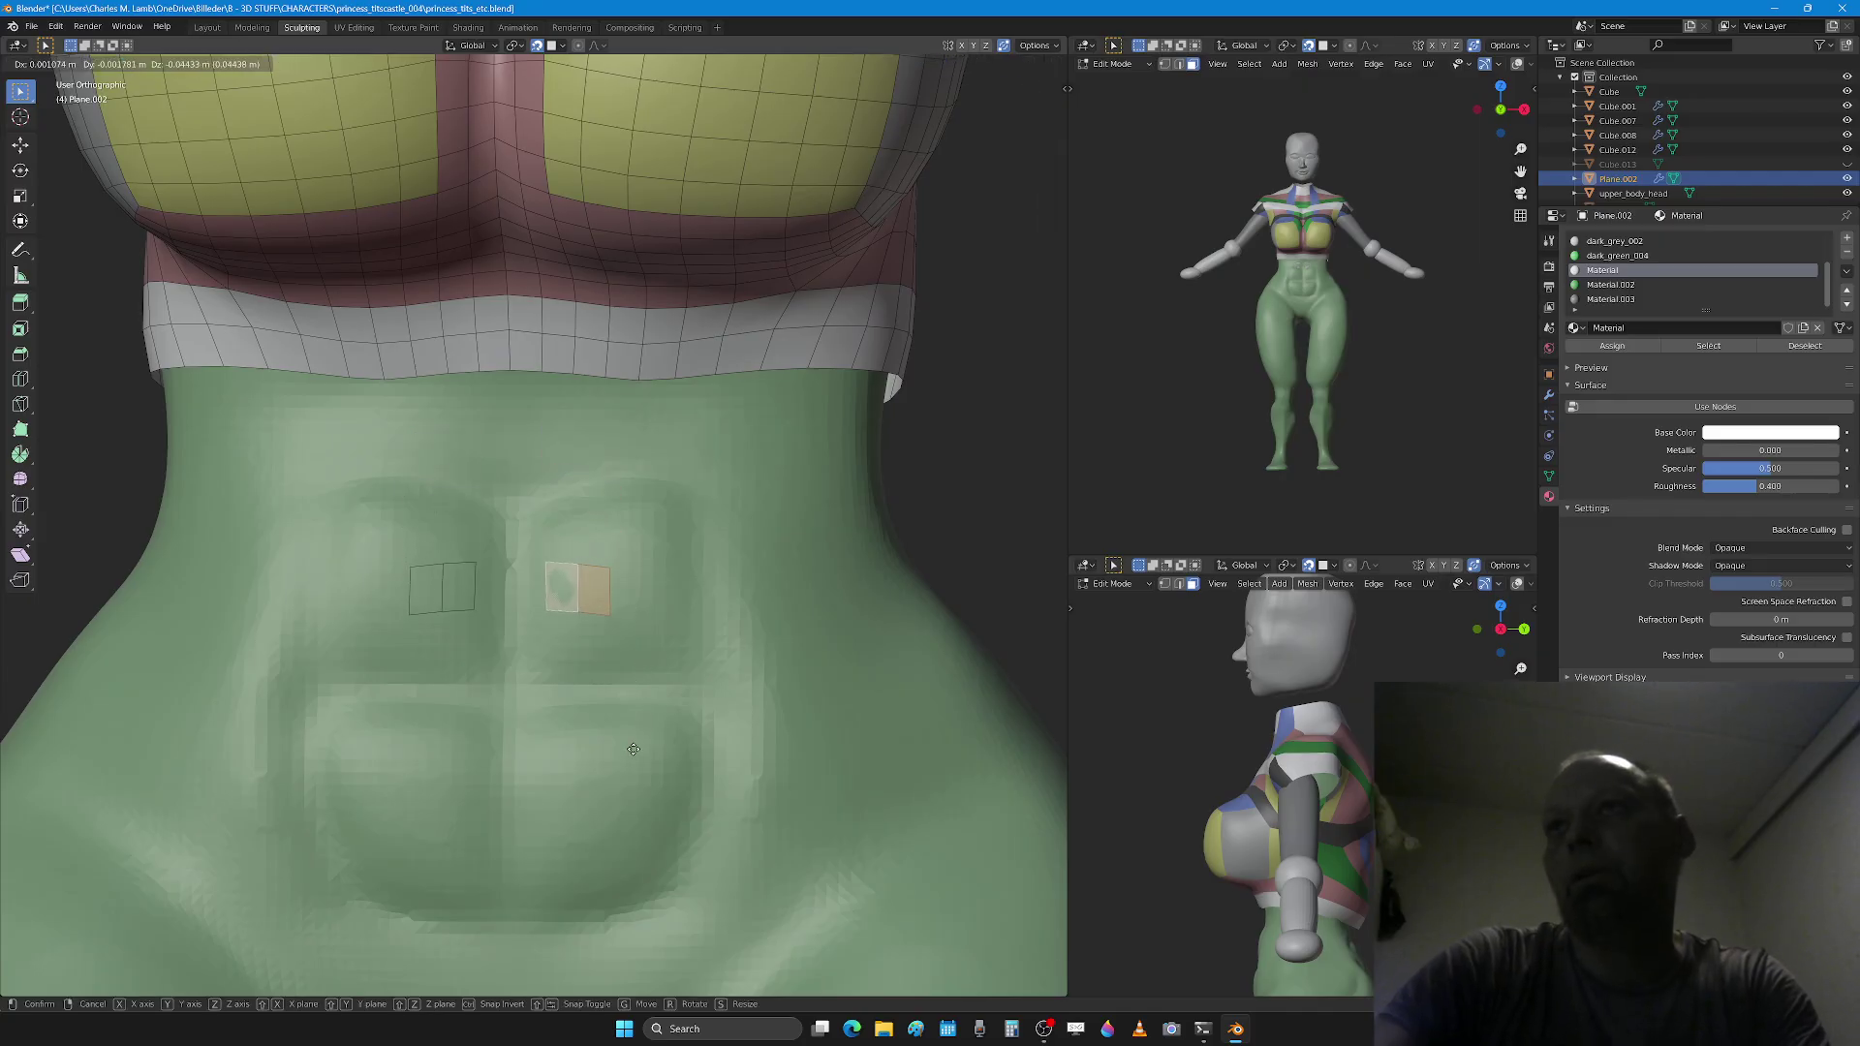
click(641, 754)
scroll(644, 755, up, 3)
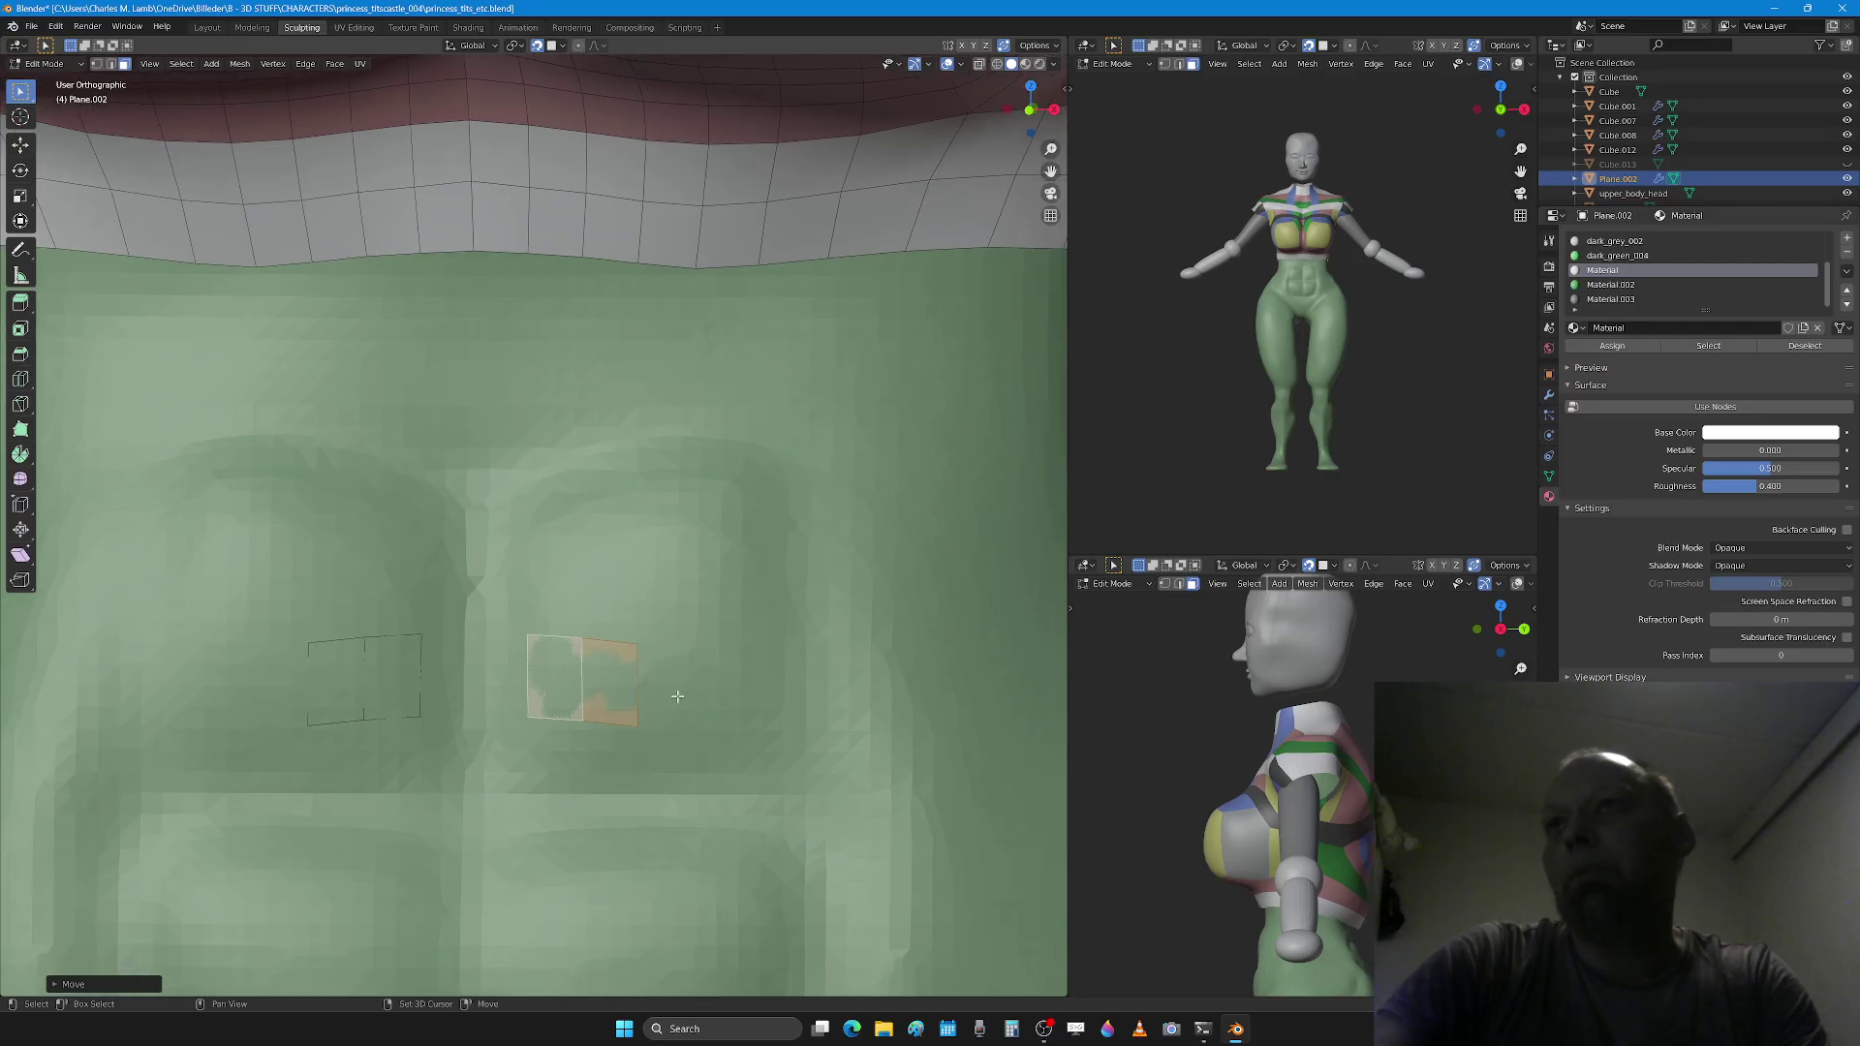
key(1)
scroll(524, 567, up, 3)
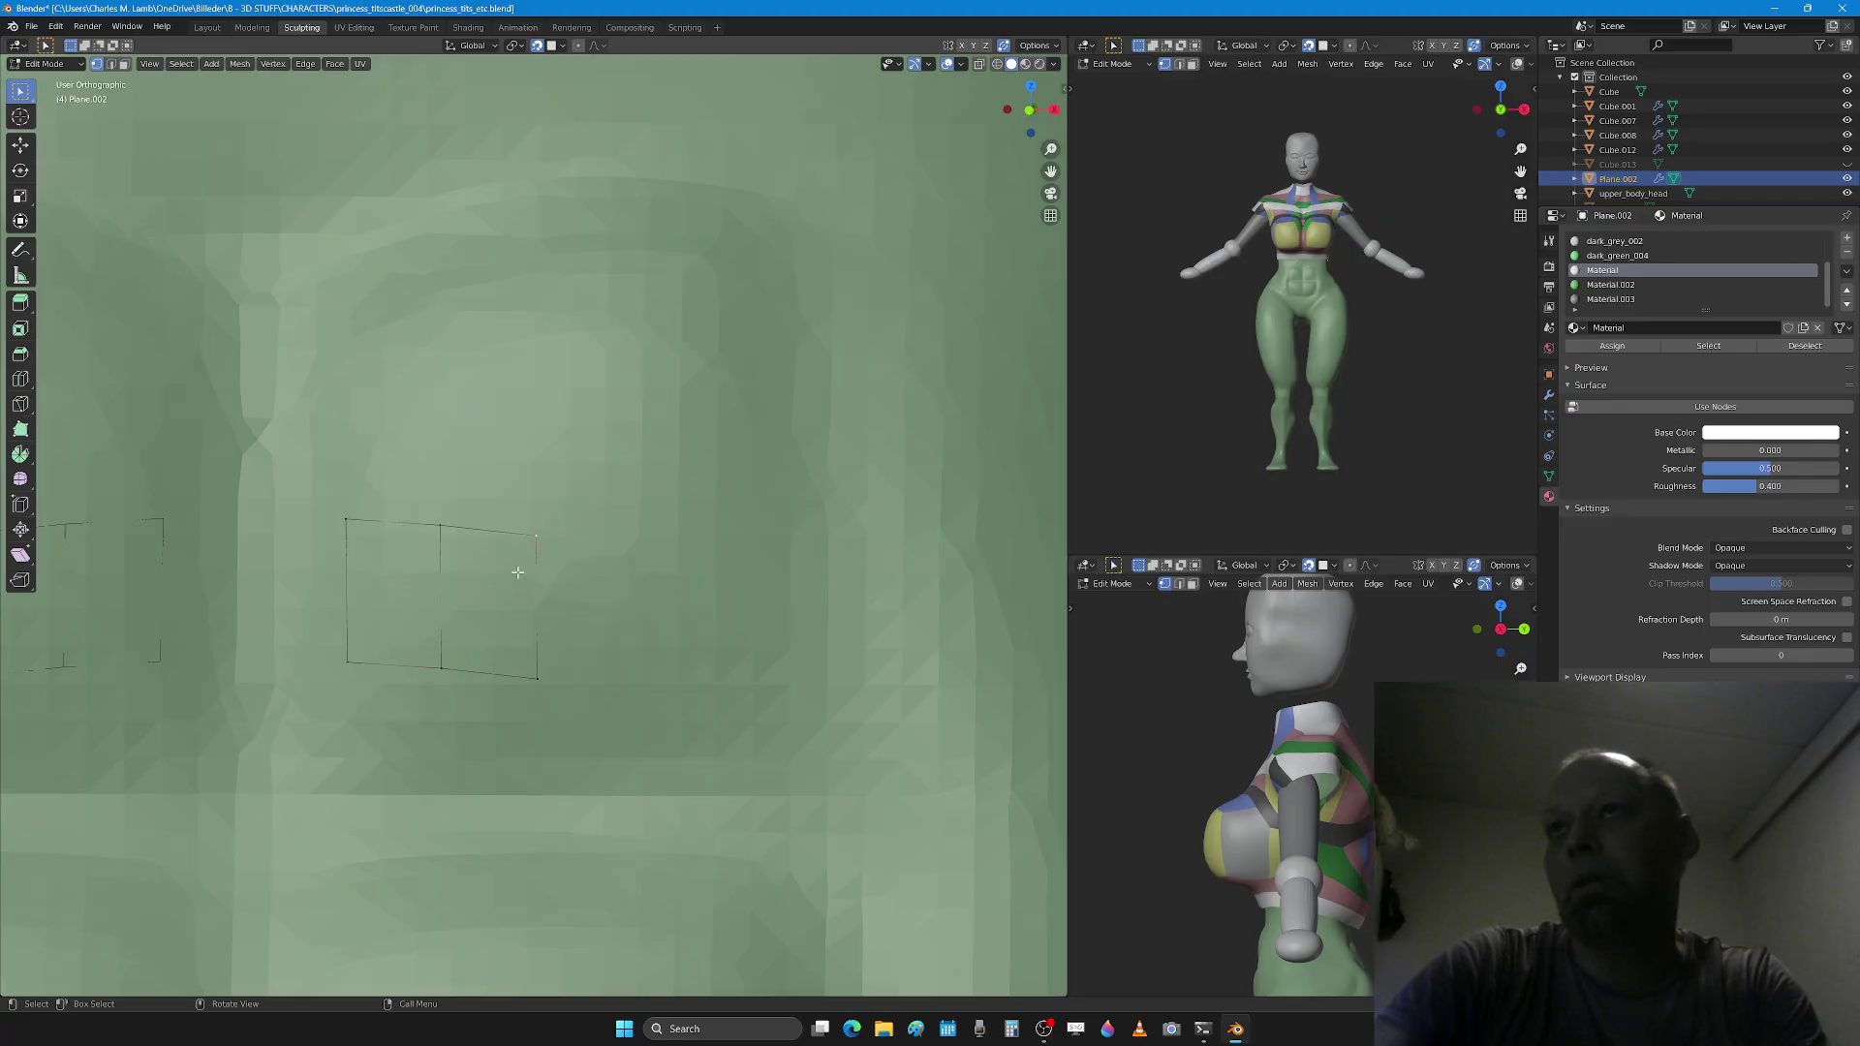
key(3)
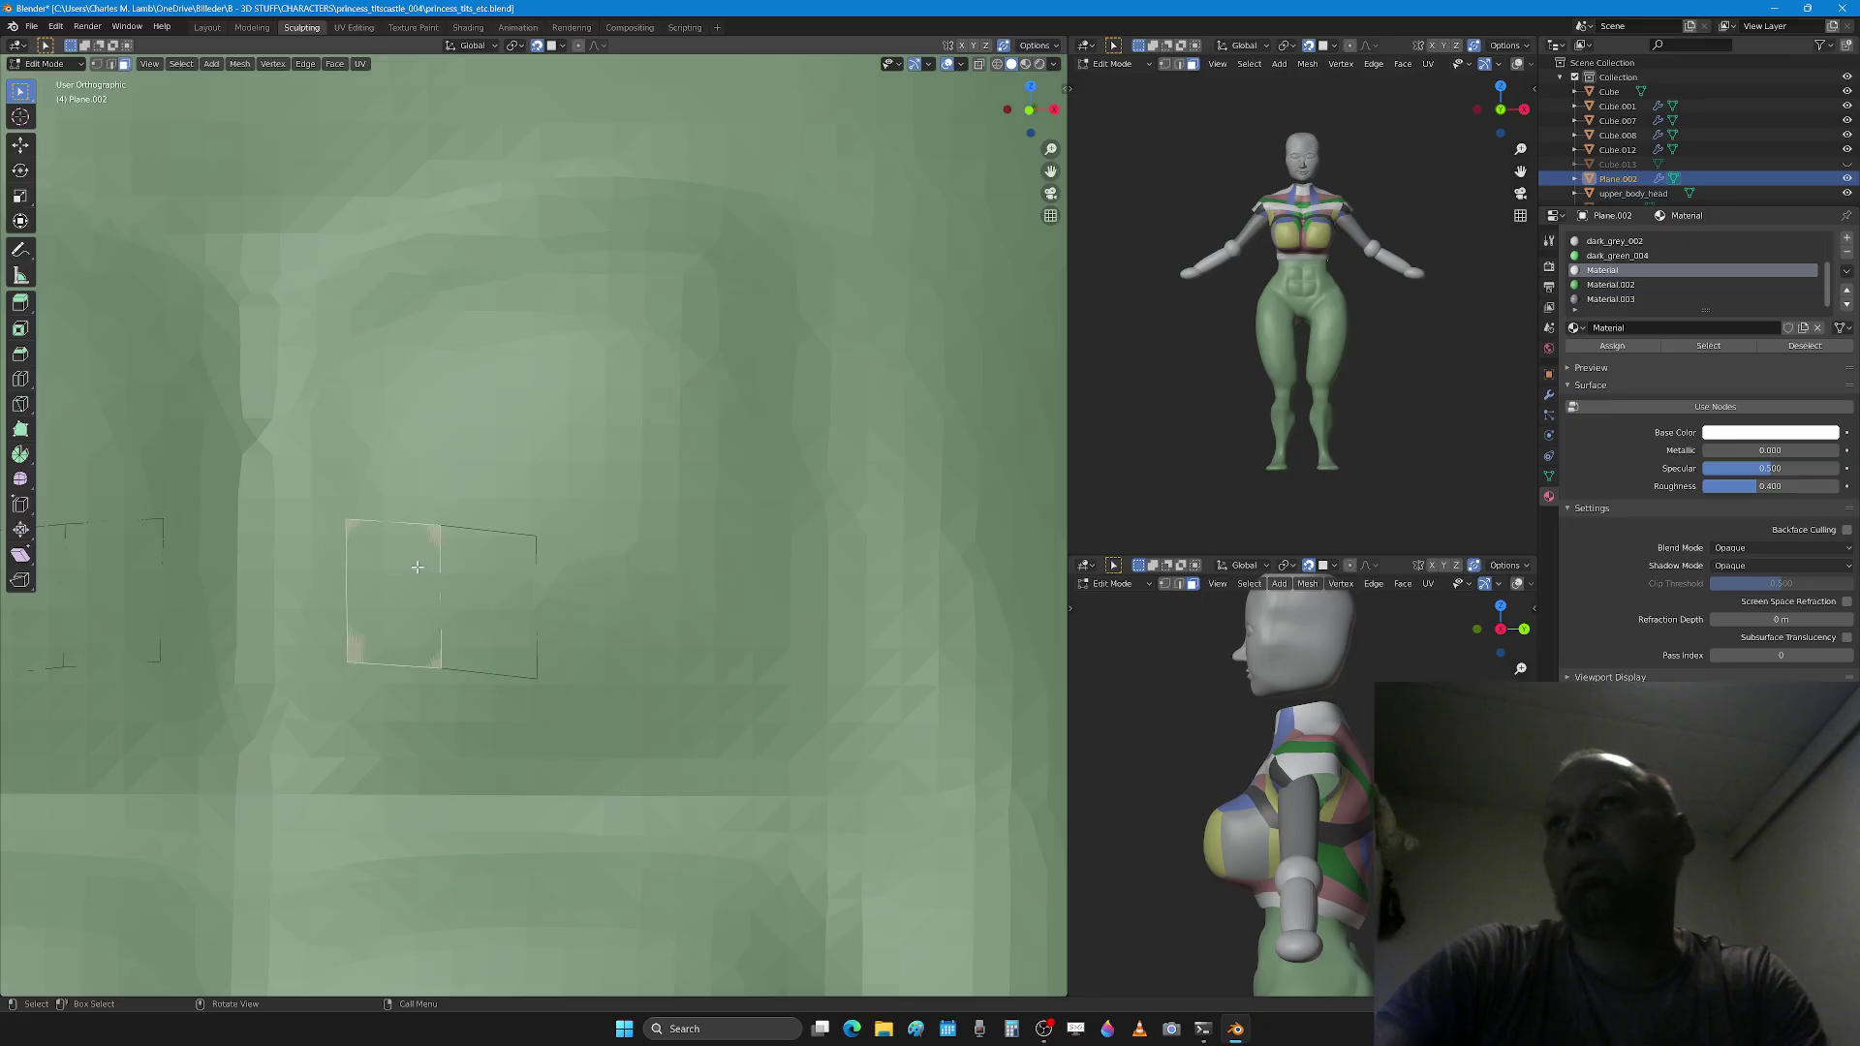
Step: Check the snapping options and reposition the two-face patch near the middle of the upper abdominal block
click(562, 47)
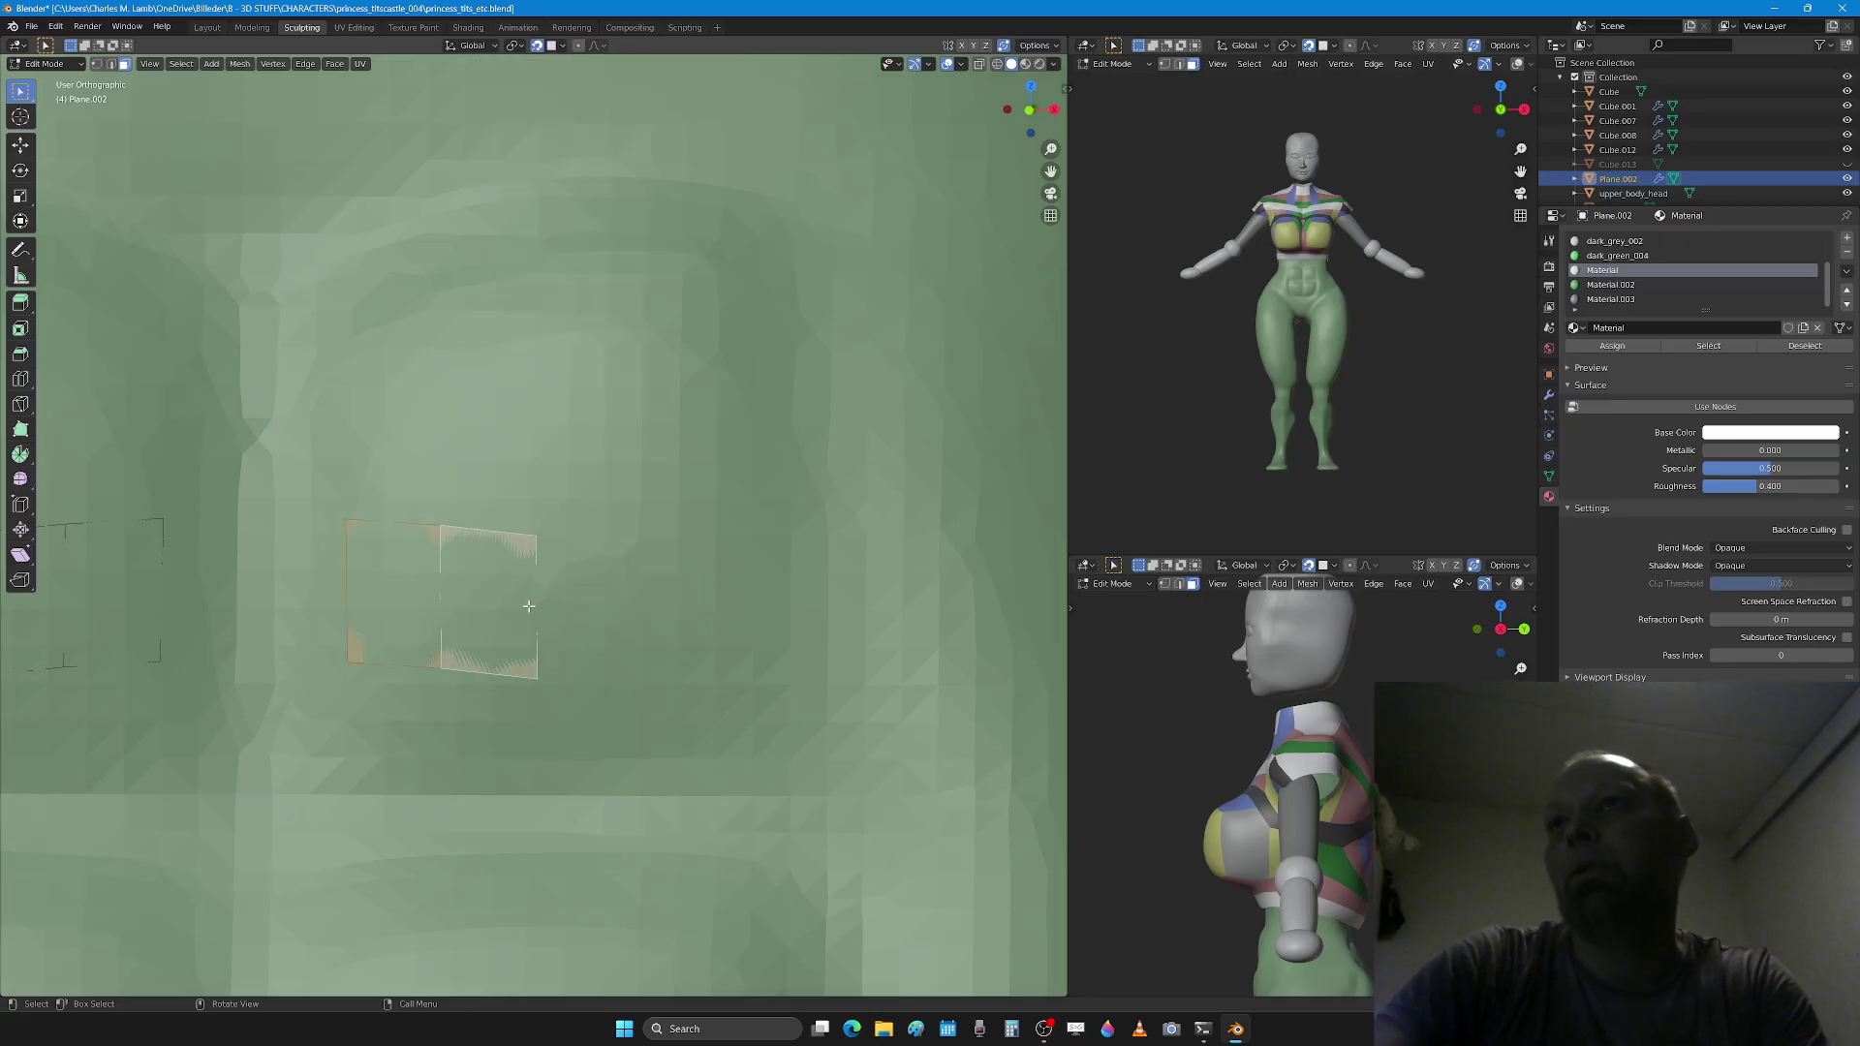
scroll(509, 658, down, 3)
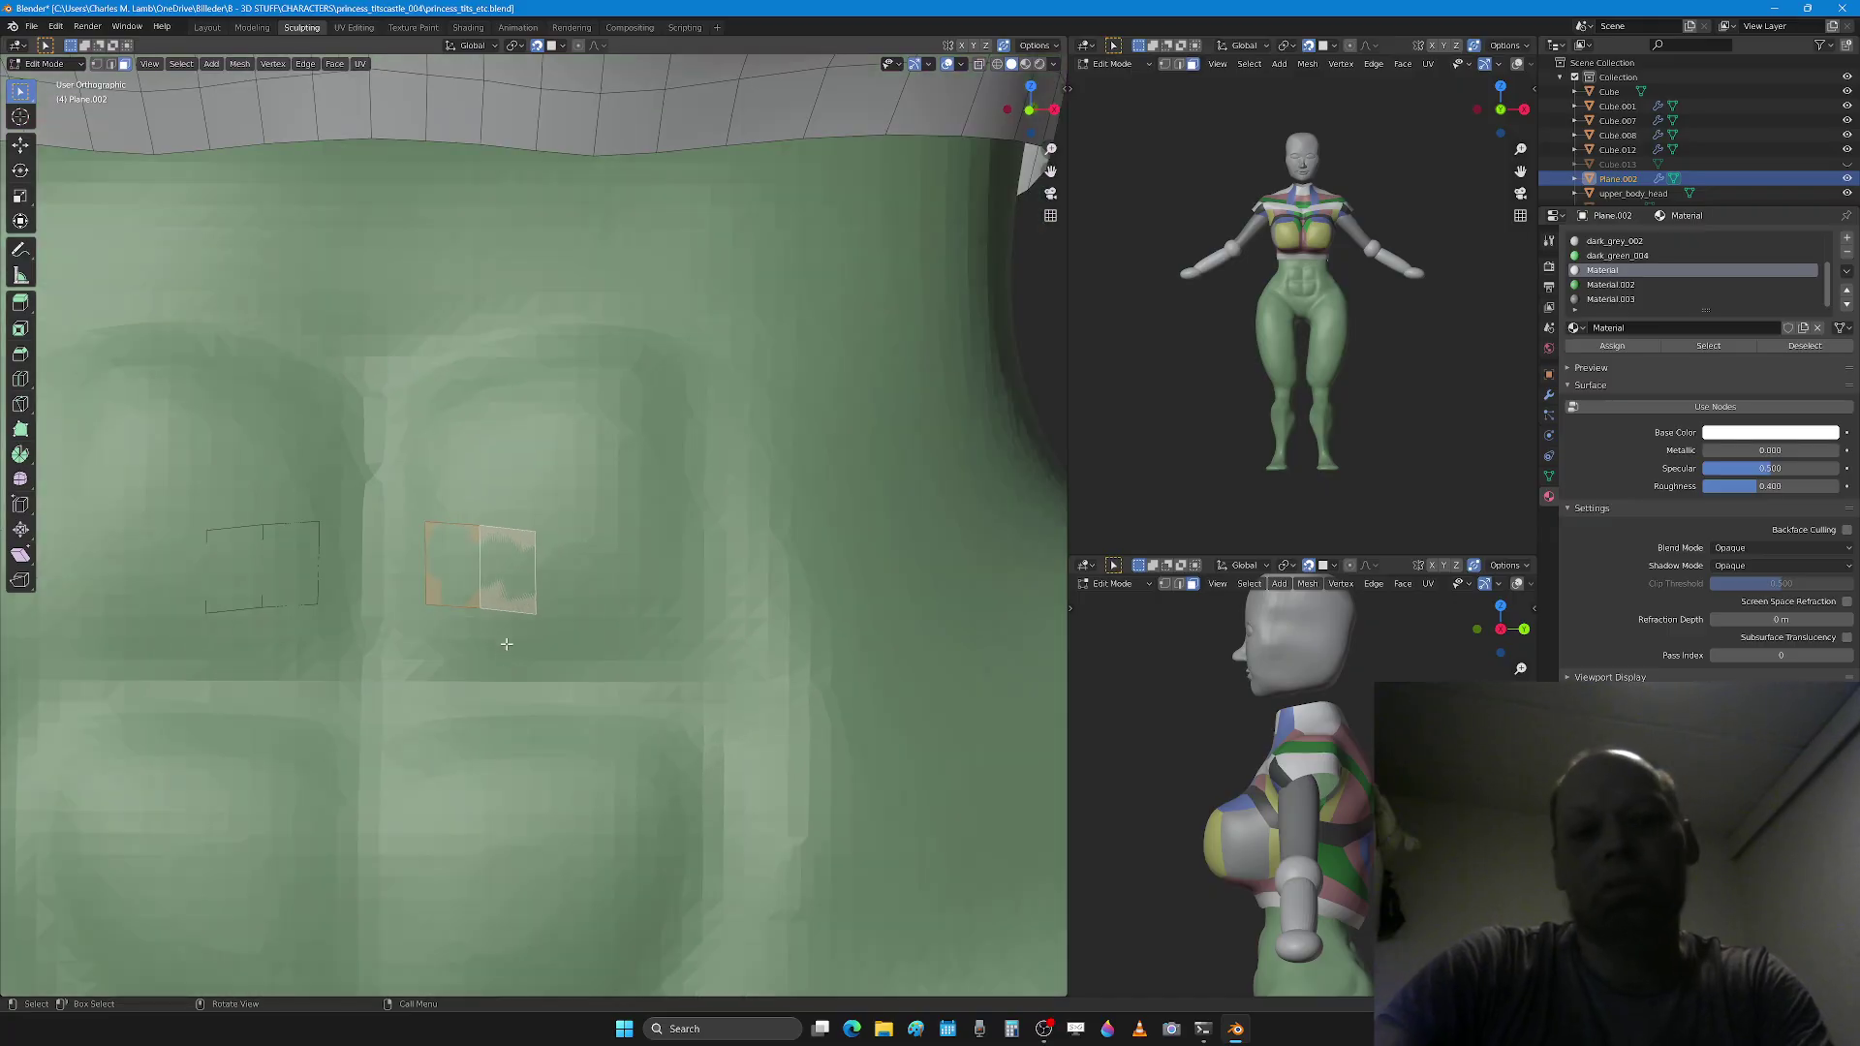
key(g)
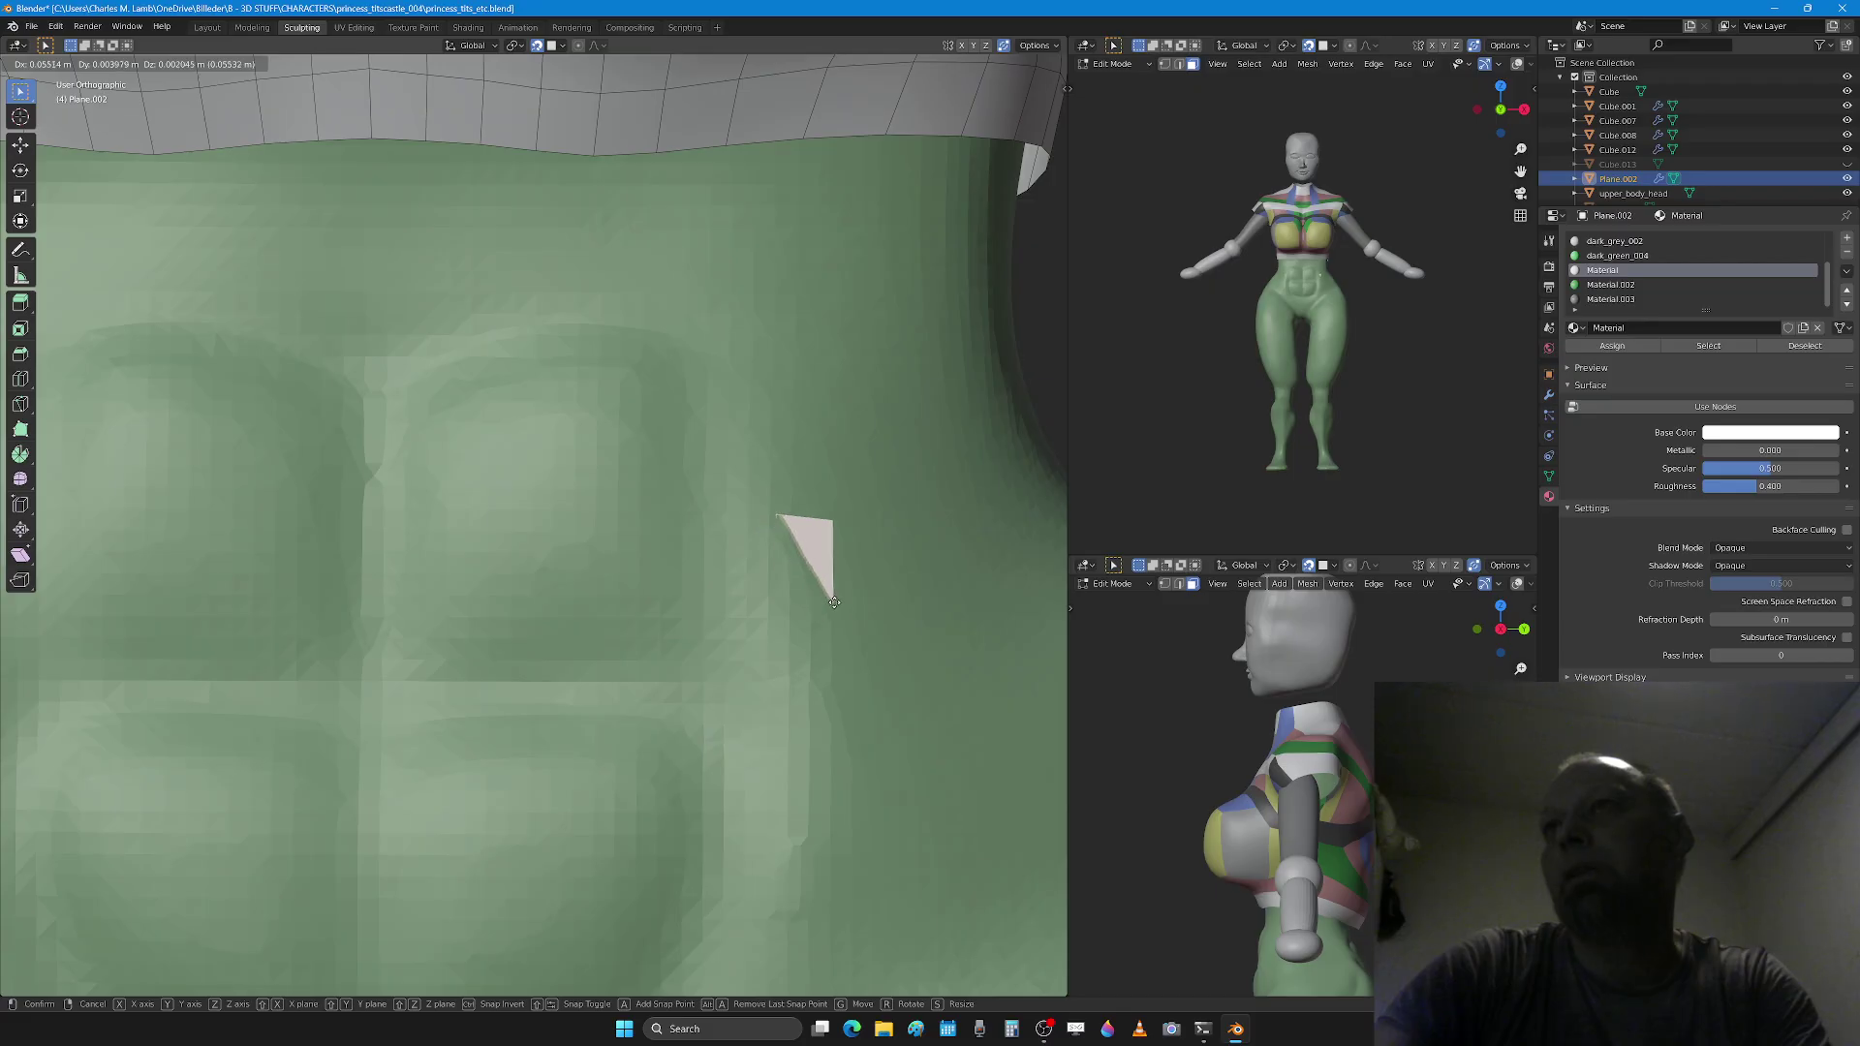
click(709, 524)
key(g)
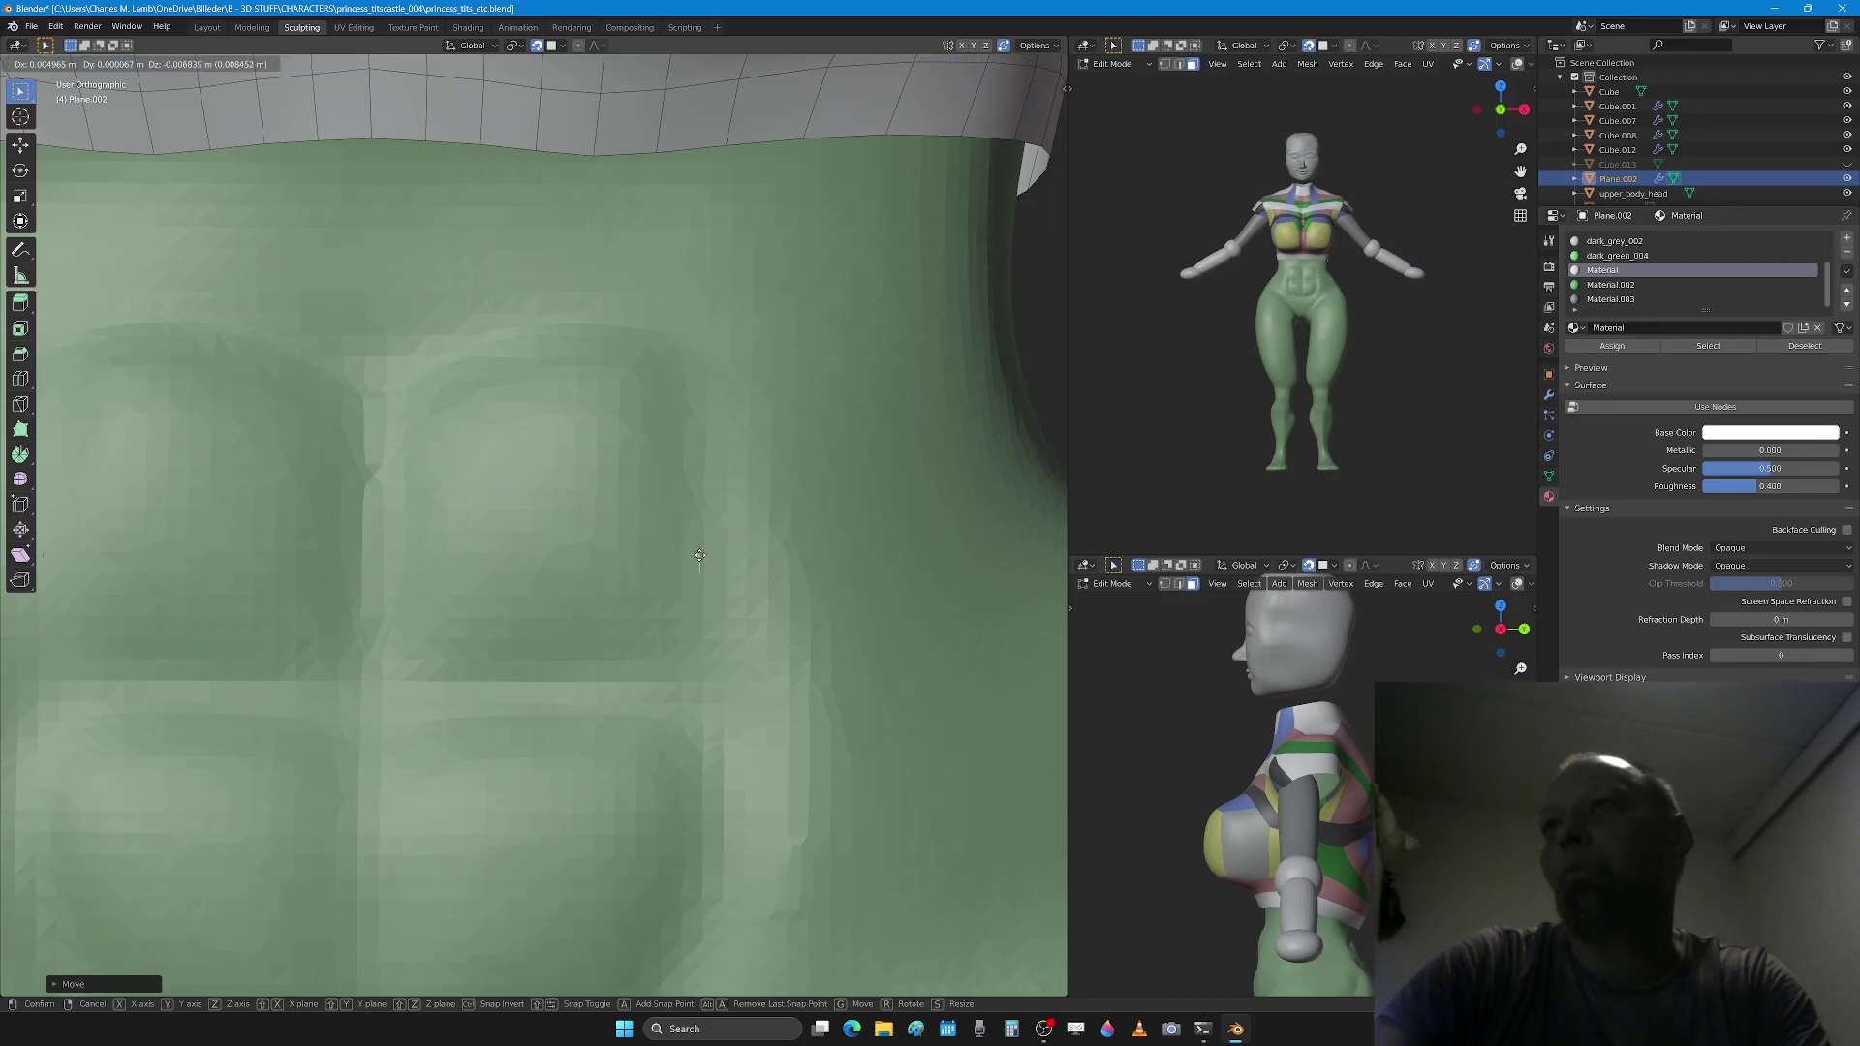
click(485, 584)
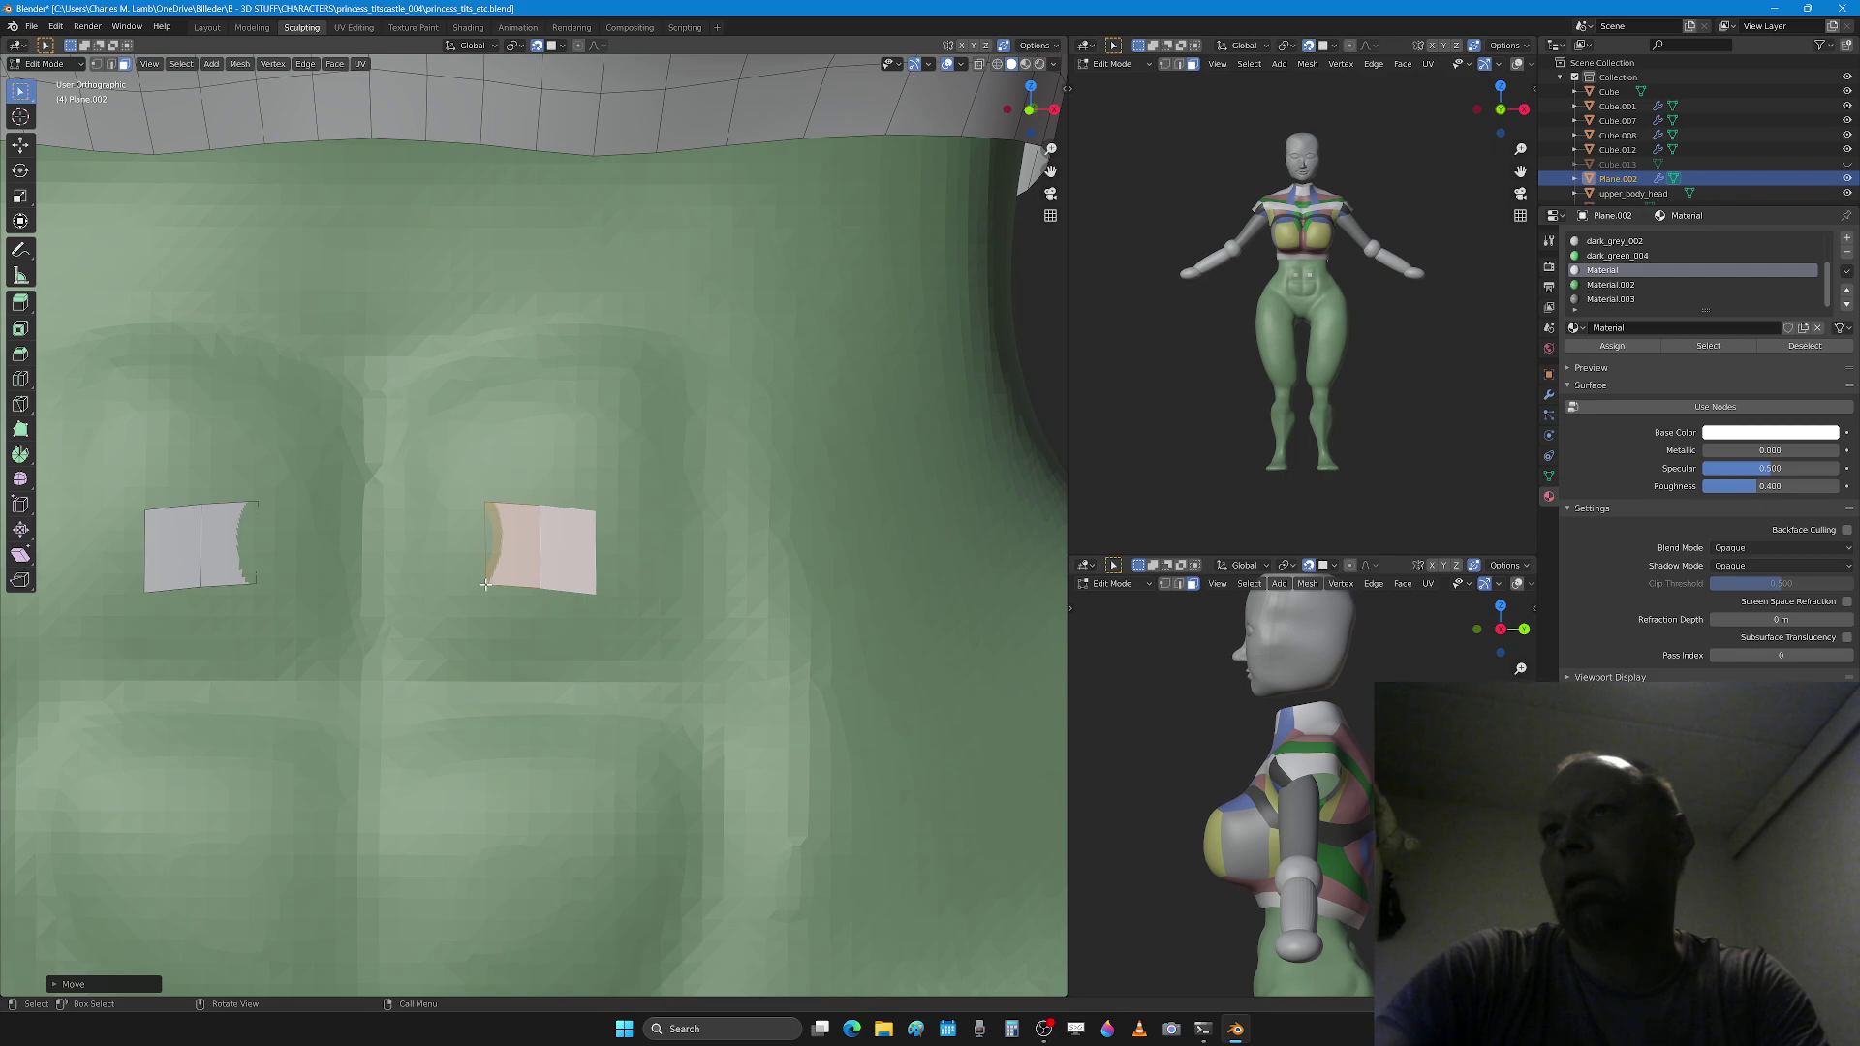
click(561, 46)
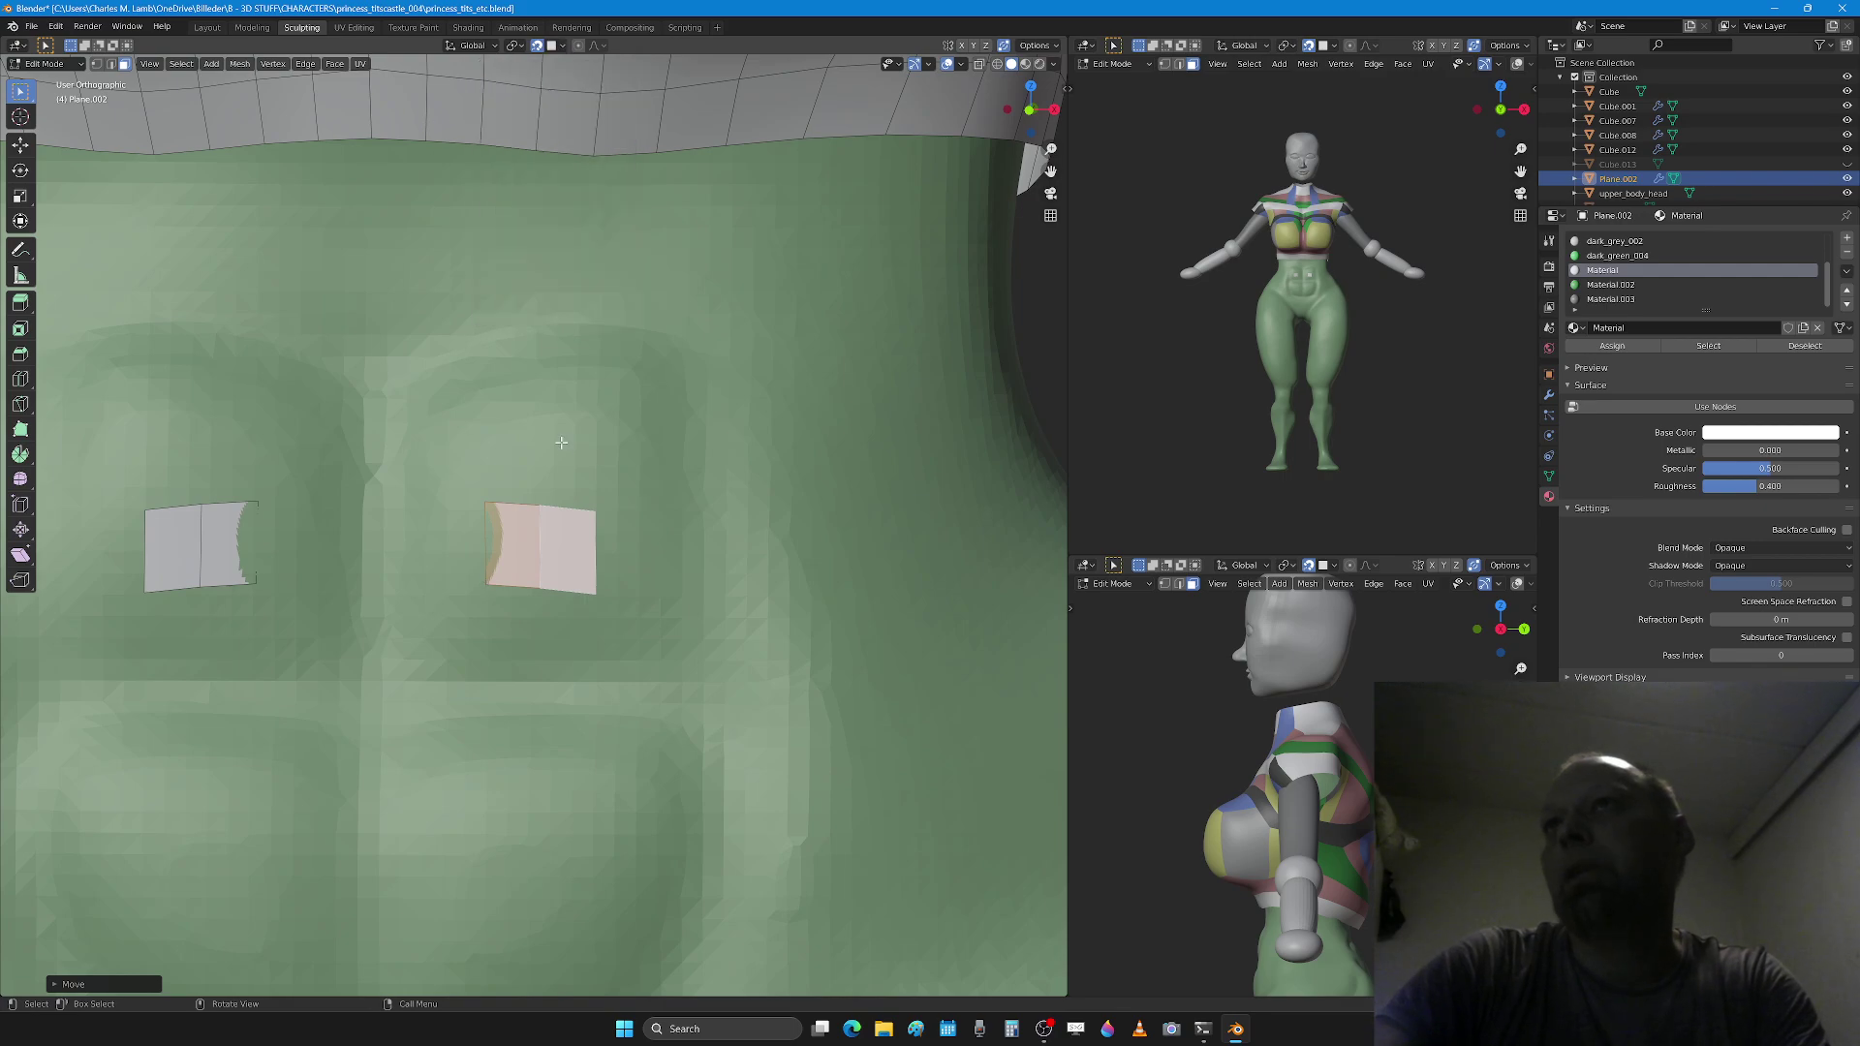
key(g)
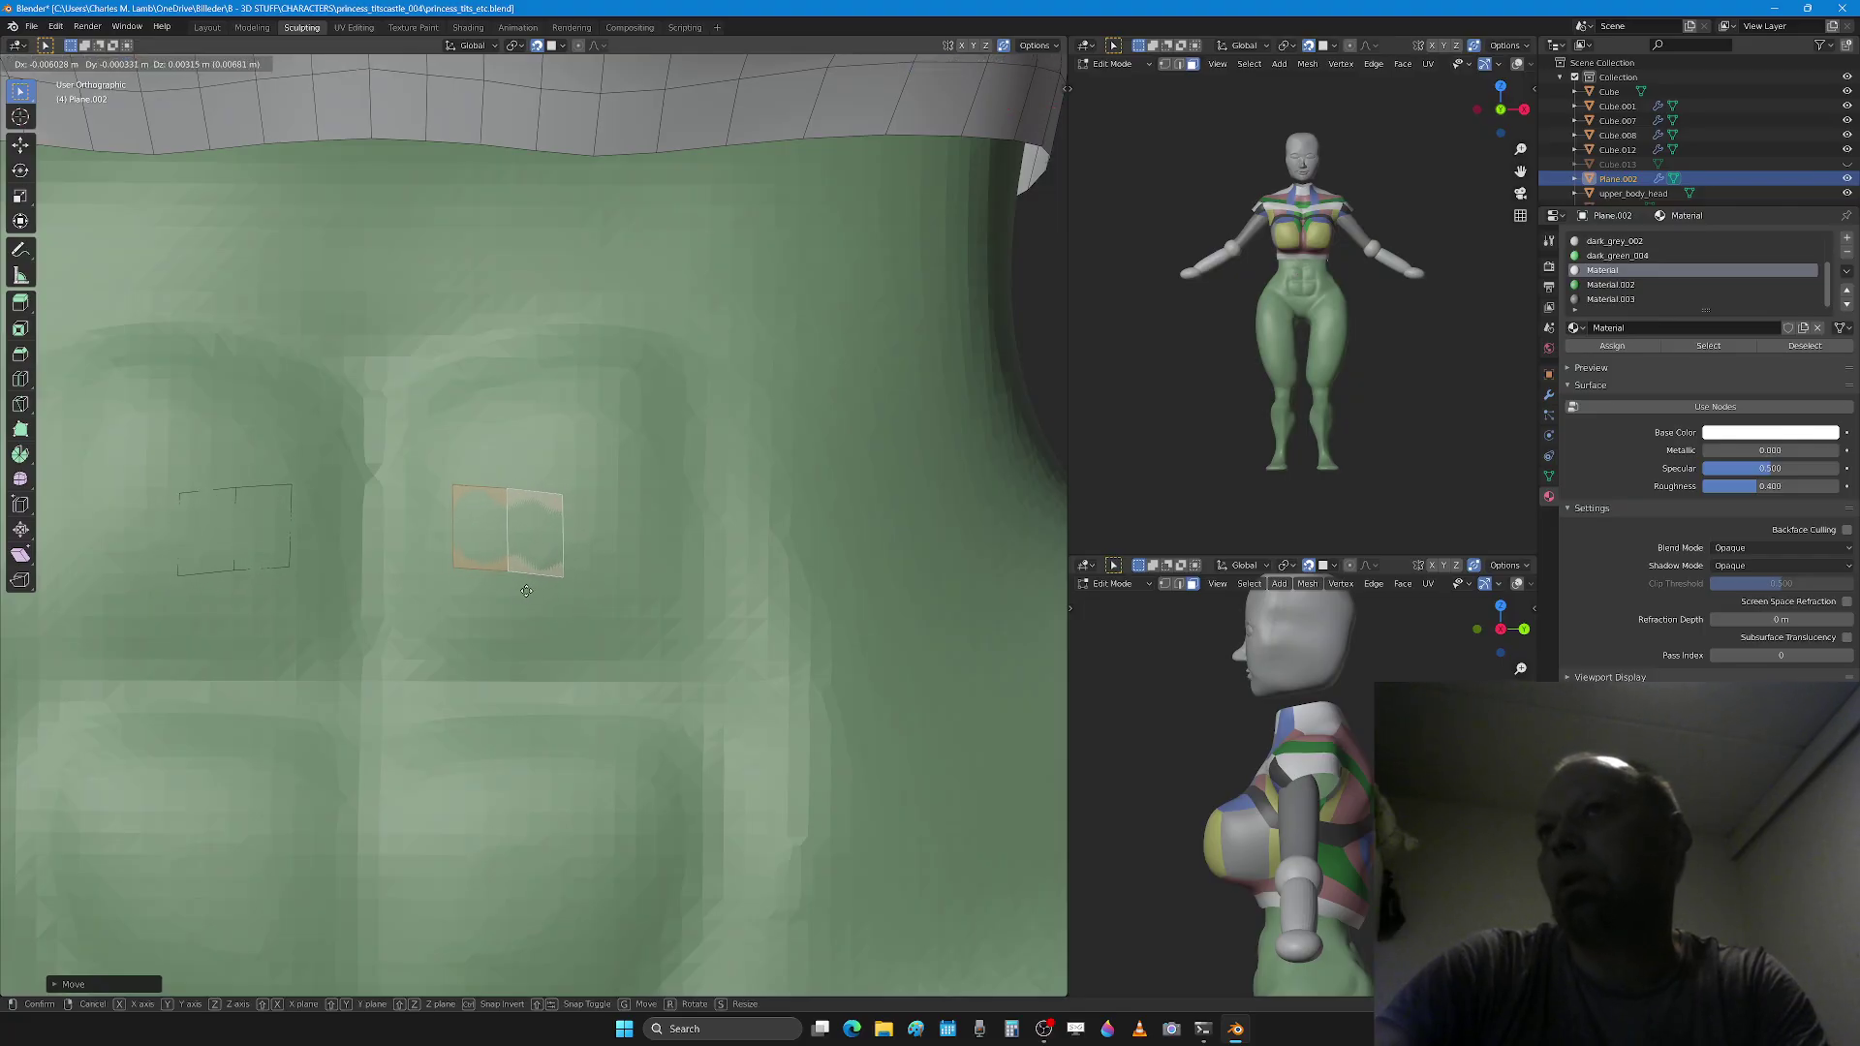
click(536, 592)
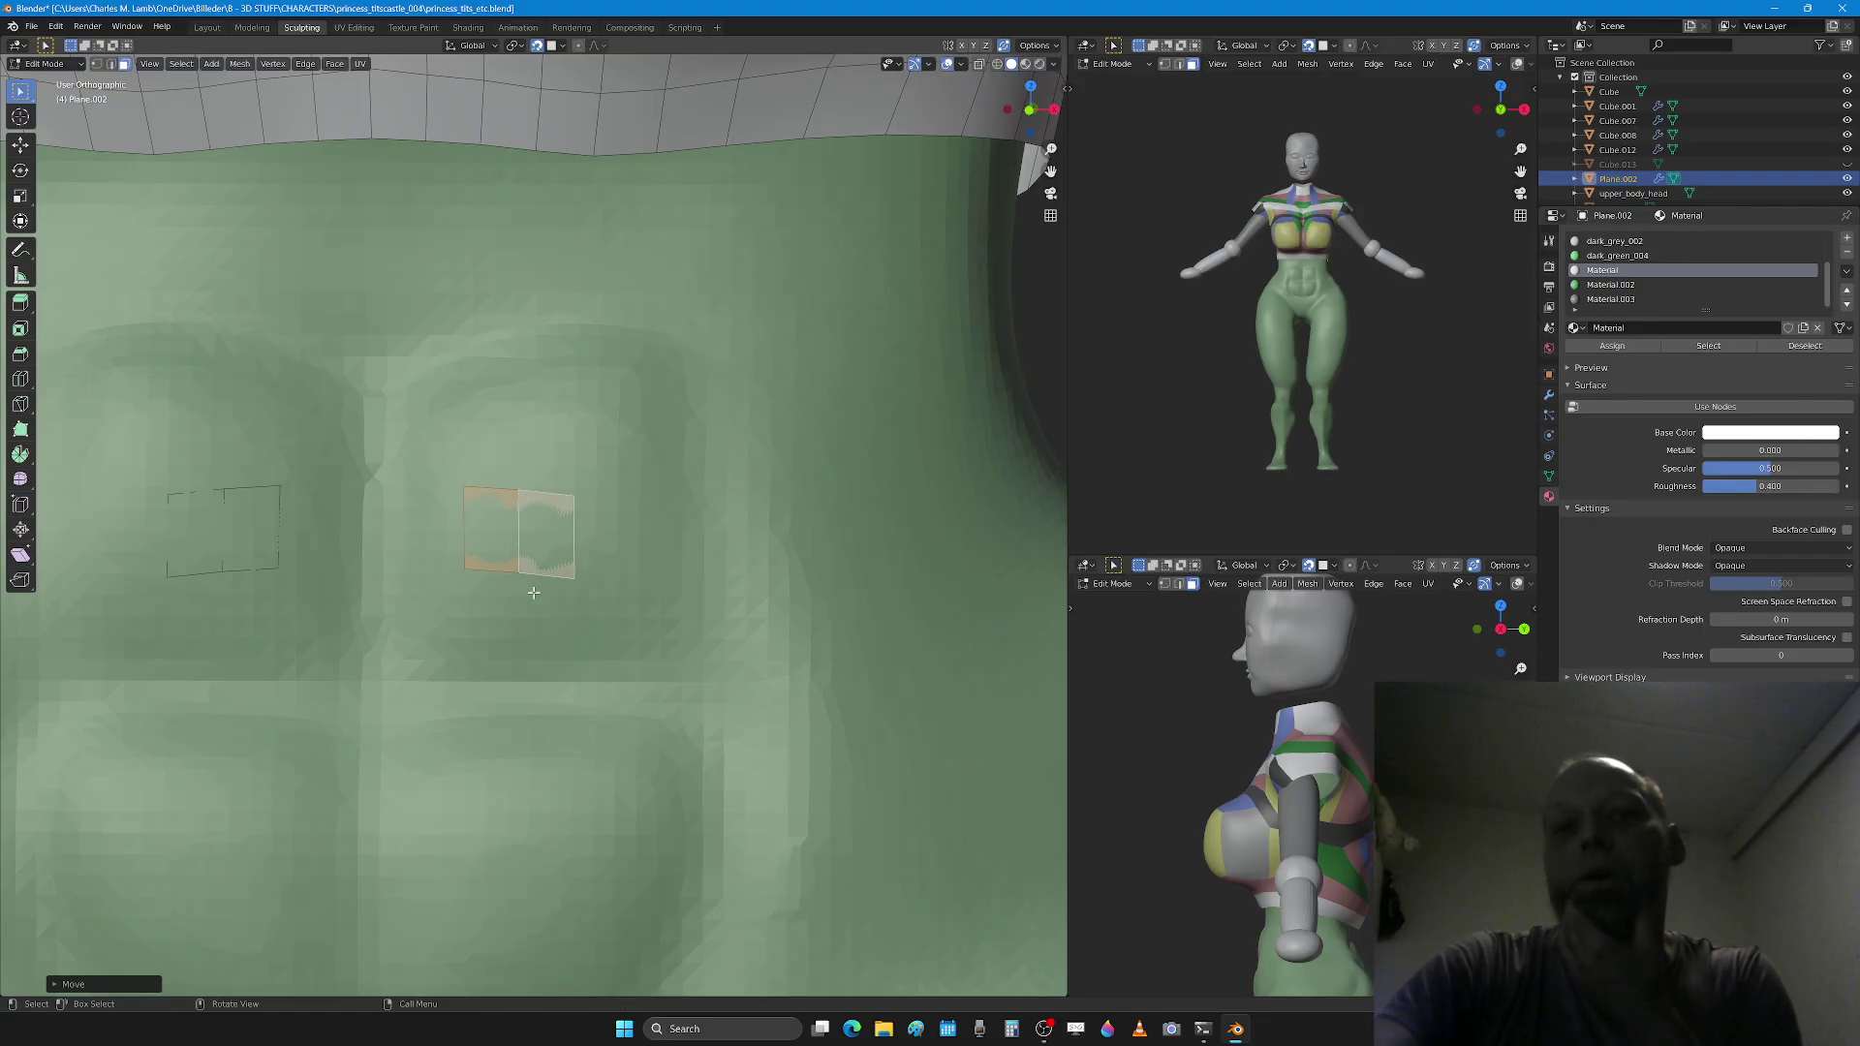
scroll(547, 591, down, 2)
scroll(568, 589, up, 2)
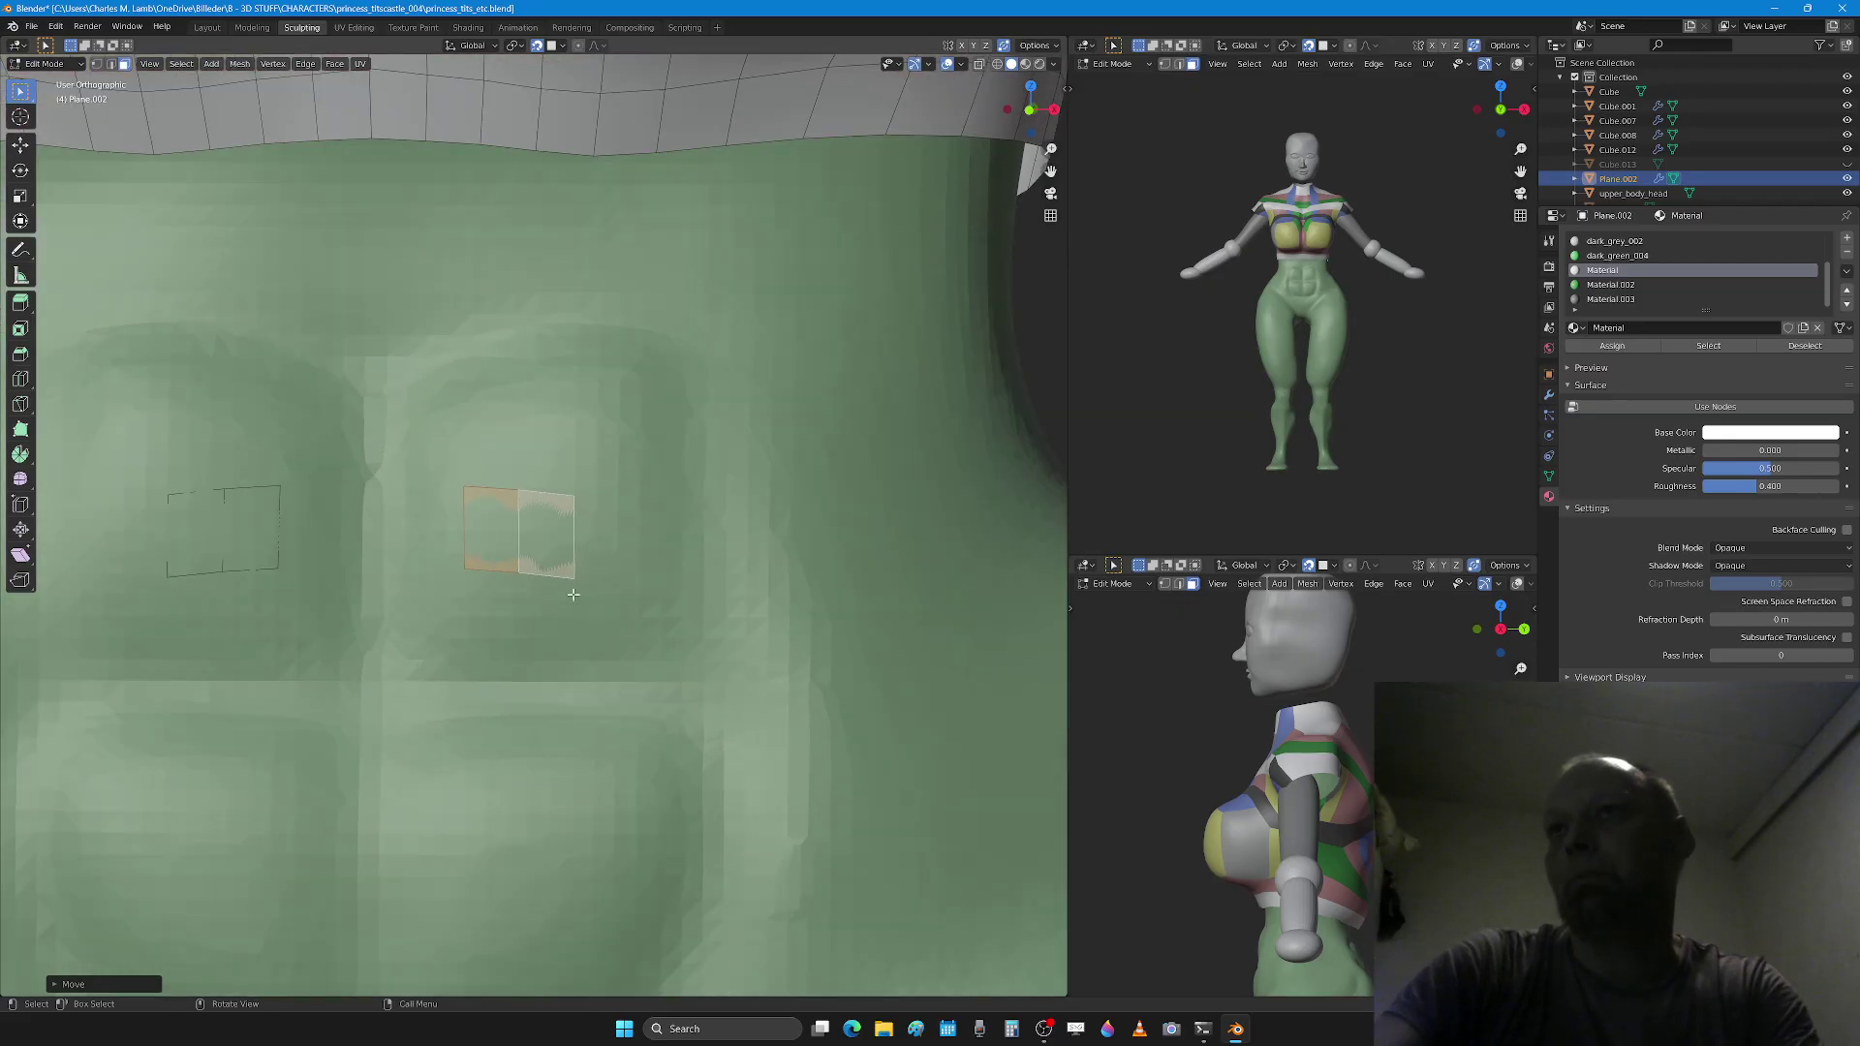
Step: Move the bottom edges of the two-face patch upward to shorten it, and clear the selection
key(2)
click(503, 572)
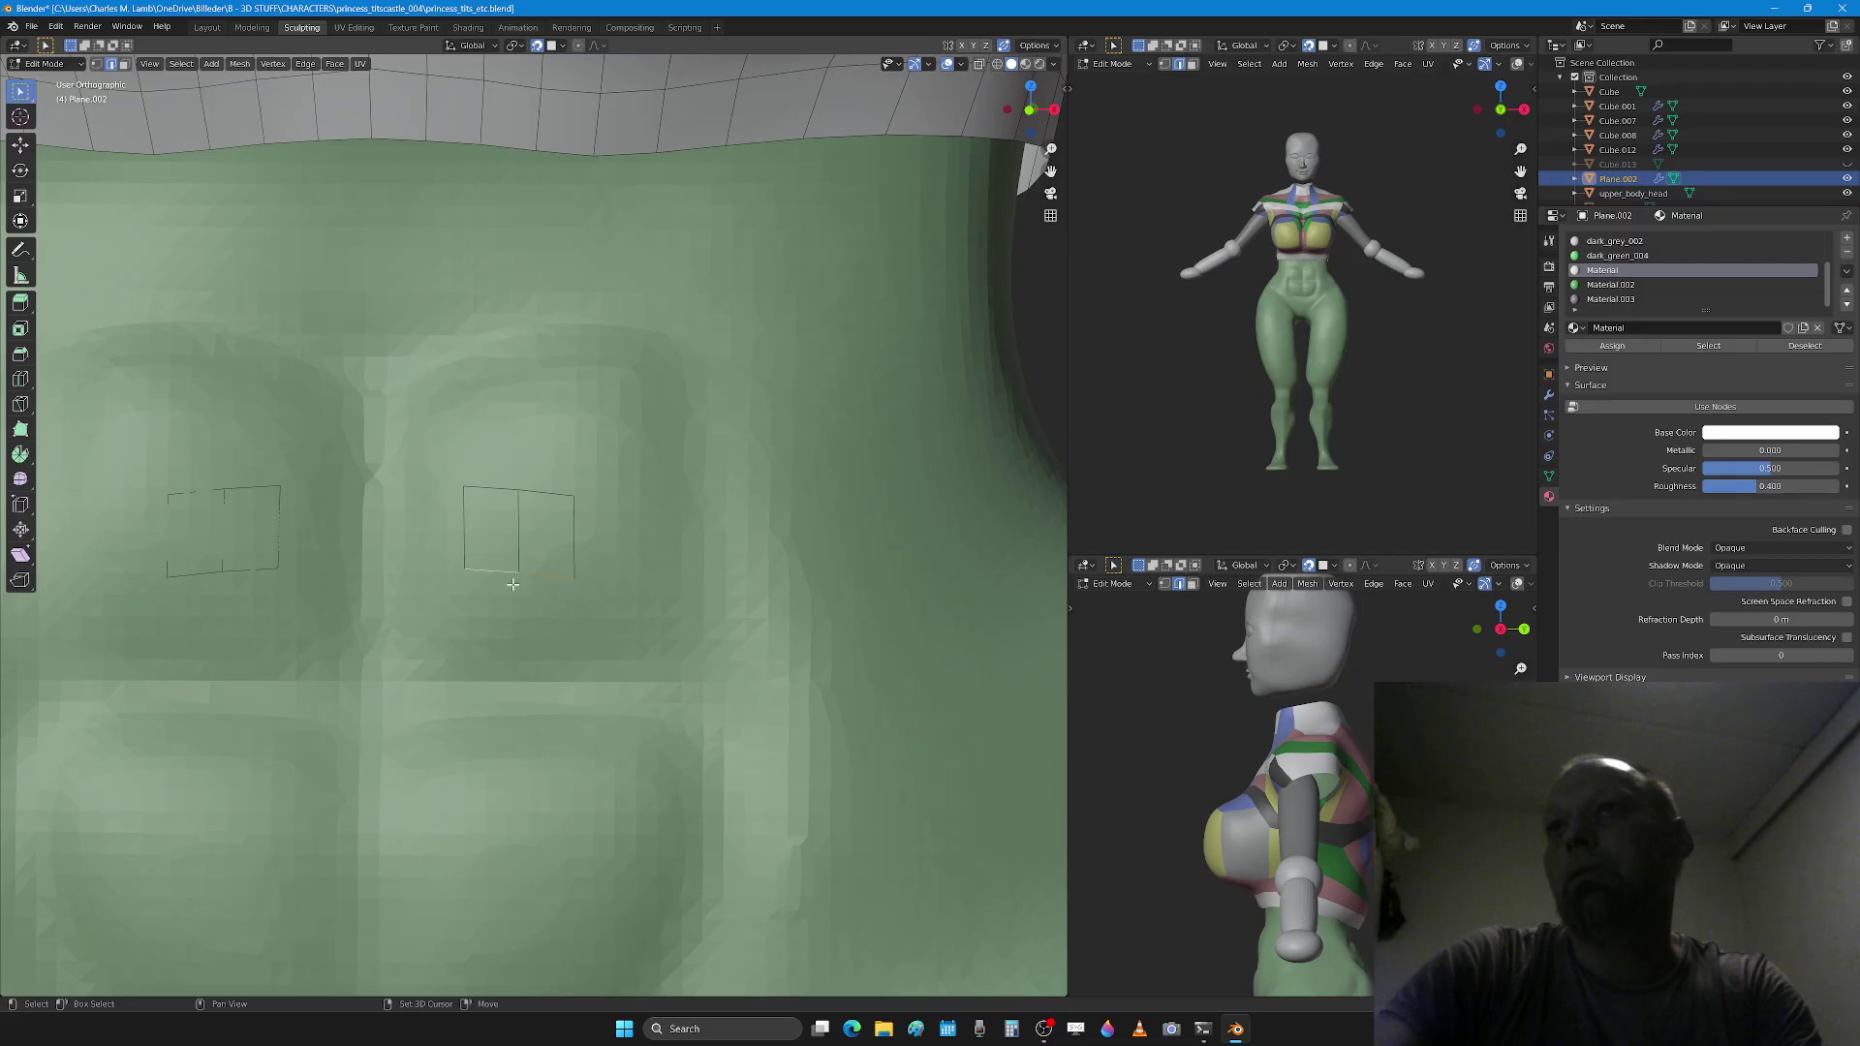
key(g)
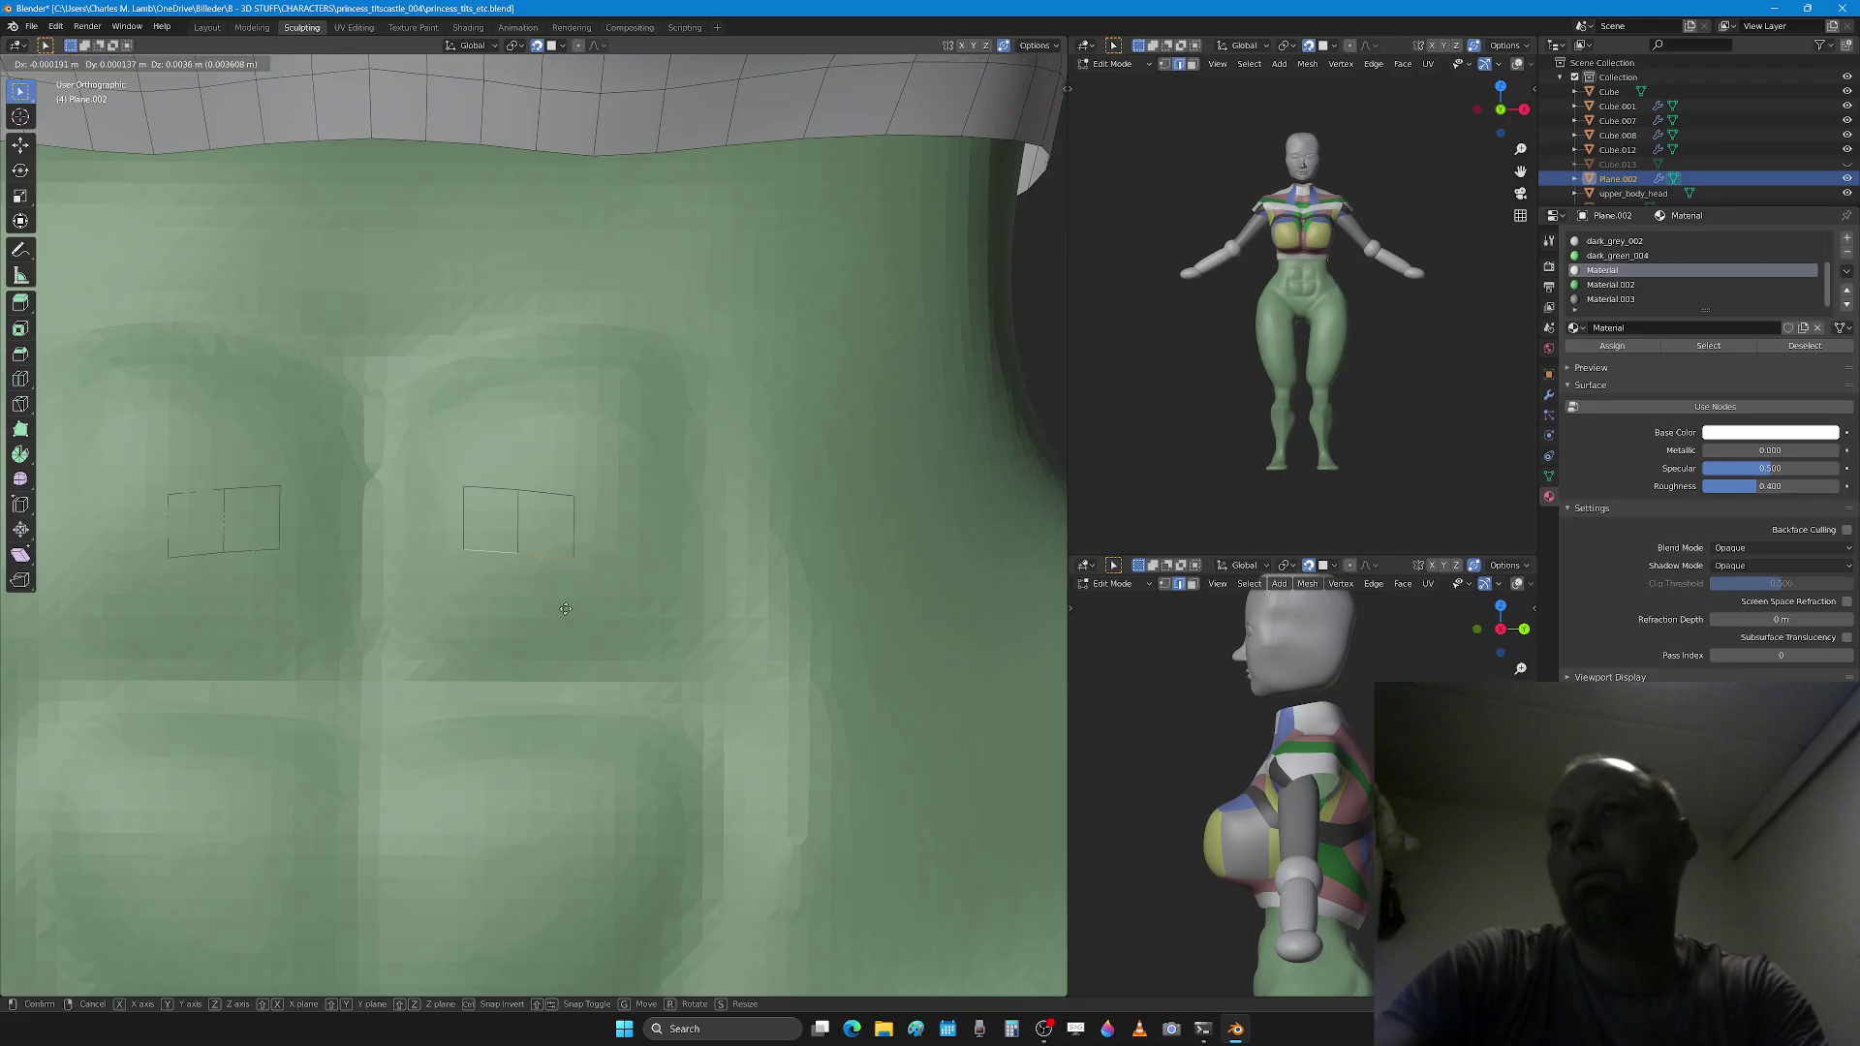
click(566, 608)
key(ctrl+l)
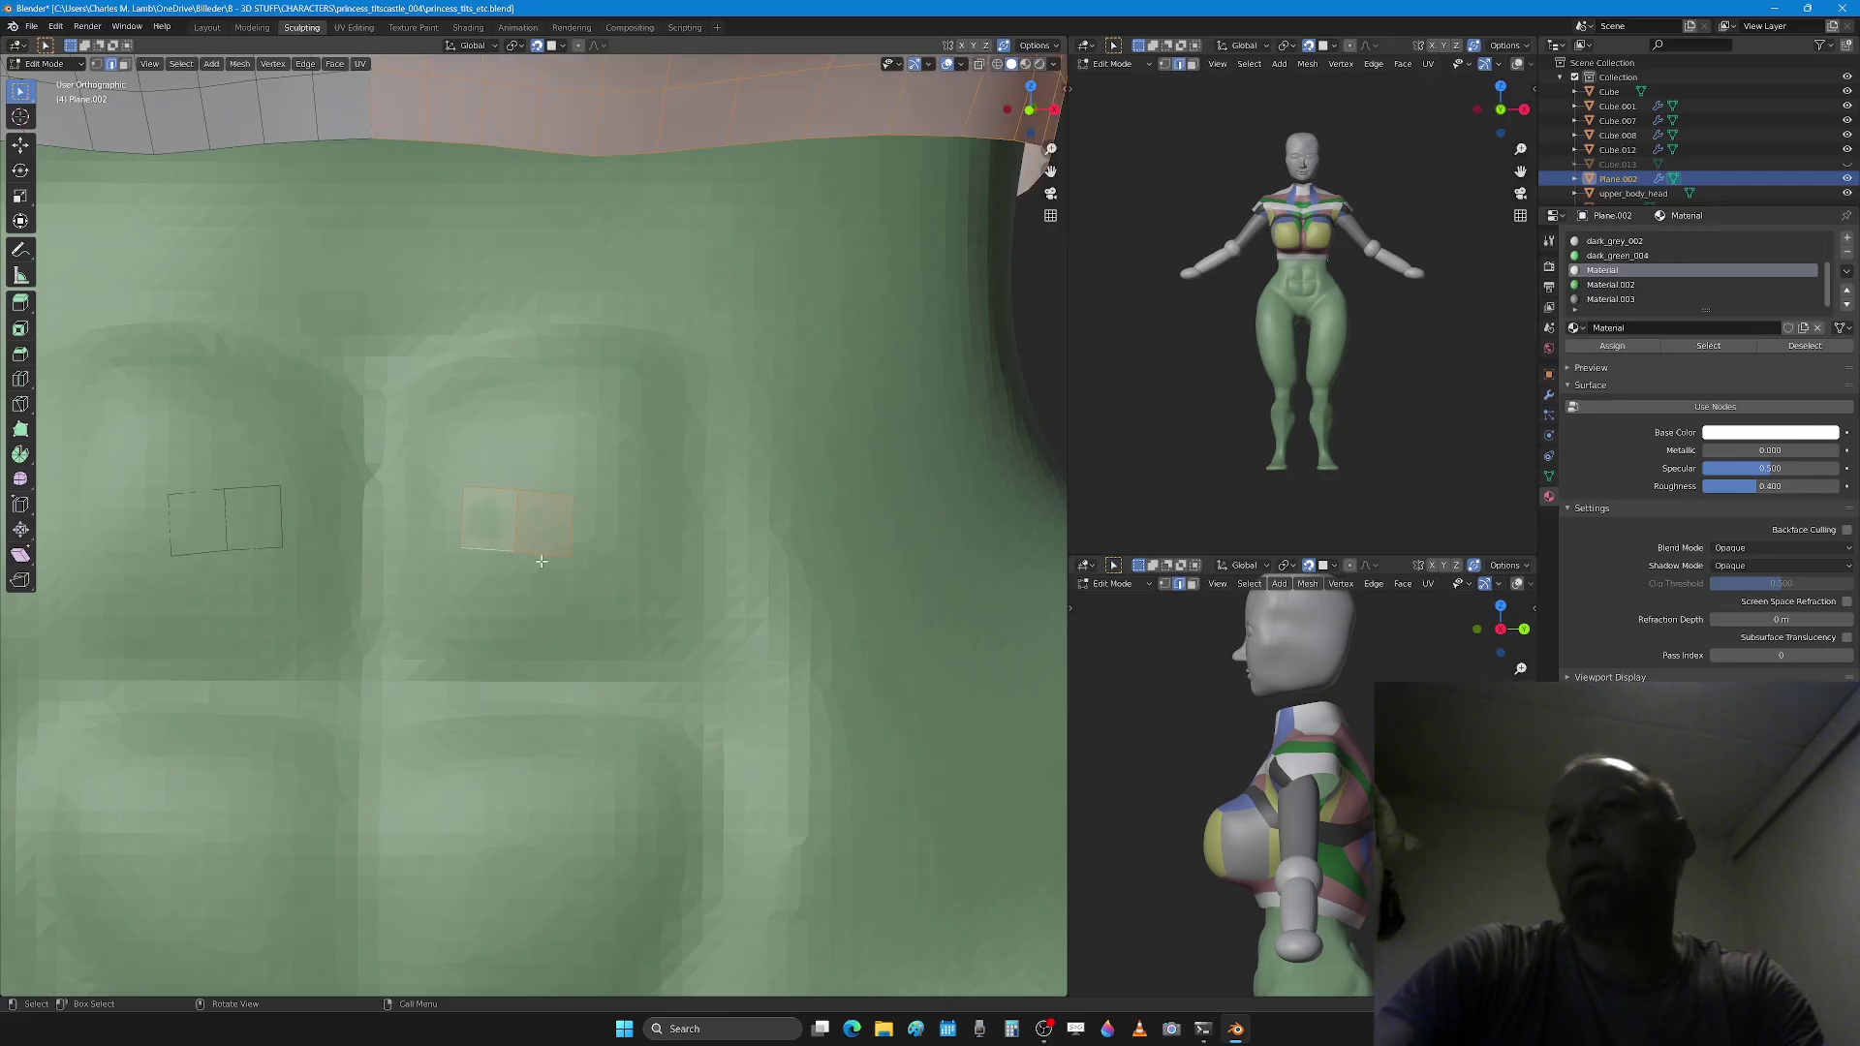
key(alt+a)
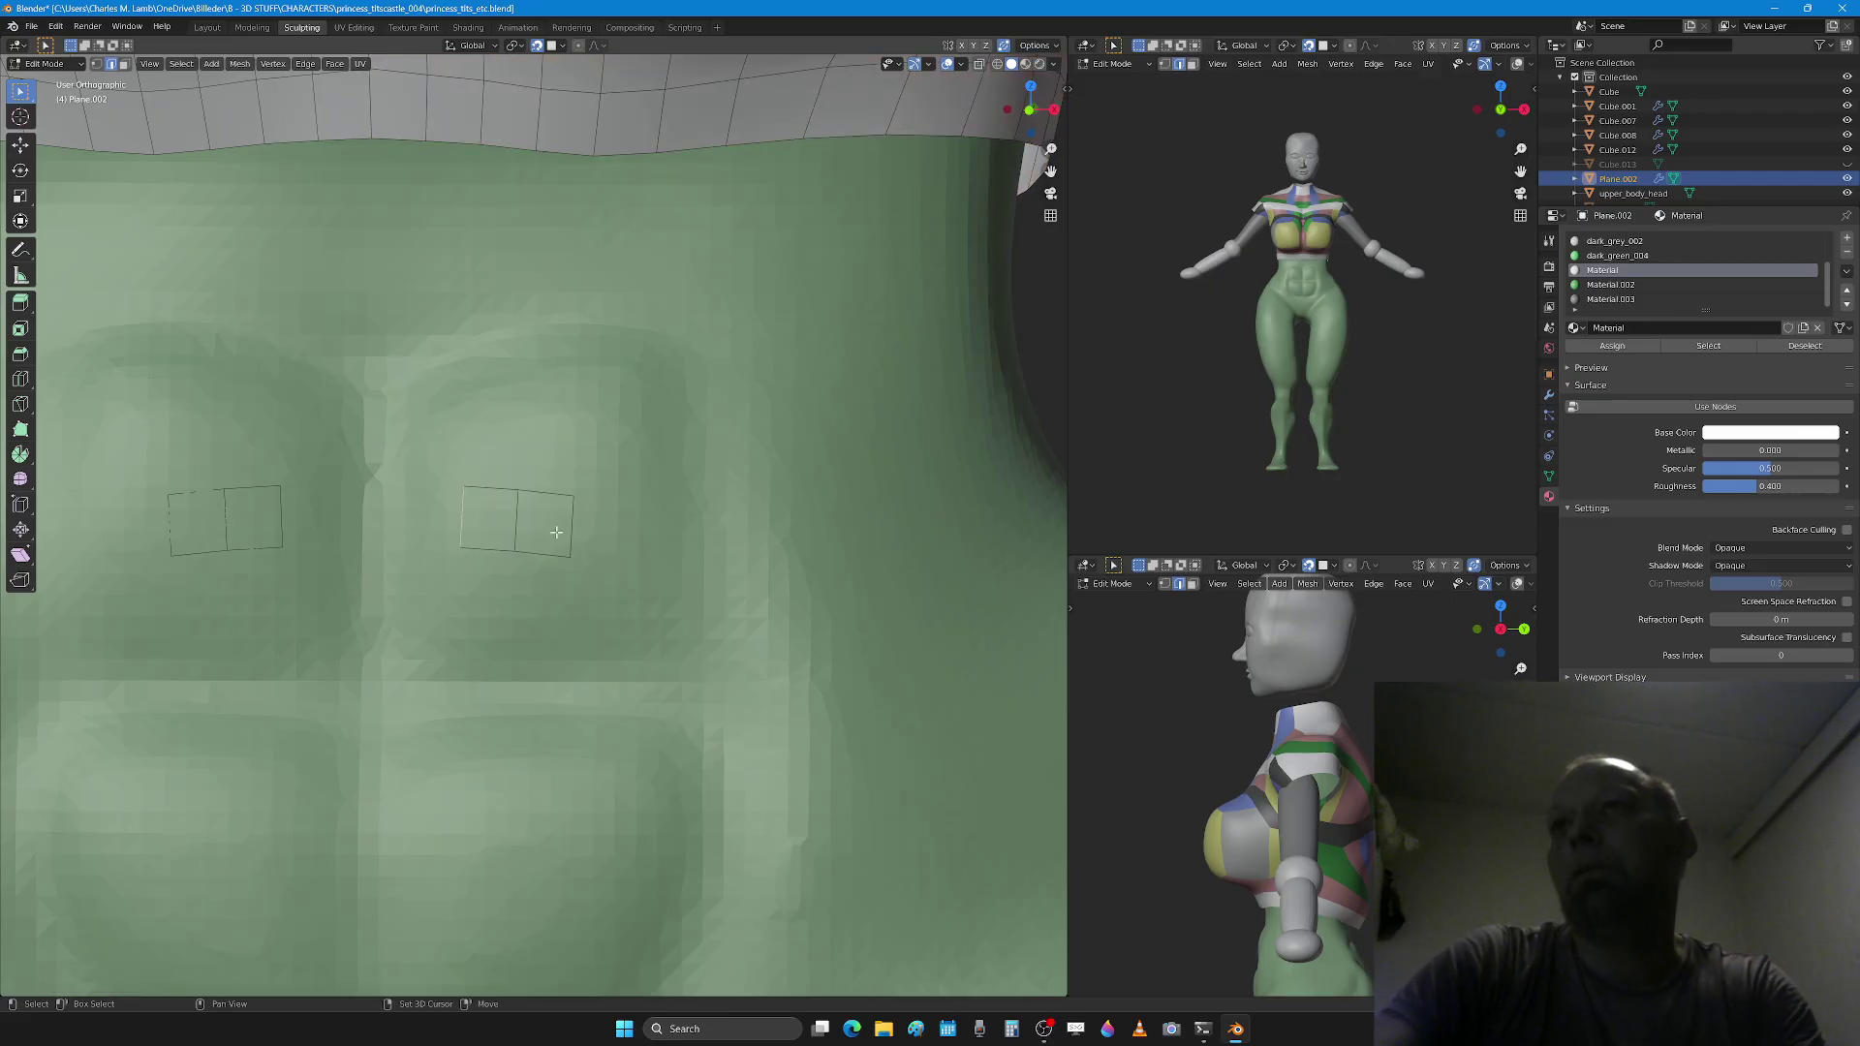
Step: Select both faces of the patch and move them closer to the body's centreline on the upper abdominal block
key(3)
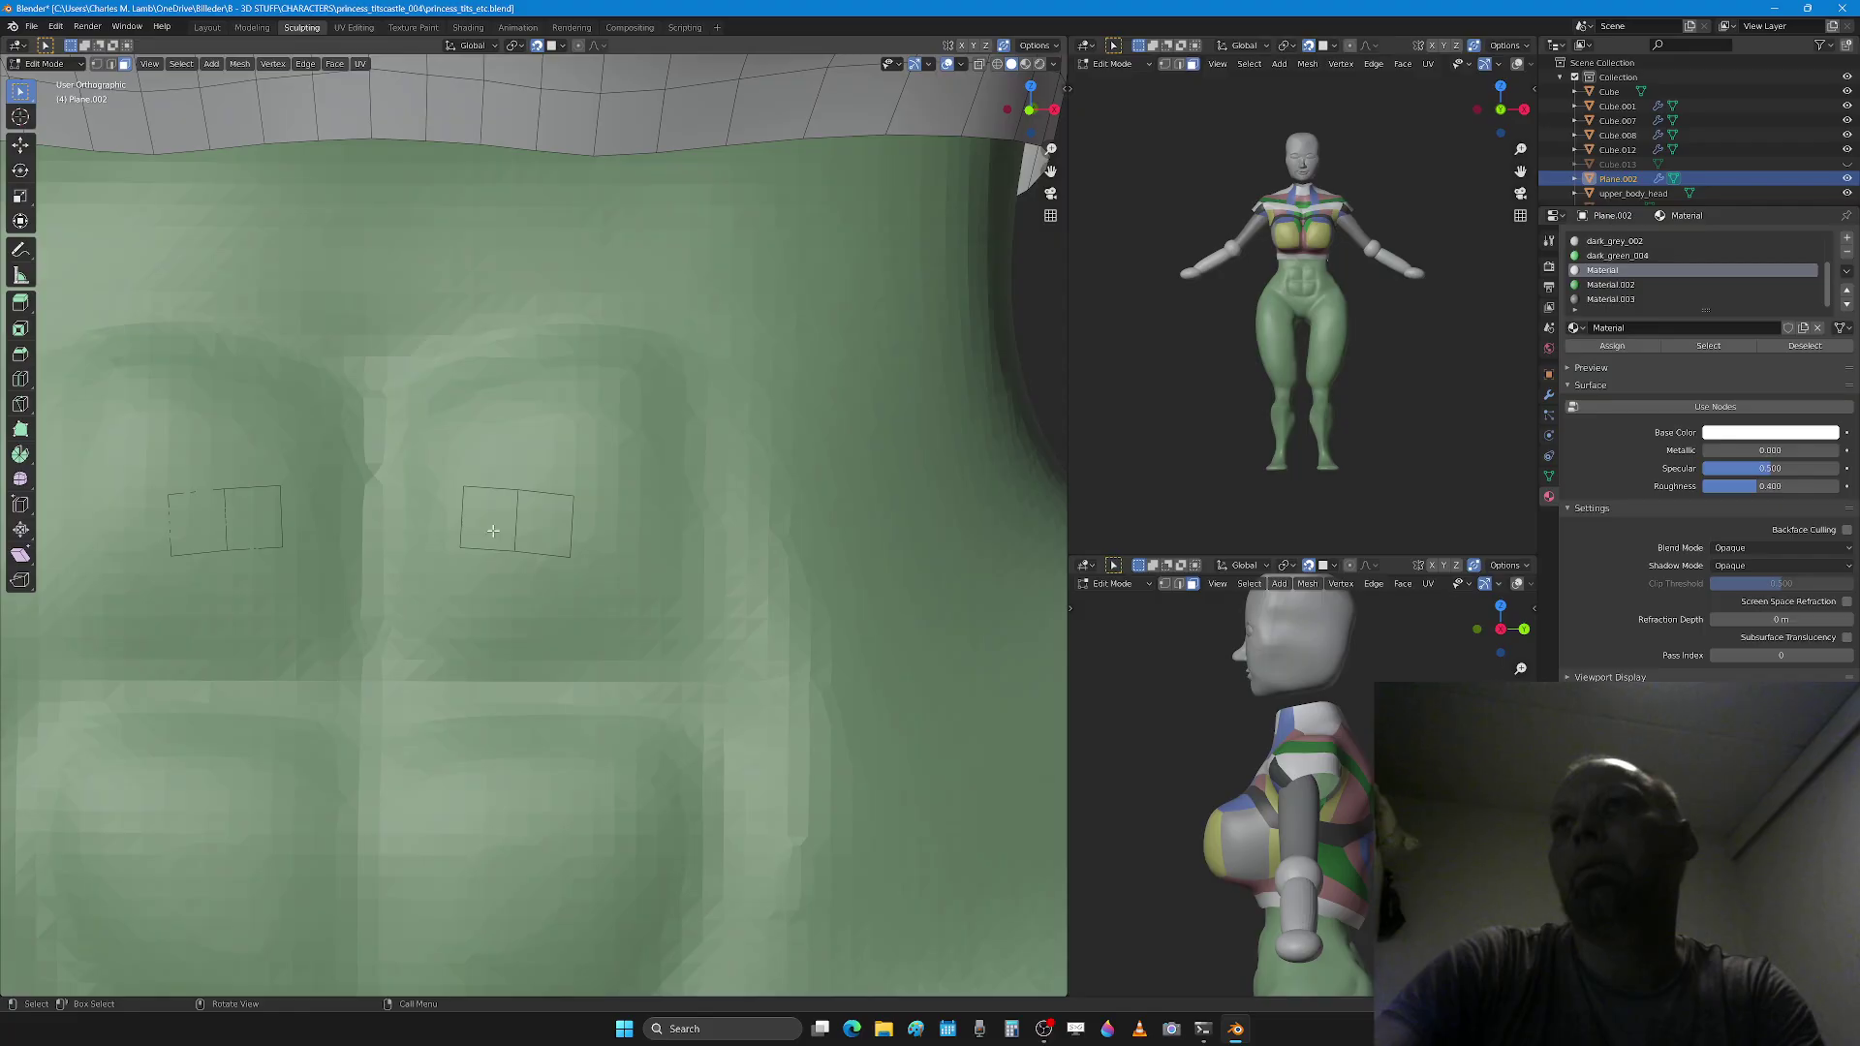
click(489, 519)
shift+click(548, 528)
key(g)
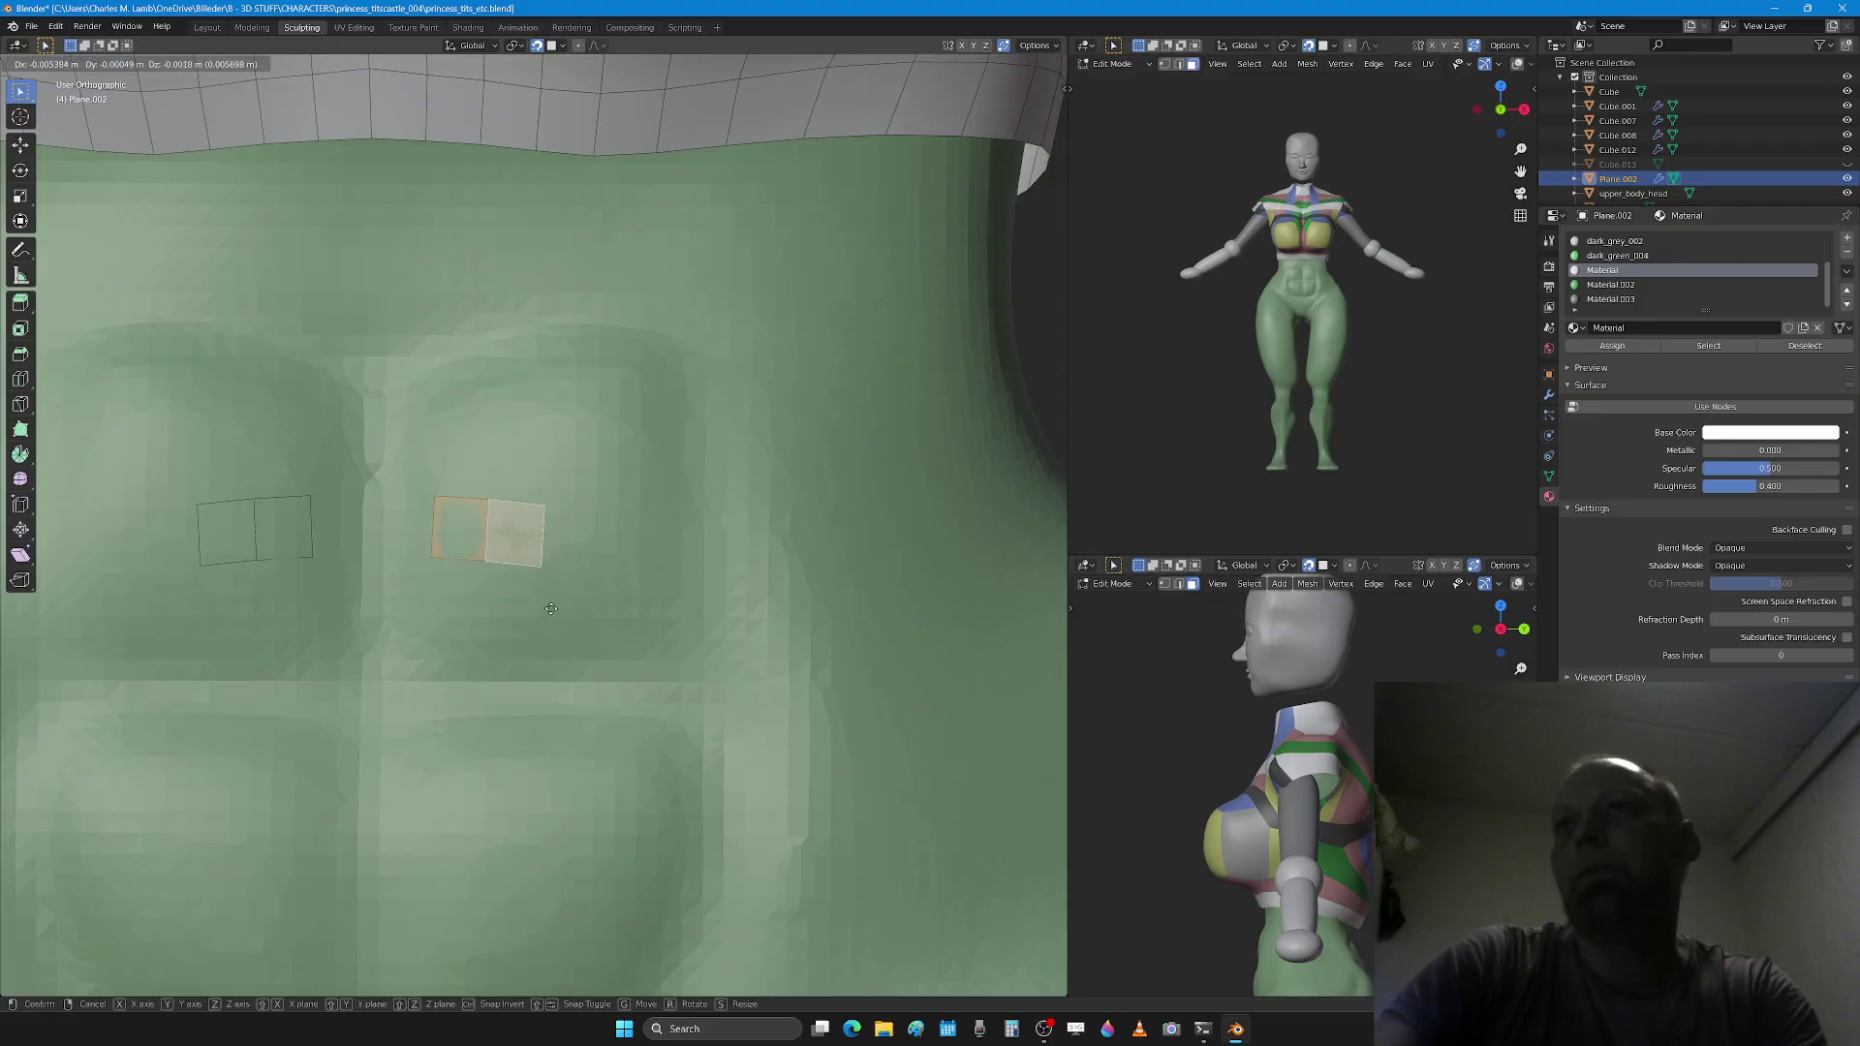
click(545, 599)
key(alt+a)
Step: Extrude the patch's outer side edge twice sideways to make a row of four faces across the abdominal block
key(2)
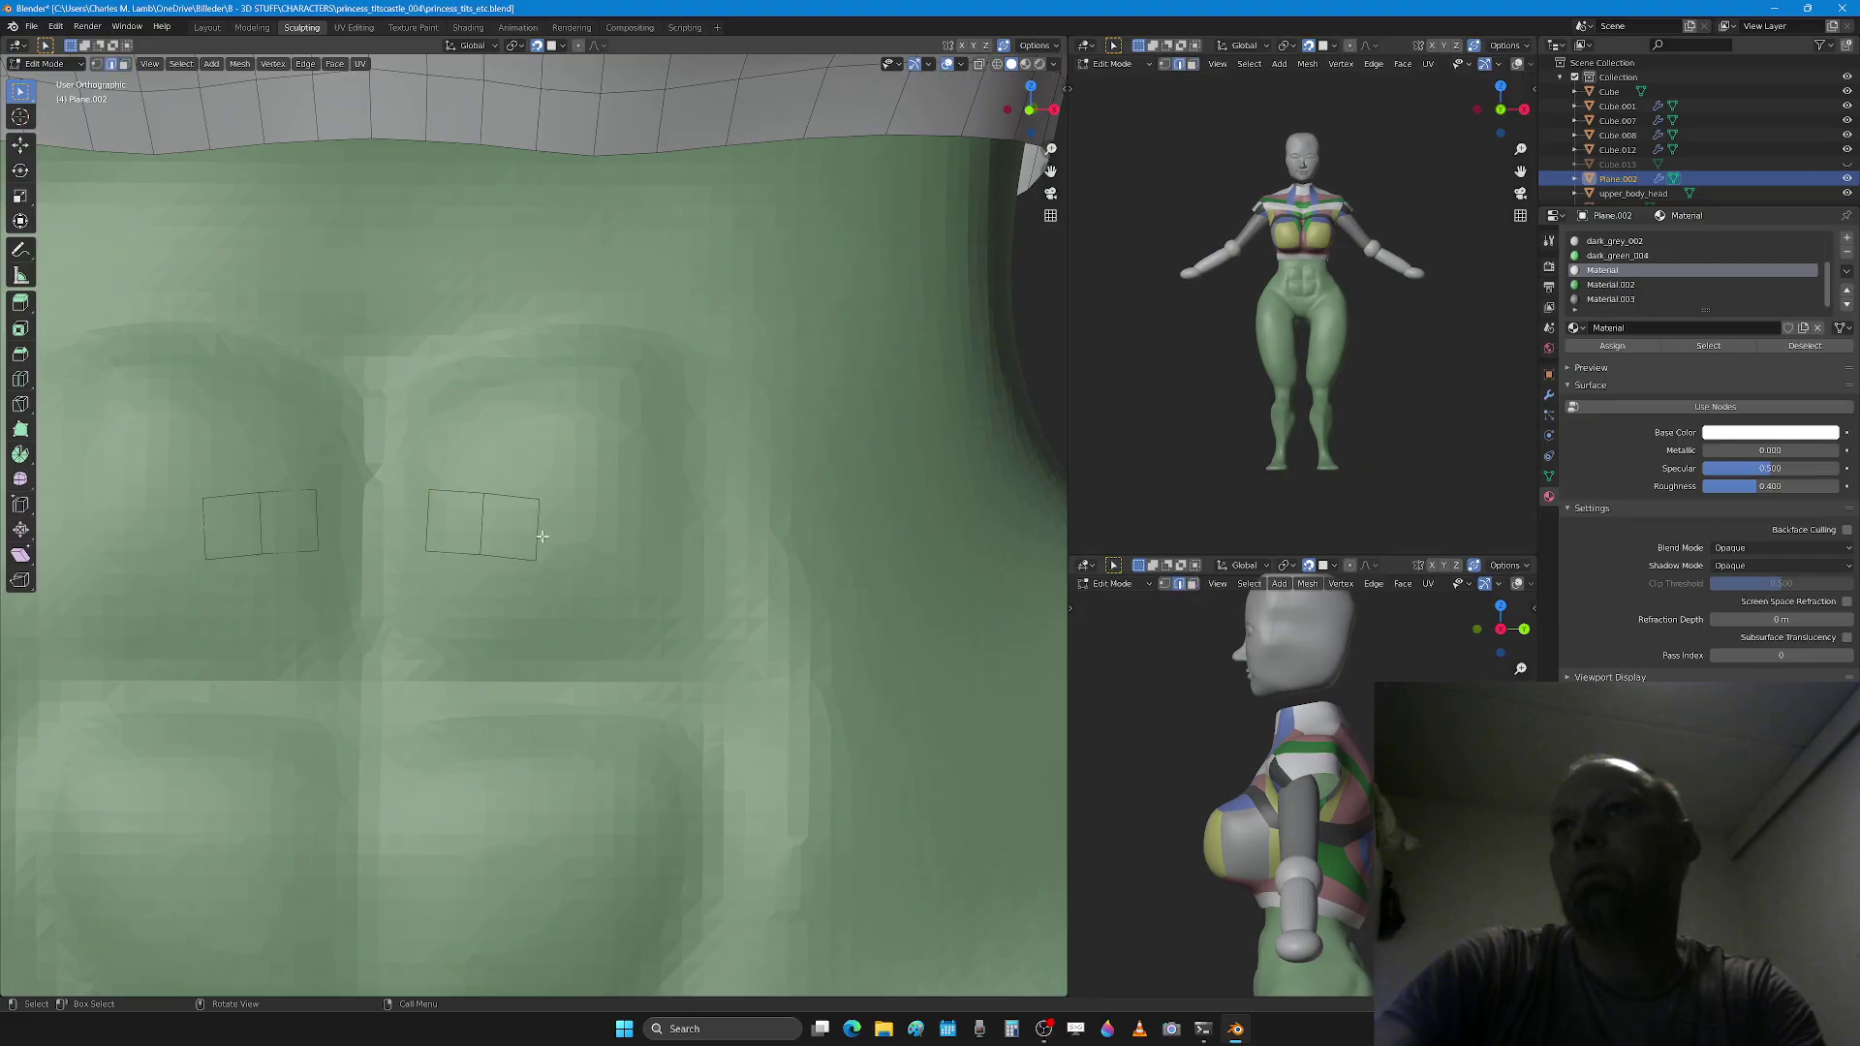
key(e)
click(622, 547)
key(e)
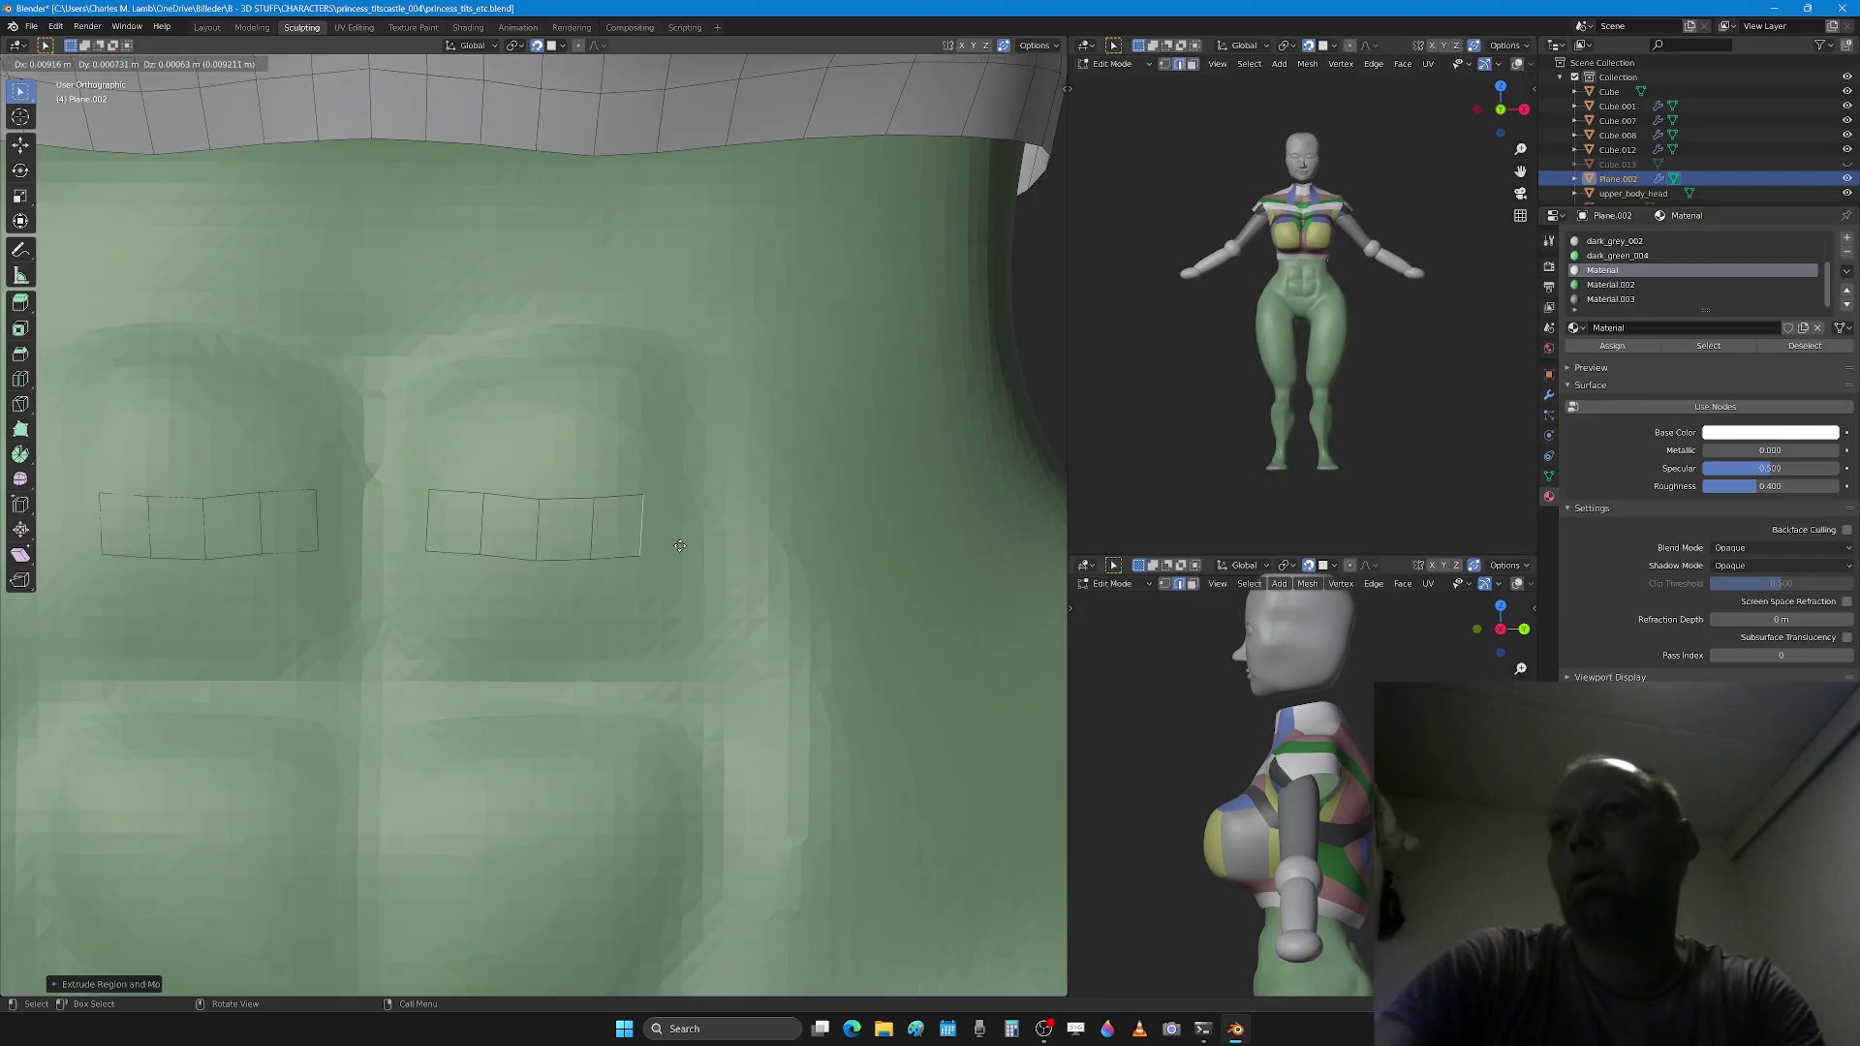
click(688, 545)
Step: Extrude the row's four top edges upward, scale them narrower and adjust their position on the abdominal block
click(465, 489)
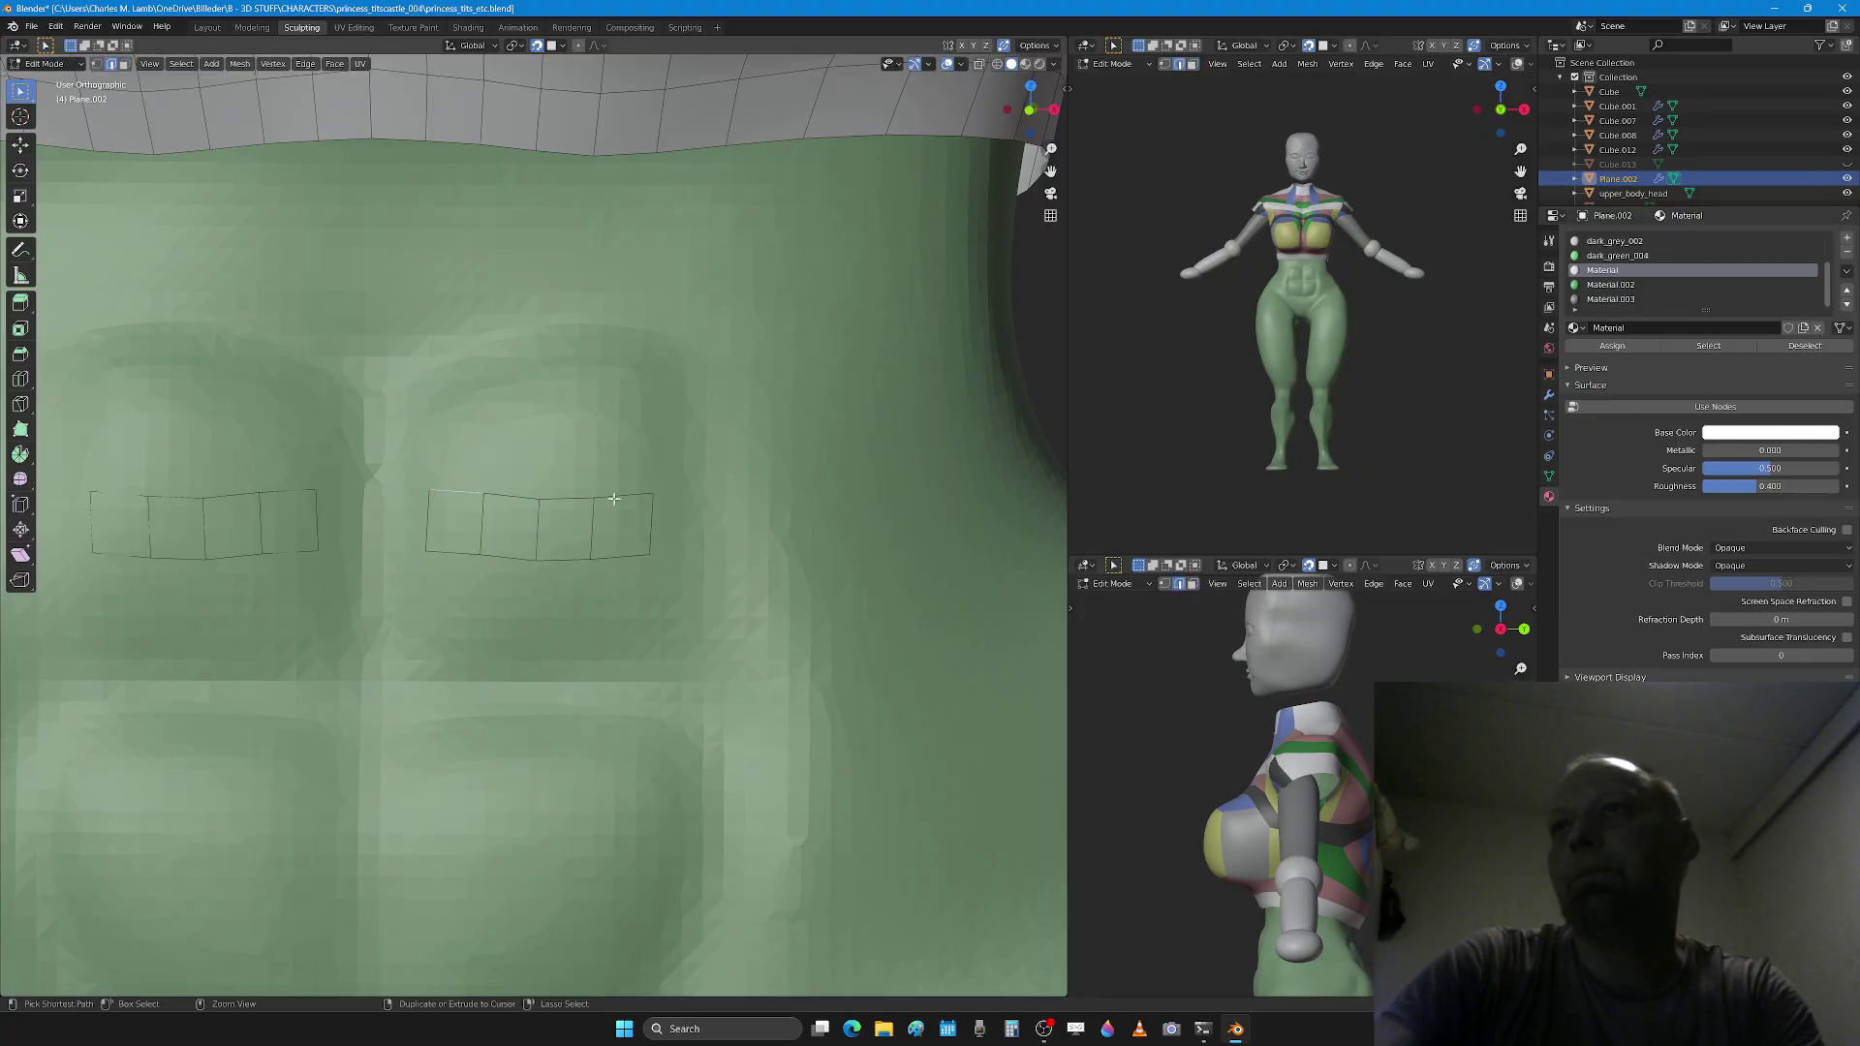
ctrl+click(615, 501)
key(g)
click(620, 472)
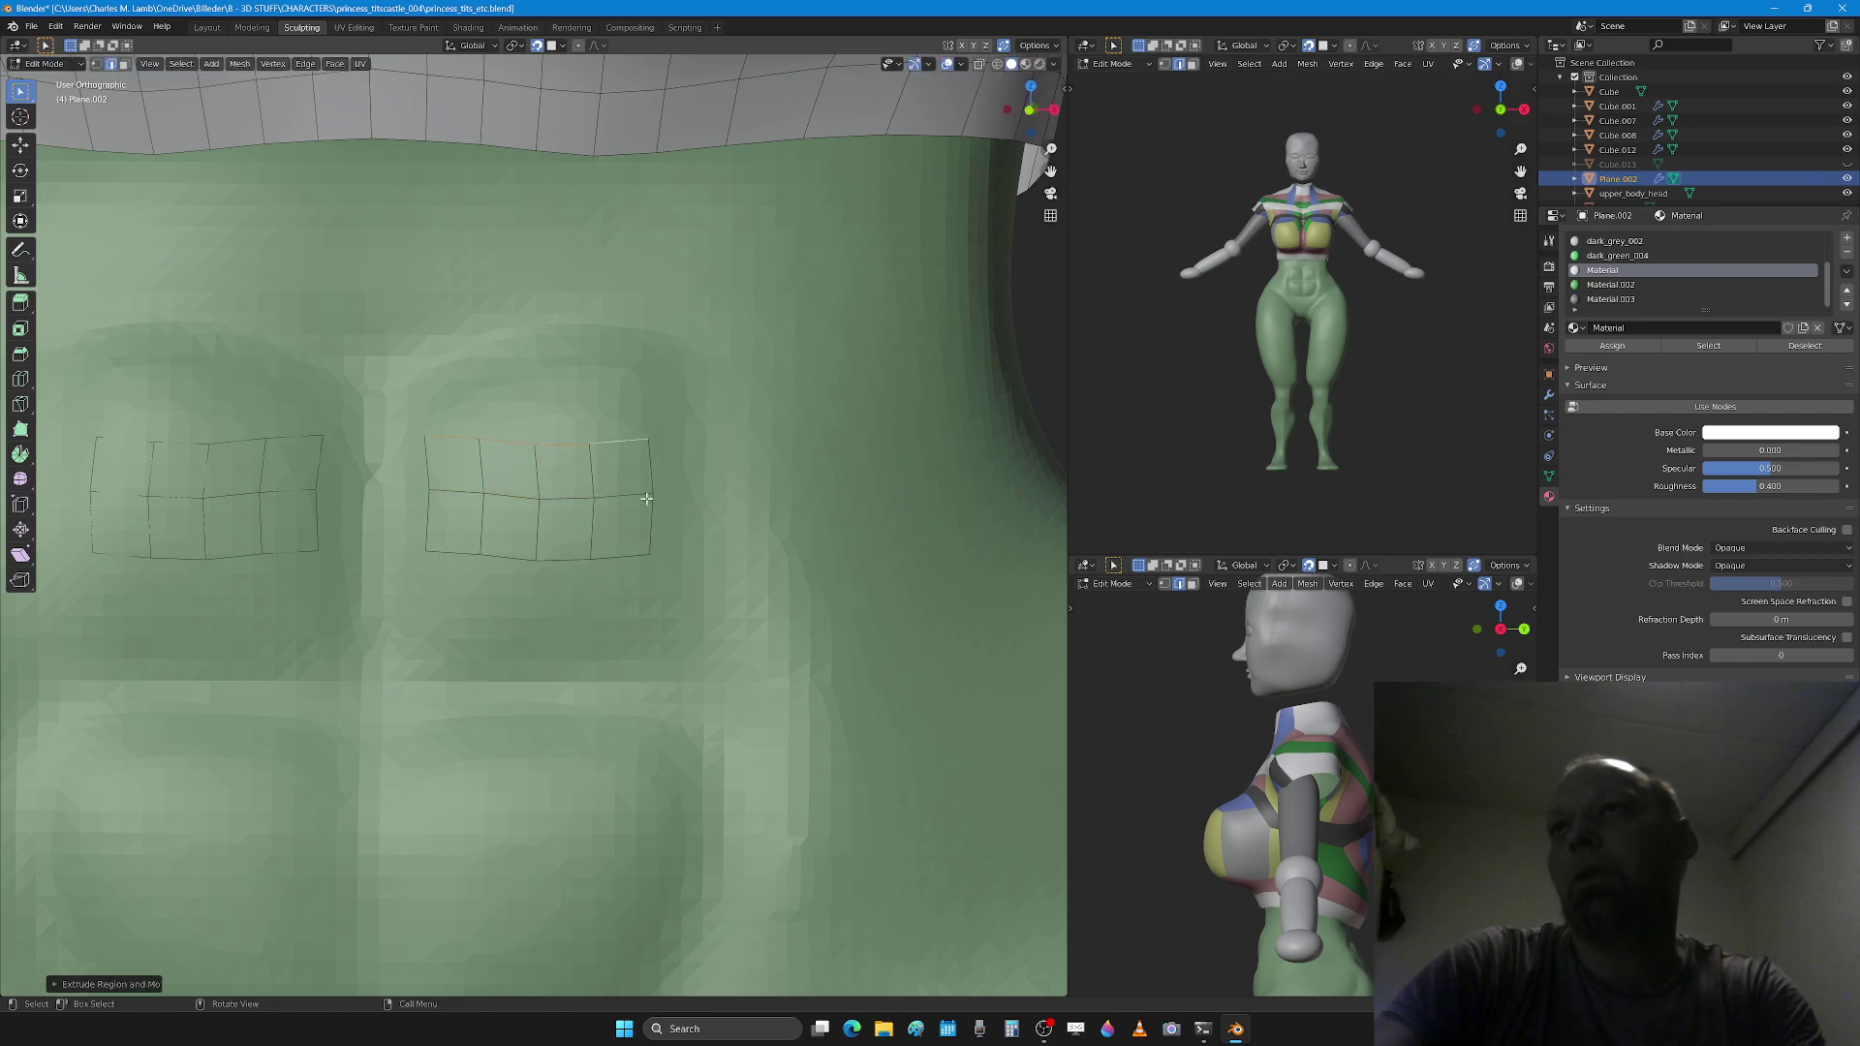
key(s)
click(637, 497)
key(g)
click(639, 499)
Step: Extrude the patch's four bottom edges downward and scale them narrower to follow the abdominal block's shape
click(457, 555)
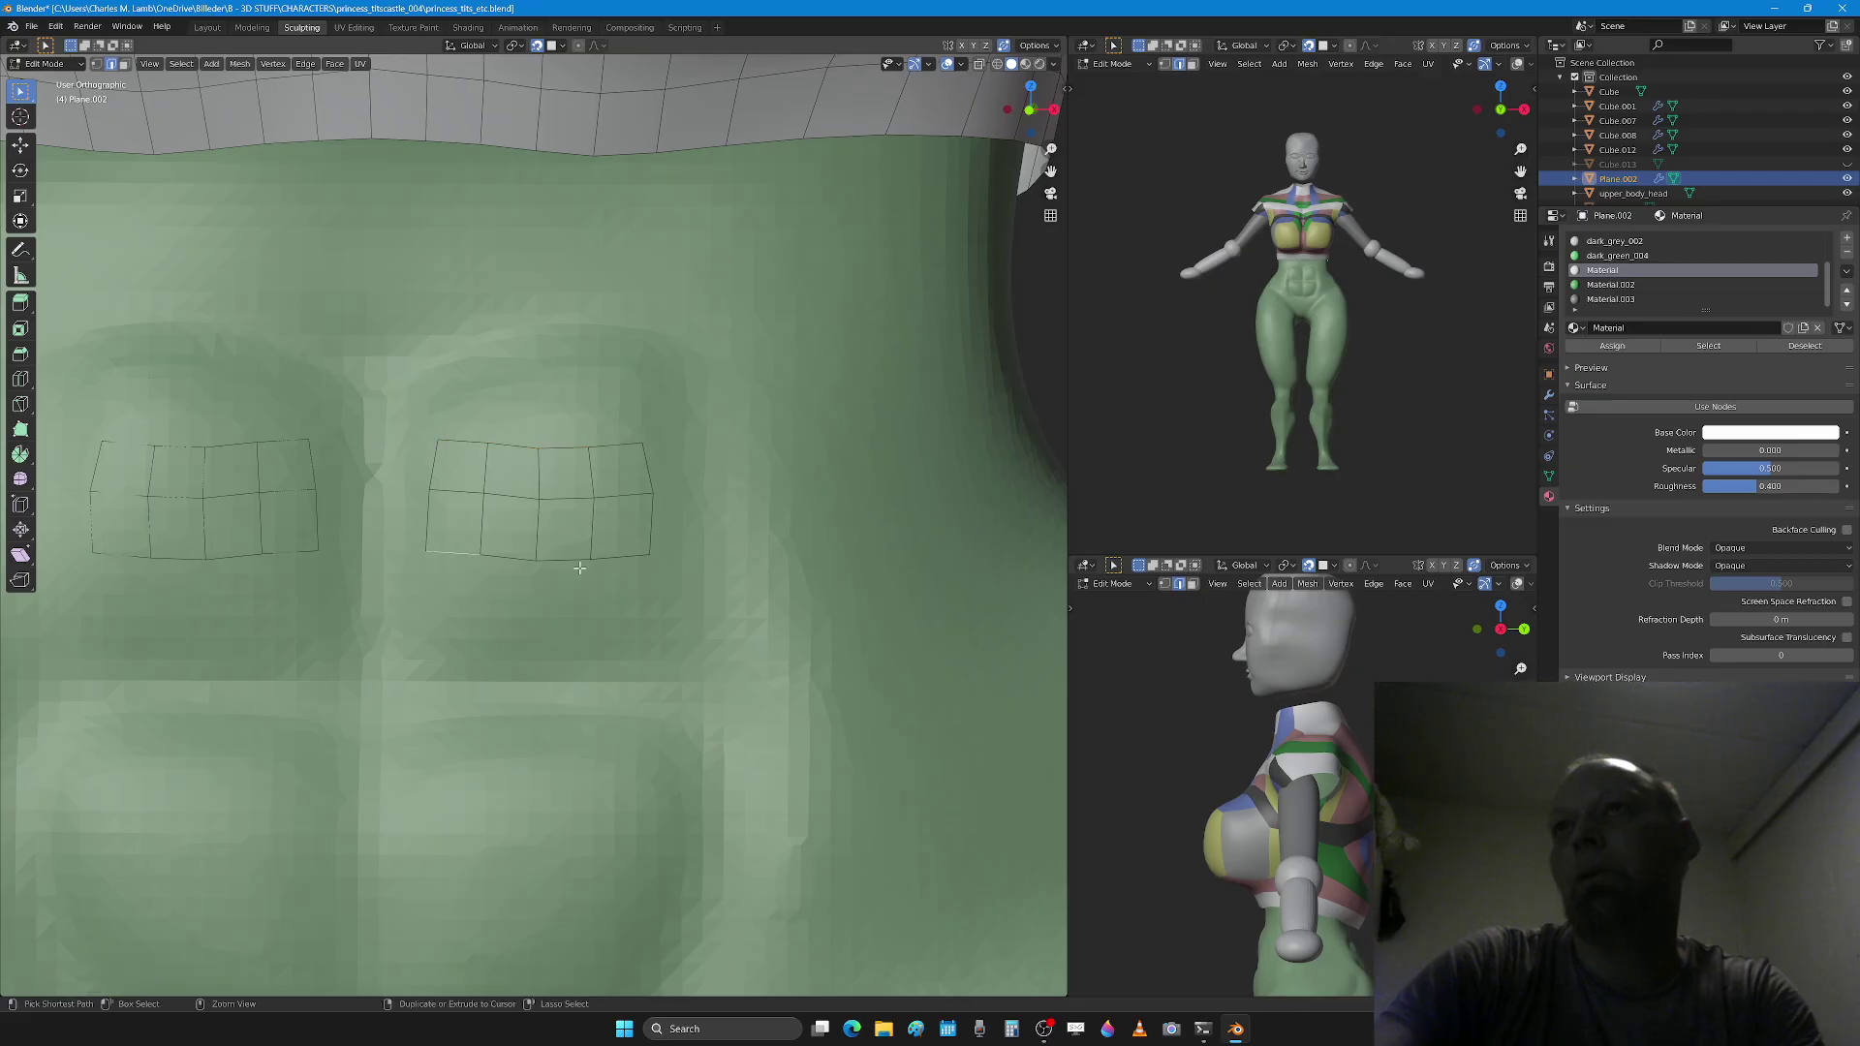
ctrl+click(614, 555)
key(g)
click(620, 683)
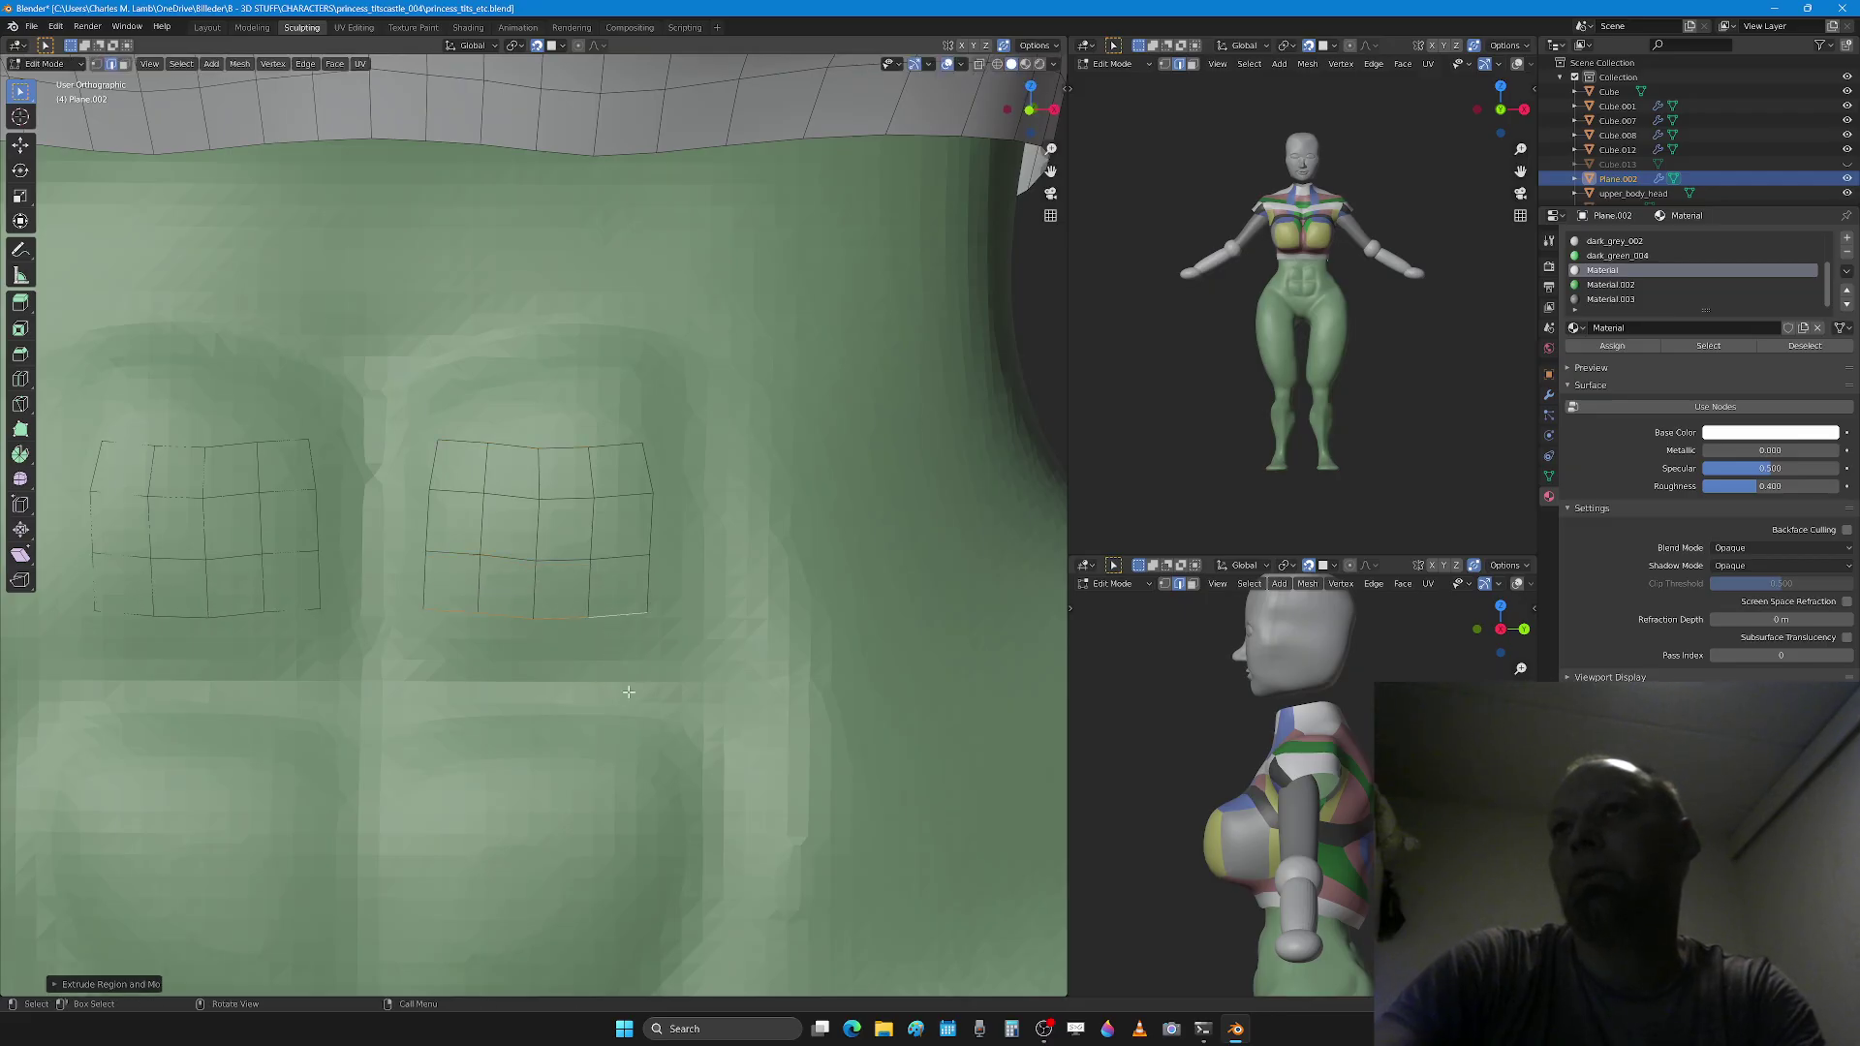
key(s)
click(593, 670)
scroll(593, 669, down, 1)
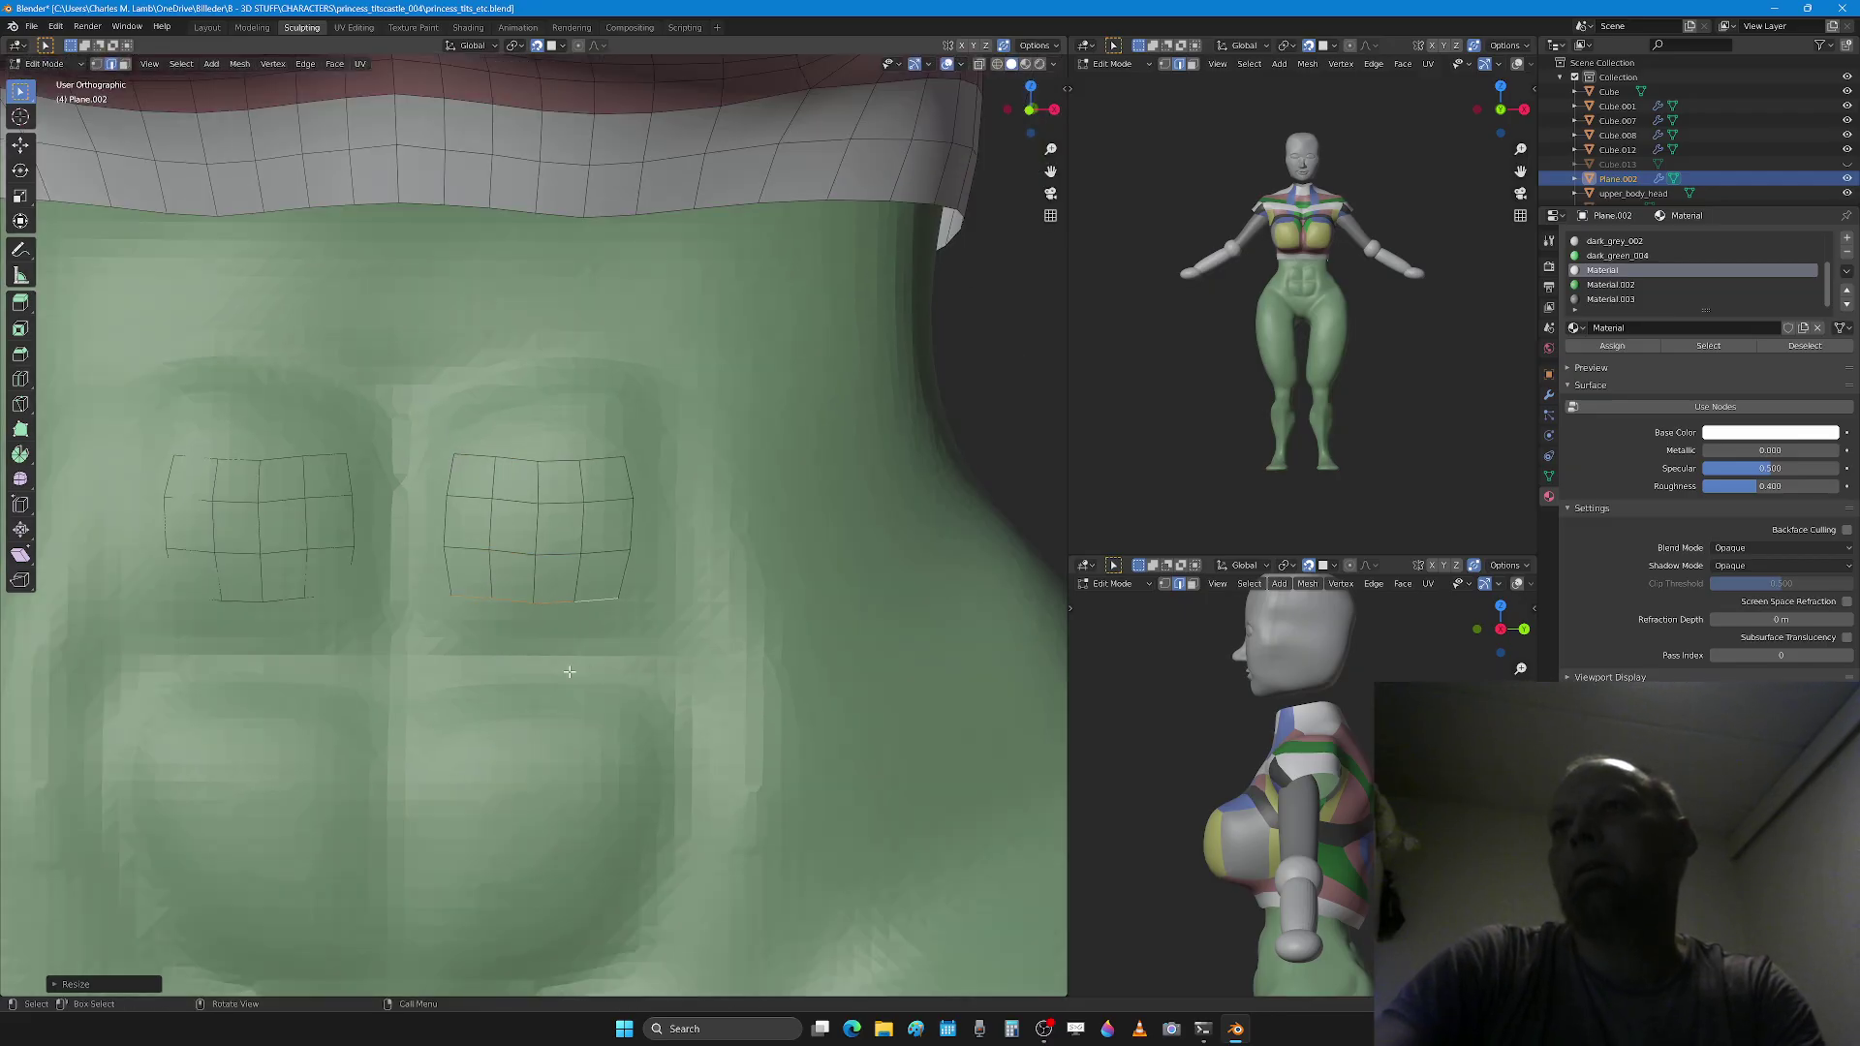
scroll(540, 652, down, 2)
scroll(540, 652, up, 3)
shift+middle_drag(512, 720, 493, 624)
key(3)
click(454, 507)
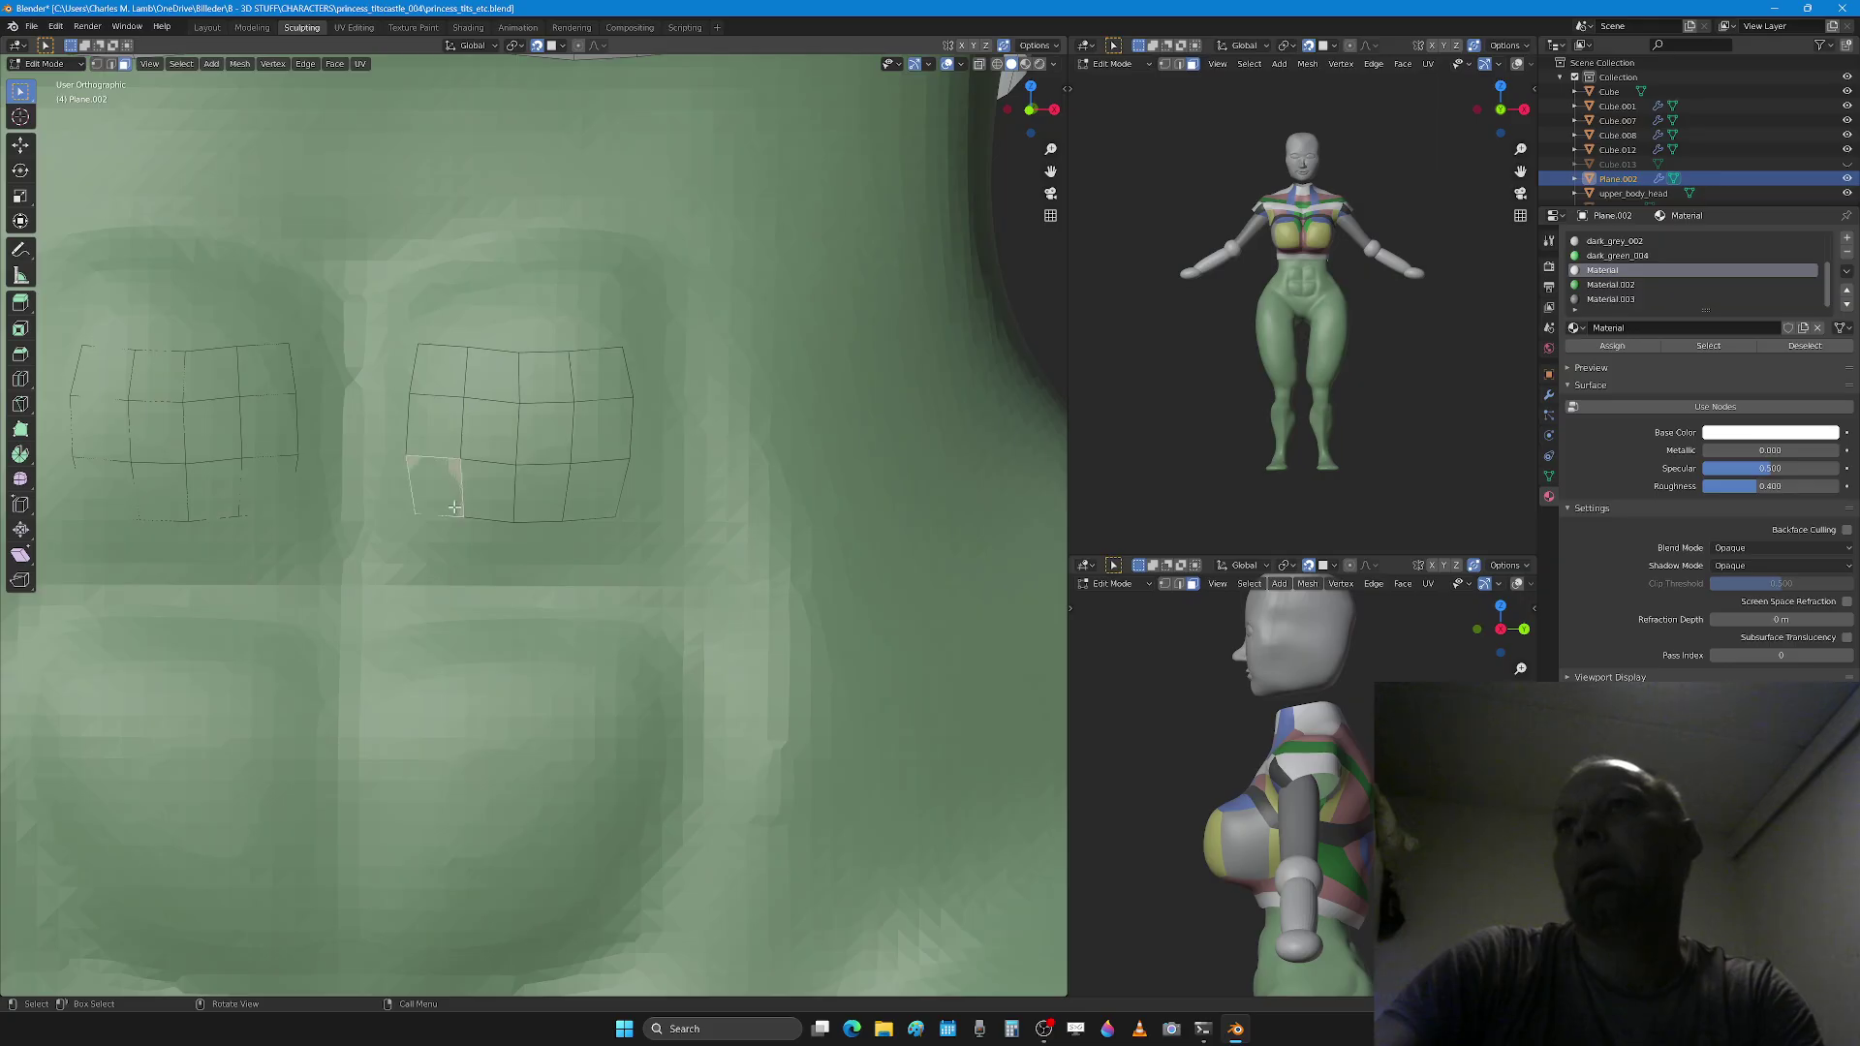
shift+click(490, 492)
shift+click(543, 496)
key(alt+a)
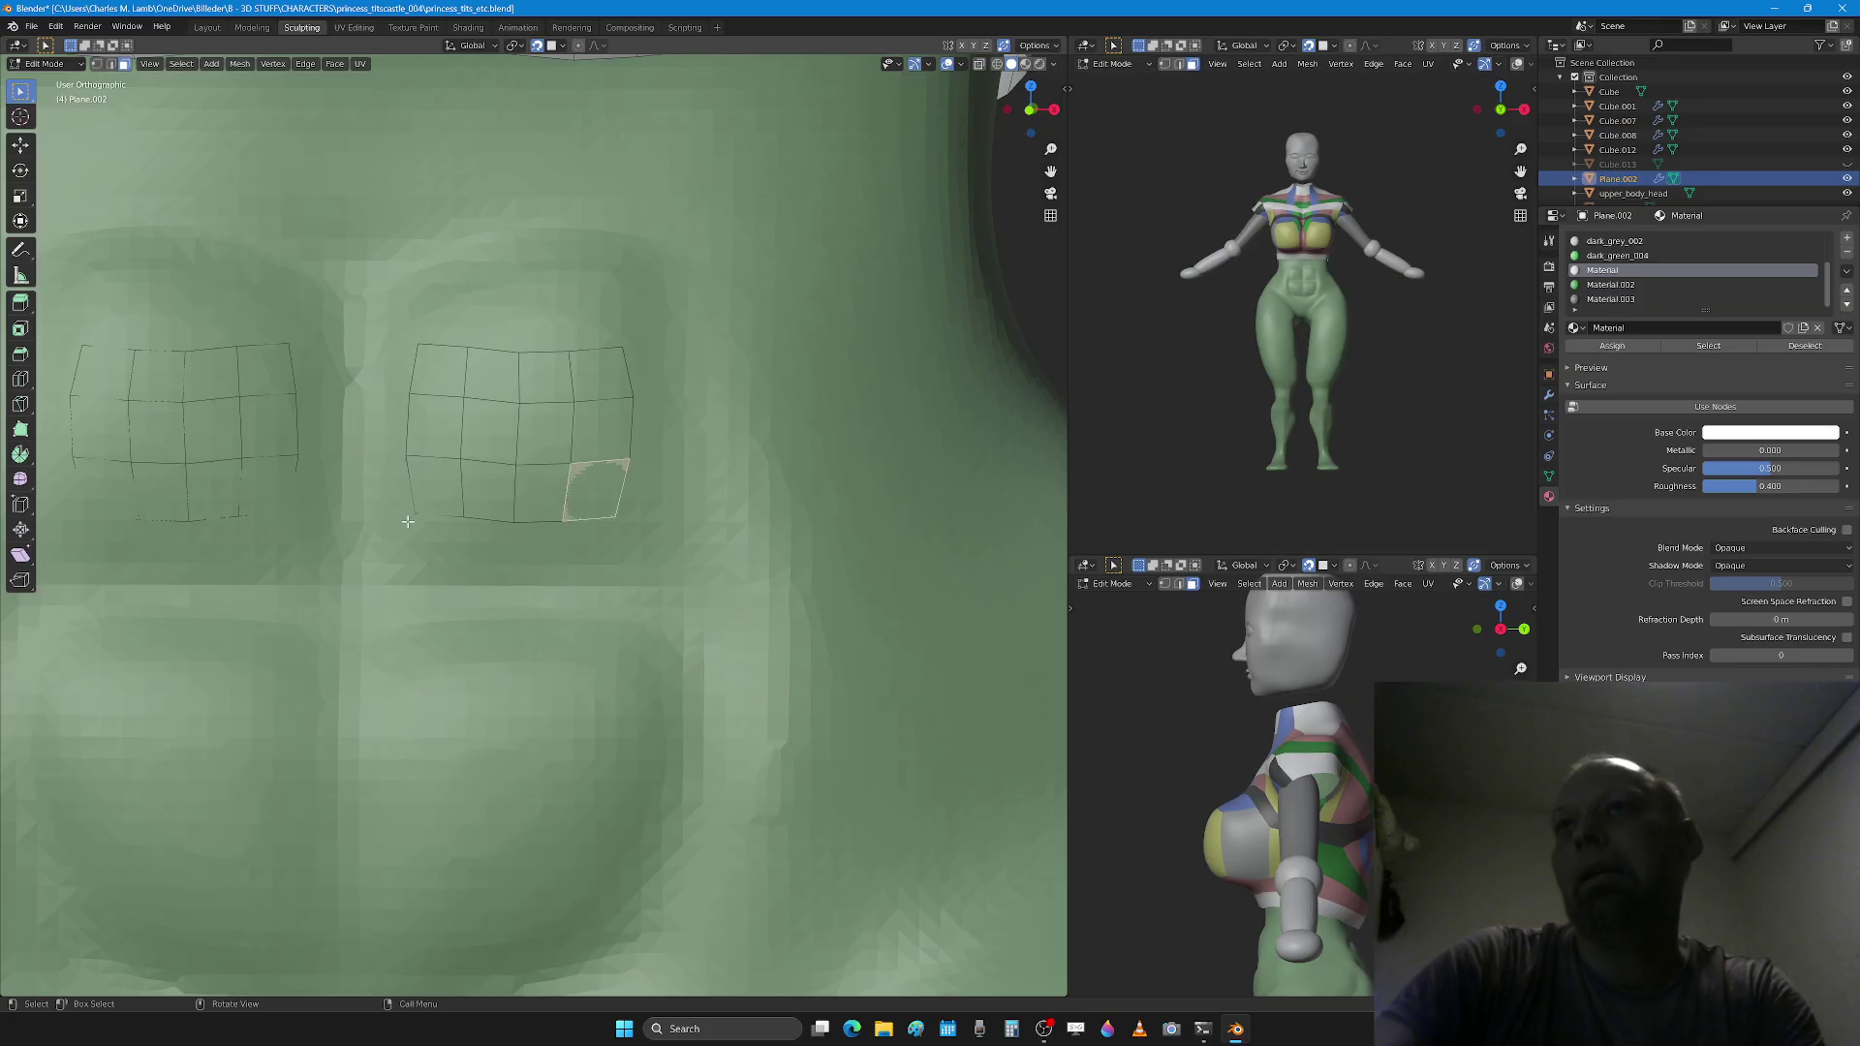
Step: Extrude the patch's four bottom edges downward twice, across the groove towards the lower abdominal block
key(2)
ctrl+click(593, 519)
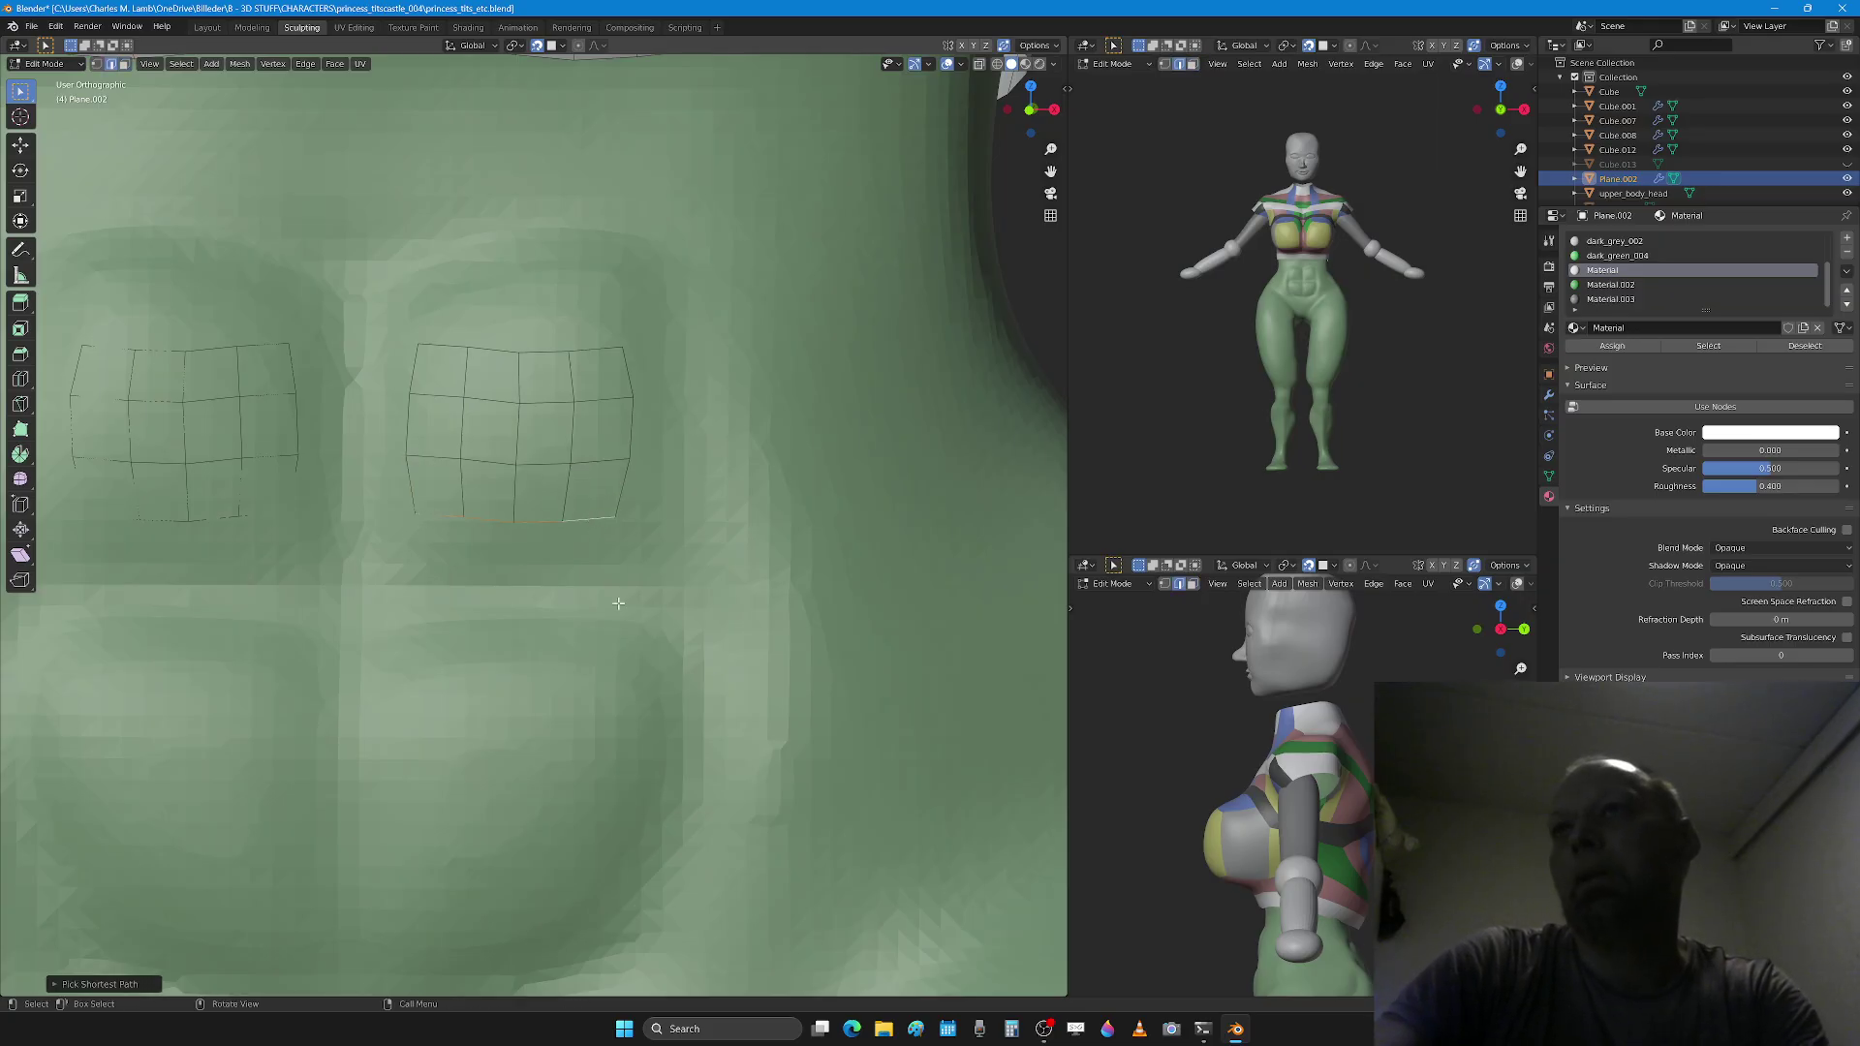
key(e)
click(621, 680)
key(e)
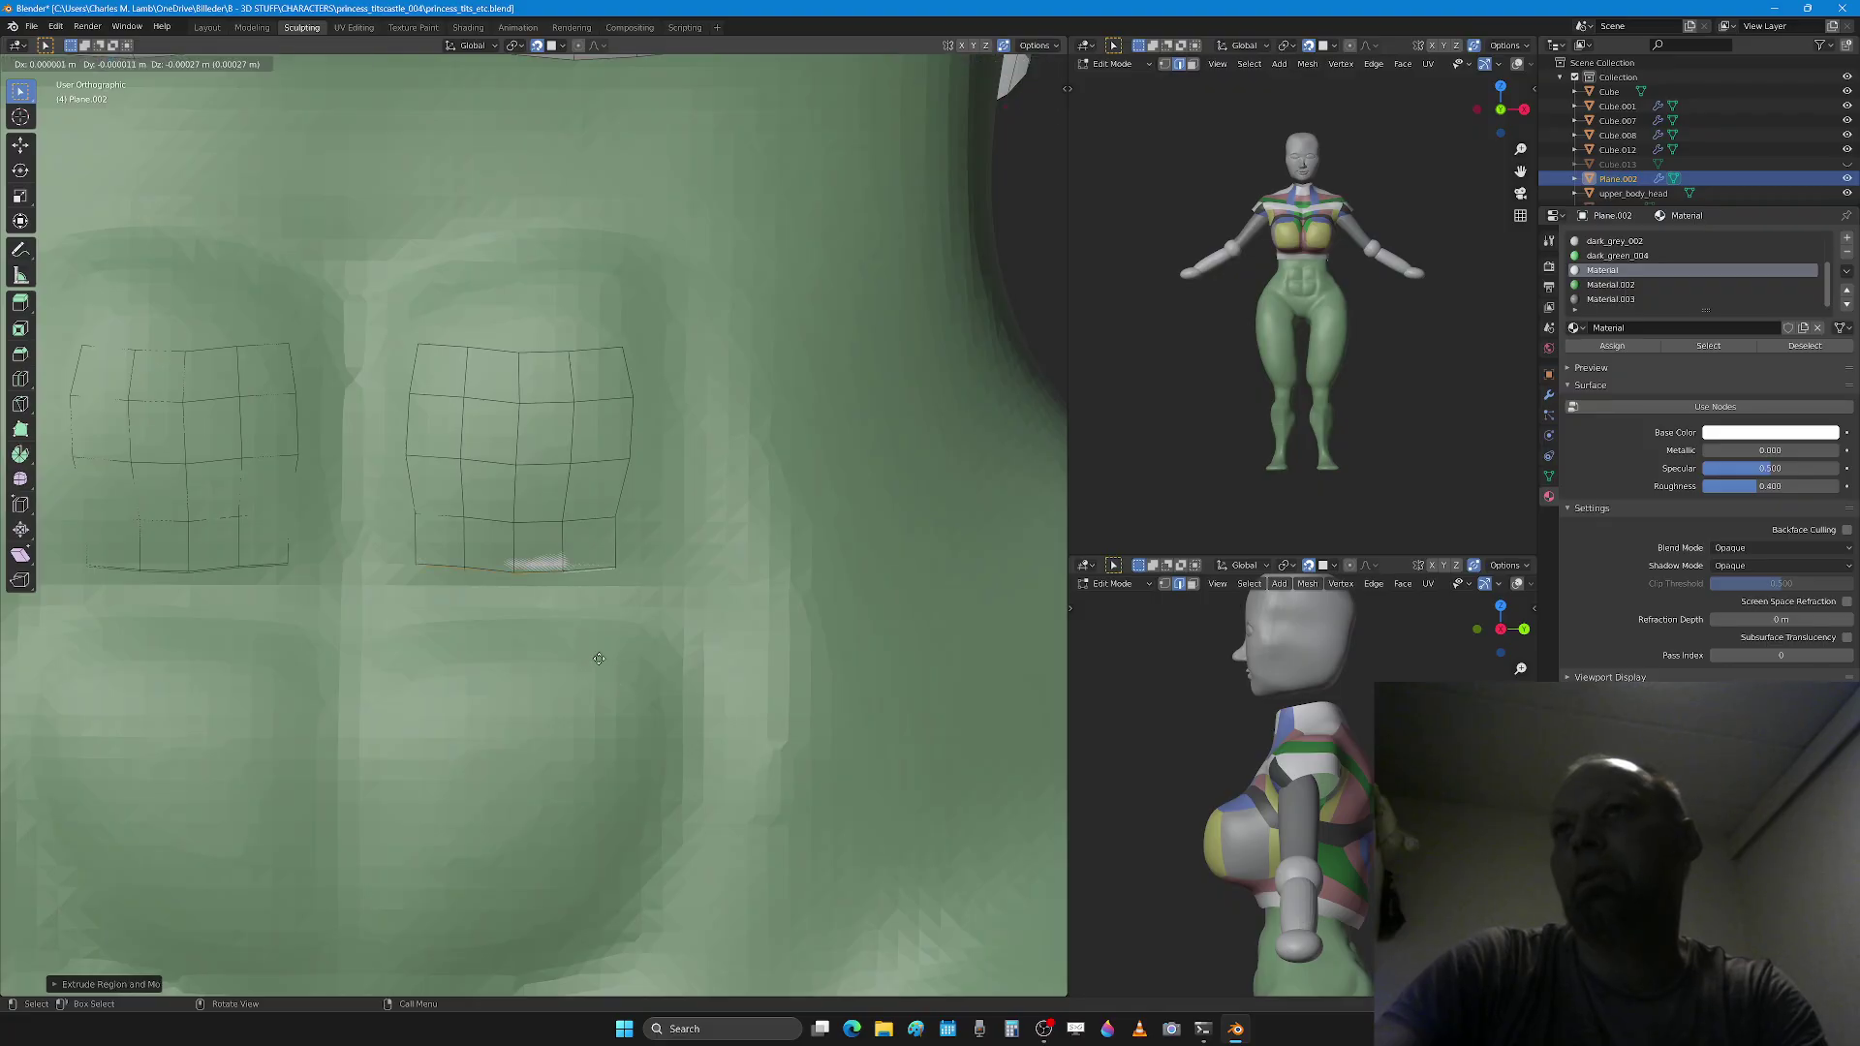
click(605, 707)
Step: Delete the row of faces in the groove that joins the upper abdominal patch to the row below it
key(3)
alt+click(558, 542)
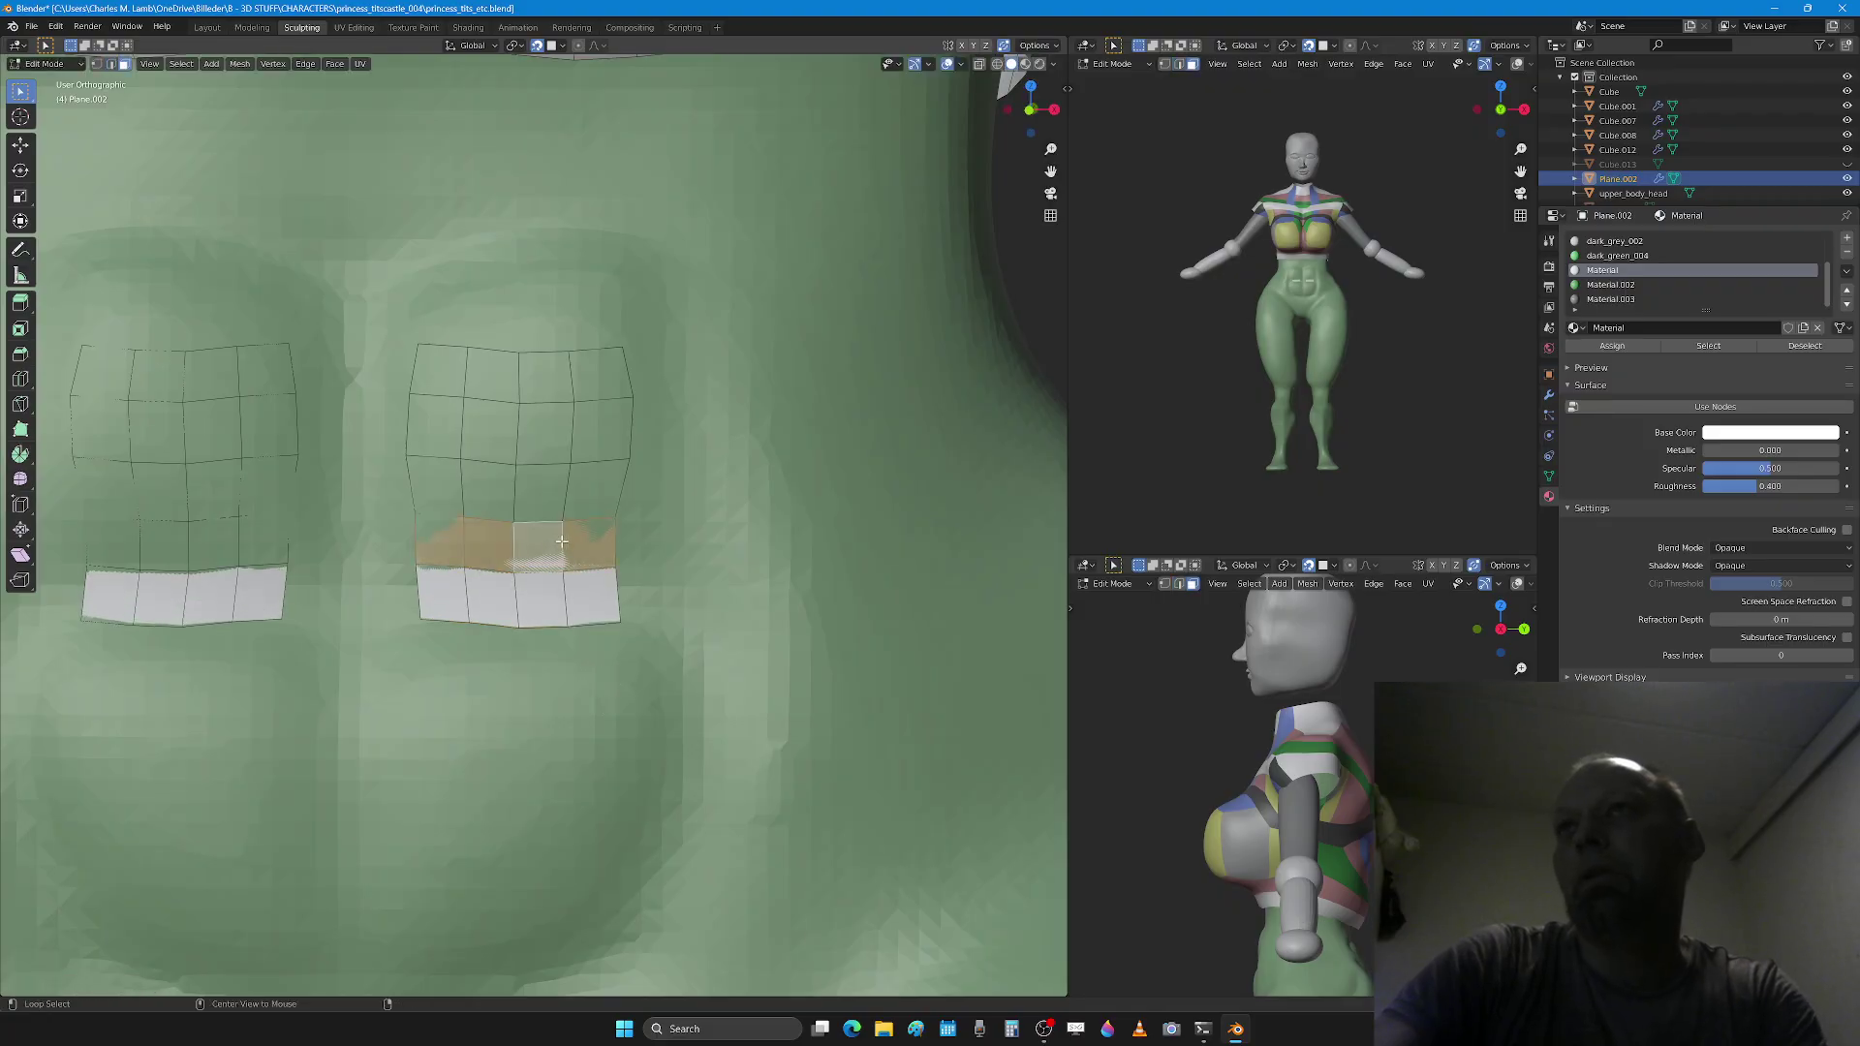
key(x)
click(550, 566)
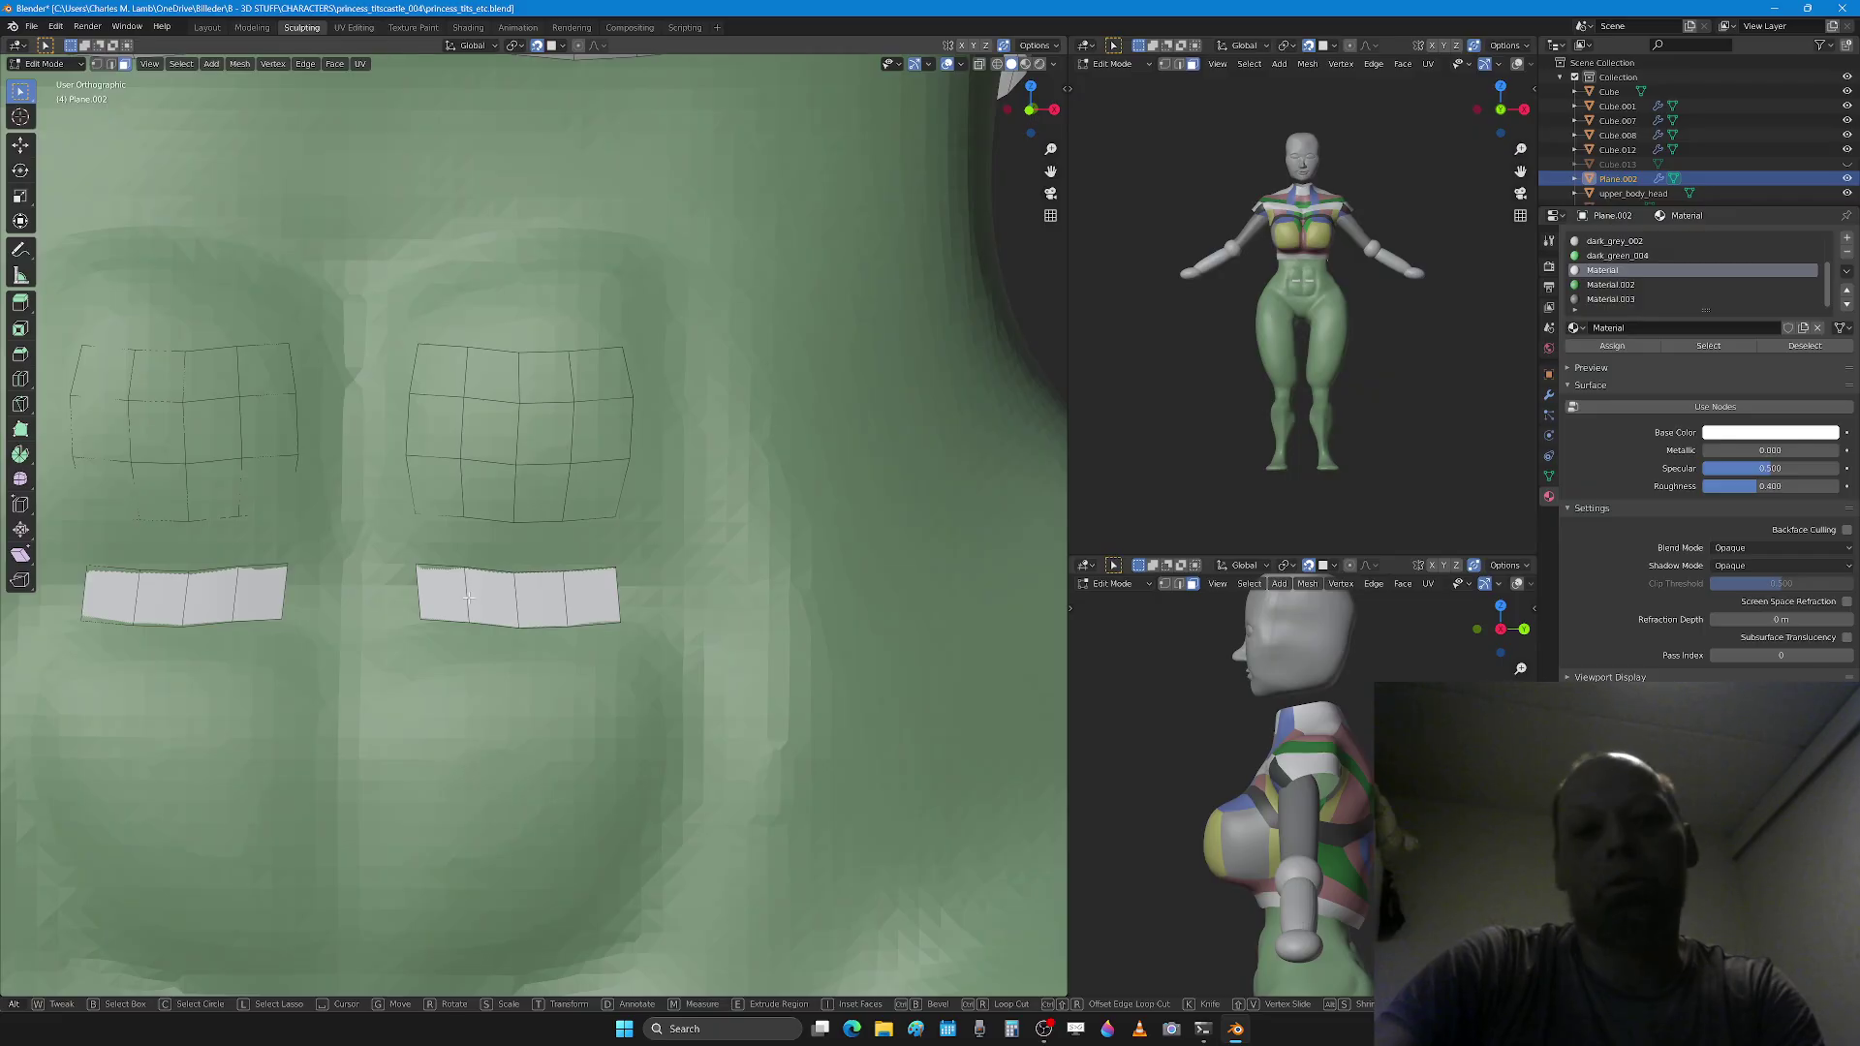
Step: Select the detached row of four faces and move it down onto the lower abdominal block
key(a)
key(alt+a)
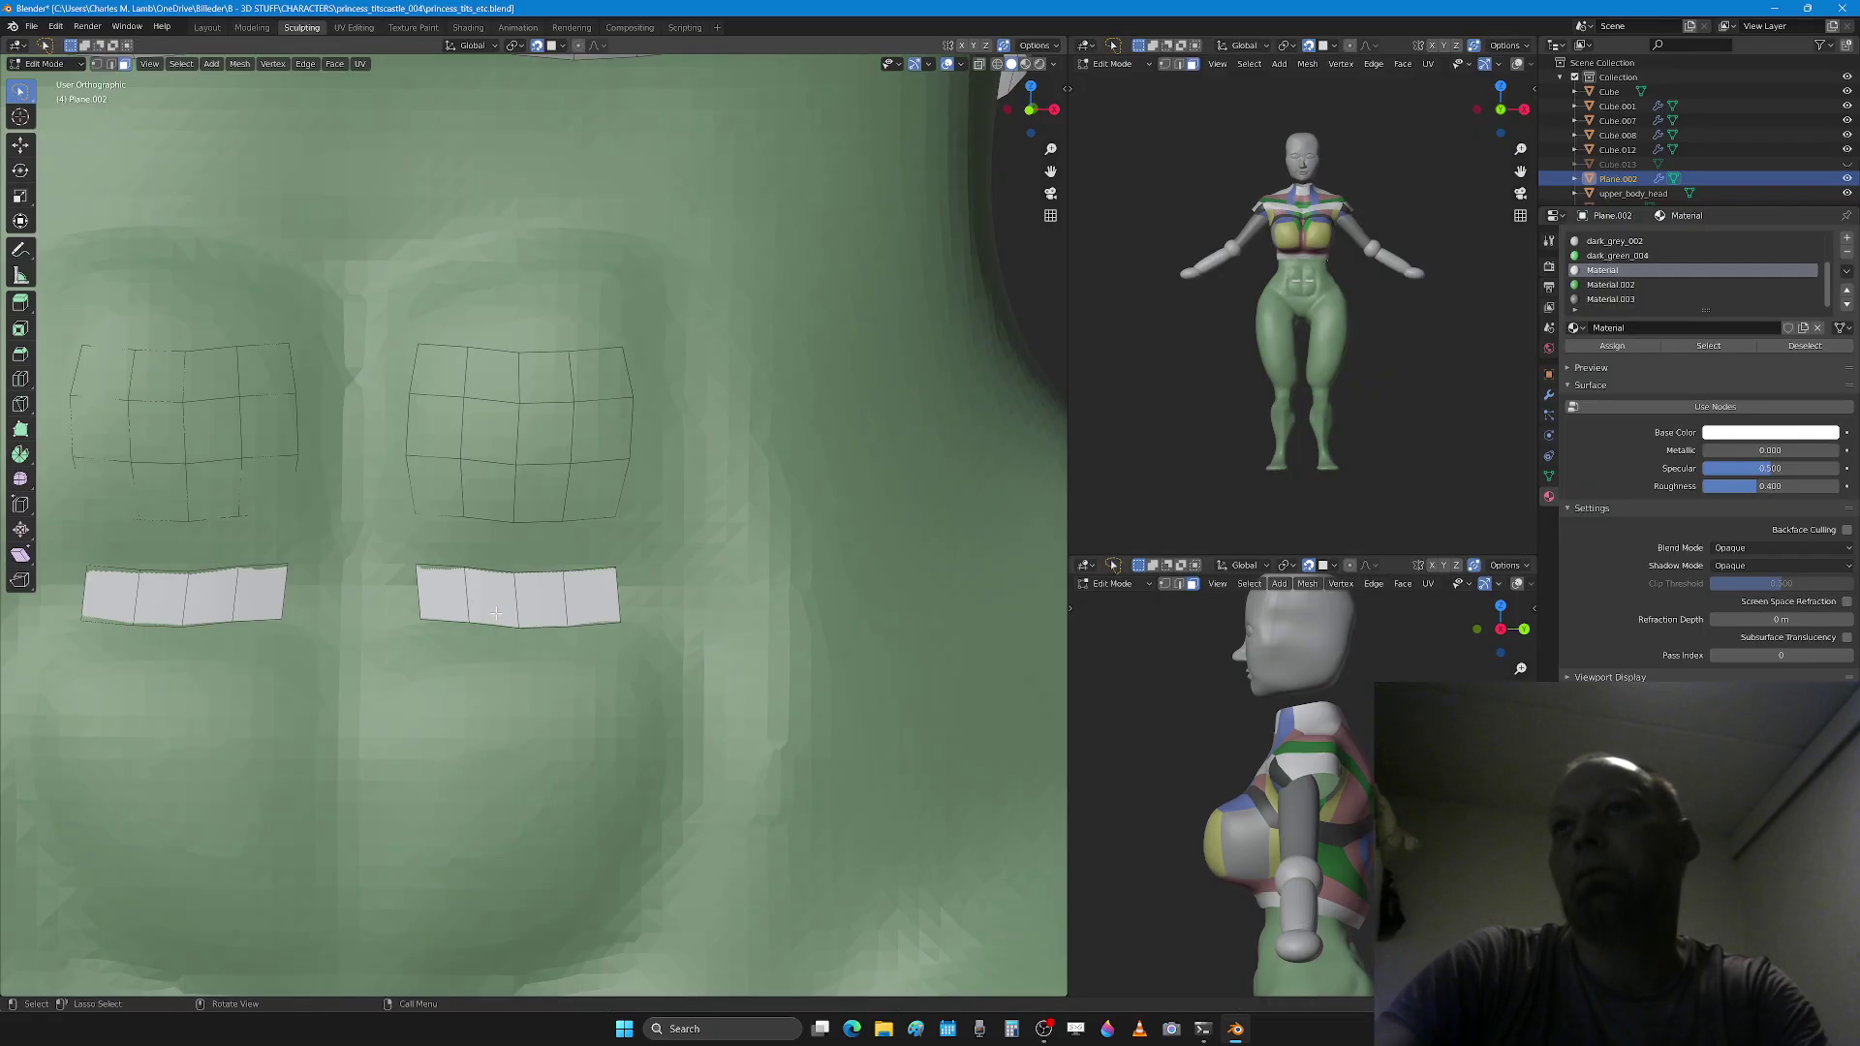
key(l)
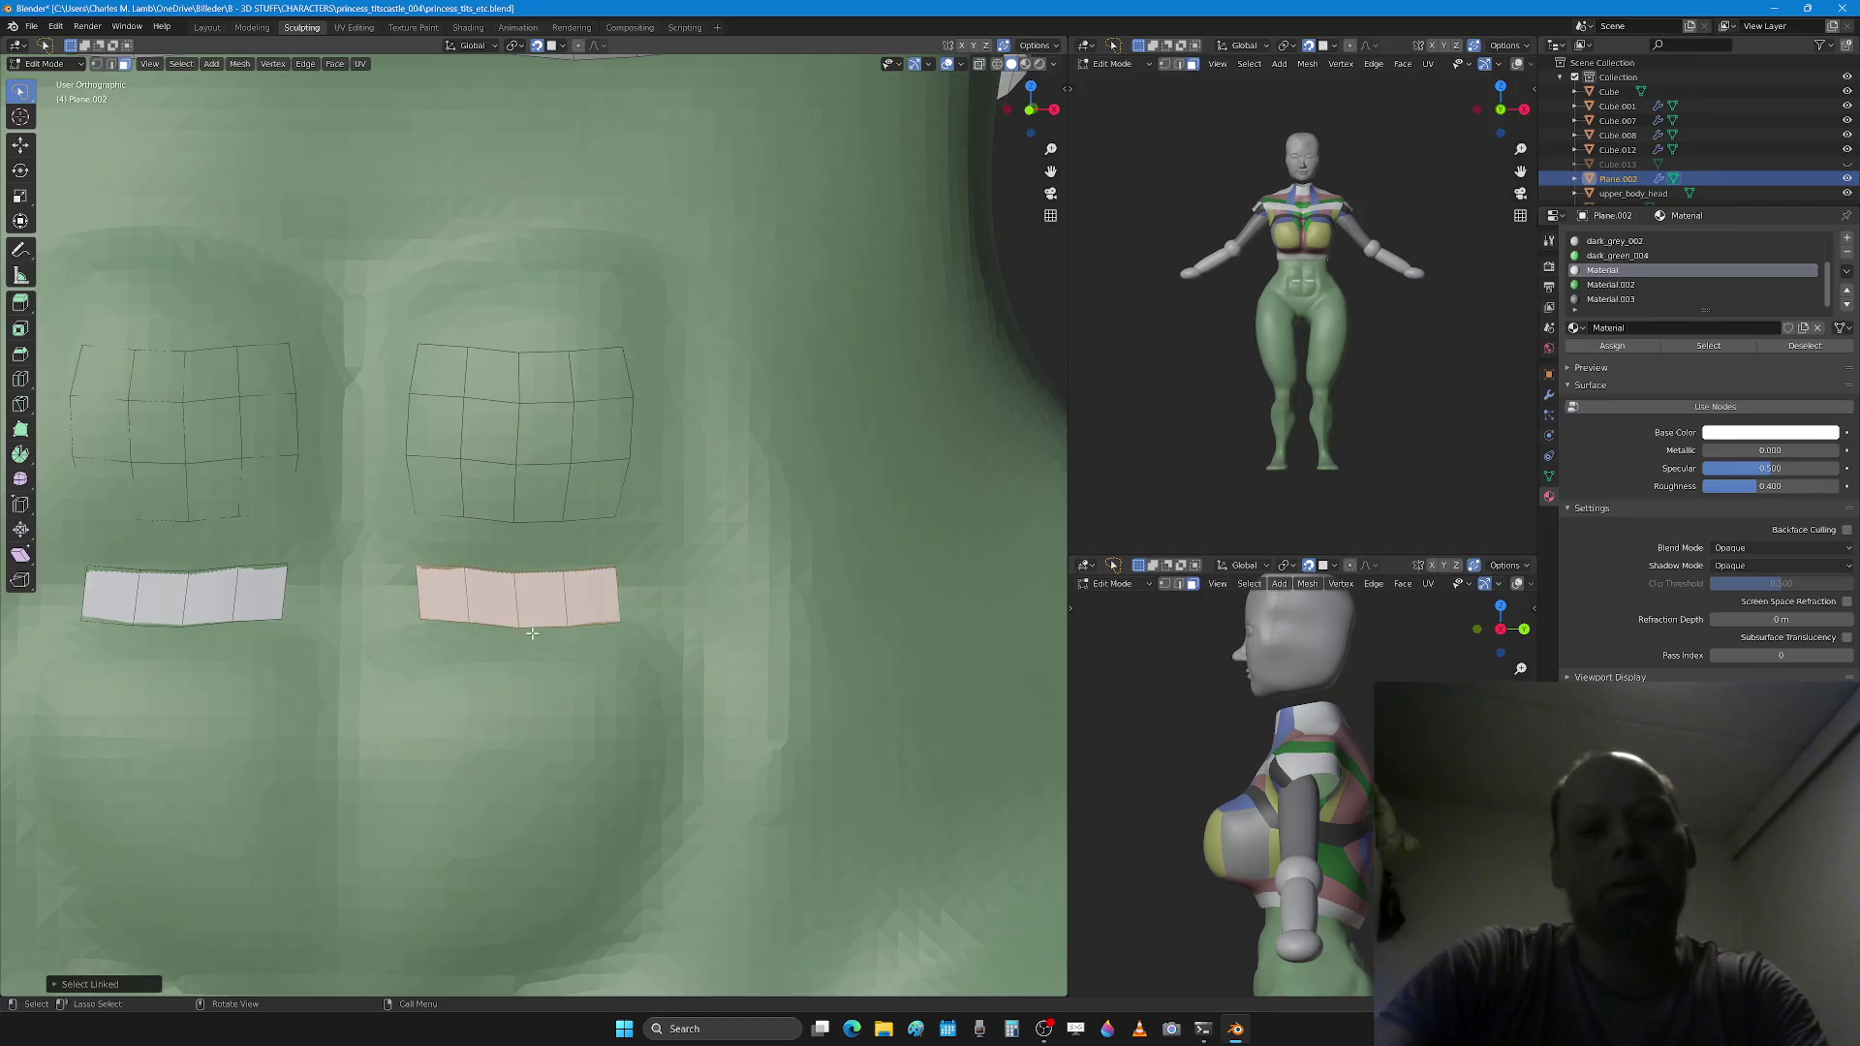
key(g)
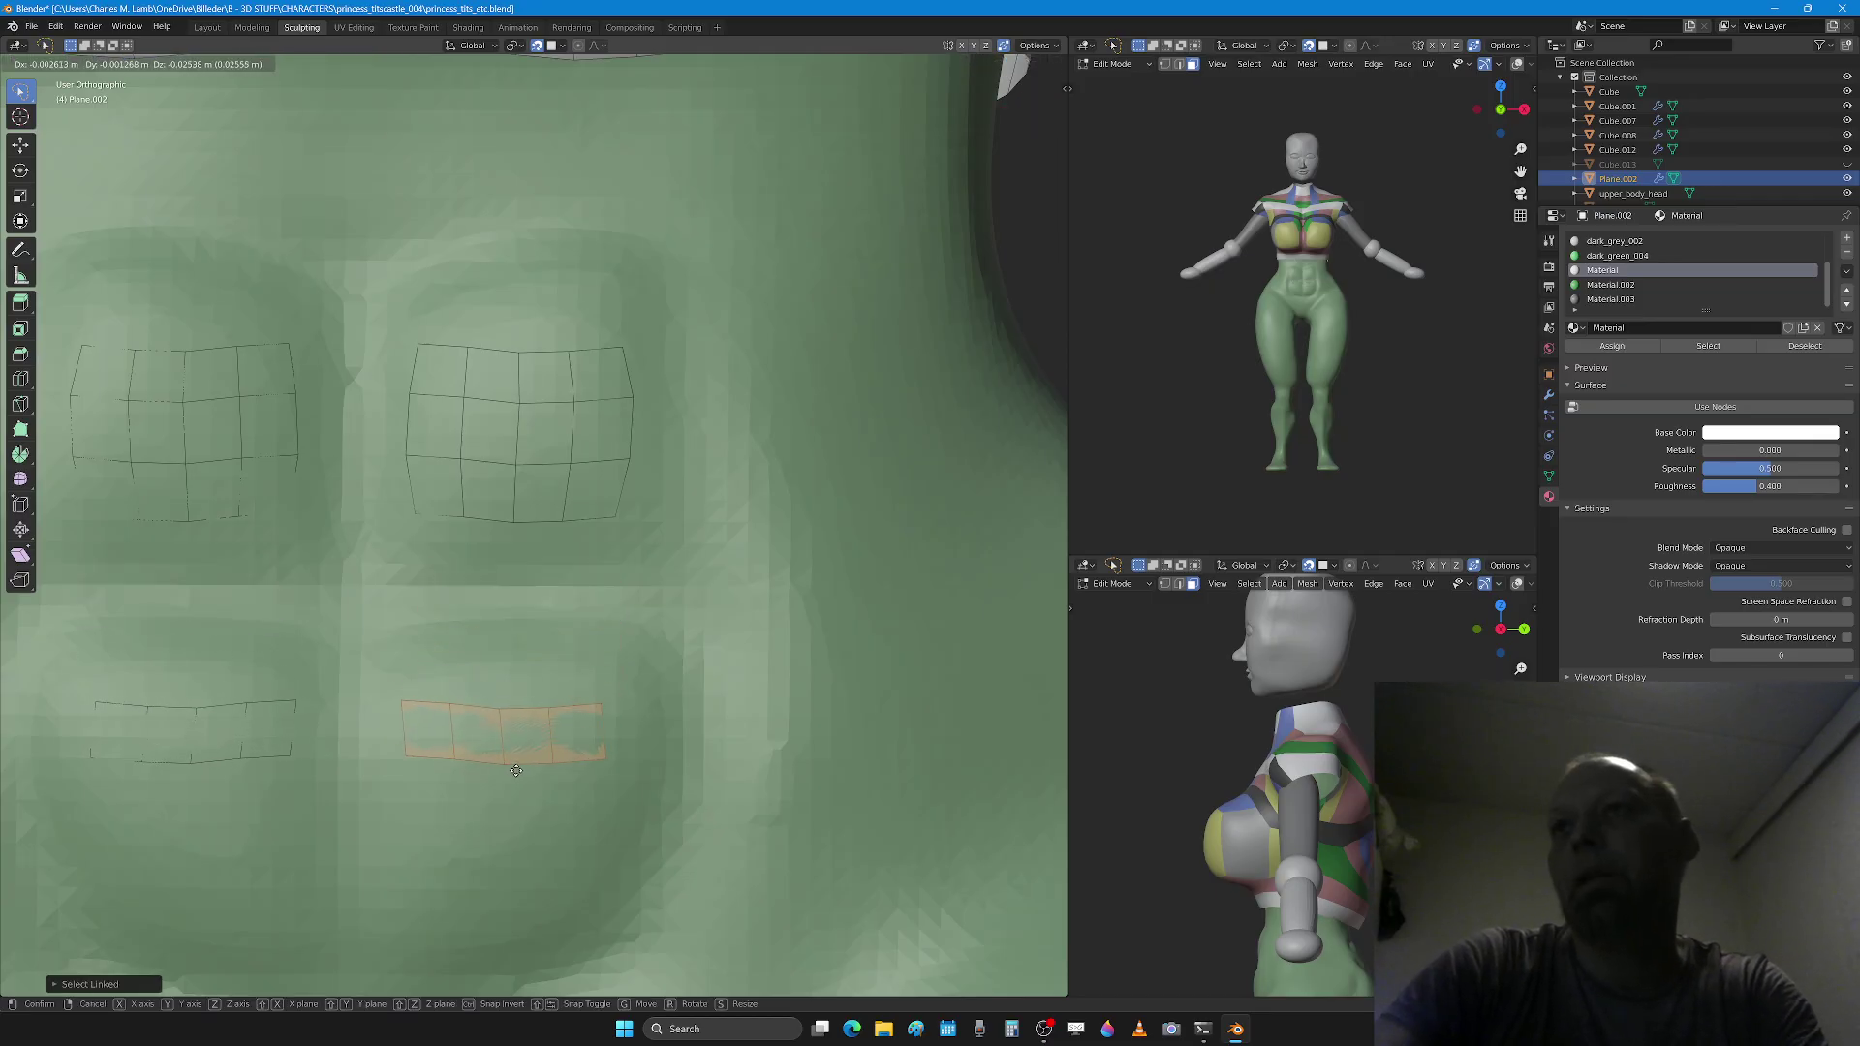
click(504, 768)
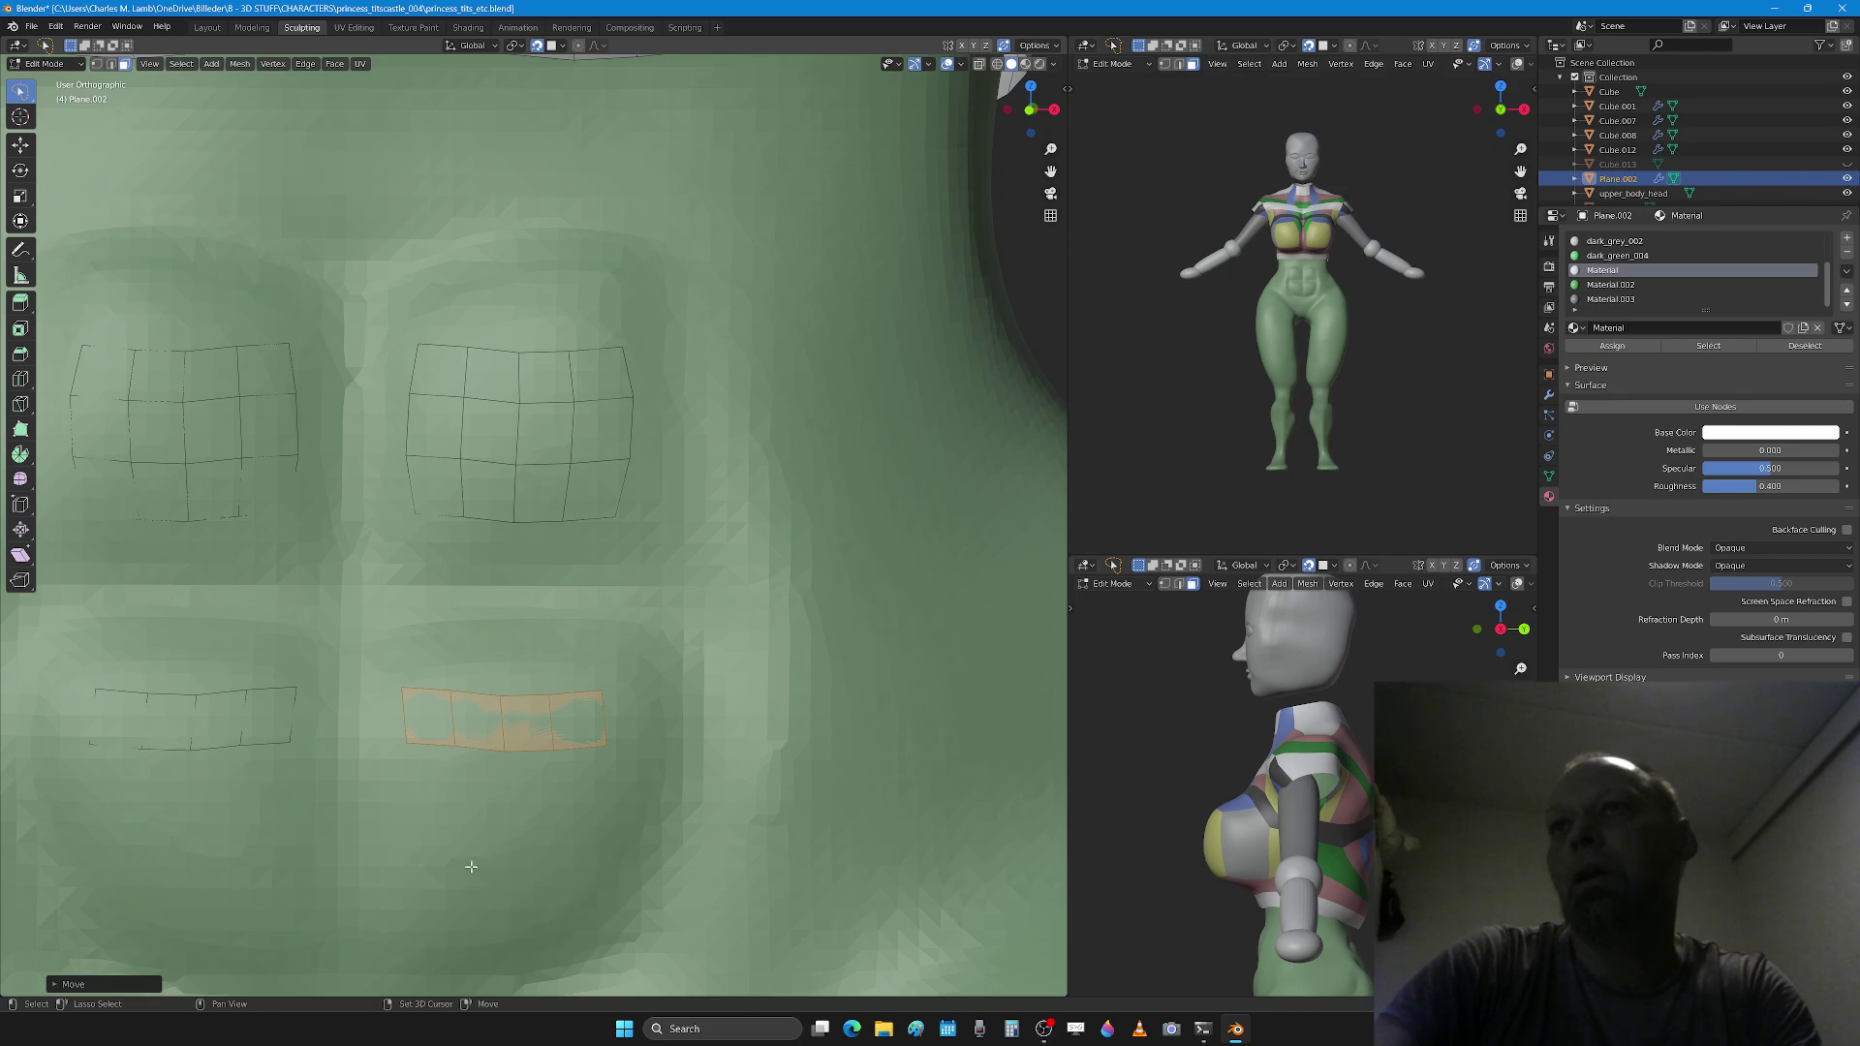
shift+middle_drag(465, 864, 470, 667)
Step: Extrude the four bottom edges of the lower block's row downward and scale them narrower
key(2)
click(438, 667)
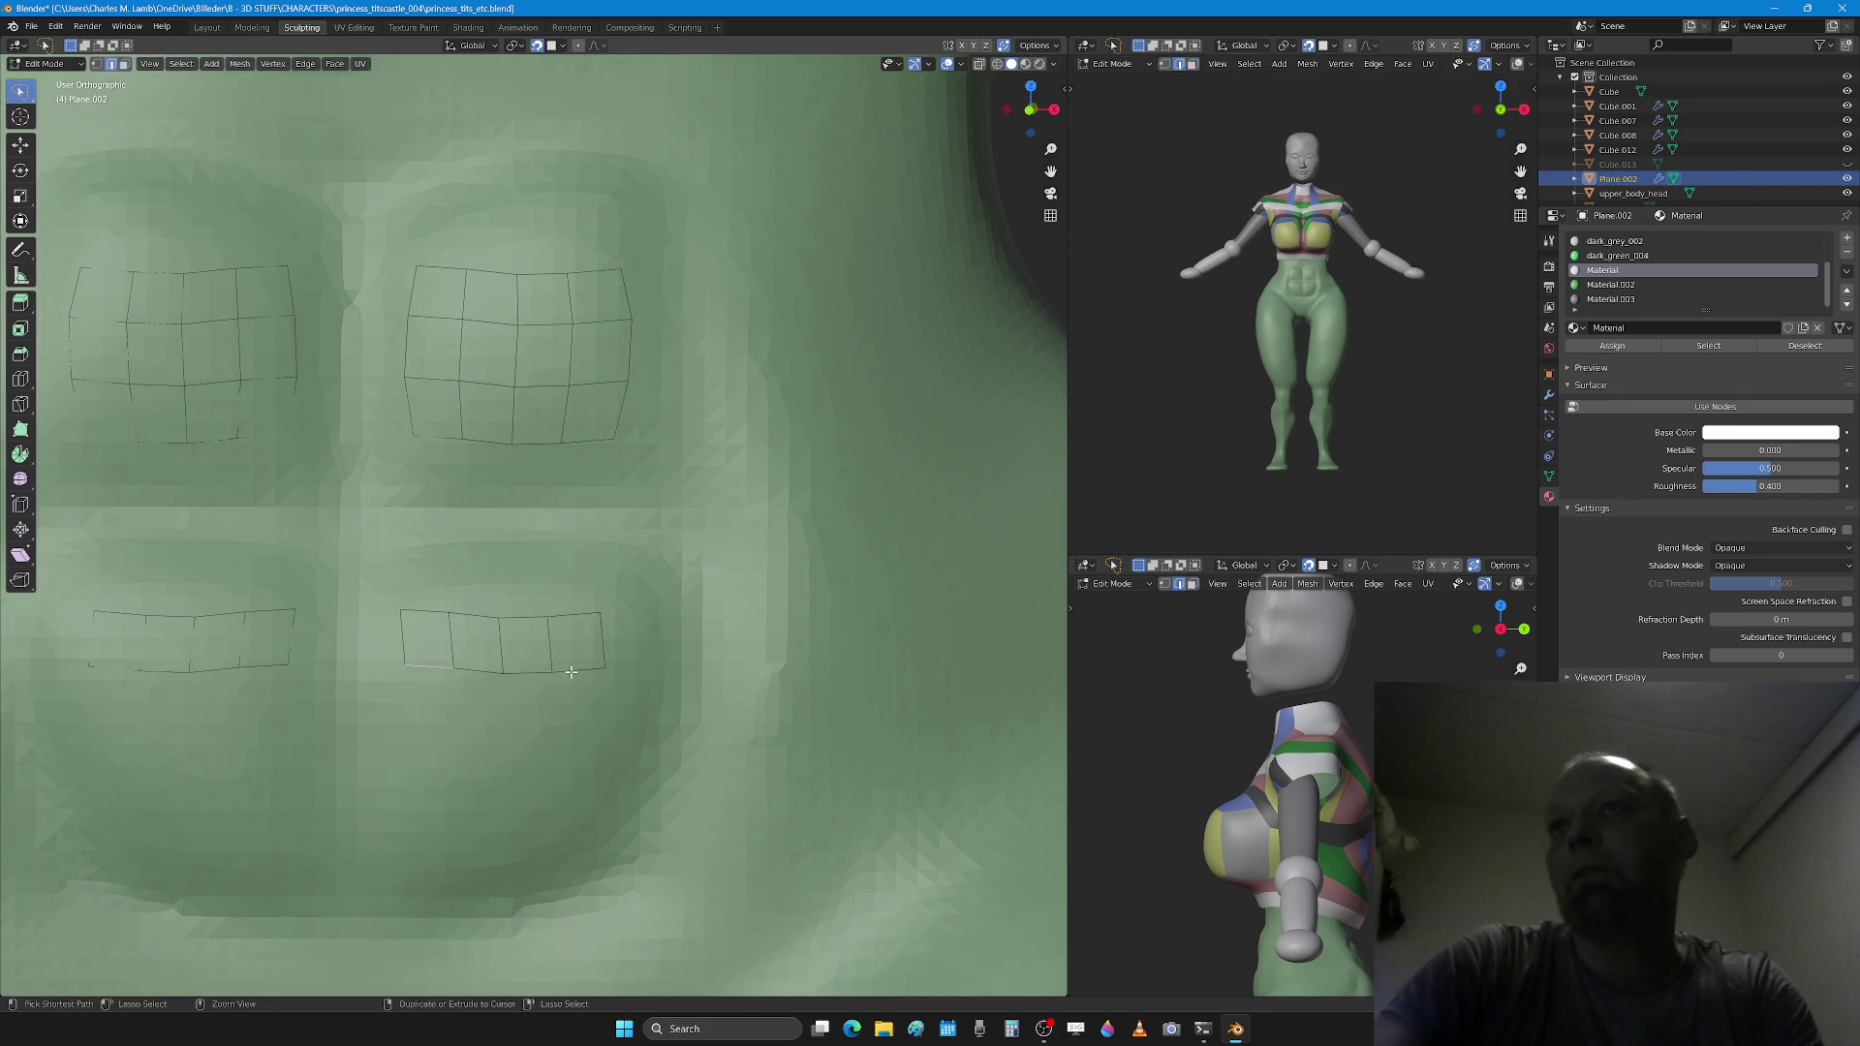
ctrl+click(565, 670)
key(e)
click(547, 770)
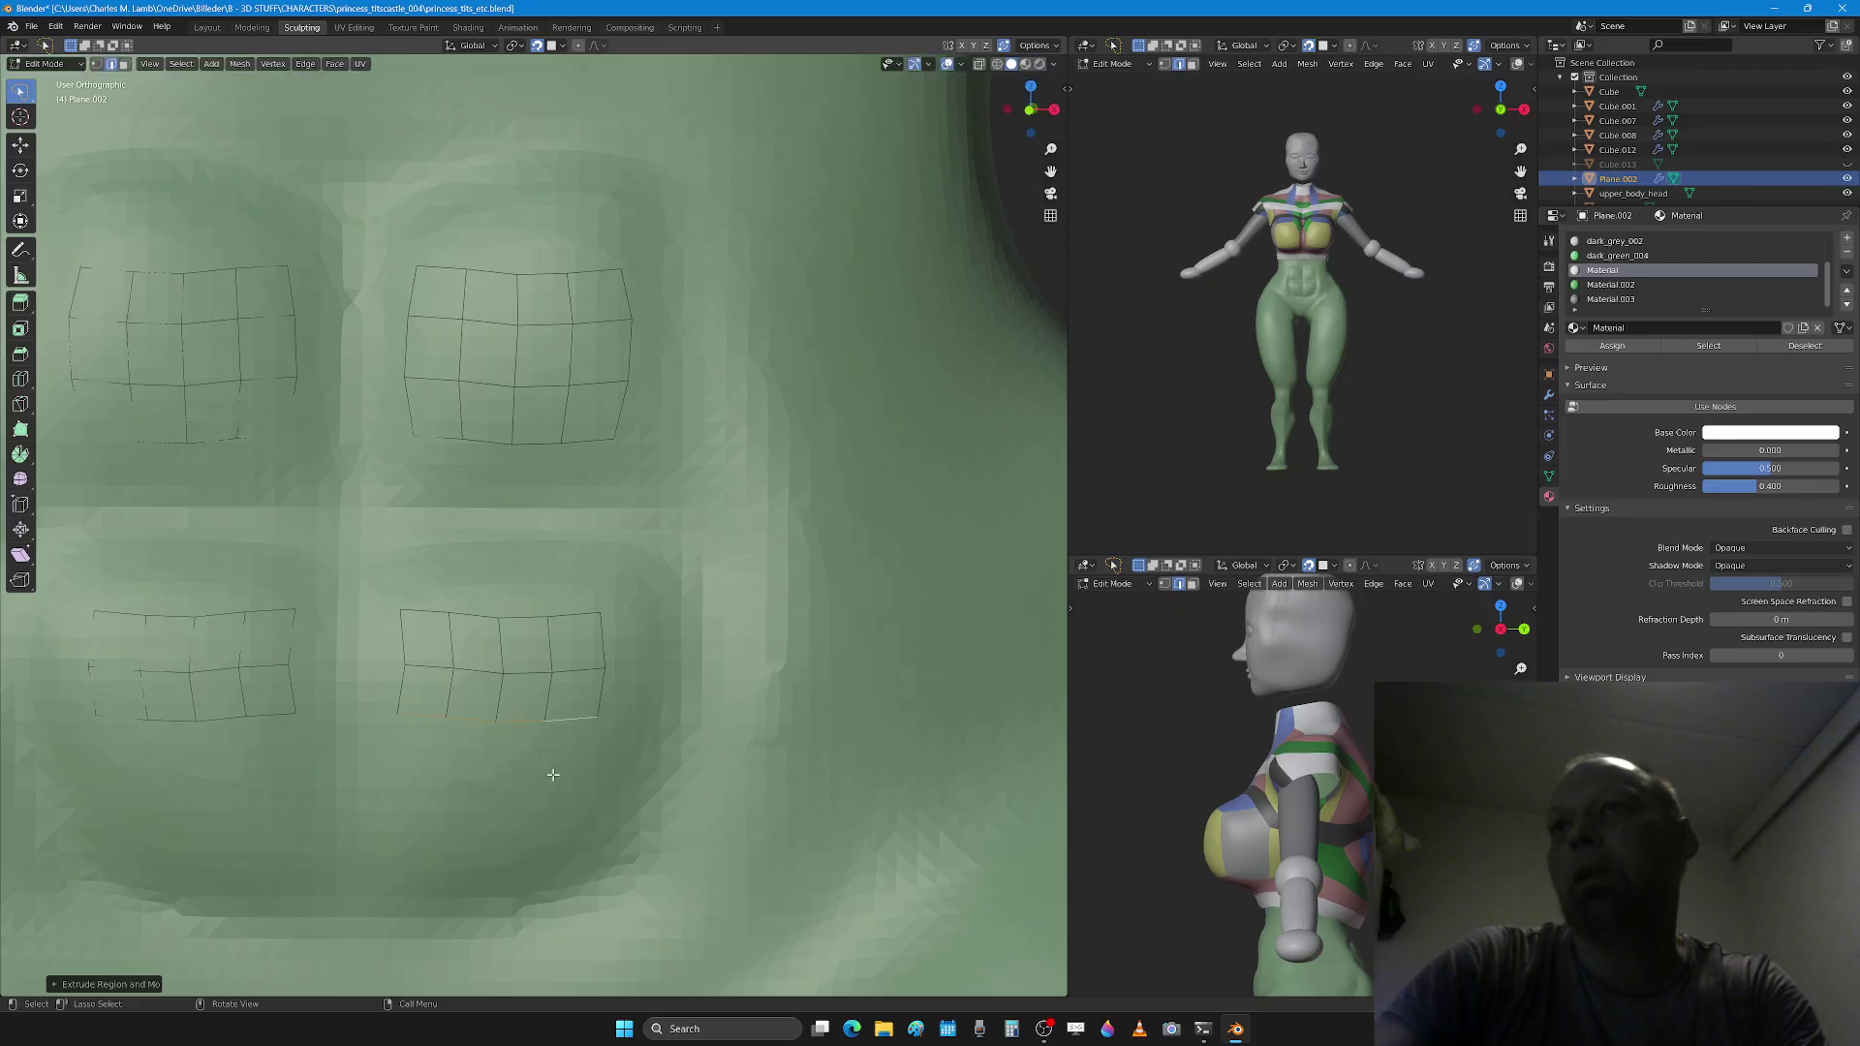
key(s)
click(537, 767)
key(s)
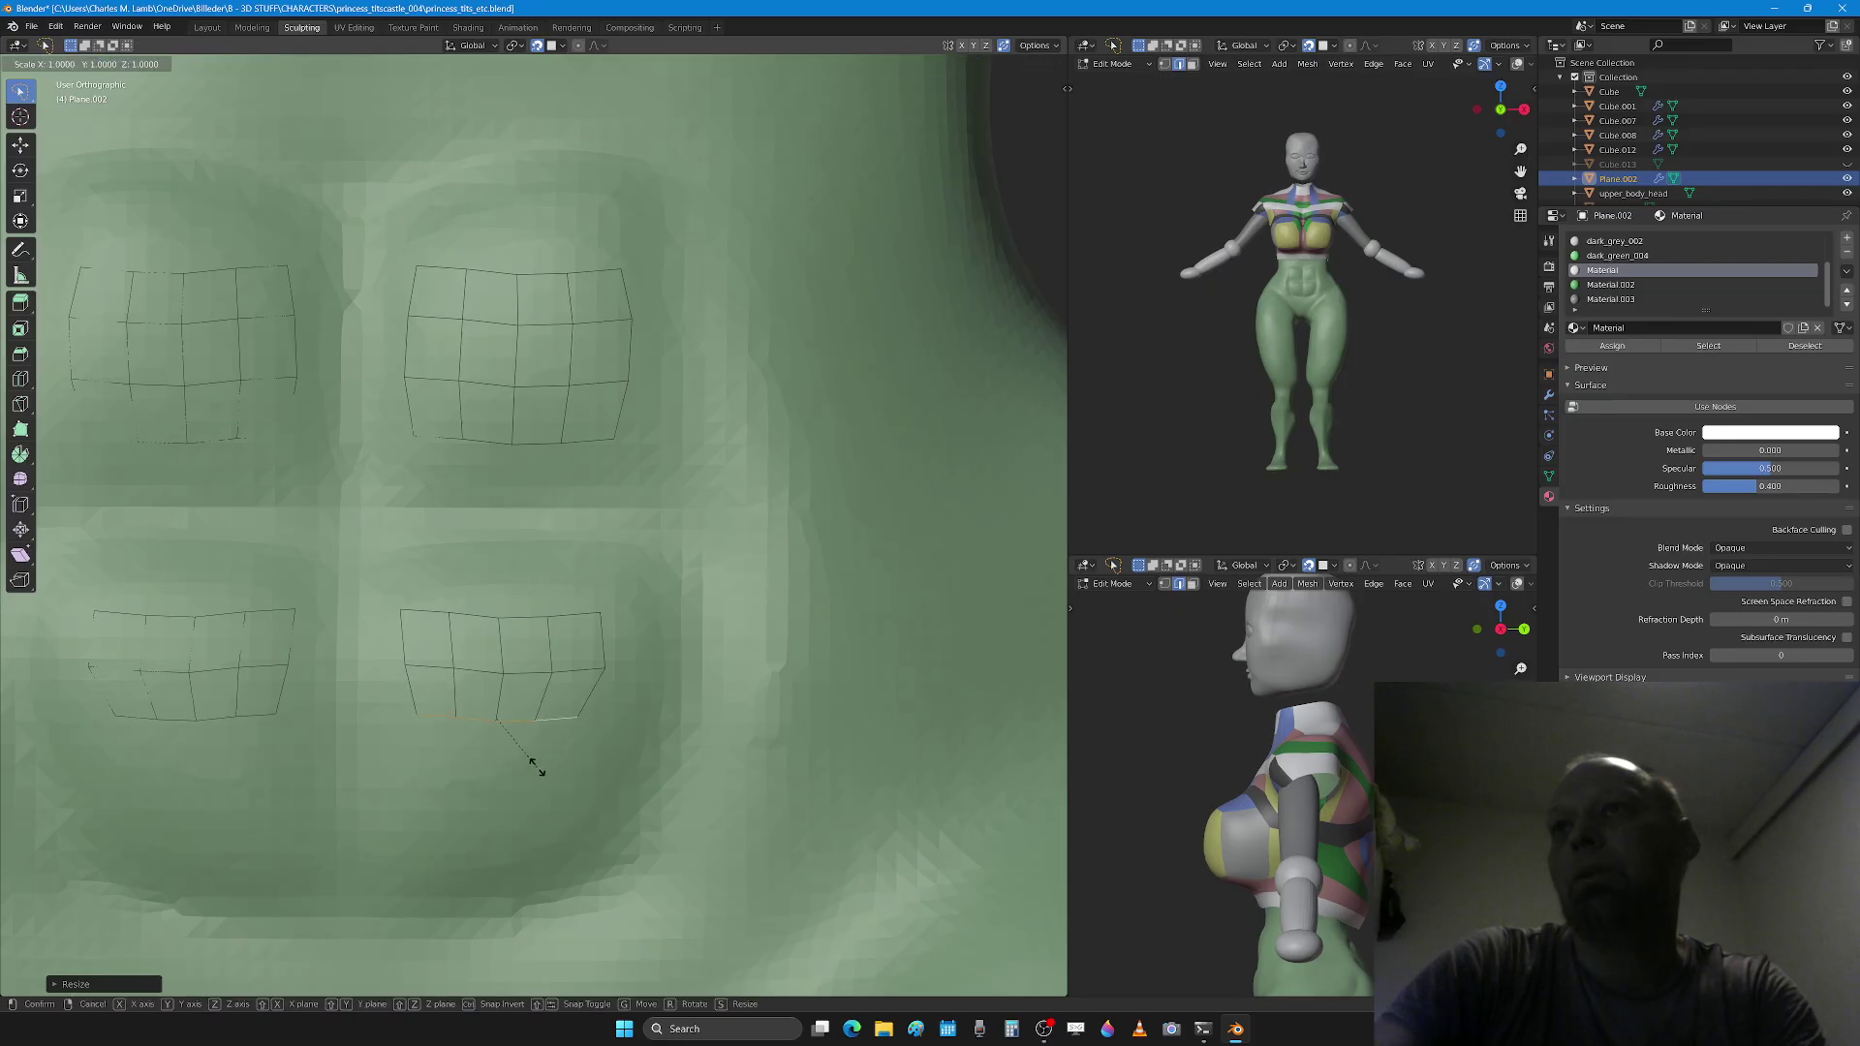
click(543, 770)
Step: Extrude the lower patch's bottom edges downward two more times, scaling the last row to fit the block's taper
key(g)
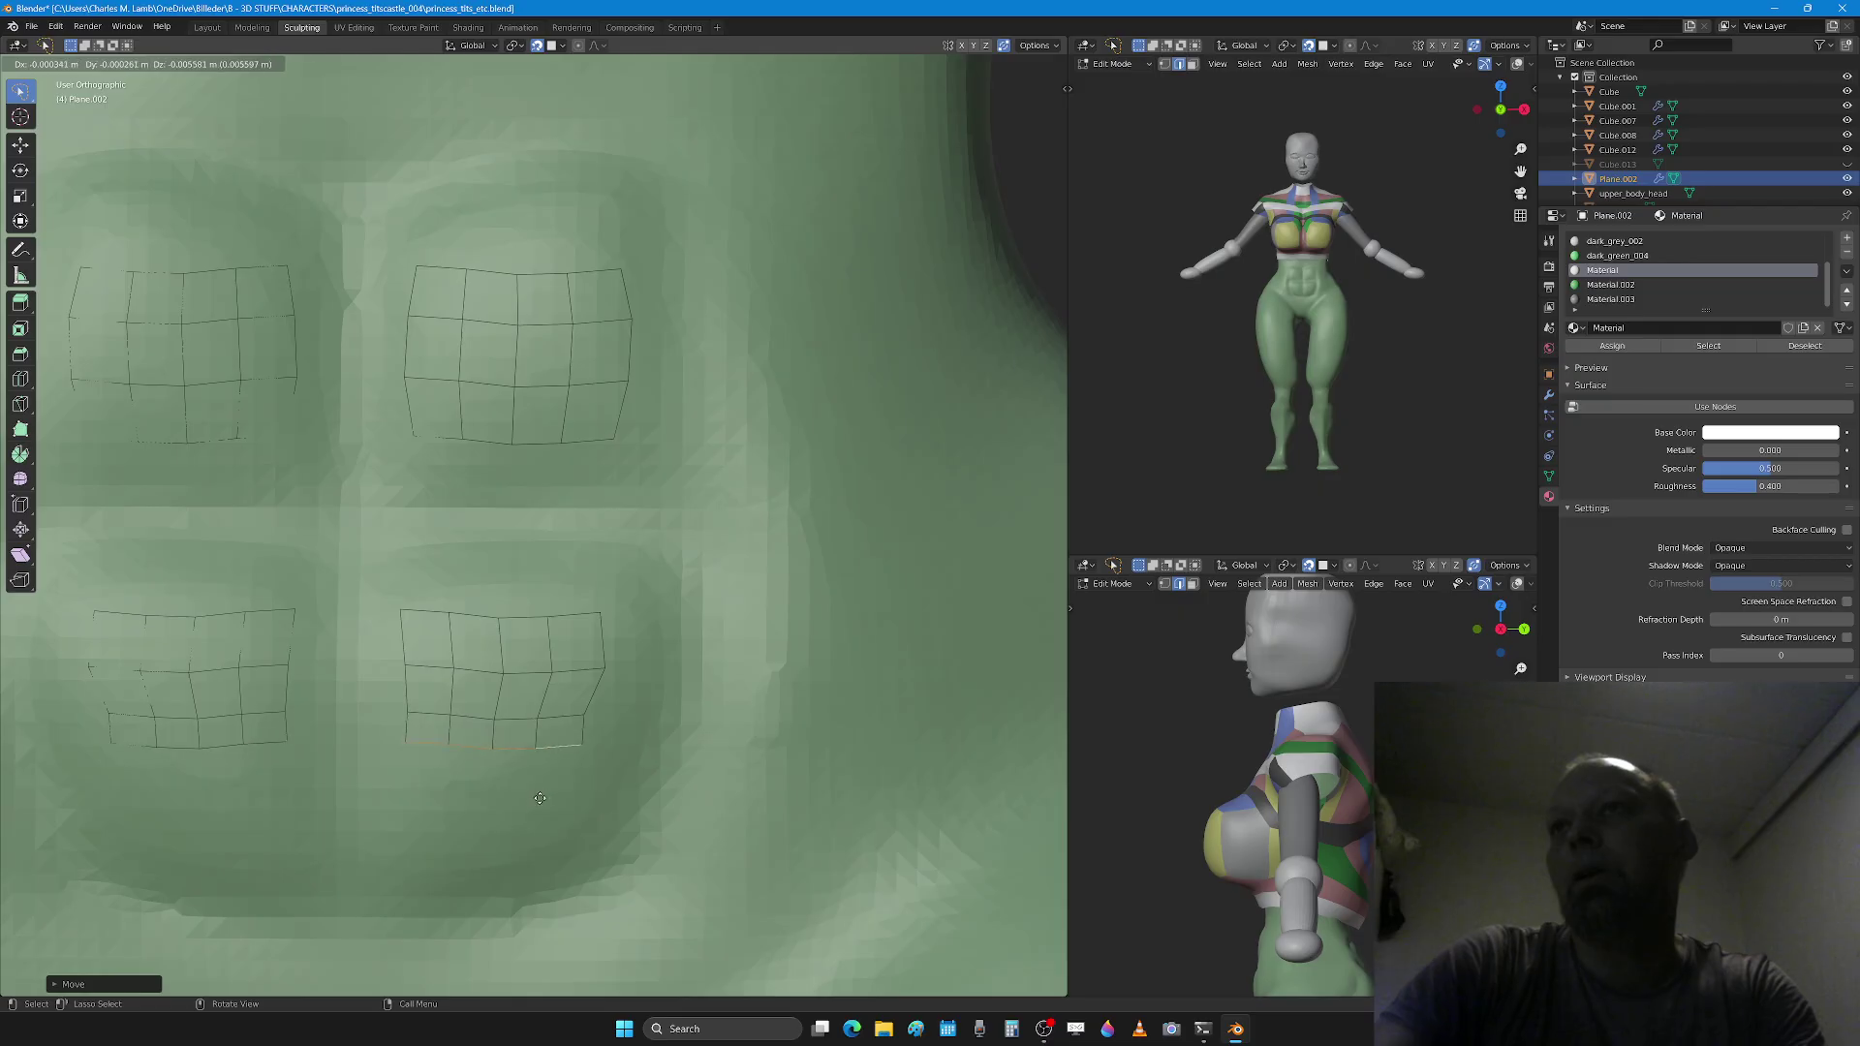
click(533, 824)
key(e)
click(531, 870)
key(s)
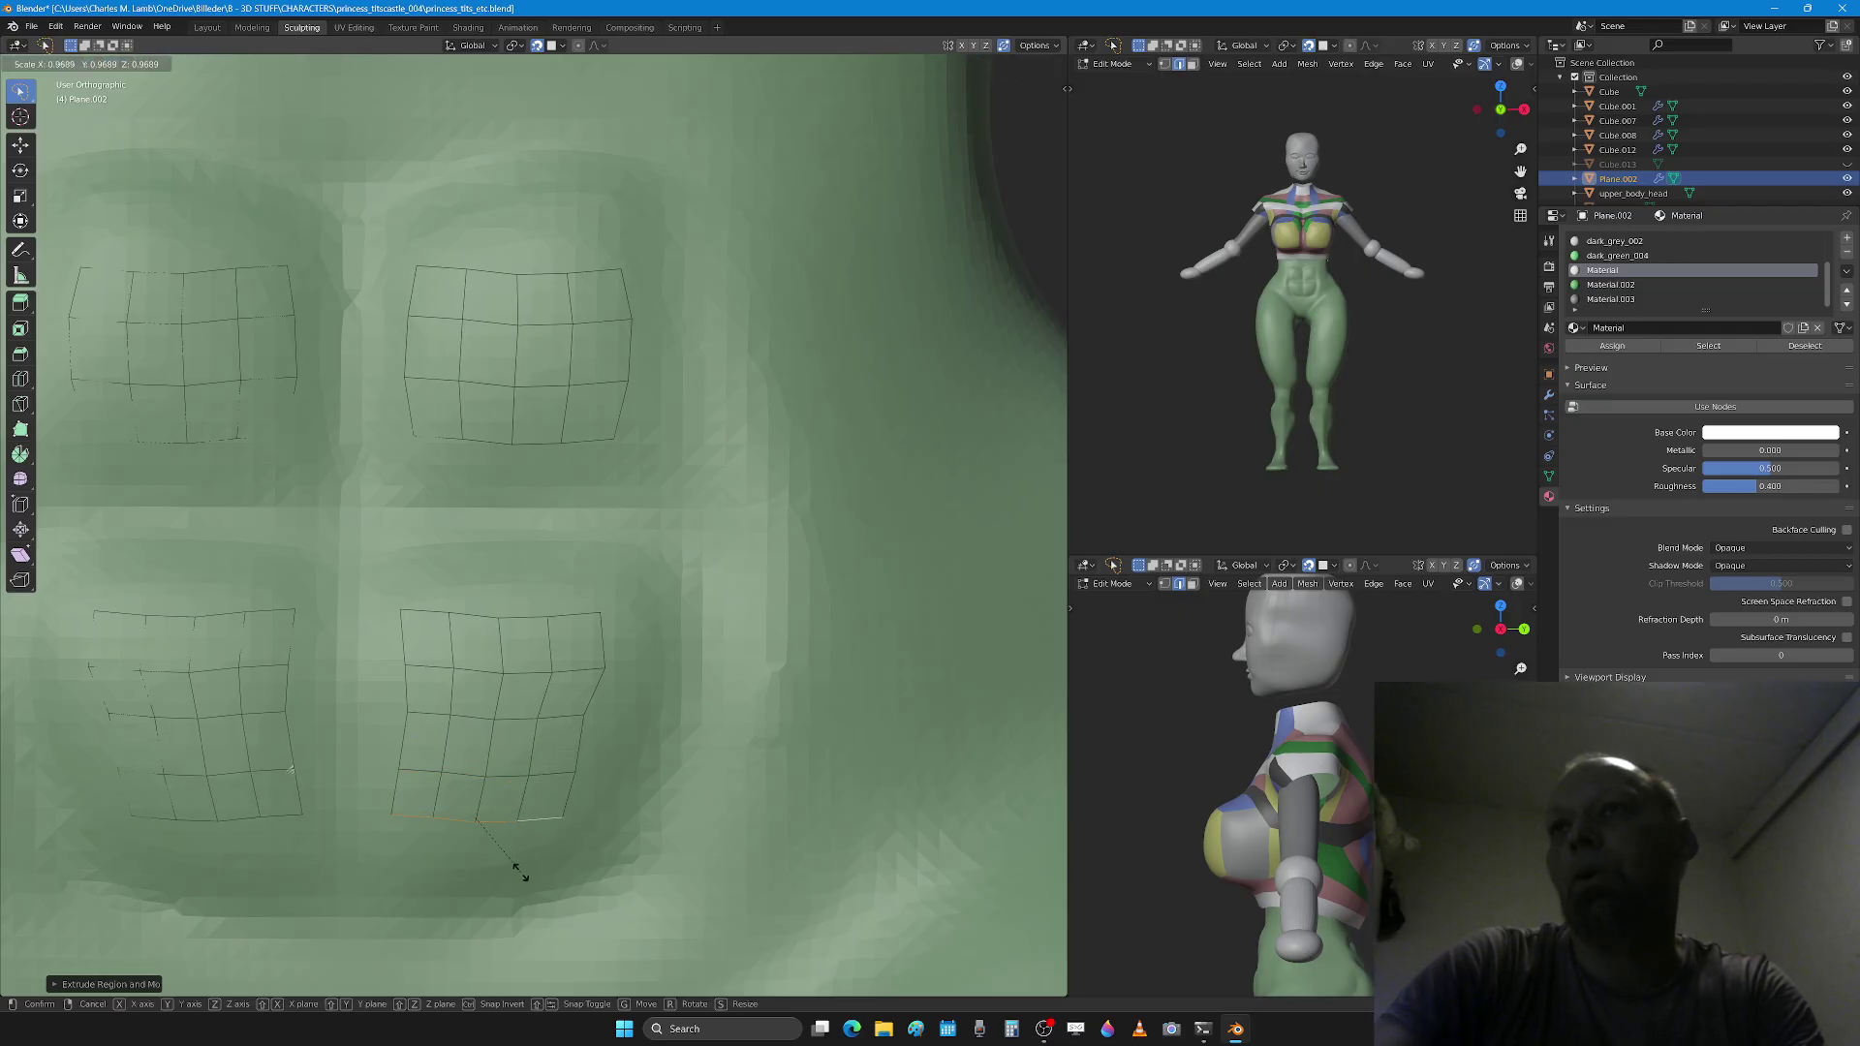
click(512, 871)
scroll(551, 554, down, 3)
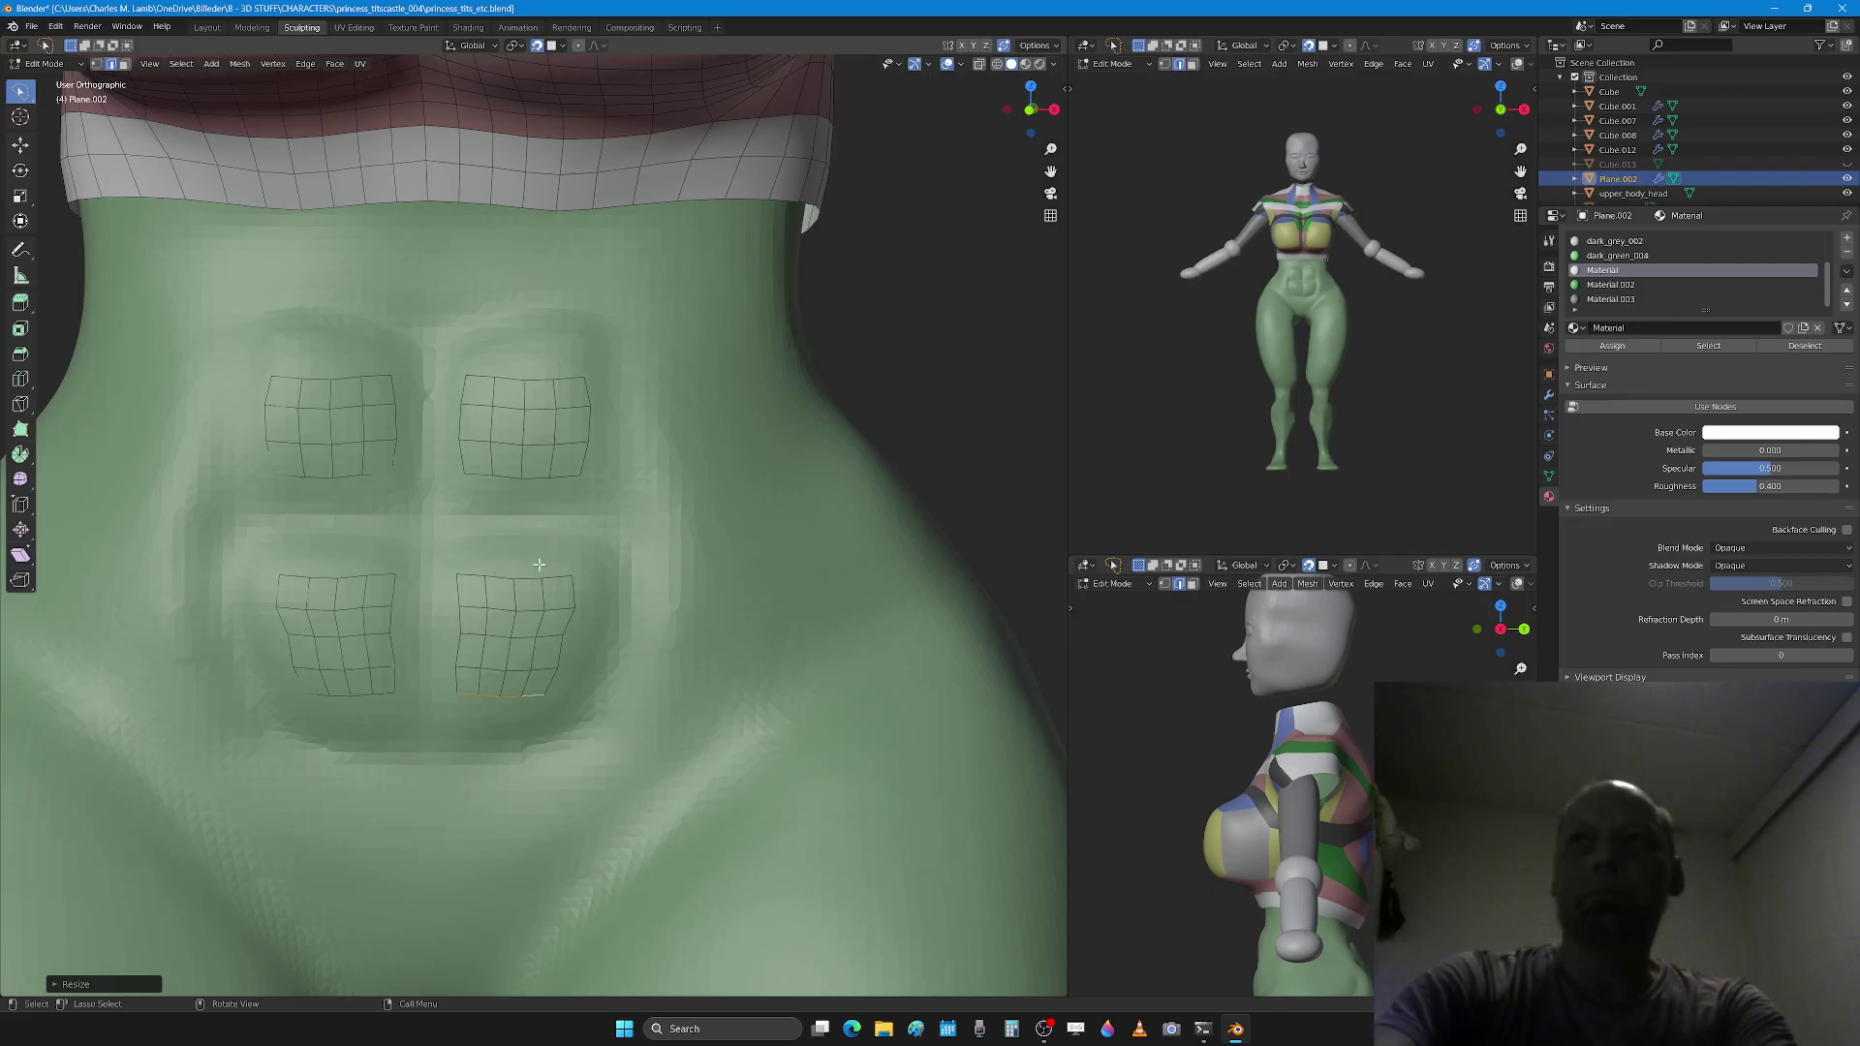
scroll(551, 554, up, 3)
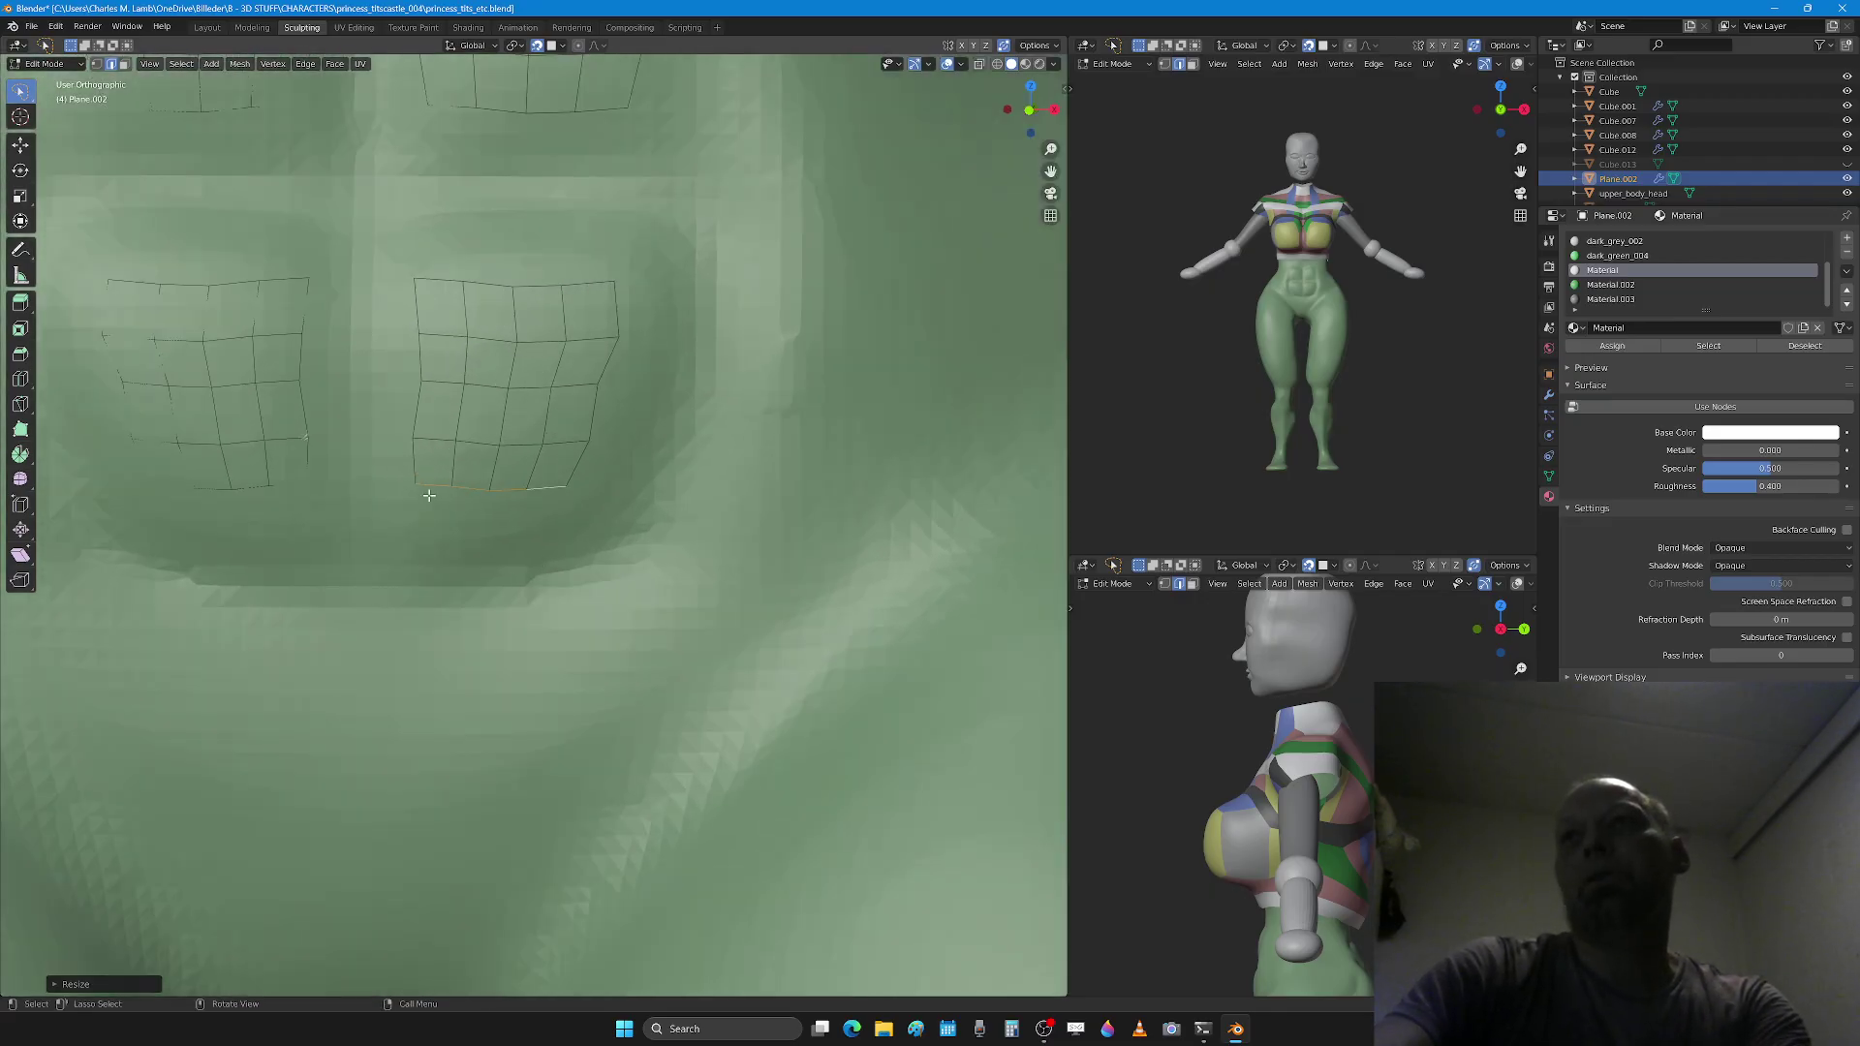
Step: Extrude the lower patch's innermost bottom edge downward twice to reach the lower border of the abdominal block
click(427, 490)
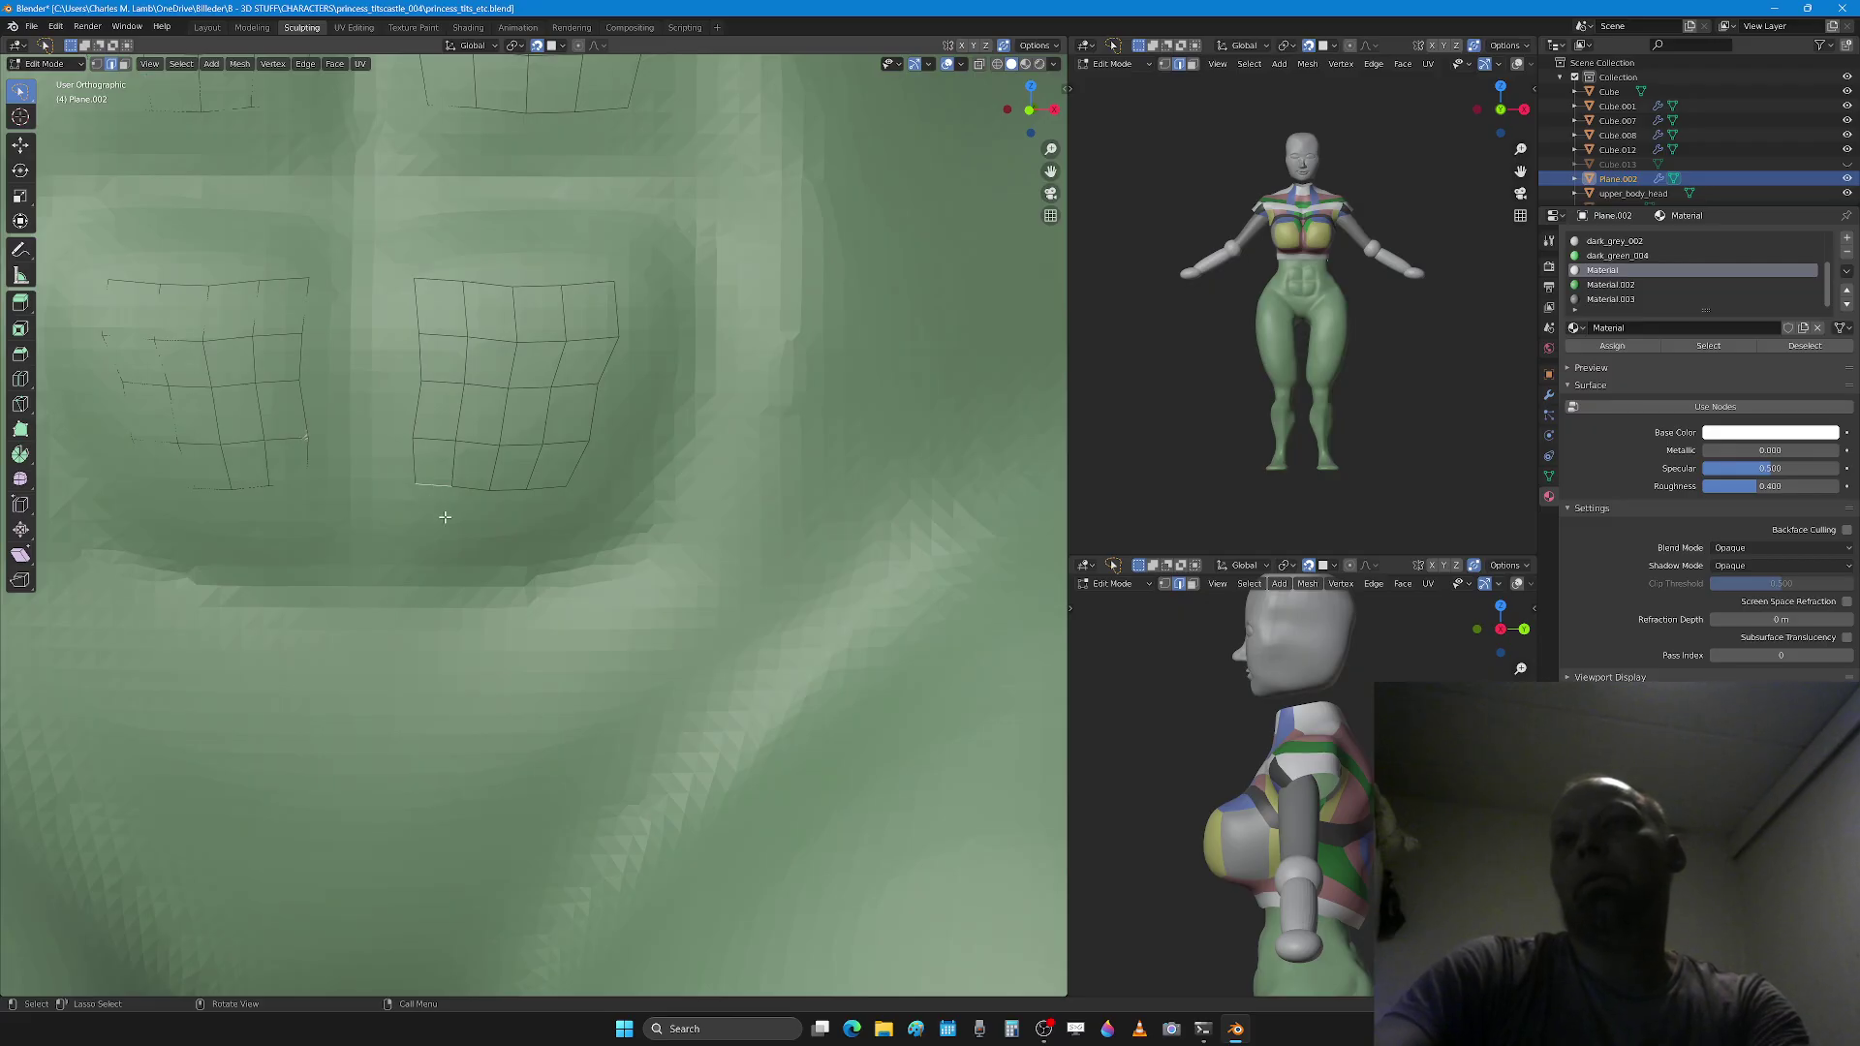
key(g)
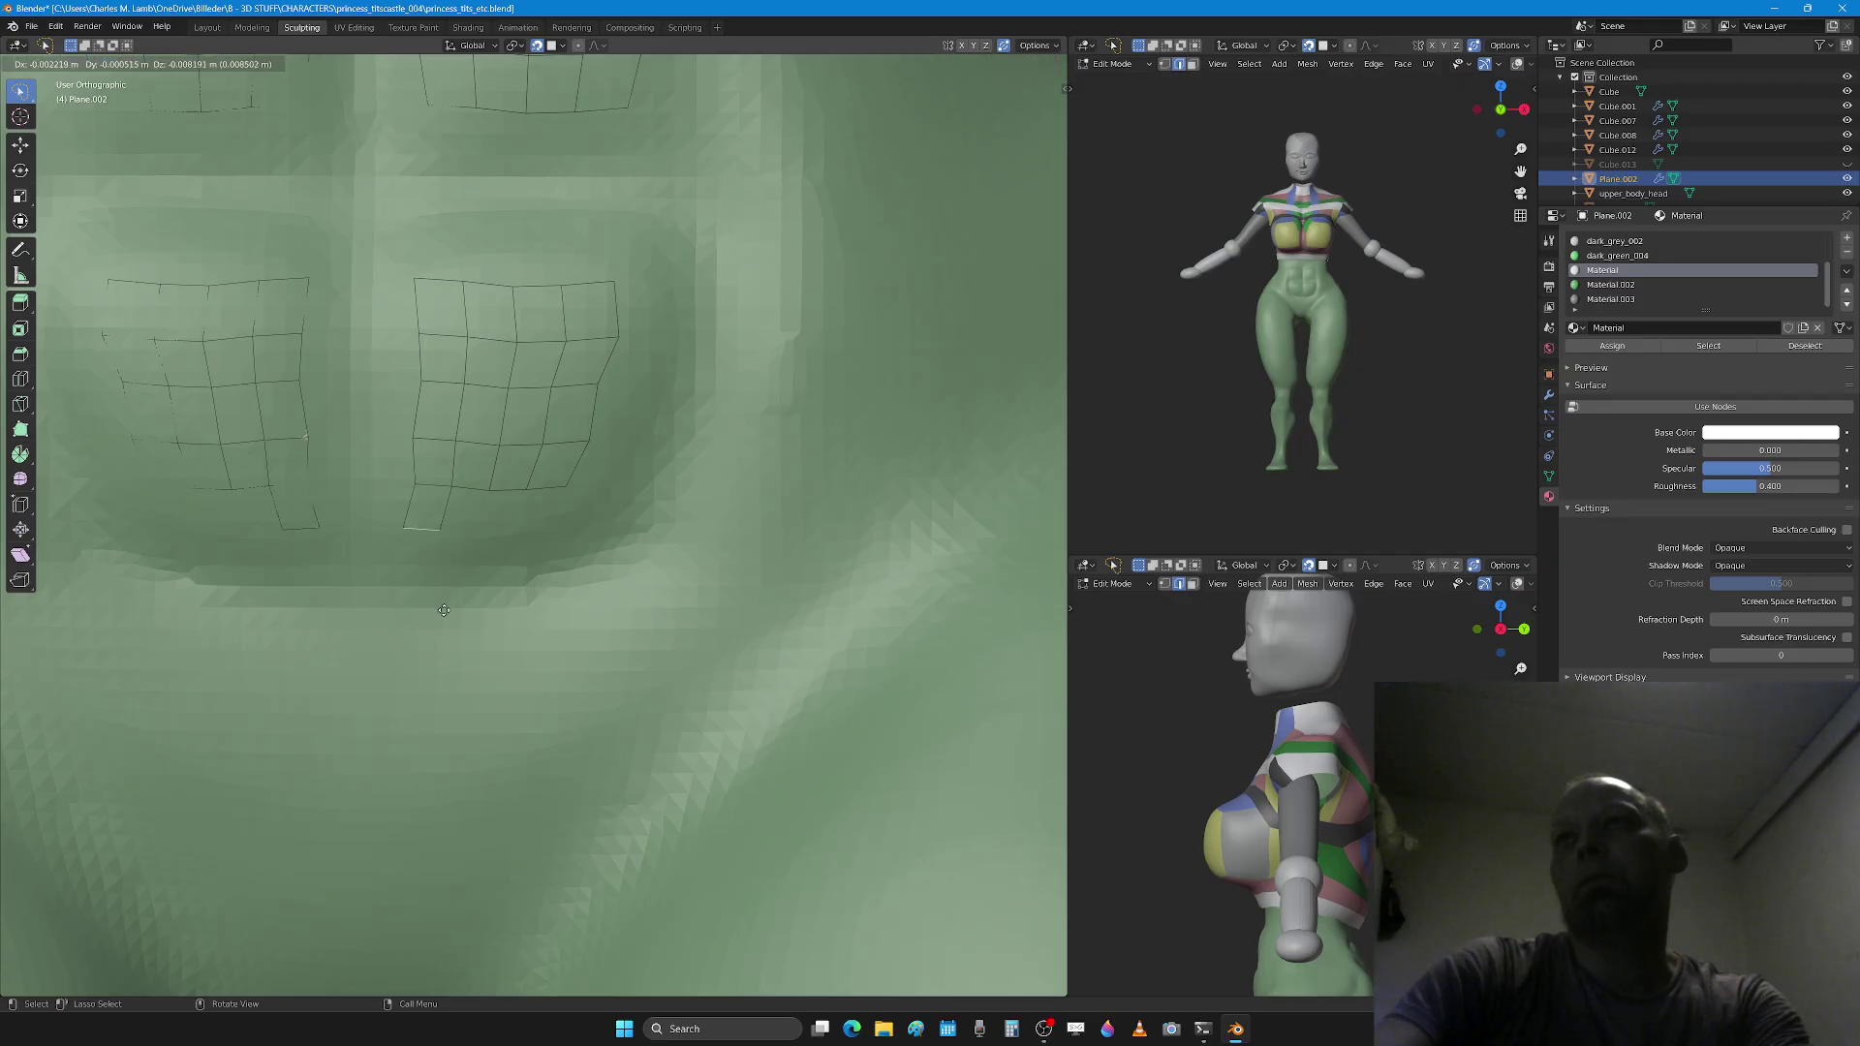
click(449, 620)
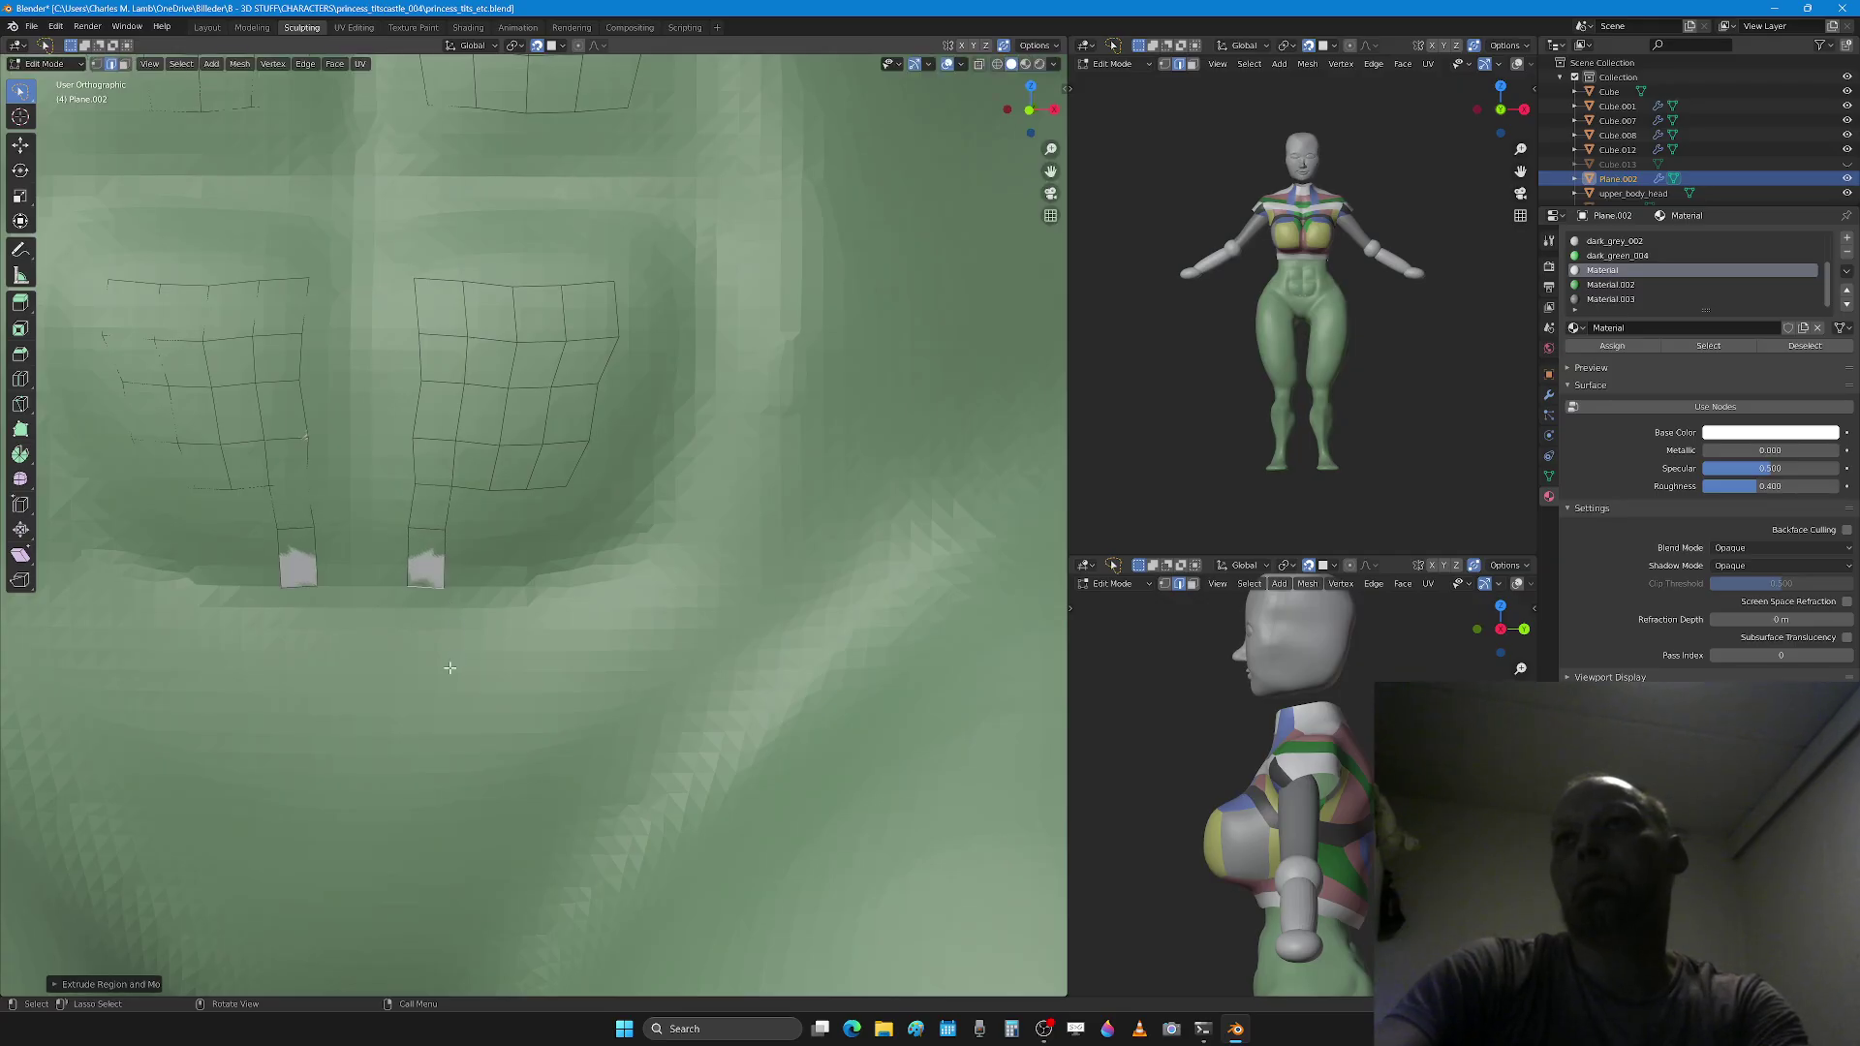
Step: Extrude the new bottom face's outer side edge outward along the block's lower border, scaling and rotating it to follow the curve
key(s)
click(531, 594)
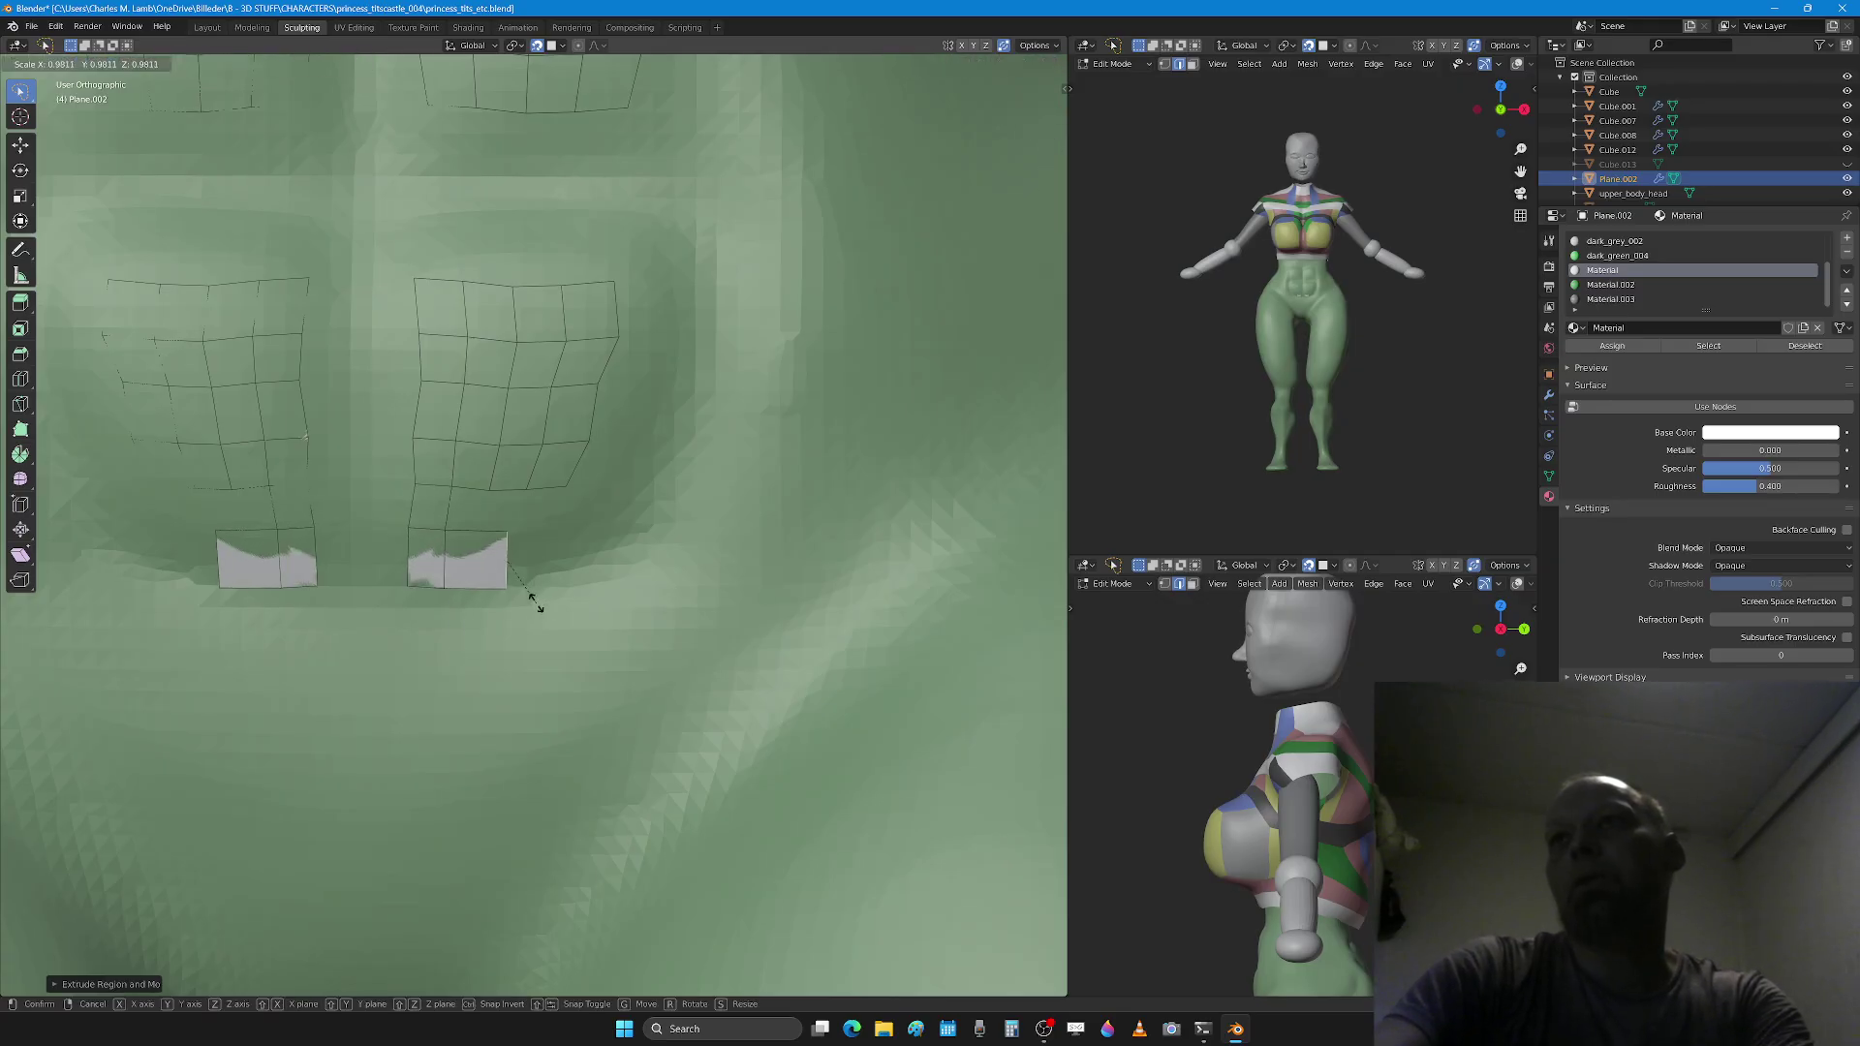
key(g)
click(528, 598)
key(g)
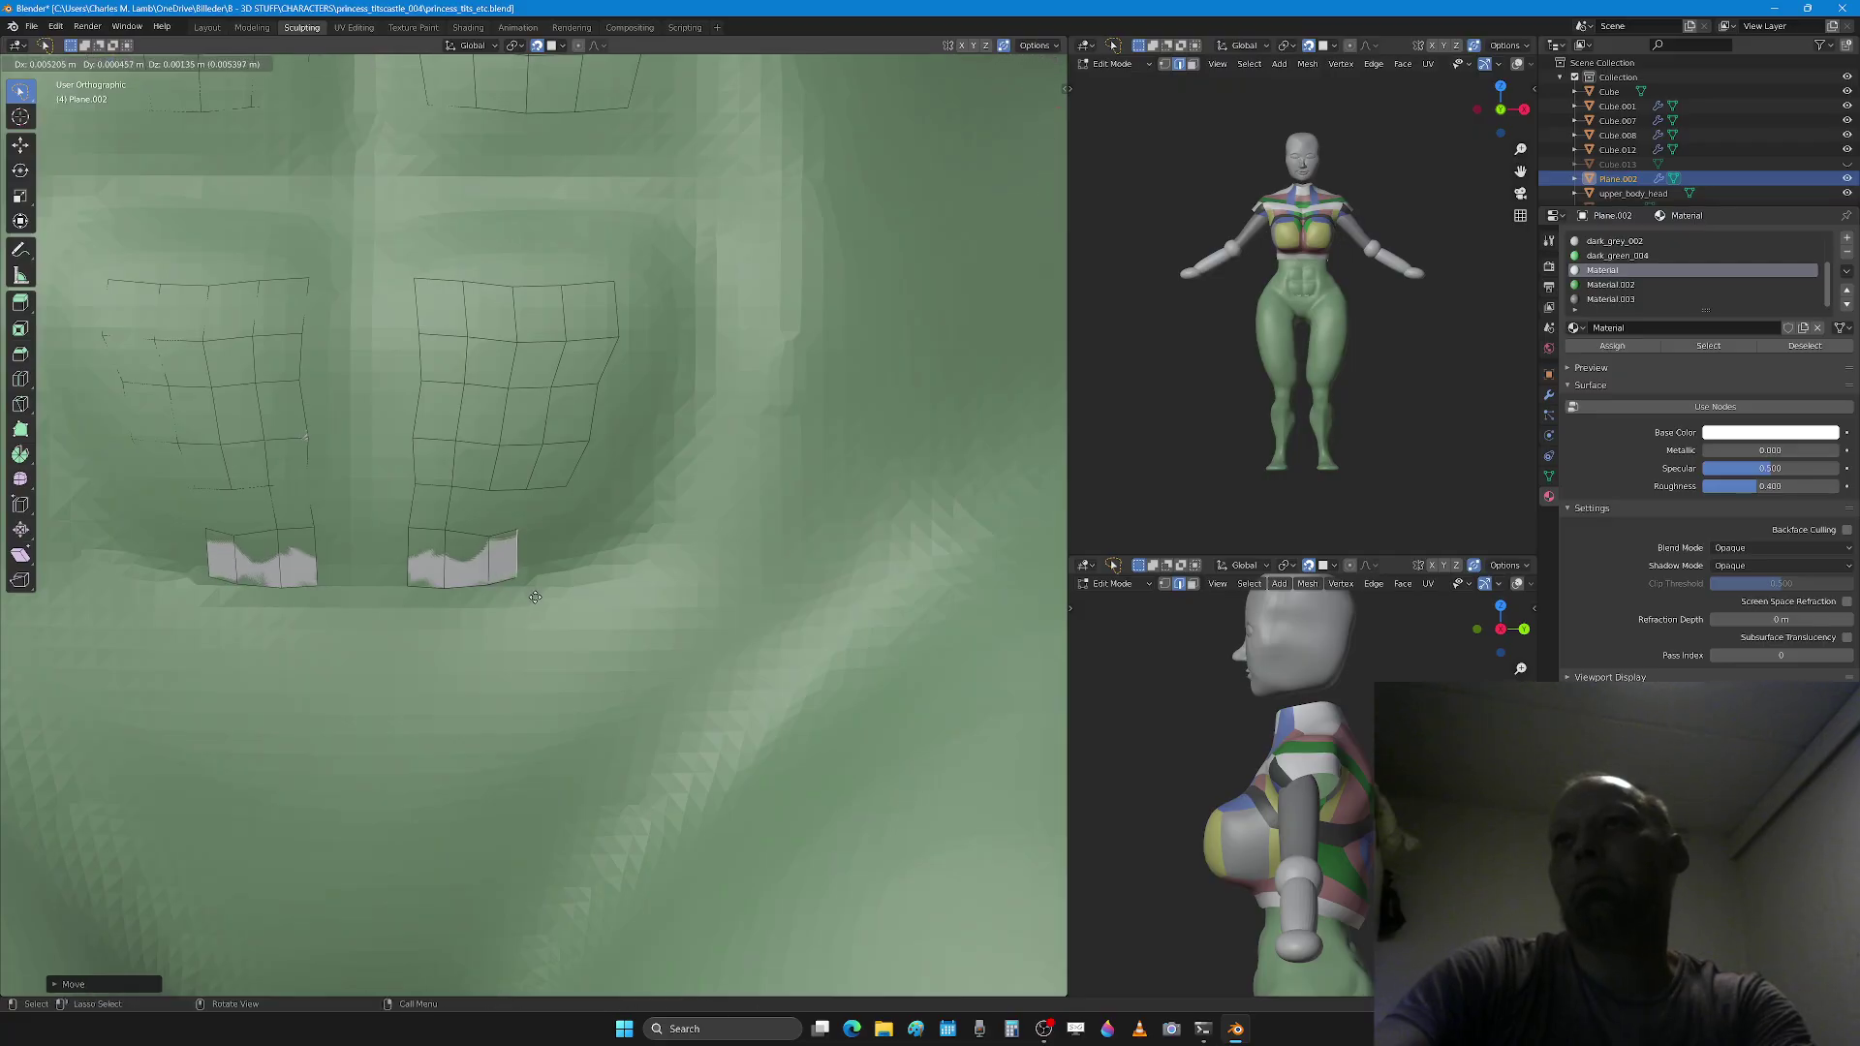
click(552, 600)
key(r)
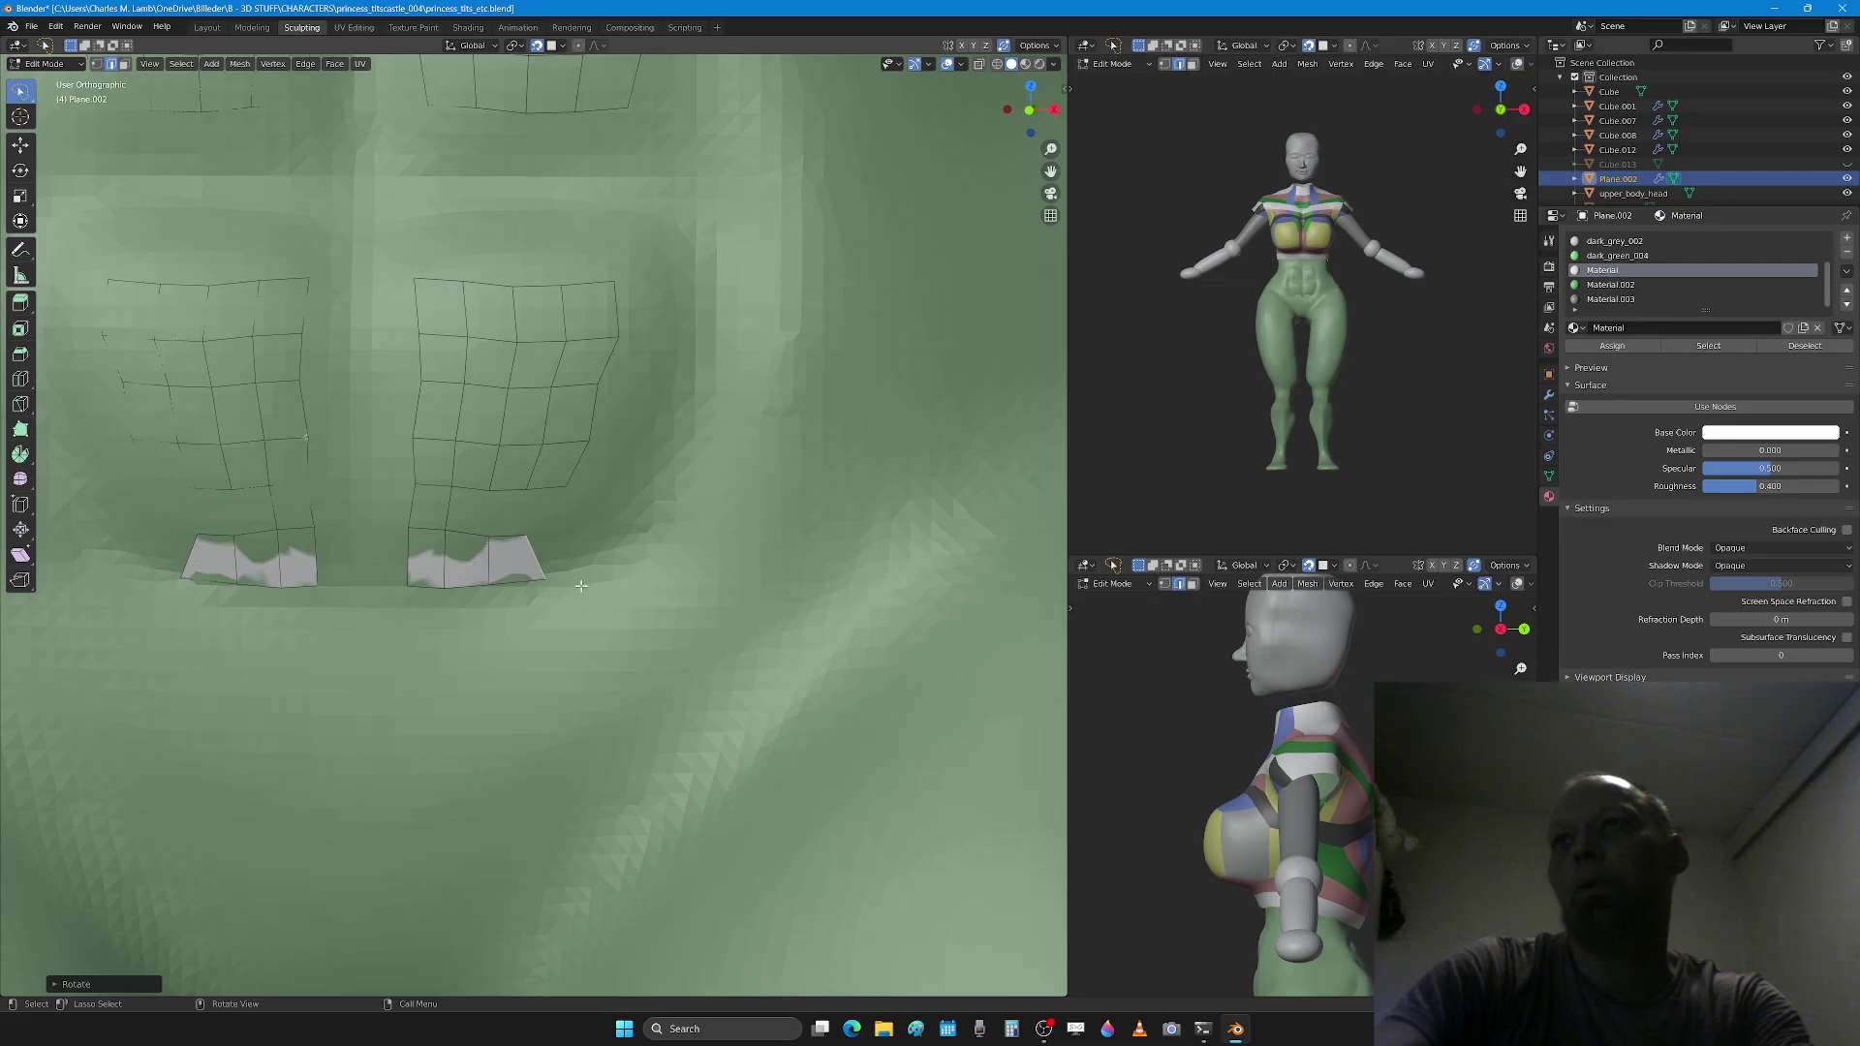
click(569, 574)
Step: Continue extruding the border strip's end edge around the lower block's outer corner, rotating it along the curve
key(s)
click(633, 547)
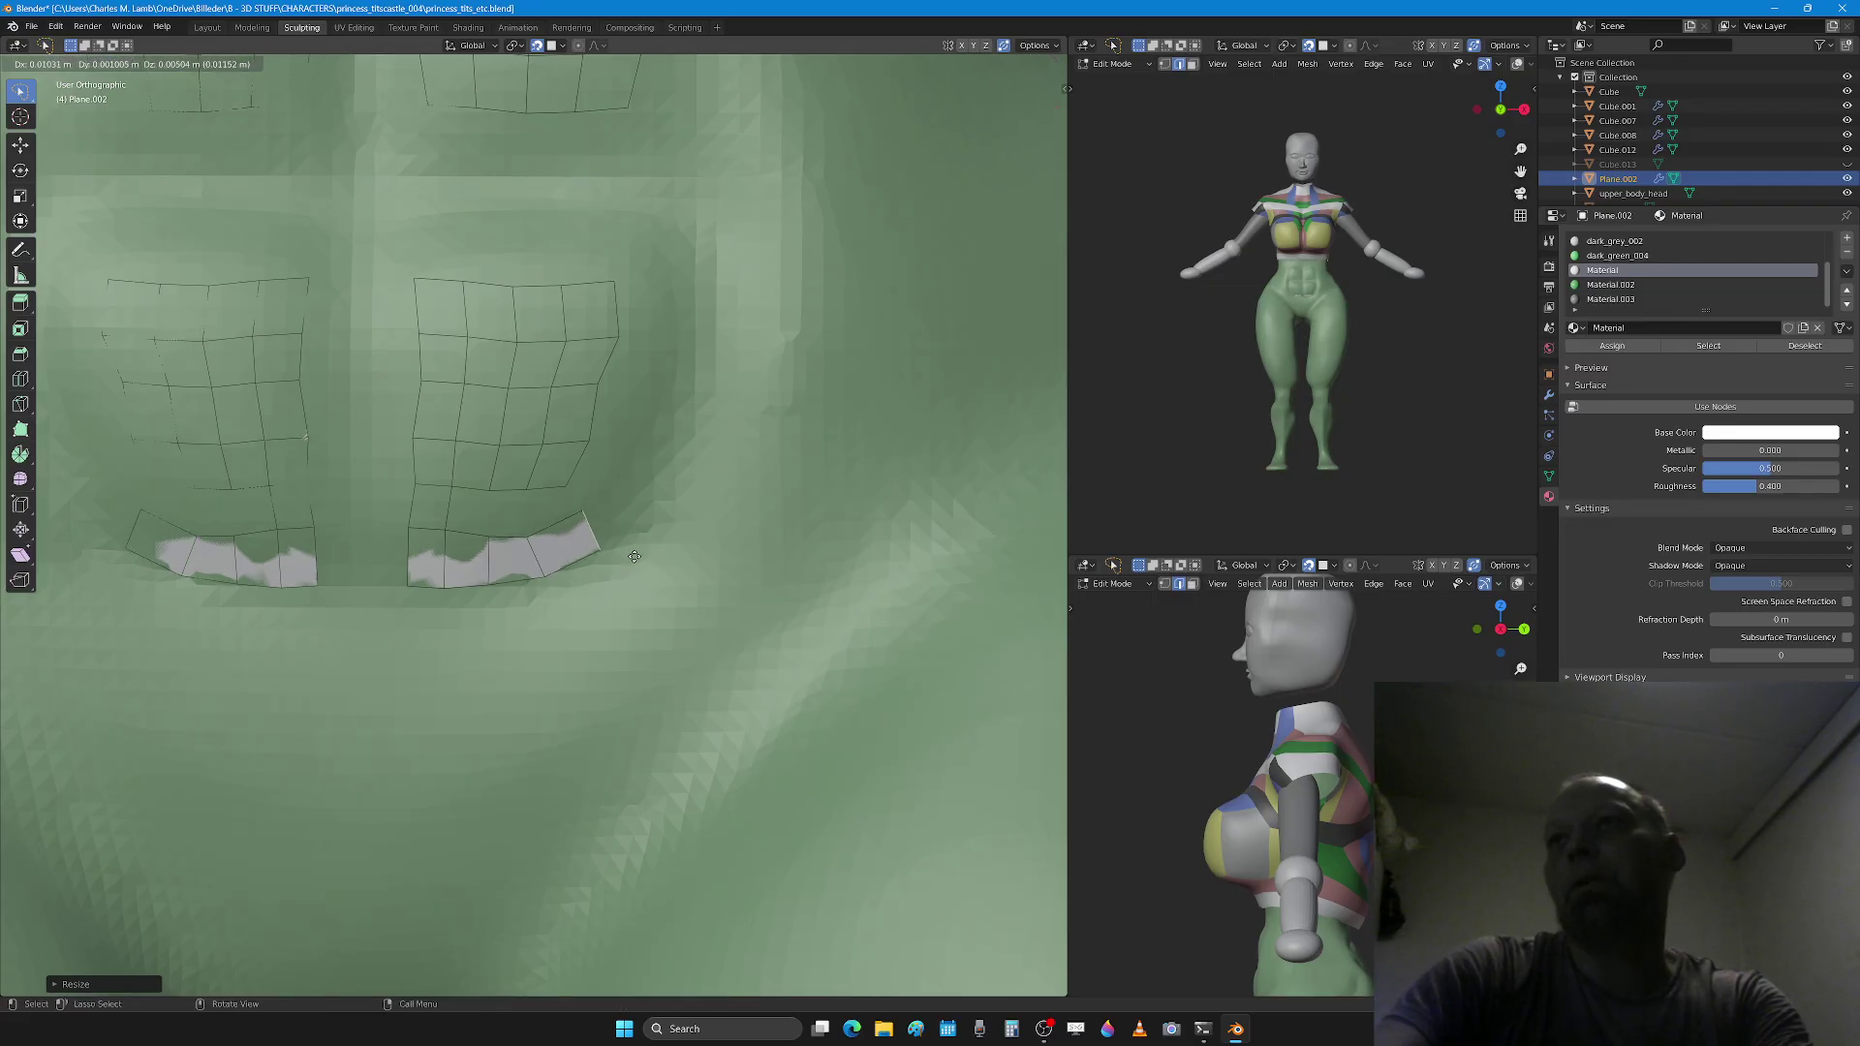
click(635, 559)
key(r)
click(632, 547)
key(e)
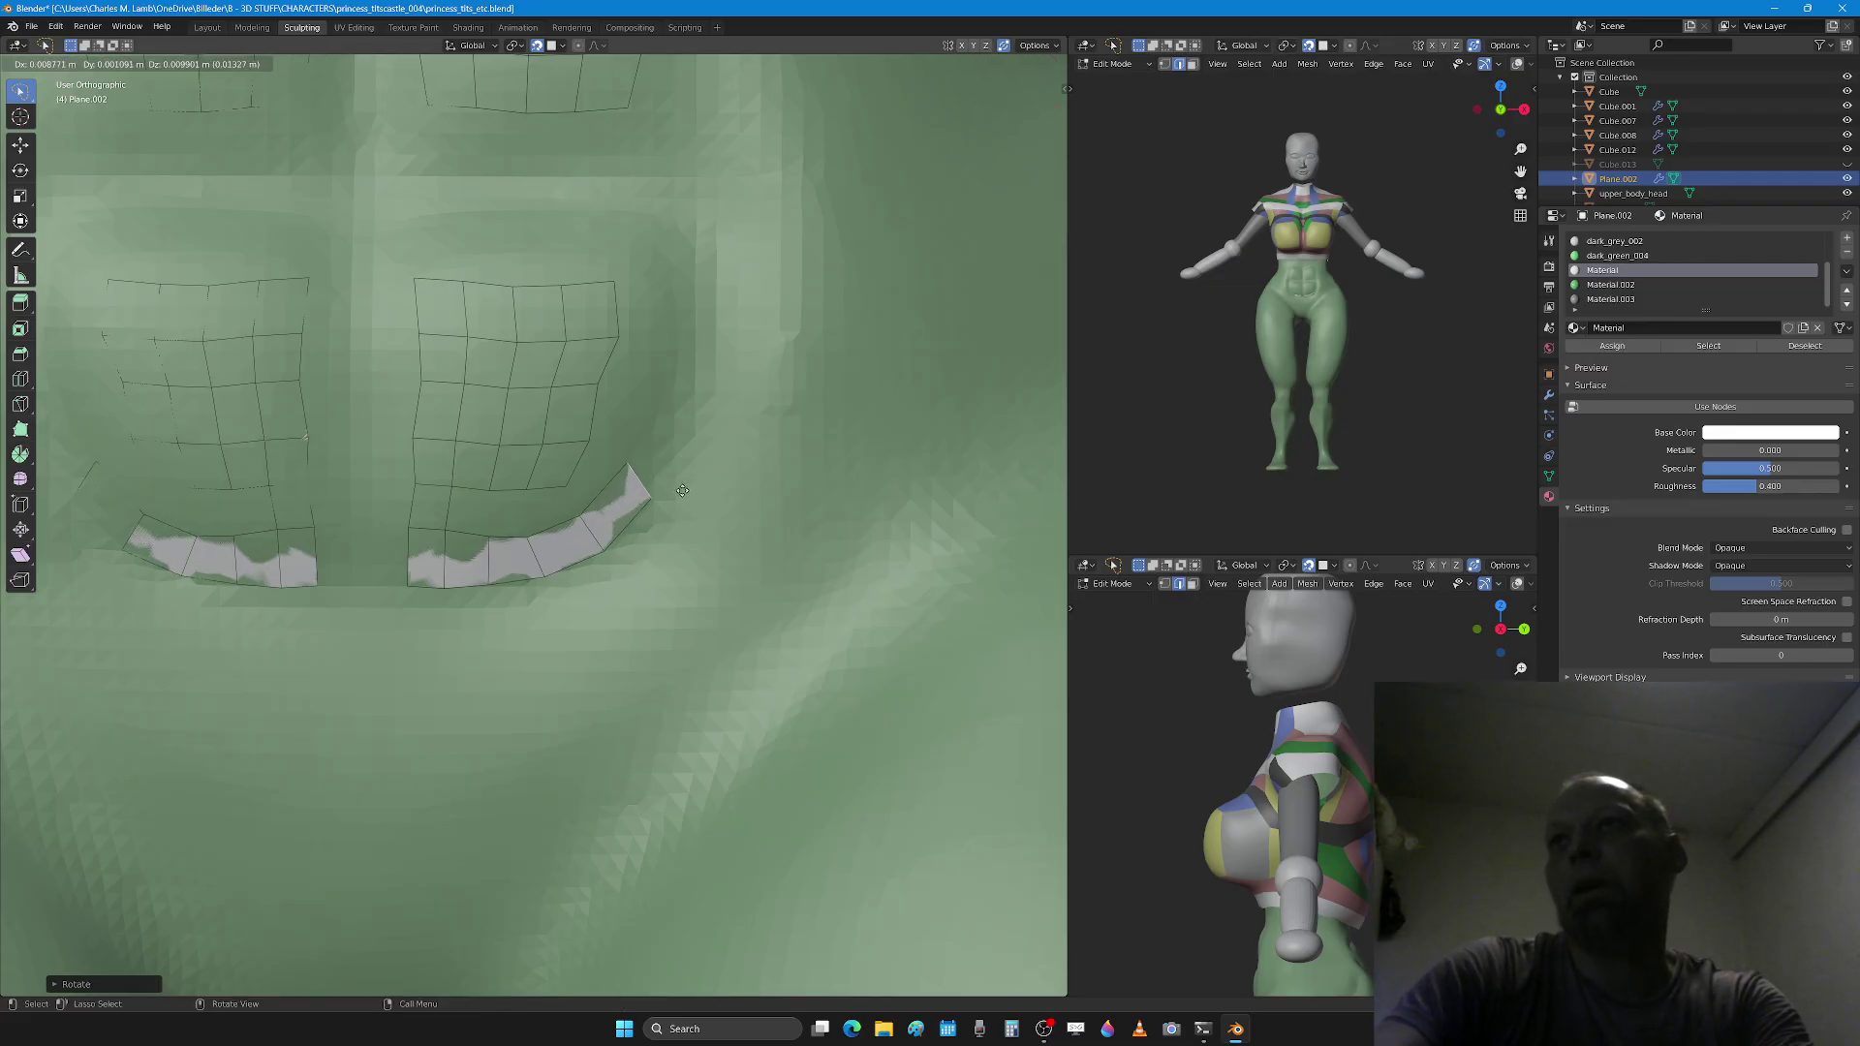
click(682, 466)
Step: Extrude the border strip's end edge upward along the outer side of the lower block, rotating it to match the contour
key(e)
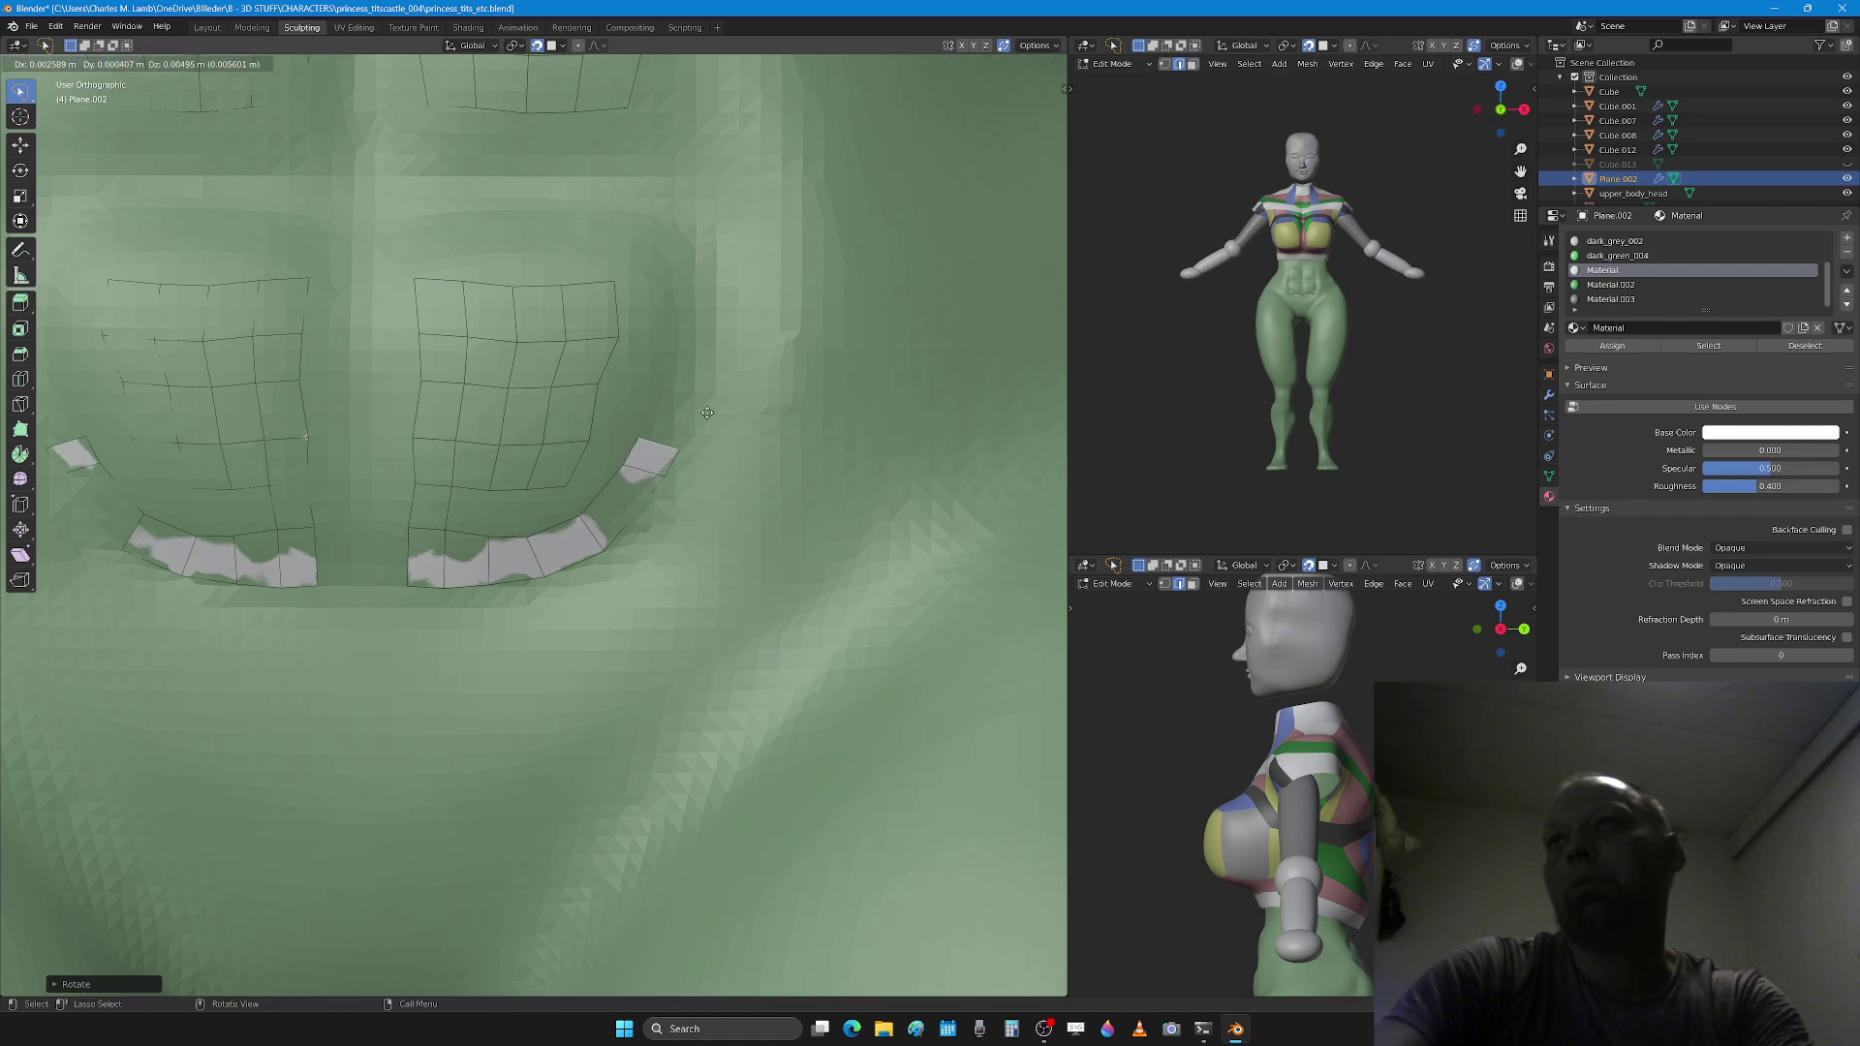
click(710, 380)
shift+middle_drag(710, 381, 650, 650)
key(r)
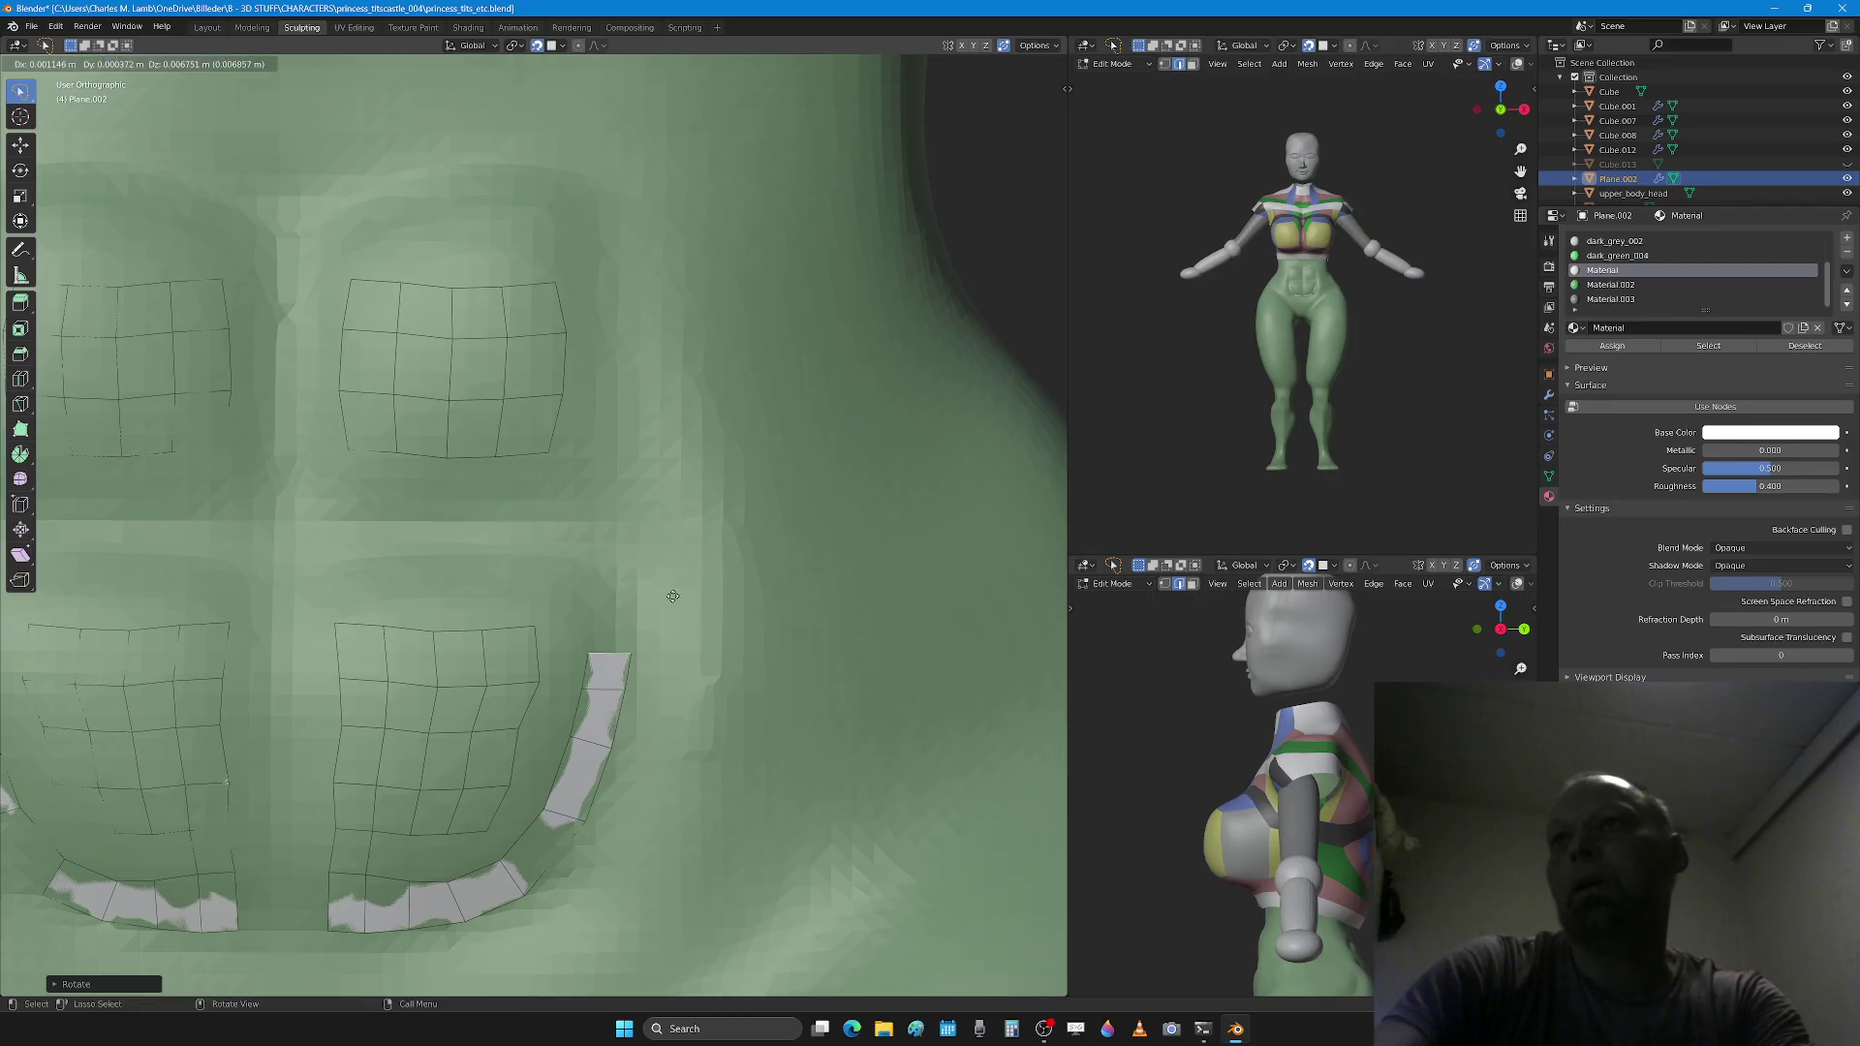
click(626, 464)
scroll(626, 464, down, 1)
scroll(625, 464, down, 1)
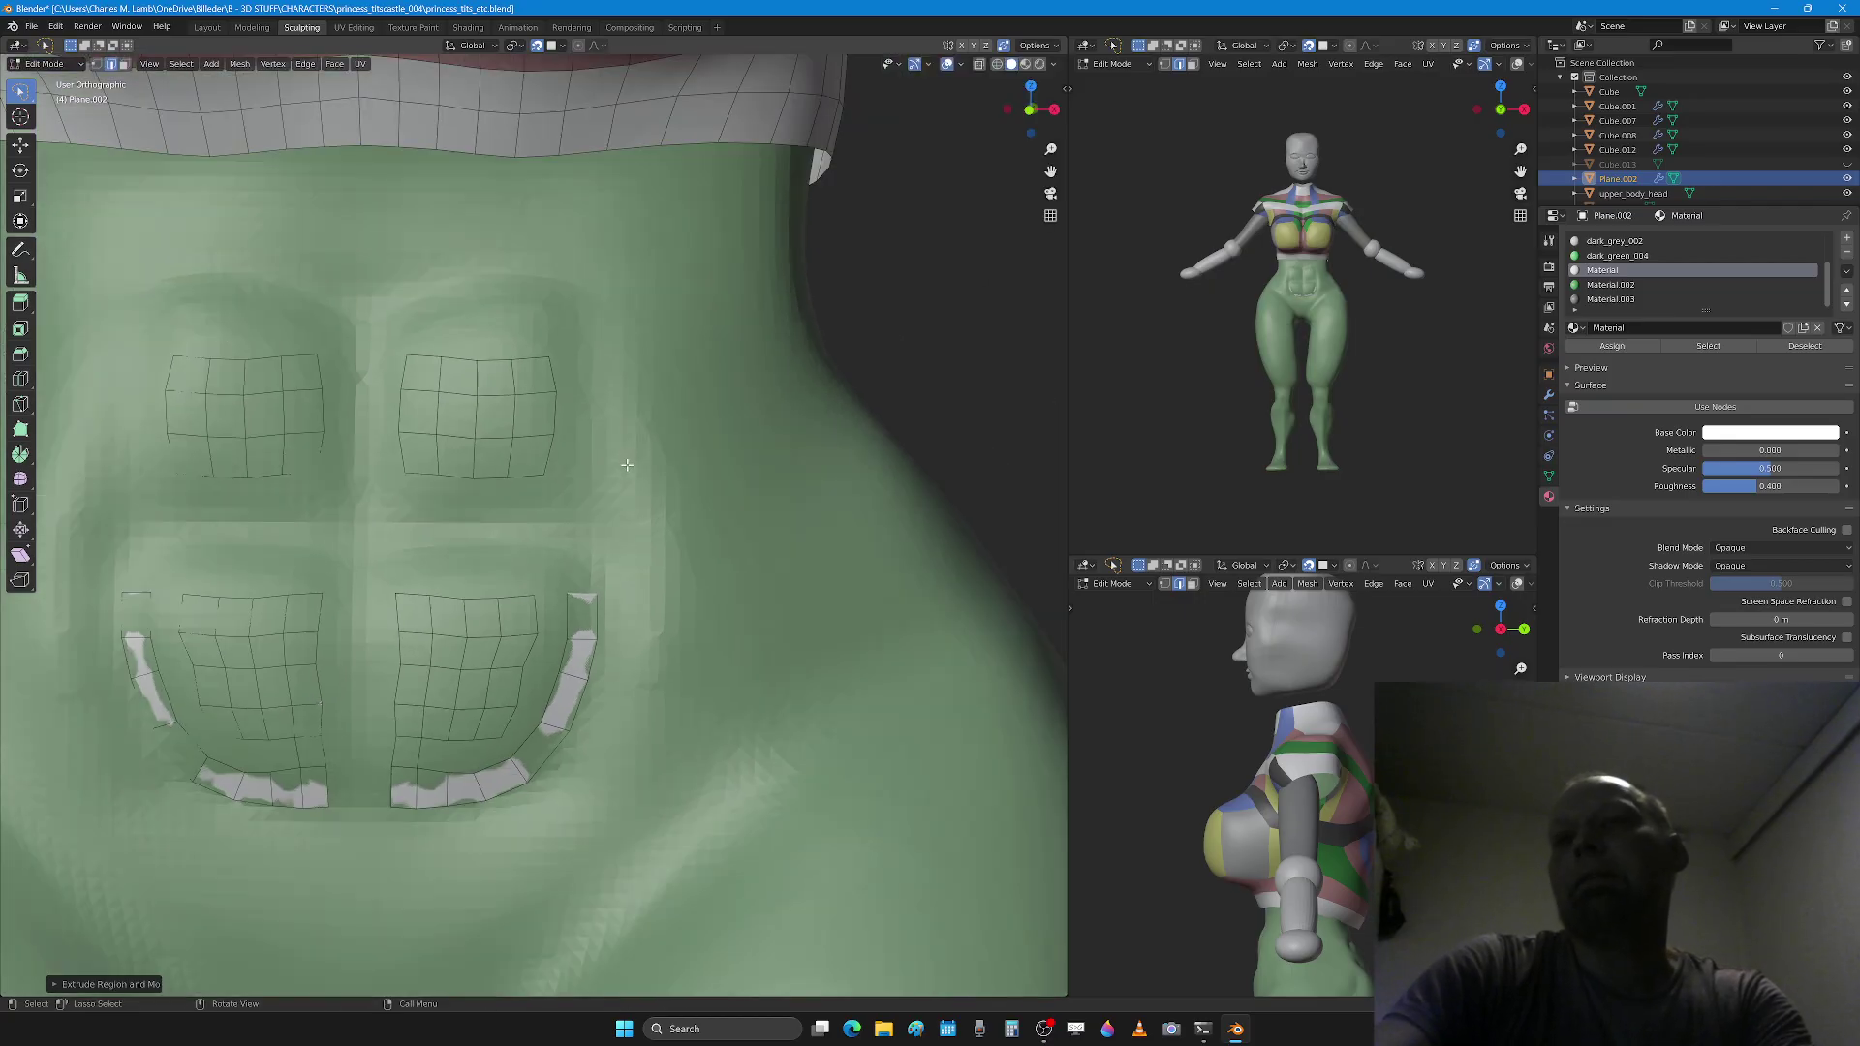
Step: Extend the border strip upward with repeated extrusions along the upper block's outer side to the block's top
scroll(639, 487, up, 1)
shift+middle_drag(645, 504, 696, 621)
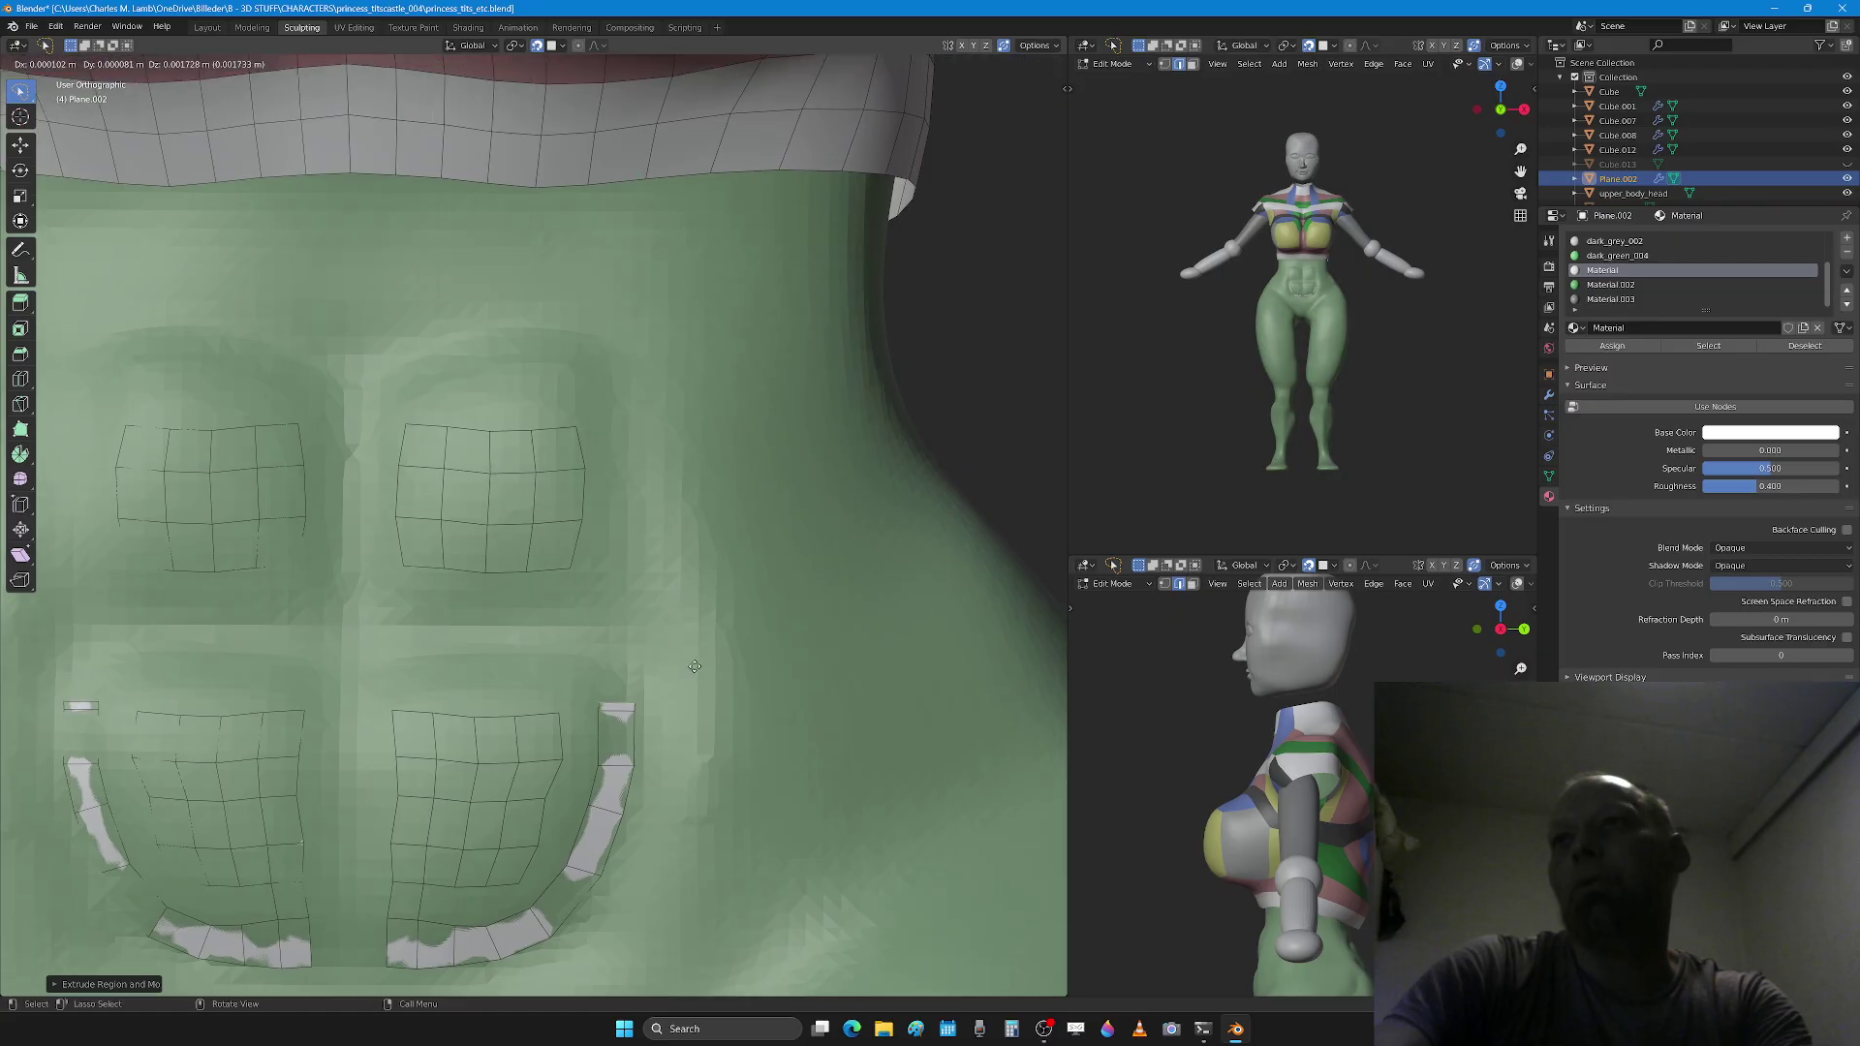
key(e)
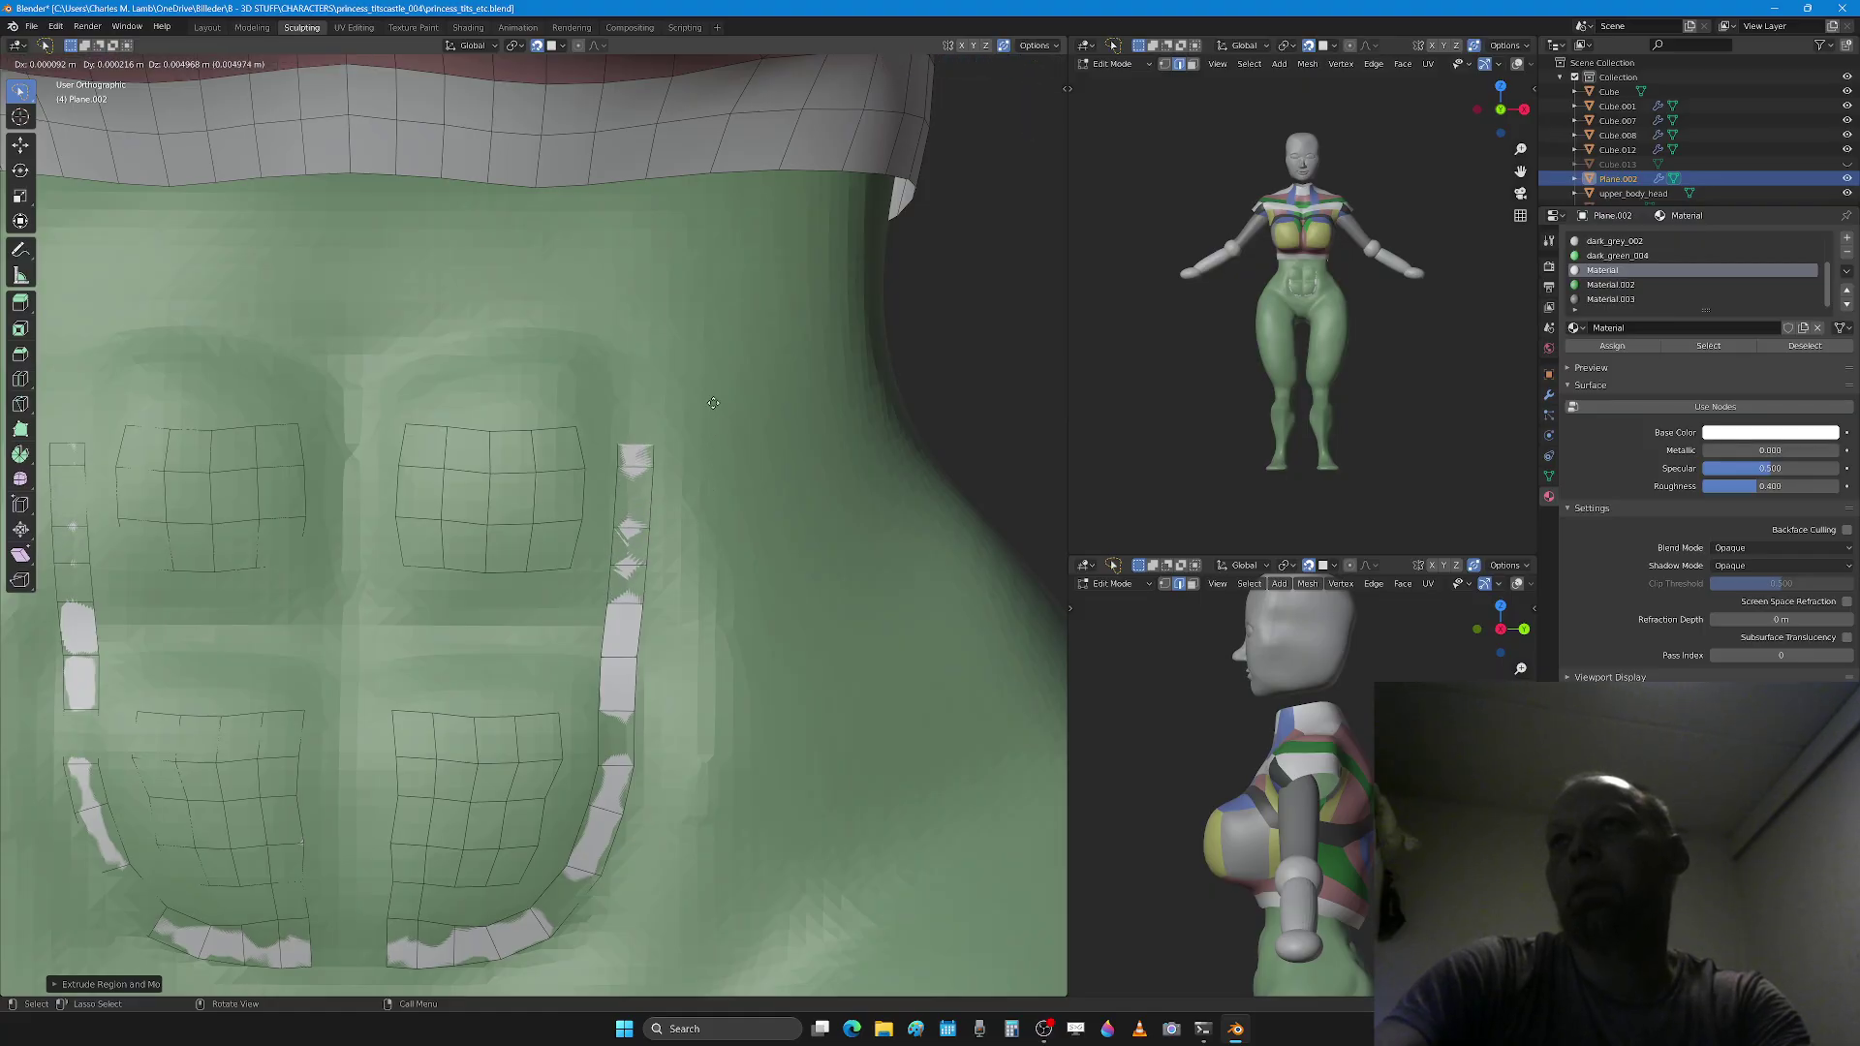
click(701, 372)
key(e)
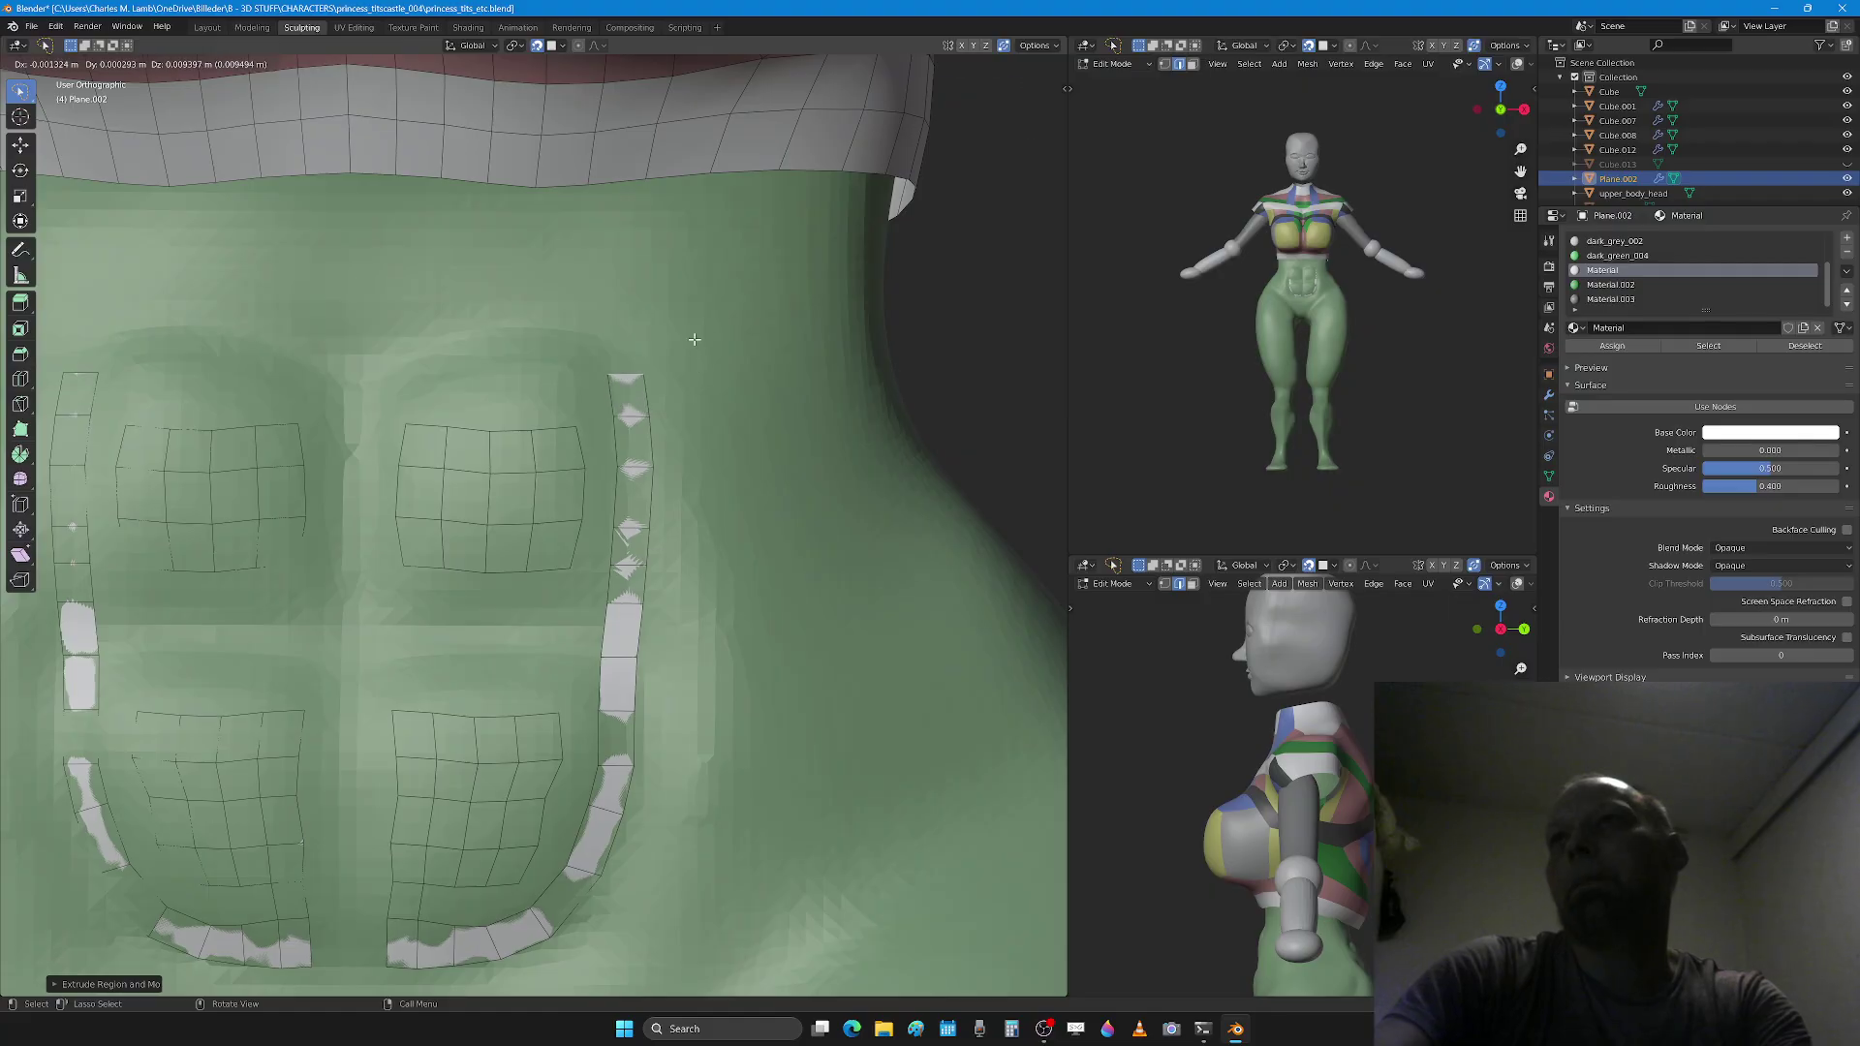
click(694, 342)
key(e)
click(686, 288)
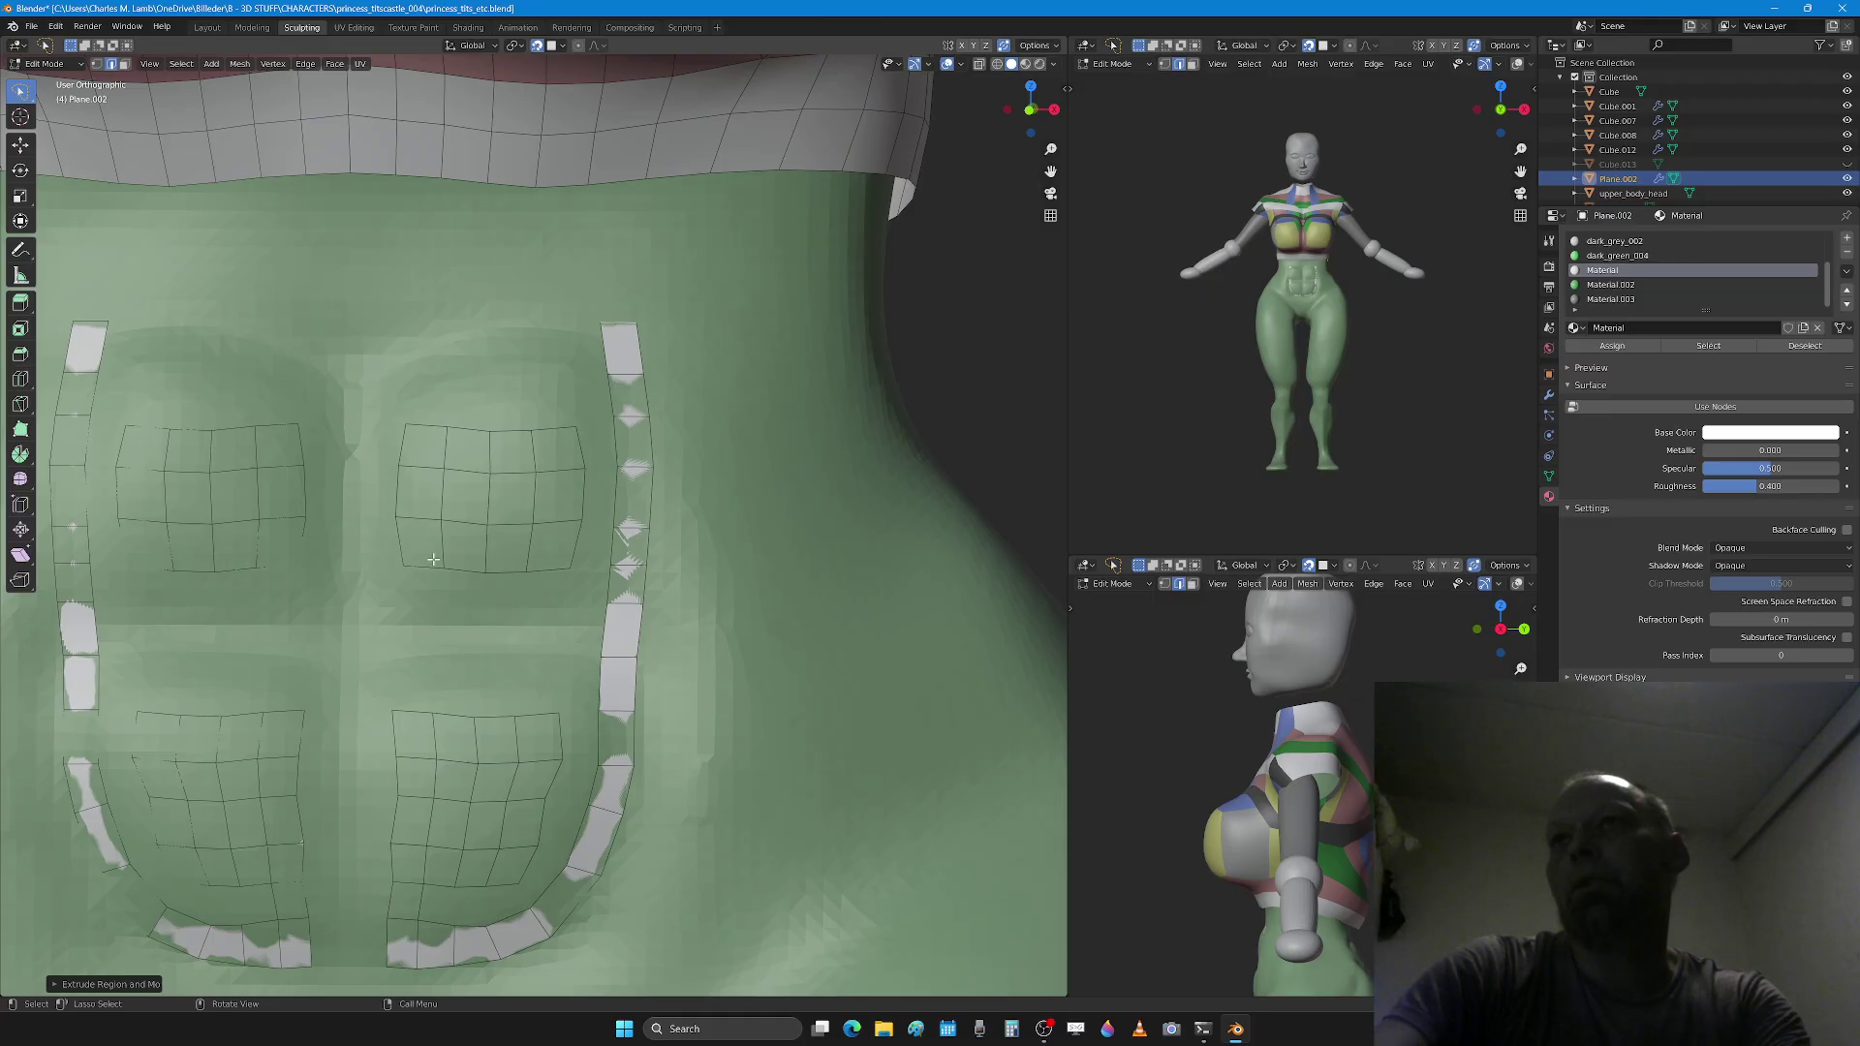
Step: Extrude the lowest and highest inner side edges of the upper patch inward to the body's centre line
click(403, 545)
key(e)
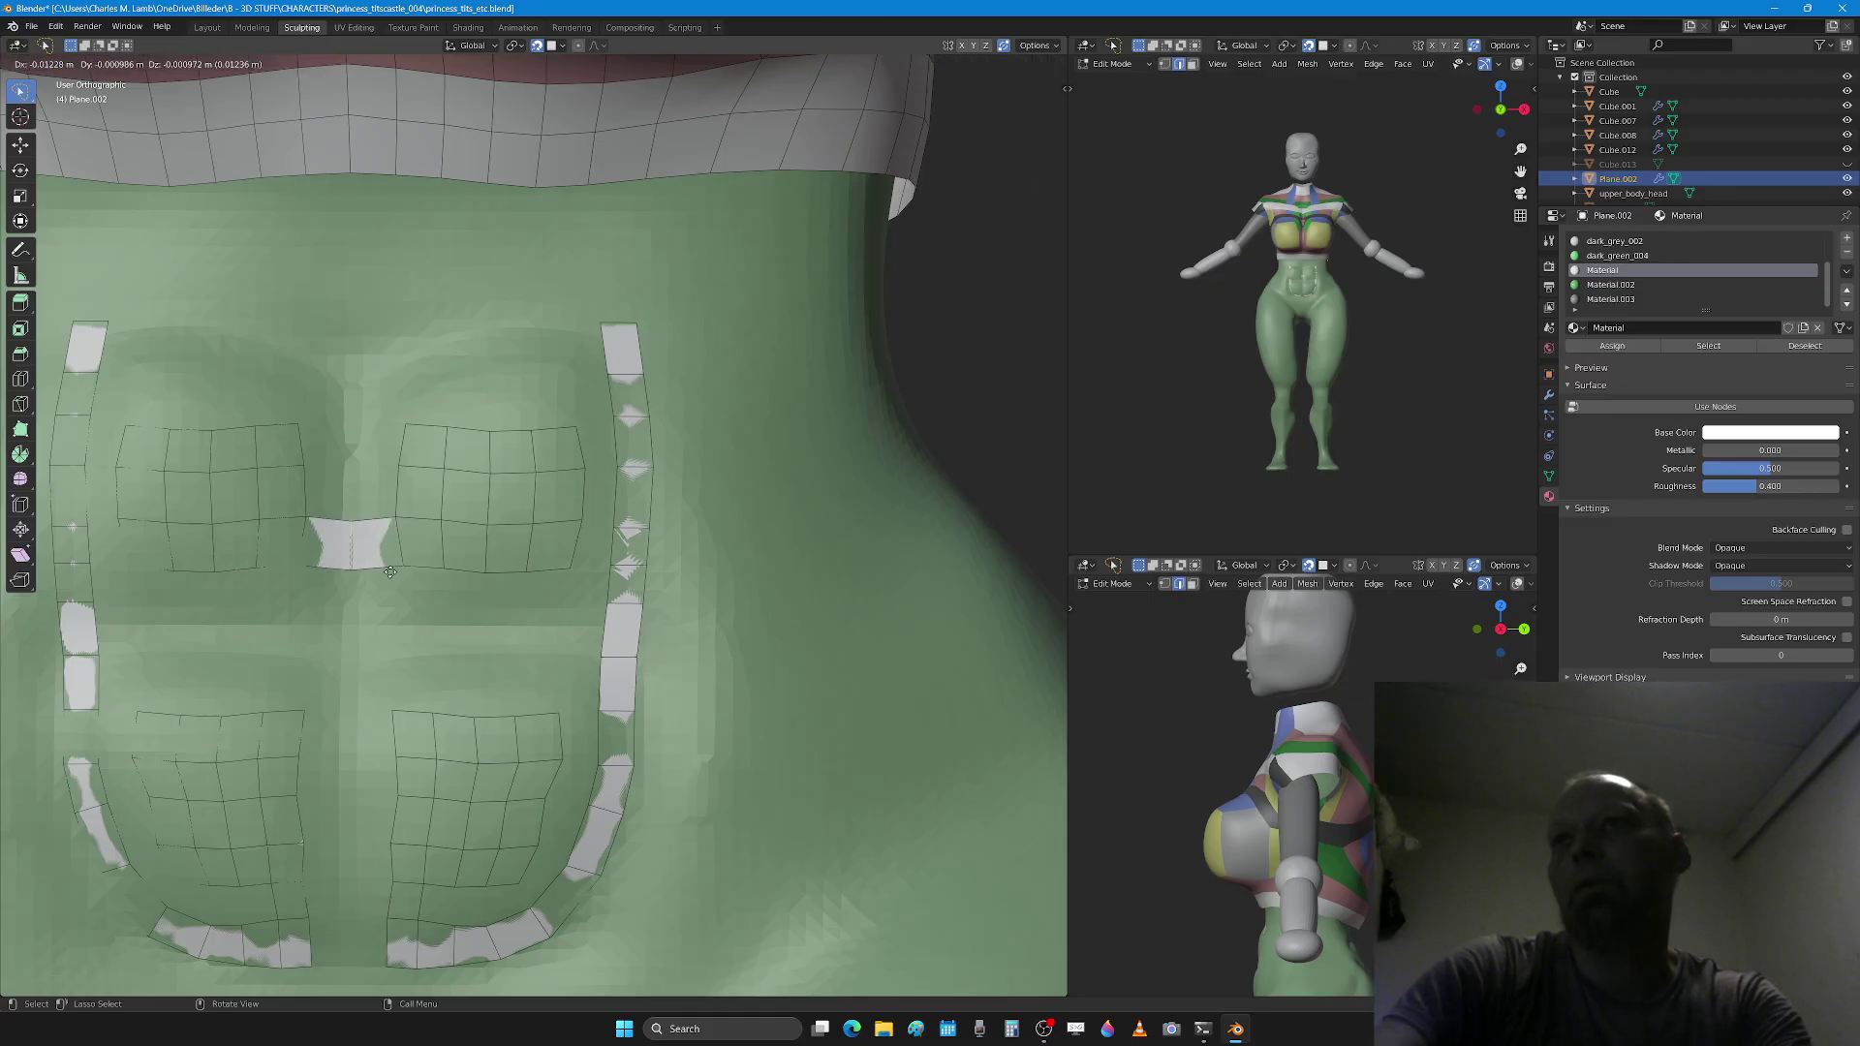
click(356, 557)
click(399, 454)
key(e)
click(365, 475)
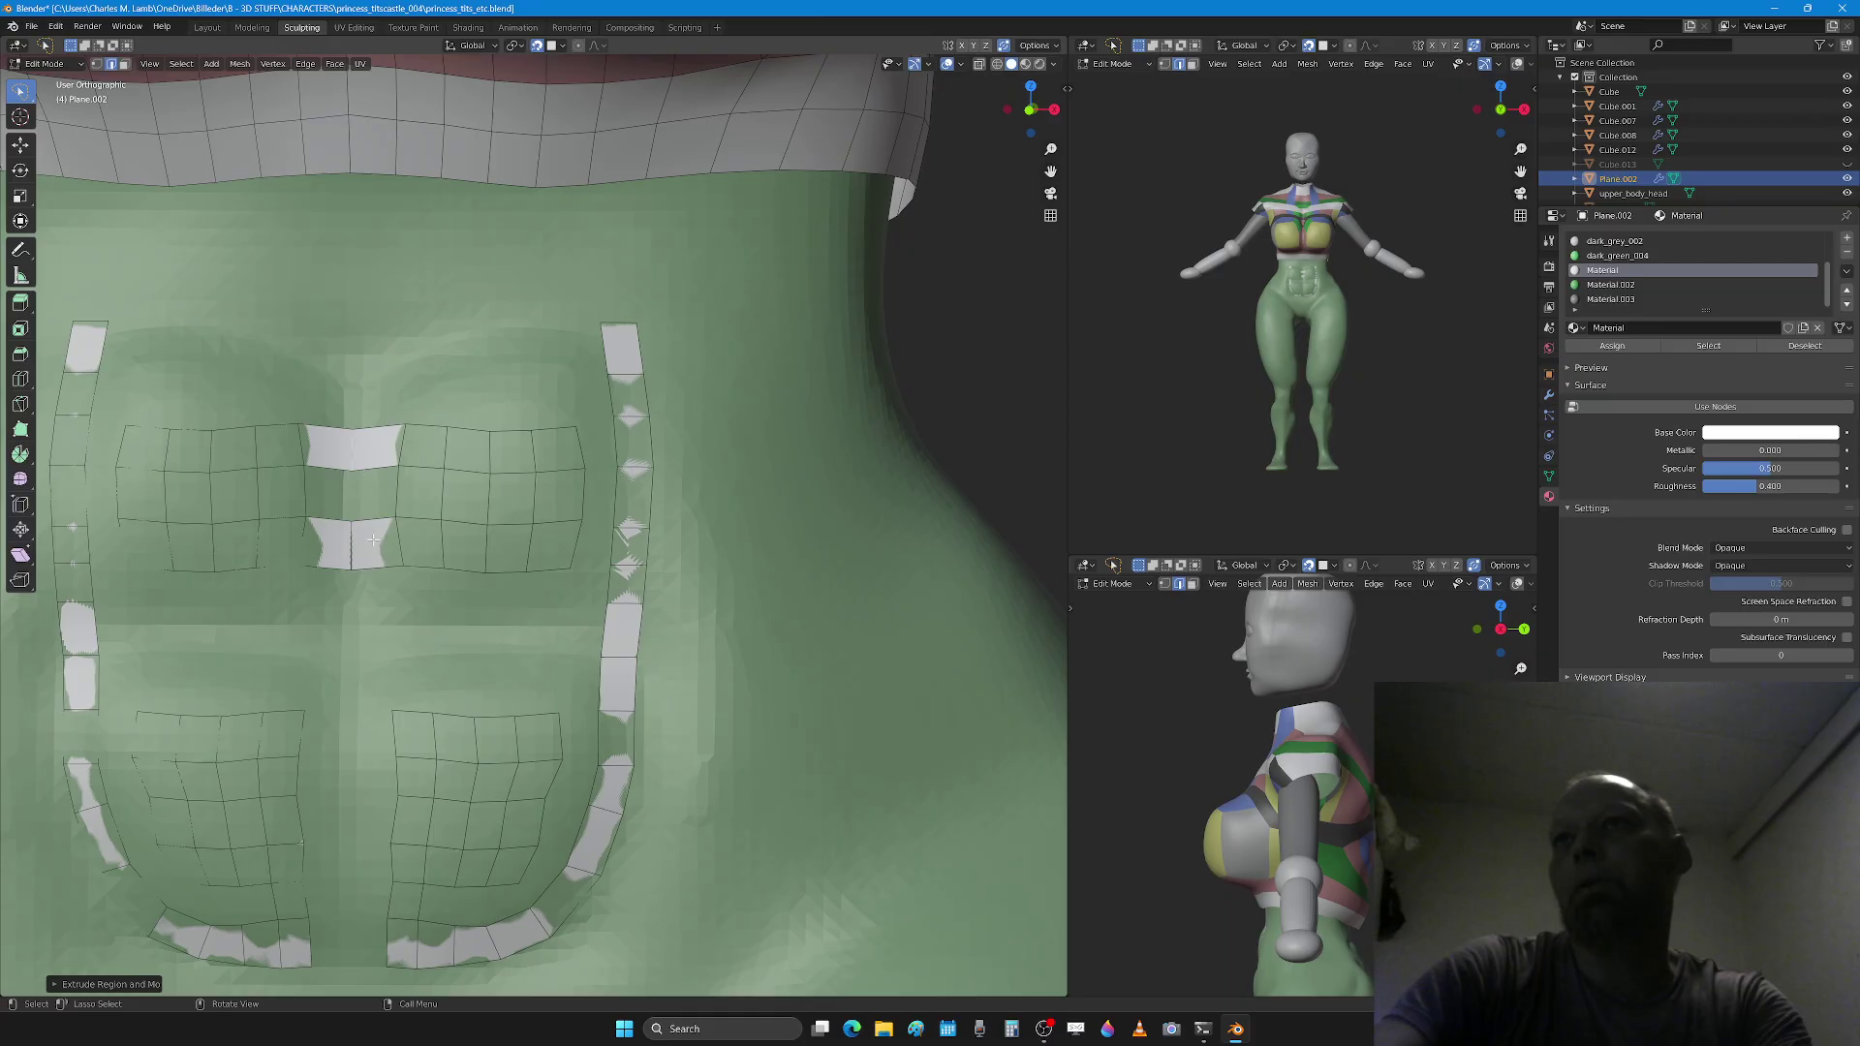
Step: Fill the gap between the two new centre faces of the upper patch with a face
scroll(360, 550, up, 2)
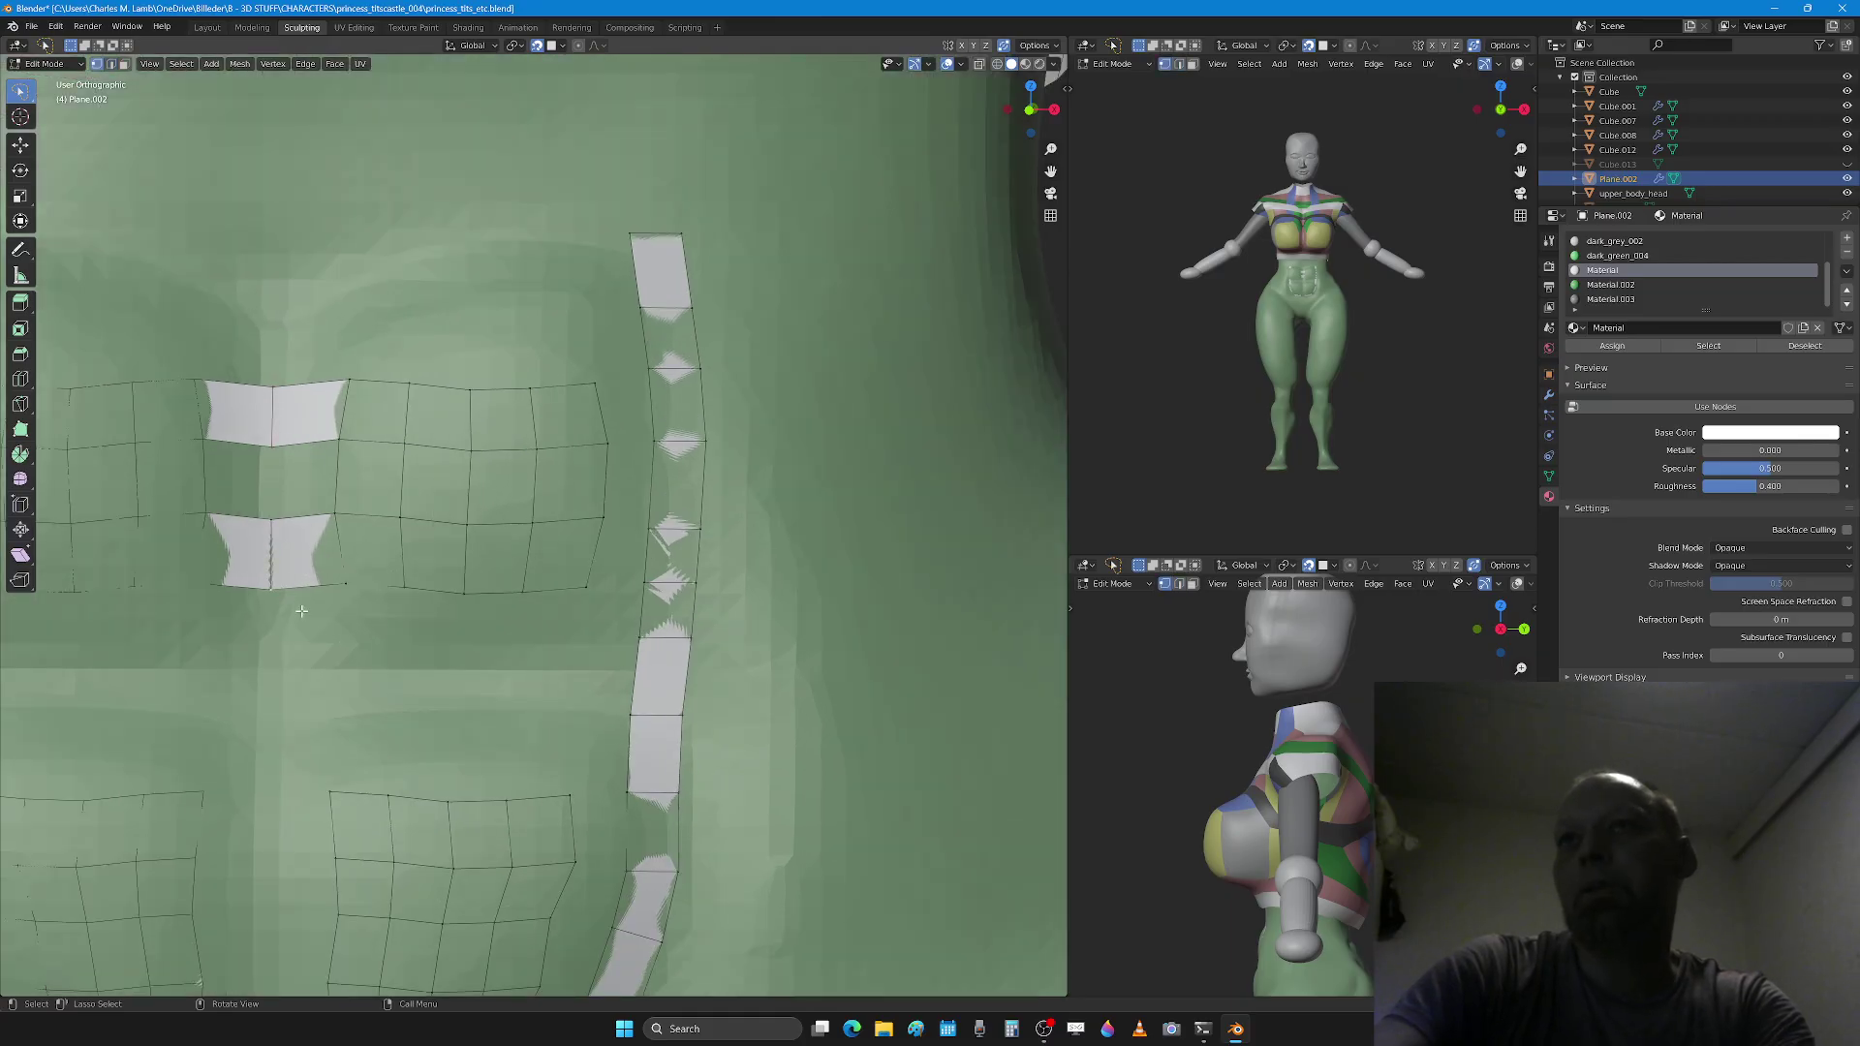
click(111, 63)
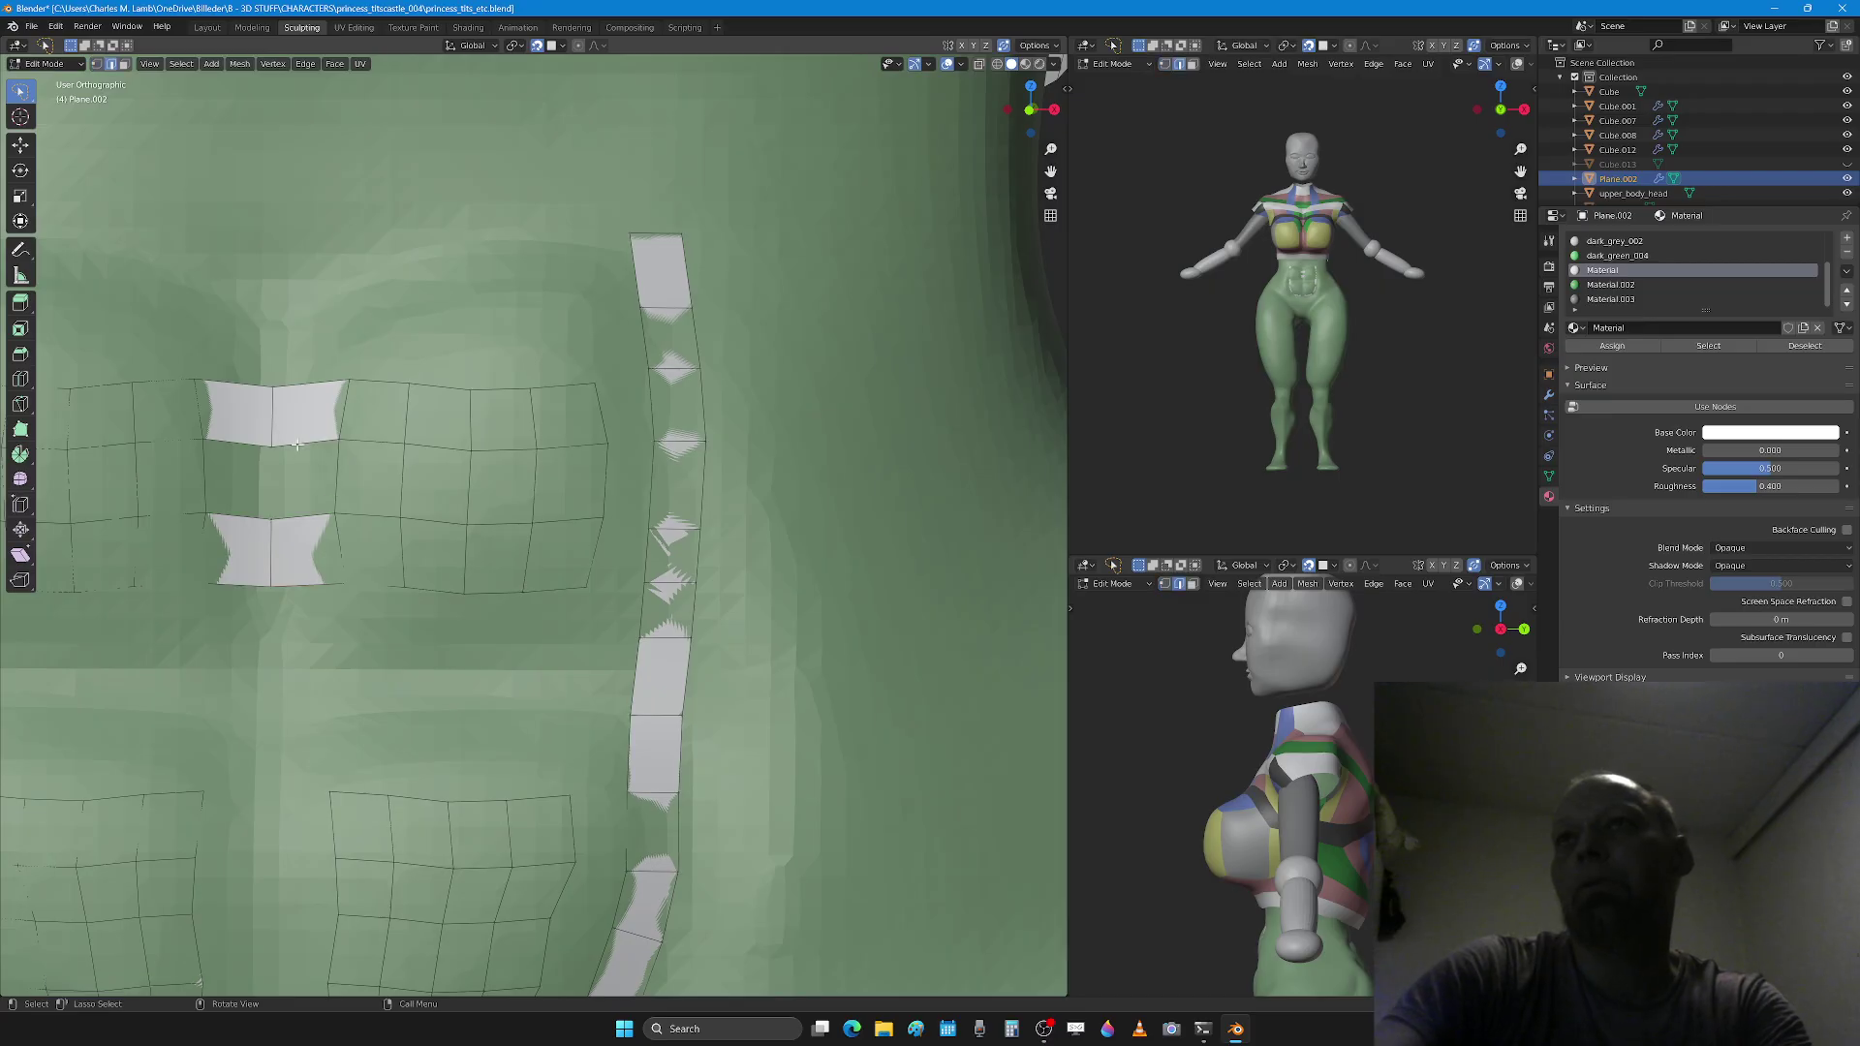
key(f)
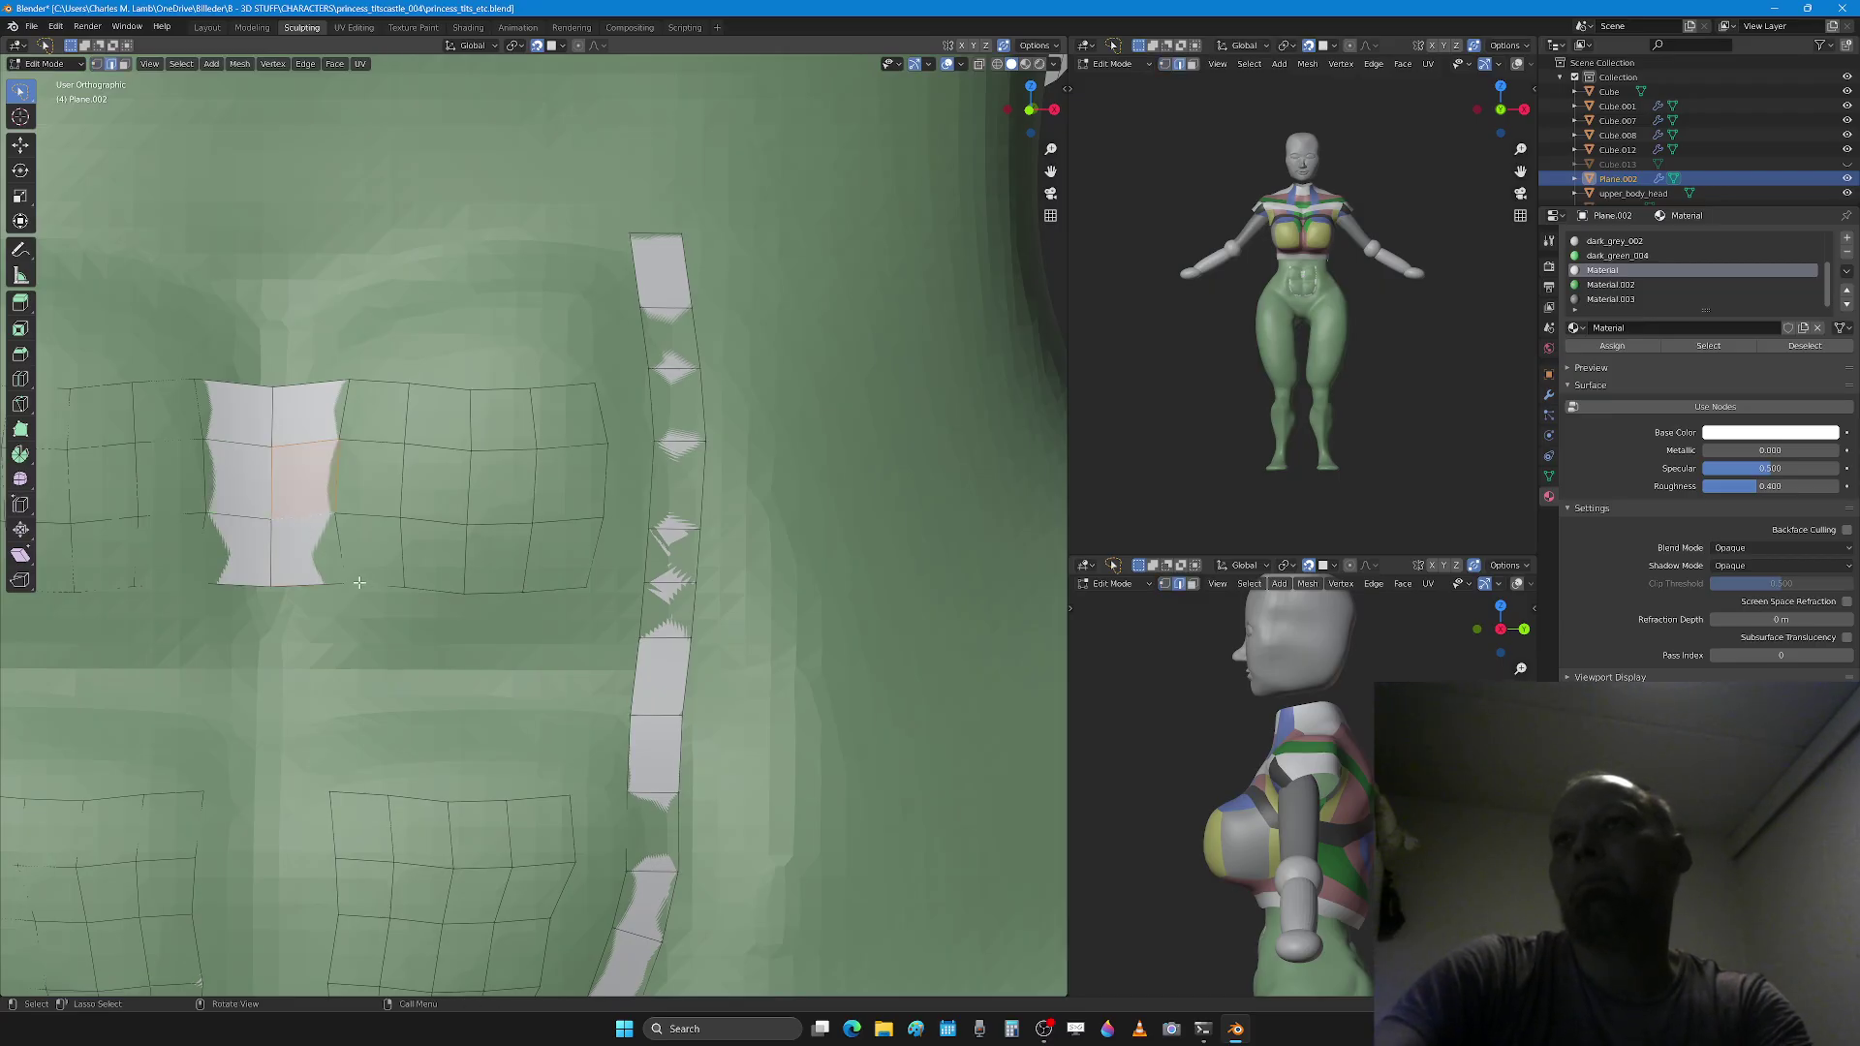
Step: Fill the gap between the upper patch's outer side edges and the vertical border strip with faces
scroll(438, 587, down, 1)
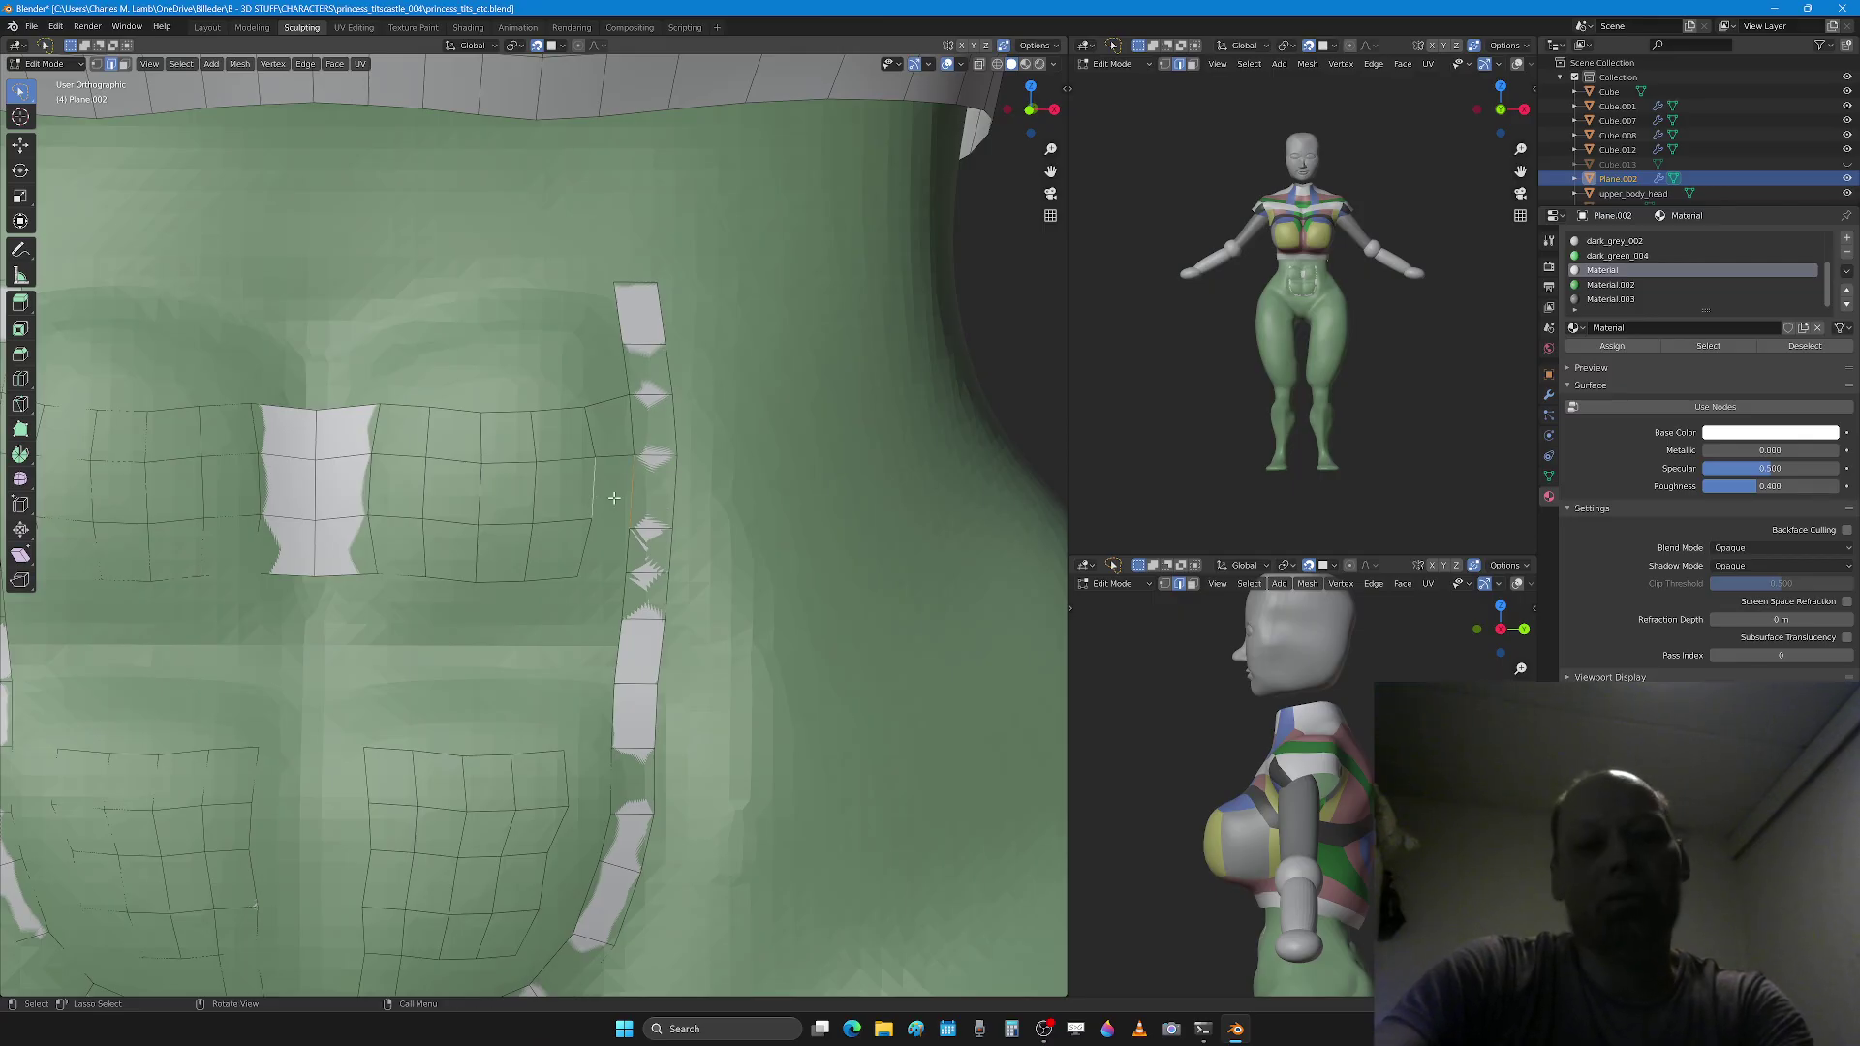
shift+click(582, 546)
key(a)
key(a)
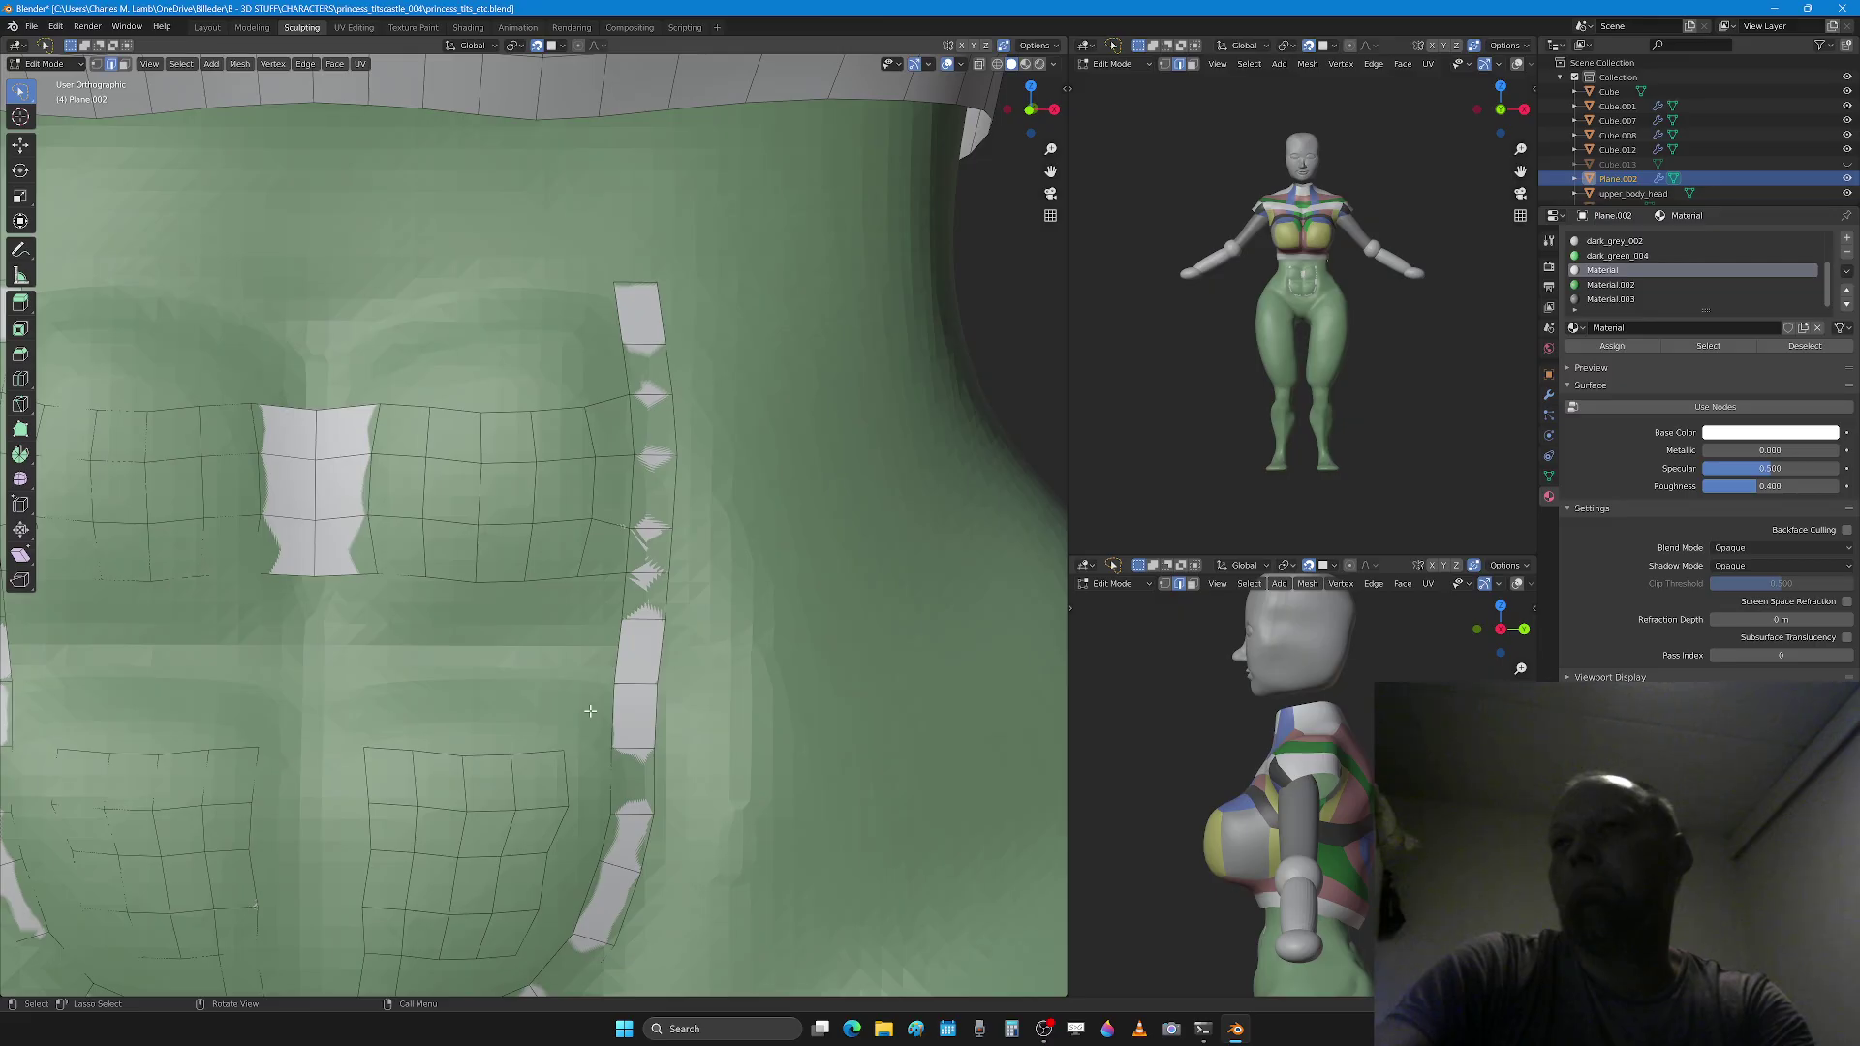
Step: Fill the gap between the lower patch's outer and bottom edges and the curved border strip with faces
scroll(590, 711, down, 2)
scroll(507, 822, up, 2)
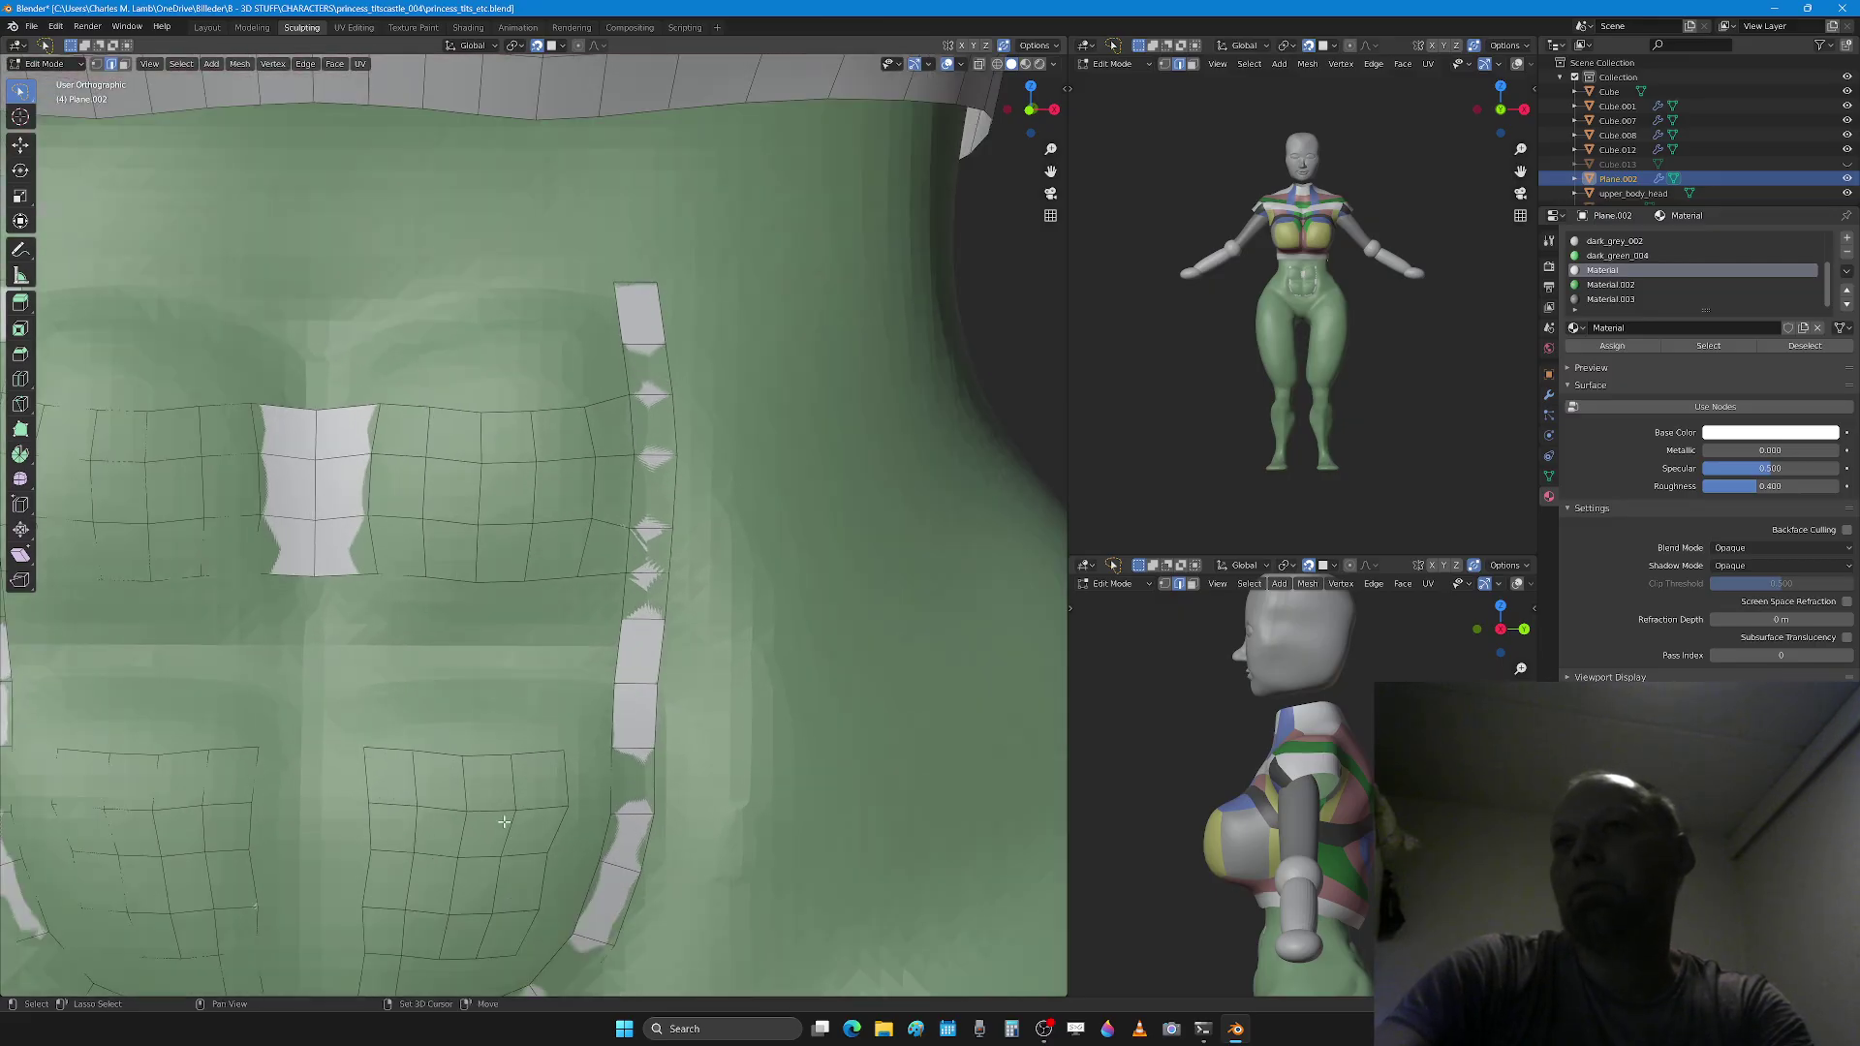
shift+middle_drag(501, 826, 521, 522)
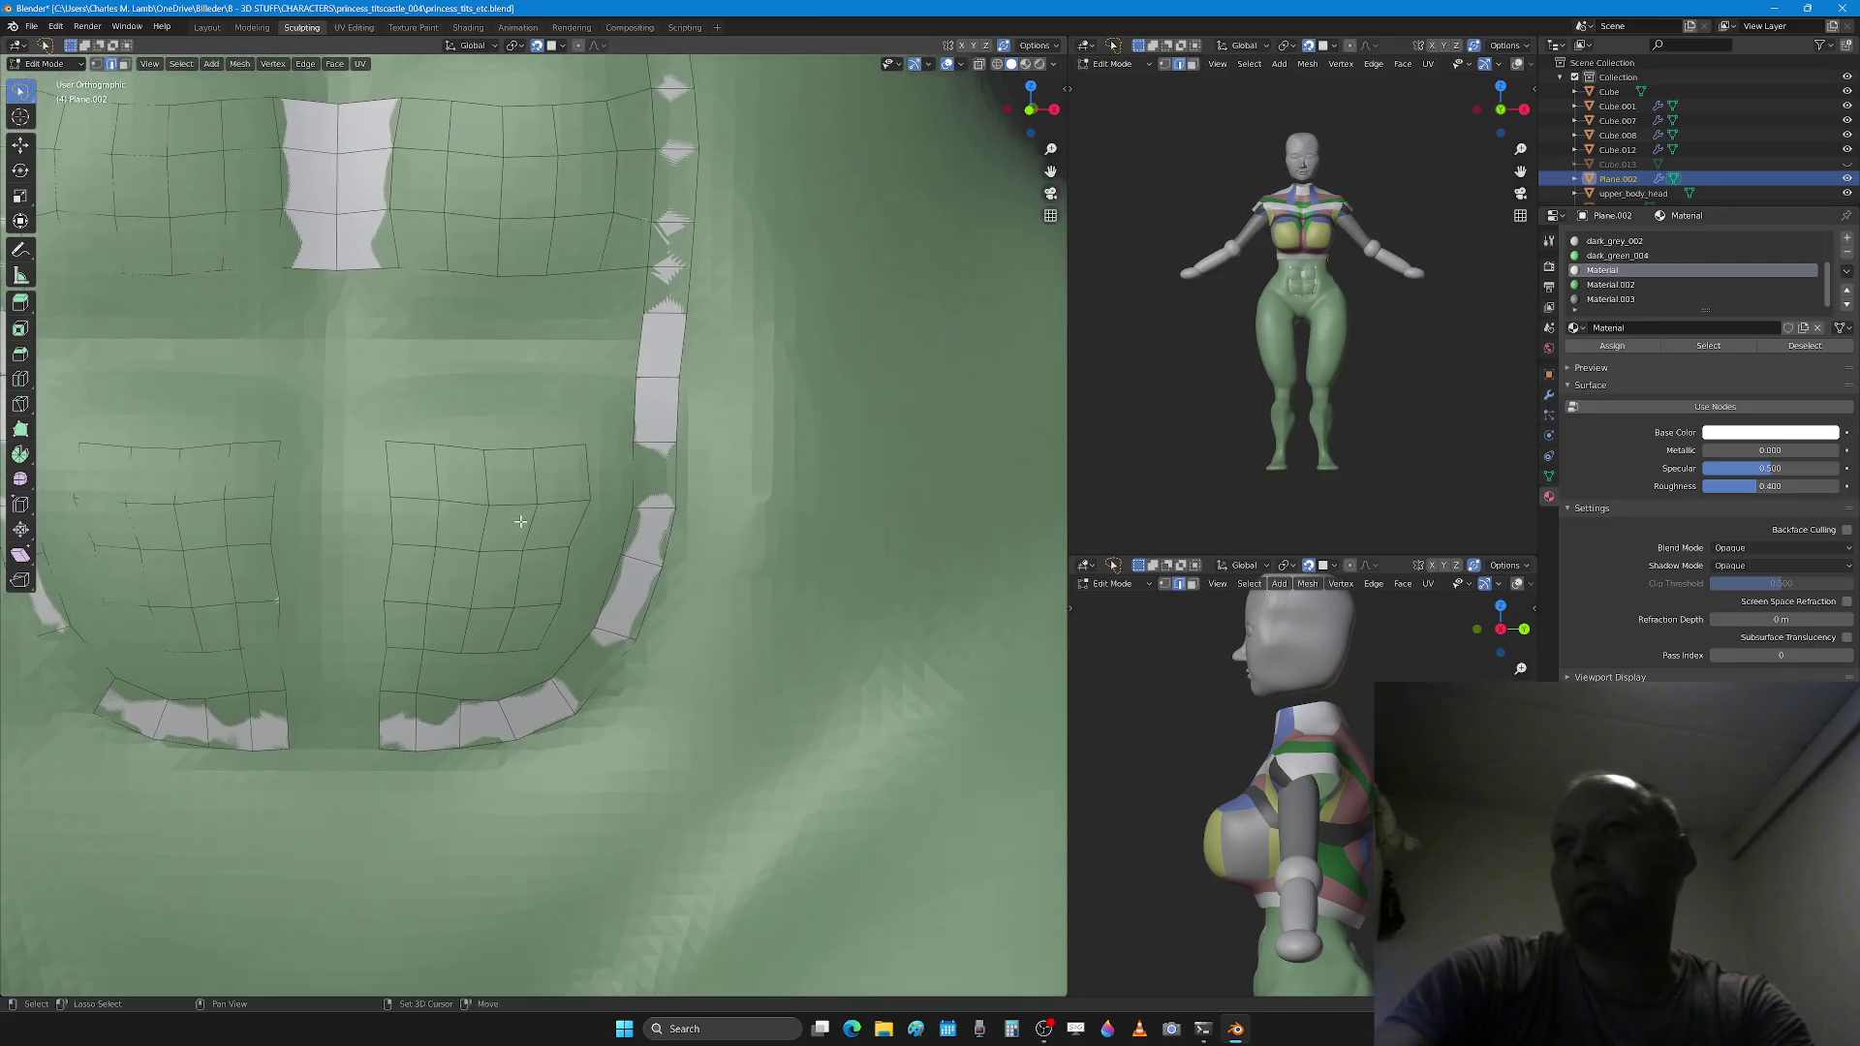
click(487, 696)
click(538, 659)
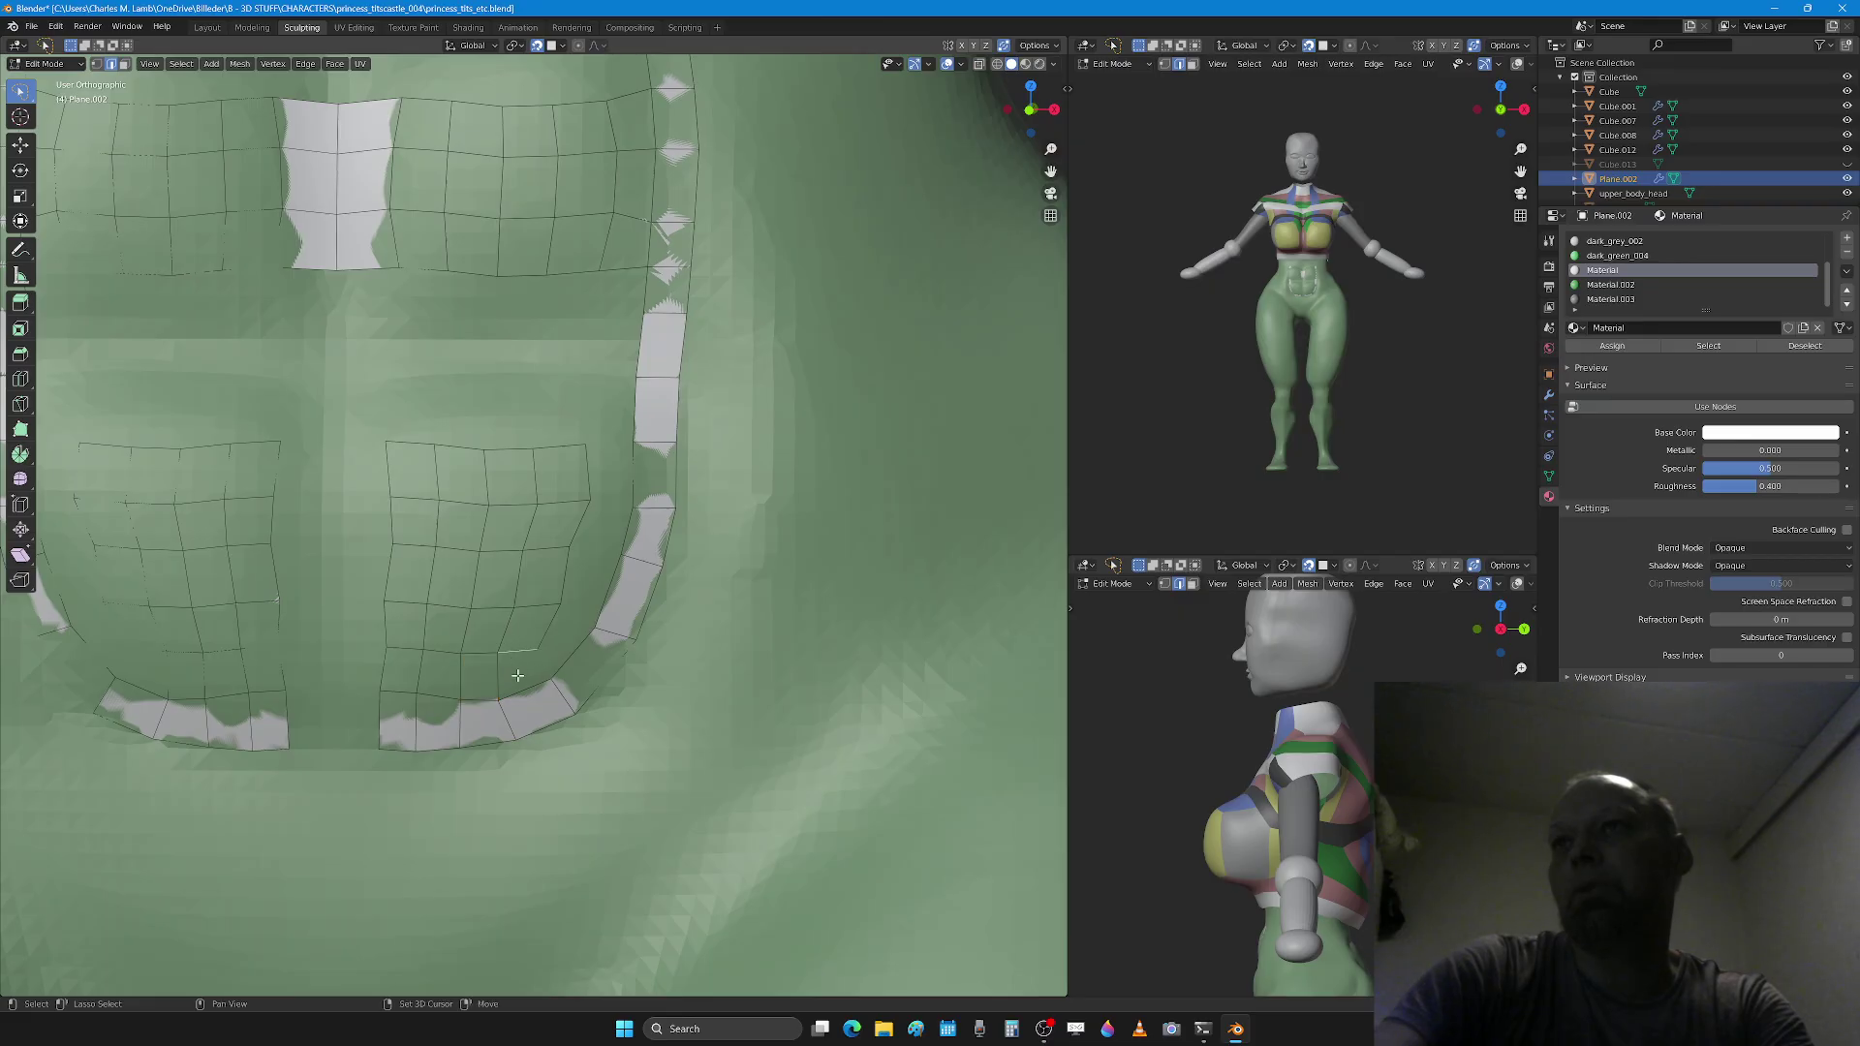
click(567, 655)
click(584, 567)
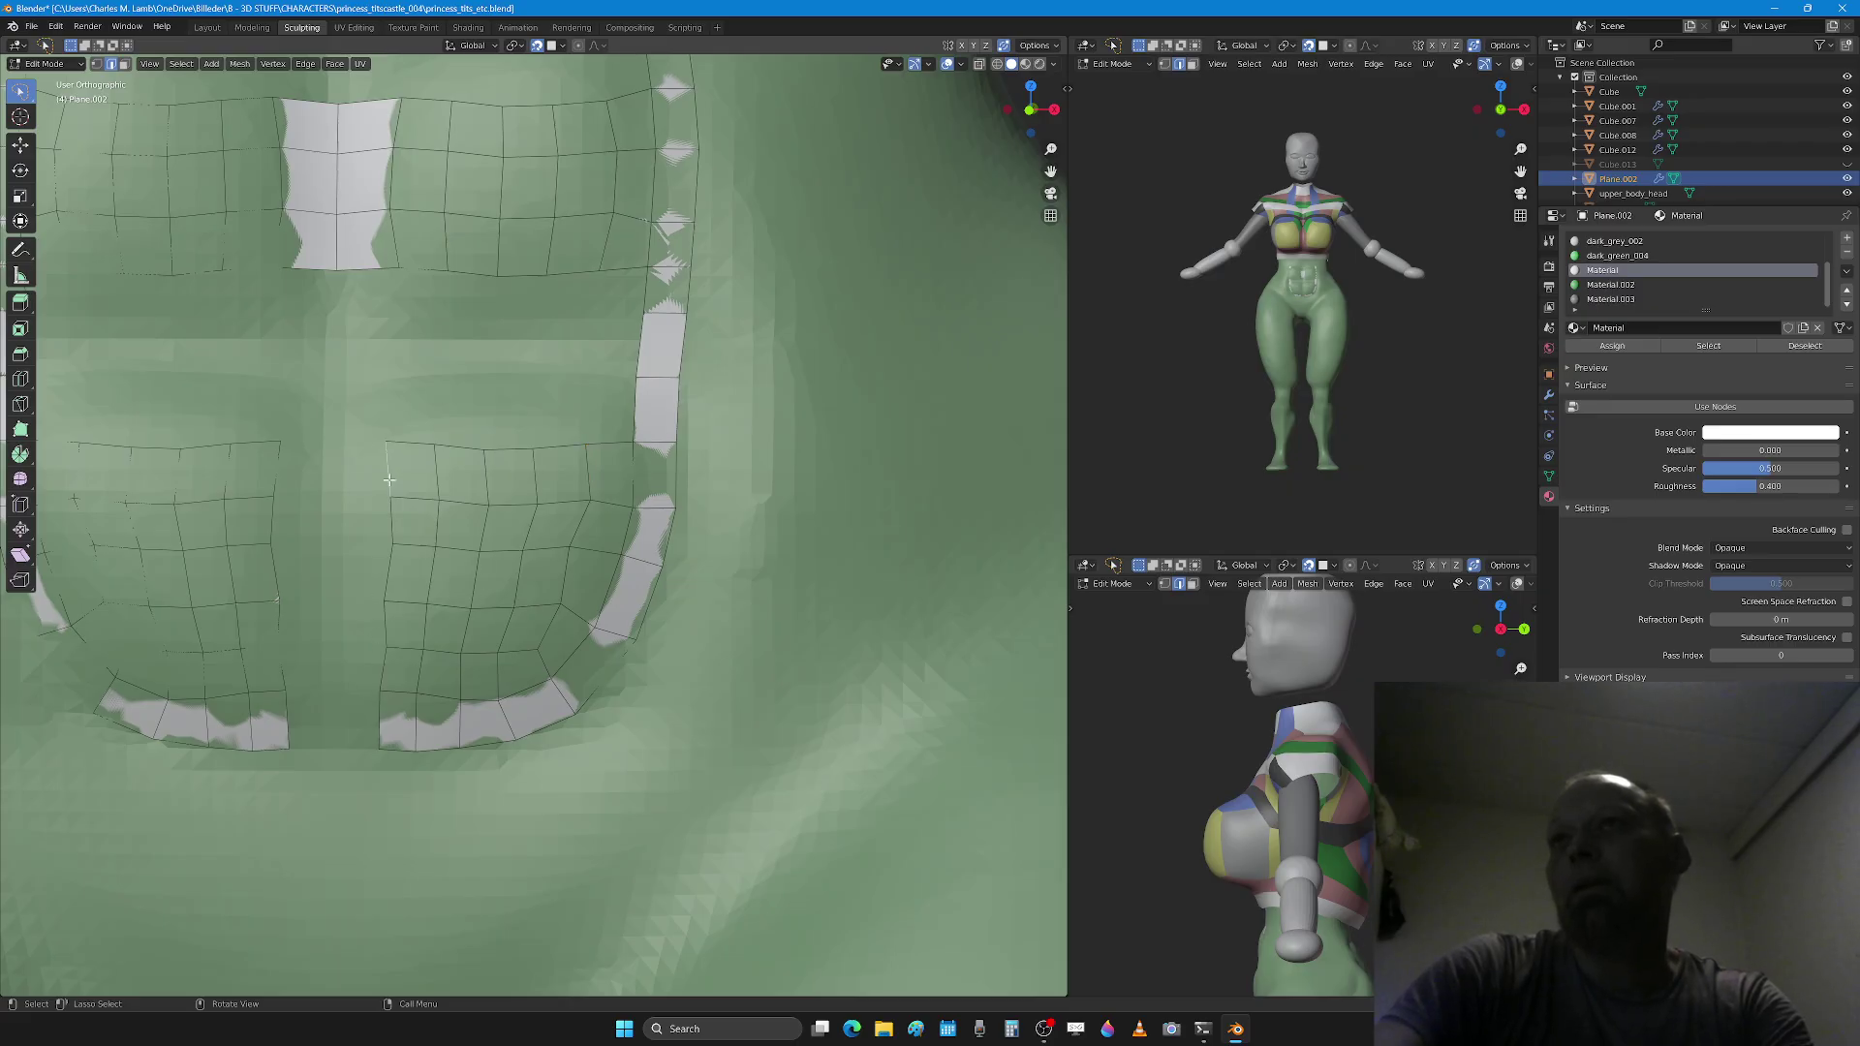
Step: Extrude the lower patch's whole column of inner side edges inward to the body's centre line
ctrl+click(381, 721)
key(e)
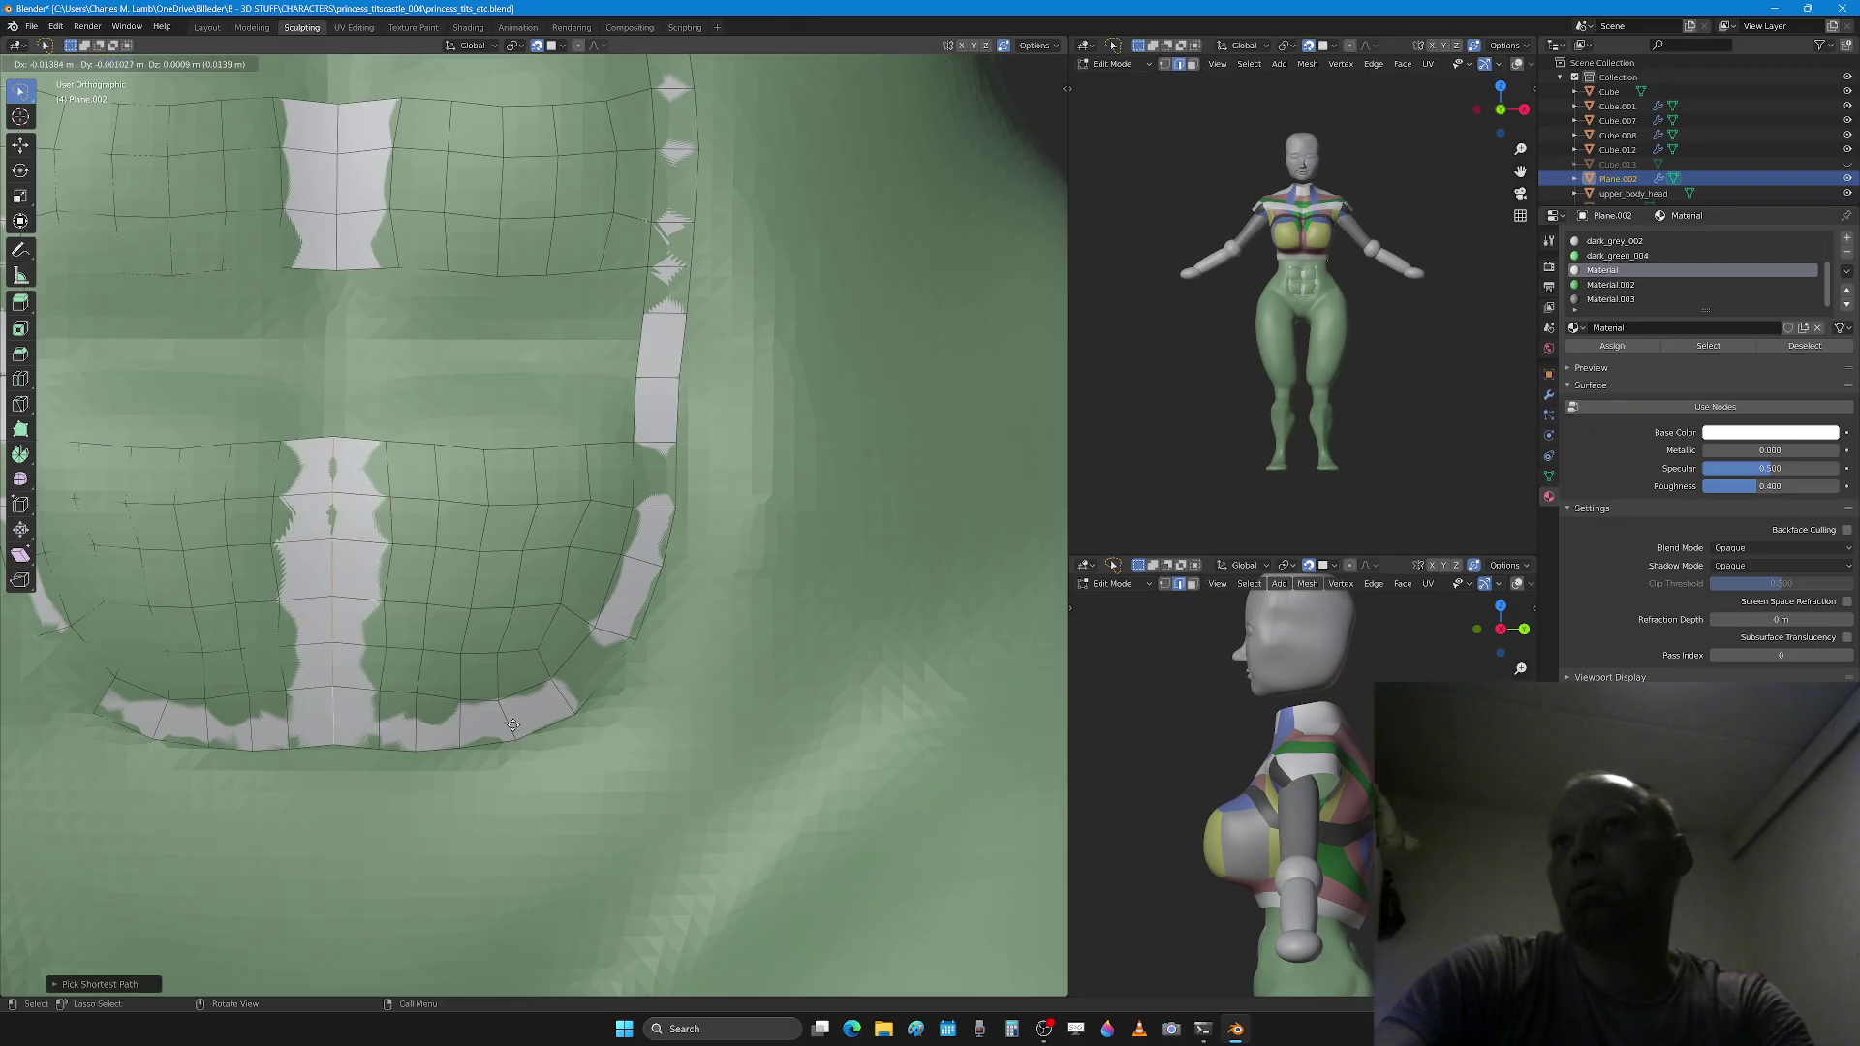
click(514, 725)
Step: Add a centred loop cut running lengthwise through the border strip
key(ctrl+r)
click(456, 723)
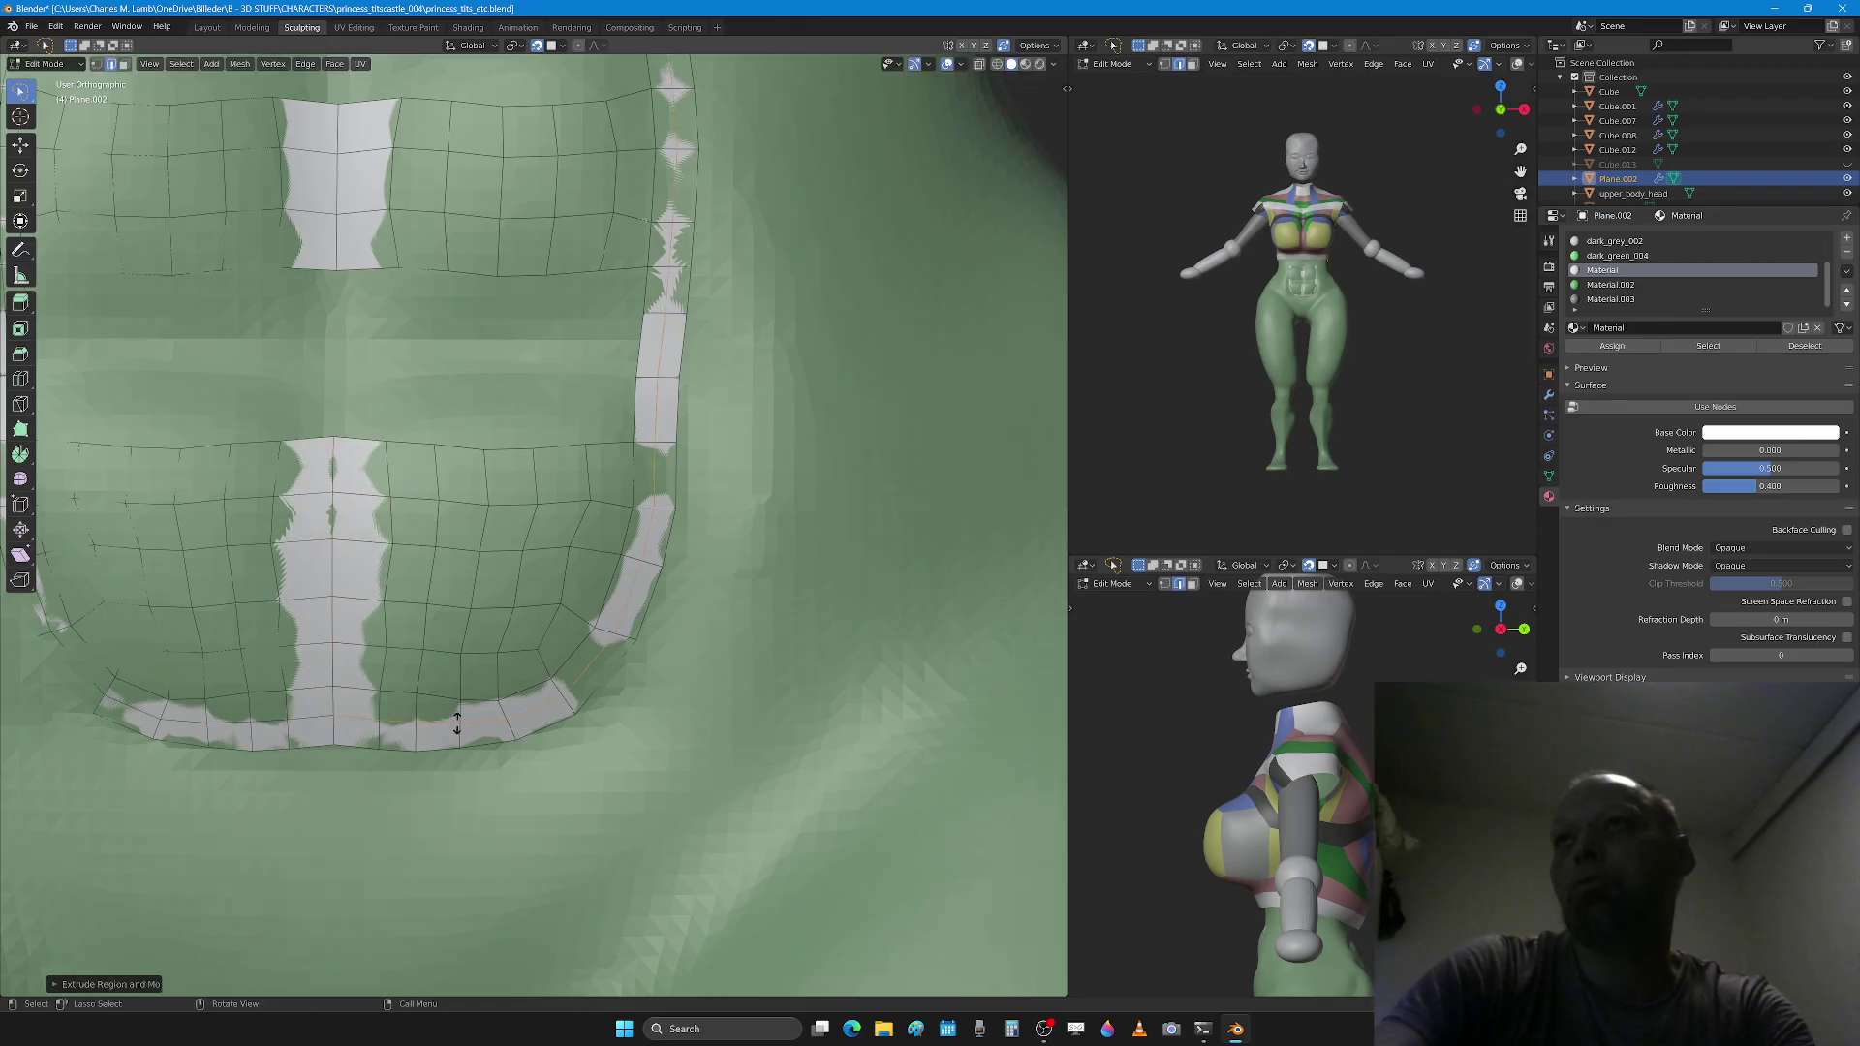
click(456, 723)
scroll(624, 504, up, 2)
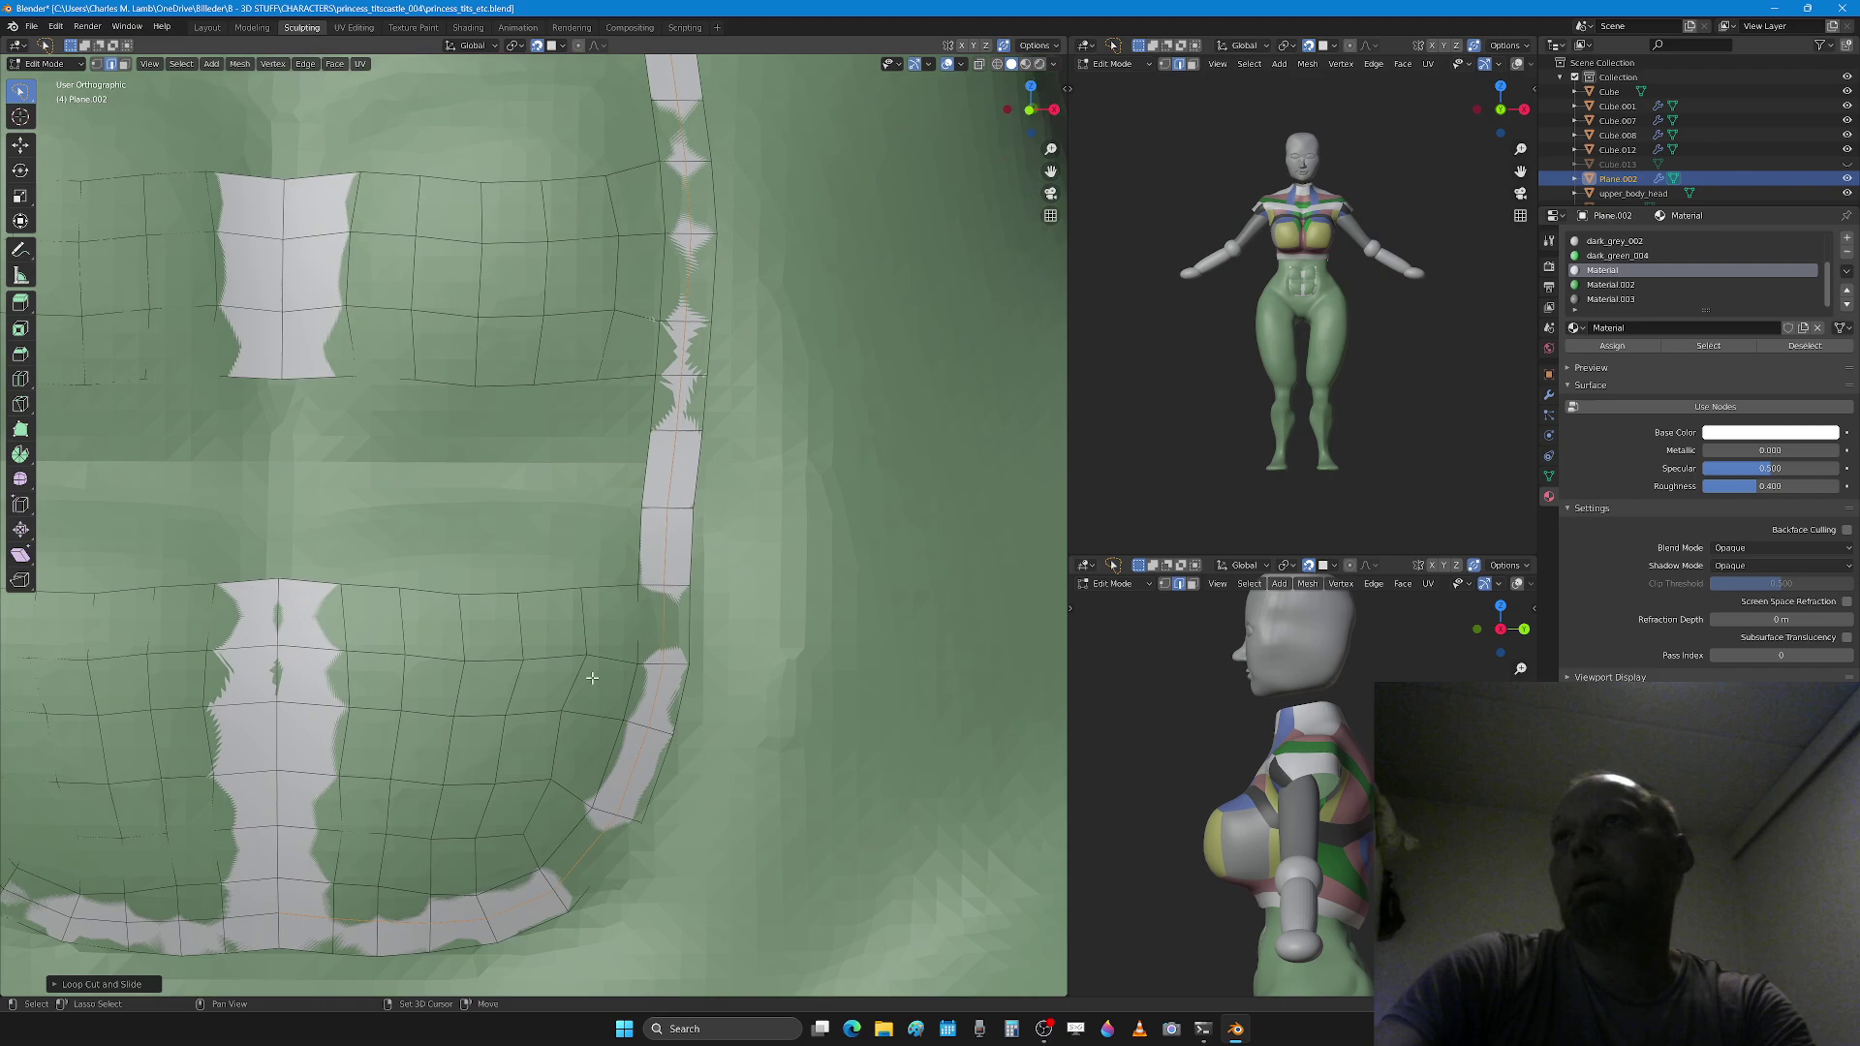
Step: Extrude the border strip's inner edge between the two patches repeatedly inward to the centre line, forming a horizontal strip
click(645, 471)
key(e)
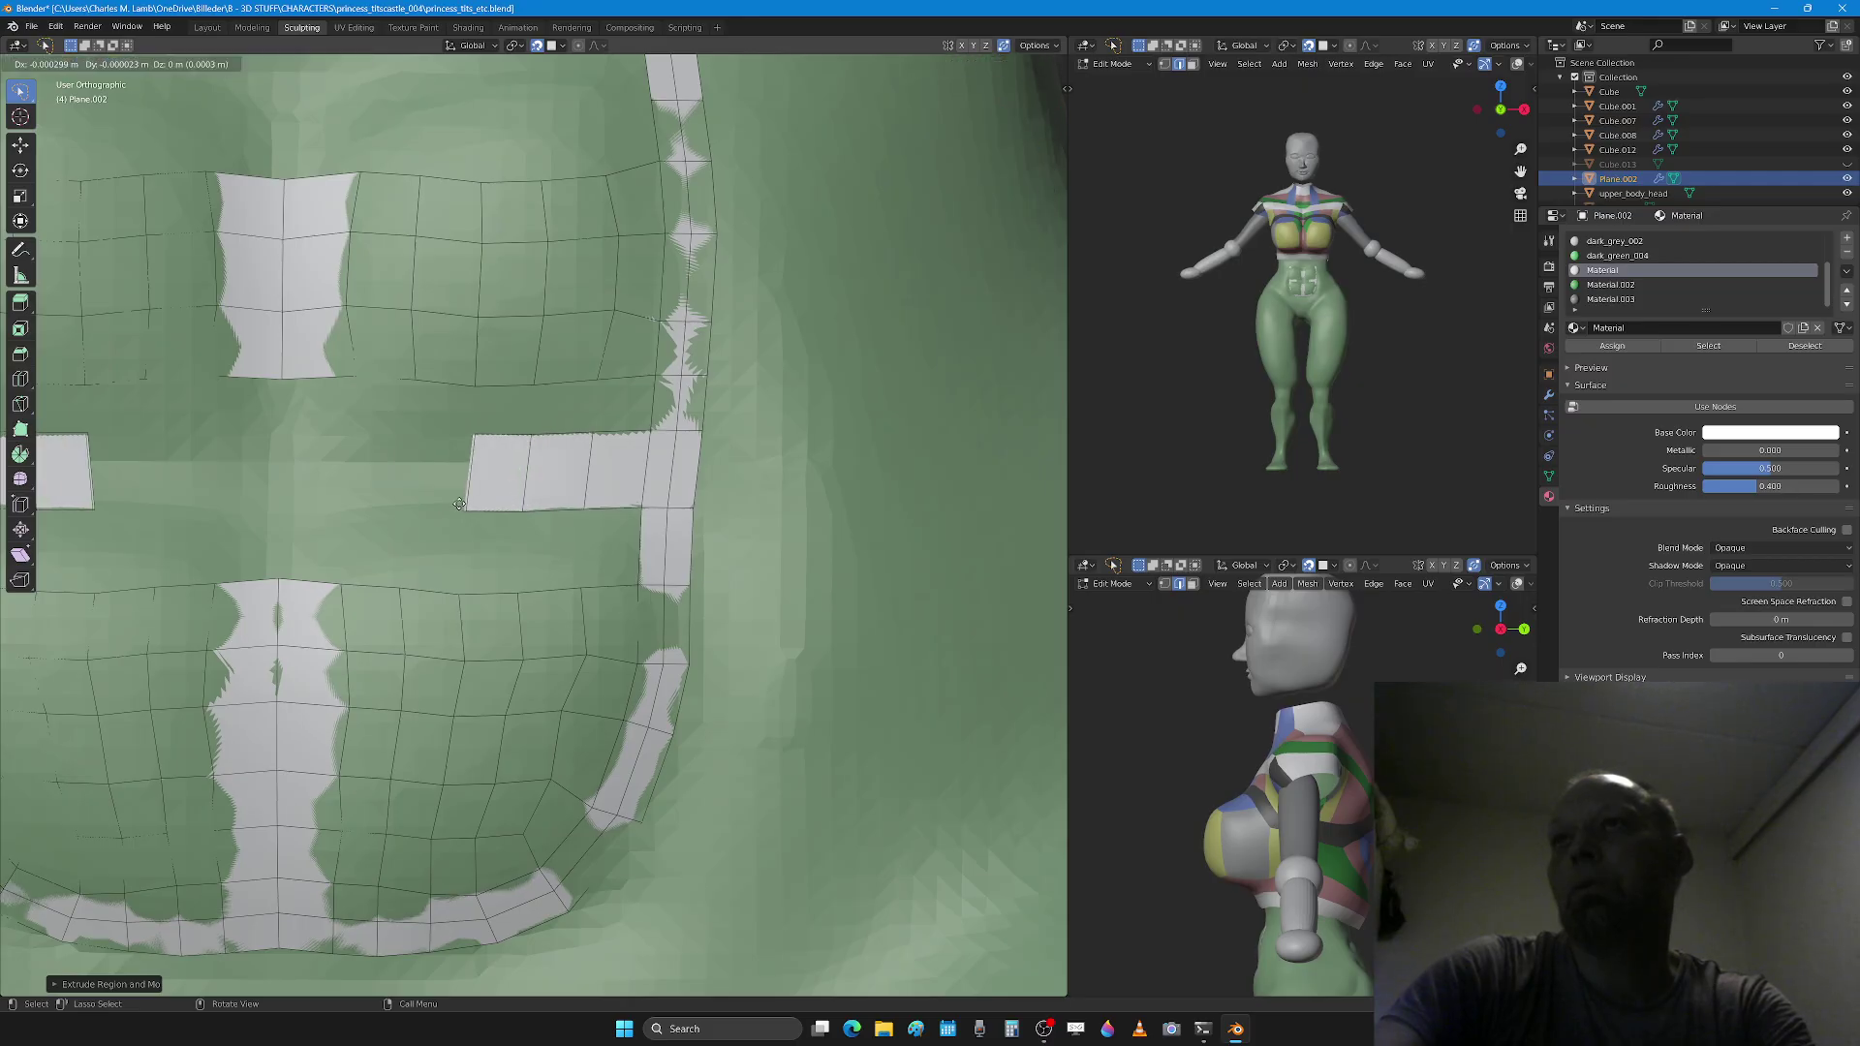
click(266, 496)
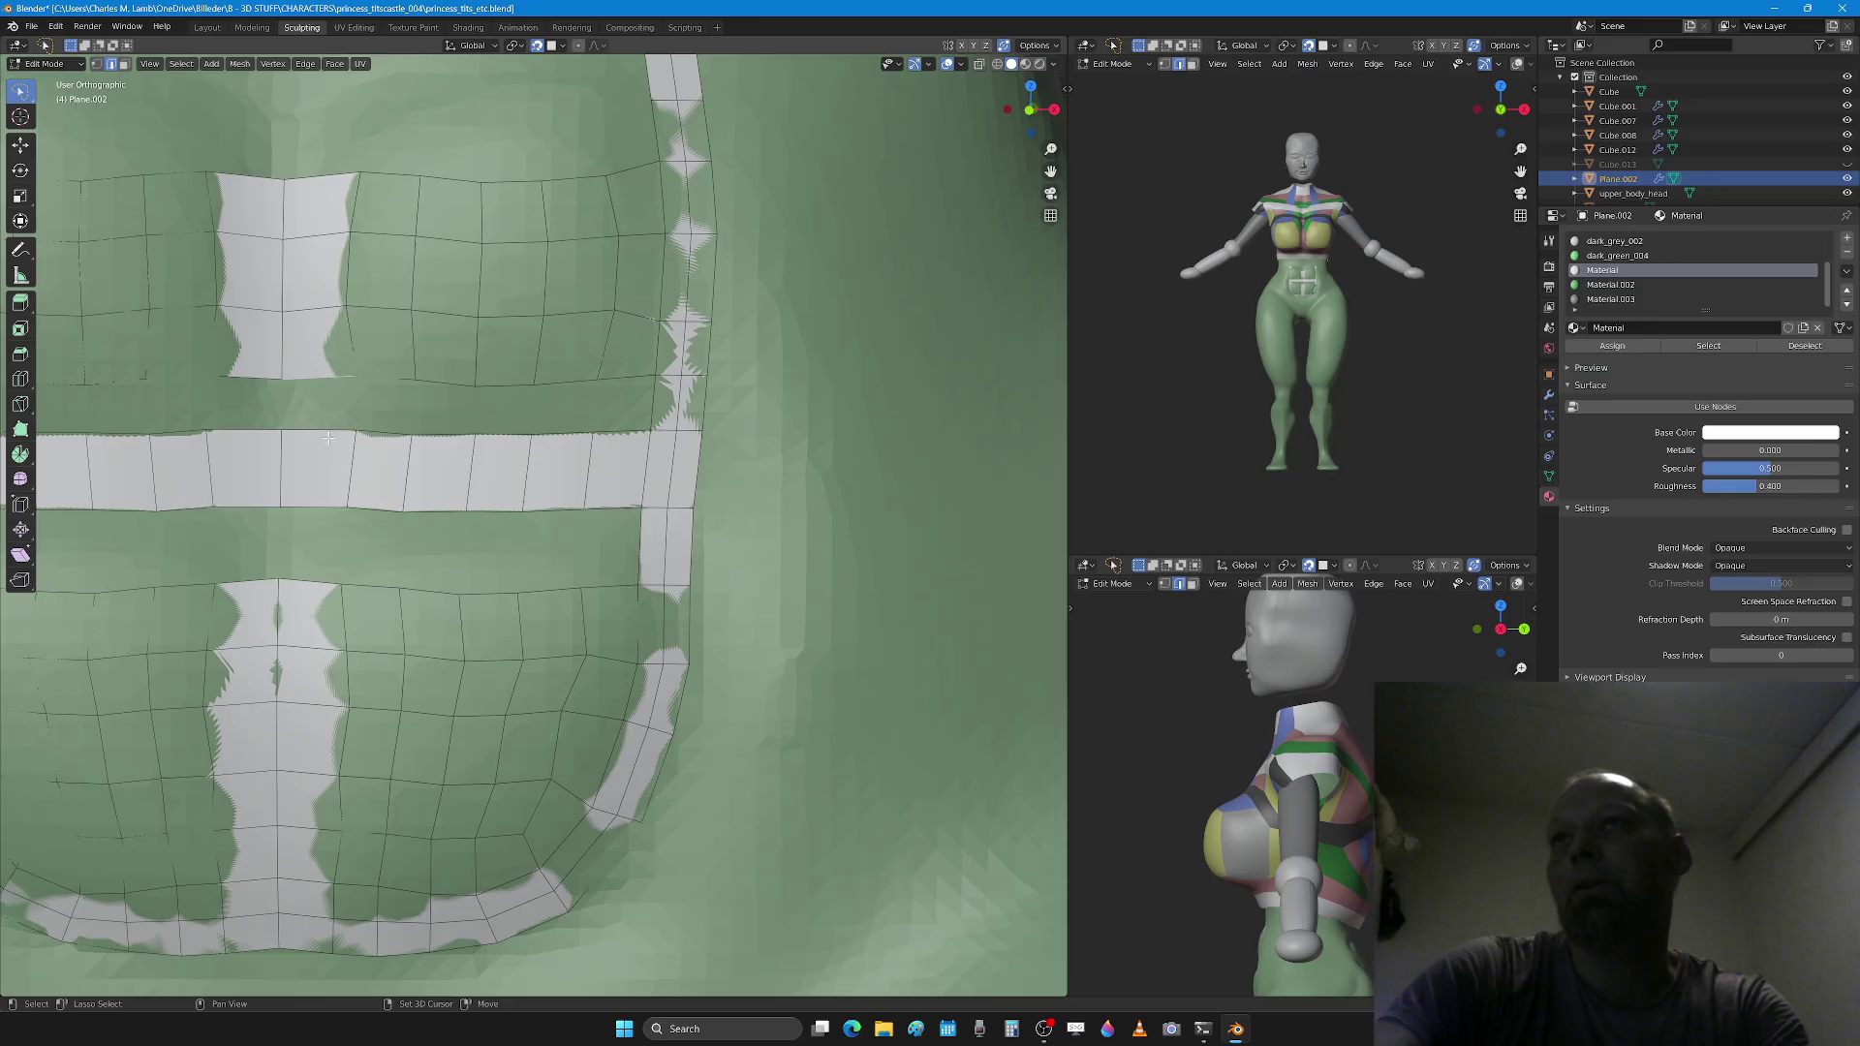
Step: Fill the gap between the upper patch's bottom edges and the horizontal strip with faces
key(f)
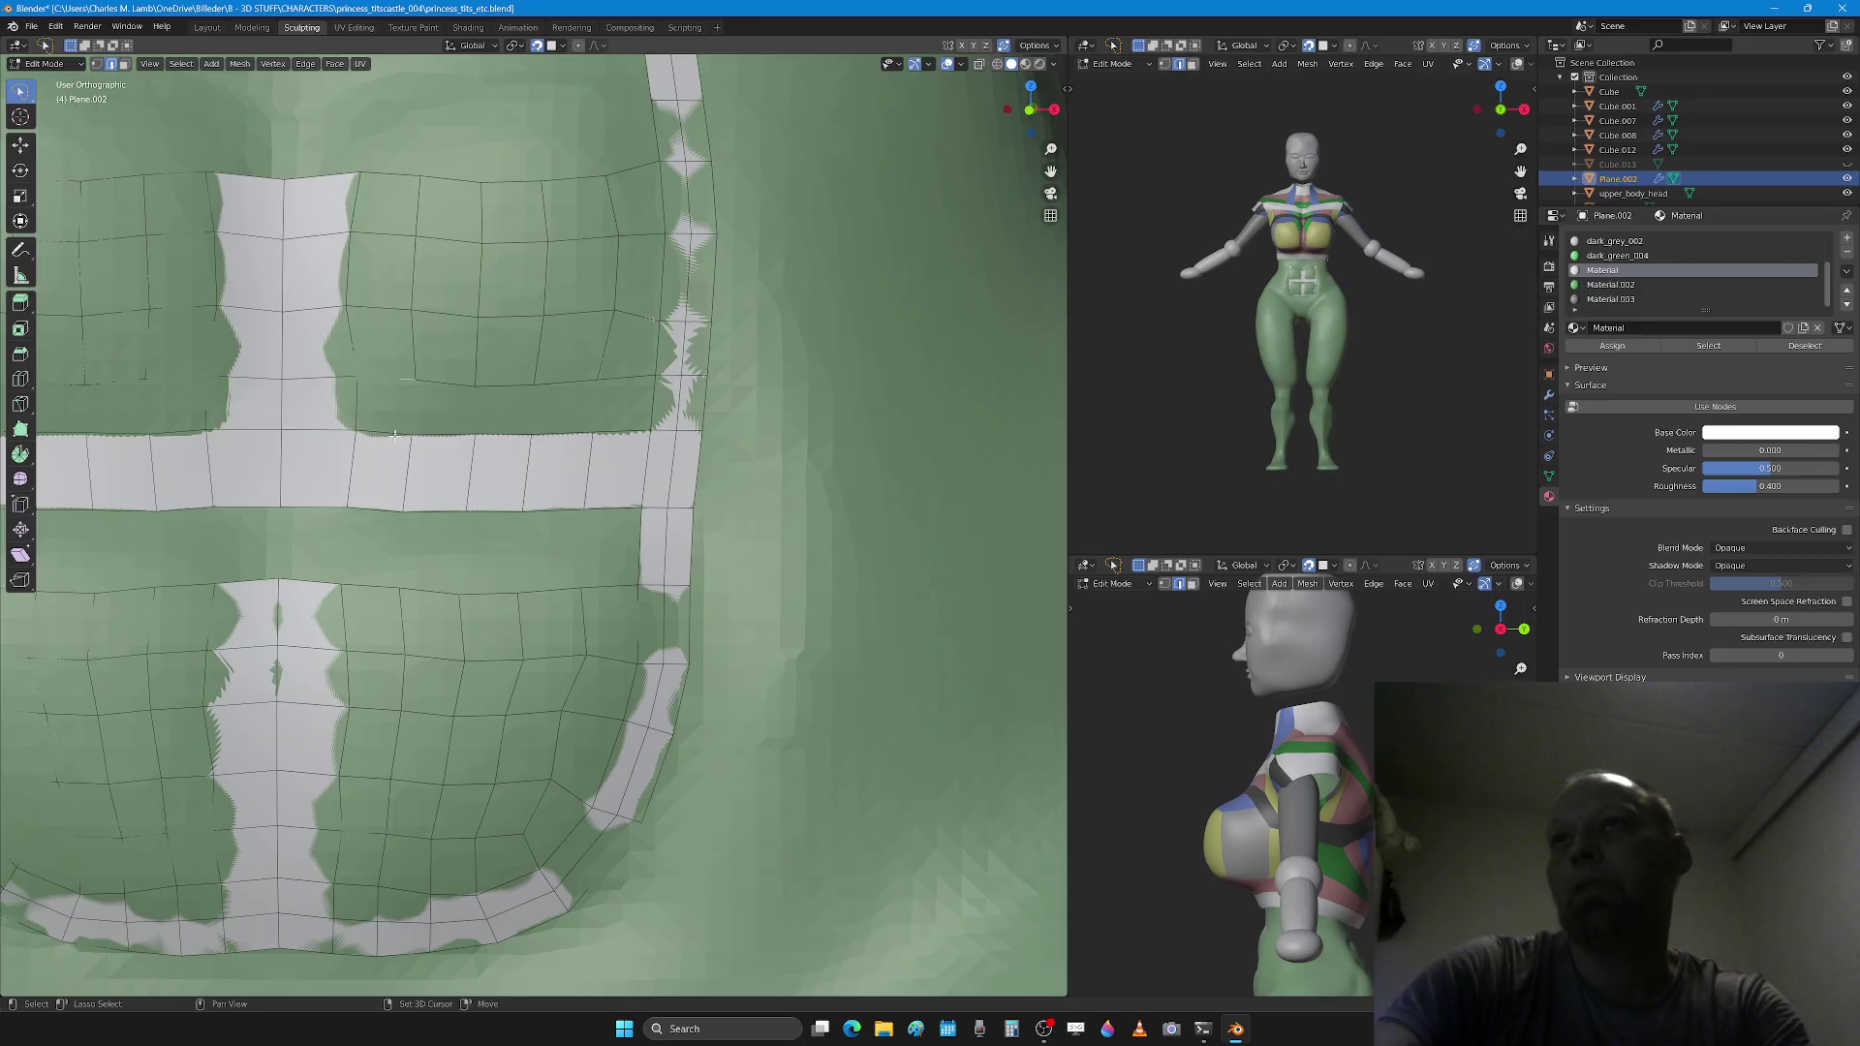
shift+click(484, 429)
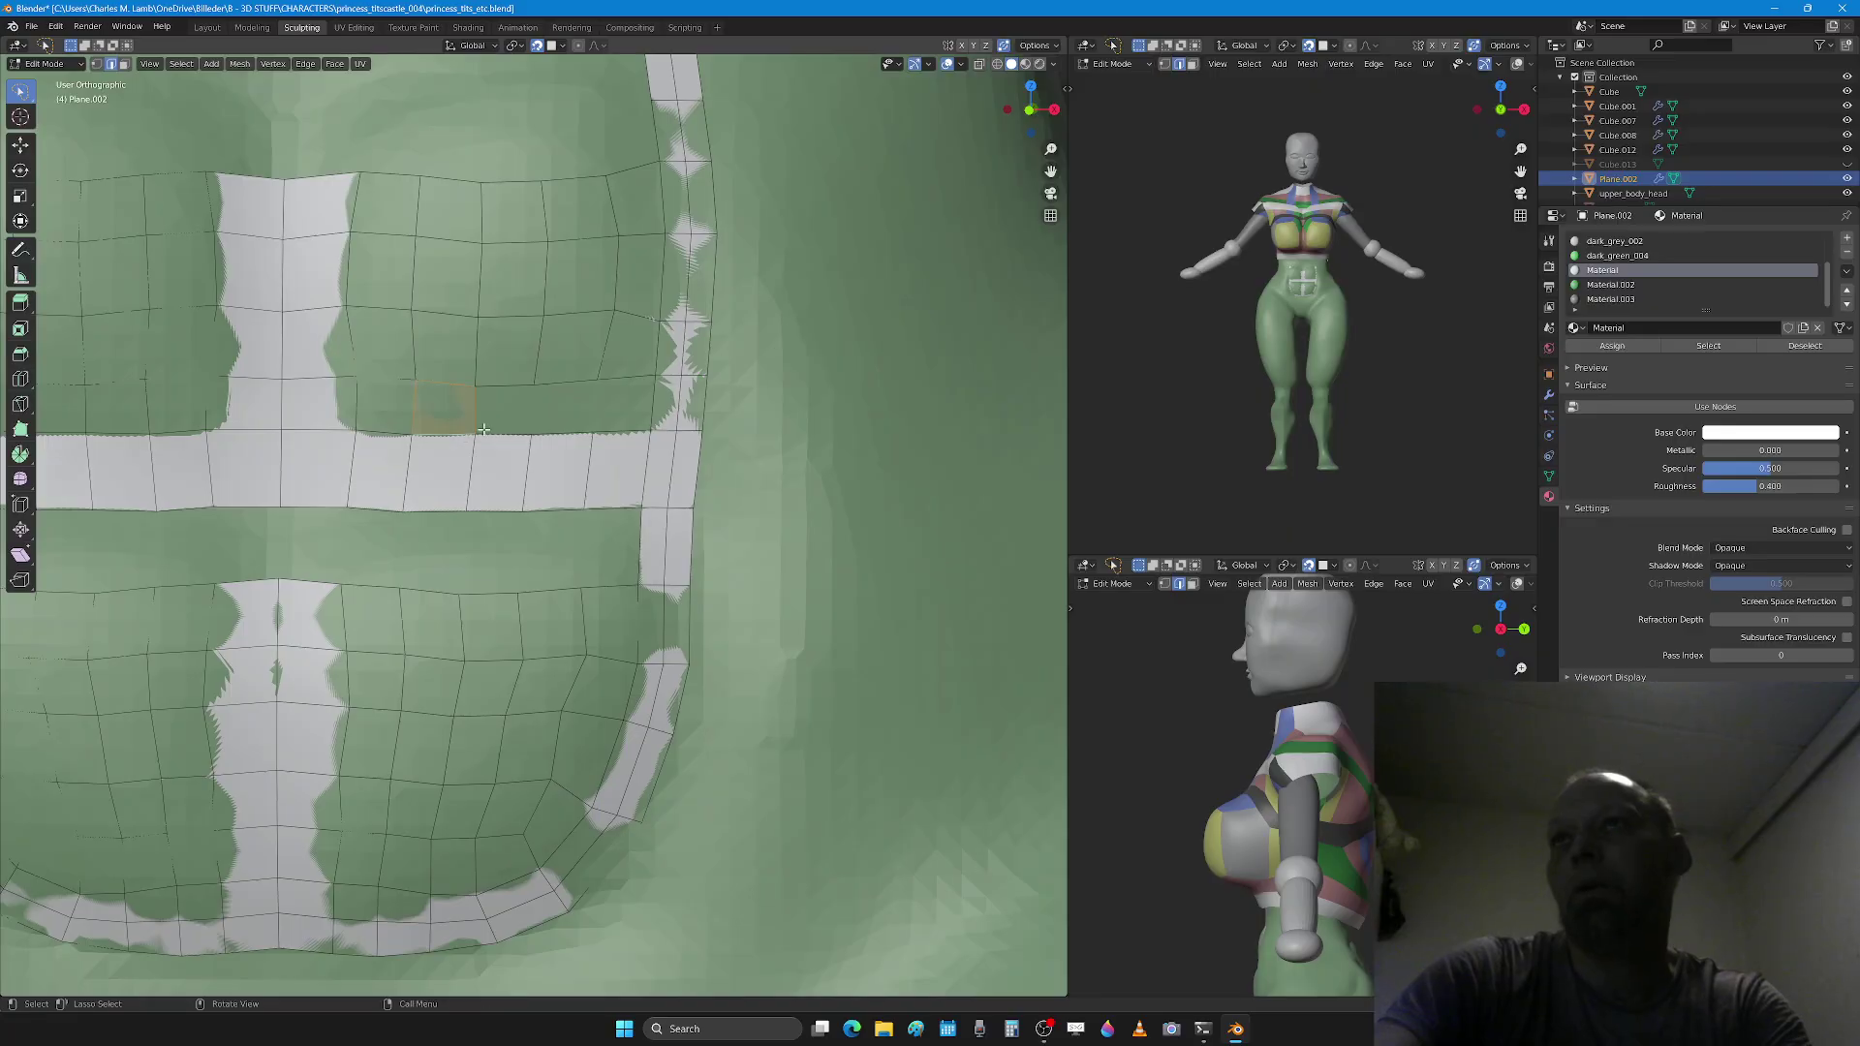
click(523, 424)
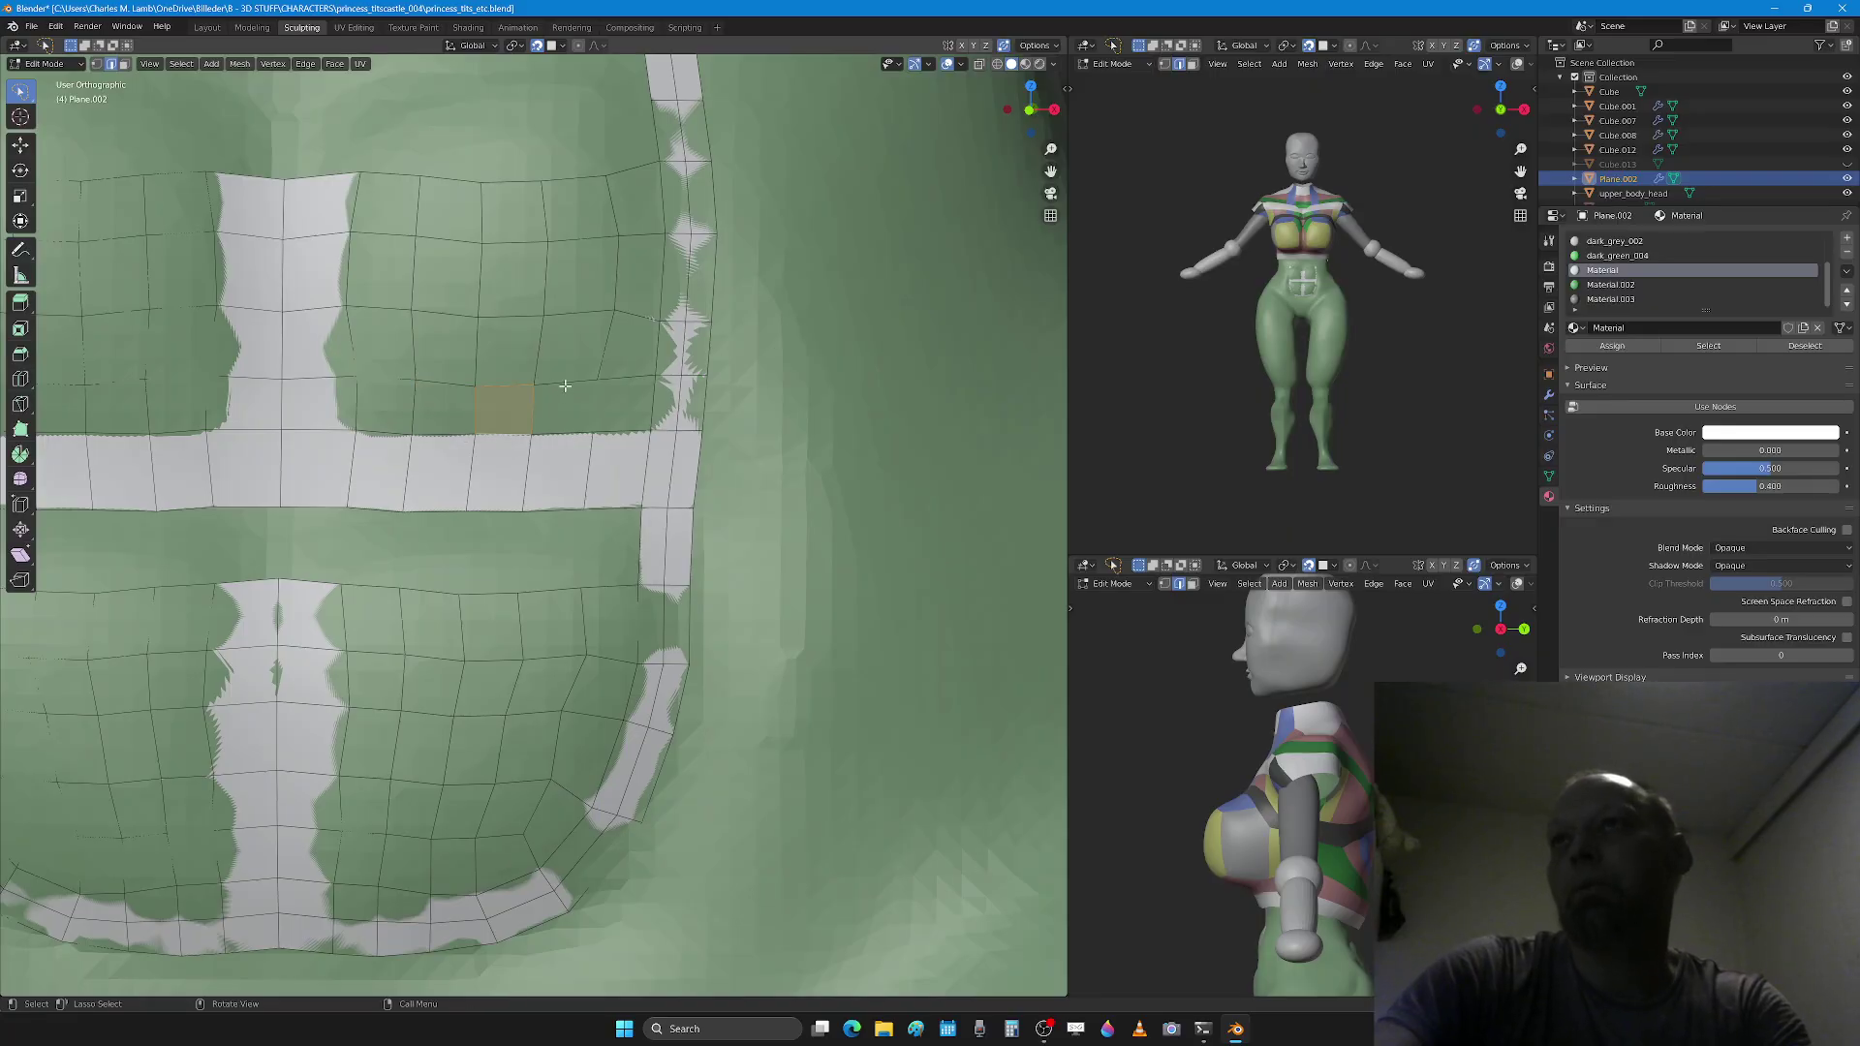
shift+click(623, 436)
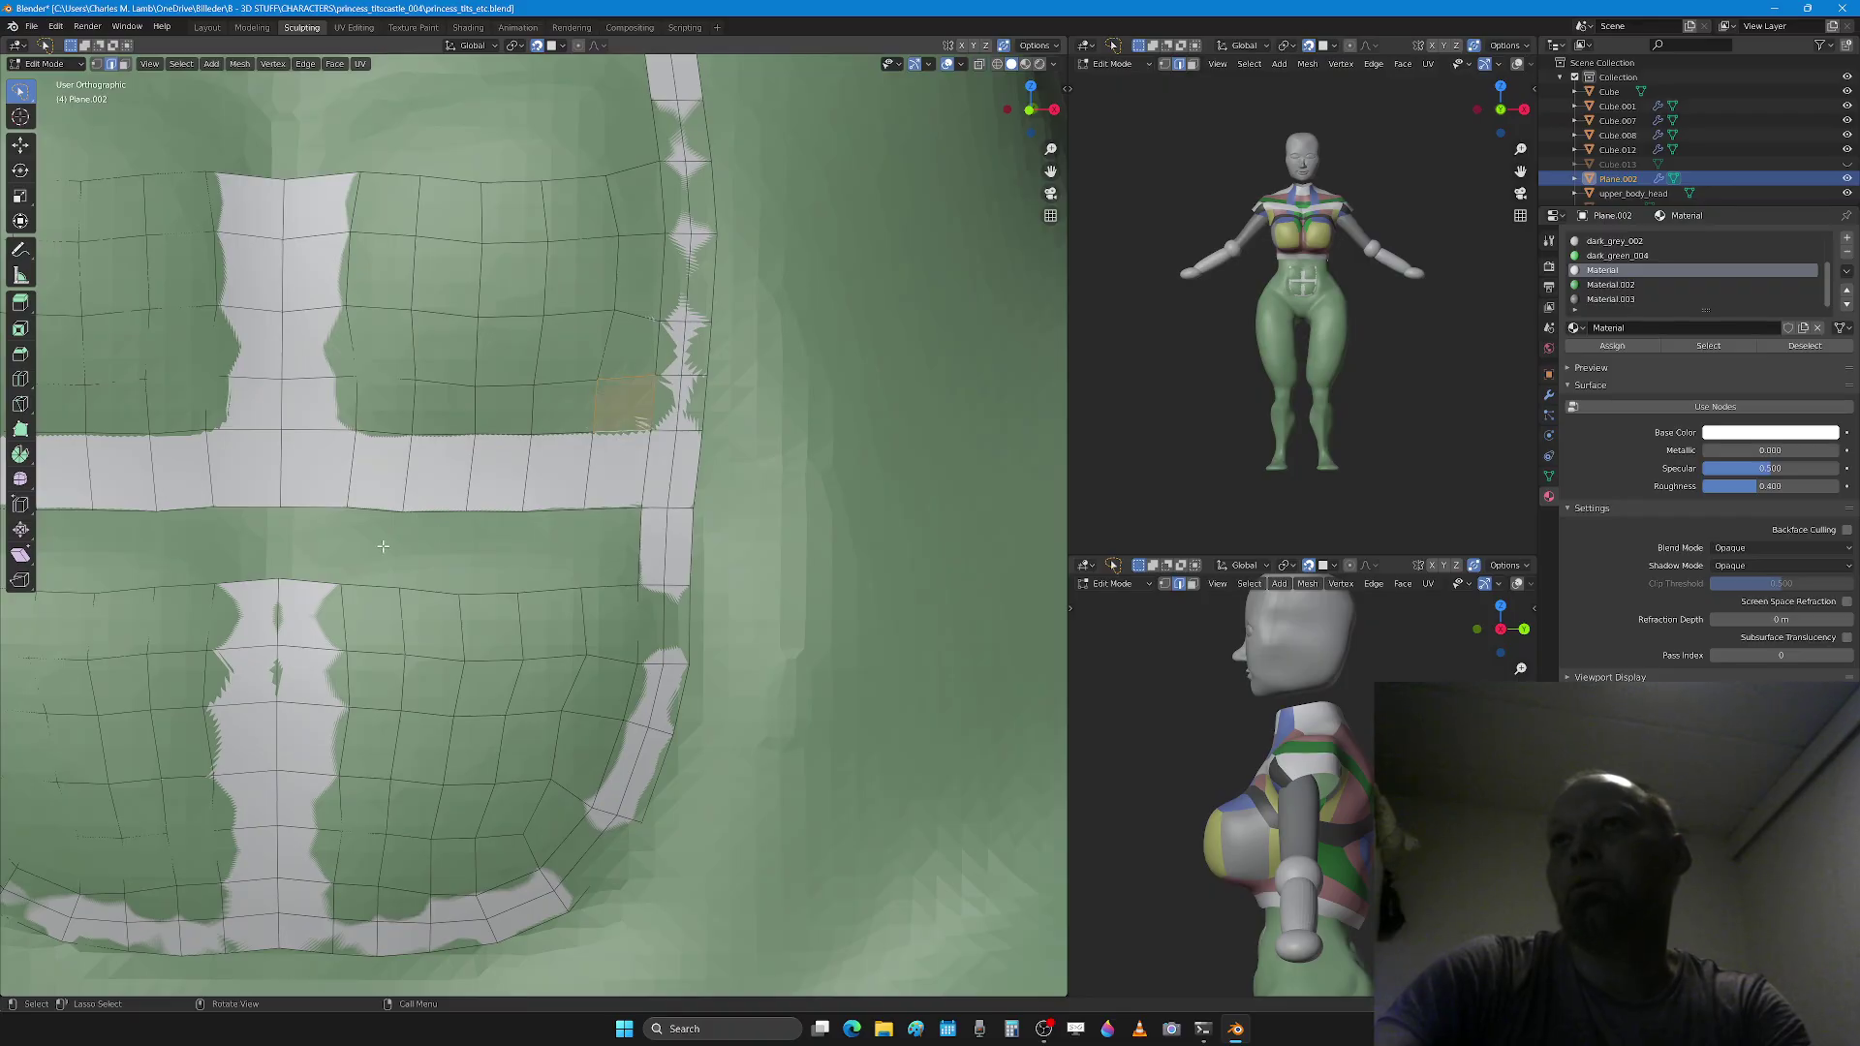
Step: Fill the gap between the horizontal strip and the lower patch's top edges with faces
shift+click(320, 579)
key(f)
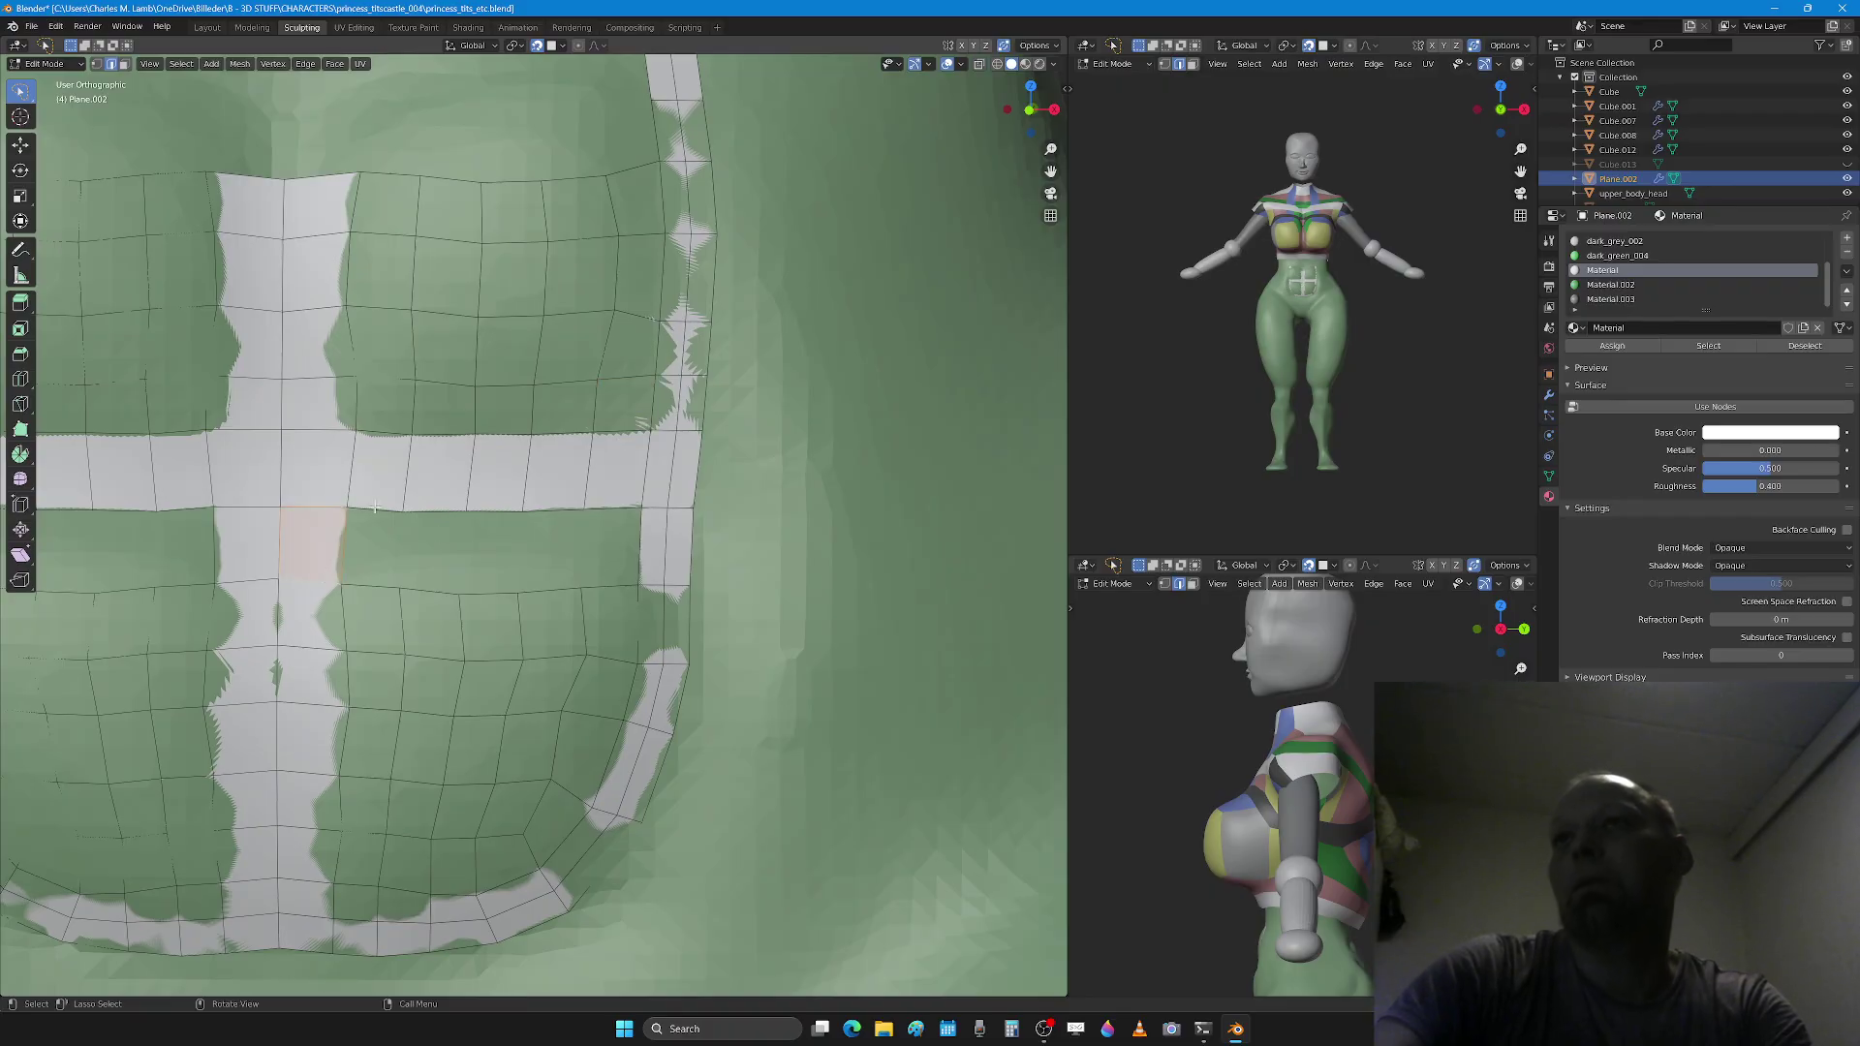
shift+click(390, 588)
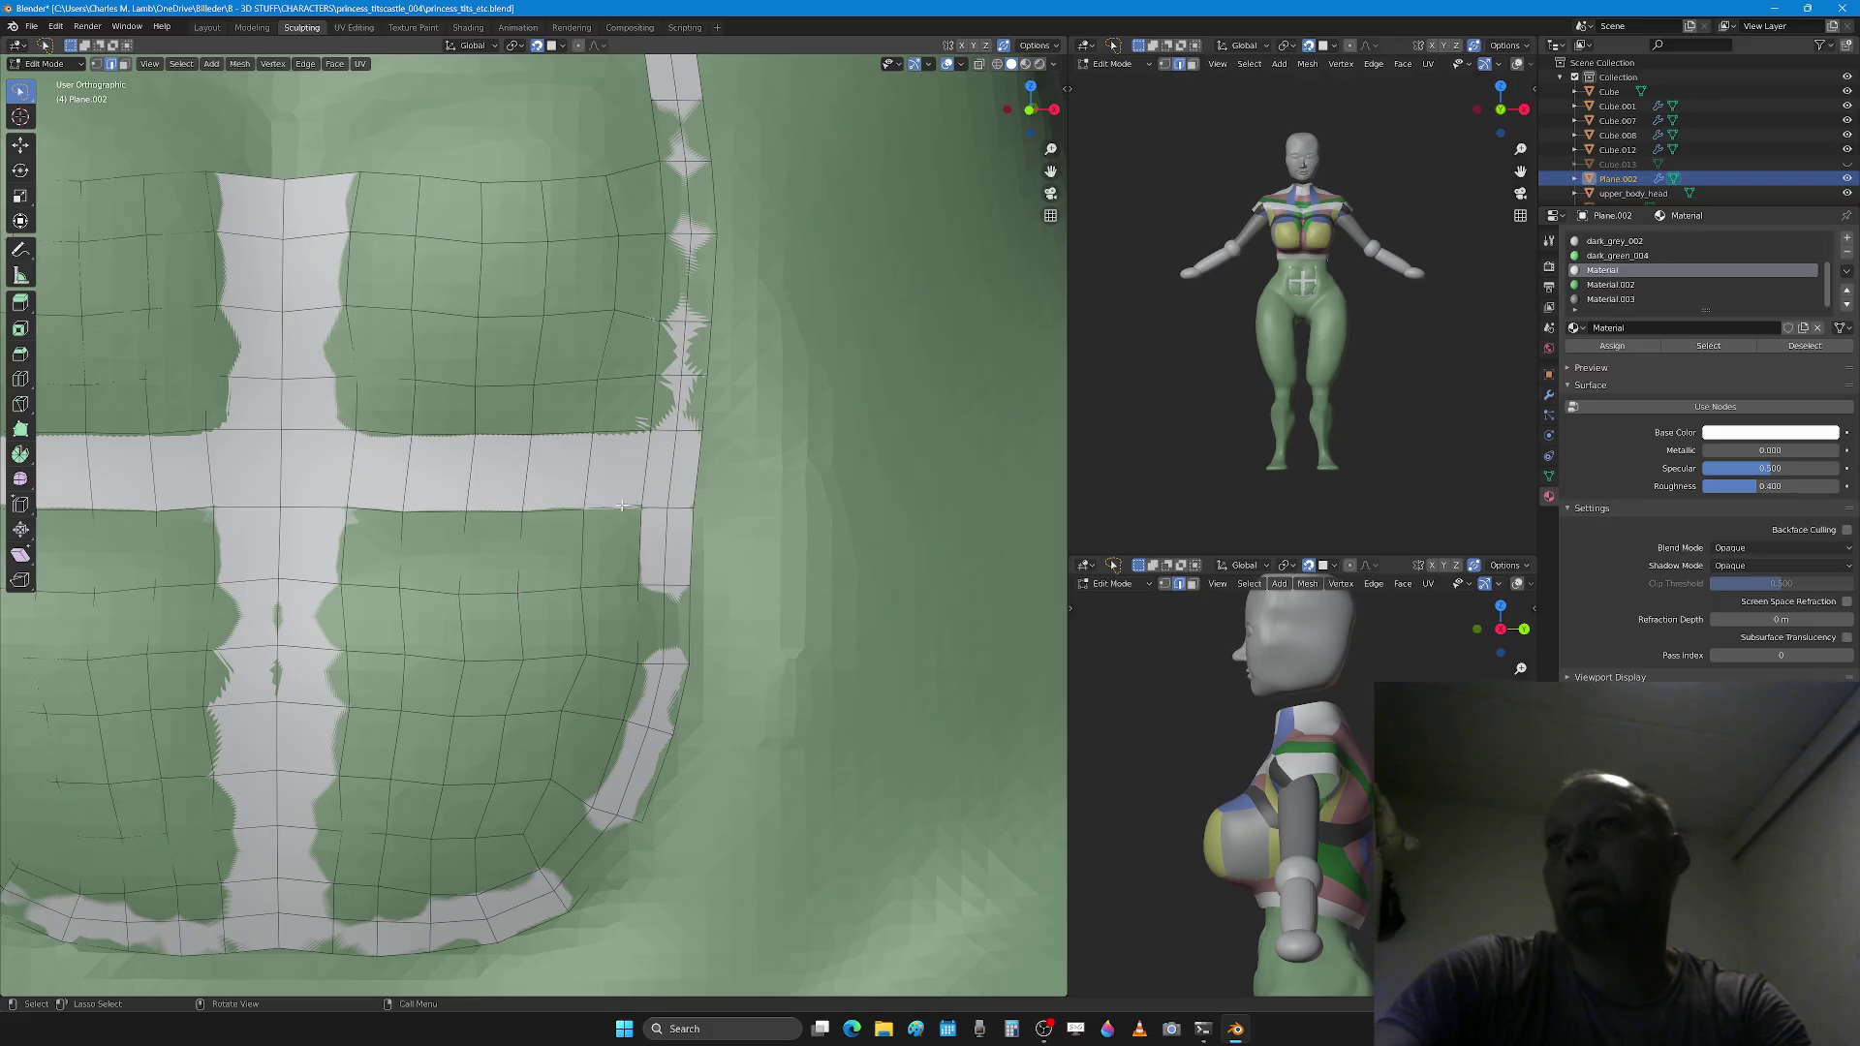
Step: Resize the brush in Sculpt Mode and sculpt across the abdominal mesh to bring it out of the body surface
key(Tab)
scroll(617, 587, down, 3)
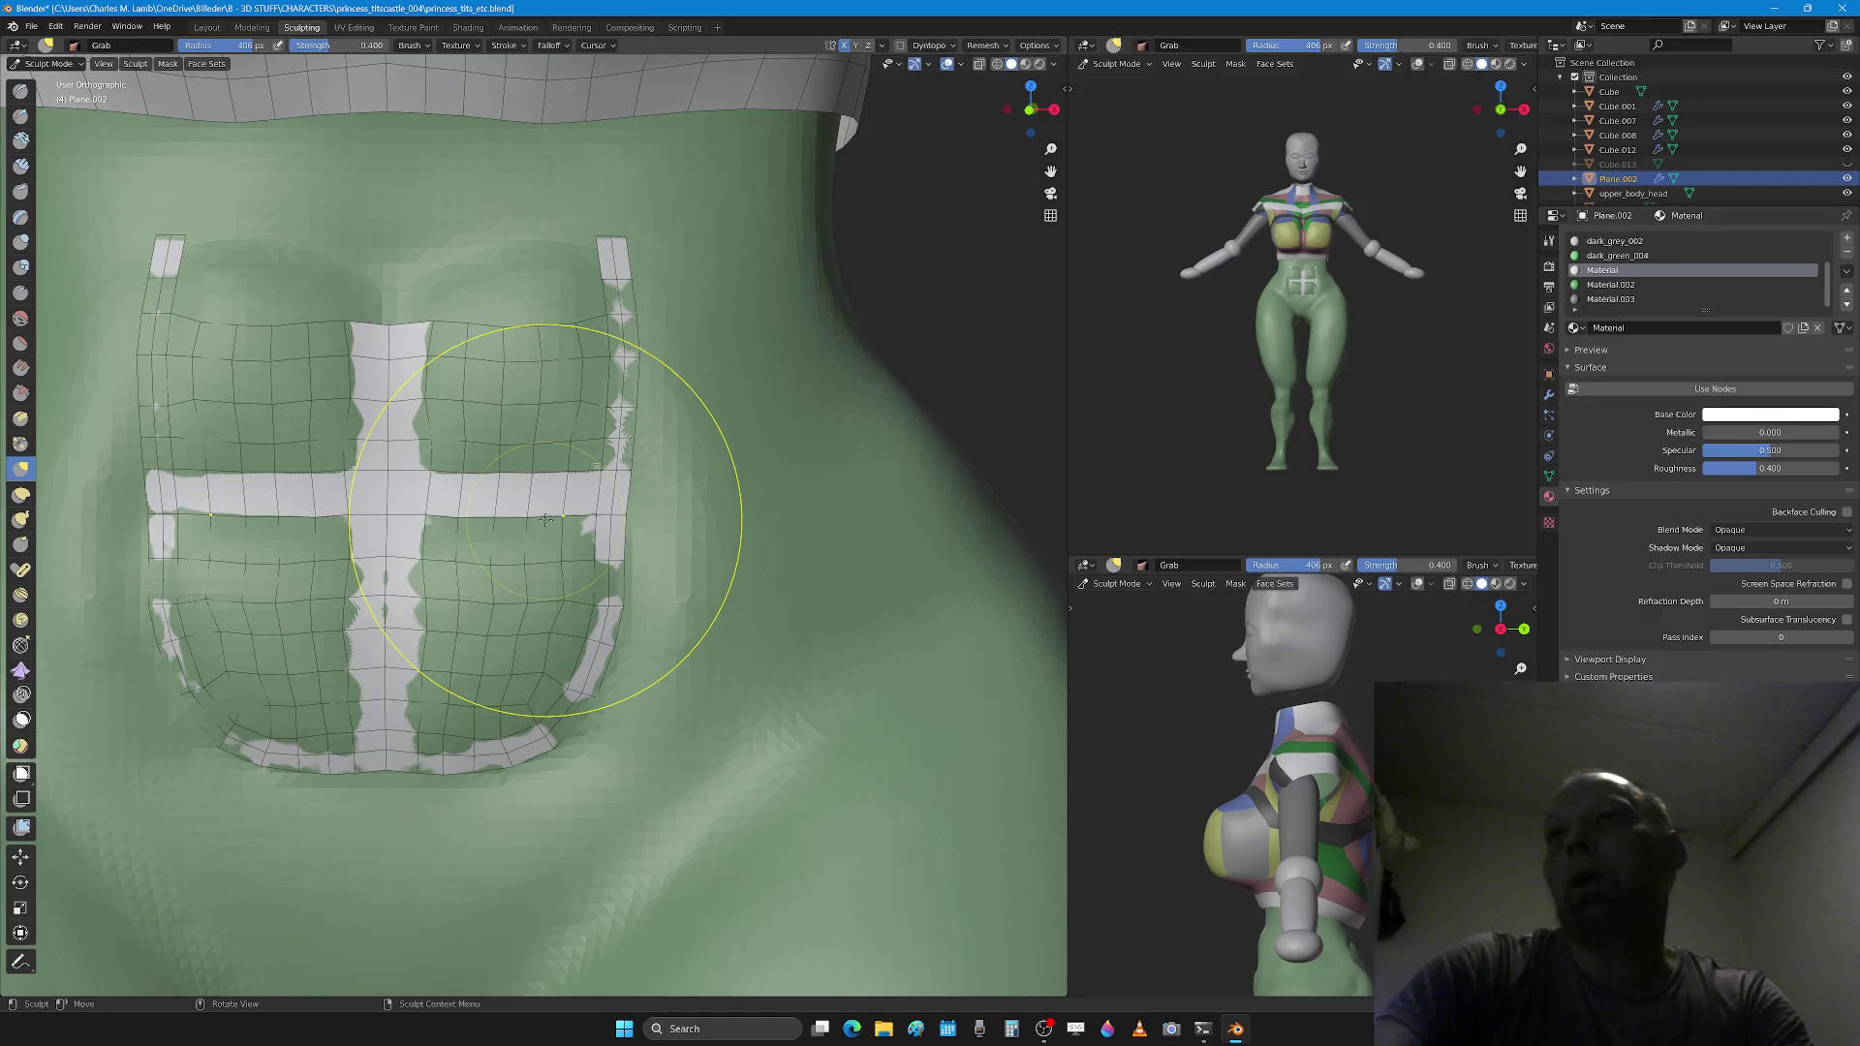
key(f)
click(535, 506)
mouse_move(290, 349)
mouse_down()
mouse_move(523, 407)
mouse_move(291, 543)
mouse_move(488, 647)
mouse_up()
Step: Fill the remaining mirrored hole near the bottom of the abdominal mesh with a face
key(Tab)
scroll(520, 688, up, 3)
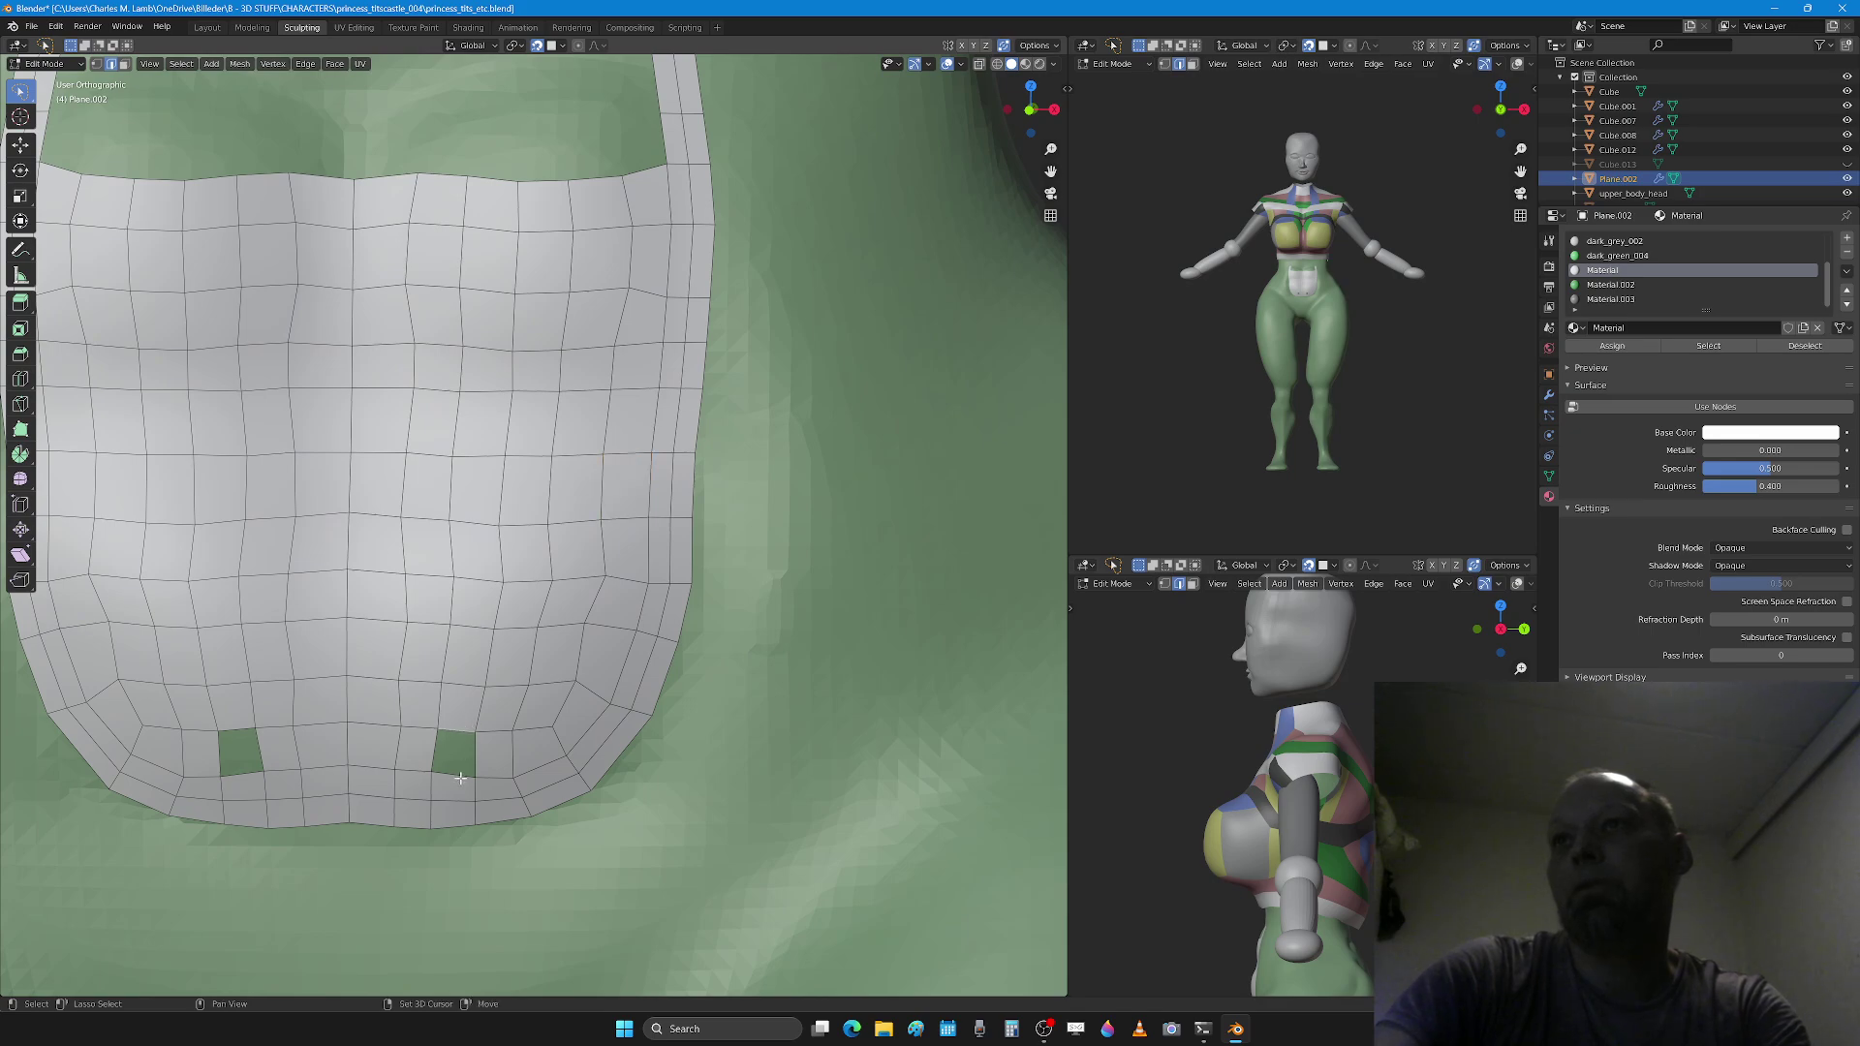
shift+click(461, 776)
key(f)
Step: Smooth the abdominal mesh in Sculpt Mode with the SculptDraw brush, evening out its grid from bottom to top
key(Tab)
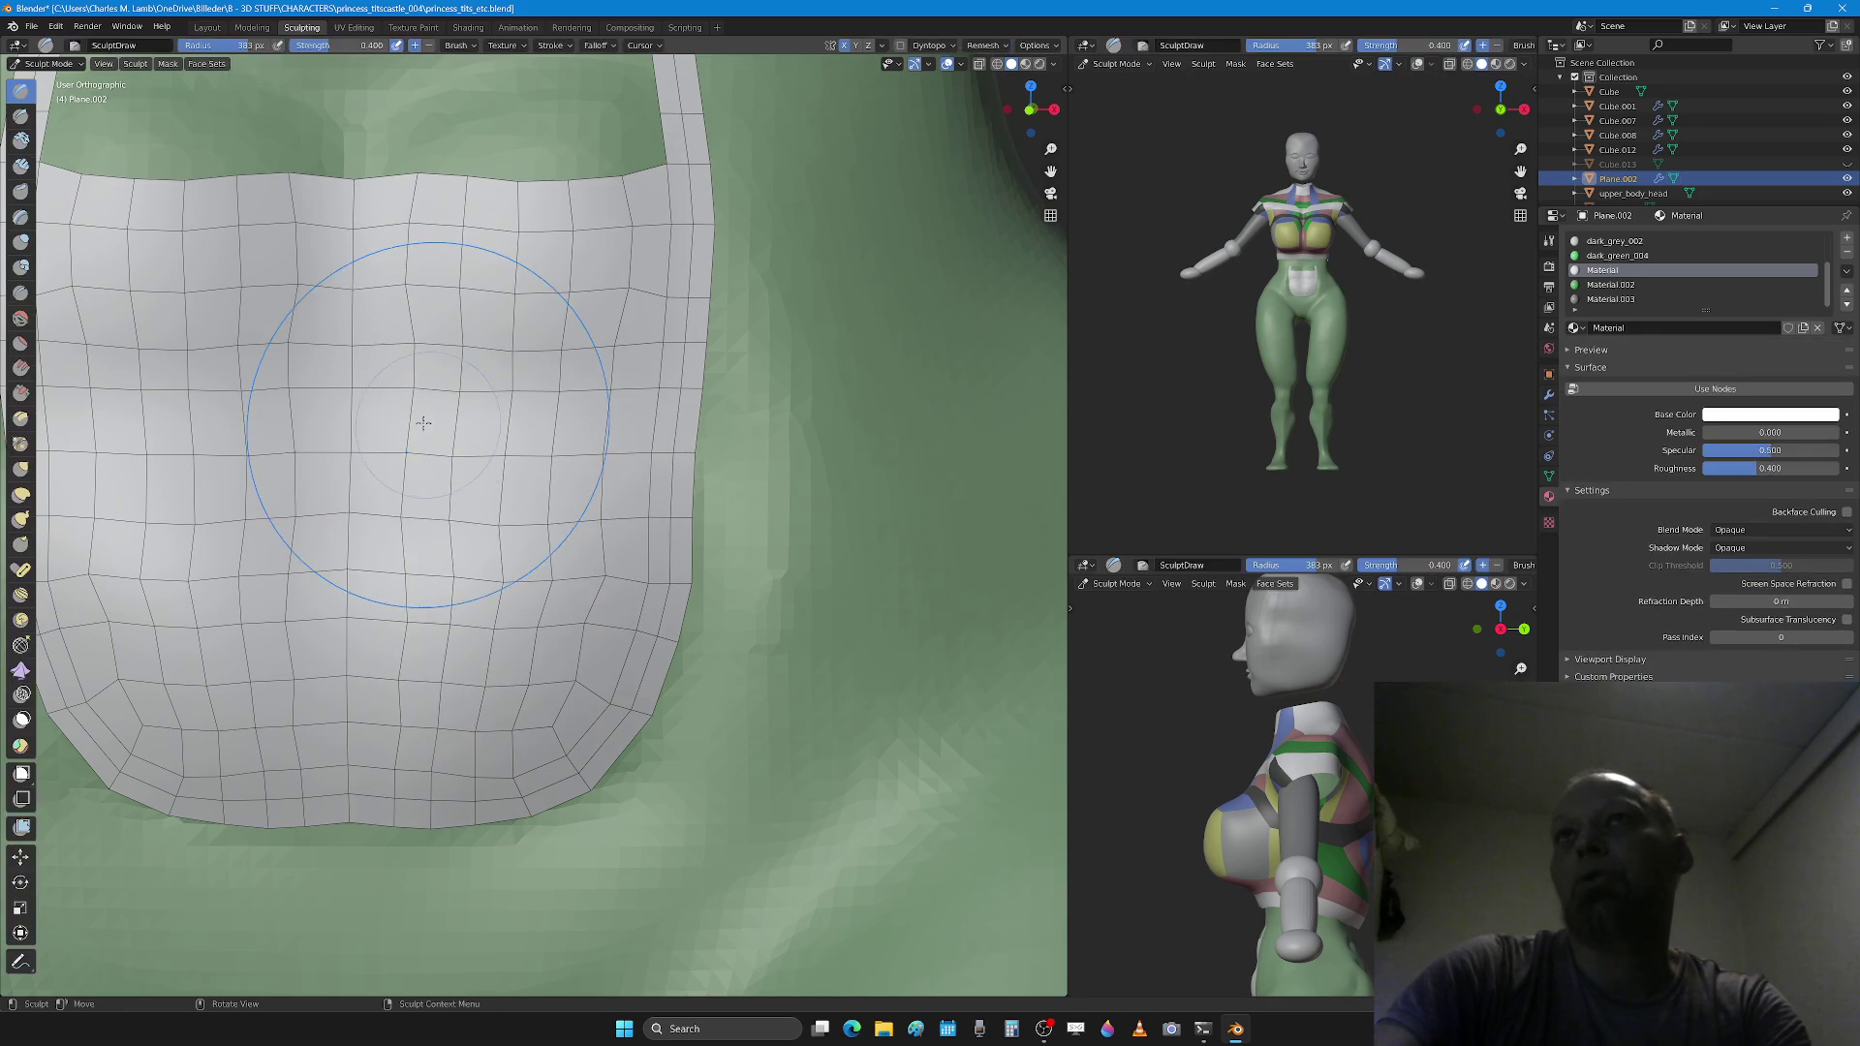
key(g)
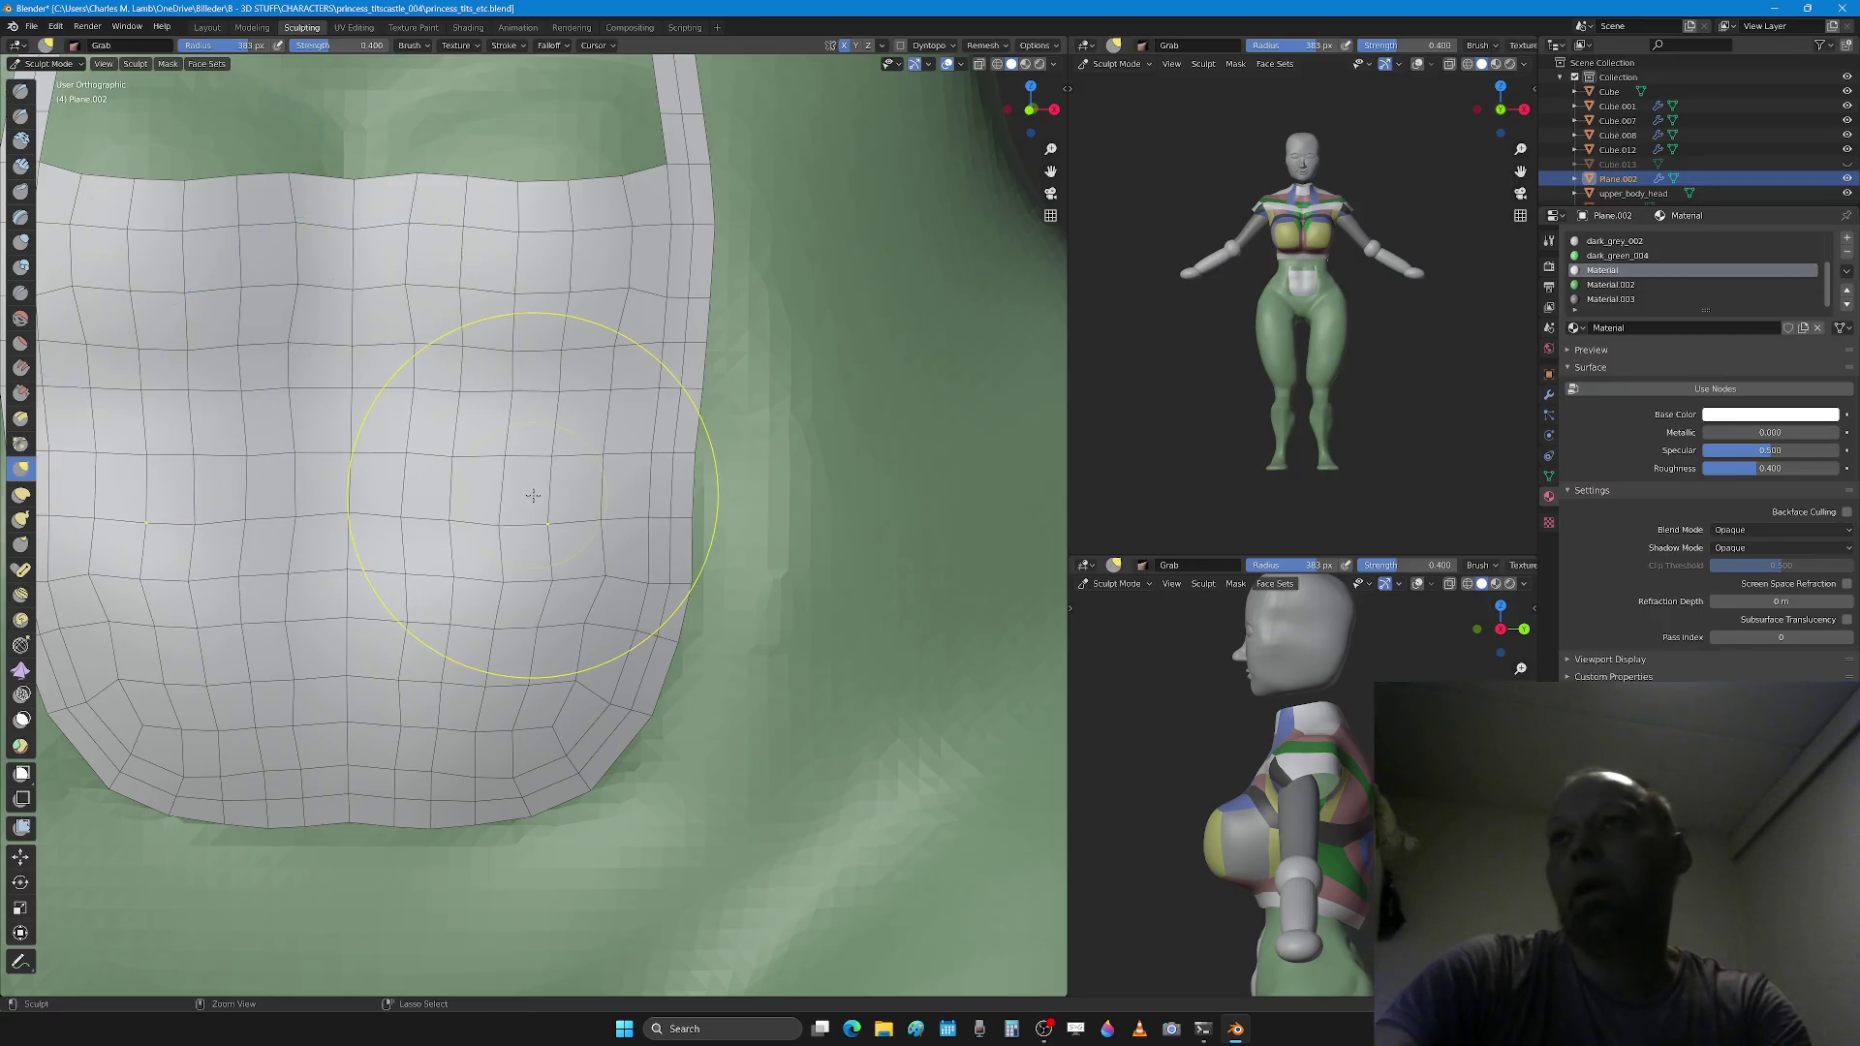
key(x)
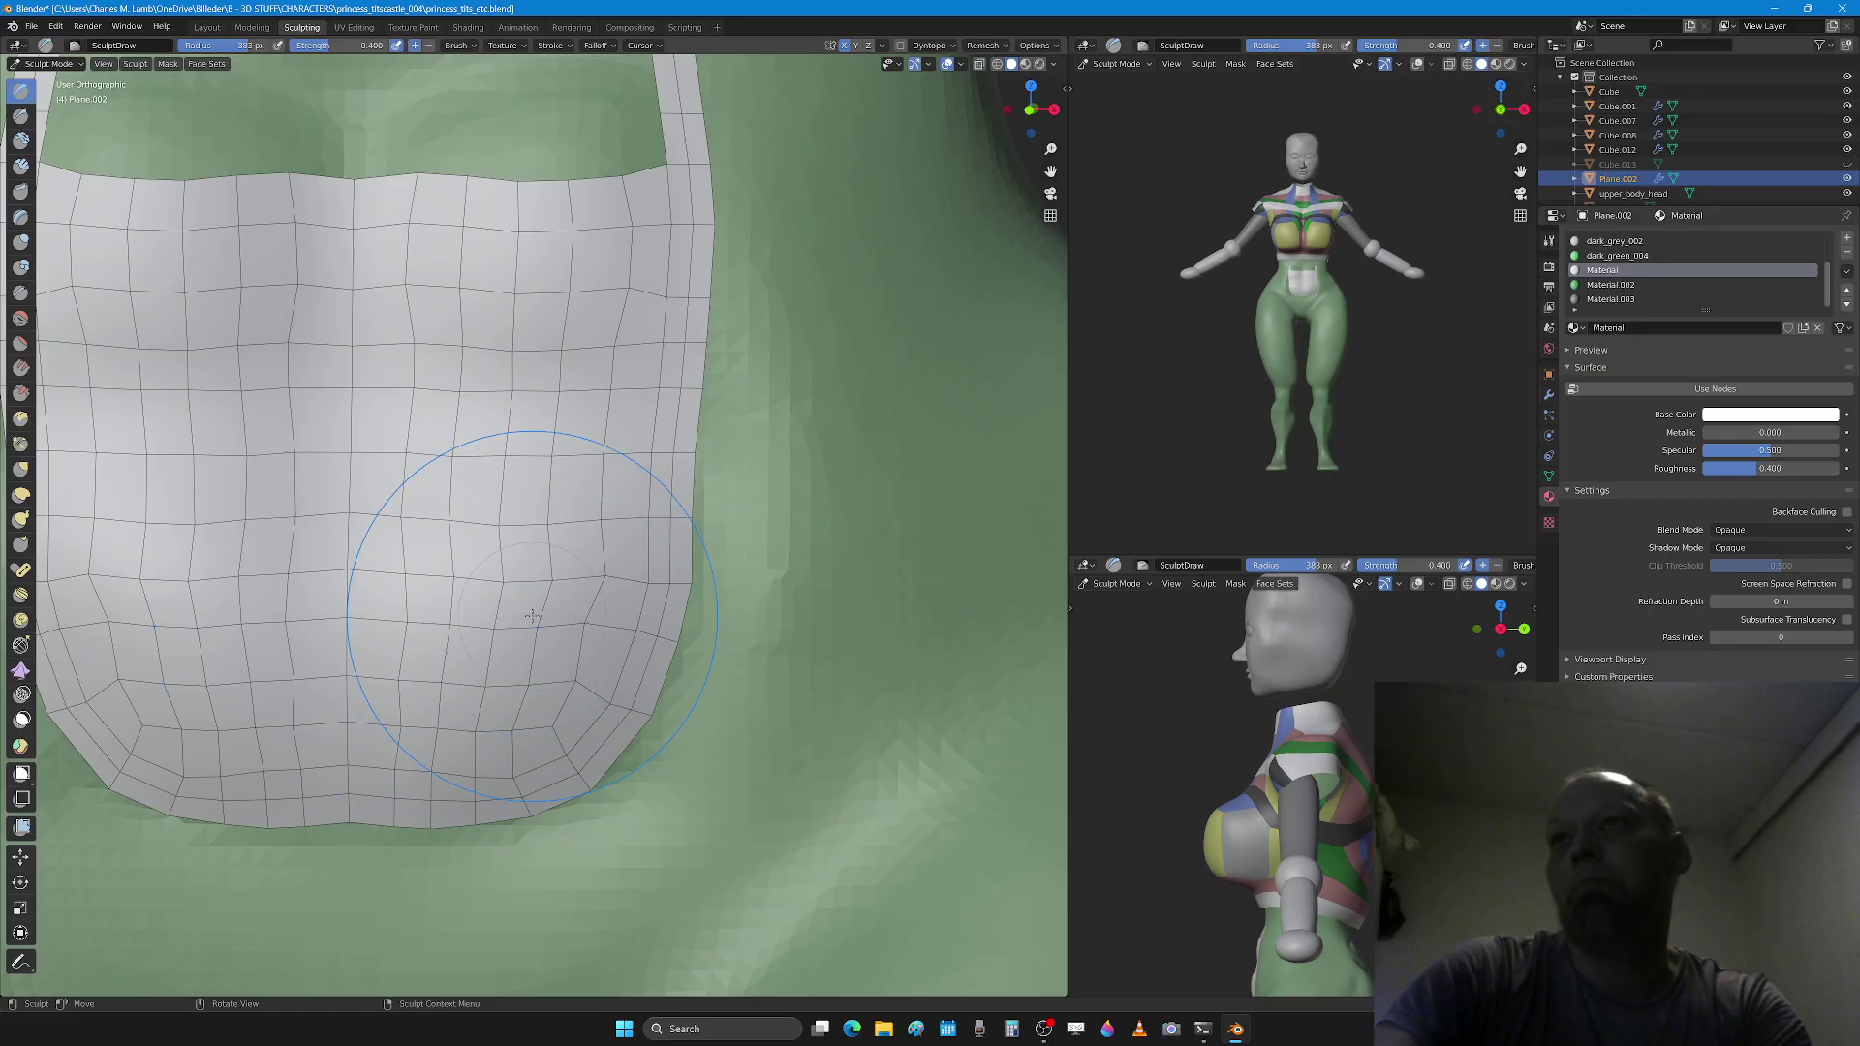
mouse_move(517, 669)
mouse_down()
mouse_move(506, 610)
mouse_move(464, 656)
mouse_move(461, 717)
mouse_move(540, 519)
mouse_move(552, 407)
mouse_move(478, 325)
mouse_up()
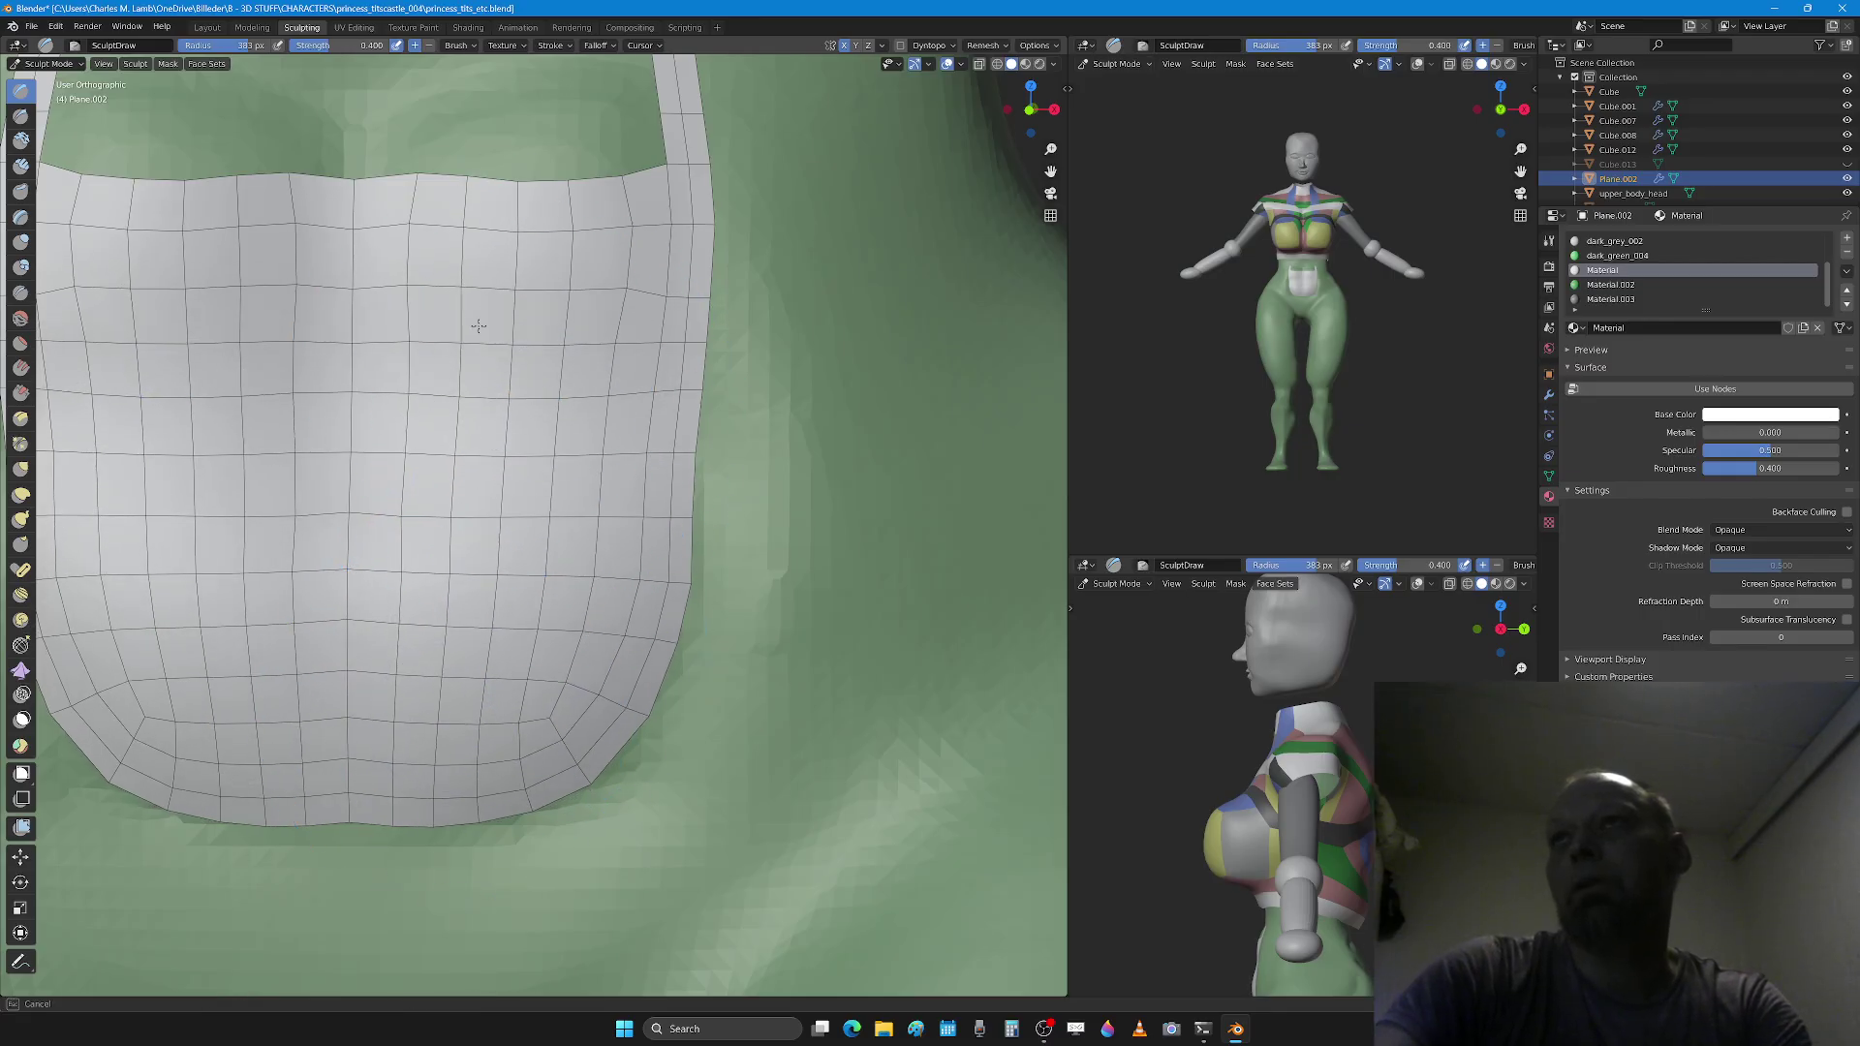
Step: Extrude the middle top edges of the abdominal mesh upward in several rows toward the waistband
key(Tab)
scroll(465, 376, down, 3)
scroll(467, 386, down, 3)
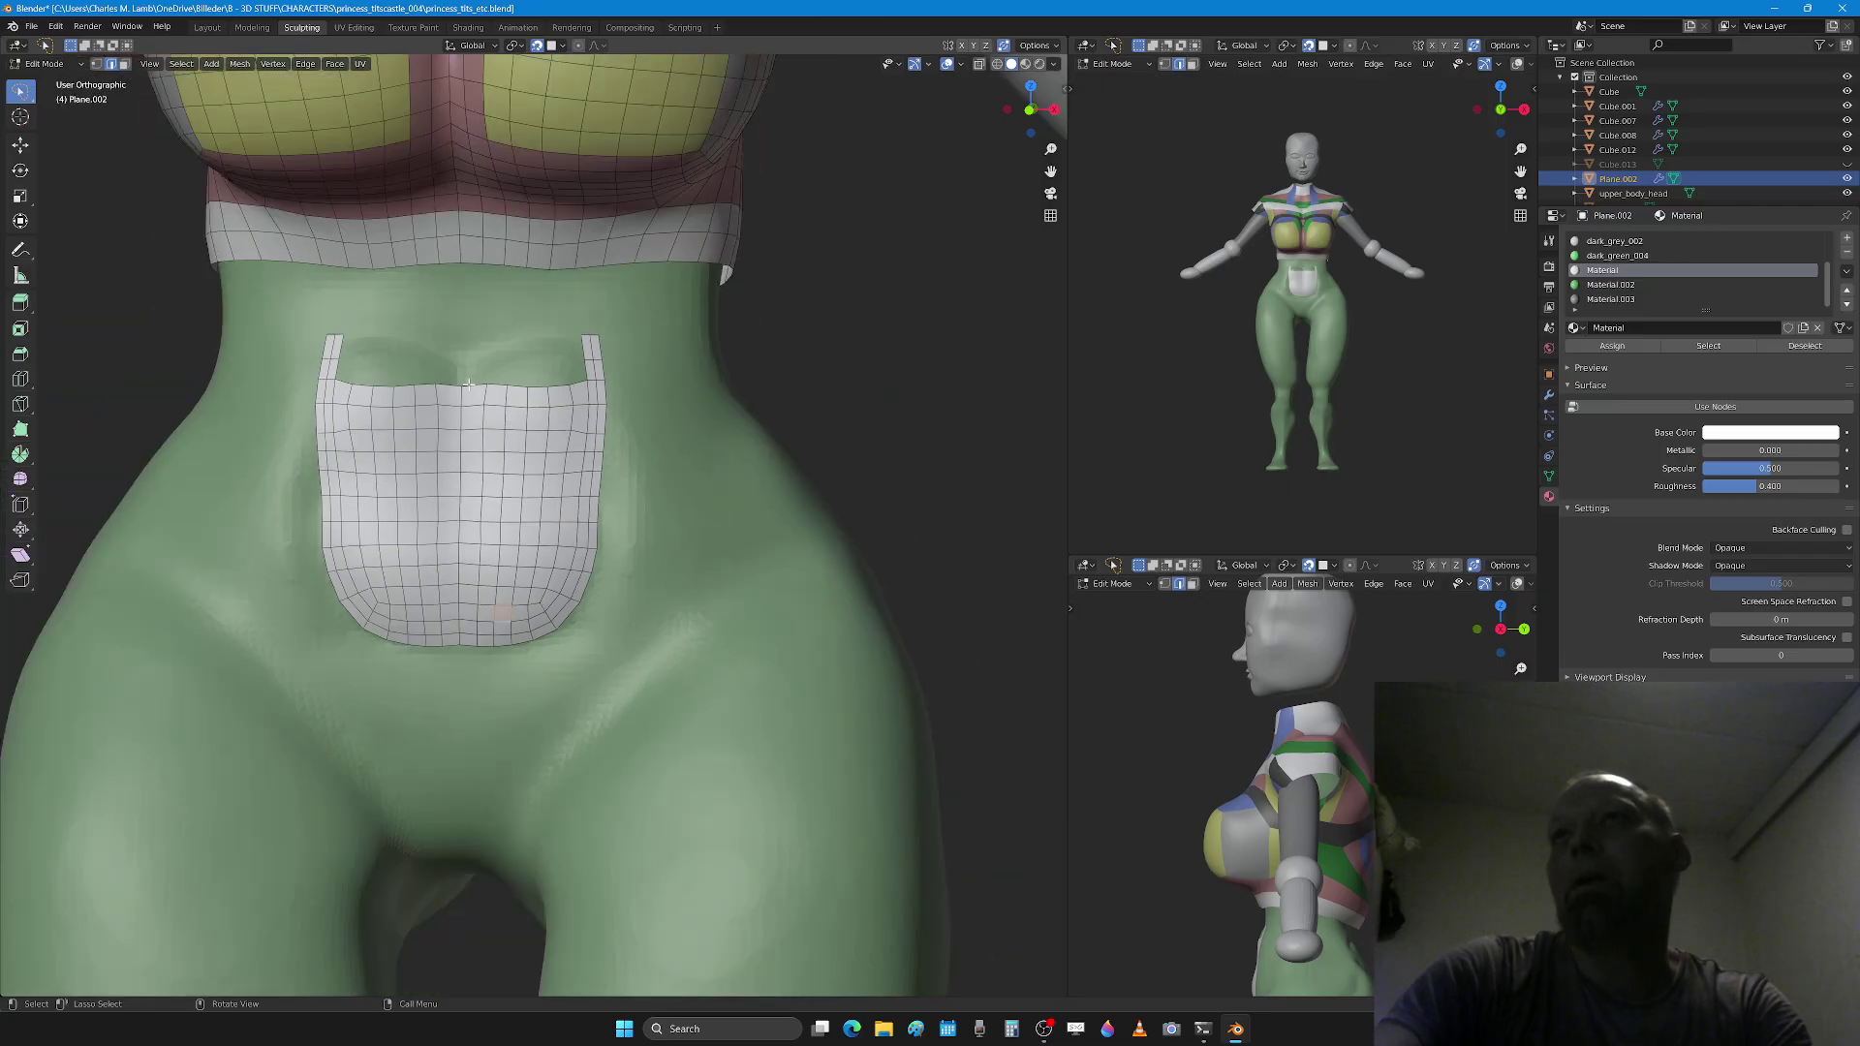
scroll(491, 426, up, 3)
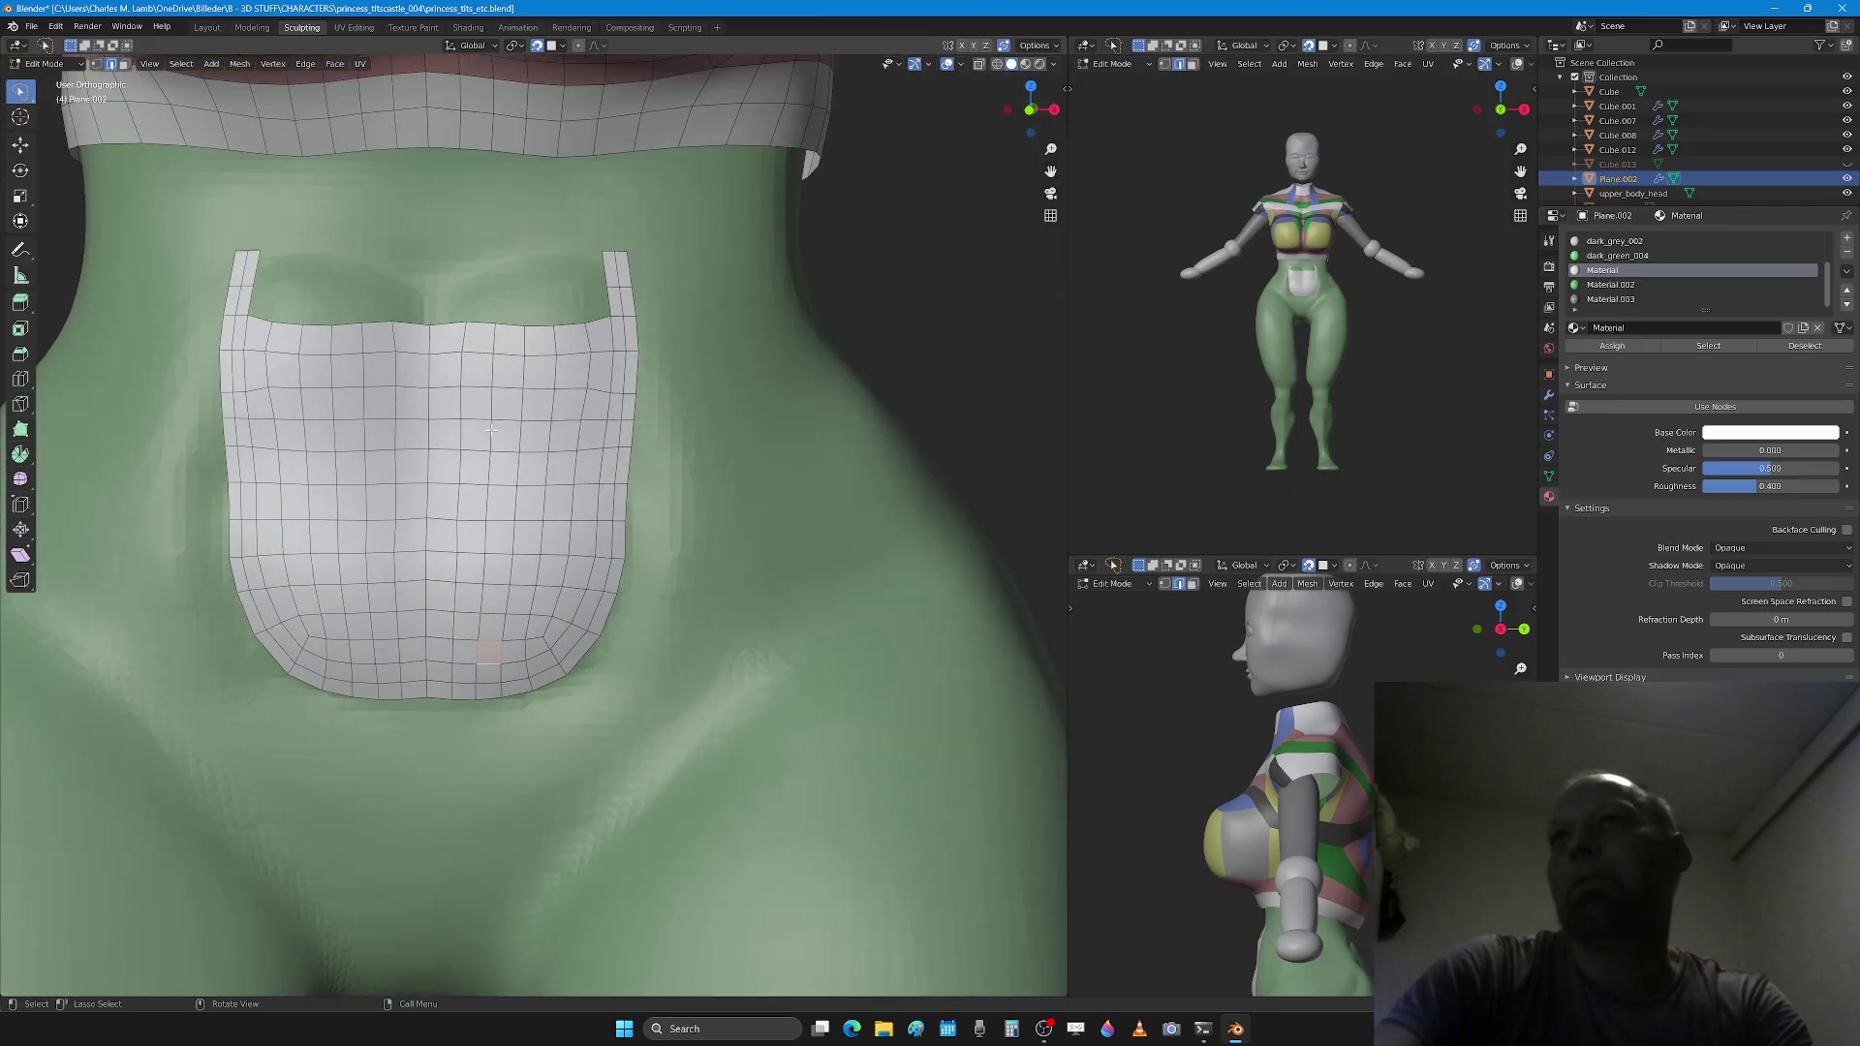
scroll(504, 385, up, 2)
shift+middle_drag(504, 385, 559, 608)
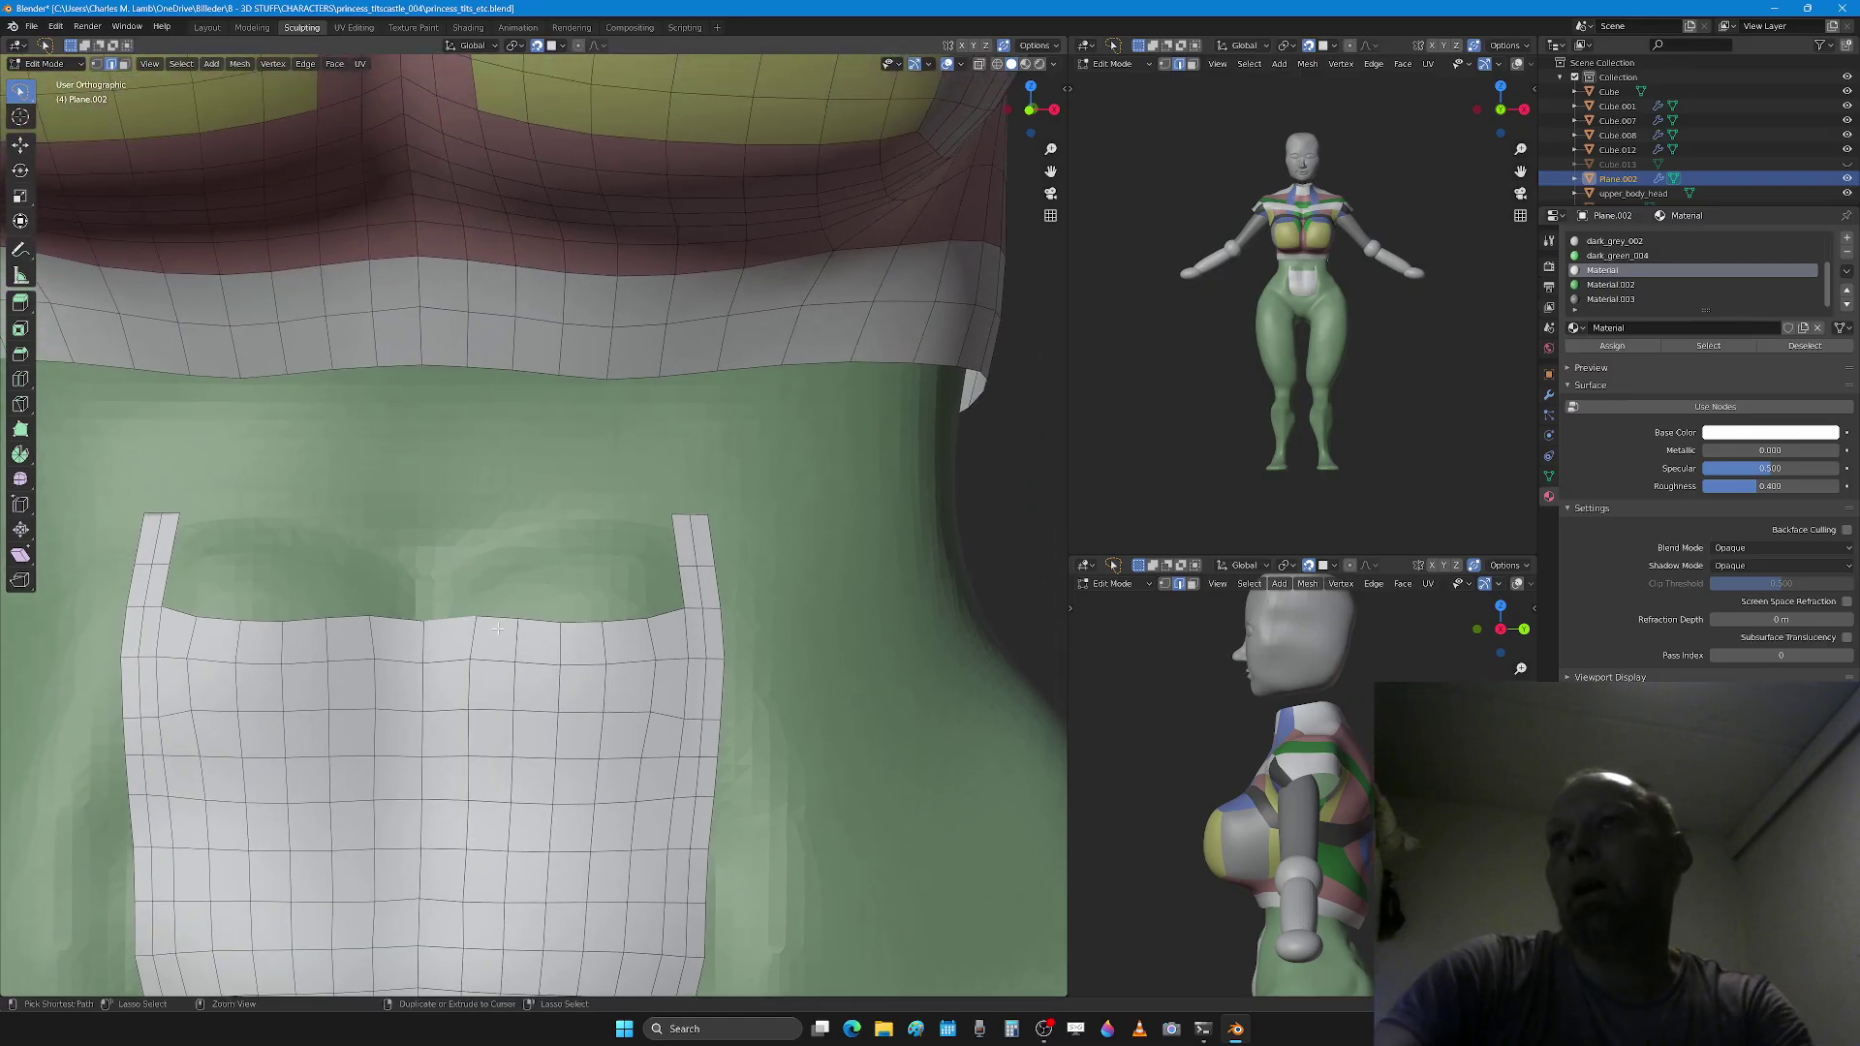
ctrl+click(524, 632)
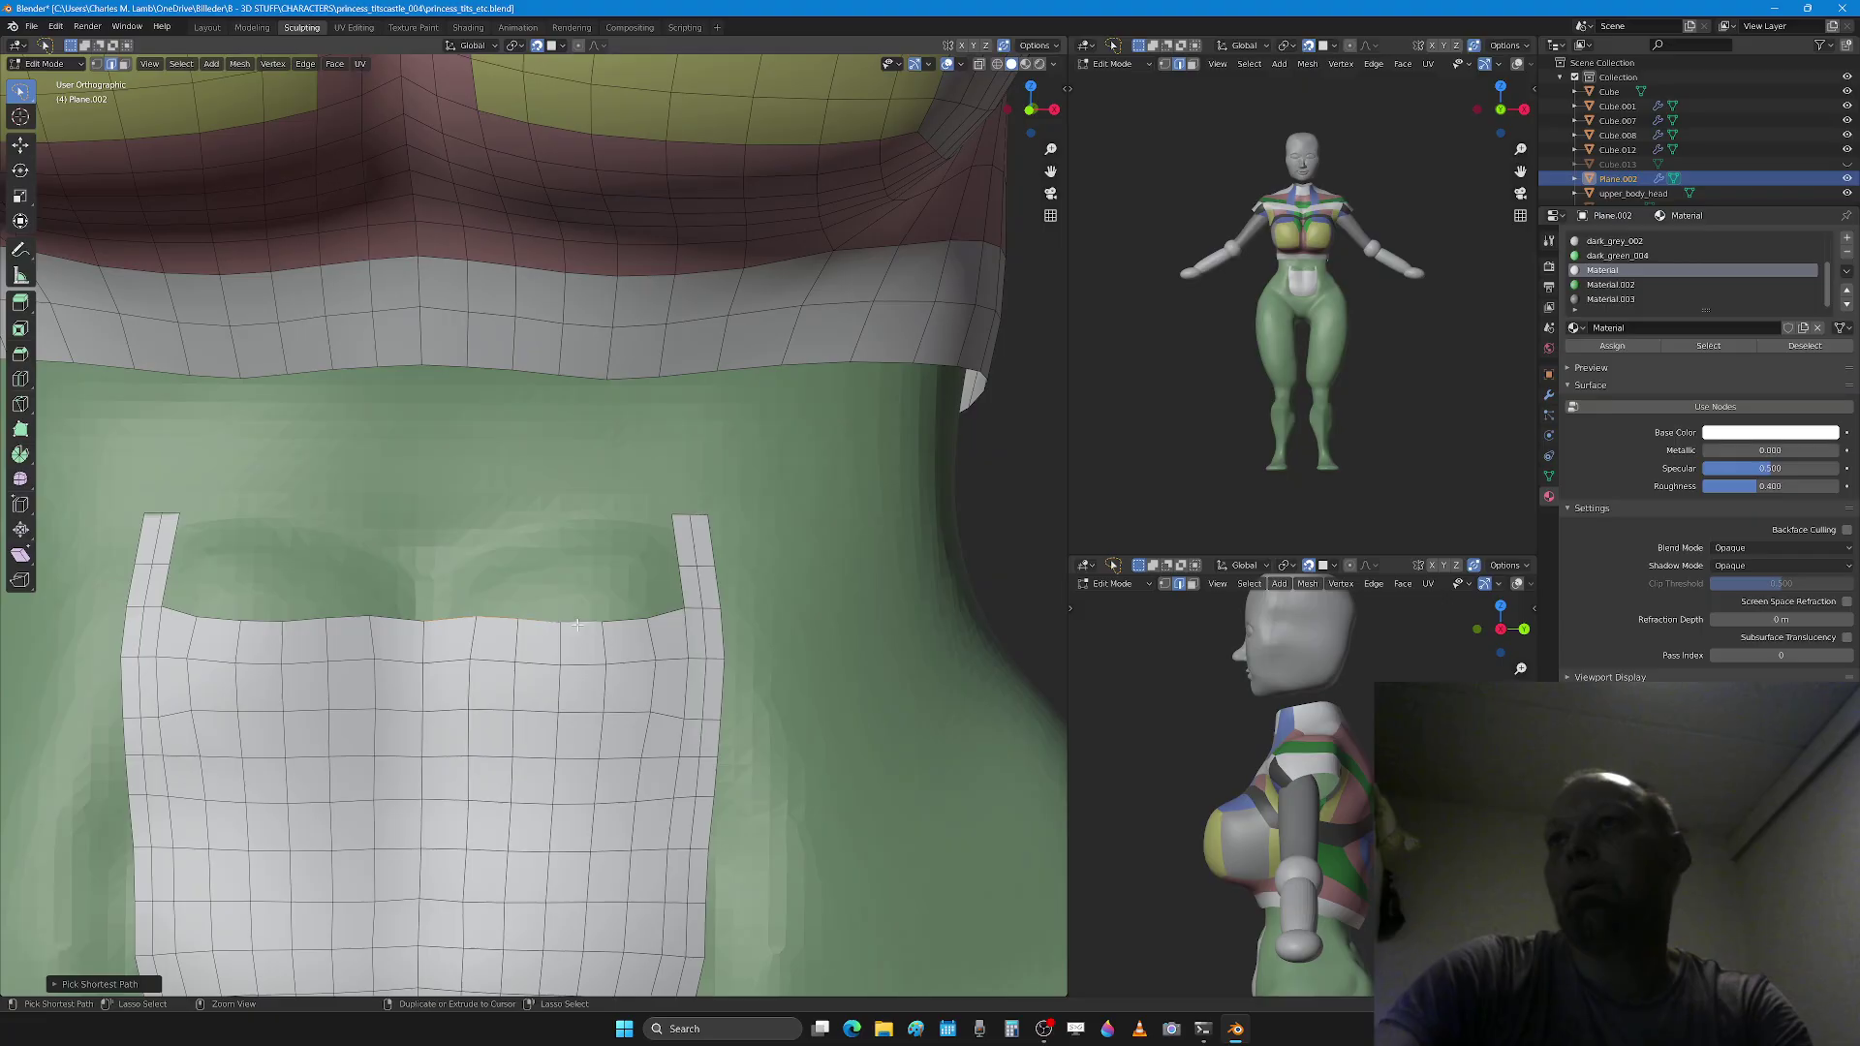
key(e)
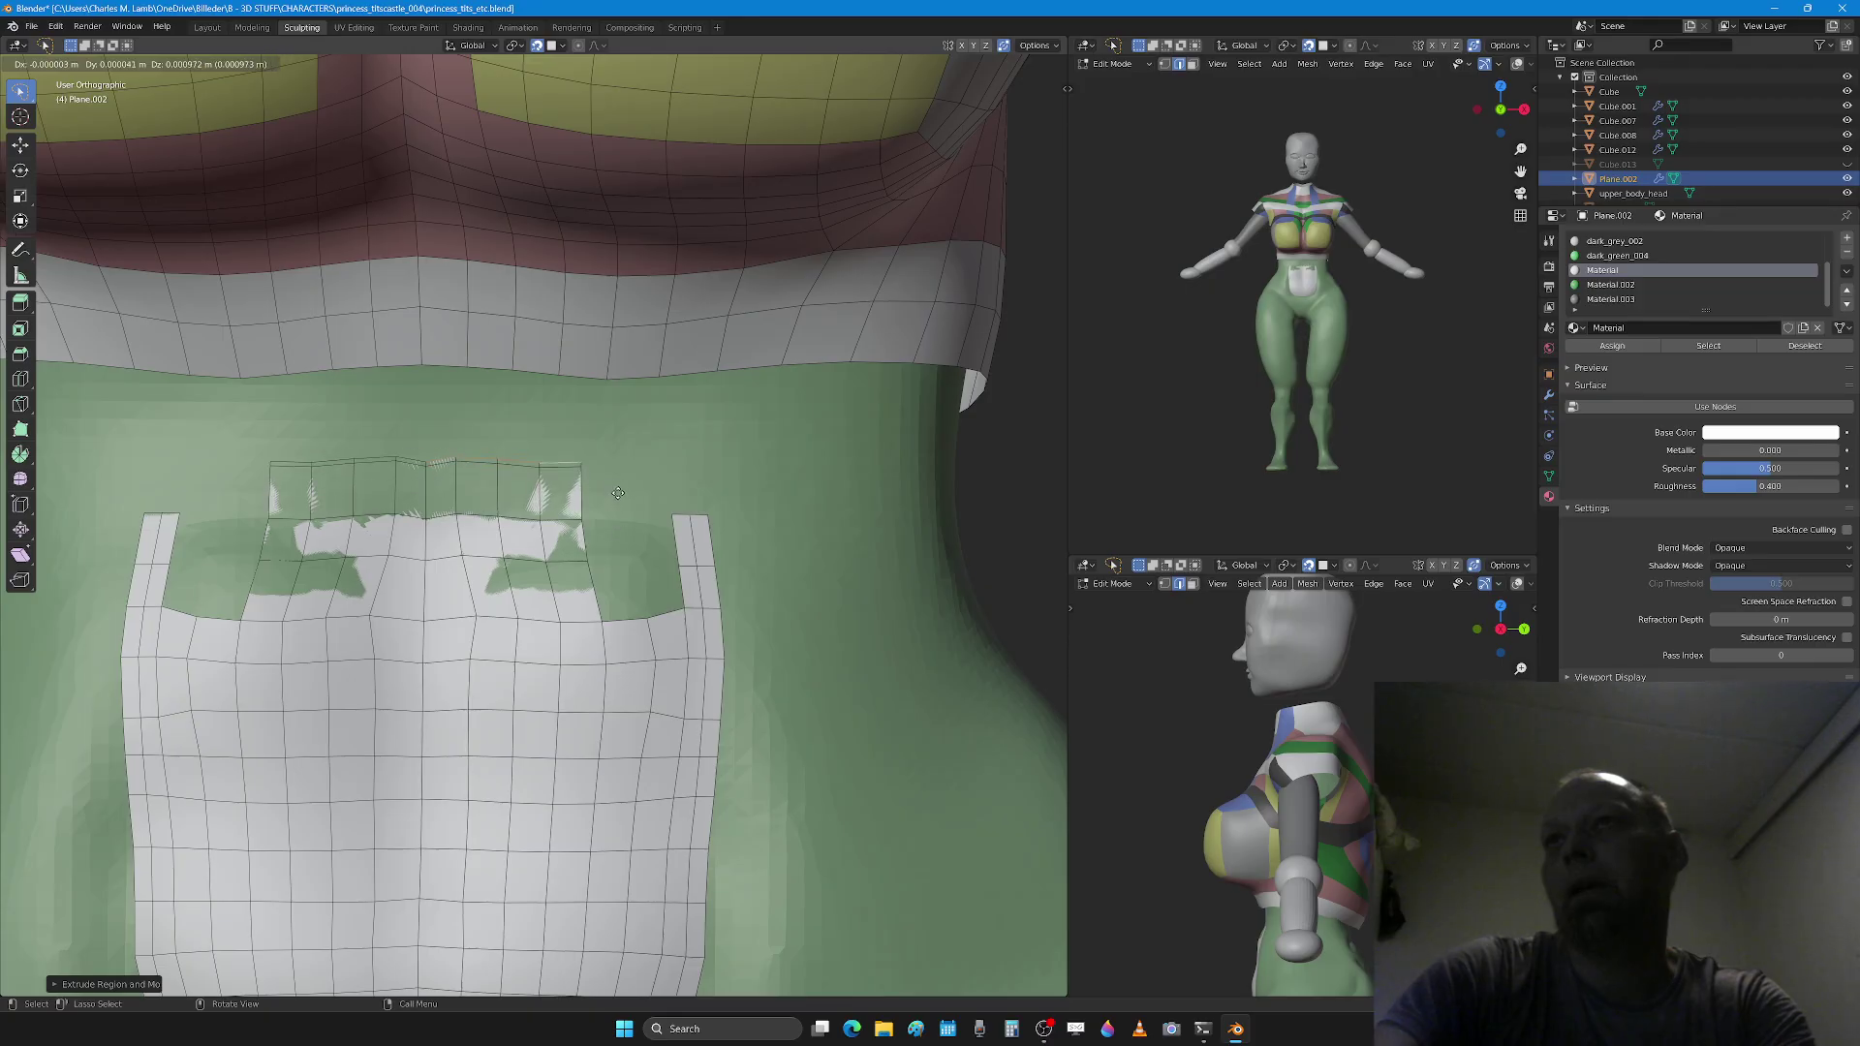
click(605, 436)
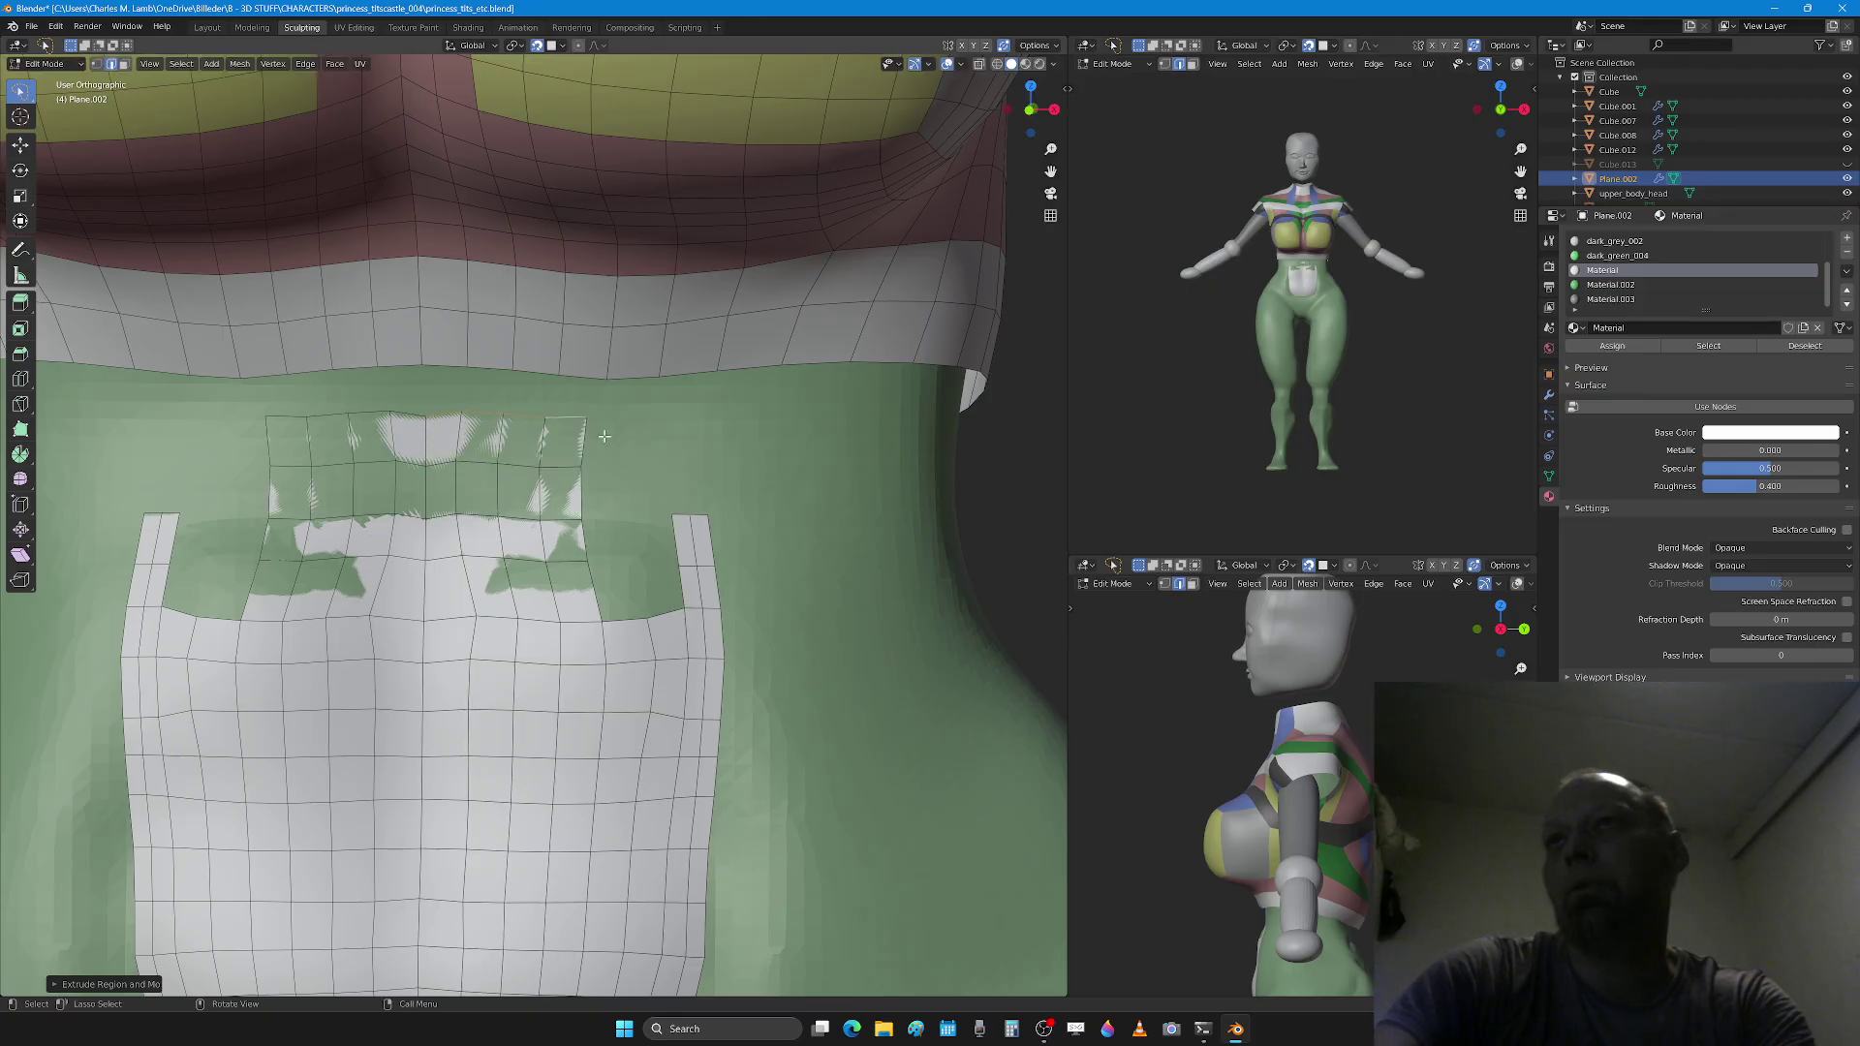
Step: Bridge the gap between the extruded top row and the waistband's lower edge with faces, from the centre outward
click(464, 409)
shift+click(488, 393)
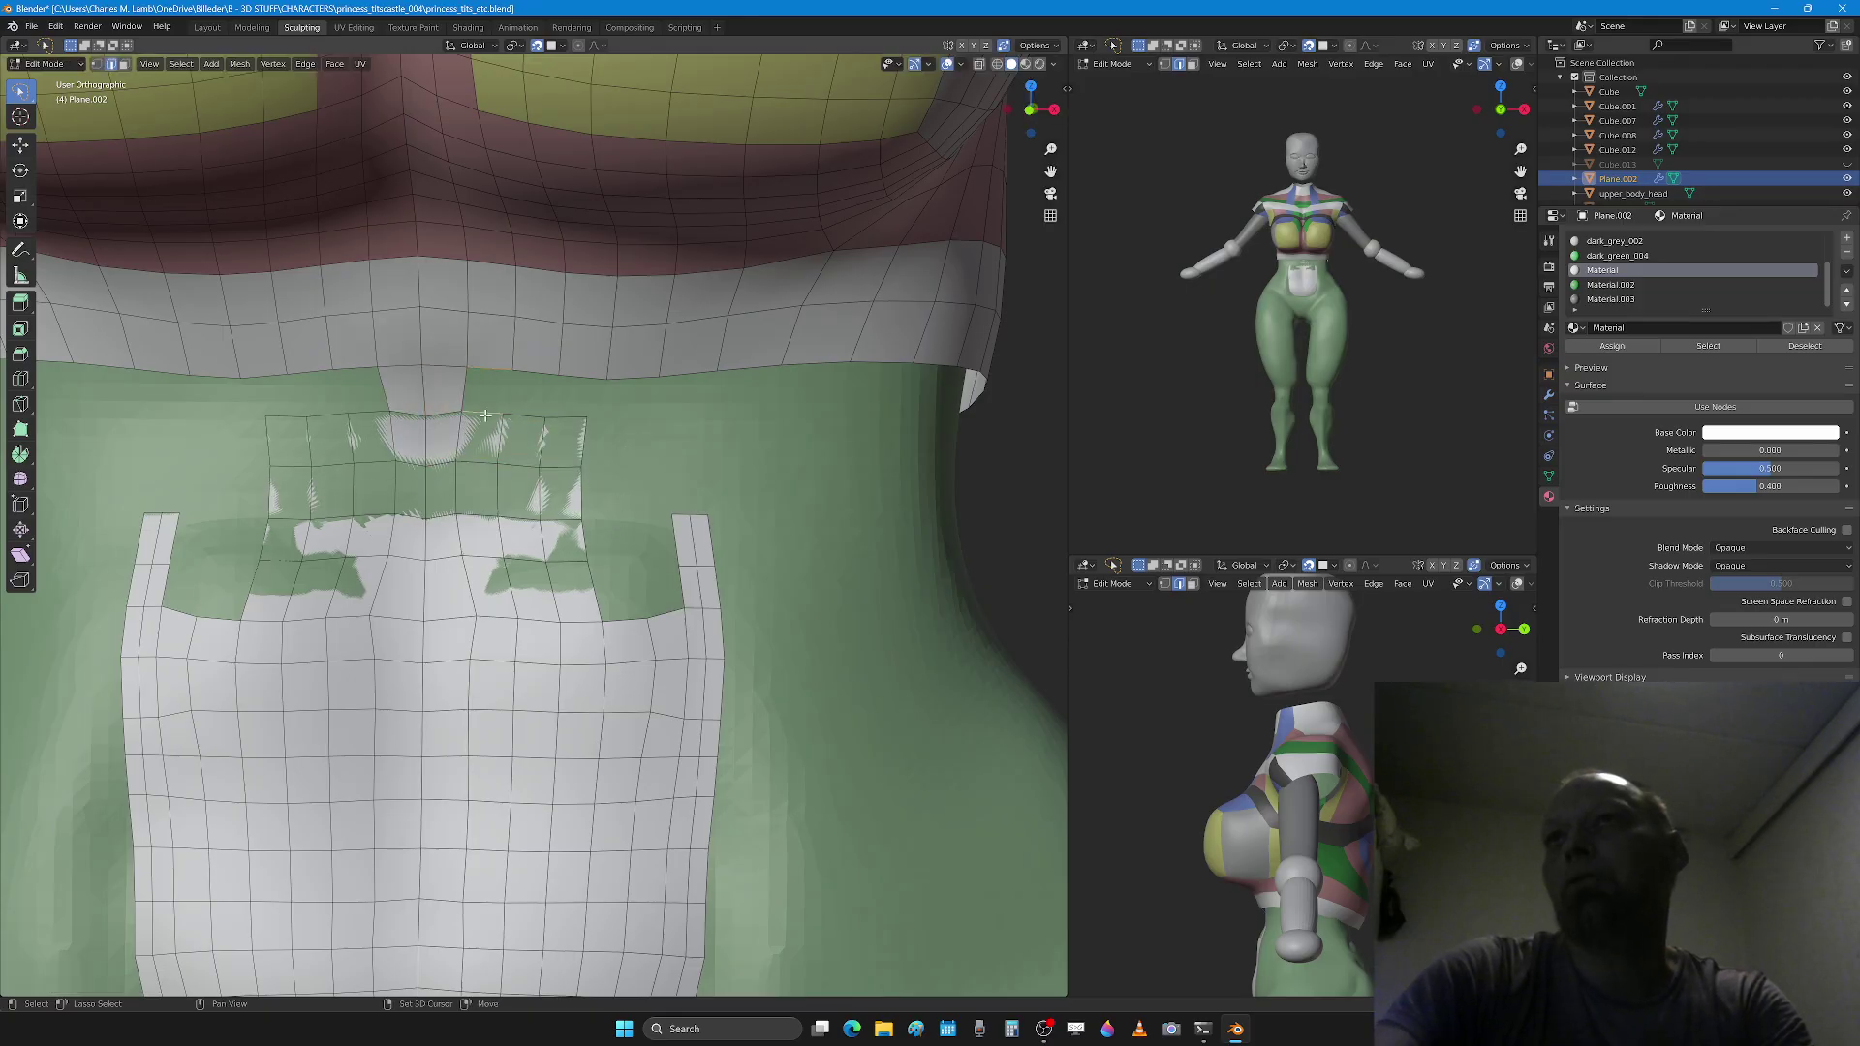
shift+click(490, 392)
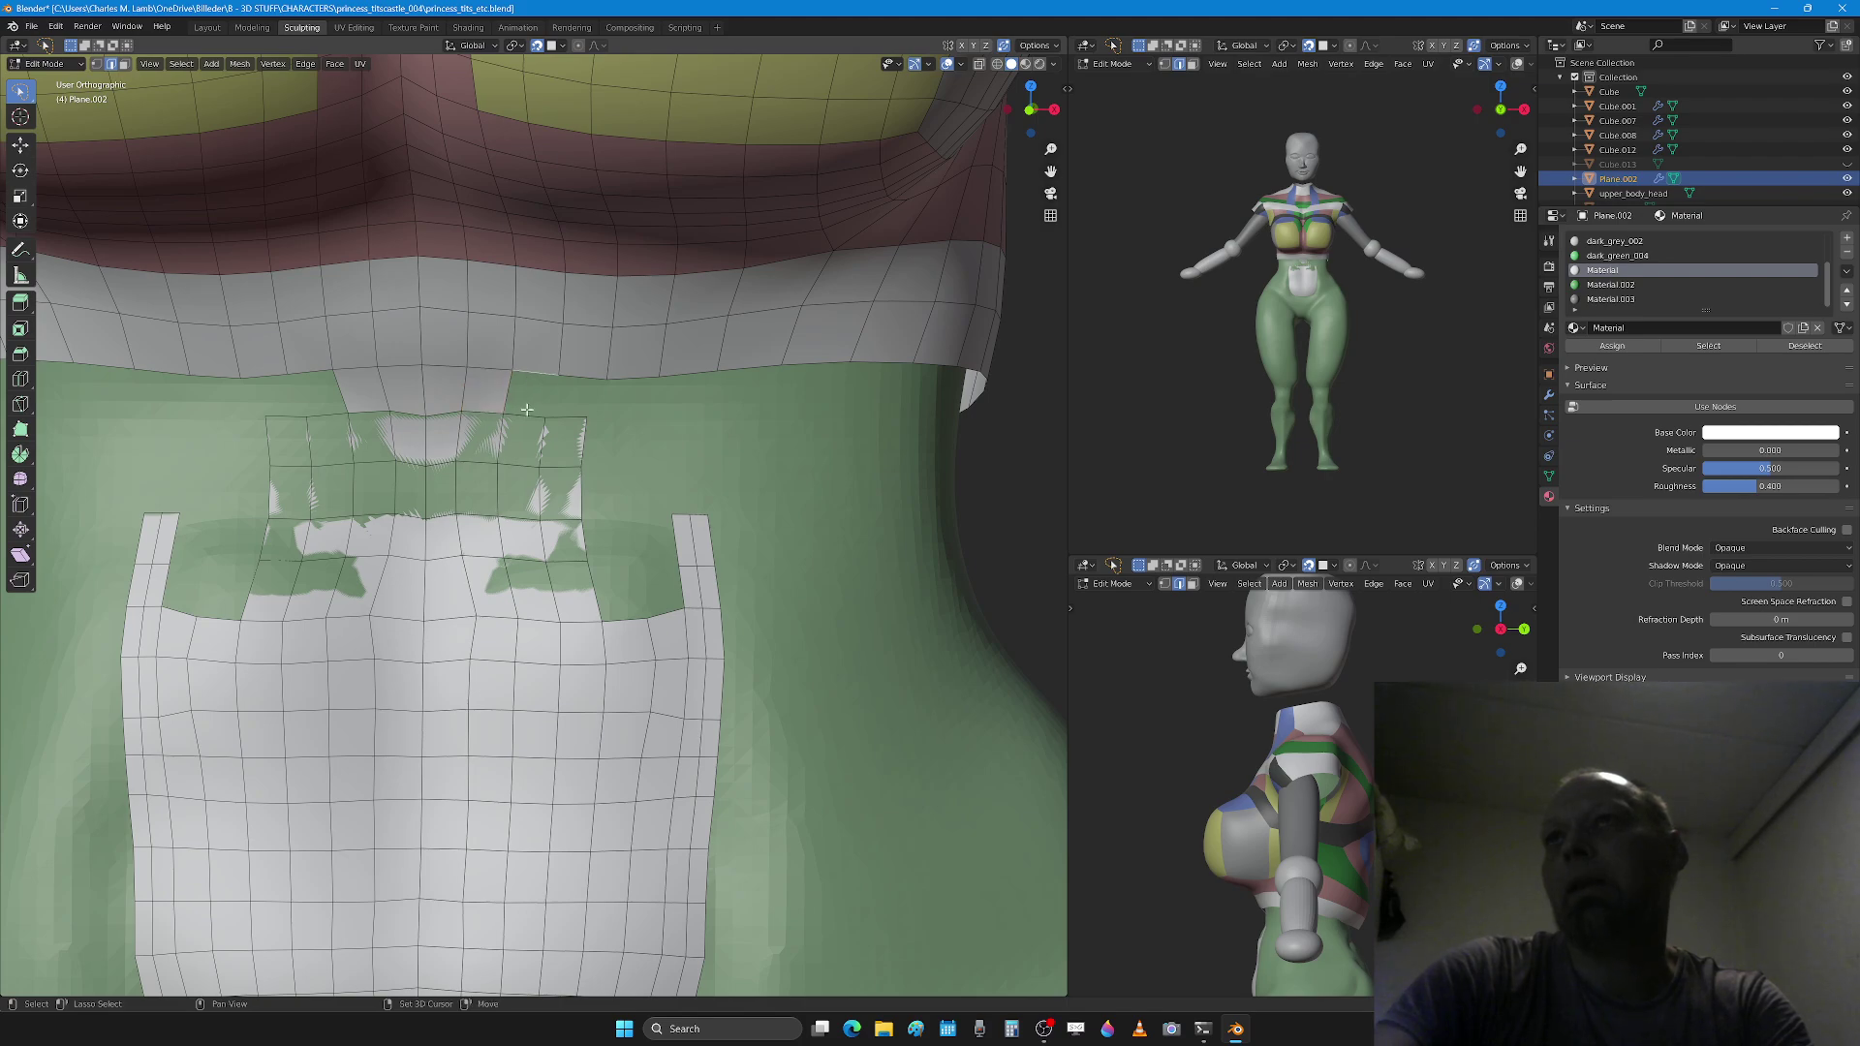
shift+click(535, 412)
shift+click(575, 390)
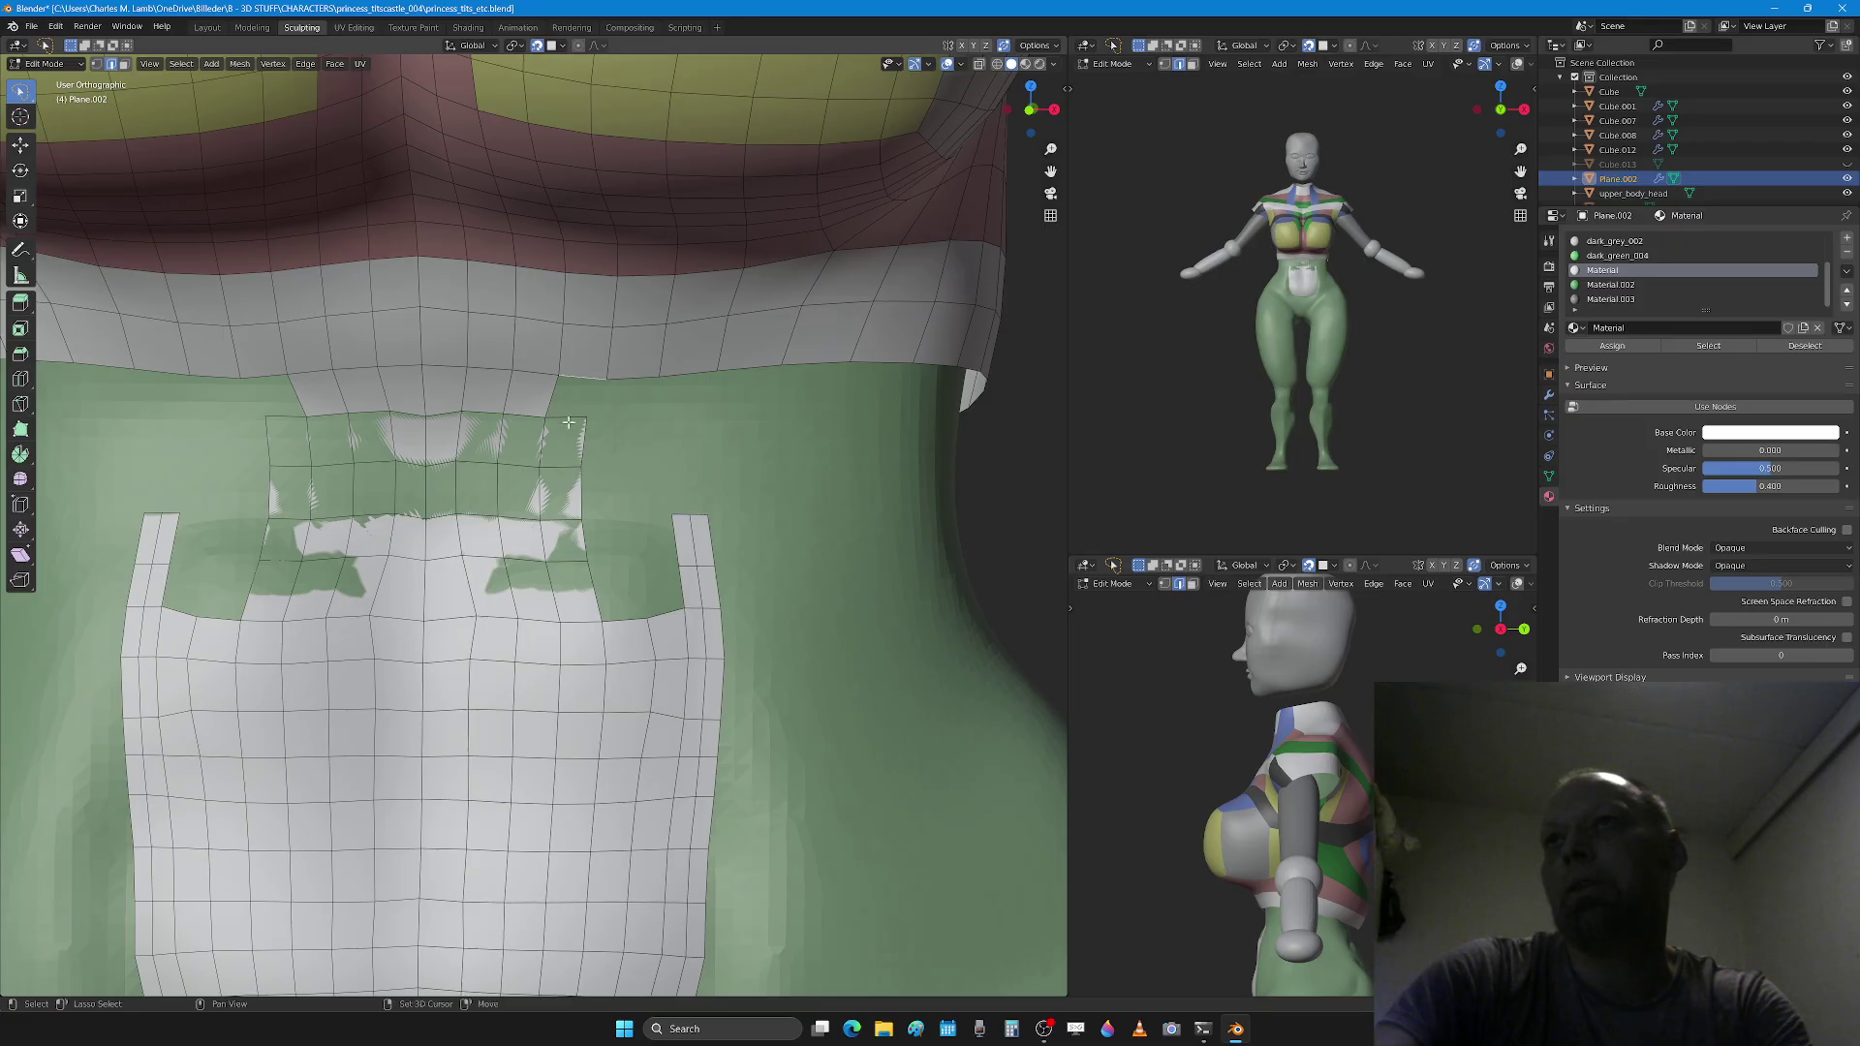
shift+click(569, 422)
scroll(501, 629, up, 4)
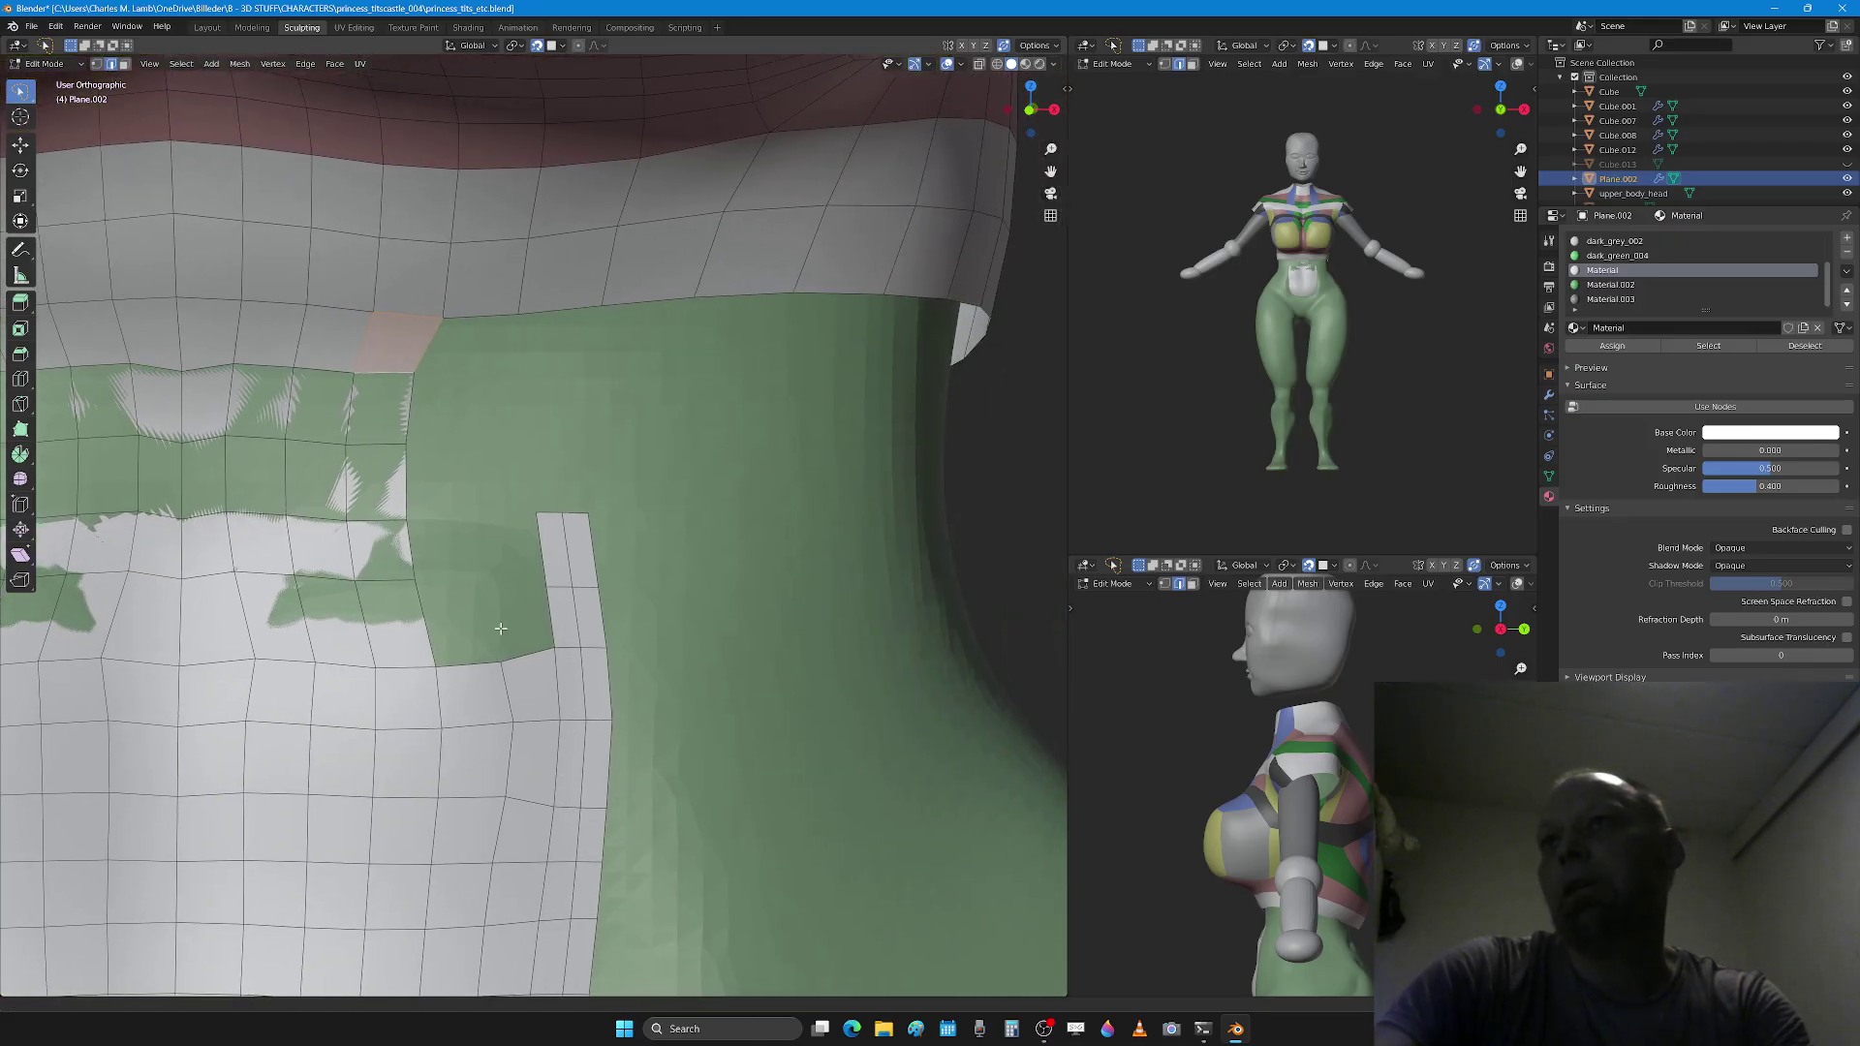
scroll(523, 624, down, 5)
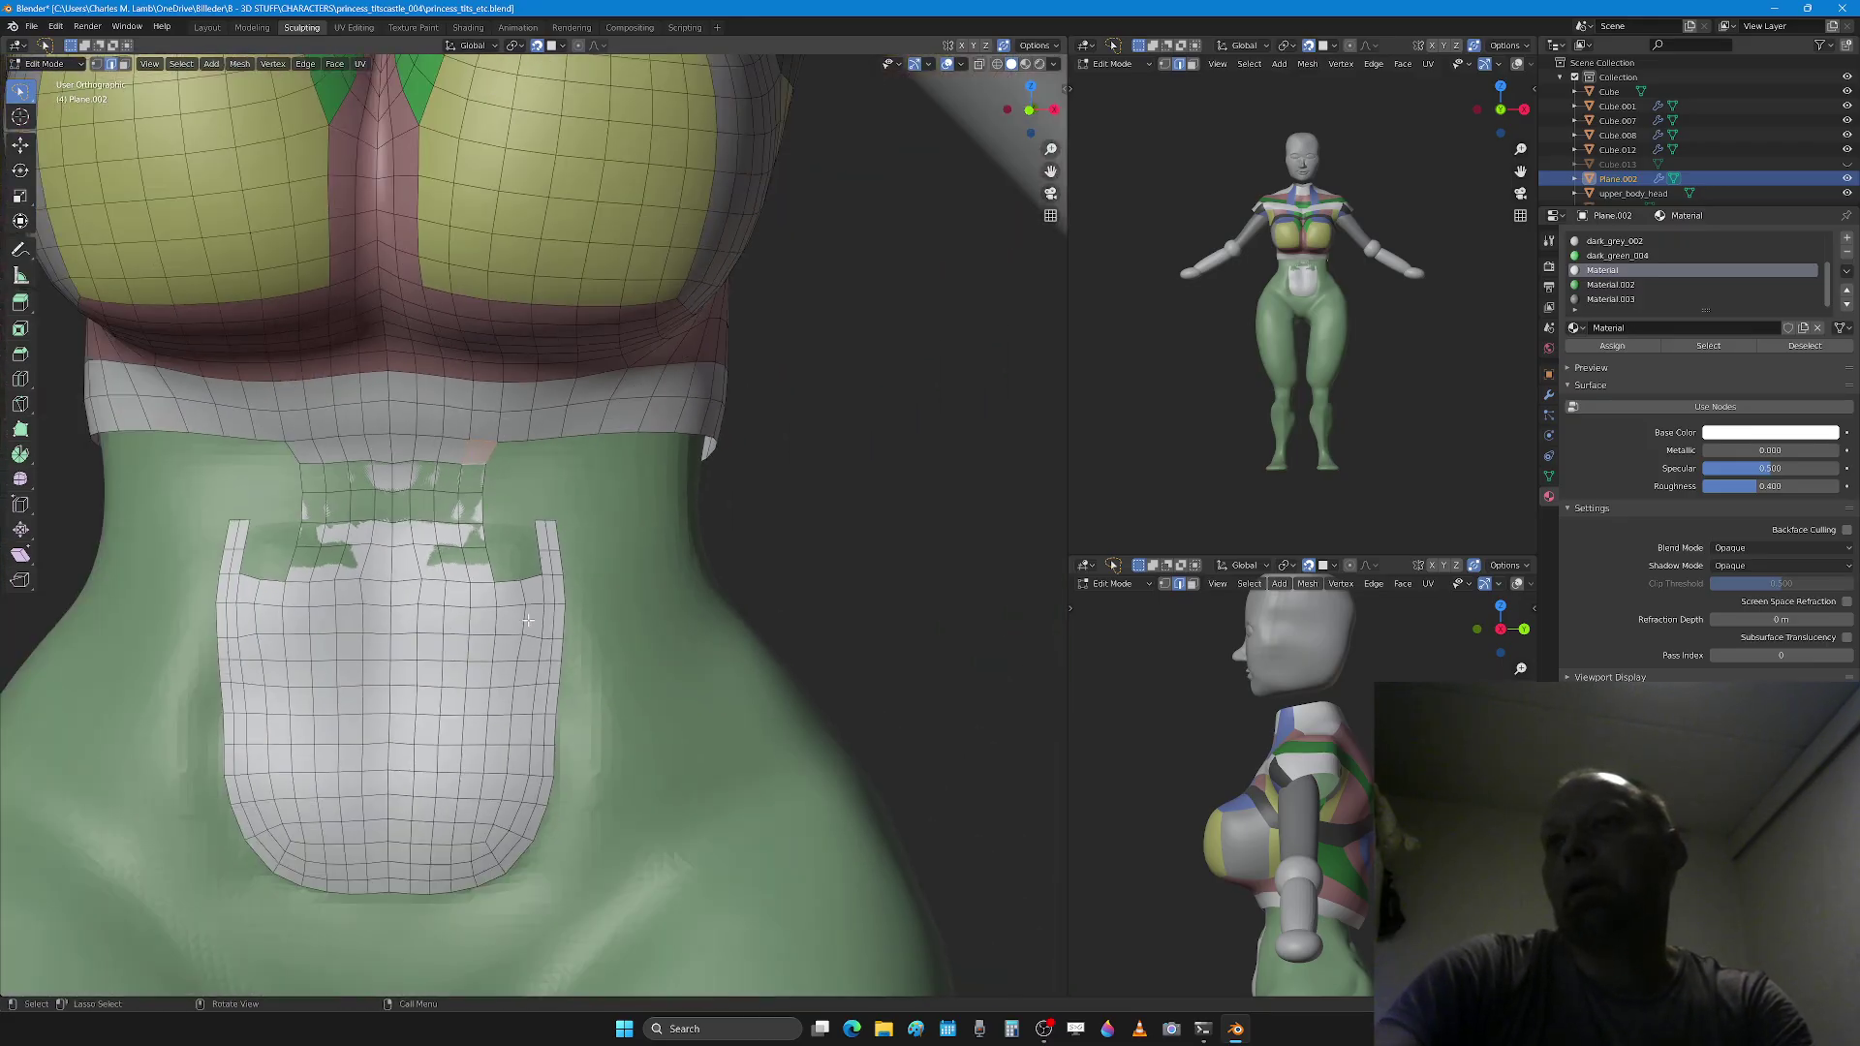
scroll(627, 582, up, 2)
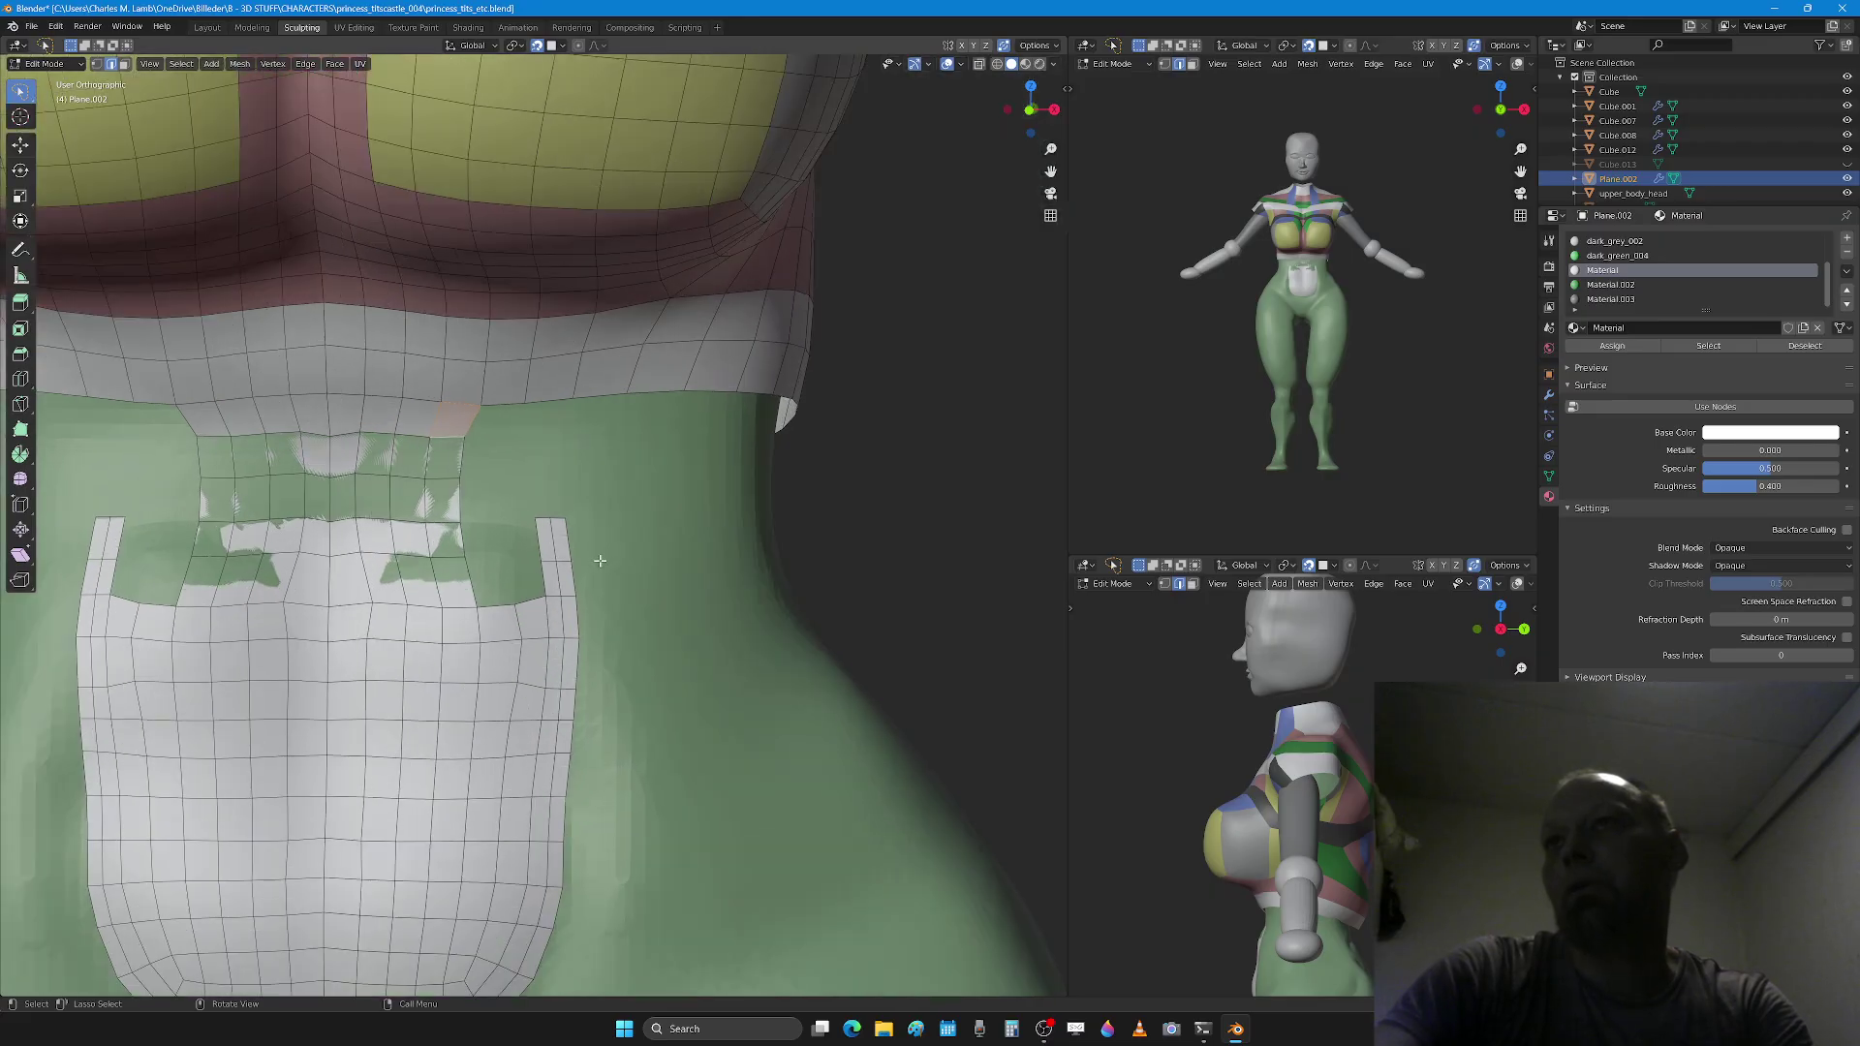
scroll(579, 571, down, 3)
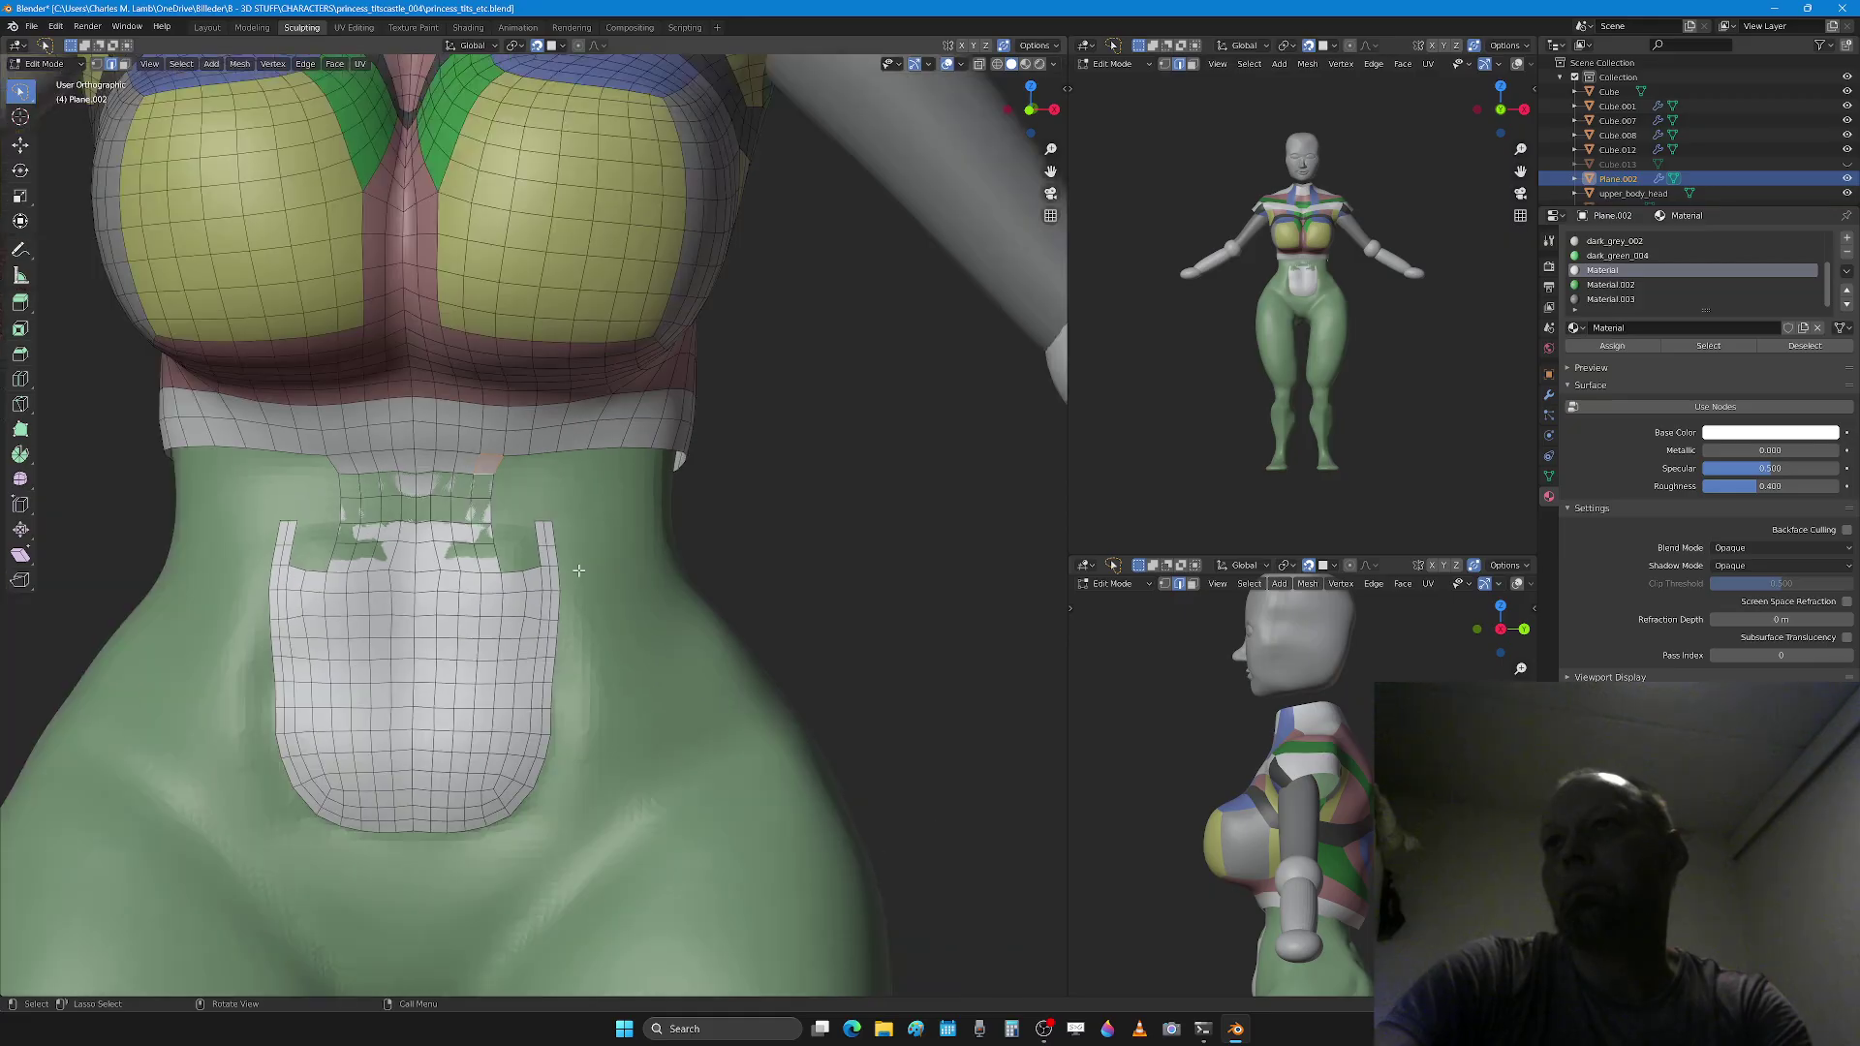
scroll(545, 520, up, 7)
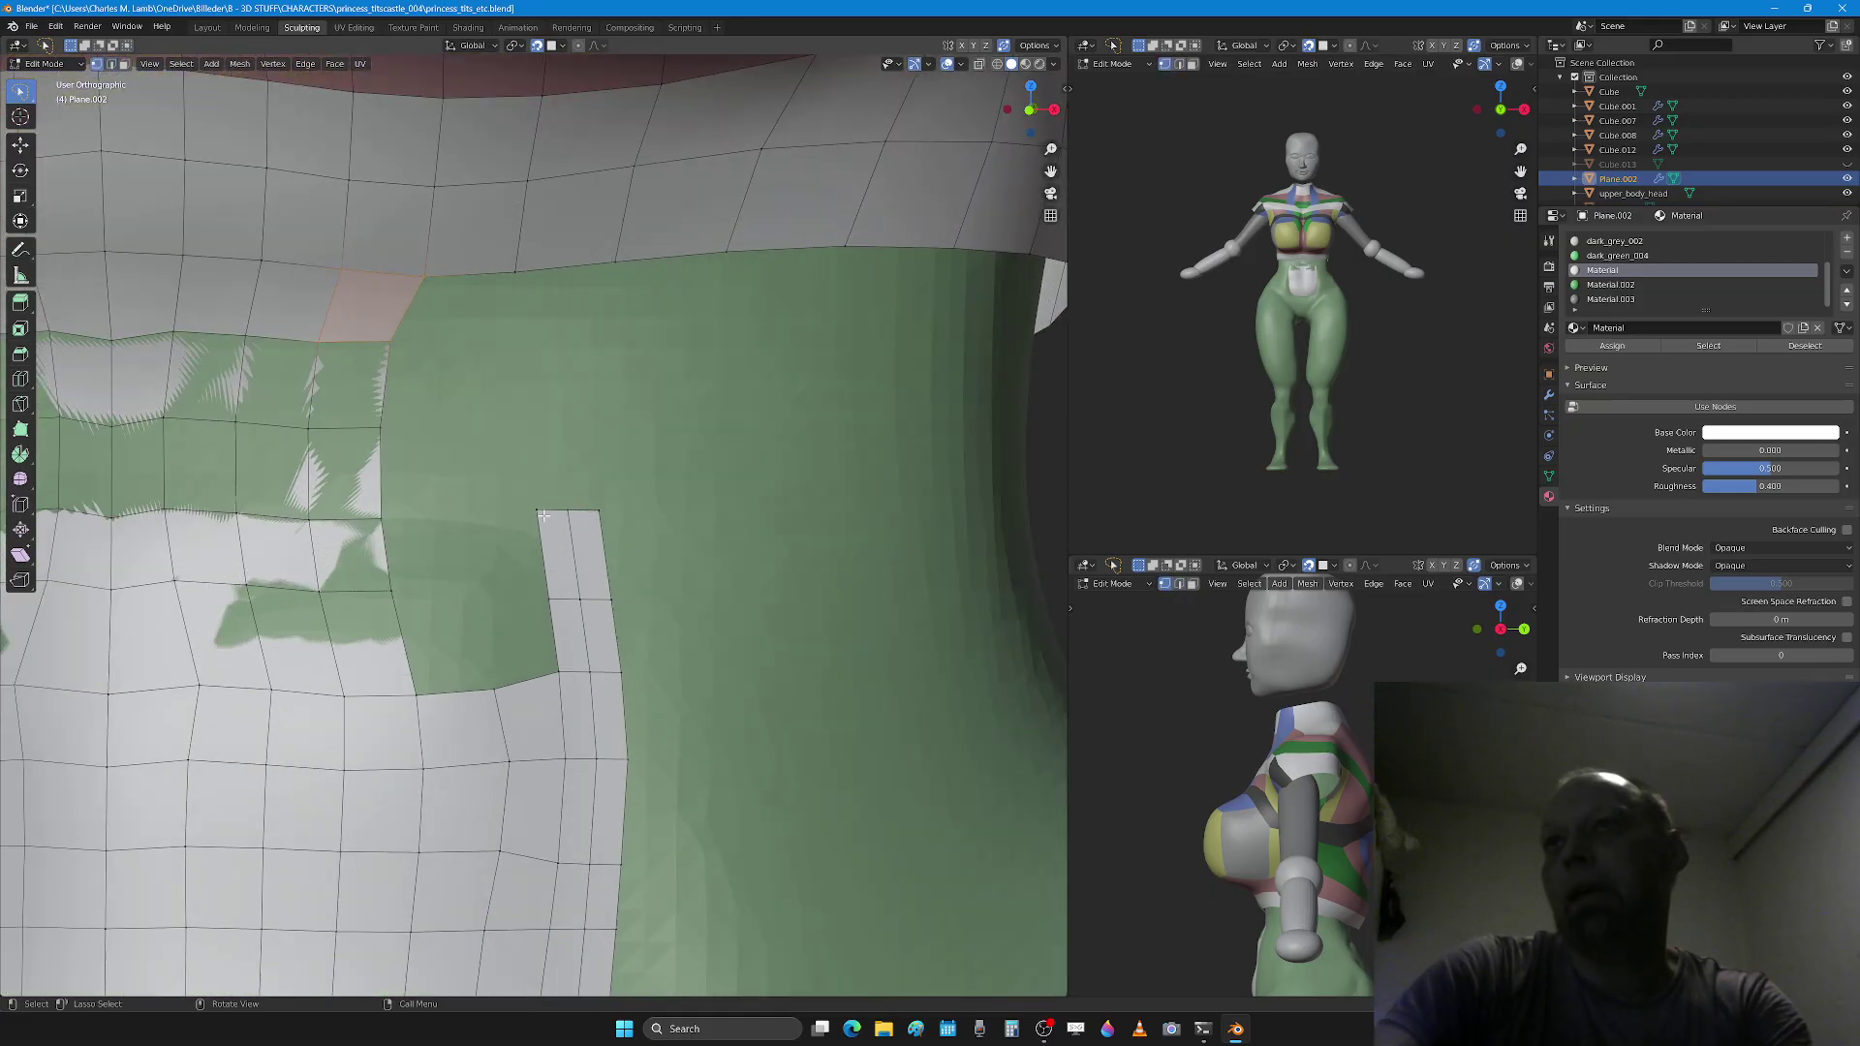
Step: Reposition the top vertices of the abdominal mesh's side strip and extrude its inner corner edges toward the central rows, rotating them into line
drag(544, 524, 547, 569)
drag(599, 508, 583, 472)
key(2)
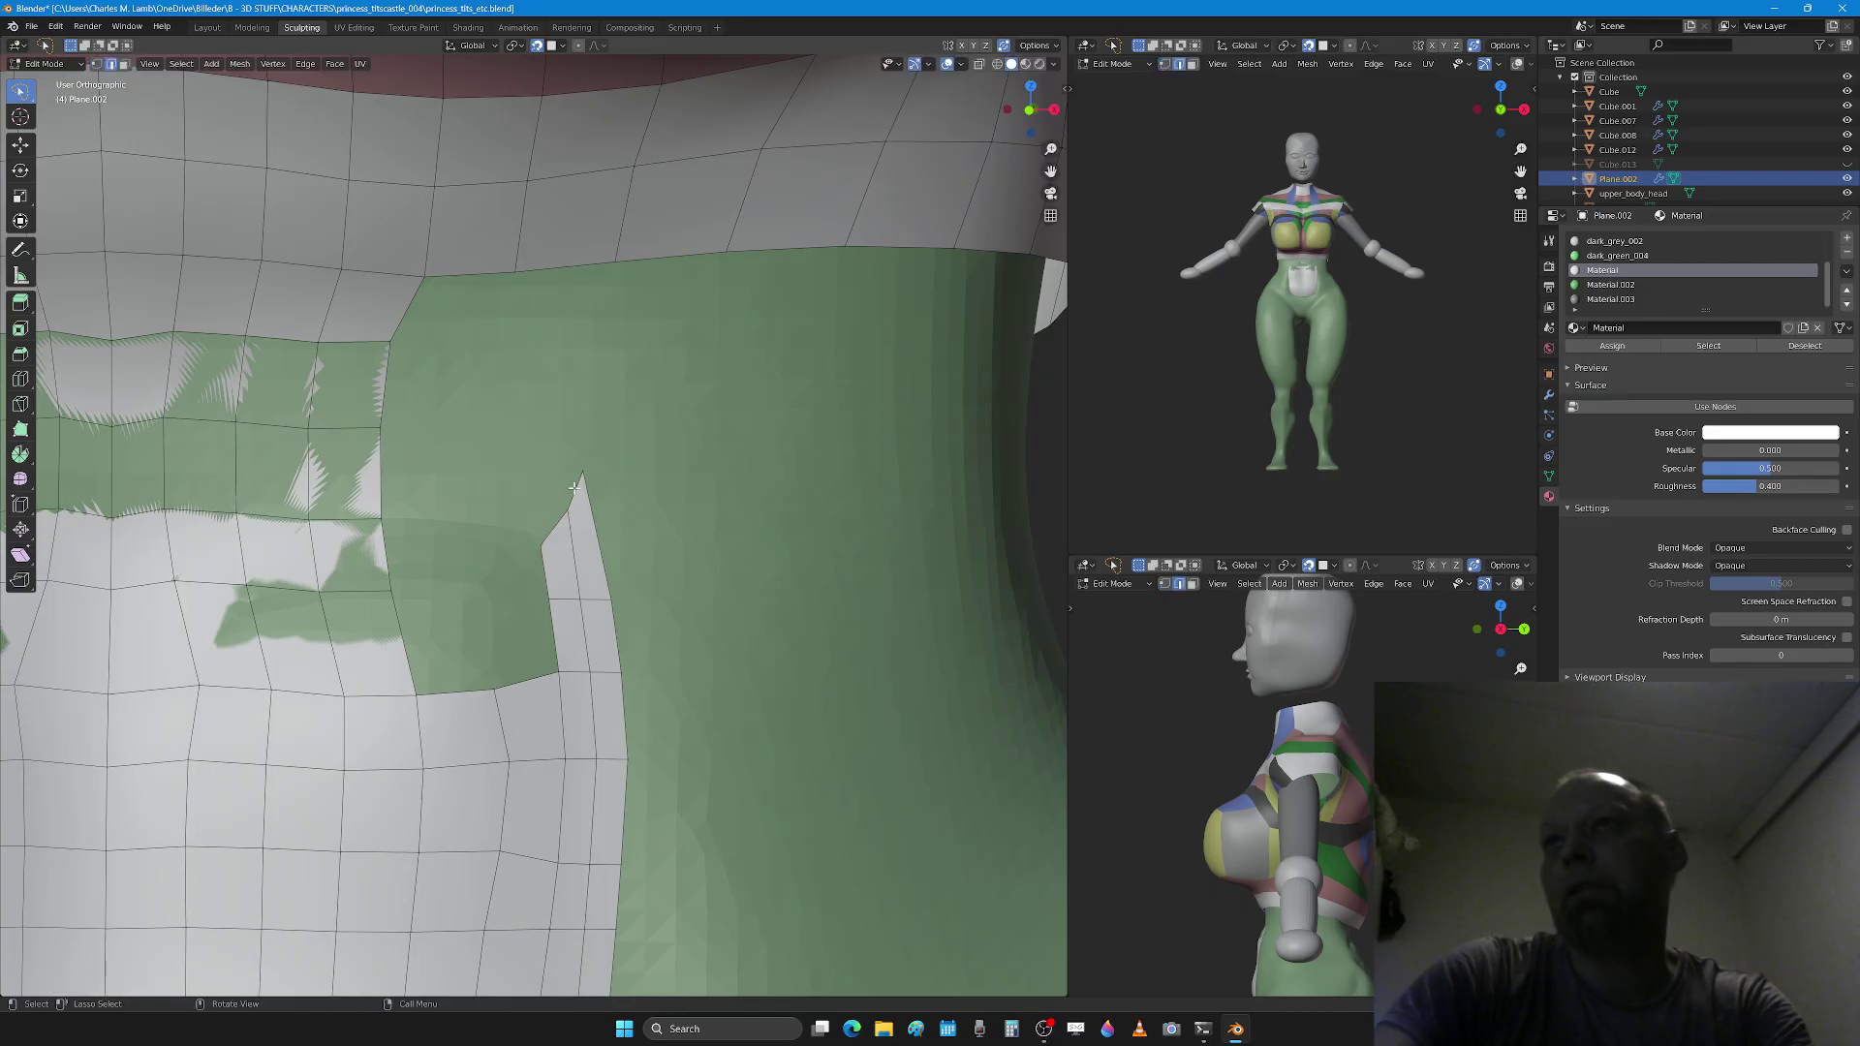
key(e)
click(586, 538)
key(r)
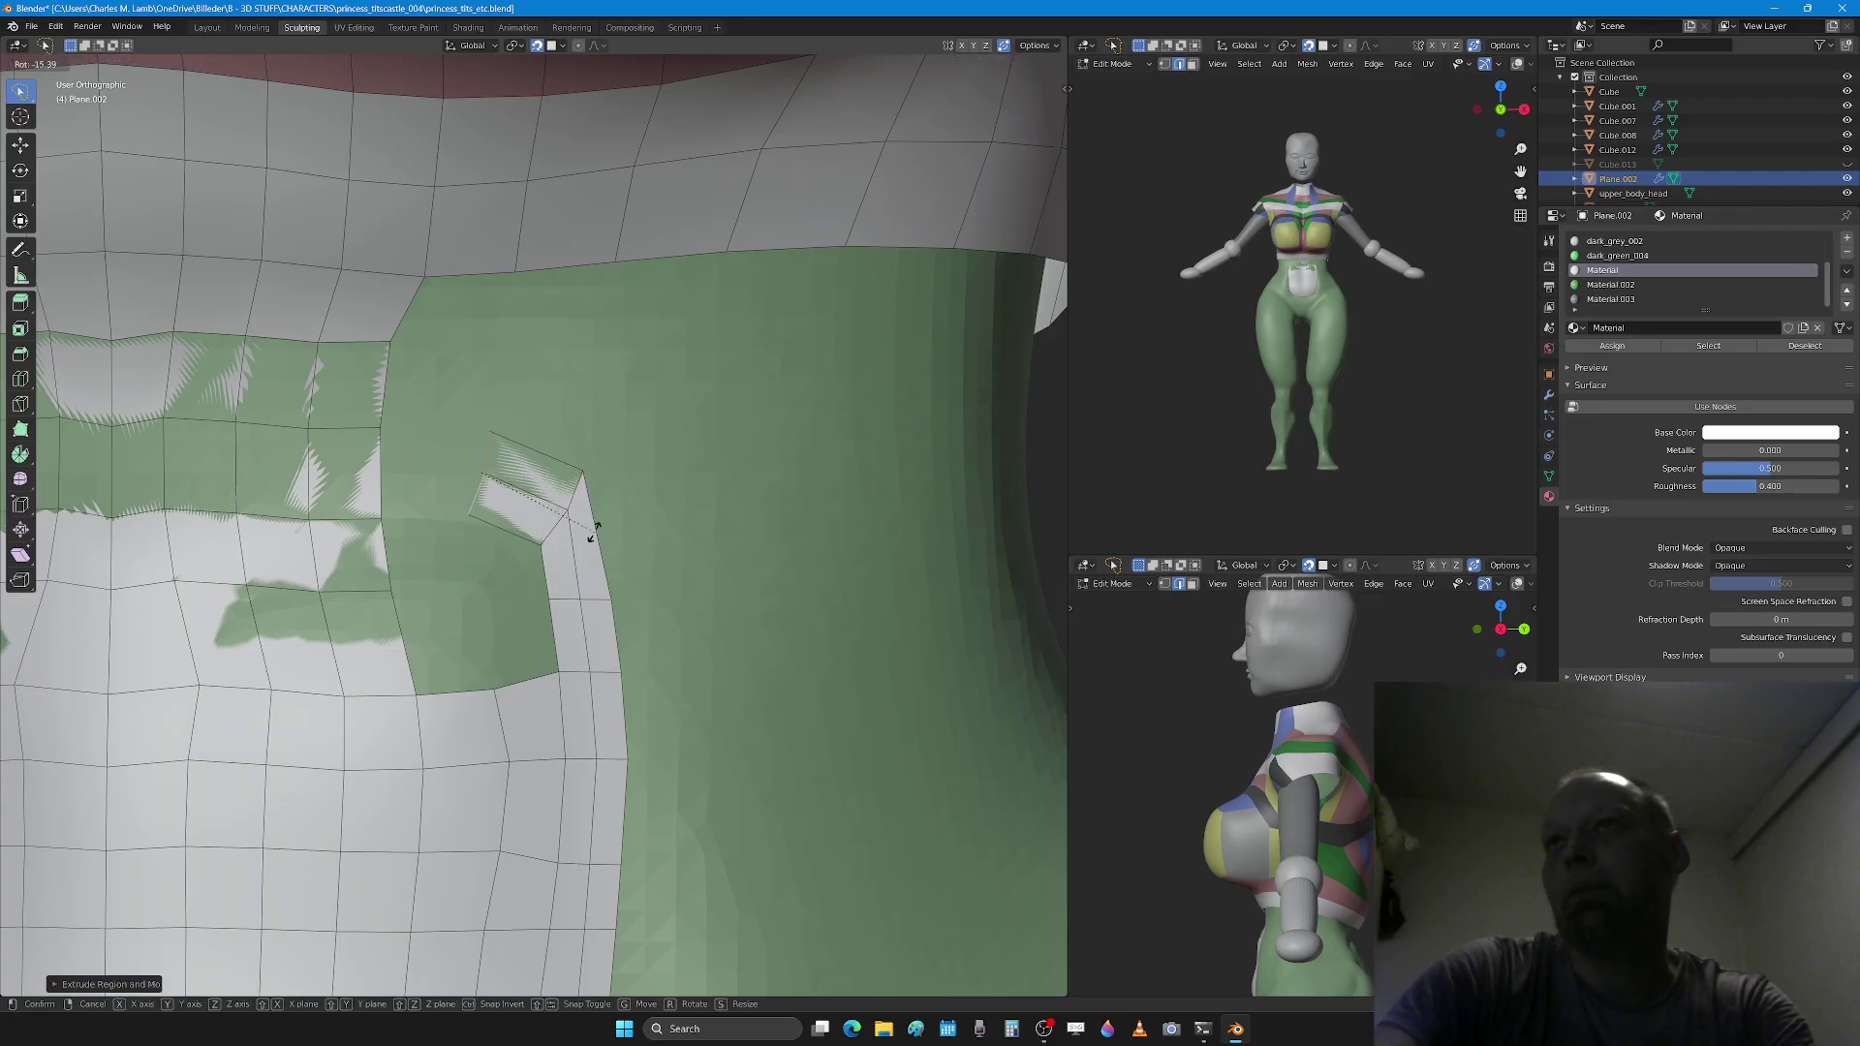
click(597, 520)
Step: Bridge the newly loop-cut central row to the extruded side strip with two faces, and smooth the area in Sculpt Mode
key(ctrl+r)
click(484, 457)
click(483, 457)
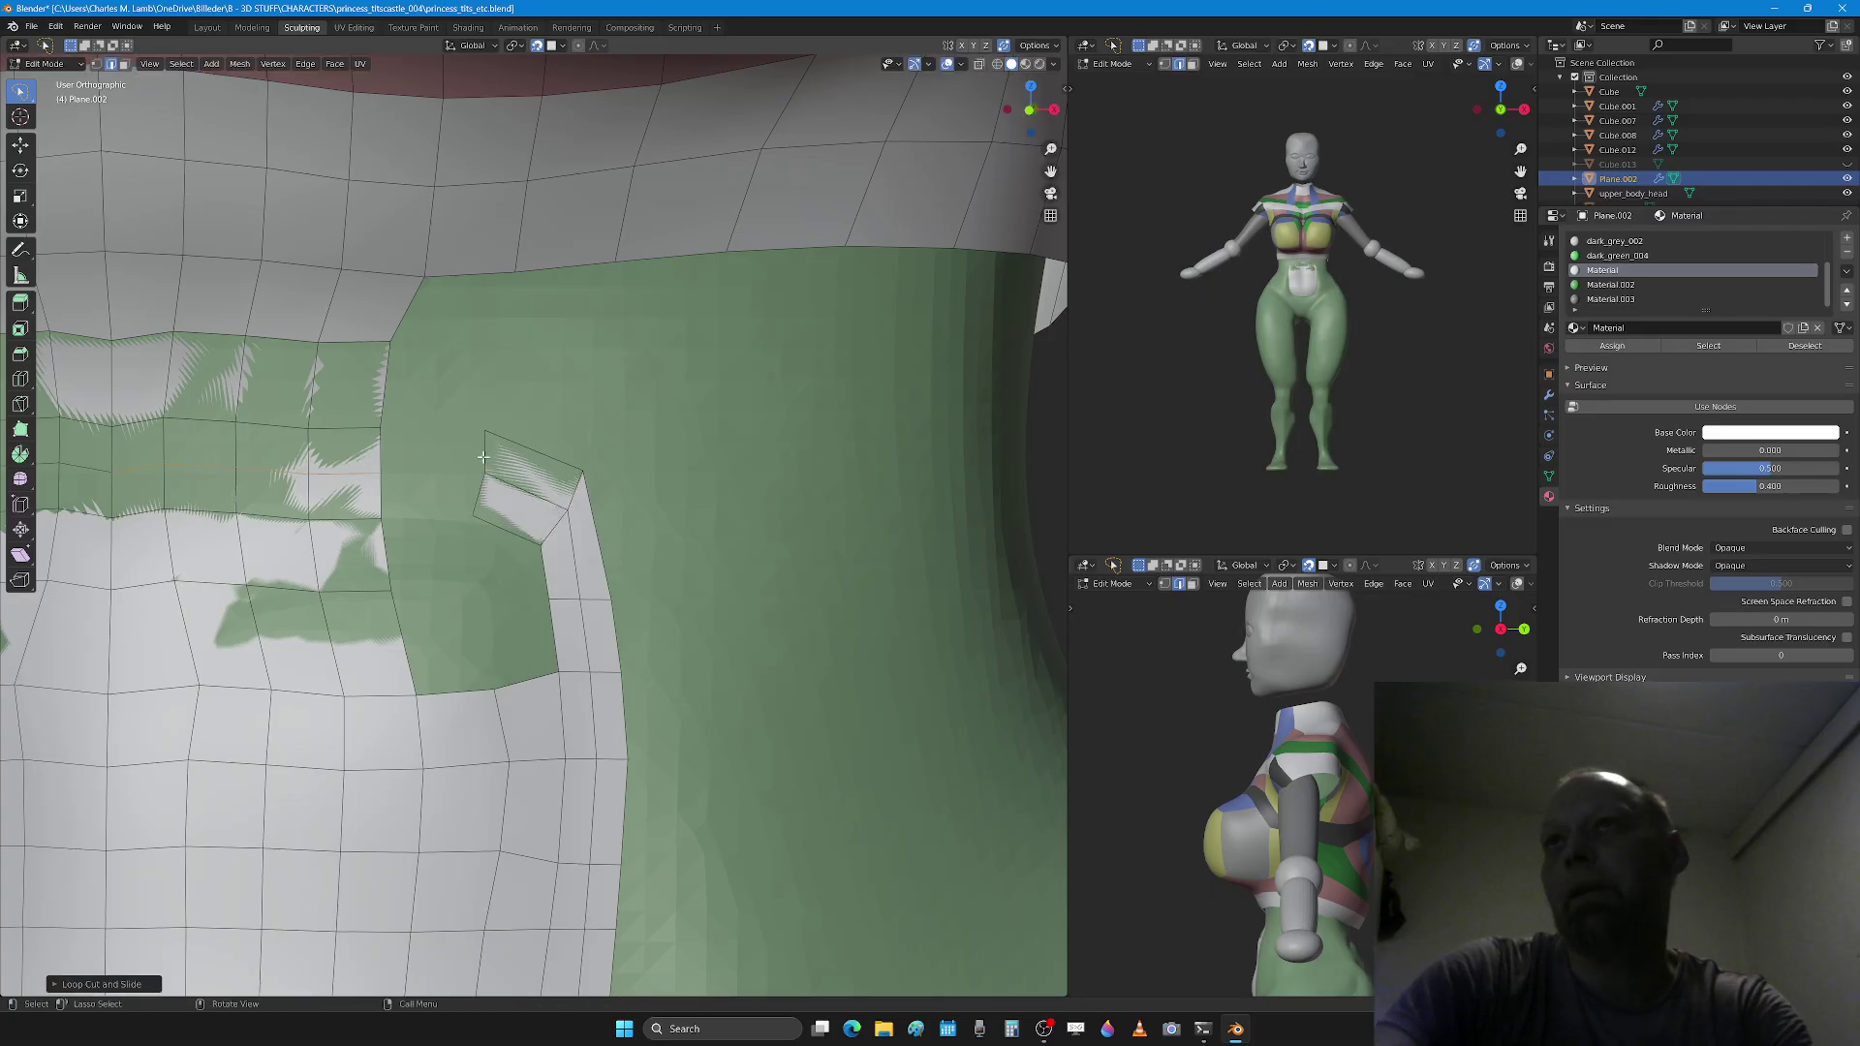
click(382, 451)
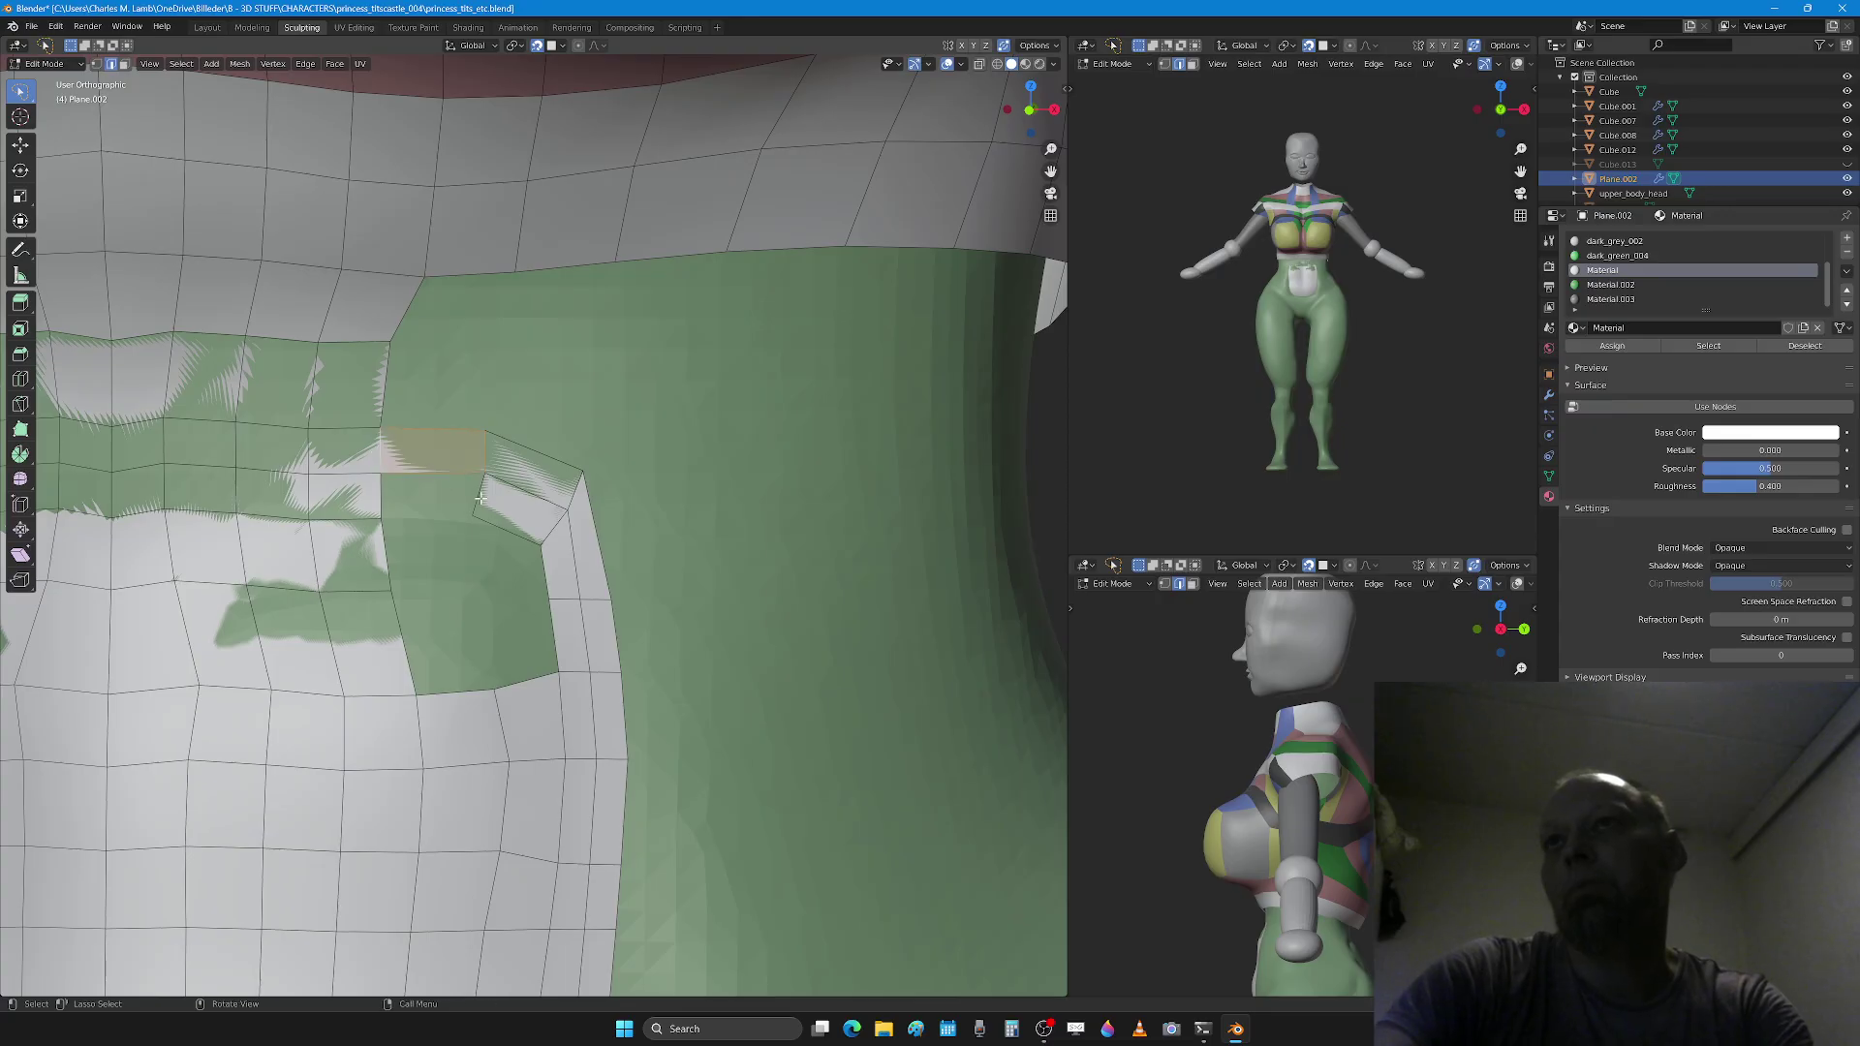
shift+click(386, 496)
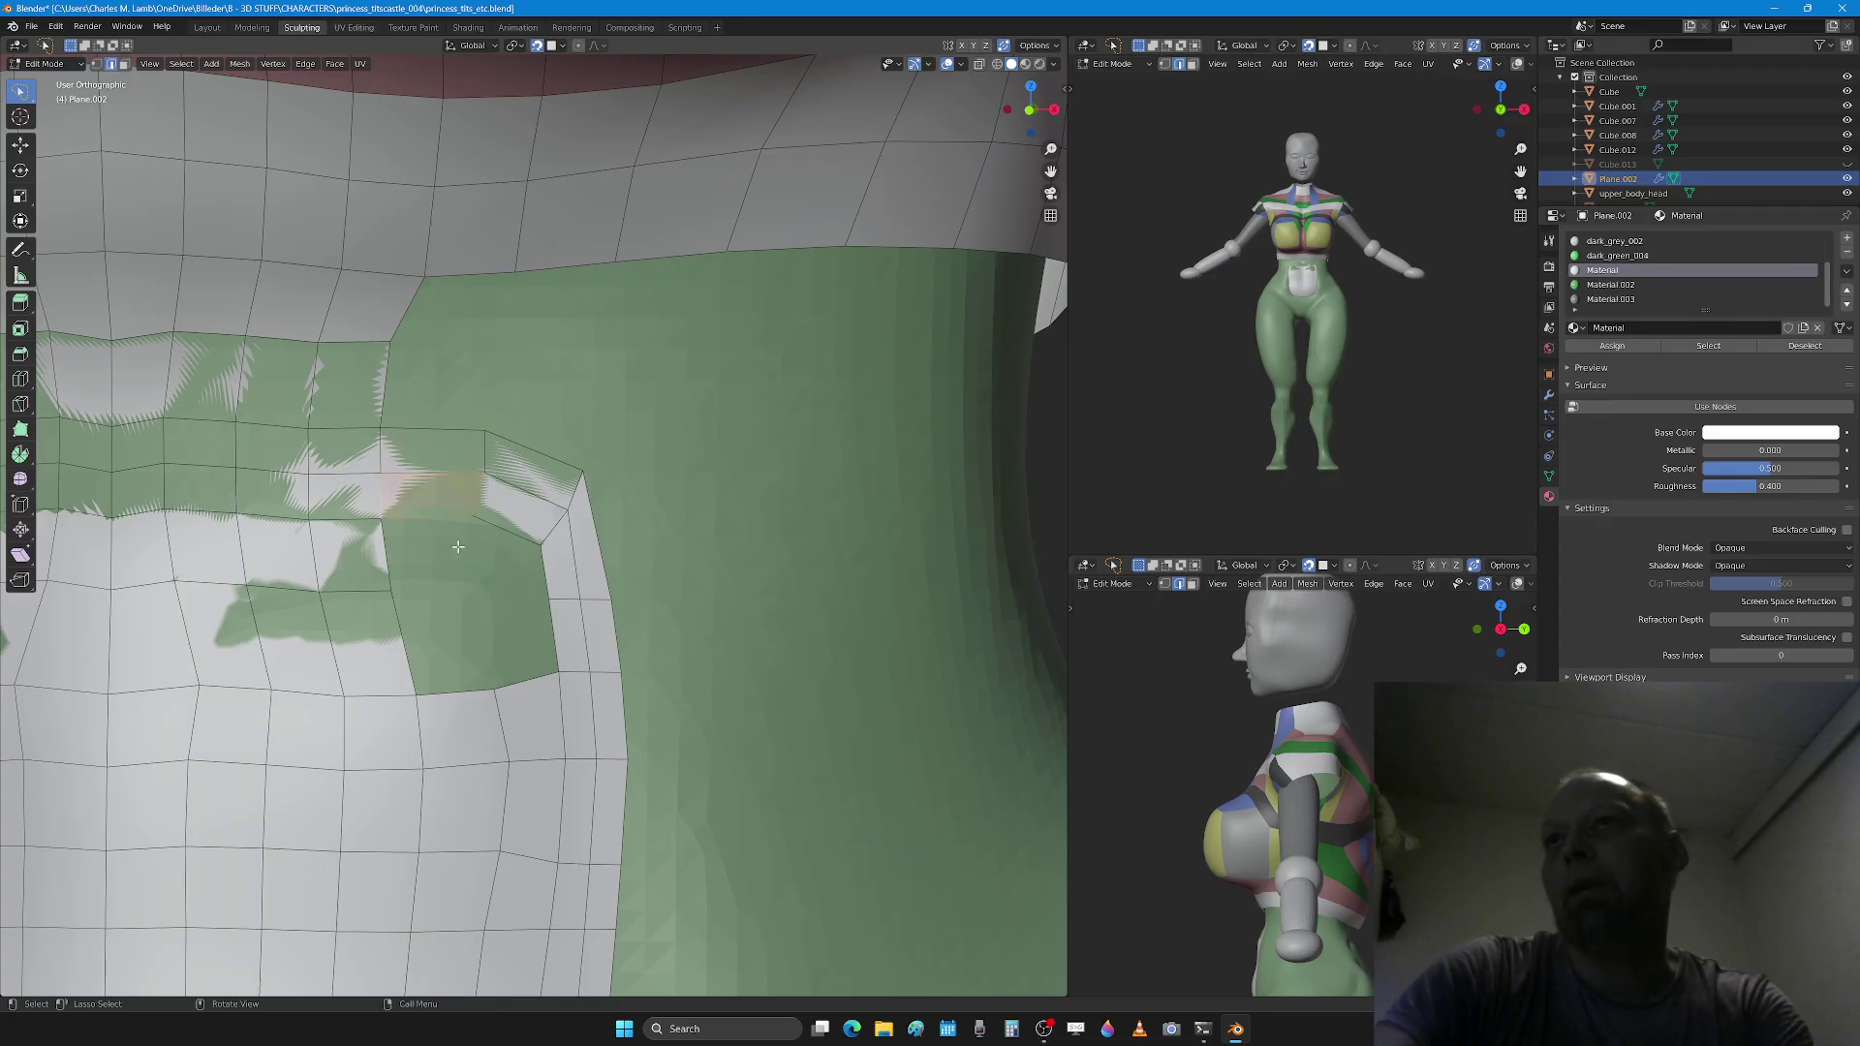
key(Tab)
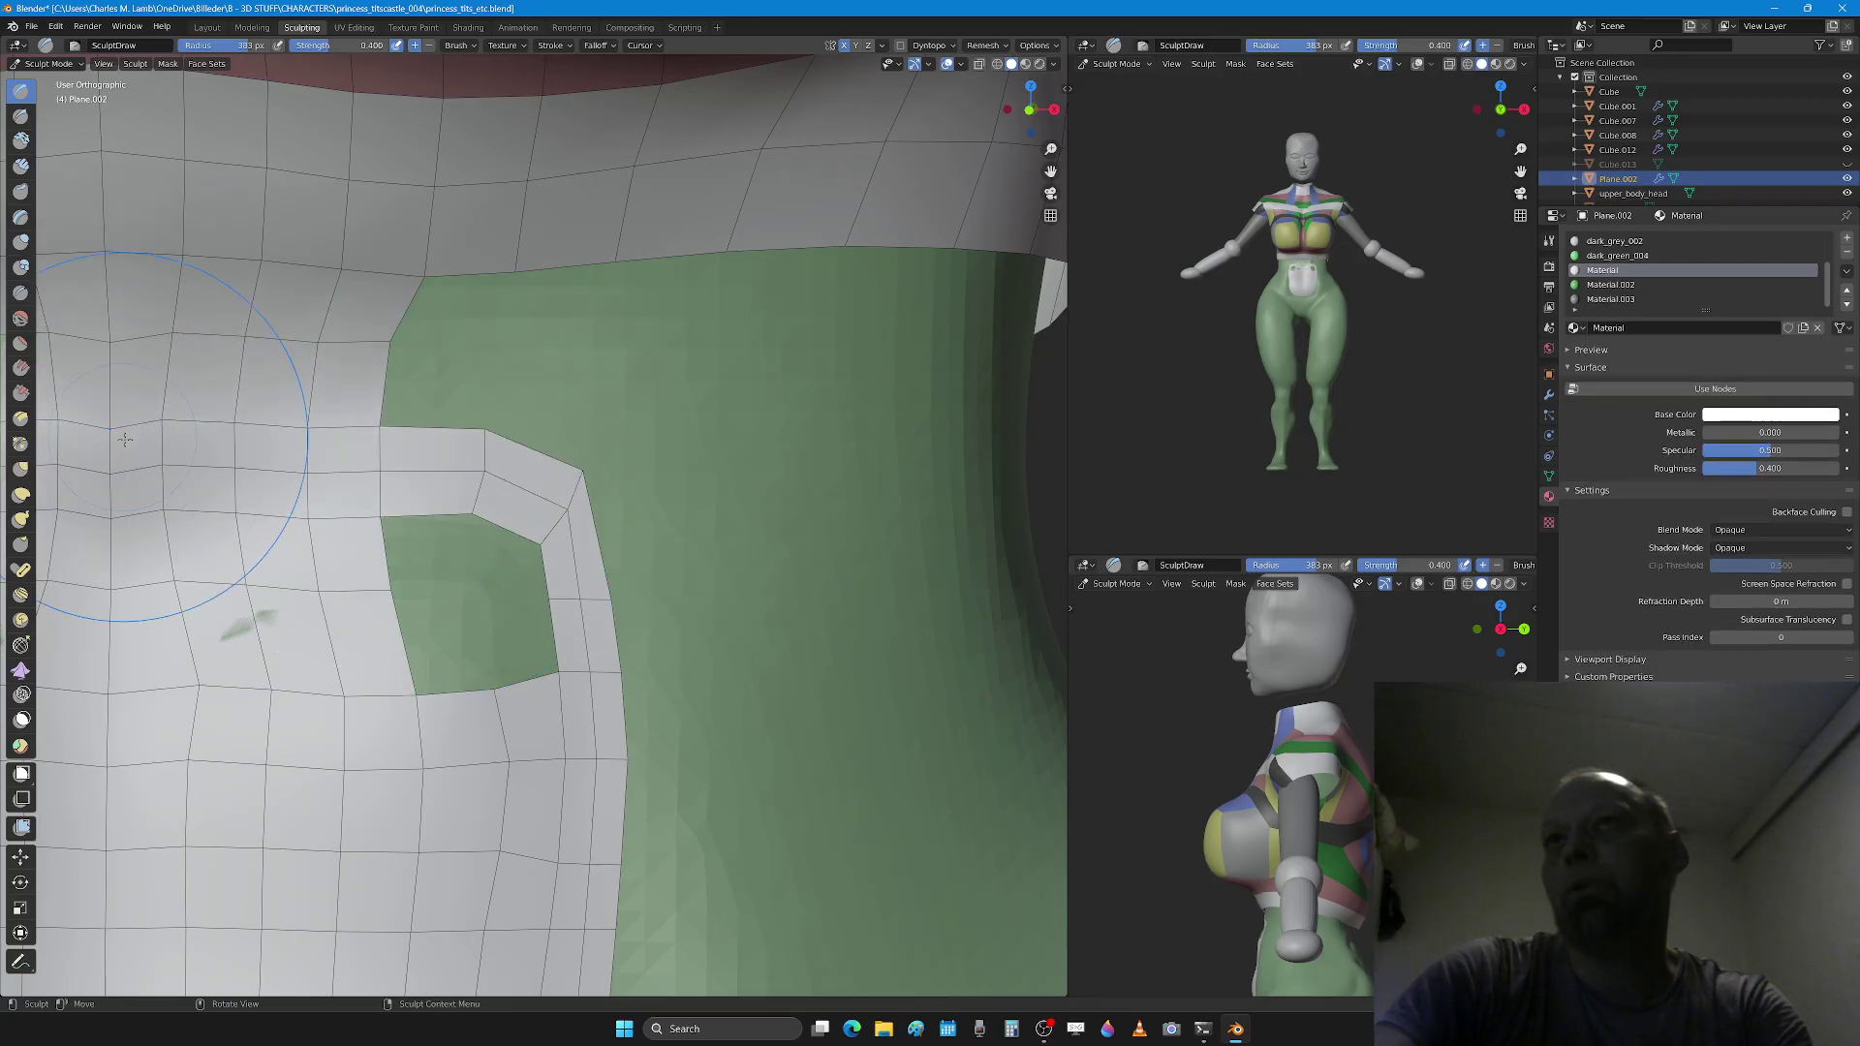
key(Tab)
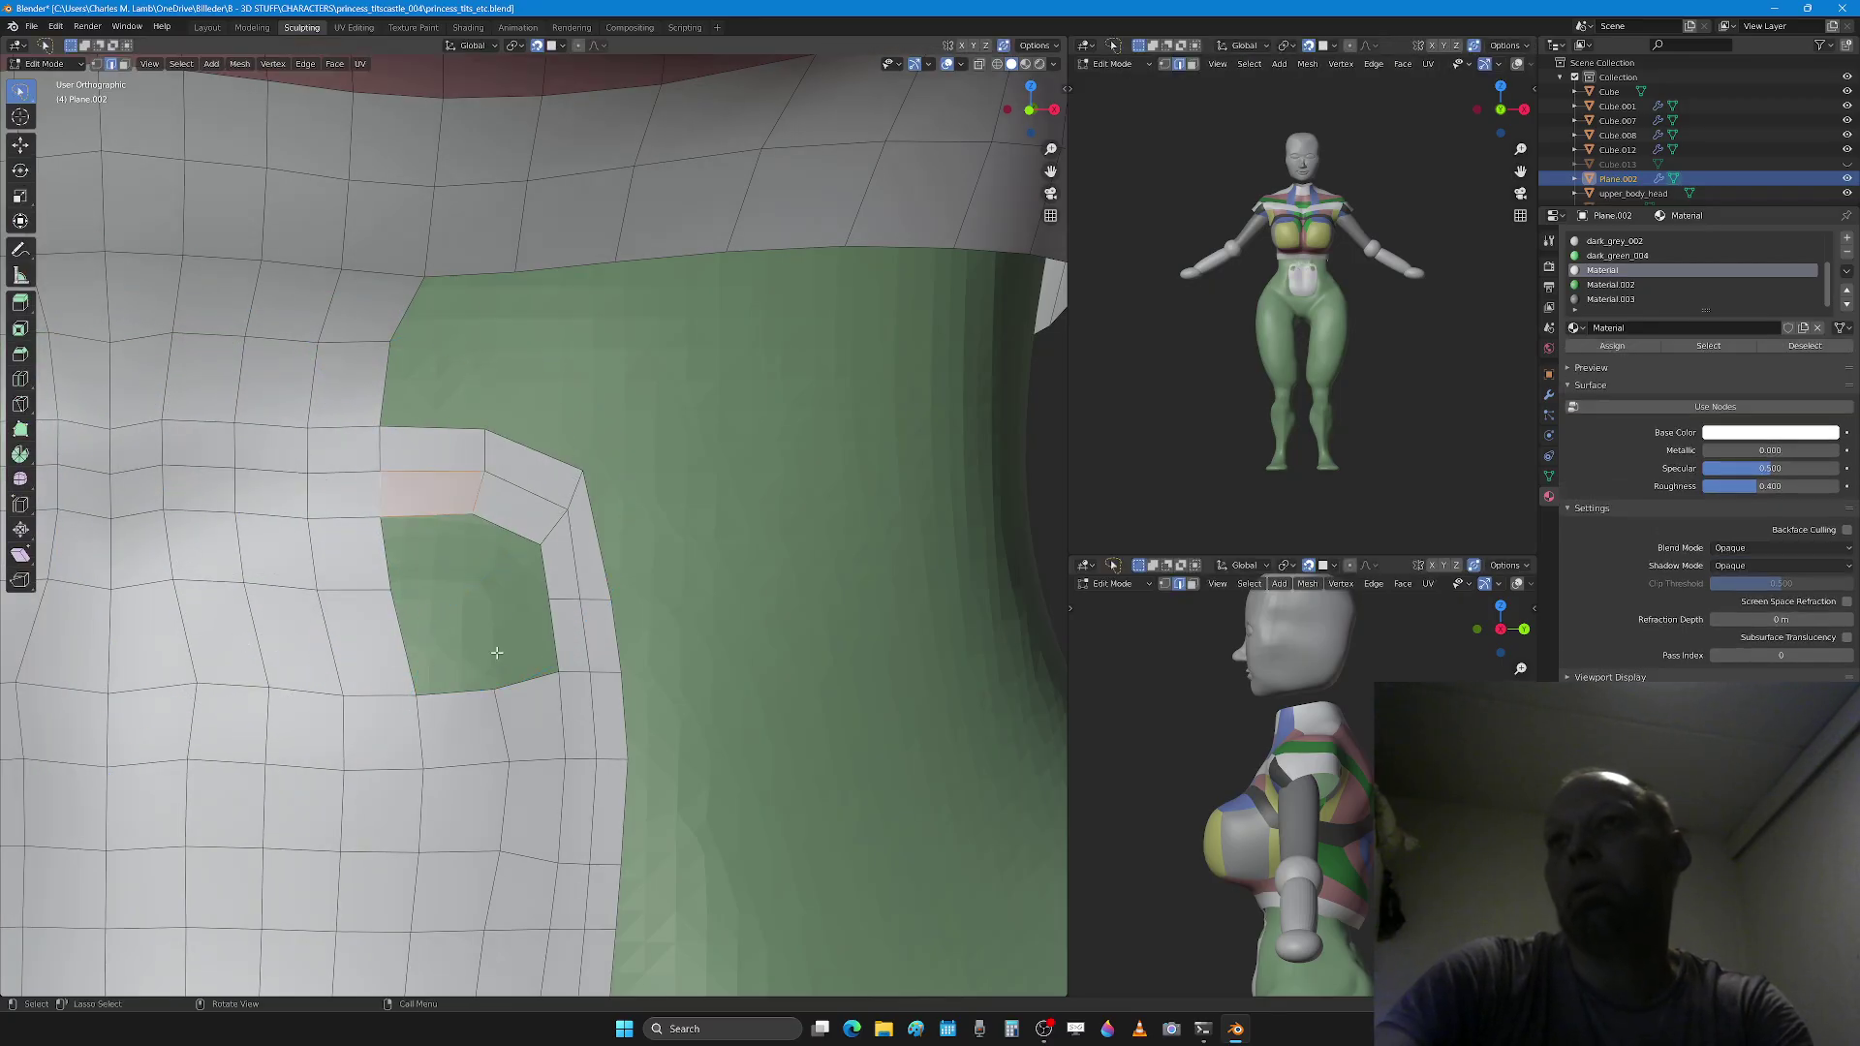
Step: Extrude a vertex from the remaining hole's lower edge into its middle and fill the hole with four faces
key(1)
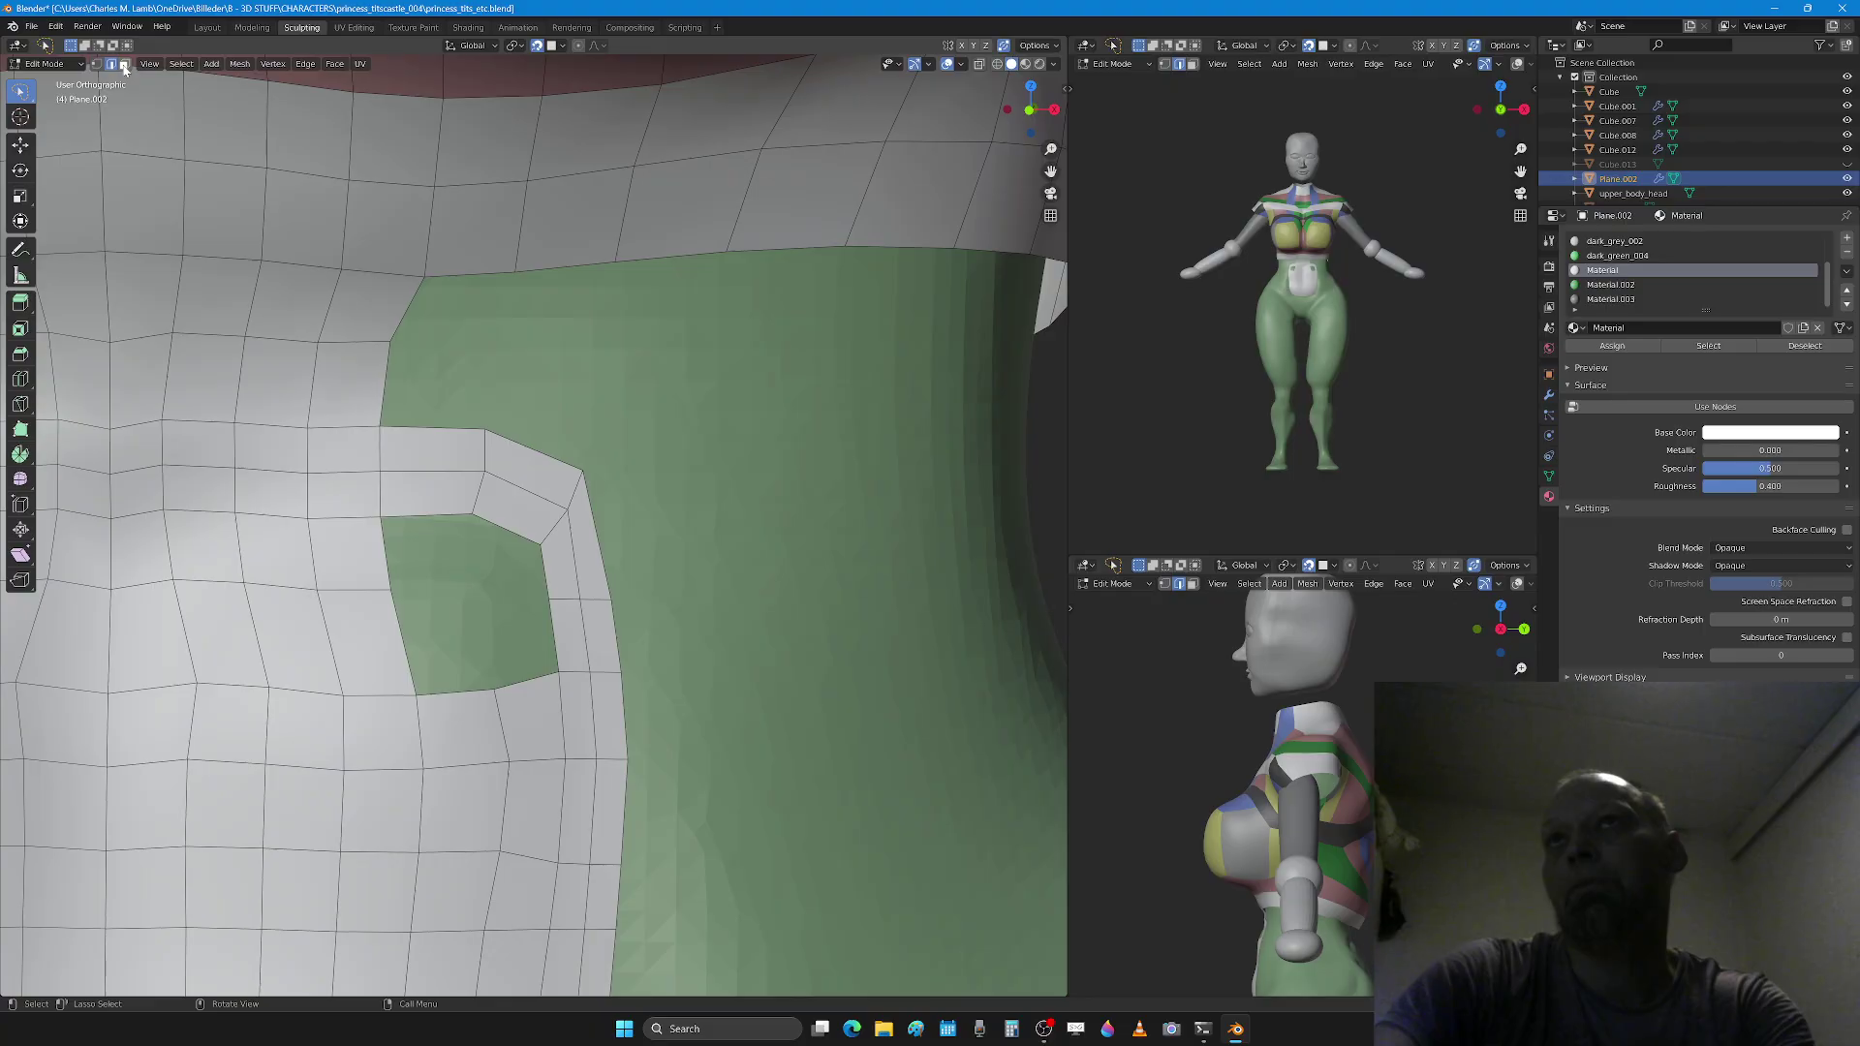
key(1)
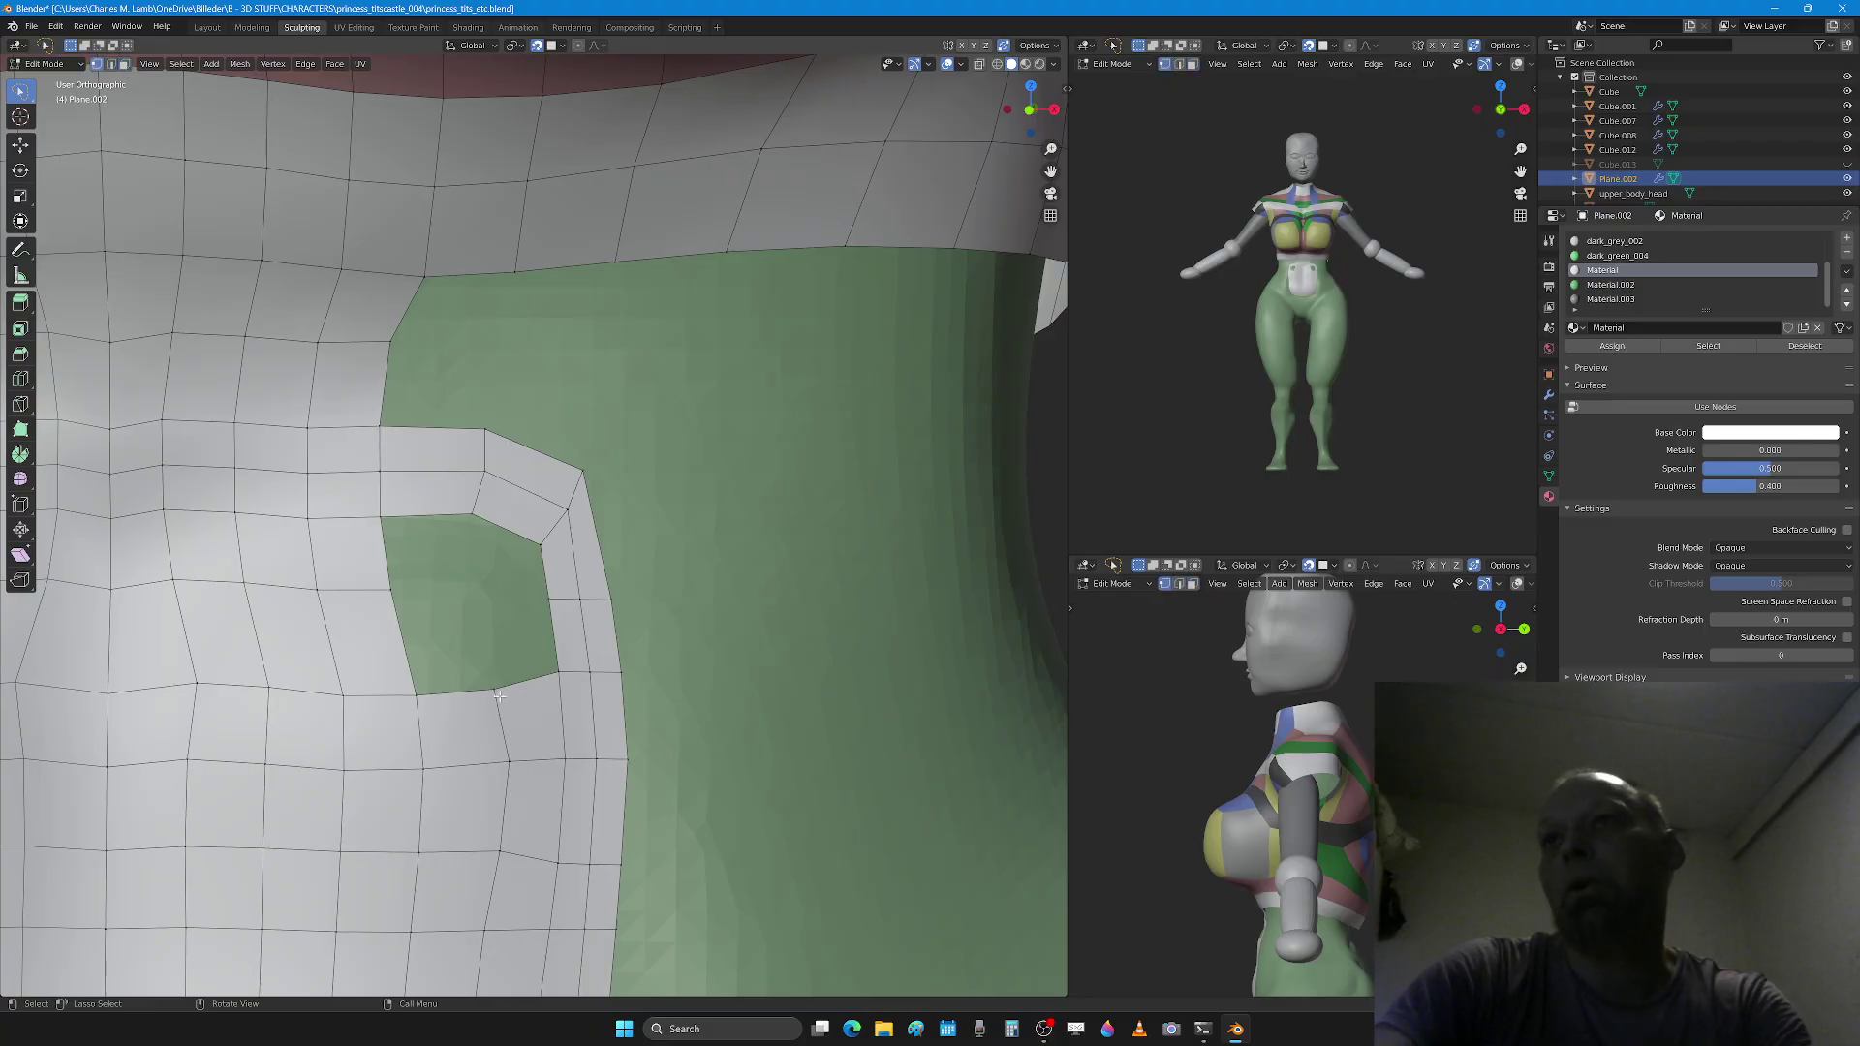
drag(511, 722, 505, 692)
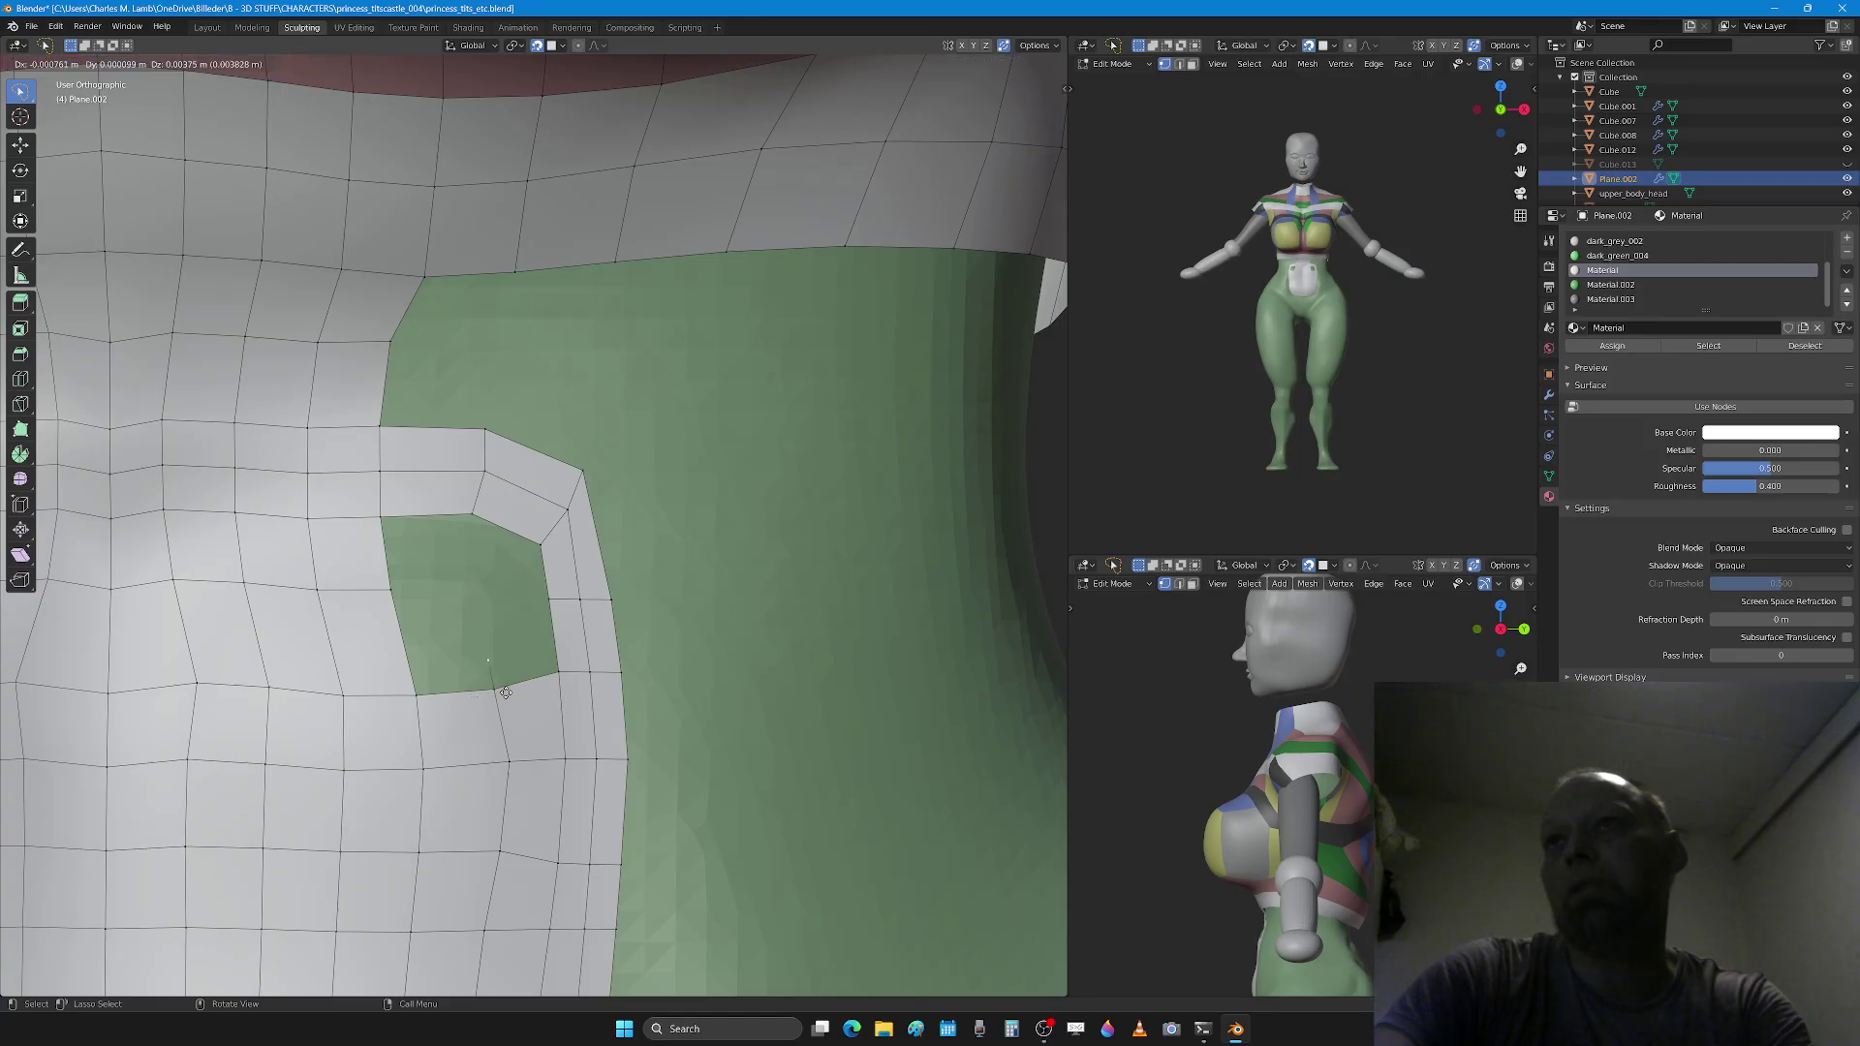
click(492, 630)
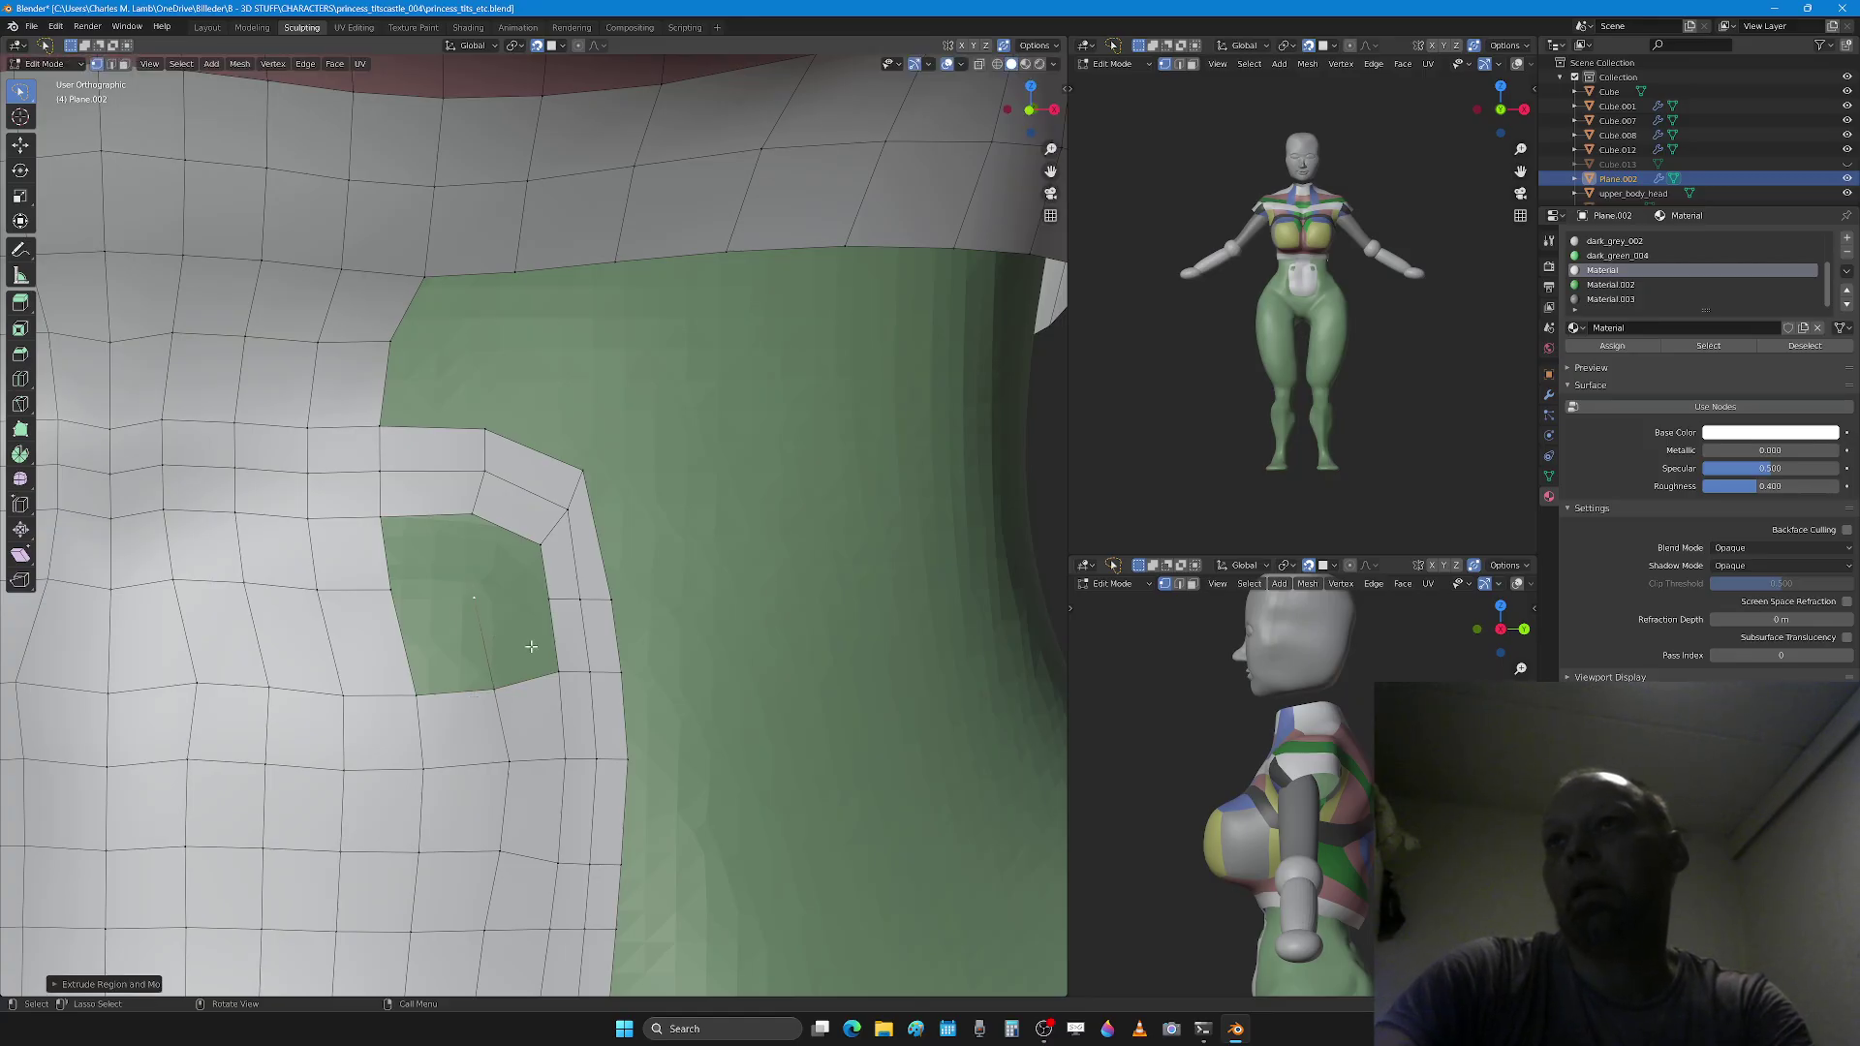
key(2)
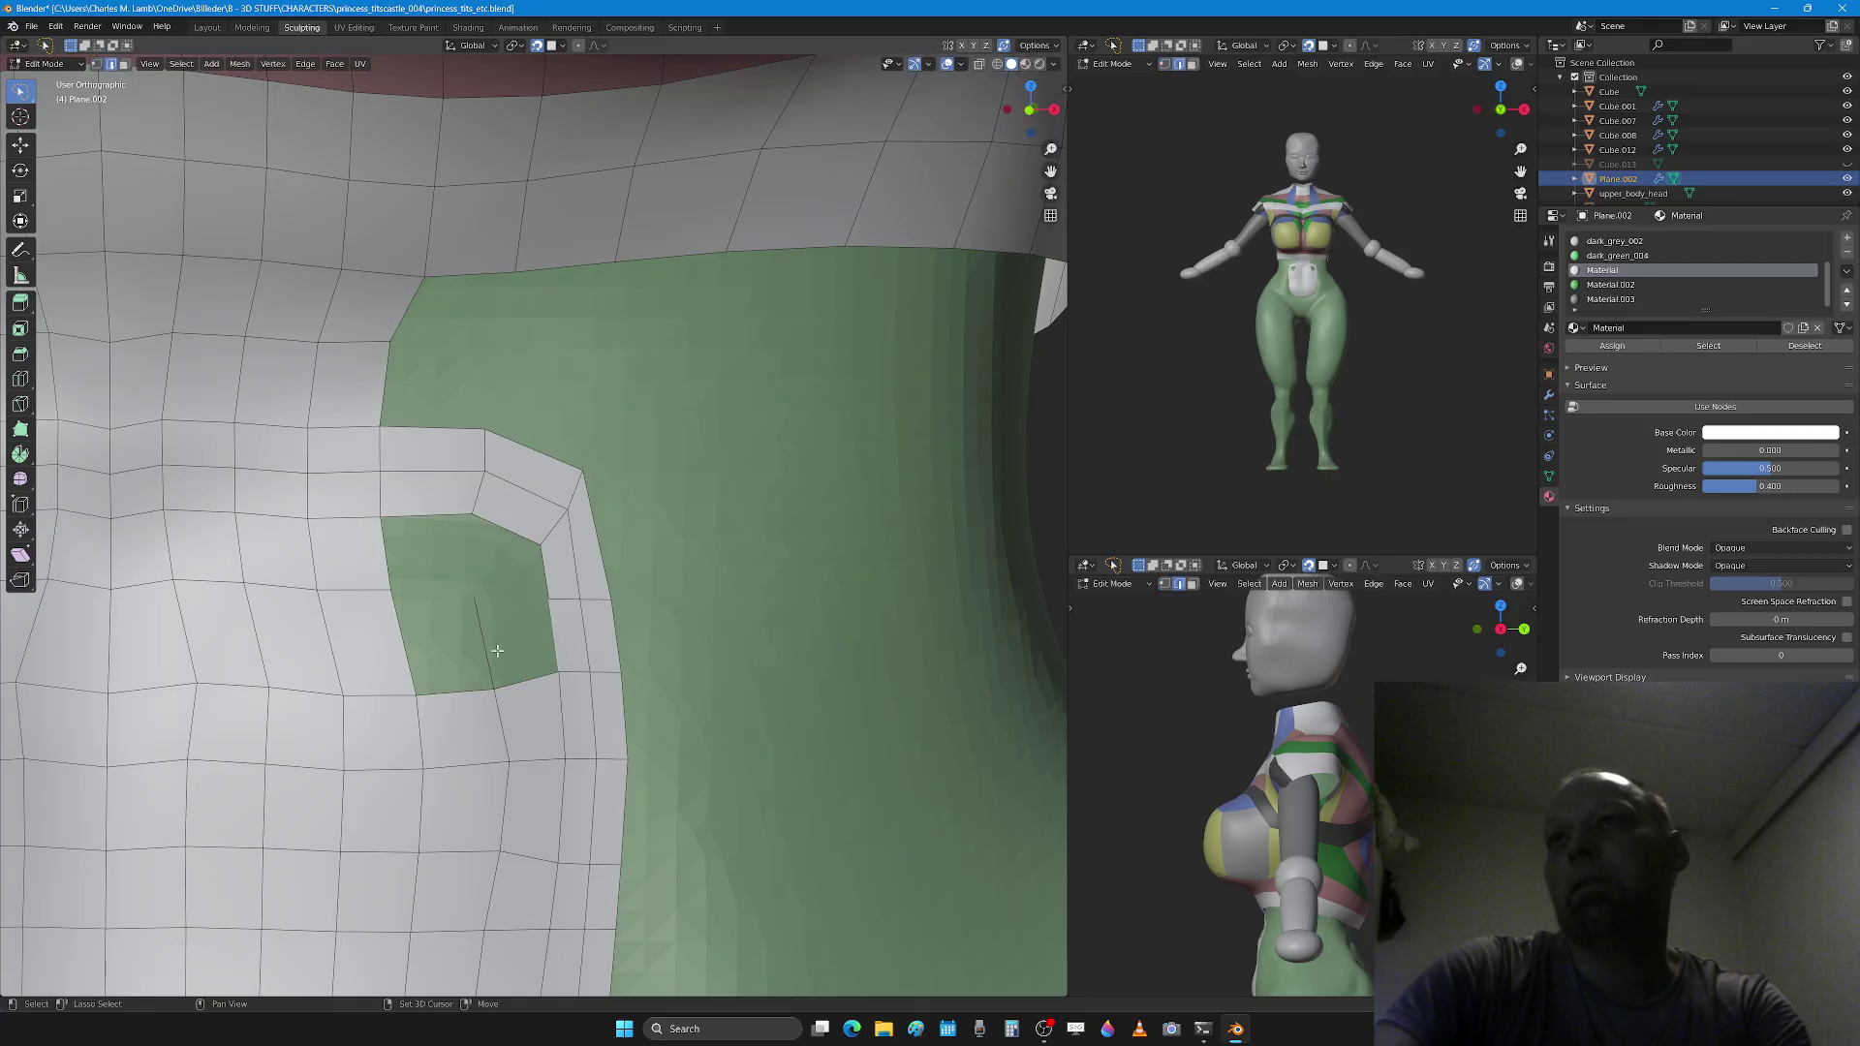
key(f)
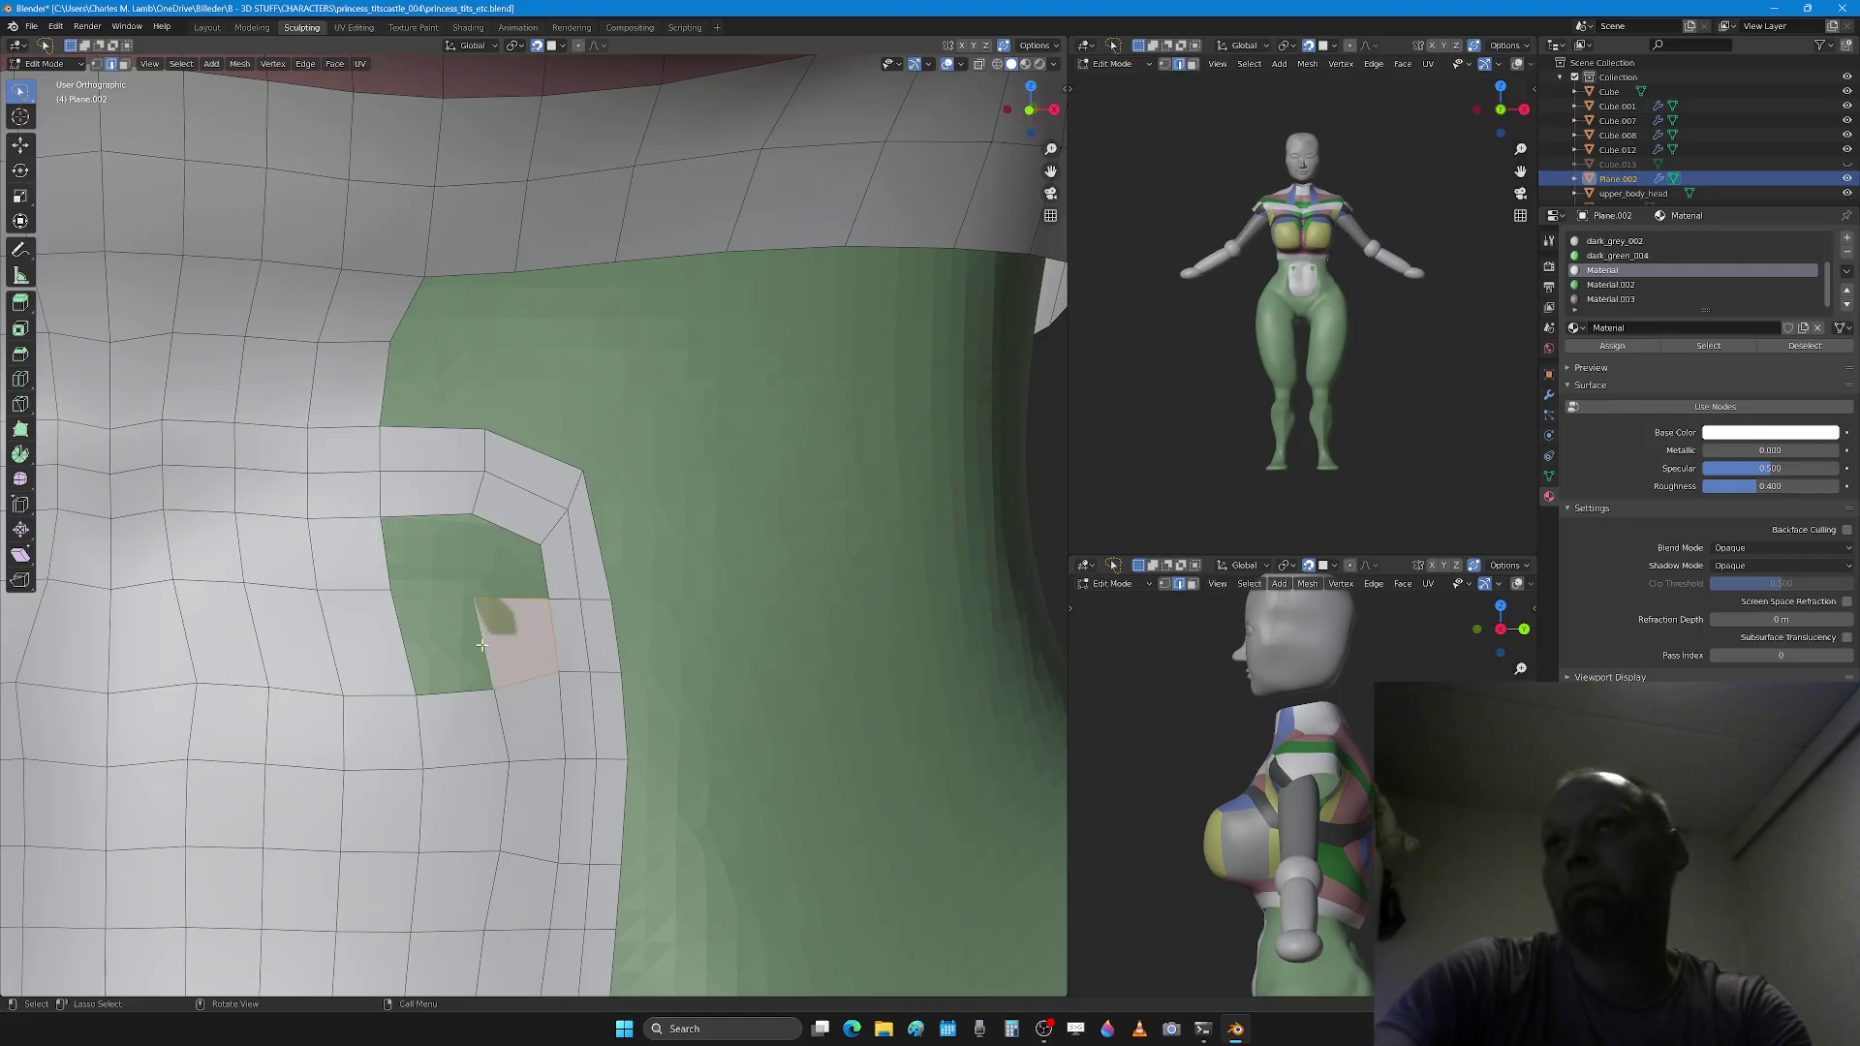
key(f)
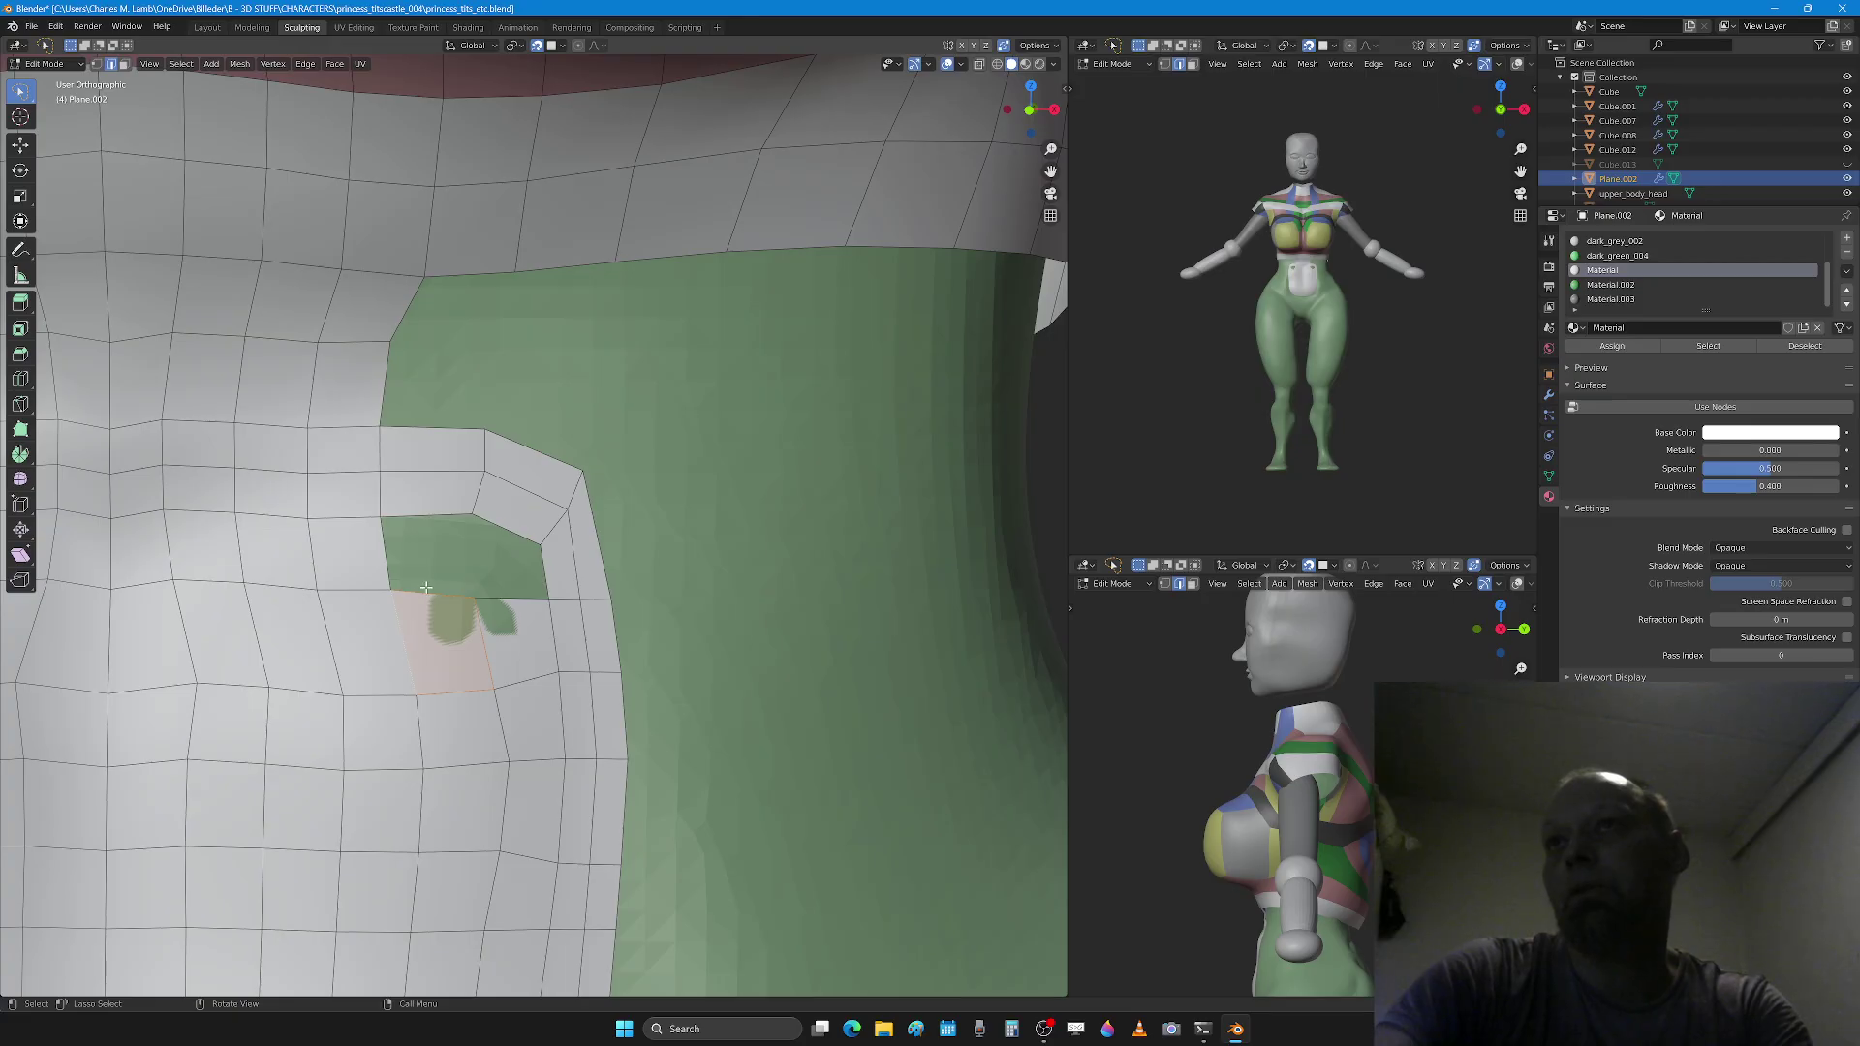
key(f)
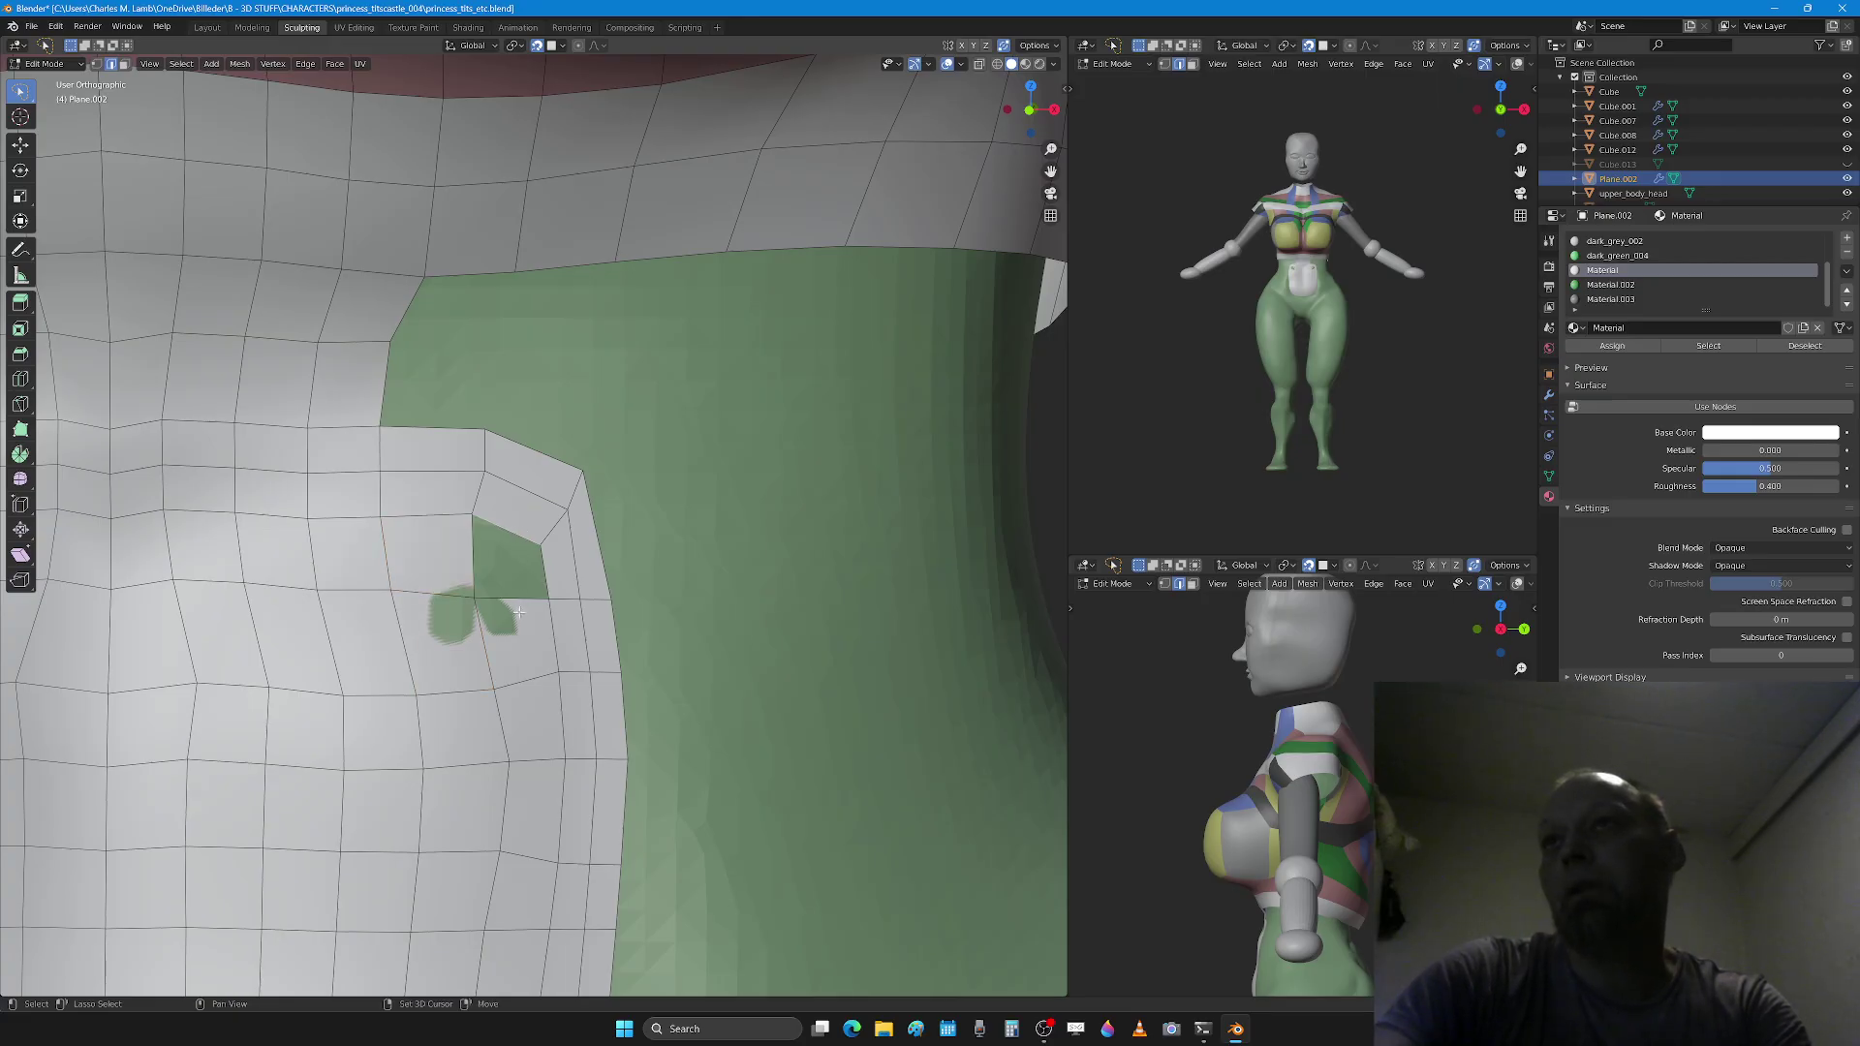
key(f)
Step: Smooth the filled upper area and the rest of the abdominal mesh in Sculpt Mode with a smaller SculptDraw brush
scroll(513, 611, down, 8)
key(Tab)
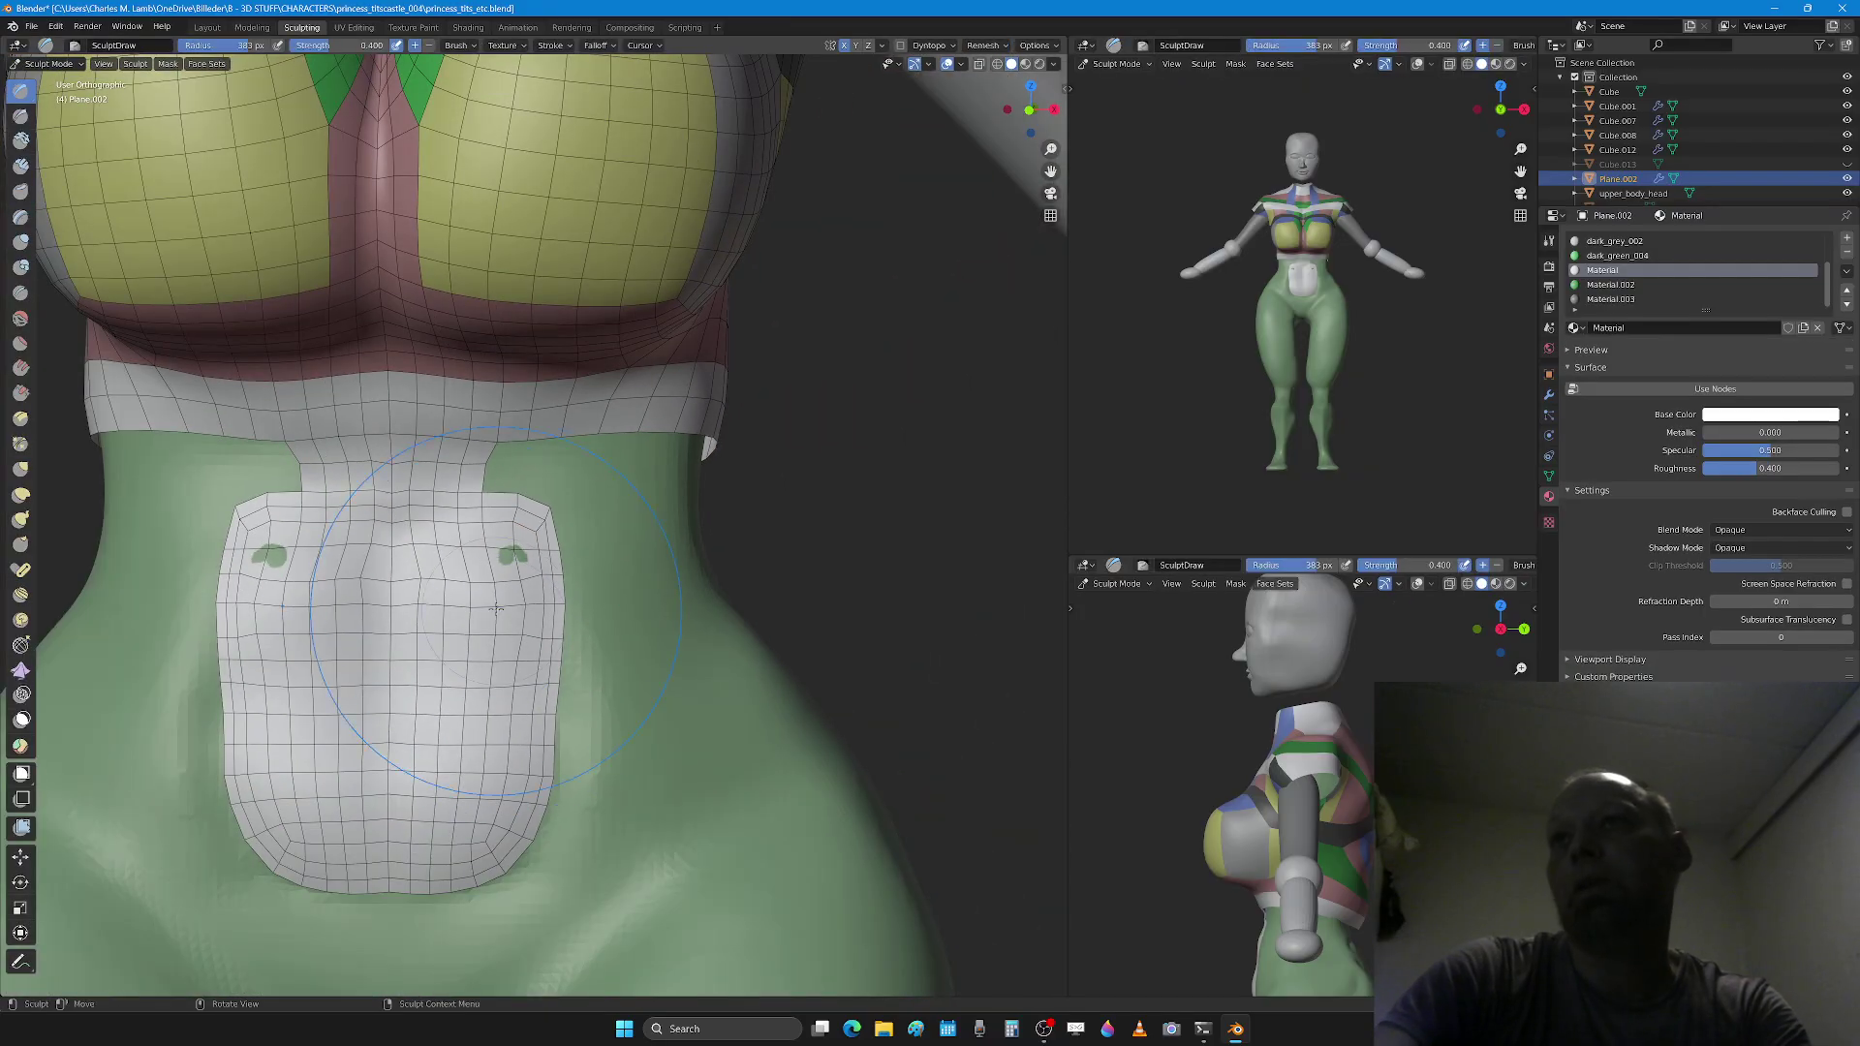
key(f)
click(461, 602)
scroll(469, 585, up, 3)
click(471, 587)
drag(365, 636, 427, 644)
click(390, 659)
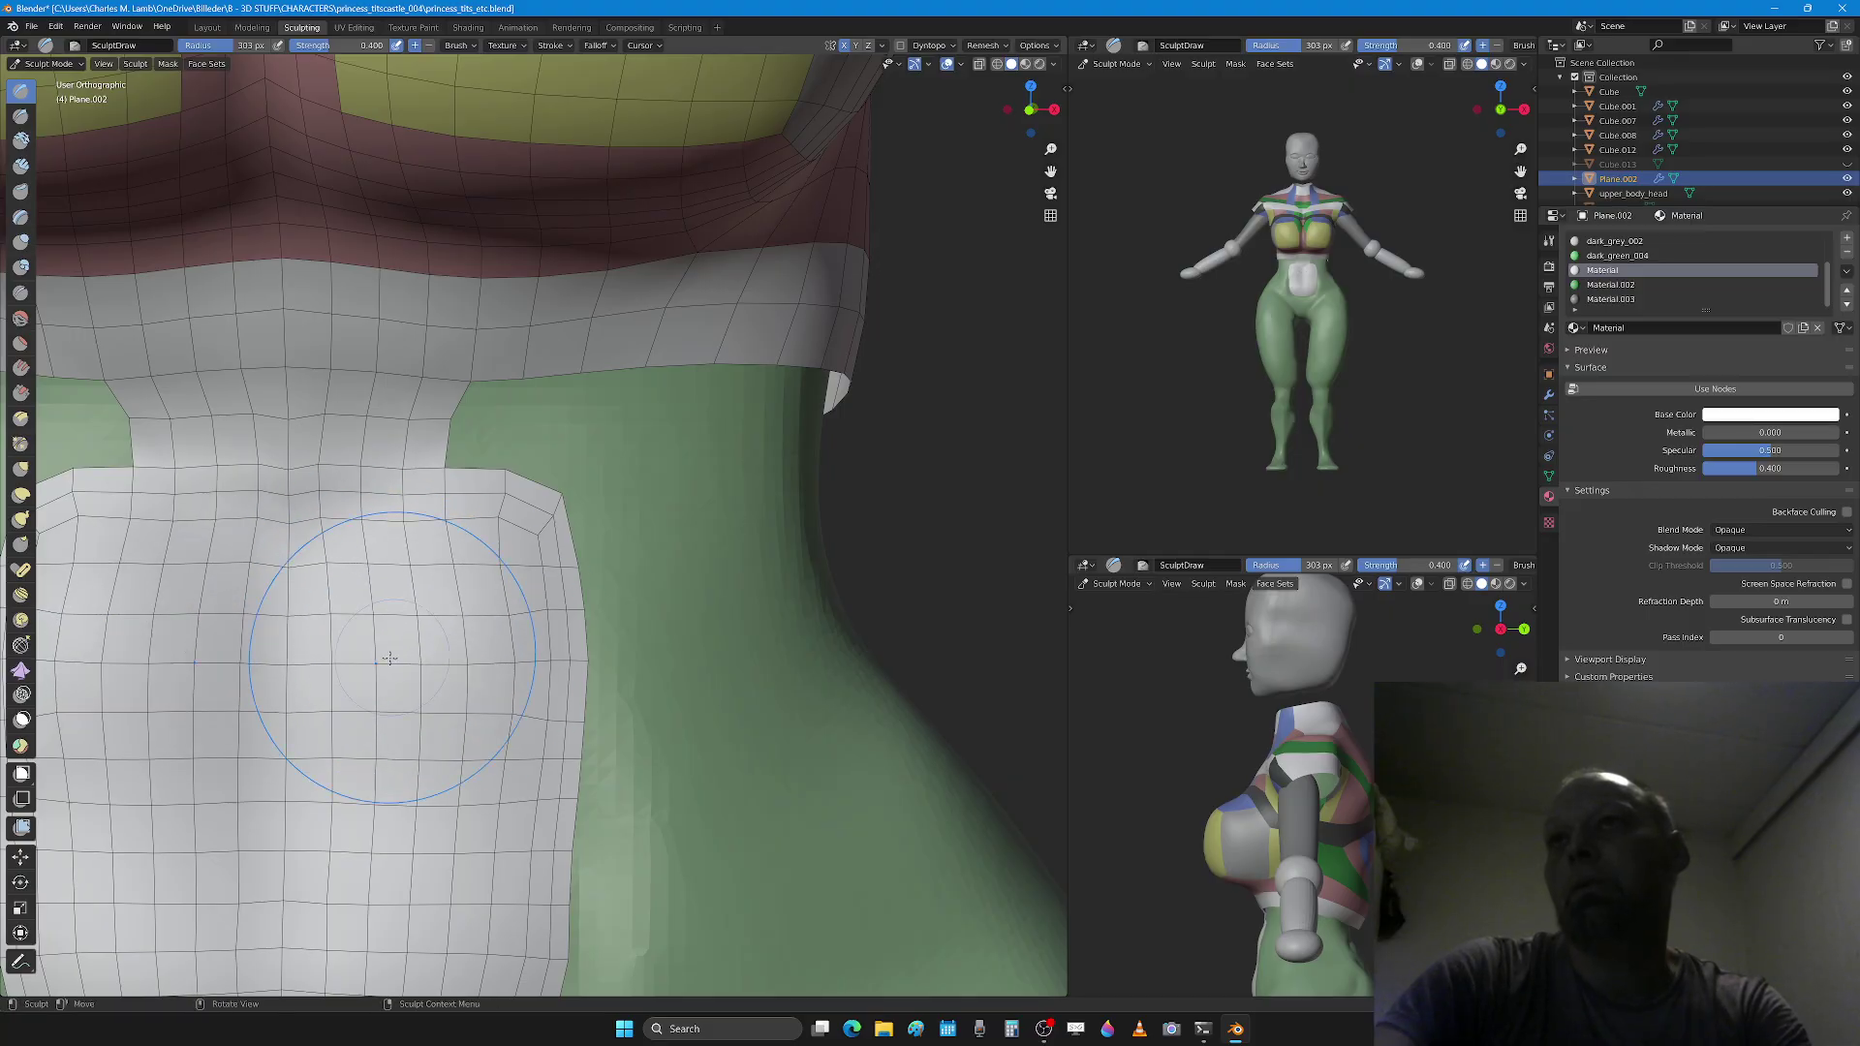
shift+scroll(389, 658, down, 4)
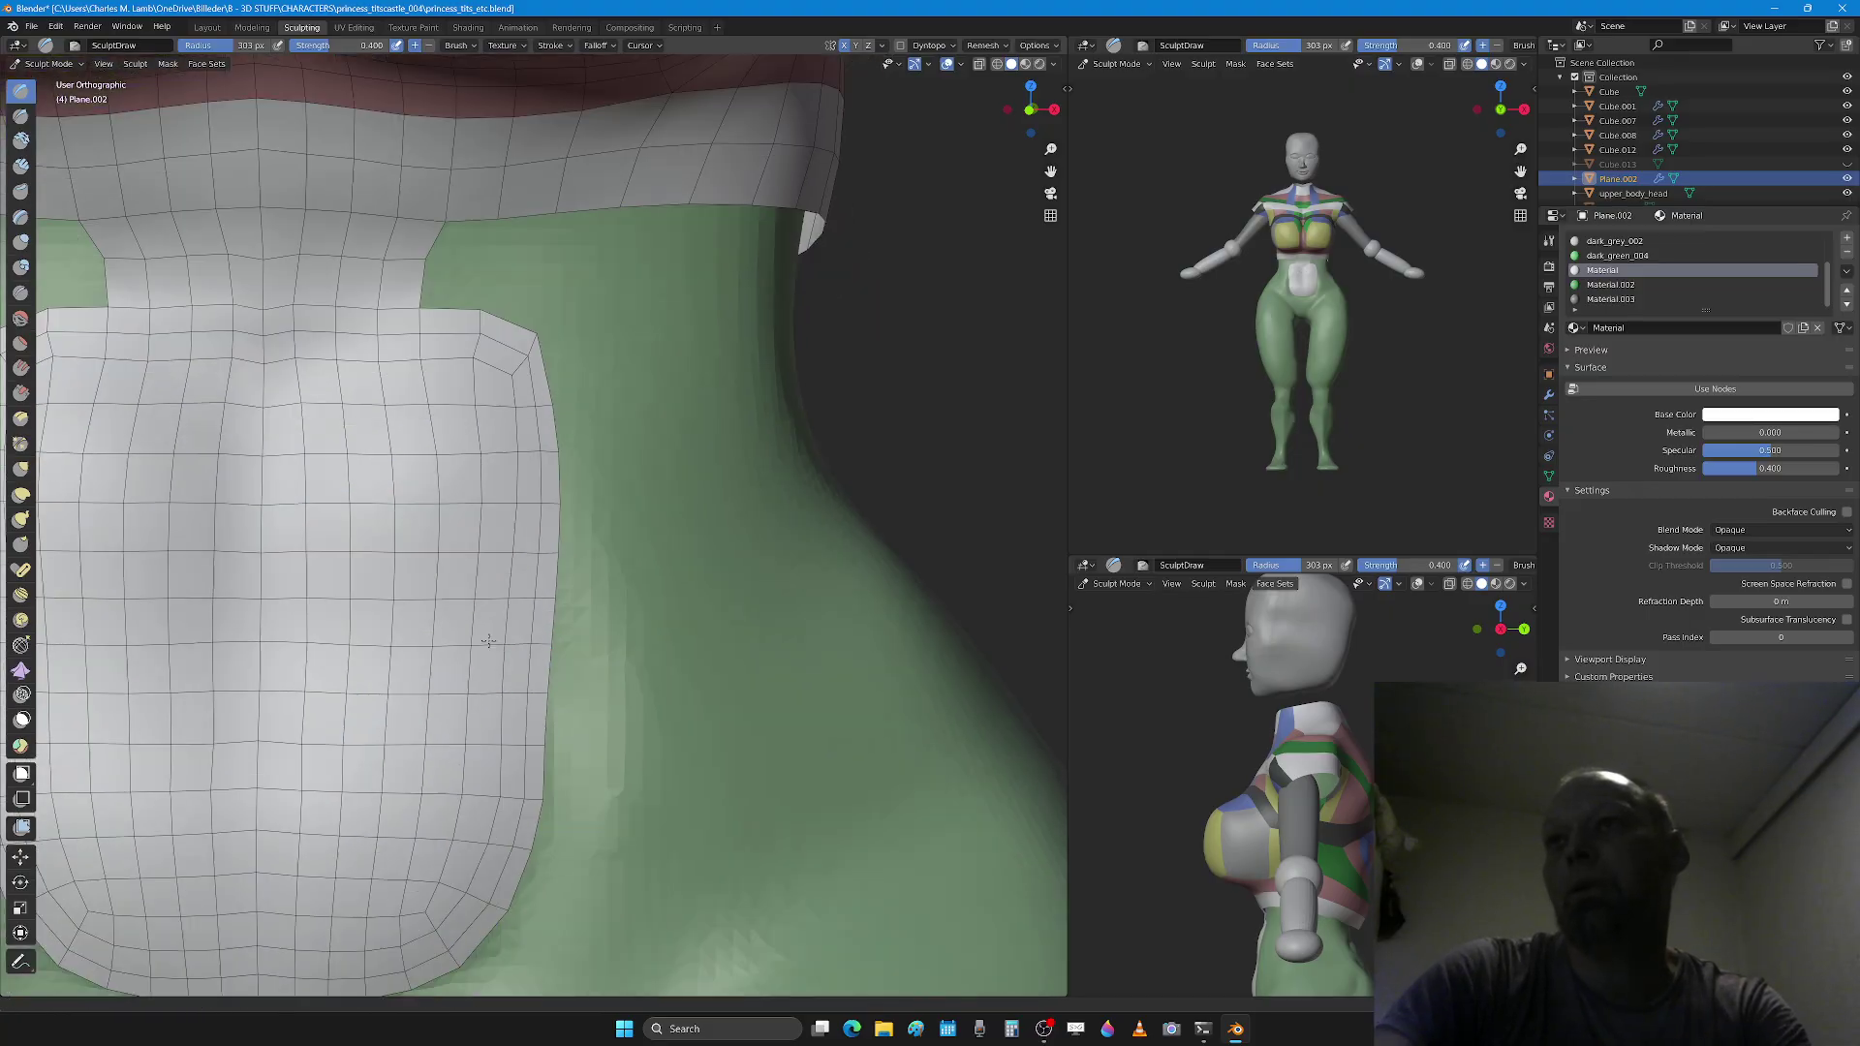
shift+scroll(488, 640, down, 2)
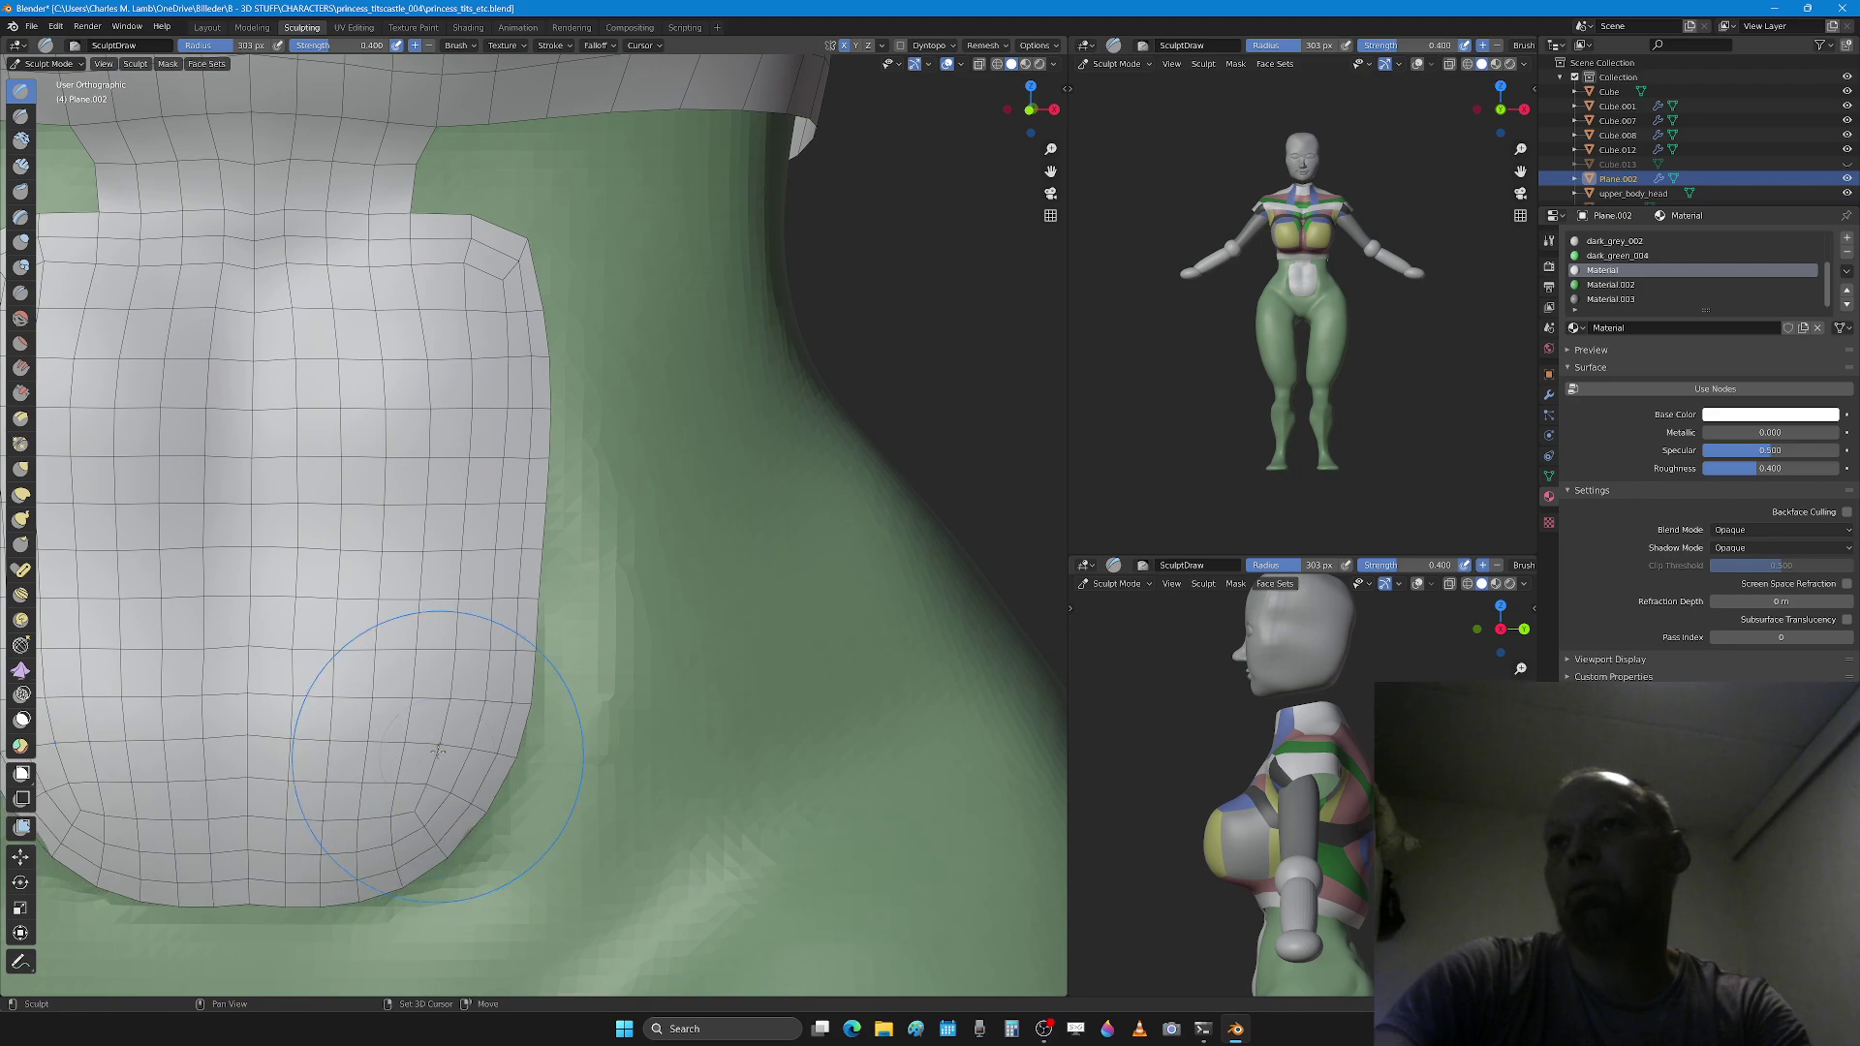
Step: Select the two outermost face loops of the abdominal mesh and assign them the blue_004 material
key(Tab)
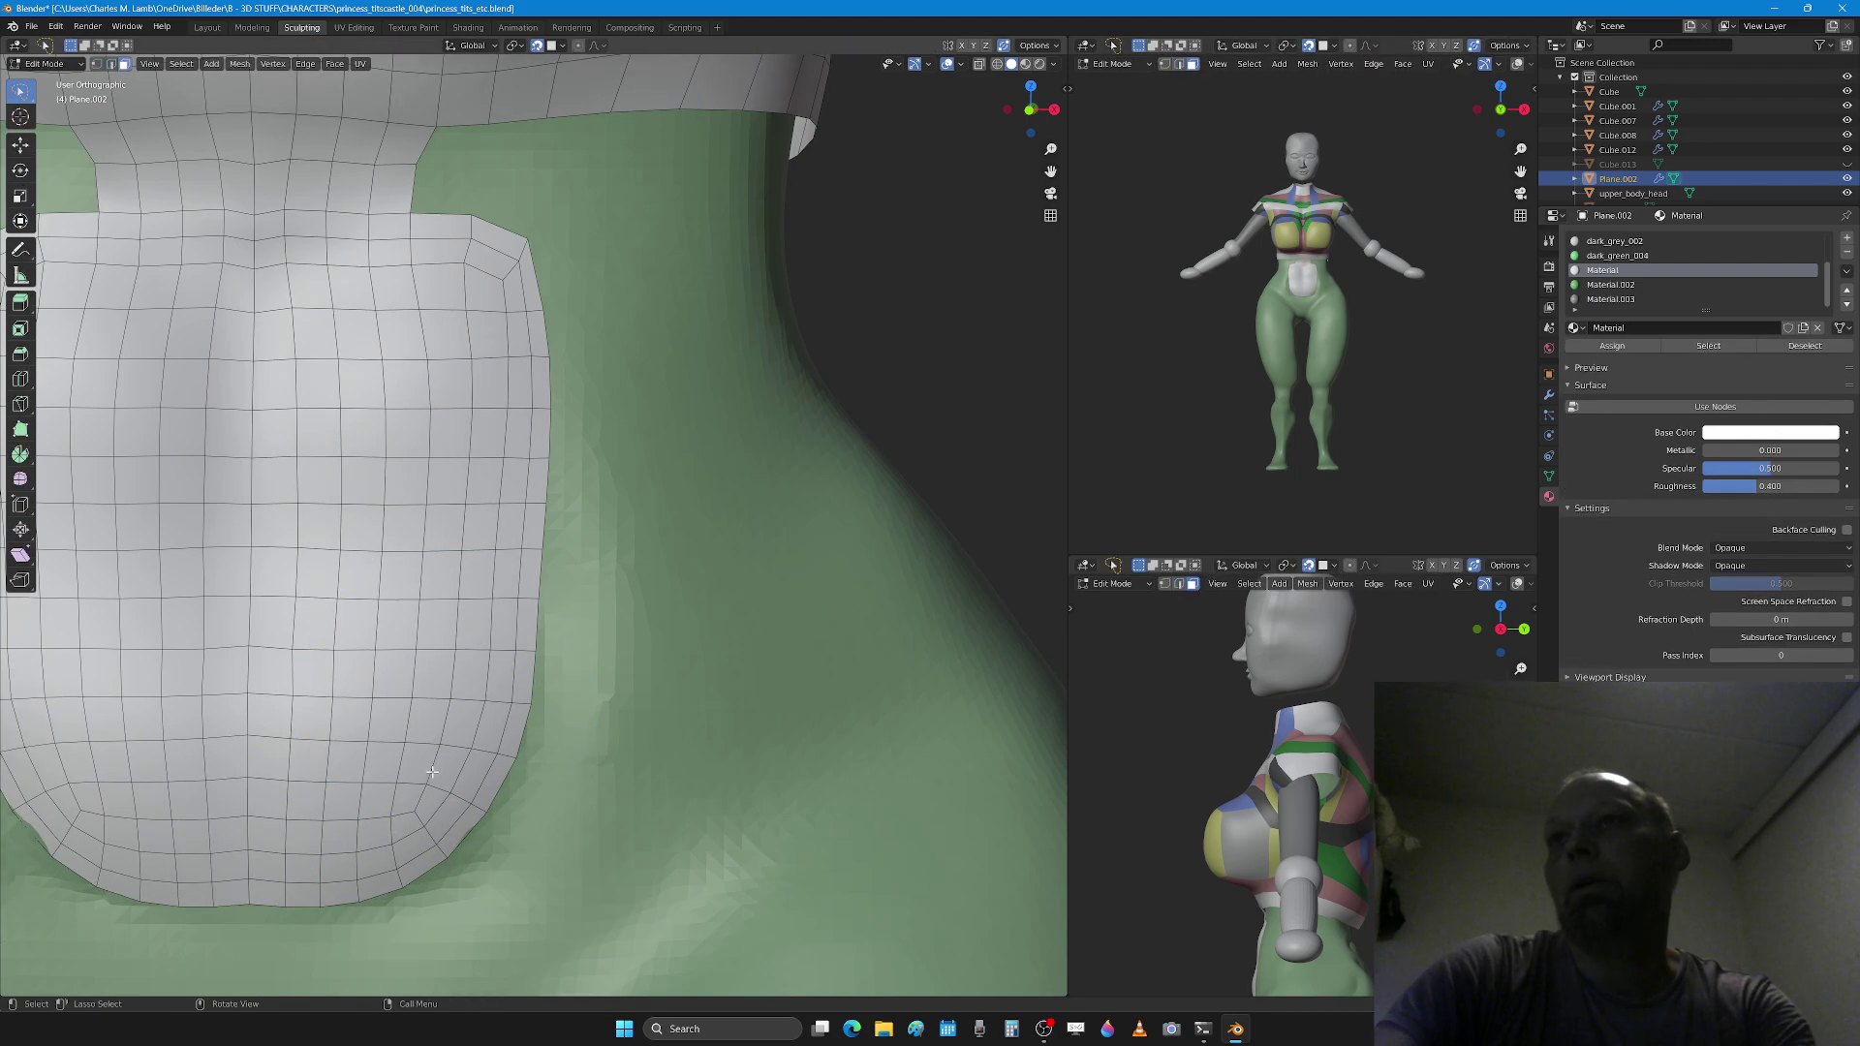
alt+click(426, 835)
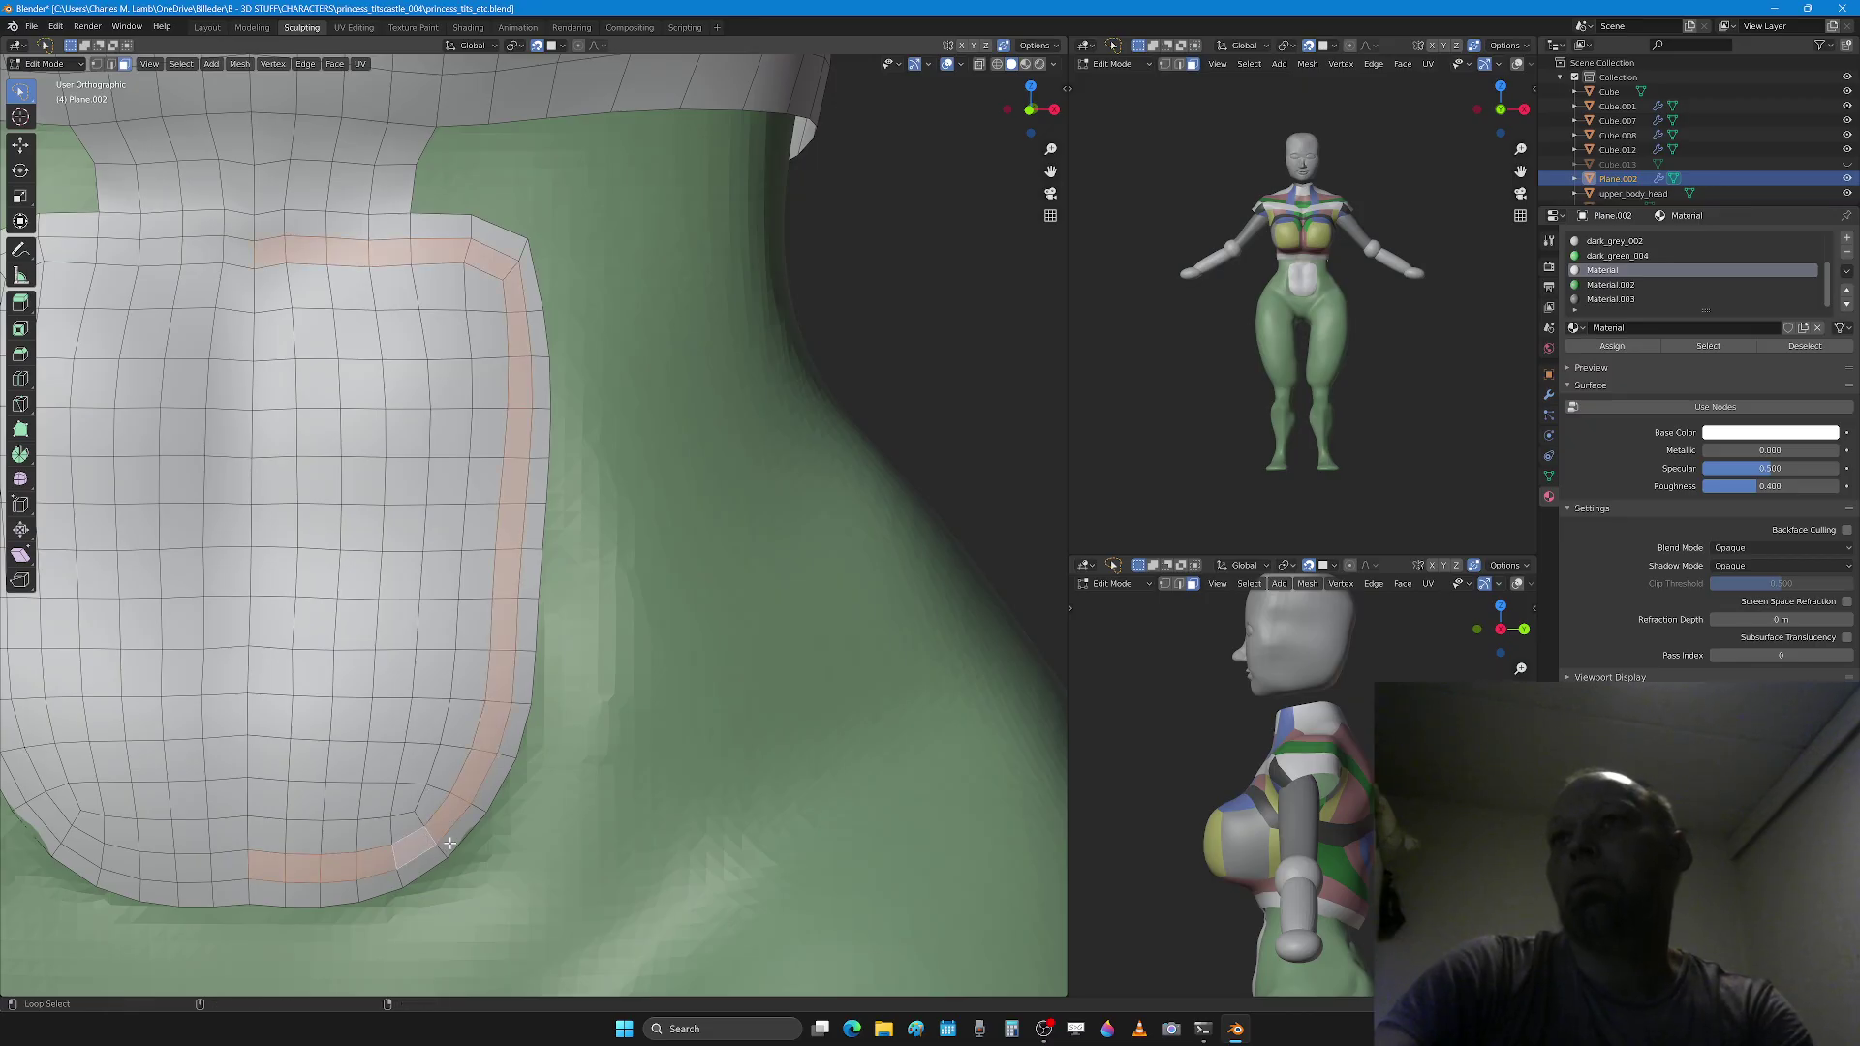
alt+shift+click(442, 853)
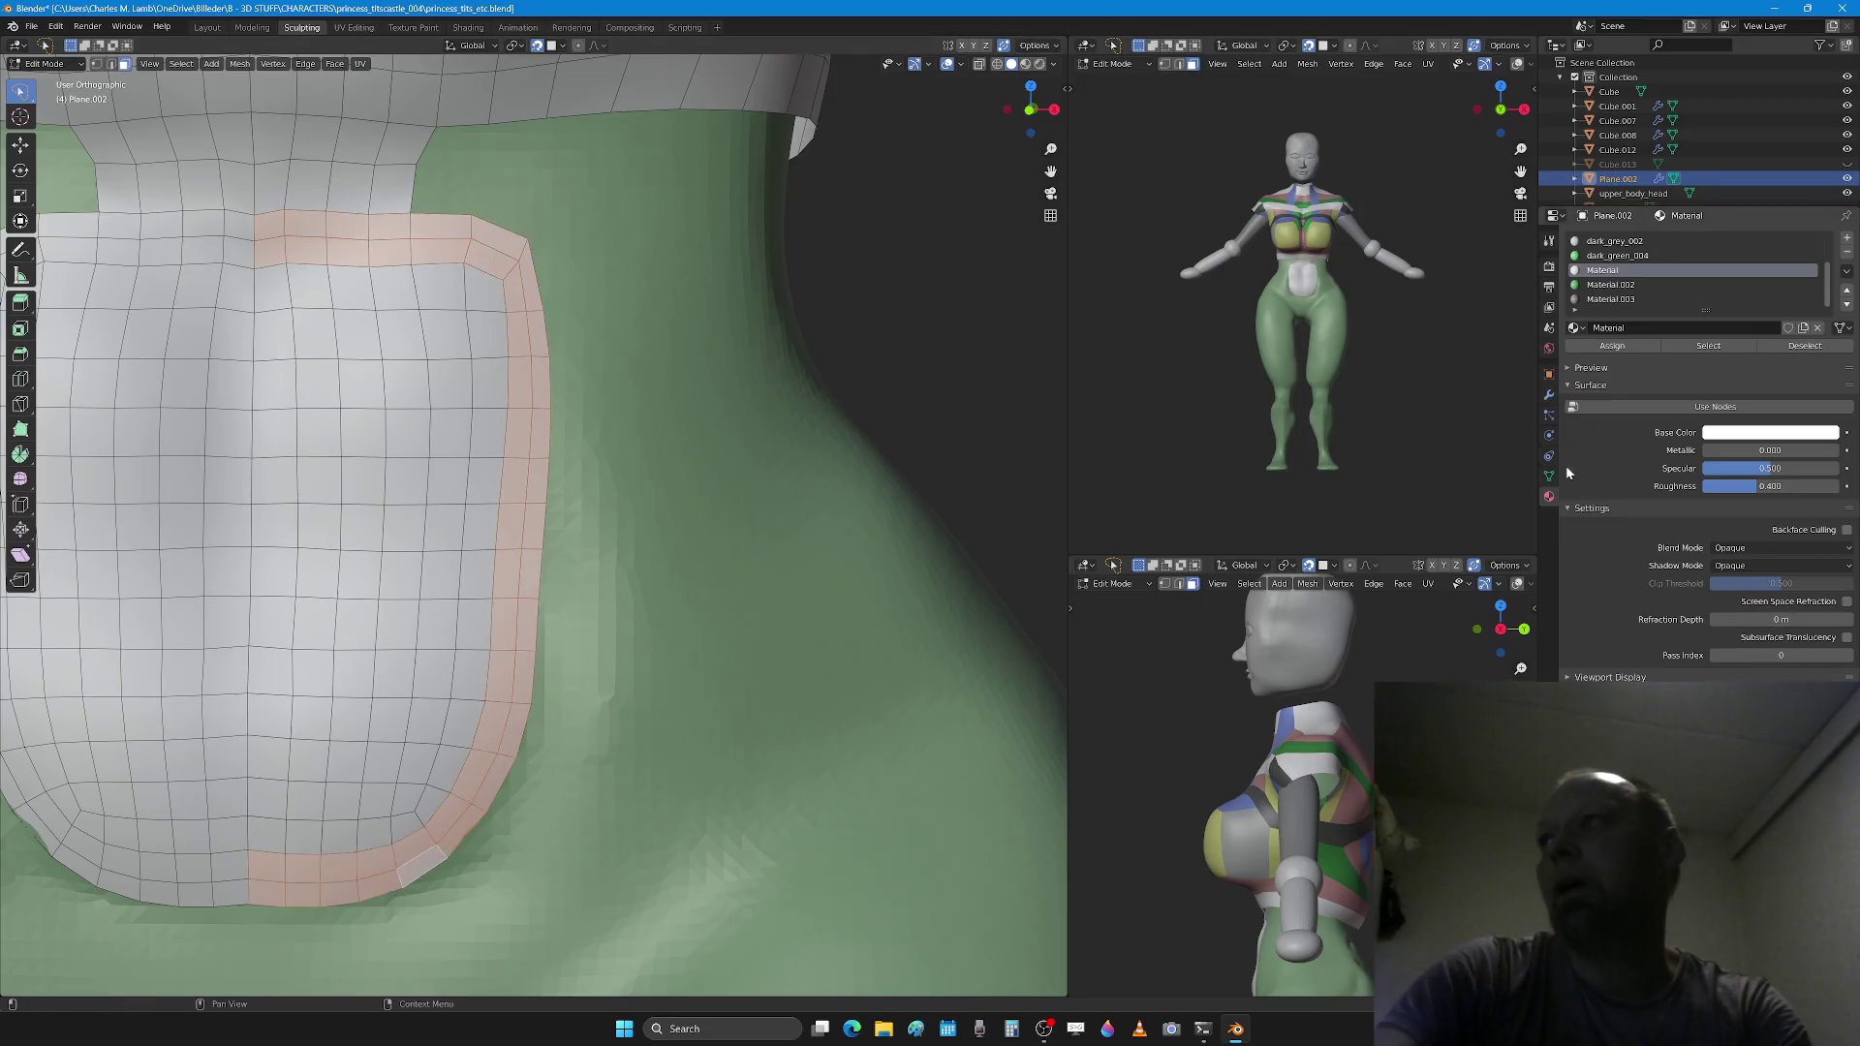
scroll(1630, 290, up, 3)
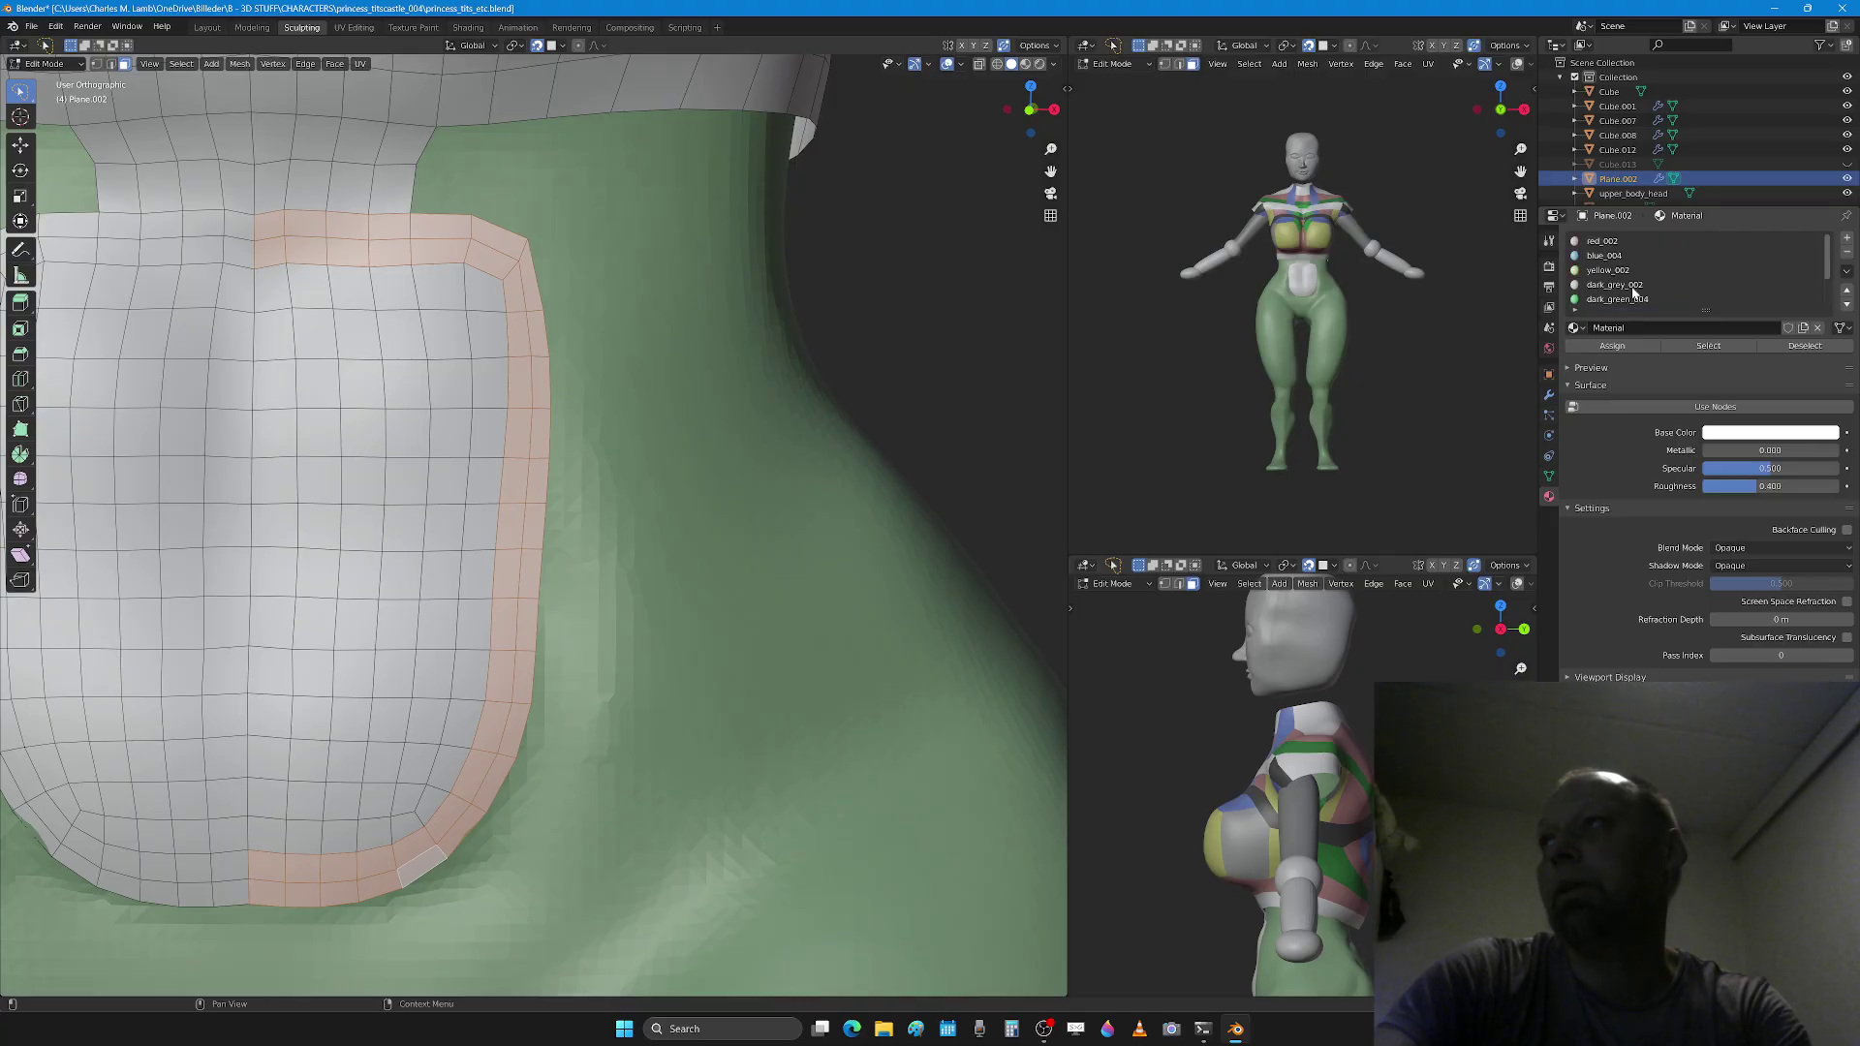
click(1605, 254)
click(1612, 346)
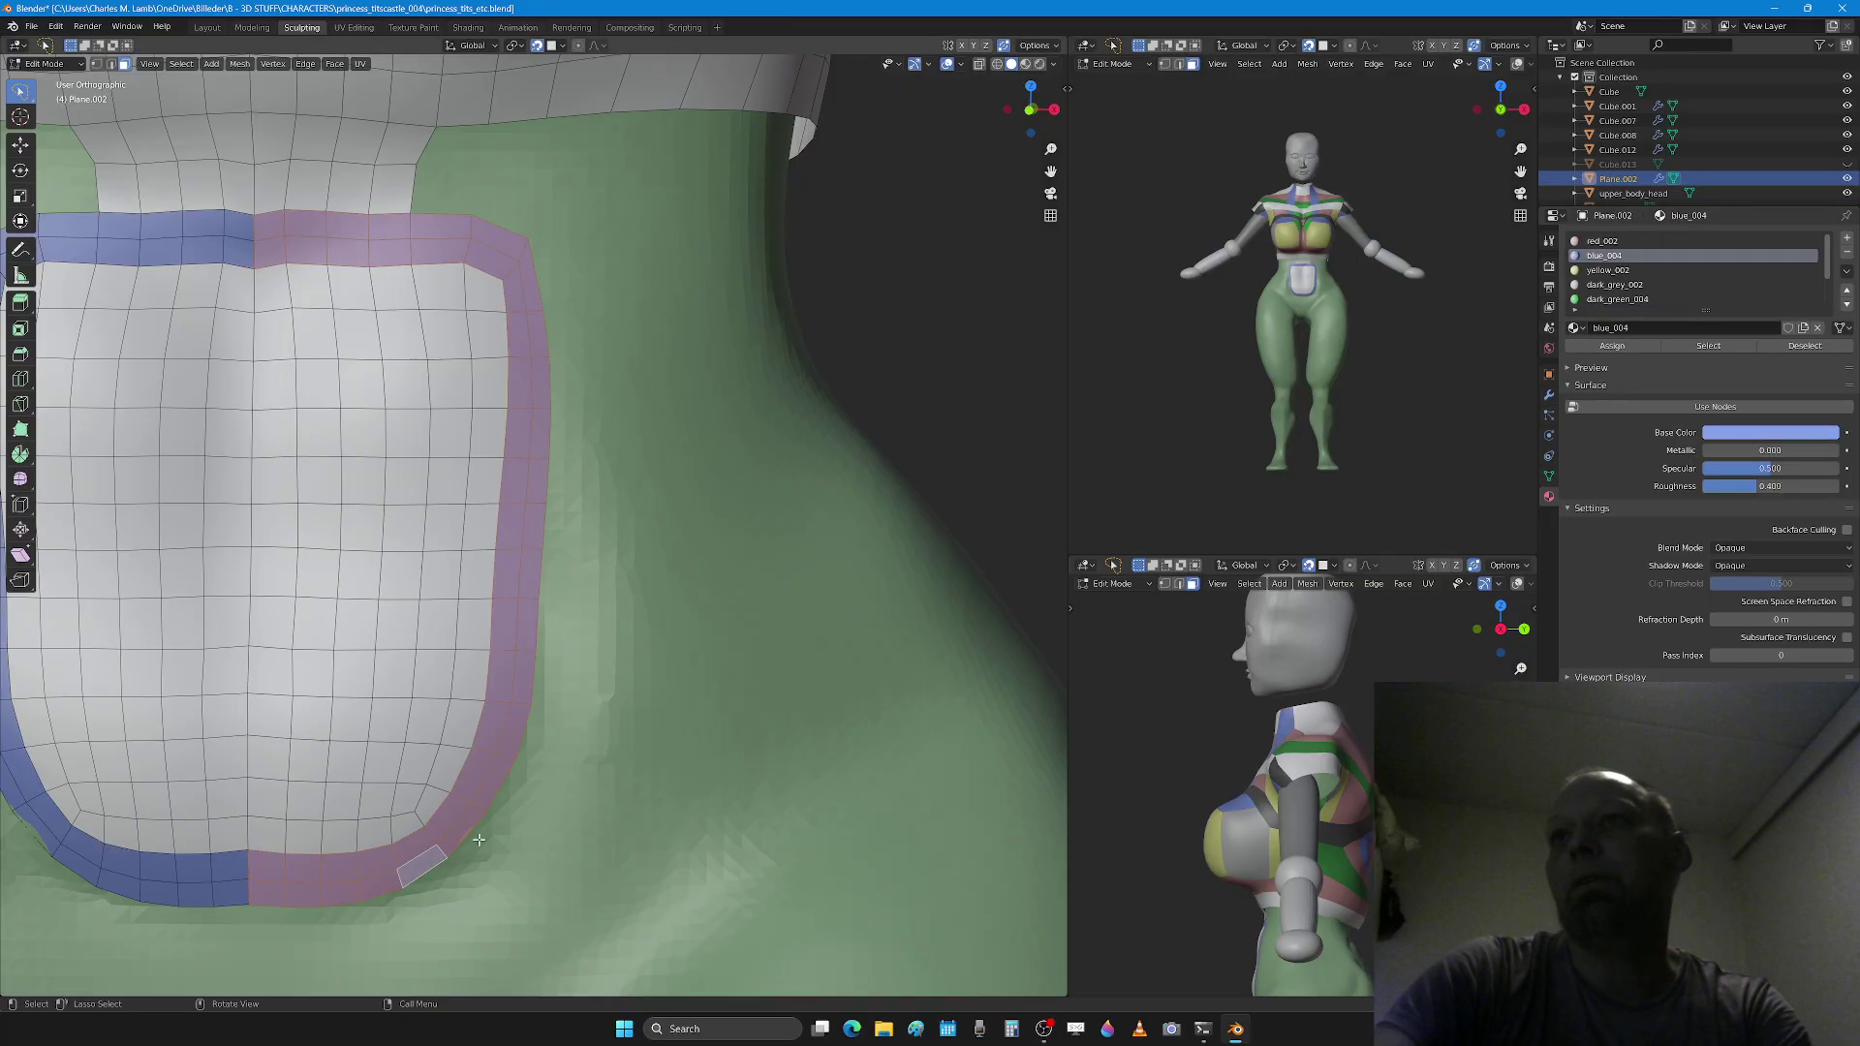
Step: Select the face loop just inside the blue border, try yellow_002 on it, and assign it the red_002 material
alt+click(421, 818)
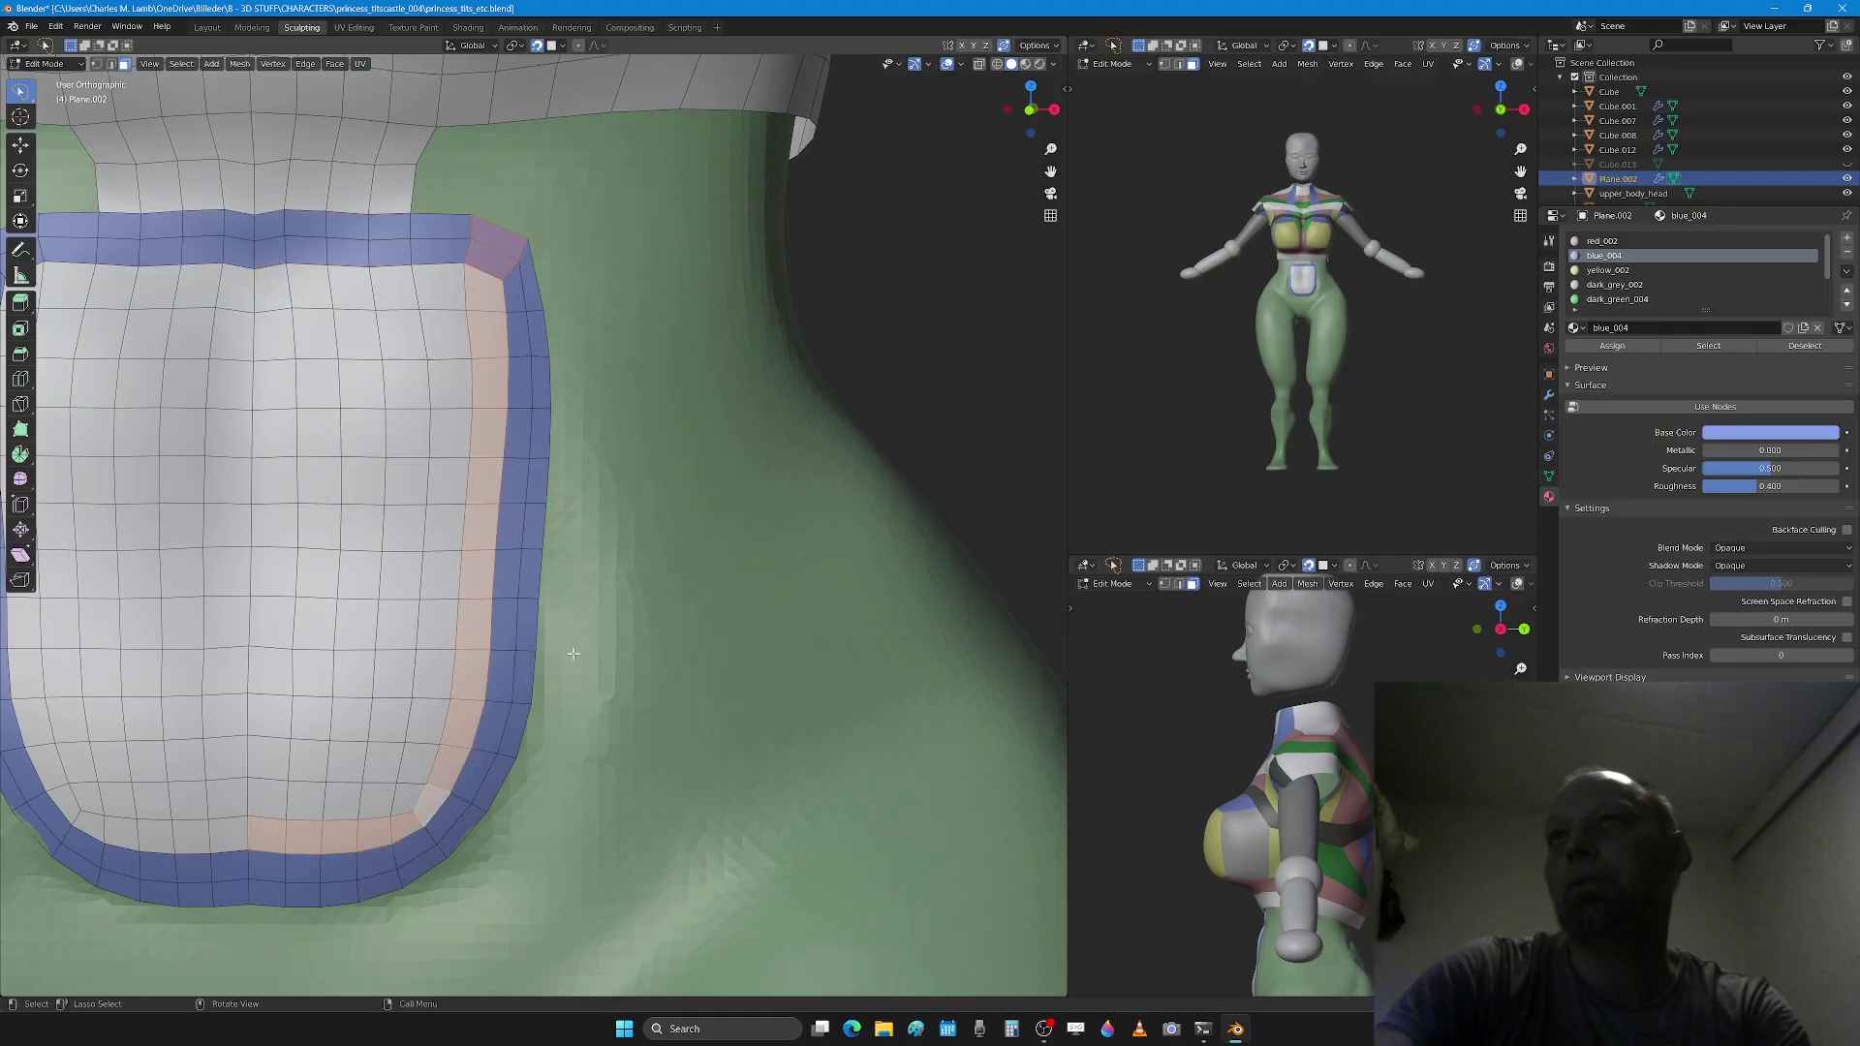
scroll(573, 653, down, 3)
scroll(607, 659, up, 3)
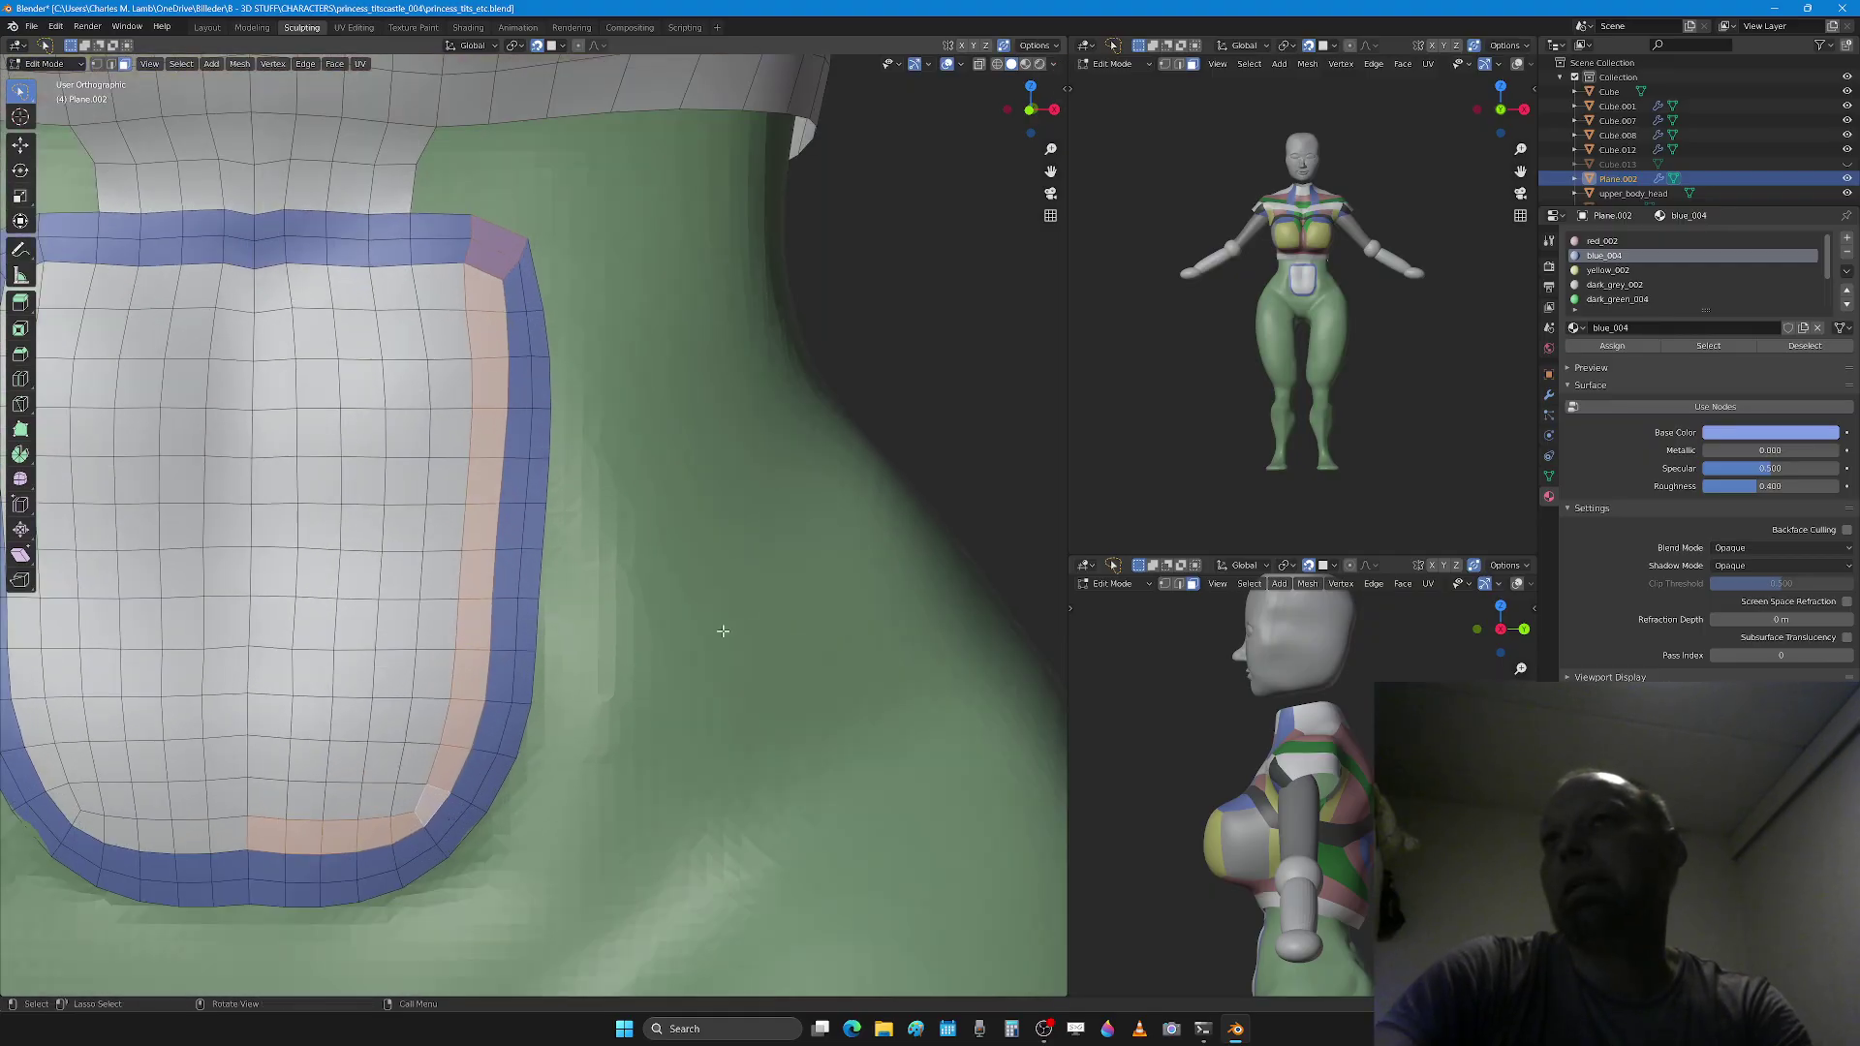
click(1608, 270)
click(1610, 346)
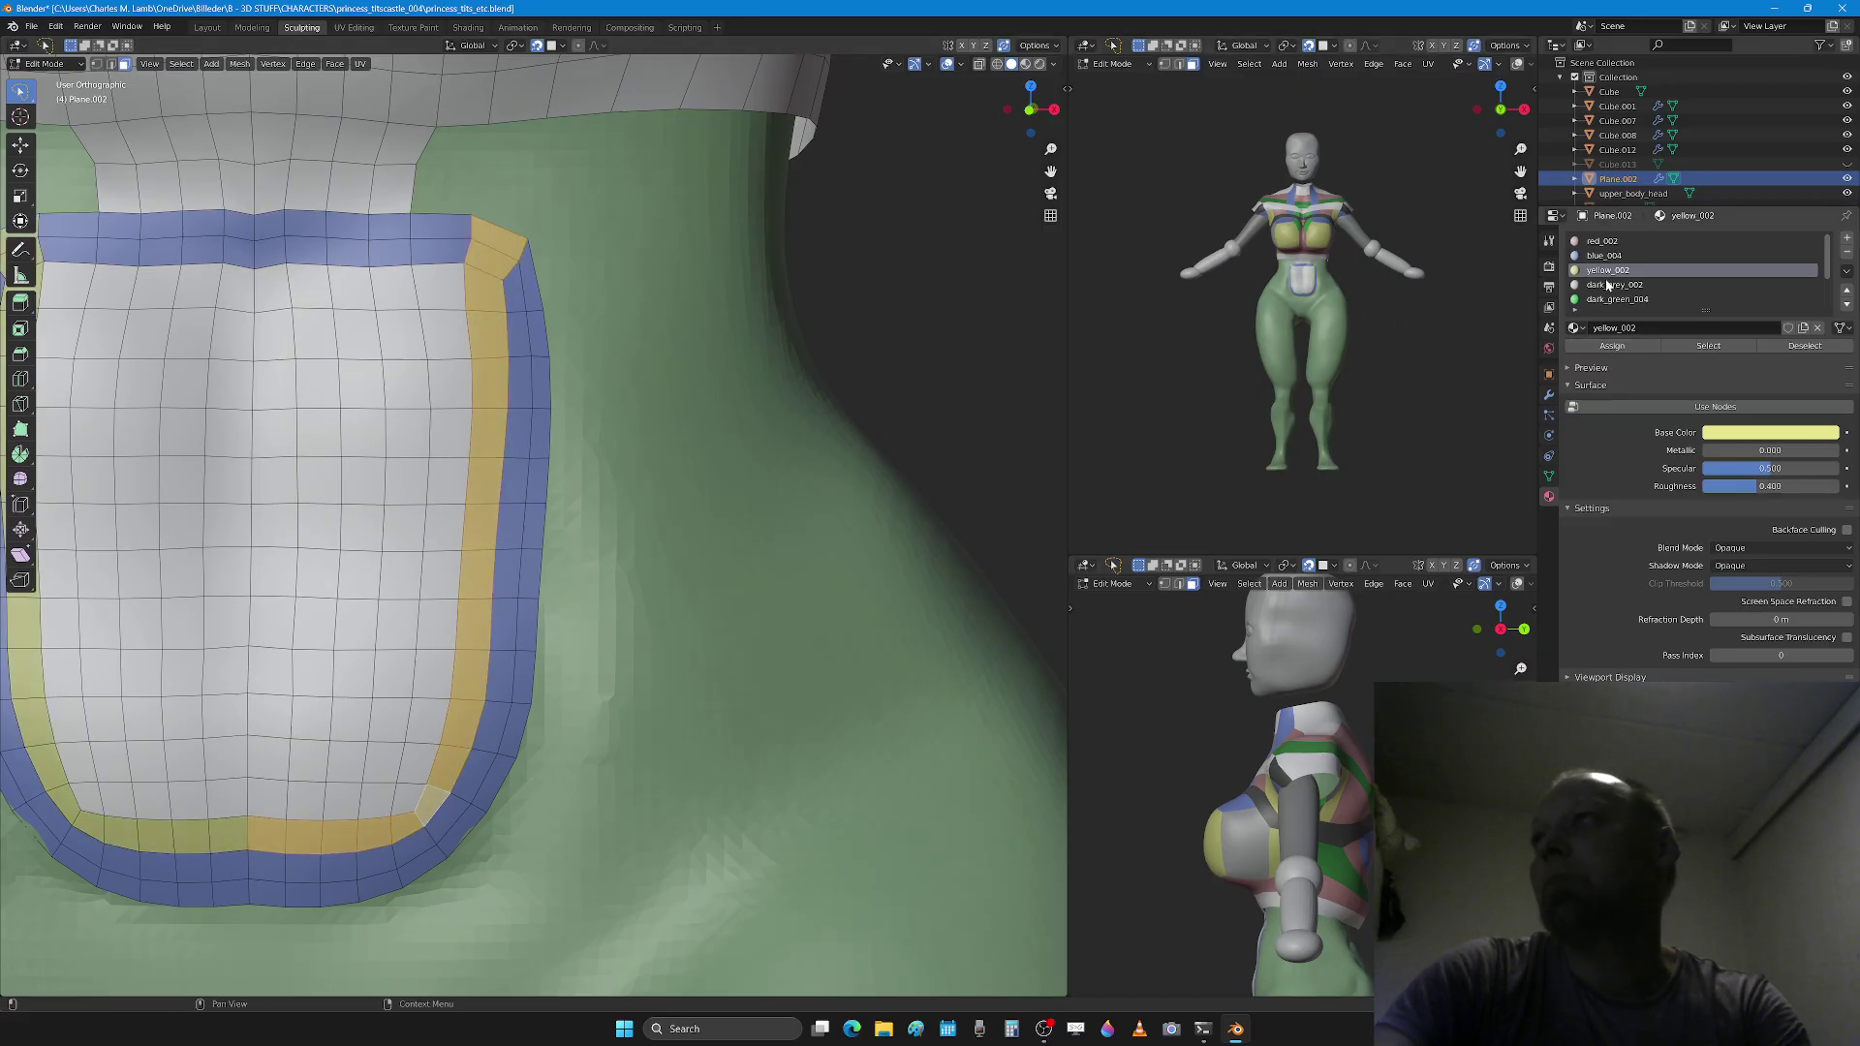
click(1603, 241)
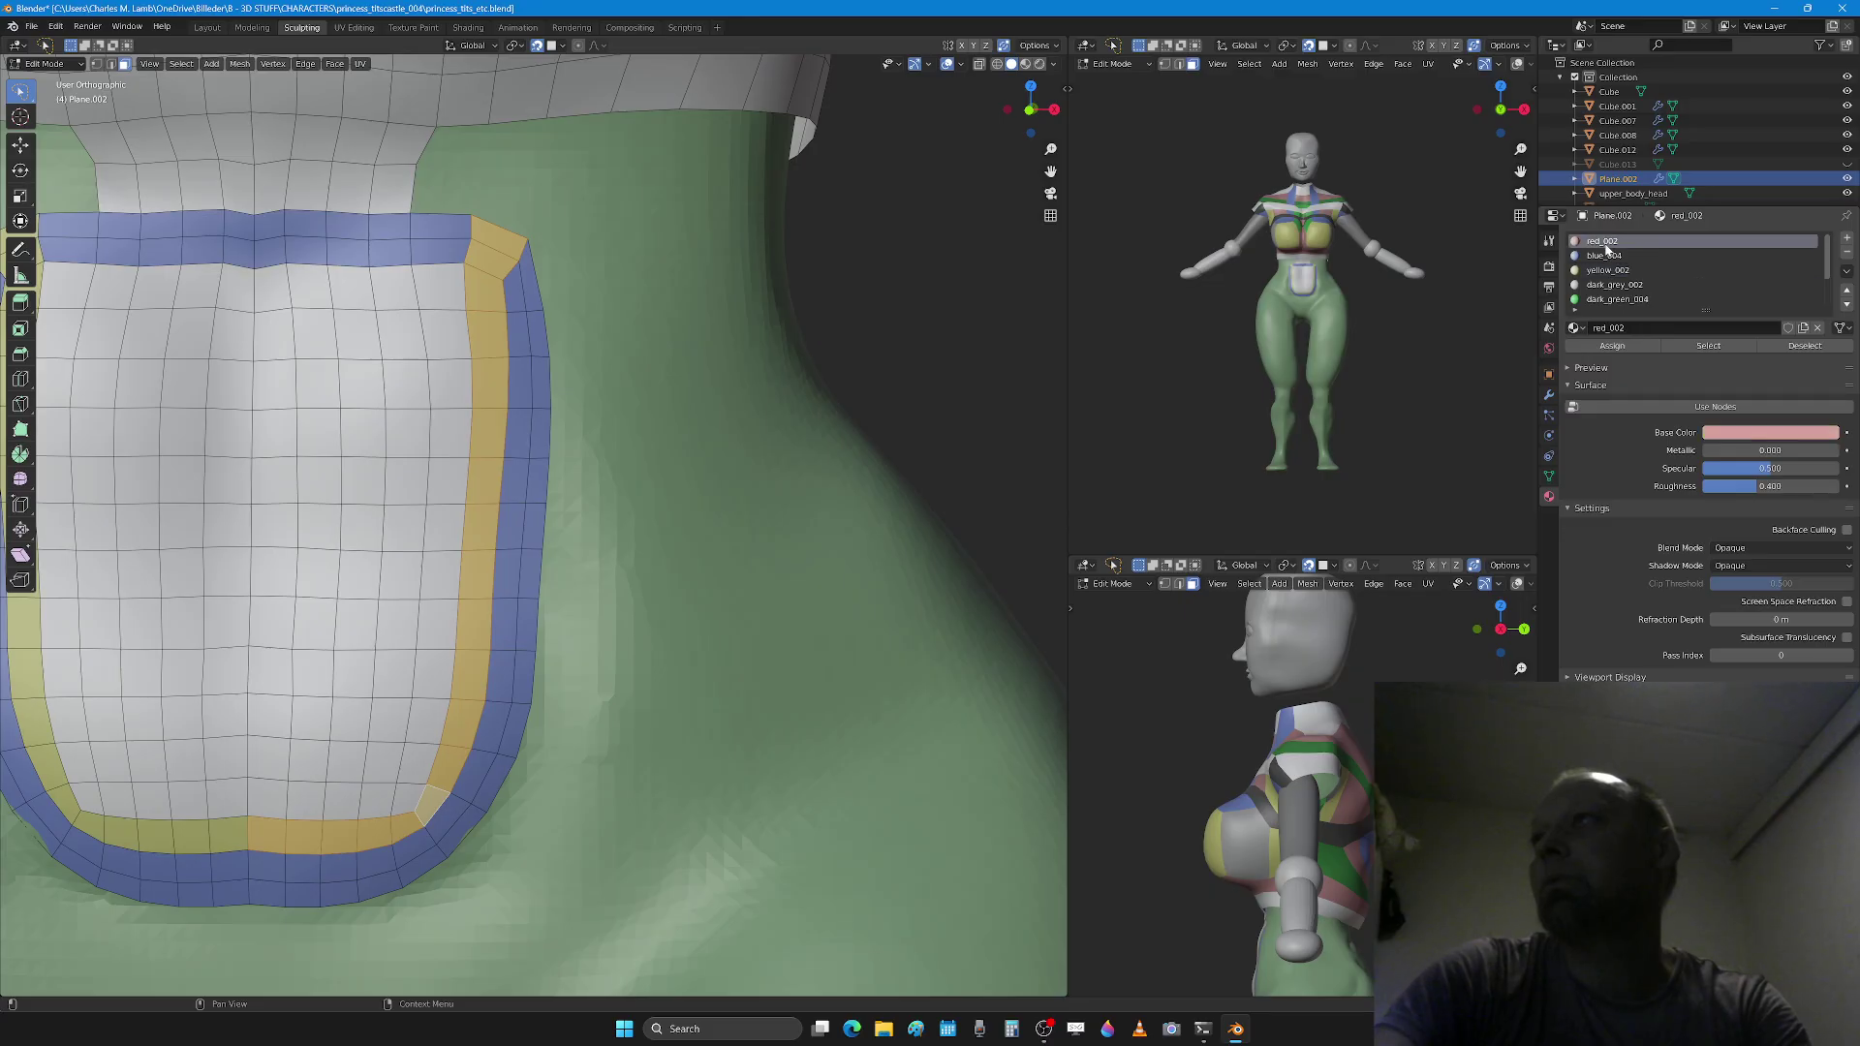
click(1612, 346)
Step: Reselect the two outer border loops and assign blue_004 again so their upper corner faces match
alt+click(508, 649)
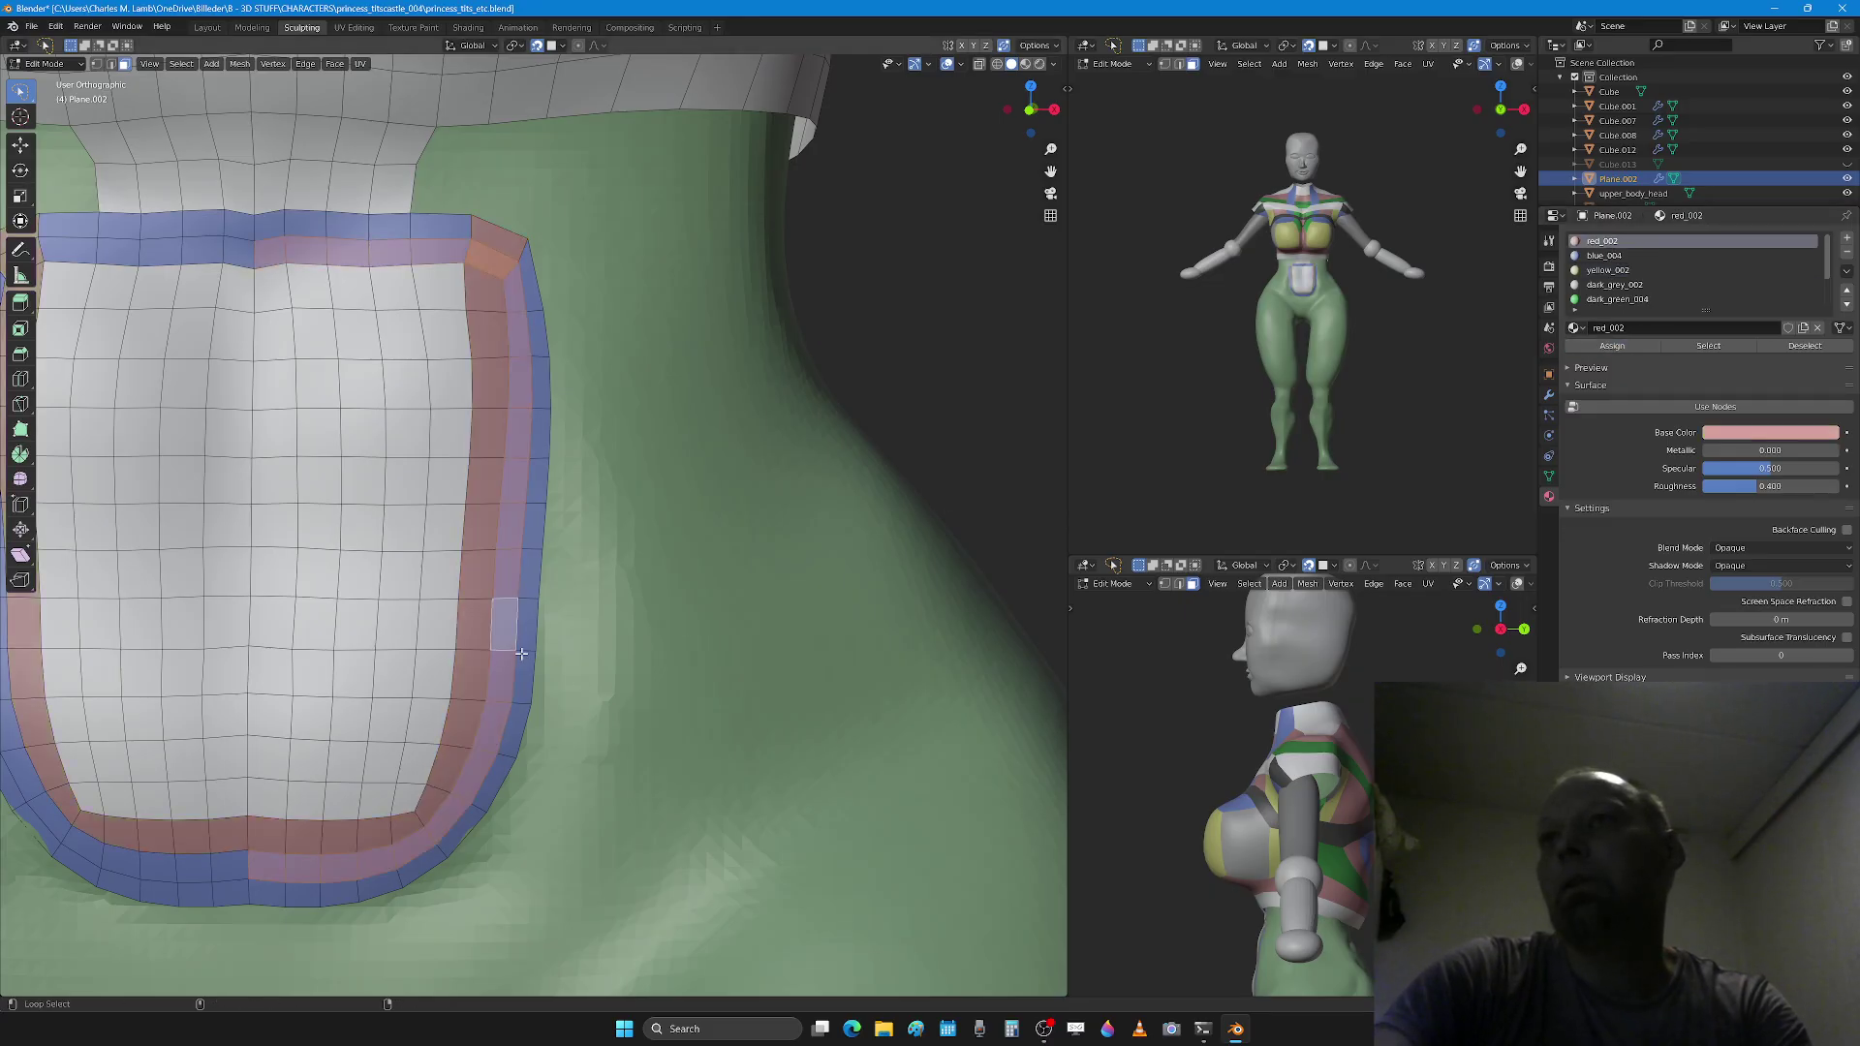
alt+shift+click(525, 649)
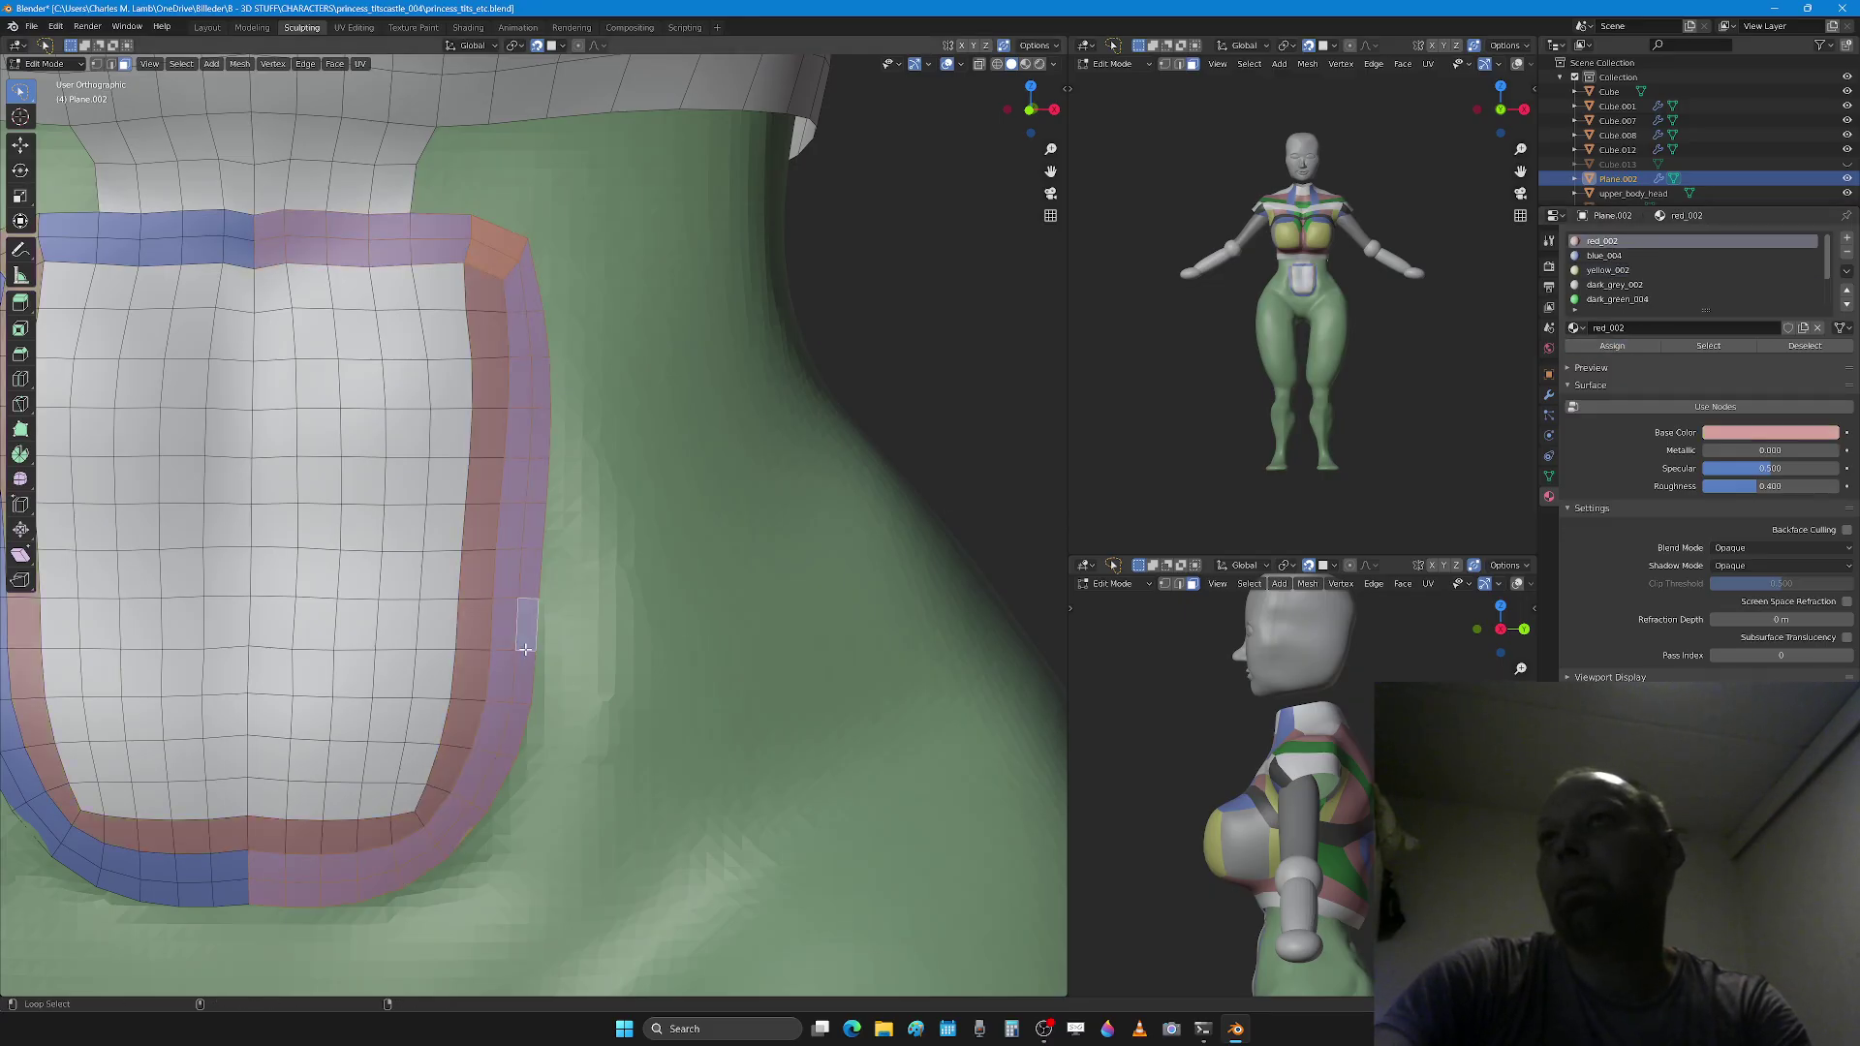
click(1605, 255)
click(1627, 346)
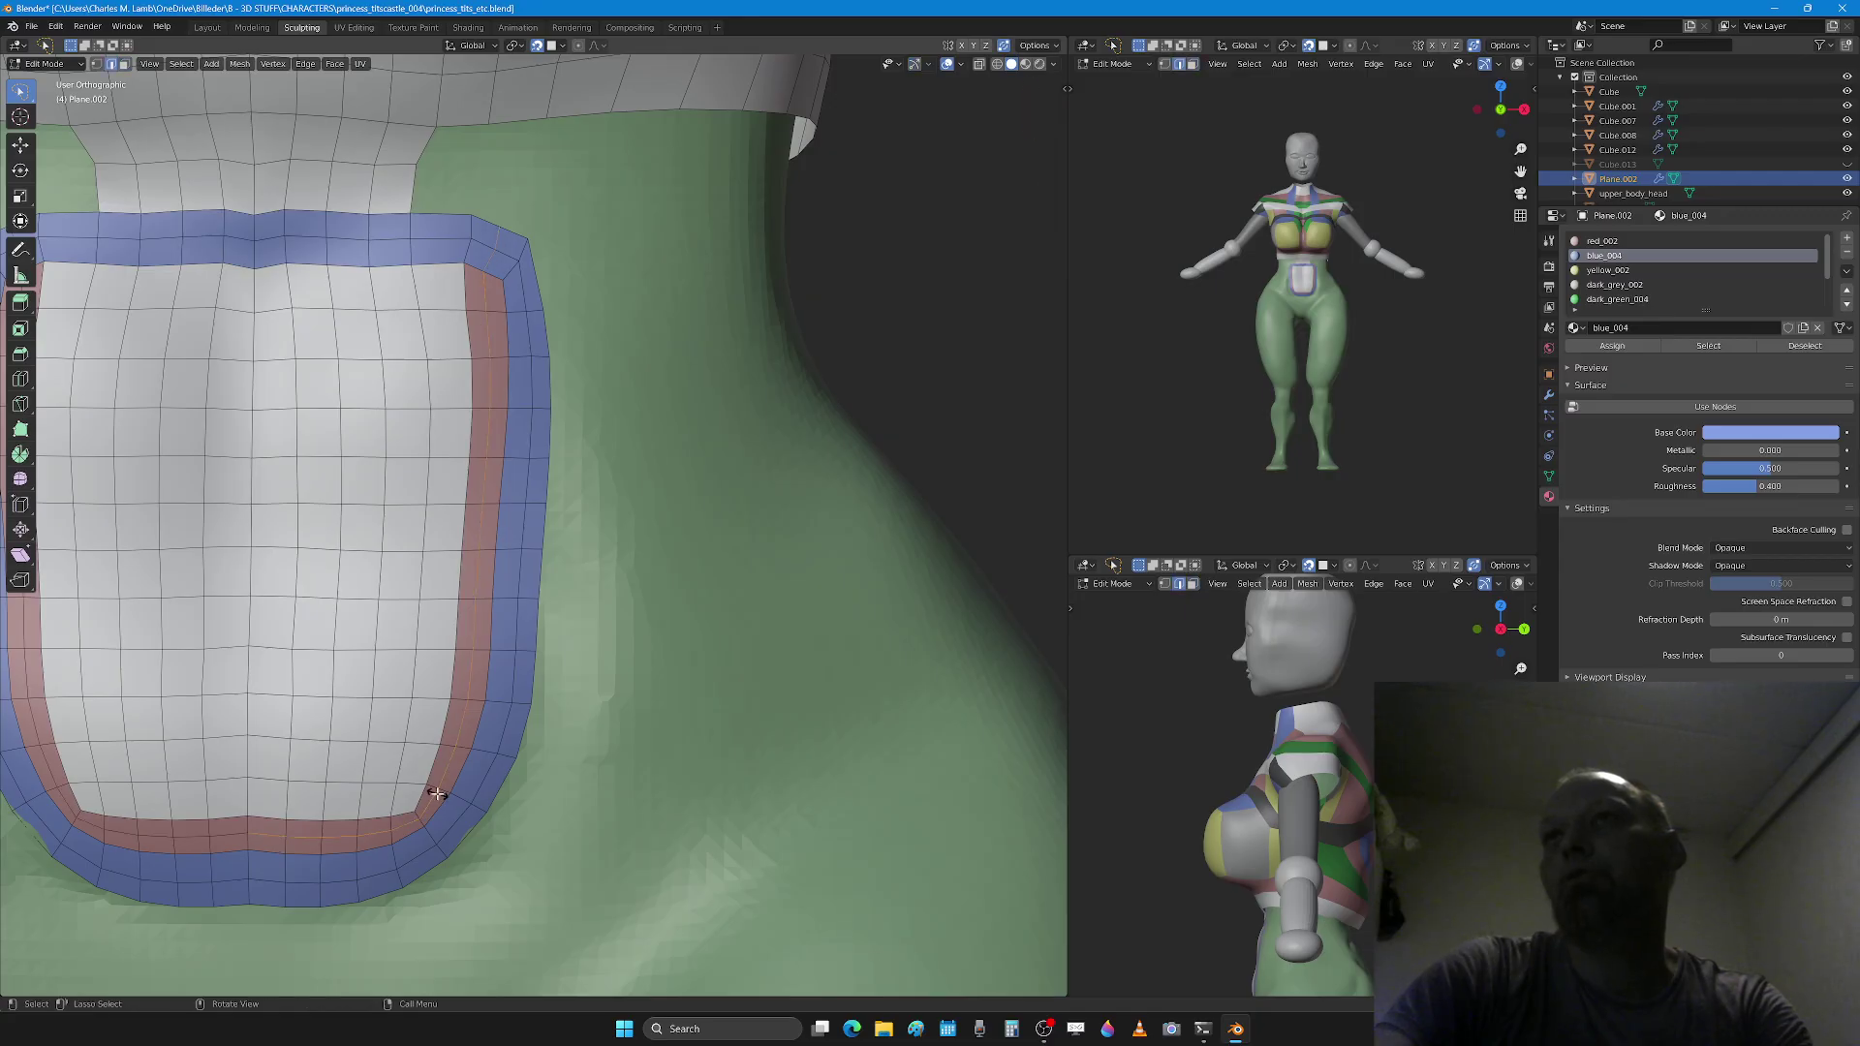
Step: Smooth the red and blue side loops of the abdominal mesh in Sculpt Mode, reducing the brush radius to about 200 px
key(Tab)
mouse_move(409, 807)
shift+mouse_down()
mouse_move(451, 831)
mouse_move(395, 789)
mouse_move(469, 435)
mouse_move(449, 375)
mouse_move(436, 390)
shift+mouse_up()
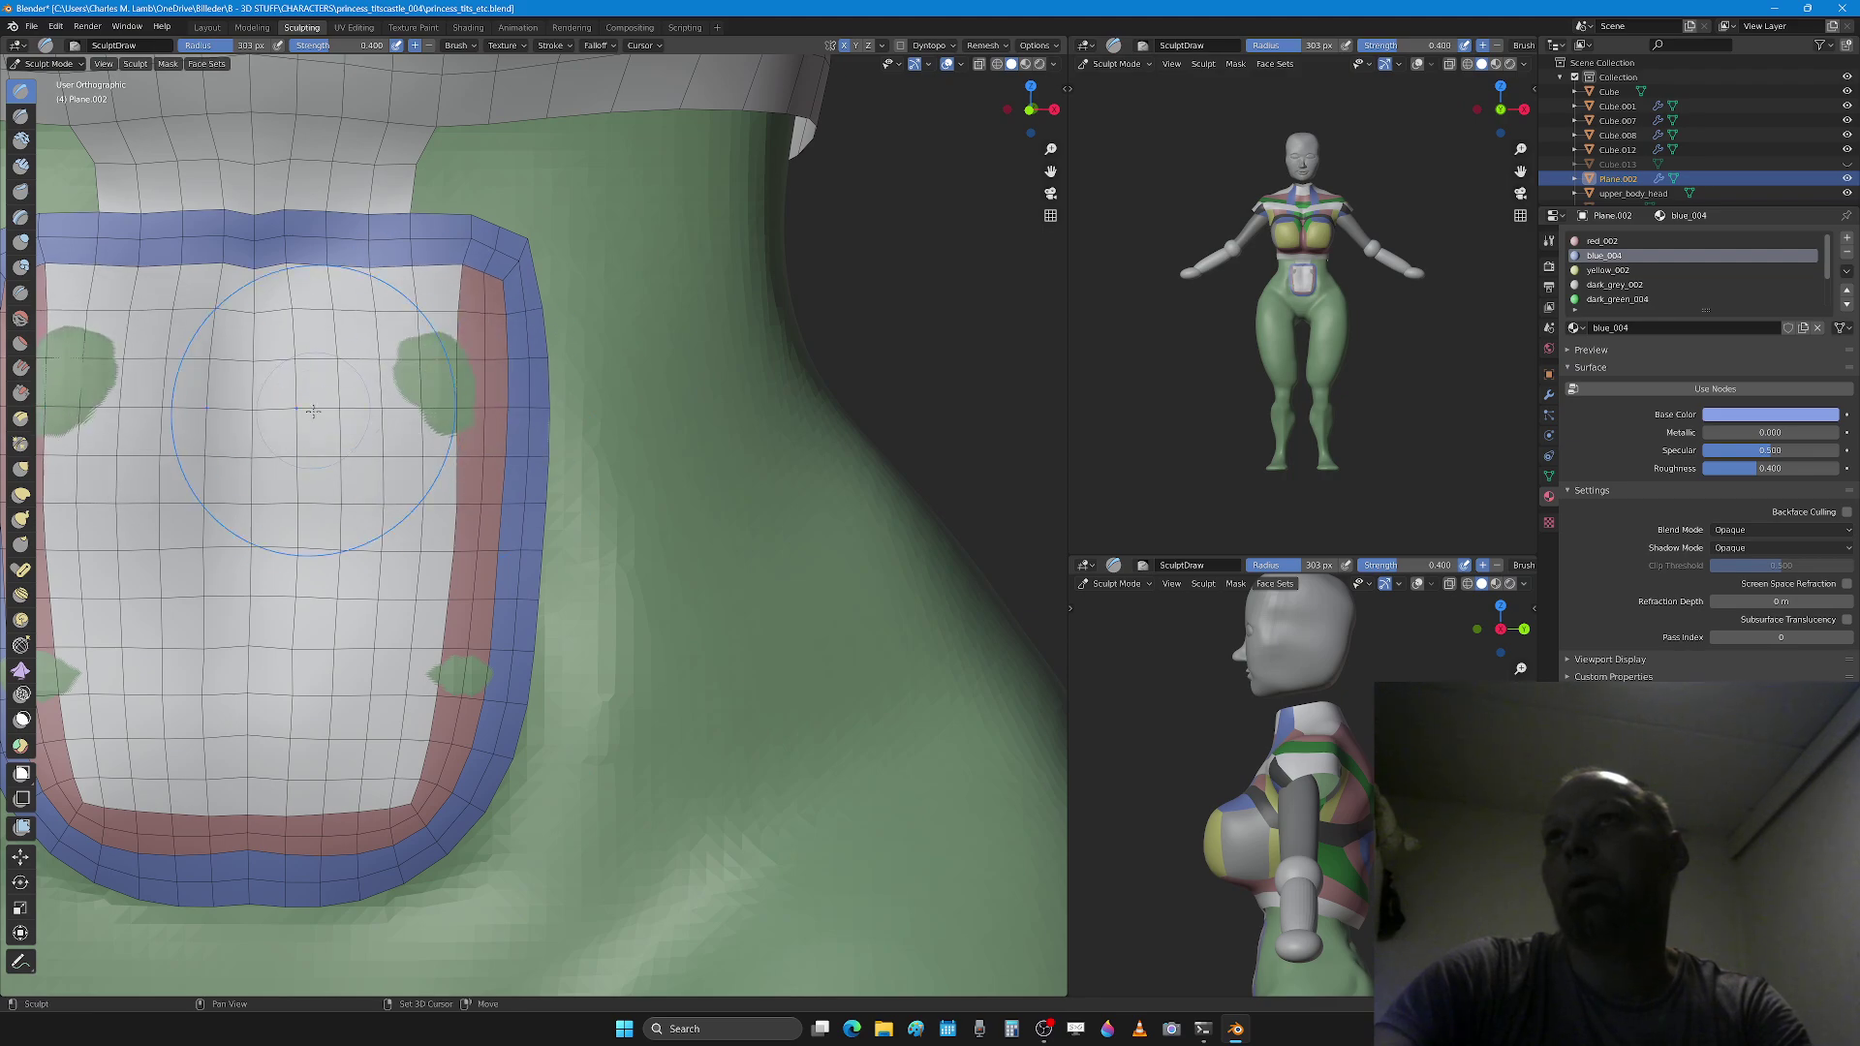
drag(416, 542, 428, 609)
key(ctrl+z)
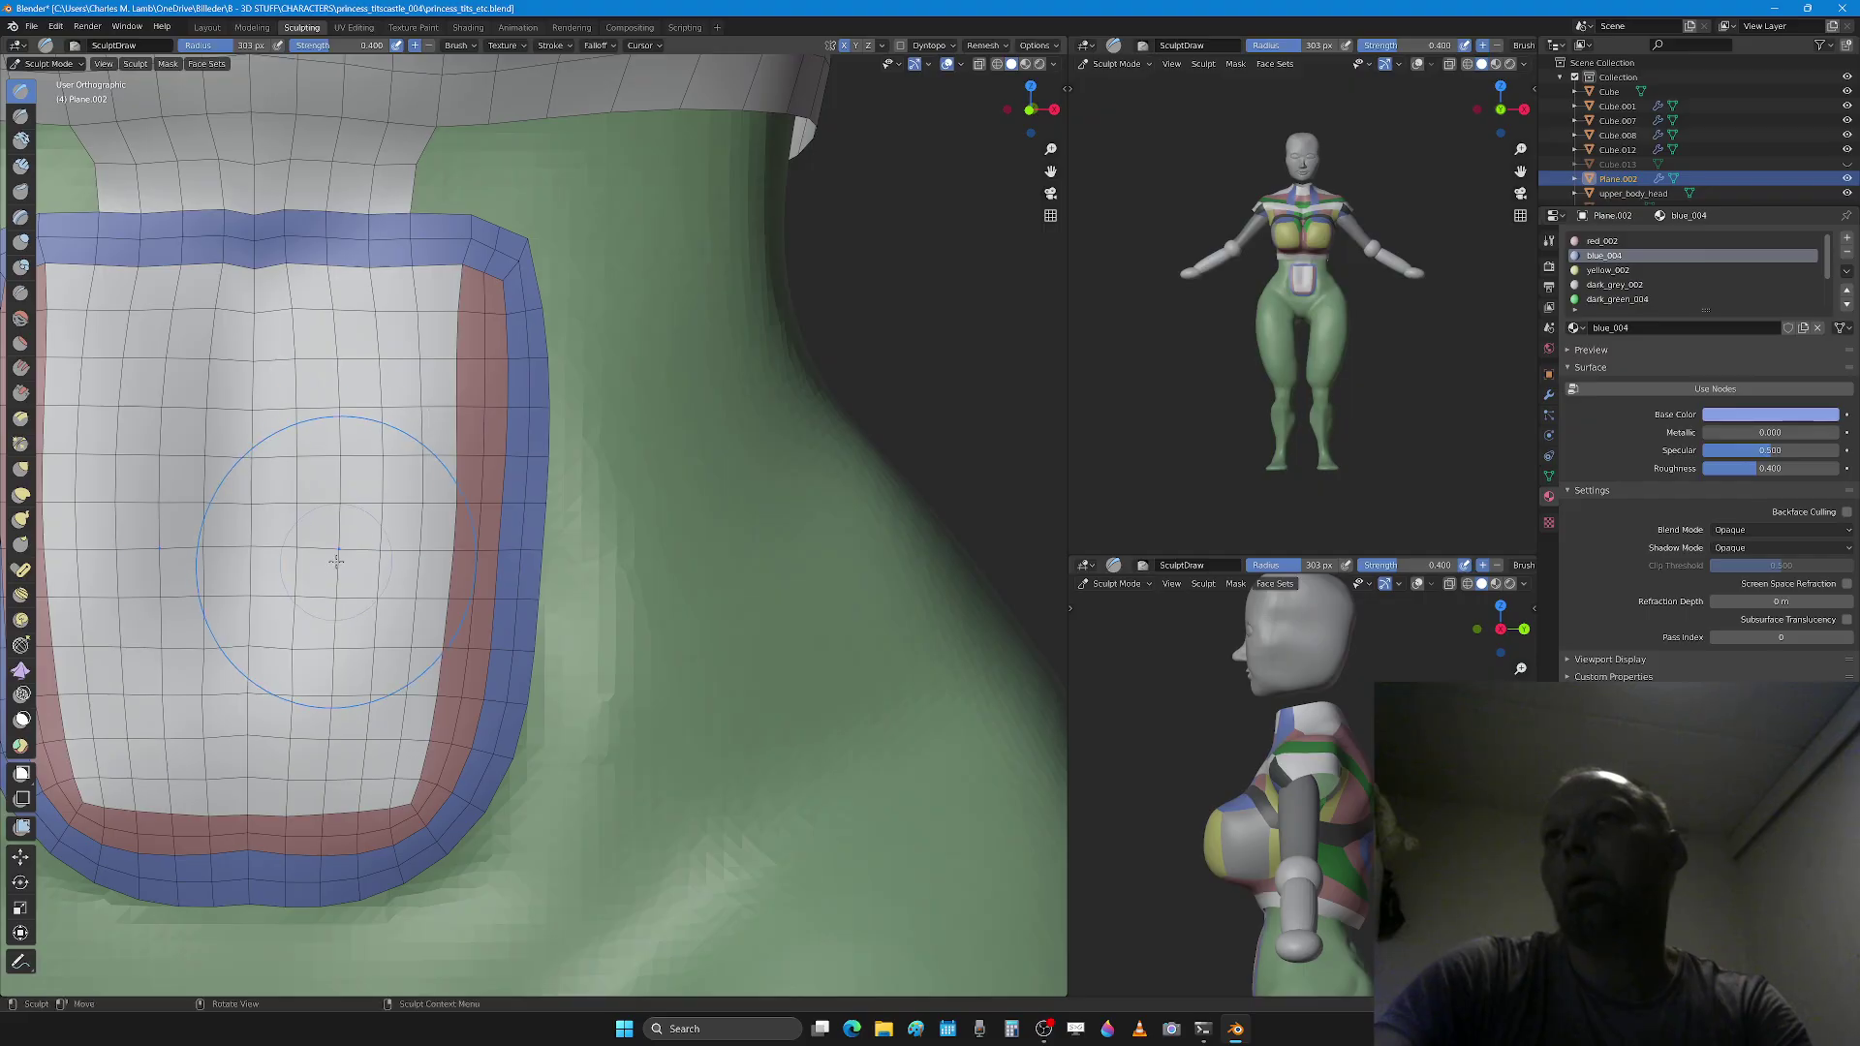
scroll(428, 620, down, 2)
mouse_move(428, 620)
middle_down()
mouse_move(435, 563)
mouse_move(415, 603)
mouse_move(450, 589)
middle_up()
key(f)
click(436, 569)
scroll(469, 579, up, 2)
shift+middle_drag(510, 454, 507, 670)
scroll(519, 513, up, 3)
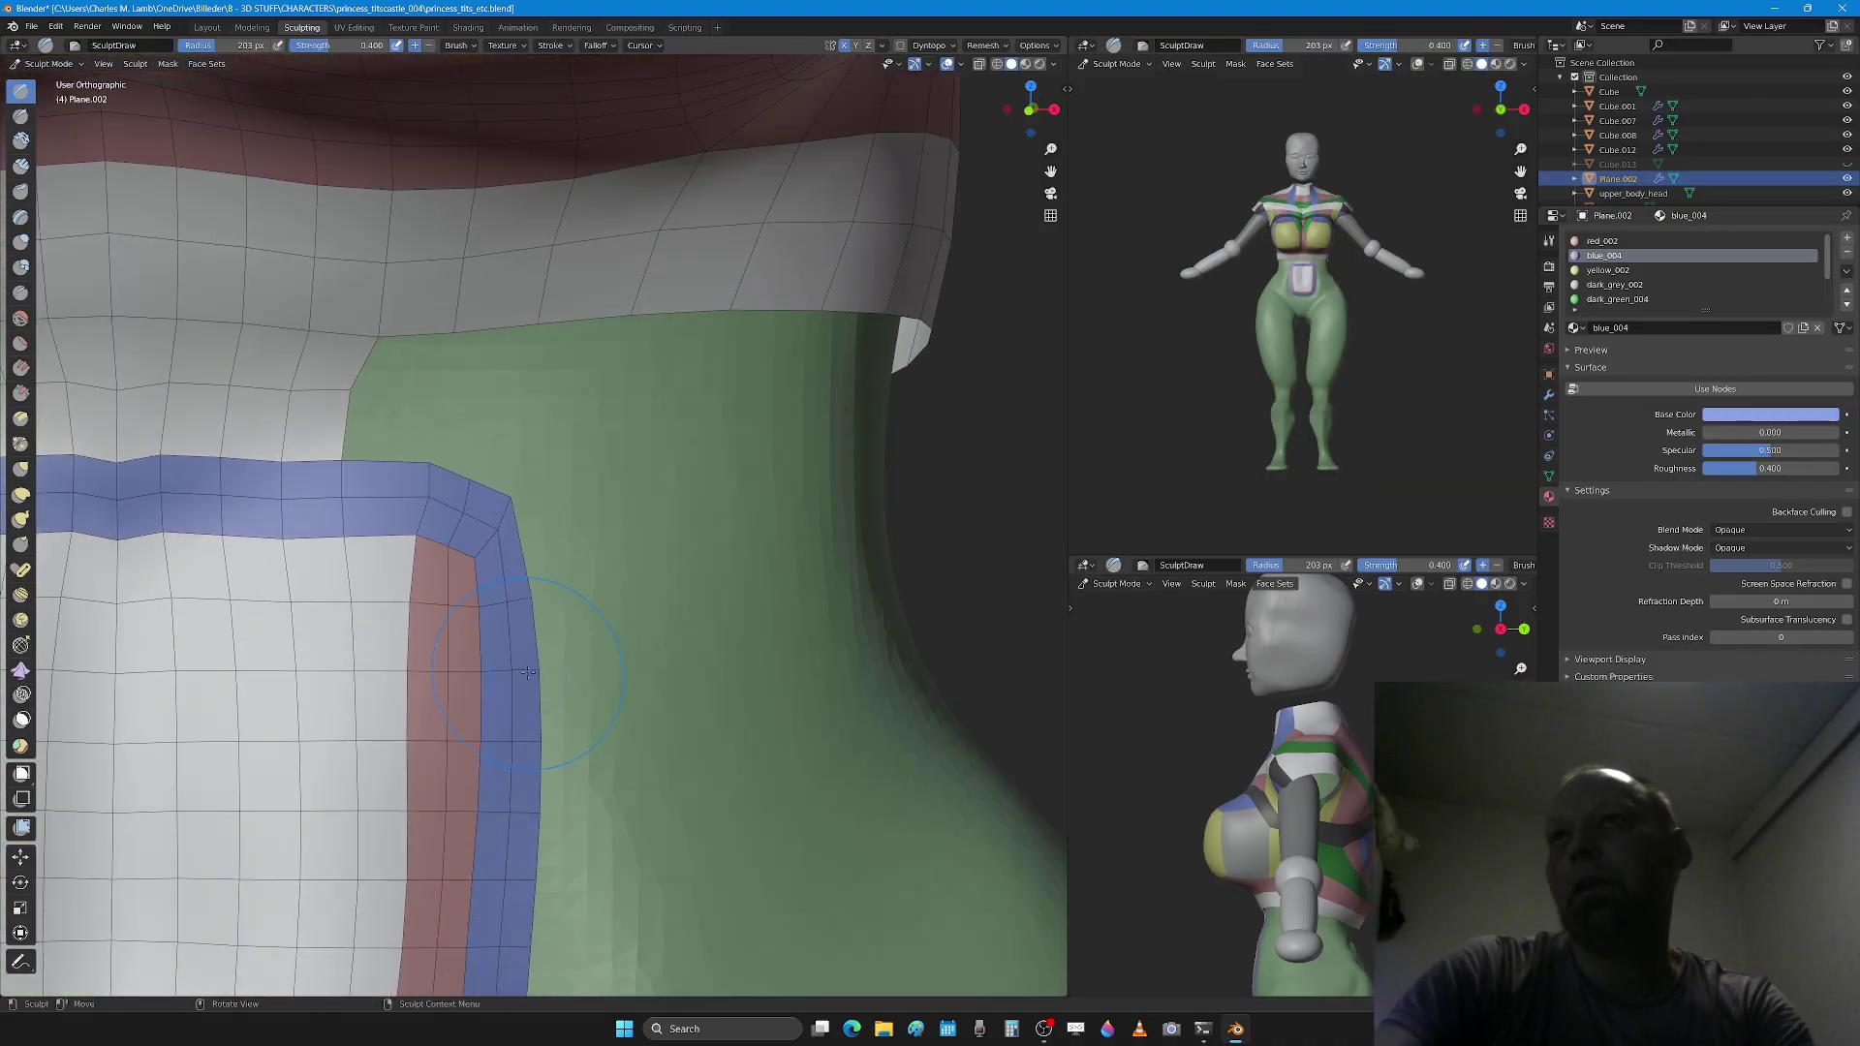
Step: In Edit Mode, move the two vertices at the blue border's upper outer corner outward to widen the corner
key(Tab)
key(1)
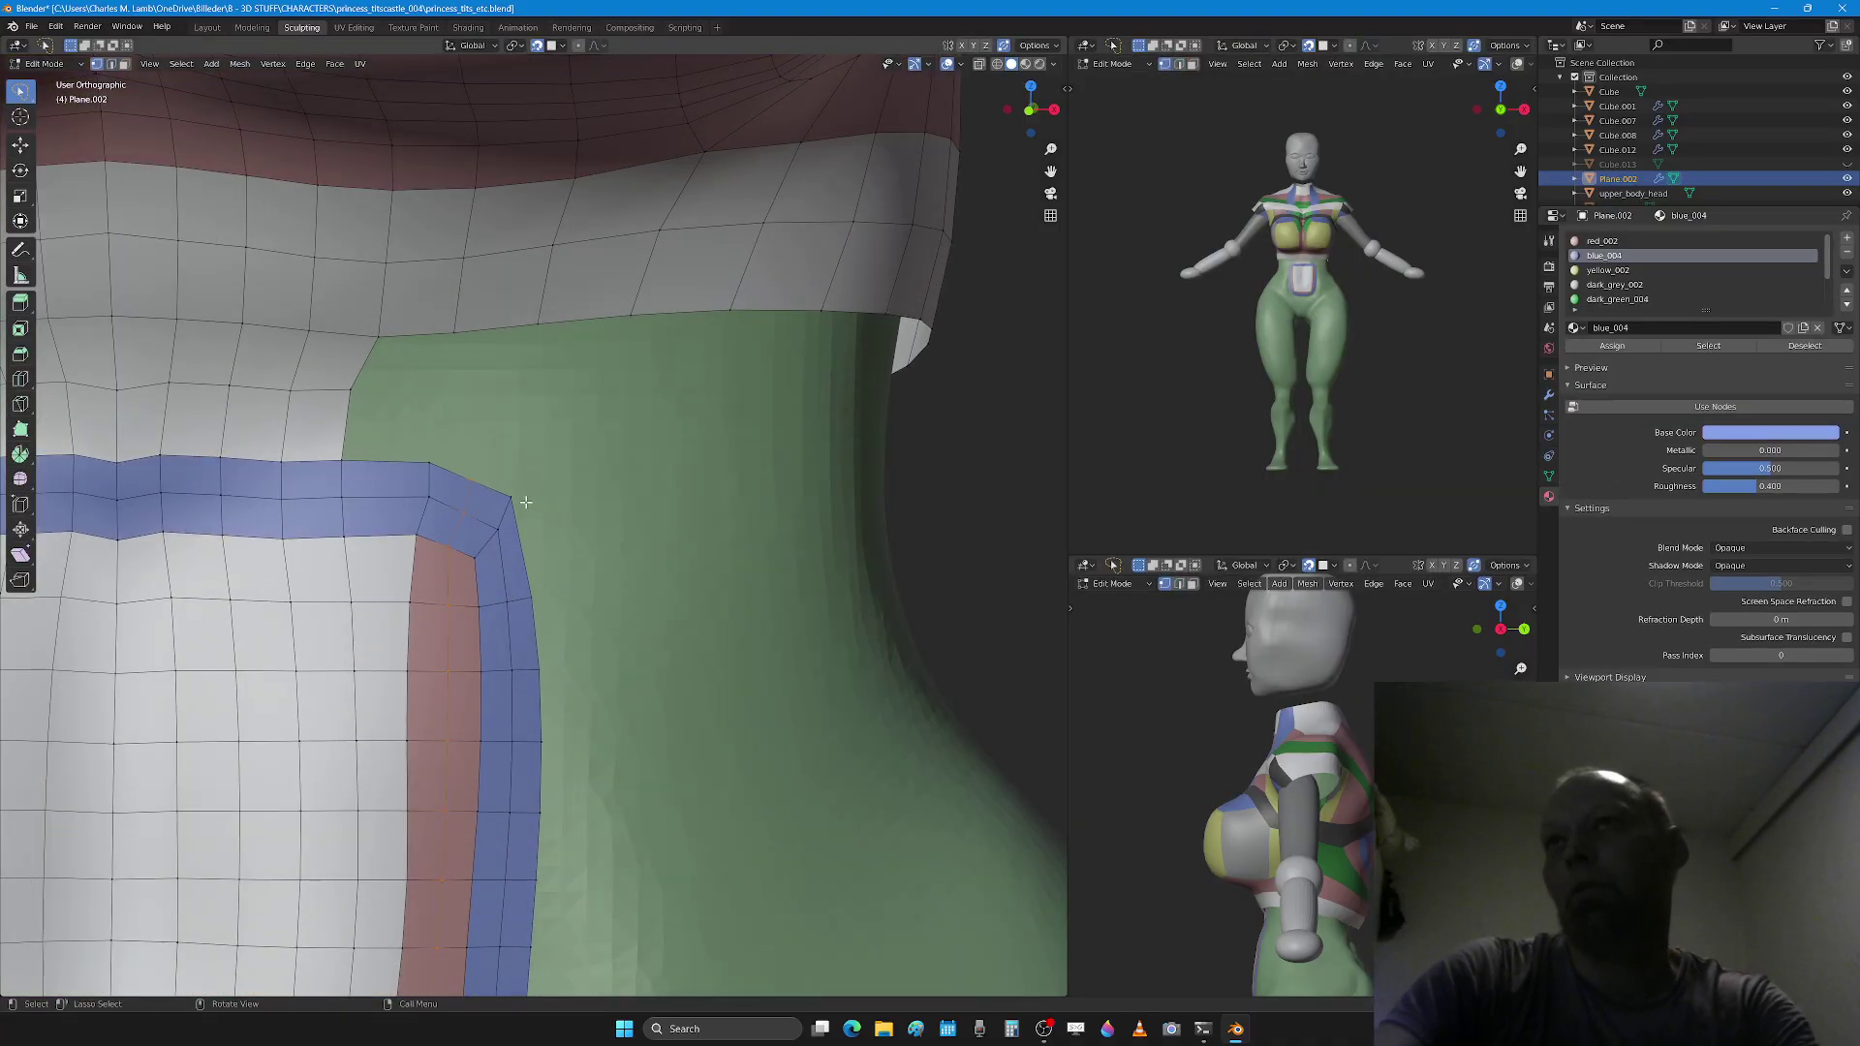
click(523, 508)
key(g)
click(592, 540)
click(494, 477)
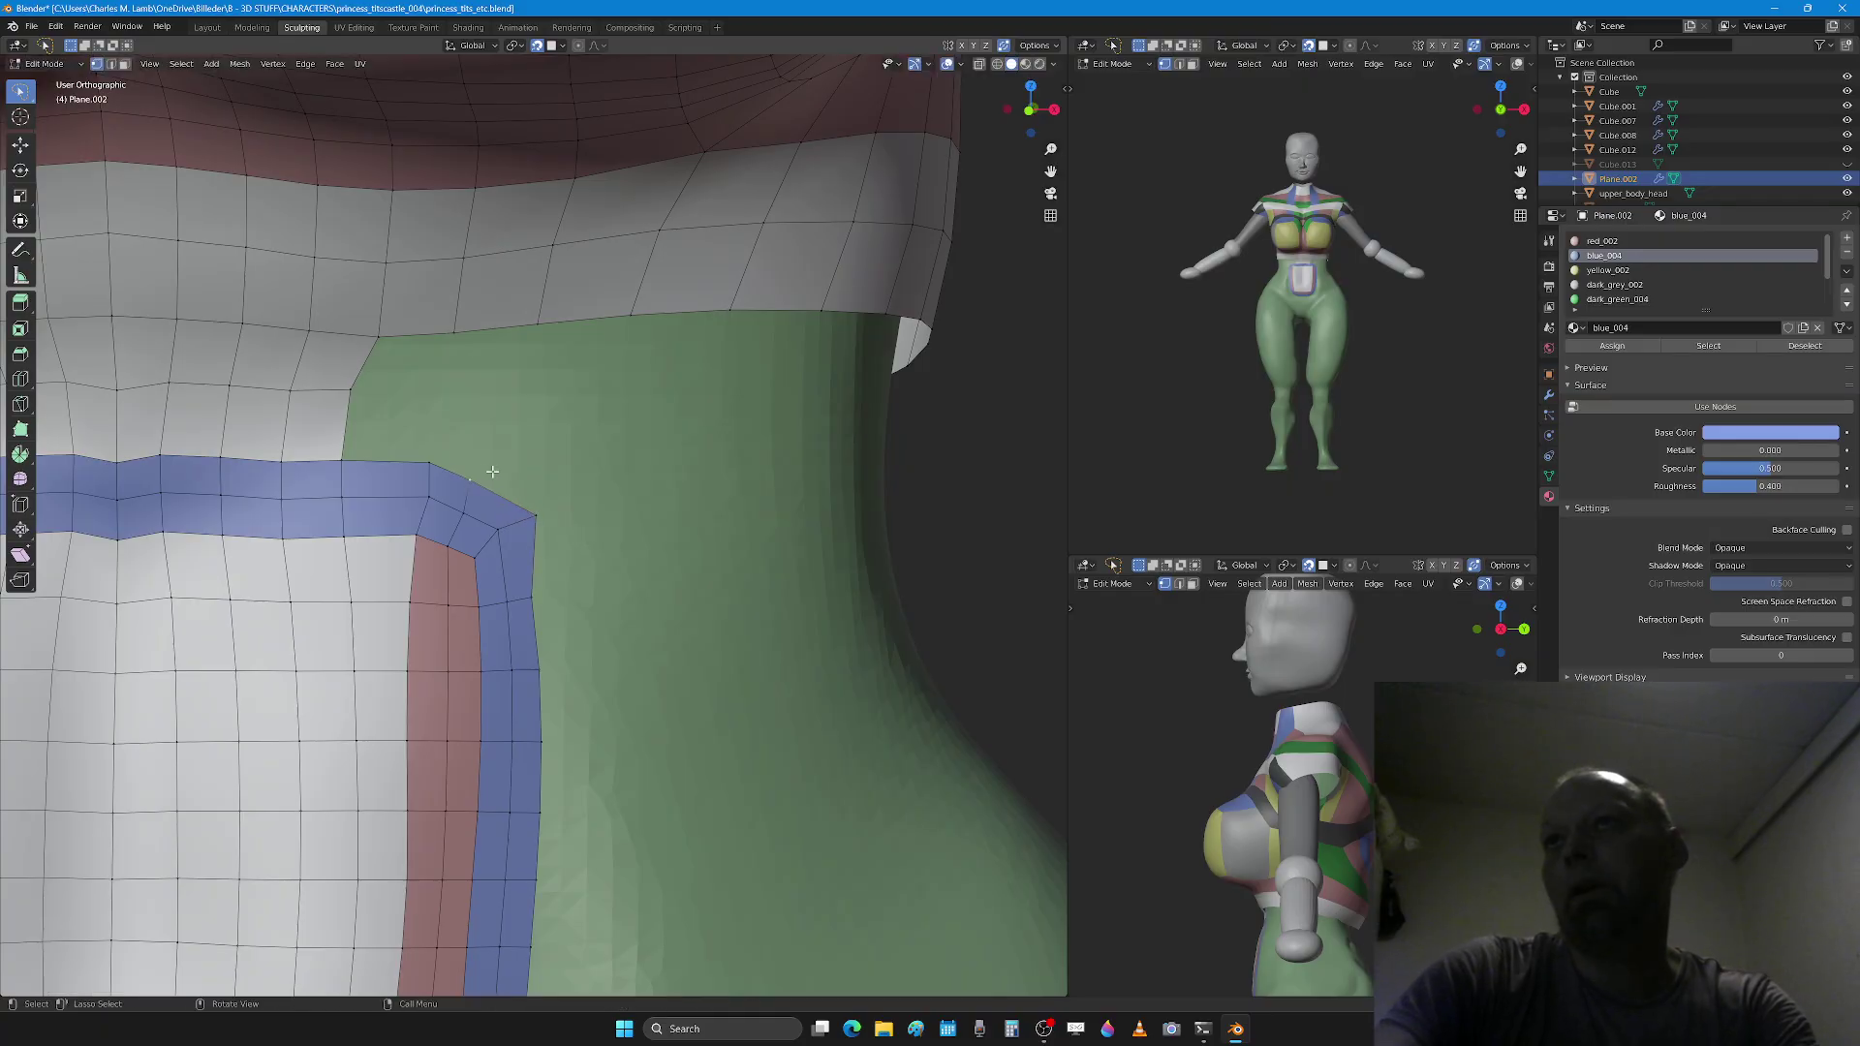
key(g)
click(575, 487)
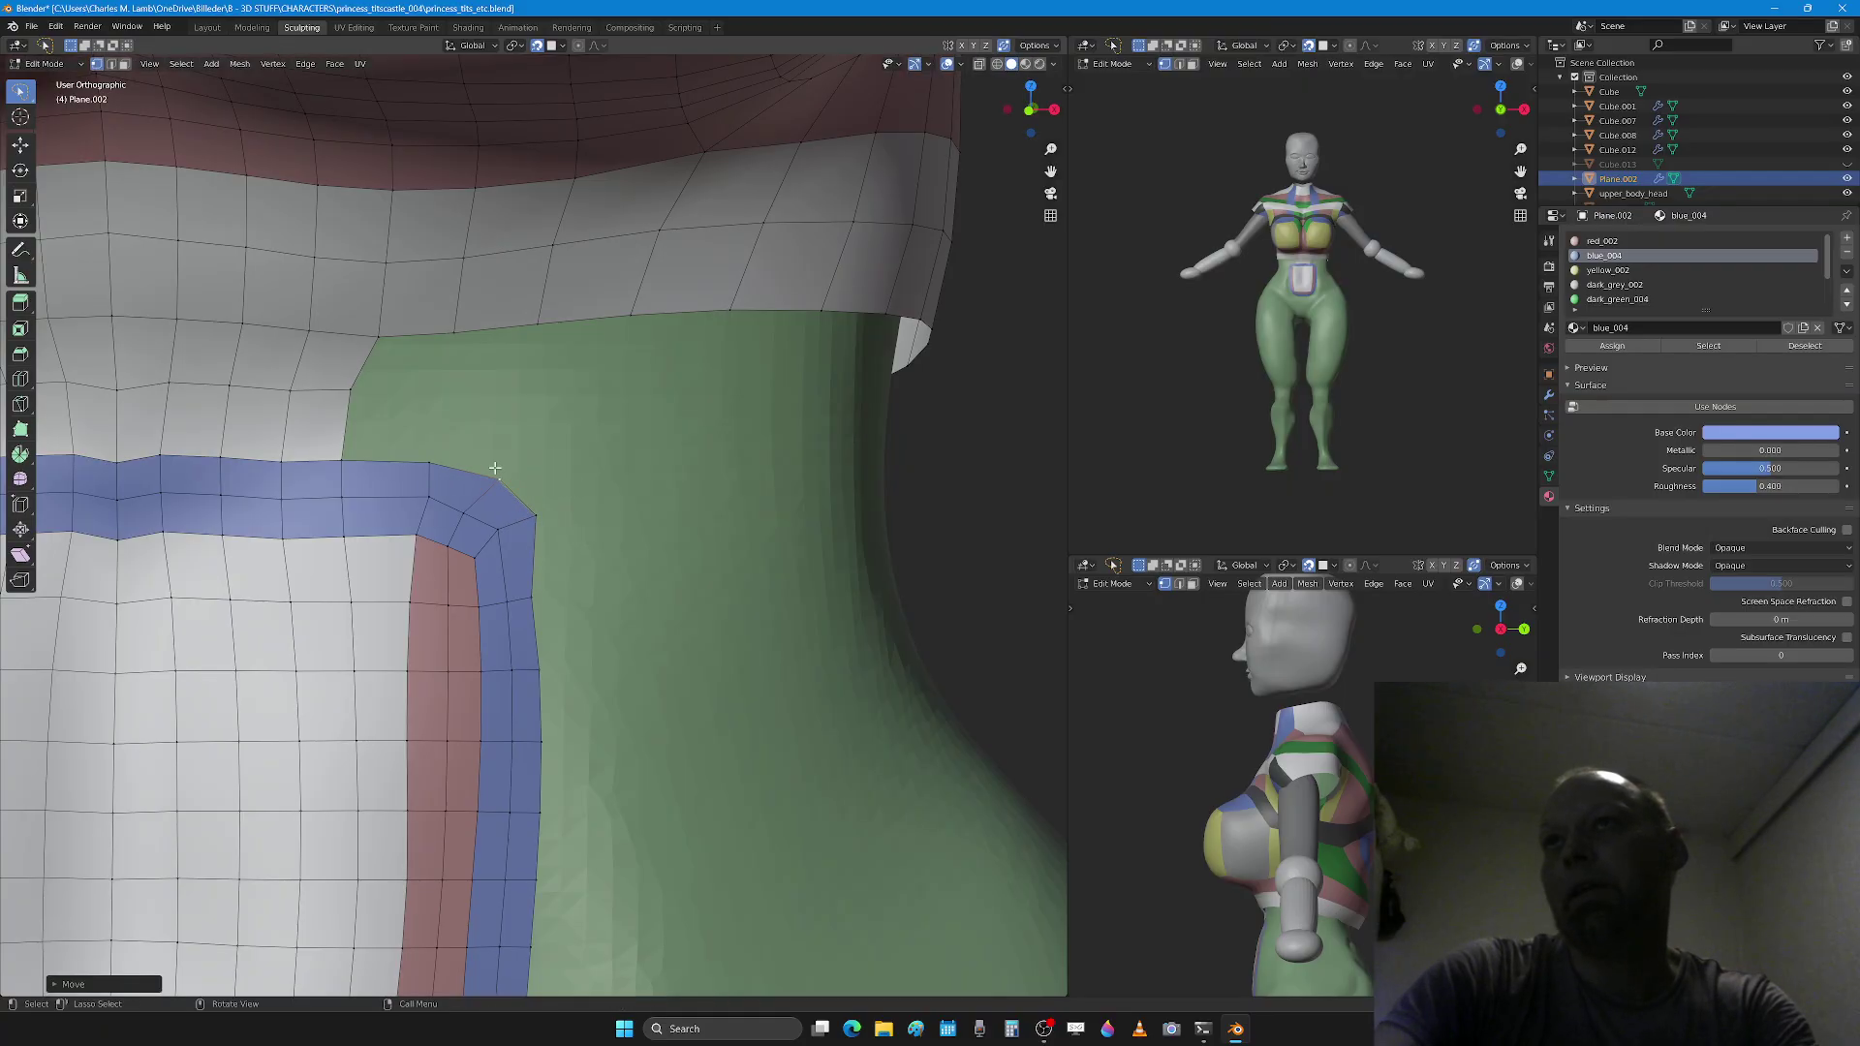
Step: Bridge the blue border's upper corner edge to the waistband edge above with a face and add one centred loop cut across it
key(2)
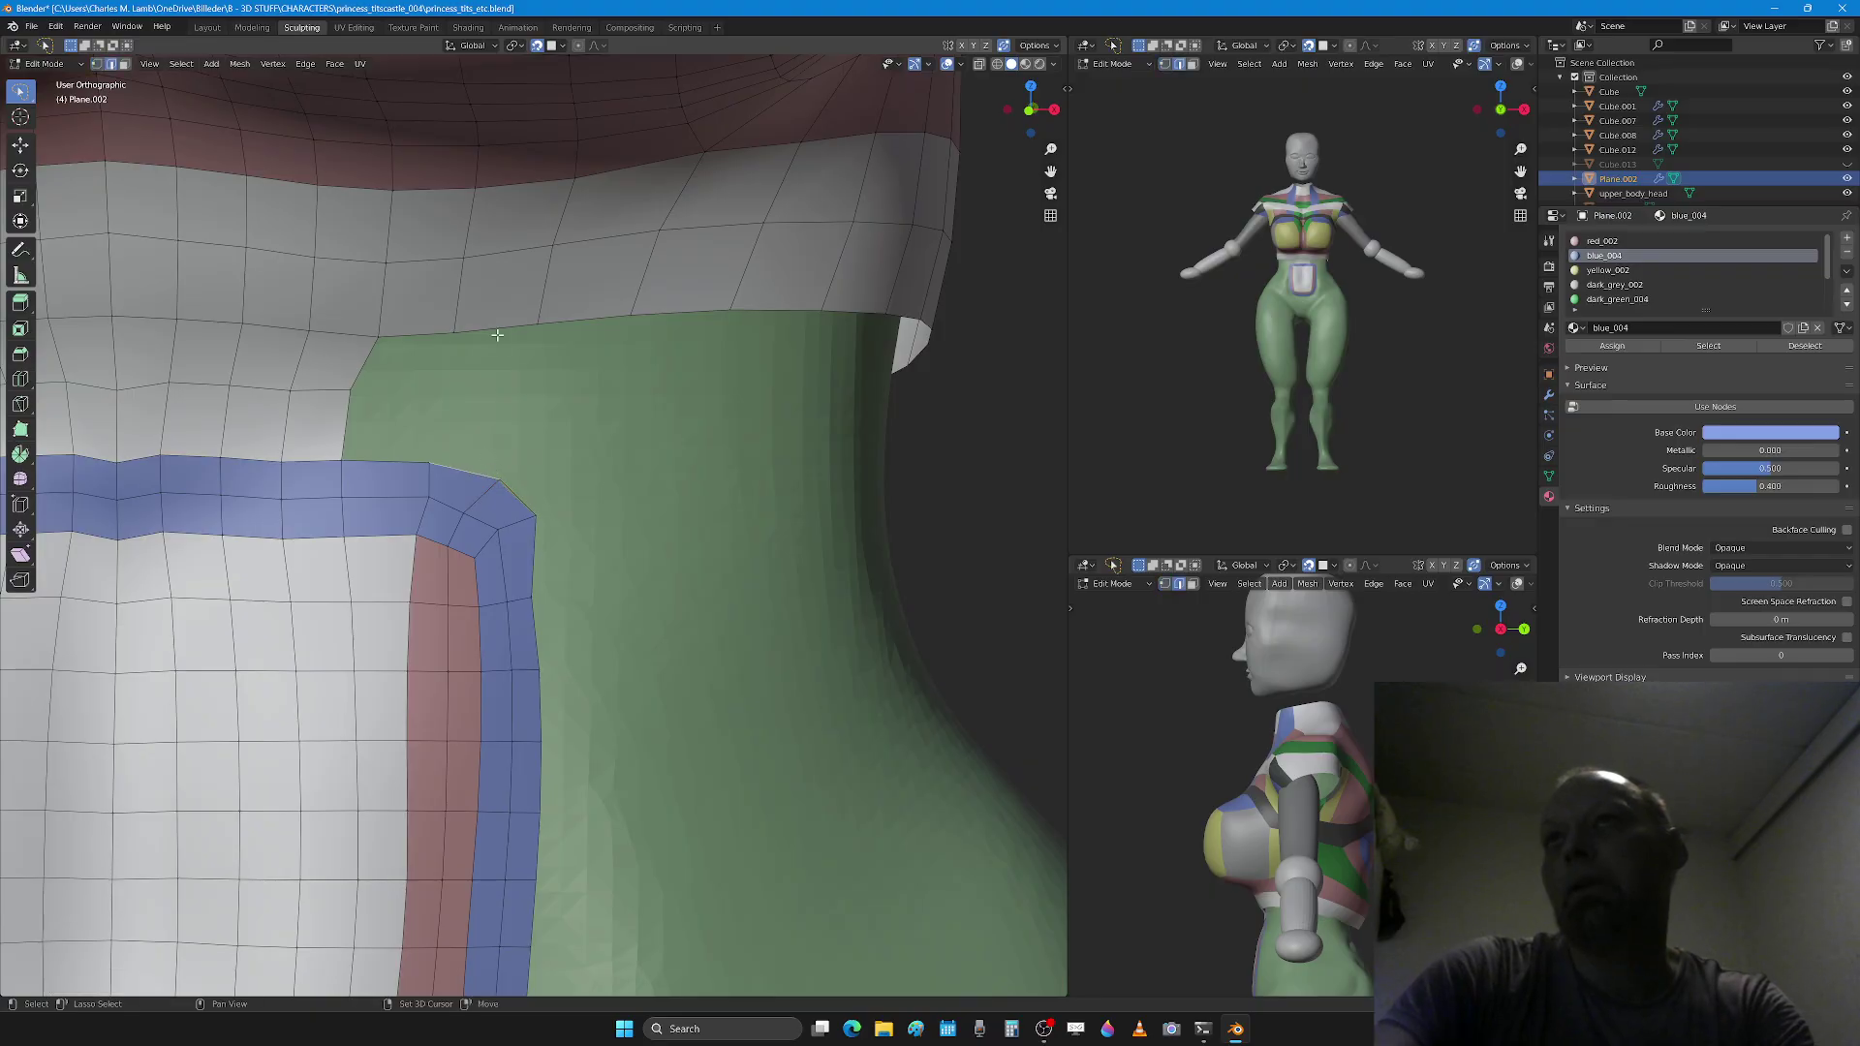
shift+click(497, 330)
key(ctrl+r)
click(512, 412)
right_click(512, 412)
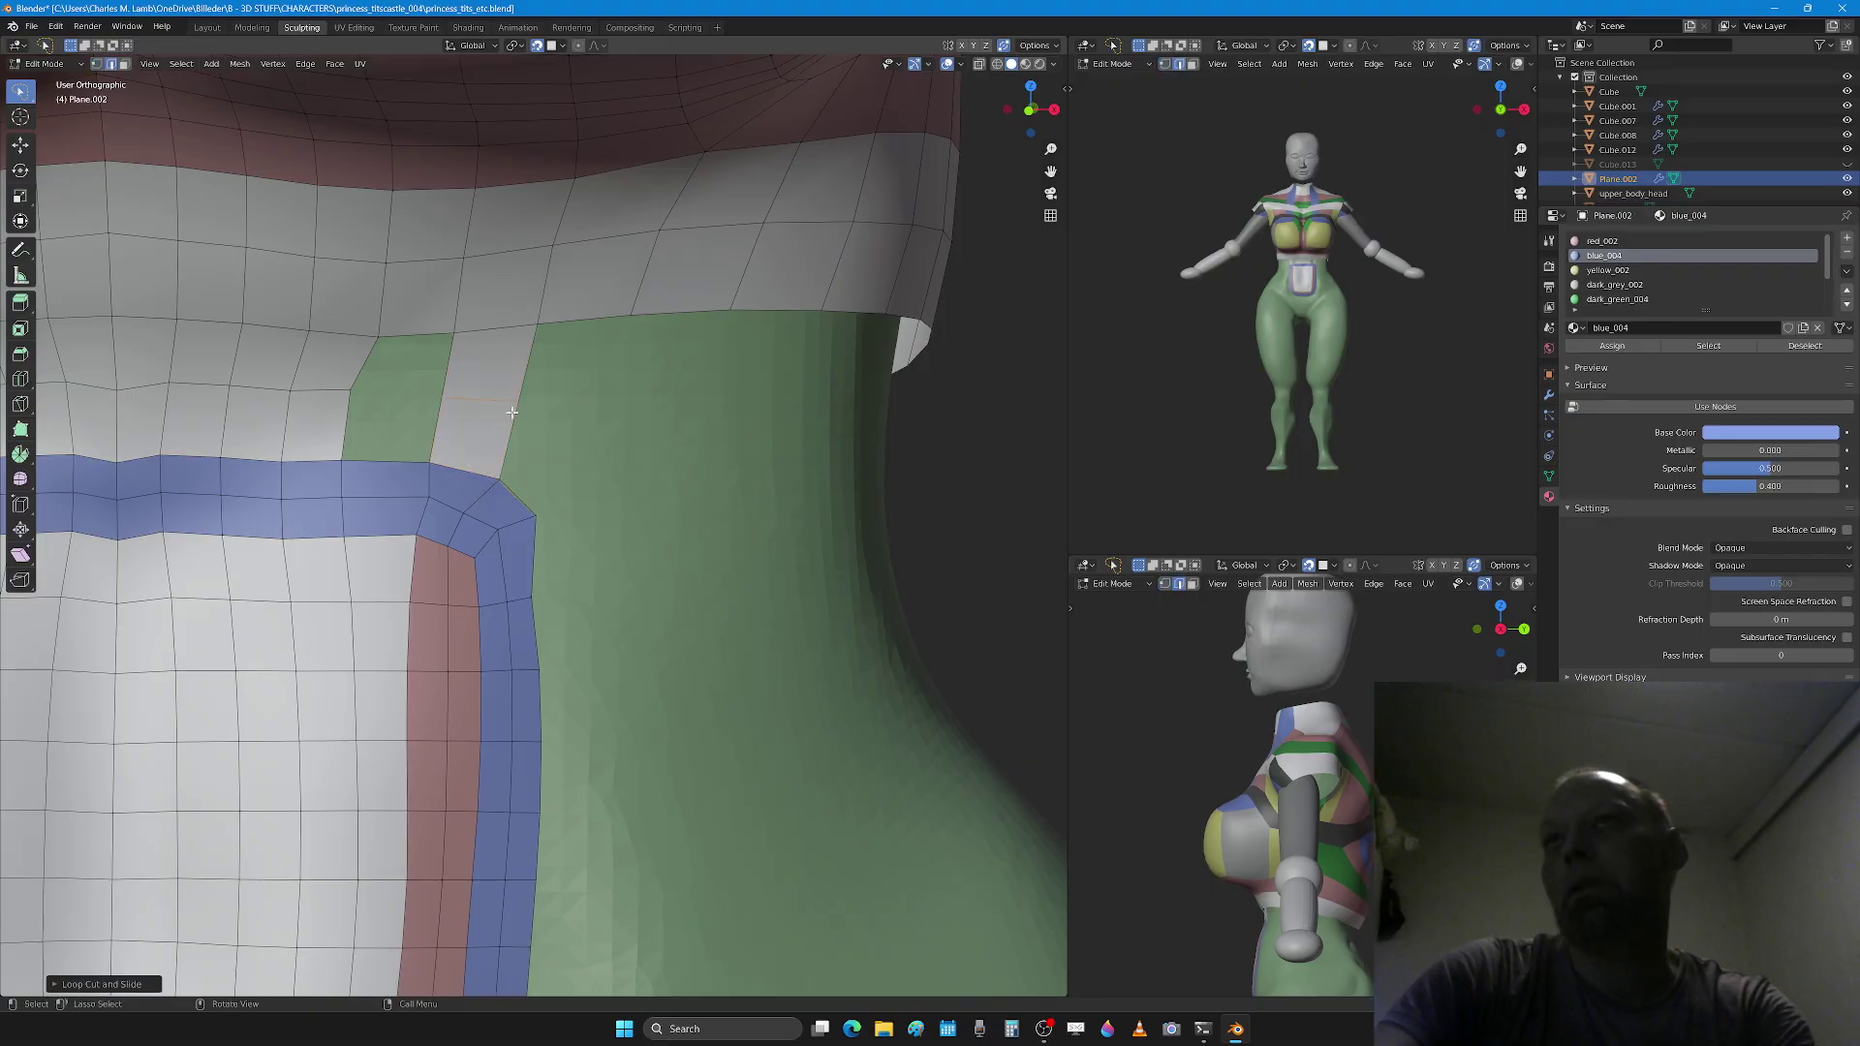
Step: Fill the hole between the new bridging strip and the white mesh beside it with faces
click(456, 425)
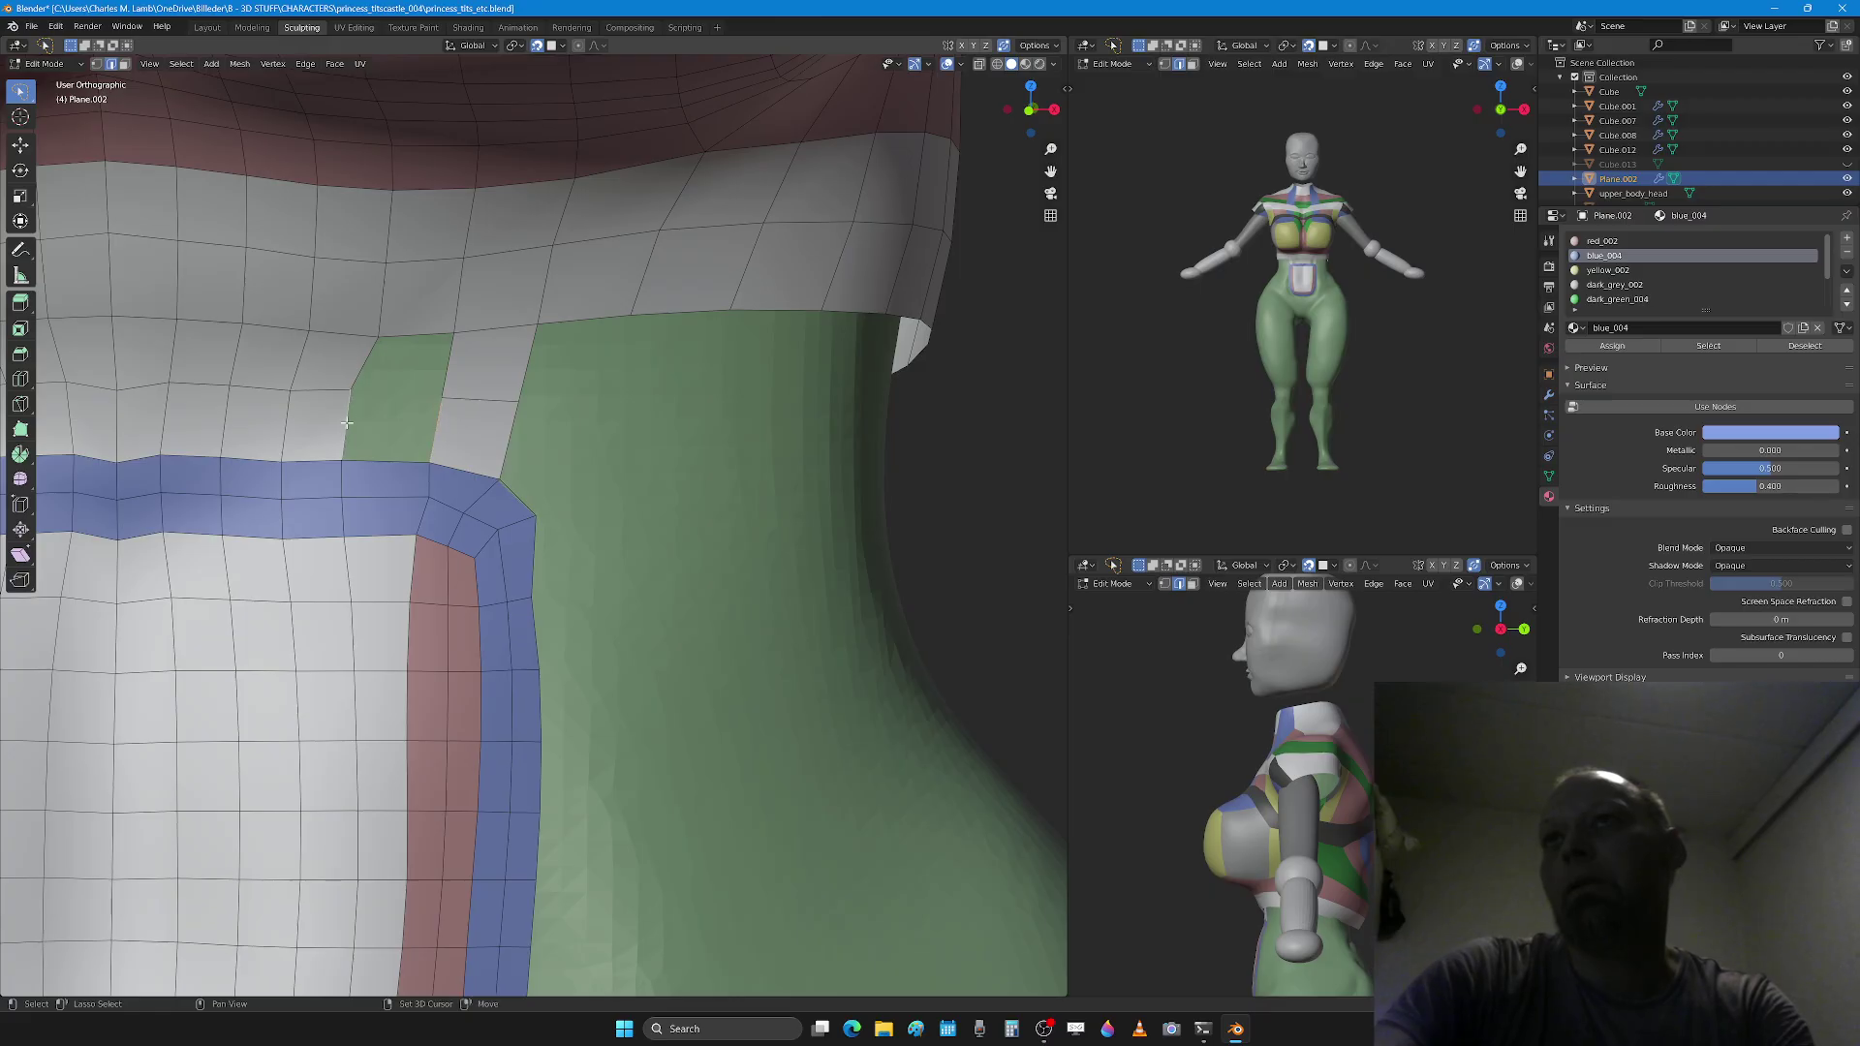
shift+click(418, 389)
shift+click(358, 367)
key(f)
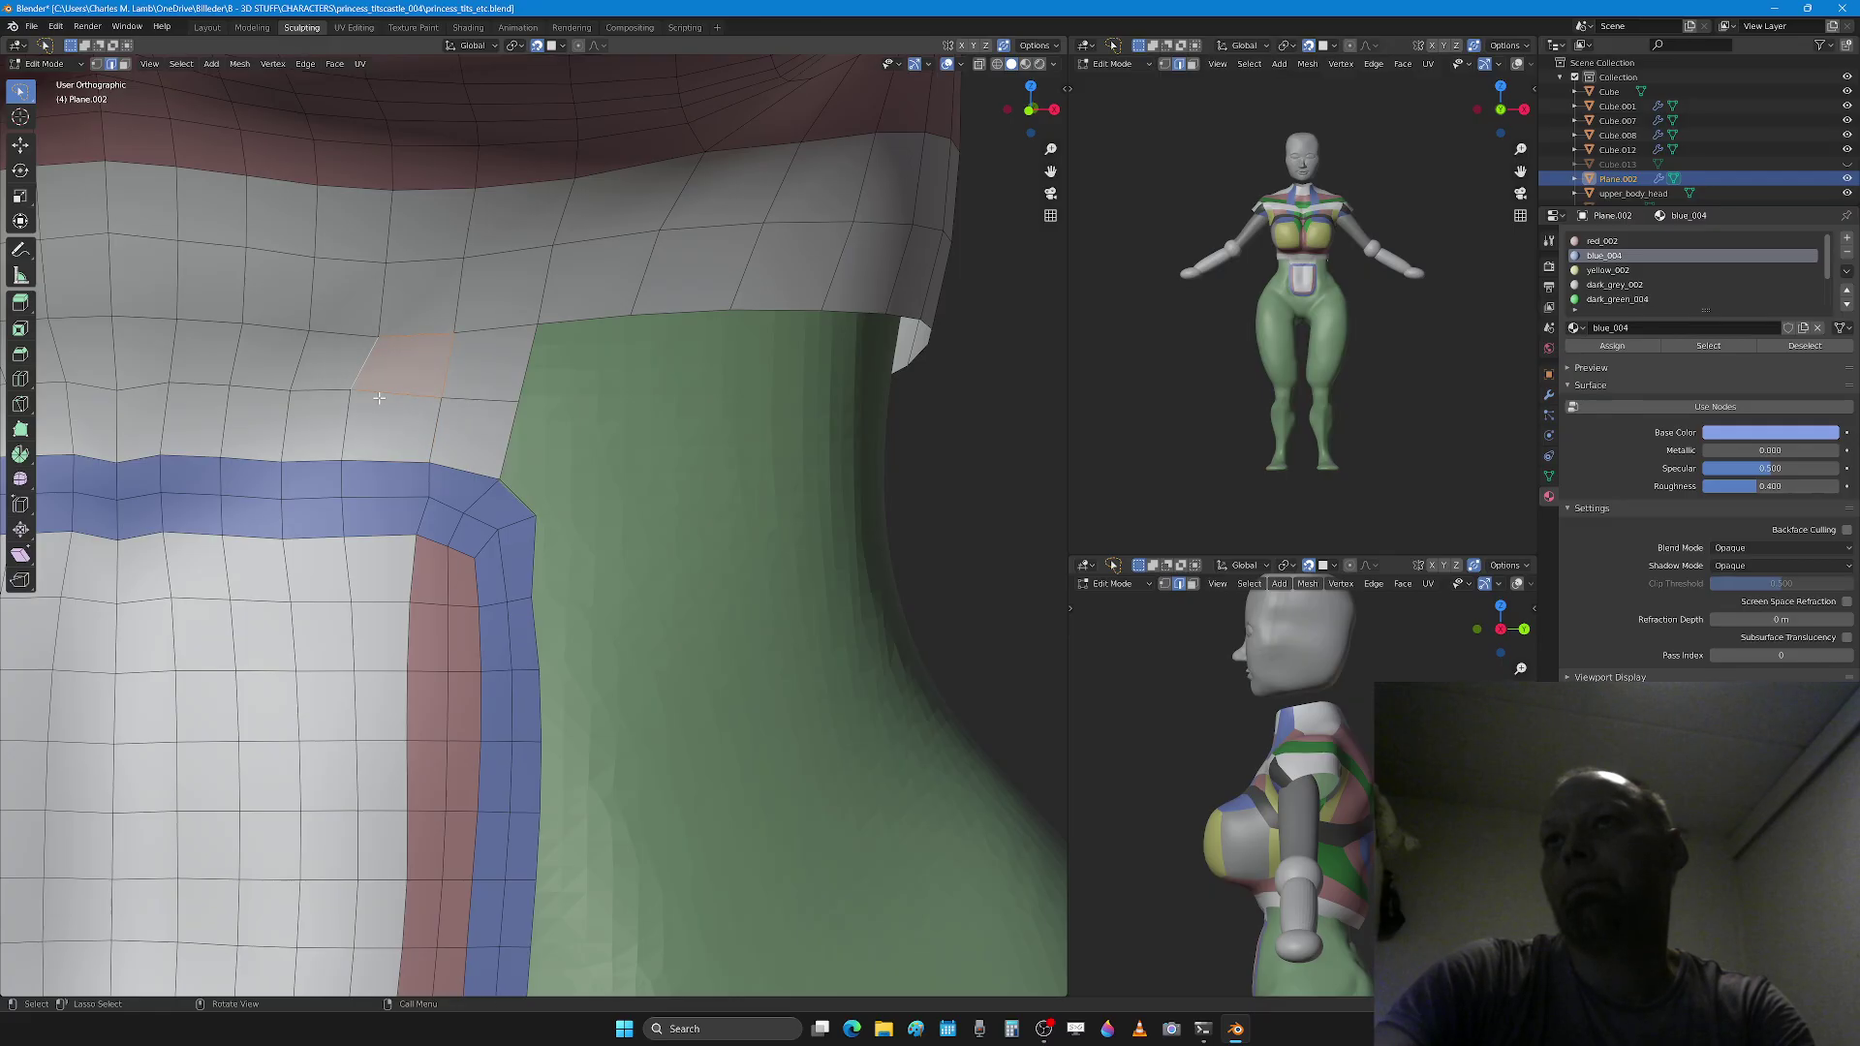
scroll(614, 478, down, 2)
scroll(637, 496, up, 2)
Step: Extrude the bridging strip's middle outer vertex outward and fill faces joining the new edge to the waistband and the blue corner
key(1)
click(529, 415)
key(e)
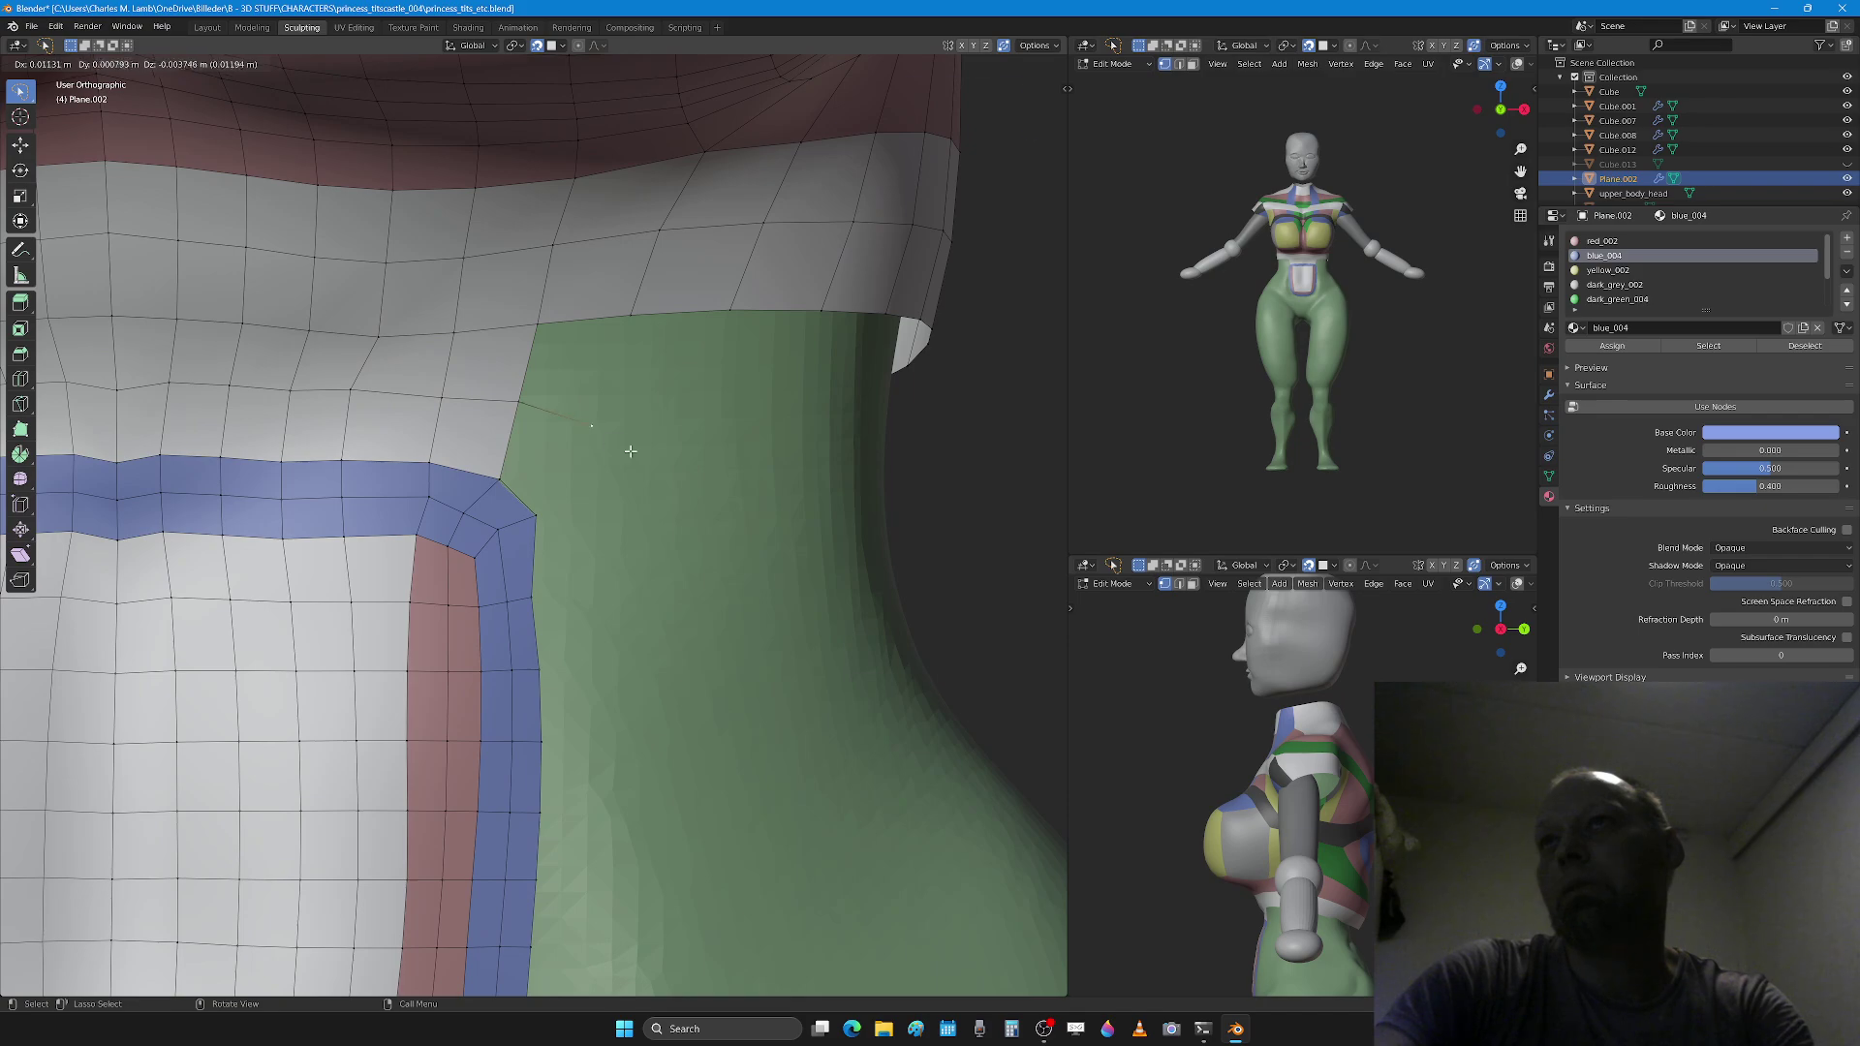
click(631, 449)
key(2)
shift+click(588, 311)
key(f)
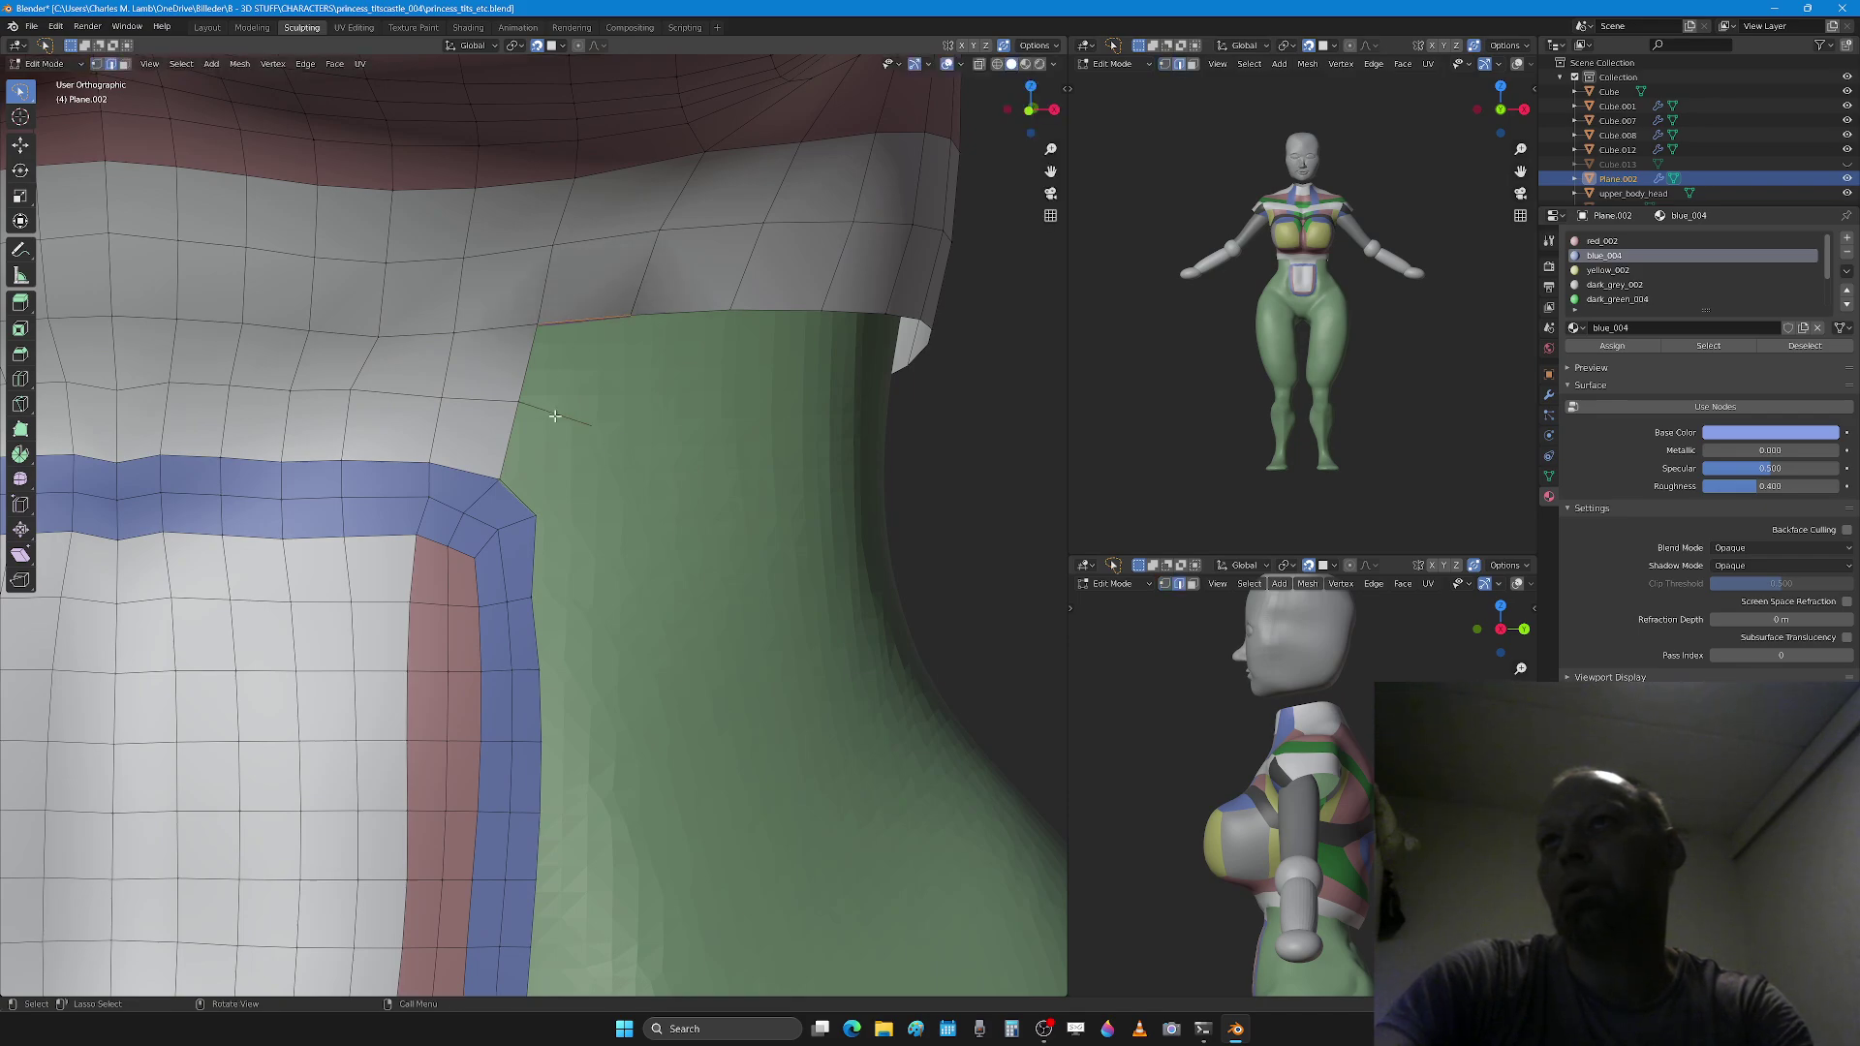
key(ctrl+z)
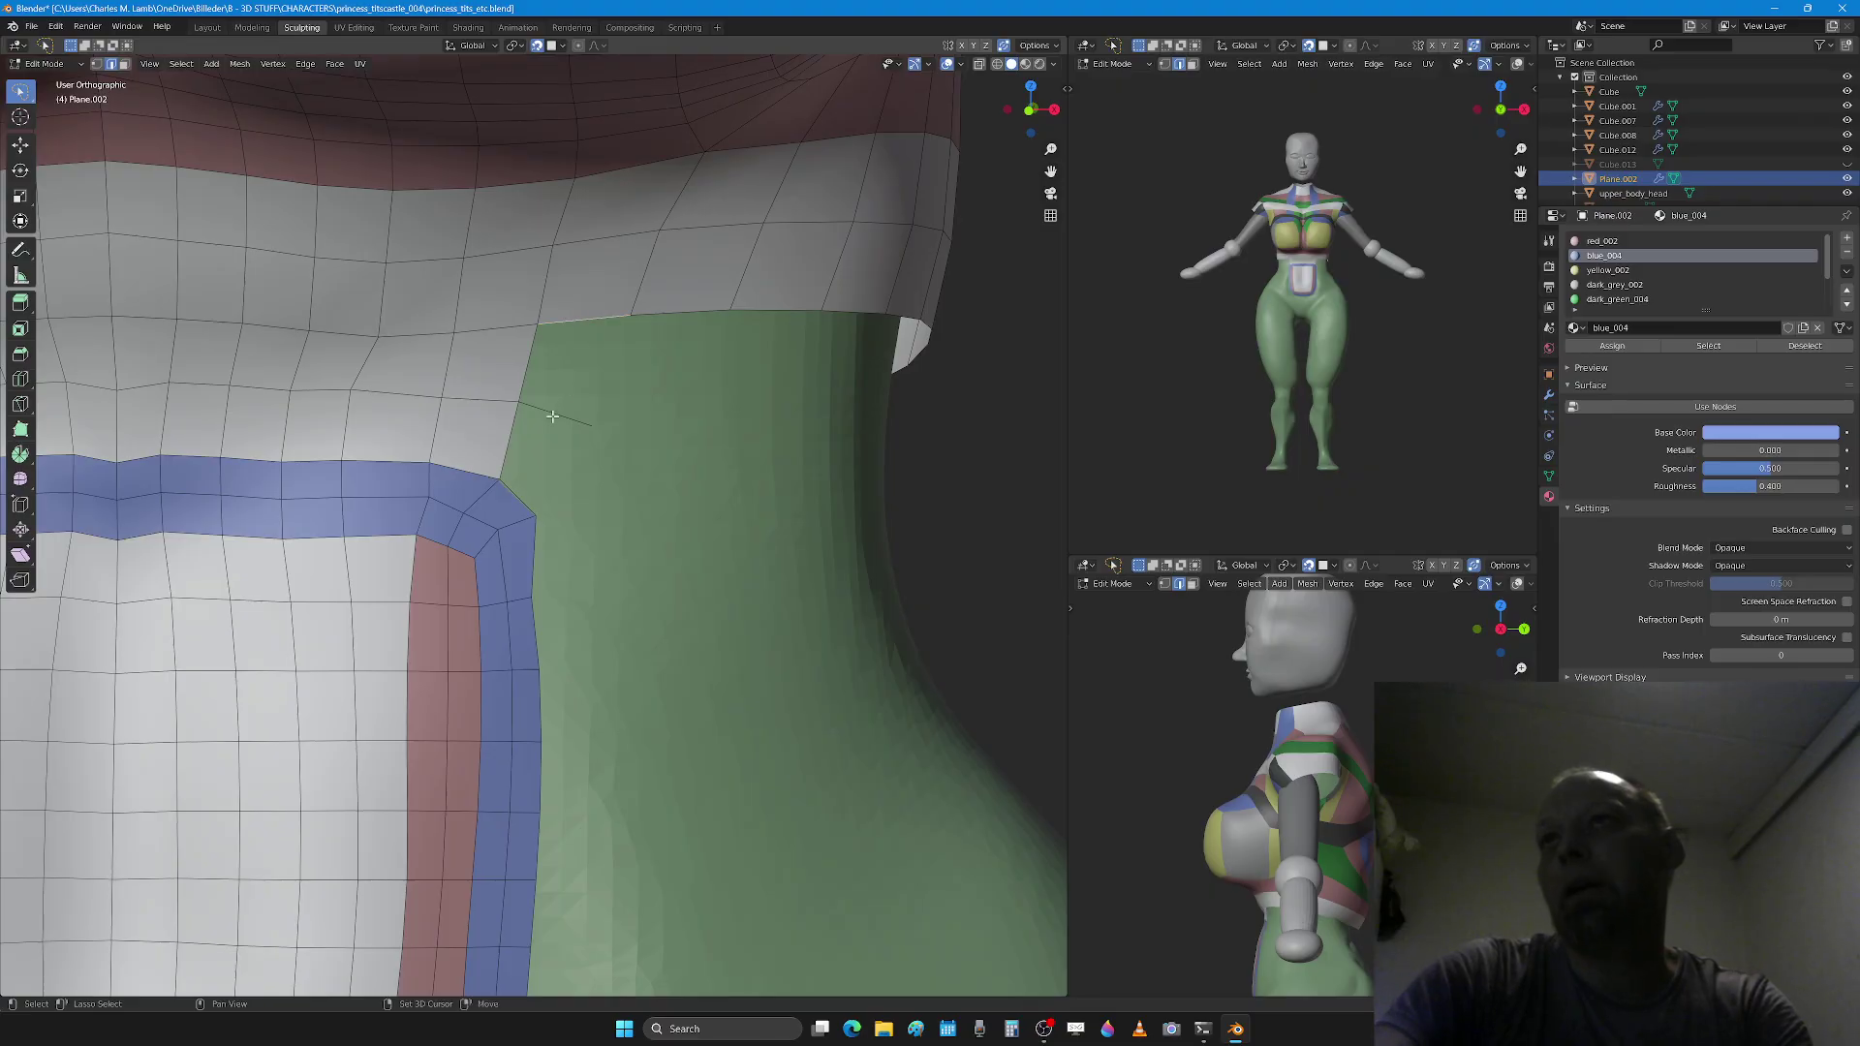
key(f)
shift+click(513, 509)
key(f)
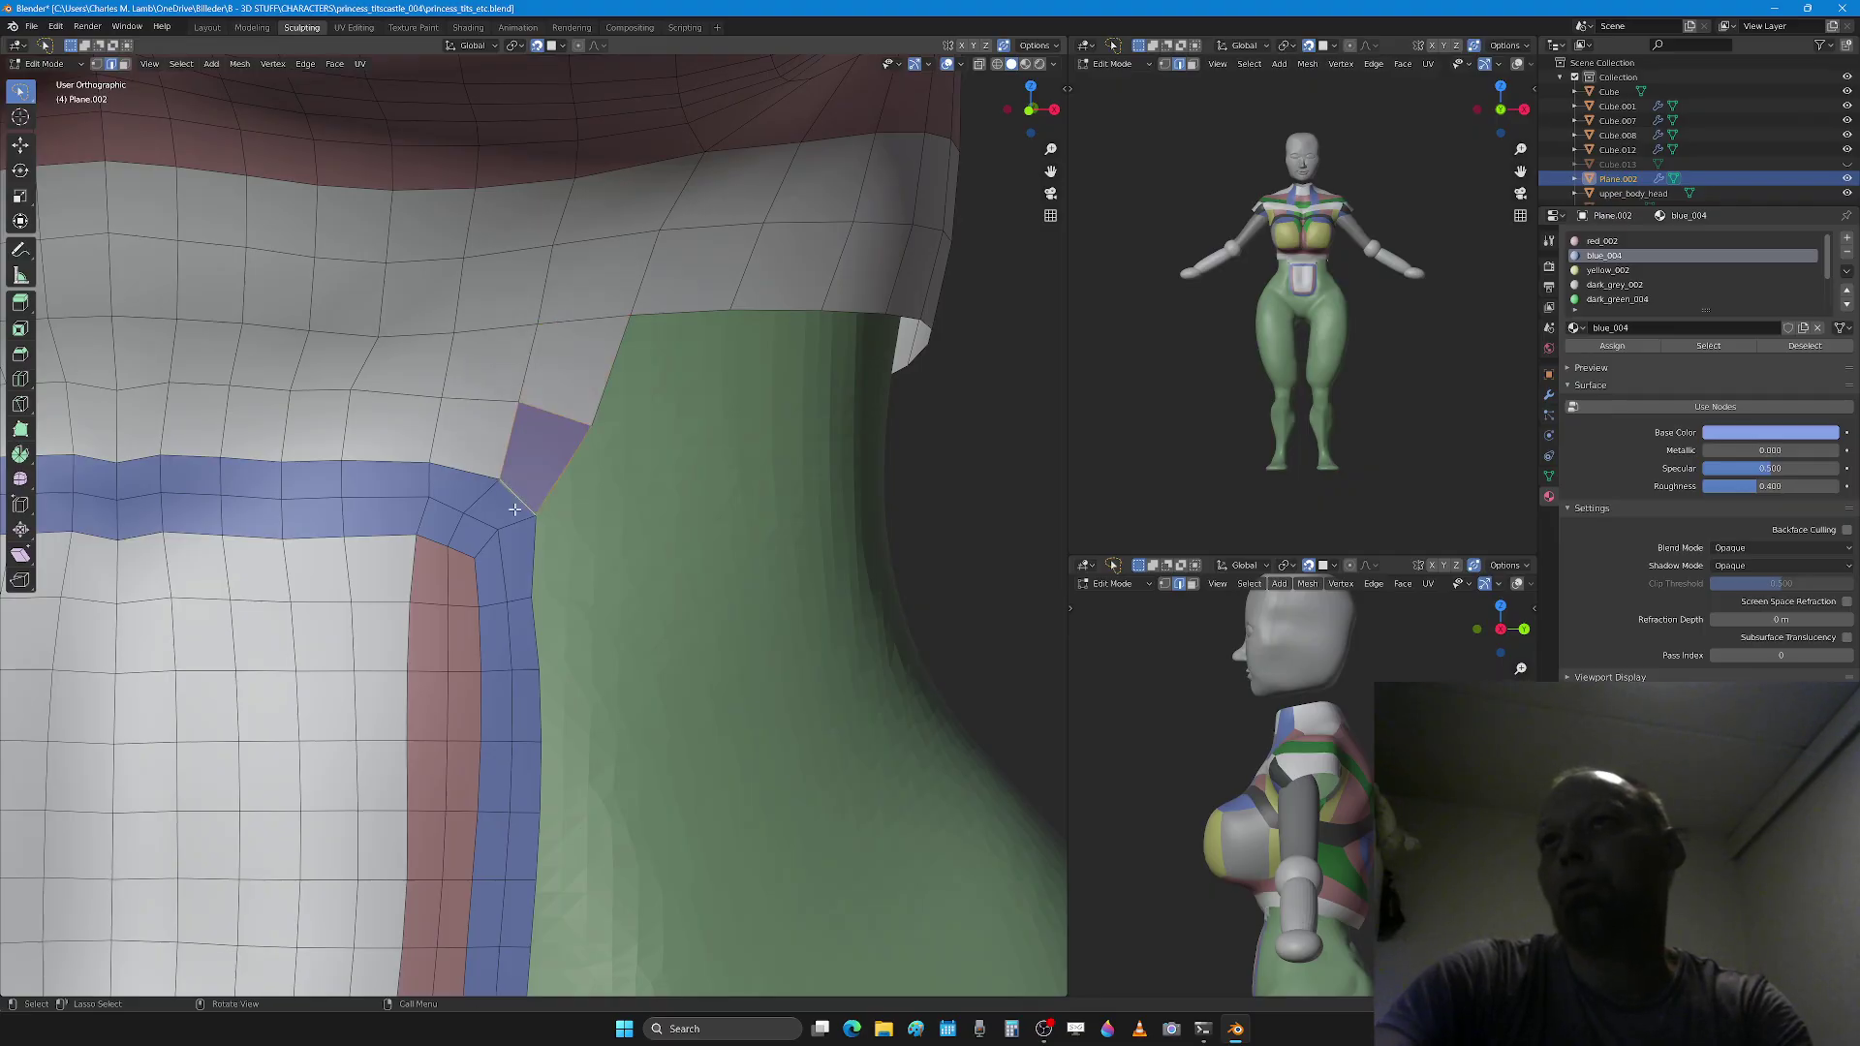
Step: Select the blue face just outside the border's upper corner and assign it the white material named Material
key(a)
key(a)
scroll(570, 544, down, 1)
key(3)
click(551, 470)
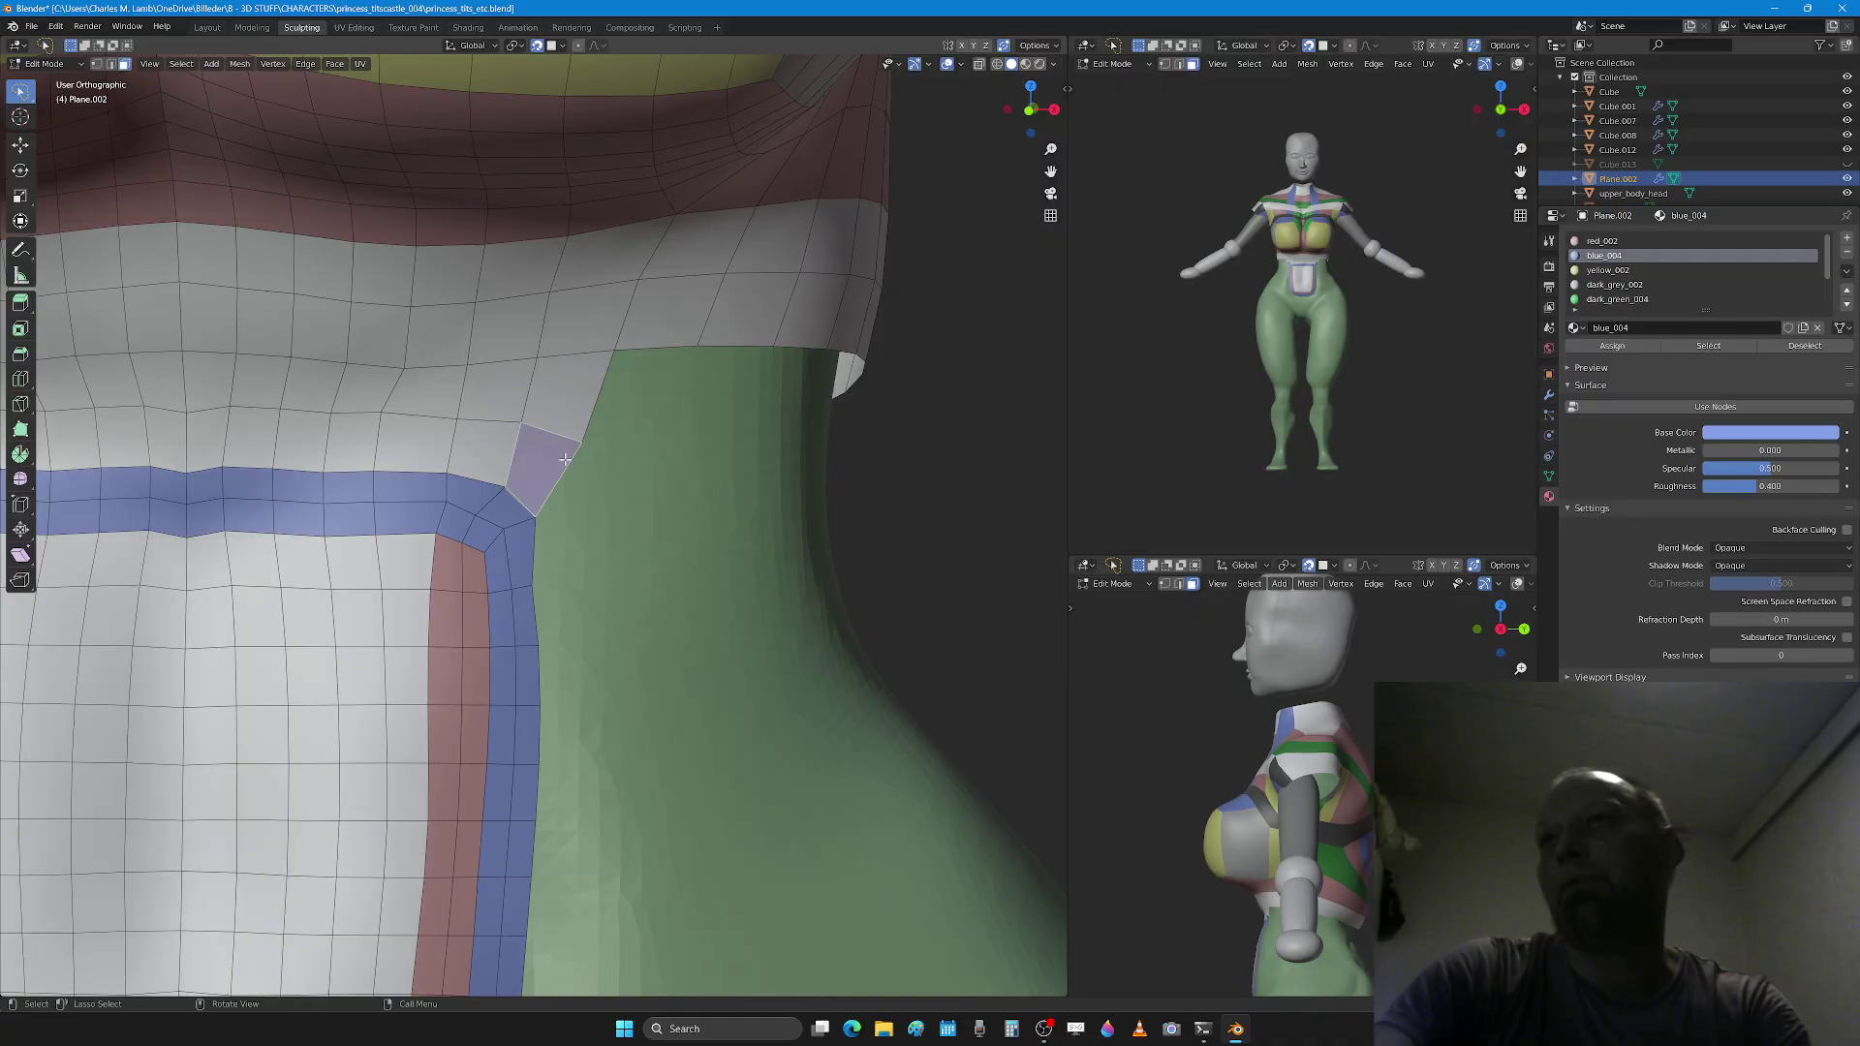
scroll(1649, 281, down, 3)
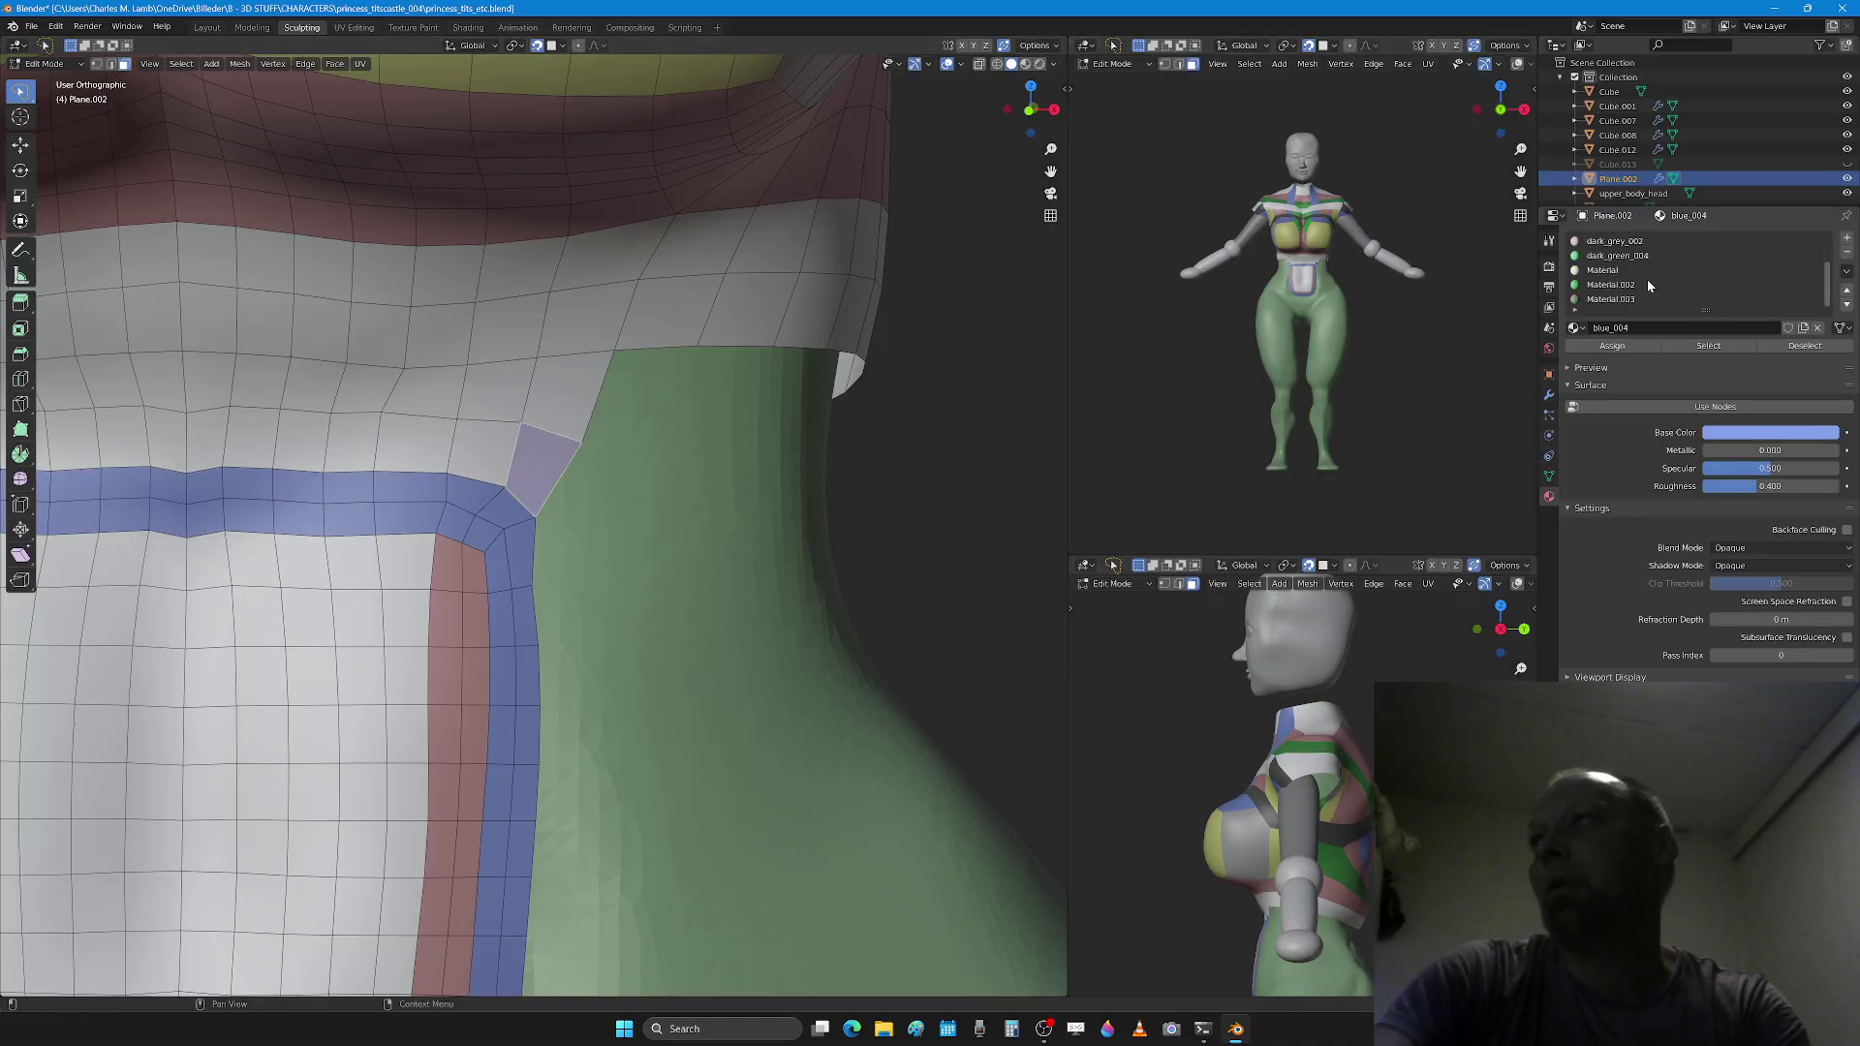
click(1637, 271)
click(1637, 346)
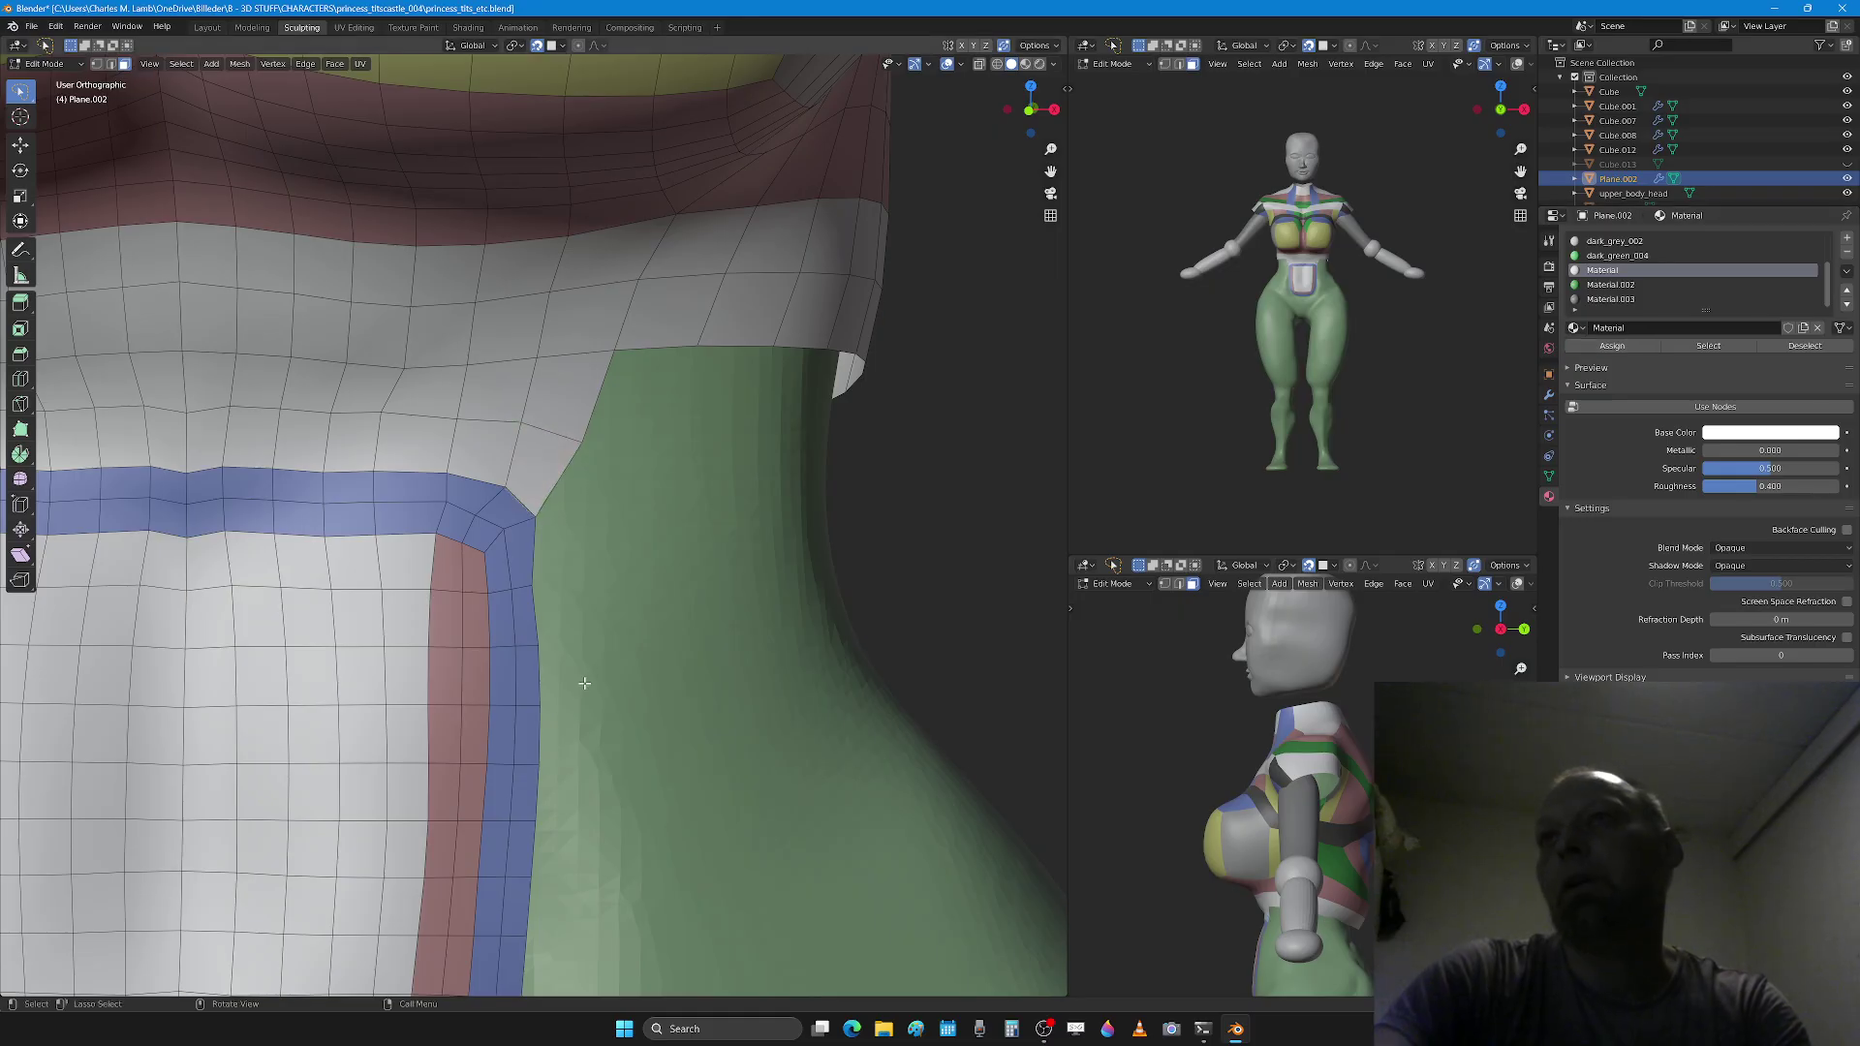
Step: Select the outer edge path along the blue side border, from its lower corner to the upper corner, and extrude it outward
scroll(565, 675, down, 2)
scroll(554, 607, down, 2)
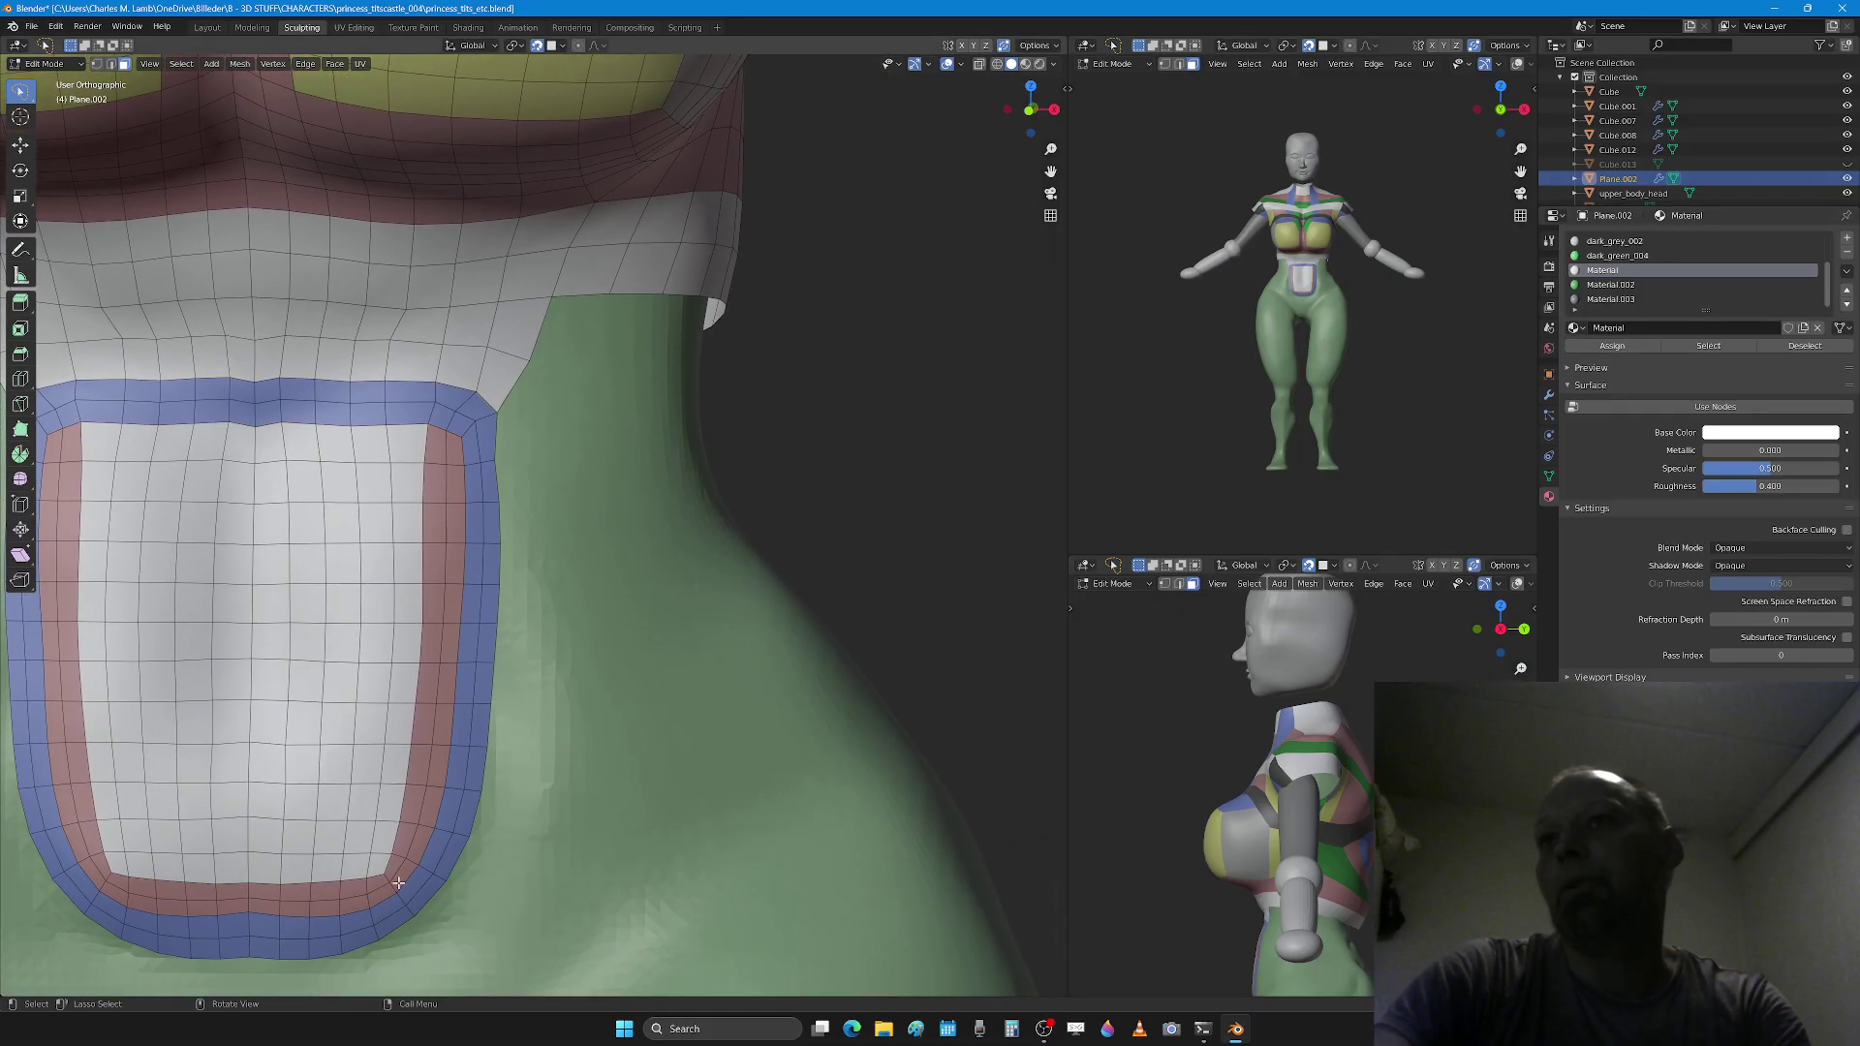
key(2)
click(432, 906)
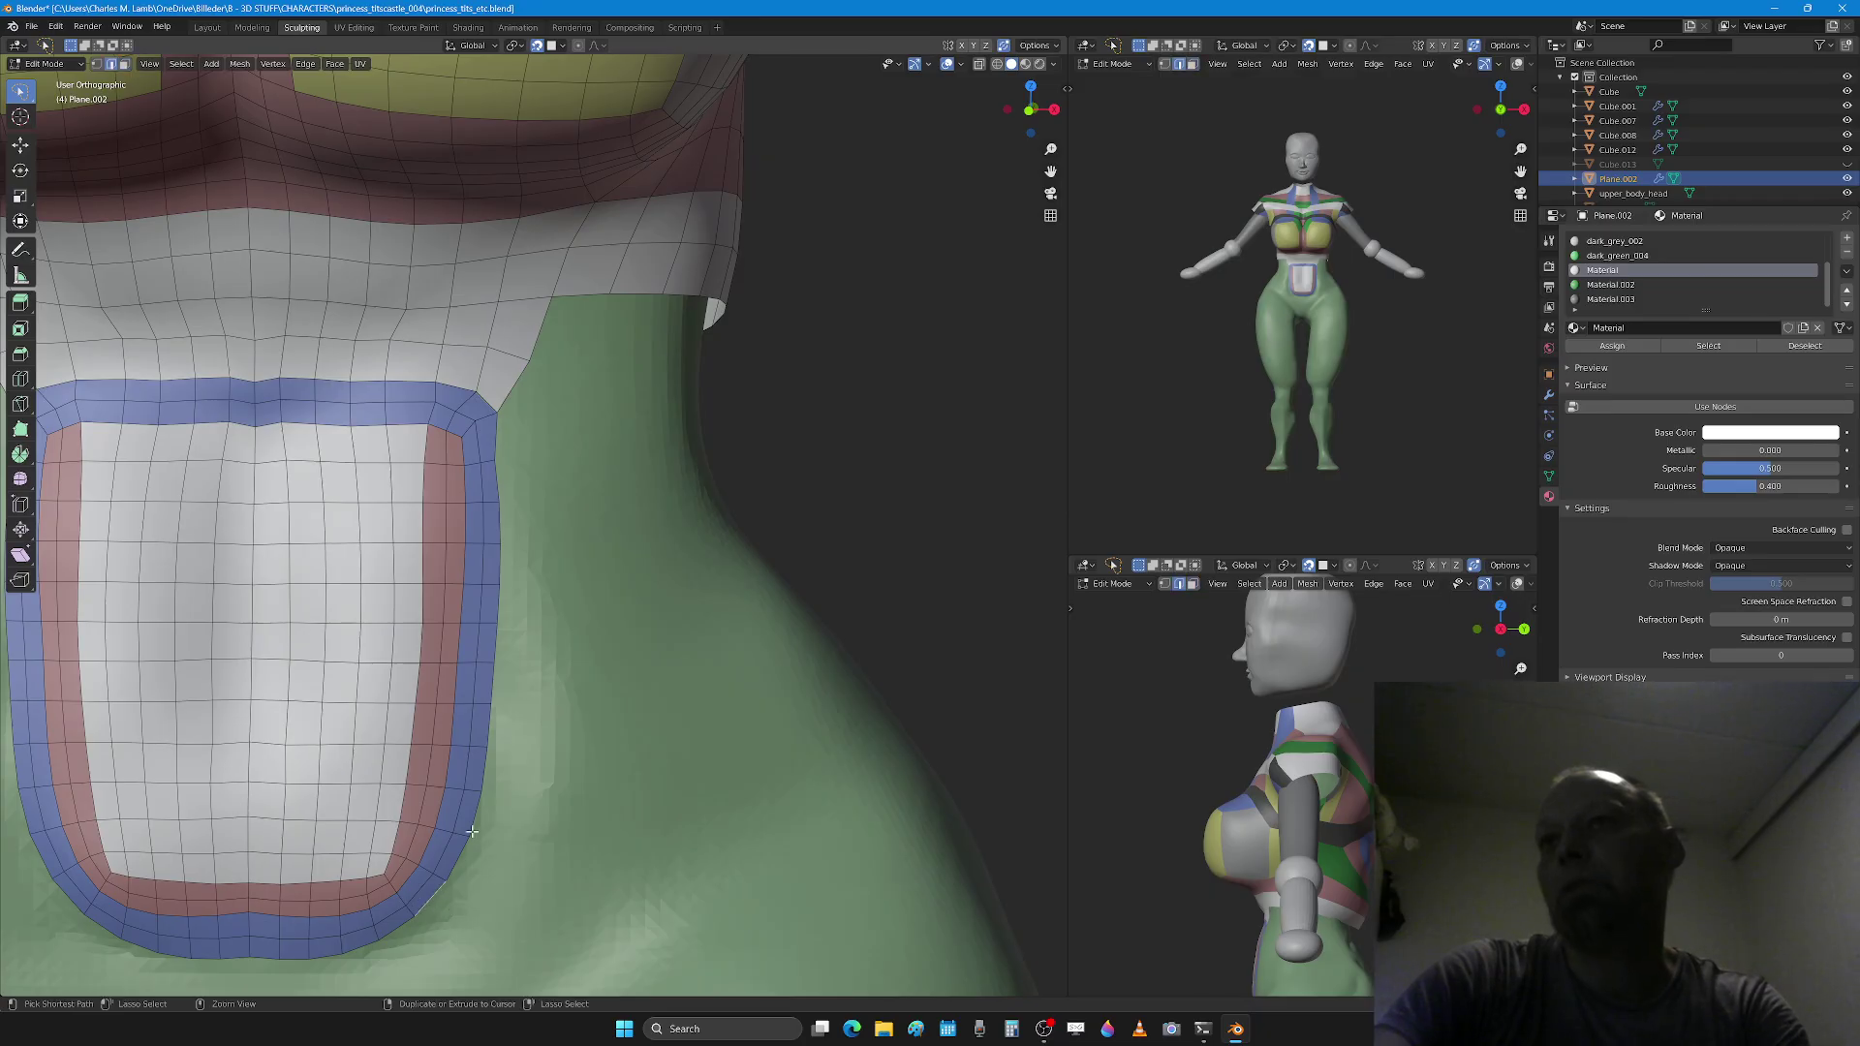
ctrl+click(478, 805)
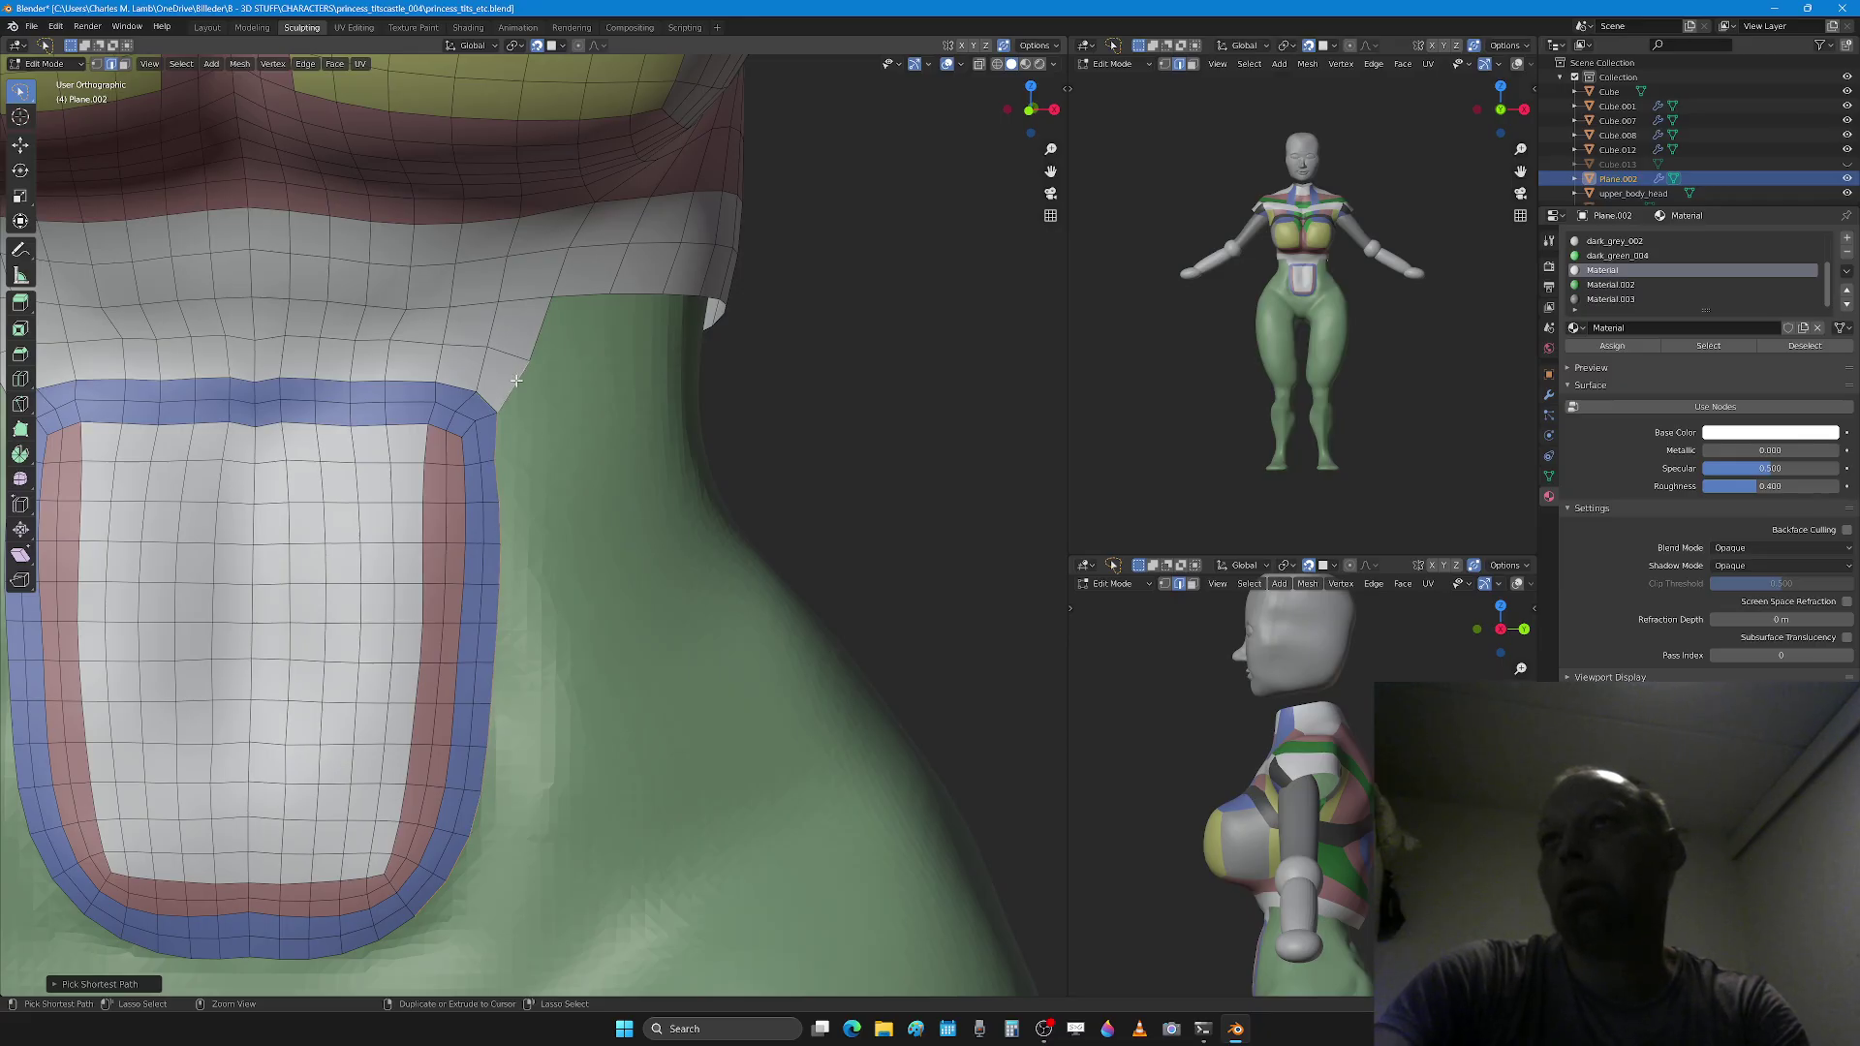
middle_drag(516, 381, 566, 840)
key(e)
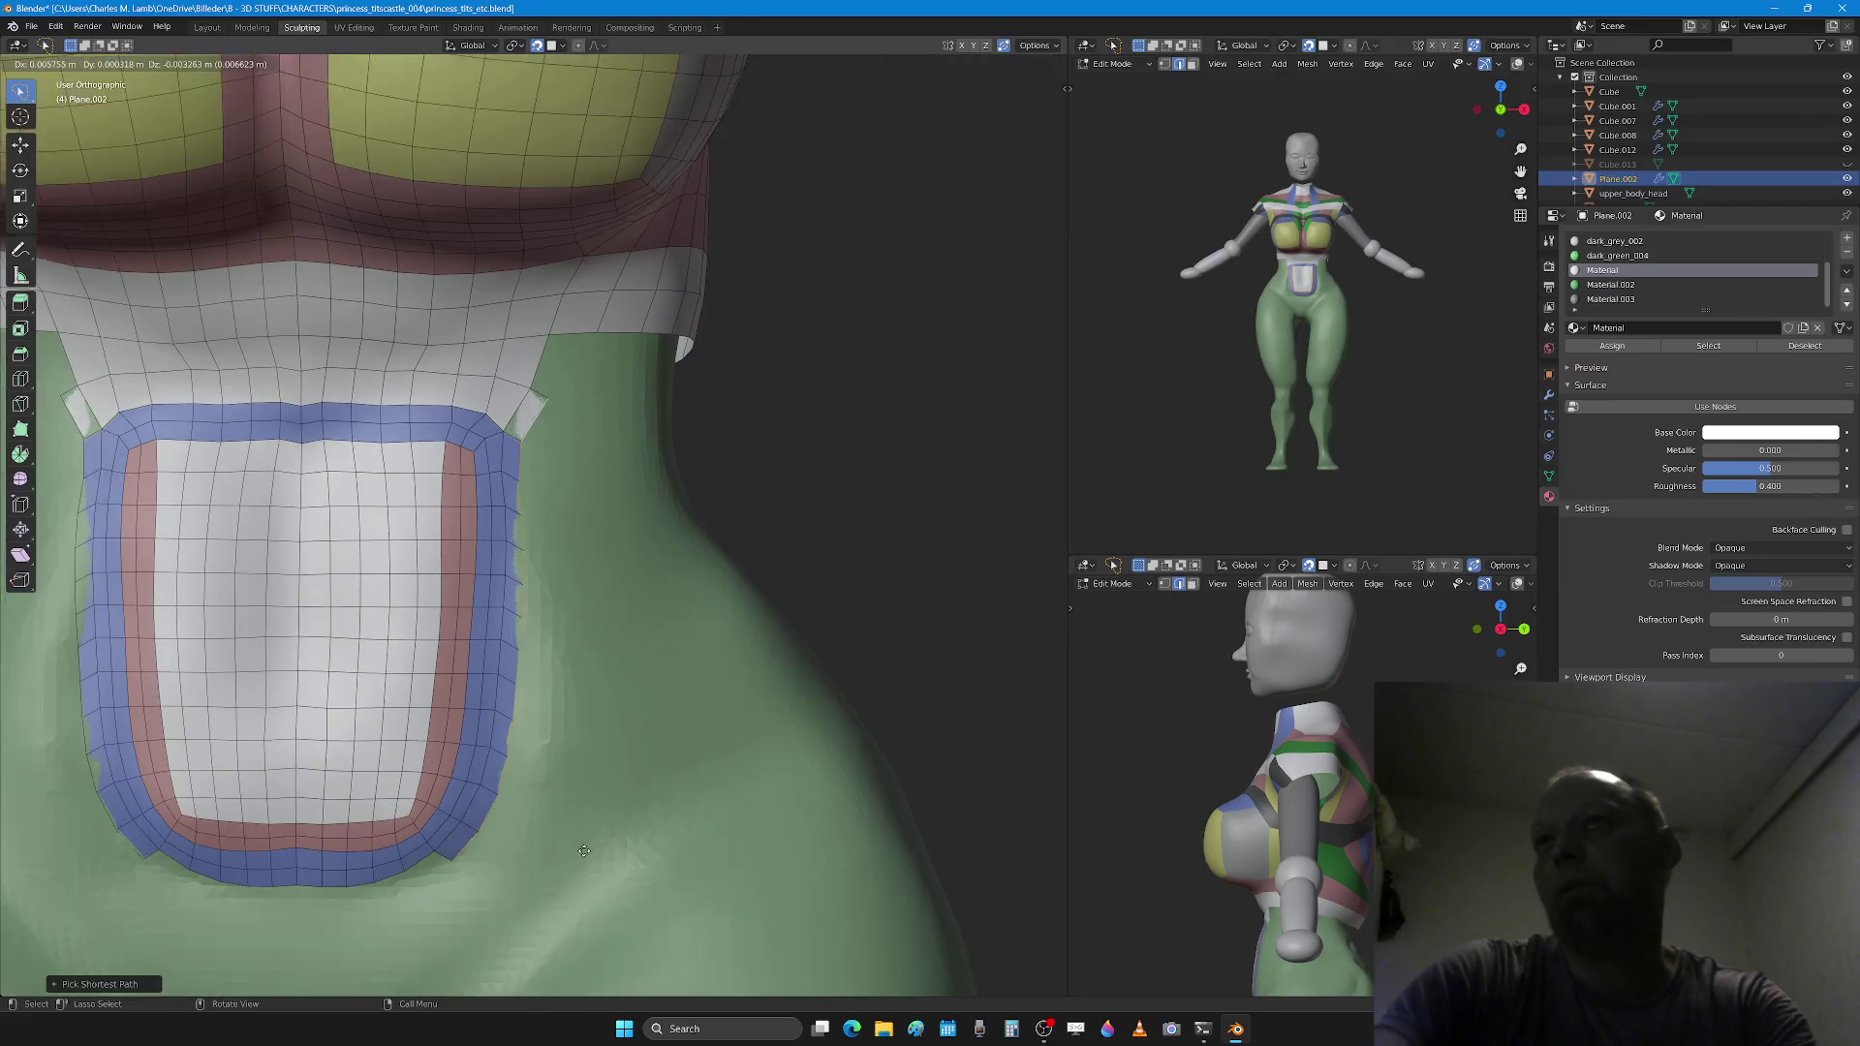
click(652, 892)
scroll(697, 469, up, 3)
shift+middle_drag(698, 469, 595, 776)
Step: Move the top vertices of the extruded side strips up toward the waistband and fill the gaps between them with faces
key(1)
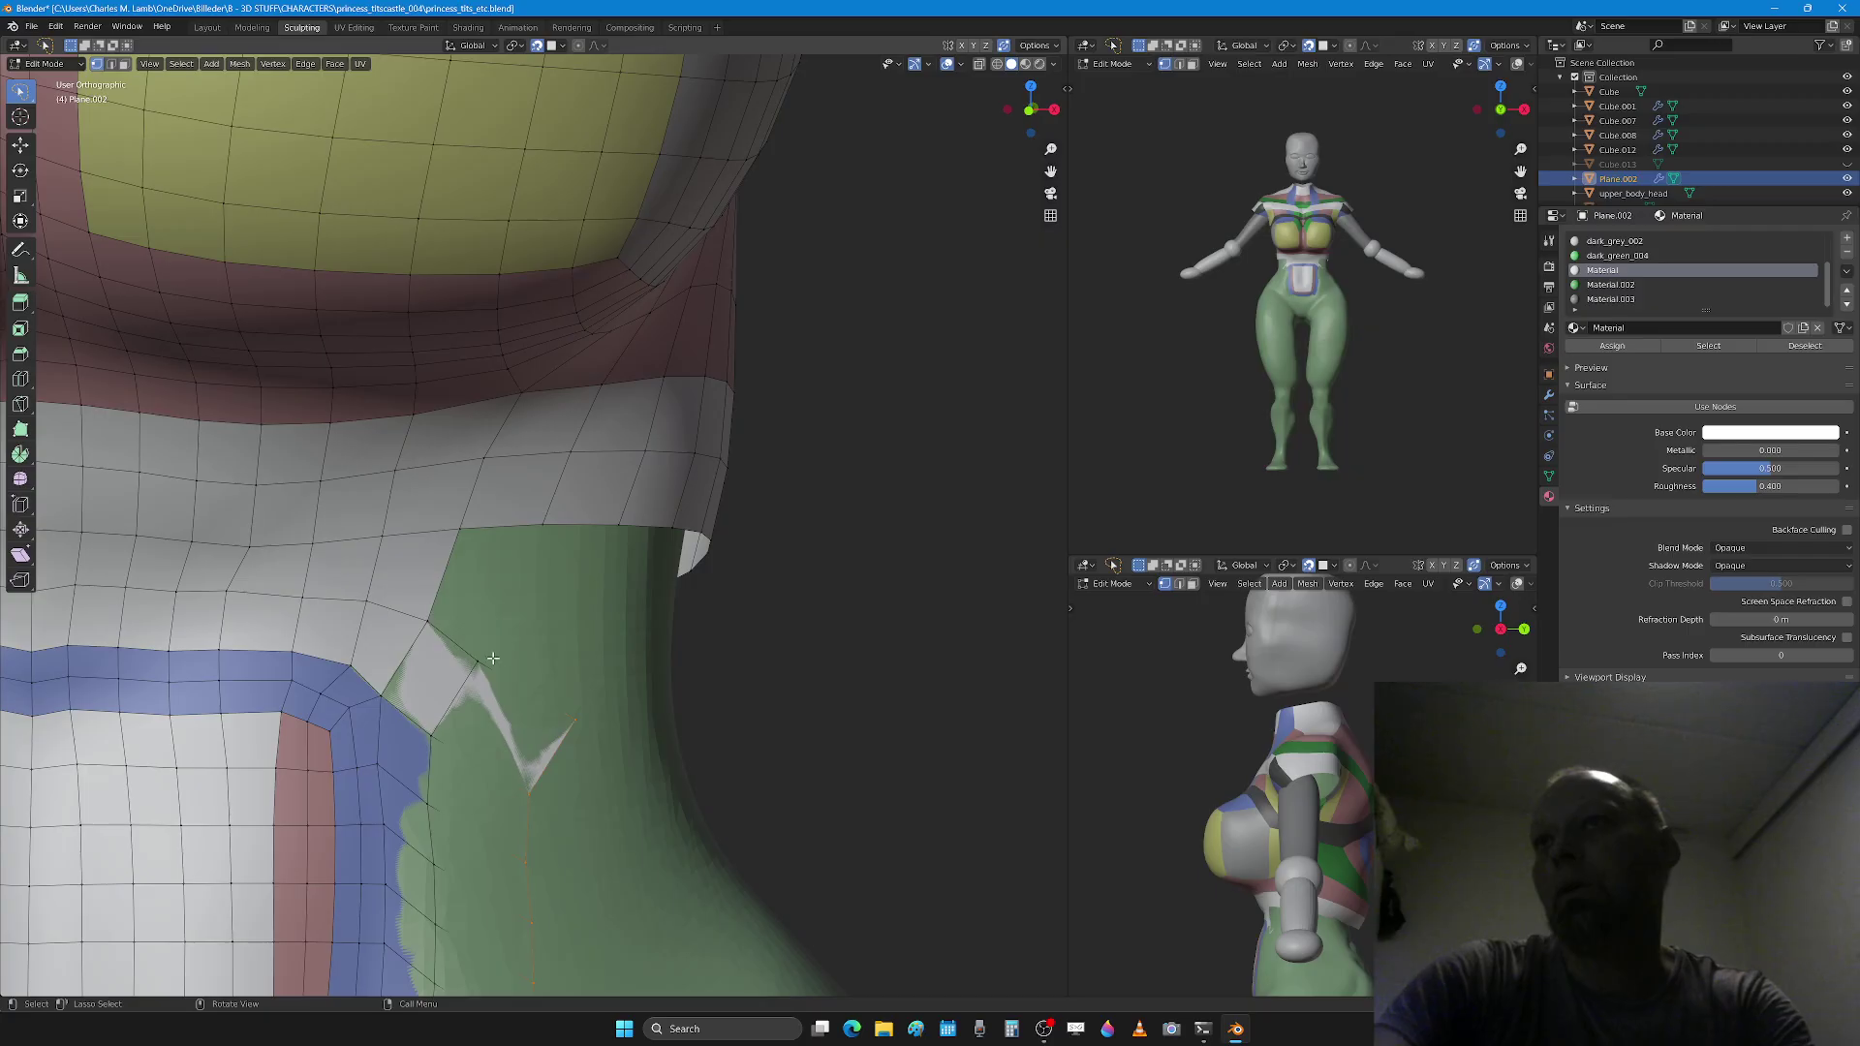
drag(510, 682, 522, 652)
drag(580, 714, 595, 627)
key(2)
click(496, 511)
shift+click(479, 626)
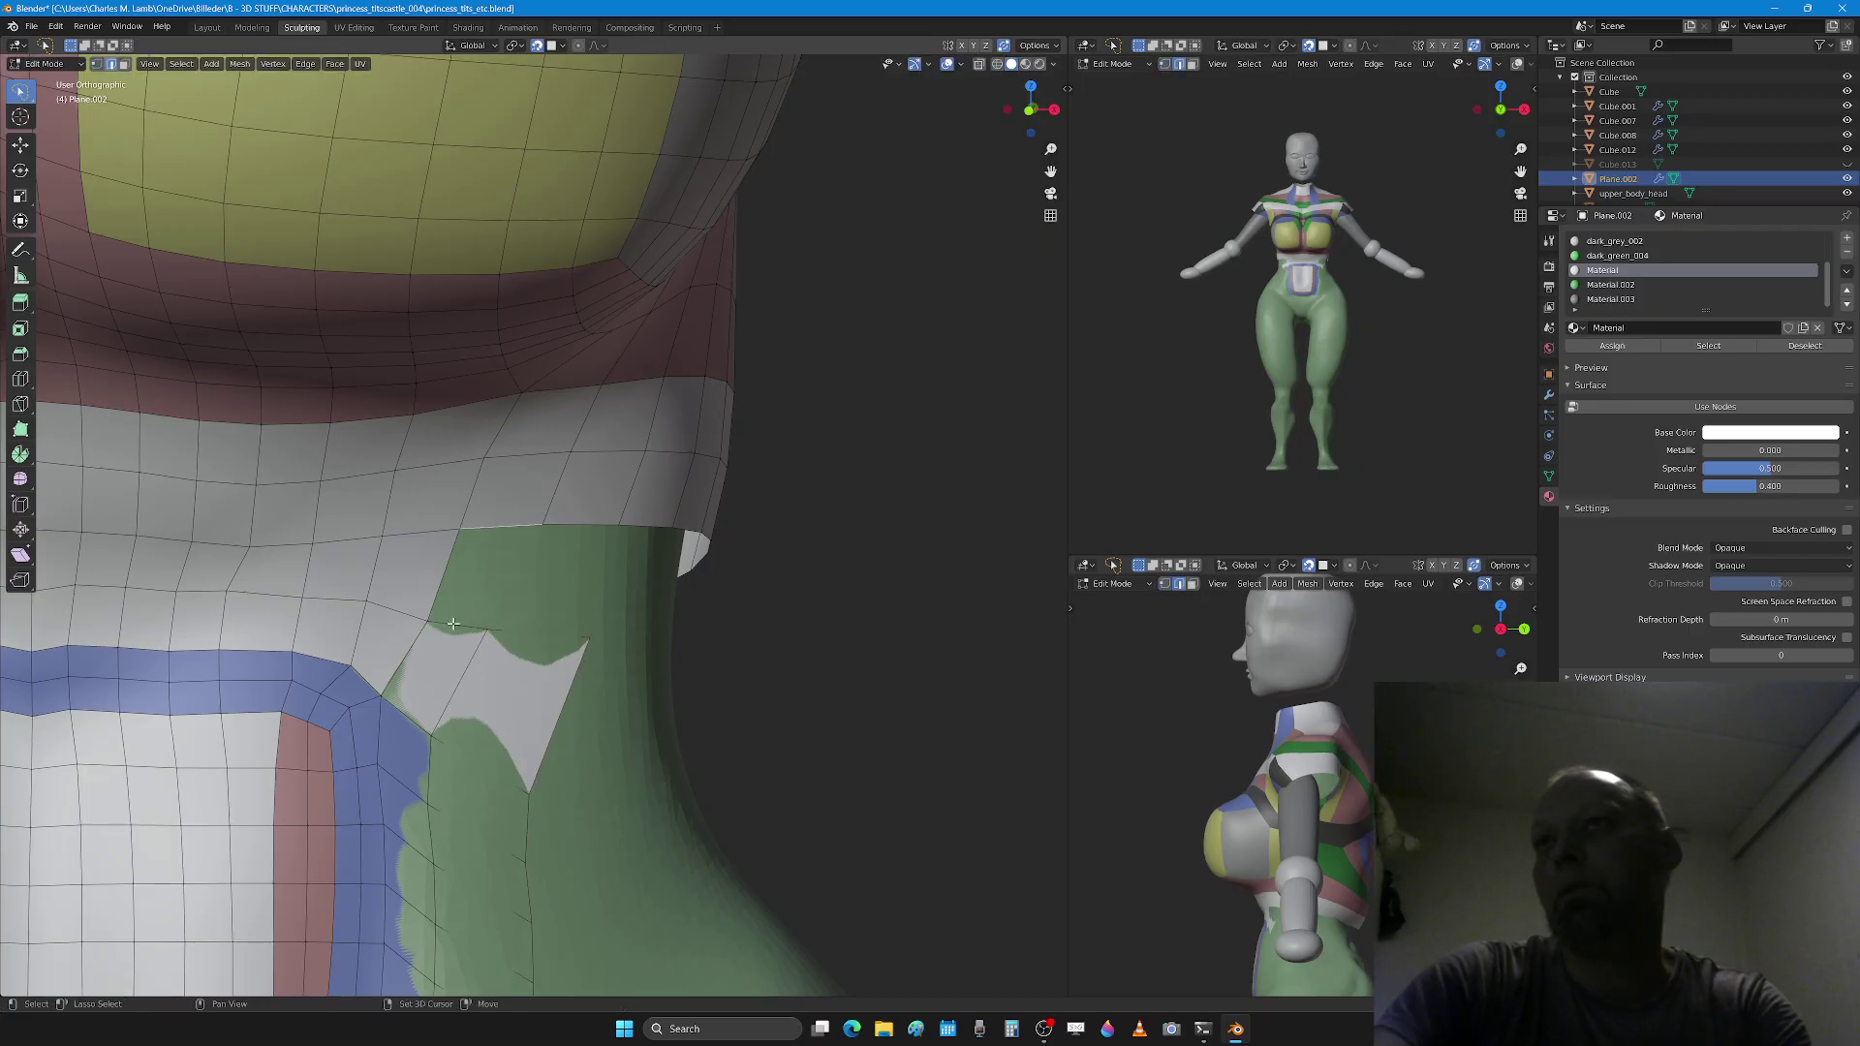
key(f)
click(603, 534)
shift+click(561, 645)
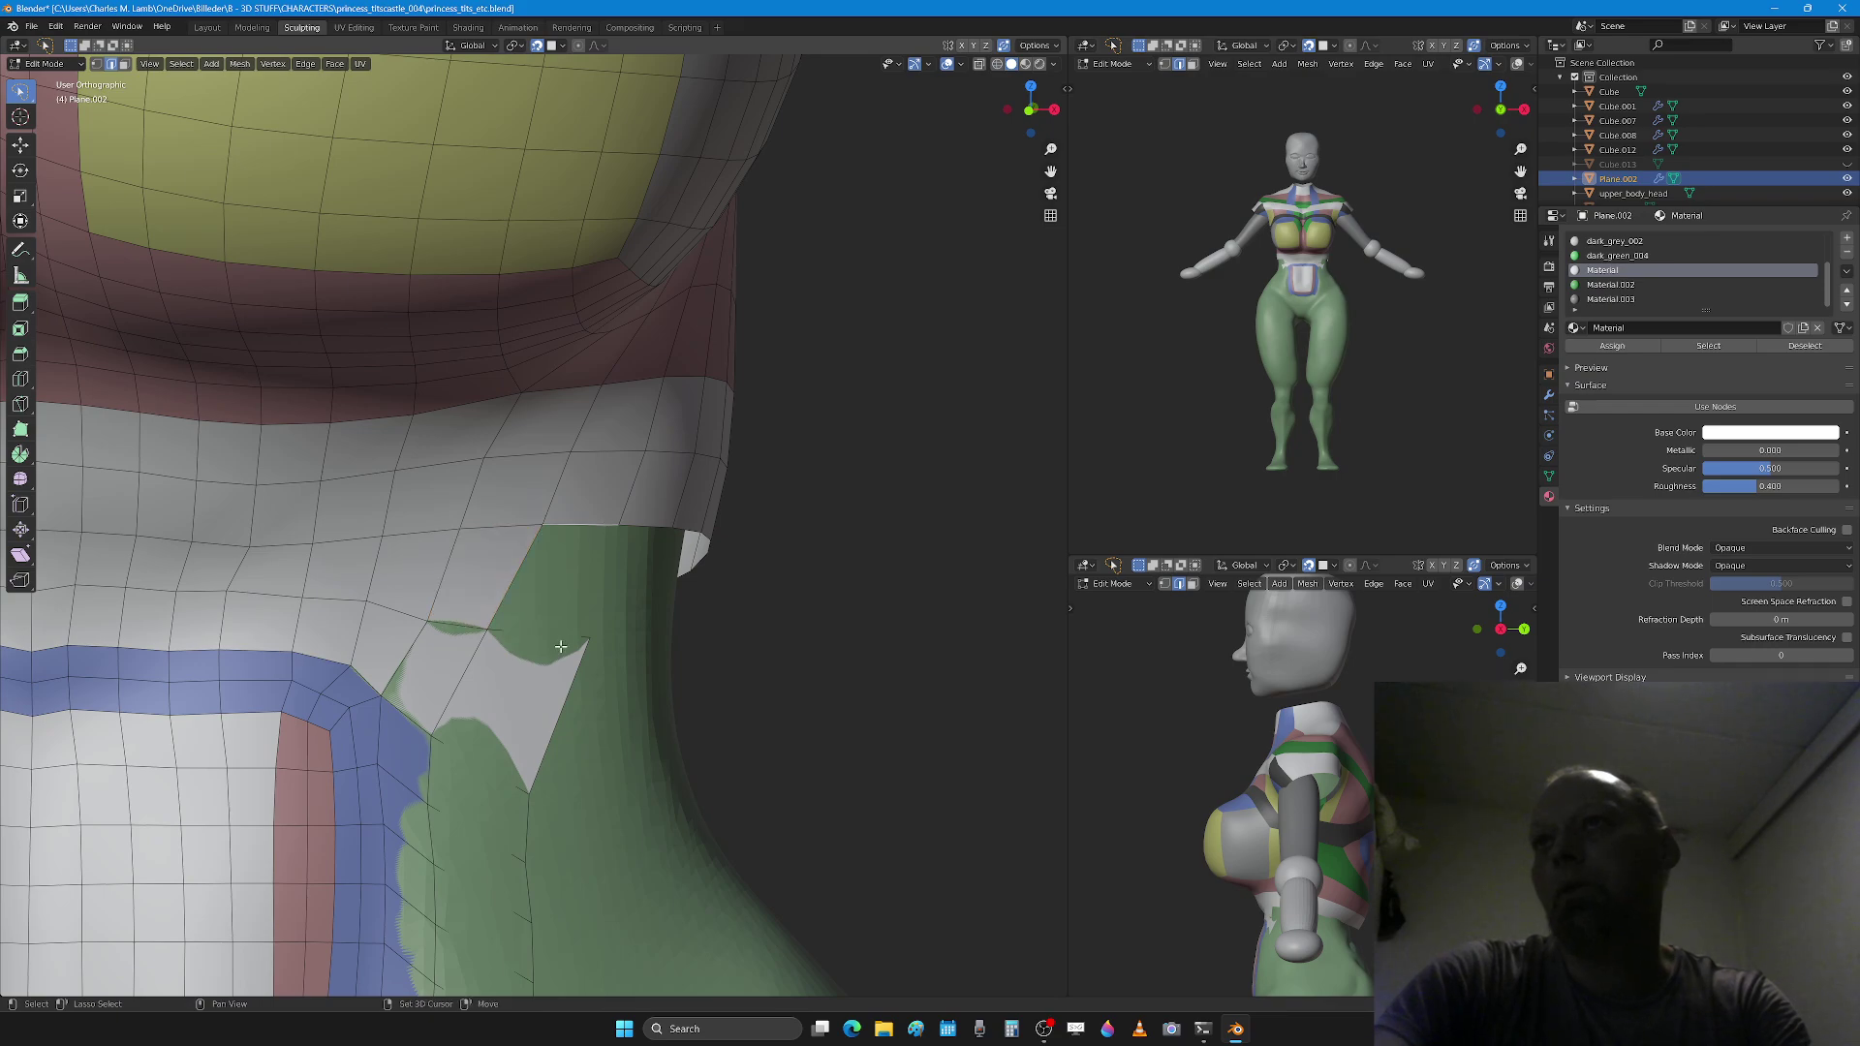
key(f)
Step: Smooth the white waist faces below the bust in Sculpt Mode, enlarging the brush radius to 263 px
scroll(561, 646, down, 3)
key(Tab)
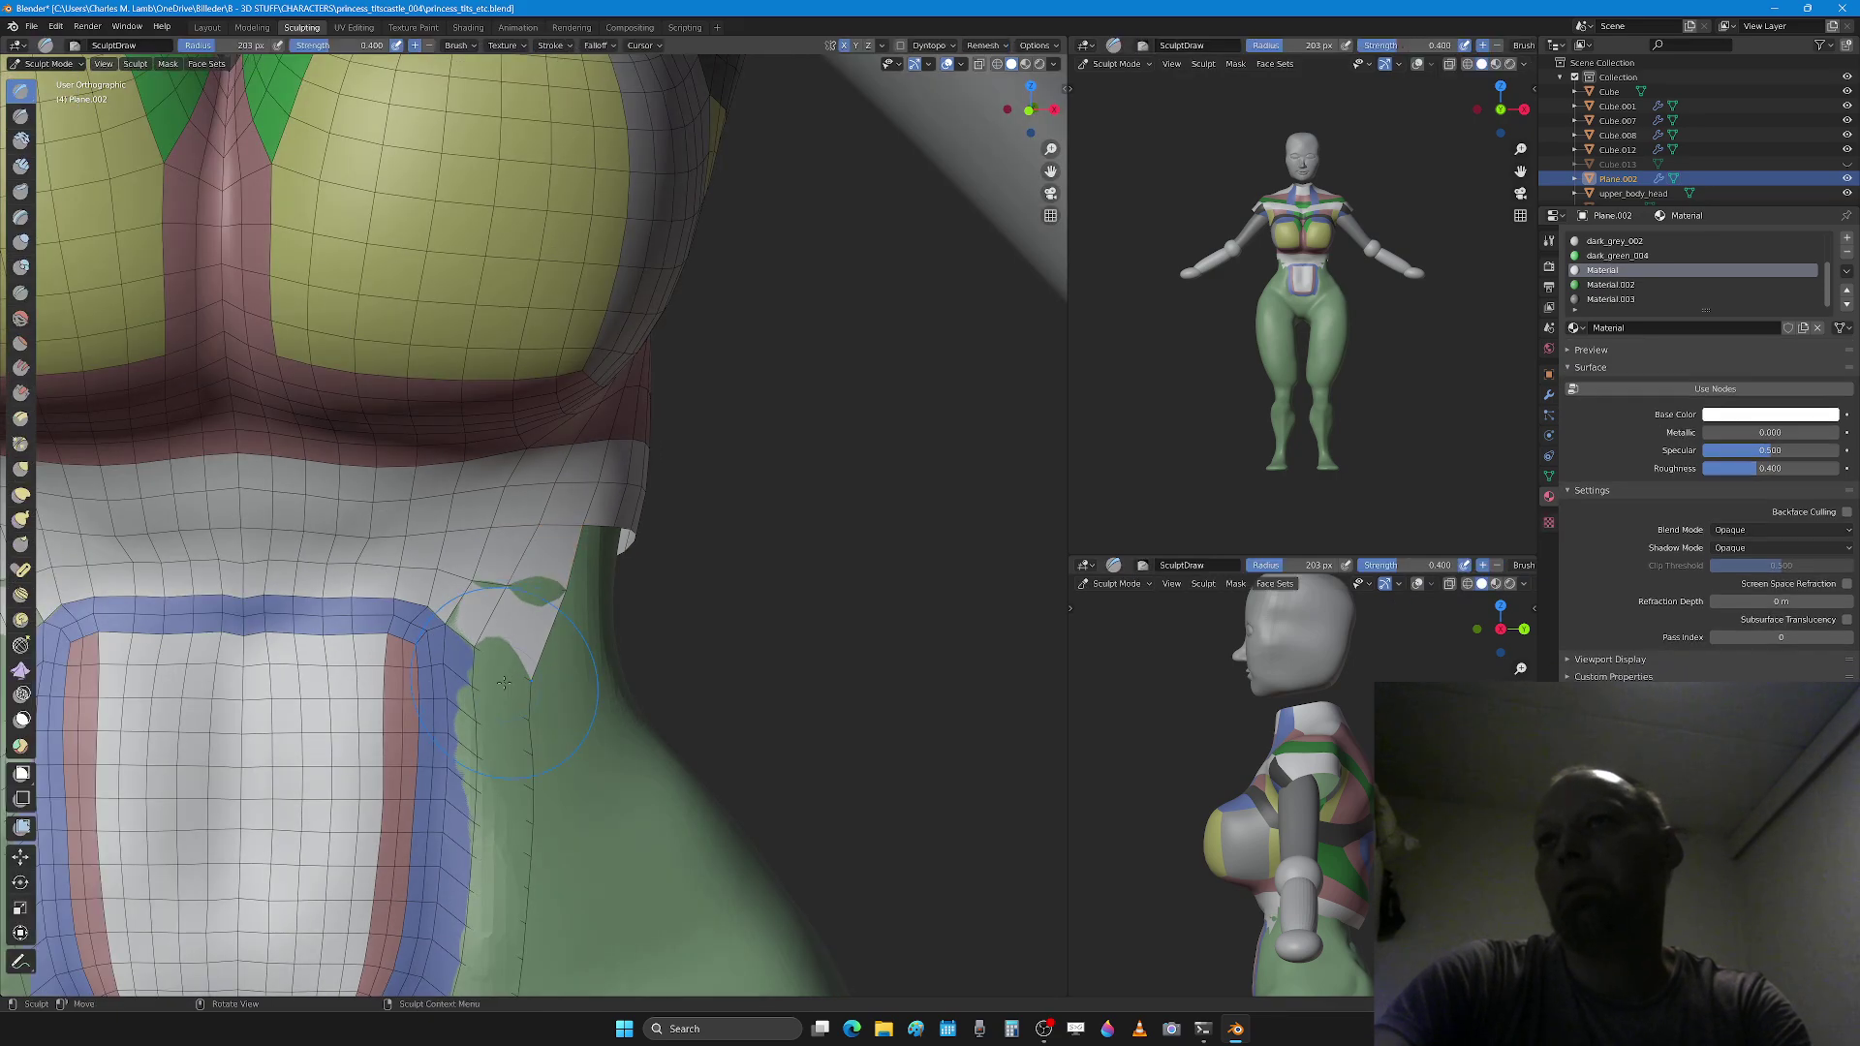
drag(248, 570, 291, 531)
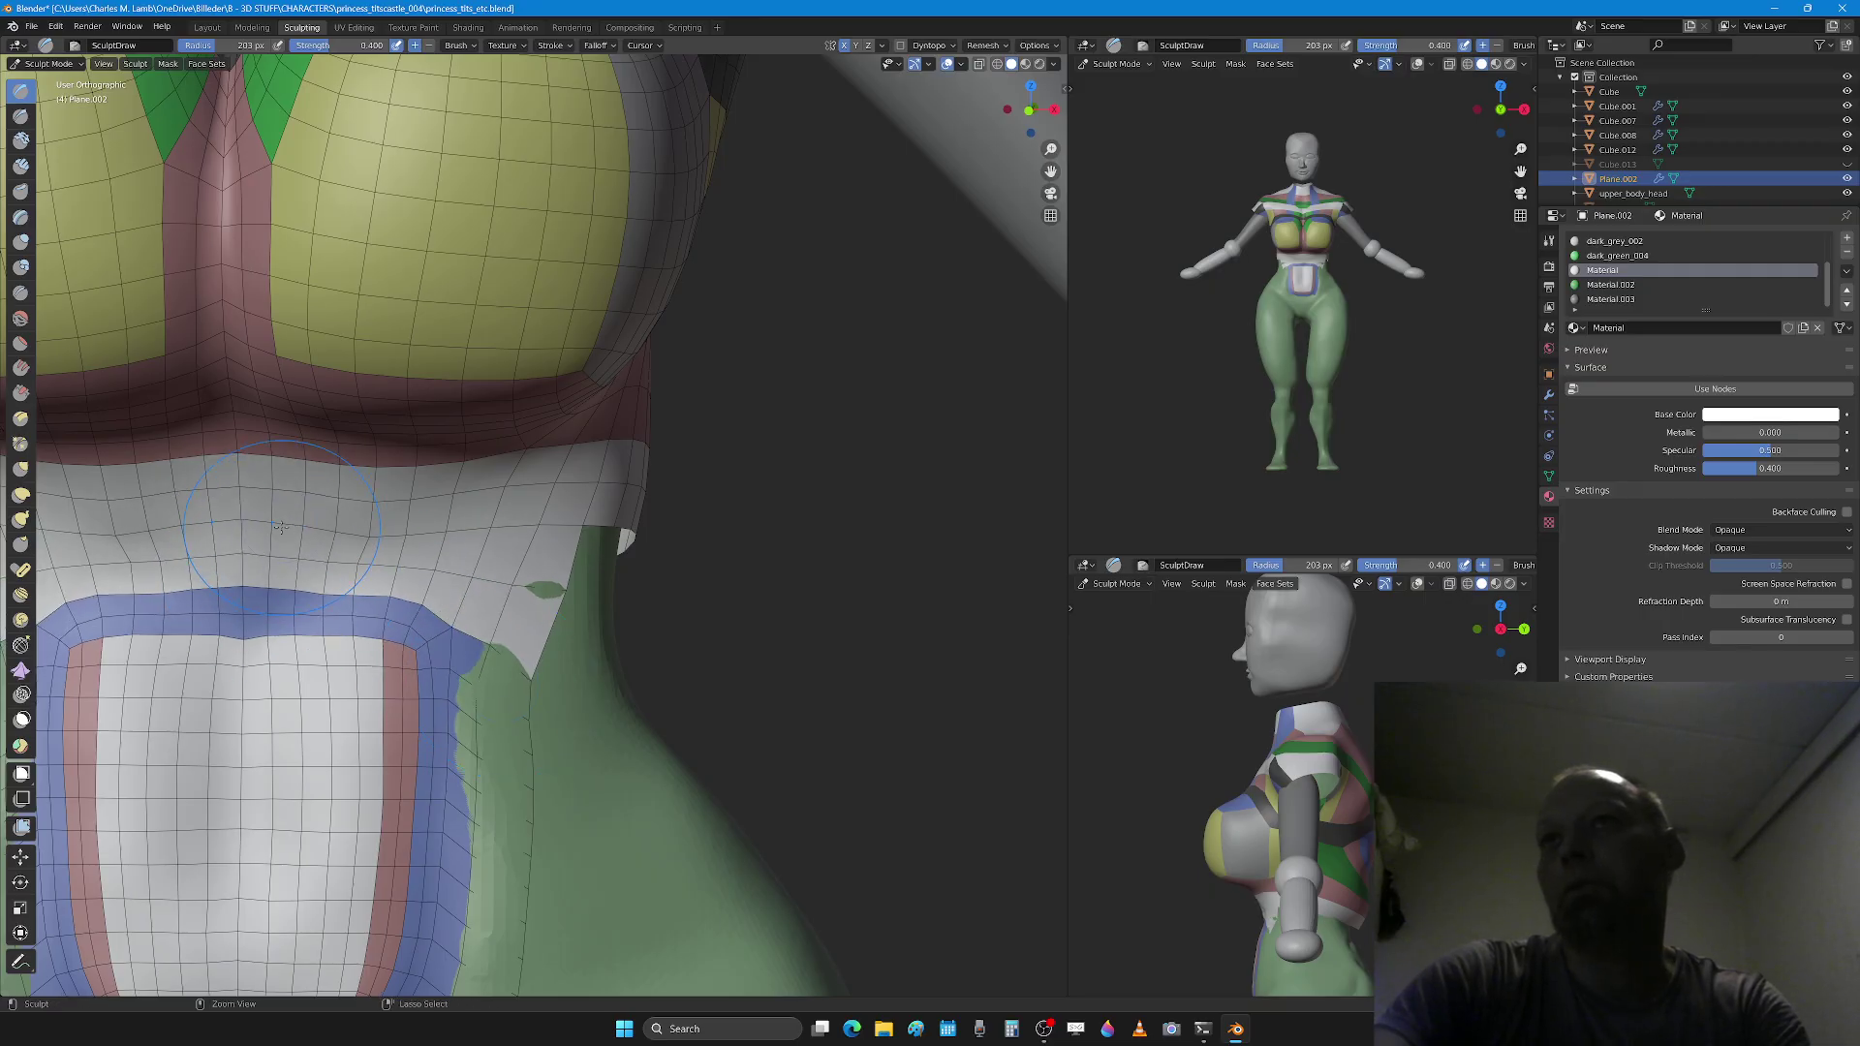
mouse_move(291, 530)
middle_down()
mouse_move(274, 515)
mouse_move(405, 493)
middle_up()
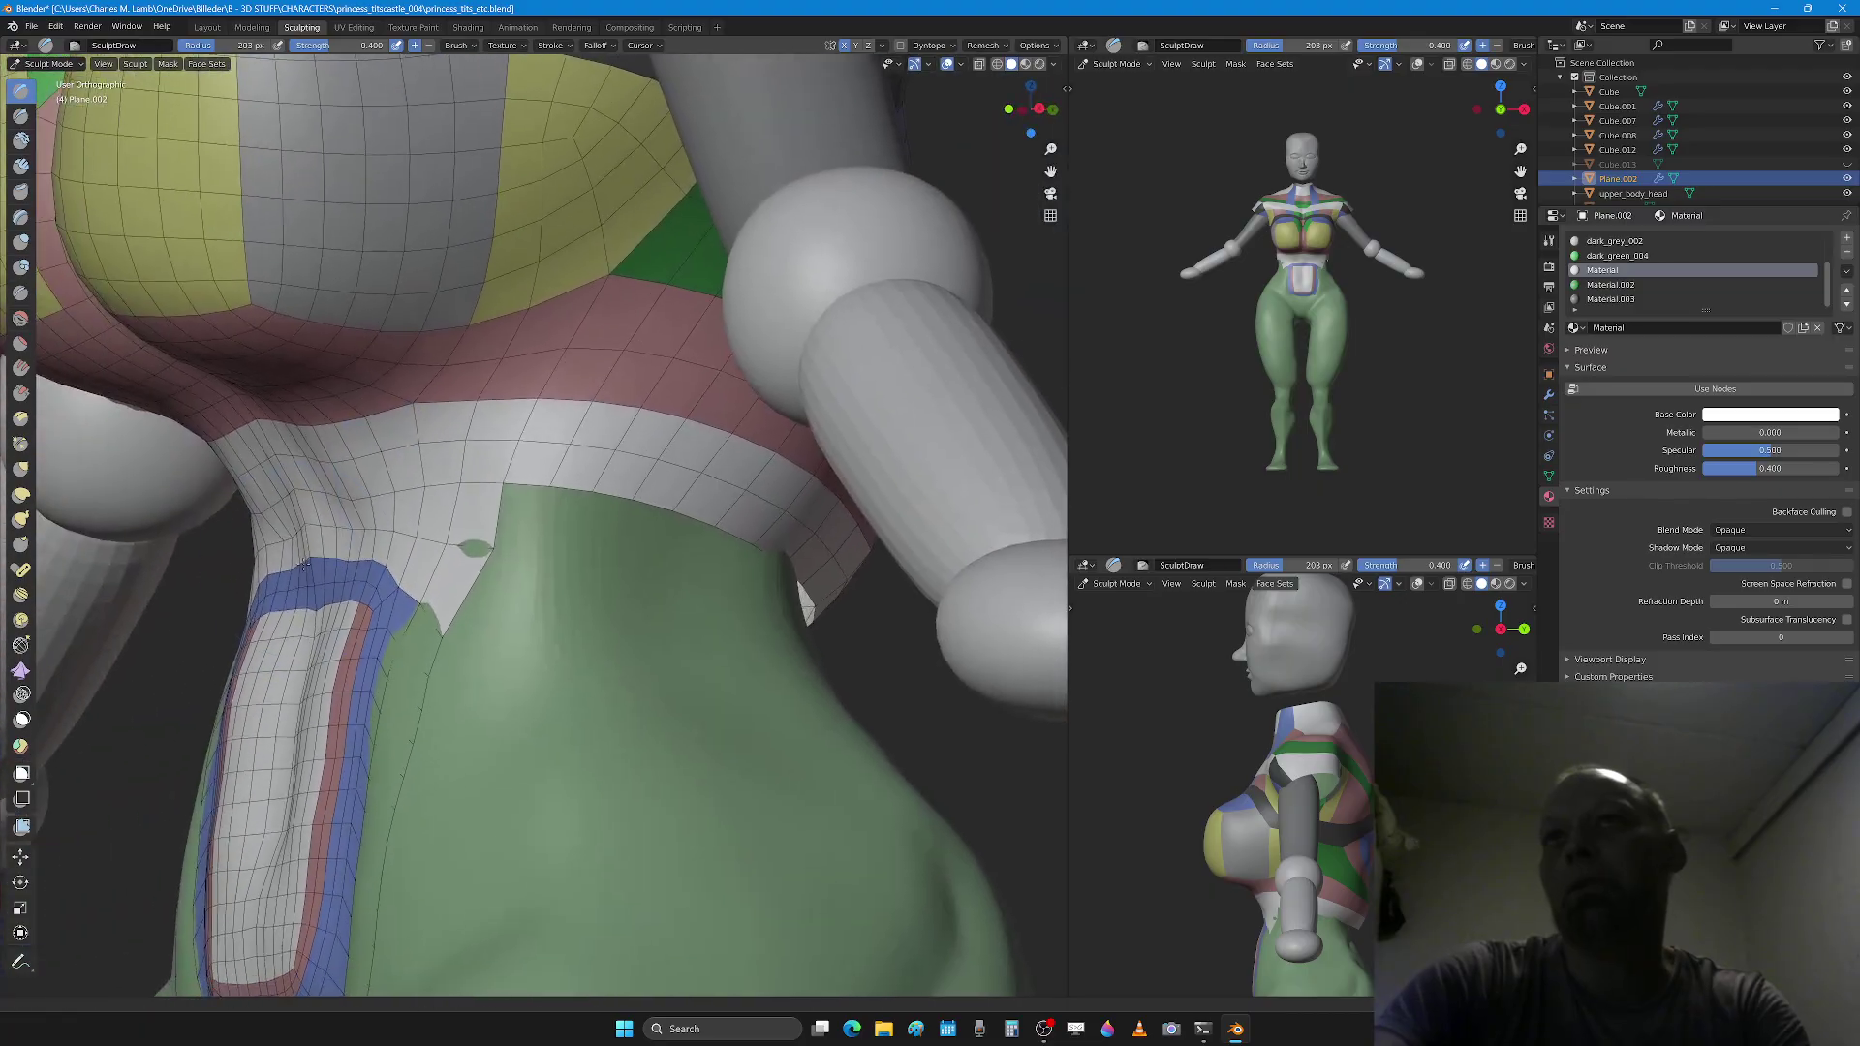
scroll(387, 504, up, 1)
key(f)
click(281, 569)
mouse_move(279, 571)
mouse_down()
mouse_move(300, 553)
mouse_move(288, 527)
mouse_move(252, 542)
mouse_up()
scroll(254, 554, down, 2)
middle_drag(261, 581, 325, 589)
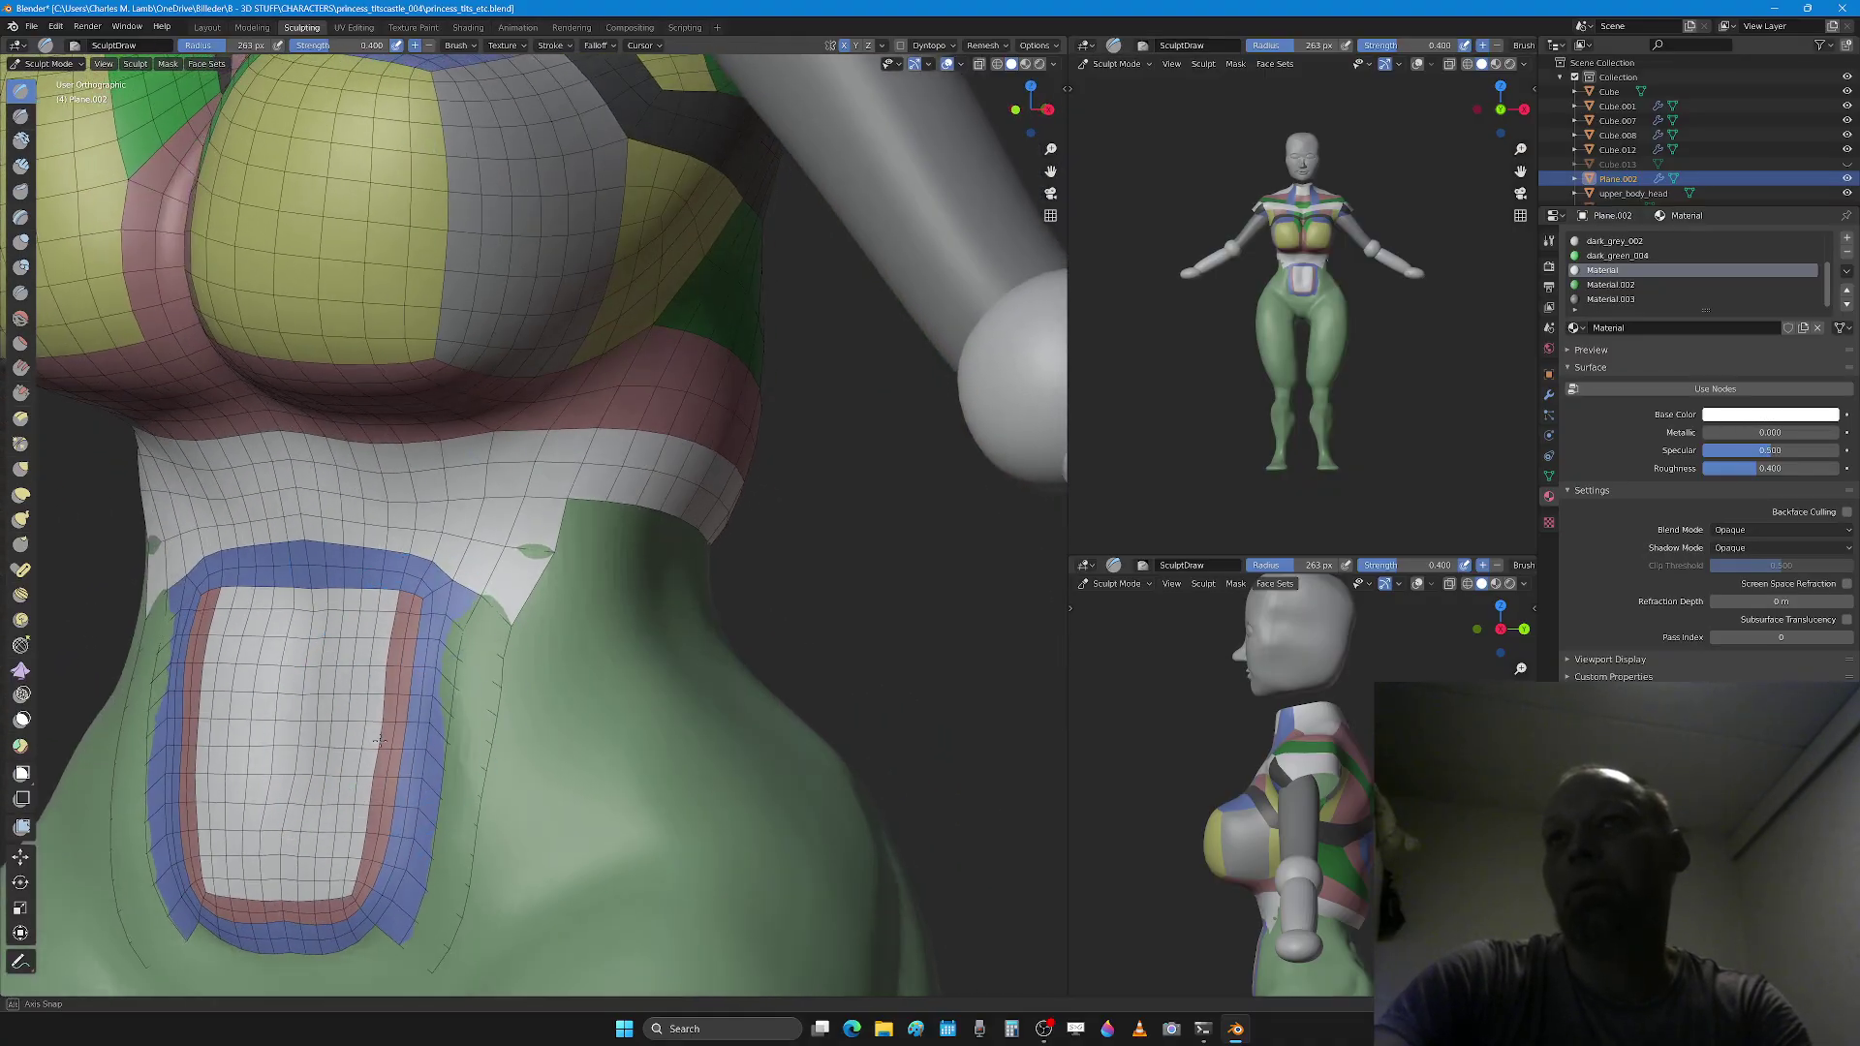
Step: Smooth the new blue side strips and the lower part of the abdominal mesh
middle_drag(379, 740, 439, 744)
shift+middle_drag(324, 791, 329, 533)
mouse_move(467, 765)
mouse_down()
mouse_move(489, 736)
mouse_move(528, 312)
mouse_move(407, 291)
mouse_move(378, 320)
mouse_move(359, 387)
mouse_move(375, 555)
mouse_move(175, 668)
mouse_move(320, 678)
mouse_move(242, 582)
mouse_move(279, 540)
mouse_move(220, 273)
mouse_move(249, 333)
mouse_move(242, 542)
mouse_move(291, 698)
mouse_up()
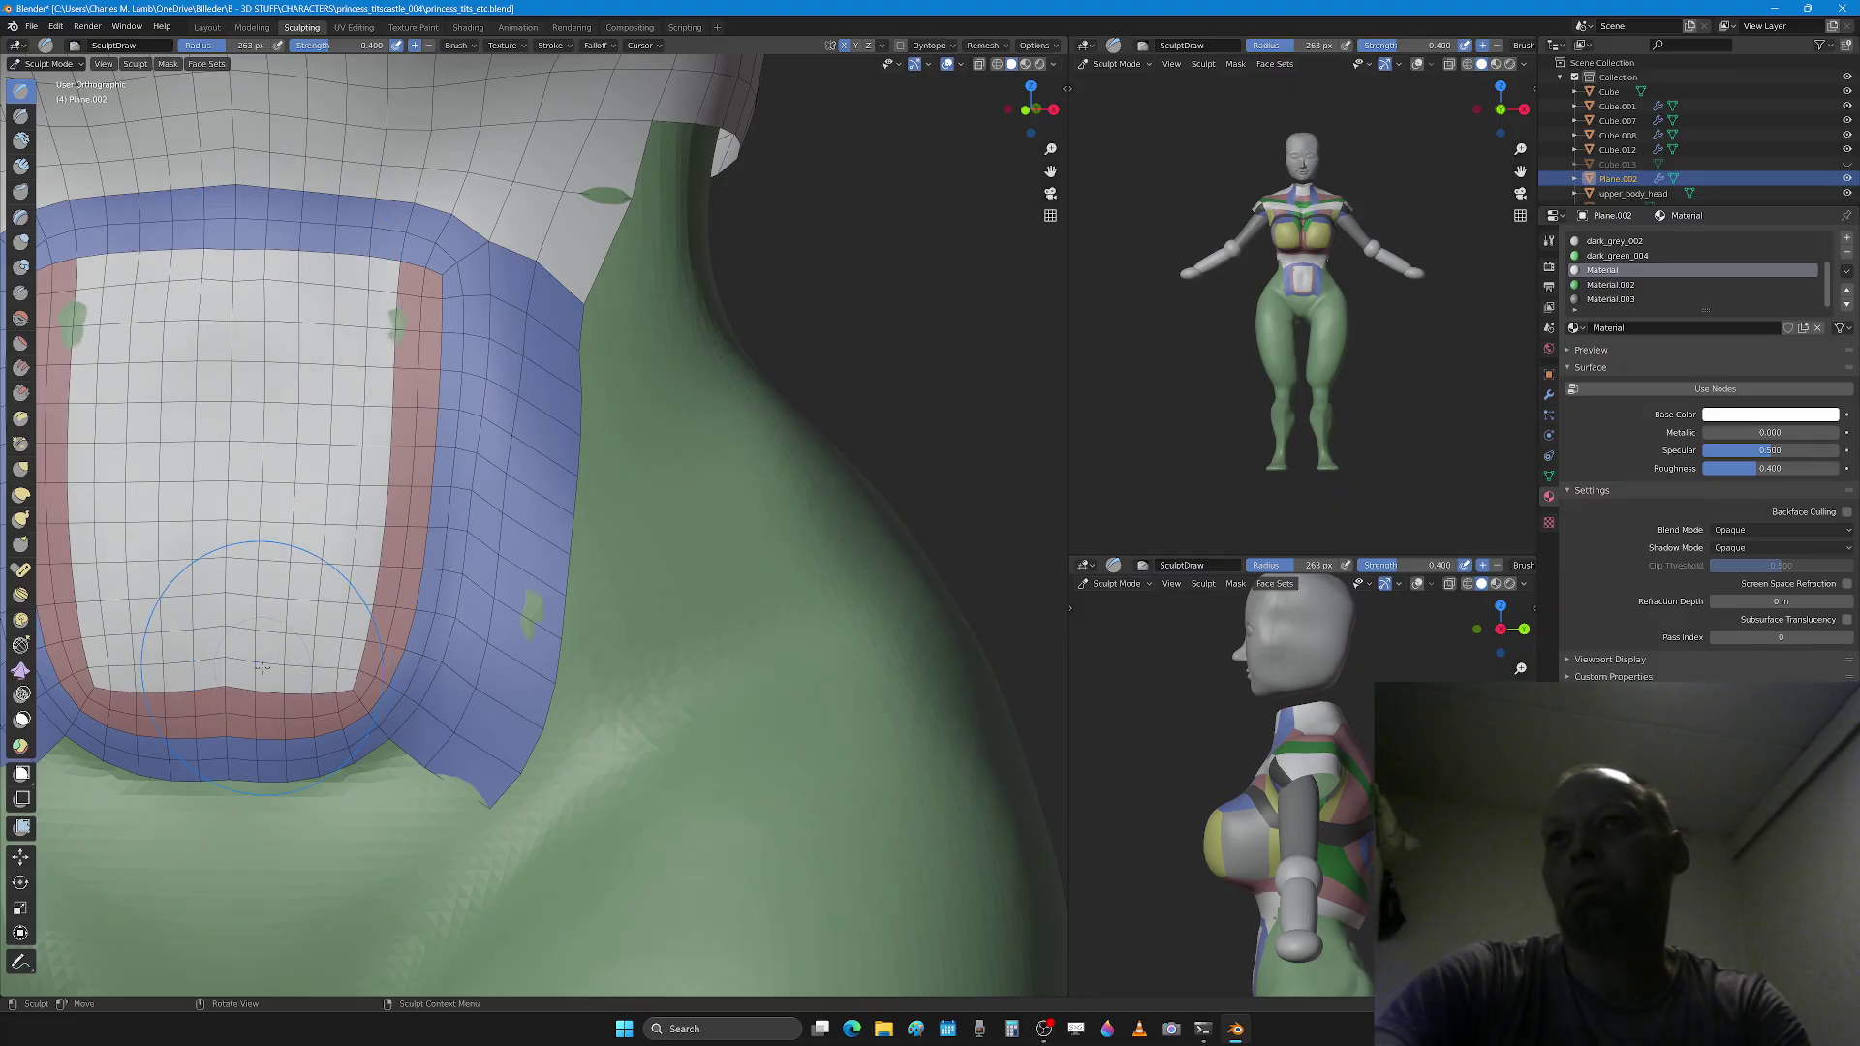
Step: Extrude the bottom edges of the blue border downward twice in Edit Mode and fill the corner gaps to the side strips
scroll(418, 778, down, 2)
key(Tab)
scroll(518, 795, up, 4)
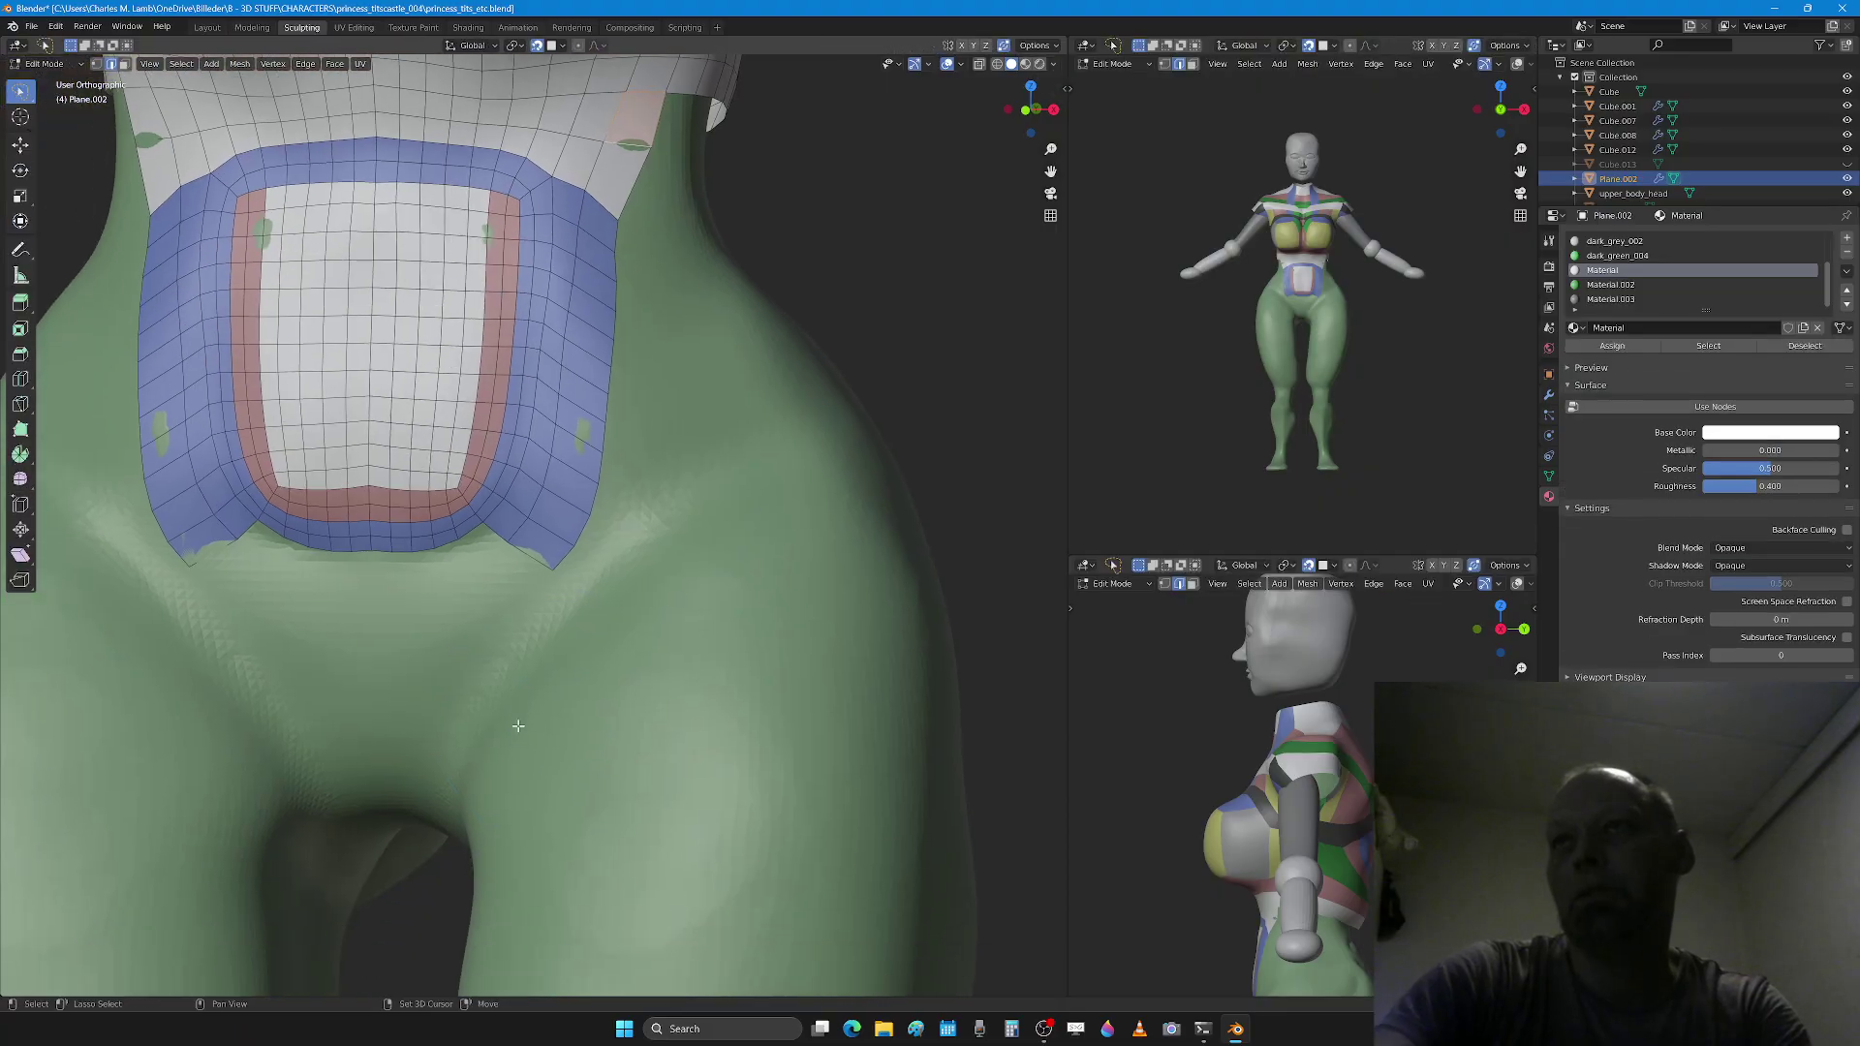
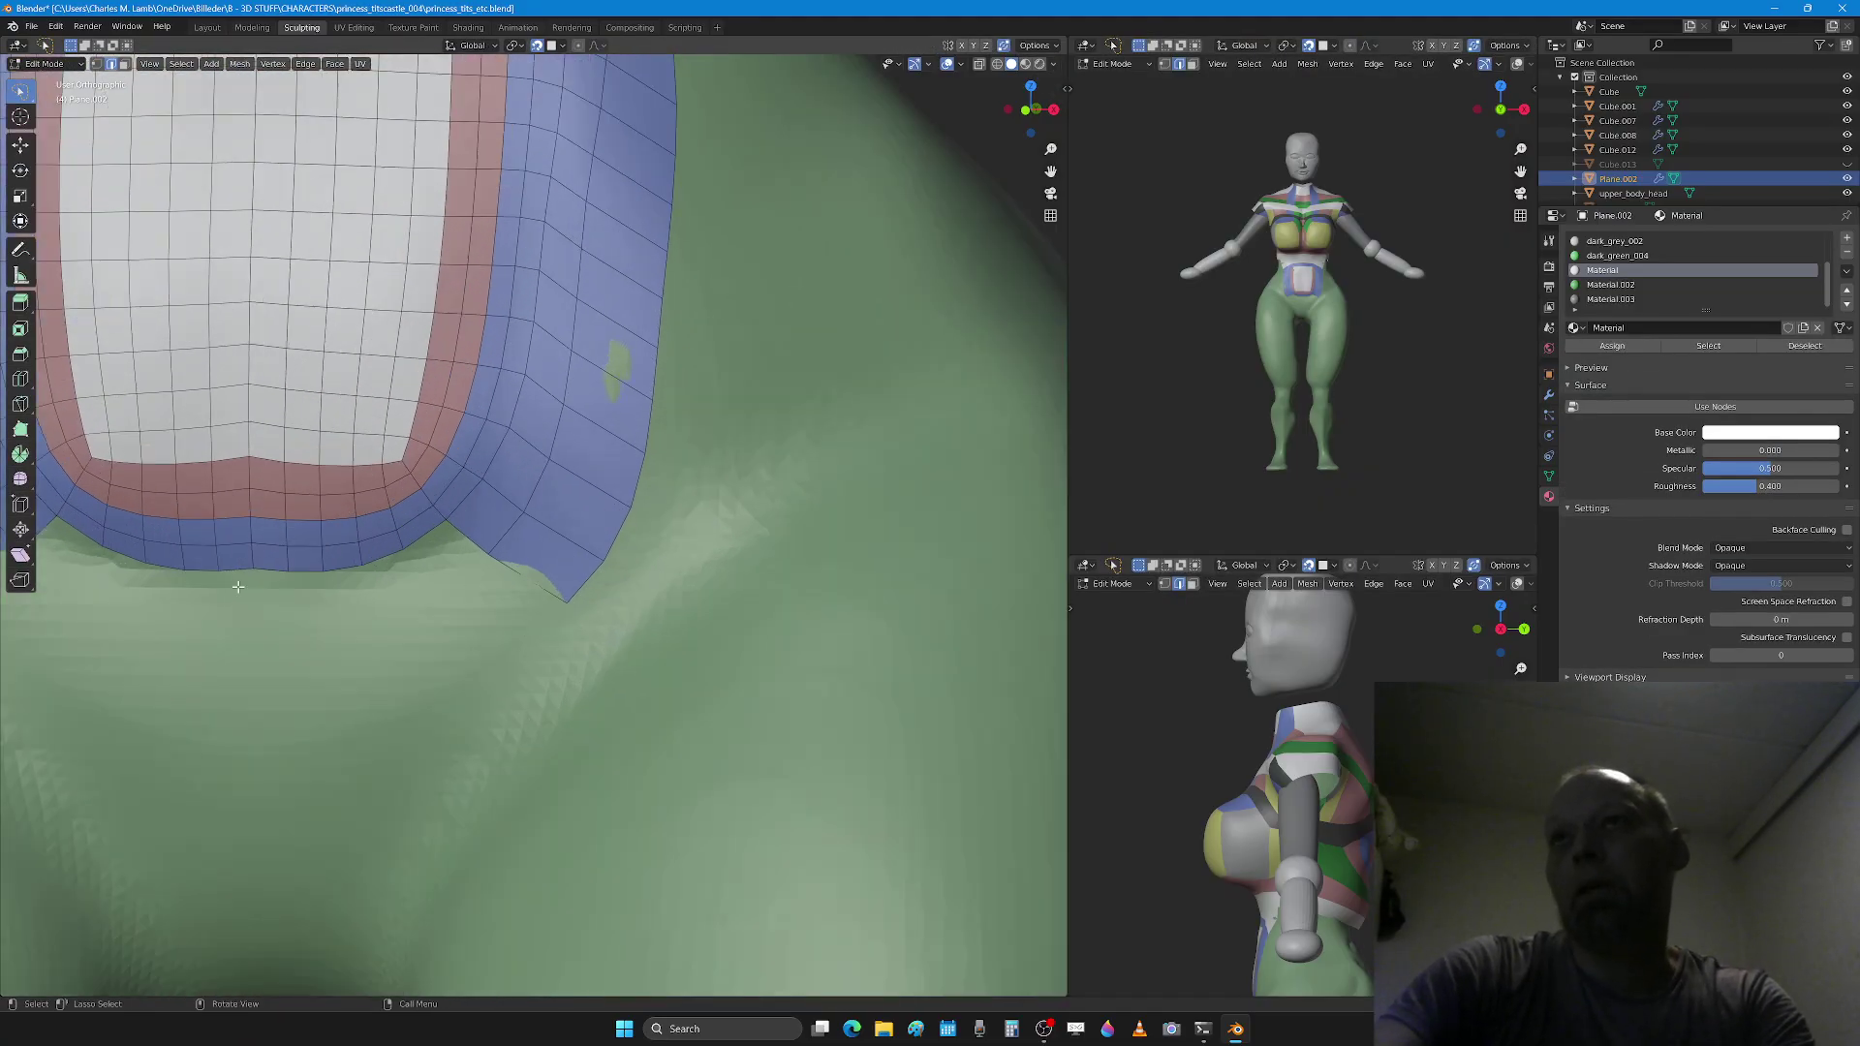
ctrl+click(391, 560)
key(e)
click(432, 661)
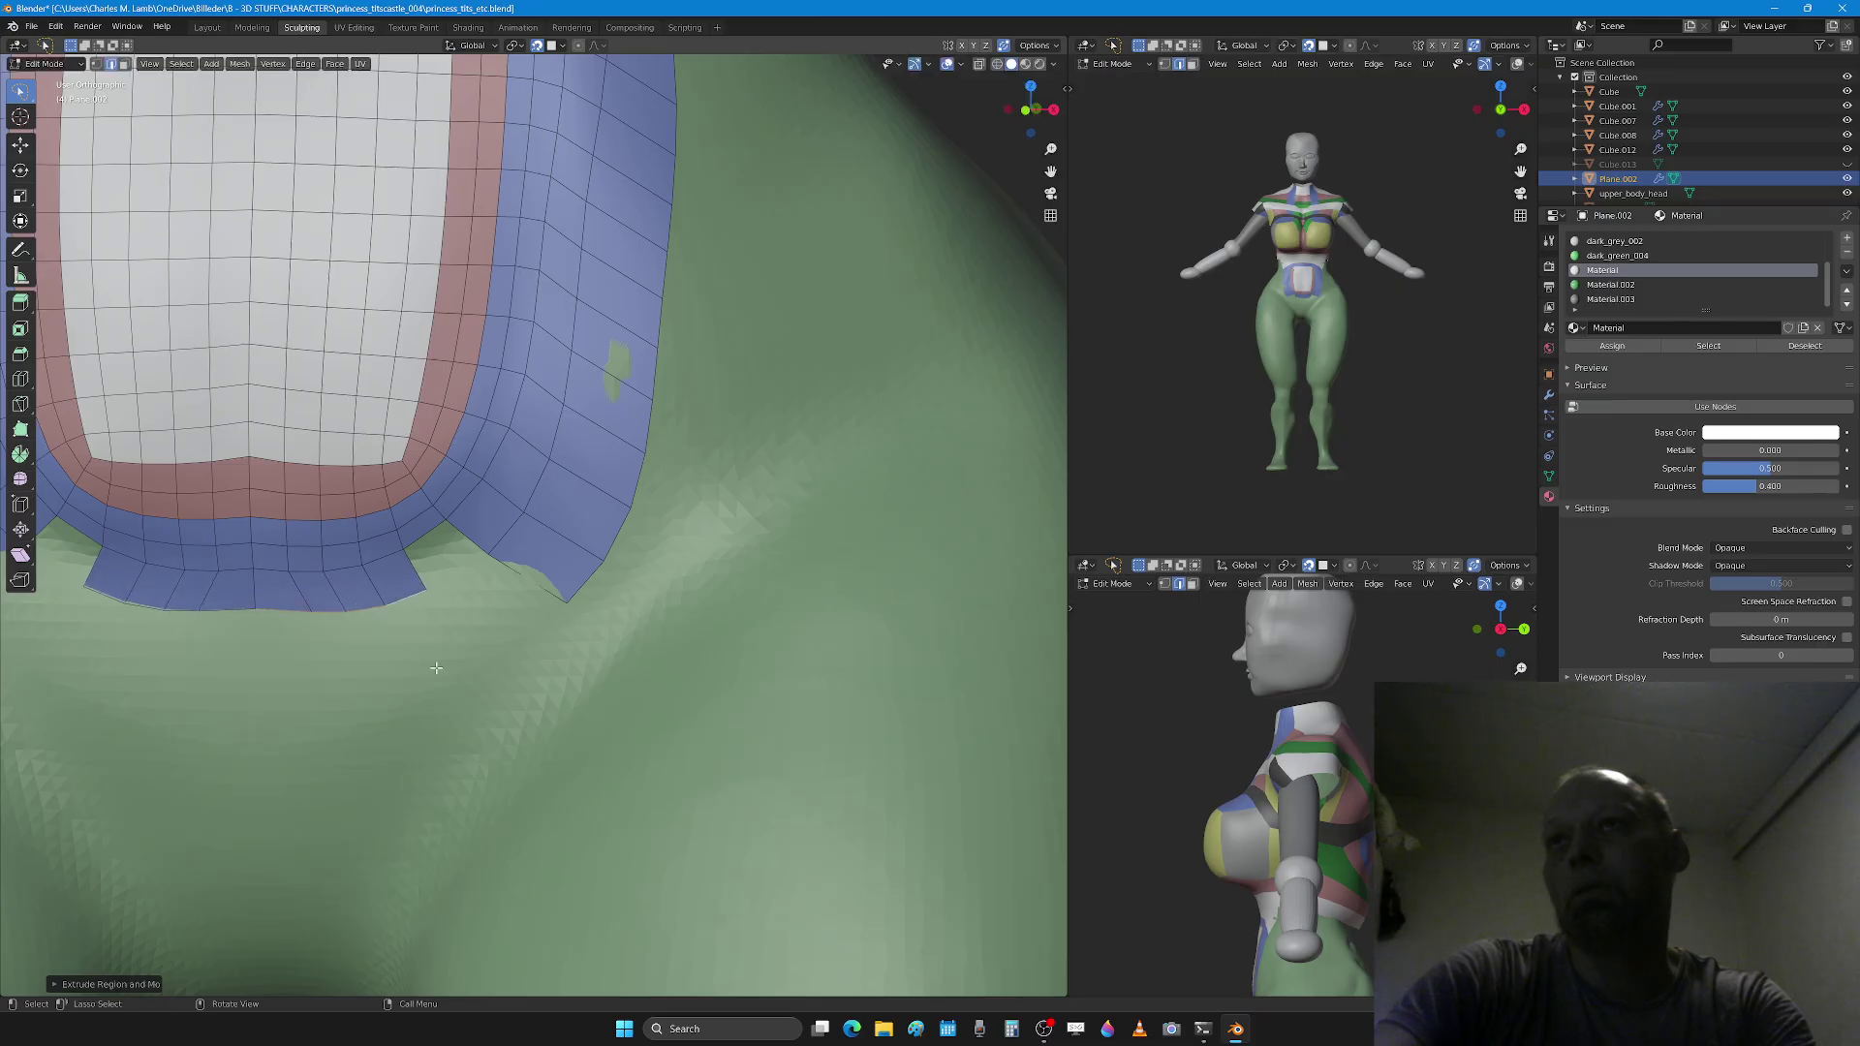
key(e)
click(482, 668)
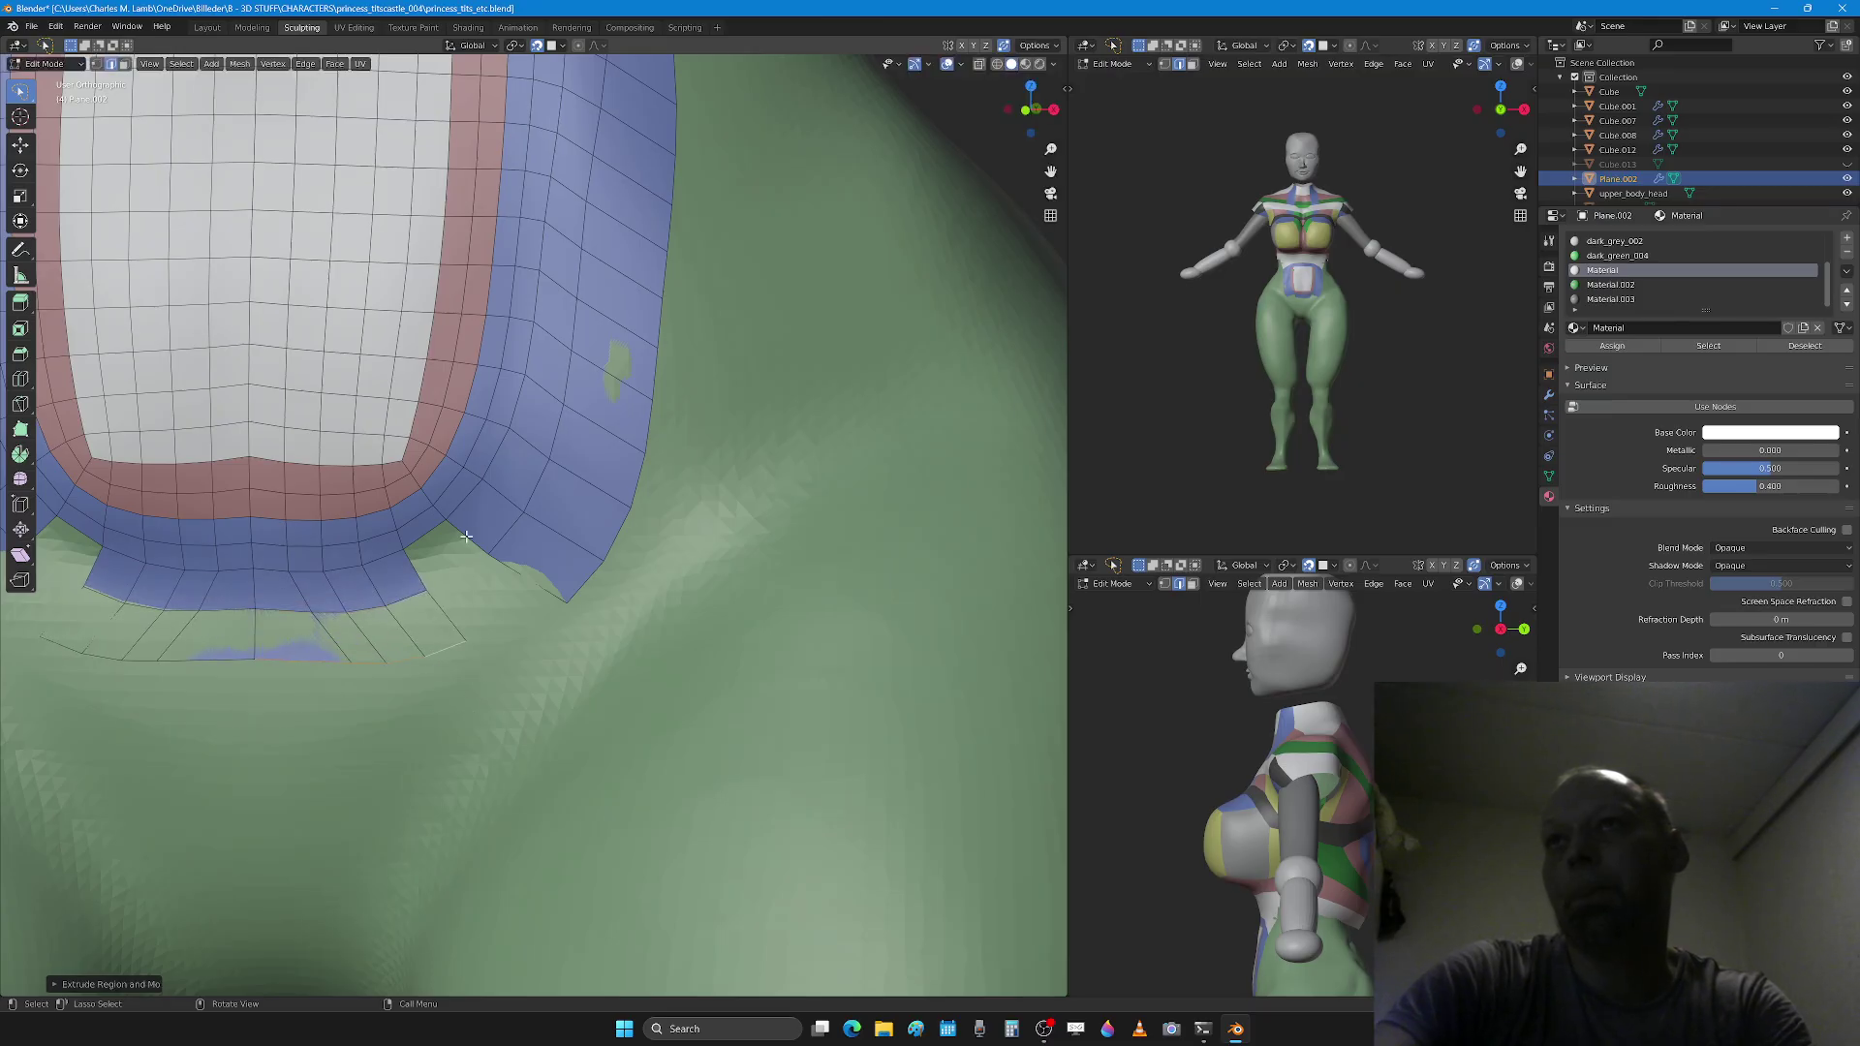
click(429, 574)
click(540, 580)
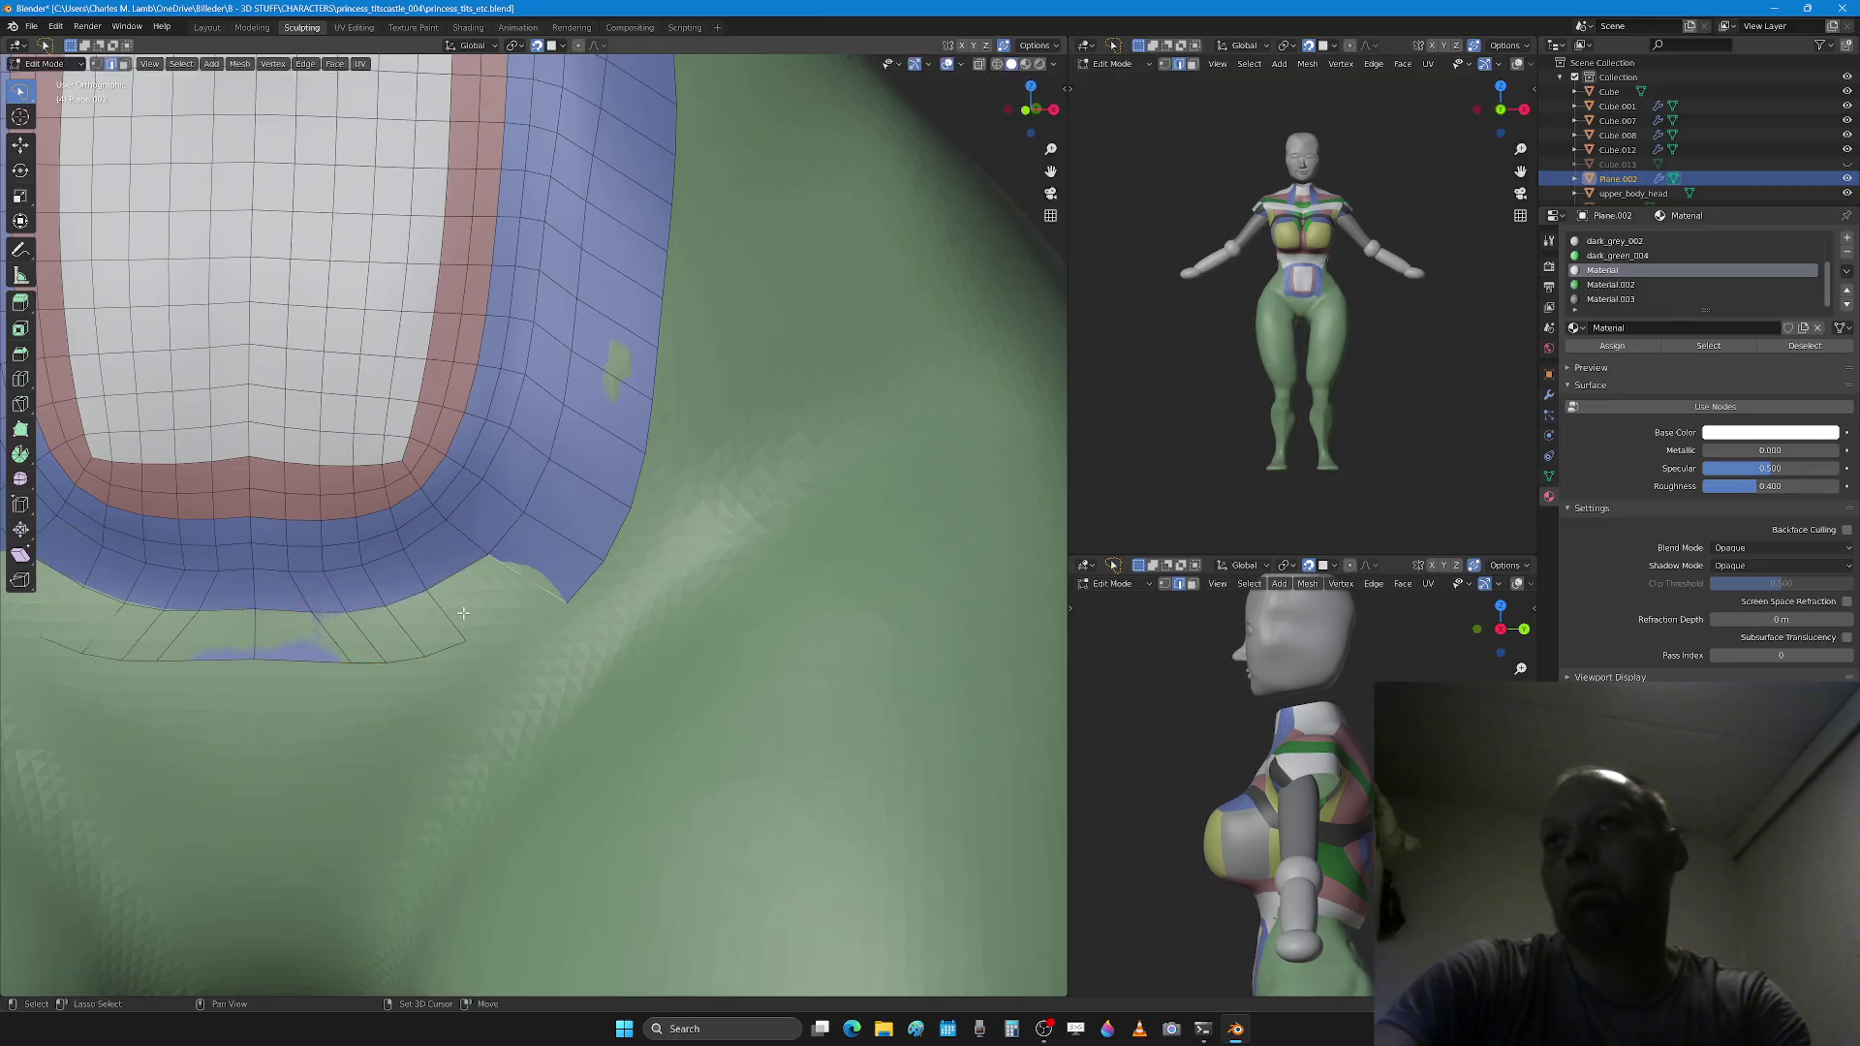
Step: Smooth the extended blue border along the lower abdomen and up its side in Sculpt Mode
key(Tab)
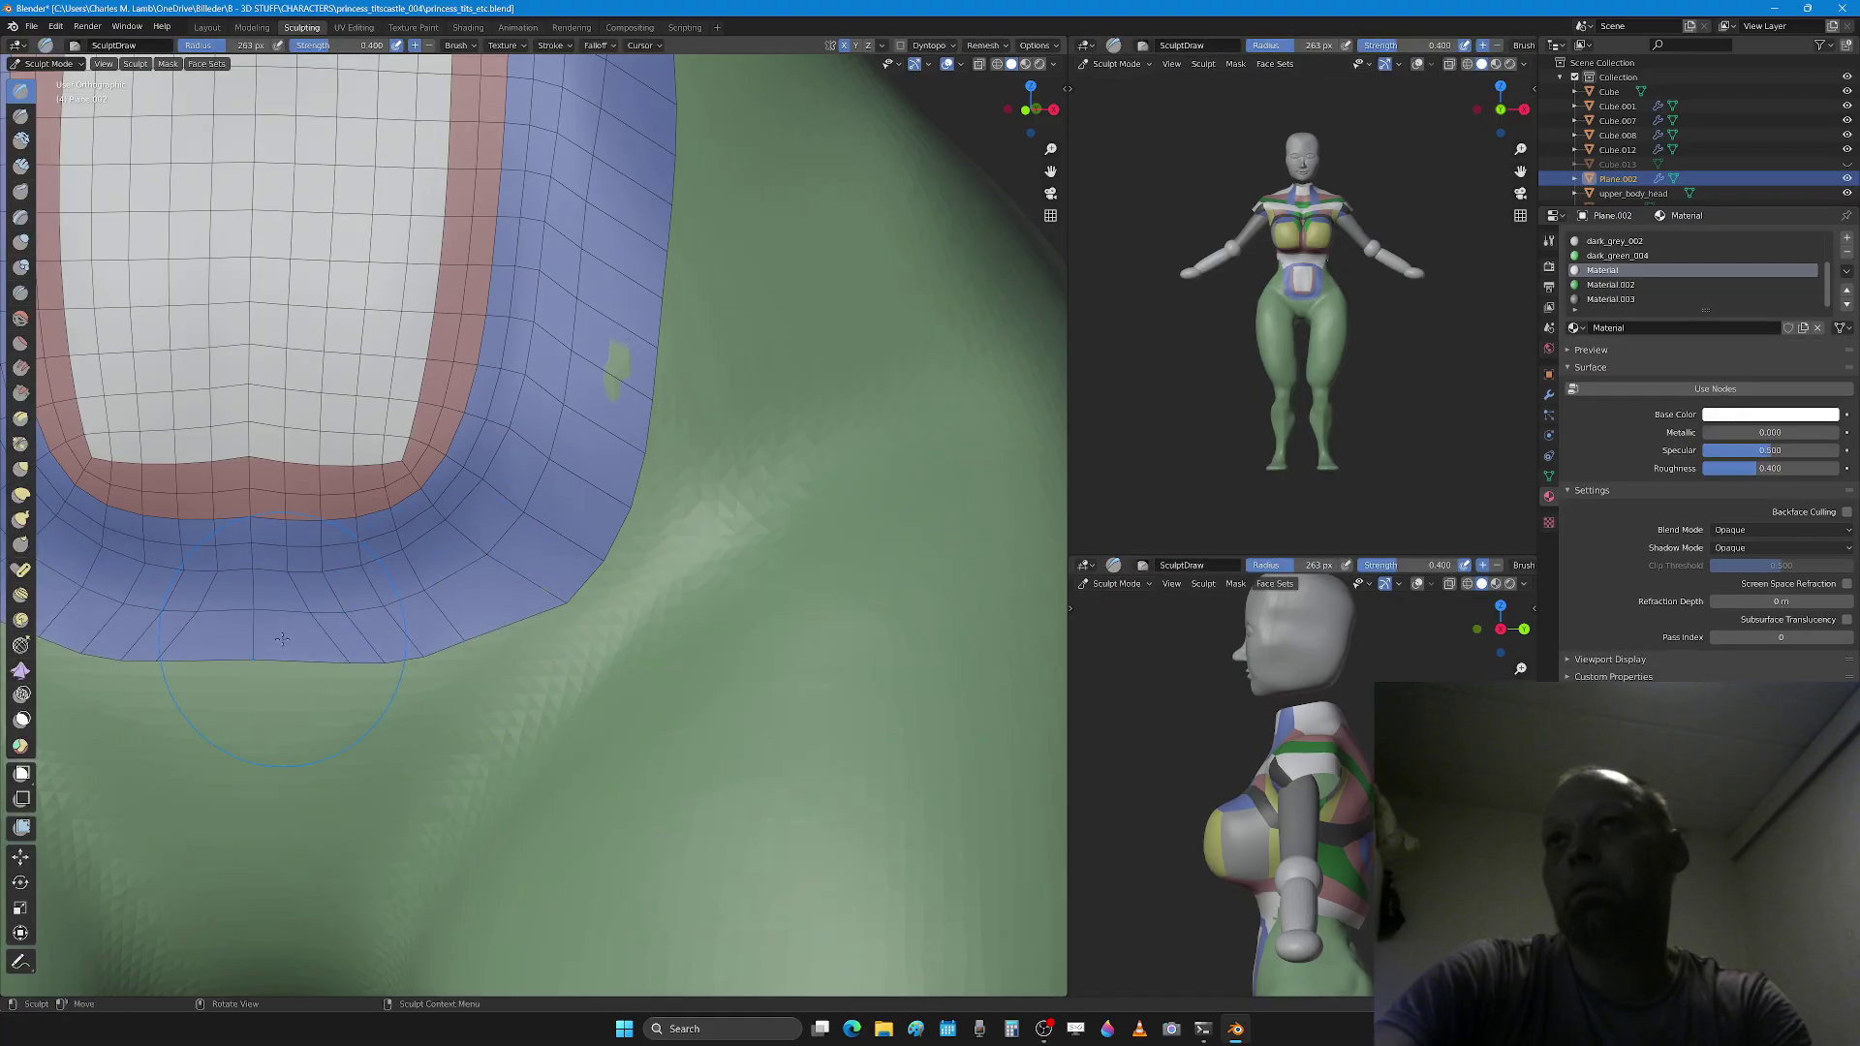
click(290, 612)
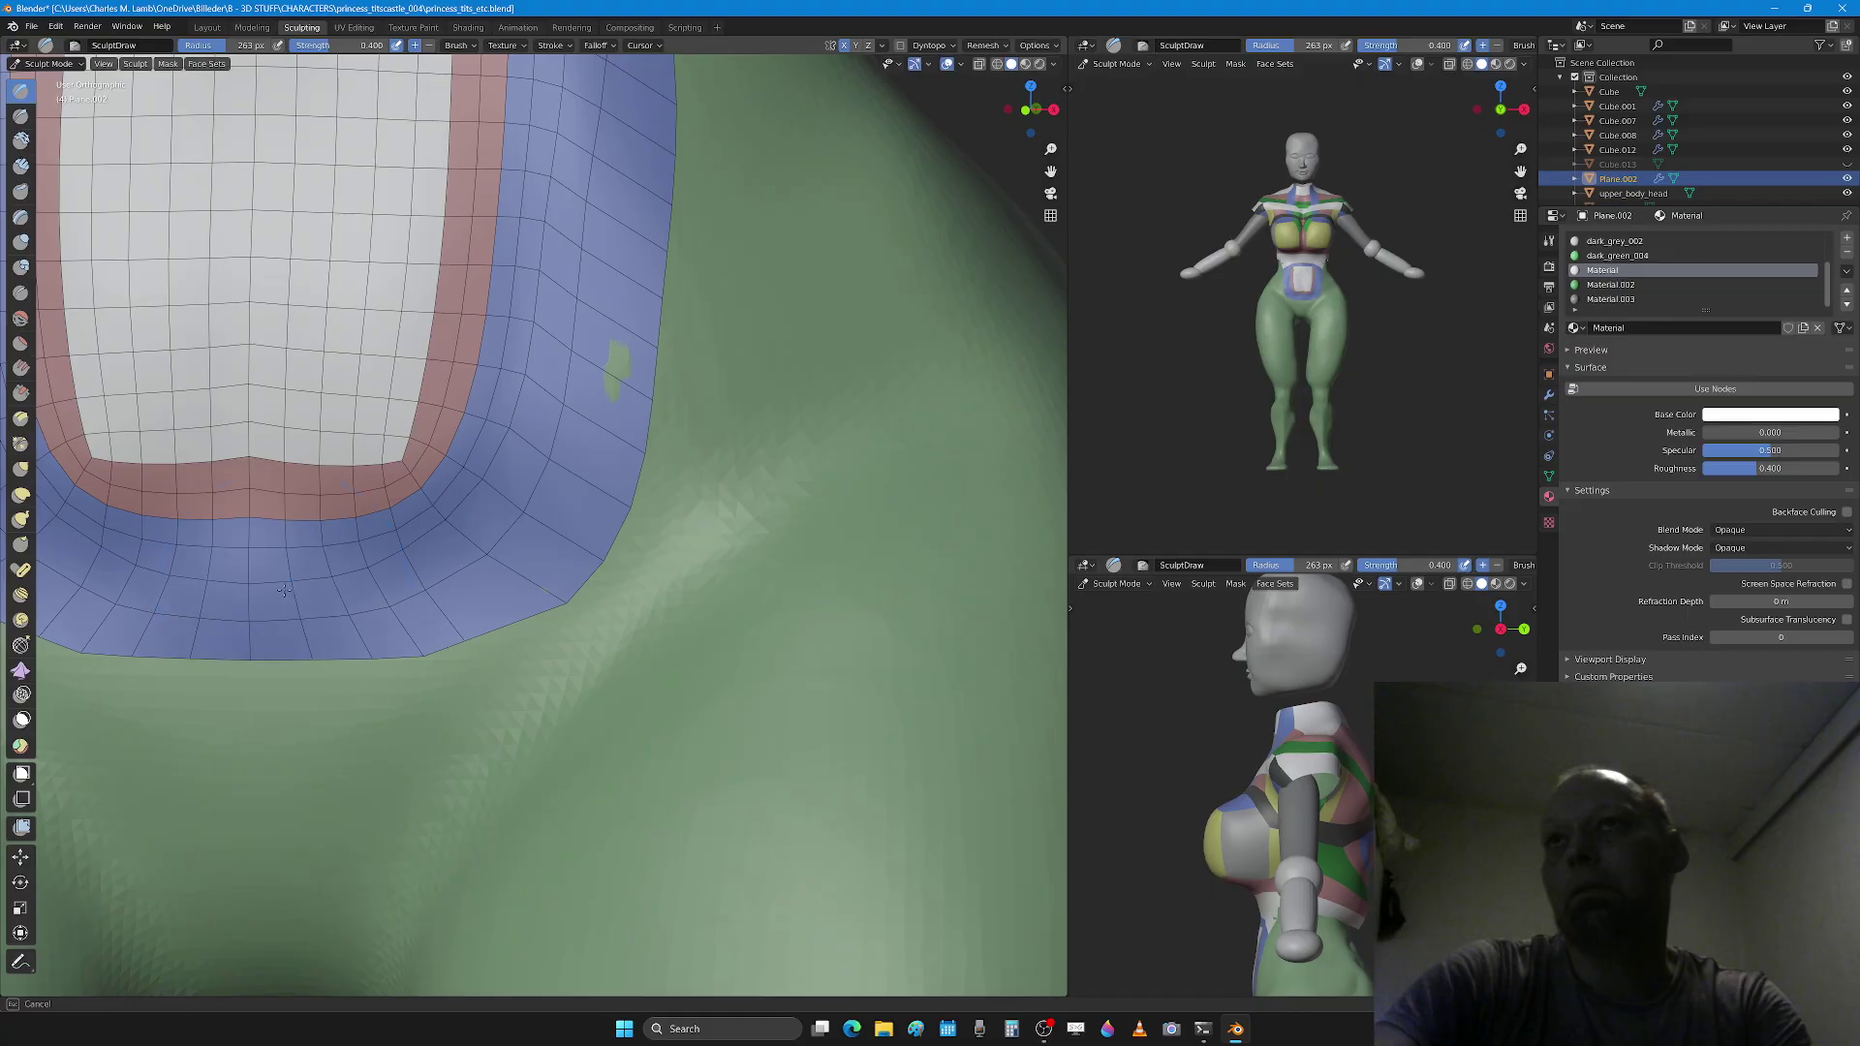
mouse_move(352, 621)
shift+mouse_down()
mouse_move(562, 557)
mouse_move(530, 538)
mouse_move(567, 485)
mouse_move(581, 330)
shift+mouse_up()
middle_drag(581, 330, 618, 373)
mouse_move(569, 539)
shift+mouse_down()
mouse_move(554, 494)
mouse_move(556, 650)
shift+mouse_up()
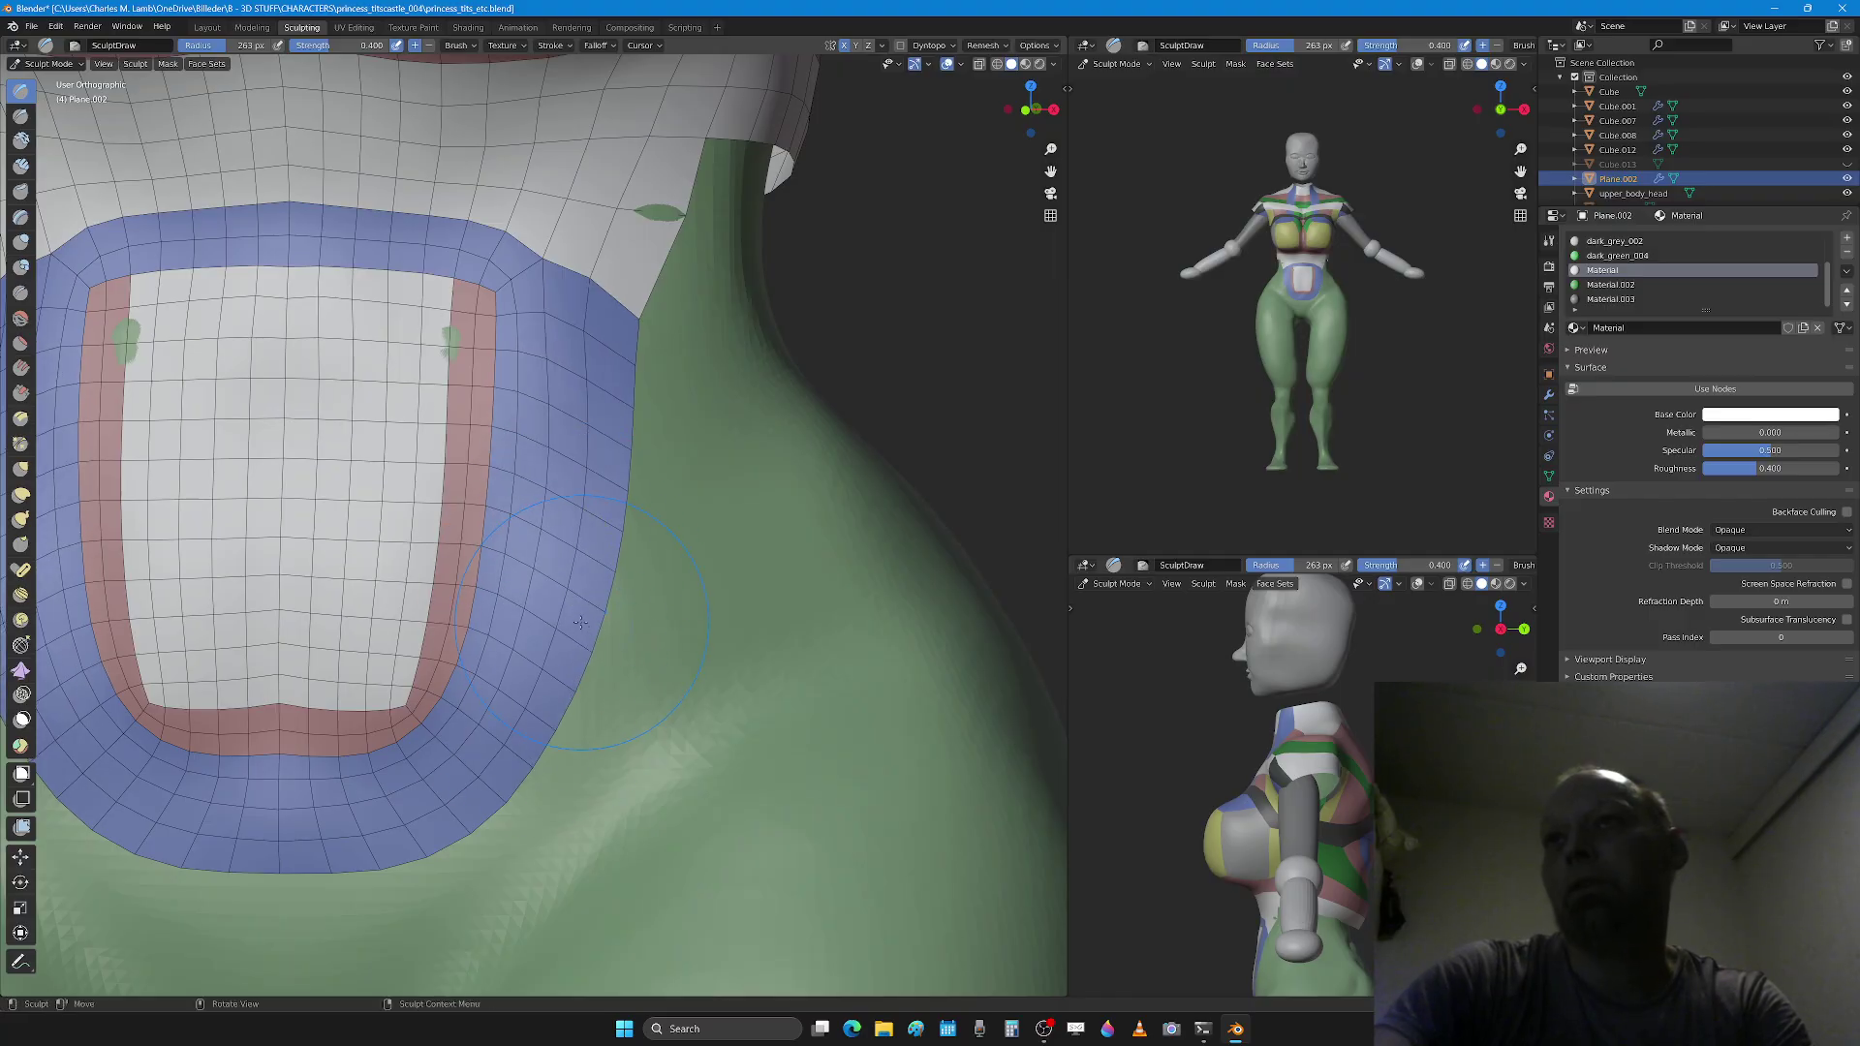
scroll(581, 623, down, 5)
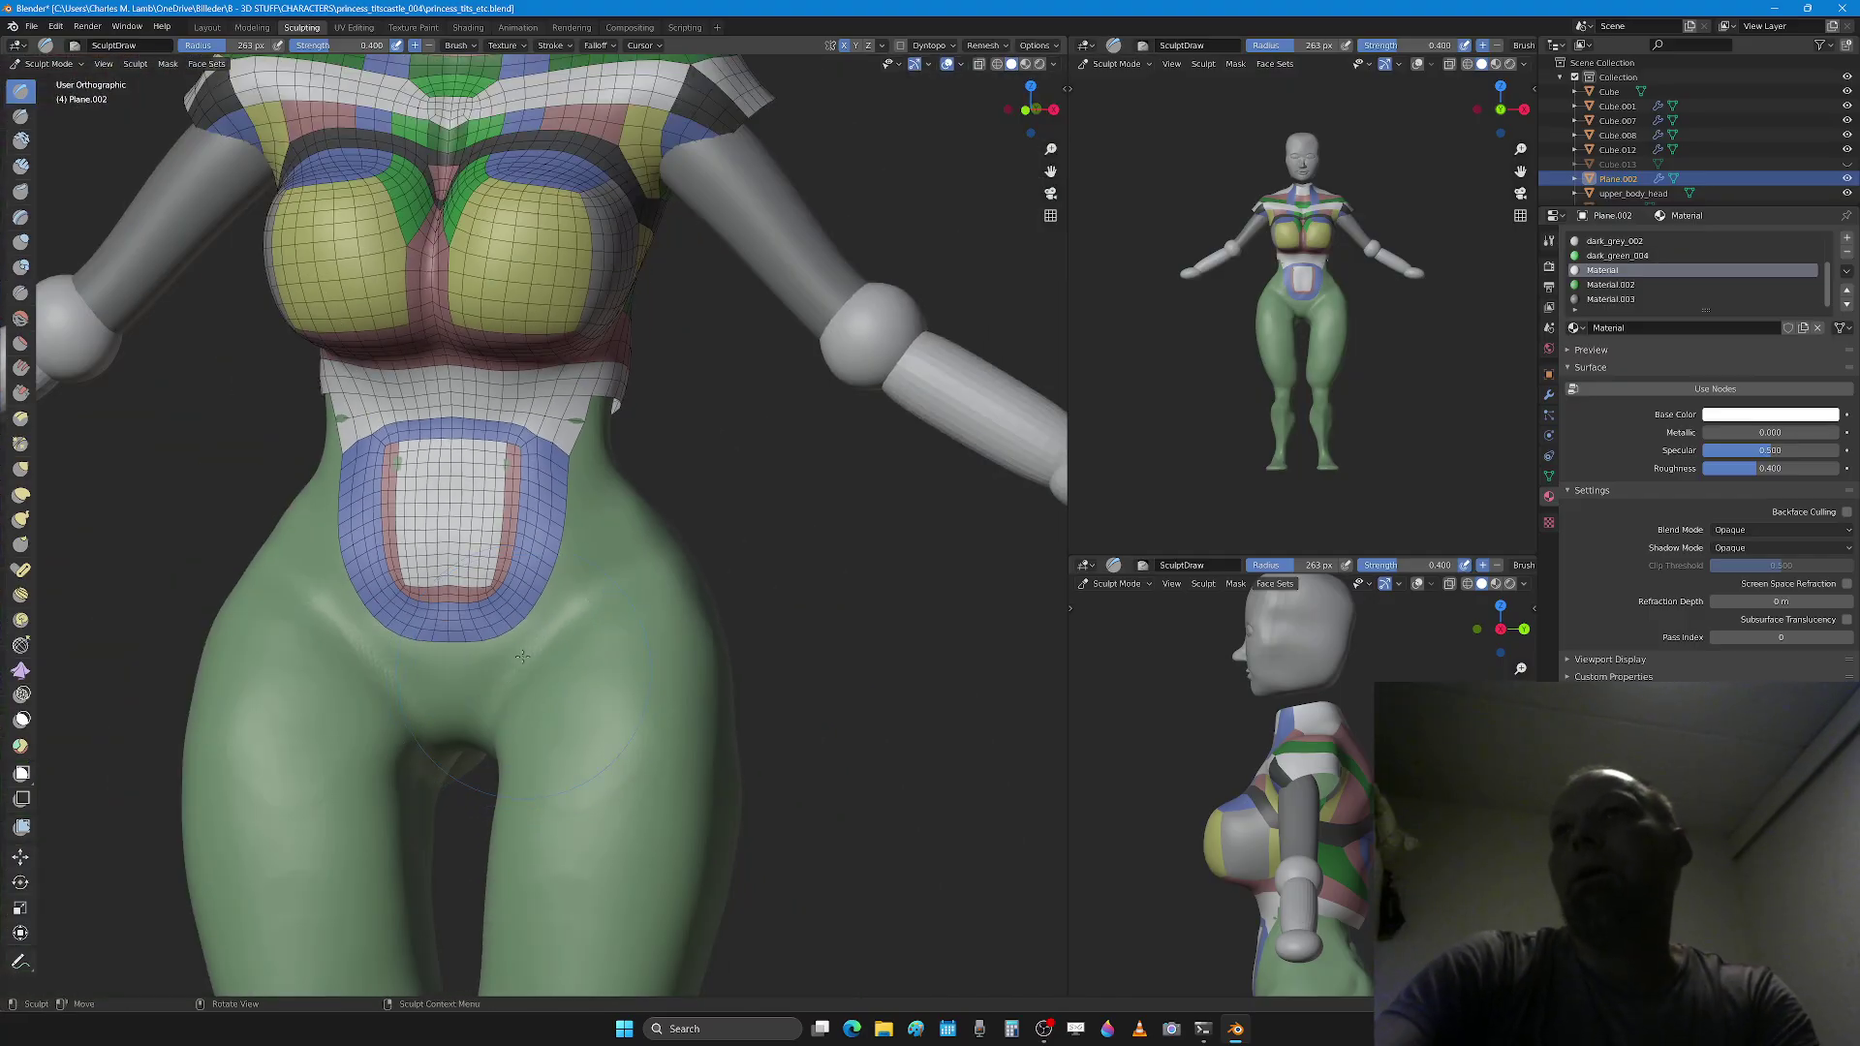
Step: Pull the lower corners and lower sides of the blue abdominal border inward with the Grab brush in Sculpt Mode
scroll(522, 657, up, 2)
key(Tab)
key(Tab)
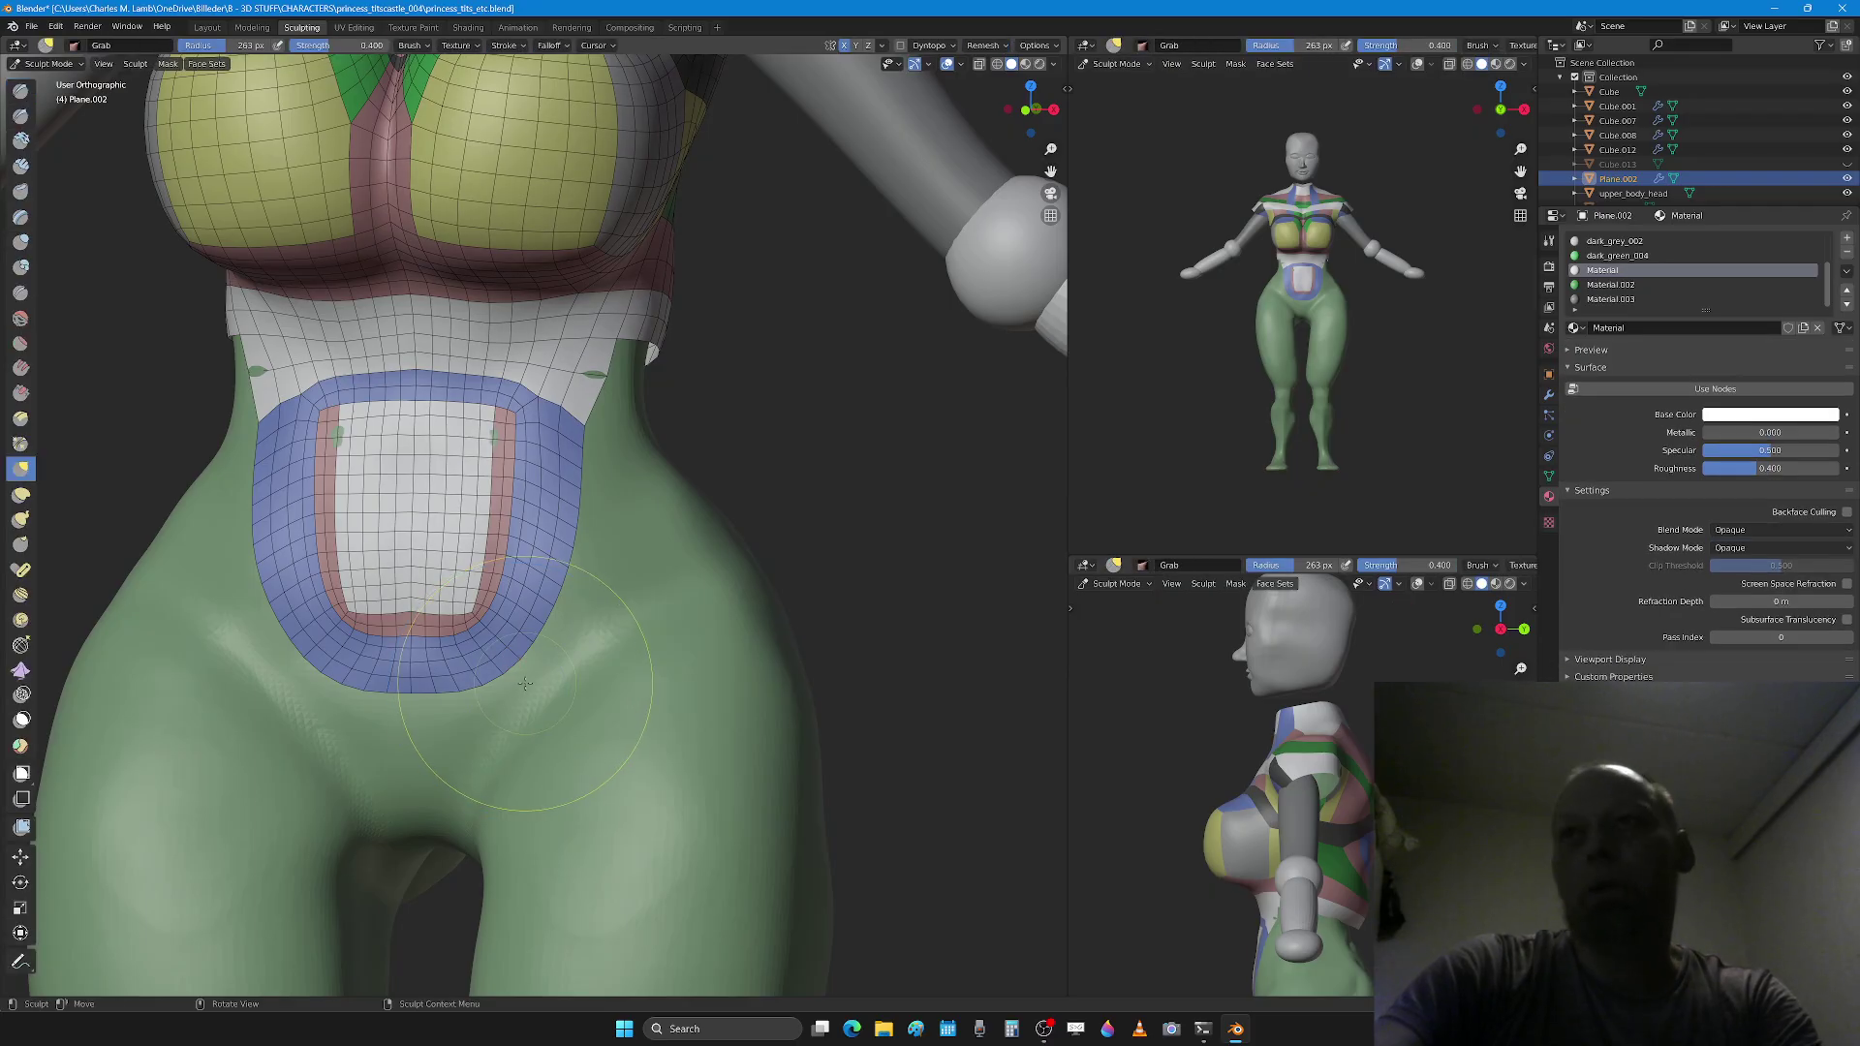
scroll(487, 692, up, 2)
key(f)
click(510, 704)
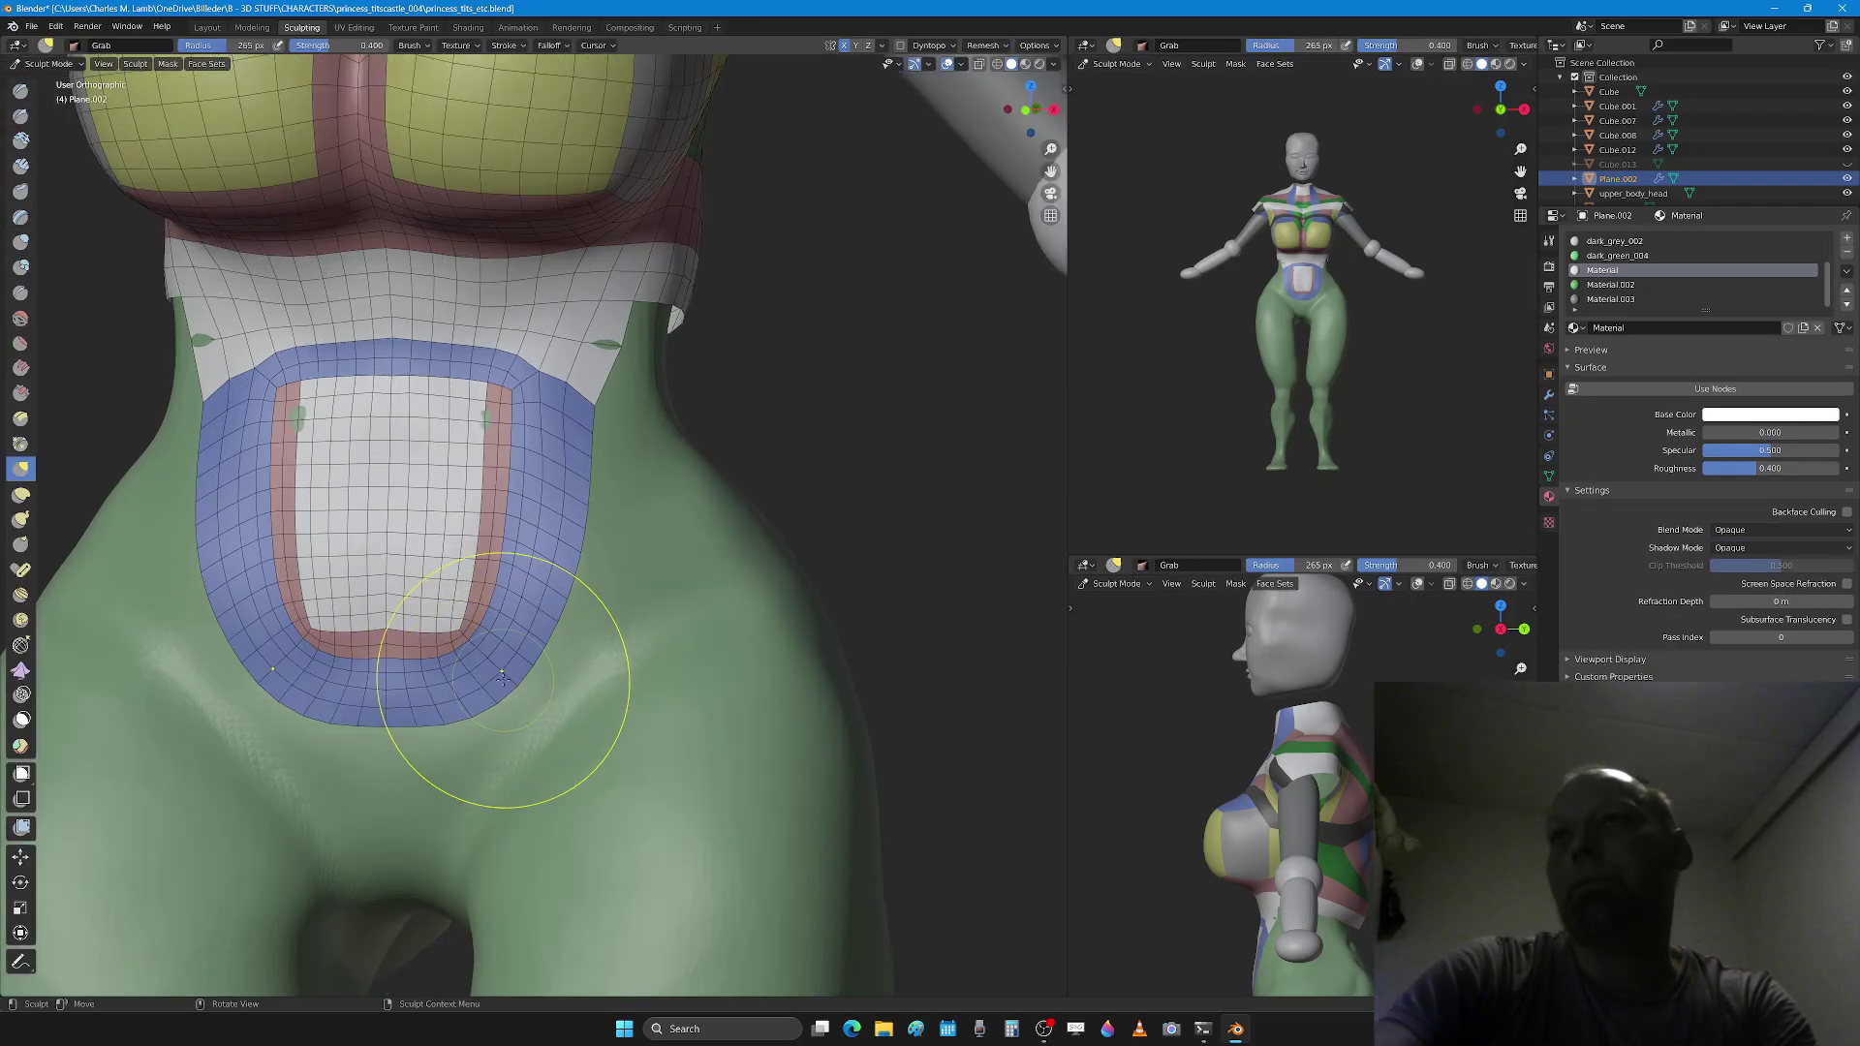
drag(503, 681, 482, 667)
key(f)
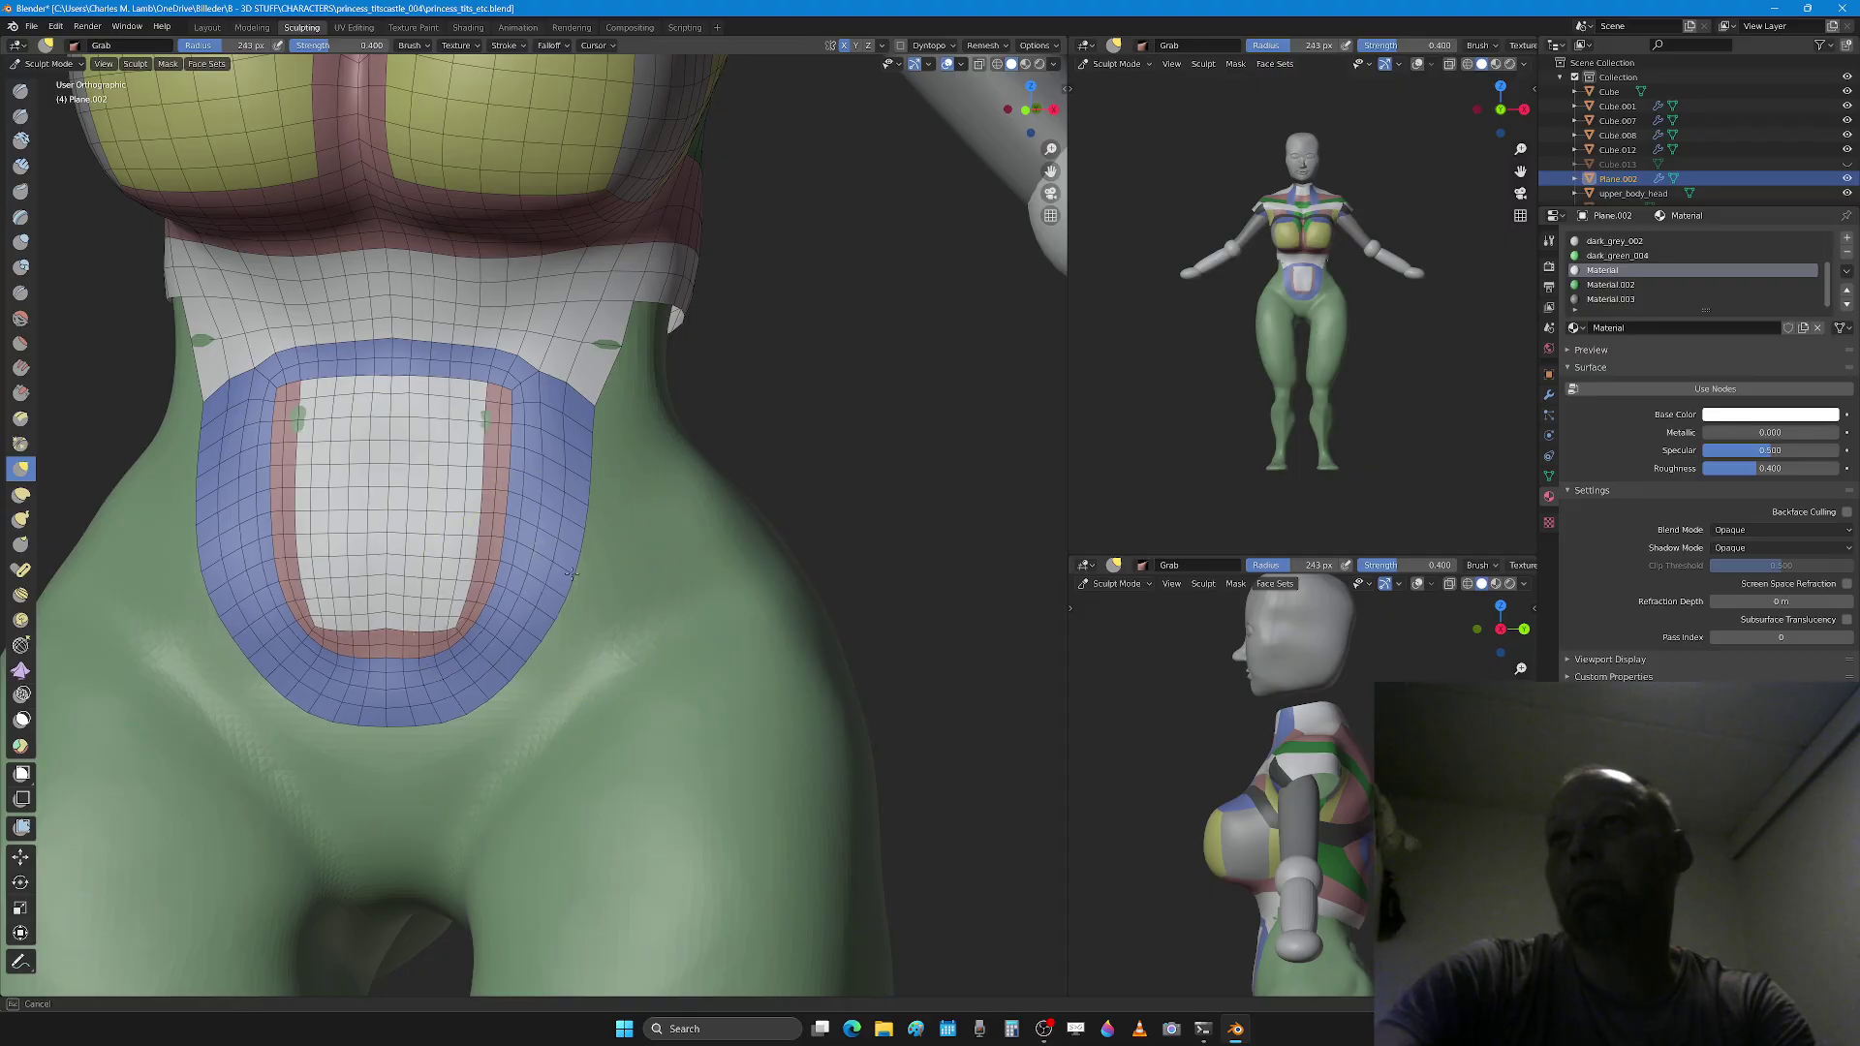
drag(555, 574, 546, 567)
Step: Set the Grab brush radius to 227 px and pull the upper sides of the blue border inward
key(f)
click(555, 497)
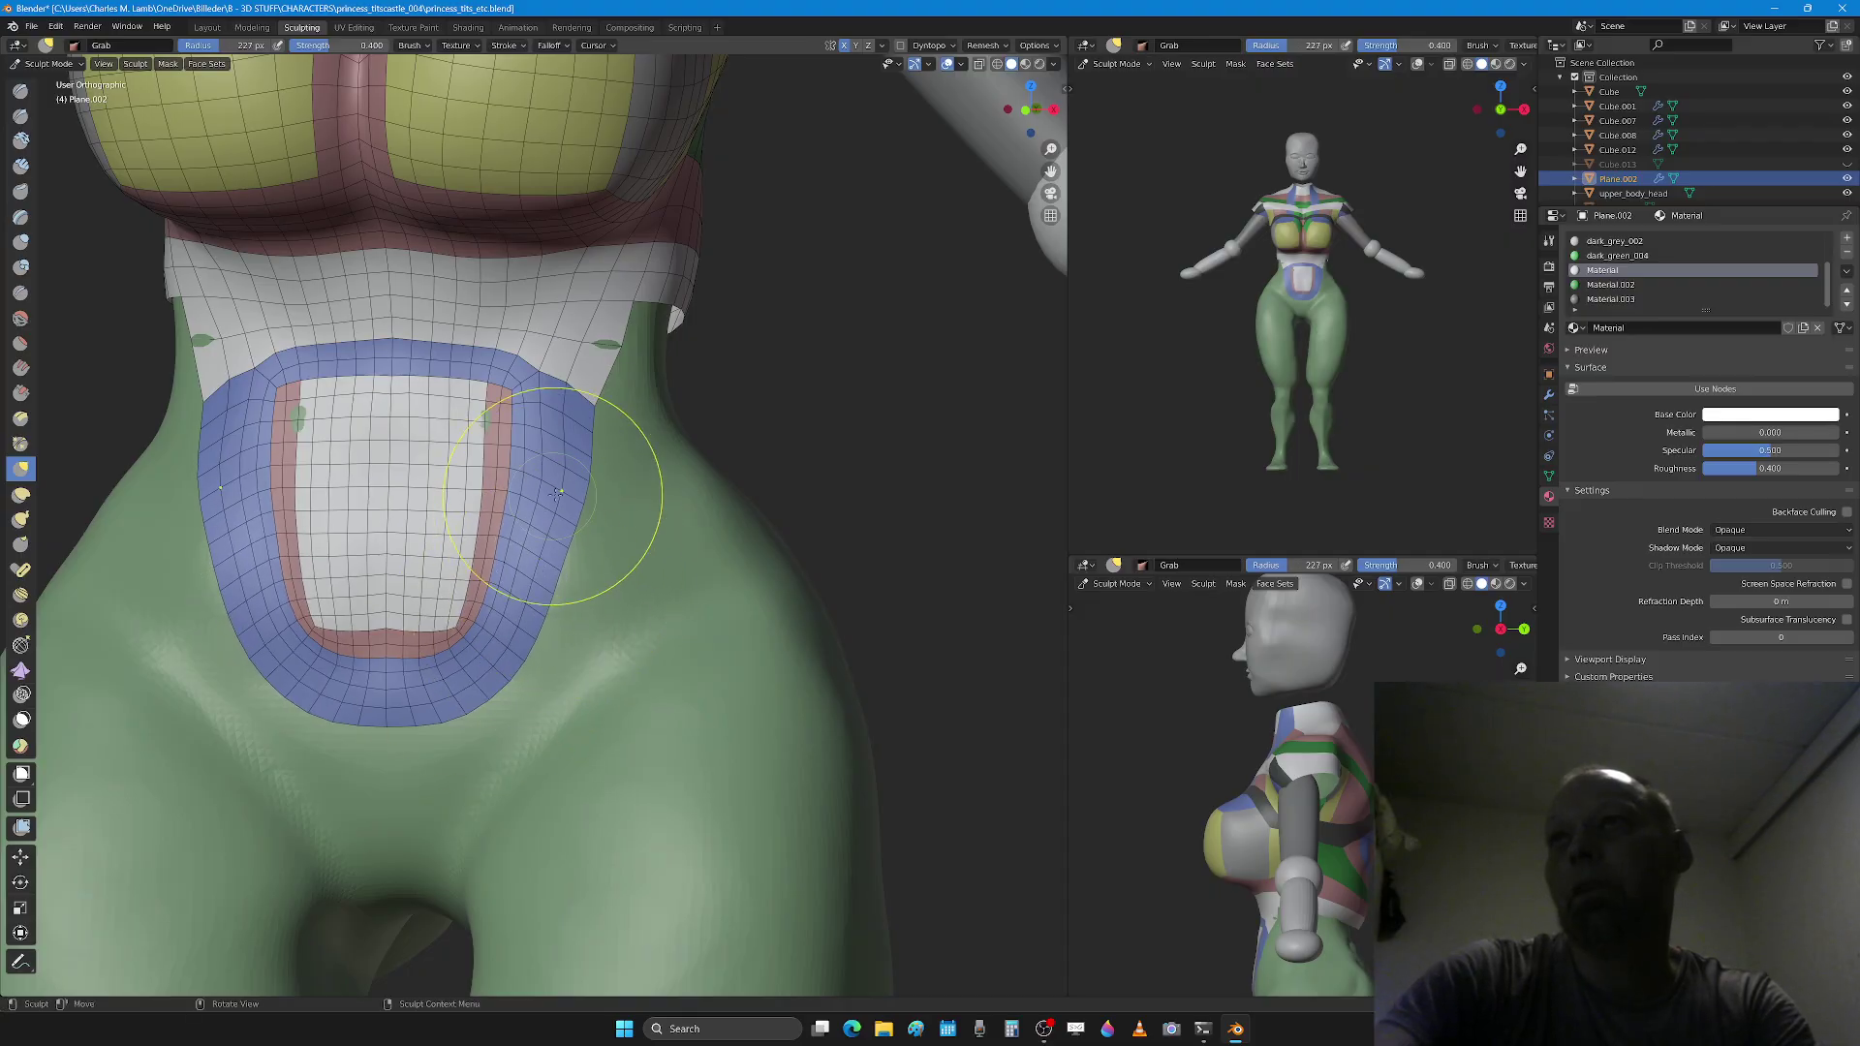
drag(572, 486, 548, 475)
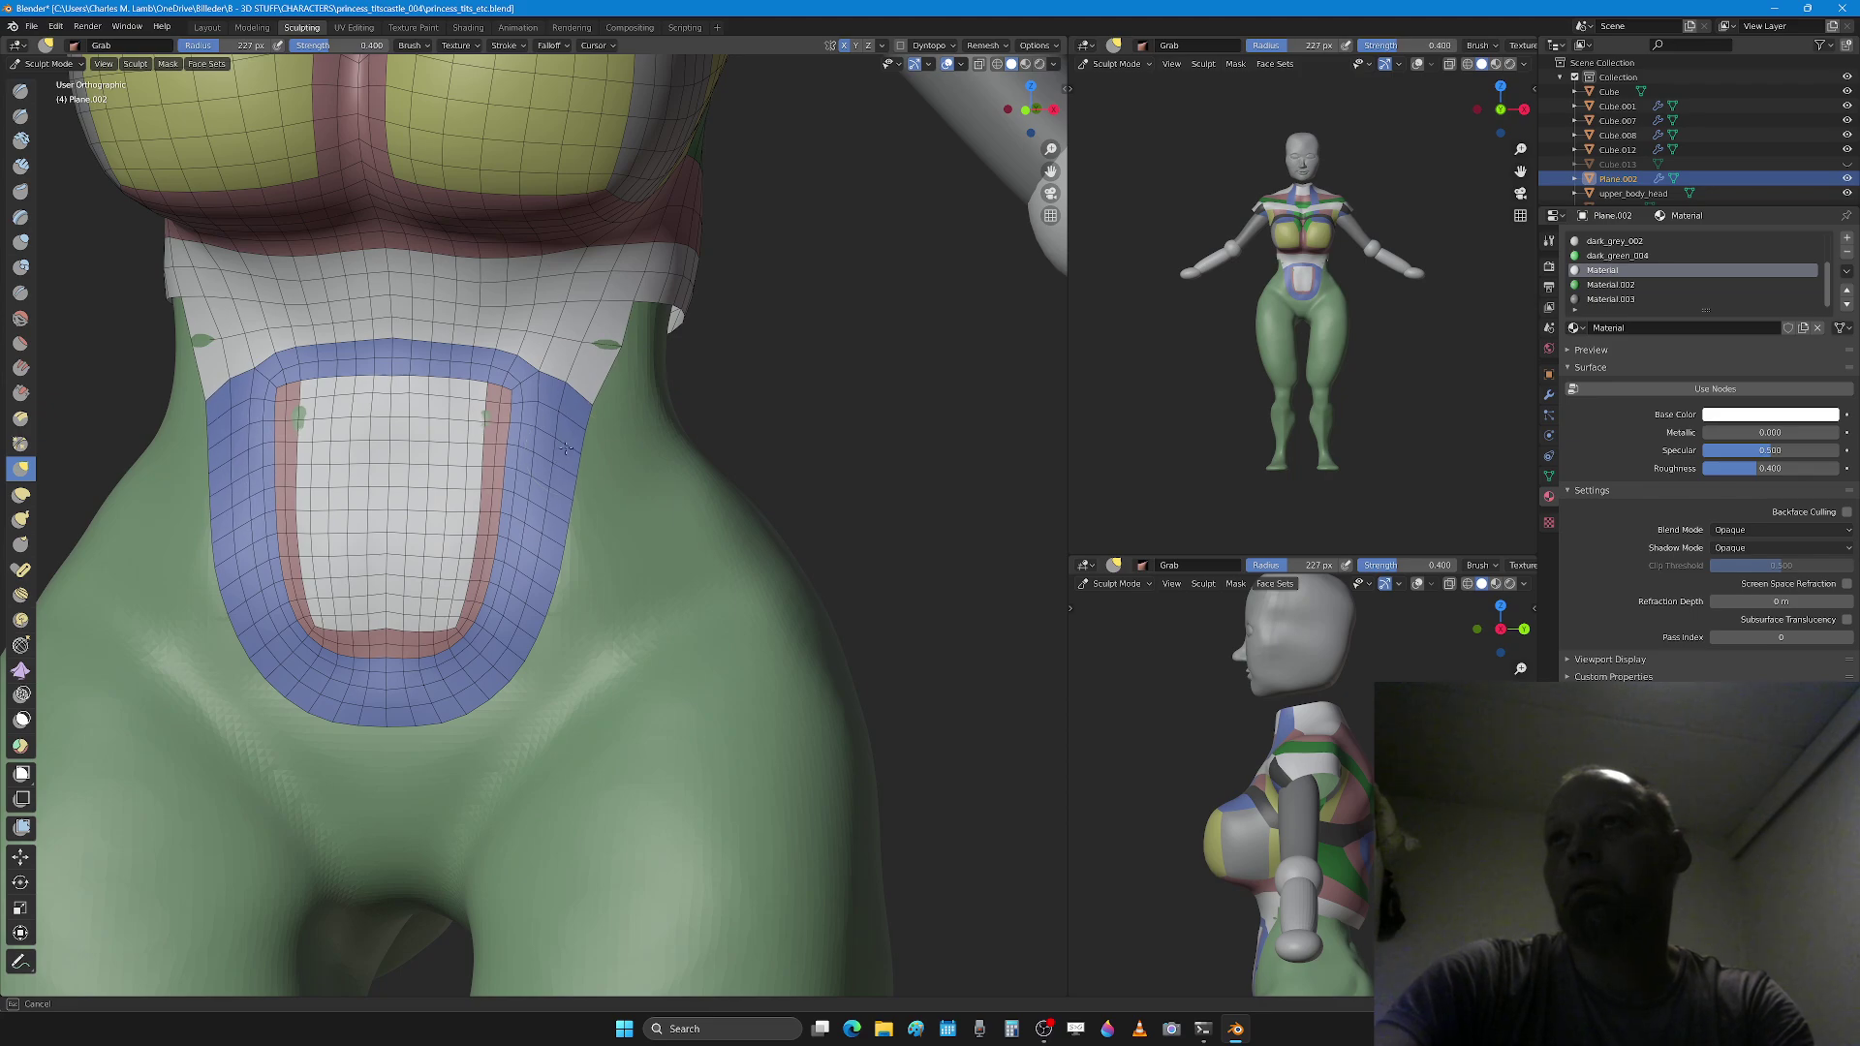
scroll(552, 697, down, 2)
scroll(567, 775, up, 1)
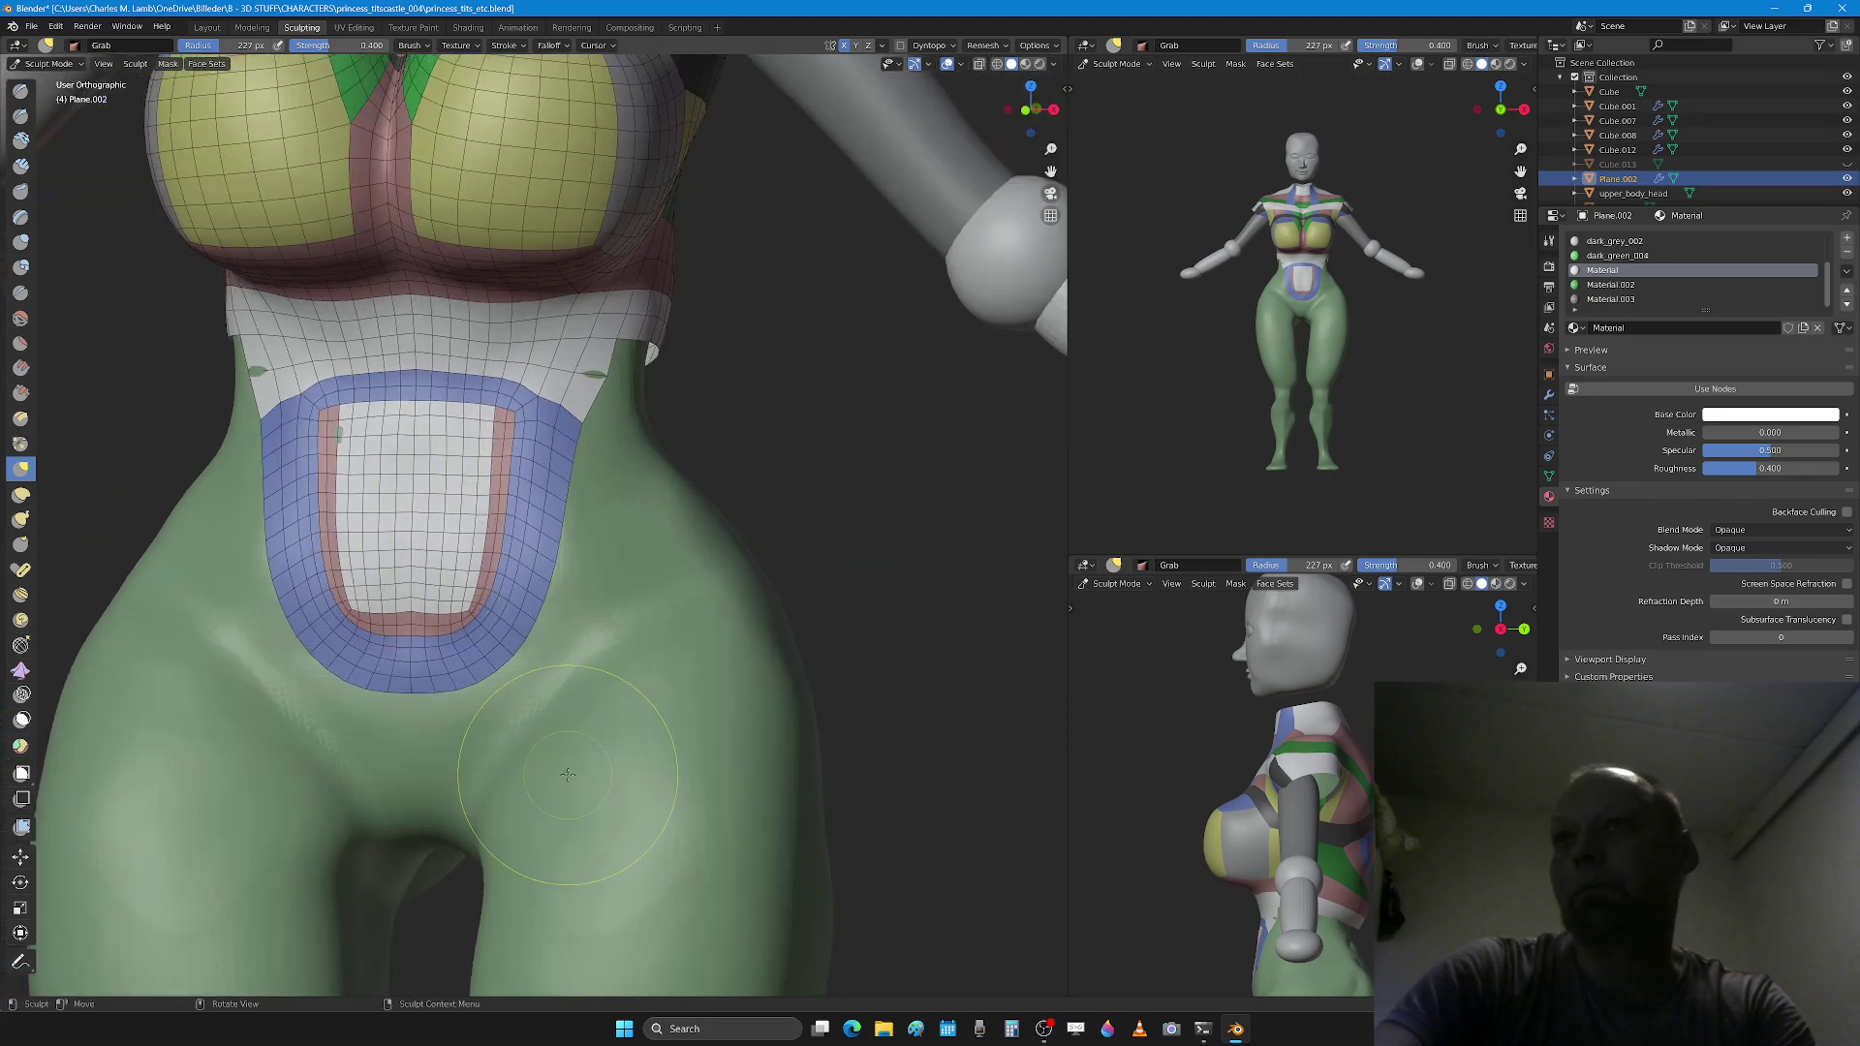
Step: Extrude the bottom centre edges of the blue border downward repeatedly in Edit Mode, forming a narrow strip toward the crotch
key(Tab)
shift+scroll(601, 746, down, 3)
scroll(612, 744, up, 2)
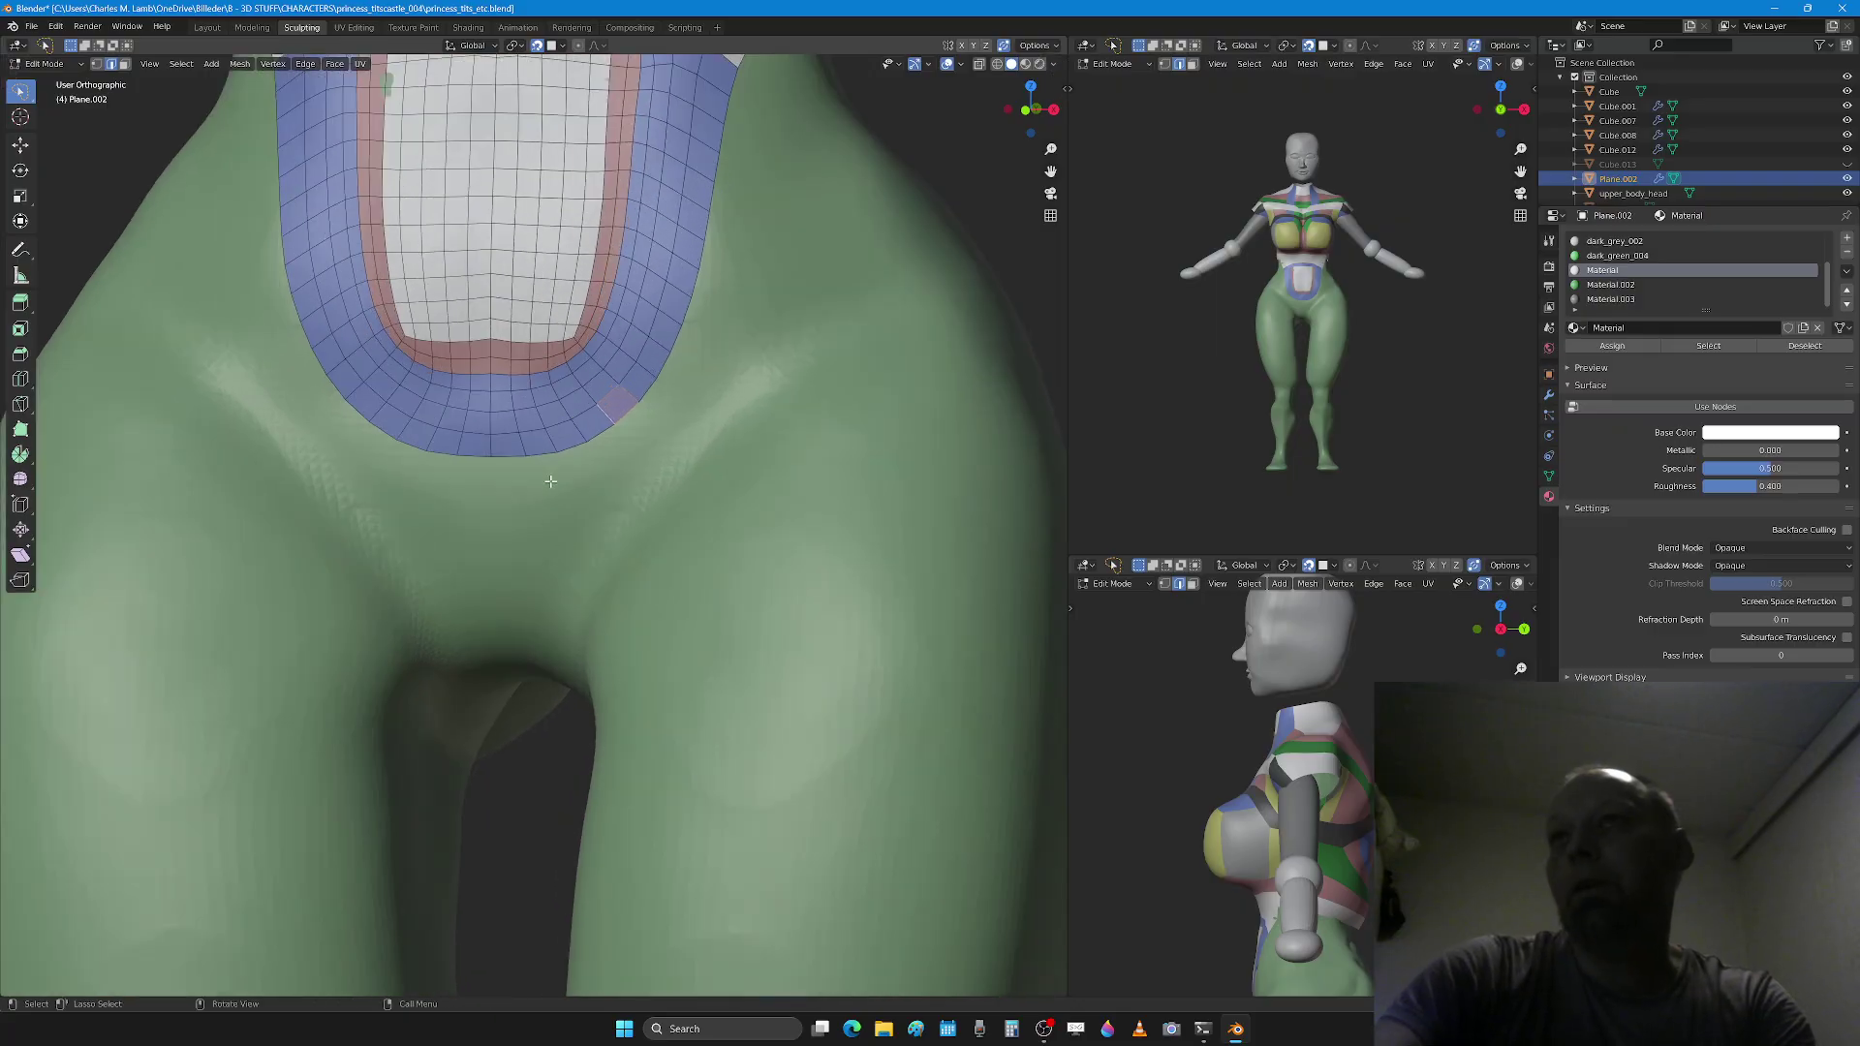
scroll(542, 480, up, 1)
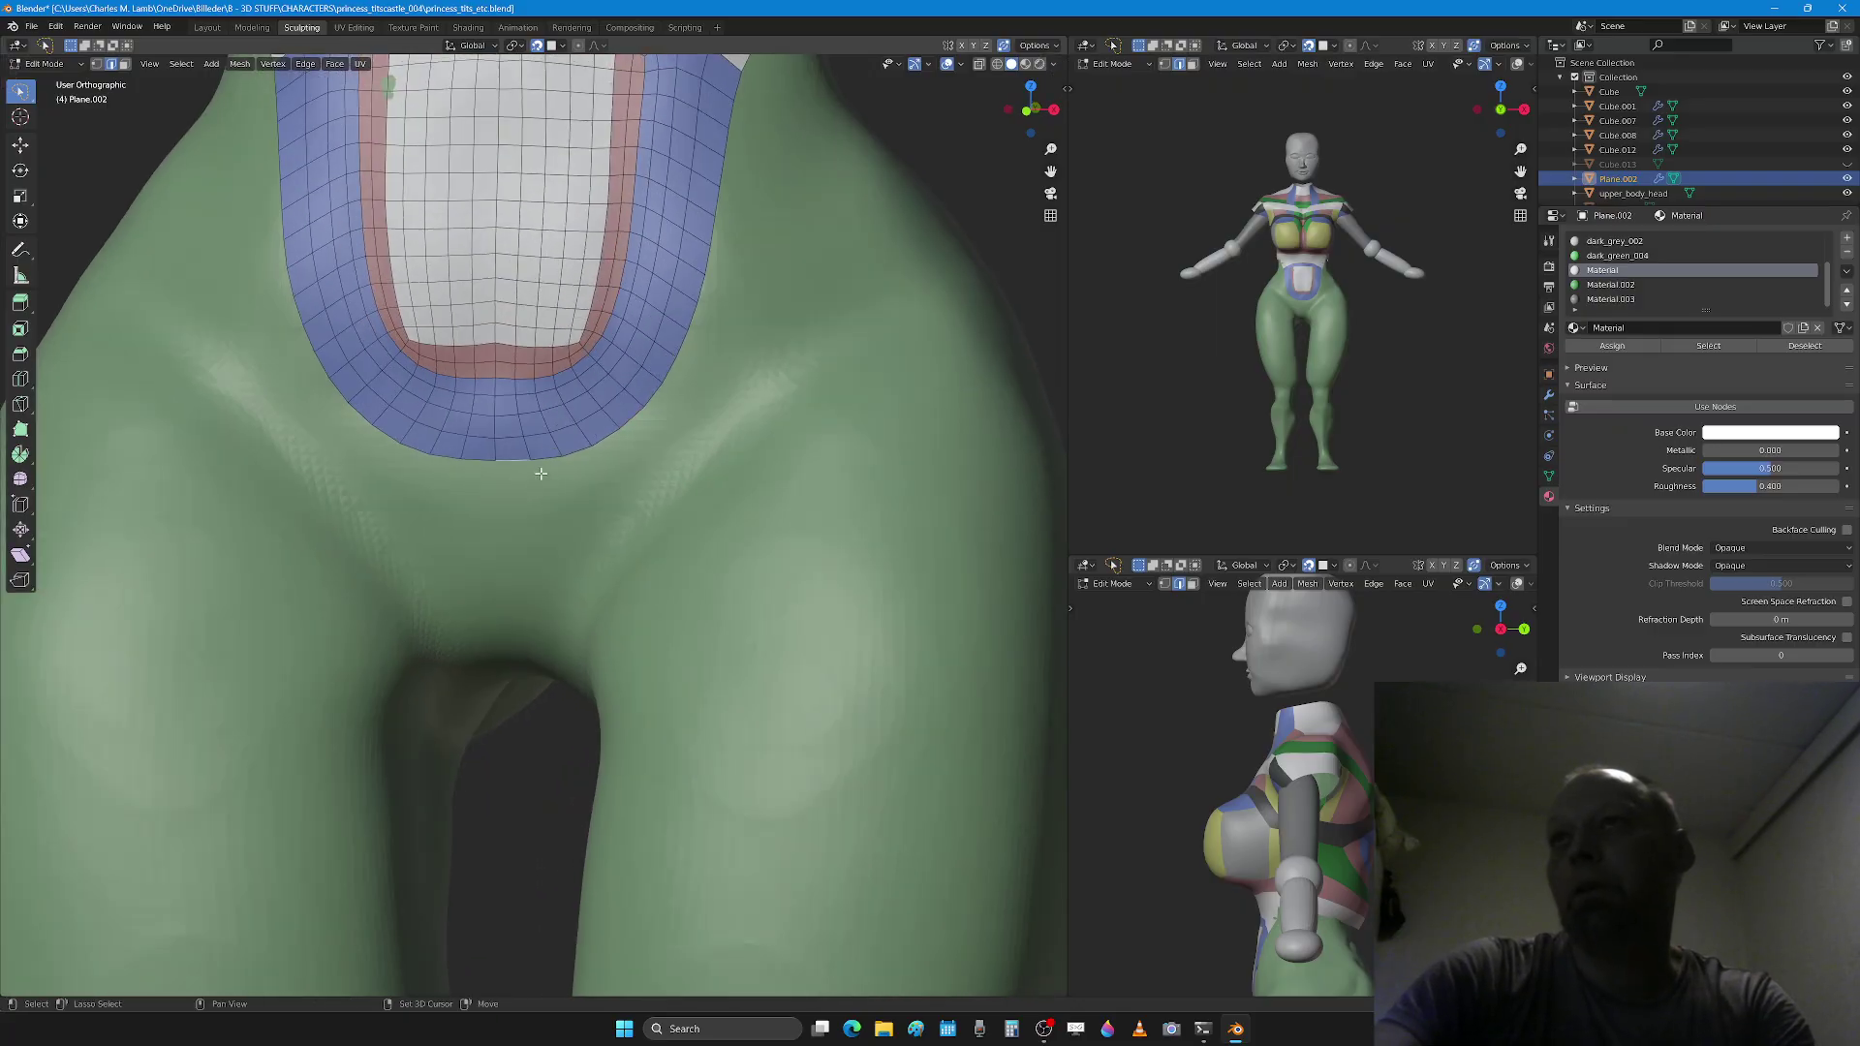
key(e)
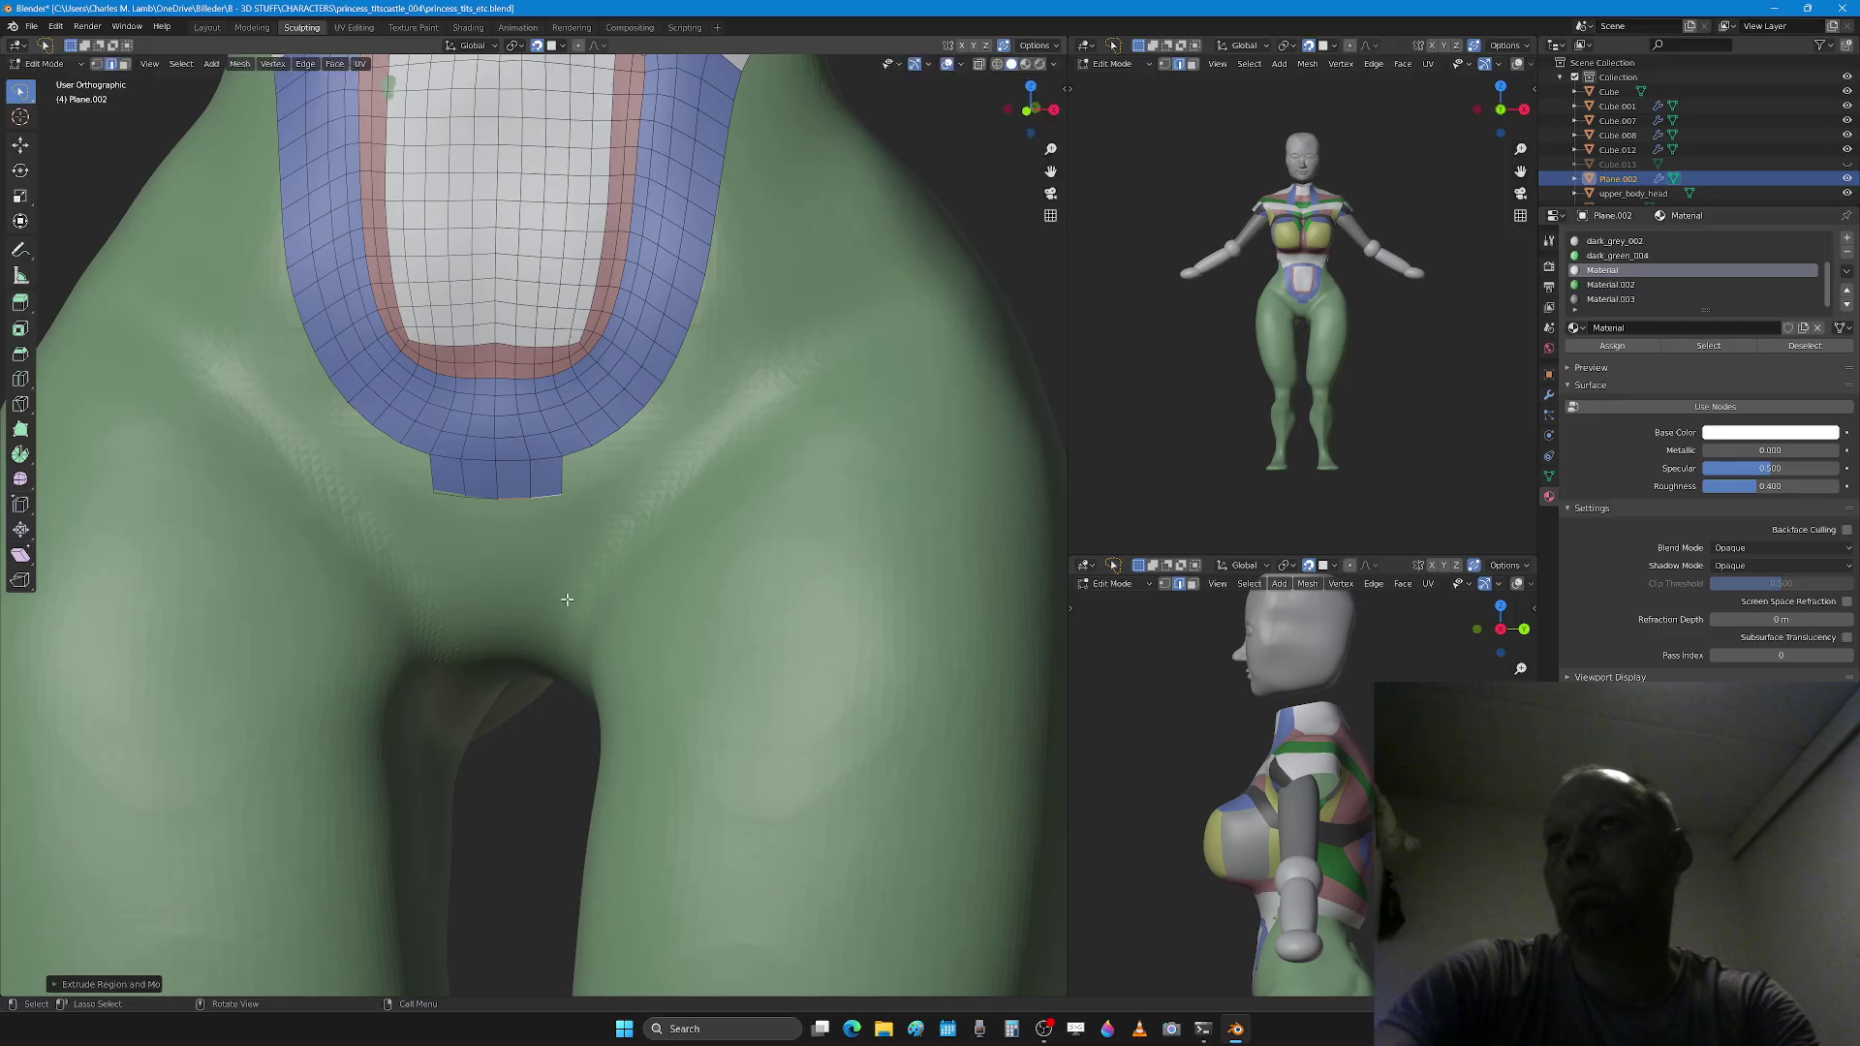
click(563, 583)
key(e)
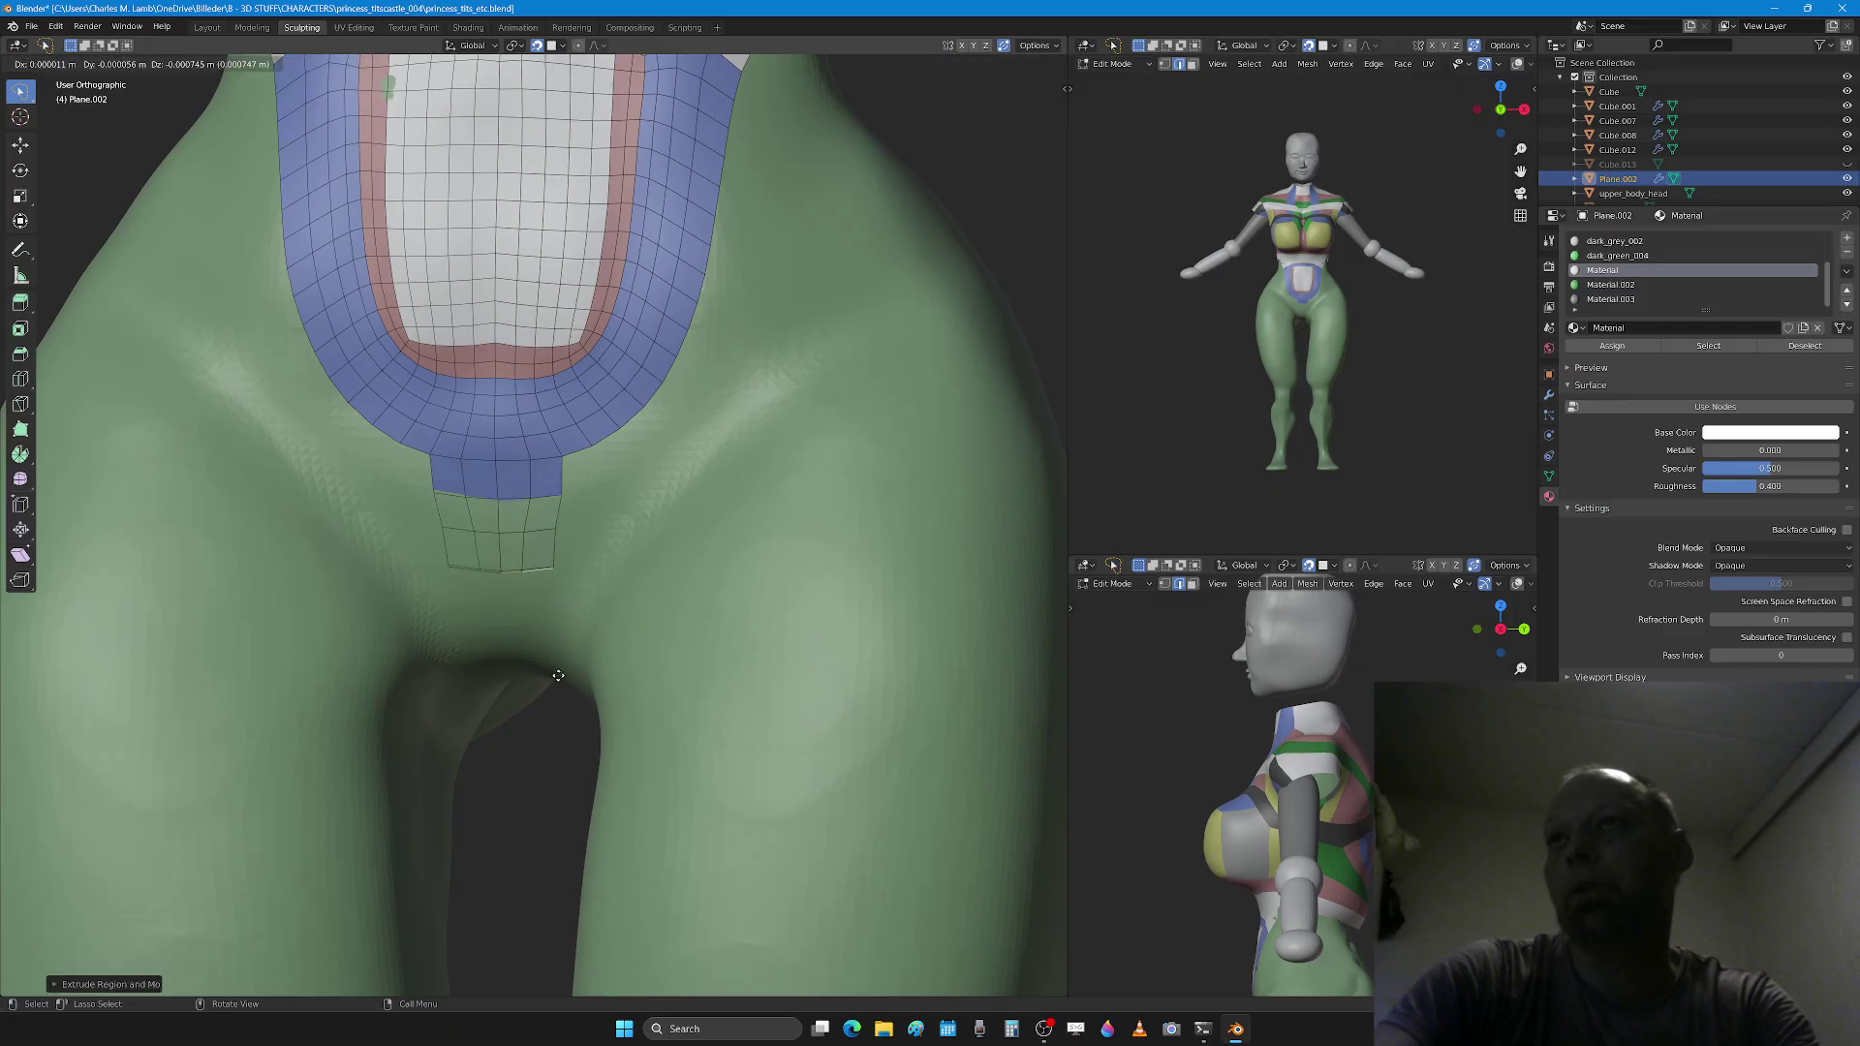
click(554, 728)
key(Tab)
key(Tab)
key(Tab)
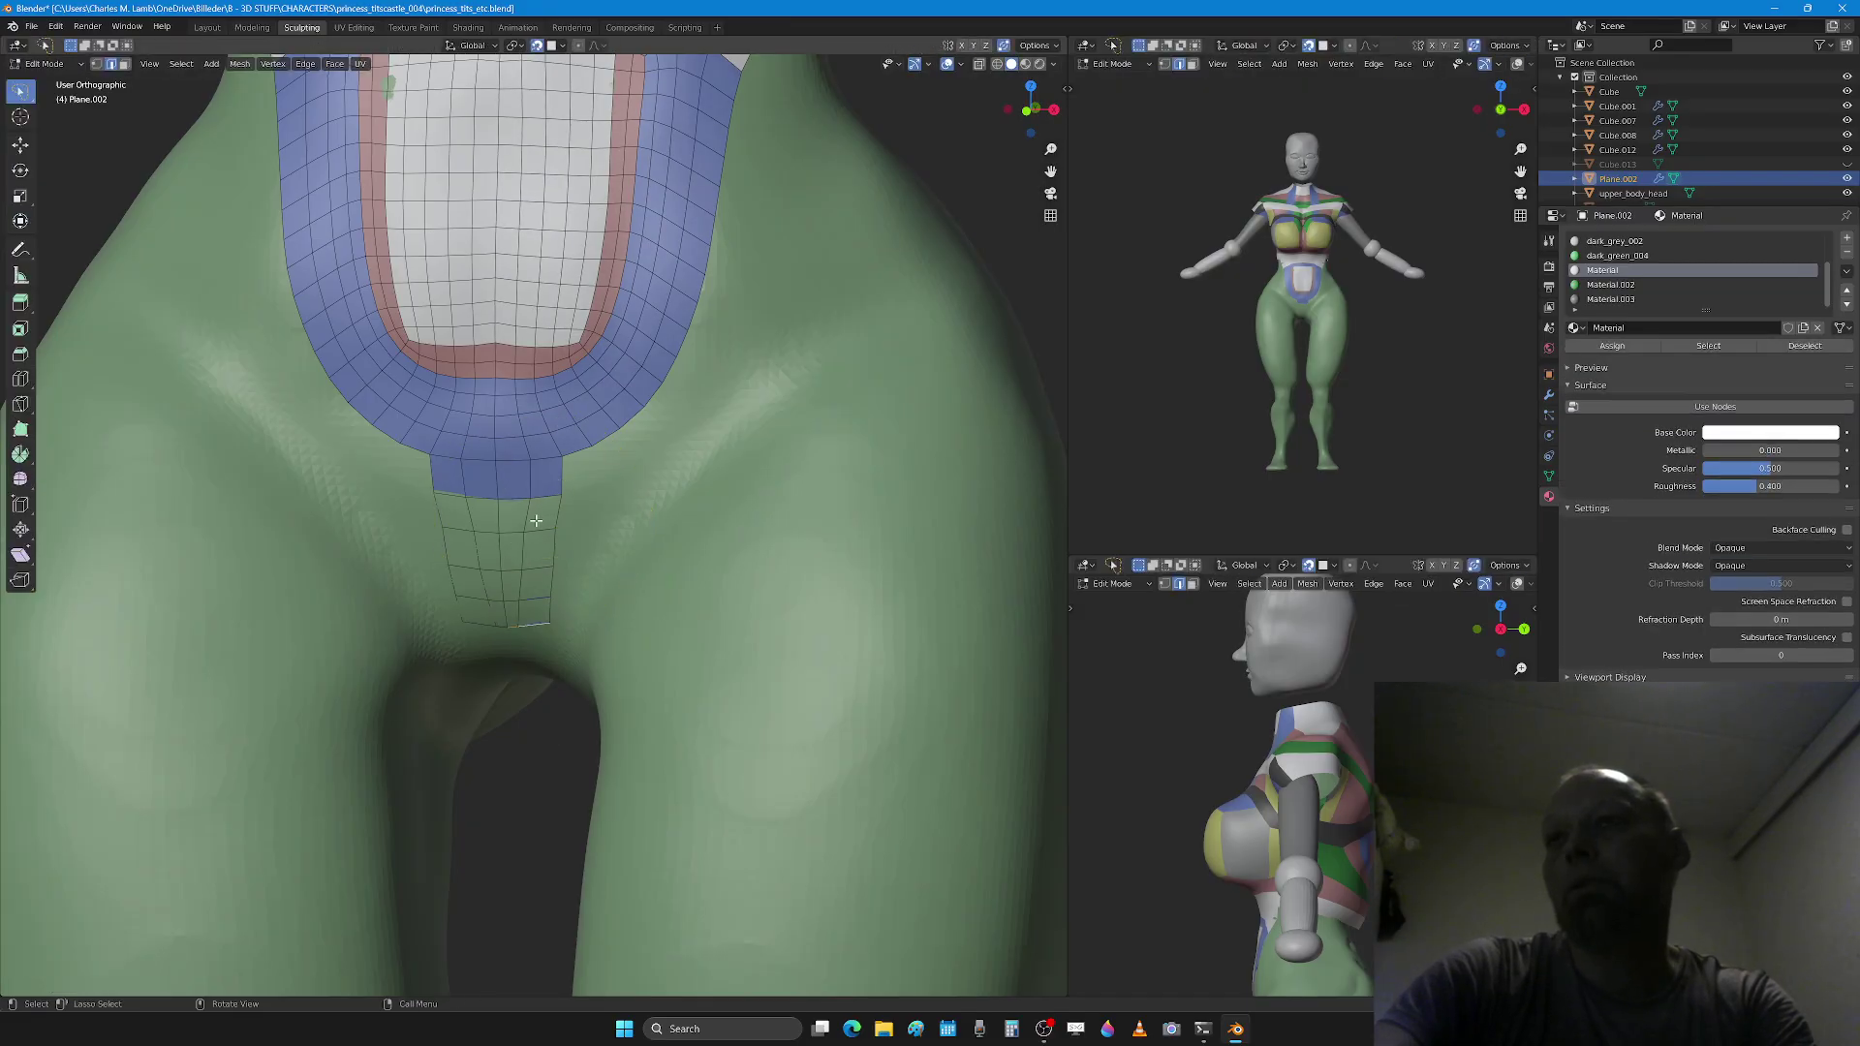
key(Tab)
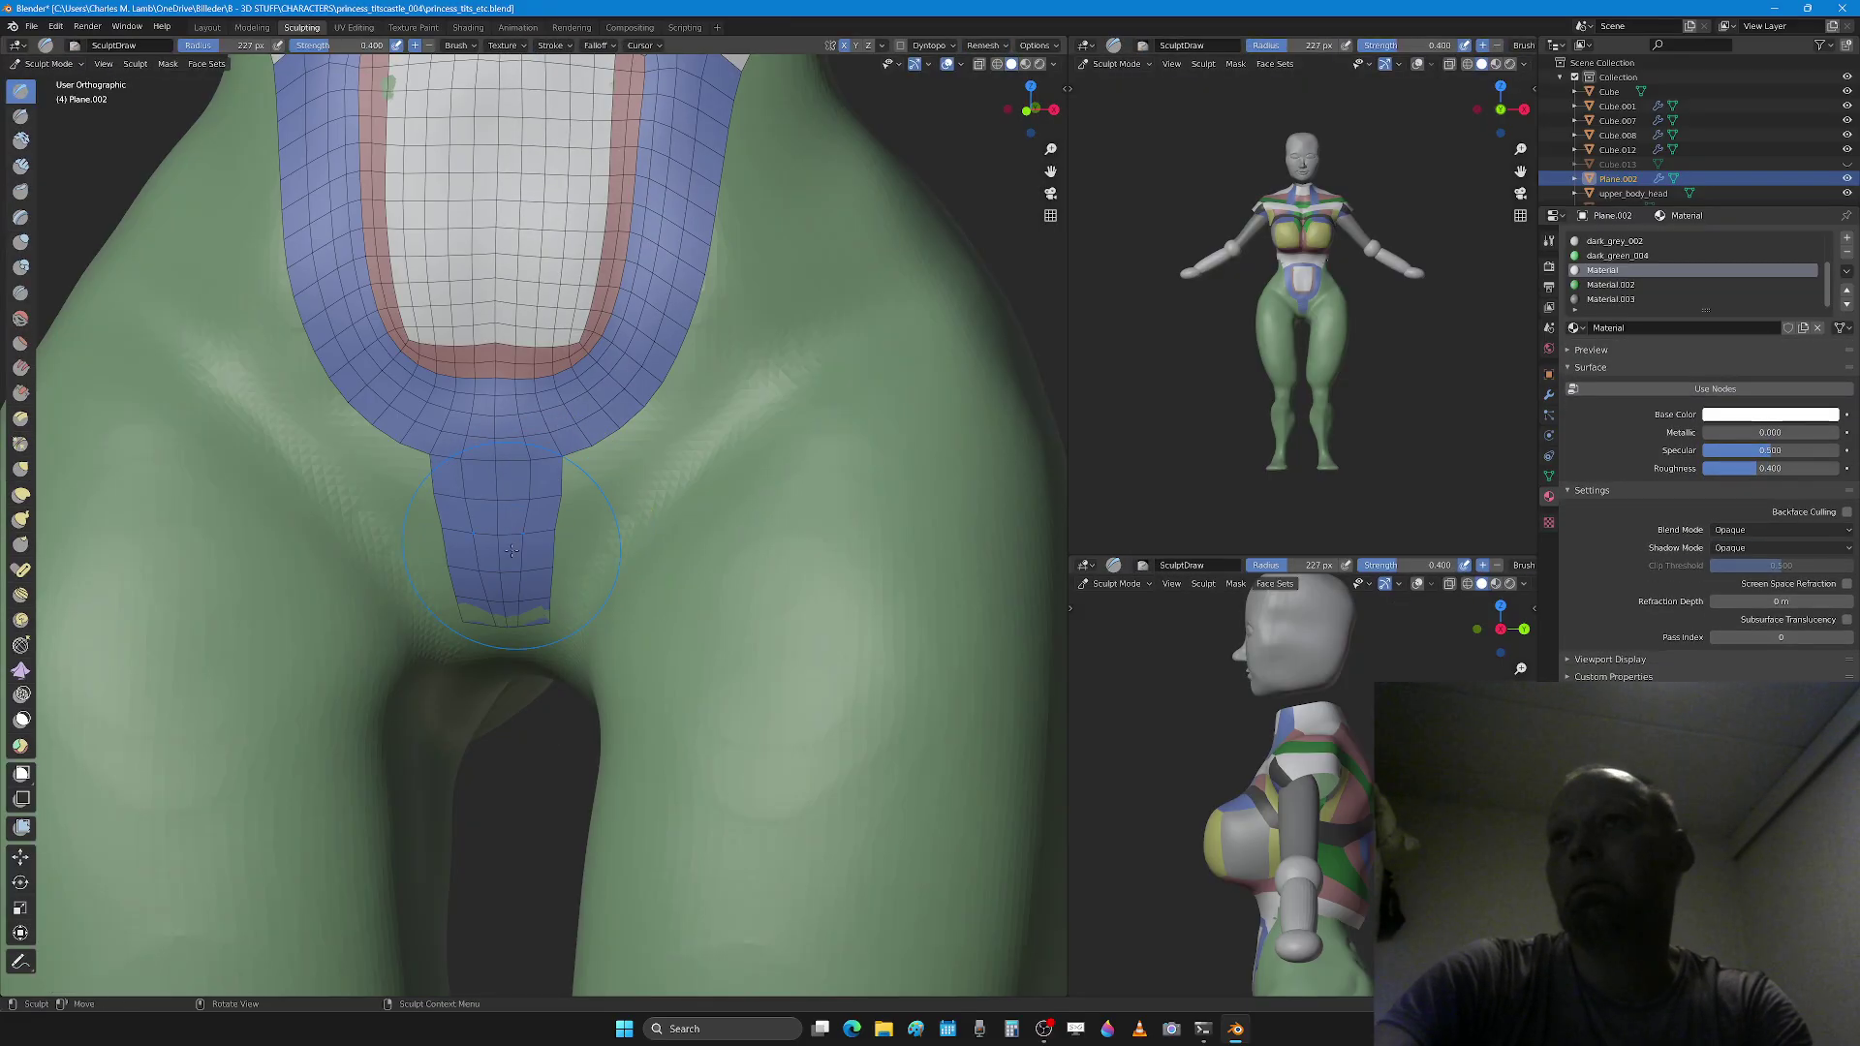
Step: Select the faces of the new centre strip and assign them the green Material.002
key(c)
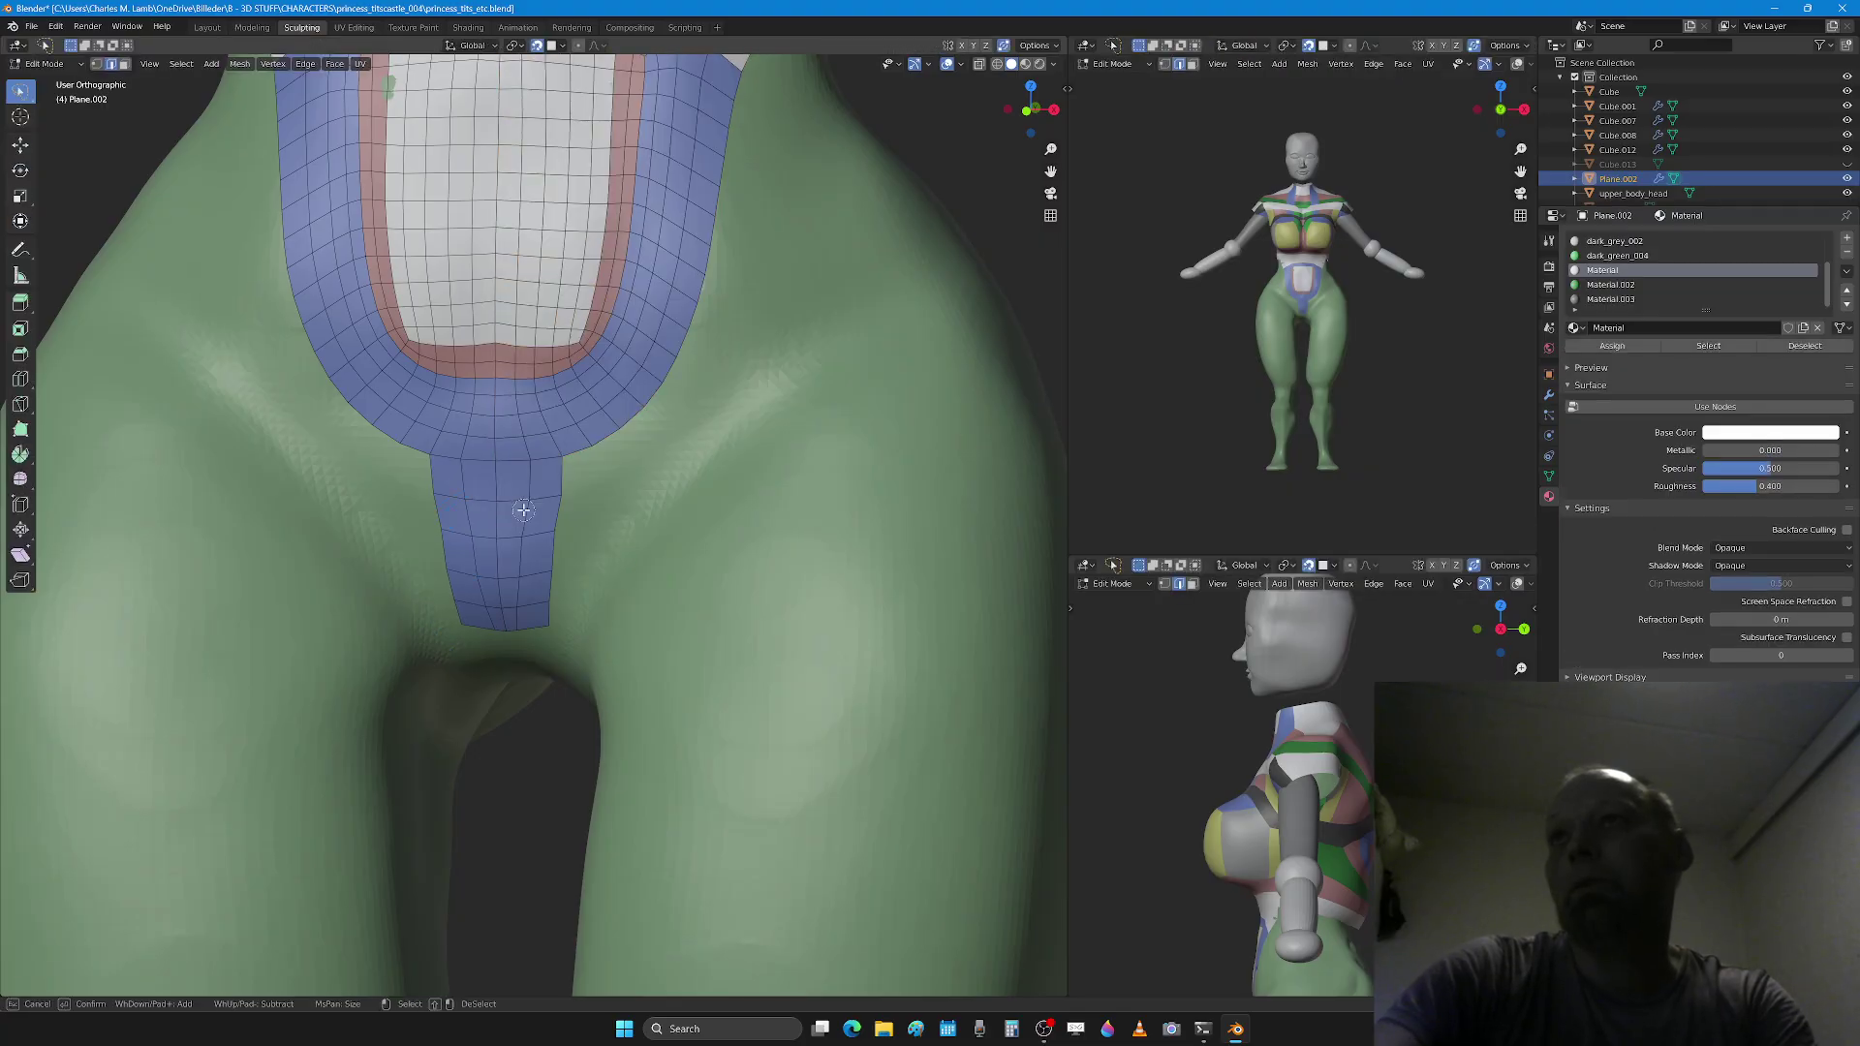
drag(523, 513, 524, 605)
right_click(524, 604)
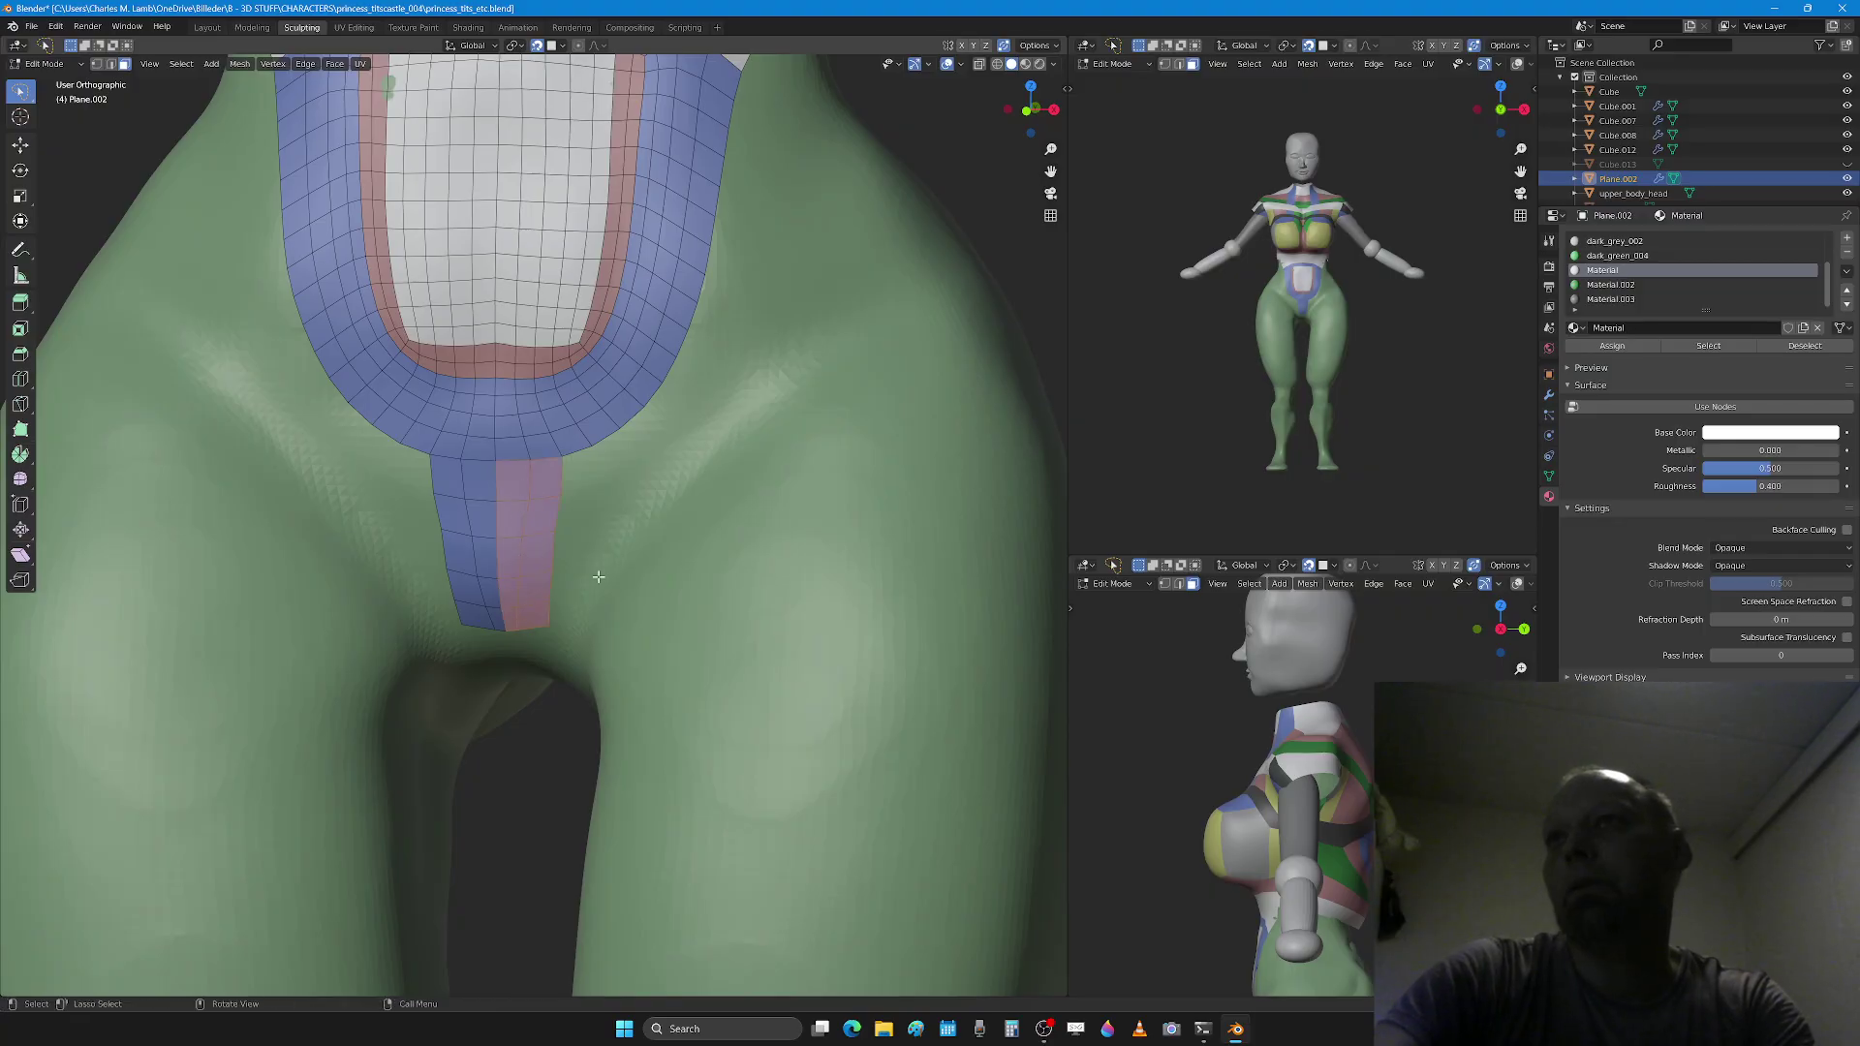
click(1618, 283)
click(1631, 341)
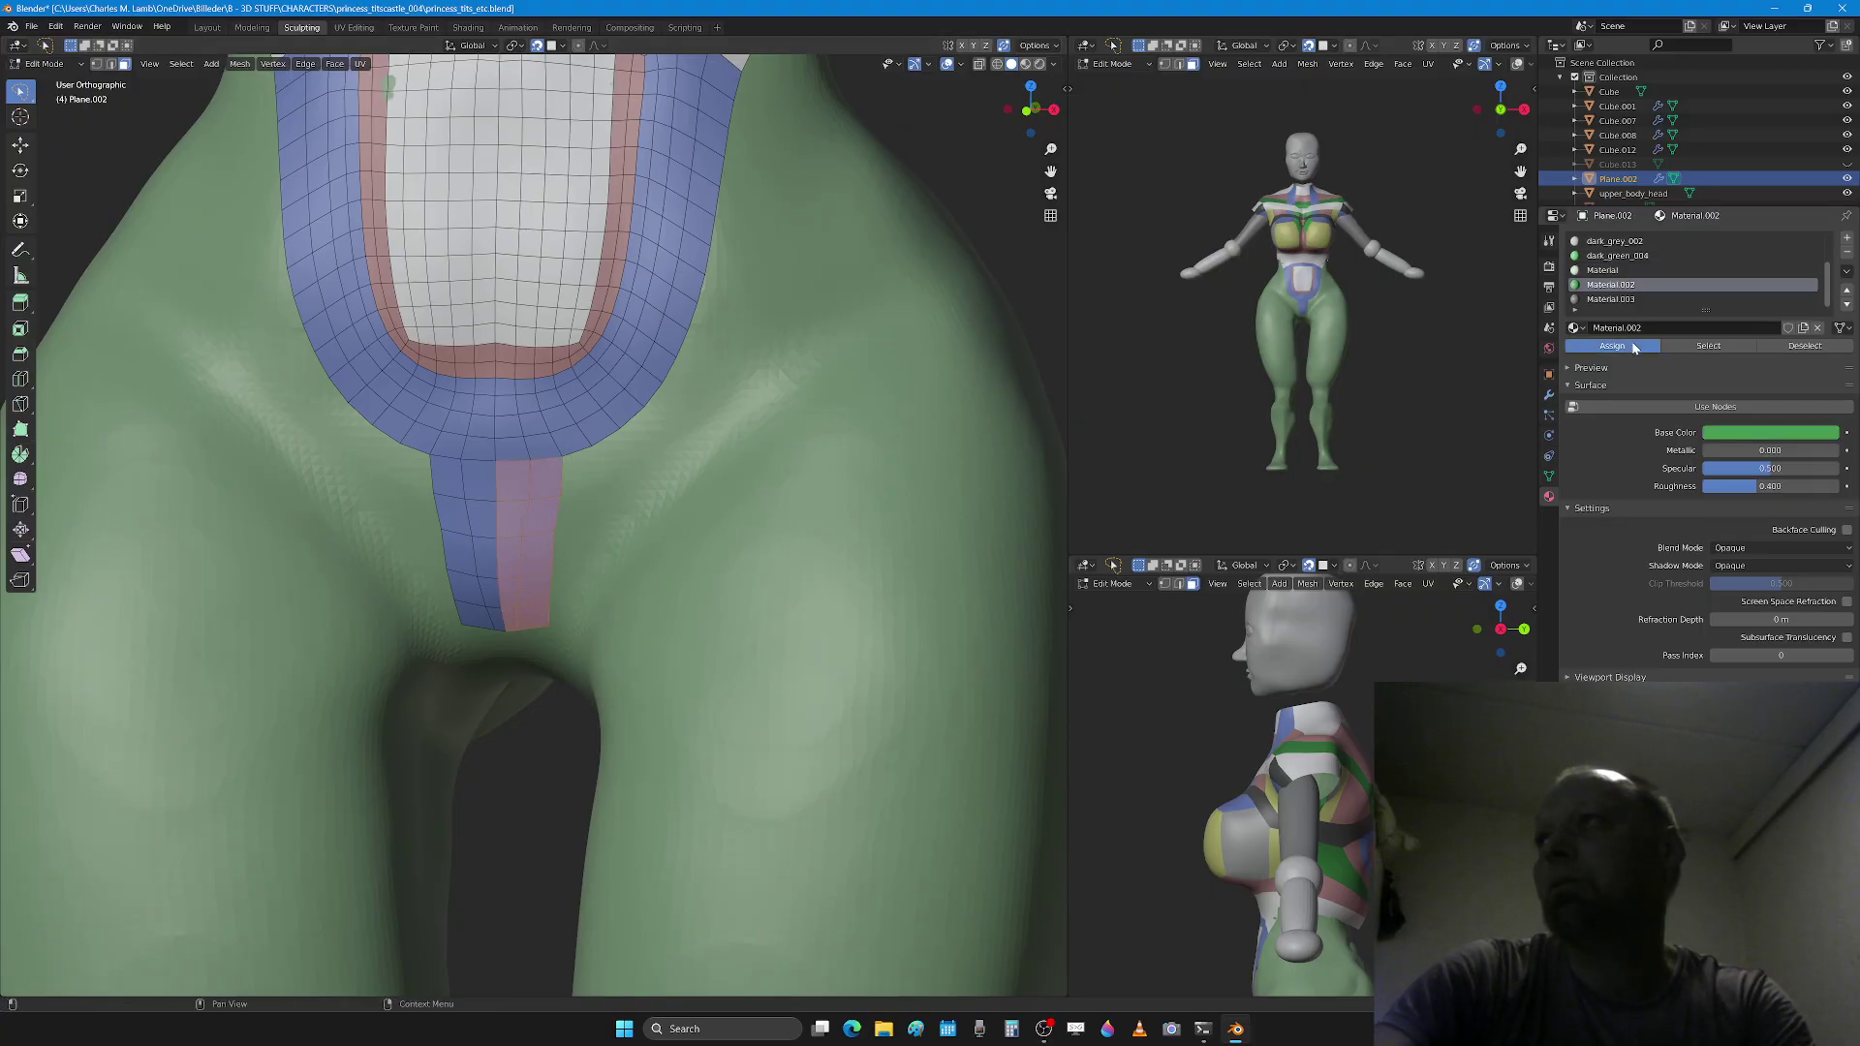
click(739, 627)
scroll(740, 636, up, 2)
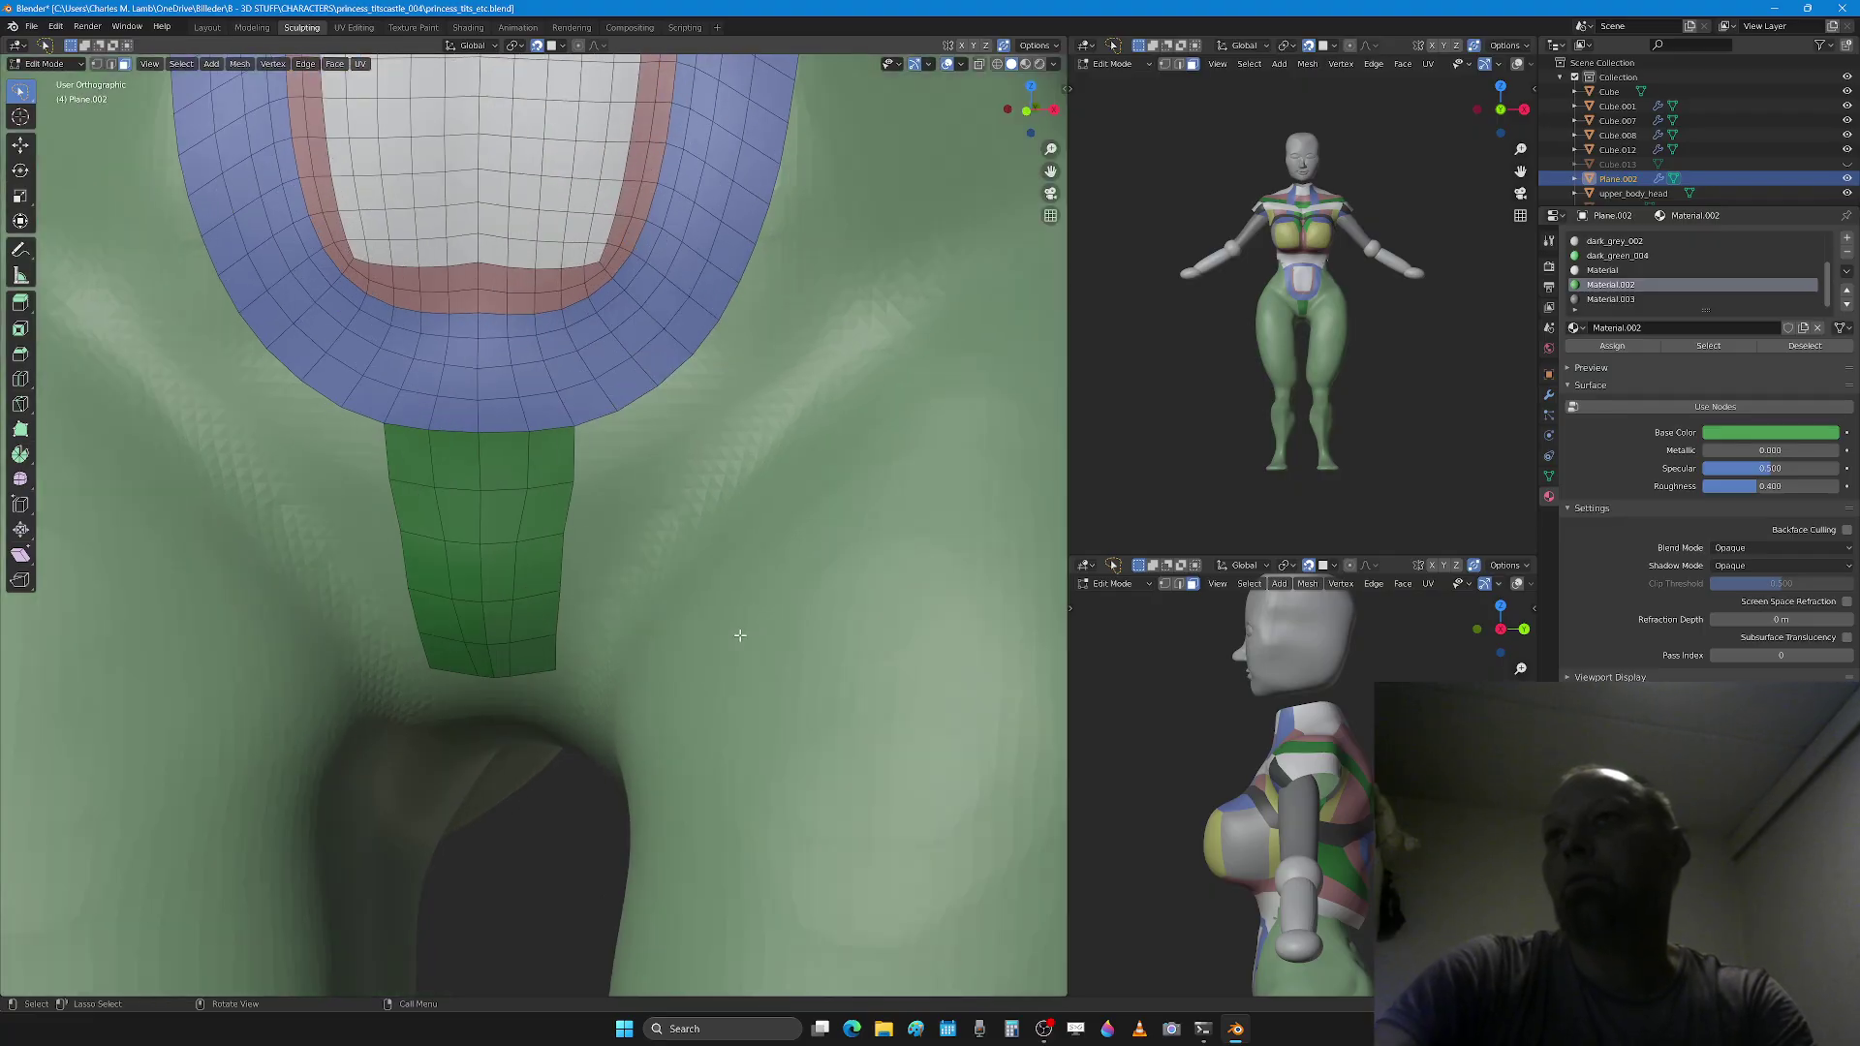
Step: Add a horizontal loop cut across the lowest row of faces in the green centre strip
middle_drag(651, 649, 610, 639)
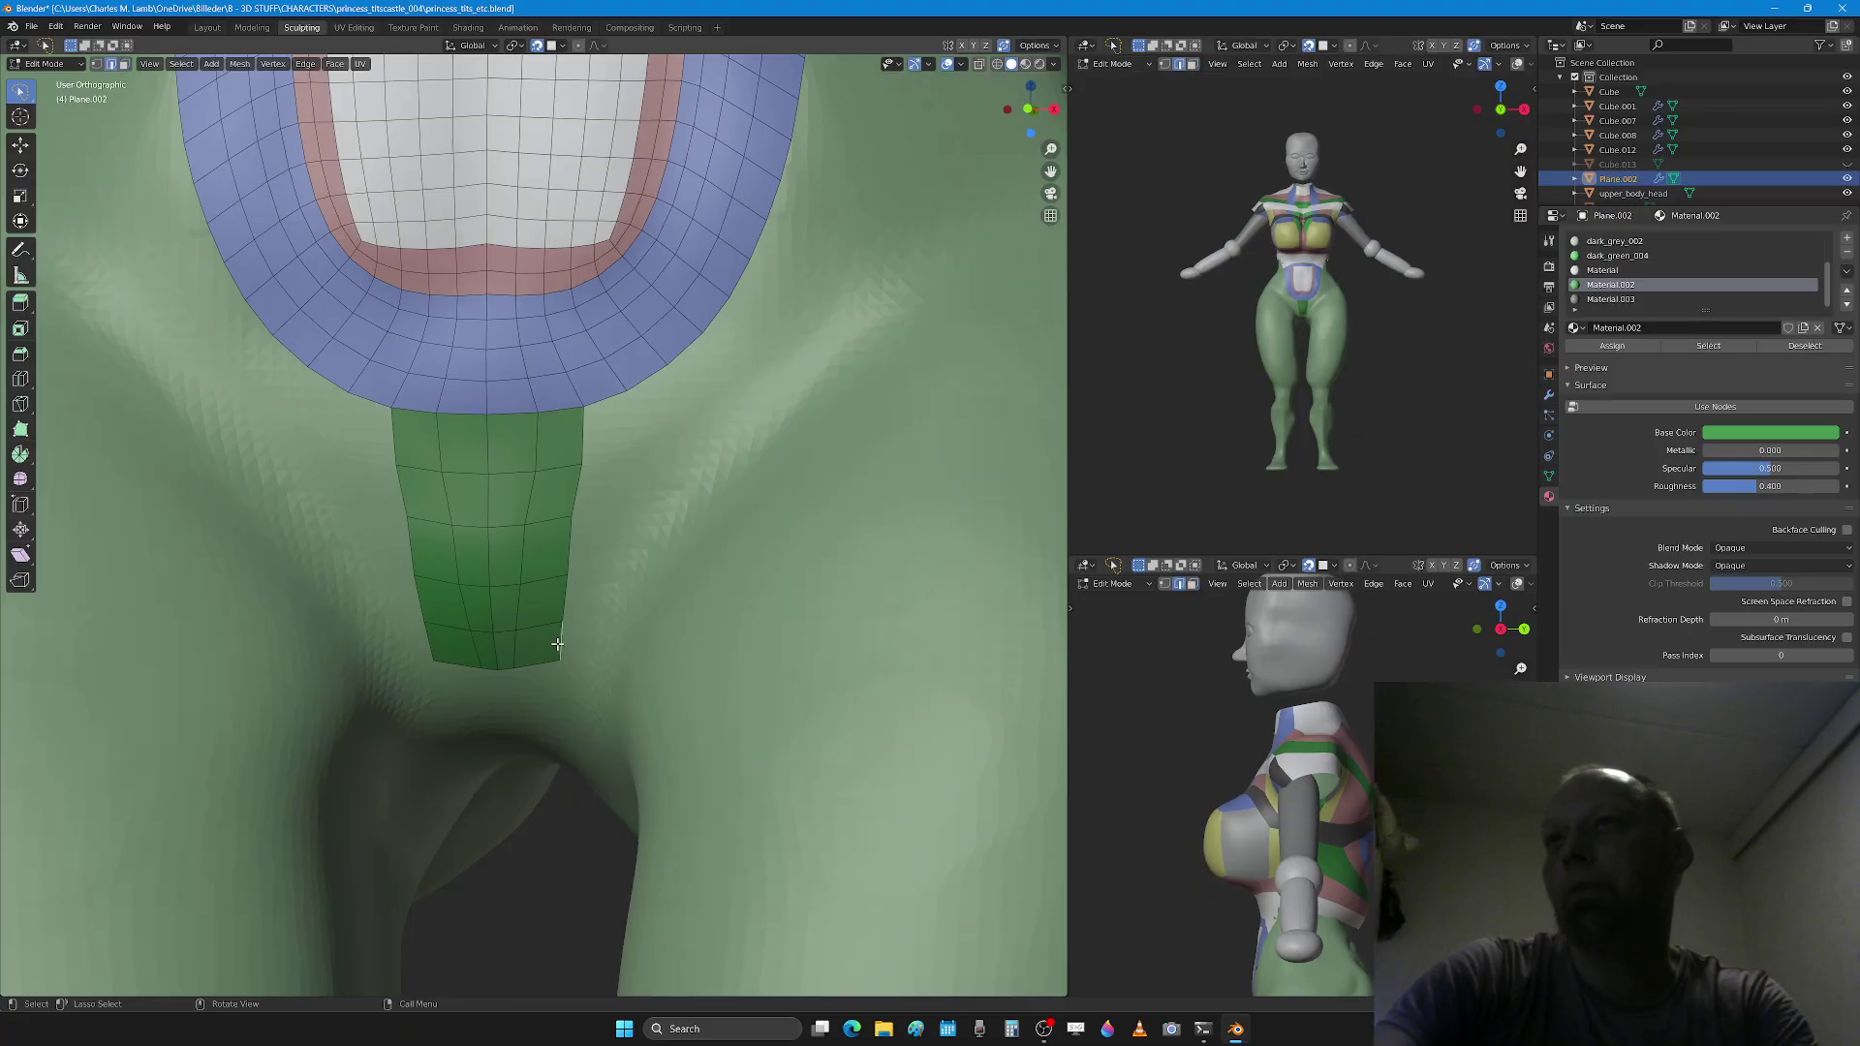
key(ctrl+r)
click(582, 643)
click(573, 642)
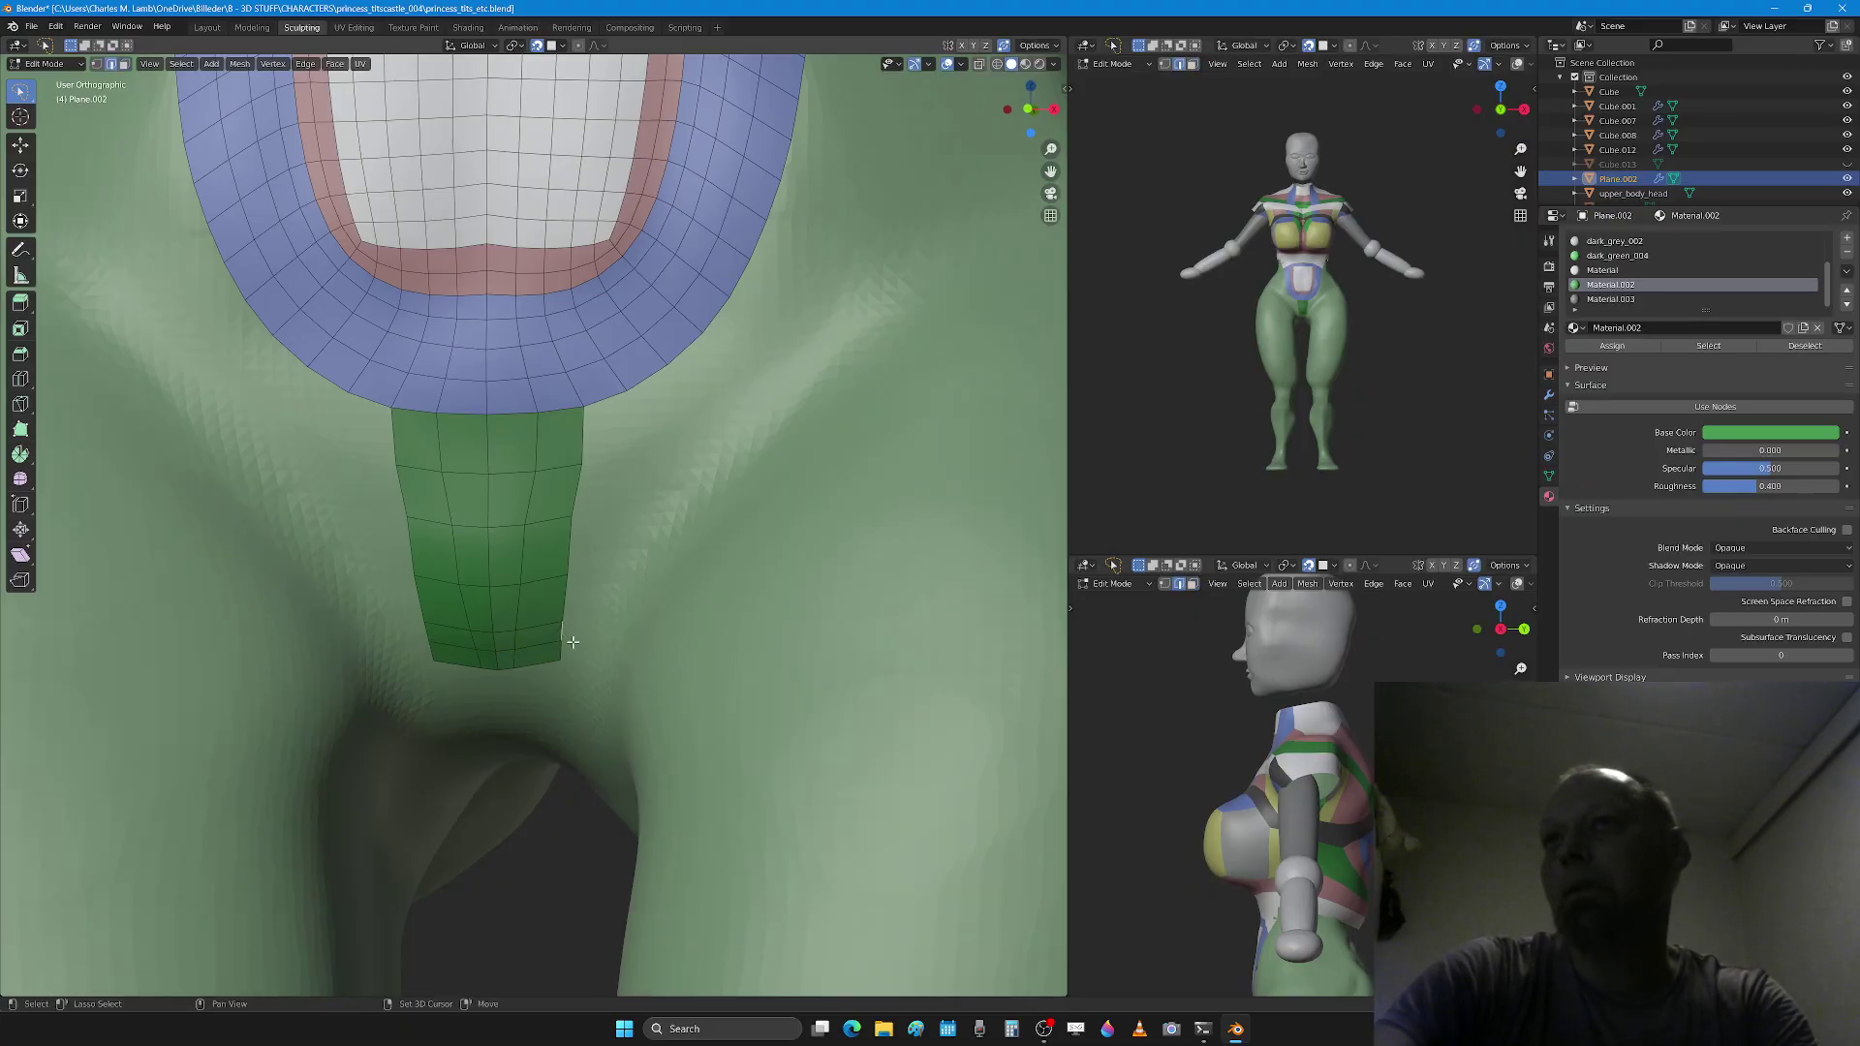
Step: Extrude the lowest side edges of the green strip outward and up along the groin crease, rotating the end edges to follow it
shift+click(559, 653)
middle_drag(663, 628, 684, 619)
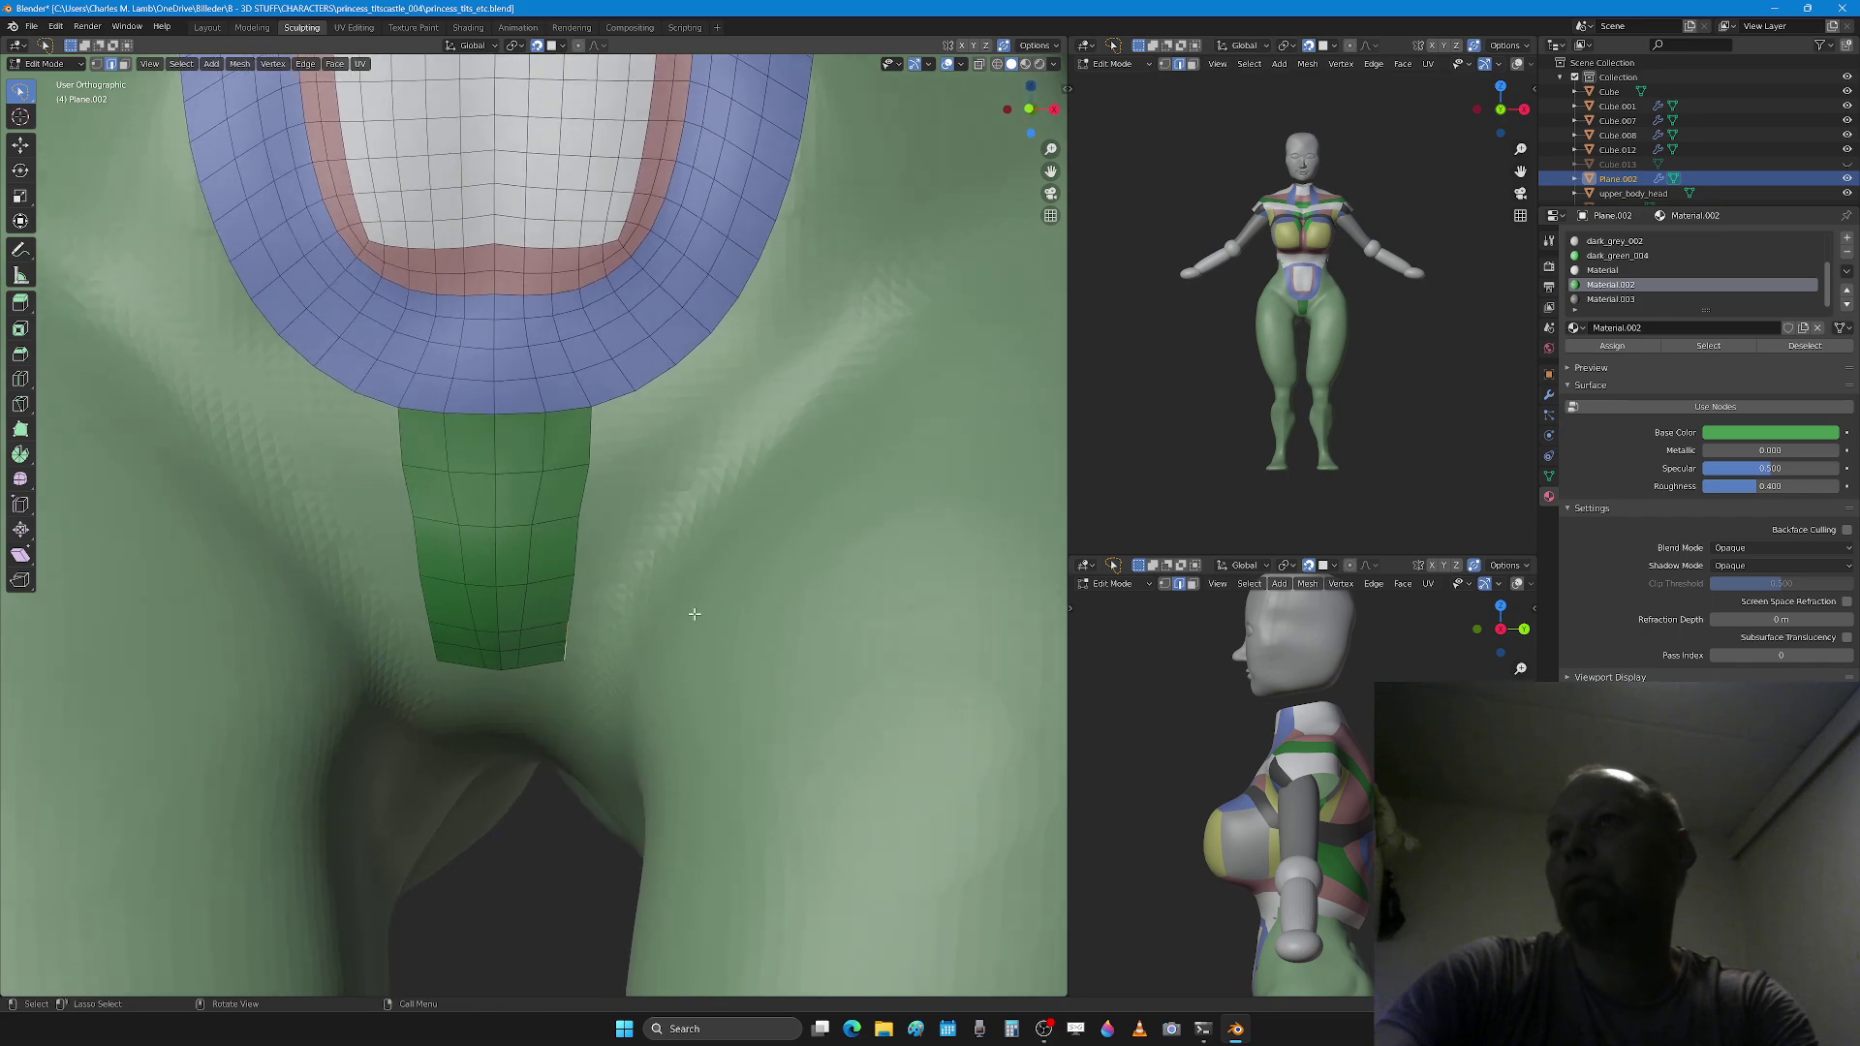
key(g)
click(742, 592)
key(r)
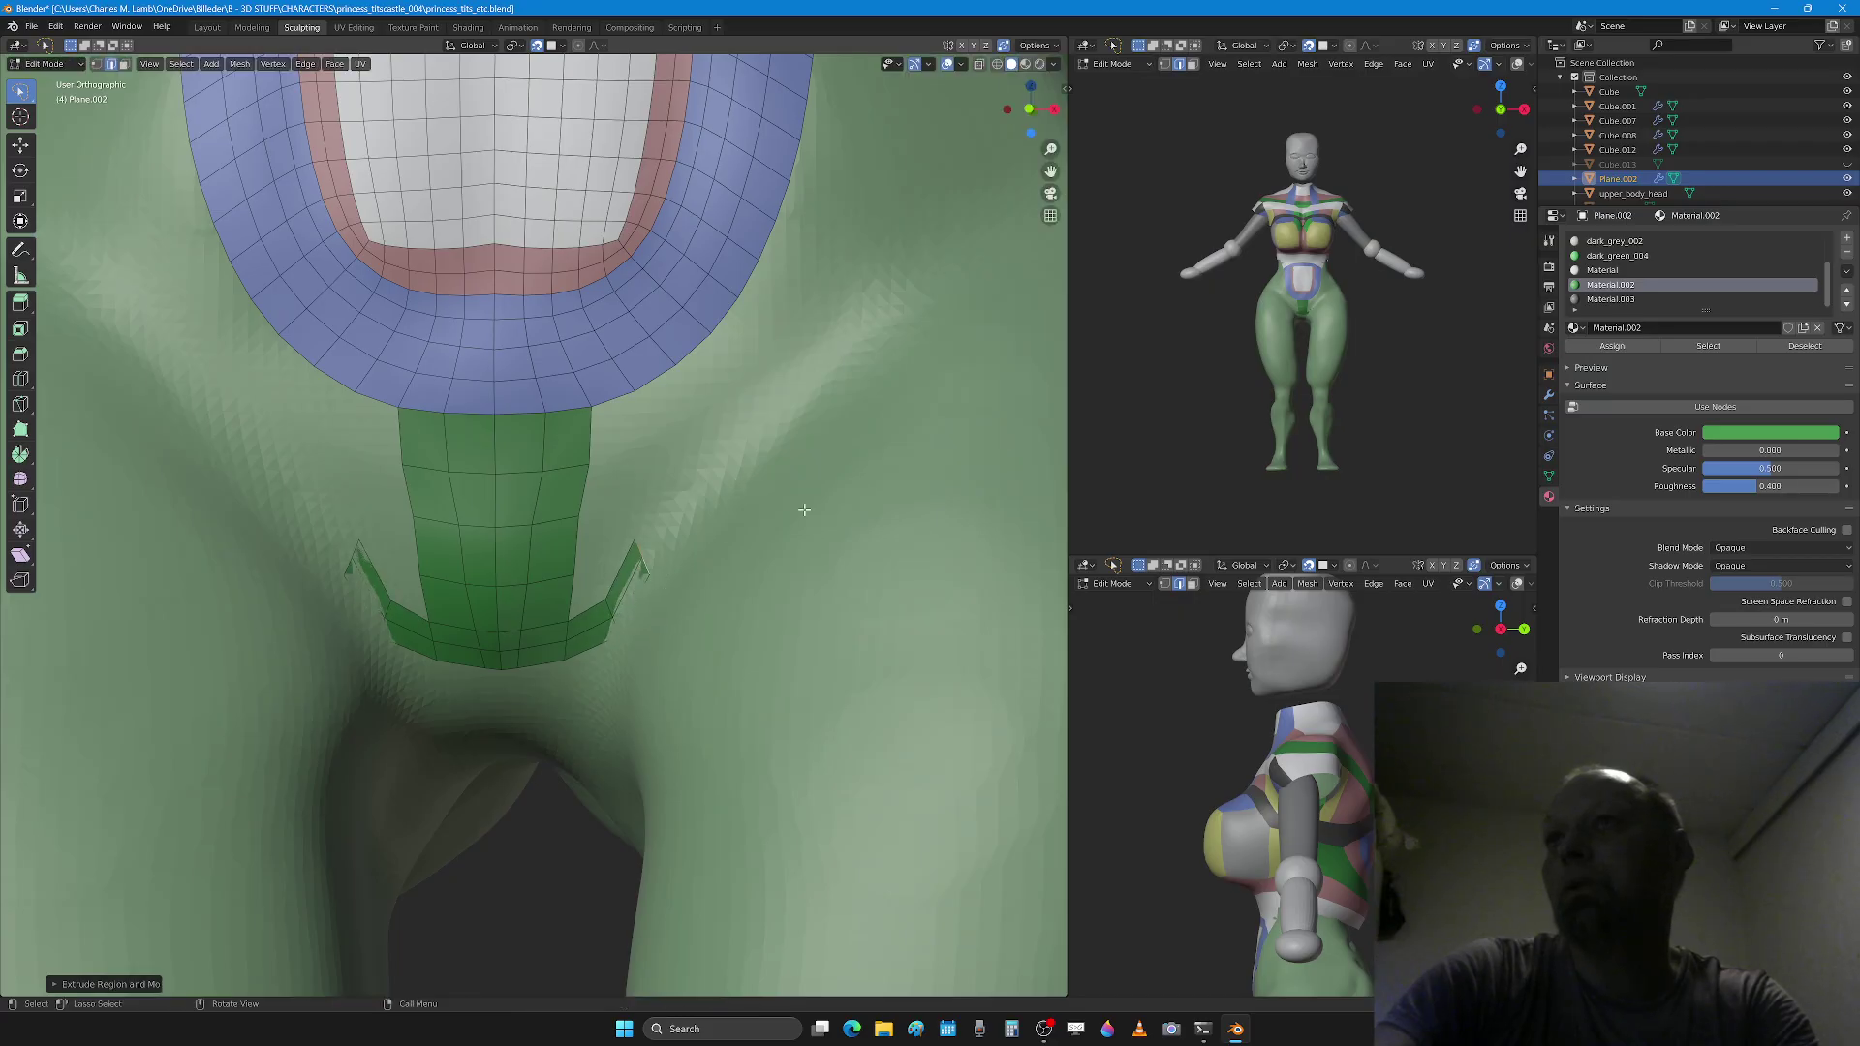
click(761, 481)
key(e)
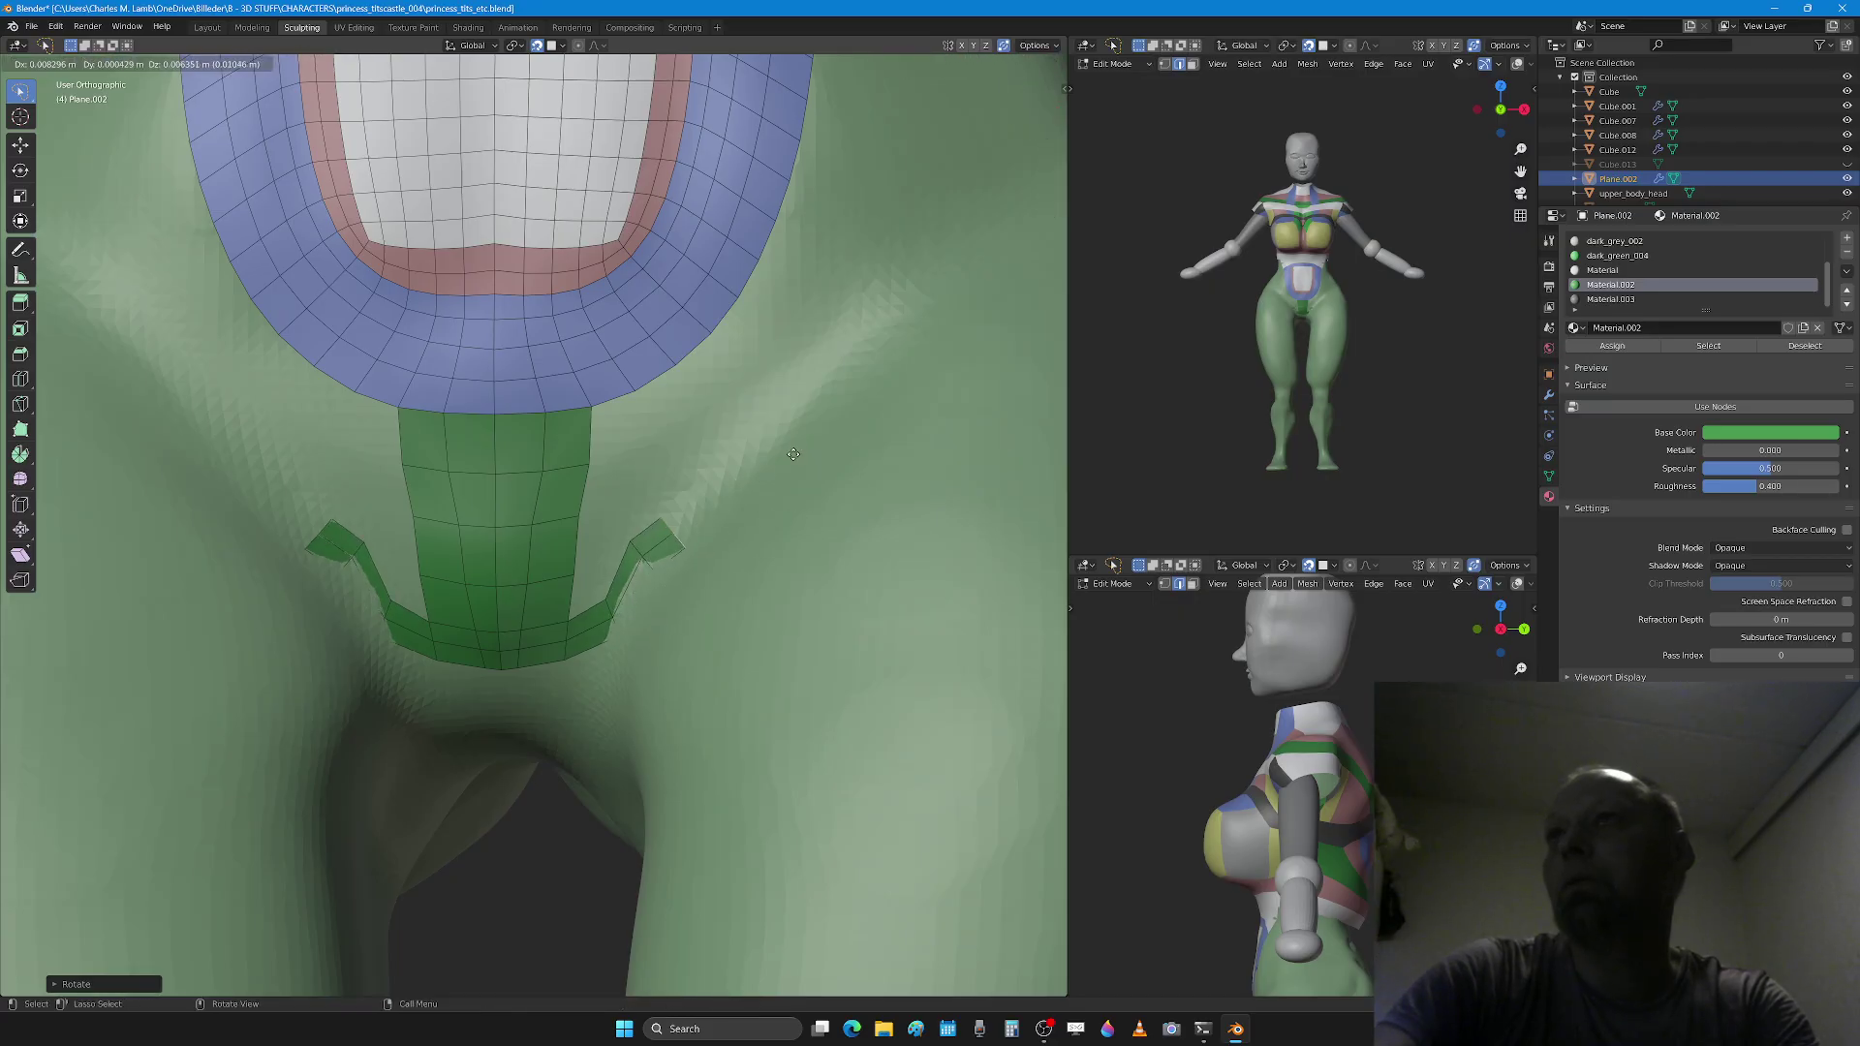
click(806, 436)
Step: Extend the green crease strip further up toward the hip with more extrusions, rotating its end edges to follow the crease
scroll(807, 434, down, 1)
middle_drag(807, 434, 689, 513)
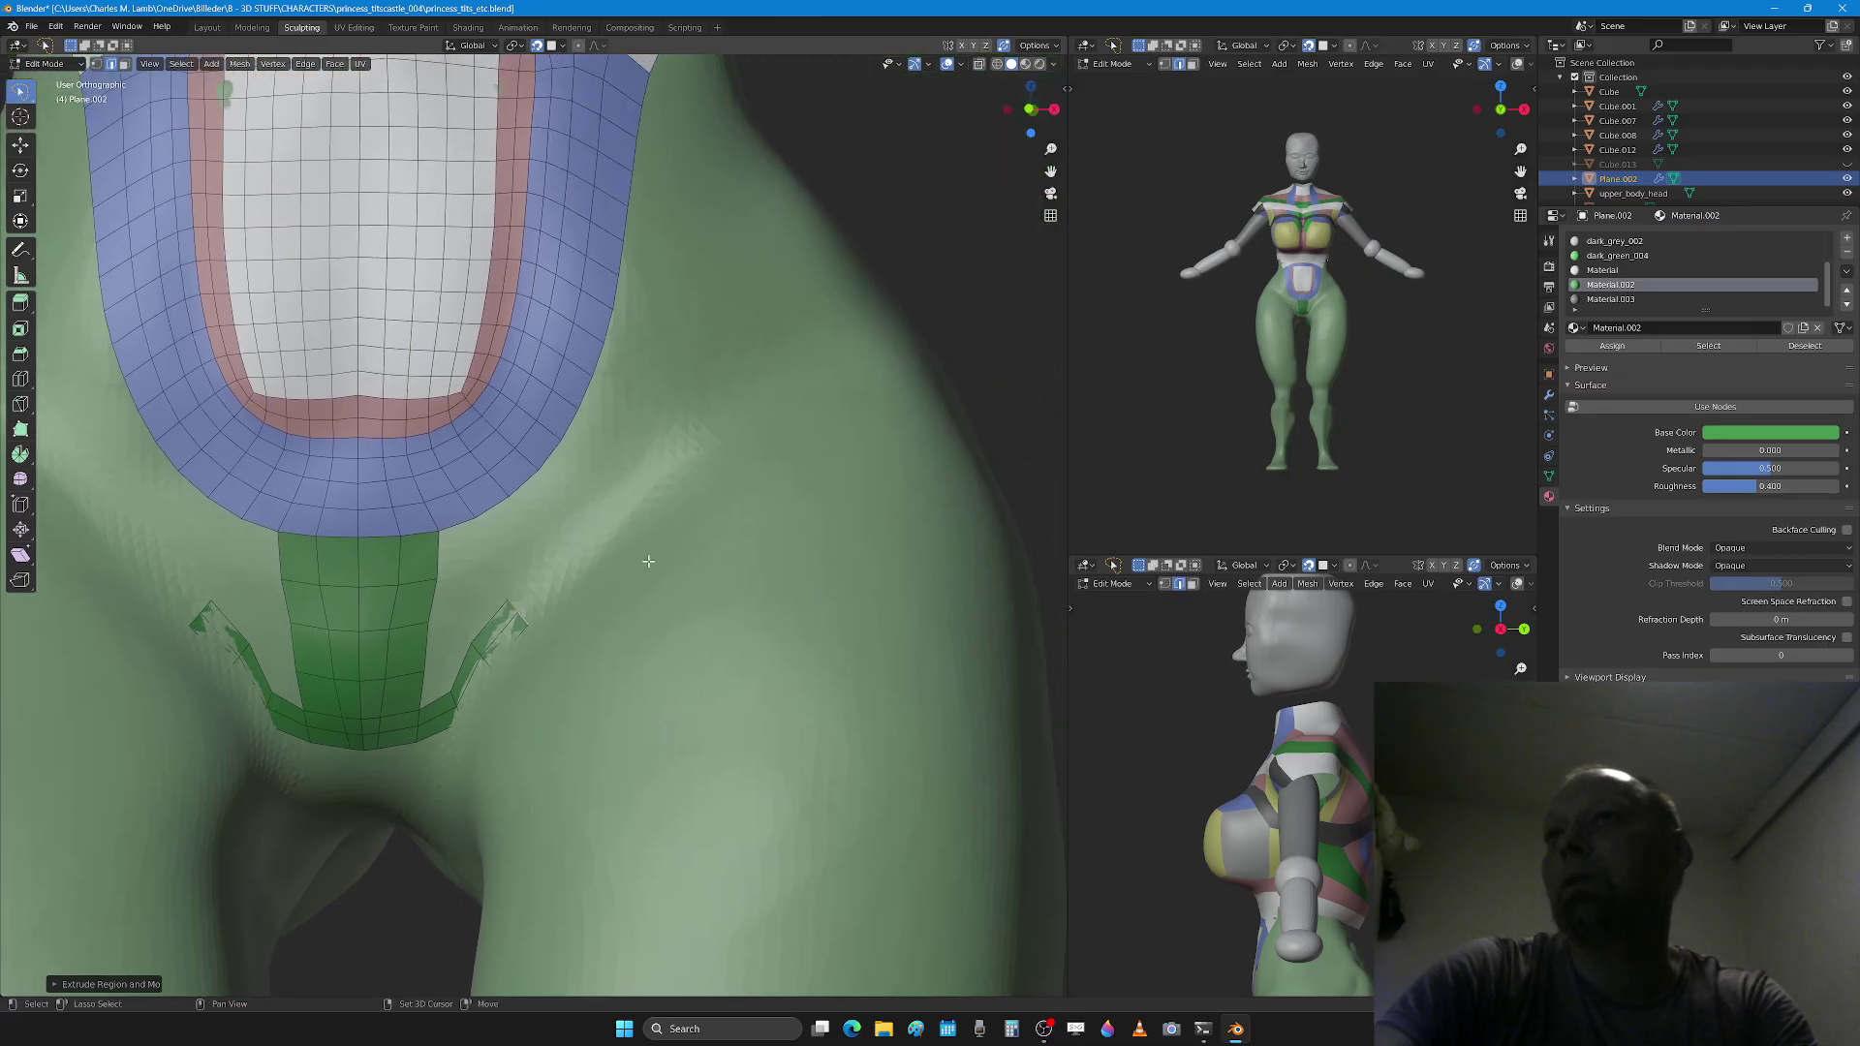
key(g)
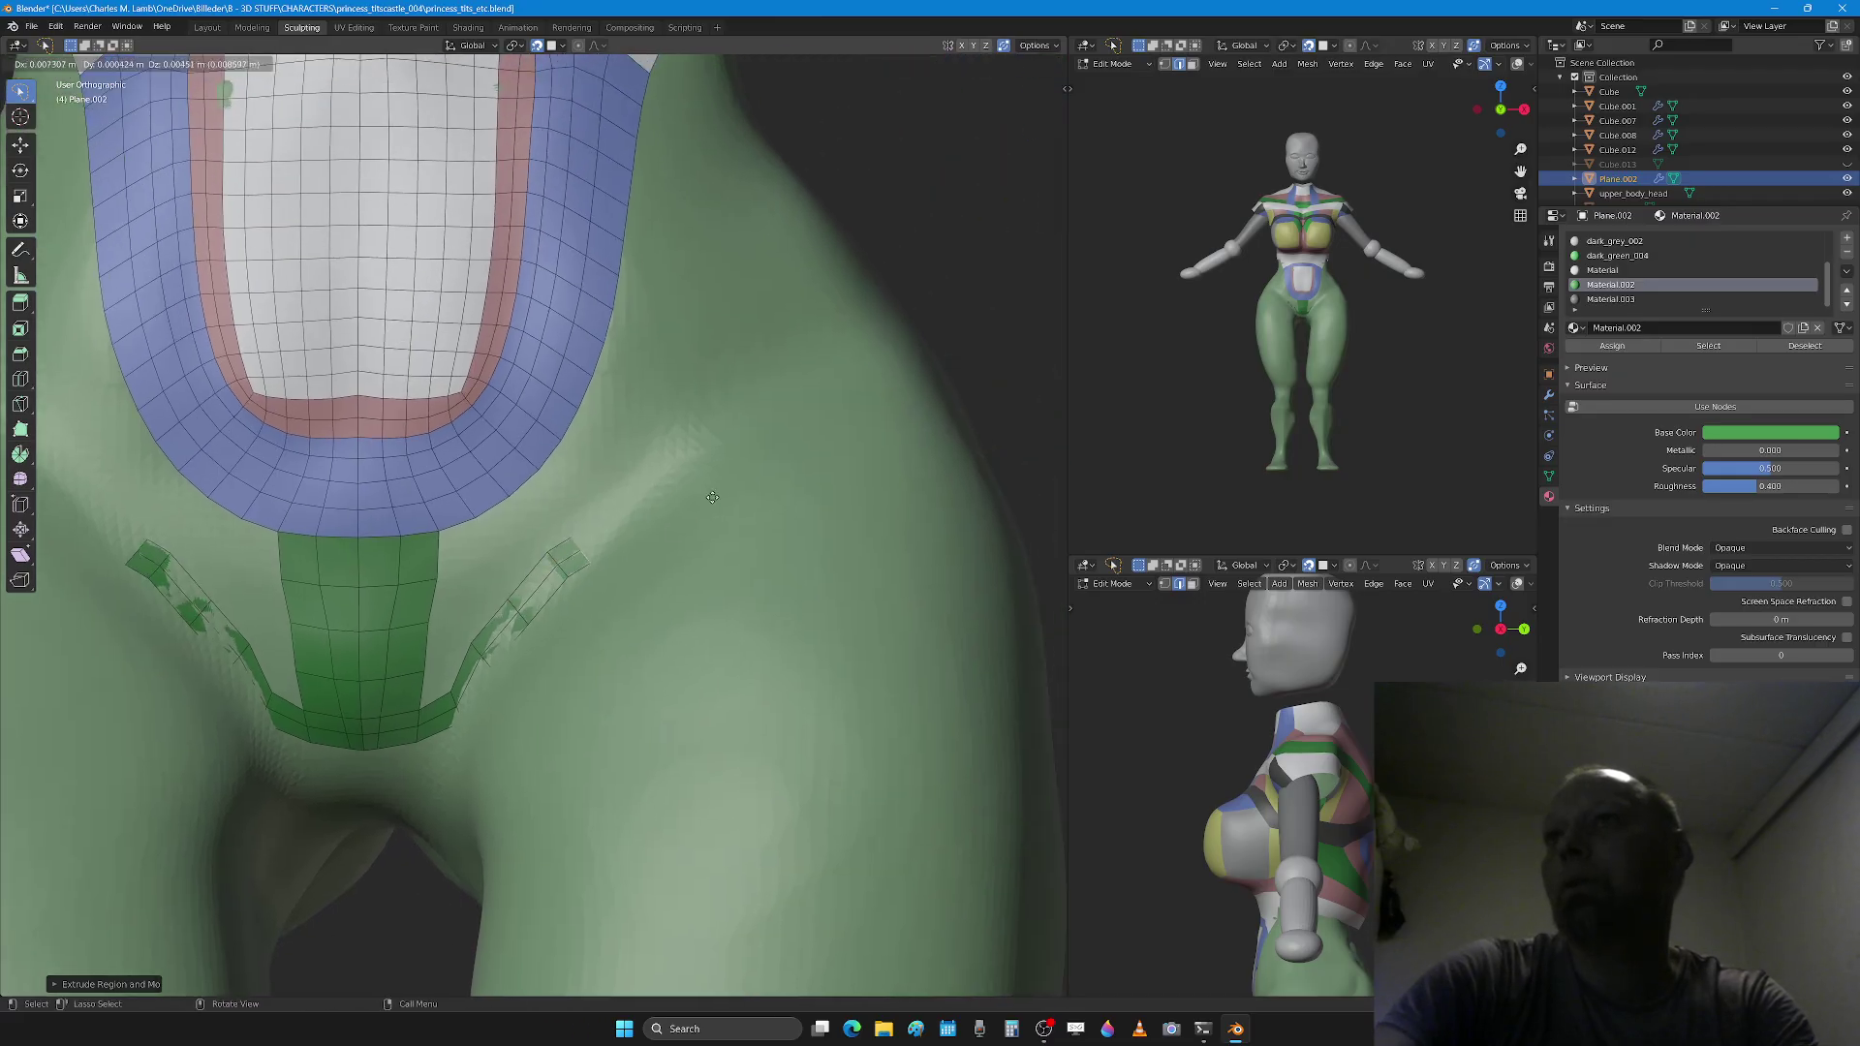
click(792, 428)
key(g)
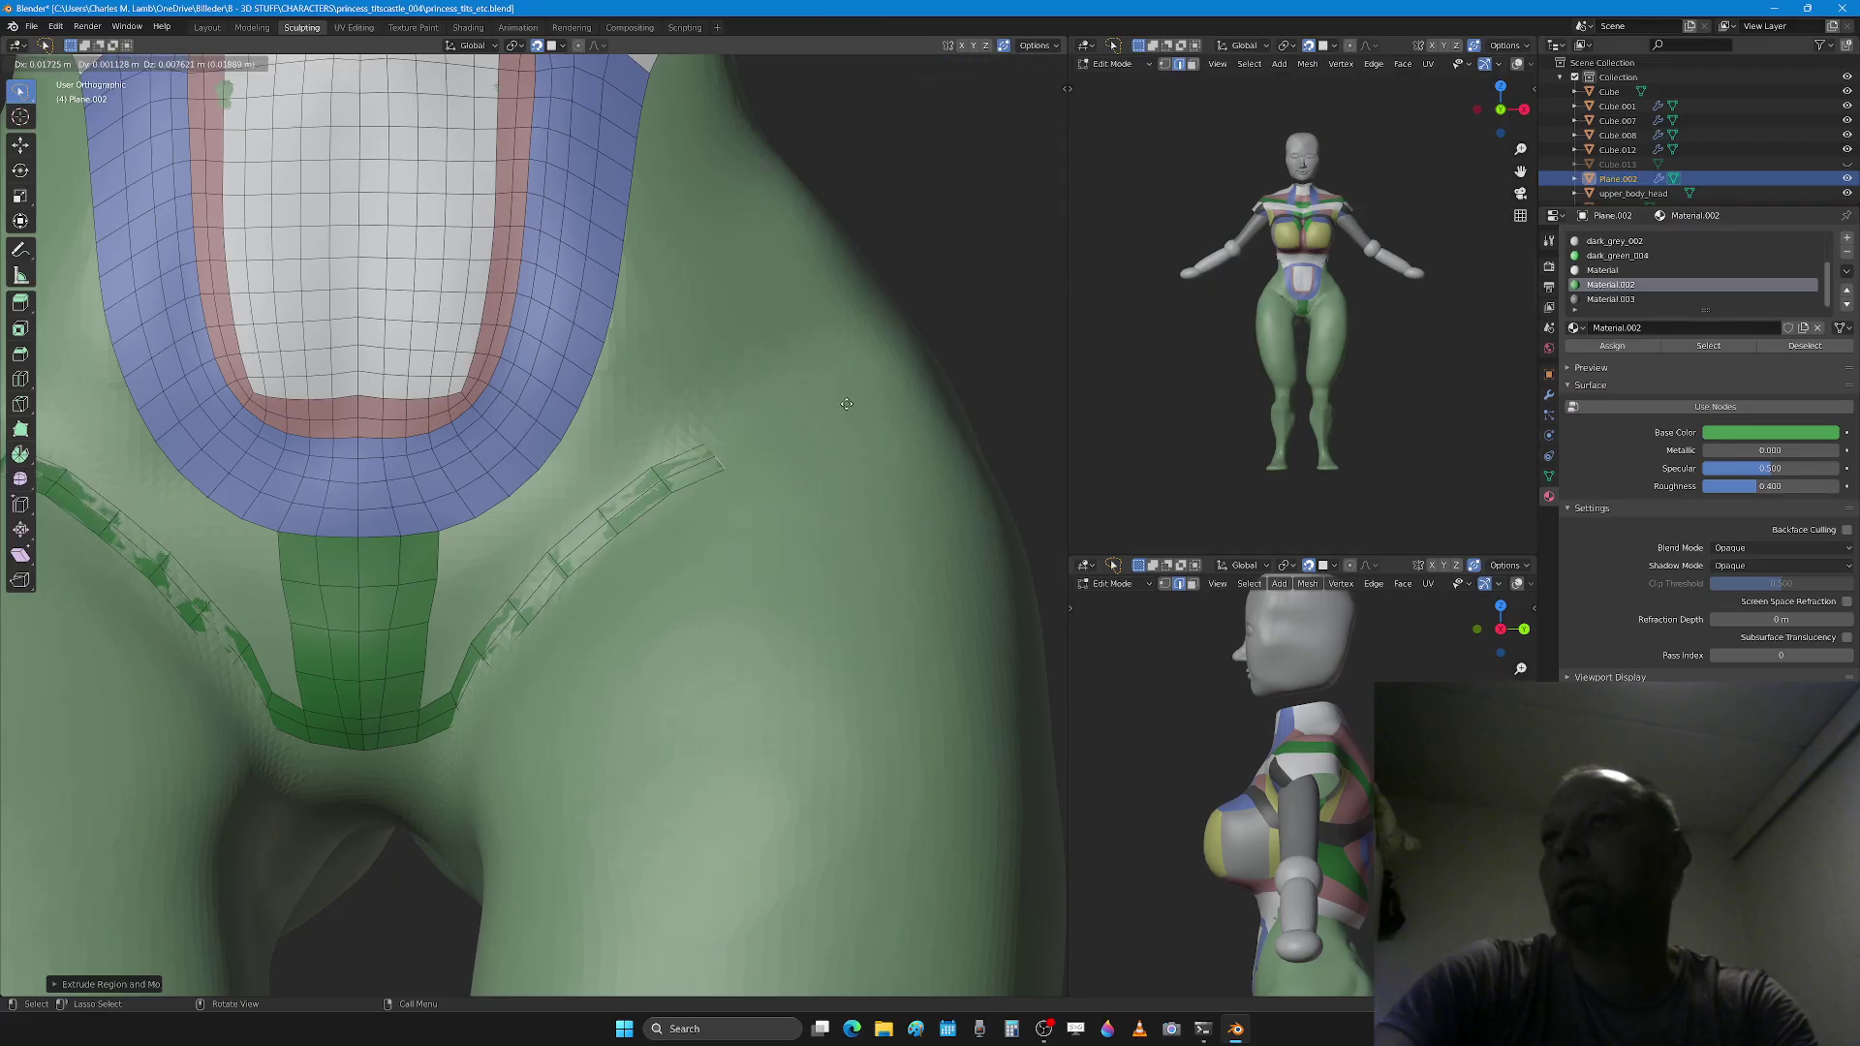
click(865, 397)
key(r)
click(854, 450)
key(g)
click(917, 433)
Step: Continue the crease strip to the outer hip with further extrusions, turning and repositioning its end edges along the body's curve
key(e)
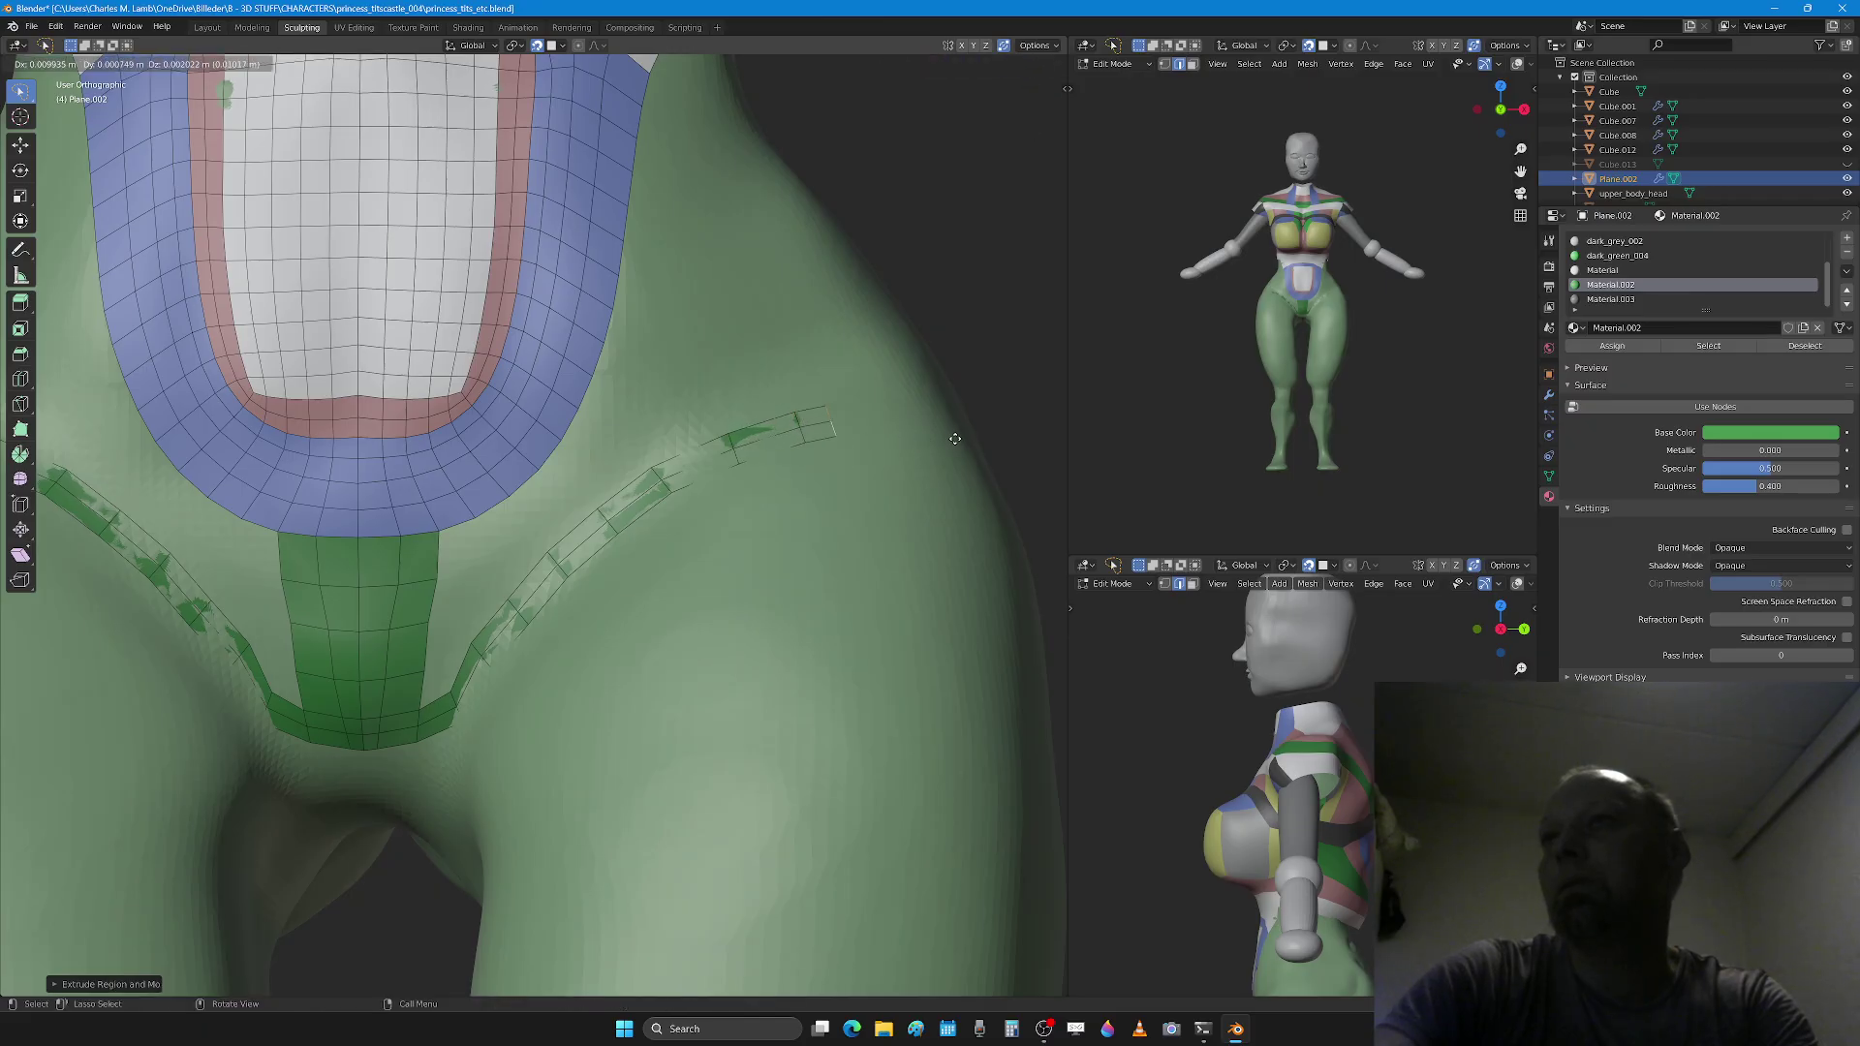
click(982, 437)
key(r)
click(954, 470)
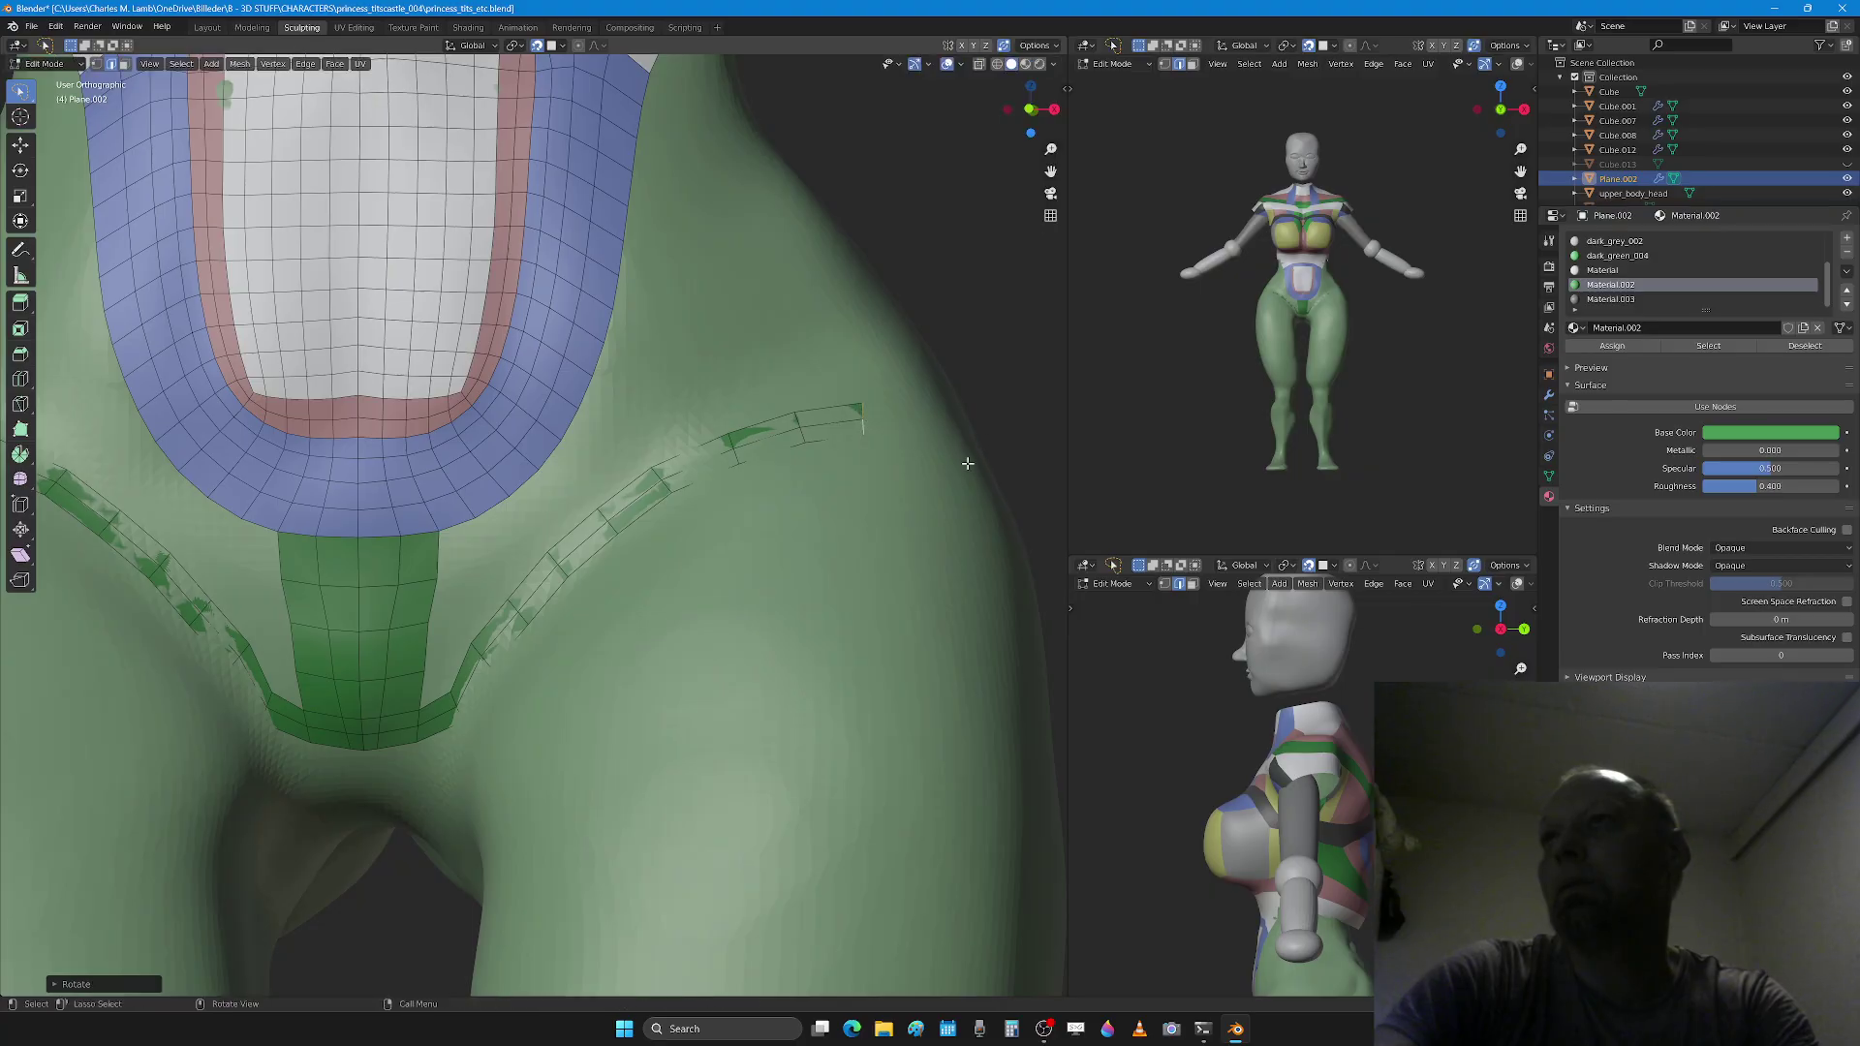
key(g)
click(964, 457)
key(r)
click(959, 427)
key(g)
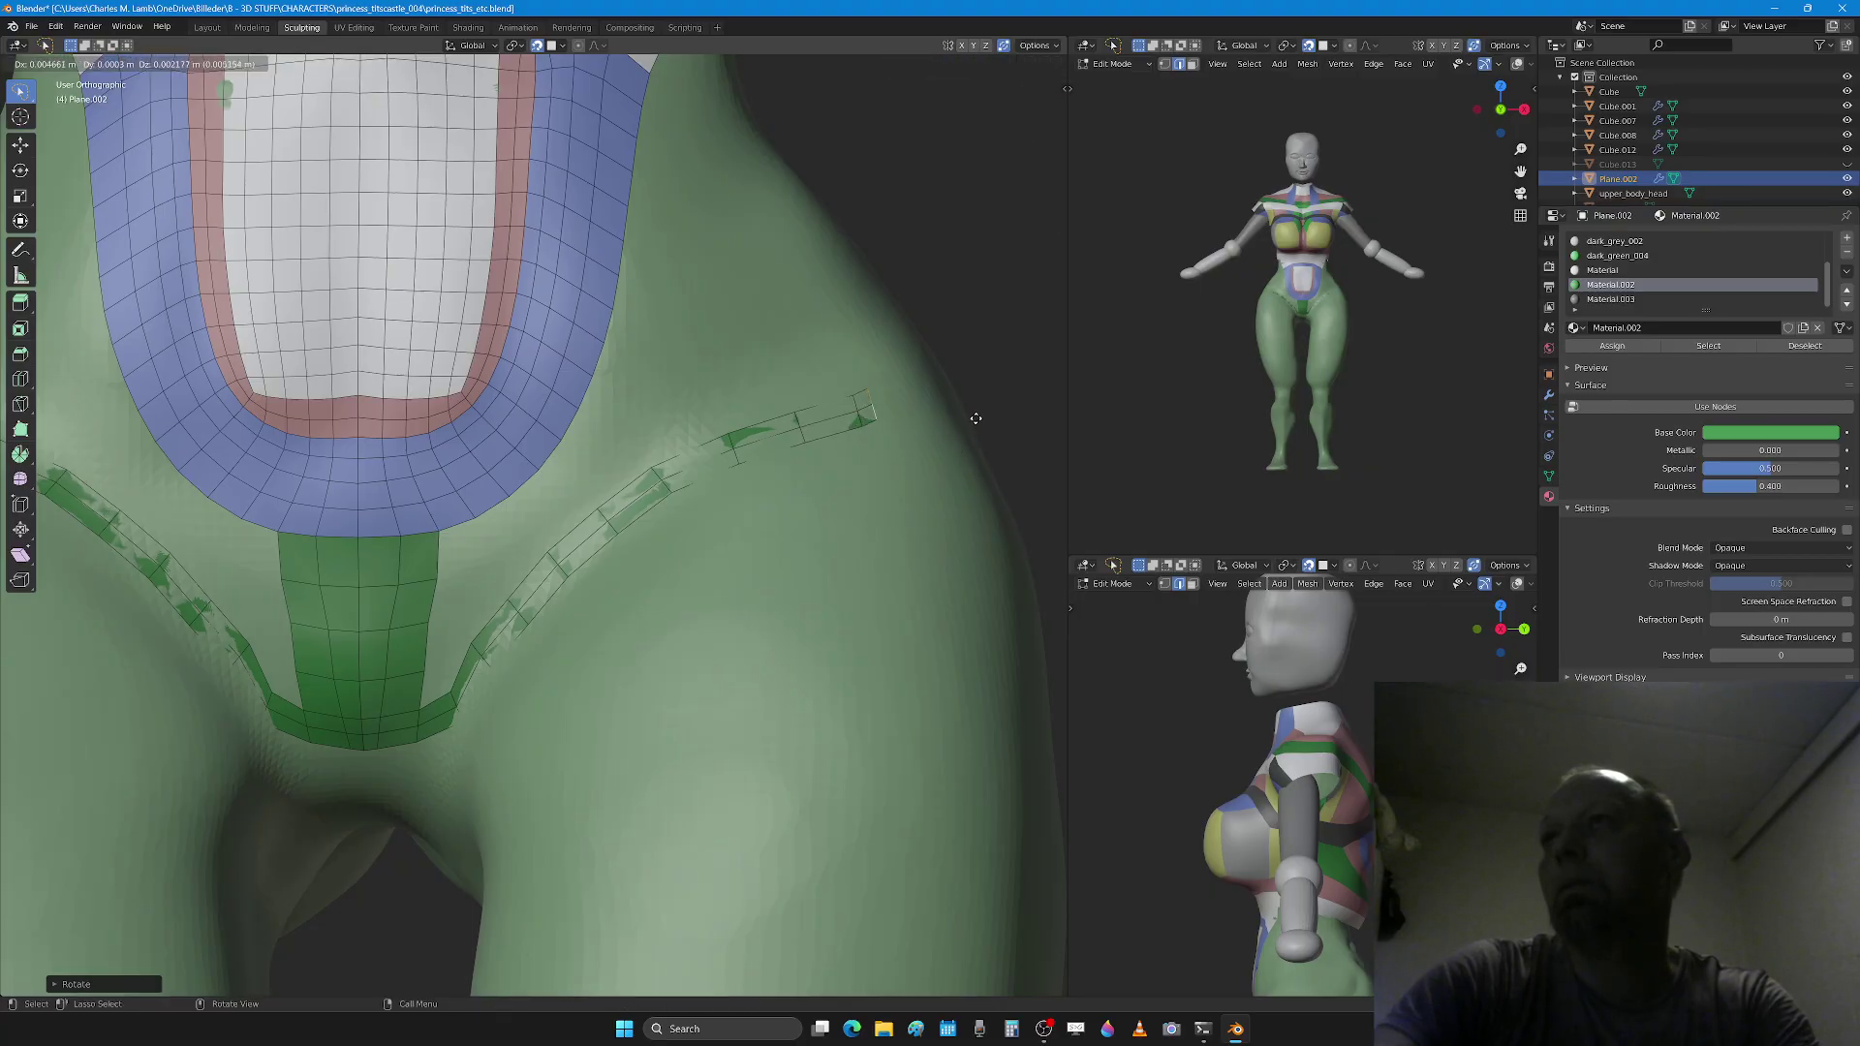
click(1009, 413)
Step: Fill two faces in the gap between the green centre strip and the lower end of the crease strip
scroll(709, 639, down, 3)
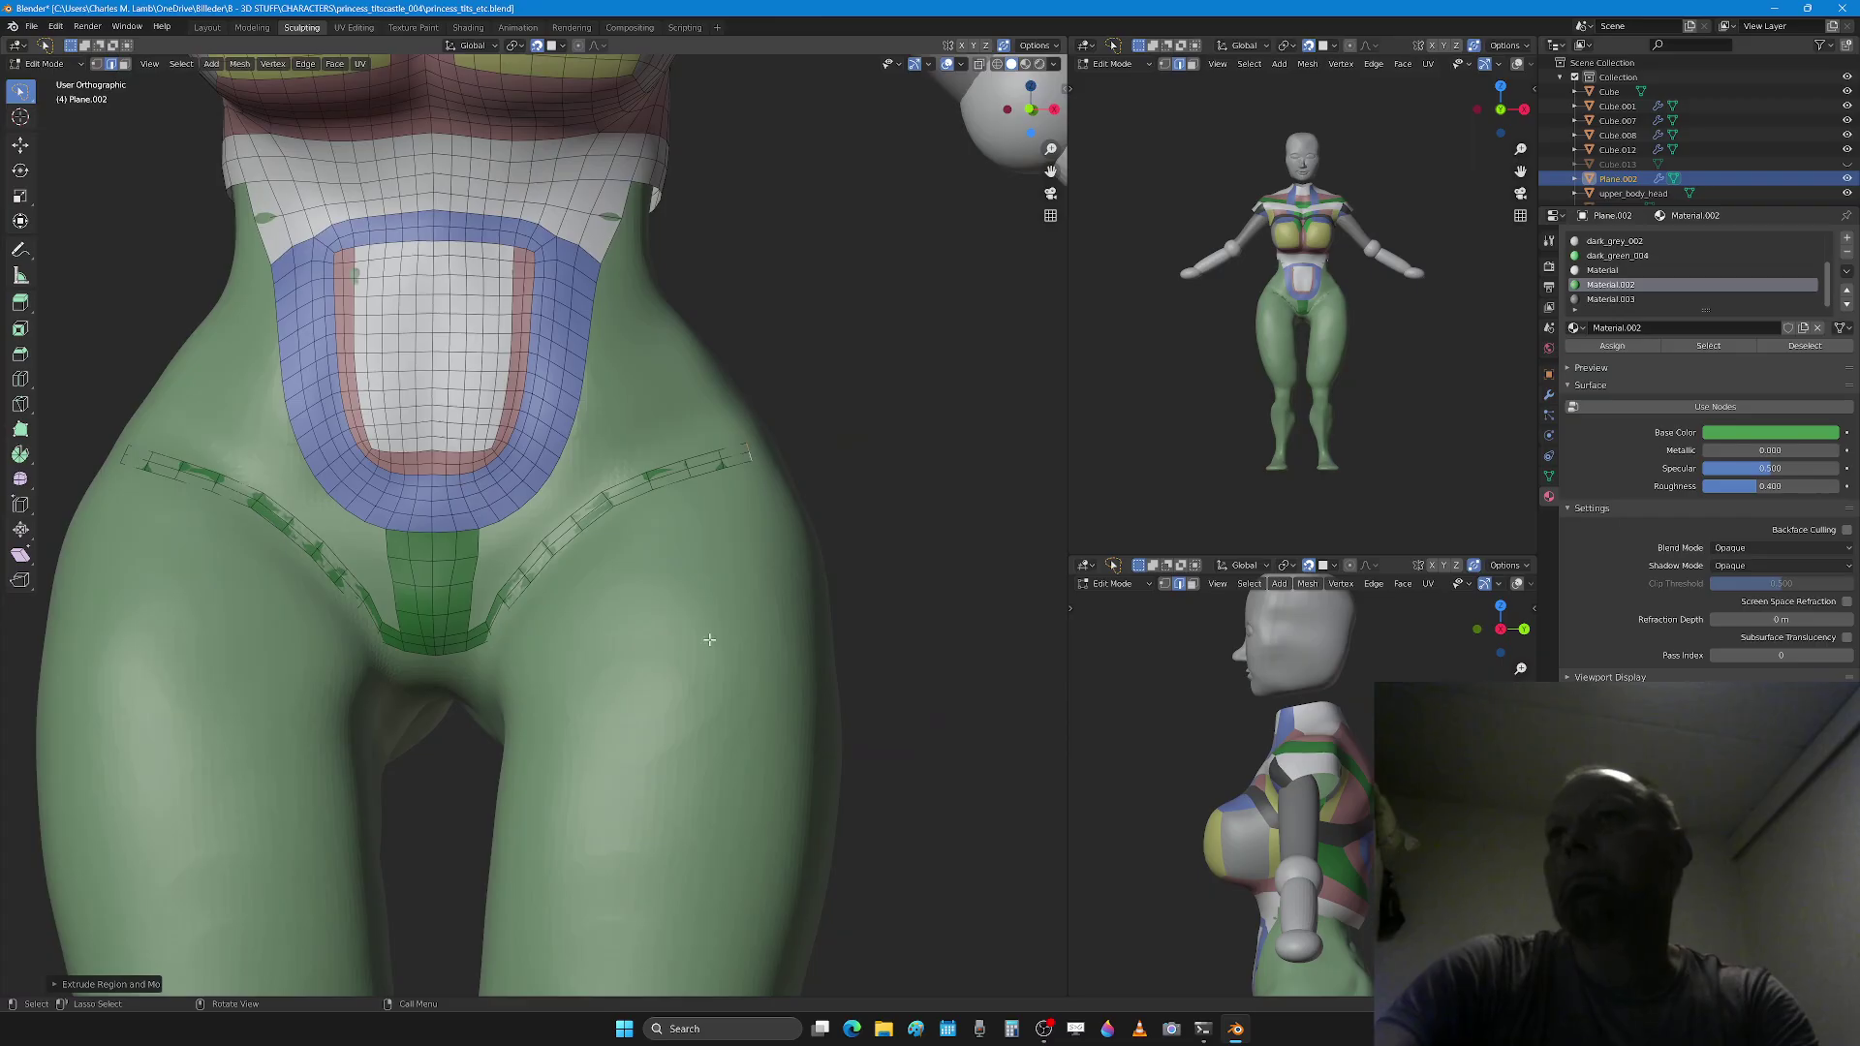
scroll(669, 672, up, 3)
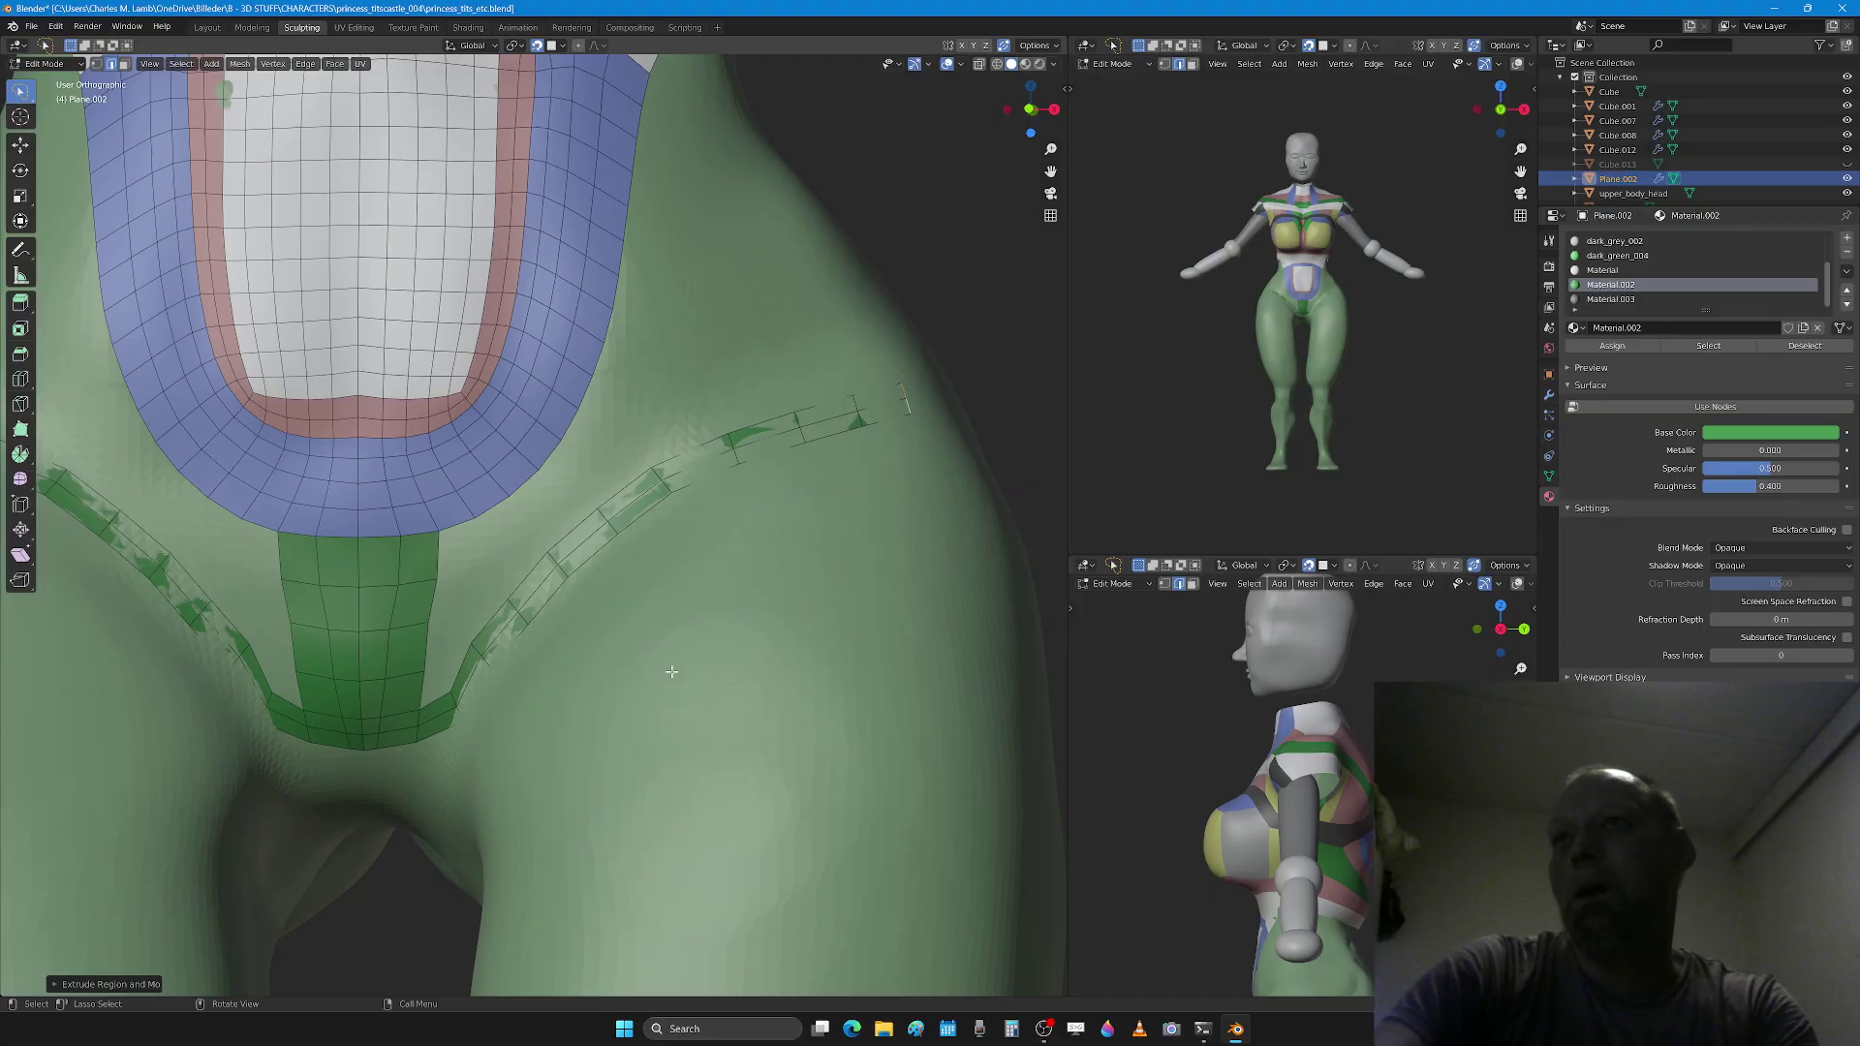
scroll(513, 760, up, 2)
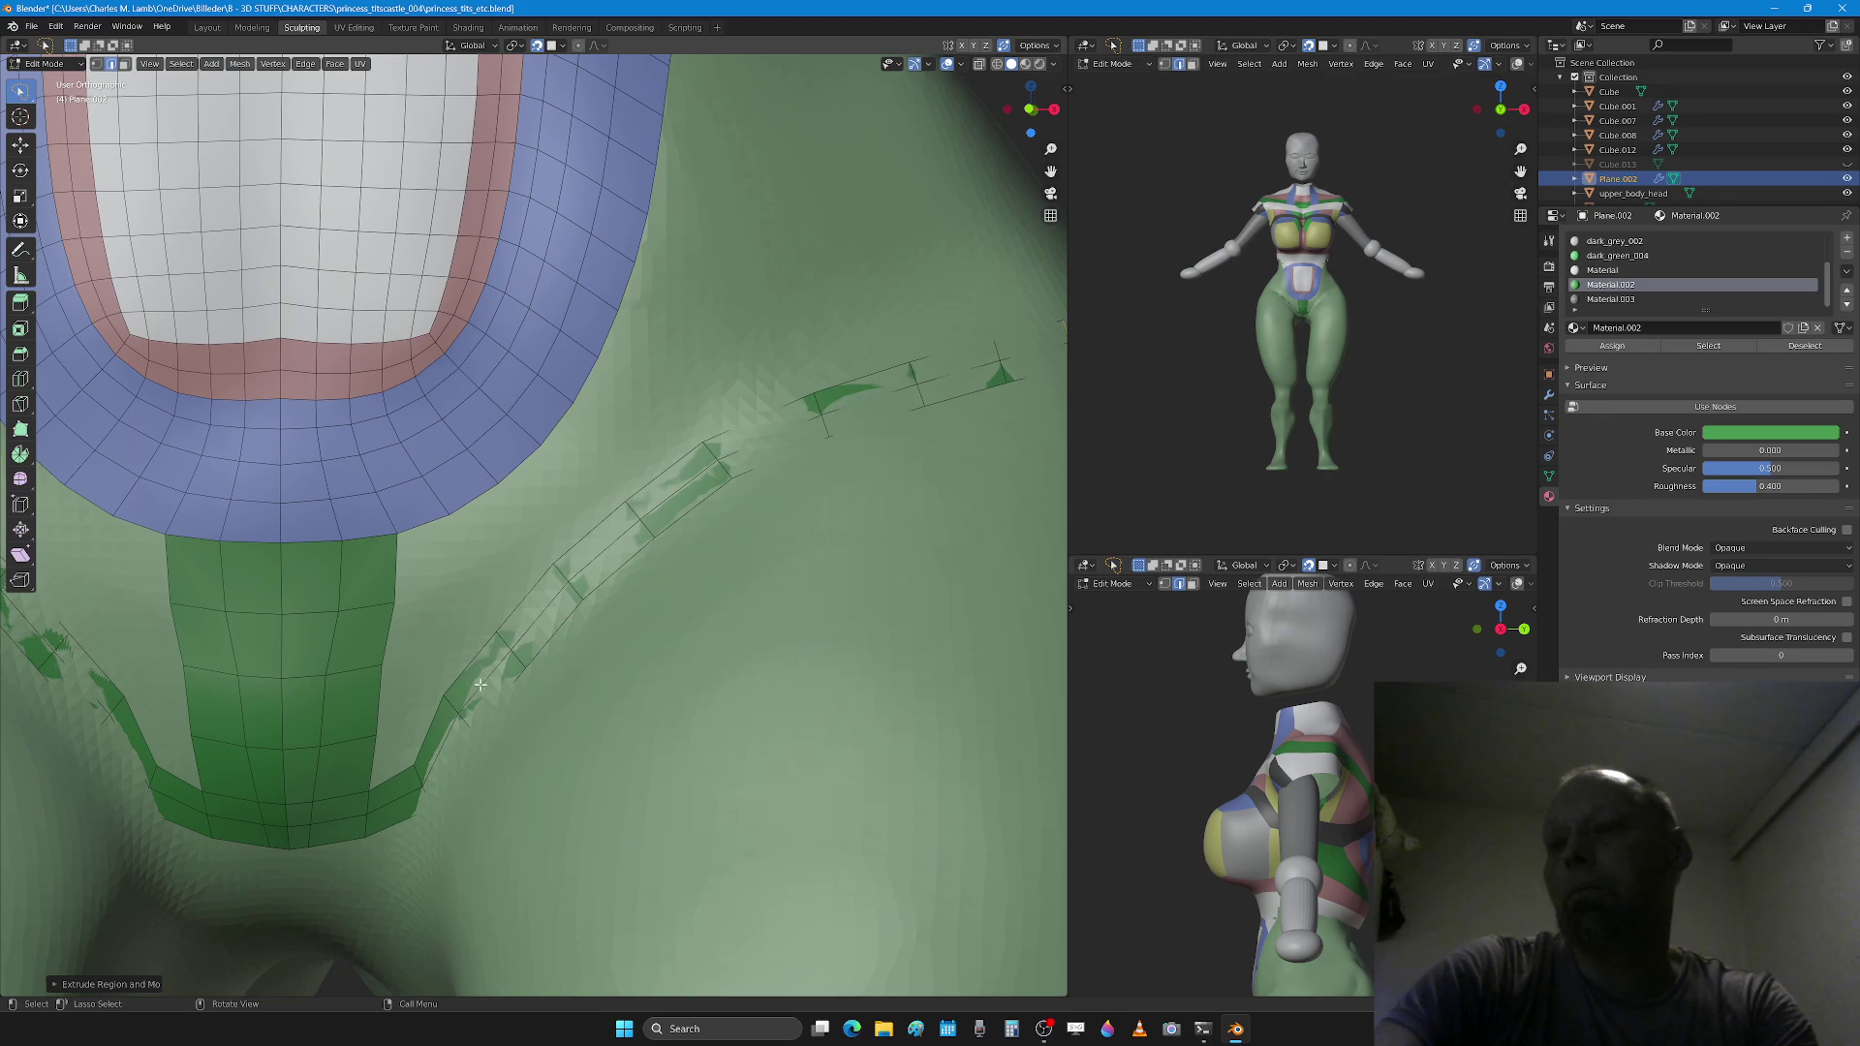
click(428, 728)
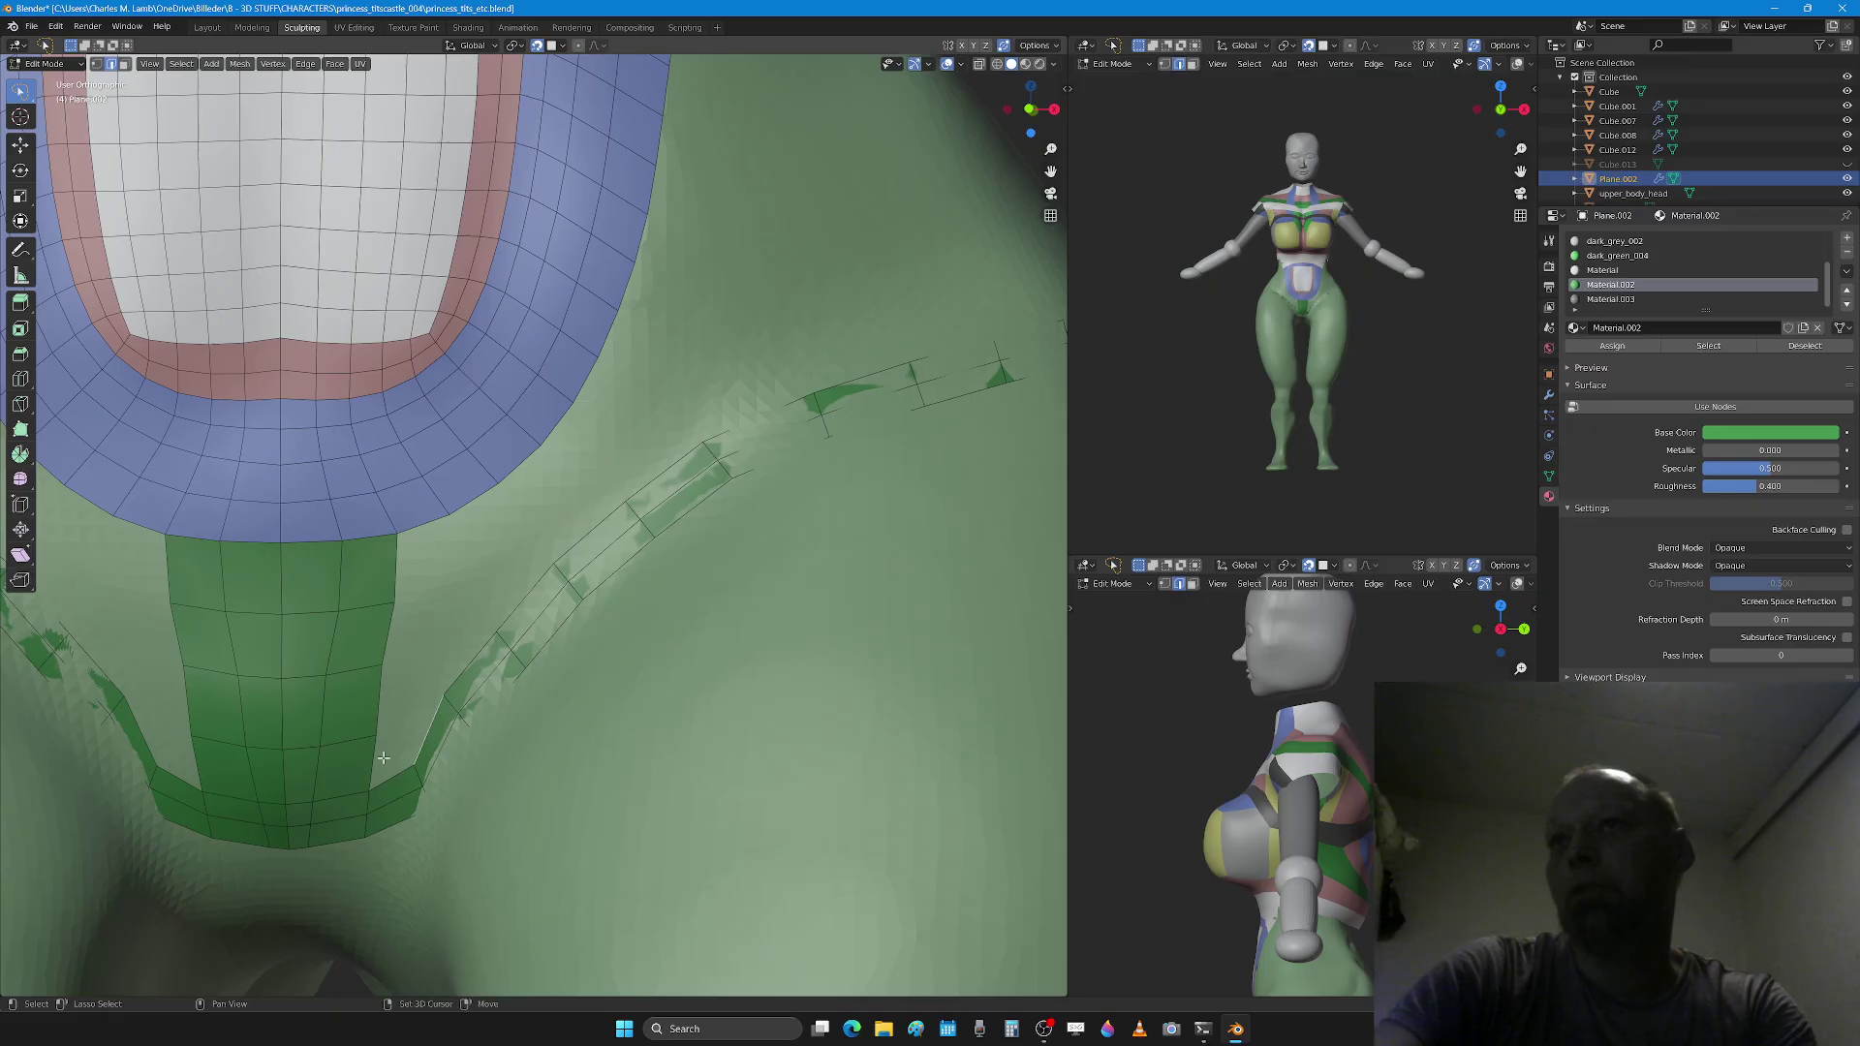
key(f)
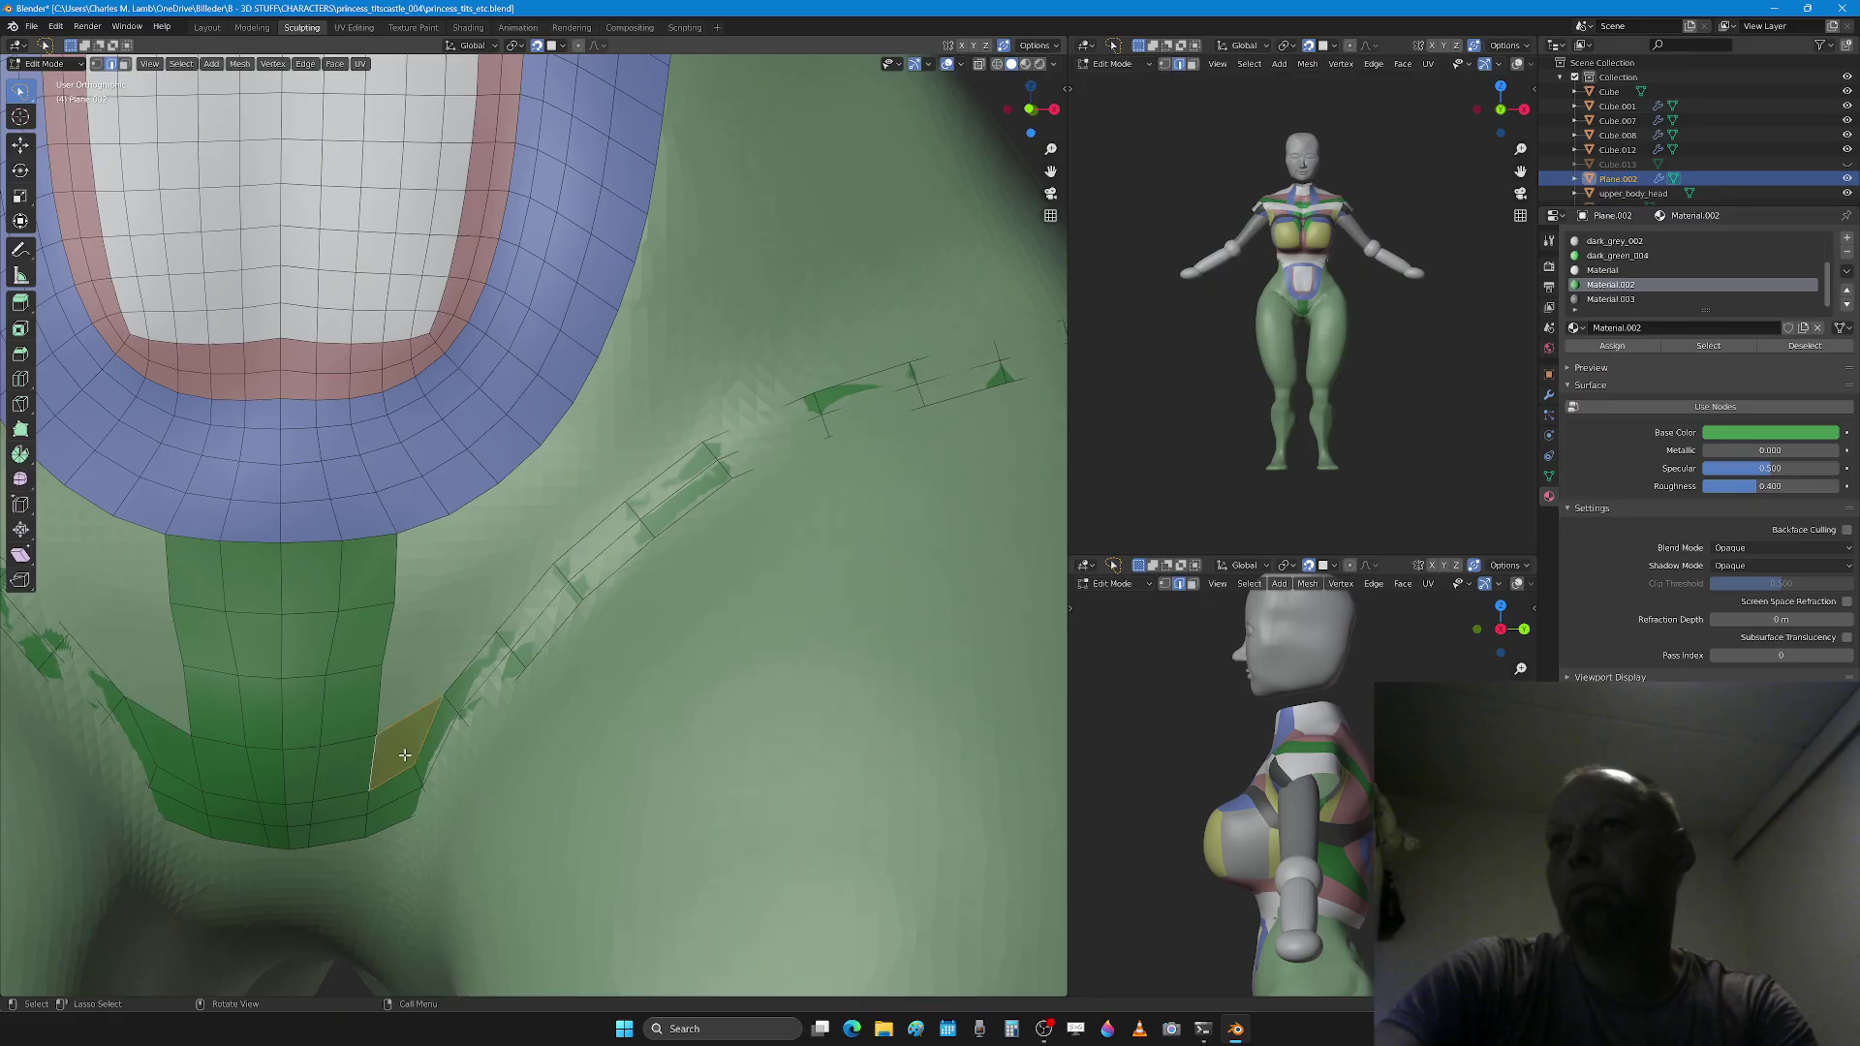
click(497, 655)
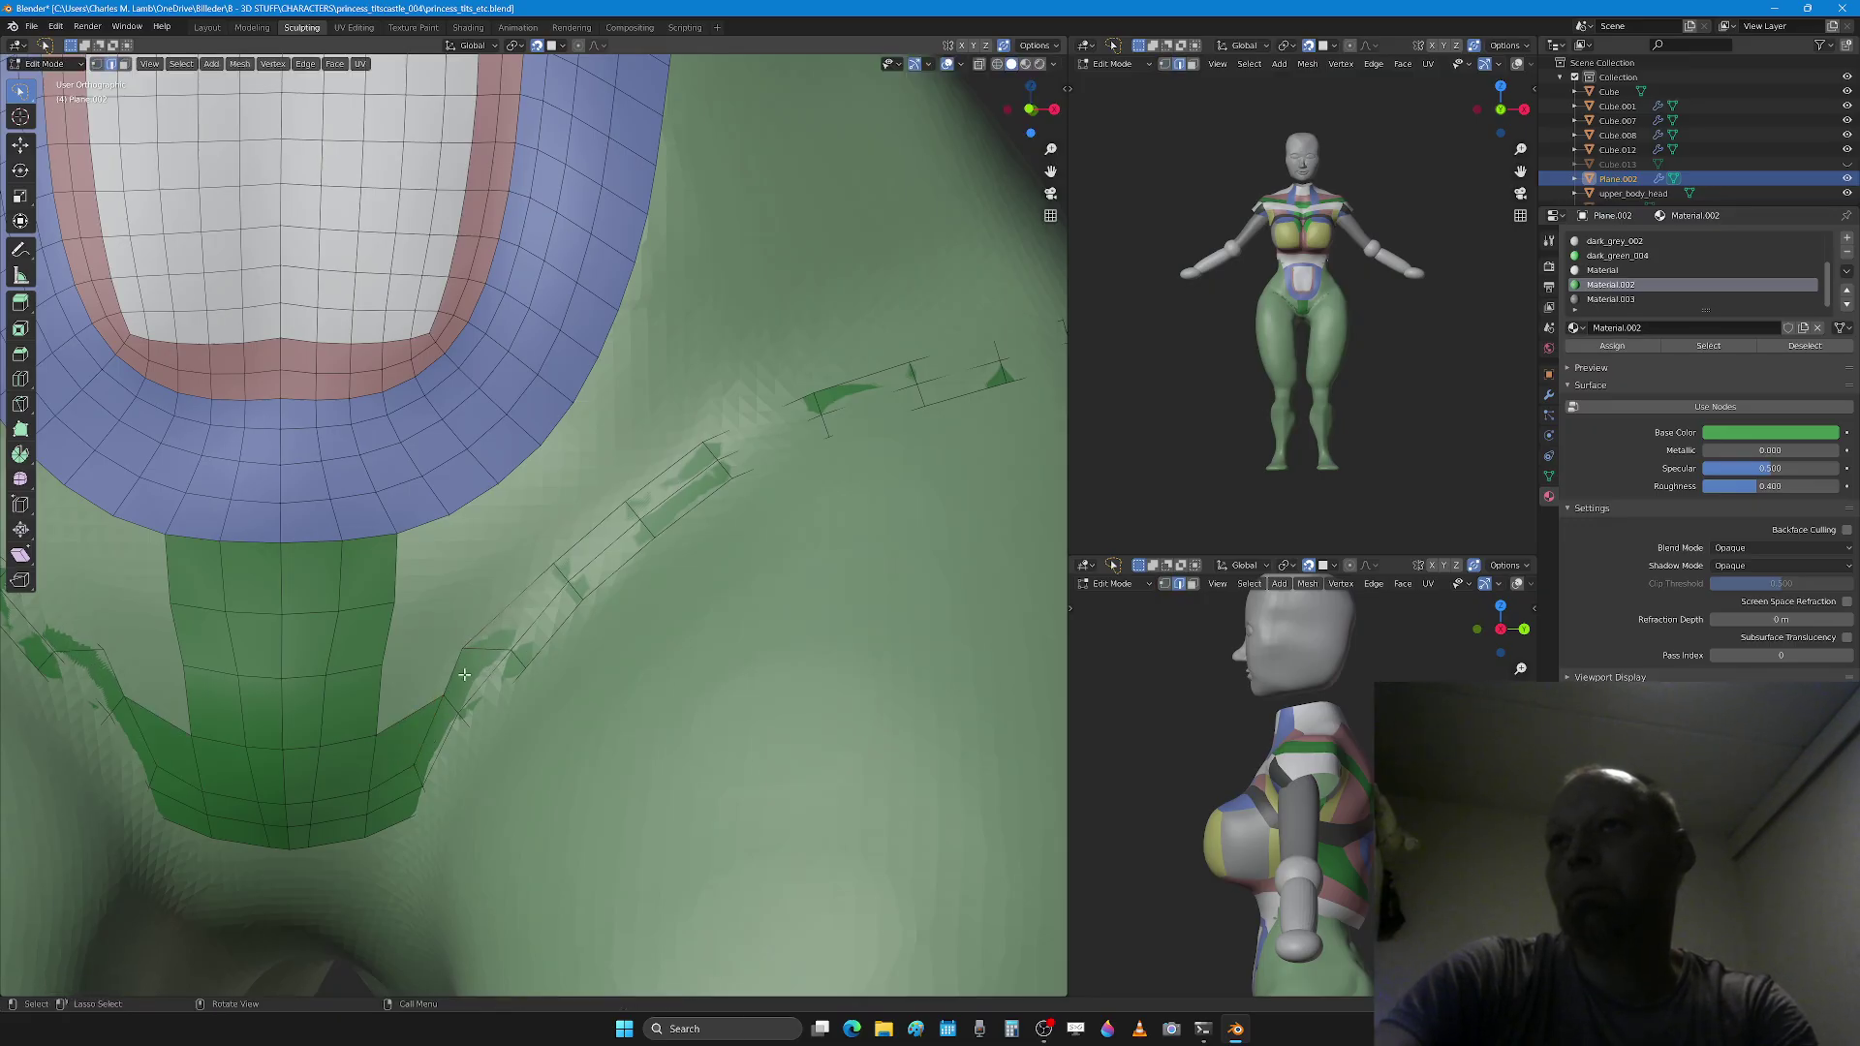
shift+click(383, 685)
key(f)
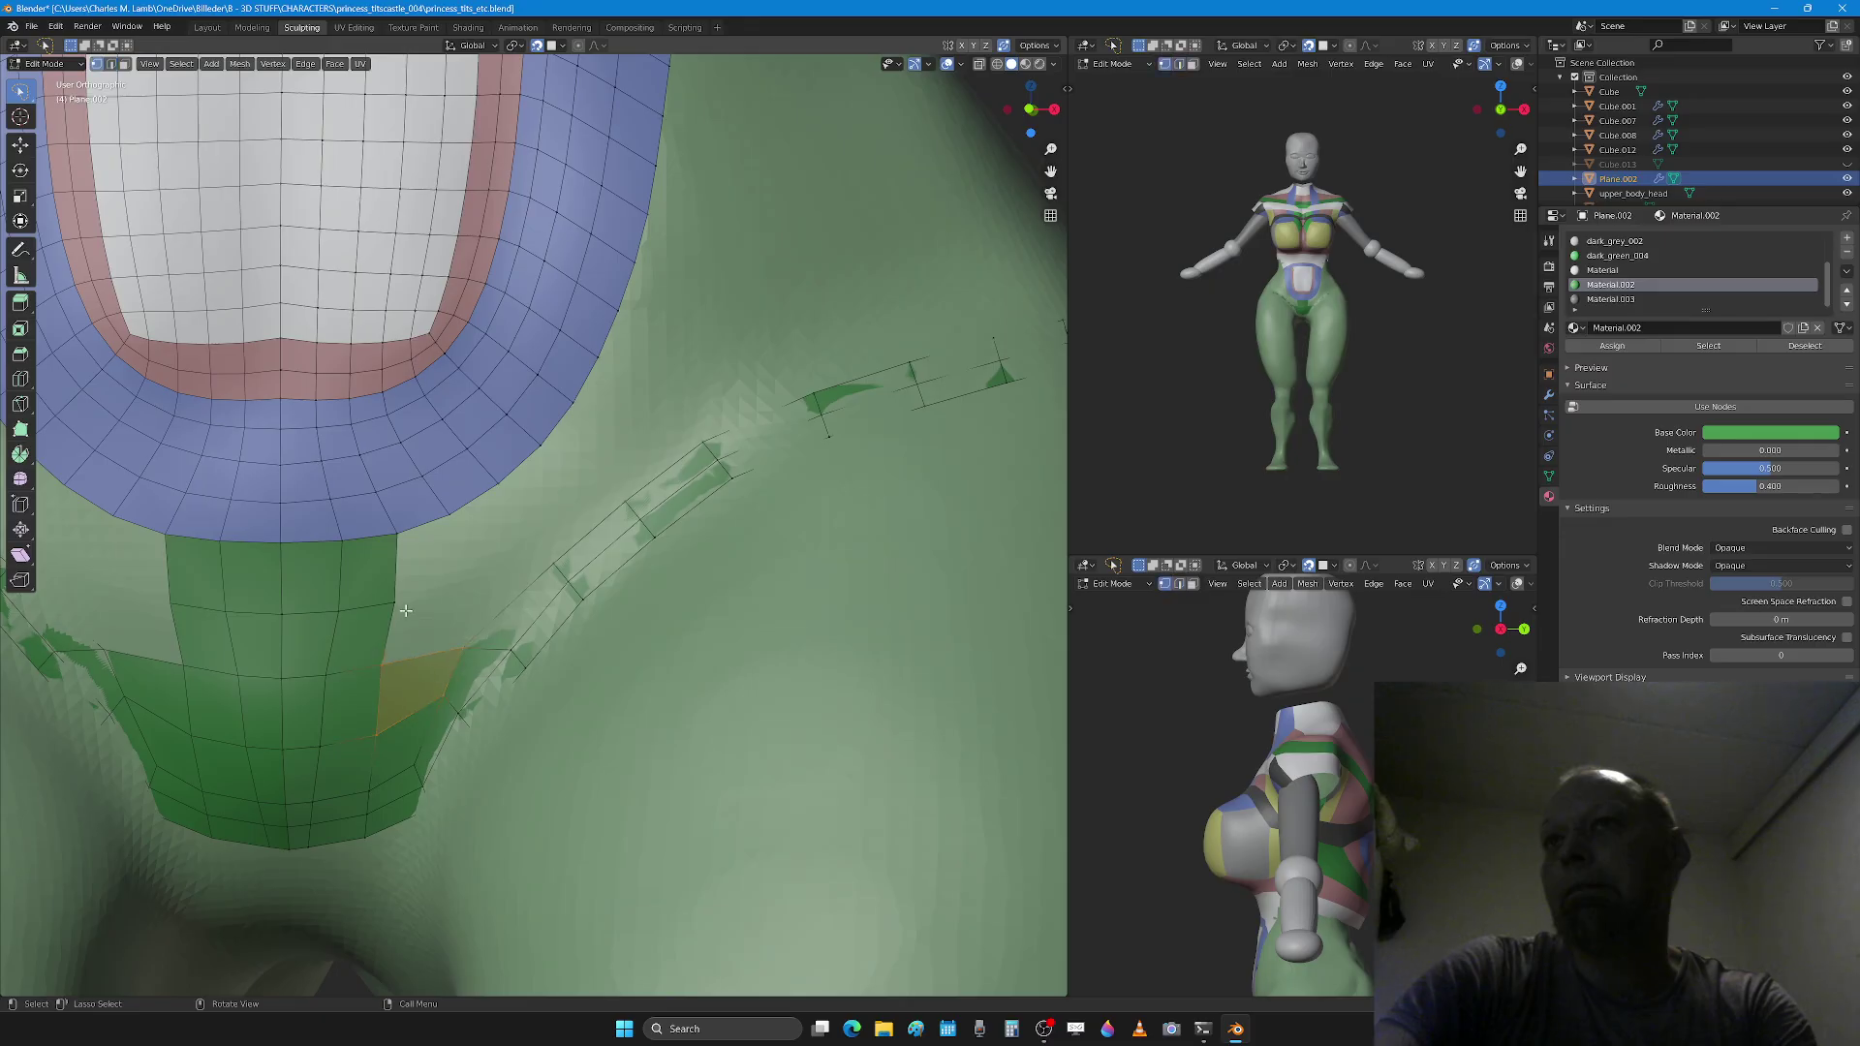
Step: Extrude and fill two more faces upward beside the green centre strip, closing the gap to the blue border
click(468, 621)
key(g)
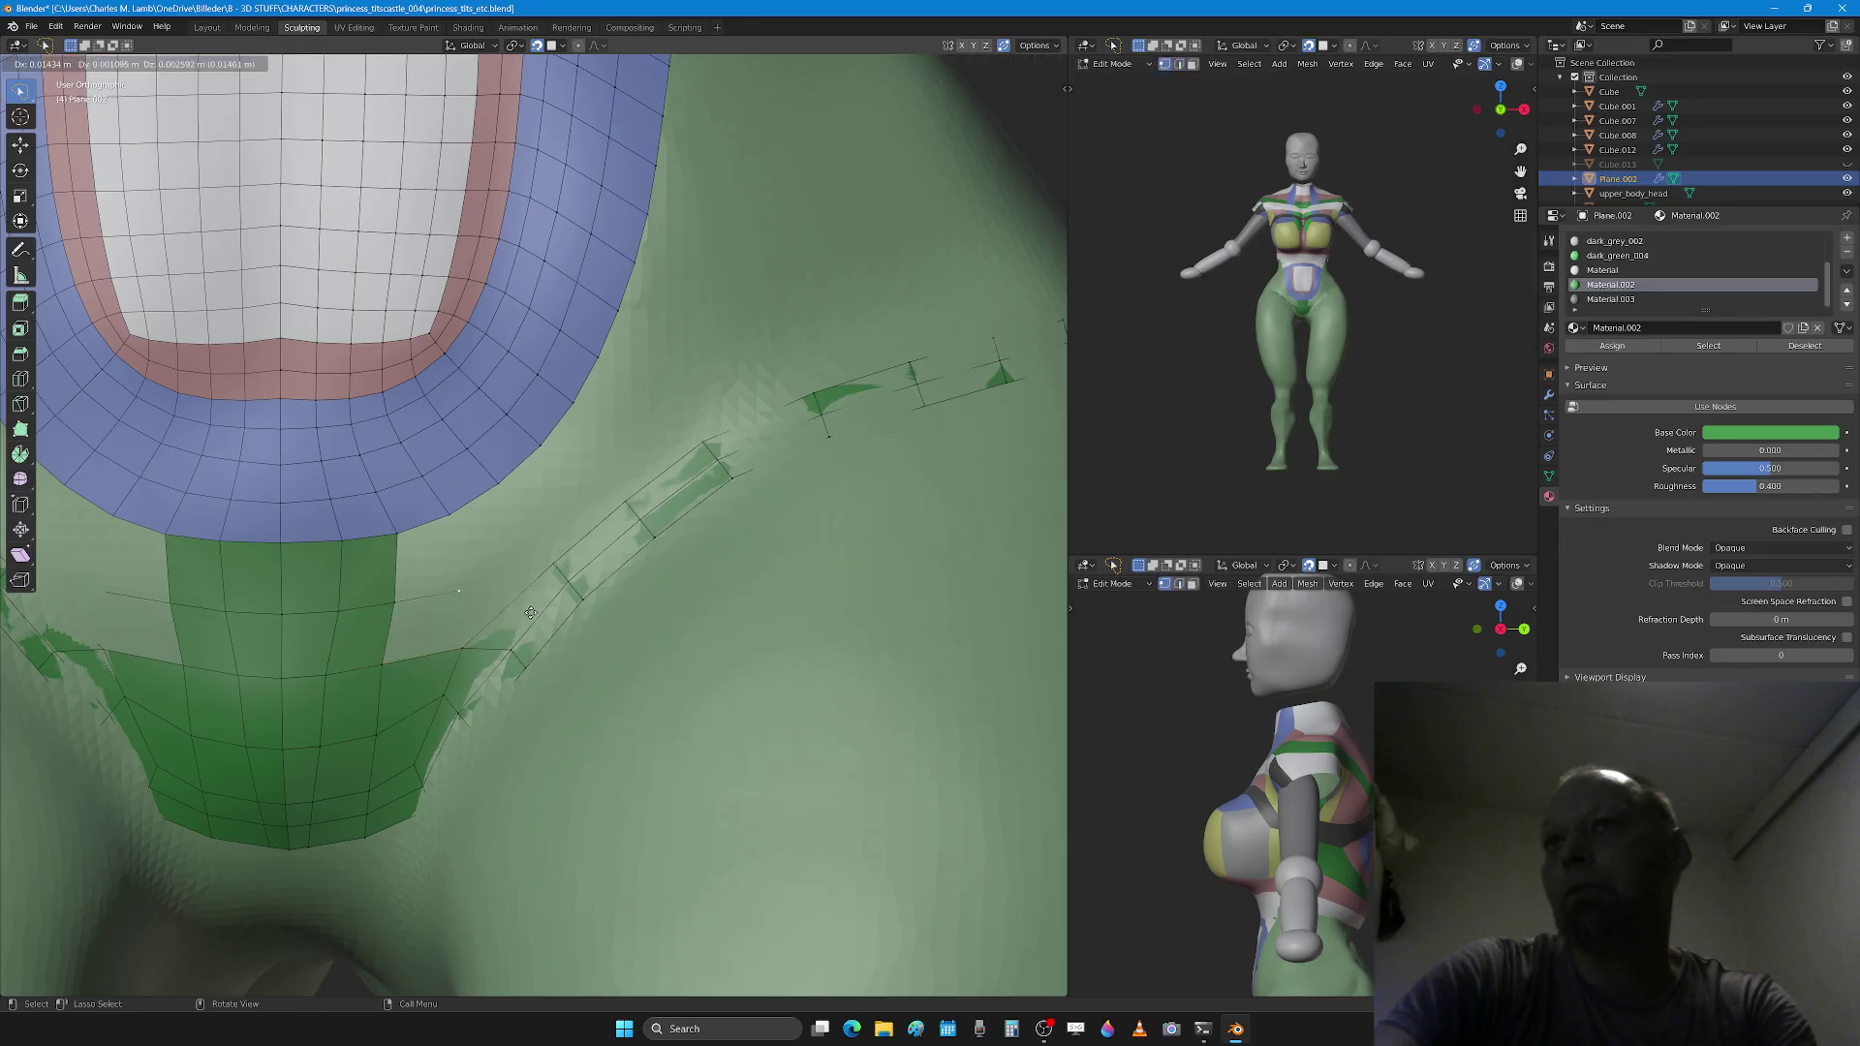
click(471, 615)
key(f)
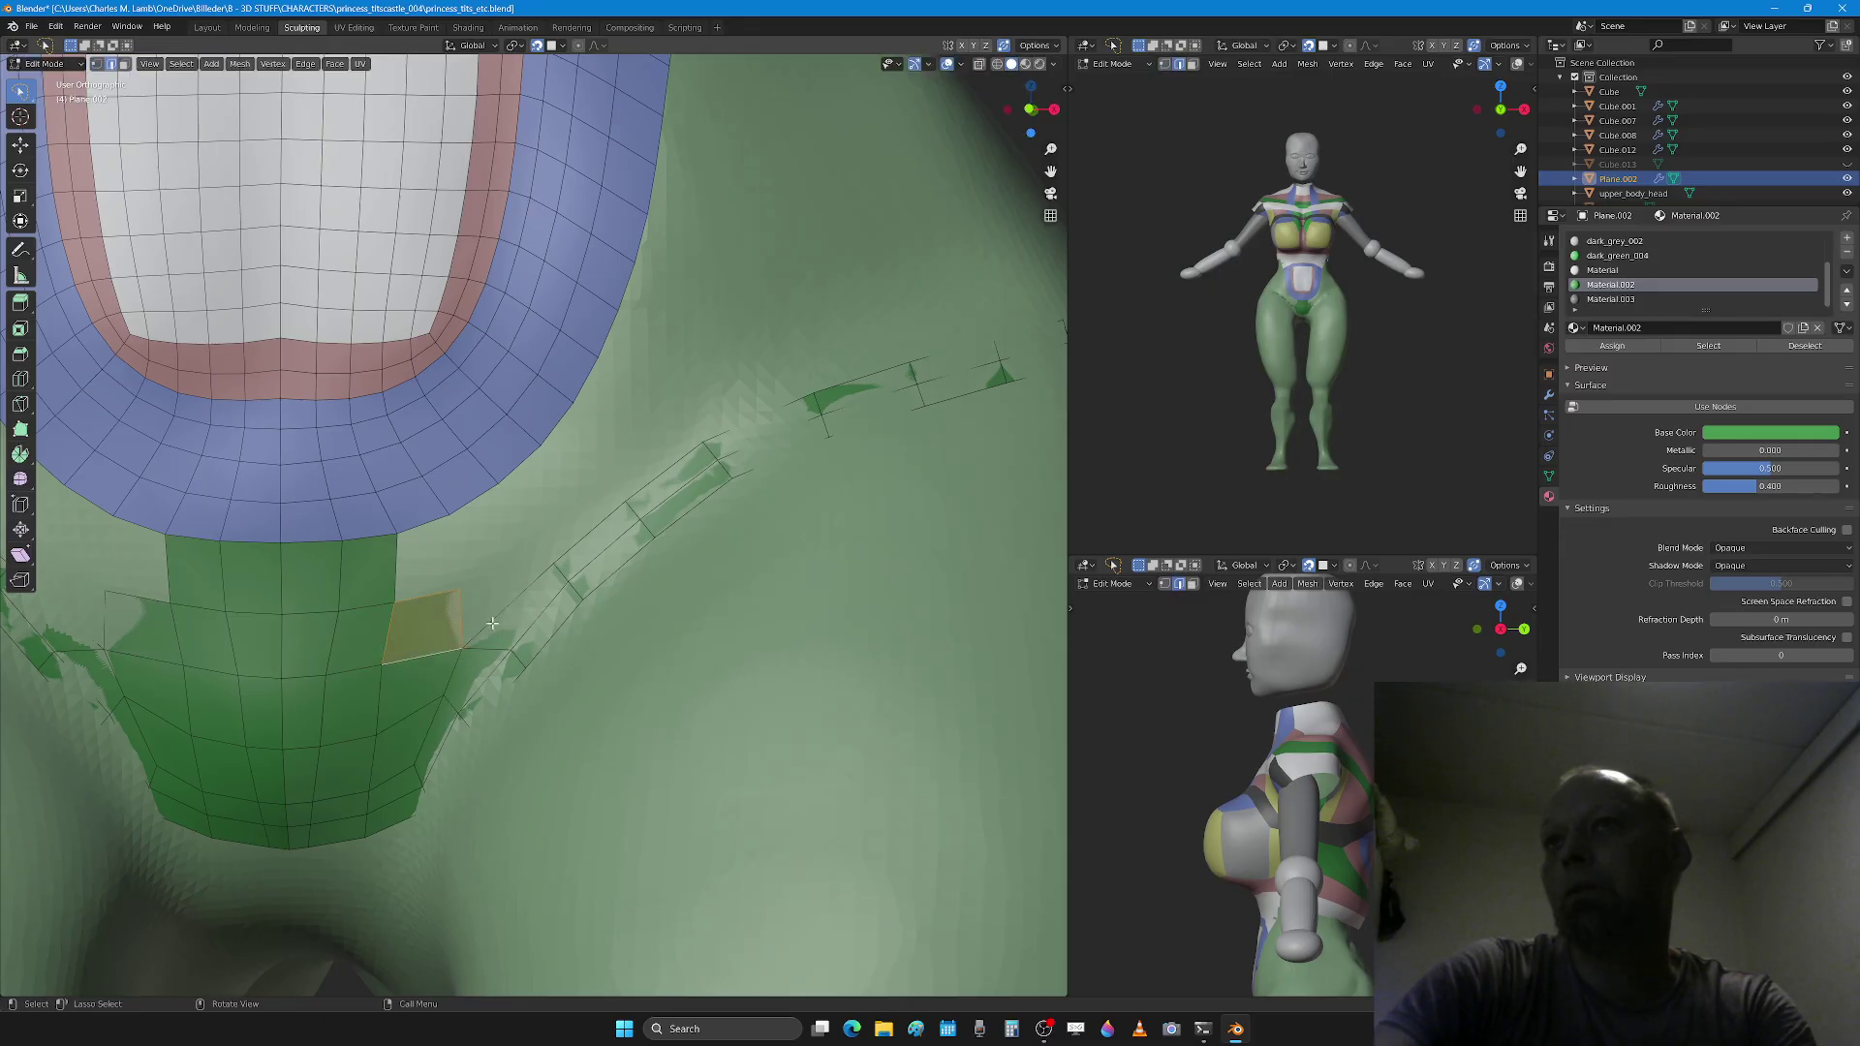
shift+click(424, 582)
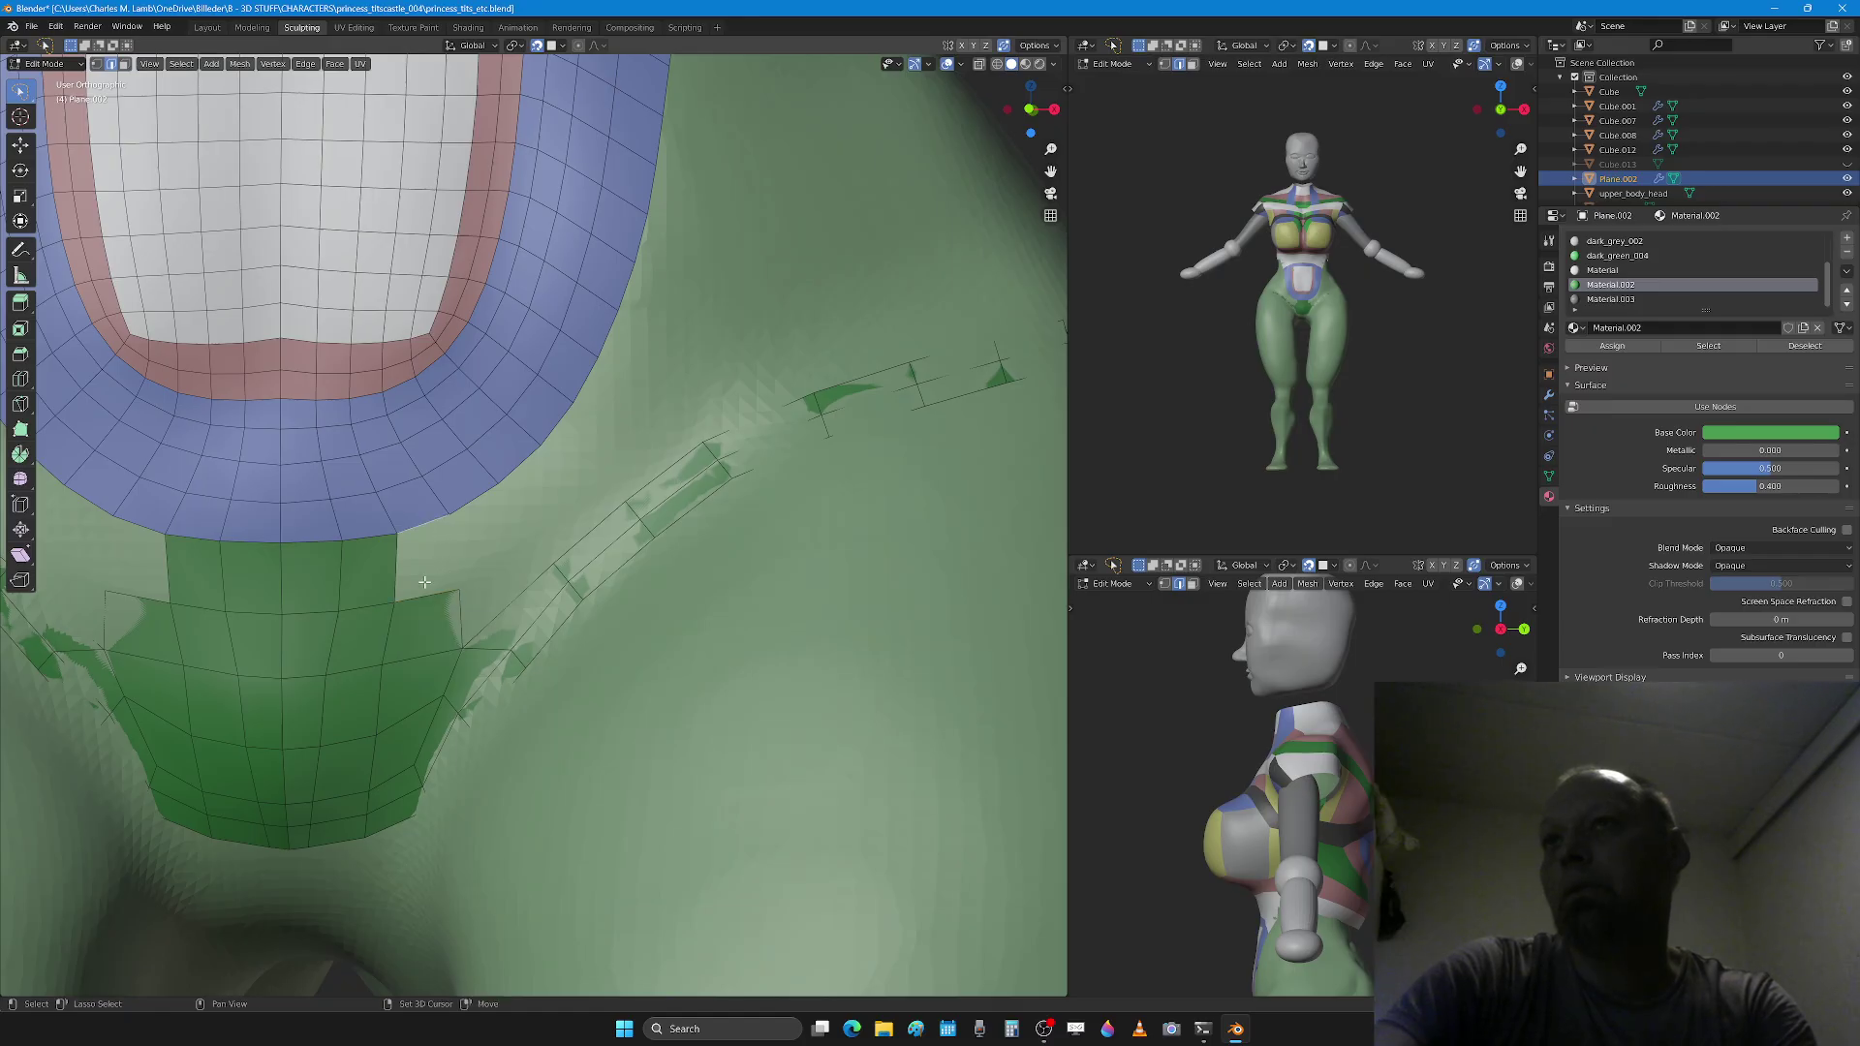
key(f)
scroll(525, 613, up, 1)
Step: Extrude a corner vertex to add one face along the blue border, and fill the gap between it and the crease strip
key(1)
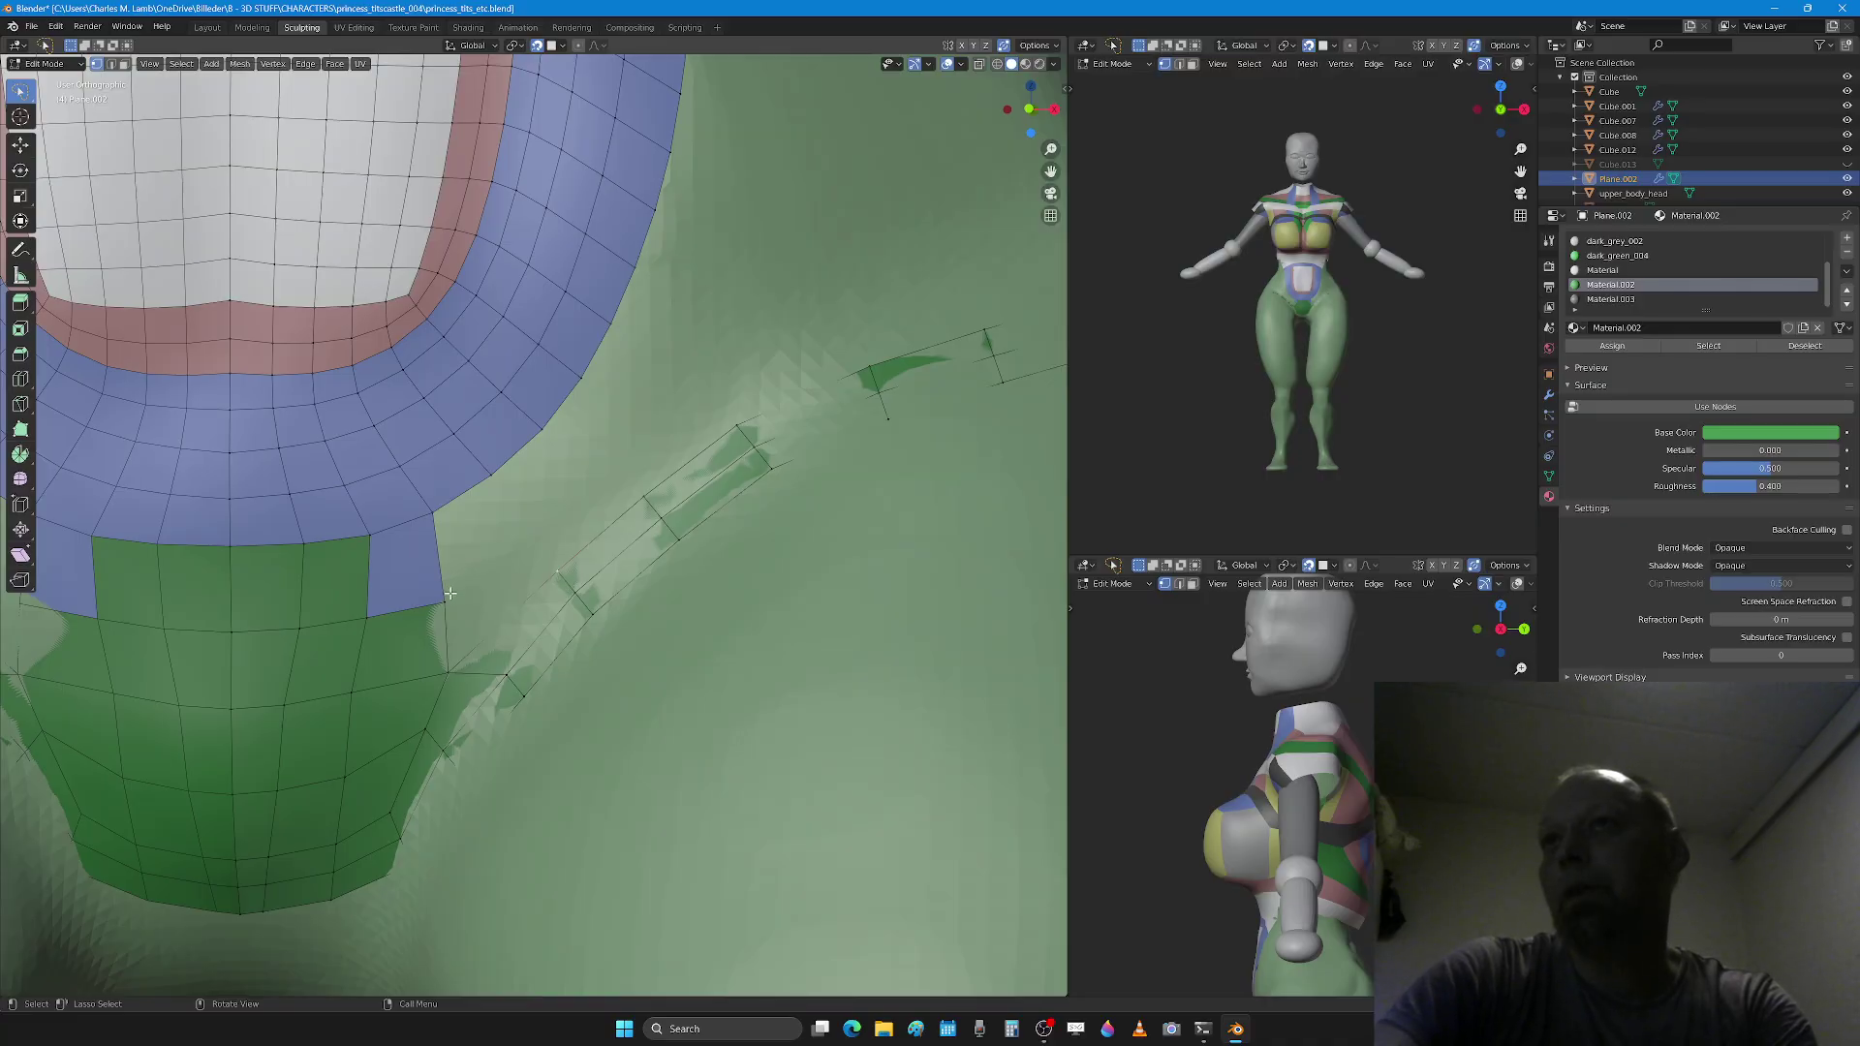
key(g)
click(559, 536)
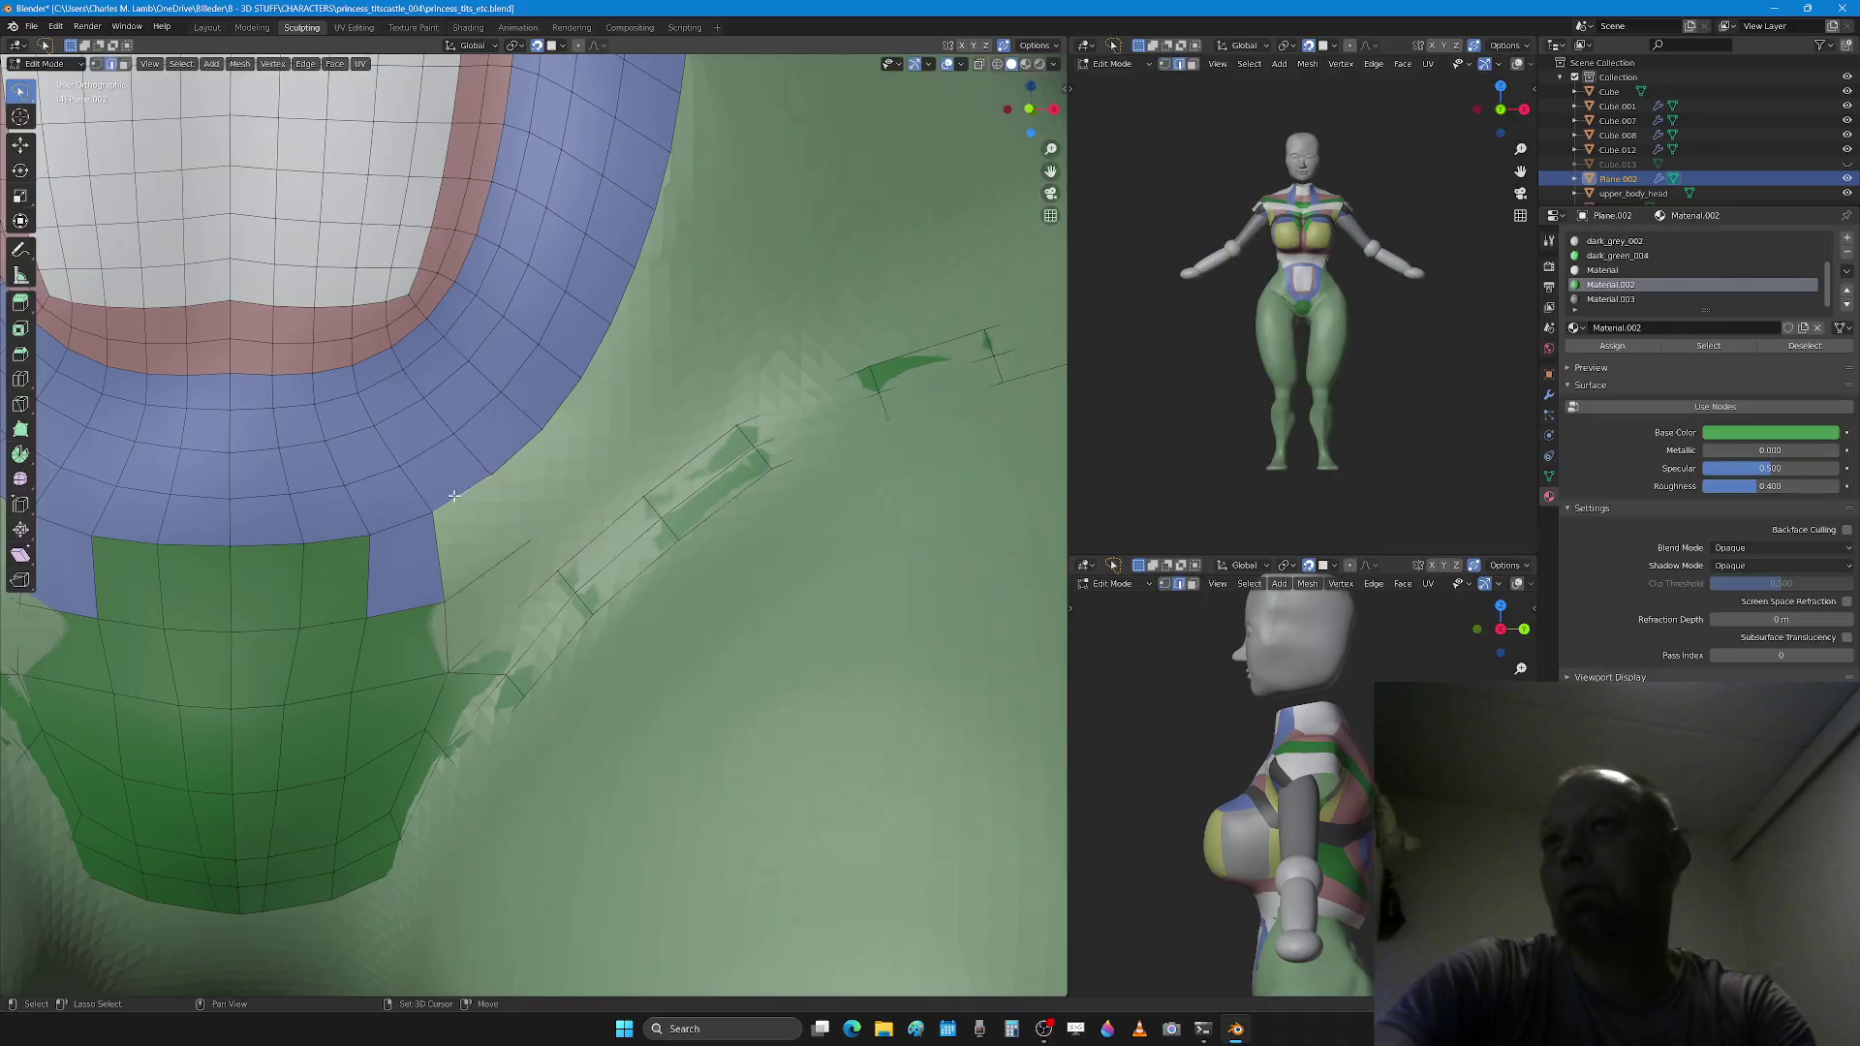
key(f)
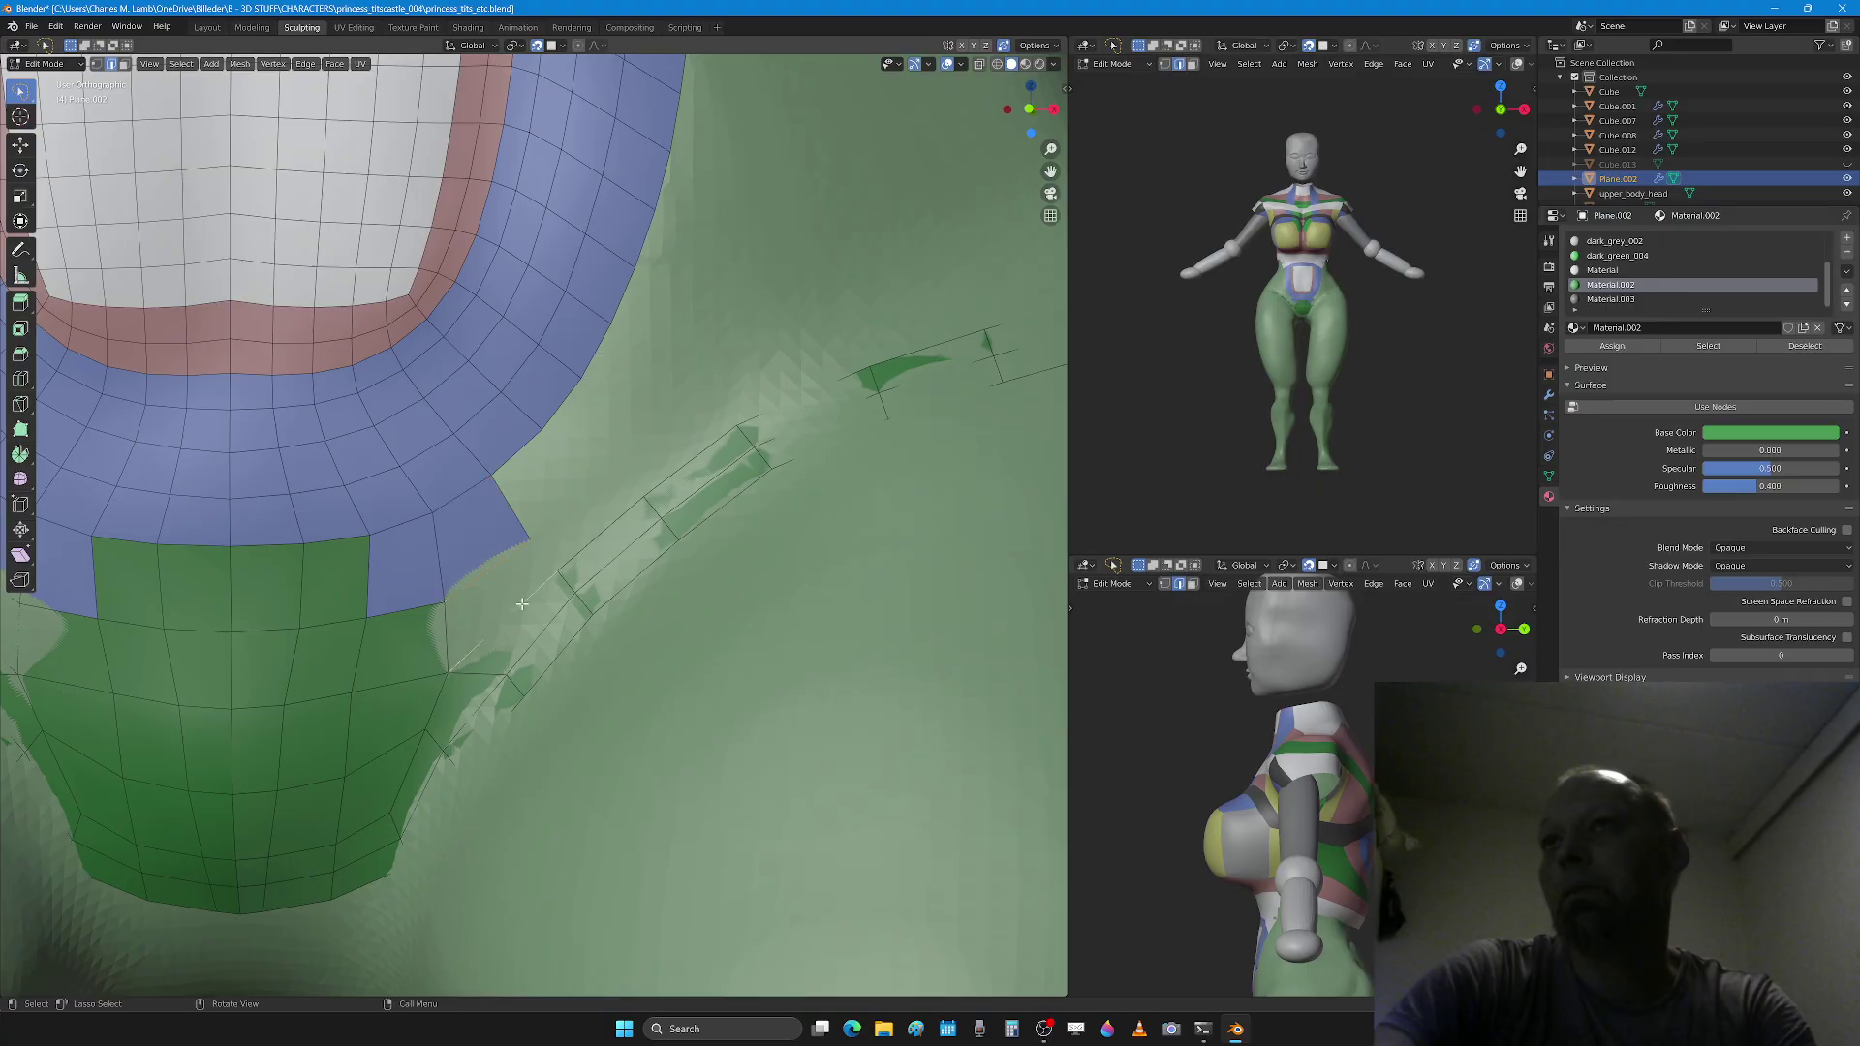
key(f)
Step: Loop cut the next crease strip segment and add a matching face along the outer edge of the blue border
shift+middle_drag(581, 496, 408, 657)
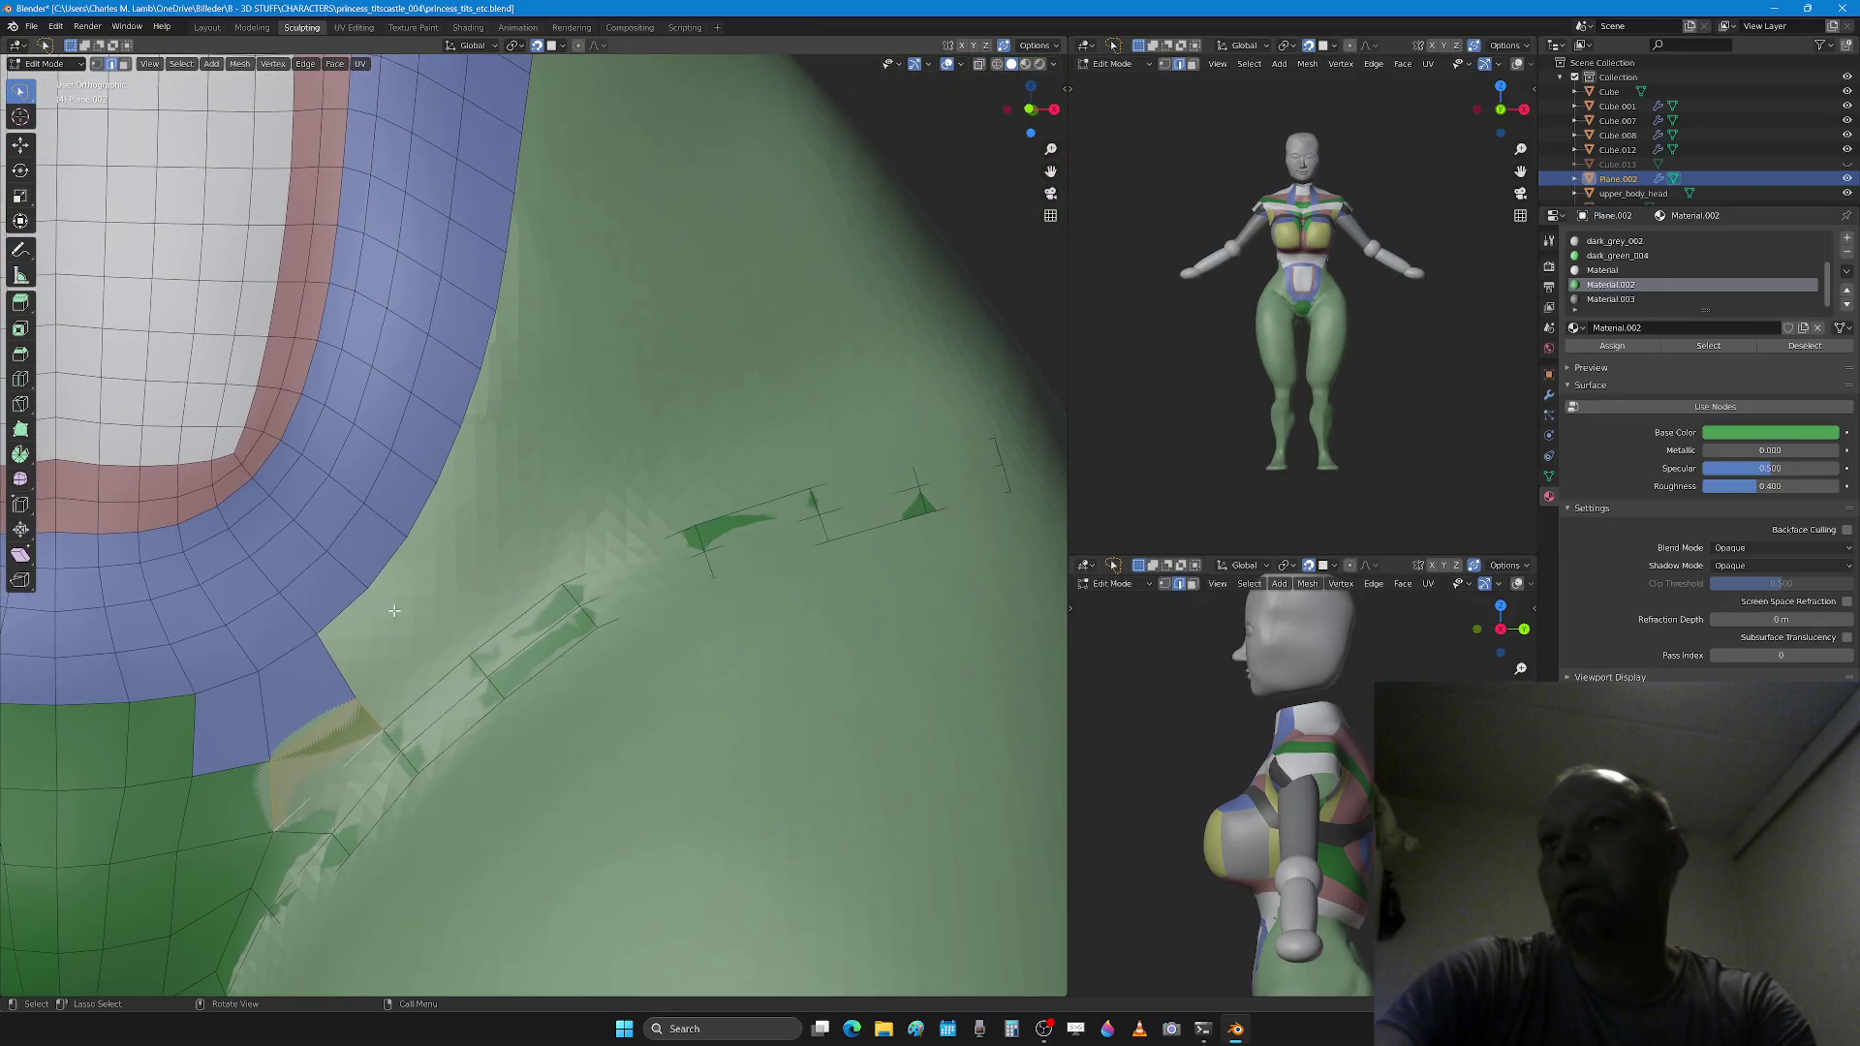
key(ctrl+r)
click(454, 698)
click(439, 679)
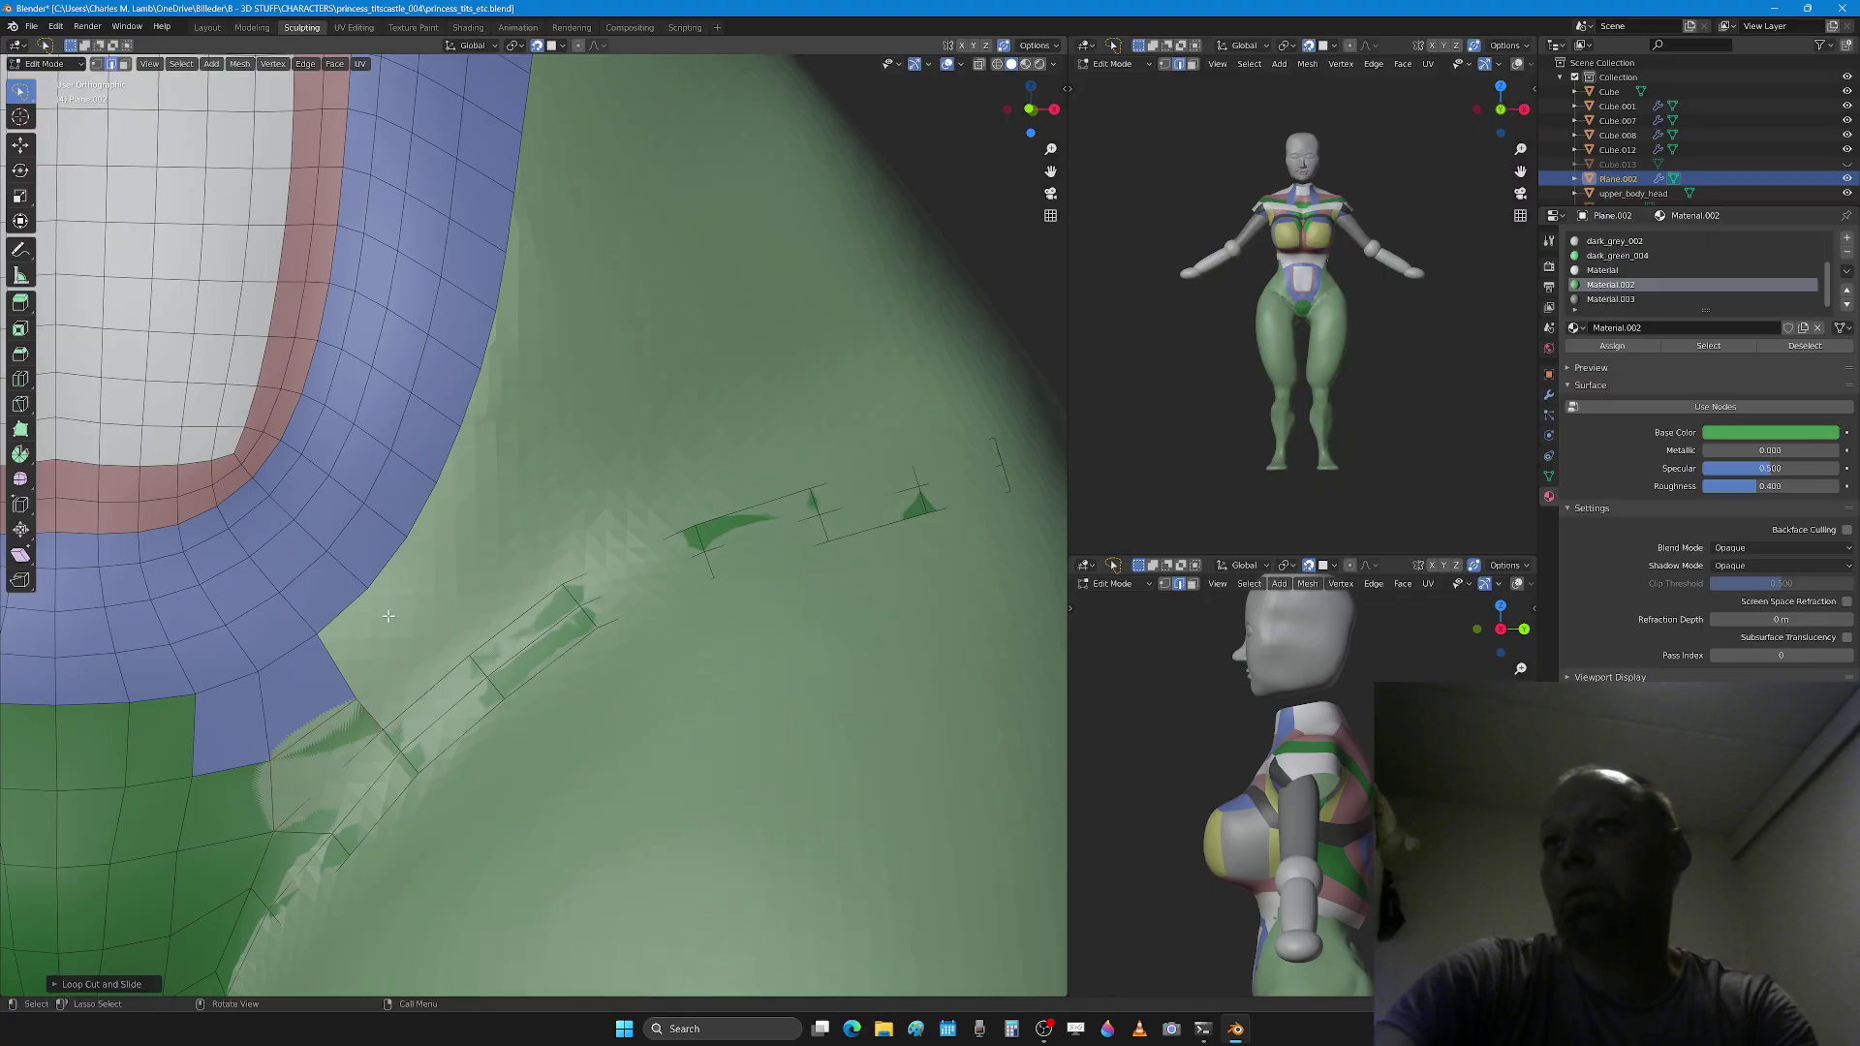
key(1)
key(g)
click(444, 671)
key(2)
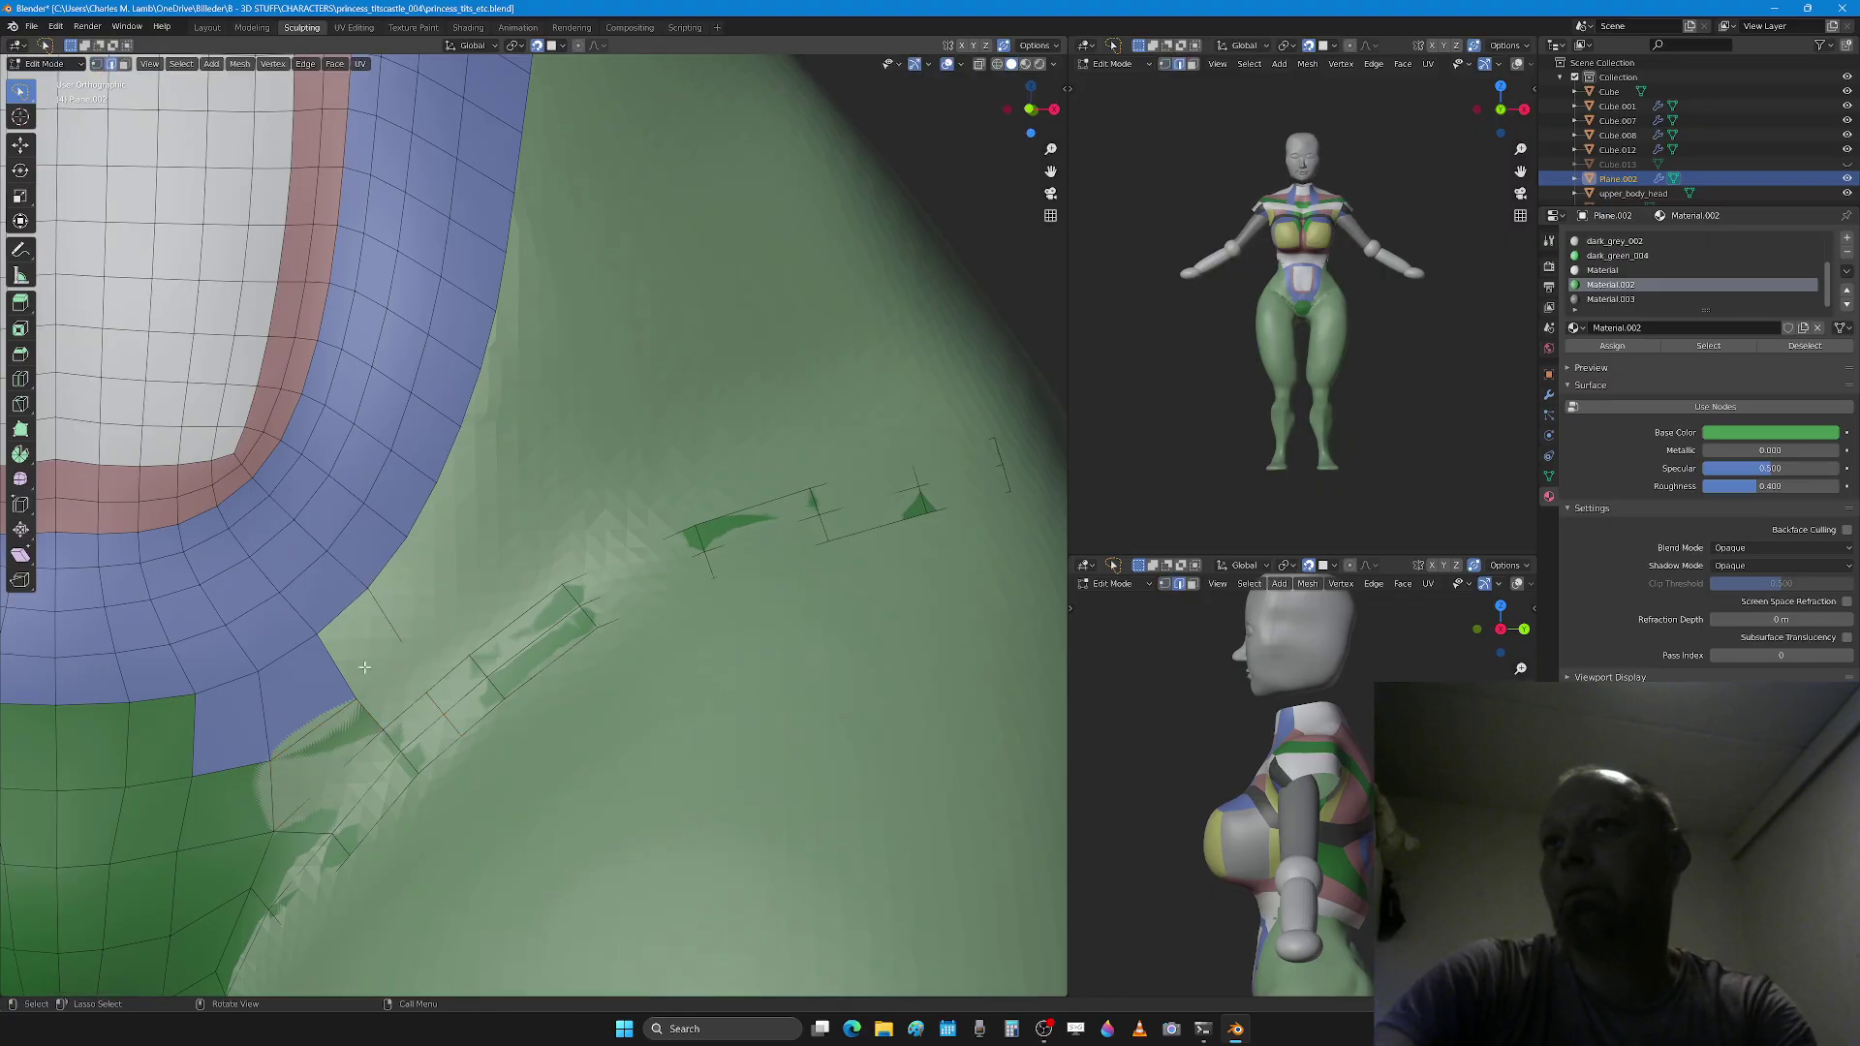
key(f)
click(384, 661)
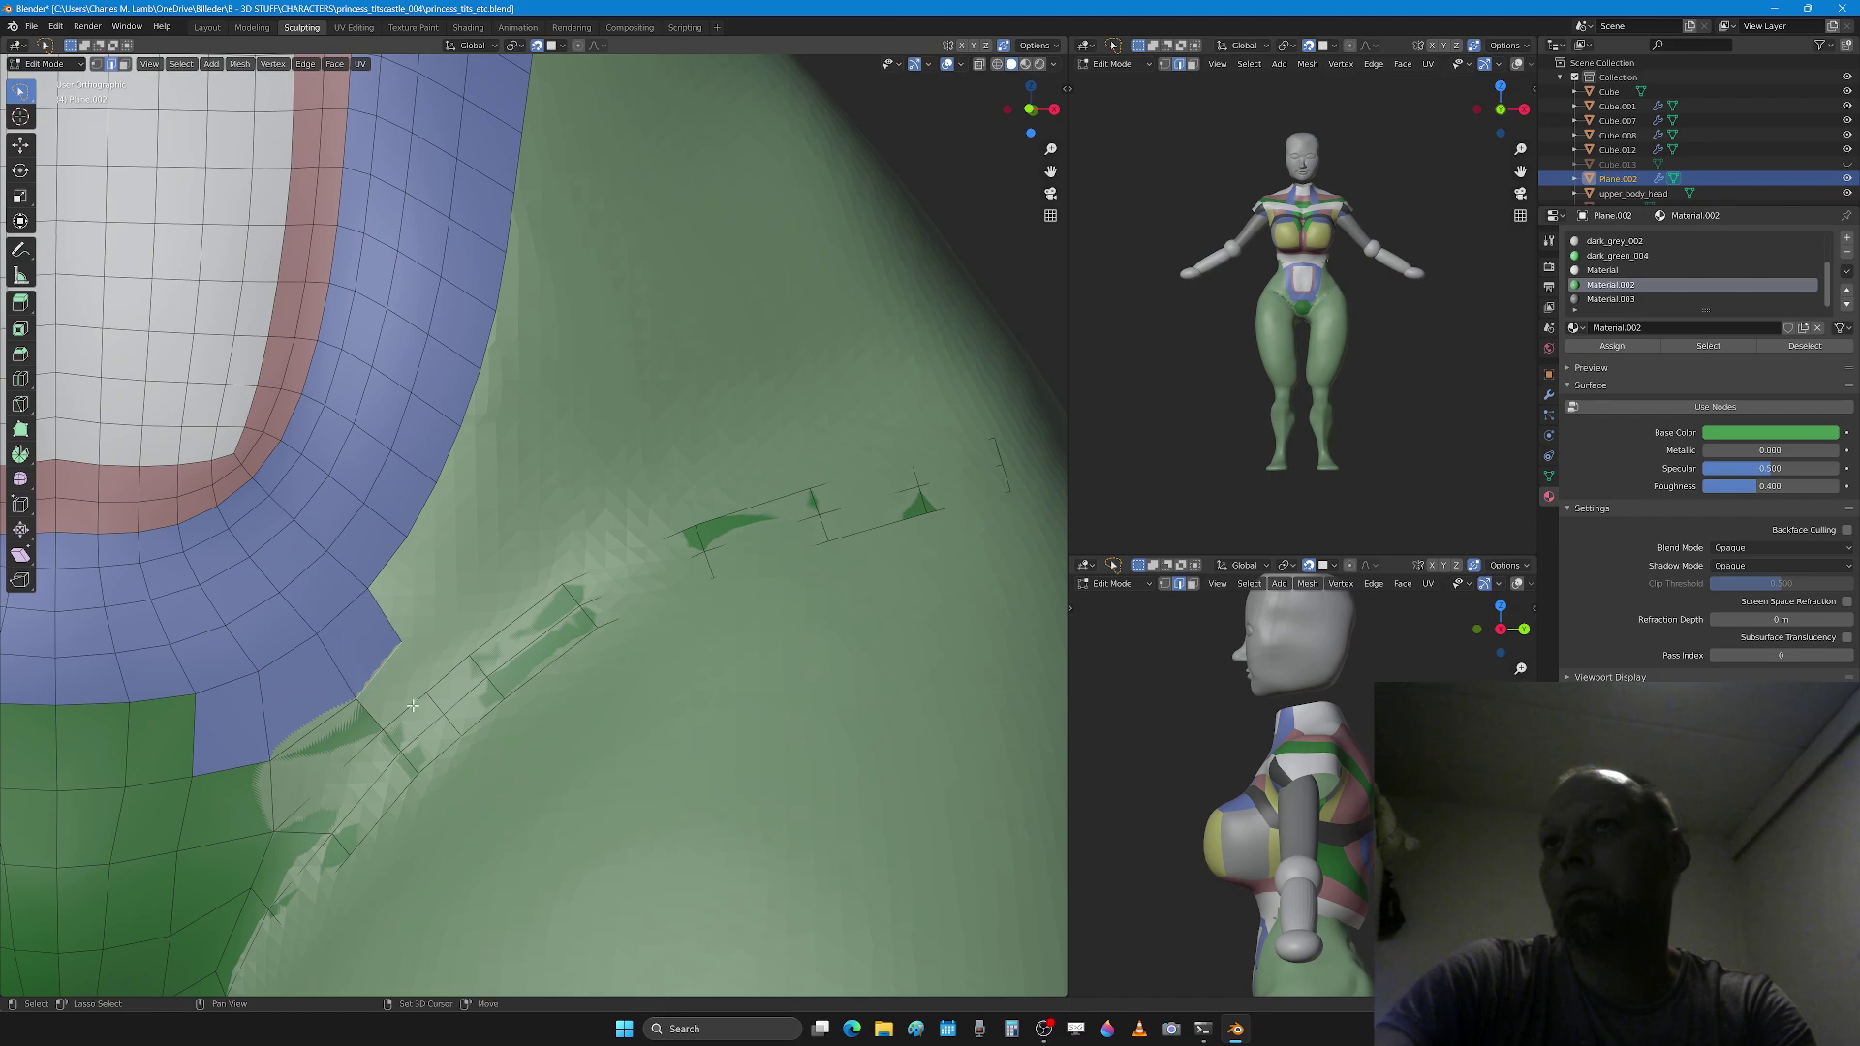
Step: Extrude the next vertex outward, fill another blue border face, and close the gap below it to the crease strip
key(1)
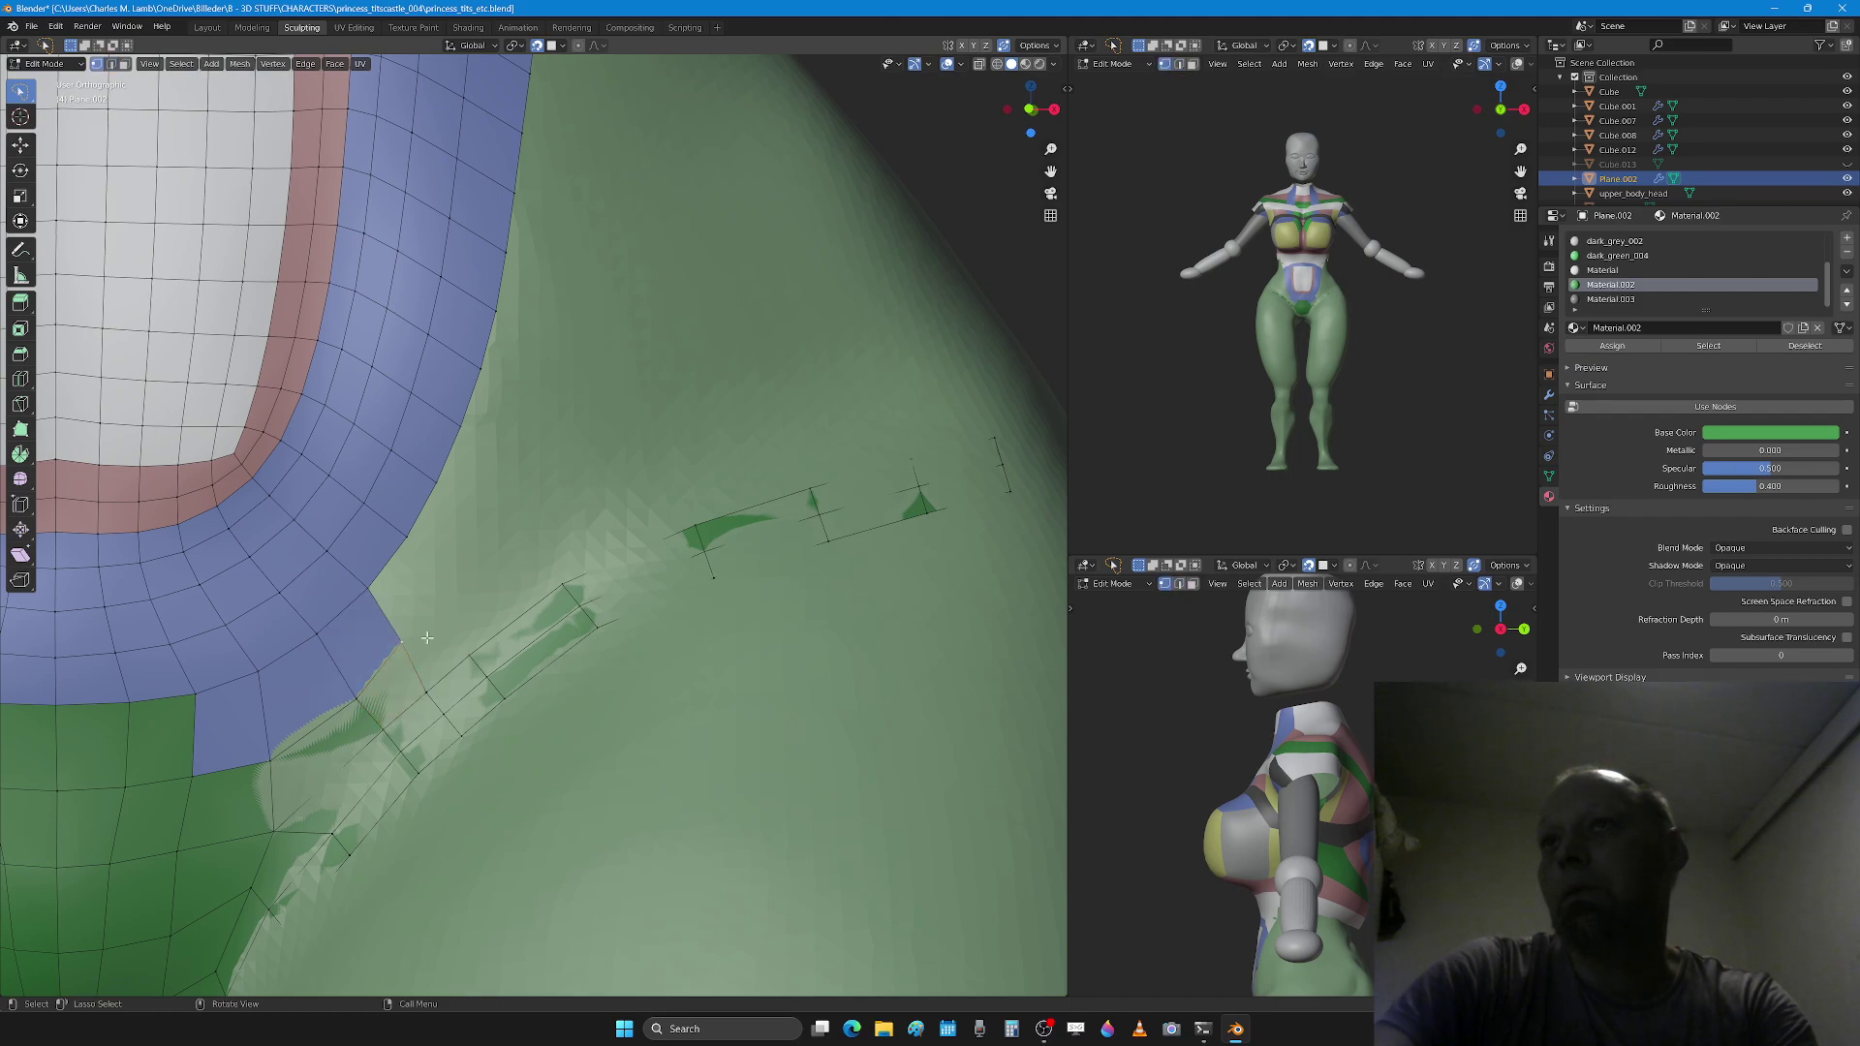
key(g)
click(487, 596)
key(2)
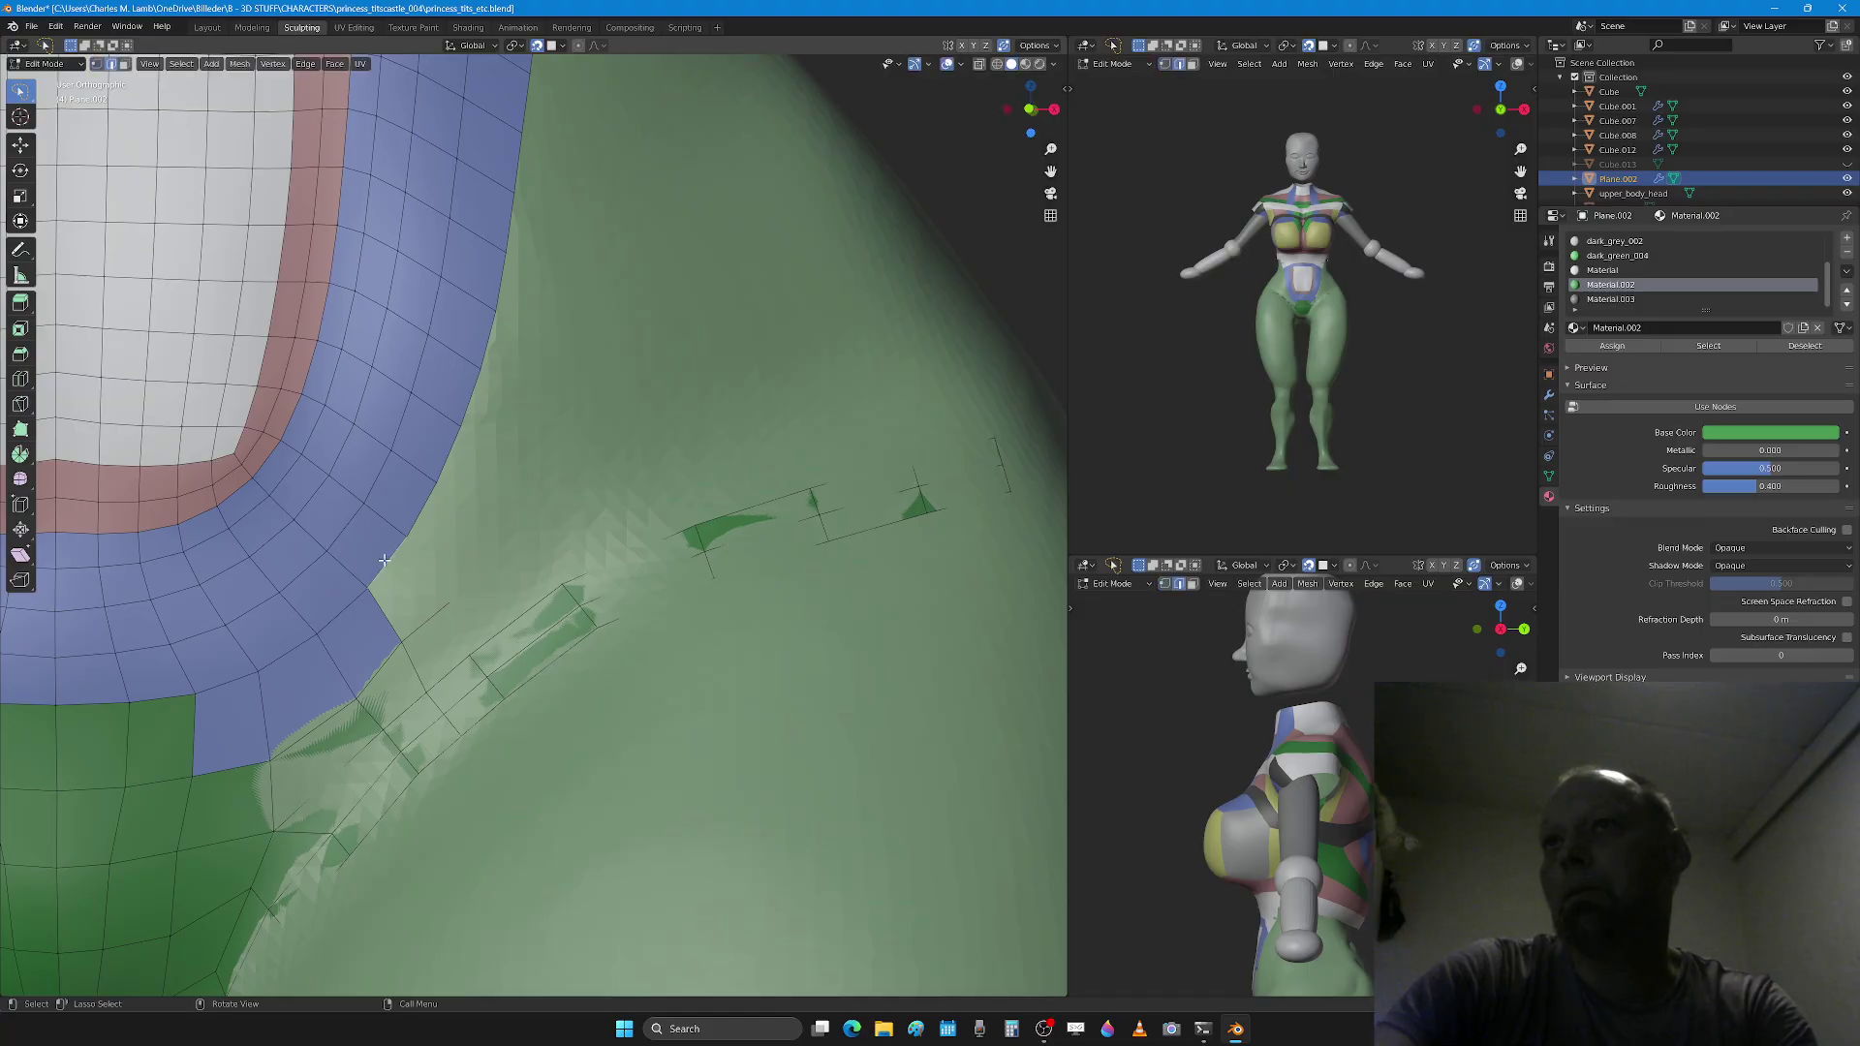
key(f)
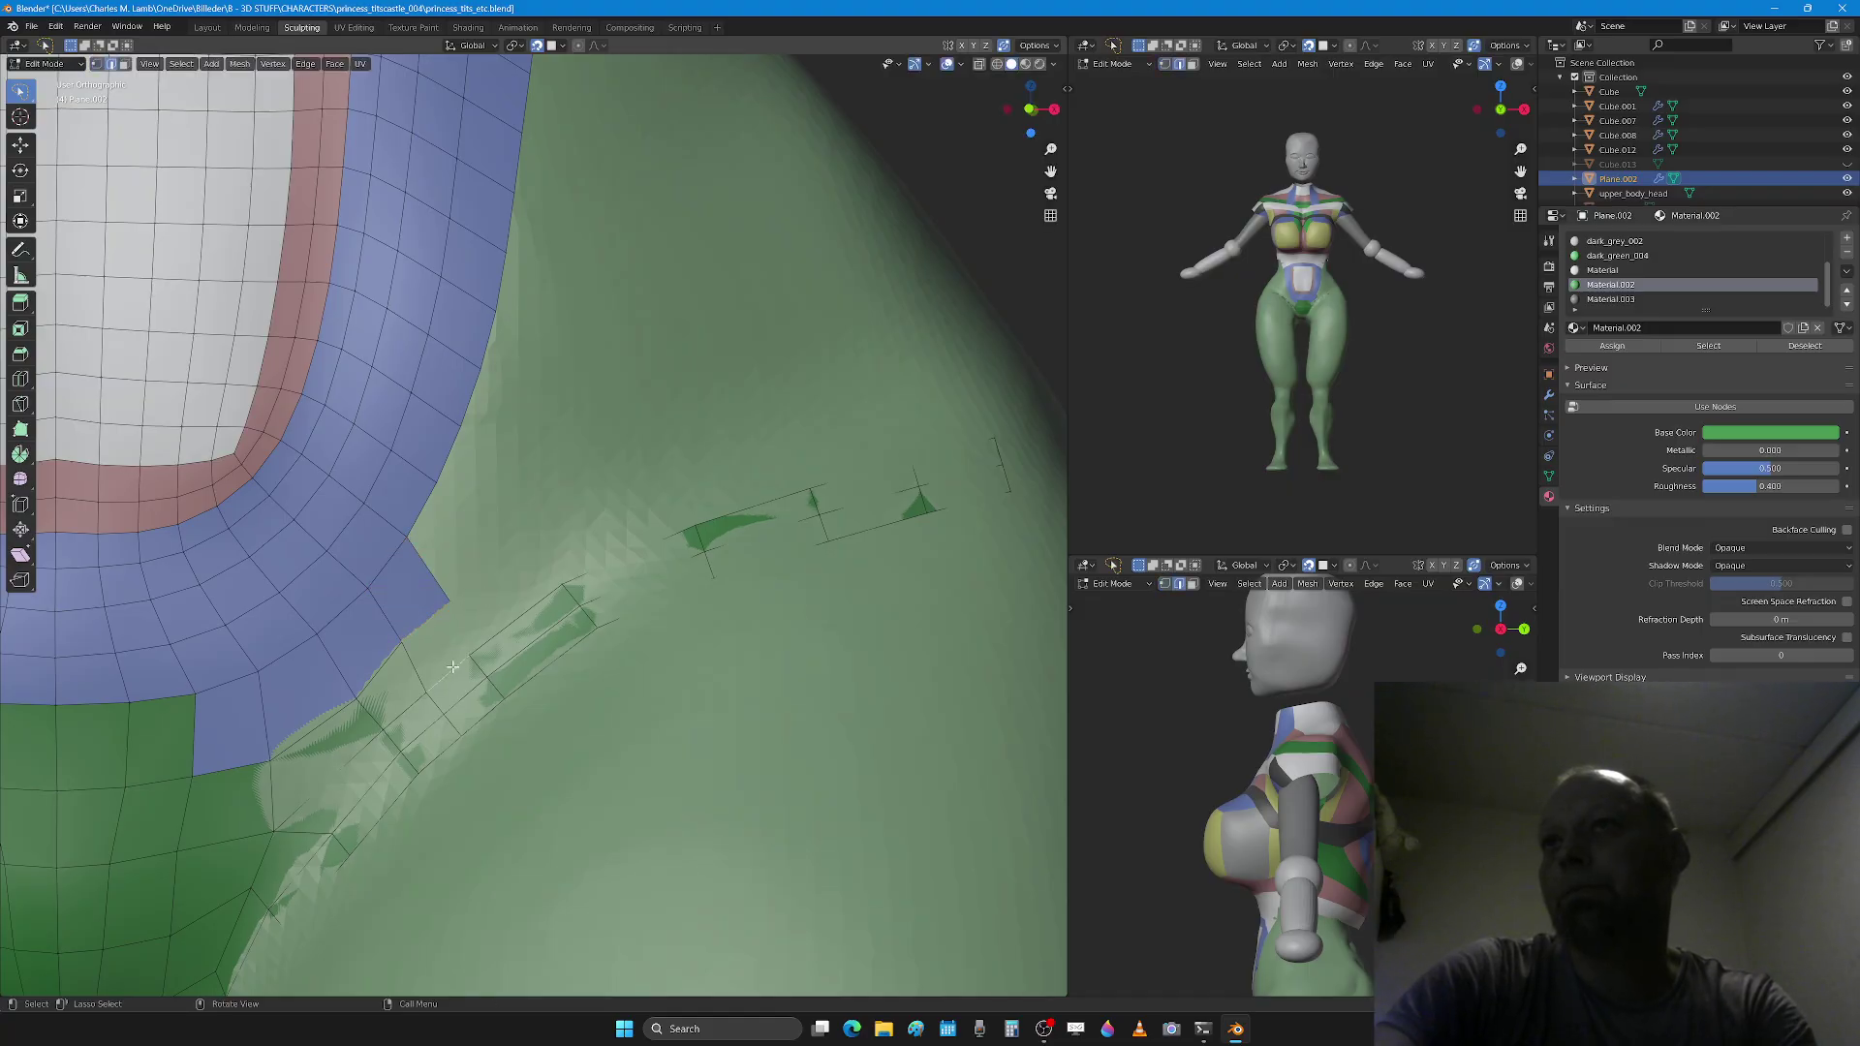
key(f)
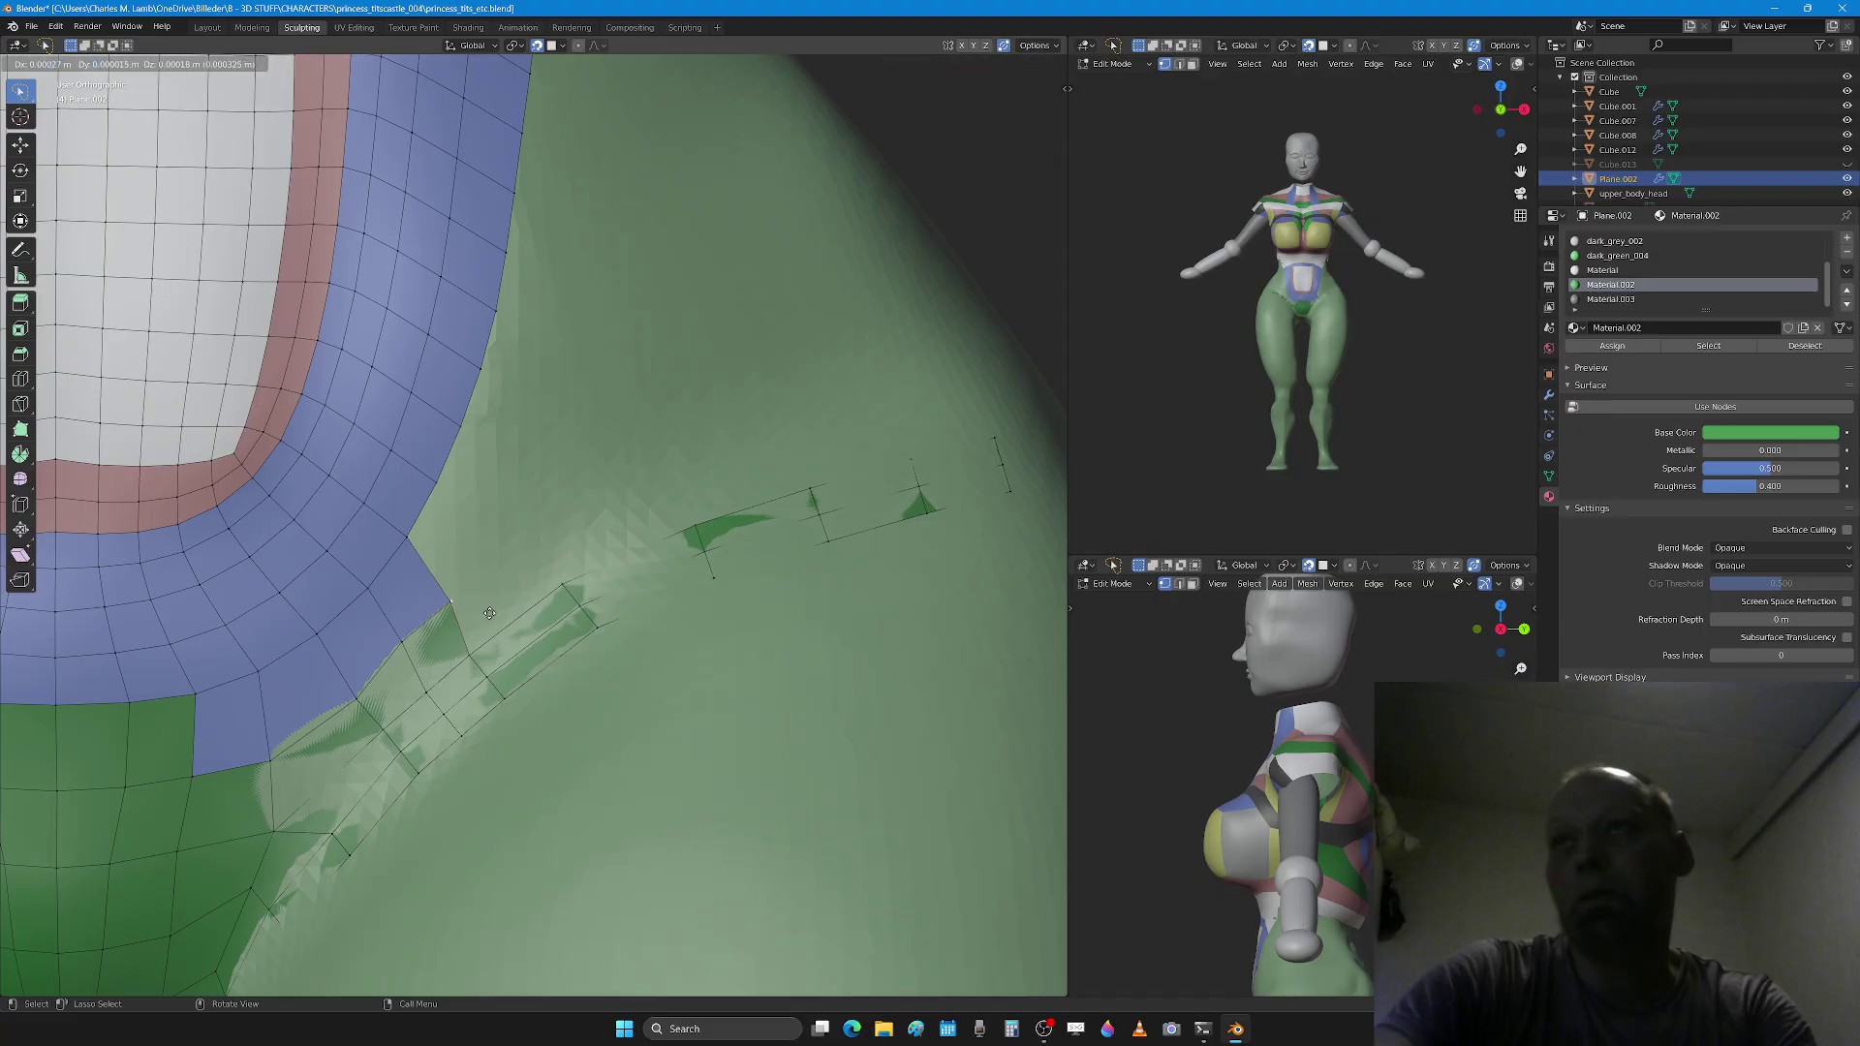
Step: Fill one more border face and gap face, and move a vertex up to link the lower and outer crease strip sections
key(2)
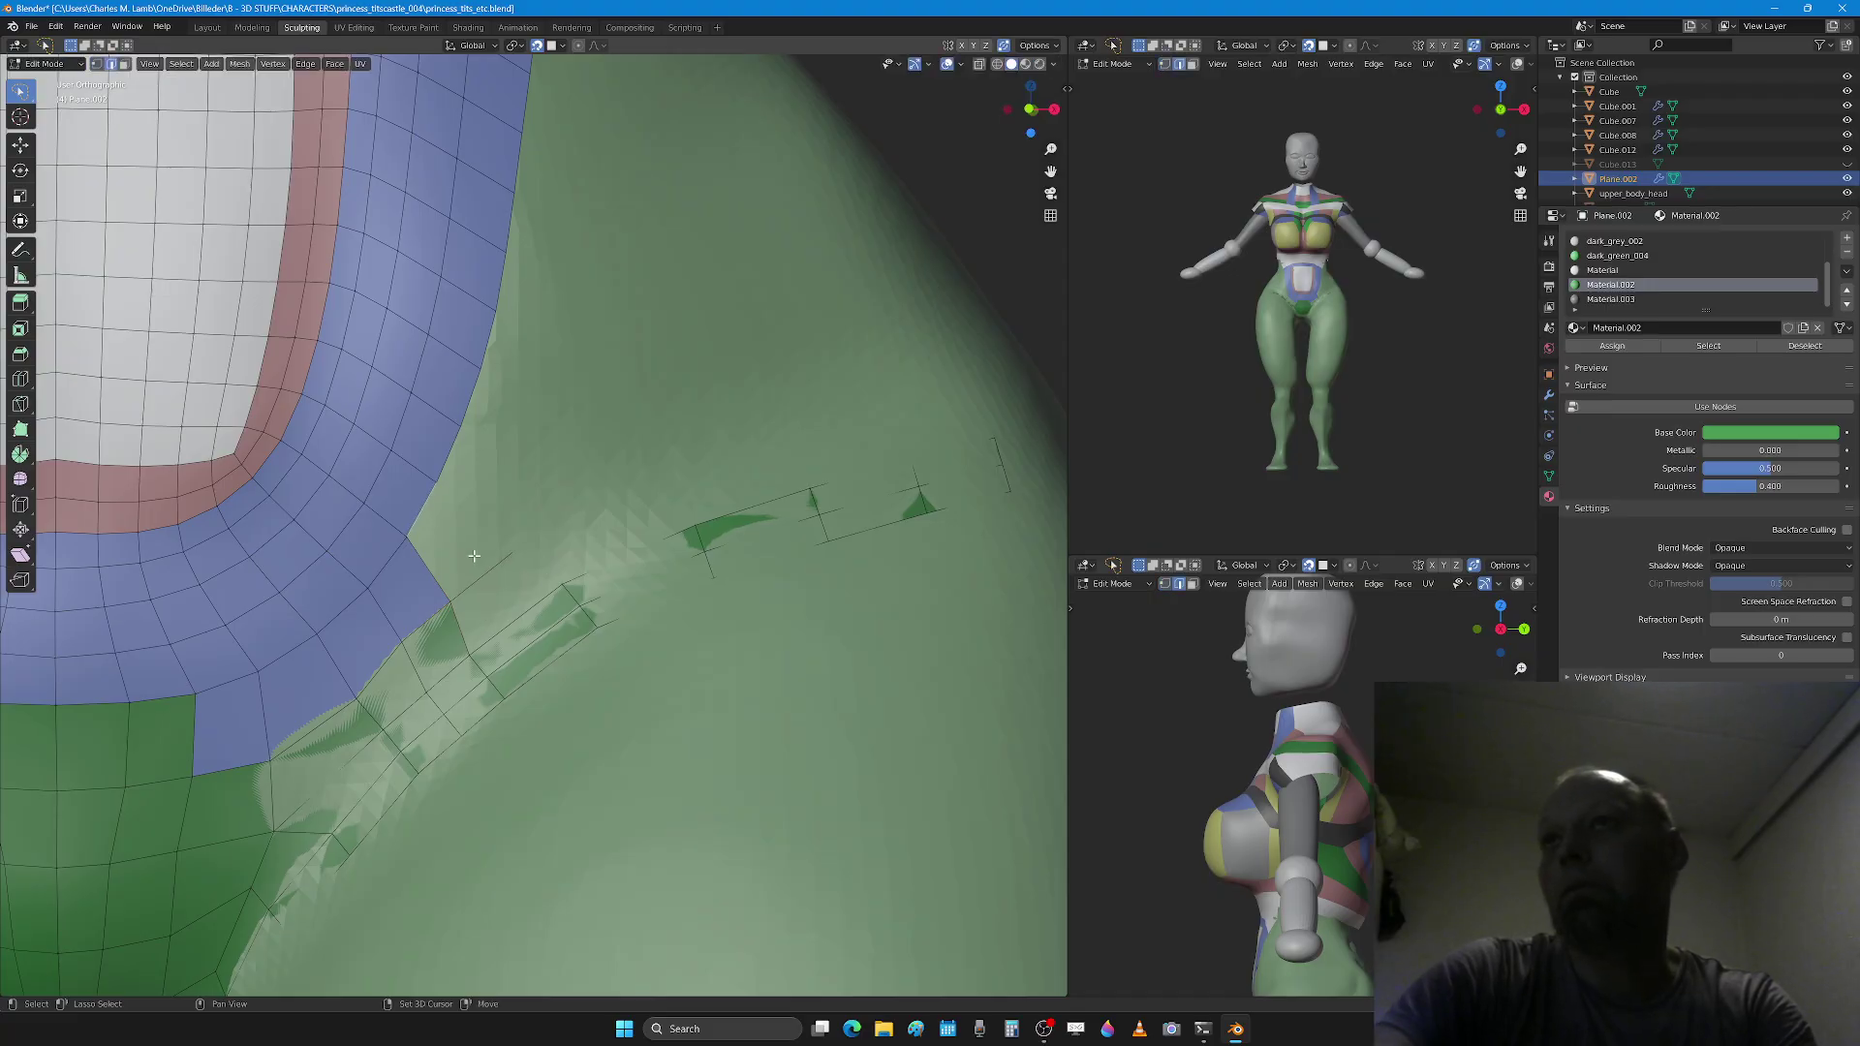
shift+click(508, 589)
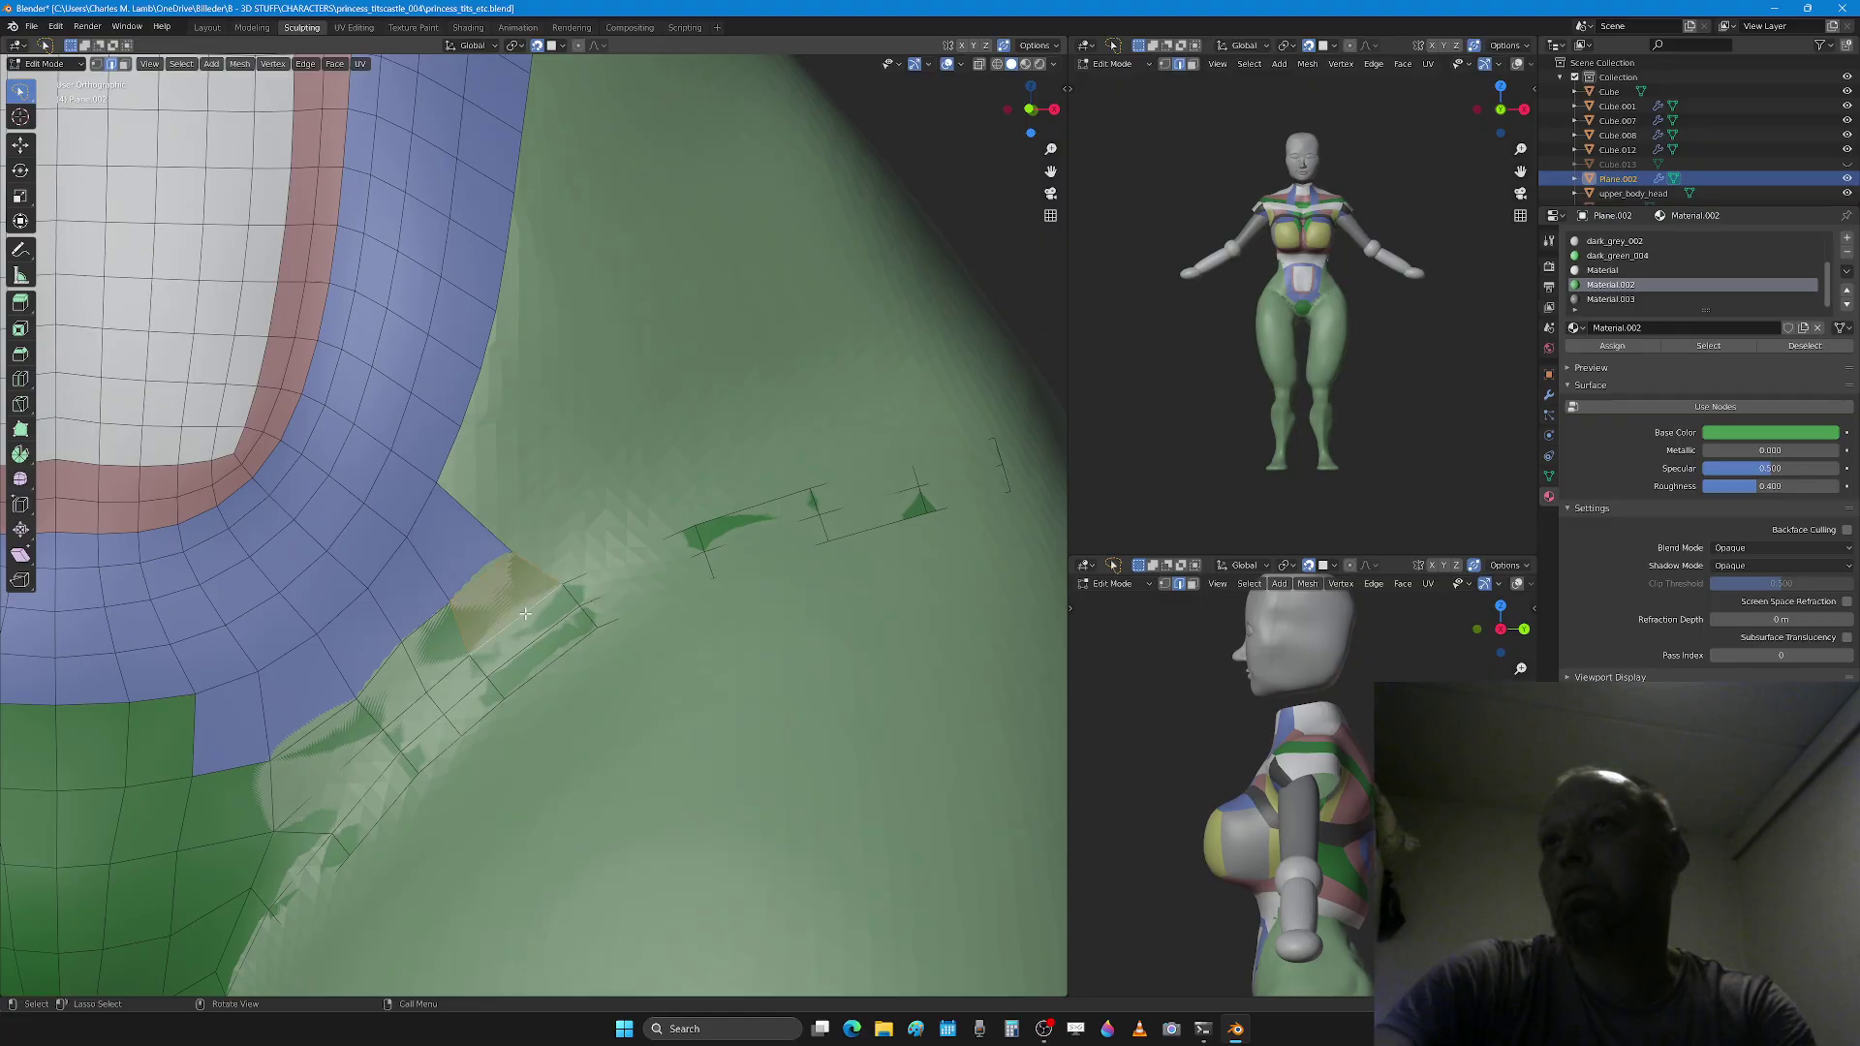
middle_drag(527, 611, 526, 607)
key(1)
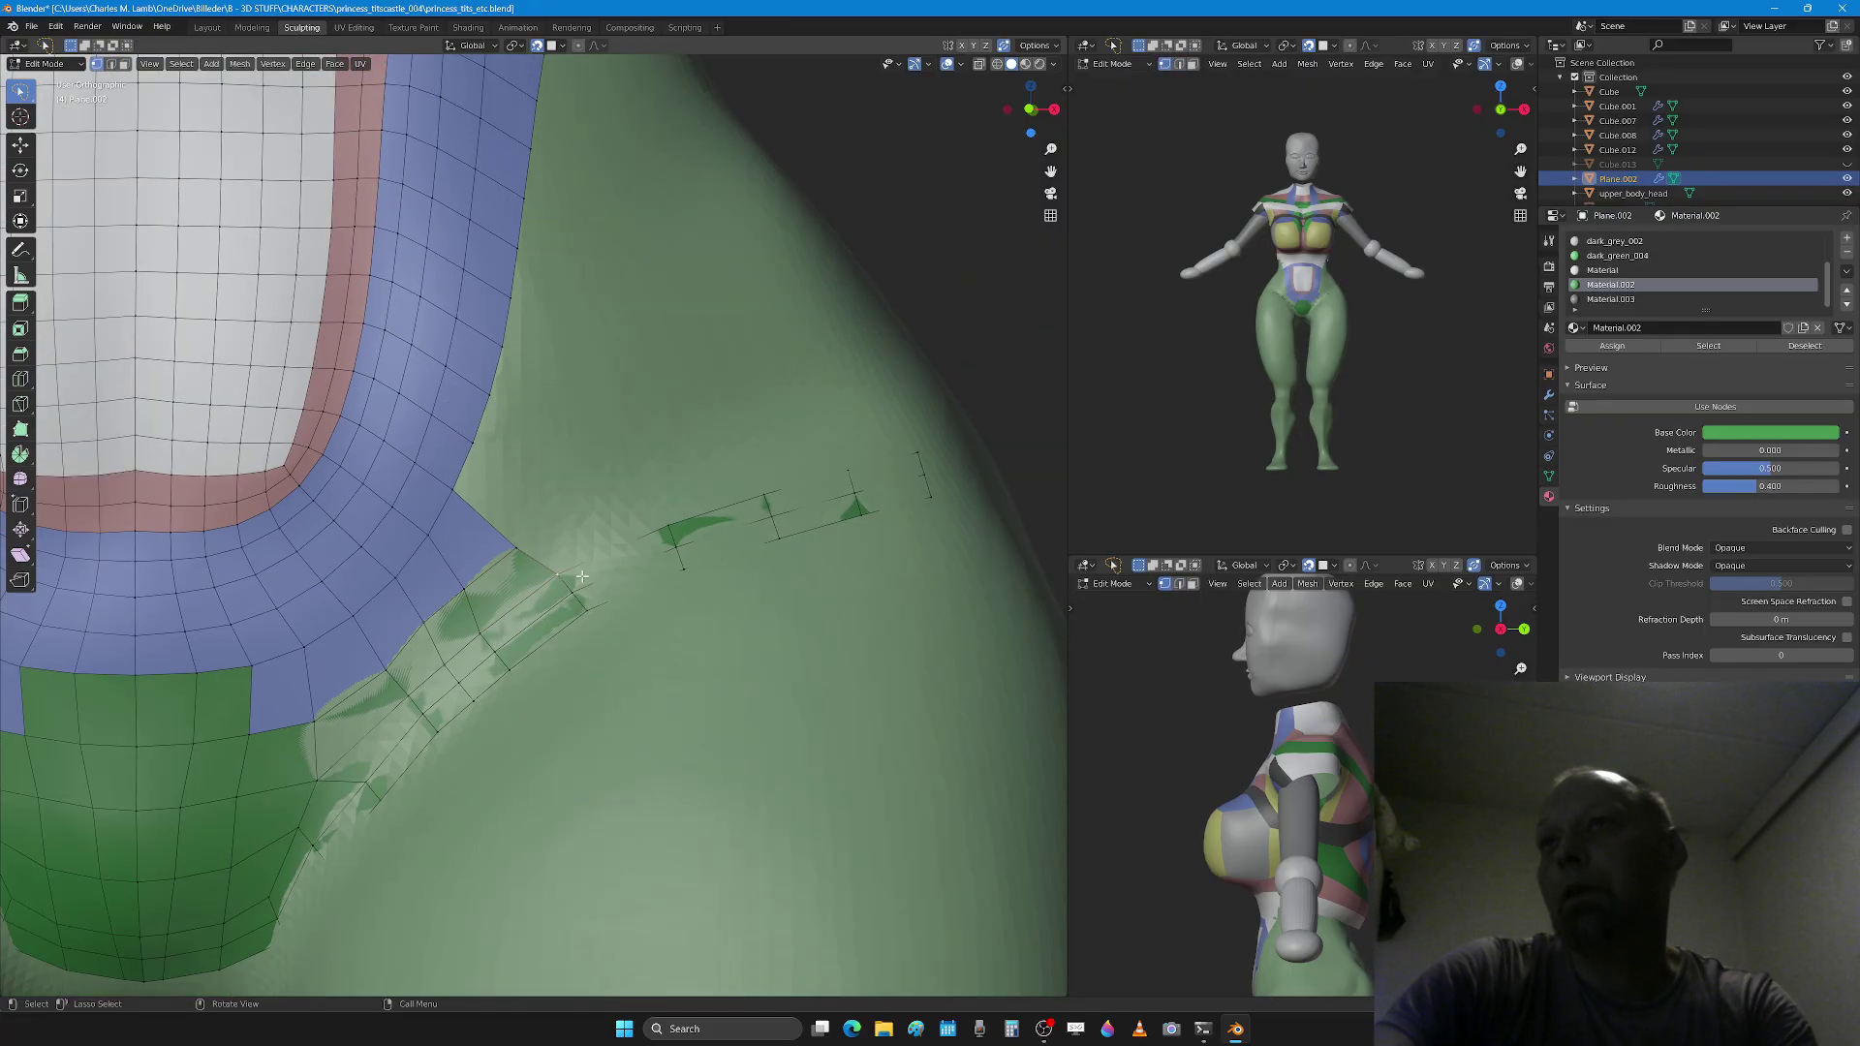
key(g)
click(599, 549)
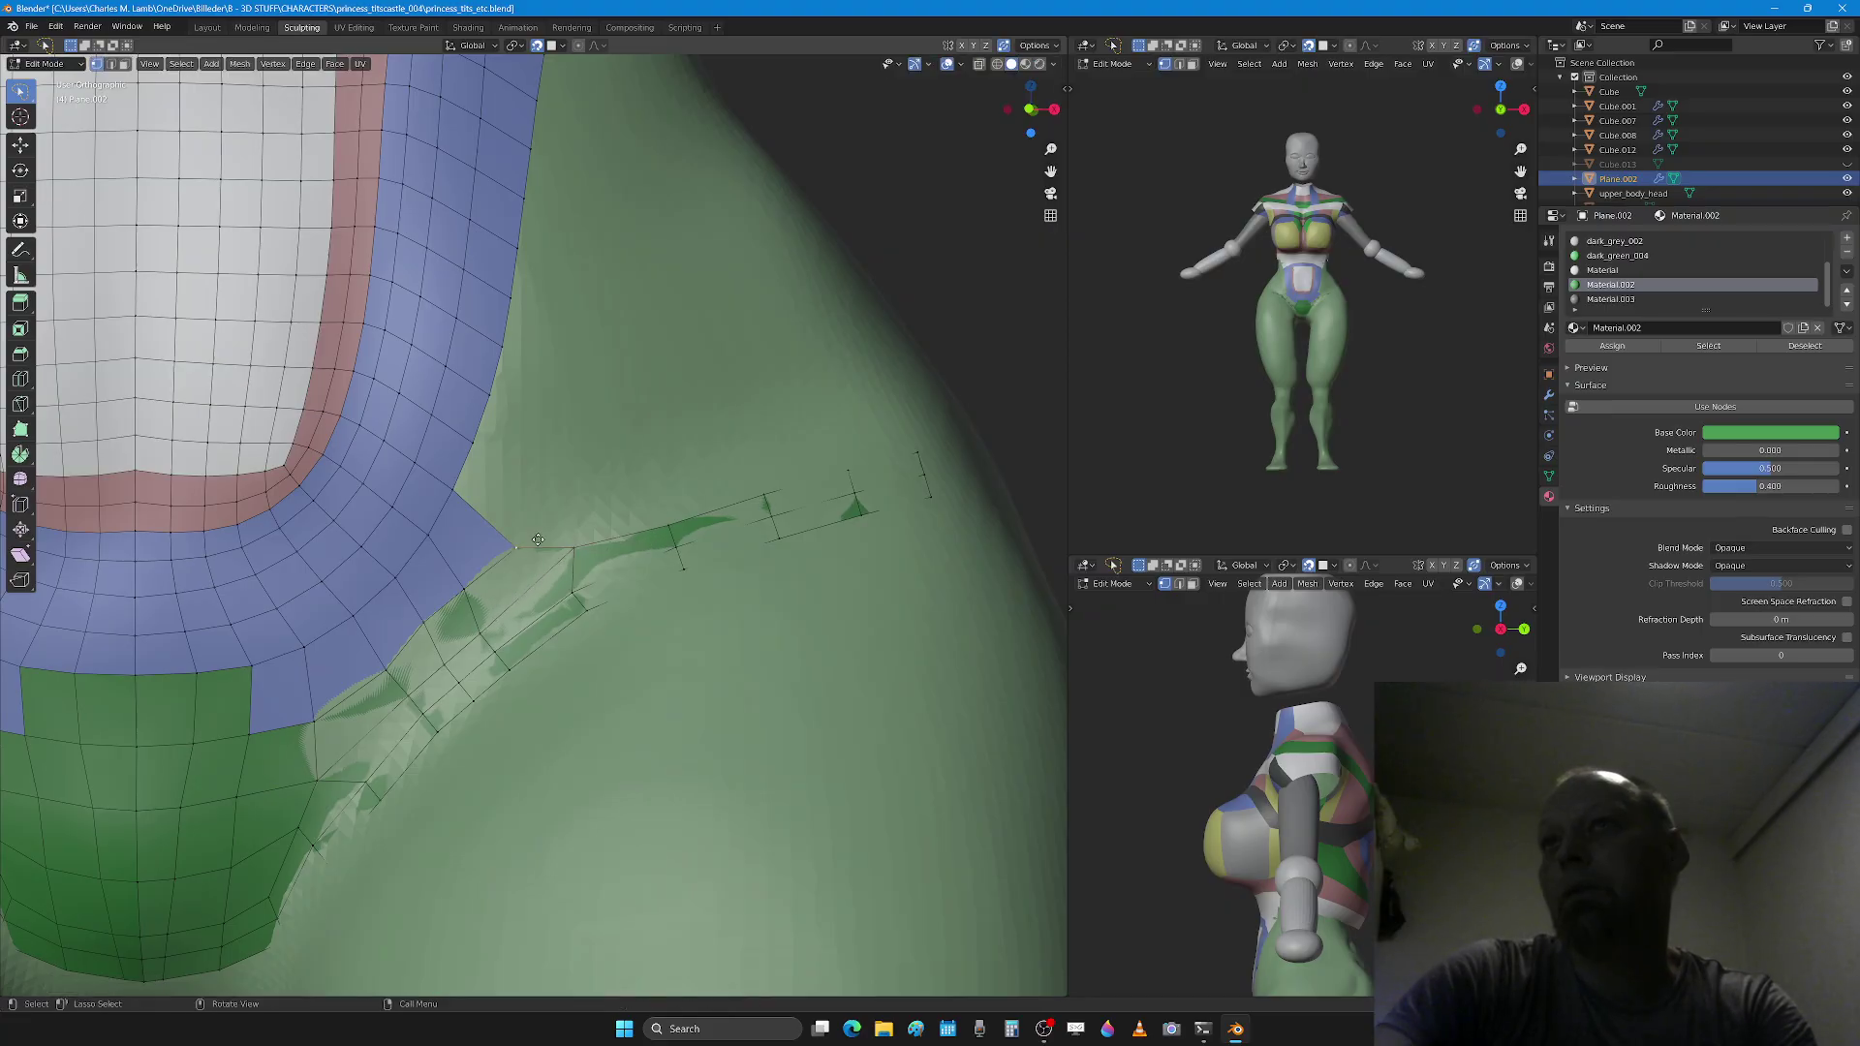
key(2)
Step: Extrude the upper edge path of the hip strip upward, scaling and moving the new row against the body
middle_drag(574, 526, 738, 522)
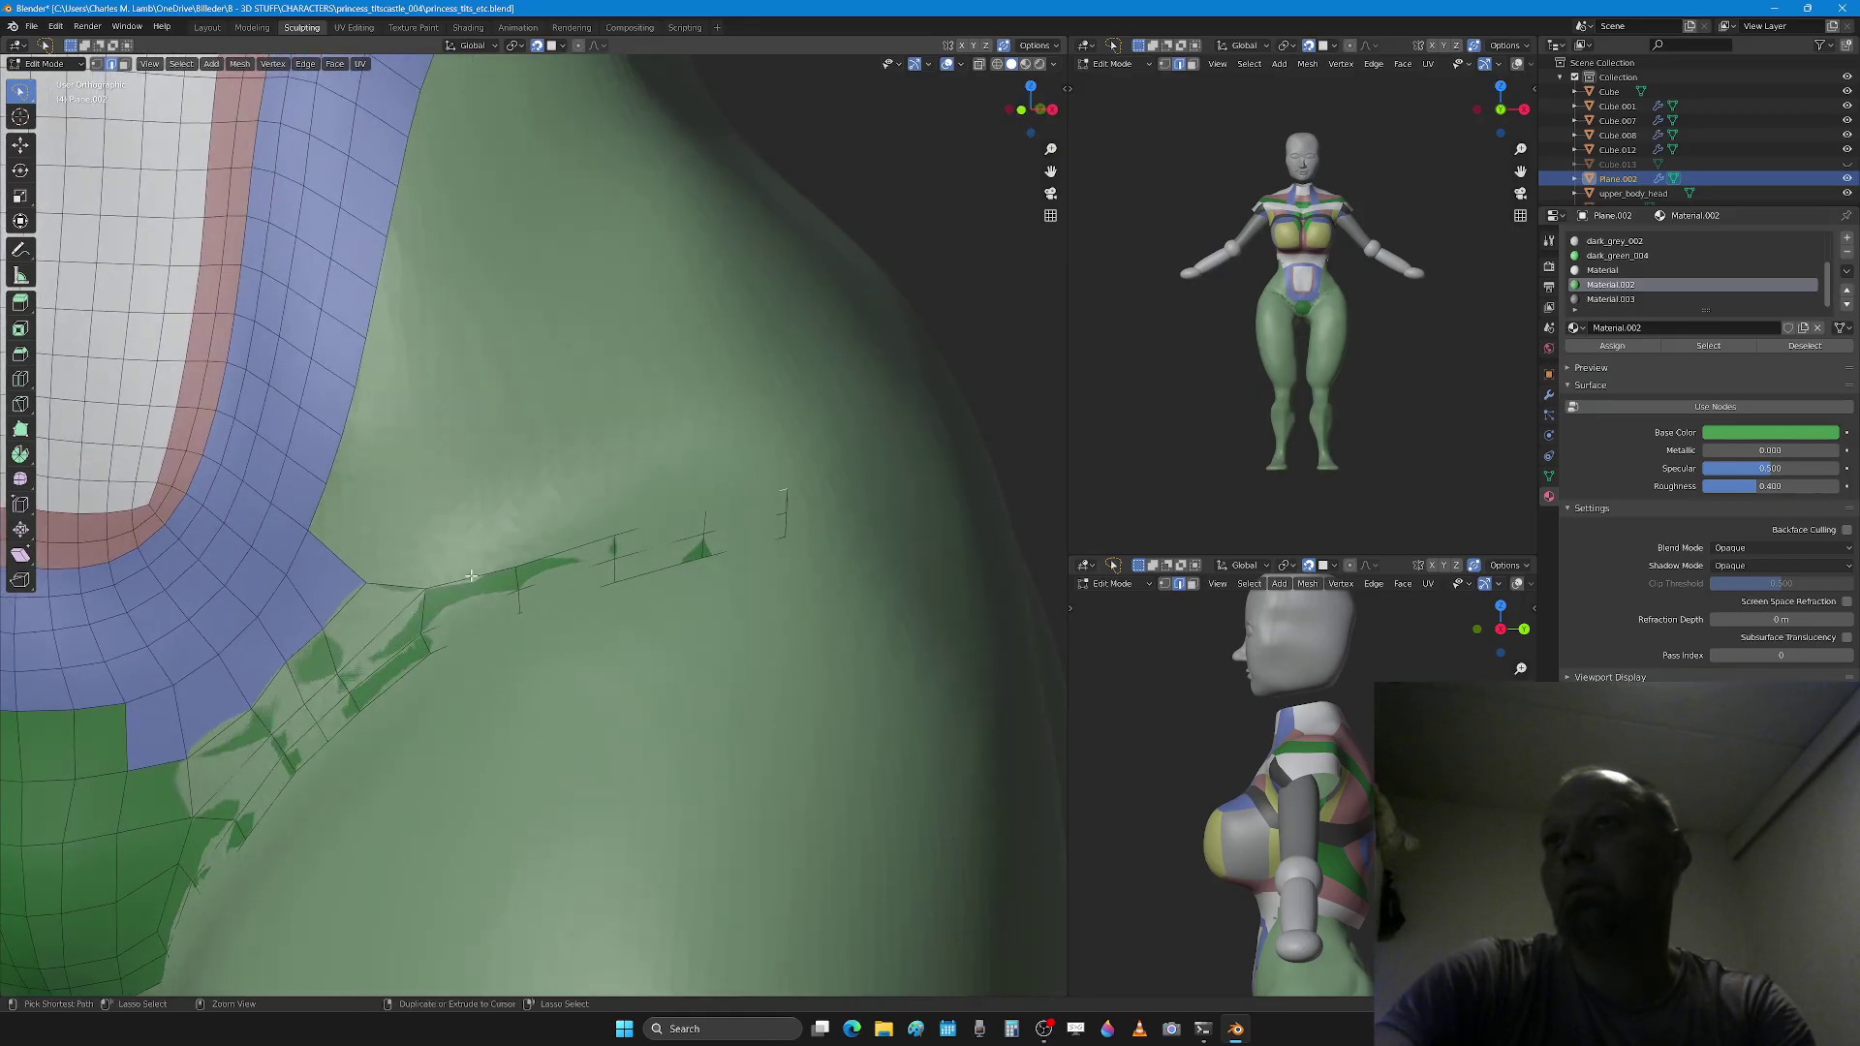
ctrl+click(385, 582)
key(e)
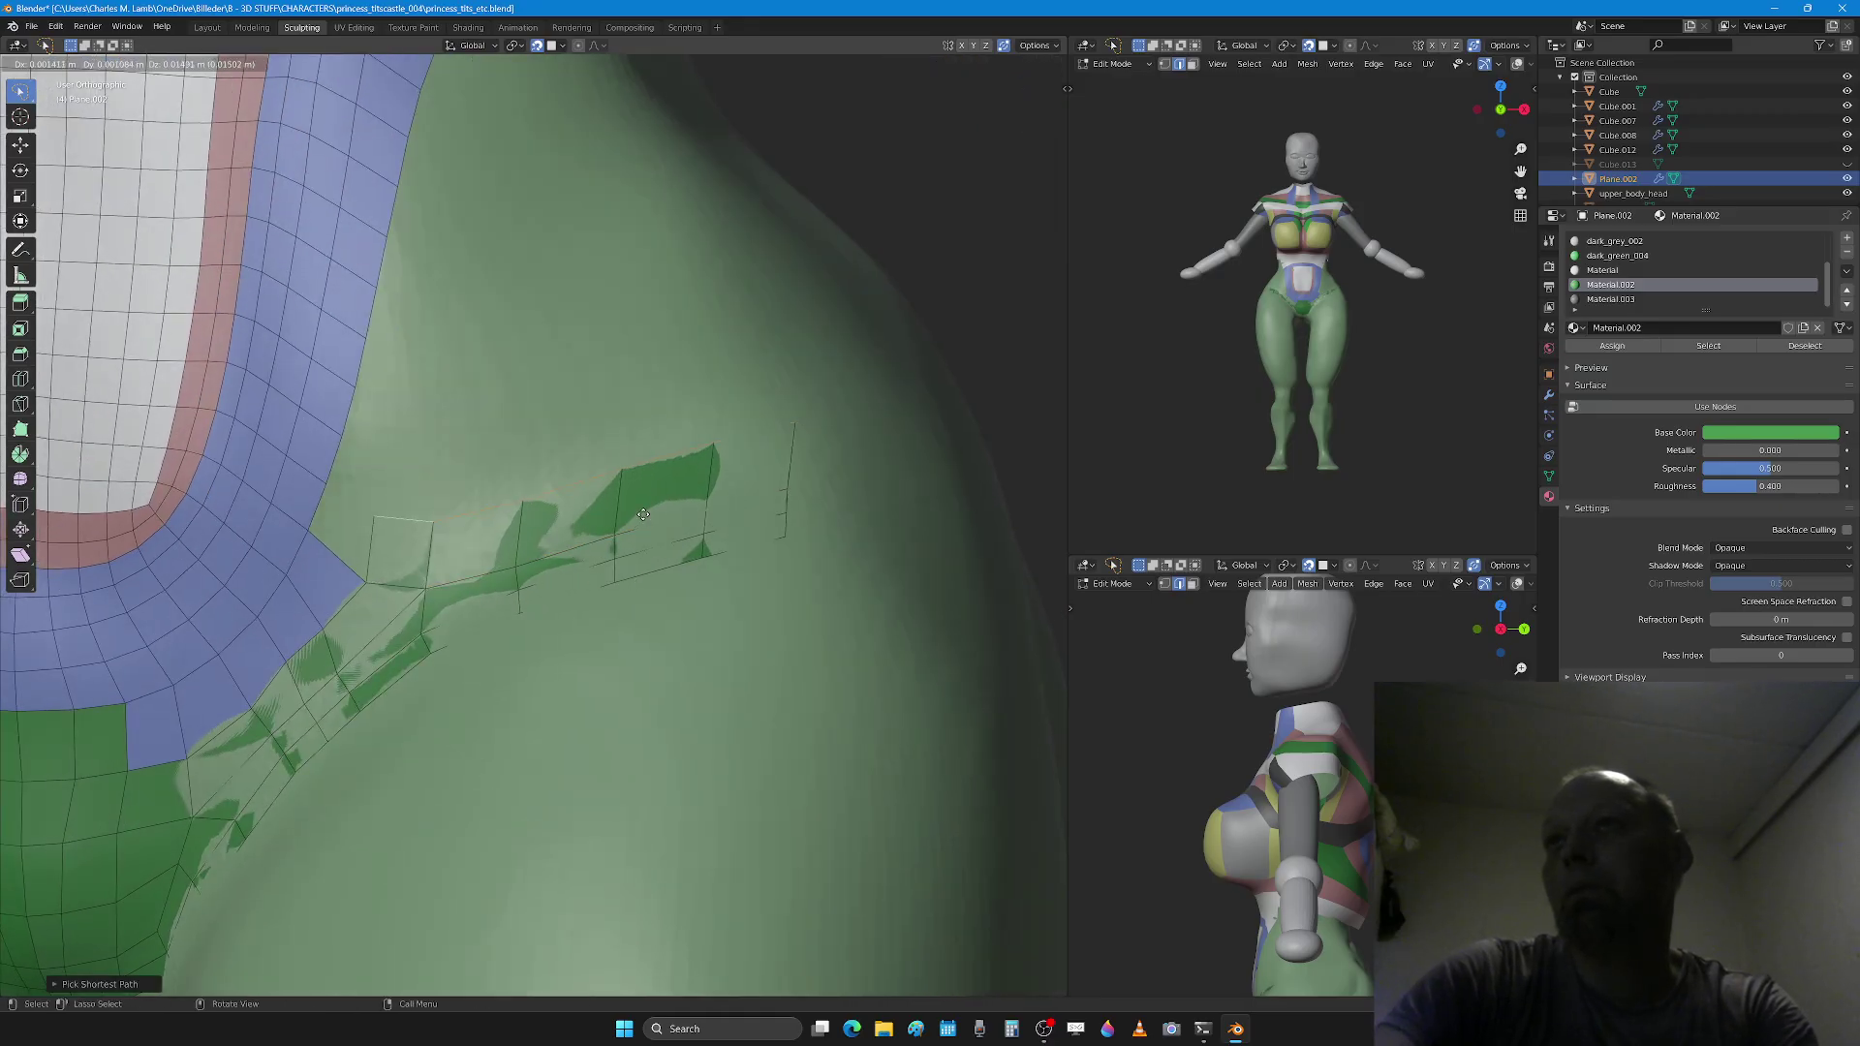
click(675, 554)
key(s)
click(658, 549)
key(g)
click(635, 539)
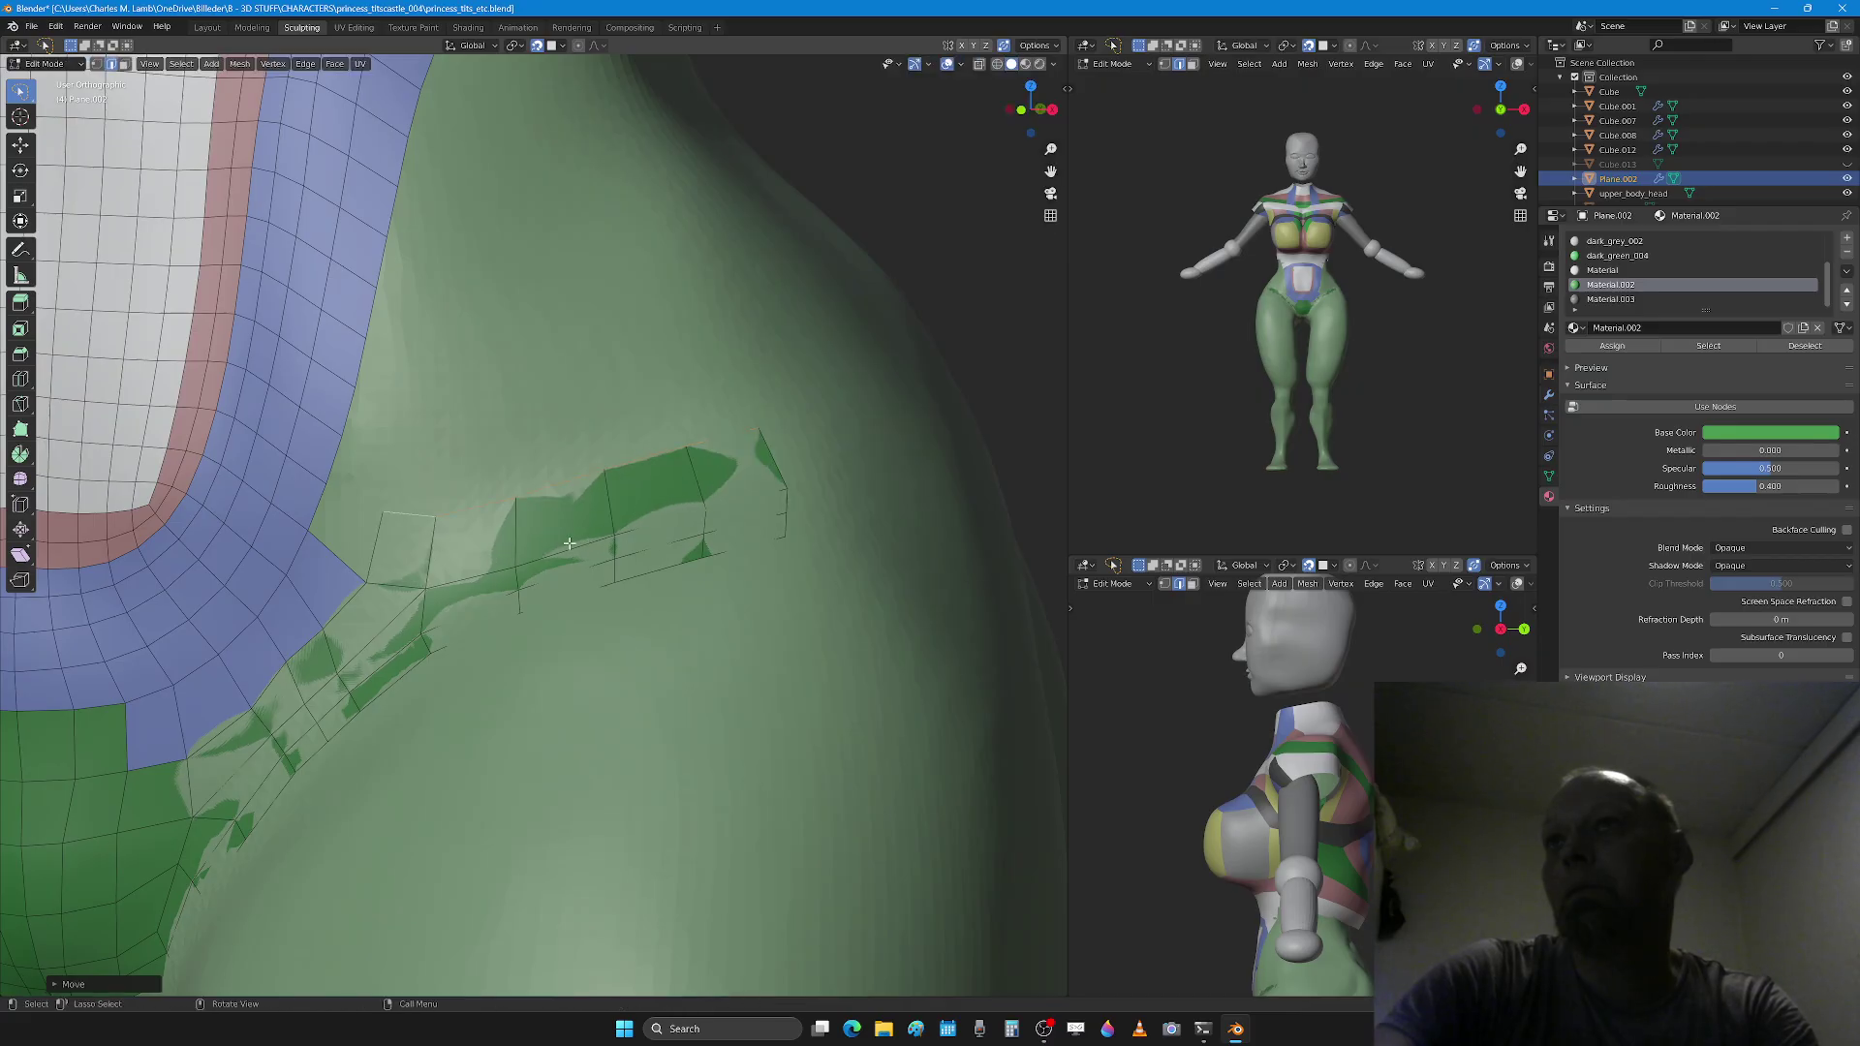
Step: Extrude a second row upward from the hip strip's top edges and fill its inner end to the blue border
mouse_move(454, 532)
middle_down()
mouse_move(512, 536)
mouse_move(441, 543)
middle_up()
click(392, 523)
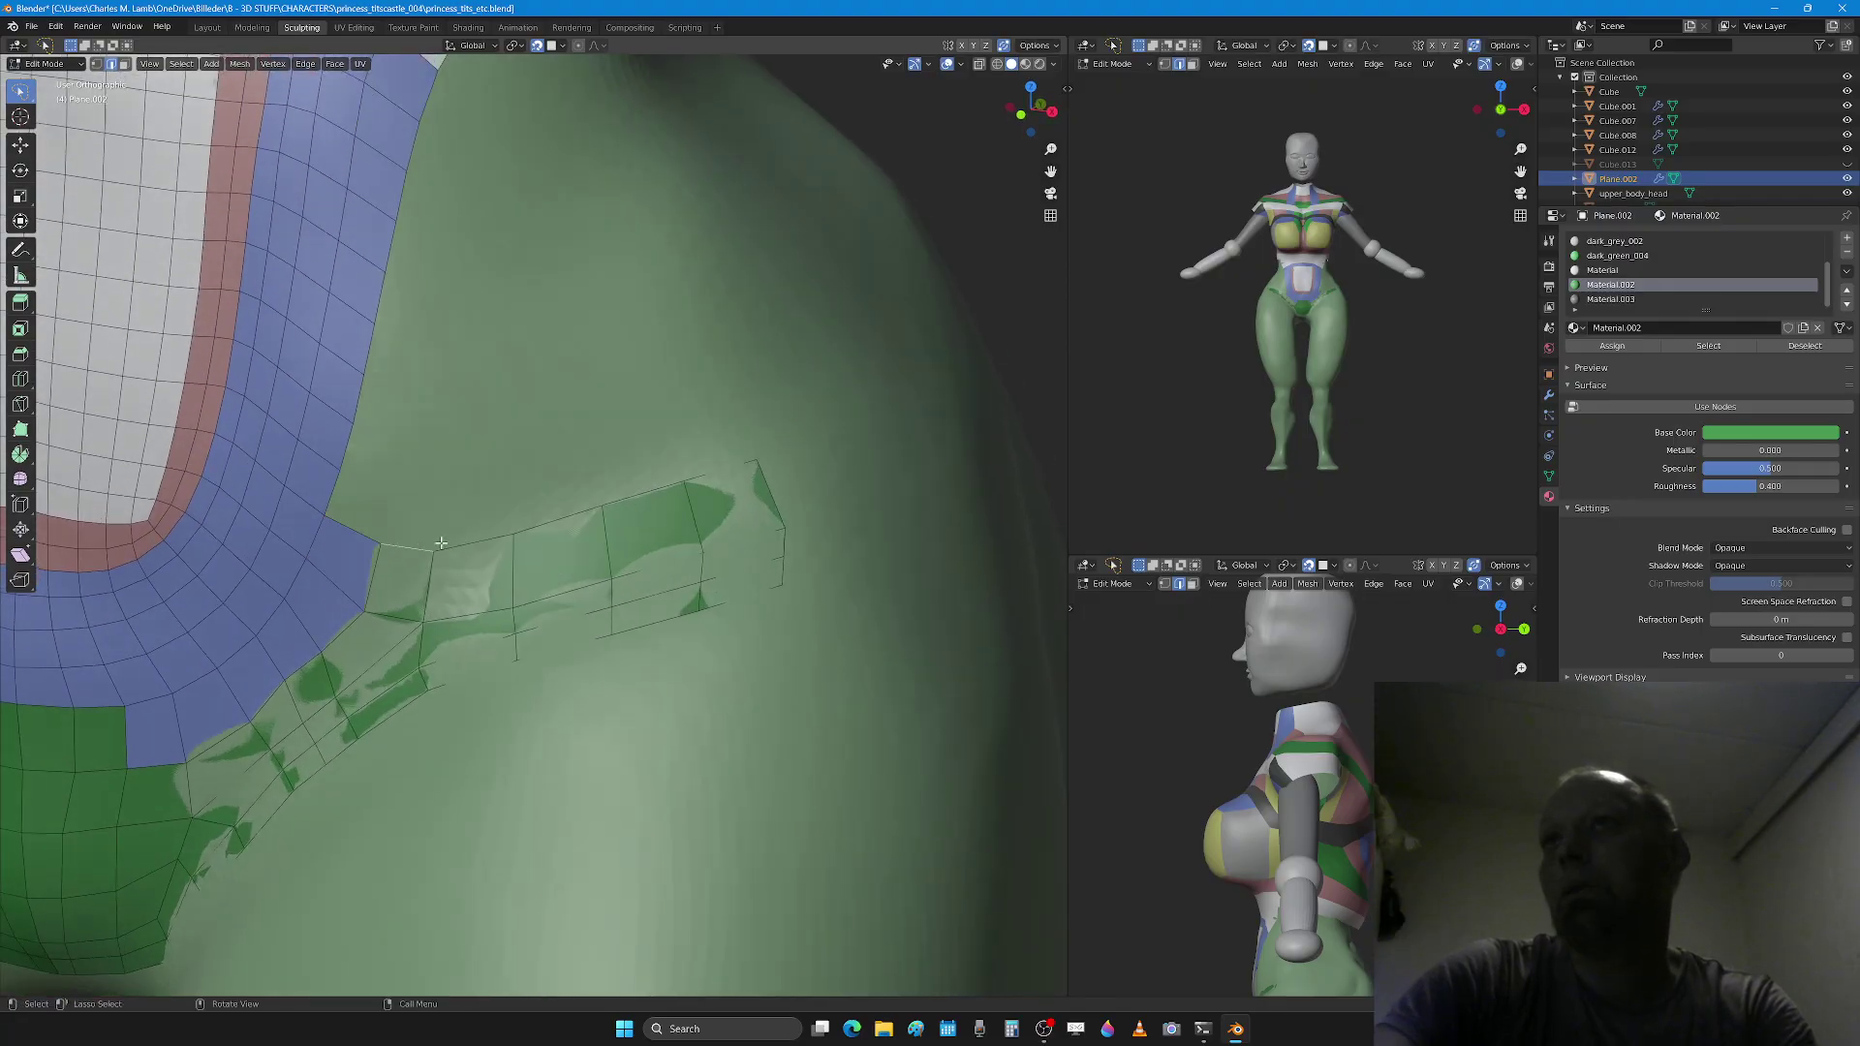
ctrl+click(684, 482)
key(g)
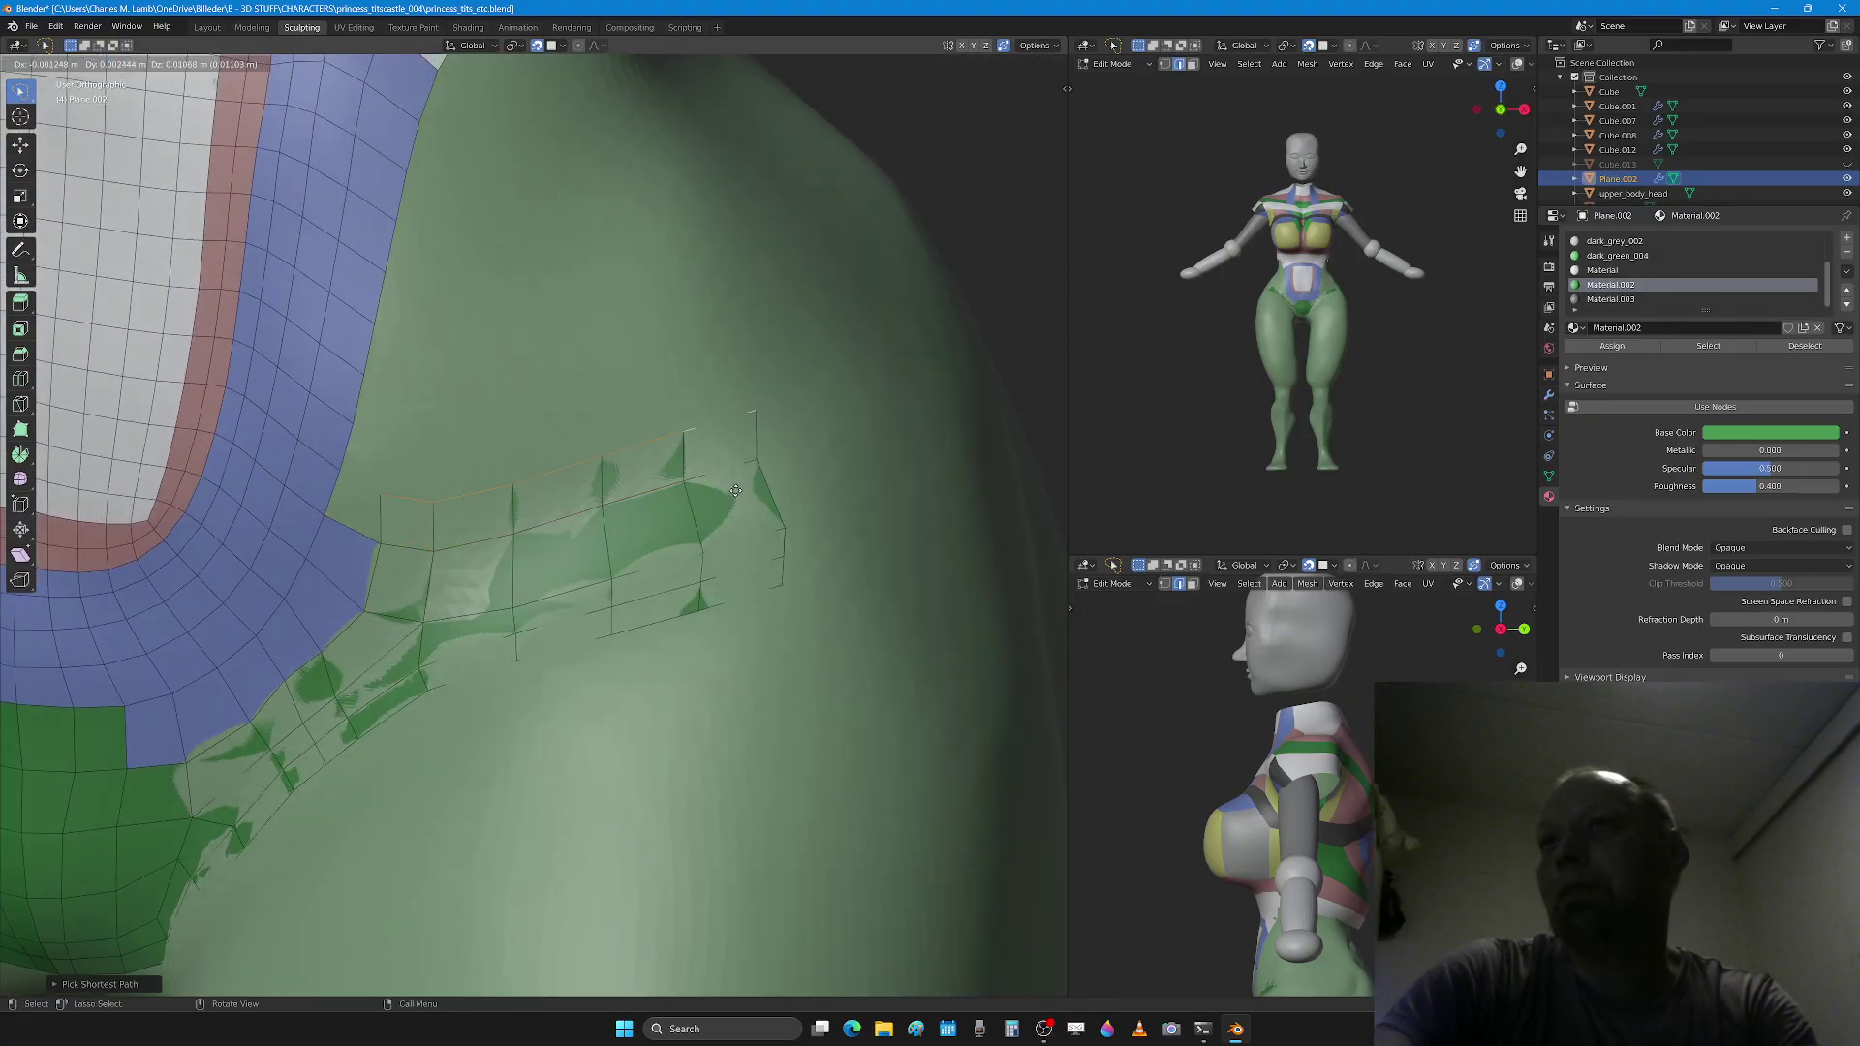
click(736, 481)
click(394, 514)
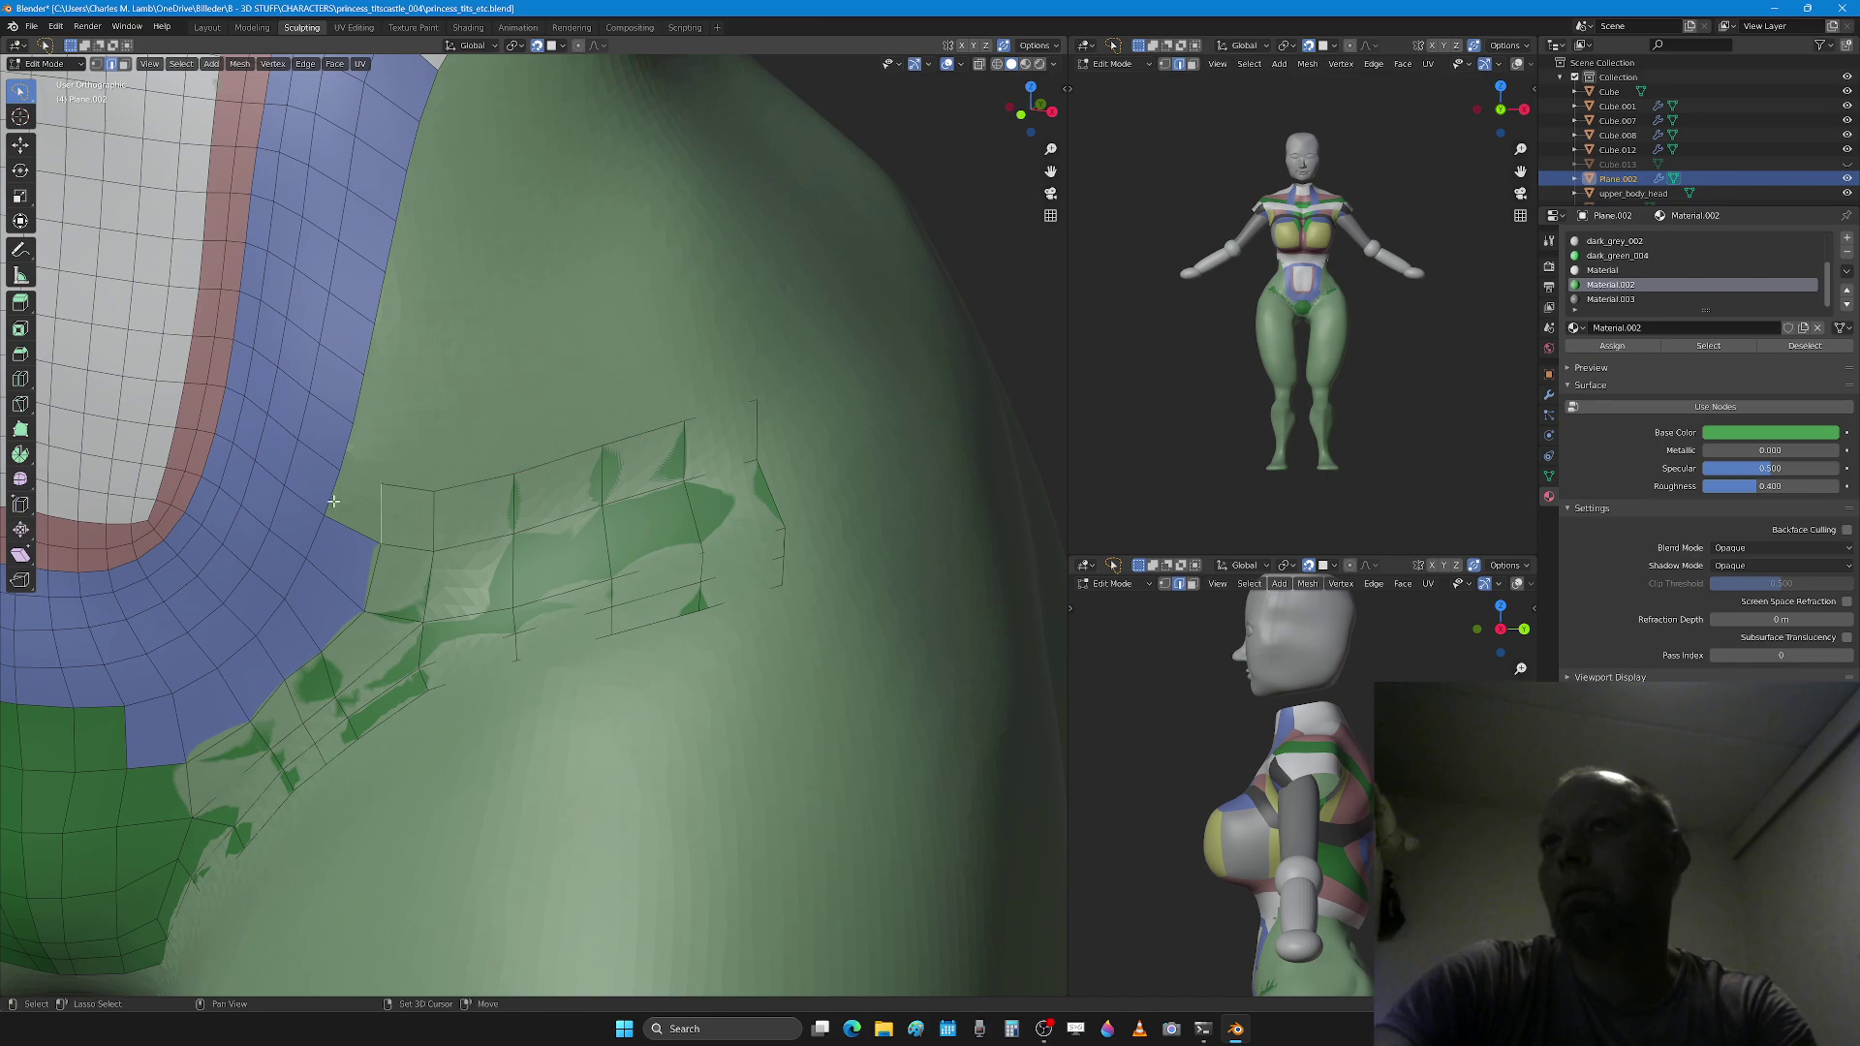
Step: Smooth the green hip and crease strips in Sculpt Mode with brush strokes so they lie evenly on the body
scroll(439, 573, down, 2)
key(a)
key(a)
key(Tab)
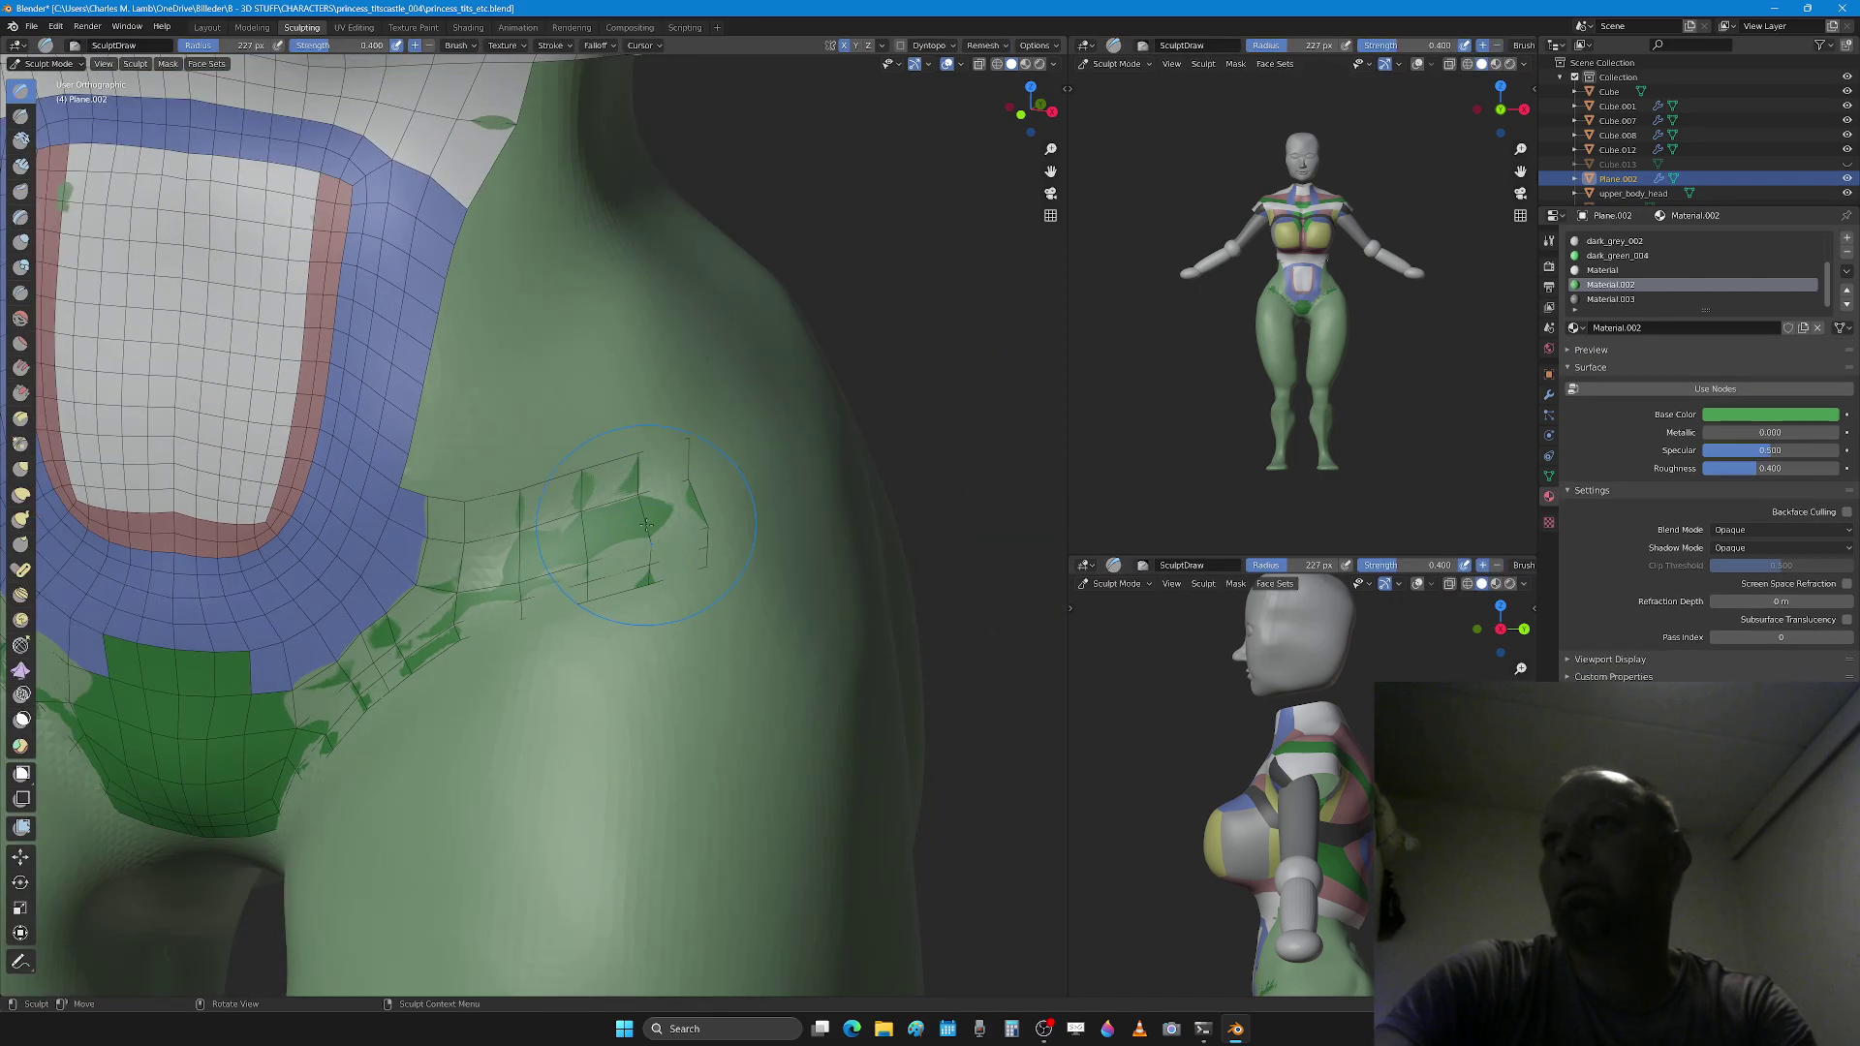
mouse_move(641, 544)
mouse_down()
mouse_move(654, 504)
mouse_move(426, 611)
mouse_move(325, 714)
mouse_move(280, 819)
mouse_up()
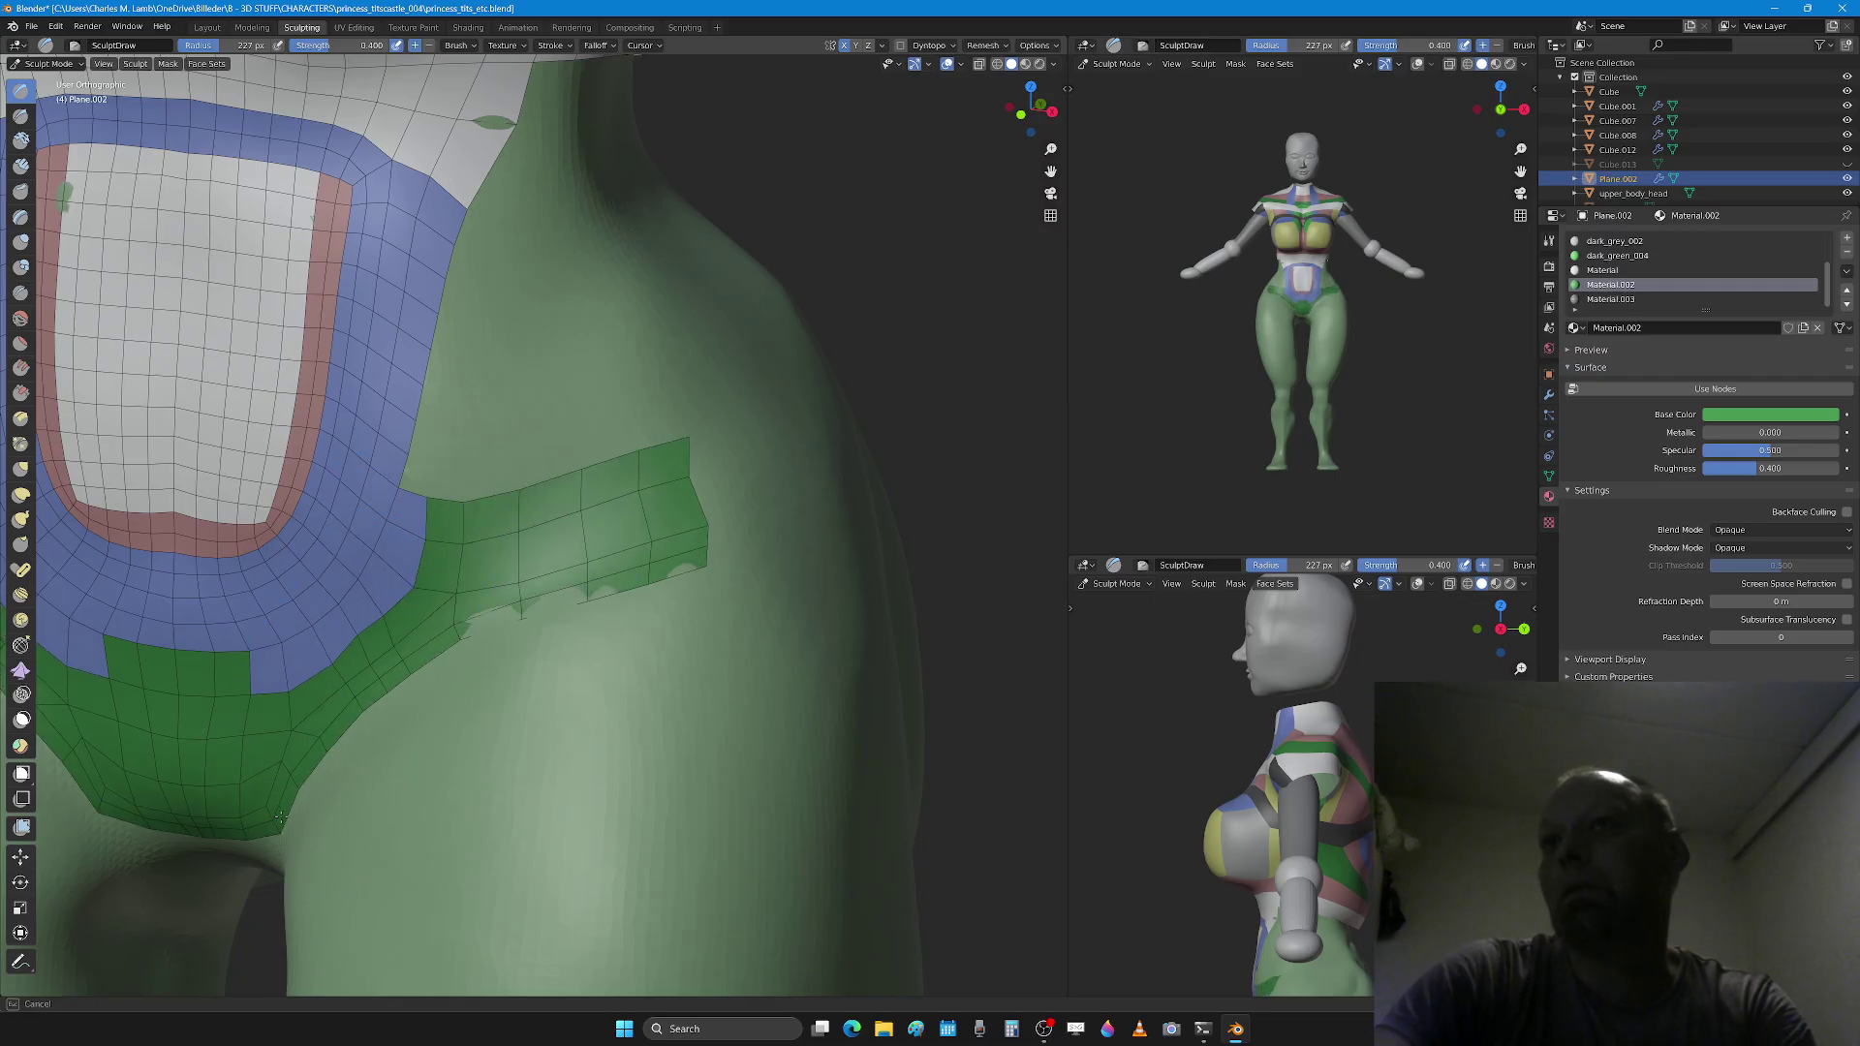
drag(324, 729, 571, 597)
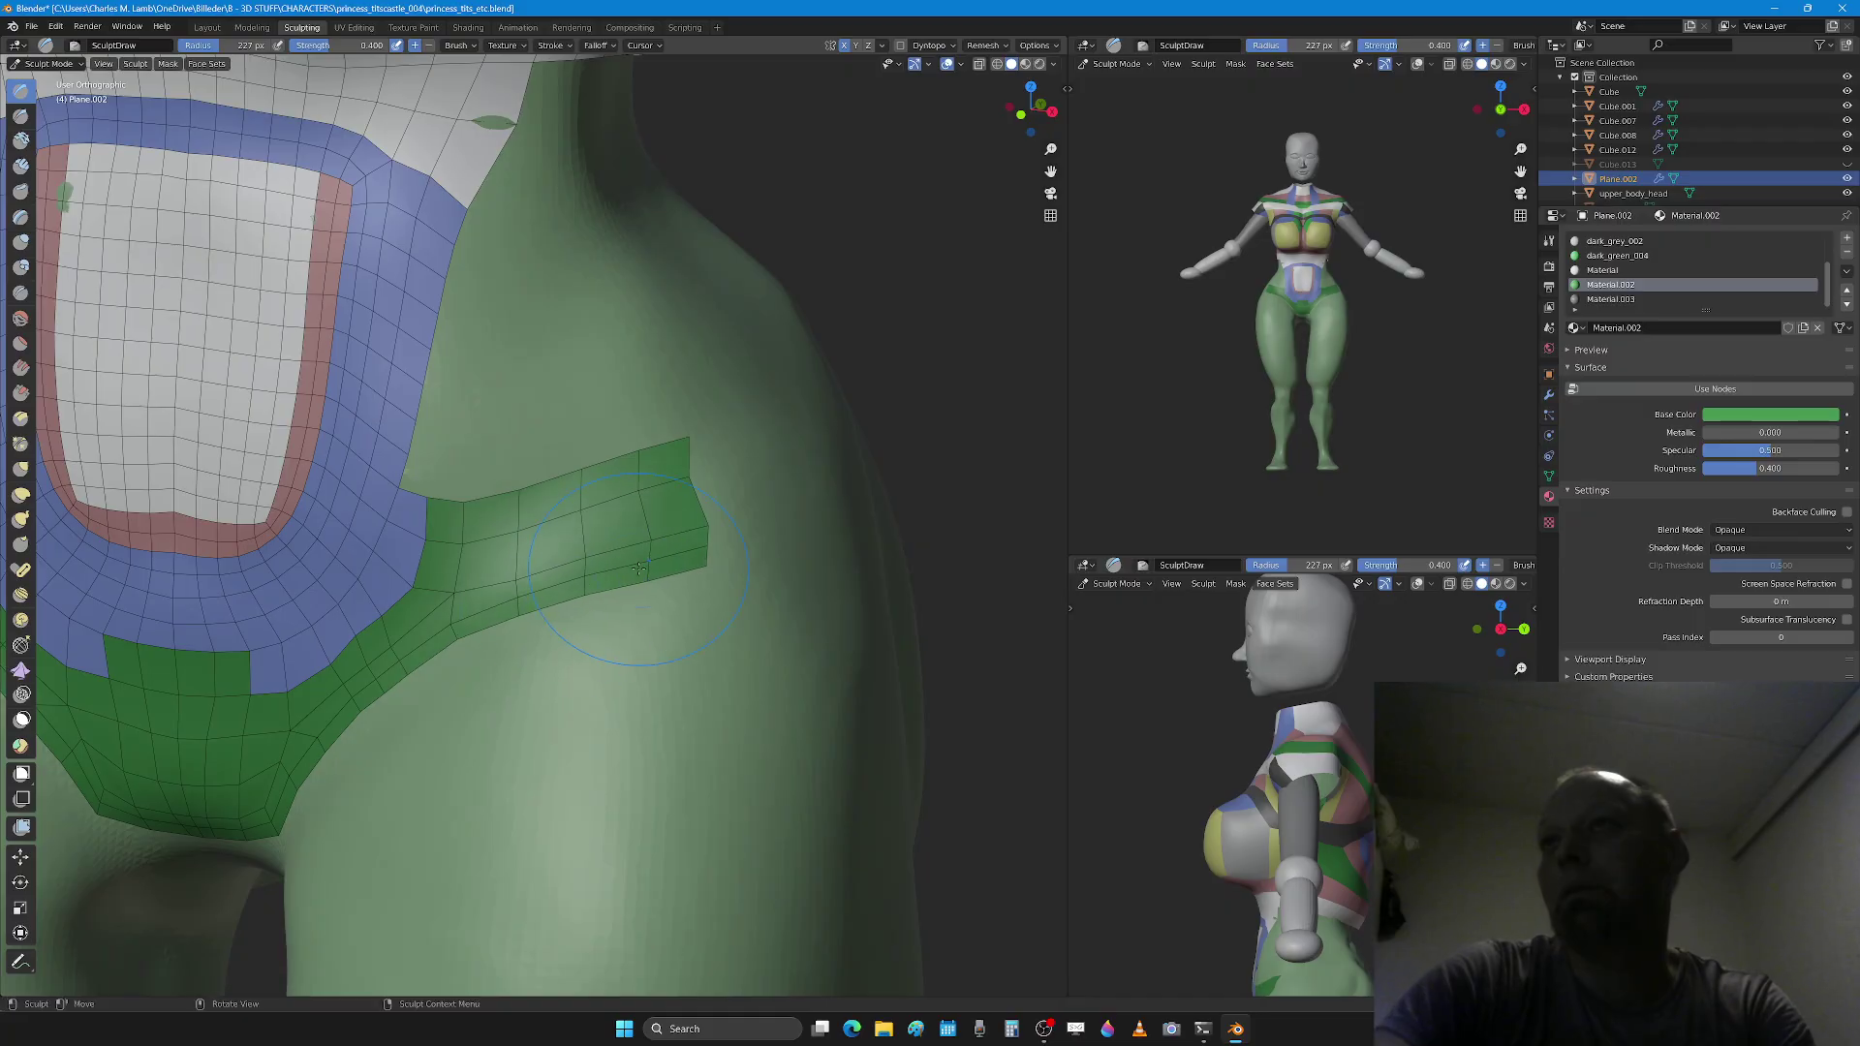
mouse_move(646, 524)
mouse_down()
mouse_move(489, 594)
mouse_move(566, 607)
mouse_up()
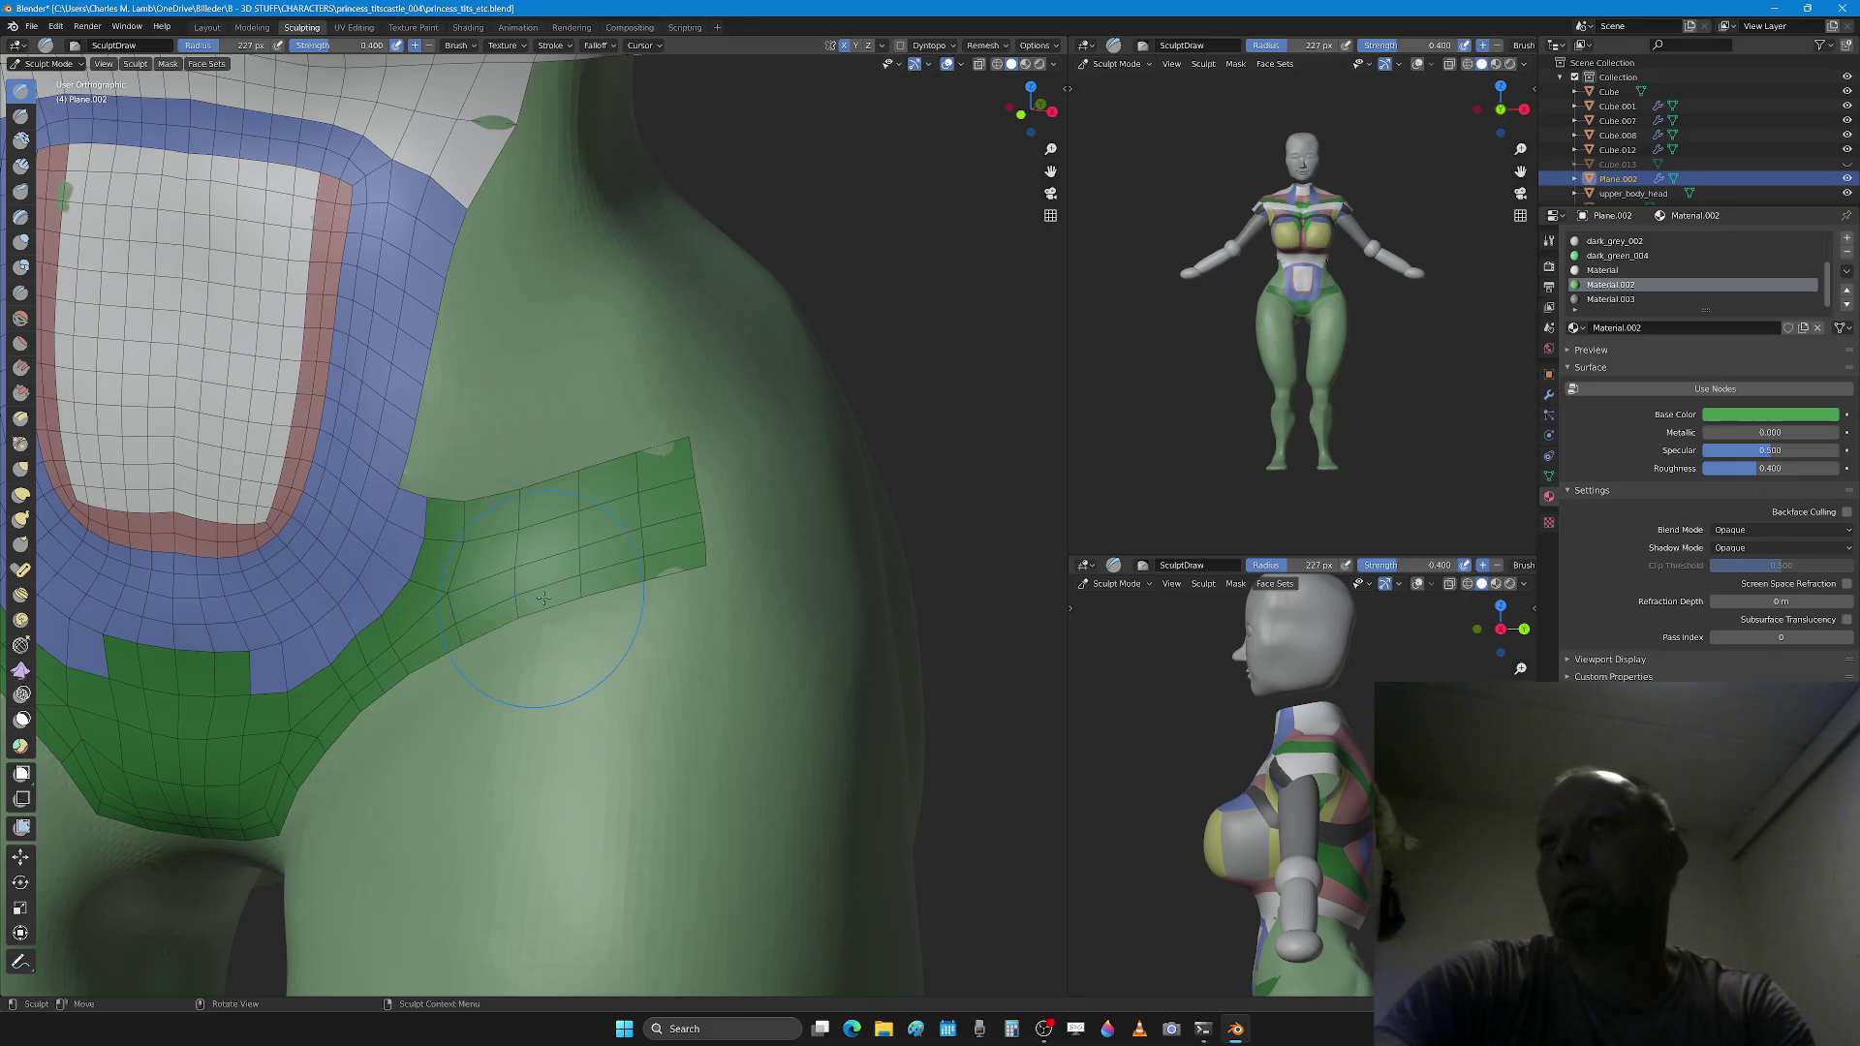
scroll(581, 603, down, 2)
middle_drag(568, 586, 601, 564)
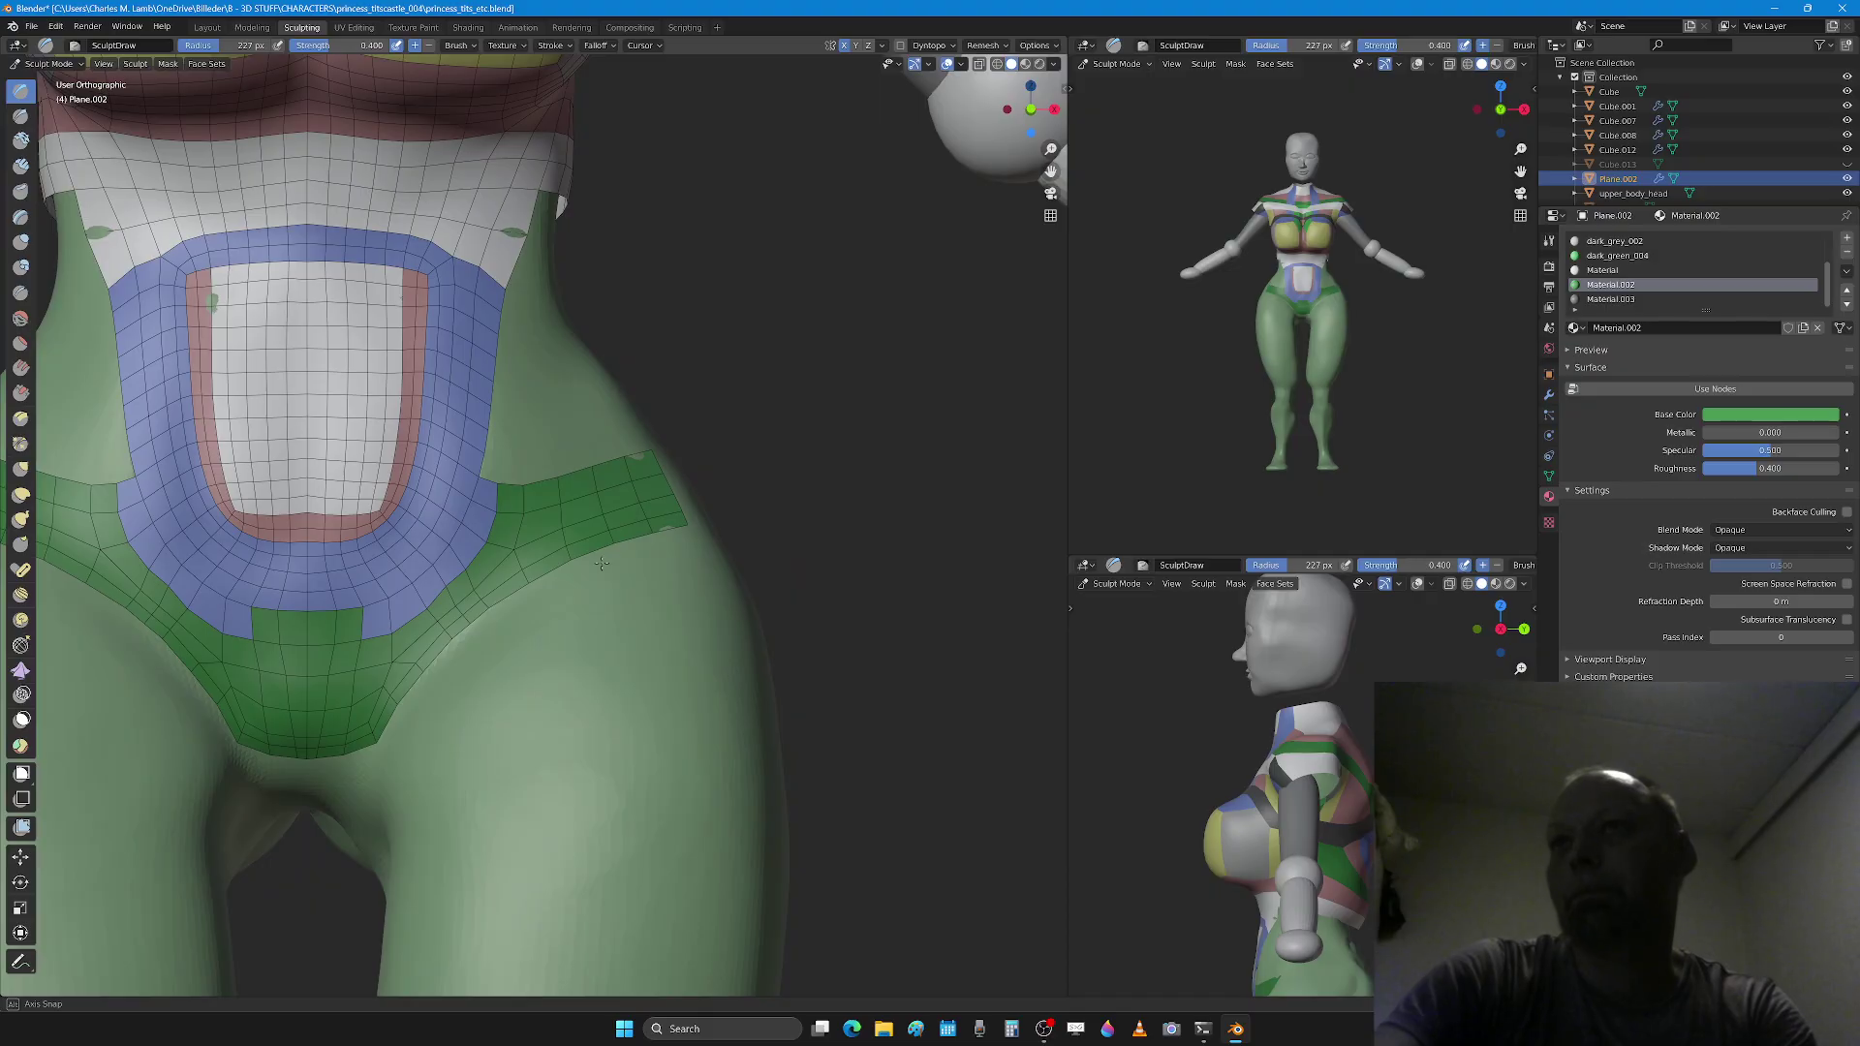
middle_drag(602, 563, 600, 549)
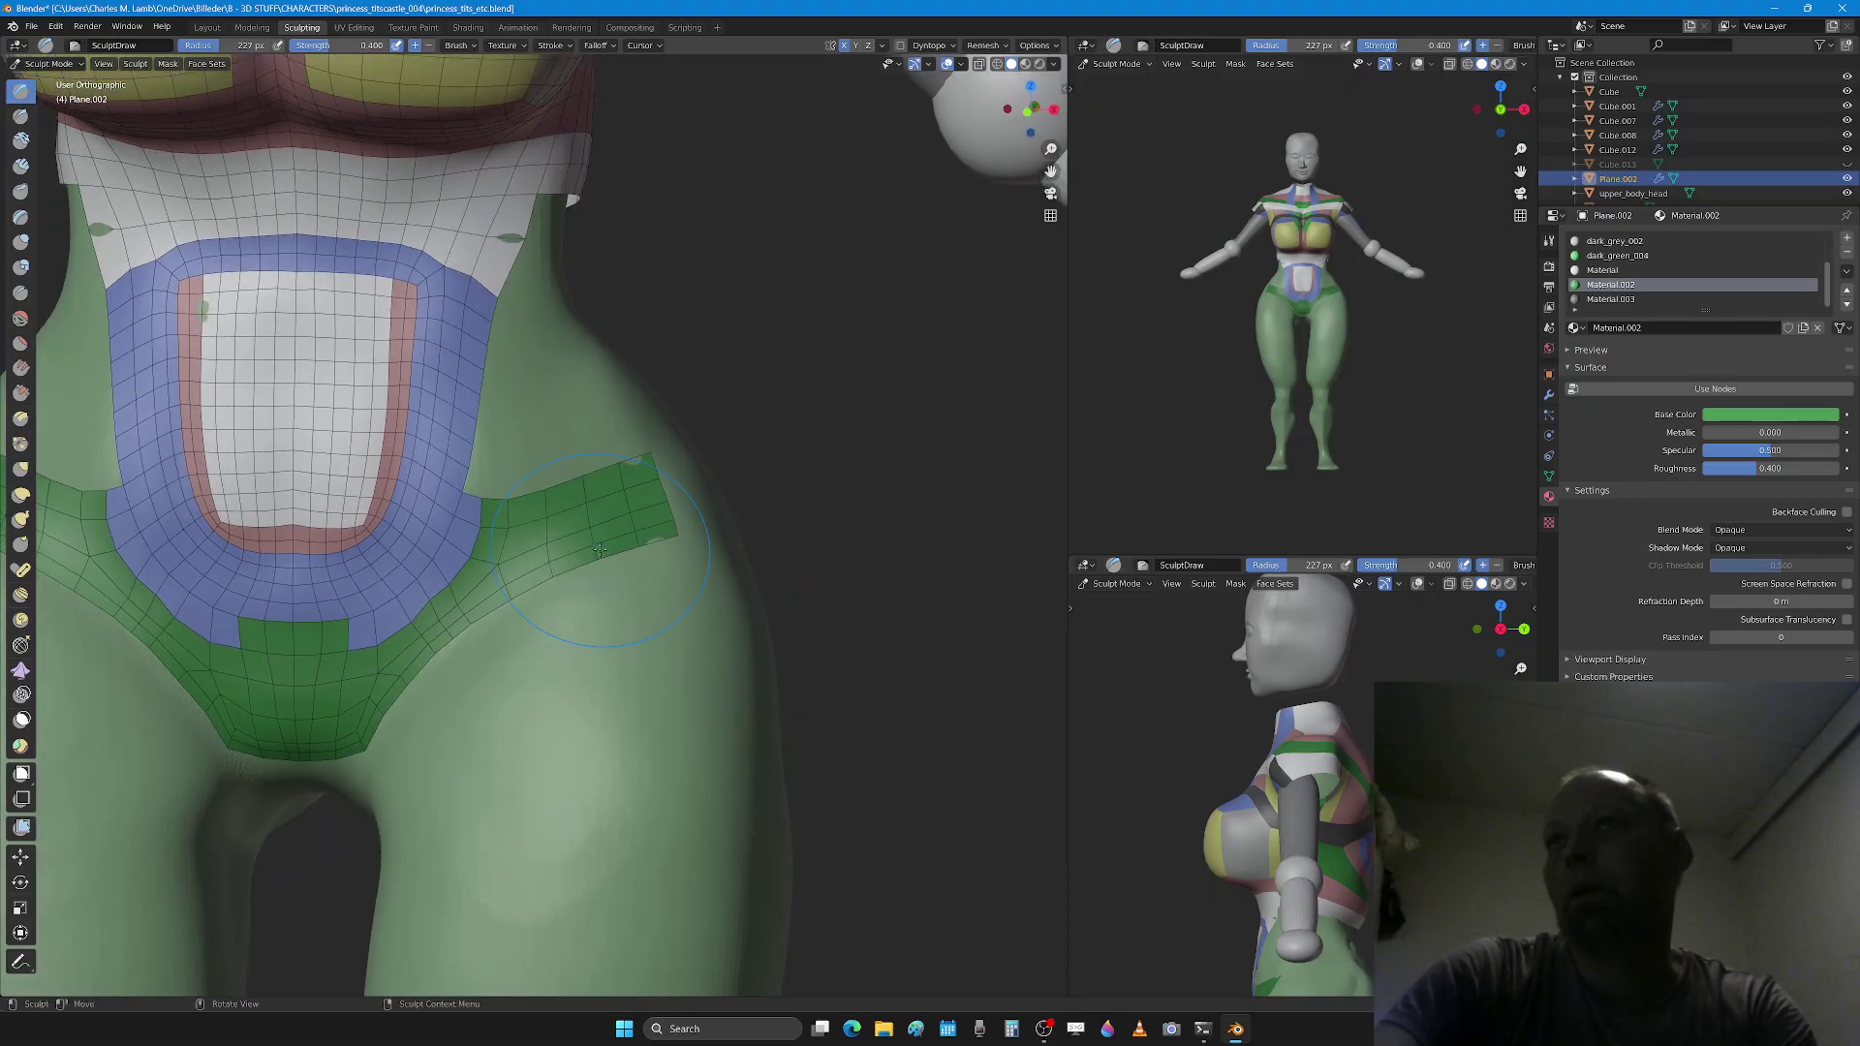
Step: Back in Edit Mode, select the row of faces along the blue border's outer edge and assign the green Material.002
scroll(600, 549, up, 4)
key(Tab)
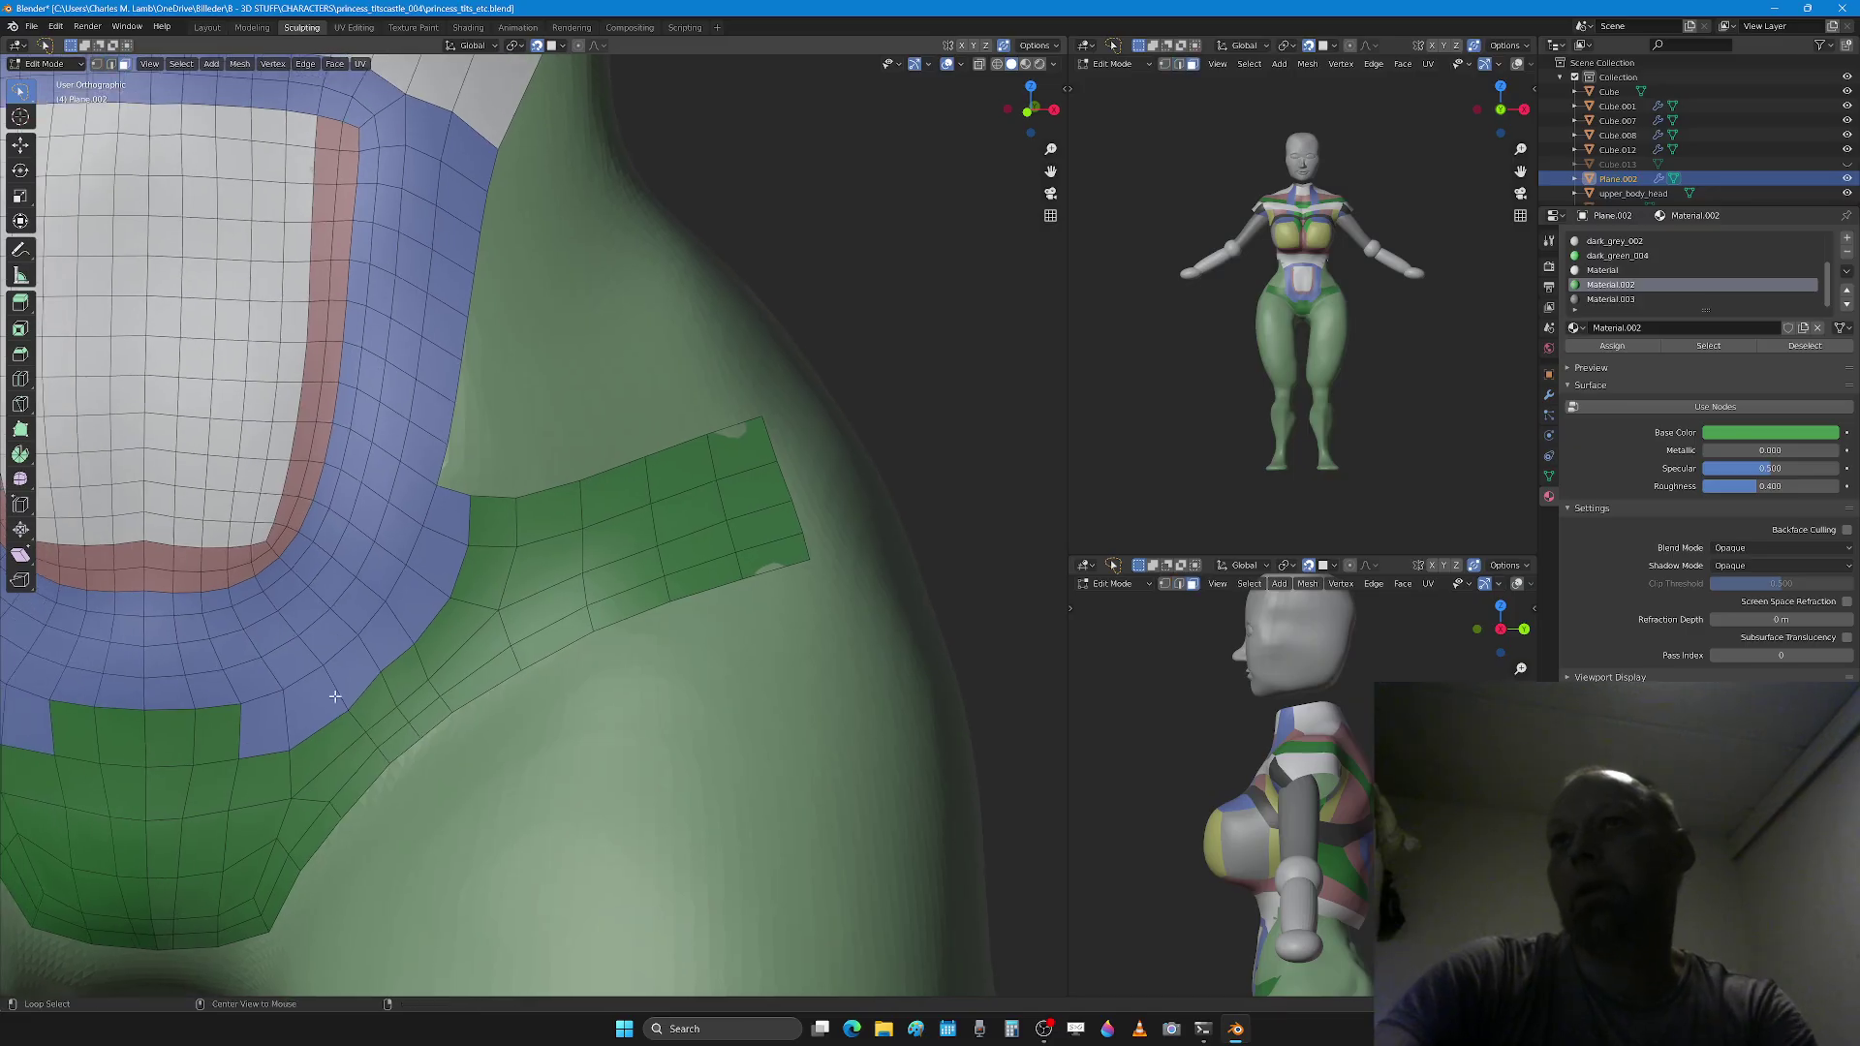
alt+click(335, 697)
scroll(338, 691, down, 2)
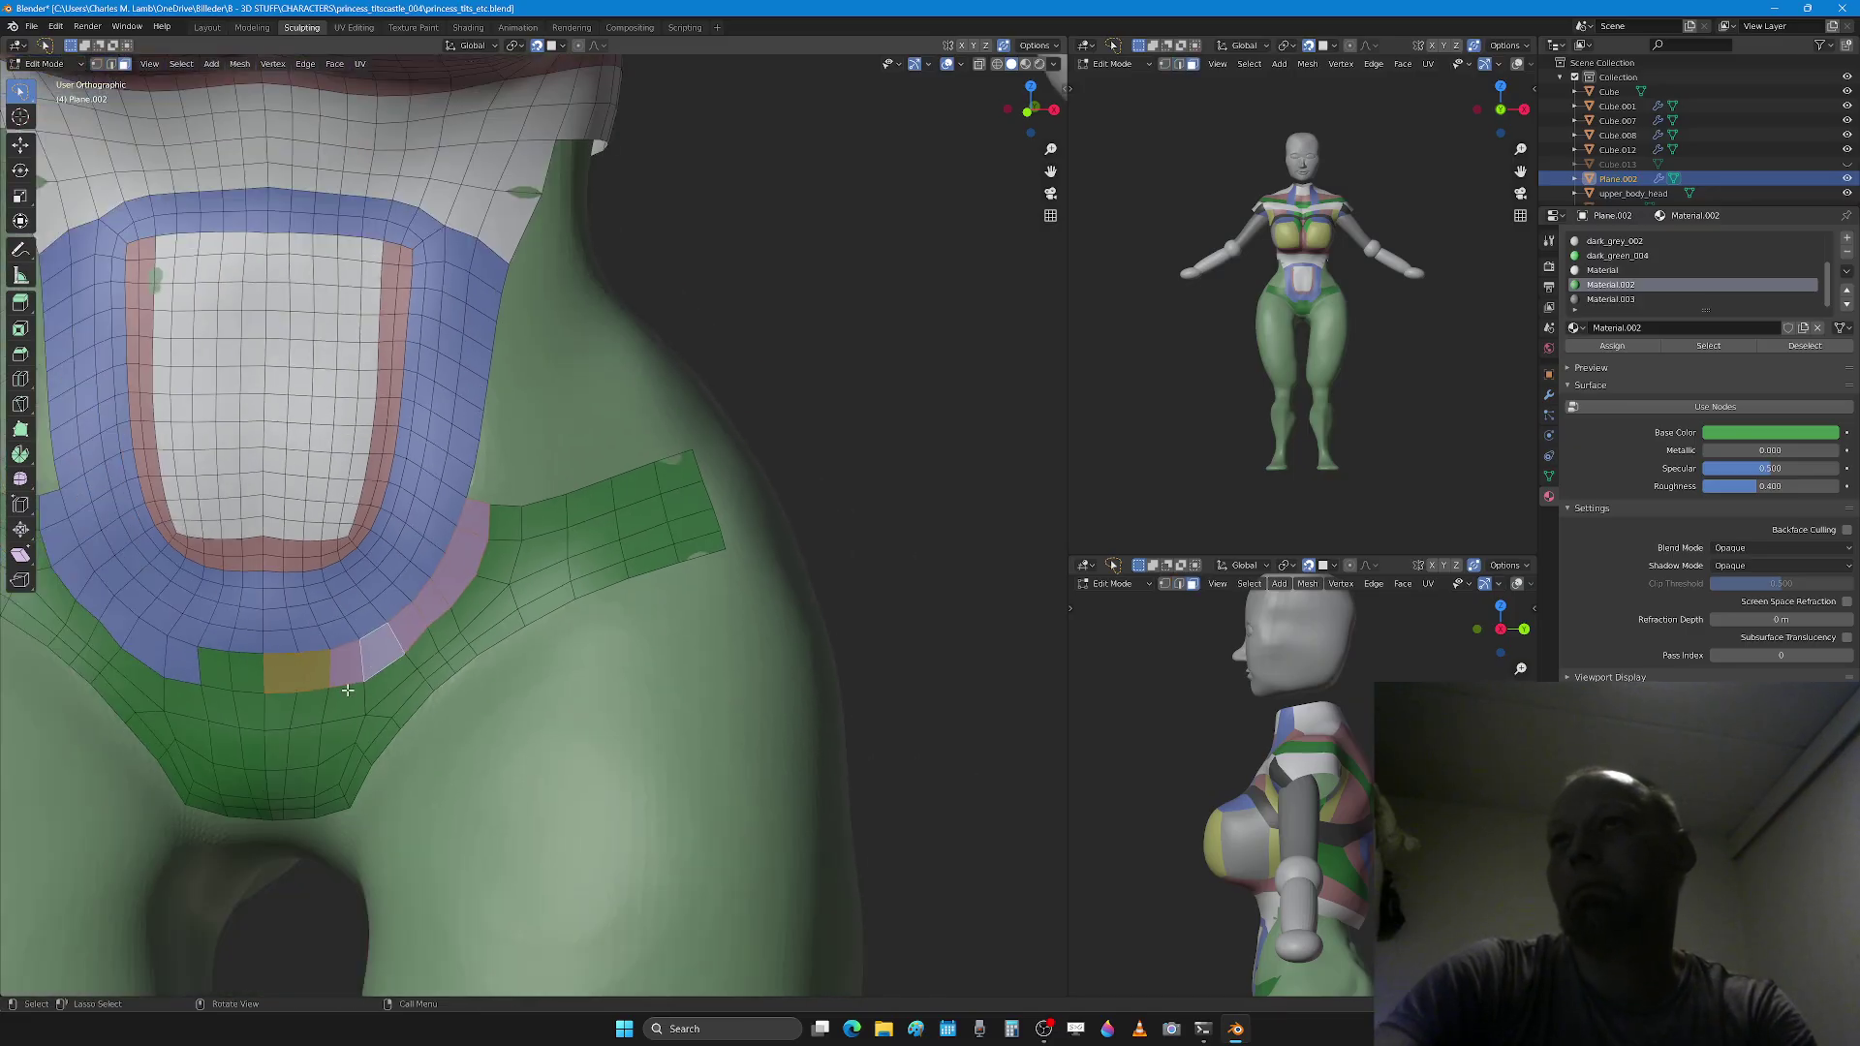
click(1612, 346)
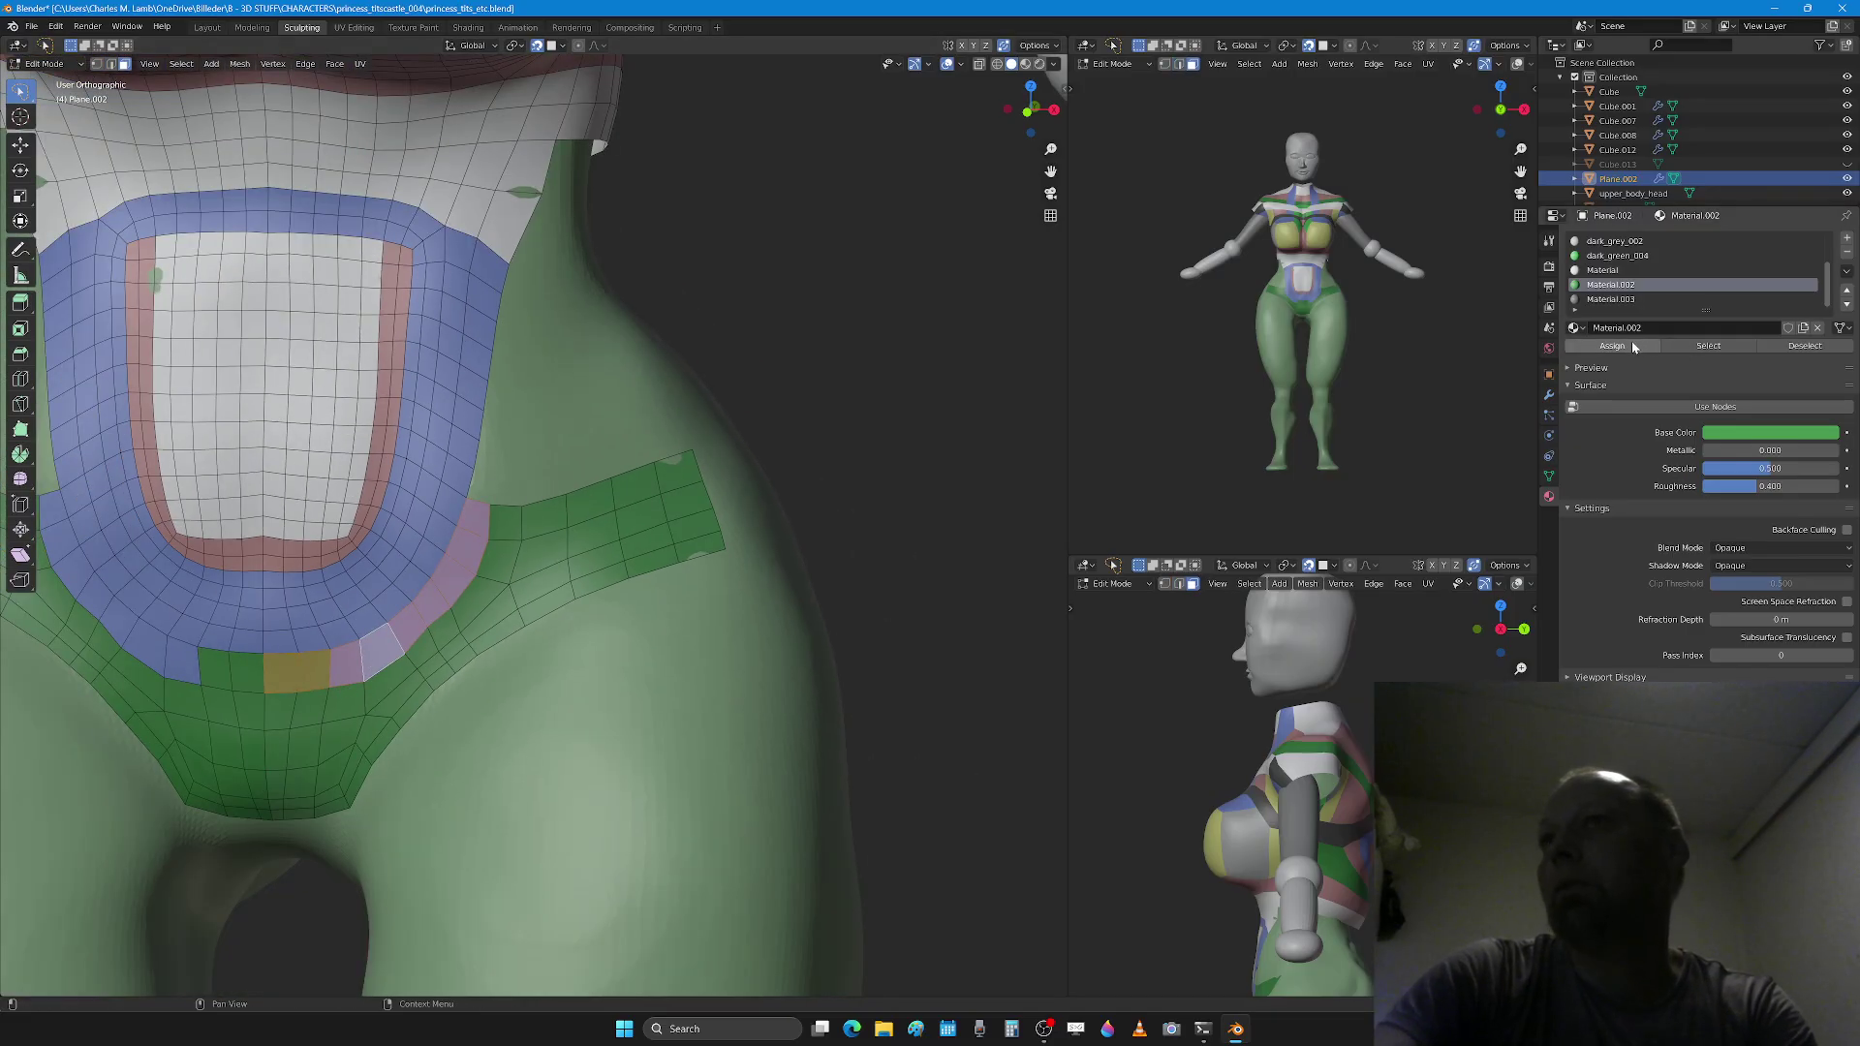
click(877, 484)
Step: Extrude the hip strip's top edge beside the blue border upward into a narrow column, moving and rotating its end toward the hip
scroll(824, 486, up, 4)
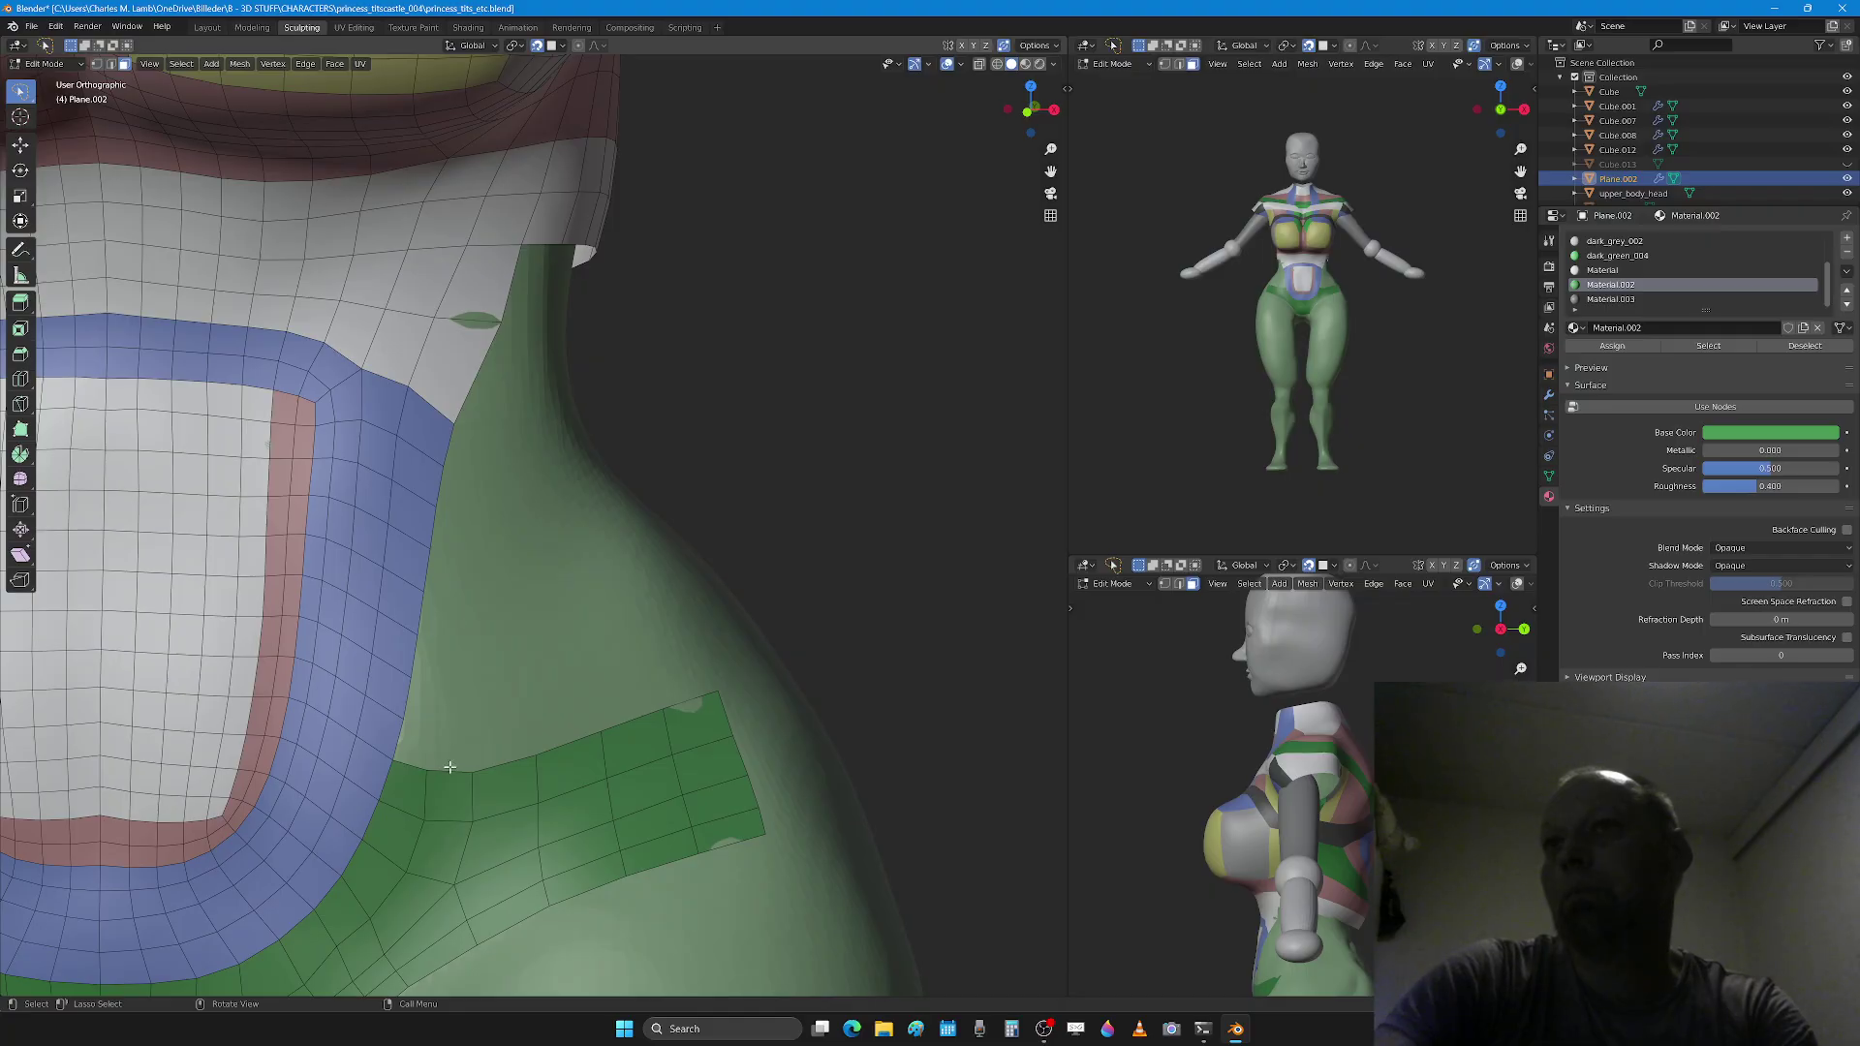
key(2)
click(449, 764)
key(g)
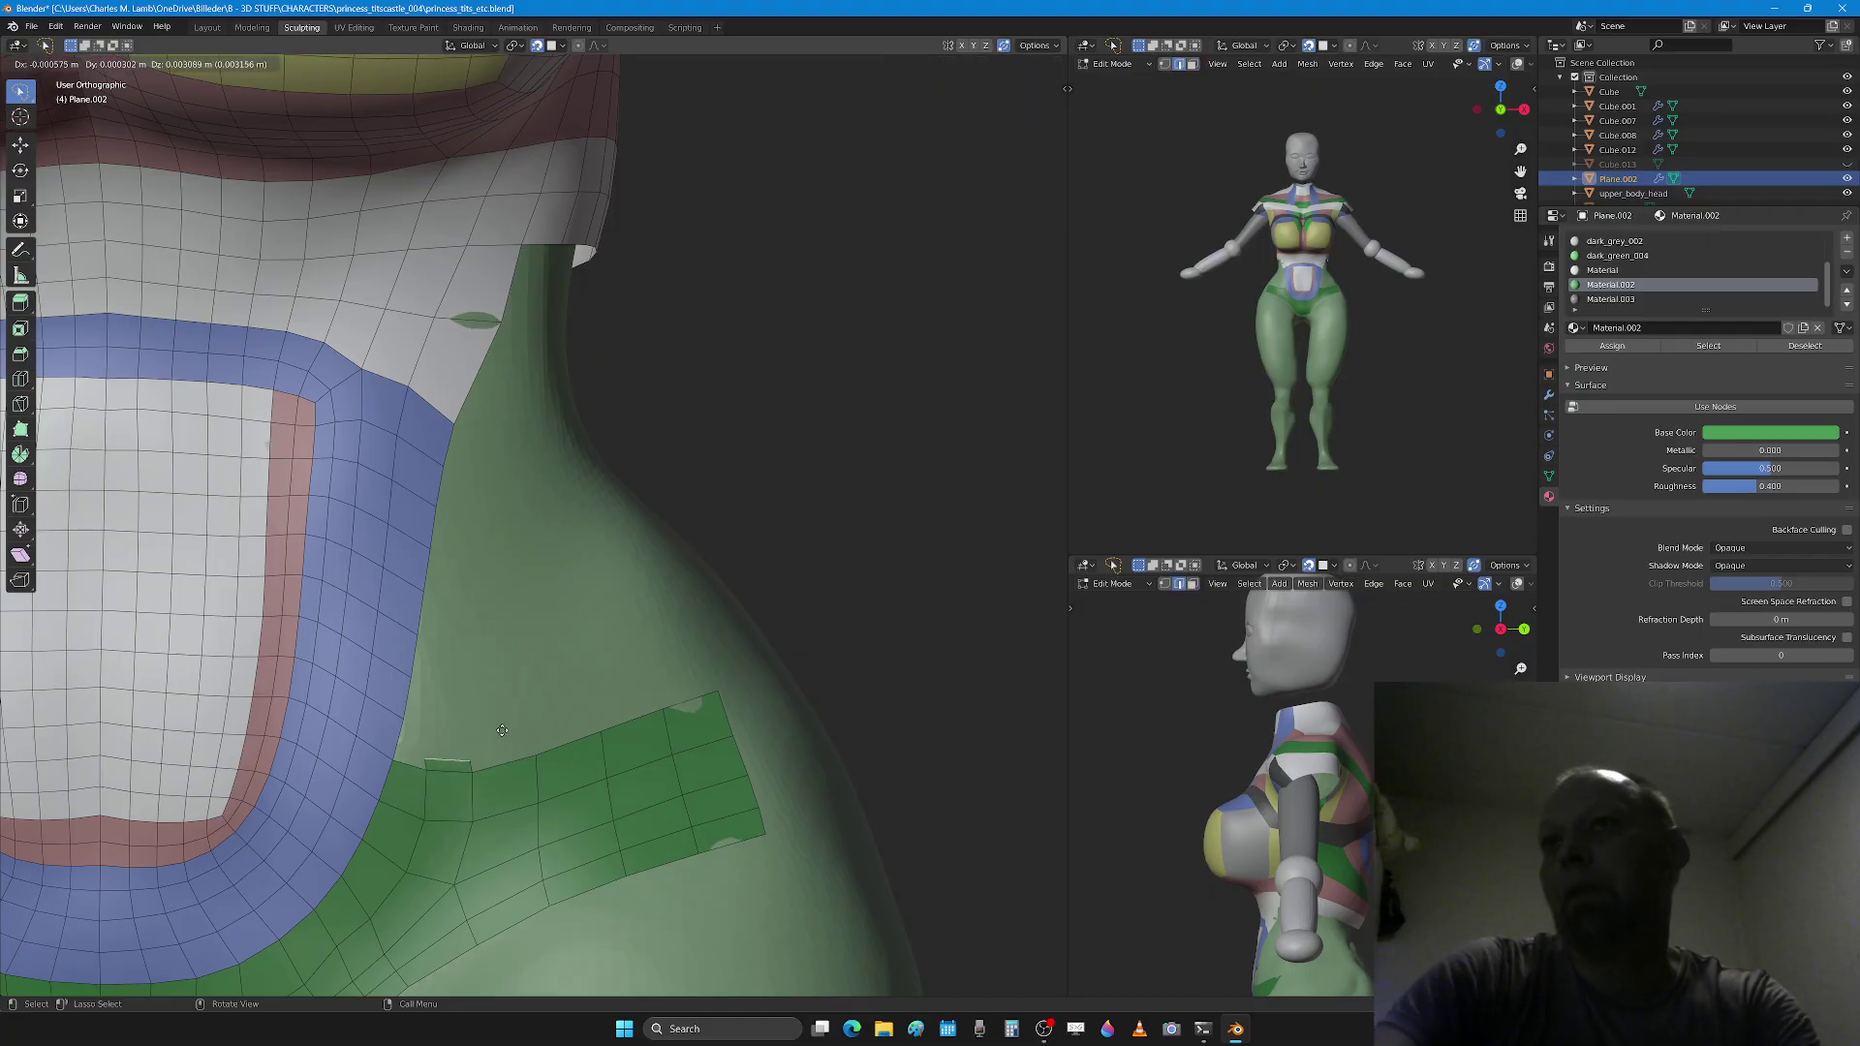
click(510, 708)
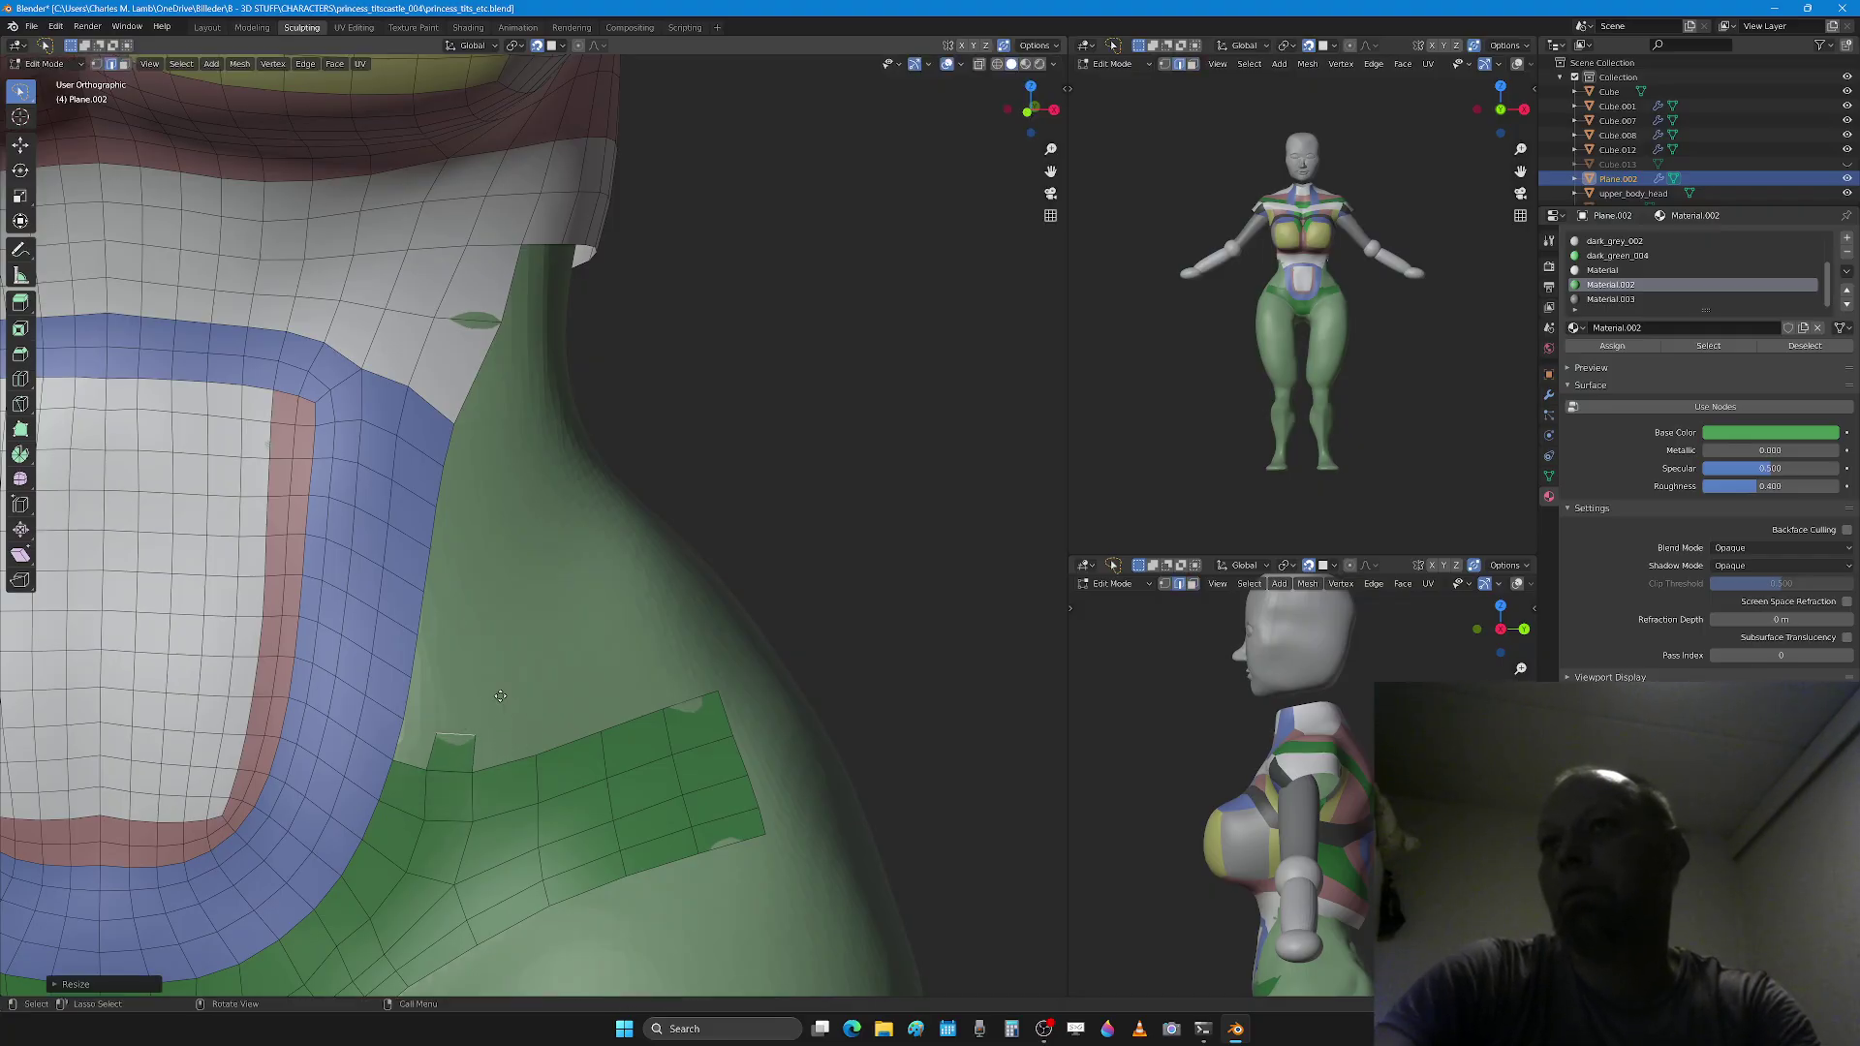
key(e)
click(553, 611)
key(g)
click(600, 568)
key(r)
click(597, 636)
Step: Continue the narrow strip outward around the hip with further edge extrusions, rotating its end to follow the body
key(e)
click(640, 594)
key(e)
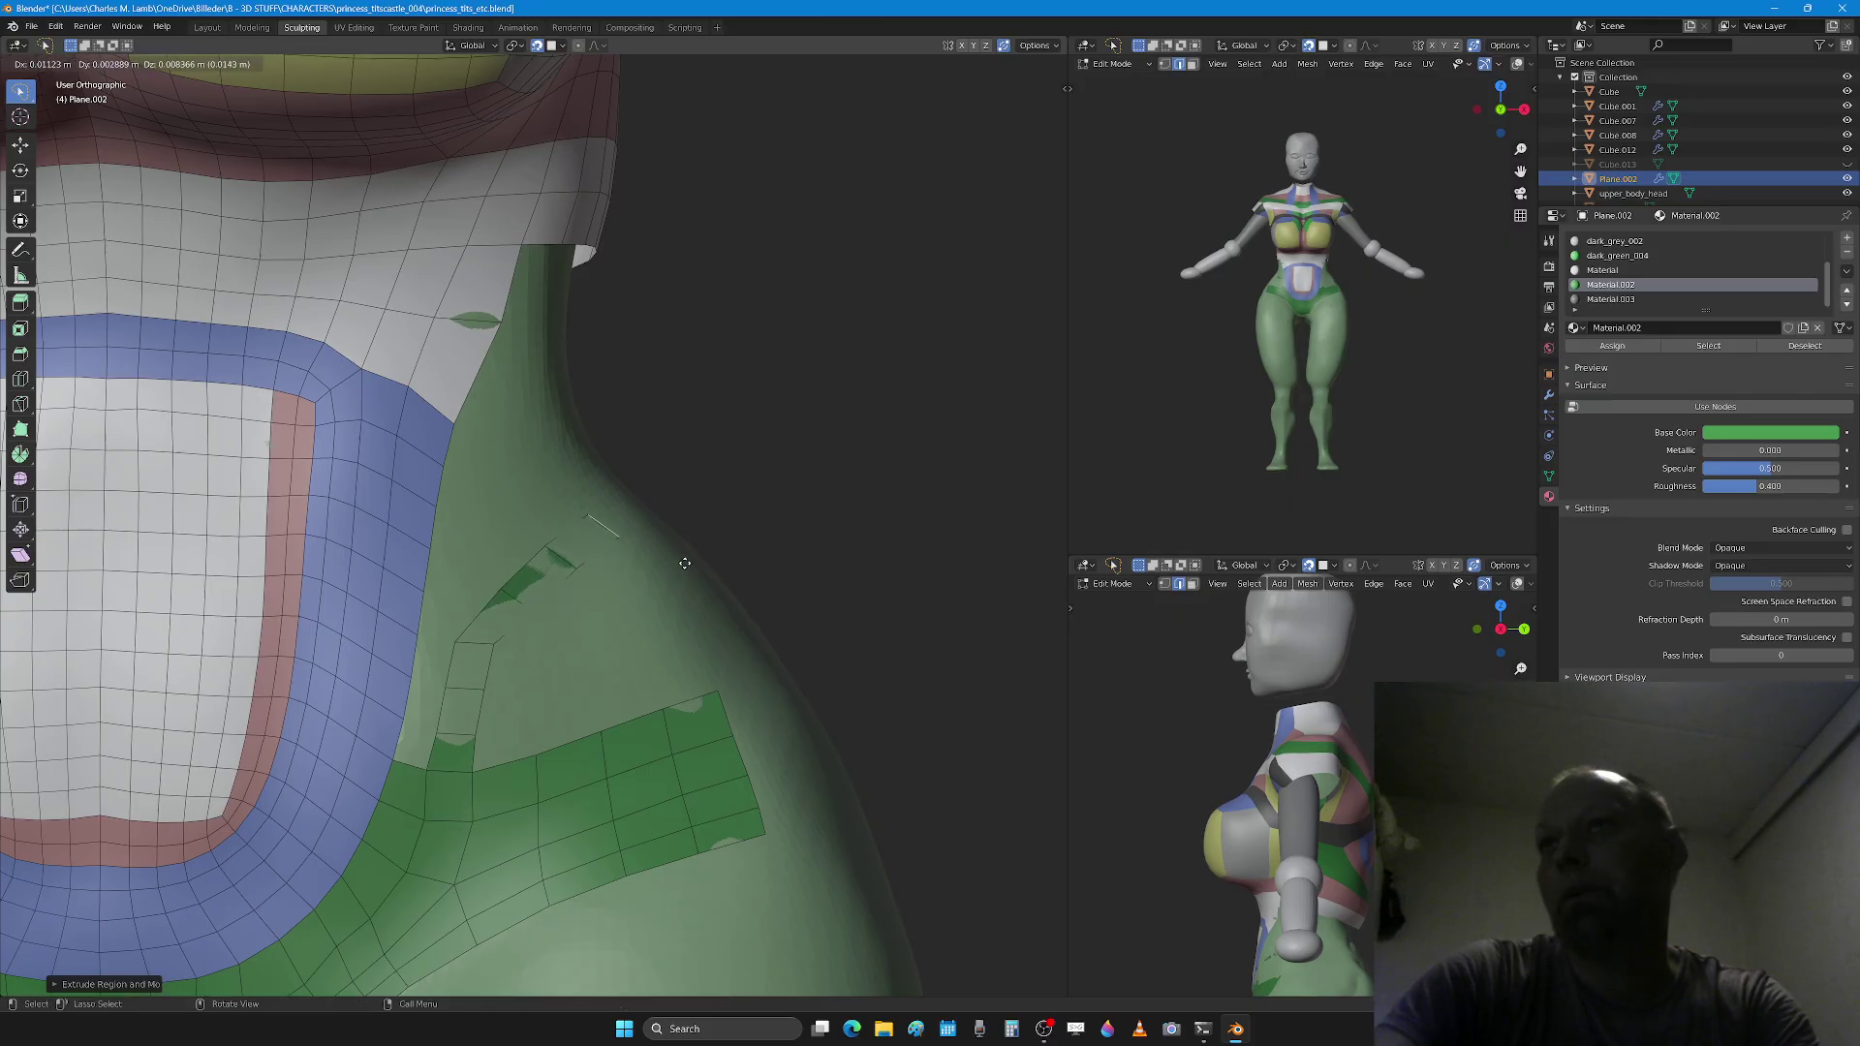
click(685, 564)
middle_drag(685, 564, 610, 594)
key(r)
click(596, 618)
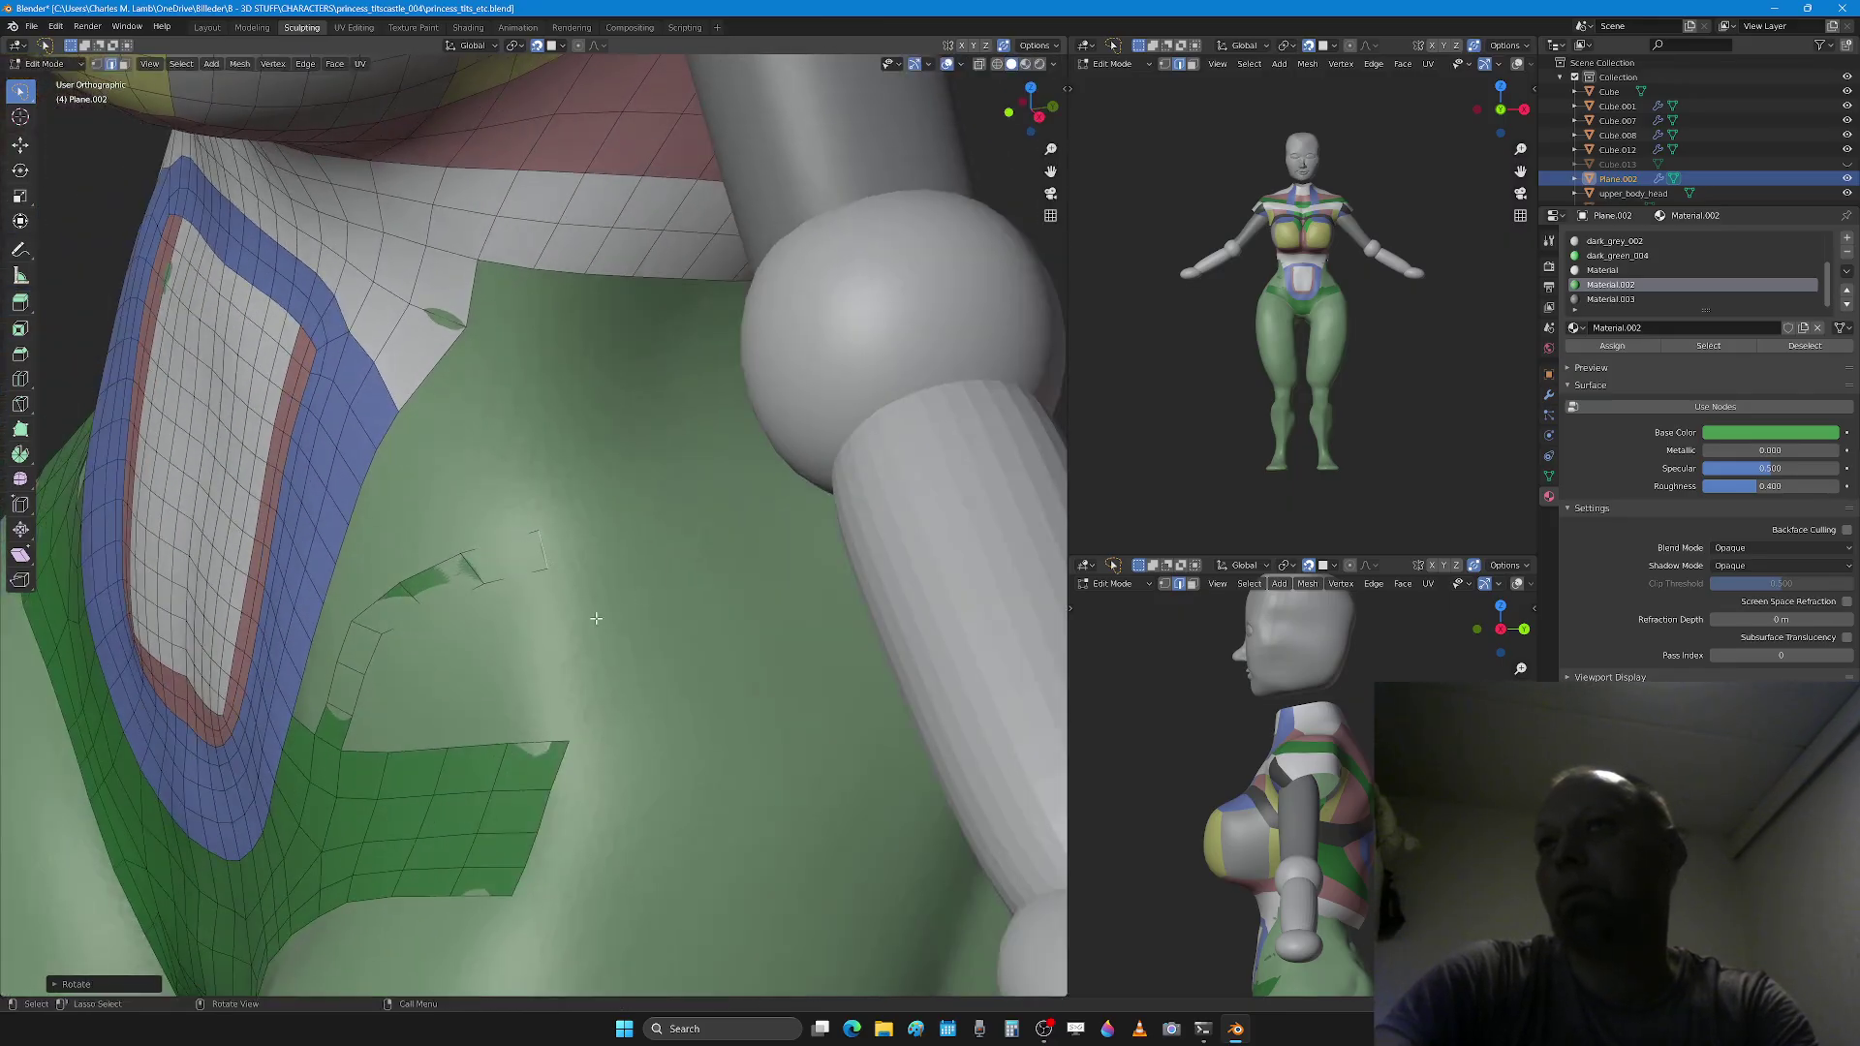
key(e)
click(635, 588)
key(e)
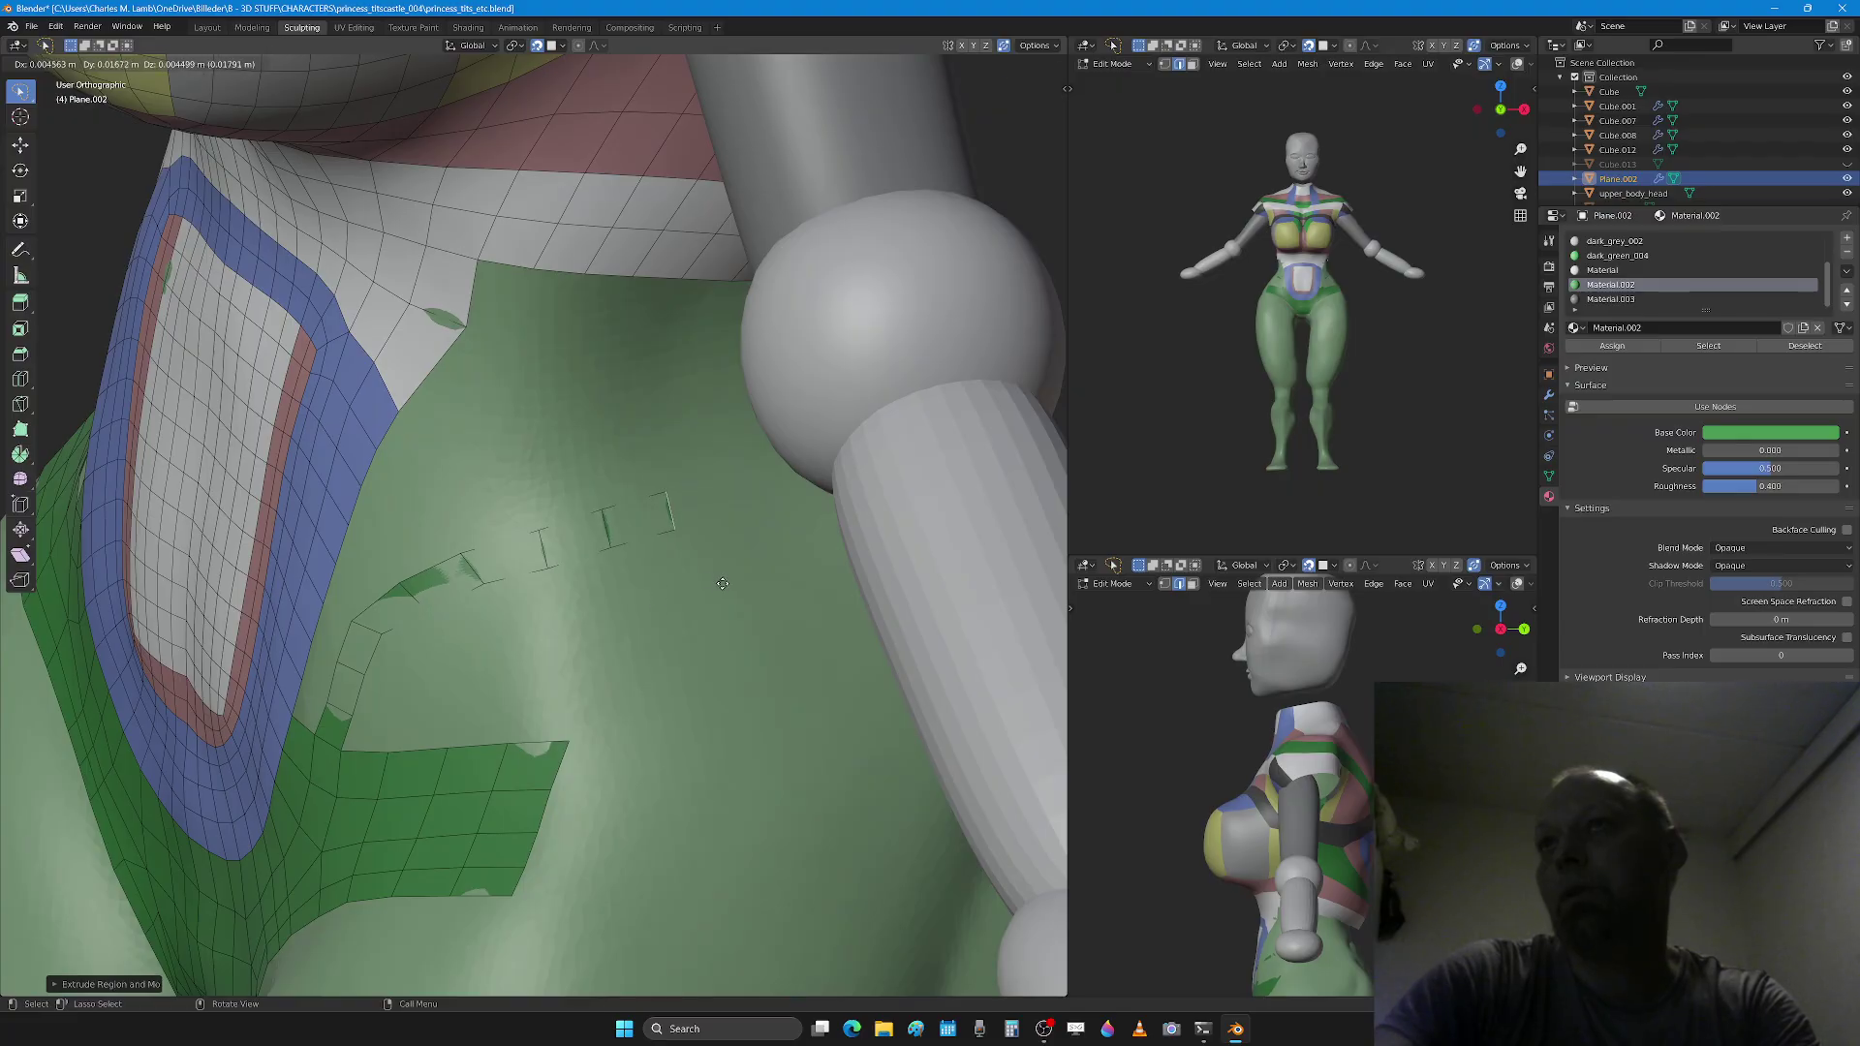
click(723, 583)
Step: Extrude the hip strip's remaining top edges upward in new rows and fill the gap between them and the narrow column
middle_drag(723, 584, 524, 722)
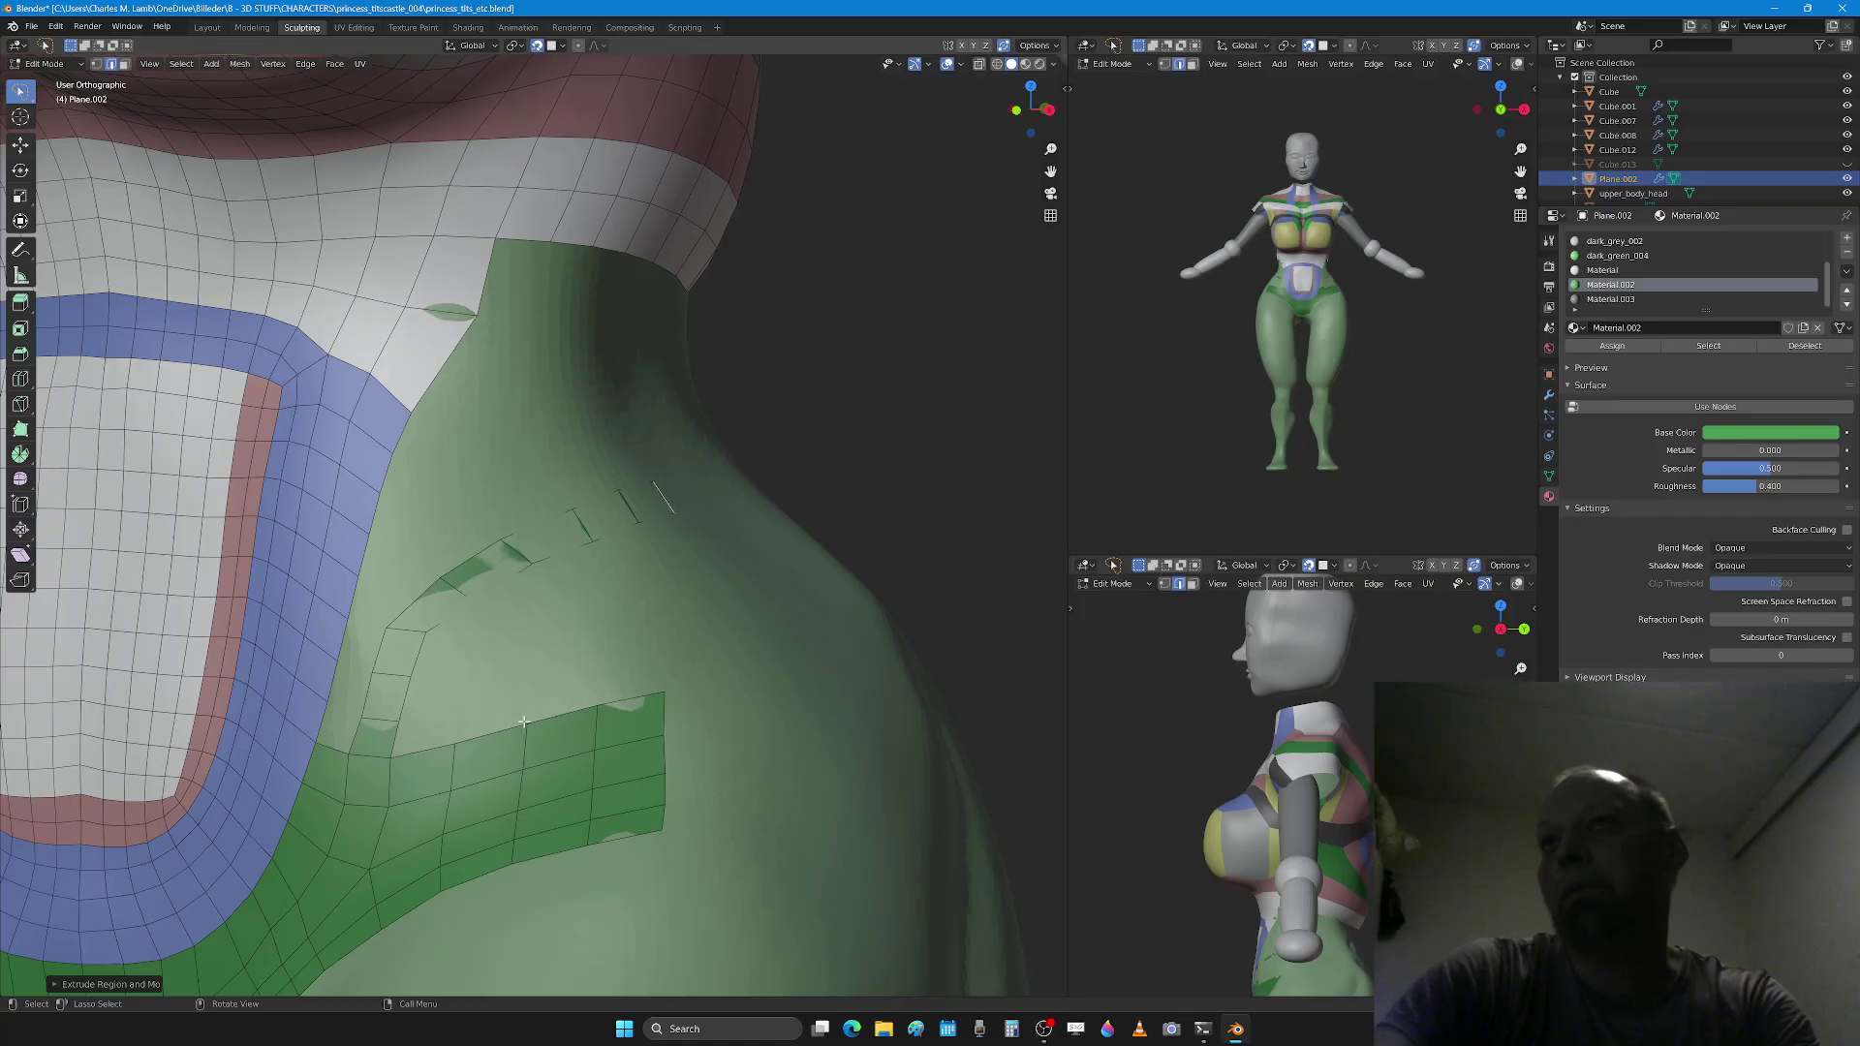
ctrl+click(523, 722)
ctrl+click(570, 714)
key(e)
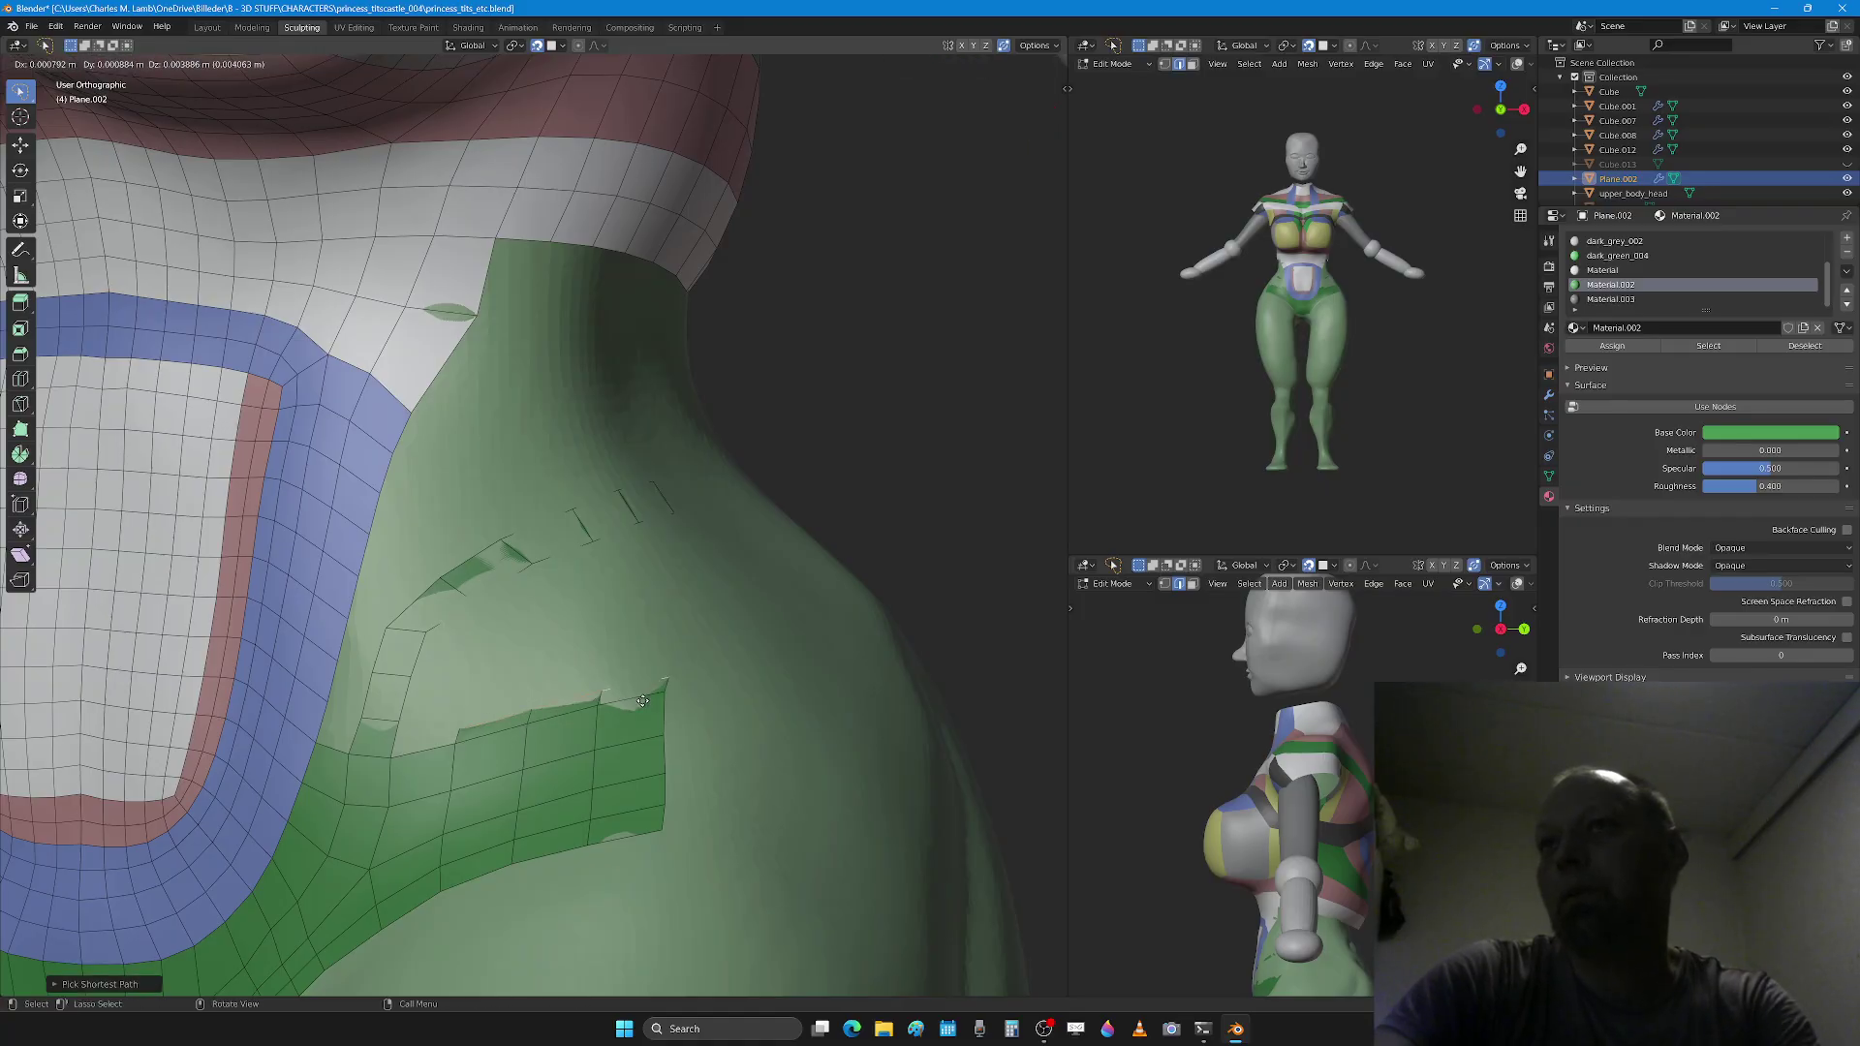
click(648, 650)
key(e)
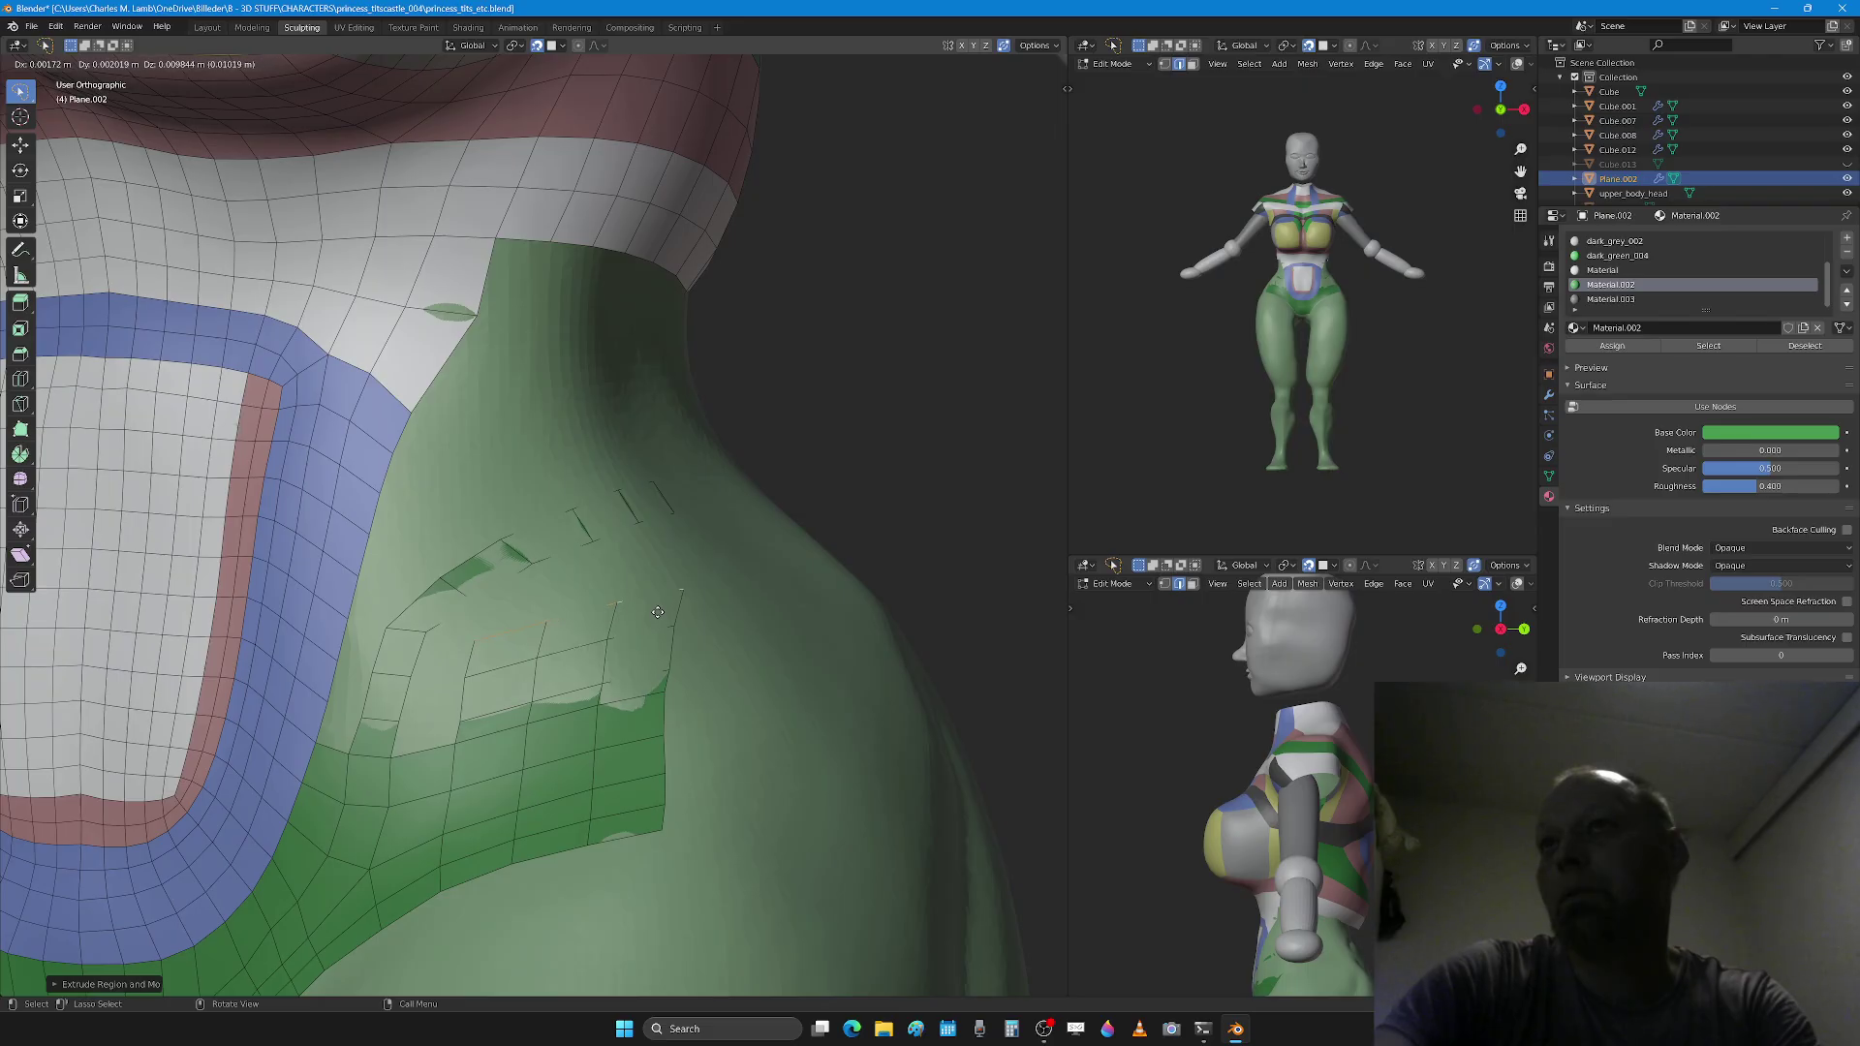
click(657, 613)
click(520, 597)
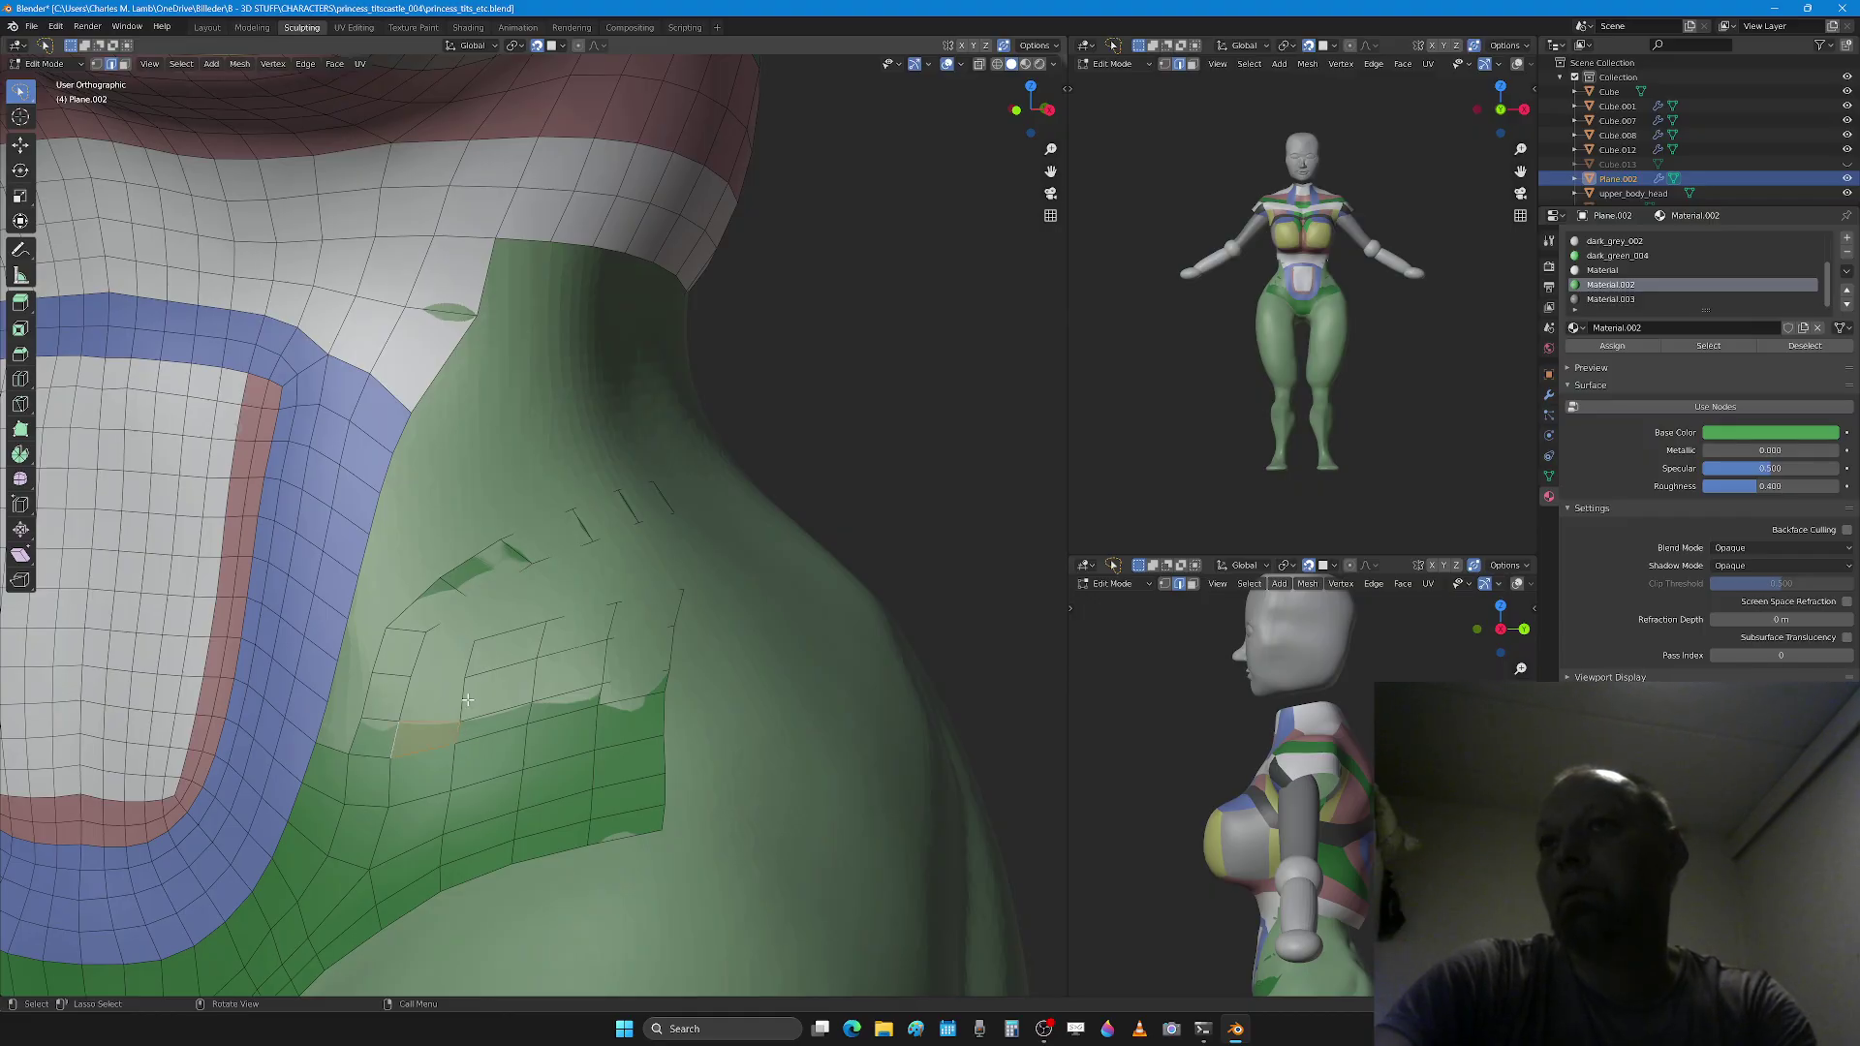
shift+click(434, 698)
Step: Smooth the new rows and the curved upper strip onto the body in Sculpt Mode, returning to Edit Mode
key(Tab)
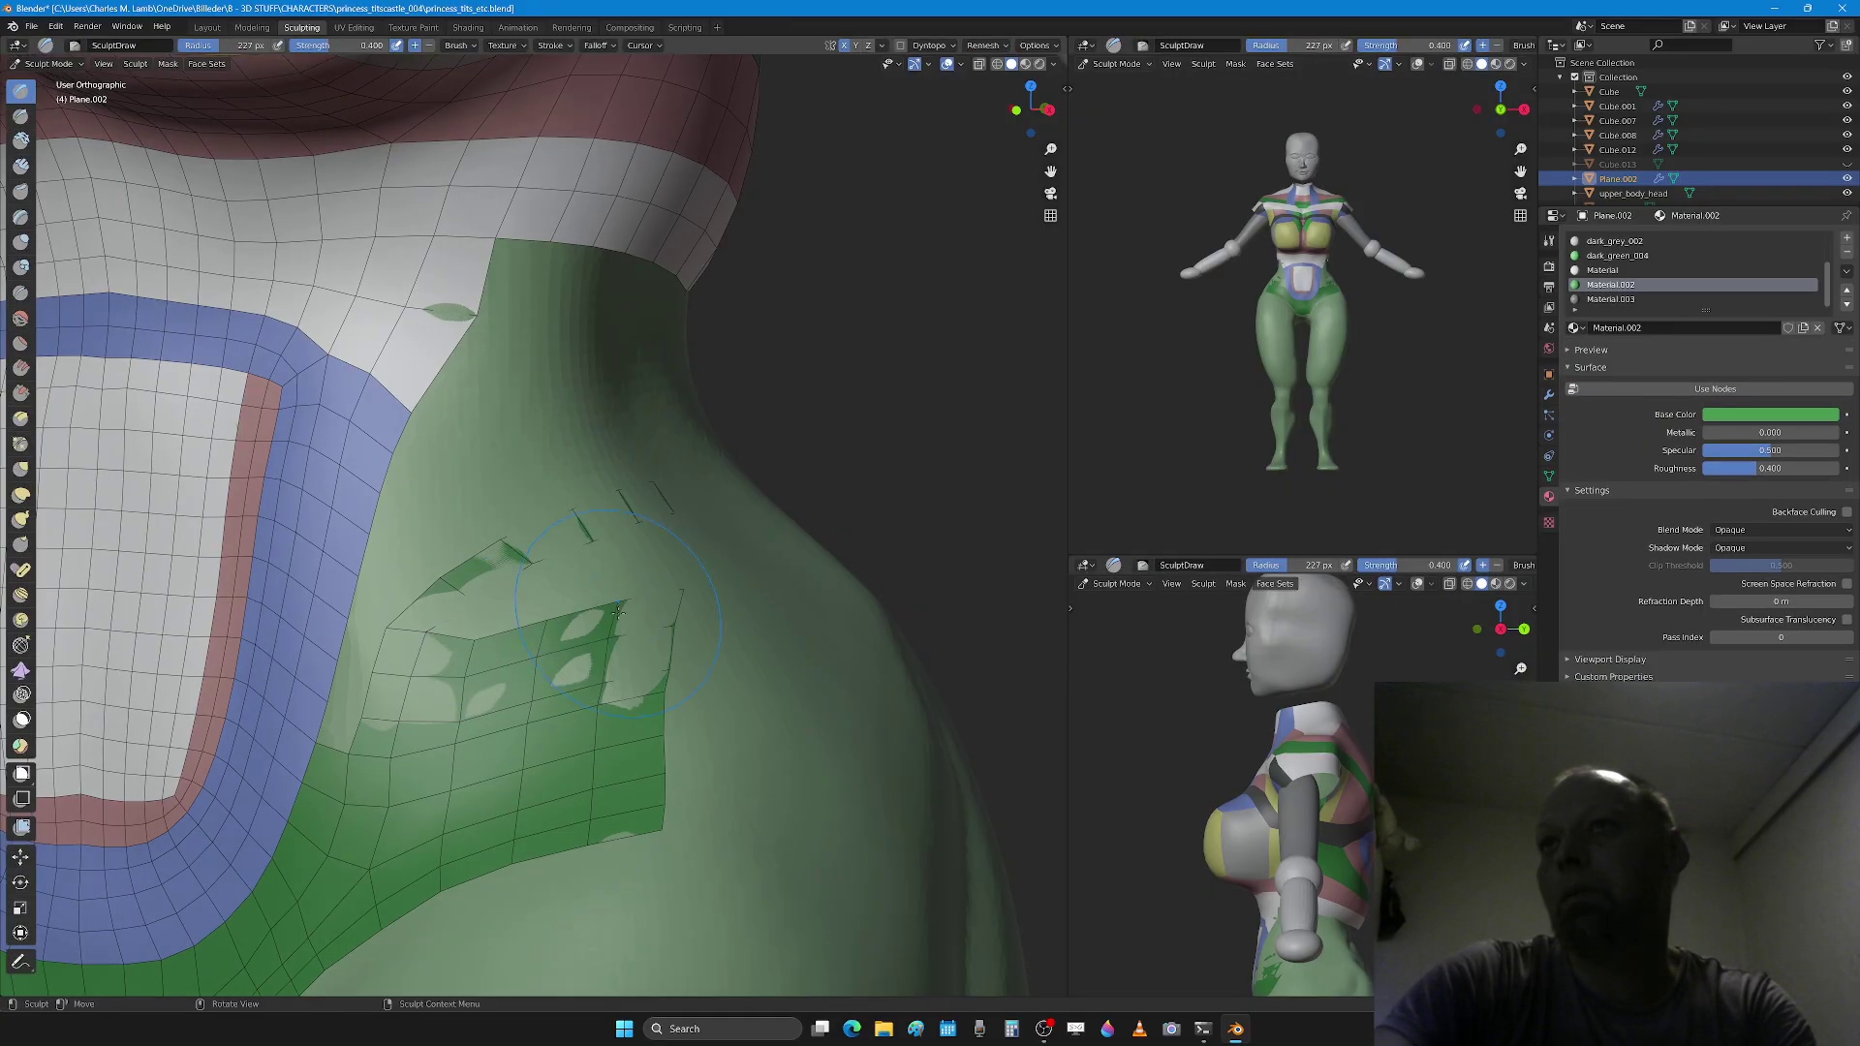
drag(502, 559, 667, 499)
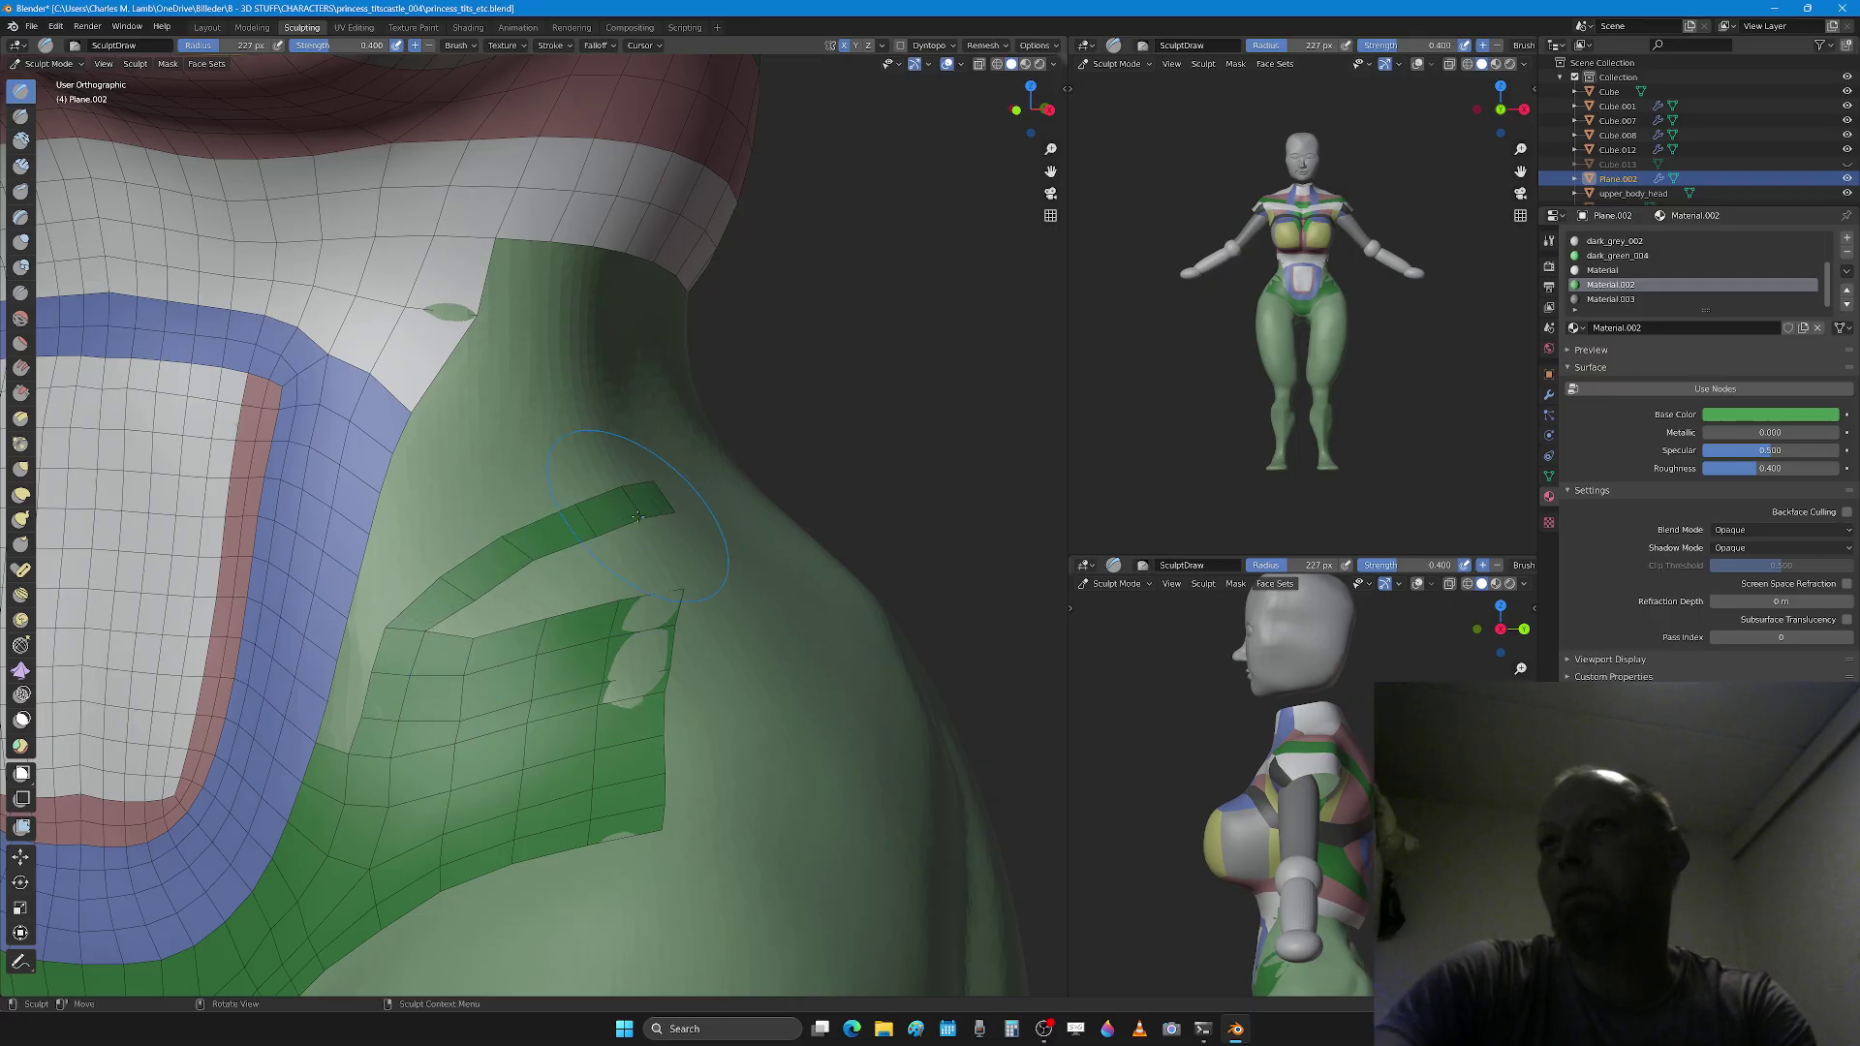
key(Tab)
Step: Reposition the vertices at the bend of the curved upper strip to even out its corner
key(g)
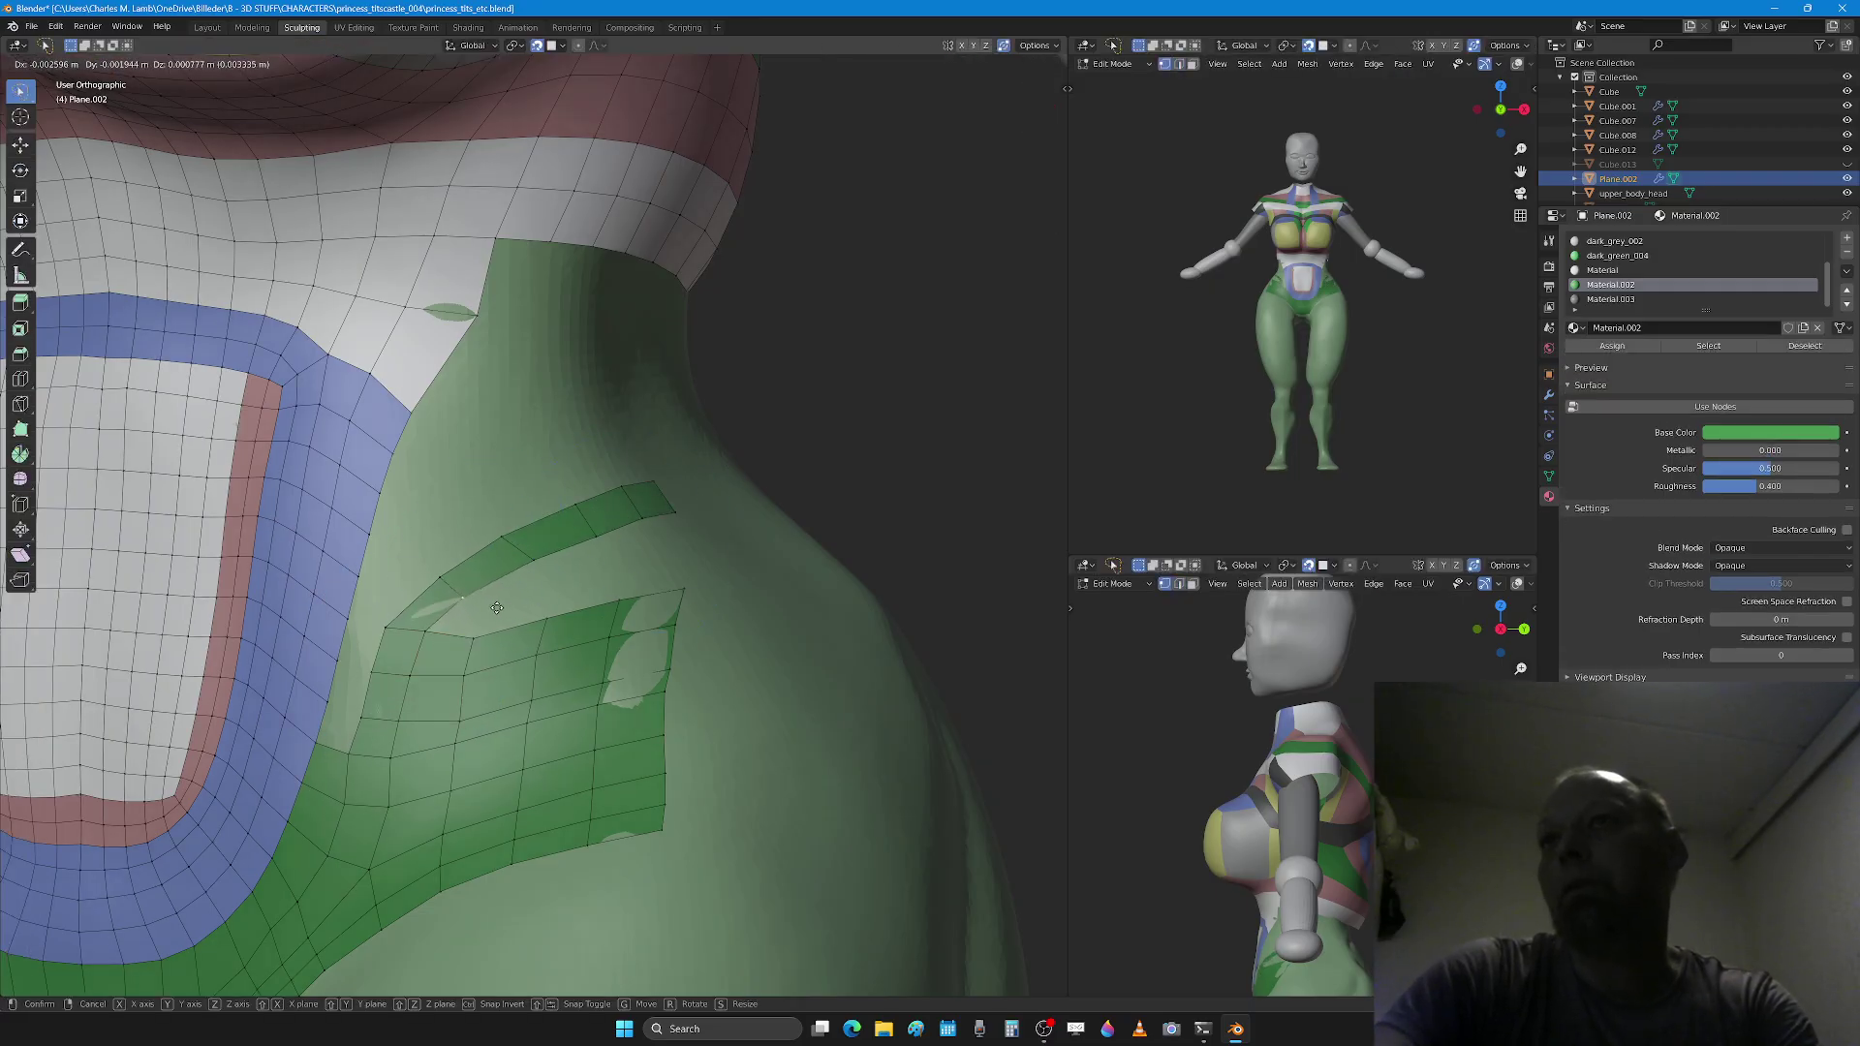
click(492, 606)
click(449, 580)
key(g)
click(456, 588)
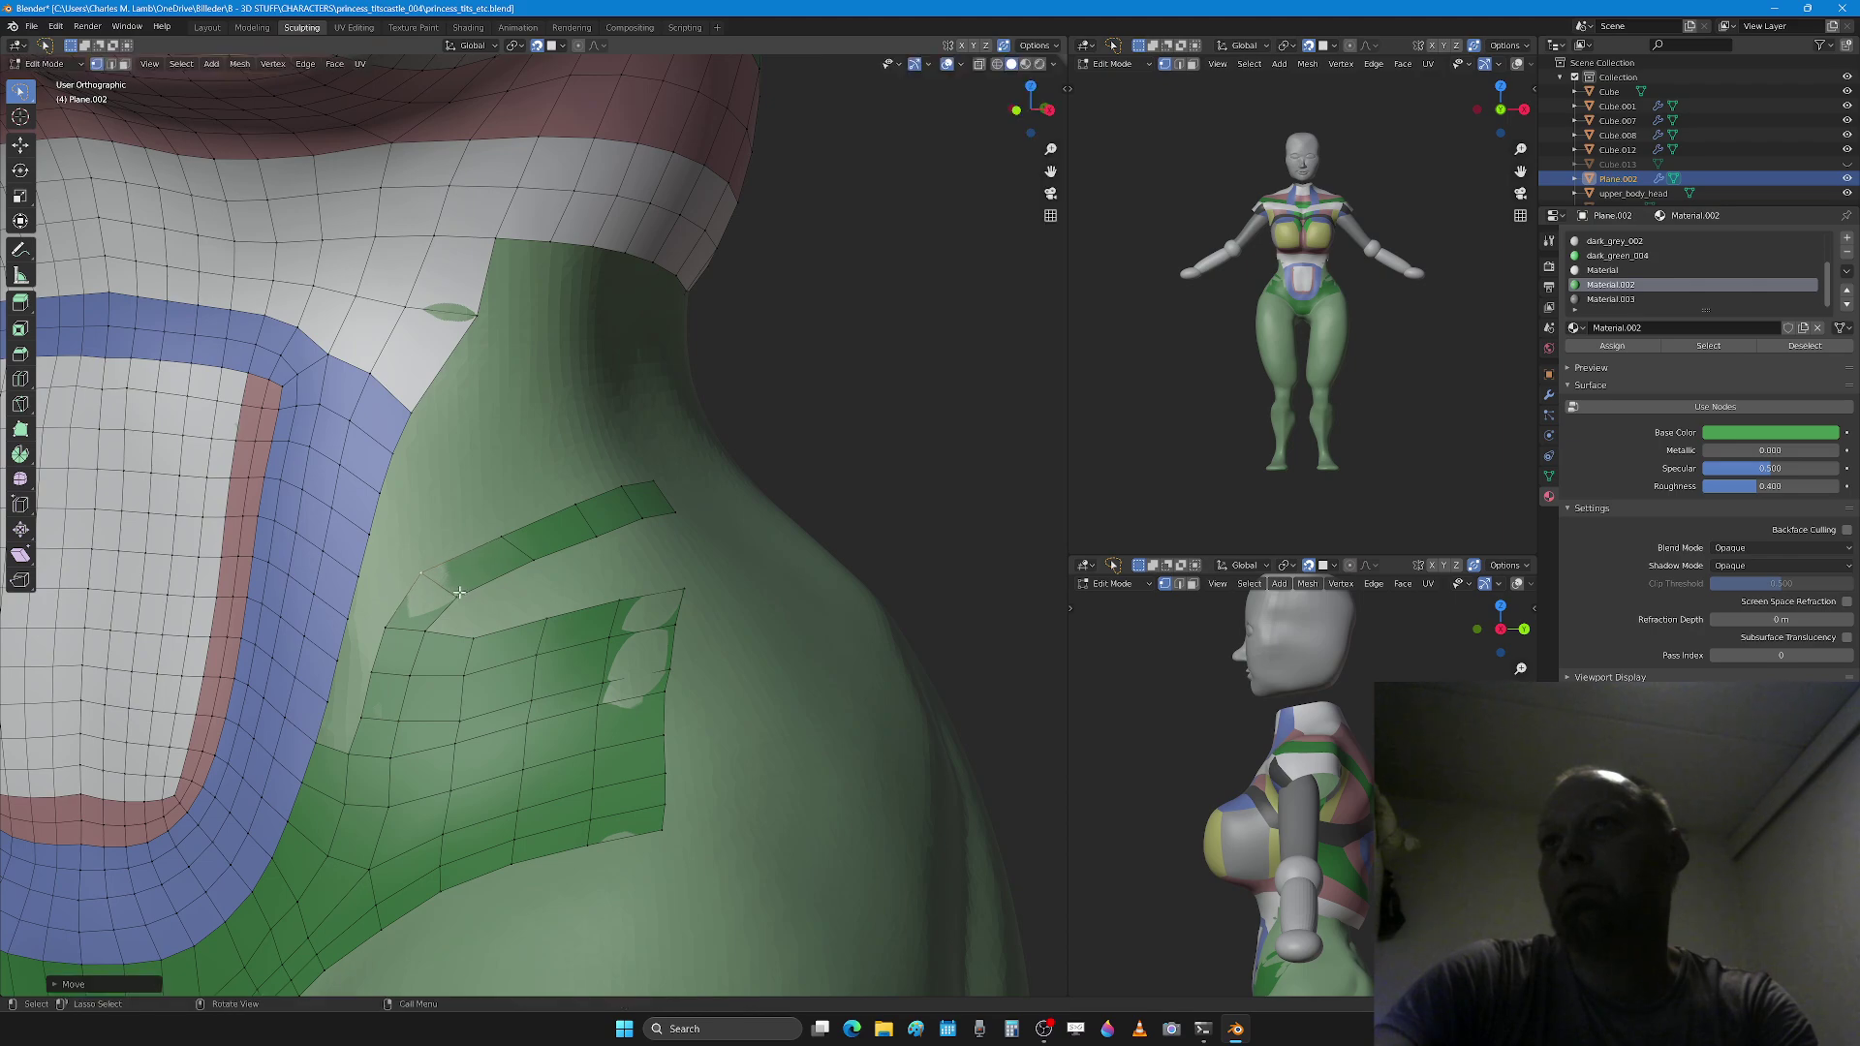
click(464, 597)
key(g)
click(470, 610)
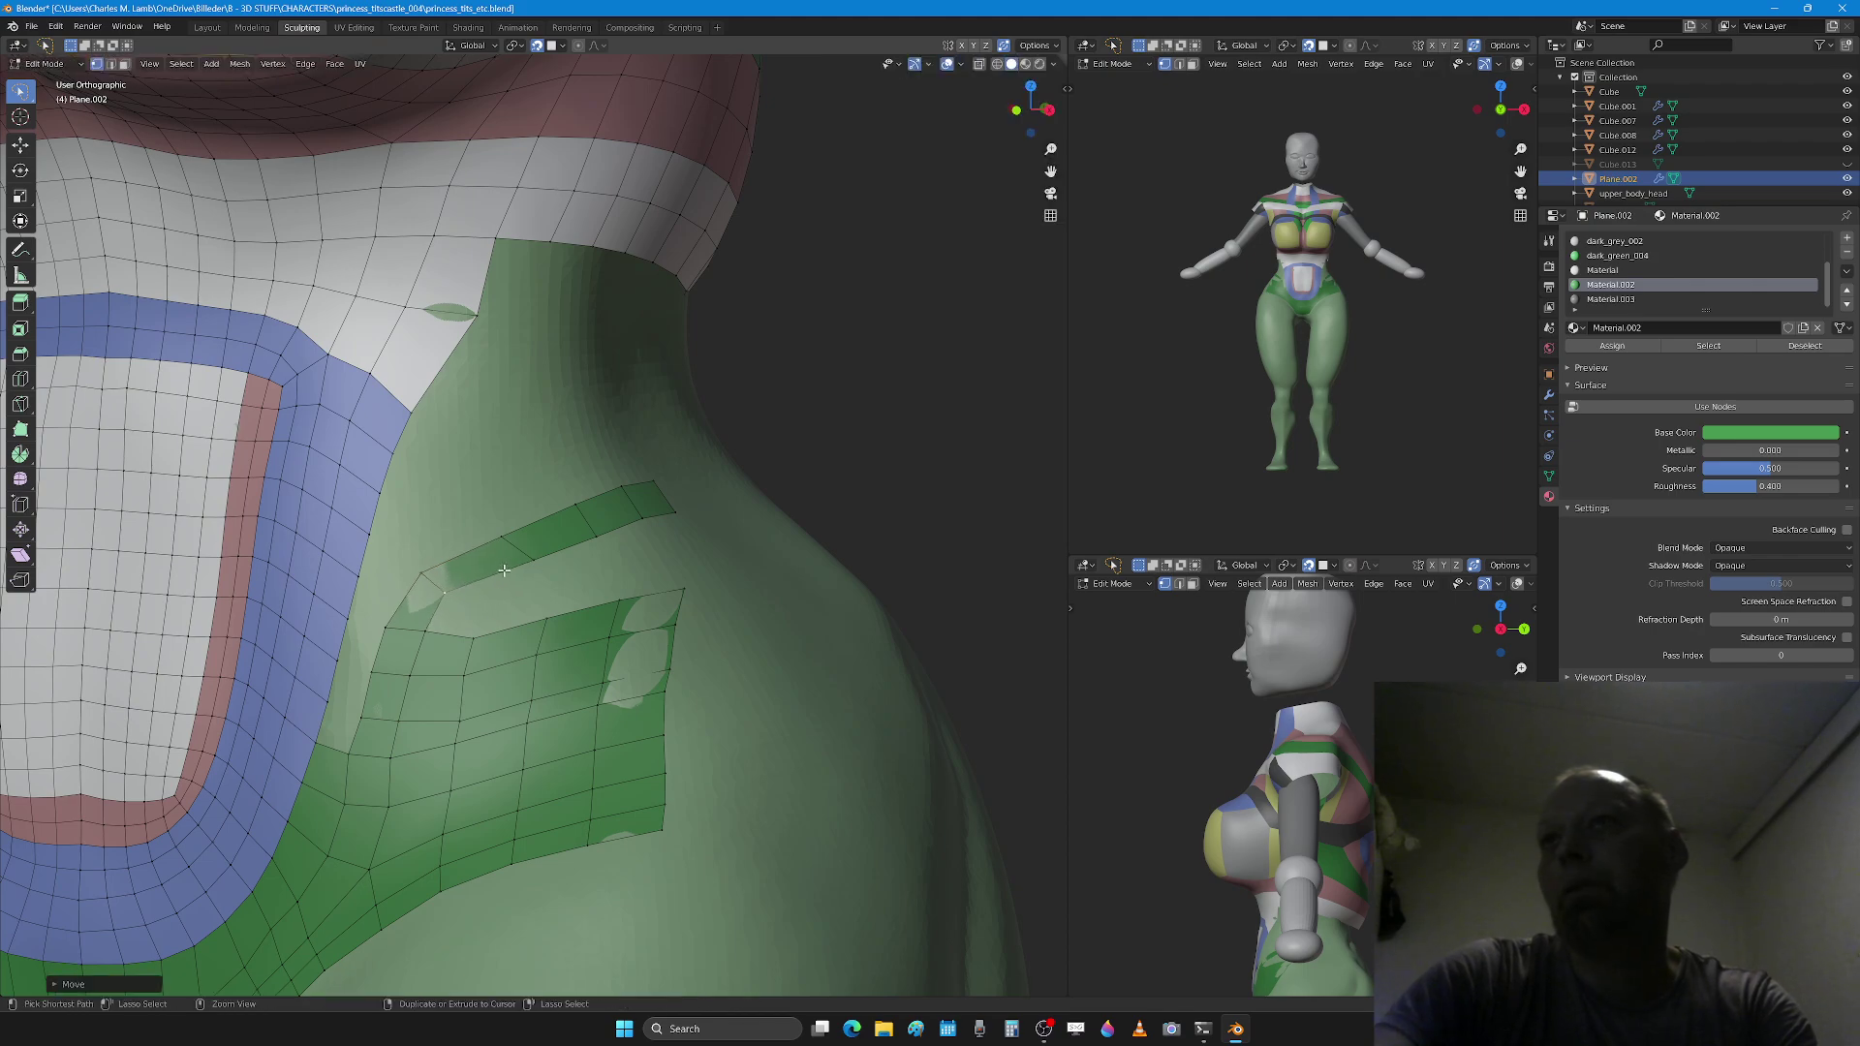
Step: Fill the inner part of the gap between the curved upper strip and the hip rows with faces
key(2)
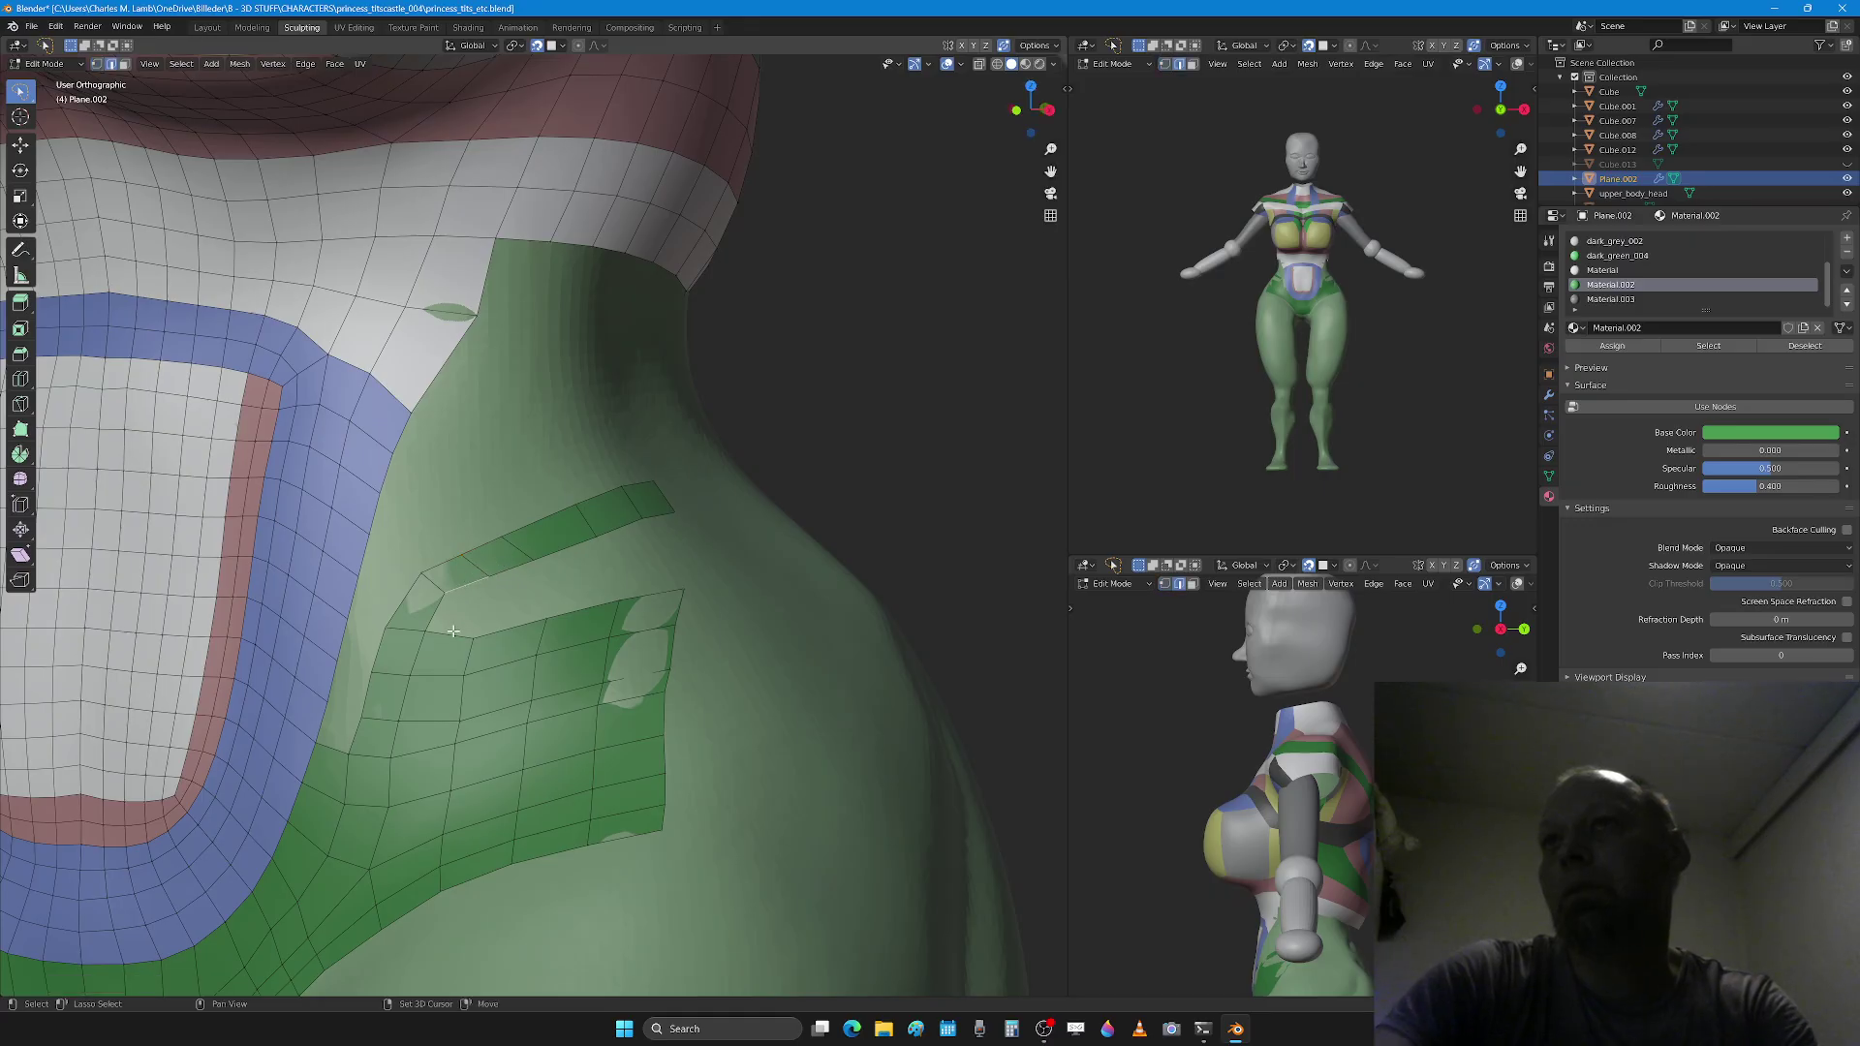
shift+click(454, 631)
shift+click(480, 613)
key(f)
key(f)
key(f)
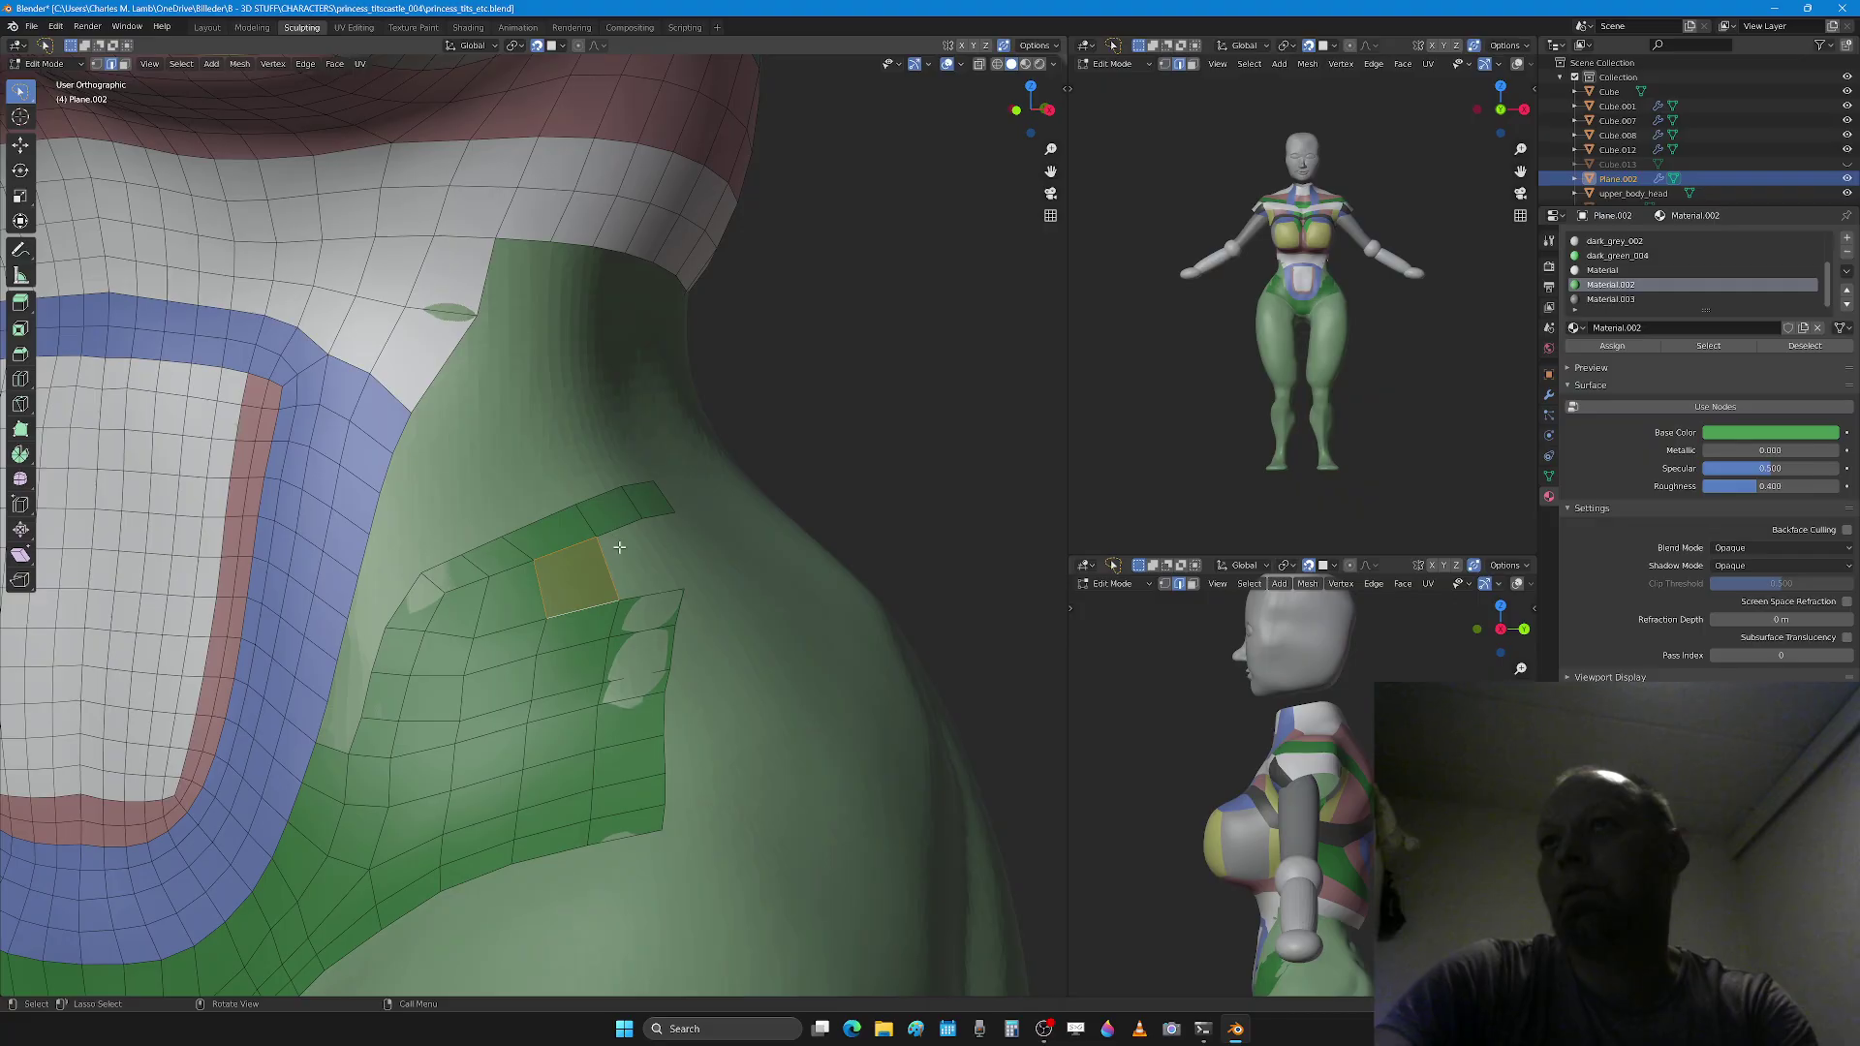
Step: Add a centred loop cut through the hip rows' outermost column and fill the remaining gap to the upper strip
key(ctrl+r)
click(638, 610)
right_click(638, 611)
click(618, 527)
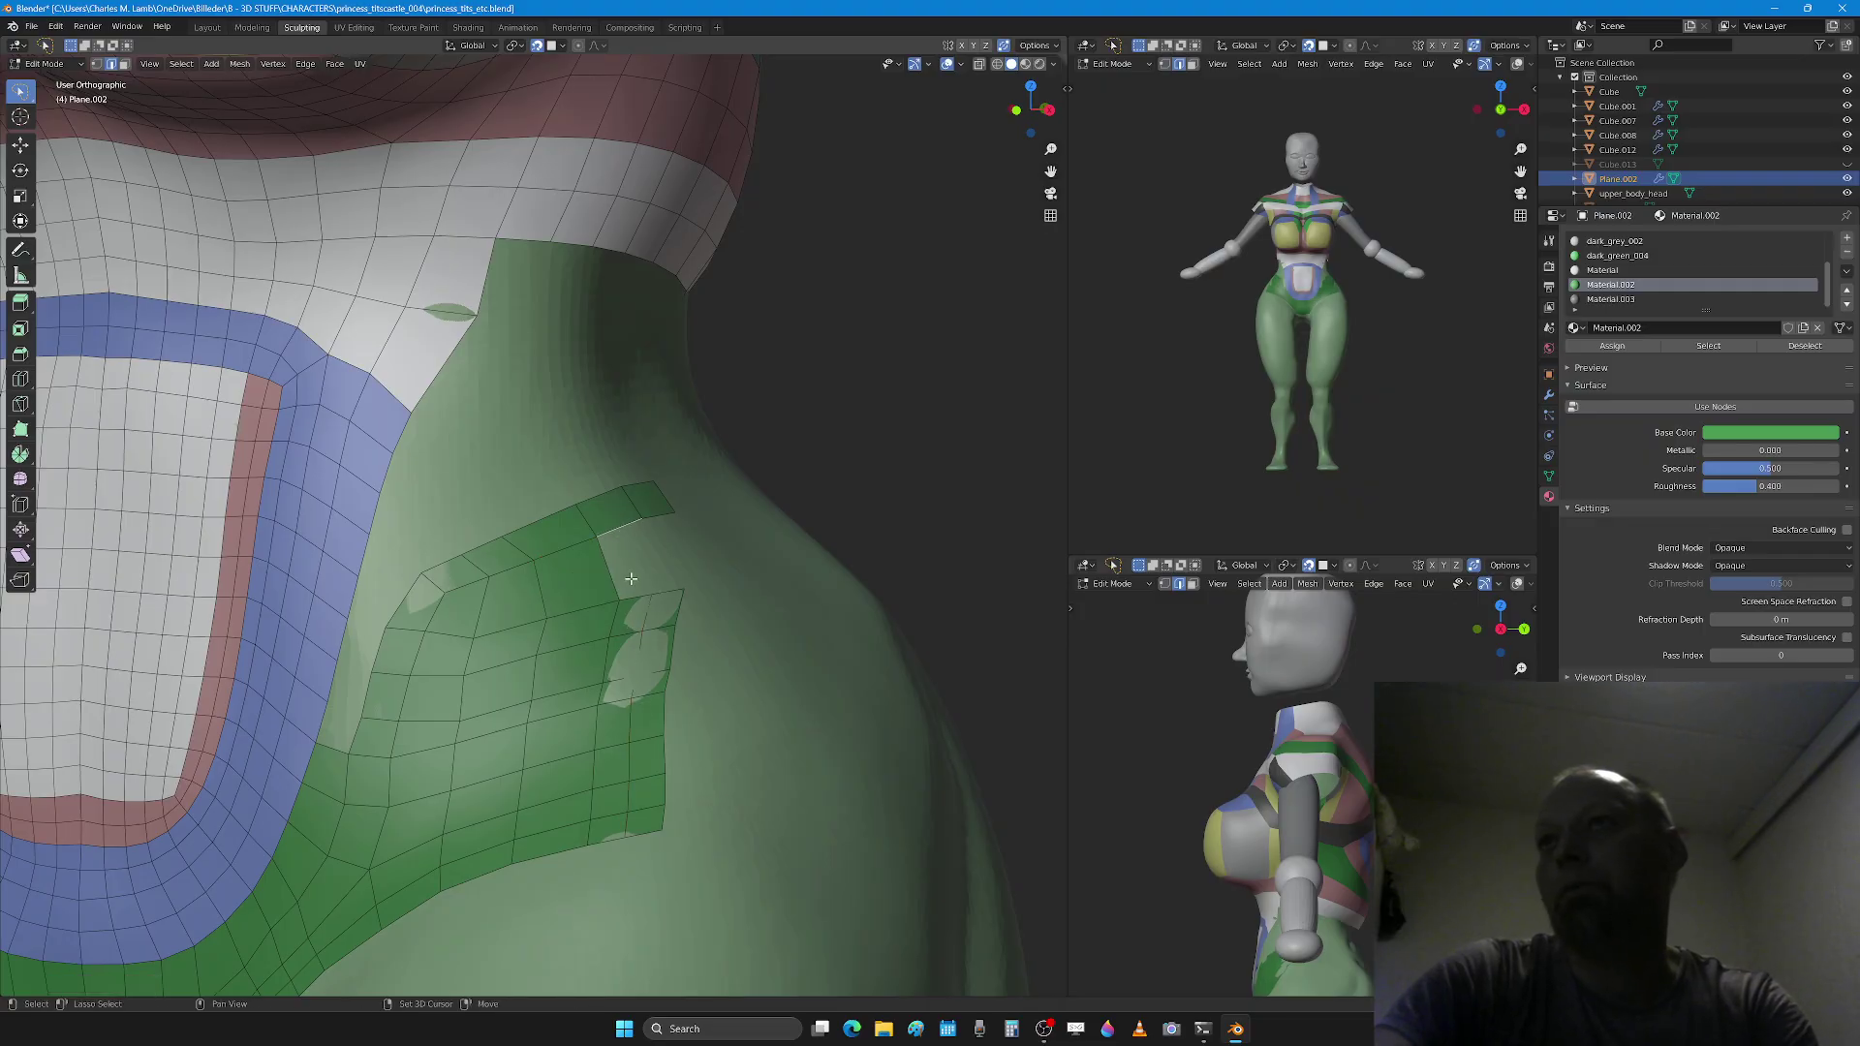
key(f)
click(660, 523)
key(f)
Step: Smooth the hip patch's outer edge and upper inner corner in Sculpt Mode so they lie on the body
scroll(649, 629, down, 3)
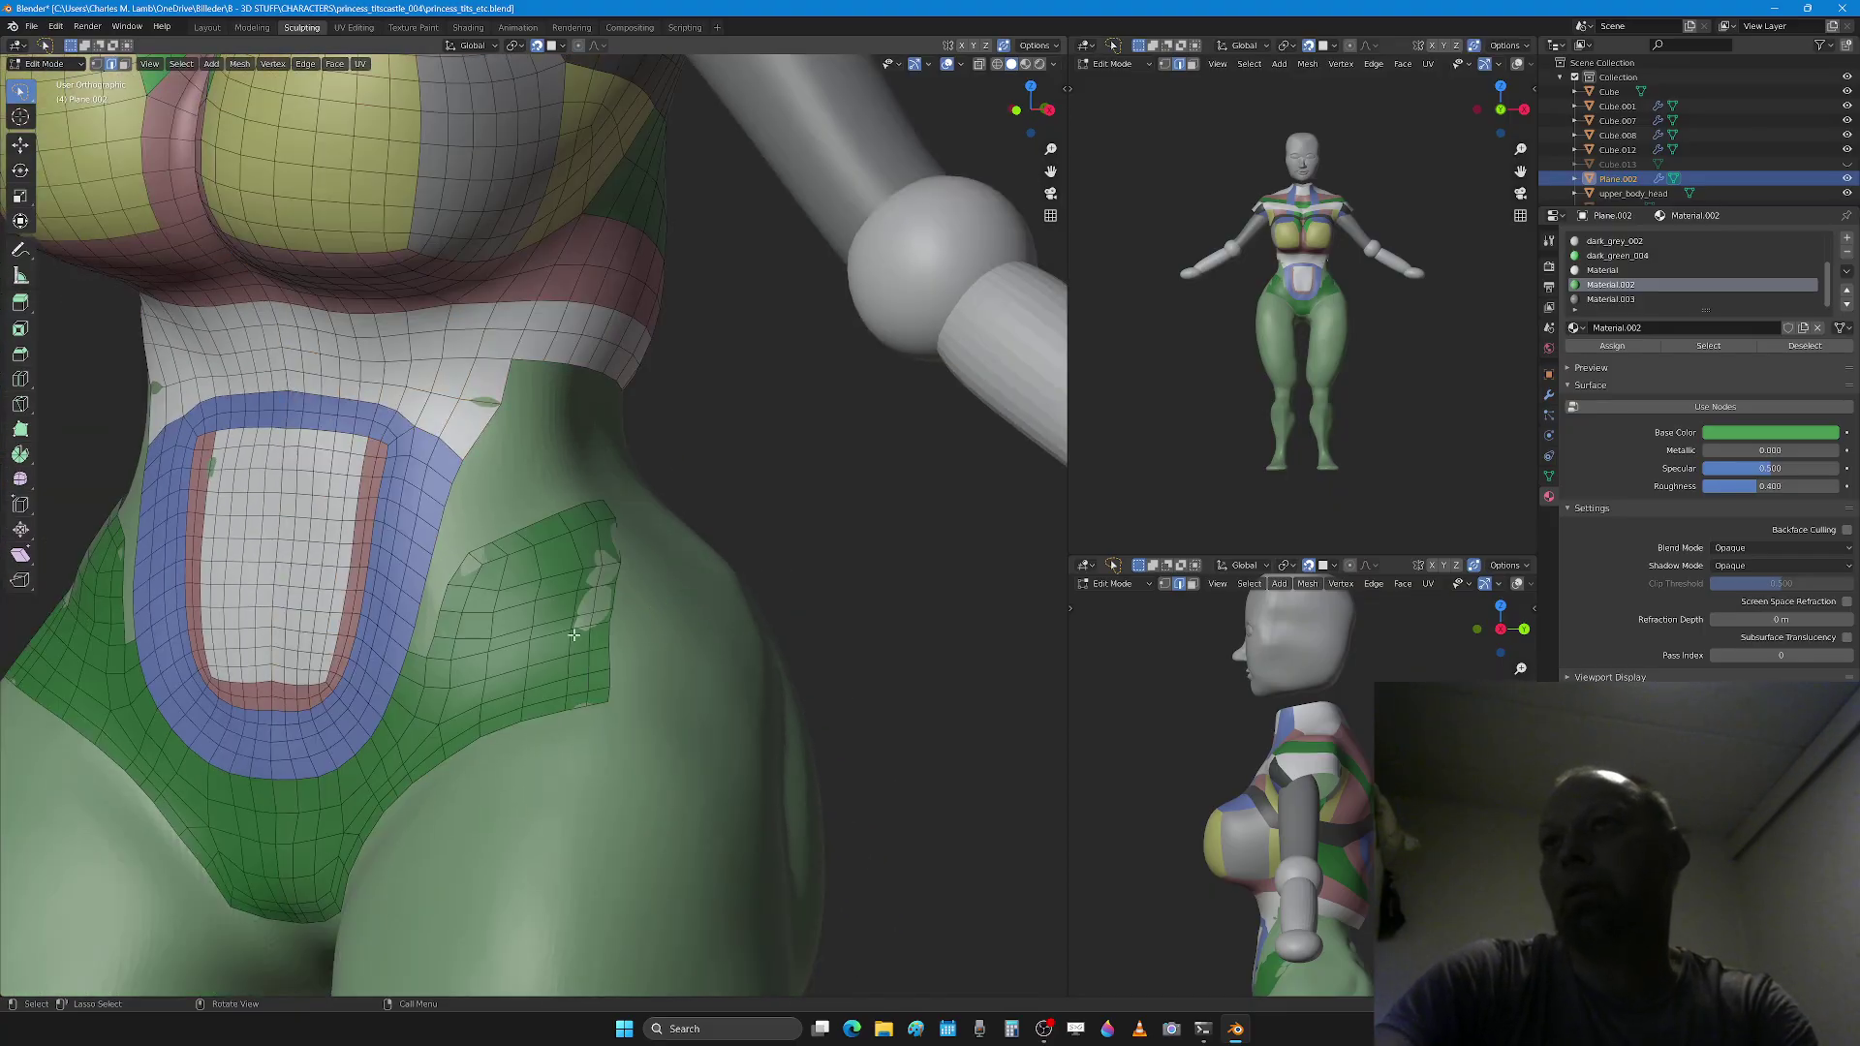
key(Tab)
drag(612, 534, 591, 622)
drag(489, 567, 471, 562)
key(Tab)
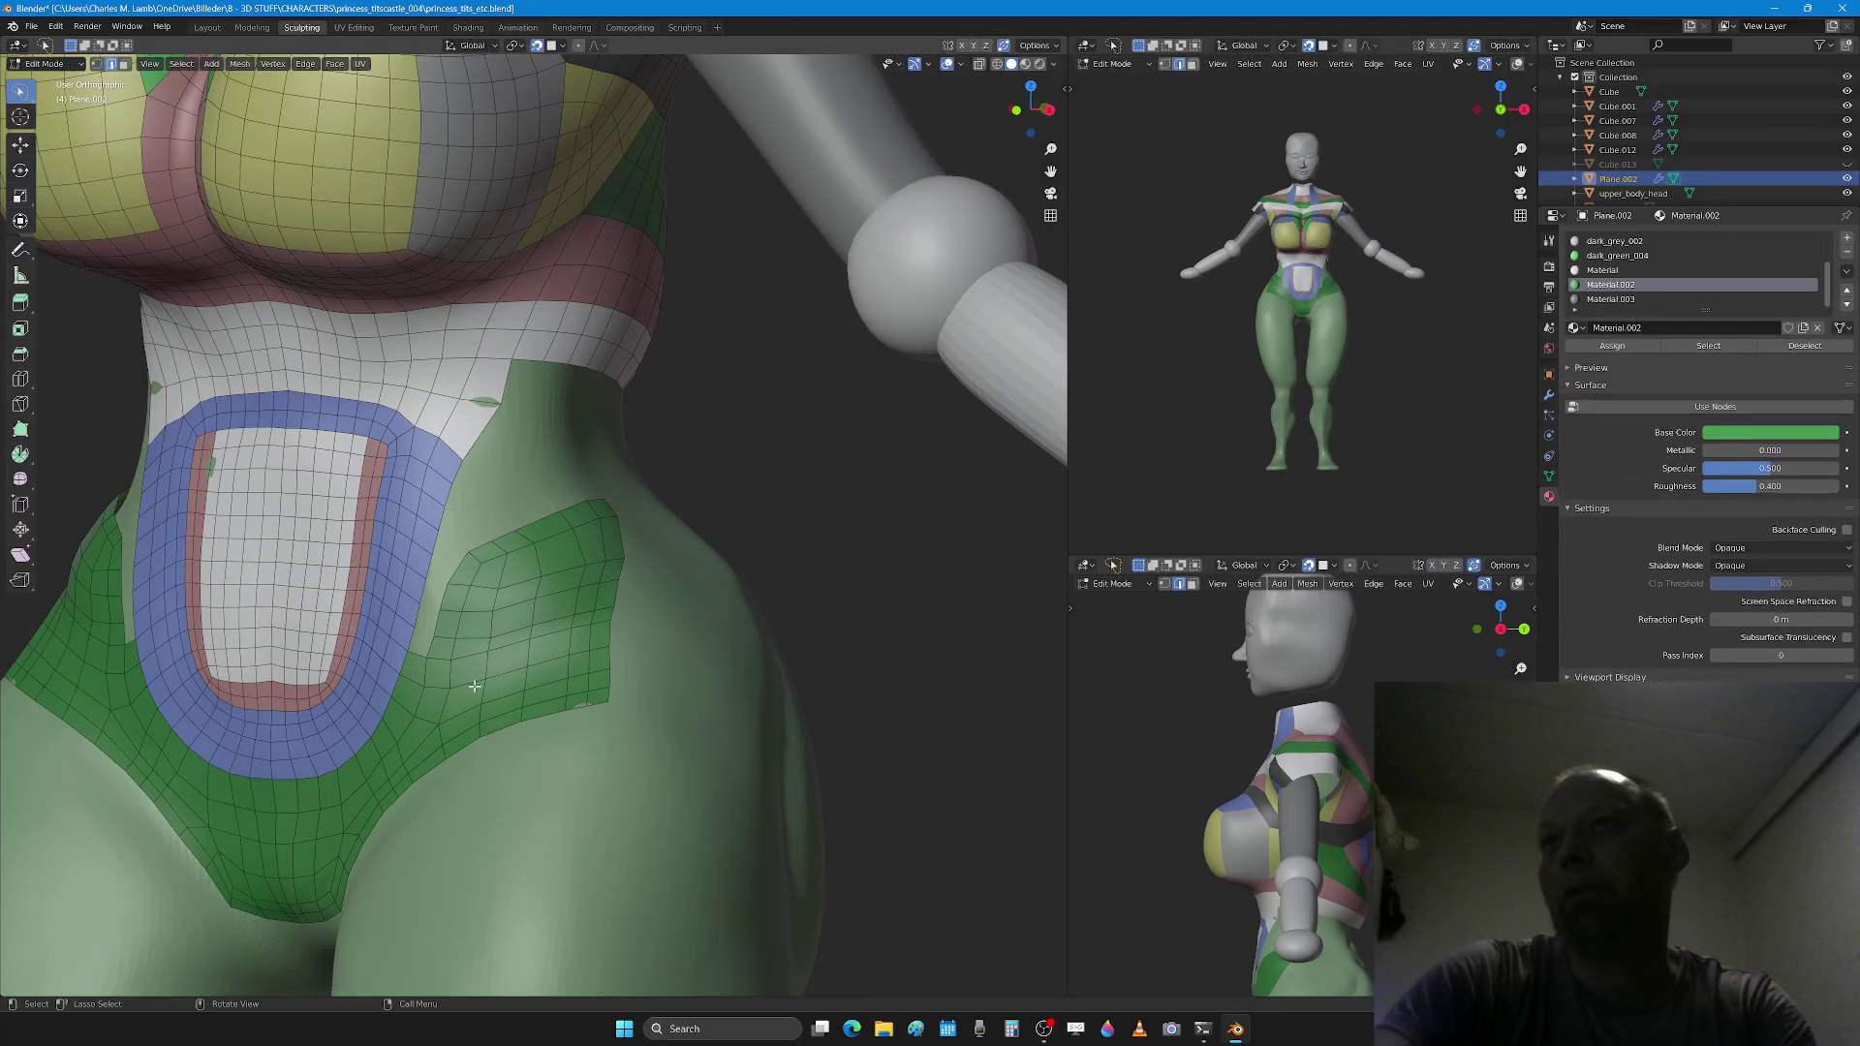
Step: Fill the gap between the blue border and the hip patch's inner edge with faces, working upward
scroll(475, 686, up, 3)
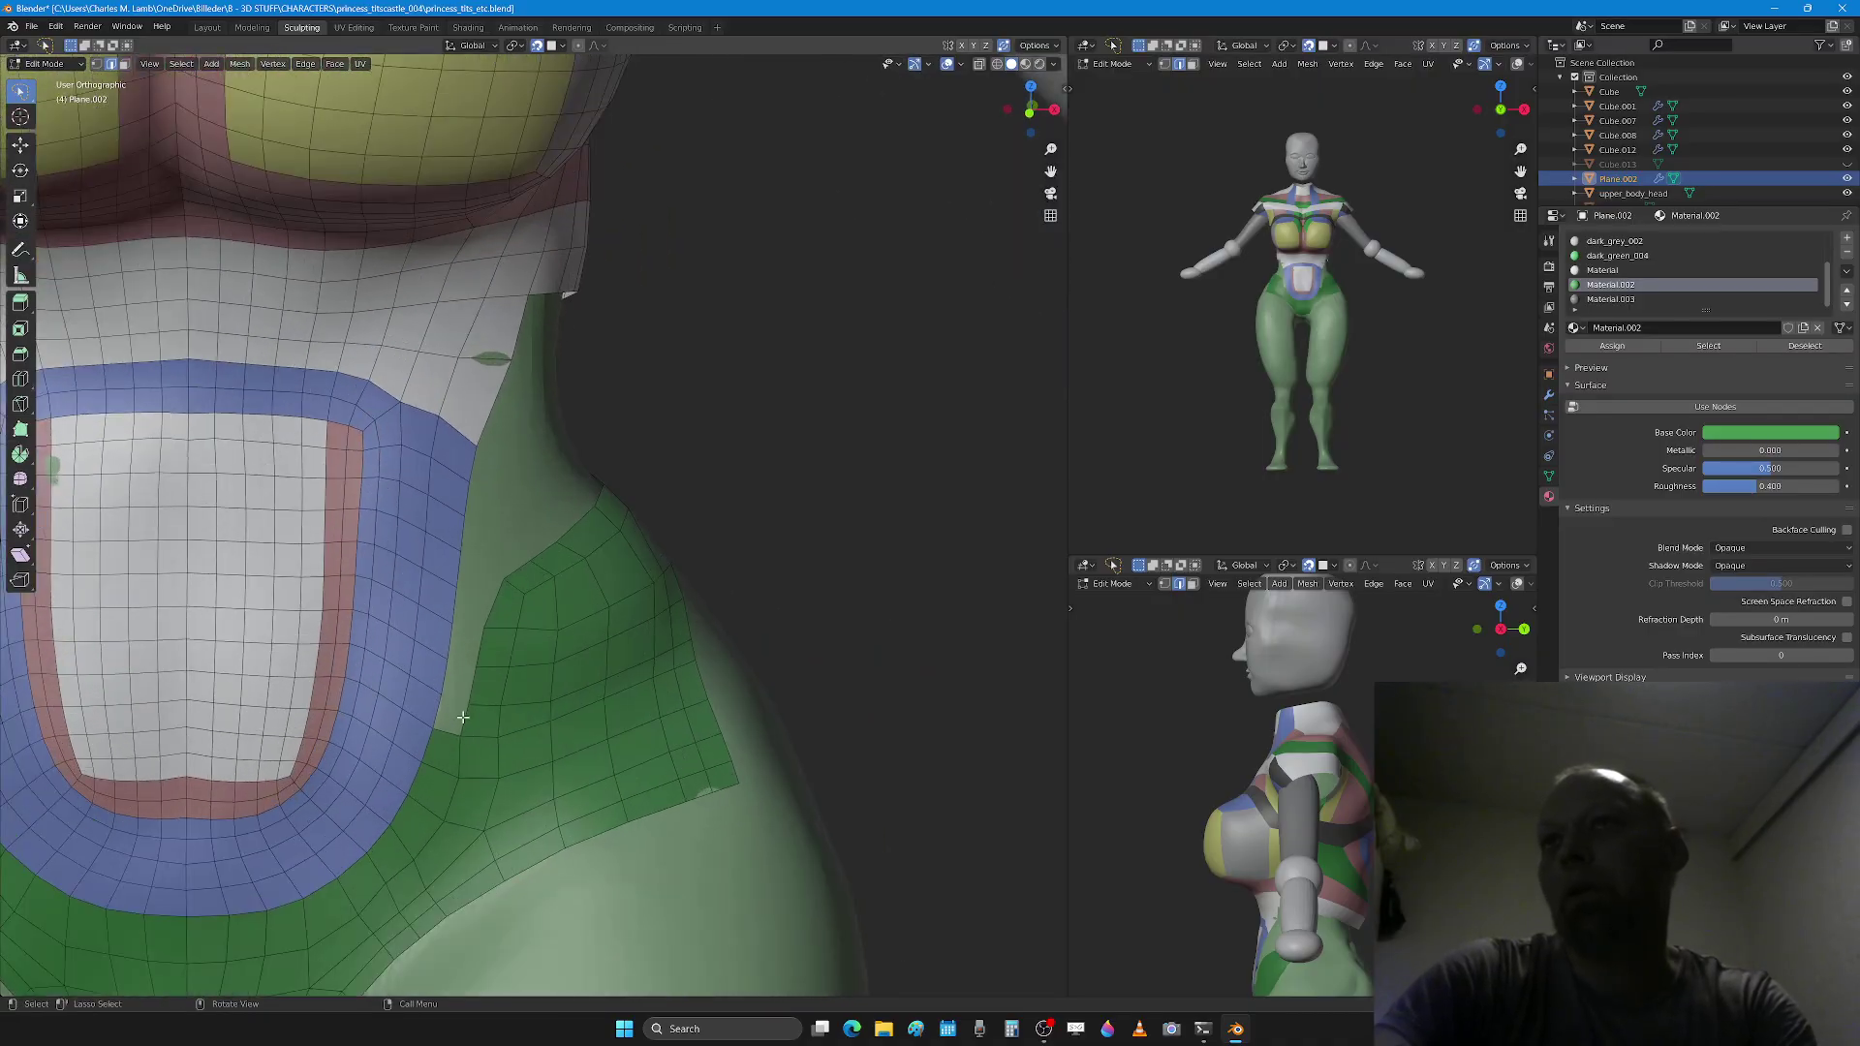
key(f)
shift+click(453, 677)
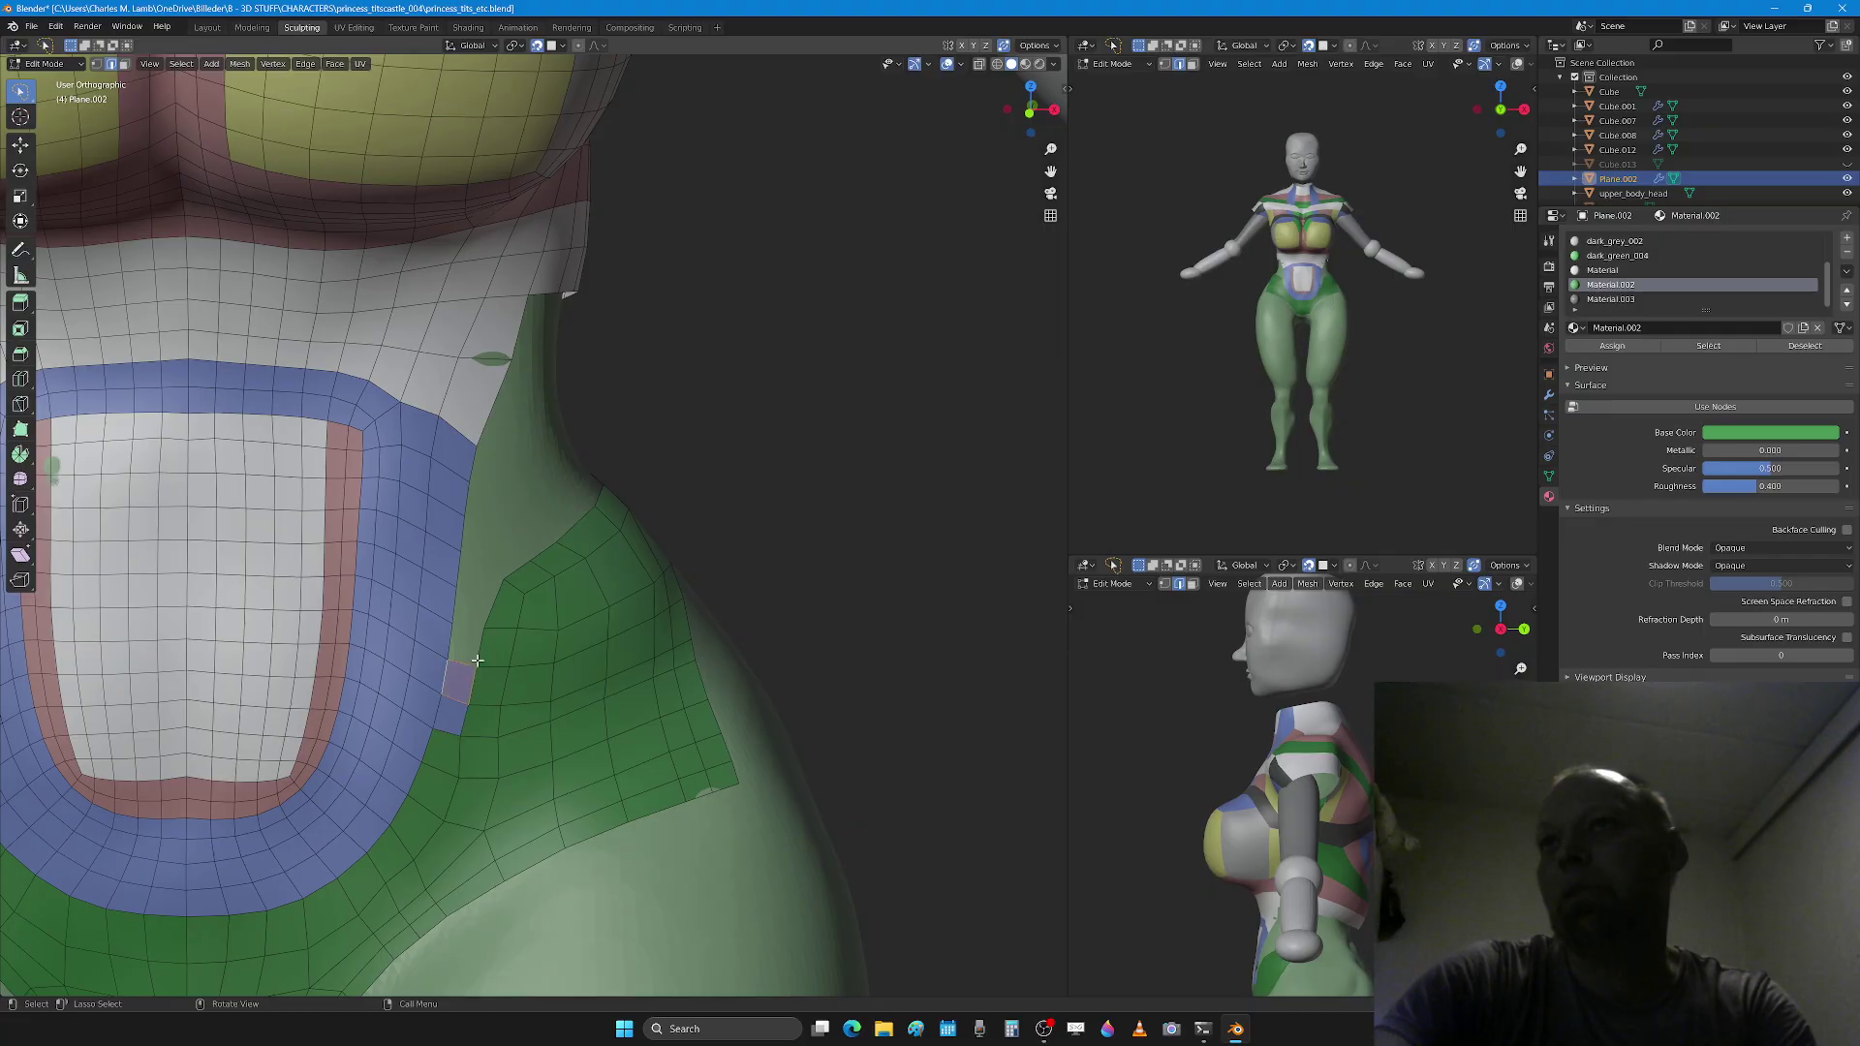
Step: Add a loop cut across the upper part of the green hip patch and fill faces between it and the blue band
click(479, 604)
key(ctrl+r)
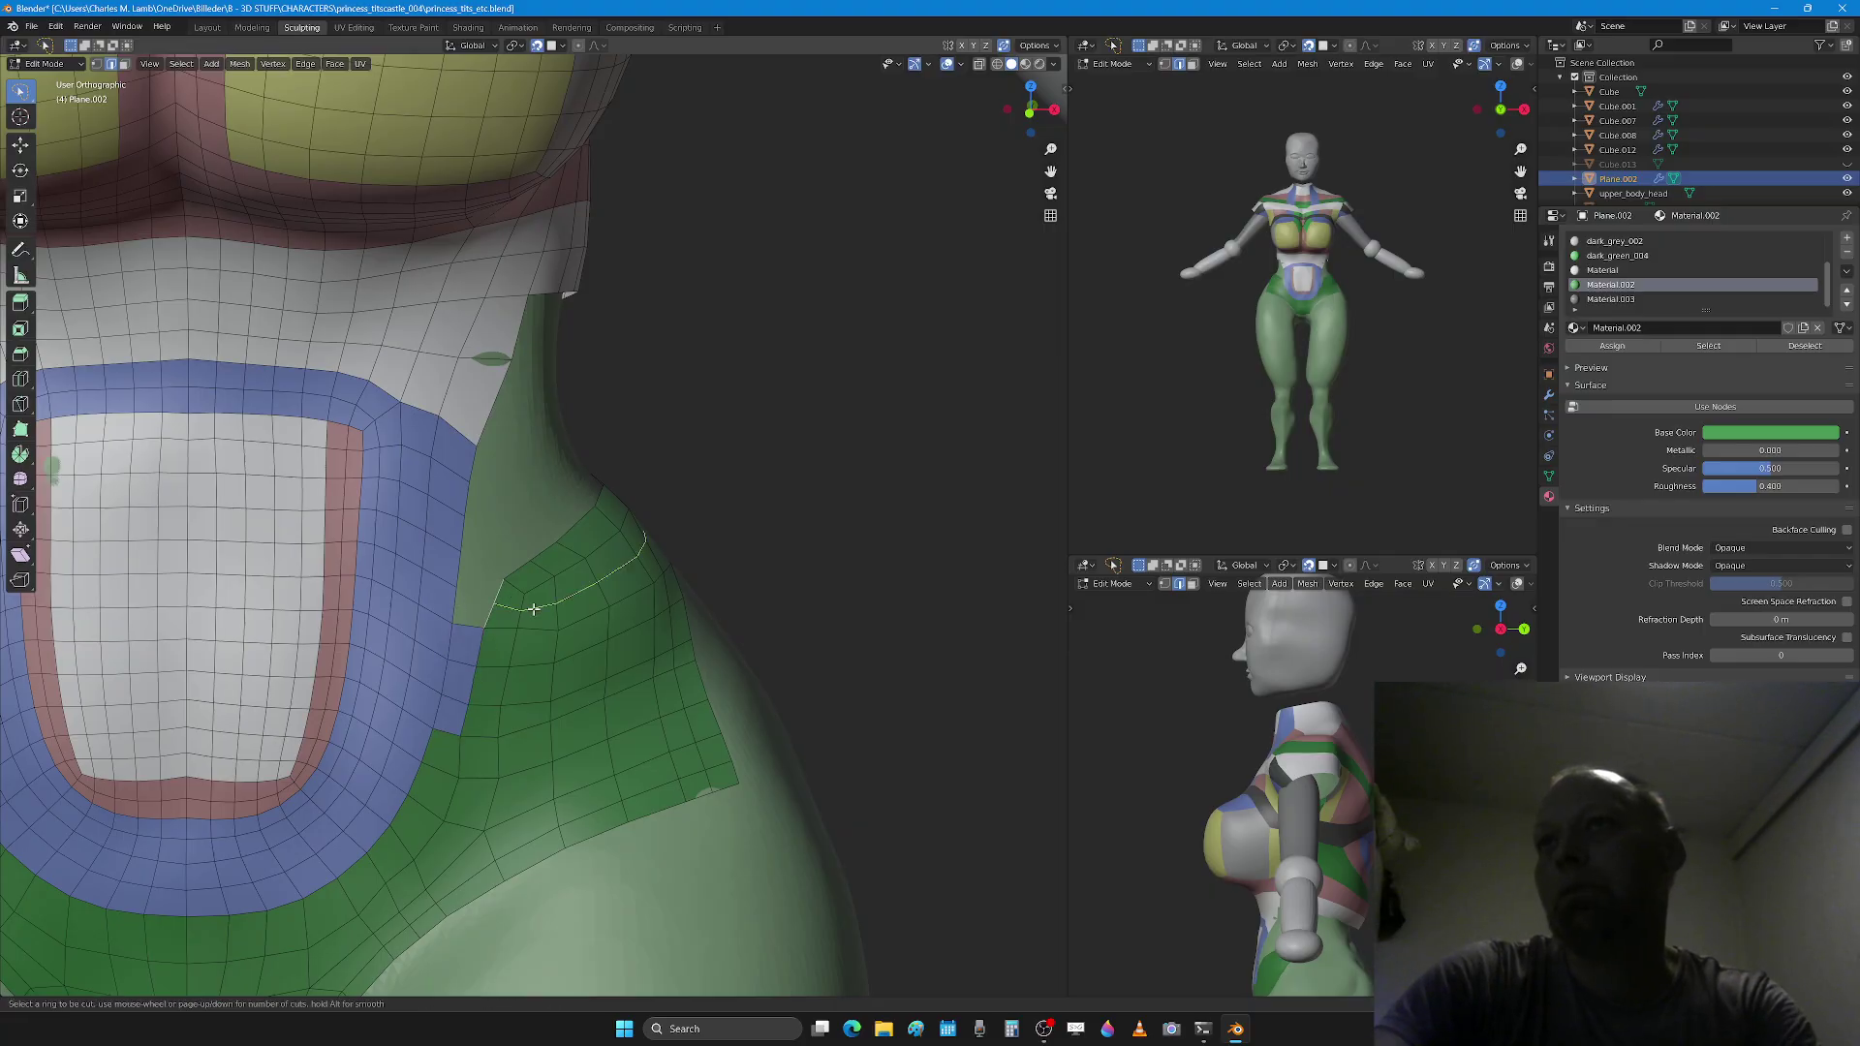
click(532, 608)
right_click(529, 608)
click(487, 617)
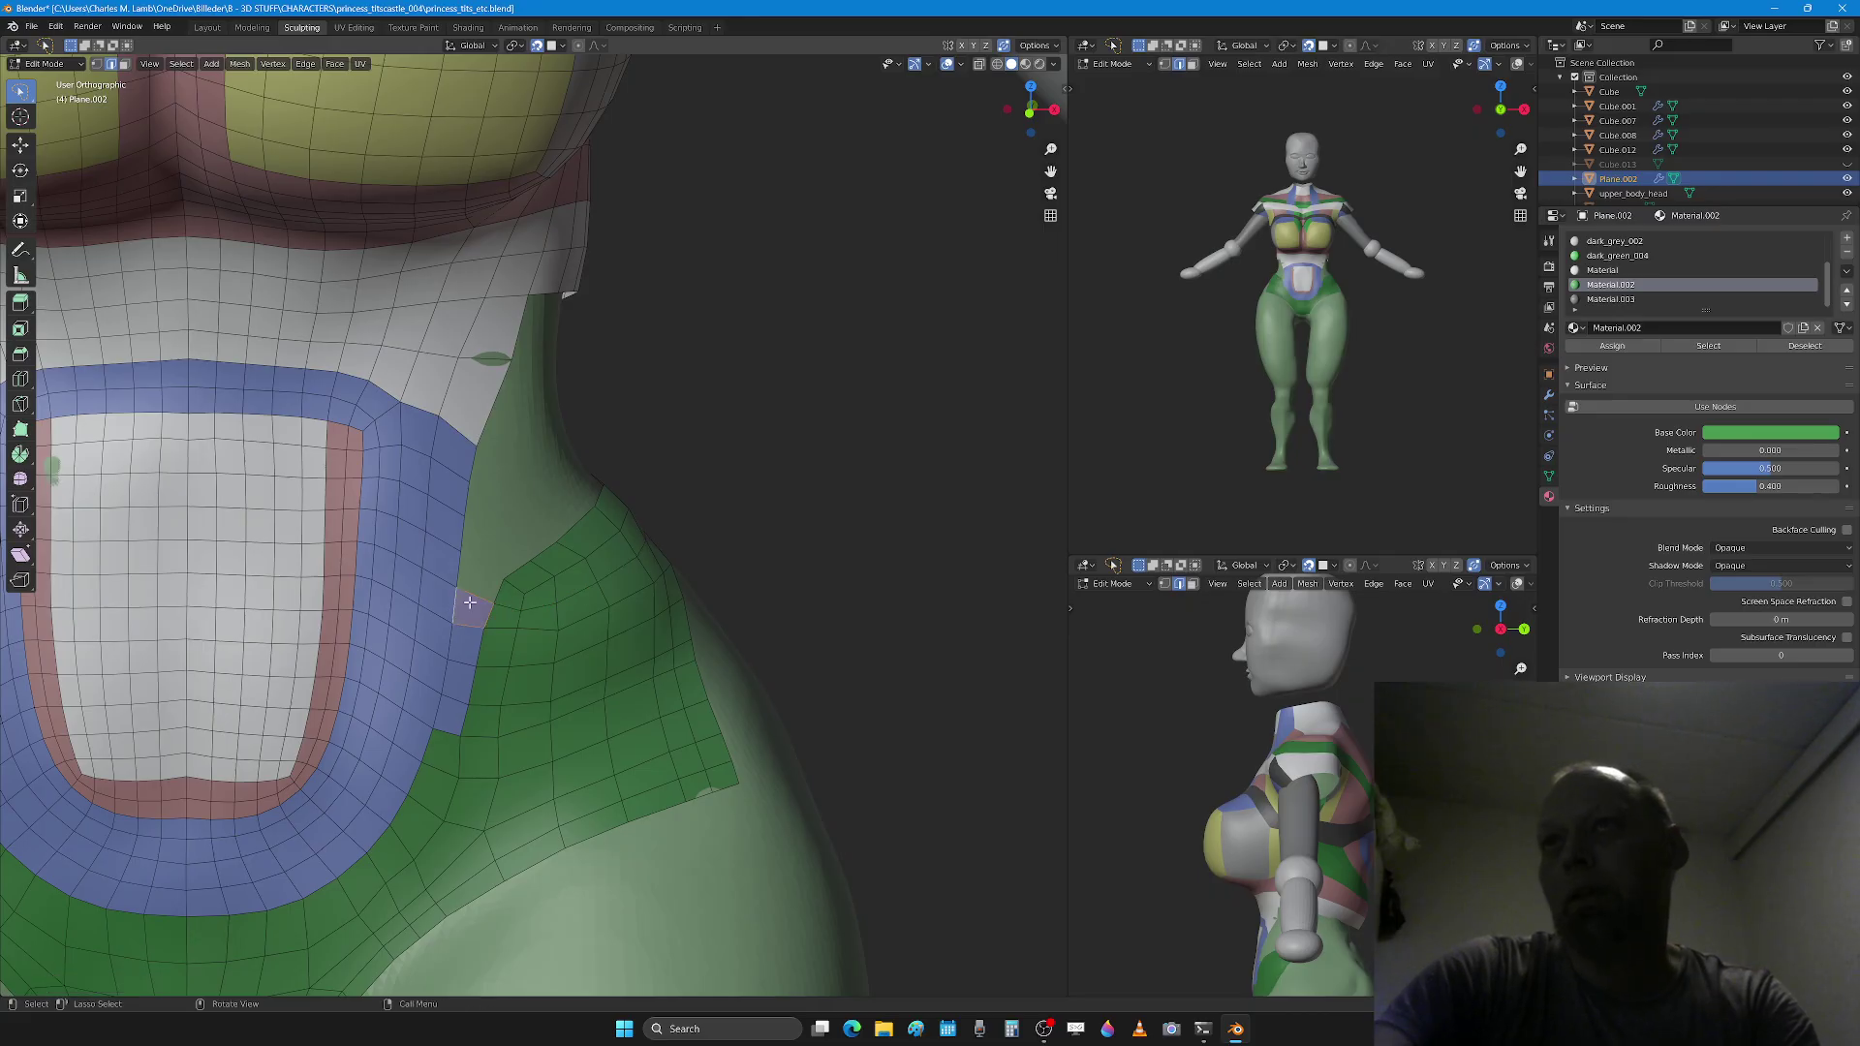
click(496, 589)
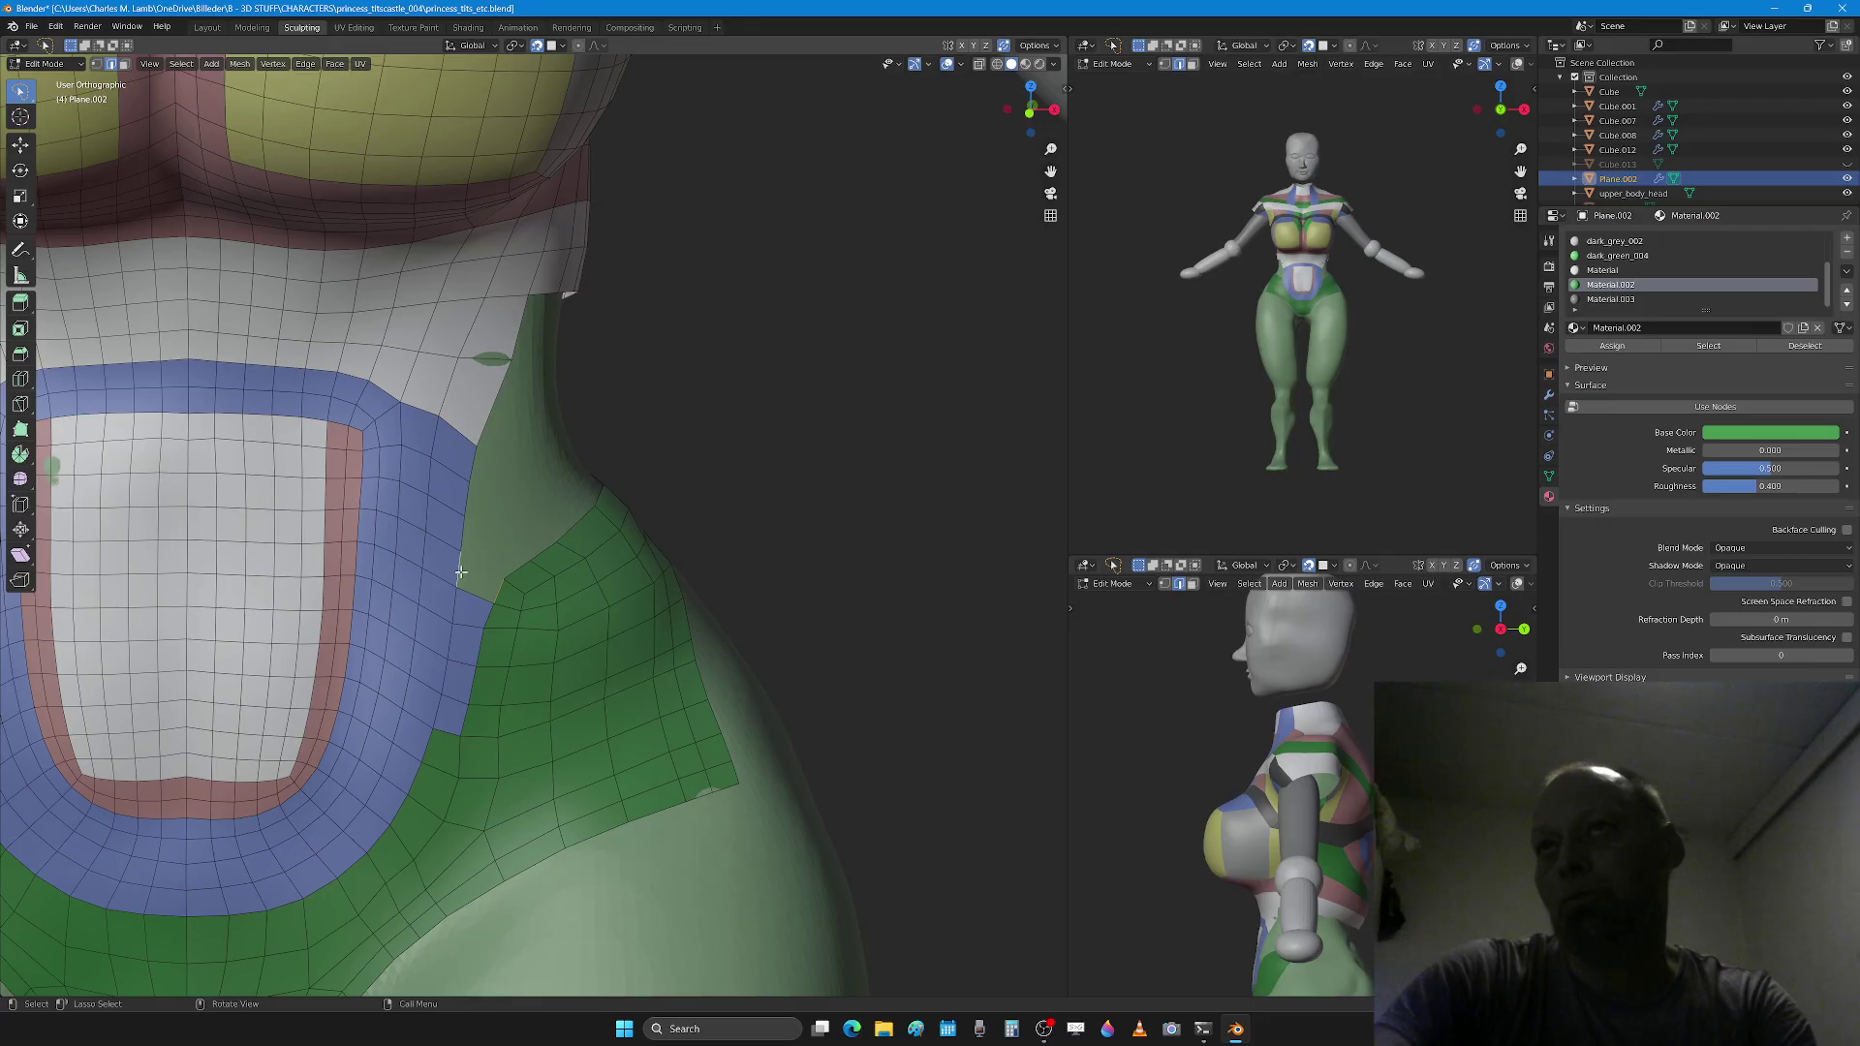
Step: Move the vertex at the hip patch's upper inner corner to even out the edge beside the blue band
scroll(472, 570, down, 3)
middle_drag(552, 620, 555, 612)
scroll(555, 612, up, 3)
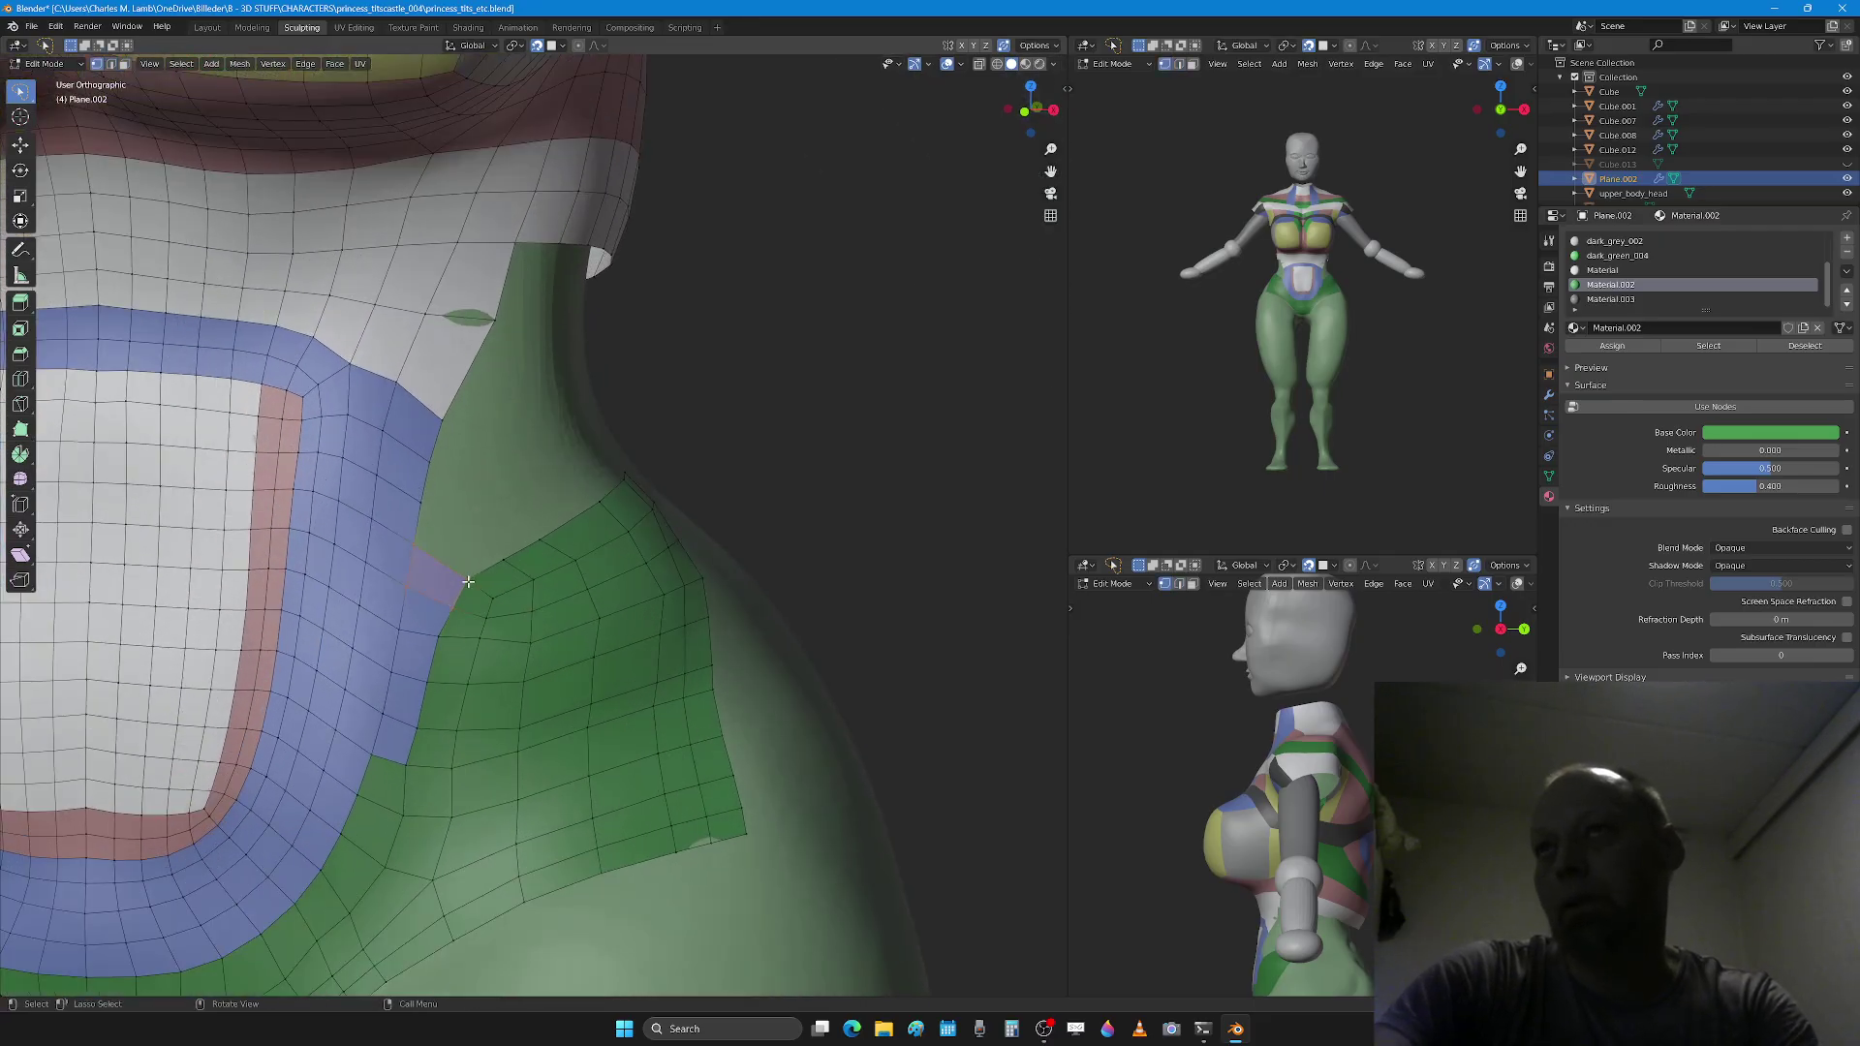
key(g)
click(541, 590)
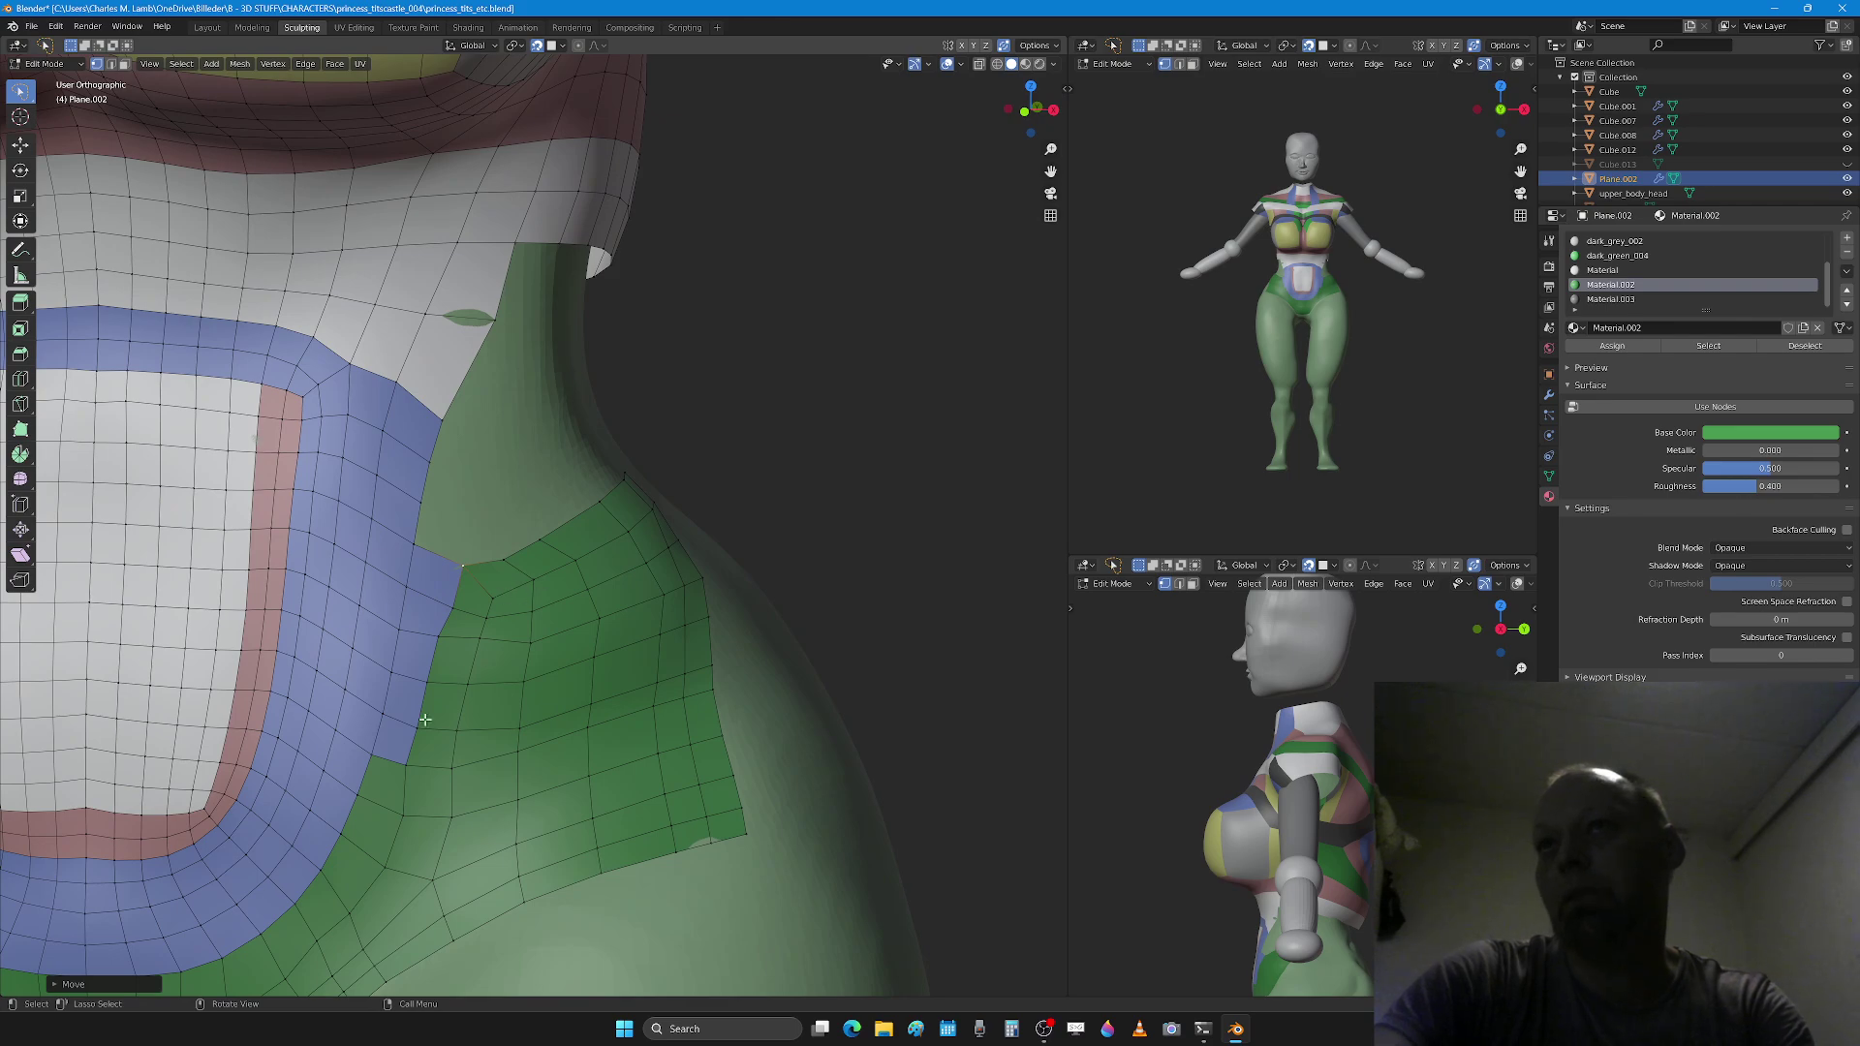
key(Tab)
key(Tab)
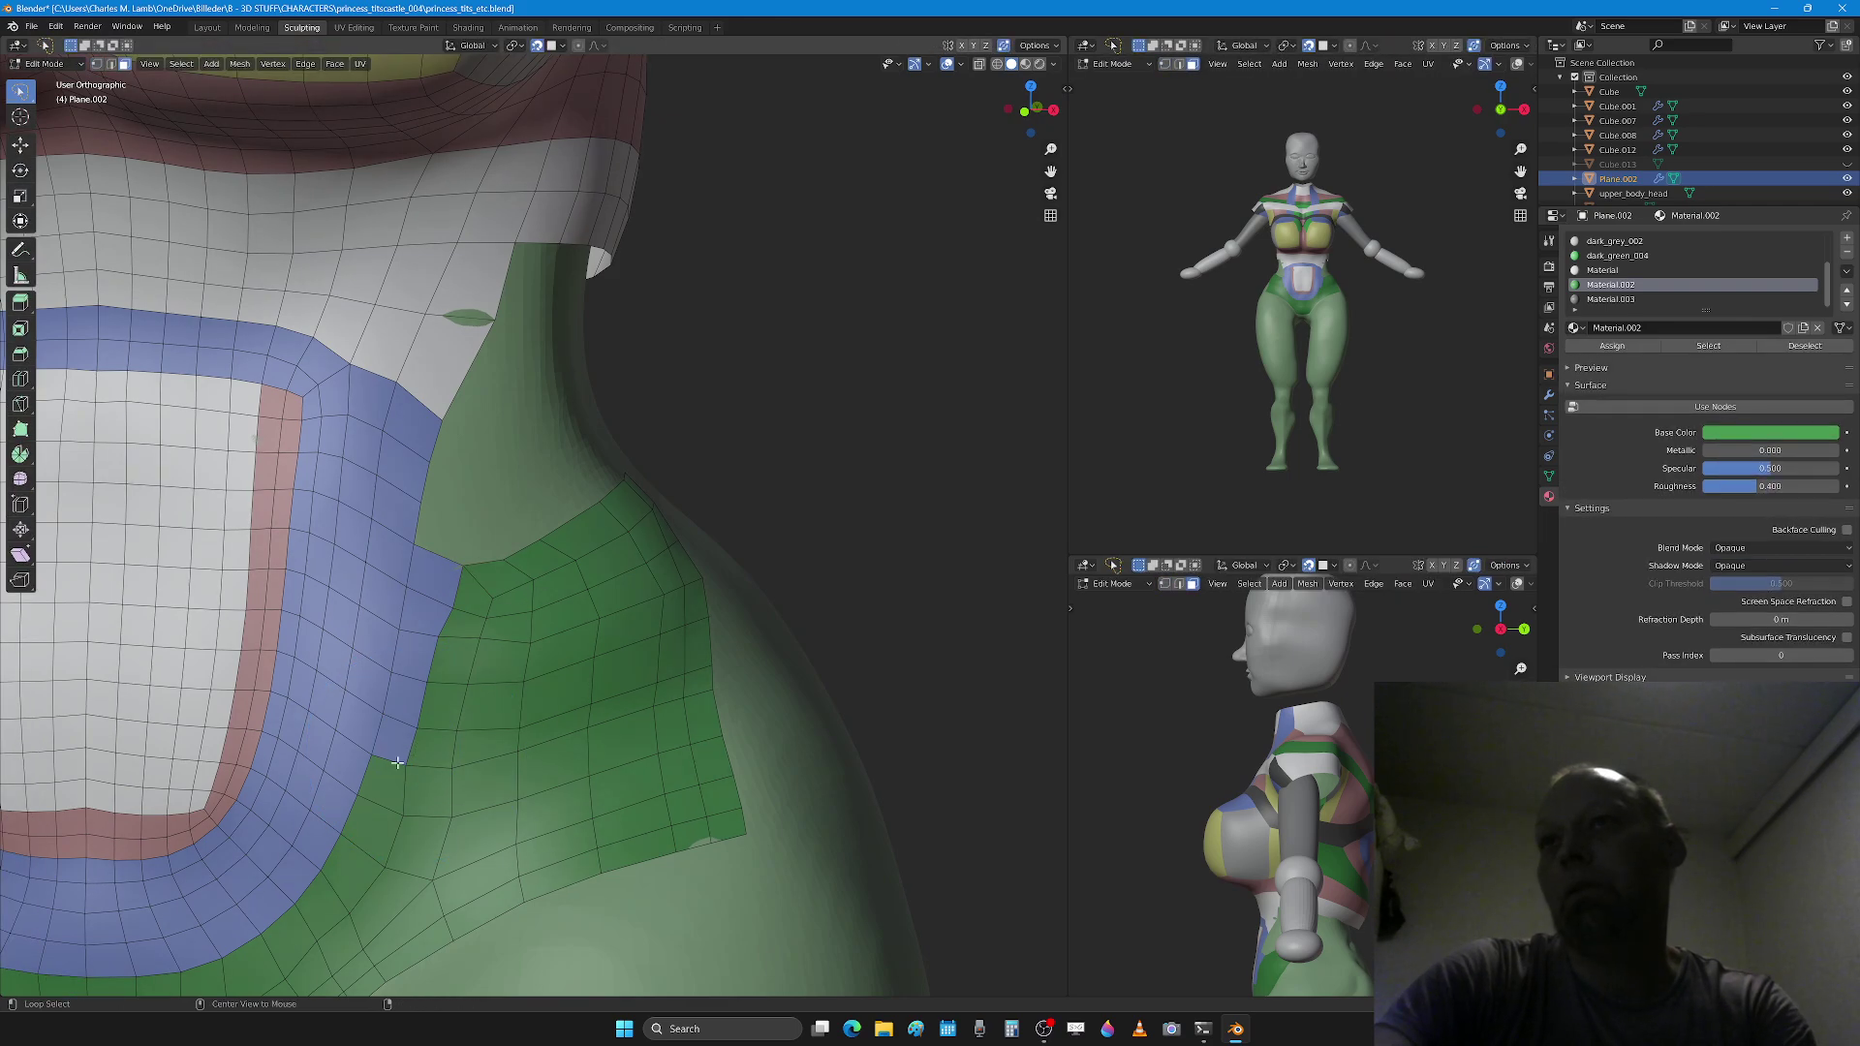
Step: Assign Material.002 to the face loop running along the outer edge of the blue abdomen band
key(3)
alt+click(395, 748)
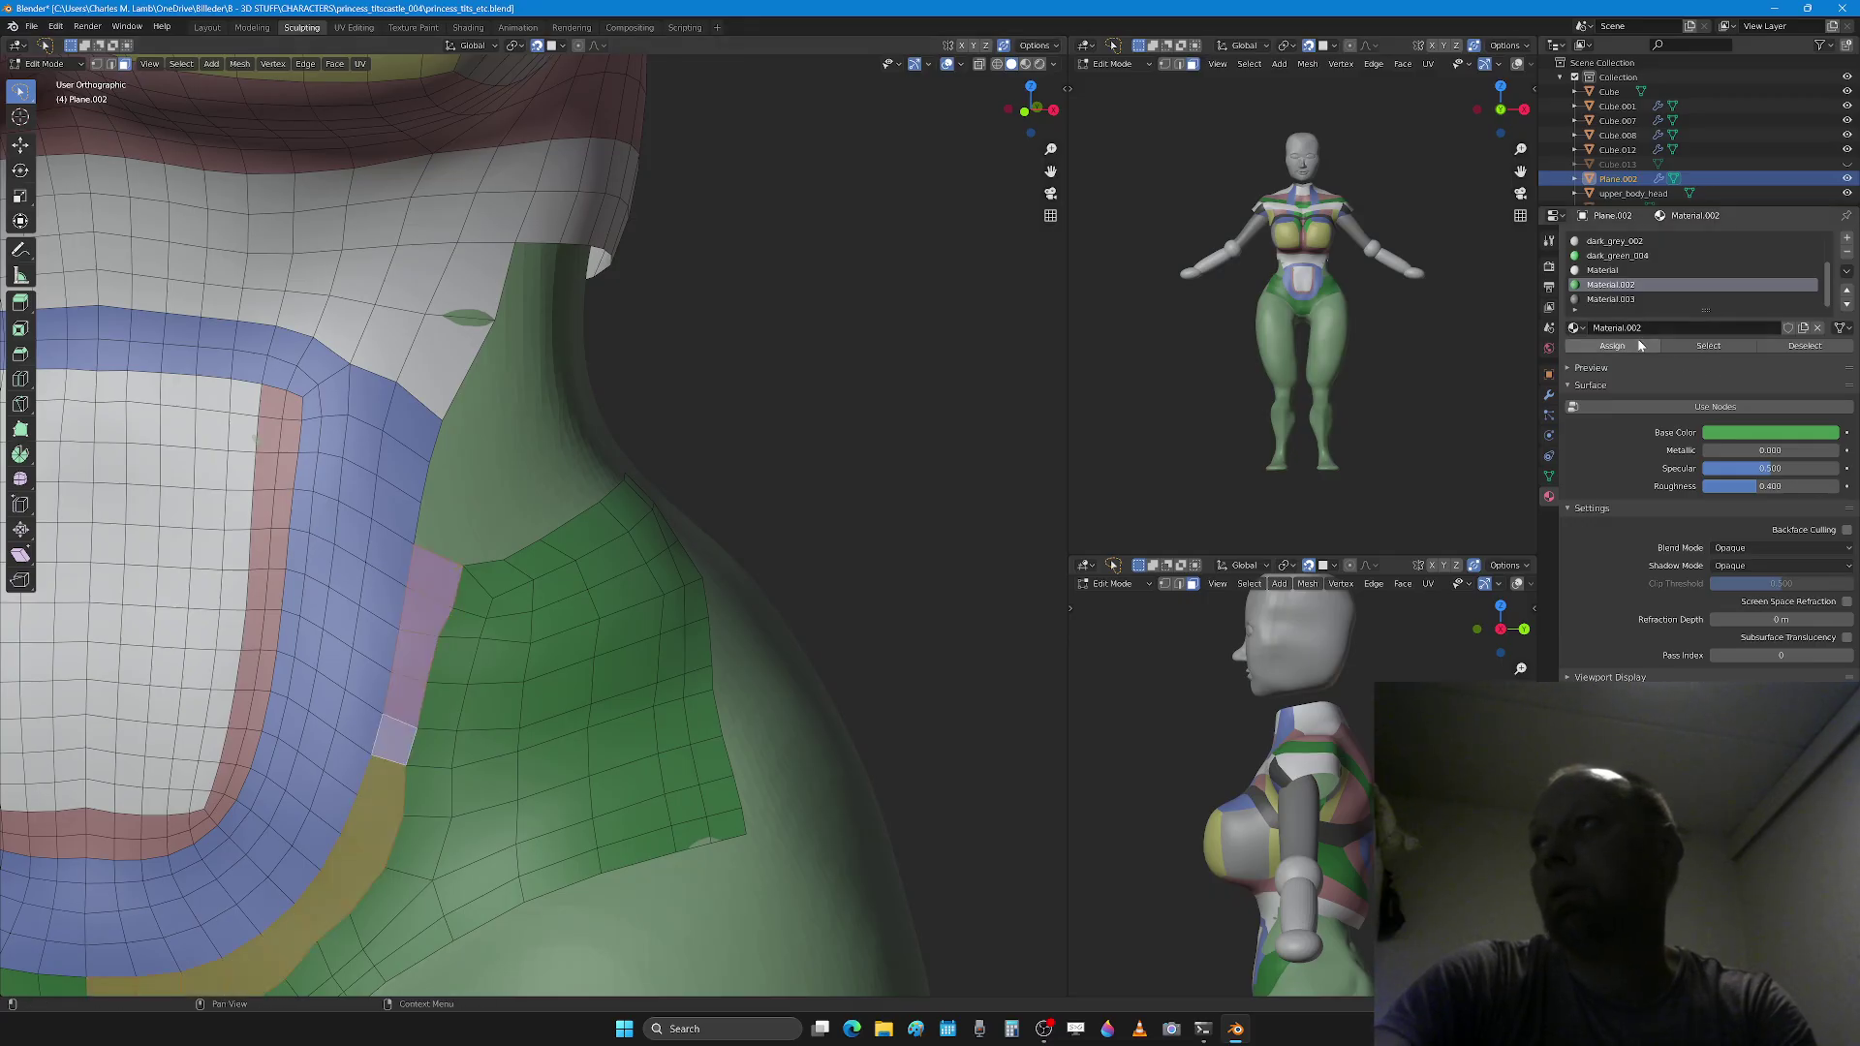
click(1637, 344)
scroll(634, 717, down, 4)
Step: In Sculpt Mode, resize the brush and smooth the mesh over the waist, lower abdomen and hip patch
key(Tab)
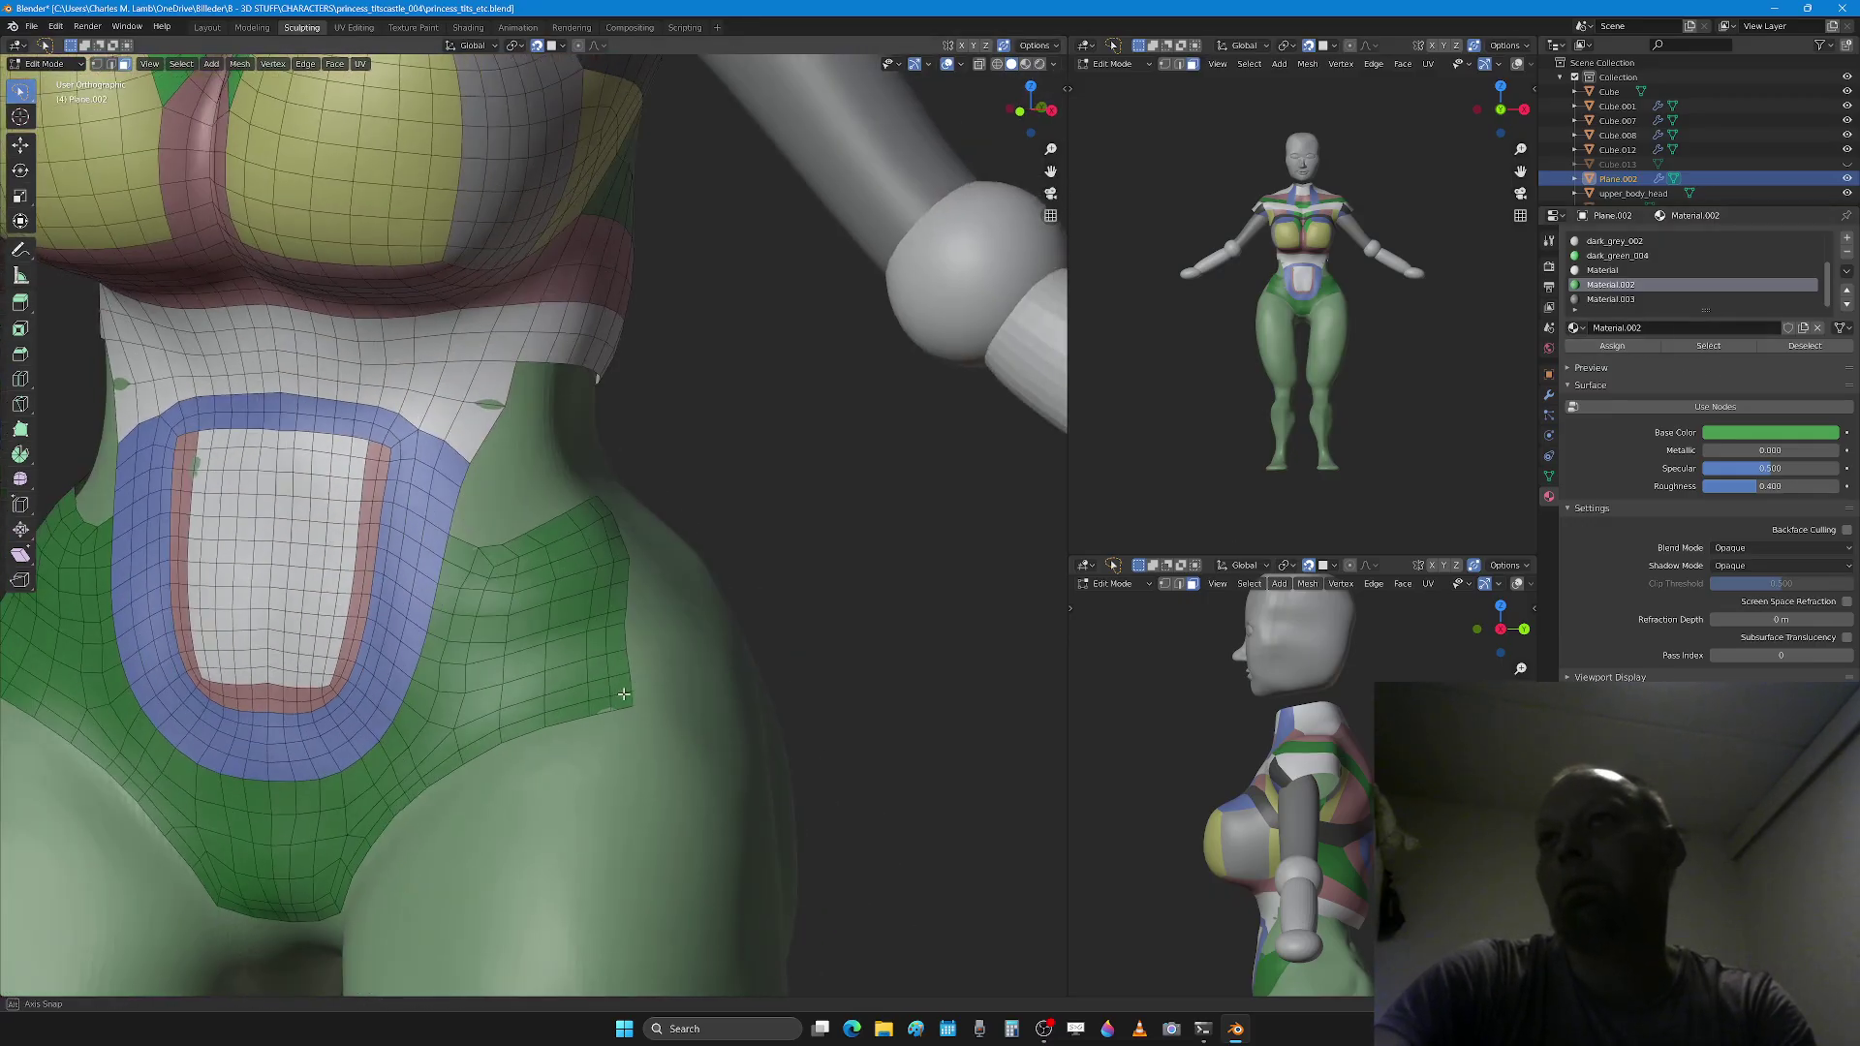
key(f)
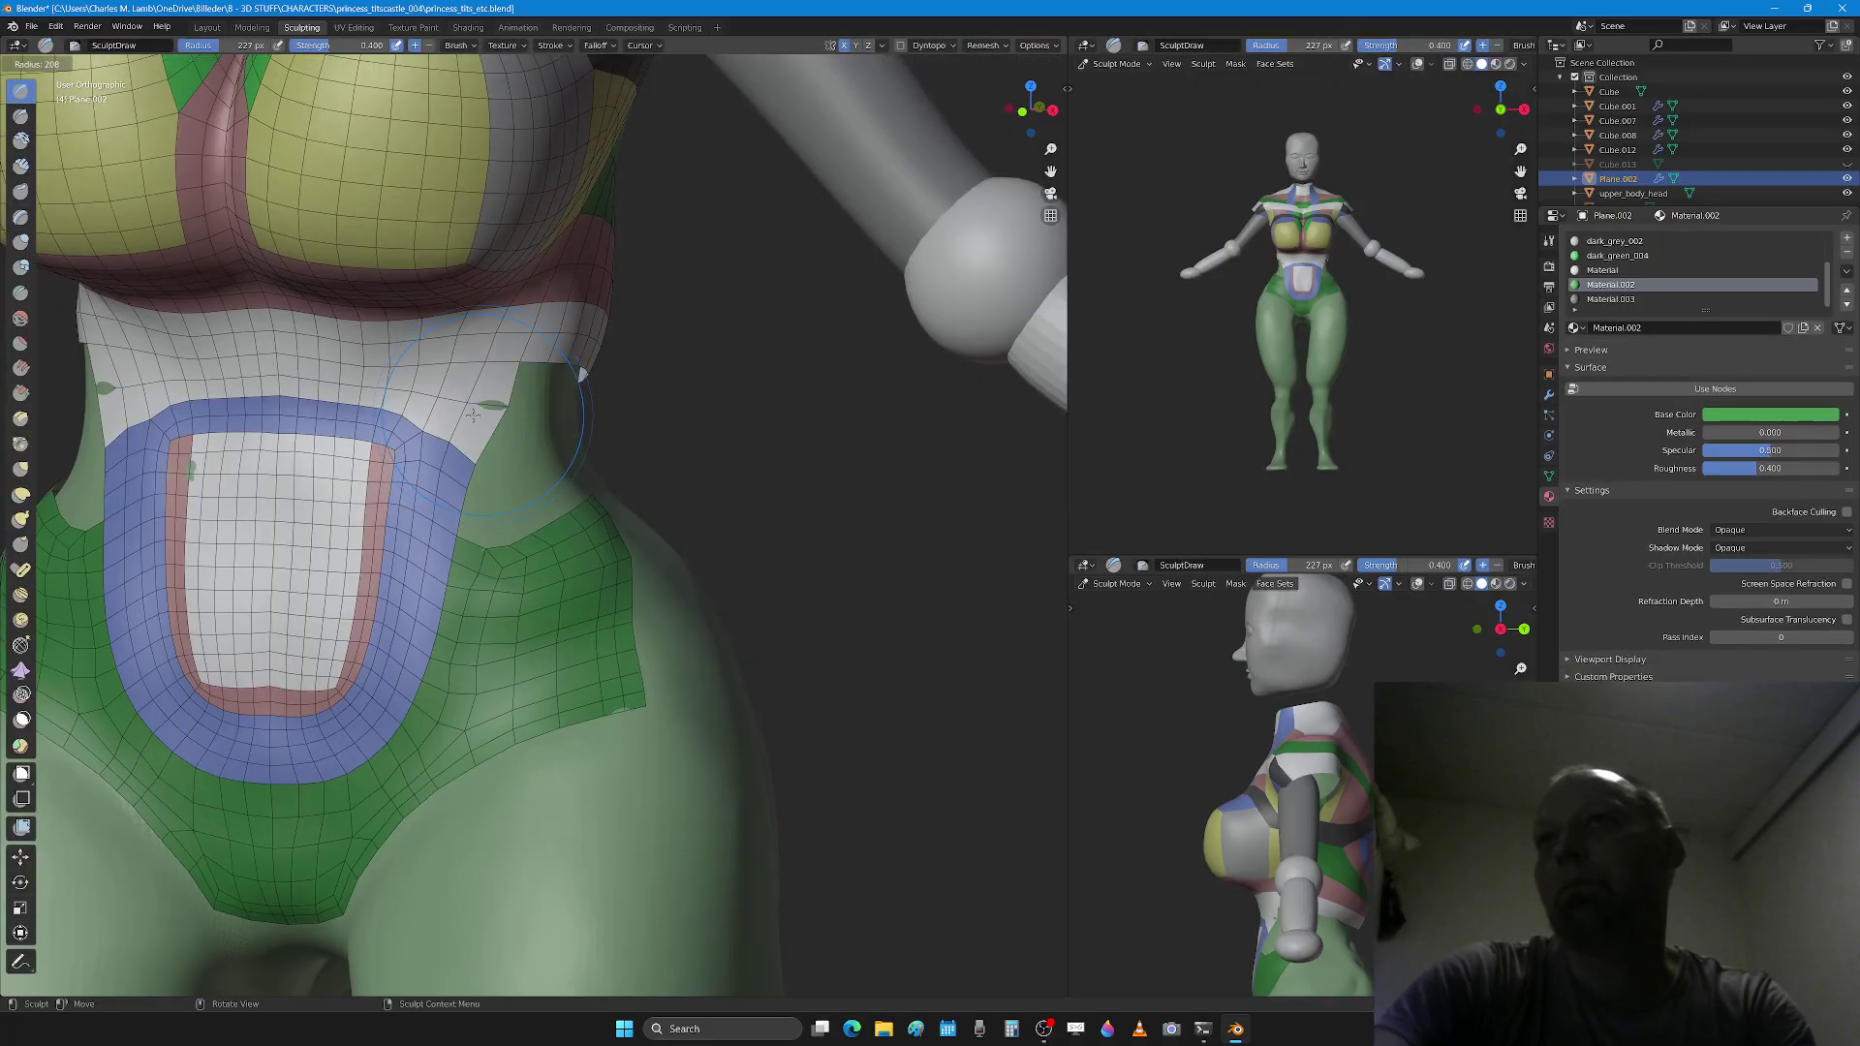
click(490, 454)
drag(488, 409, 469, 418)
click(275, 469)
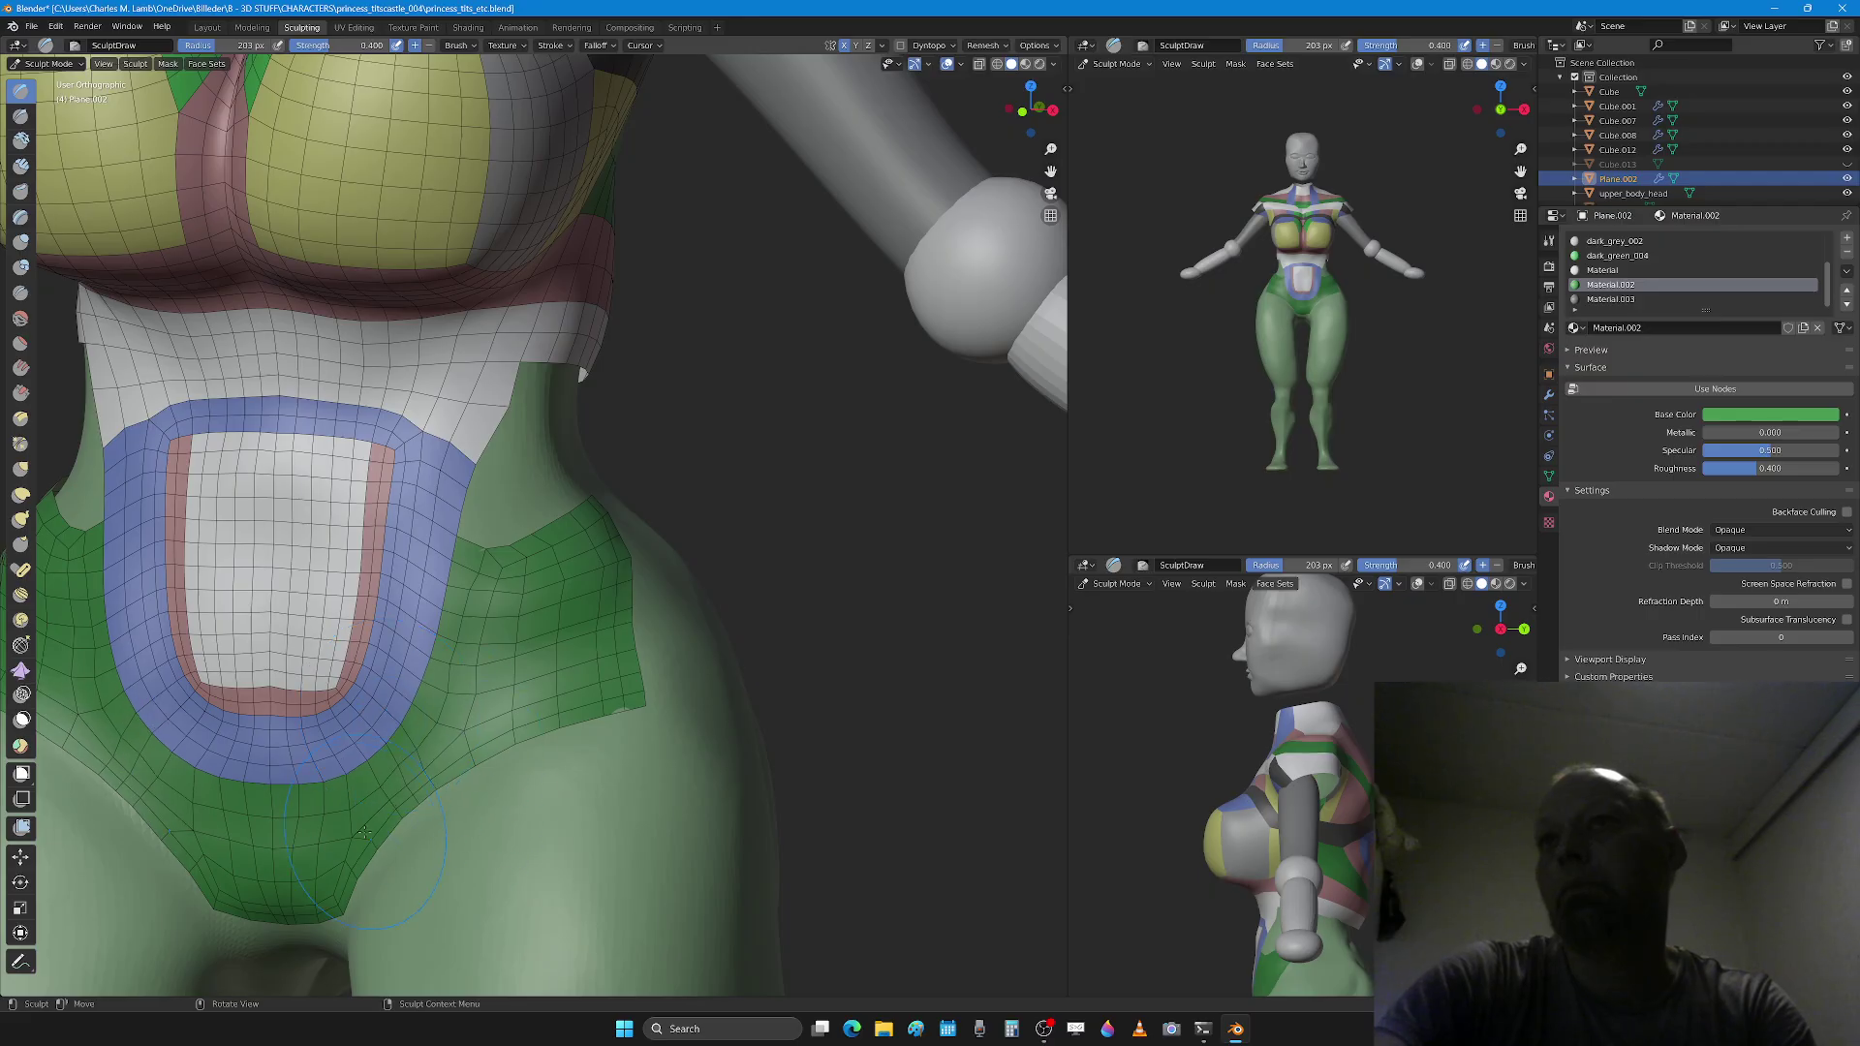
shift+drag(330, 878, 332, 882)
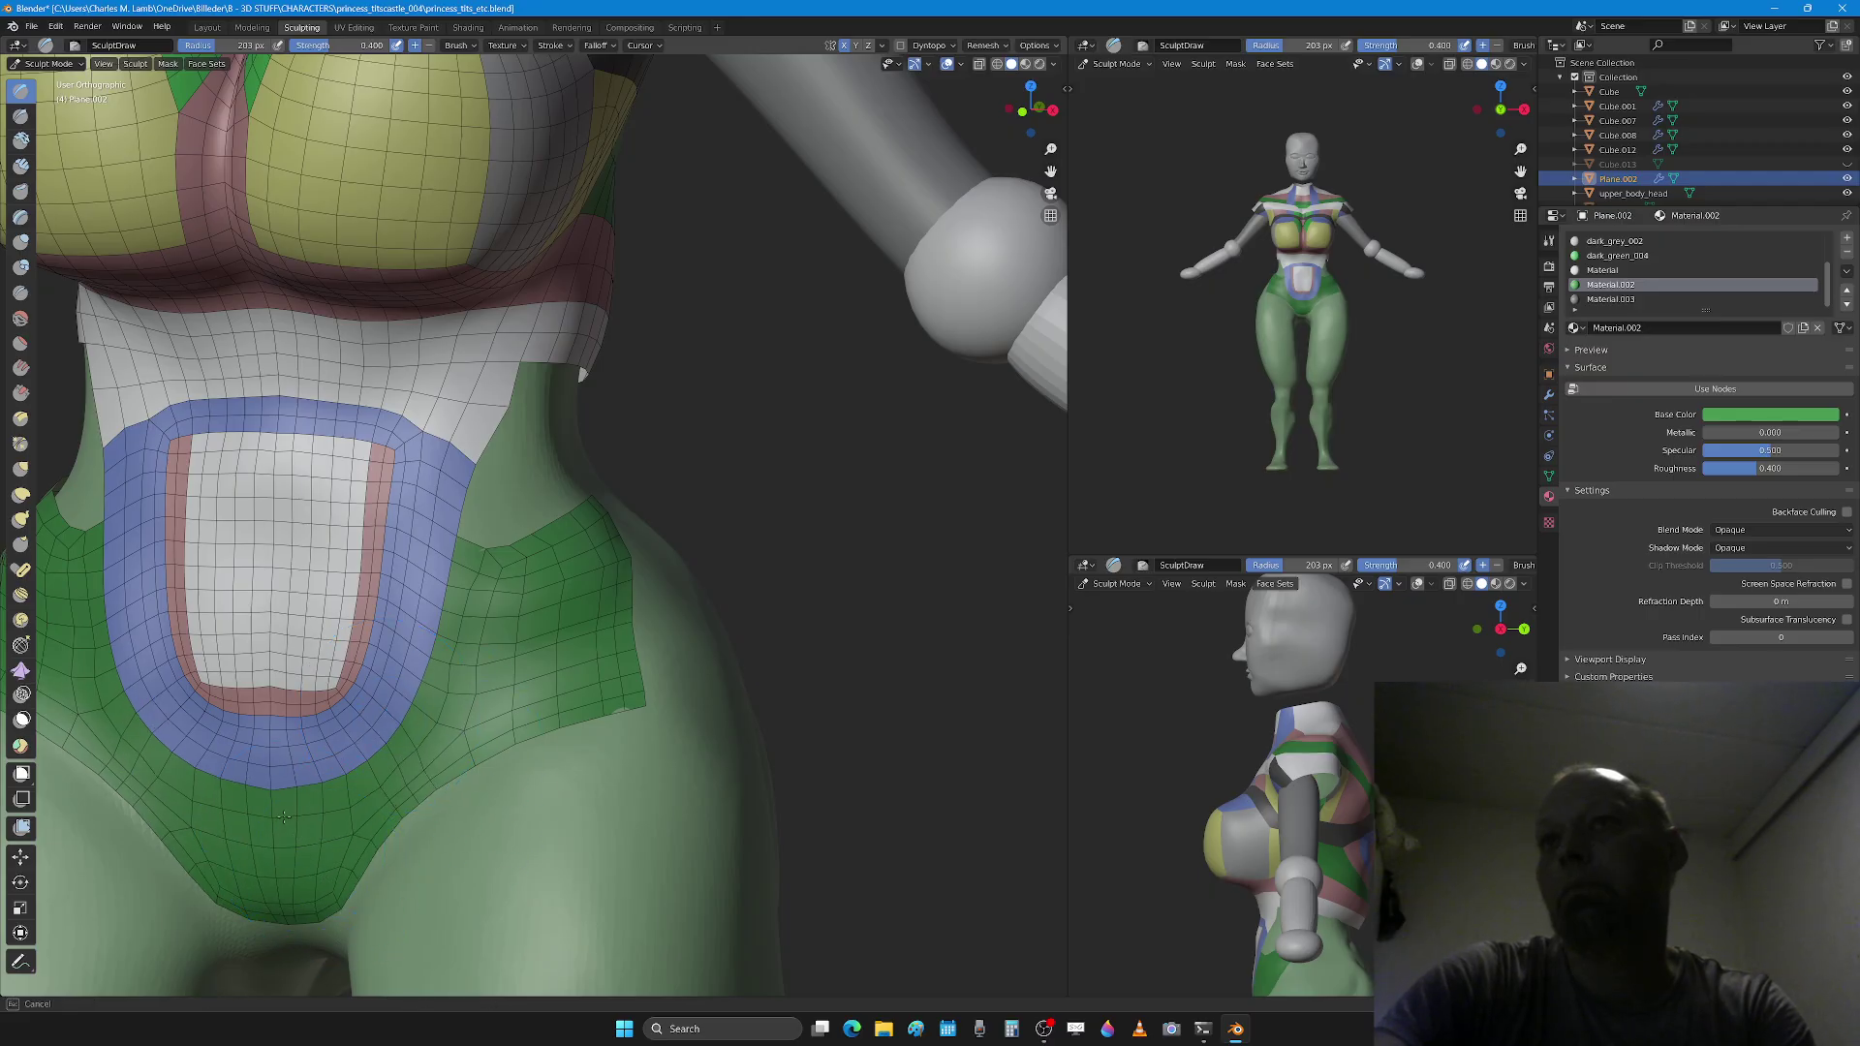
shift+drag(531, 714, 581, 698)
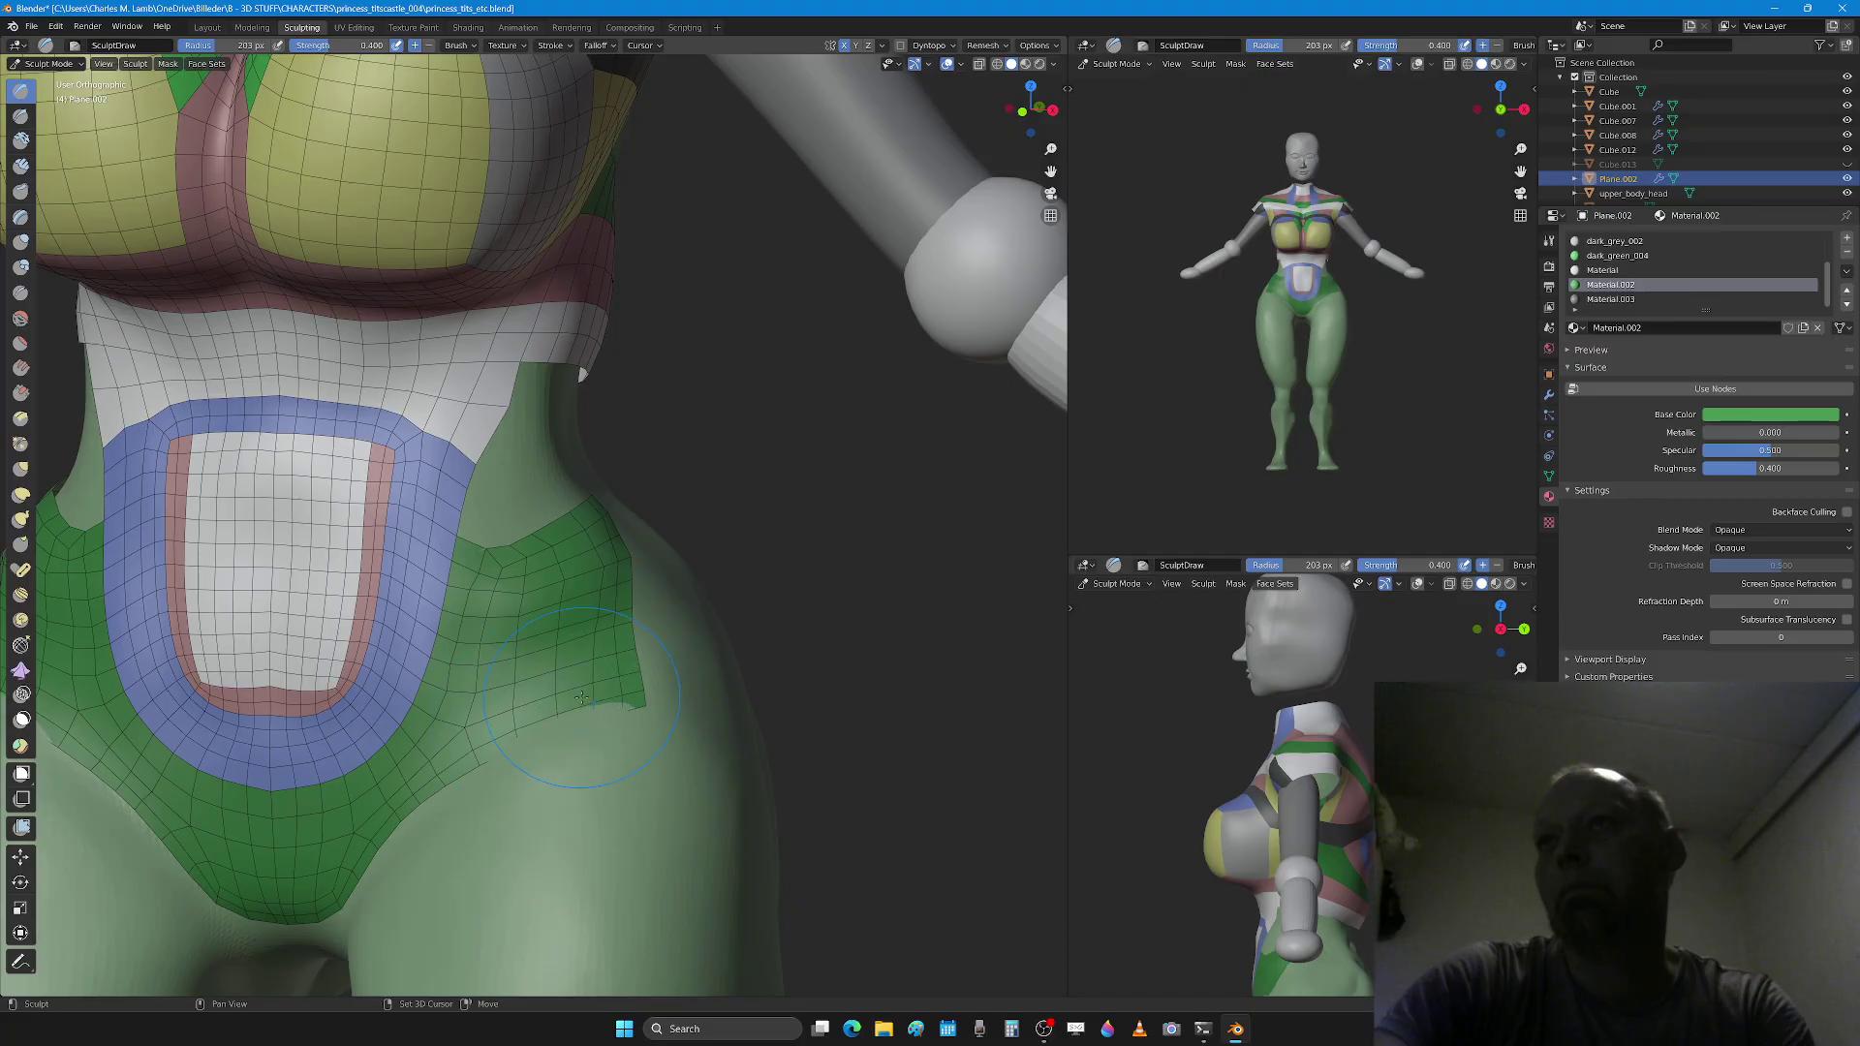
middle_drag(490, 746, 521, 733)
Step: Select the hip patch's inner faces in Edit Mode, leaving its top row and inner border, and assign dark_grey_002 to them
key(Tab)
key(a)
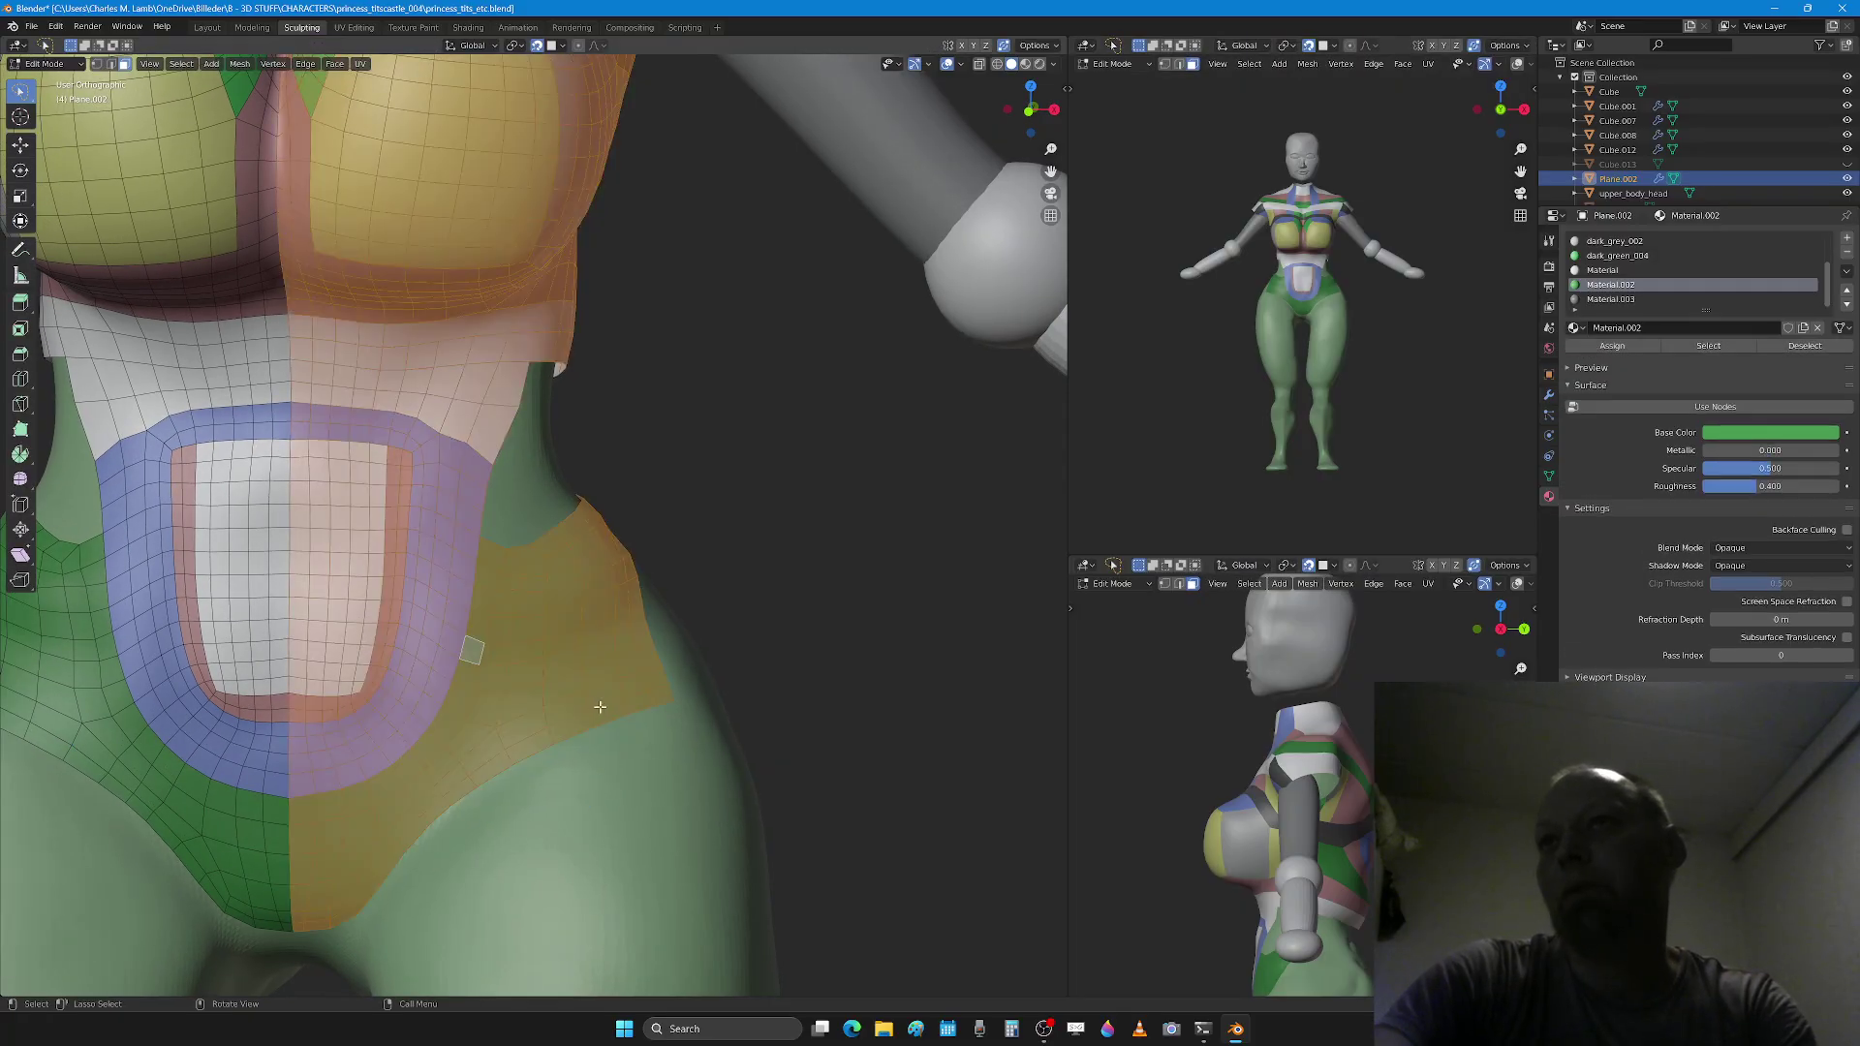
key(alt+a)
key(c)
drag(535, 585, 535, 597)
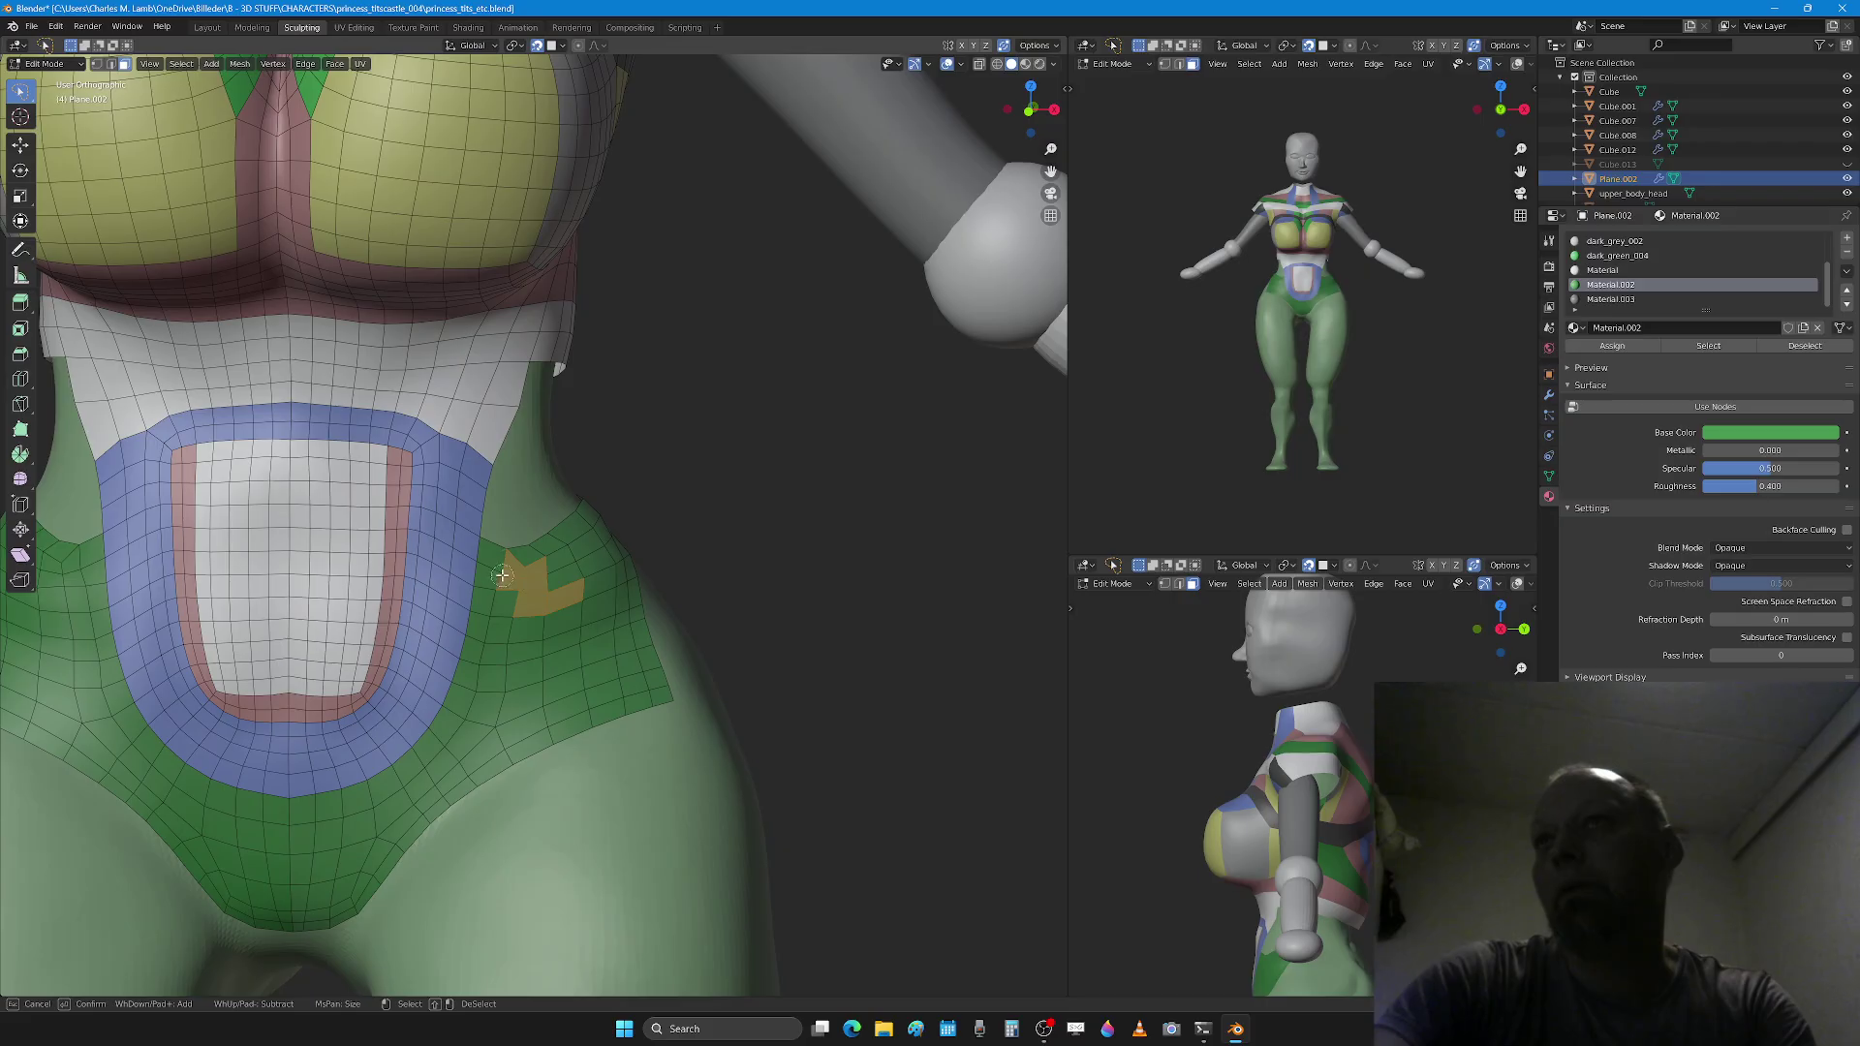
middle_drag(569, 574, 576, 564)
mouse_move(579, 561)
mouse_down()
mouse_move(605, 549)
mouse_move(607, 685)
mouse_move(481, 734)
mouse_move(508, 663)
mouse_move(485, 704)
mouse_move(565, 630)
mouse_up()
right_click(565, 629)
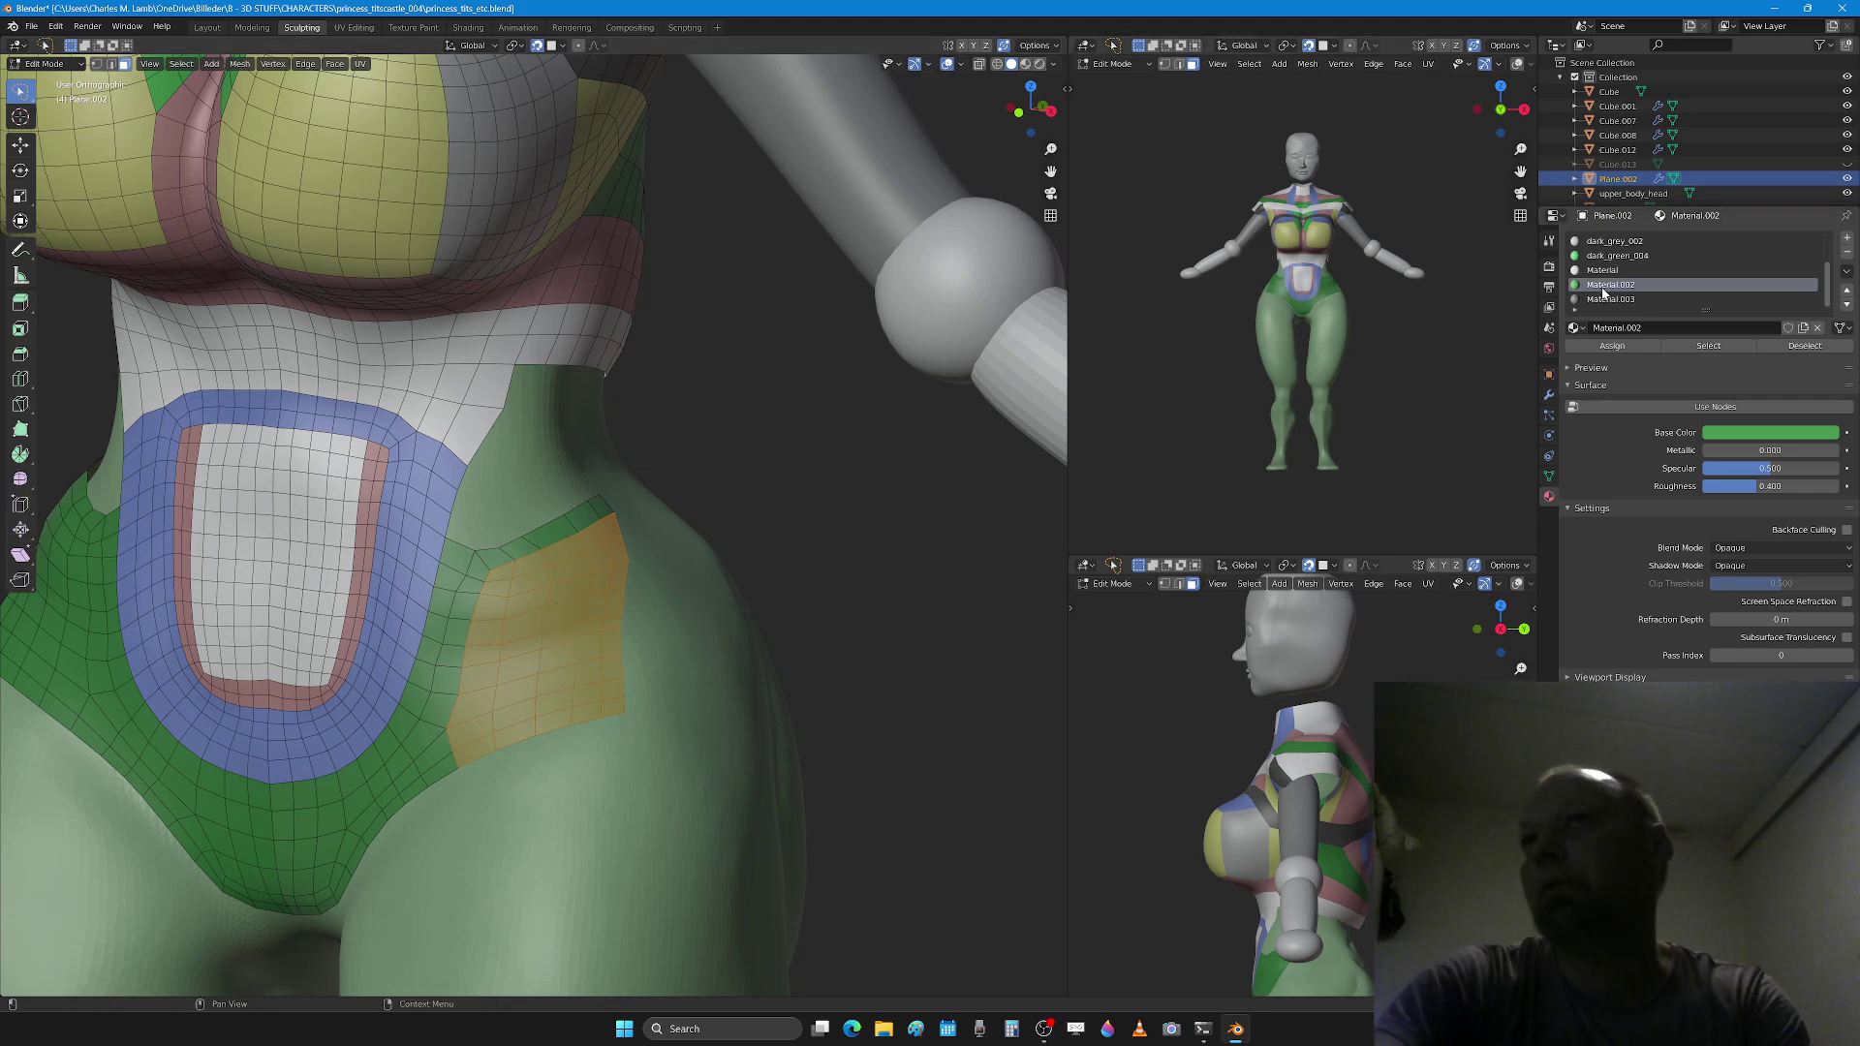
scroll(1605, 298, up, 3)
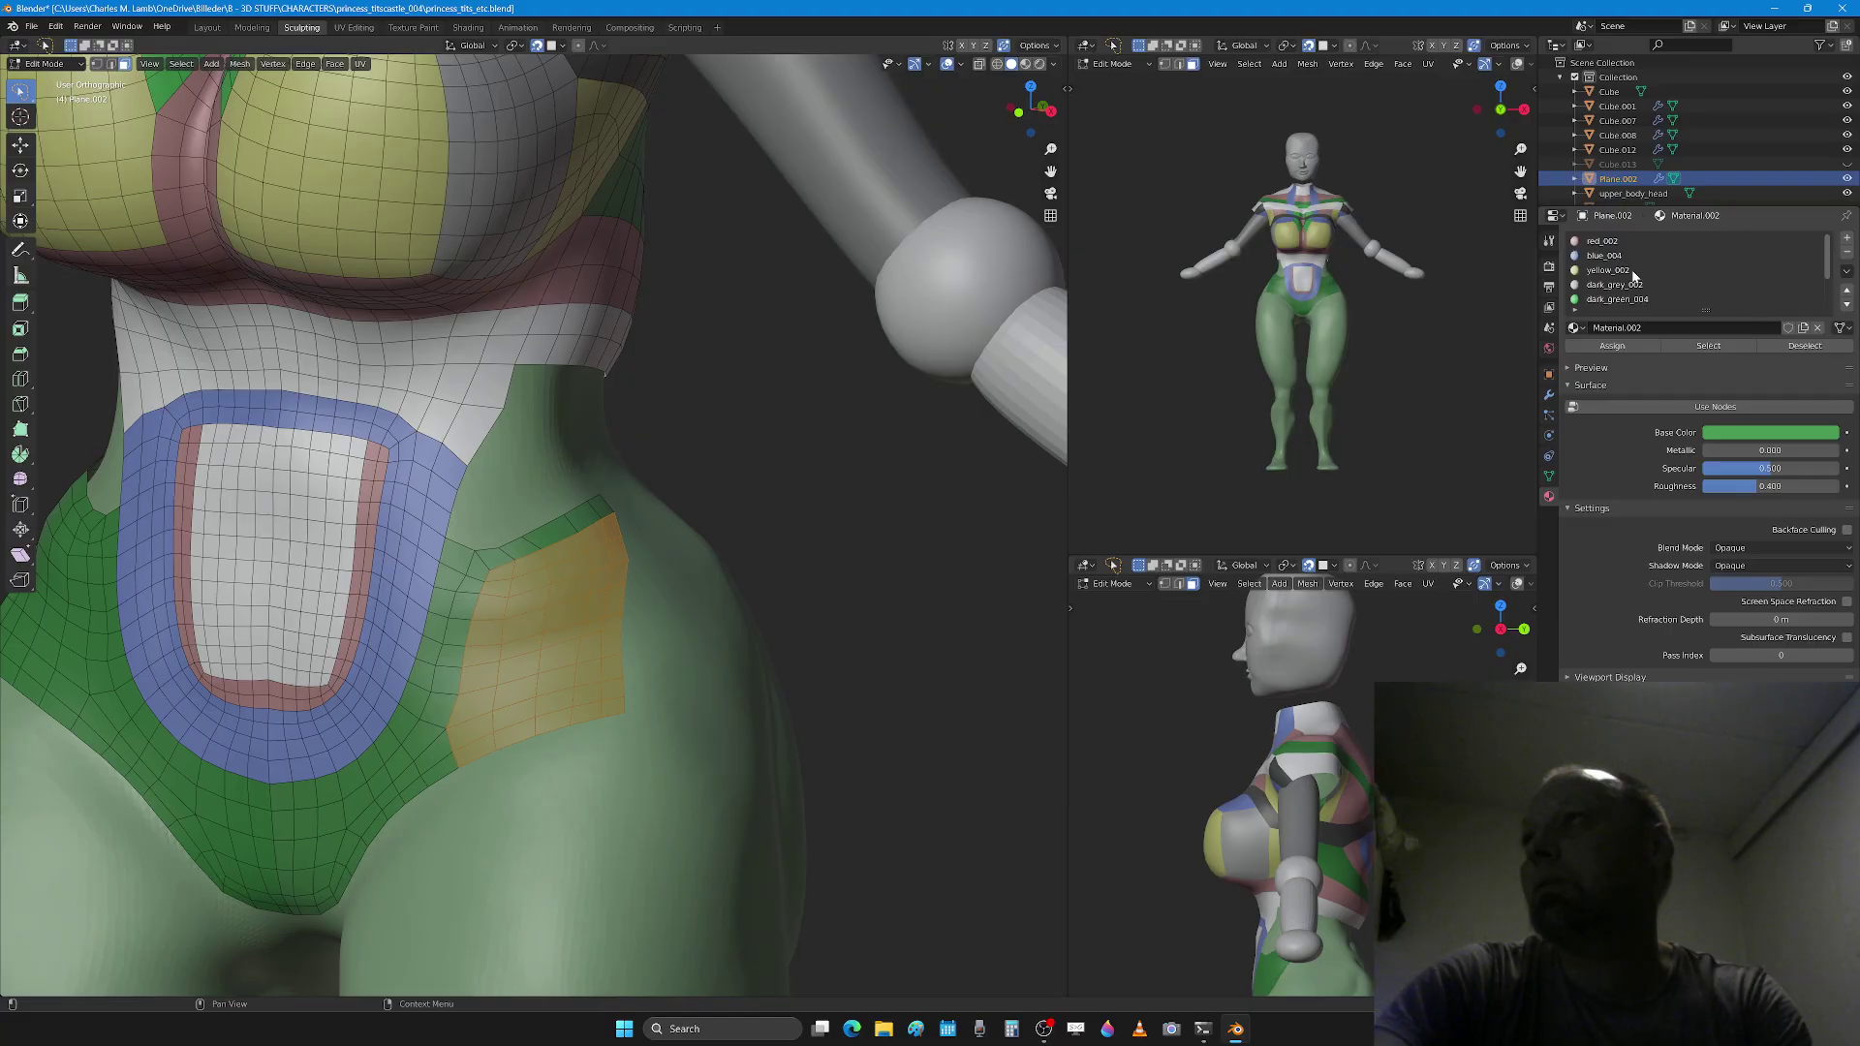
click(1630, 285)
click(1624, 346)
key(a)
key(a)
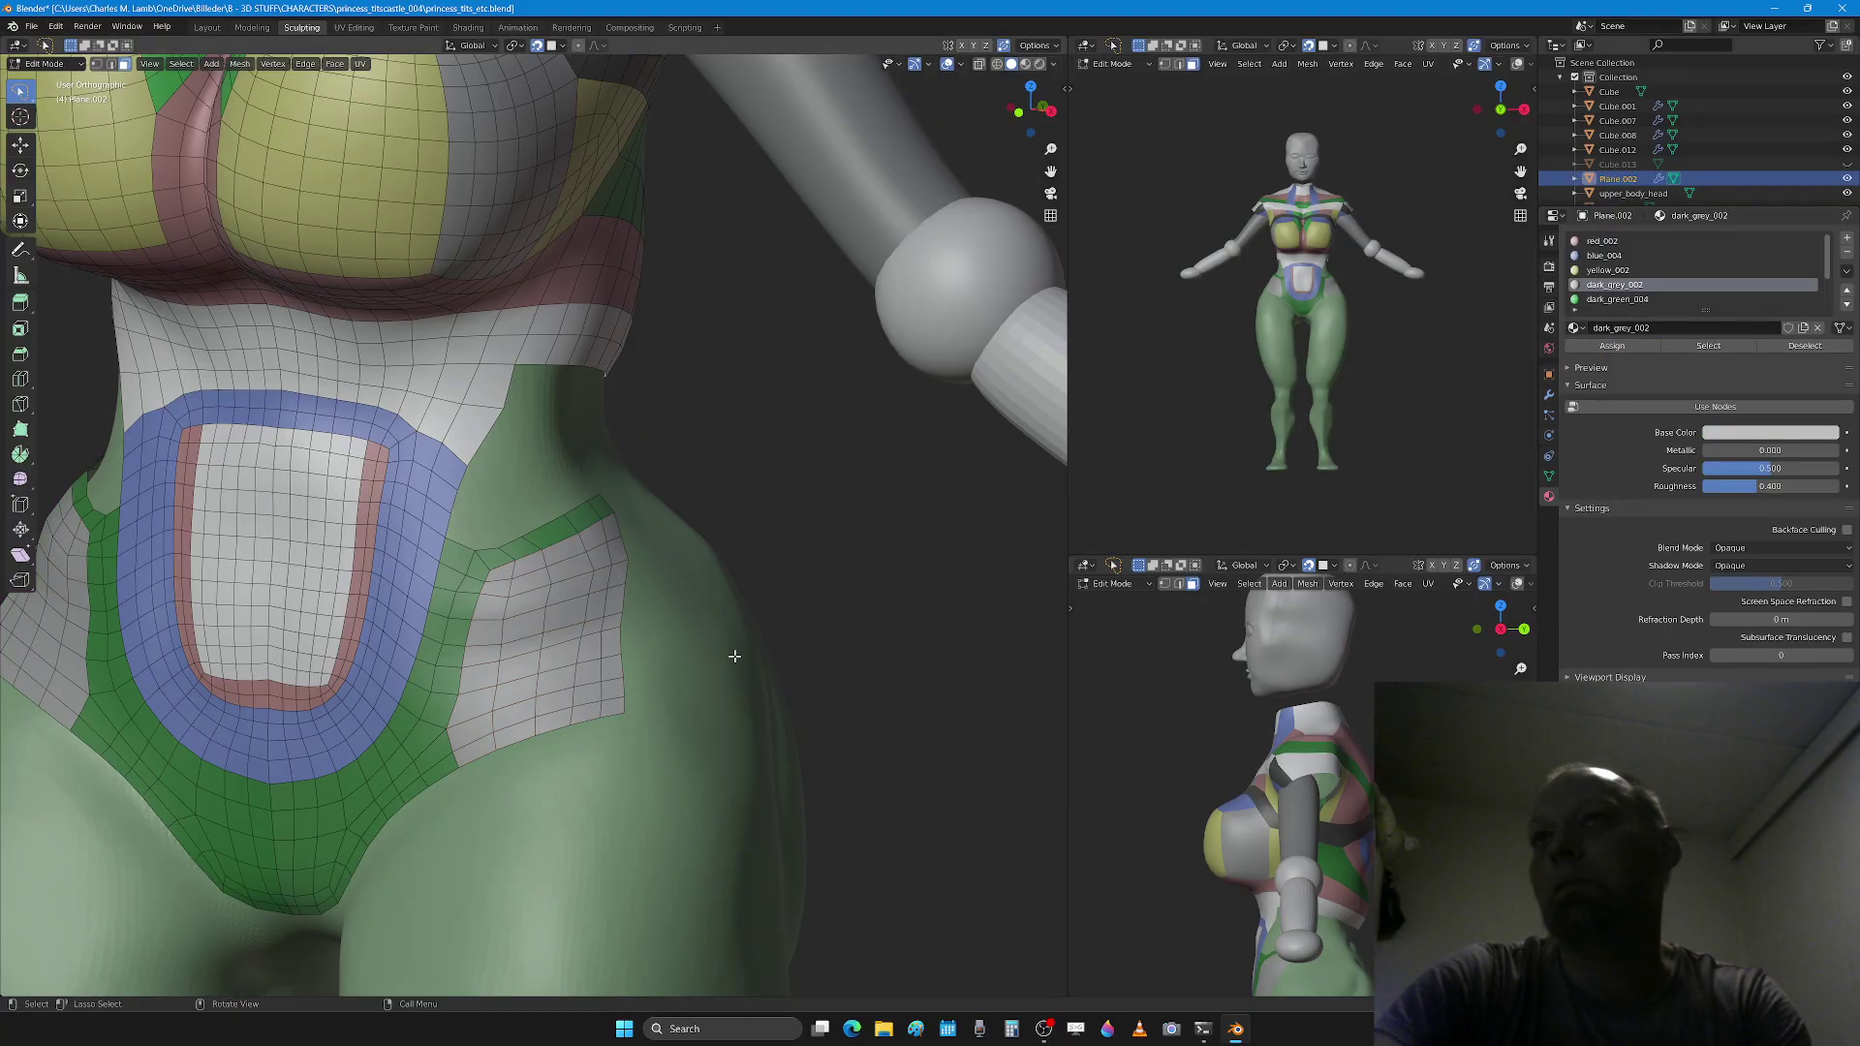
Step: Examine the topology flow of the adjacent vertical face loops running from the chest through the abdomen panel
scroll(733, 652, down, 3)
scroll(675, 625, up, 4)
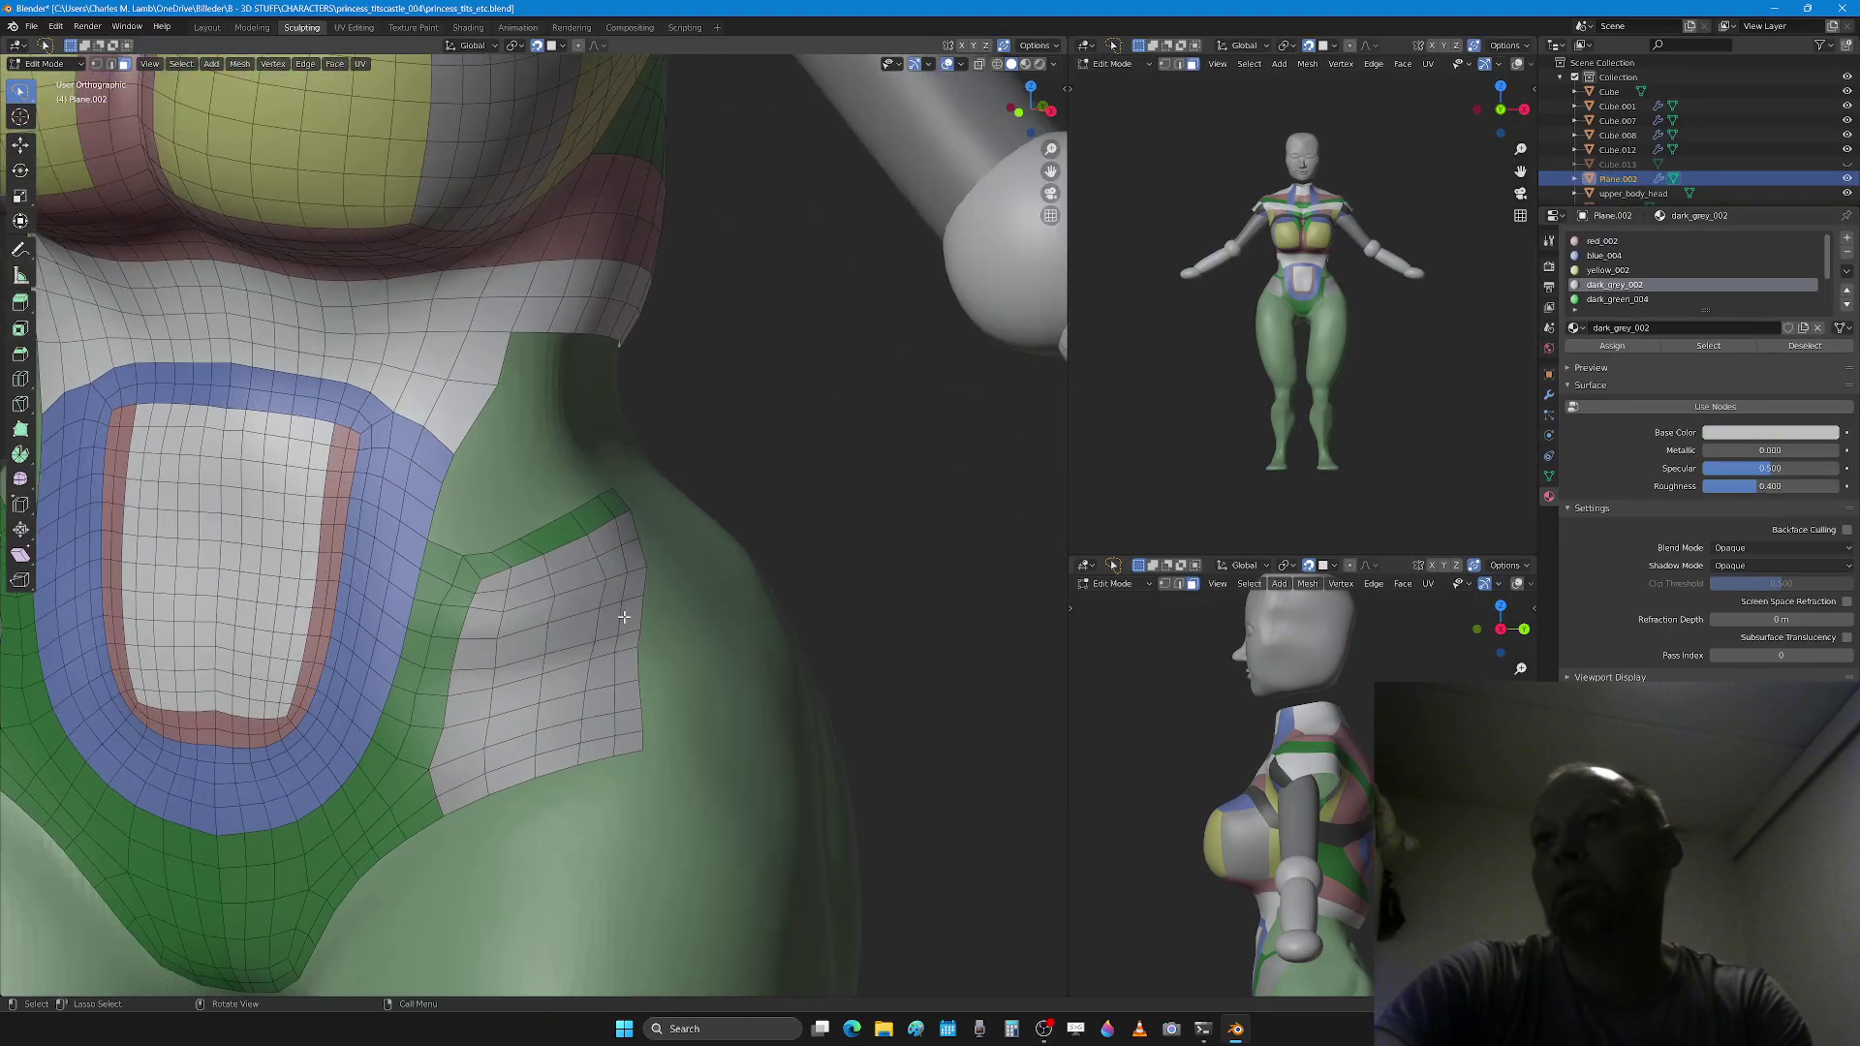
middle_drag(624, 617, 528, 465)
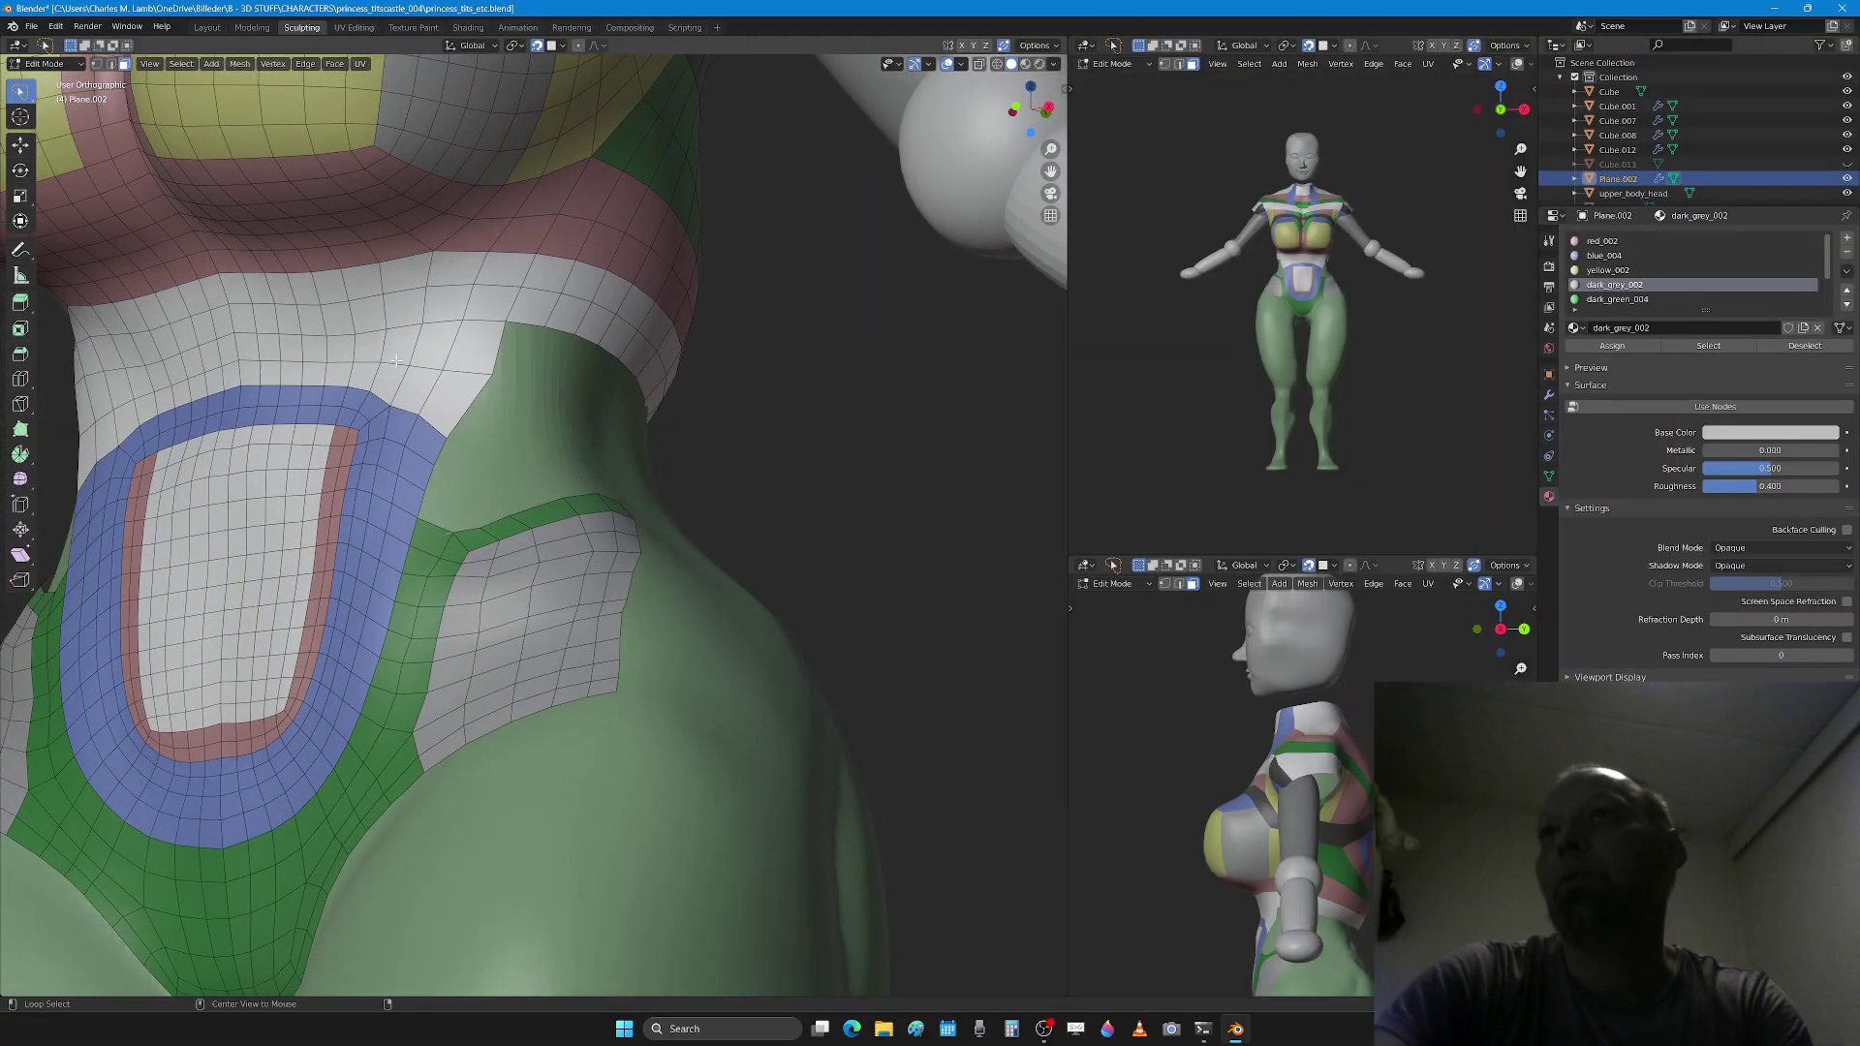
alt+click(396, 360)
middle_drag(396, 361, 396, 343)
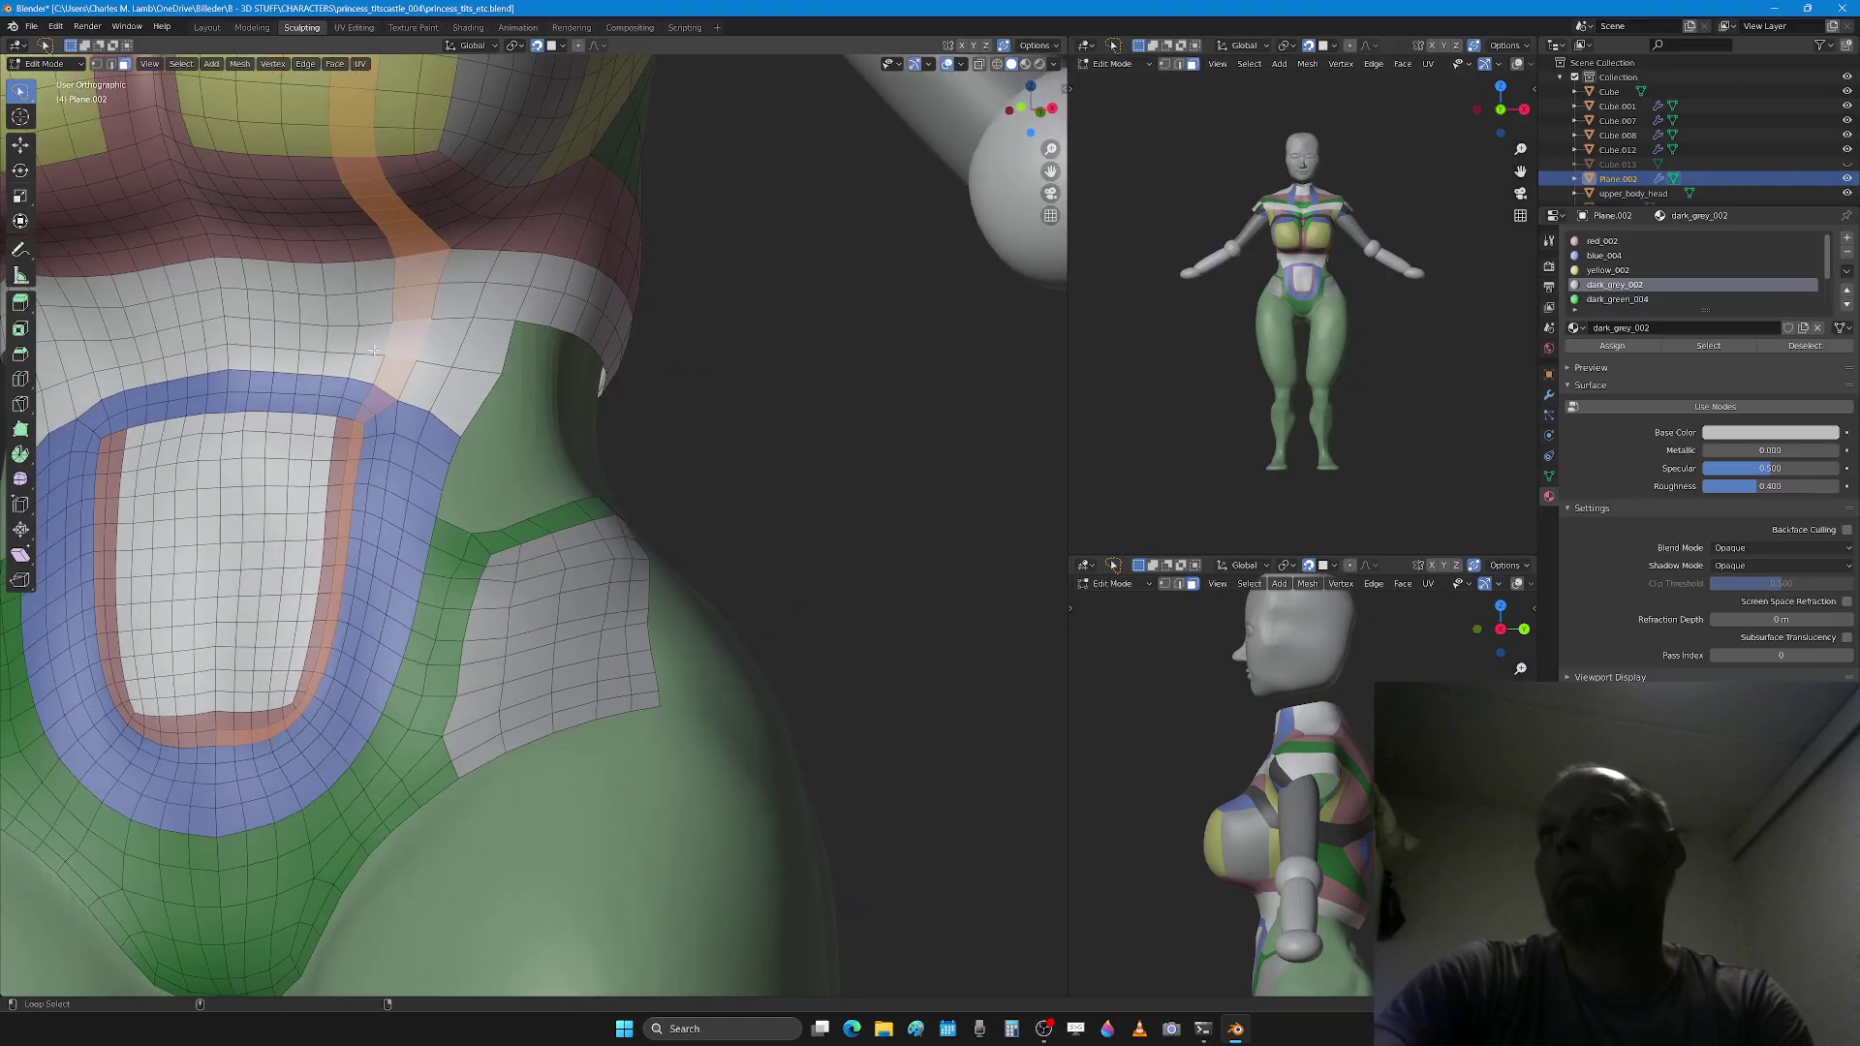
alt+shift+click(353, 352)
alt+shift+click(332, 352)
alt+shift+click(311, 352)
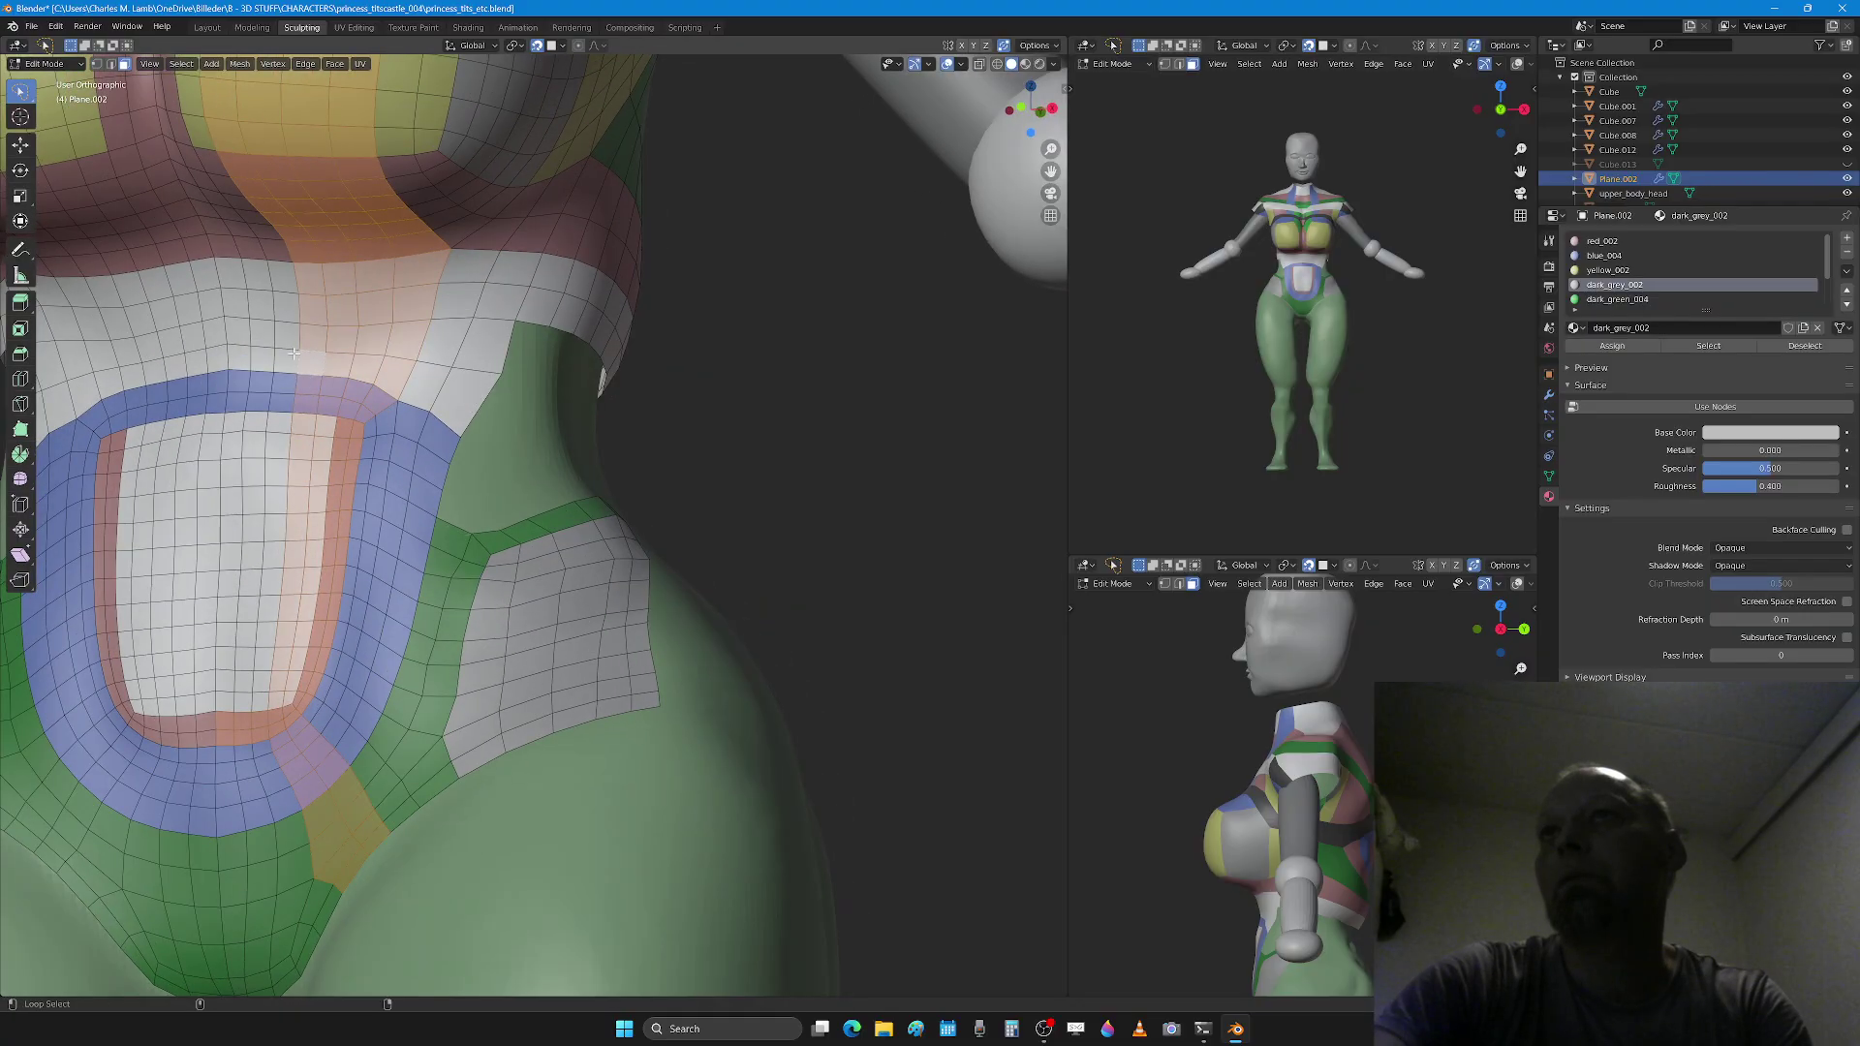
alt+shift+click(290, 352)
alt+shift+click(267, 347)
alt+shift+click(242, 346)
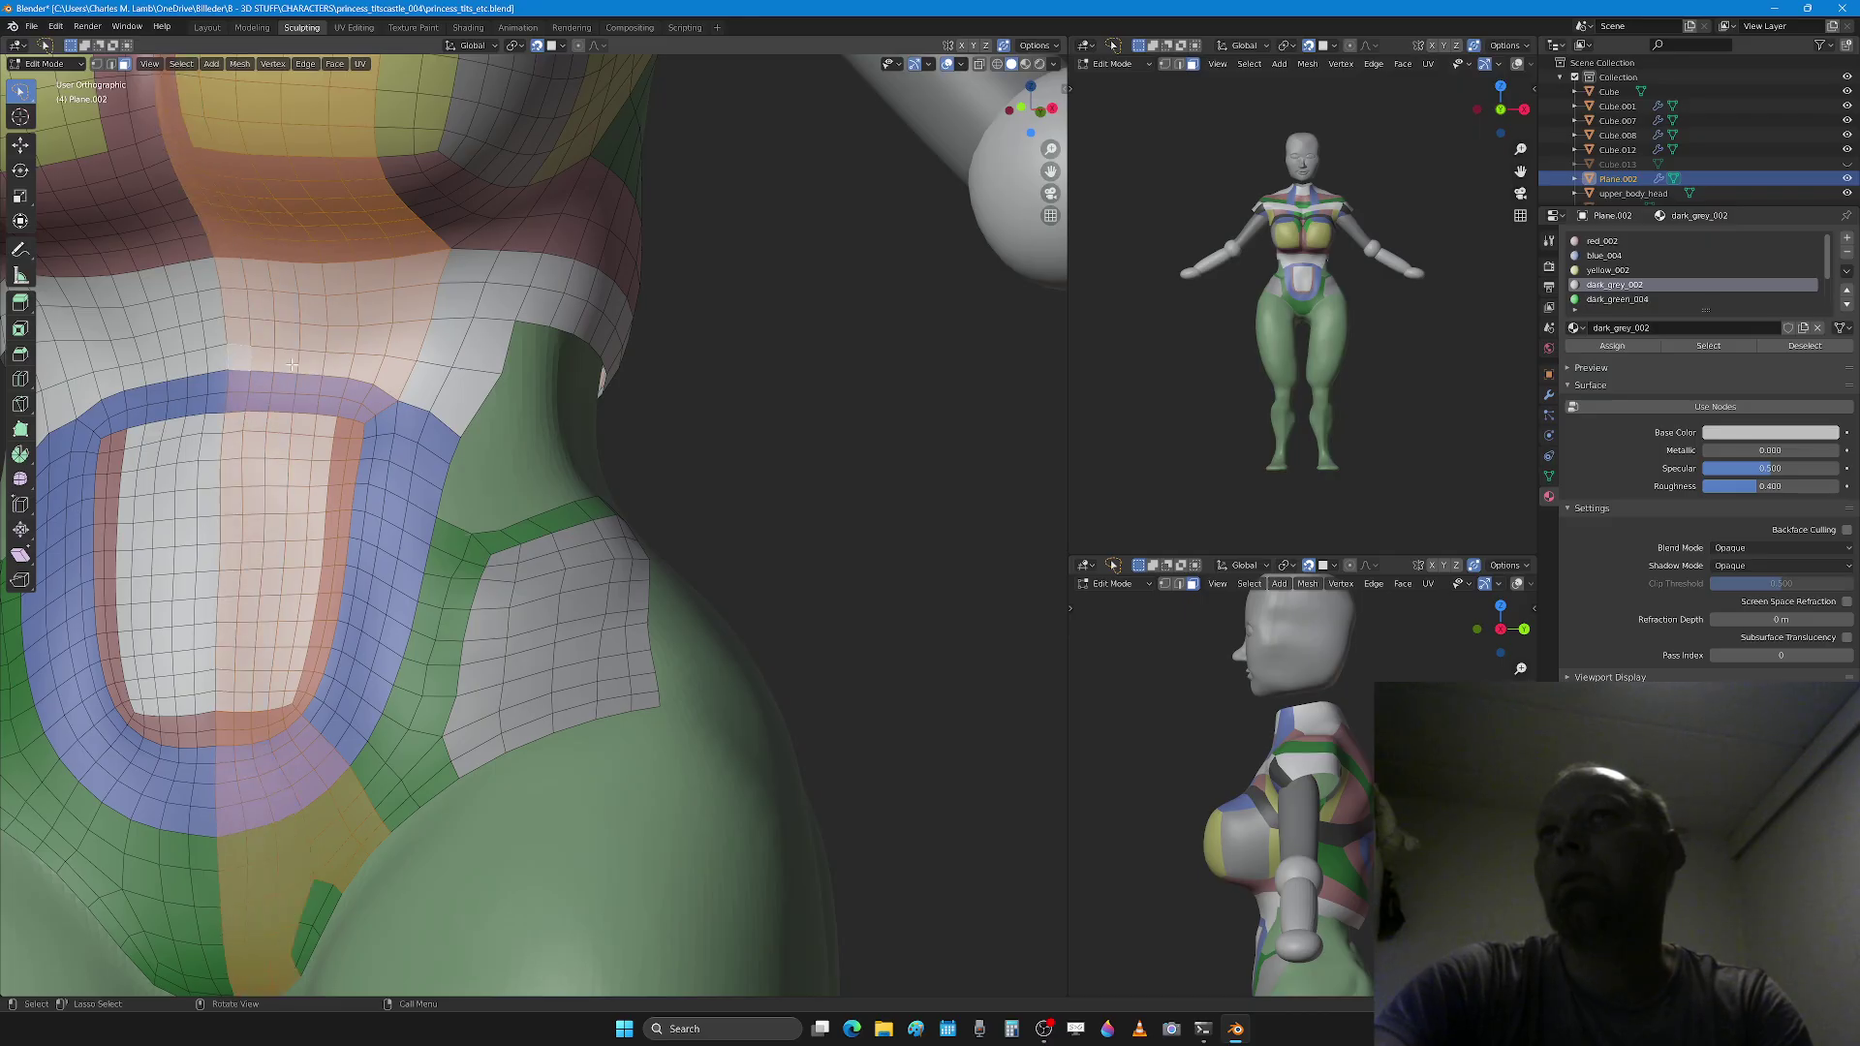
scroll(515, 540, down, 3)
middle_drag(562, 548, 485, 487)
scroll(443, 395, up, 2)
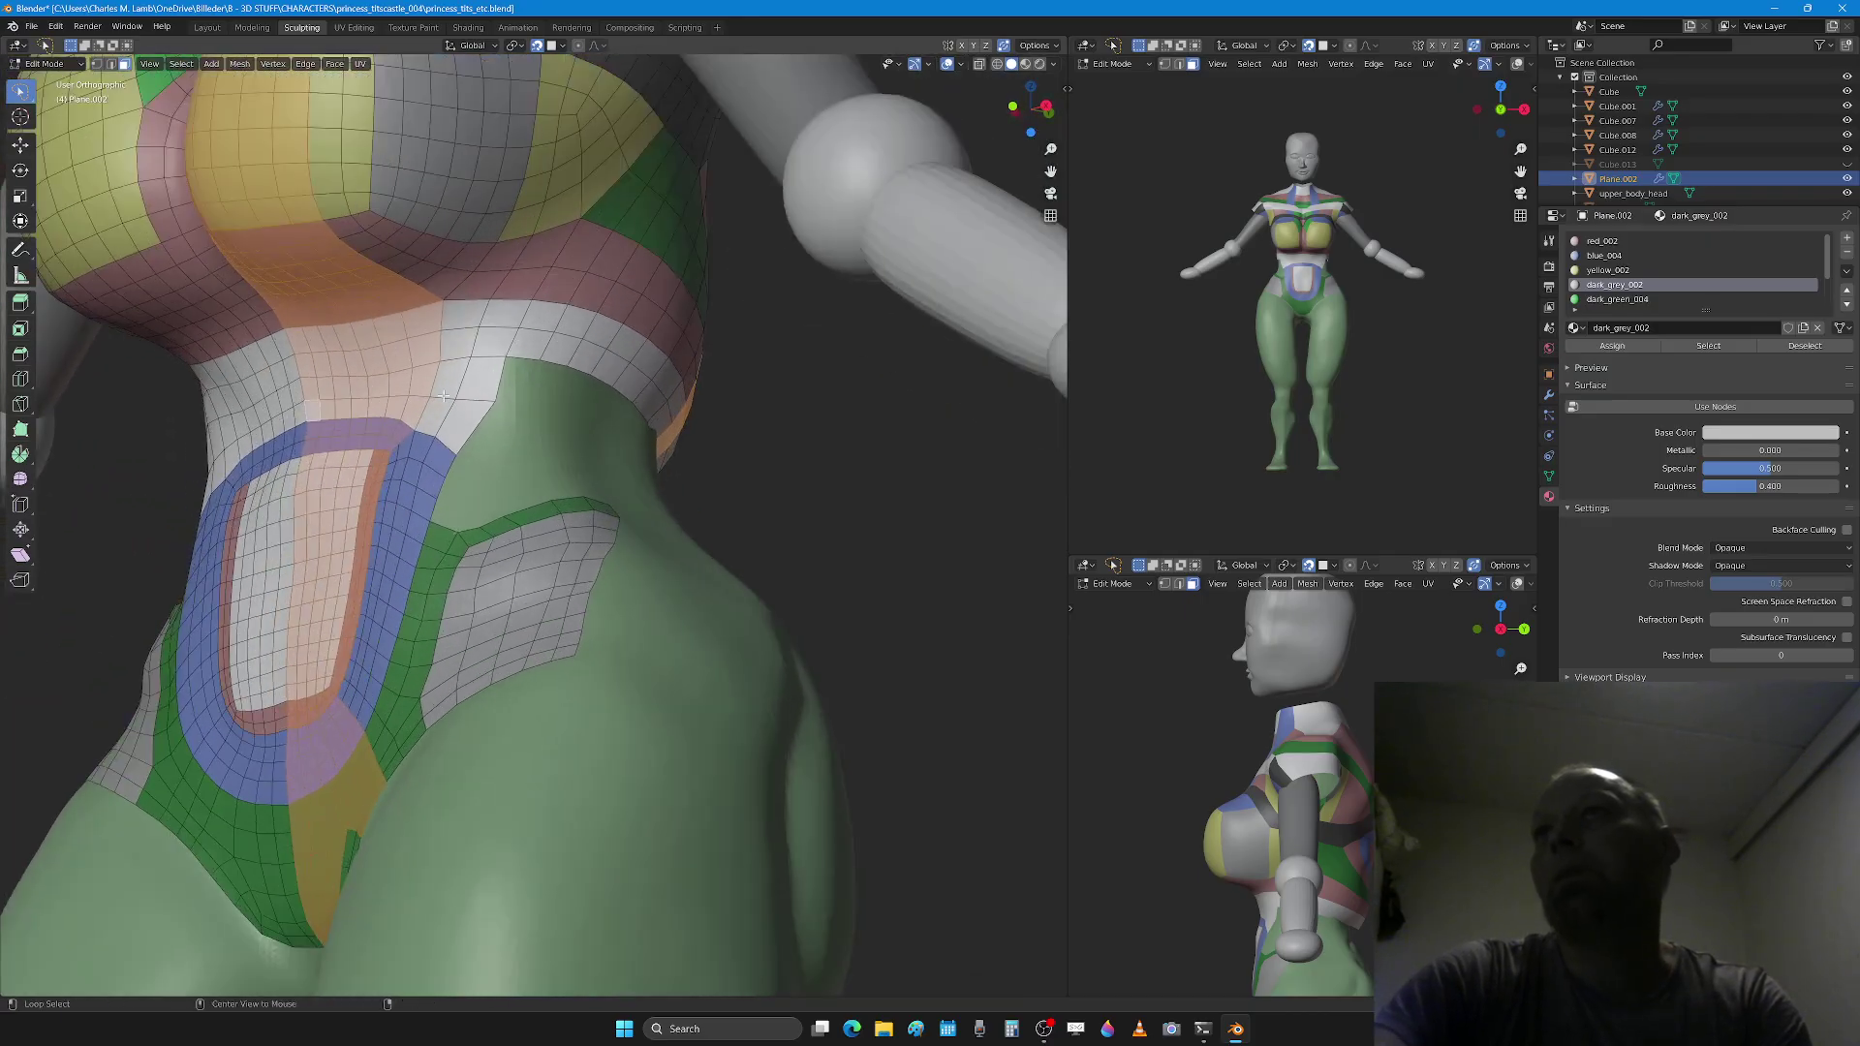
Step: Trace the face loops at the side of the ribcage that lead down to the open gap at the waist
alt+click(484, 359)
alt+shift+click(499, 366)
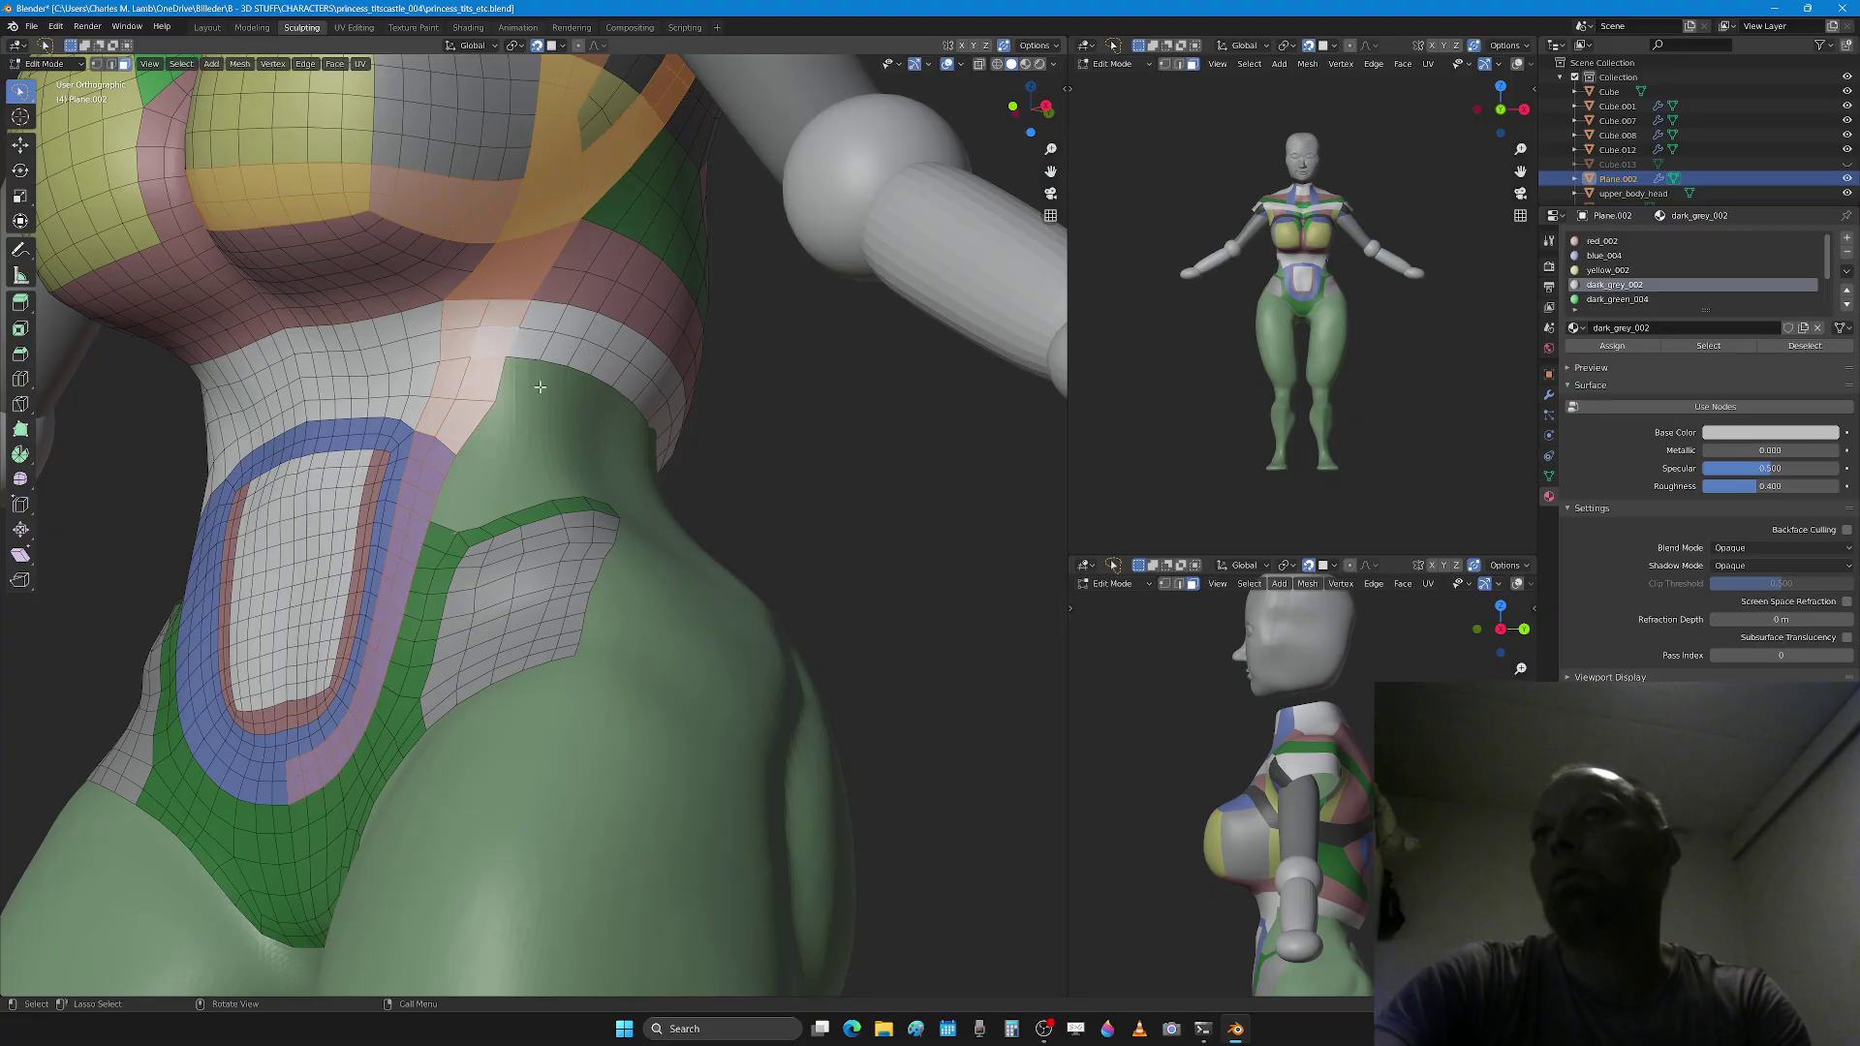
alt+click(563, 306)
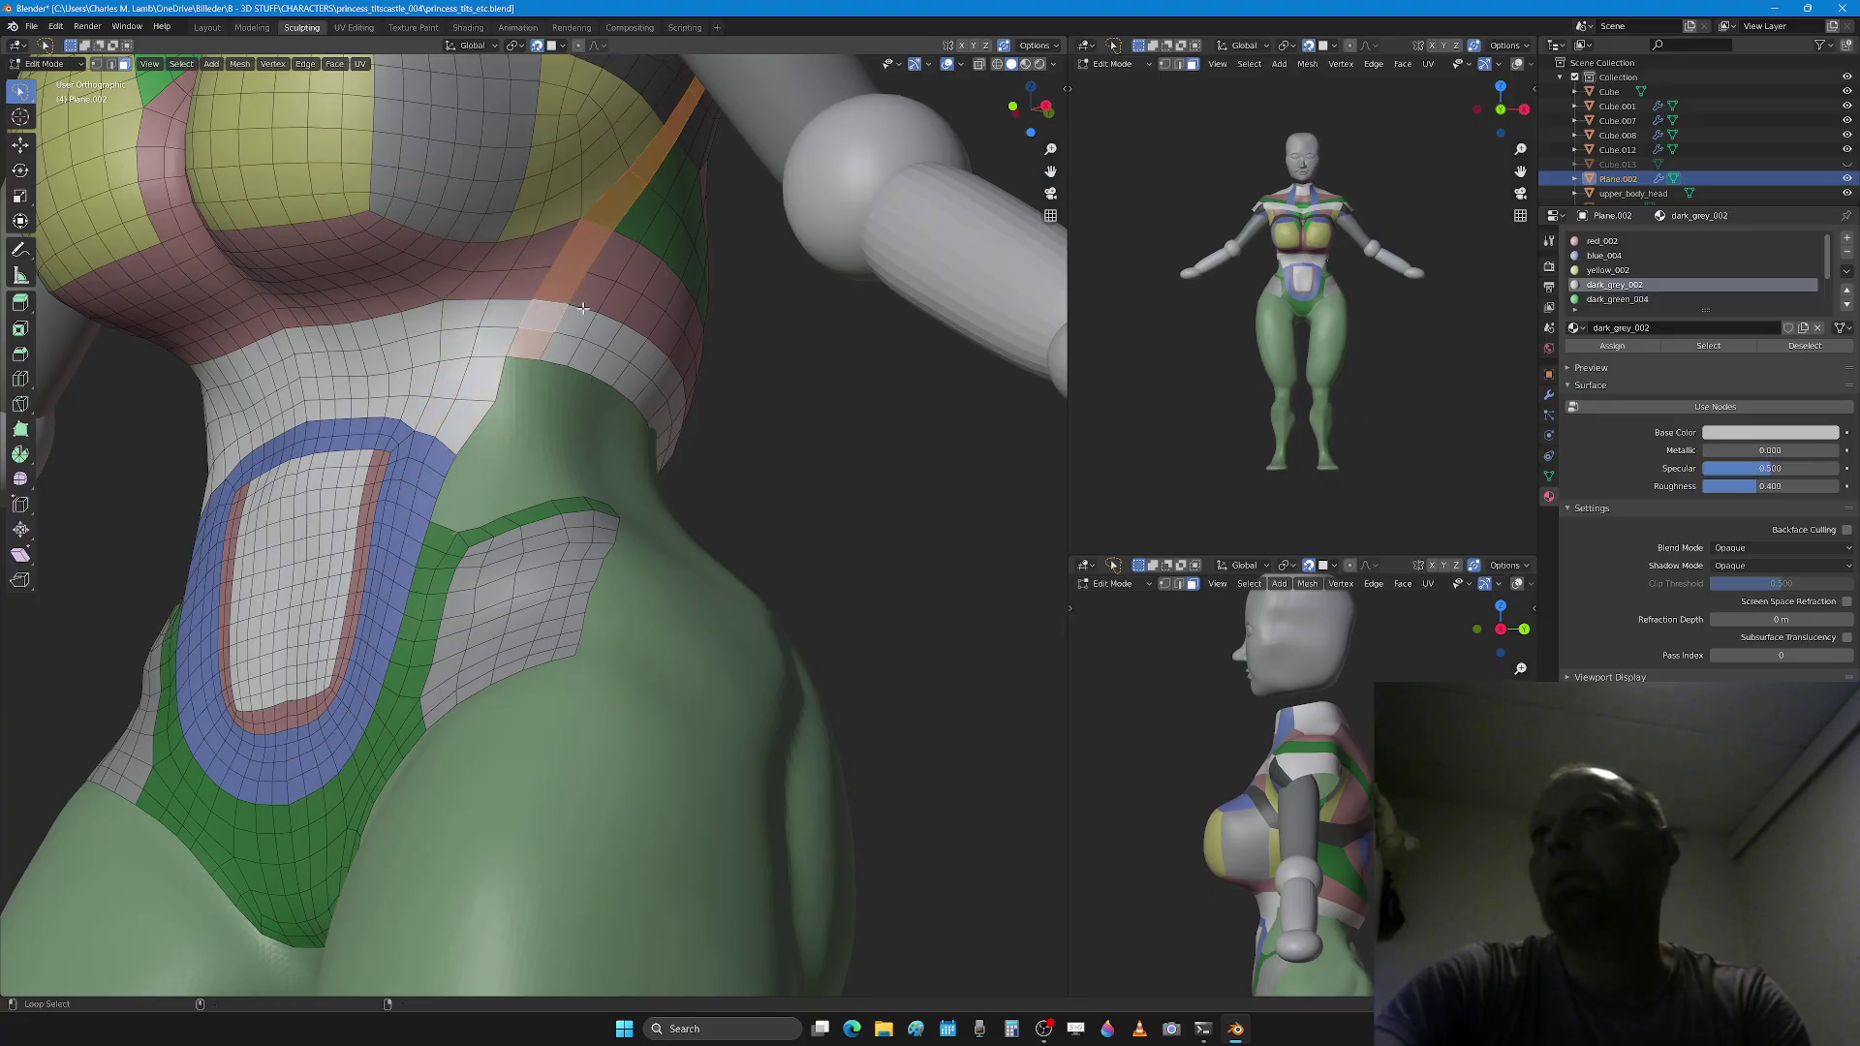
alt+shift+click(590, 310)
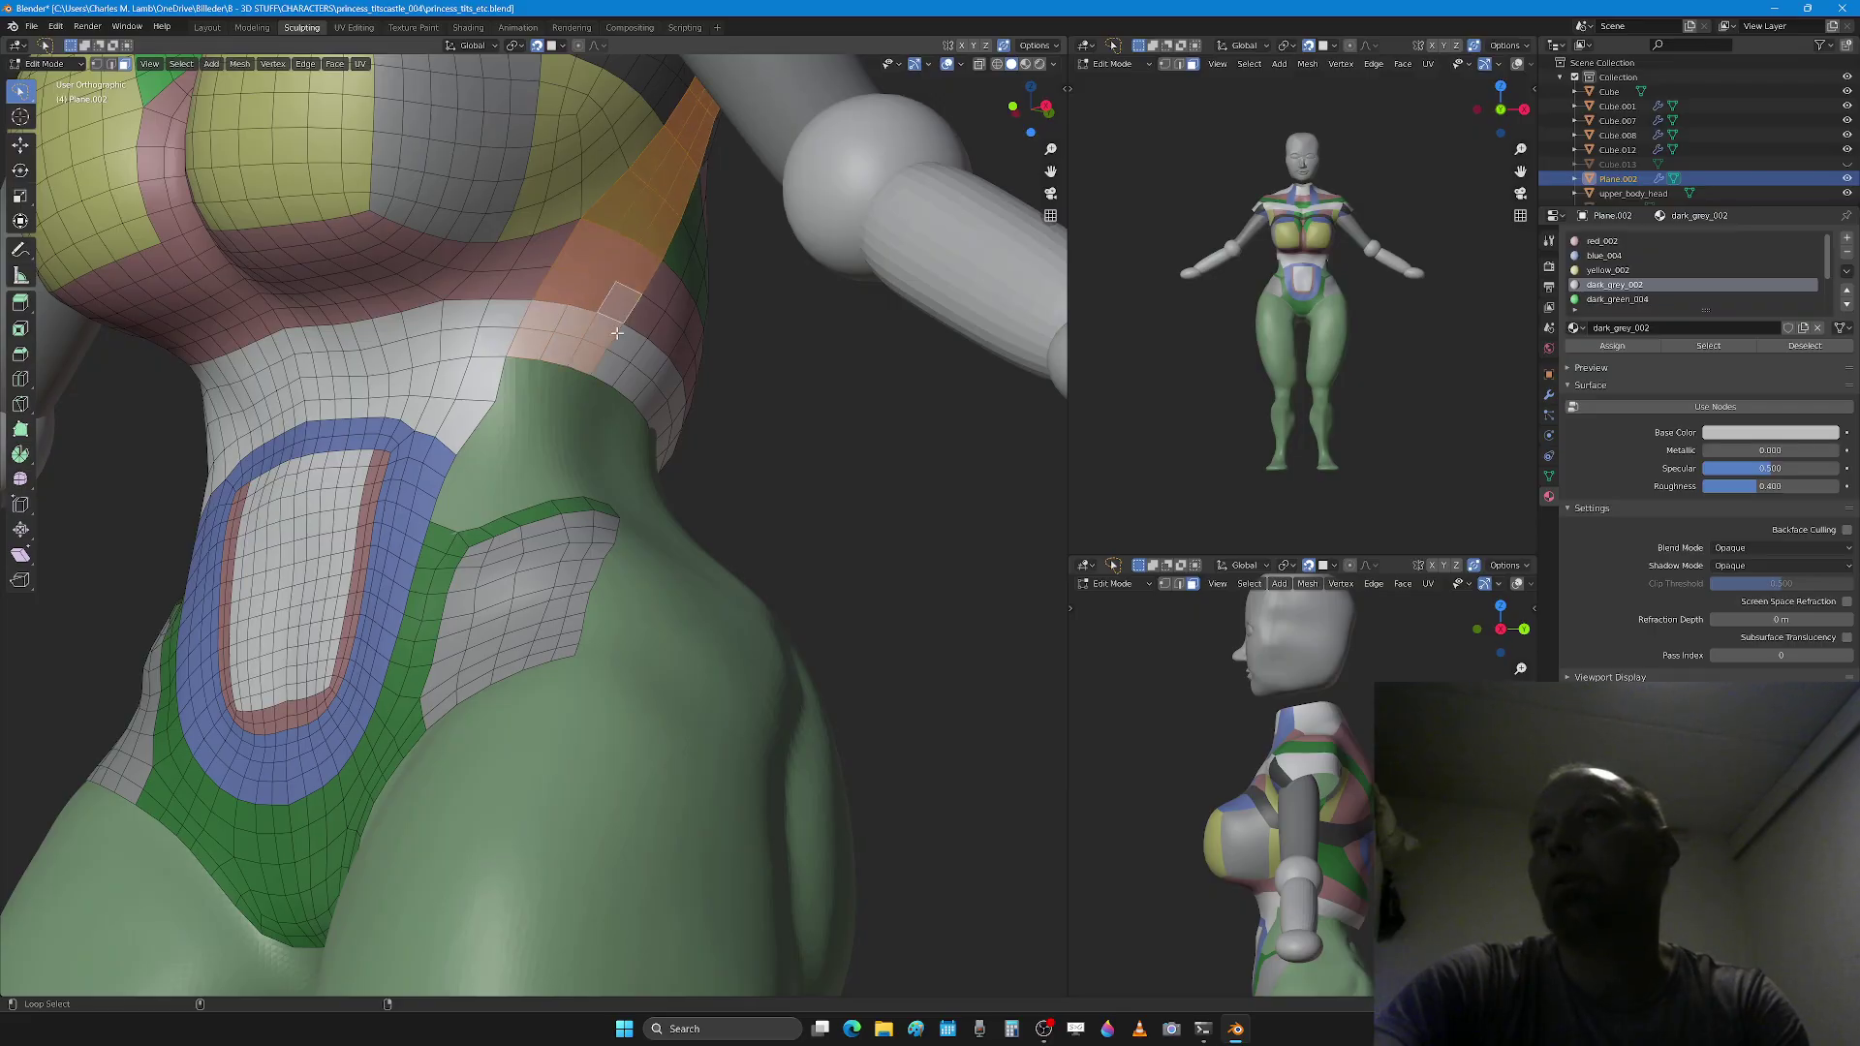
middle_drag(606, 315, 601, 371)
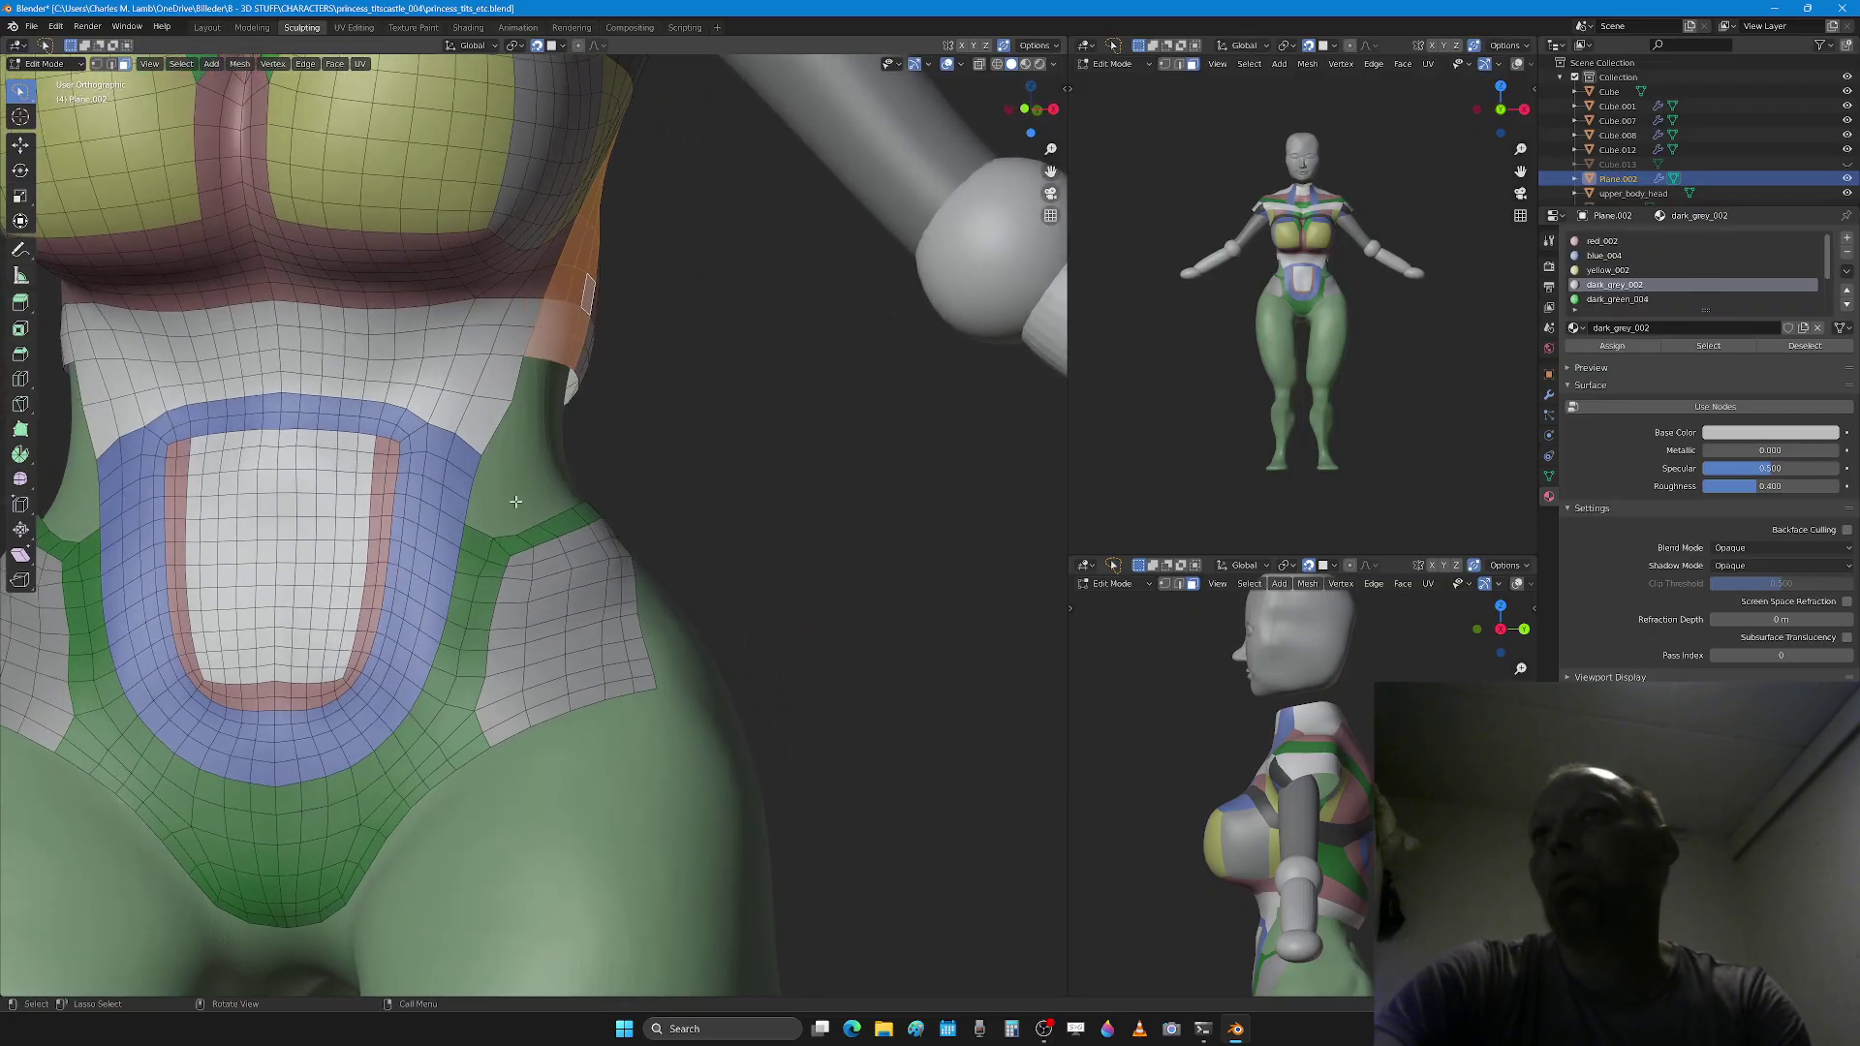
middle_drag(547, 494, 513, 504)
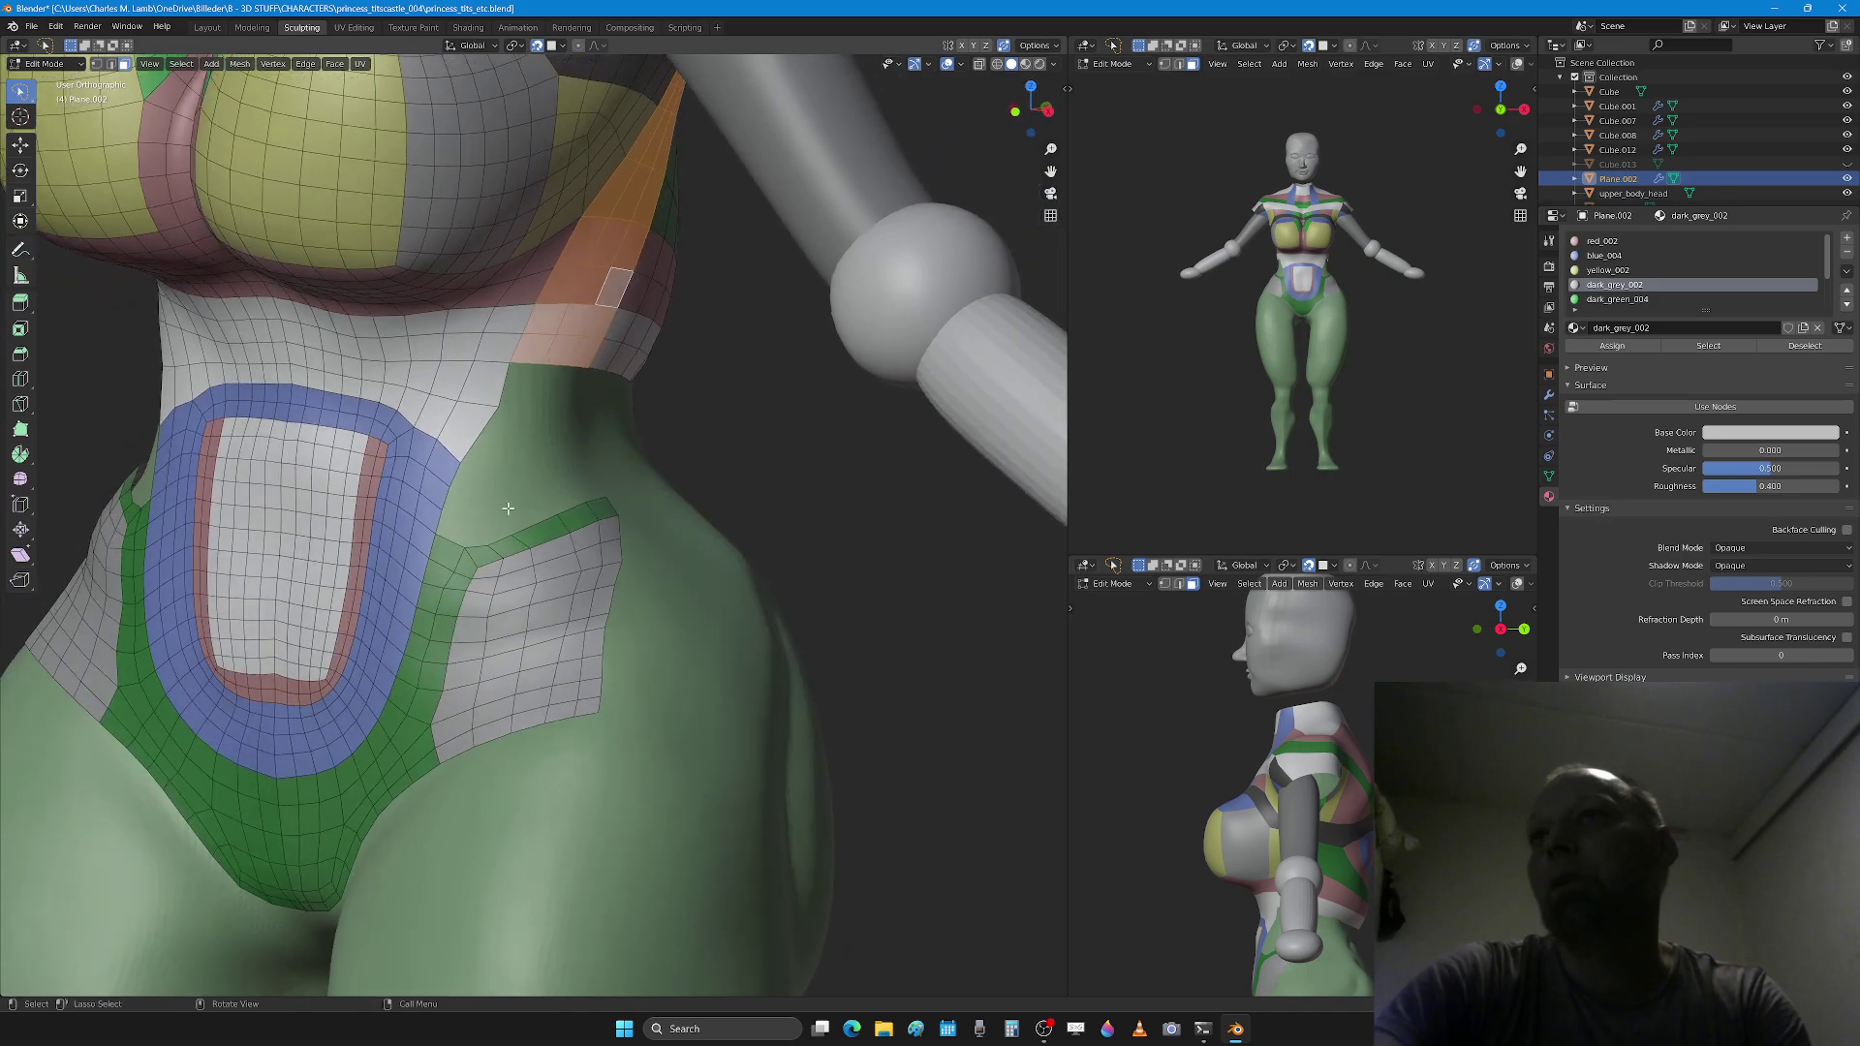
Step: Extrude a vertex upward from the hip strip's top edge near its inner corner and fill a face toward the blue band
scroll(499, 581, up, 3)
scroll(504, 597, up, 1)
key(1)
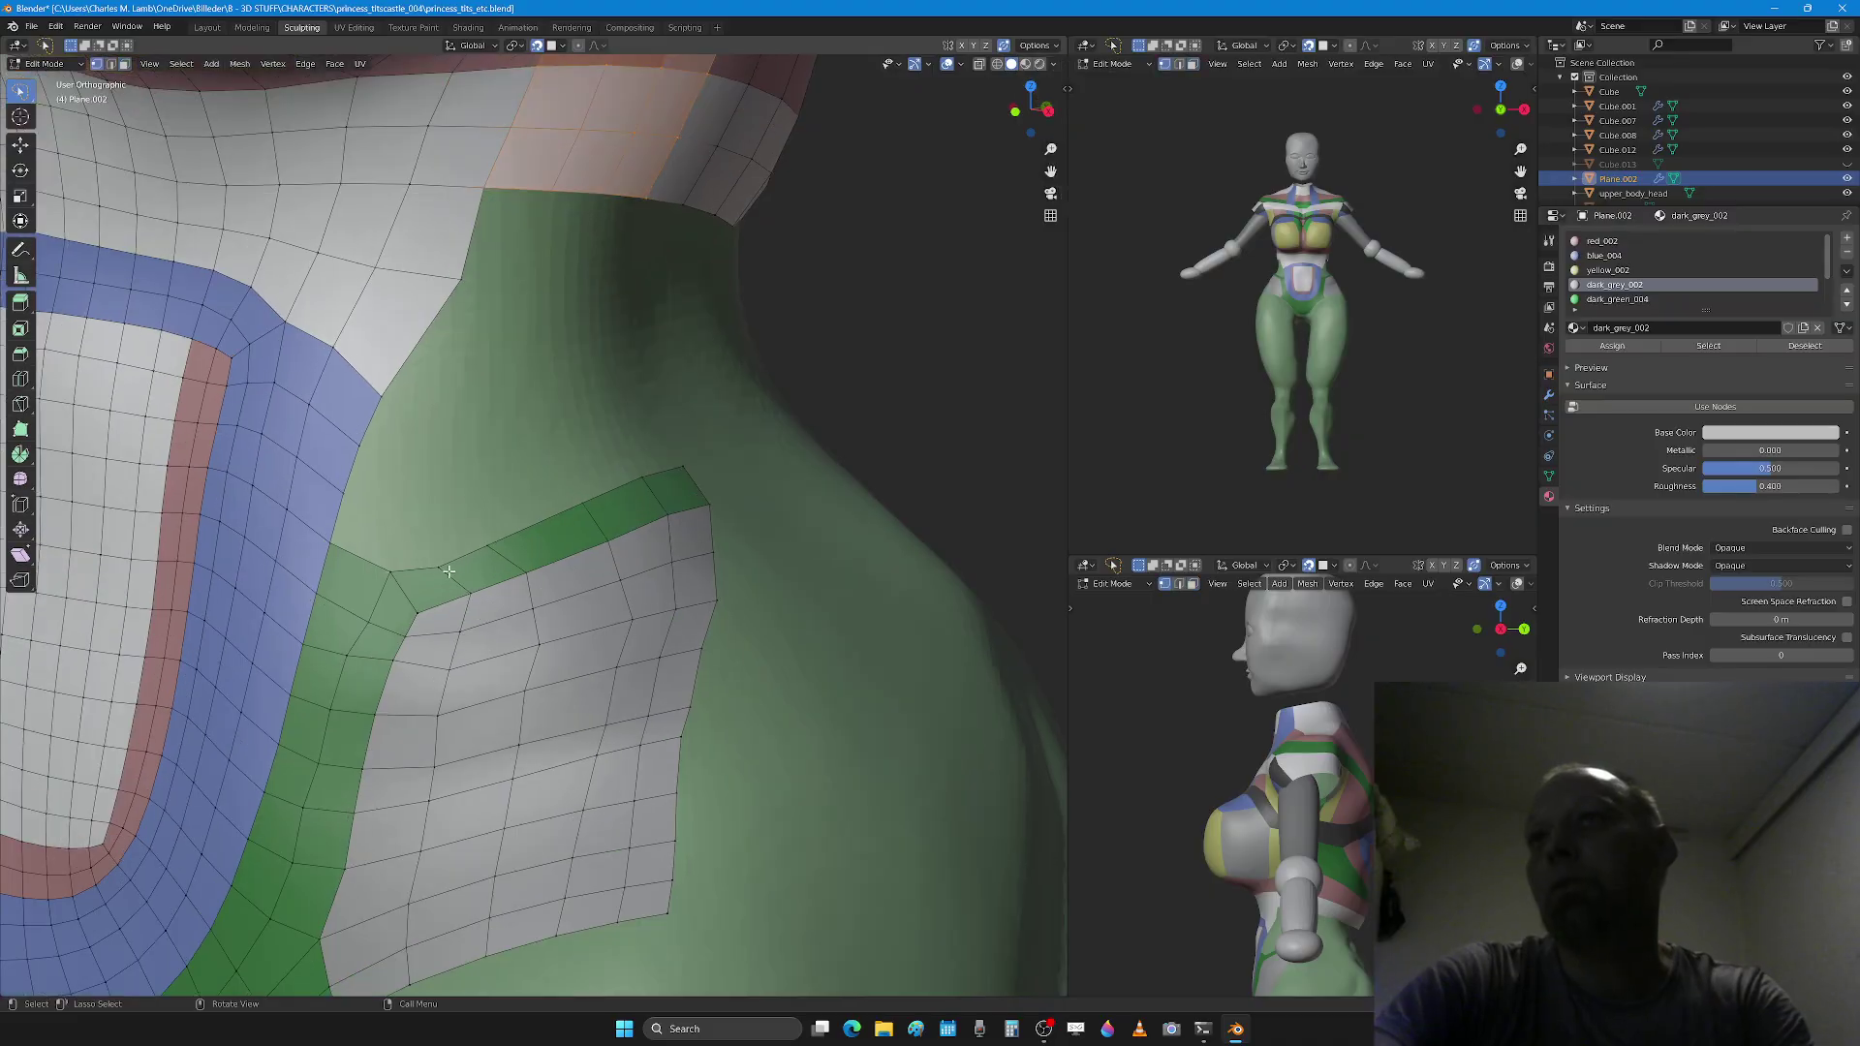
click(450, 573)
key(e)
click(448, 507)
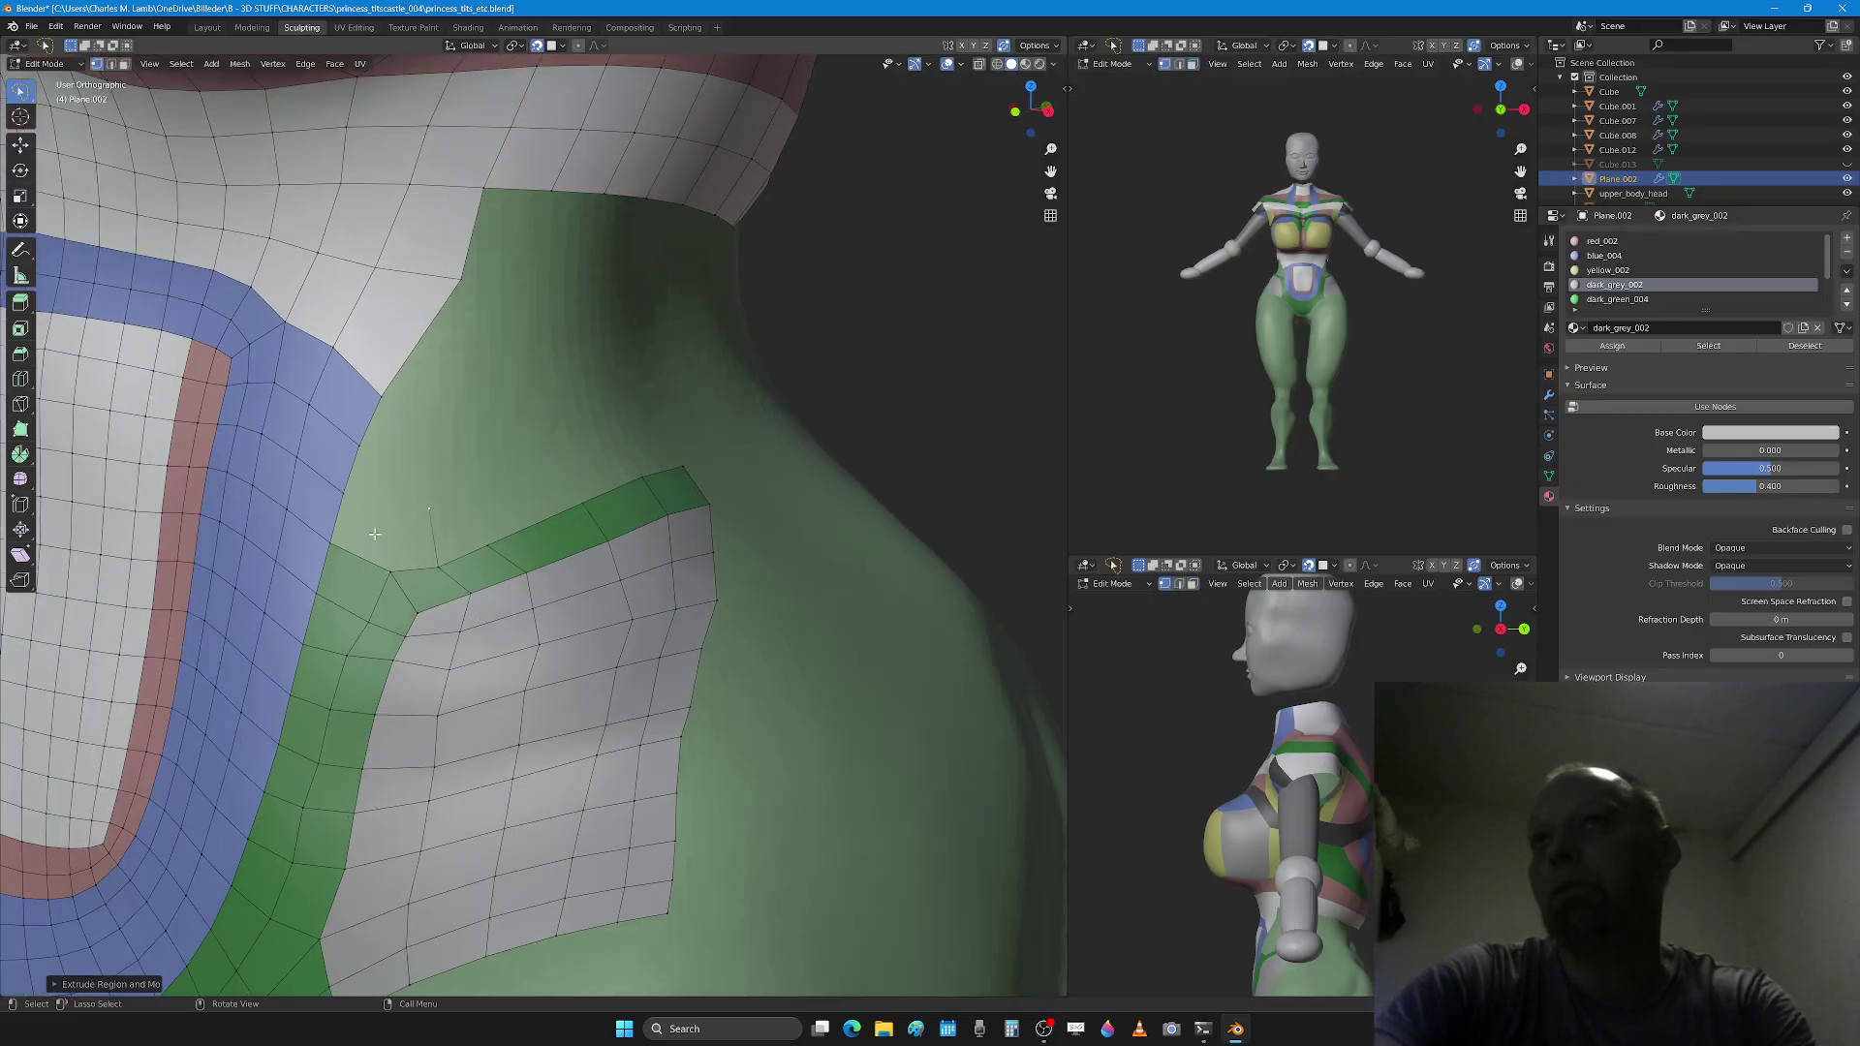
key(2)
click(356, 552)
shift+click(434, 534)
key(f)
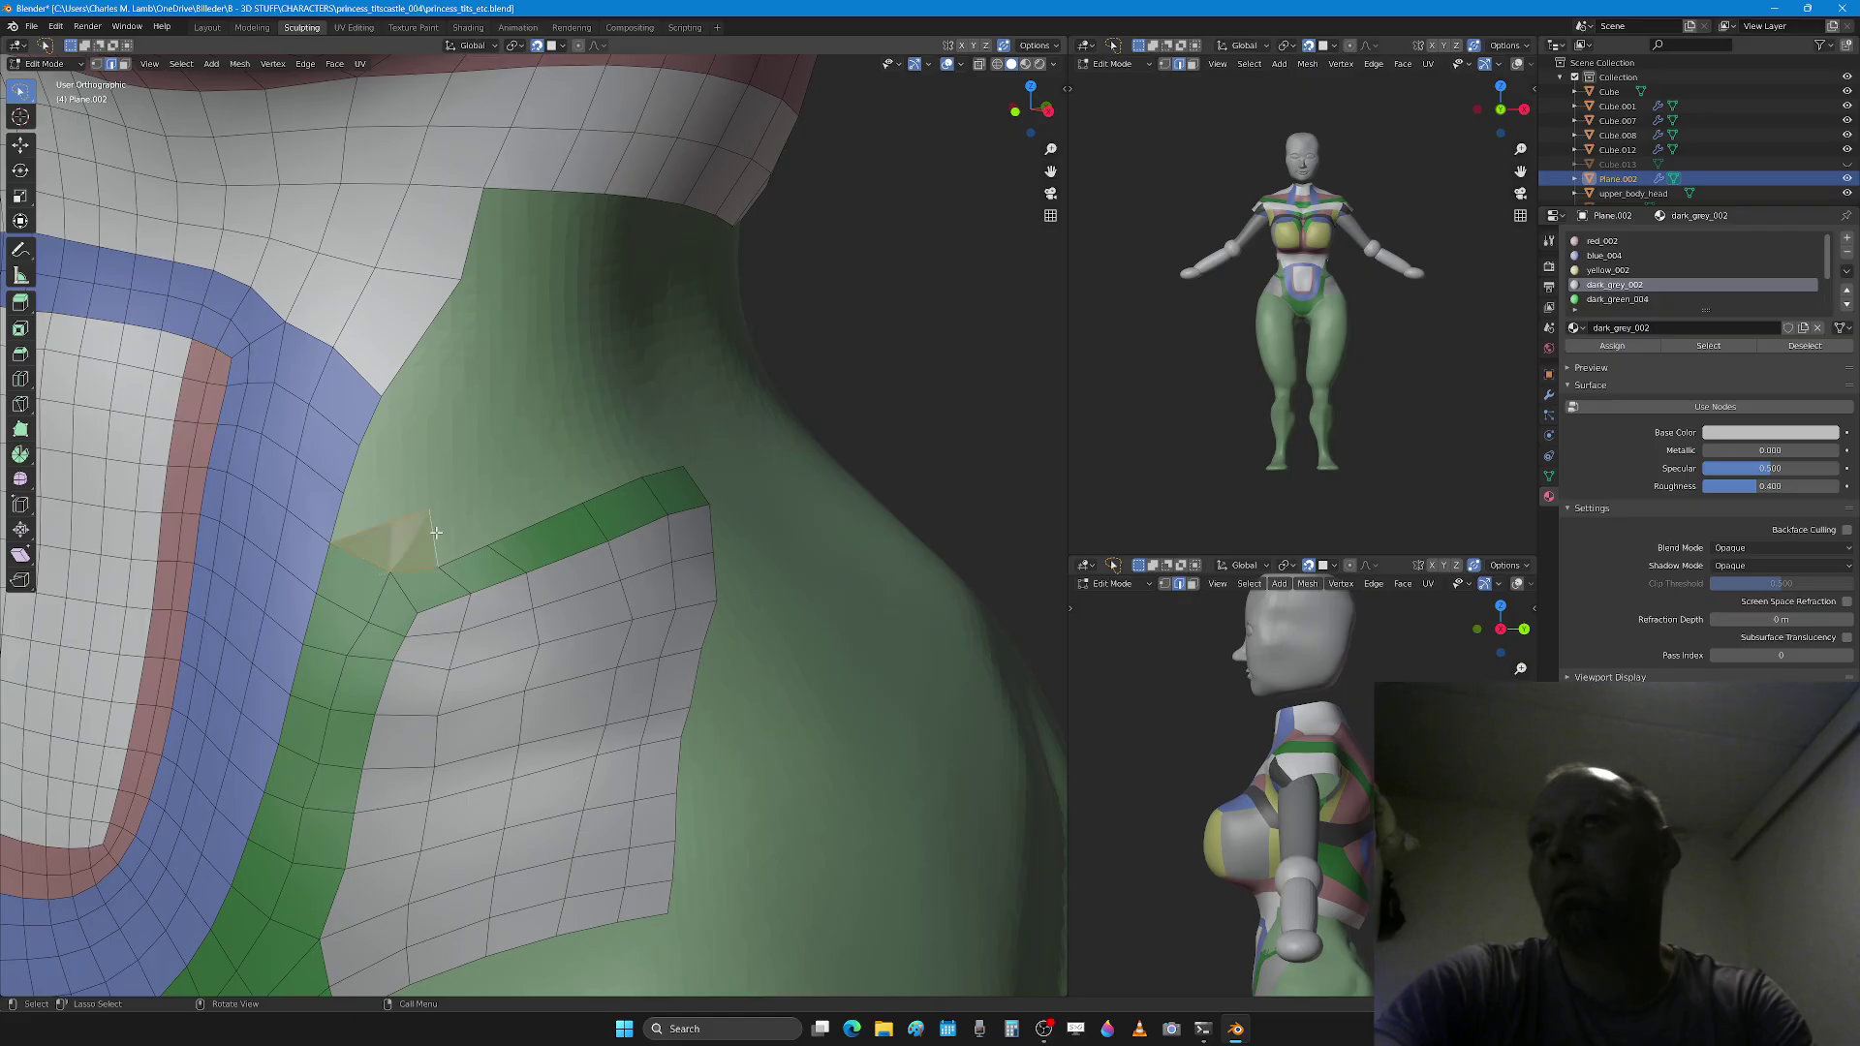
Step: Extrude the remaining top edges of the green hip strip upward to start a second row of faces
key(1)
key(2)
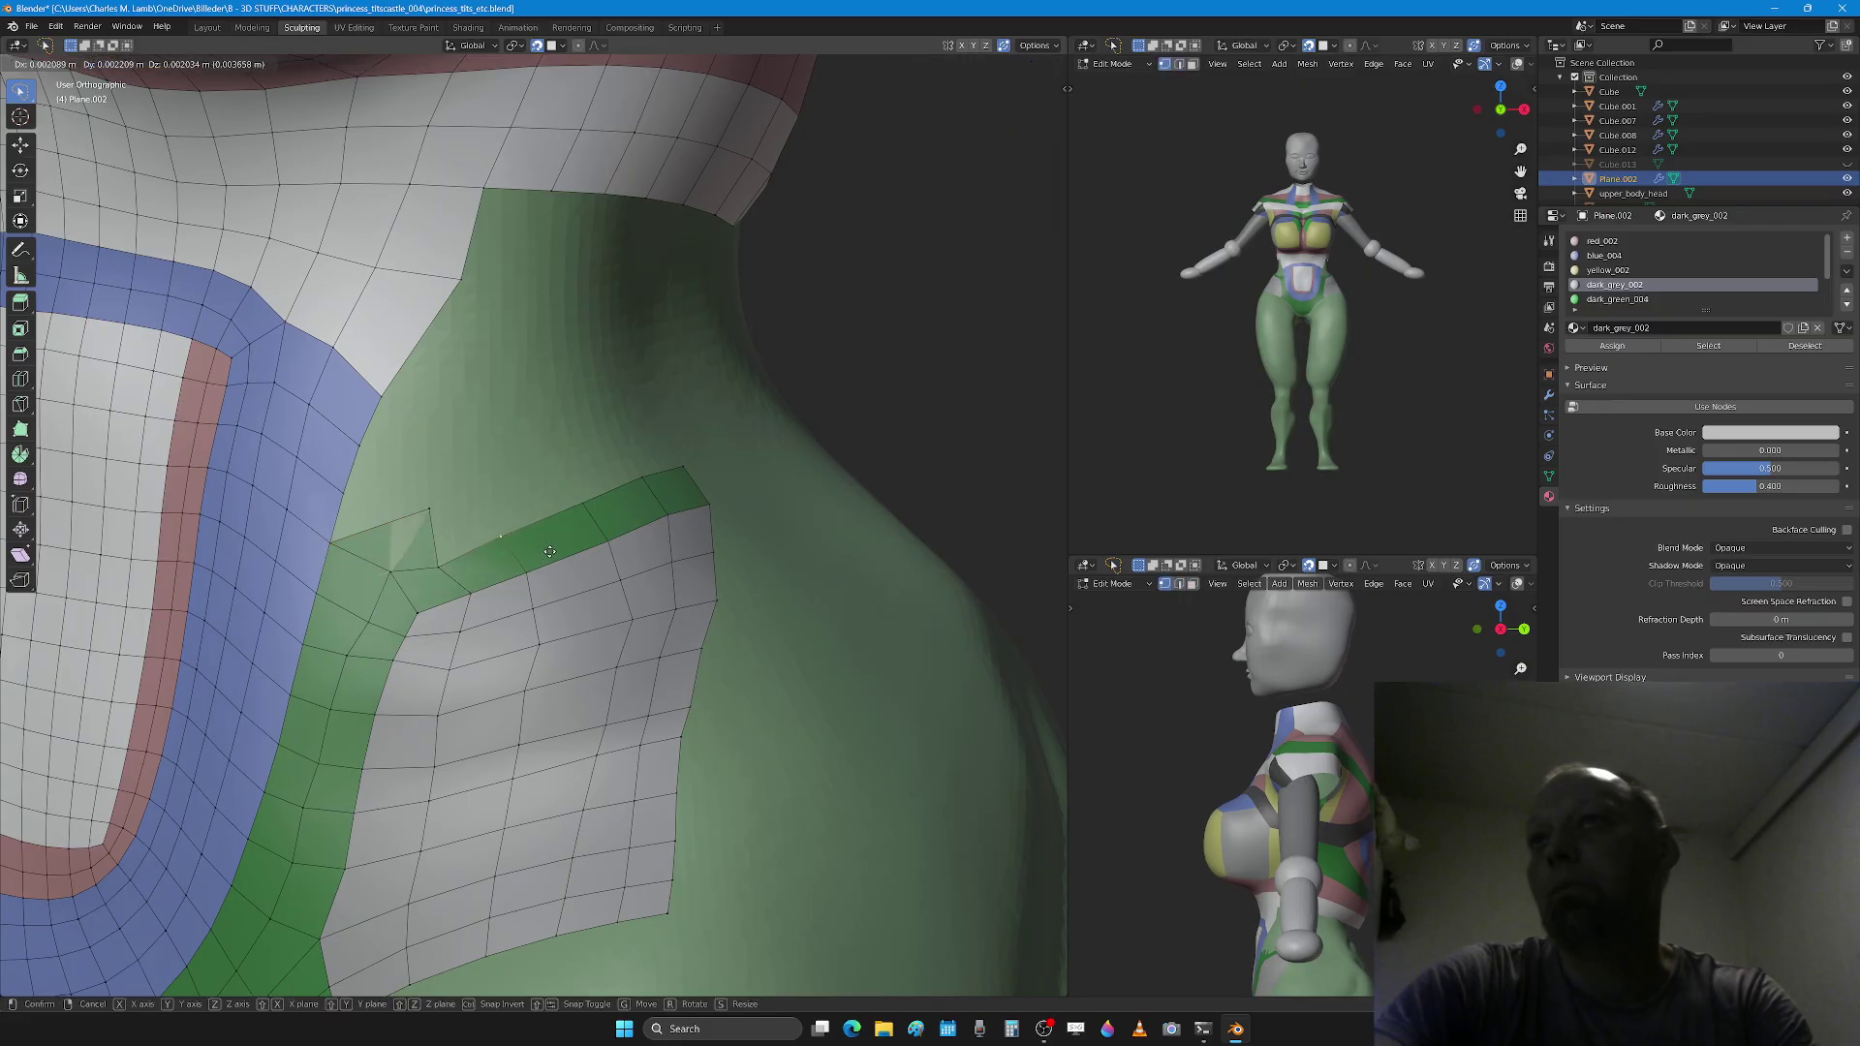
middle_drag(496, 553, 491, 533)
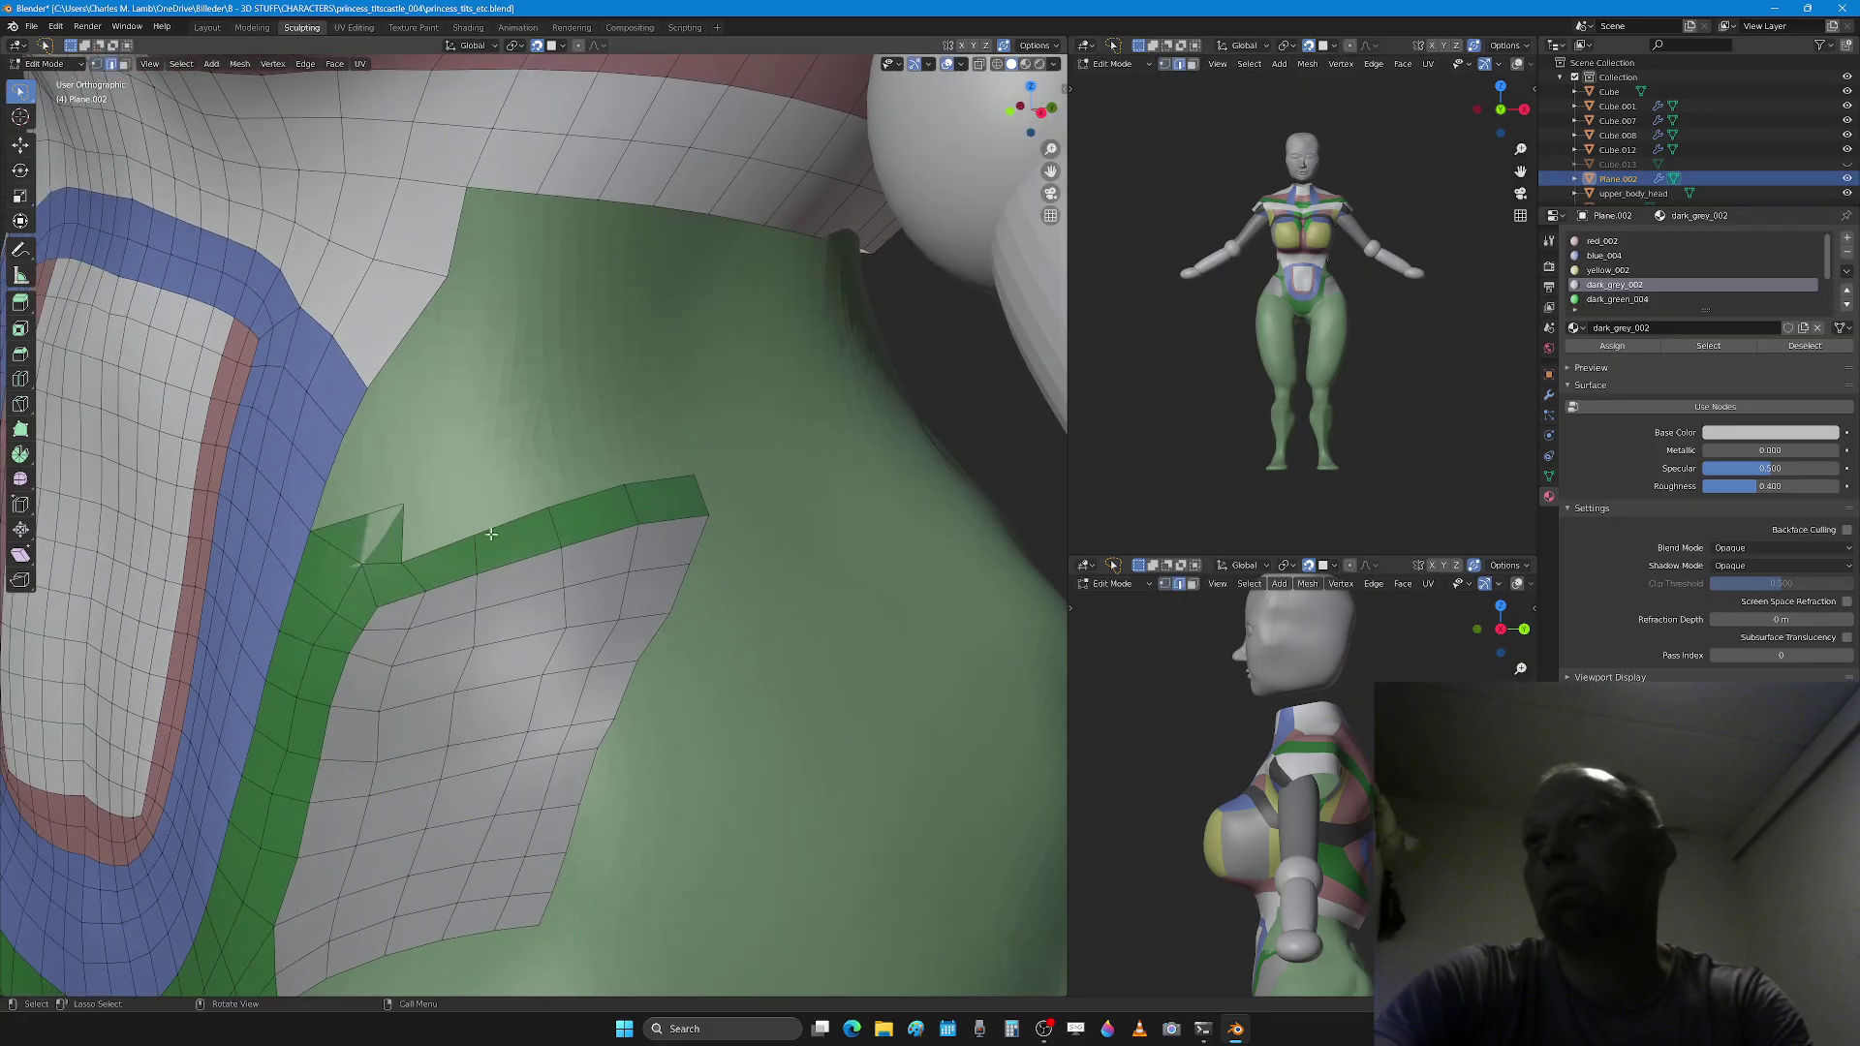
ctrl+click(658, 482)
key(g)
click(672, 475)
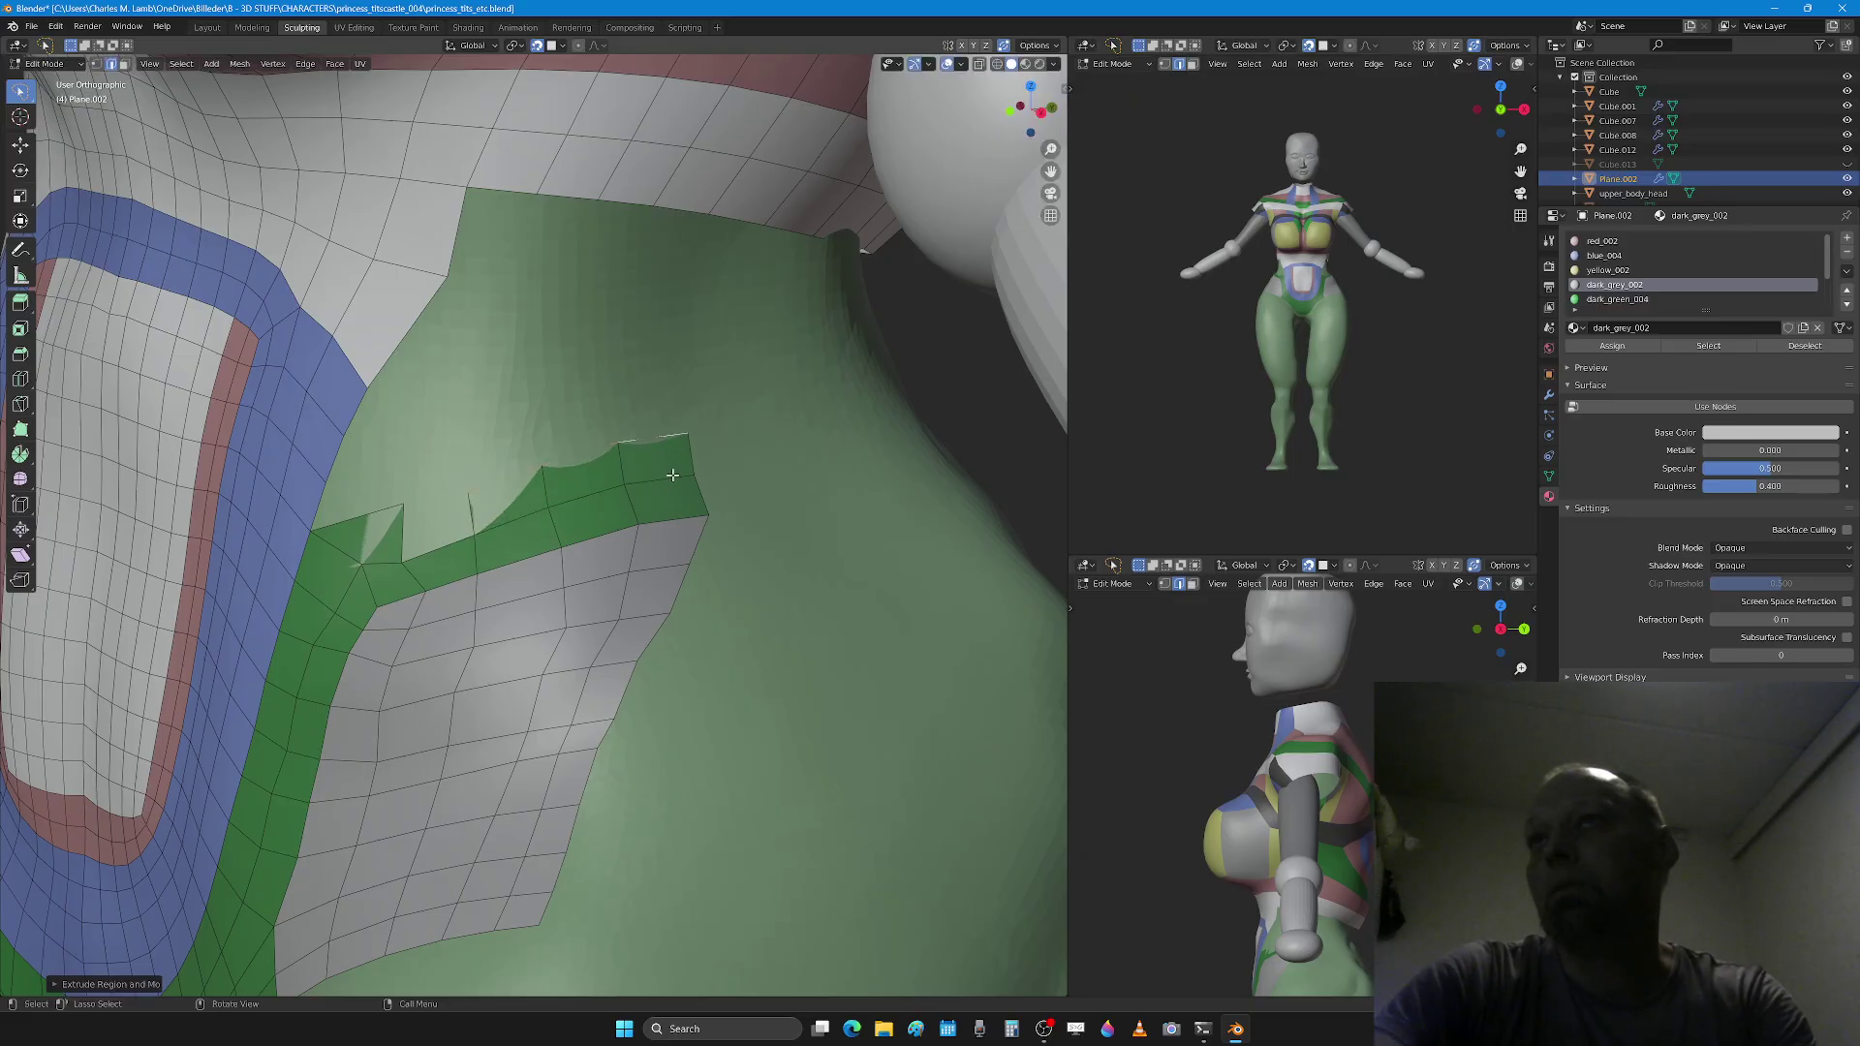
Step: Close the gap in the second row of the green hip strip and smooth the strip in Sculpt Mode
click(457, 513)
middle_drag(400, 530, 465, 531)
key(1)
key(Tab)
mouse_move(465, 531)
shift+mouse_down()
mouse_move(559, 531)
mouse_move(446, 630)
mouse_move(540, 567)
shift+mouse_up()
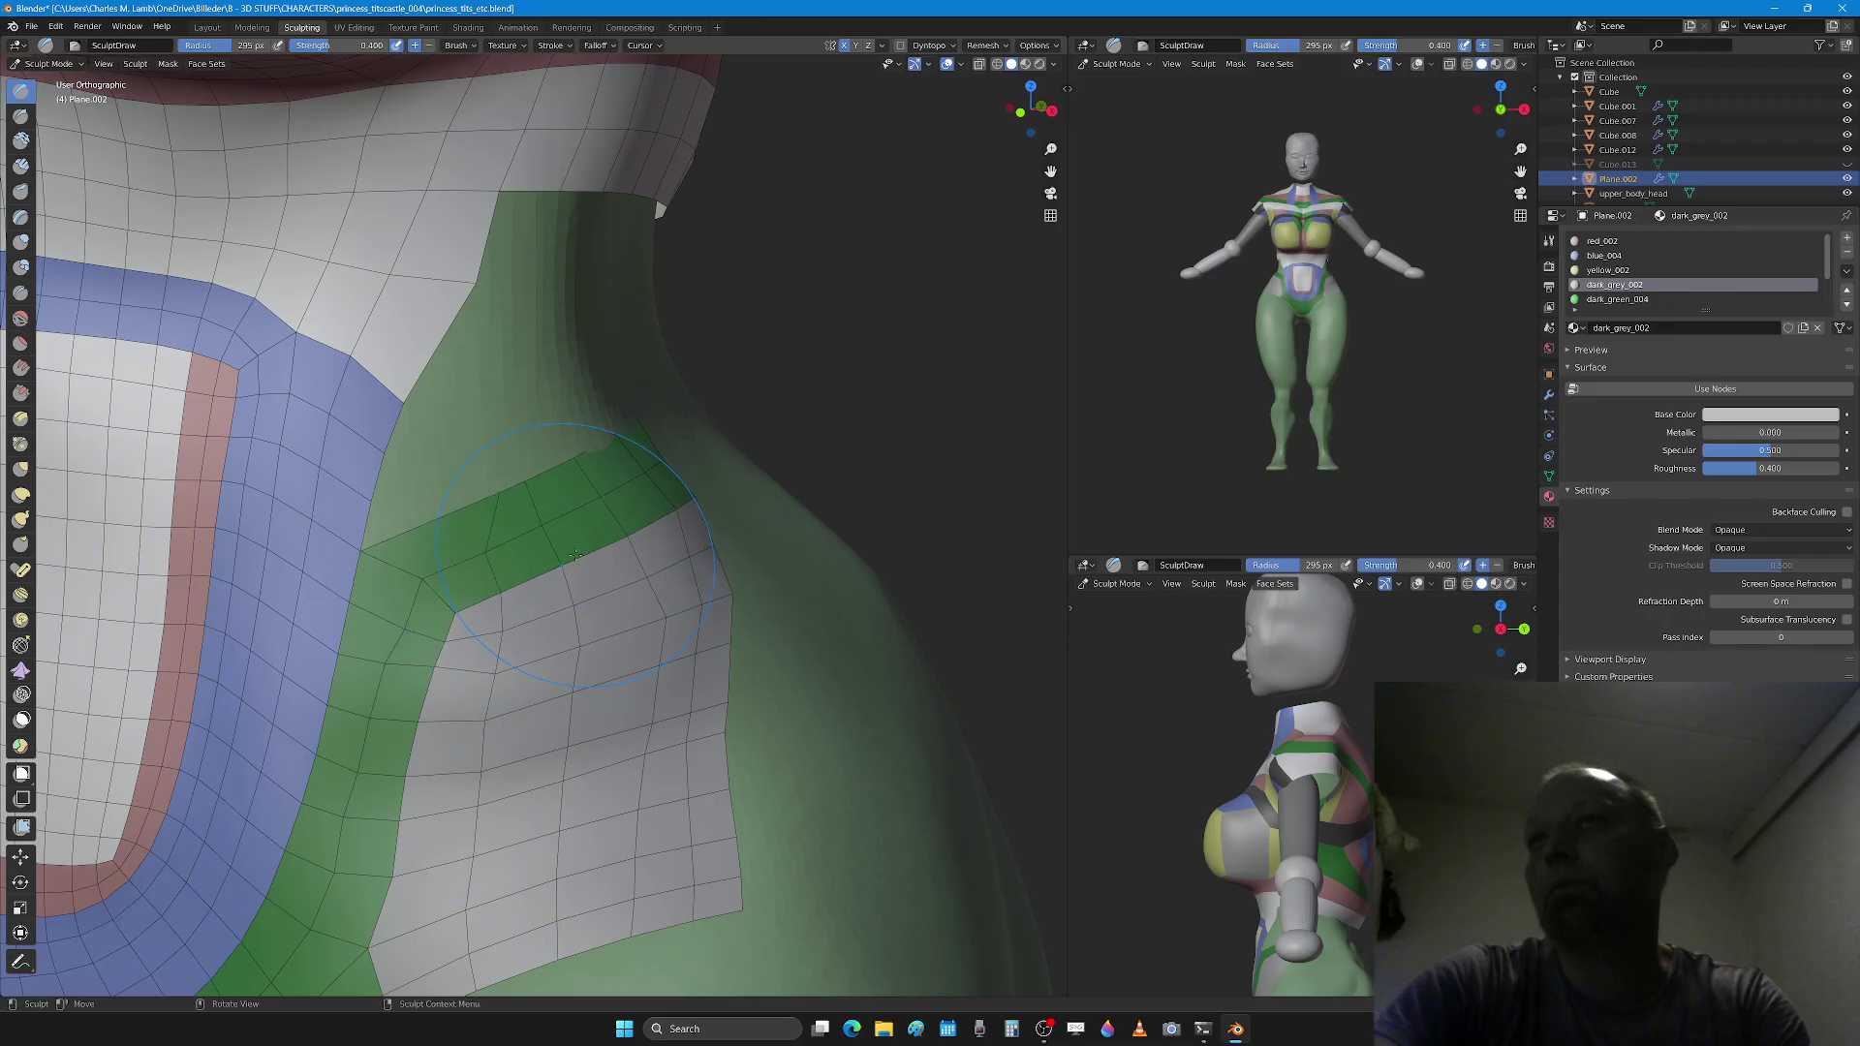
Step: Move the vertices at the inner end of the green hip strip, lowering those beside the grey patch's inner corner
key(Tab)
key(g)
click(470, 543)
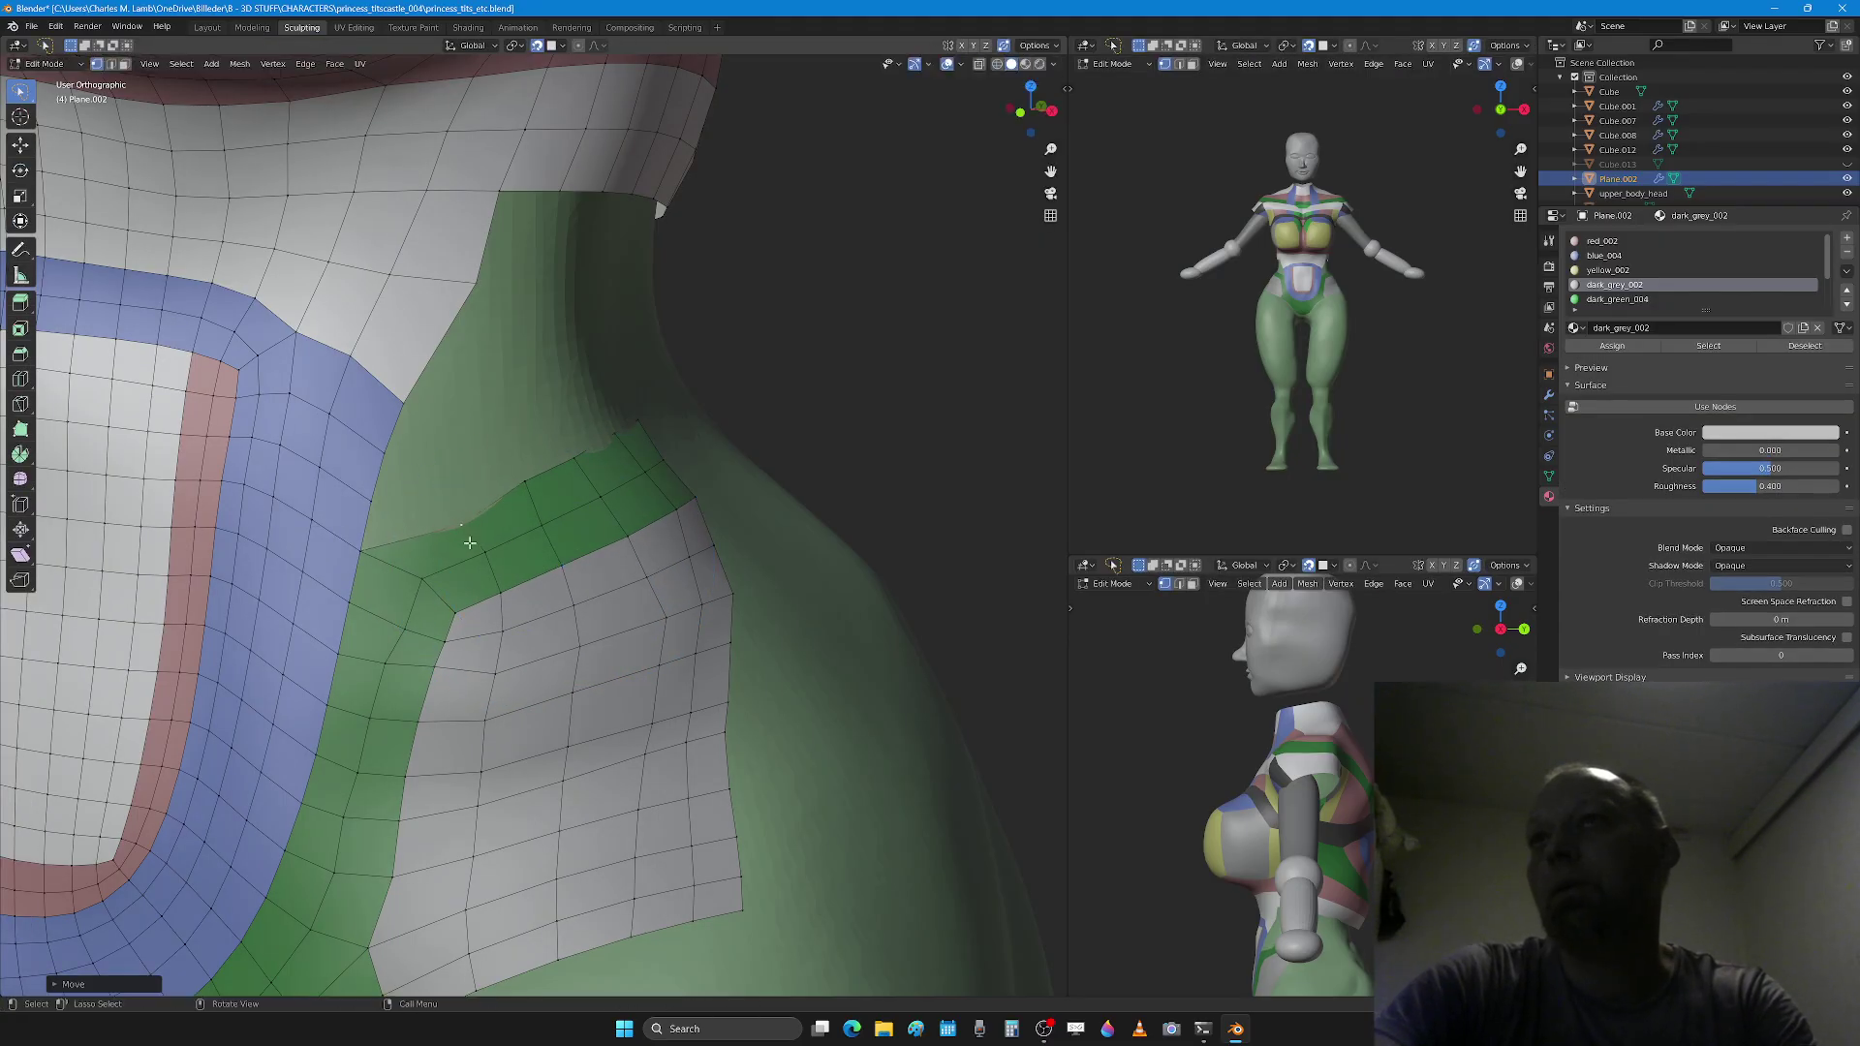
key(g)
click(479, 586)
key(g)
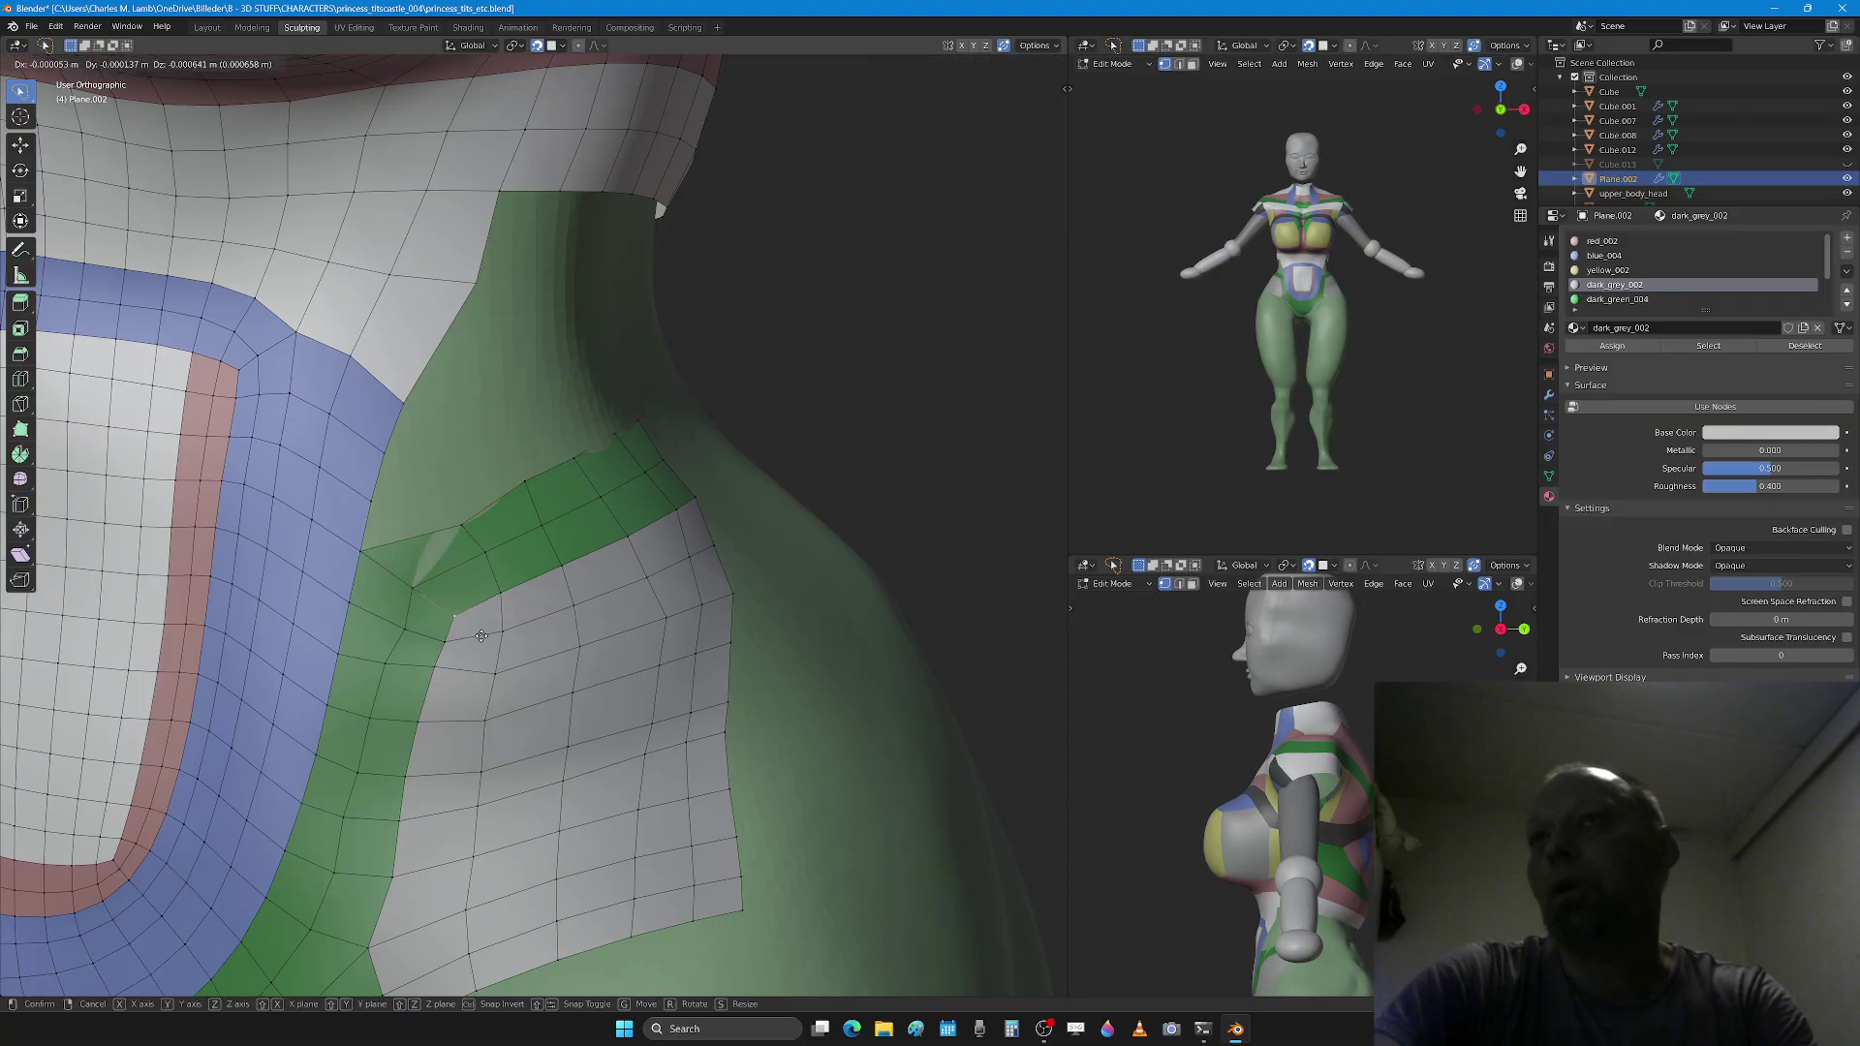
click(519, 601)
key(g)
click(523, 608)
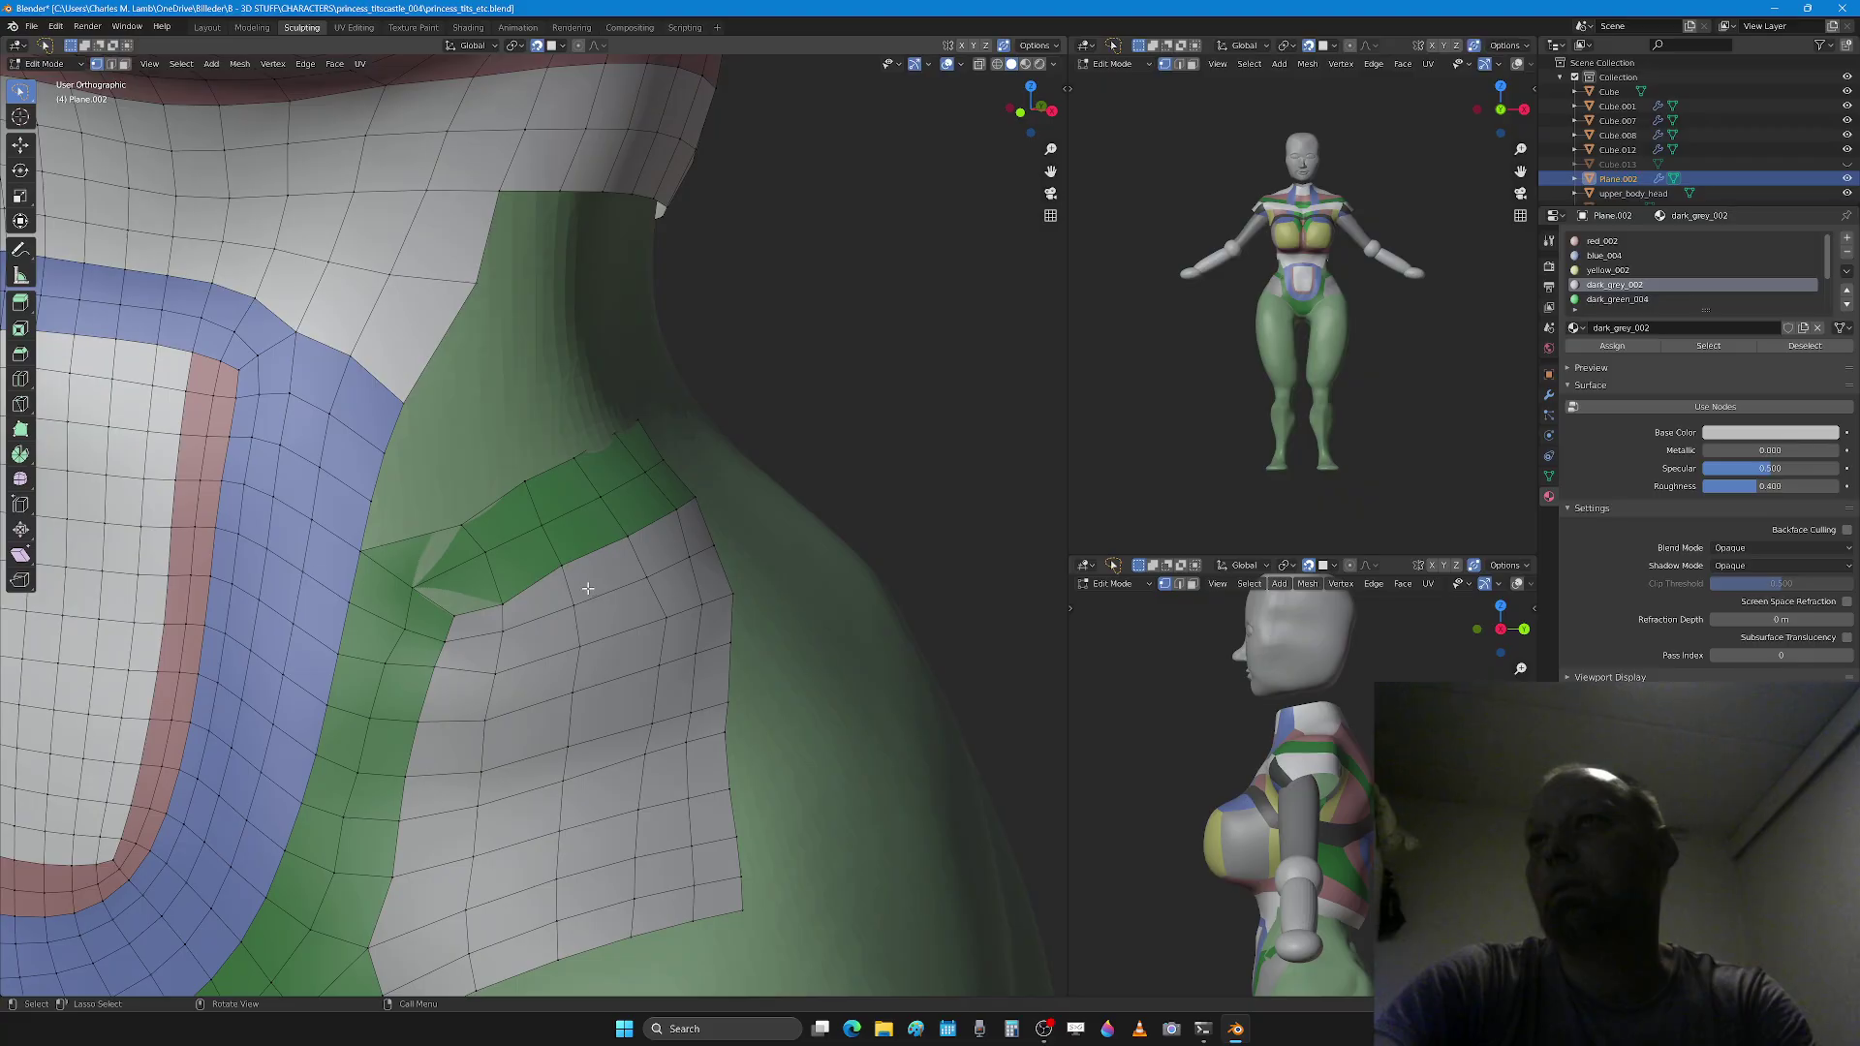
Step: Lower the remaining vertices along the seam between the green strip and the grey hip patch, out to its outer corner
key(g)
click(581, 592)
key(g)
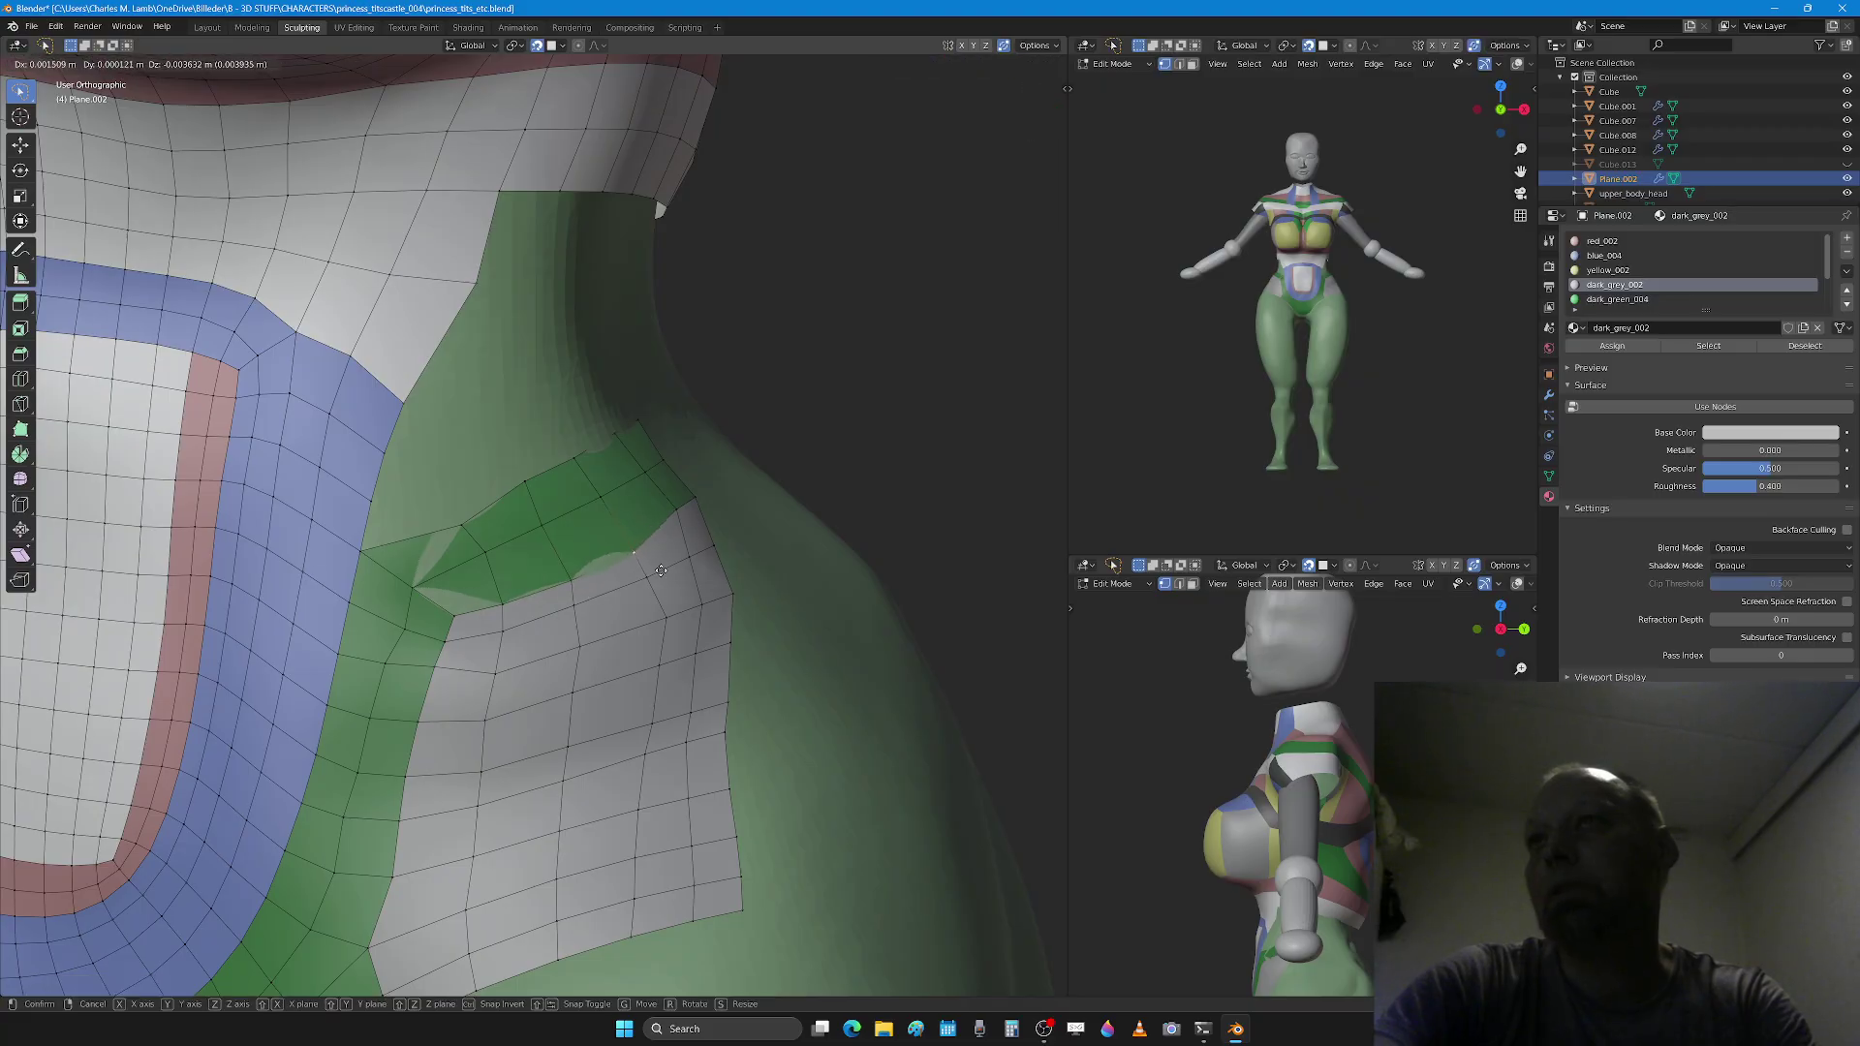
click(692, 548)
middle_drag(693, 548, 669, 547)
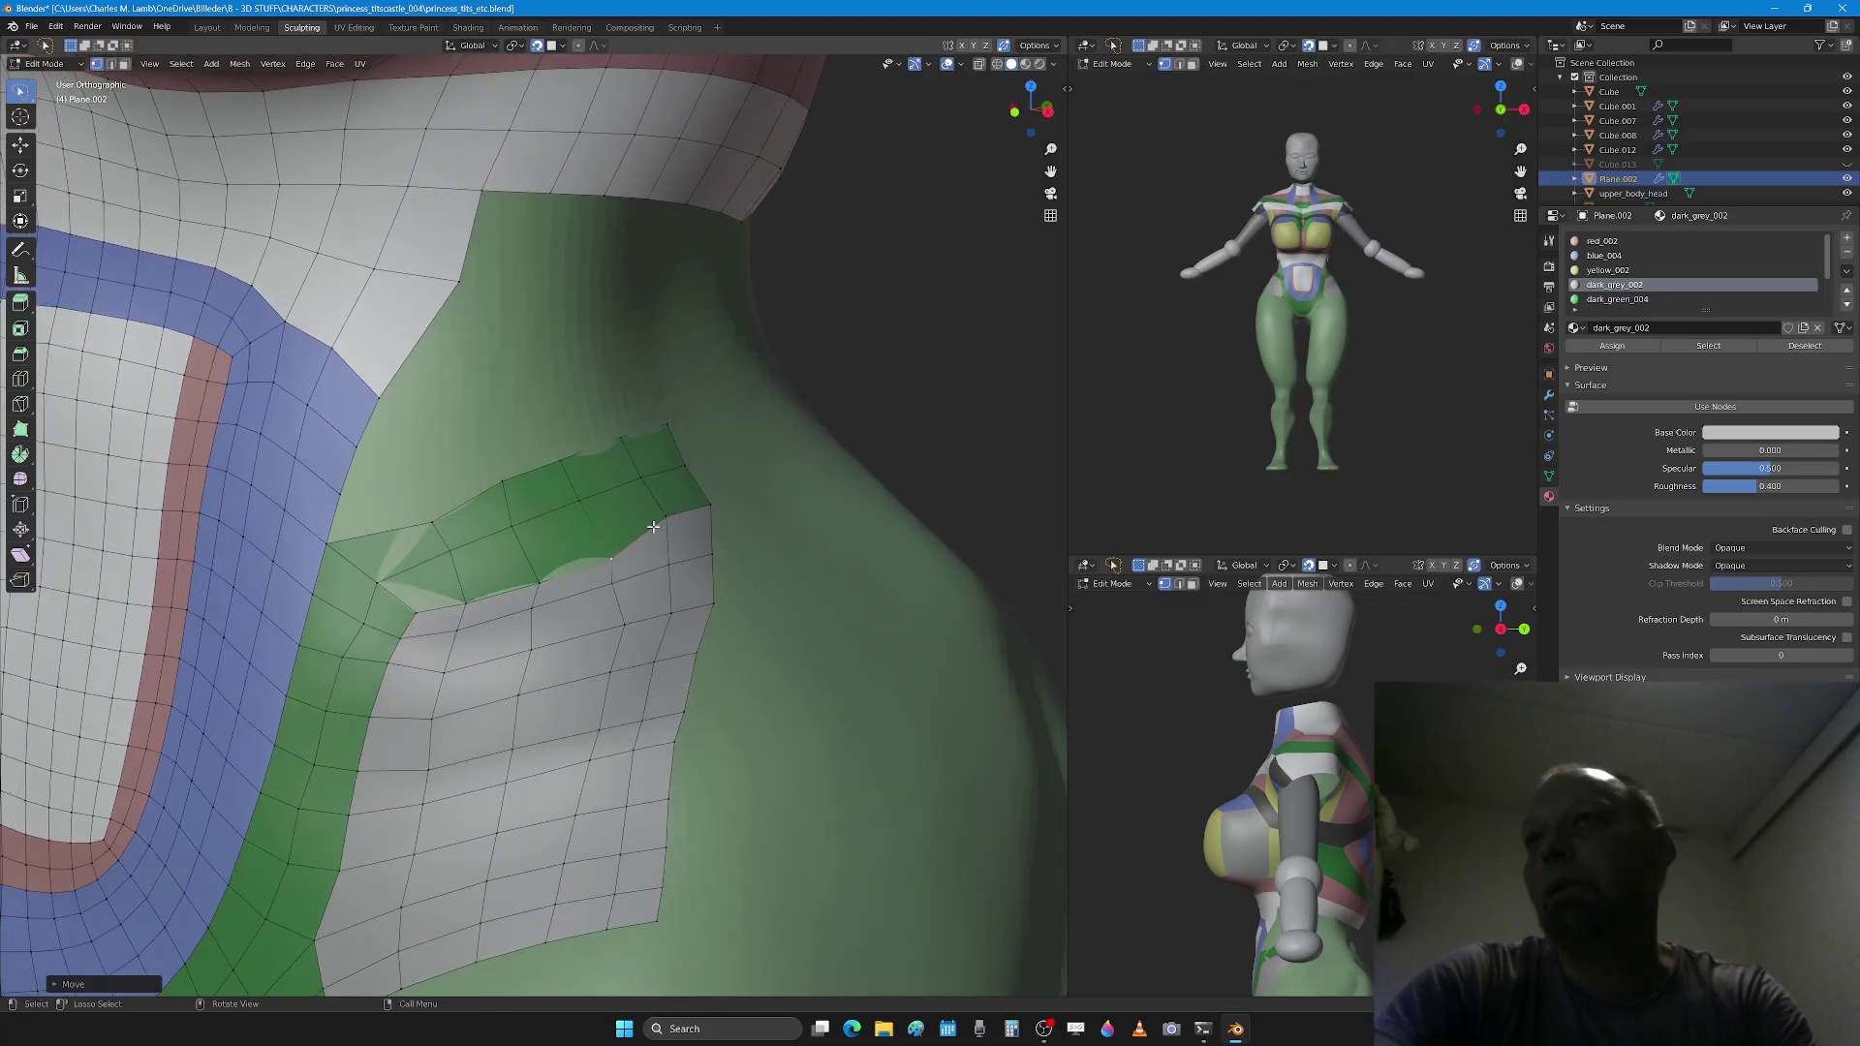
key(g)
click(672, 554)
key(g)
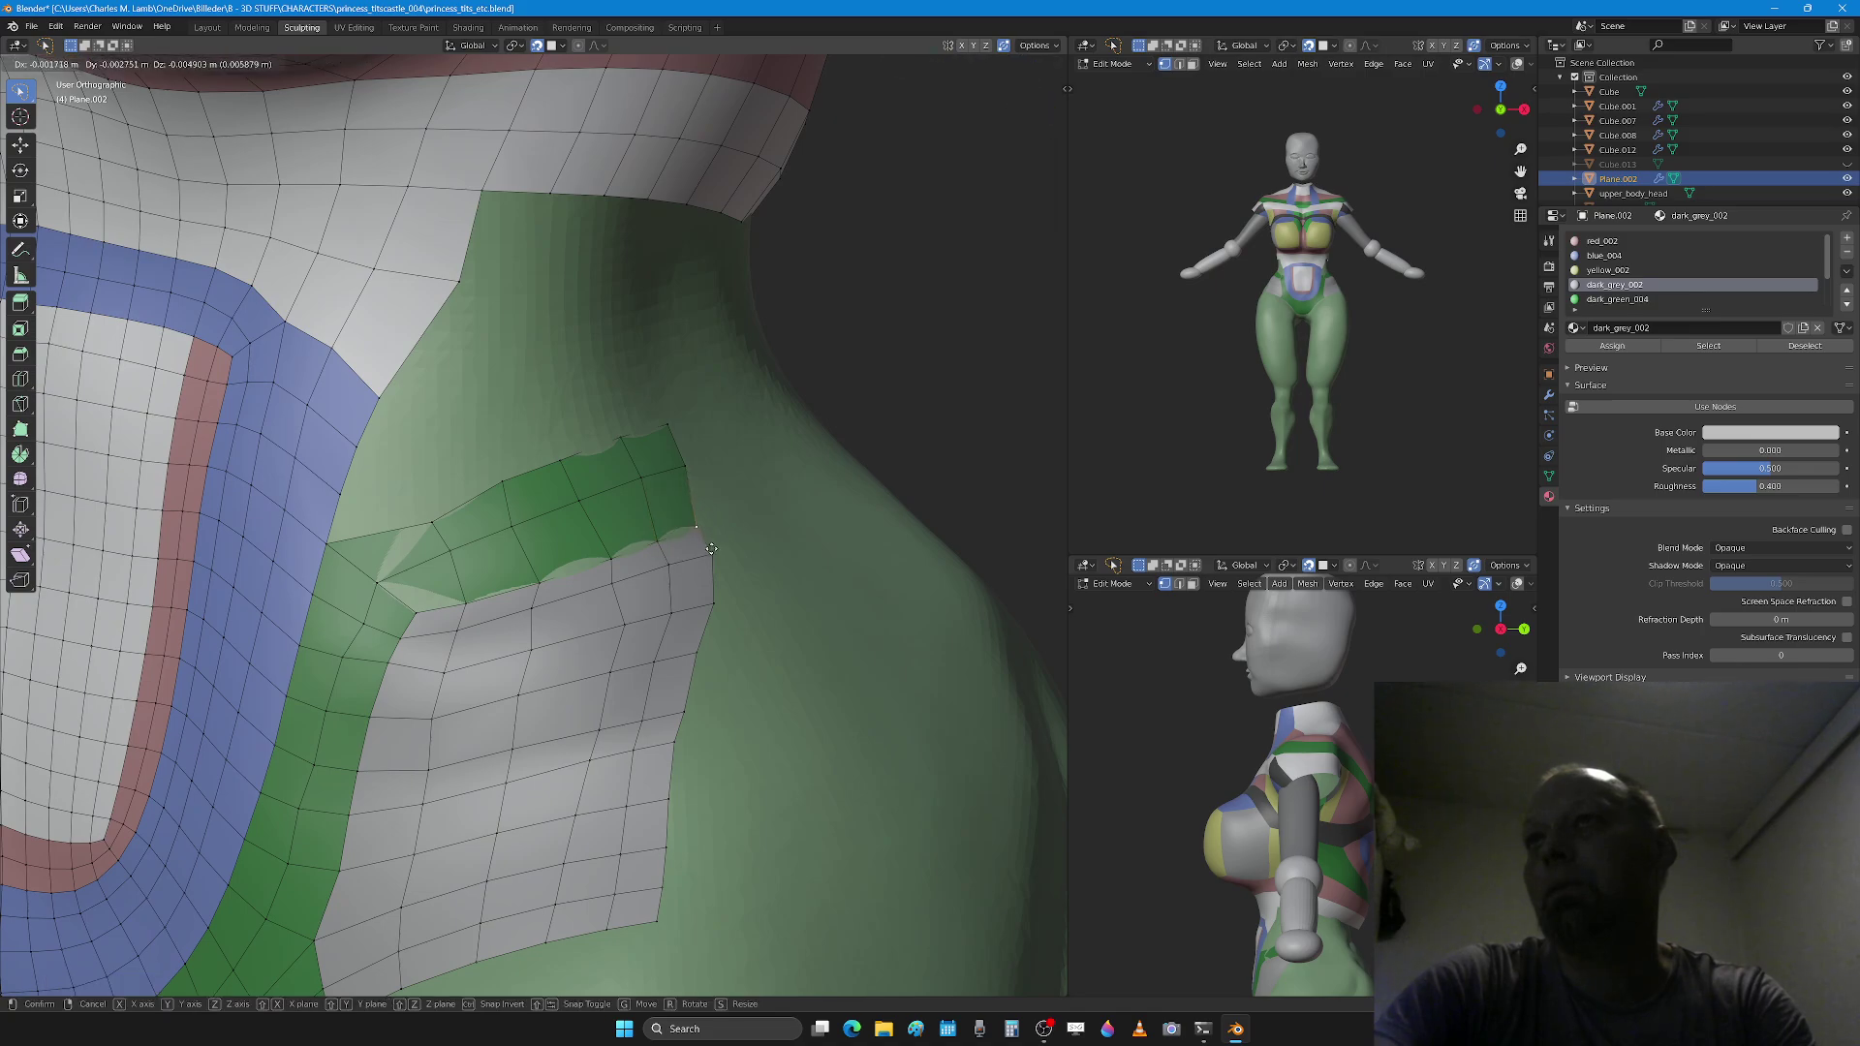
click(711, 549)
middle_drag(711, 548, 678, 479)
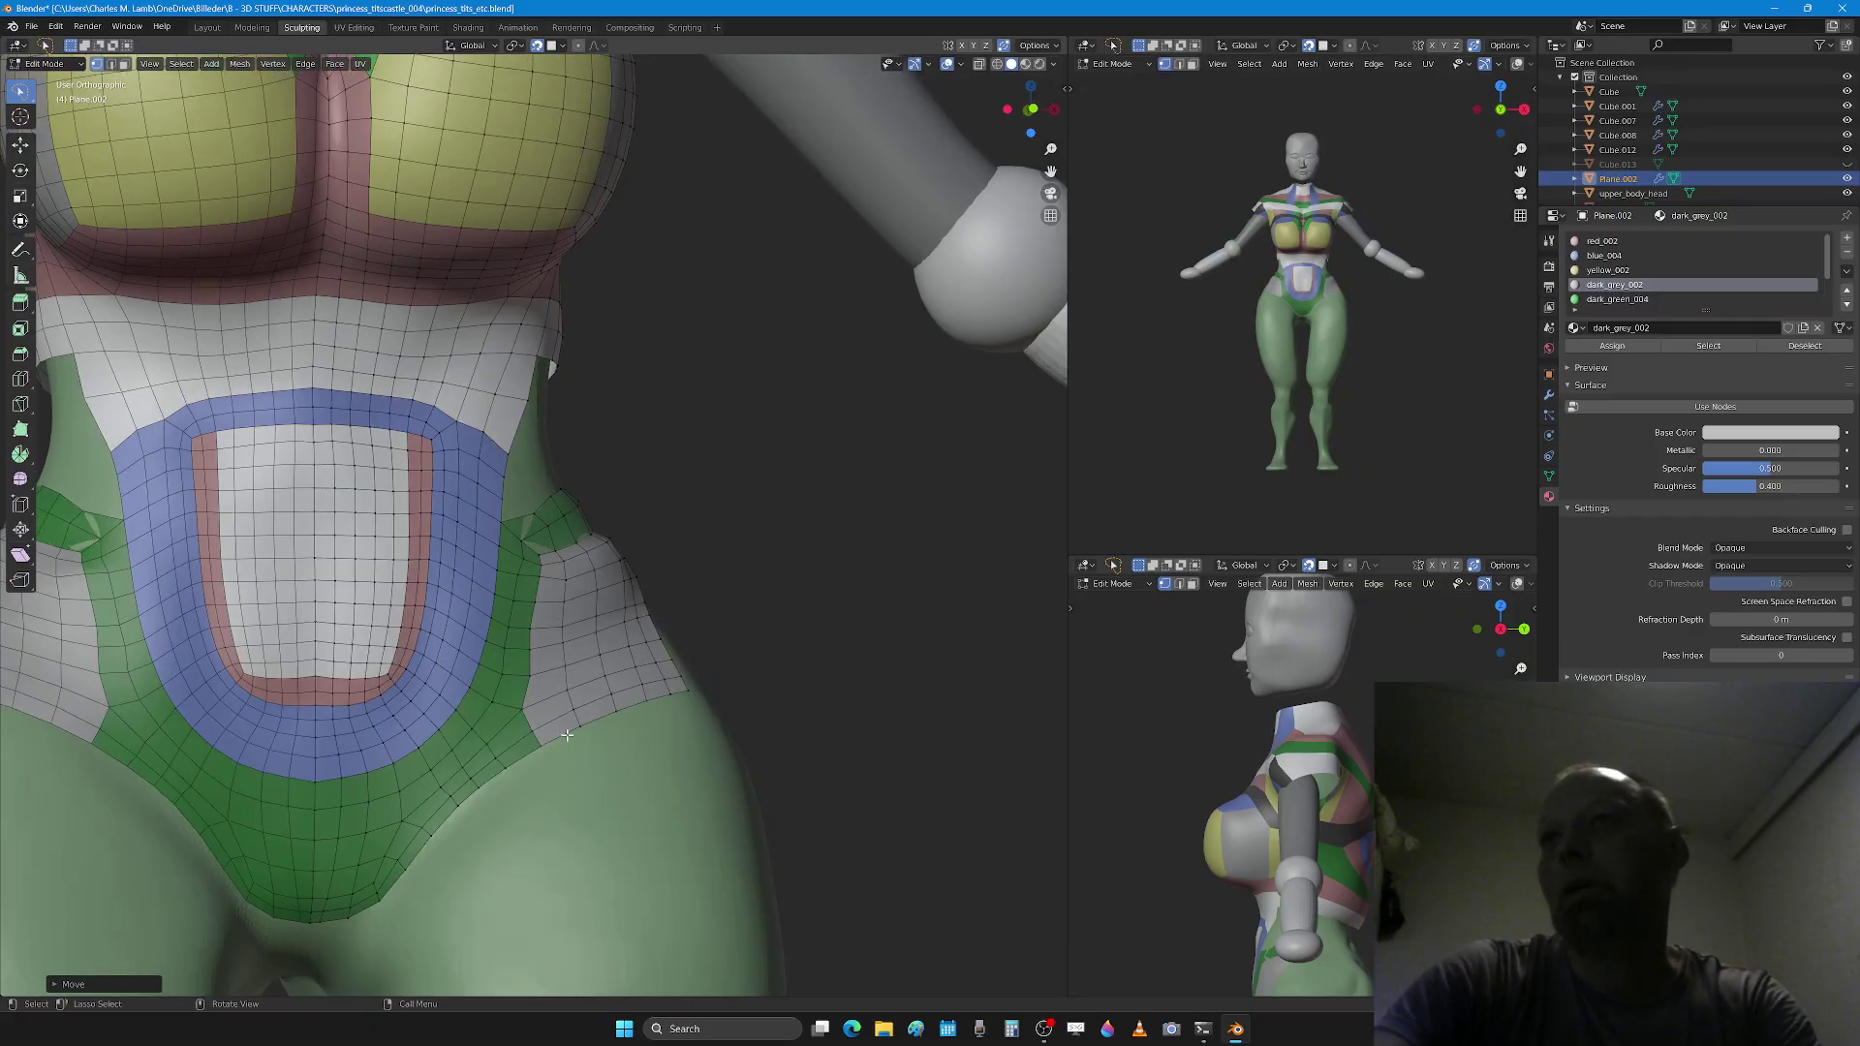
Step: Assign Material.003 to the bottom row of faces of the grey hip patch and clear the selection
key(3)
scroll(567, 736, up, 2)
middle_drag(569, 744, 557, 763)
key(c)
drag(528, 817, 697, 745)
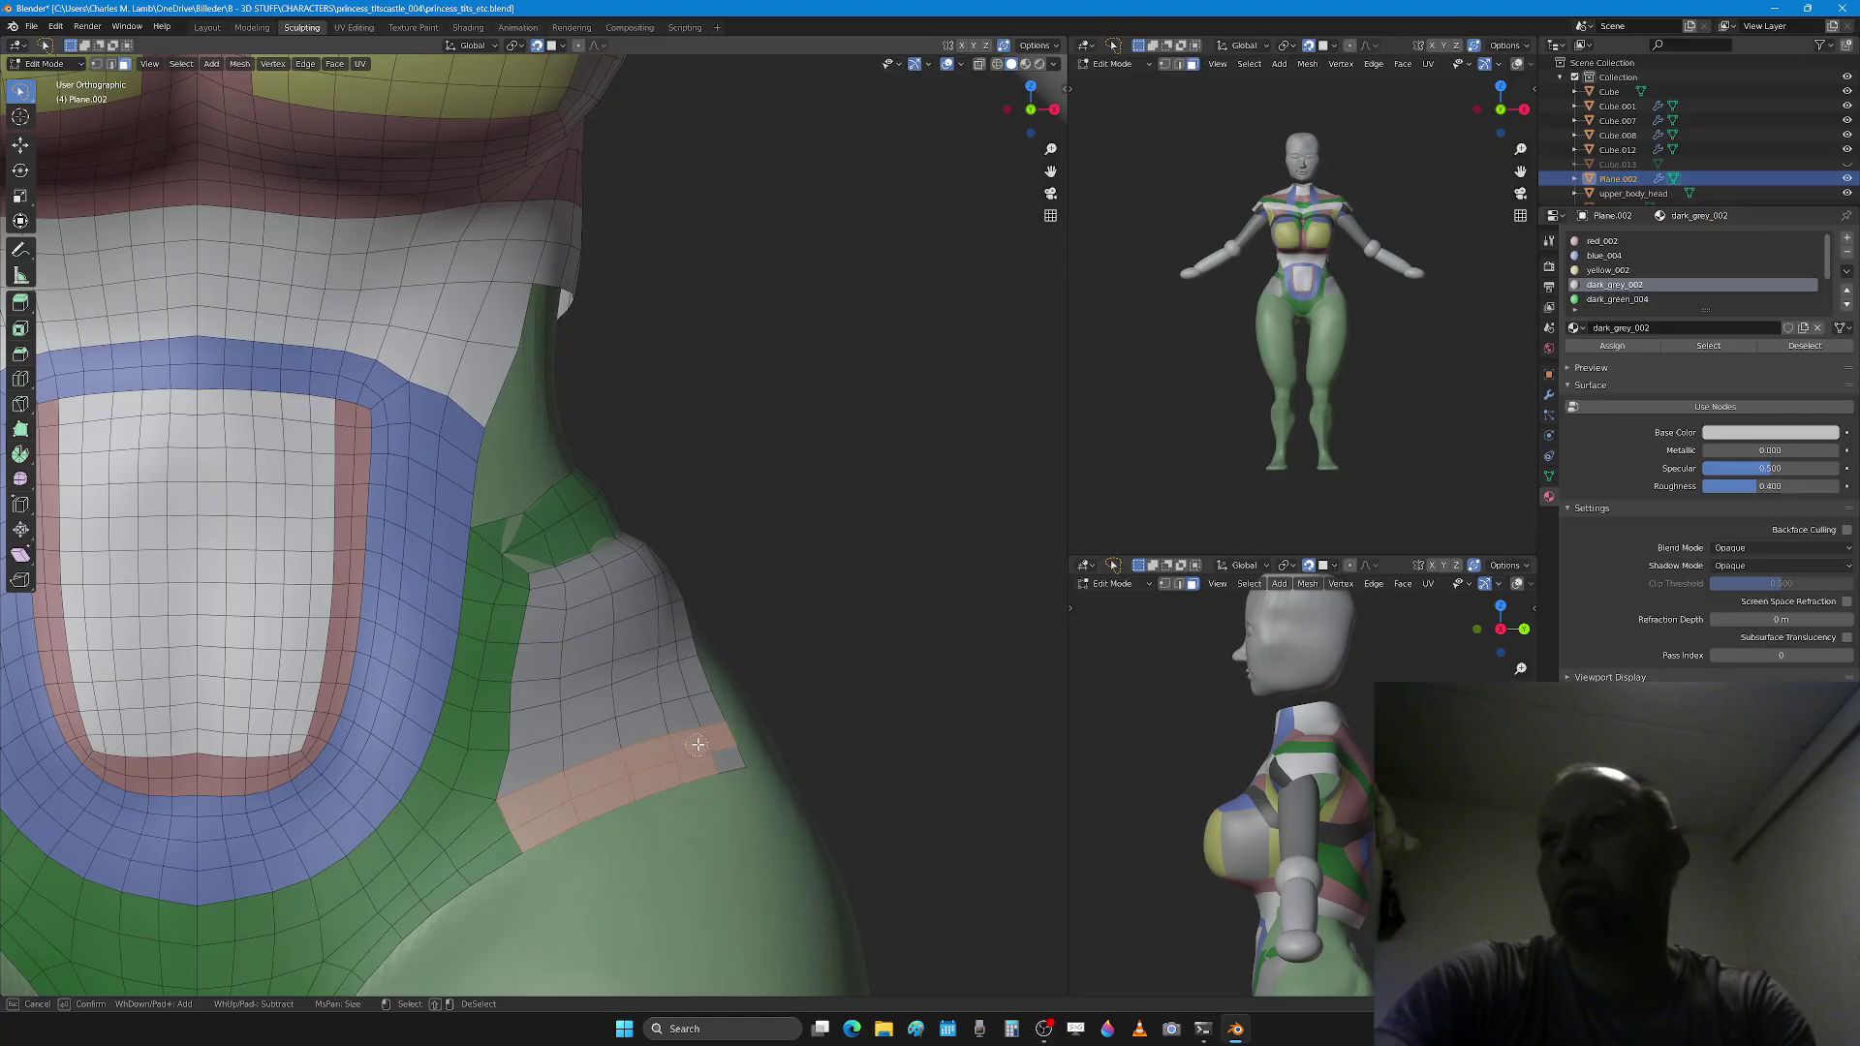
right_click(703, 747)
scroll(1683, 270, down, 3)
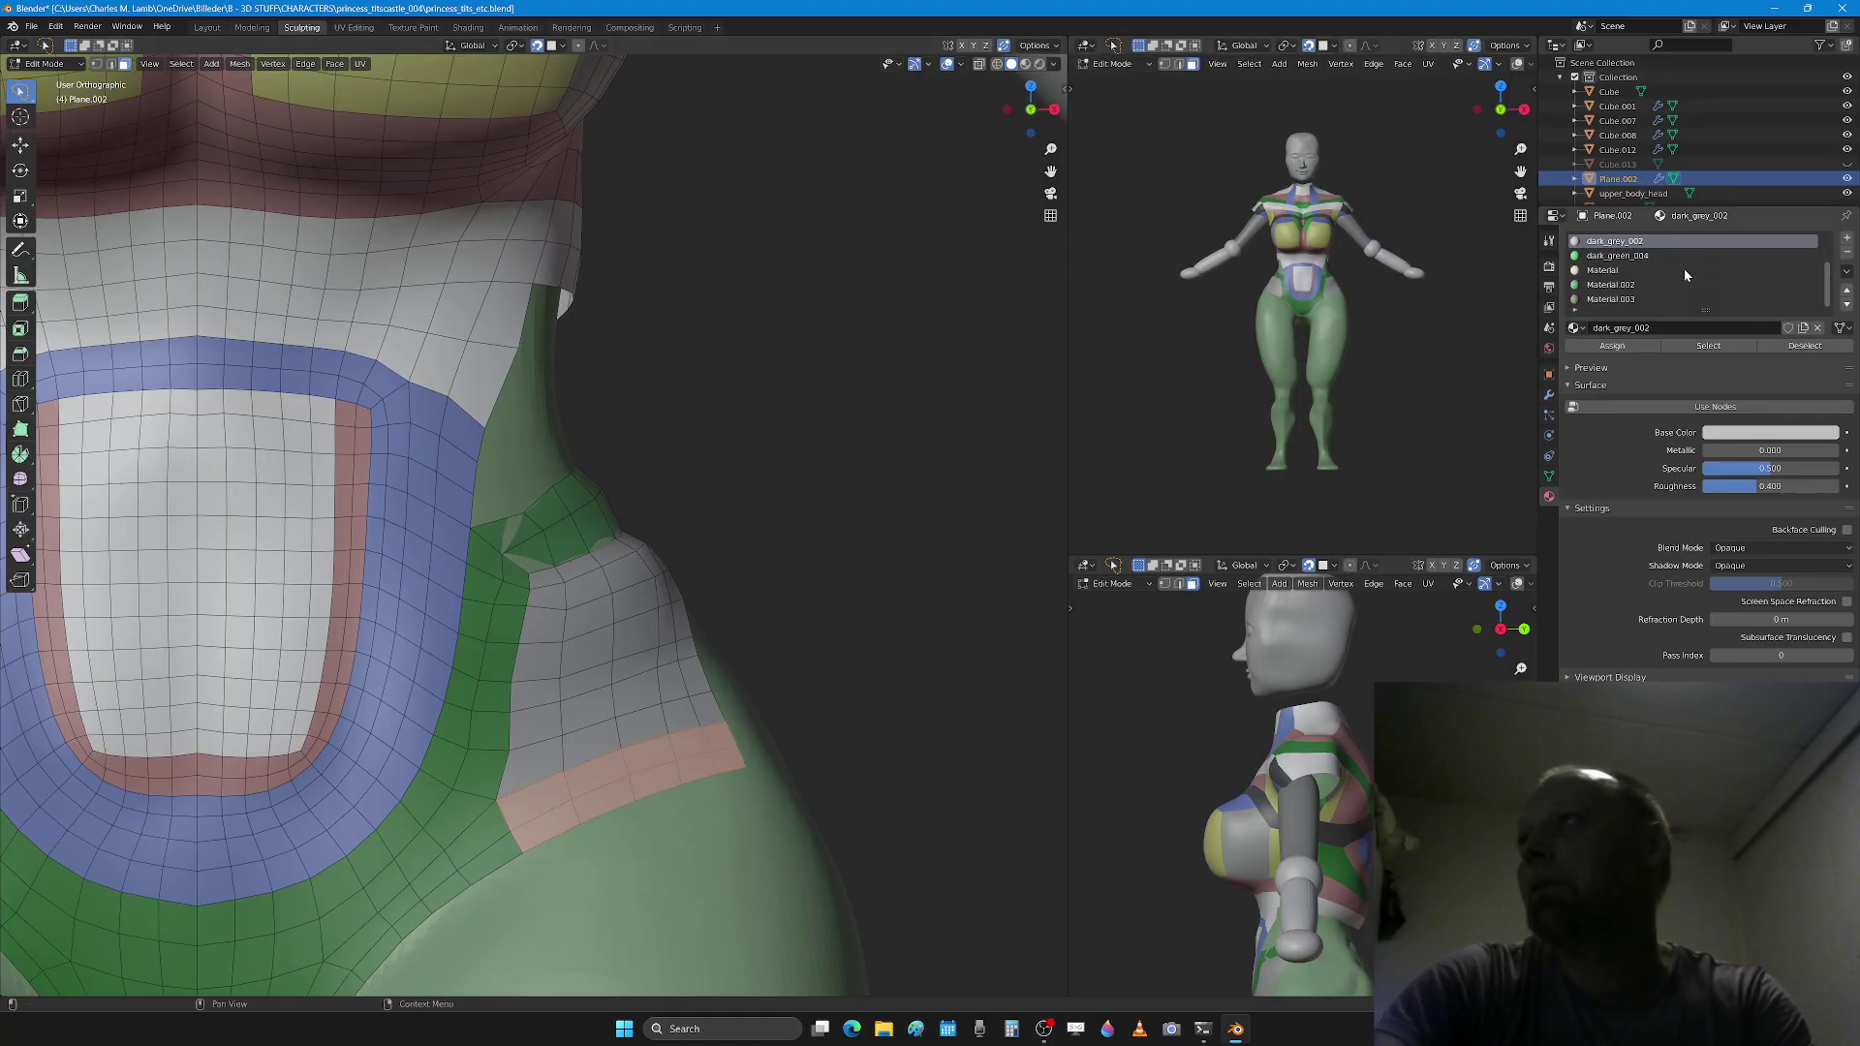
click(1627, 298)
click(1612, 346)
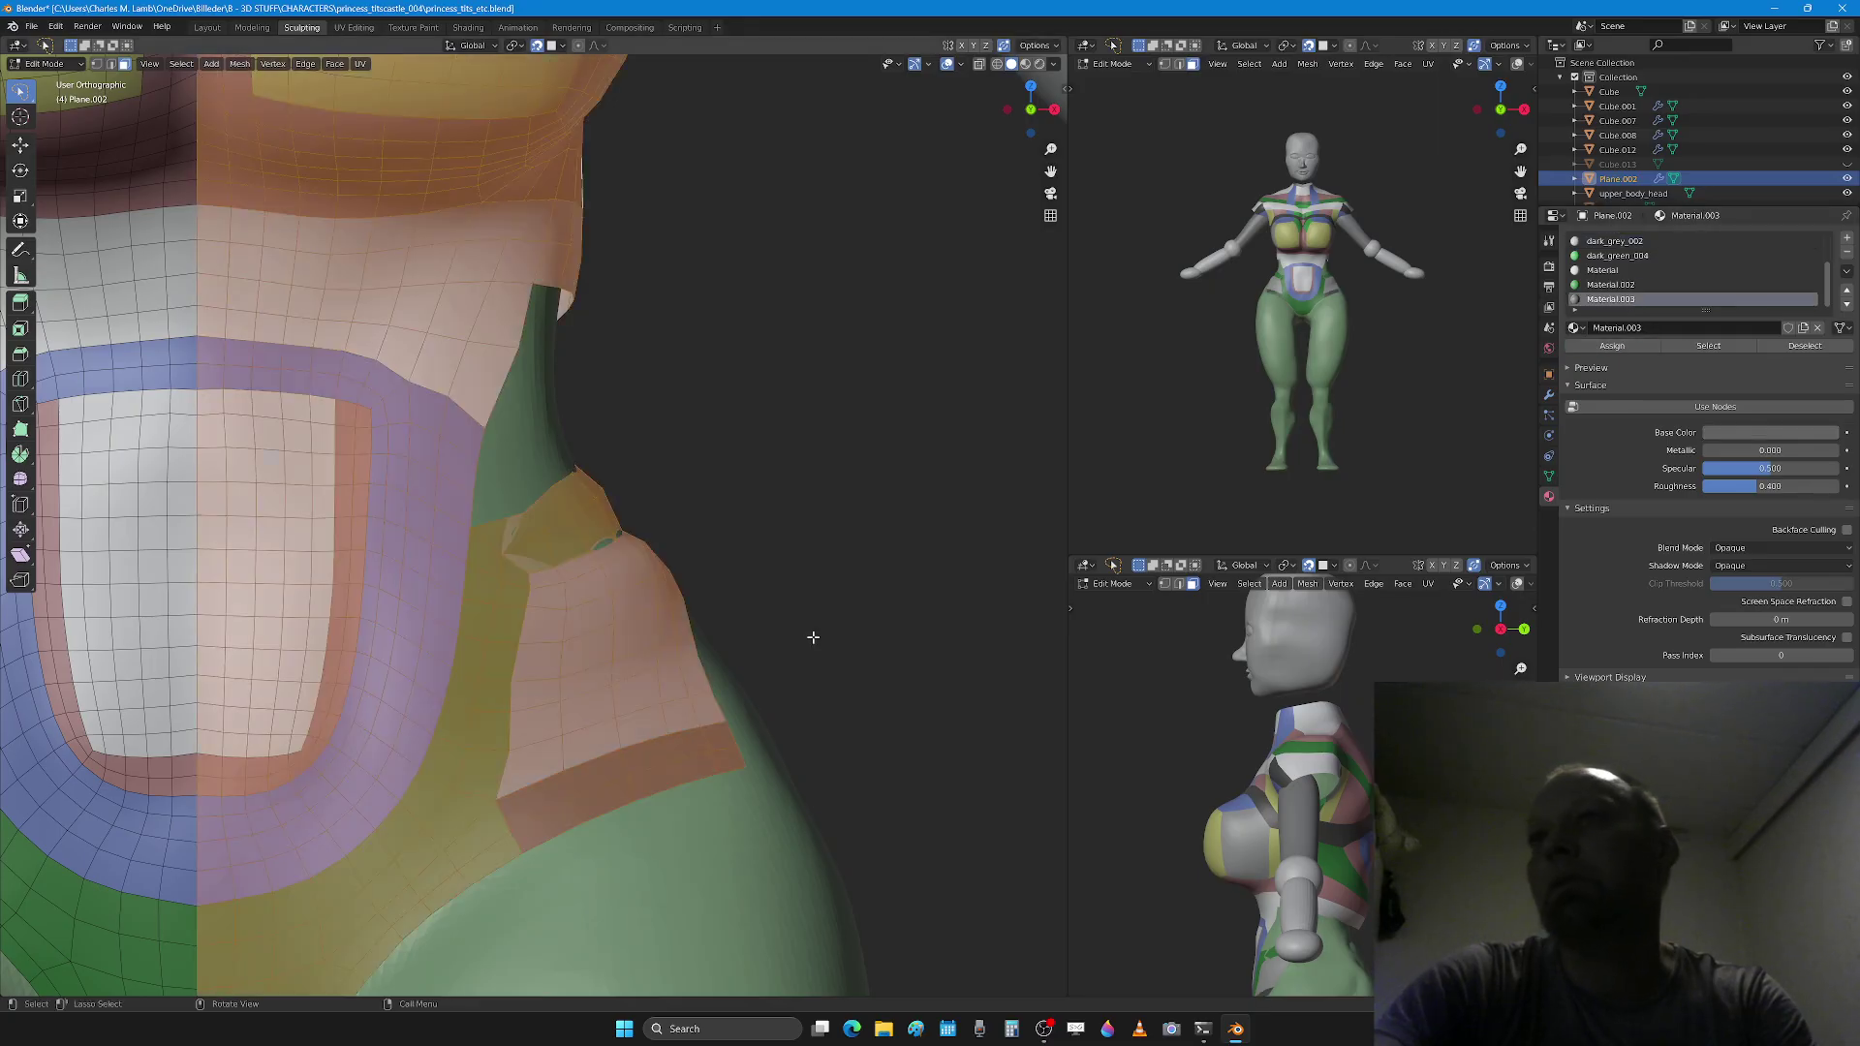
key(alt+a)
Step: Move the vertices at the blue band's upper outer corner to reshape its edge toward the open waist gap
middle_drag(763, 667, 708, 681)
middle_drag(681, 693, 608, 738)
scroll(491, 850, down, 5)
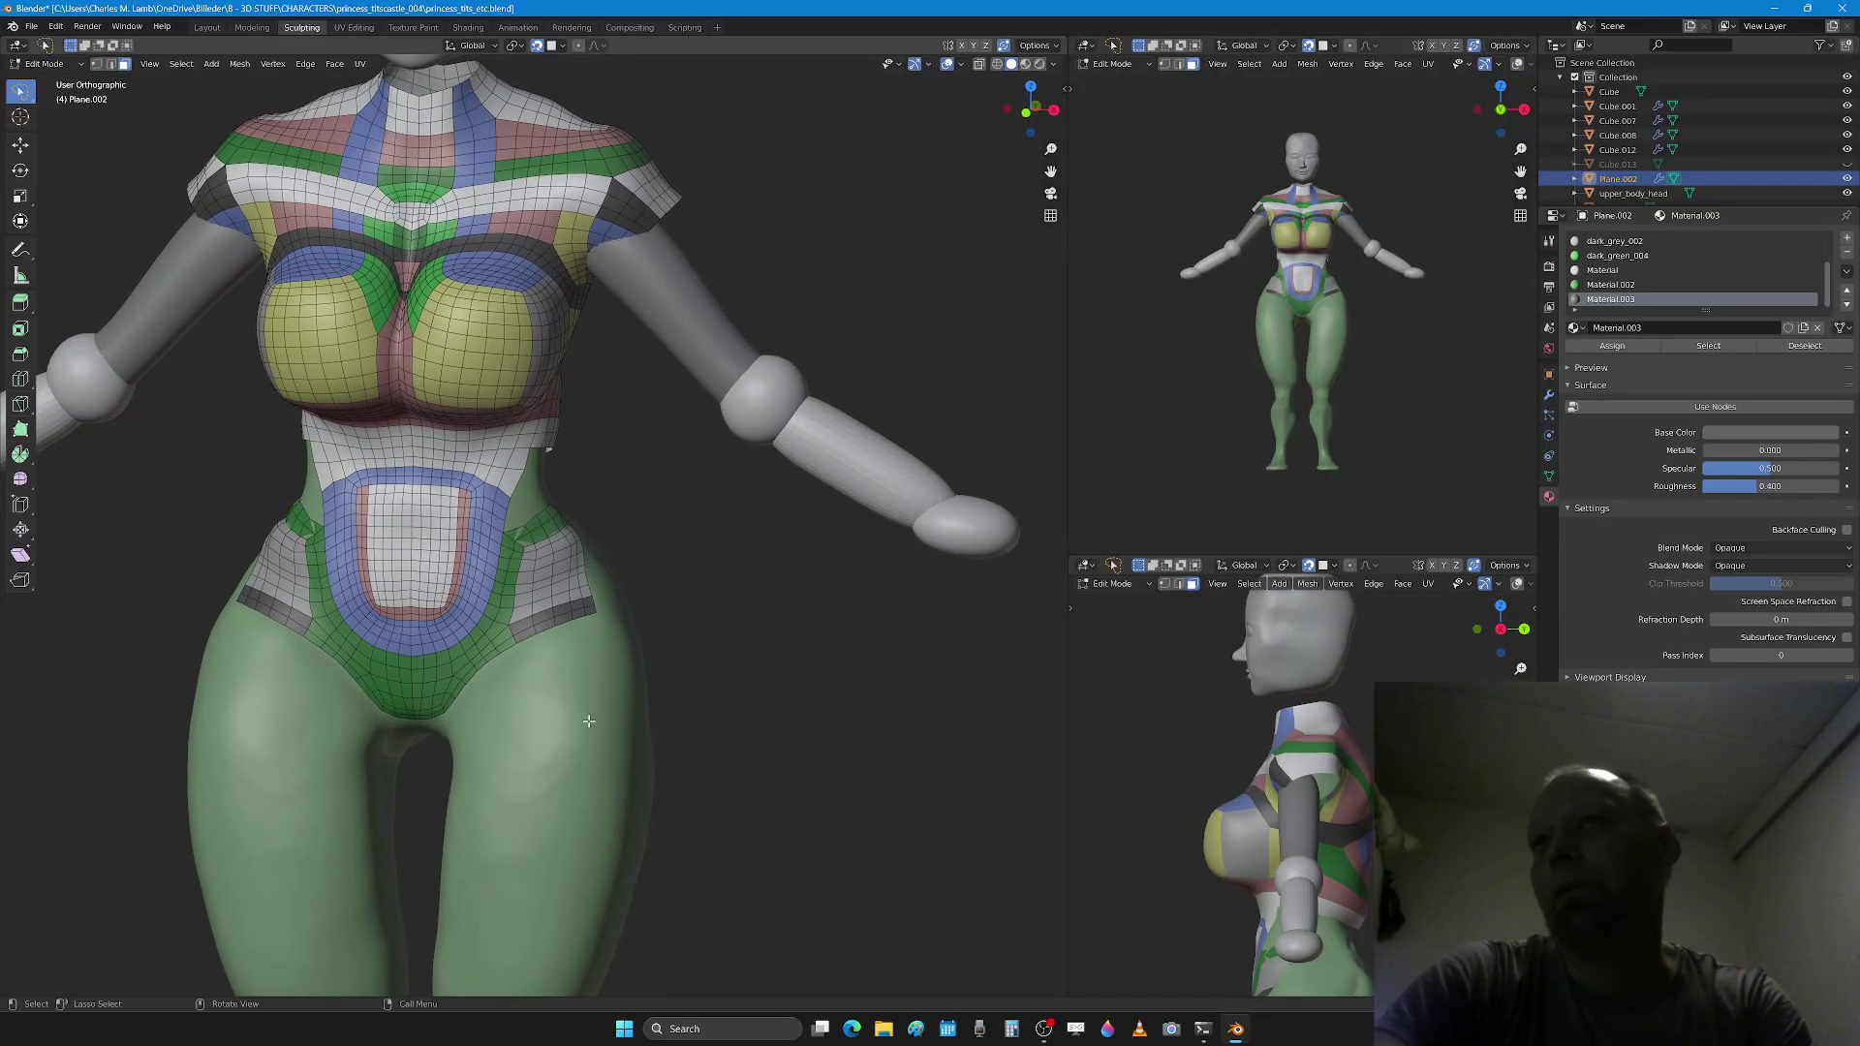
scroll(589, 721, up, 4)
scroll(597, 652, up, 3)
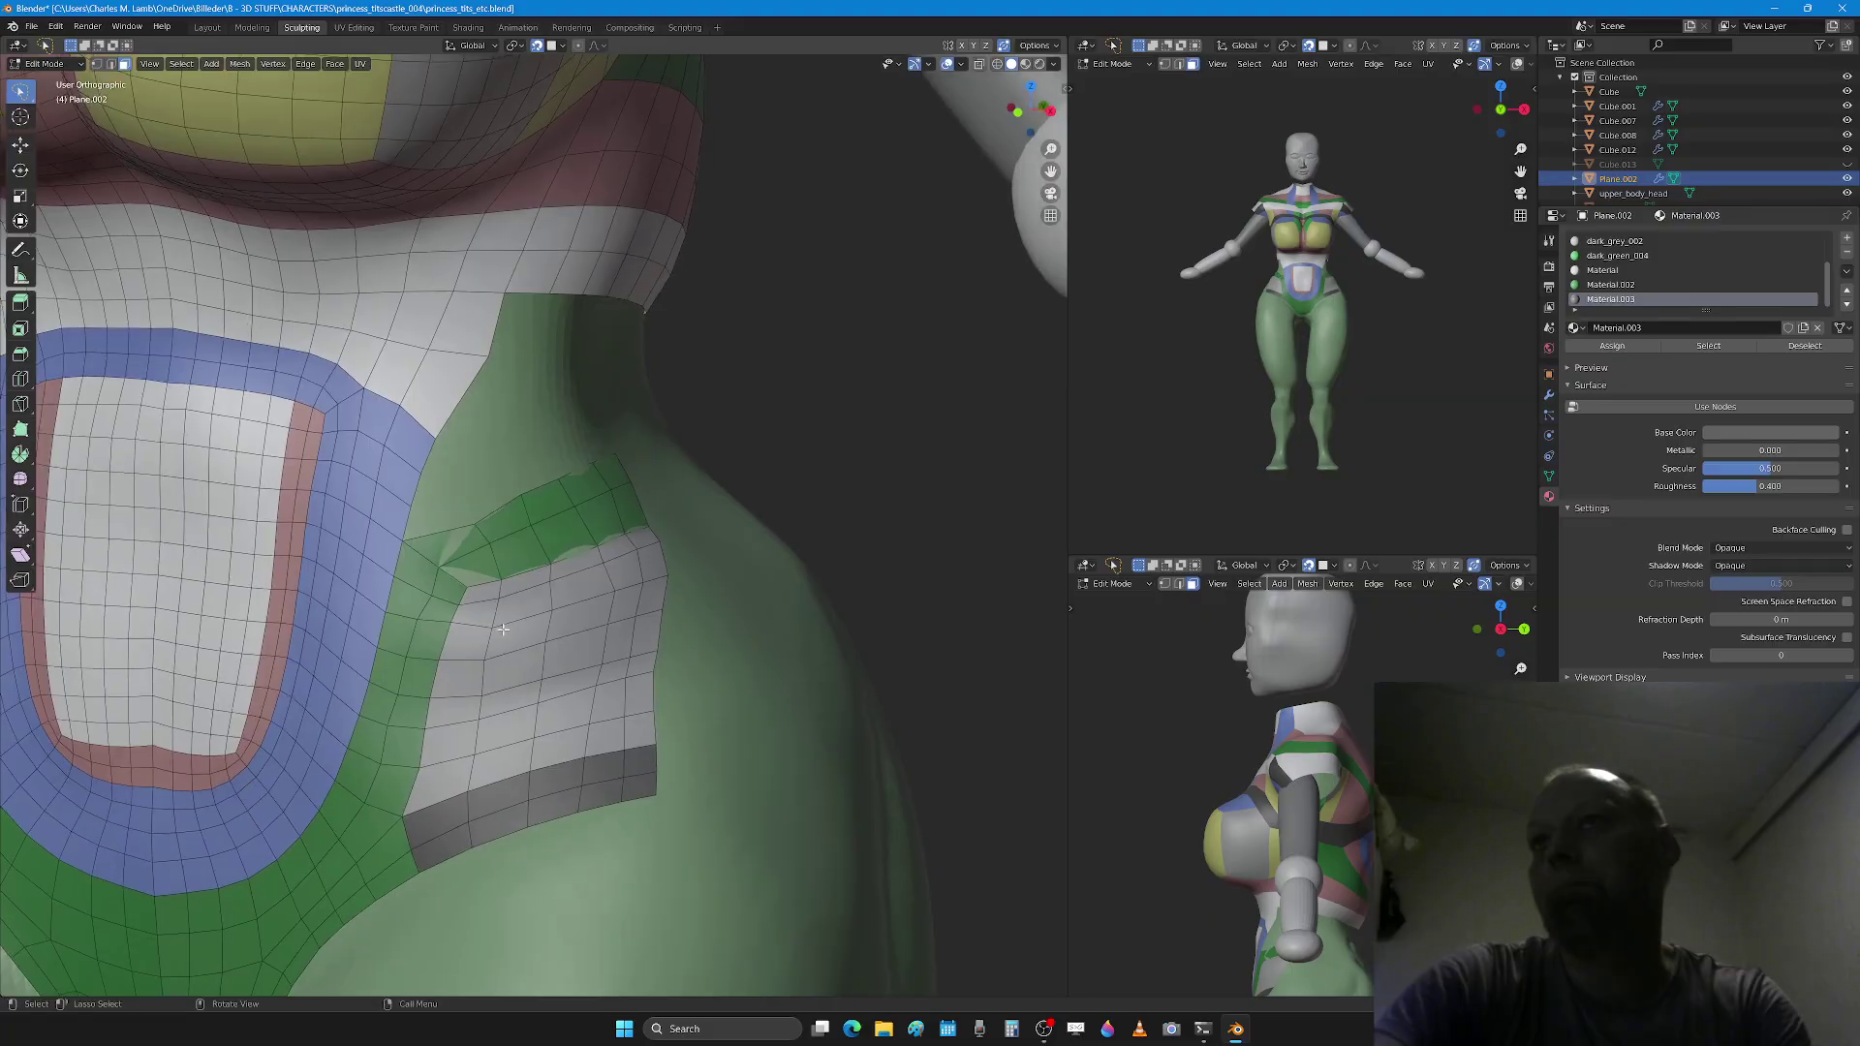
scroll(398, 431, up, 2)
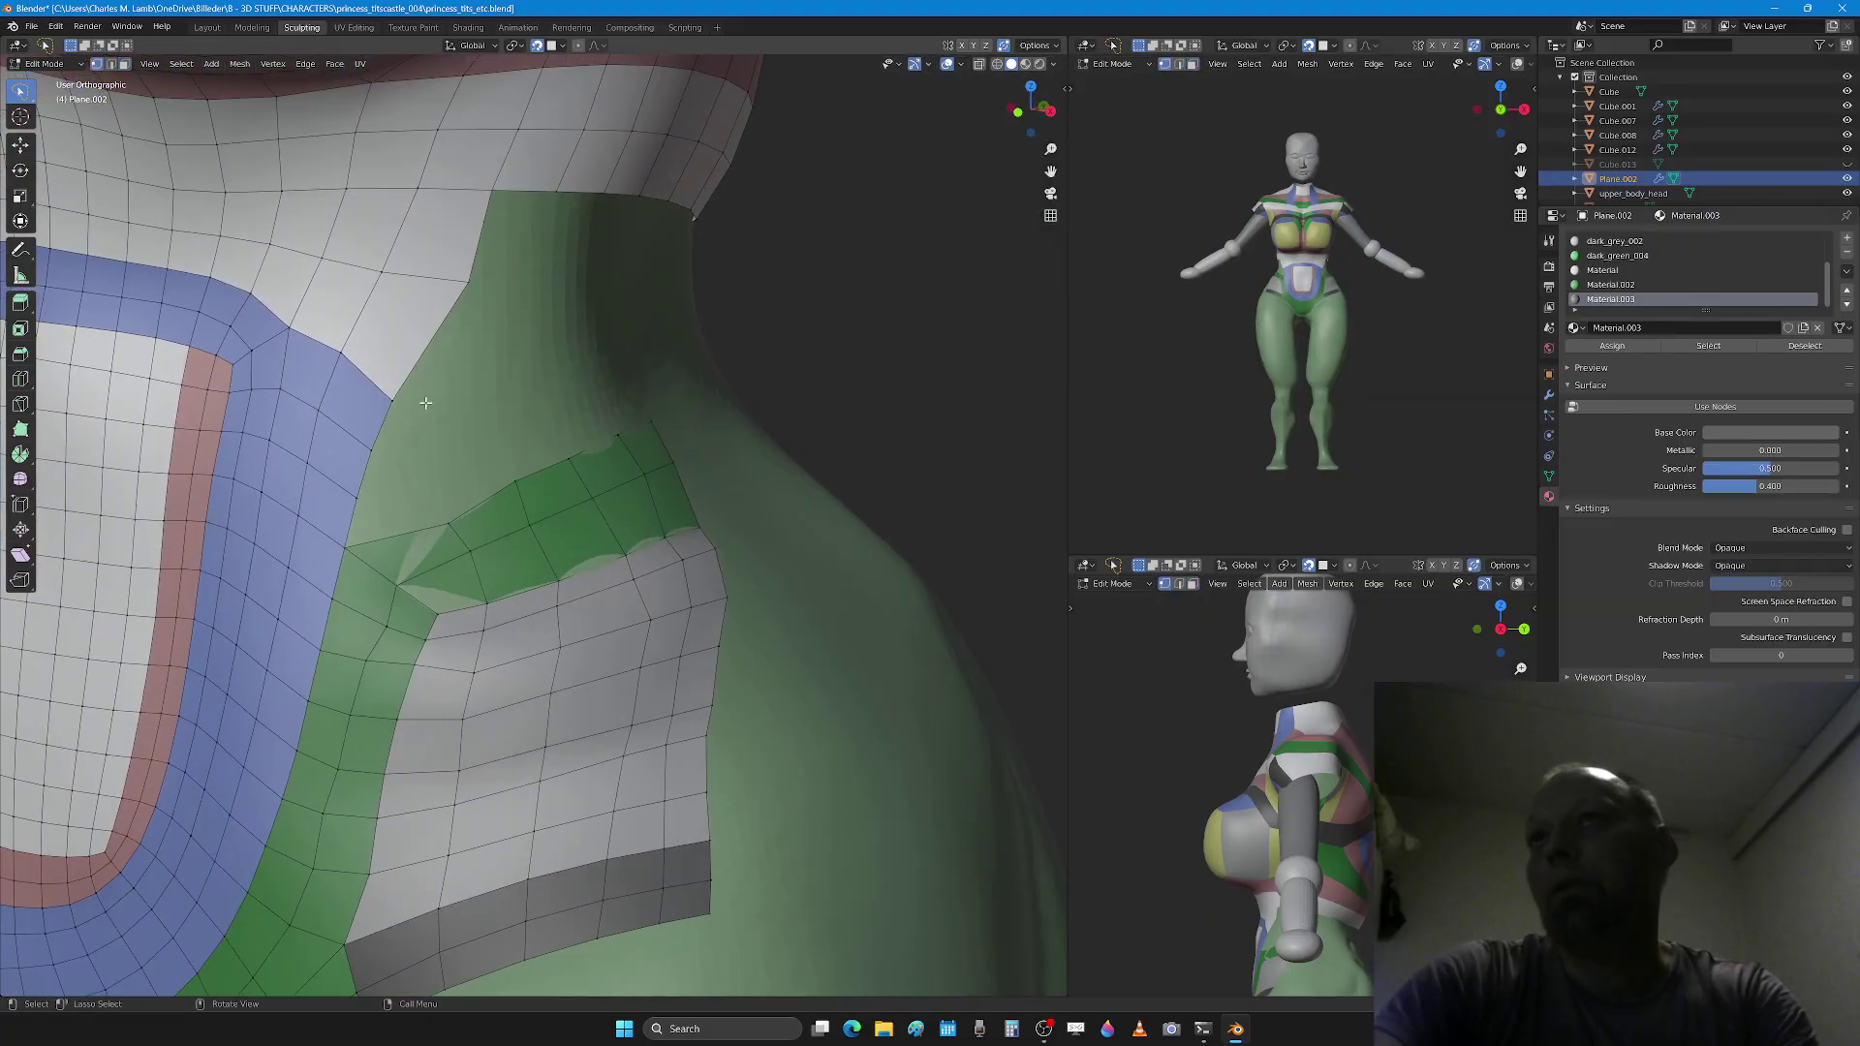
drag(467, 283, 396, 411)
drag(357, 476, 349, 405)
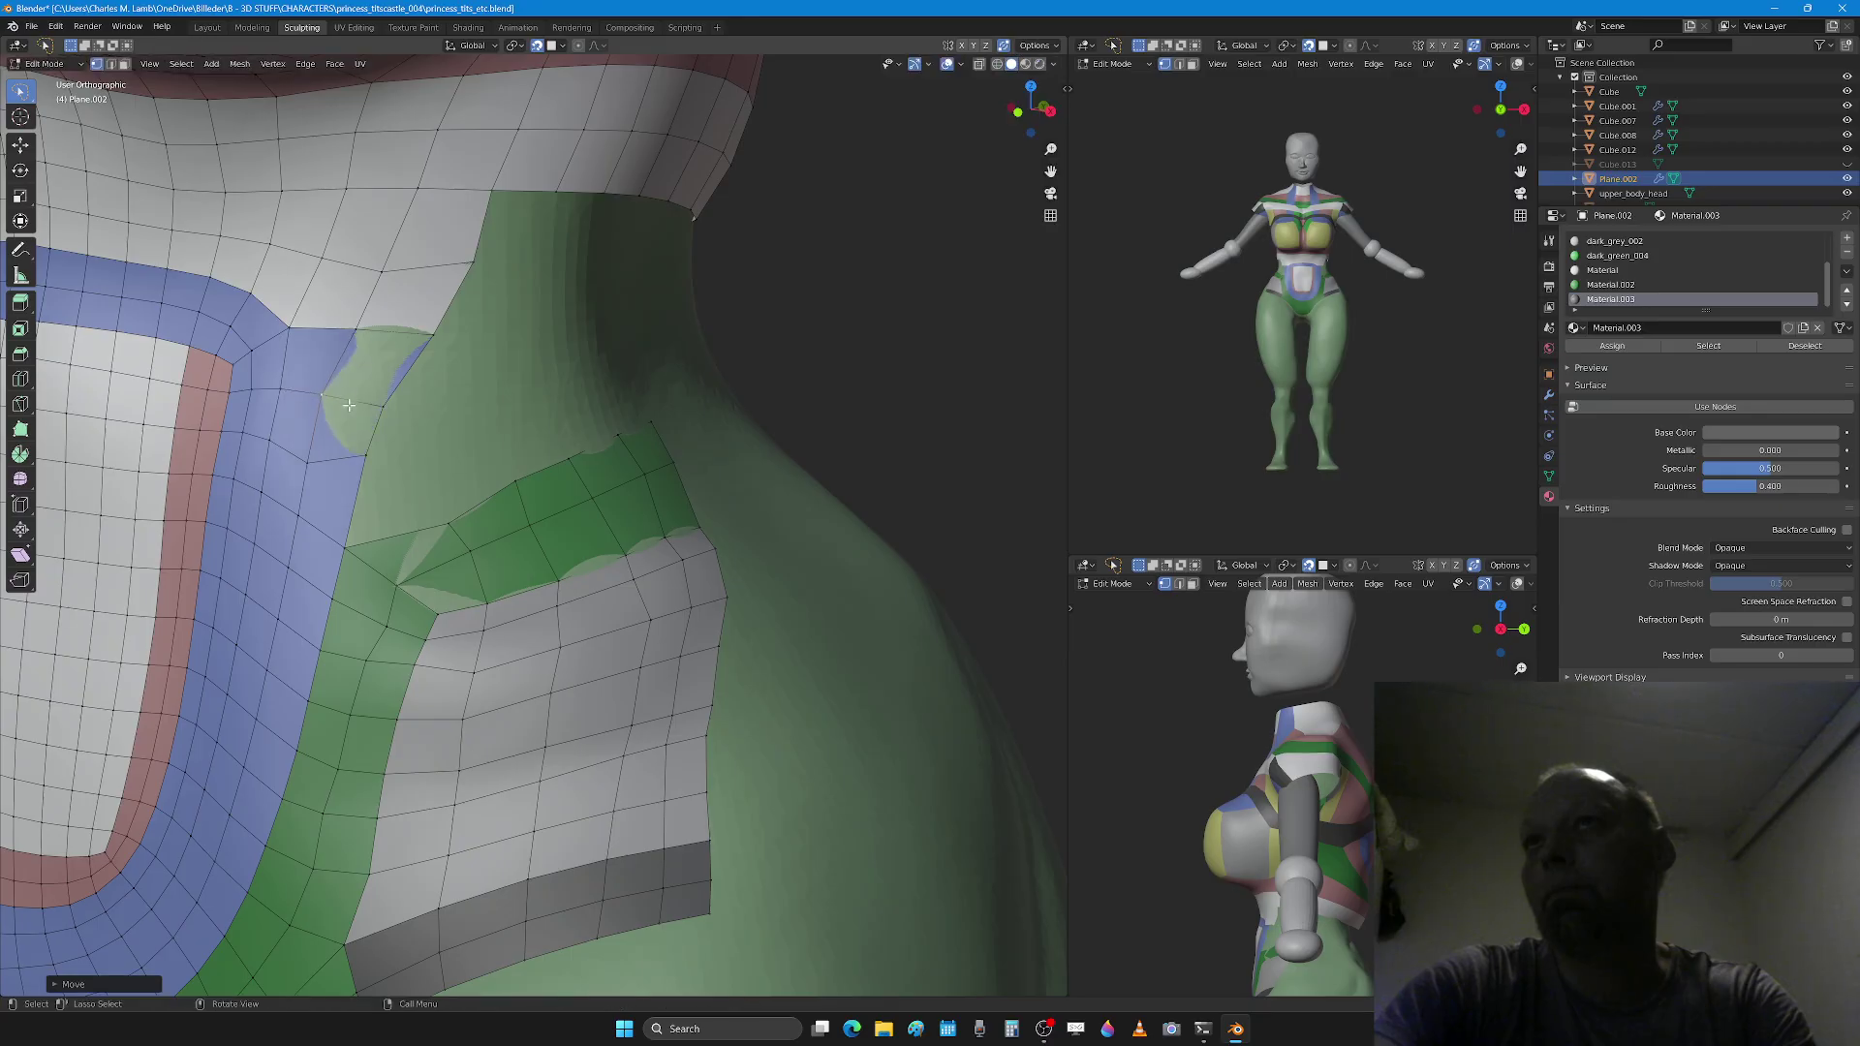
drag(308, 470, 324, 463)
middle_drag(547, 478, 509, 474)
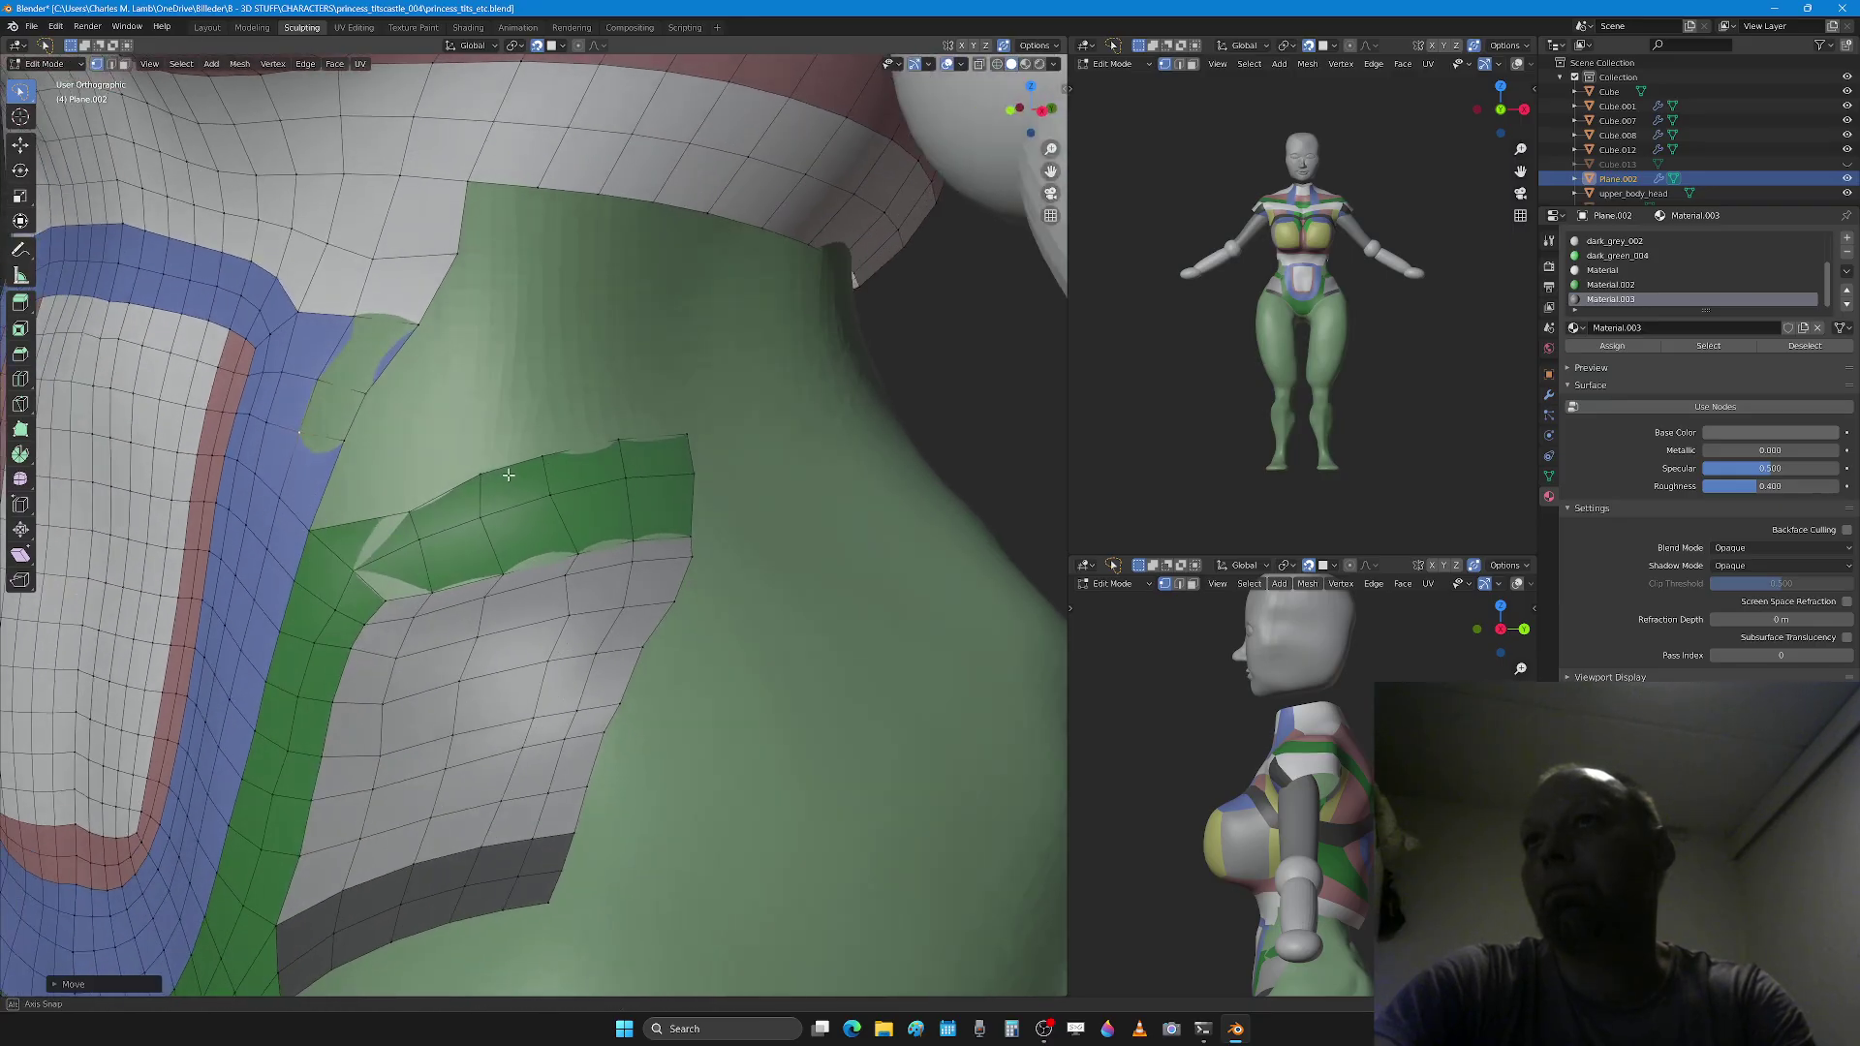
Step: Smooth the green hip strip and the grey patch in Sculpt Mode, undo the last stroke and return to Edit Mode
mouse_move(489, 507)
mouse_down()
mouse_move(512, 550)
mouse_move(569, 509)
mouse_move(569, 531)
mouse_move(631, 492)
mouse_move(627, 520)
mouse_move(682, 491)
mouse_move(605, 534)
mouse_move(451, 560)
mouse_up()
key(Tab)
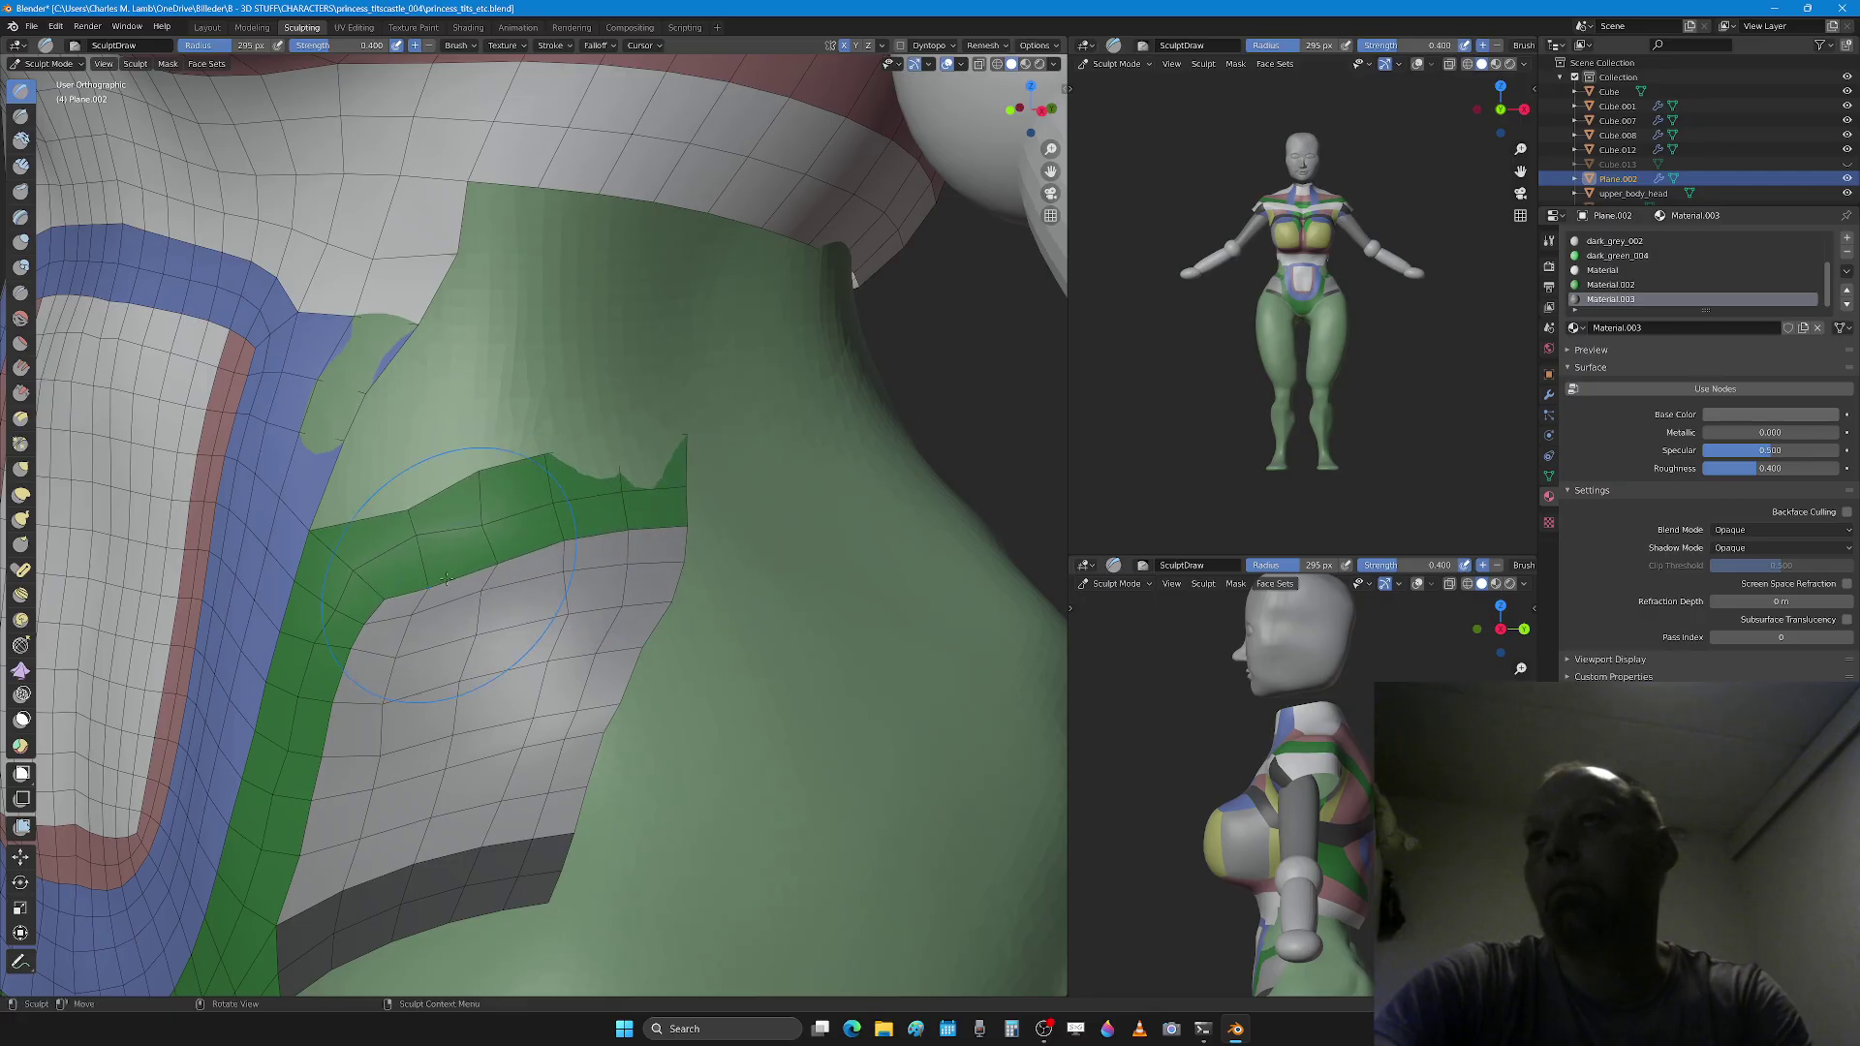
shift+drag(426, 632, 540, 697)
key(ctrl+z)
key(Tab)
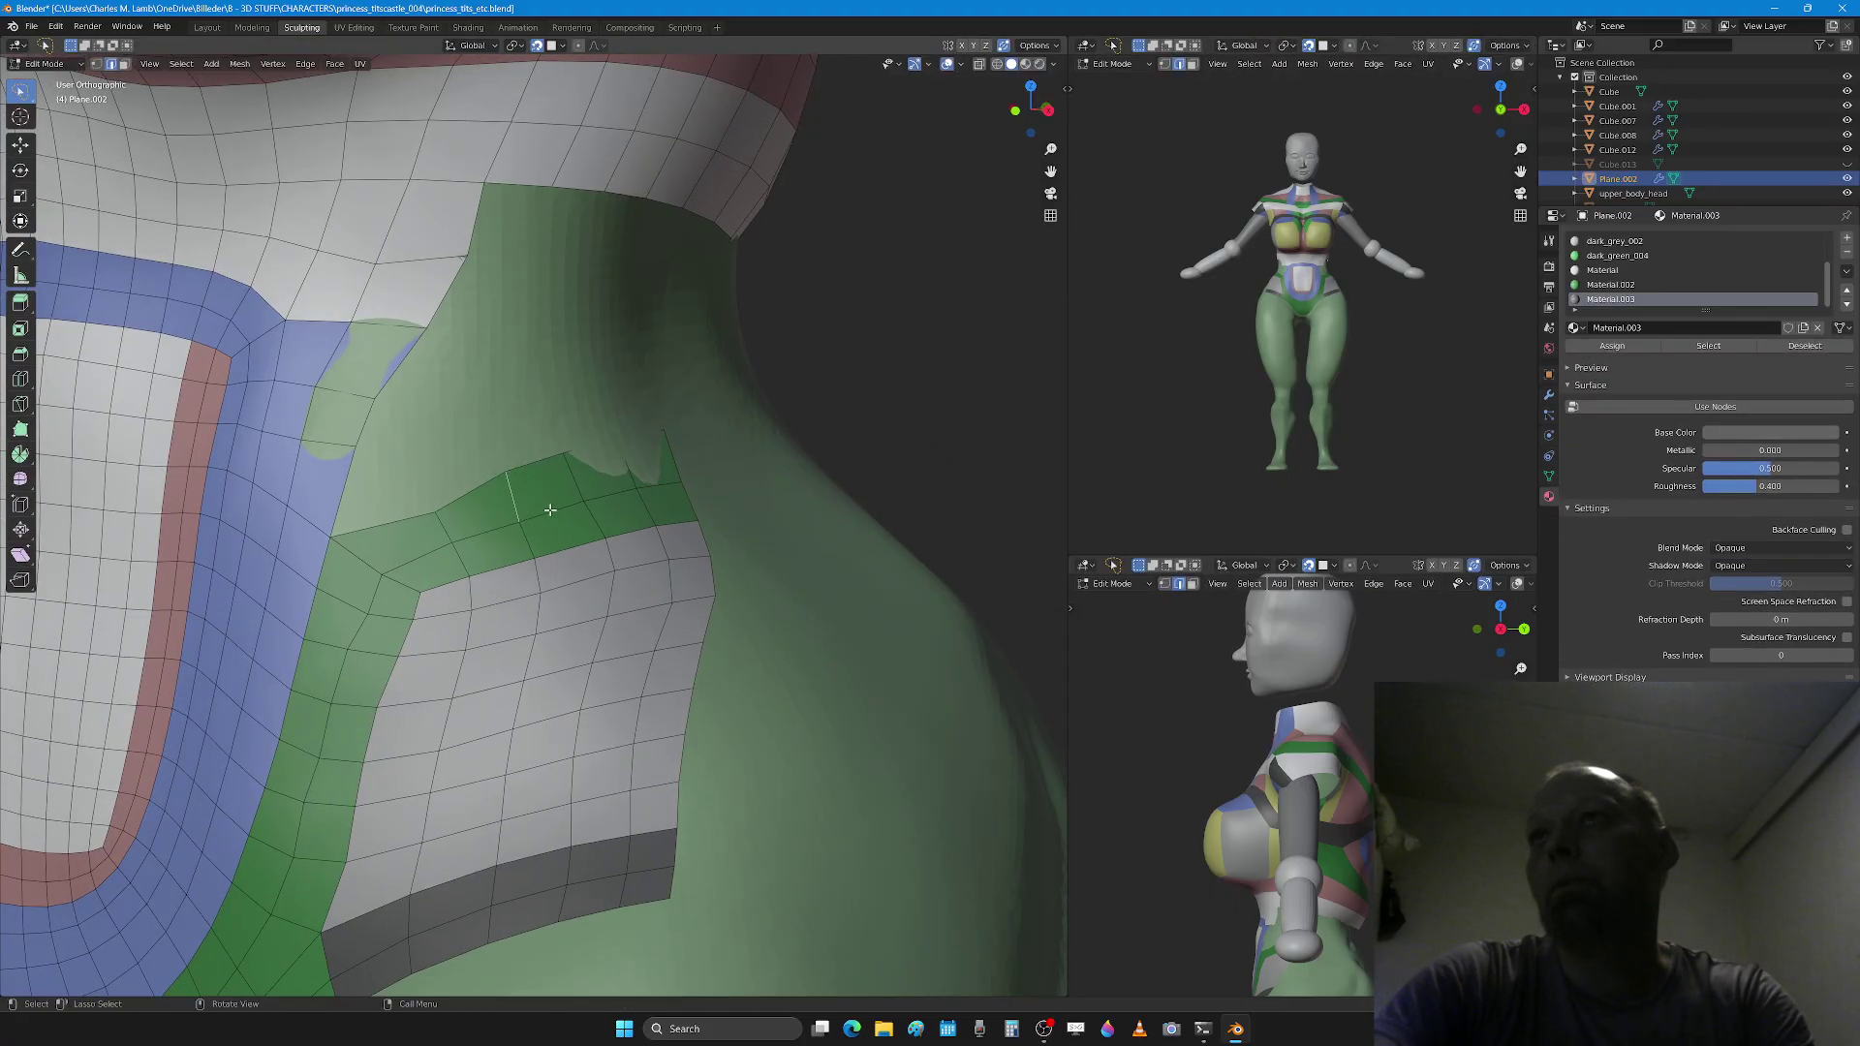
Step: Lower the peaked vertices along the green strip's top edge to even out its height
key(g)
click(517, 489)
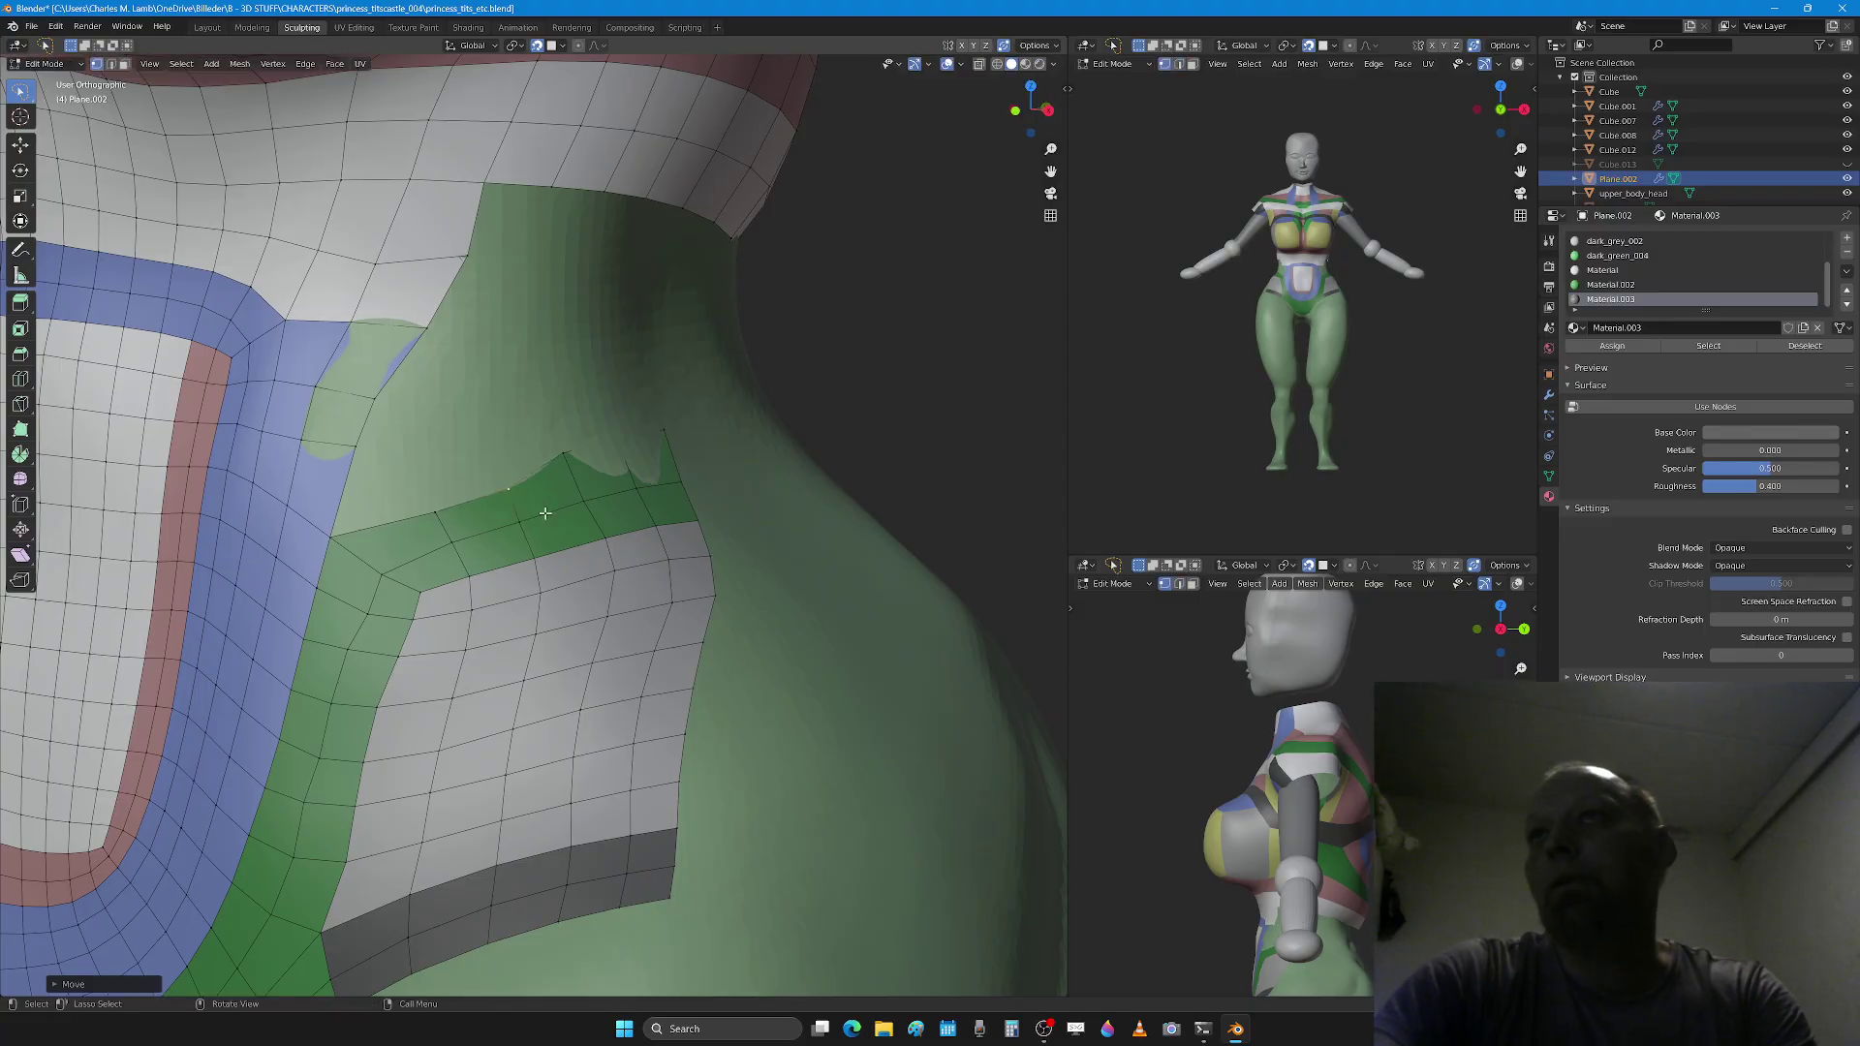
middle_drag(518, 489, 519, 516)
key(g)
click(583, 485)
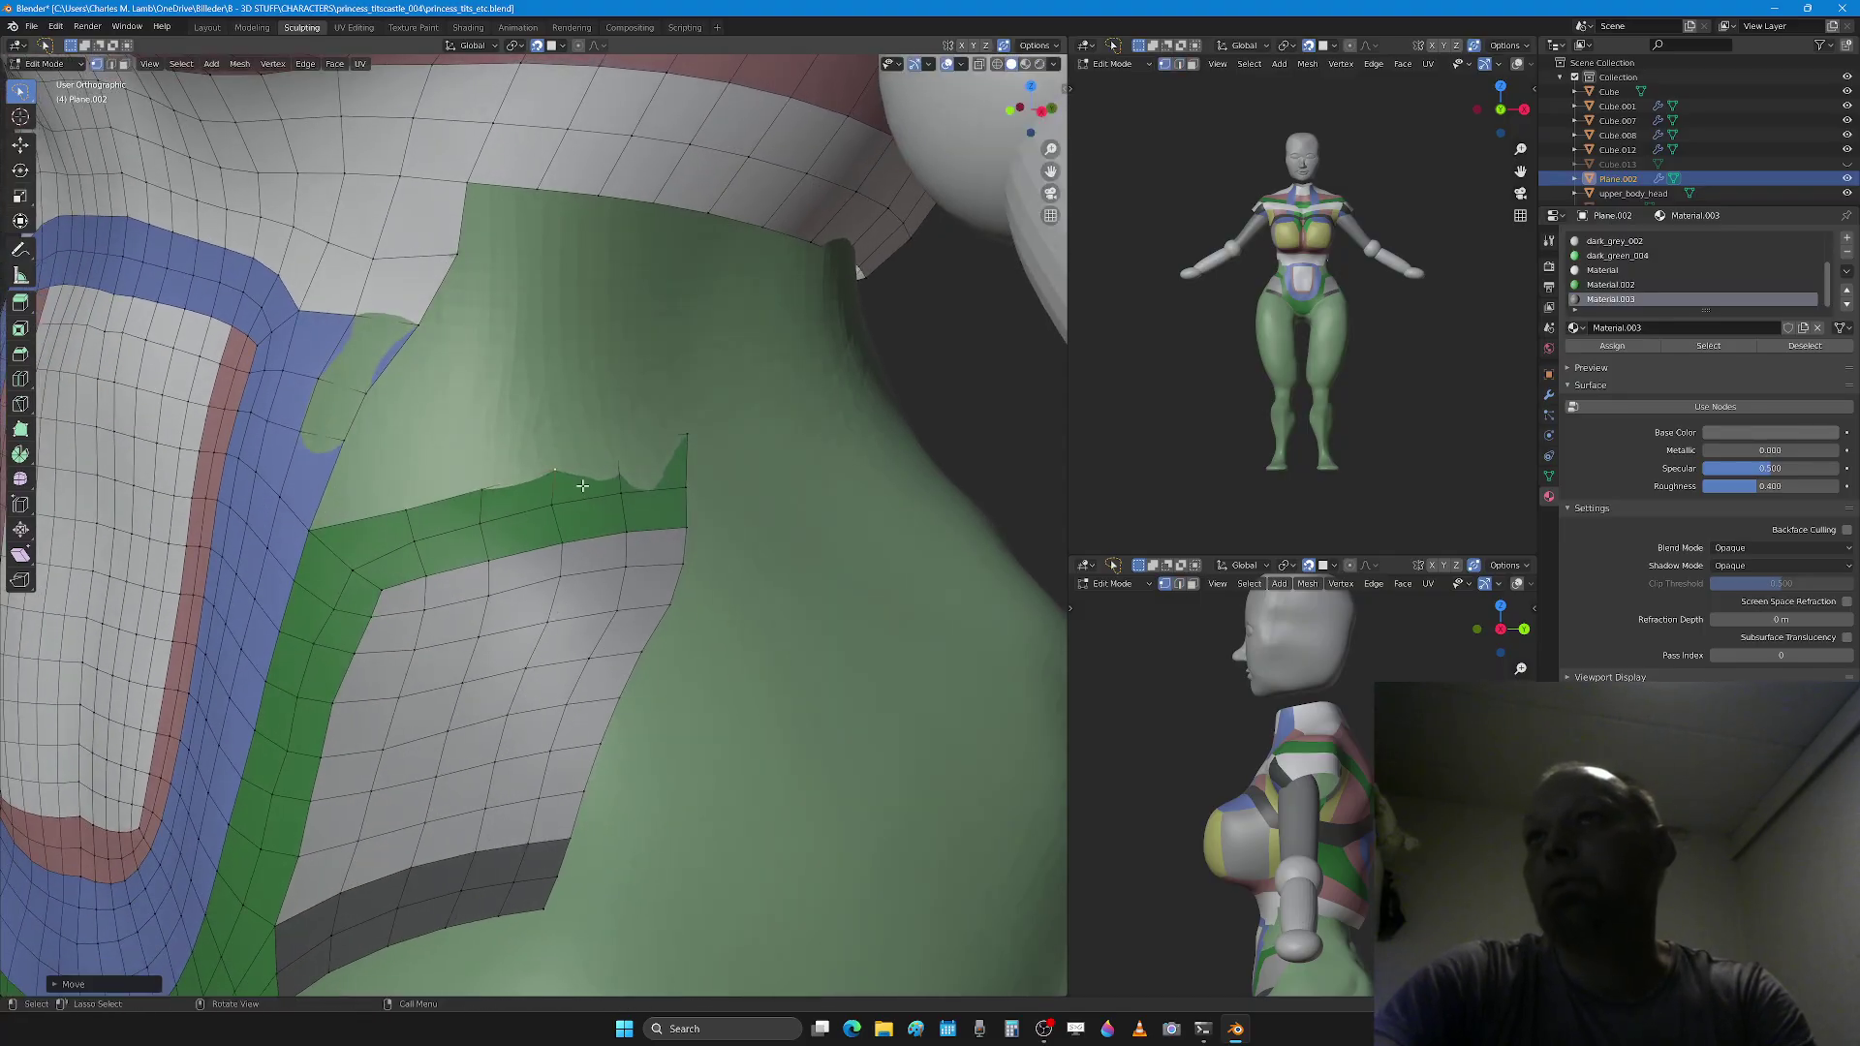
middle_drag(577, 497, 639, 457)
Step: Extrude the green strip's top edges upward twice, rotating them to follow the waist, and fill the gap to the blue band
key(2)
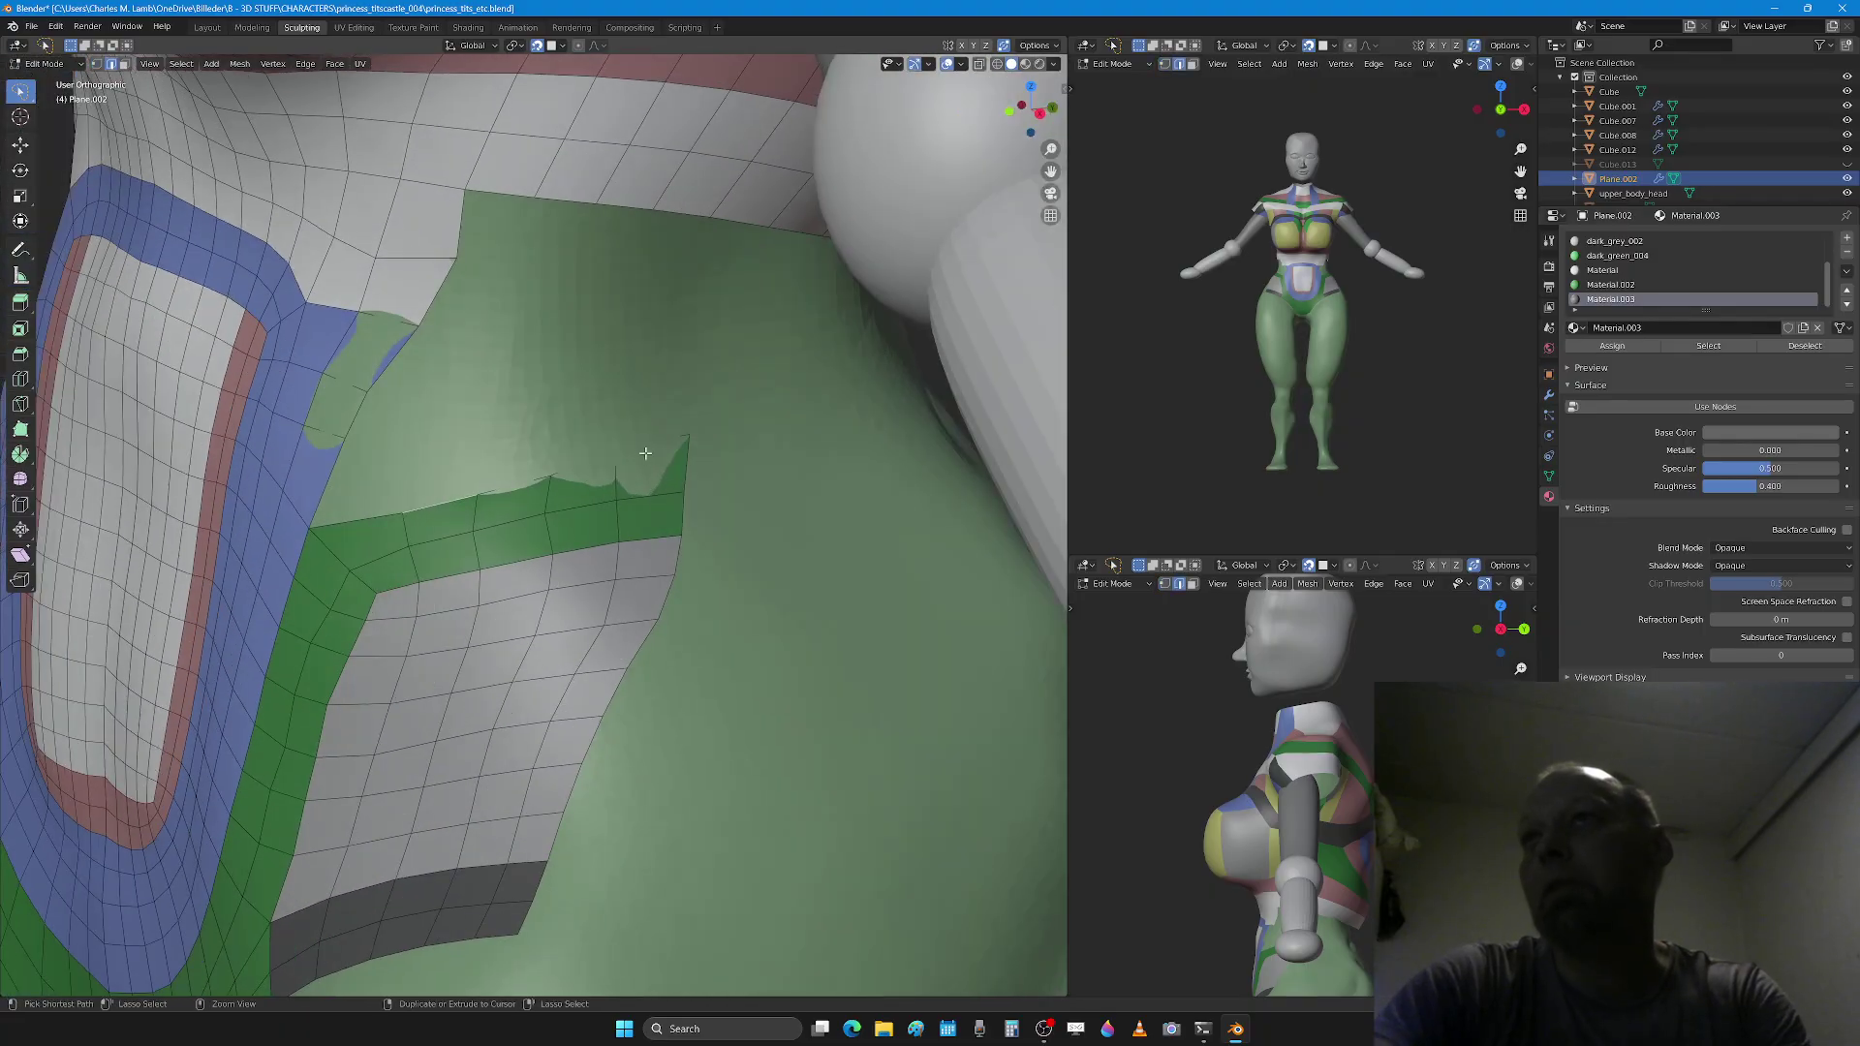
key(r)
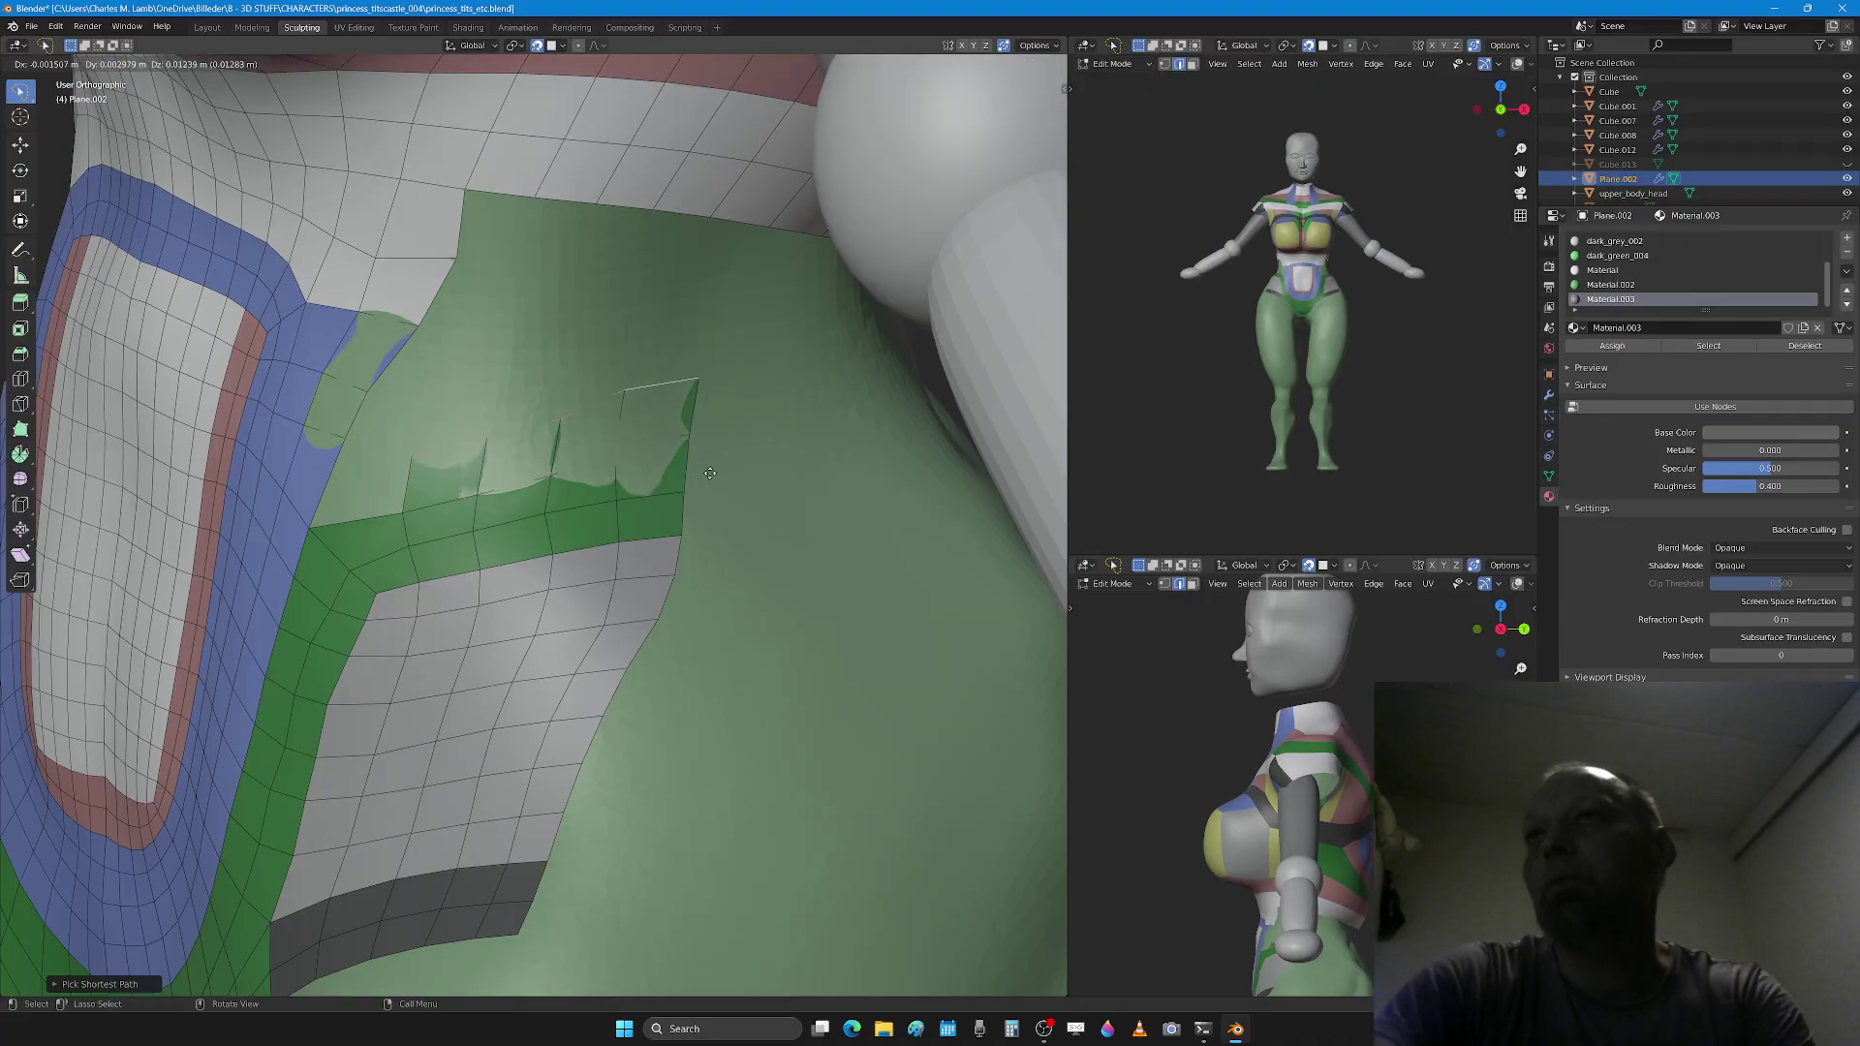
click(749, 507)
key(g)
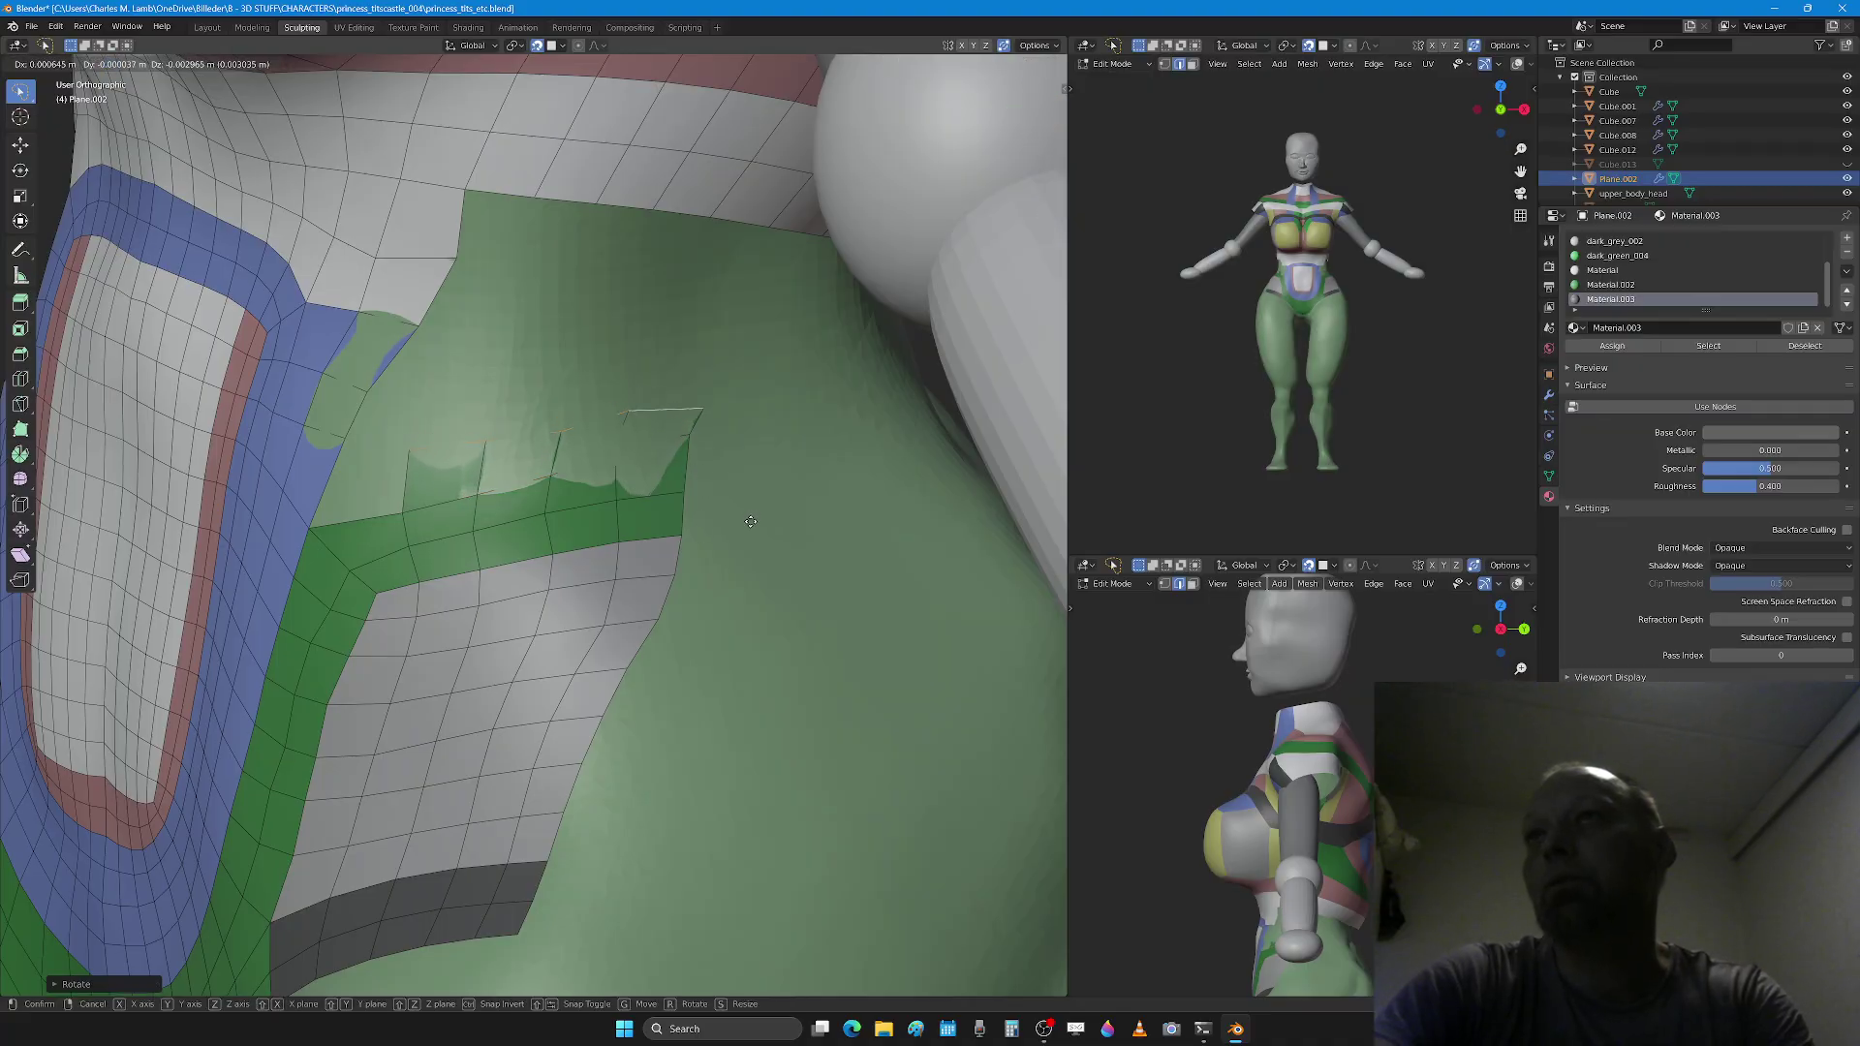
click(751, 522)
key(e)
click(750, 474)
middle_drag(750, 474, 456, 487)
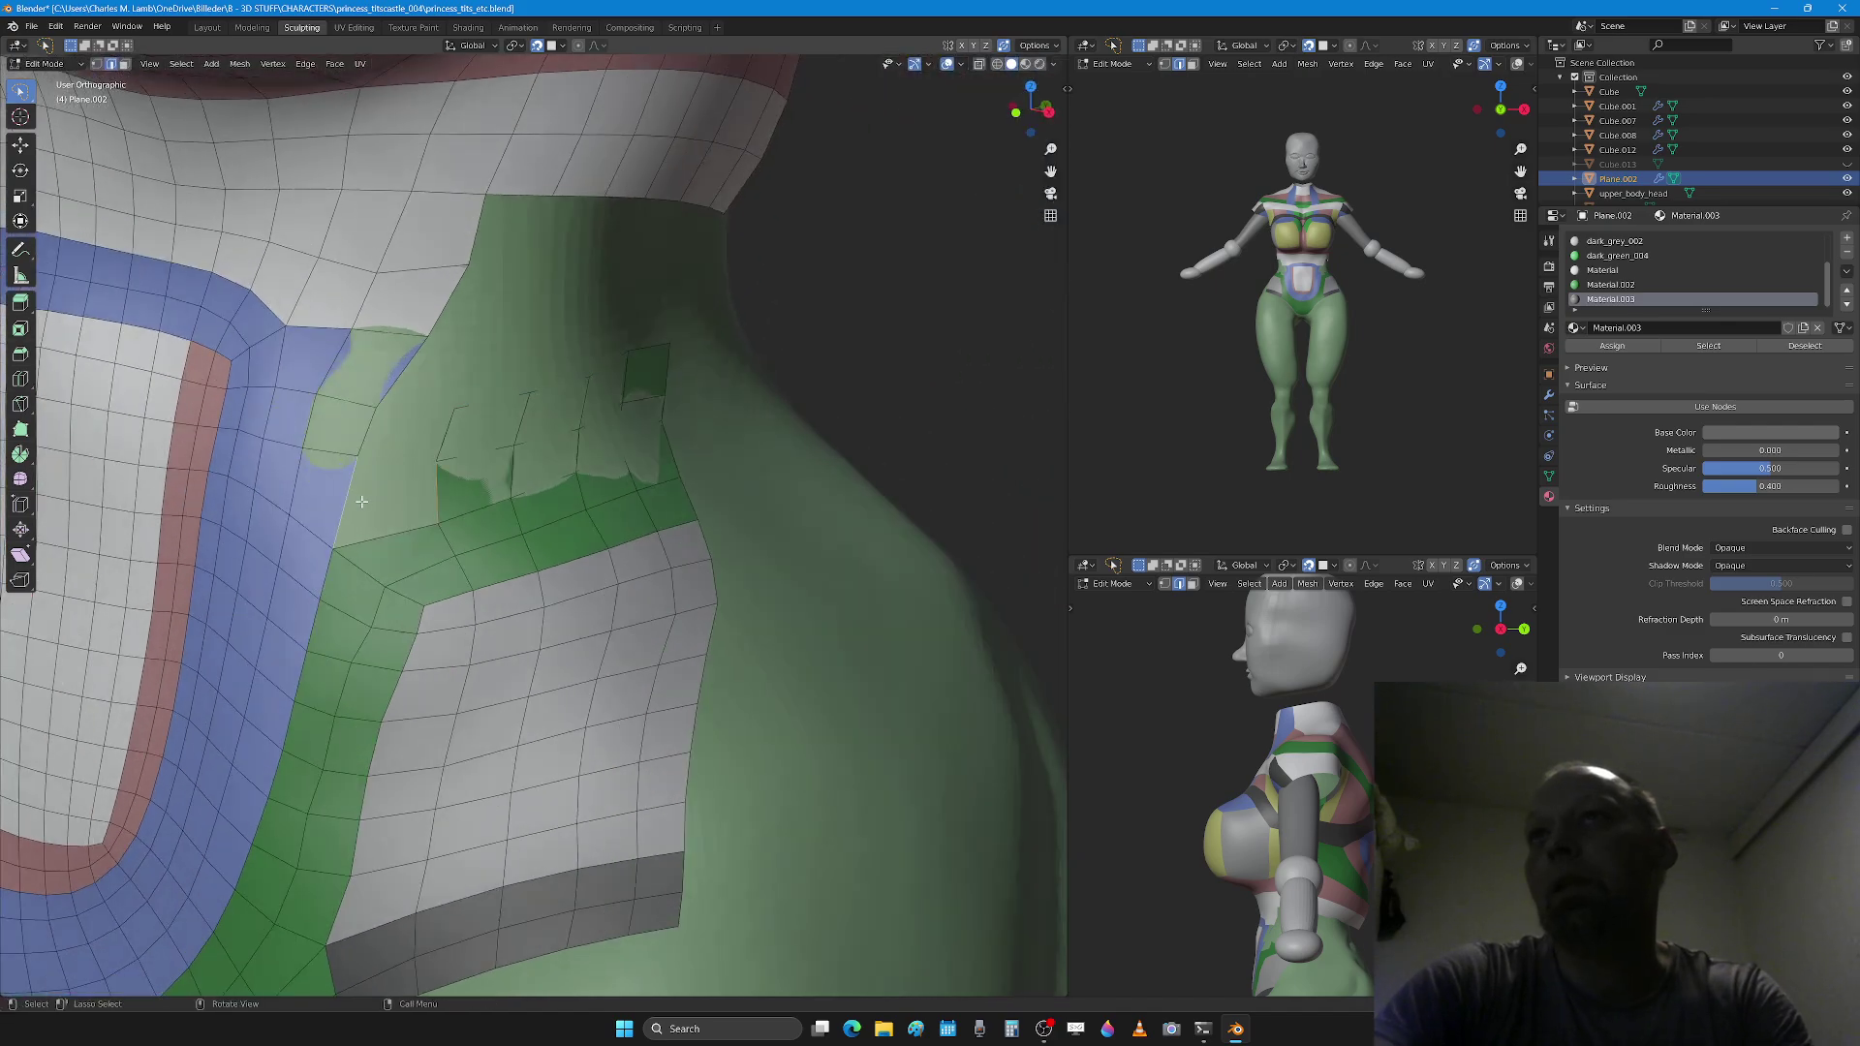
middle_drag(365, 437, 614, 386)
Step: Smooth the new green and blue waist faces in Sculpt Mode until they lie evenly over the body
key(Tab)
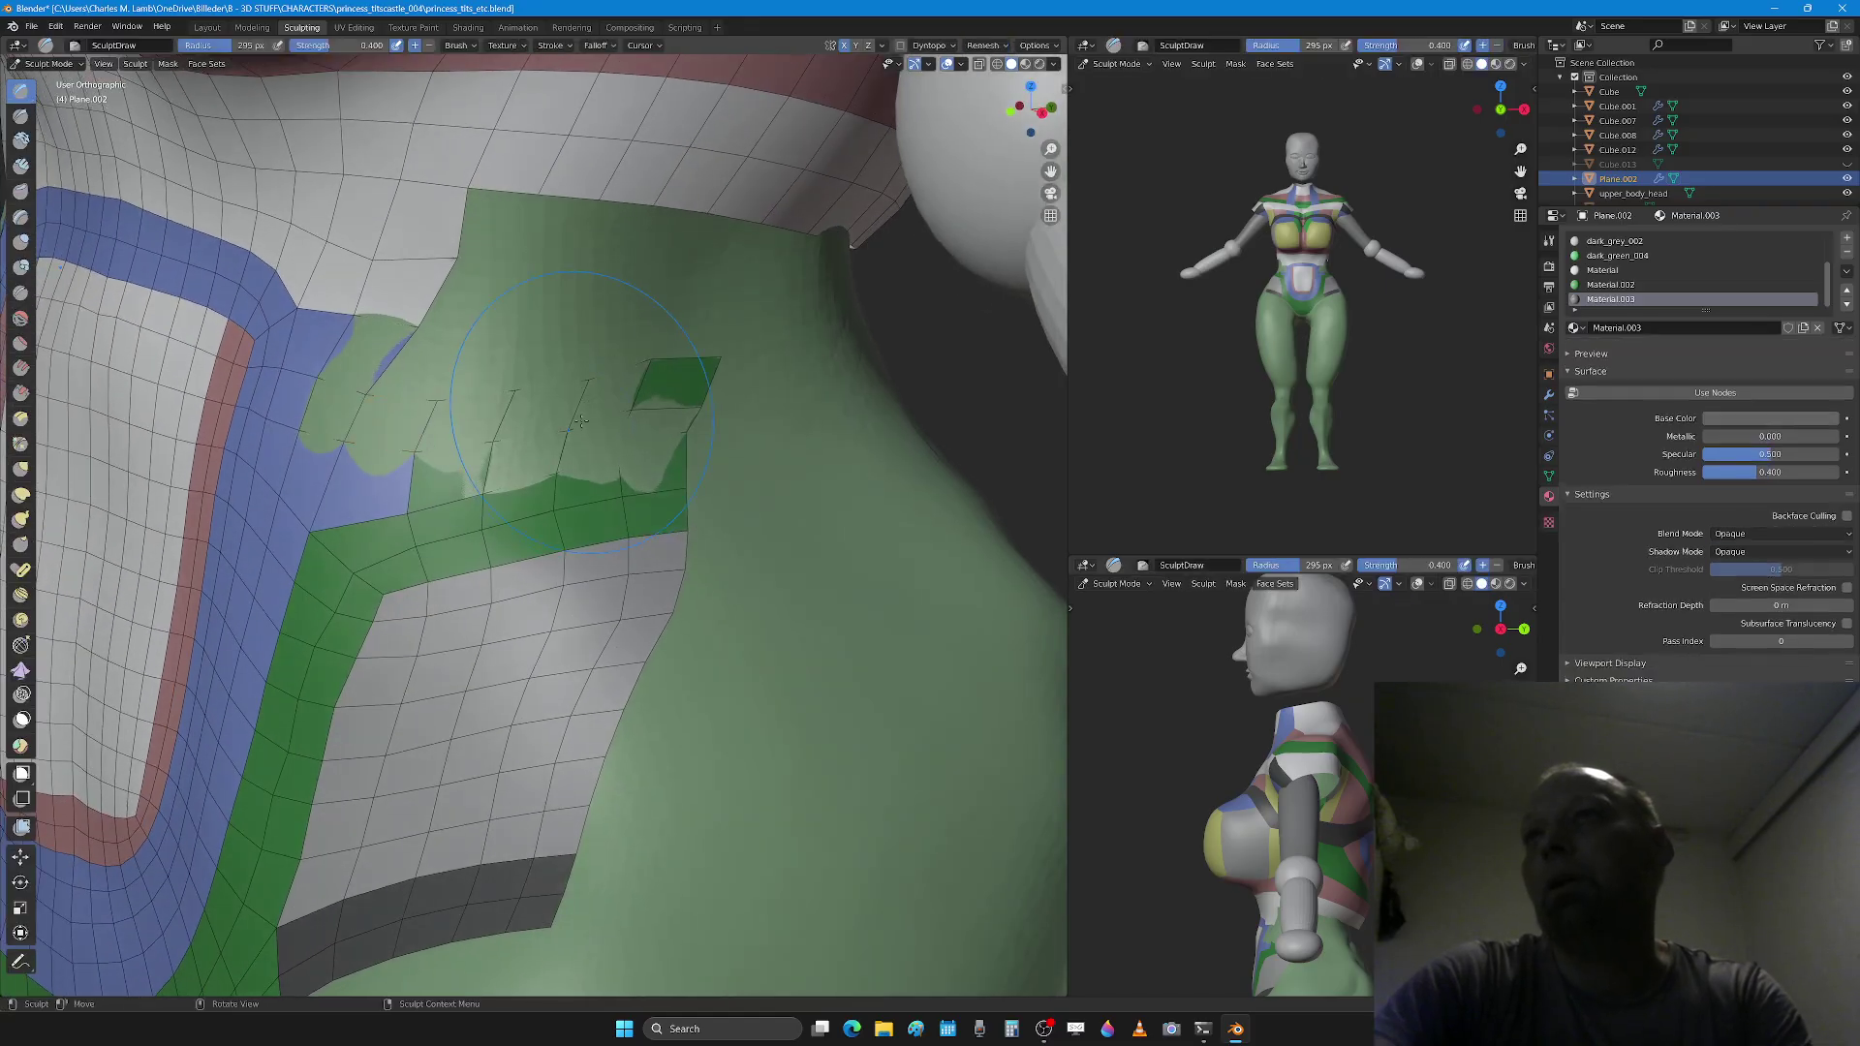
drag(620, 364, 388, 428)
drag(647, 433, 610, 444)
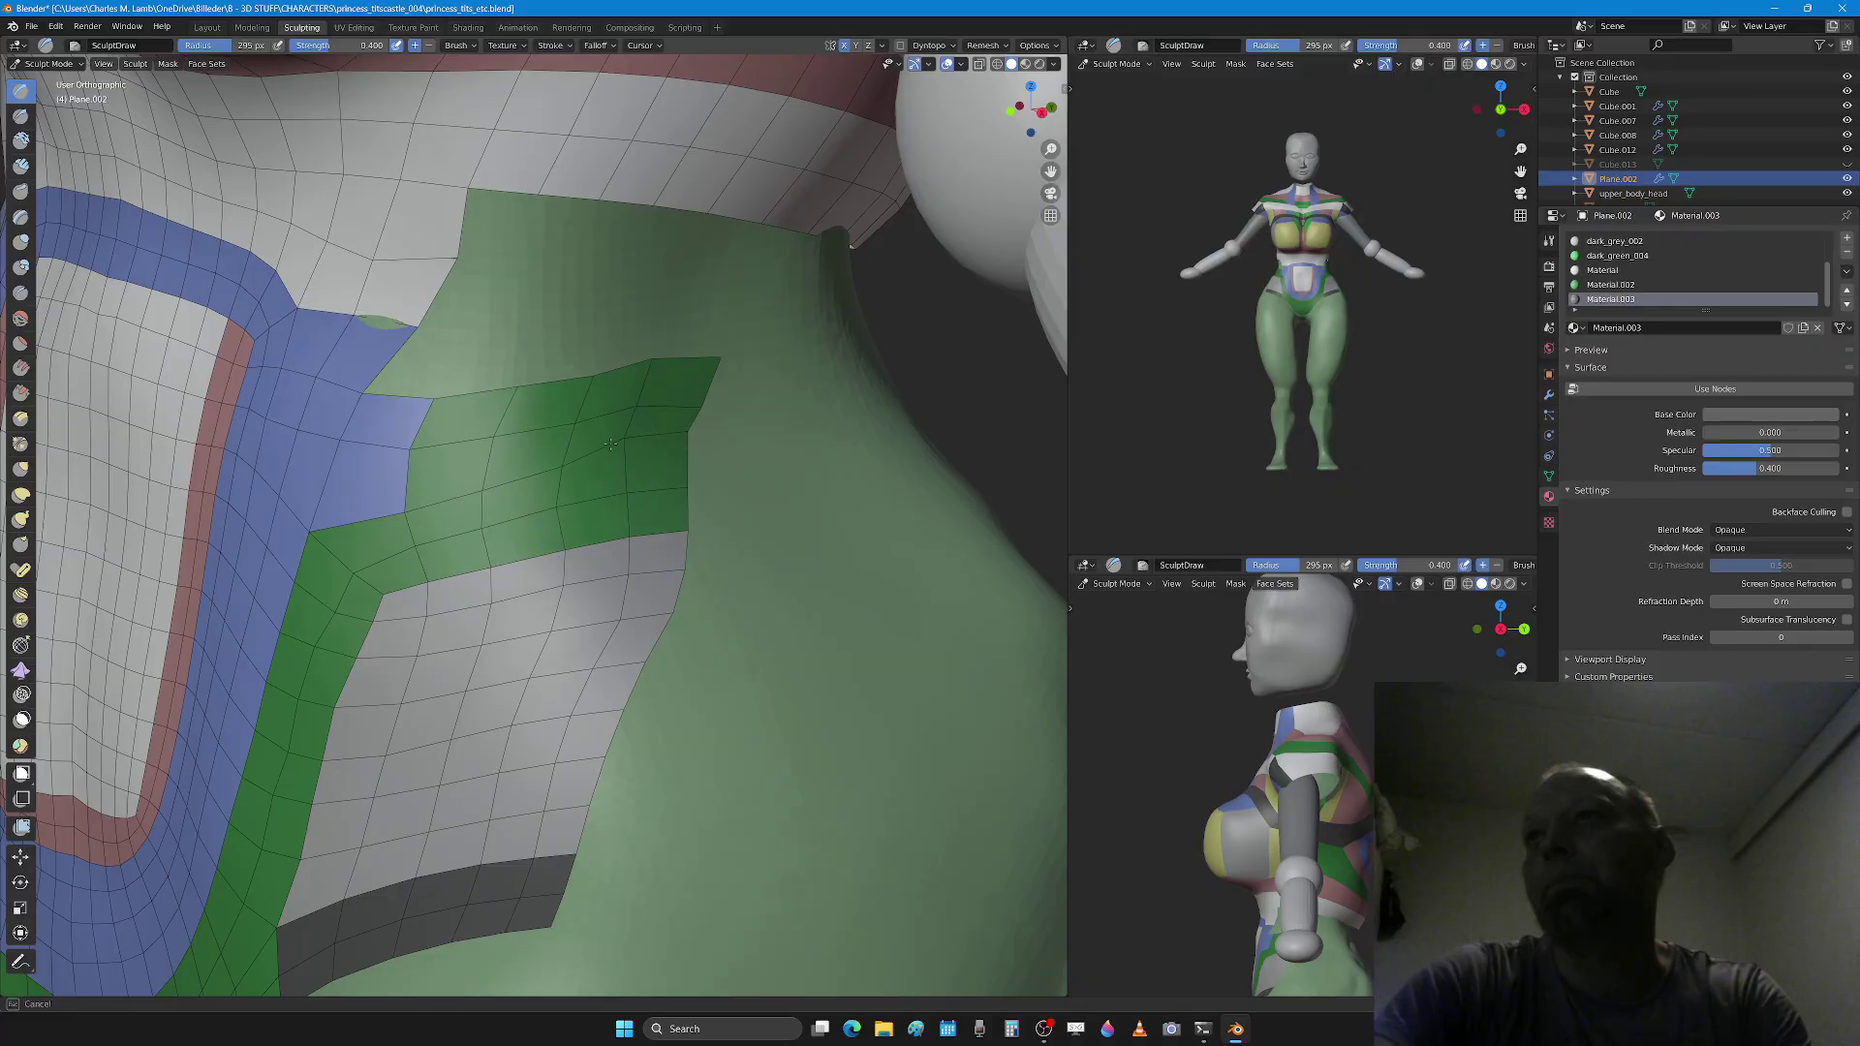
Step: Extrude the side edge of the white band outward across the open waist in several segments to form a new strip
mouse_move(621, 514)
middle_down()
mouse_move(389, 521)
mouse_move(593, 580)
middle_up()
scroll(389, 522, down, 3)
scroll(388, 521, down, 3)
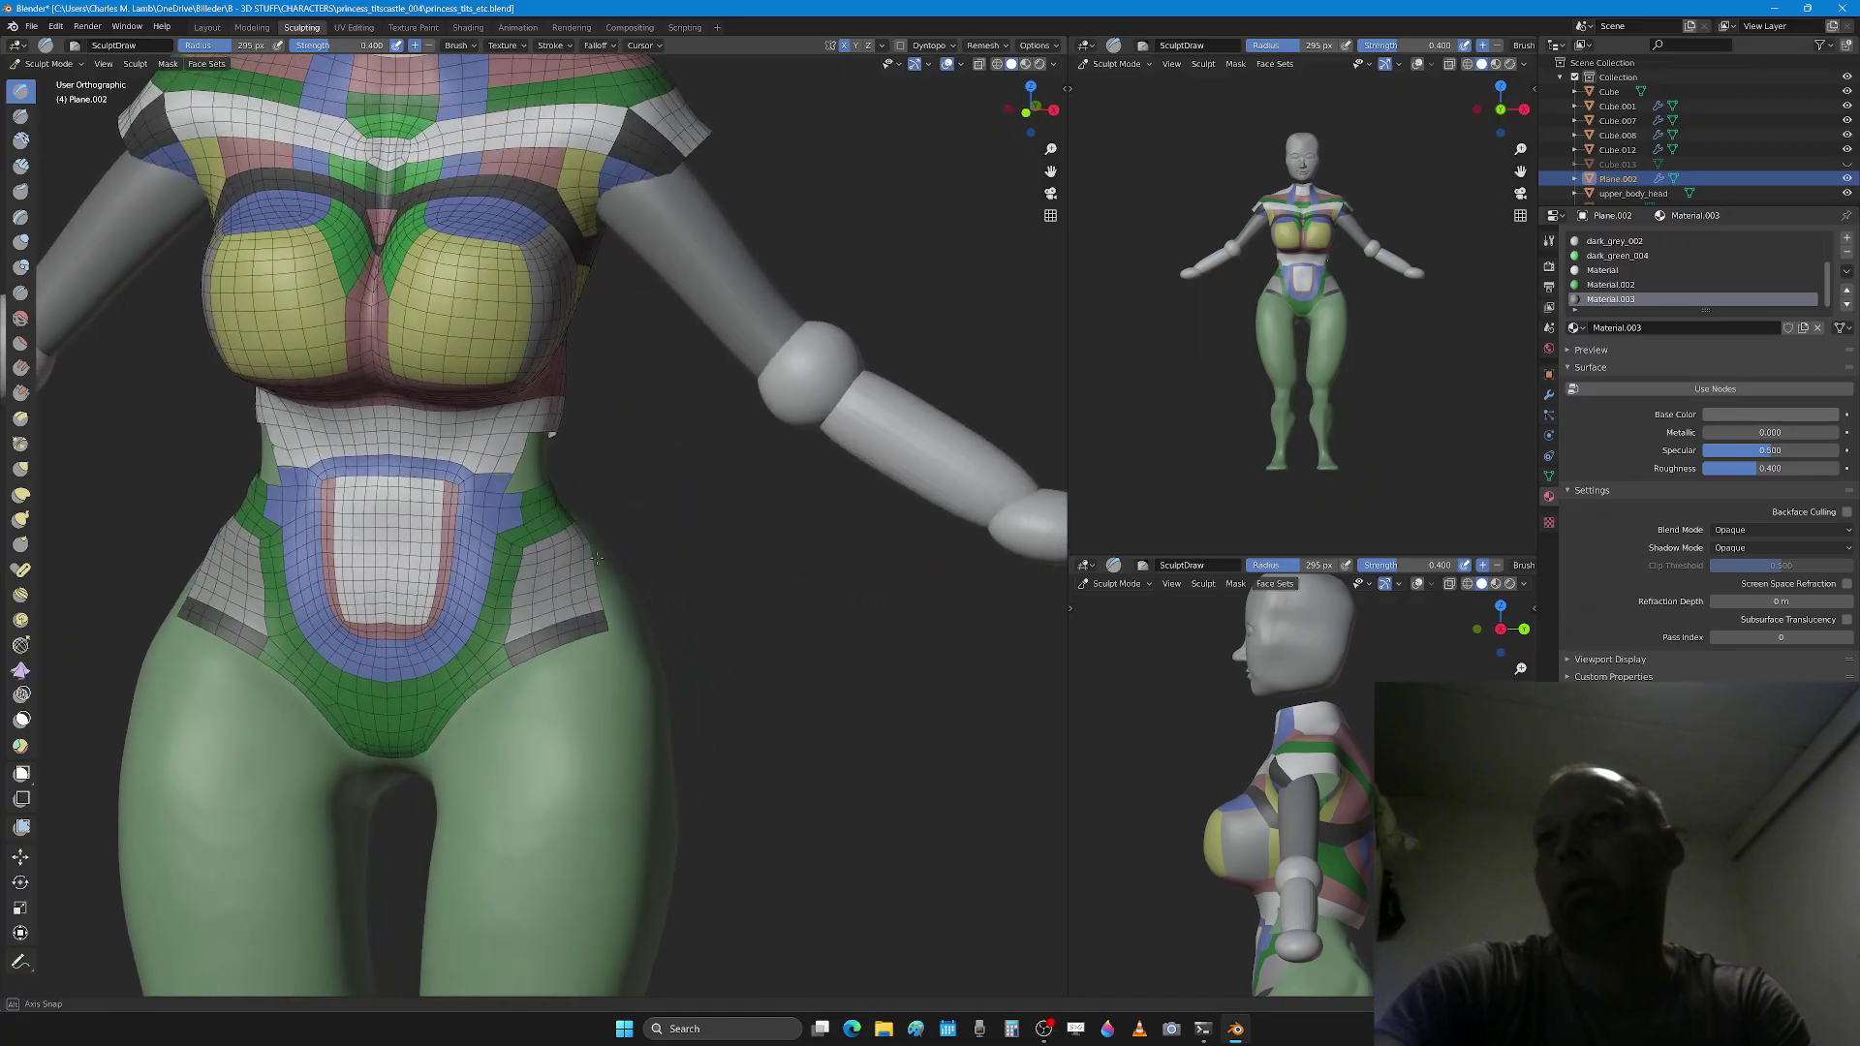
scroll(593, 579, up, 2)
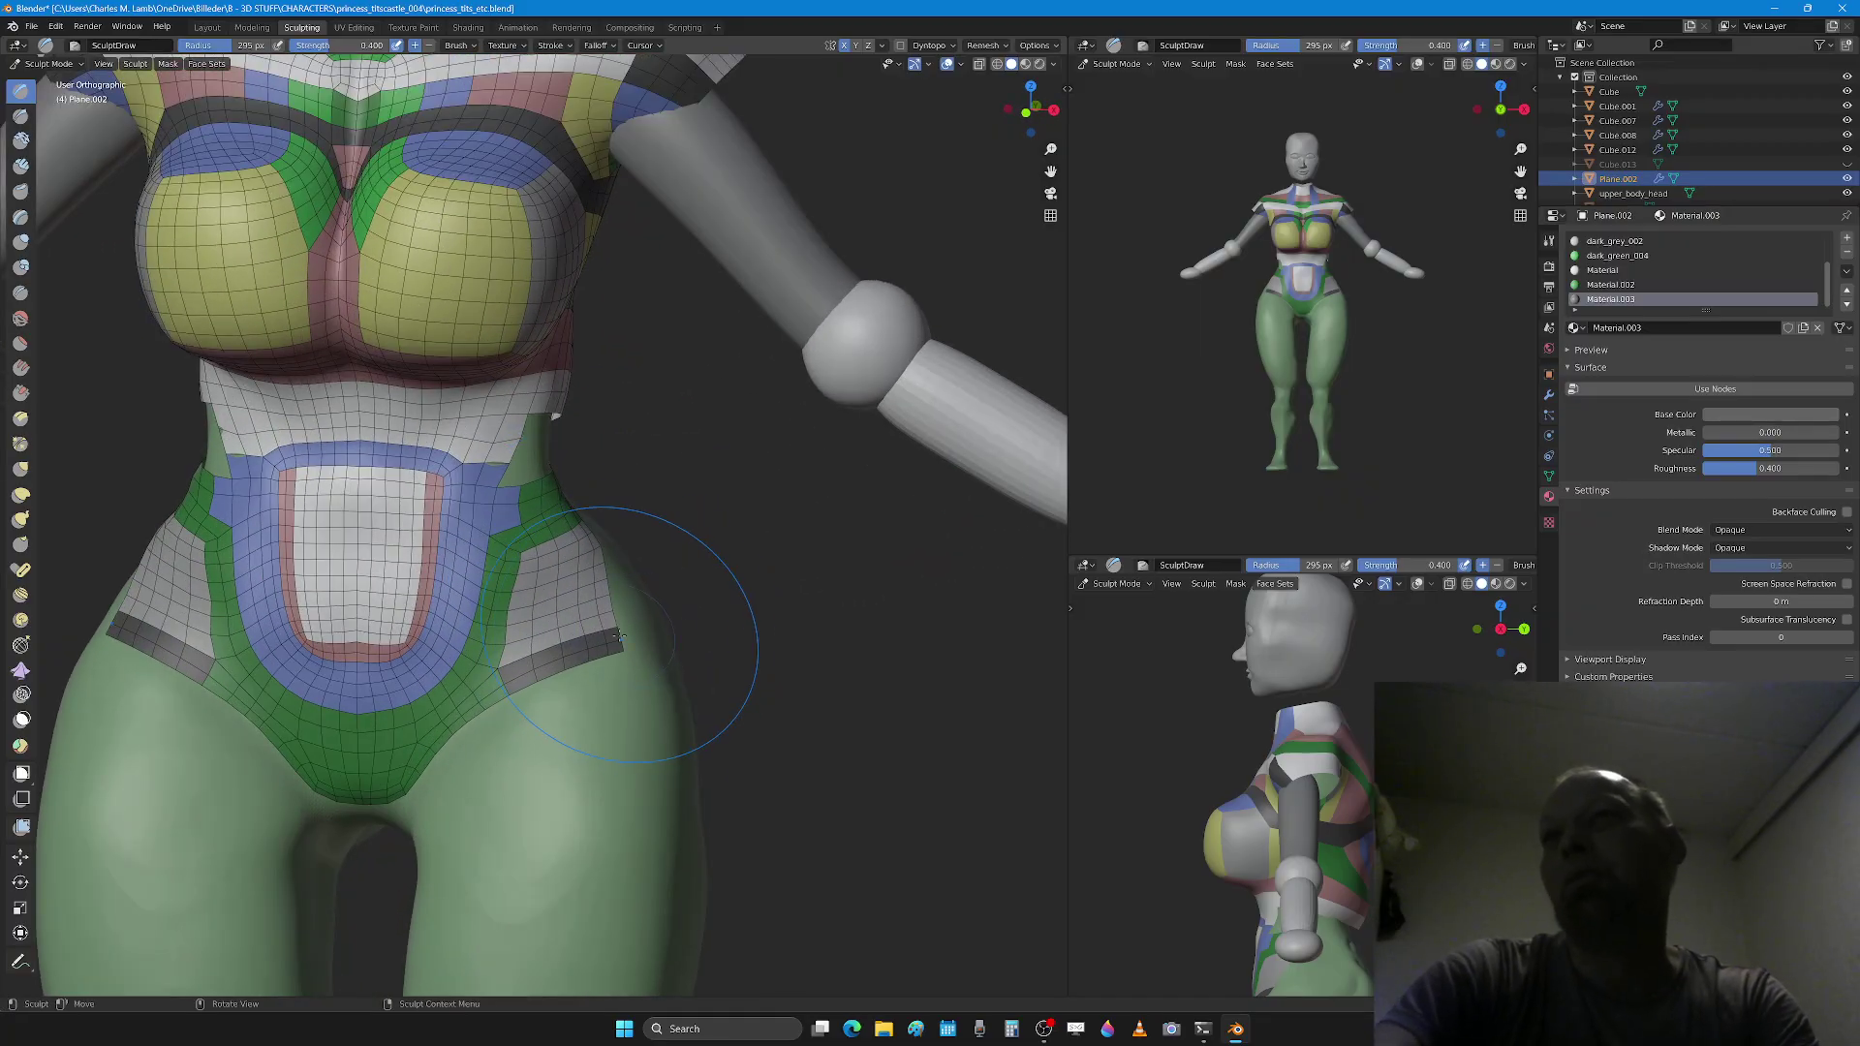
scroll(646, 610, up, 2)
scroll(646, 611, up, 3)
mouse_move(646, 611)
middle_down()
mouse_move(568, 419)
mouse_move(538, 553)
mouse_move(484, 523)
middle_up()
key(Tab)
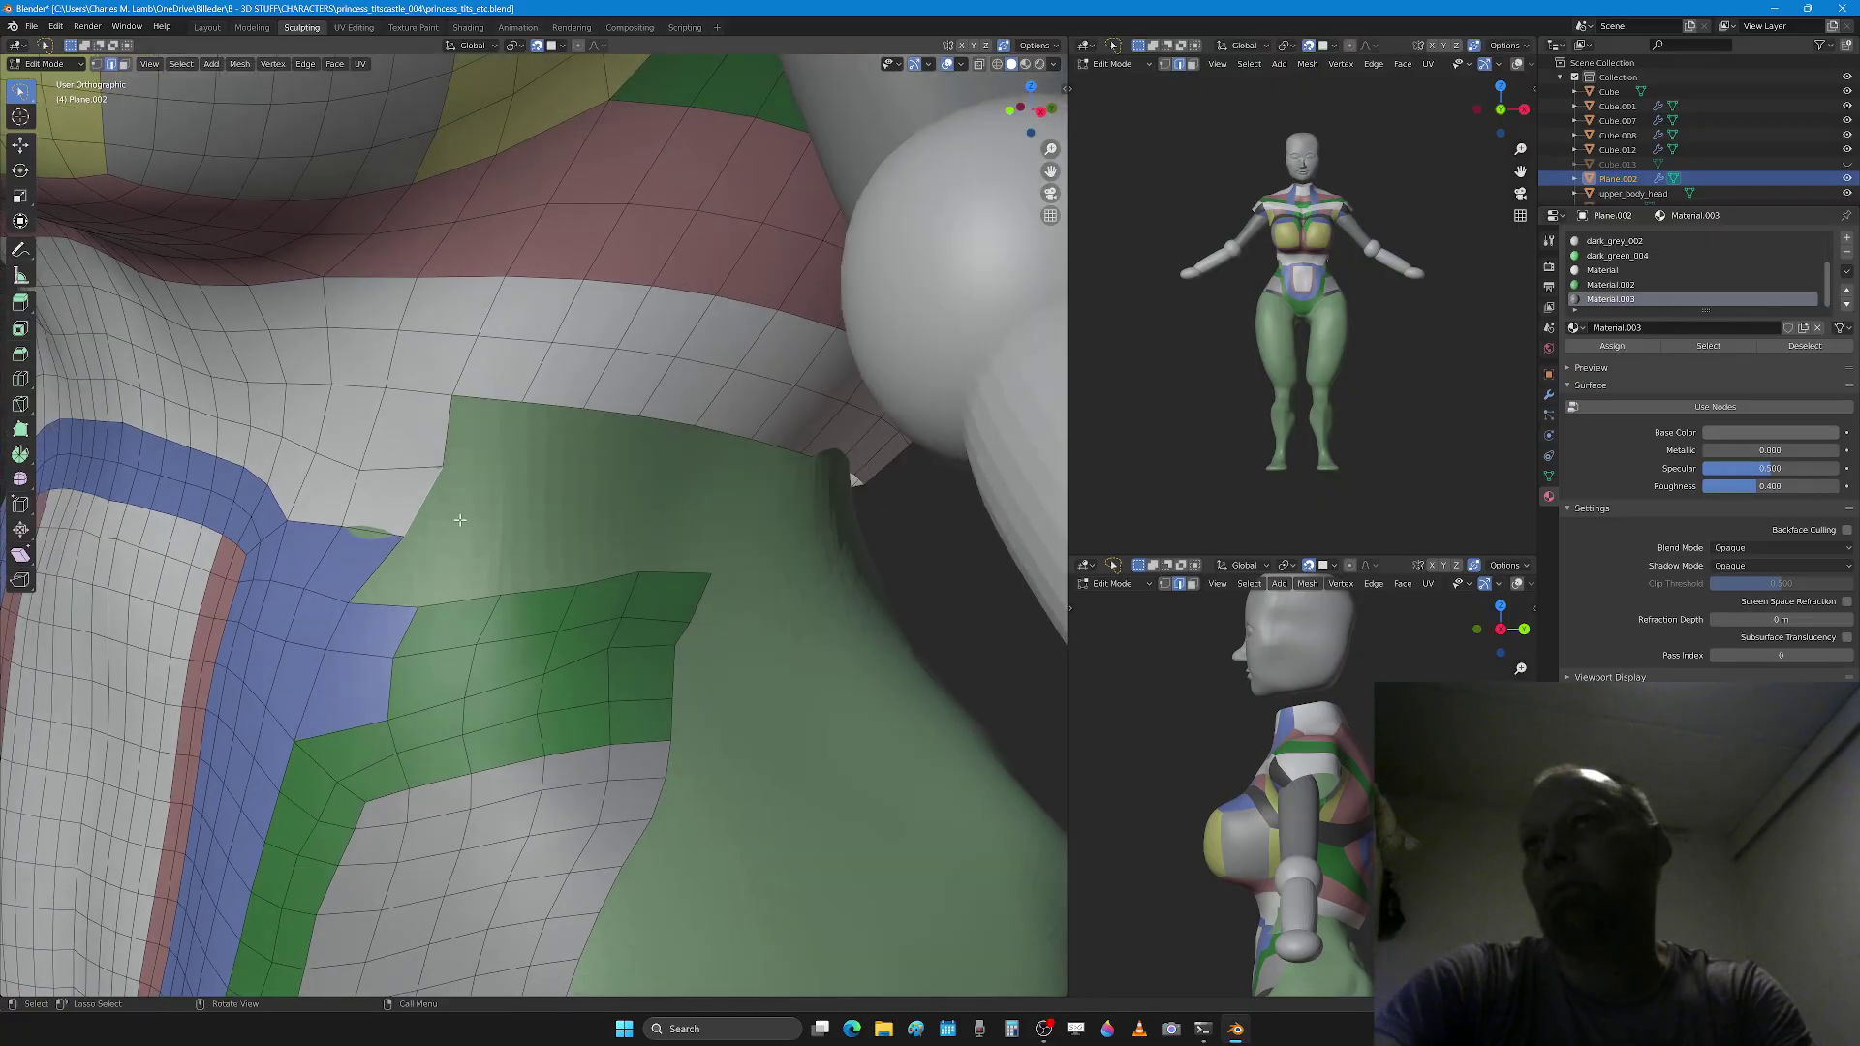
key(g)
click(505, 521)
key(e)
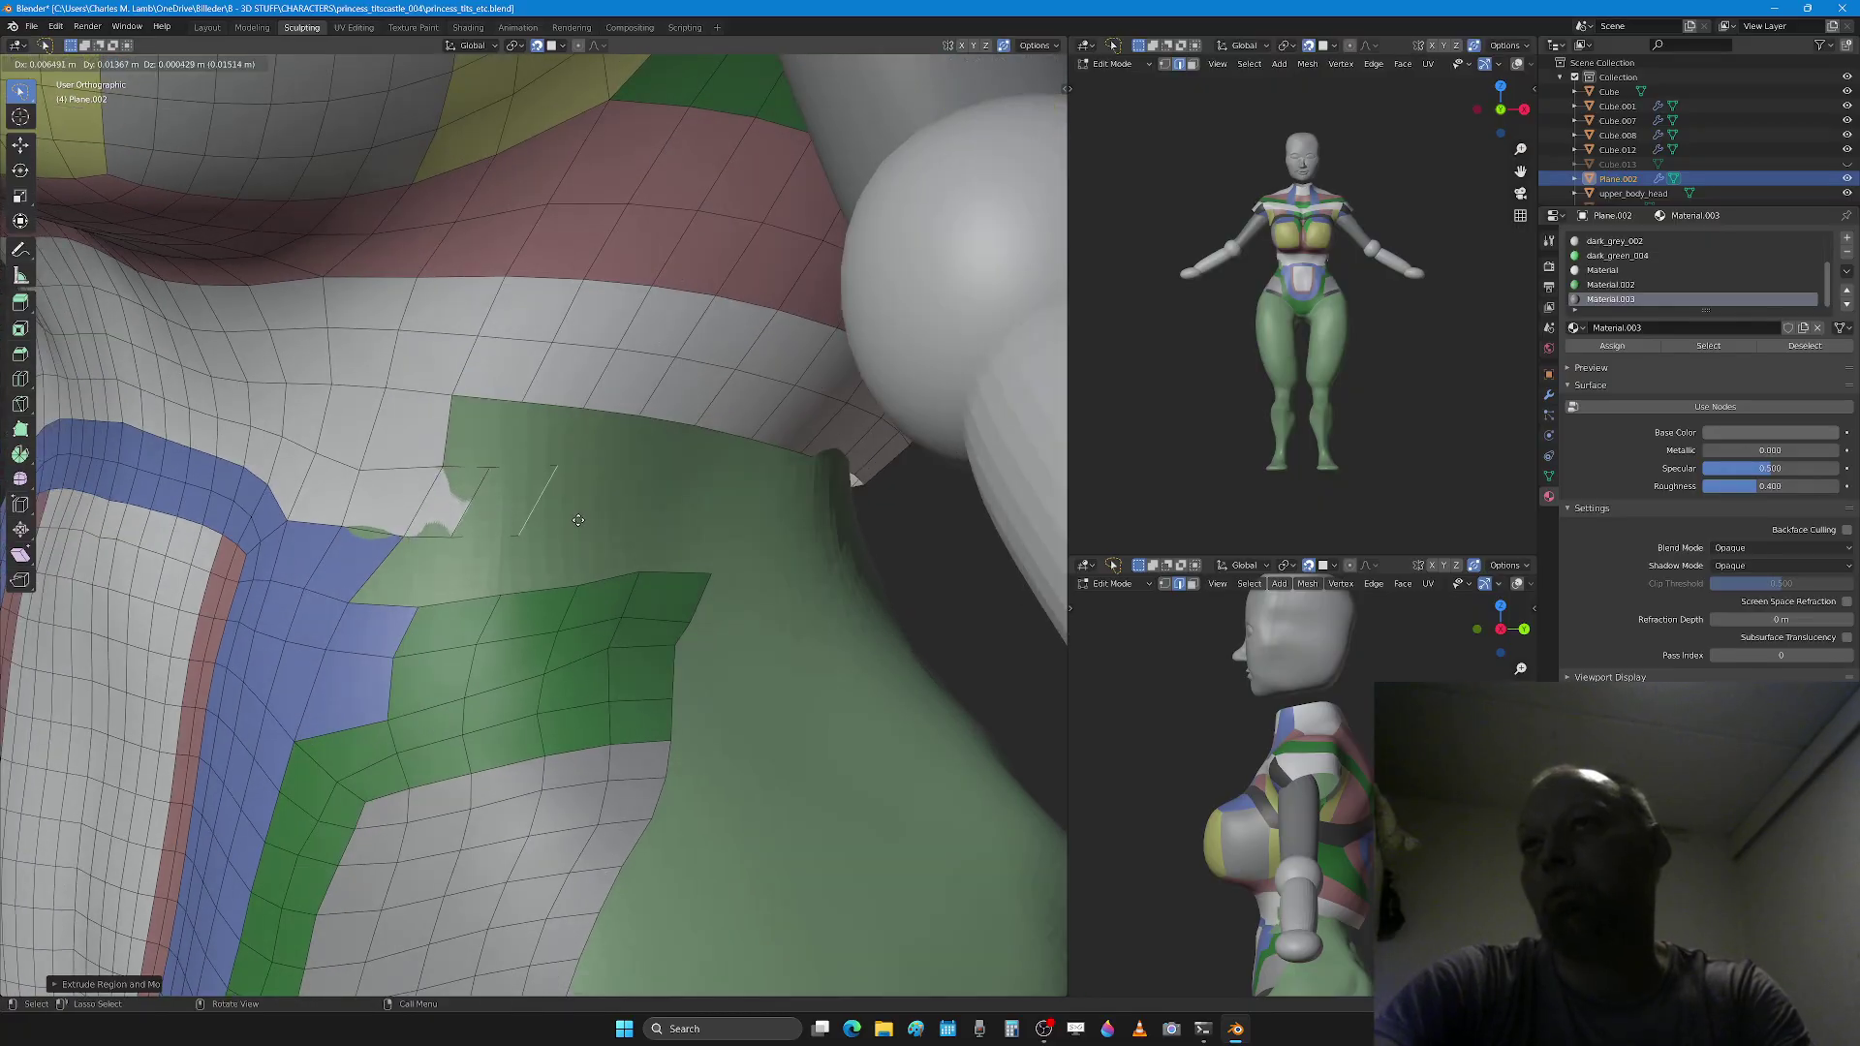
middle_drag(578, 520, 635, 518)
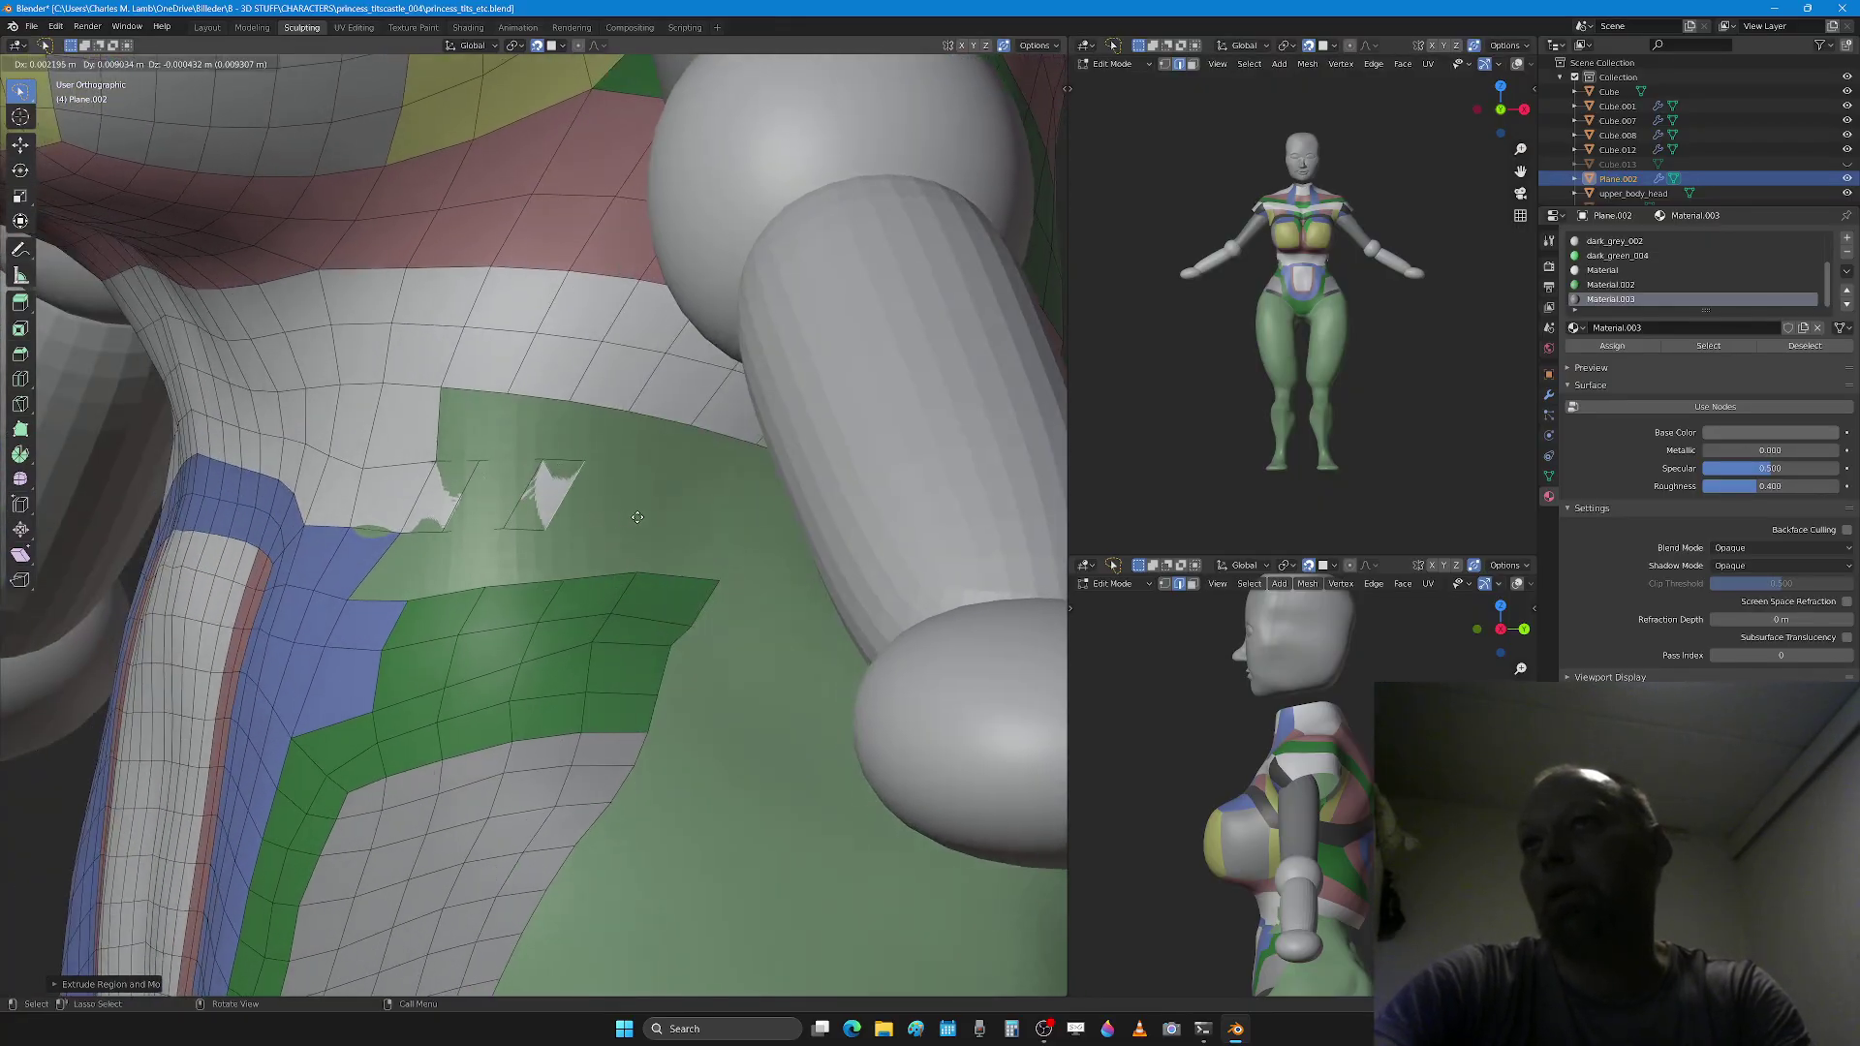
click(809, 549)
Step: Finish extruding the white strip across the side waist and fill the gaps between it, the white band above and the green strip below
click(469, 460)
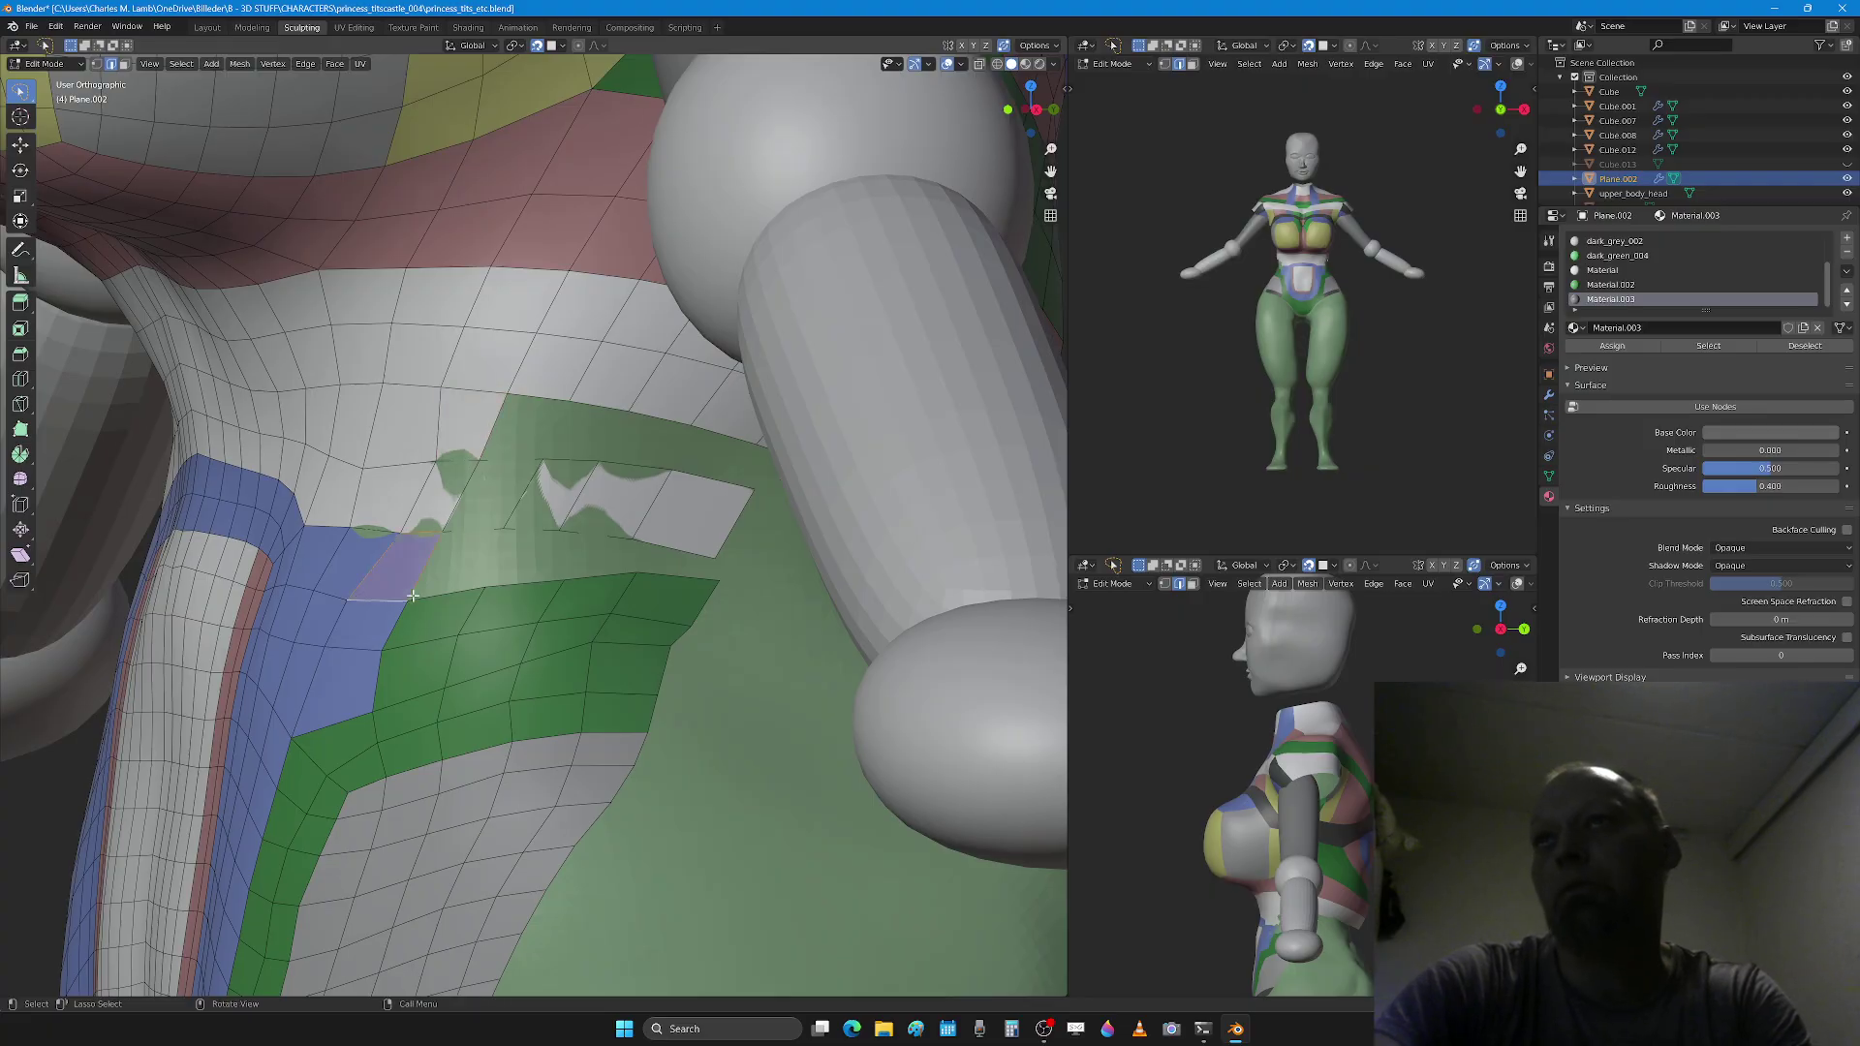
shift+click(471, 573)
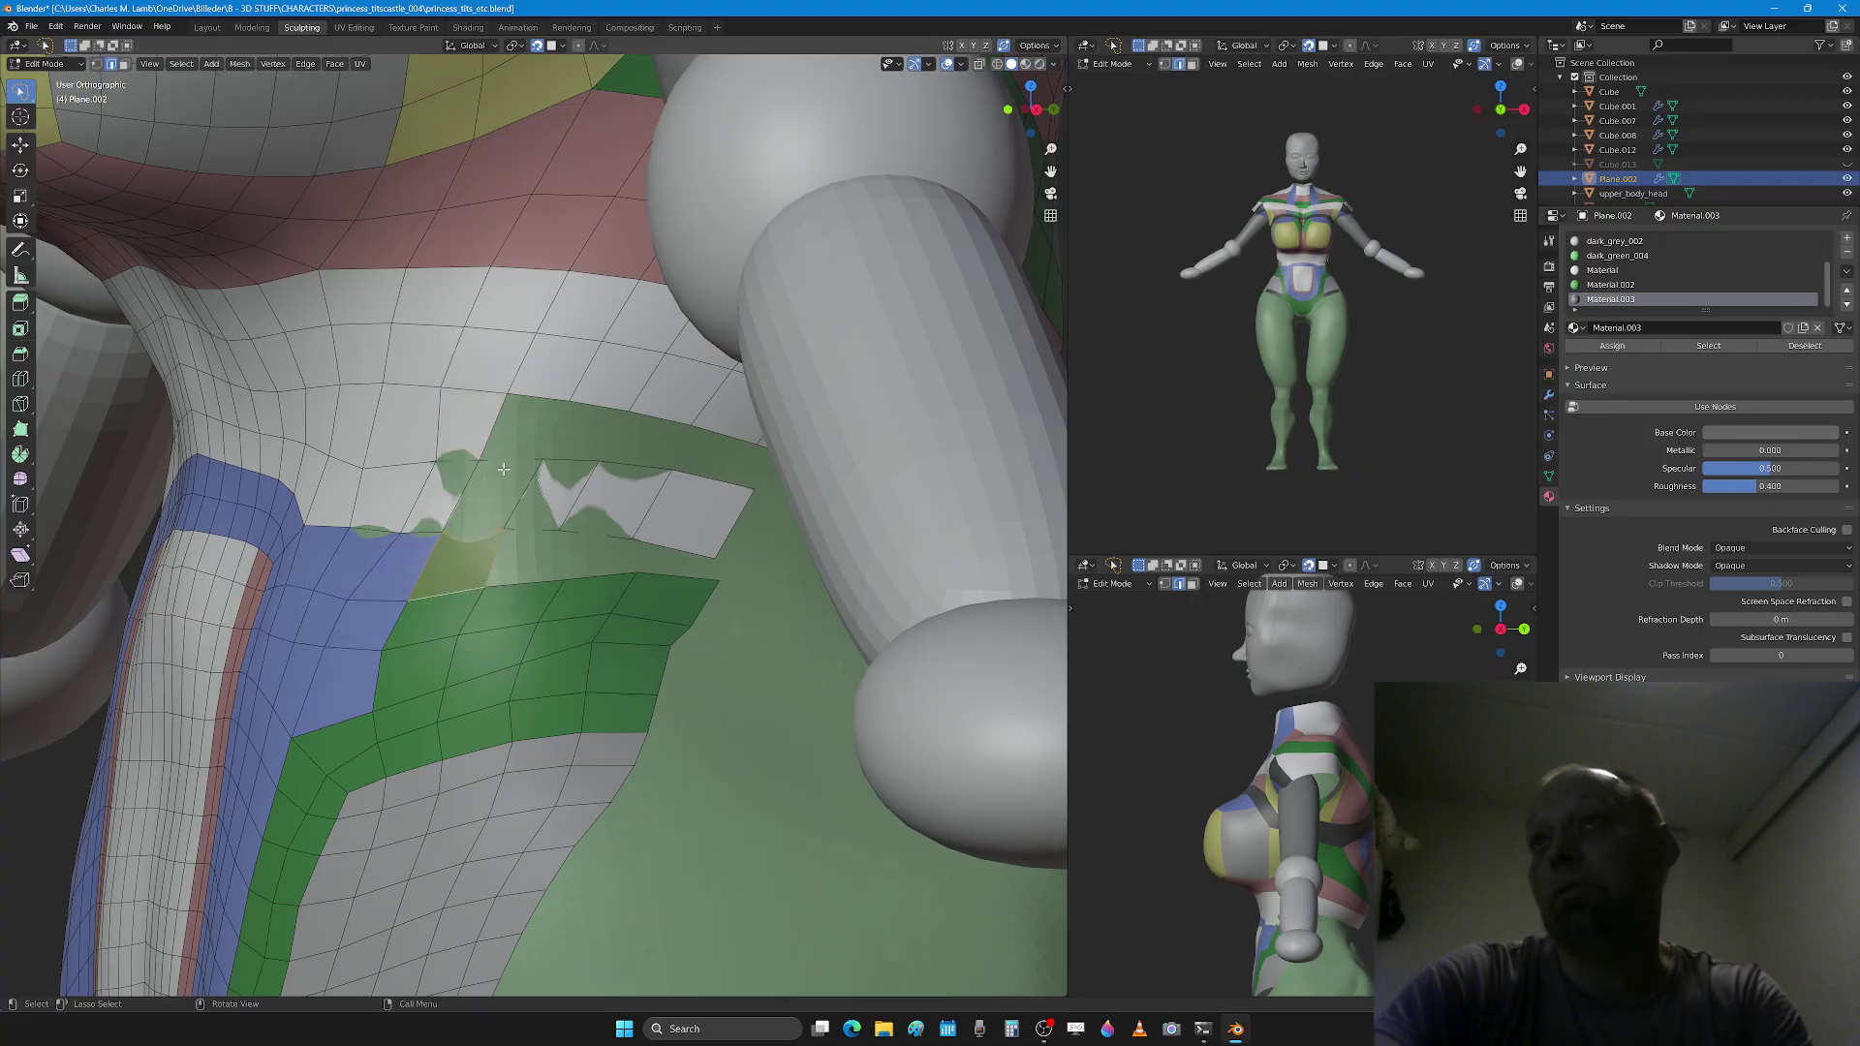
shift+click(545, 406)
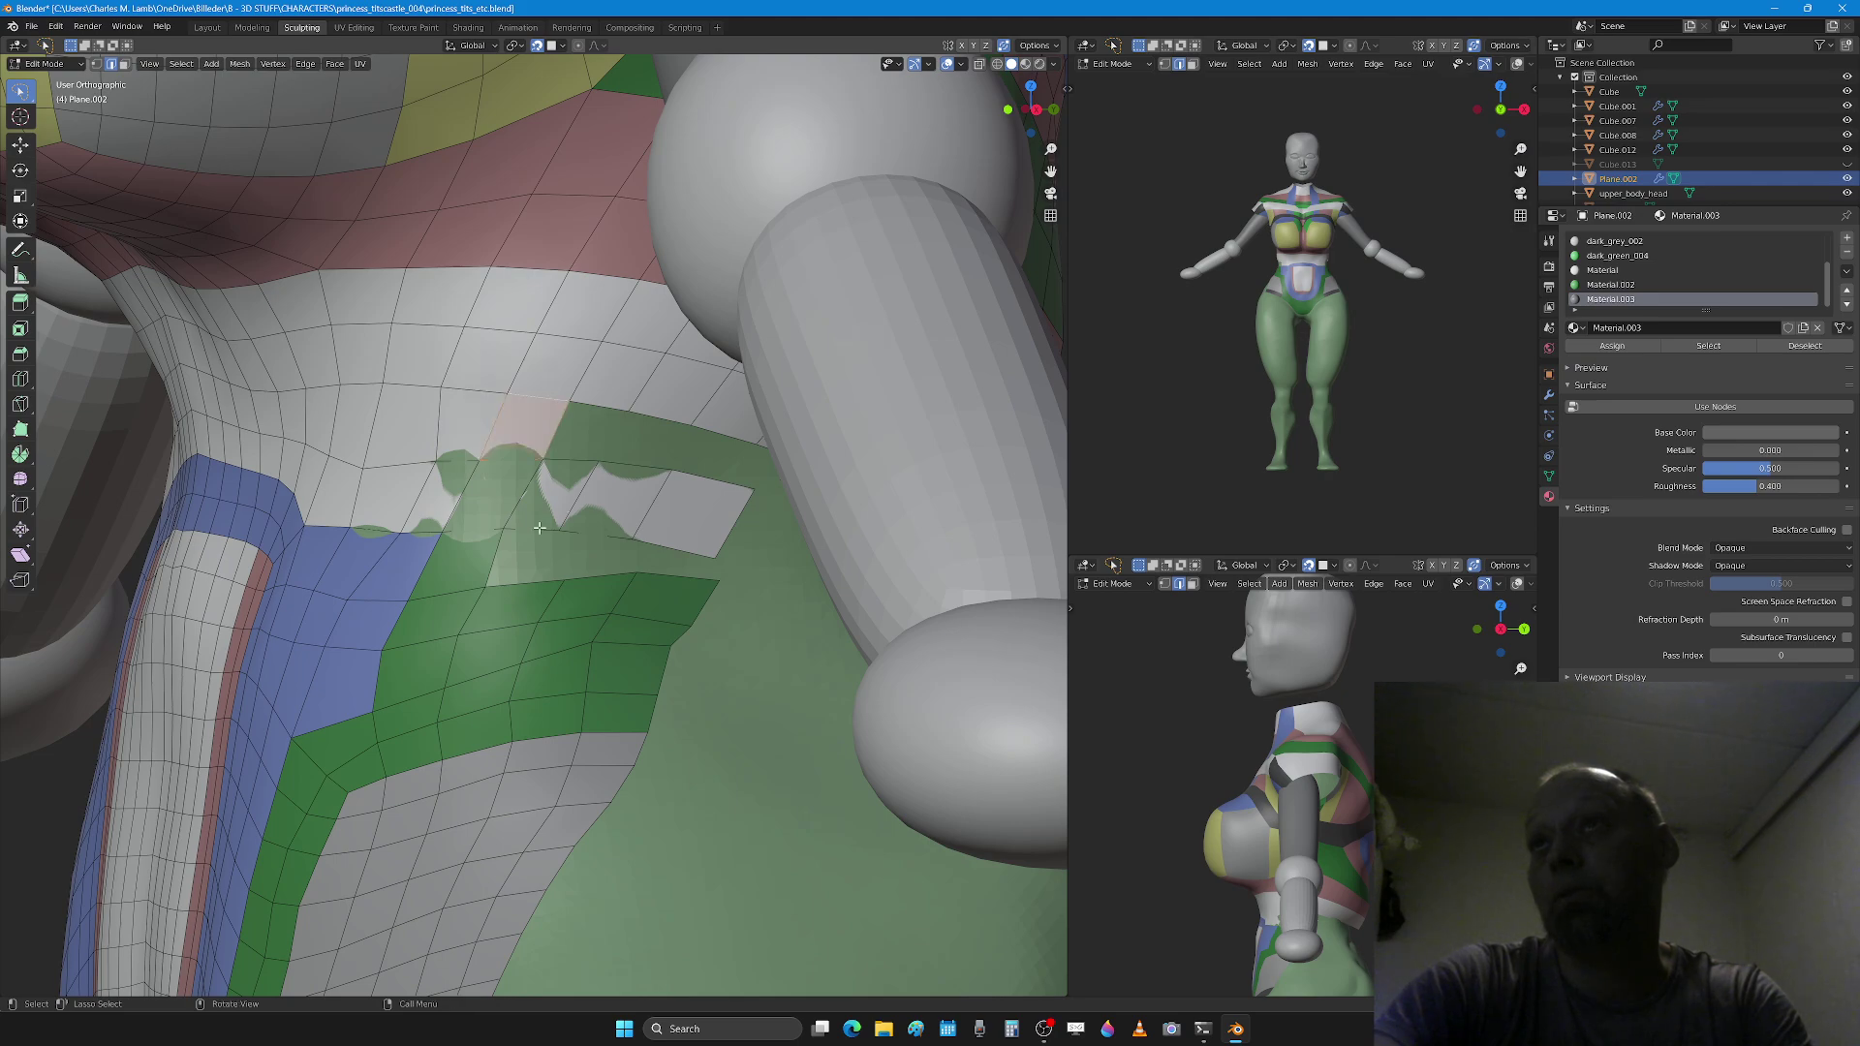
shift+click(533, 579)
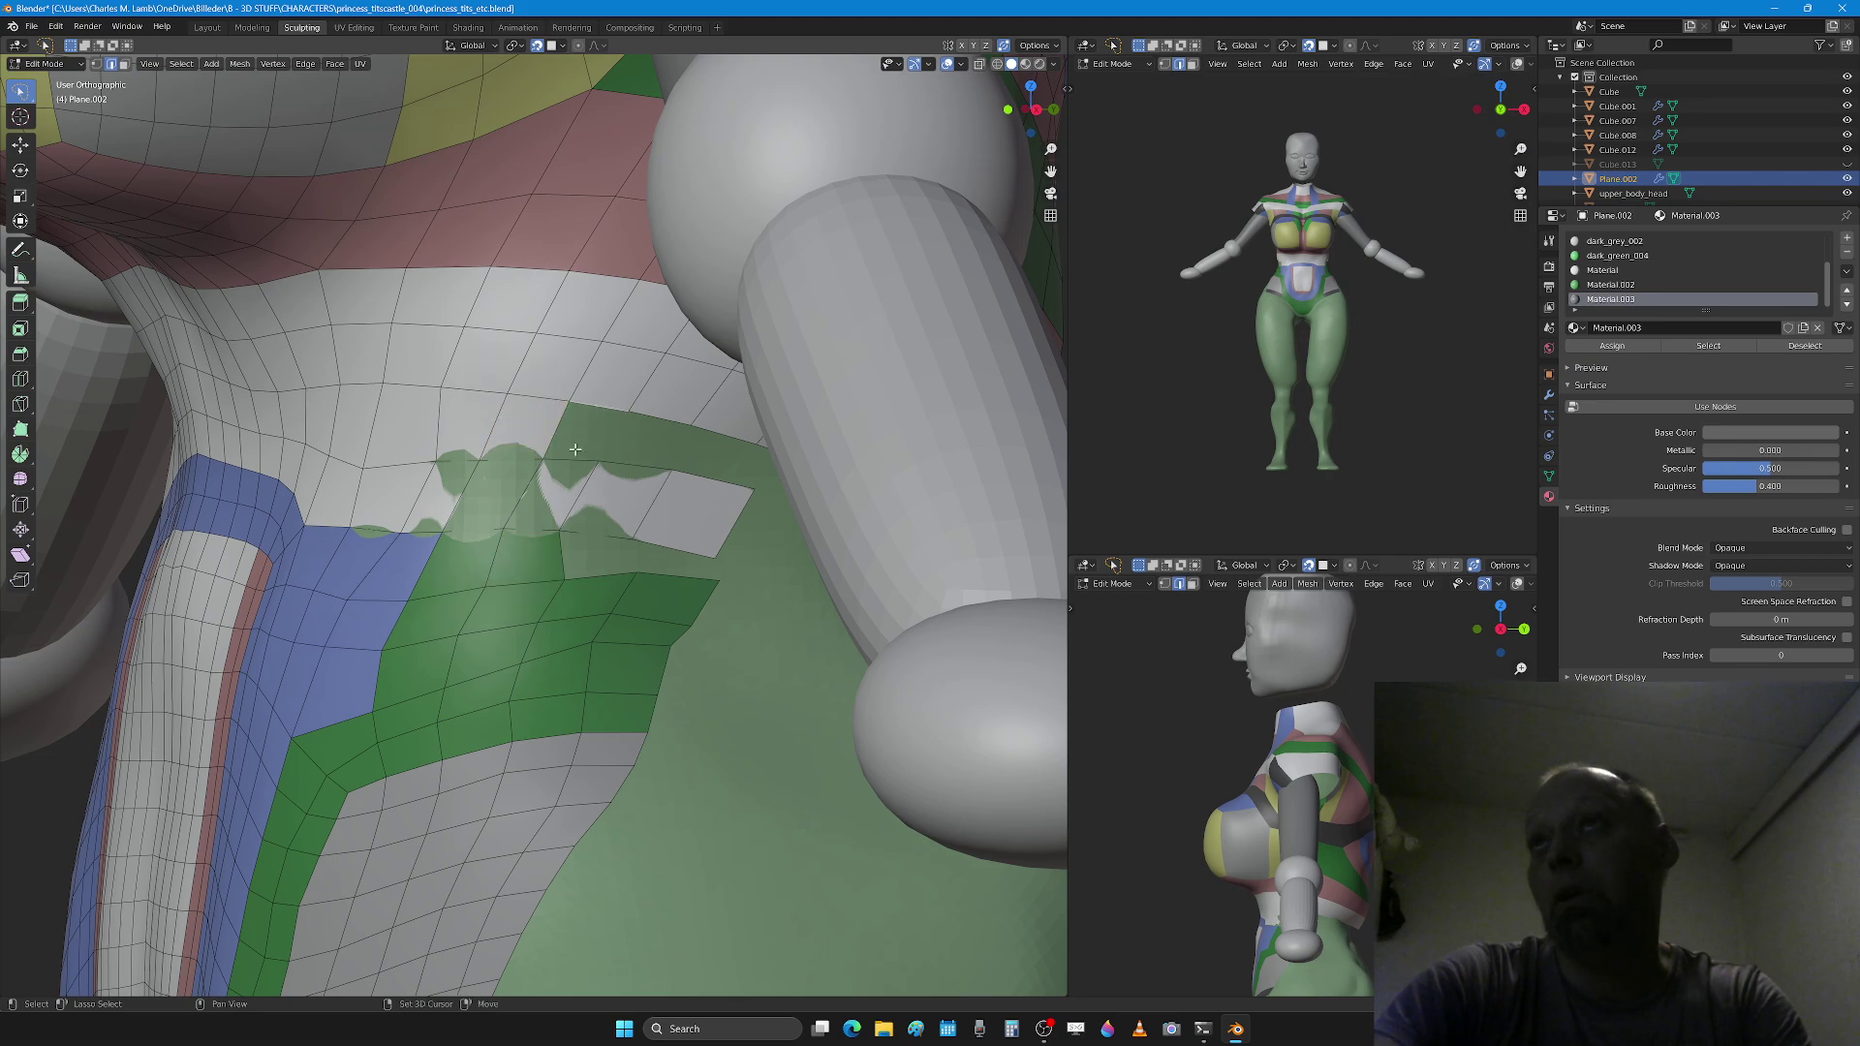
shift+click(578, 461)
shift+click(603, 571)
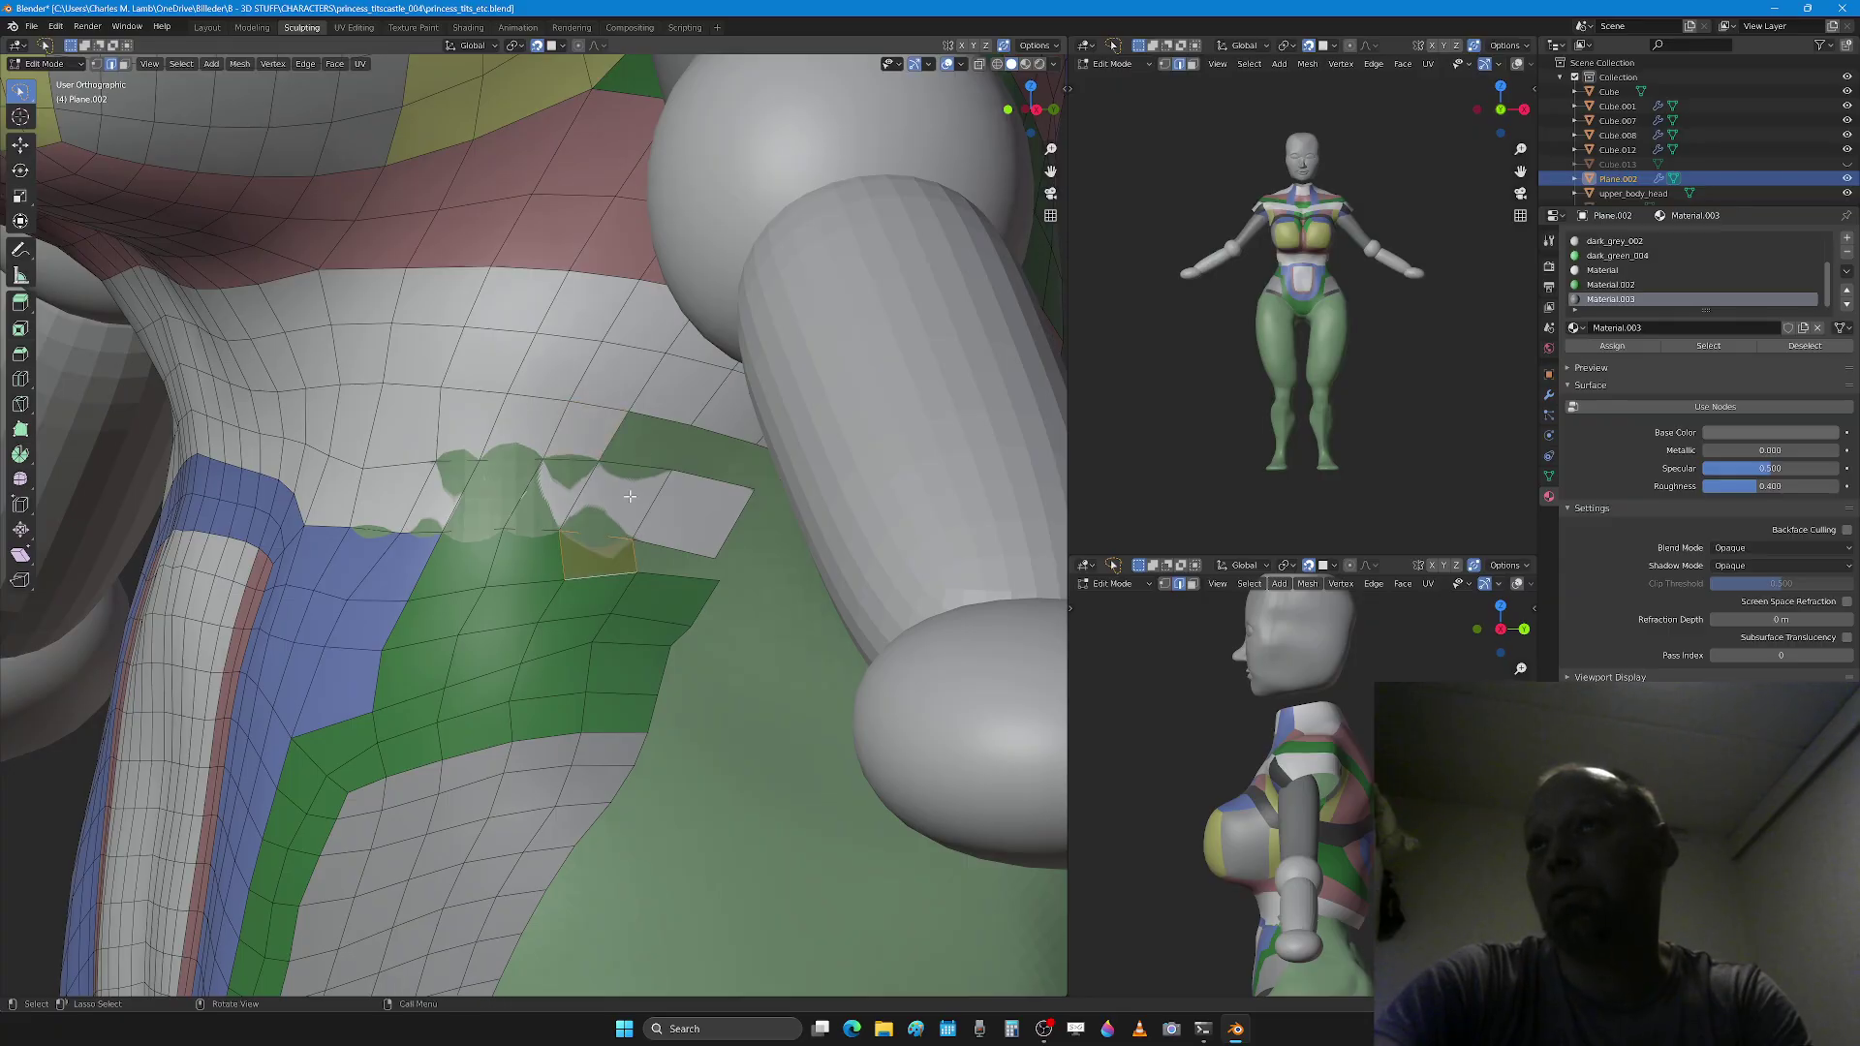
click(663, 415)
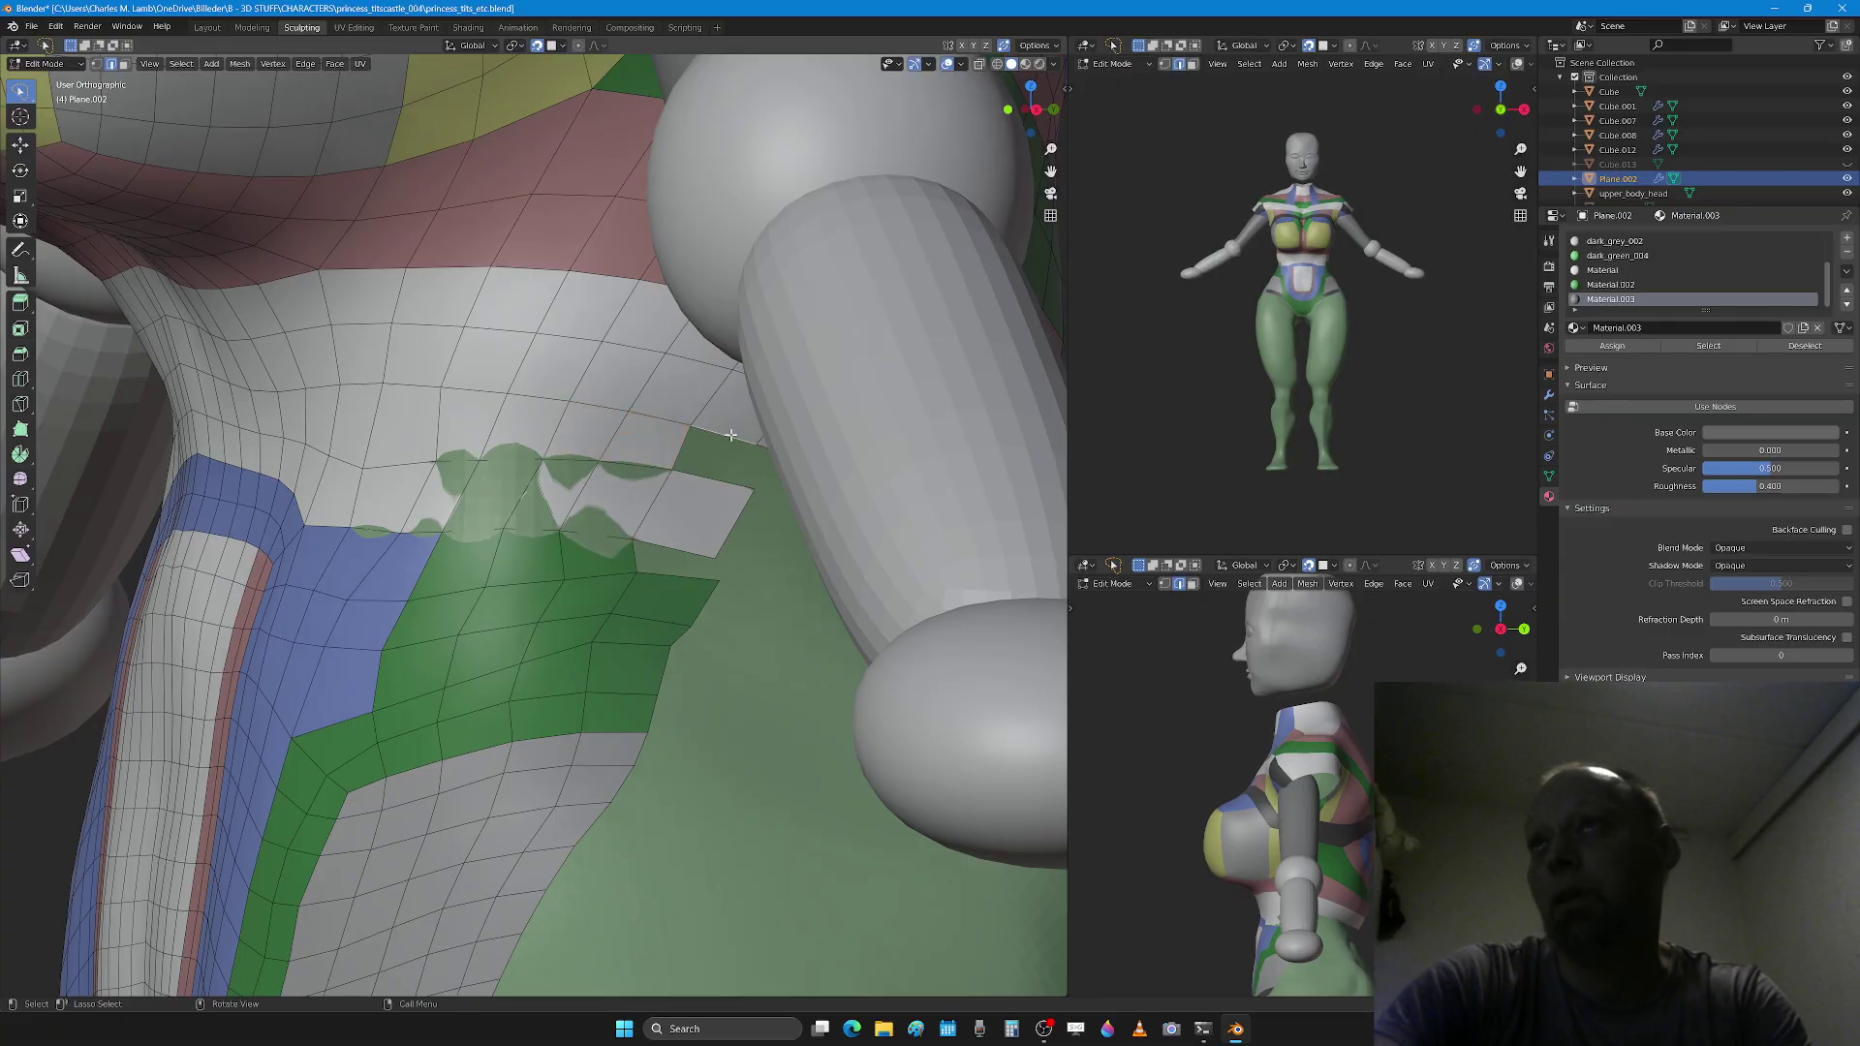
shift+click(700, 483)
shift+click(669, 579)
key(f)
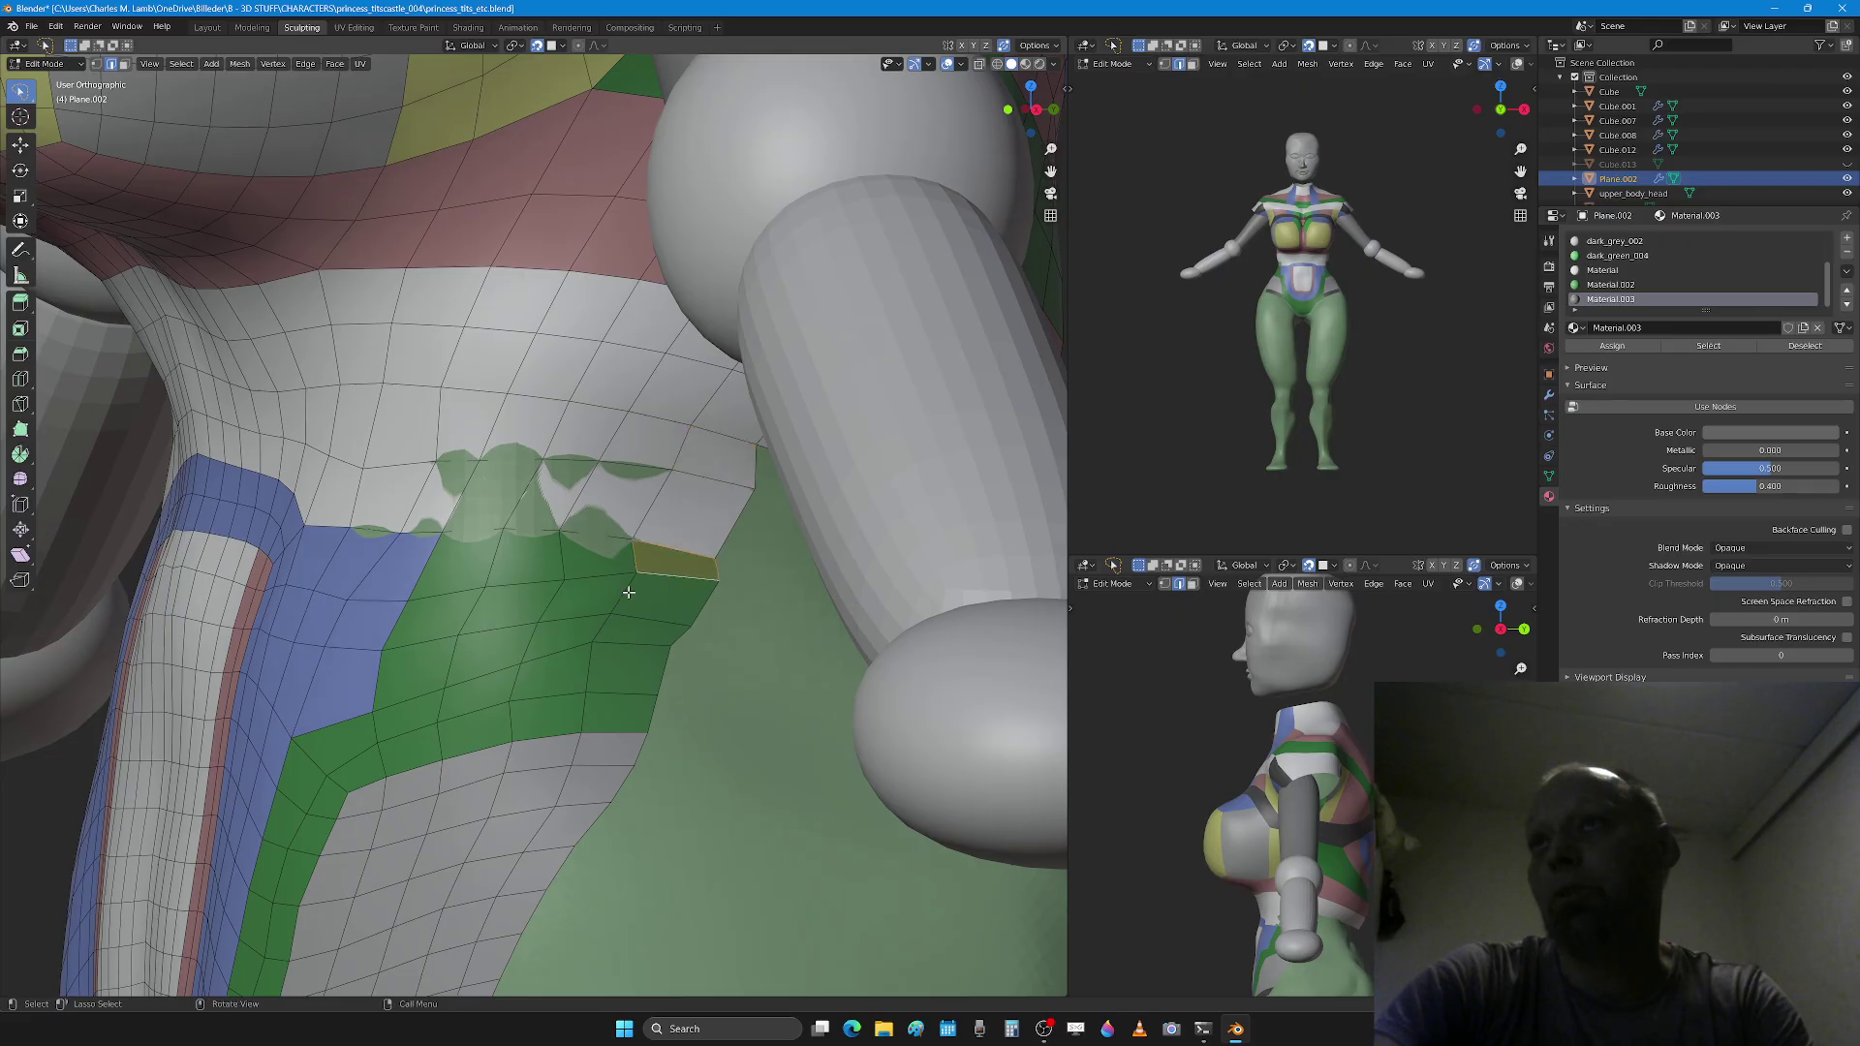
Step: Smooth the newly filled waist faces and the green and blue corner beside them in Sculpt Mode
scroll(620, 573, down, 3)
key(Tab)
middle_drag(459, 571, 510, 539)
key(f)
click(496, 538)
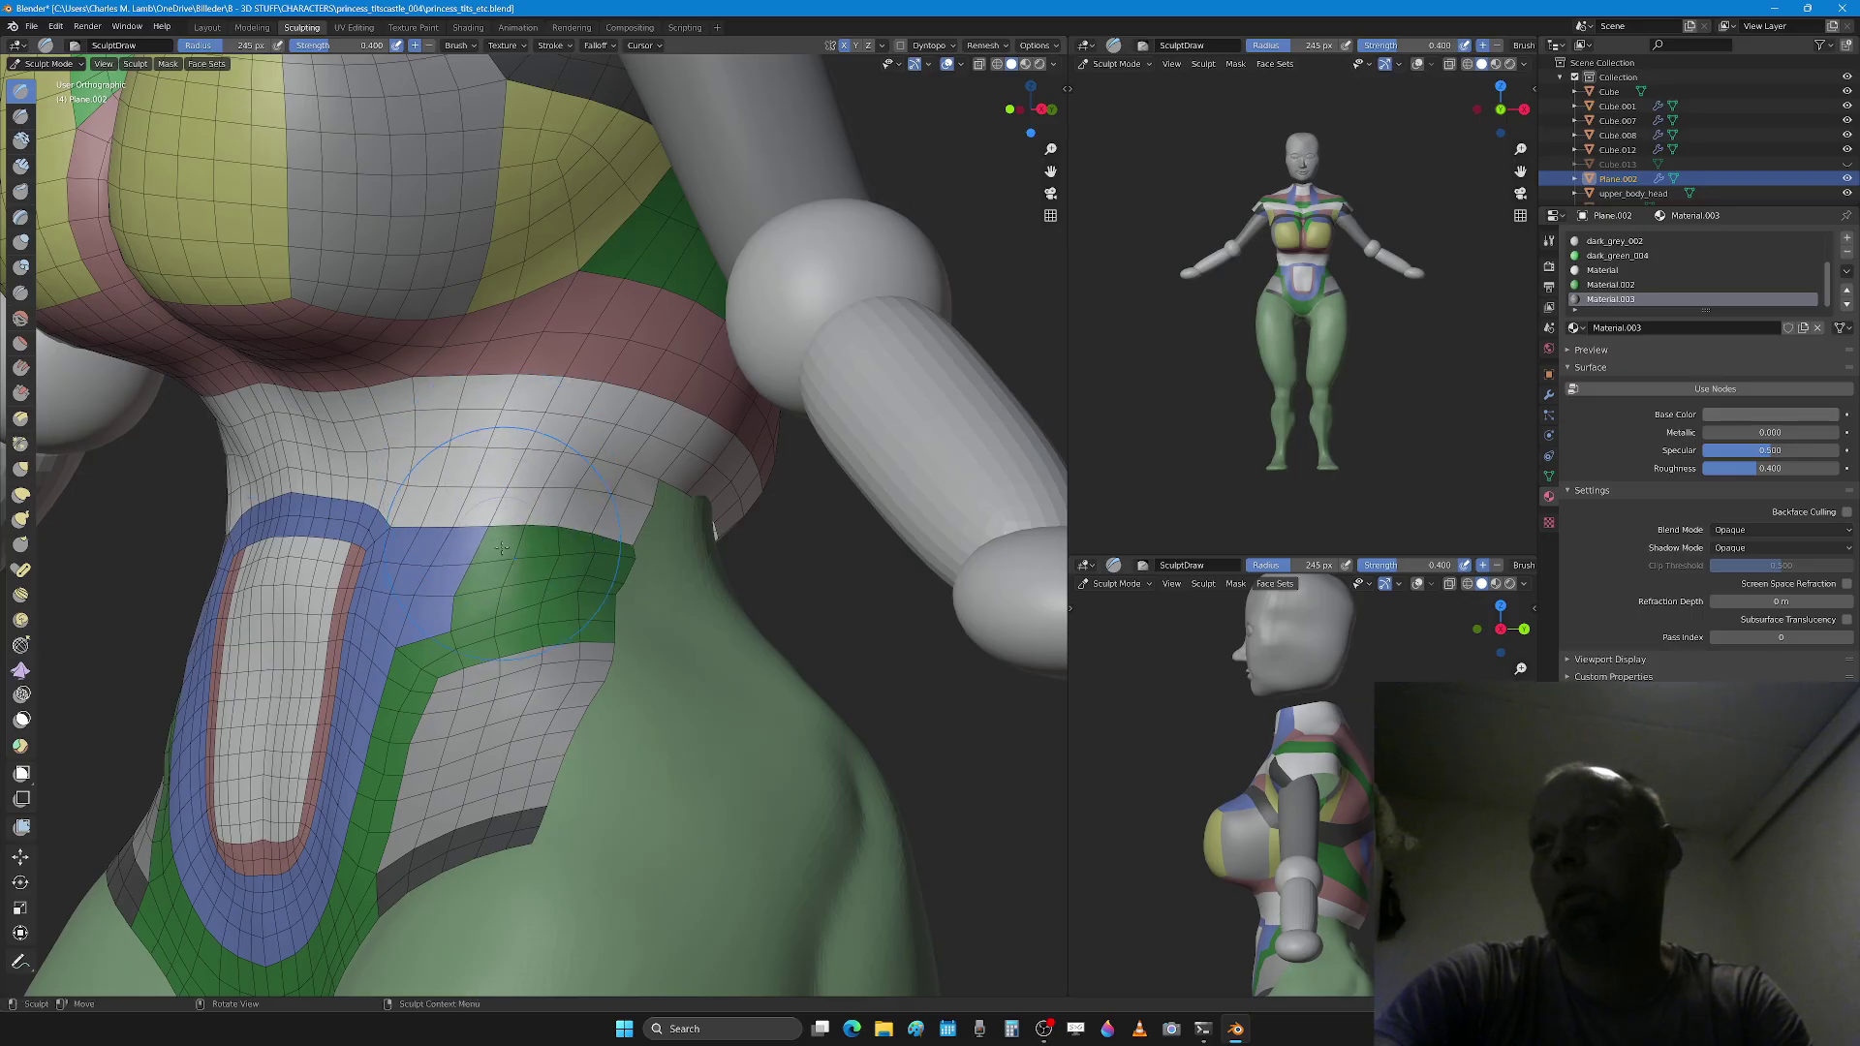
mouse_move(585, 569)
shift+mouse_down()
mouse_move(554, 681)
mouse_move(552, 572)
shift+mouse_up()
mouse_move(418, 598)
shift+mouse_down()
mouse_move(436, 620)
mouse_move(467, 586)
shift+mouse_up()
drag(467, 586, 393, 657)
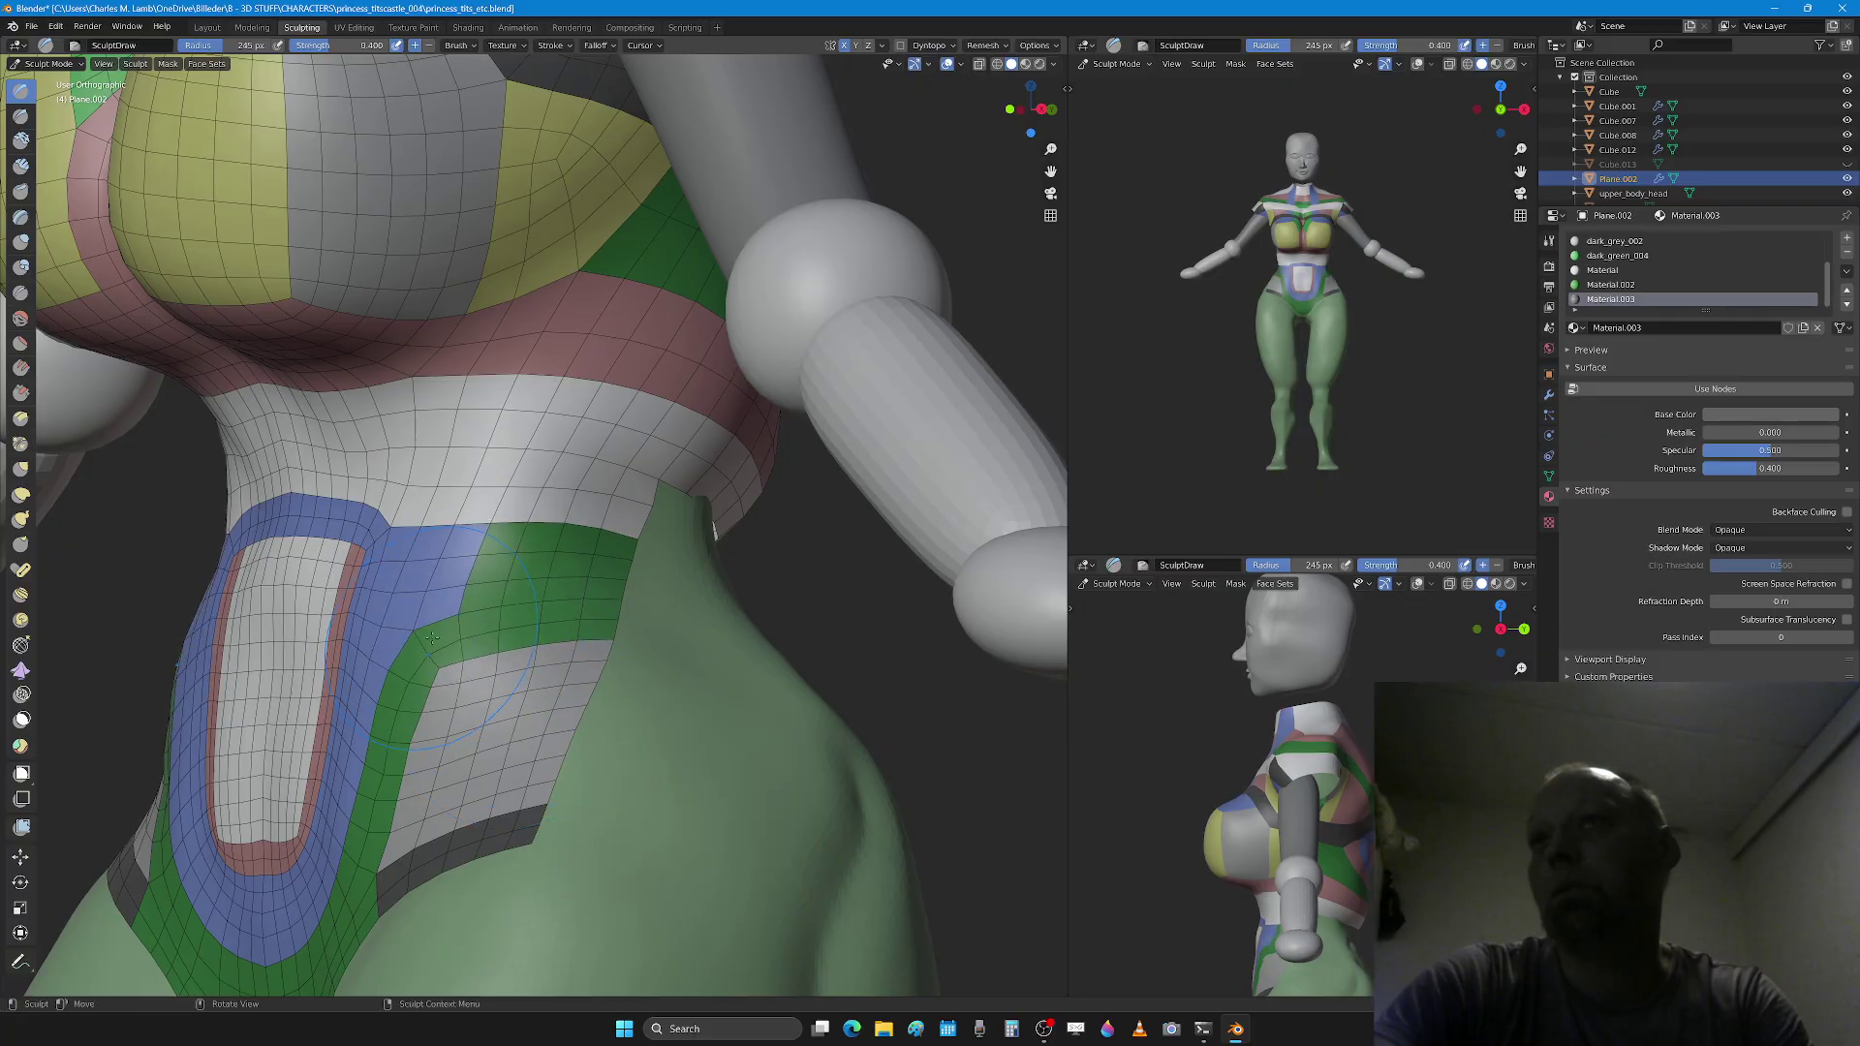
Step: Select the upper face rows of the side waist patch beside the blue band and assign them the green Material.002
scroll(394, 657, down, 4)
middle_drag(393, 657, 526, 622)
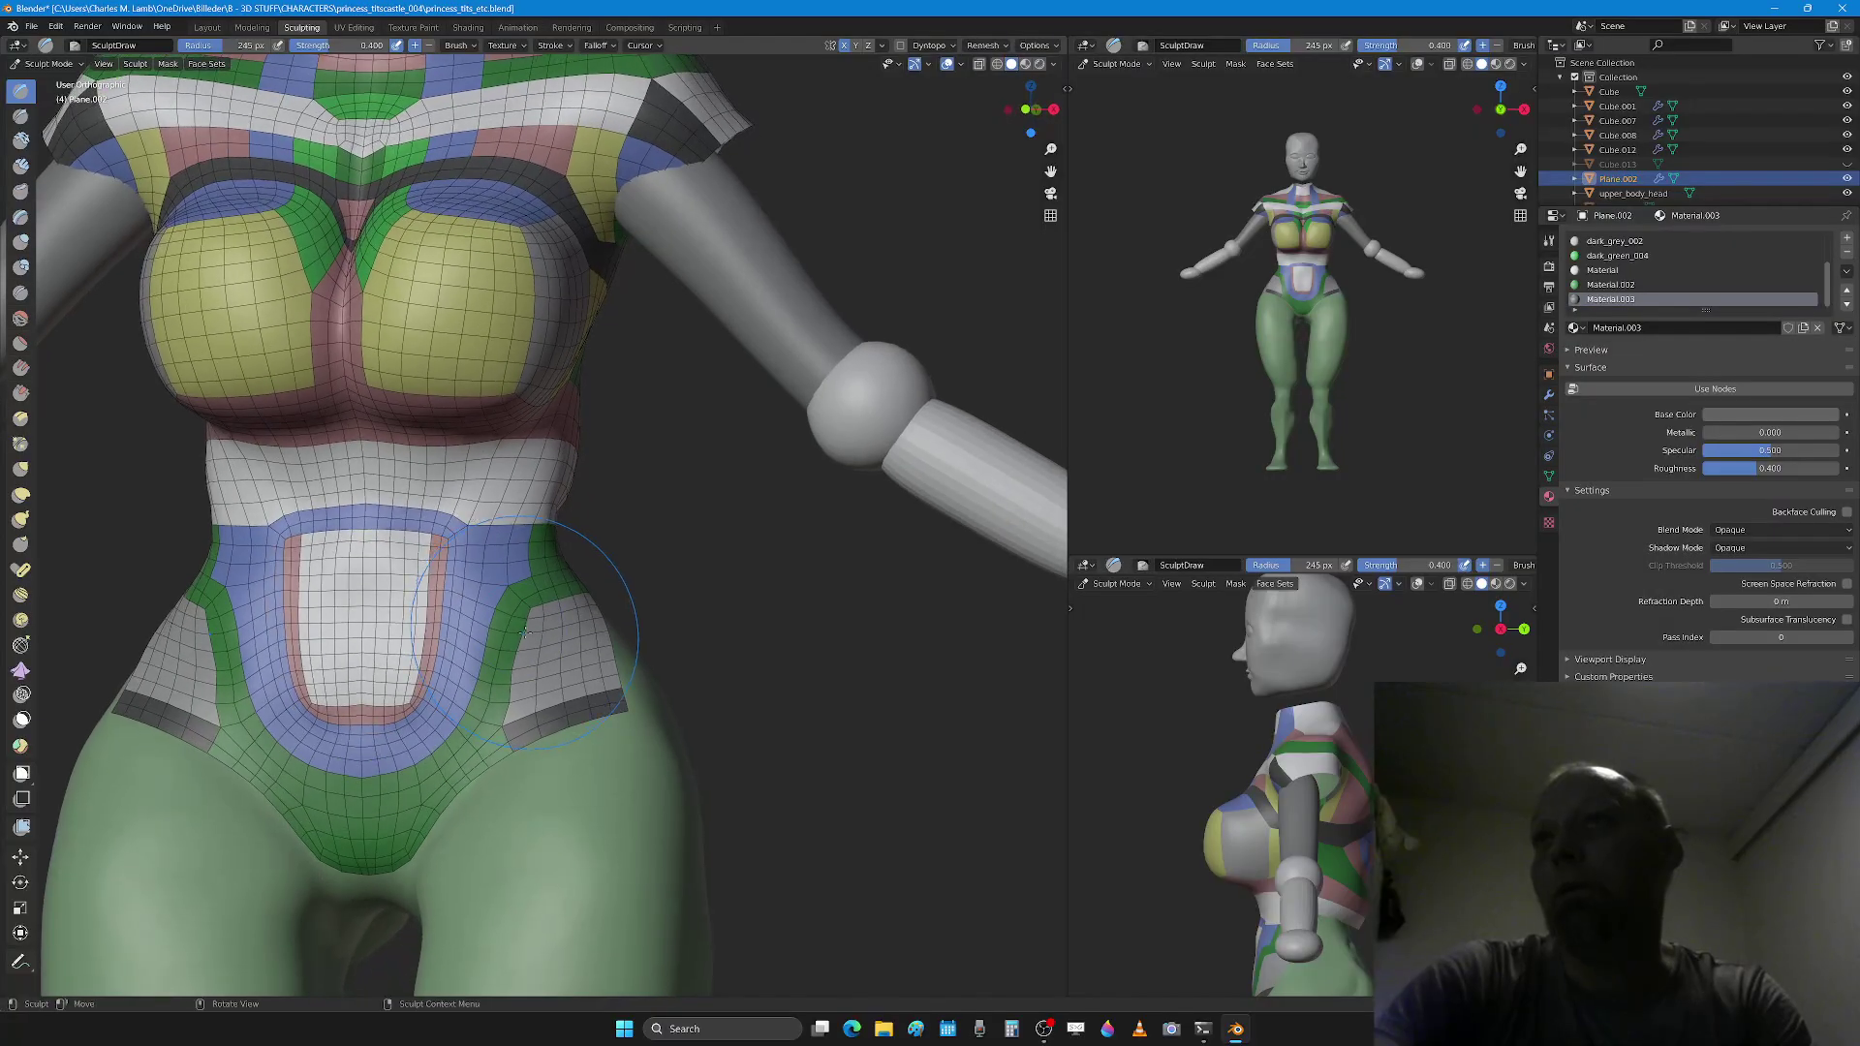
scroll(526, 622, up, 3)
key(Tab)
scroll(526, 620, up, 2)
key(alt+a)
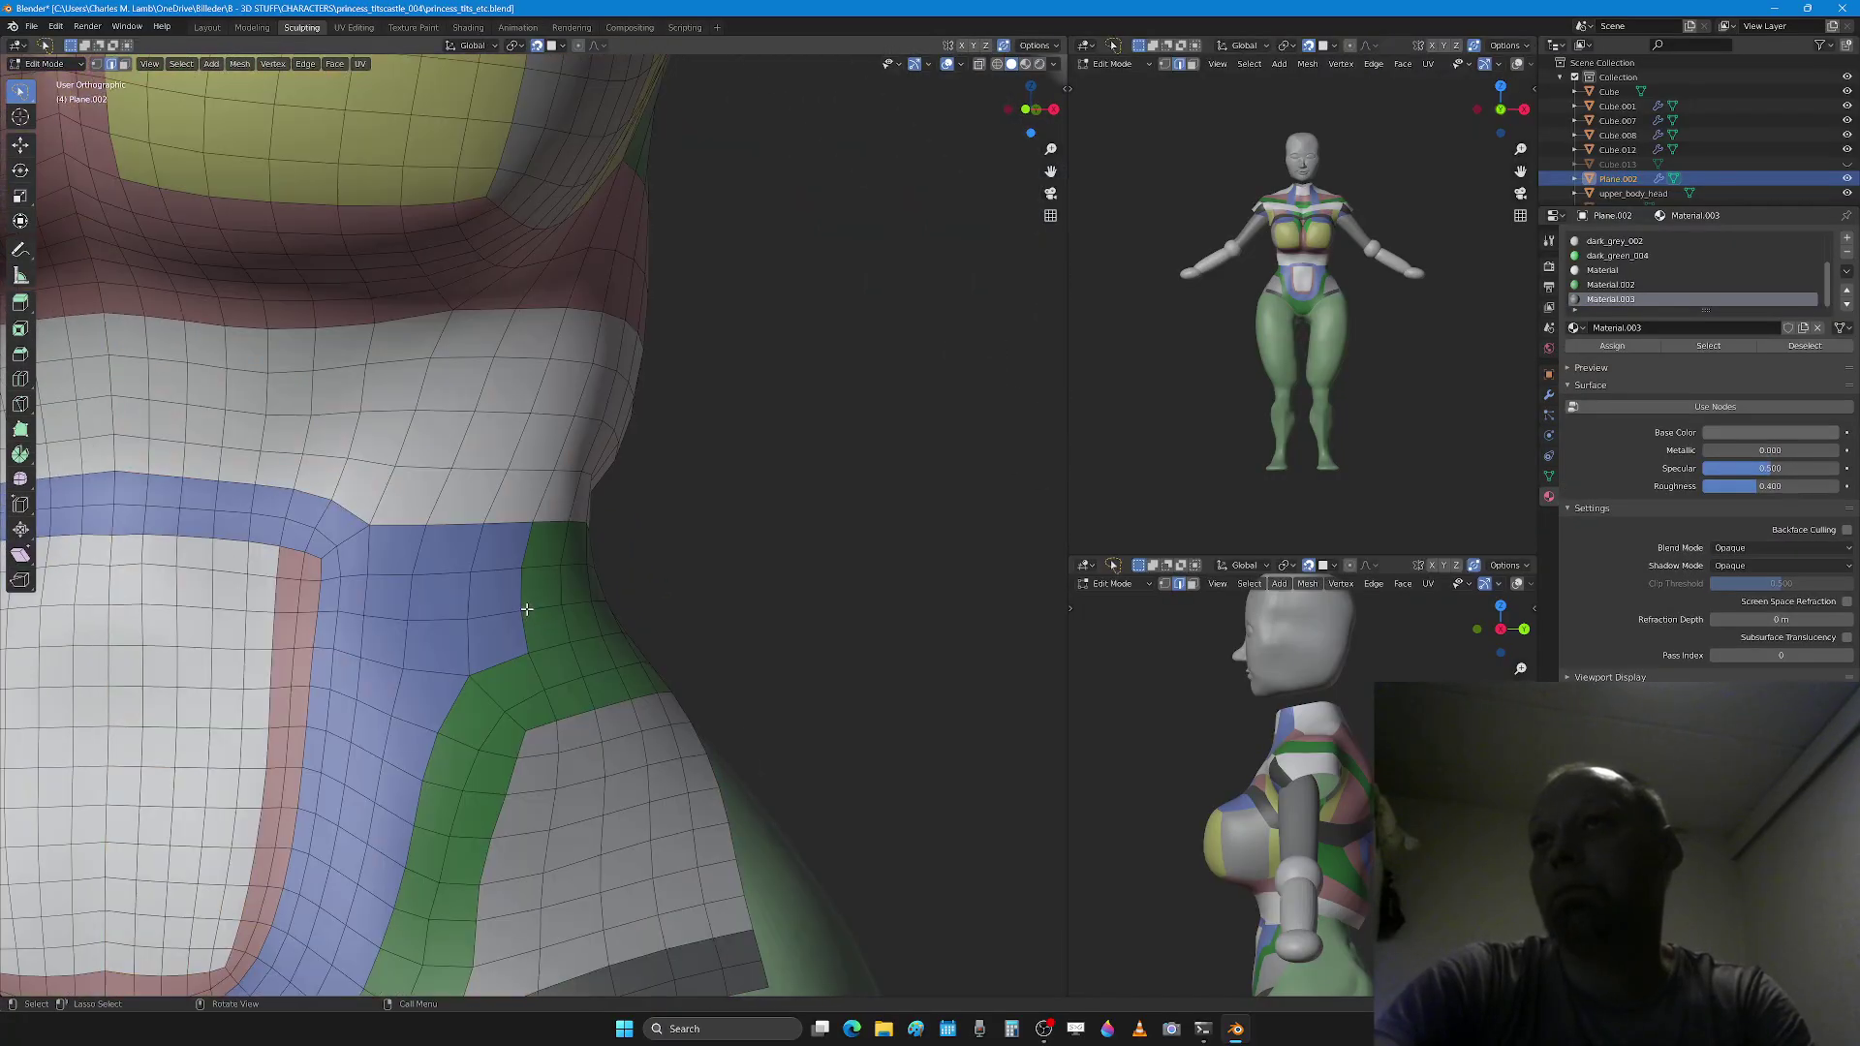
middle_drag(523, 567, 459, 567)
key(c)
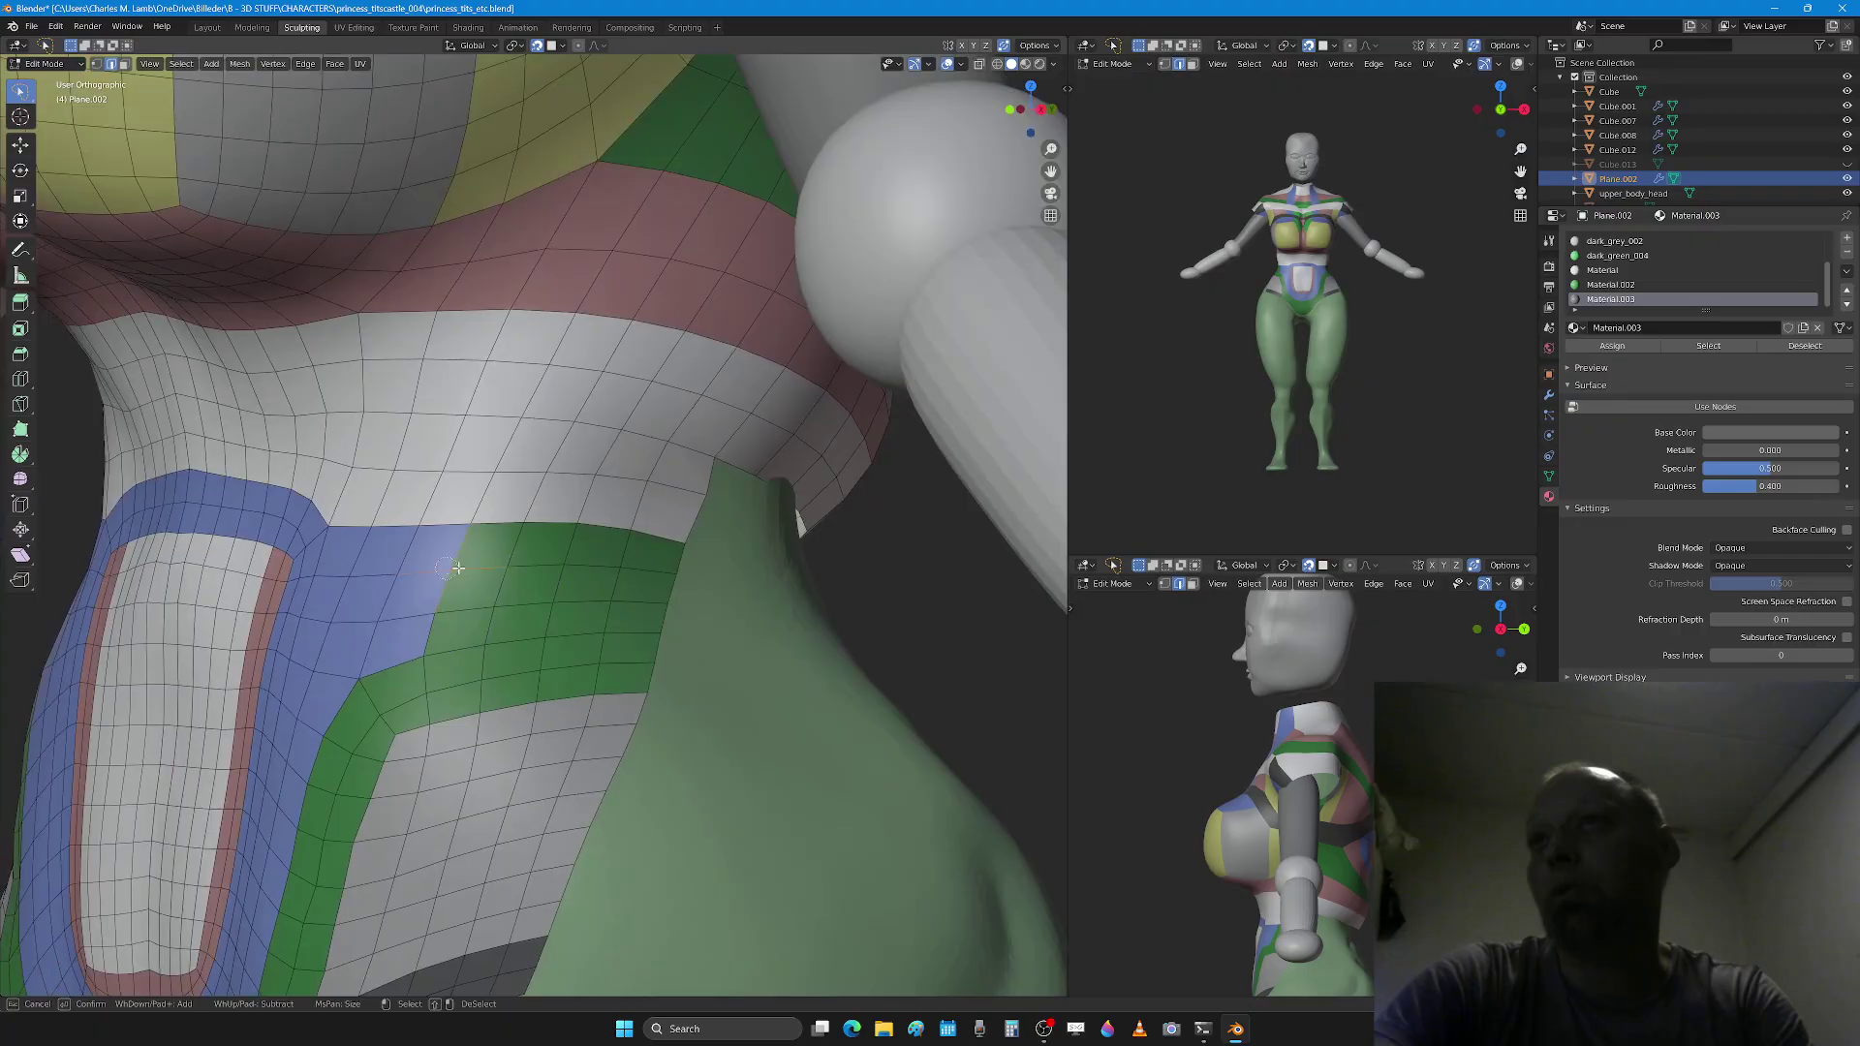
drag(600, 562, 412, 614)
right_click(412, 615)
click(1647, 284)
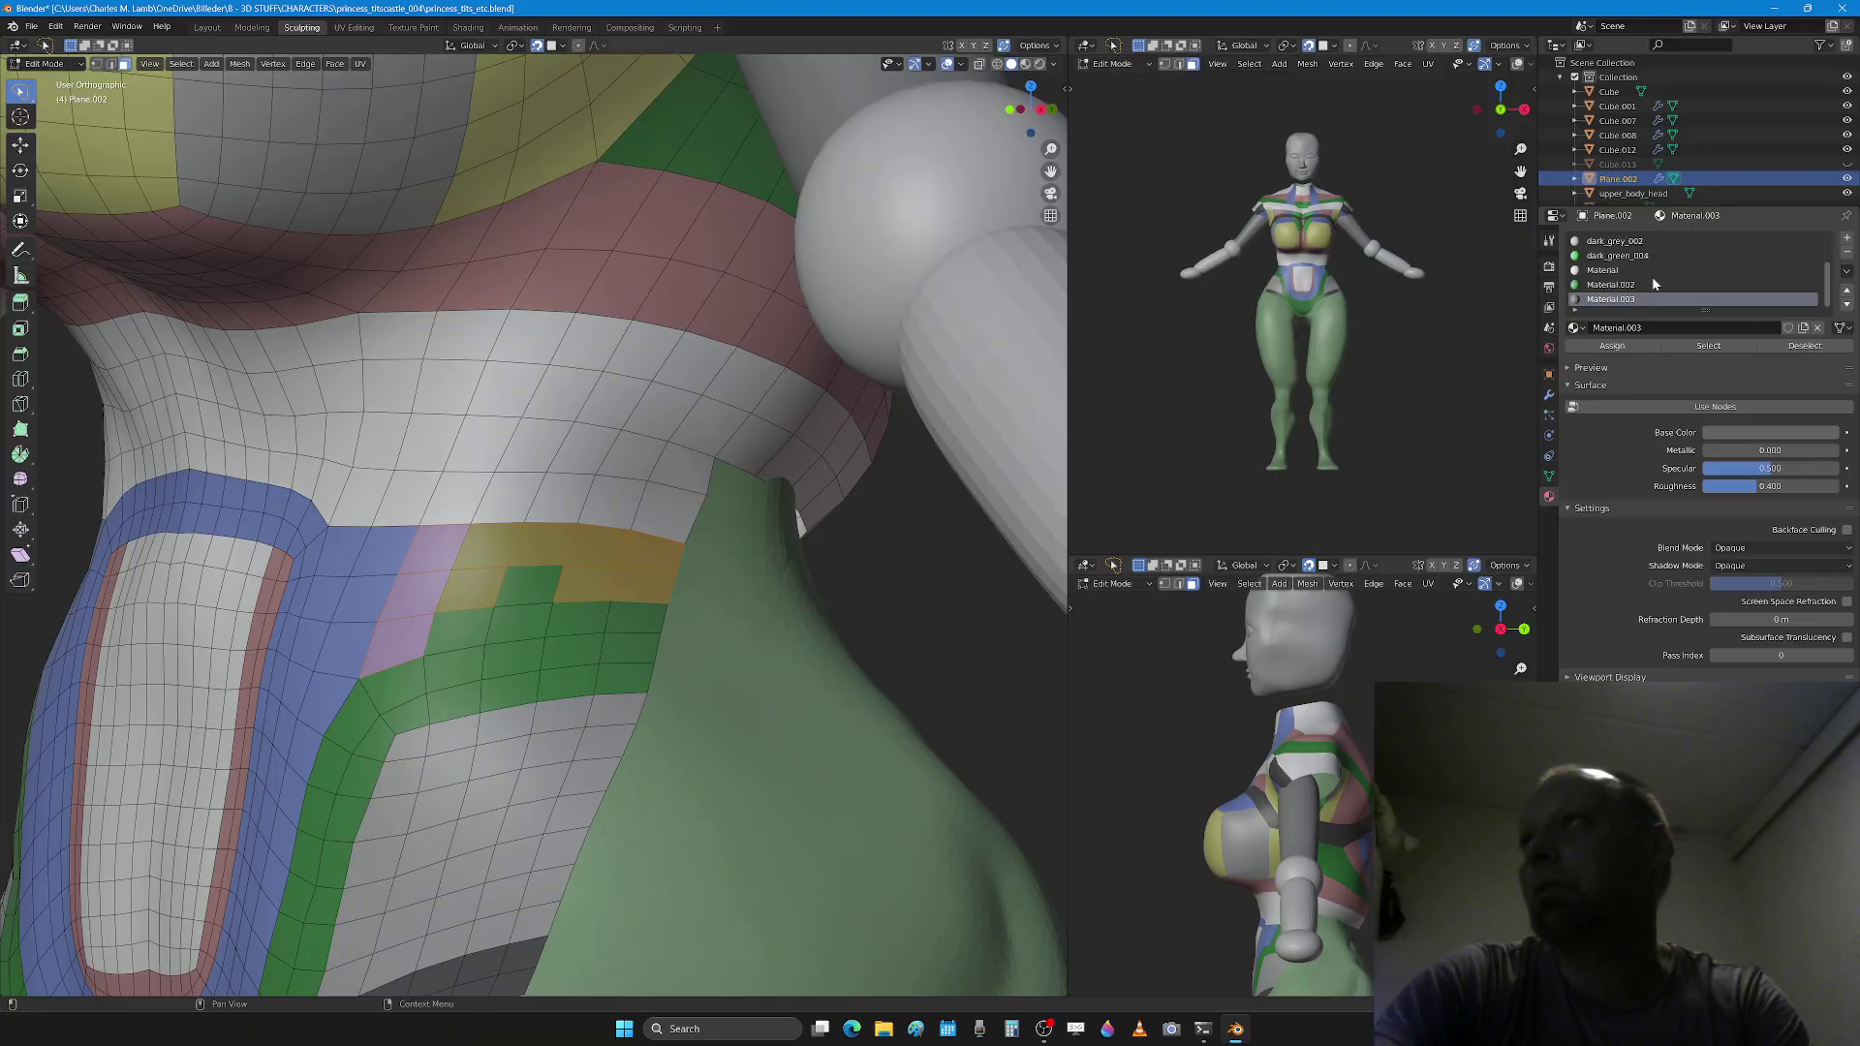
click(1612, 346)
Step: Adjust the lower outer corner of the grey hip patch with the Grab brush in Sculpt Mode
mouse_move(581, 678)
middle_down()
mouse_move(630, 746)
mouse_move(575, 776)
mouse_move(615, 784)
middle_up()
key(ctrl+Tab)
key(f)
click(597, 778)
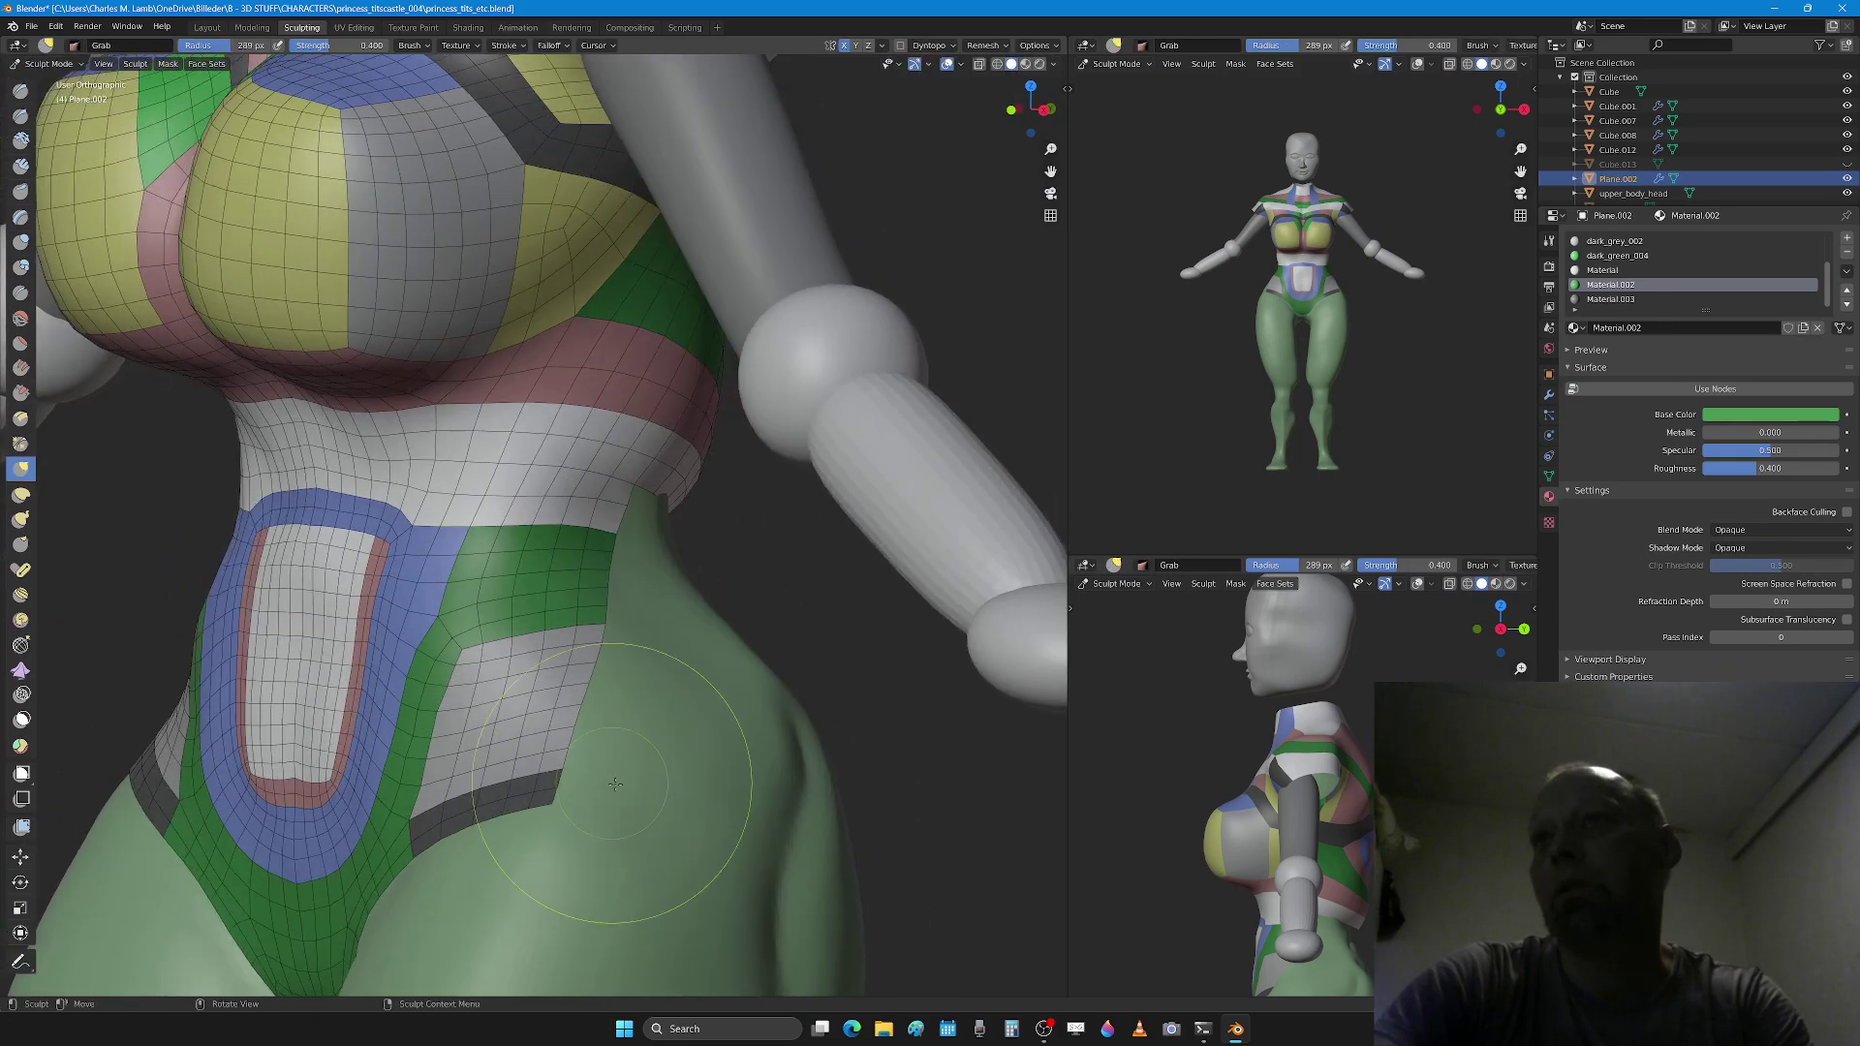
mouse_move(548, 788)
mouse_down()
mouse_move(581, 768)
mouse_move(576, 726)
mouse_move(630, 715)
mouse_move(519, 781)
mouse_up()
key(x)
middle_drag(519, 781, 528, 783)
key(g)
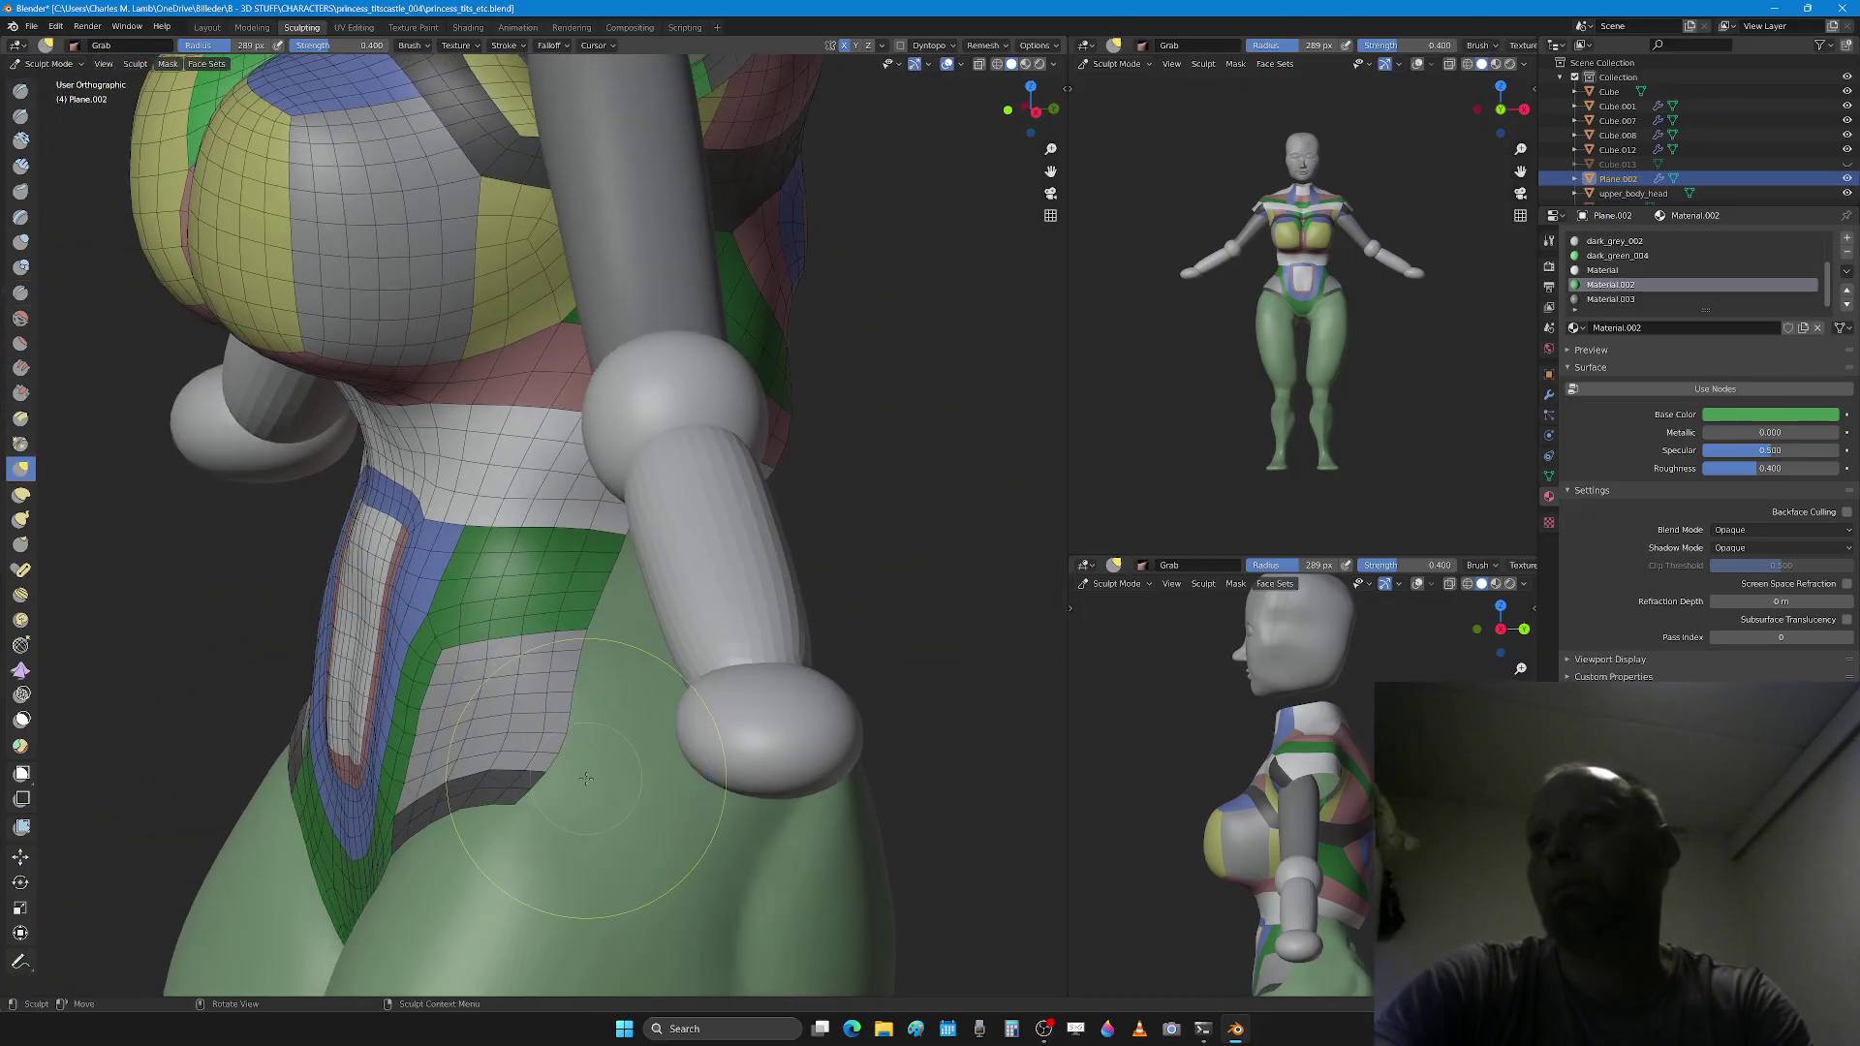
key(f)
click(528, 783)
middle_drag(527, 783, 552, 804)
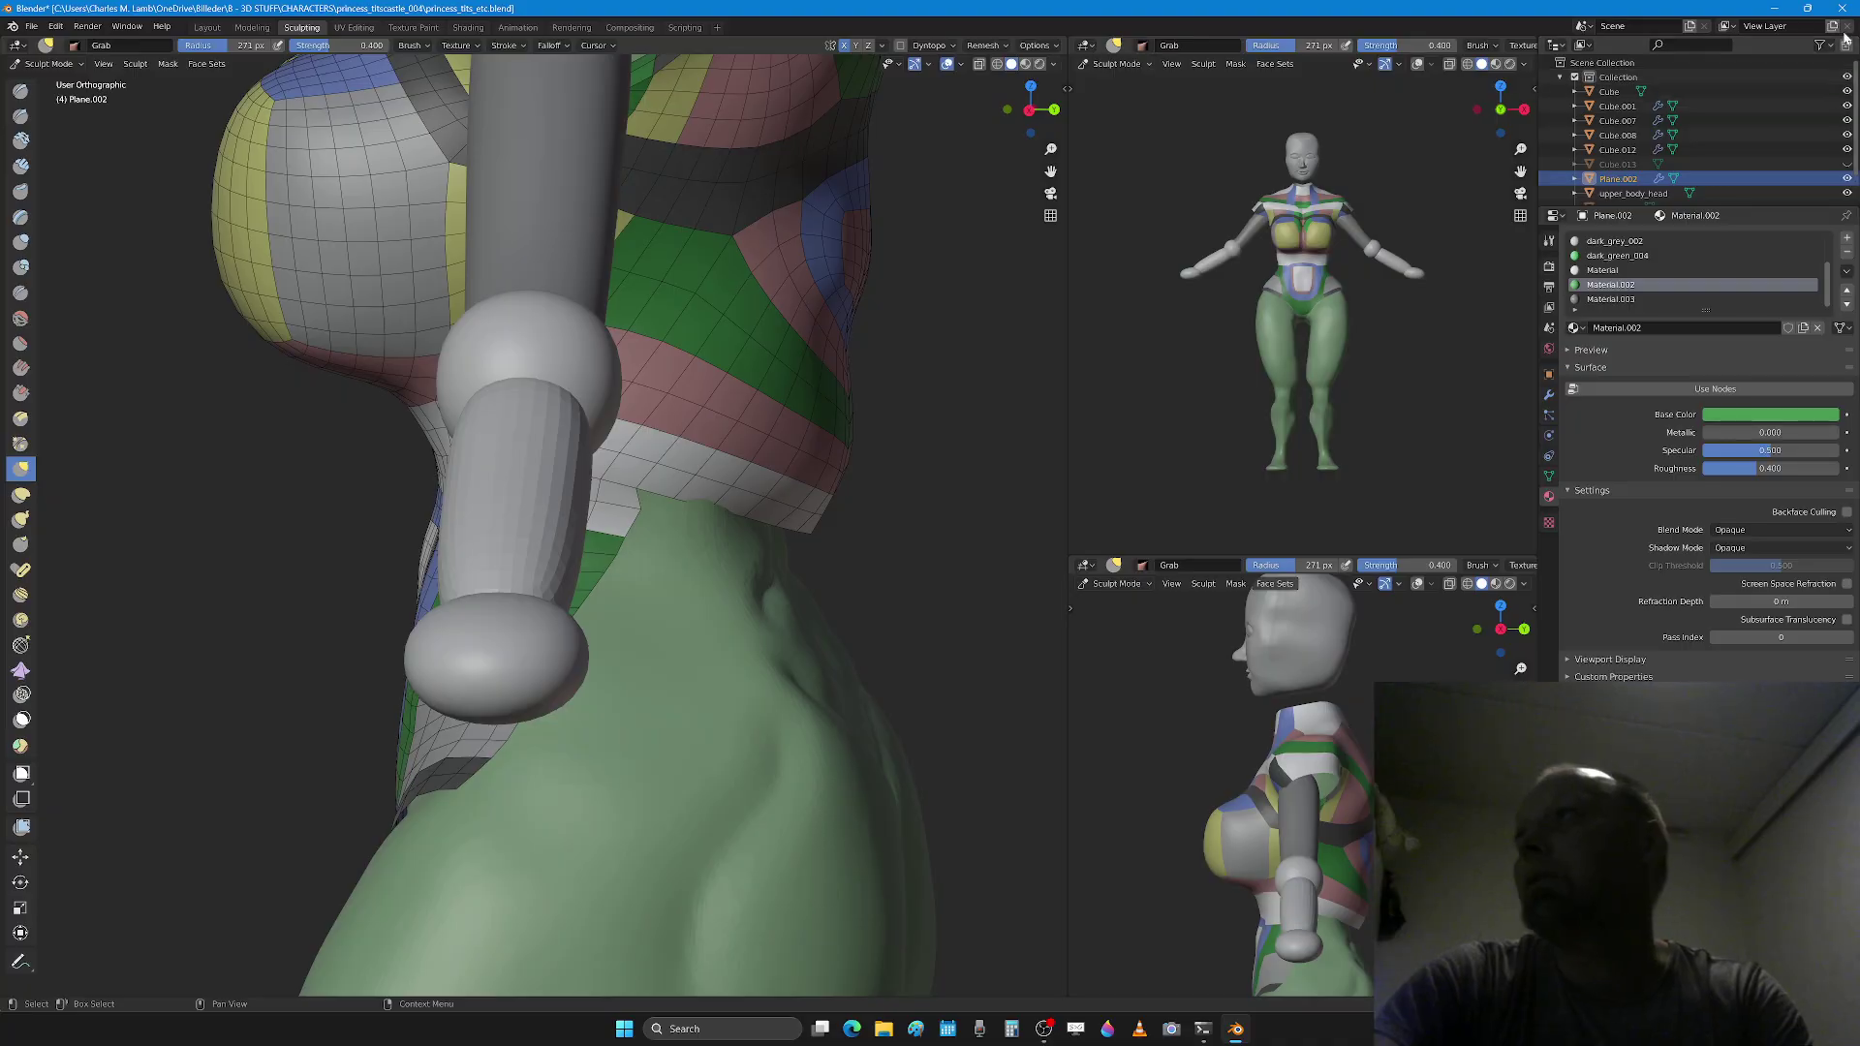
Step: Hide the arm objects Cube.001, Cube.007, Cube.008 and Cube.012, check each one's visibility, and show Cube.013
drag(1847, 107, 1847, 152)
mouse_move(547, 612)
middle_down()
mouse_move(669, 620)
mouse_move(581, 630)
middle_up()
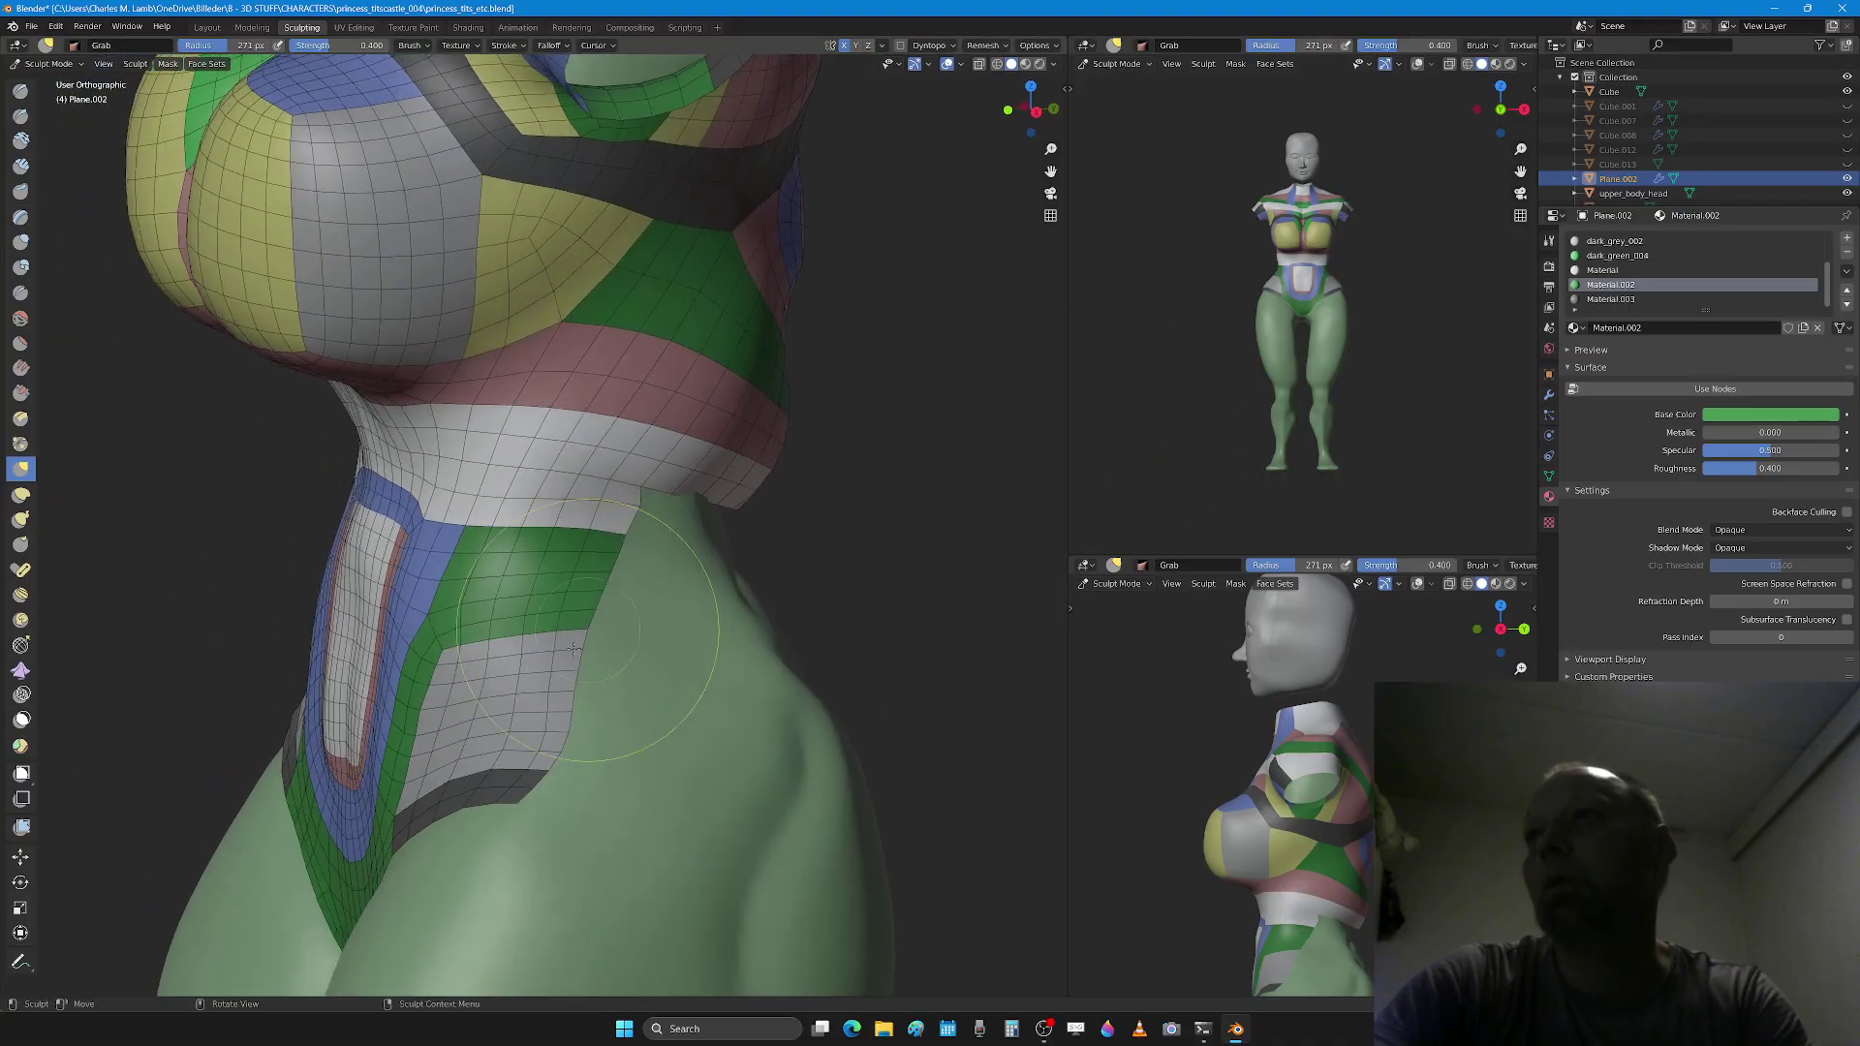
click(1848, 107)
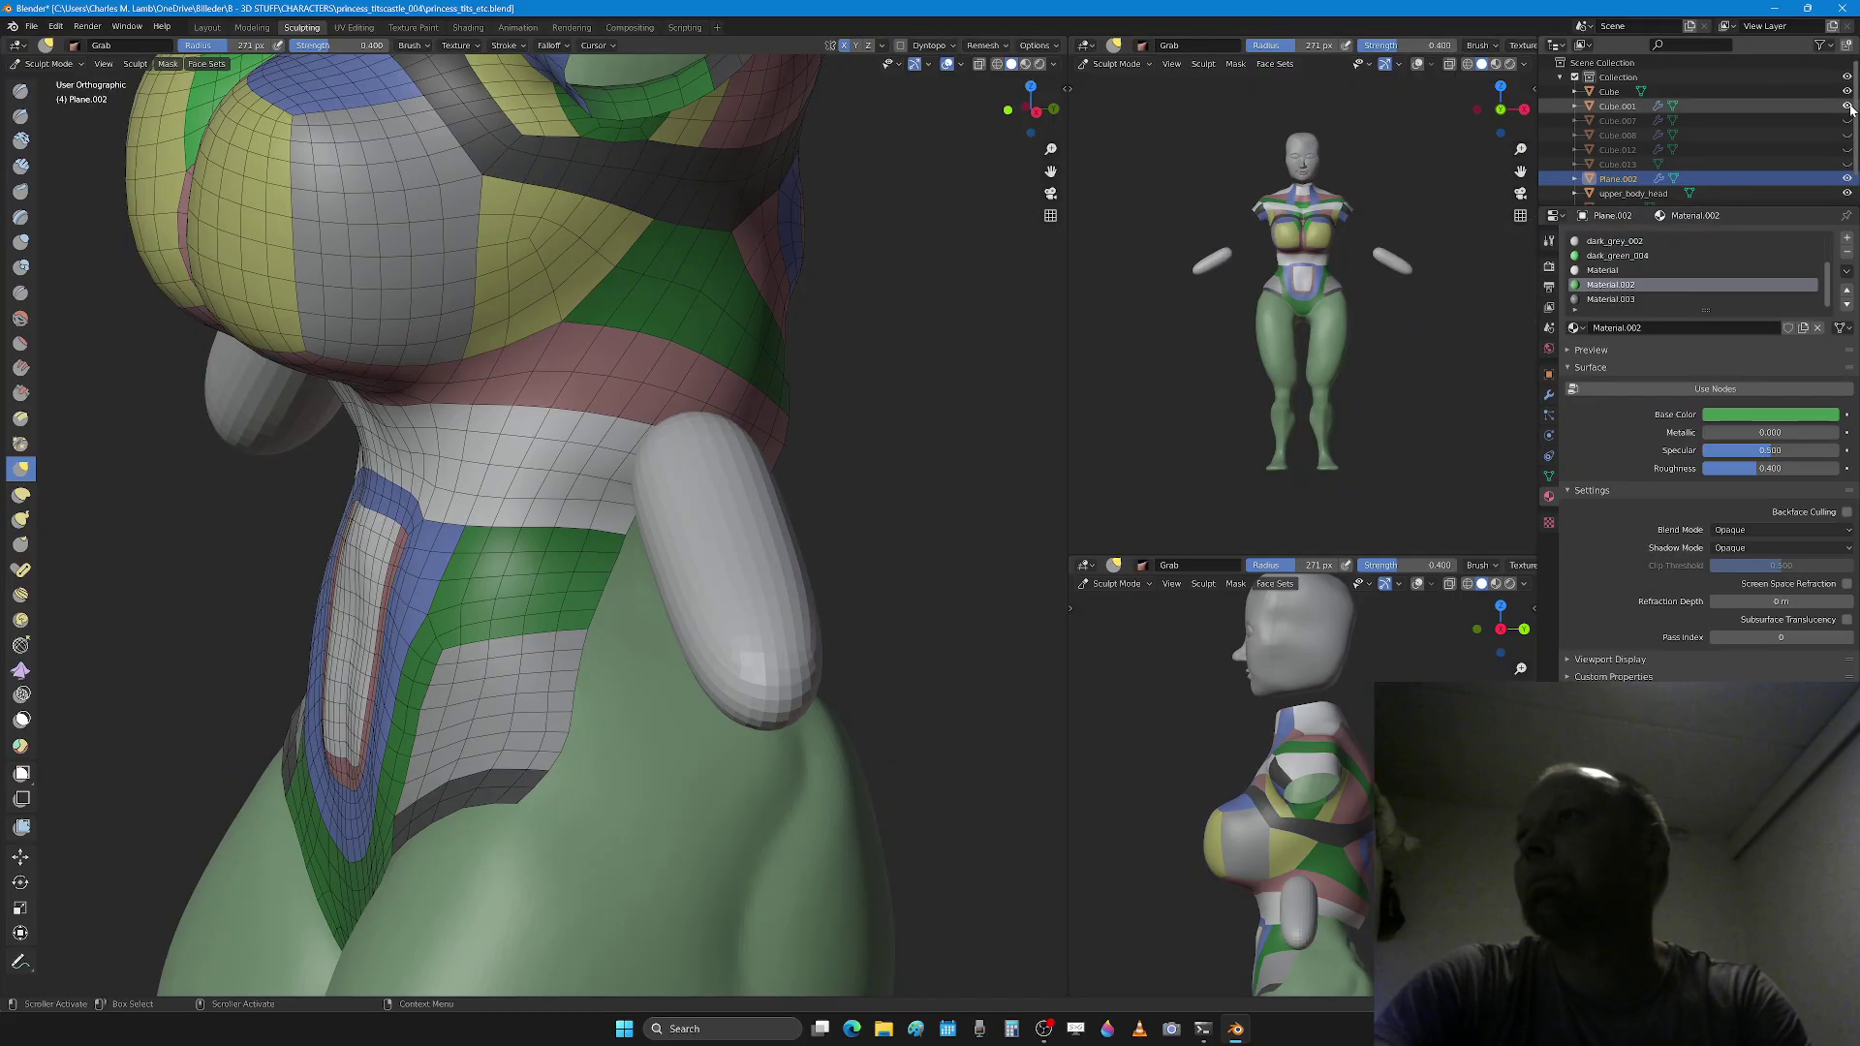
click(1848, 107)
click(1848, 106)
click(1848, 106)
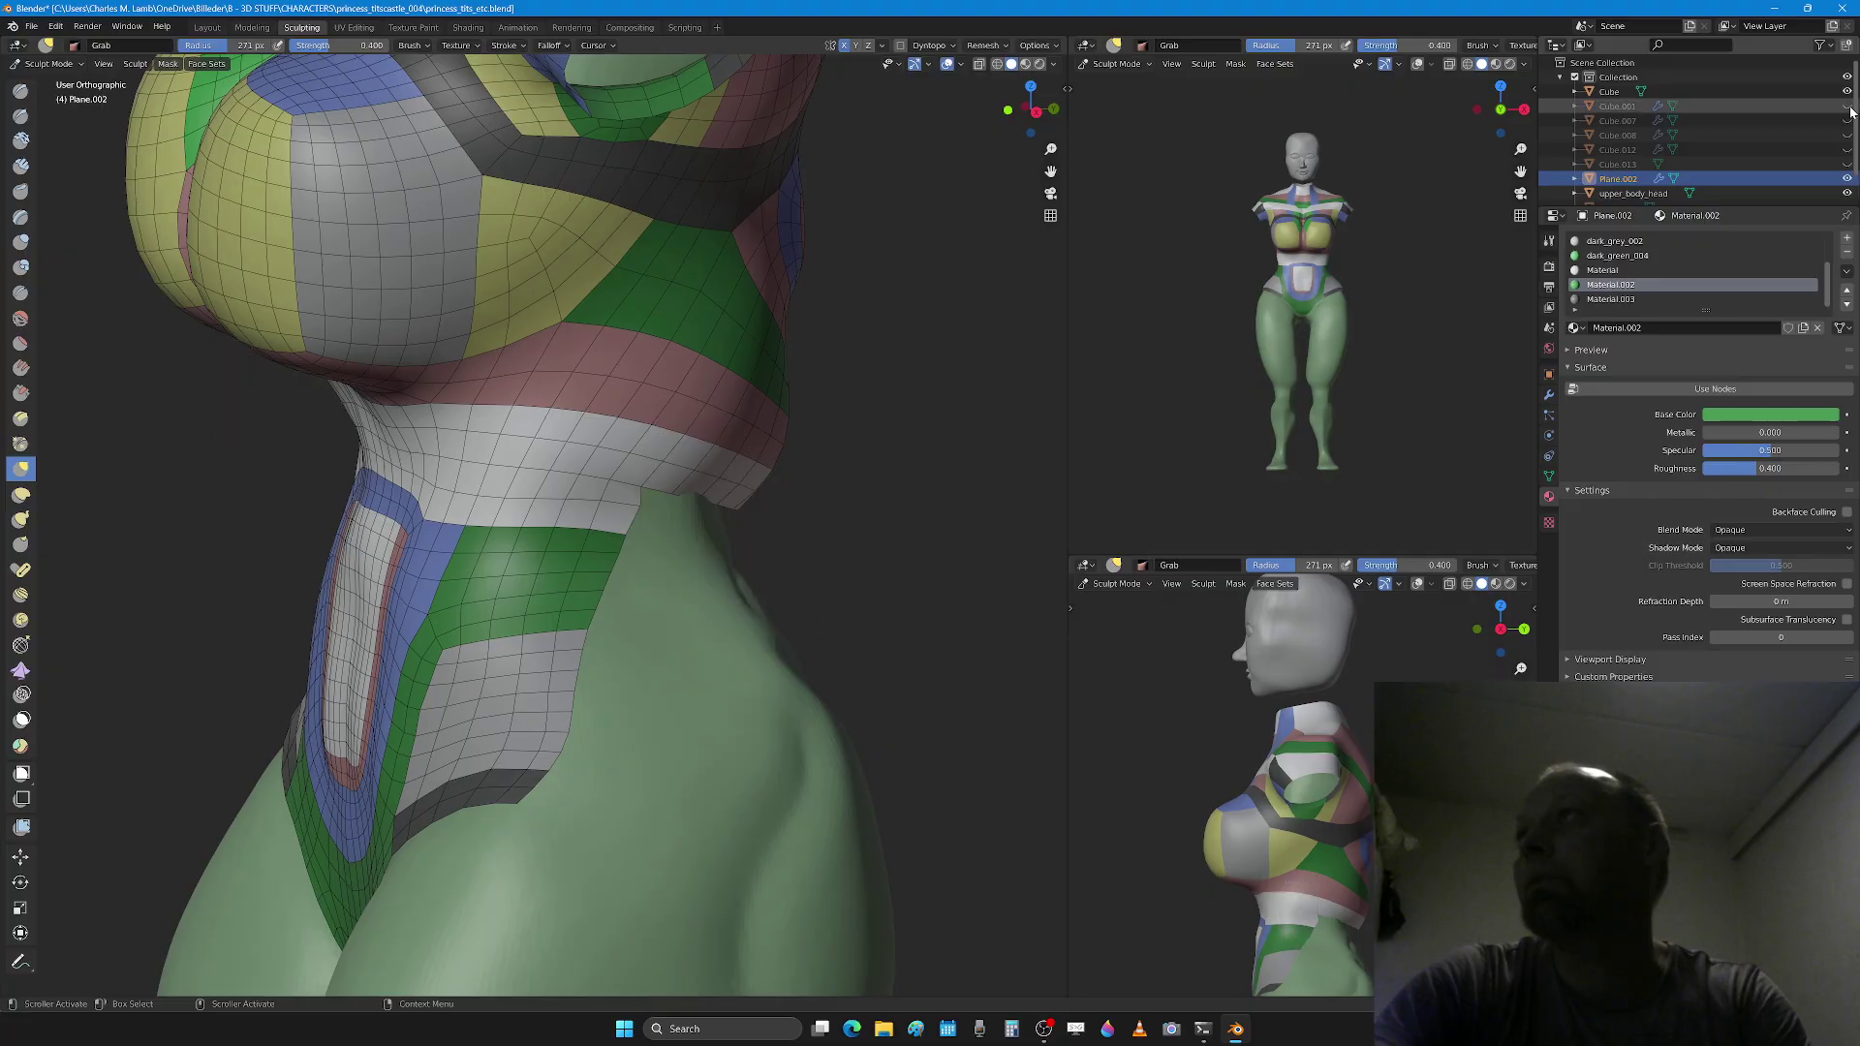
click(1847, 121)
click(1847, 121)
click(1847, 136)
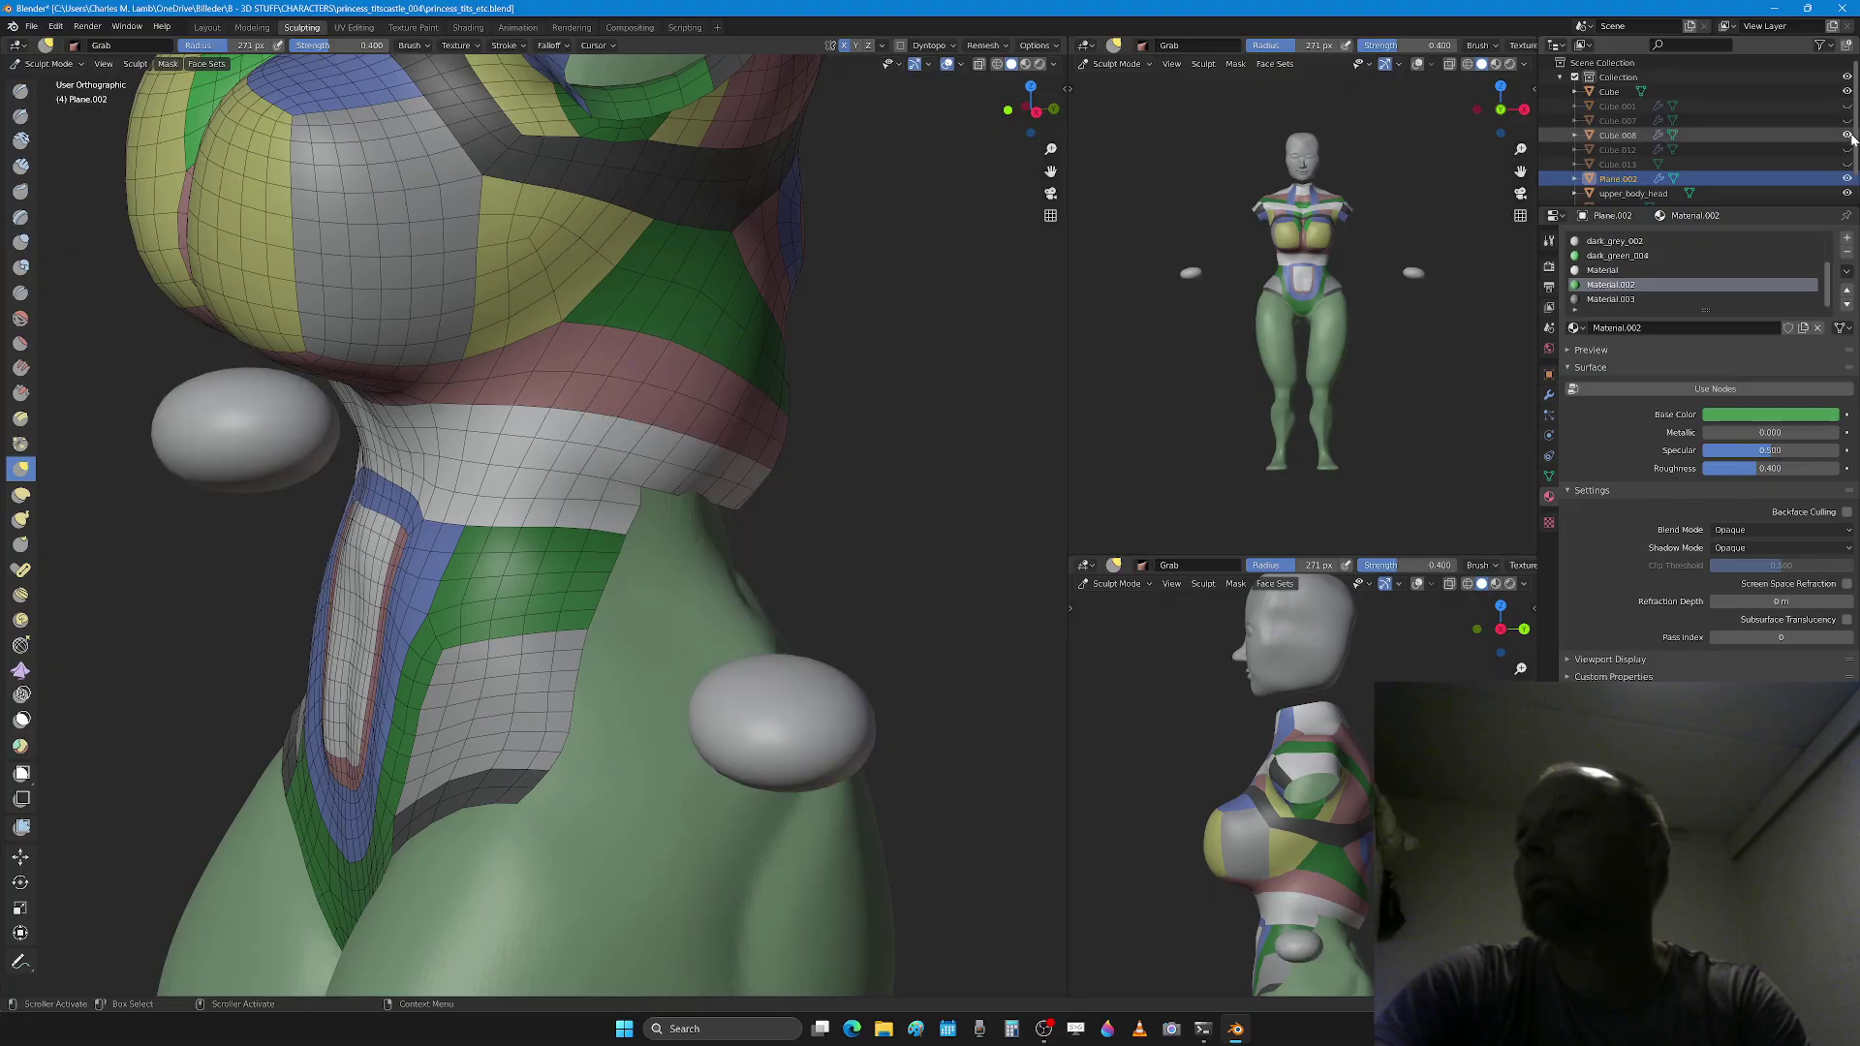
click(1847, 136)
click(1847, 150)
click(1848, 150)
click(1848, 165)
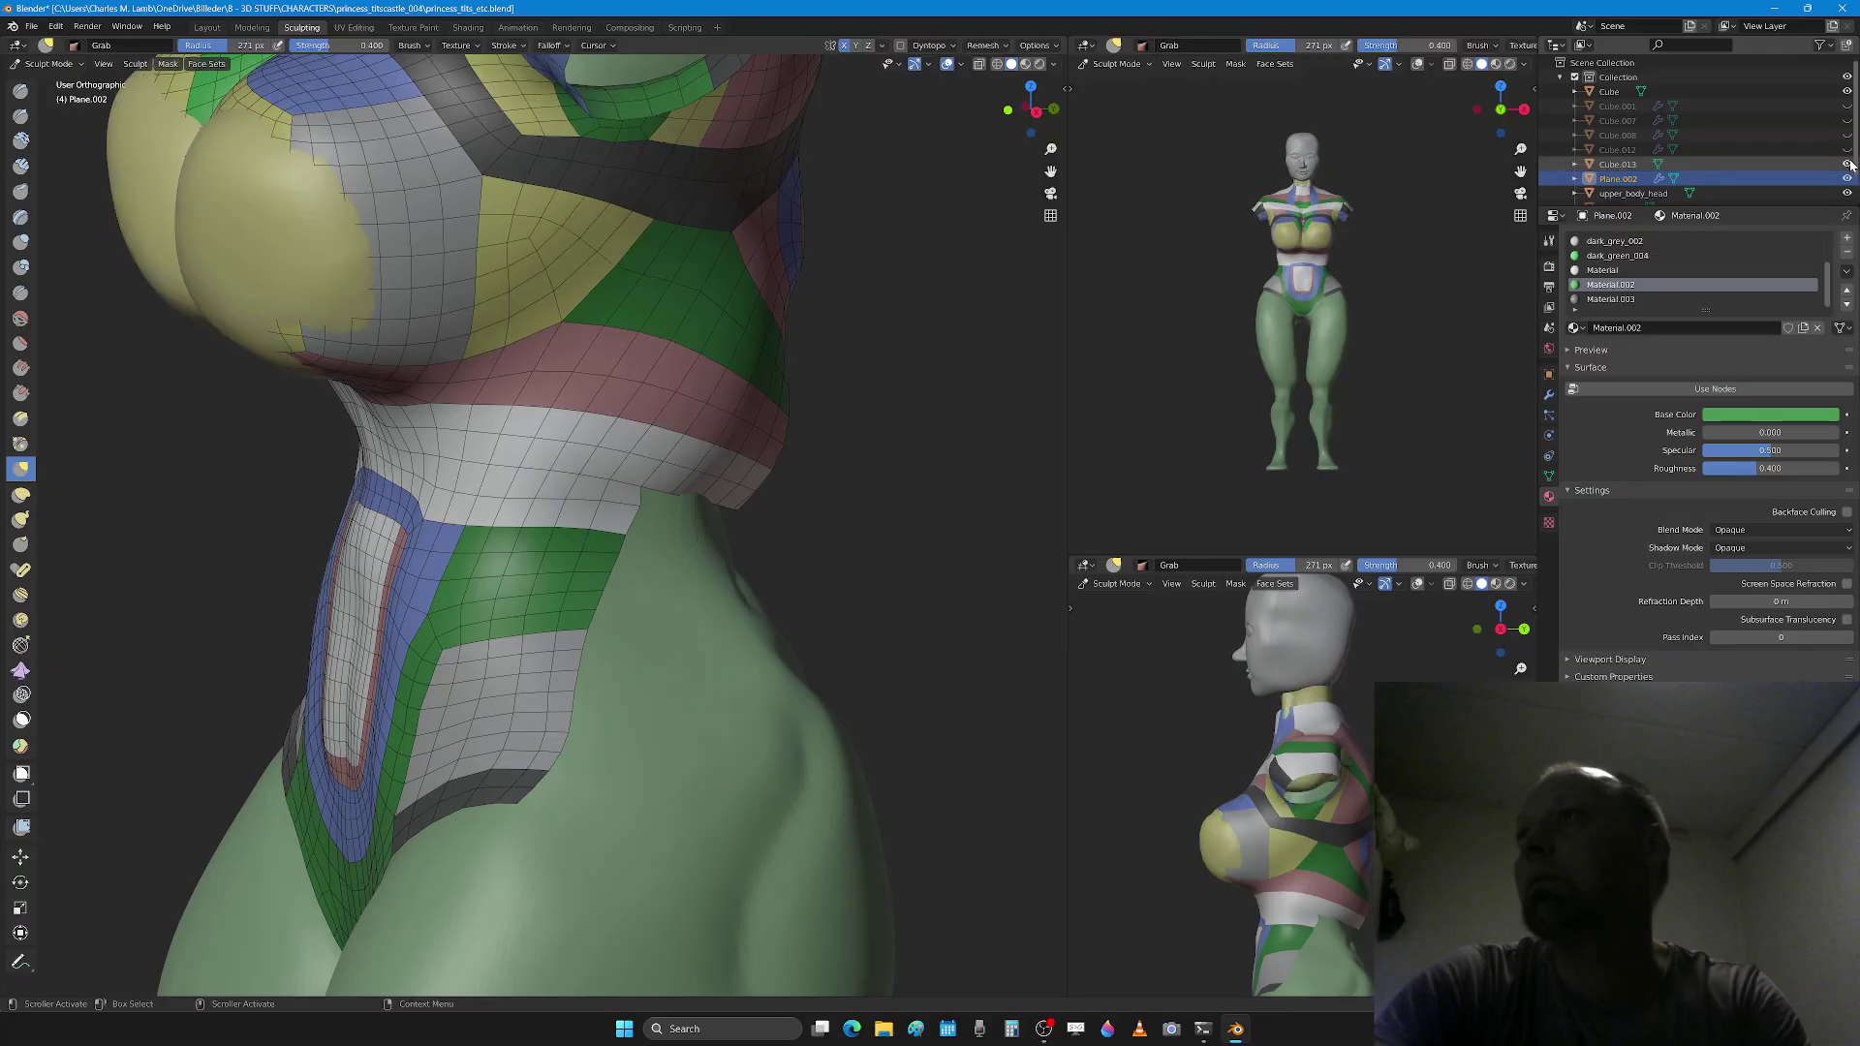
Step: Reshape the white band across the lower back with the Grab brush and smooth its lower edge
middle_drag(831, 560, 566, 528)
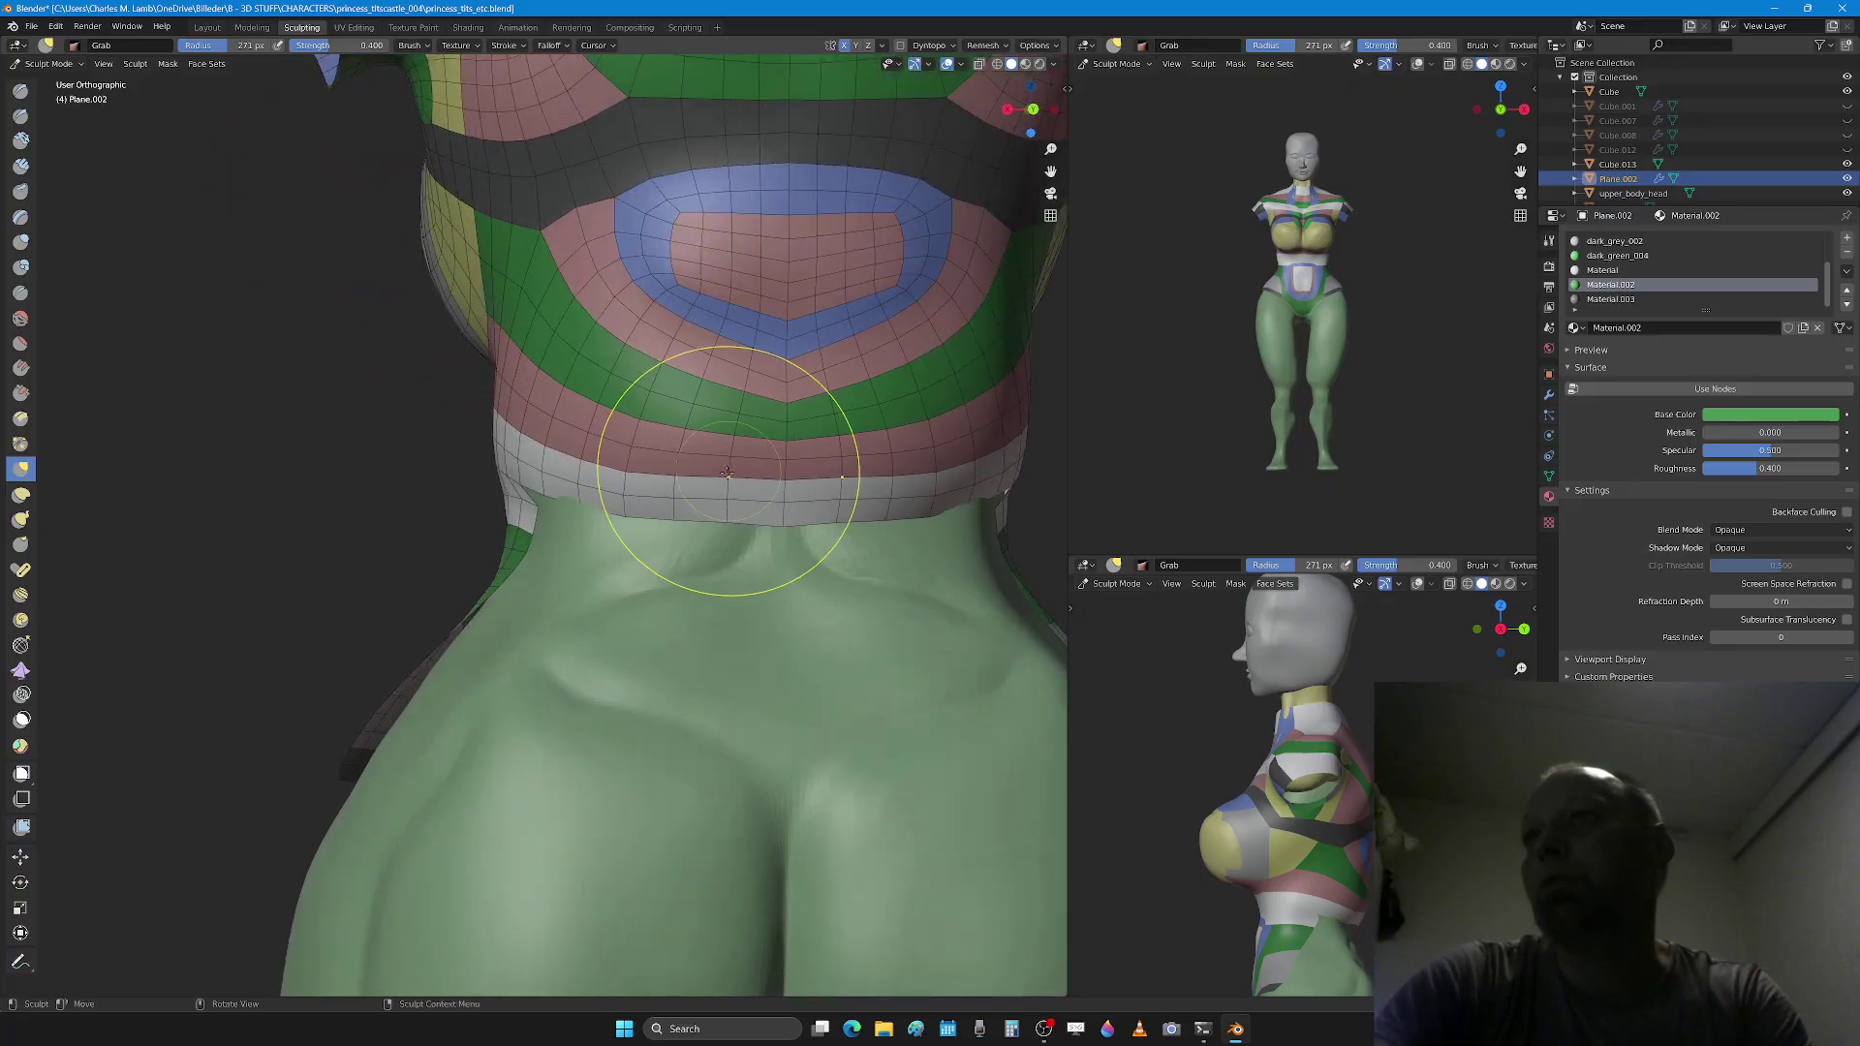
mouse_move(678, 484)
mouse_down()
mouse_move(631, 436)
mouse_move(592, 479)
mouse_up()
key(x)
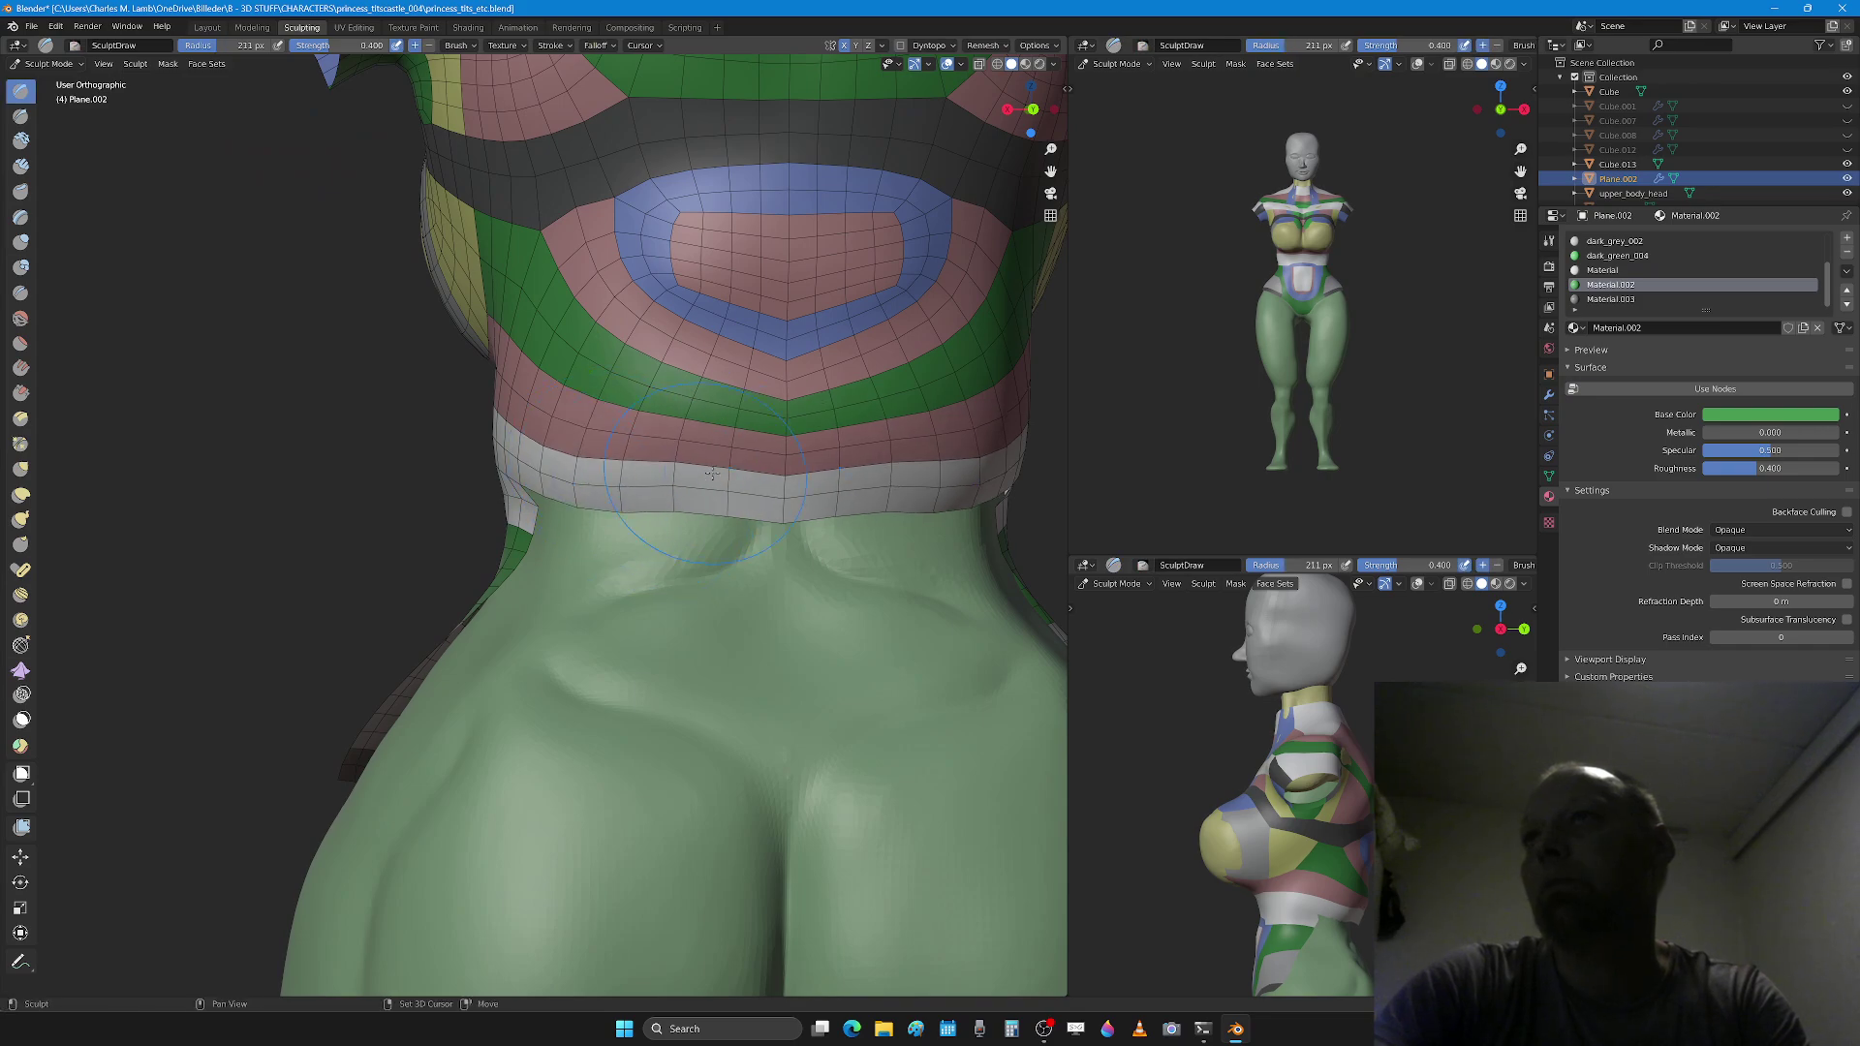
scroll(705, 477, down, 2)
Step: Reshape the grey hip patch and its dark grey lower border with the Grab brush and smooth them over the hip
key(g)
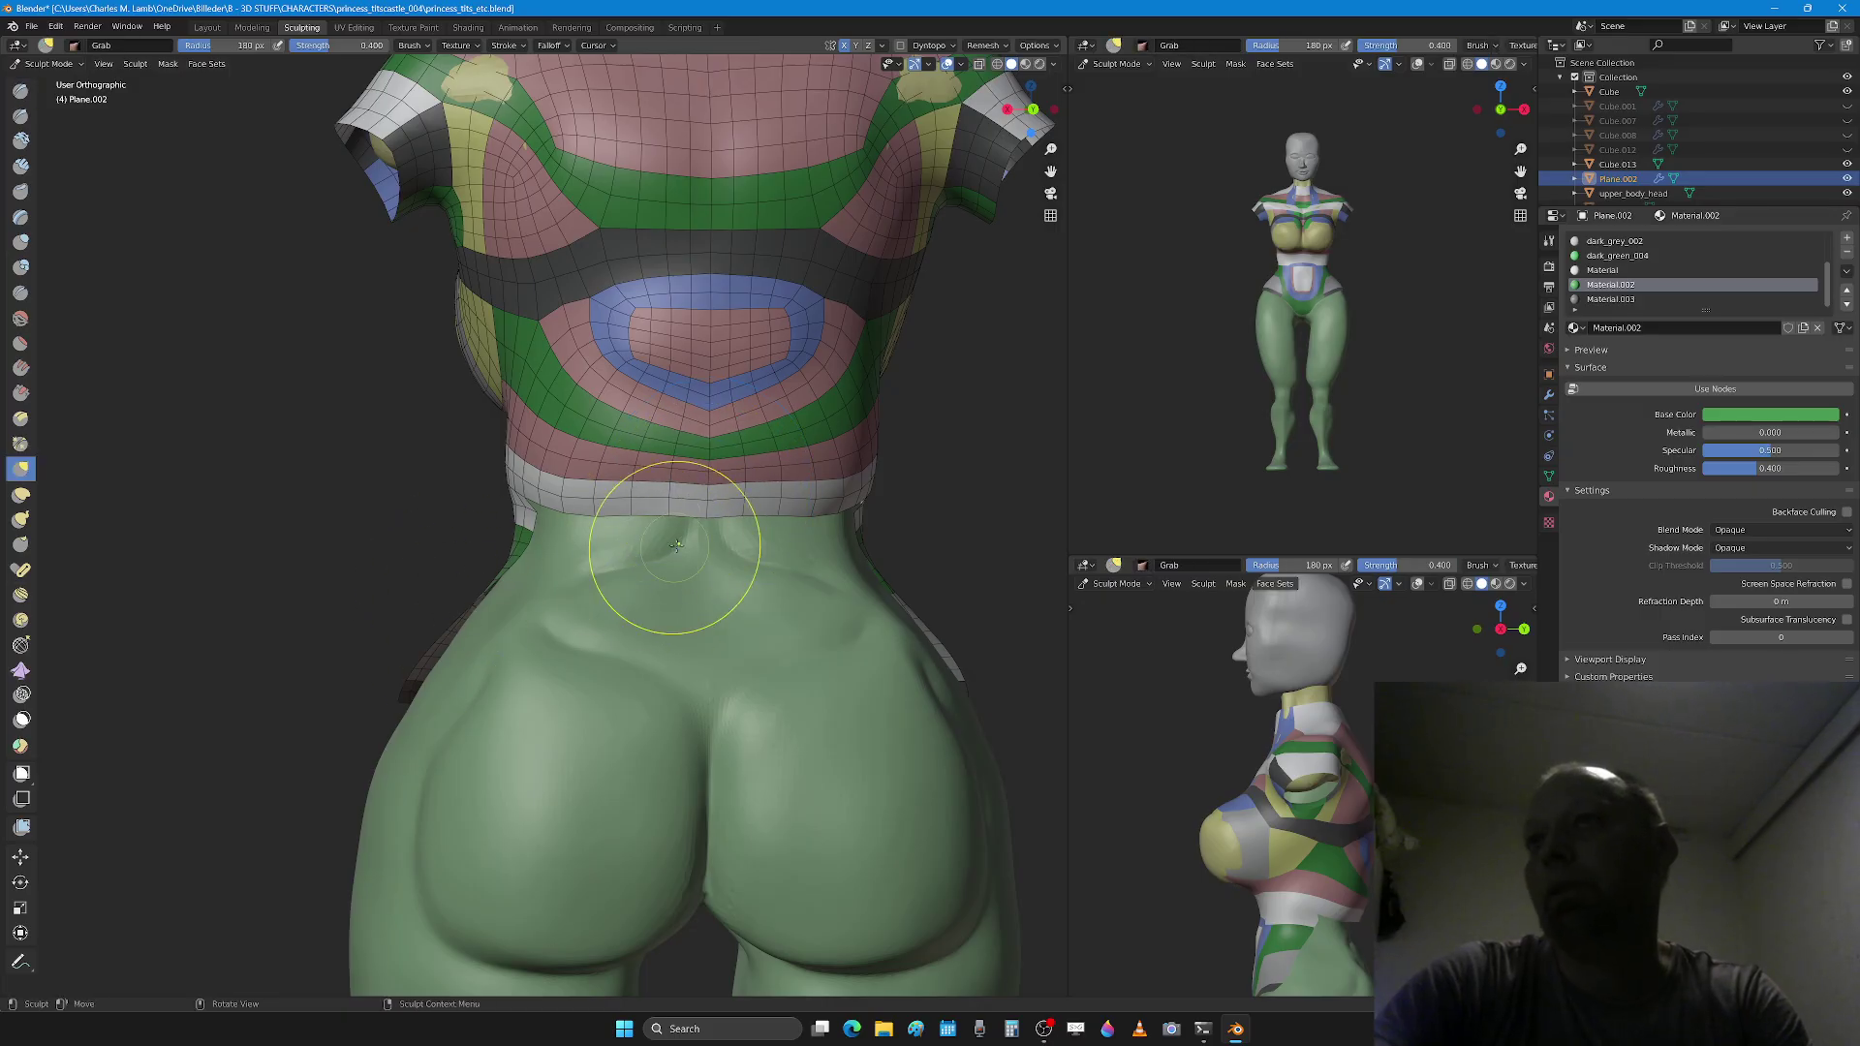
mouse_move(676, 546)
middle_down()
mouse_move(696, 523)
mouse_move(639, 582)
mouse_move(664, 608)
mouse_move(540, 581)
mouse_move(738, 595)
mouse_move(567, 712)
middle_up()
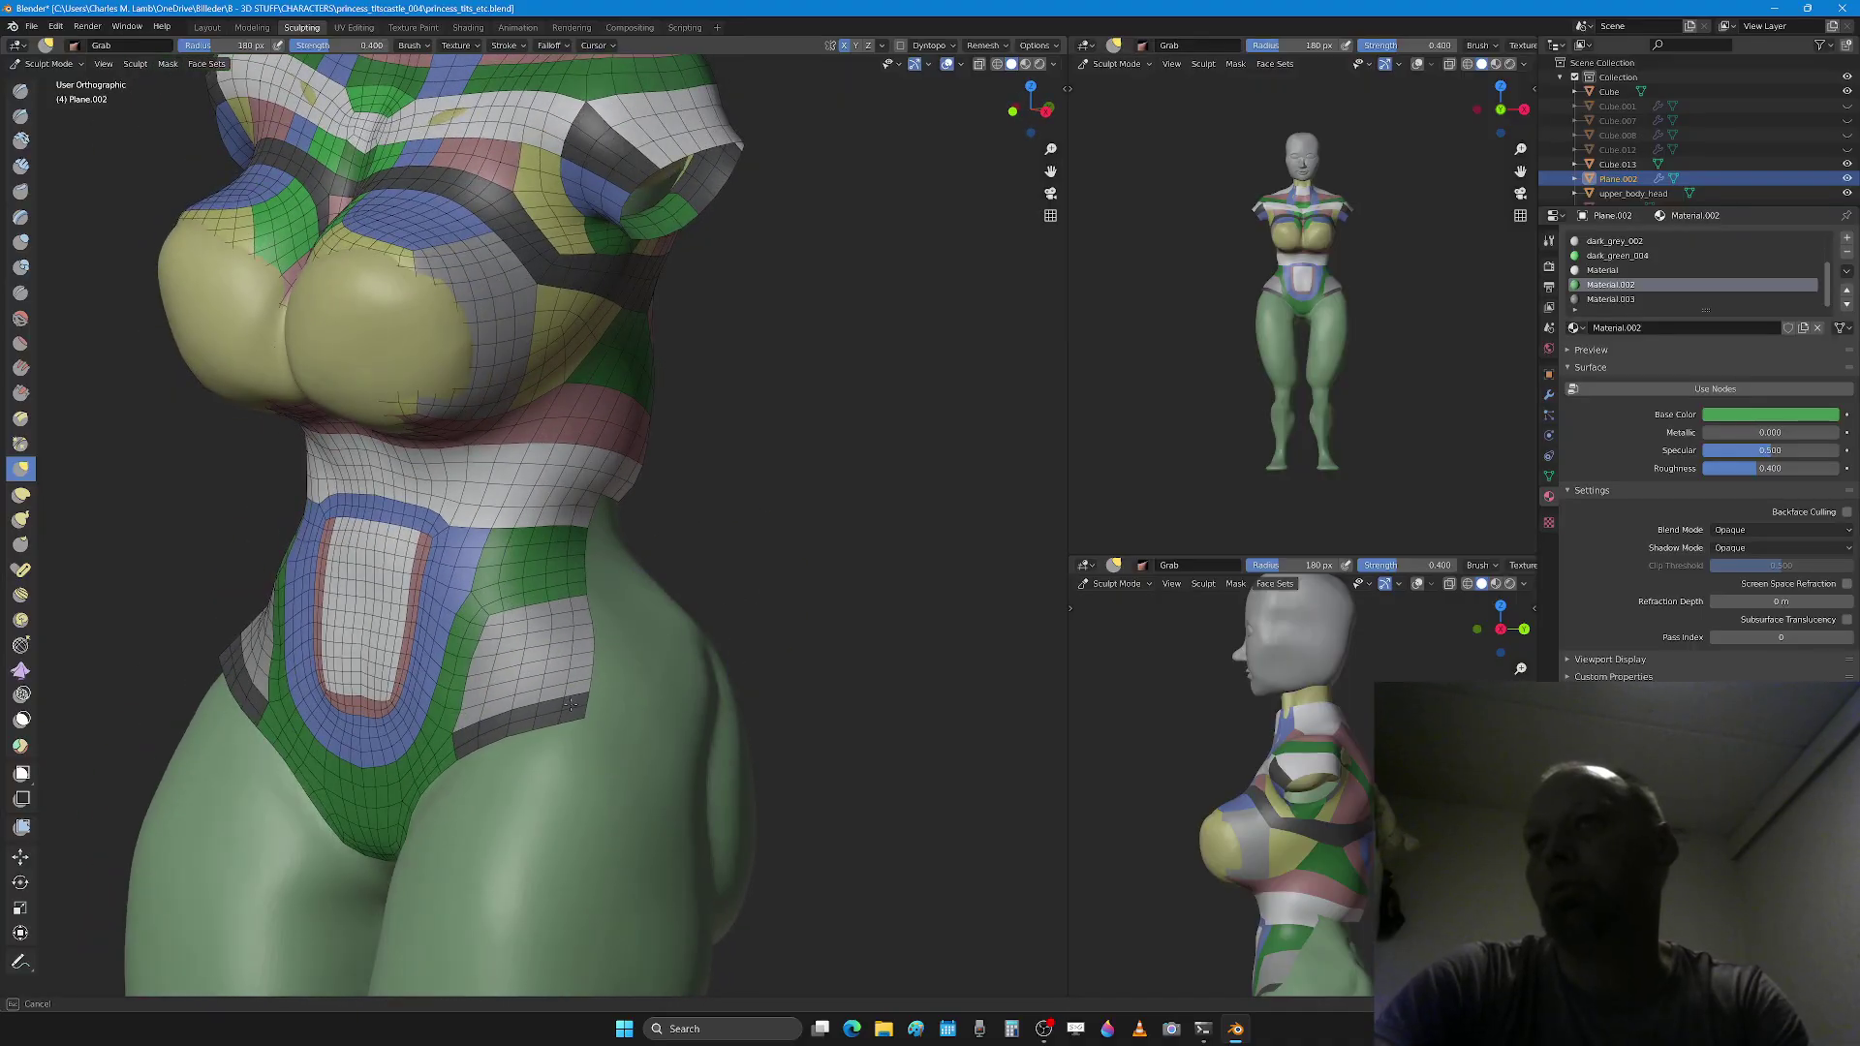
key(x)
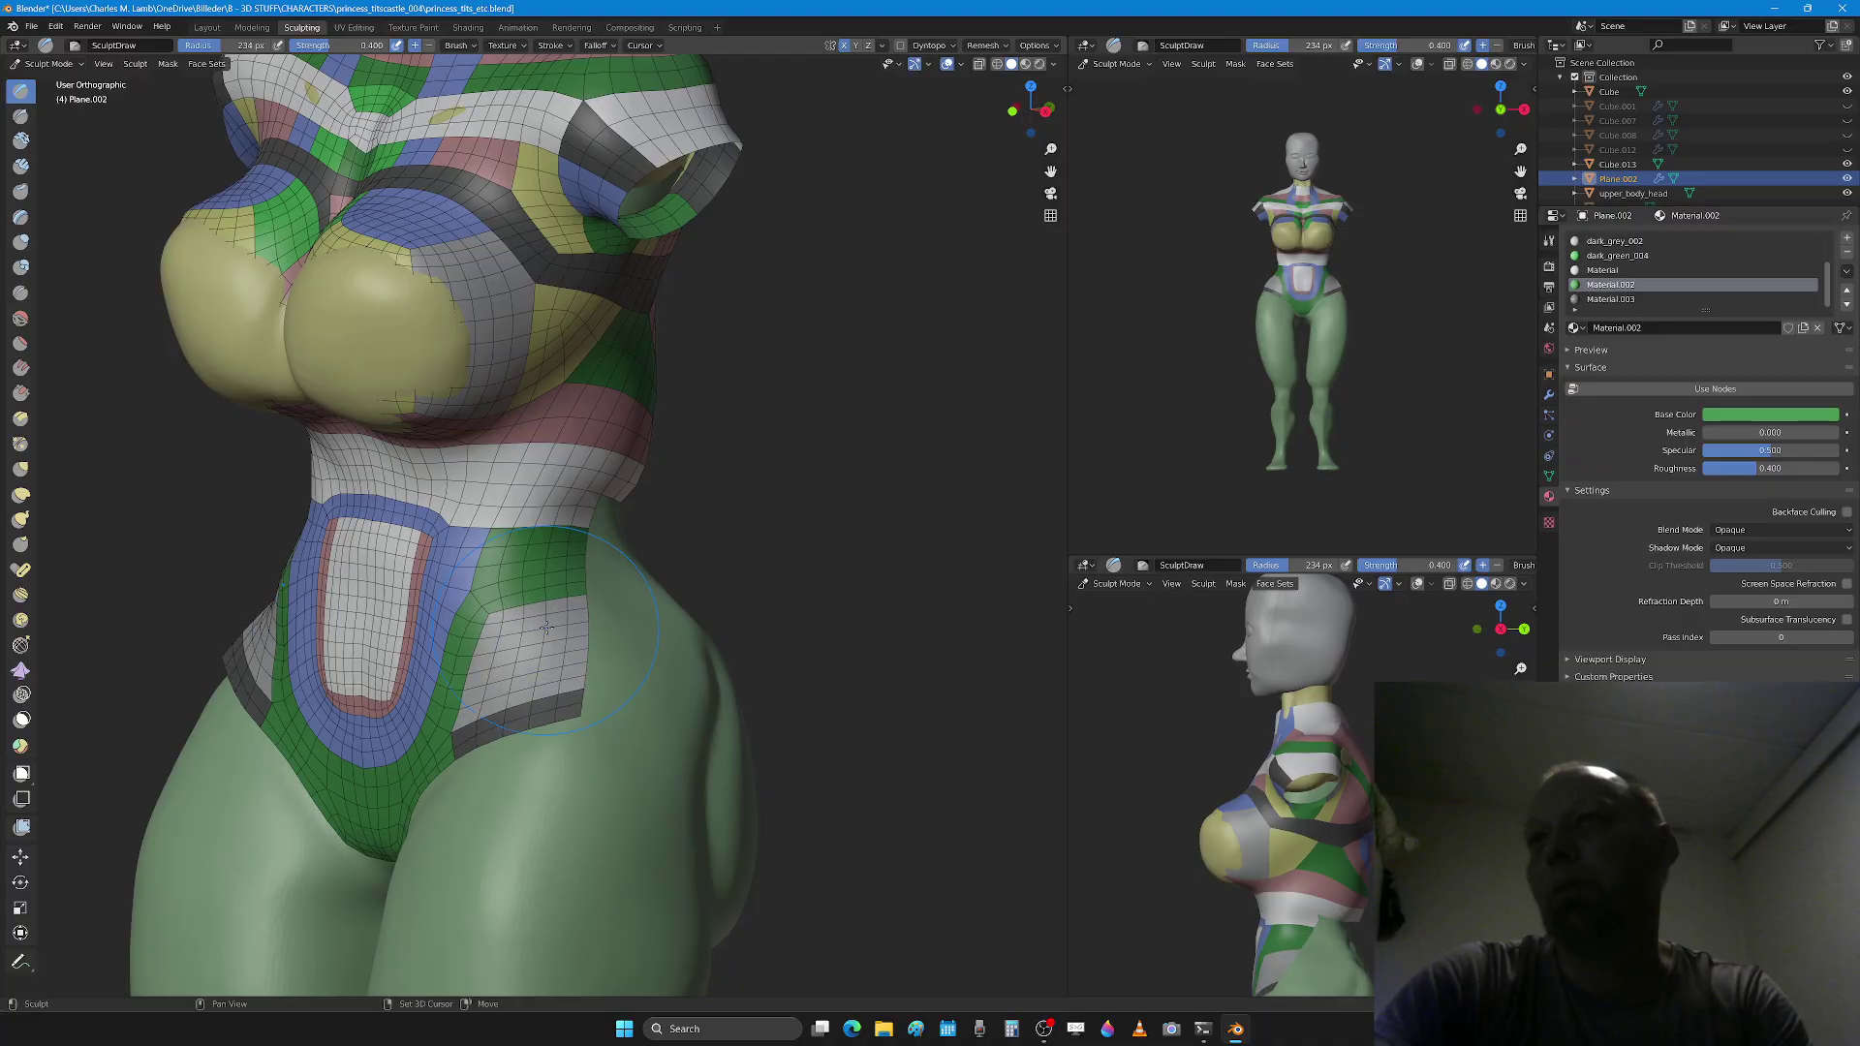
mouse_move(545, 628)
middle_down()
mouse_move(649, 613)
mouse_move(586, 621)
middle_up()
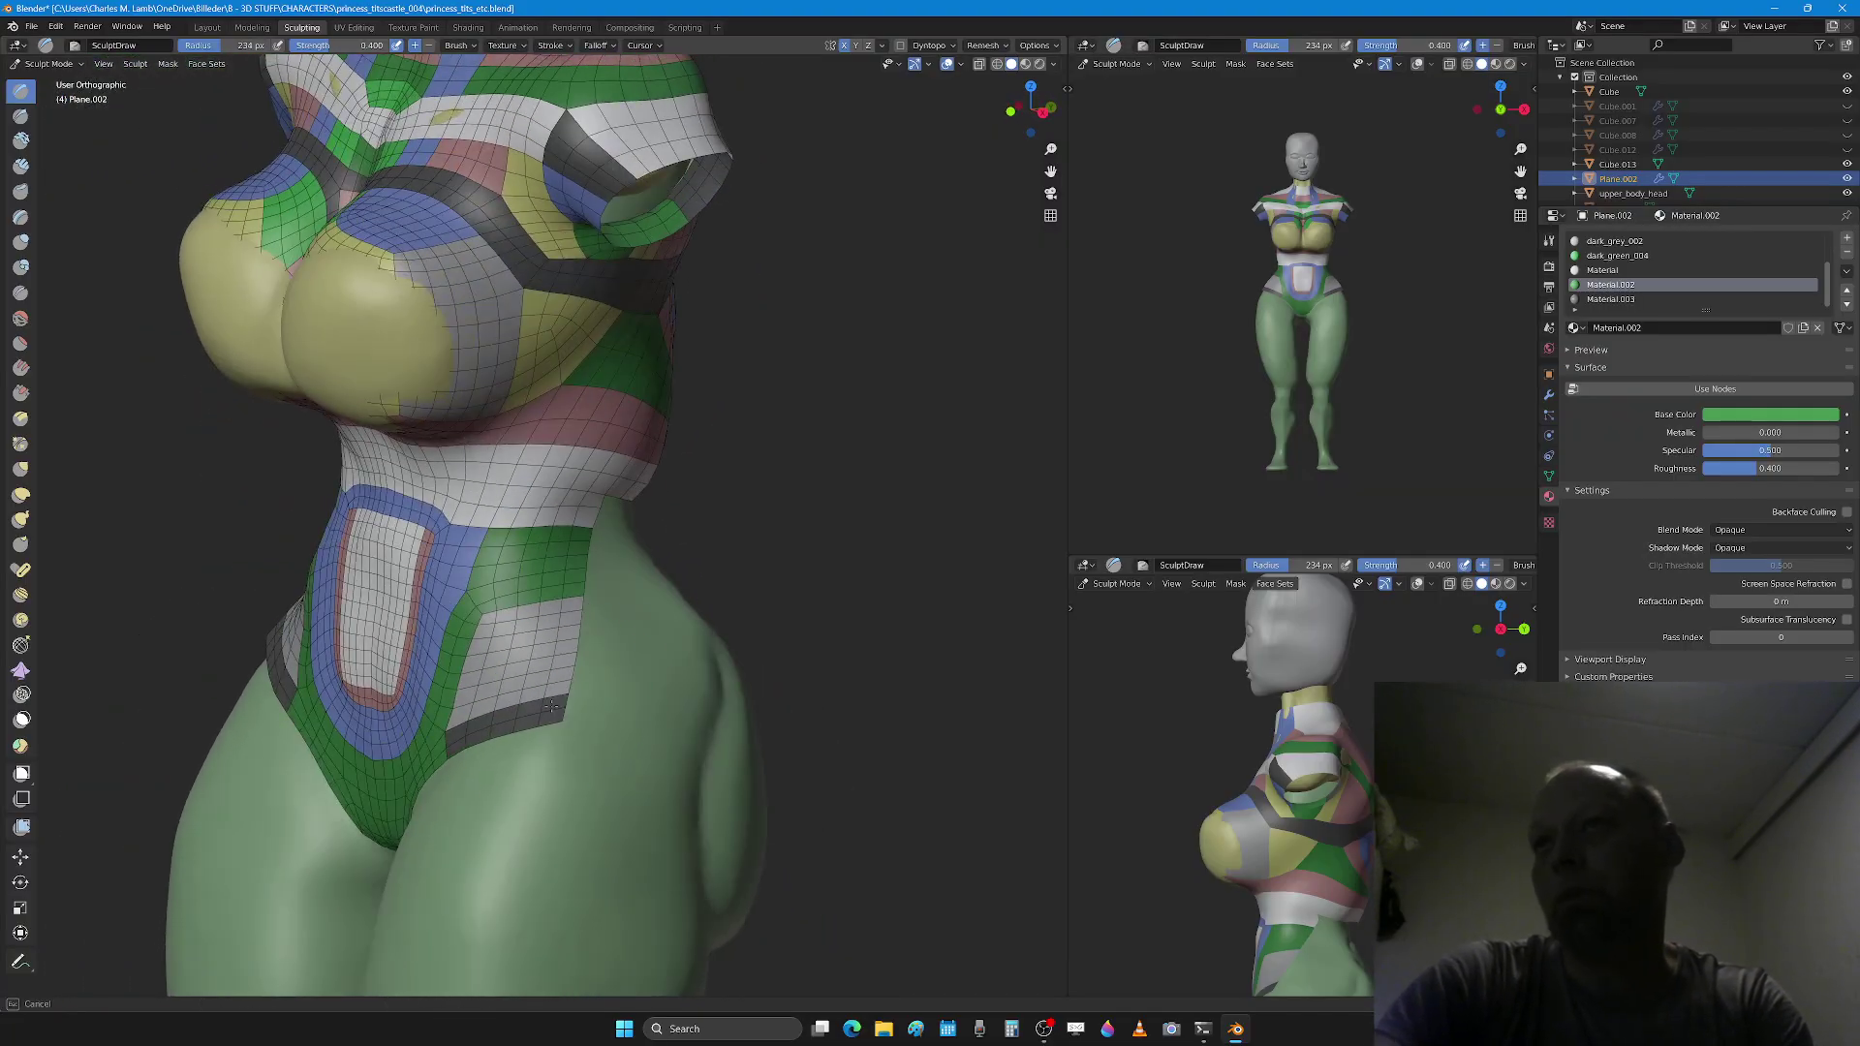
drag(566, 685, 567, 681)
middle_drag(567, 681, 632, 632)
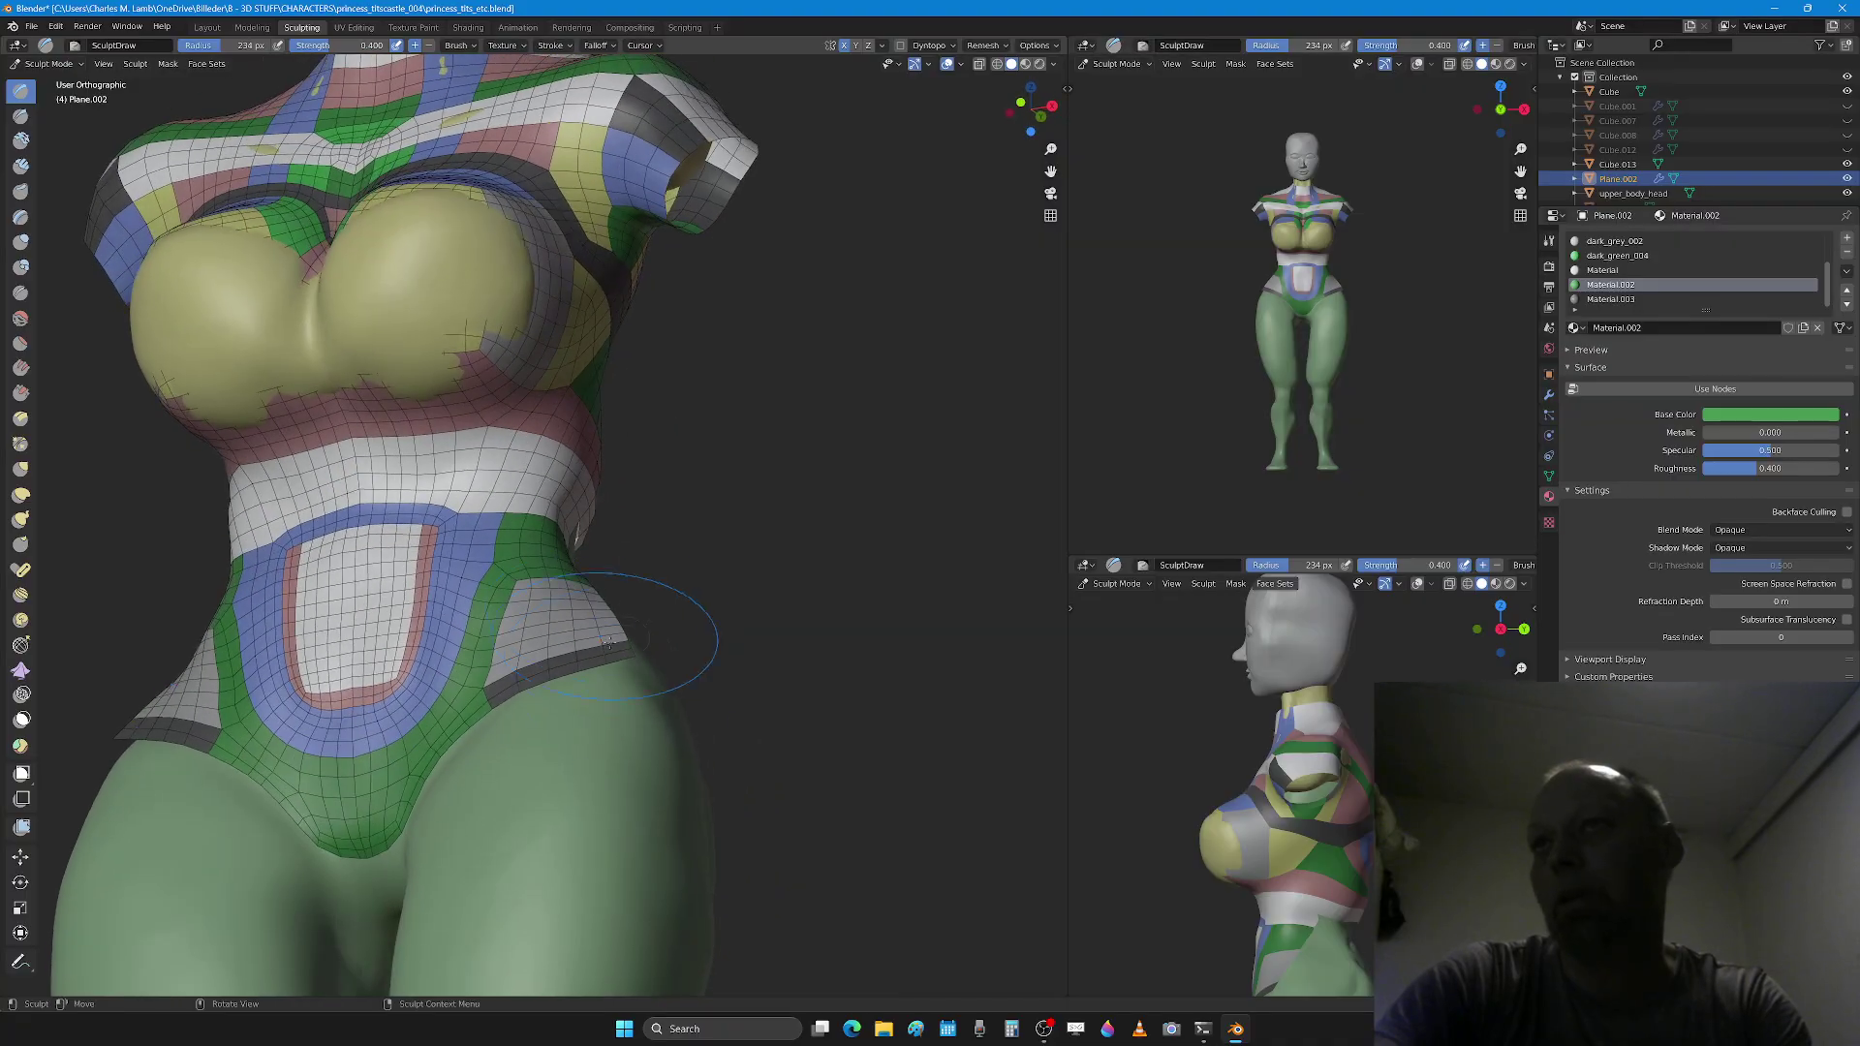
scroll(639, 659, up, 3)
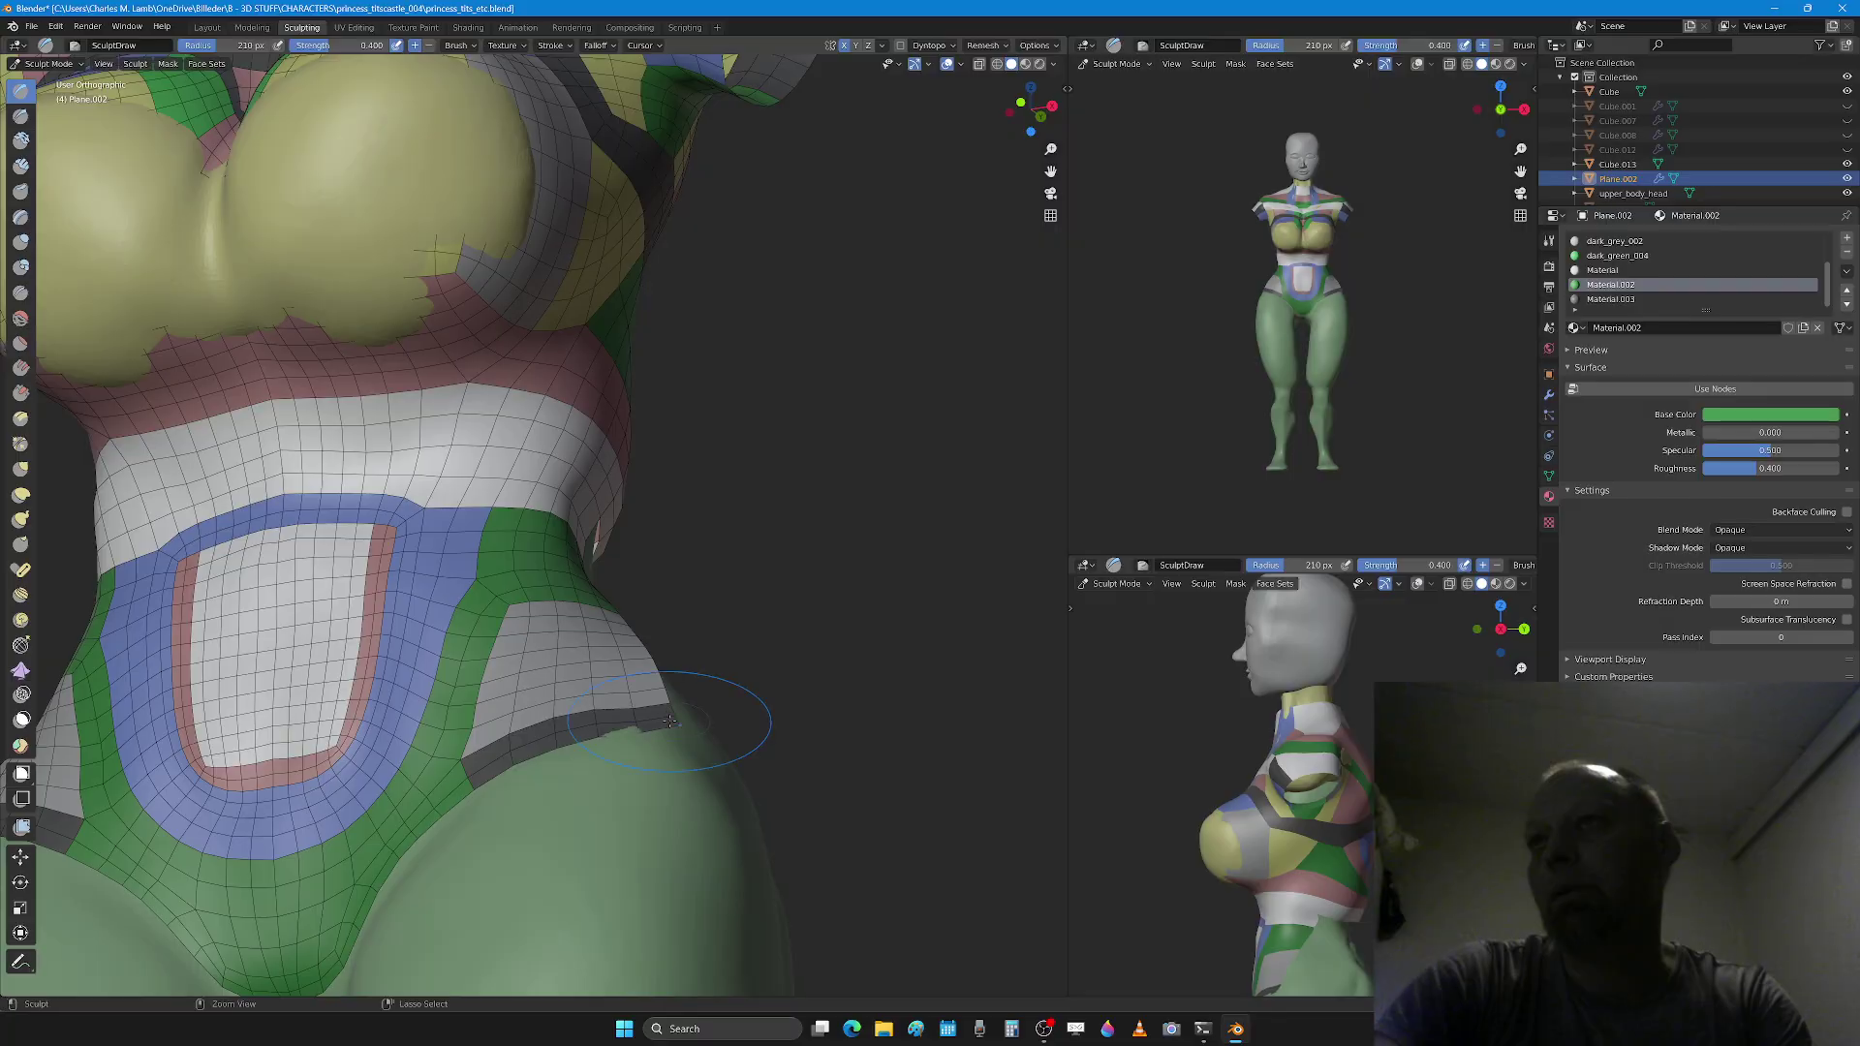
mouse_move(670, 721)
middle_down()
mouse_move(636, 716)
mouse_move(620, 678)
middle_up()
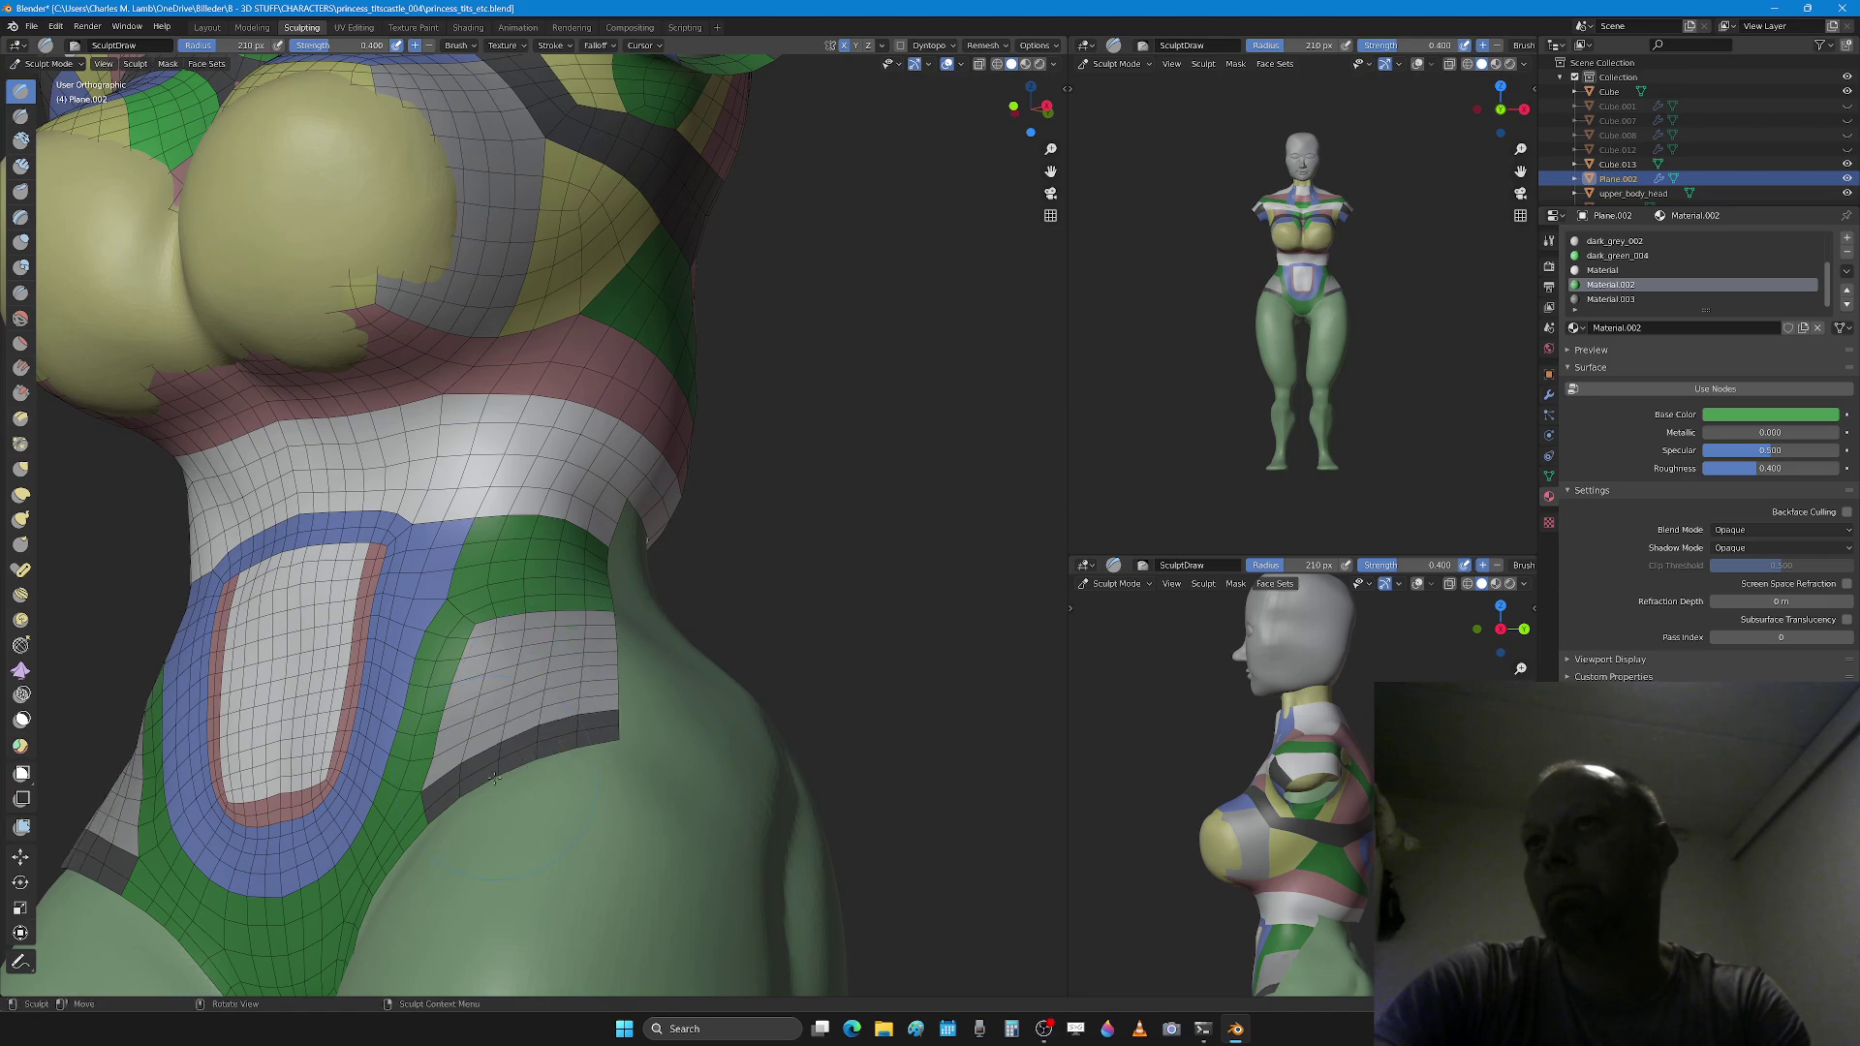
Step: Pull the green and grey side hip faces into position with the Grab brush and smooth them
middle_drag(494, 778, 553, 715)
key(g)
scroll(556, 710, up, 2)
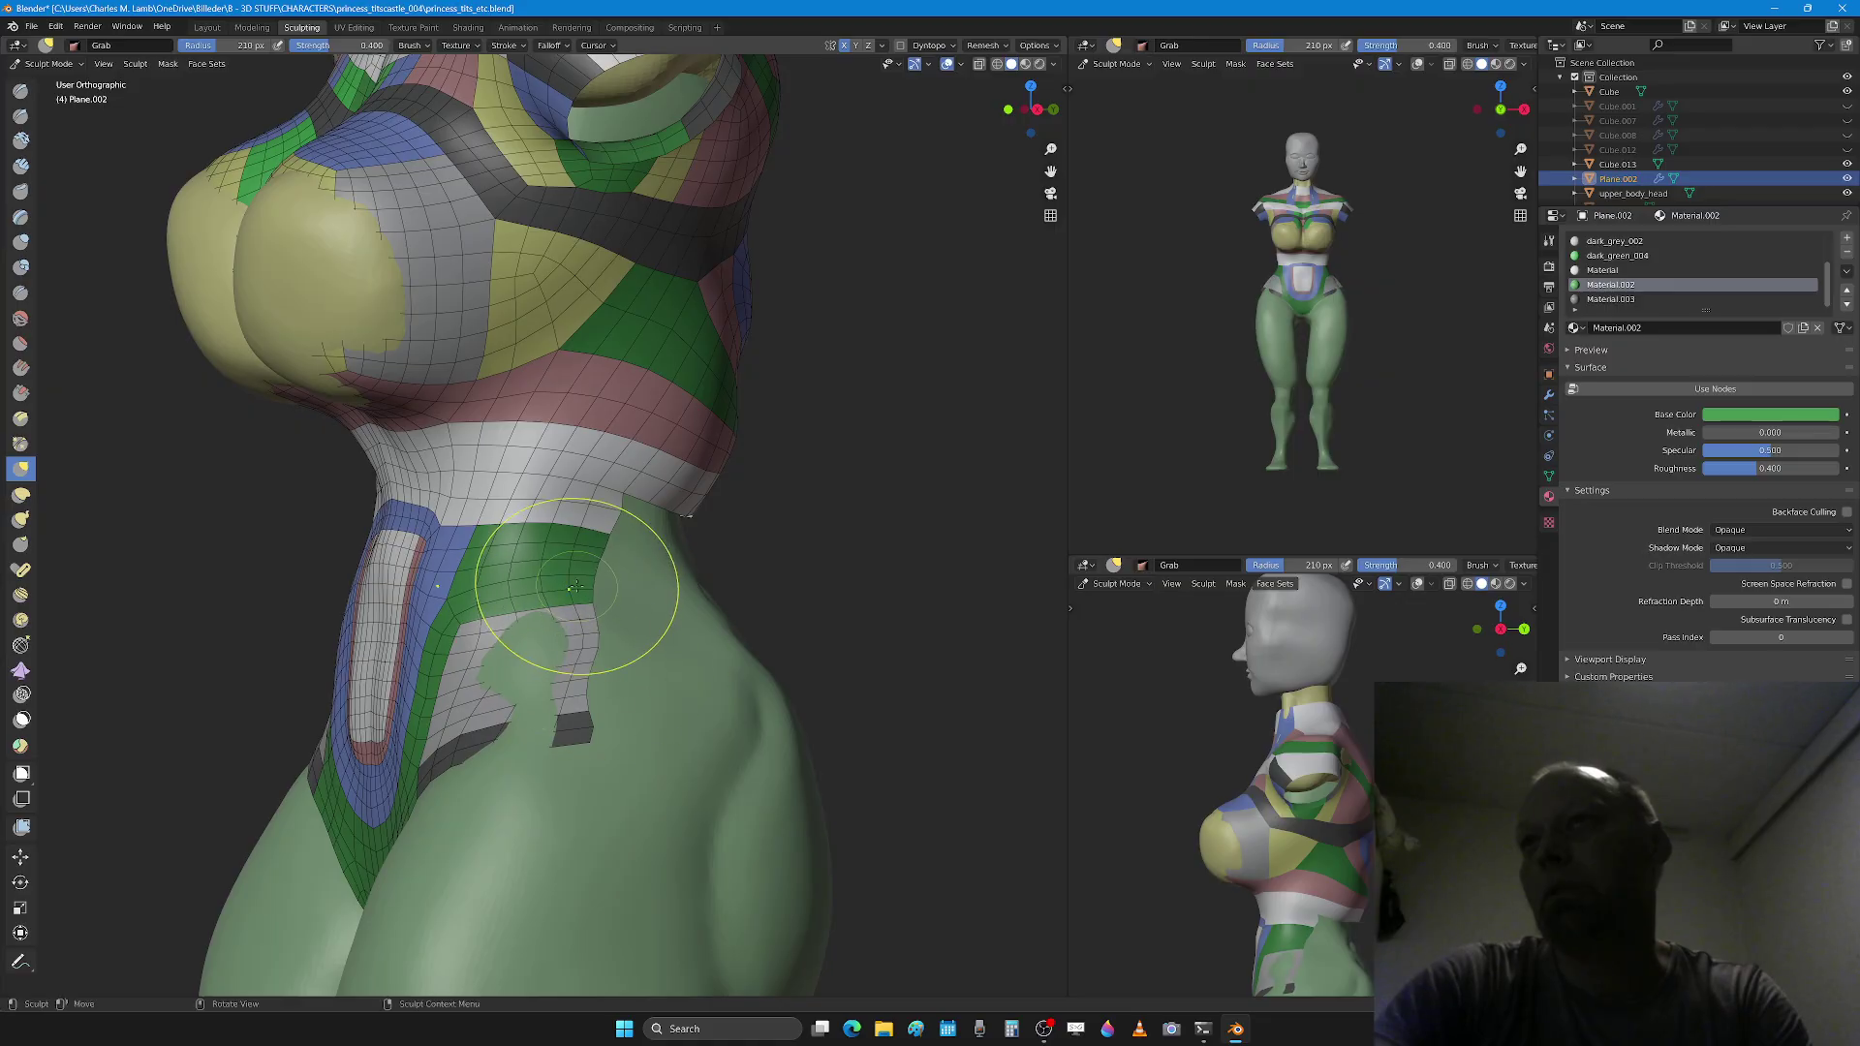
drag(575, 587, 577, 574)
drag(556, 659, 552, 668)
key(x)
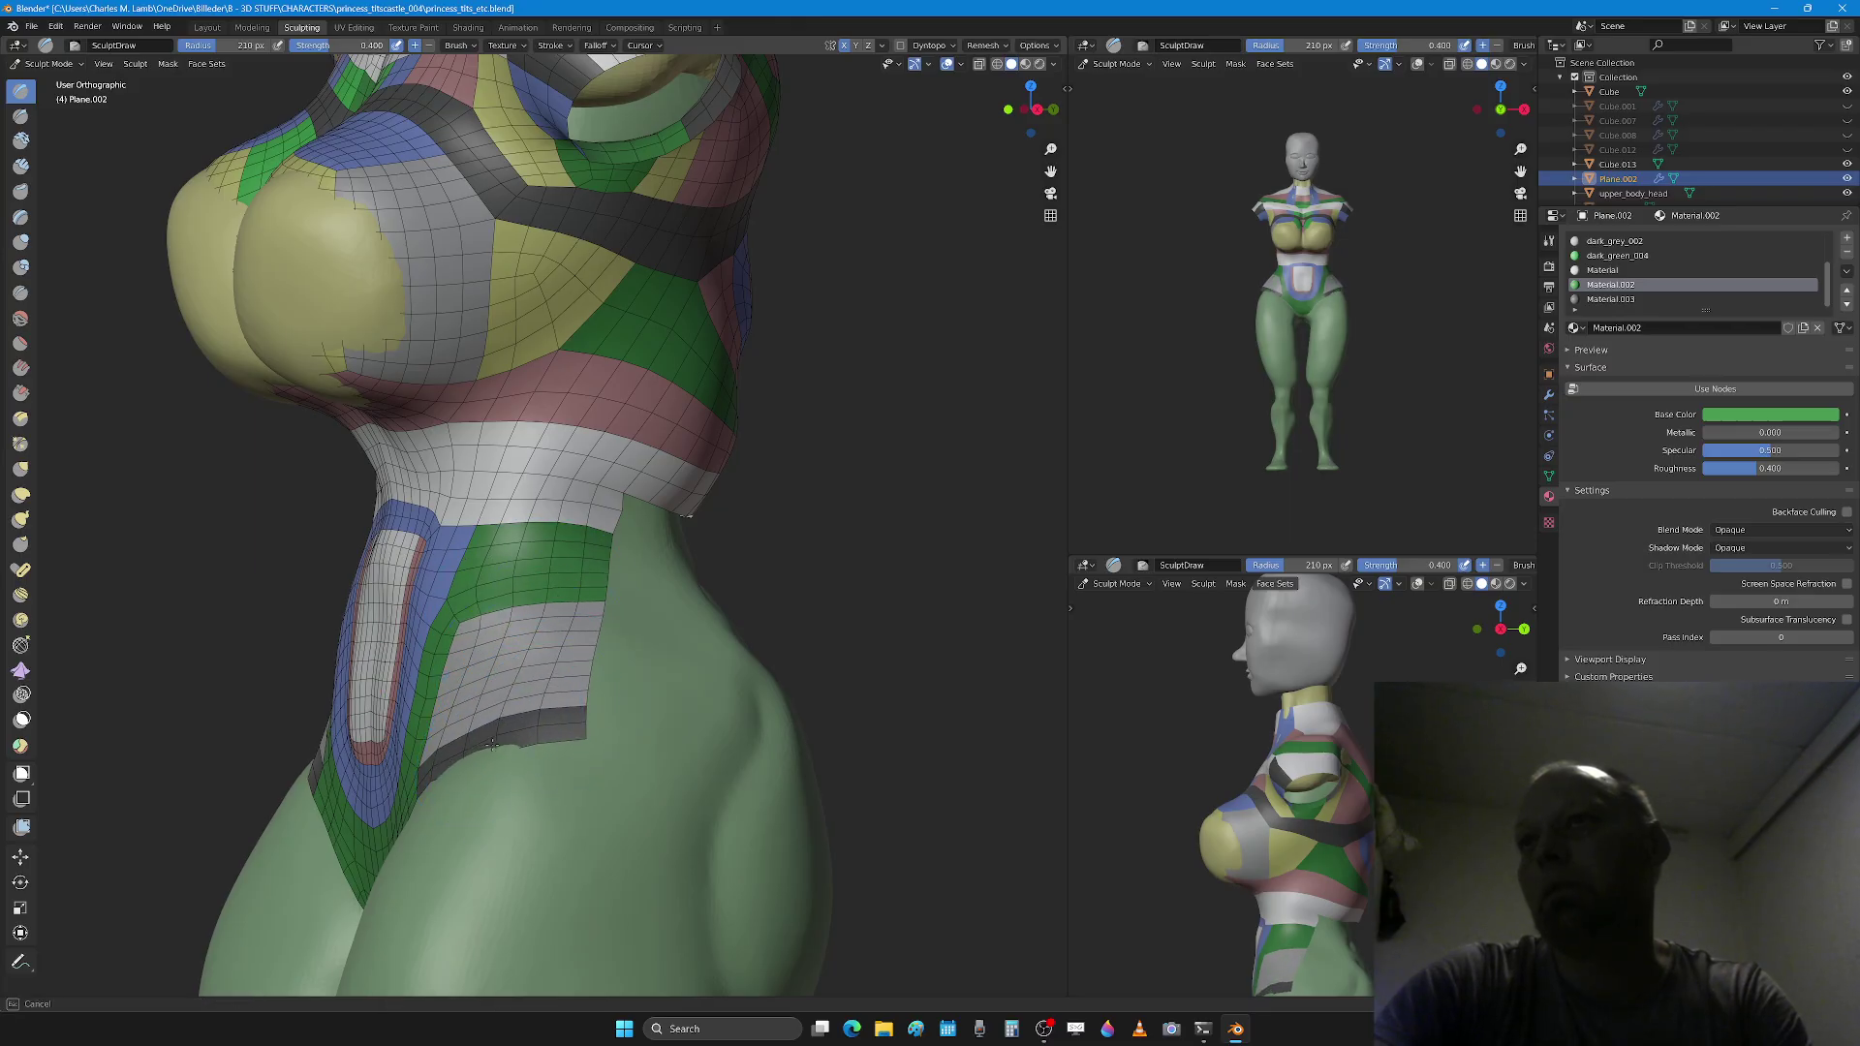
Step: Pull the outer lower corner of the grey hip patch outward with the Grab brush at a 258 px radius
middle_drag(570, 722, 554, 733)
key(g)
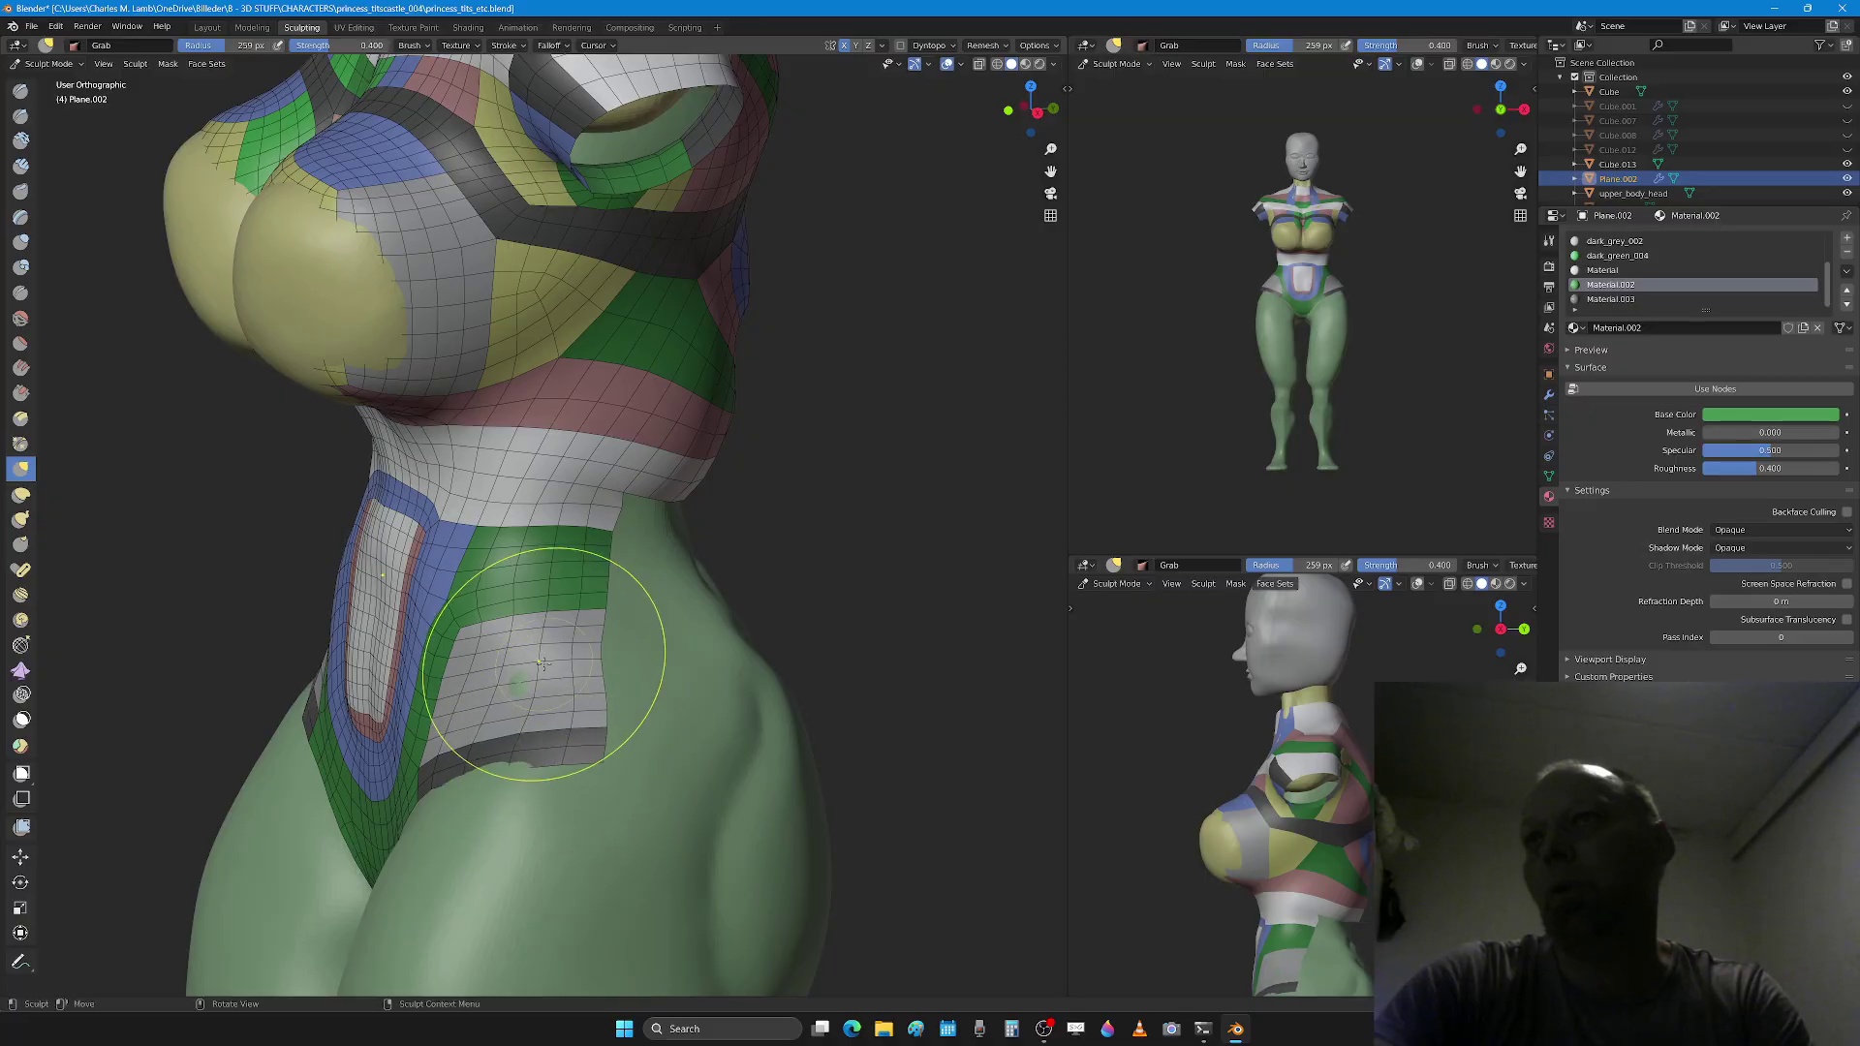
mouse_move(575, 623)
middle_down()
mouse_move(639, 489)
mouse_move(595, 545)
mouse_move(625, 586)
mouse_move(727, 668)
mouse_move(809, 664)
middle_up()
key(f)
click(600, 772)
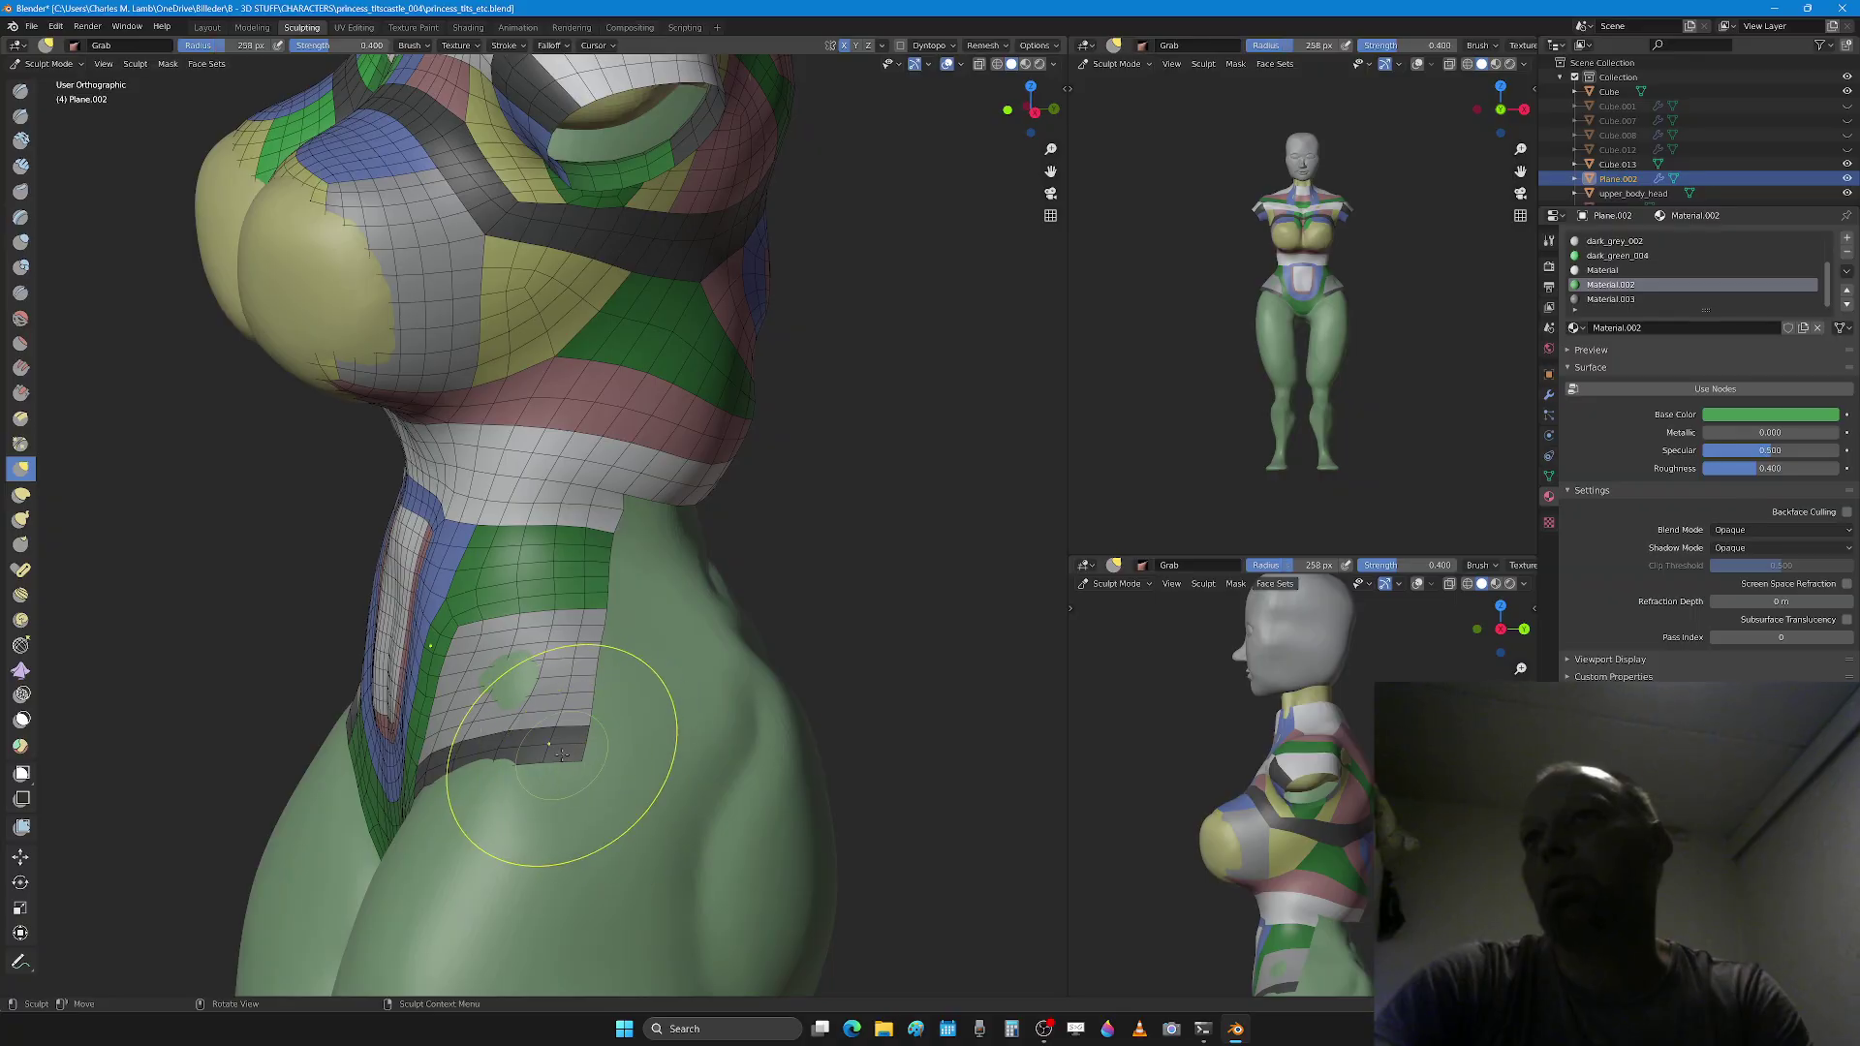
drag(577, 744, 579, 753)
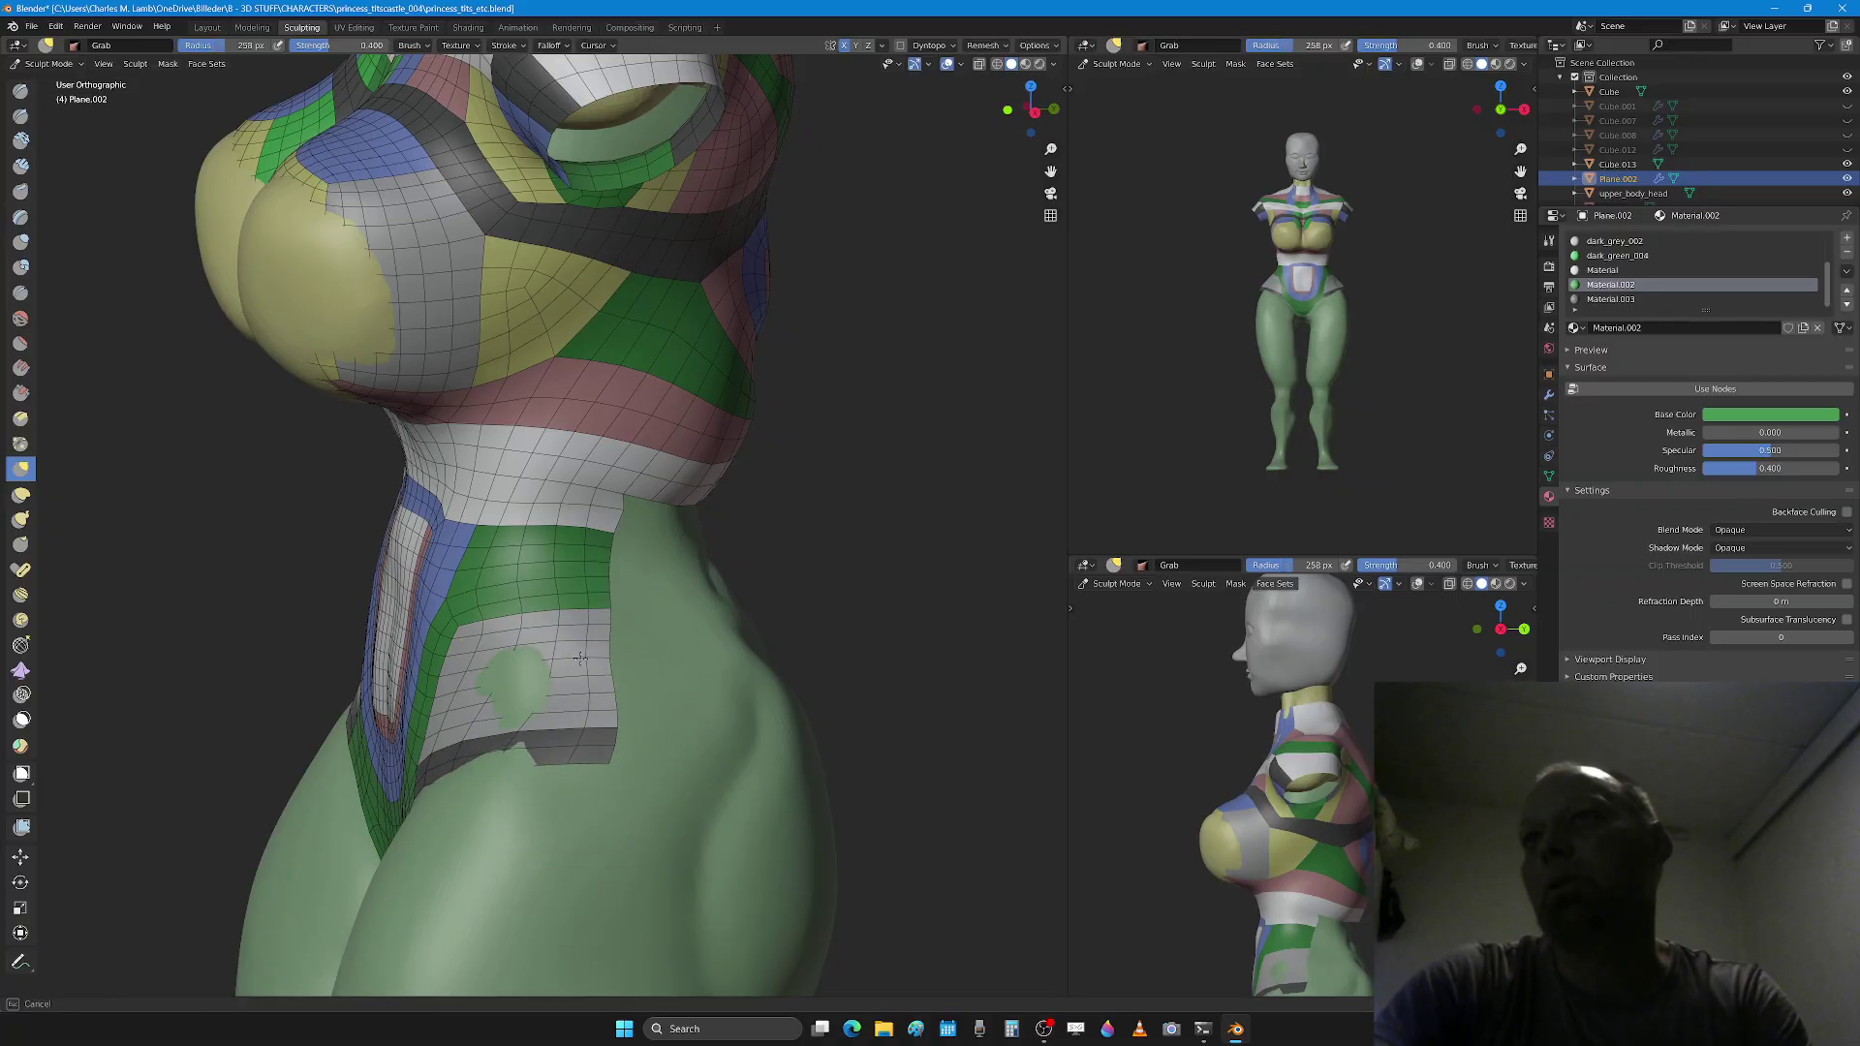
key(x)
Step: Adjust the front of the grey hip patch with the Grab brush and smooth its dark grey lower border at a 231 px radius
mouse_move(479, 706)
middle_down()
mouse_move(532, 747)
mouse_move(530, 703)
mouse_move(536, 744)
middle_up()
key(g)
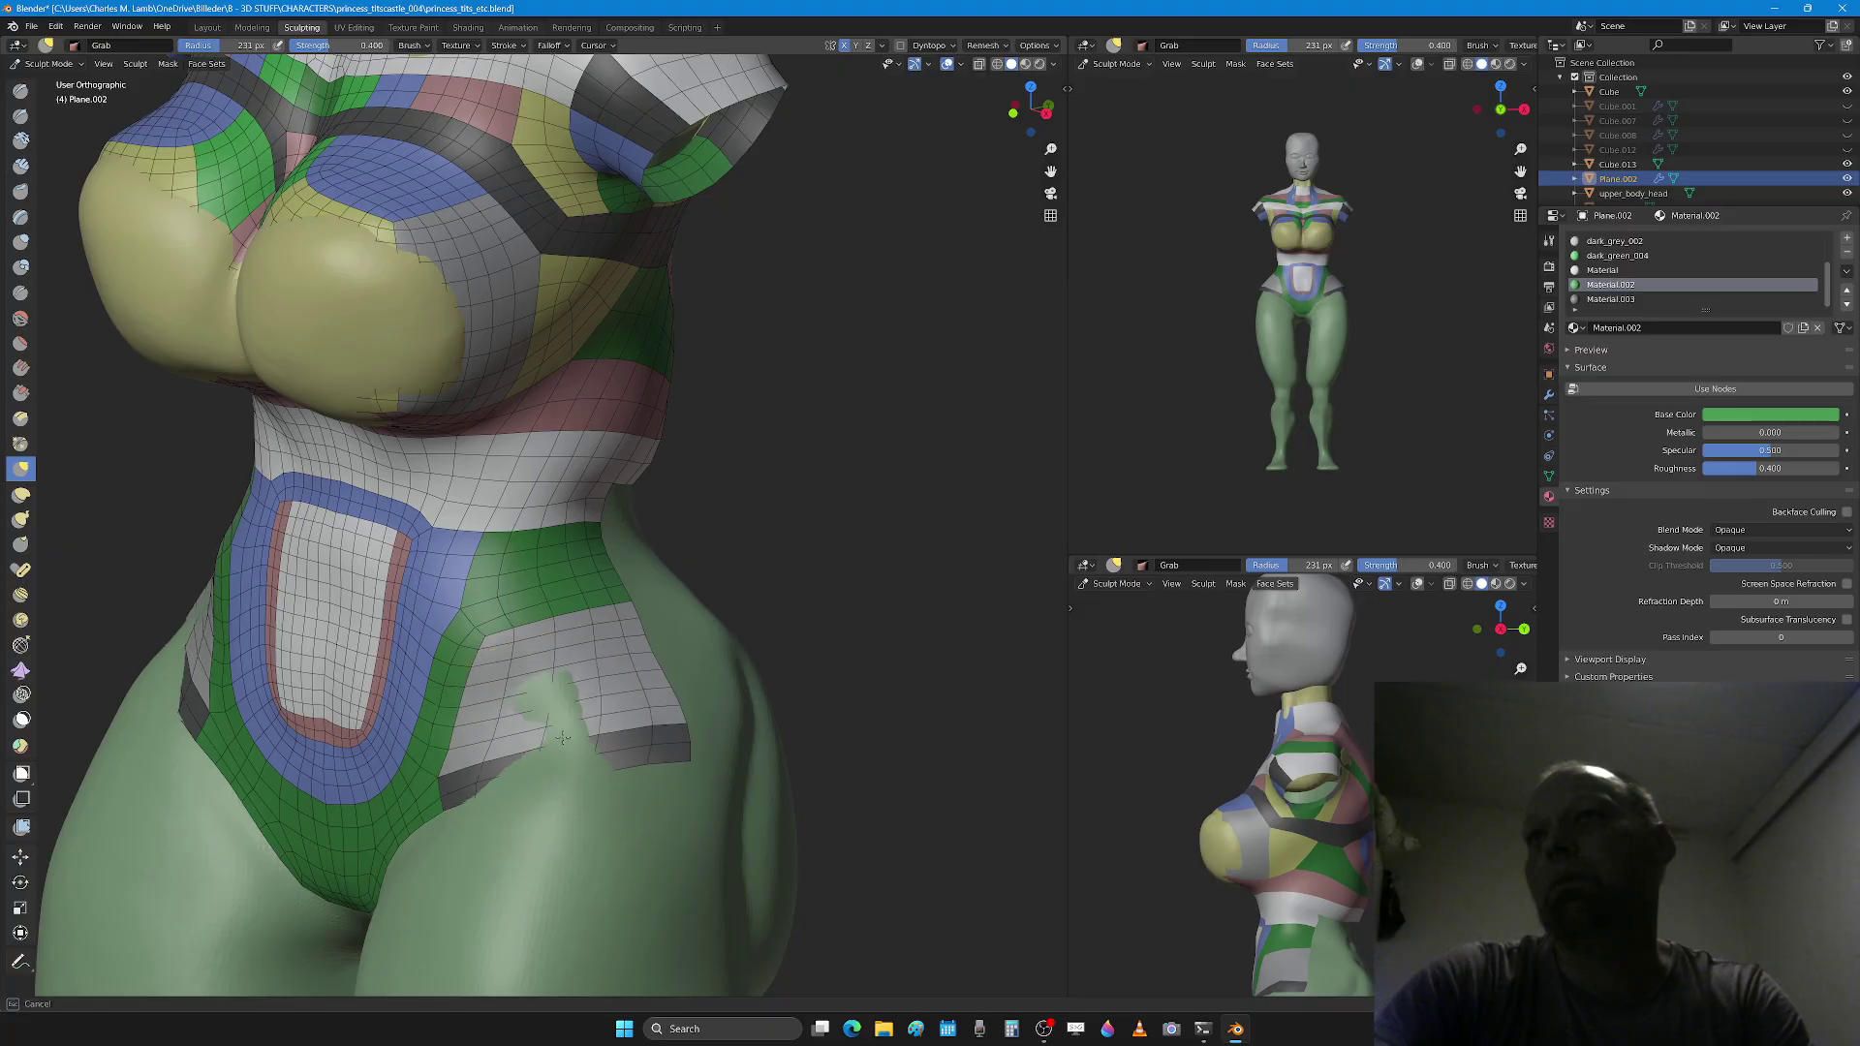
key(x)
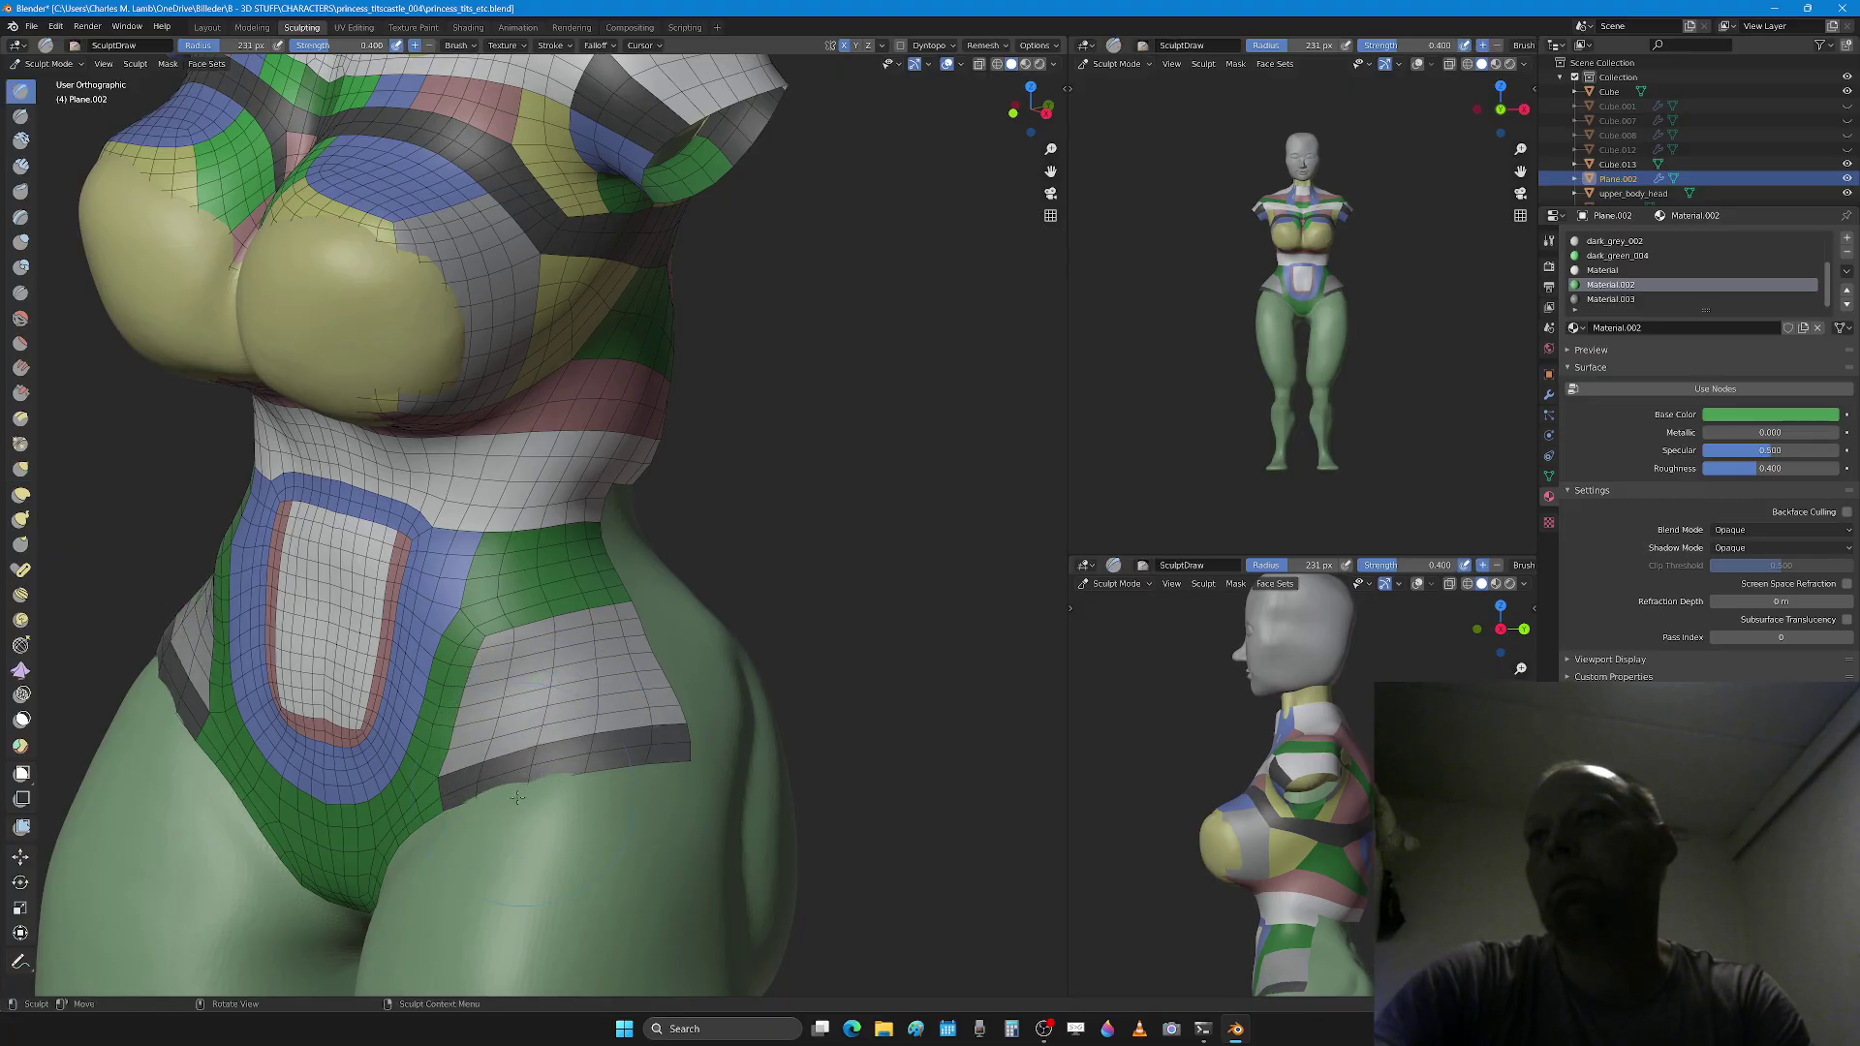
drag(518, 796, 474, 789)
drag(531, 630, 530, 690)
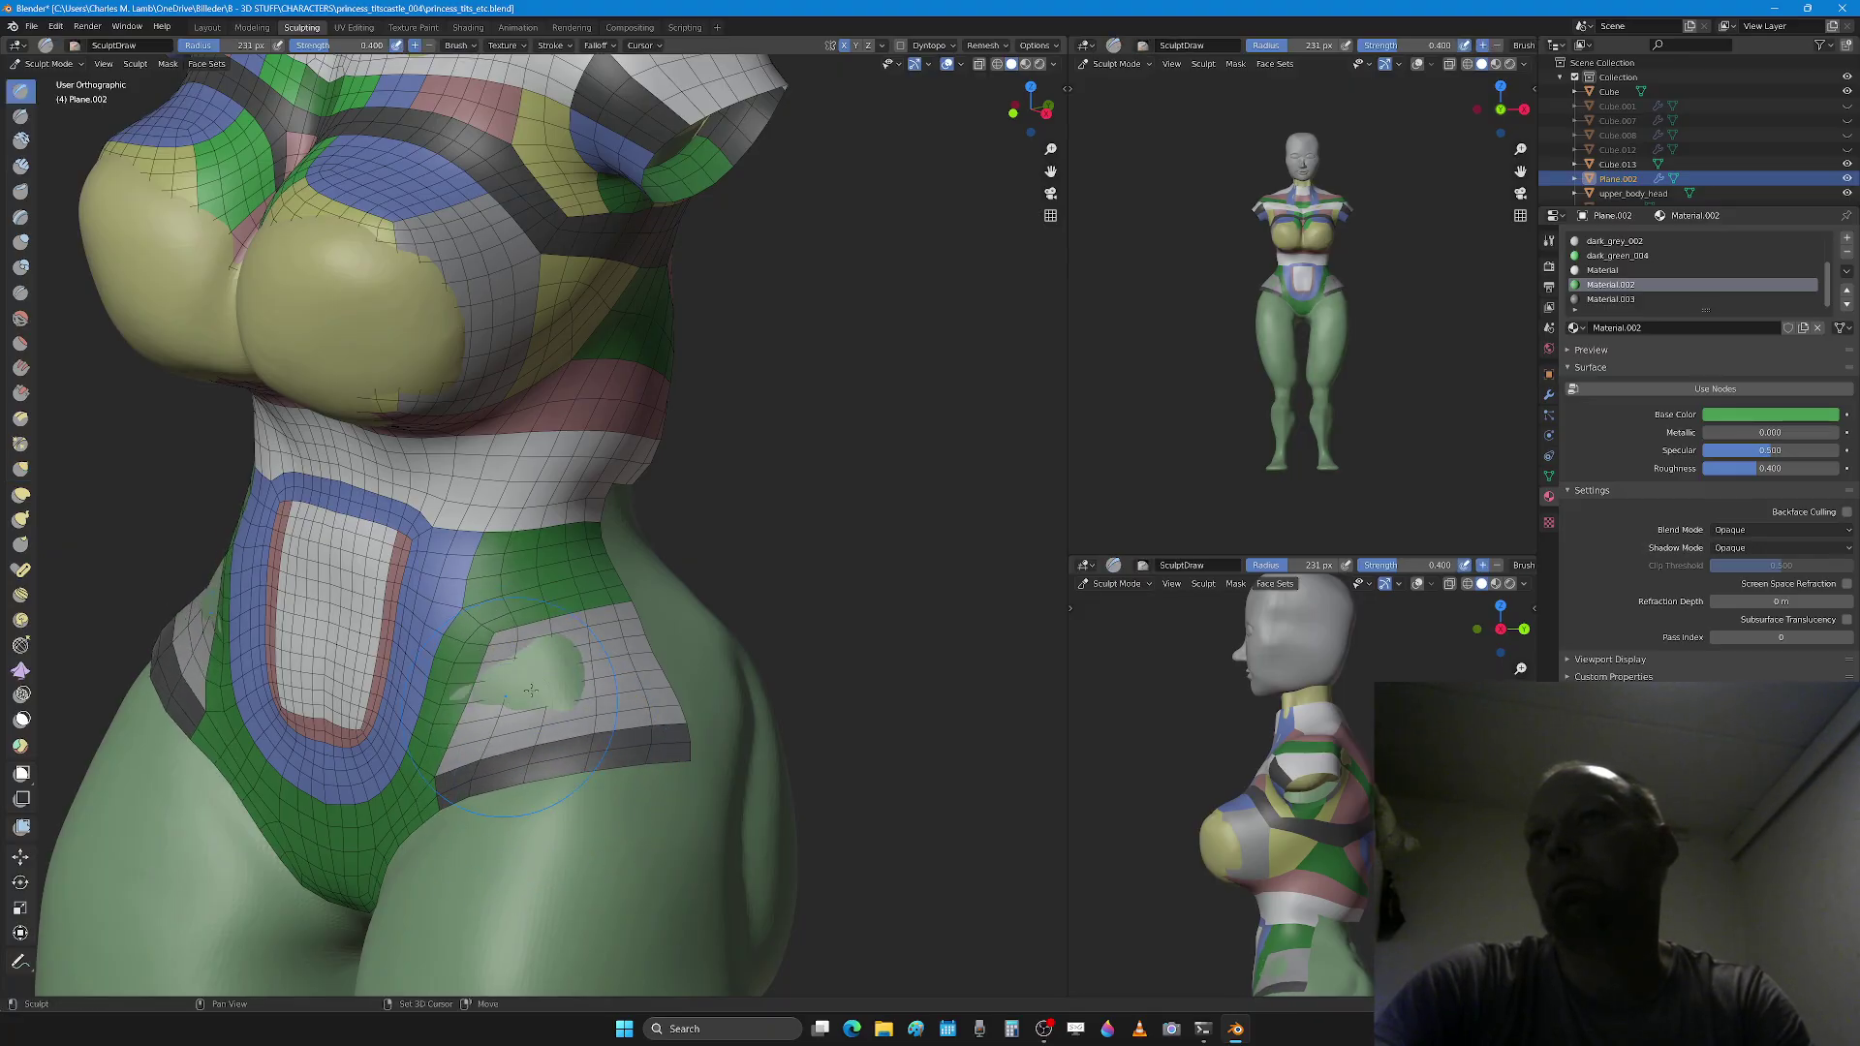
middle_drag(537, 673, 645, 654)
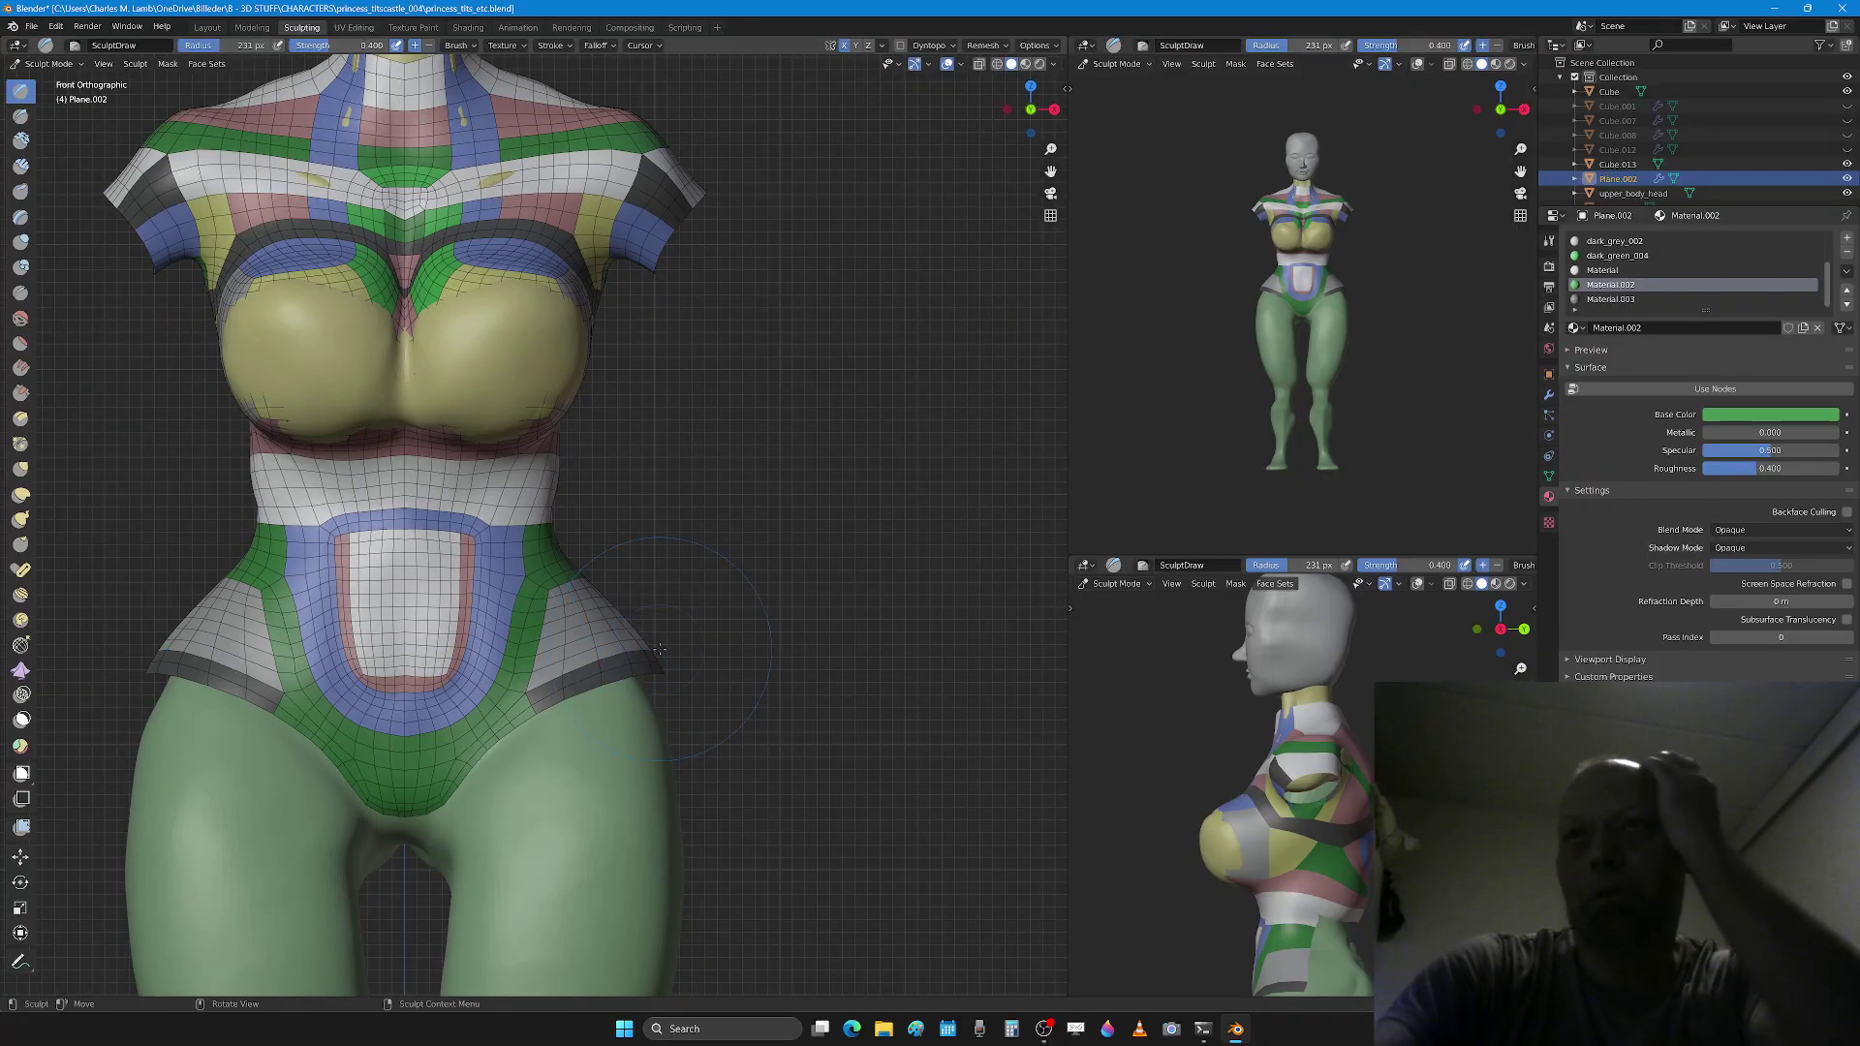
Step: Reshape the outer end of the dark grey hip border in the front view with the Grab brush at a 322 px radius
scroll(644, 654, up, 2)
key(g)
key(f)
click(734, 743)
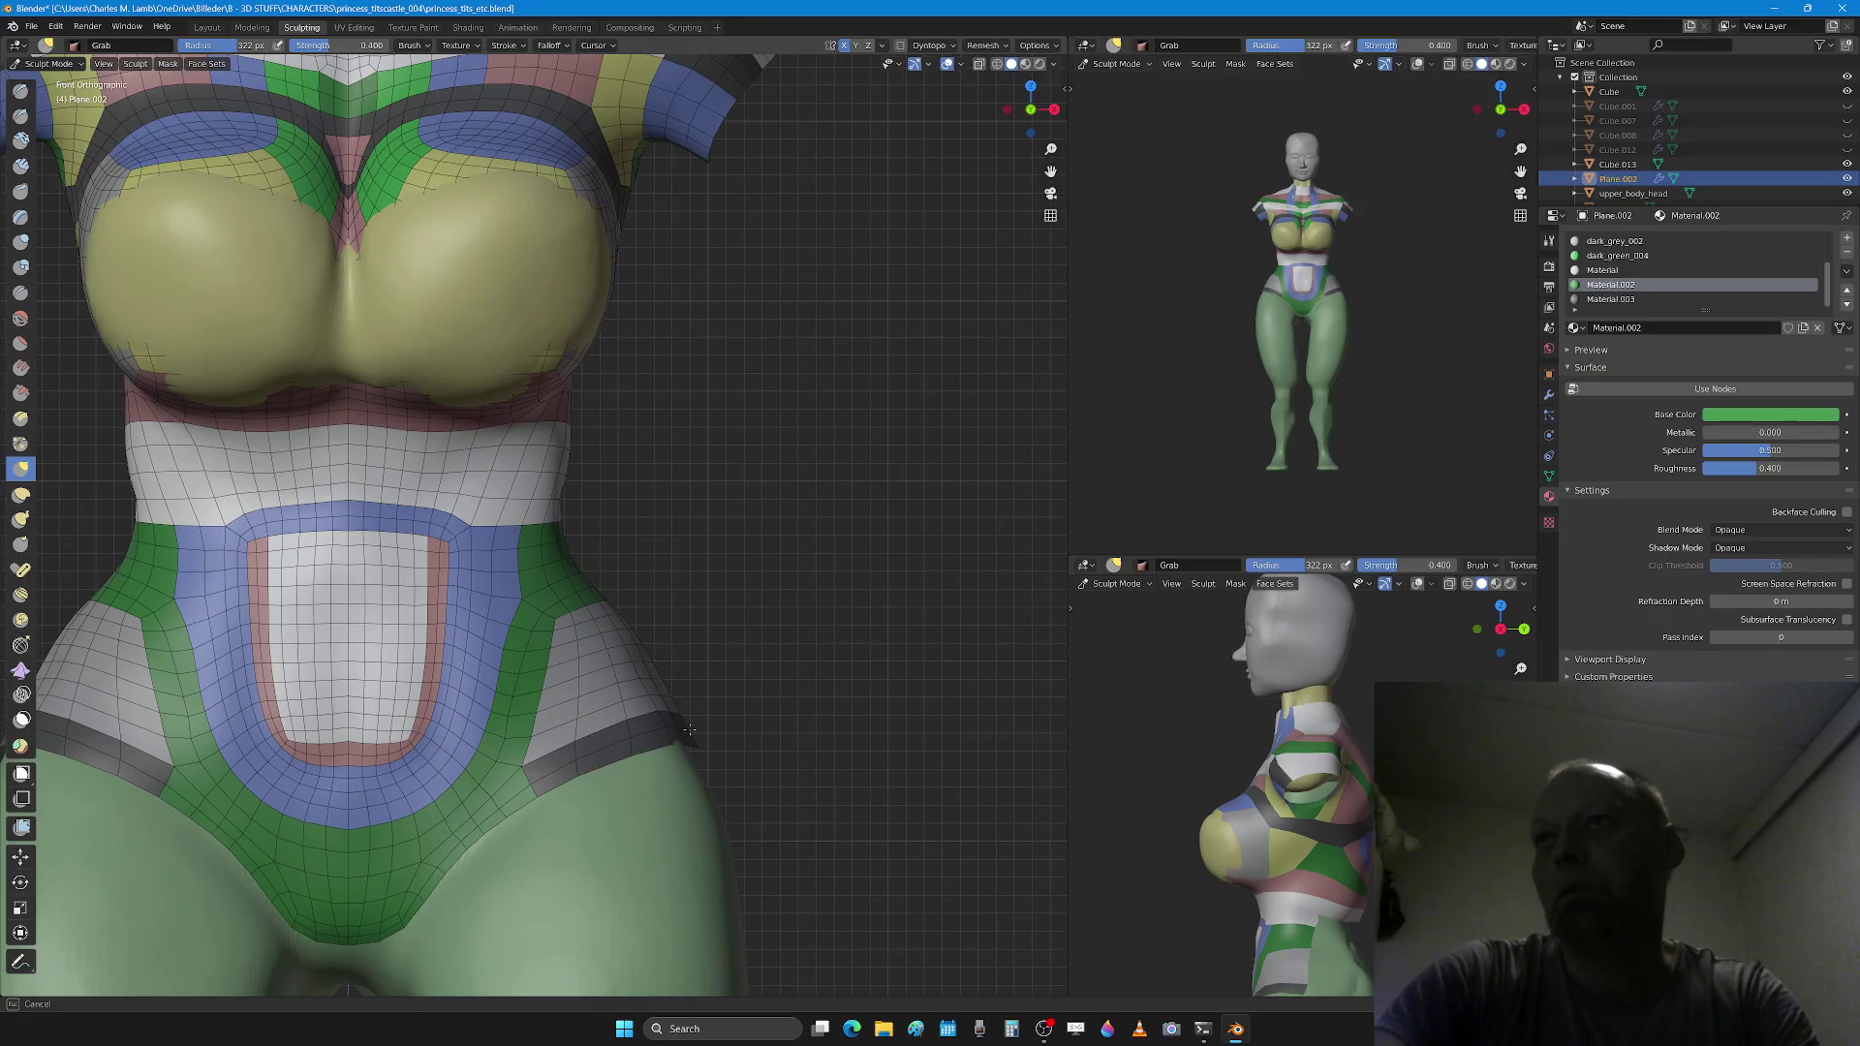
mouse_move(747, 802)
middle_down()
mouse_move(676, 768)
mouse_move(659, 789)
mouse_move(573, 578)
middle_up()
scroll(700, 741, down, 2)
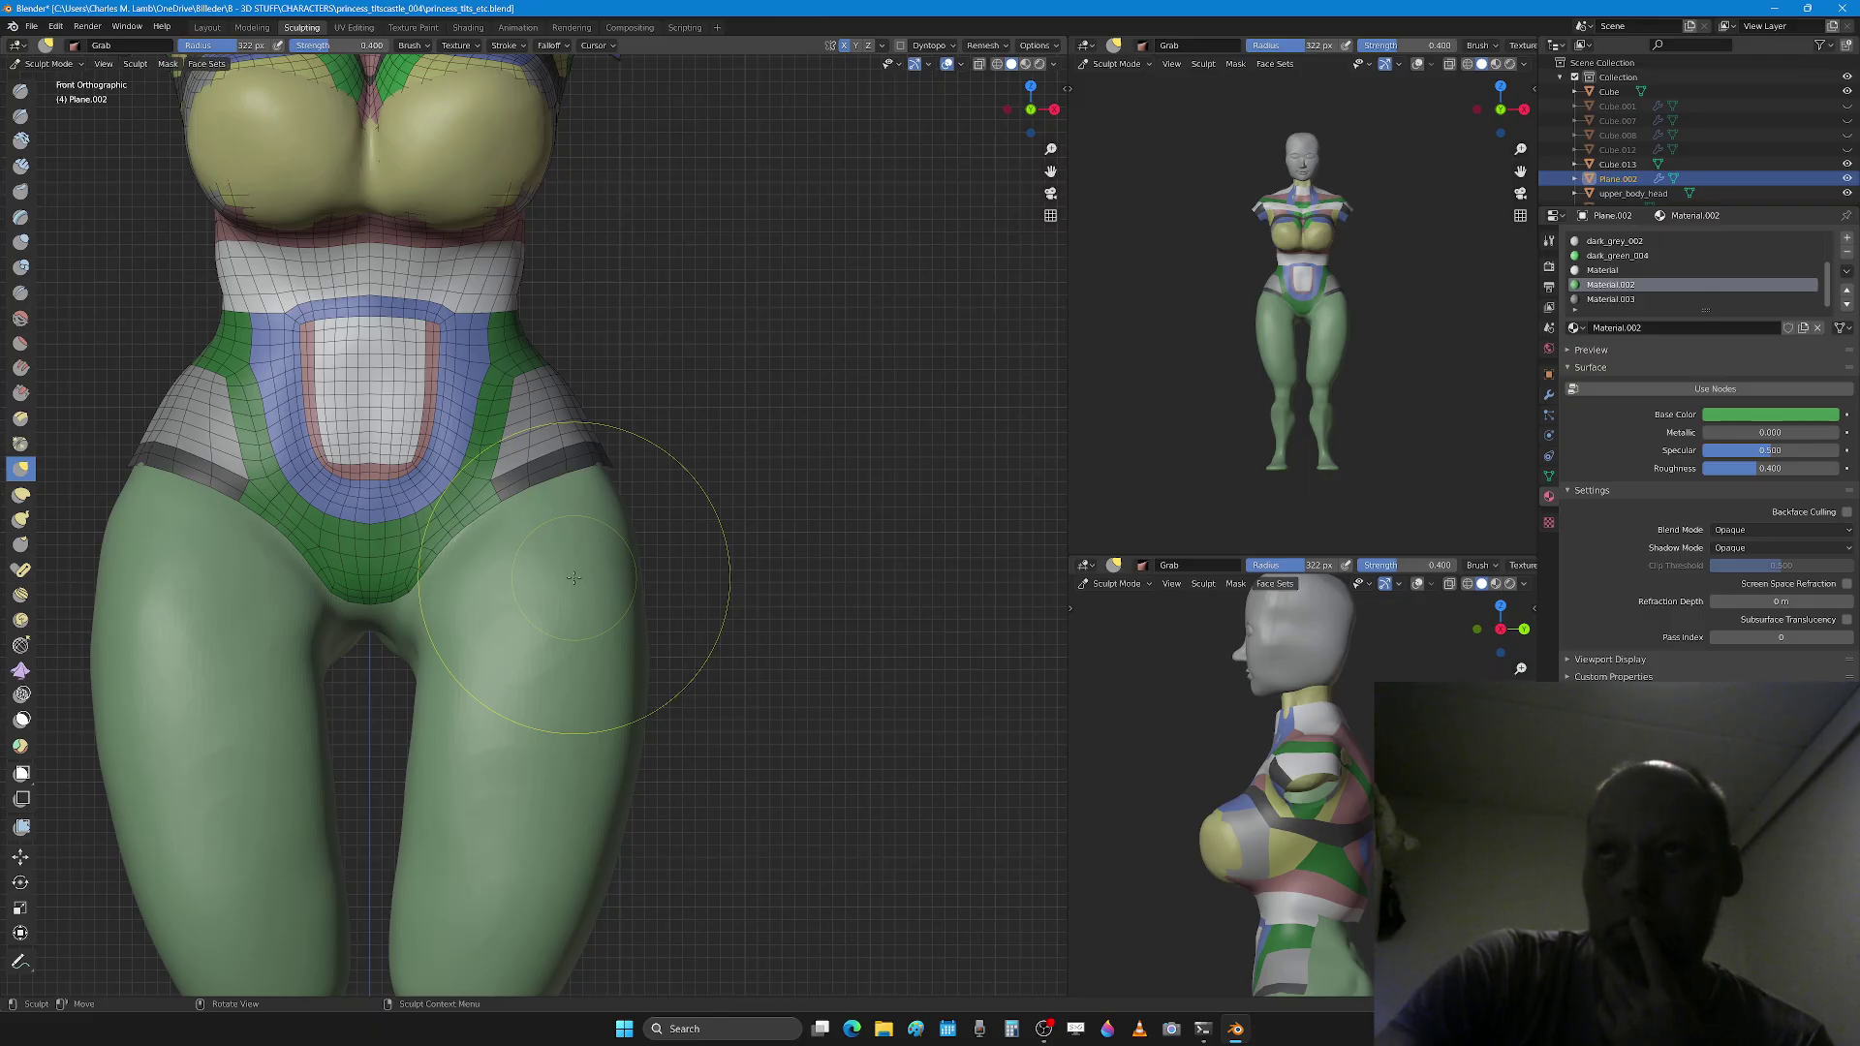
Step: Extrude a new strip of faces down the thigh from the edge path between the crotch centre and the dark grey hip border
key(Tab)
scroll(437, 753, up, 3)
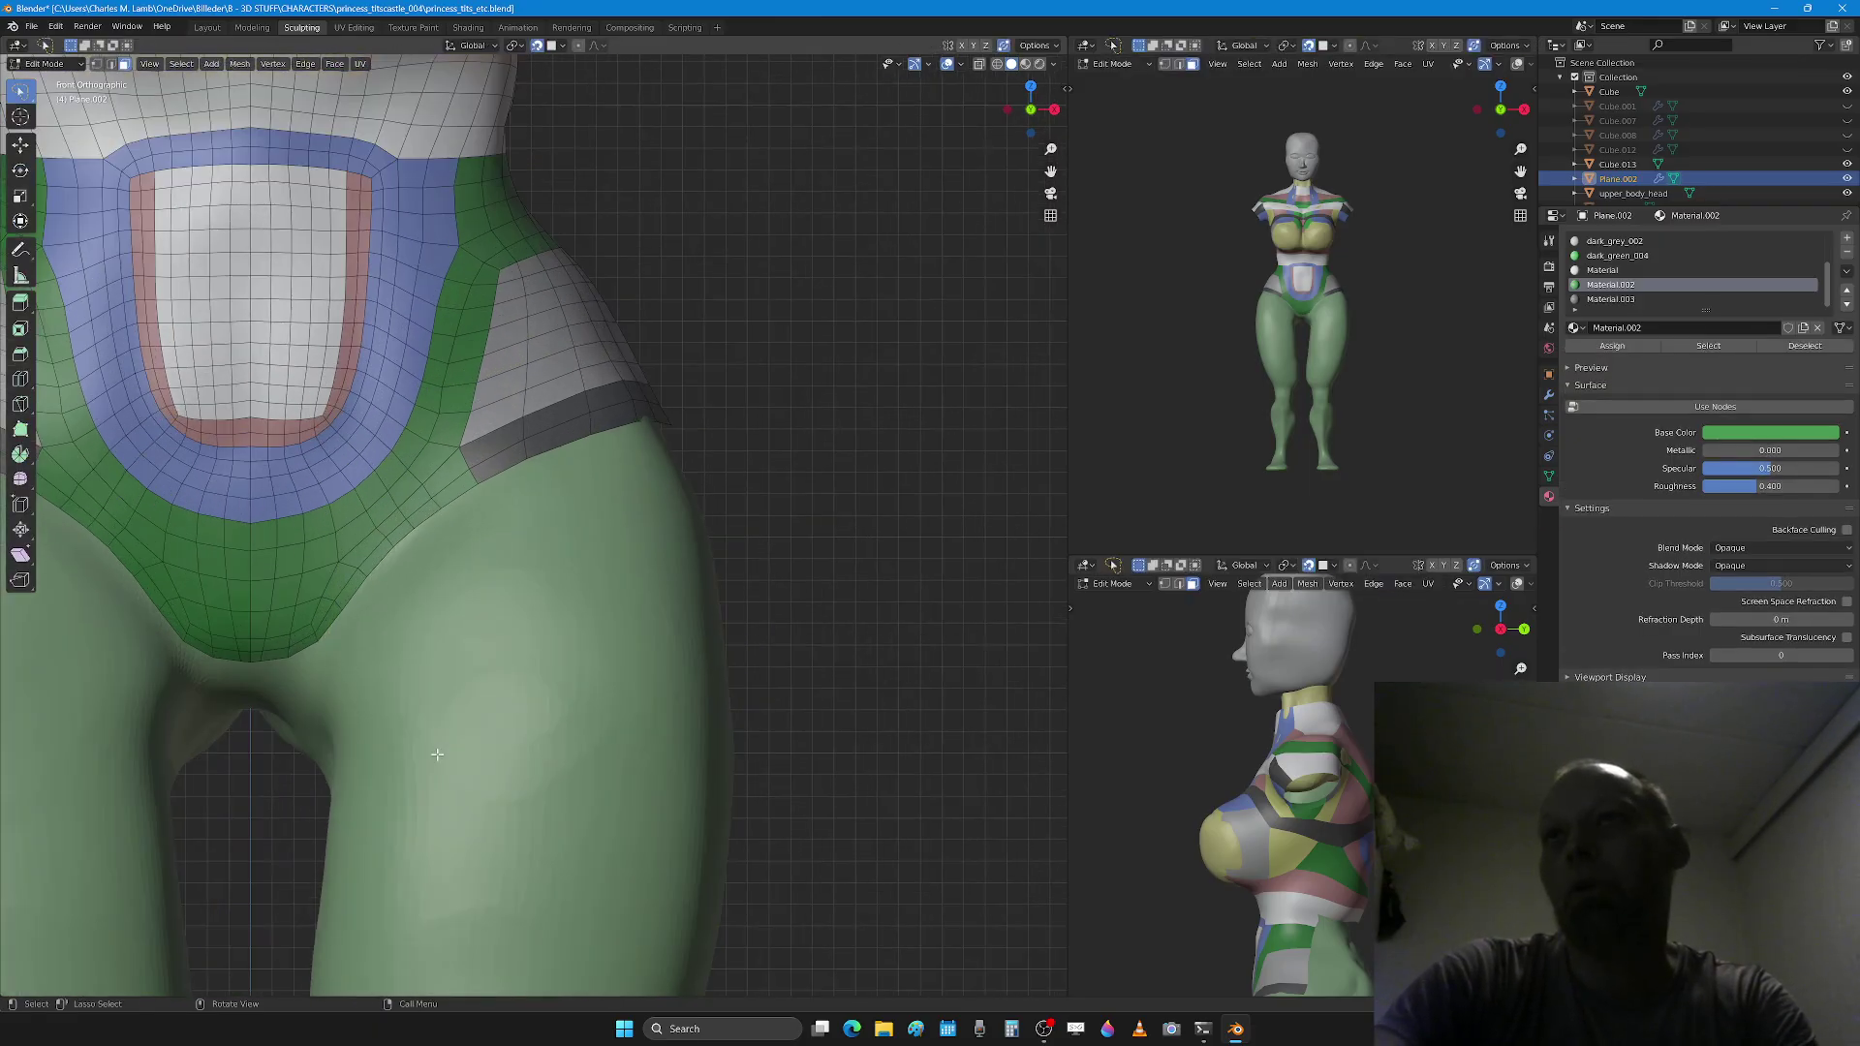
scroll(331, 755, up, 1)
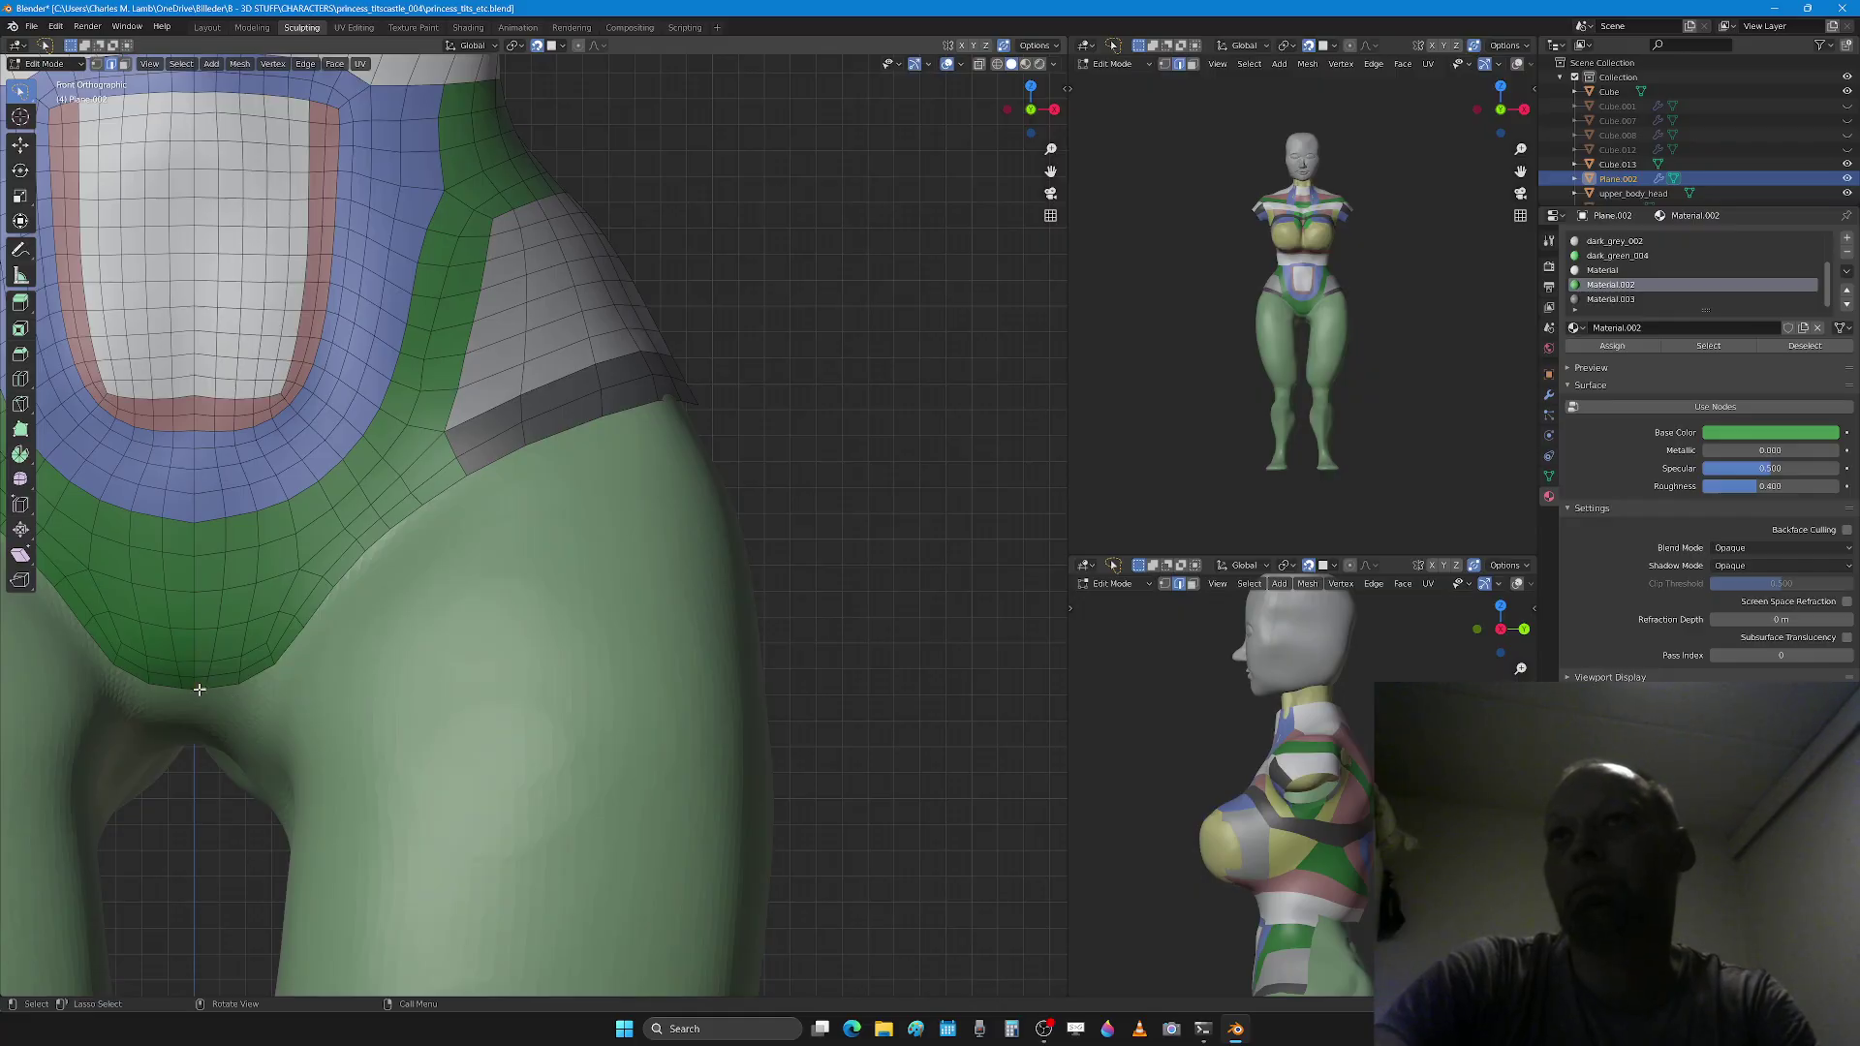
ctrl+click(567, 437)
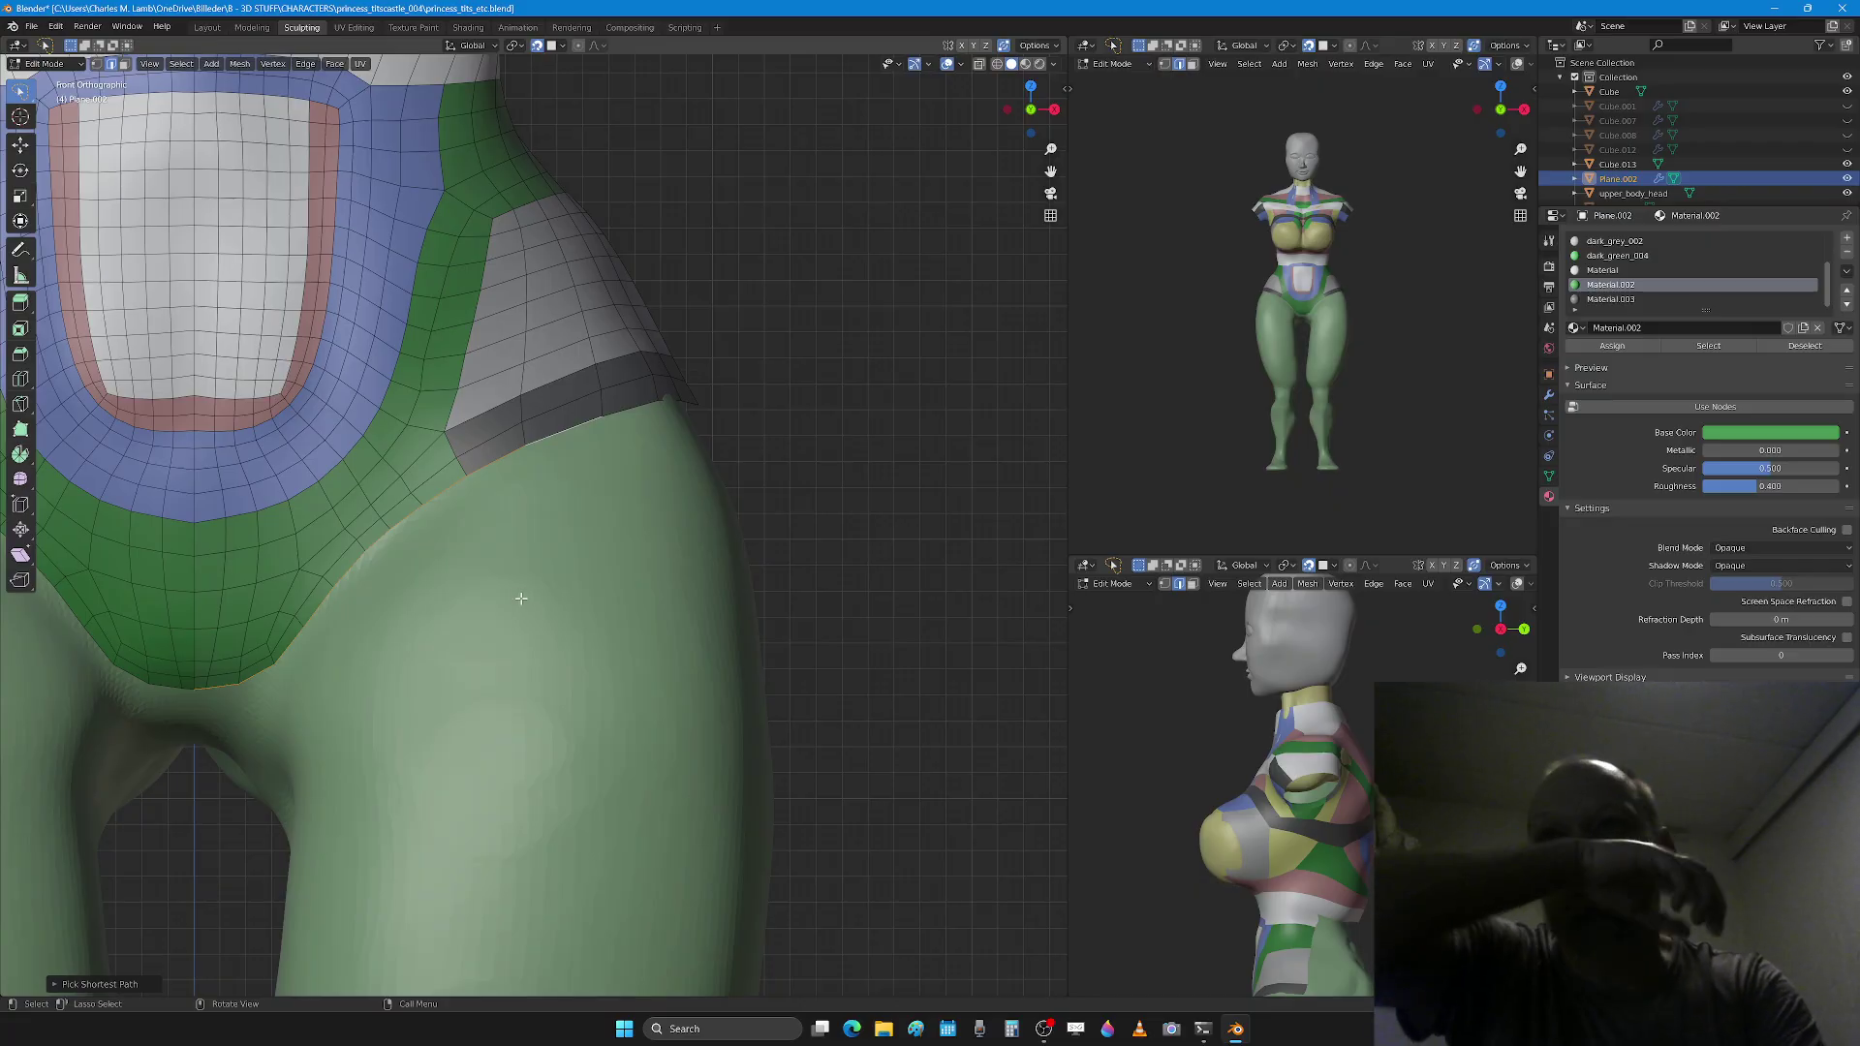
middle_drag(519, 618, 517, 586)
key(g)
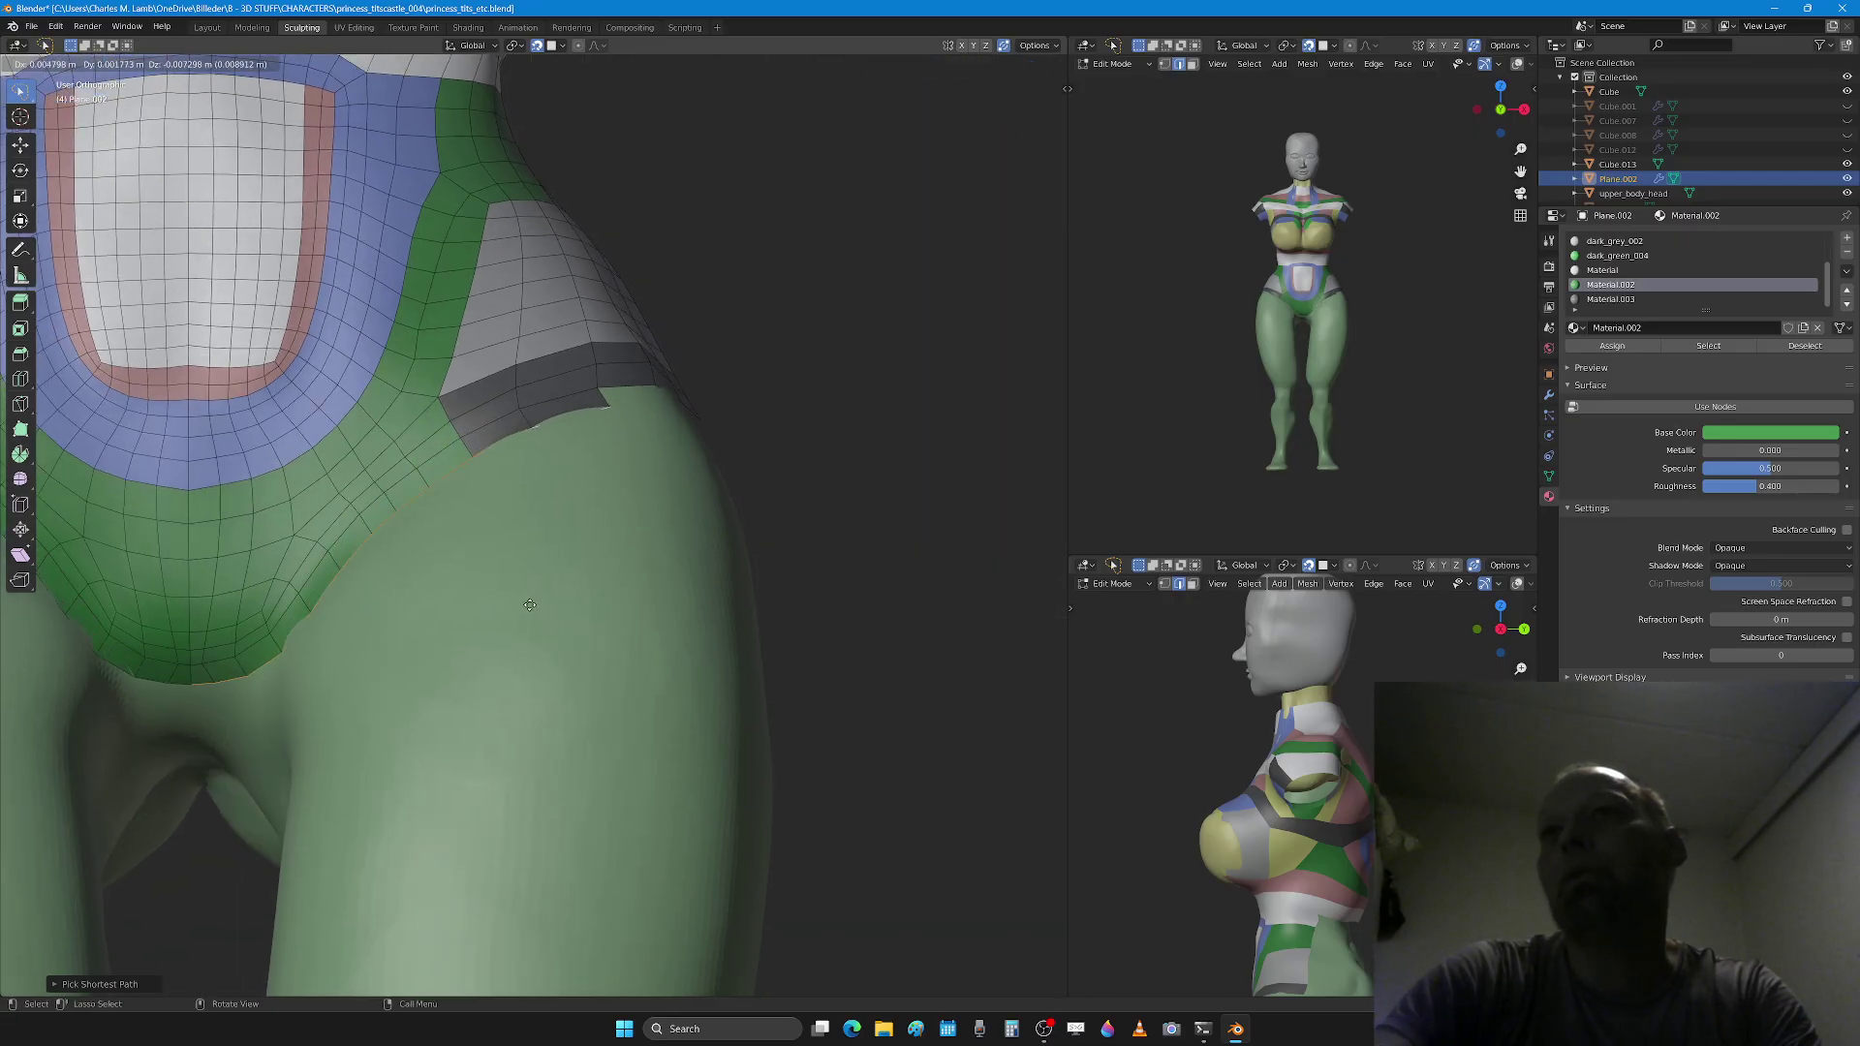
click(535, 610)
key(g)
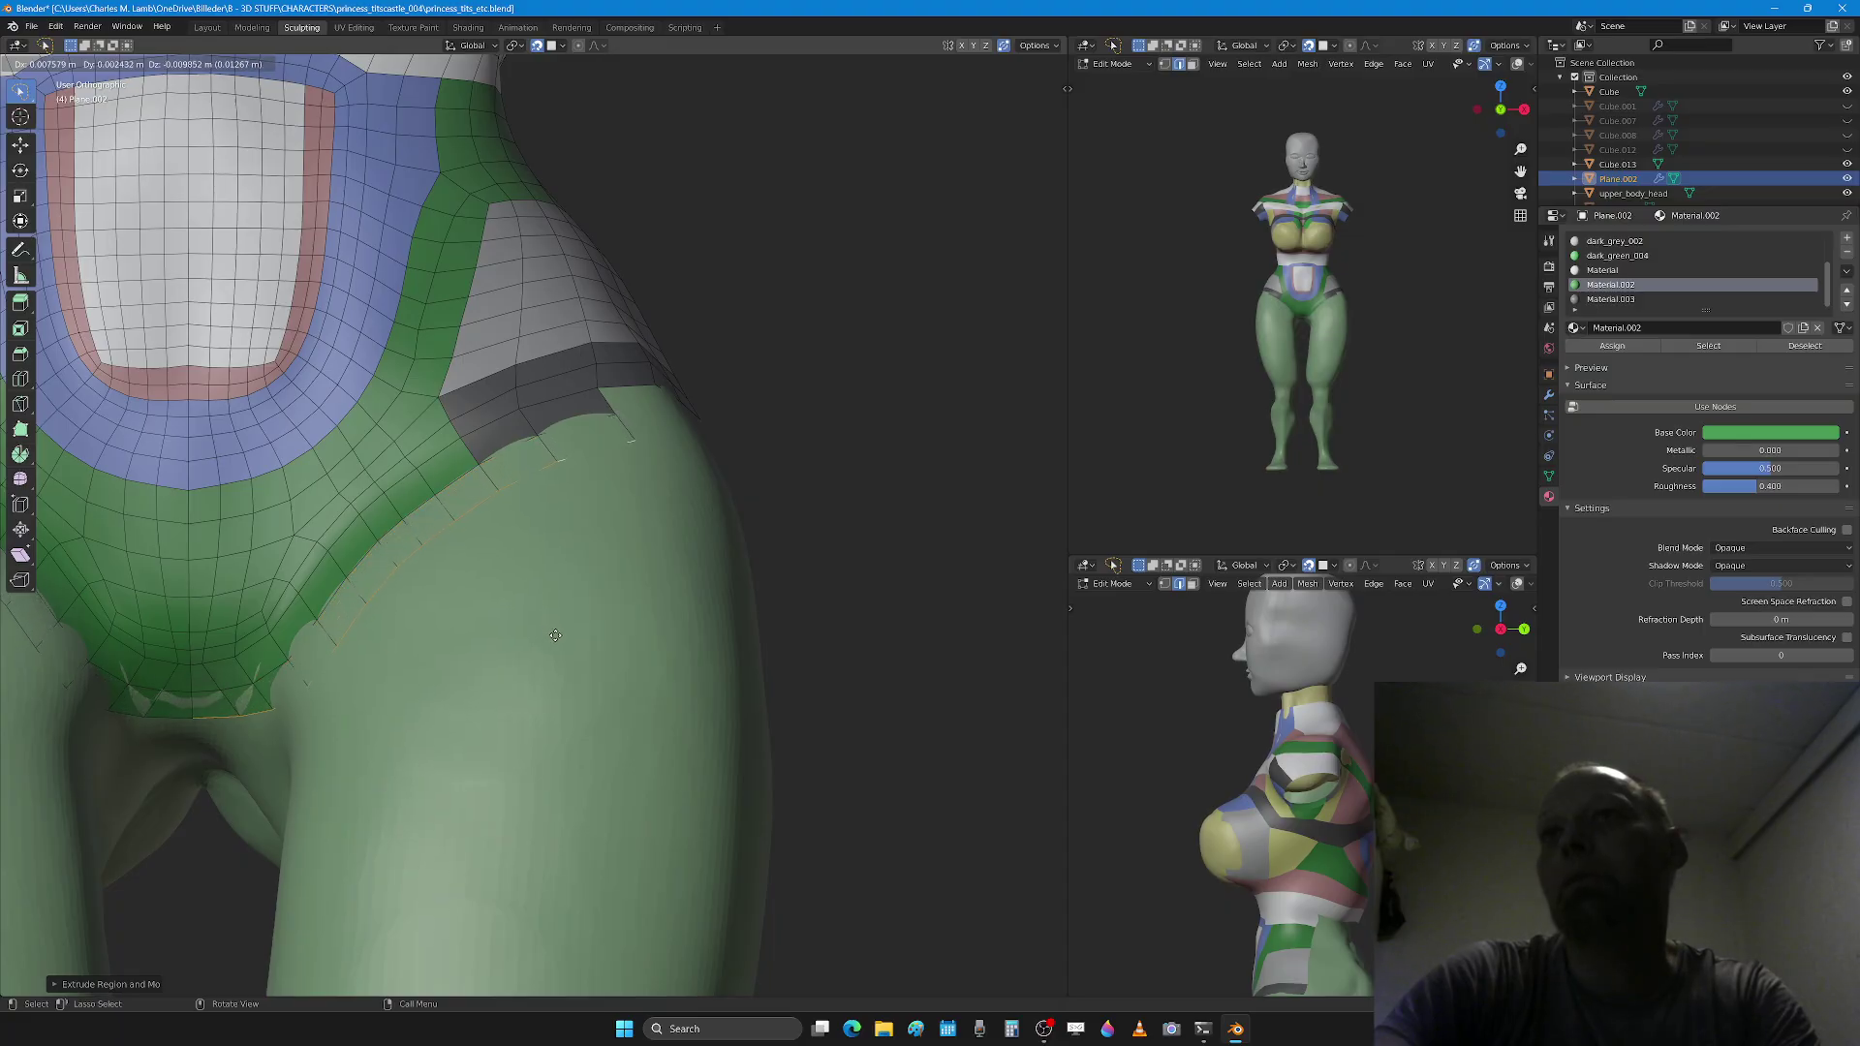
click(549, 637)
Step: Smooth the extruded strip in Sculpt Mode along the leg crease from the crotch to the hip
key(ctrl+Tab)
middle_drag(533, 641, 554, 637)
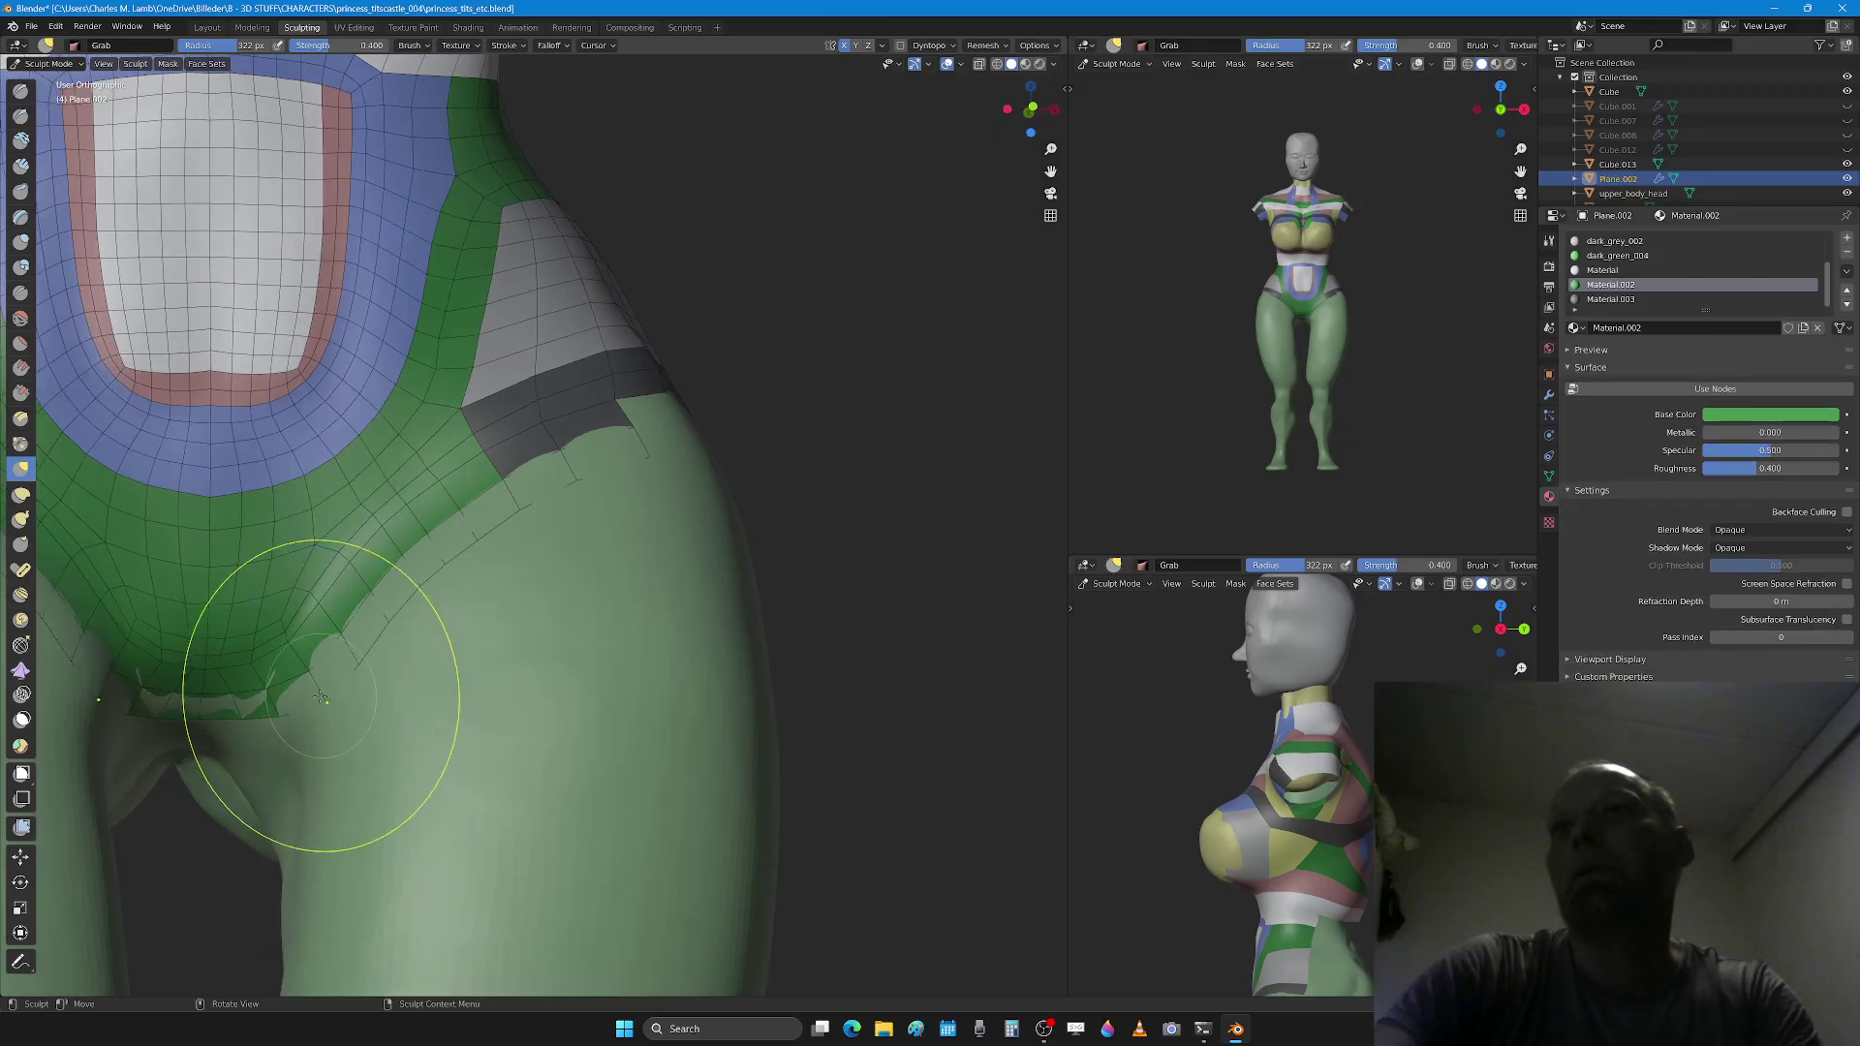
key(x)
mouse_move(320, 698)
mouse_down()
mouse_move(258, 705)
mouse_move(616, 438)
mouse_up()
Step: Select the new face strip along the leg crease and assign it the red_002 material
key(Tab)
alt+click(290, 689)
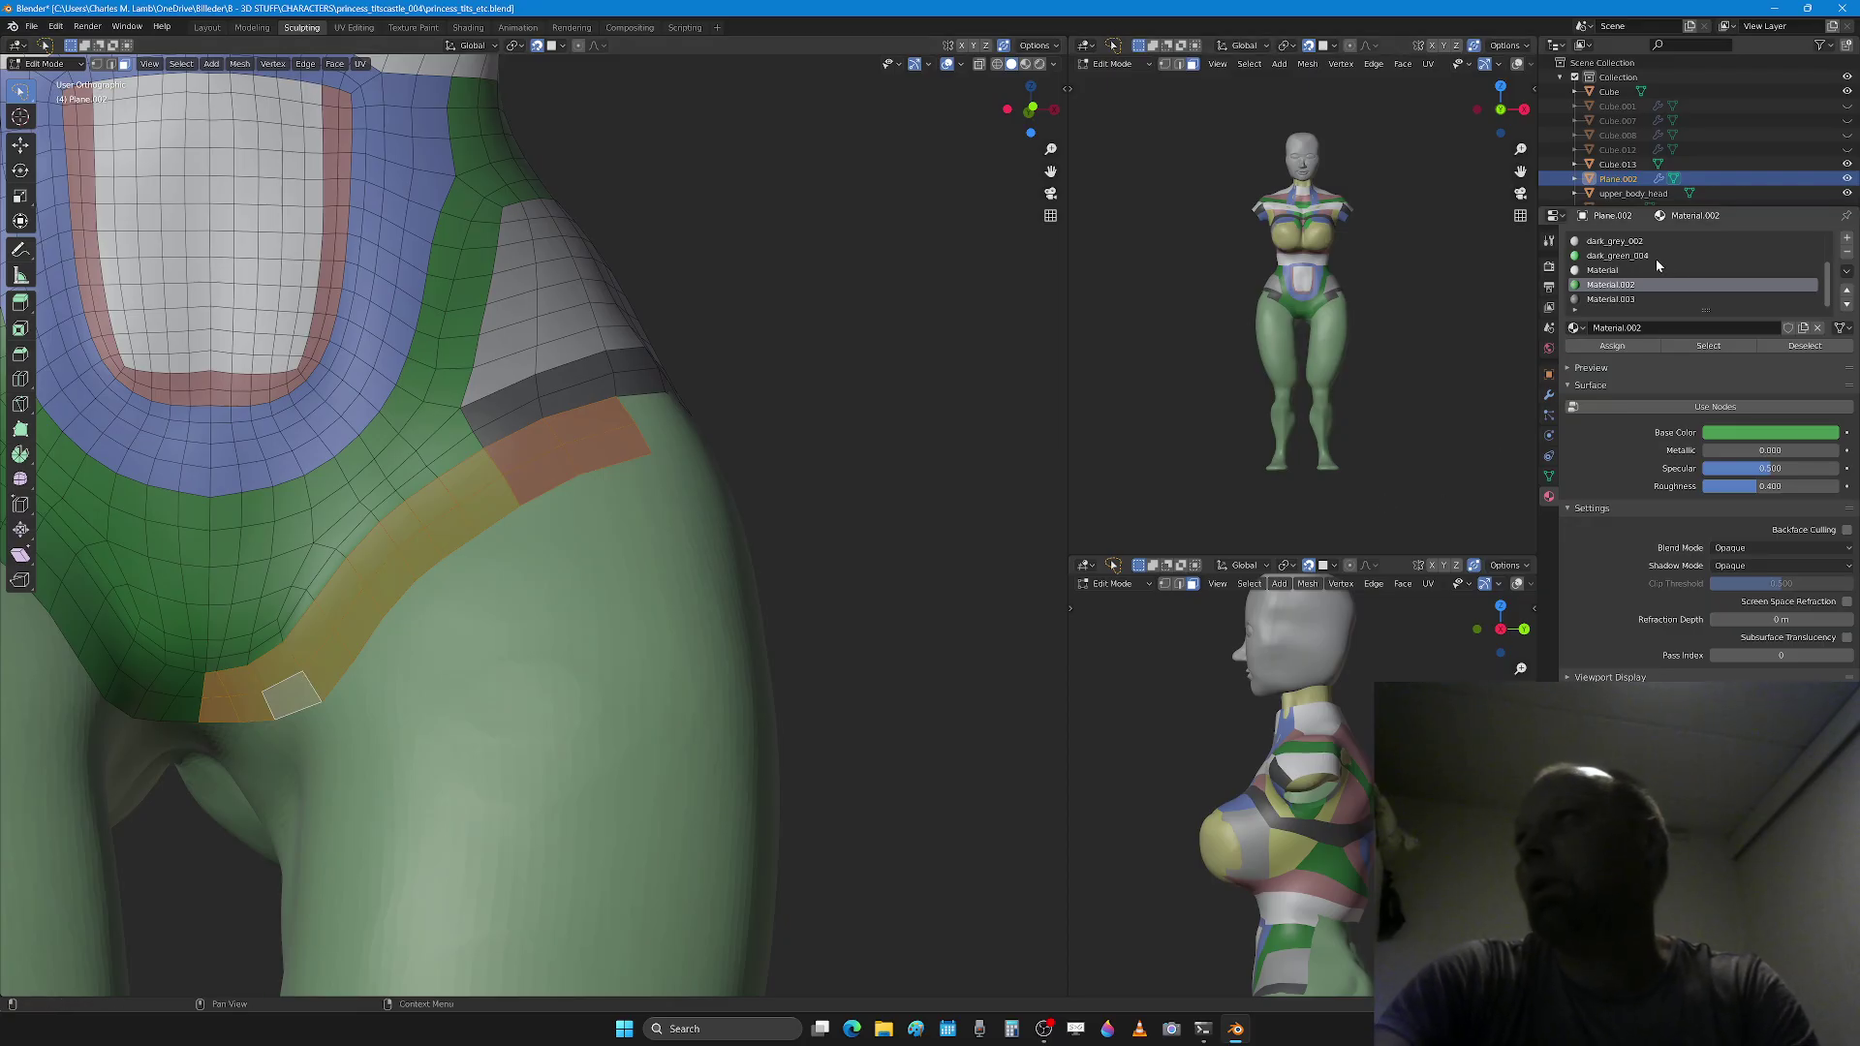
scroll(1652, 265, up, 3)
click(1630, 275)
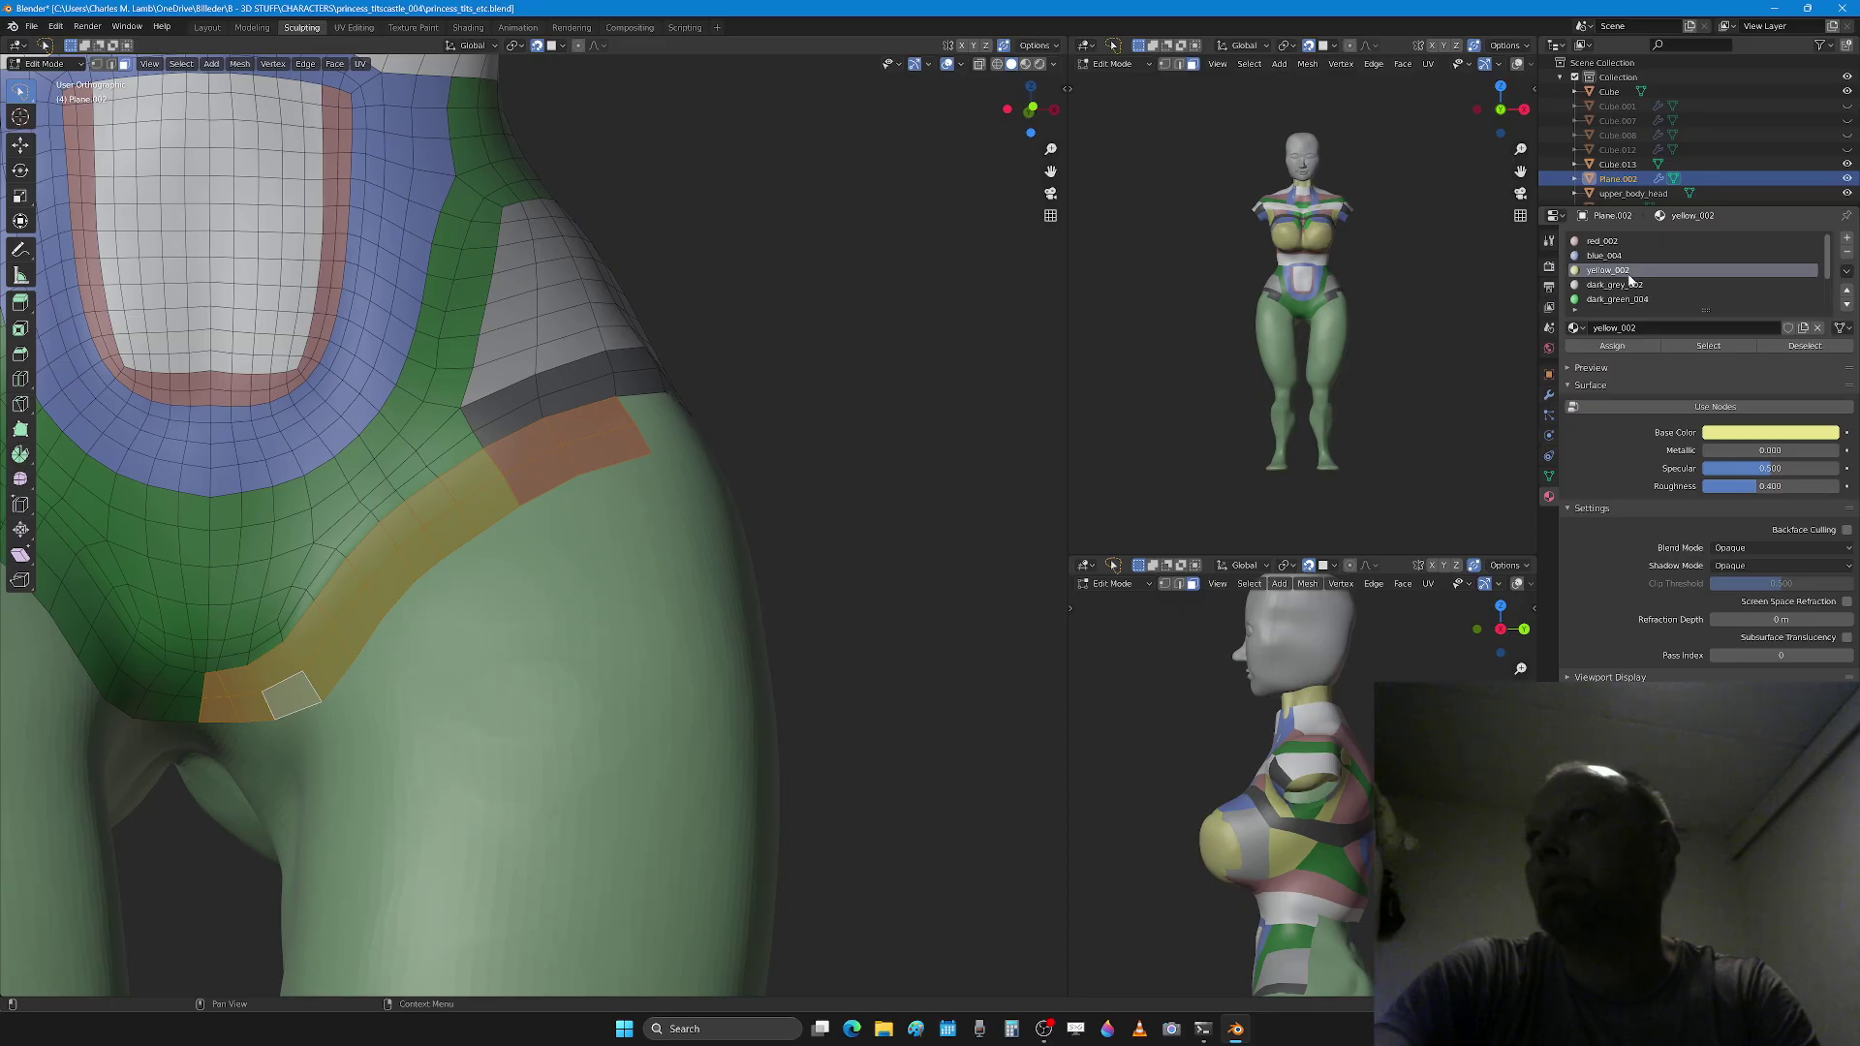
click(1629, 241)
click(1612, 346)
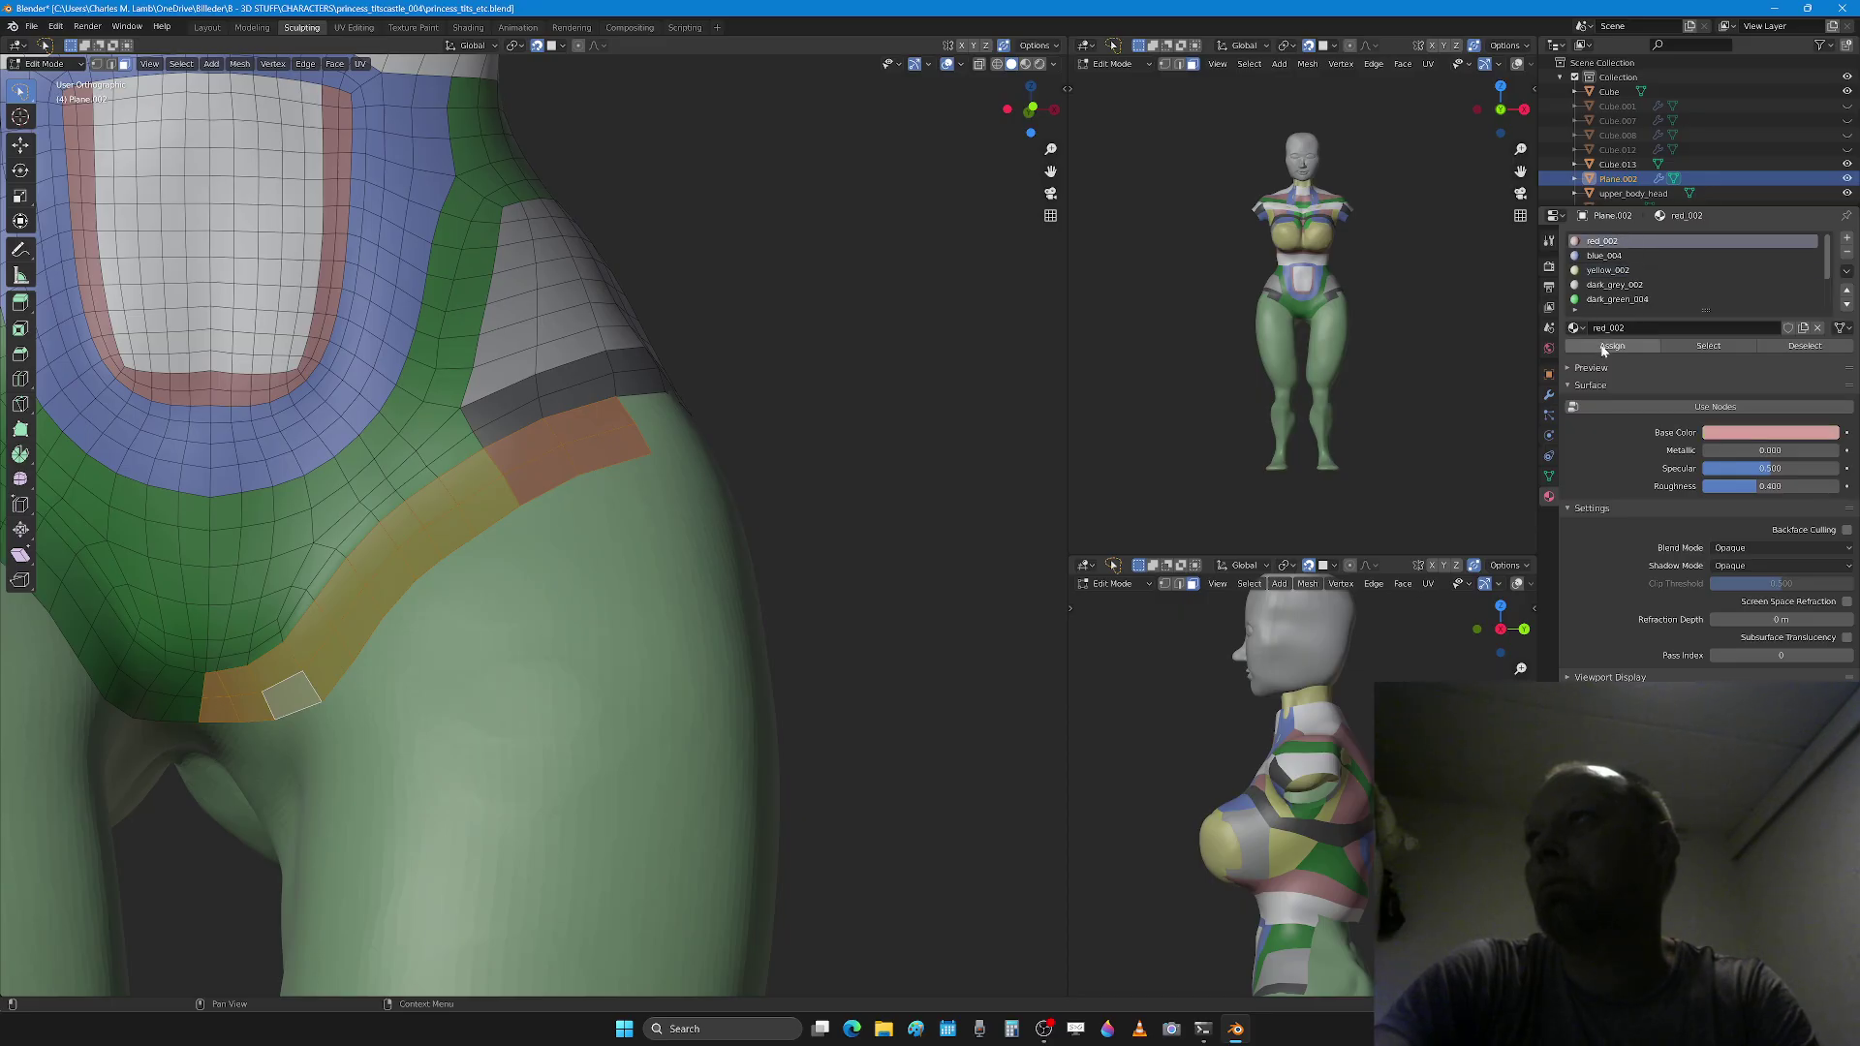
key(alt+a)
Step: Reposition the lower boundary vertices of the red strip at the crotch over the body surface
middle_drag(504, 688, 571, 680)
mouse_move(350, 748)
middle_down()
mouse_move(408, 716)
mouse_move(374, 722)
middle_up()
scroll(373, 722, down, 4)
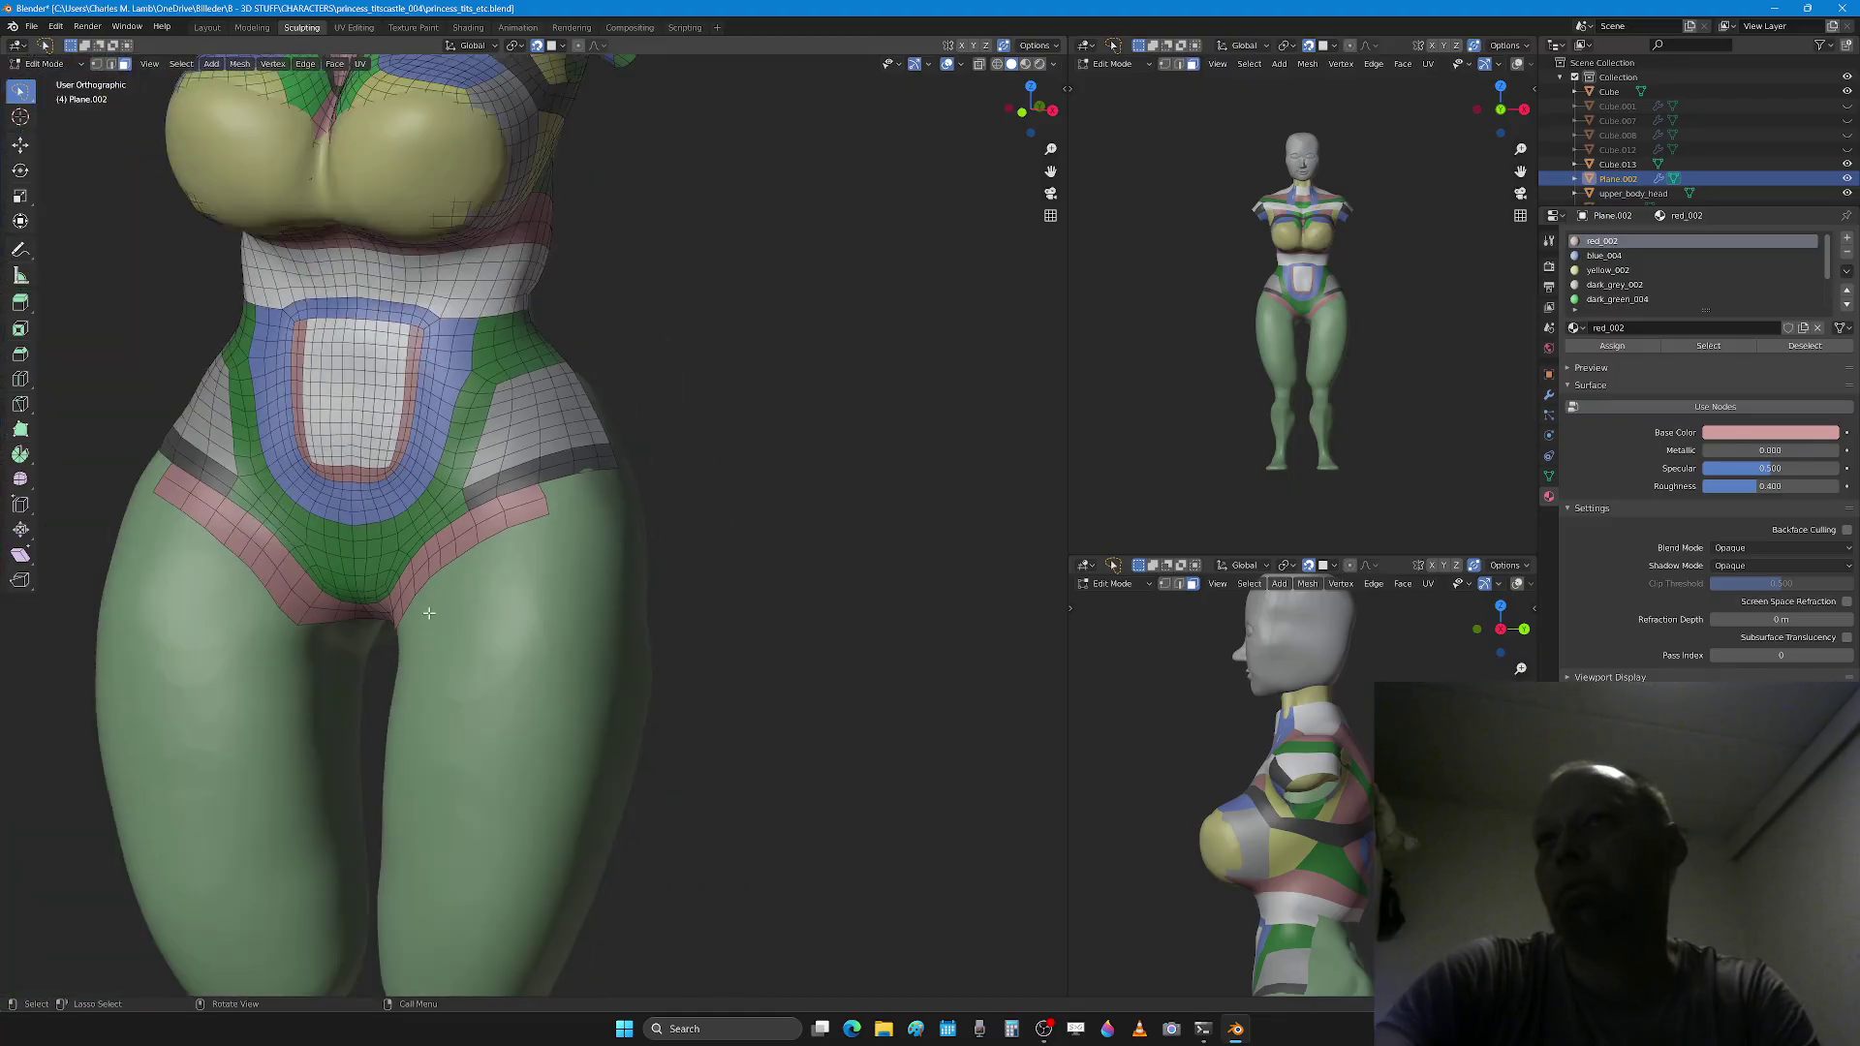
middle_drag(500, 673, 586, 667)
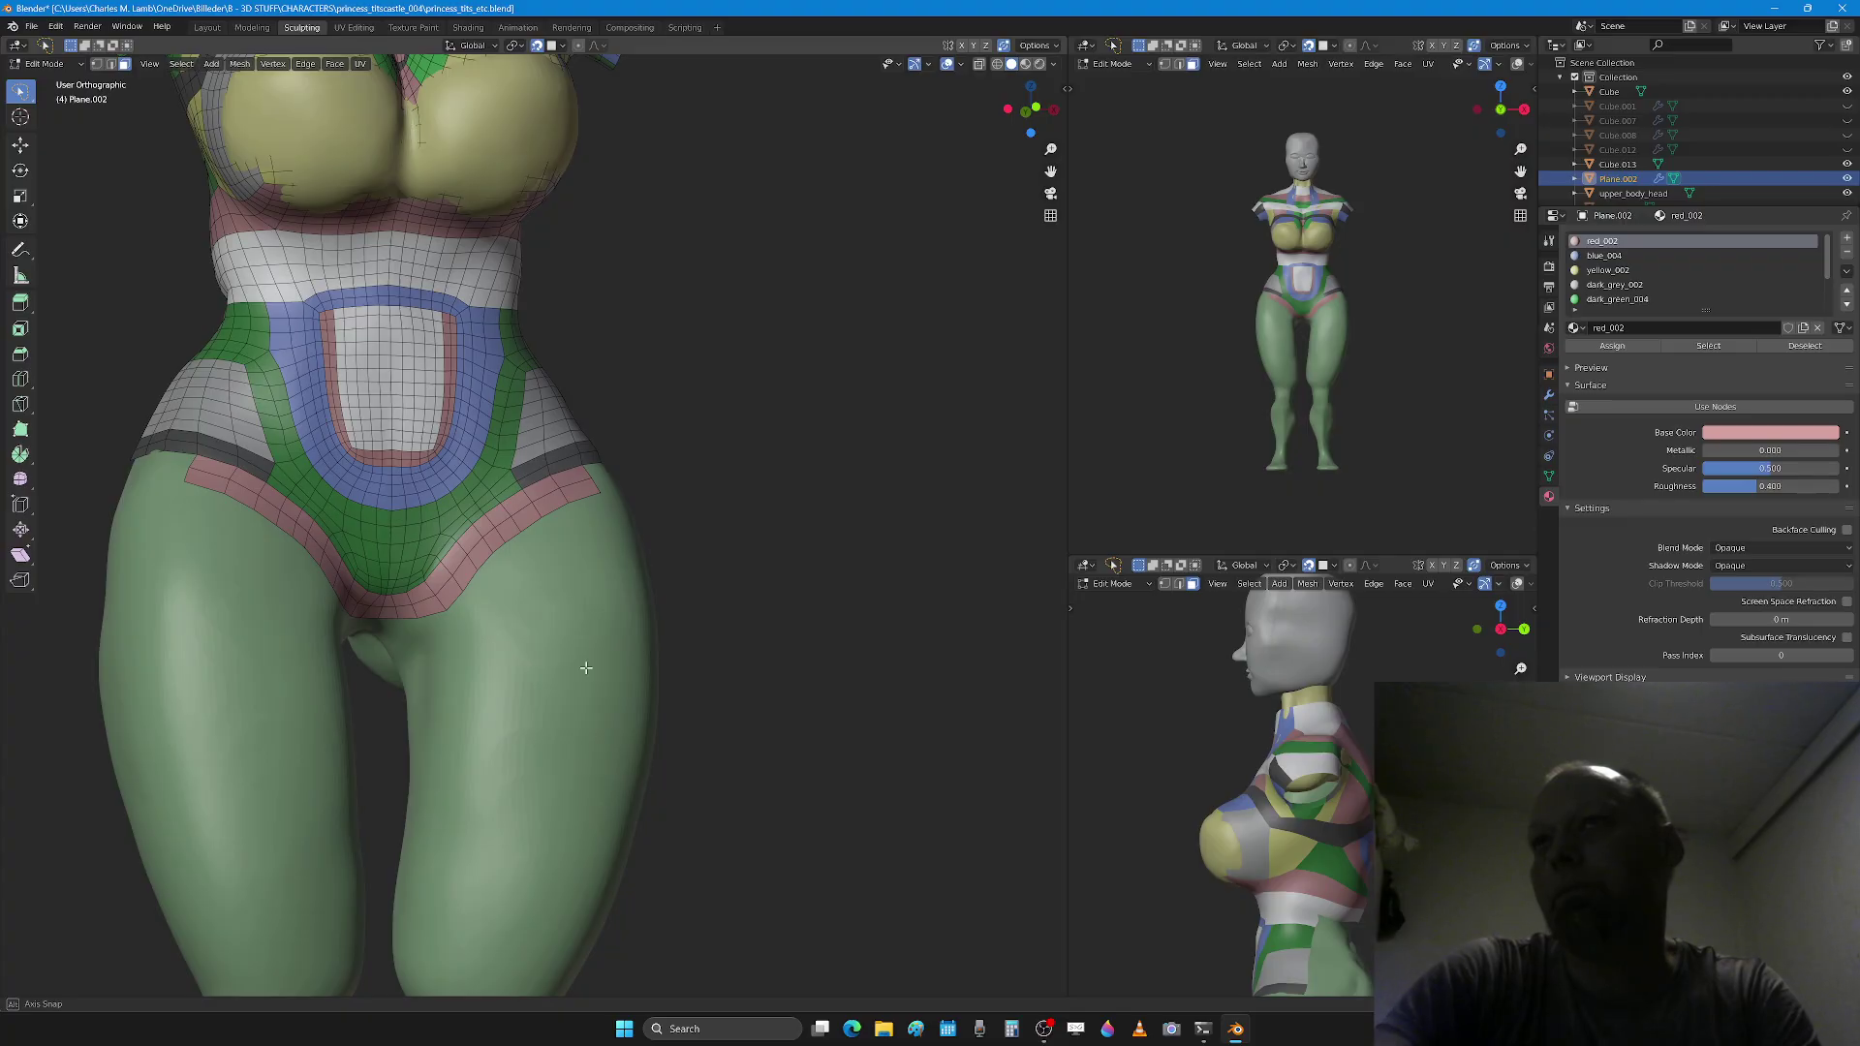
middle_drag(585, 667, 584, 671)
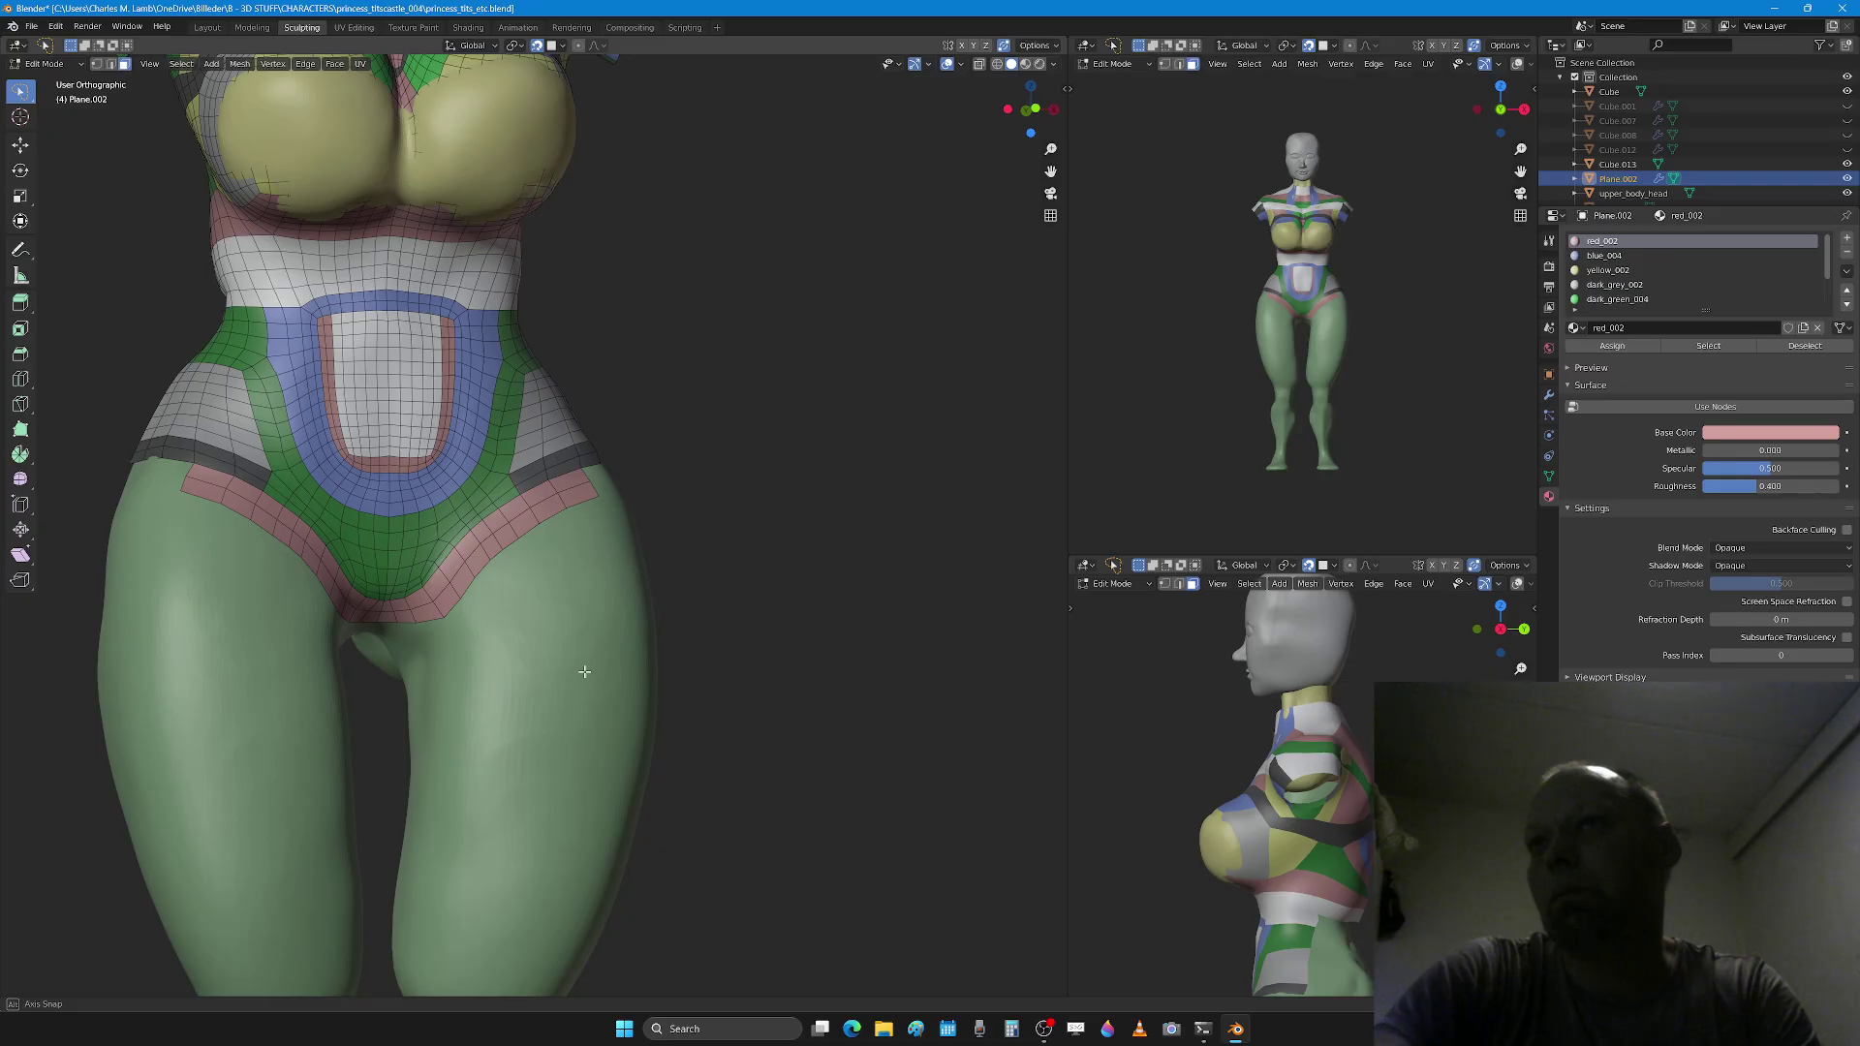
middle_drag(584, 672, 571, 647)
scroll(428, 686, up, 5)
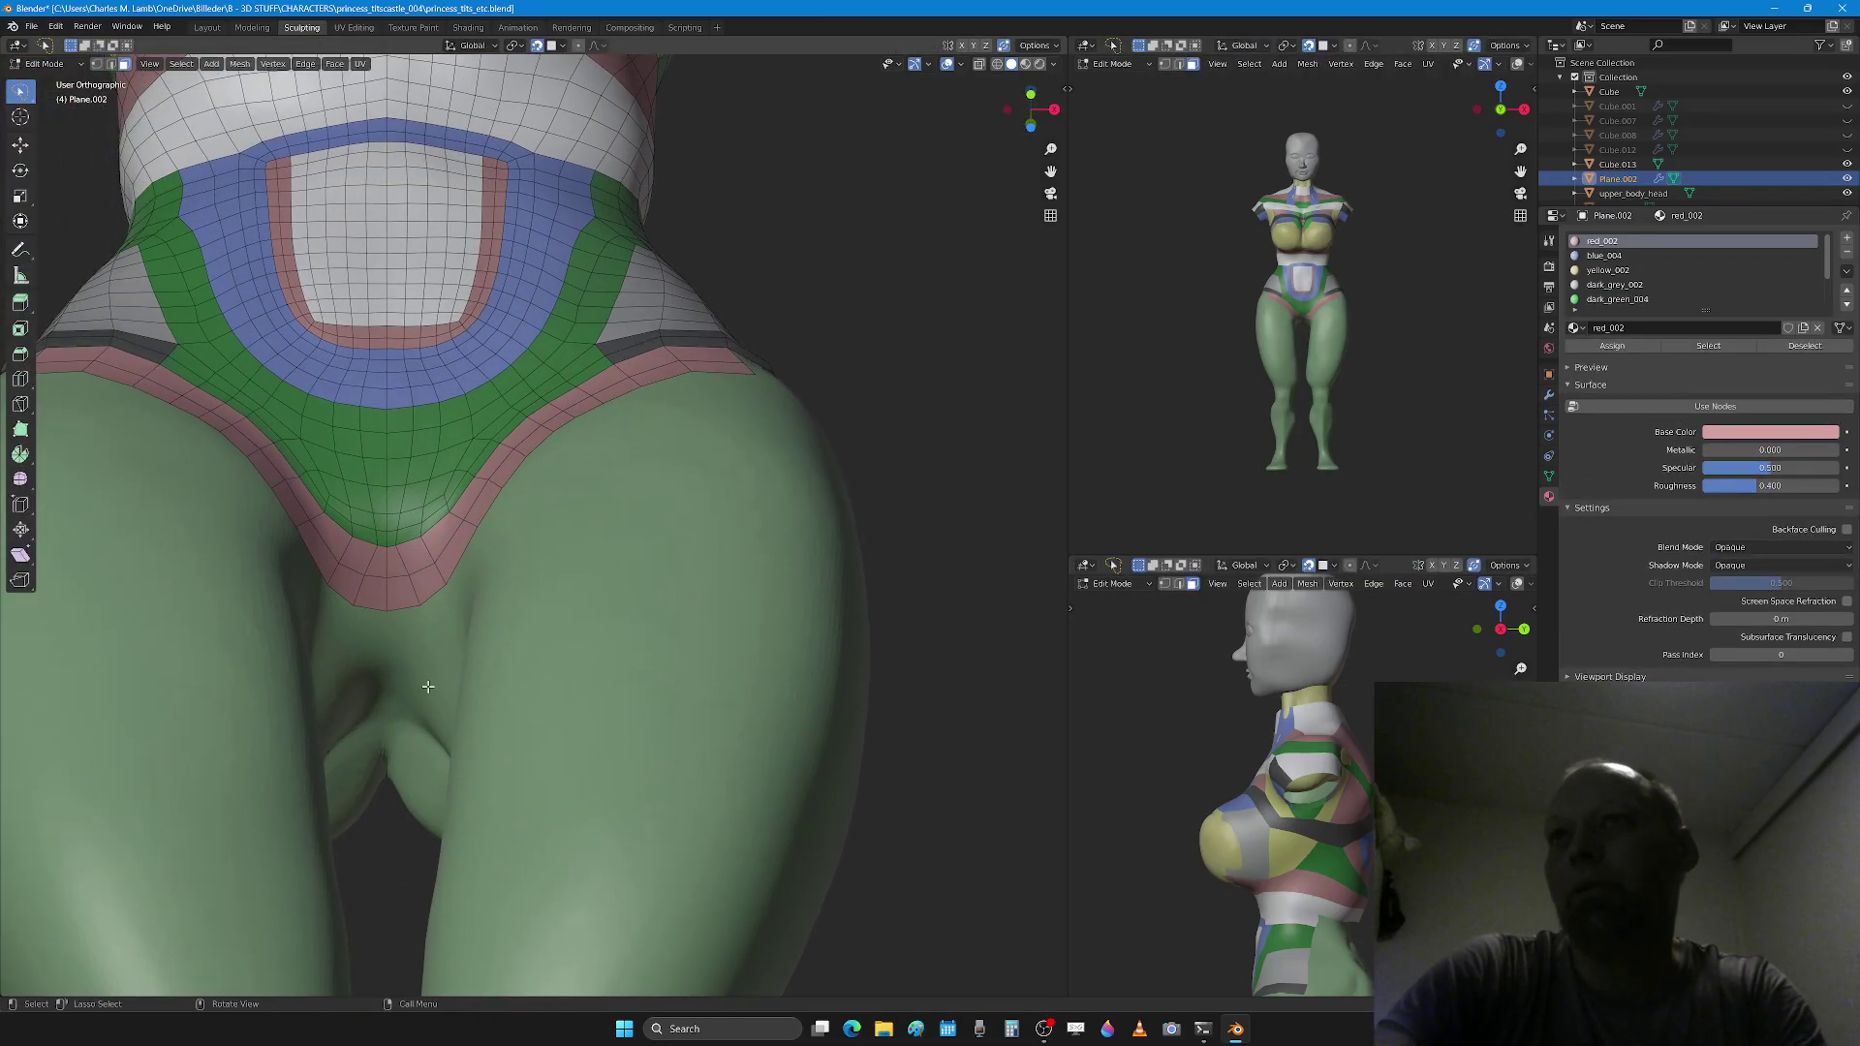
key(2)
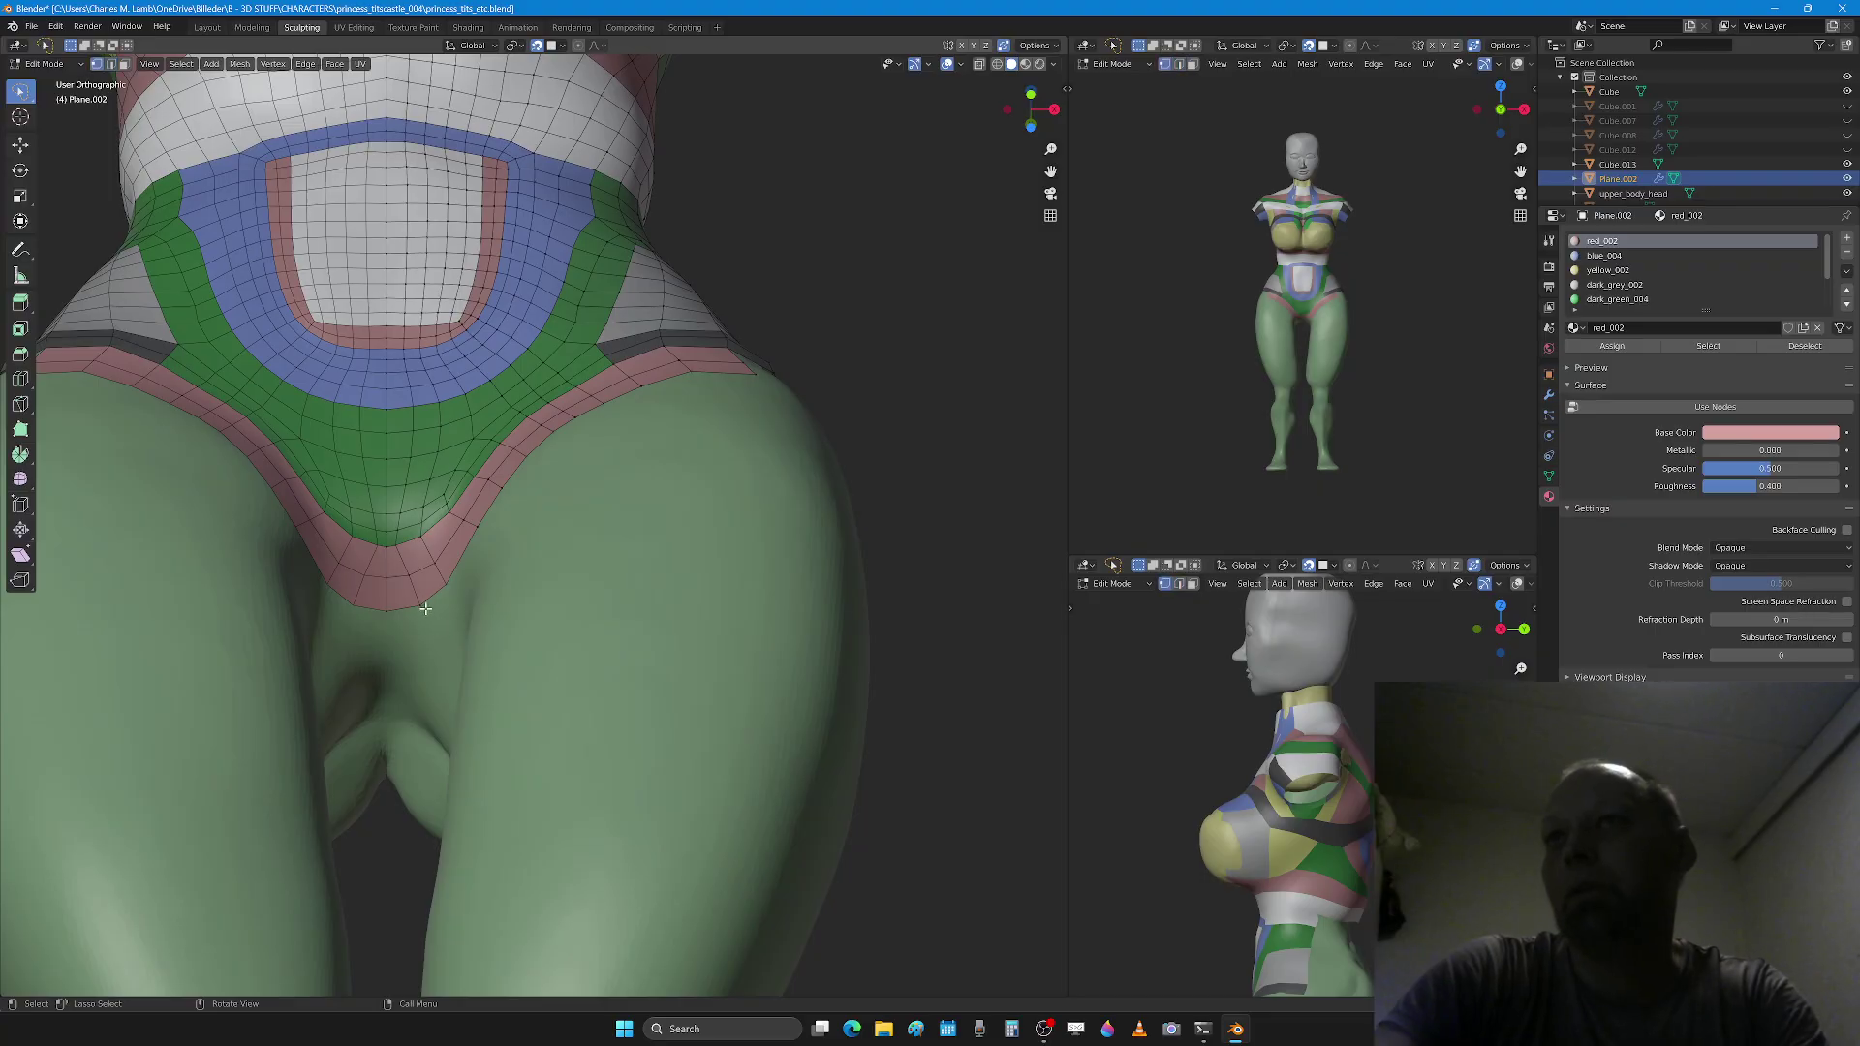
key(g)
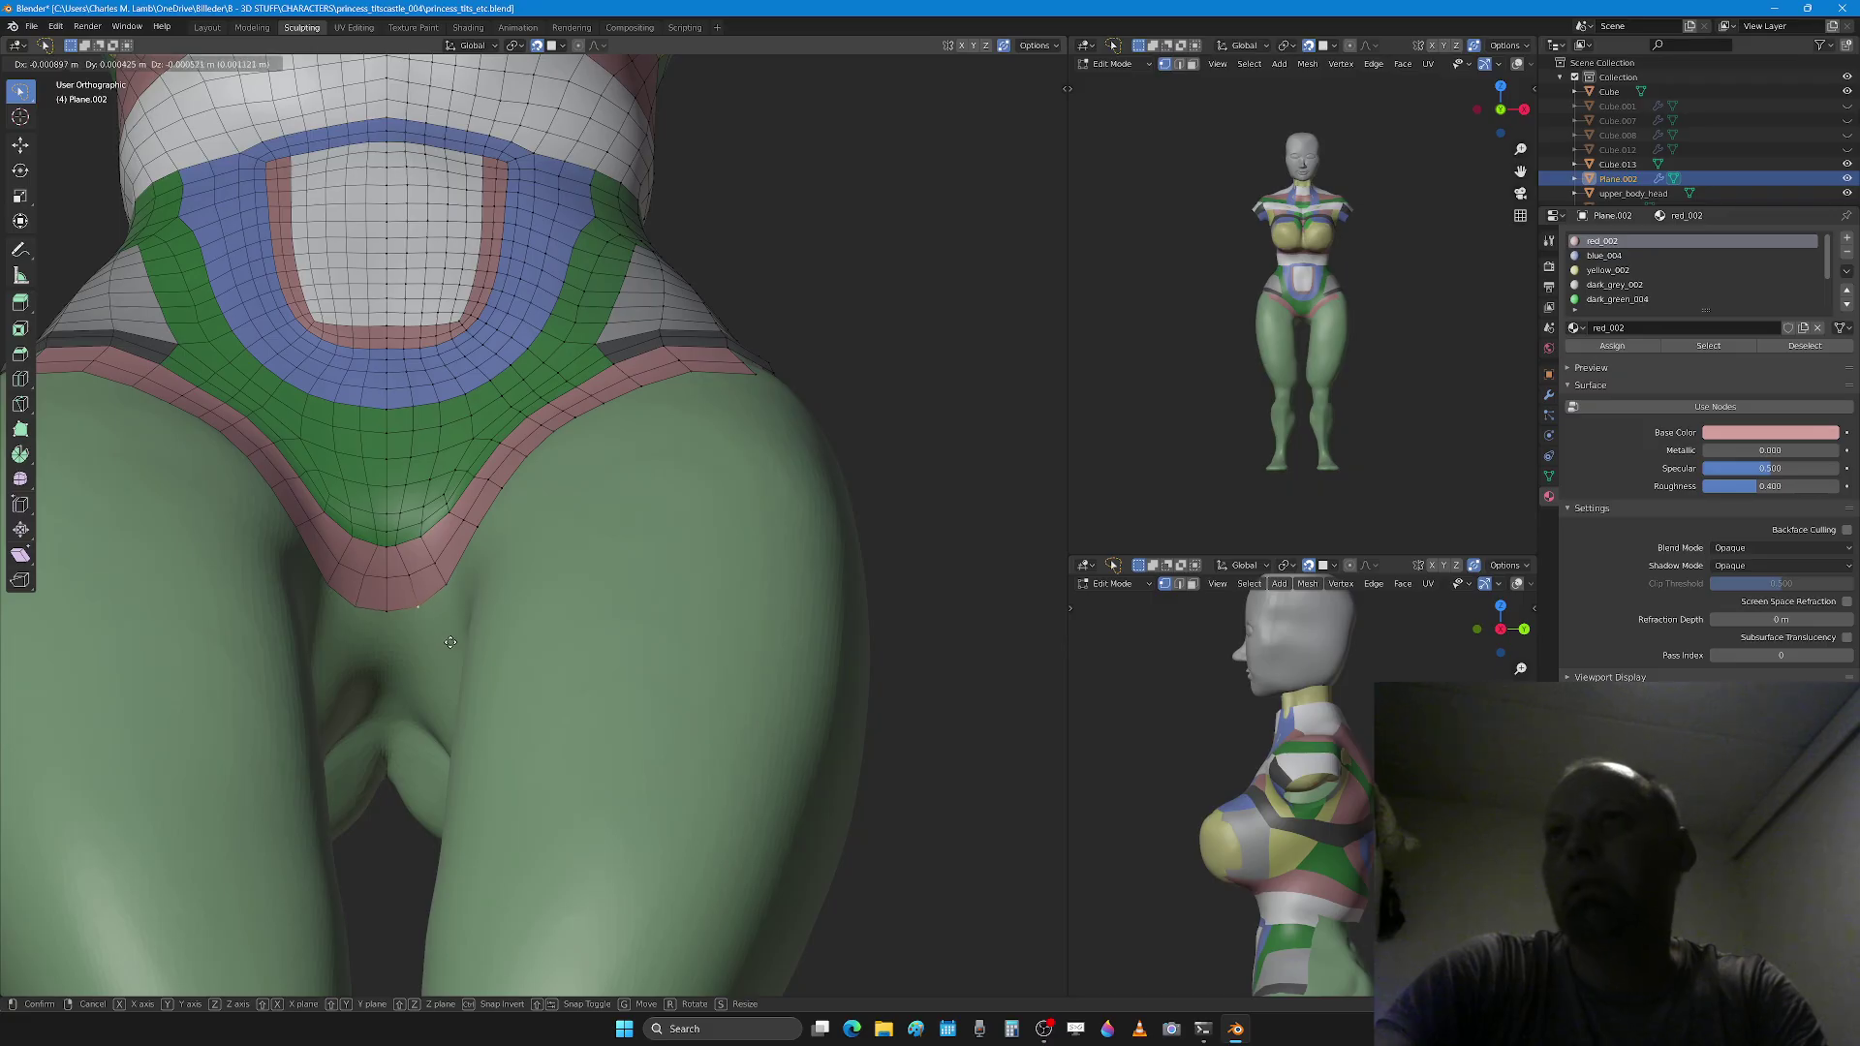
click(446, 634)
key(g)
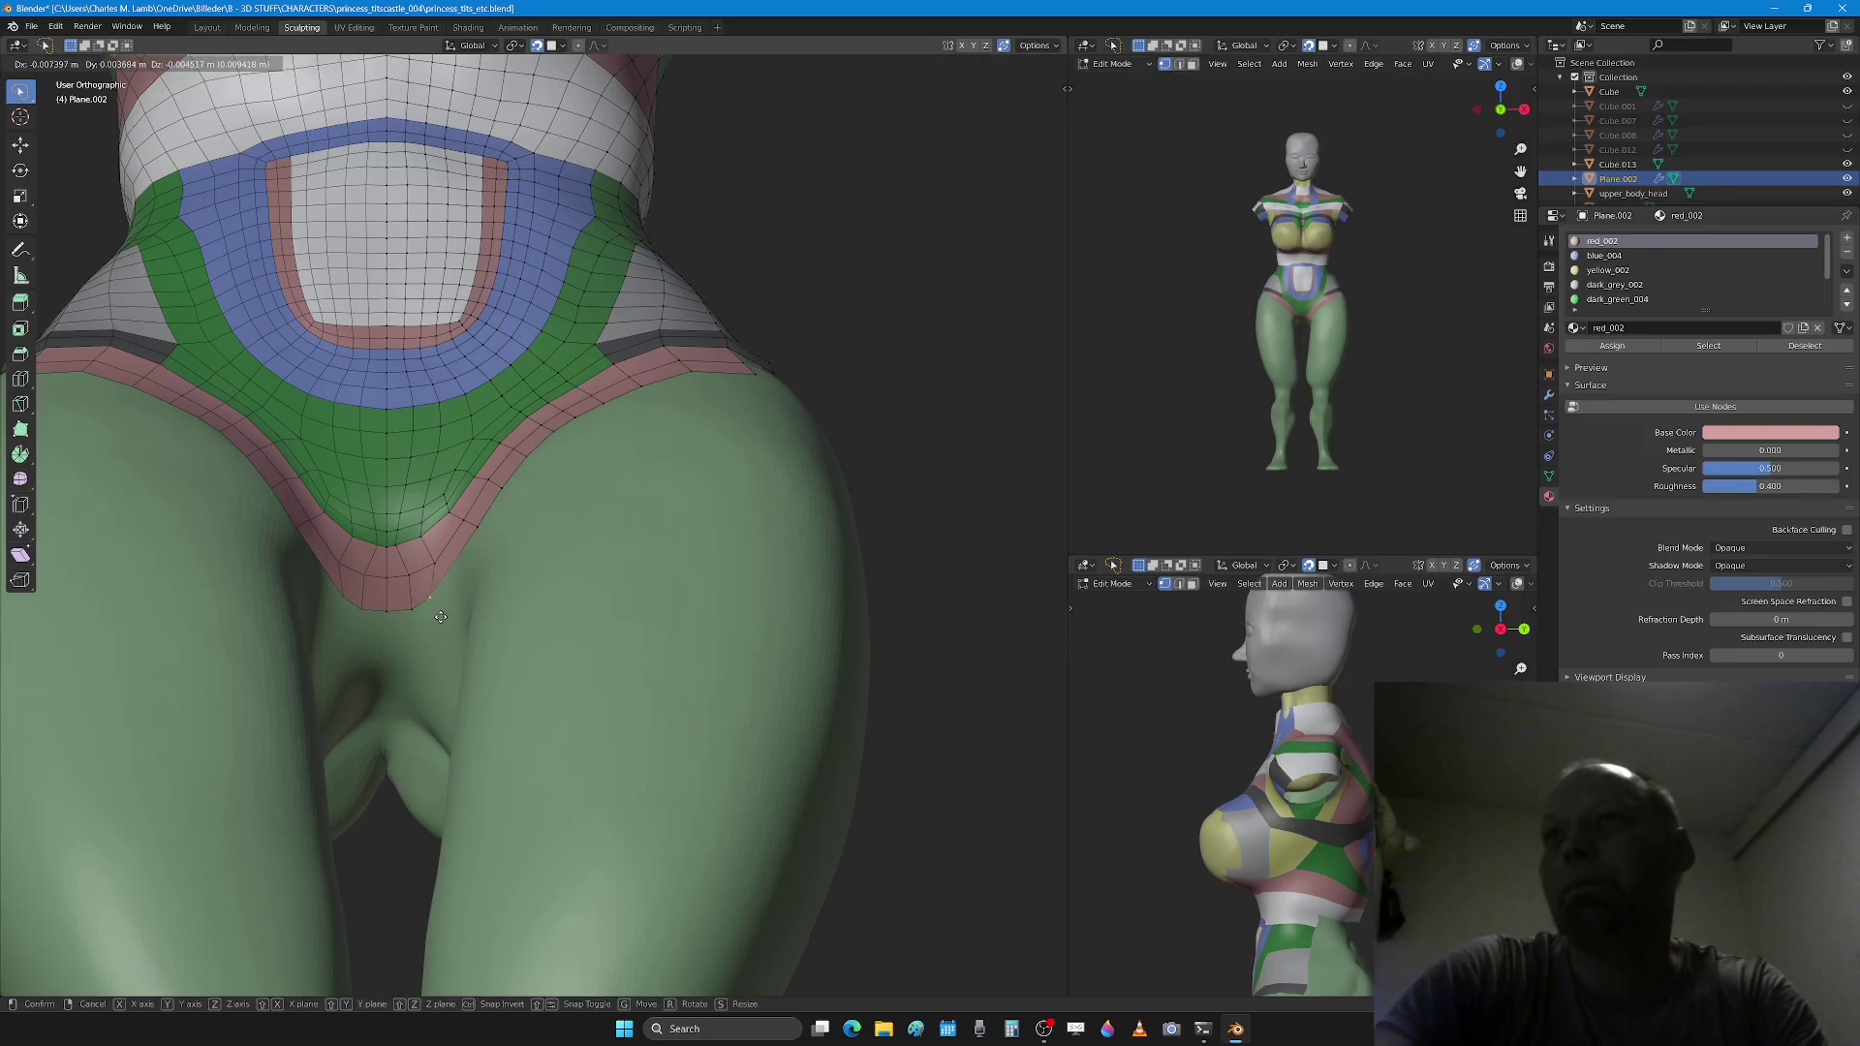
click(438, 573)
Step: Smooth the red strip's lower edge at the crotch with the brush radius reduced to 196 px
key(Tab)
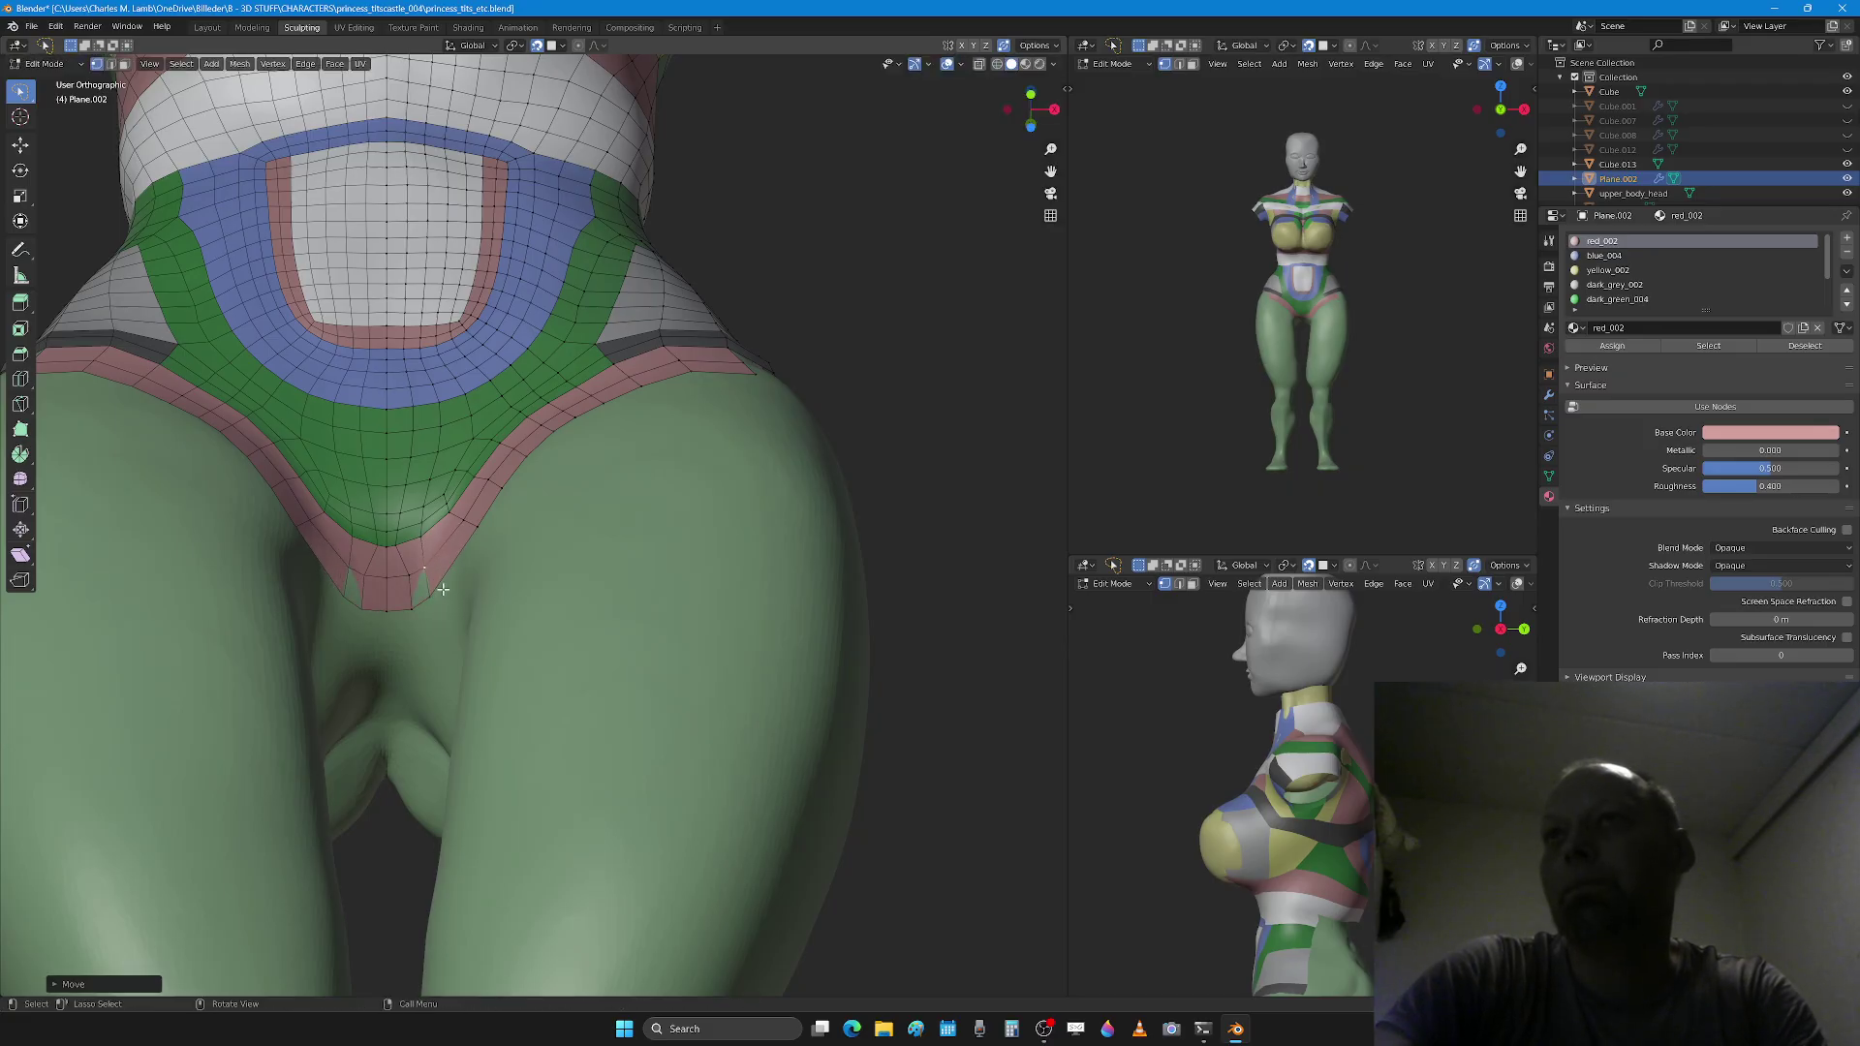
key(f)
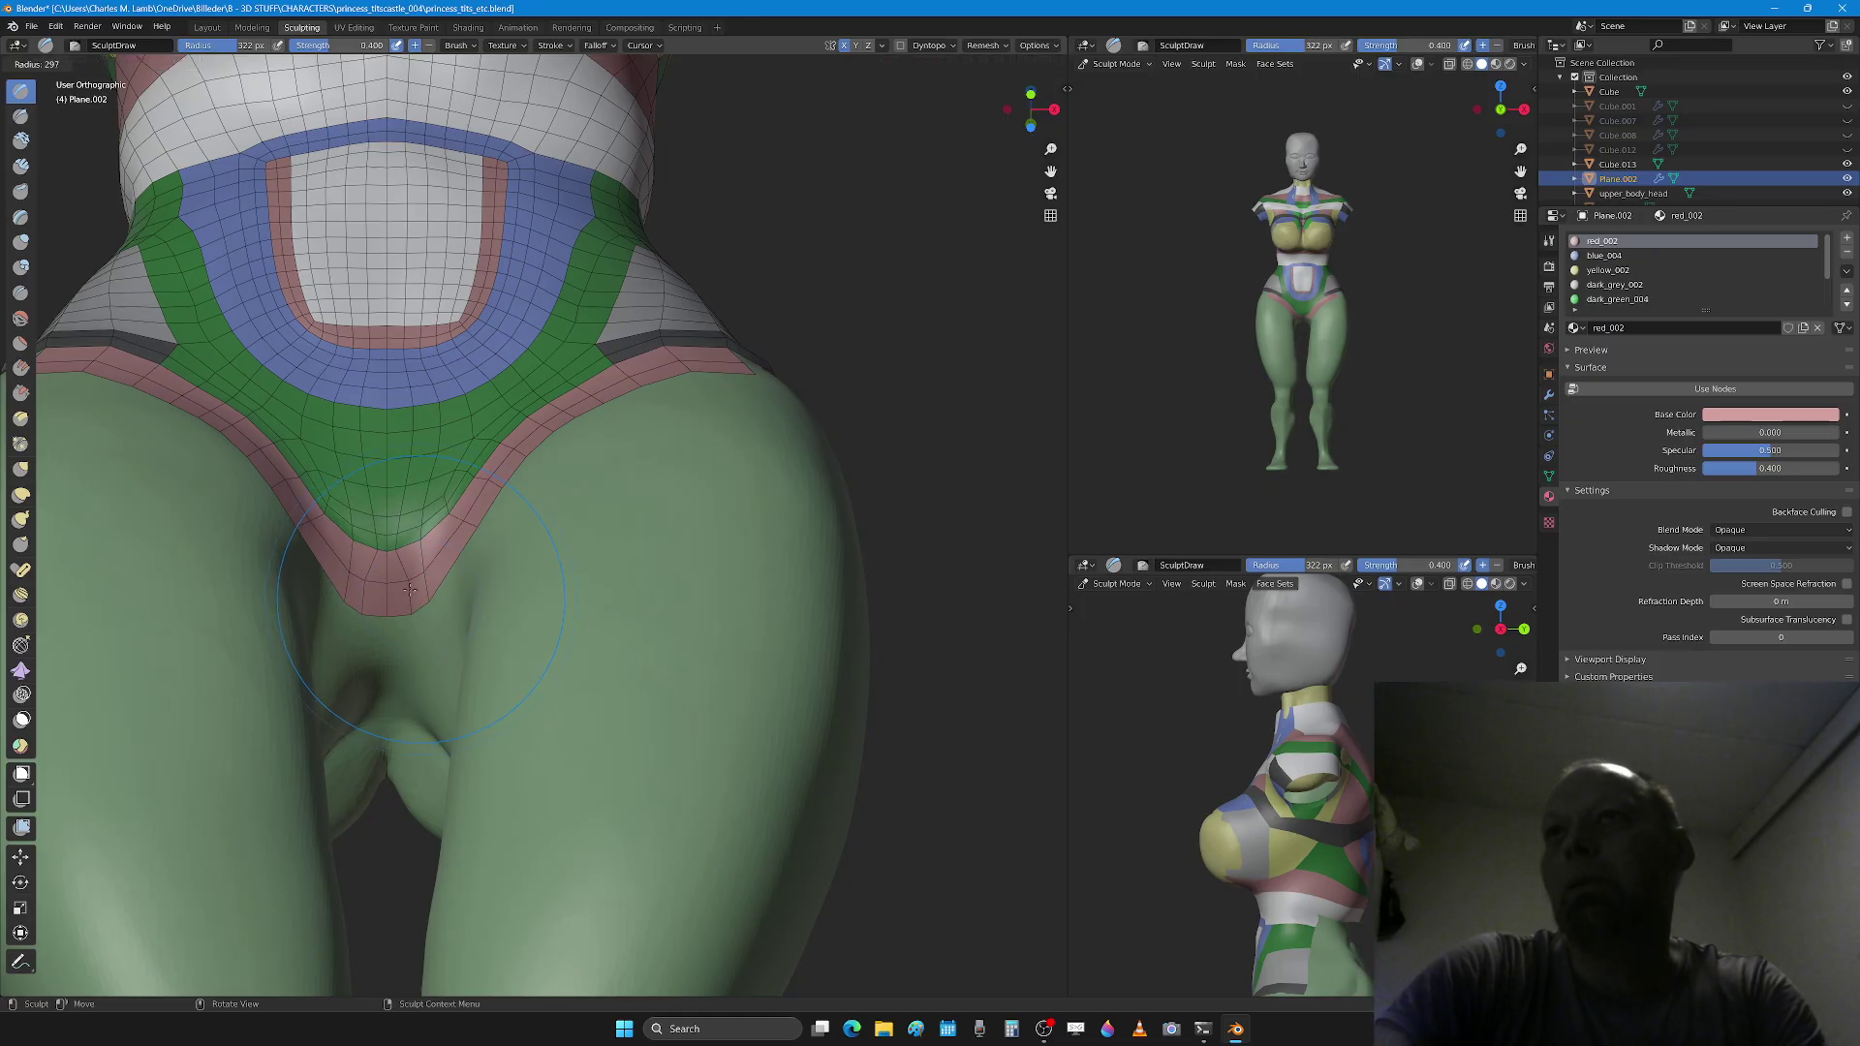
click(363, 604)
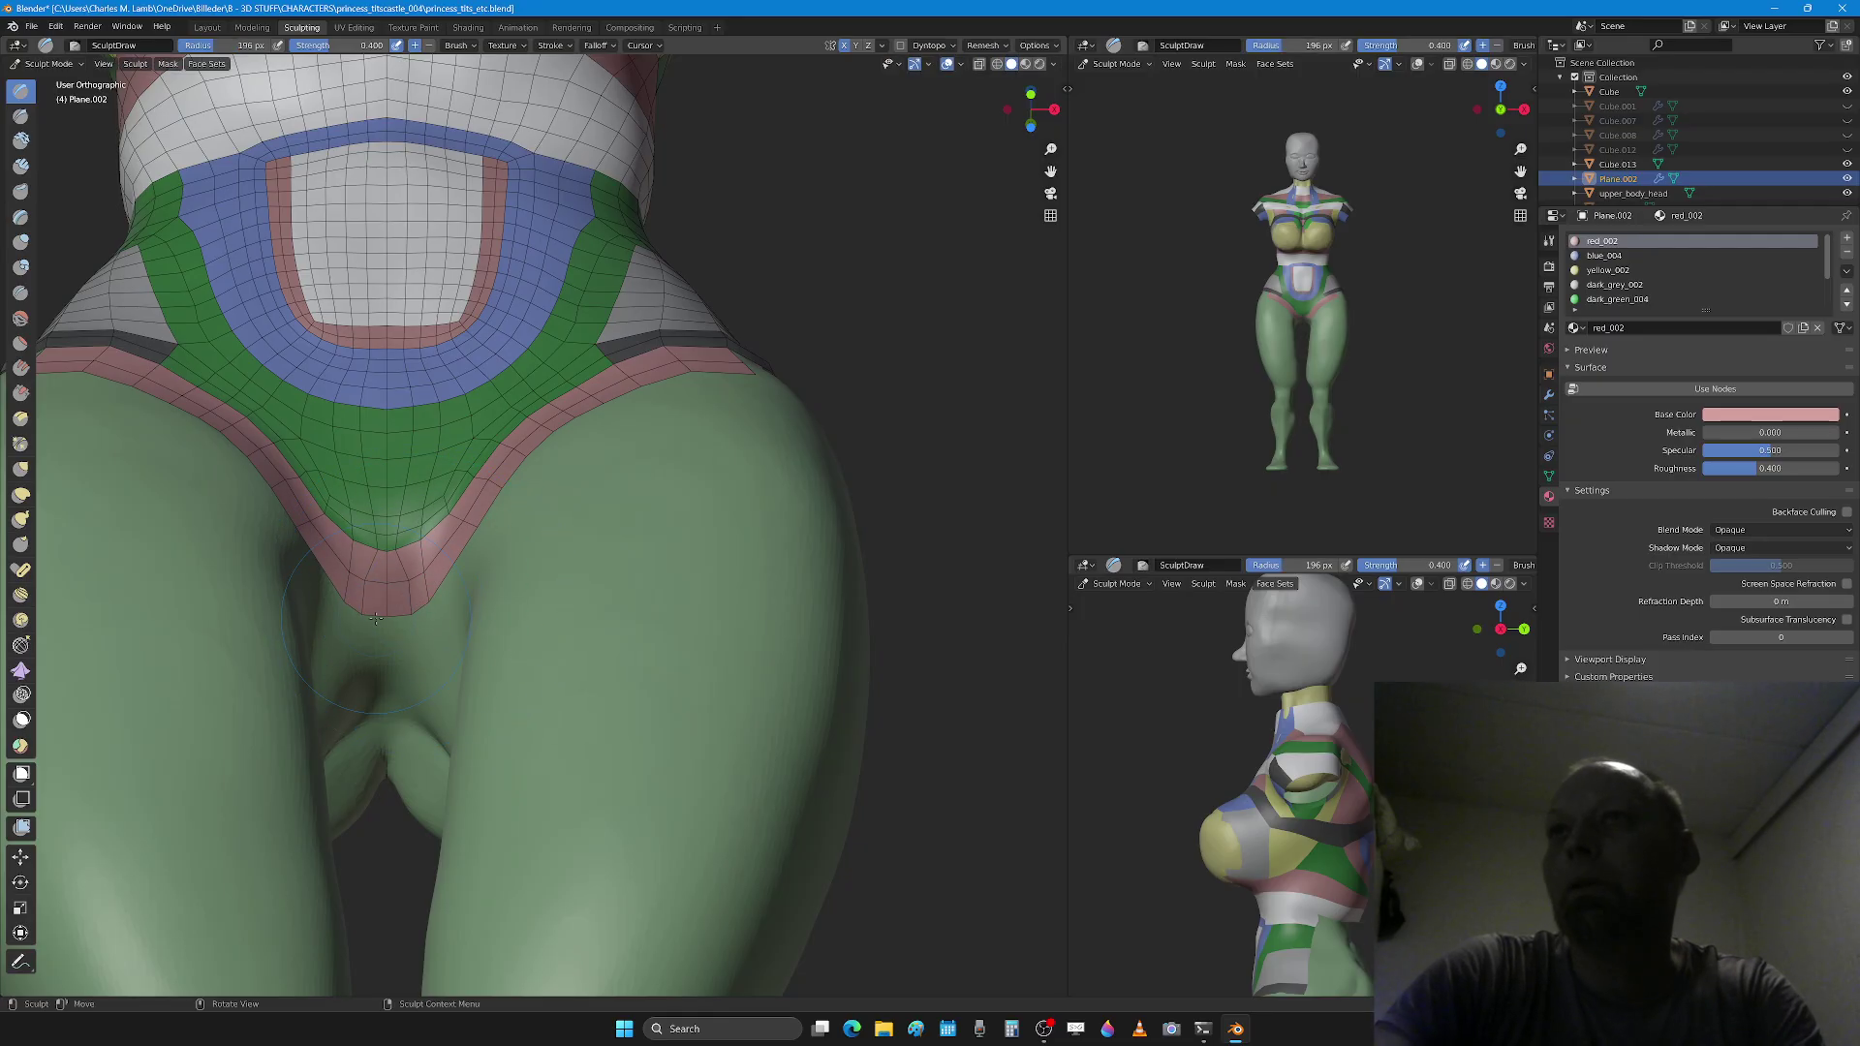
Step: Extrude the red strip's lower crotch edges twice to run new faces back between the legs
key(Tab)
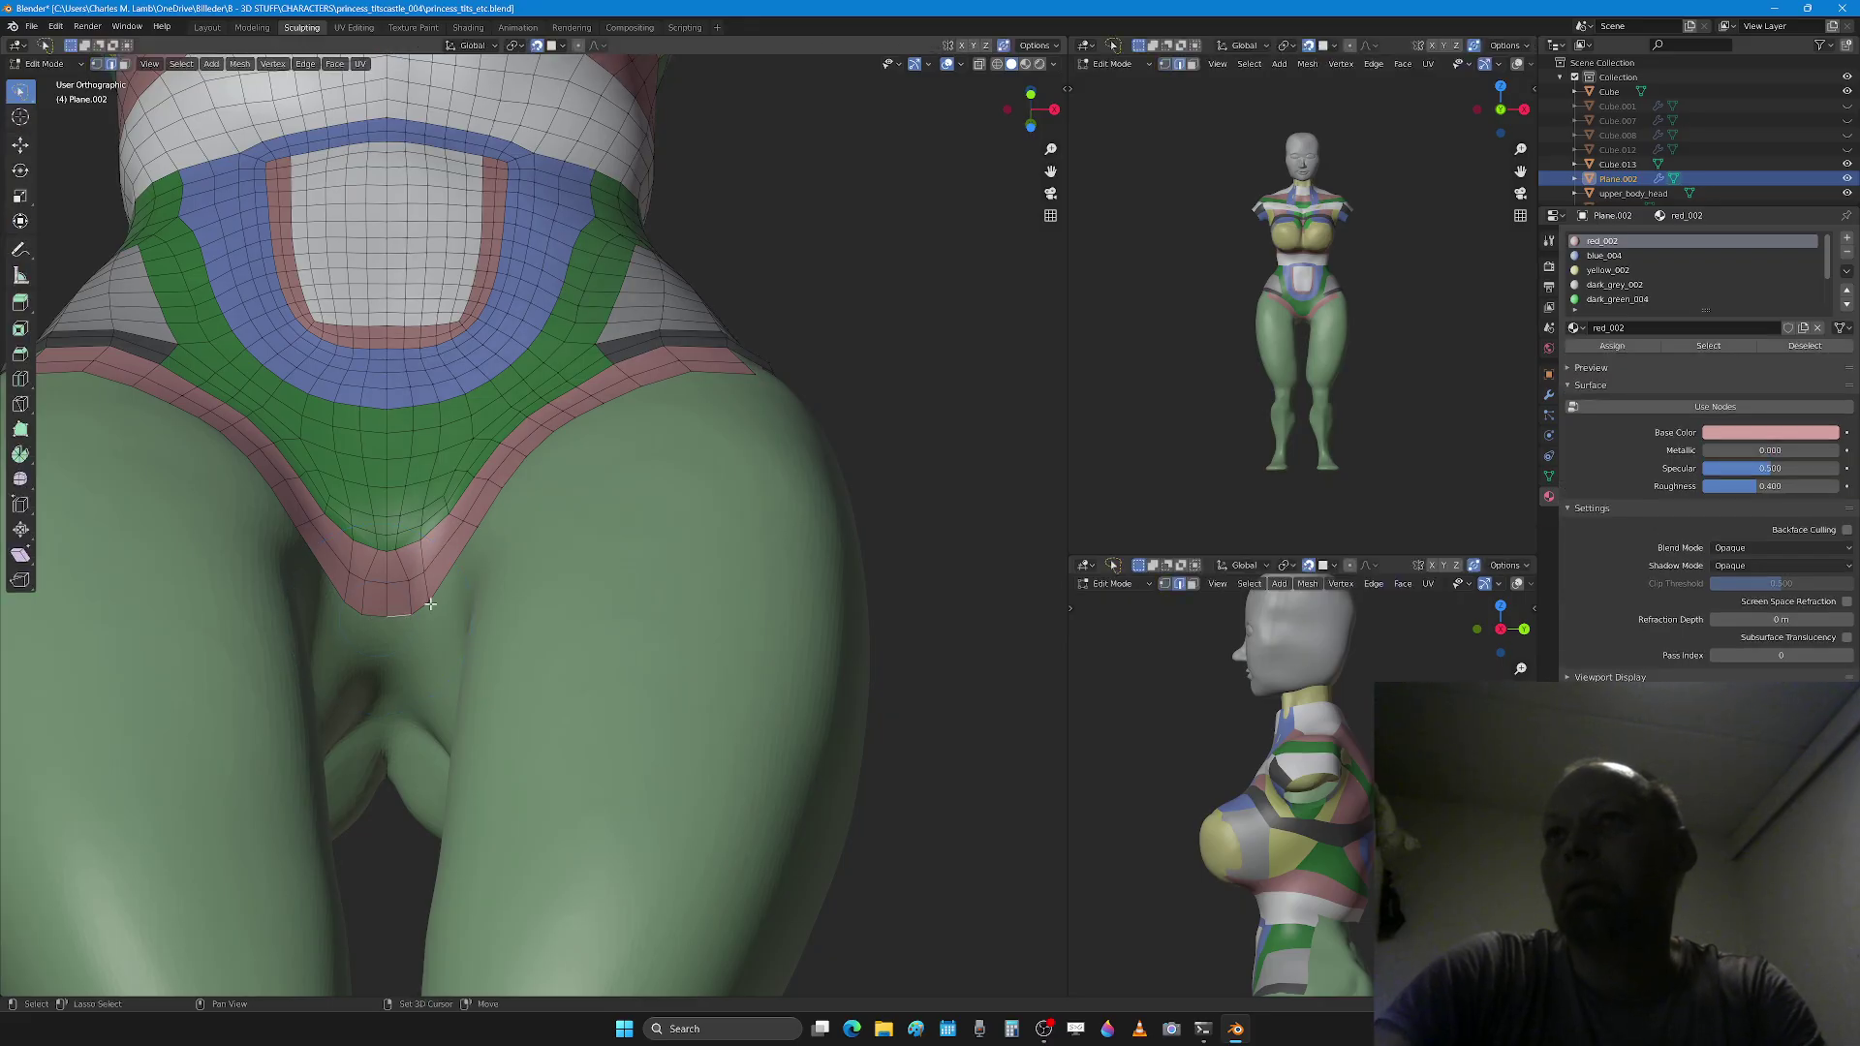
key(g)
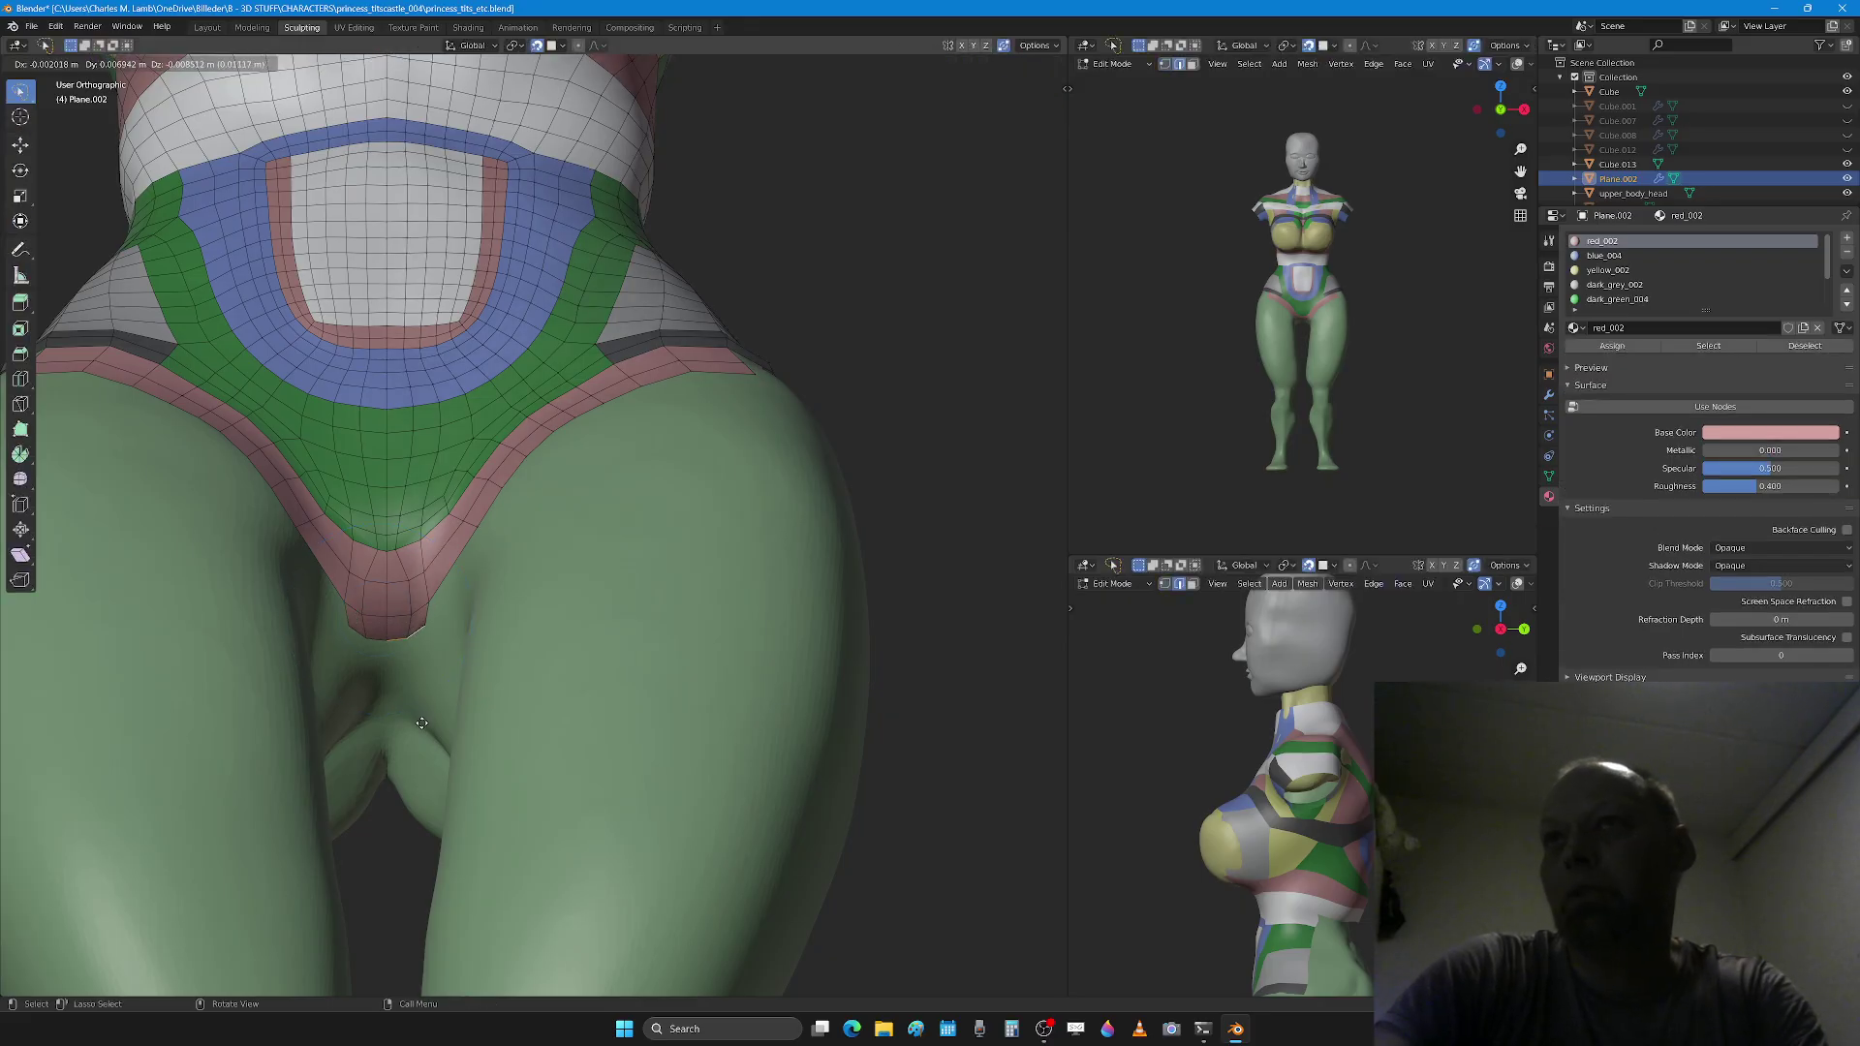
click(425, 751)
key(e)
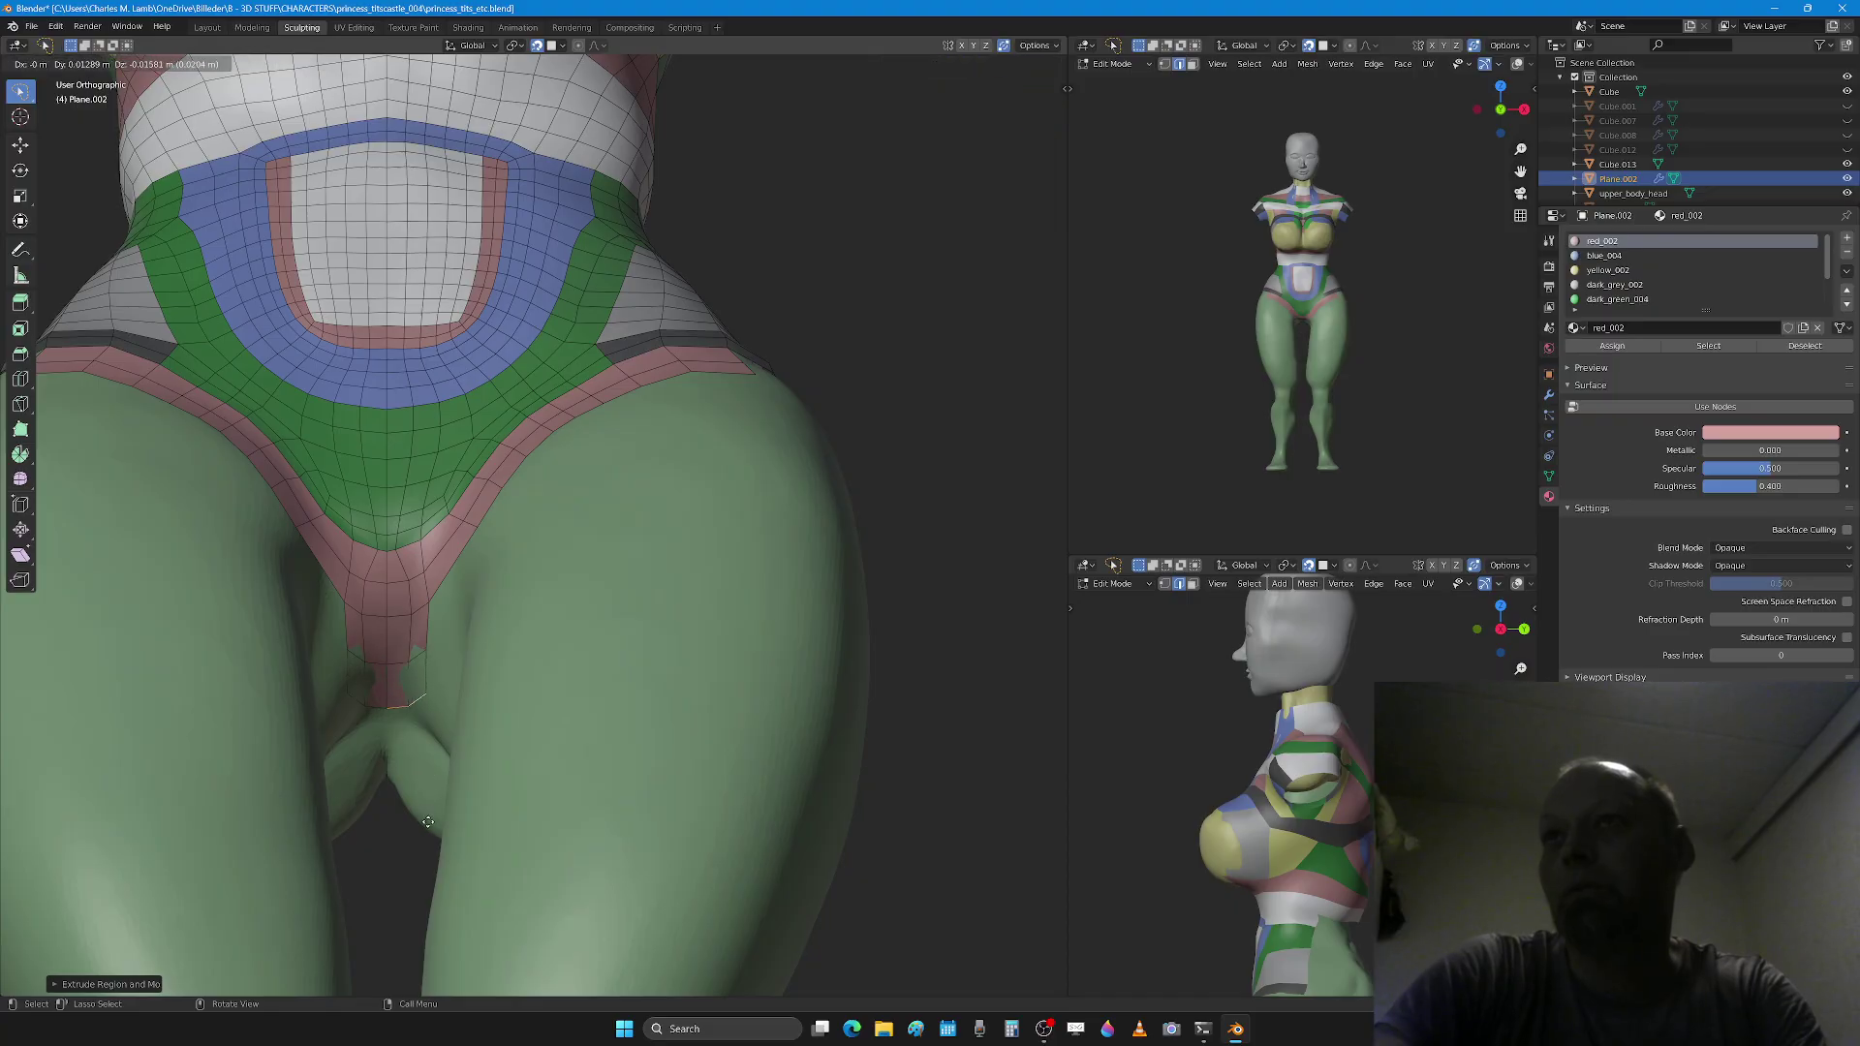
click(432, 863)
Step: Move the rear end edge and its vertices of the red crotch strip to follow the surface below the buttocks
middle_drag(432, 863, 515, 687)
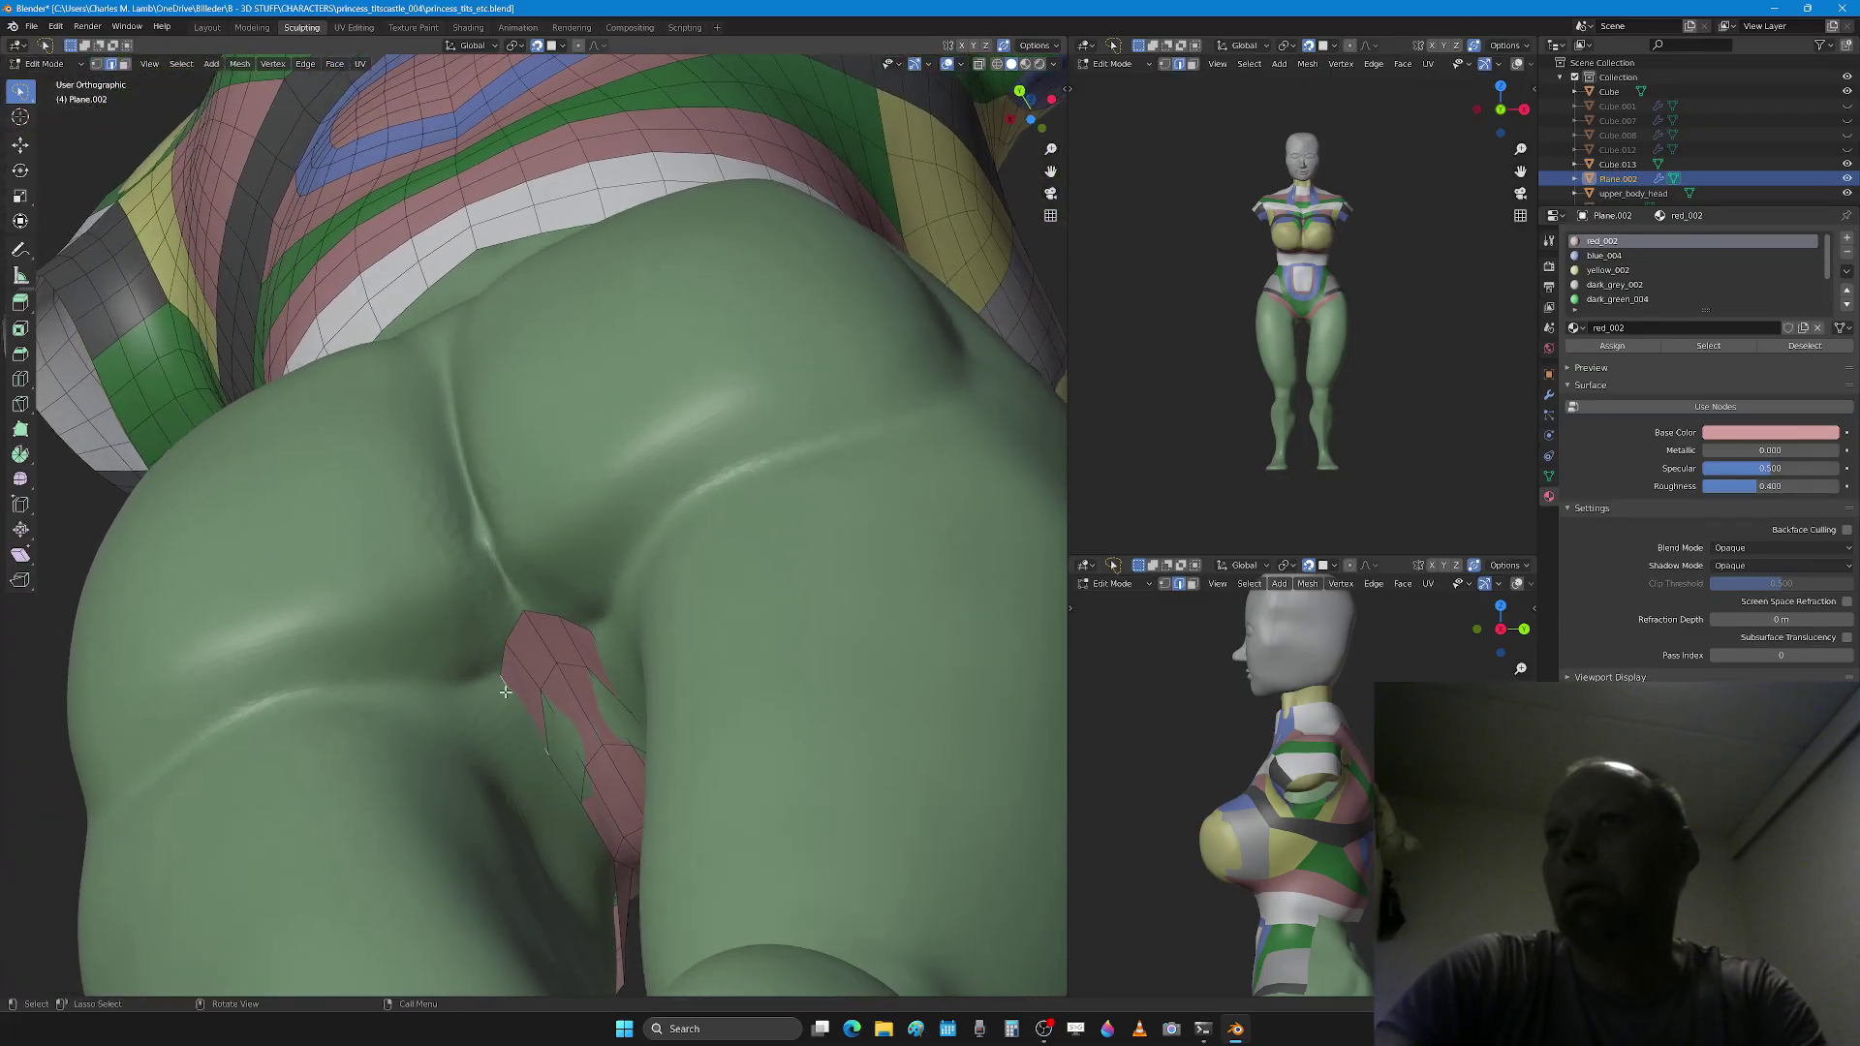
key(g)
click(526, 712)
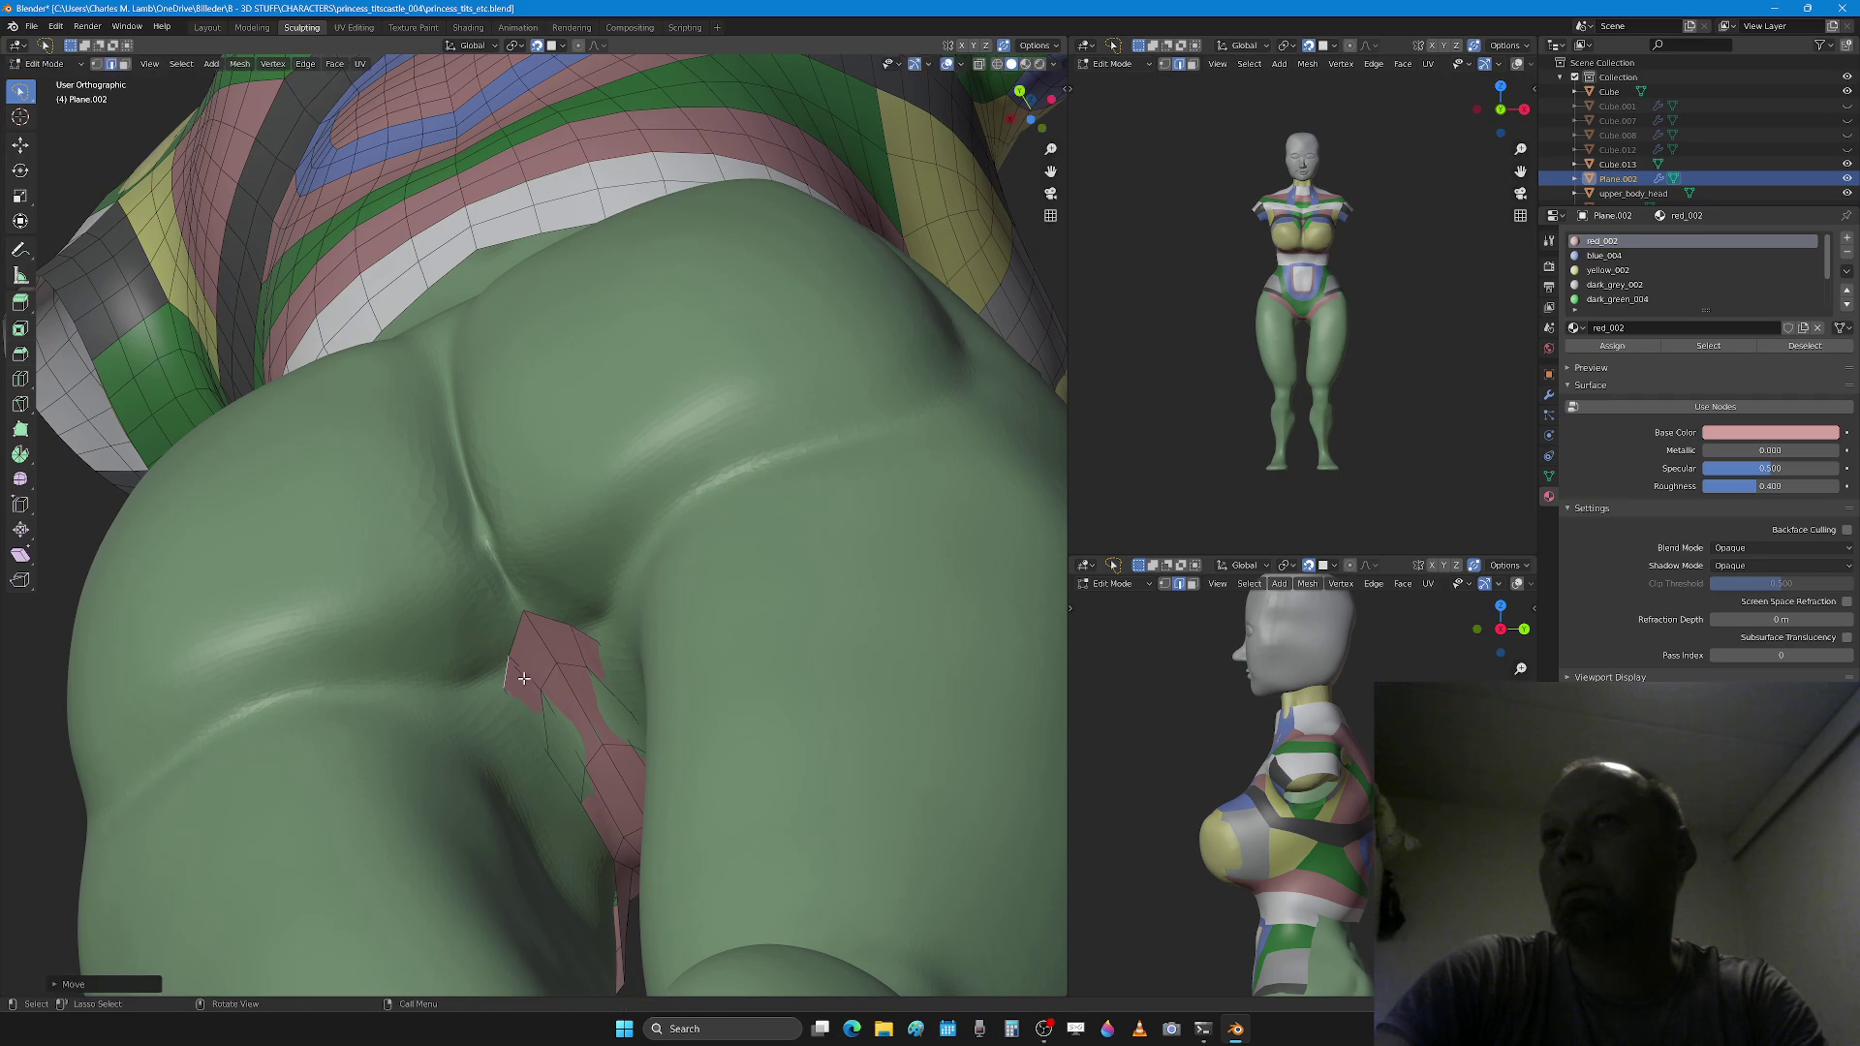
key(1)
key(g)
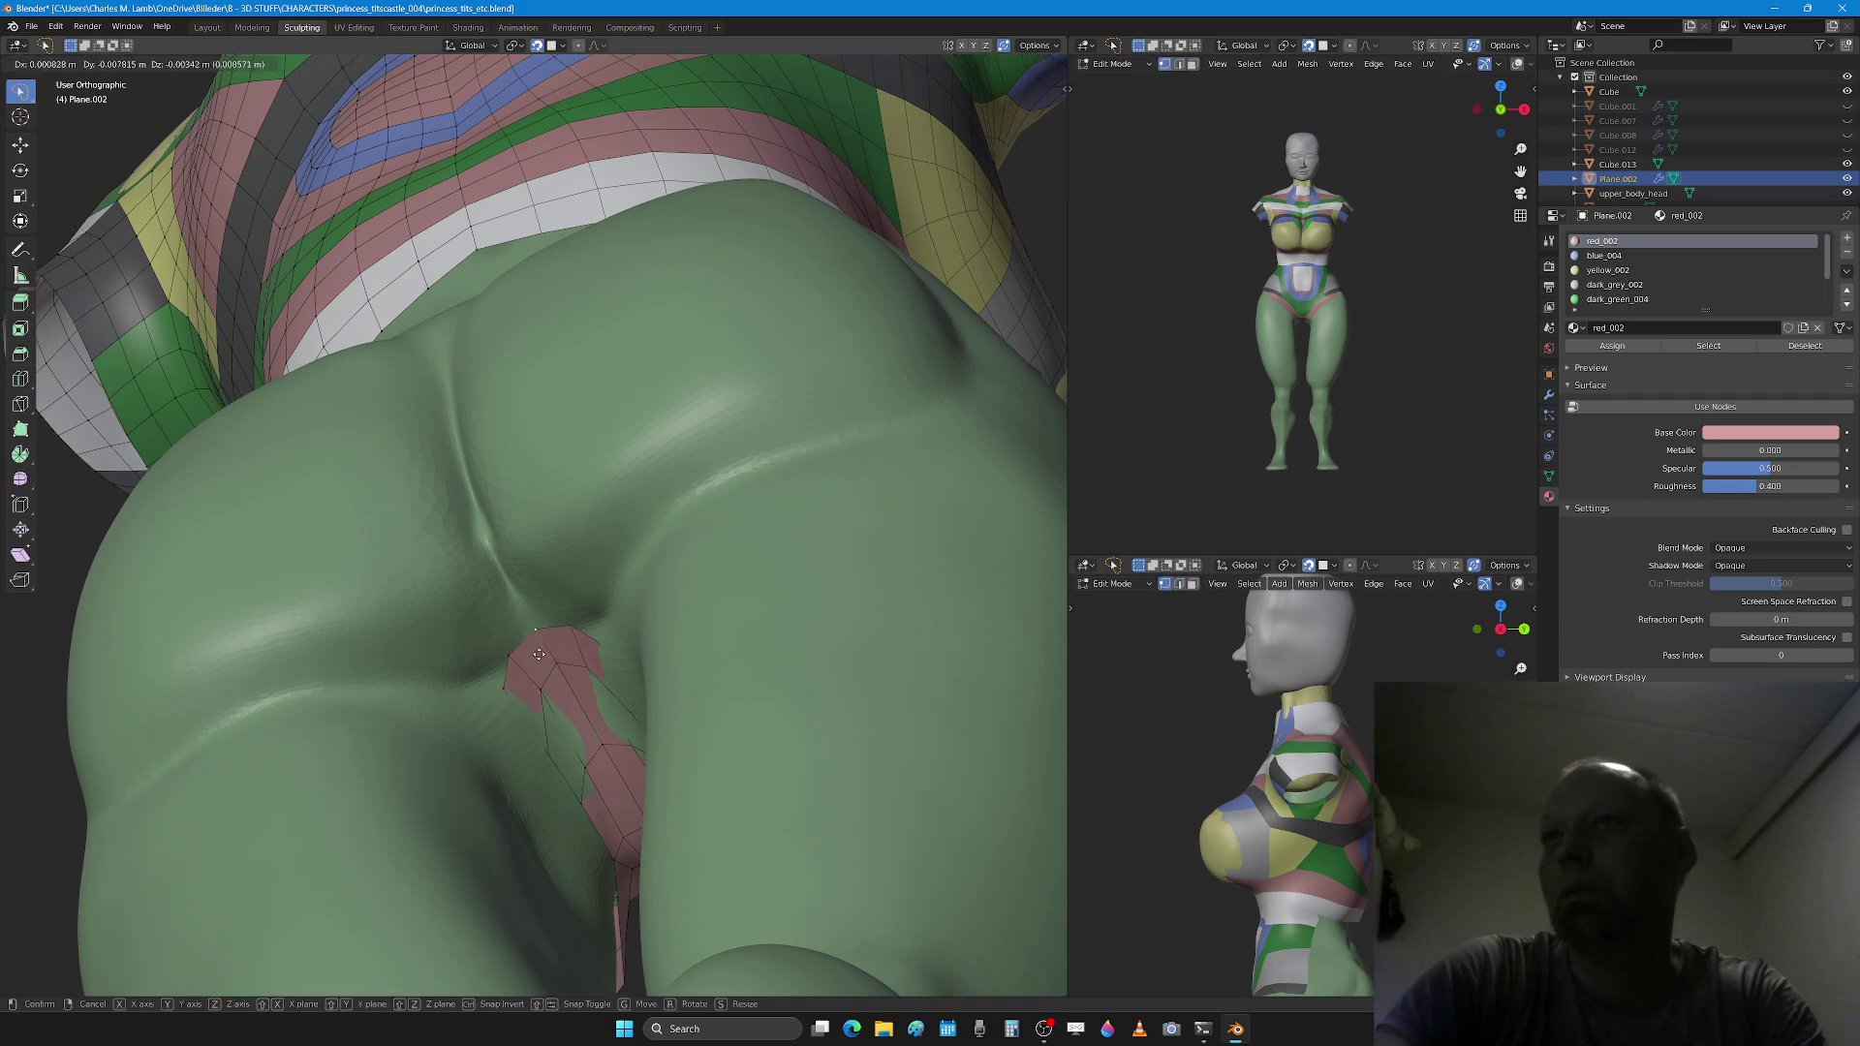
click(541, 661)
key(g)
click(531, 683)
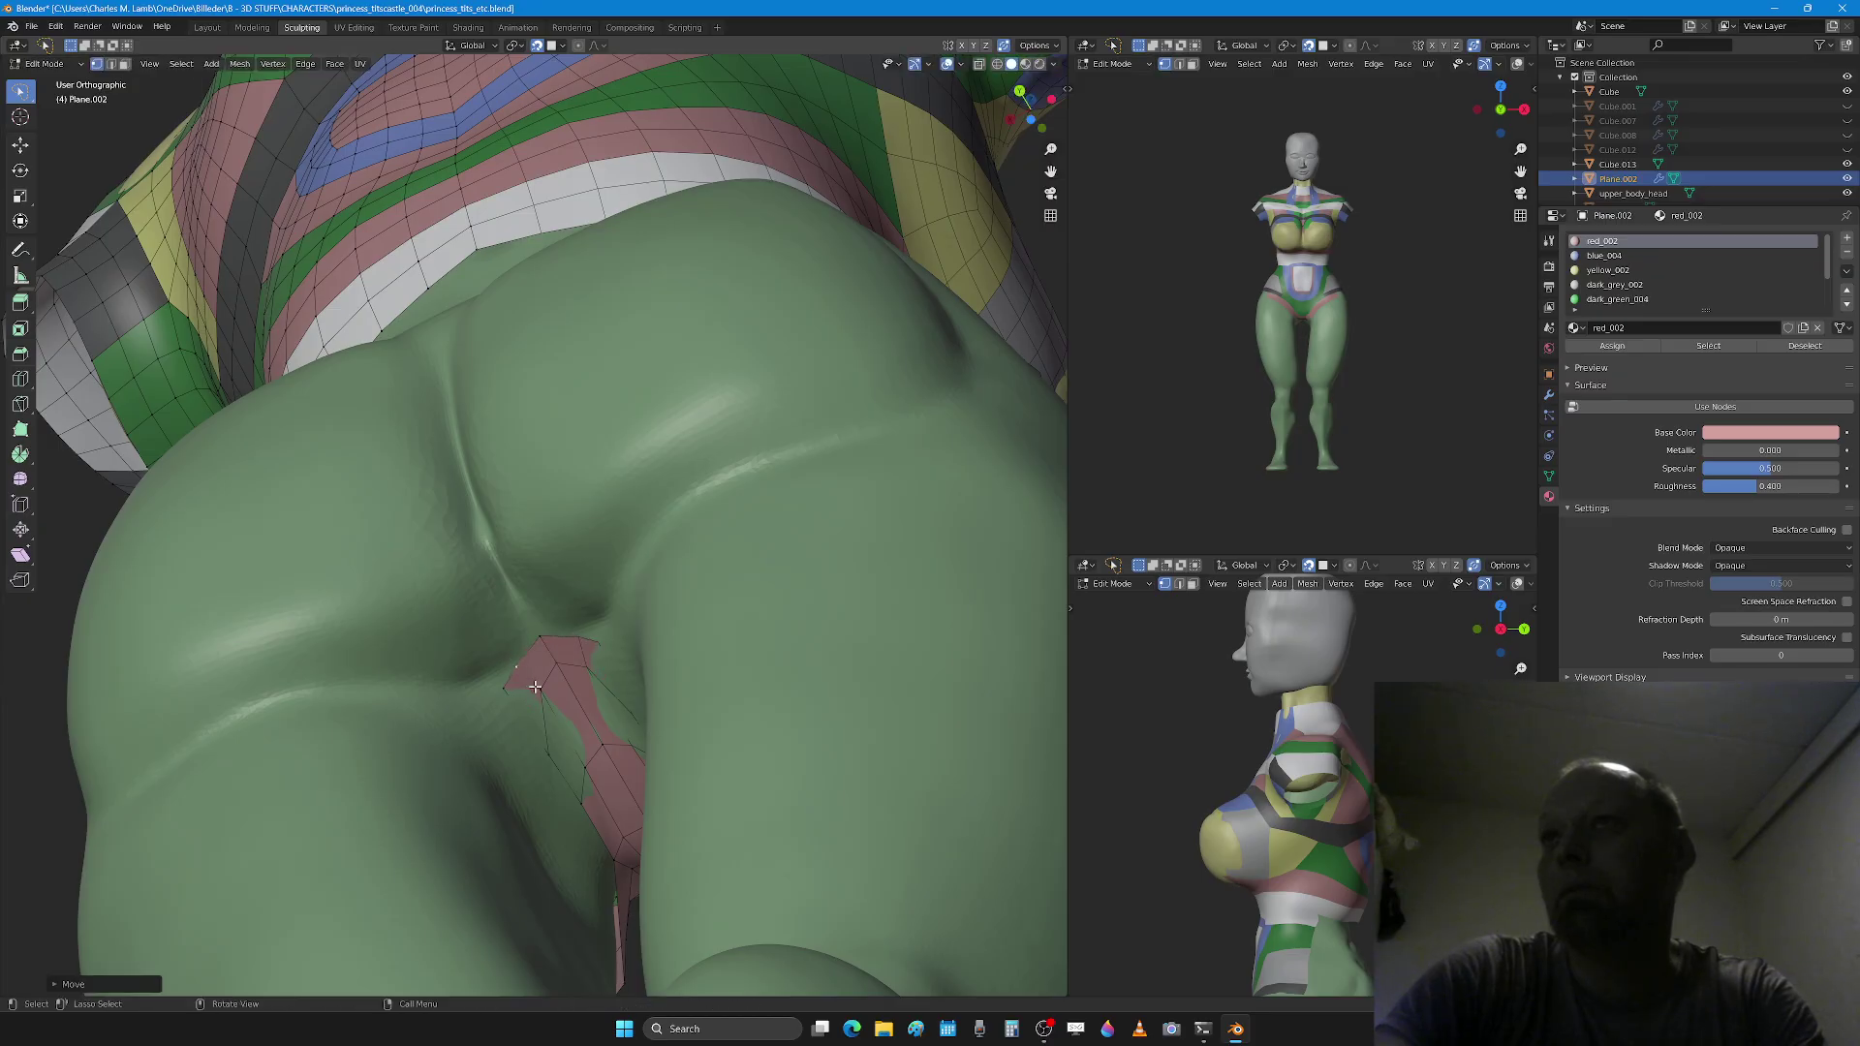
Step: Smooth the red strip between the legs and adjust the vertices near its rear end, undoing the last adjustment
key(Tab)
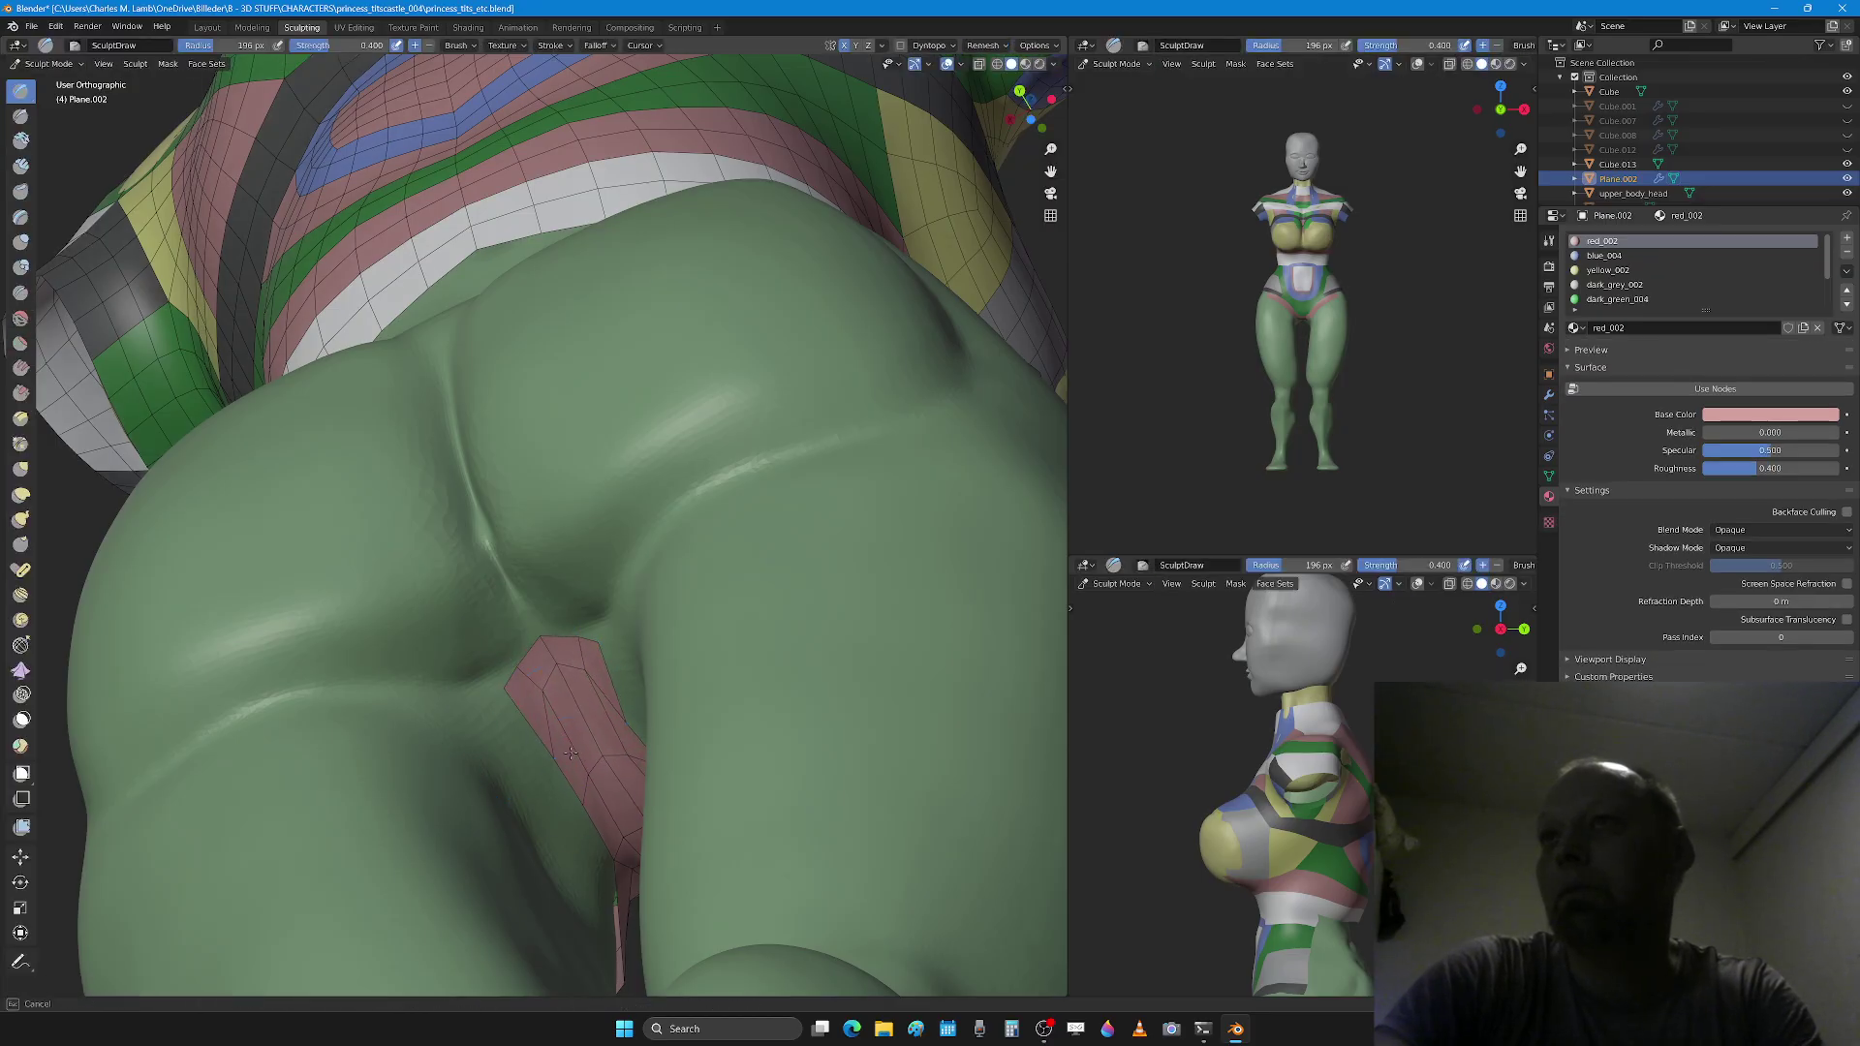
key(Tab)
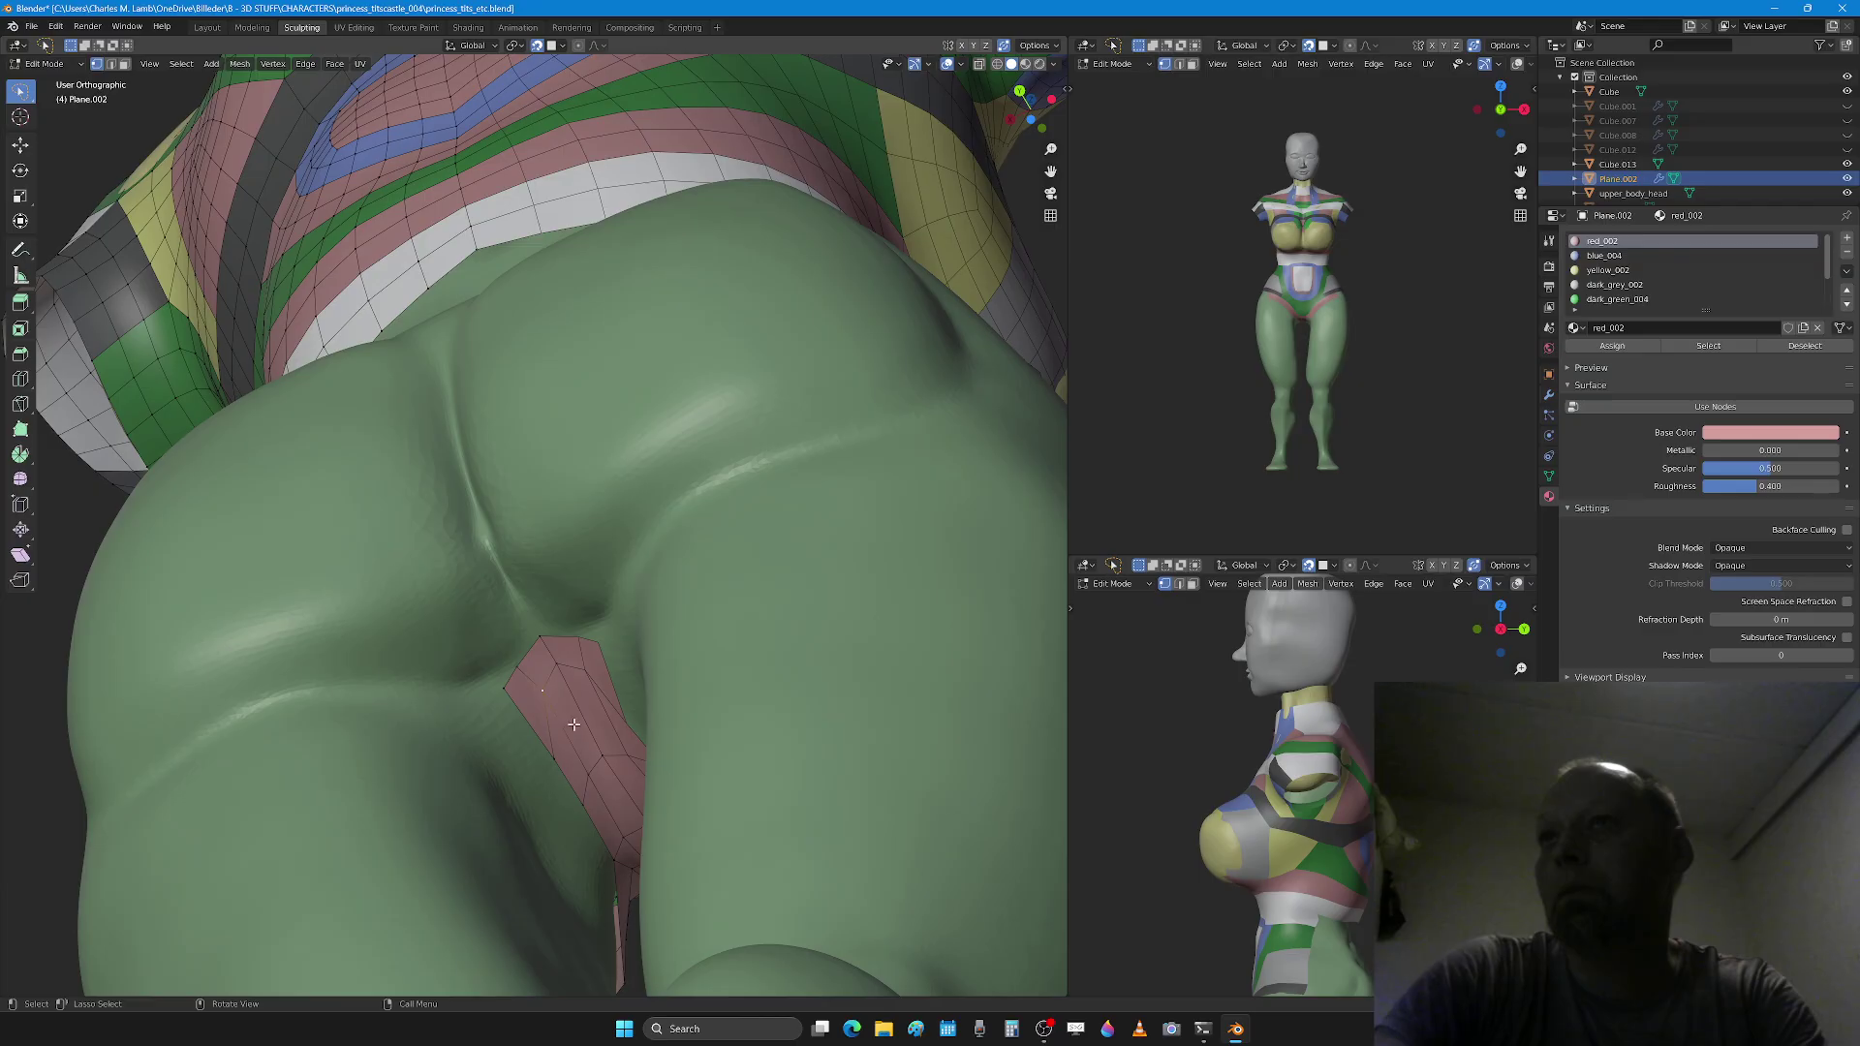
middle_drag(573, 724, 583, 744)
key(g)
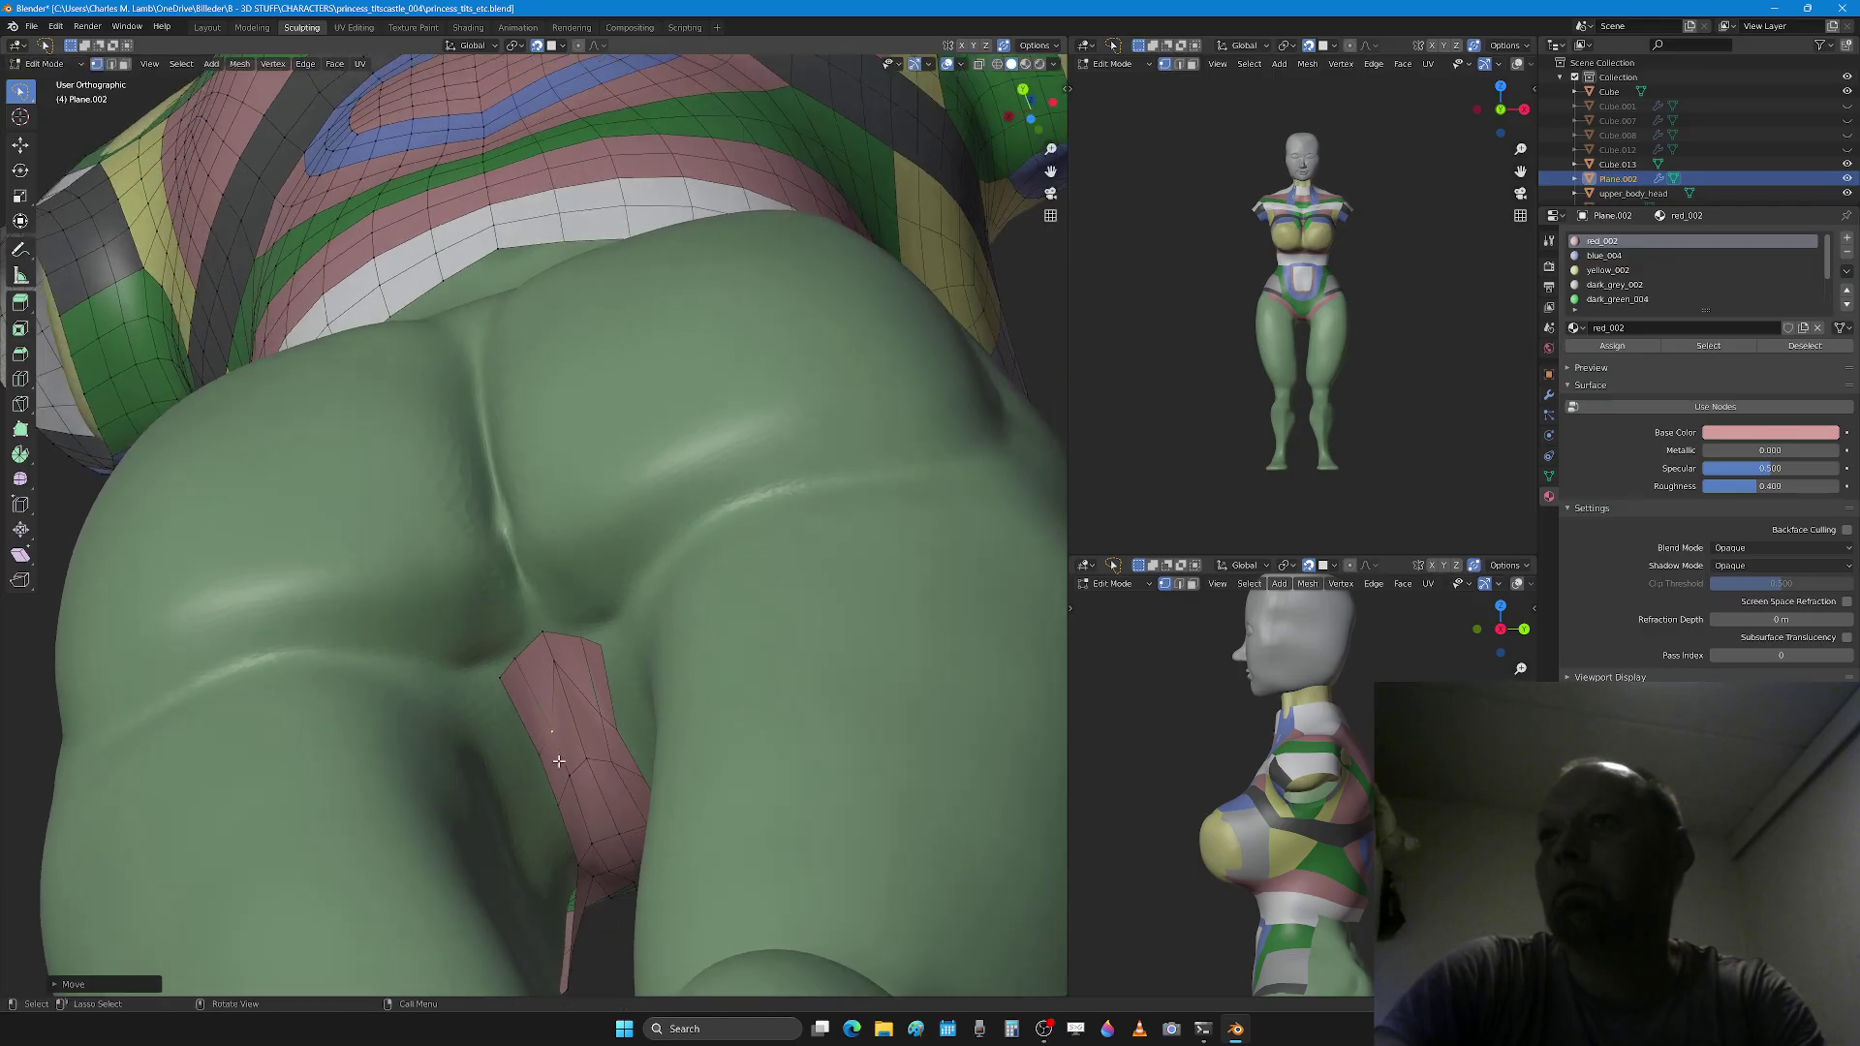
click(550, 738)
key(g)
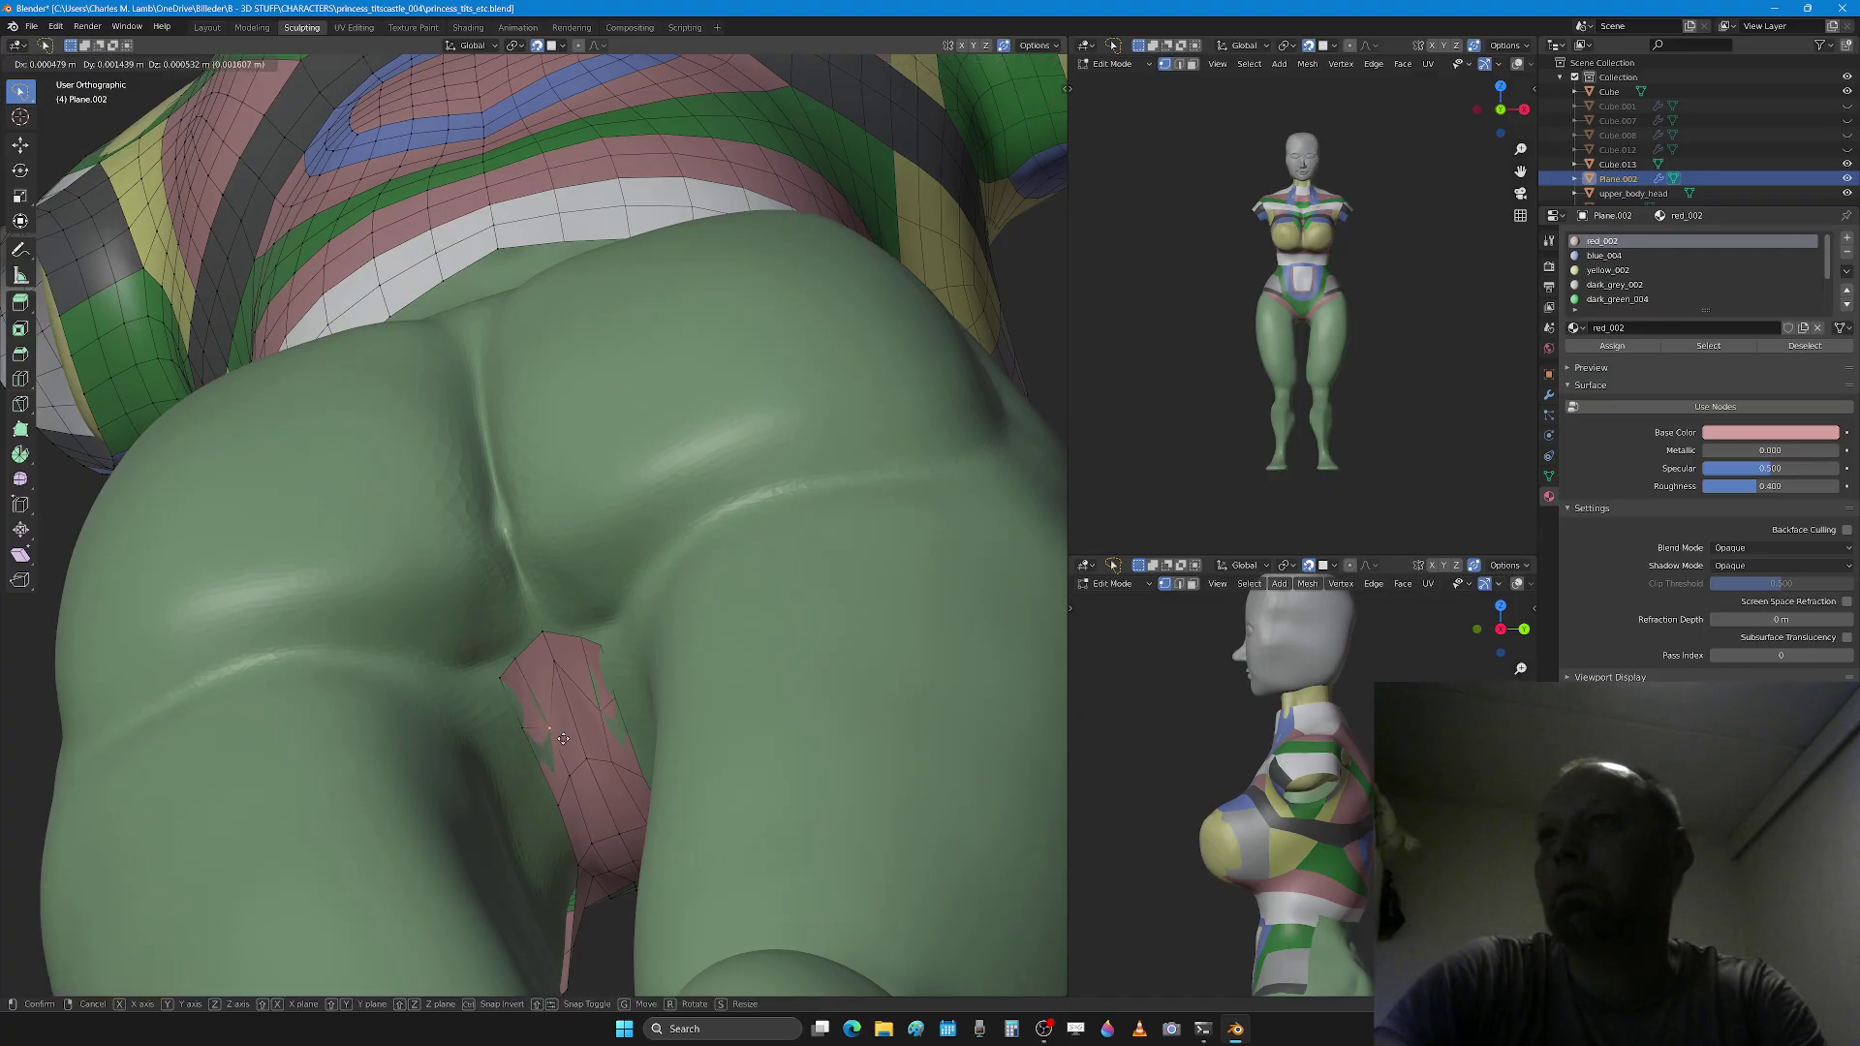
click(577, 690)
key(g)
click(564, 680)
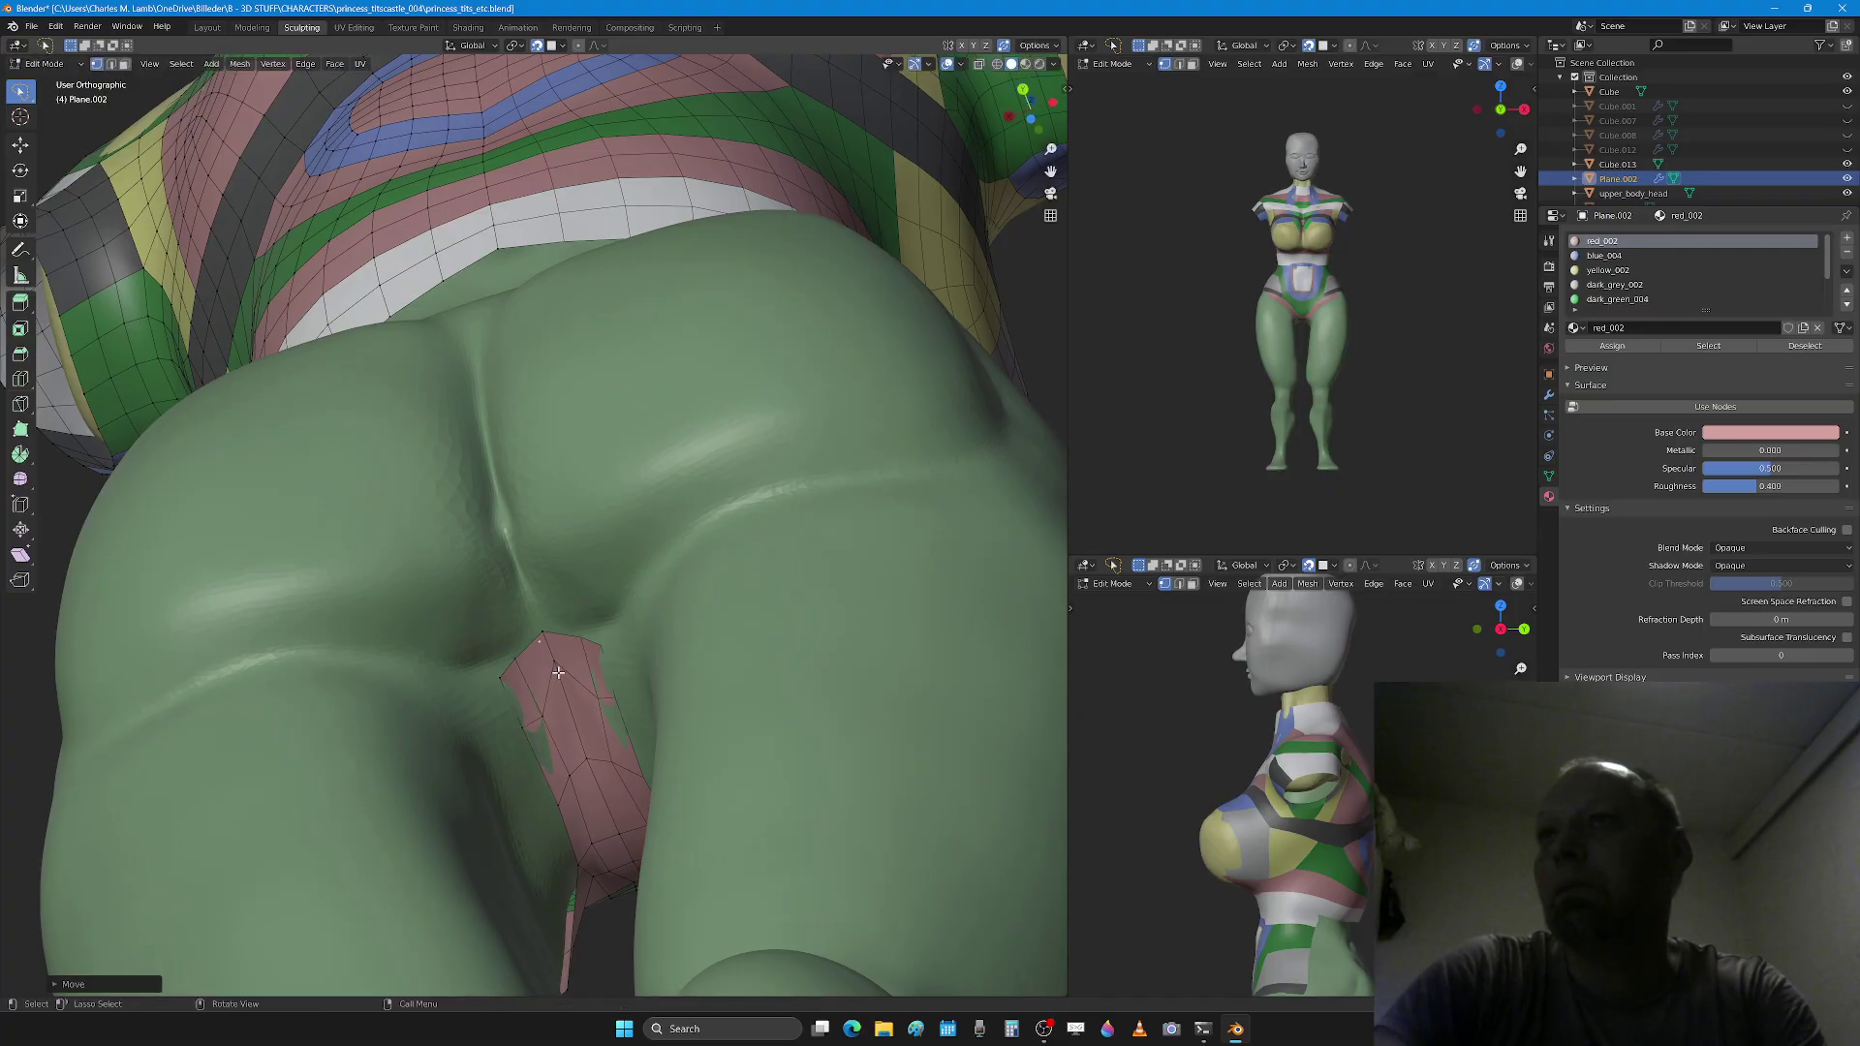
right_click(563, 676)
key(ctrl+z)
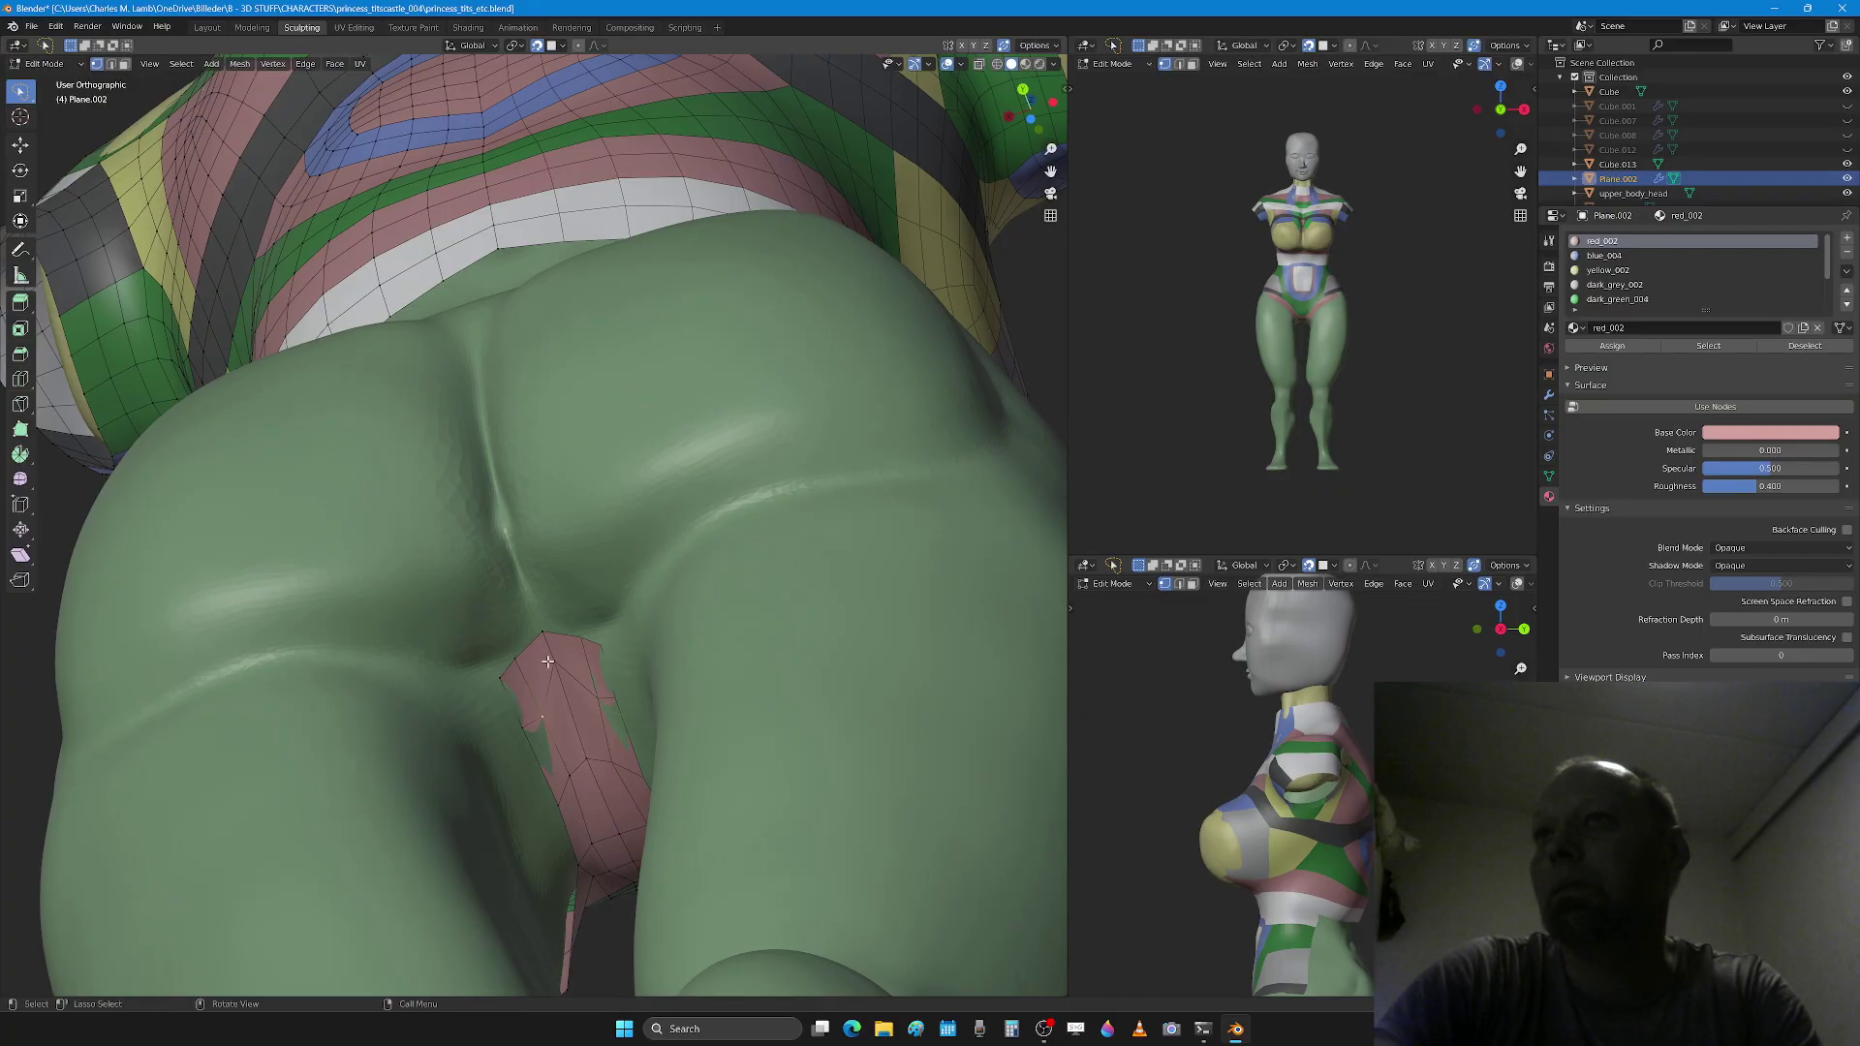
Step: Reposition the inner and side vertices along the middle of the red crotch strip to follow the body
key(g)
click(595, 744)
click(589, 761)
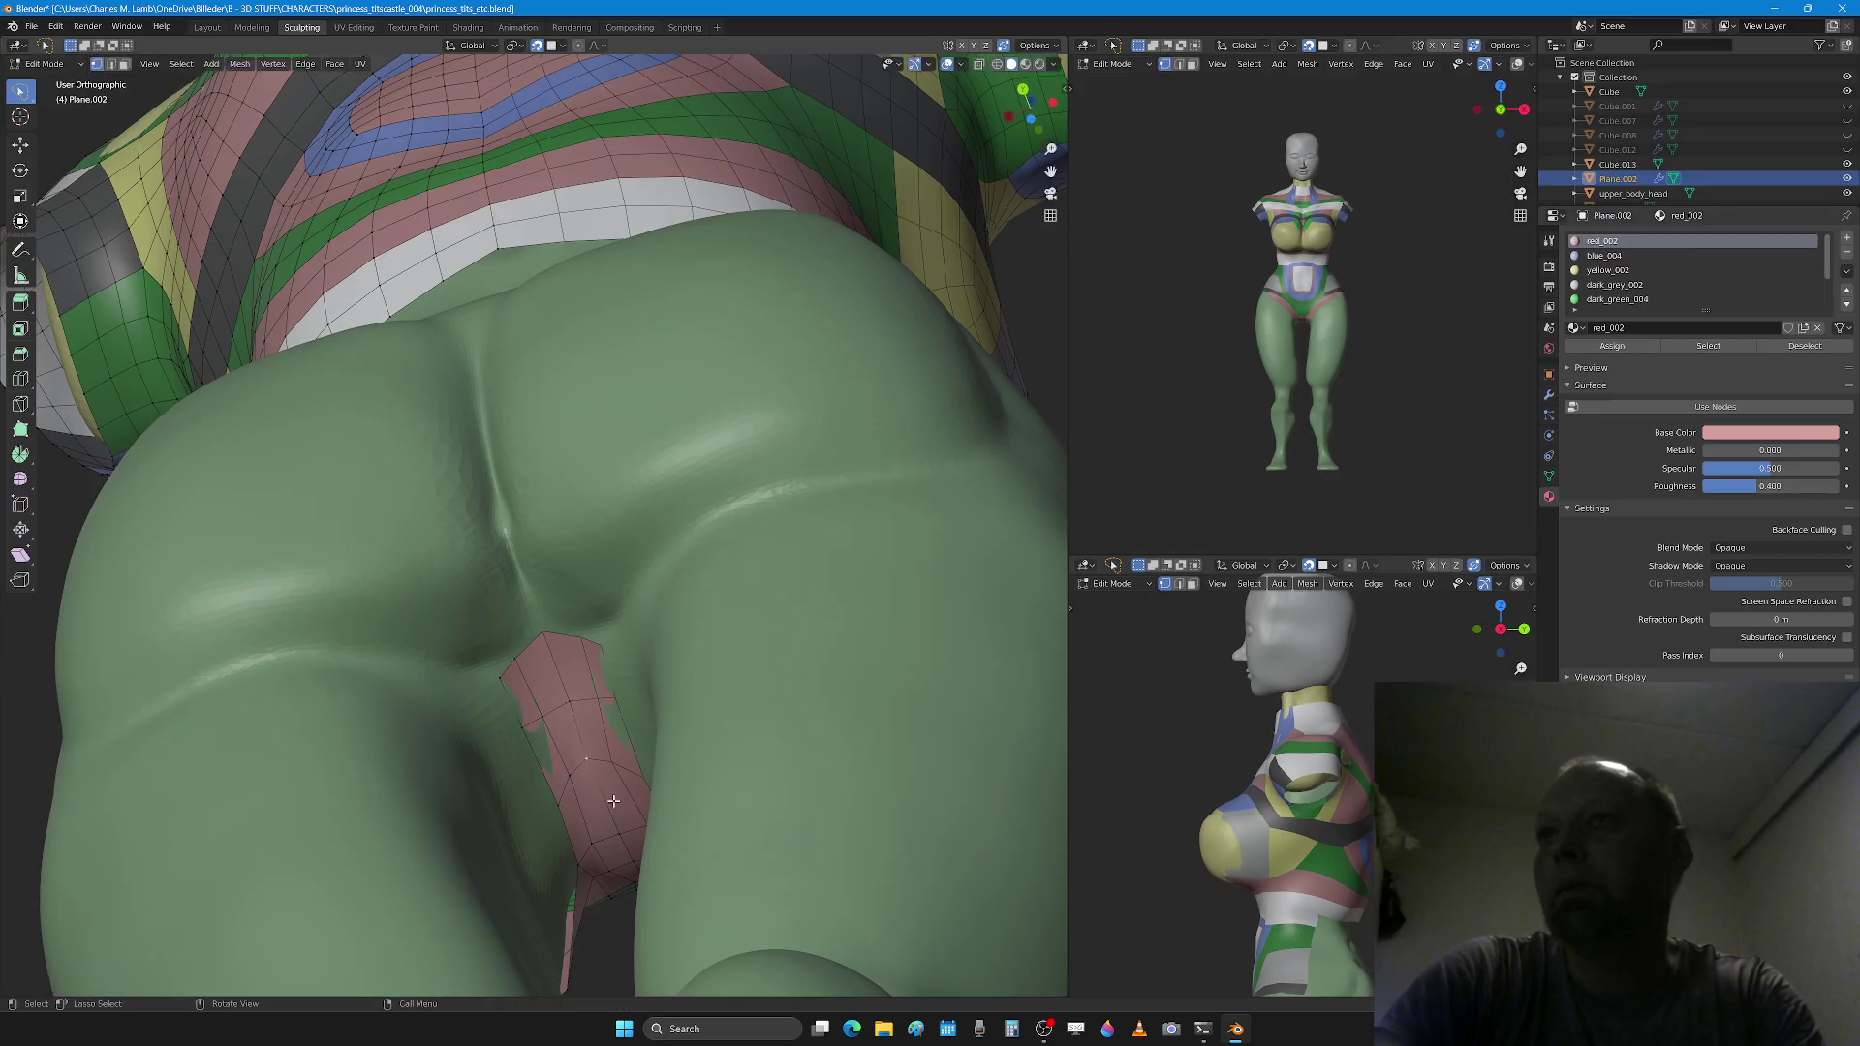
key(g)
click(617, 808)
middle_drag(617, 808, 505, 784)
key(g)
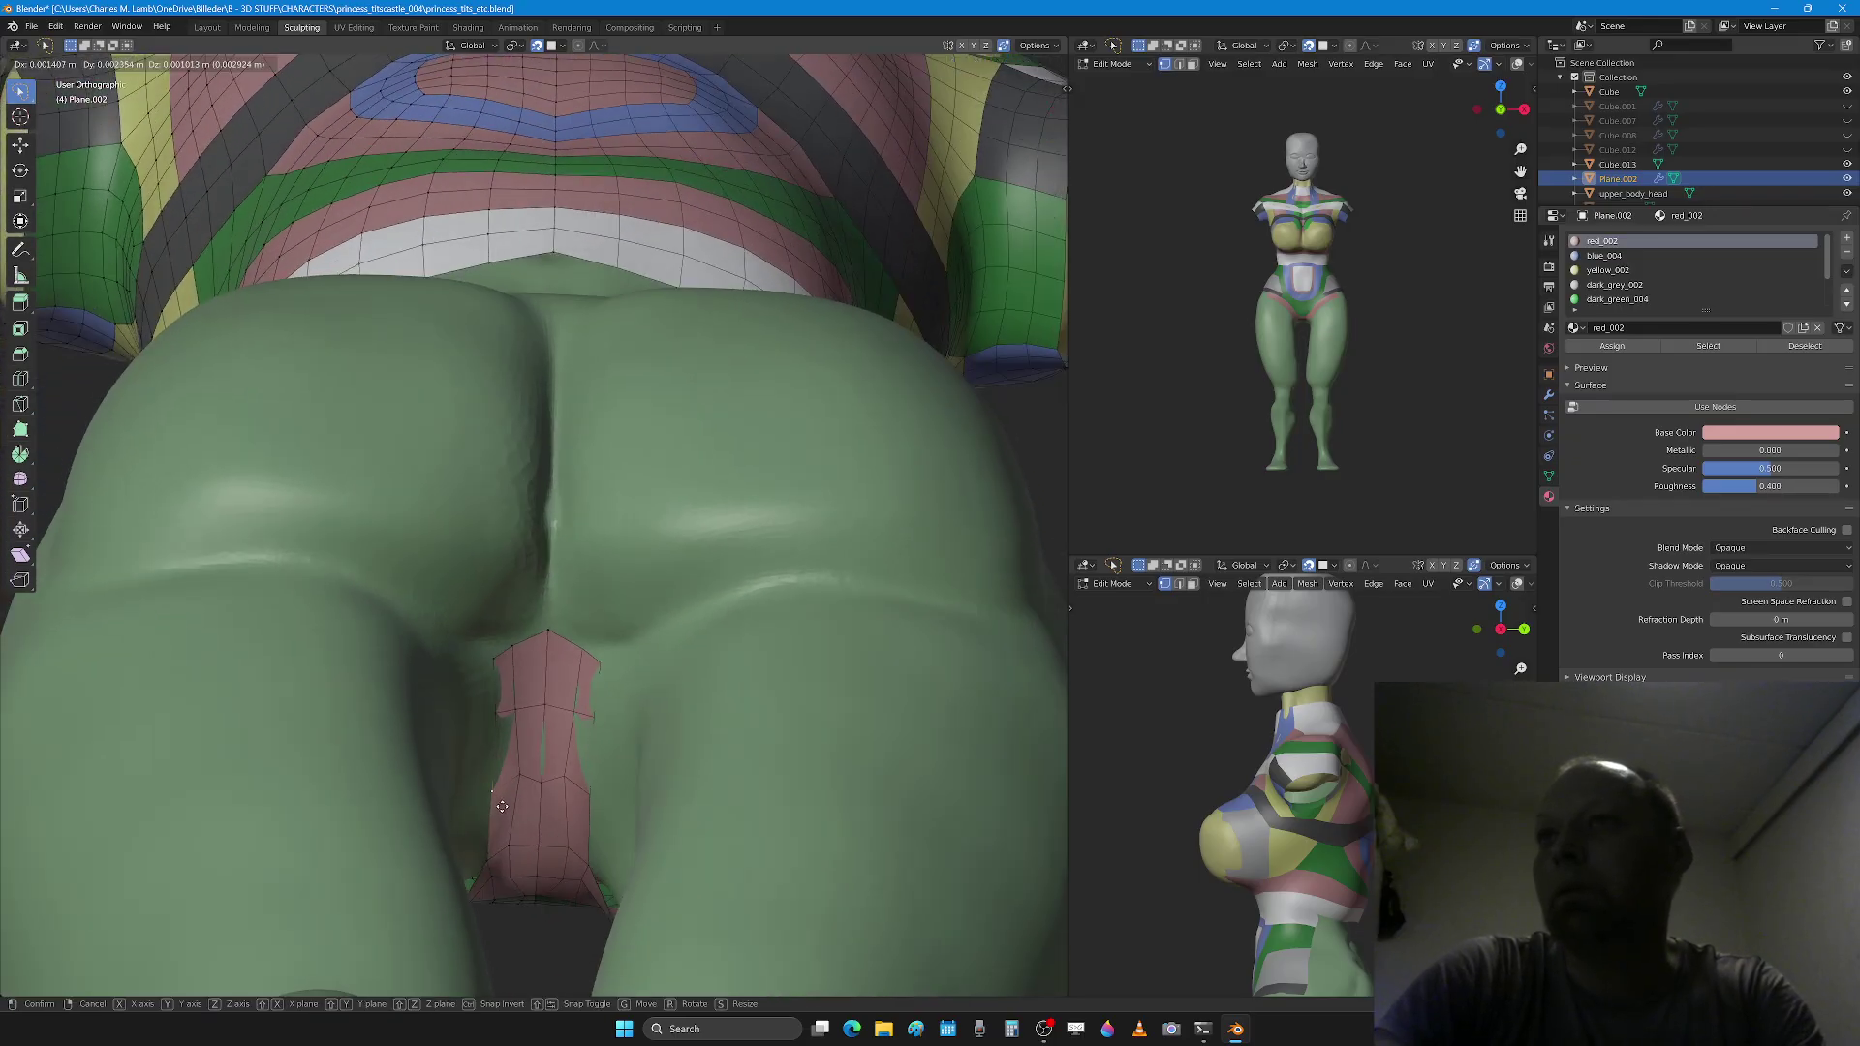
click(505, 803)
click(521, 779)
key(g)
click(532, 809)
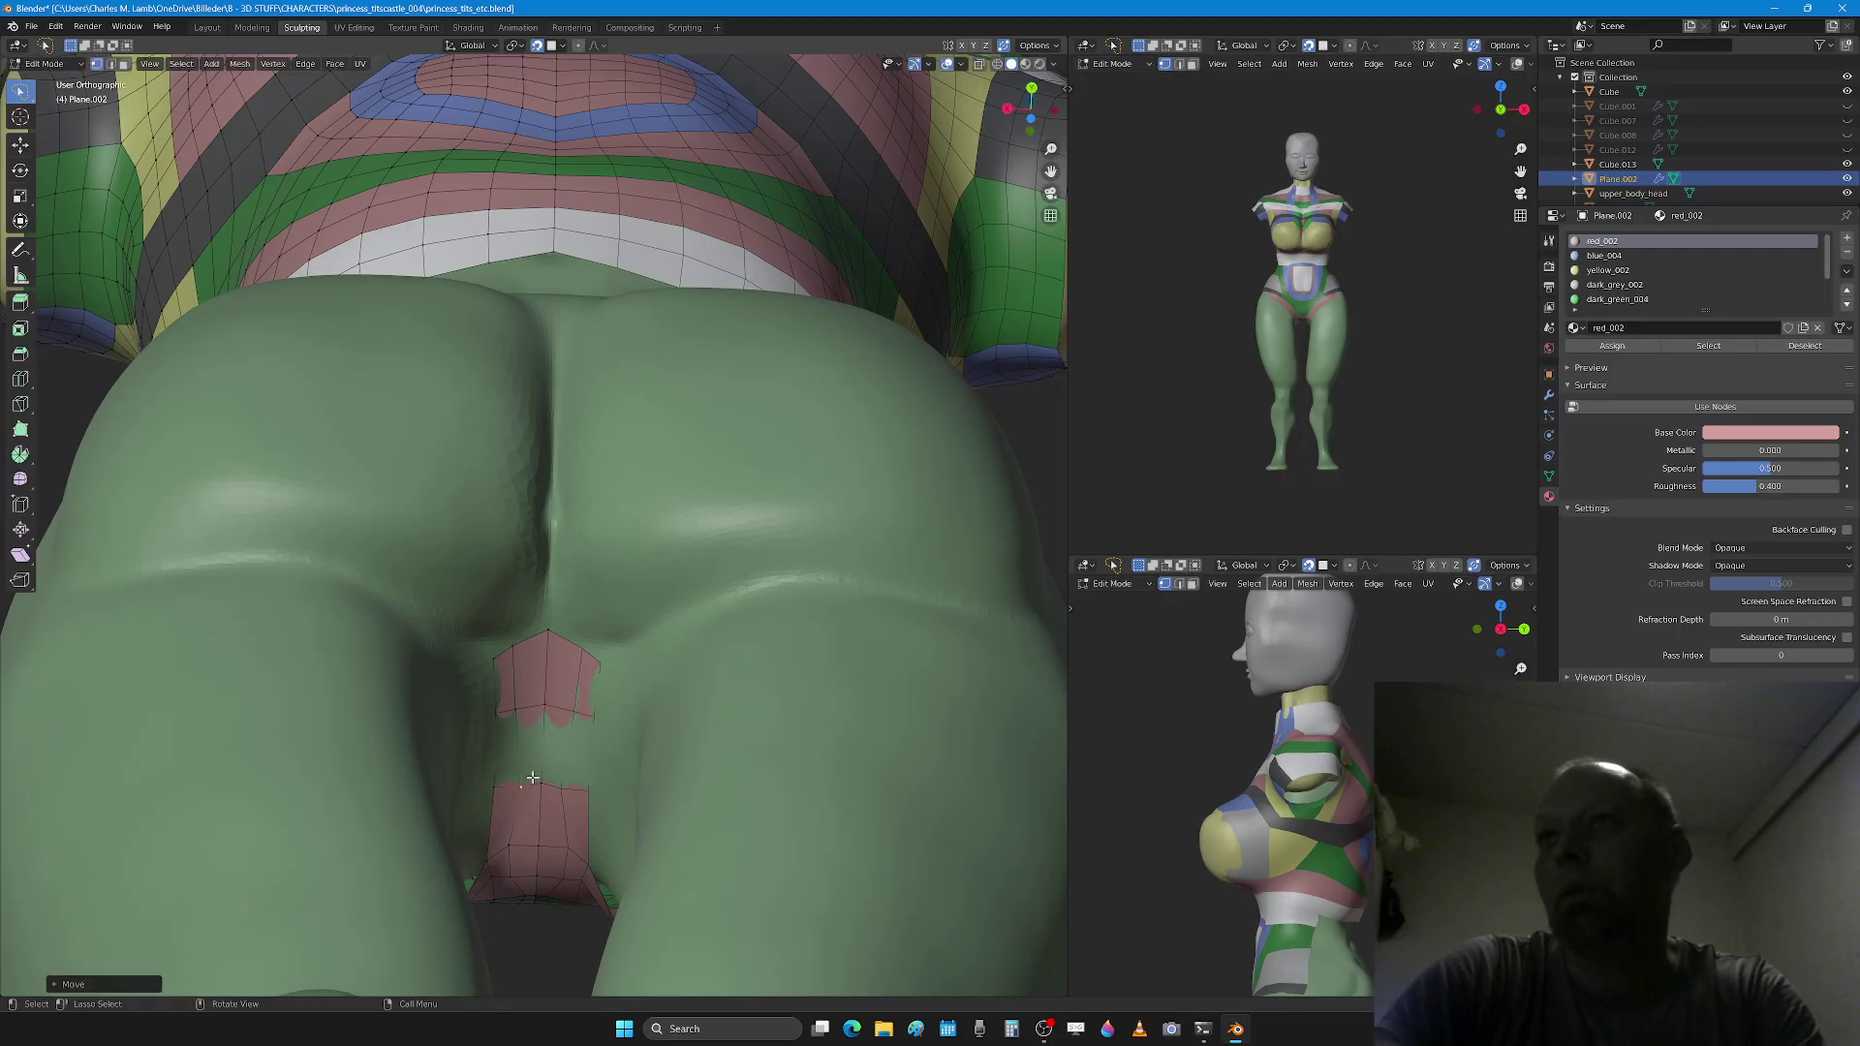
Step: Smooth the middle of the red crotch strip so it sits evenly over the body surface
key(Tab)
shift+drag(547, 752, 517, 758)
scroll(518, 741, down, 1)
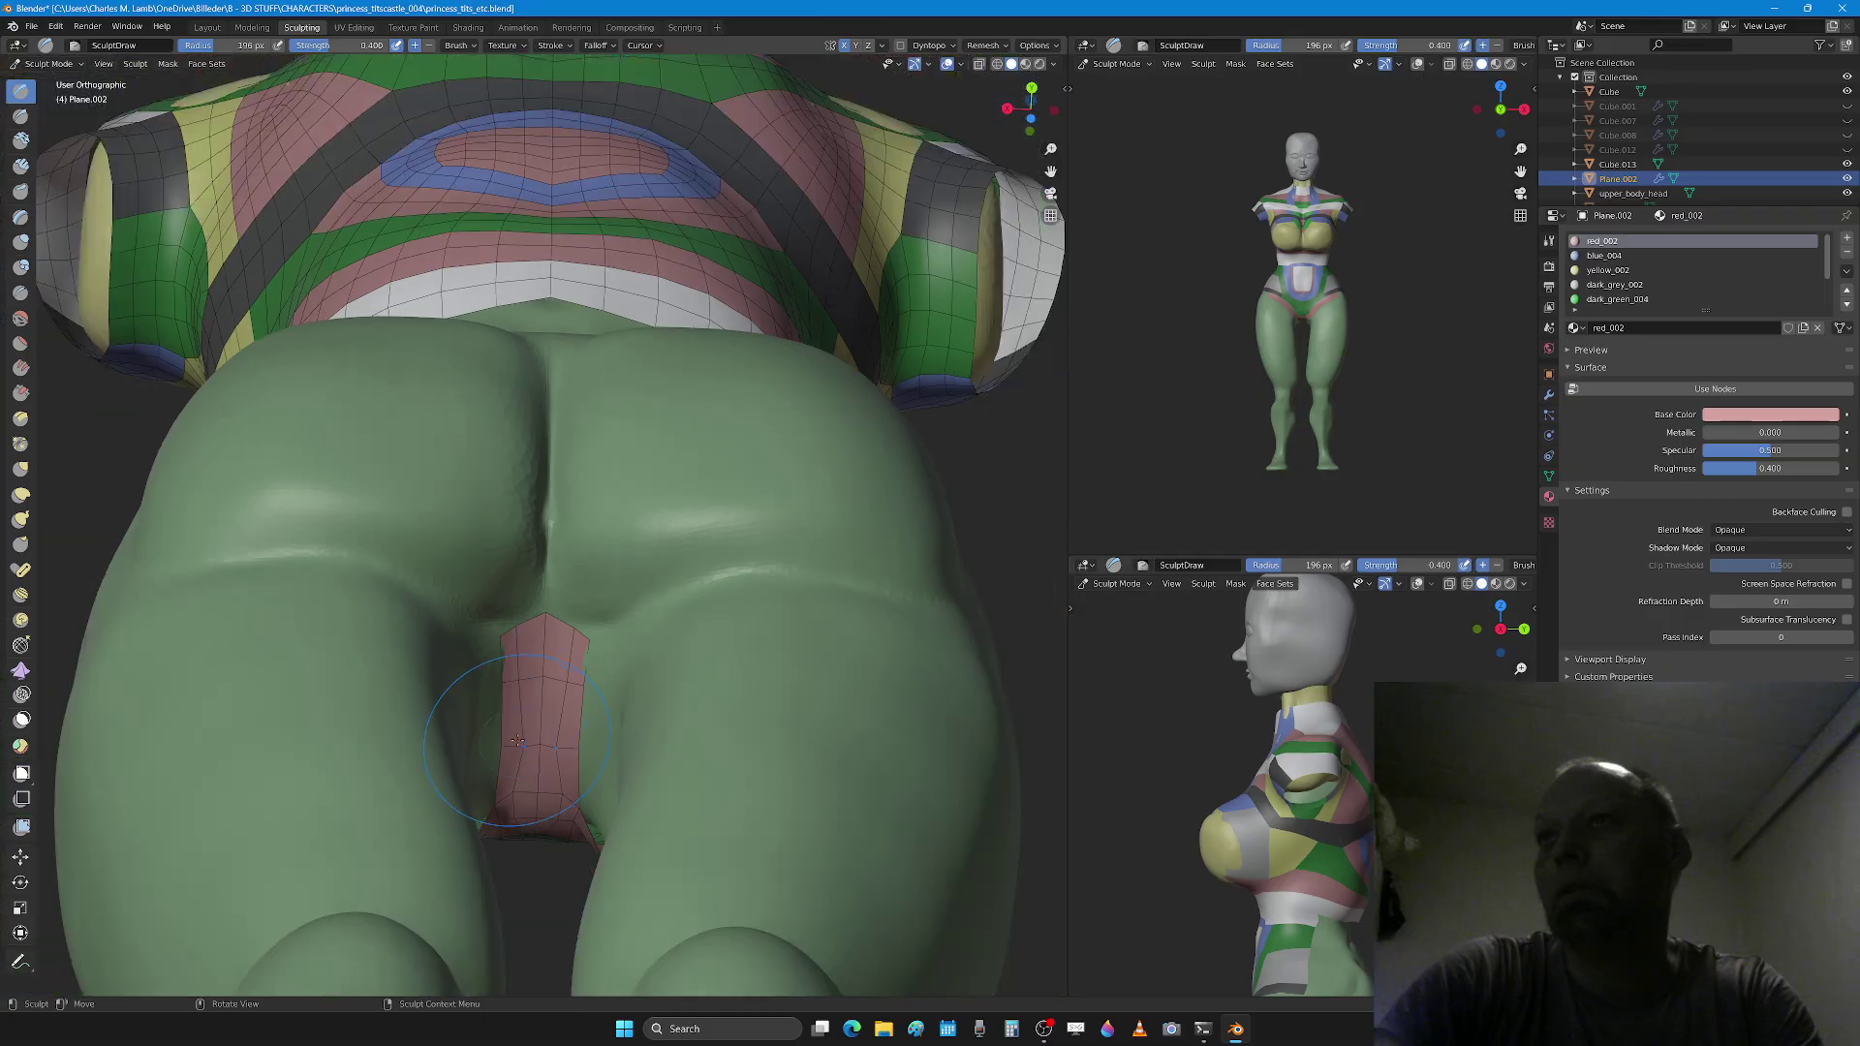
Step: Add a centred loop cut through the faces at the rear end of the red crotch strip
key(Tab)
scroll(518, 741, down, 4)
mouse_move(518, 741)
middle_down()
mouse_move(564, 670)
mouse_move(542, 658)
middle_up()
scroll(518, 690, up, 3)
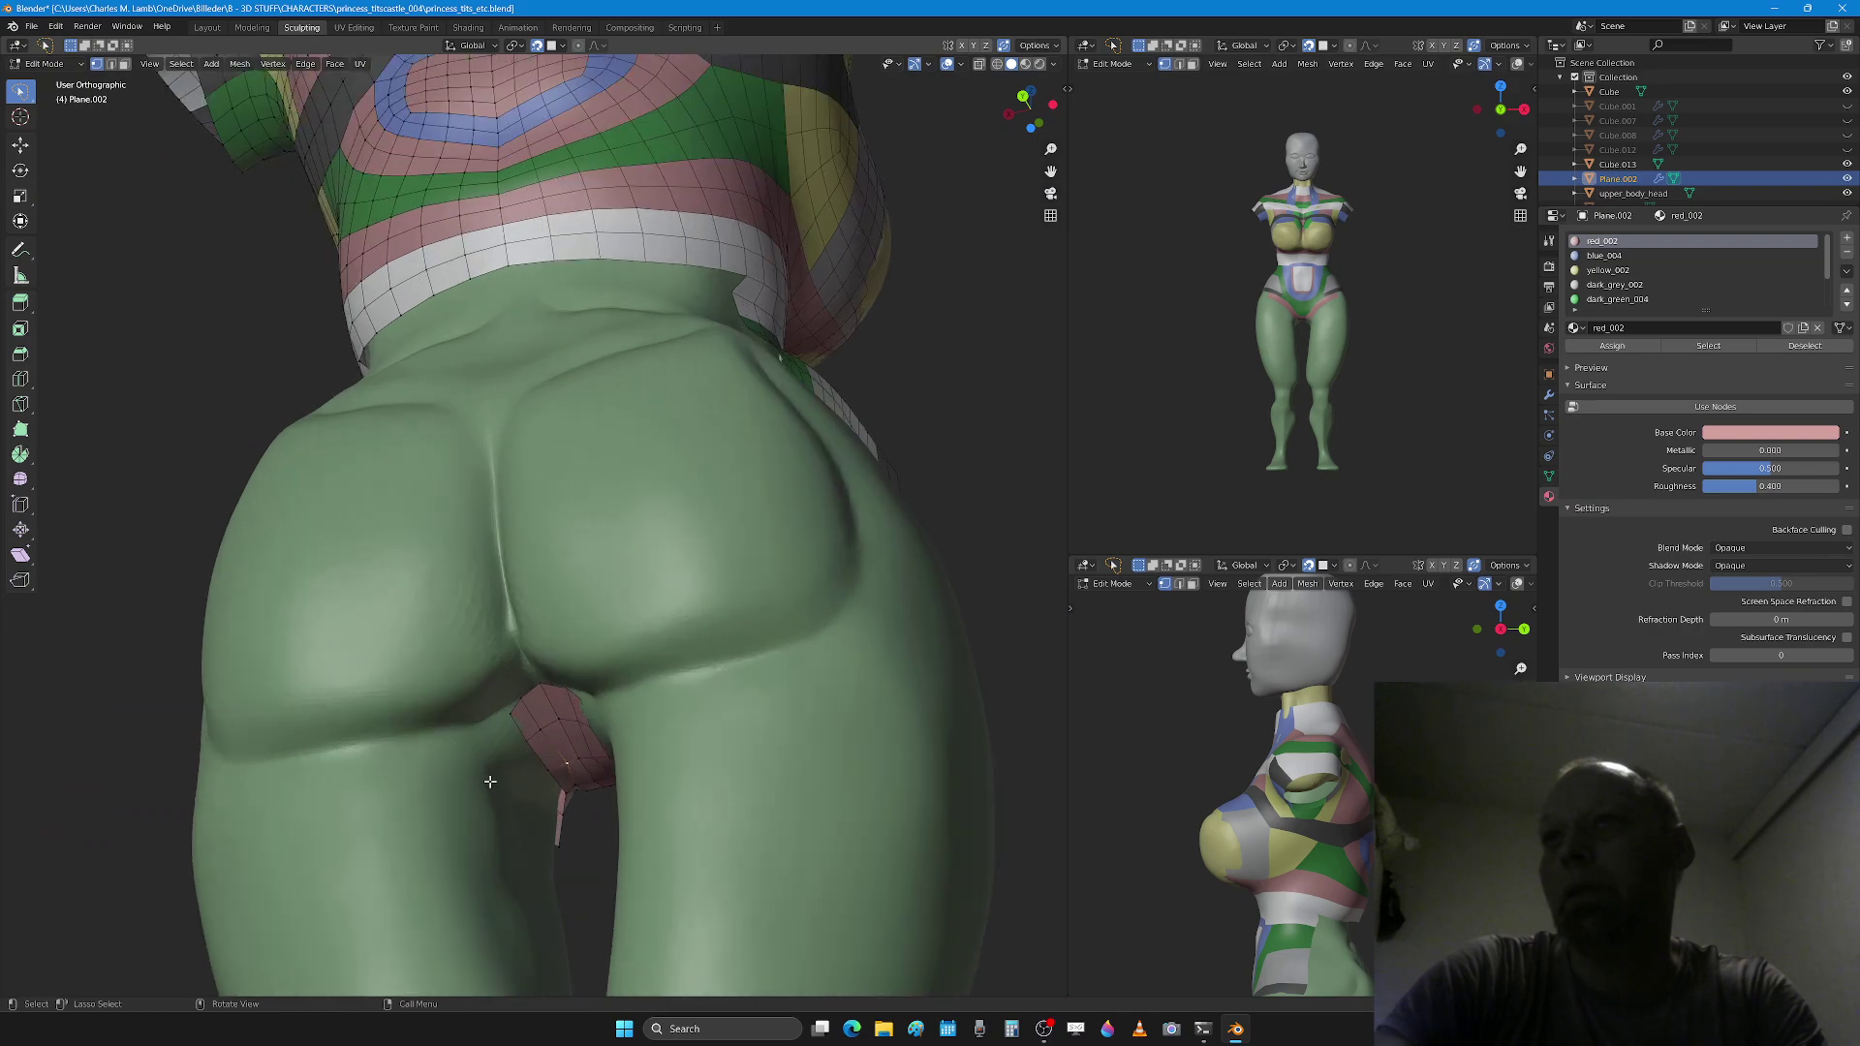
shift+middle_drag(490, 781, 531, 668)
scroll(533, 663, up, 1)
middle_drag(549, 606, 562, 563)
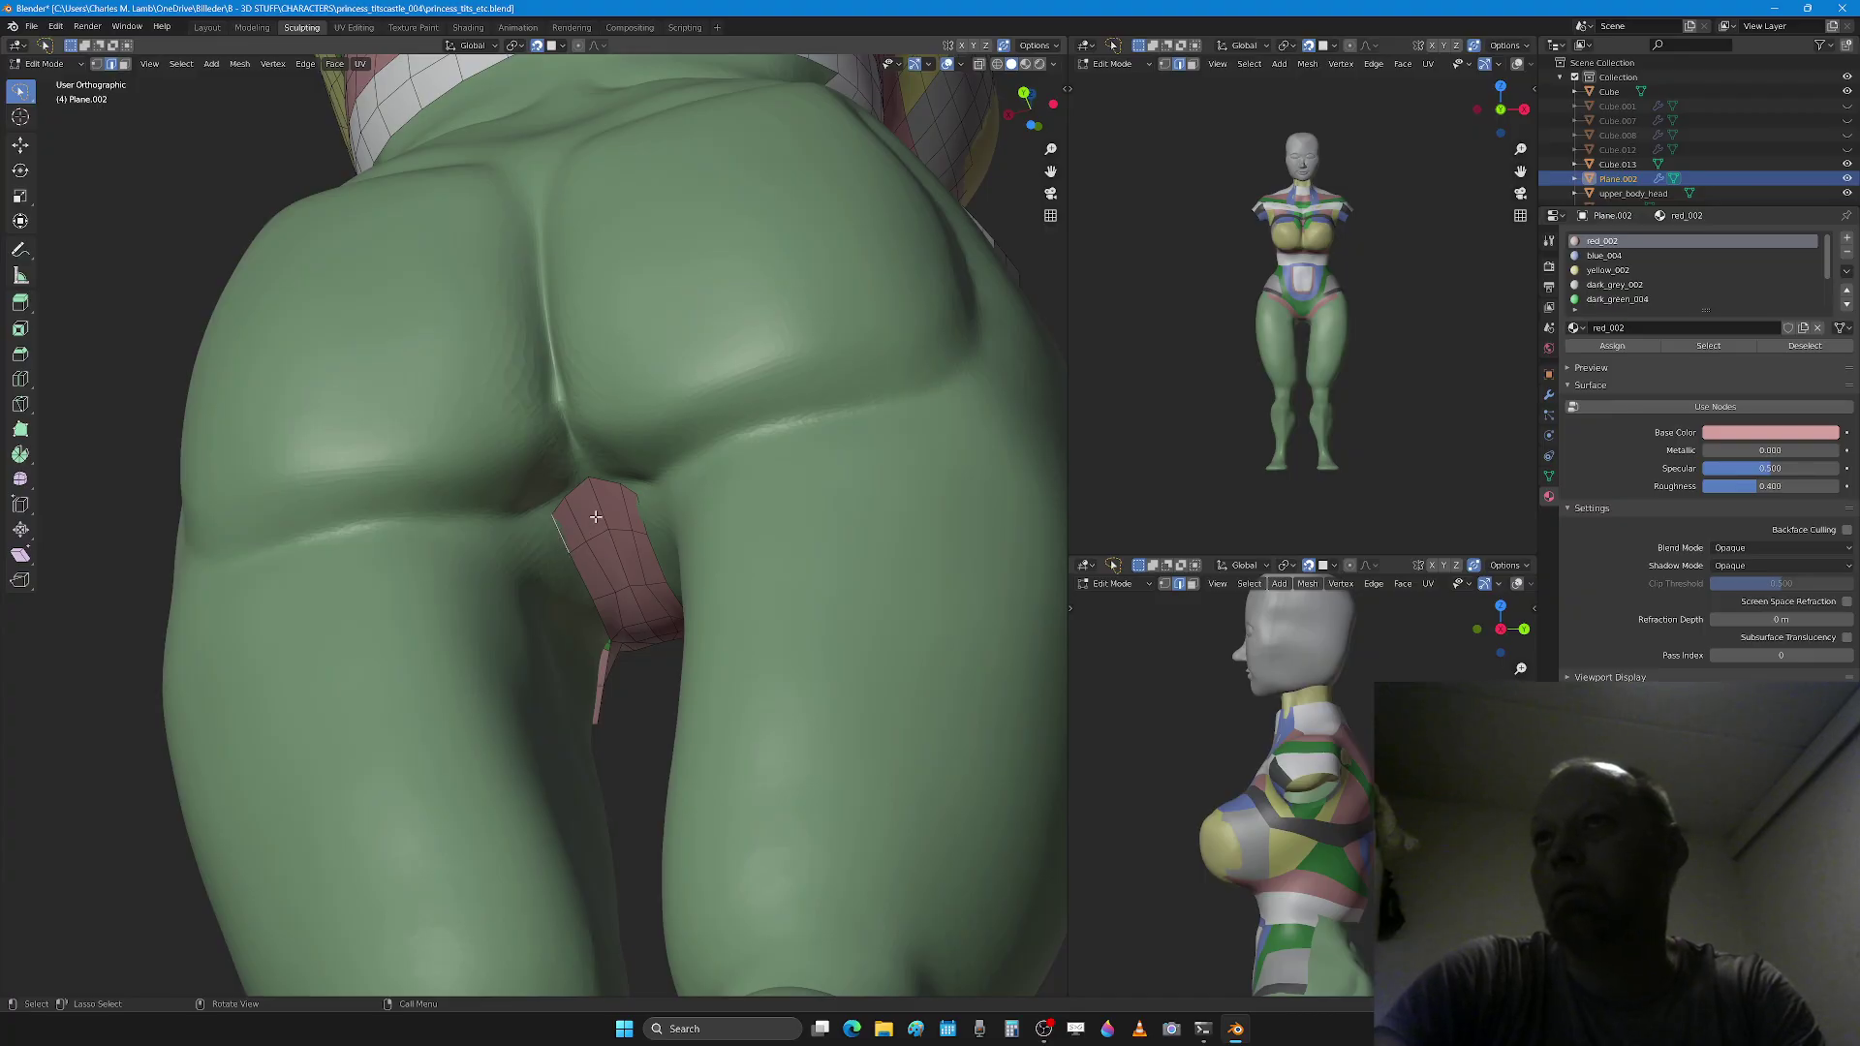
key(ctrl+r)
double_click(567, 526)
Step: Extrude the rear side edges of the red crotch strip outward along the crease under the buttock, rotating and moving them into line
middle_drag(573, 546, 537, 499)
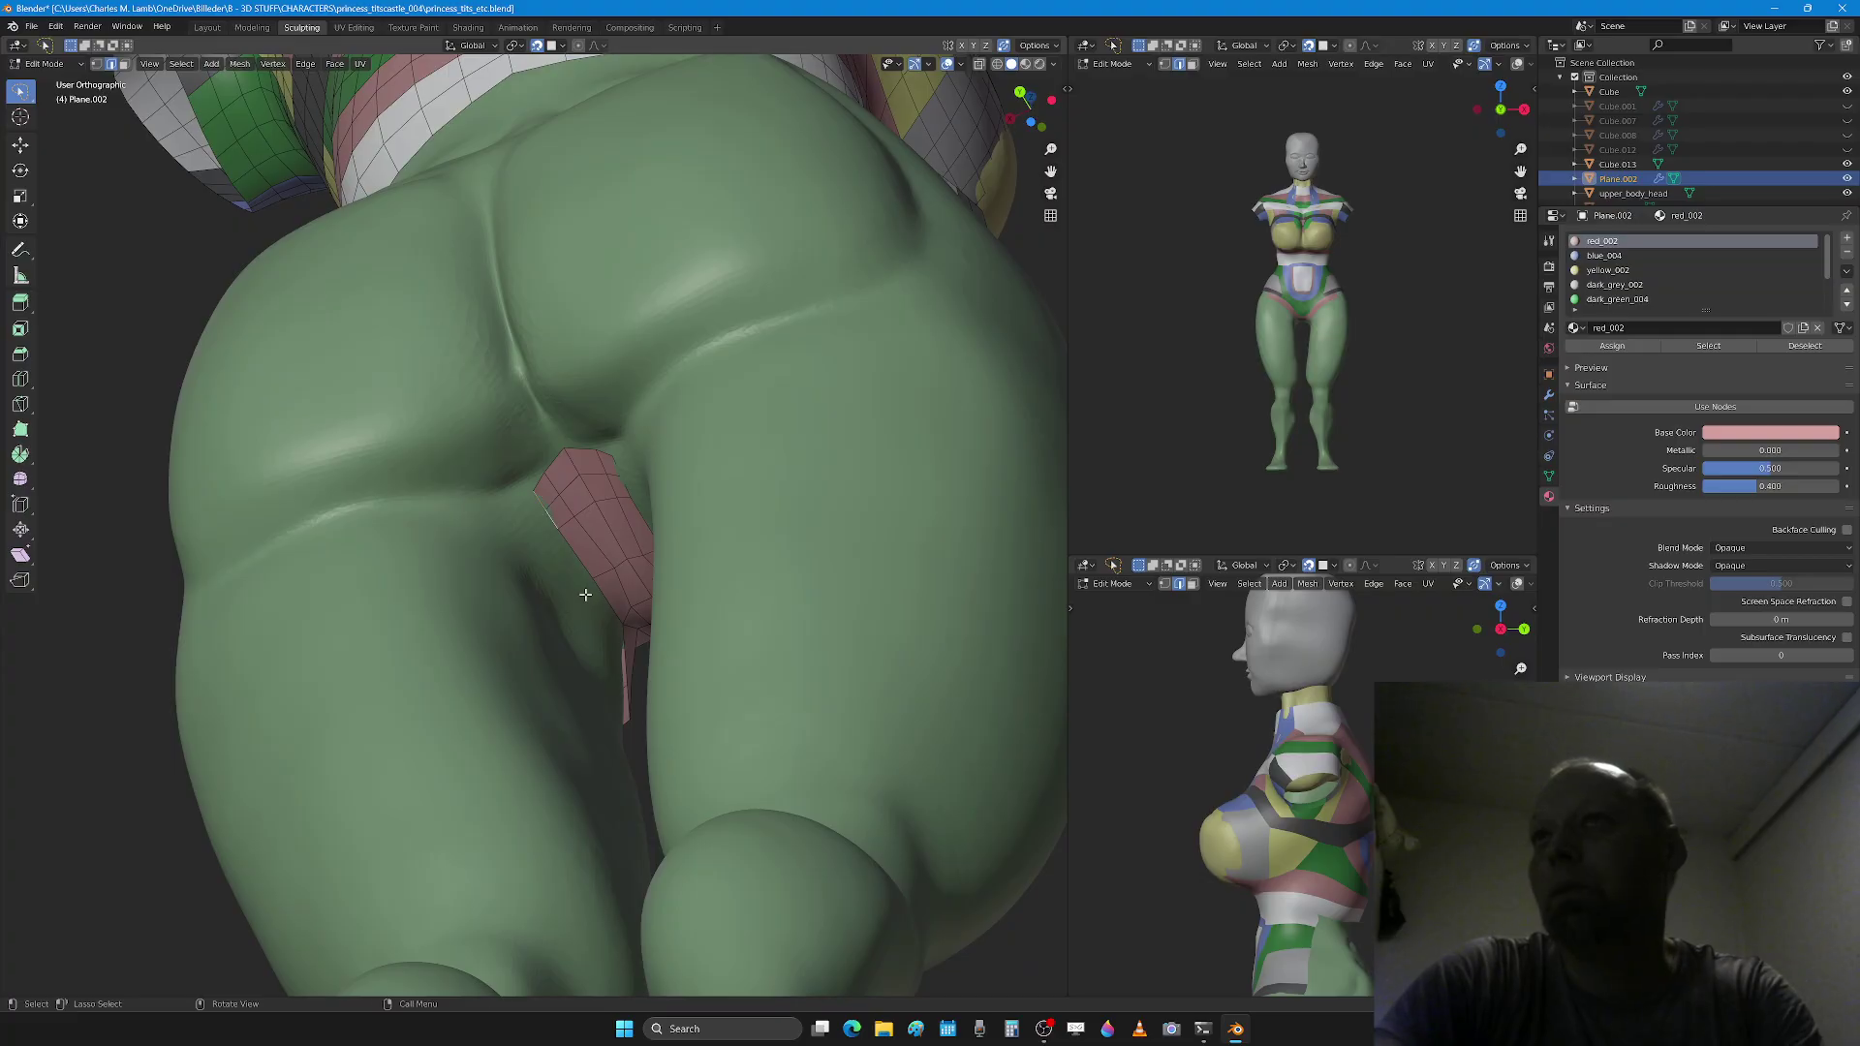
key(e)
click(552, 610)
key(r)
click(581, 630)
key(g)
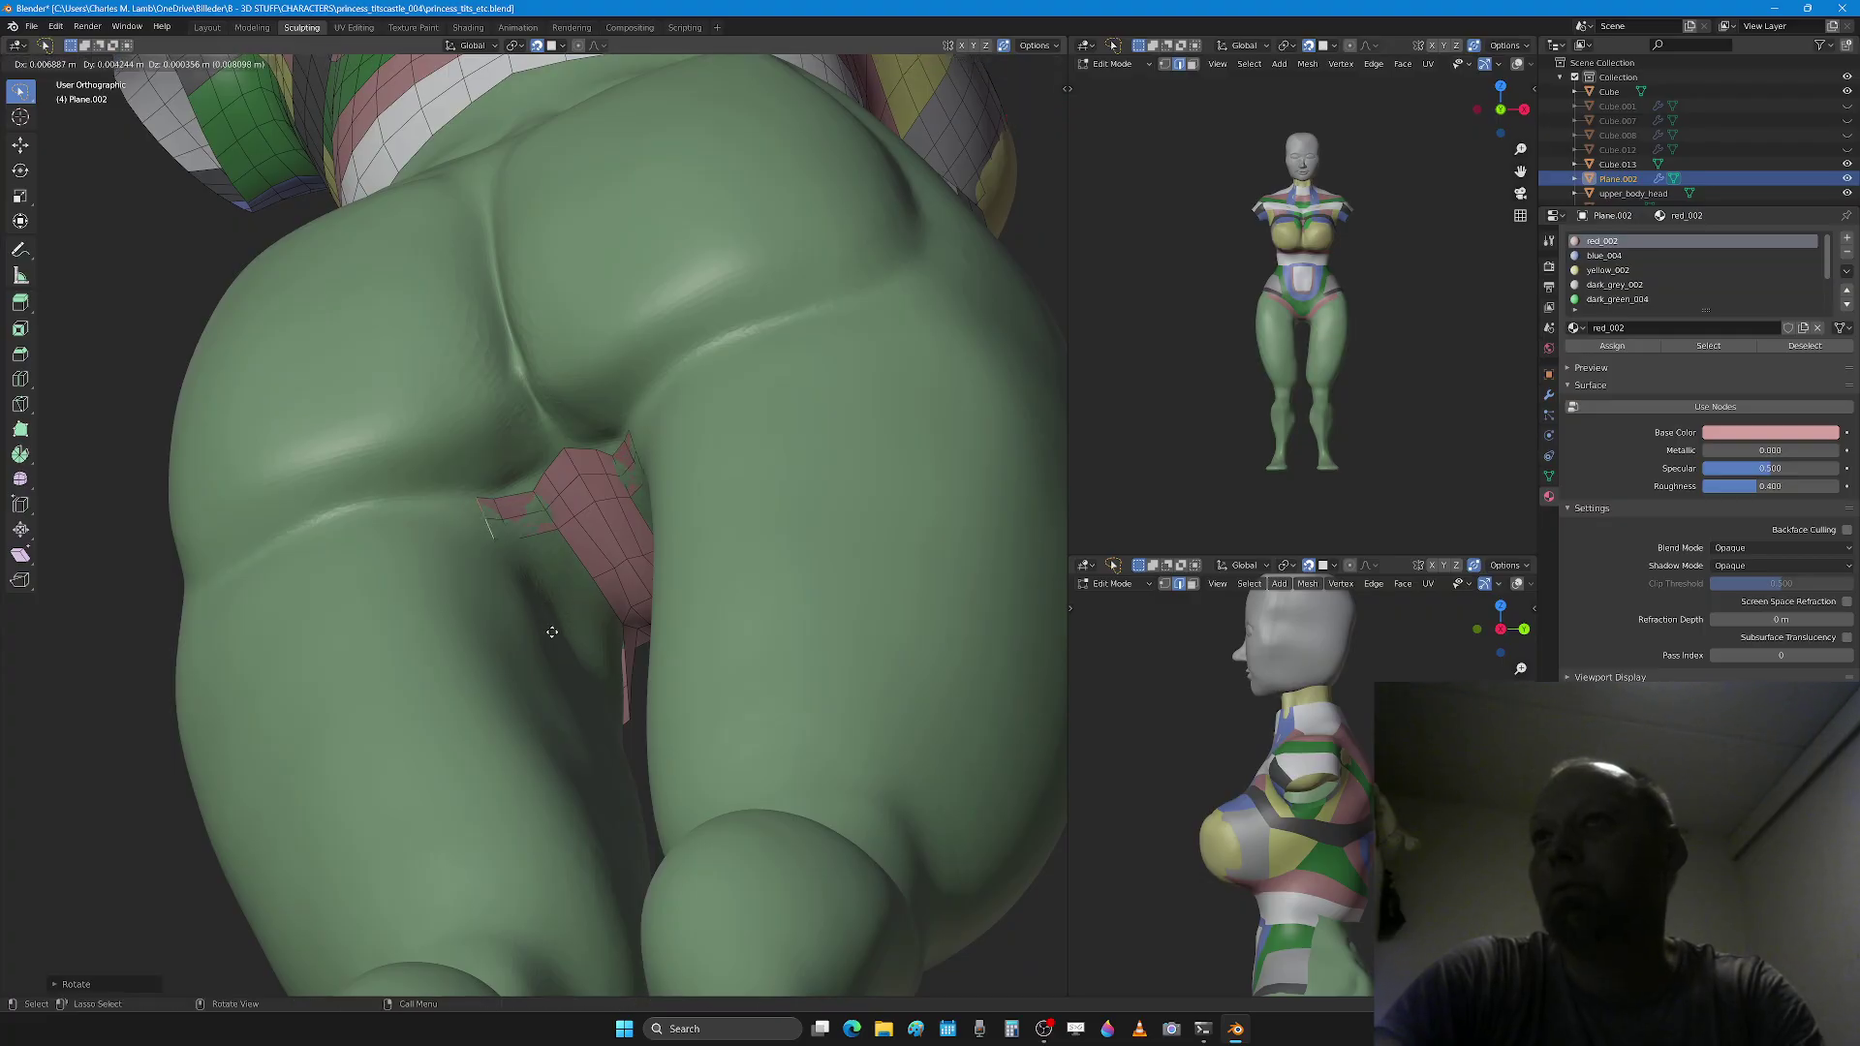
click(552, 631)
middle_drag(552, 632, 538, 708)
key(e)
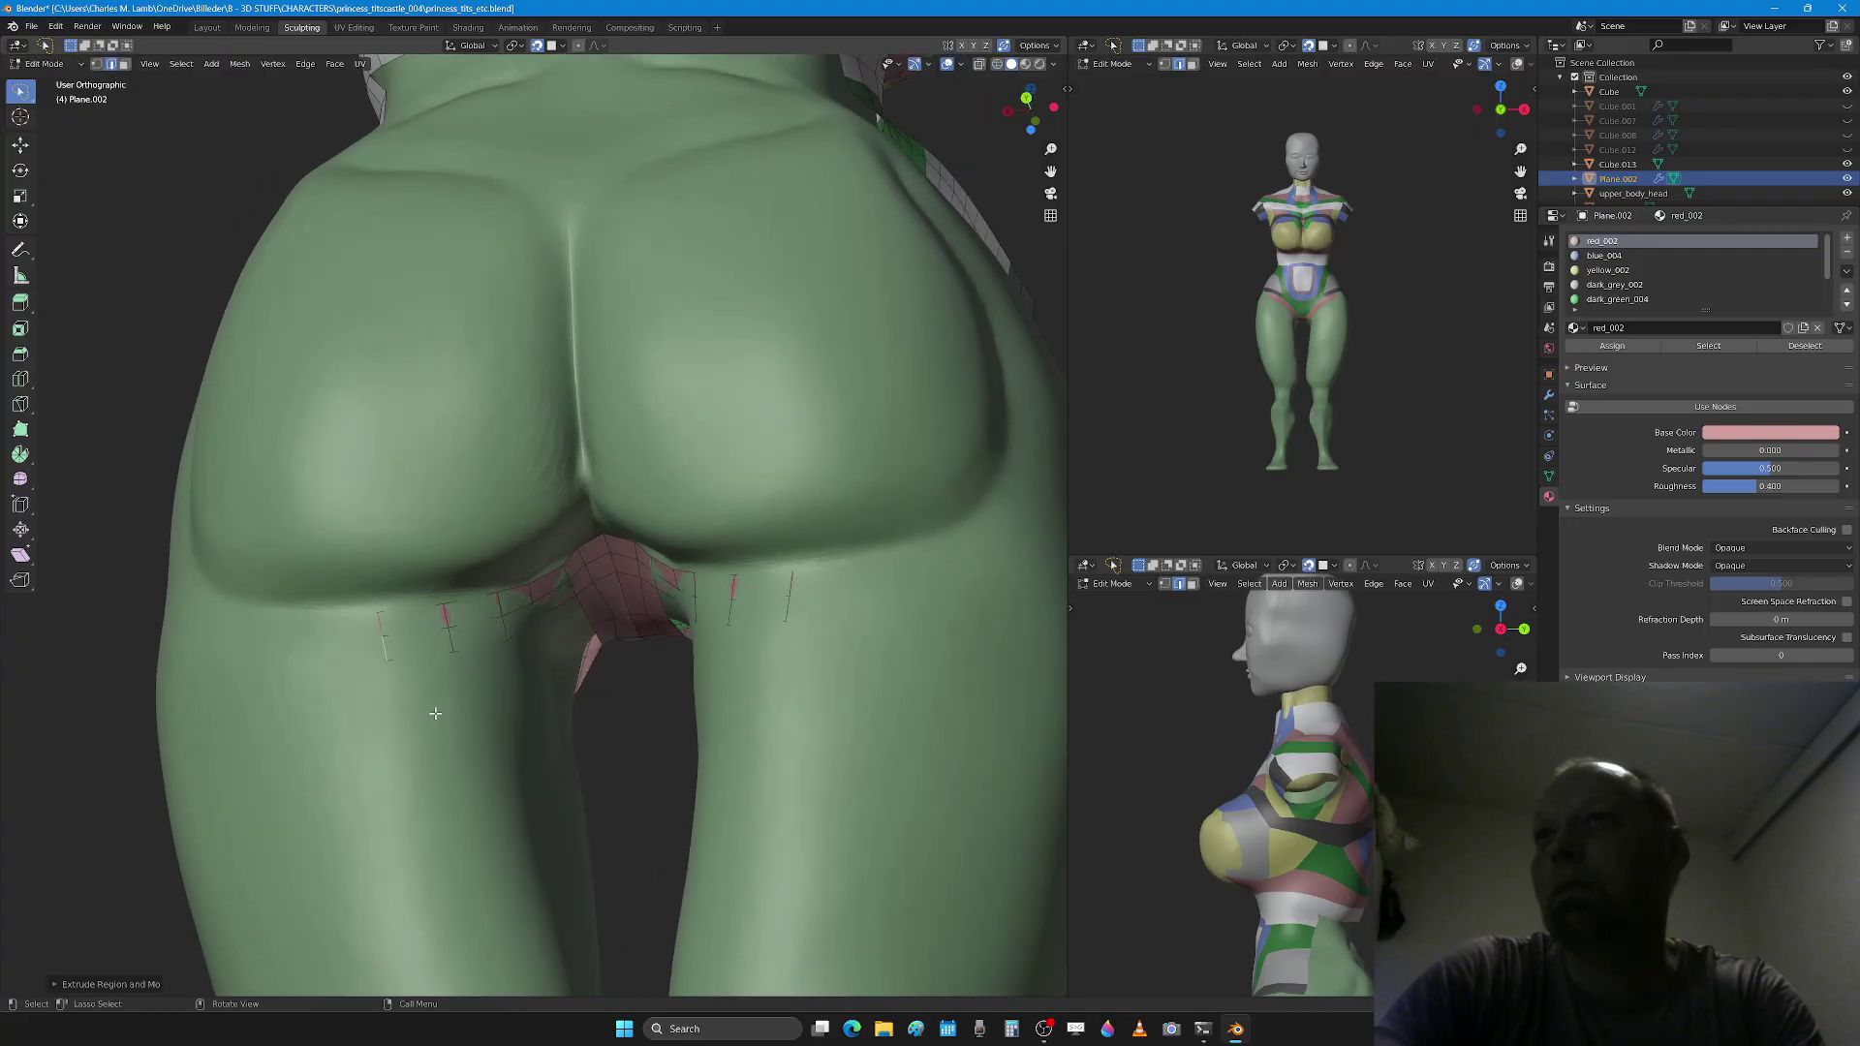
click(504, 712)
Step: Extrude another segment of the red strip beneath the buttock and rotate its end edge to follow the crease
middle_drag(504, 712, 492, 719)
key(e)
key(r)
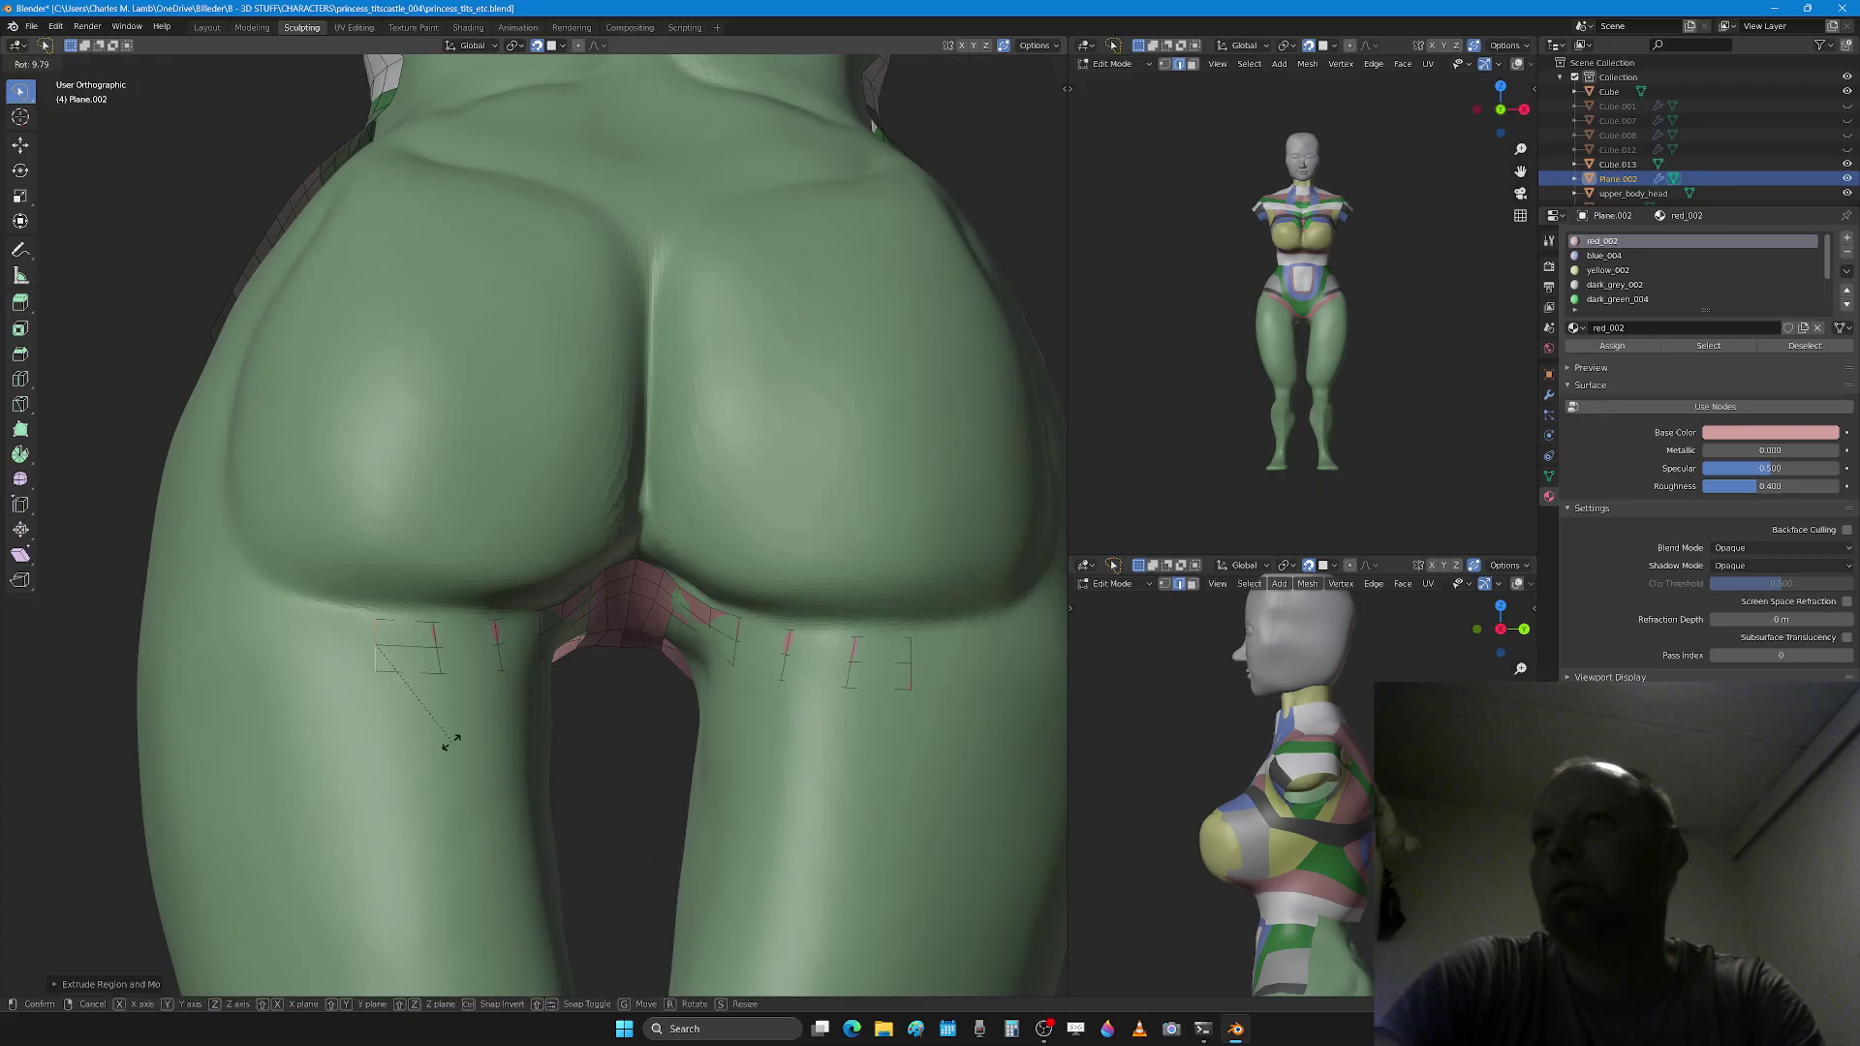
click(431, 751)
key(g)
key(Escape)
key(ctrl+z)
middle_drag(384, 742, 451, 747)
key(r)
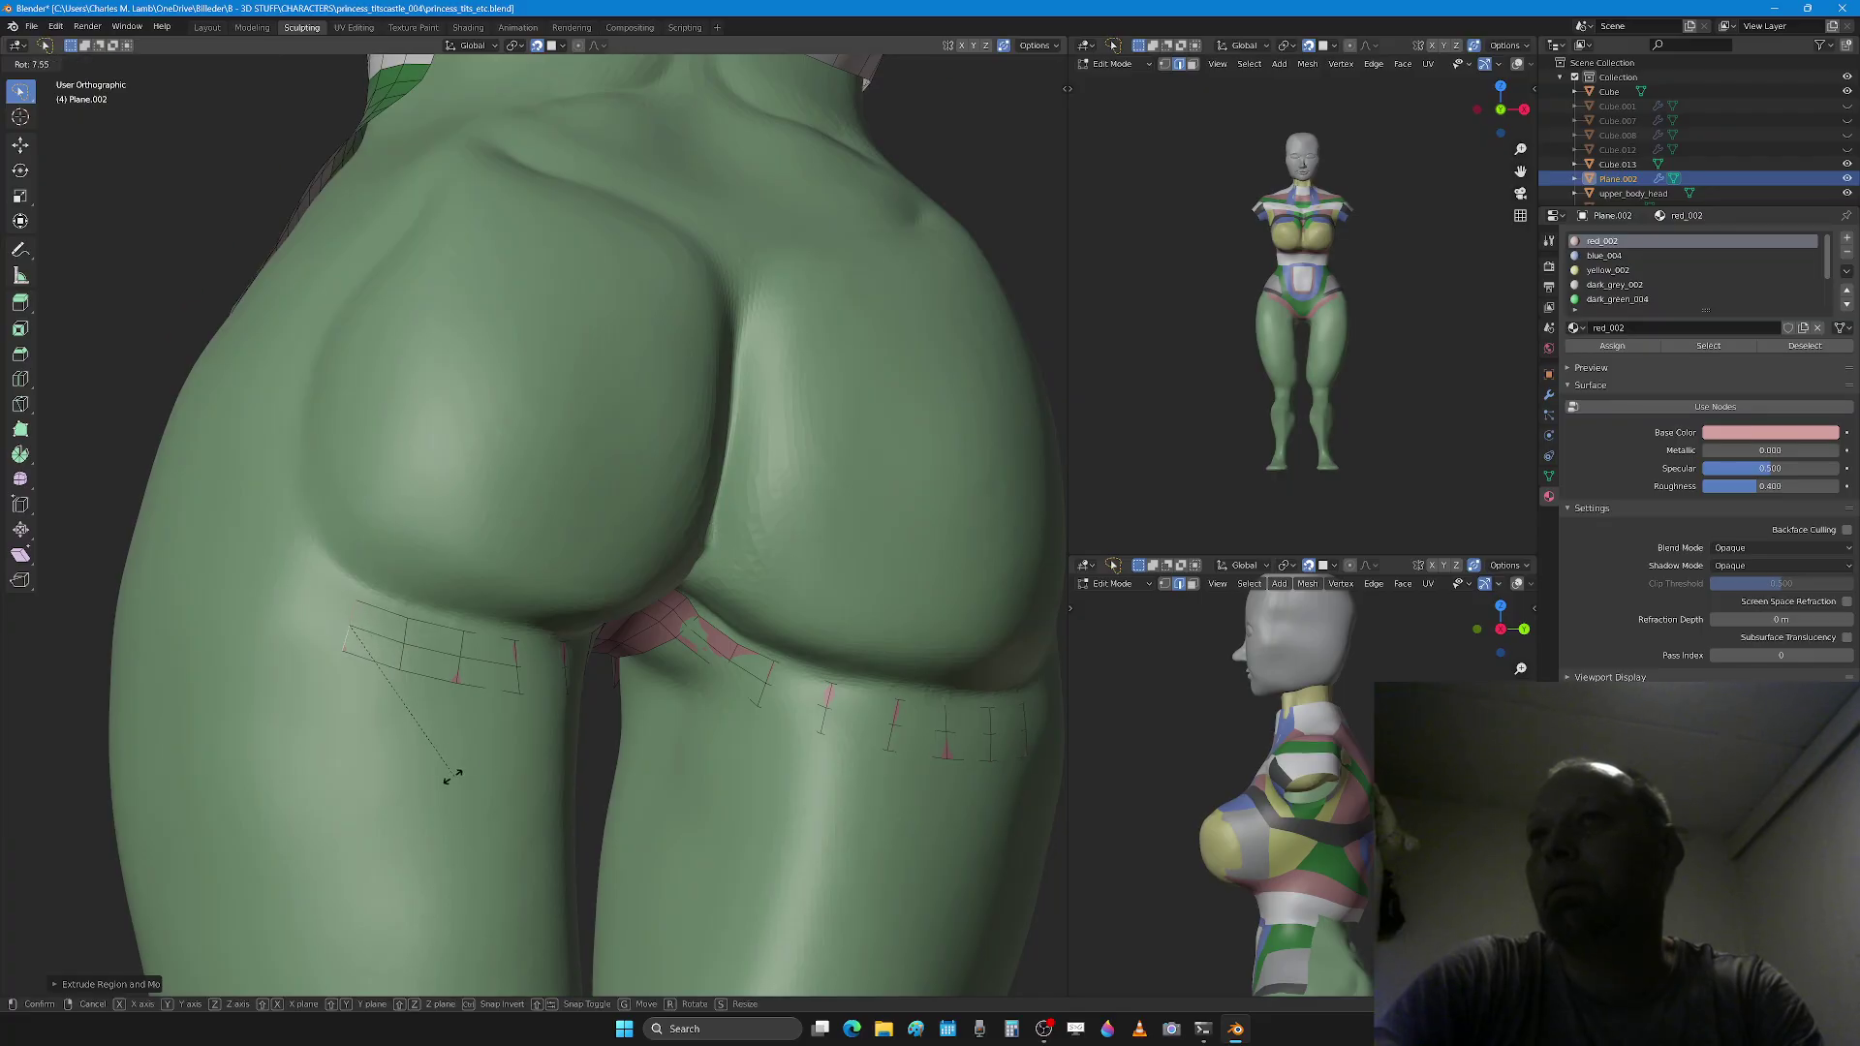
click(405, 790)
Step: Extrude three more segments of the red strip around the lower outer side of the buttock, rotating the end edges along the curve
key(e)
click(344, 748)
key(r)
click(441, 786)
key(e)
click(385, 711)
middle_drag(384, 709, 567, 748)
key(r)
click(455, 790)
key(e)
click(552, 705)
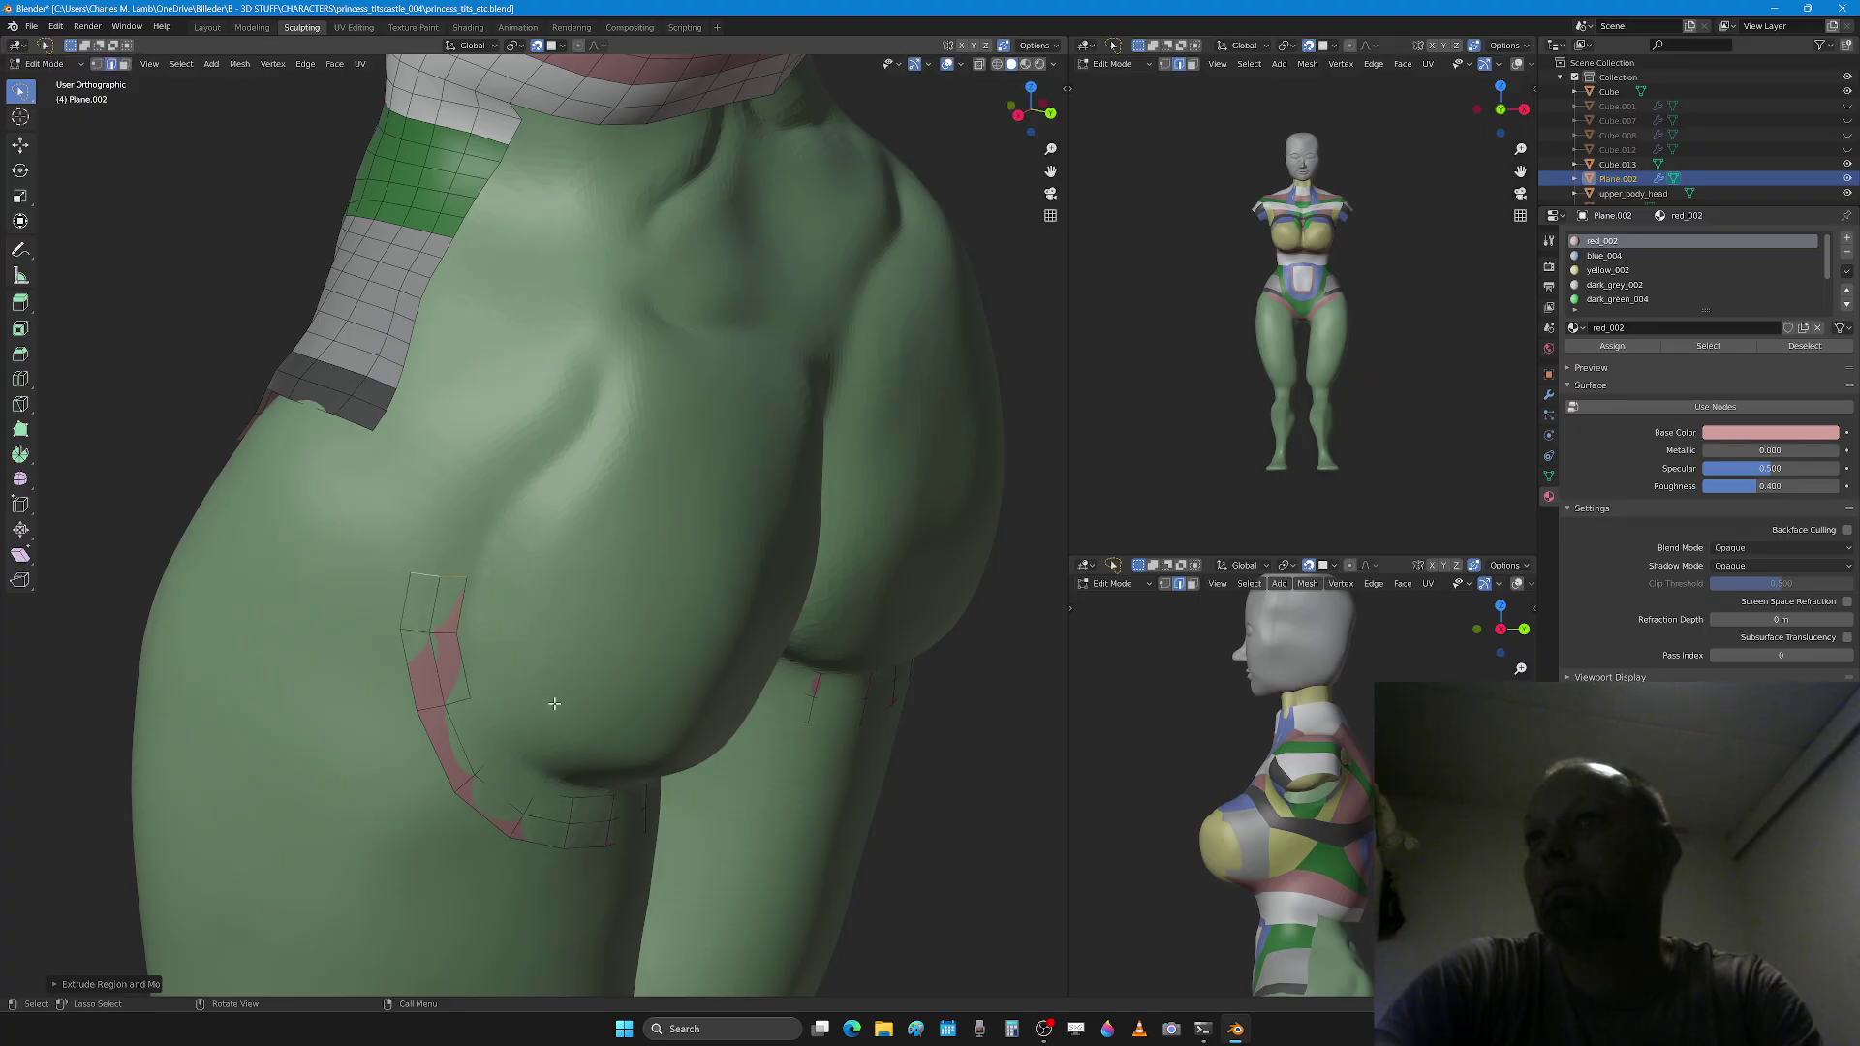
Step: Extrude the red strip one segment up the outer side of the buttock, rotating and moving its end edge
key(e)
click(607, 670)
key(r)
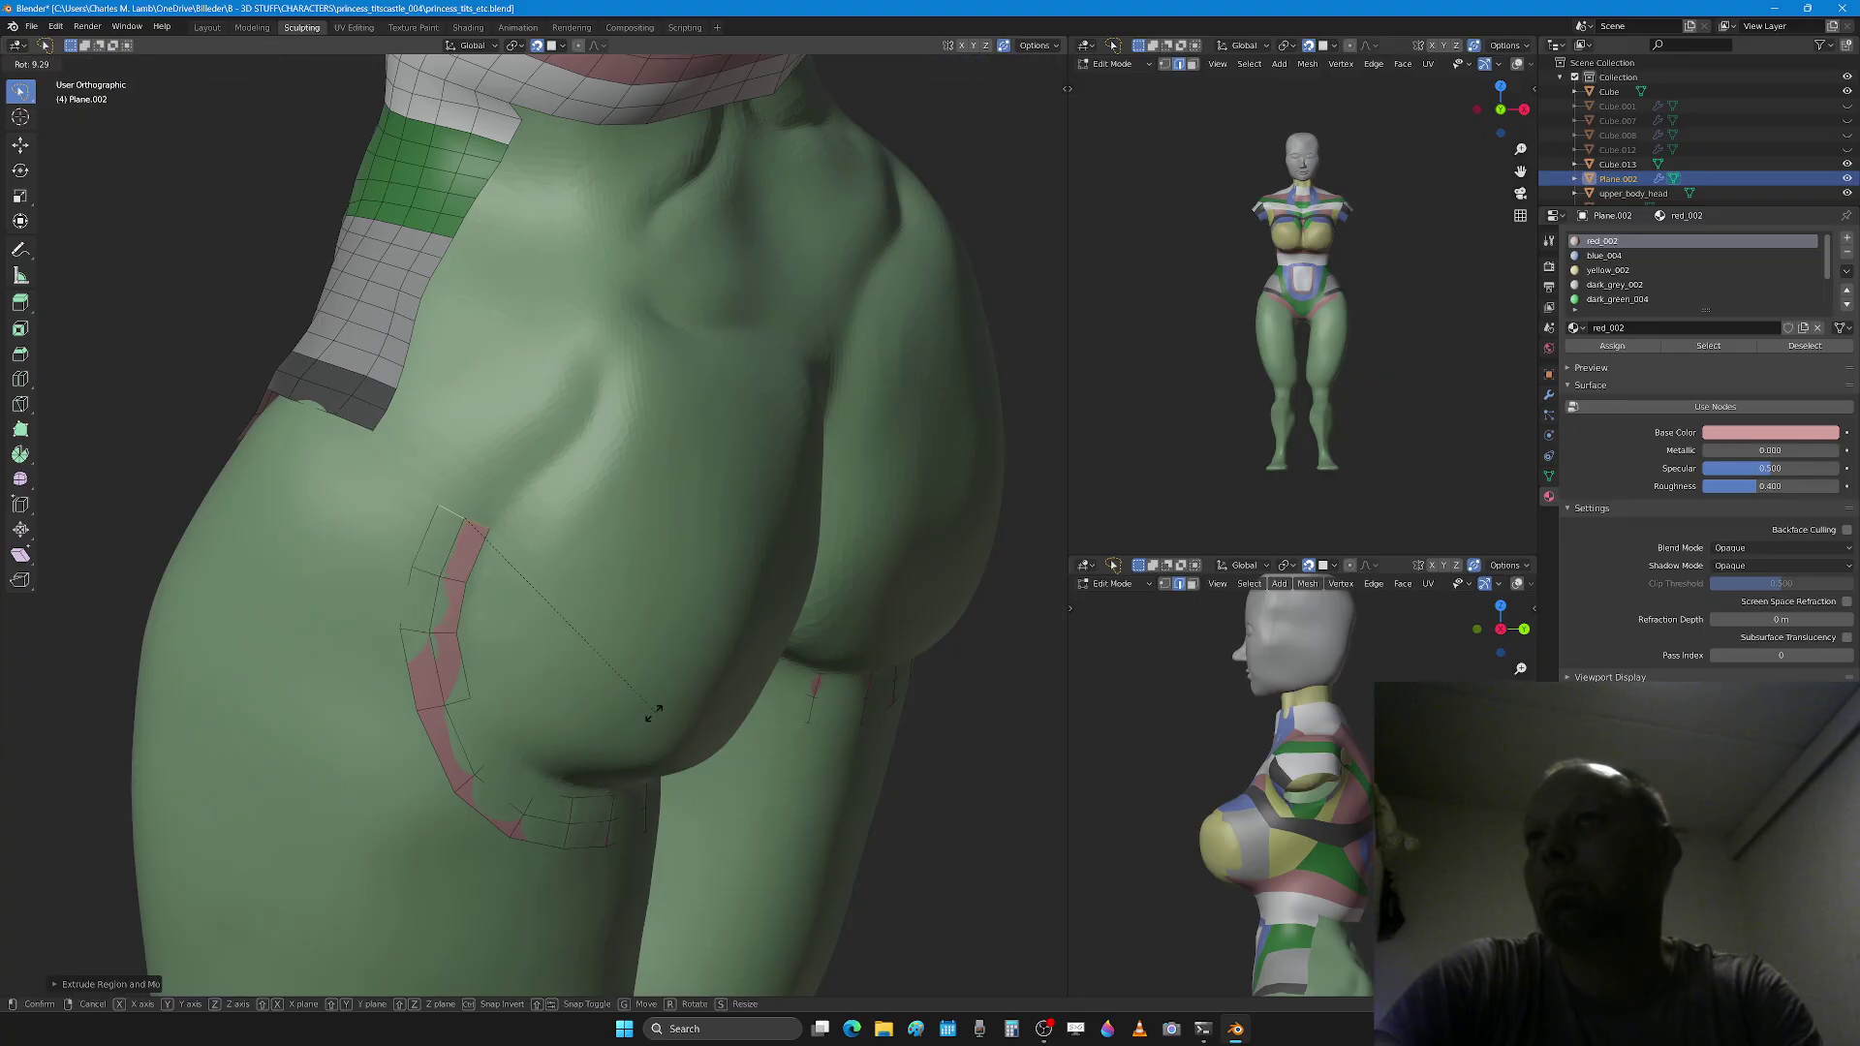
click(641, 707)
key(g)
click(737, 678)
Step: Extrude two further segments toward the upper hip crease, rotating the end edges to follow the buttock outline
key(e)
key(r)
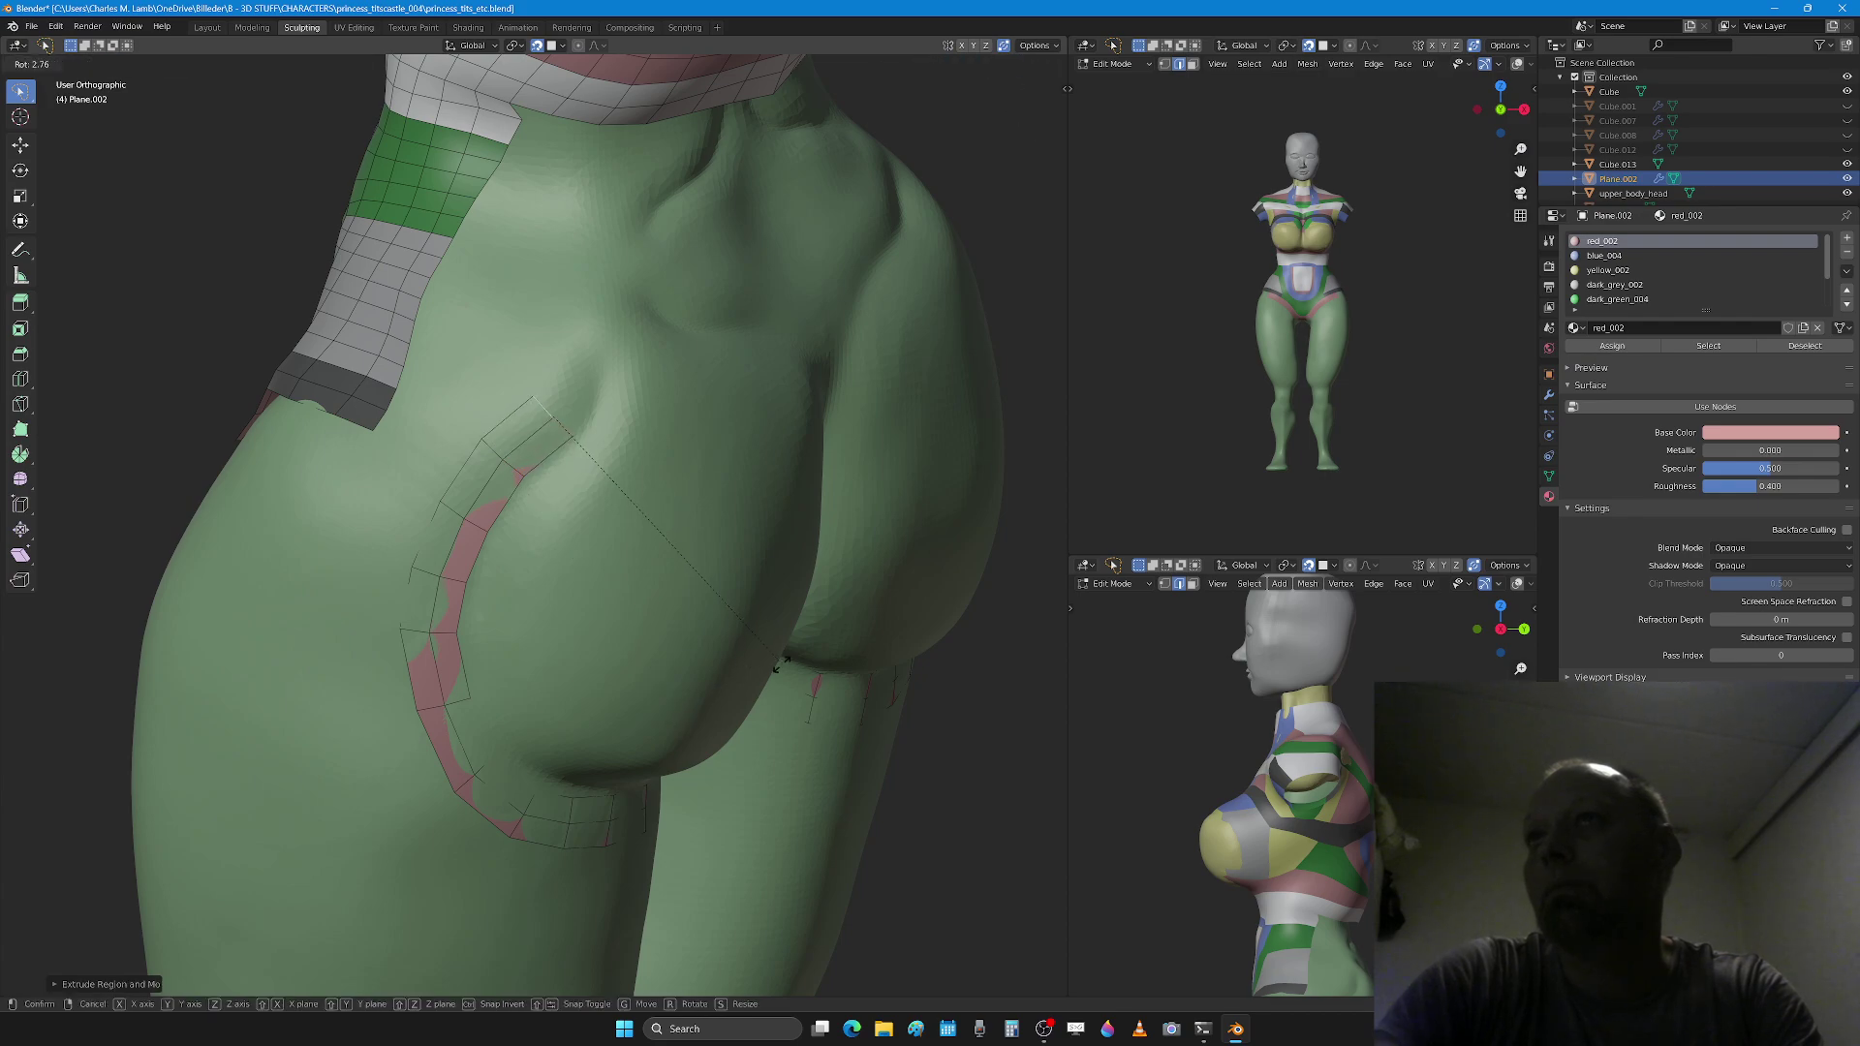
click(801, 607)
key(g)
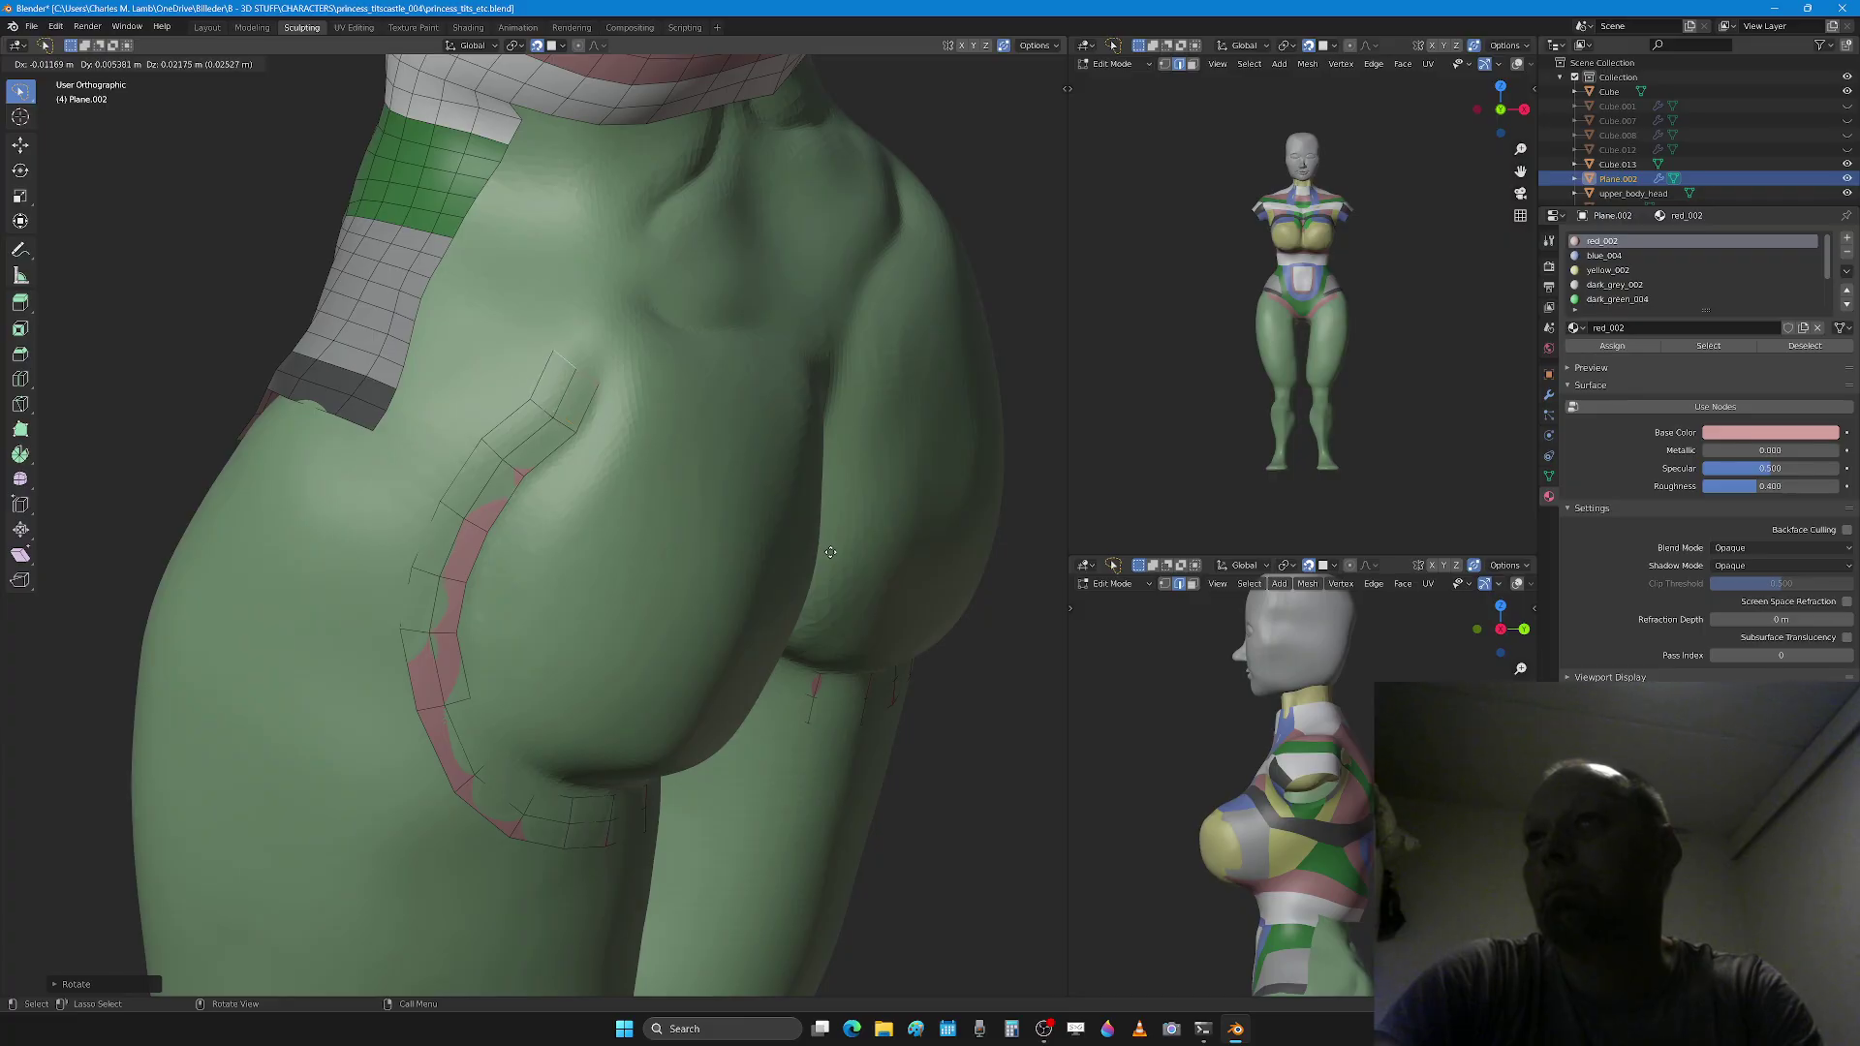
click(830, 552)
key(e)
key(r)
click(844, 465)
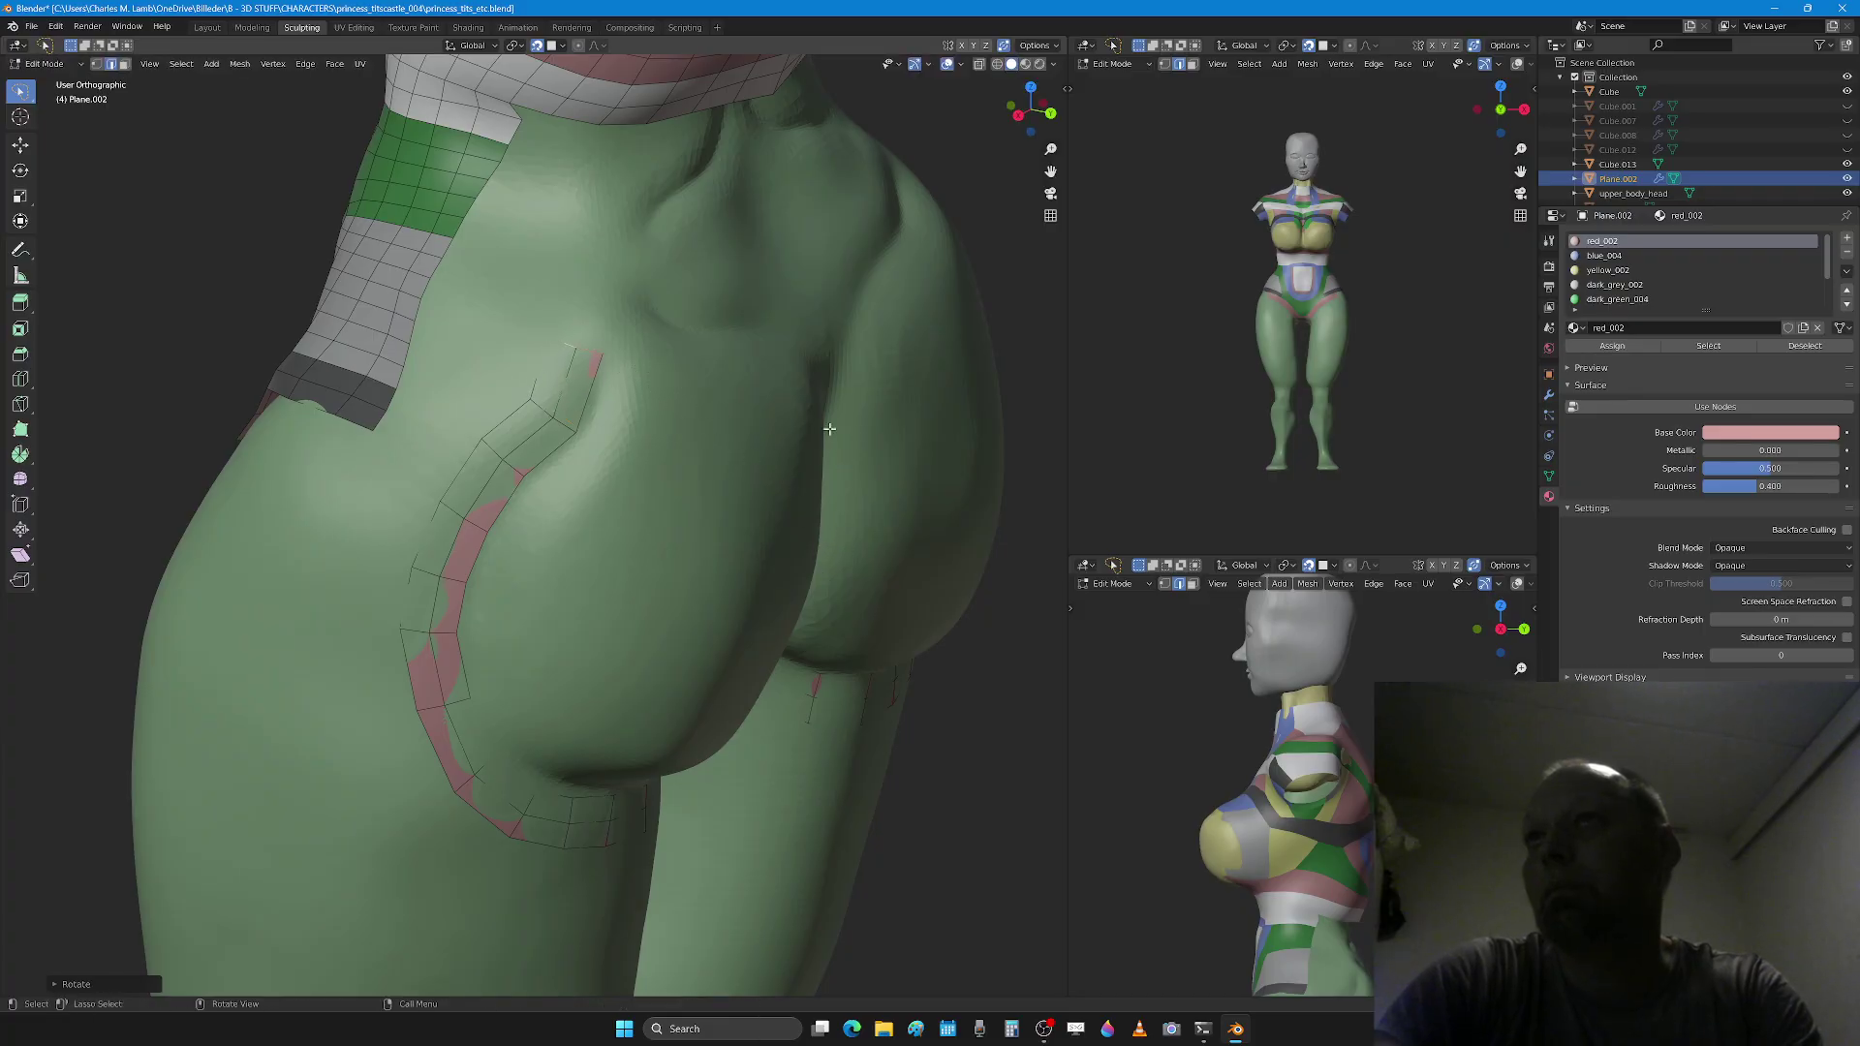
Step: Smooth the whole red strip around the buttock from the crotch up to its top end on the hip
middle_drag(845, 465, 680, 547)
scroll(680, 547, up, 6)
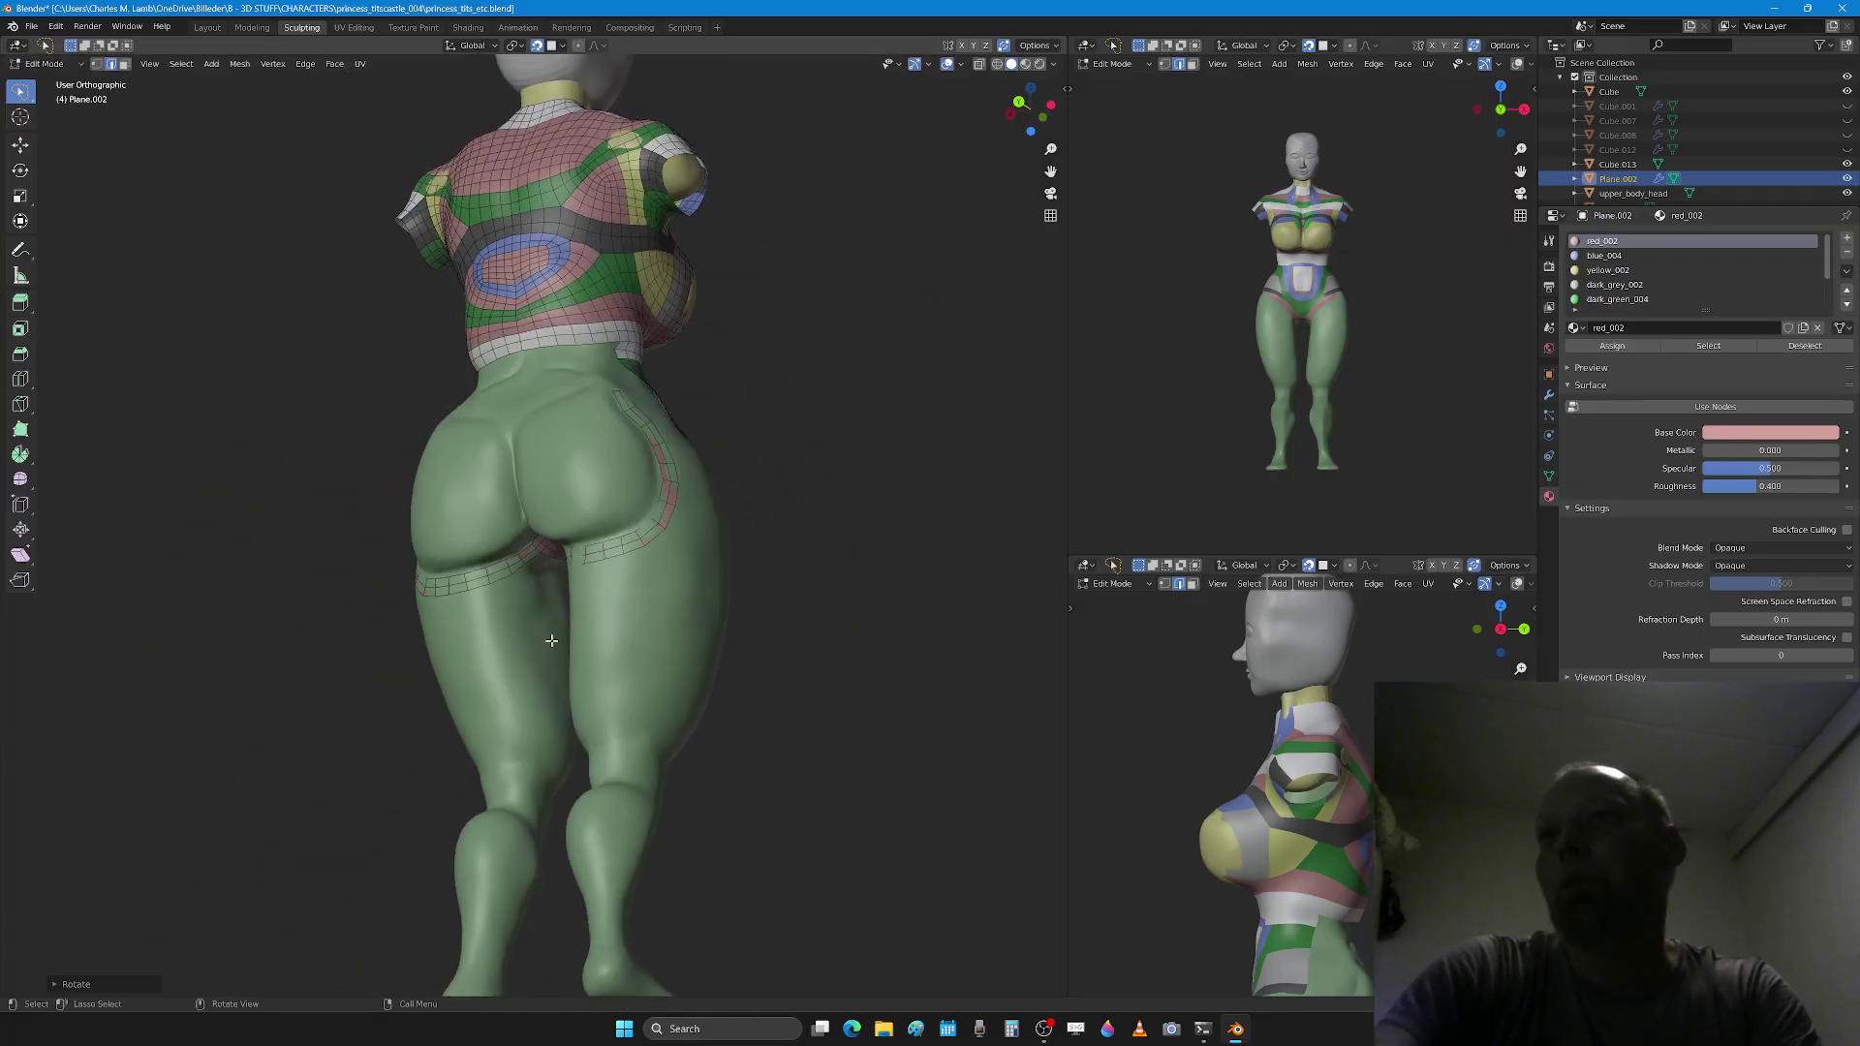
key(Tab)
scroll(499, 642, up, 2)
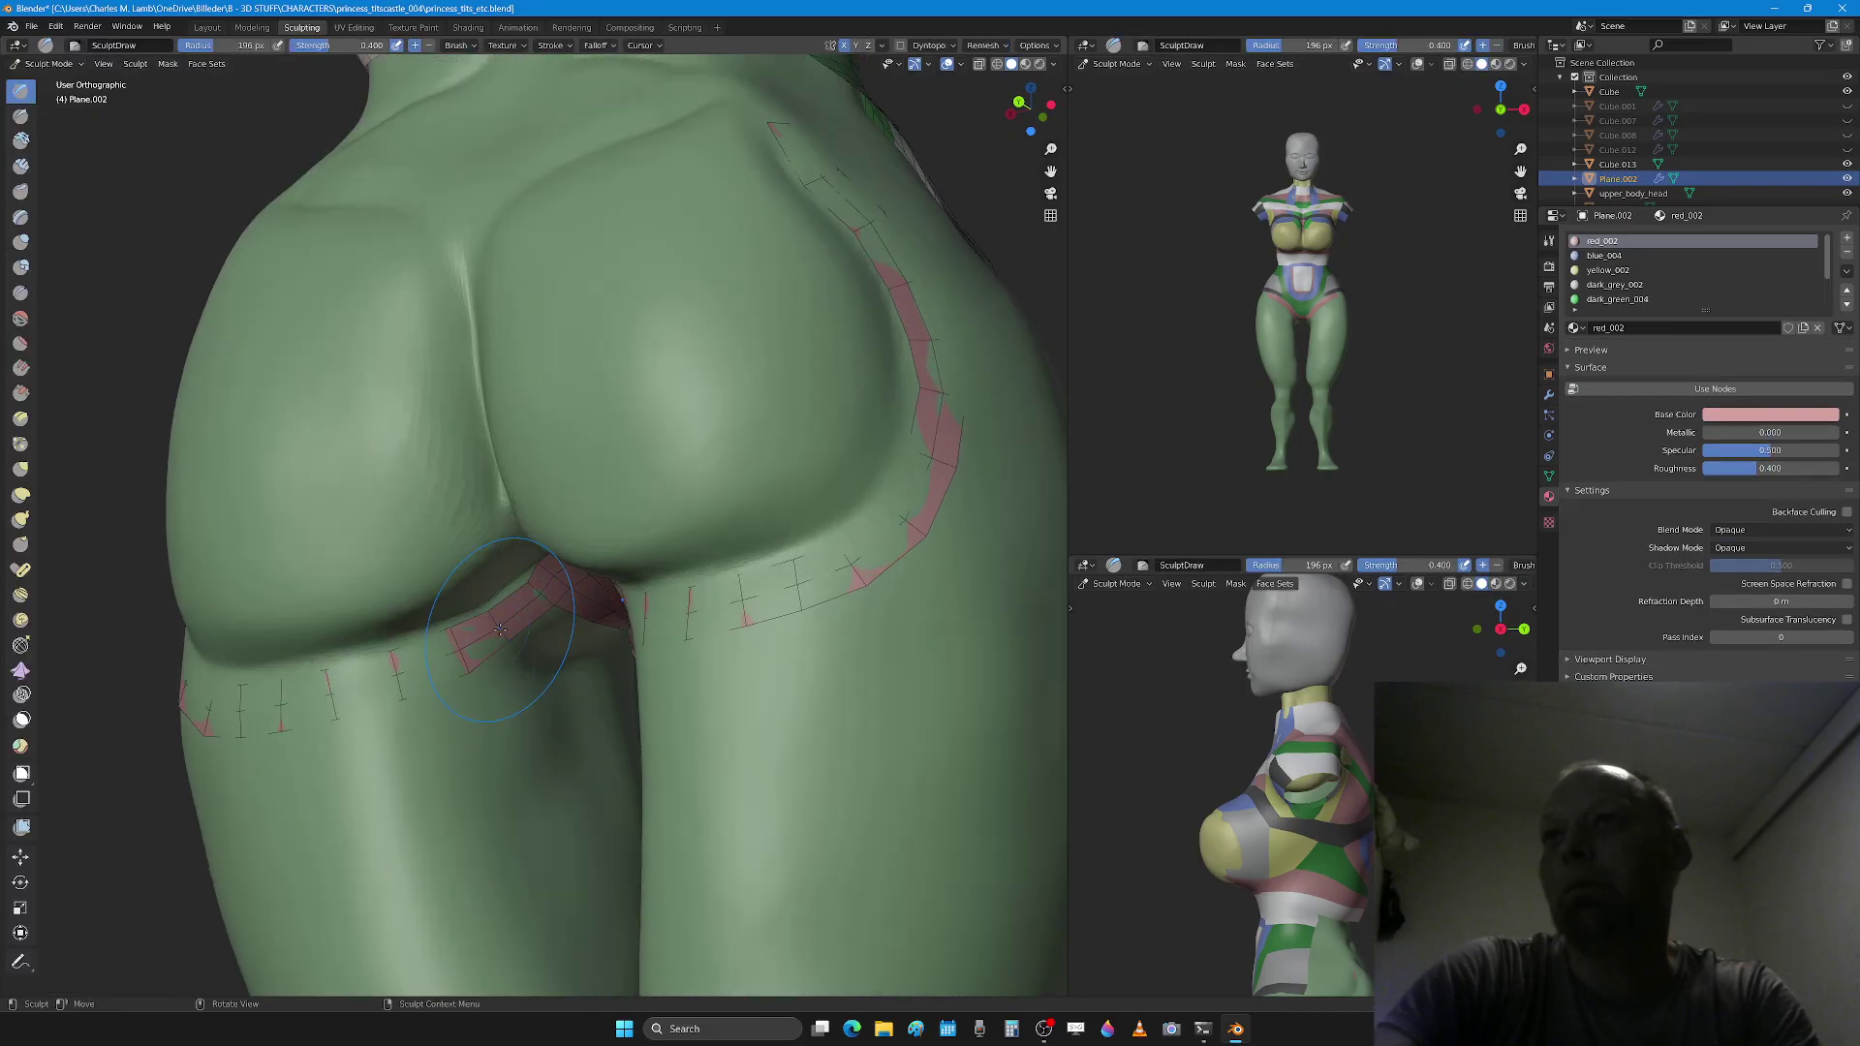
middle_drag(437, 662, 259, 688)
middle_drag(221, 617, 385, 528)
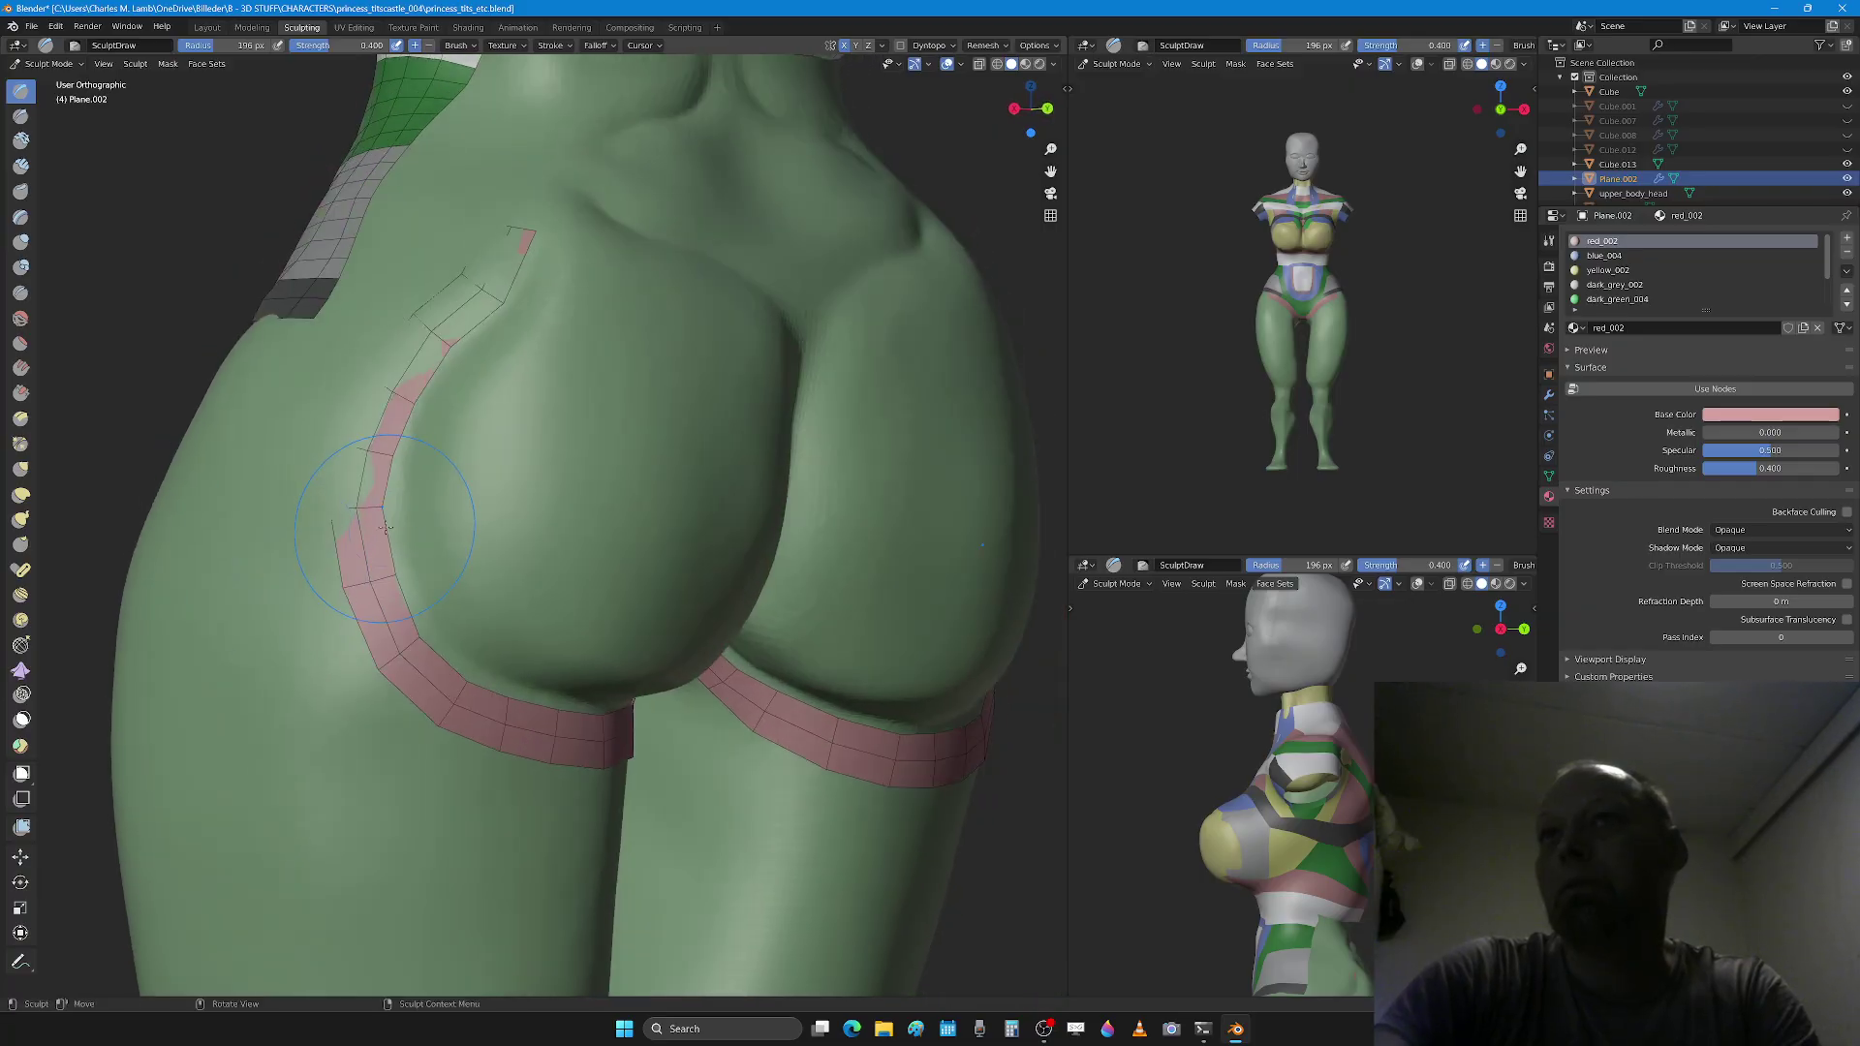
drag(378, 504, 397, 407)
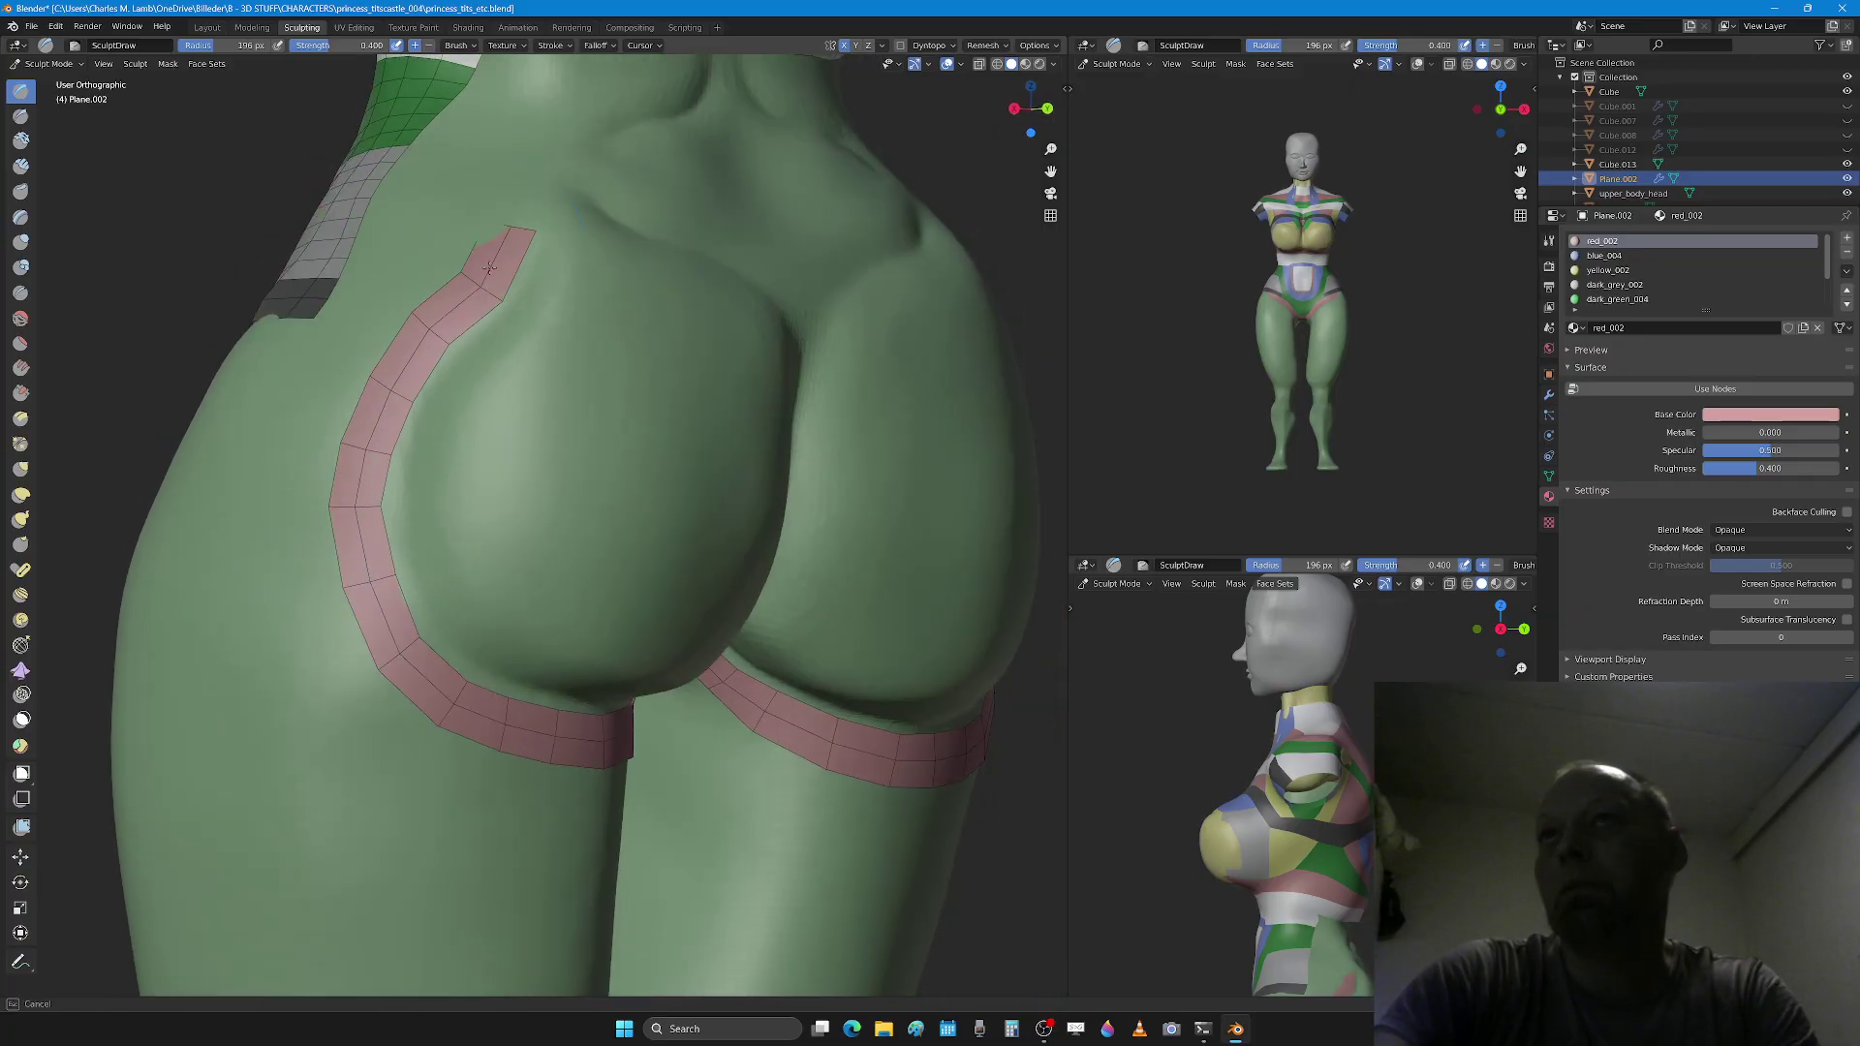
middle_drag(535, 563, 674, 528)
Step: Extrude the end edge of the red front hip strip backward below the dark grey panel
key(Tab)
middle_drag(620, 465, 558, 427)
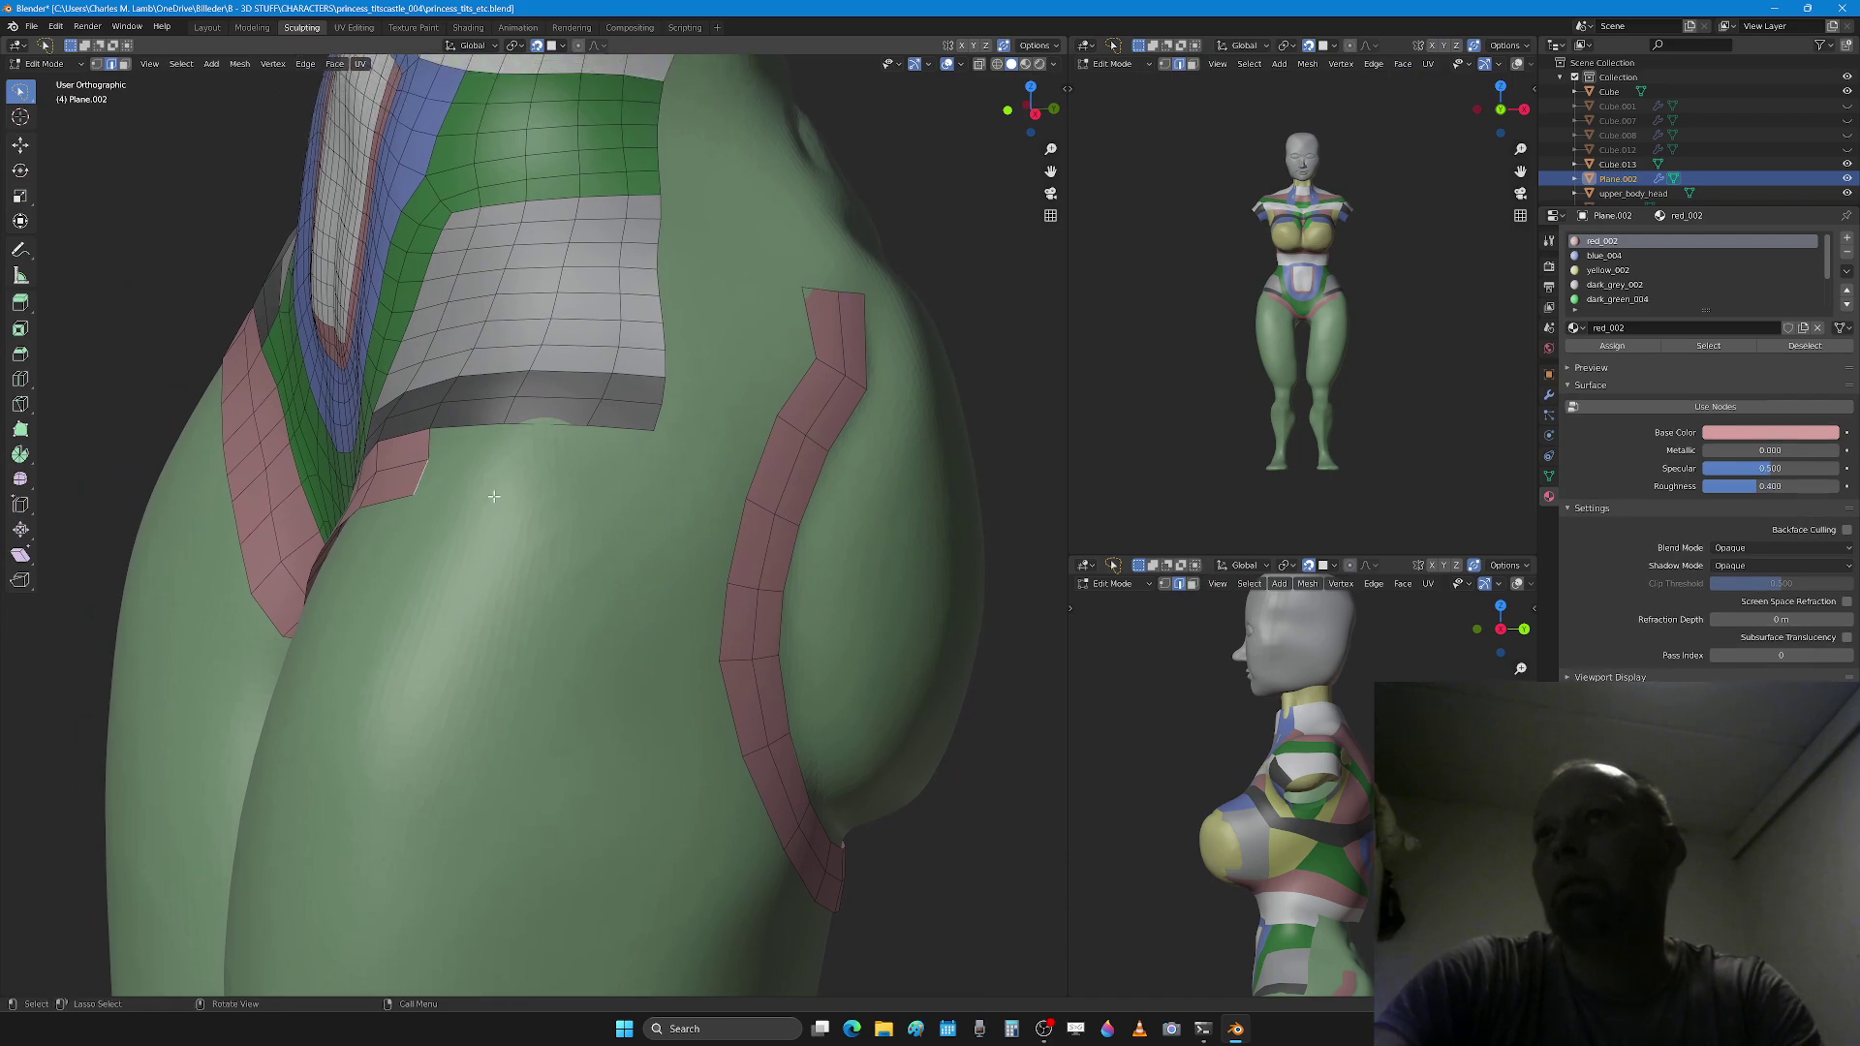
key(g)
click(576, 496)
key(e)
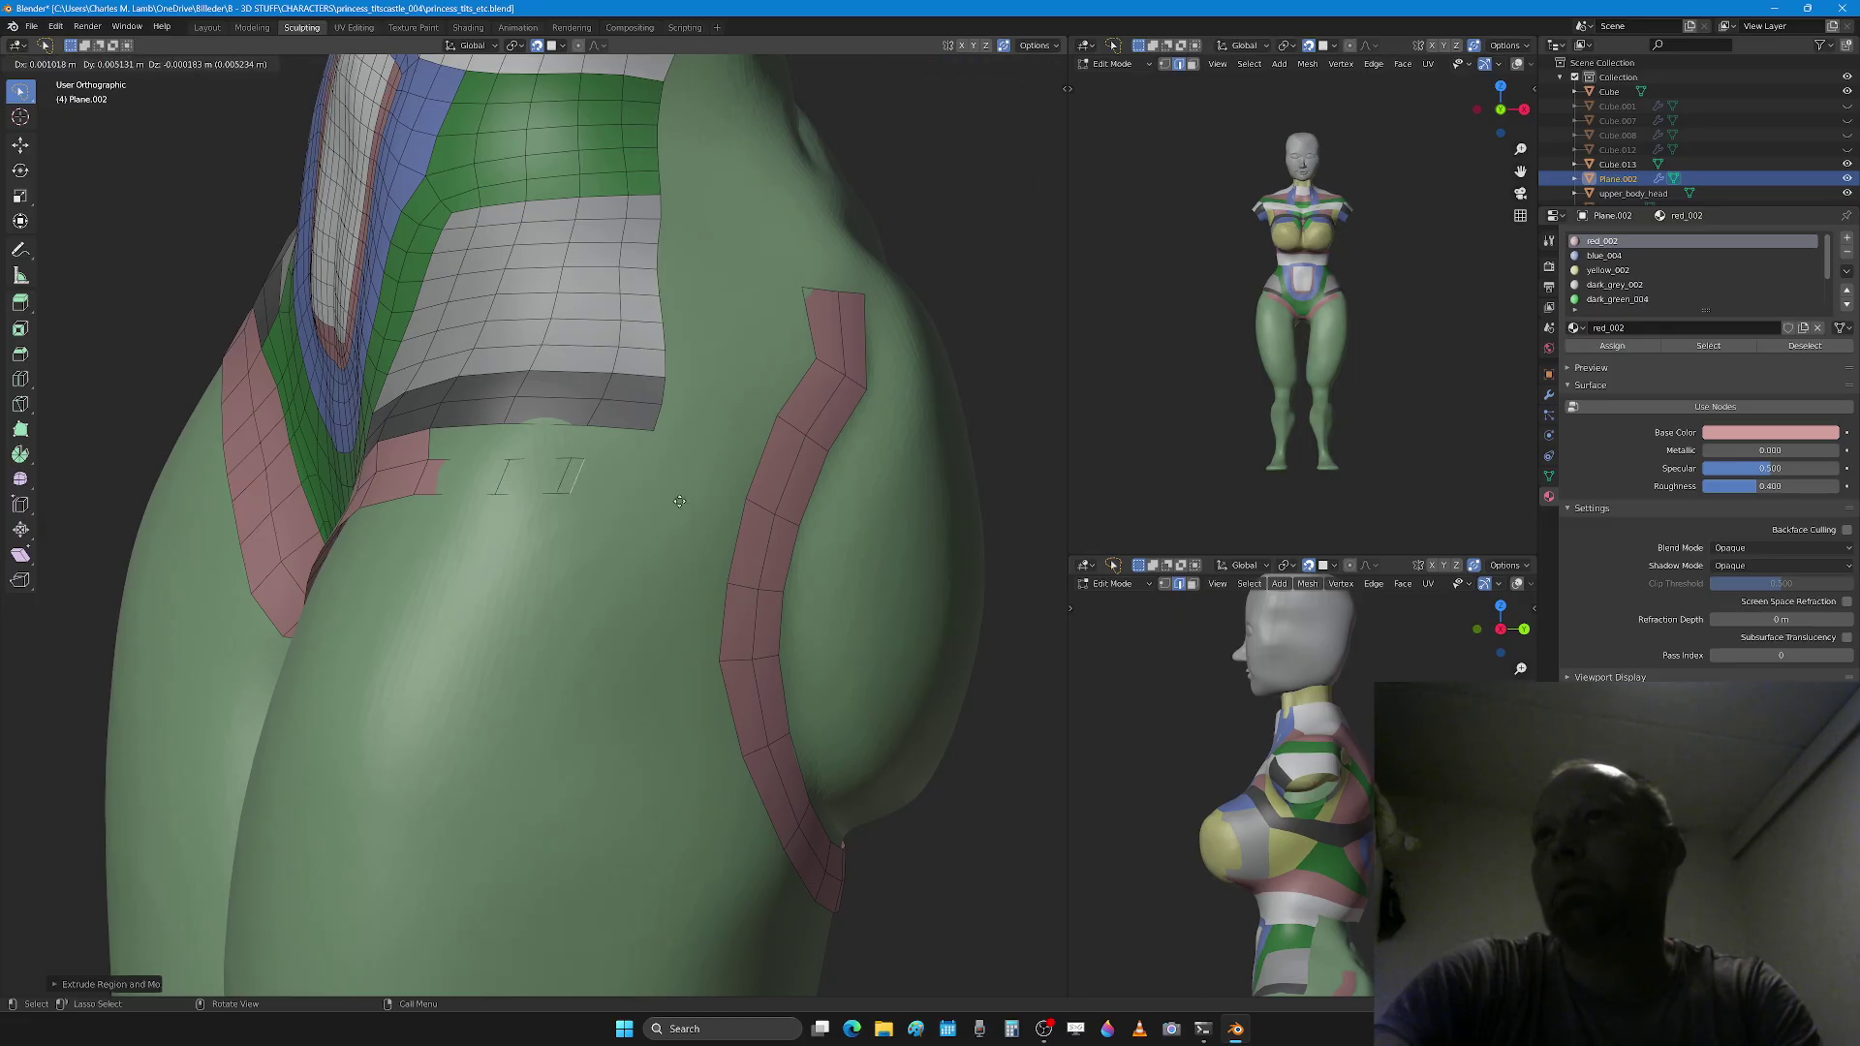
click(722, 509)
Step: Fill the gap between the dark grey panel and the extended red hip strip with faces and smooth them
click(467, 427)
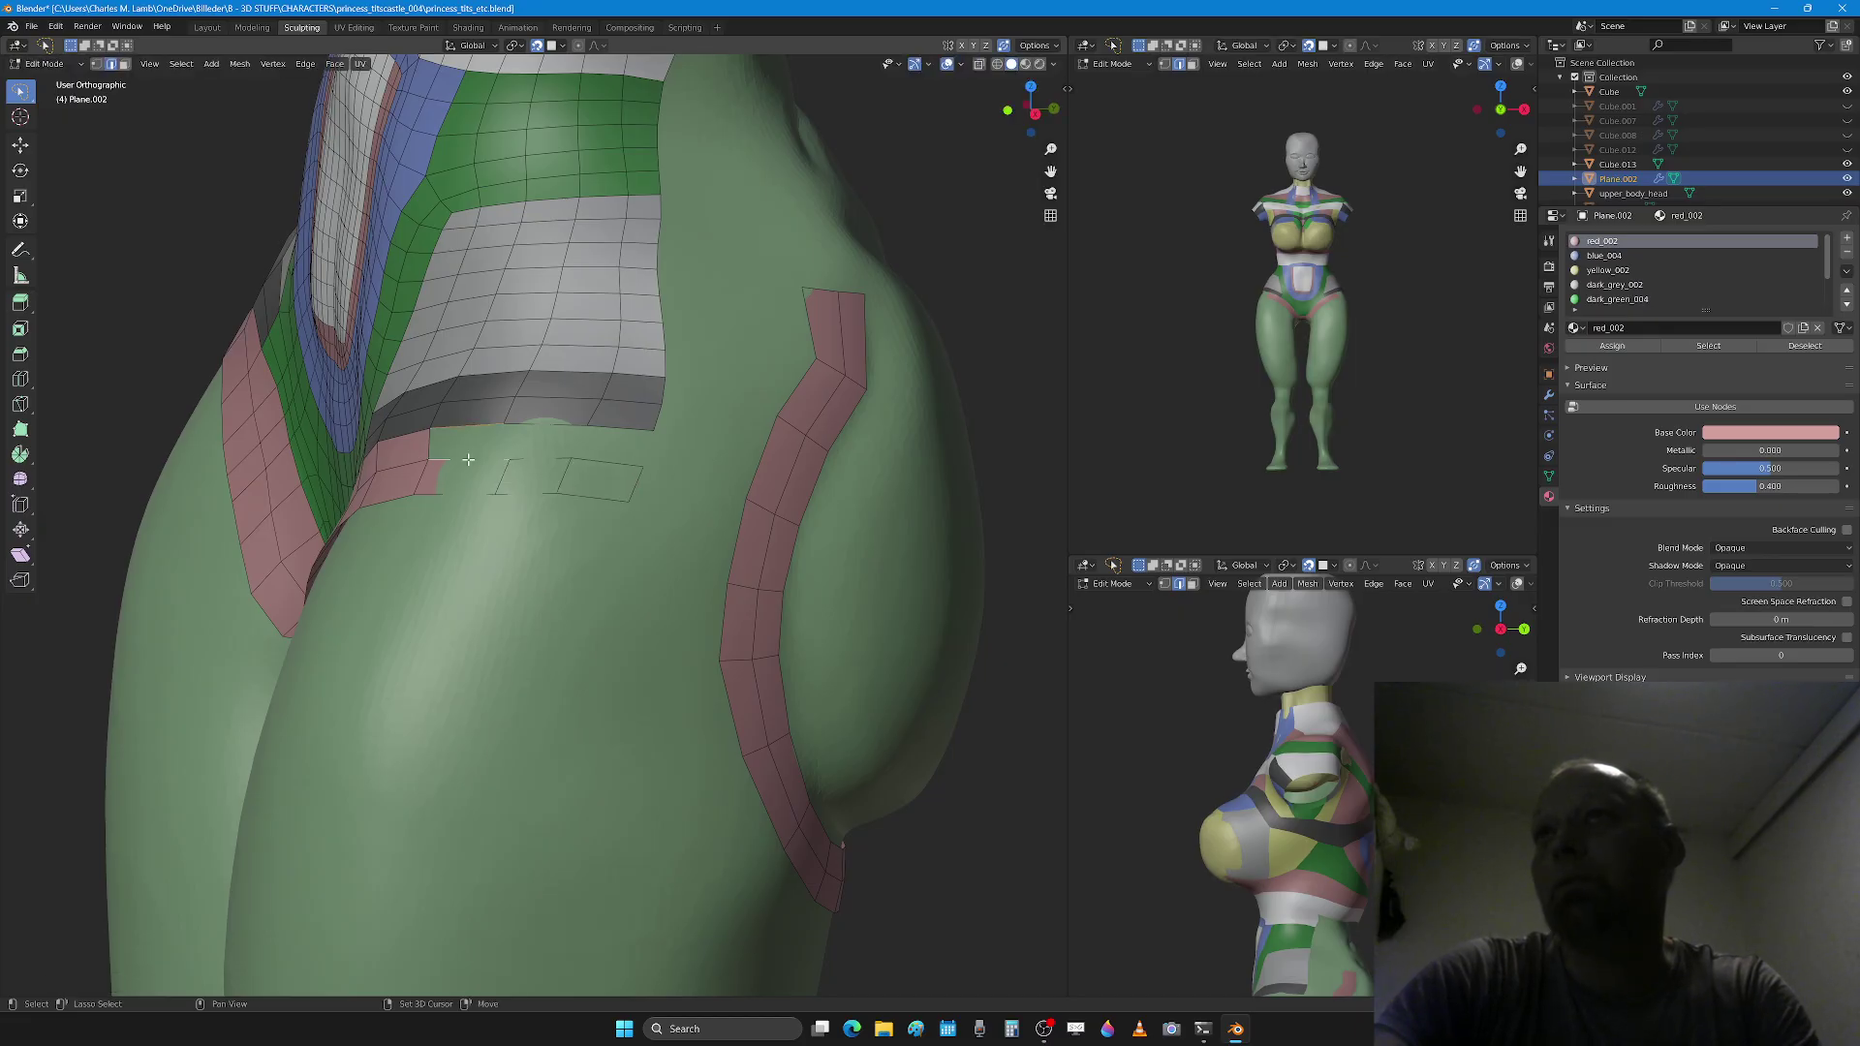
key(f)
click(565, 427)
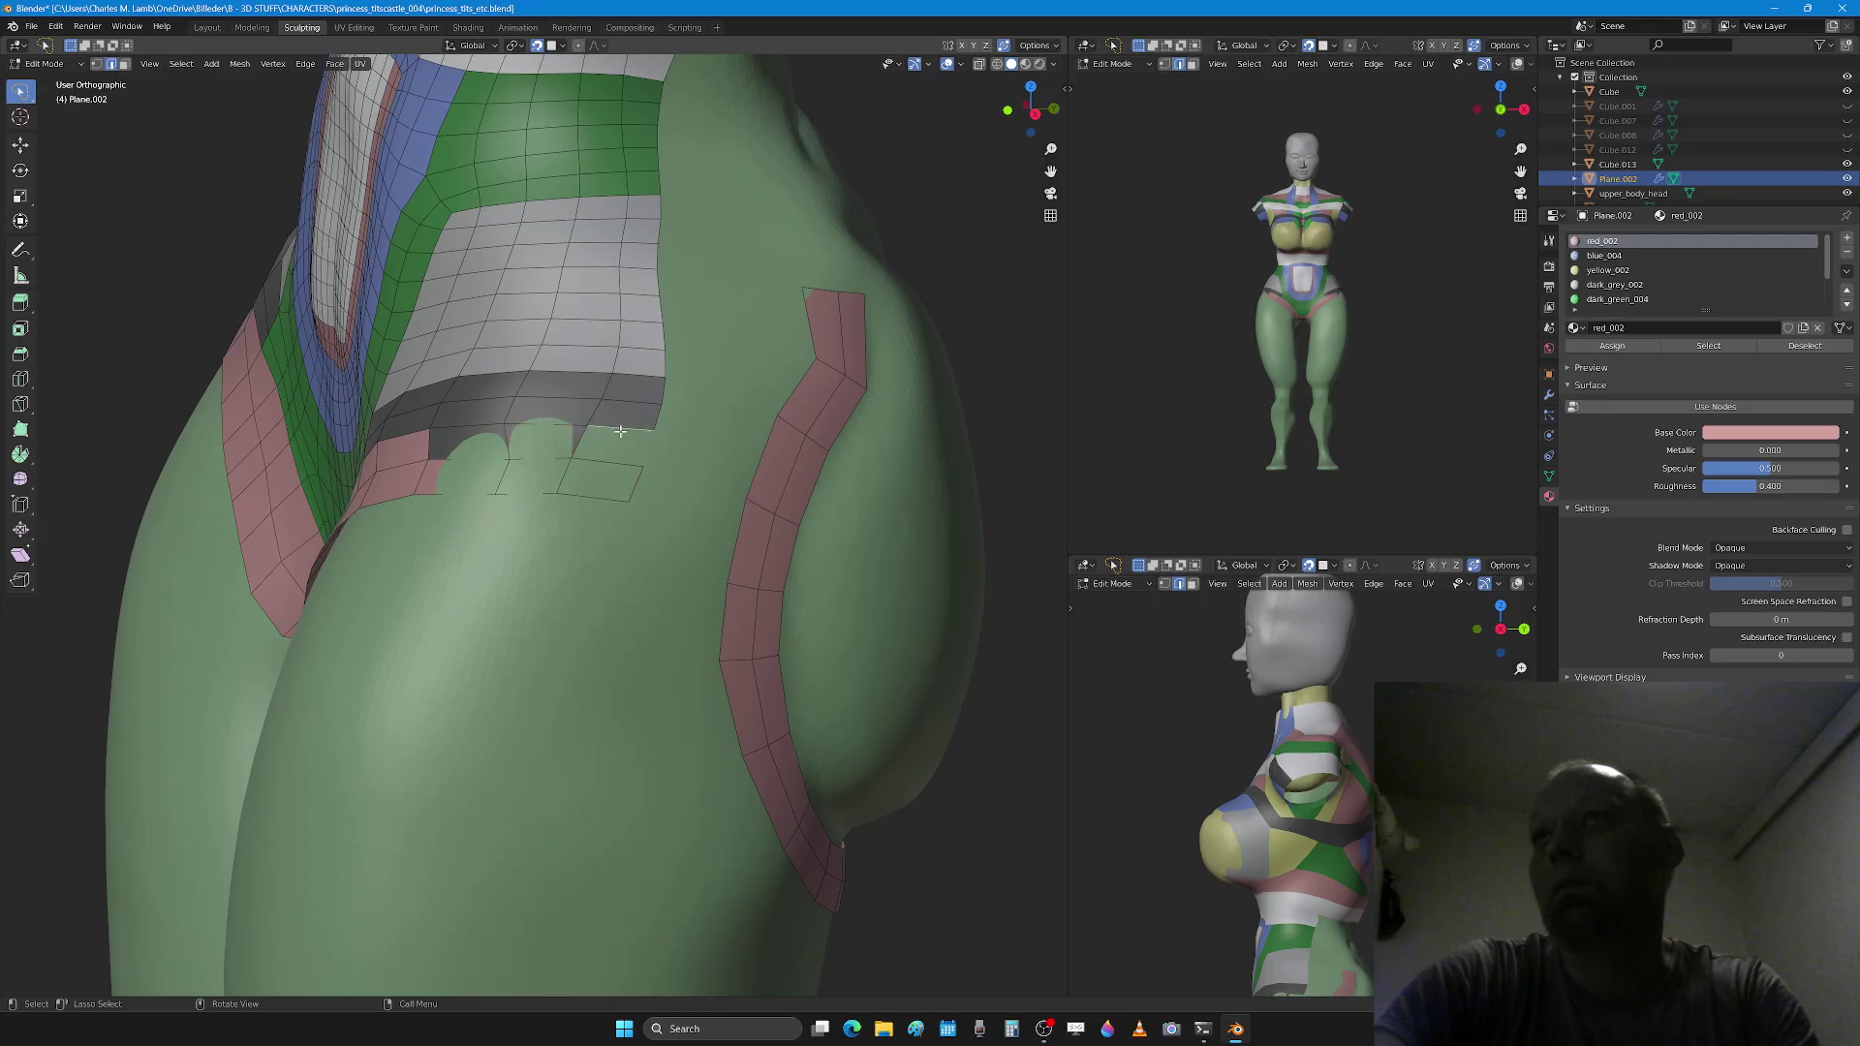
key(ctrl+Tab)
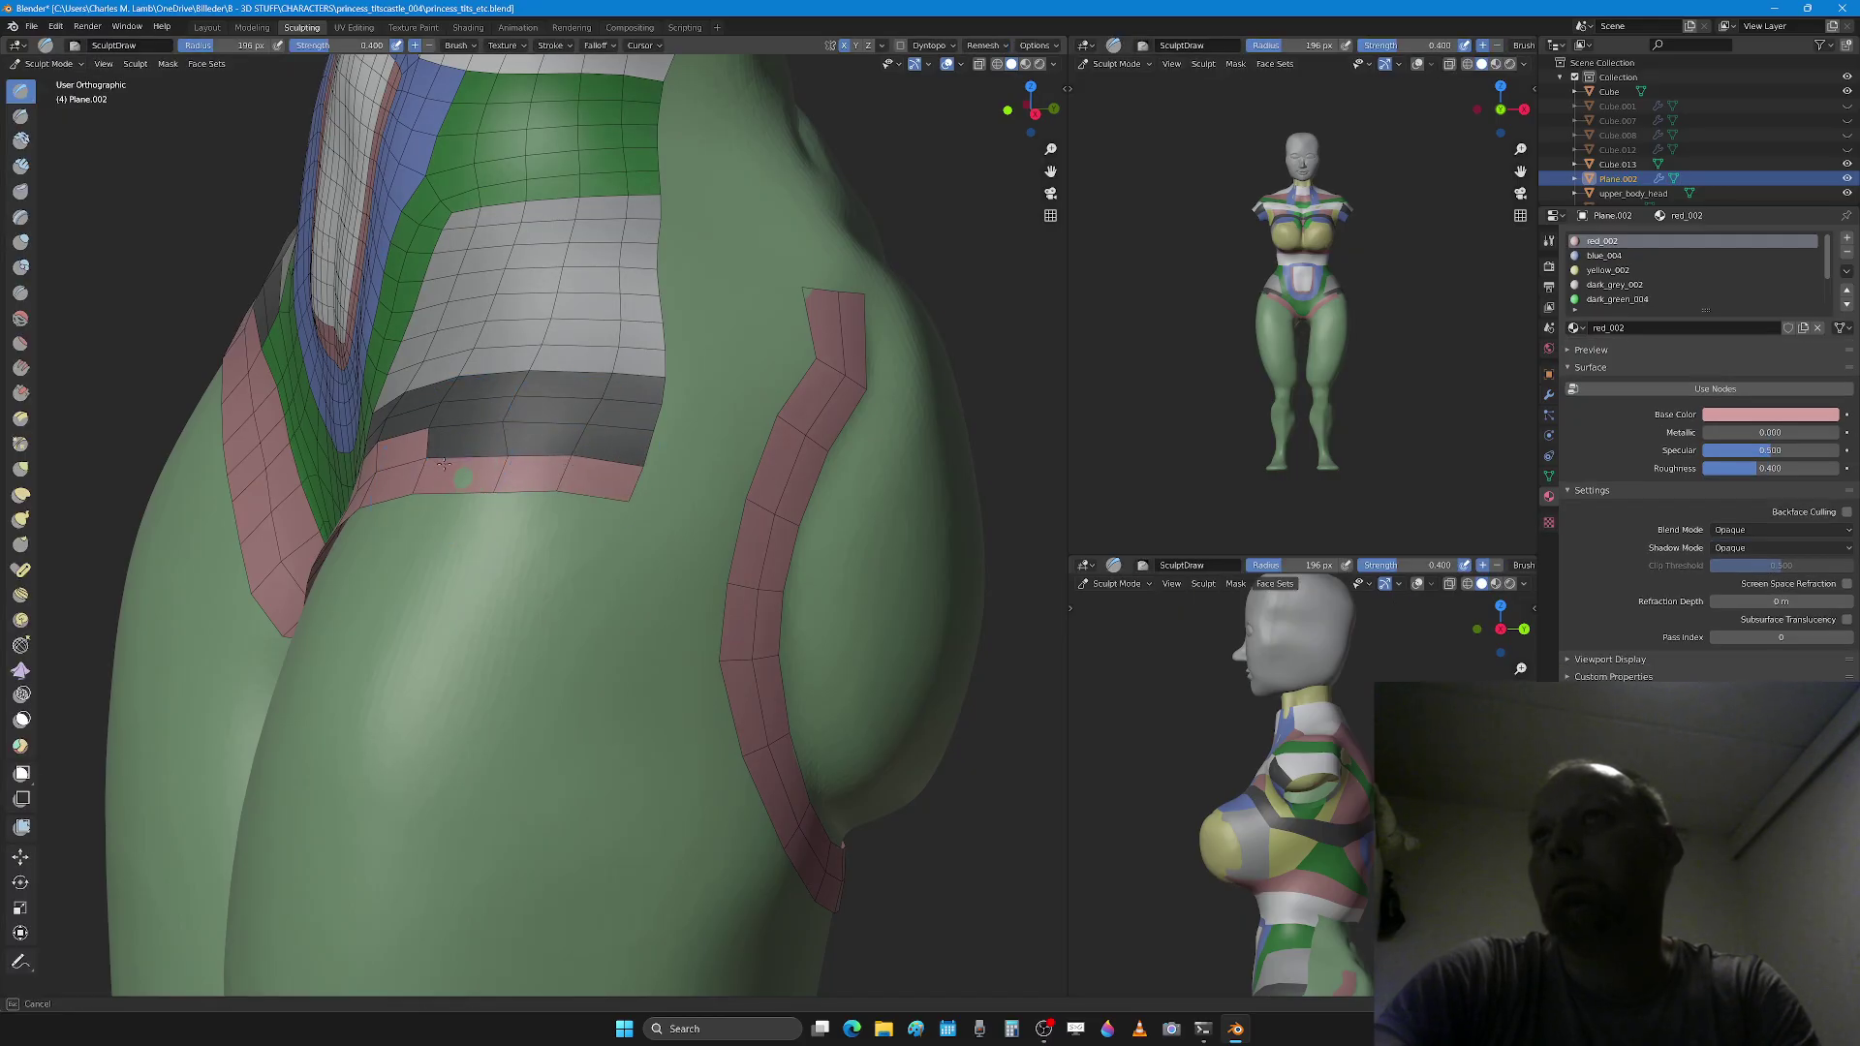
middle_drag(671, 516, 650, 516)
Step: Add an edge loop across the red buttock strip and bridge it to the end of the front hip strip with faces
key(Tab)
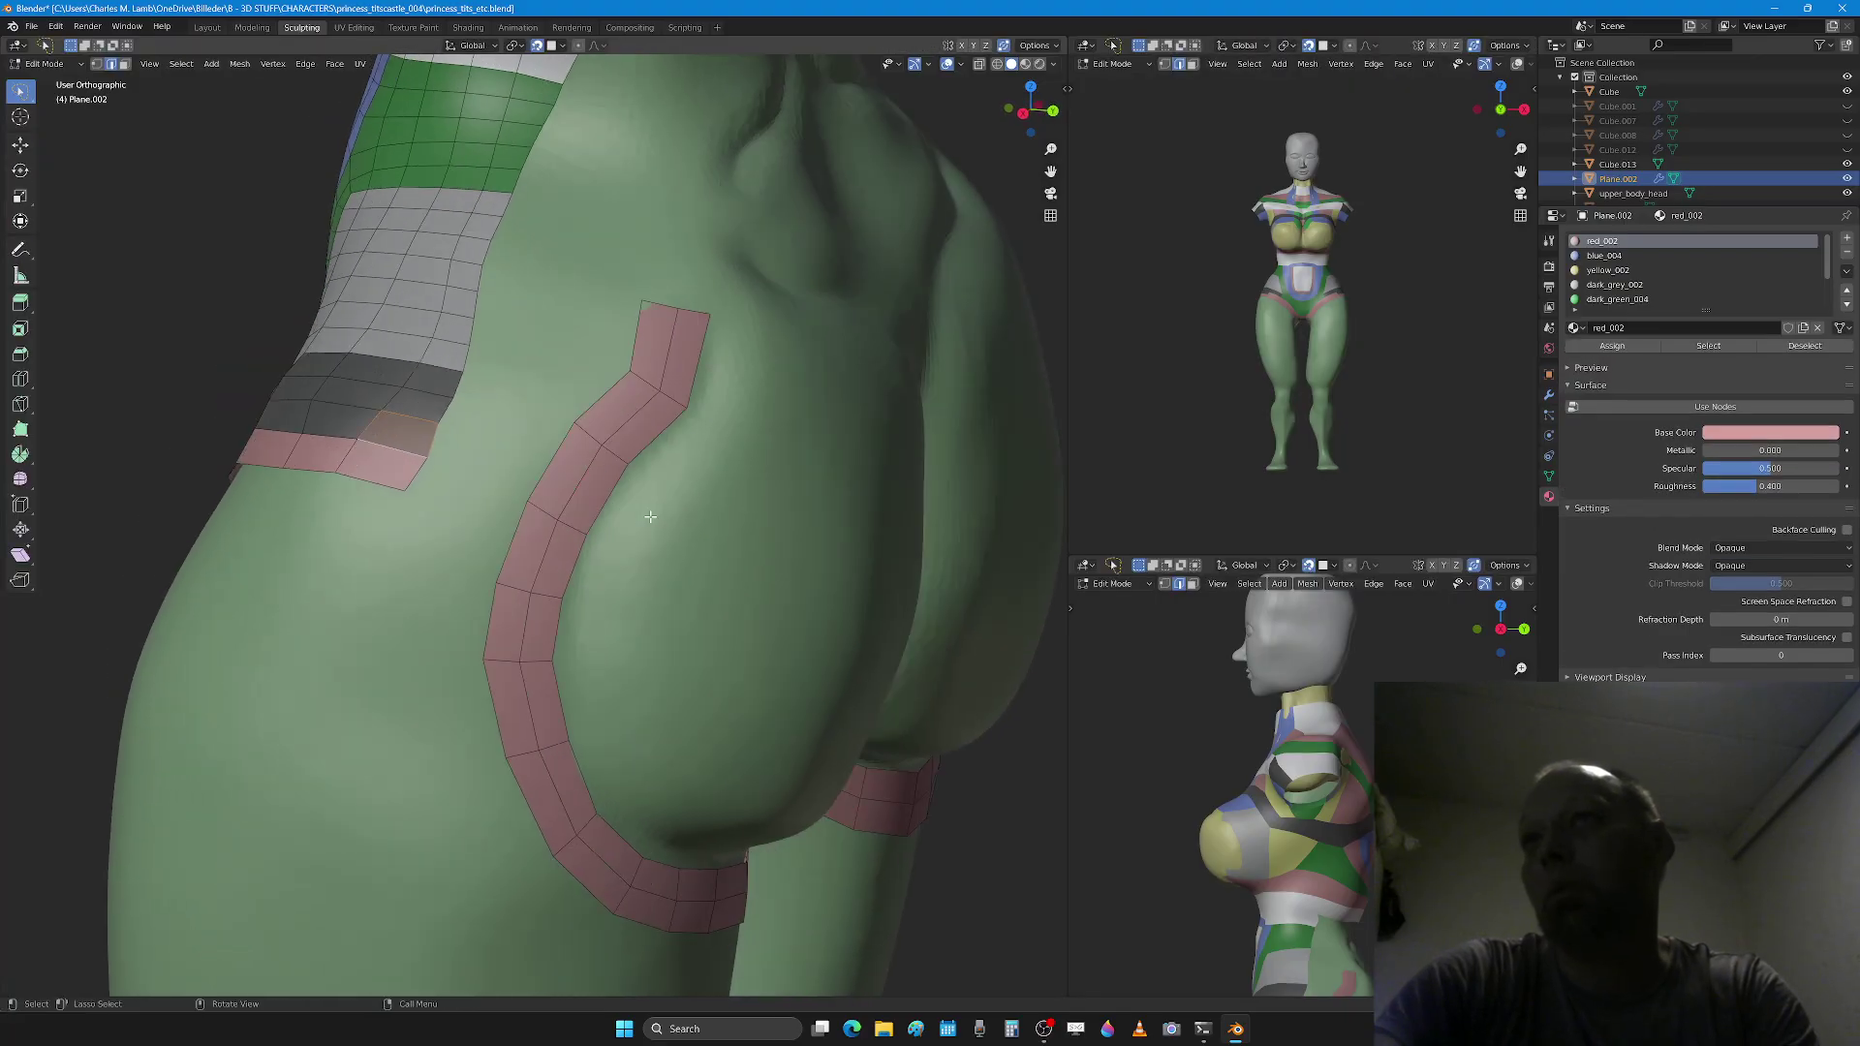
key(ctrl+r)
click(582, 499)
click(521, 494)
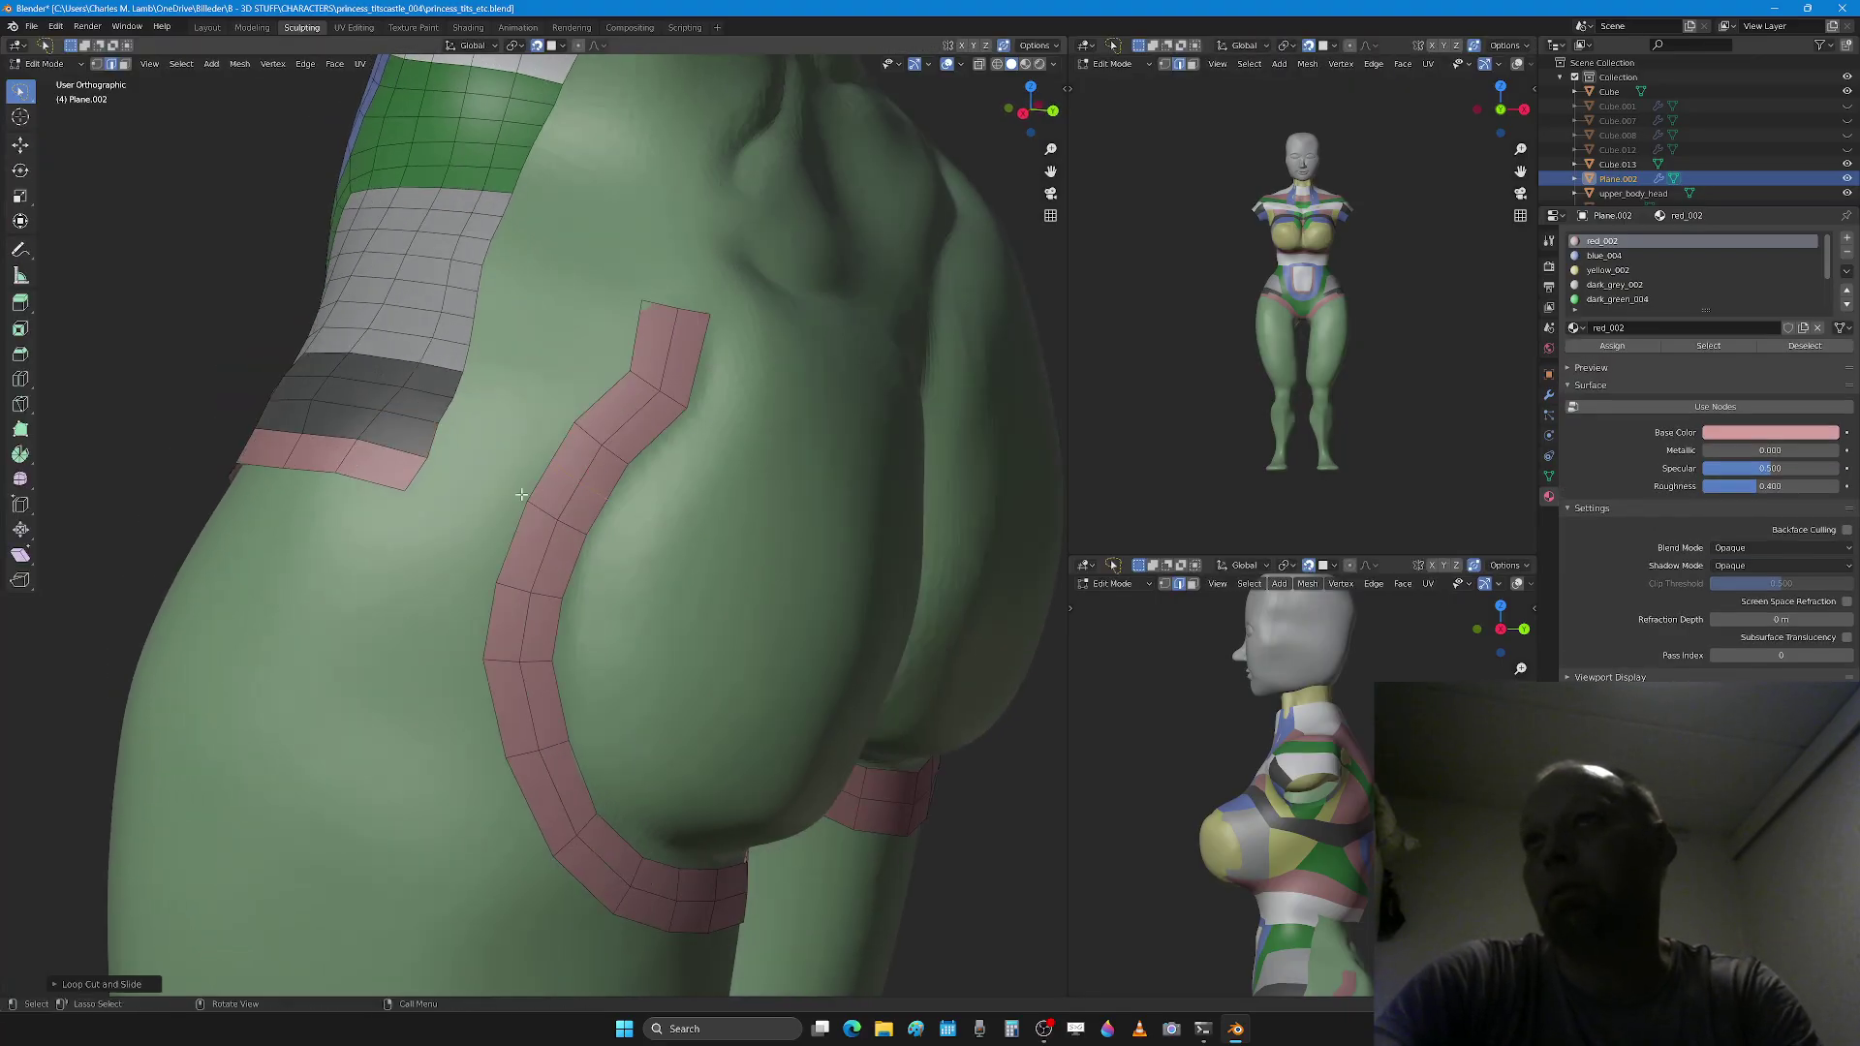
click(433, 441)
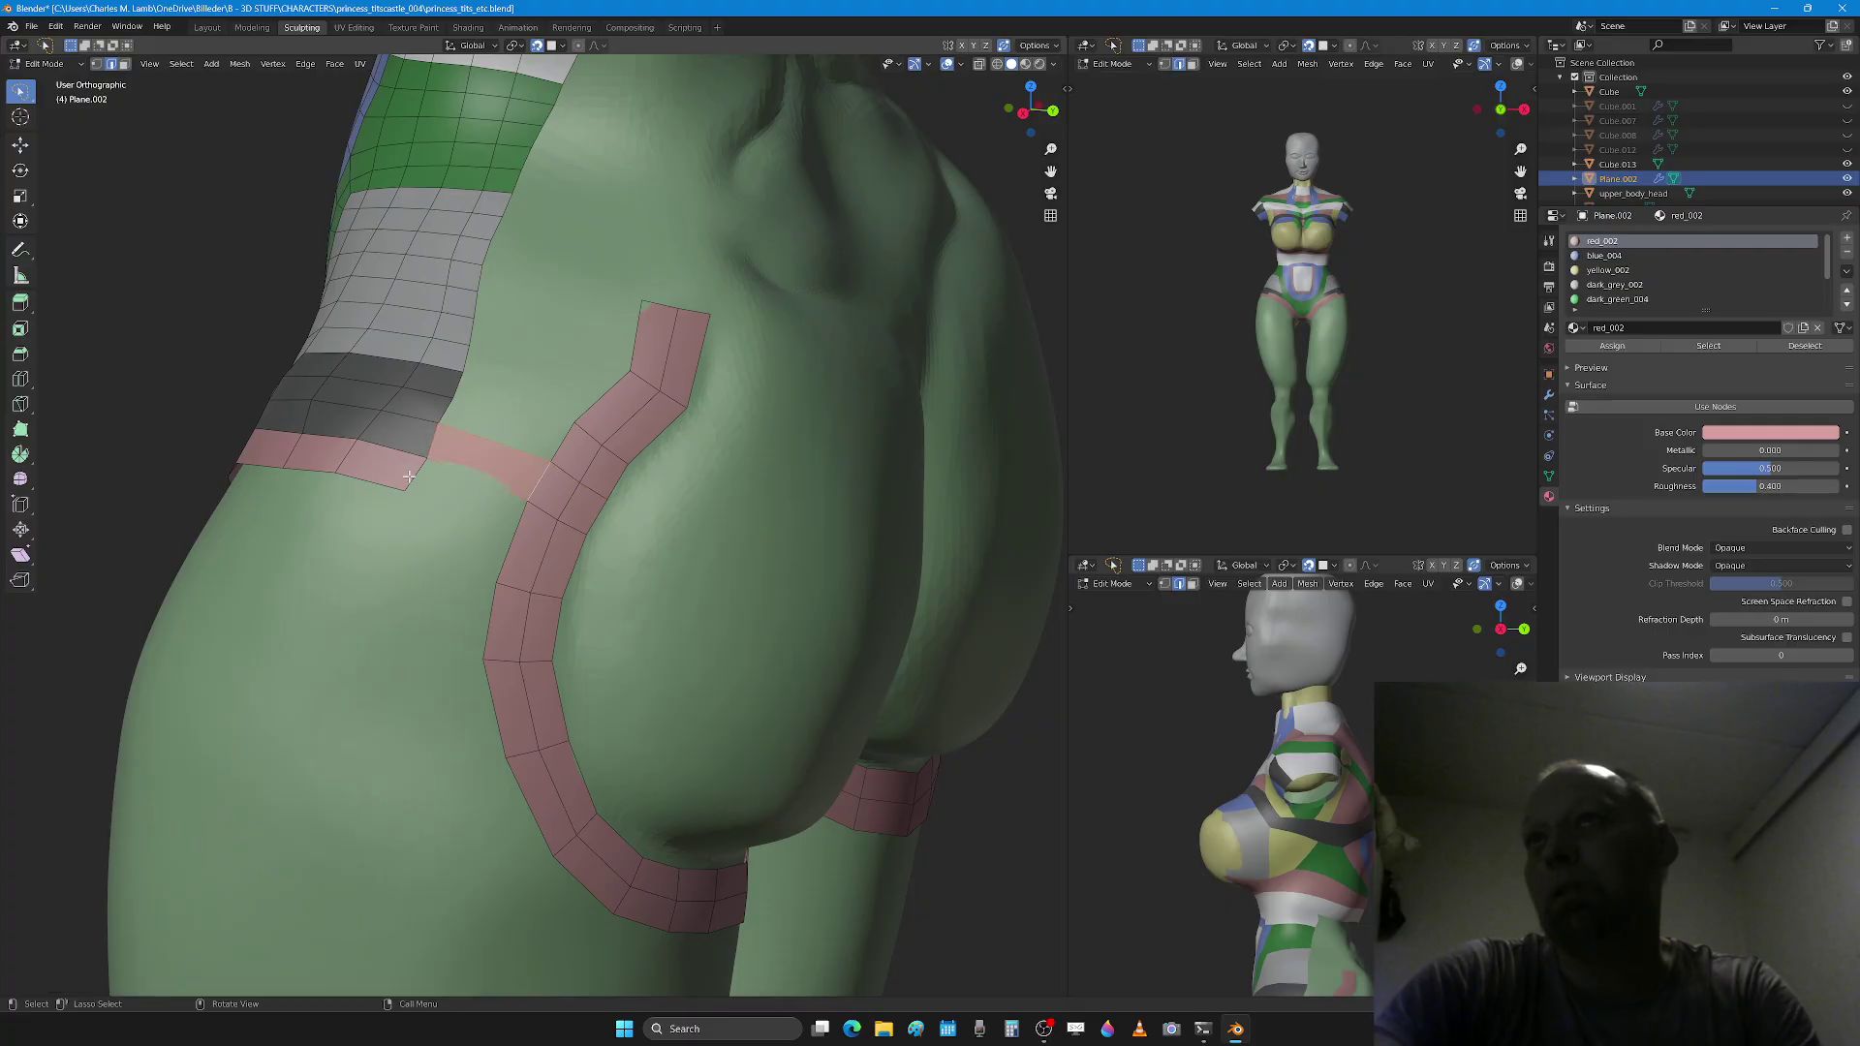
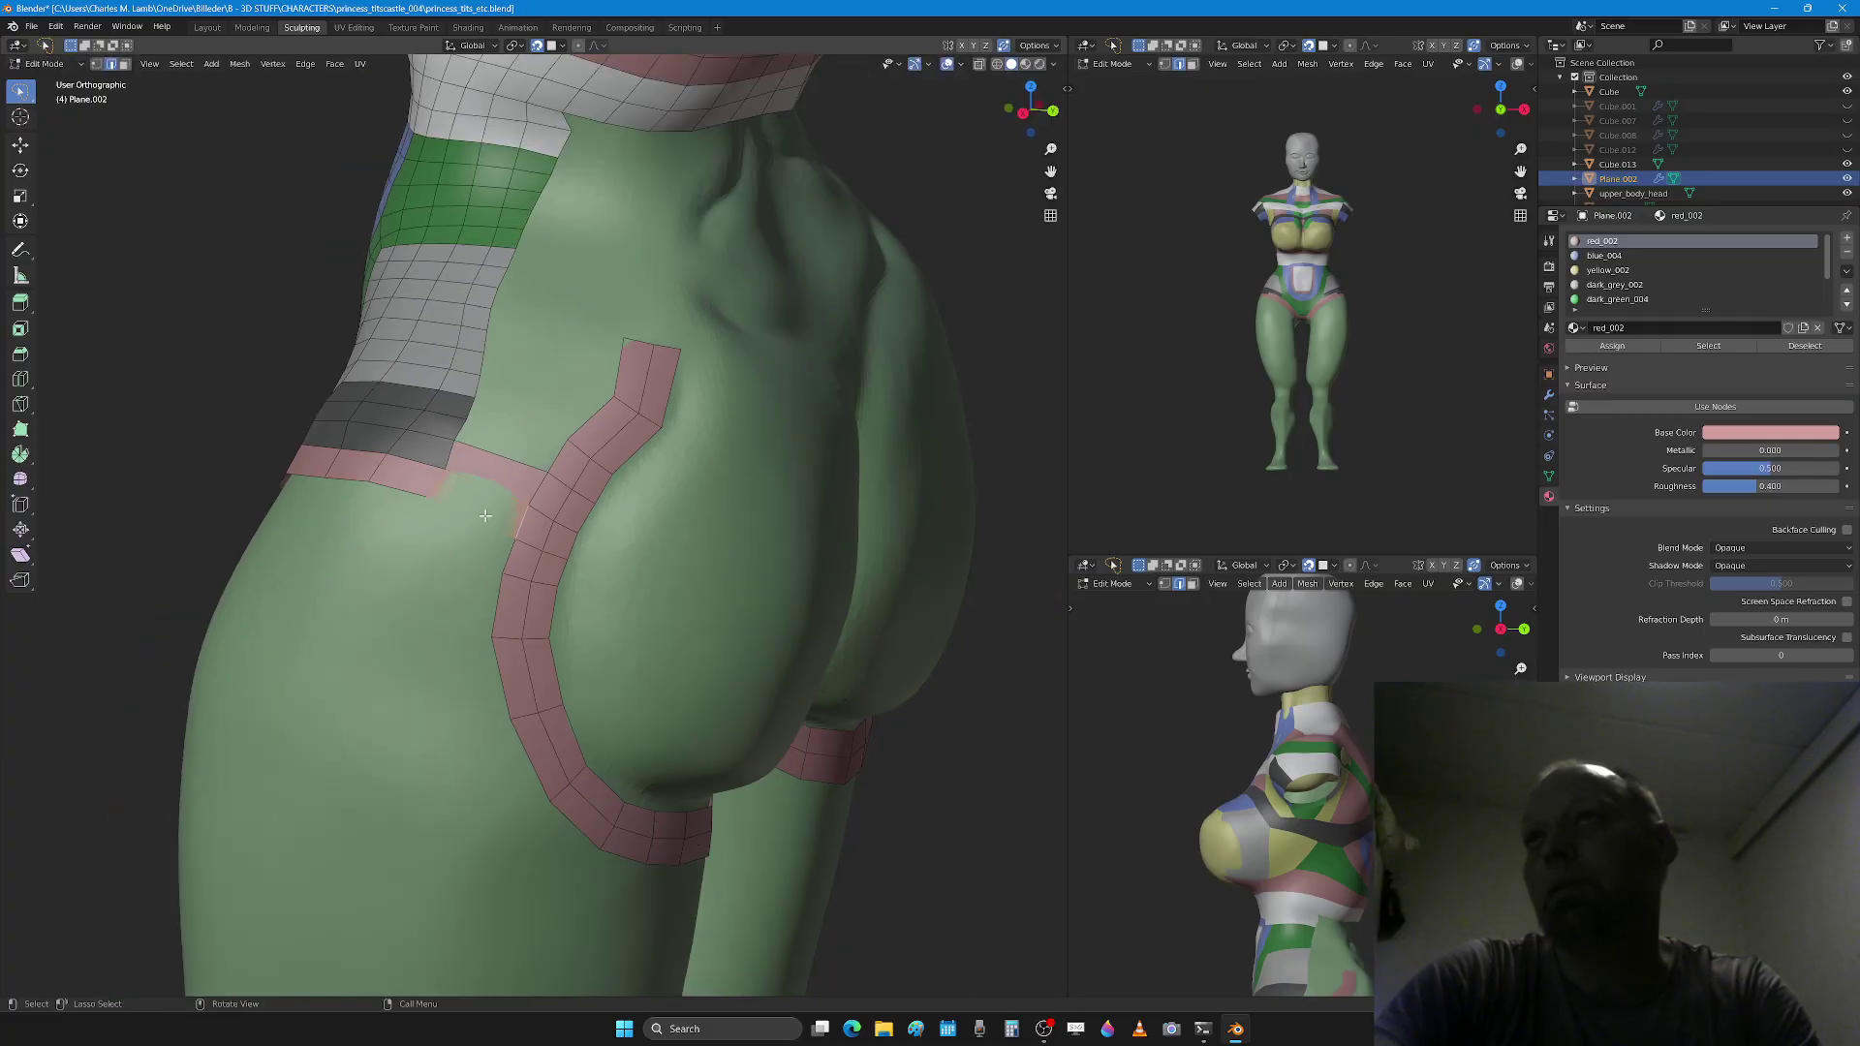
Step: Select the inner face loop of the front hip strip and assign the red_002 material to it
key(Tab)
middle_drag(479, 494, 446, 463)
key(Tab)
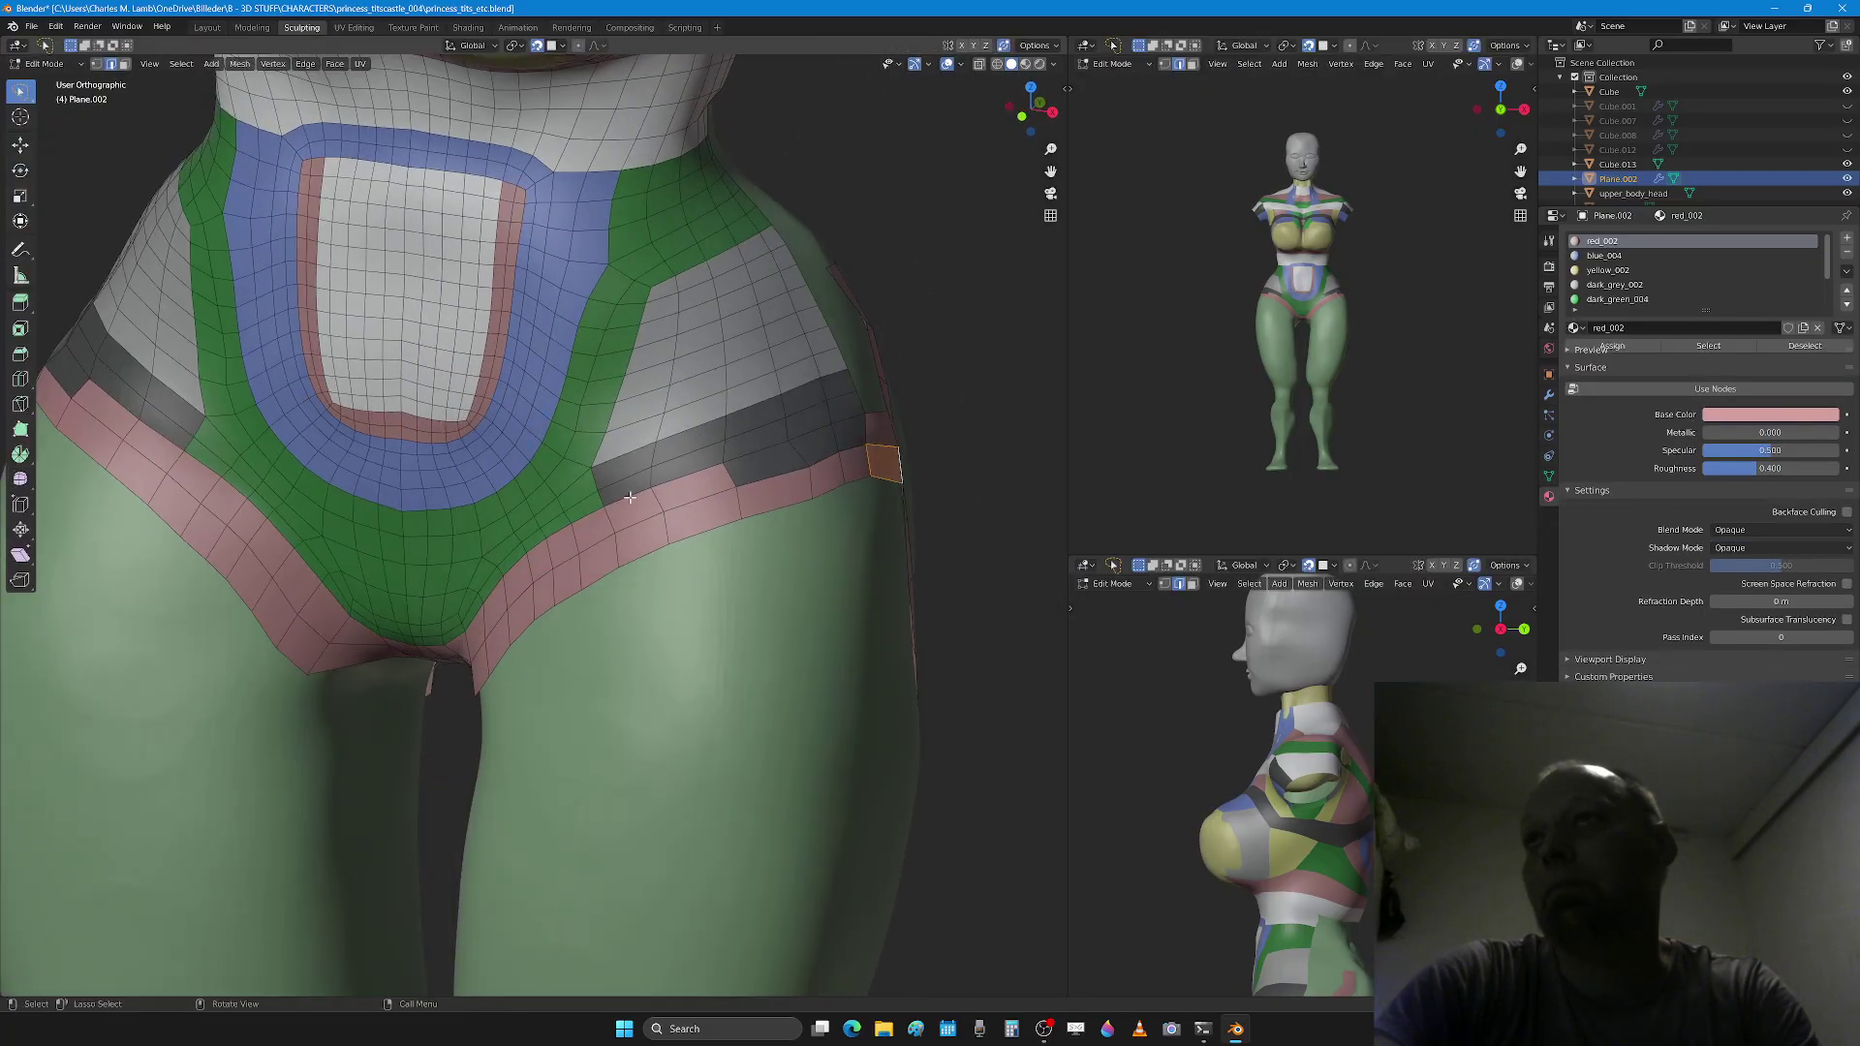
alt+click(734, 477)
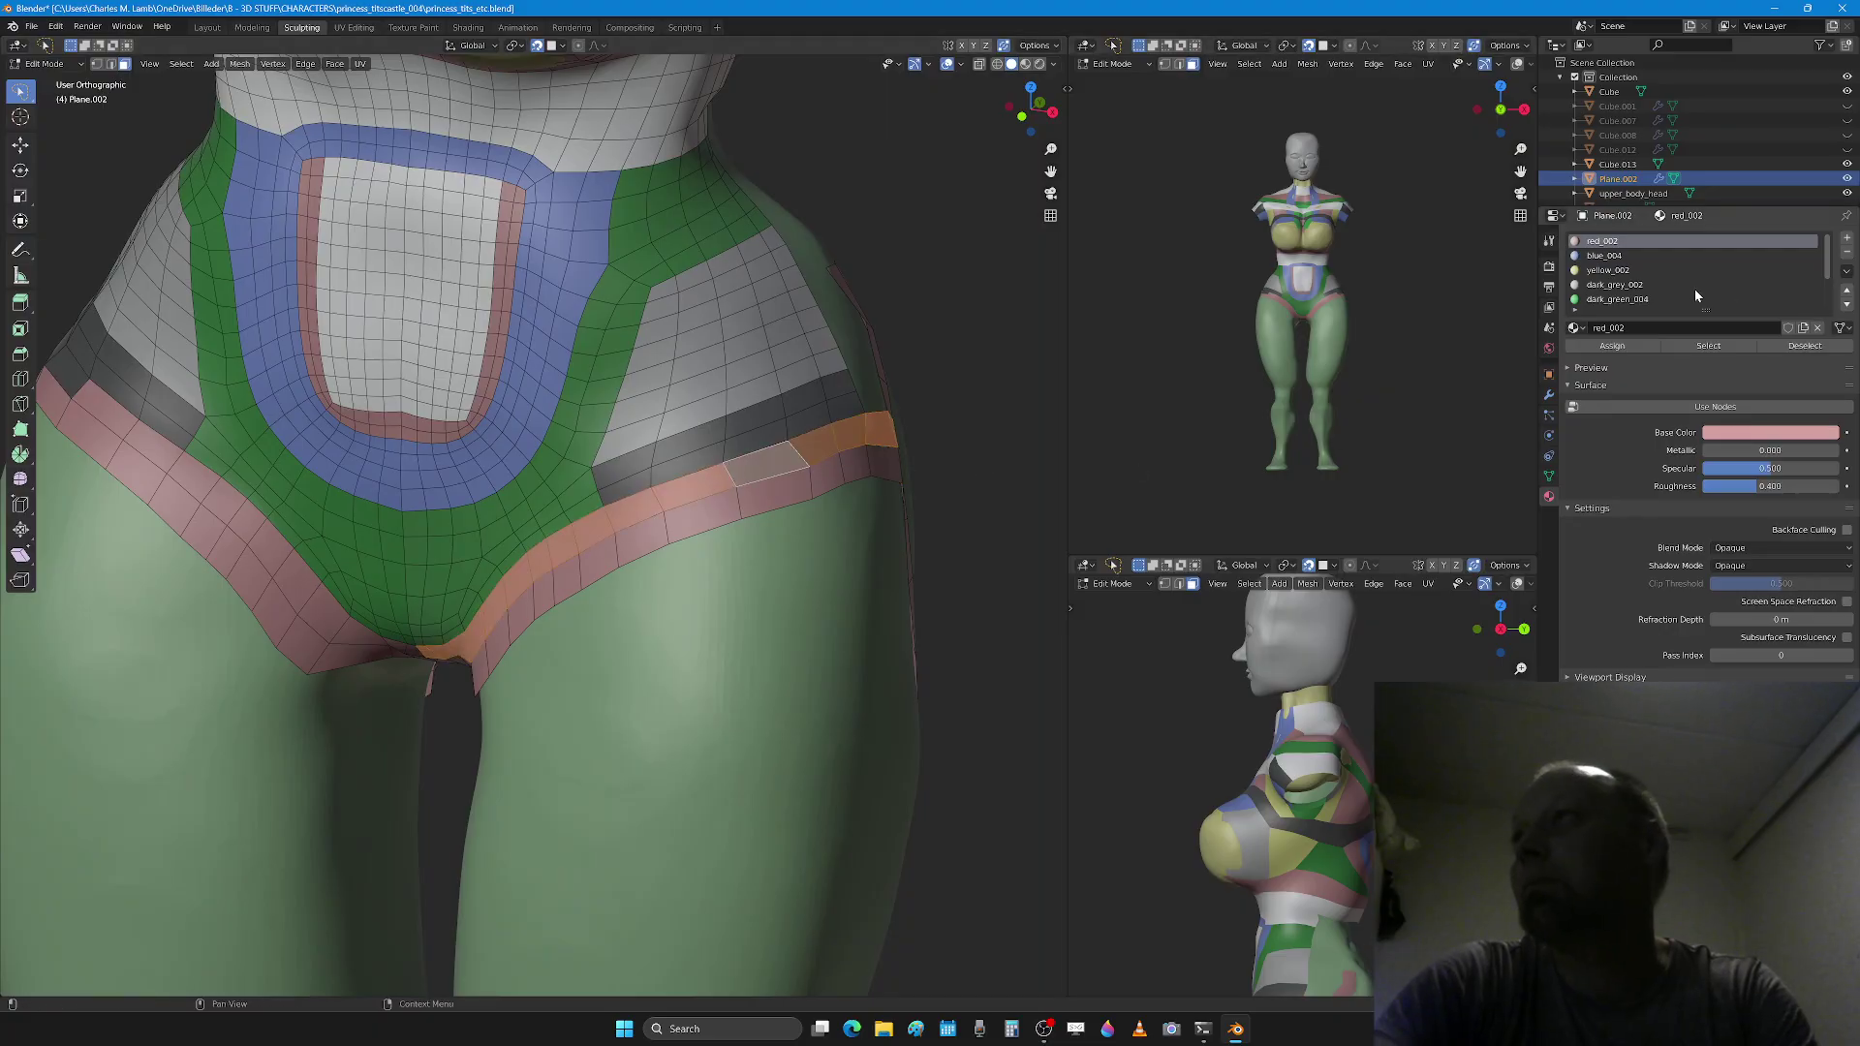
click(1612, 346)
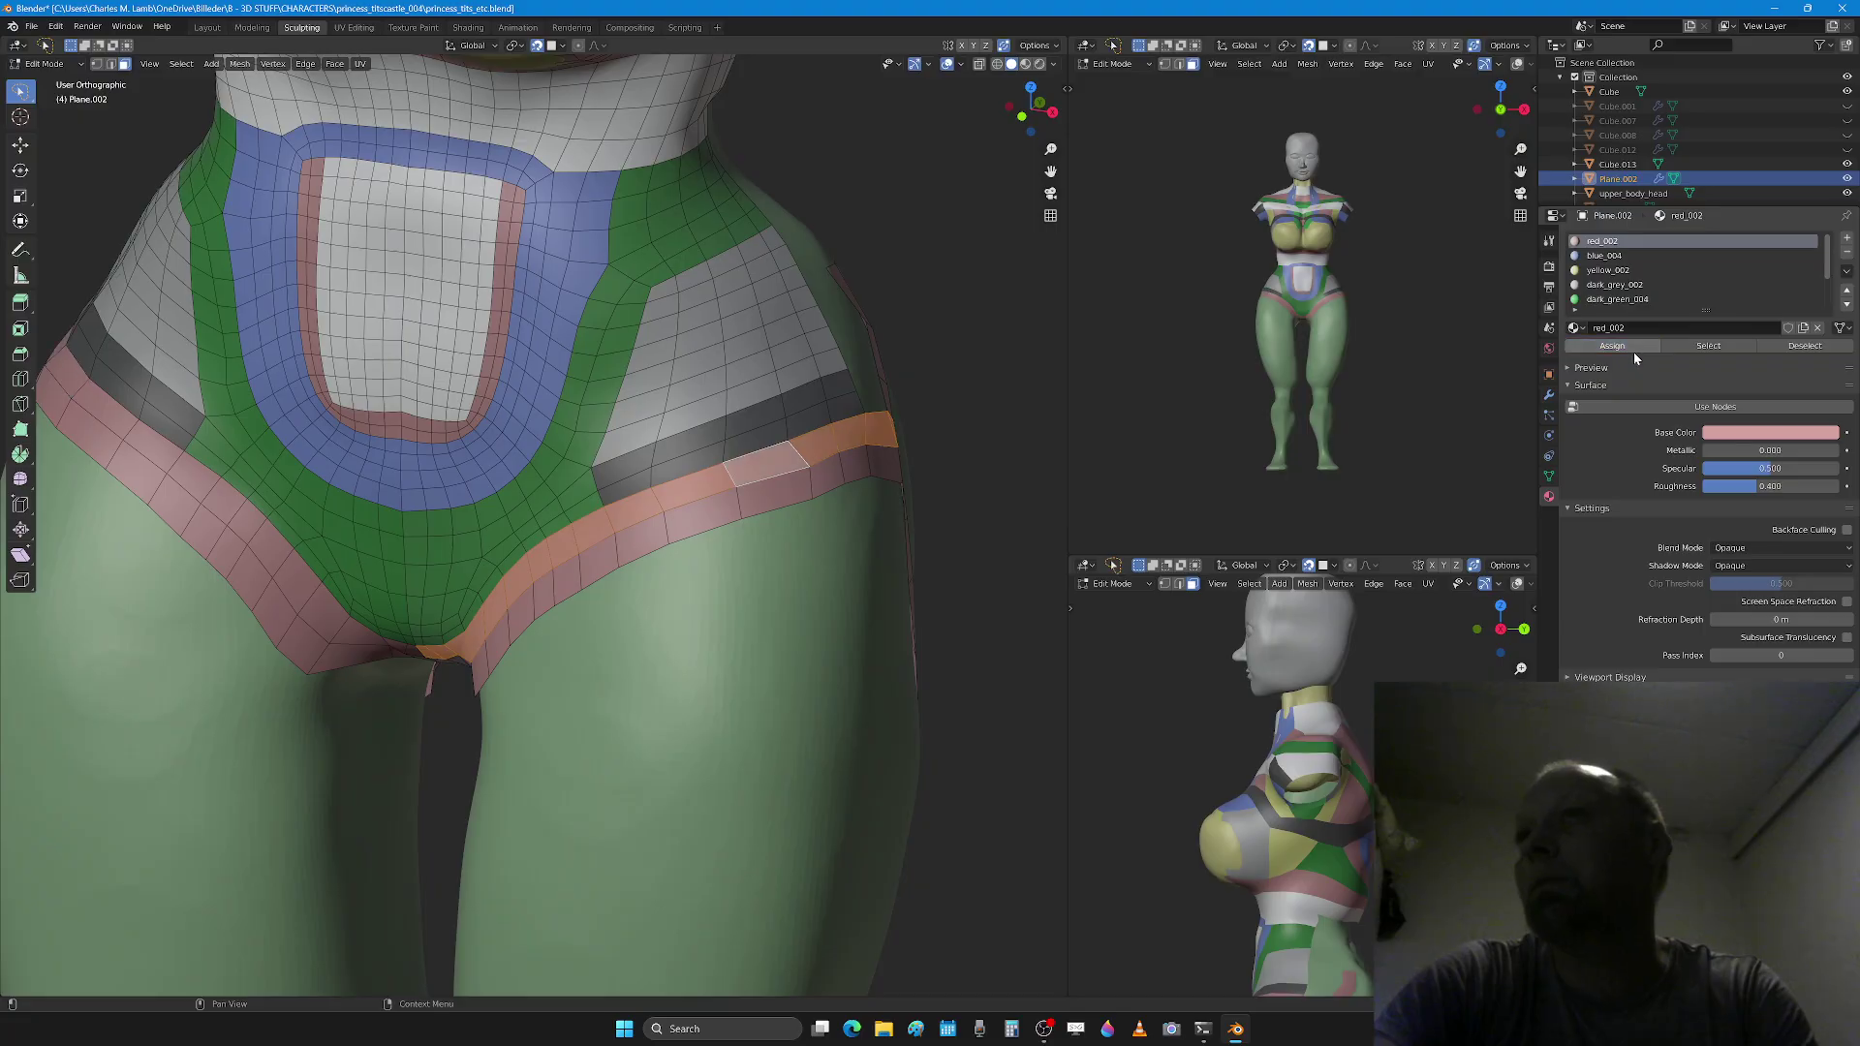
Step: Delete the faces bridging the hip and buttock strips, and pull the lower corner of the hip strip's end forward
scroll(628, 630, down, 5)
middle_drag(628, 630, 478, 588)
scroll(578, 580, up, 3)
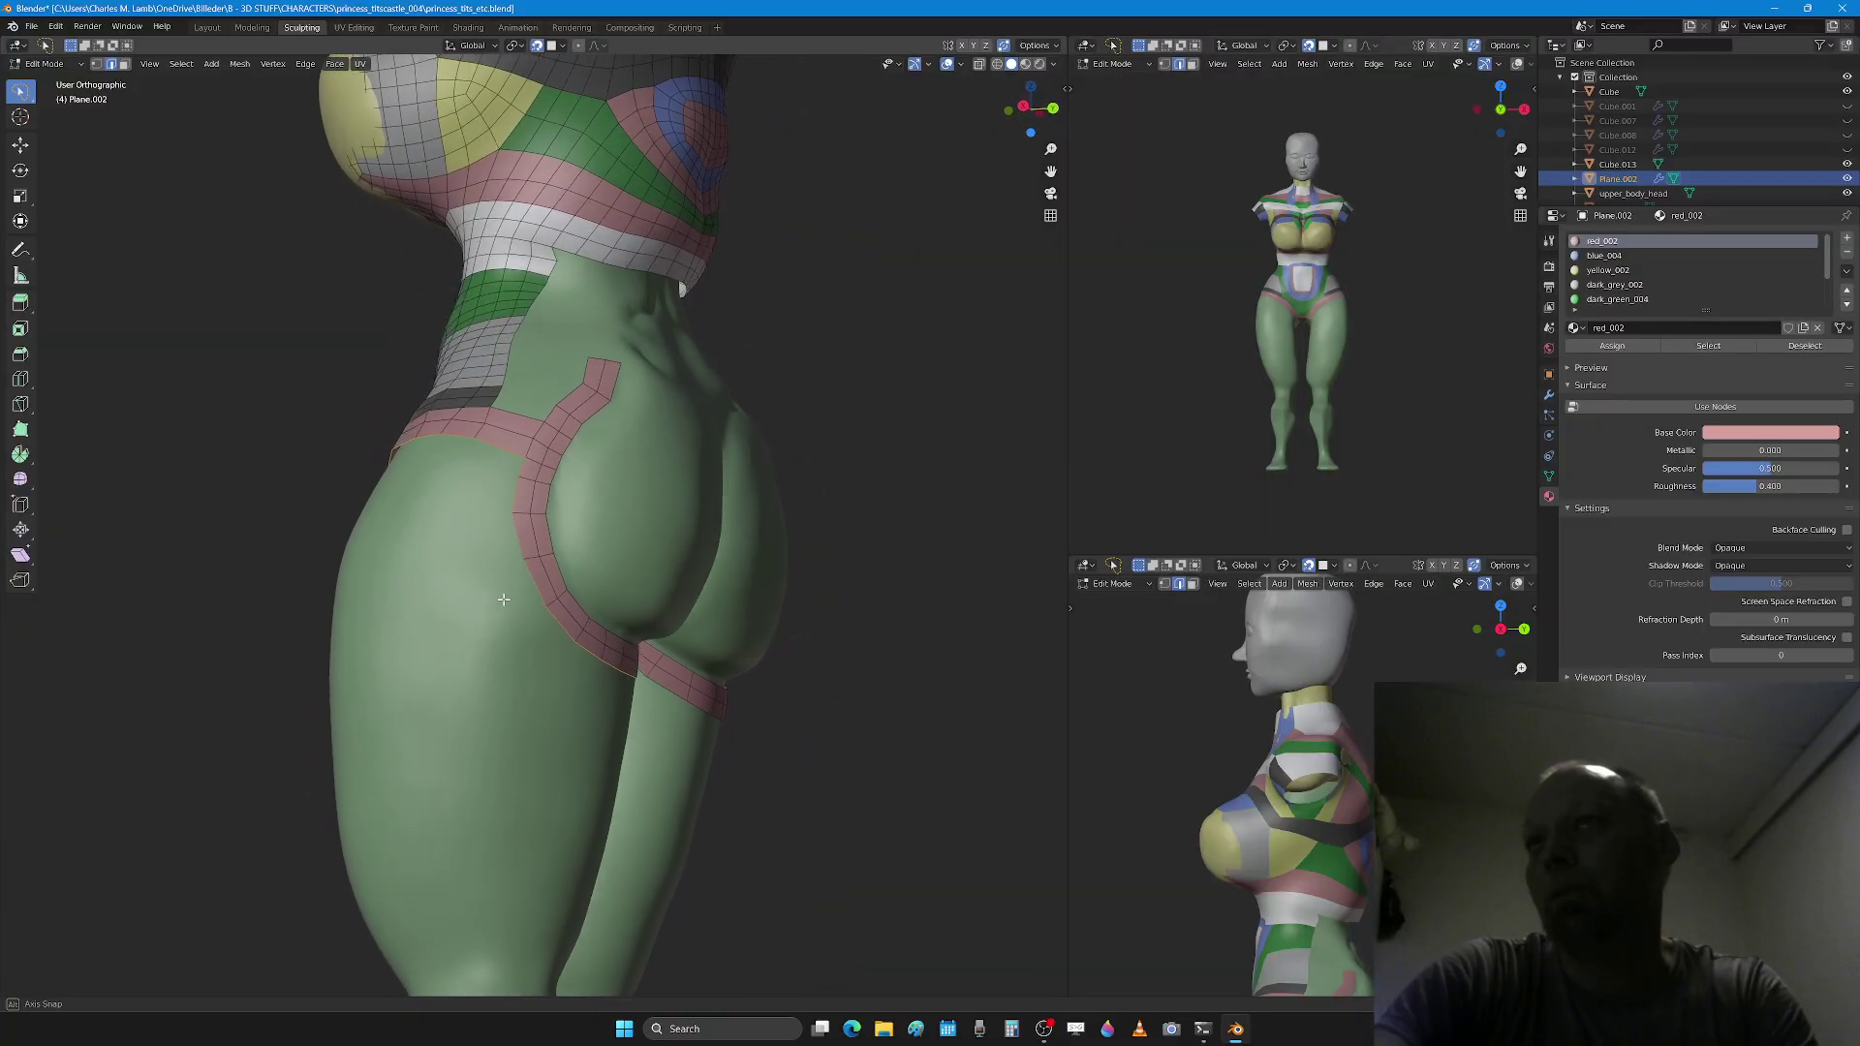
mouse_move(547, 607)
middle_down()
mouse_move(652, 613)
mouse_move(556, 618)
middle_up()
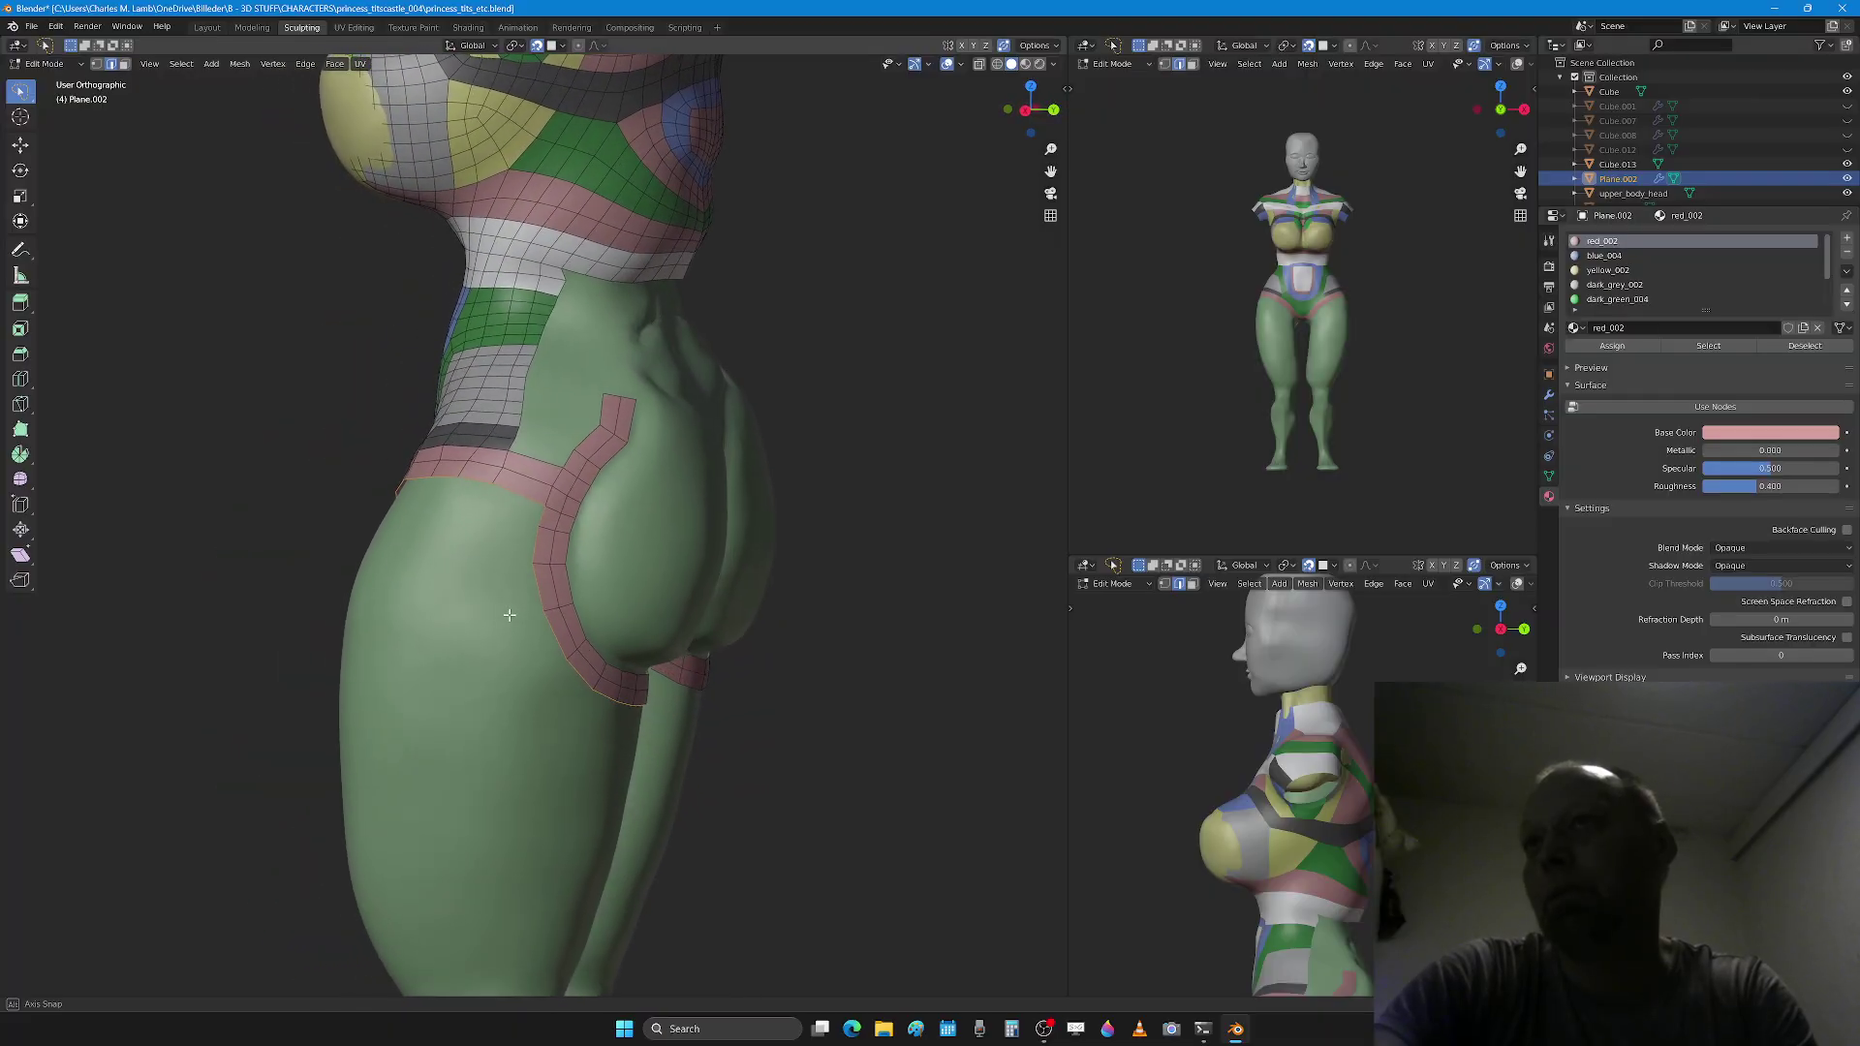
mouse_move(512, 612)
middle_down()
mouse_move(623, 610)
mouse_move(493, 610)
middle_up()
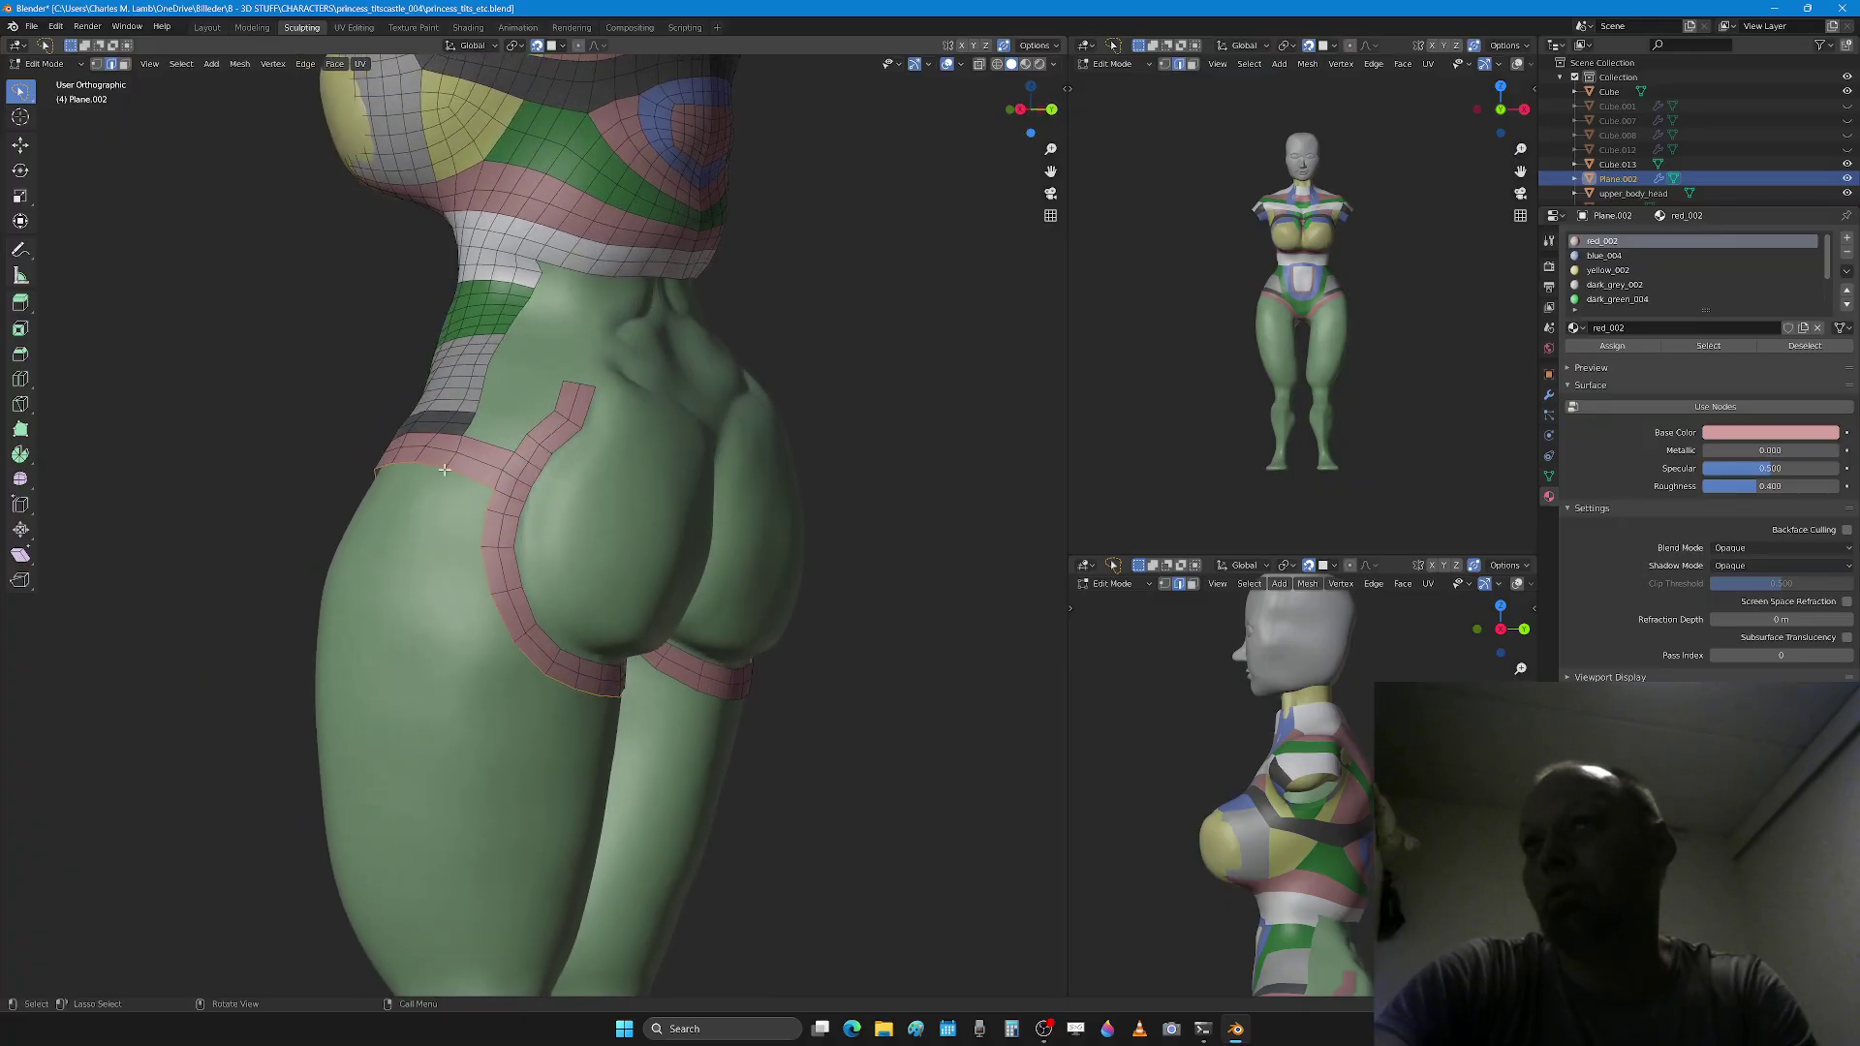
scroll(486, 468, up, 1)
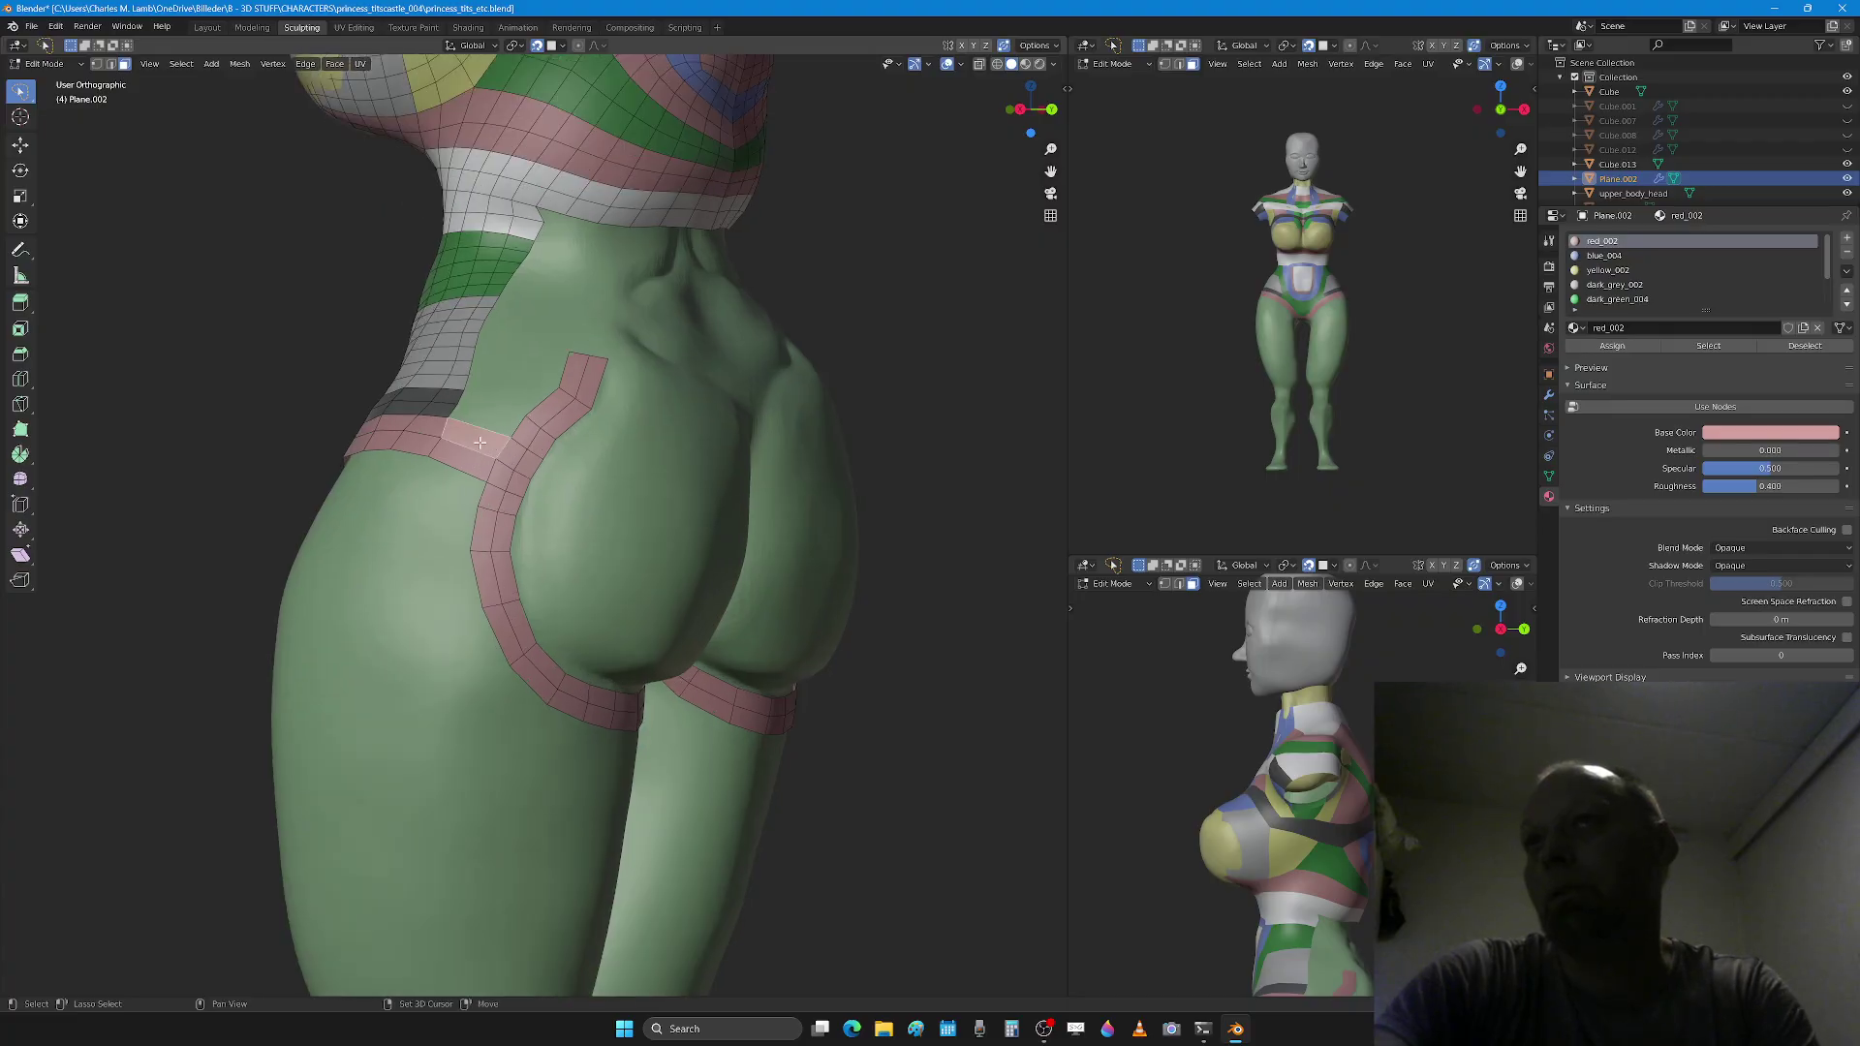
middle_drag(469, 461, 606, 524)
scroll(560, 526, up, 3)
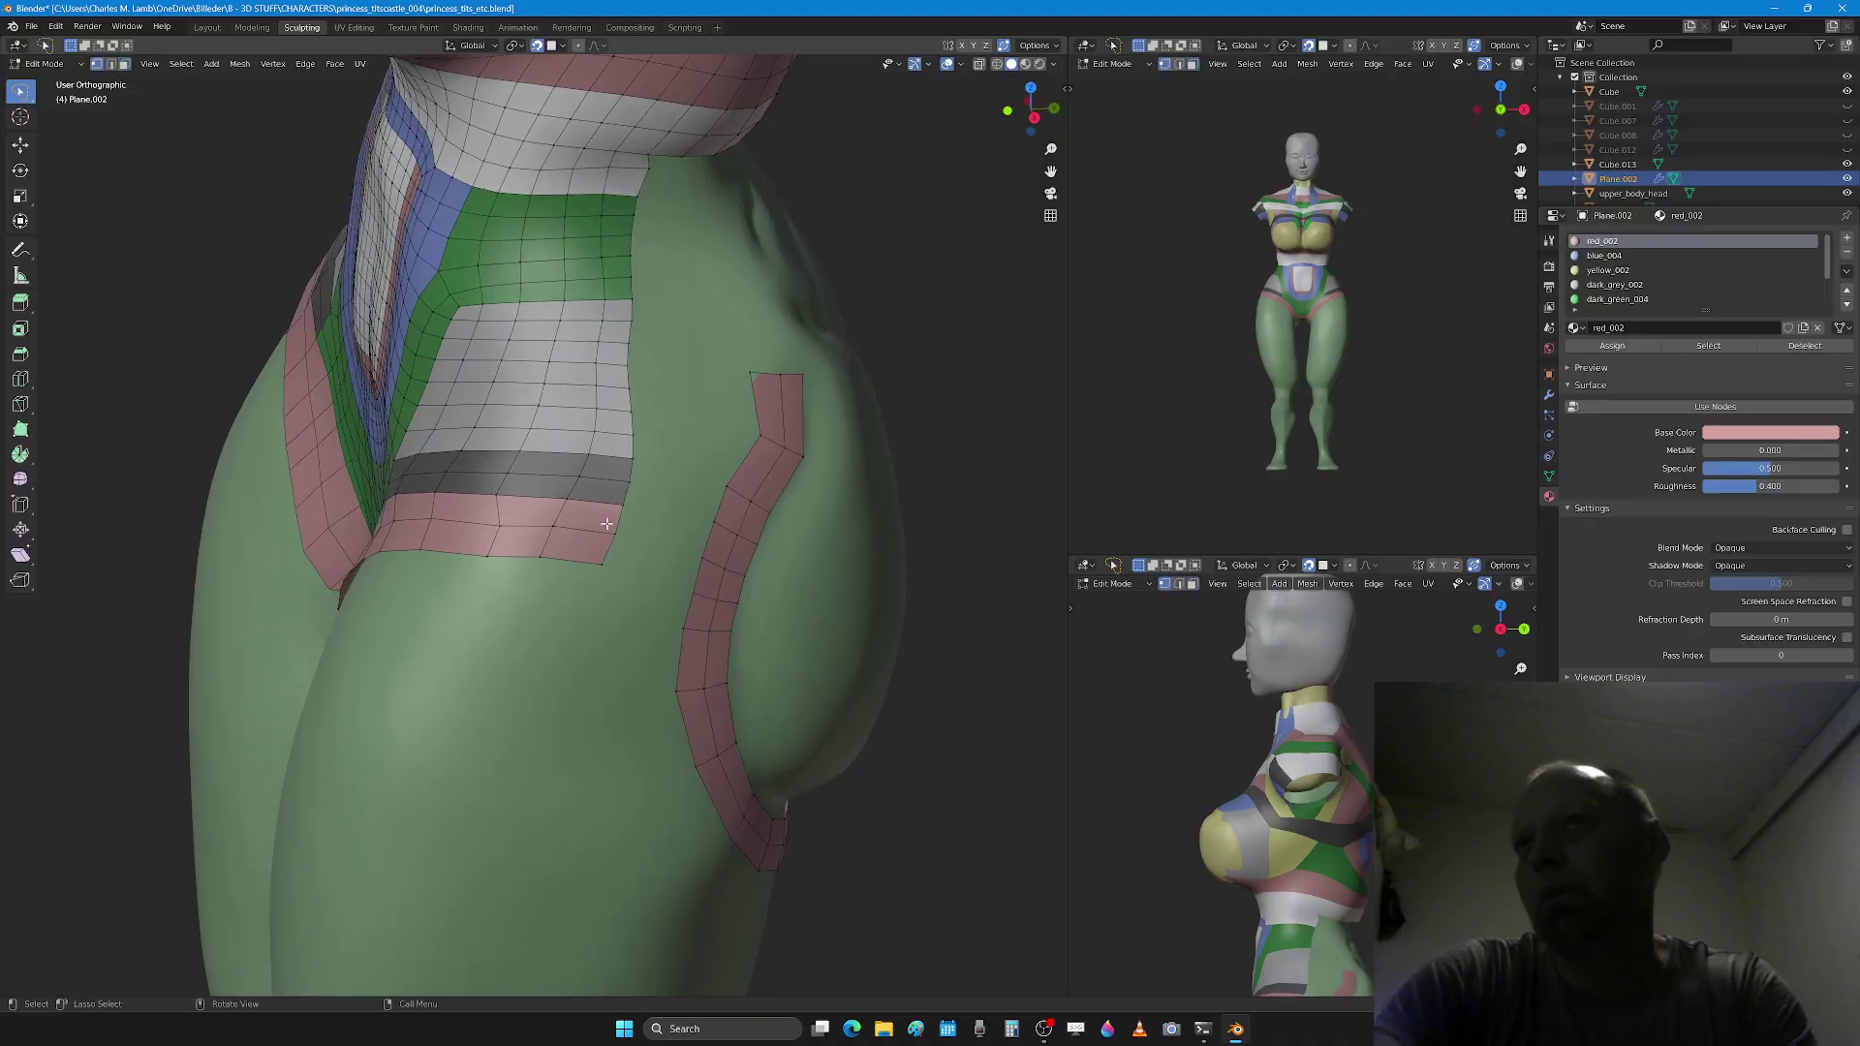
key(g)
click(636, 611)
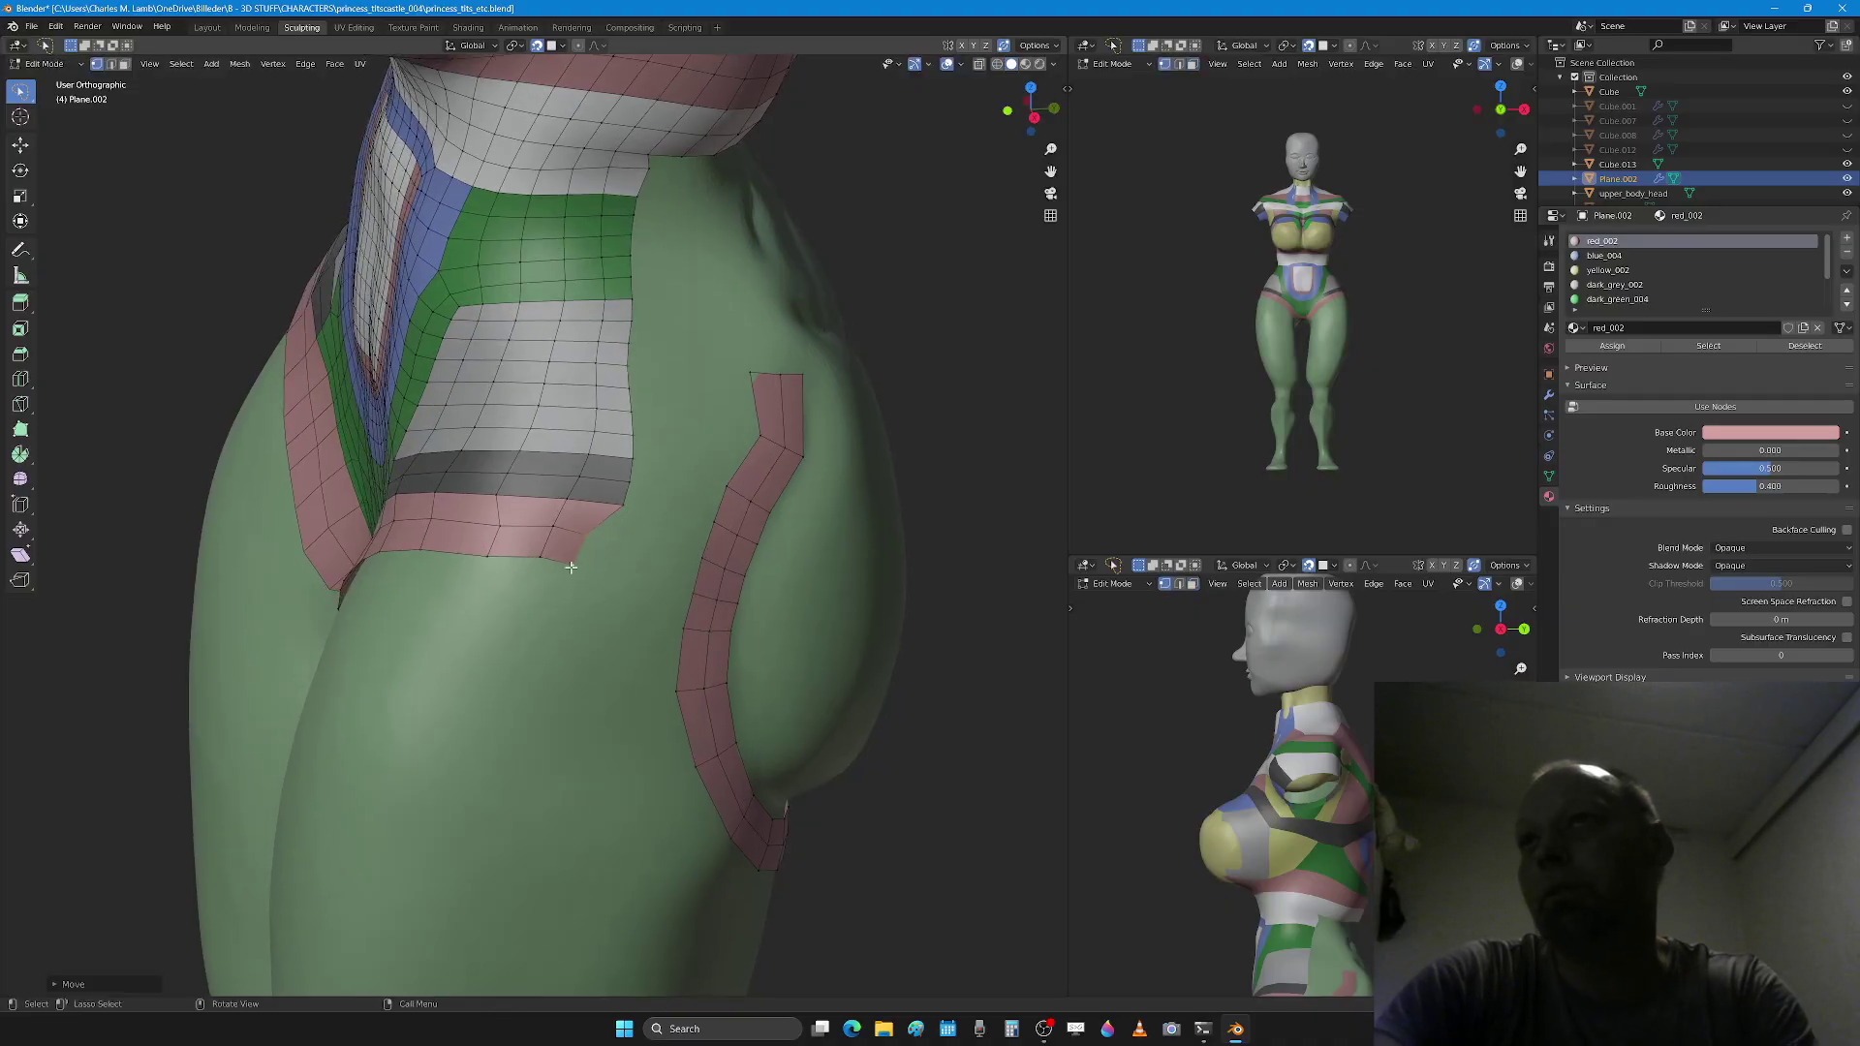
Step: Extrude the slanted end edge of the hip strip down the outer hip in three segments, rotated to run alongside the buttock strip
key(2)
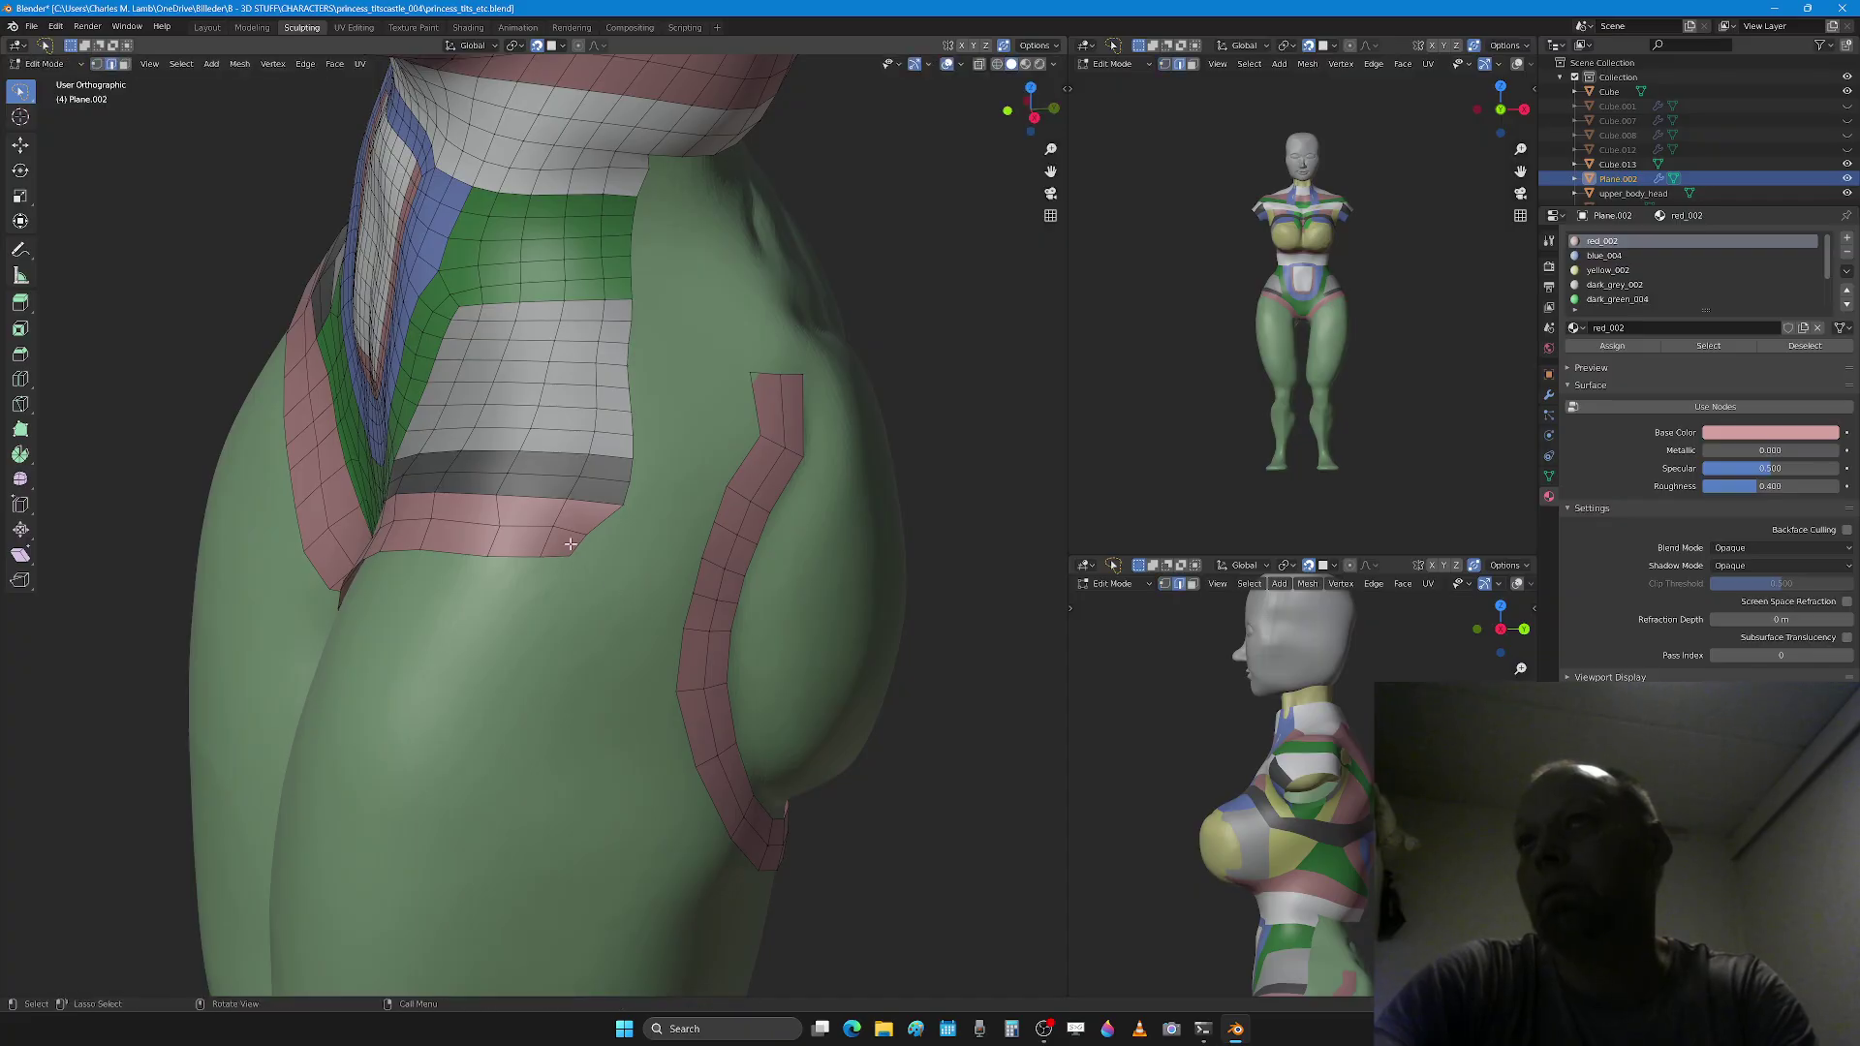
middle_drag(613, 600, 589, 598)
key(g)
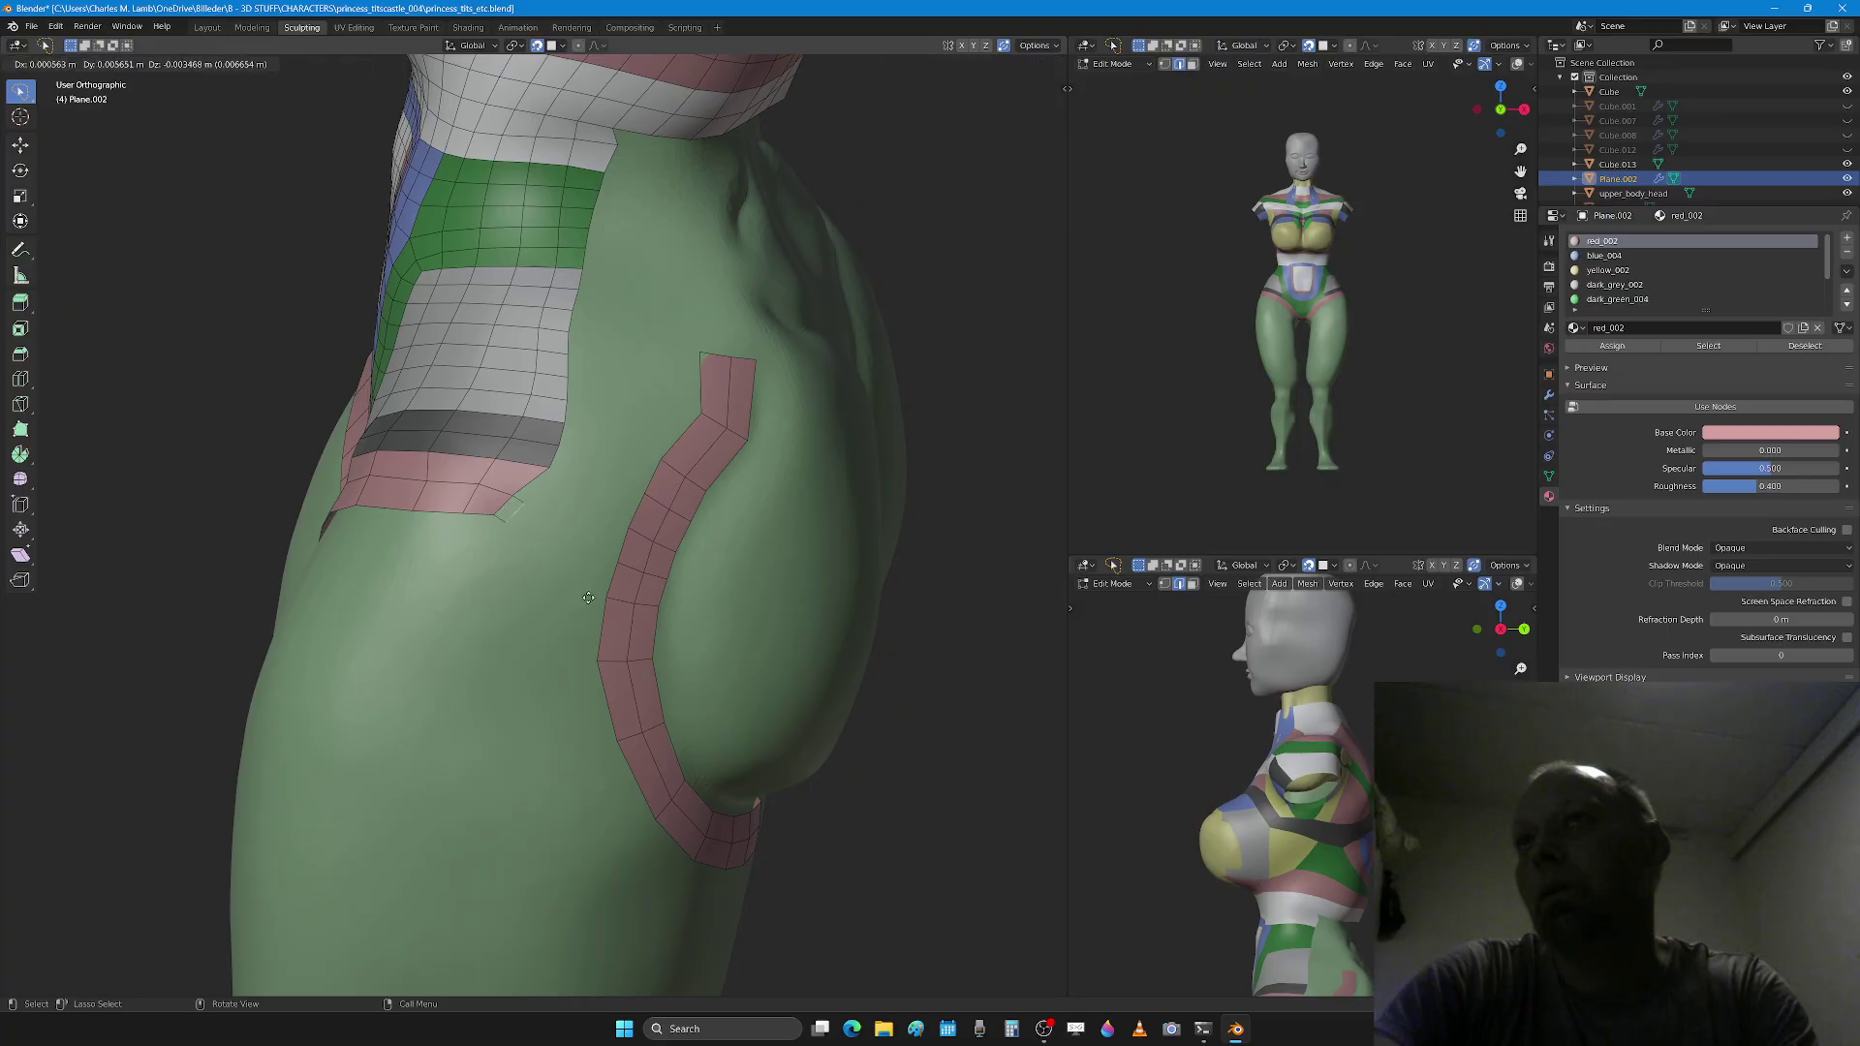
click(611, 621)
key(r)
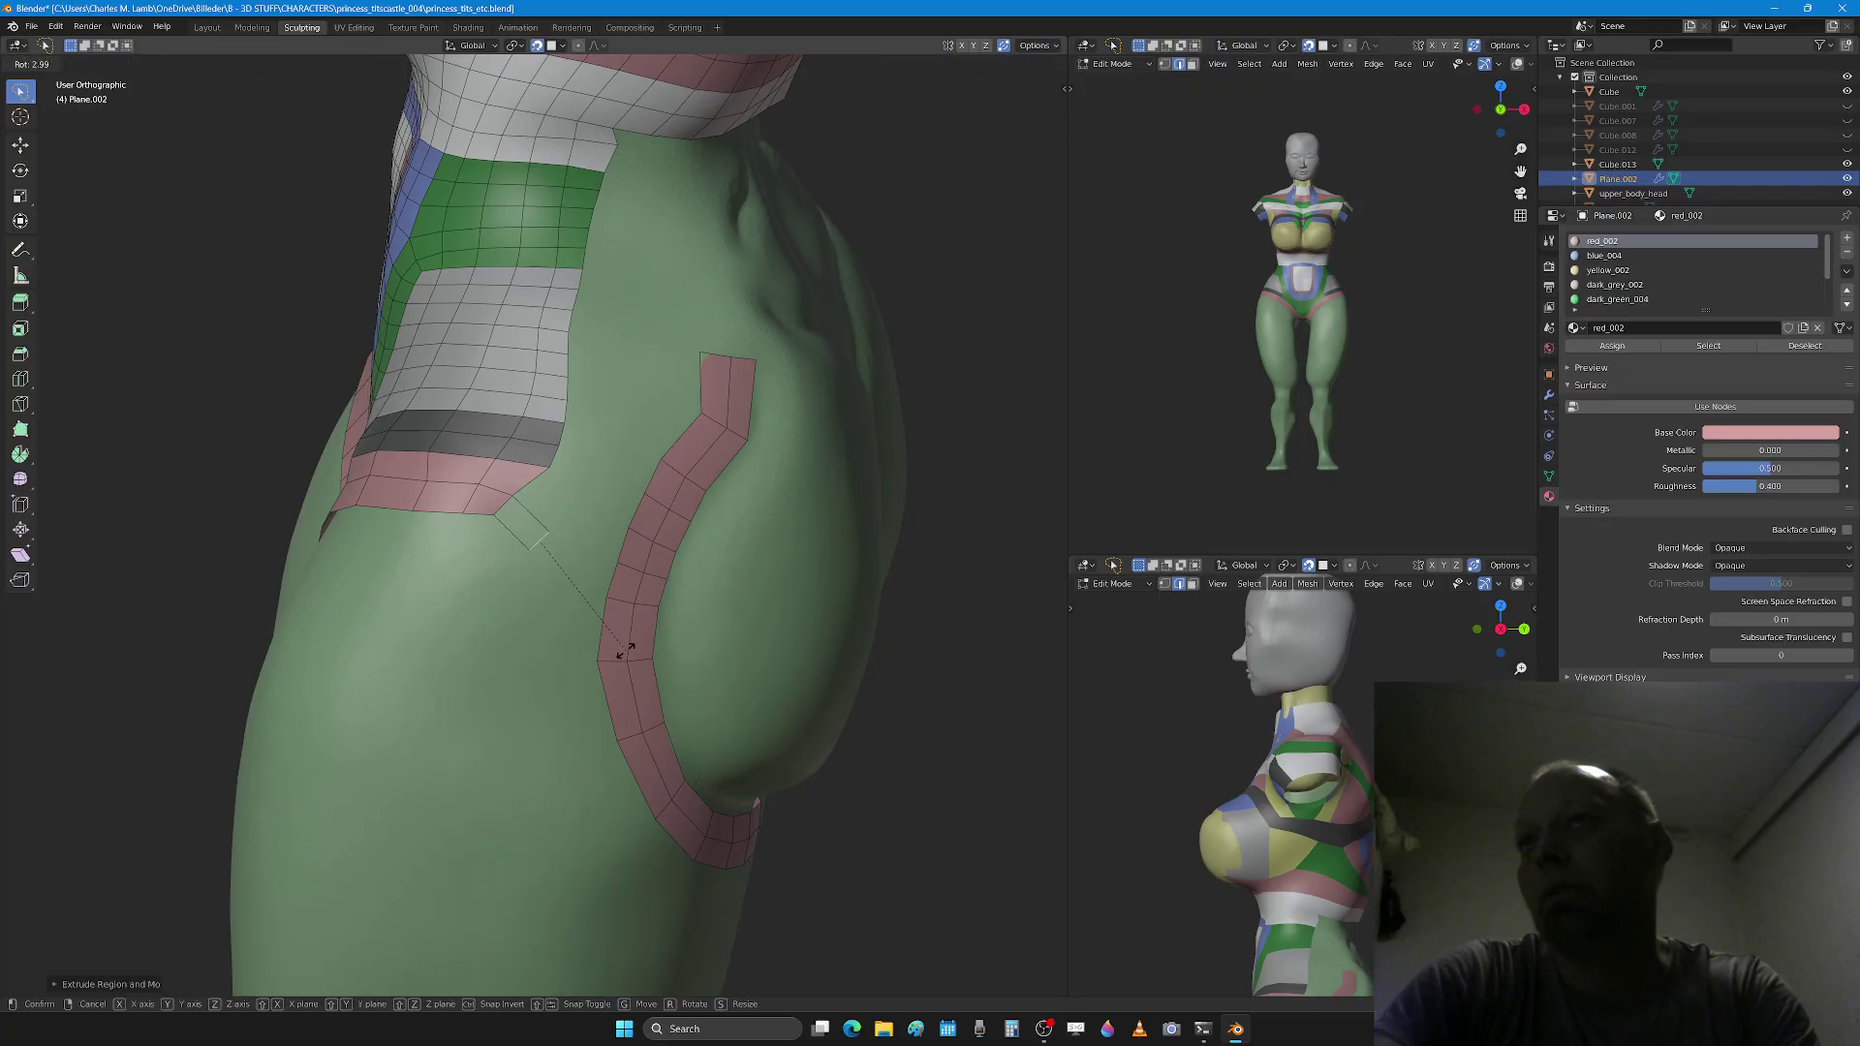
click(623, 655)
key(g)
click(616, 819)
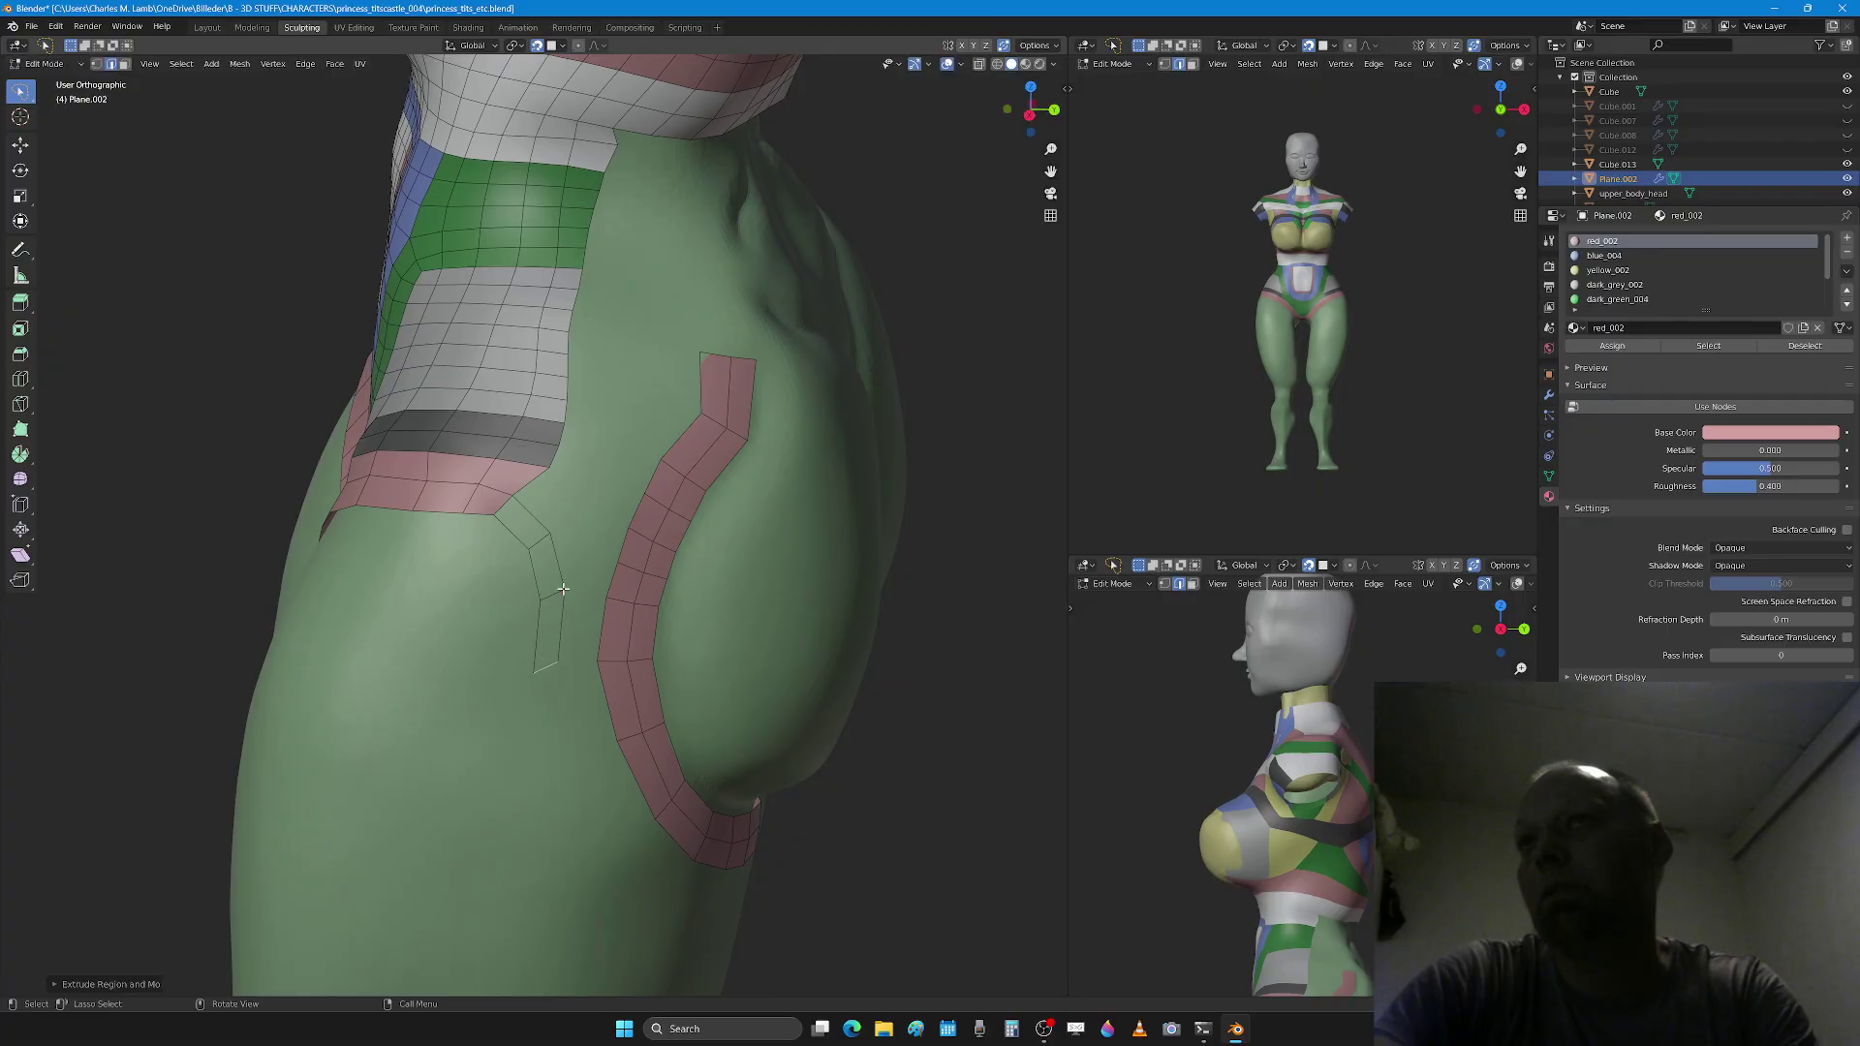
Step: Add faces joining the new outer segments to the buttock strip and to the end of the hip strip
shift+click(603, 630)
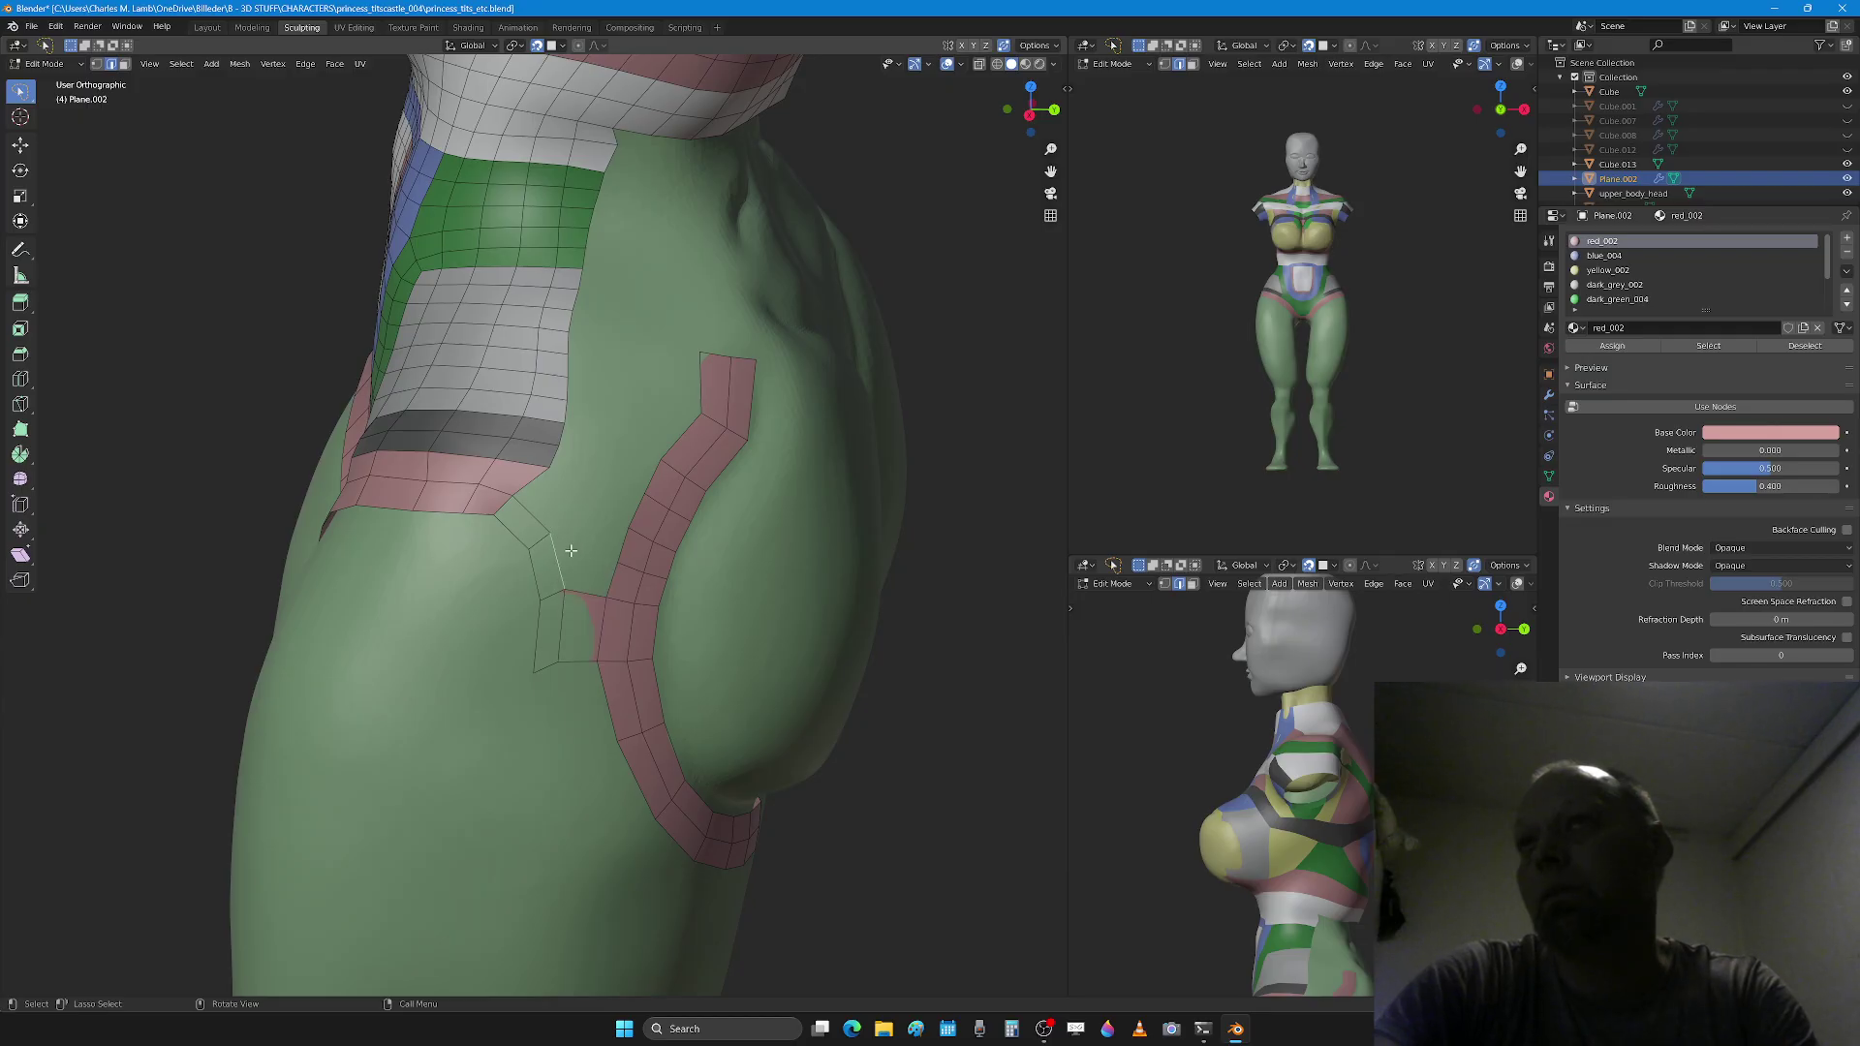
key(g)
click(612, 524)
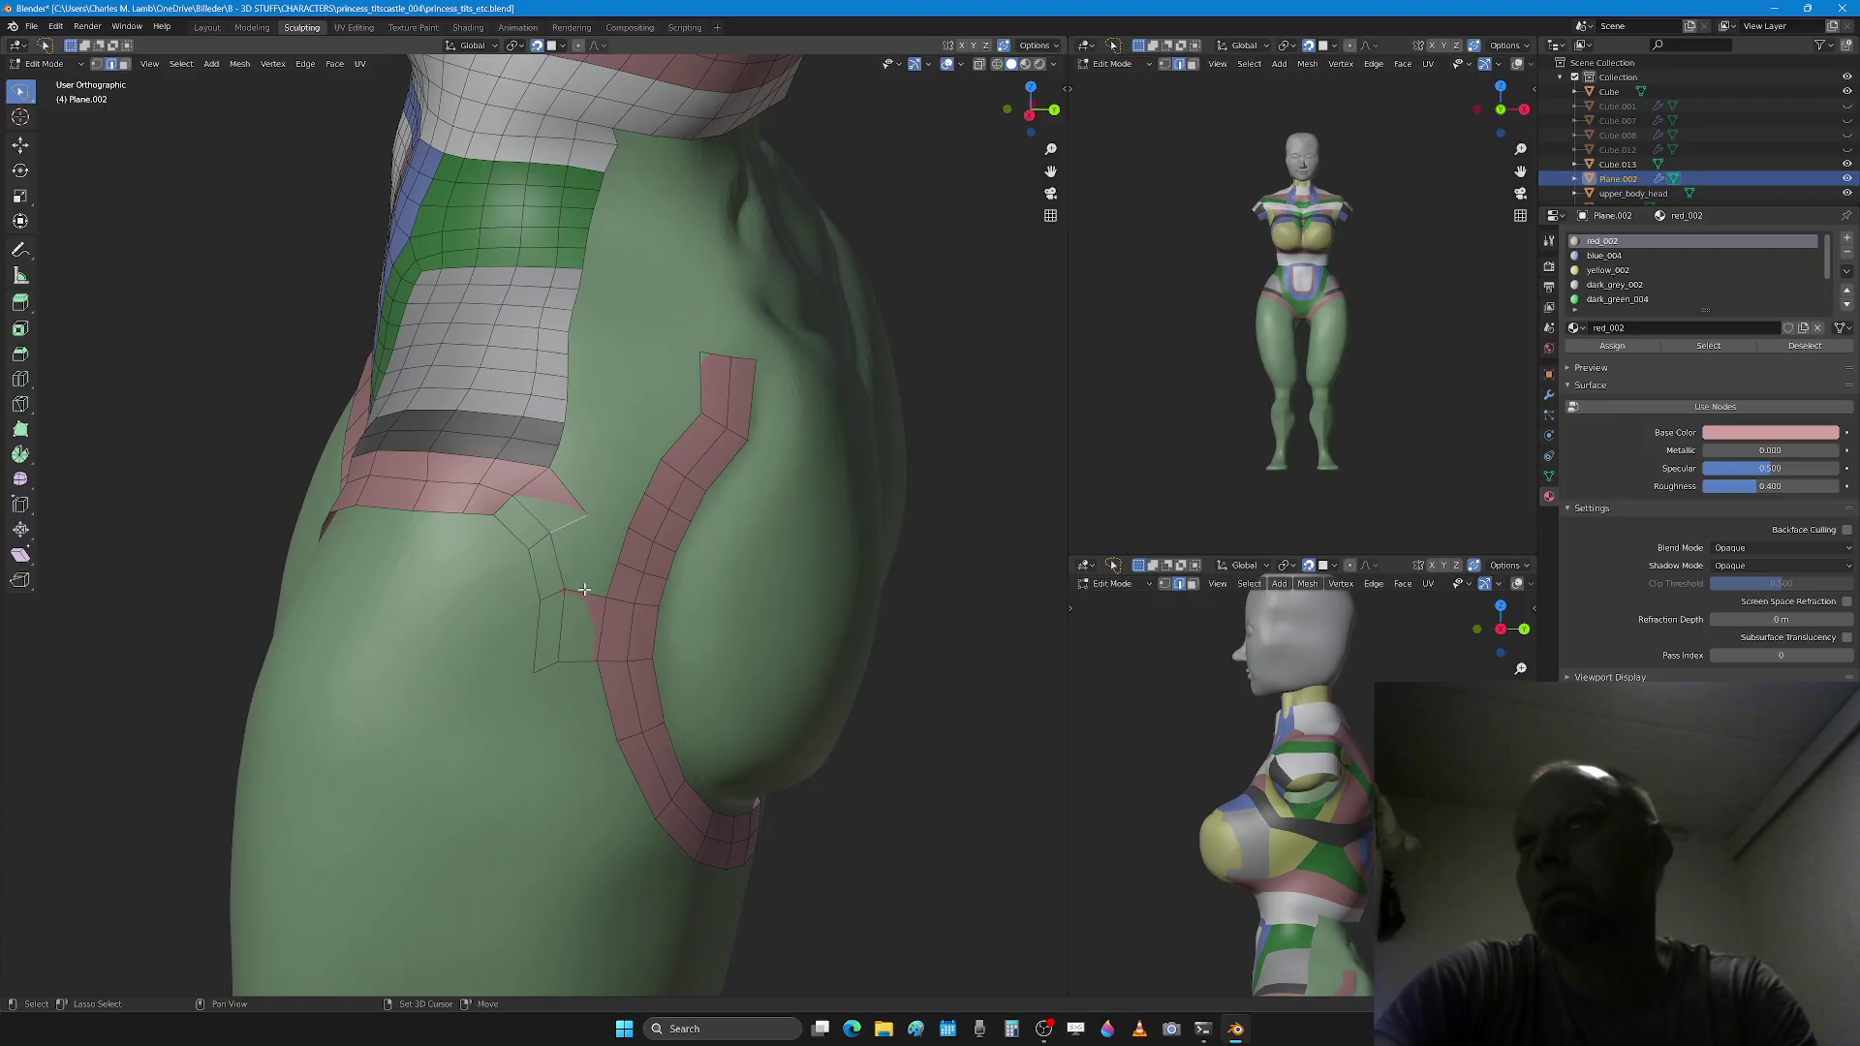
Step: Extrude the outer strip further down the hip and toward the back of the thigh, parallel to the buttock strip
middle_drag(603, 690, 285, 345)
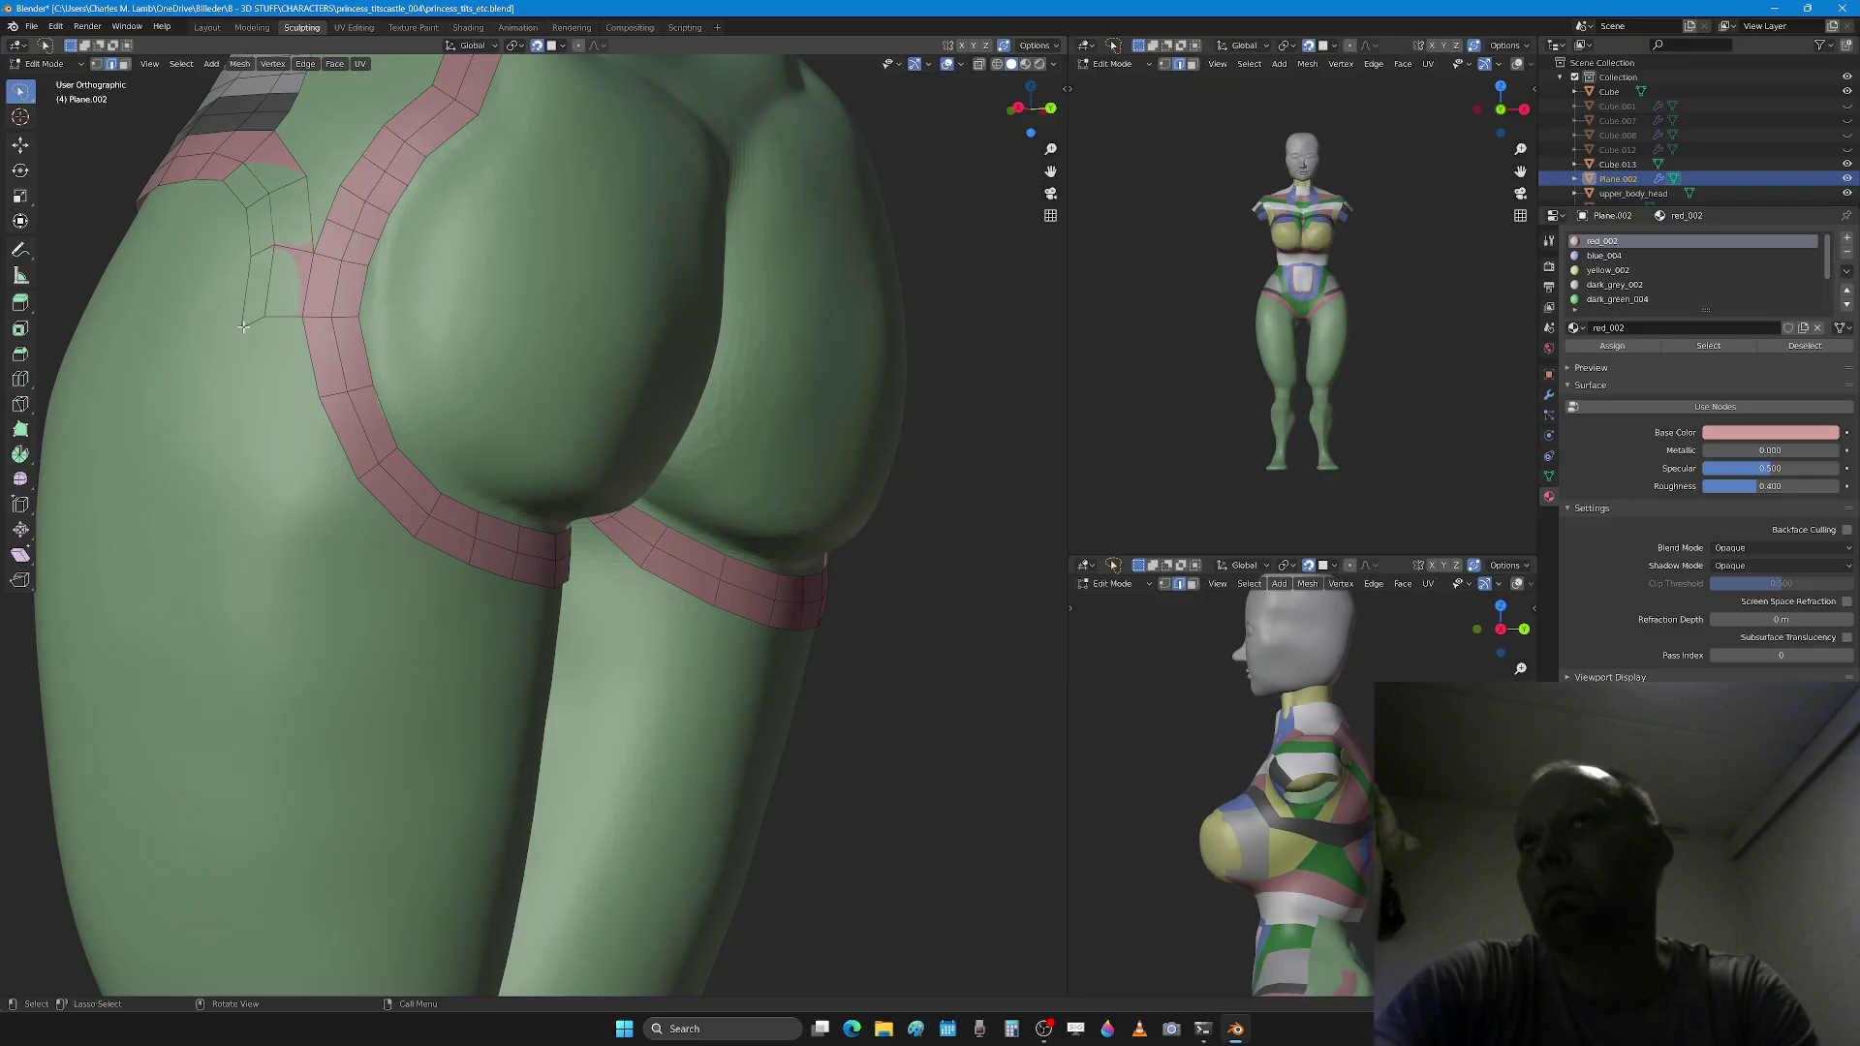
key(g)
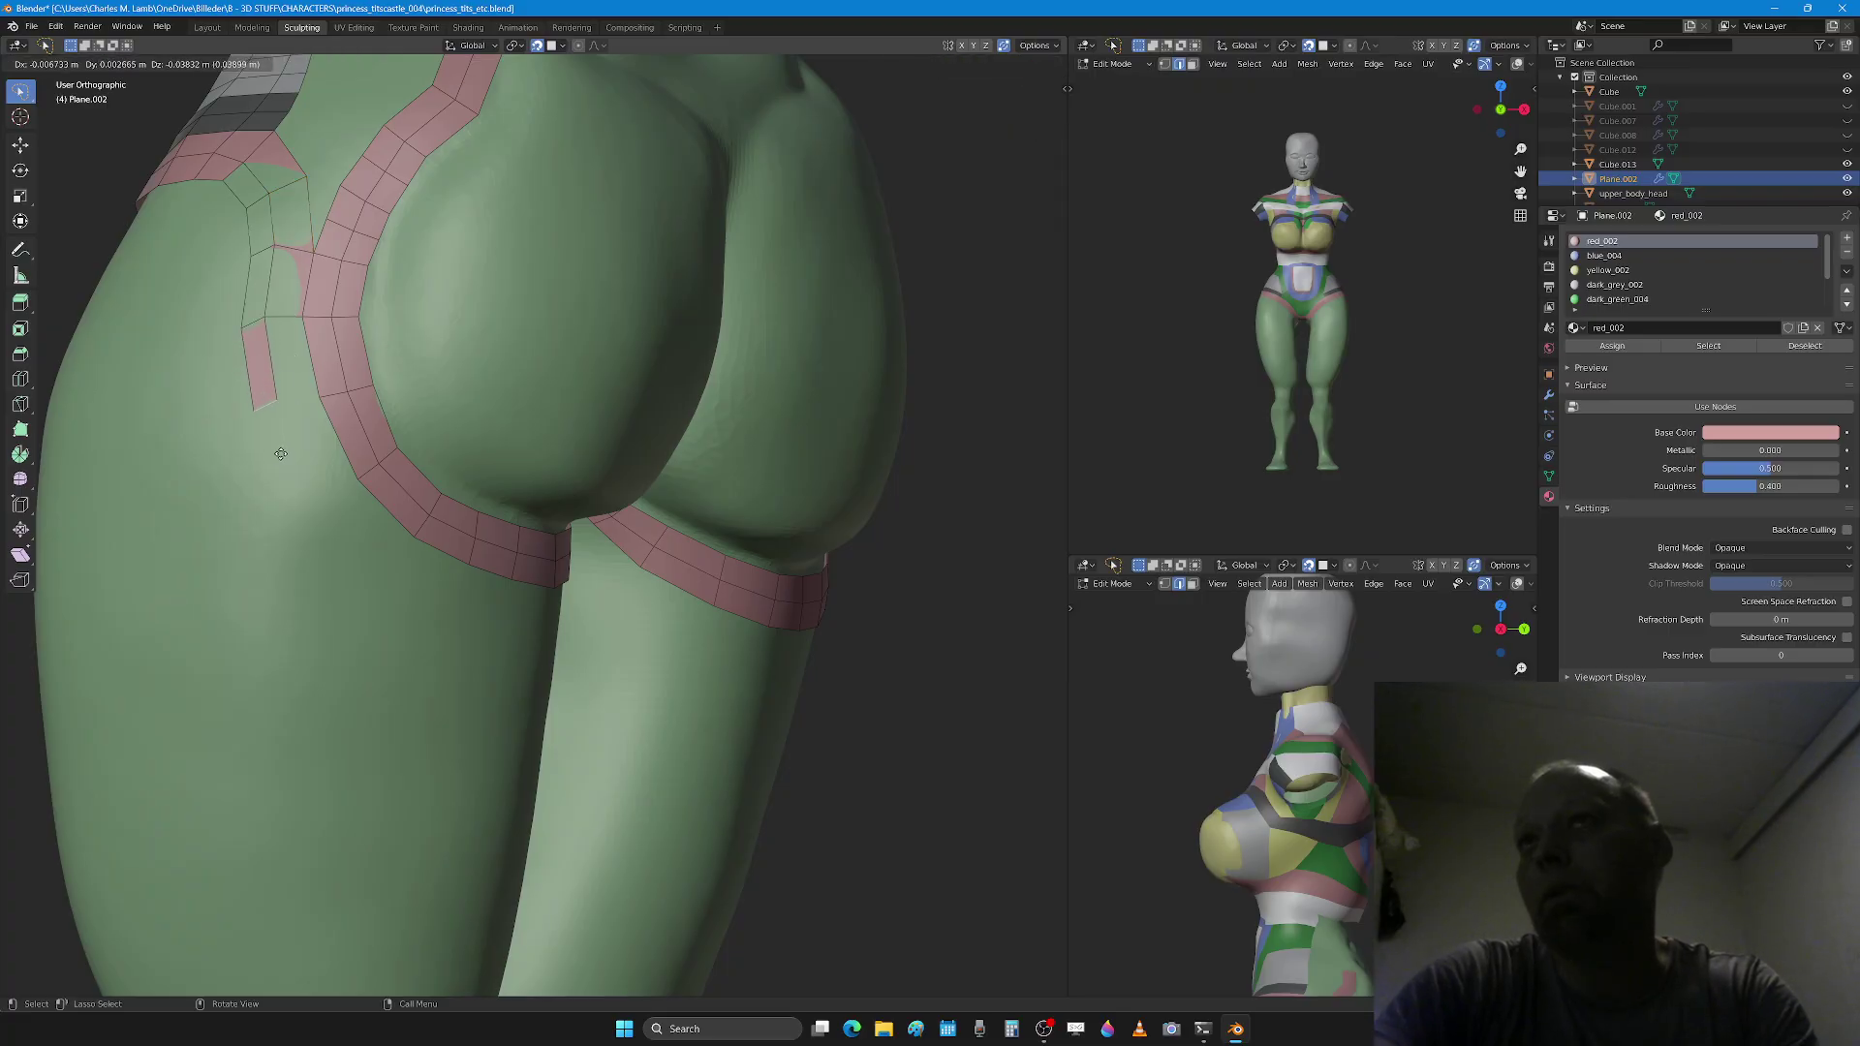
click(280, 453)
key(e)
click(316, 523)
middle_drag(322, 539, 279, 557)
key(g)
click(359, 625)
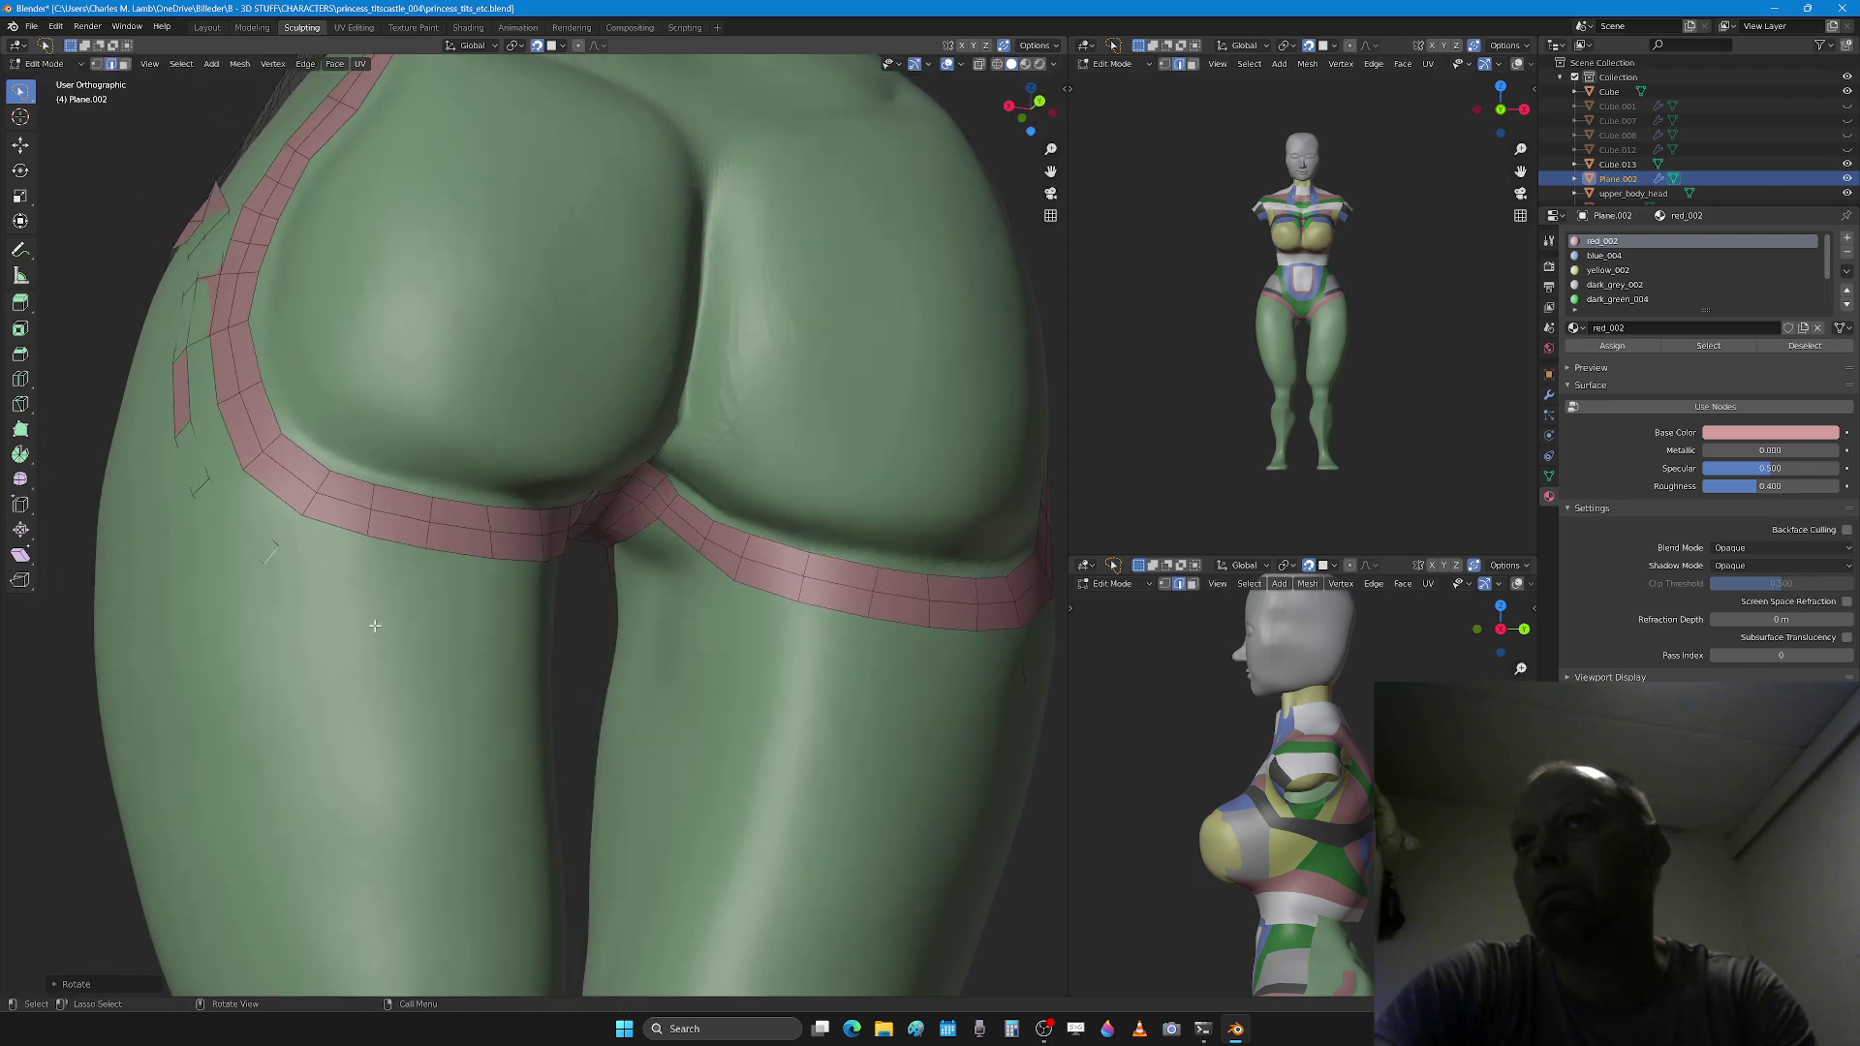
Step: Continue extruding the strip across the back of the thigh below the buttock, rotating the end edge to follow the crease
key(g)
click(464, 651)
middle_drag(464, 651, 444, 645)
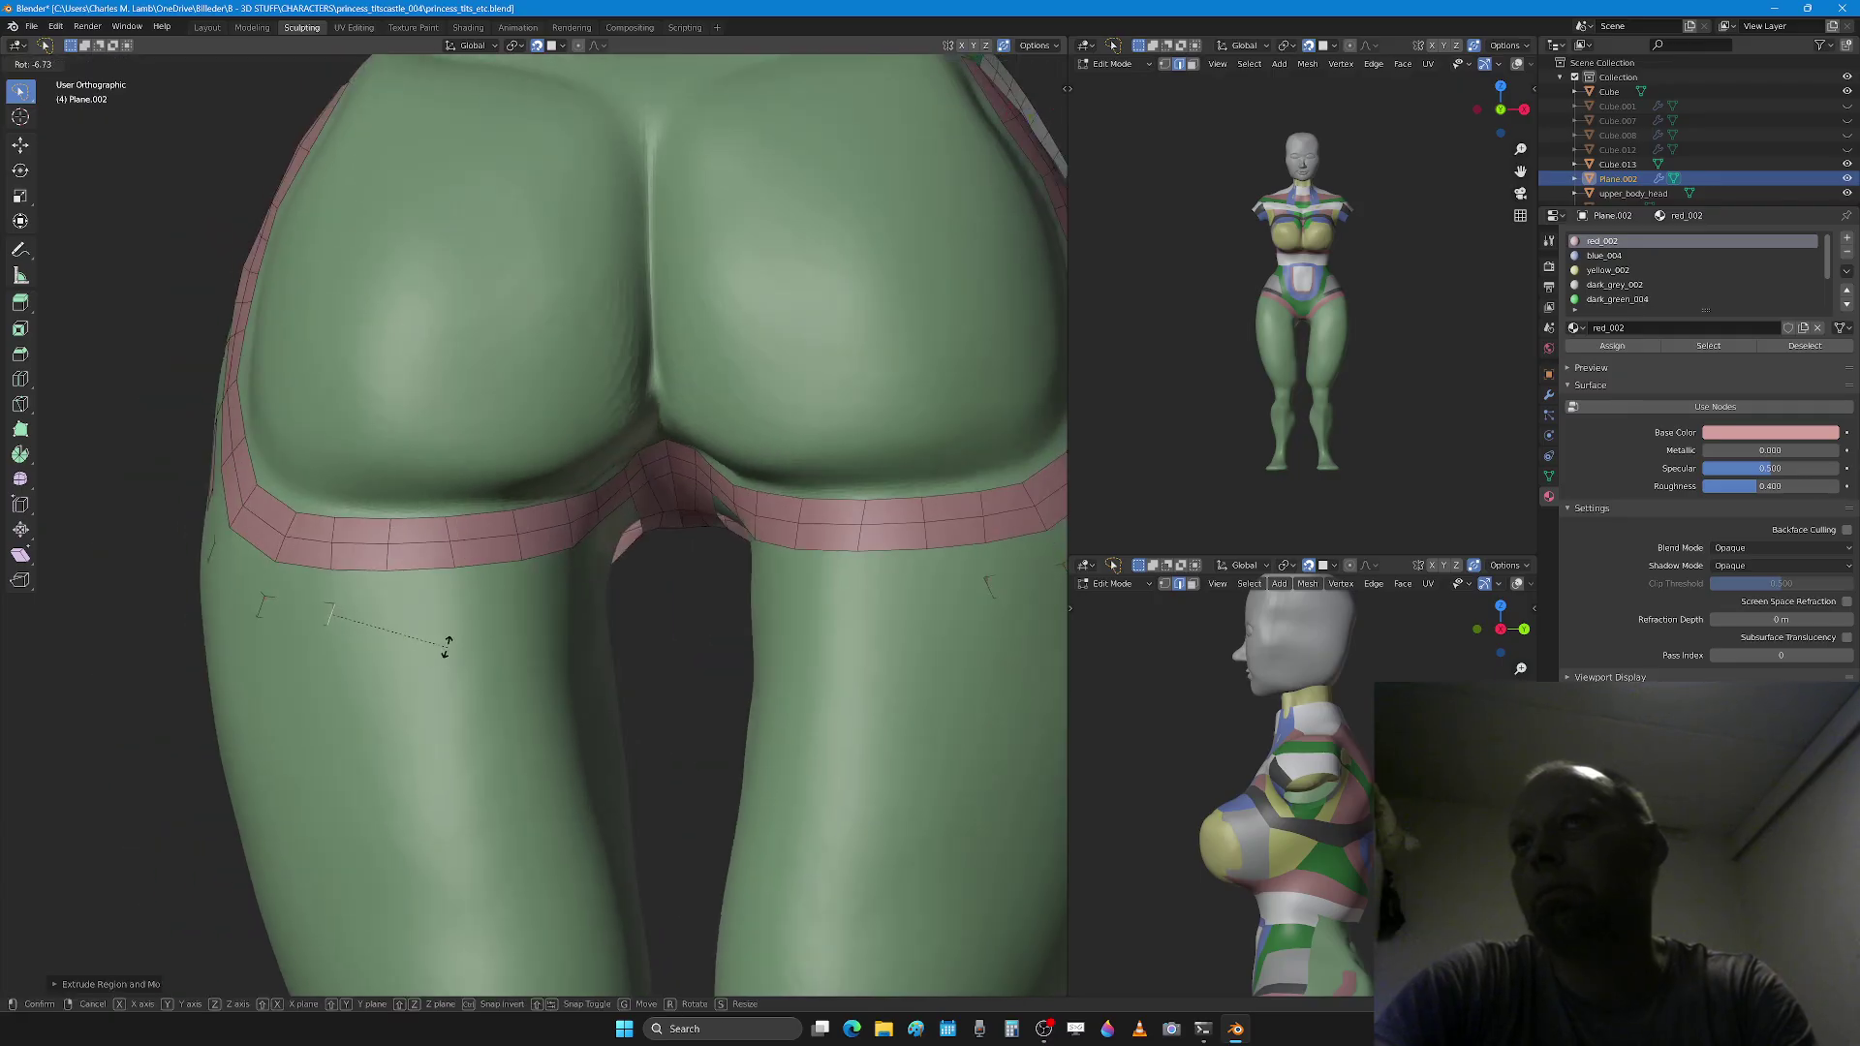
key(g)
click(518, 634)
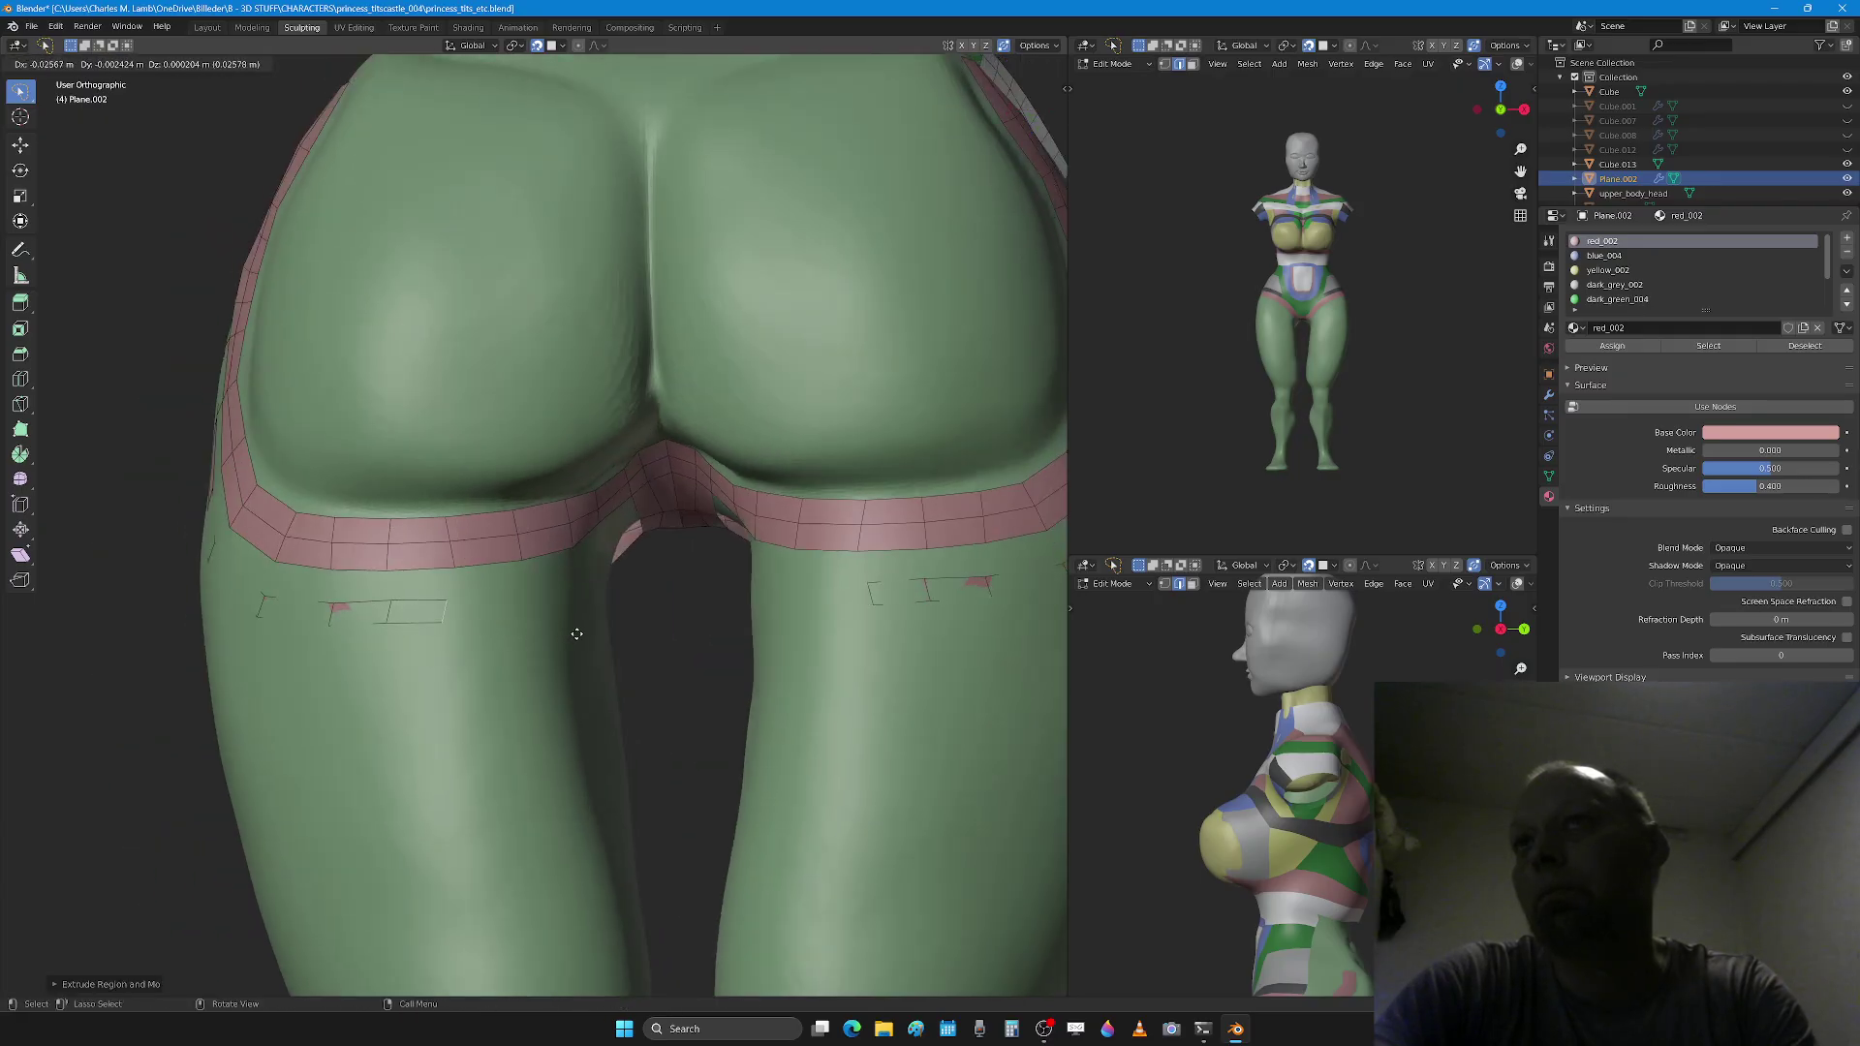
middle_drag(518, 635, 522, 626)
Step: Extrude the strip's end edge onward toward the inner thigh near the crotch
key(e)
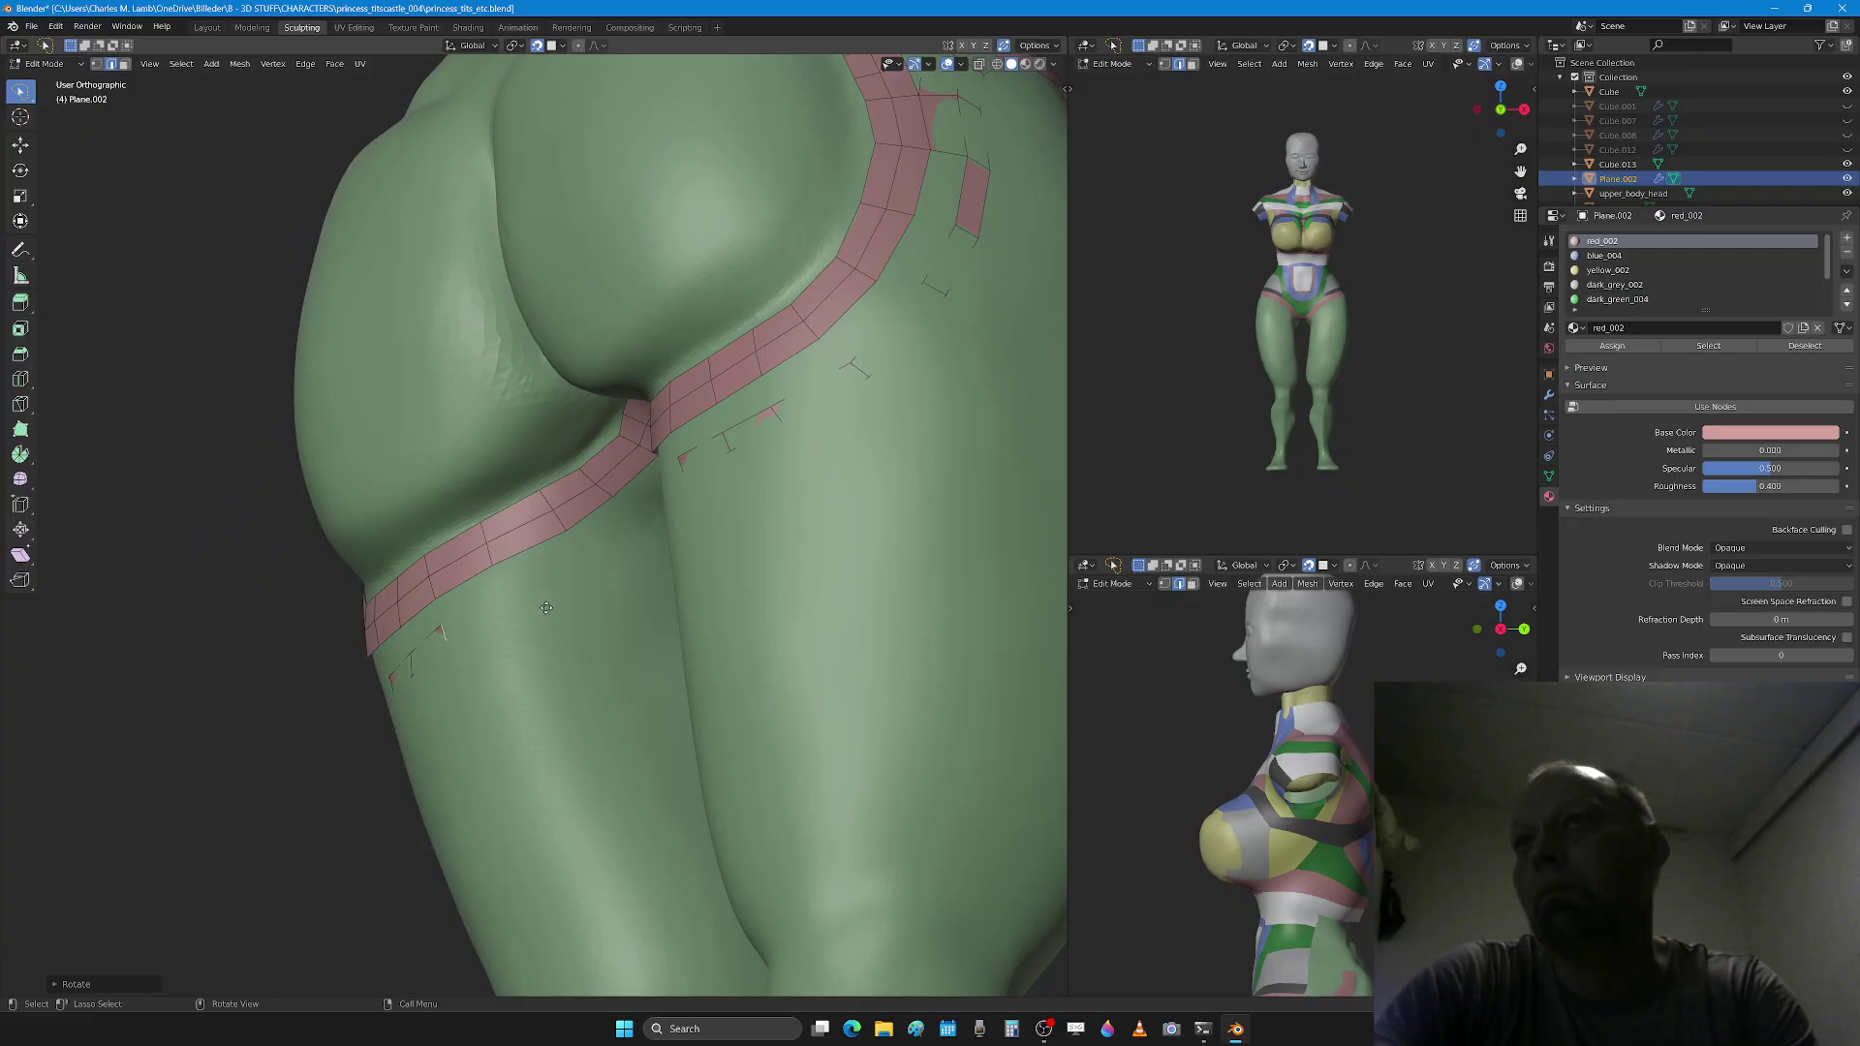
click(603, 580)
middle_drag(602, 579, 765, 540)
key(g)
click(732, 532)
key(g)
click(819, 497)
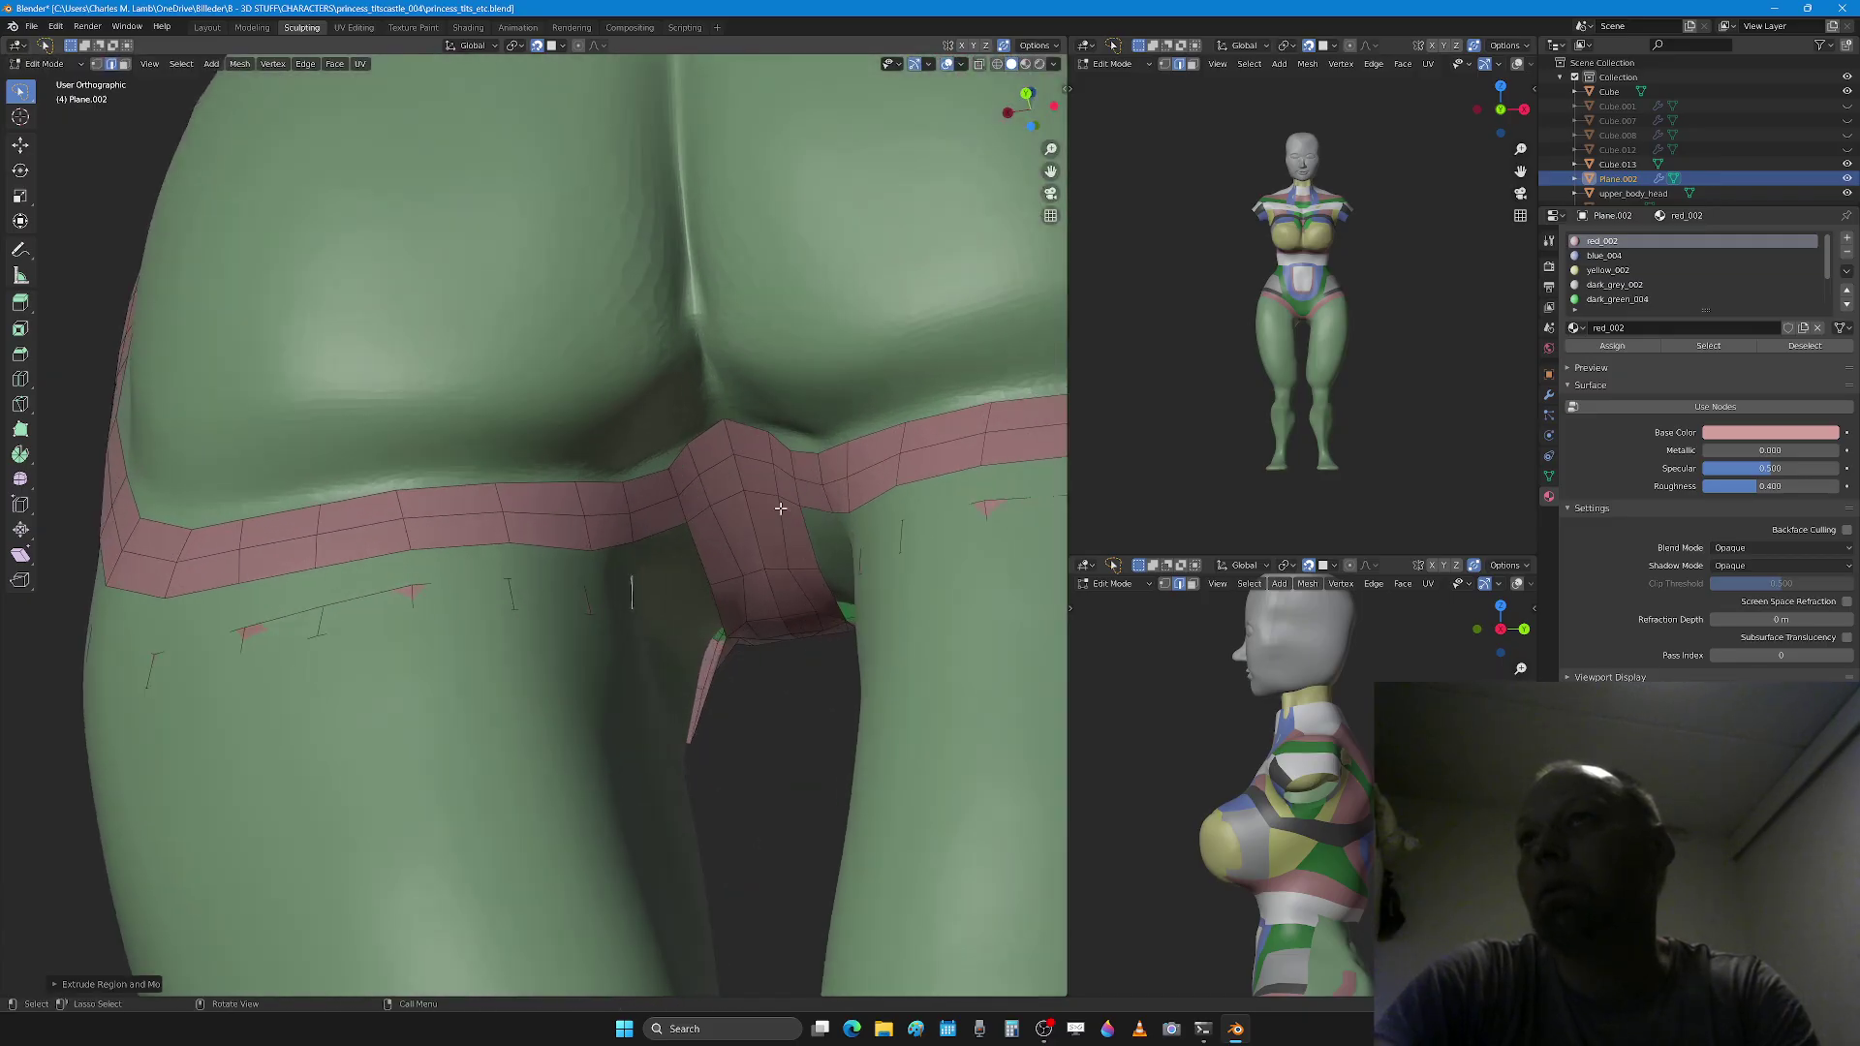
Step: Adjust the strip's end edge on the inner thigh, undoing the last surplus operations
key(g)
key(g)
click(764, 541)
key(ctrl+z)
key(ctrl+z)
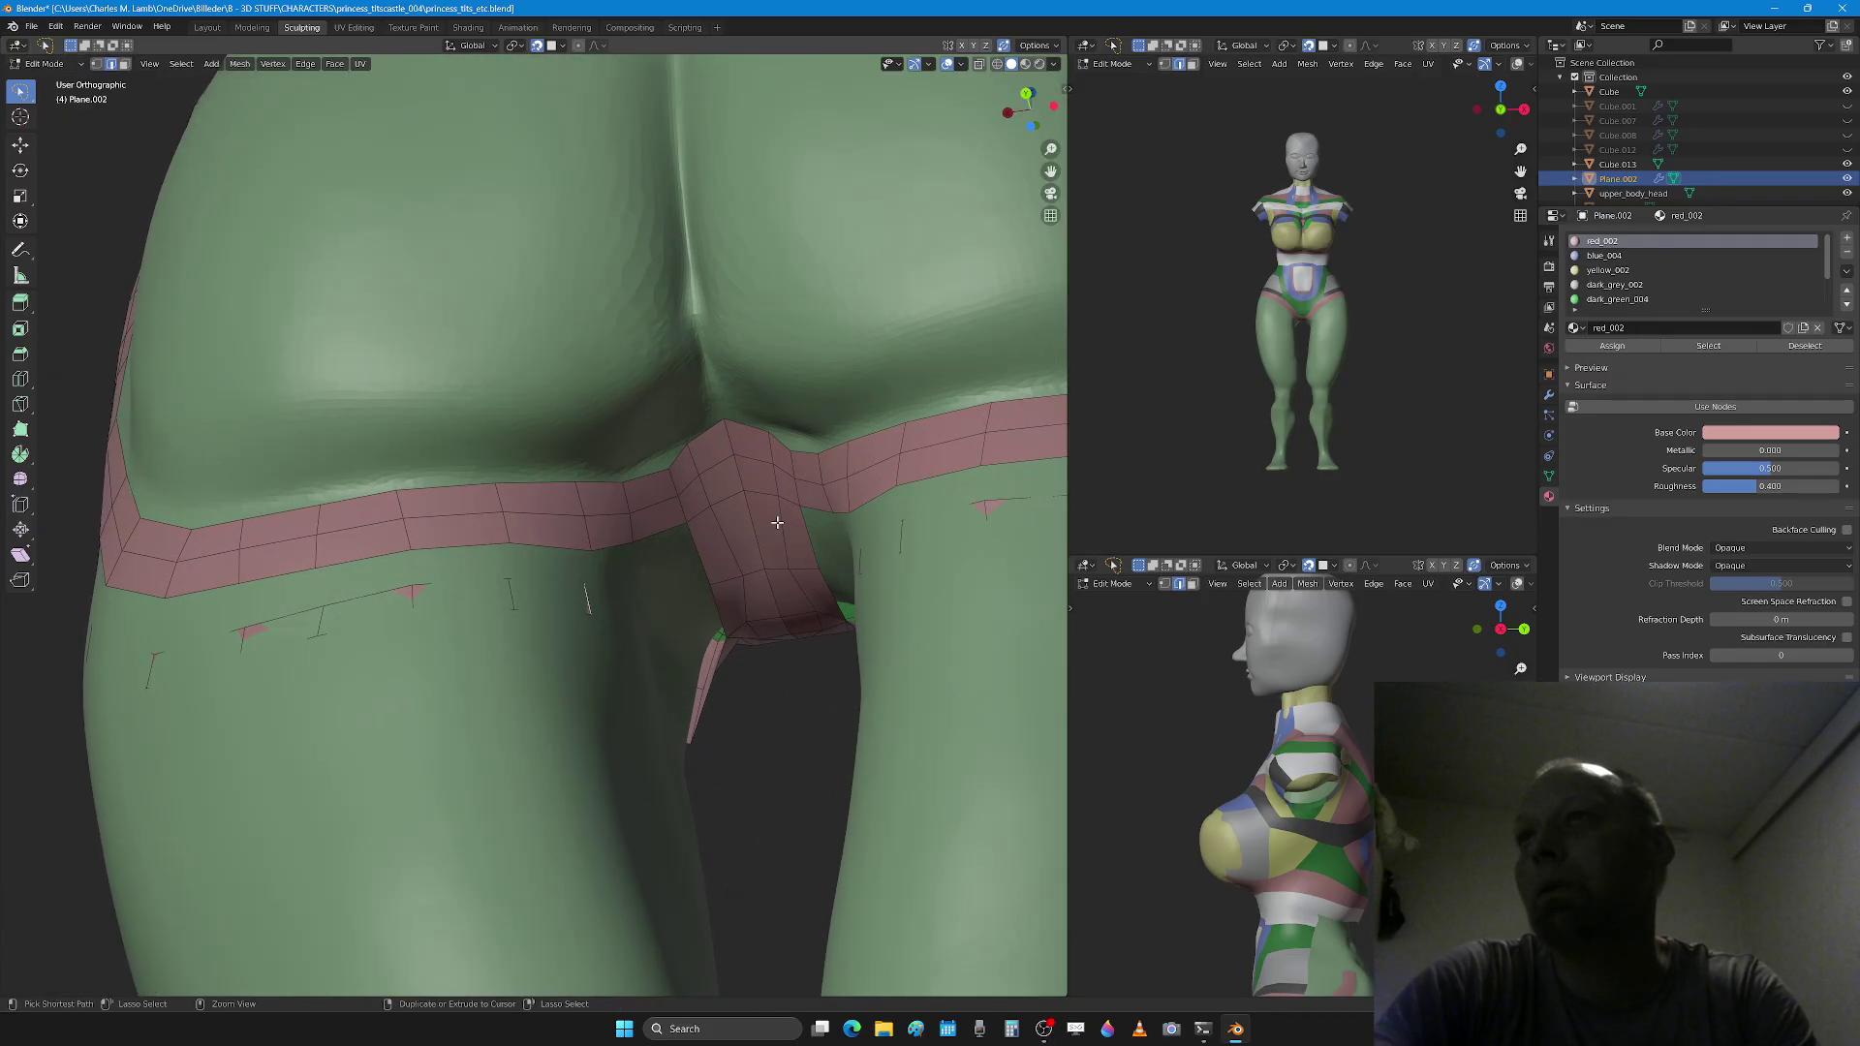
Step: Add an edge loop to the red crotch section beside the end of the thigh strip
key(ctrl+r)
click(728, 545)
click(727, 545)
mouse_move(728, 546)
middle_down()
mouse_move(677, 540)
mouse_move(745, 519)
mouse_move(735, 543)
middle_up()
Step: Join the thigh strip's end to the crotch section and fill the gap below the buttock strip with faces
click(668, 556)
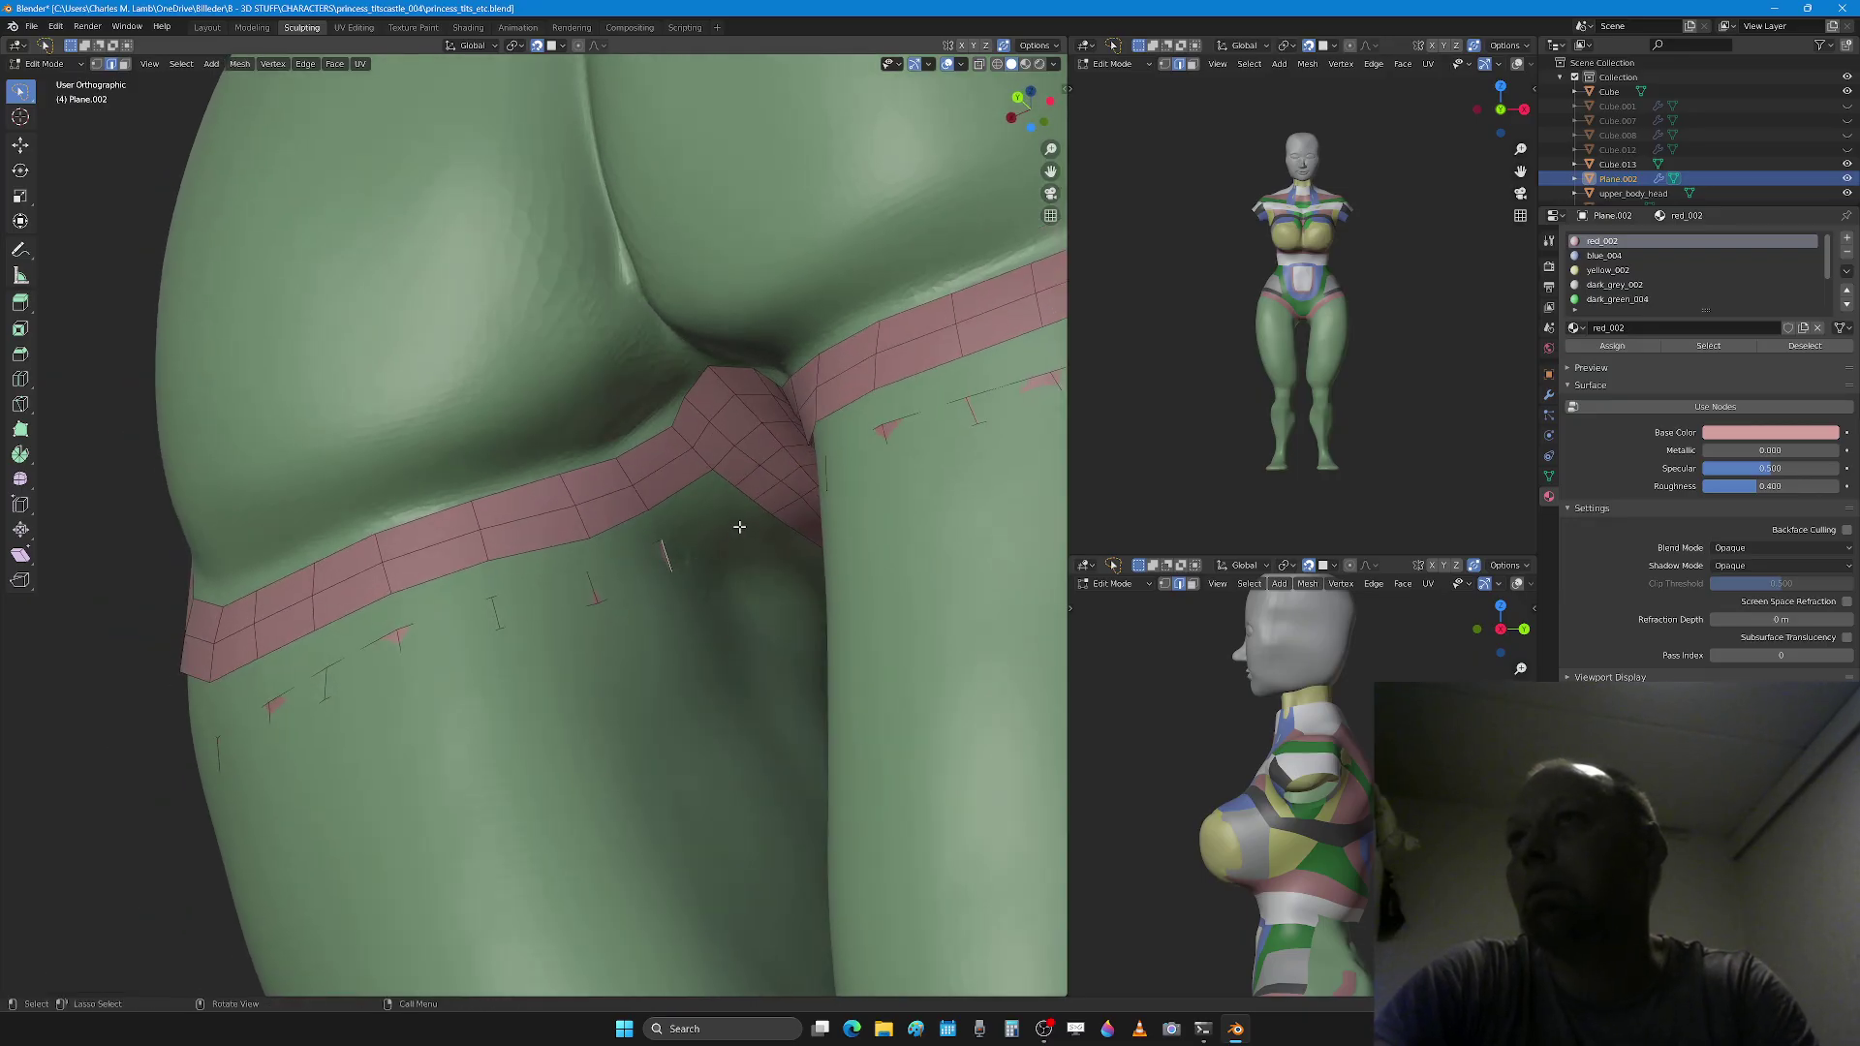
key(f)
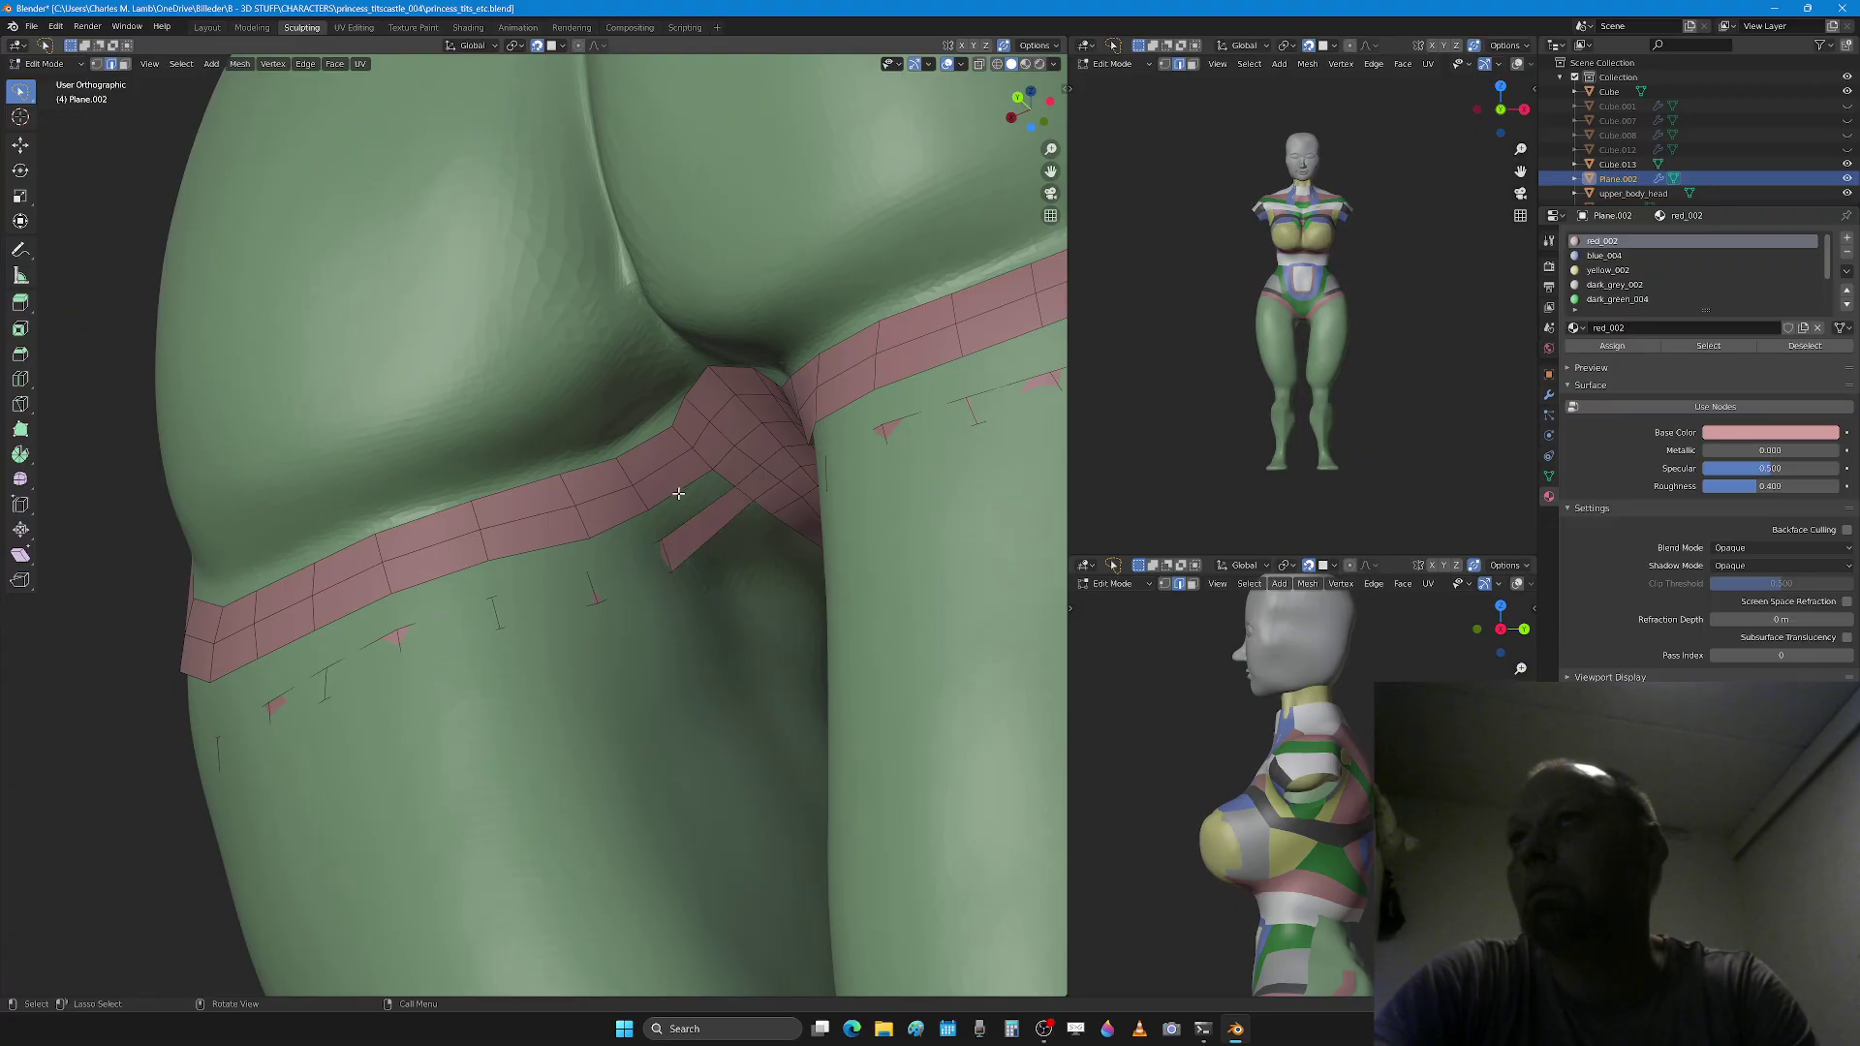
key(f)
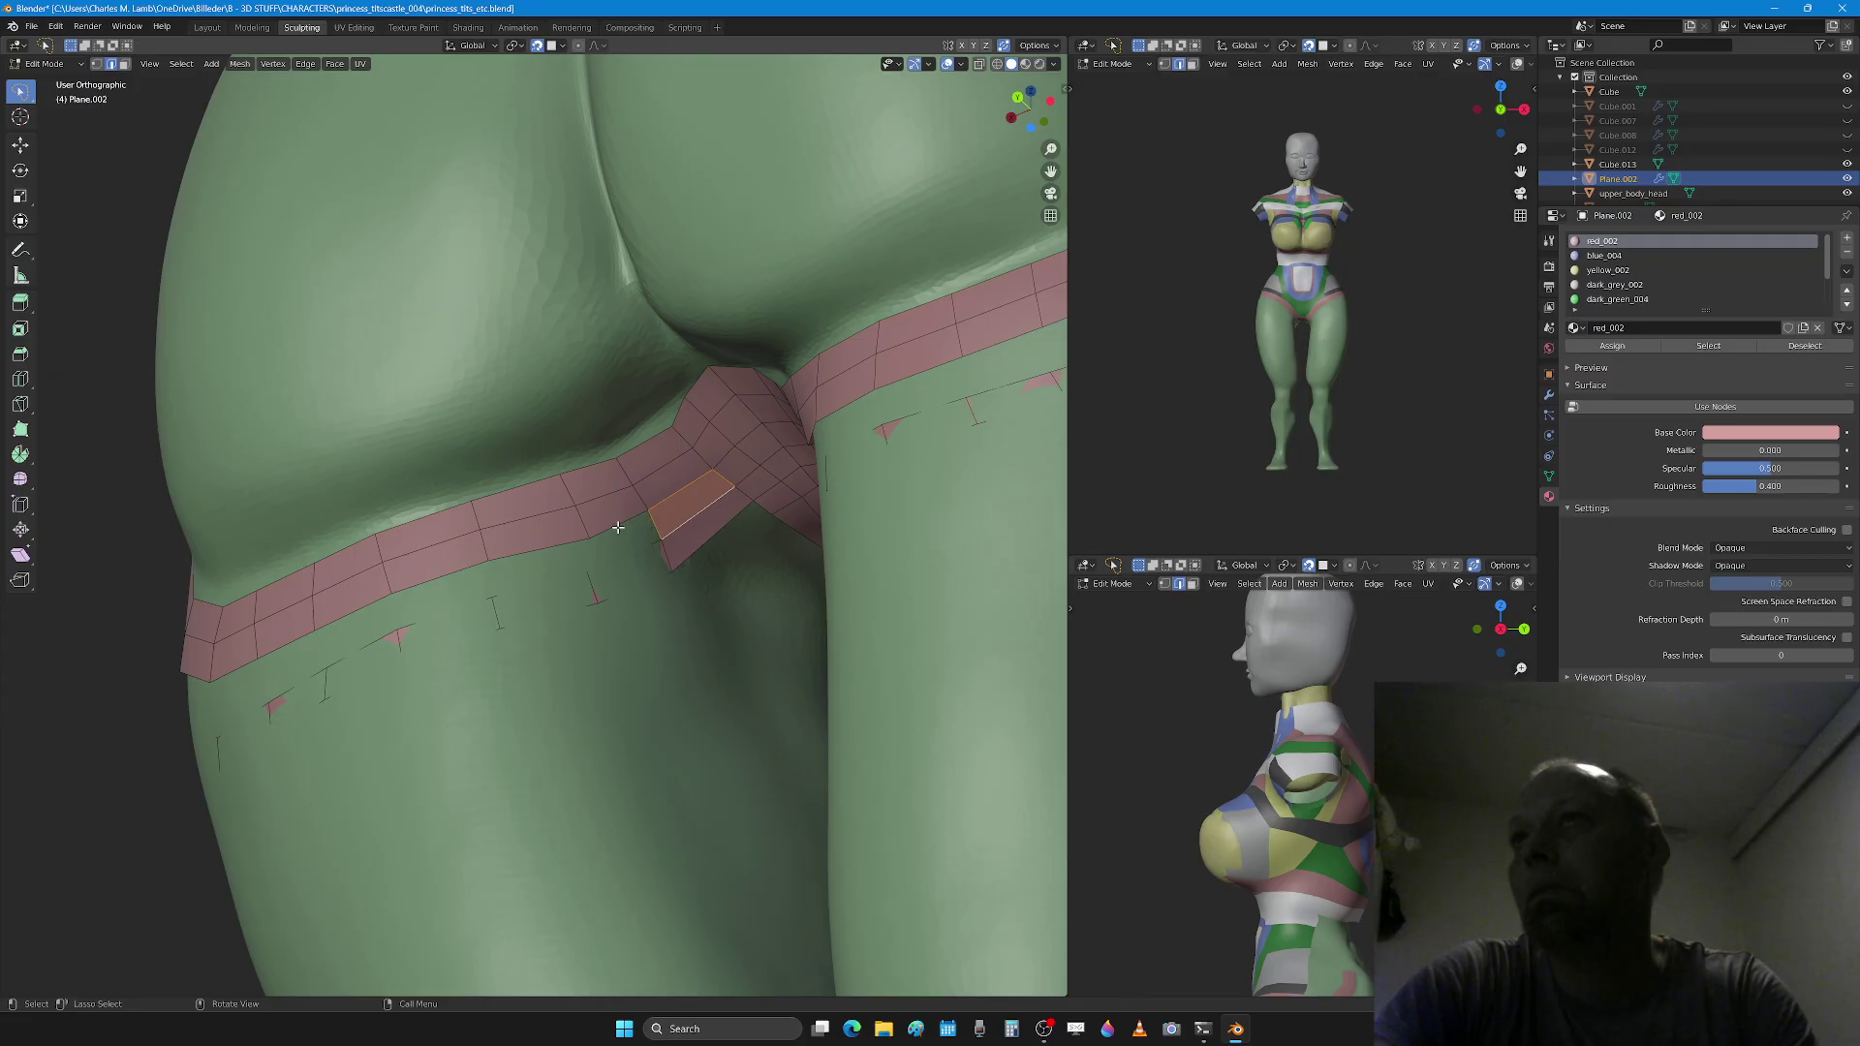
click(617, 528)
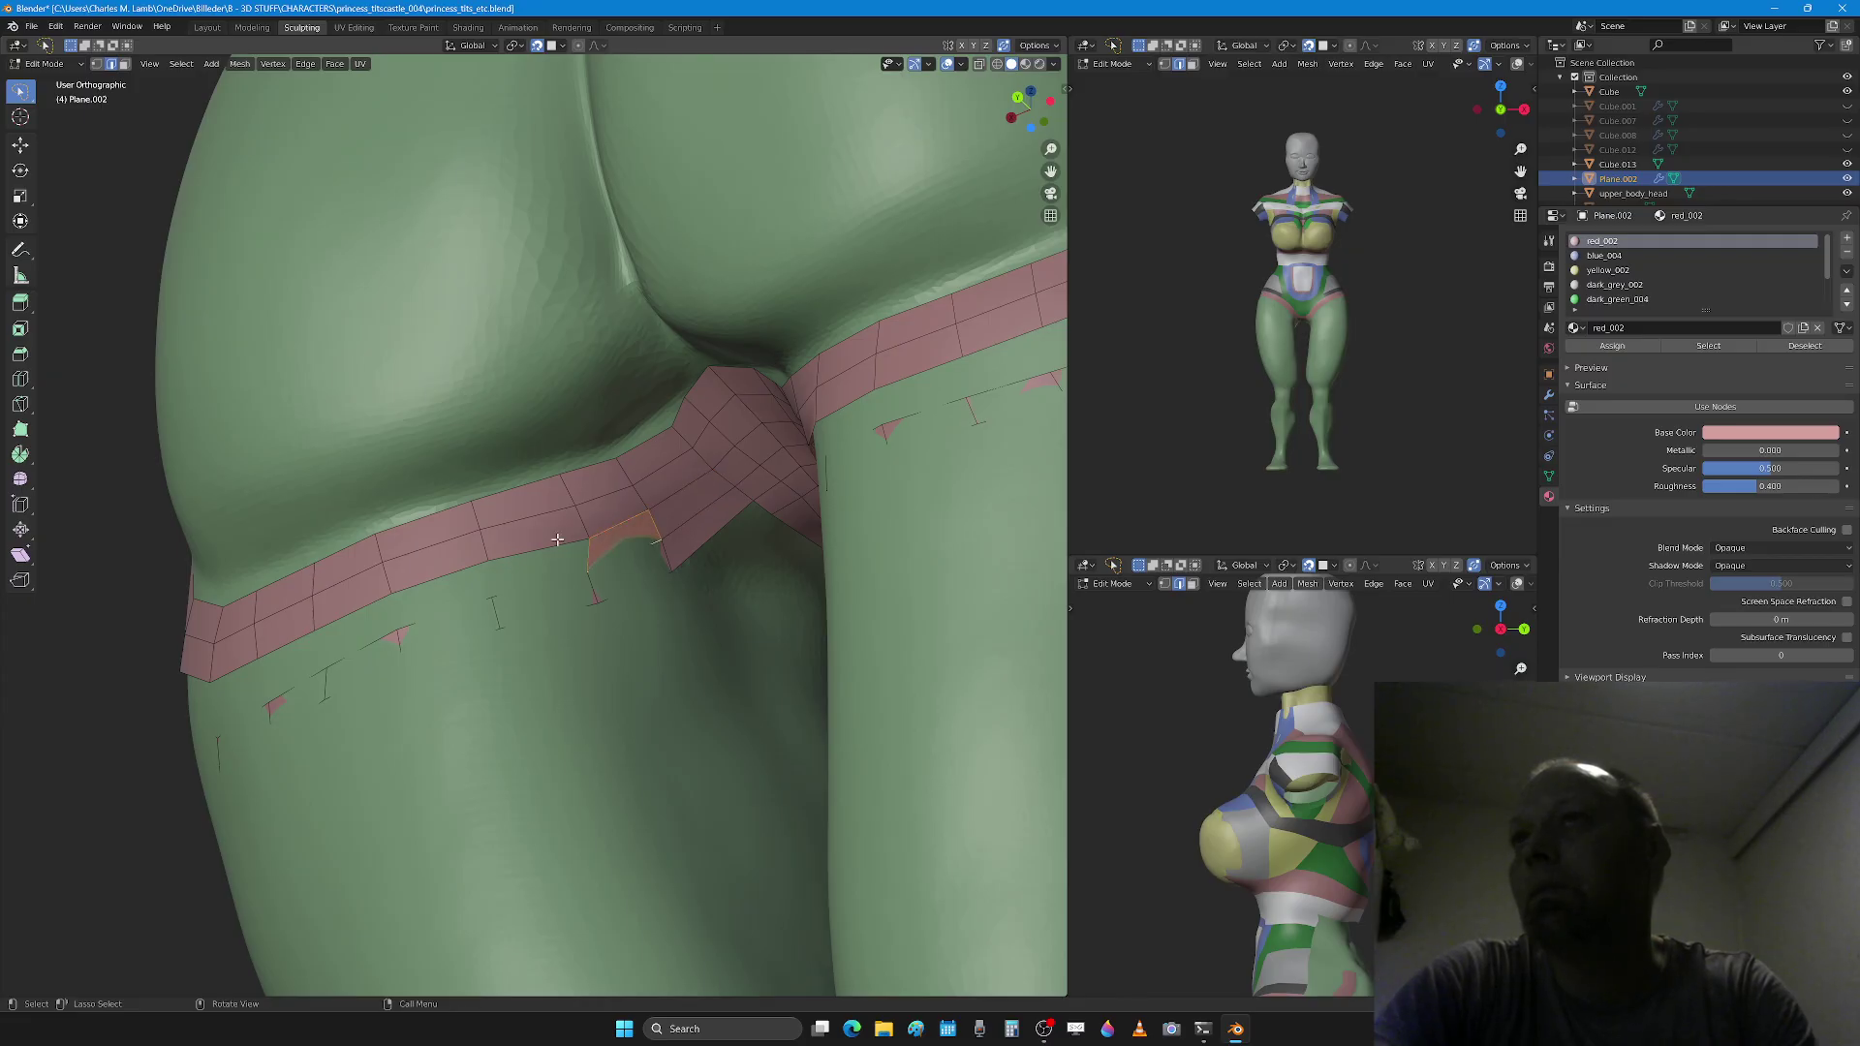
key(ctrl+z)
Step: Smooth the narrow red thigh strip with the sculpt brush into an even band along the outer hip and below the buttock
key(Tab)
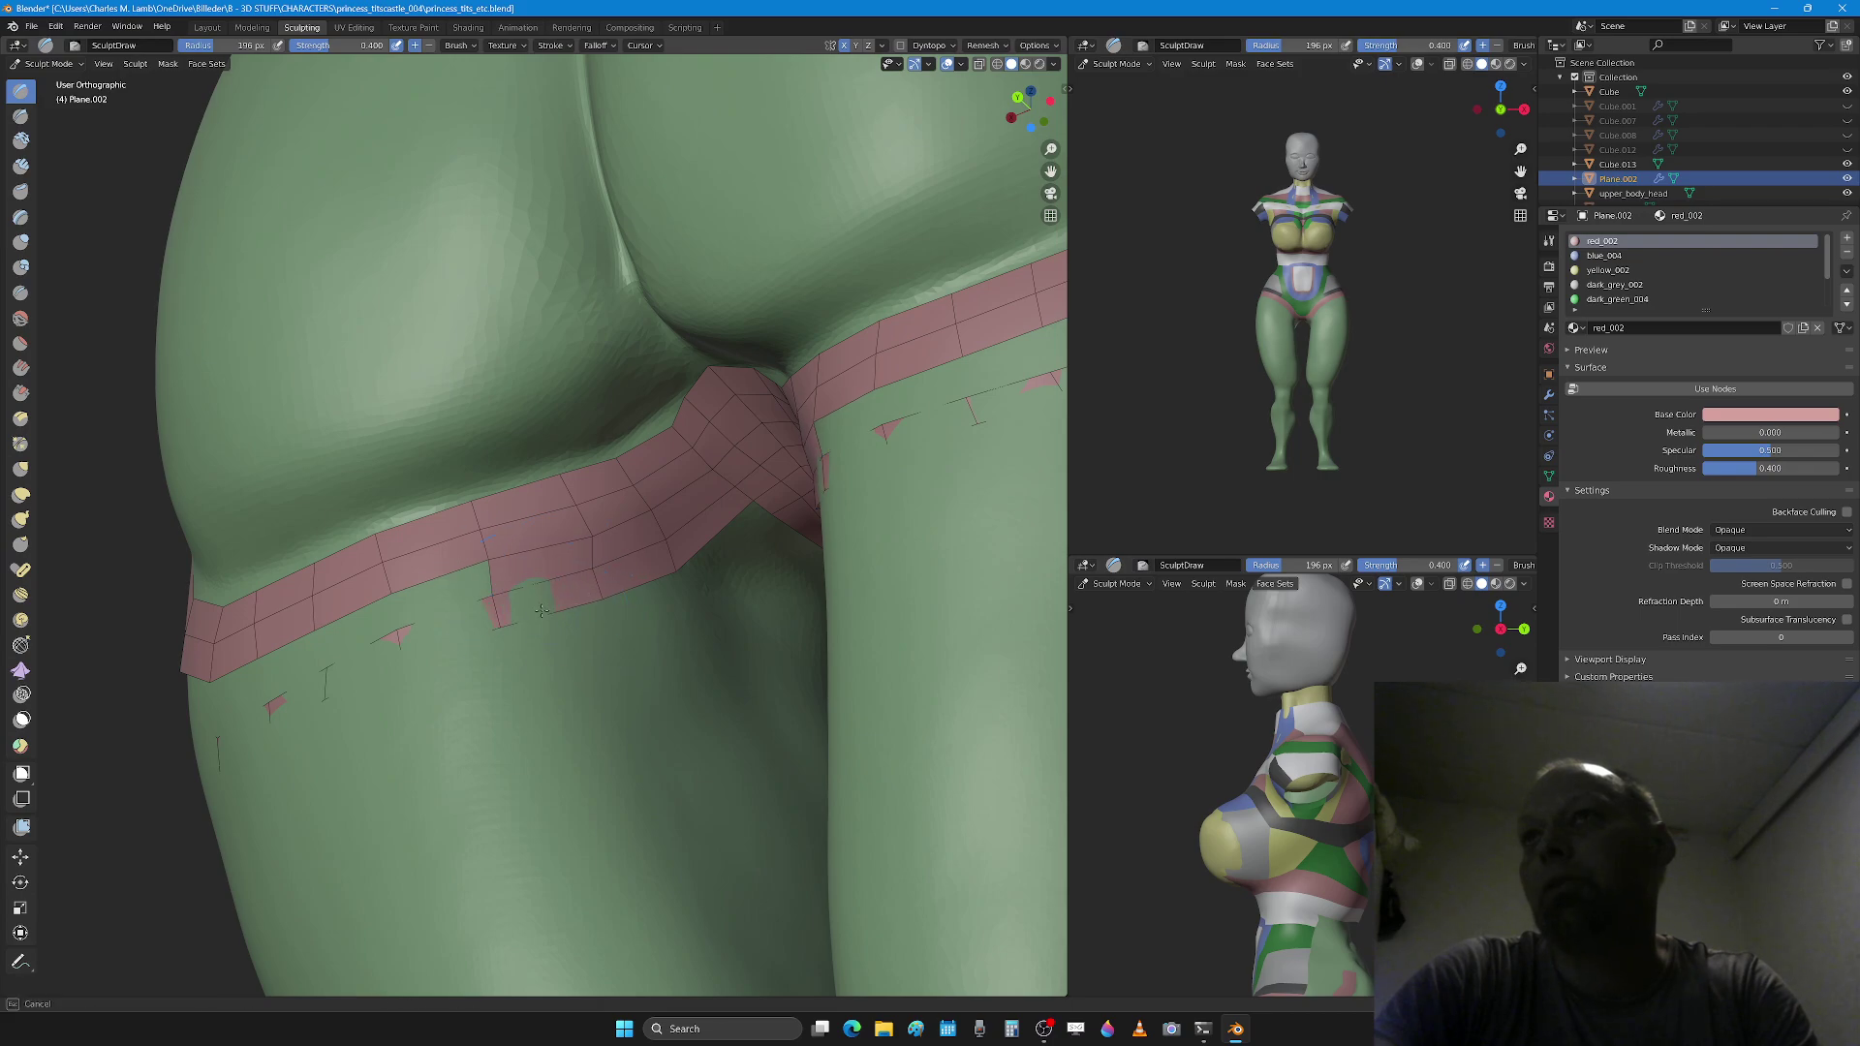
middle_drag(541, 610, 441, 572)
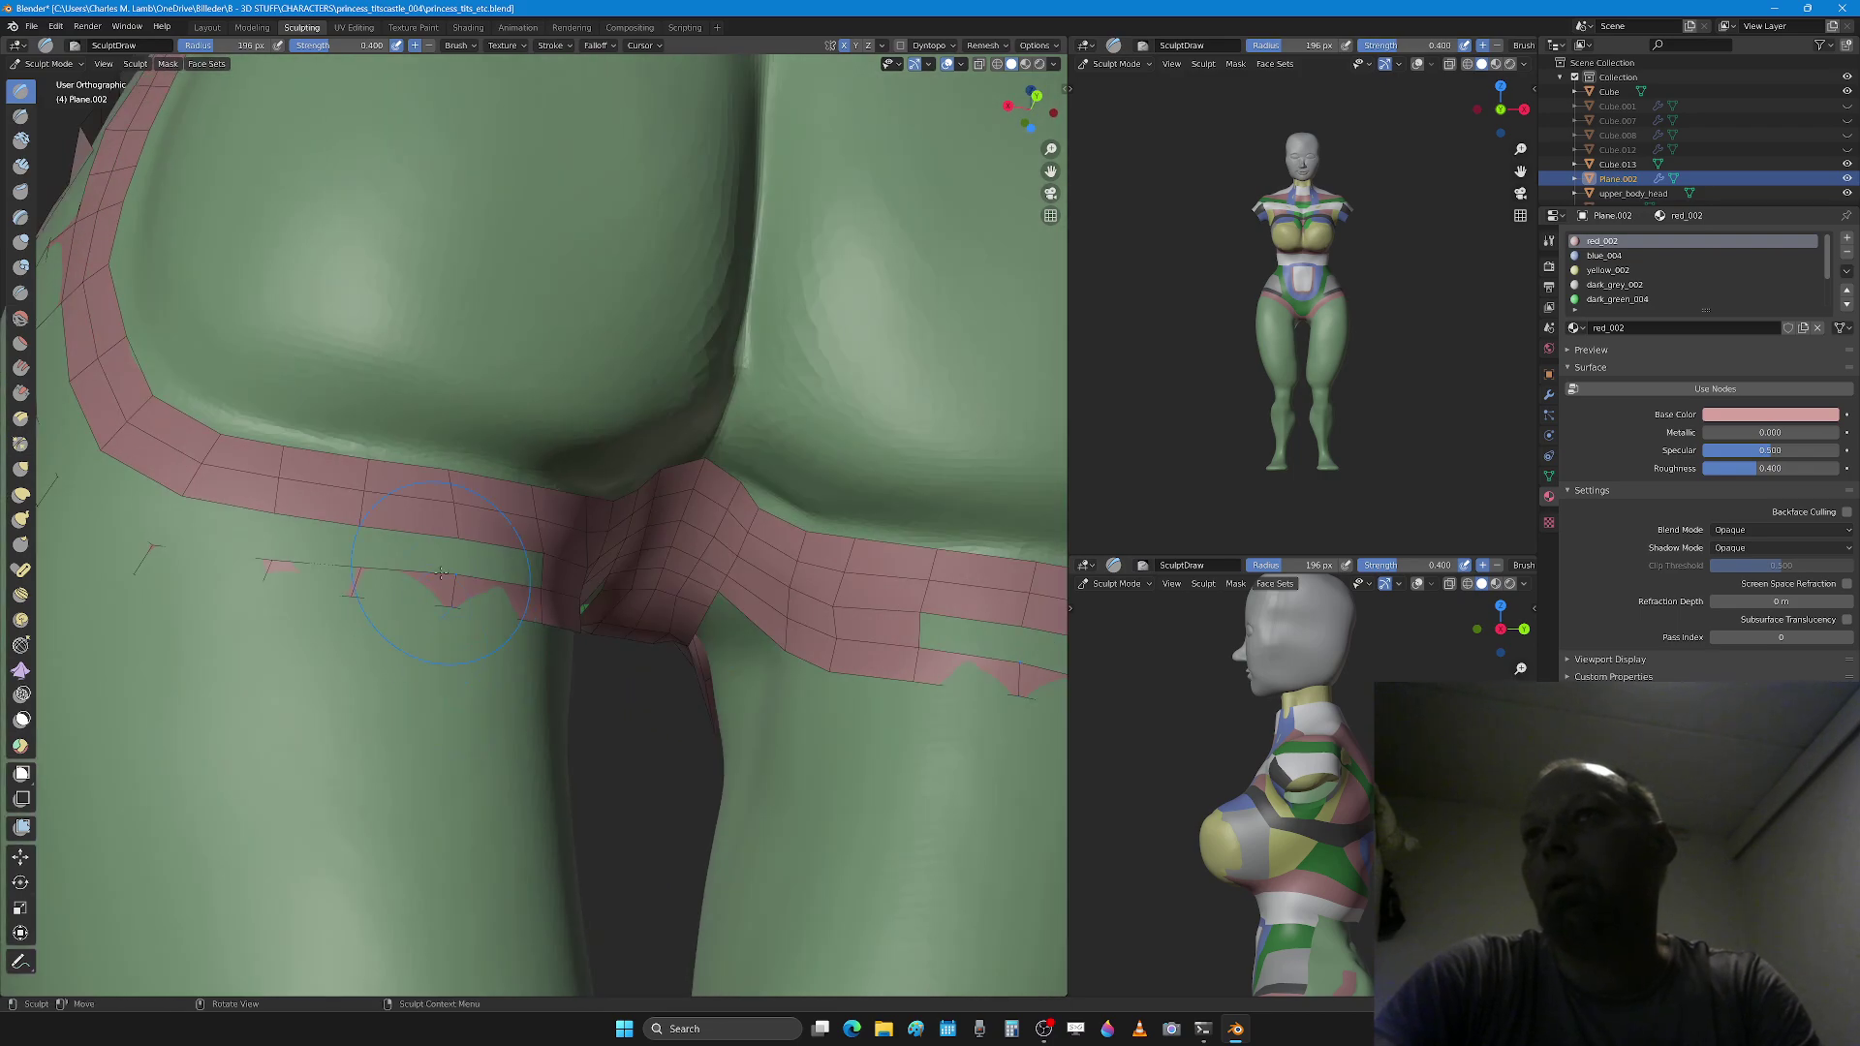
mouse_move(262, 577)
middle_down()
mouse_move(229, 441)
mouse_move(332, 265)
middle_up()
drag(283, 213, 289, 301)
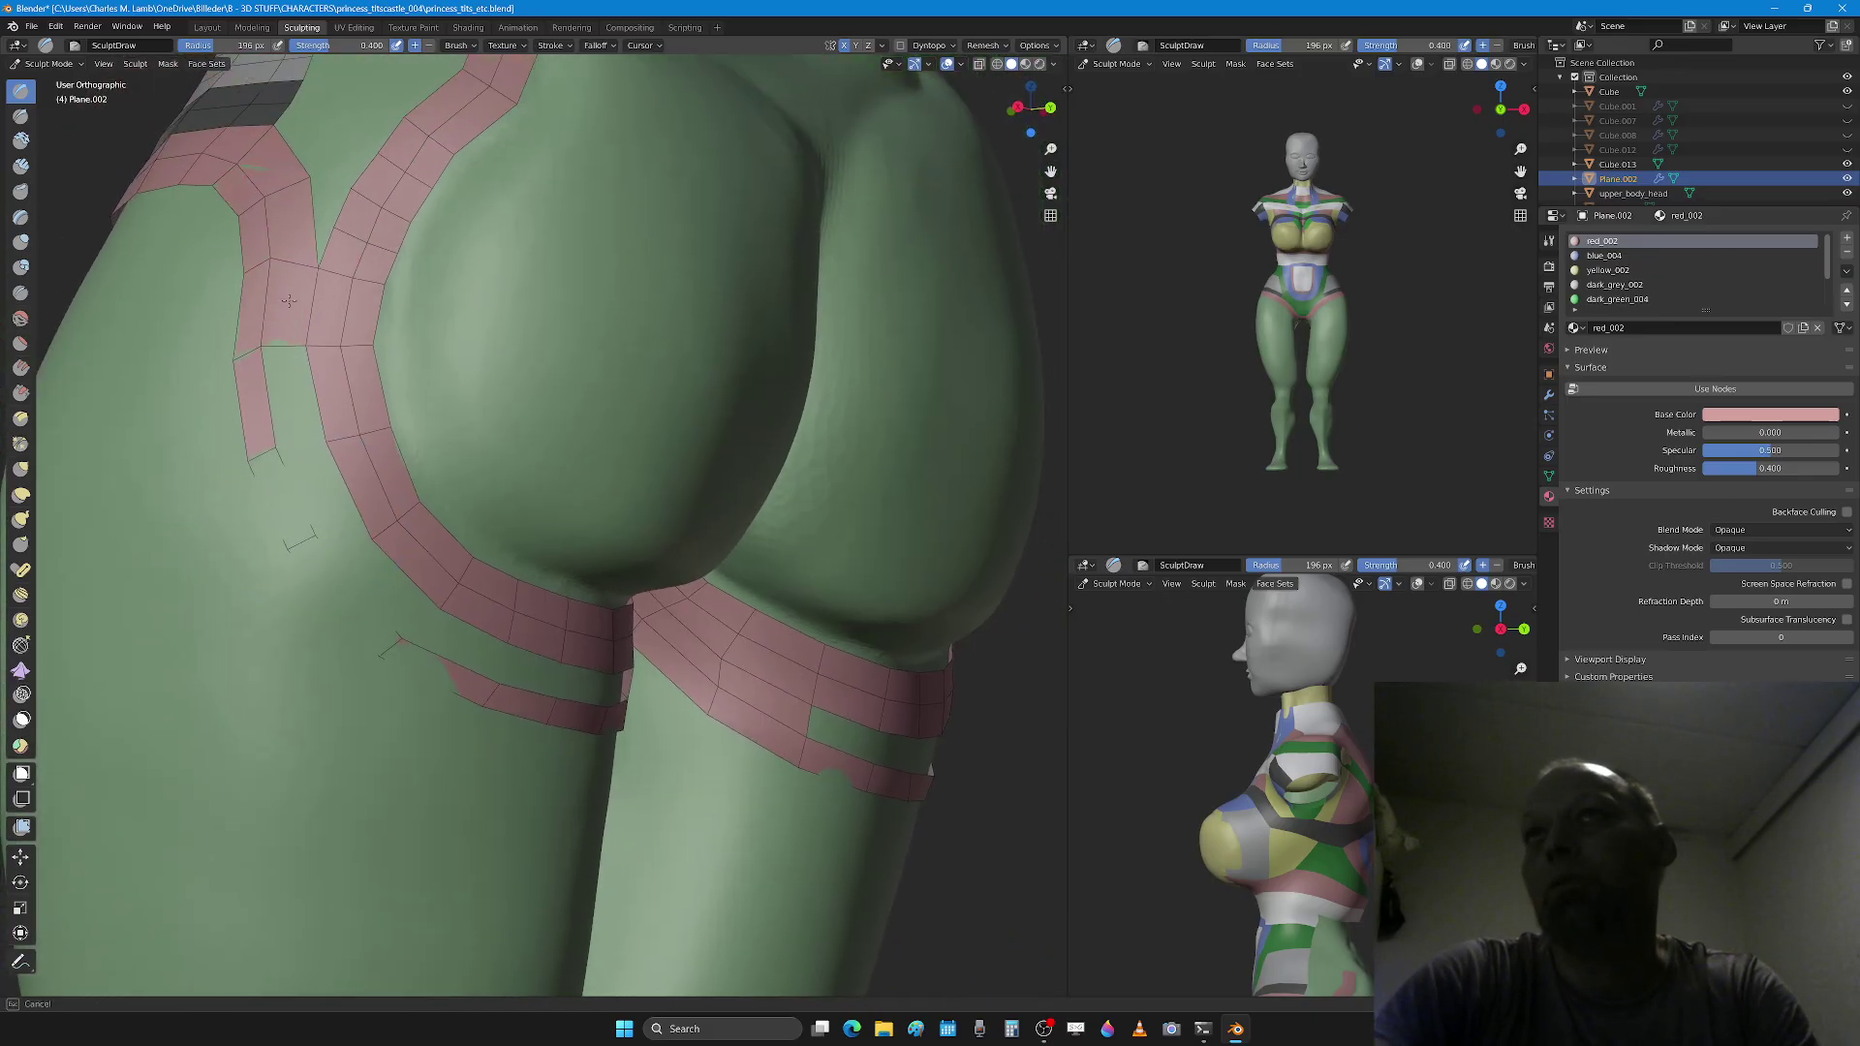
drag(320, 468, 332, 602)
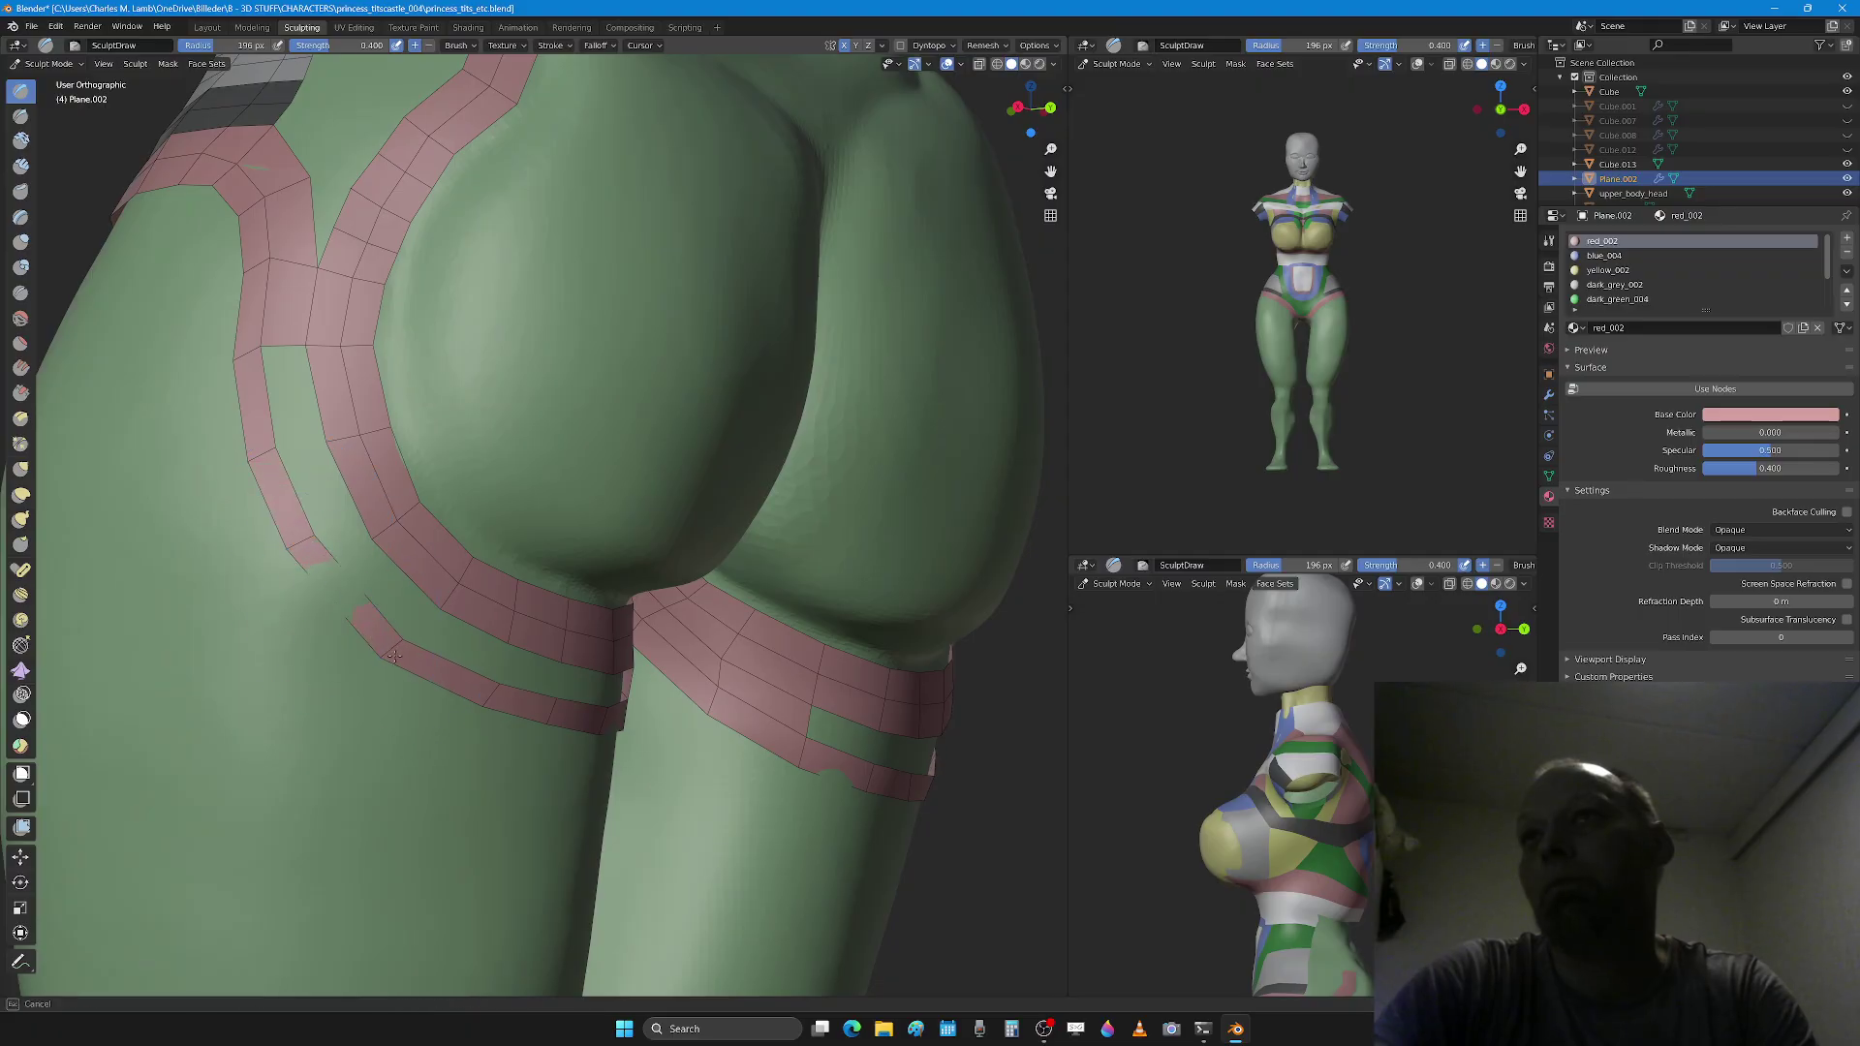
drag(394, 656, 335, 574)
Step: Fill the gap between the buttock strip and the narrow thigh strip below the buttock with red faces
middle_drag(669, 659, 487, 668)
key(Tab)
click(445, 690)
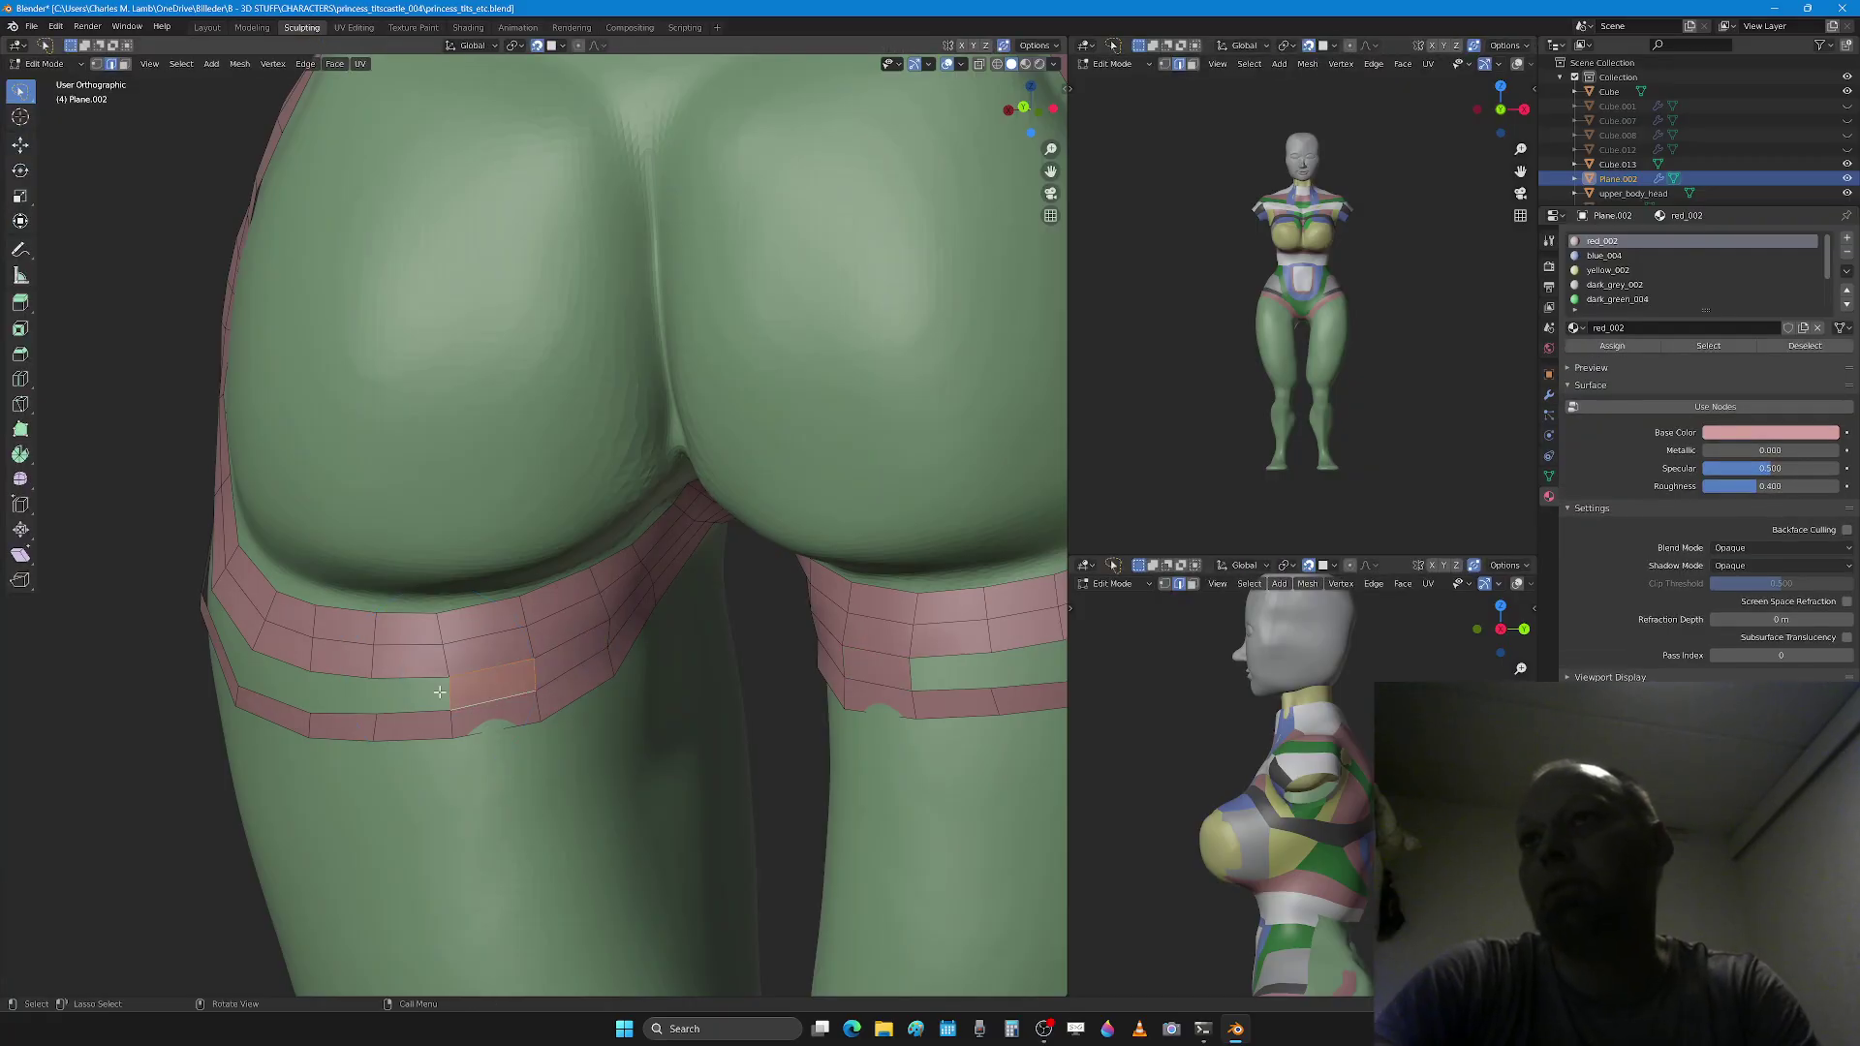
key(f)
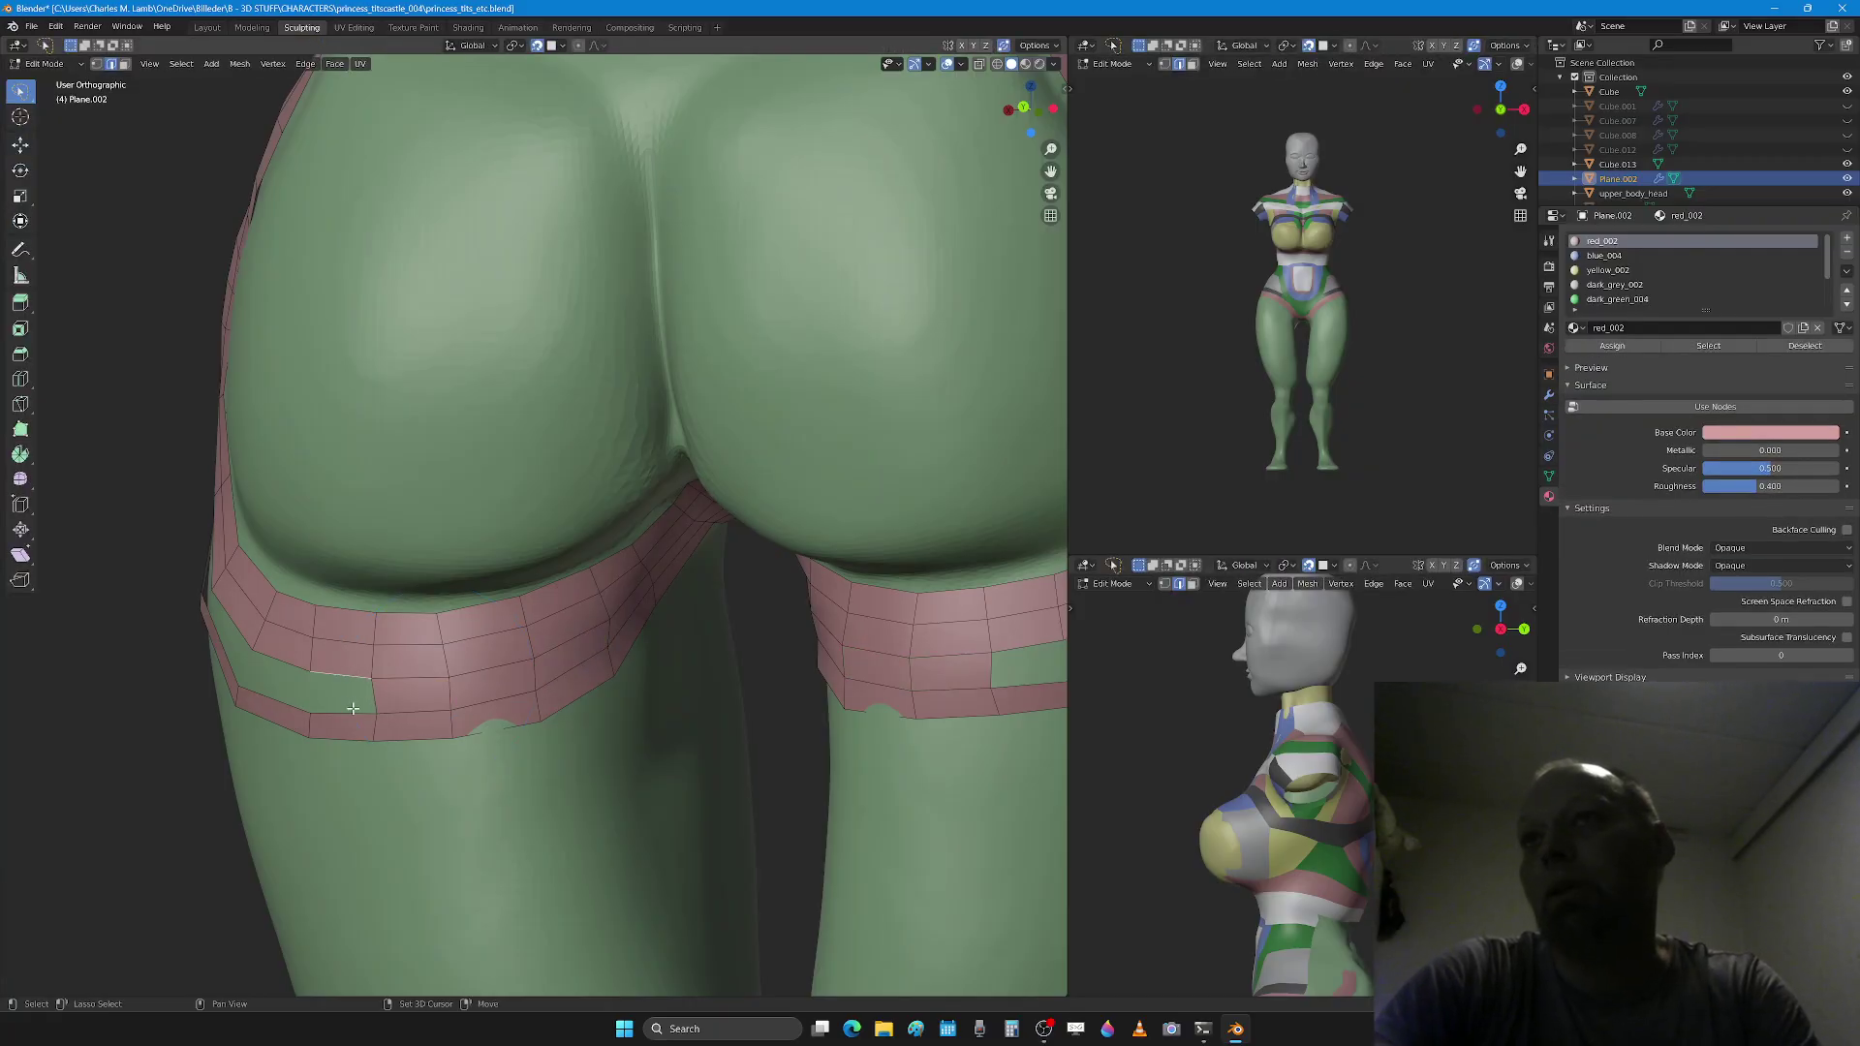
key(f)
middle_drag(278, 705, 385, 671)
Step: Adjust the thigh strip's cross edge at the outer hip, fill the remaining gap beside the buttock strip, and smooth the band
click(294, 637)
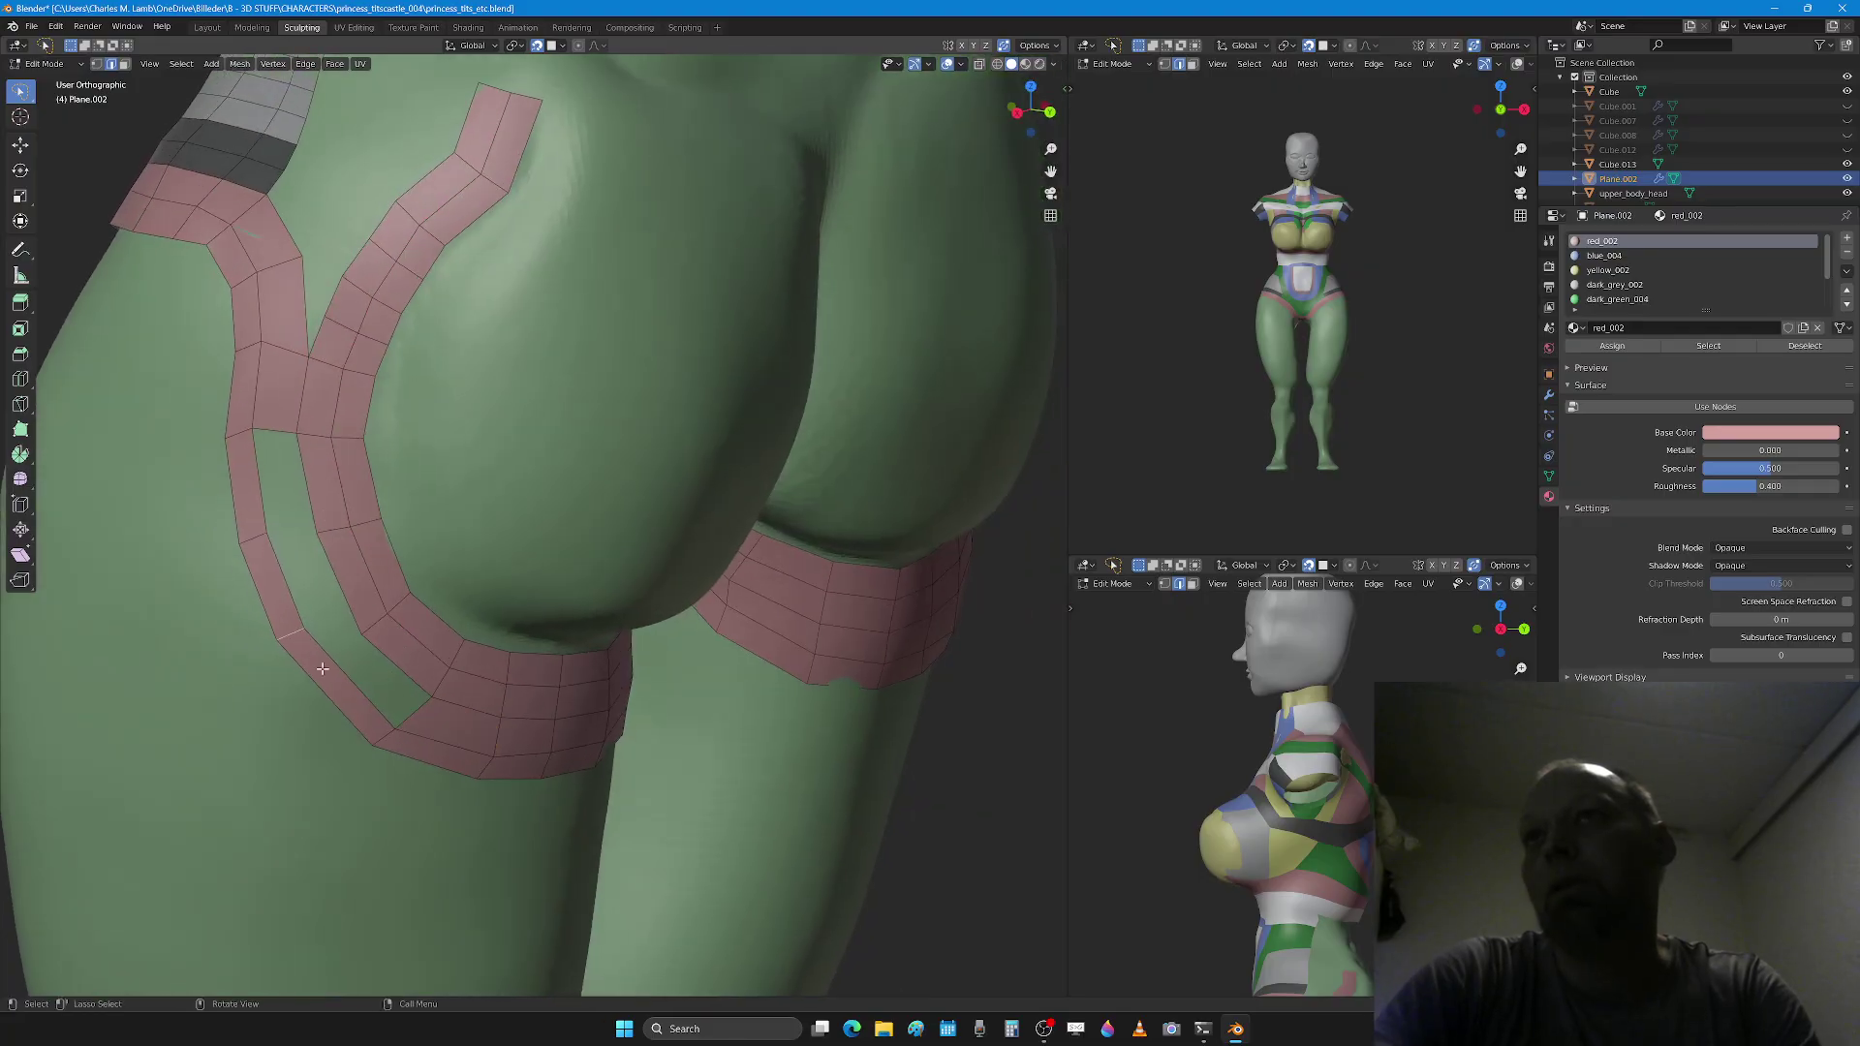
key(g)
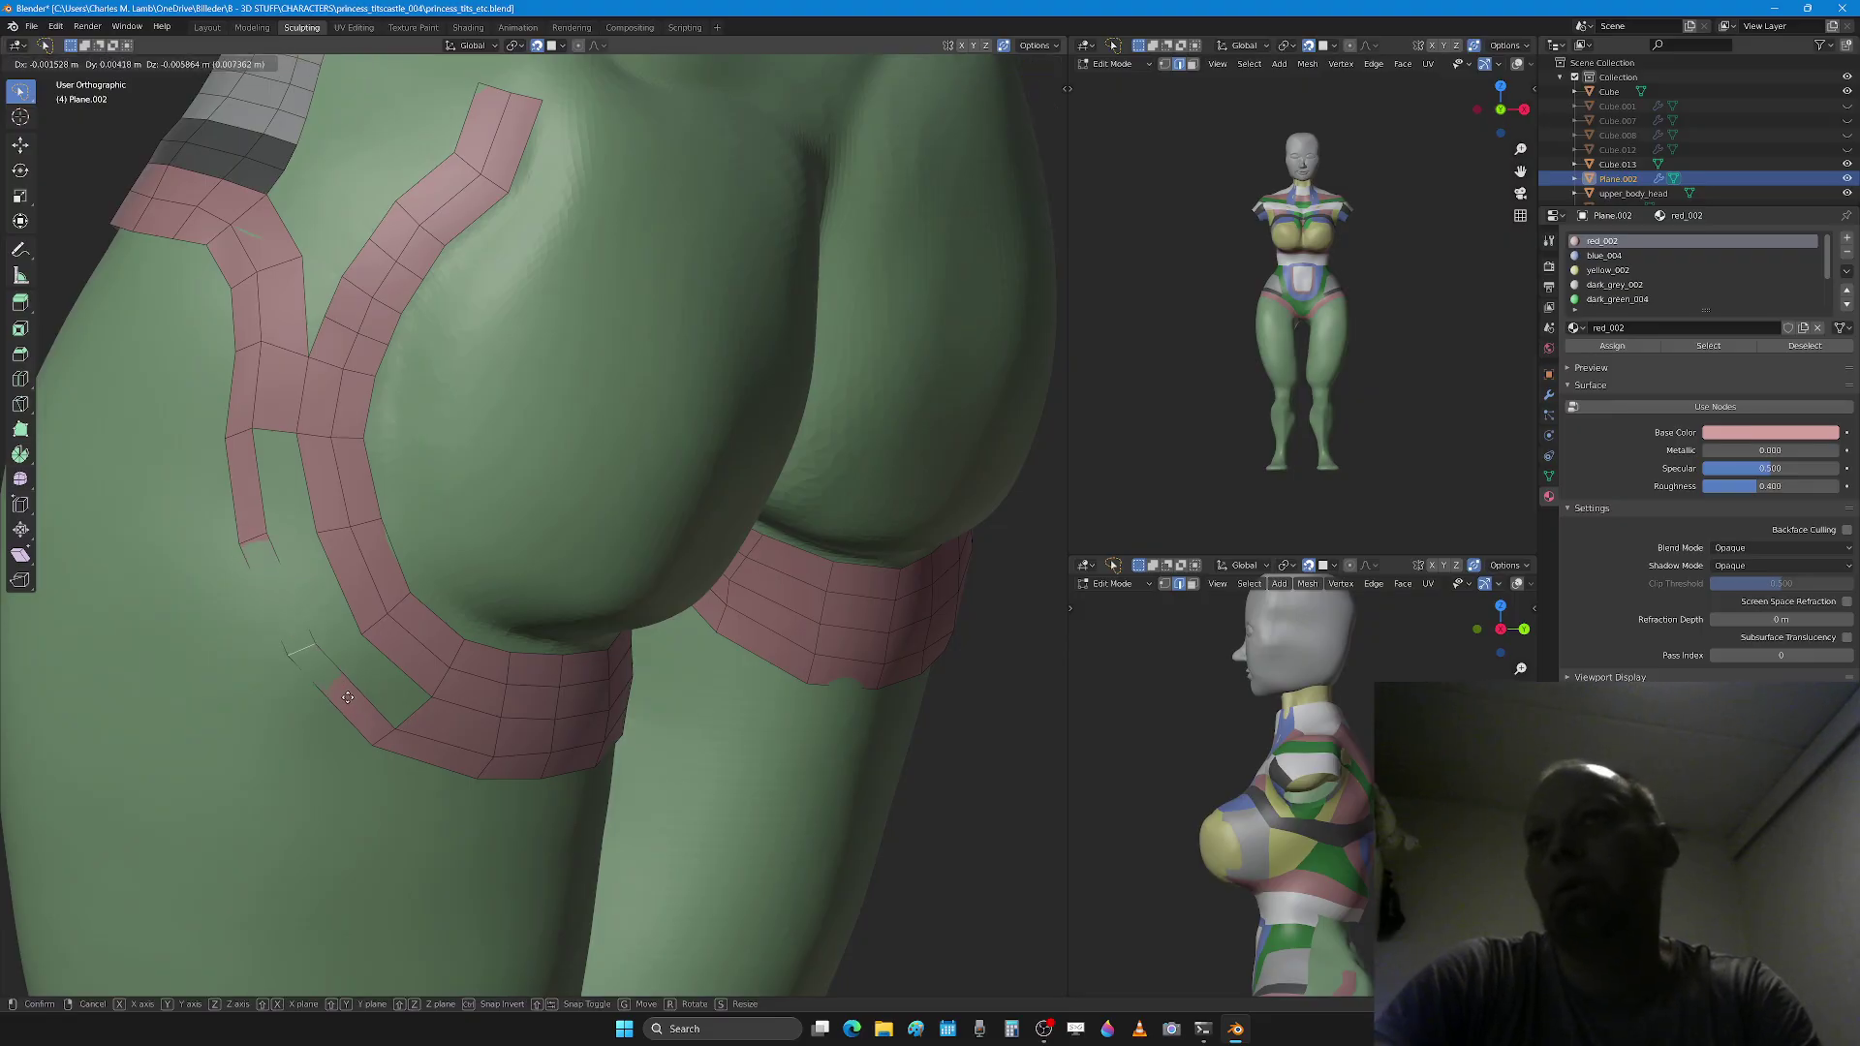
click(387, 684)
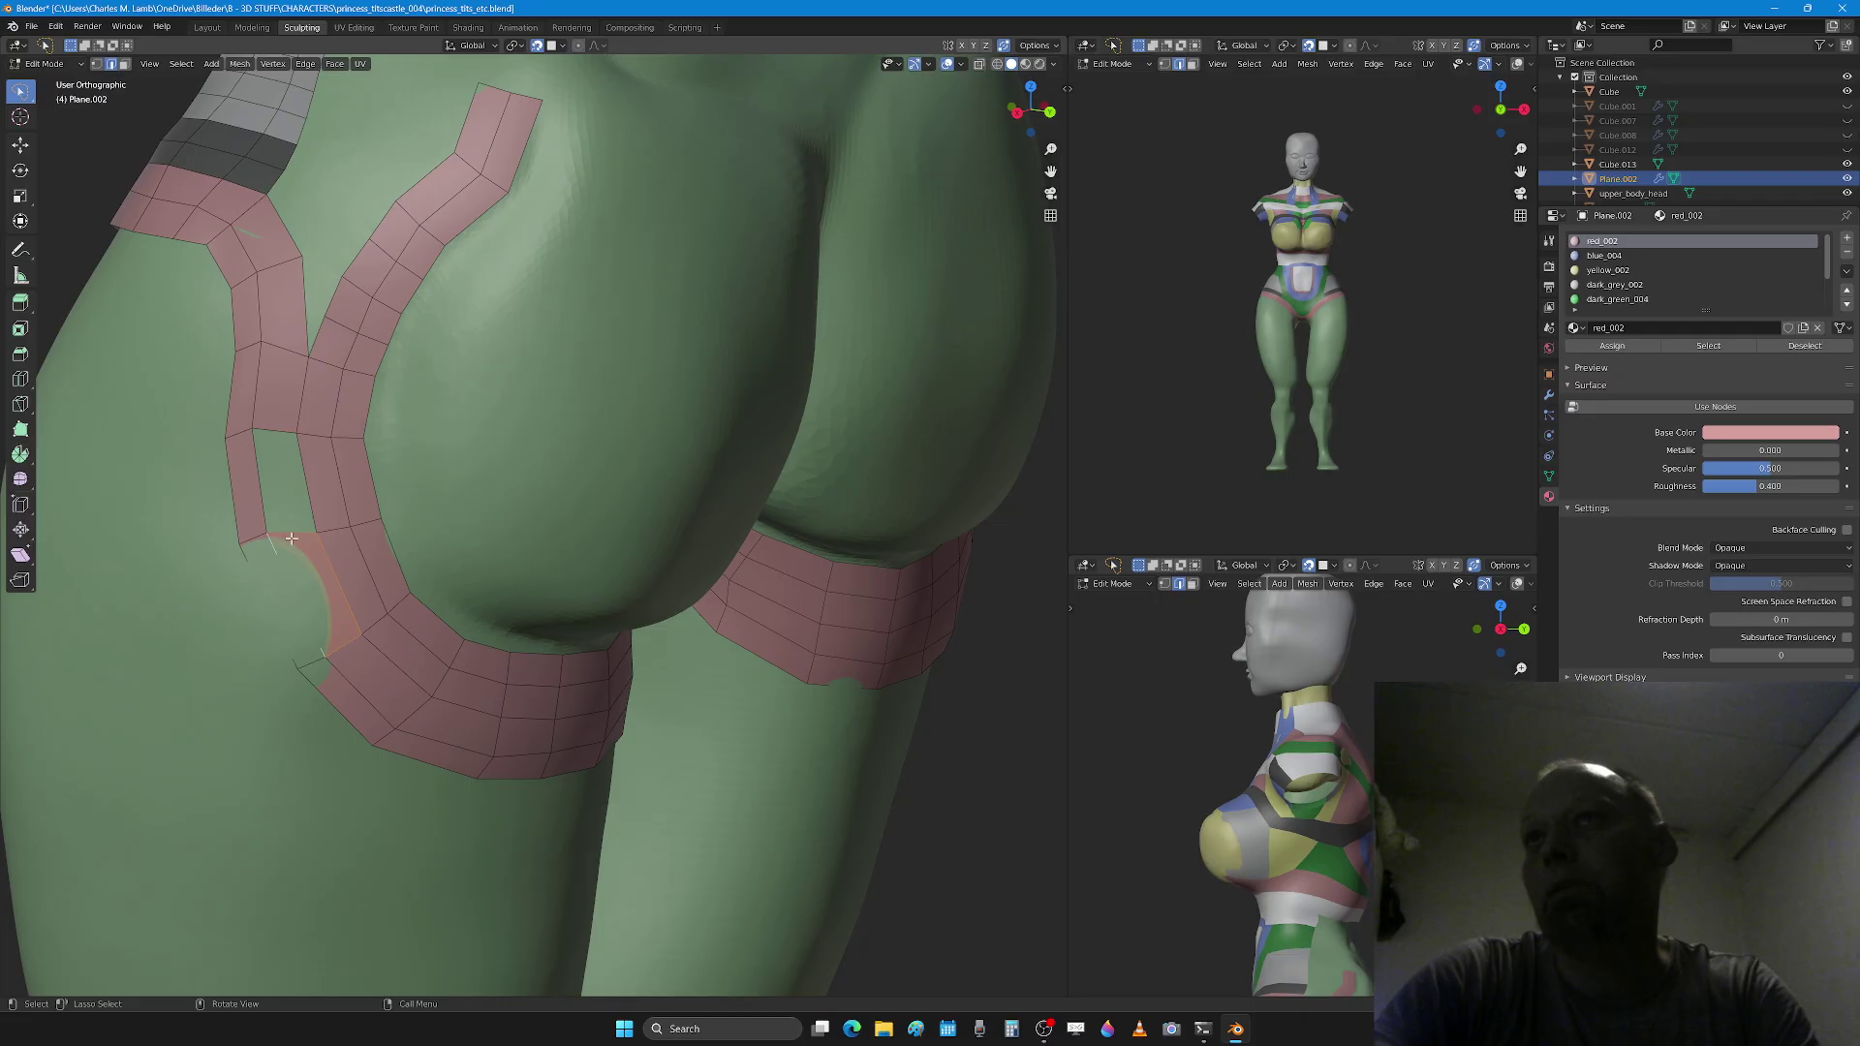
key(Tab)
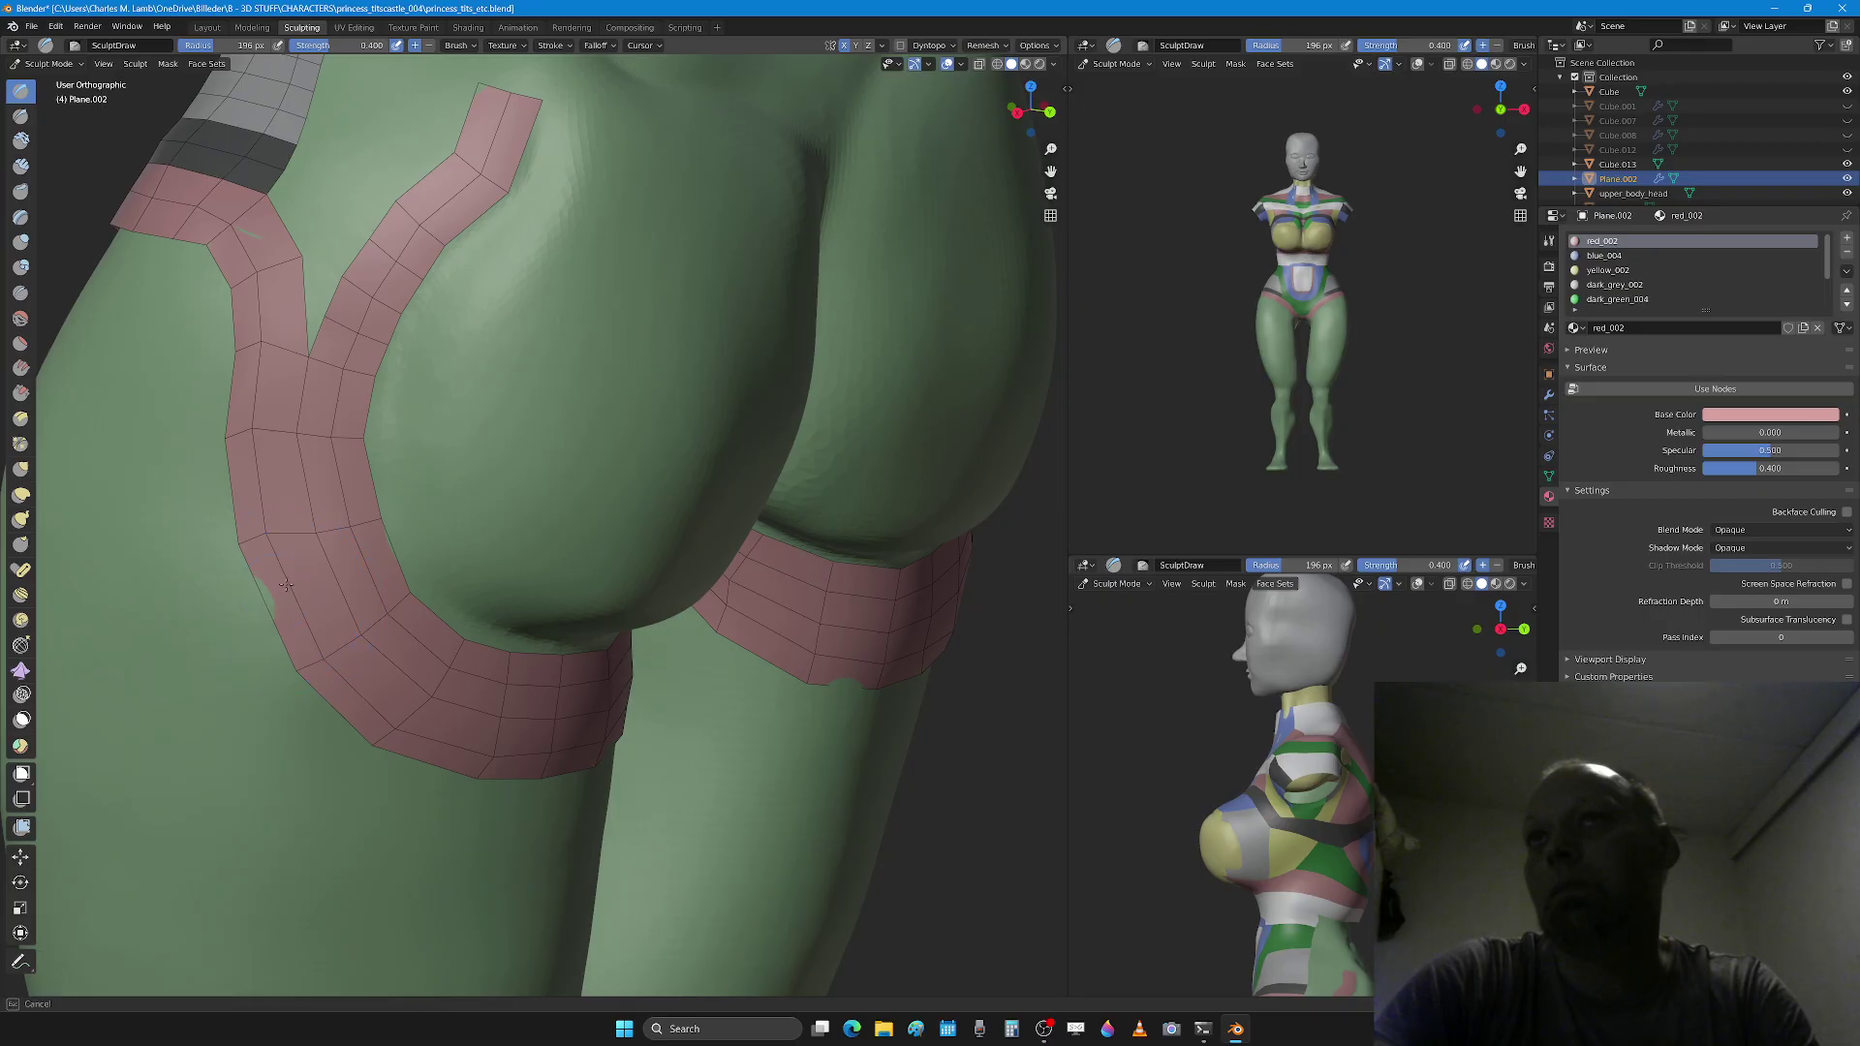
key(Tab)
scroll(294, 575, down, 3)
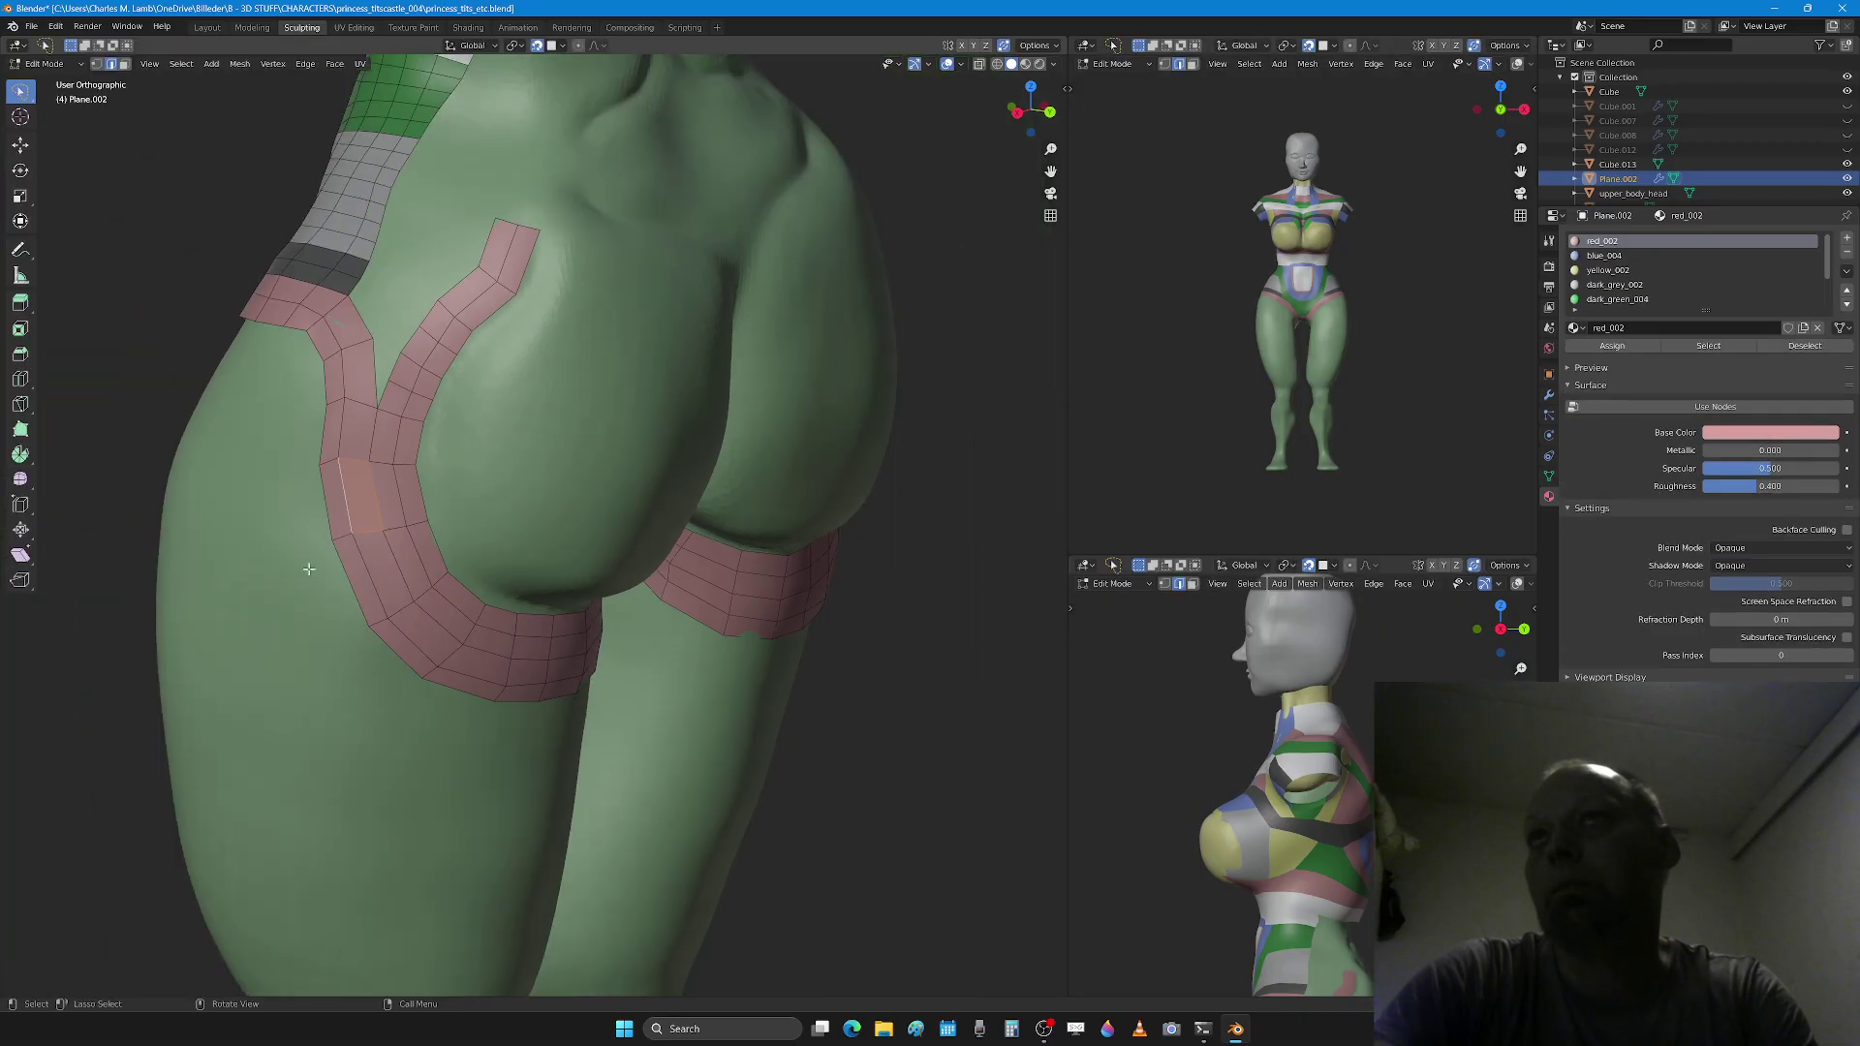
Step: Reshape the curve of the red hip band above the fork with a resized Grab brush and smooth it
middle_drag(310, 568, 383, 513)
mouse_move(448, 462)
middle_down()
mouse_move(484, 564)
mouse_move(487, 519)
middle_up()
key(Tab)
key(g)
mouse_move(487, 519)
mouse_down()
mouse_move(496, 457)
mouse_move(466, 426)
mouse_move(445, 523)
mouse_move(399, 504)
mouse_up()
key(f)
click(495, 510)
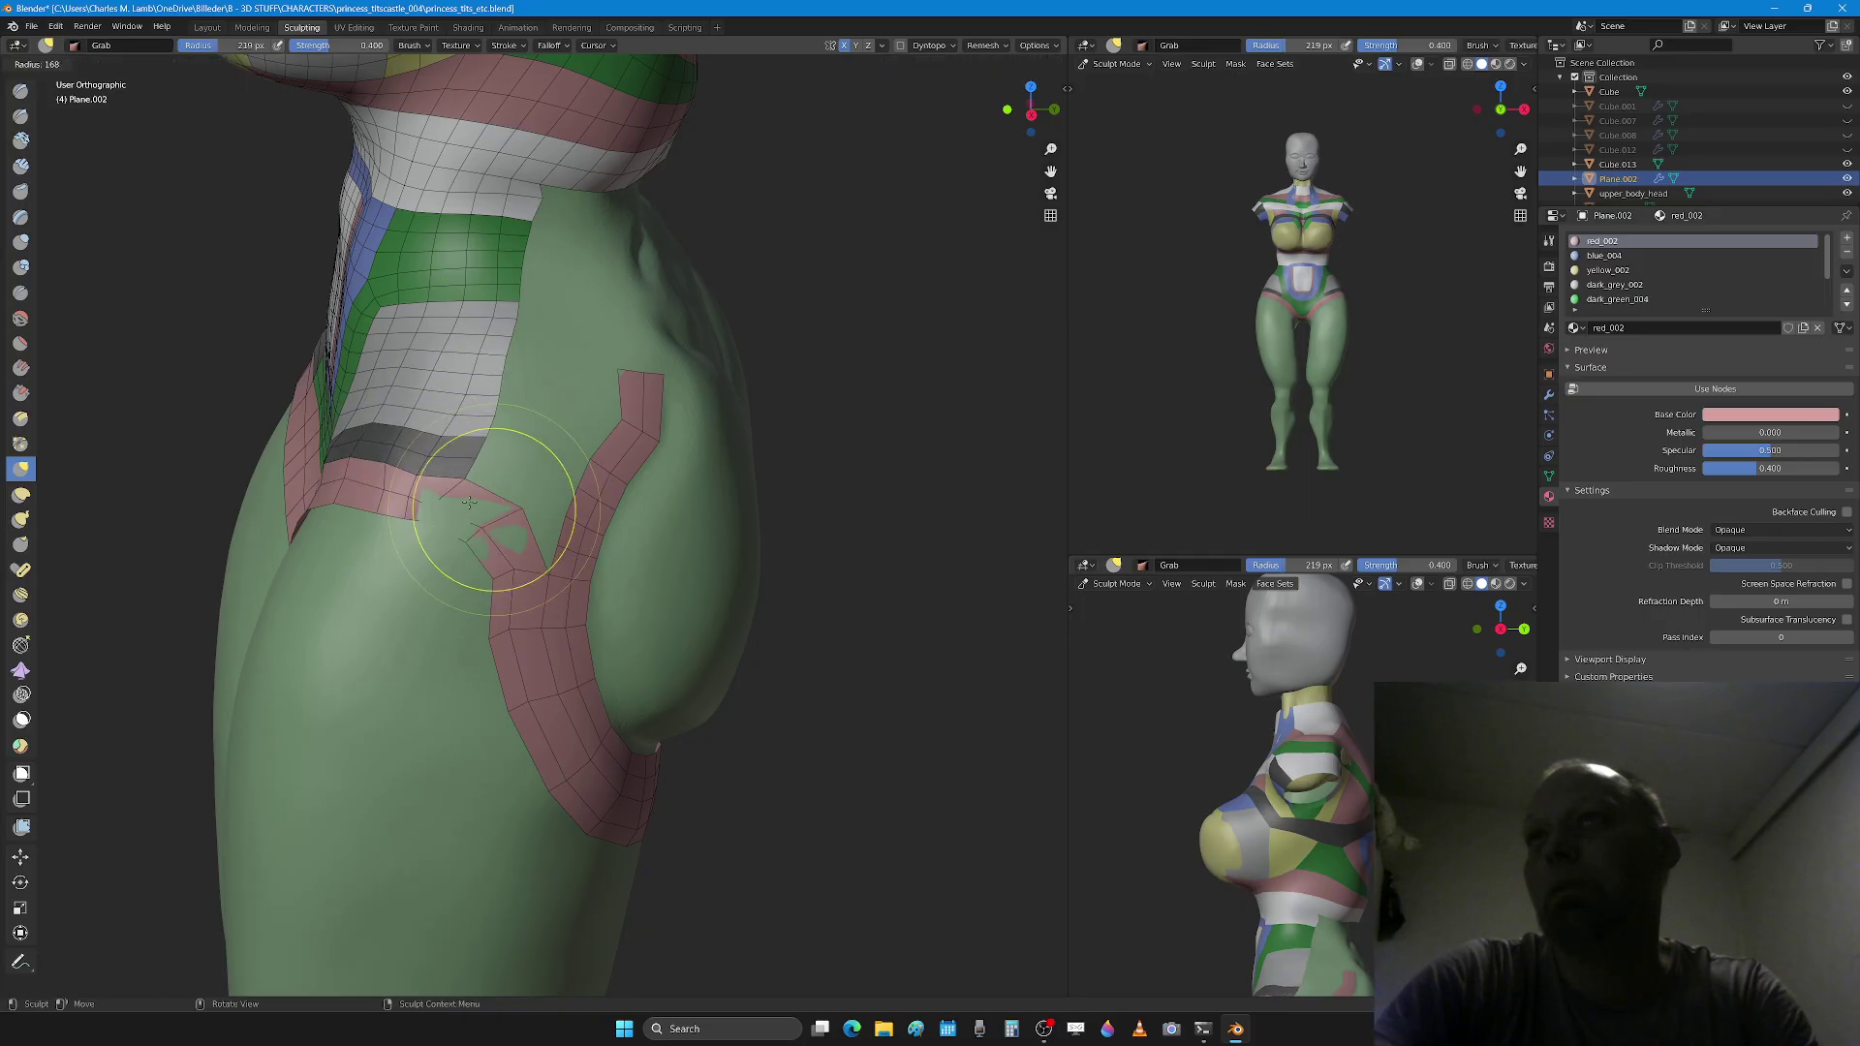
key(f)
click(494, 514)
mouse_move(515, 514)
mouse_down()
mouse_move(494, 528)
mouse_move(497, 502)
mouse_move(492, 535)
mouse_up()
key(x)
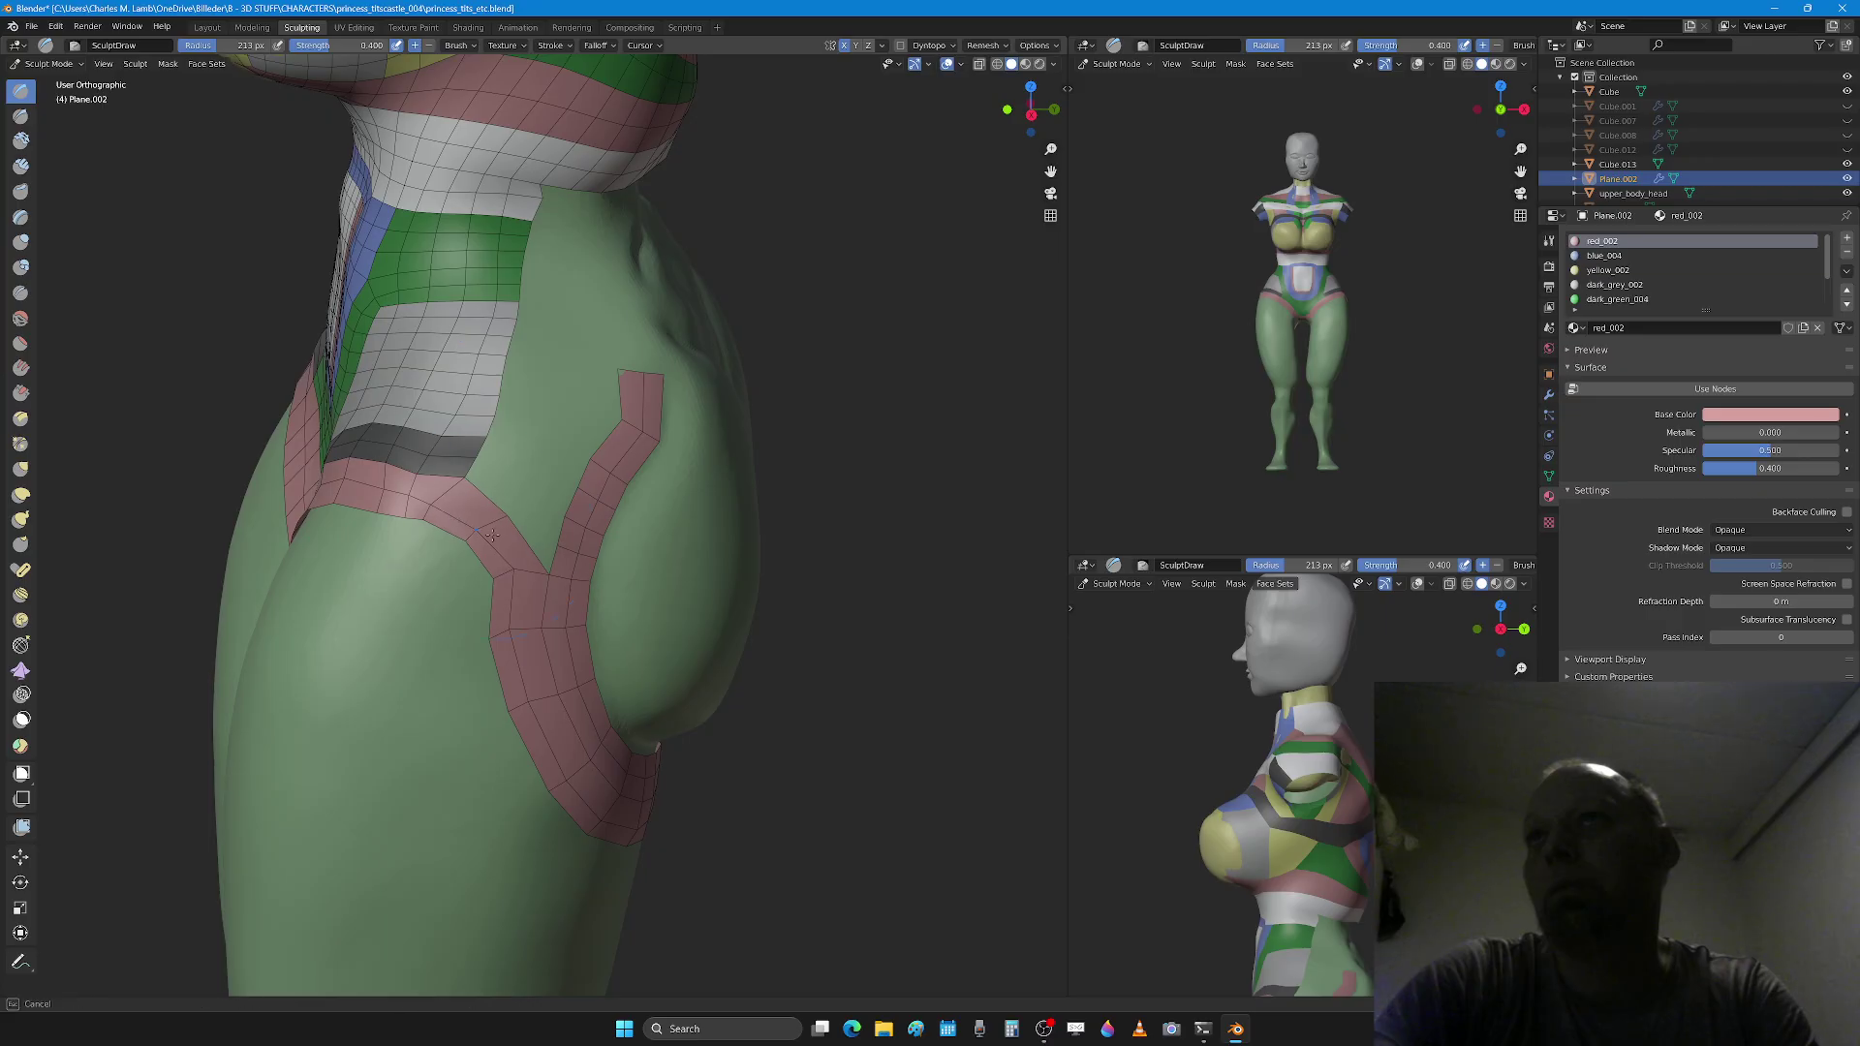
Step: Extrude a red face from the hip band's upper edge beside the dark grey panel
scroll(524, 529, up, 2)
key(Tab)
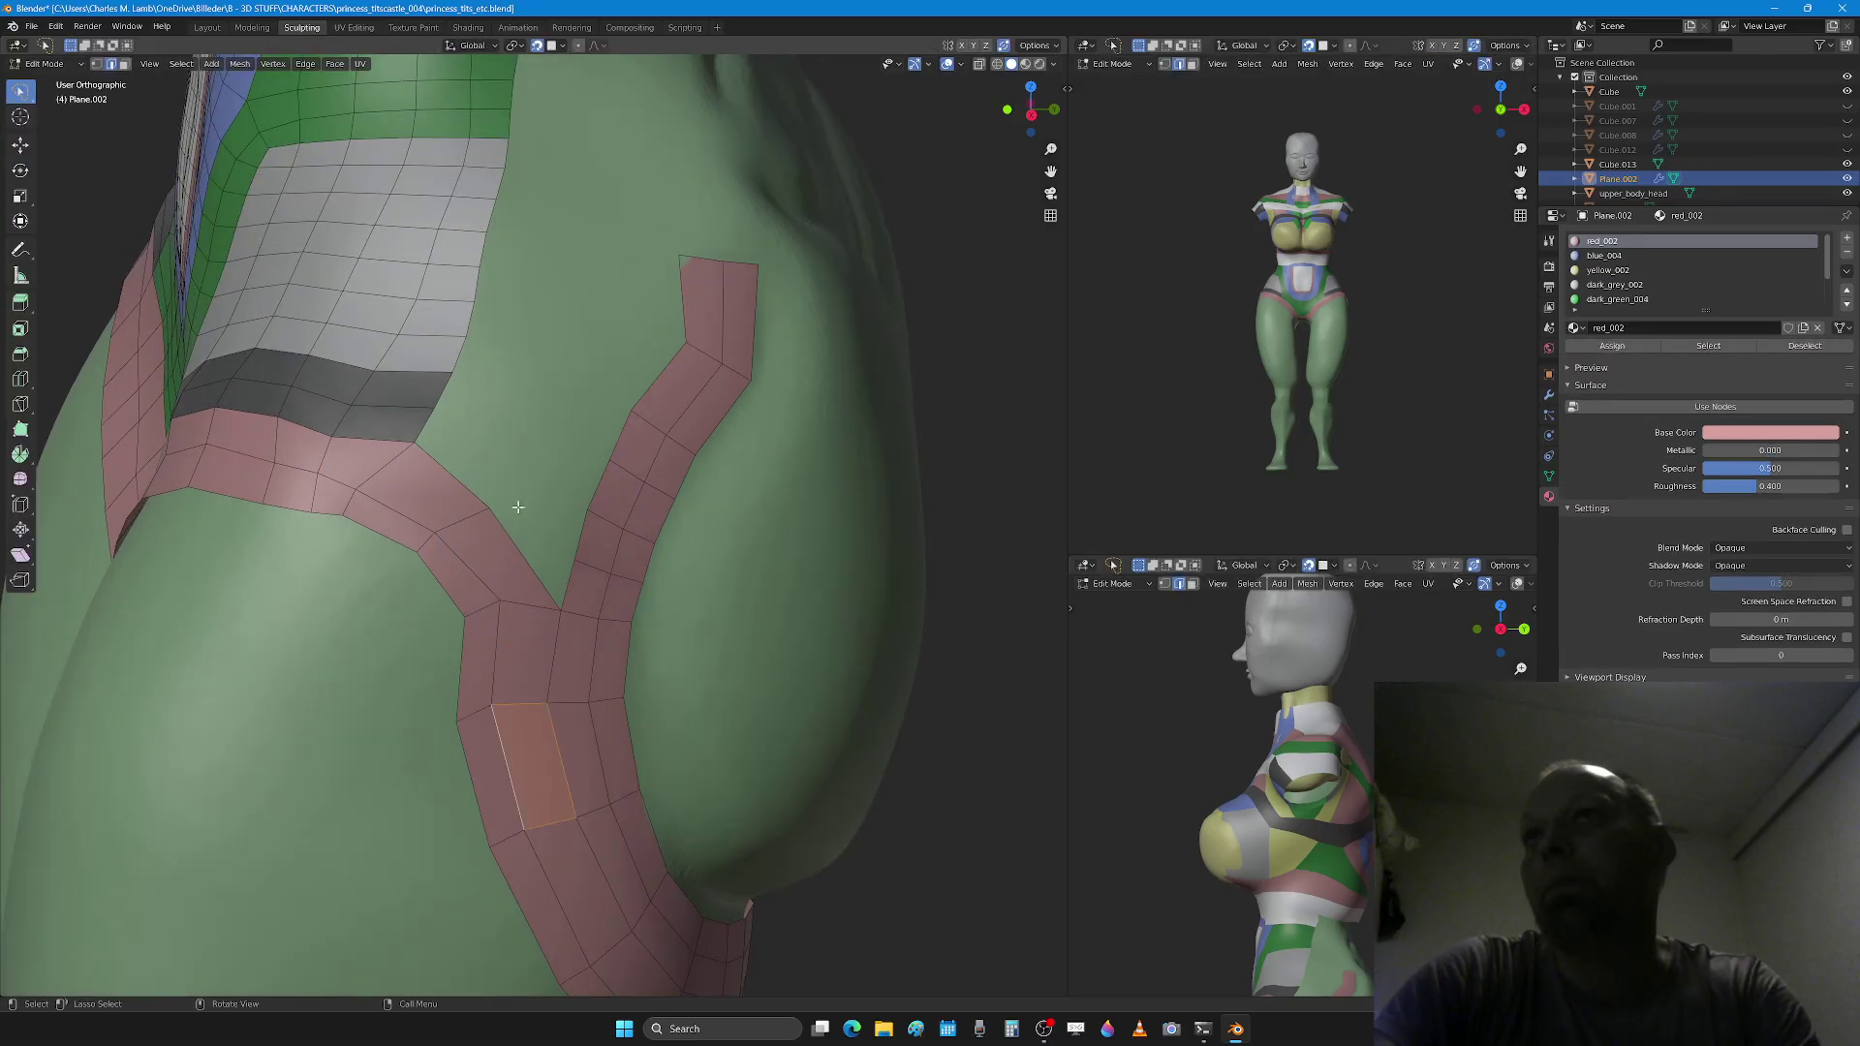
key(2)
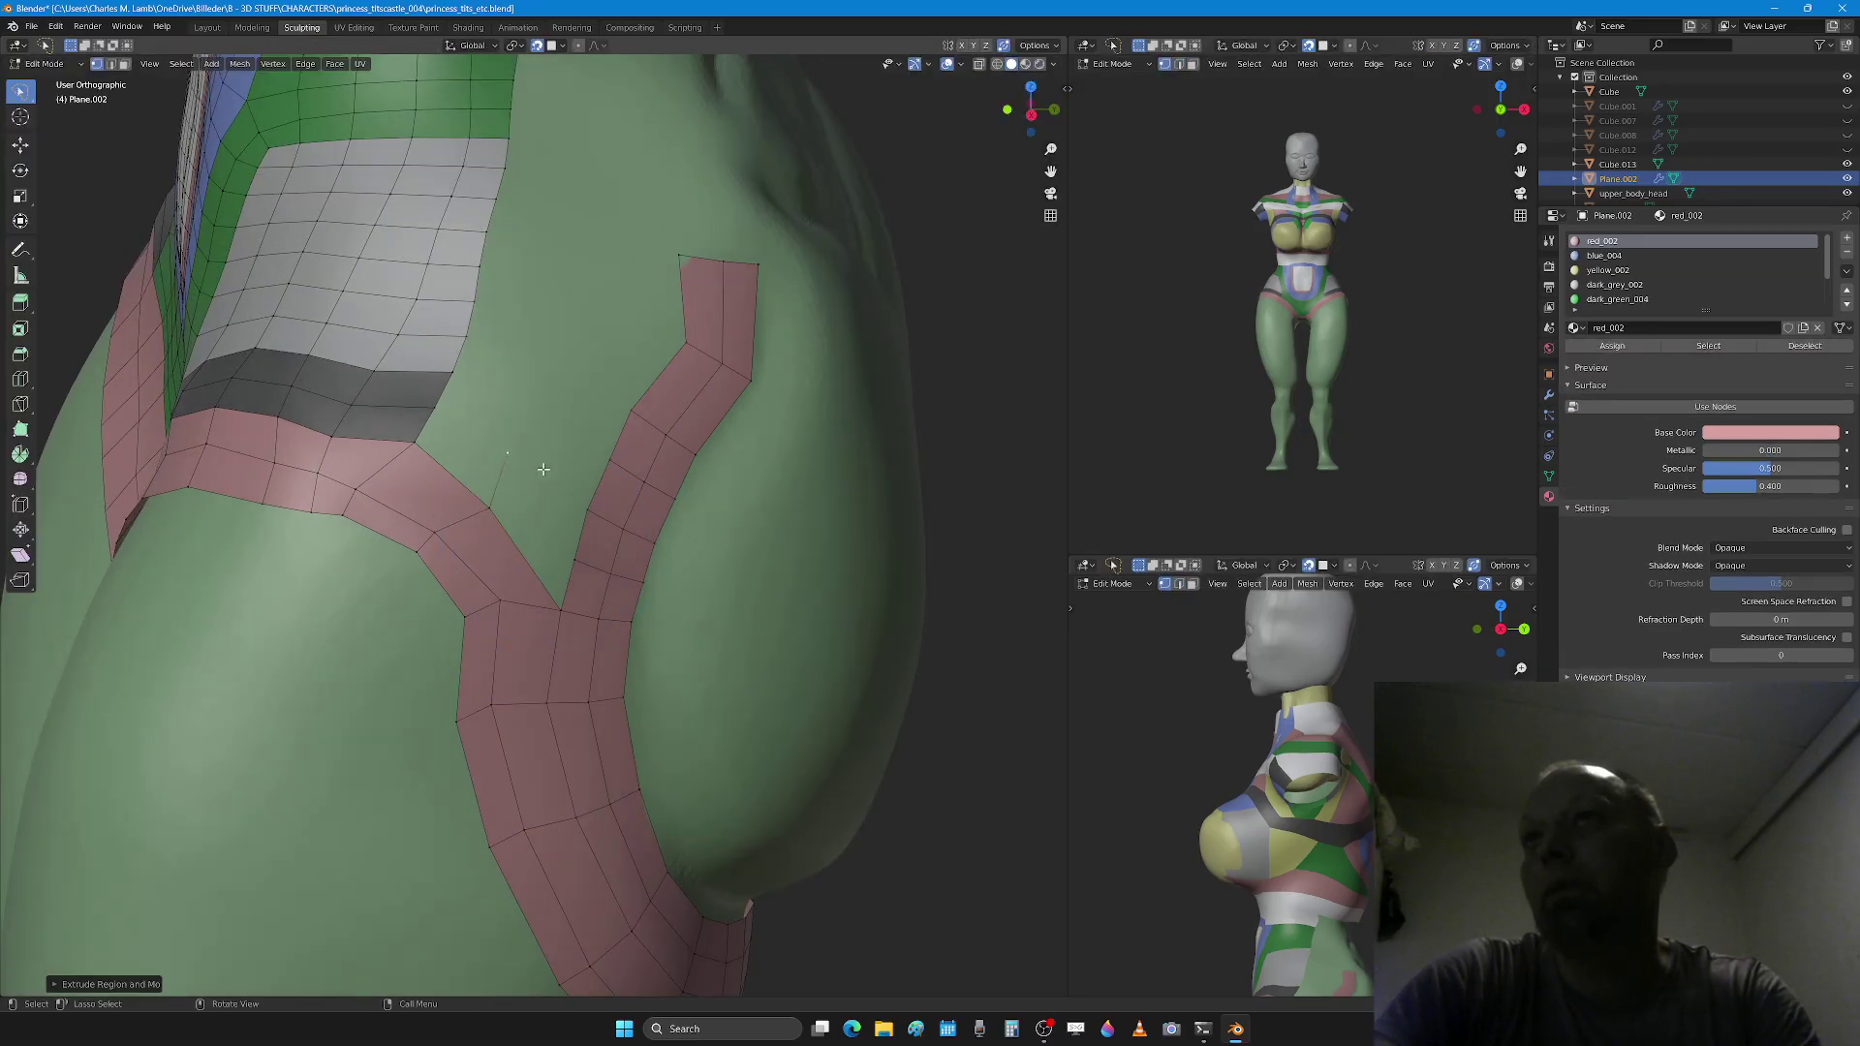
click(500, 475)
ctrl+right_click(521, 478)
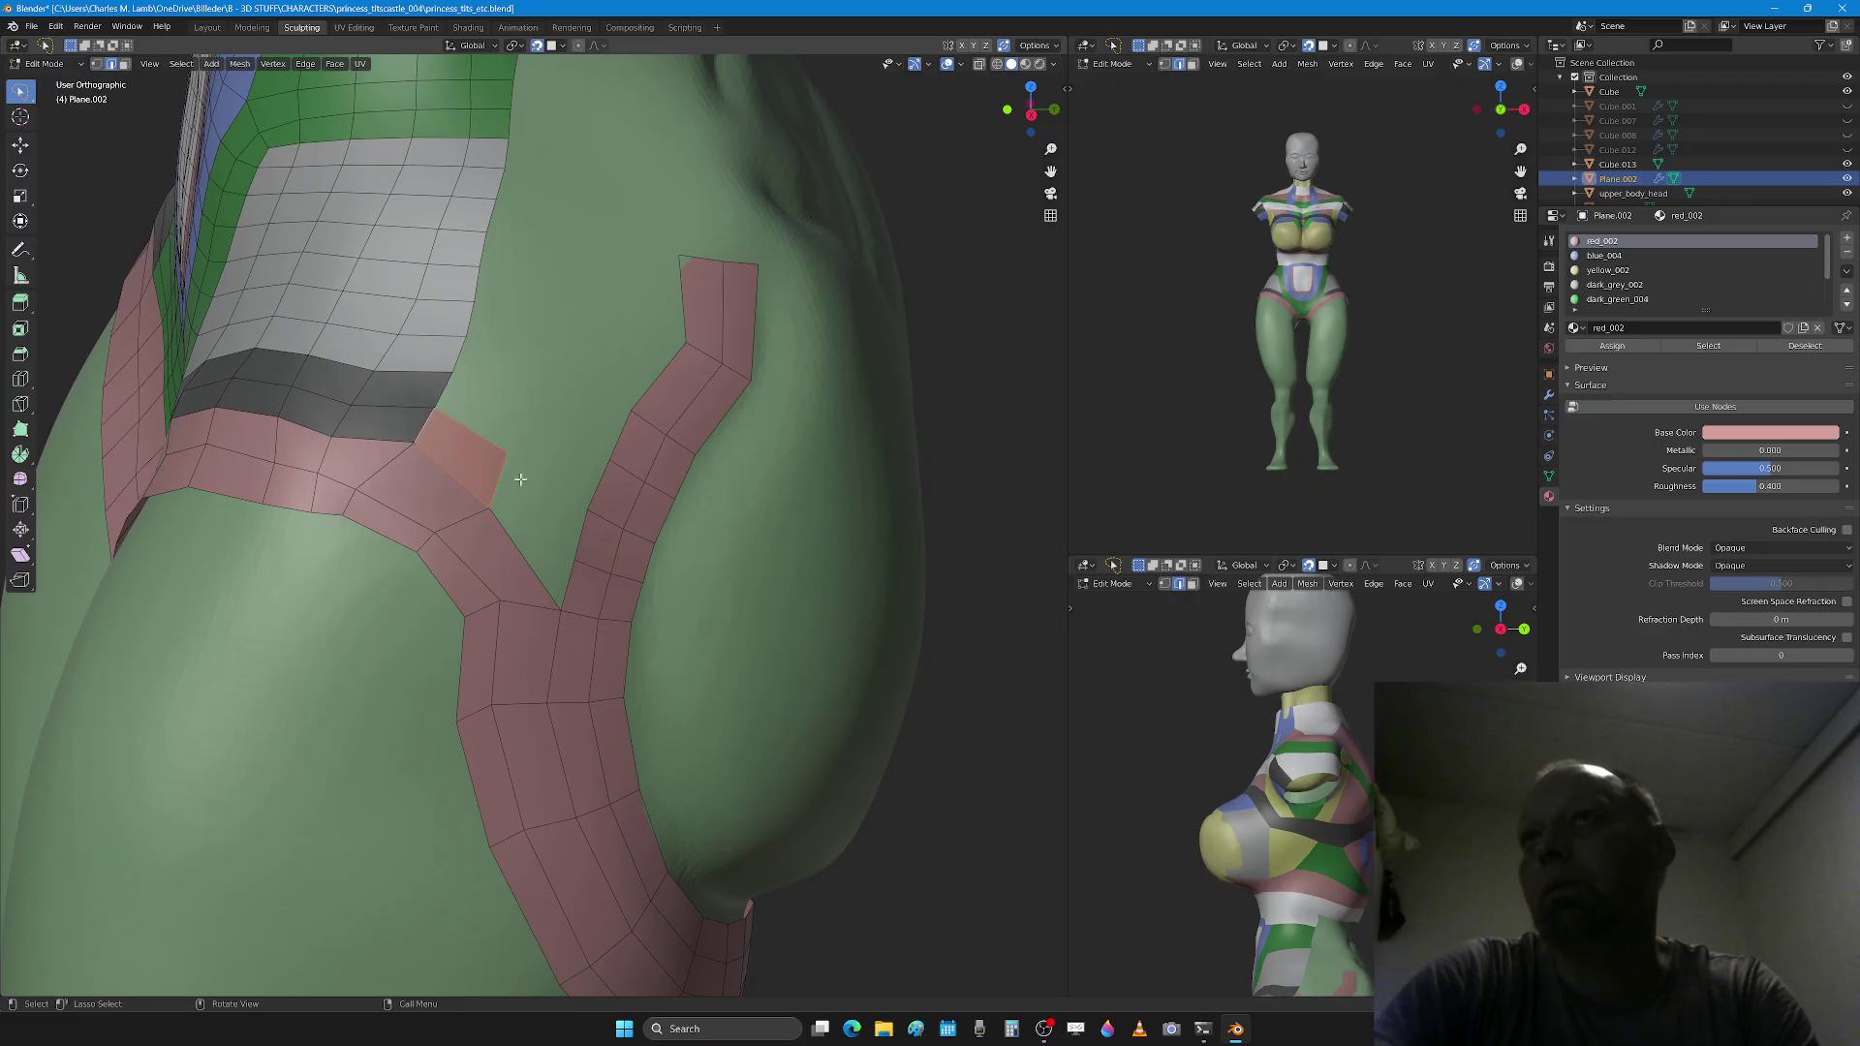
Step: Add an edge loop across the hip band and fill the notch between the new face and the fork with red faces
middle_drag(507, 490, 503, 504)
key(ctrl+r)
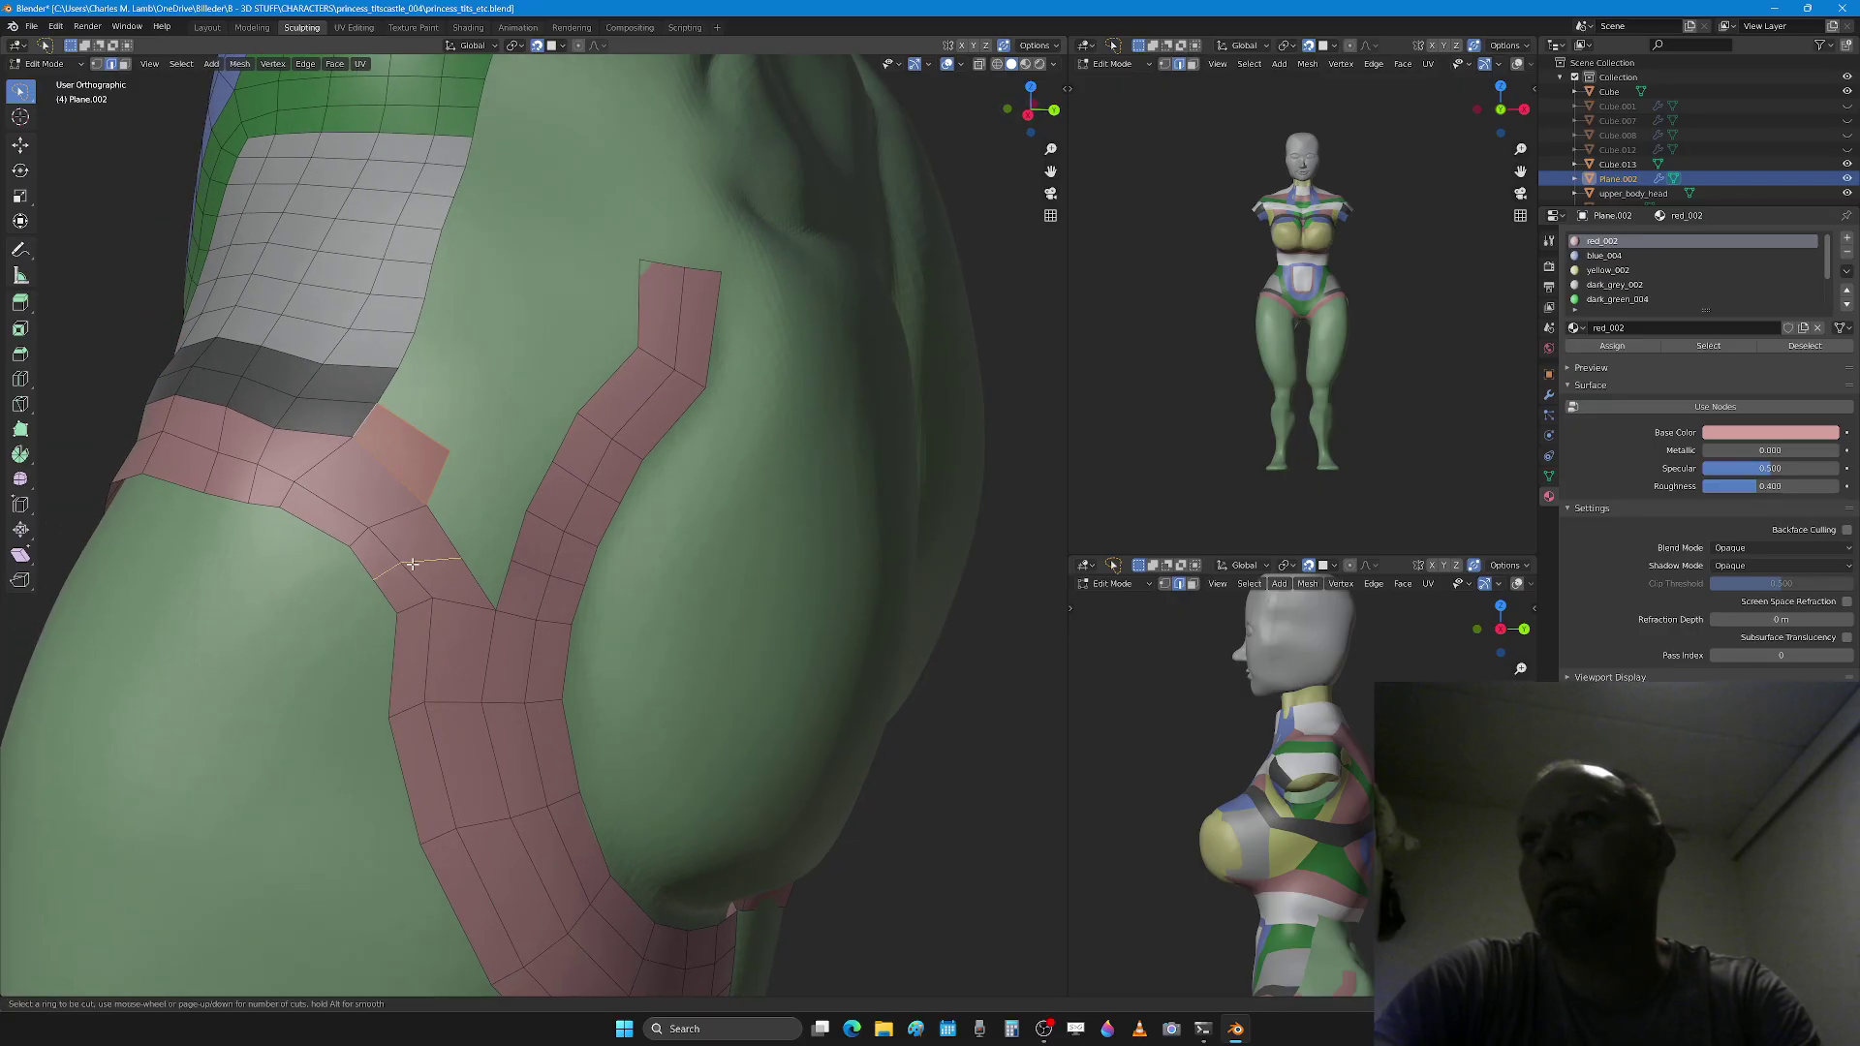
click(423, 561)
right_click(424, 561)
key(1)
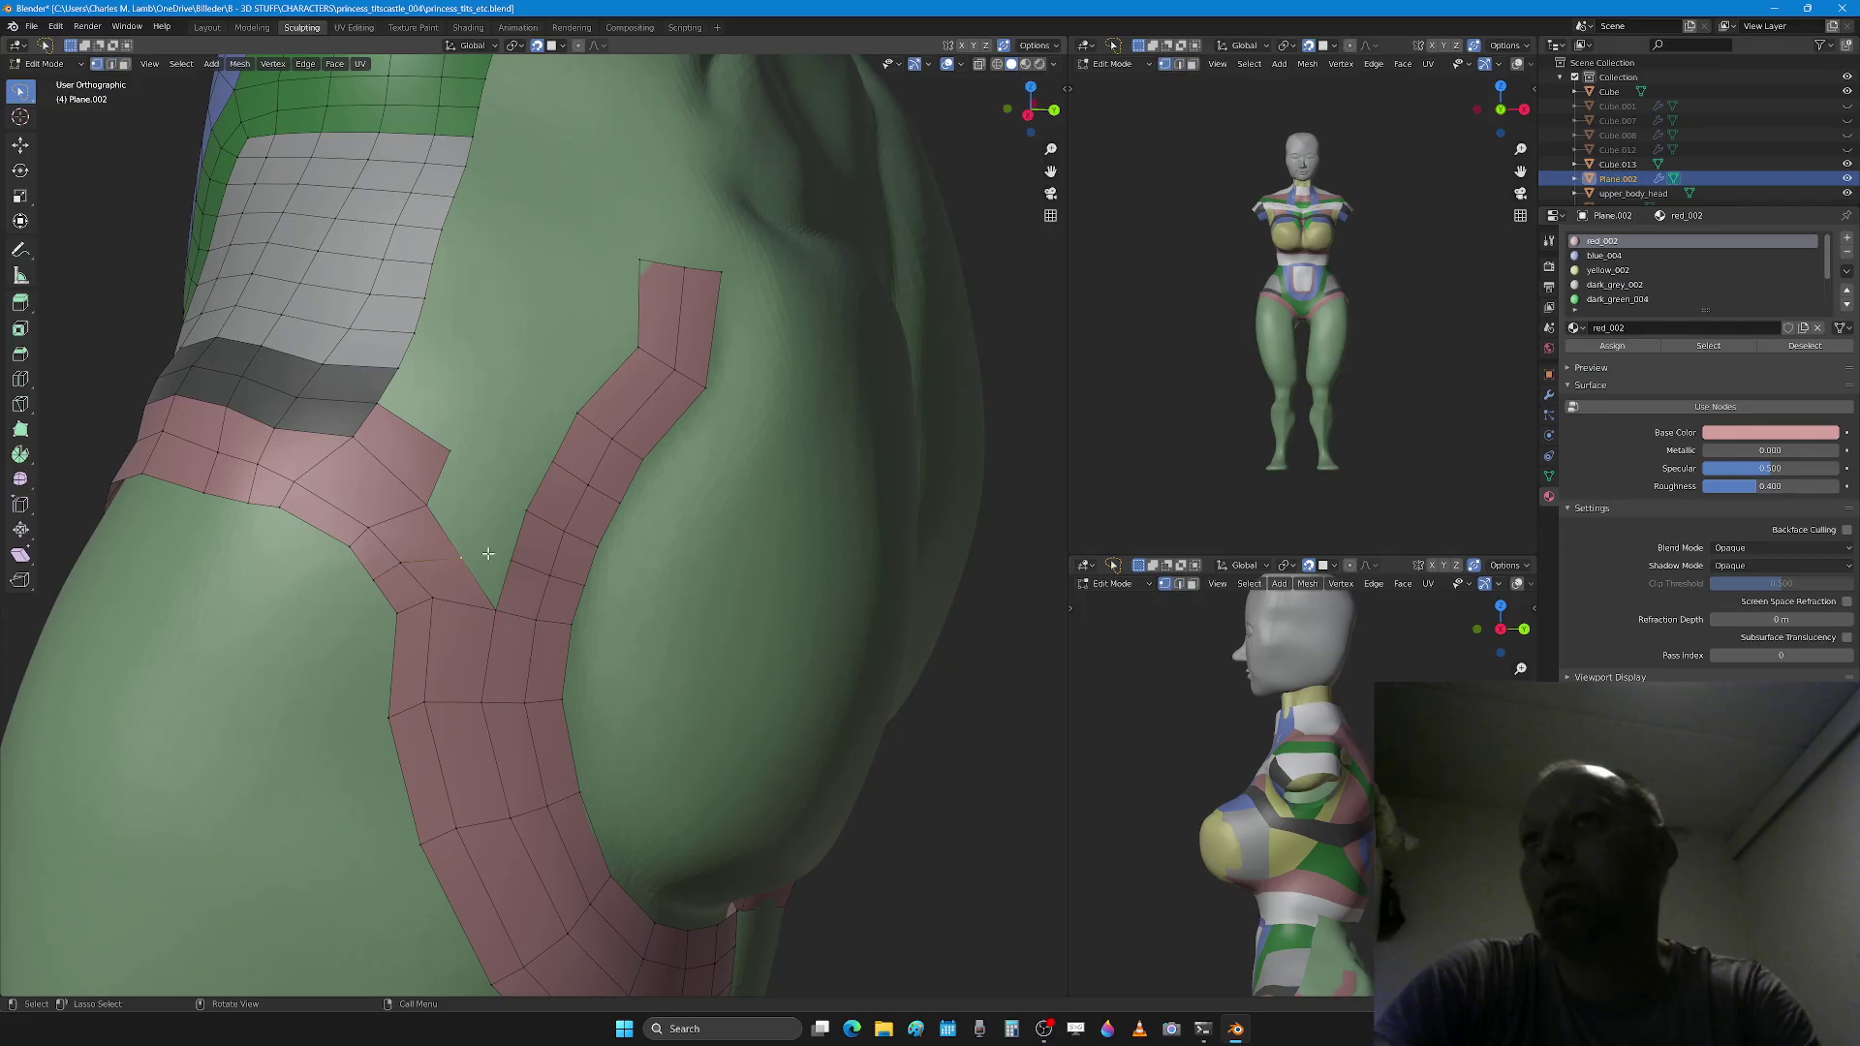
key(2)
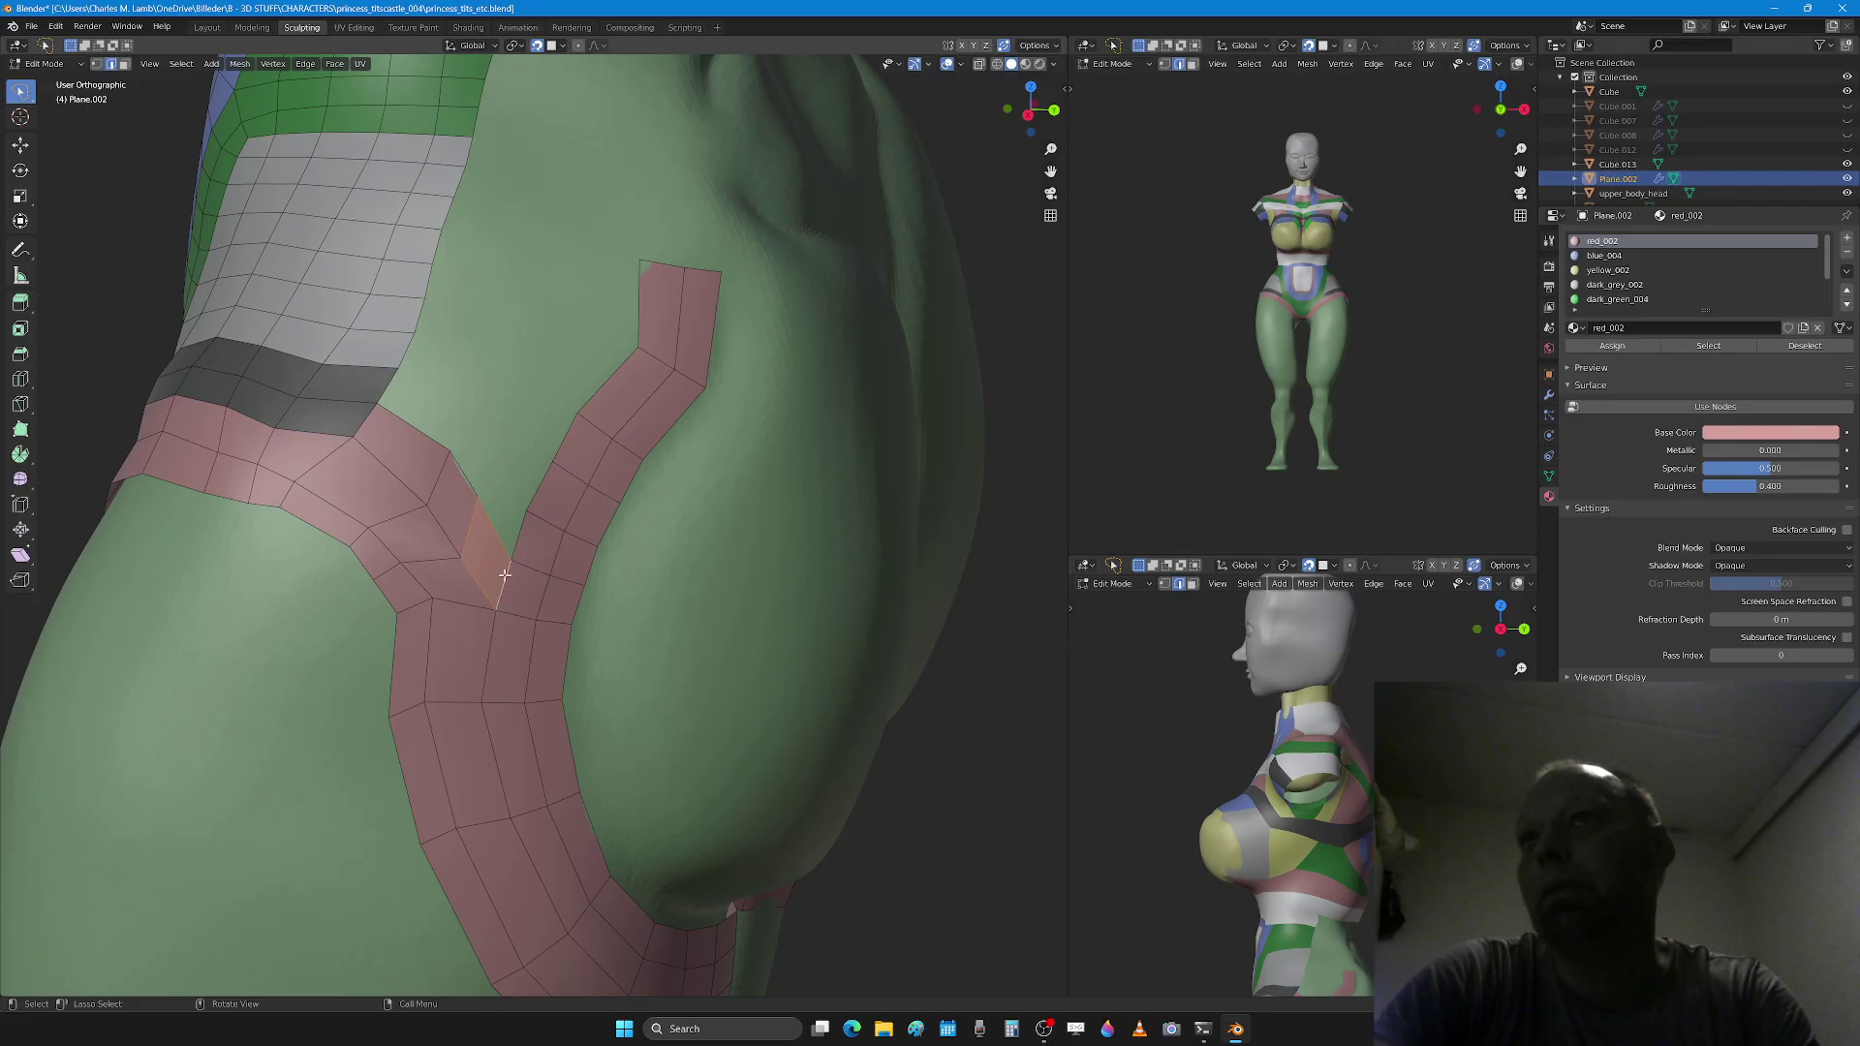
Step: Extrude the fork's inner edge up toward the waist and extend the grey panels toward it with new faces
shift+middle_drag(521, 528, 513, 582)
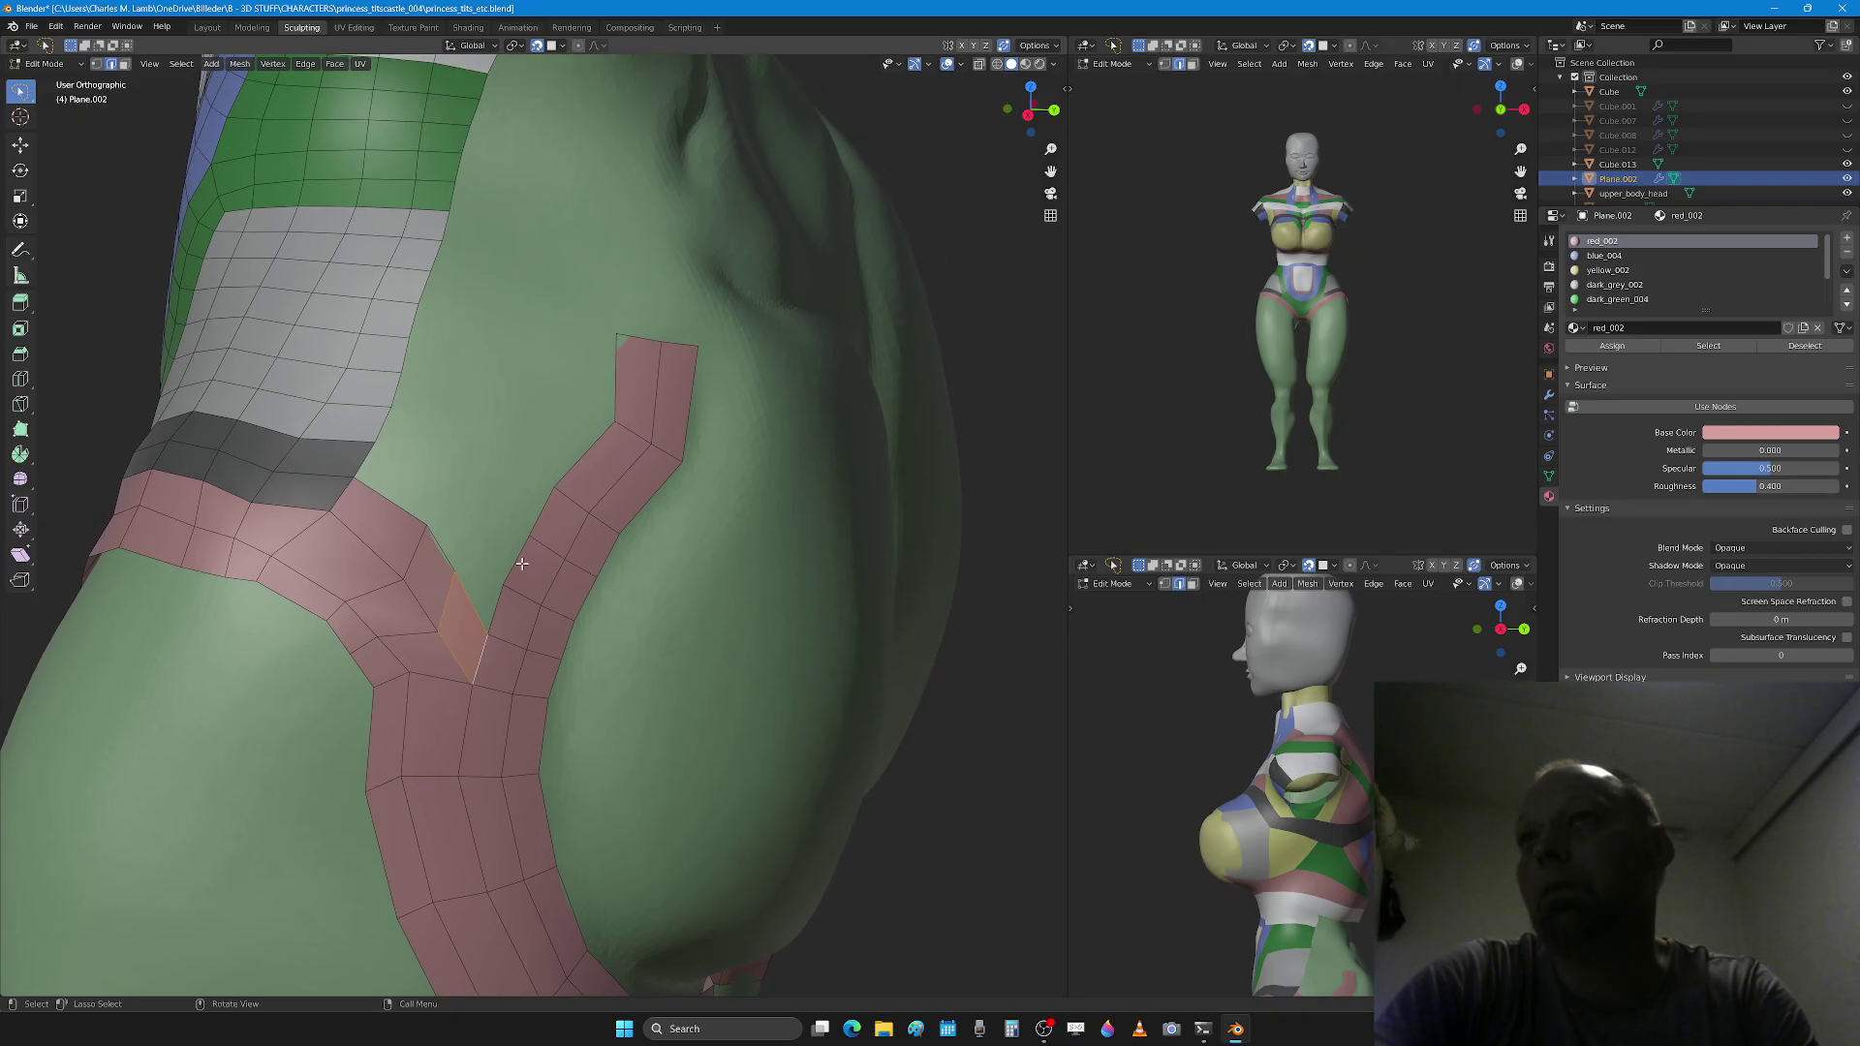
key(e)
click(489, 504)
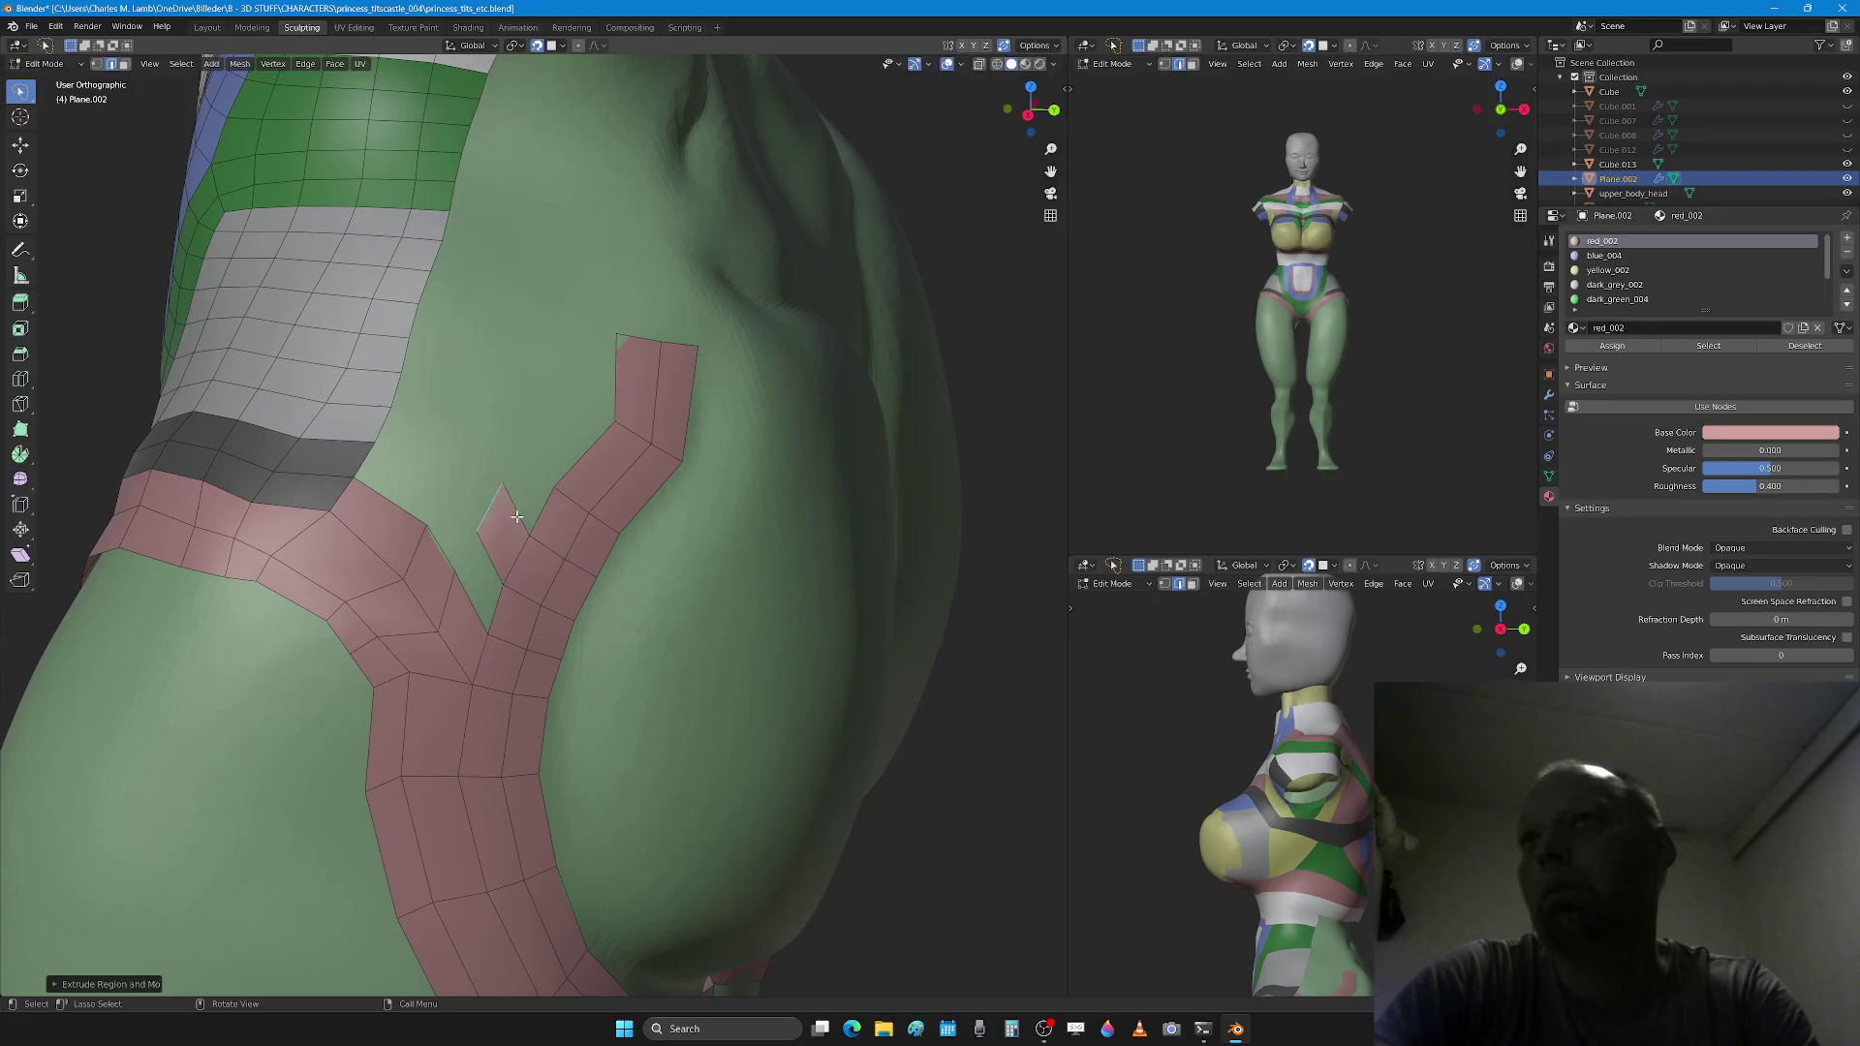
key(e)
click(424, 456)
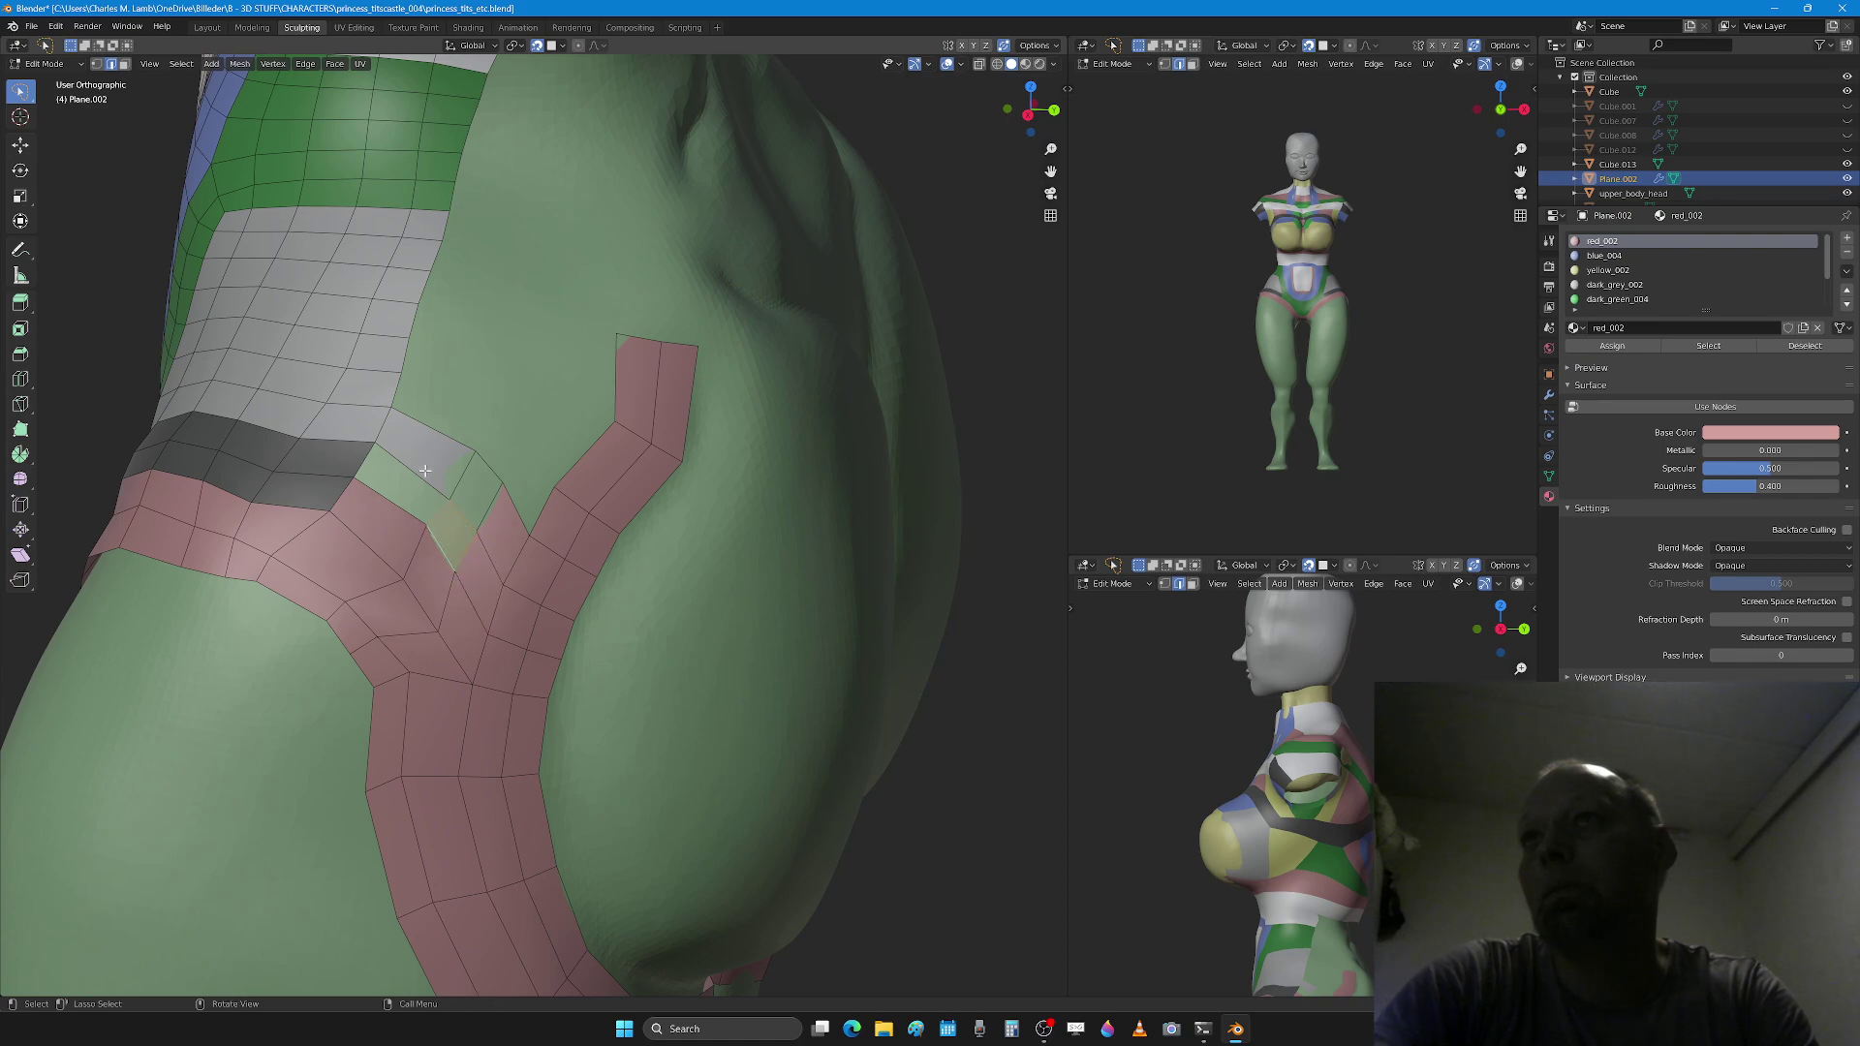
click(399, 504)
Step: Add an edge loop across the upper buttock strip and extrude the strip's inner edge row toward the waist
middle_drag(401, 504, 422, 500)
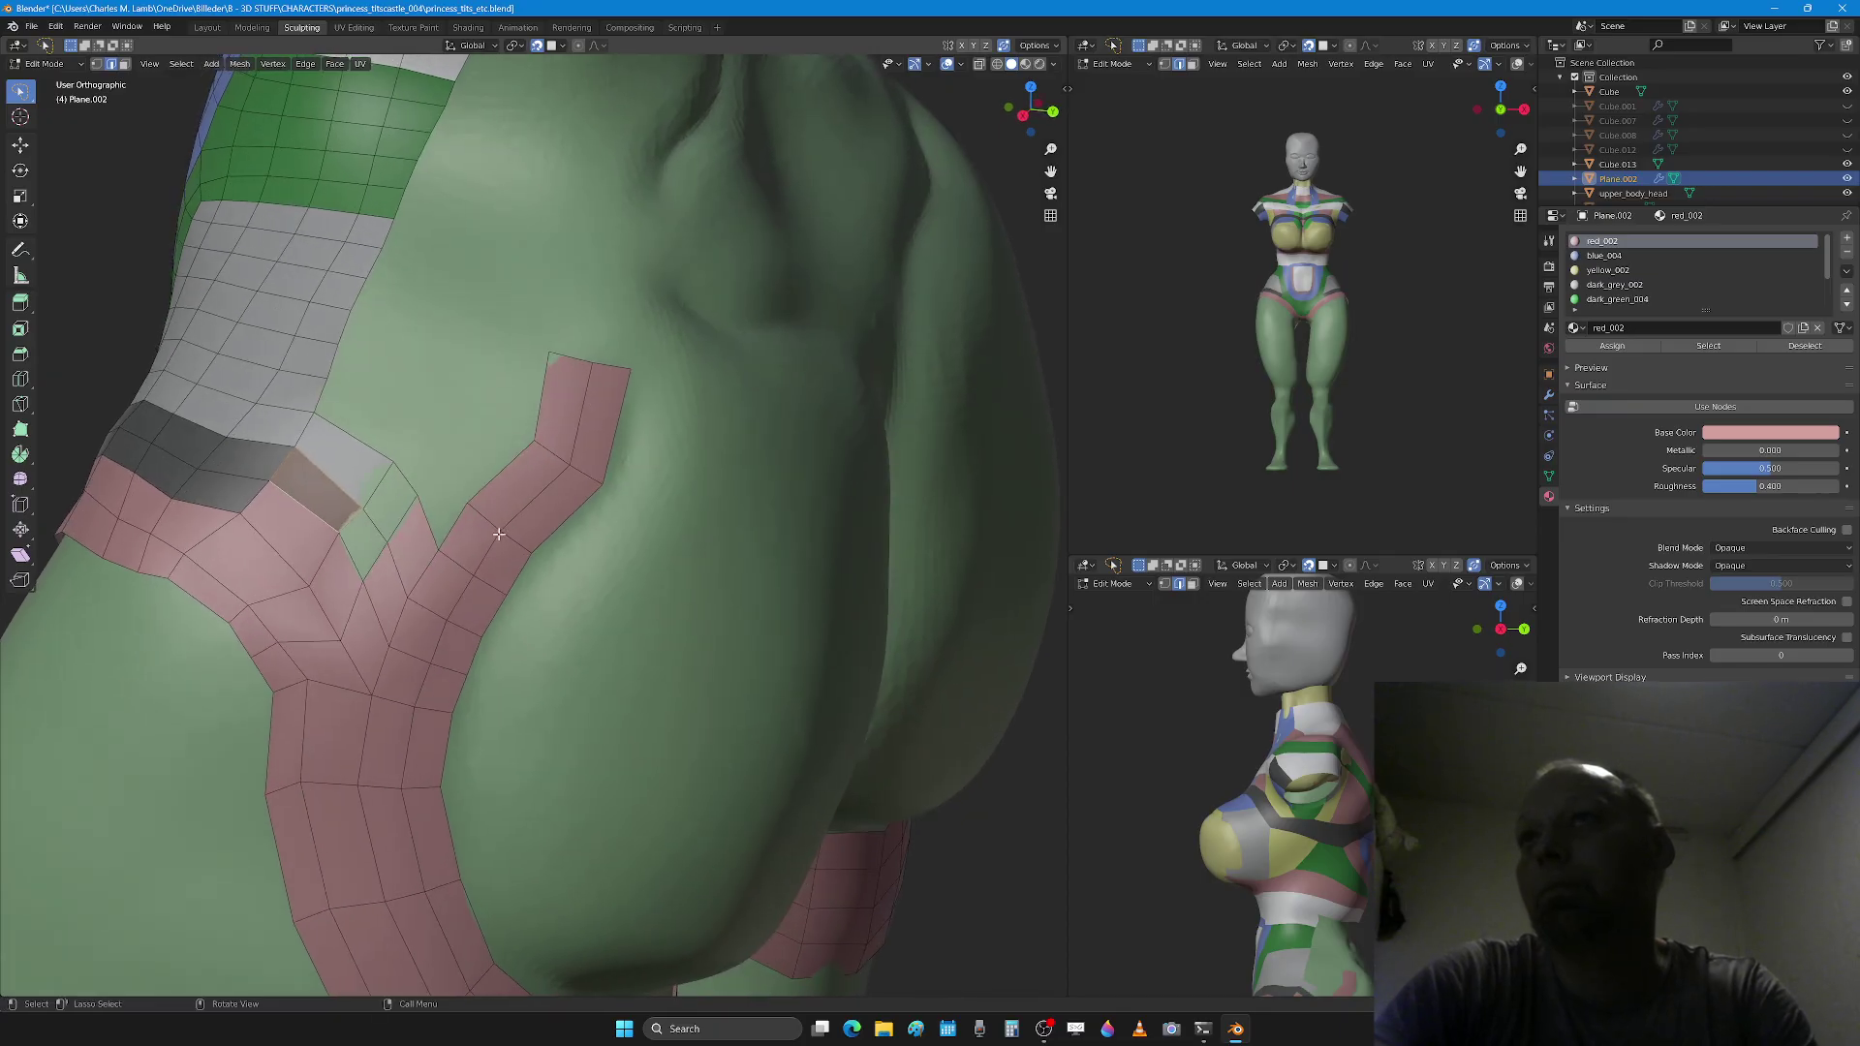
key(ctrl+r)
click(529, 501)
right_click(530, 500)
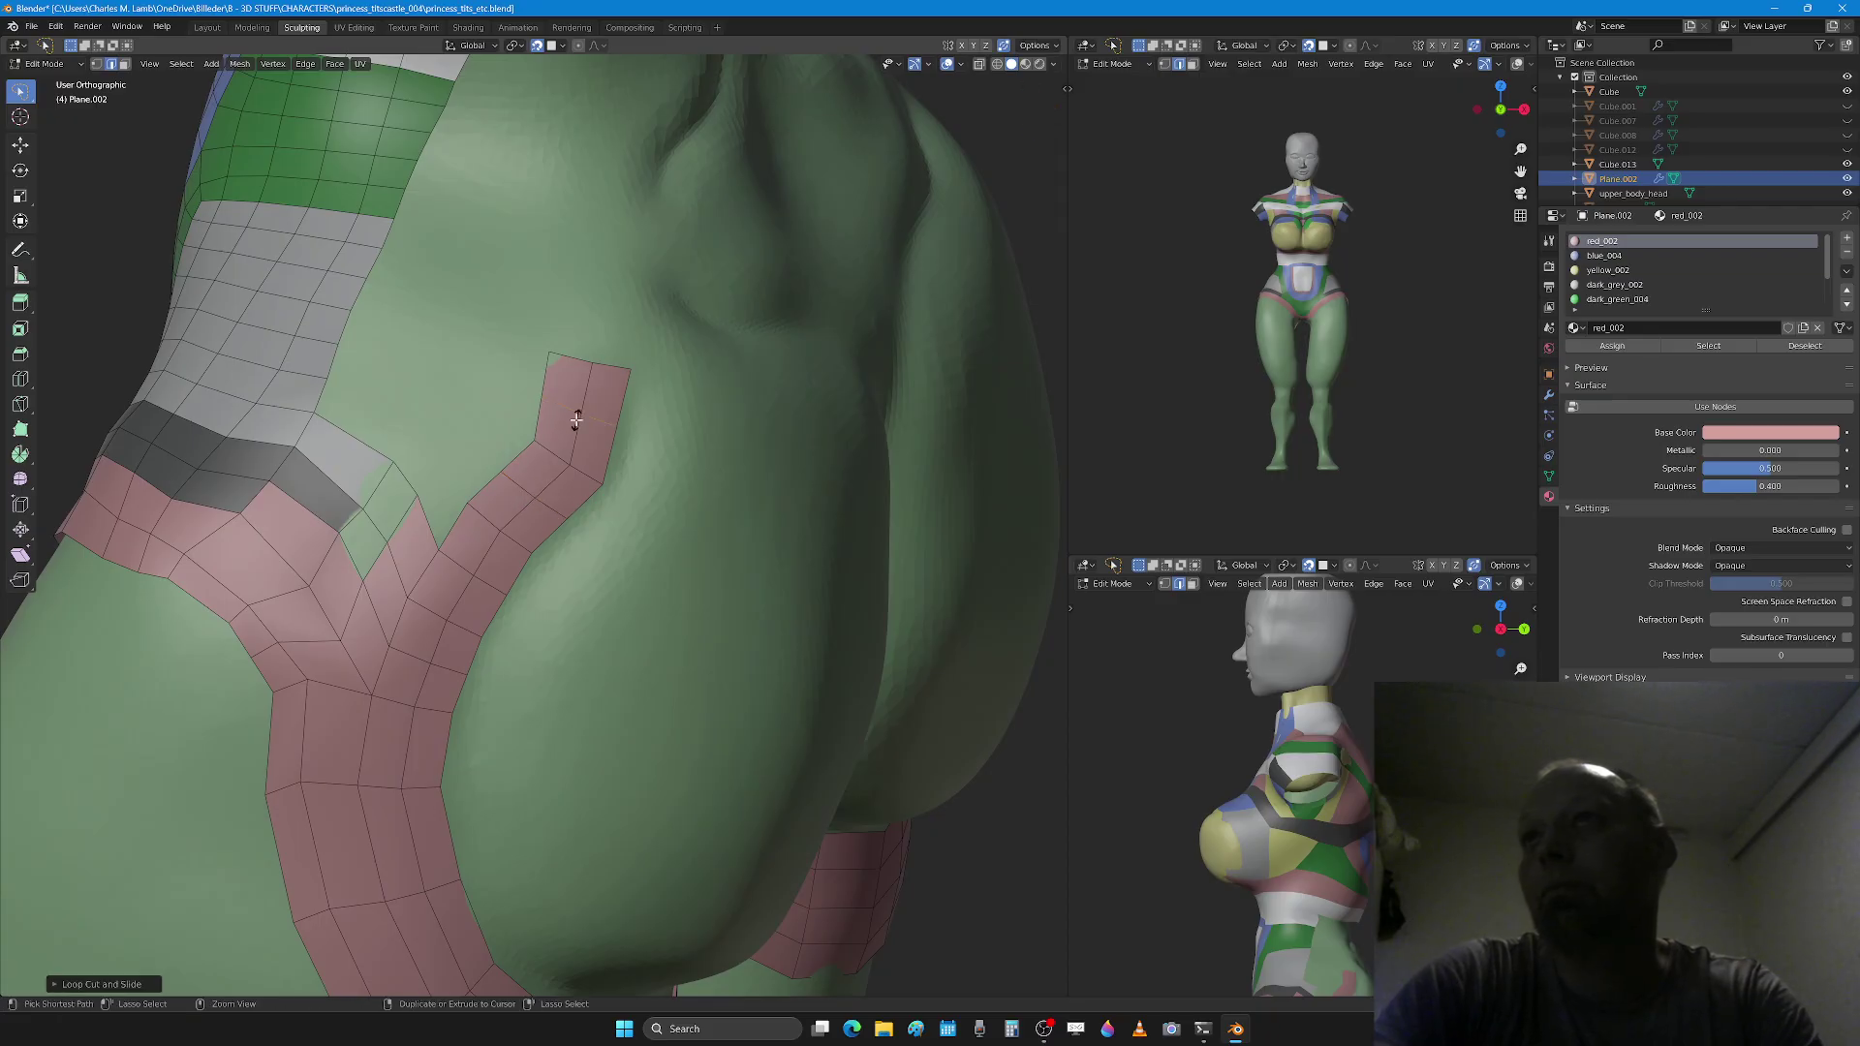
click(522, 444)
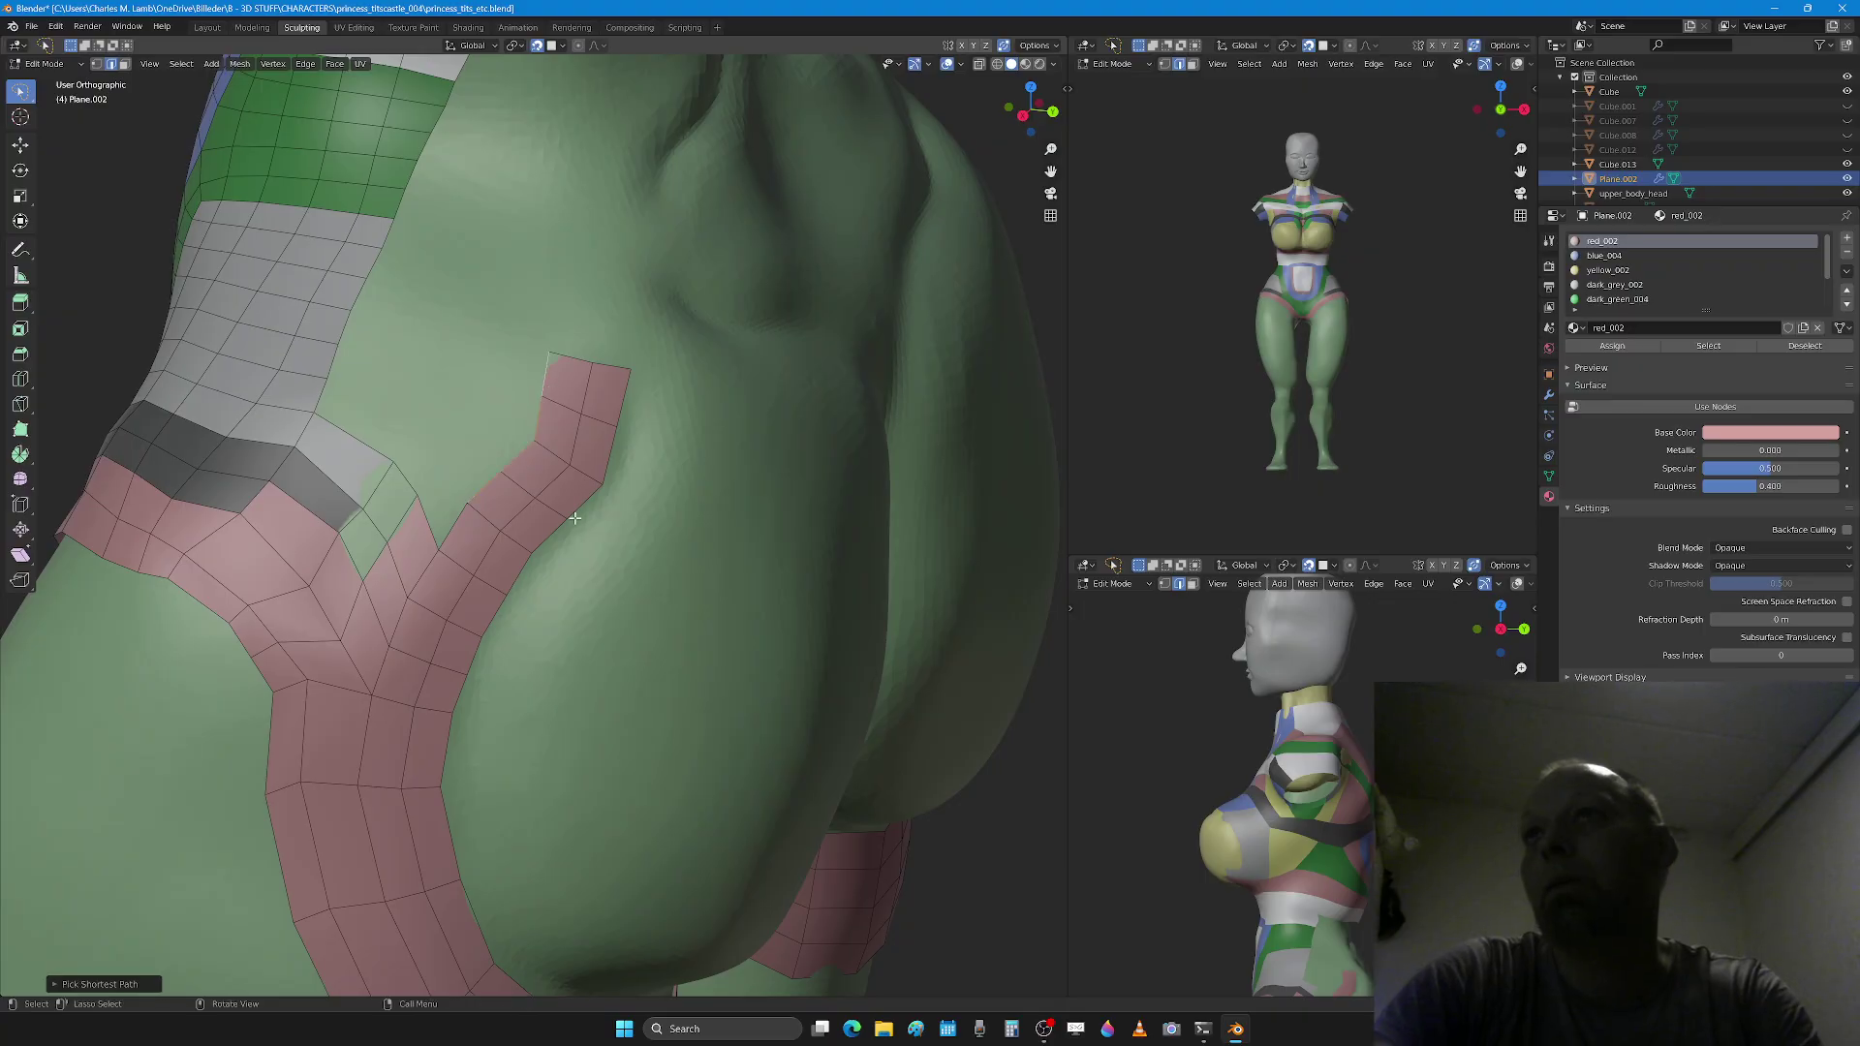
key(e)
click(521, 434)
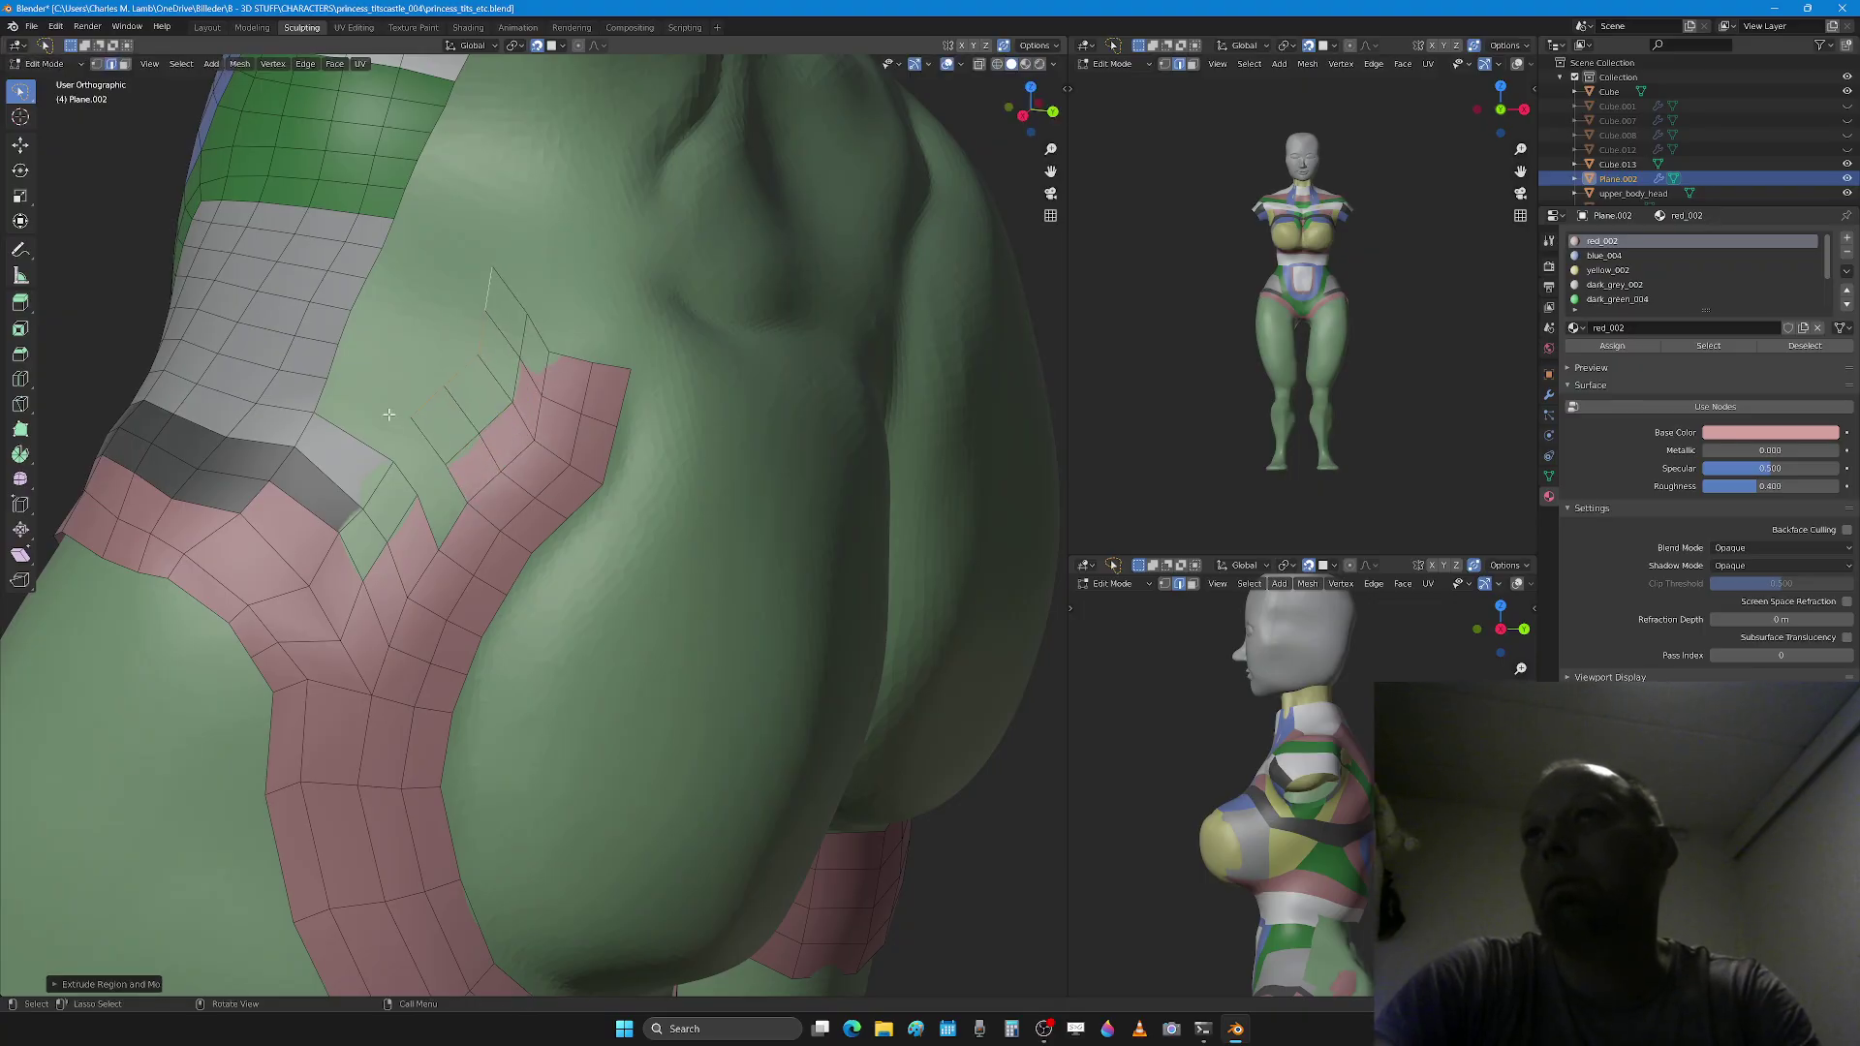
Step: Fill the space between the light grey waist panel and the extruded edge row with a column of grey faces
click(420, 393)
shift+click(334, 361)
key(f)
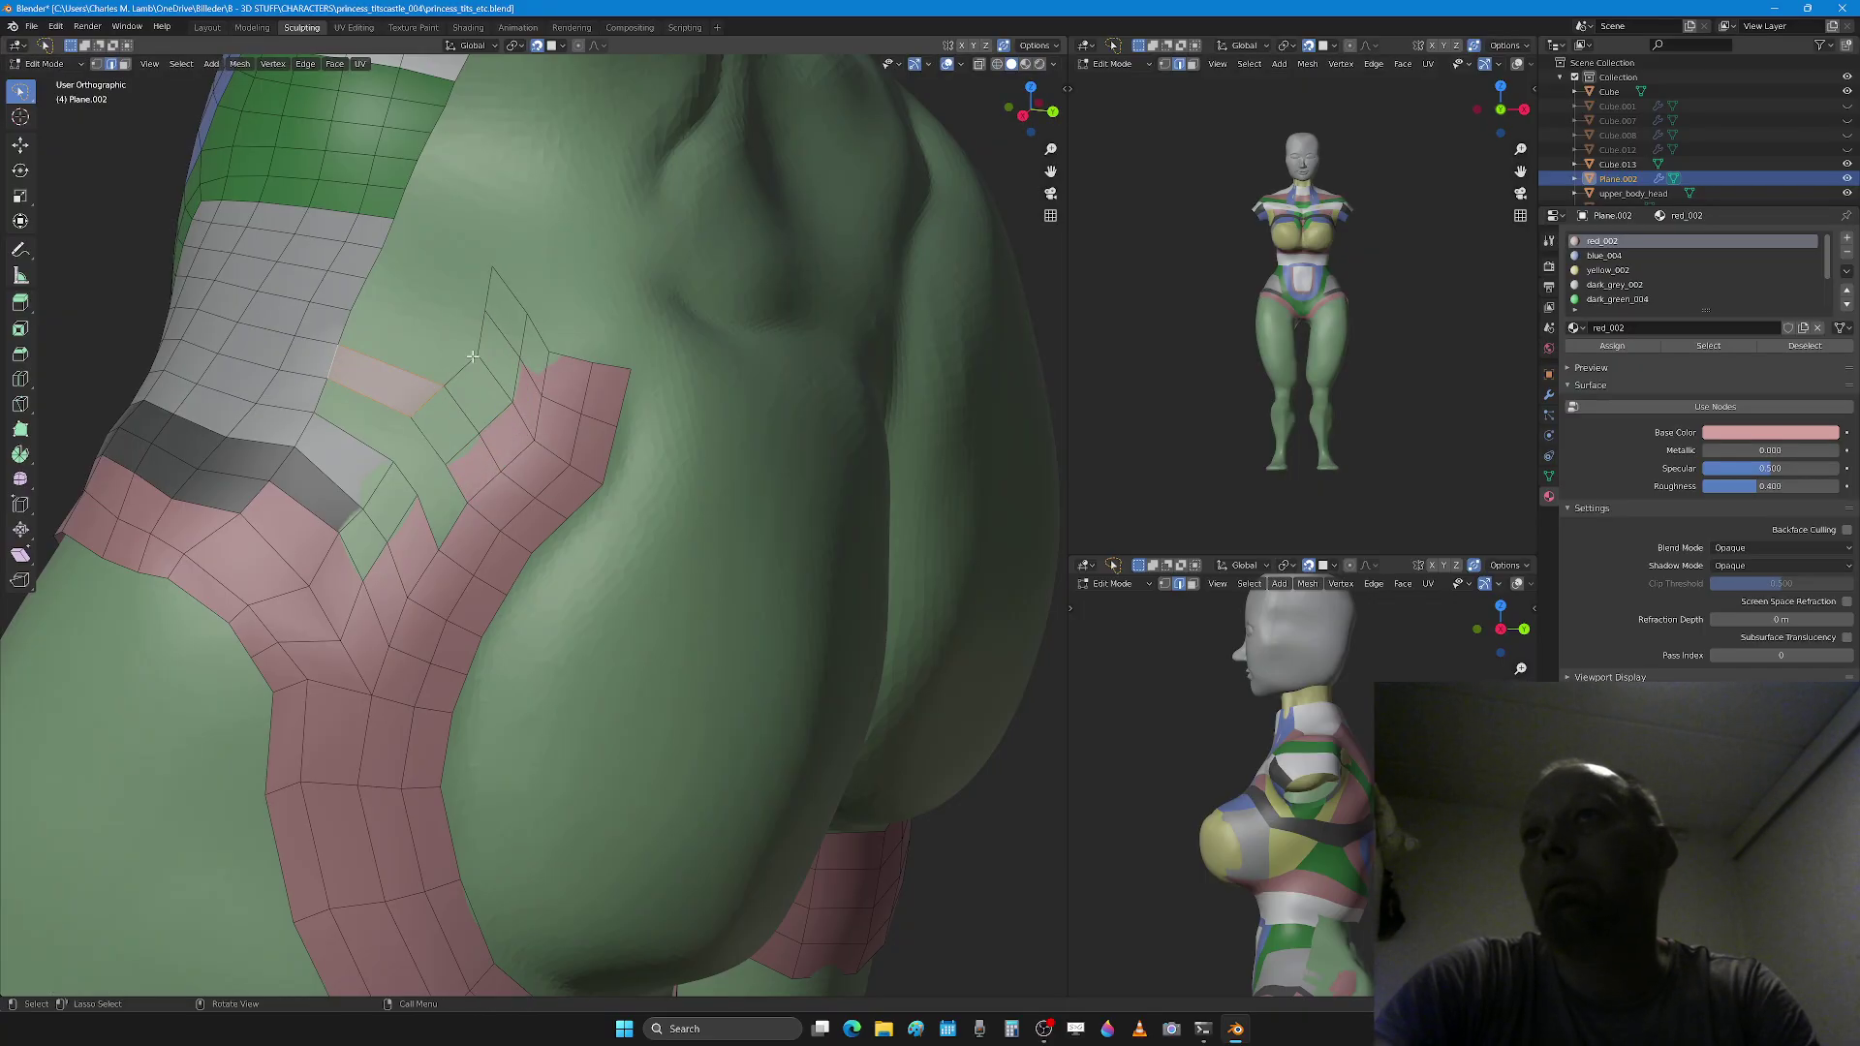
shift+click(483, 343)
key(f)
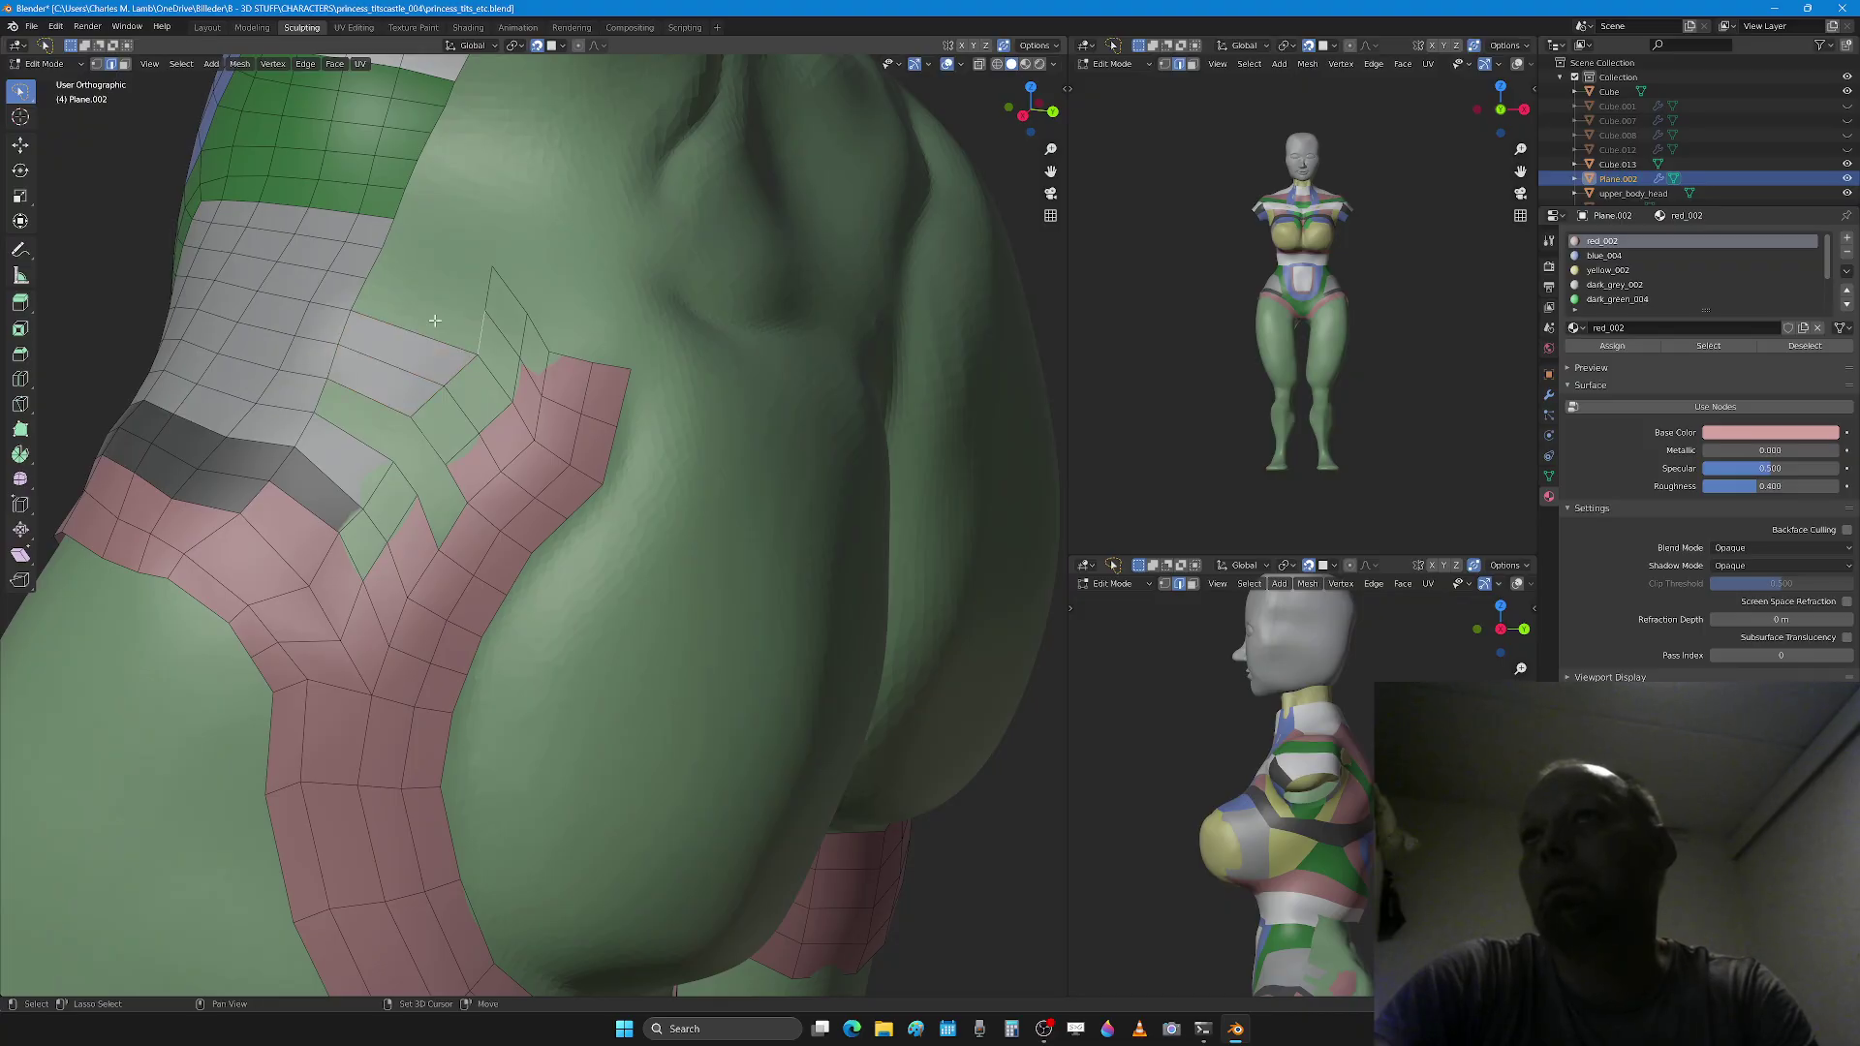
shift+click(362, 299)
key(f)
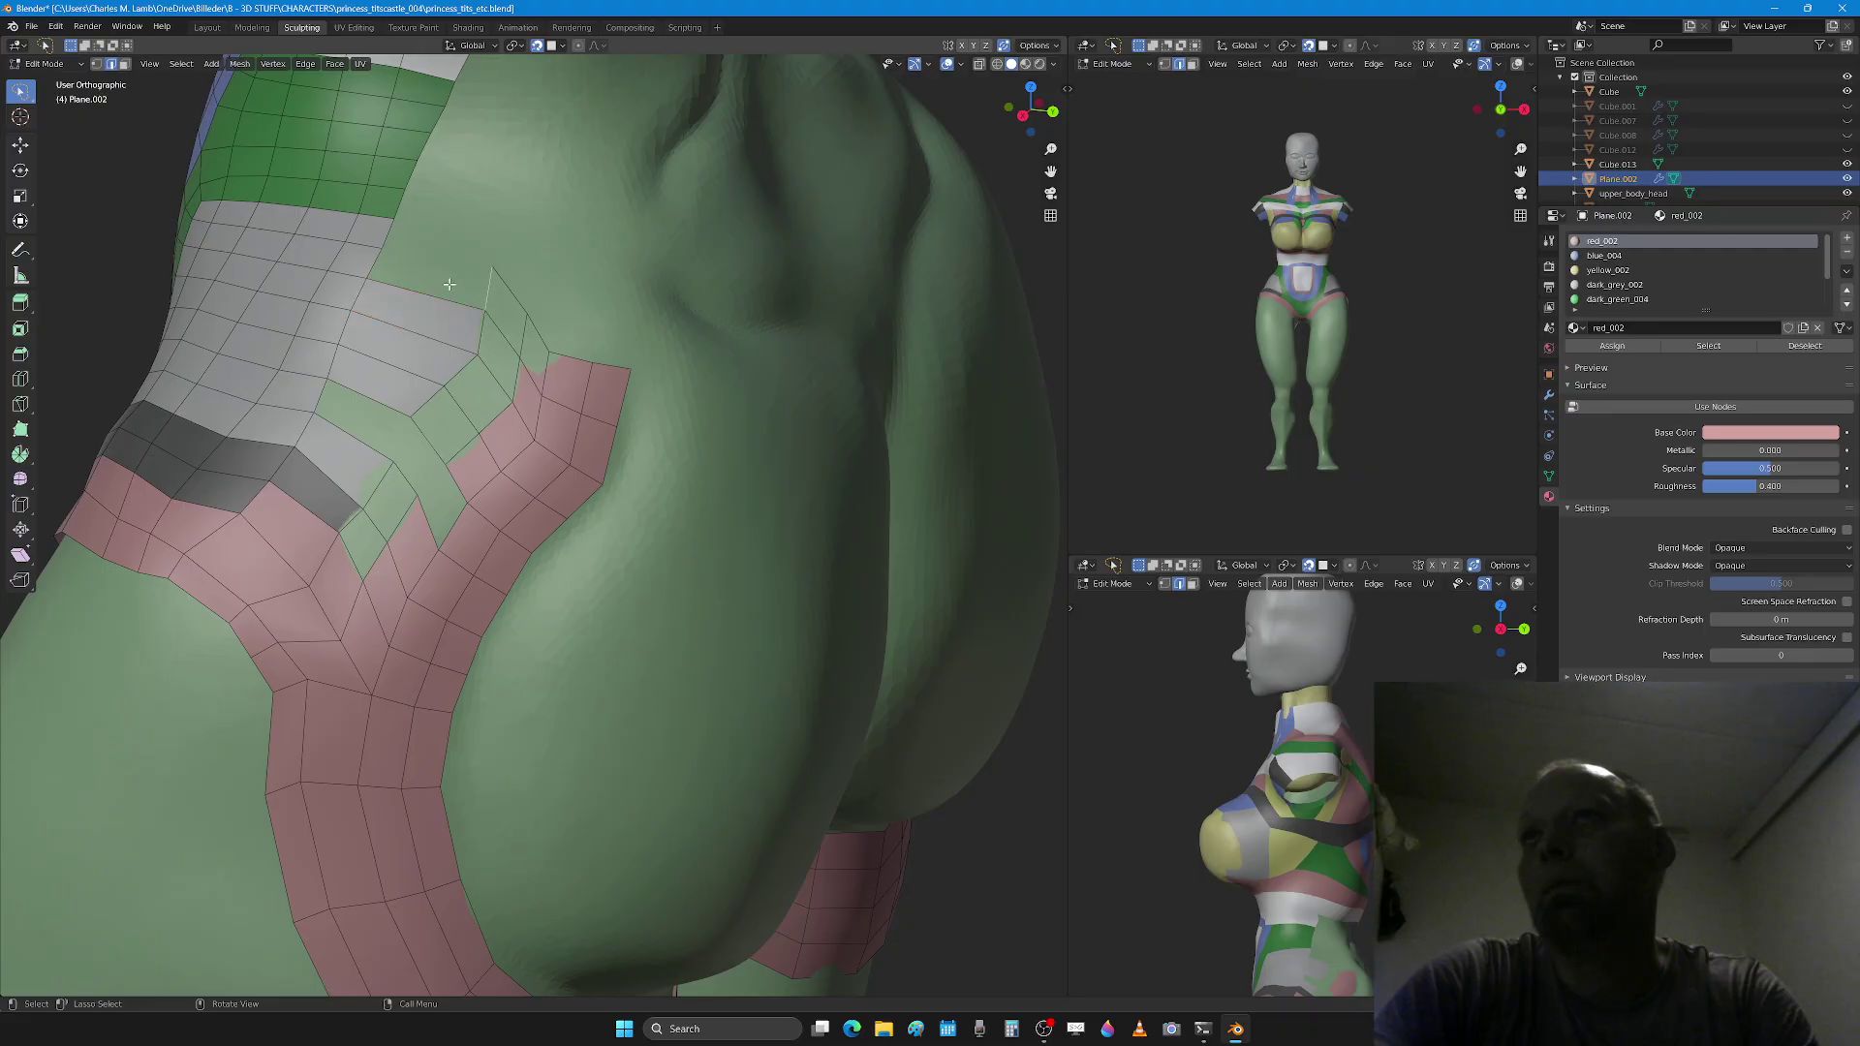
shift+click(373, 268)
key(f)
Step: Fill the remaining gaps at the hip fork with red faces and smooth the joined area
key(Tab)
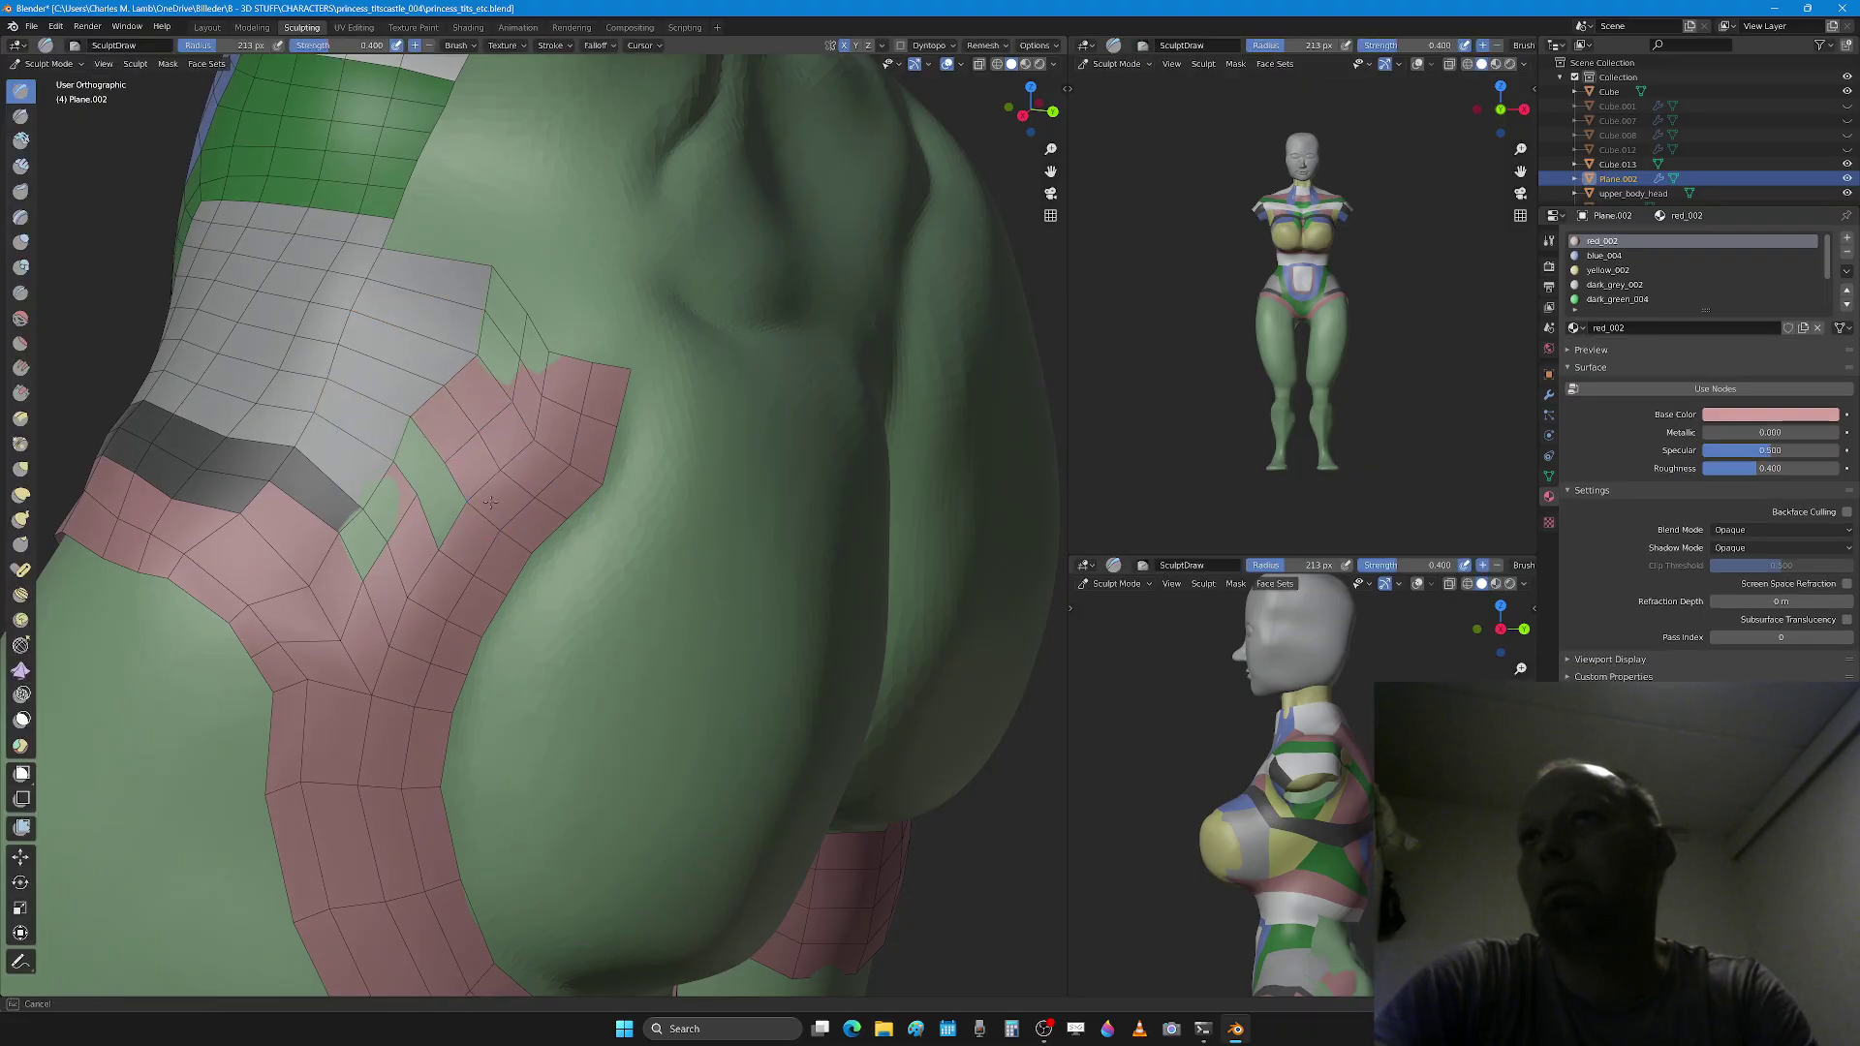
key(Tab)
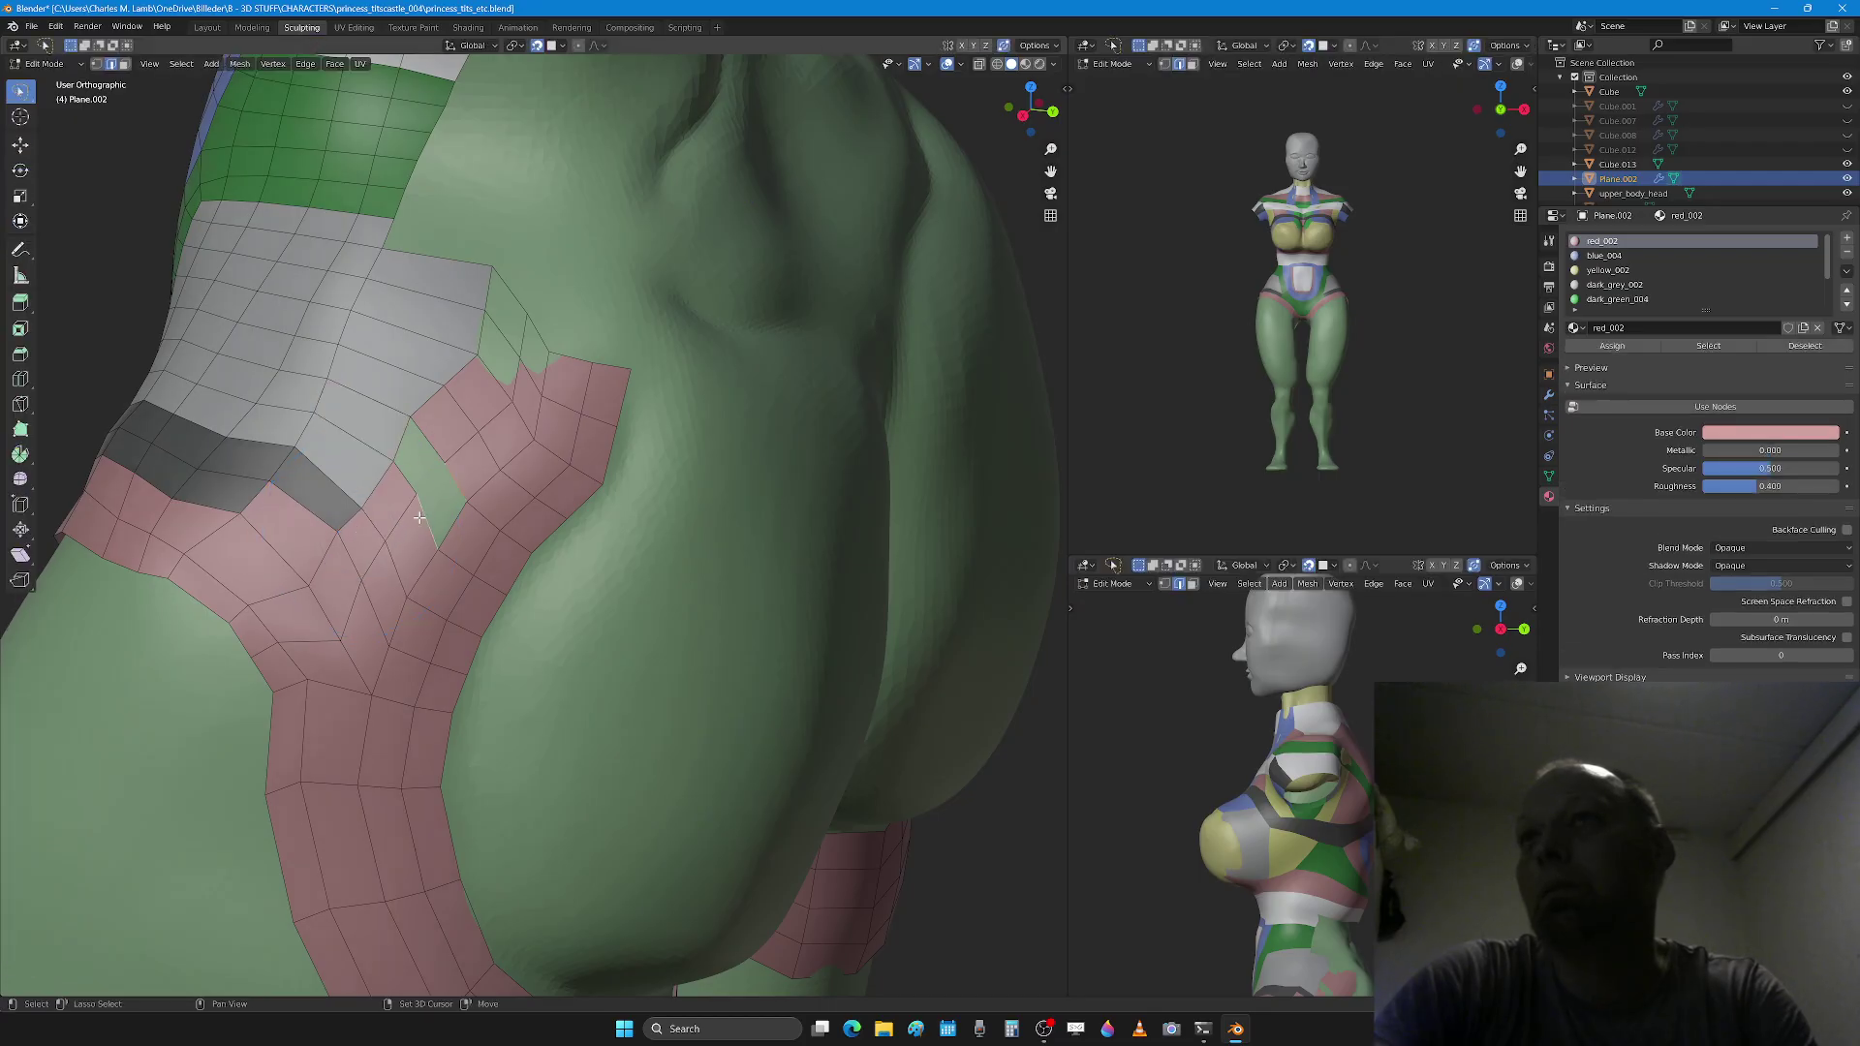
key(Tab)
scroll(487, 423, down, 2)
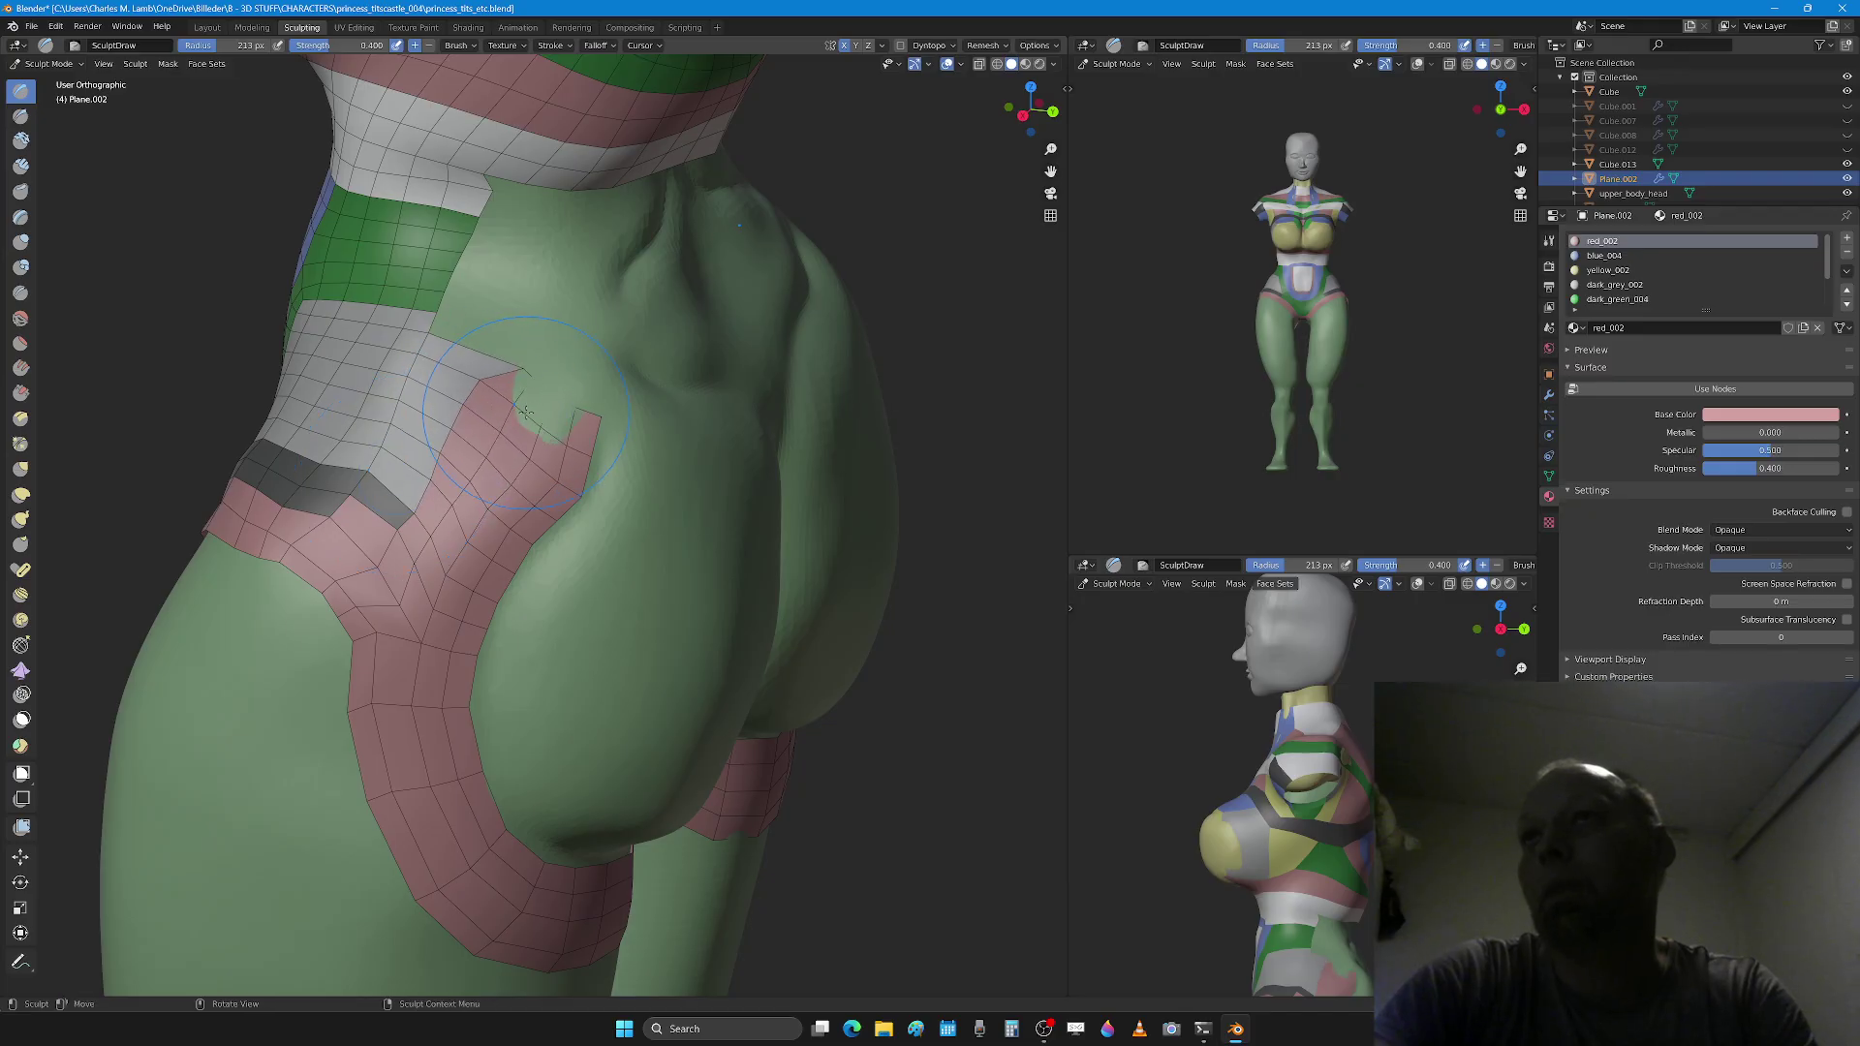
Step: Move the vertices at the strip's upper end beside the grey waist panel into line with the panel's corner
key(Tab)
key(g)
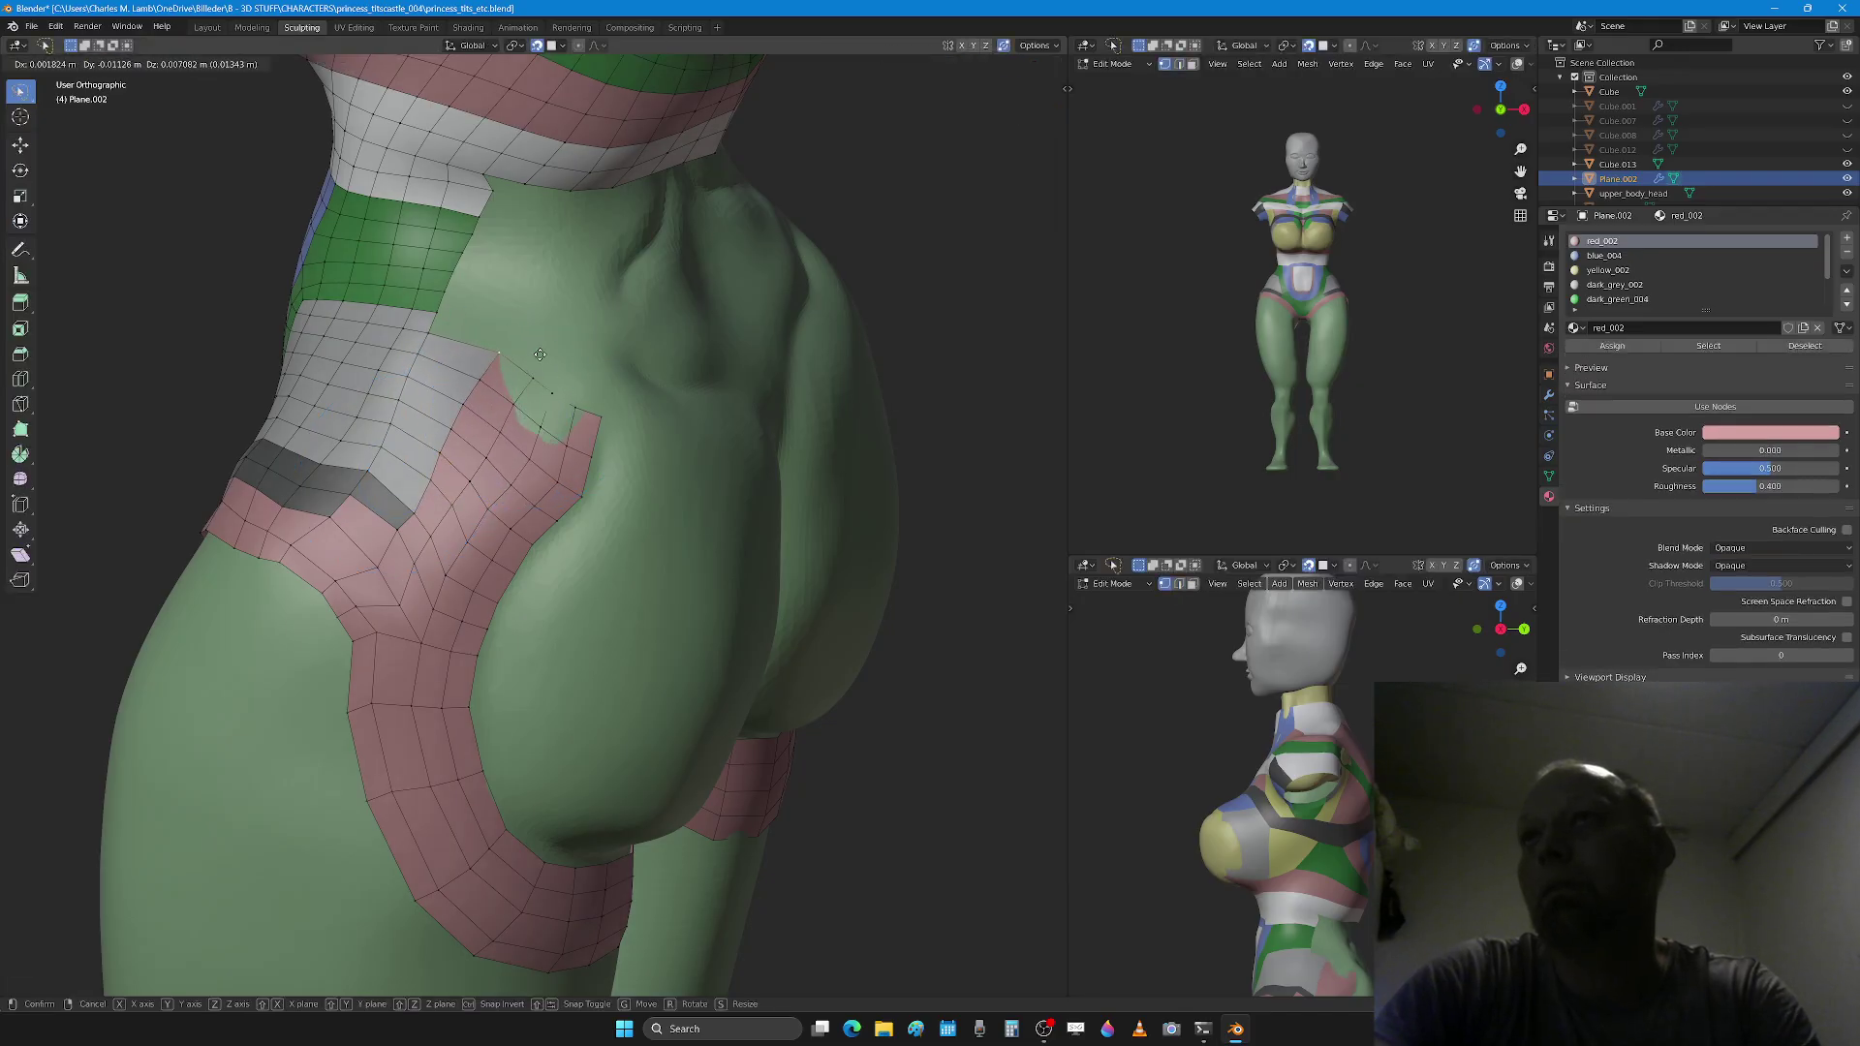
click(531, 351)
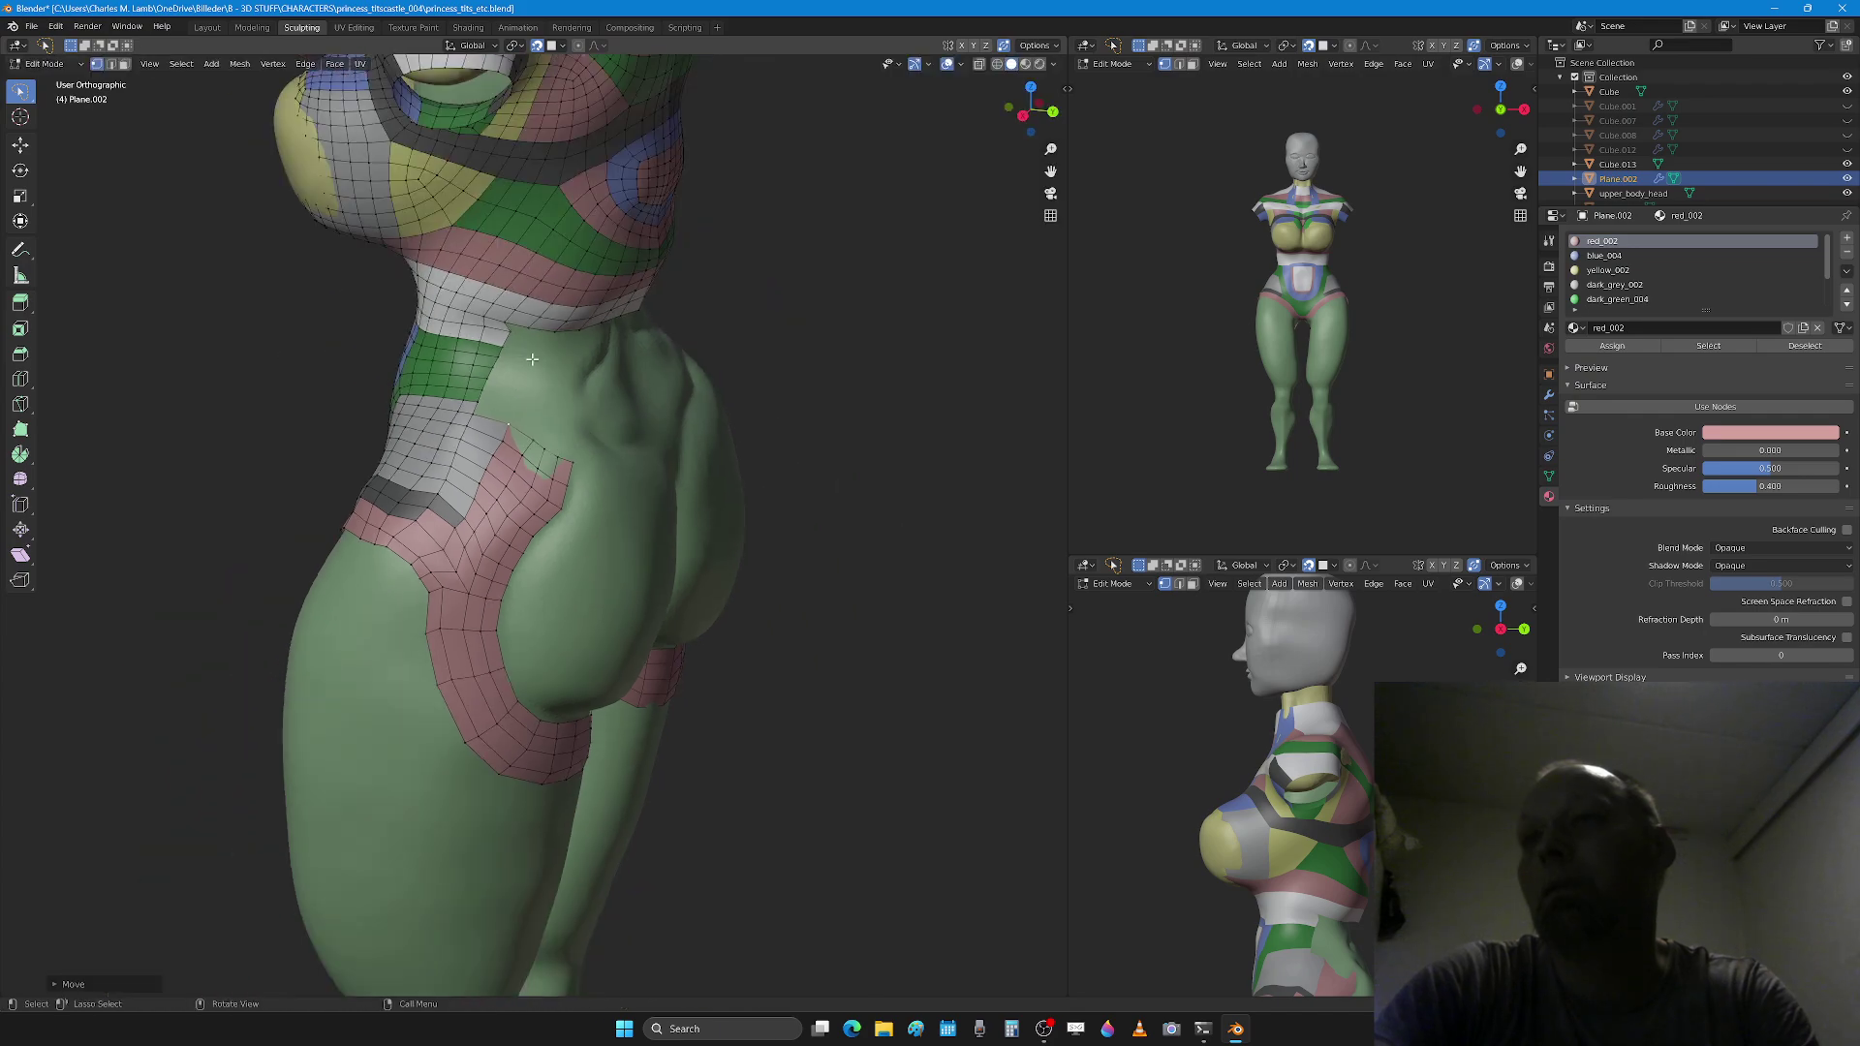
Step: Switch to sculpting and pull the red band's outer edge around the lower buttock and hip with the Grab brush
scroll(531, 351, down, 3)
mouse_move(531, 351)
middle_down()
mouse_move(578, 374)
mouse_move(569, 415)
mouse_move(641, 471)
mouse_move(547, 413)
mouse_move(820, 451)
mouse_move(731, 466)
mouse_move(840, 437)
mouse_move(560, 430)
middle_up()
key(Tab)
key(Tab)
key(Tab)
key(g)
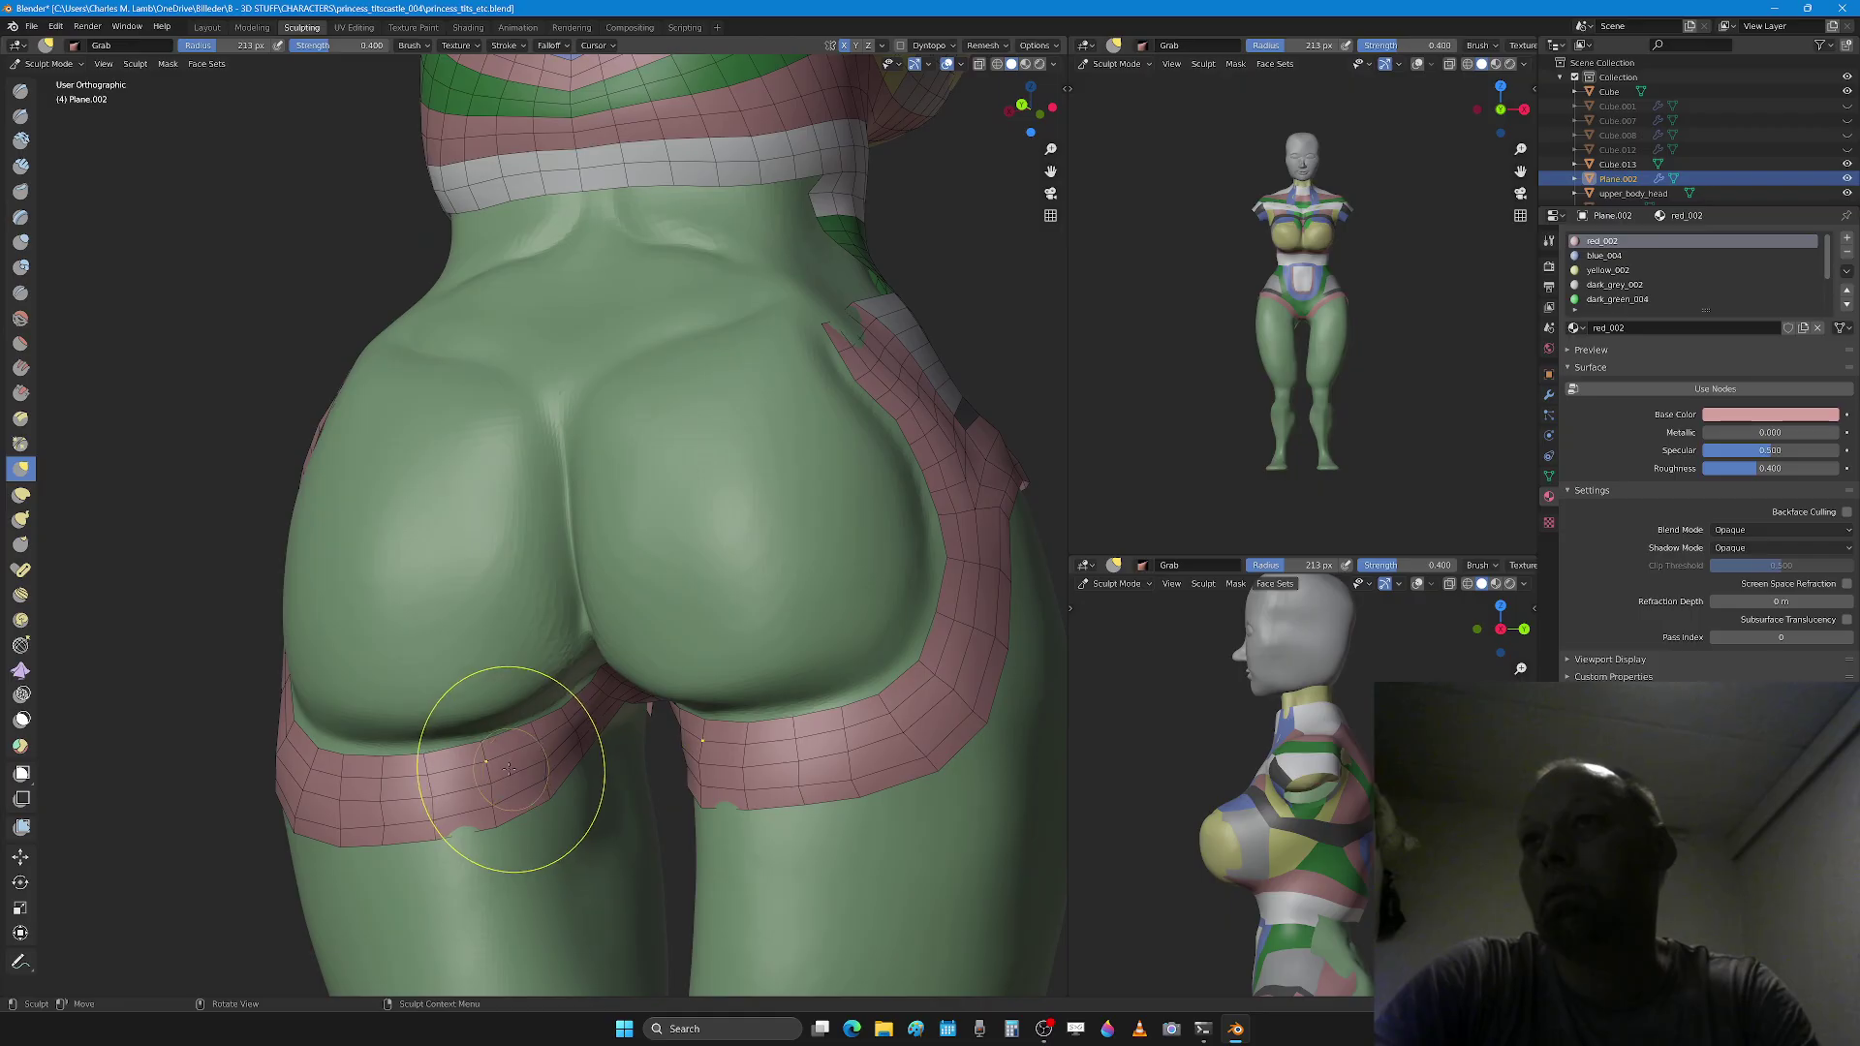
middle_drag(498, 781, 485, 749)
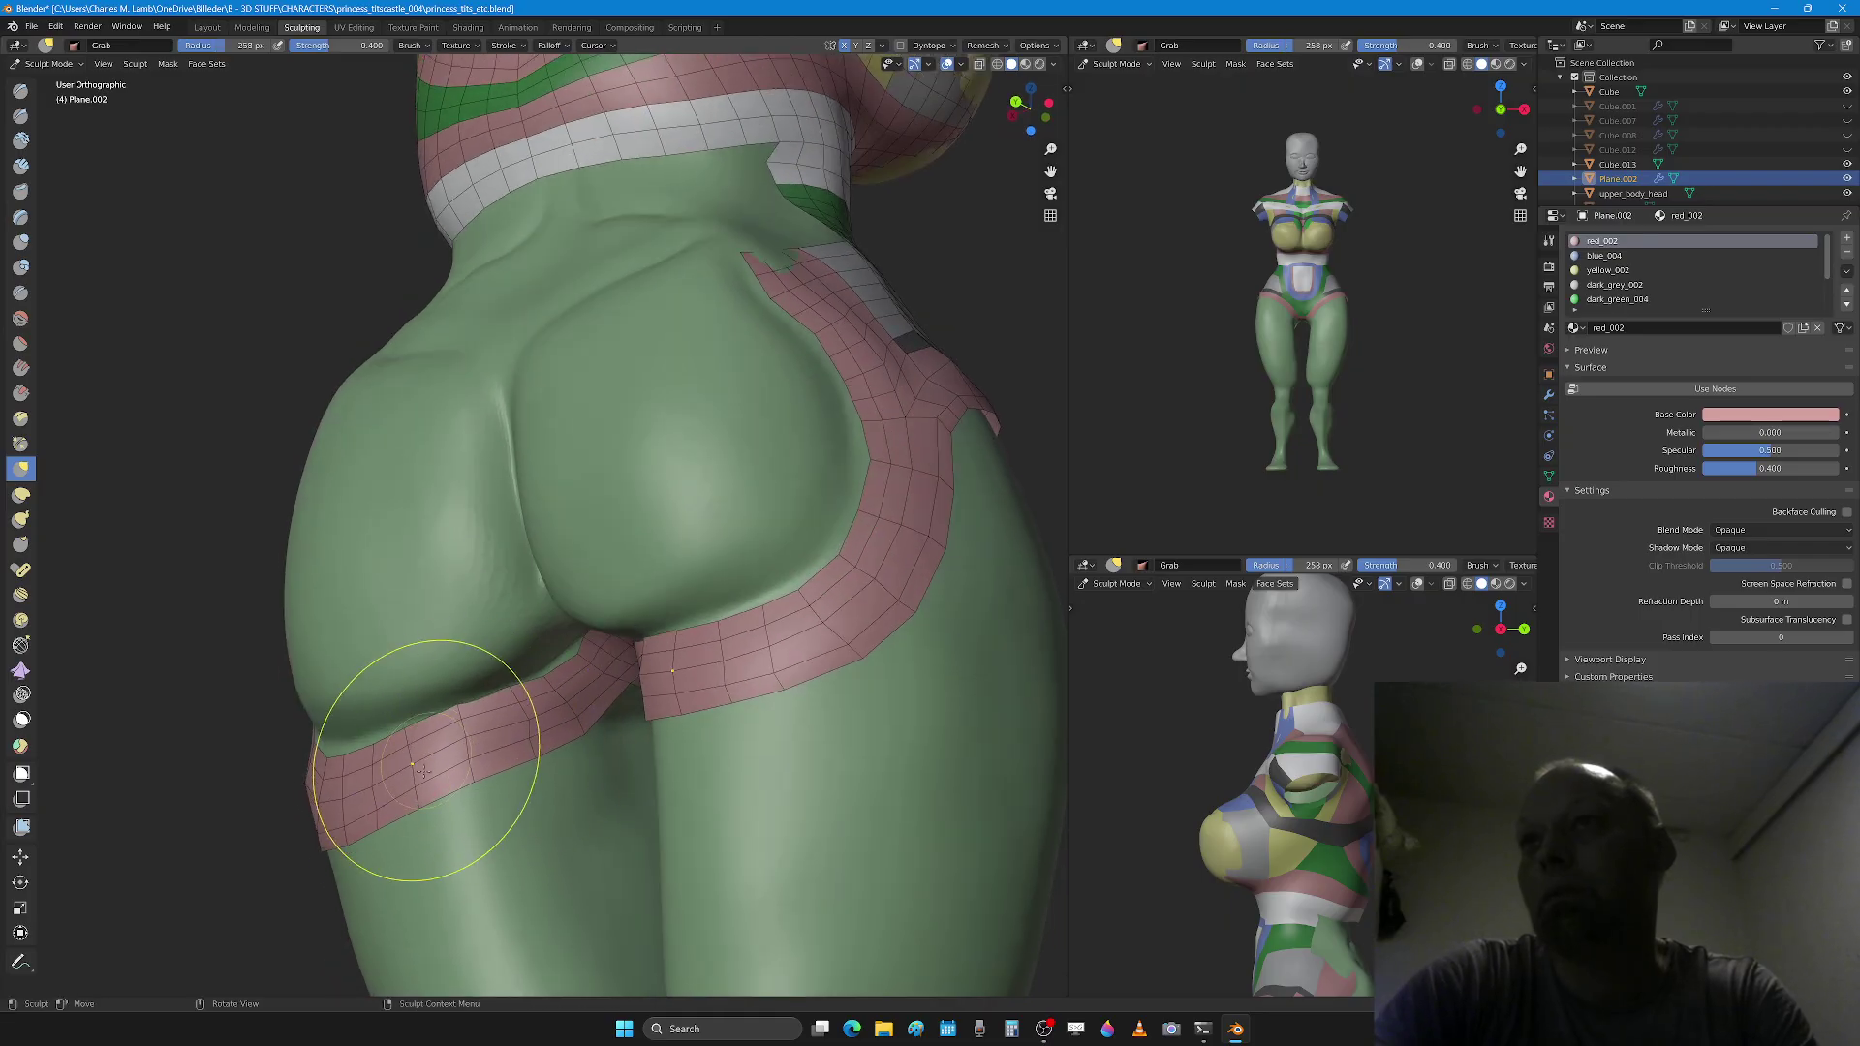
middle_drag(365, 772, 409, 799)
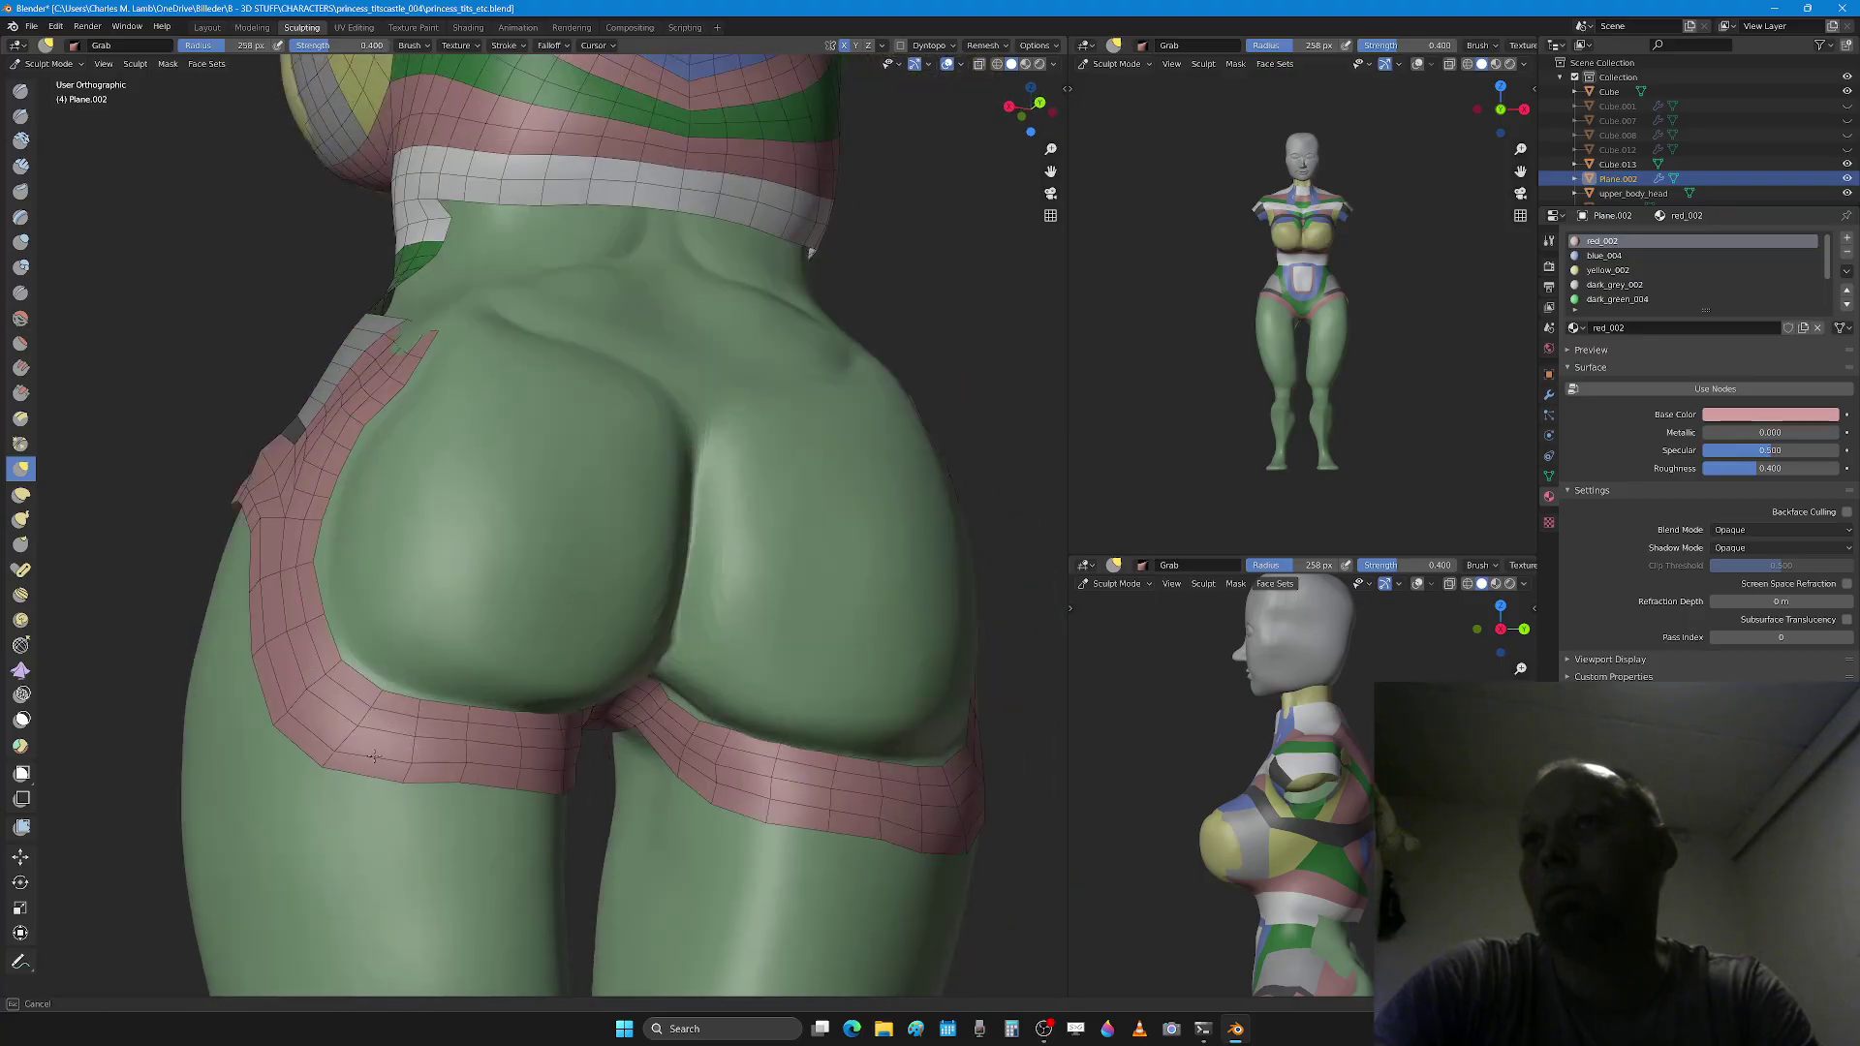
drag(374, 755, 288, 681)
mouse_move(275, 632)
middle_down()
mouse_move(263, 612)
mouse_move(394, 739)
middle_up()
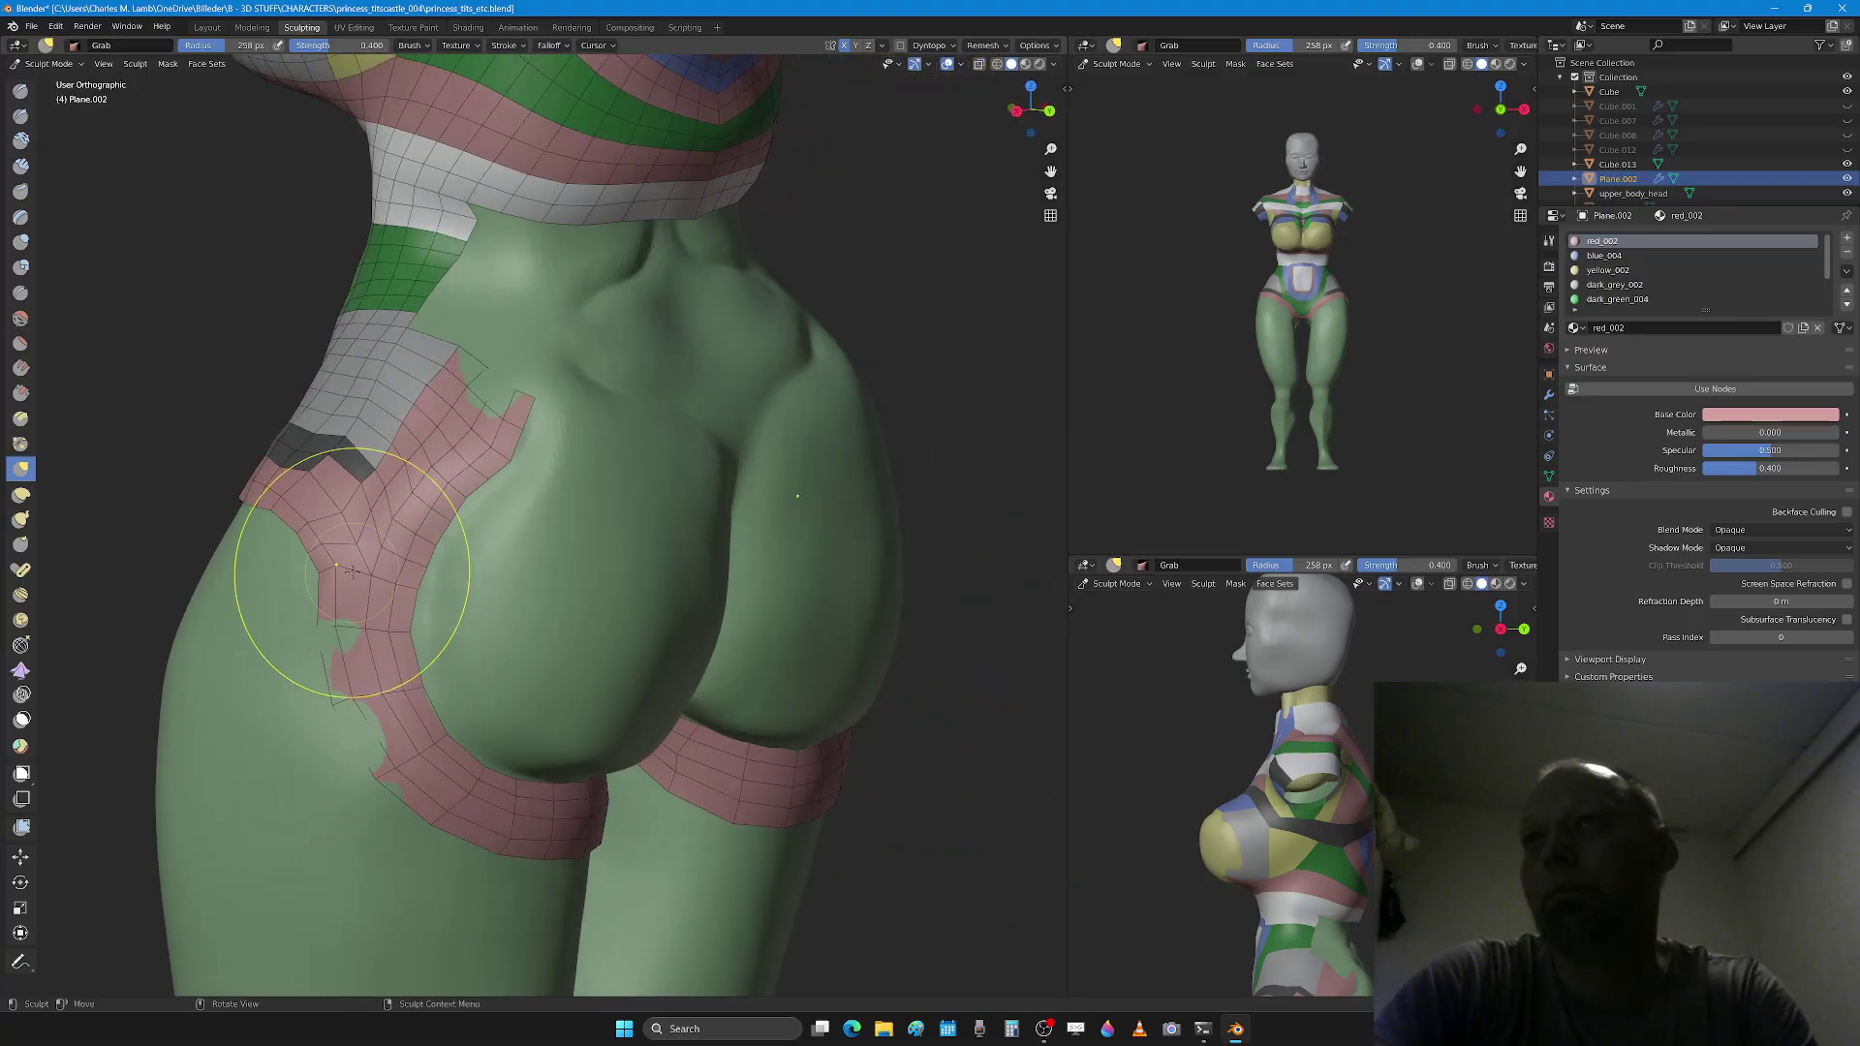
Step: Pull the narrow part of the red band at the side of the hip outward and smooth its faces
key(f)
drag(320, 548, 355, 557)
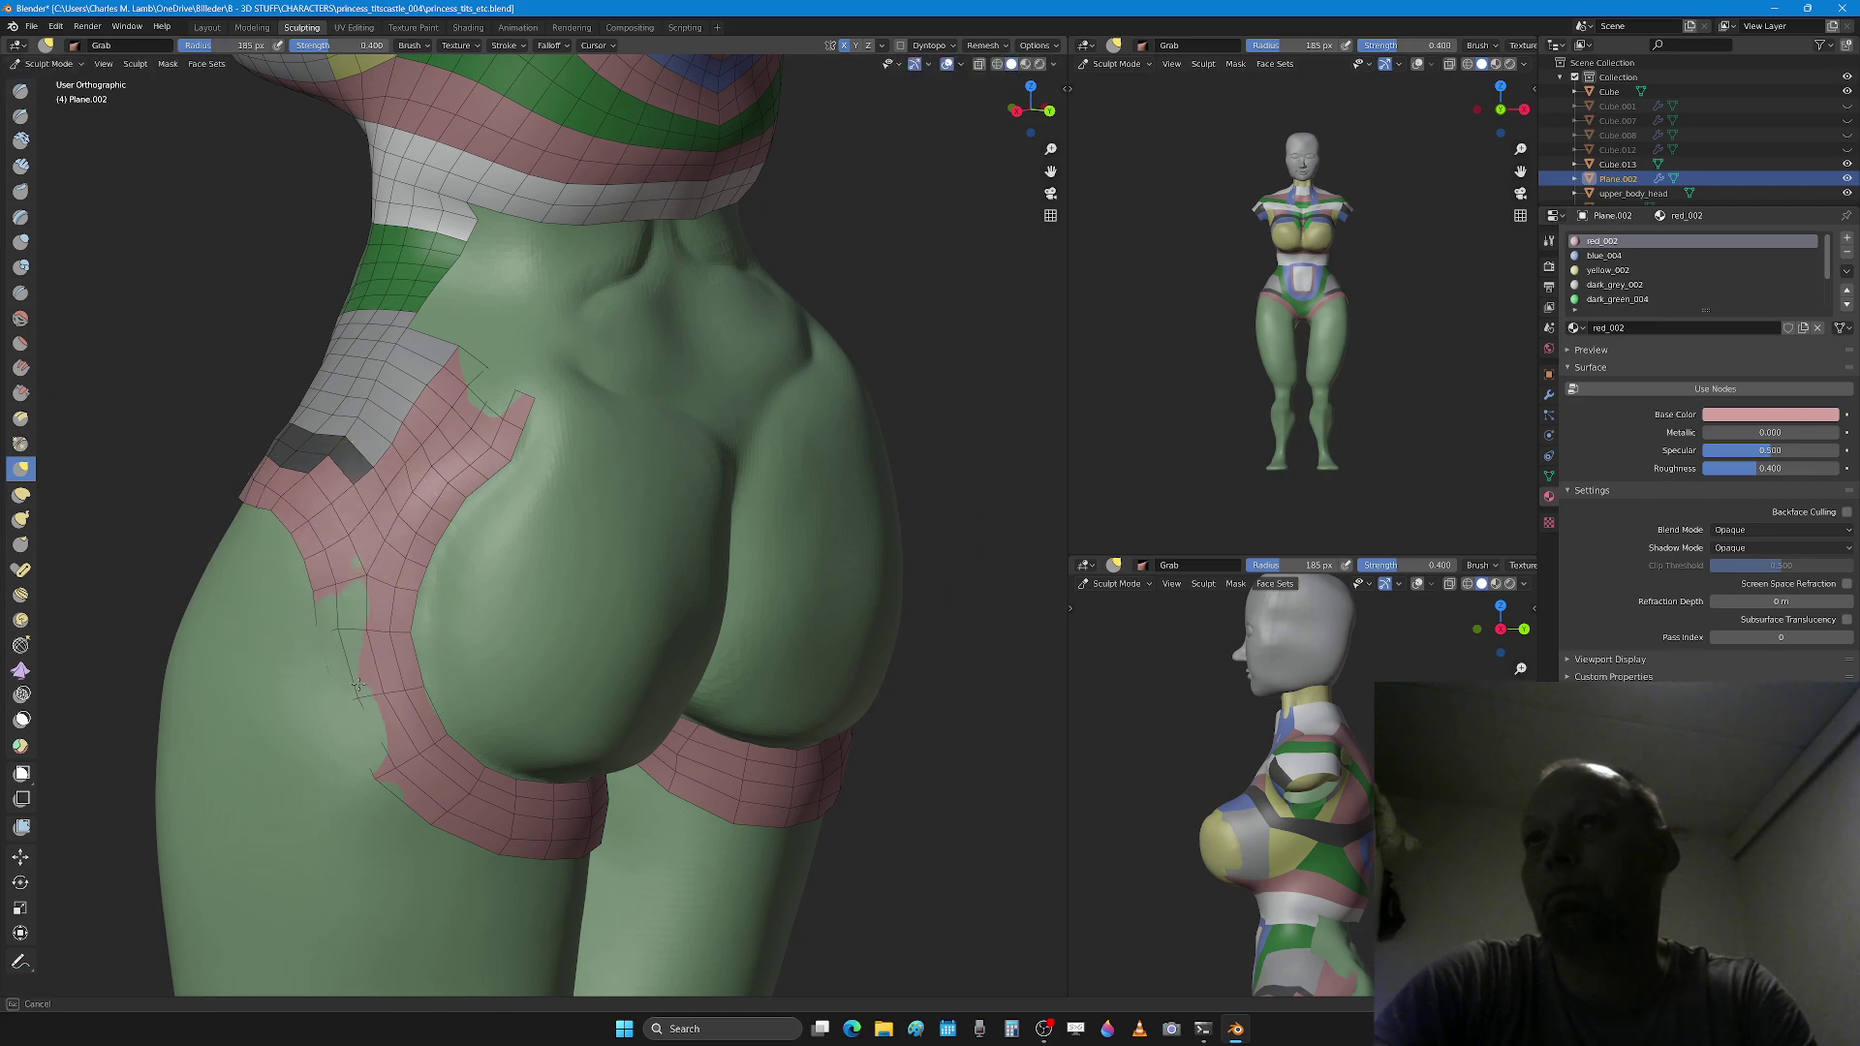
key(x)
drag(344, 629, 372, 714)
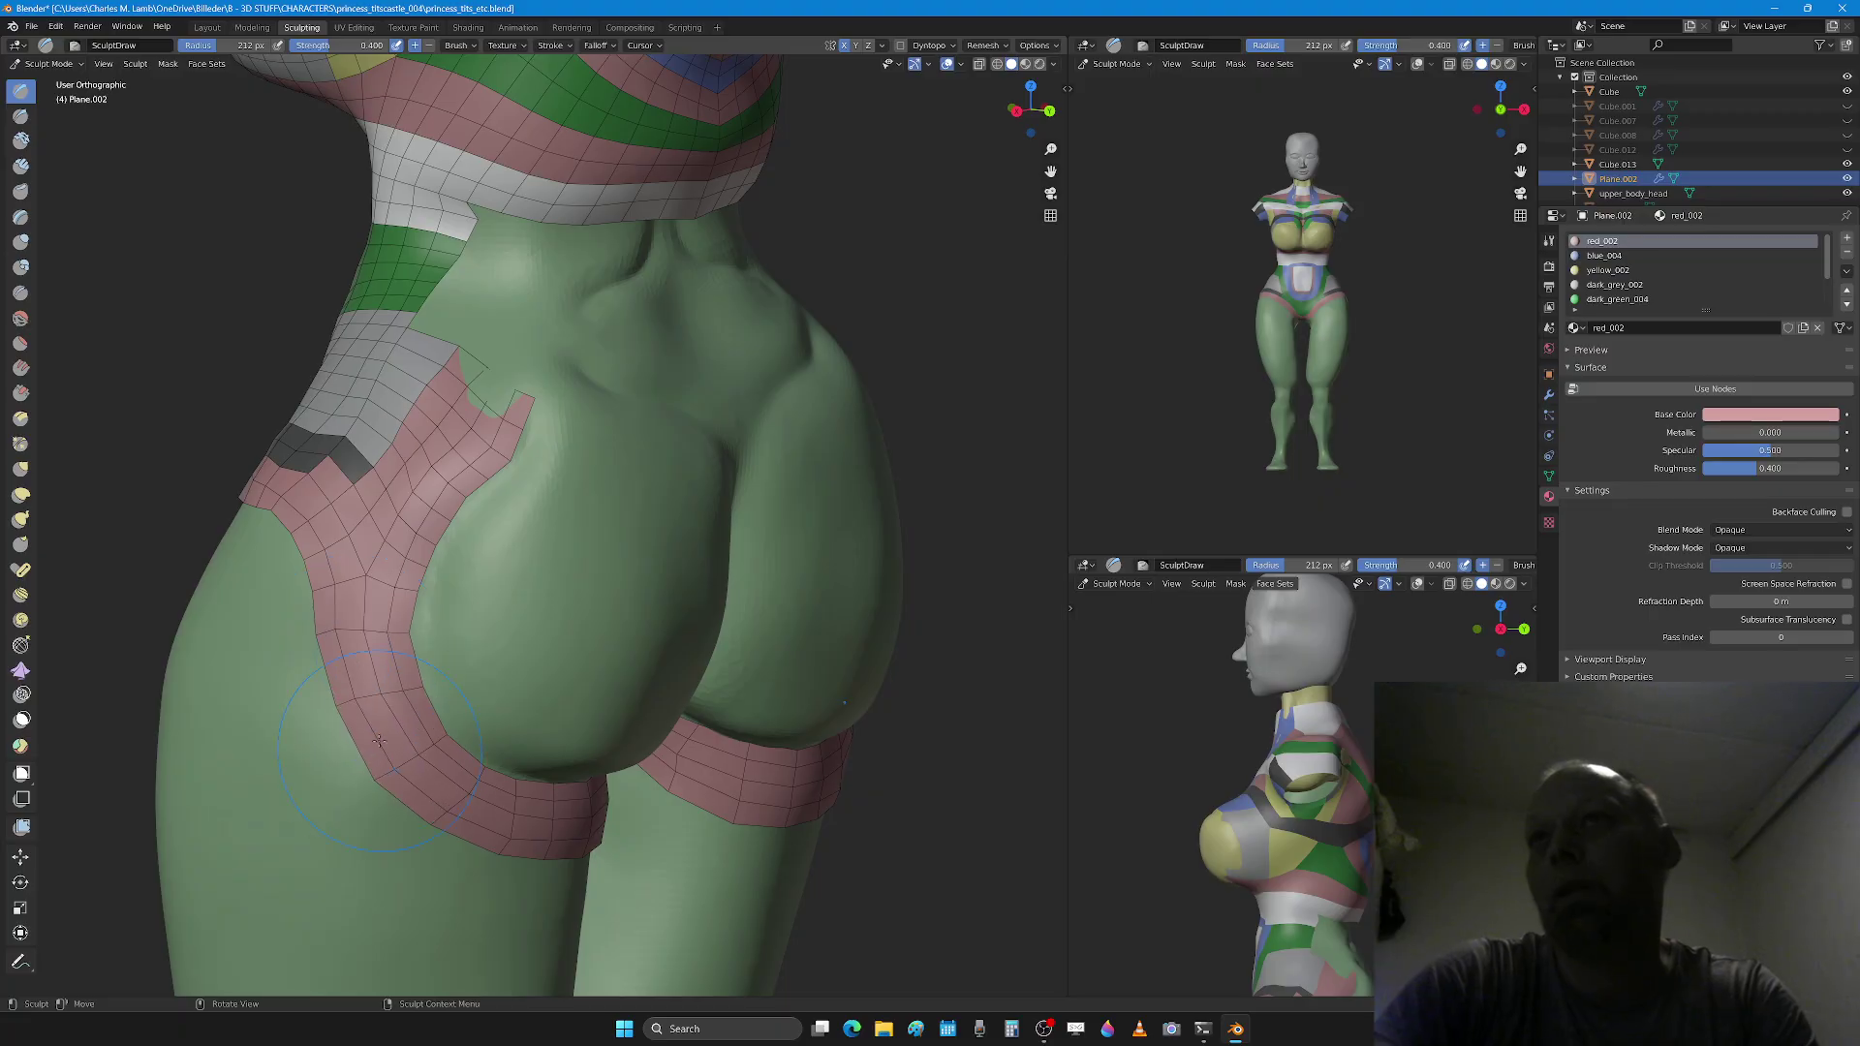
Step: Smooth the red and grey faces around the hip fork with a resized brush
middle_drag(379, 741, 504, 523)
key(f)
click(519, 501)
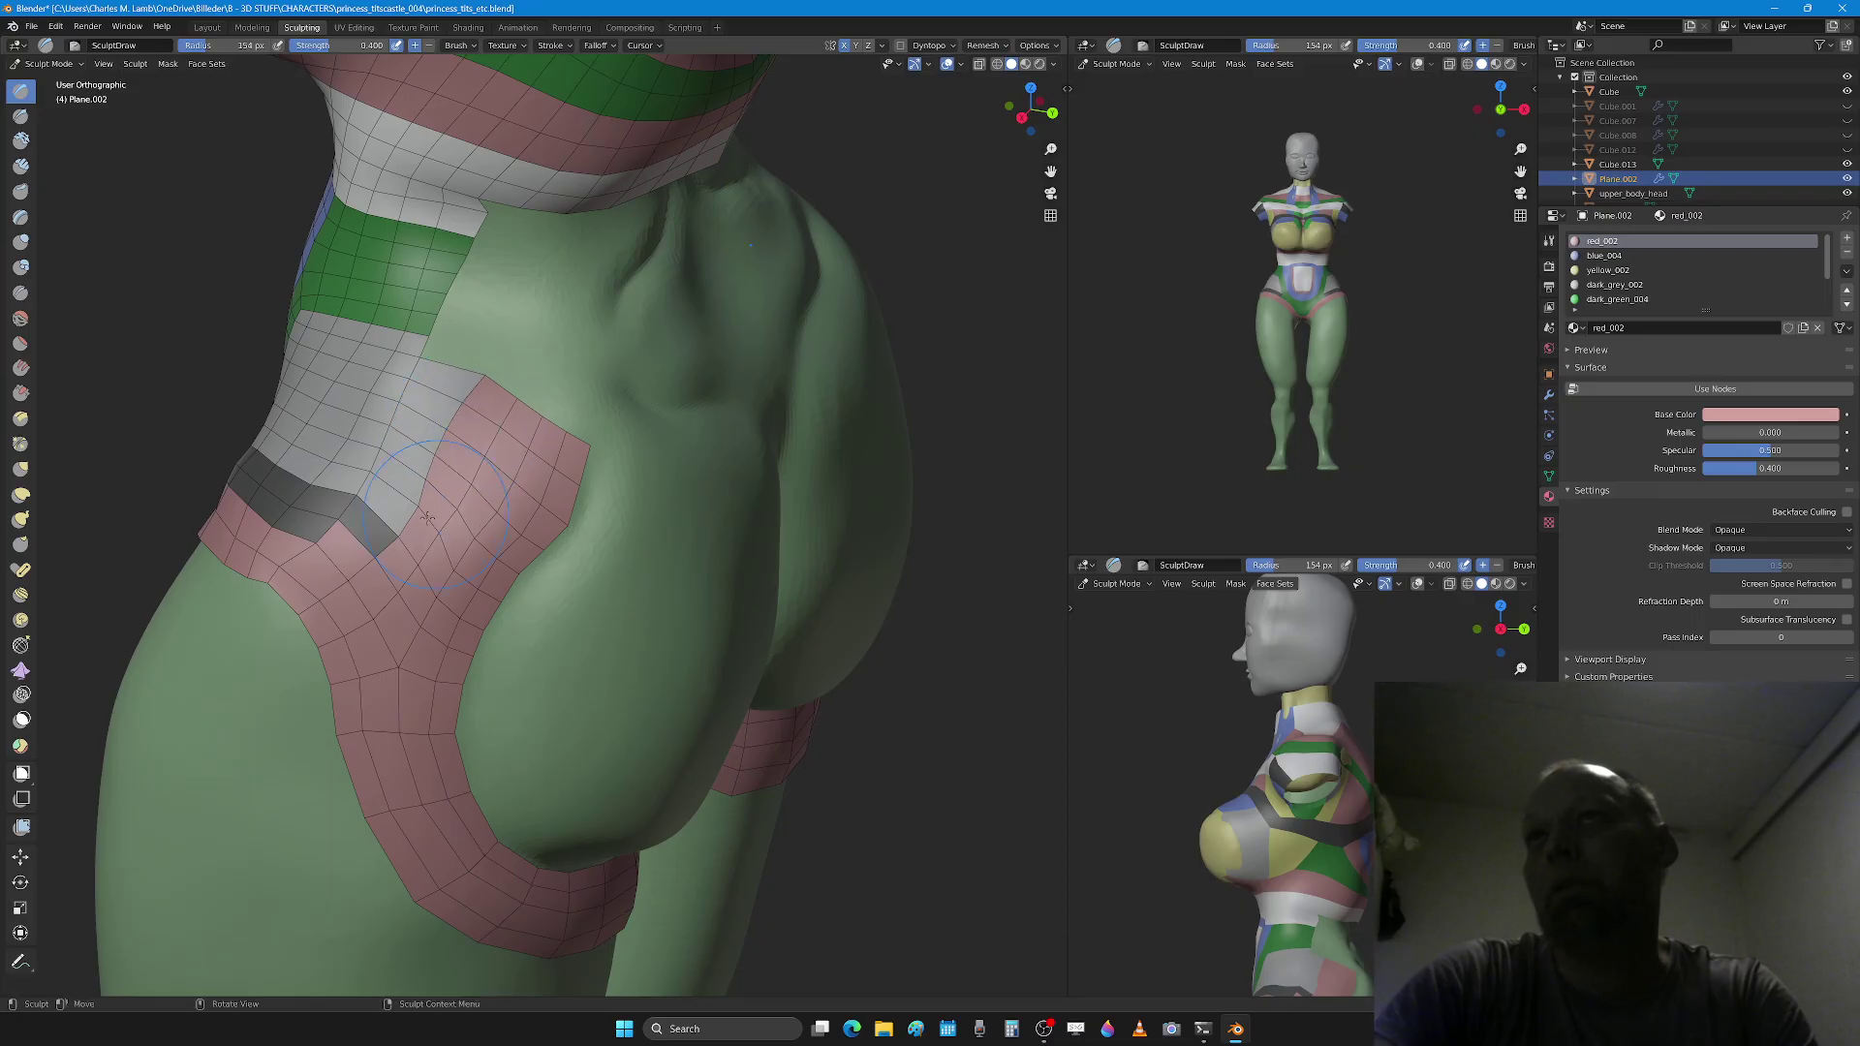
key(f)
click(455, 518)
shift+drag(440, 516, 358, 539)
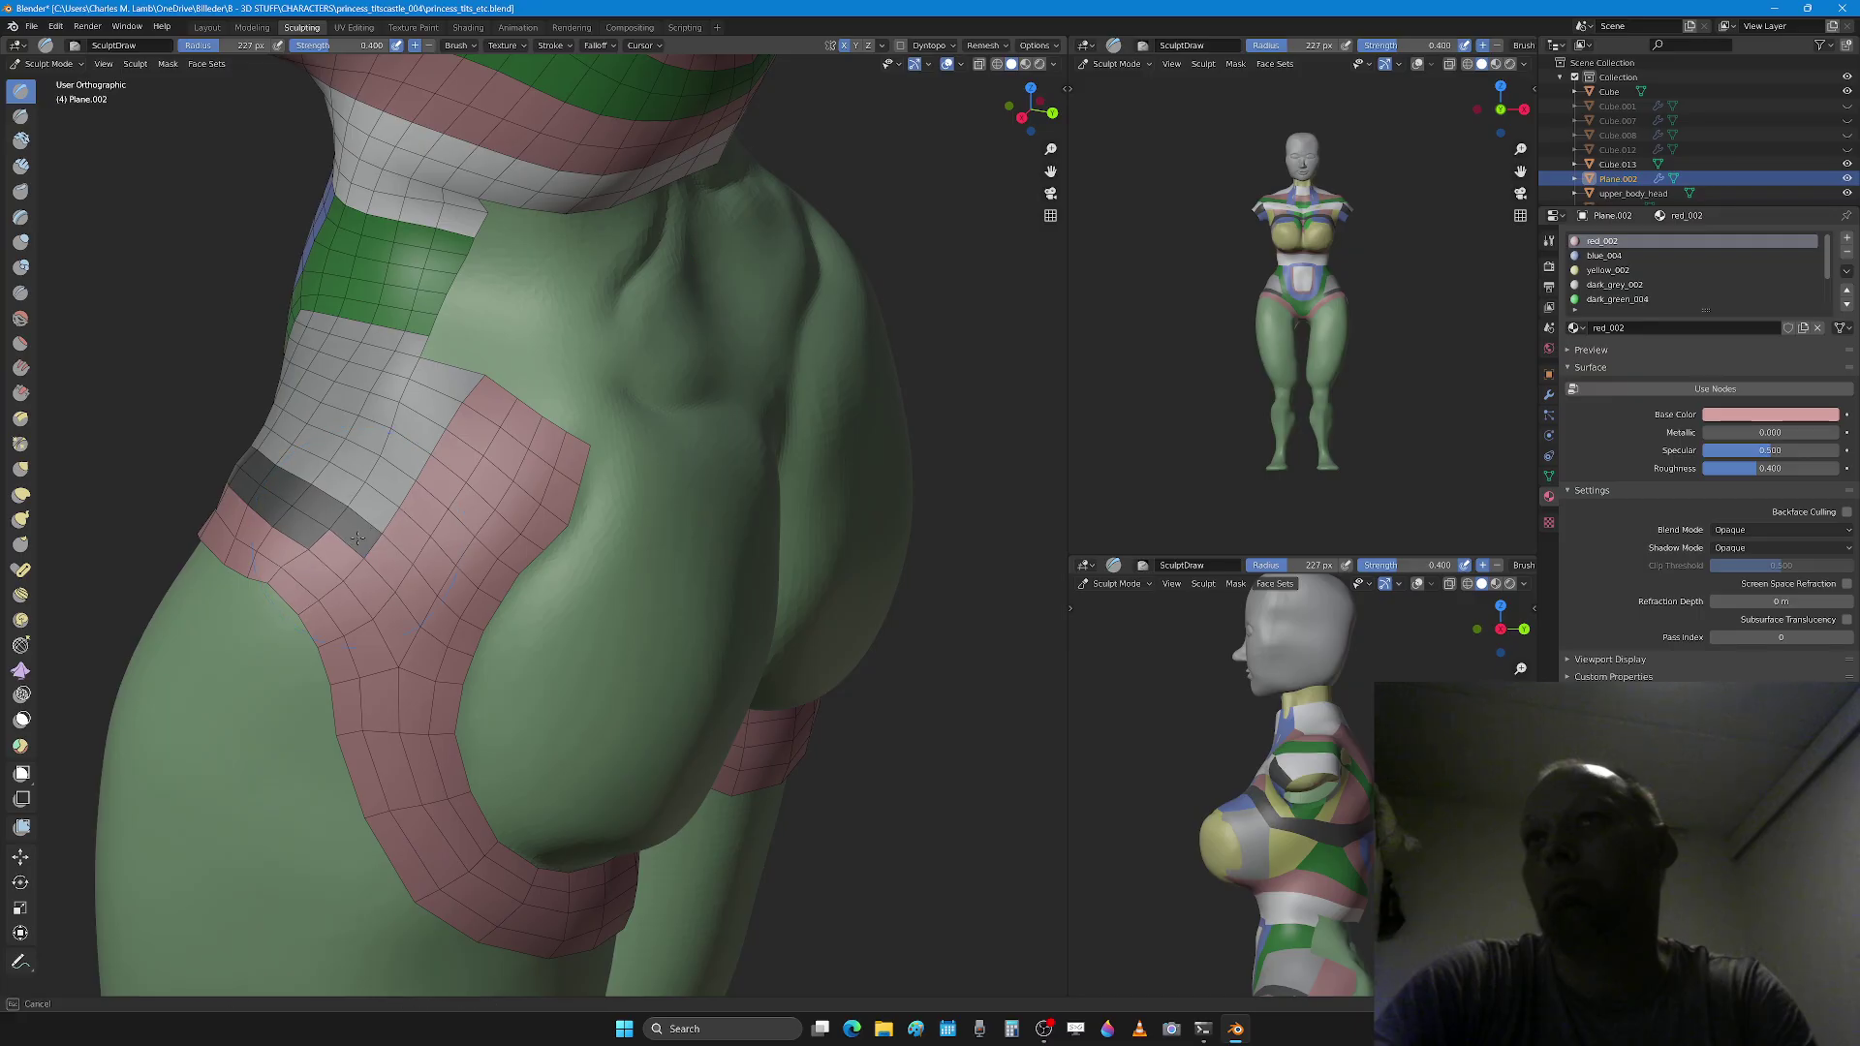
Step: Reshape the lower edge of the red band across the front of the thigh with the Grab brush
mouse_move(355, 553)
middle_down()
mouse_move(687, 627)
mouse_move(658, 688)
middle_up()
key(g)
key(f)
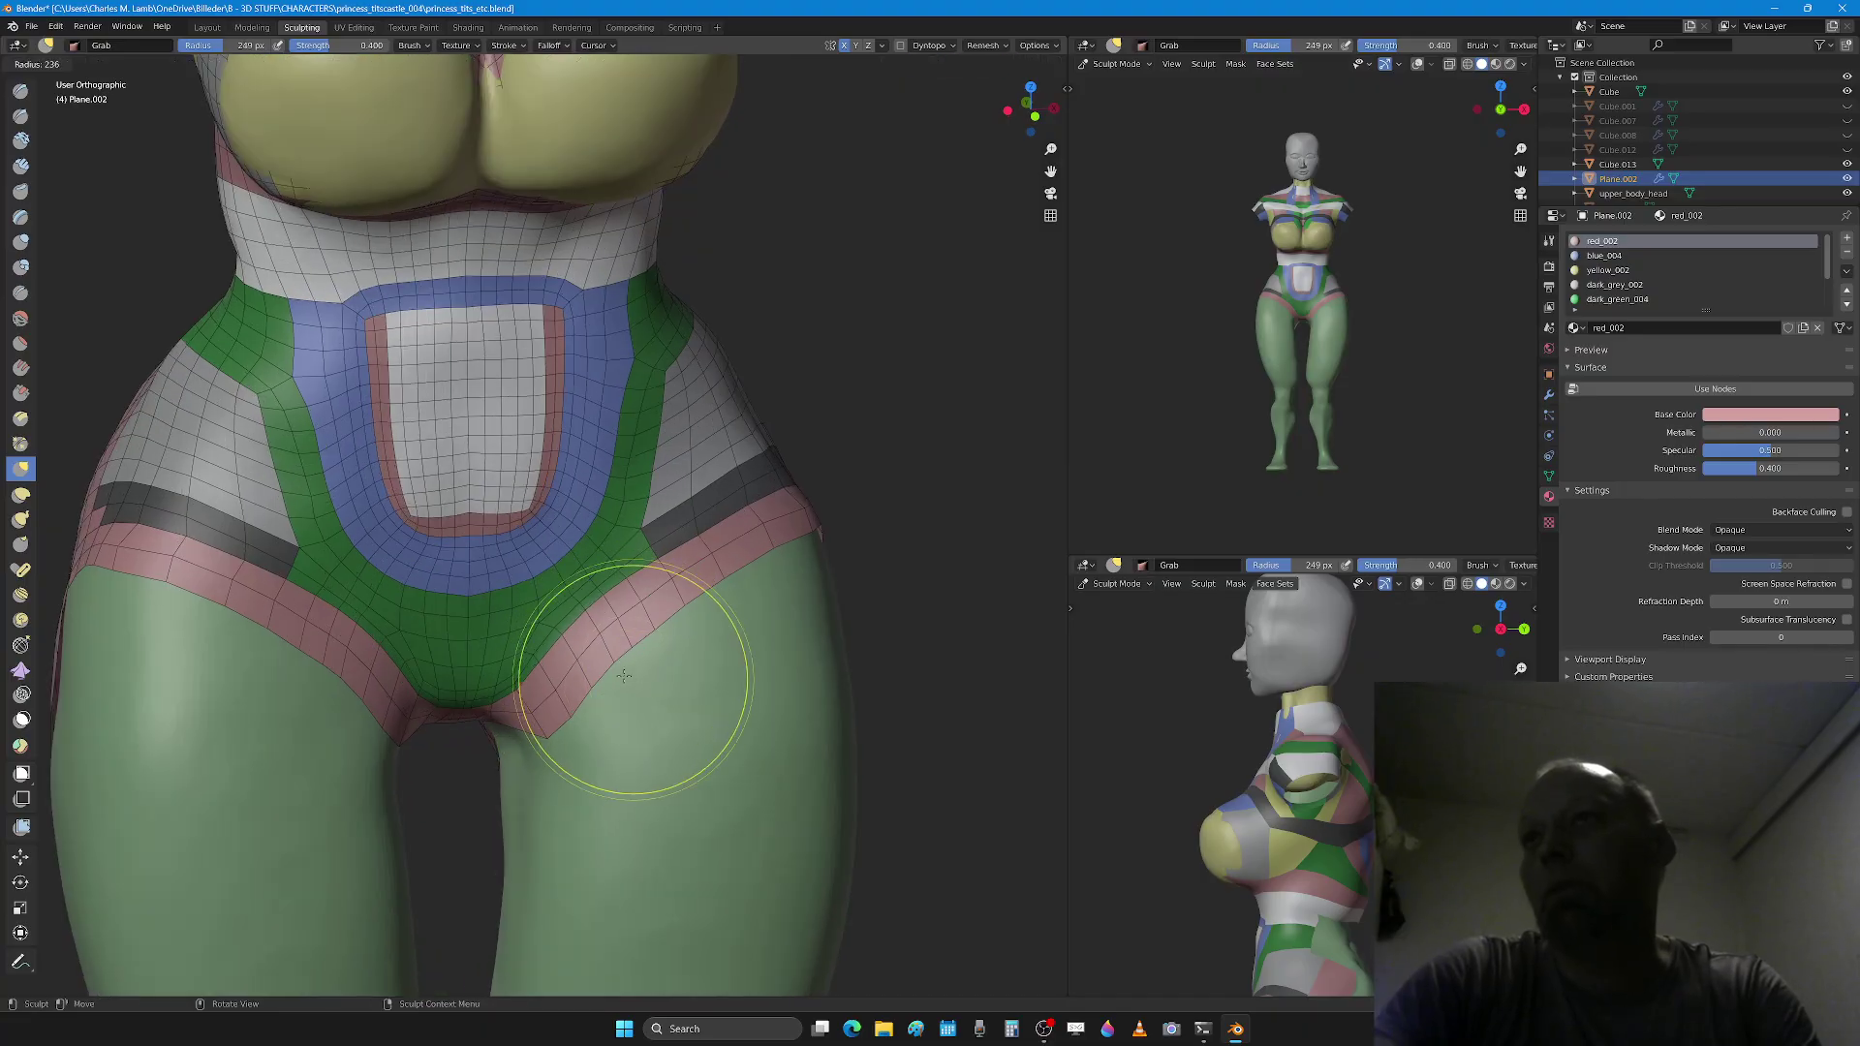
click(631, 678)
drag(608, 666, 689, 603)
middle_drag(827, 574, 797, 573)
key(f)
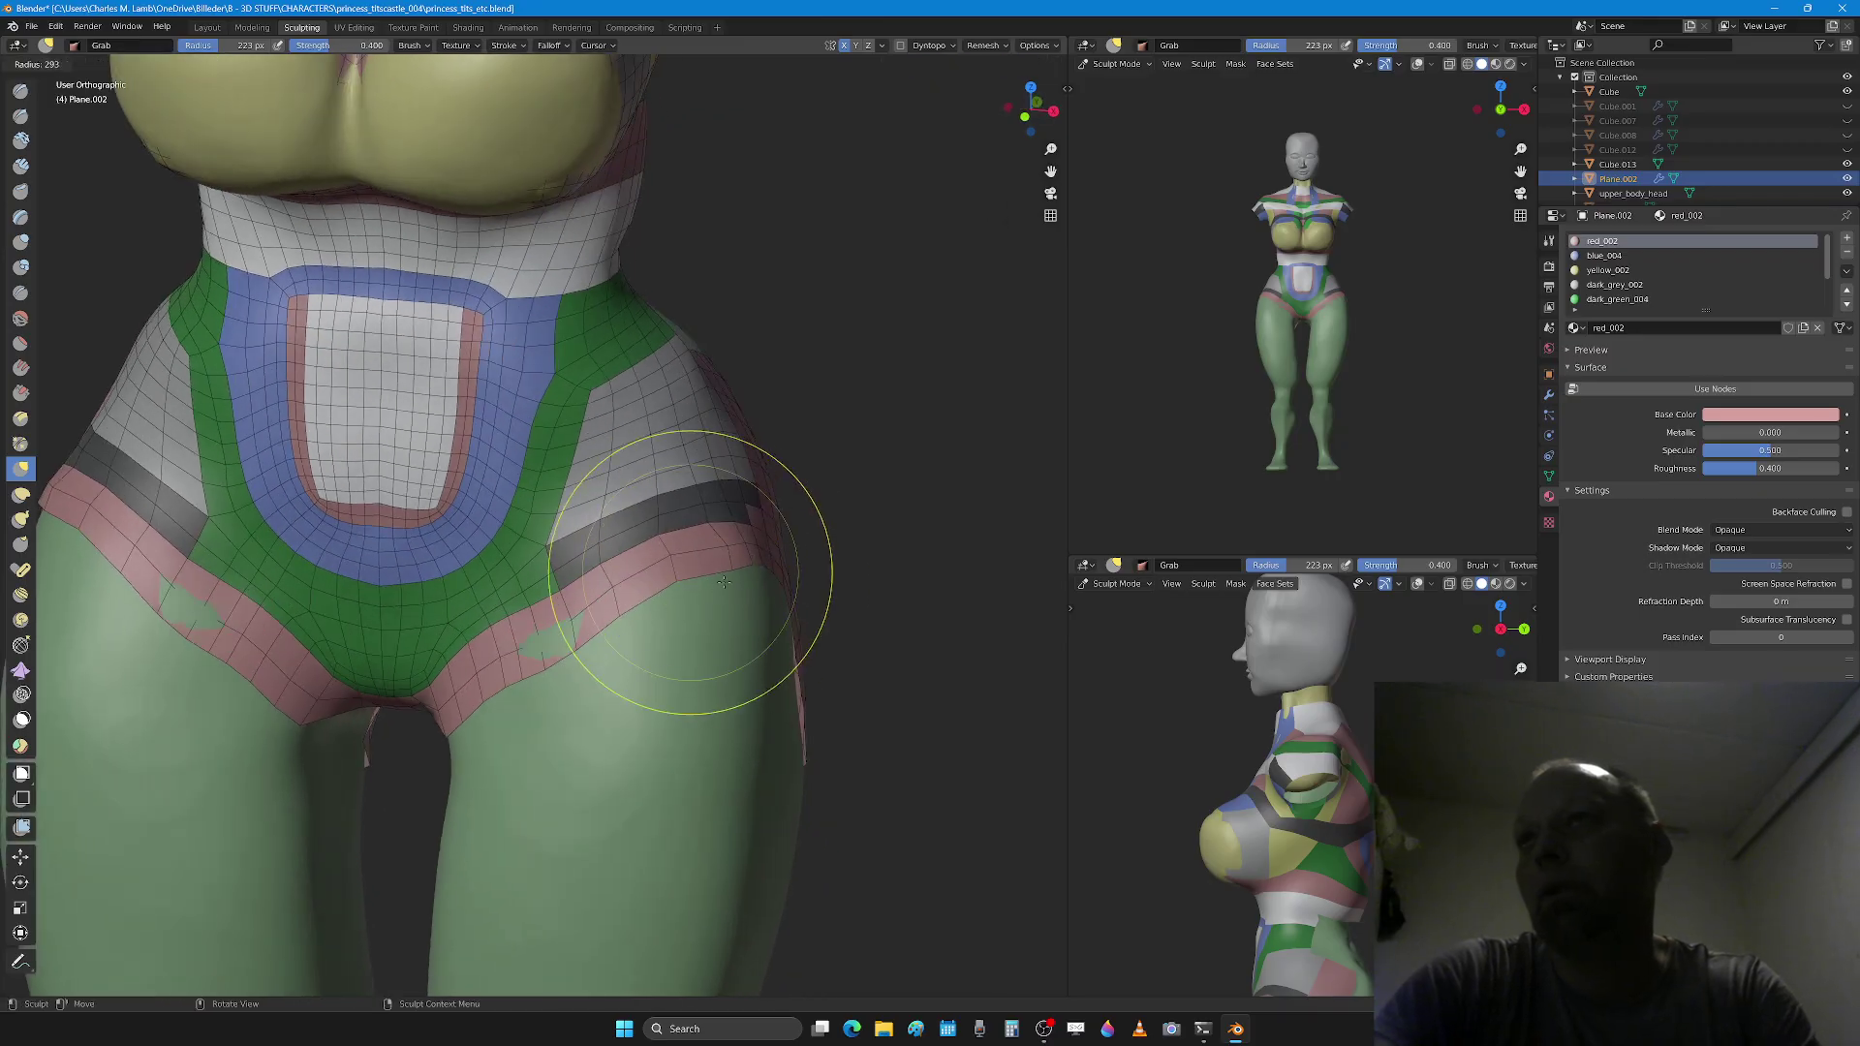
click(831, 574)
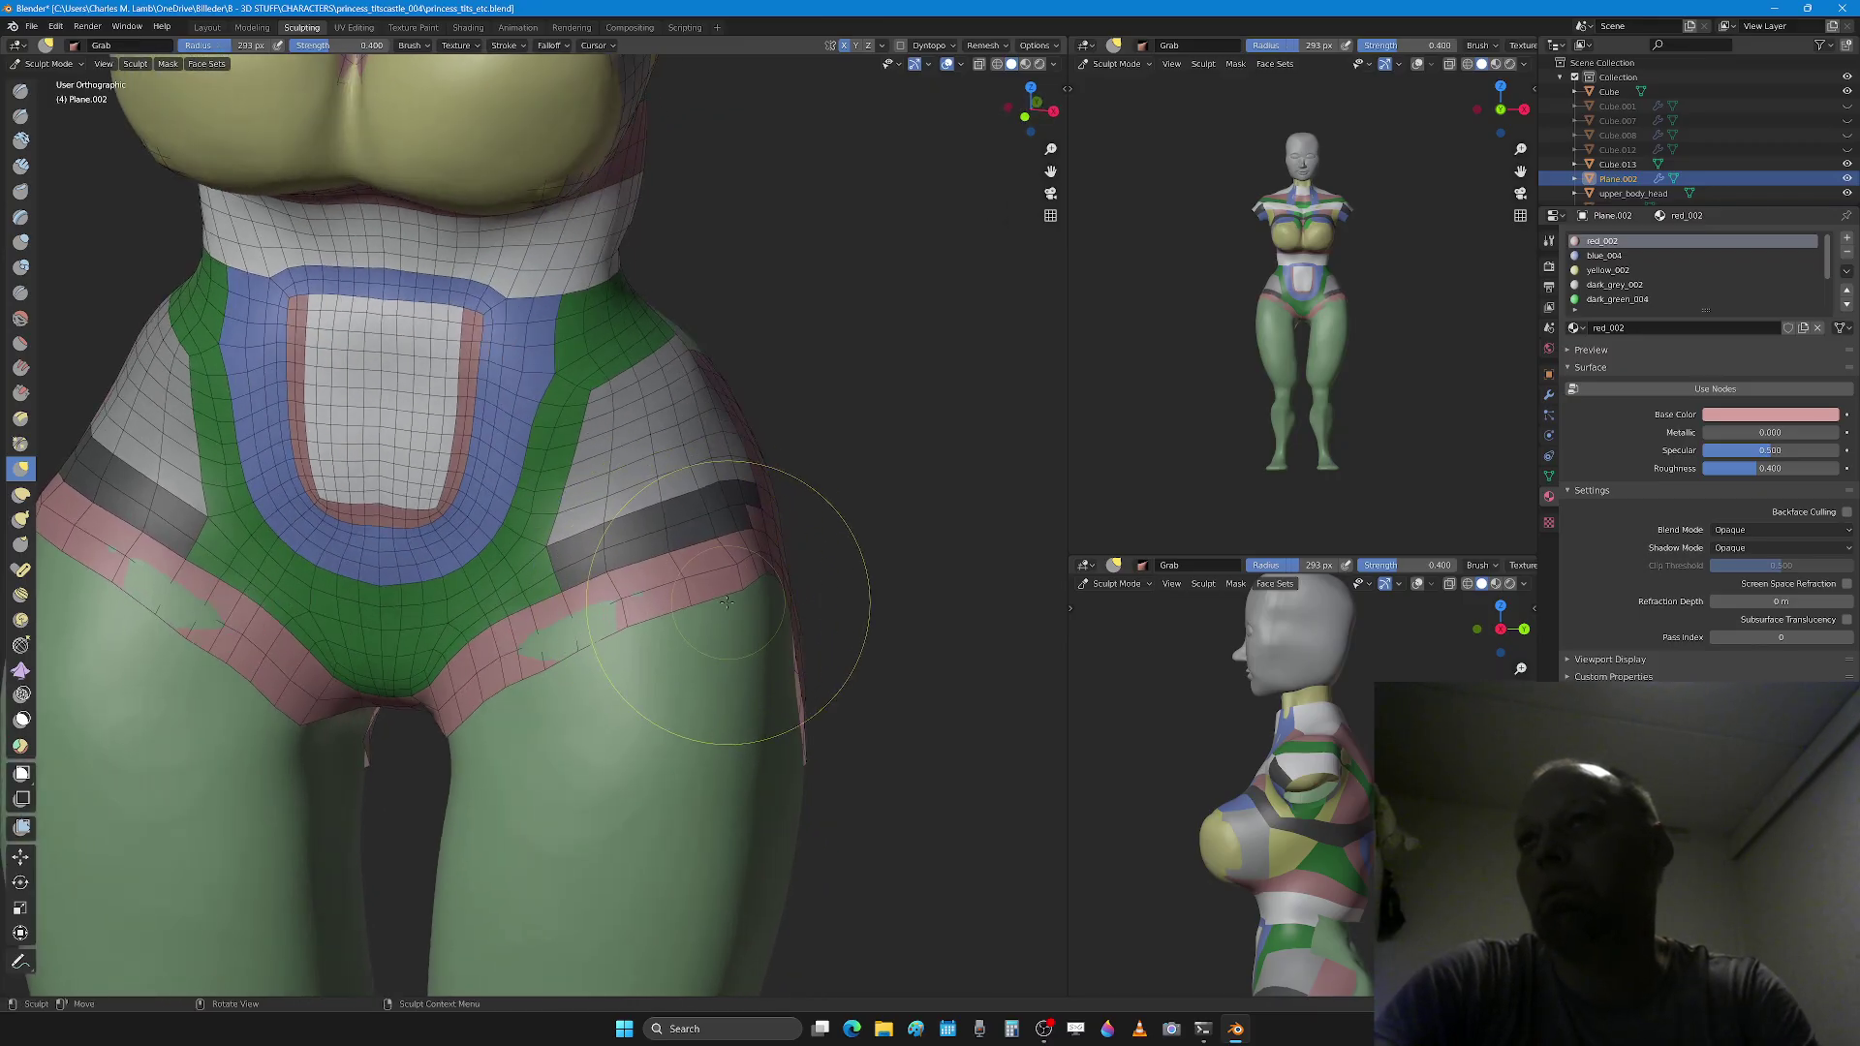
Step: Smooth the red faces across the front of the thigh so they lie on the body surface
key(x)
key(f)
click(595, 612)
drag(586, 617, 535, 638)
key(f)
click(600, 629)
Step: Pull the red band's lower edge at the outer hip into a straighter diagonal with a larger Grab brush
mouse_move(644, 622)
middle_down()
mouse_move(556, 620)
mouse_move(455, 678)
middle_up()
key(g)
key(f)
click(647, 629)
key(f)
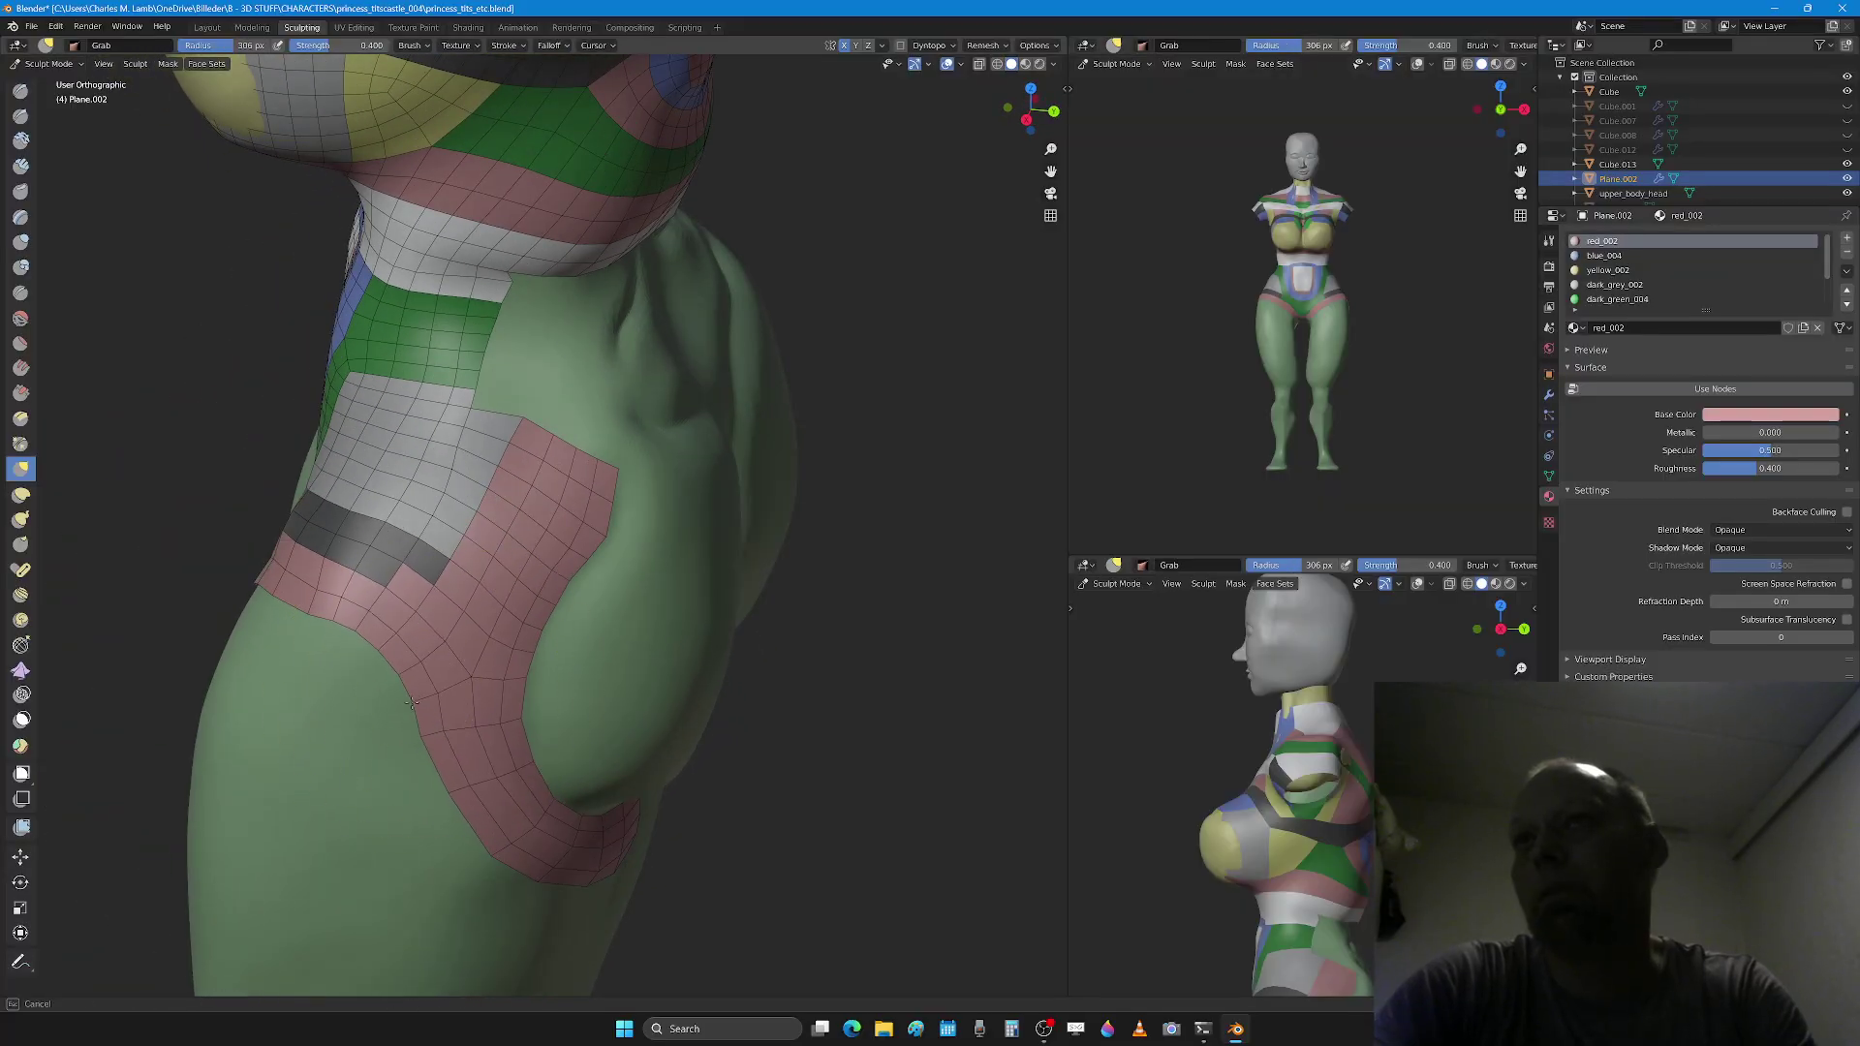
drag(399, 694, 310, 620)
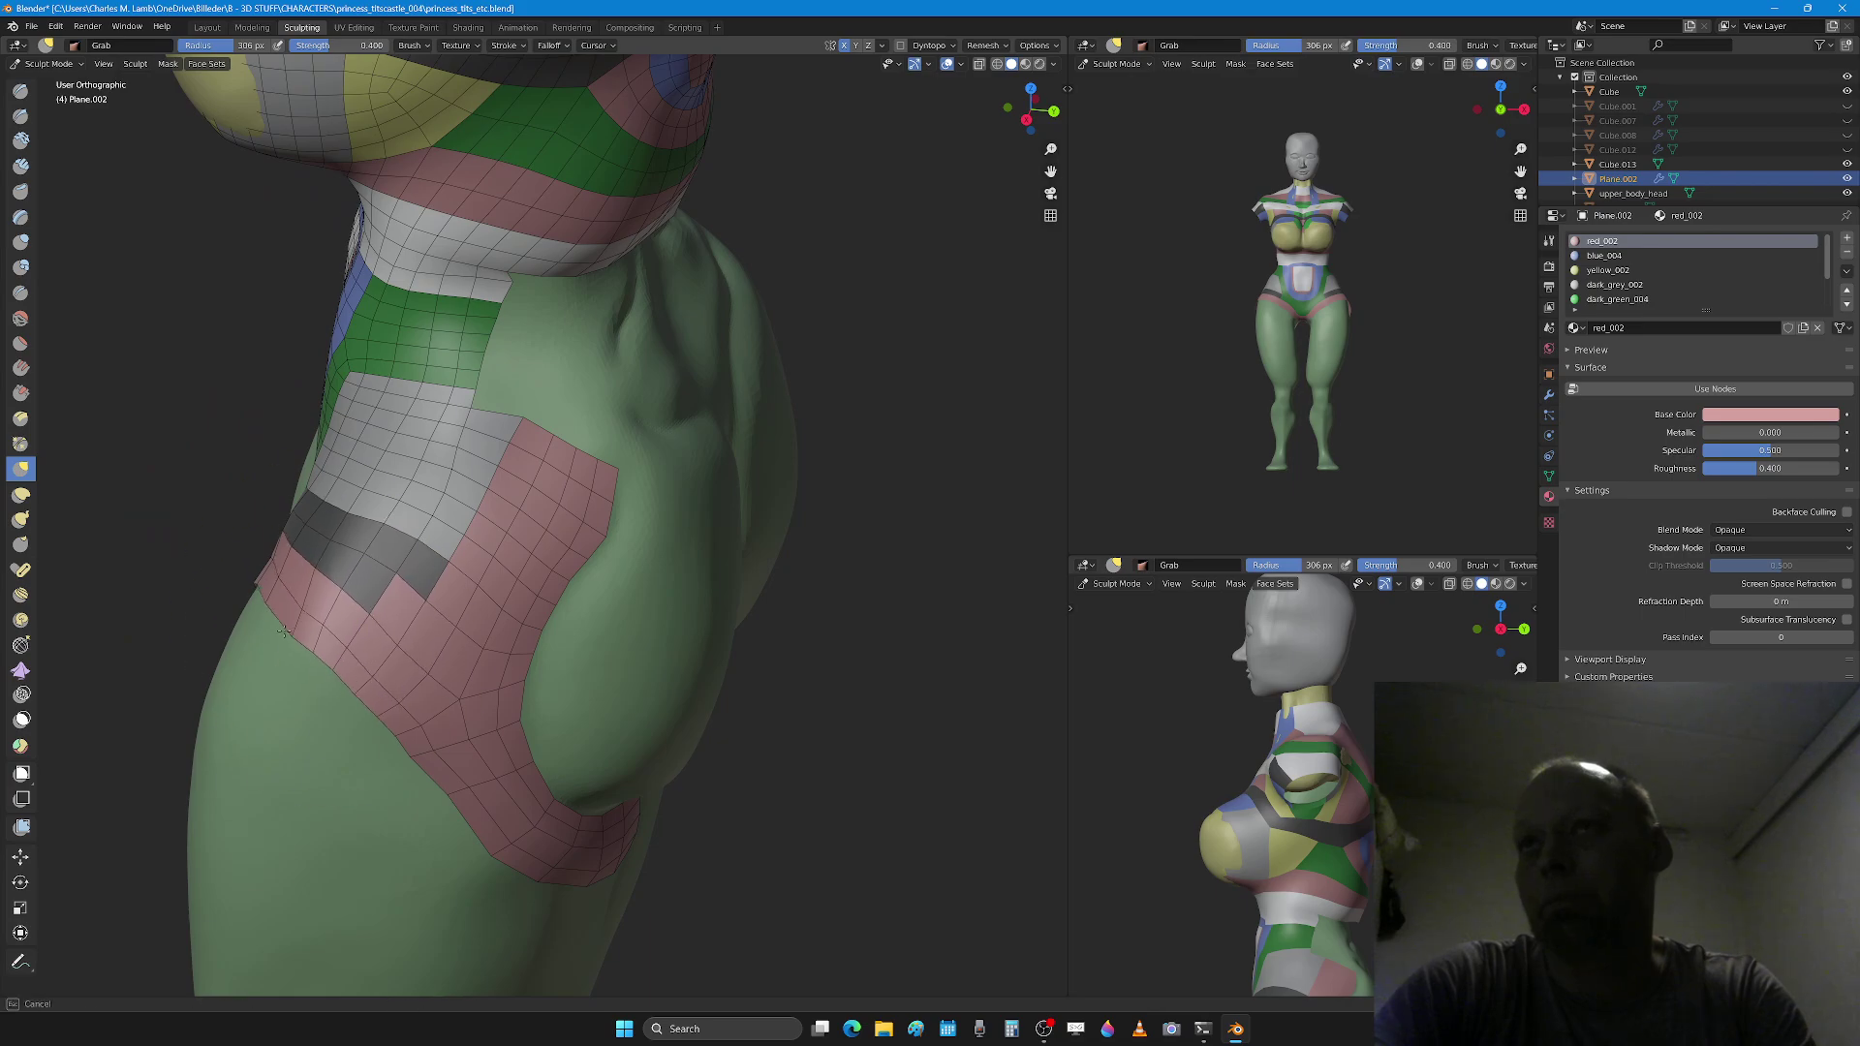
middle_drag(290, 606, 385, 601)
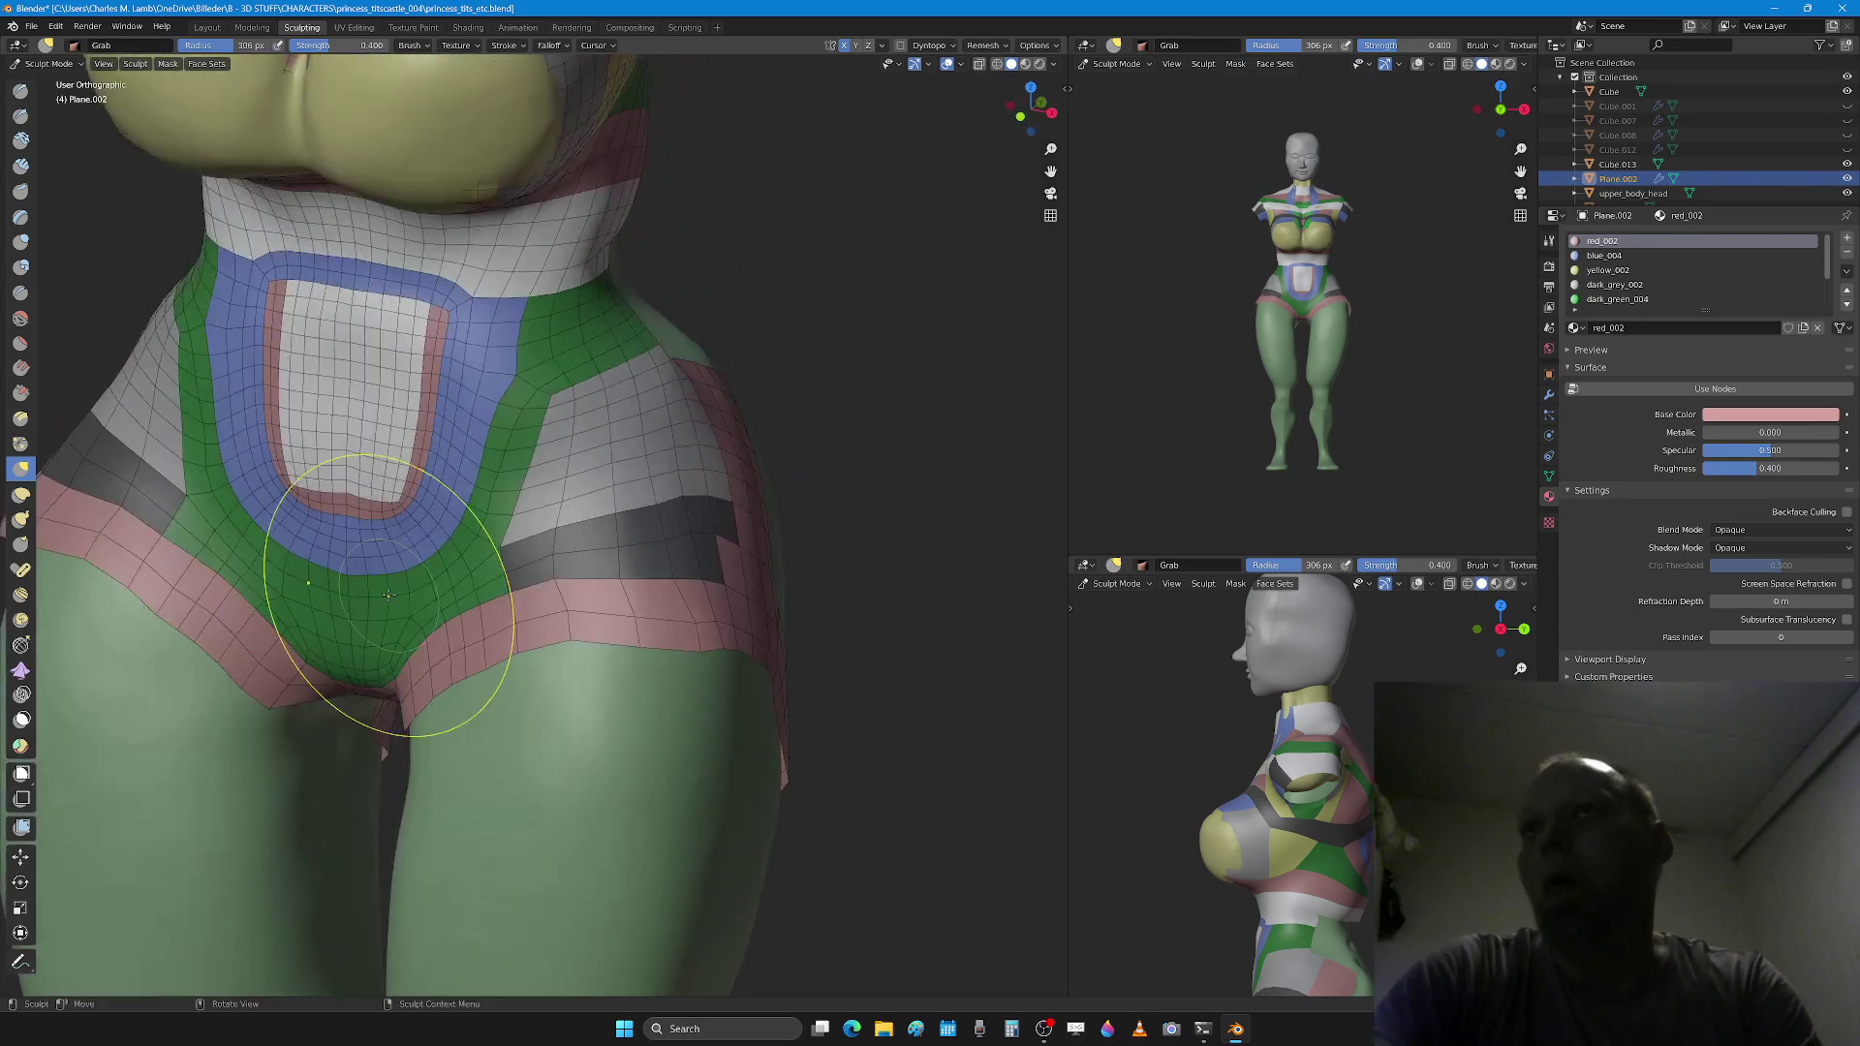
Step: Adjust the front thigh section of the red band into an even curve with the Grab brush
key(f)
click(671, 635)
drag(548, 667, 542, 647)
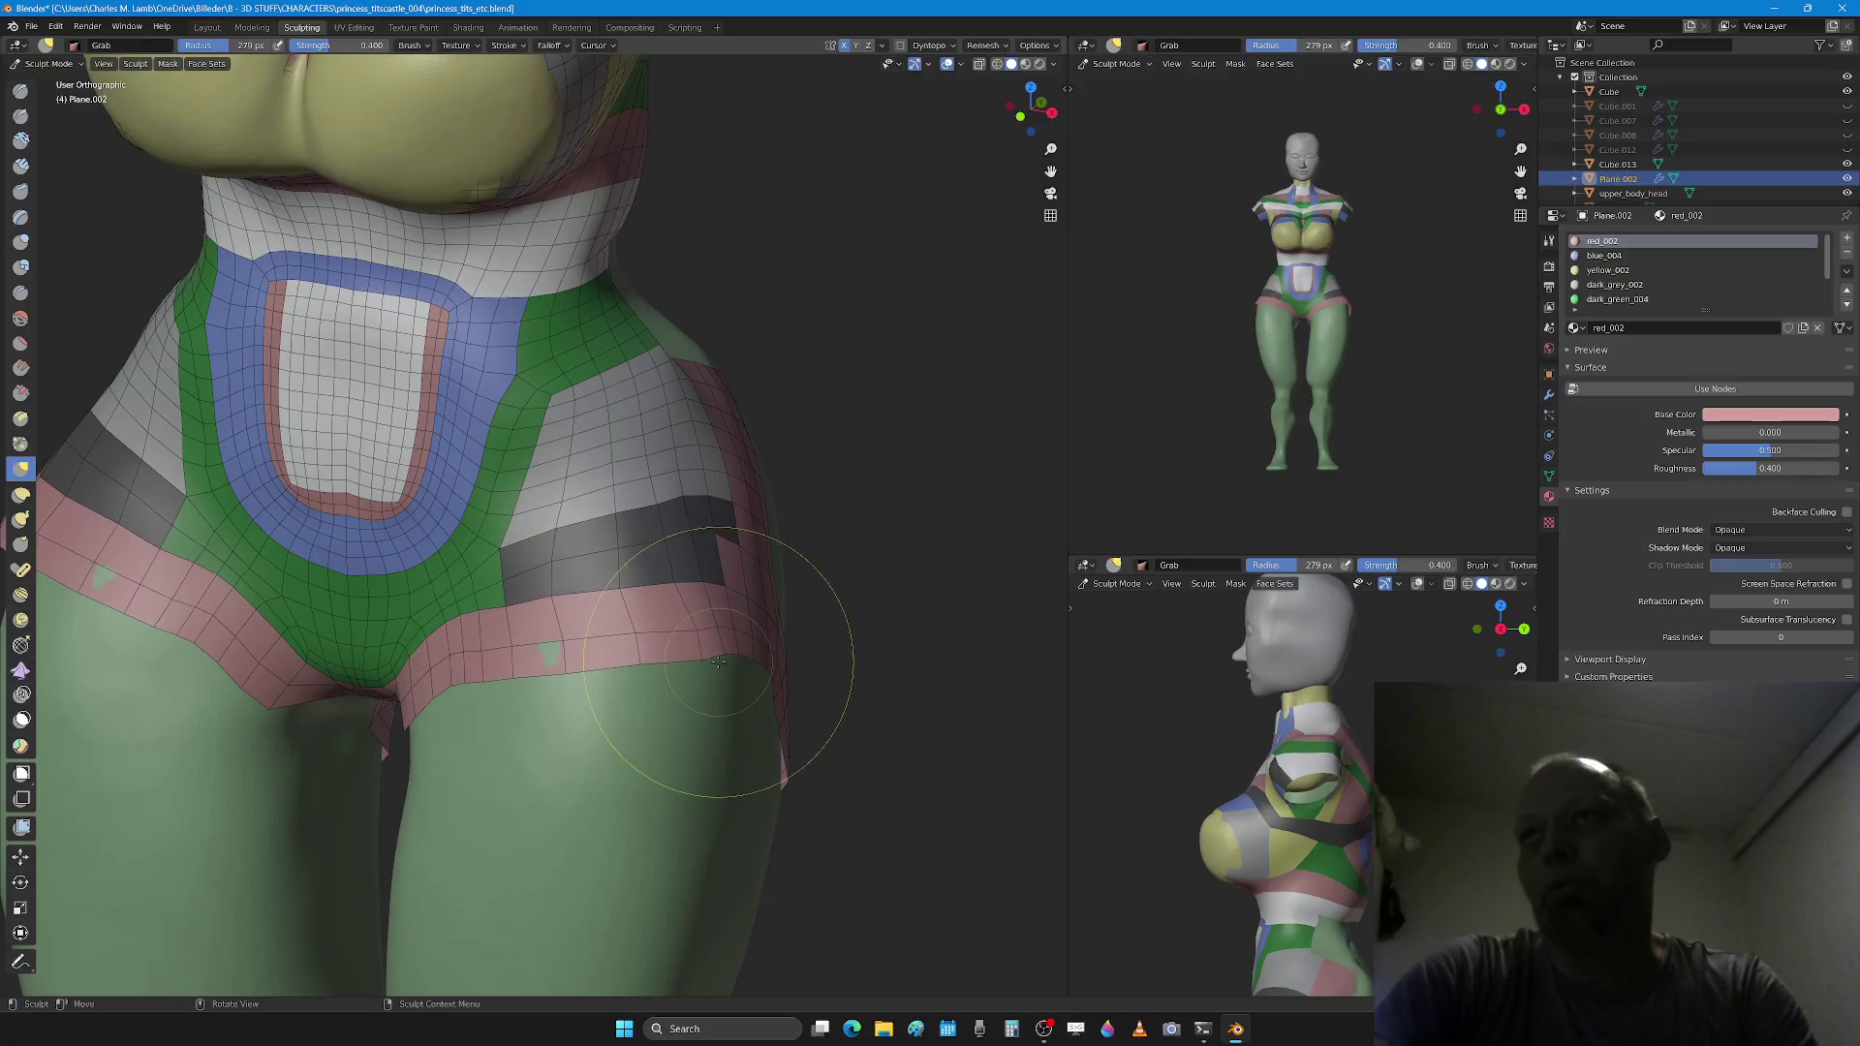
middle_drag(789, 707, 601, 677)
key(f)
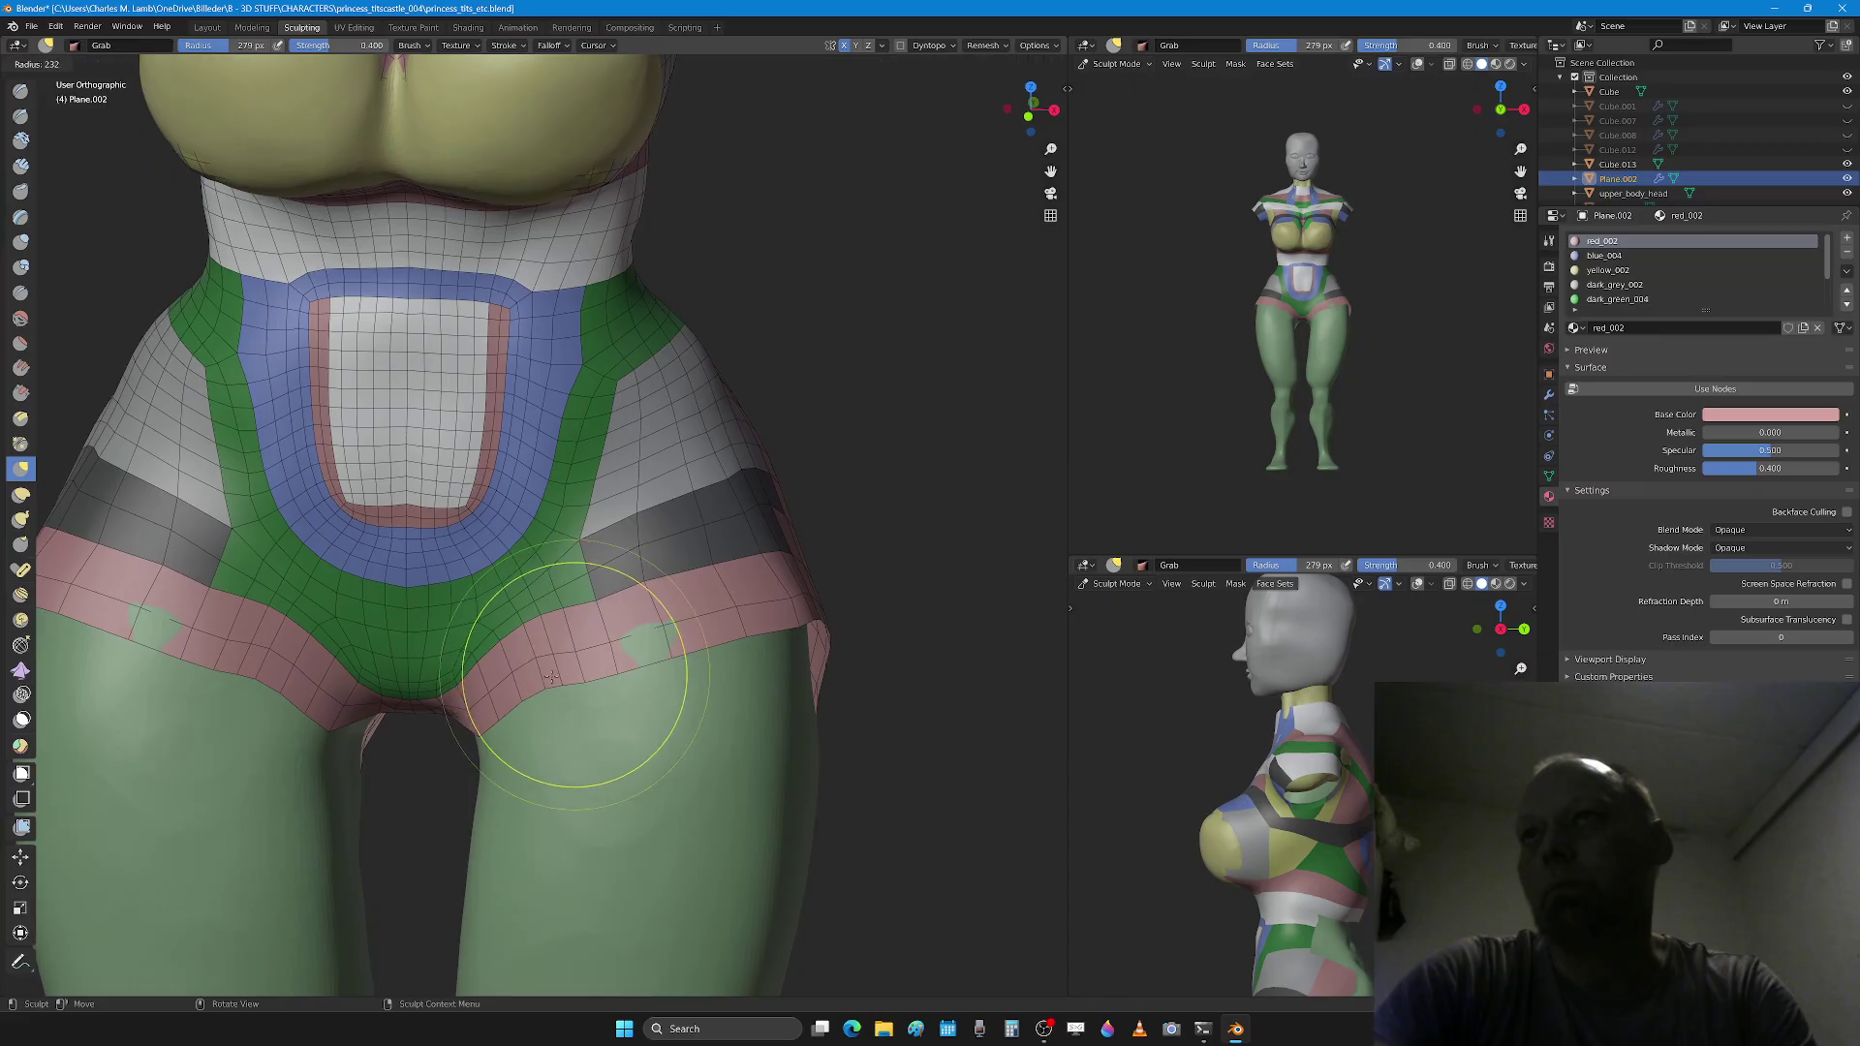
click(683, 677)
drag(572, 693, 665, 677)
Step: Smooth the red and dark grey bands across the front thigh with an enlarged brush
key(x)
key(f)
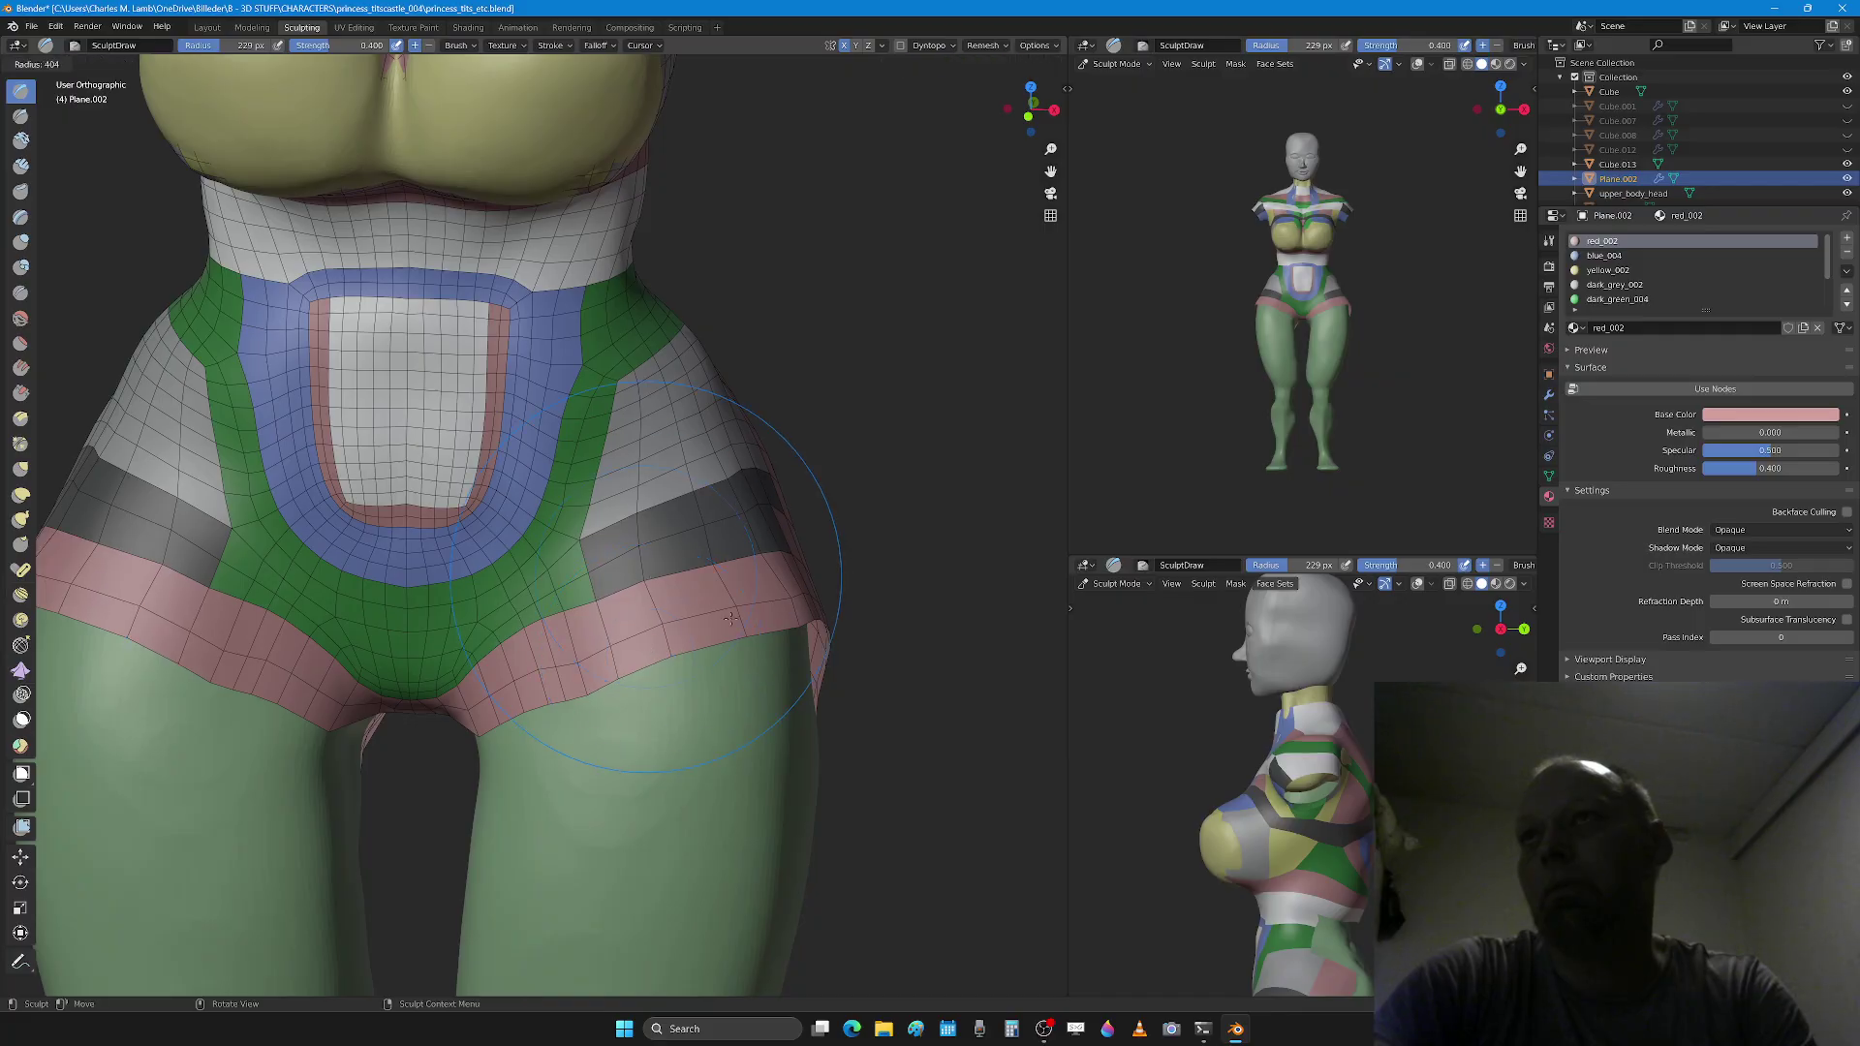
click(833, 572)
mouse_move(697, 542)
mouse_down()
mouse_move(780, 588)
mouse_move(683, 611)
mouse_up()
key(f)
click(746, 591)
middle_drag(775, 618, 589, 604)
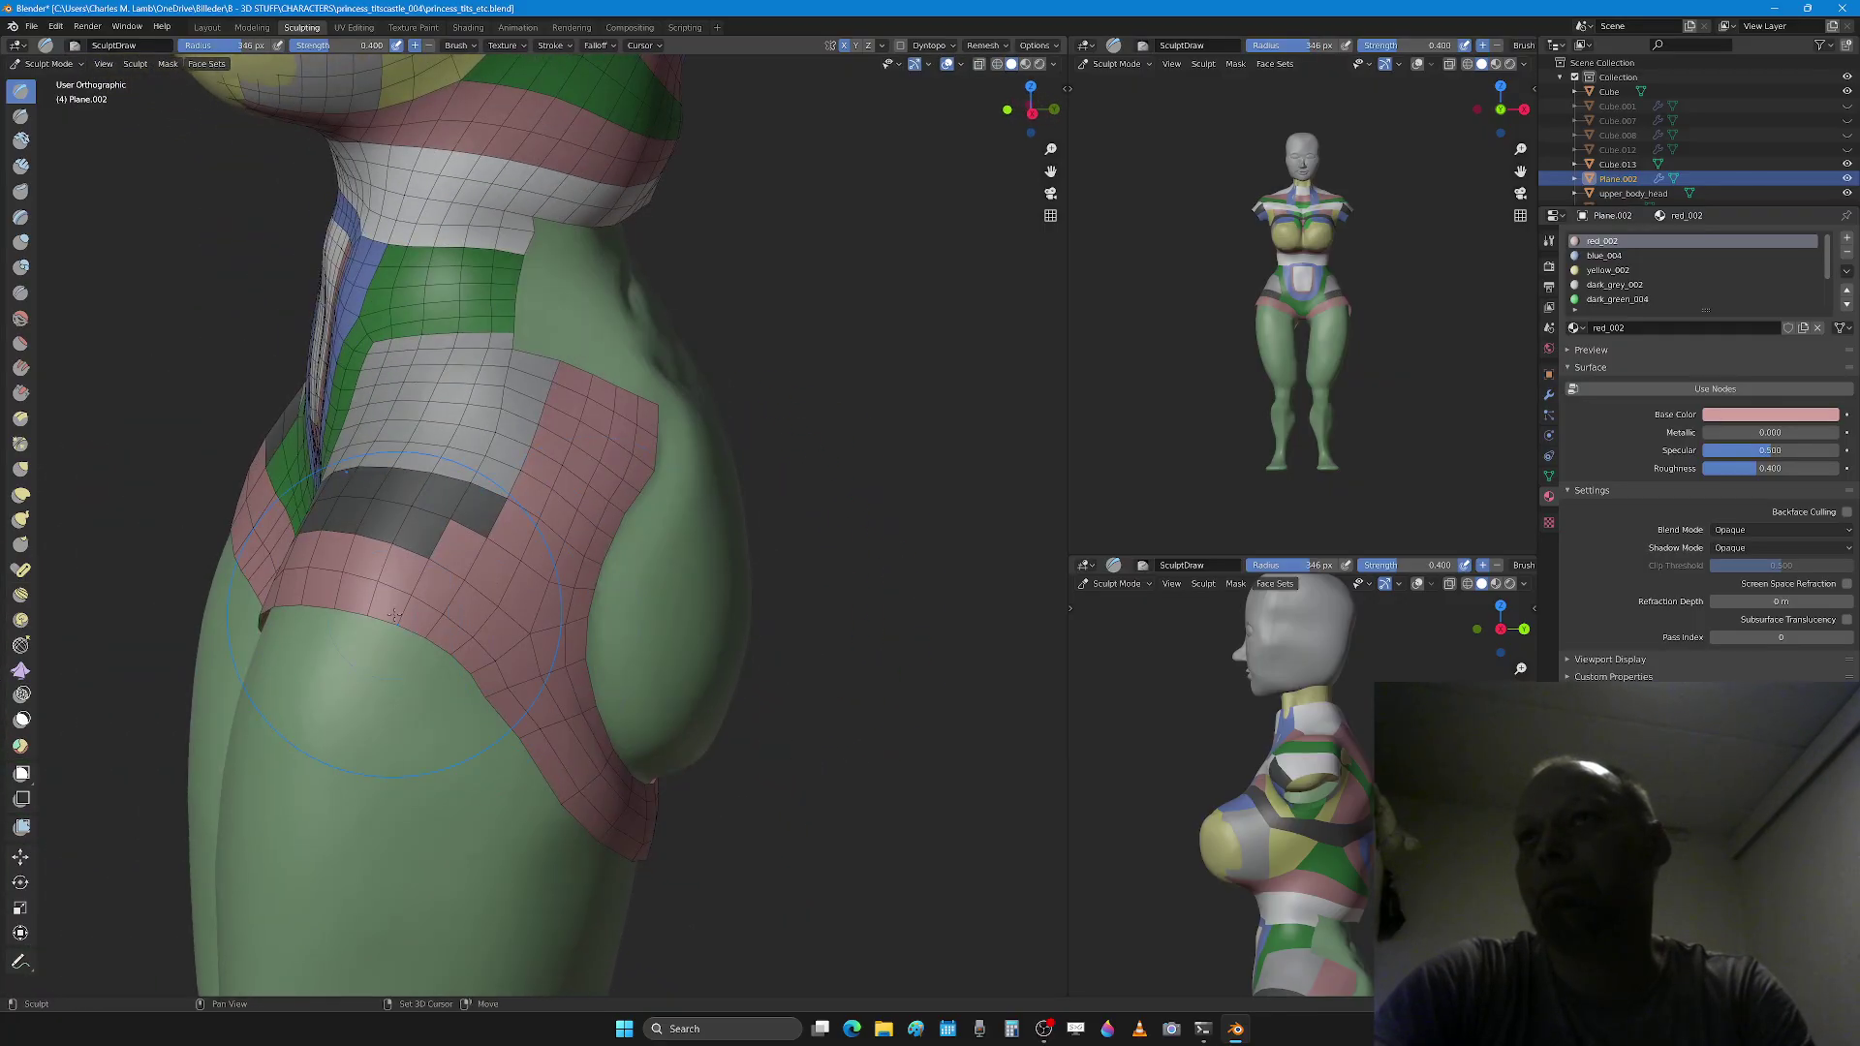
Step: Pull the red band's lower front corner at the side of the thigh into line with the Grab brush
key(g)
mouse_move(451, 659)
middle_down()
mouse_move(409, 647)
mouse_move(311, 683)
middle_up()
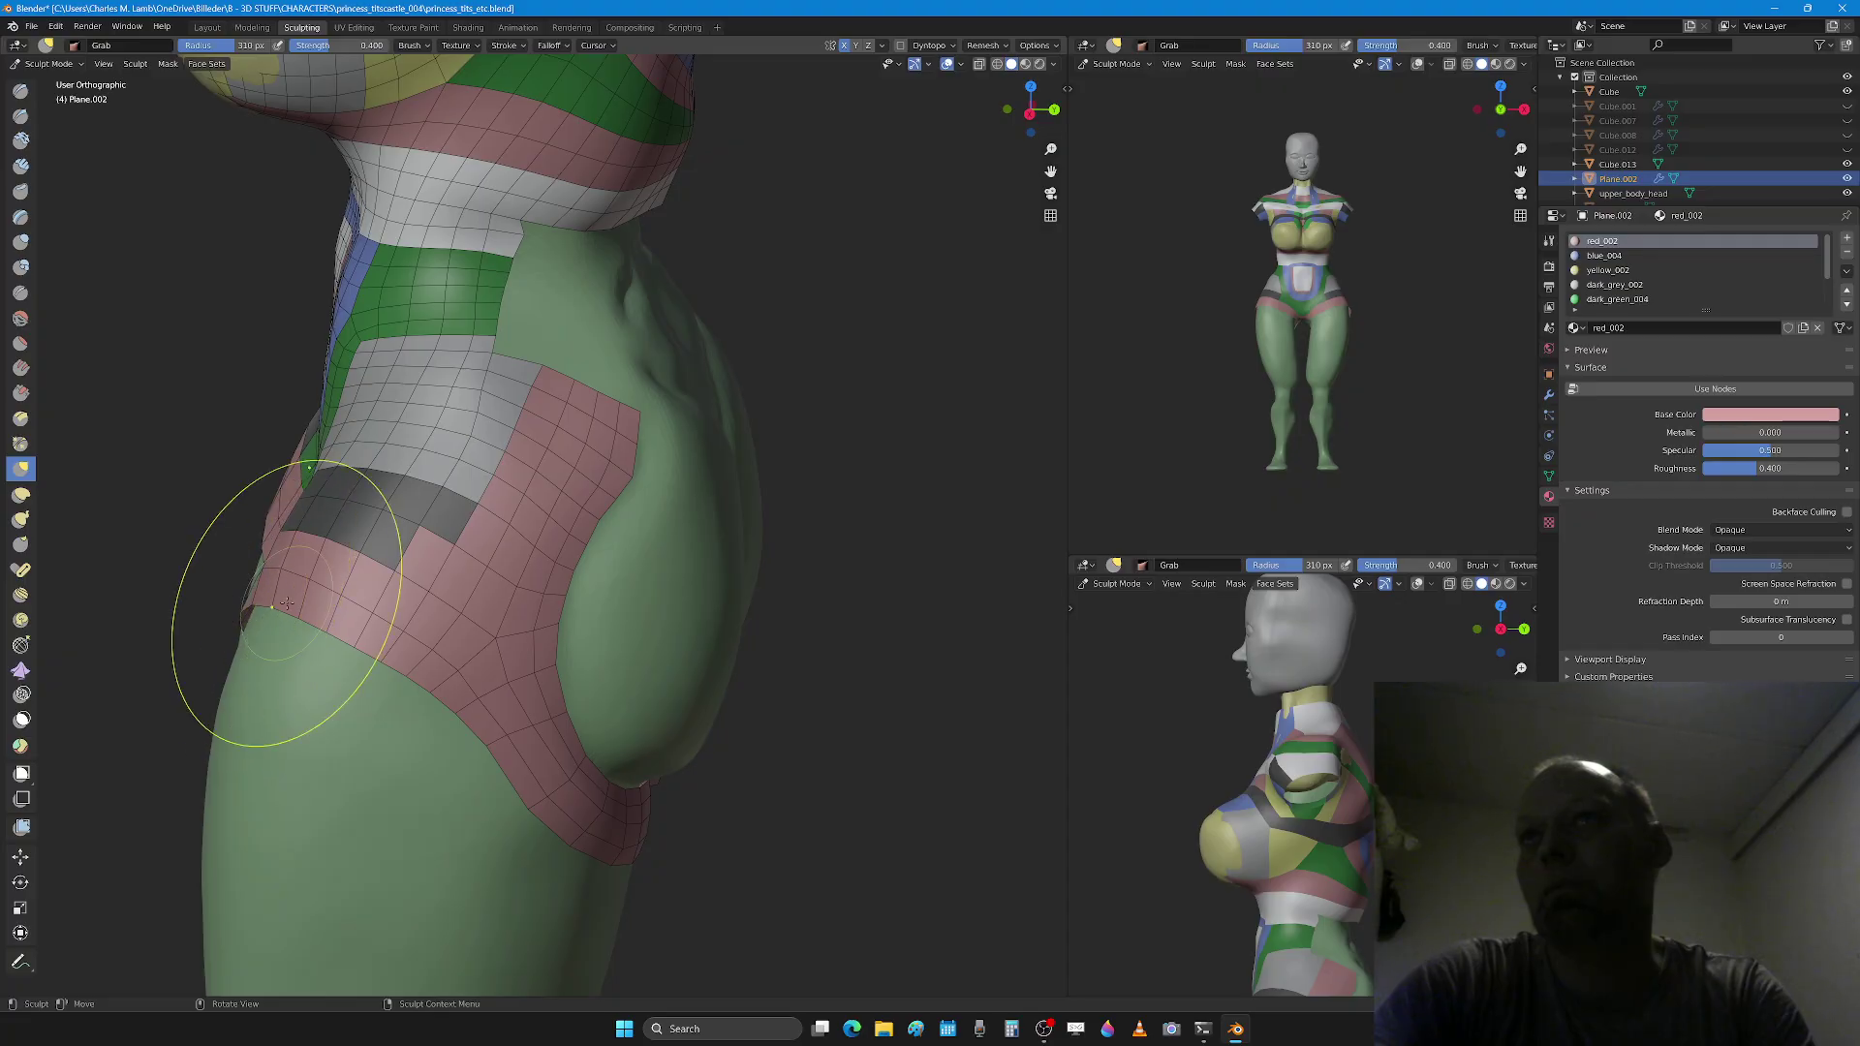
mouse_move(291, 665)
mouse_down()
mouse_move(284, 612)
mouse_move(261, 625)
mouse_up()
mouse_move(262, 625)
middle_down()
mouse_move(311, 581)
mouse_move(310, 617)
mouse_move(607, 661)
mouse_move(568, 631)
mouse_move(574, 593)
mouse_move(513, 675)
middle_up()
Step: Even out the red band's lower edge from the inner thigh to the outer hip with a resized Grab brush
key(f)
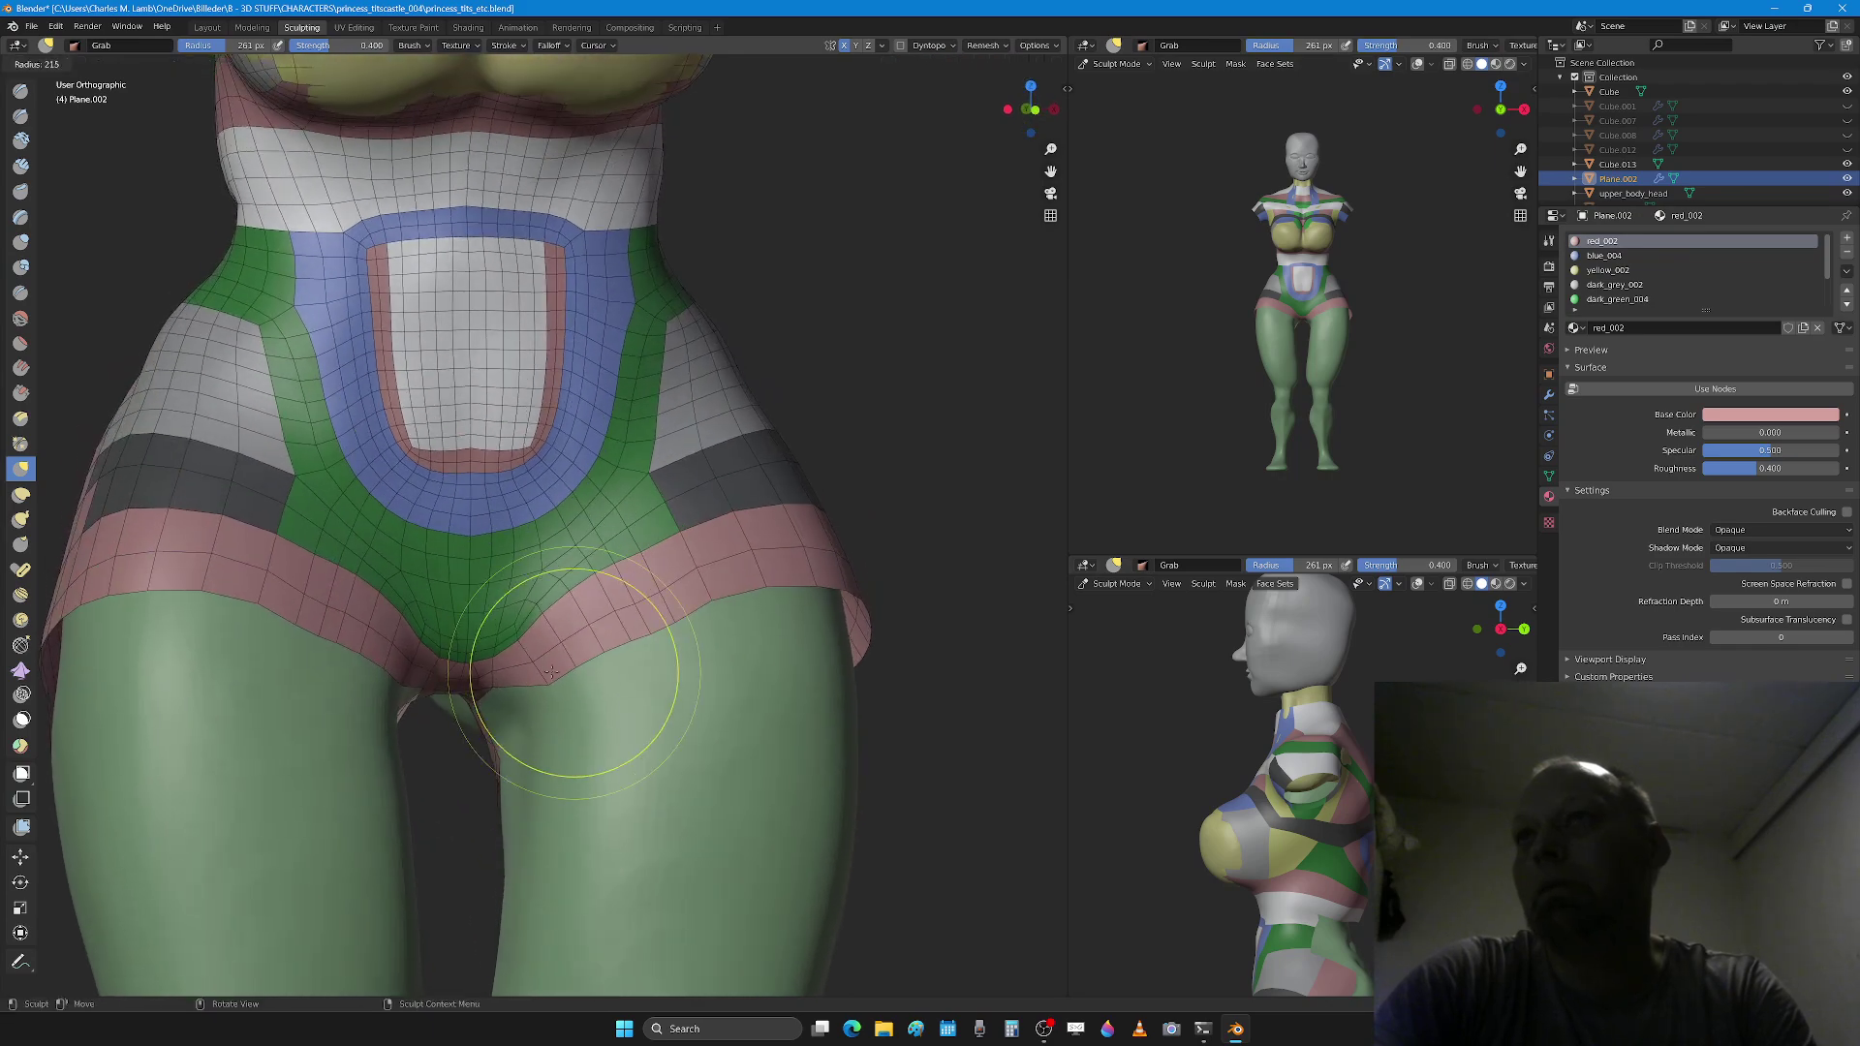
click(681, 677)
drag(609, 659, 617, 656)
key(f)
click(605, 641)
key(f)
click(699, 620)
mouse_move(707, 600)
mouse_down()
mouse_move(712, 620)
mouse_move(732, 609)
mouse_up()
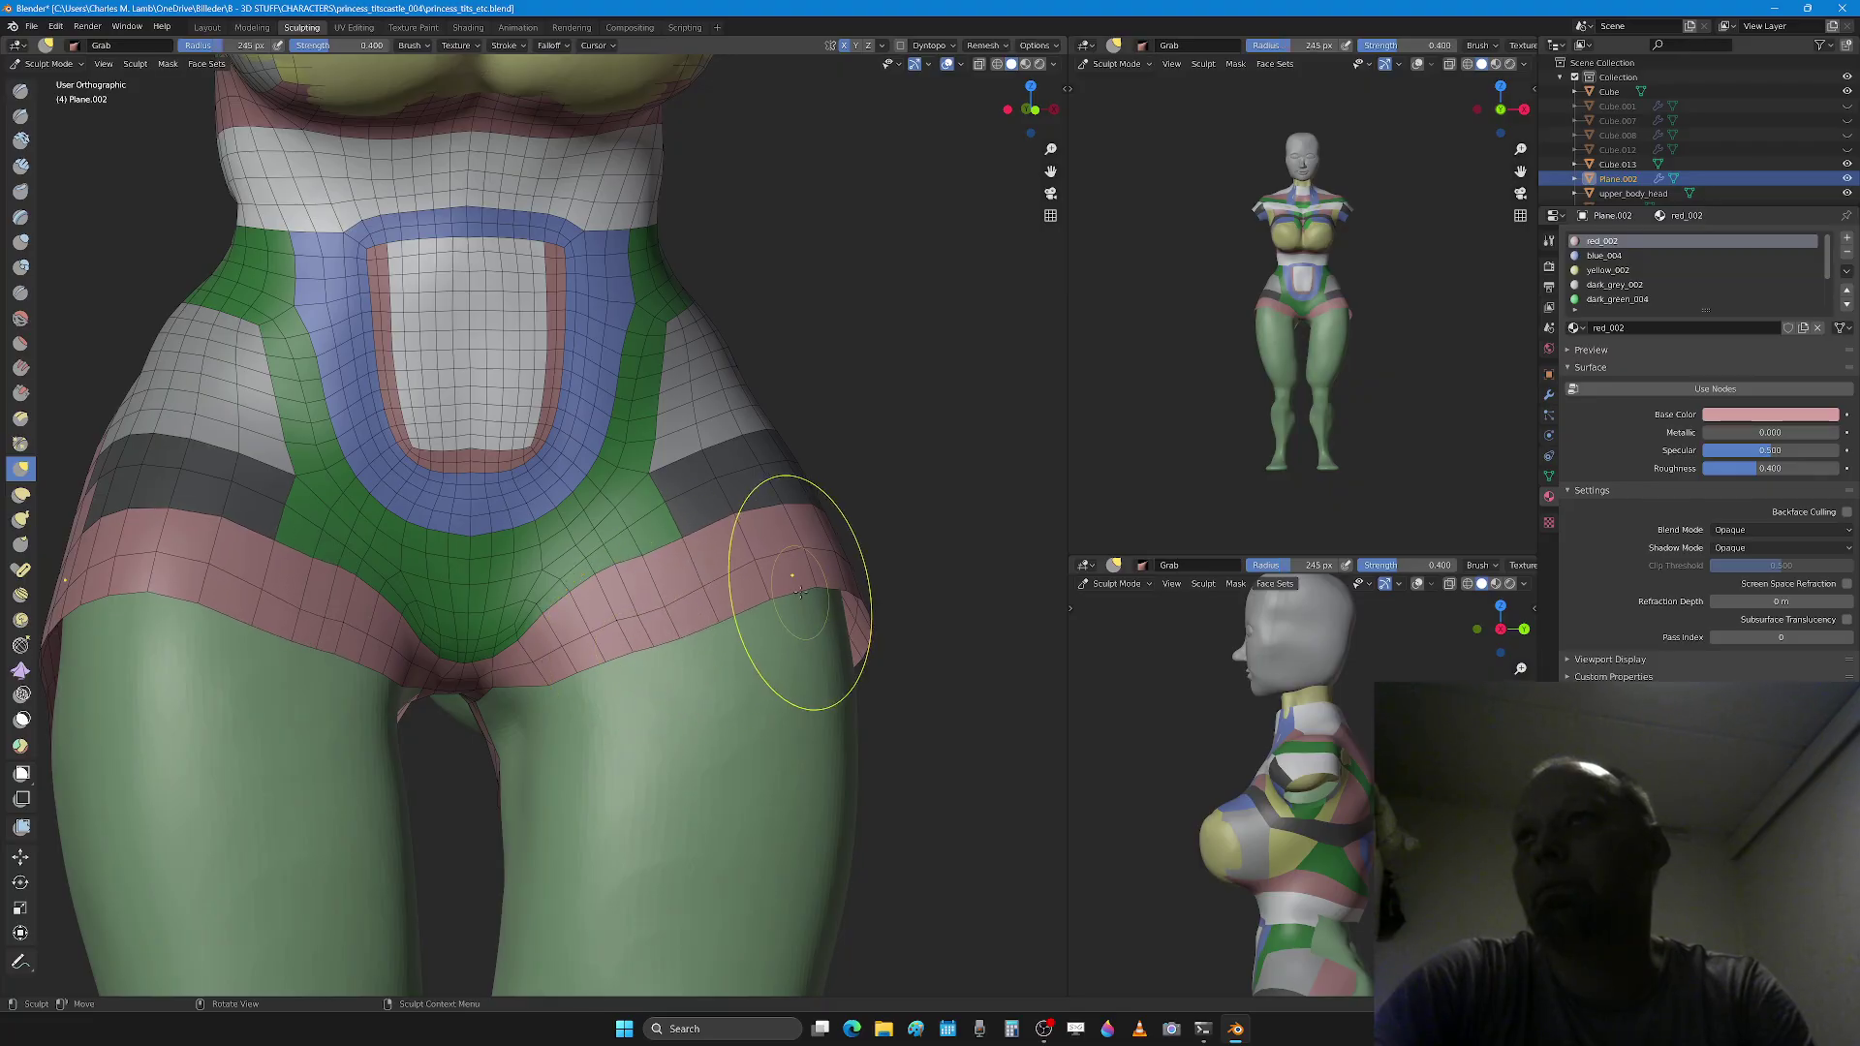
Step: Refine and smooth the red and dark grey faces at the outer front of the hip
middle_drag(806, 595, 677, 646)
key(f)
click(727, 635)
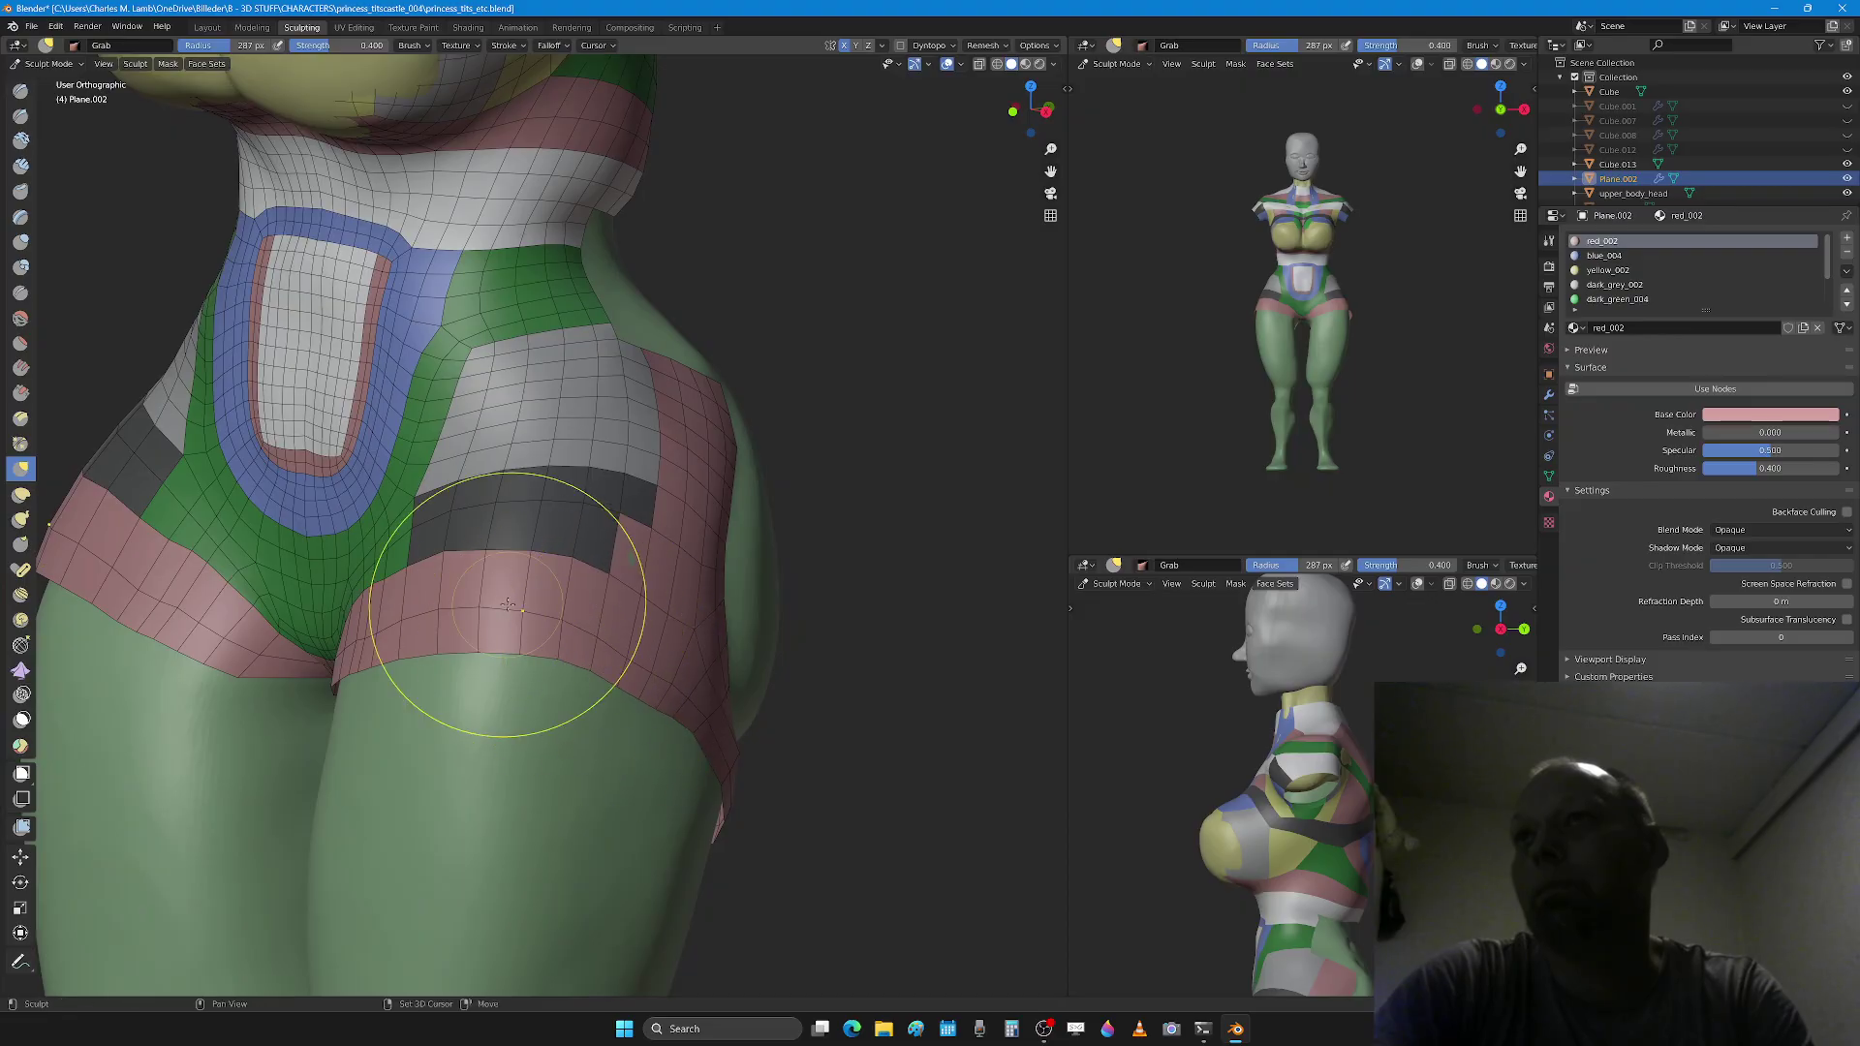
middle_drag(606, 578, 593, 572)
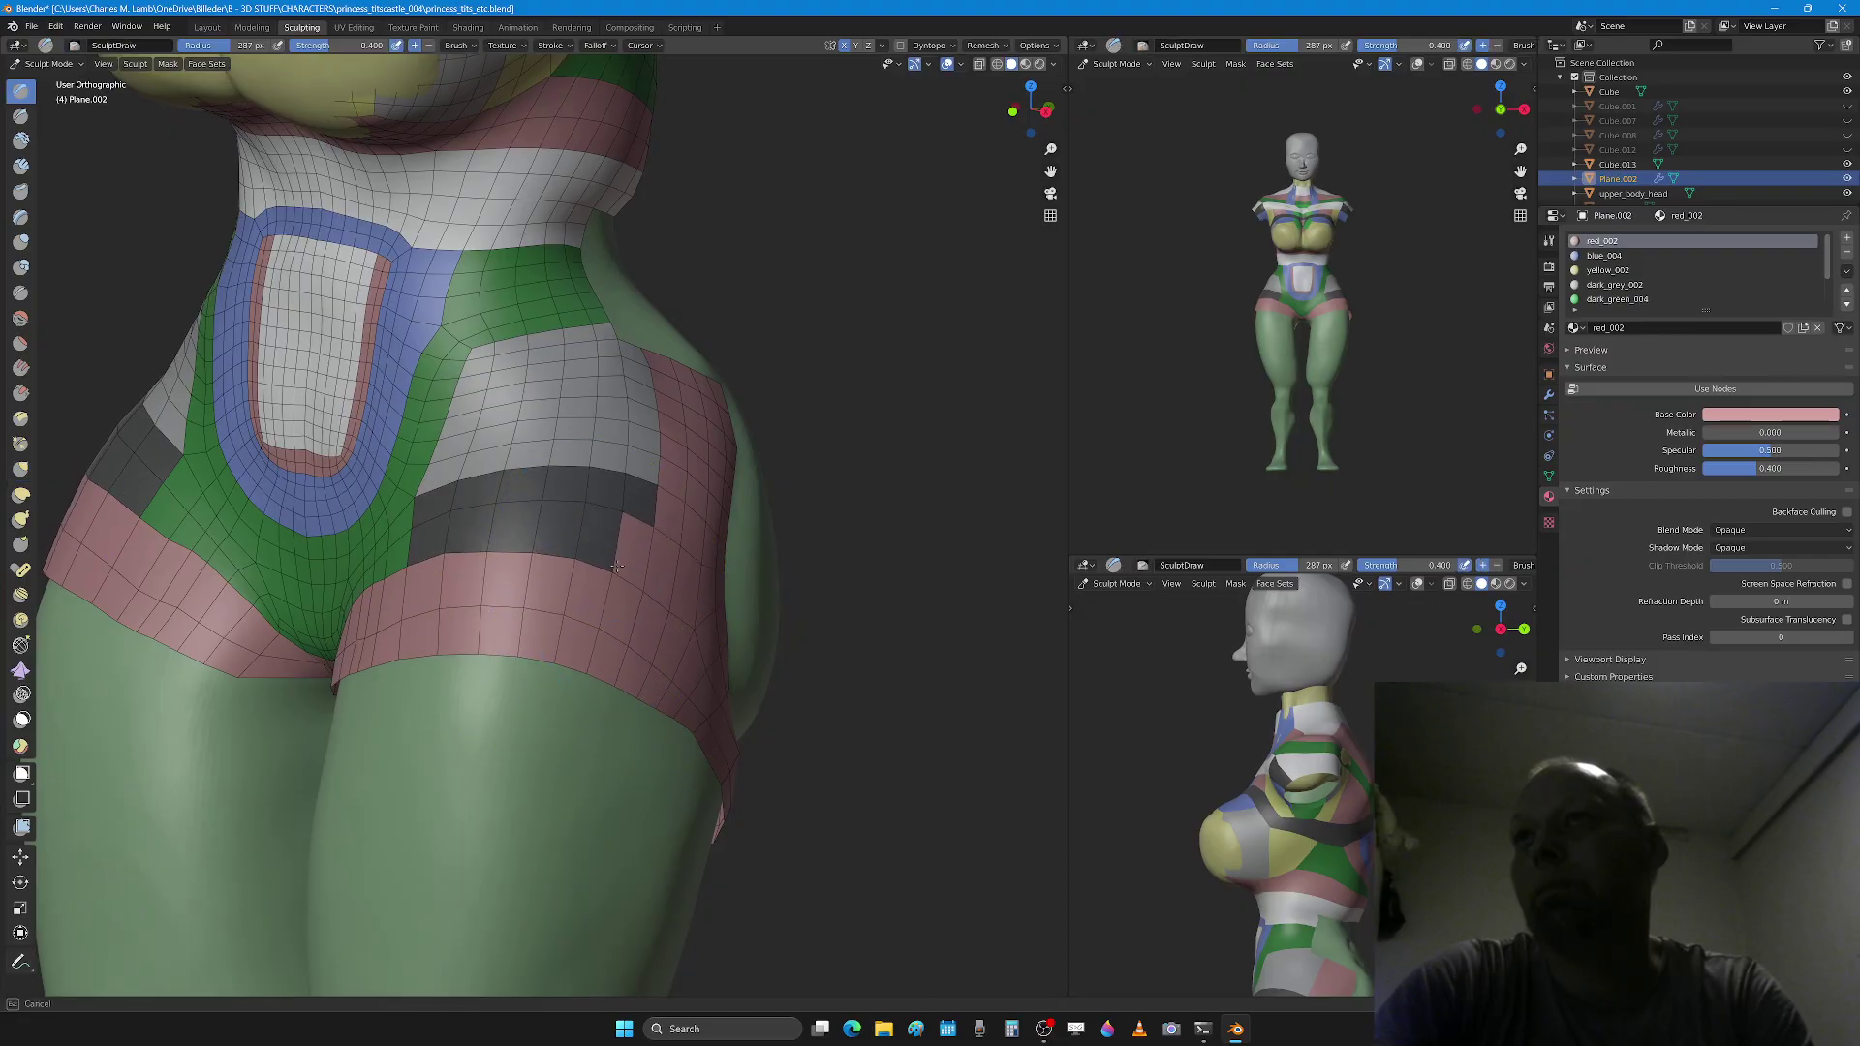
Step: Select the two face loops below the light grey hip panel and assign them the dark grey Material.003
key(Tab)
alt+click(539, 554)
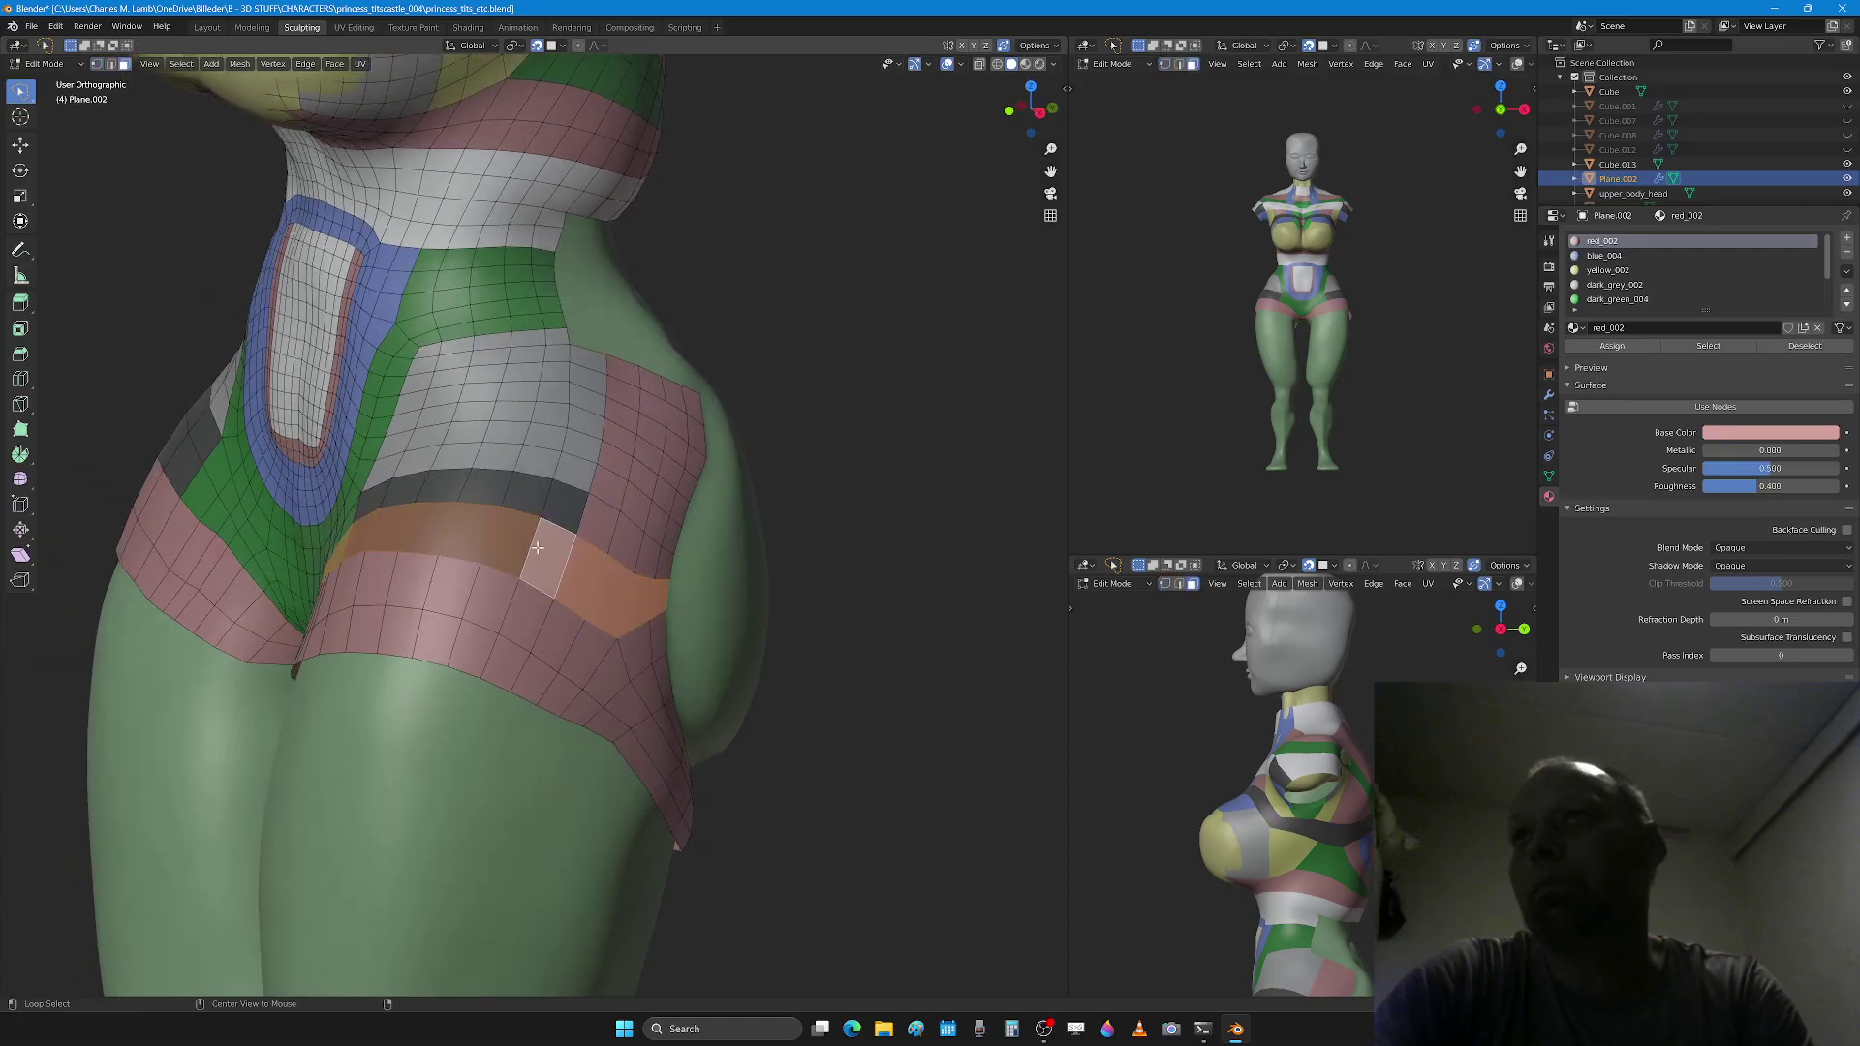
alt+shift+click(587, 521)
middle_drag(544, 528, 636, 530)
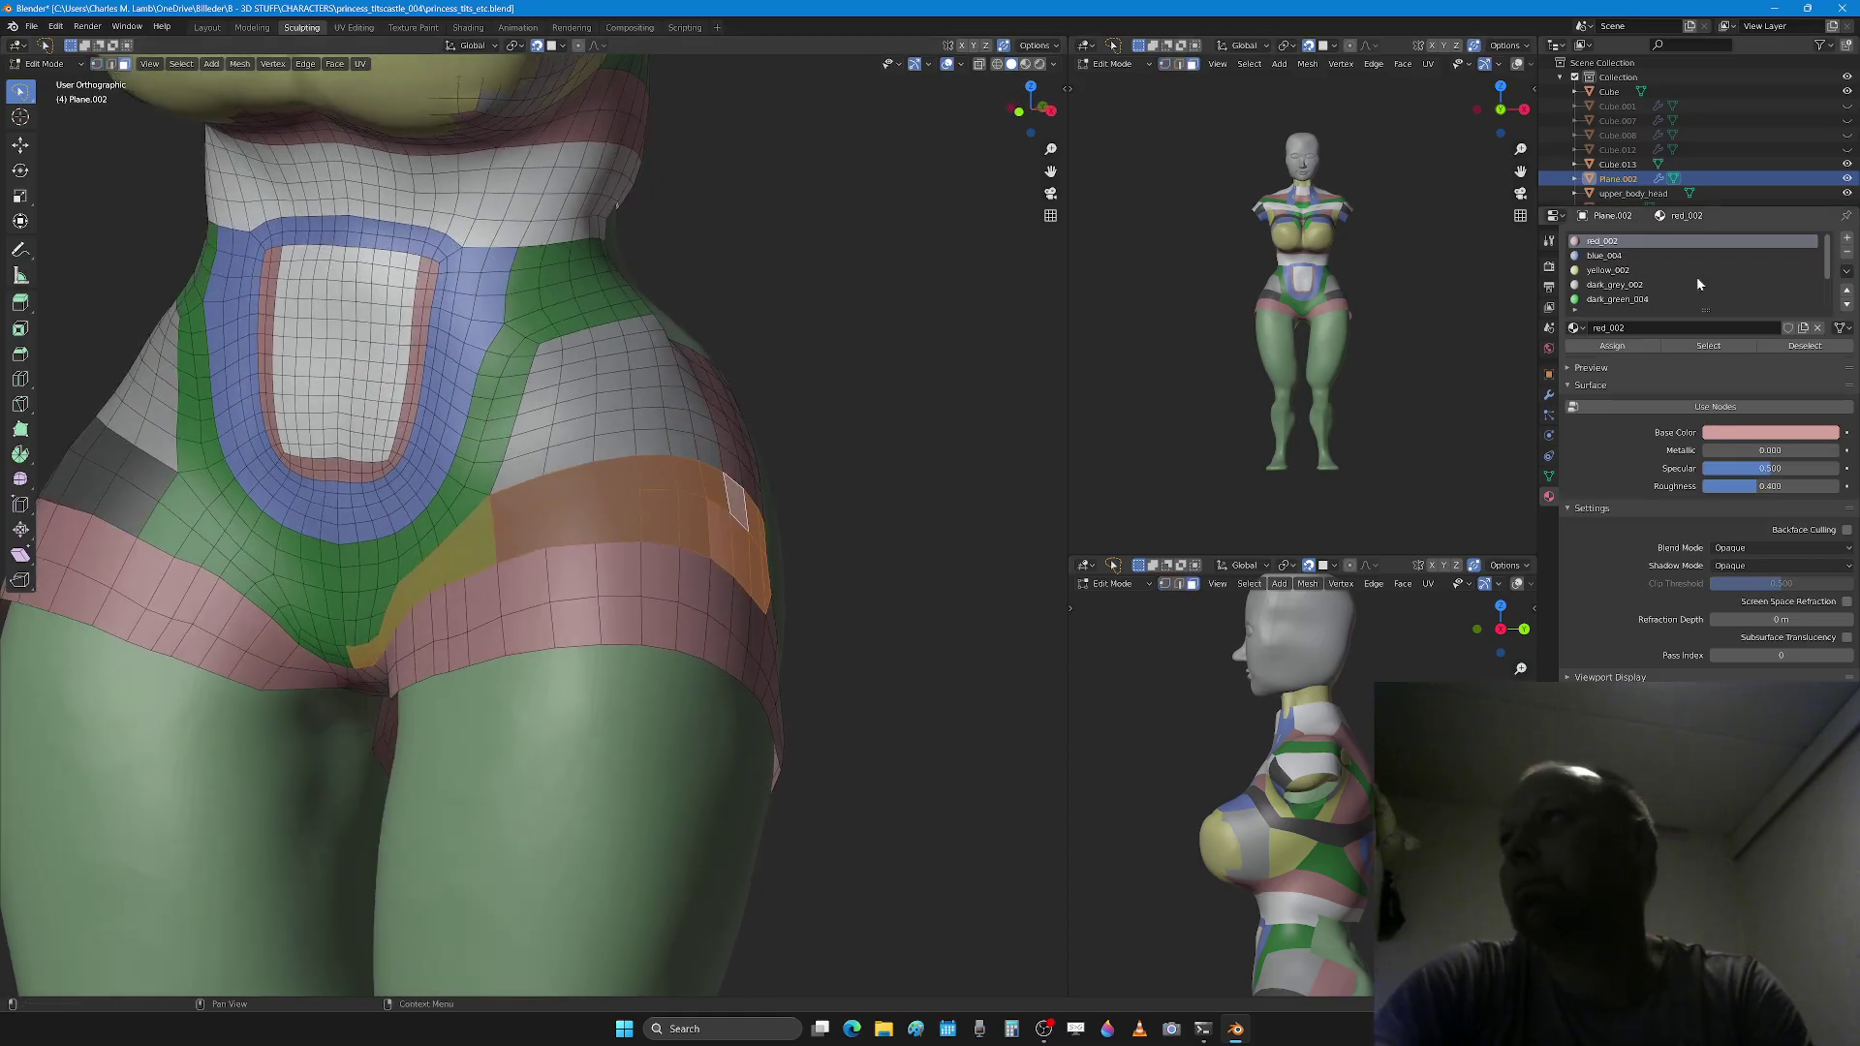
scroll(1691, 276, down, 3)
scroll(697, 679, down, 4)
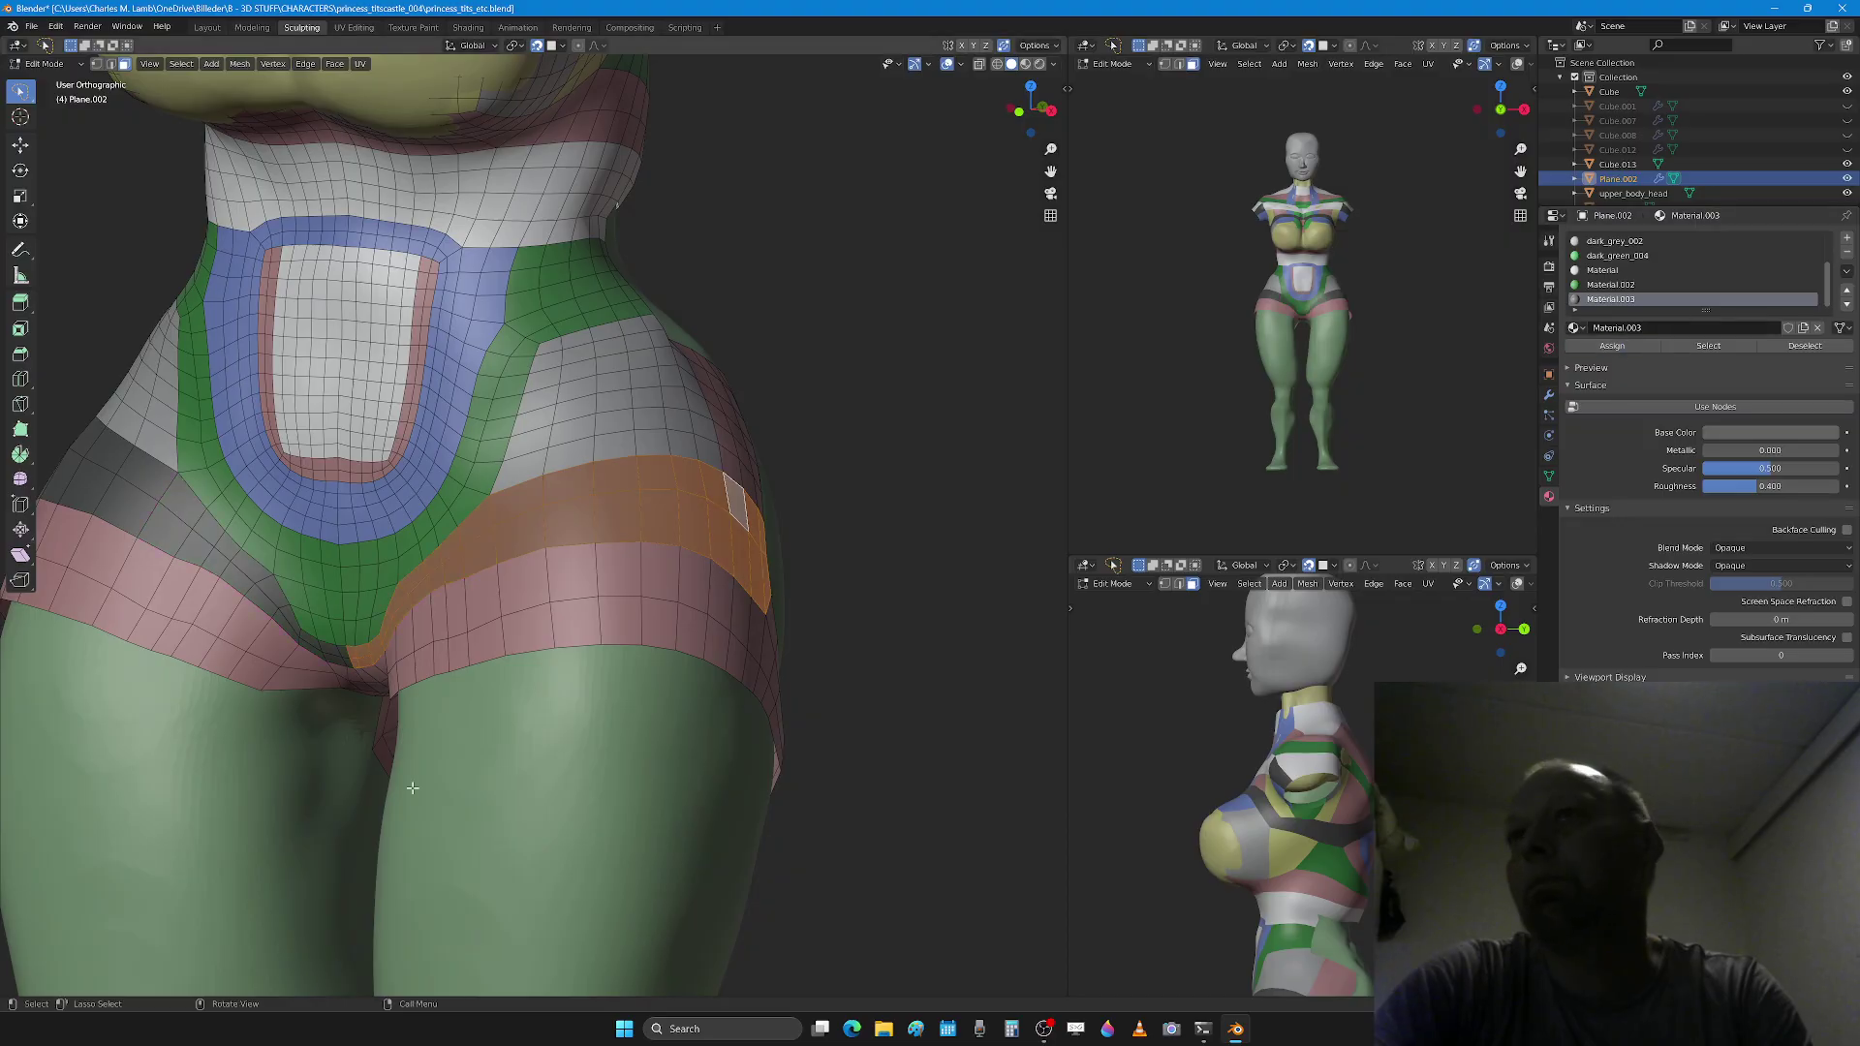
mouse_move(706, 685)
middle_down()
mouse_move(502, 645)
mouse_move(532, 625)
mouse_move(547, 663)
middle_up()
Step: Return to sculpting and pull the red thigh band's lower edge downward with the Grab brush to widen the band
key(Tab)
key(g)
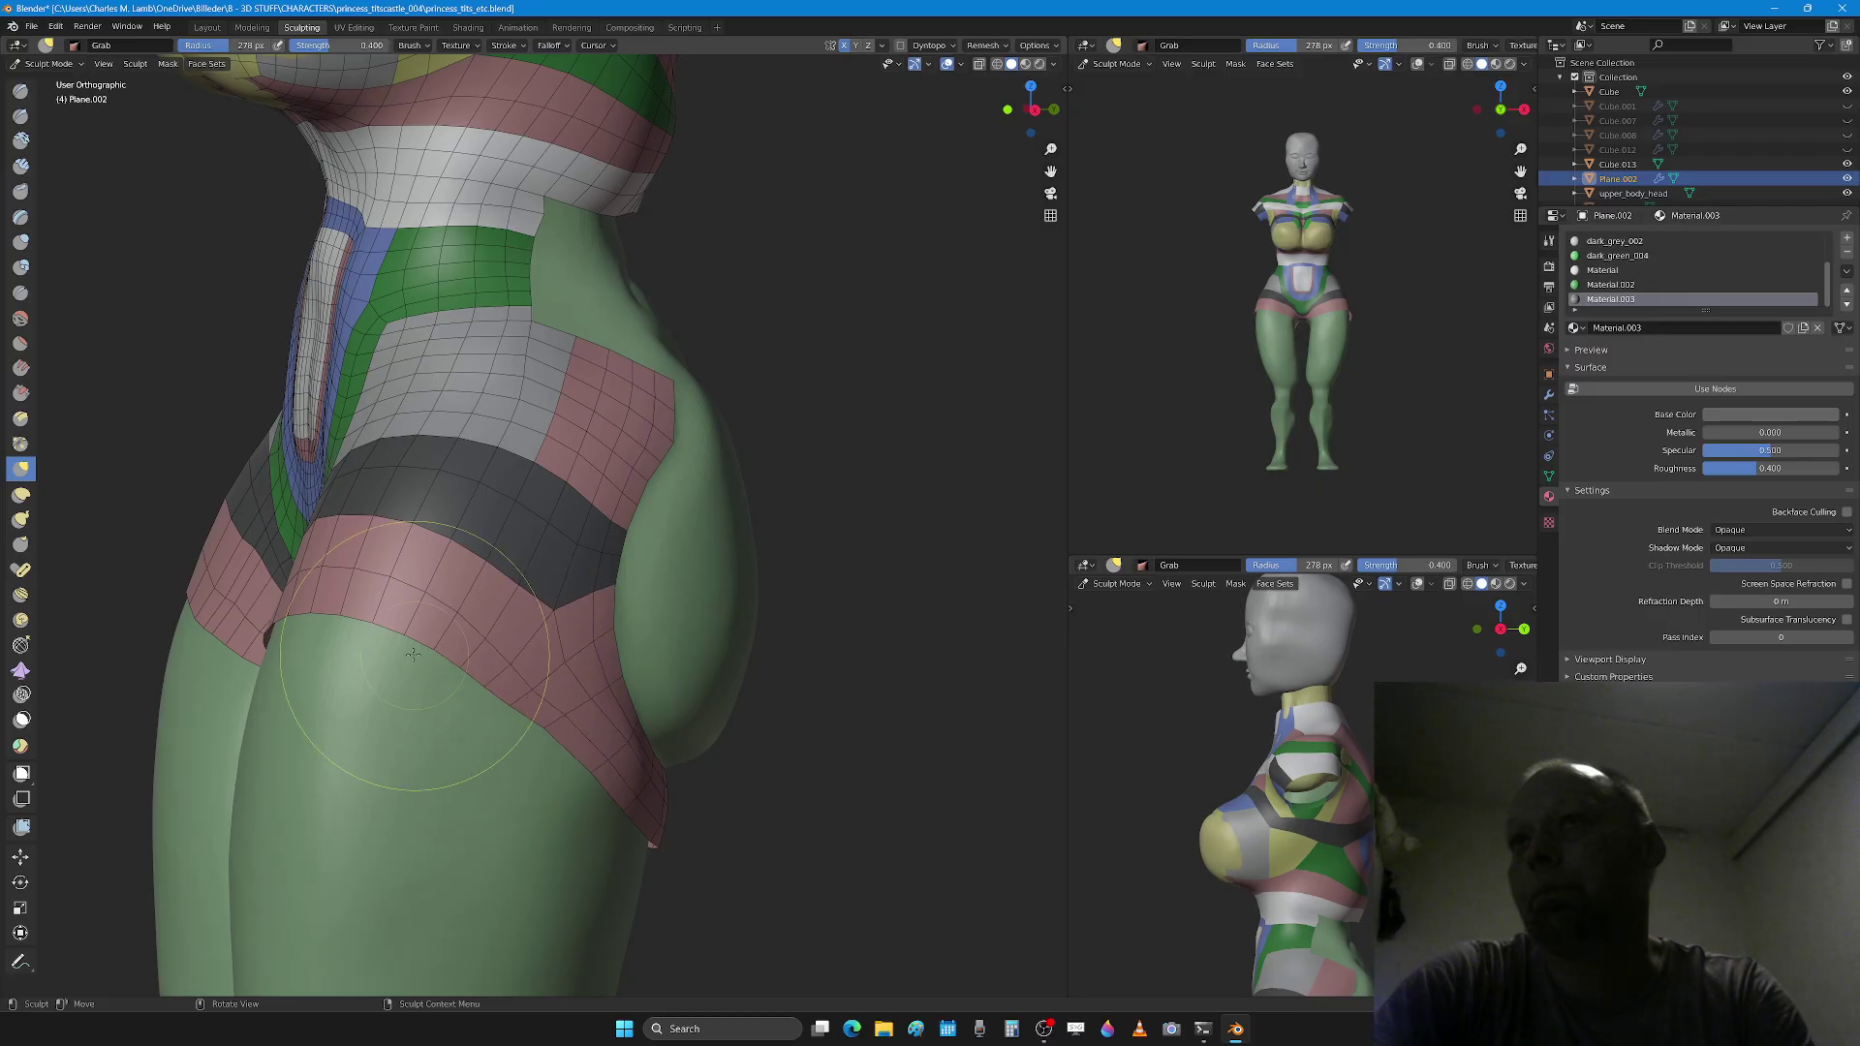
key(f)
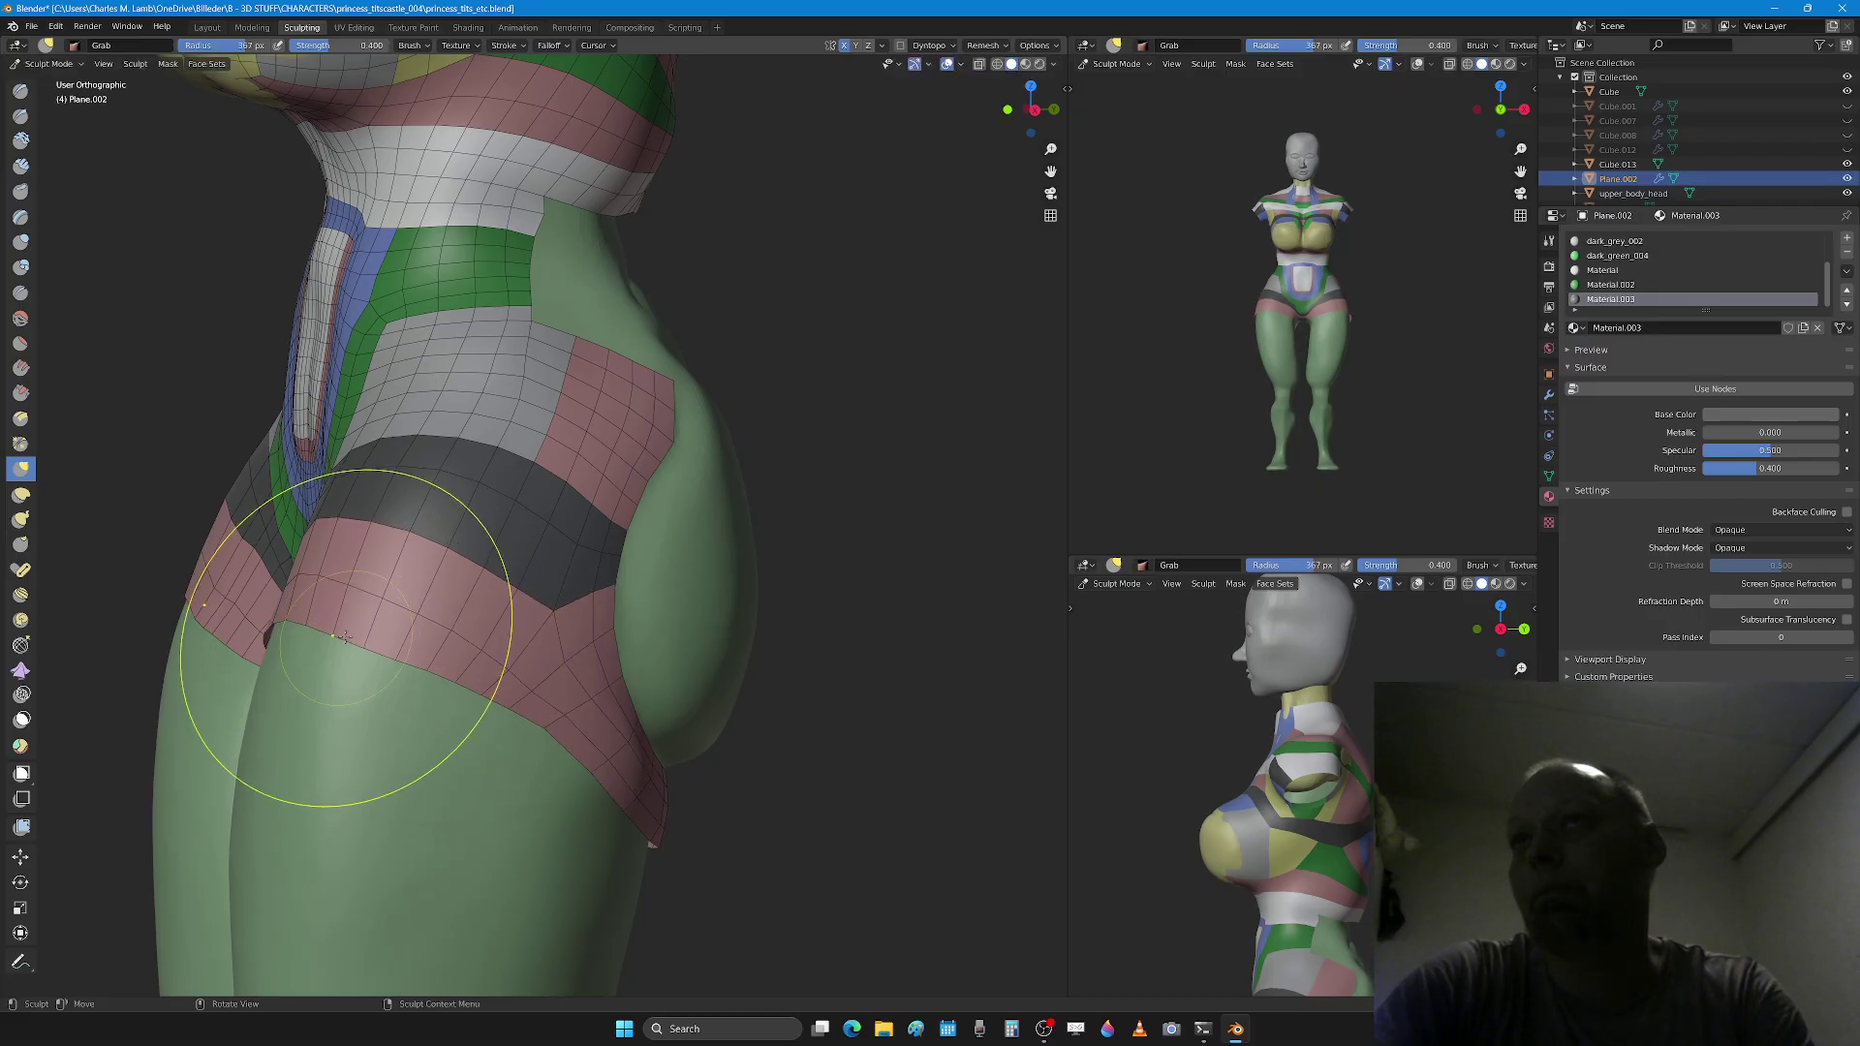
middle_drag(344, 637, 519, 655)
key(f)
click(728, 694)
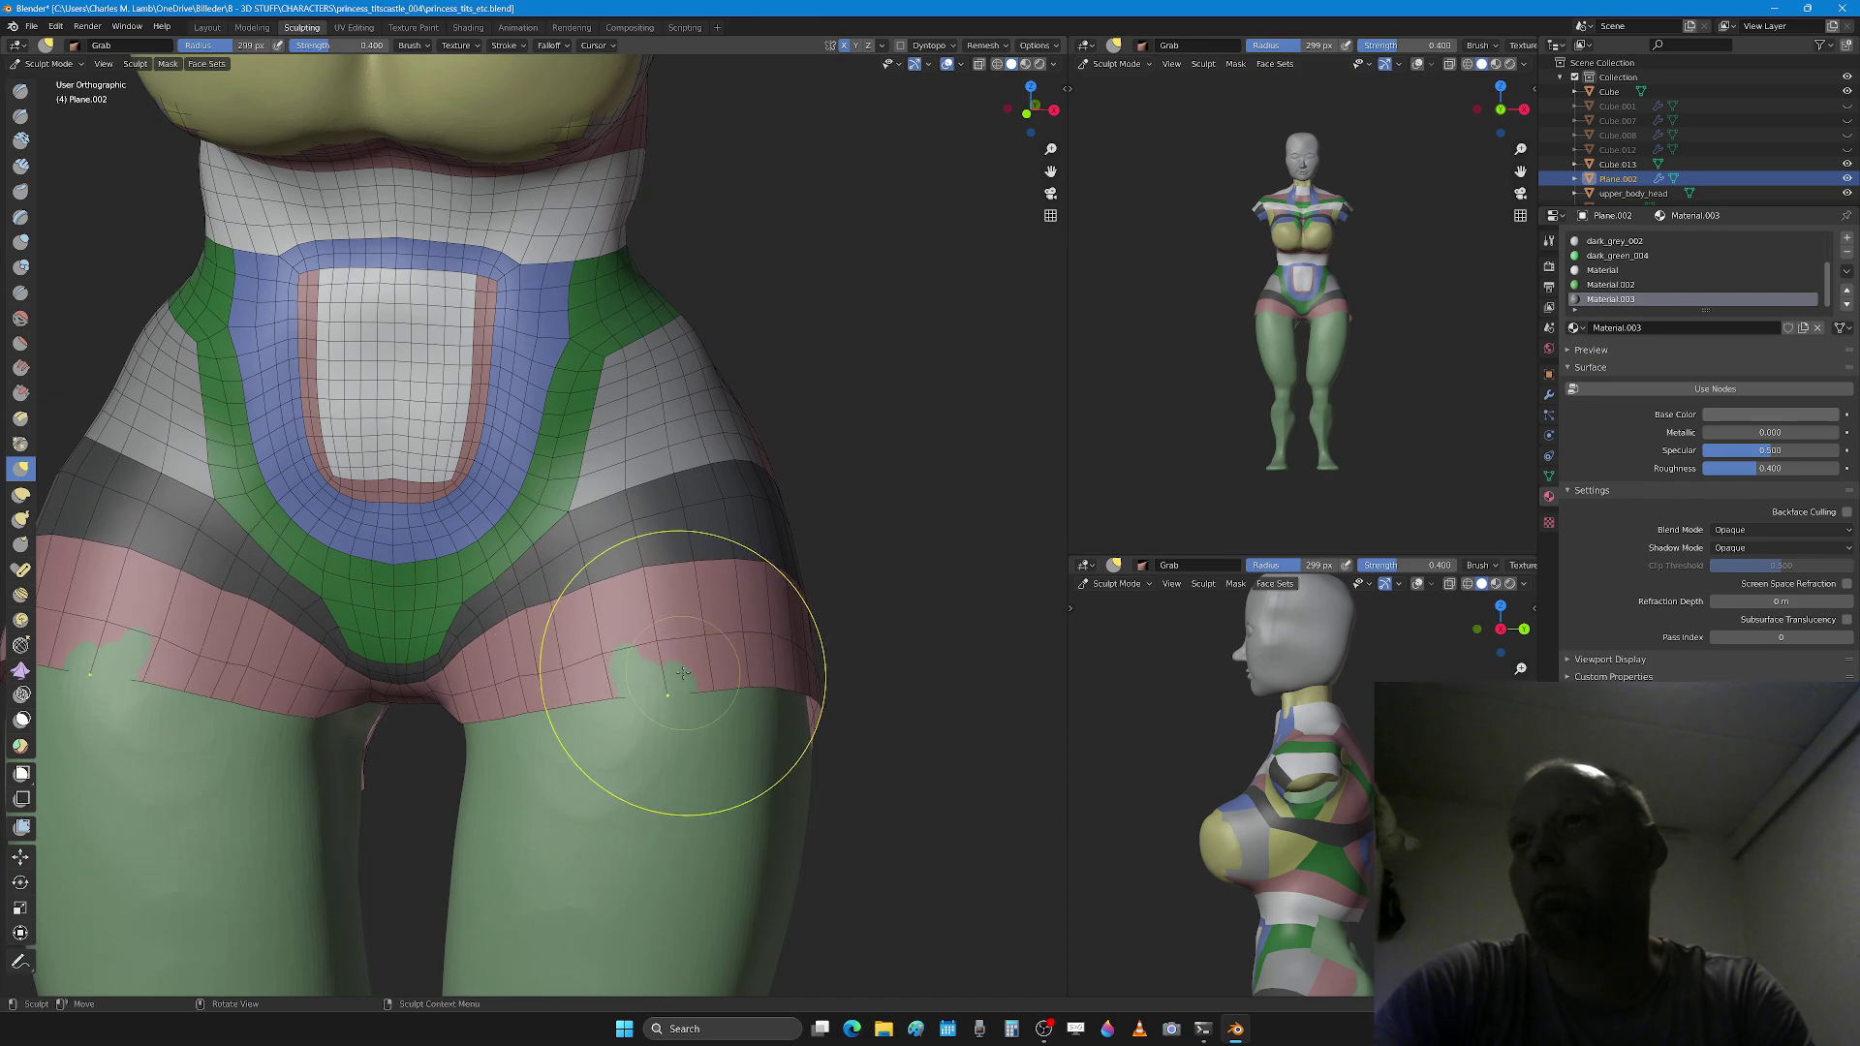
Step: Smooth the widened red band and the adjoining dark grey faces across the front thigh
key(x)
shift+drag(655, 639, 575, 638)
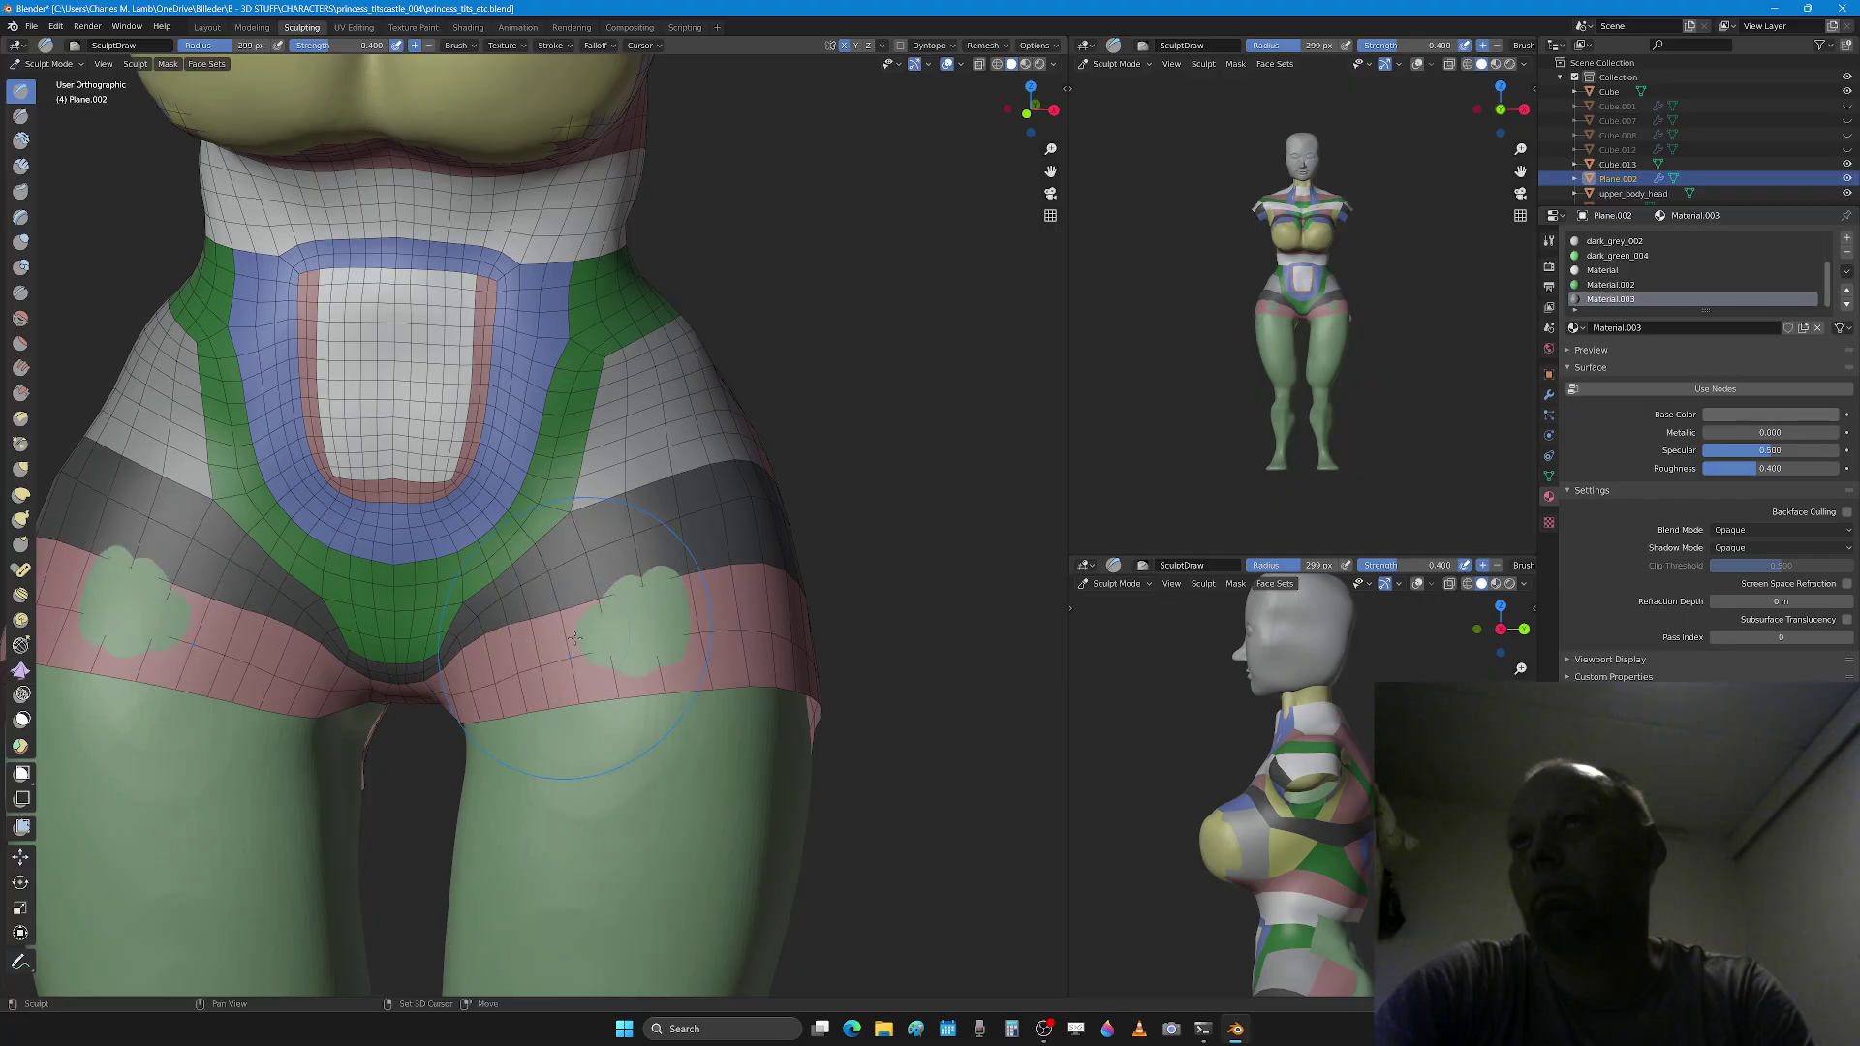
mouse_move(634, 635)
middle_down()
mouse_move(538, 618)
mouse_move(693, 627)
mouse_move(692, 612)
middle_up()
shift+drag(691, 612, 697, 589)
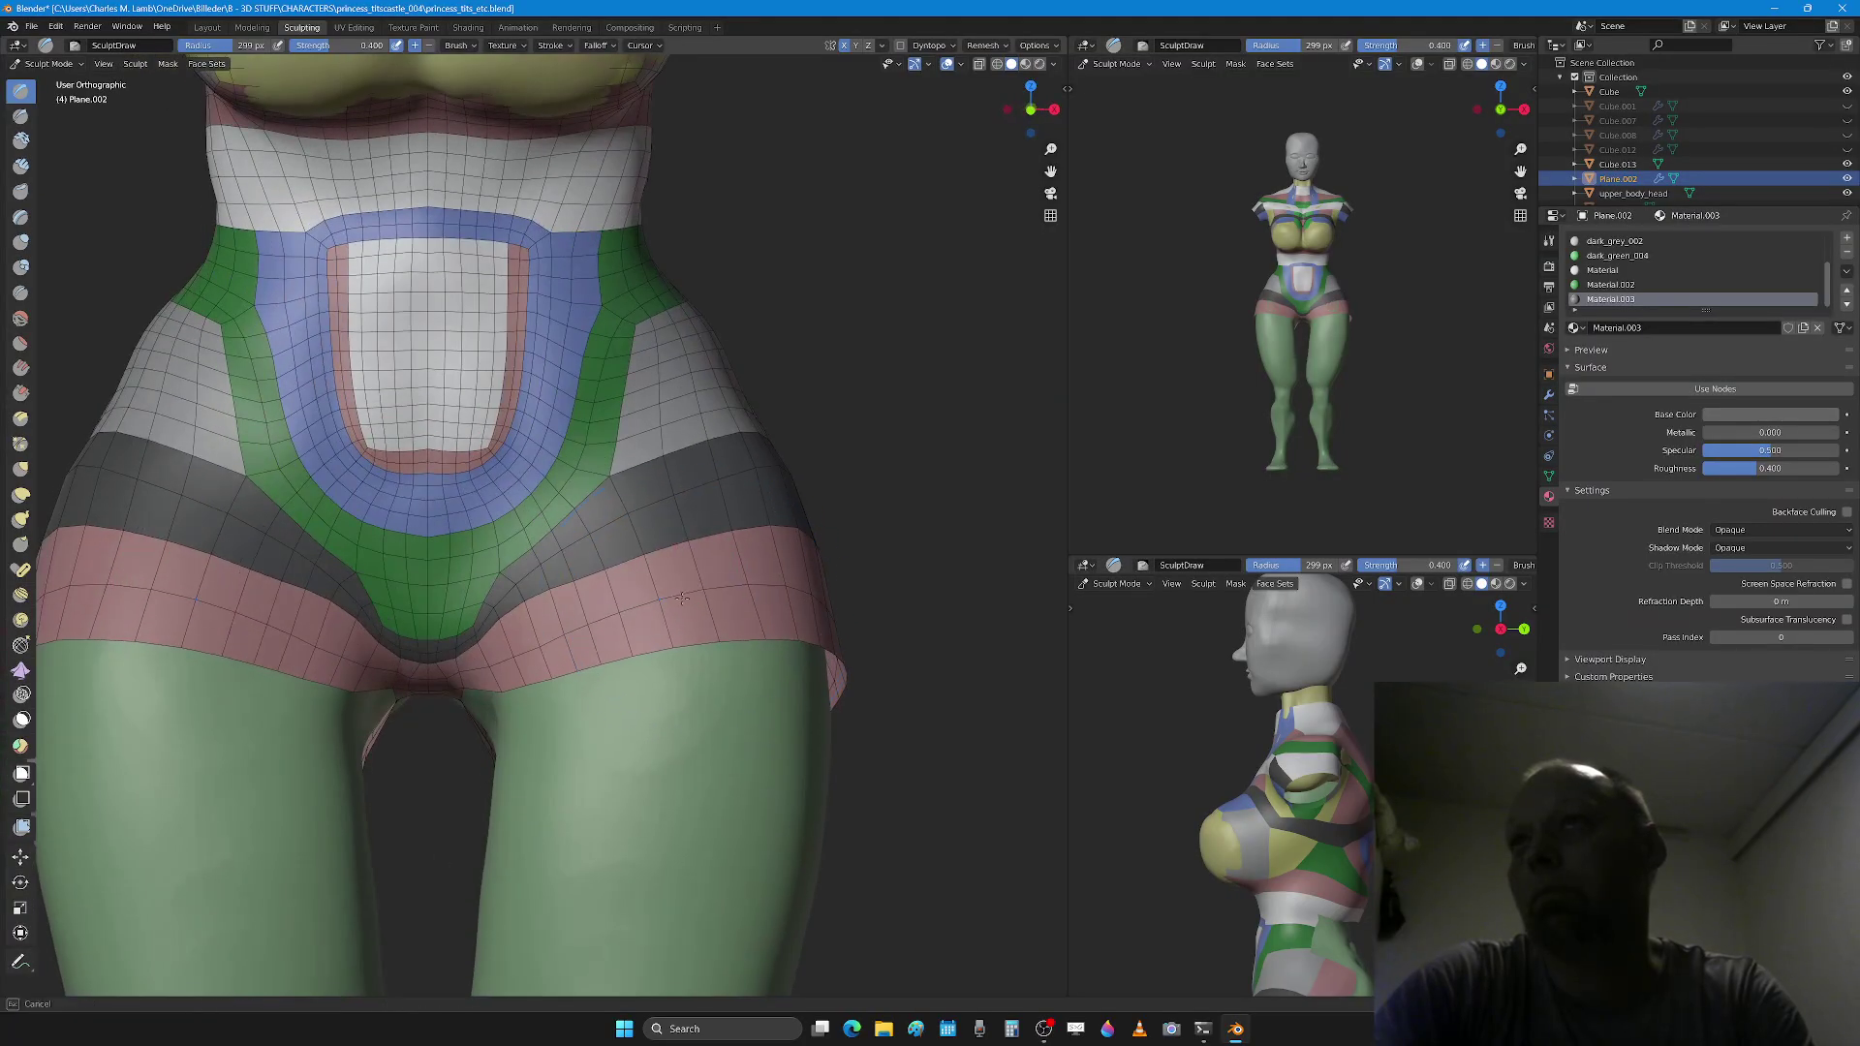
Step: Turn off snapping and, in the right view, extrude the red band's open lower edge down the thigh, rotating it toward level
scroll(698, 595, down, 2)
mouse_move(765, 591)
middle_down()
mouse_move(808, 585)
mouse_move(589, 602)
mouse_move(800, 613)
mouse_move(764, 685)
mouse_move(677, 662)
mouse_move(694, 697)
mouse_move(532, 691)
mouse_move(669, 700)
middle_up()
key(Tab)
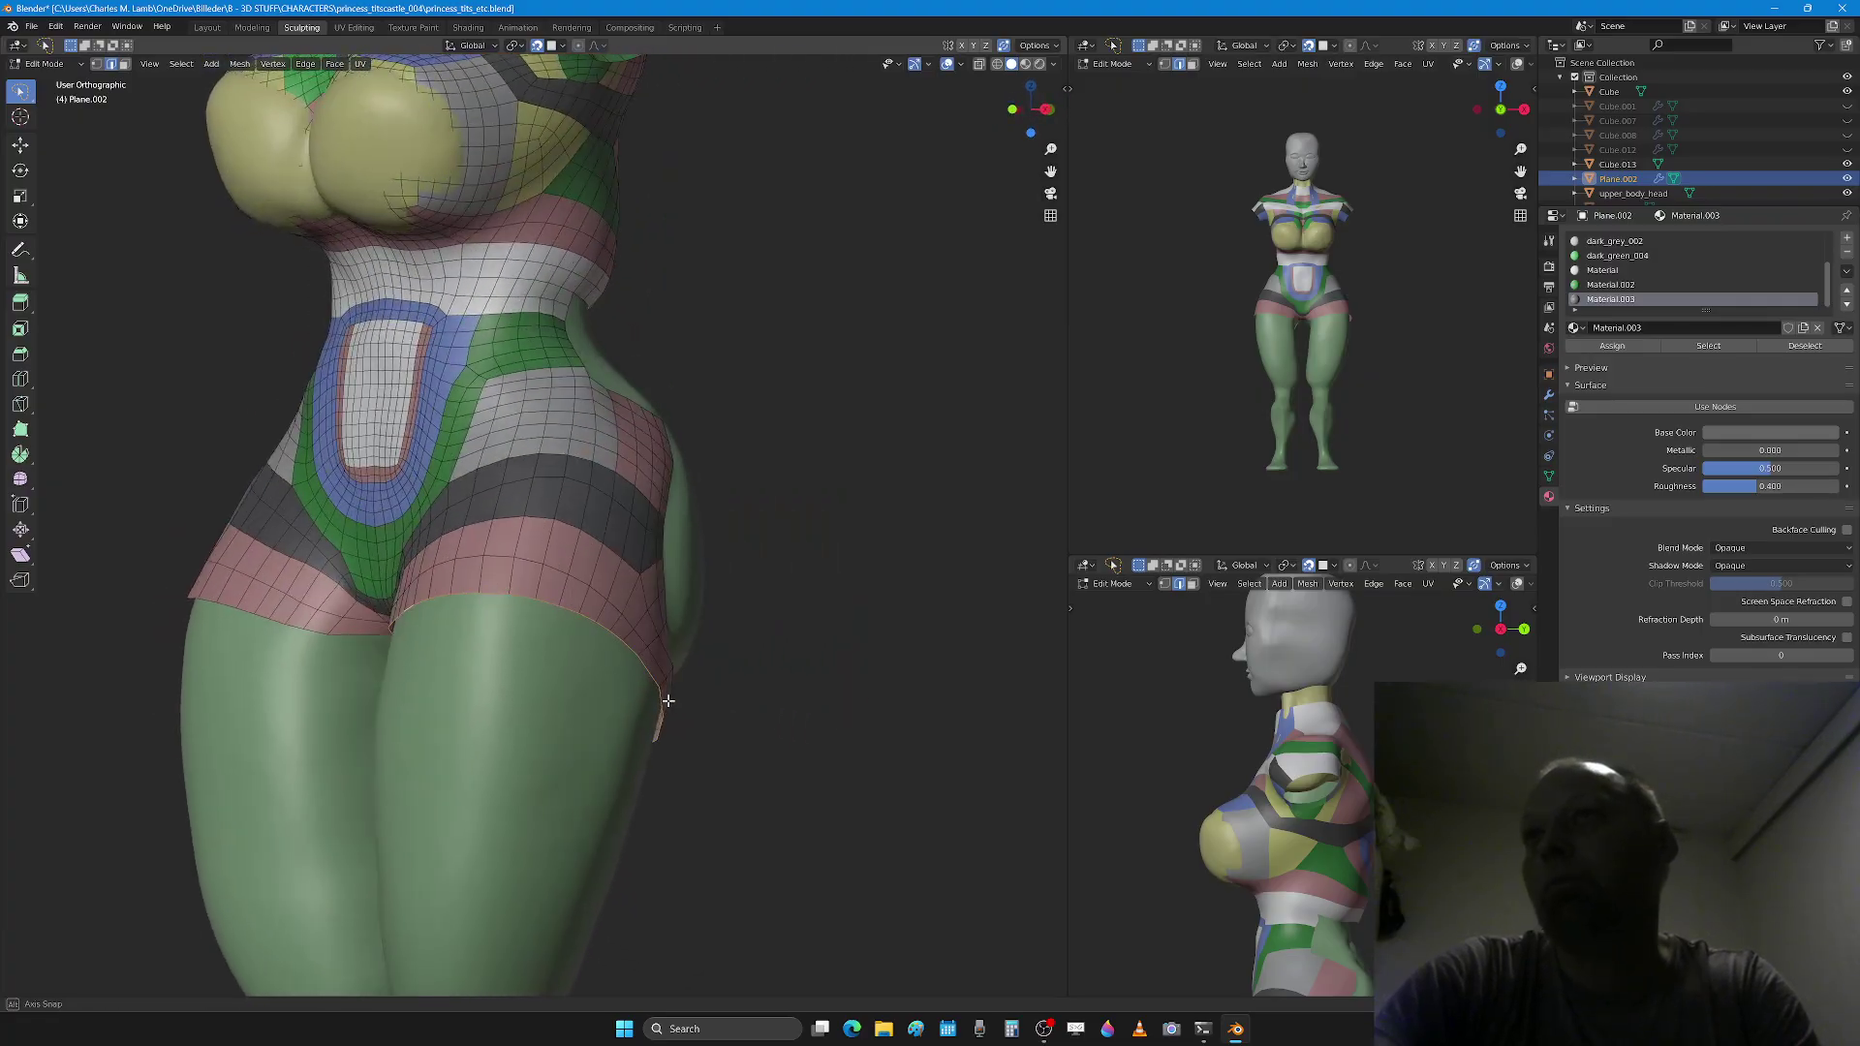
click(537, 45)
alt+middle_drag(726, 548, 685, 581)
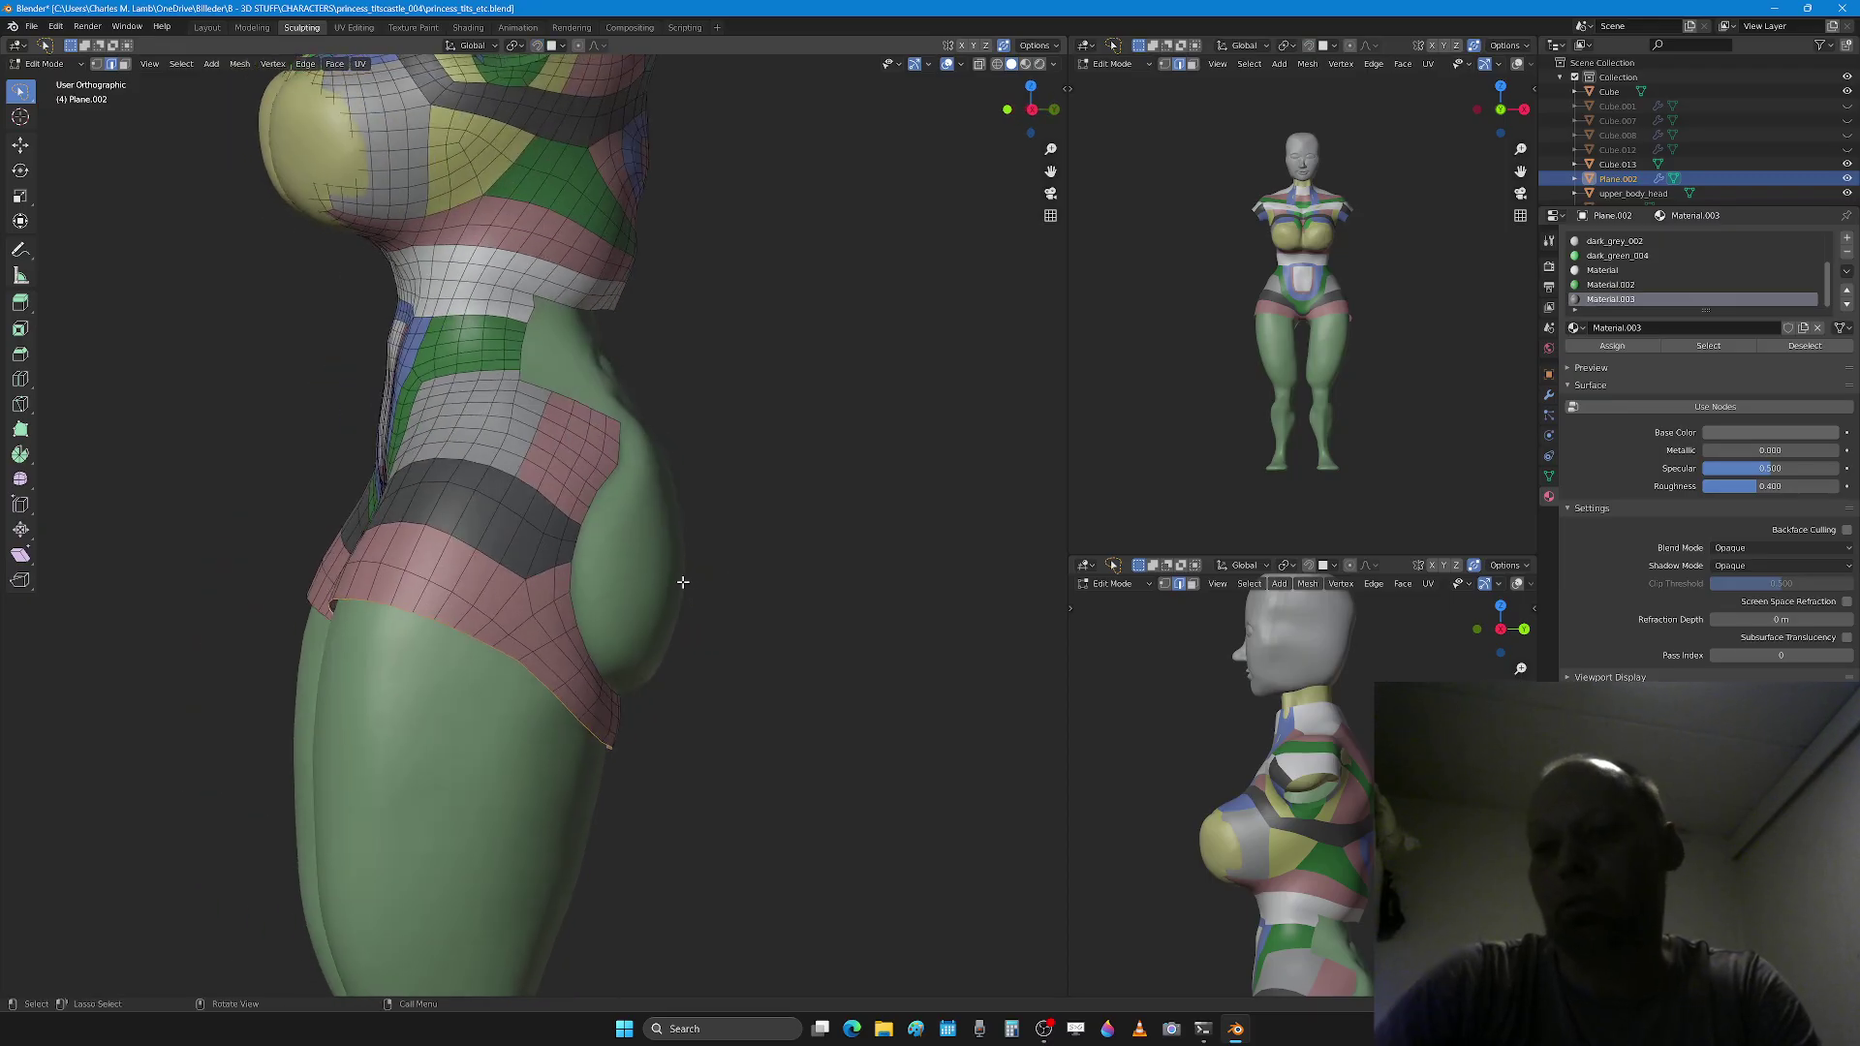
shift+middle_drag(683, 841, 717, 671)
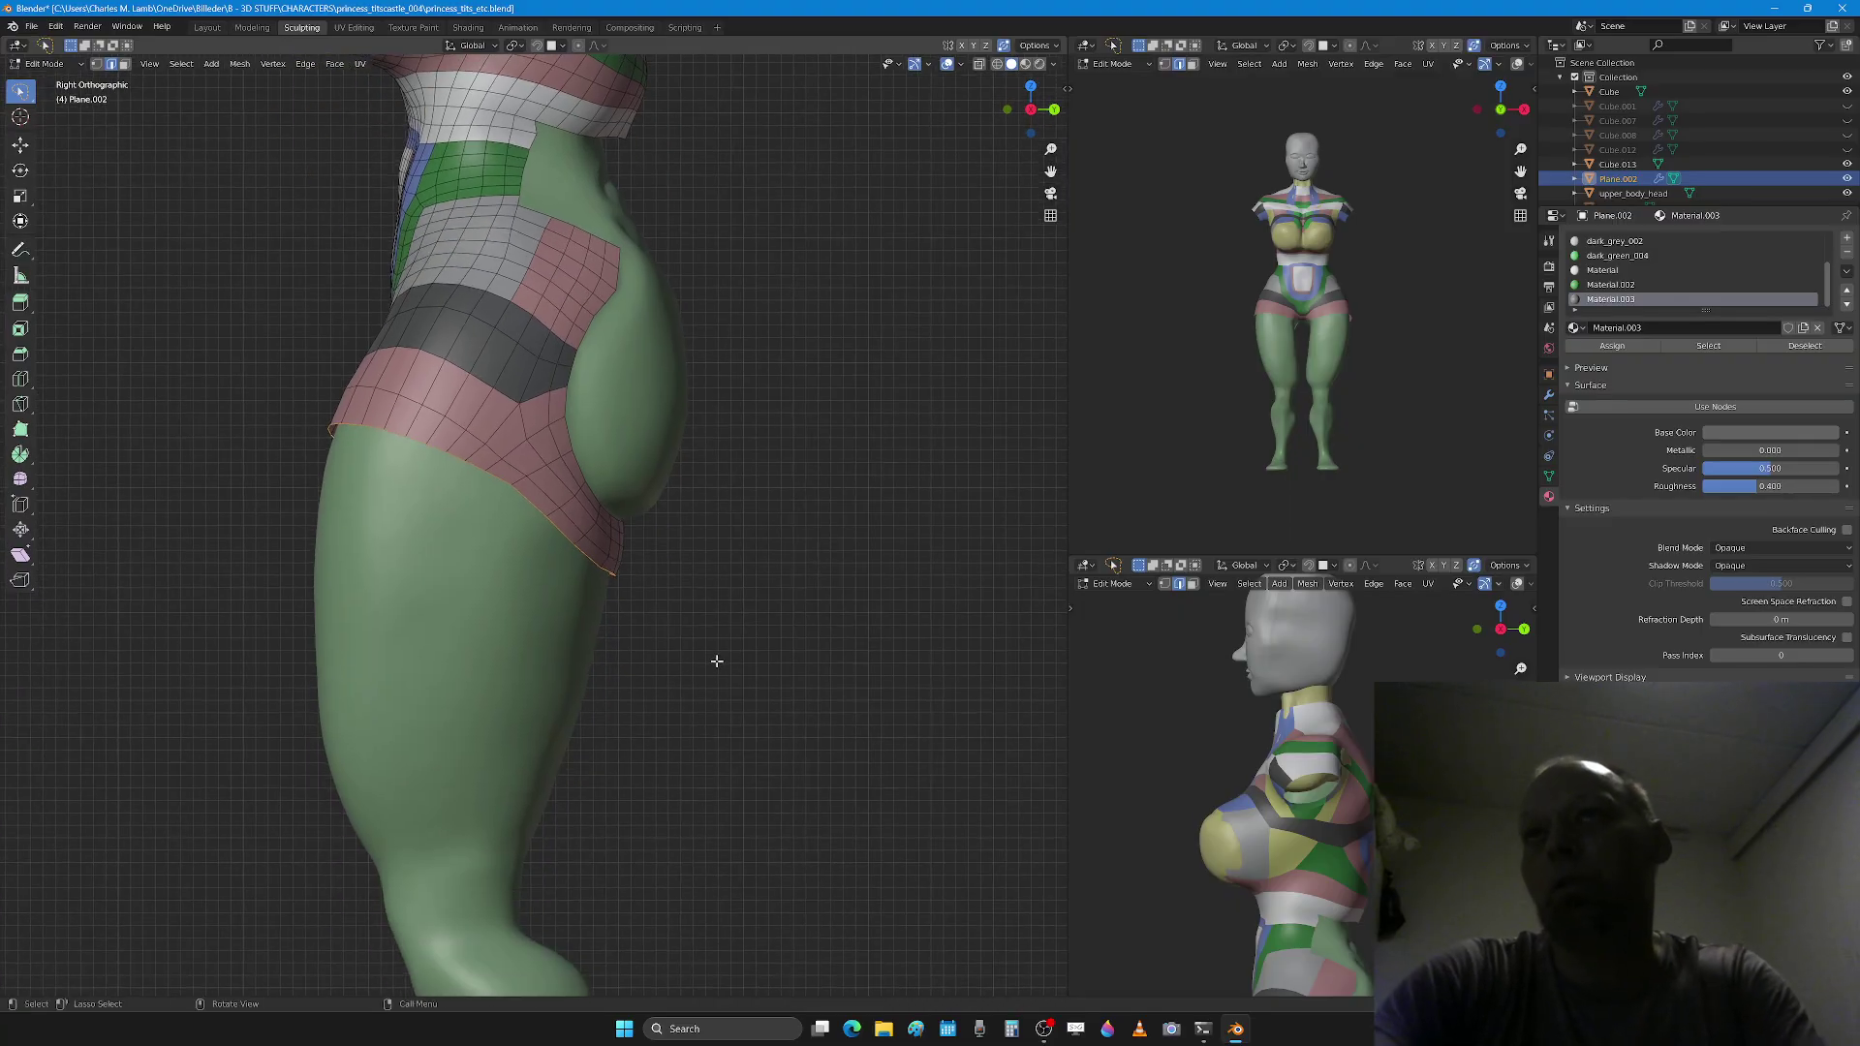
key(e)
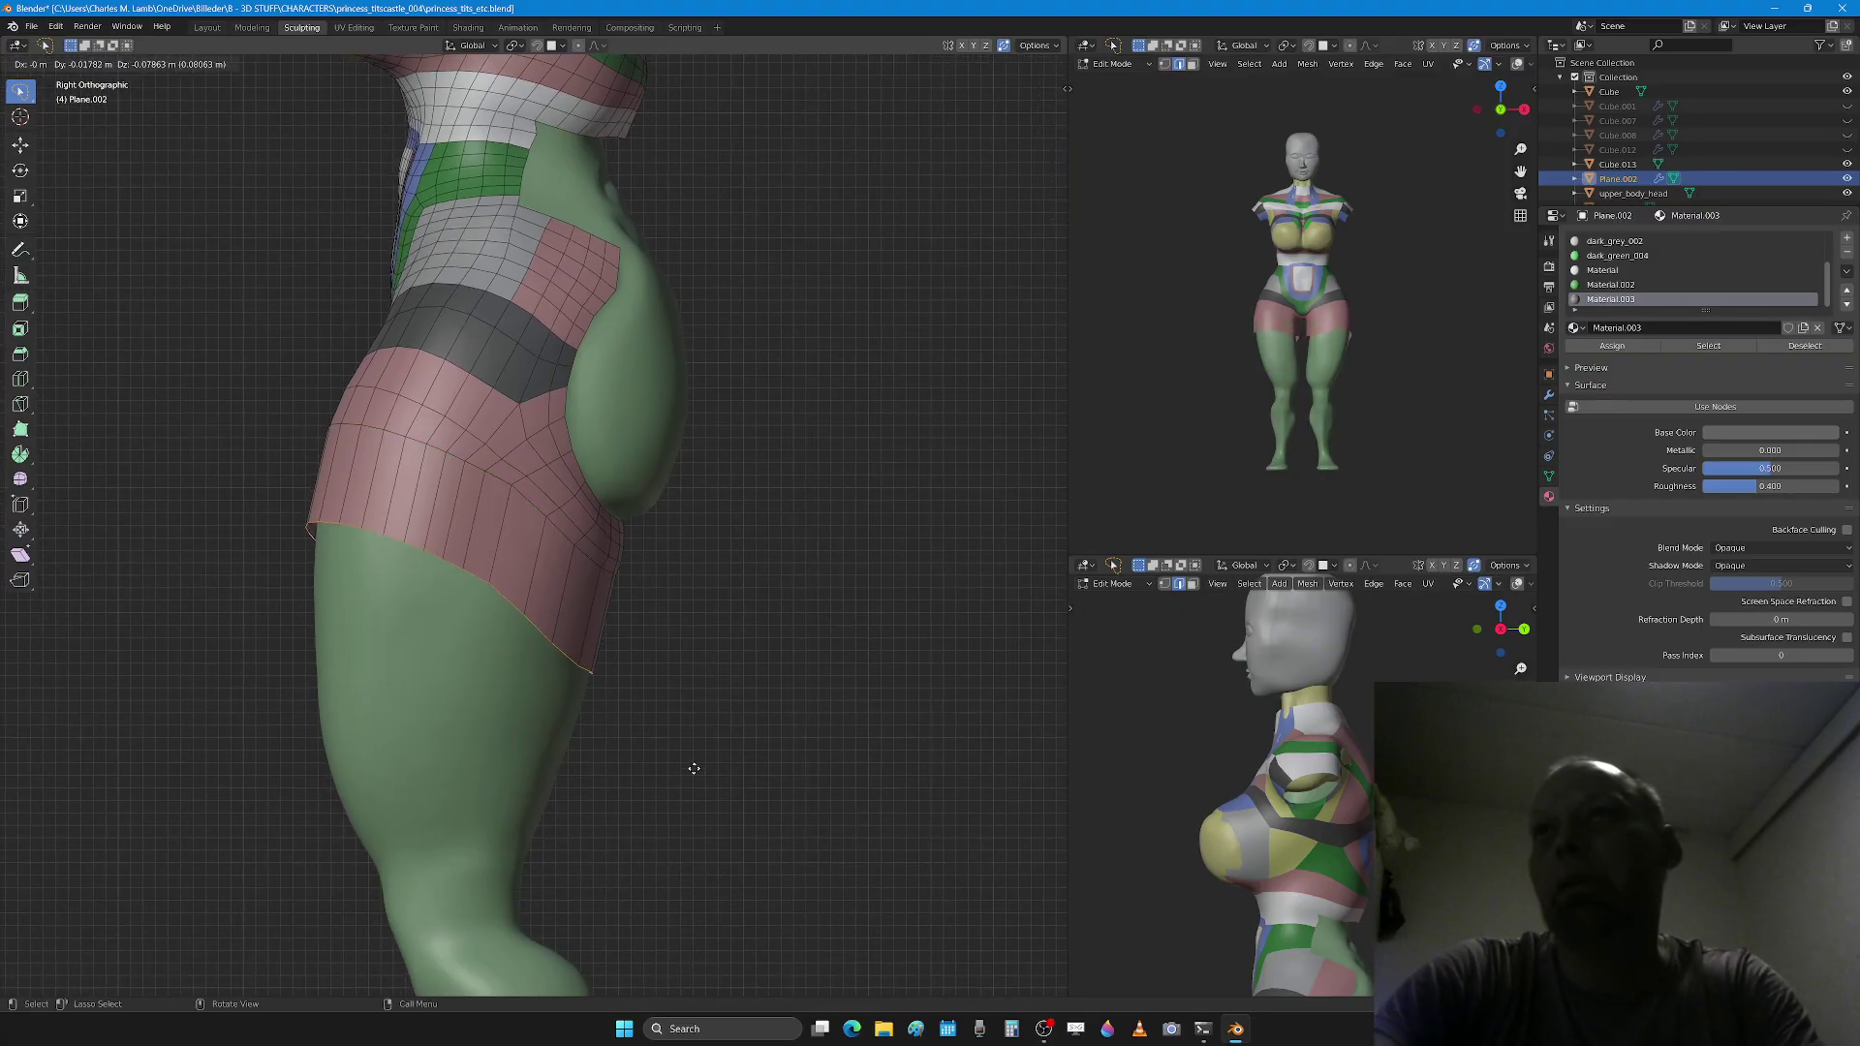
key(r)
click(736, 746)
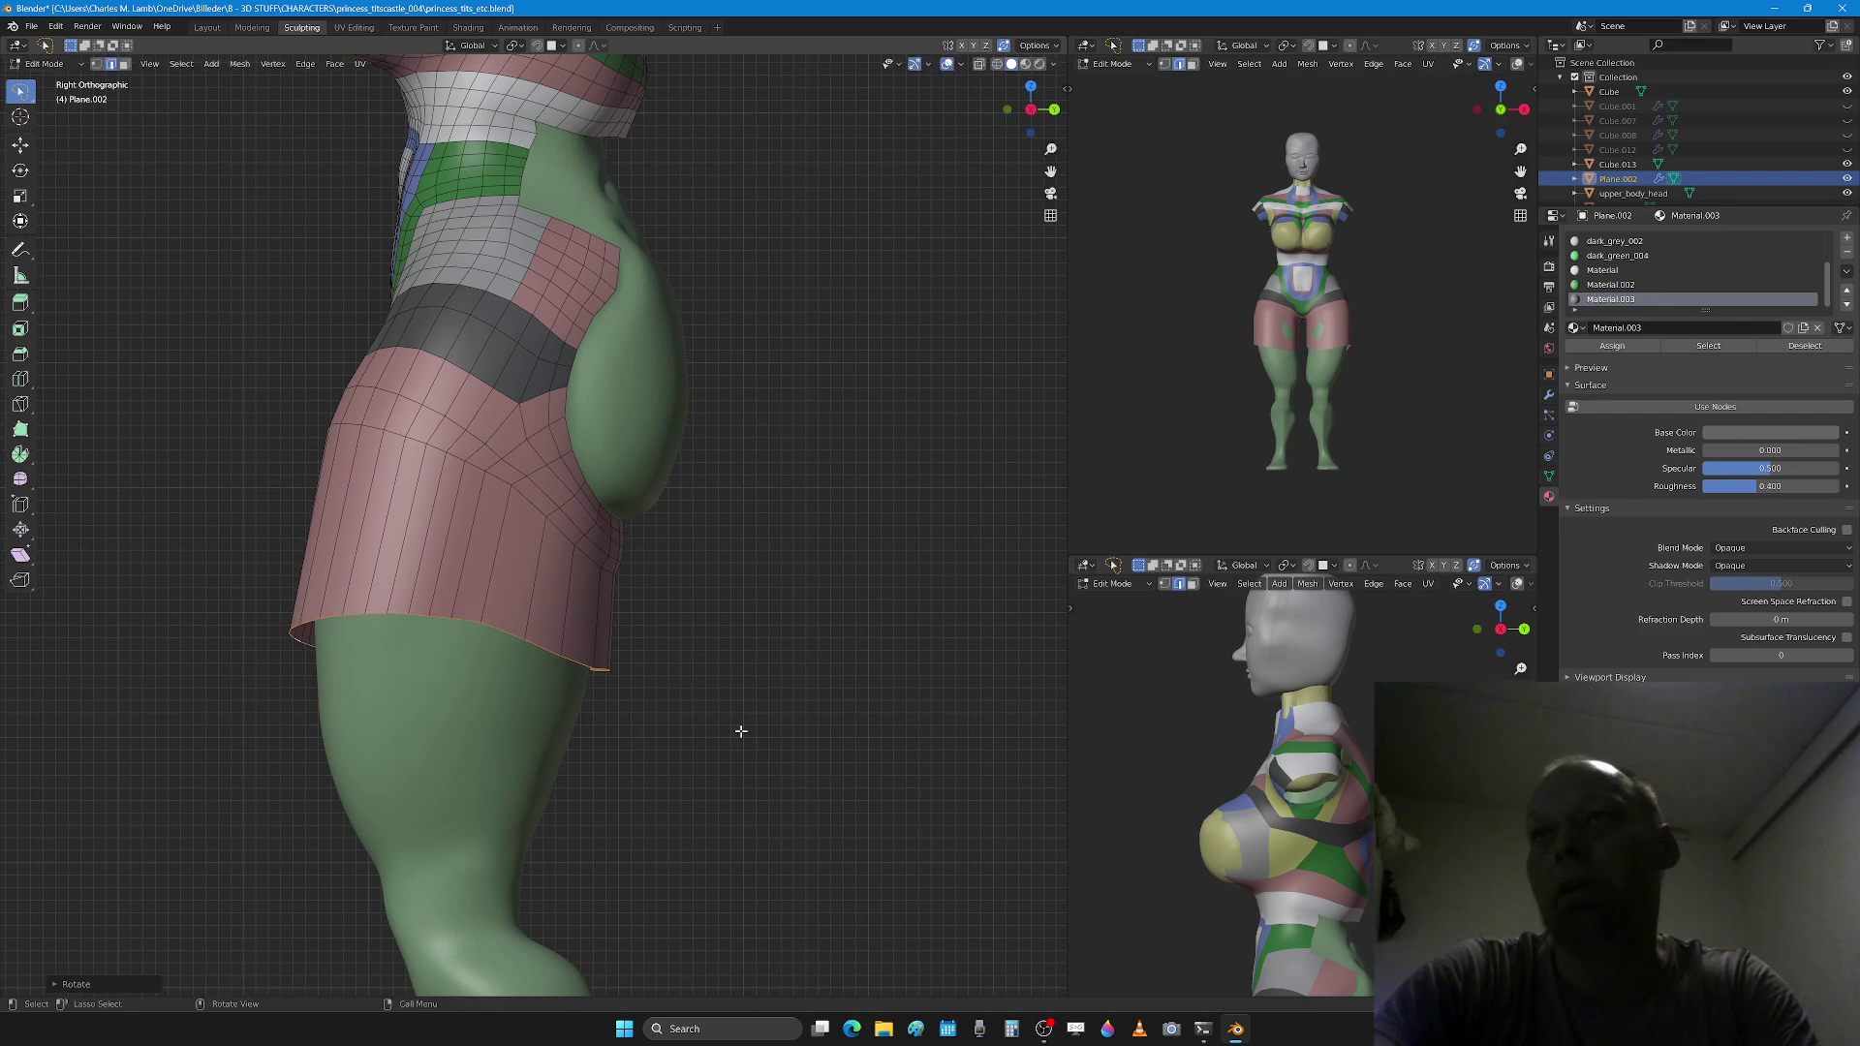
Step: Flatten the extruded lower edge by scaling it to 0 along Z and tilt it down toward the back of the thigh
key(s)
key(z)
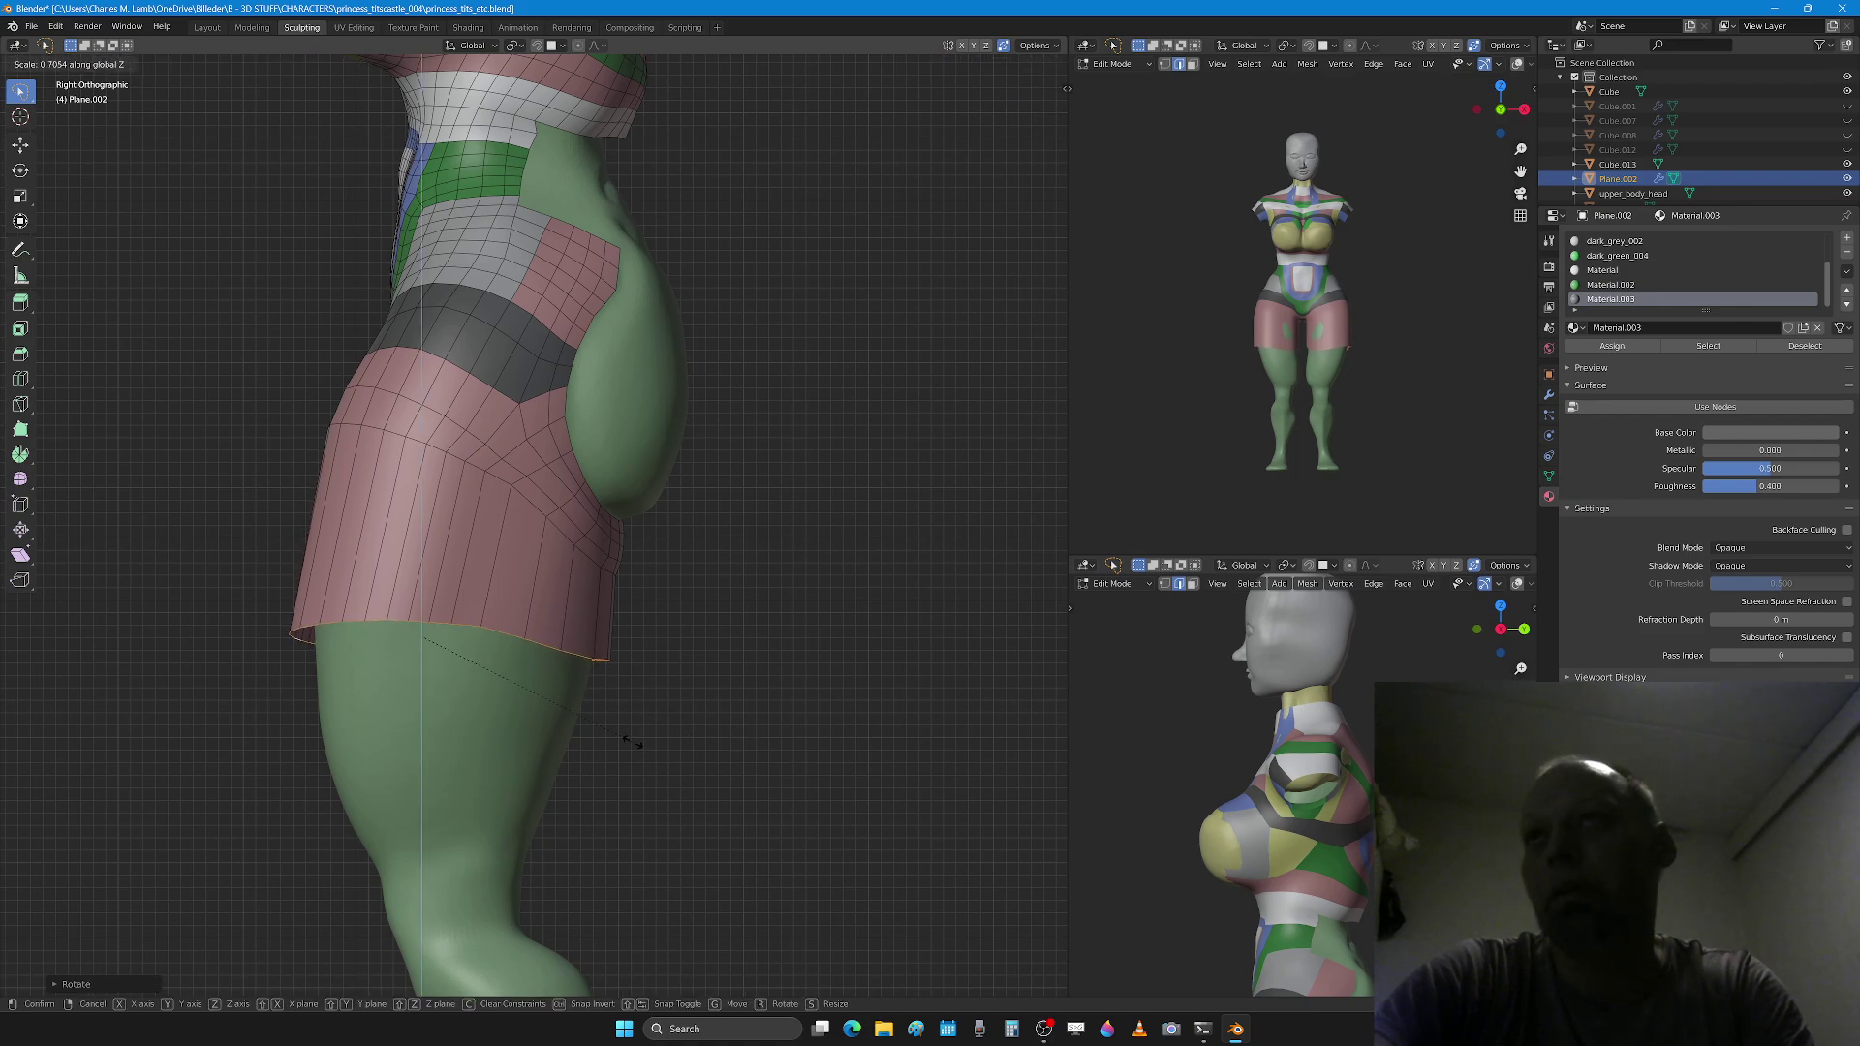
key(0)
click(635, 741)
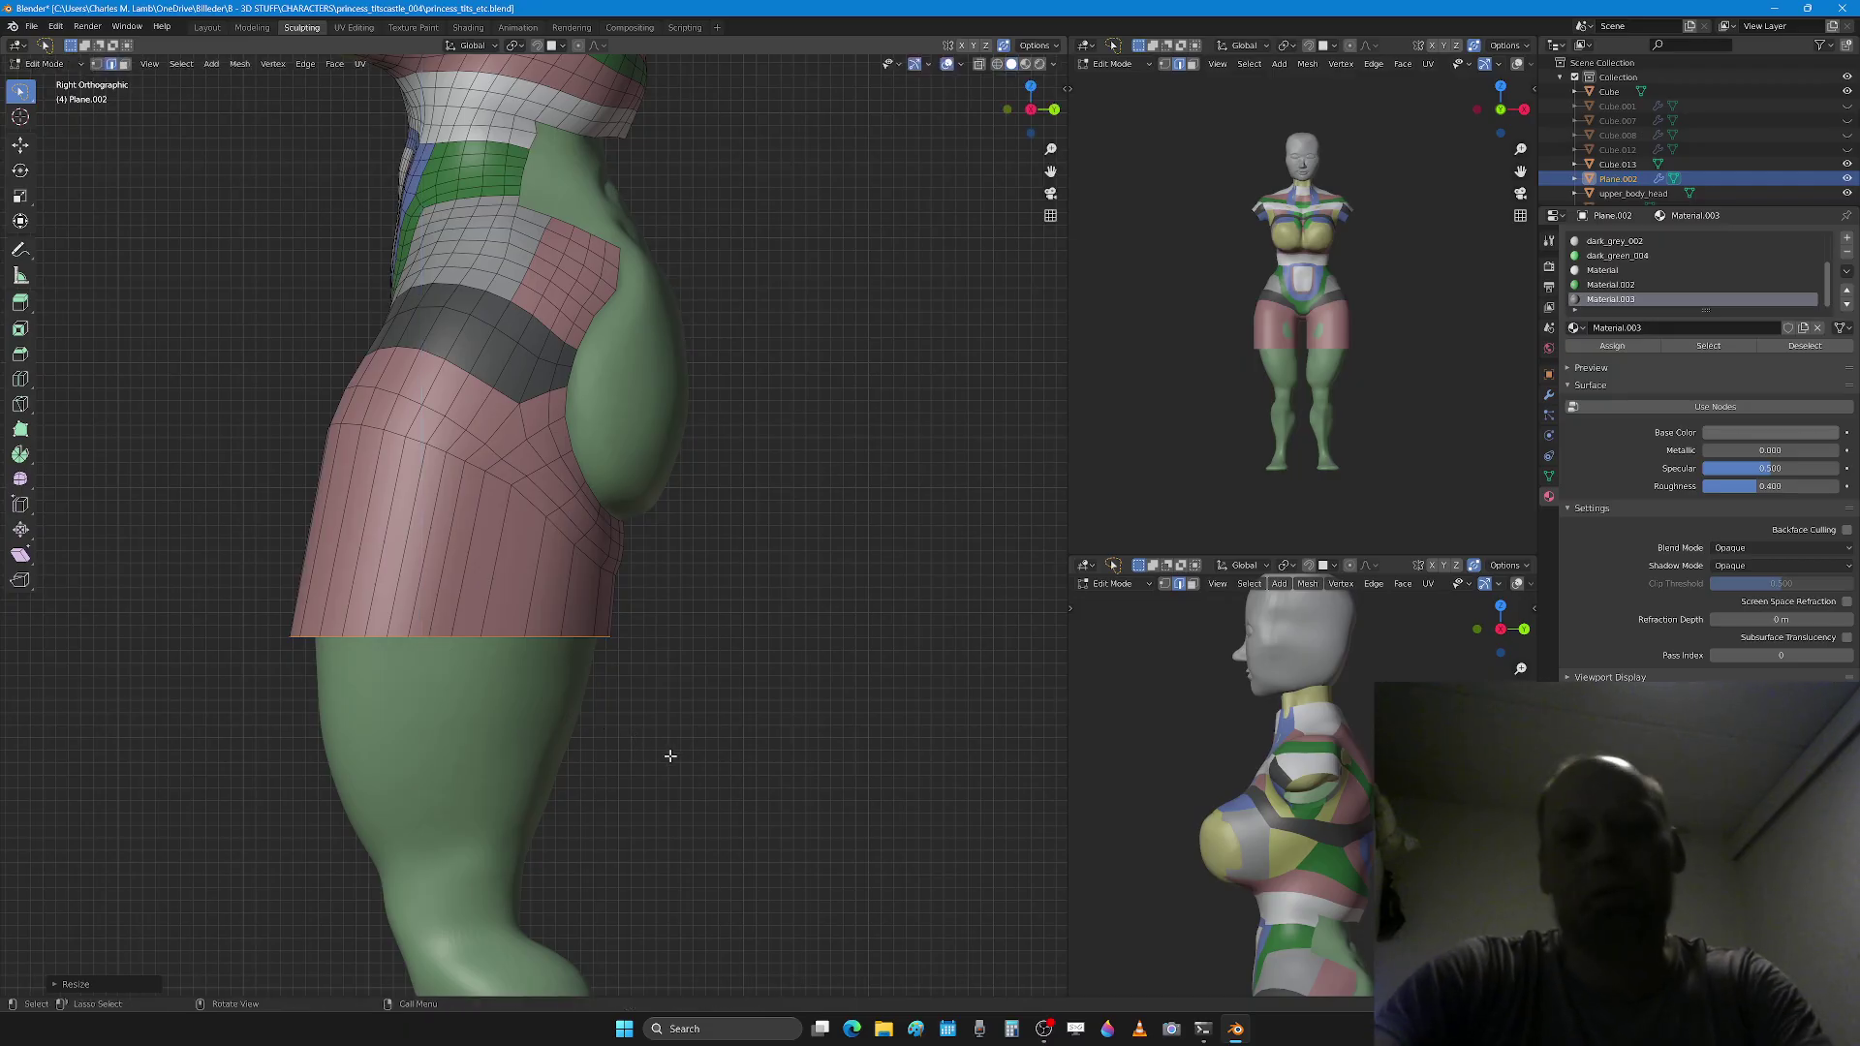
key(r)
click(658, 819)
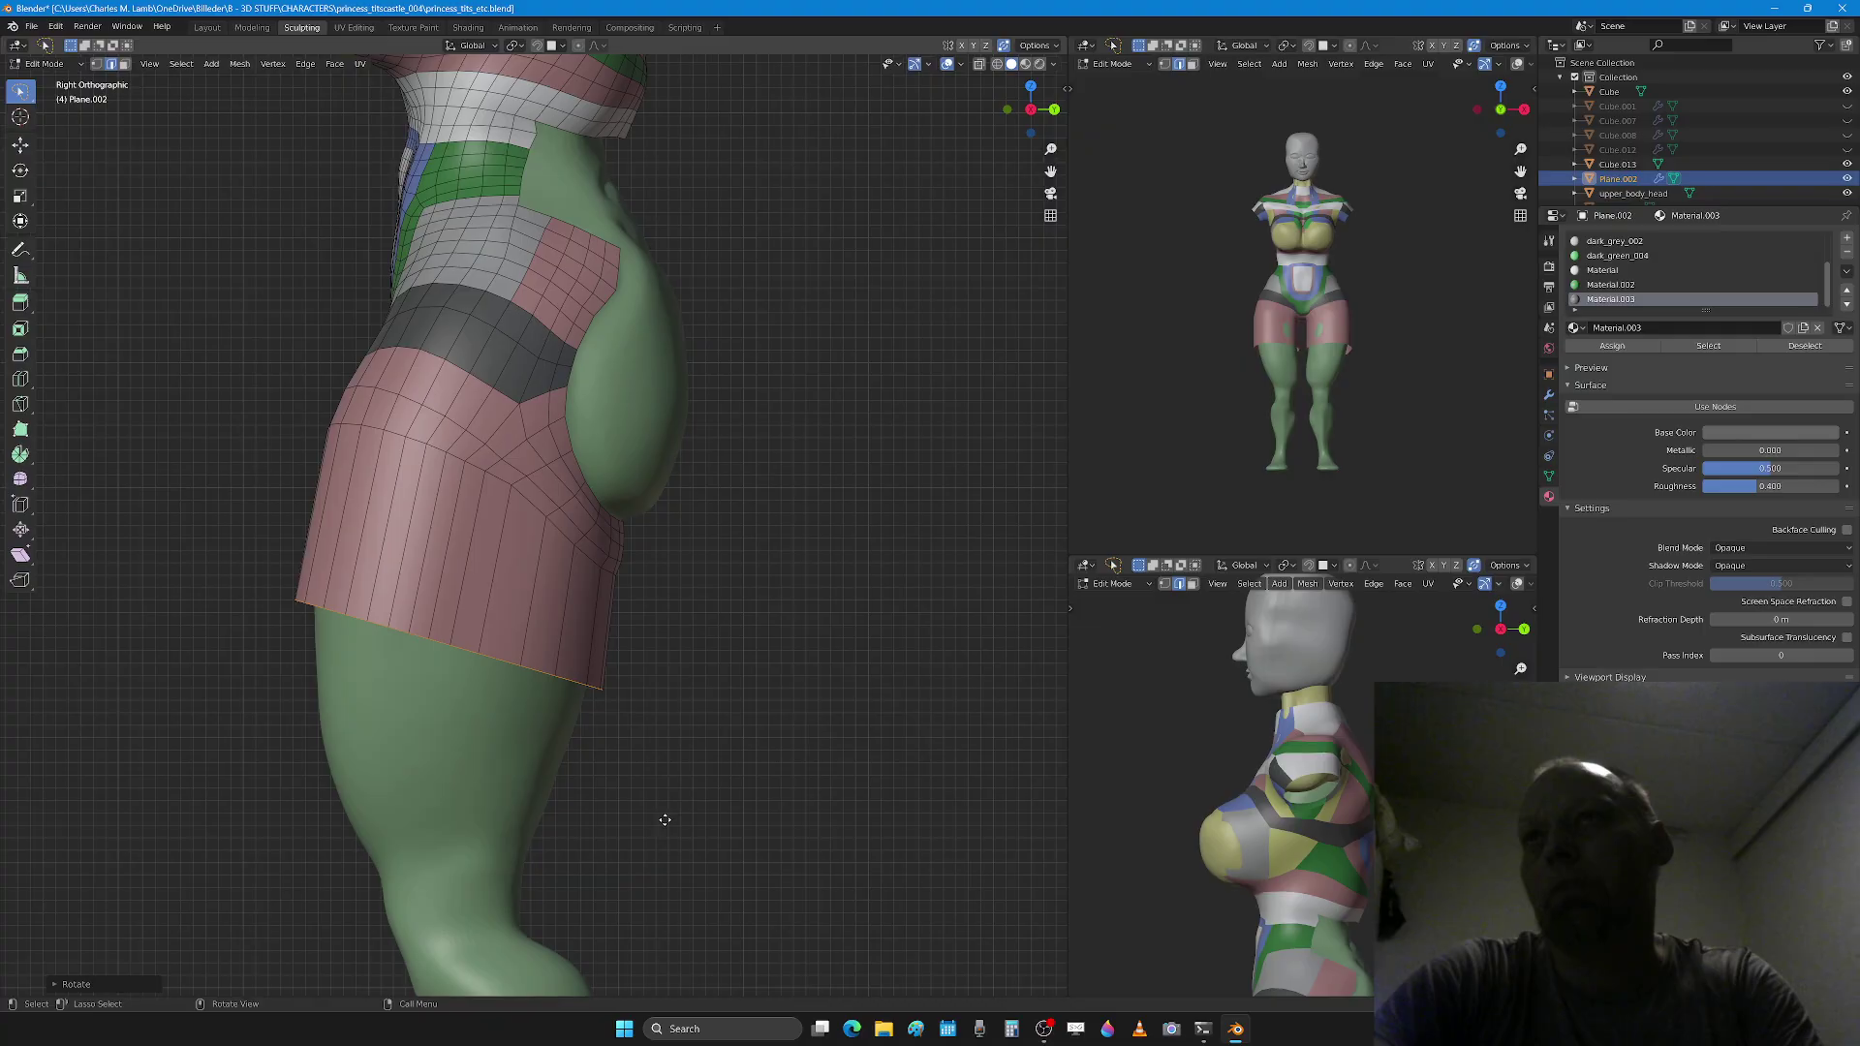
Step: Extrude the lower edge in two more sections to just above the knee, scaling and rotating each to follow the leg
key(s)
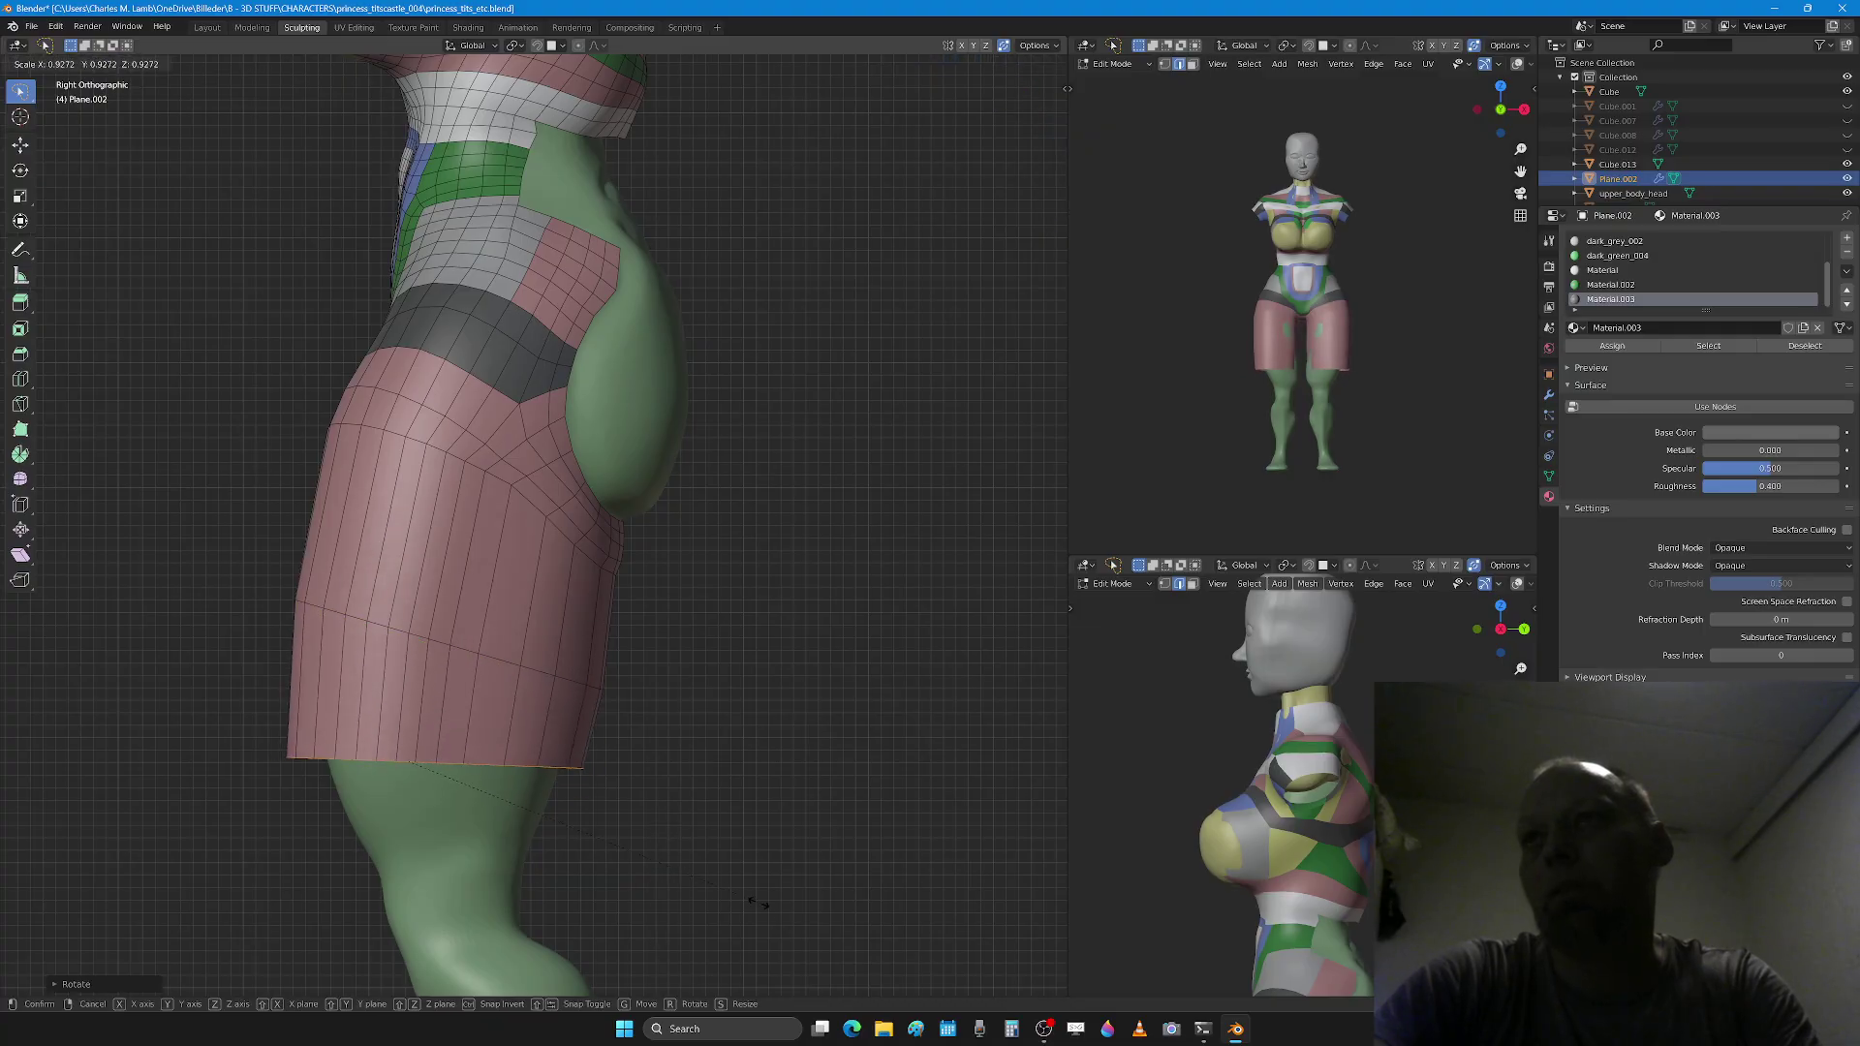
click(712, 897)
key(g)
click(726, 914)
key(e)
click(735, 71)
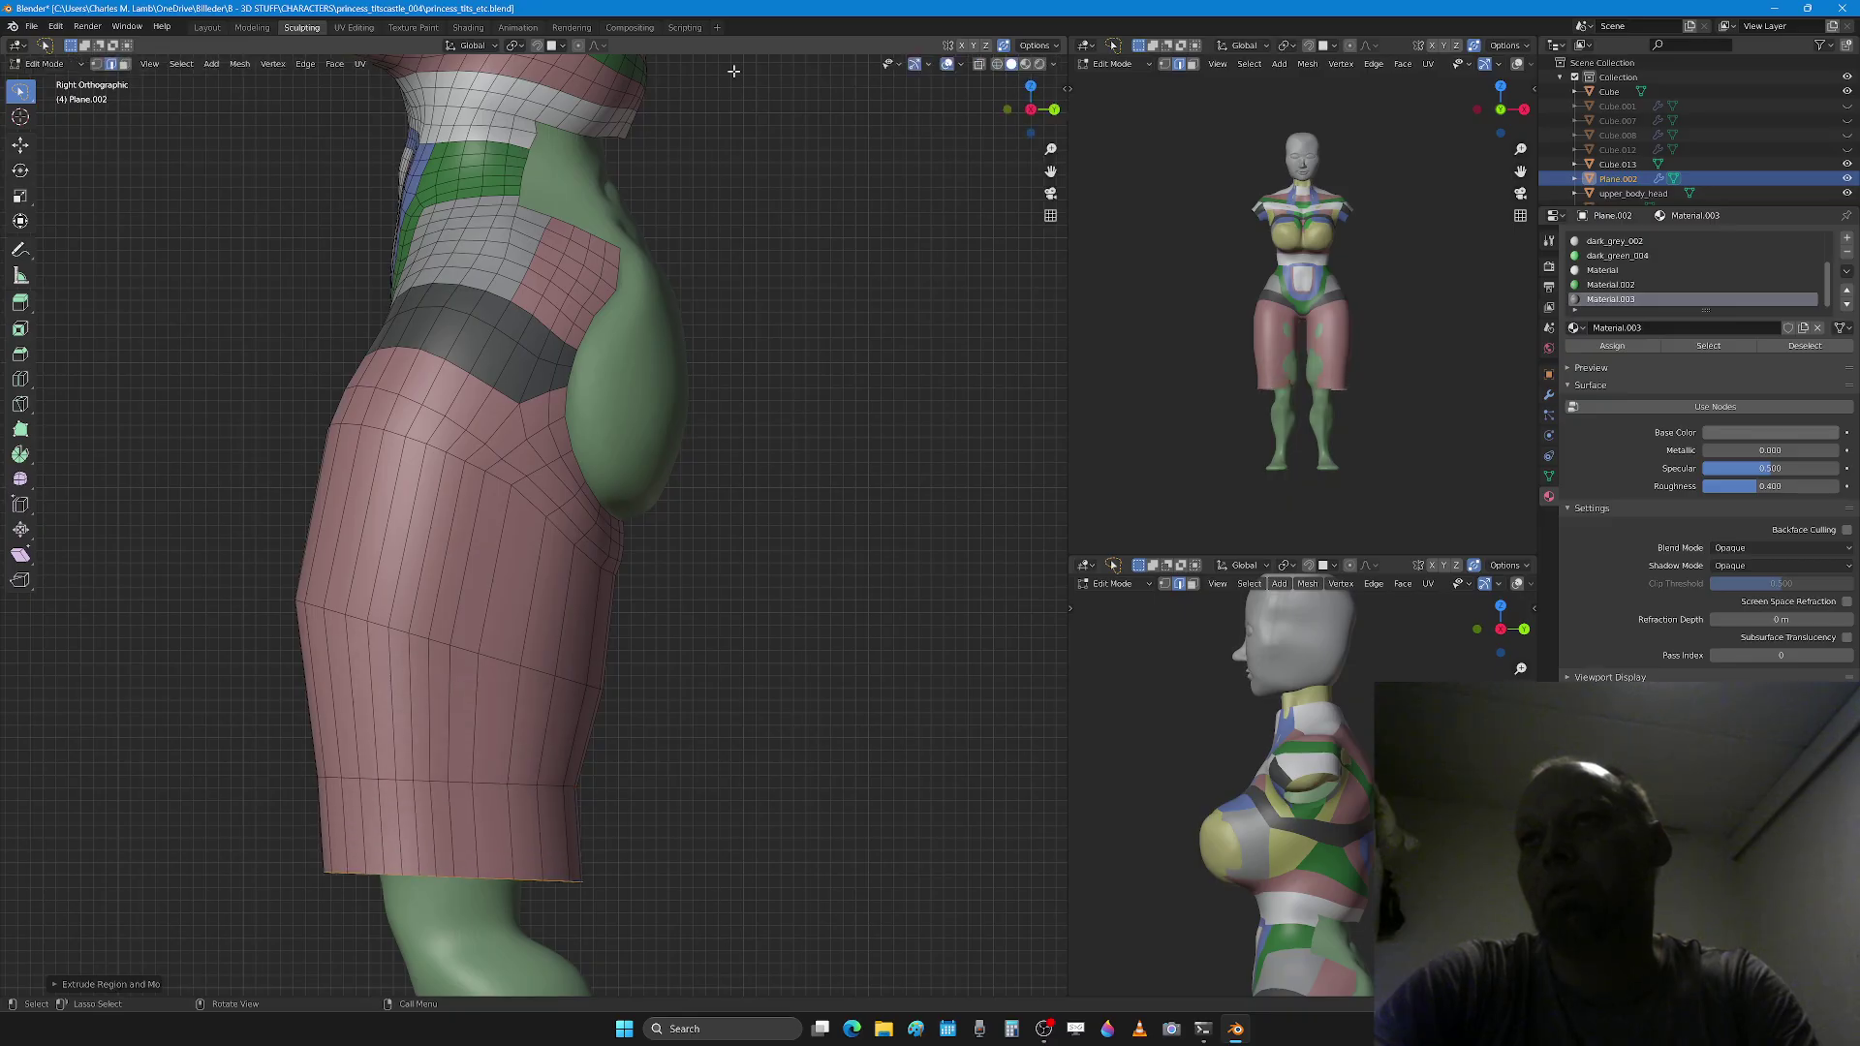
key(r)
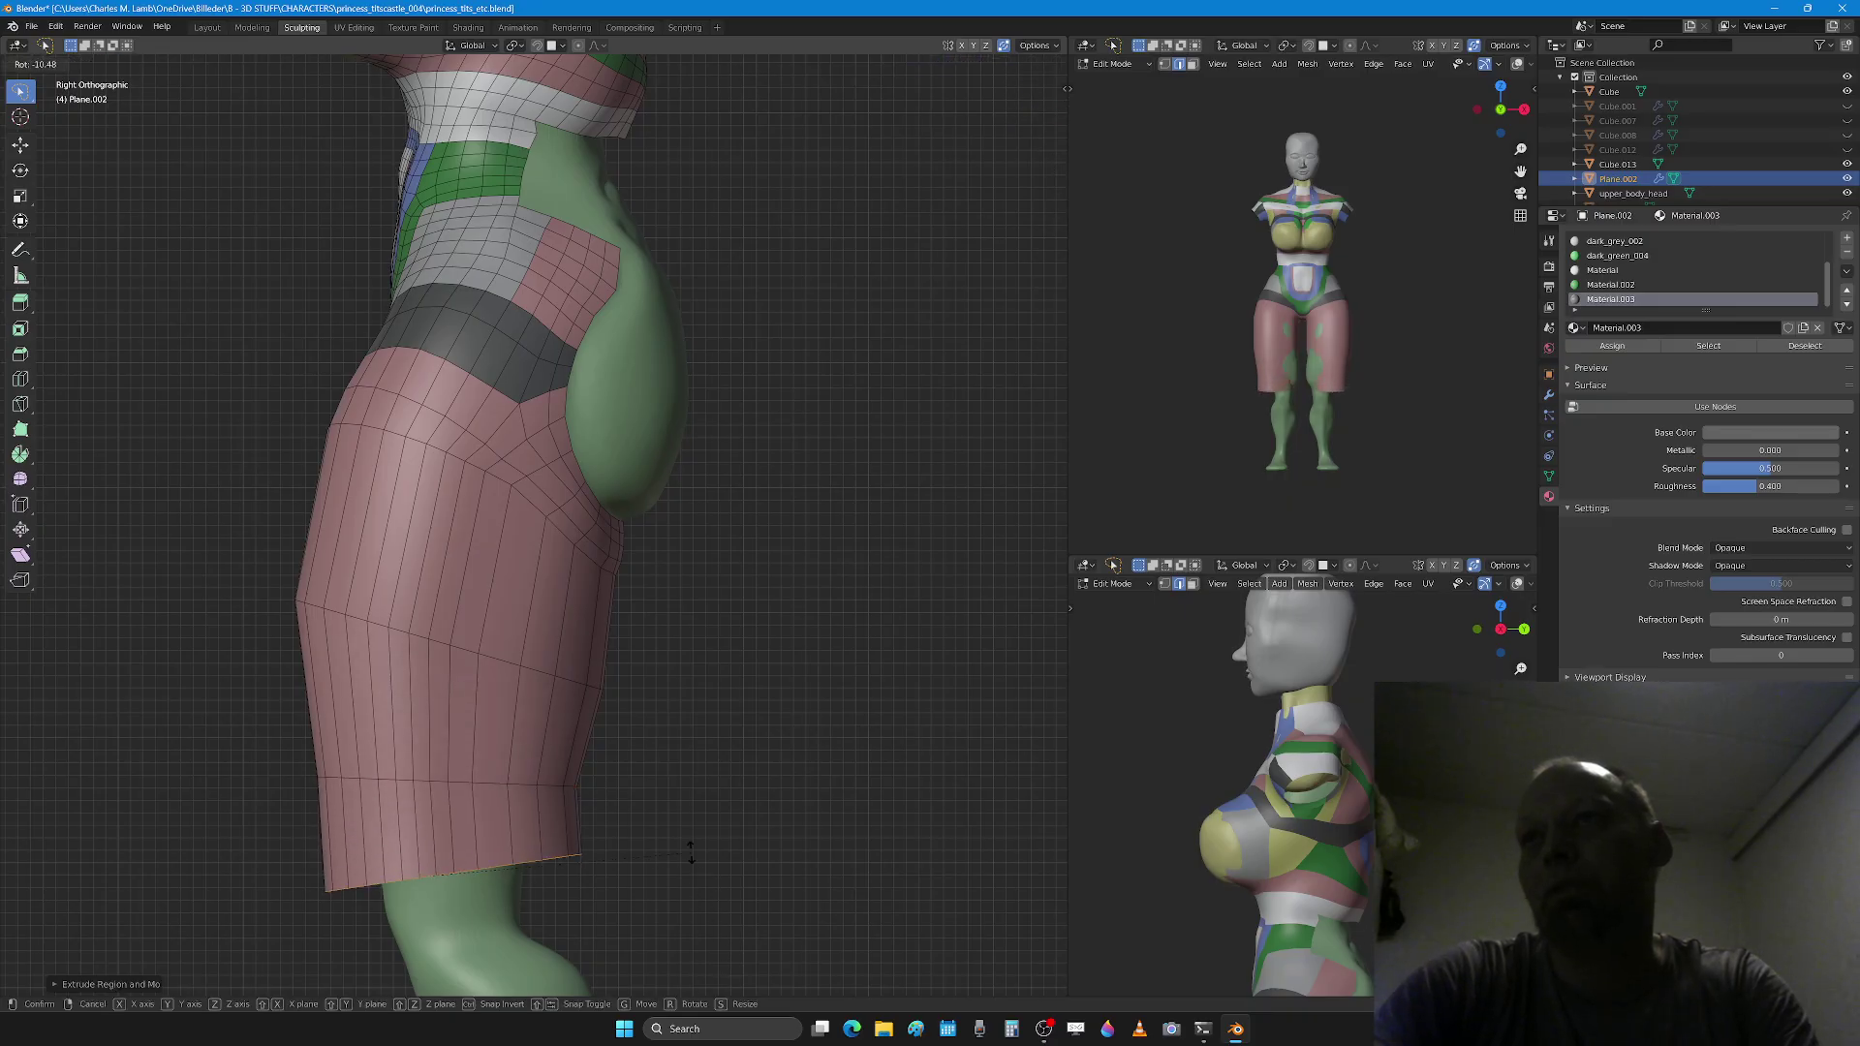
key(s)
click(643, 876)
Step: Add evenly spaced horizontal loop cuts to each of the three extruded red thigh sections
middle_drag(643, 876, 464, 651)
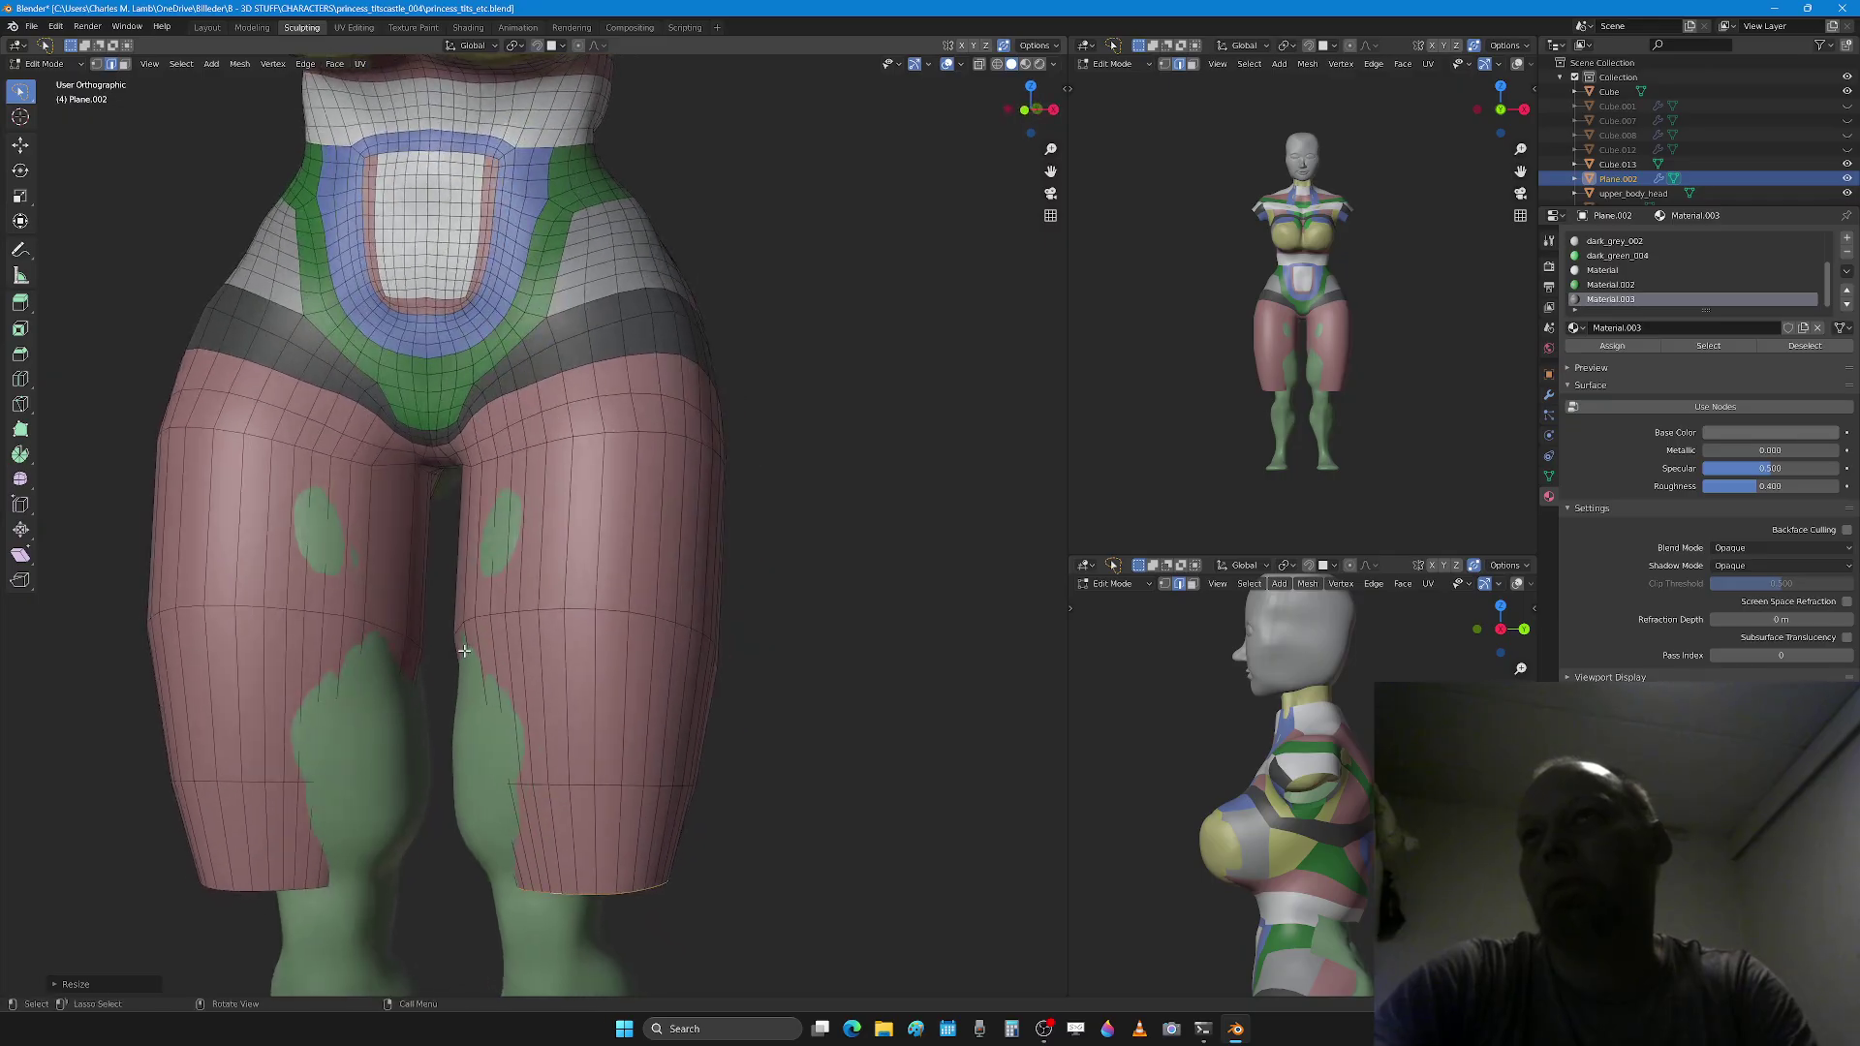
right_click(614, 552)
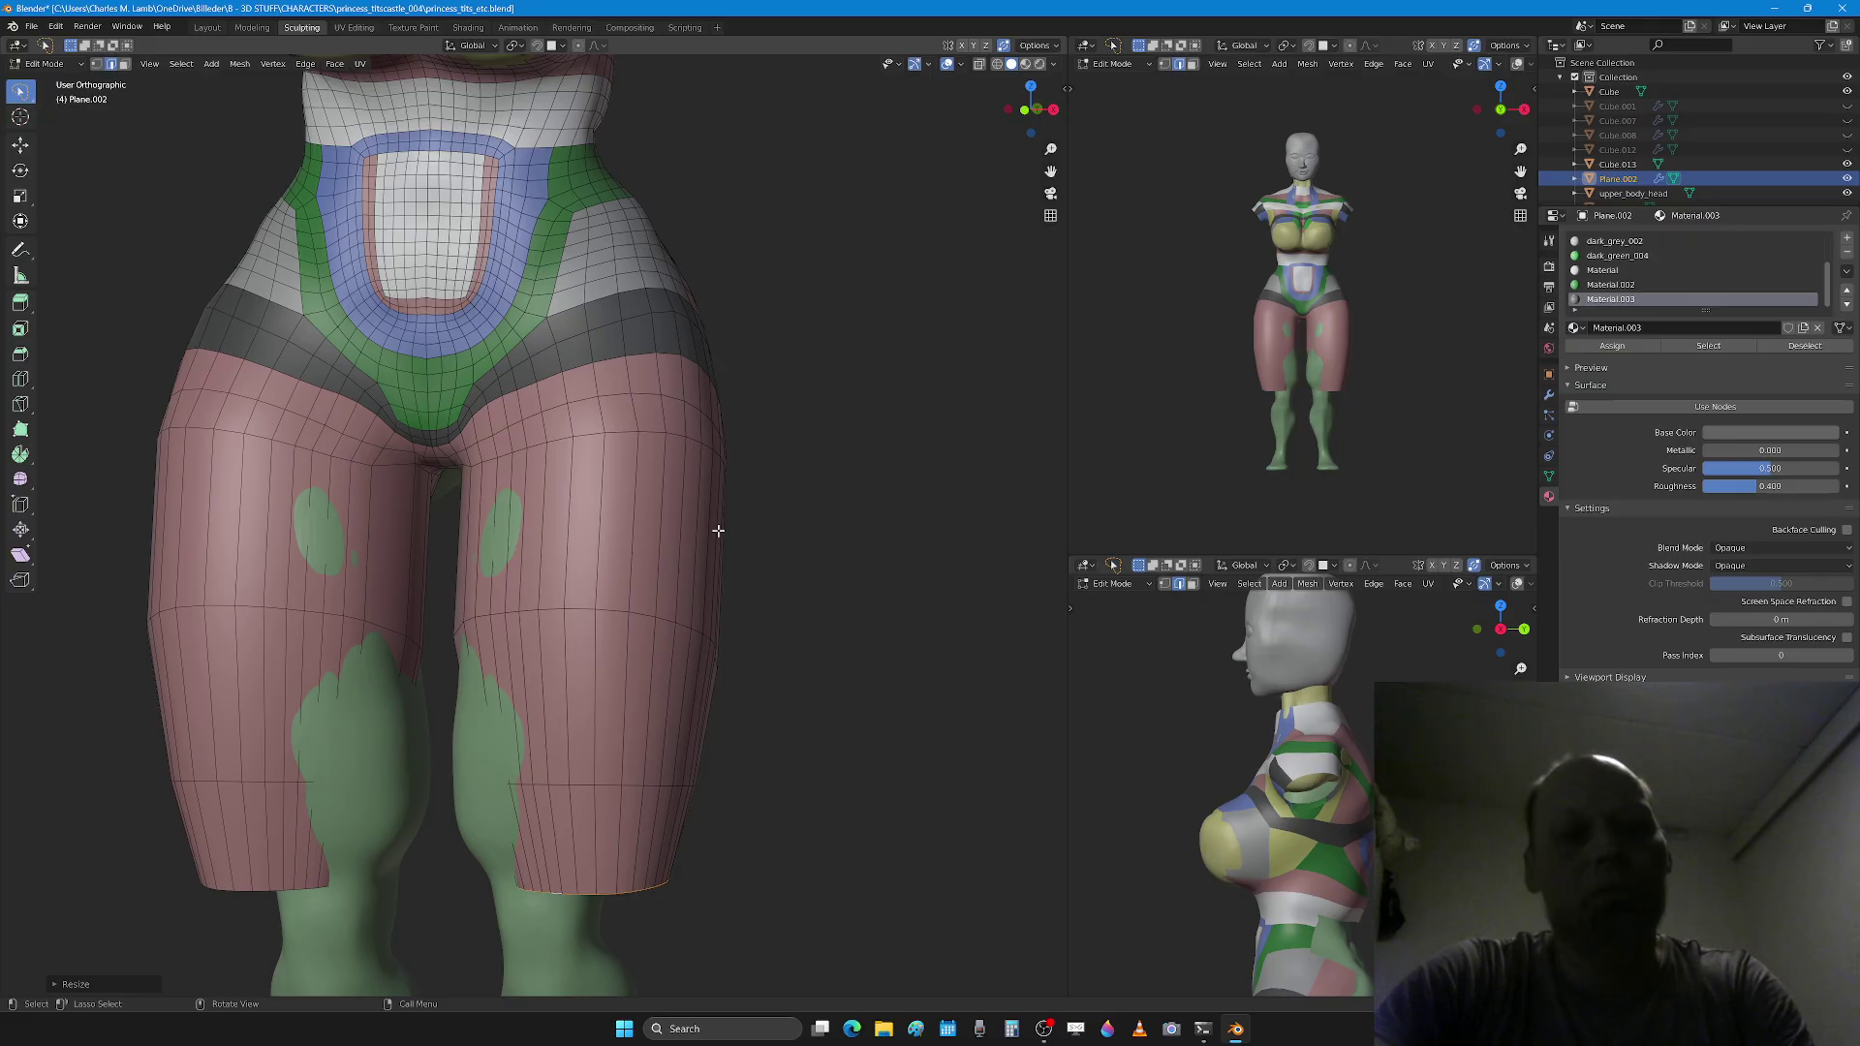
key(ctrl+e)
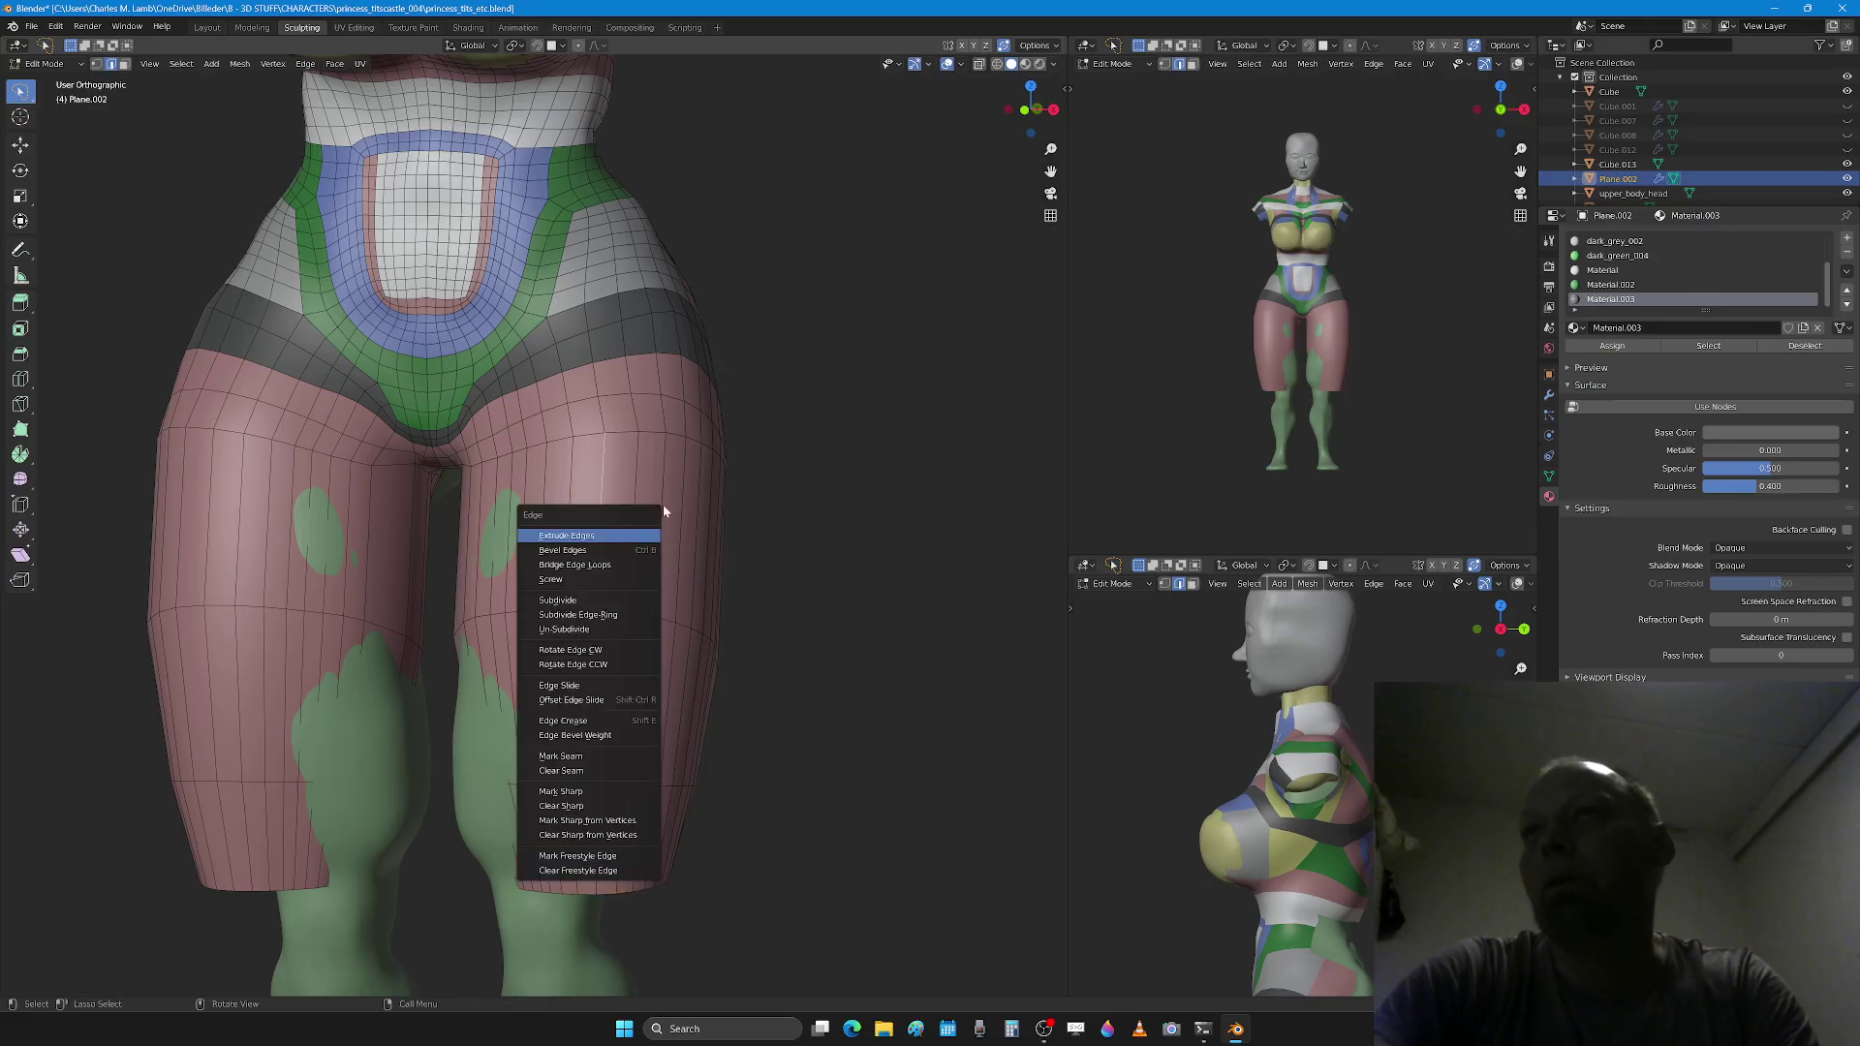
key(ctrl+r)
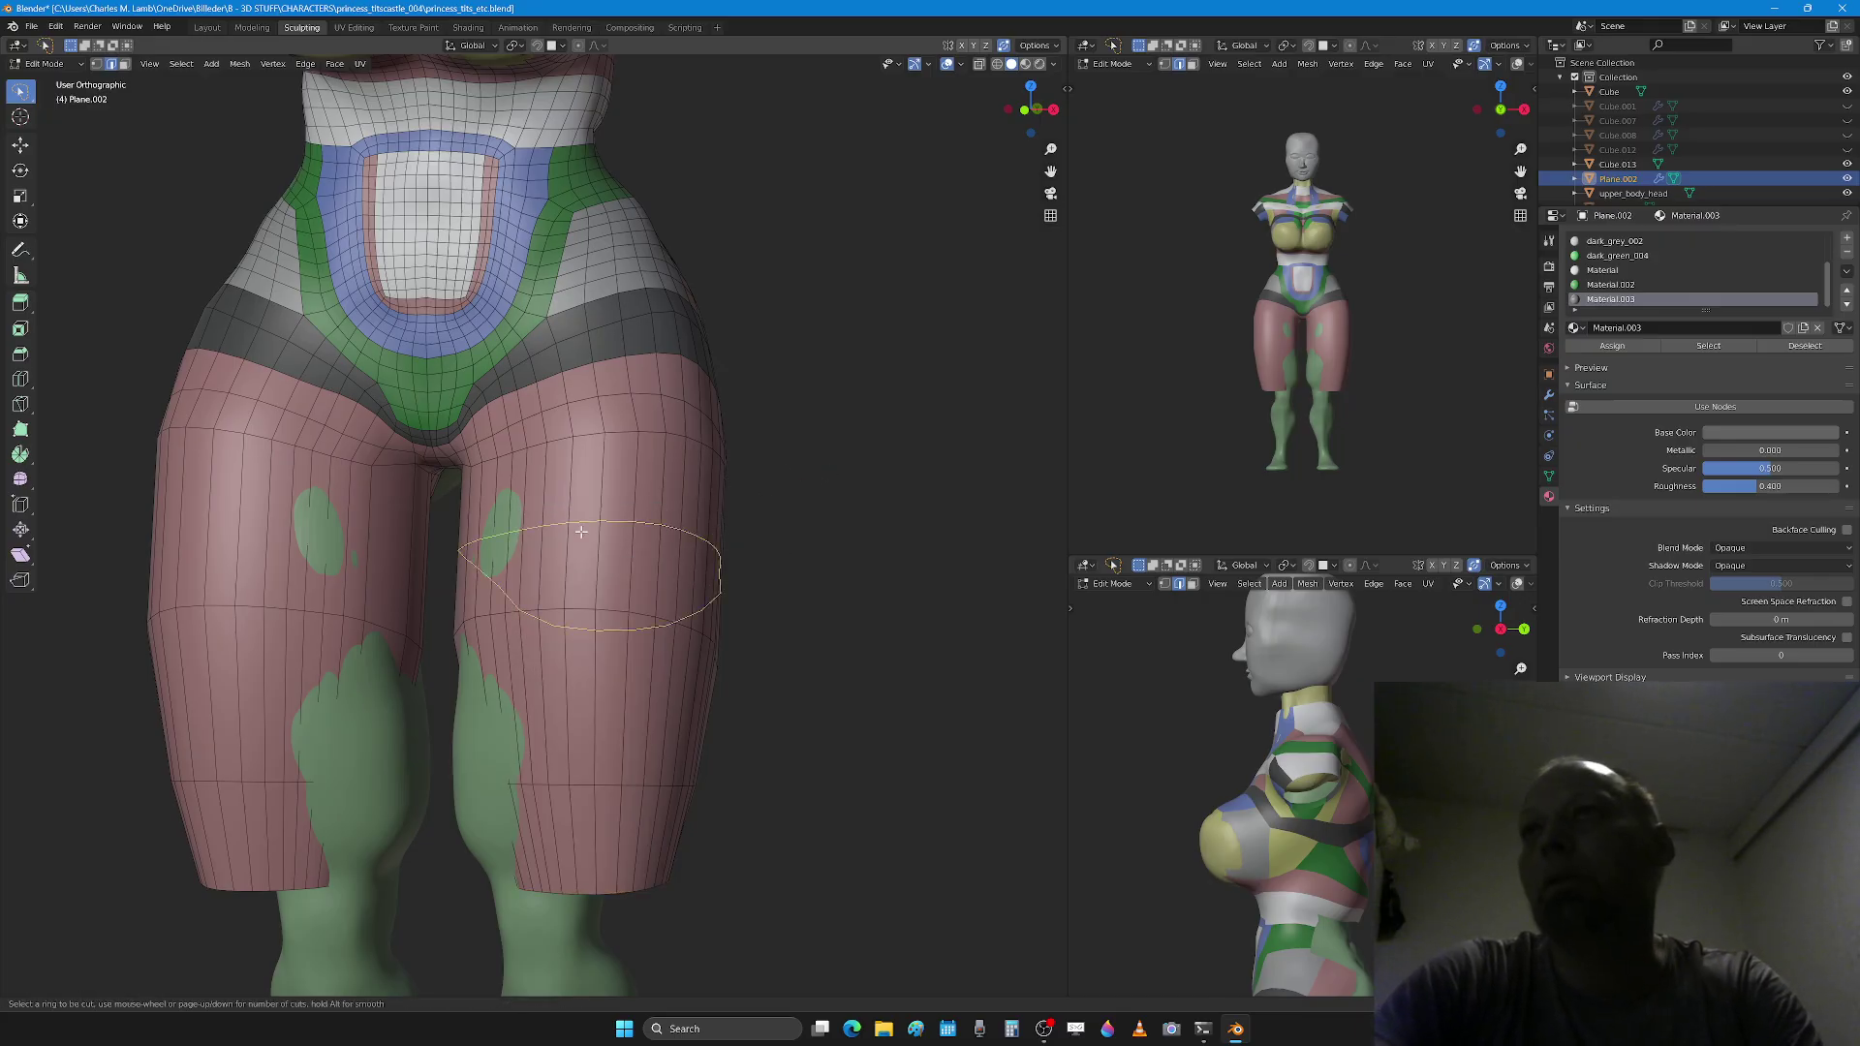
scroll(584, 533, up, 2)
click(585, 532)
key(ctrl+r)
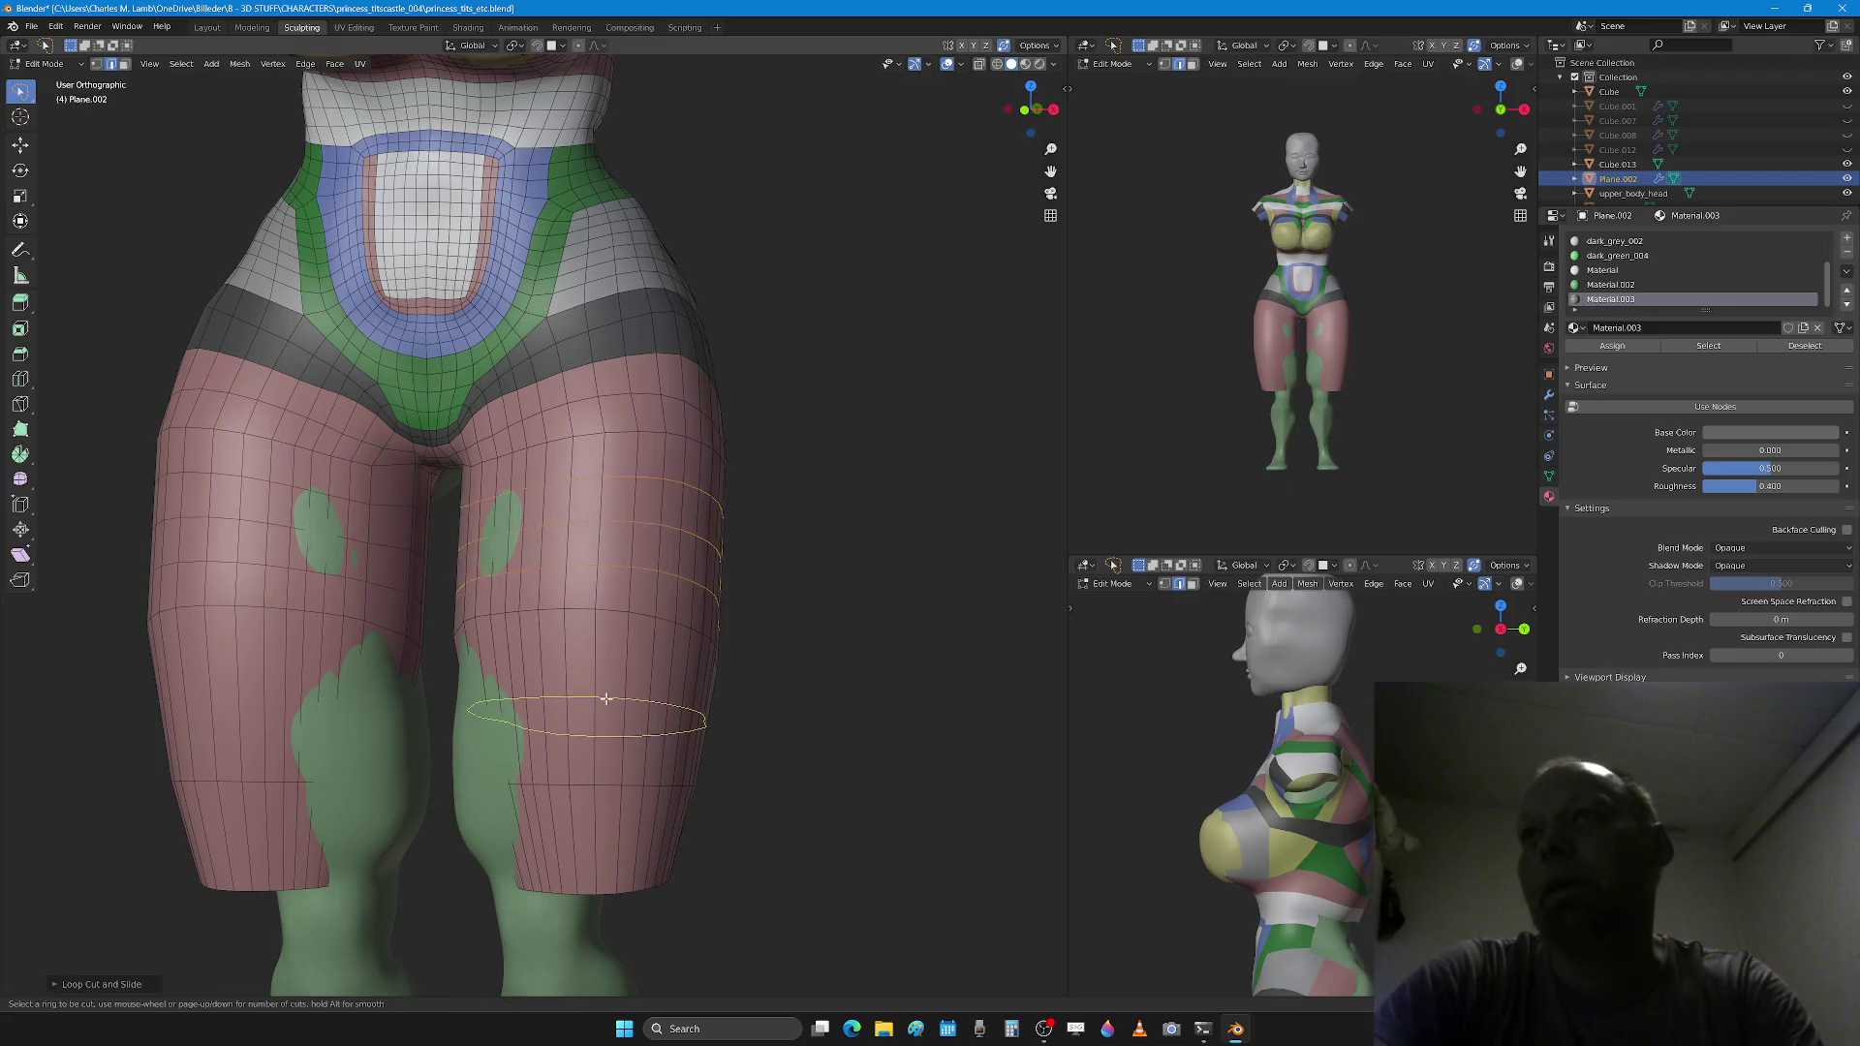
scroll(605, 699, up, 2)
click(606, 698)
key(ctrl+r)
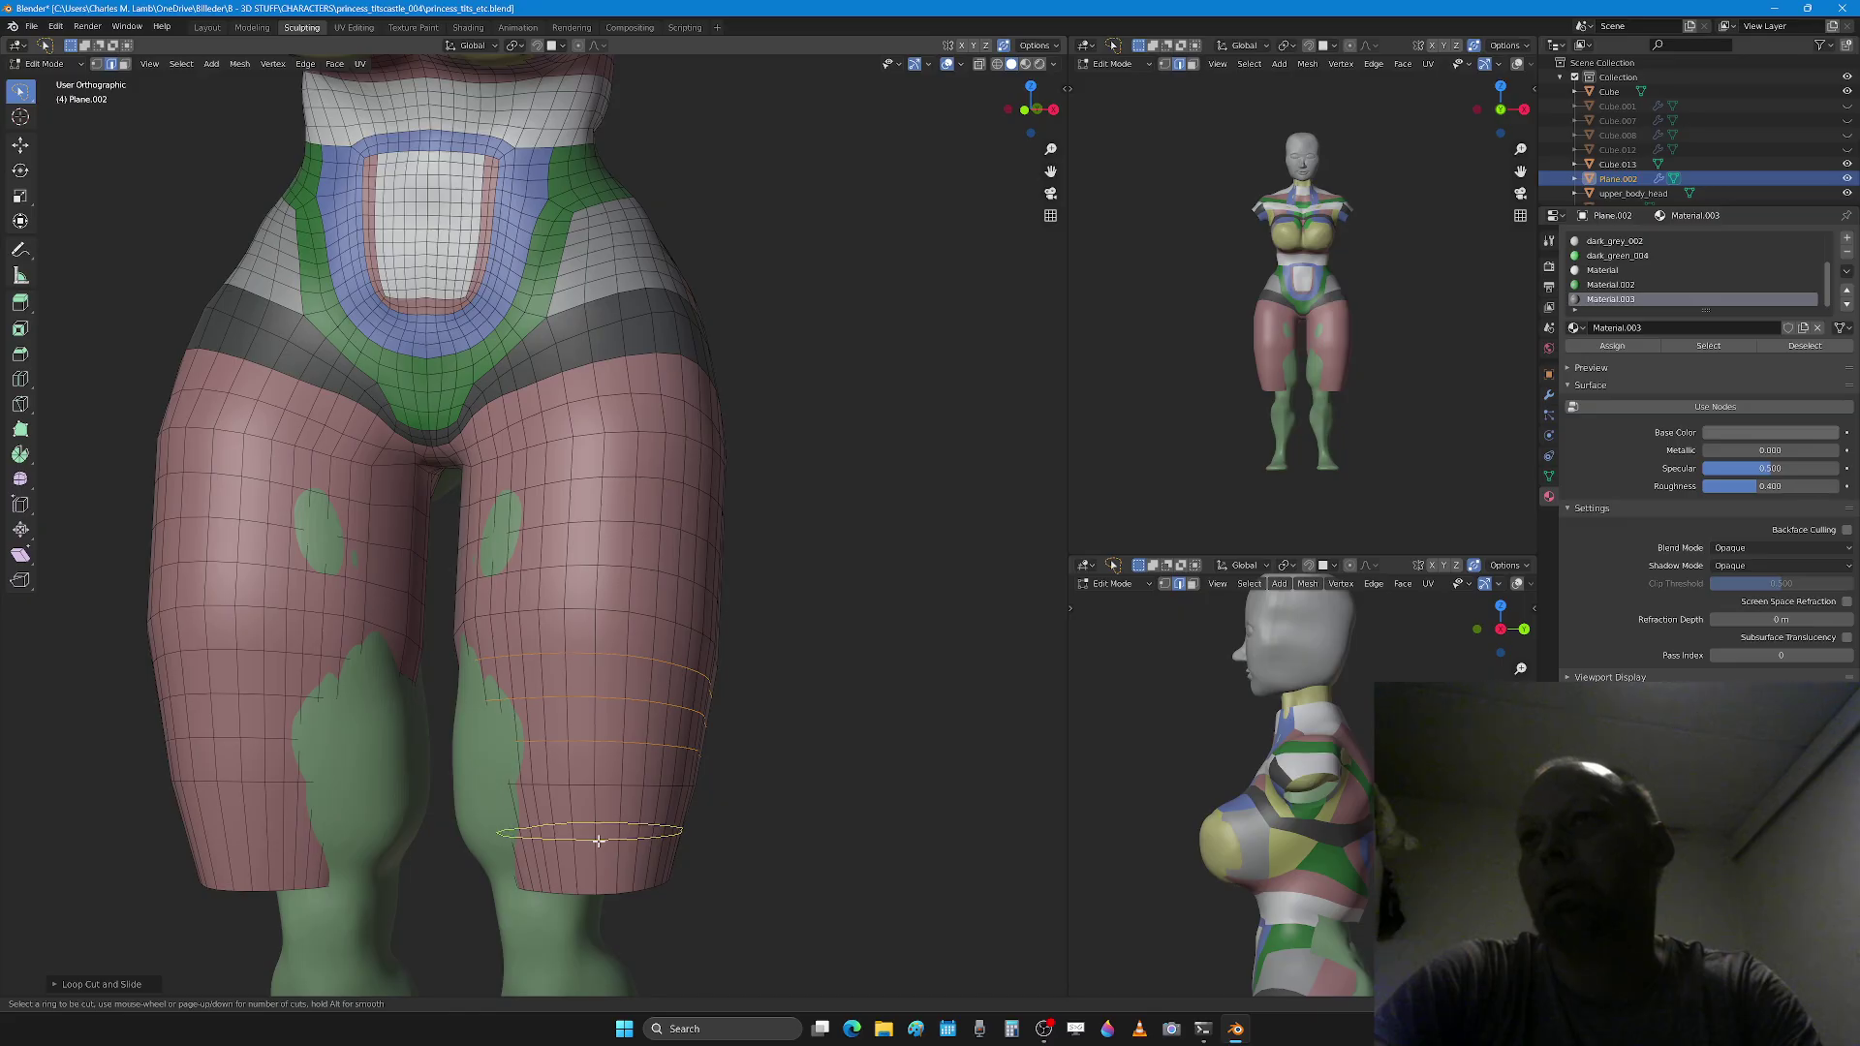
scroll(596, 838, up, 2)
click(590, 831)
Step: Return to sculpting and smooth the red mesh over the front of the thighs so it wraps the leg surface
key(Tab)
key(shift+w)
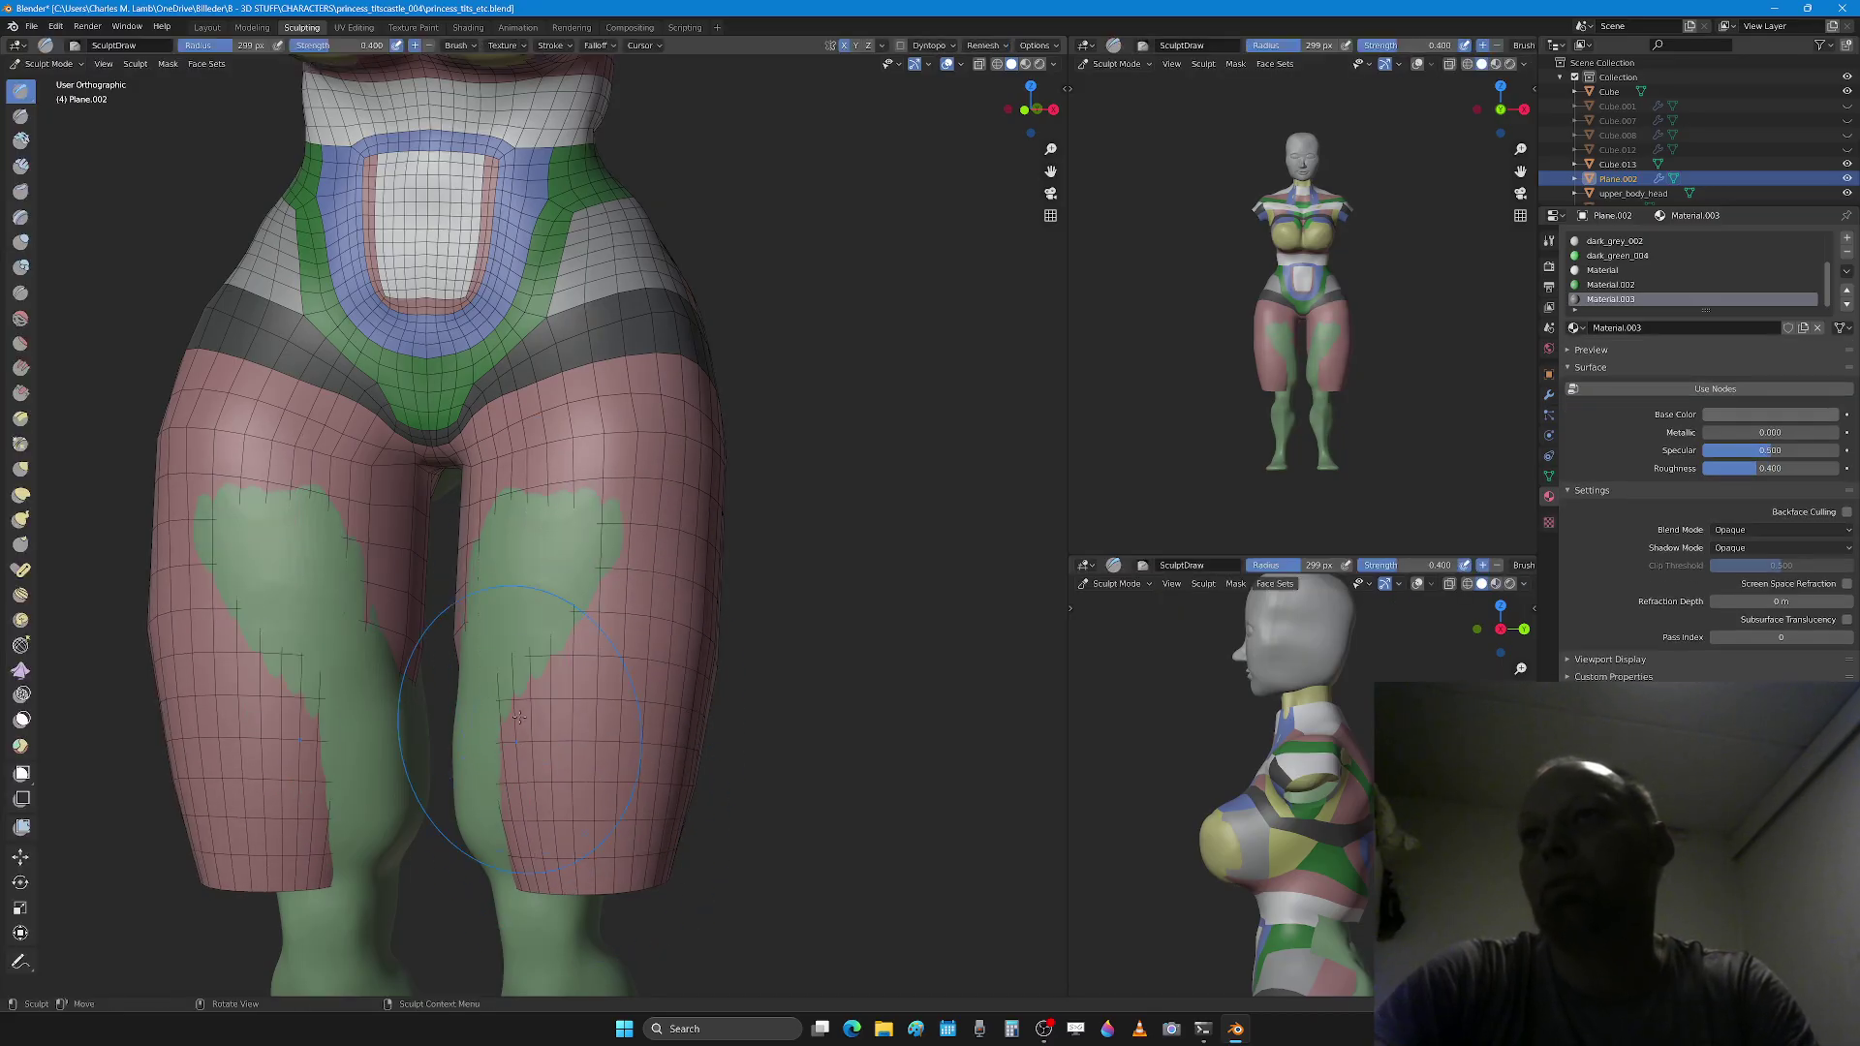
click(560, 678)
middle_drag(513, 668, 557, 662)
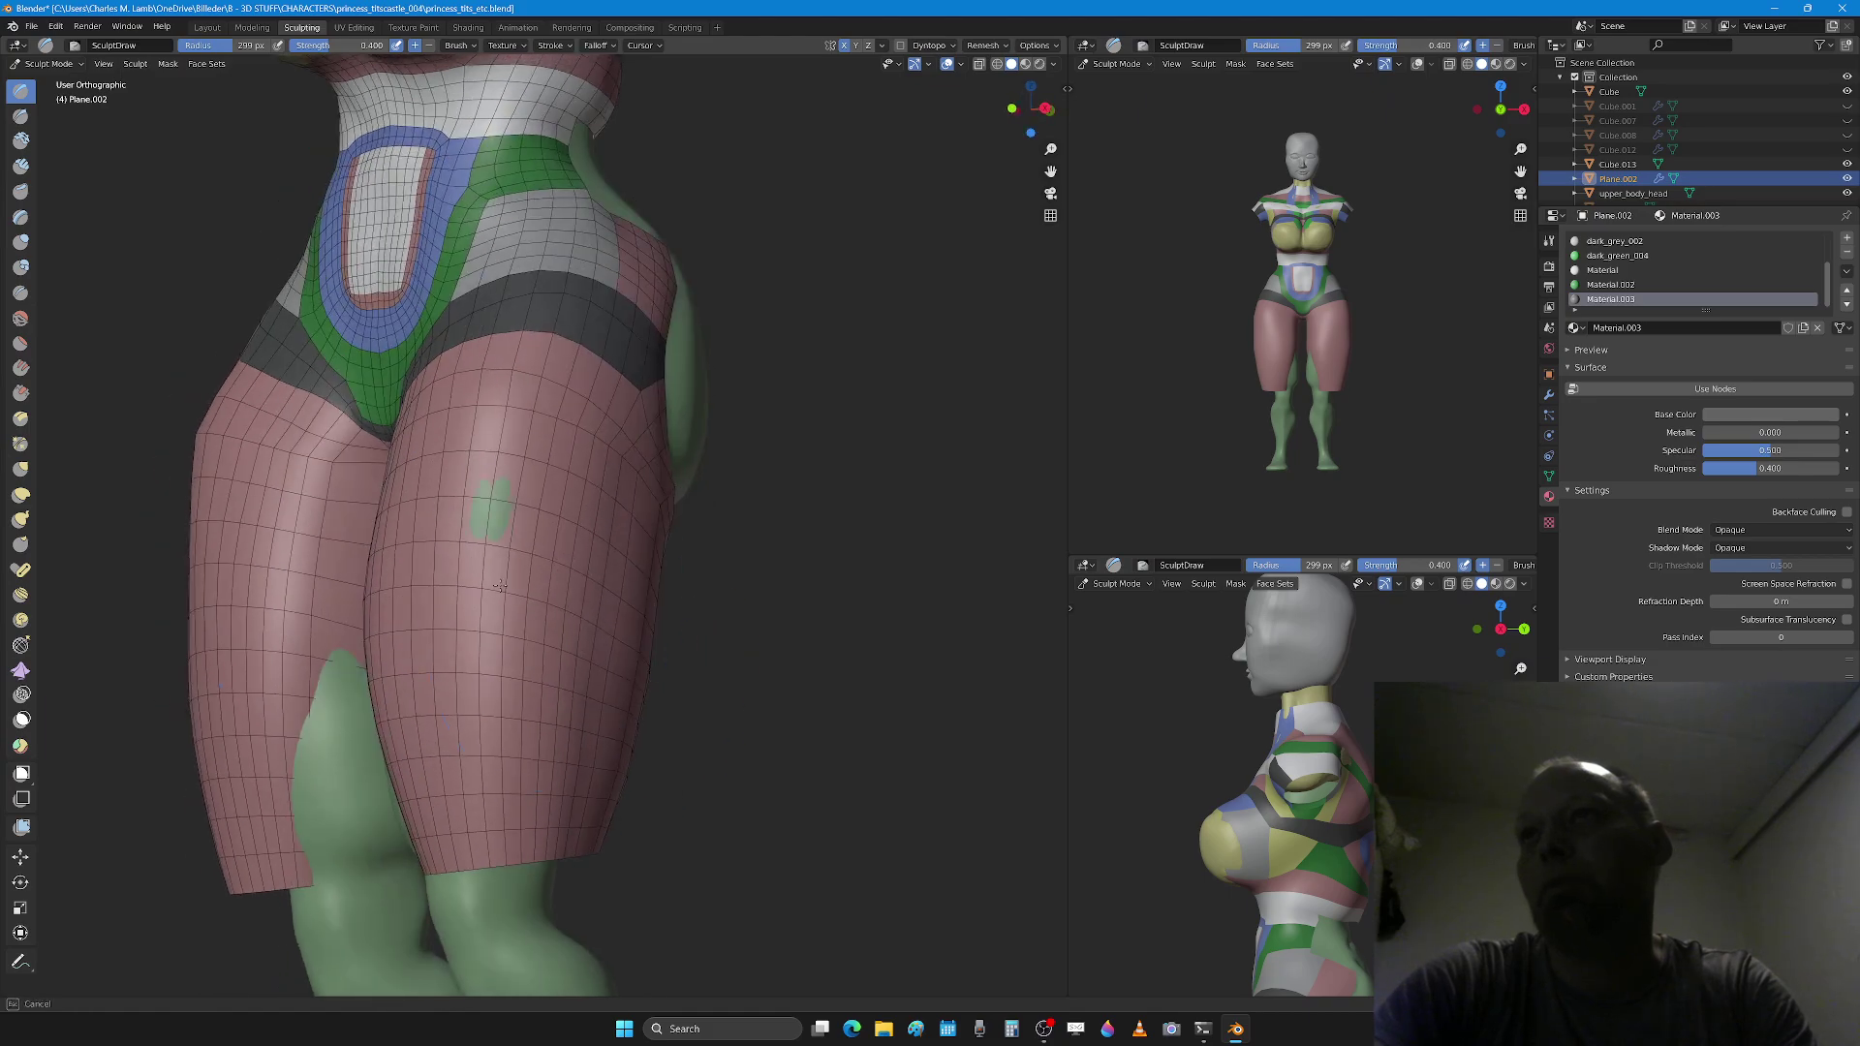
mouse_move(499, 585)
shift+mouse_down()
mouse_move(460, 746)
mouse_move(484, 790)
shift+mouse_up()
Step: Smooth the red mesh across the back of the thighs below the buttocks to fit it around the legs
middle_drag(519, 775, 392, 737)
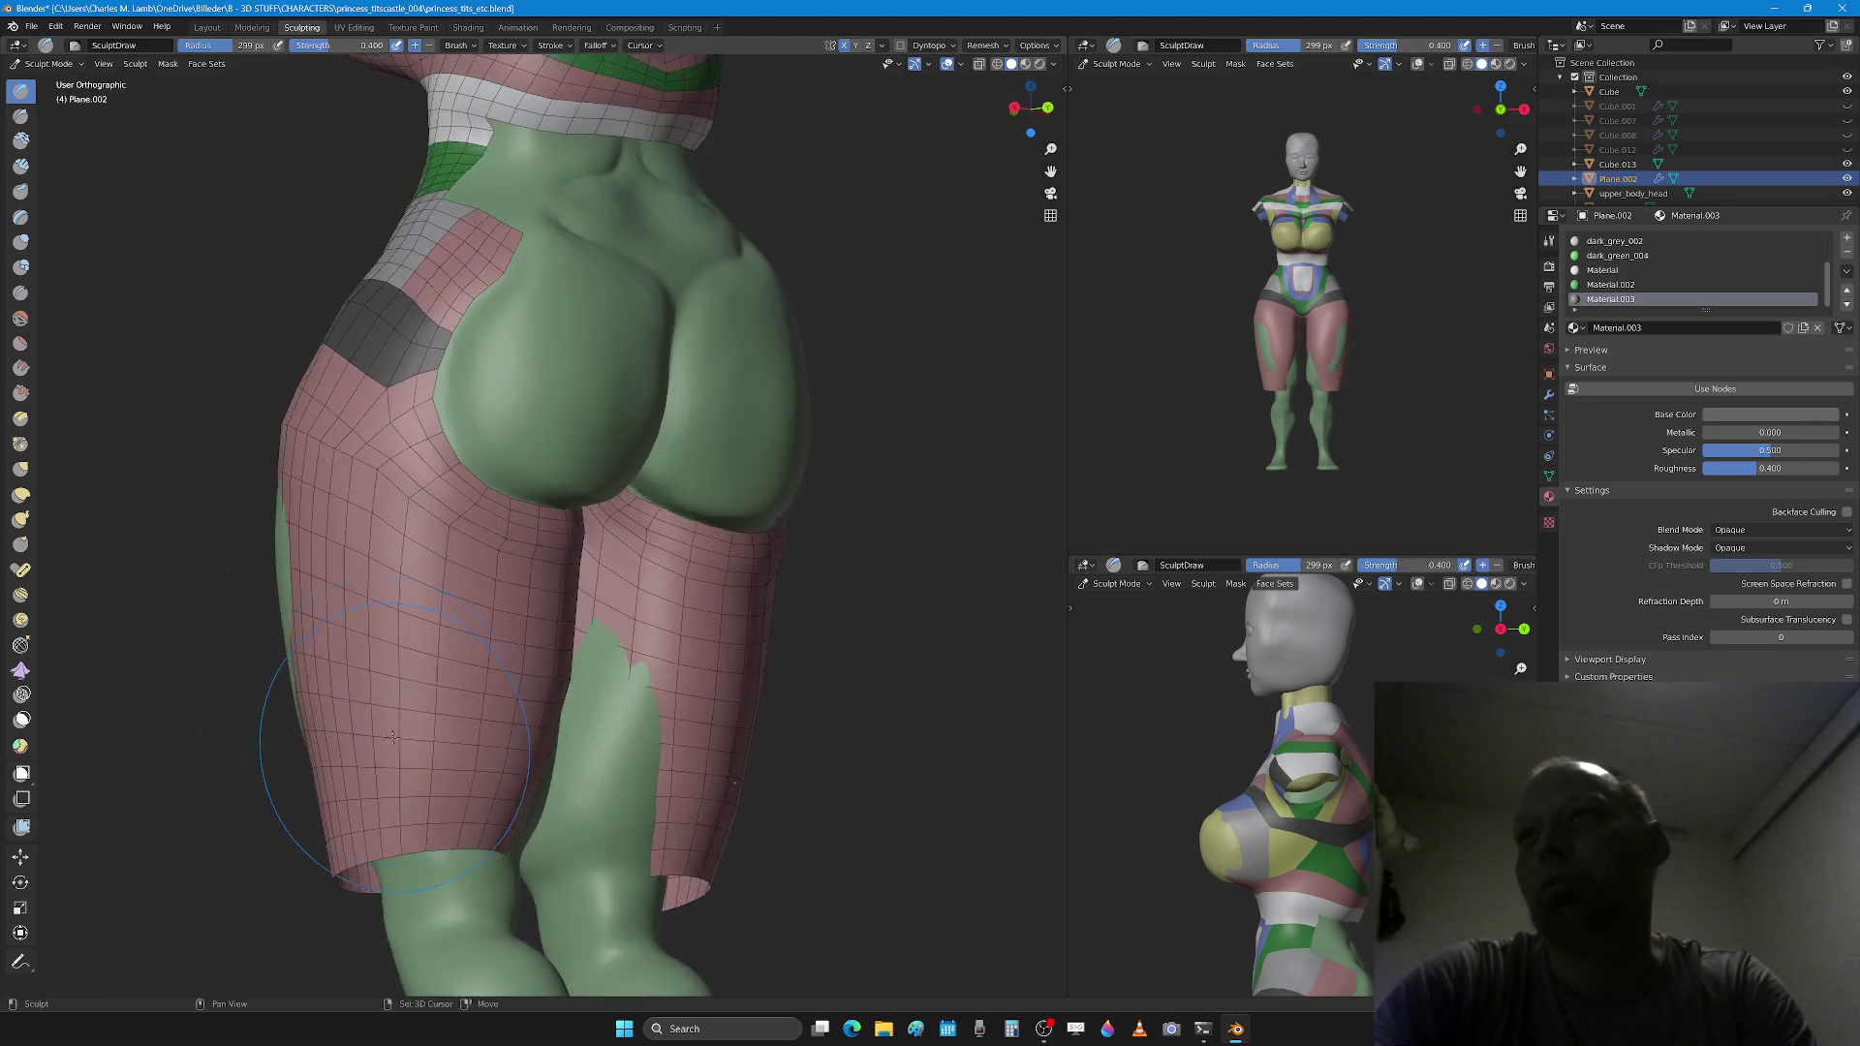
shift+drag(393, 737, 436, 722)
middle_drag(436, 721, 411, 659)
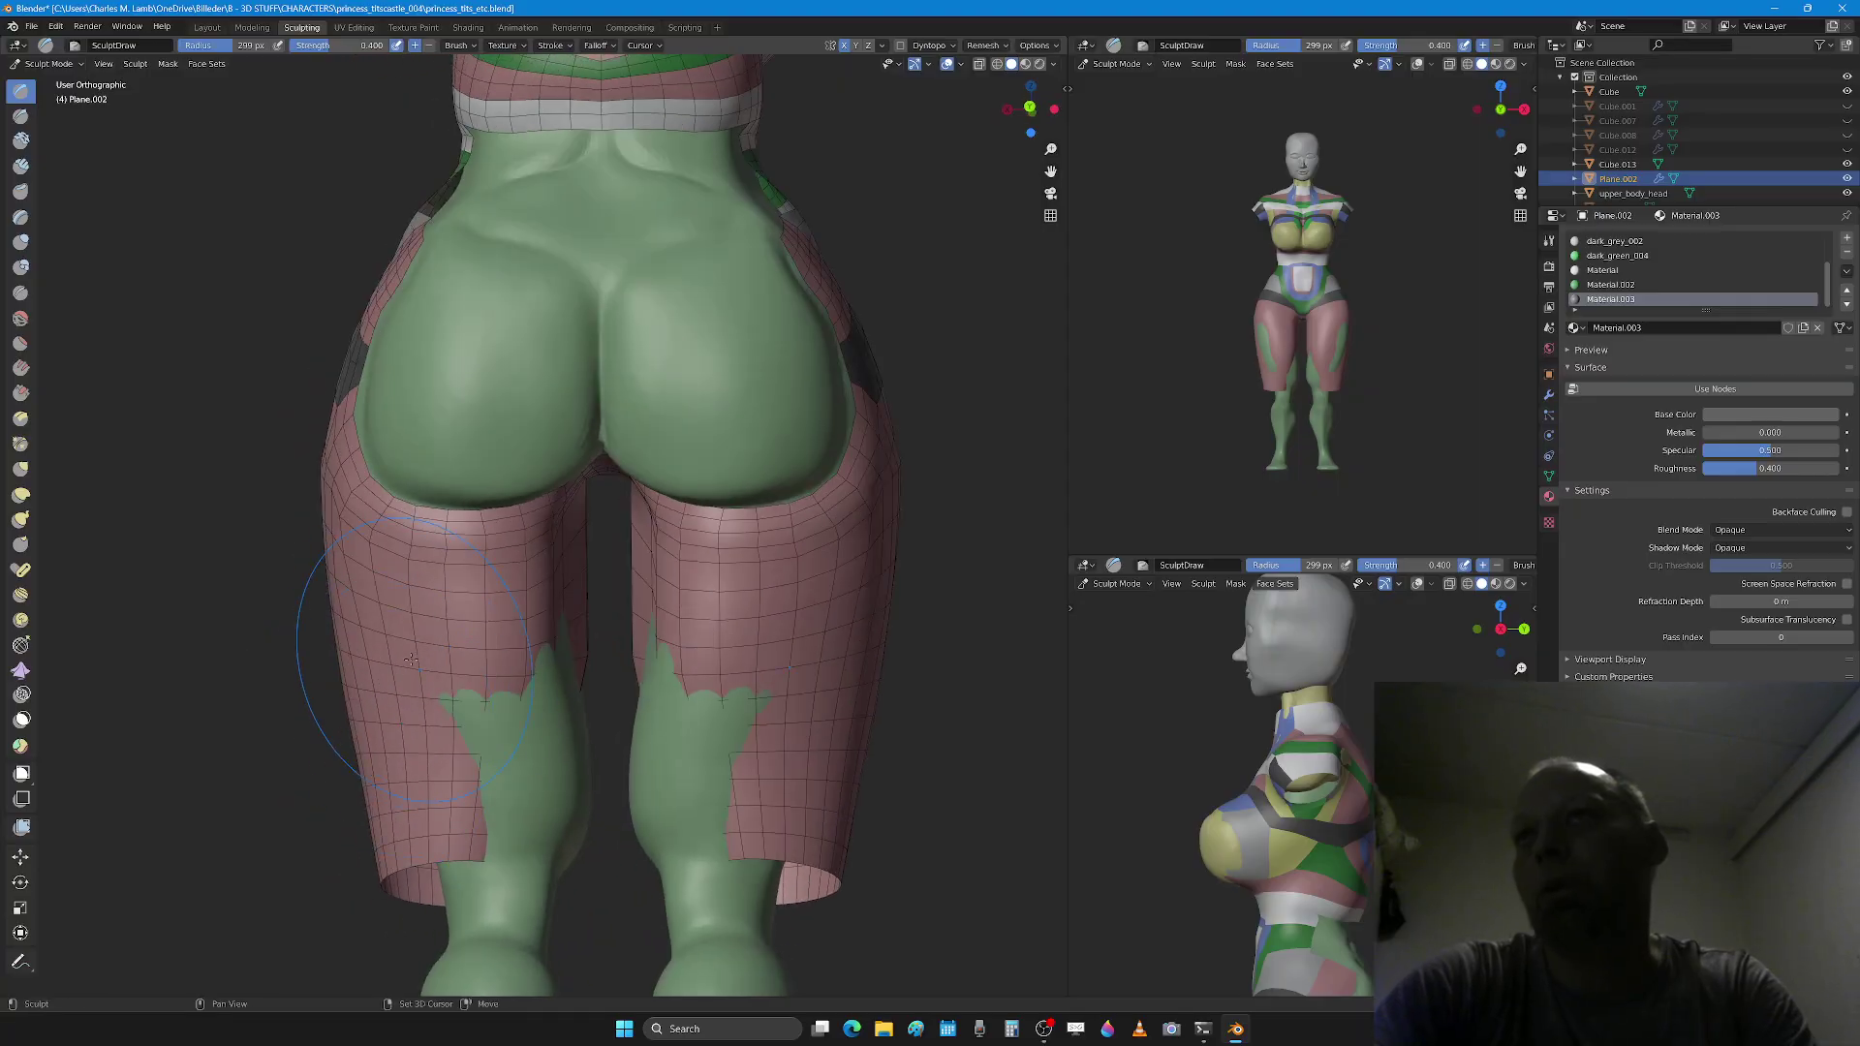
shift+drag(411, 660, 432, 610)
middle_drag(431, 611, 519, 549)
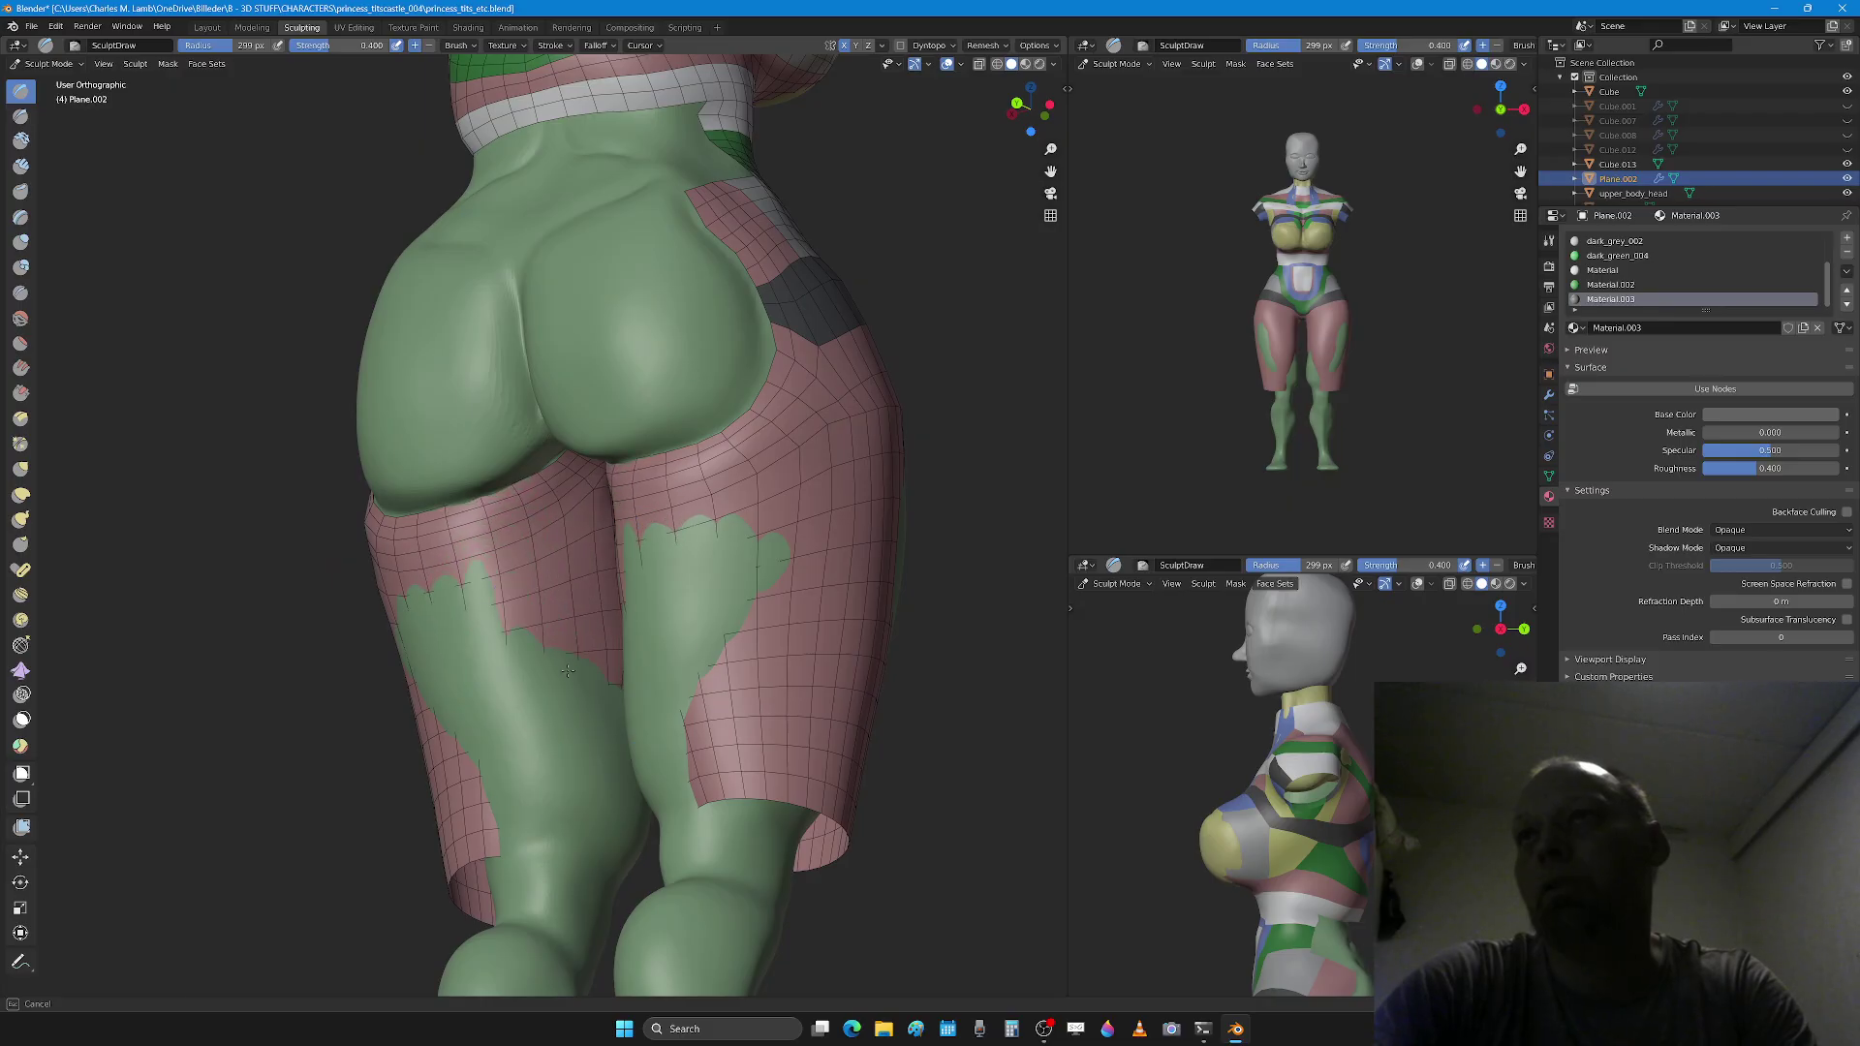
middle_drag(450, 785, 450, 698)
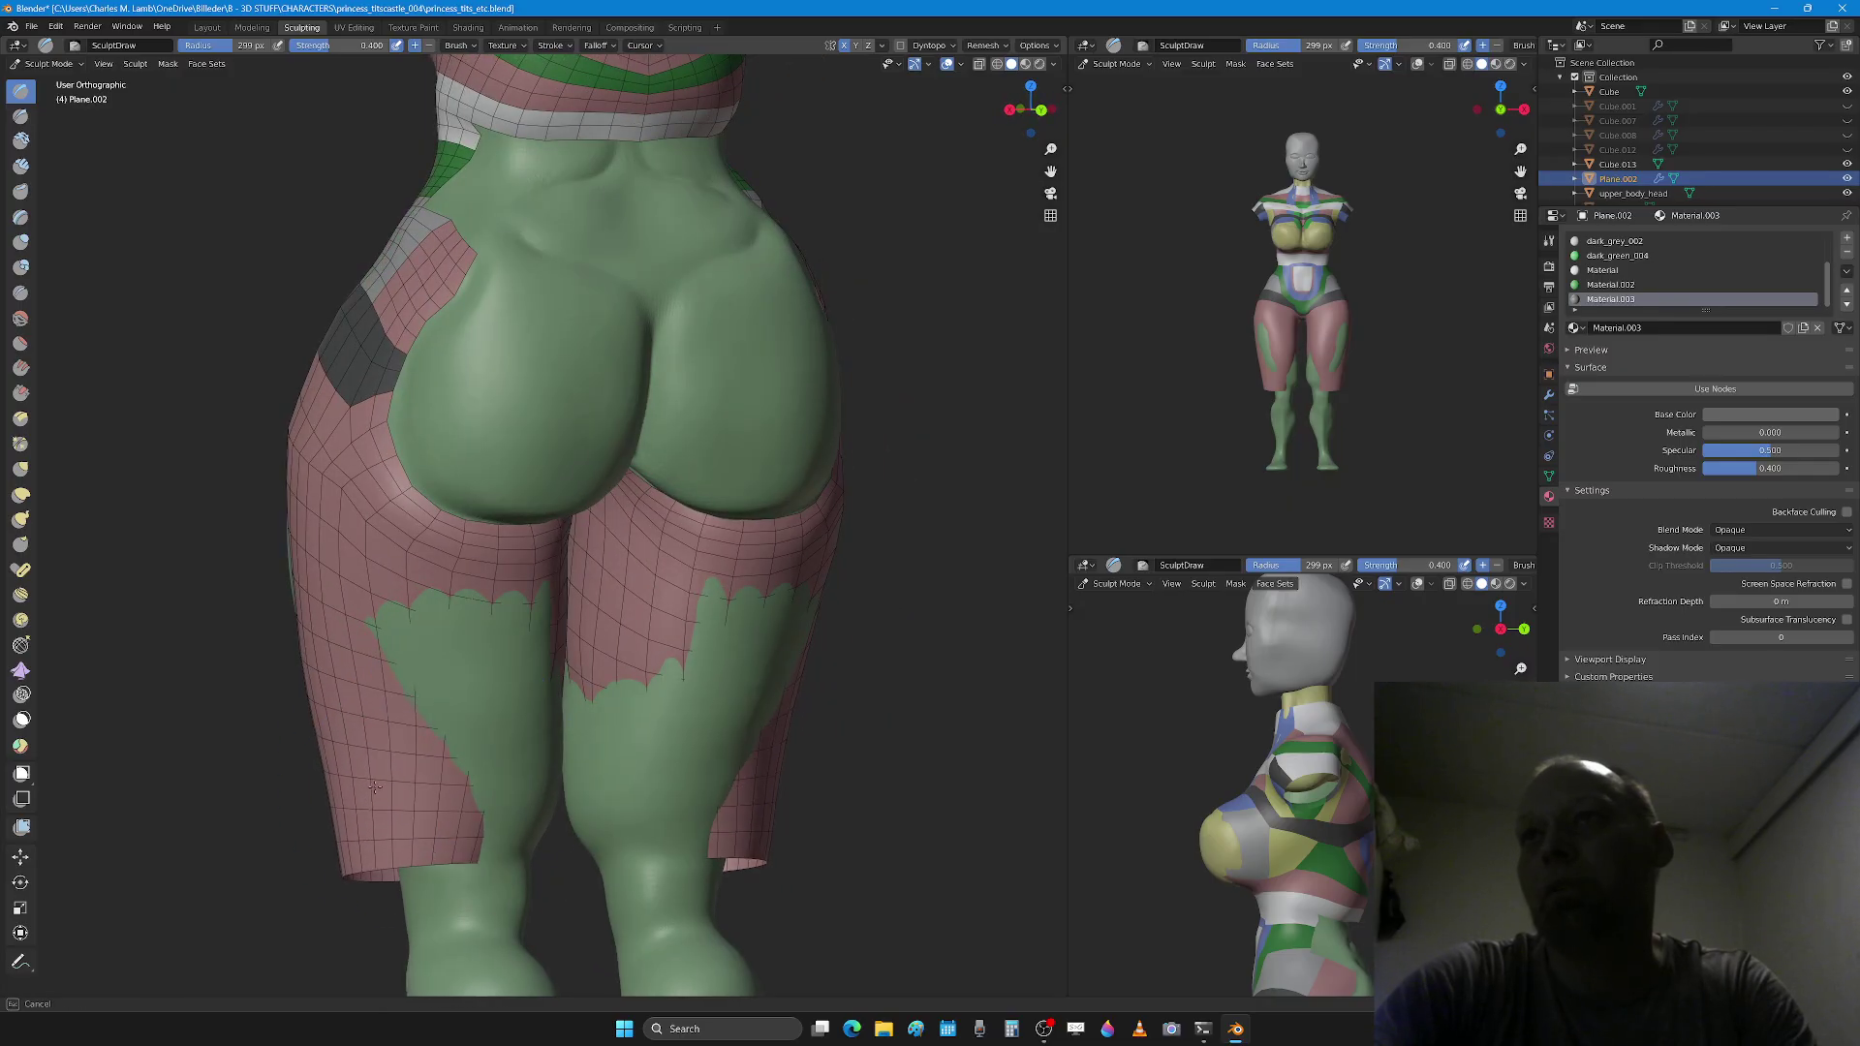
mouse_move(449, 686)
mouse_down()
mouse_move(470, 683)
mouse_move(465, 746)
mouse_up()
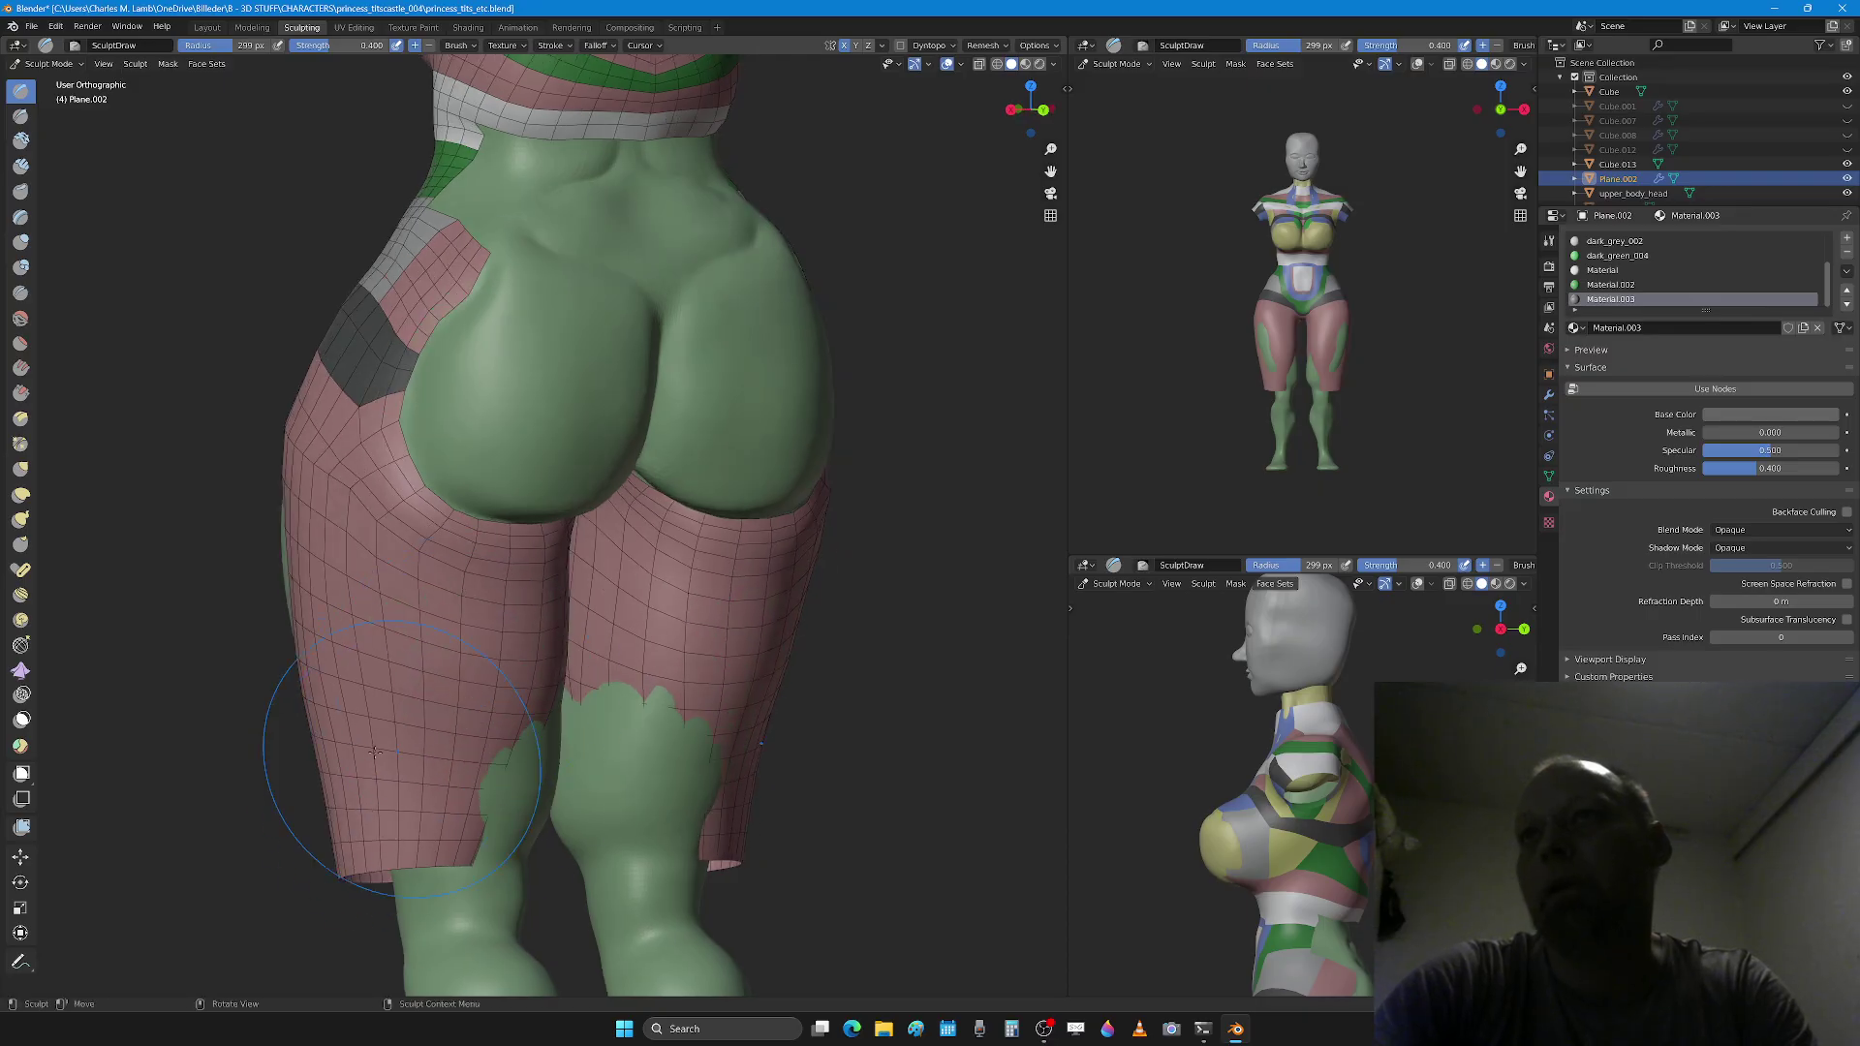
Step: Reduce the brush radius to 259 px and smooth the outer, front and inner thigh faces over the exposed green areas
middle_drag(387, 765, 494, 752)
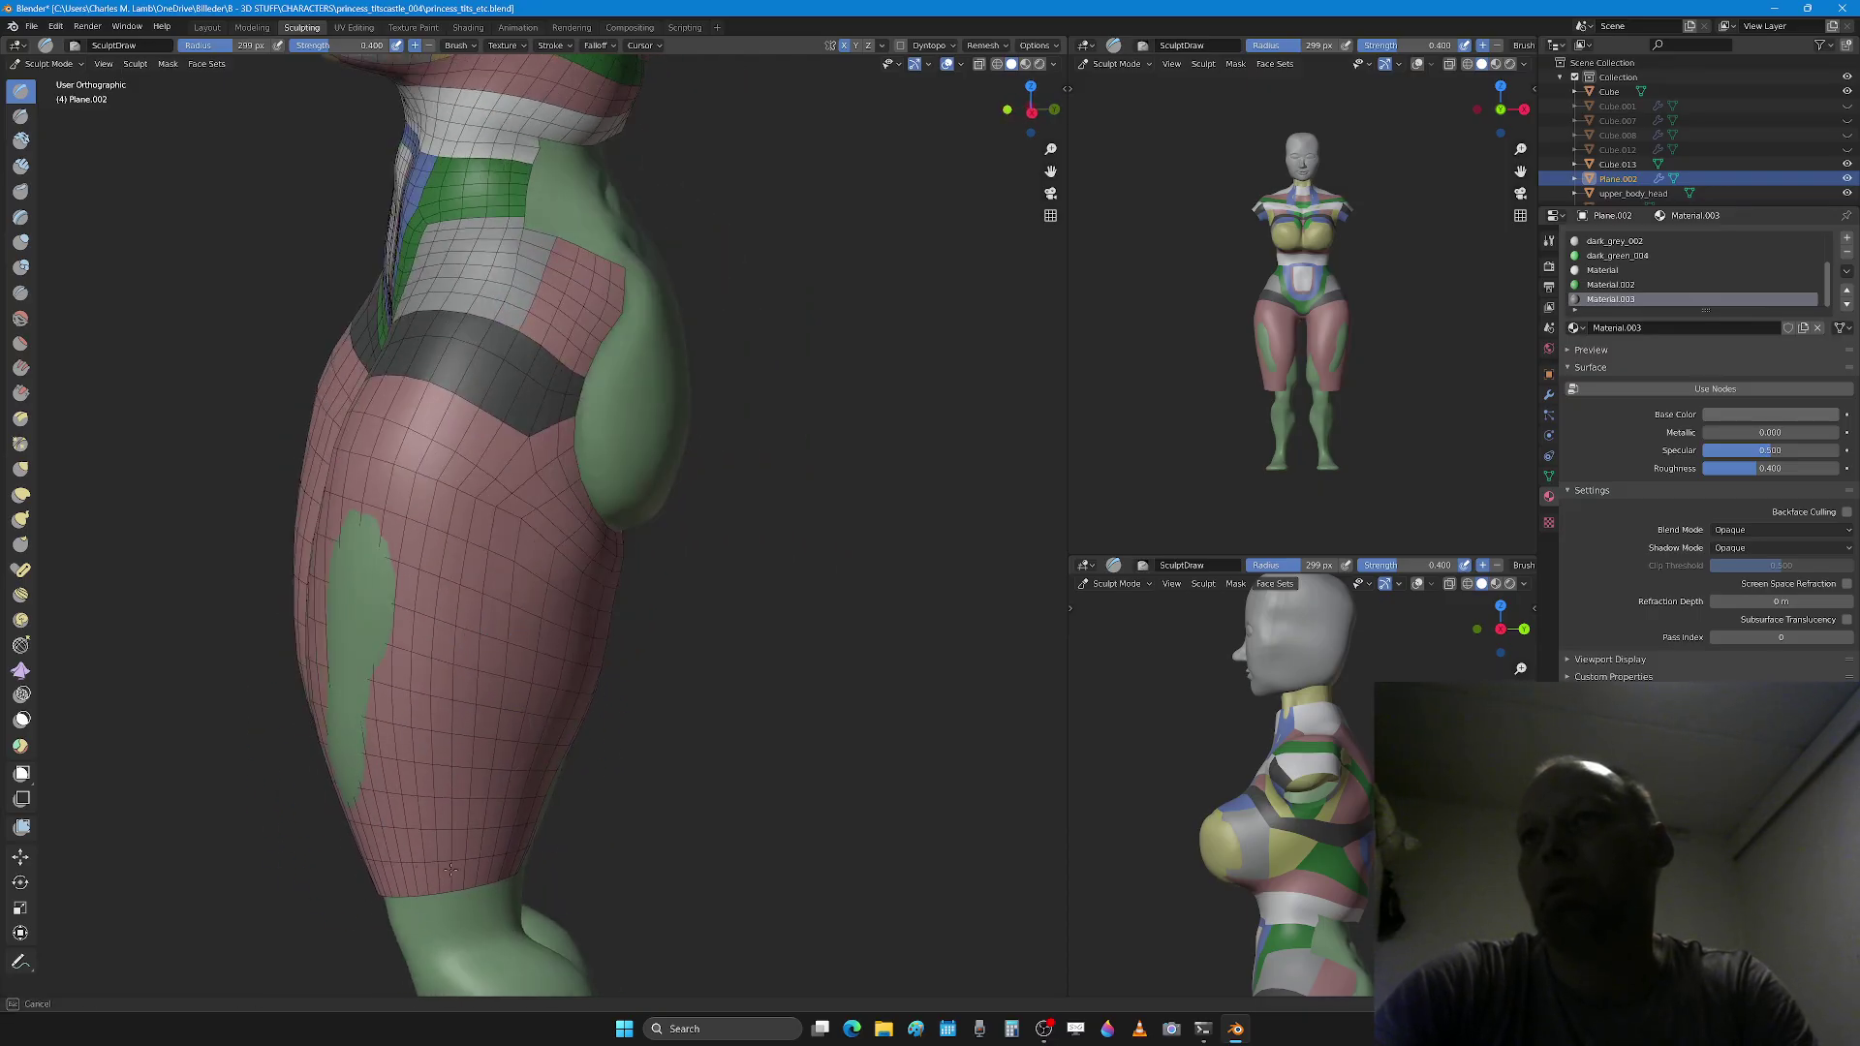
mouse_move(431, 873)
middle_down()
mouse_move(575, 788)
mouse_move(533, 772)
mouse_move(555, 749)
middle_up()
key(f)
click(537, 793)
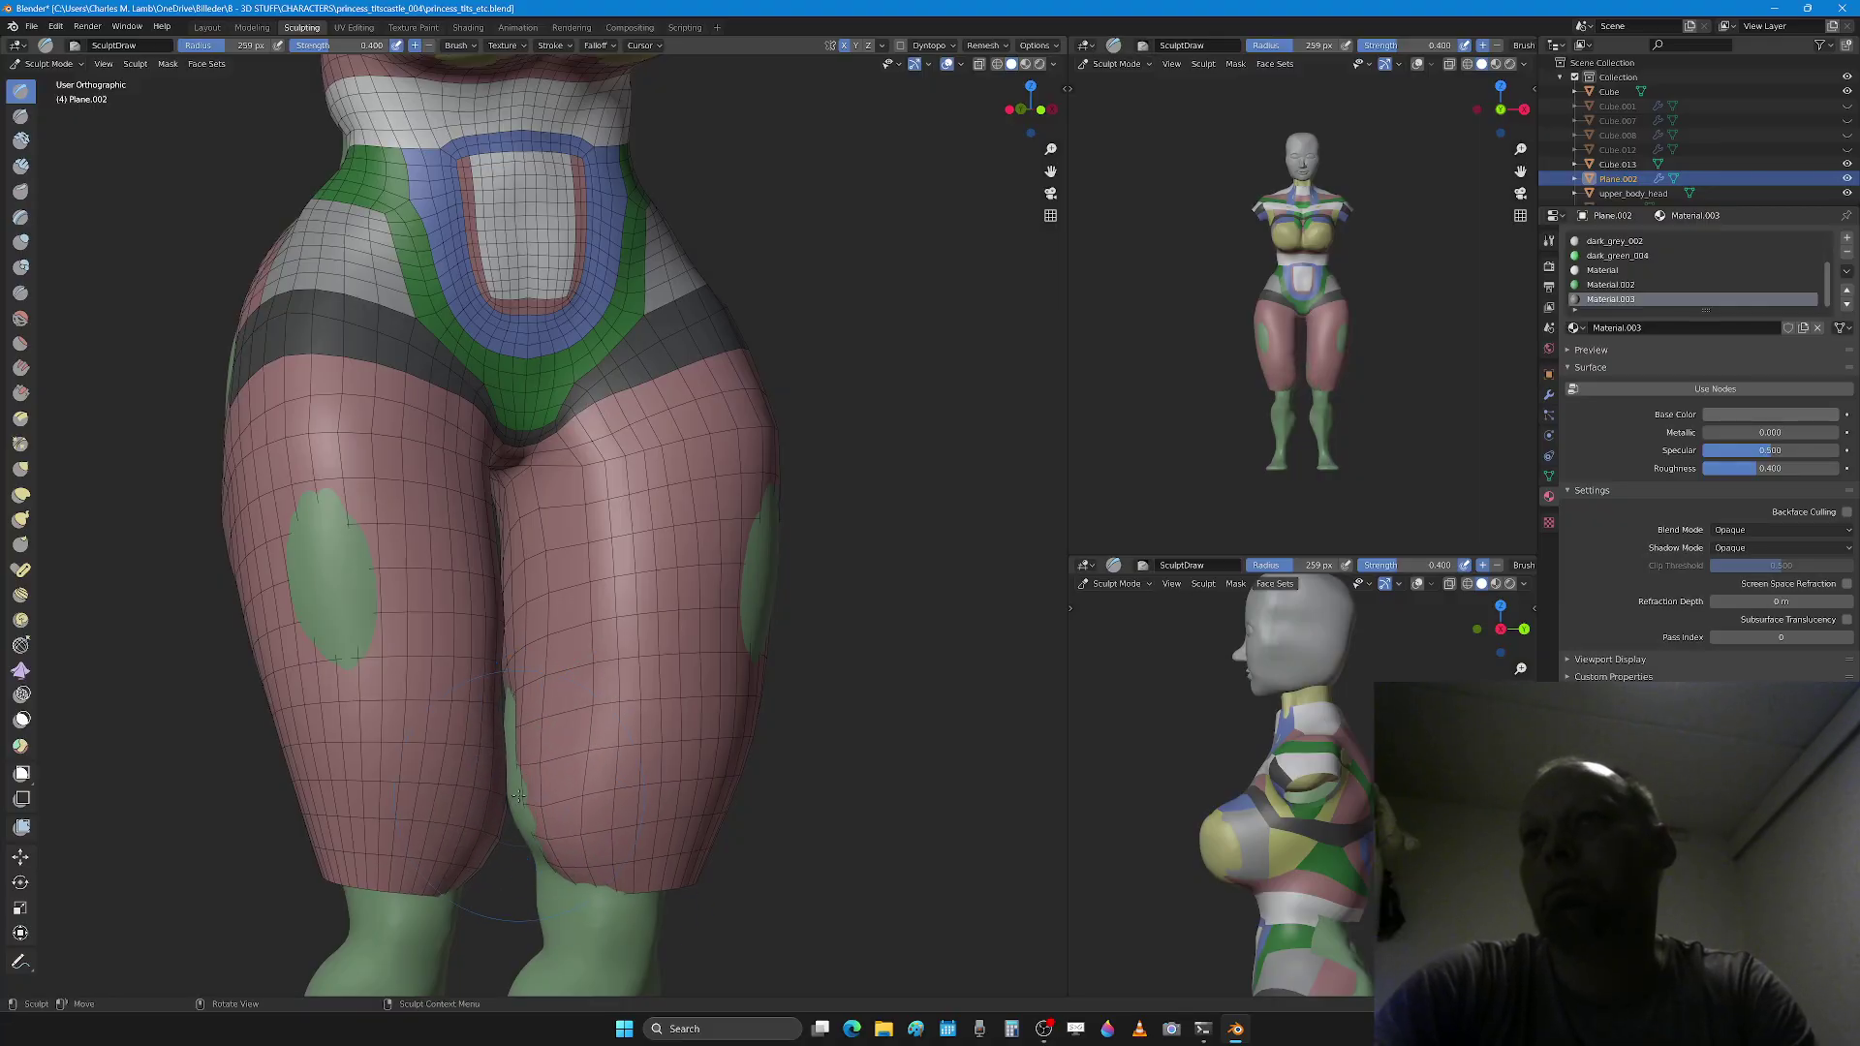
middle_drag(518, 796, 643, 567)
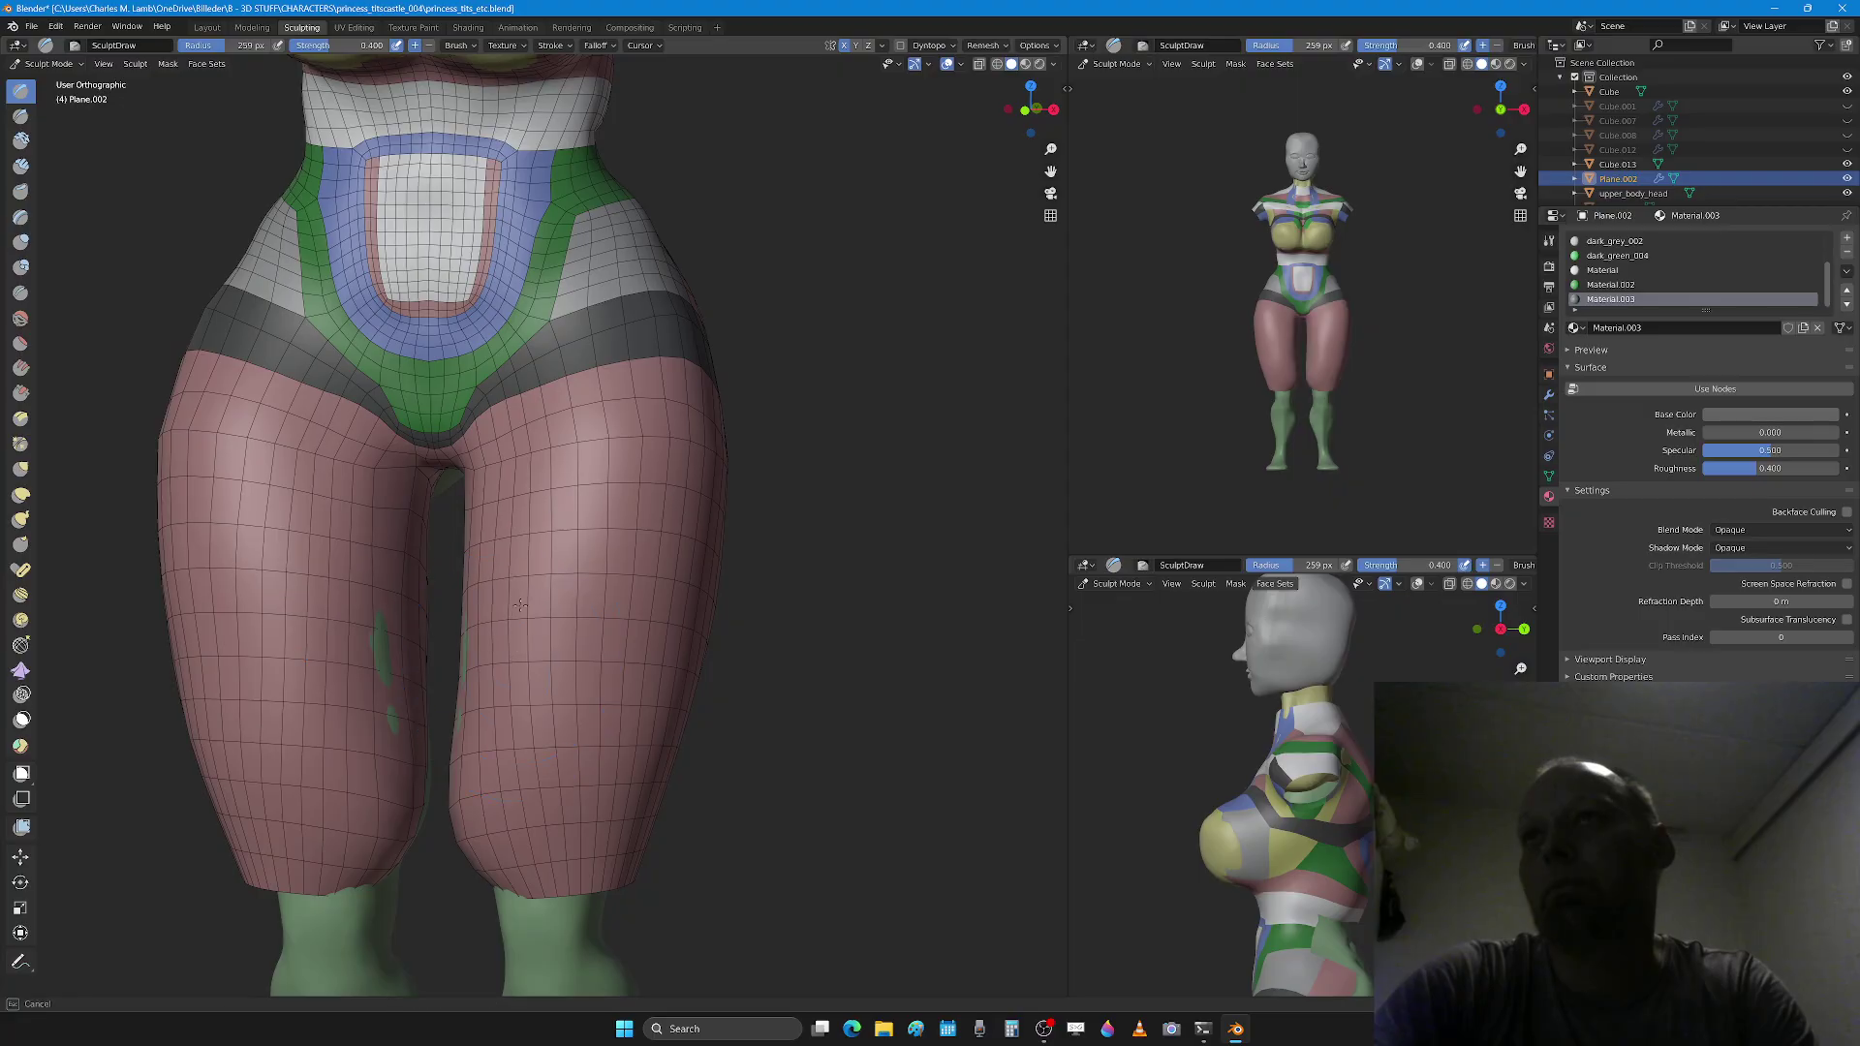
drag(520, 604, 499, 712)
drag(490, 620, 476, 779)
Step: Smooth the remaining uneven red faces around the lower thighs above the knees, from the front, side and back
middle_drag(577, 749, 445, 846)
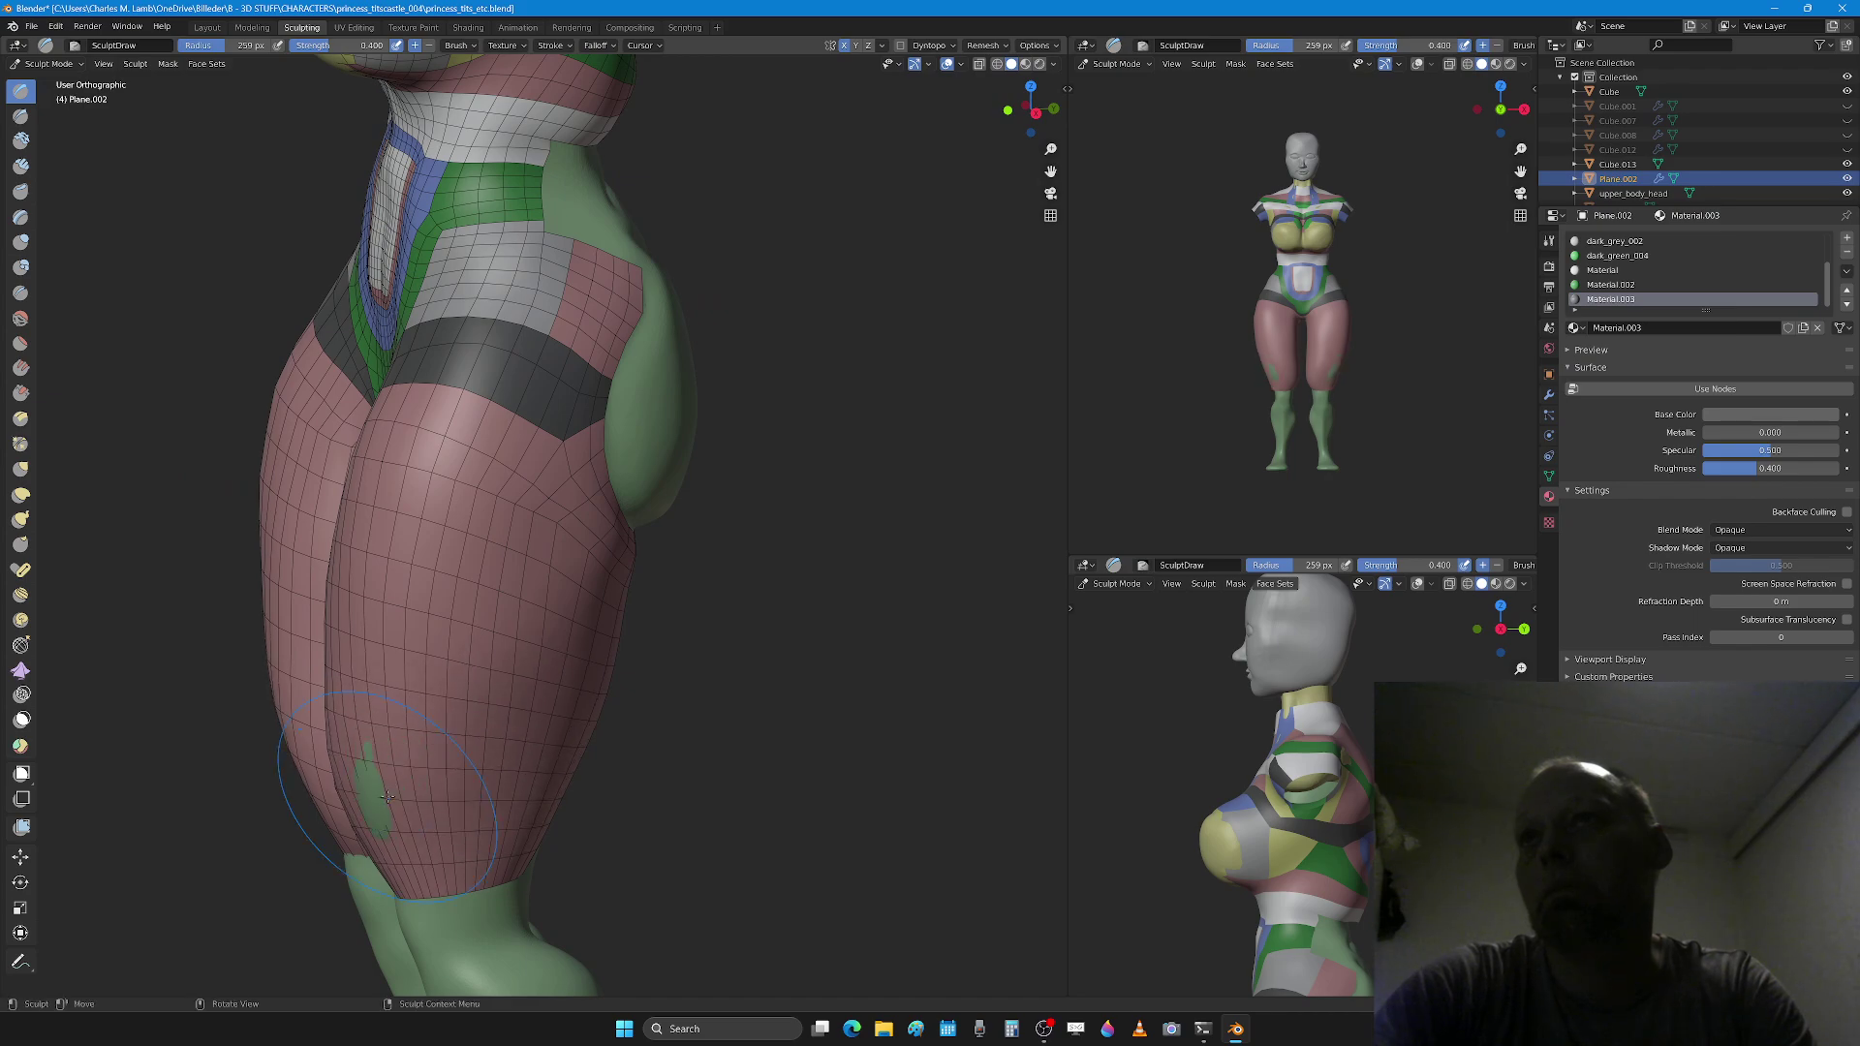
middle_drag(459, 765, 530, 751)
middle_drag(557, 607, 559, 512)
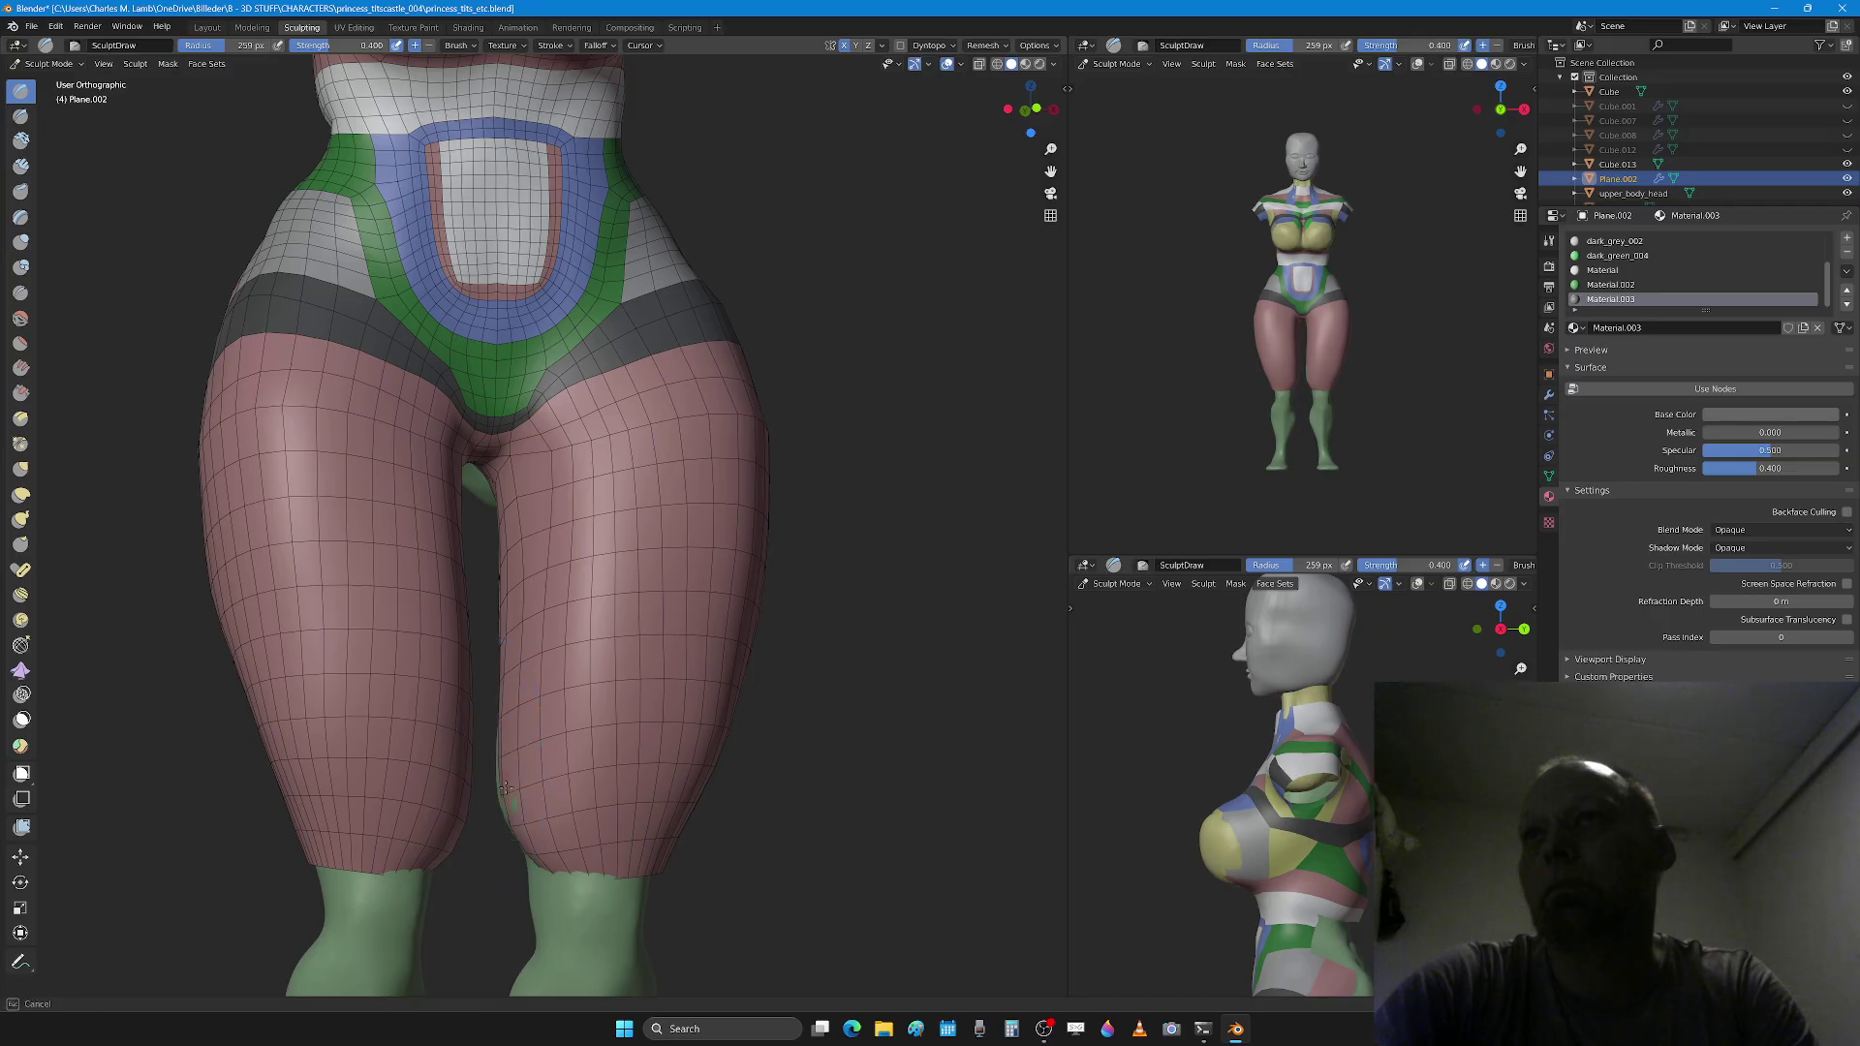
mouse_move(504, 758)
middle_down()
mouse_move(466, 667)
mouse_move(461, 697)
middle_up()
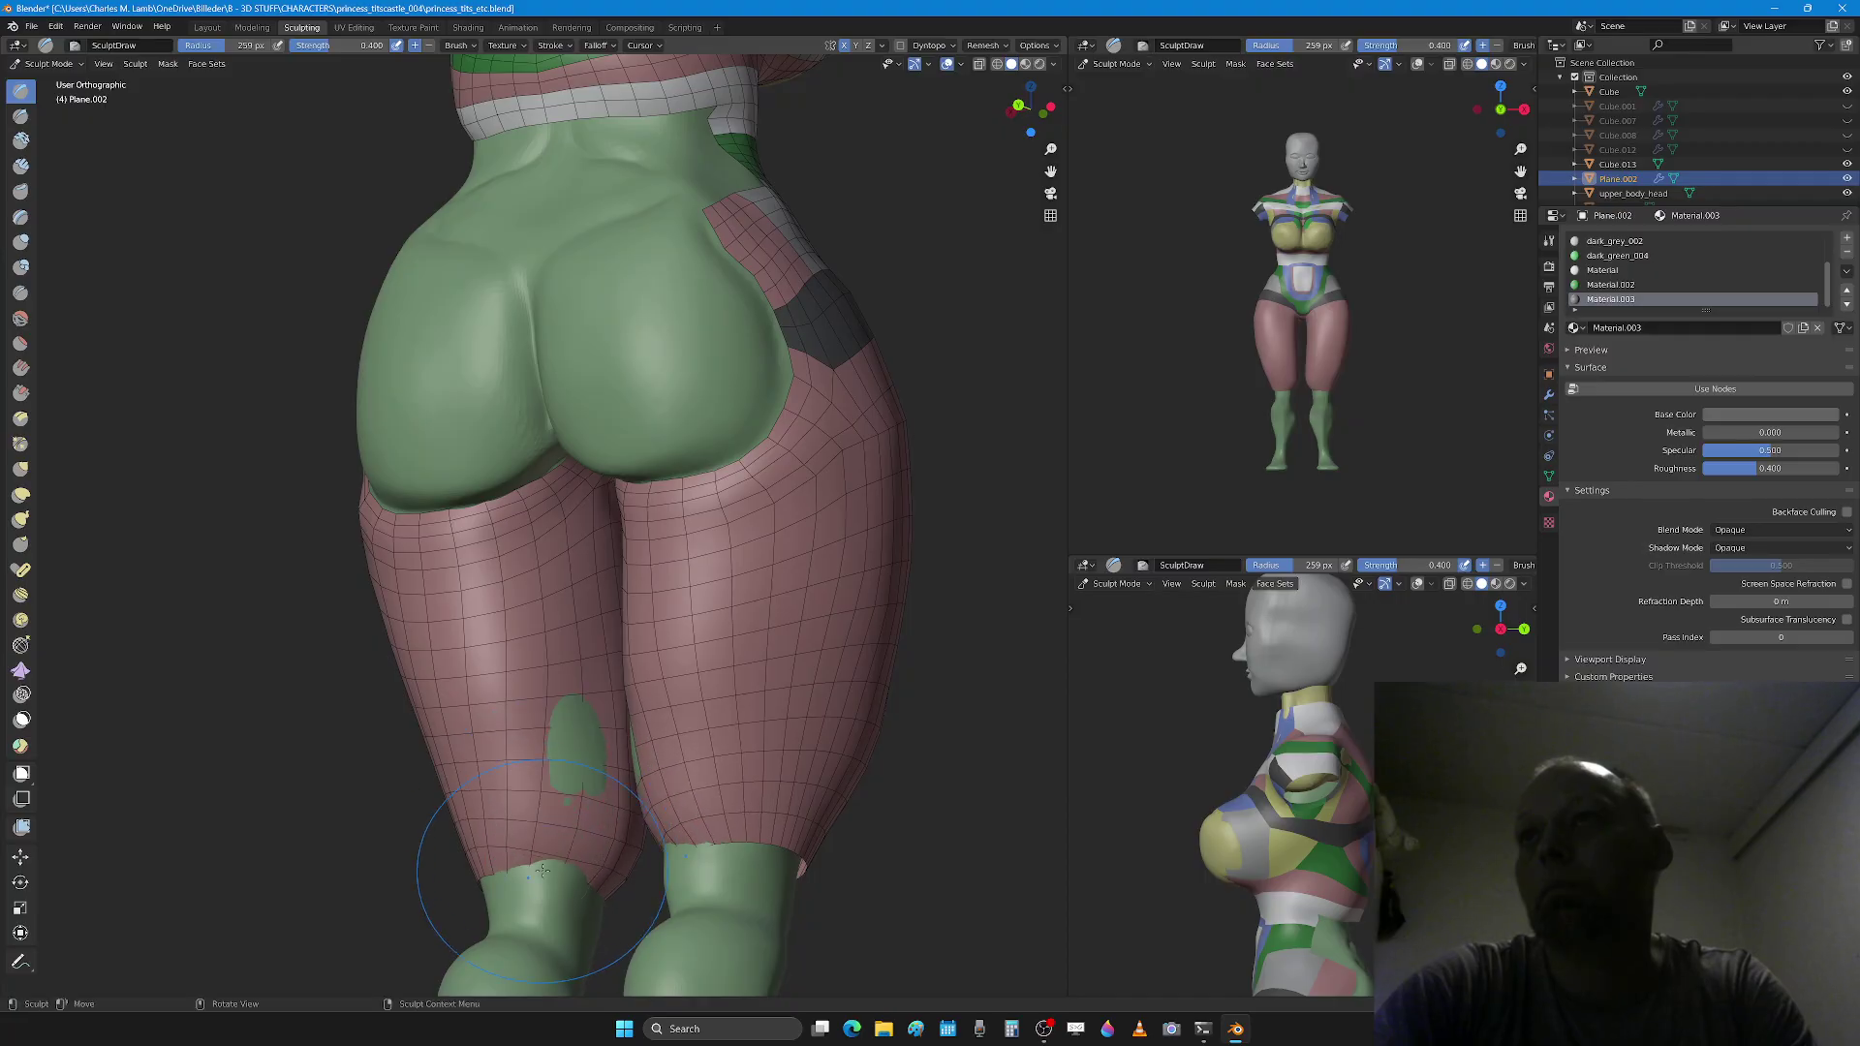
middle_drag(572, 734, 557, 684)
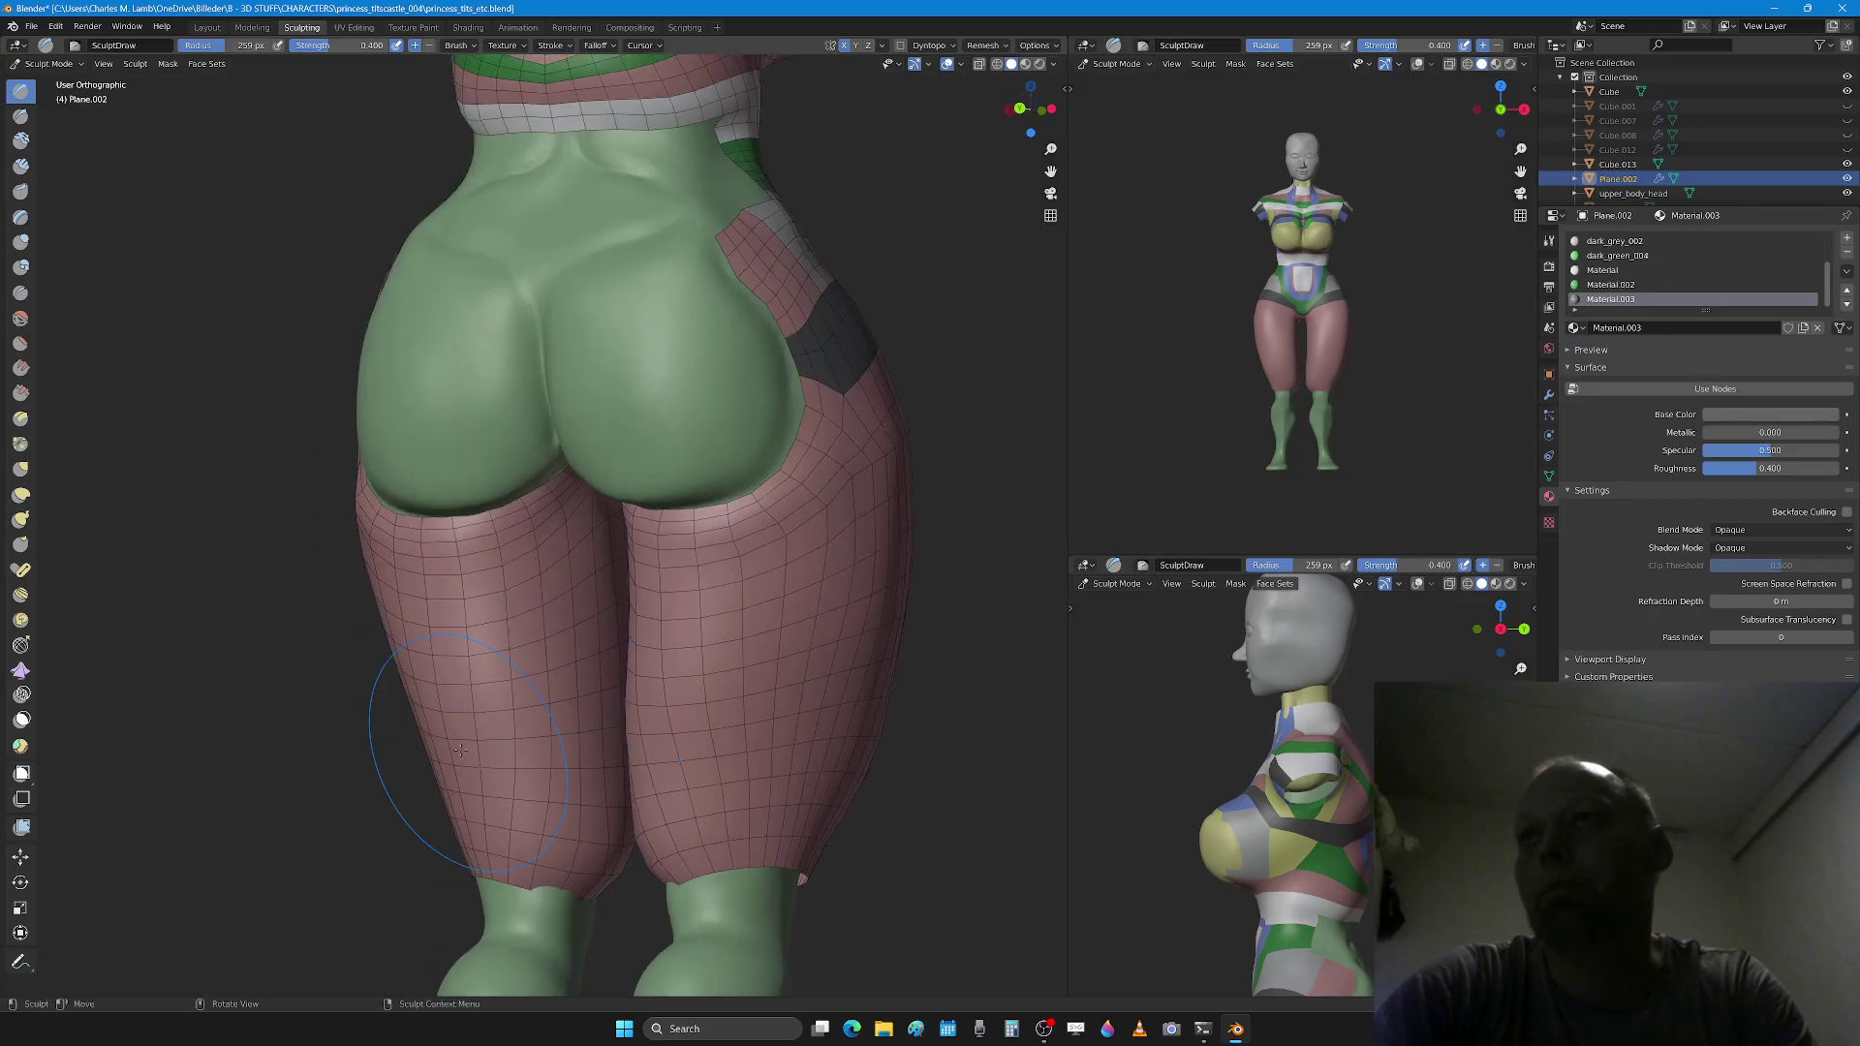
middle_drag(460, 751, 785, 698)
Step: Enter mesh editing and assign the dark_green_004 material to the face loop bordering the buttocks
scroll(775, 698, down, 6)
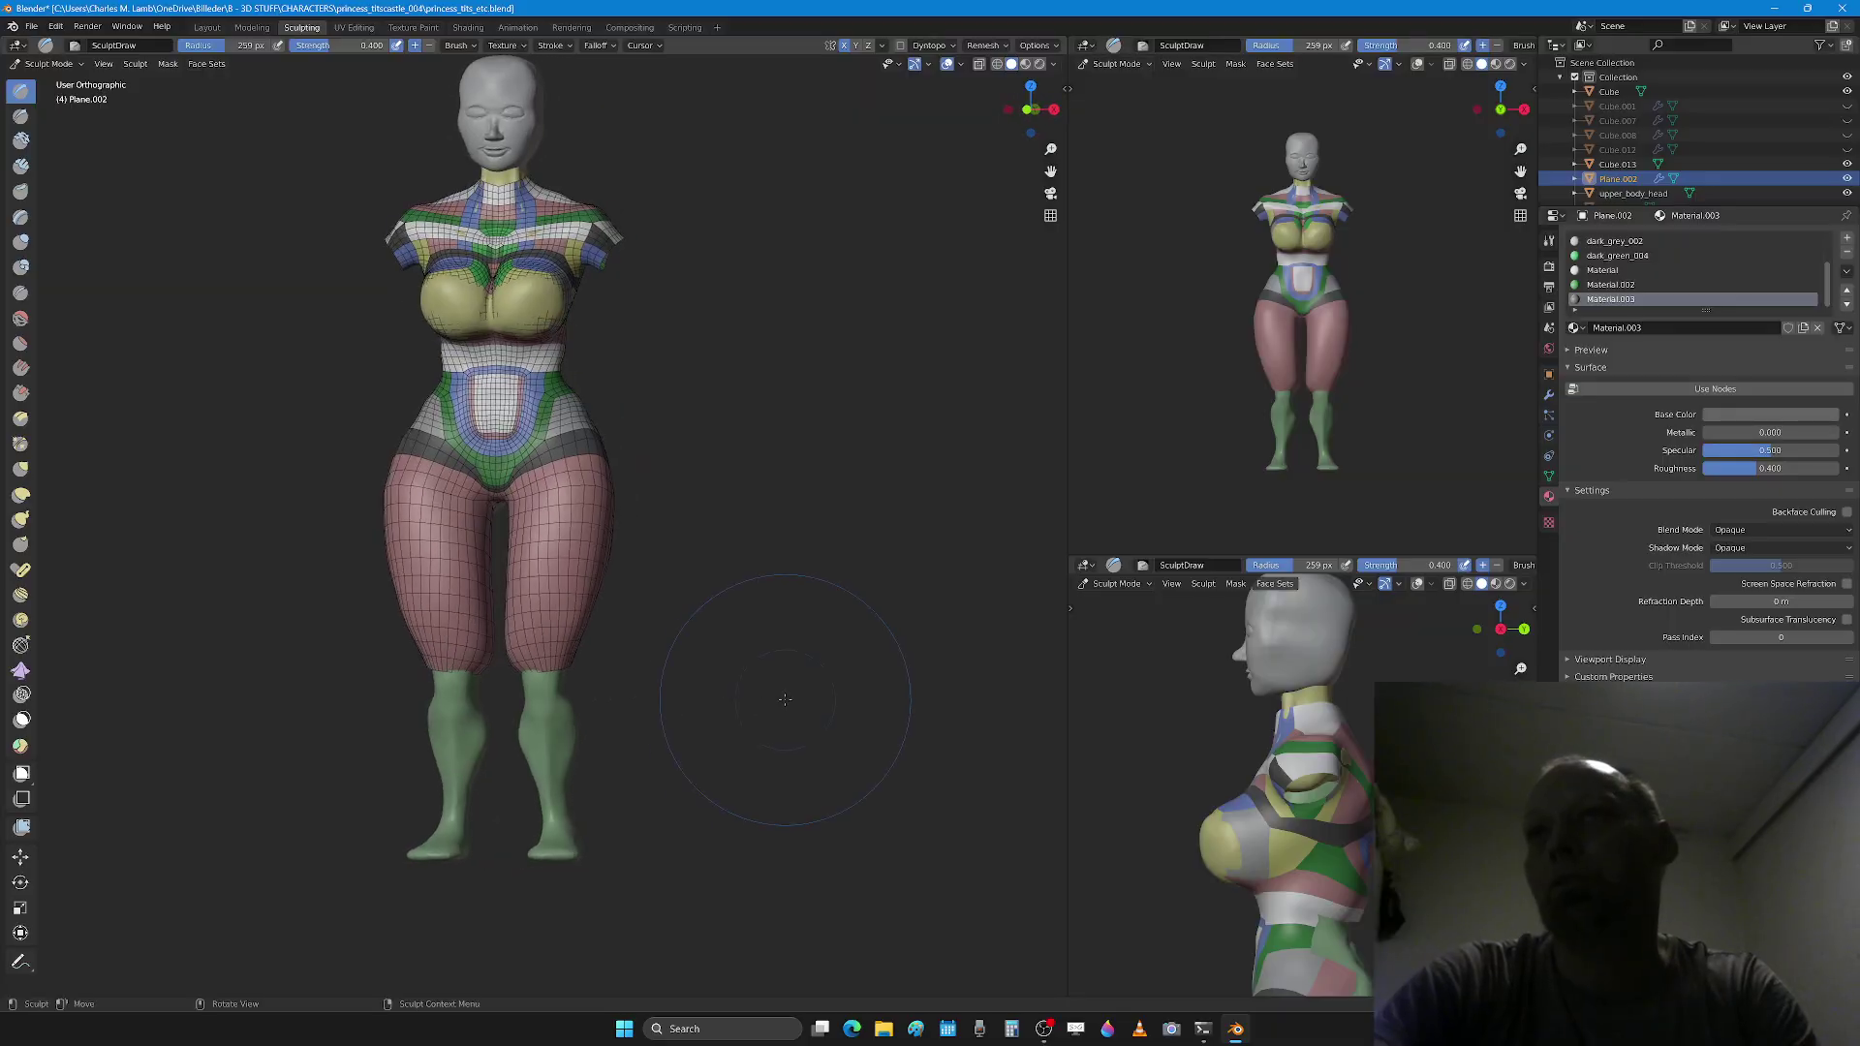
scroll(765, 708, up, 4)
key(Tab)
shift+middle_drag(714, 520, 714, 730)
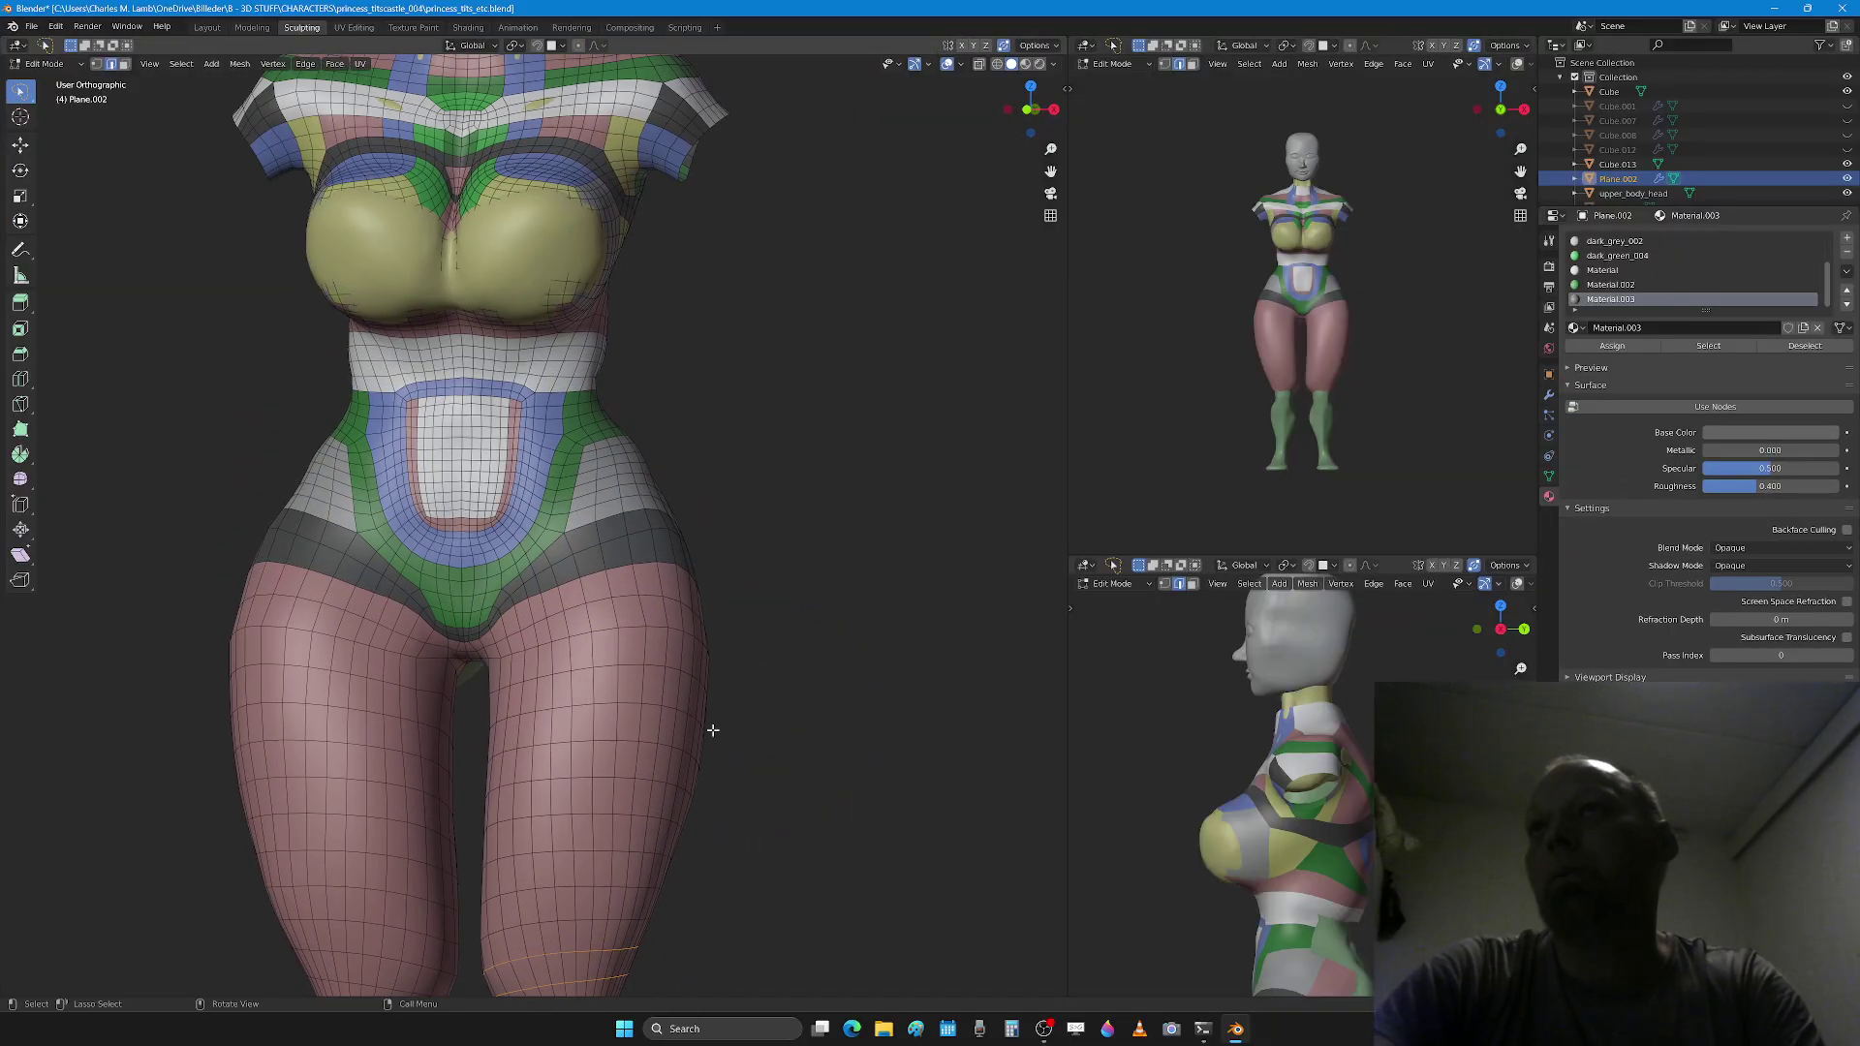
scroll(618, 683, up, 4)
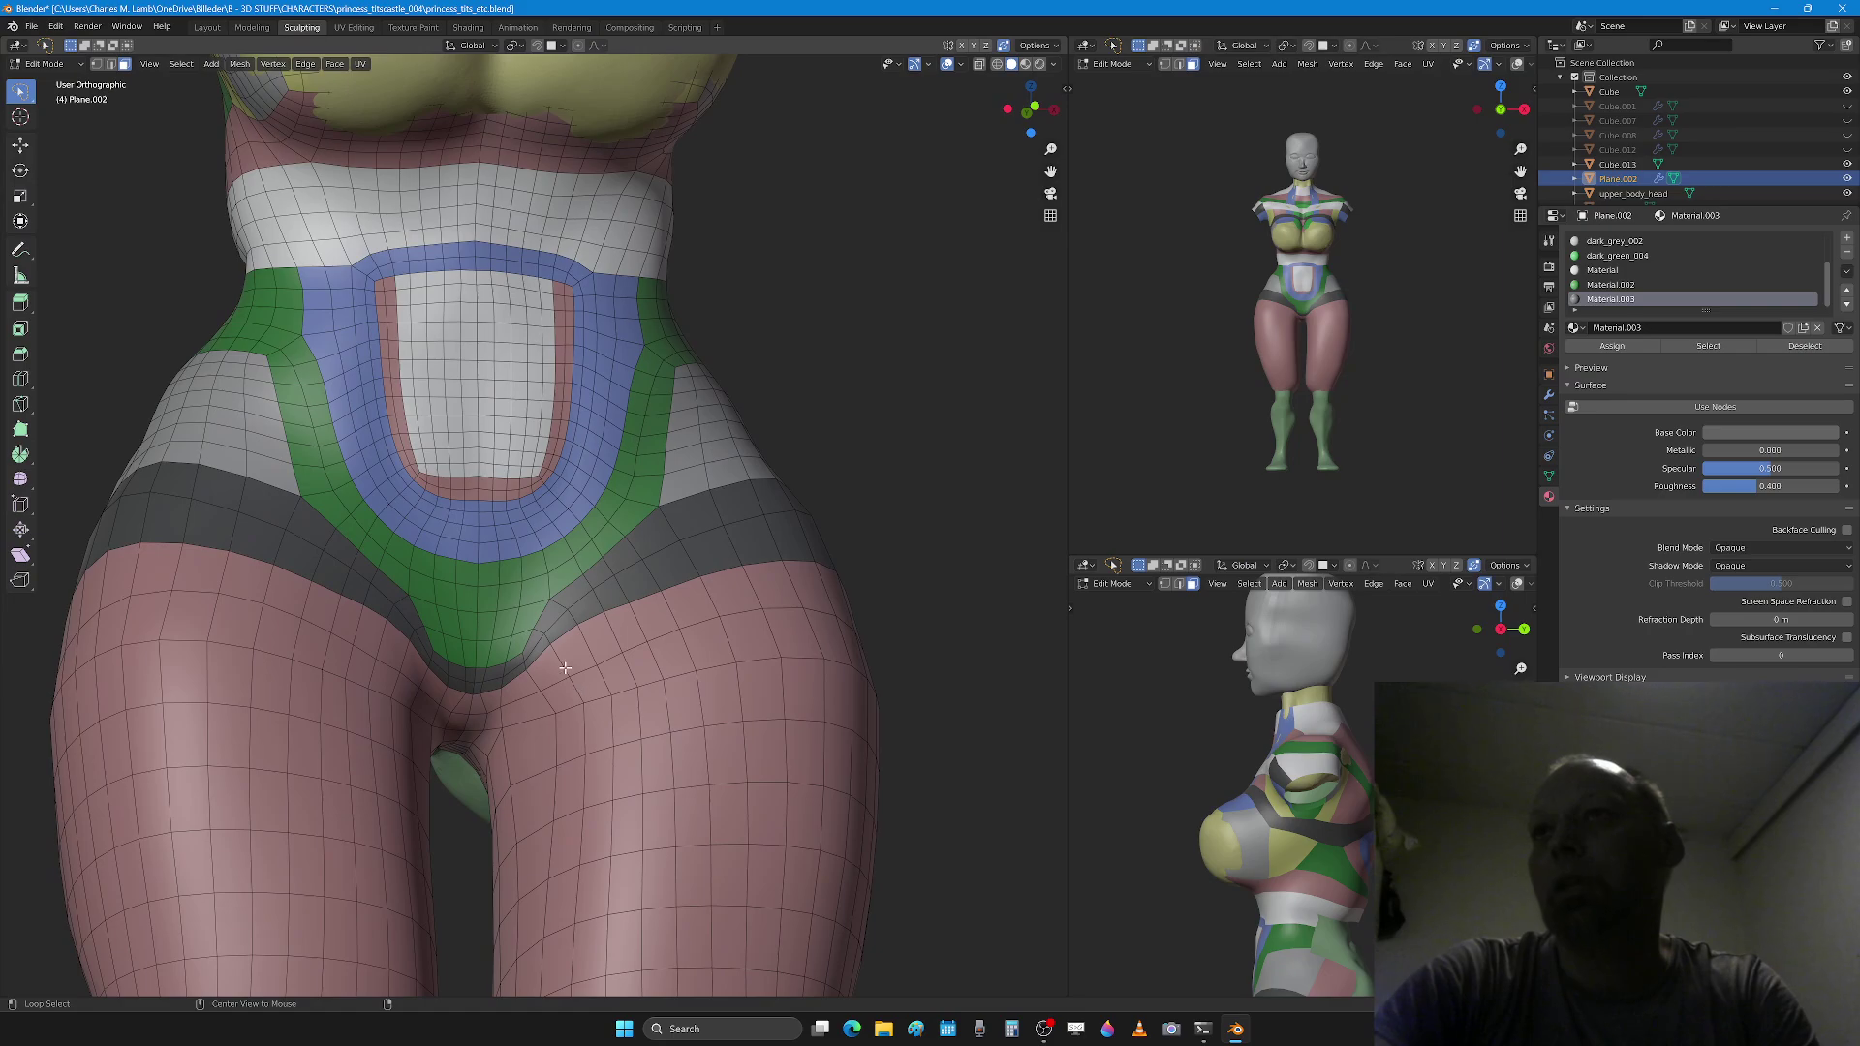
alt+click(581, 680)
middle_drag(582, 692, 413, 700)
alt+click(404, 590)
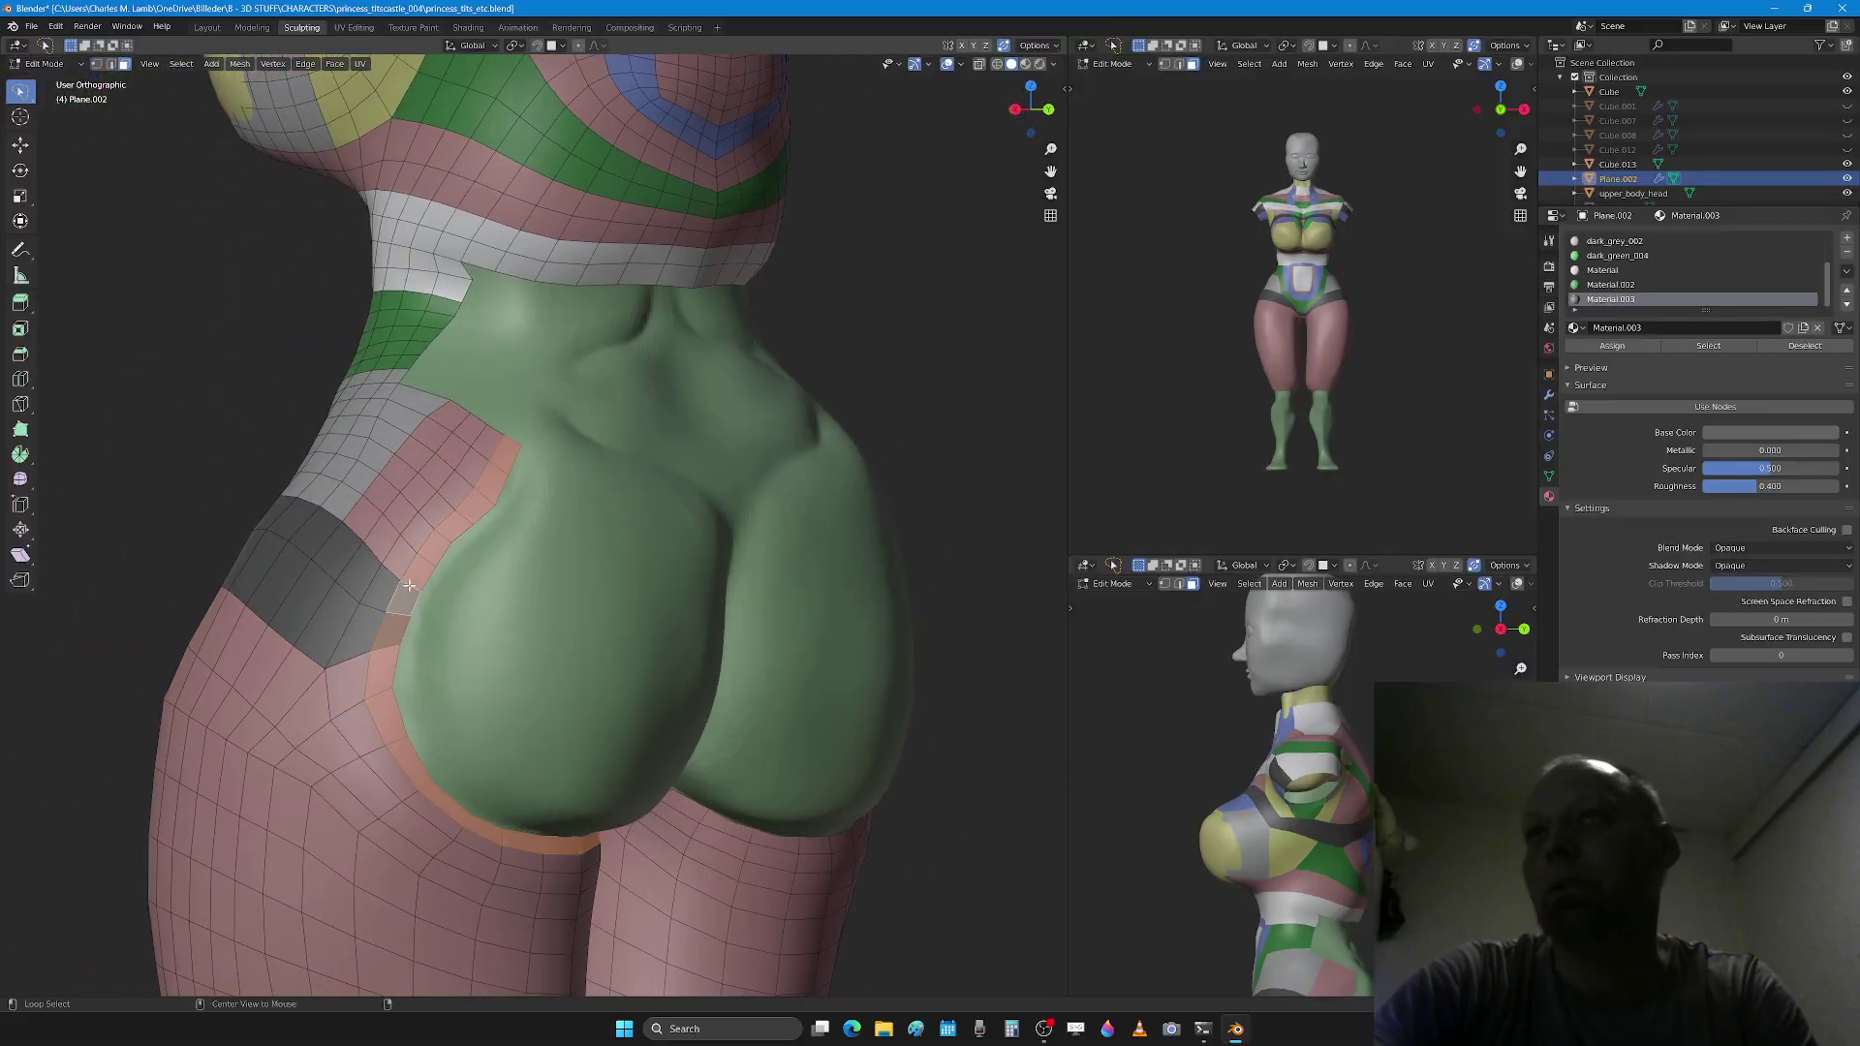
click(1617, 256)
click(1611, 346)
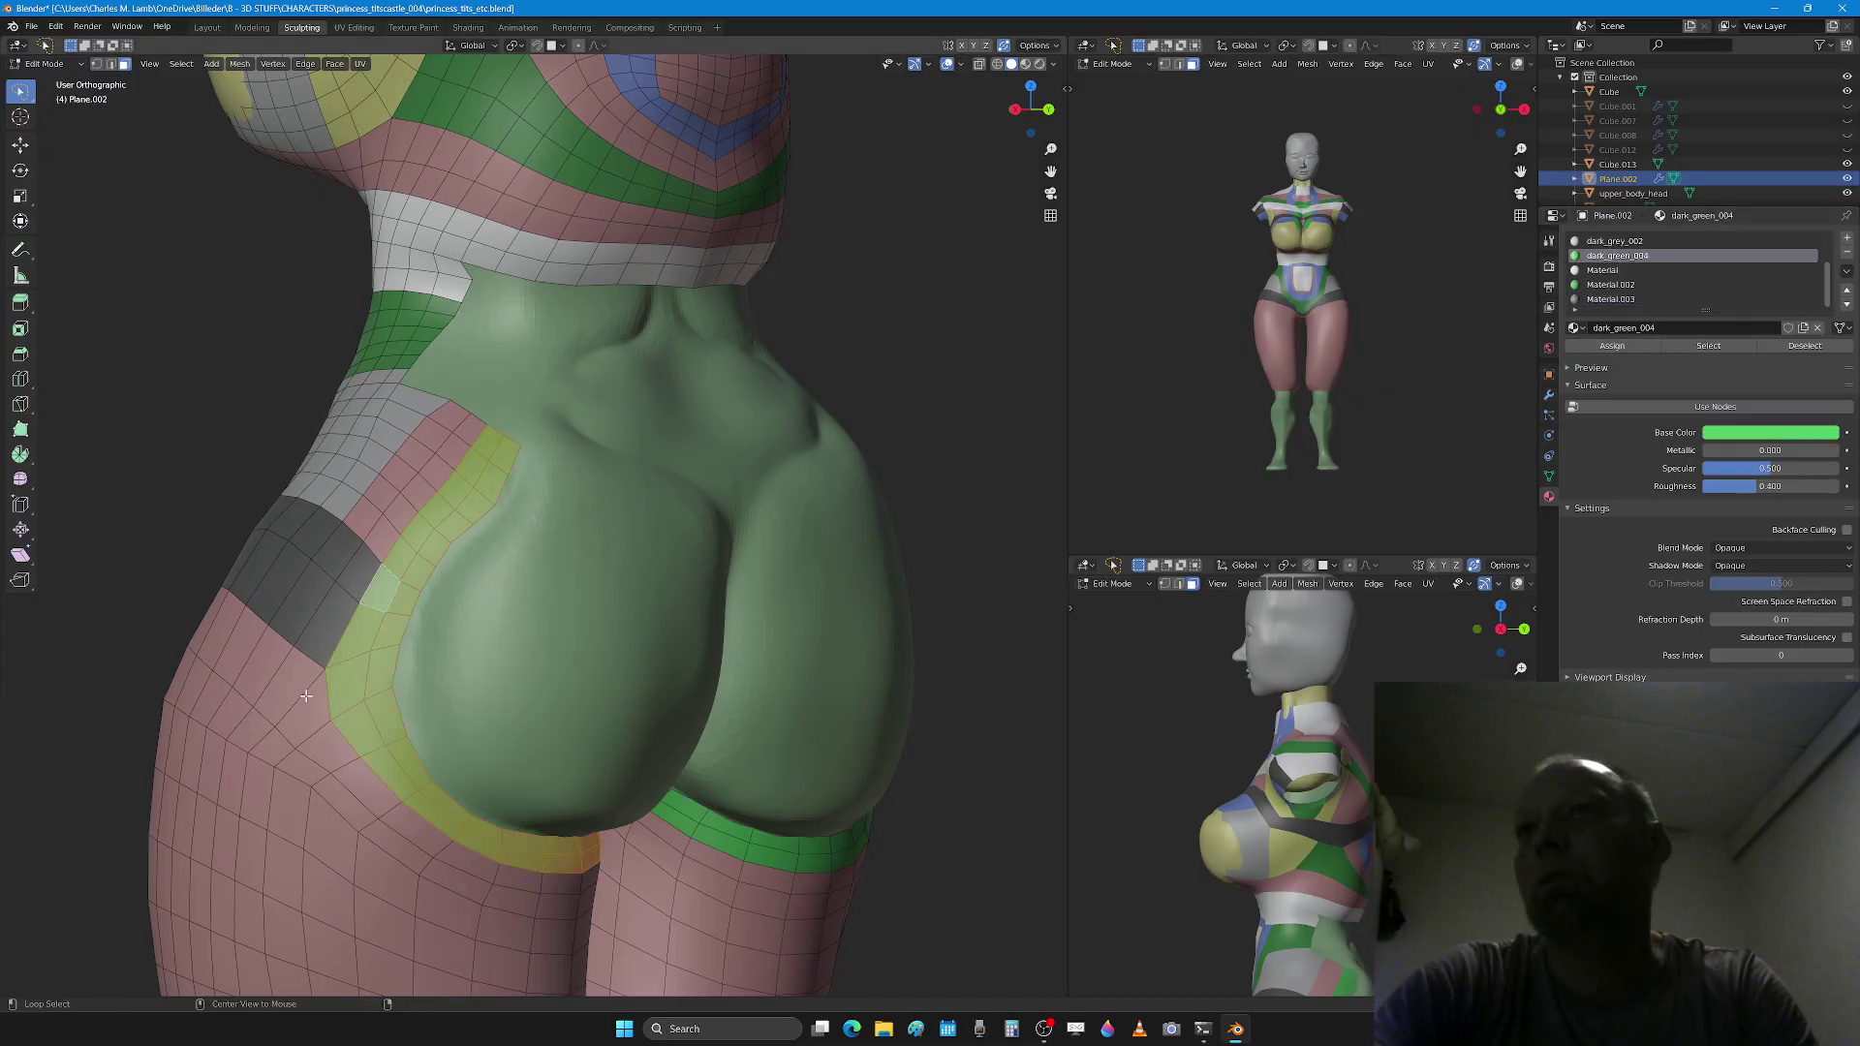
Step: Assign the white material named Material to the face loops around the top of the thigh, just below the buttock border
alt+click(275, 746)
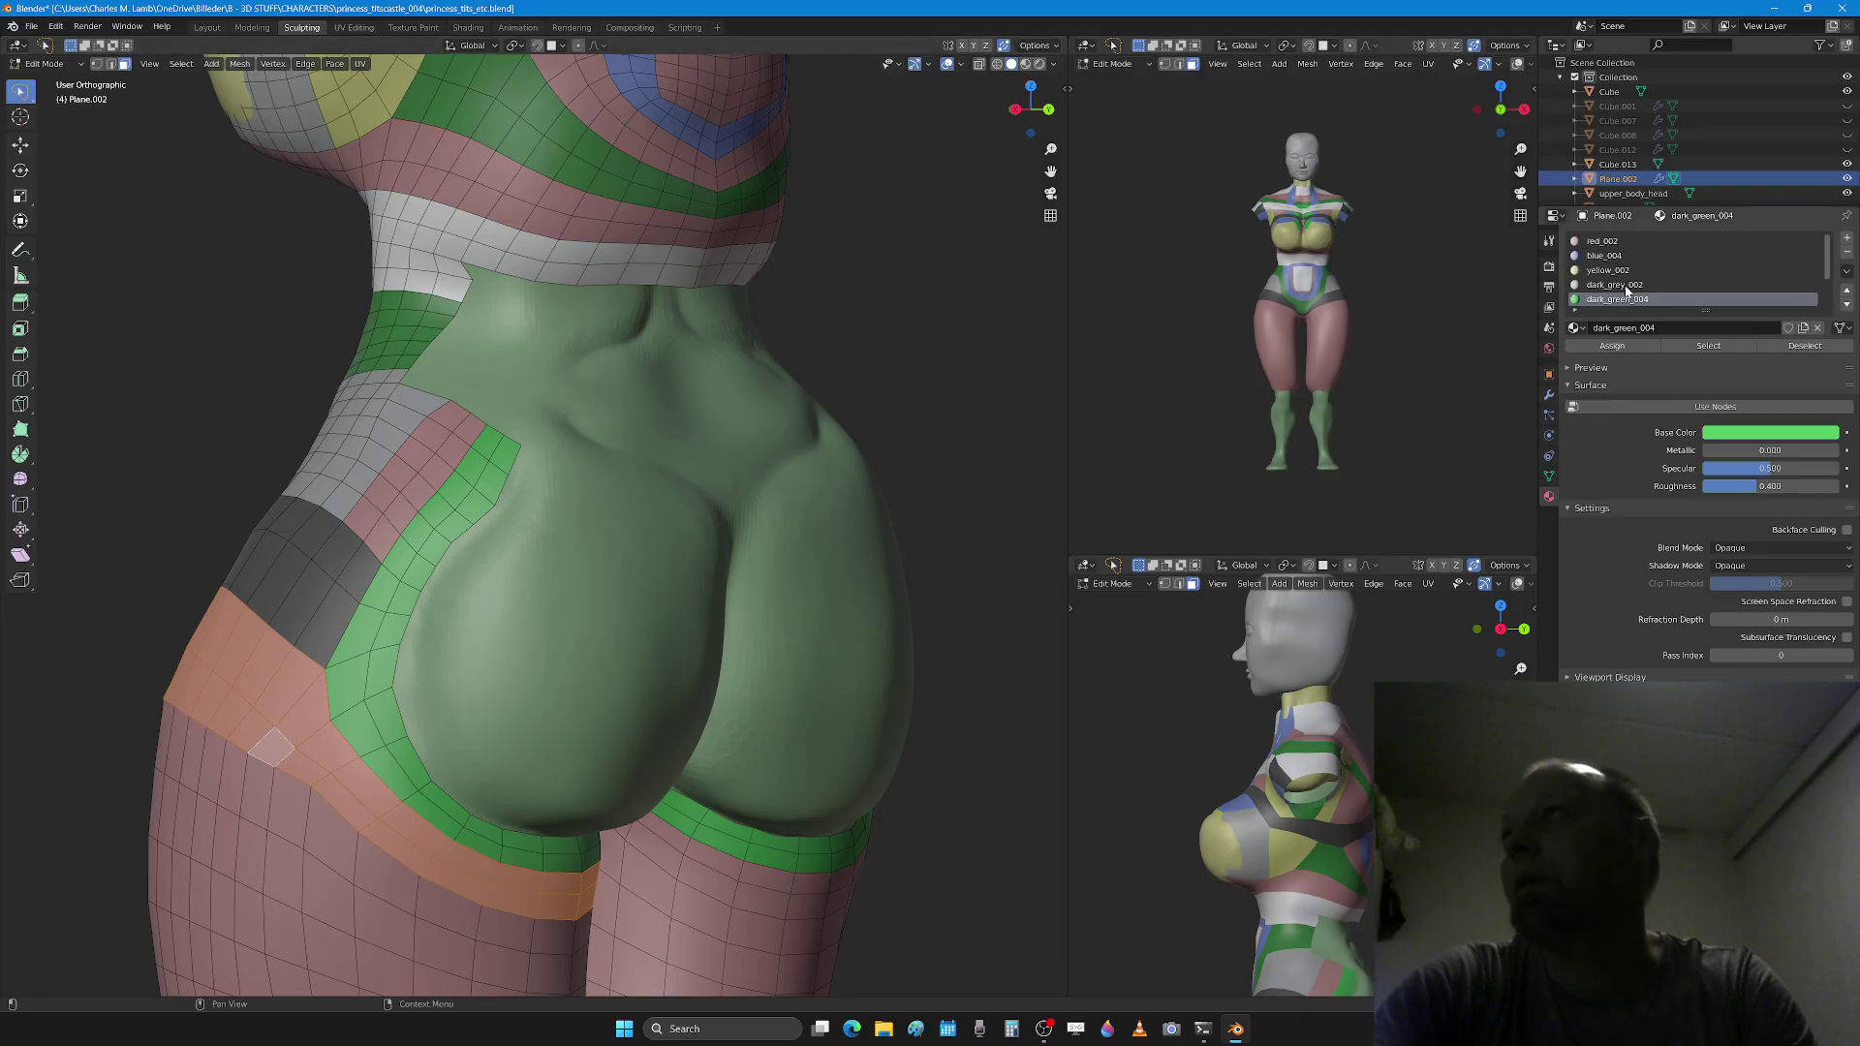
scroll(1628, 288, up, 1)
click(1629, 286)
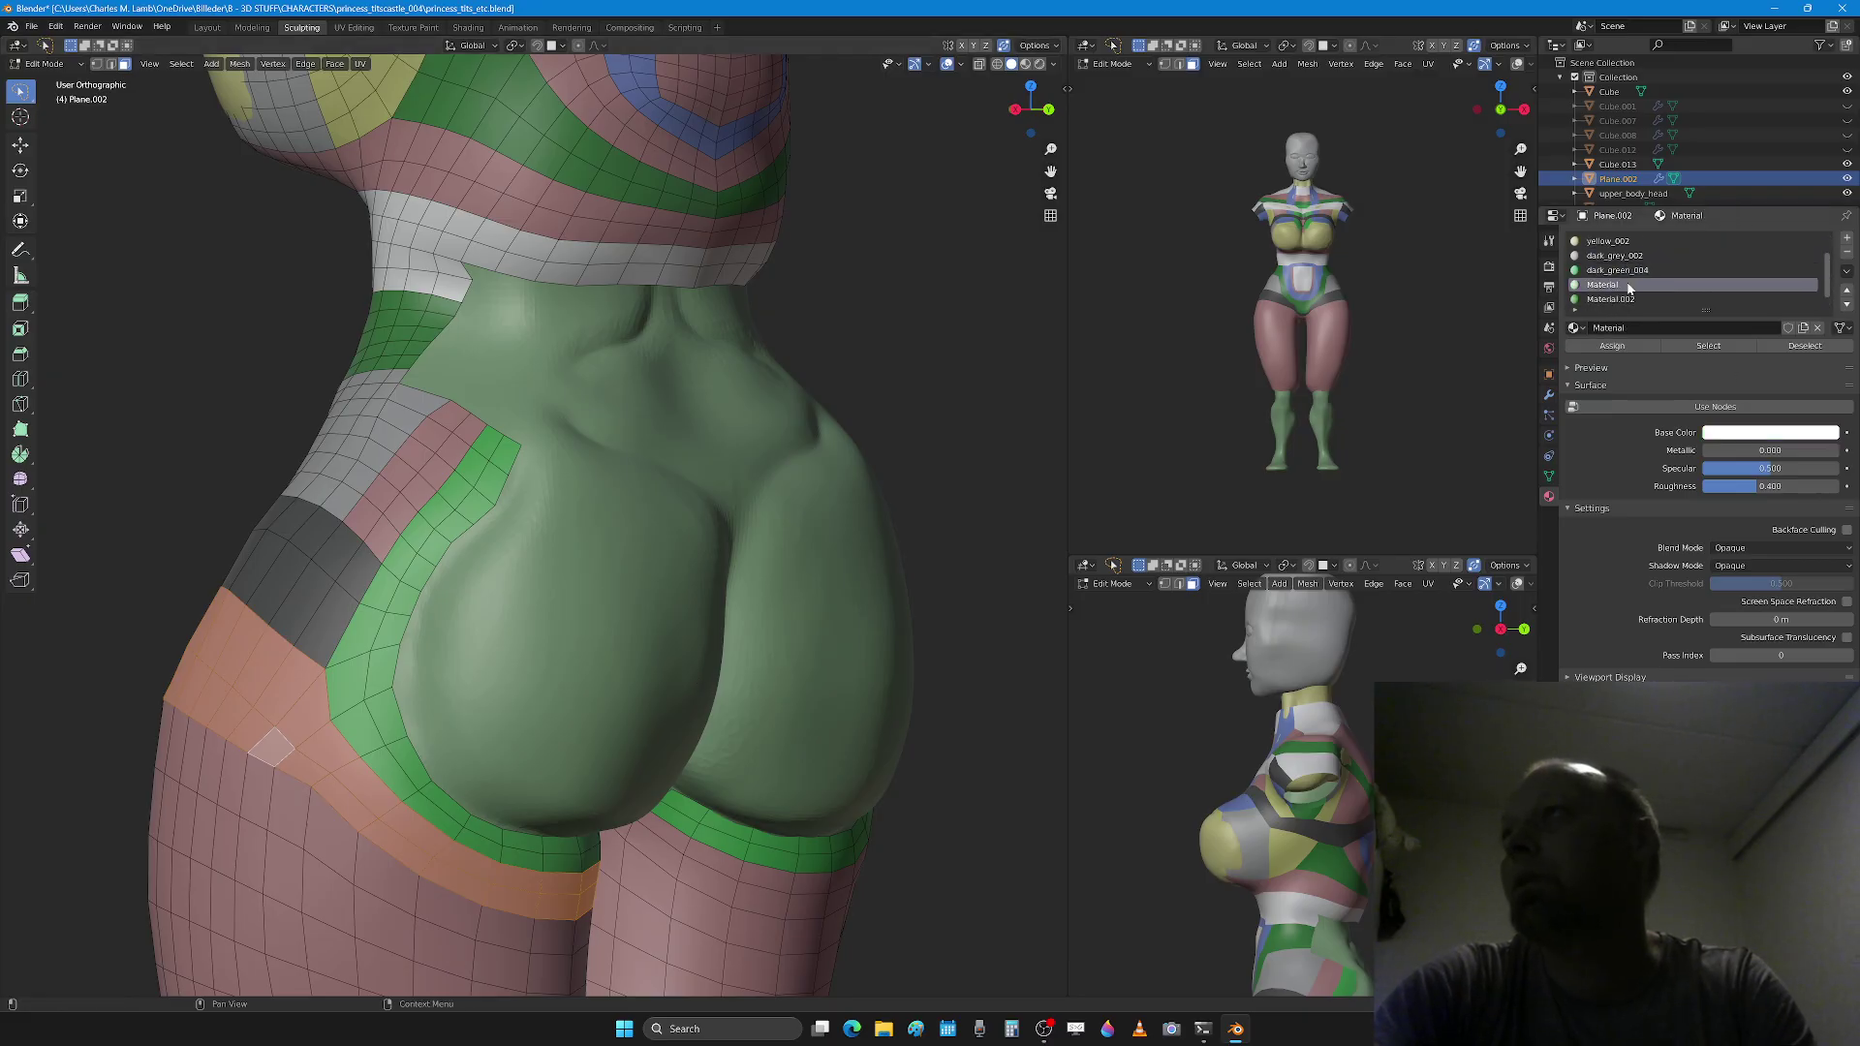
click(1622, 349)
Step: Assign the blue_004 material to the face loop bordering the buttocks and clear the selection
alt+click(385, 689)
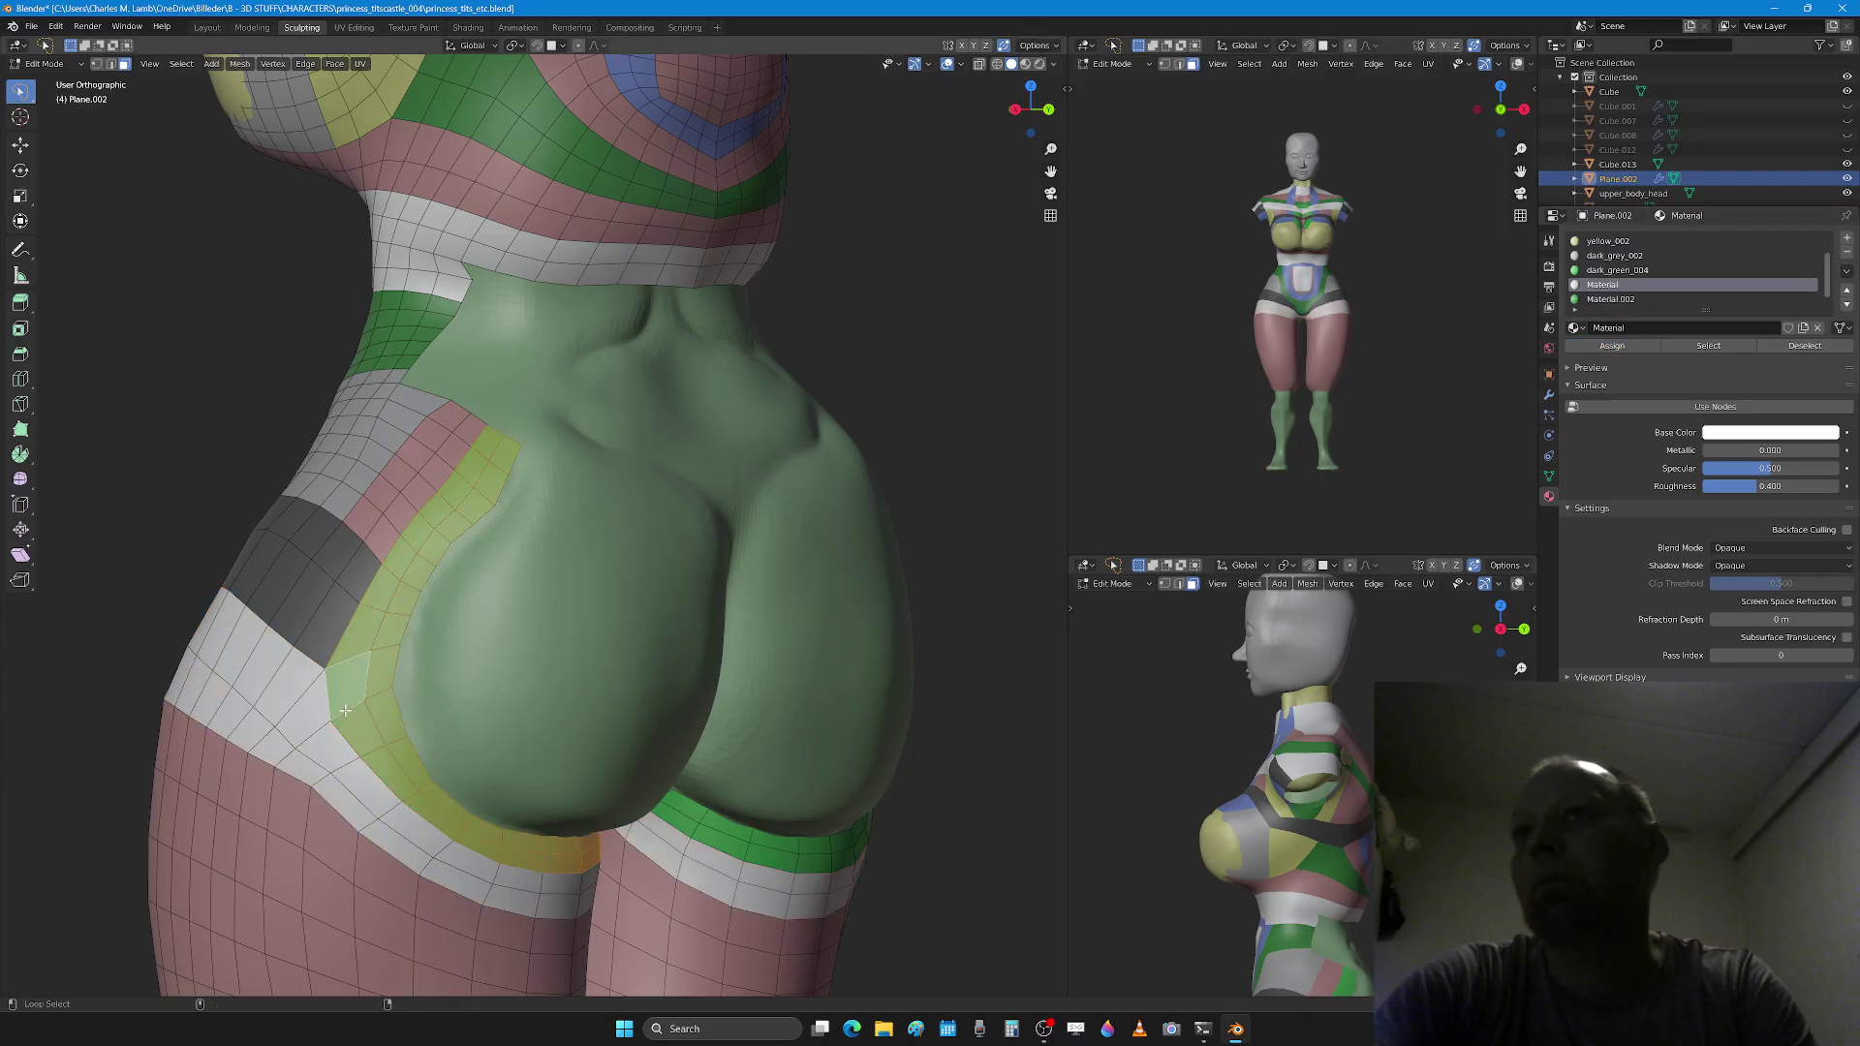
scroll(1644, 300, up, 2)
click(1632, 255)
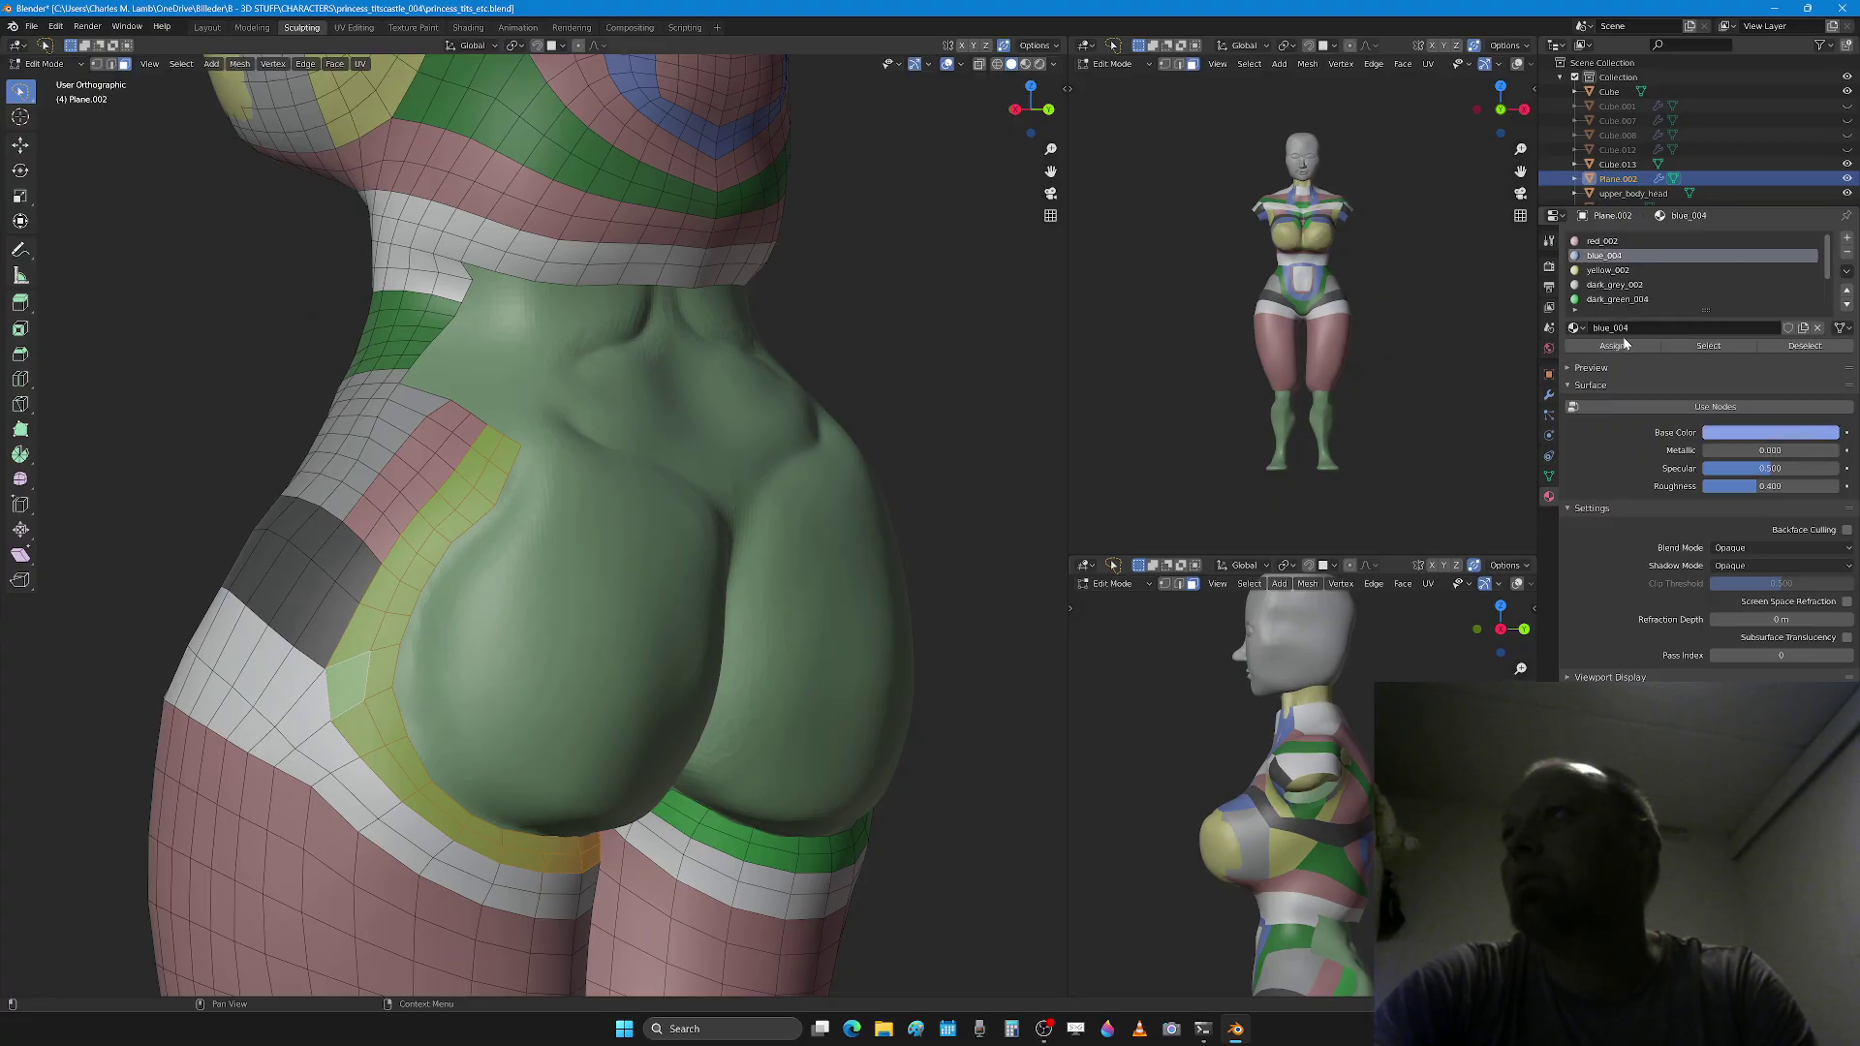
scroll(490, 641, down, 3)
key(a)
key(a)
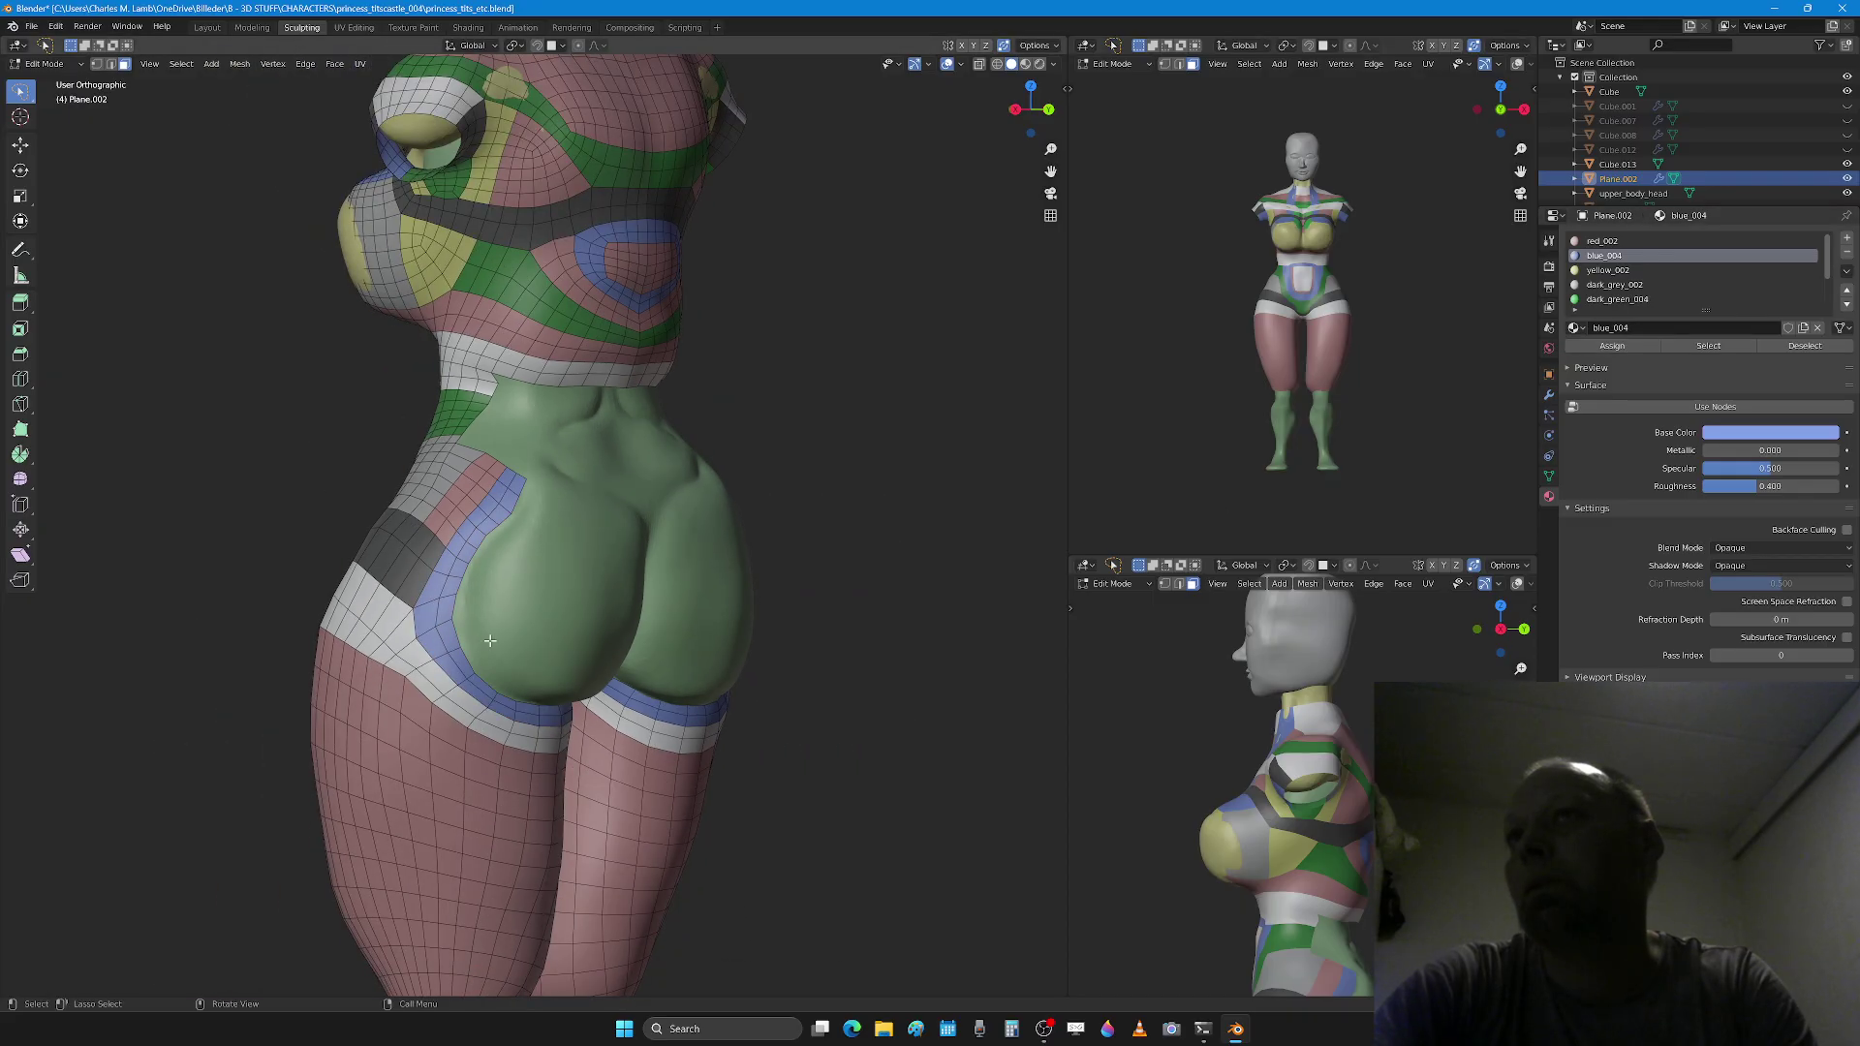
Step: Return to sculpting and try smoothing the faces at the lower edge of the white band on the rear outer thigh
middle_drag(439, 604, 586, 609)
scroll(681, 679, up, 3)
middle_drag(681, 679, 545, 672)
key(Tab)
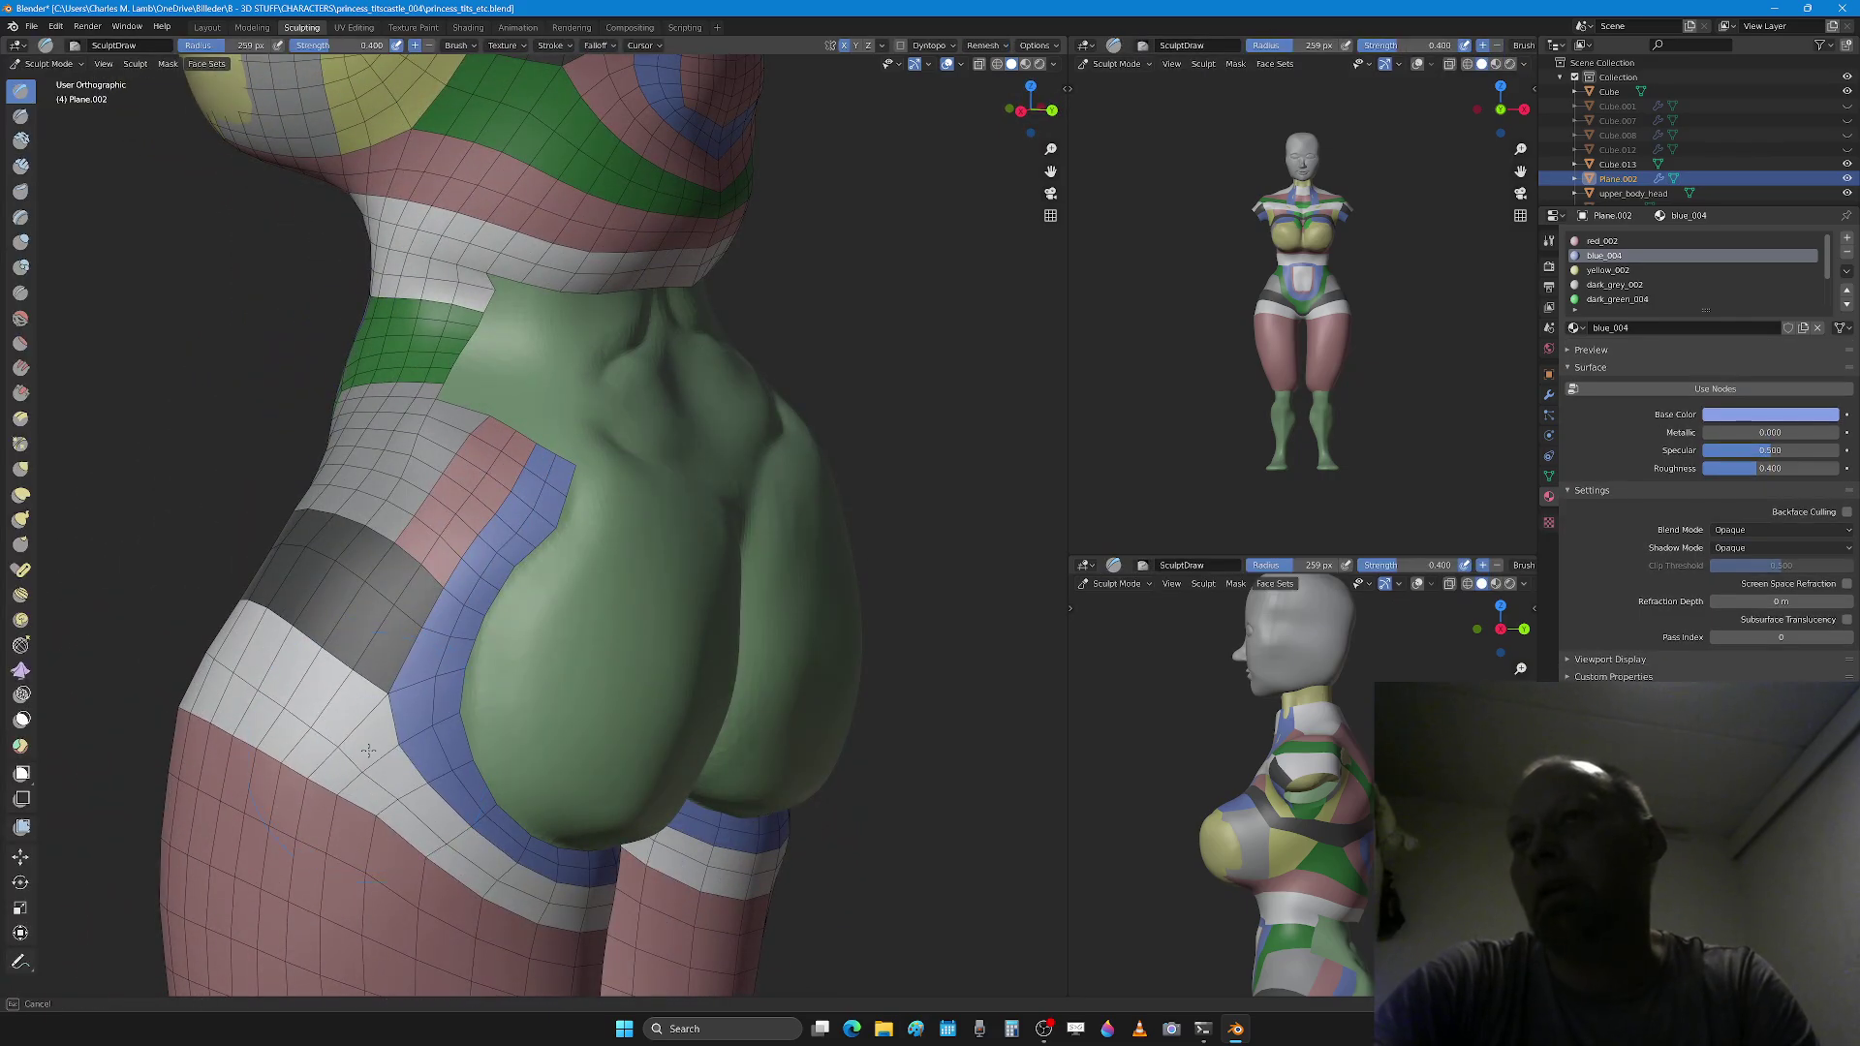
middle_drag(376, 767, 321, 780)
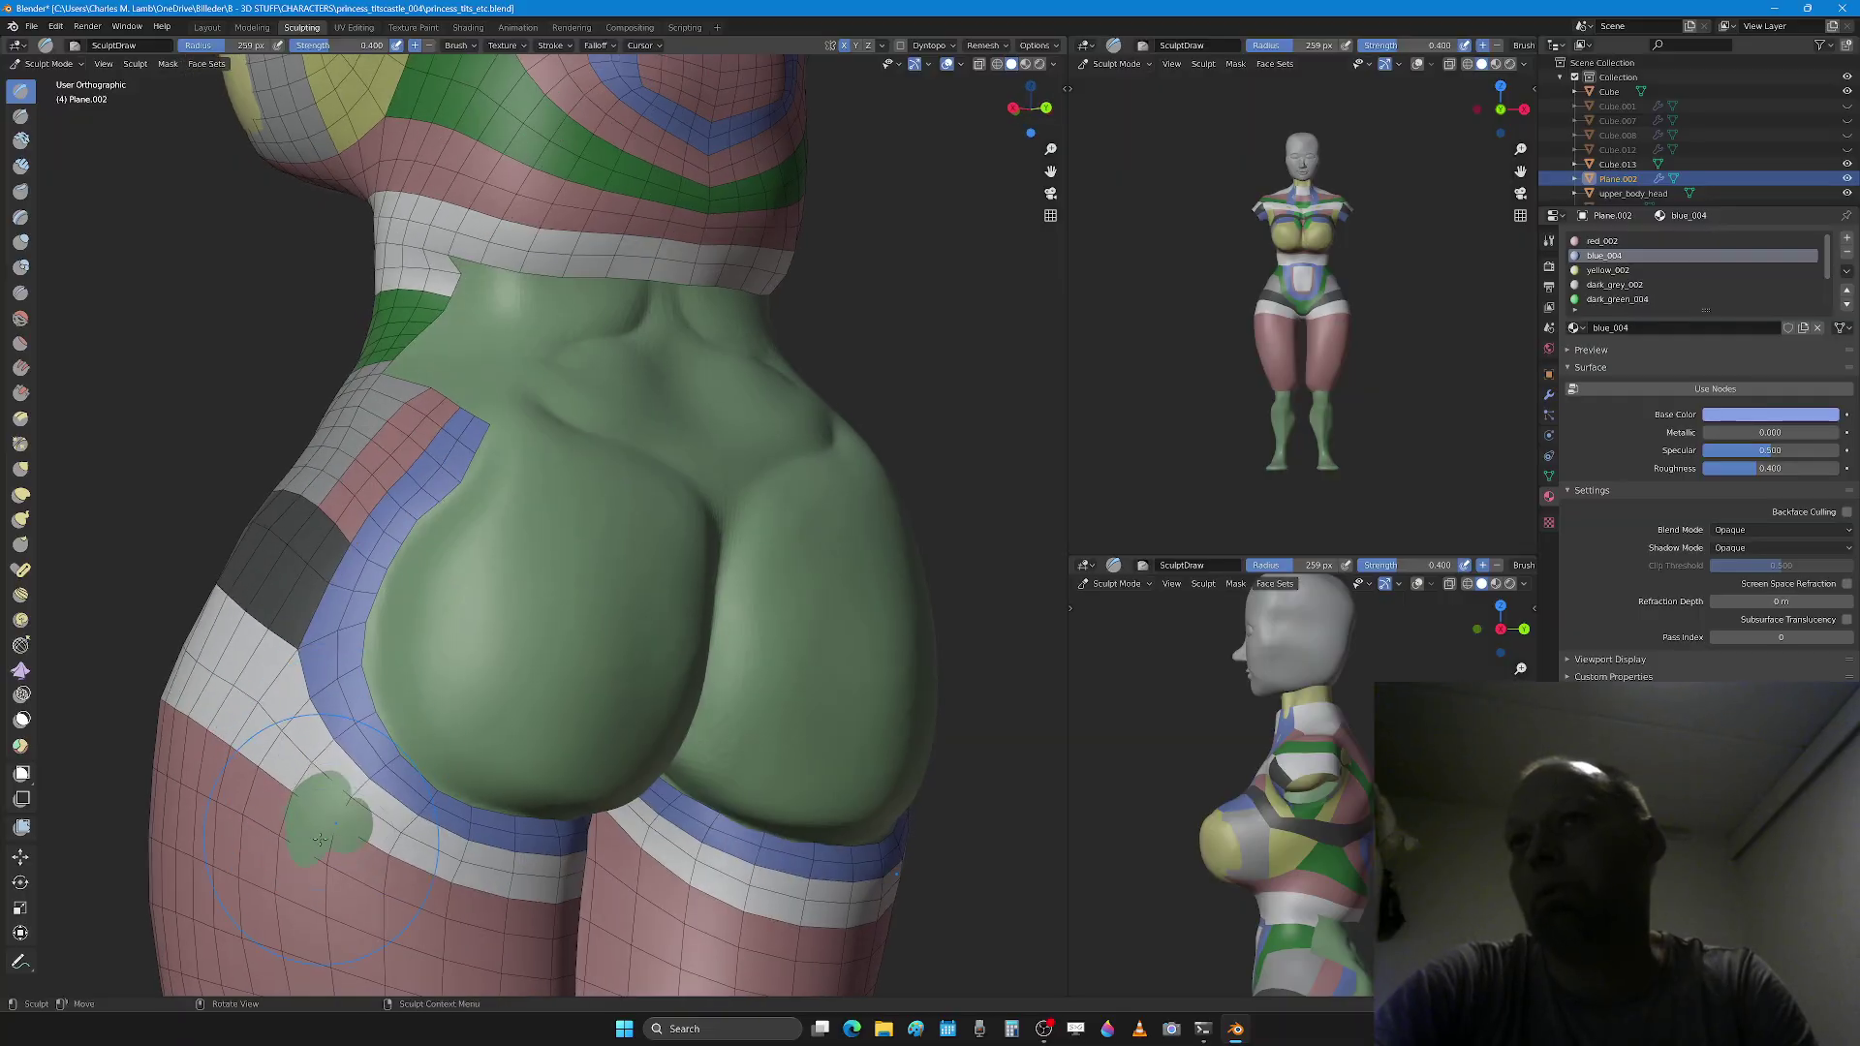
middle_drag(360, 863, 295, 751)
key(ctrl+z)
mouse_move(375, 896)
middle_down()
mouse_move(357, 901)
mouse_move(355, 717)
middle_up()
Step: Enlarge the brush and smooth the red faces on the backs and outer sides of the thighs
scroll(355, 903, down, 2)
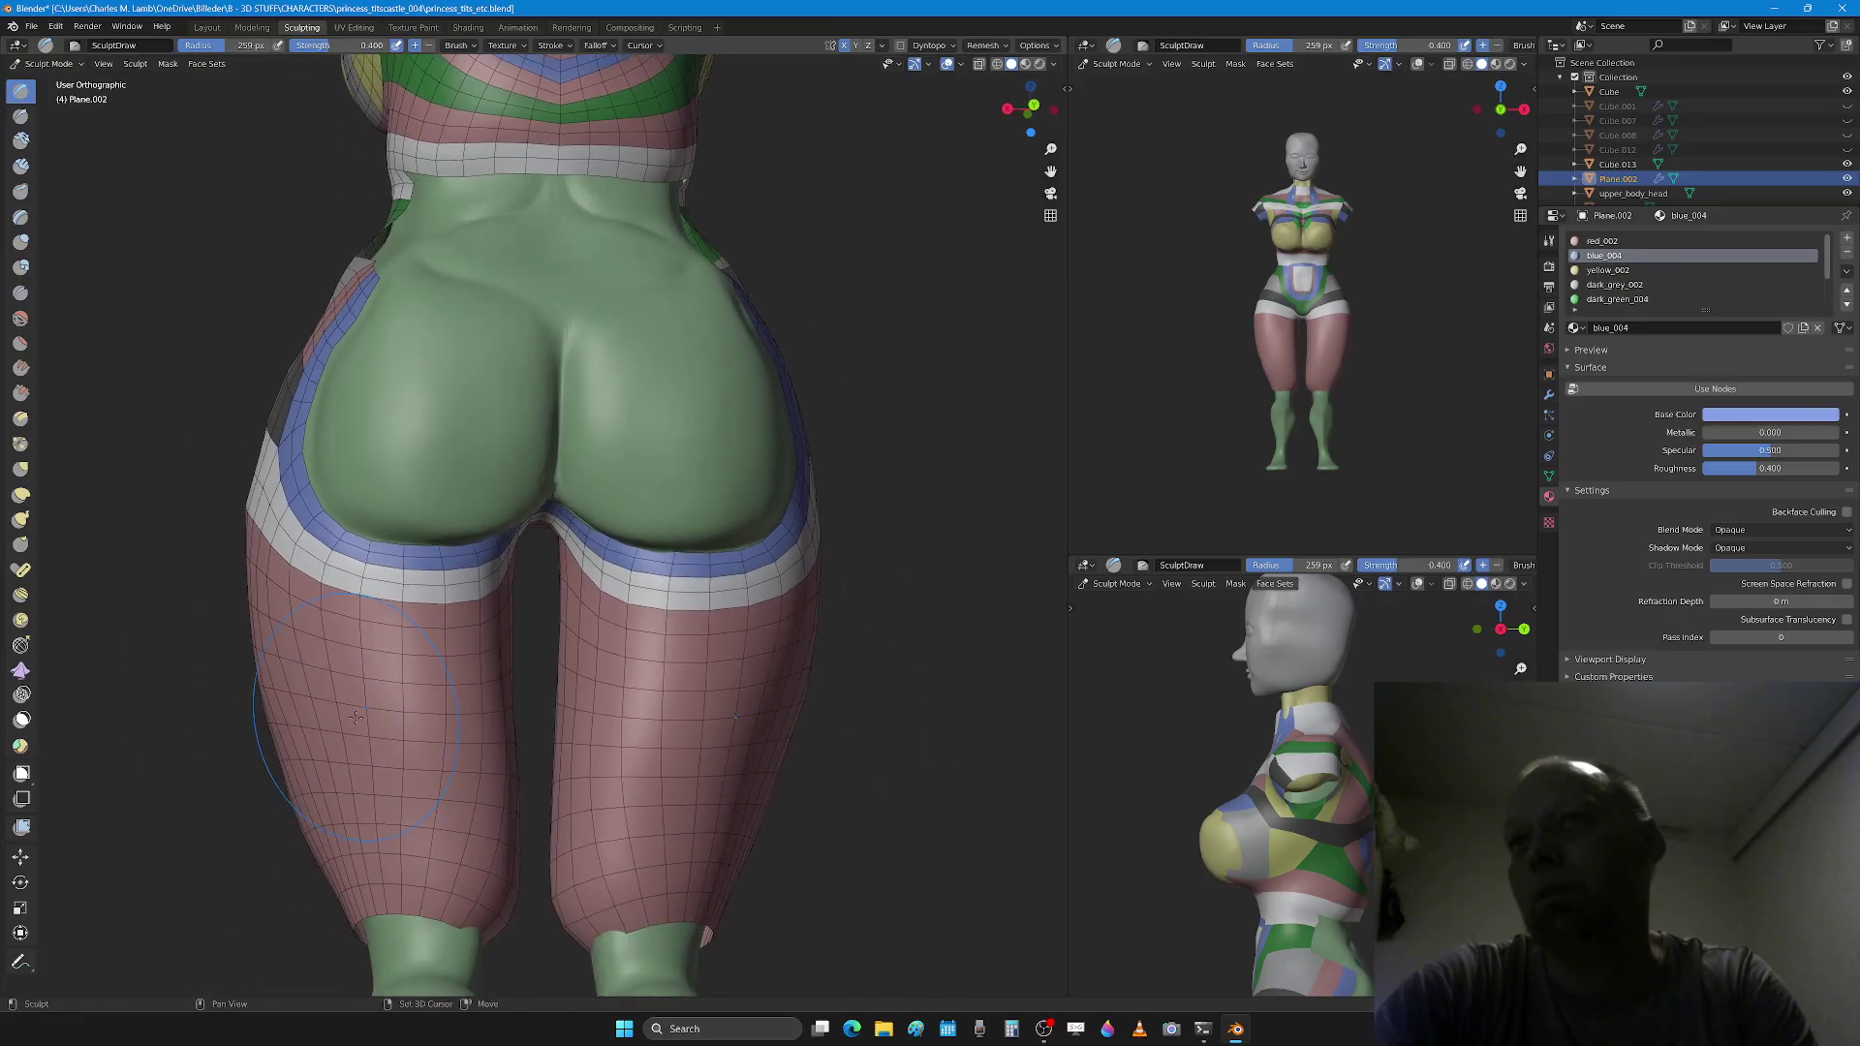
key(f)
click(373, 789)
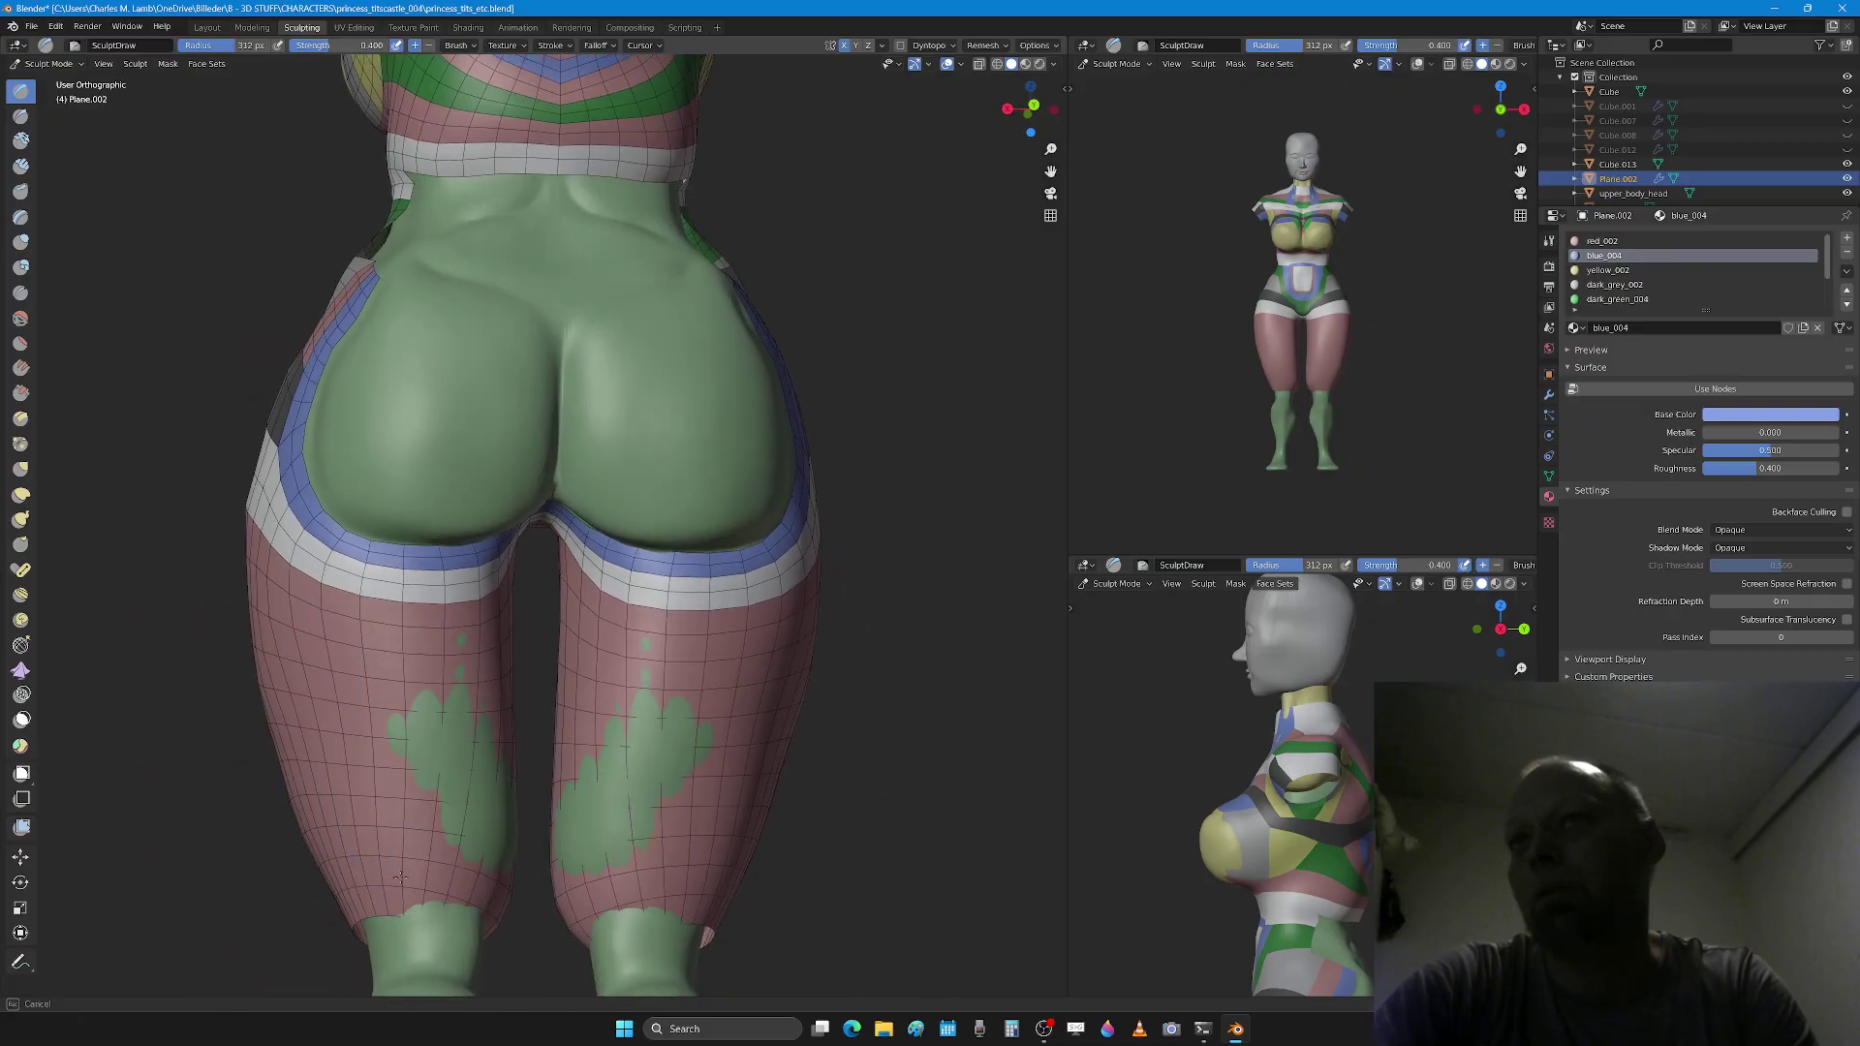
middle_drag(343, 772, 321, 771)
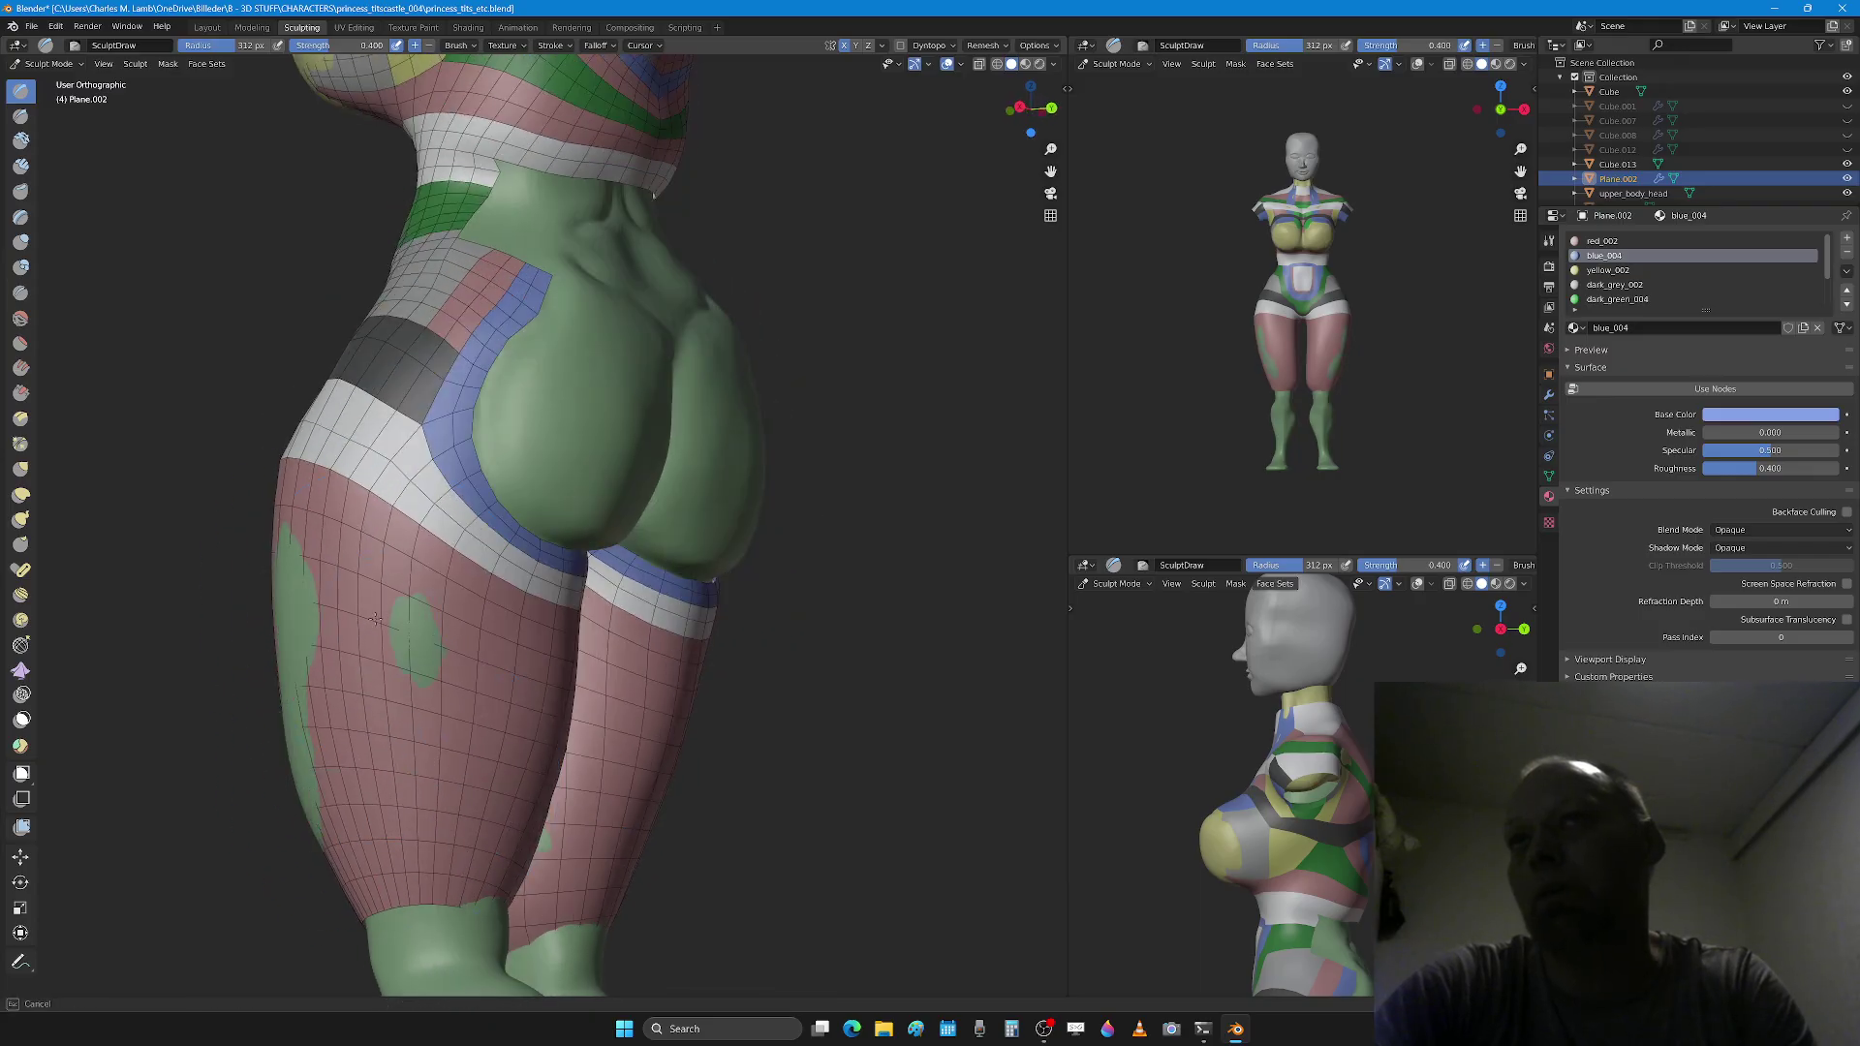
drag(375, 618, 407, 618)
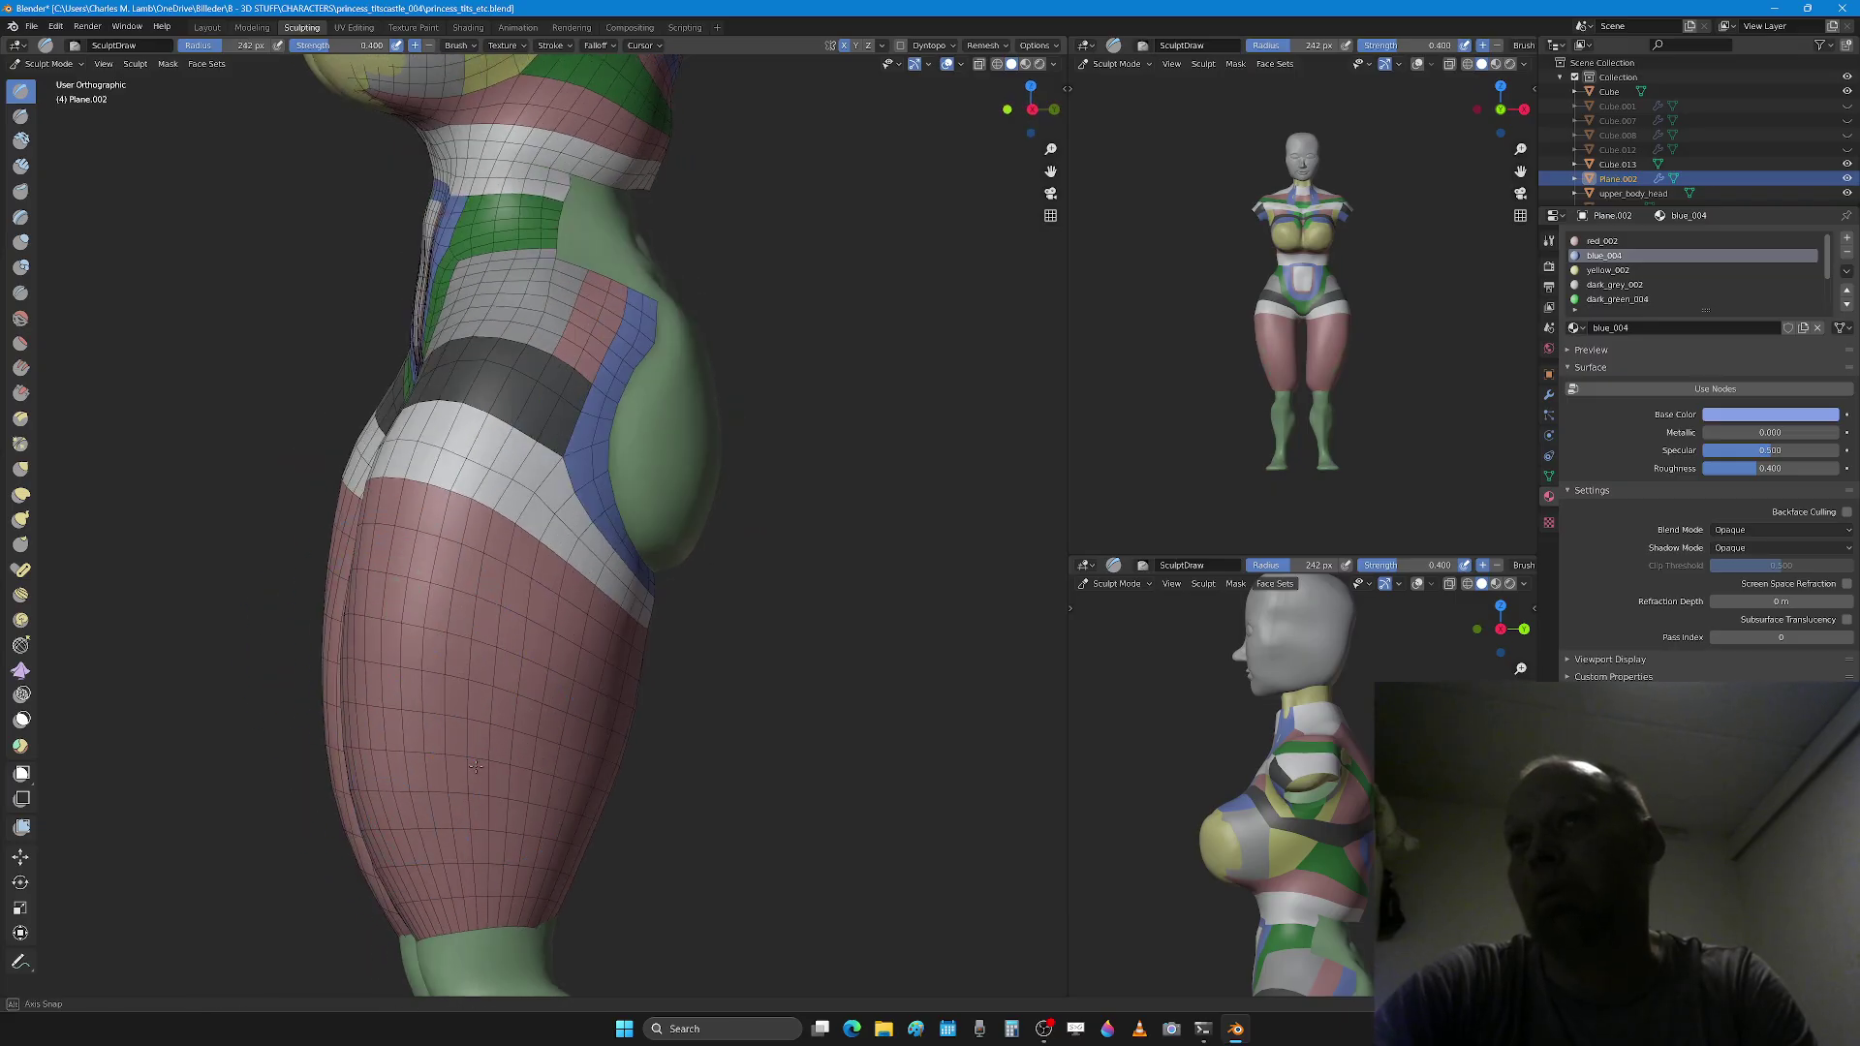
middle_drag(476, 767, 581, 651)
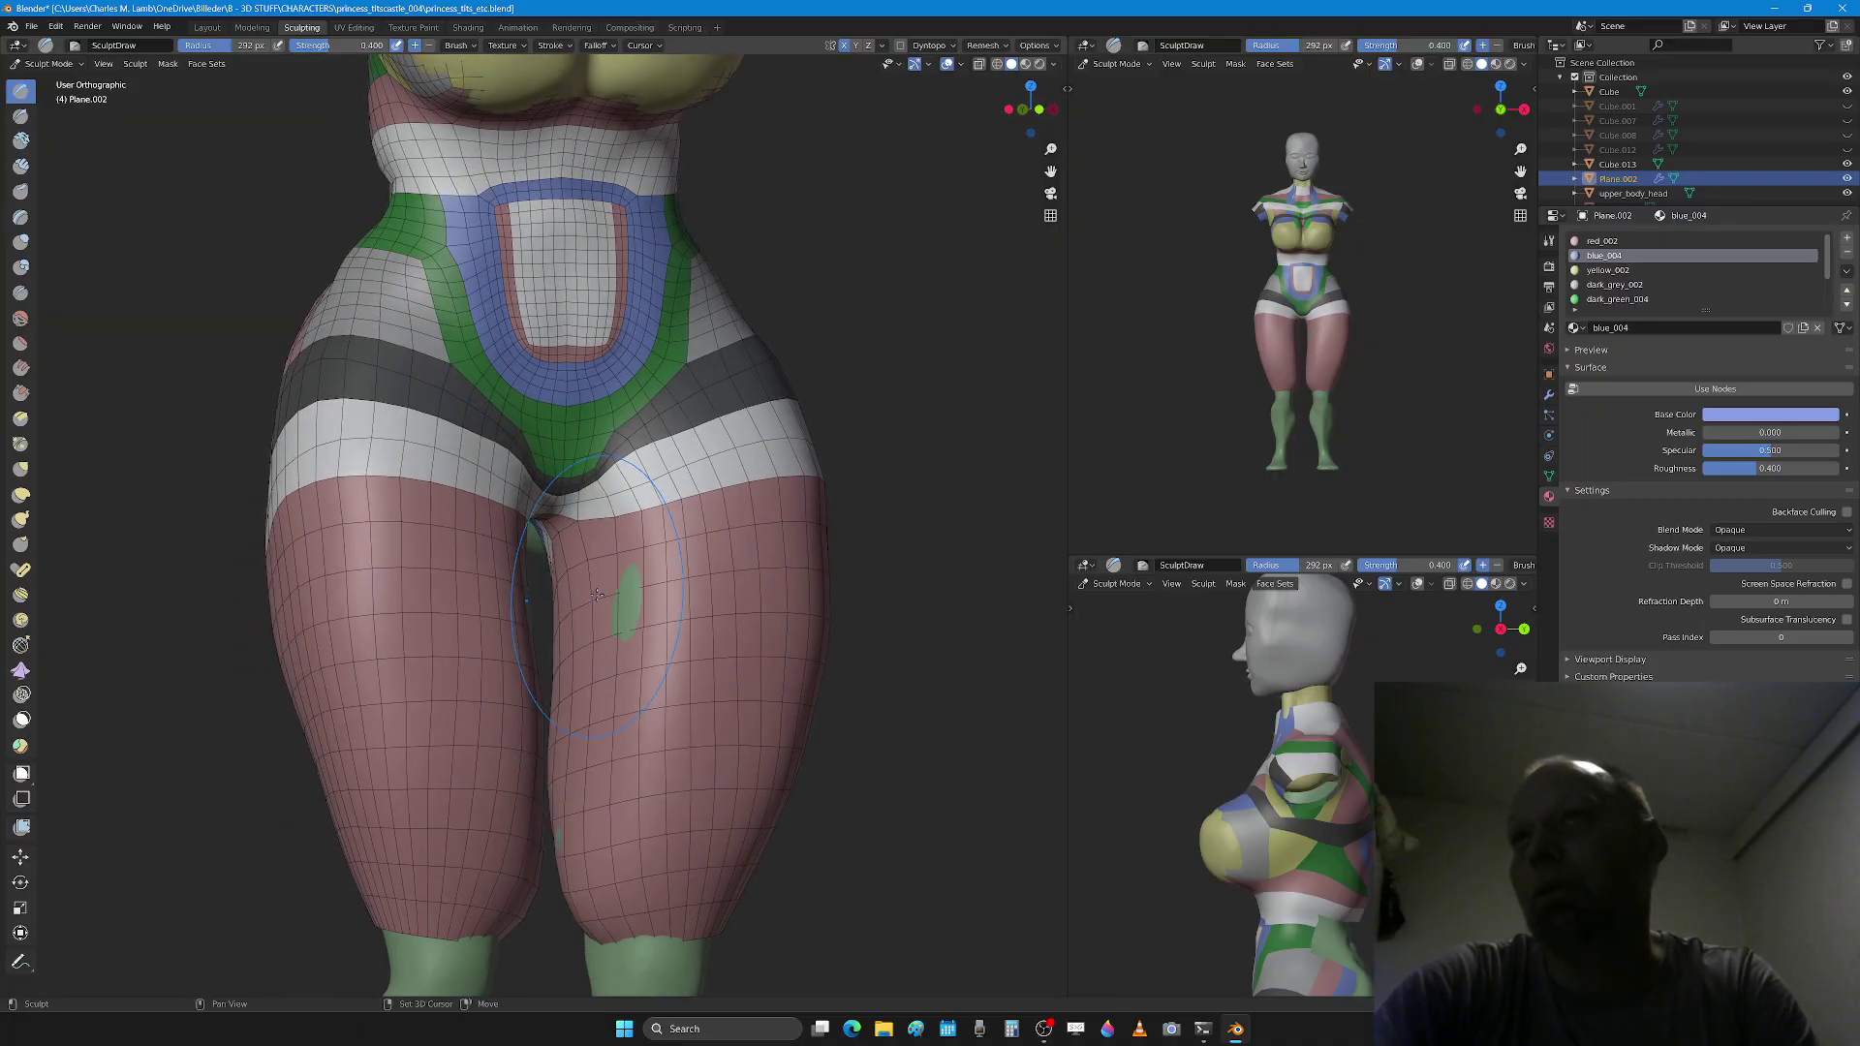
Step: Reduce the brush radius to 241 px and smooth the inner front and outer side of the thighs
key(f)
click(574, 614)
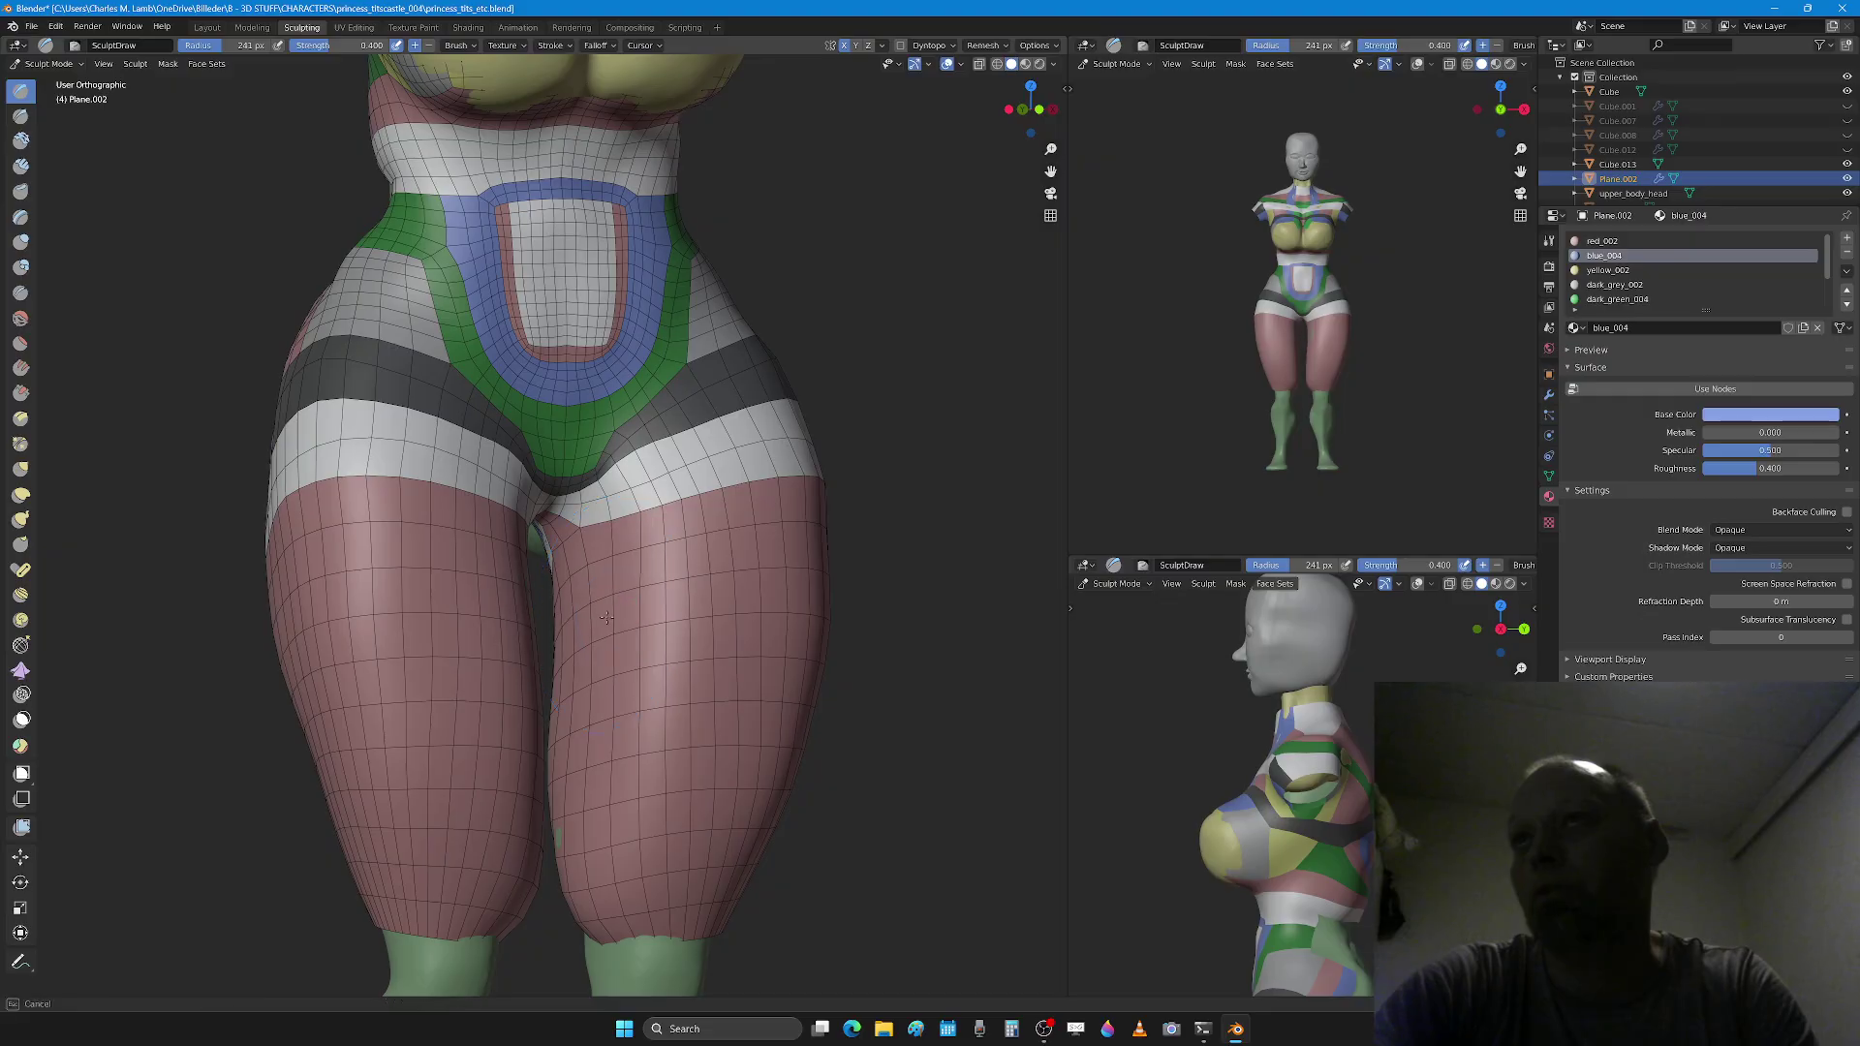
middle_drag(606, 617, 447, 614)
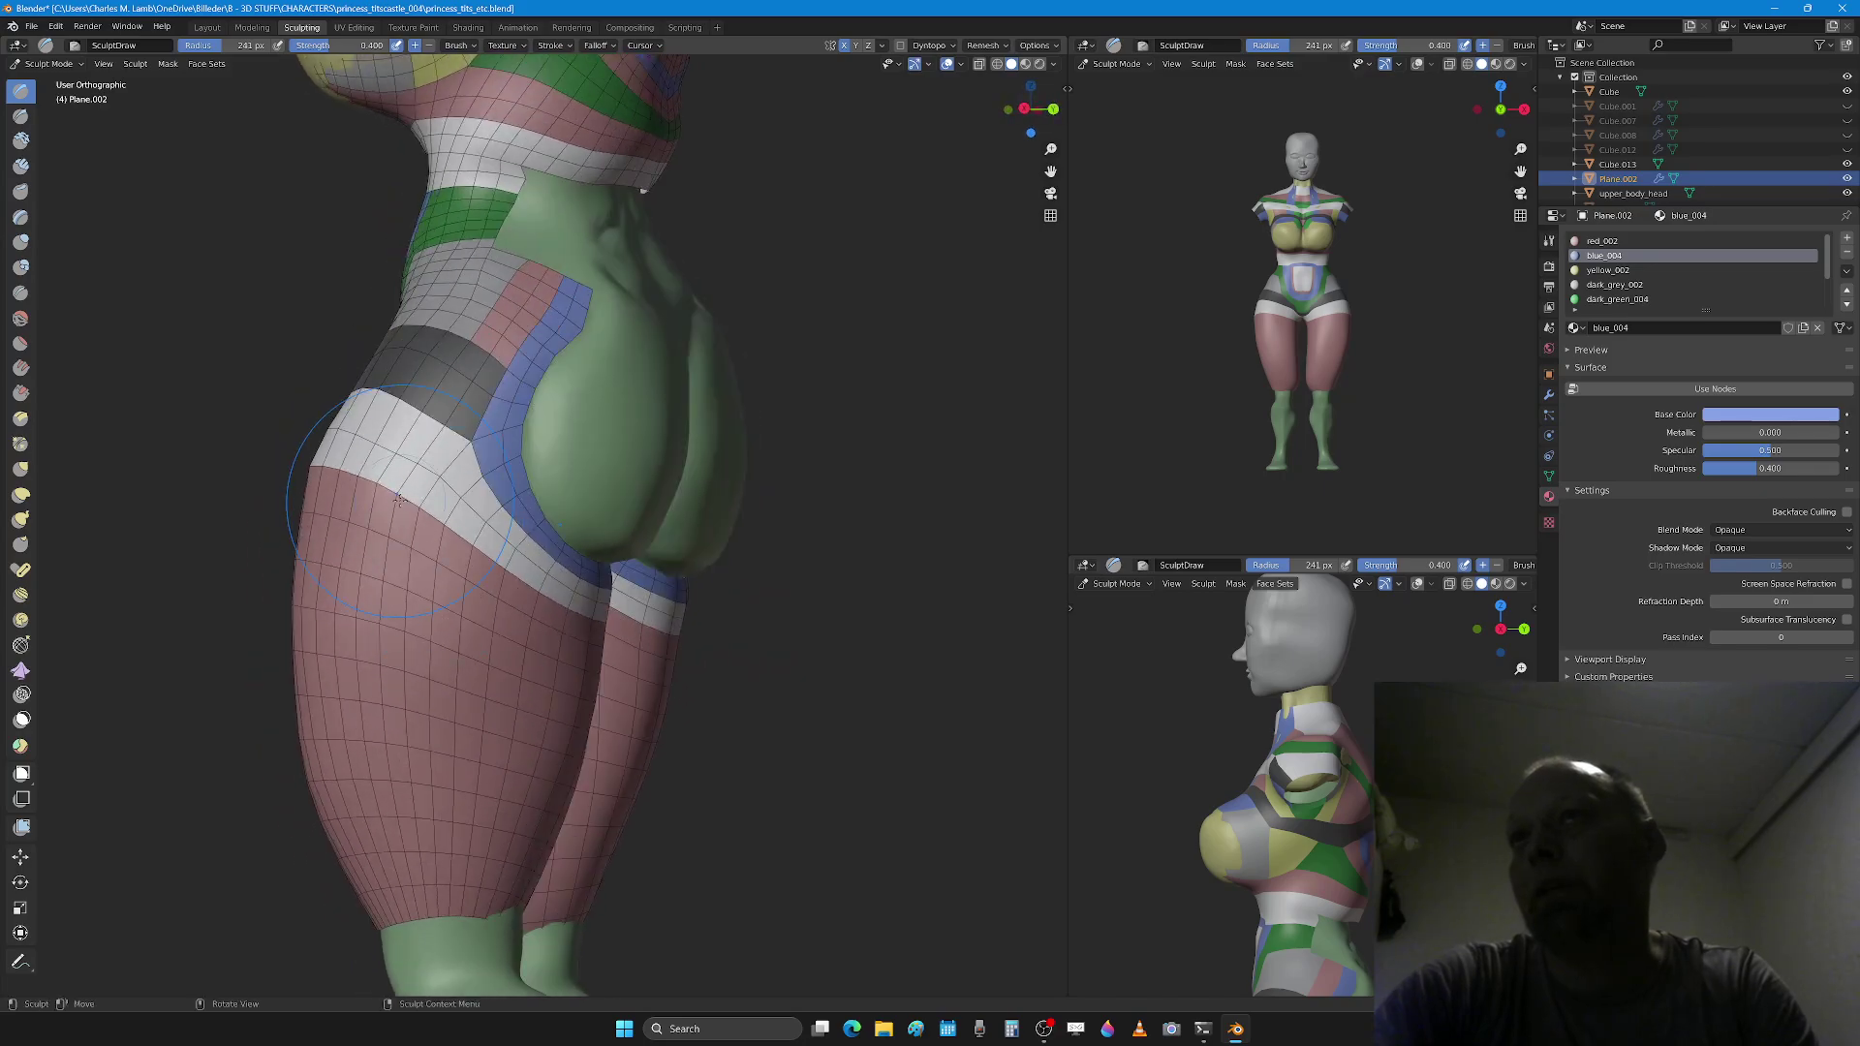
middle_drag(403, 524, 626, 466)
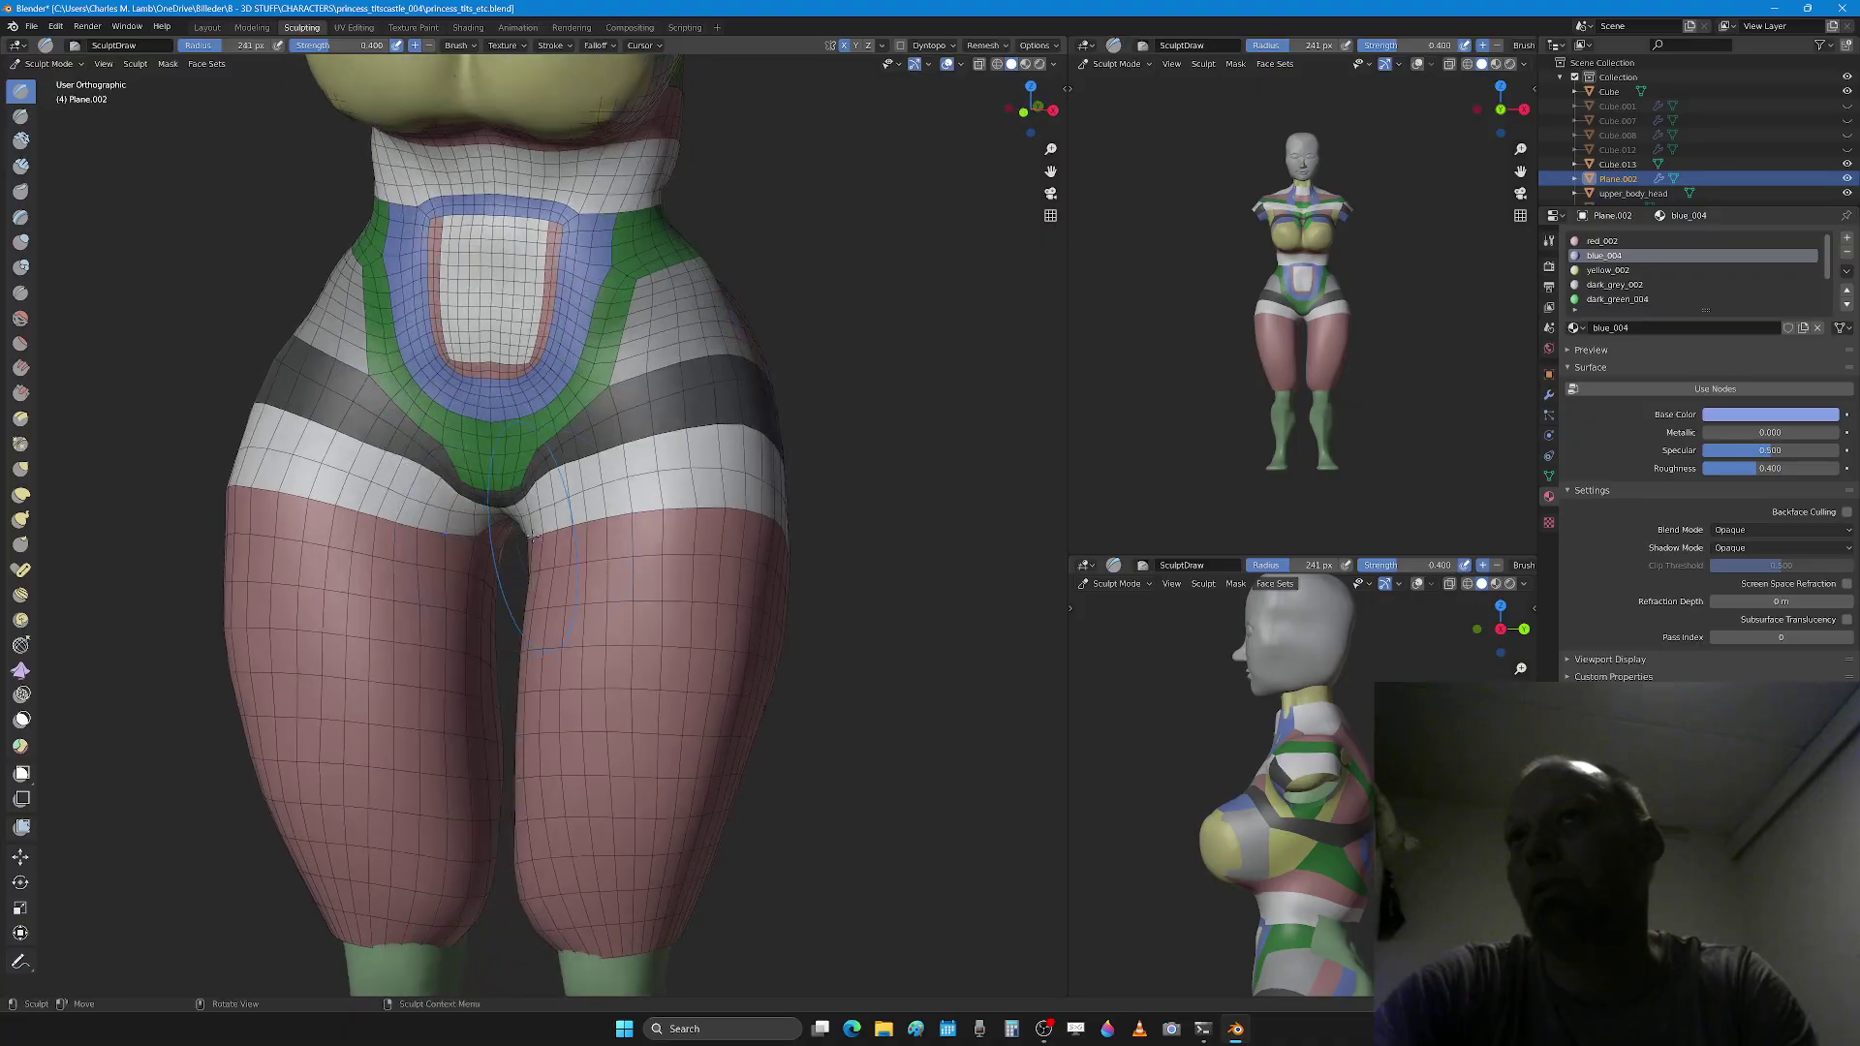
Step: Return to mesh editing and add an edge loop around the white band at the top of the thigh
key(Tab)
key(ctrl+r)
double_click(627, 466)
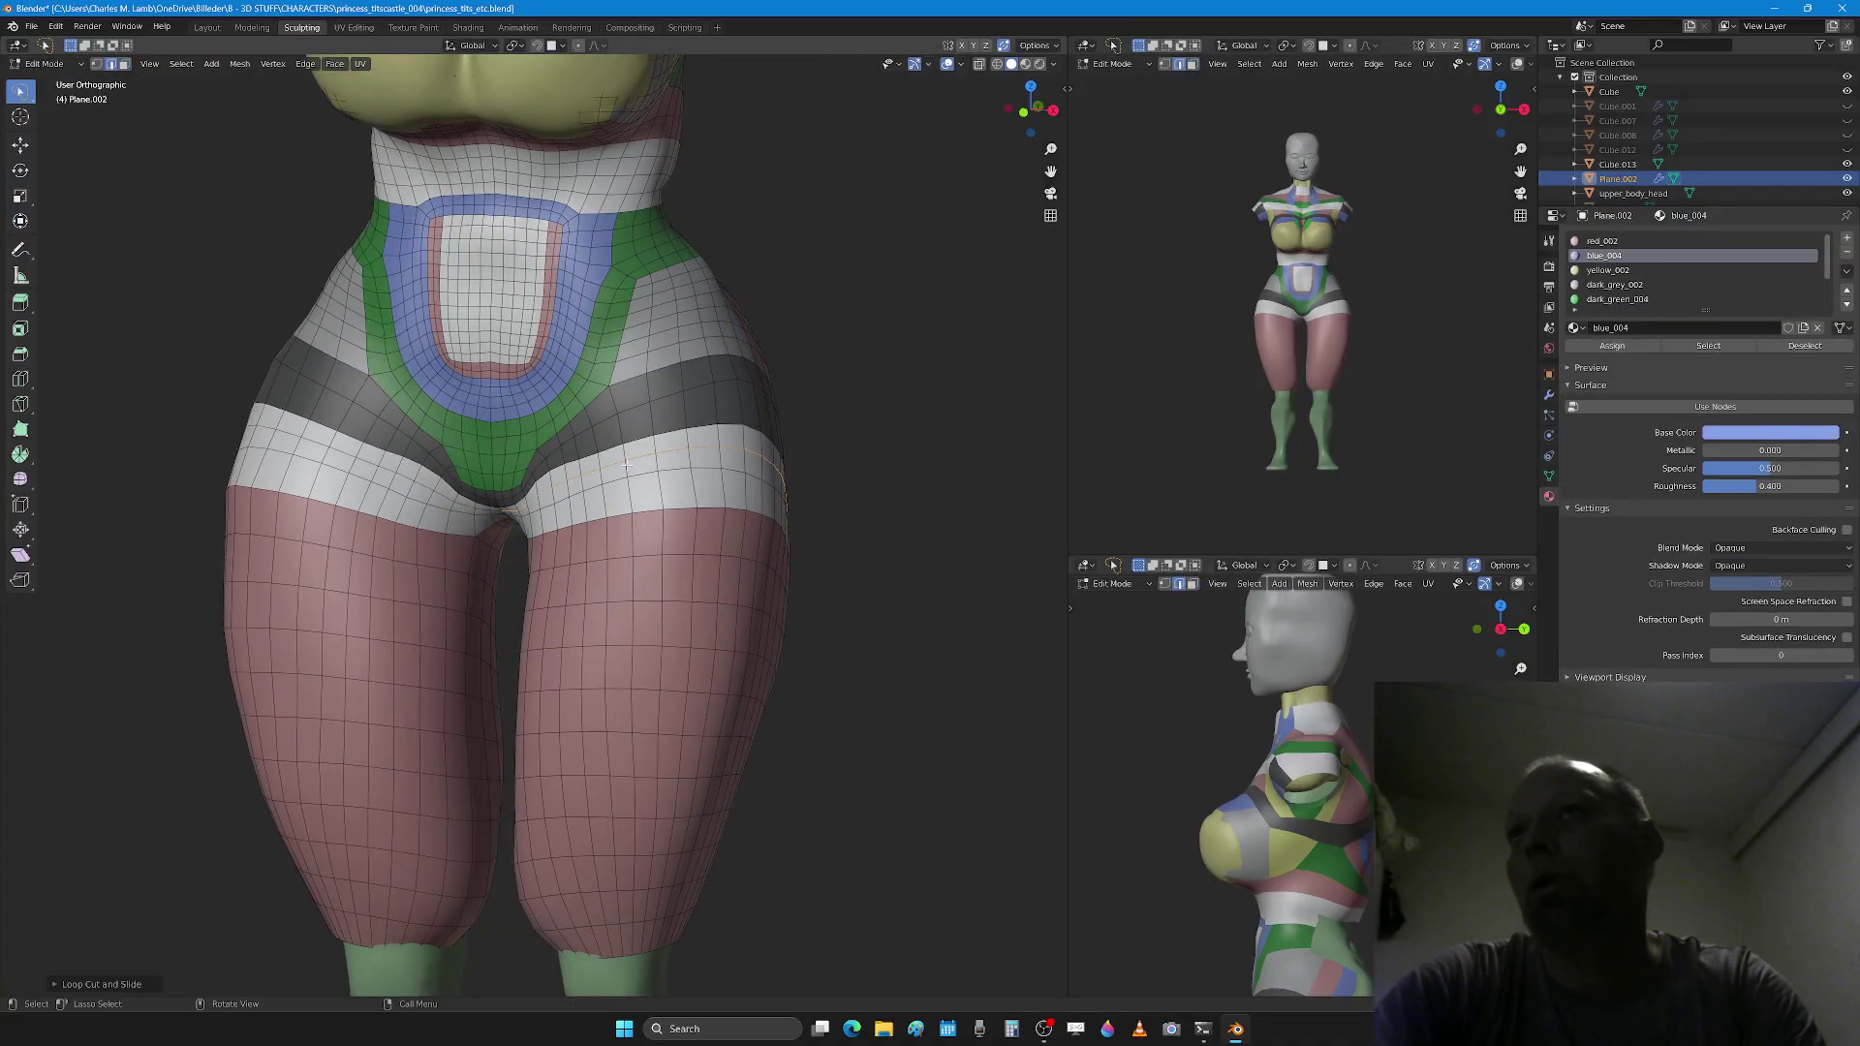
Step: Resume sculpting and smooth the white band and adjoining red faces across the front of the thighs
key(Tab)
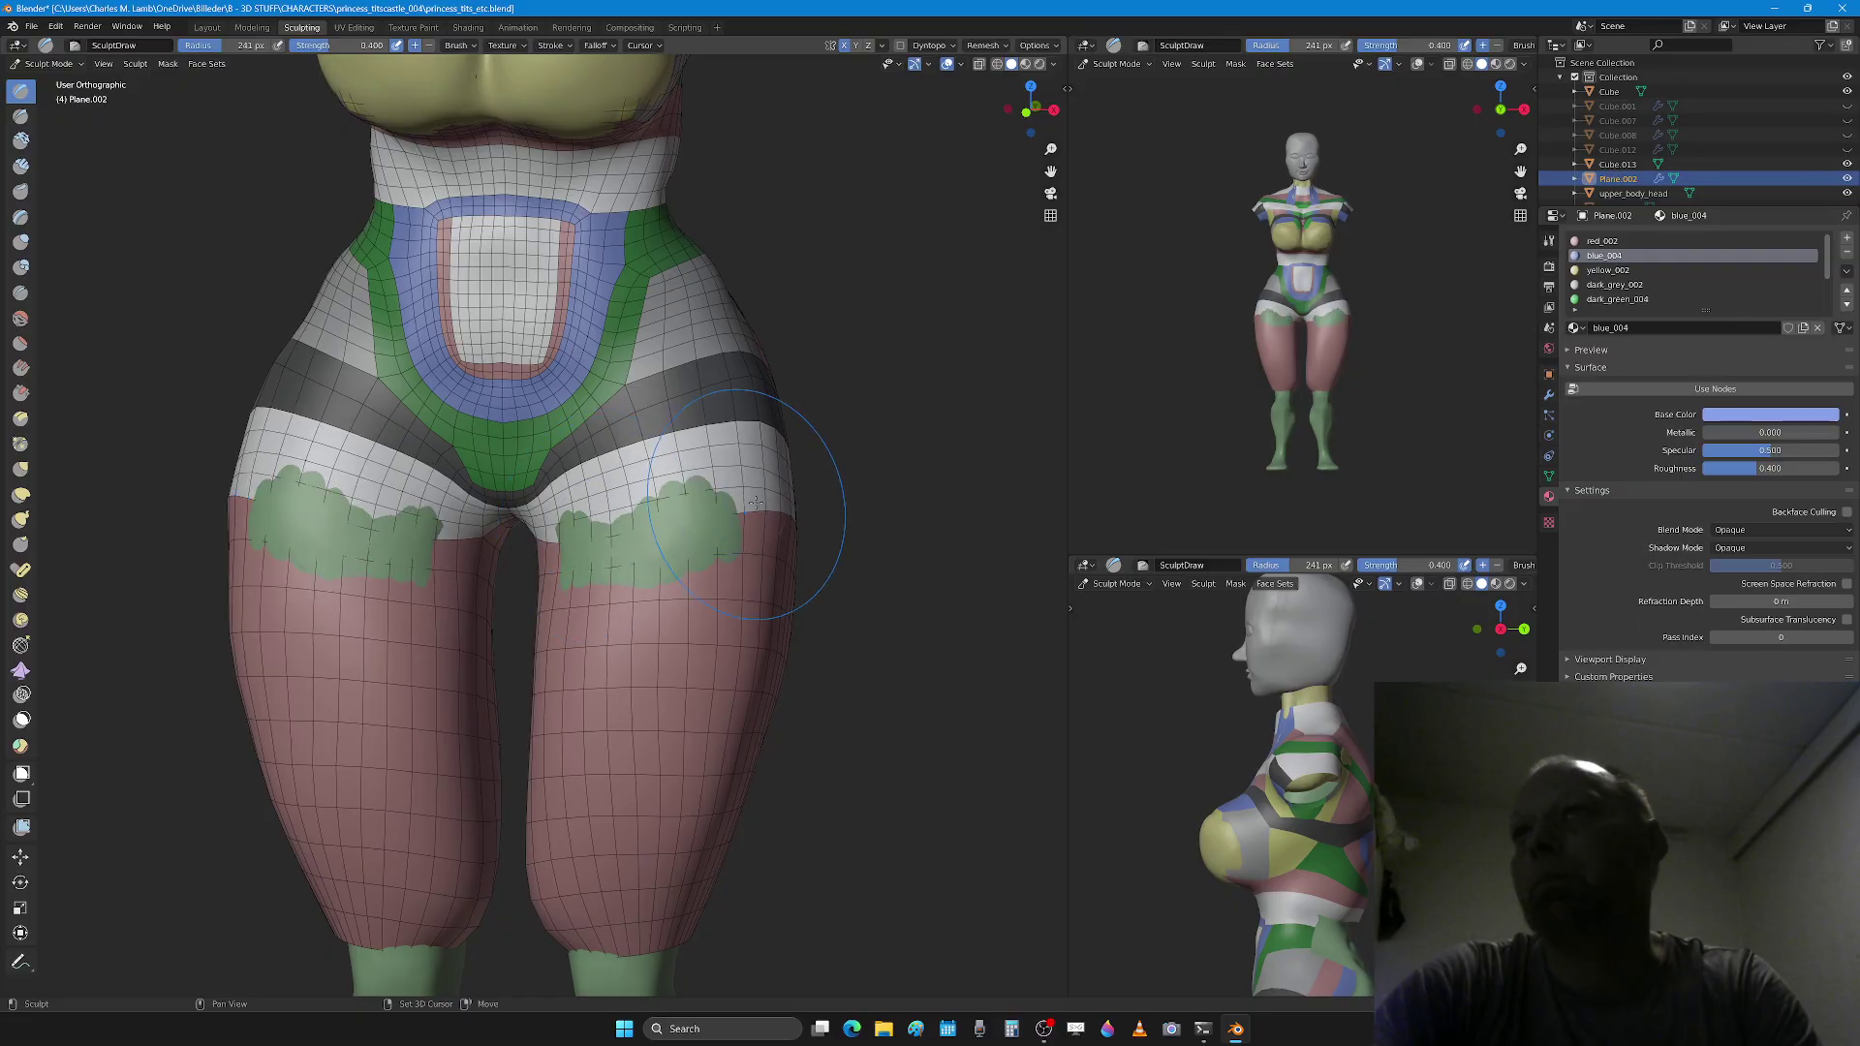
drag(755, 501, 785, 519)
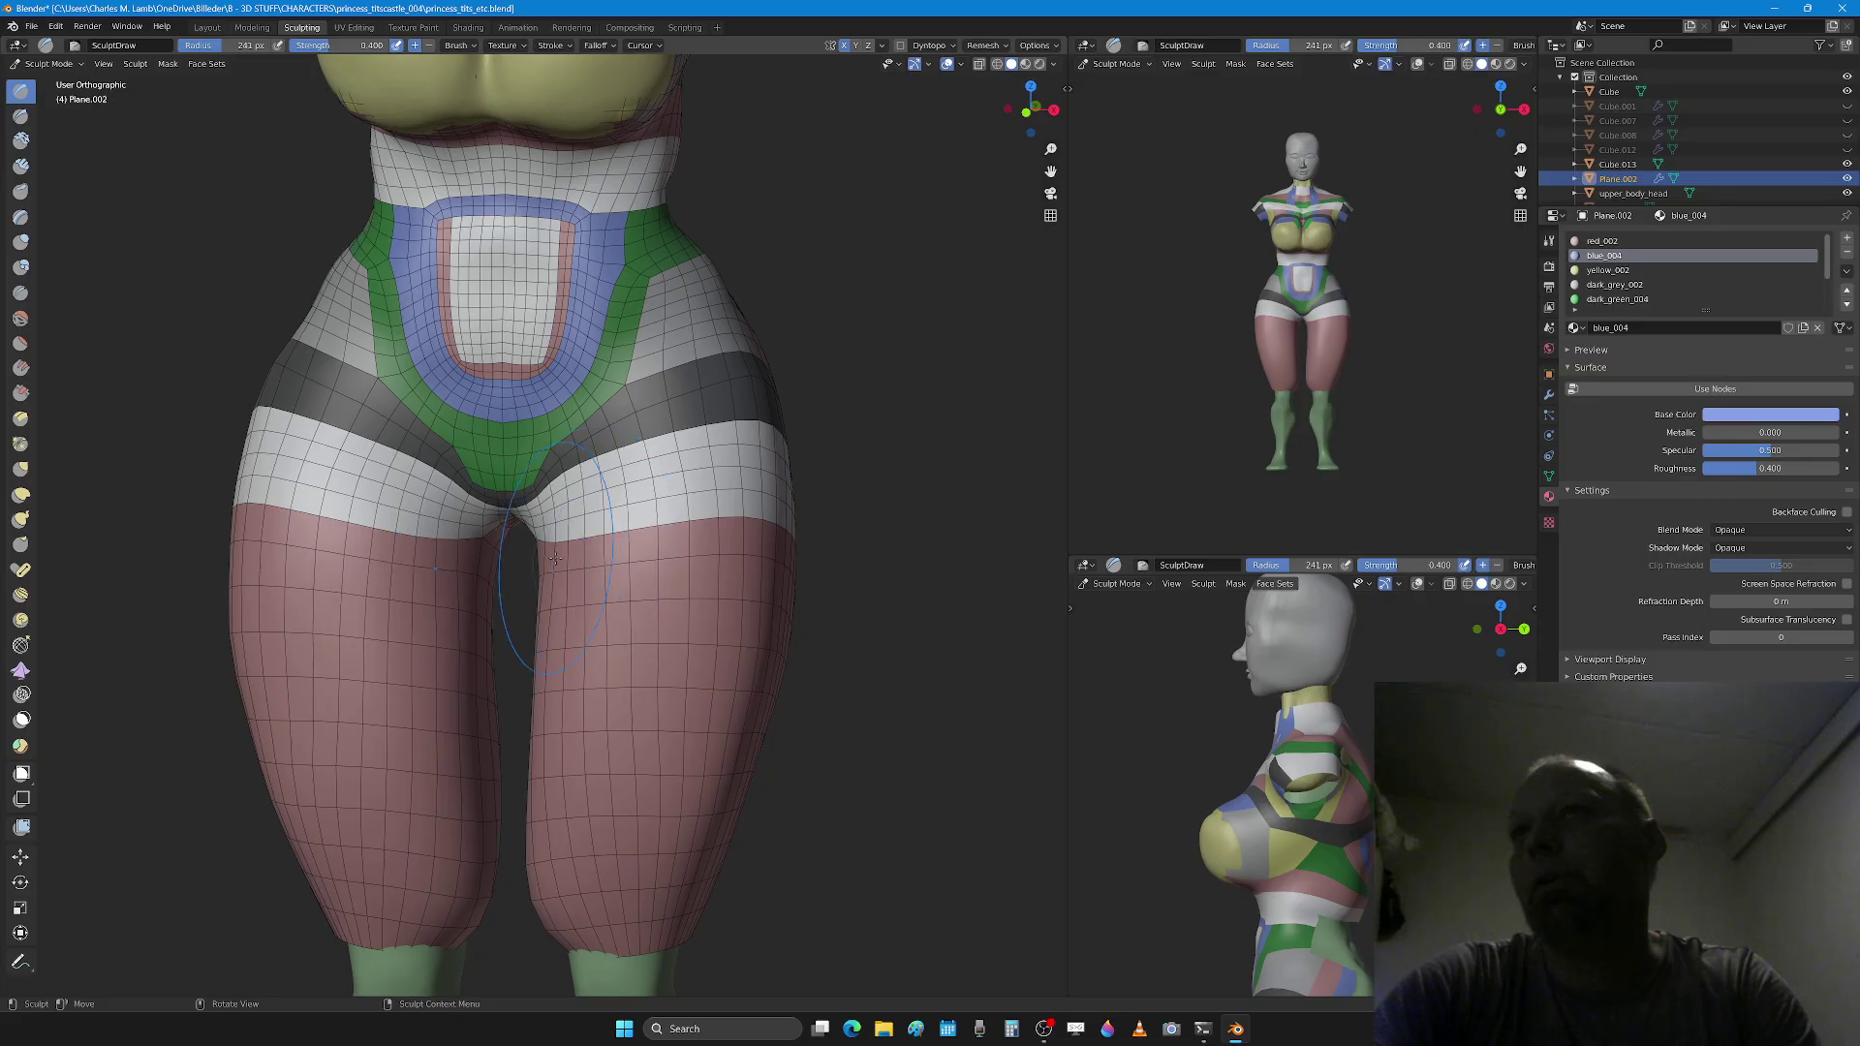
mouse_move(655, 566)
shift+mouse_down()
mouse_move(751, 550)
mouse_move(659, 572)
mouse_move(722, 563)
shift+mouse_up()
mouse_move(554, 596)
middle_down()
mouse_move(678, 567)
mouse_move(621, 511)
mouse_move(562, 567)
mouse_move(588, 543)
middle_up()
key(Escape)
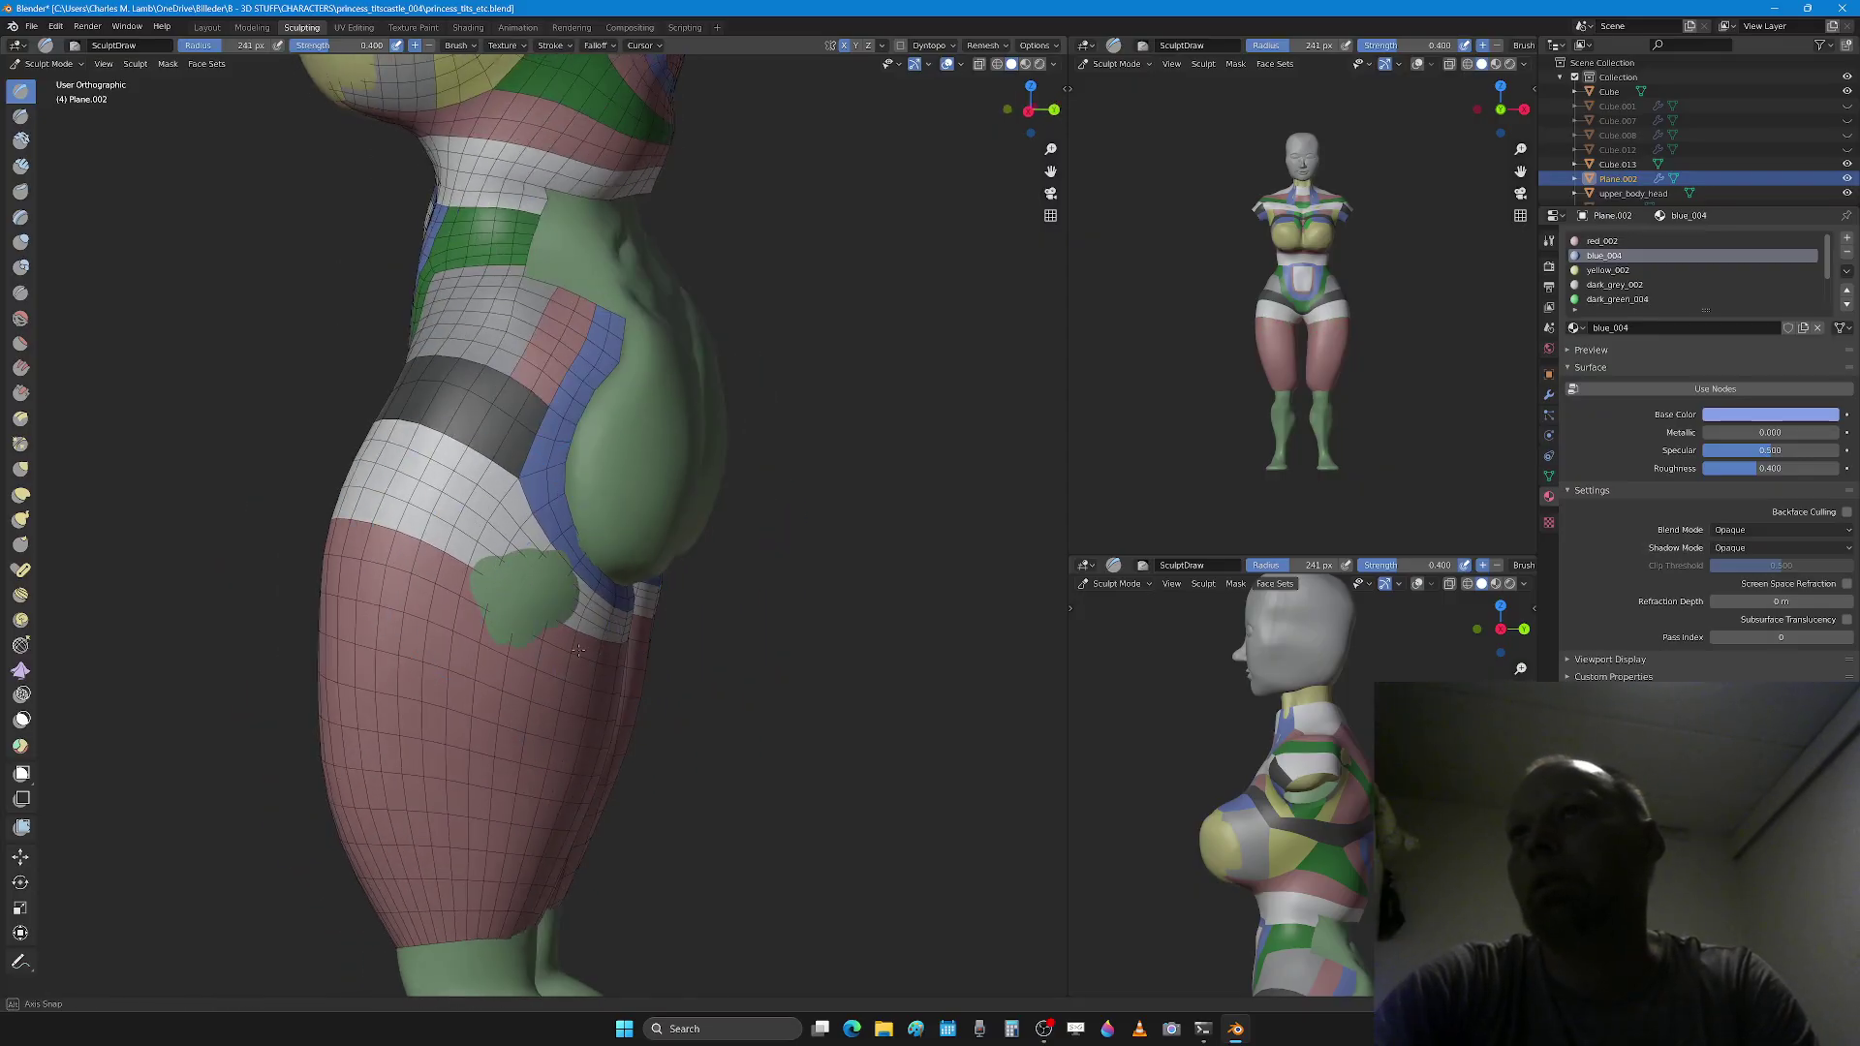
Step: Smooth the white and red faces around the outer sides and back of the thighs, just below the buttocks
middle_drag(578, 650, 356, 579)
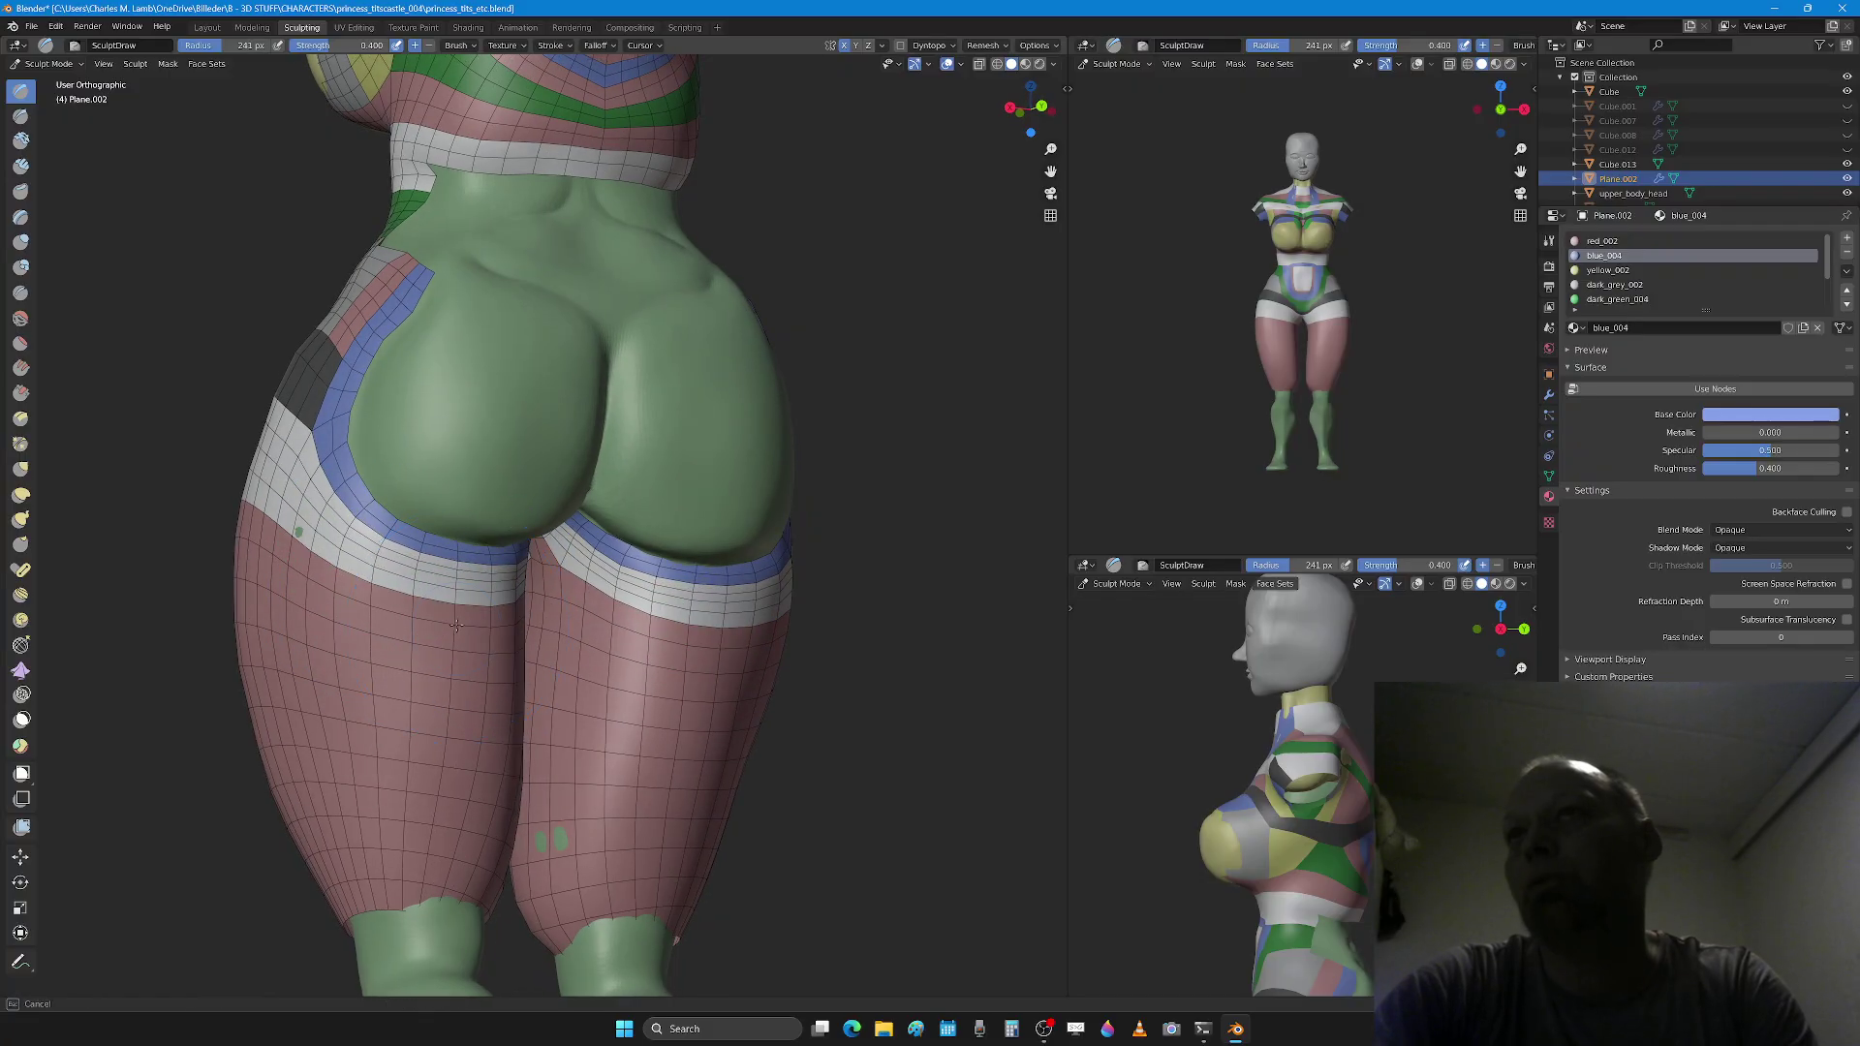
middle_drag(605, 617, 490, 560)
scroll(489, 559, up, 3)
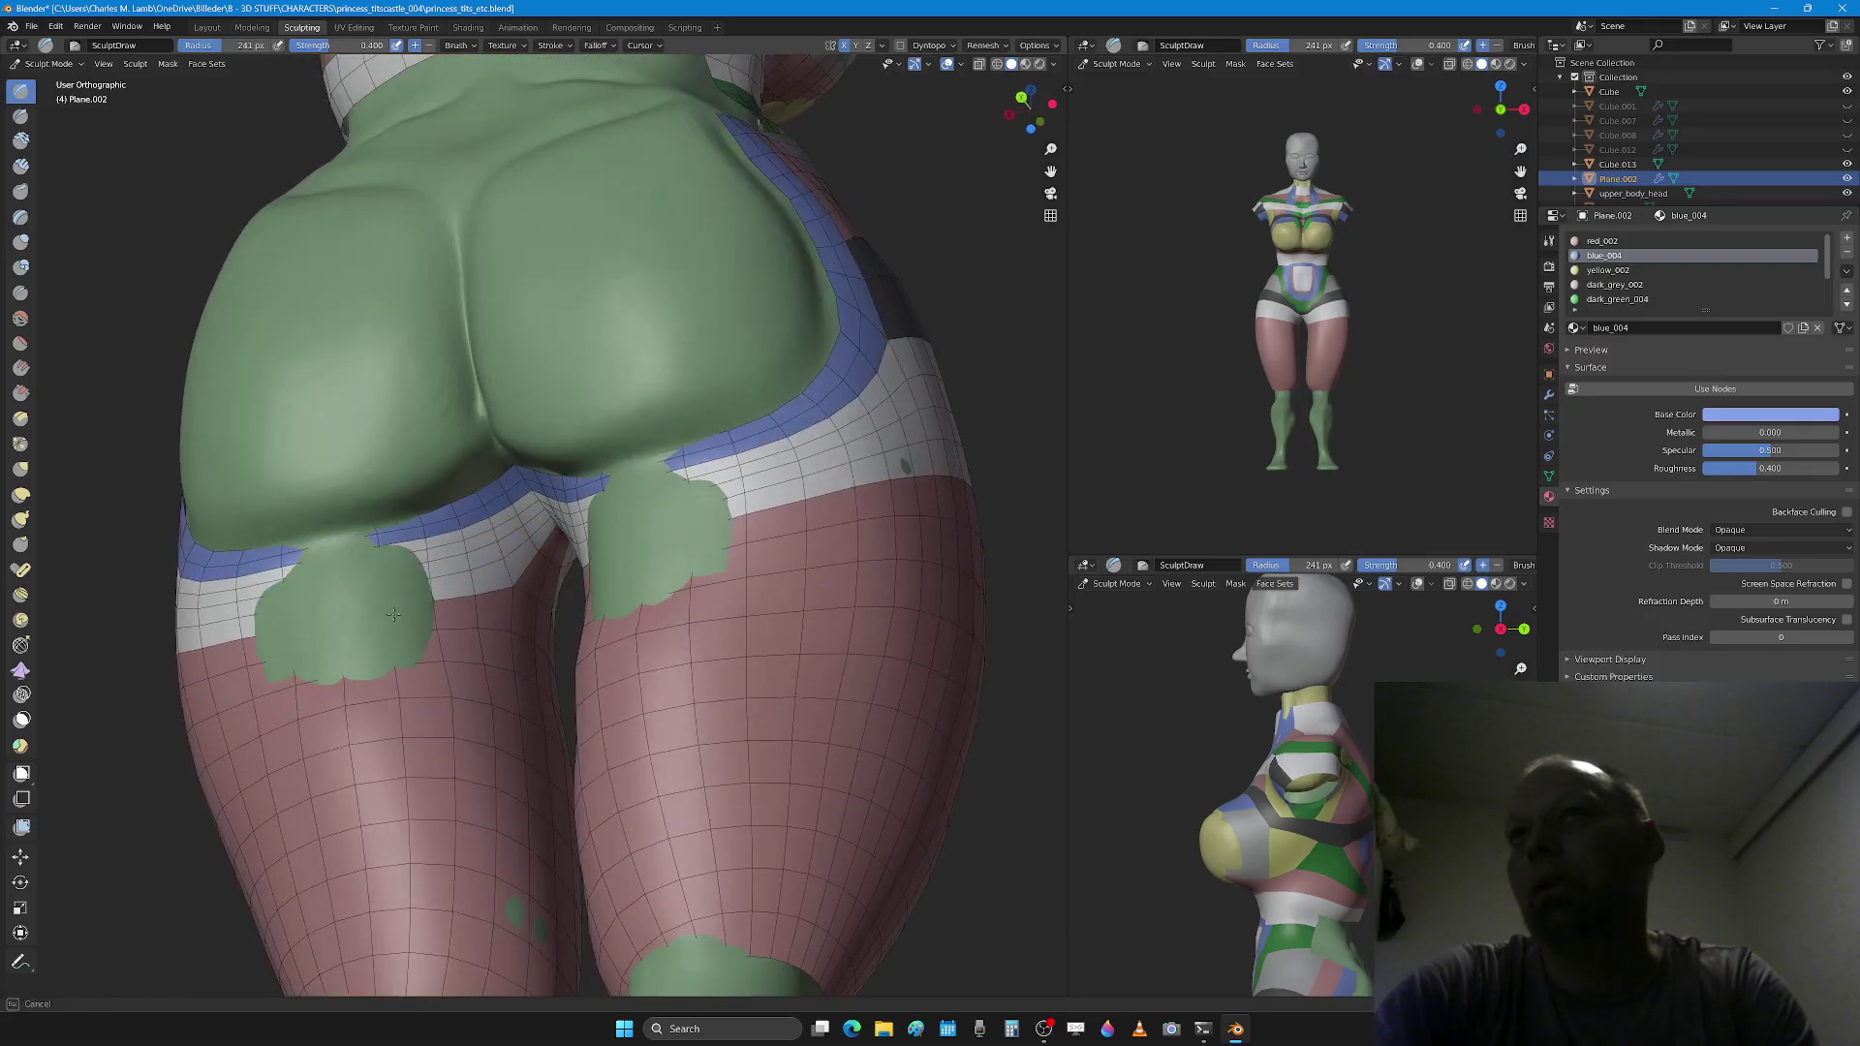
scroll(283, 621, down, 3)
middle_drag(283, 621, 466, 599)
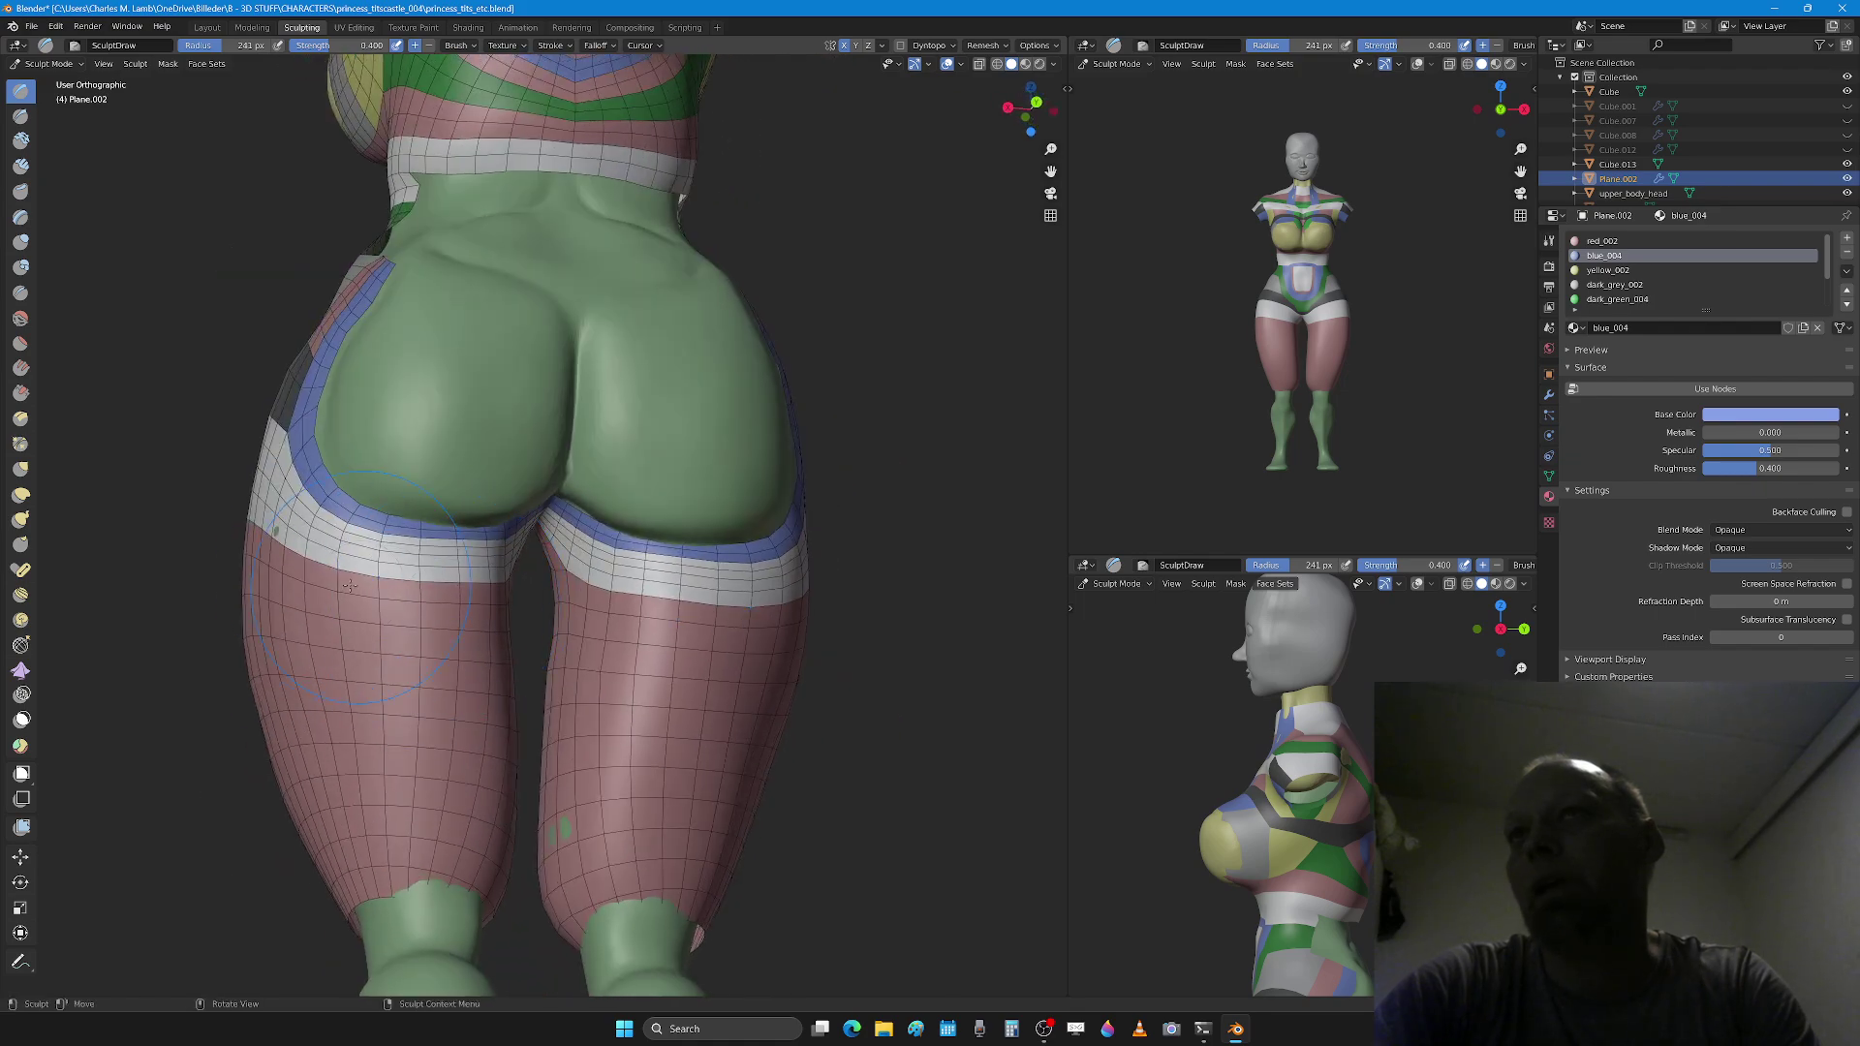
drag(348, 585, 327, 580)
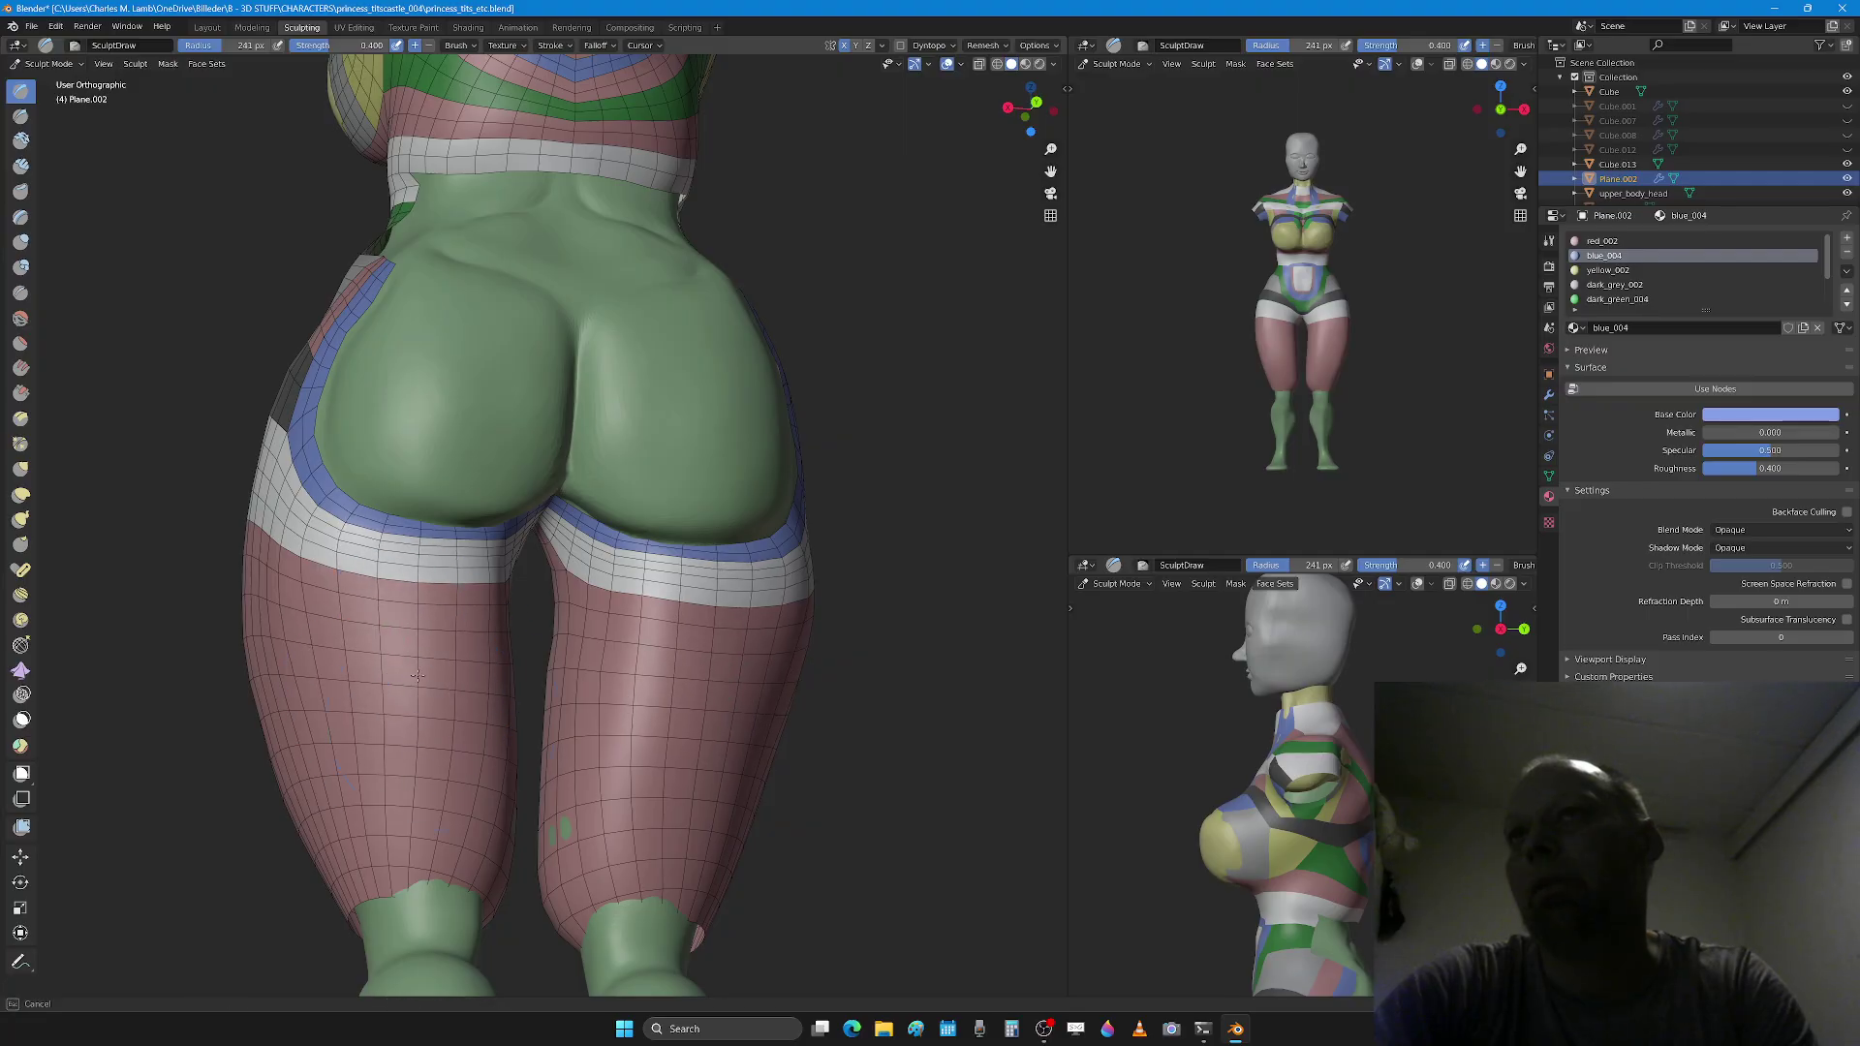
middle_drag(416, 675, 693, 694)
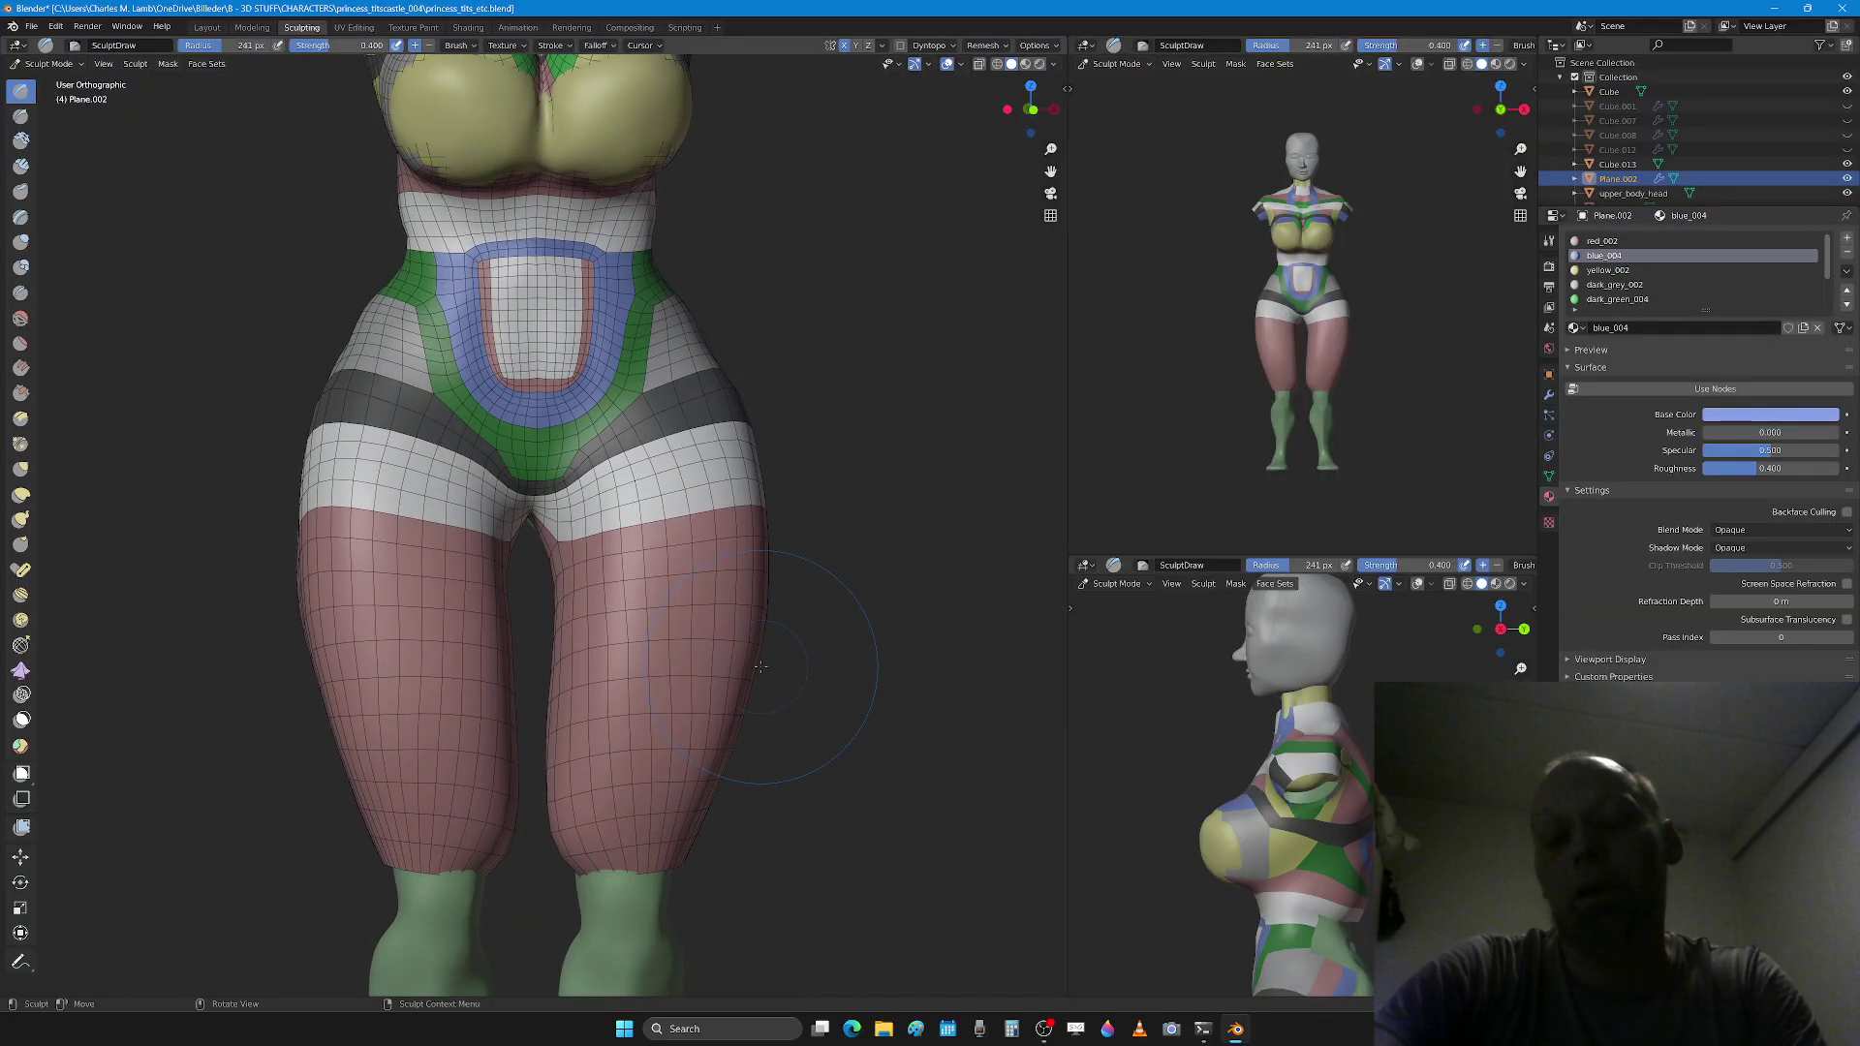
Step: Adjust the brush size and smooth the red faces on the back and outer side of the upper thigh
scroll(763, 652, down, 3)
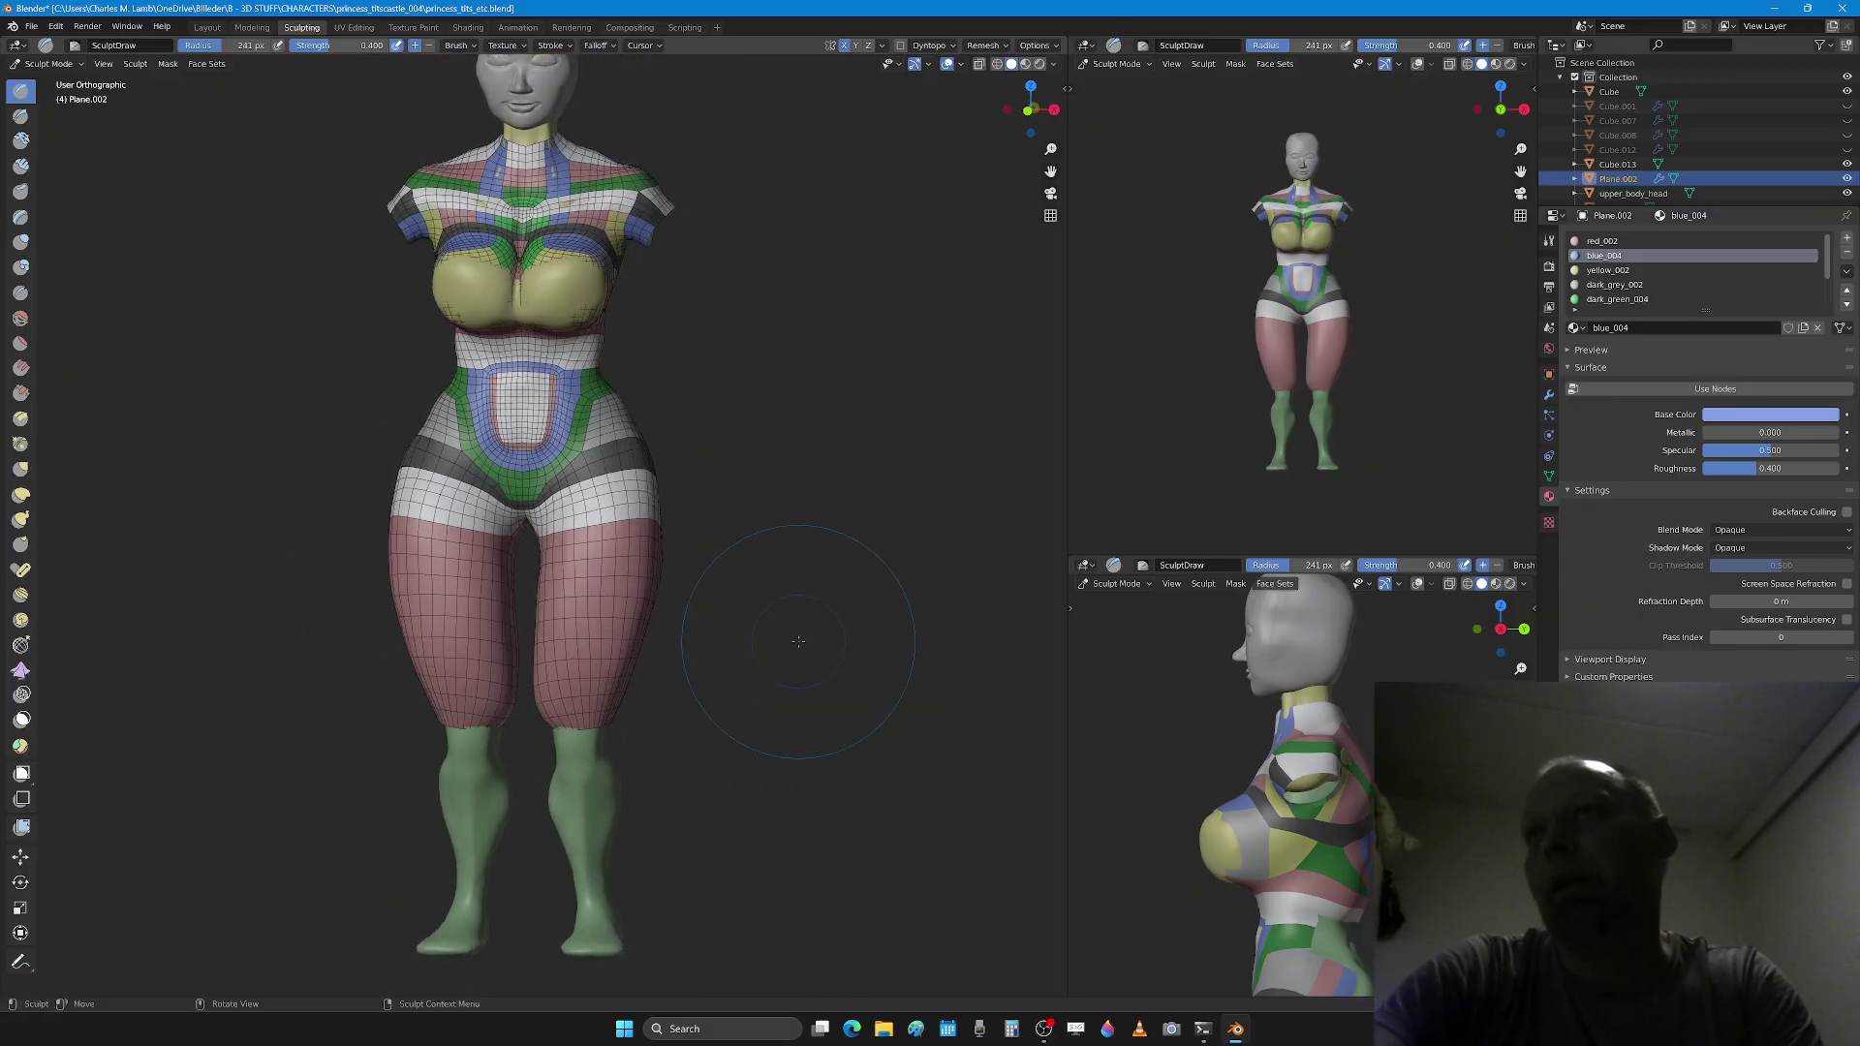
scroll(797, 641, up, 5)
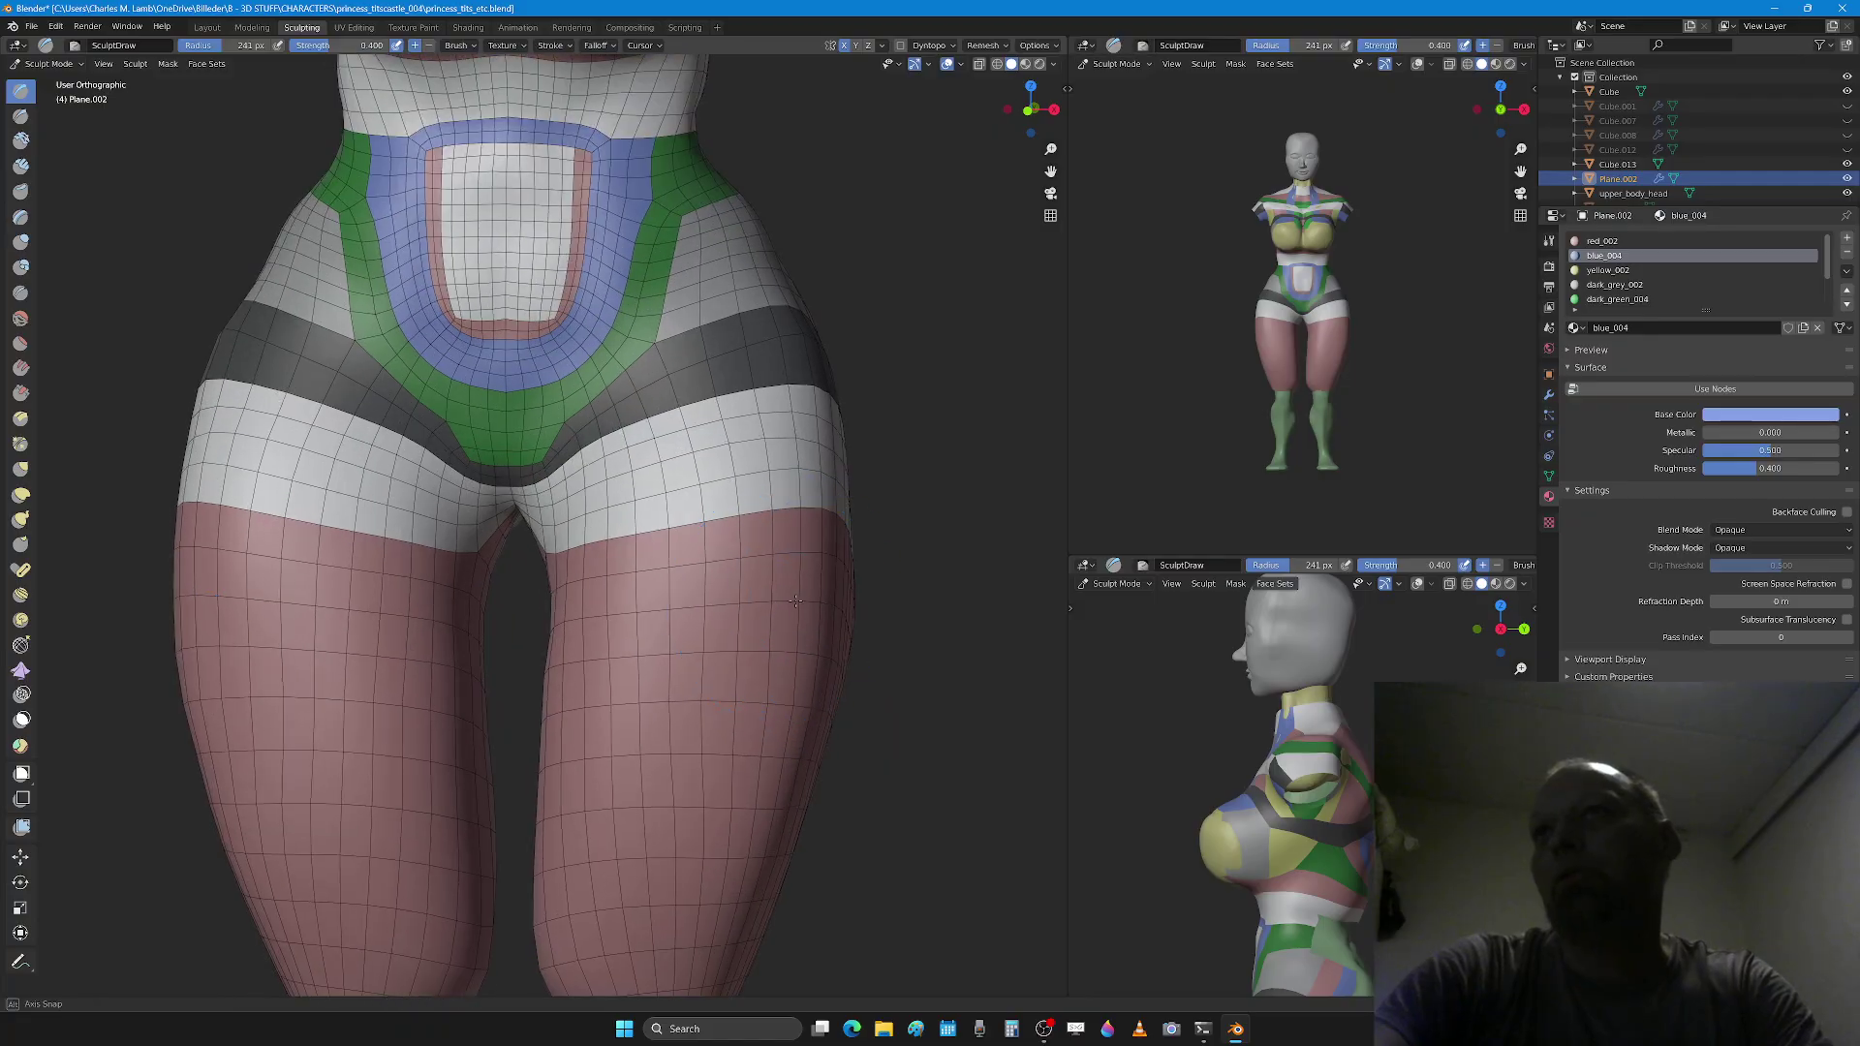
mouse_move(767, 599)
middle_down()
mouse_move(406, 579)
mouse_move(501, 577)
middle_up()
middle_drag(360, 351, 514, 535)
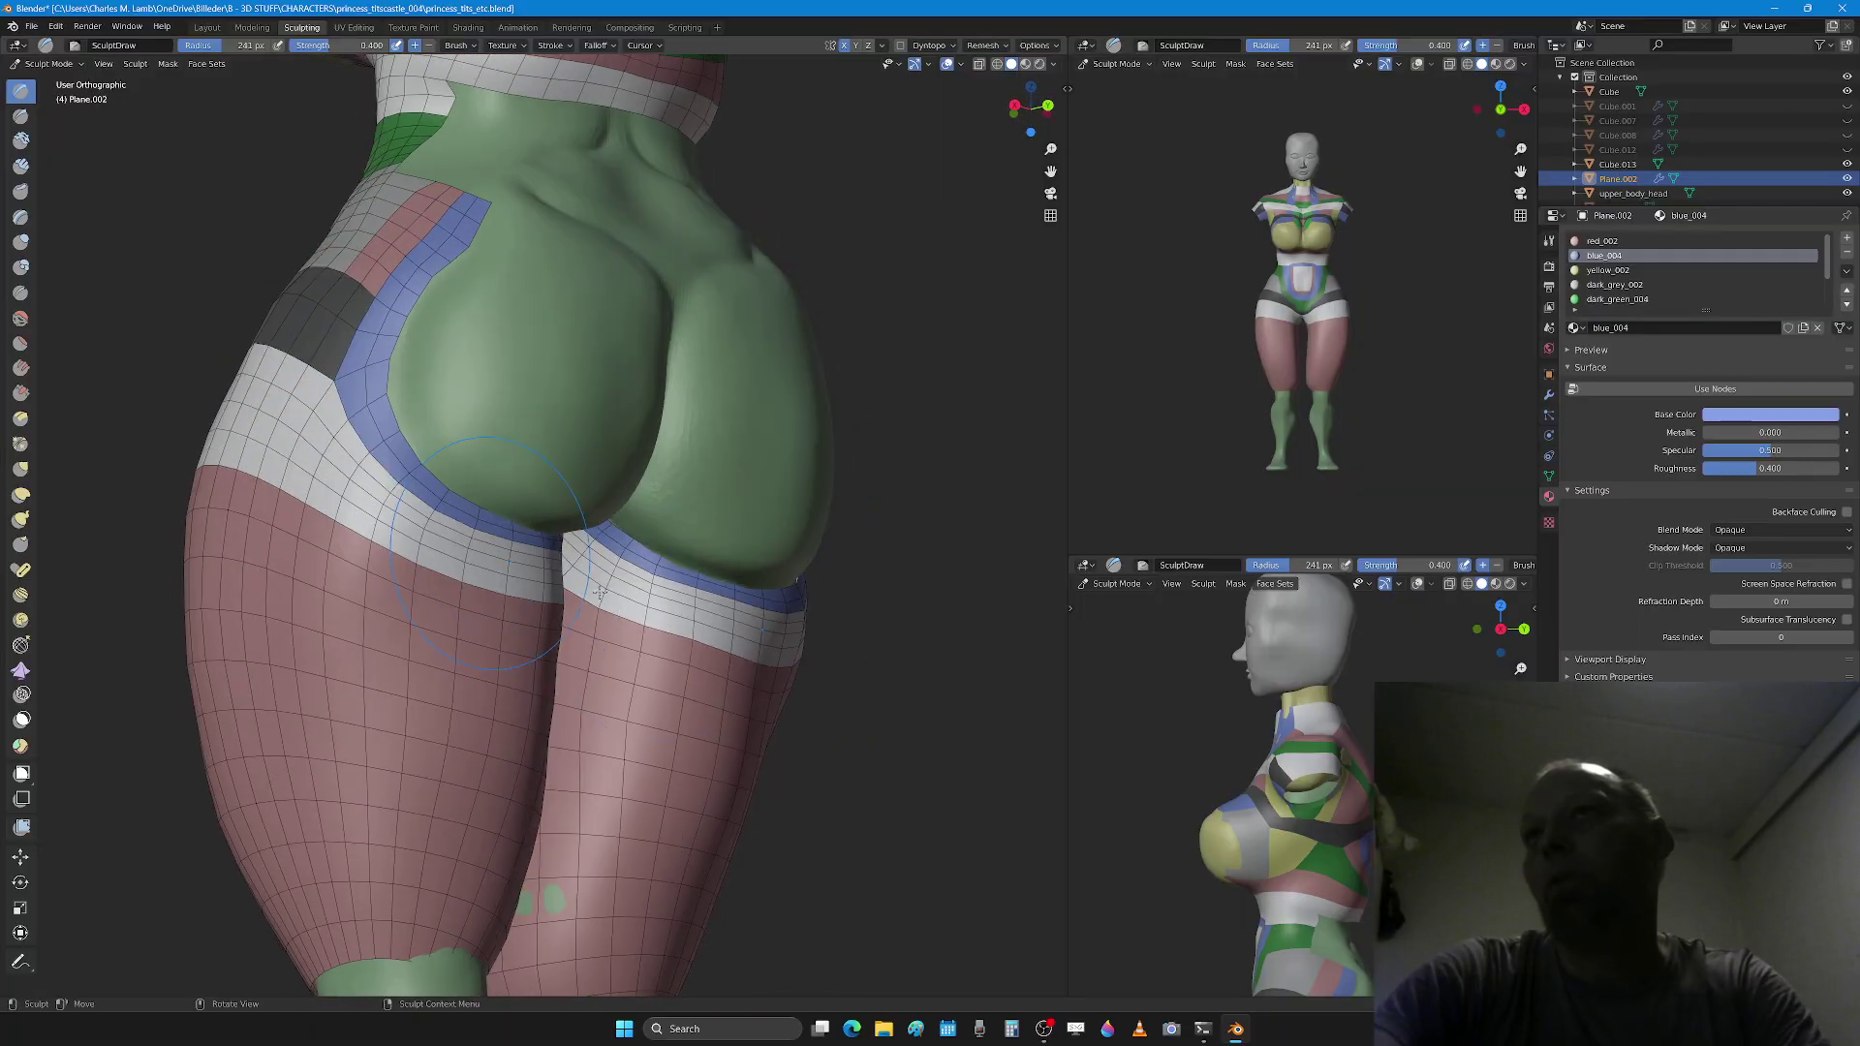
middle_drag(522, 621, 455, 668)
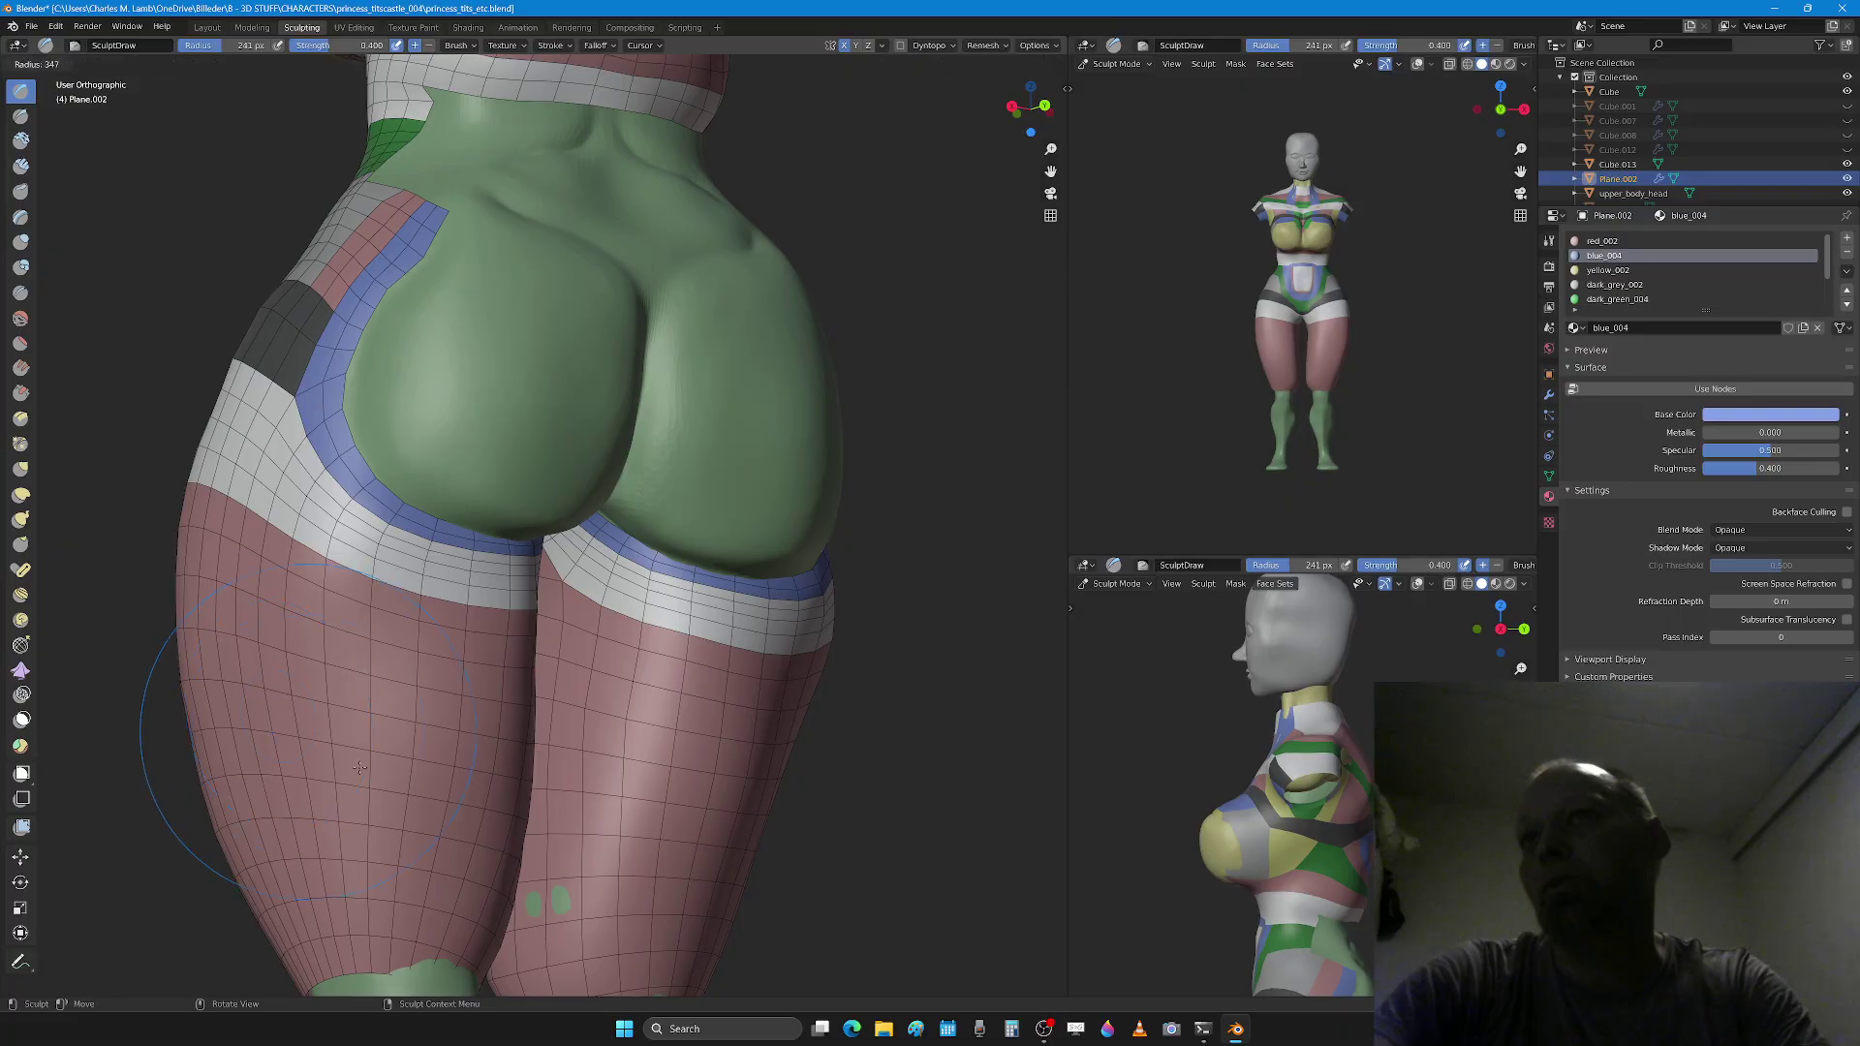
key(f)
ctrl+drag(445, 740, 438, 712)
middle_drag(438, 712, 397, 715)
mouse_move(397, 715)
mouse_down()
mouse_move(399, 747)
mouse_move(210, 563)
mouse_up()
Step: Switch to the Grab brush with a 271 px radius and reshape the back of the upper thighs
key(g)
middle_drag(310, 620, 261, 622)
key(f)
click(290, 636)
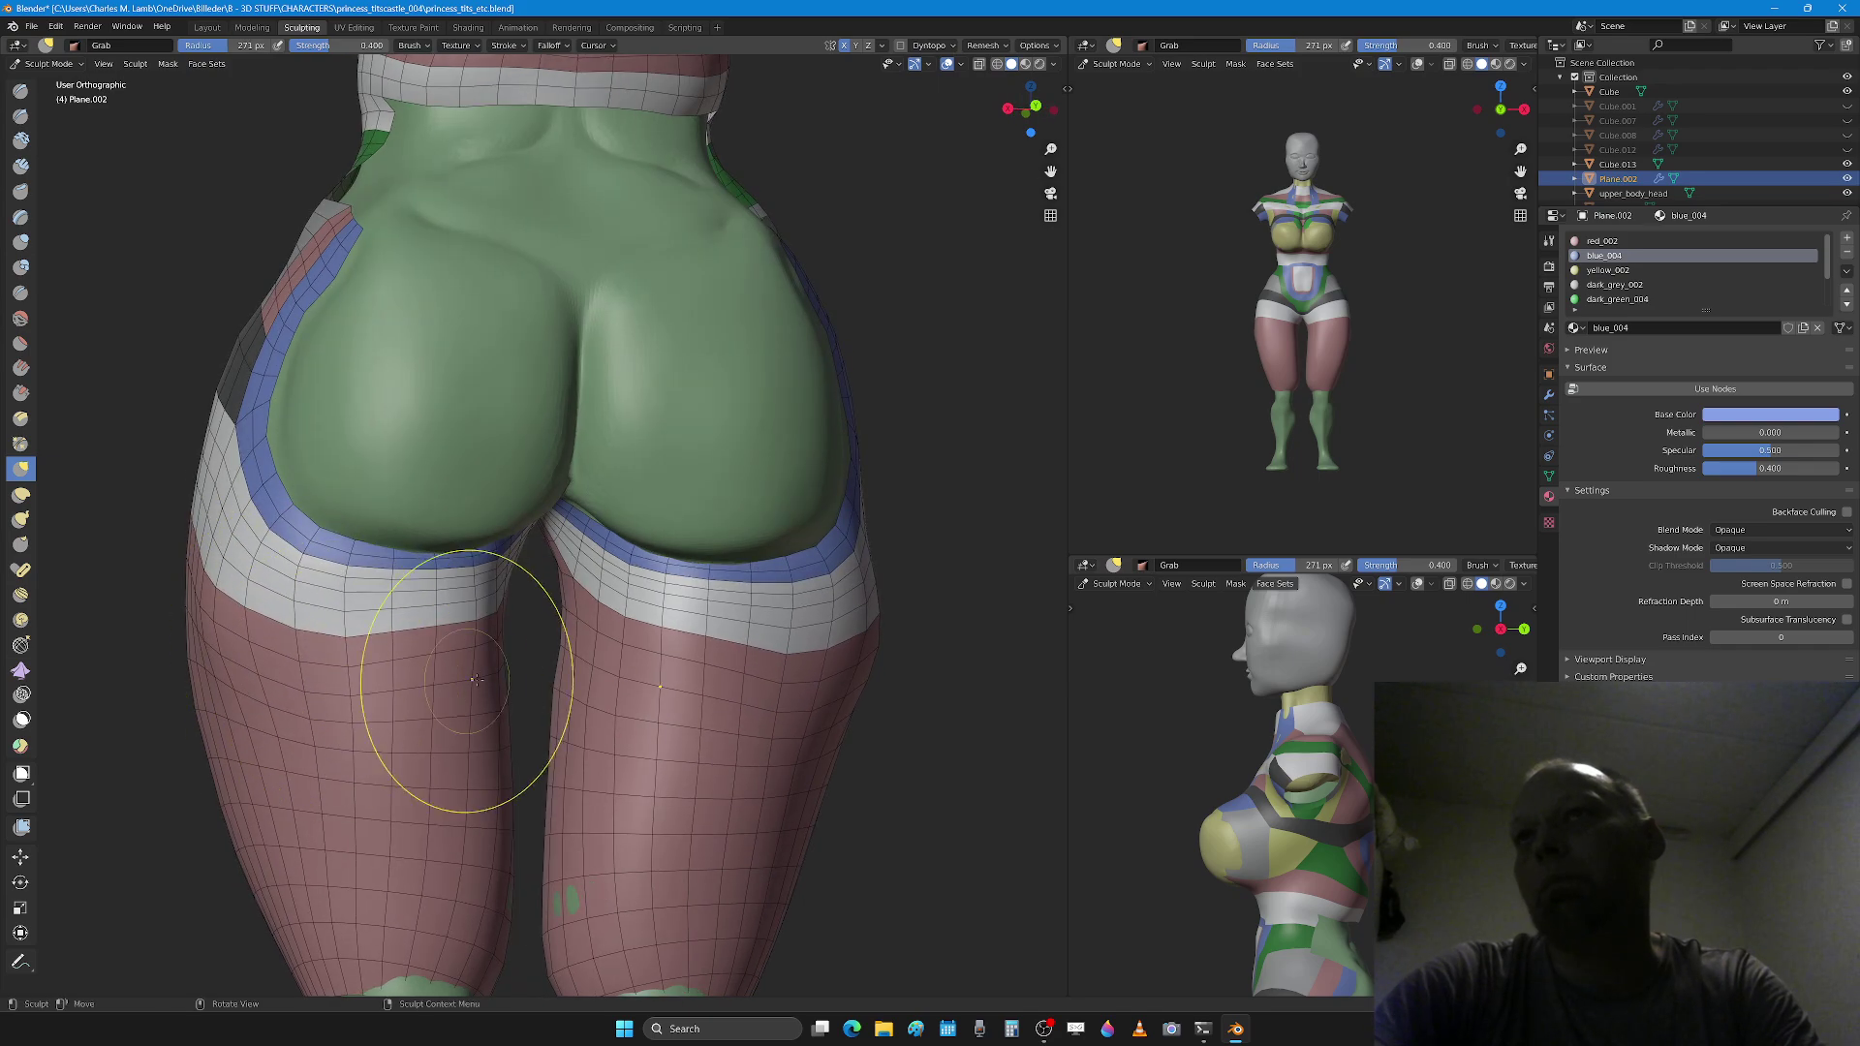
middle_drag(407, 665, 417, 669)
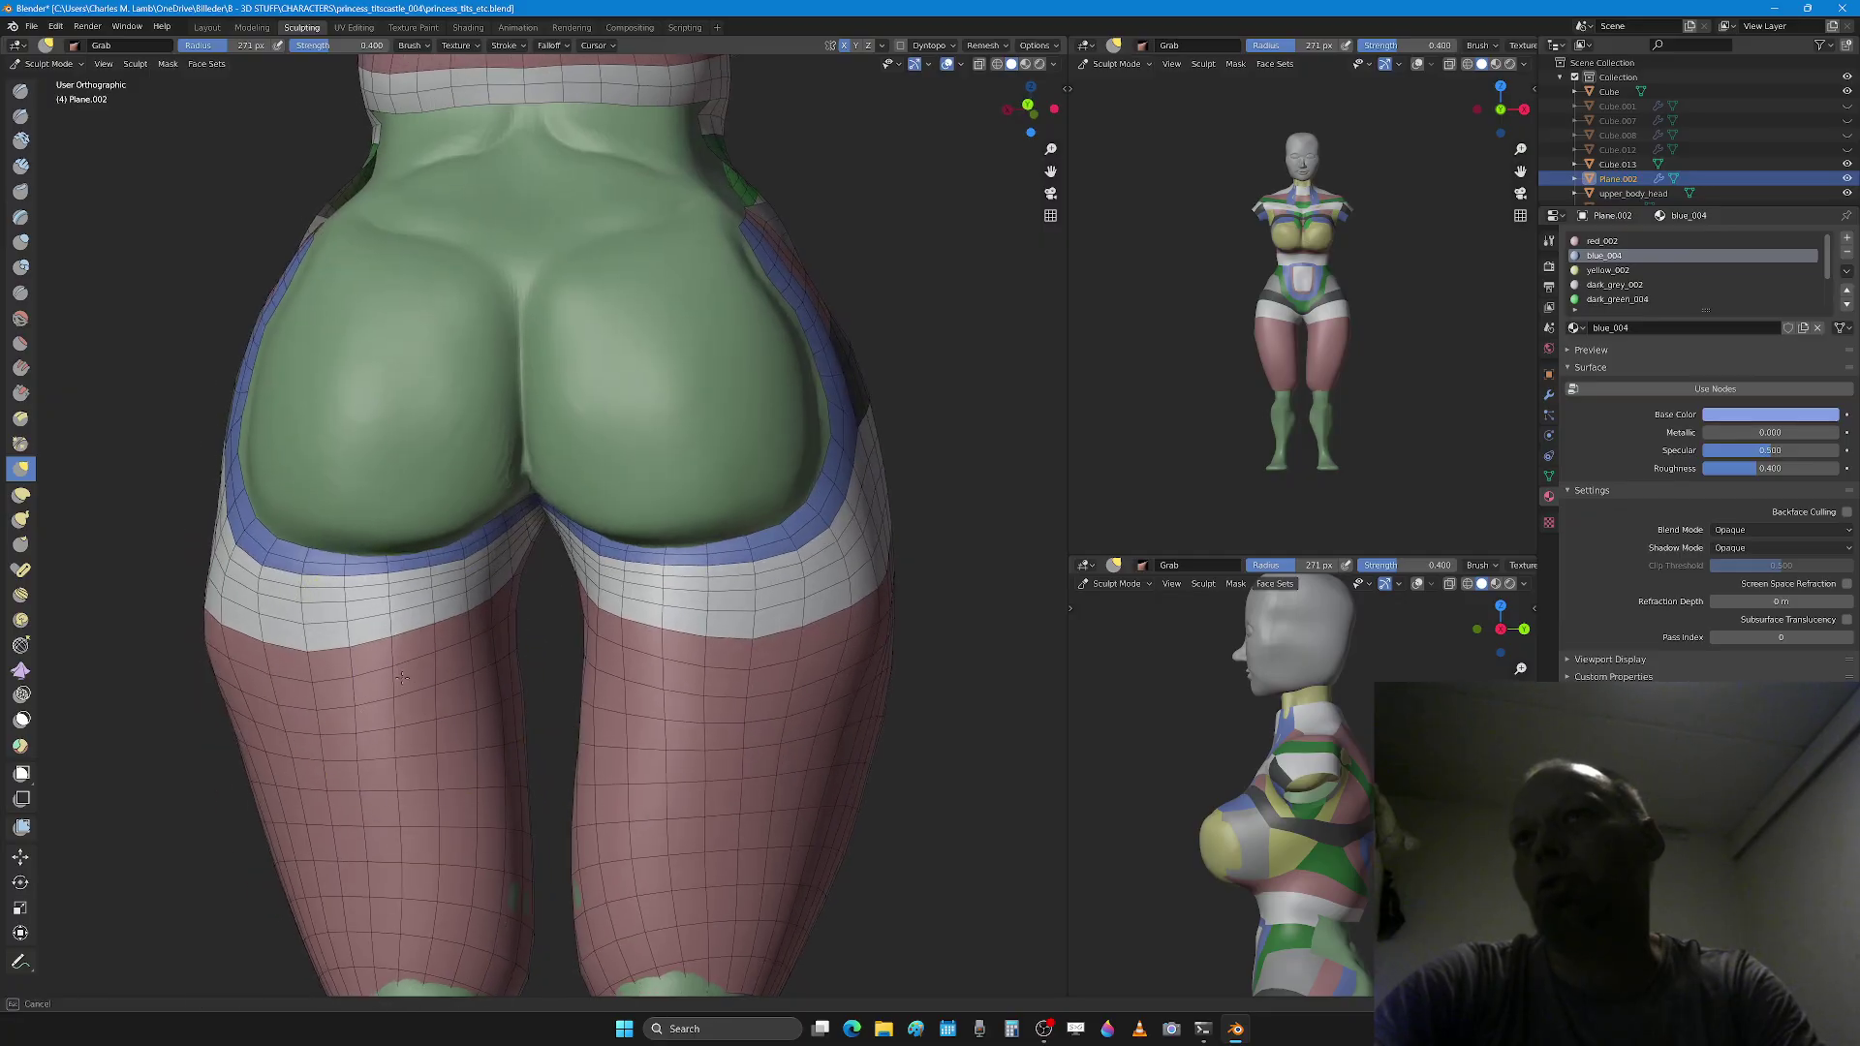
drag(417, 669, 439, 668)
middle_drag(466, 641, 455, 635)
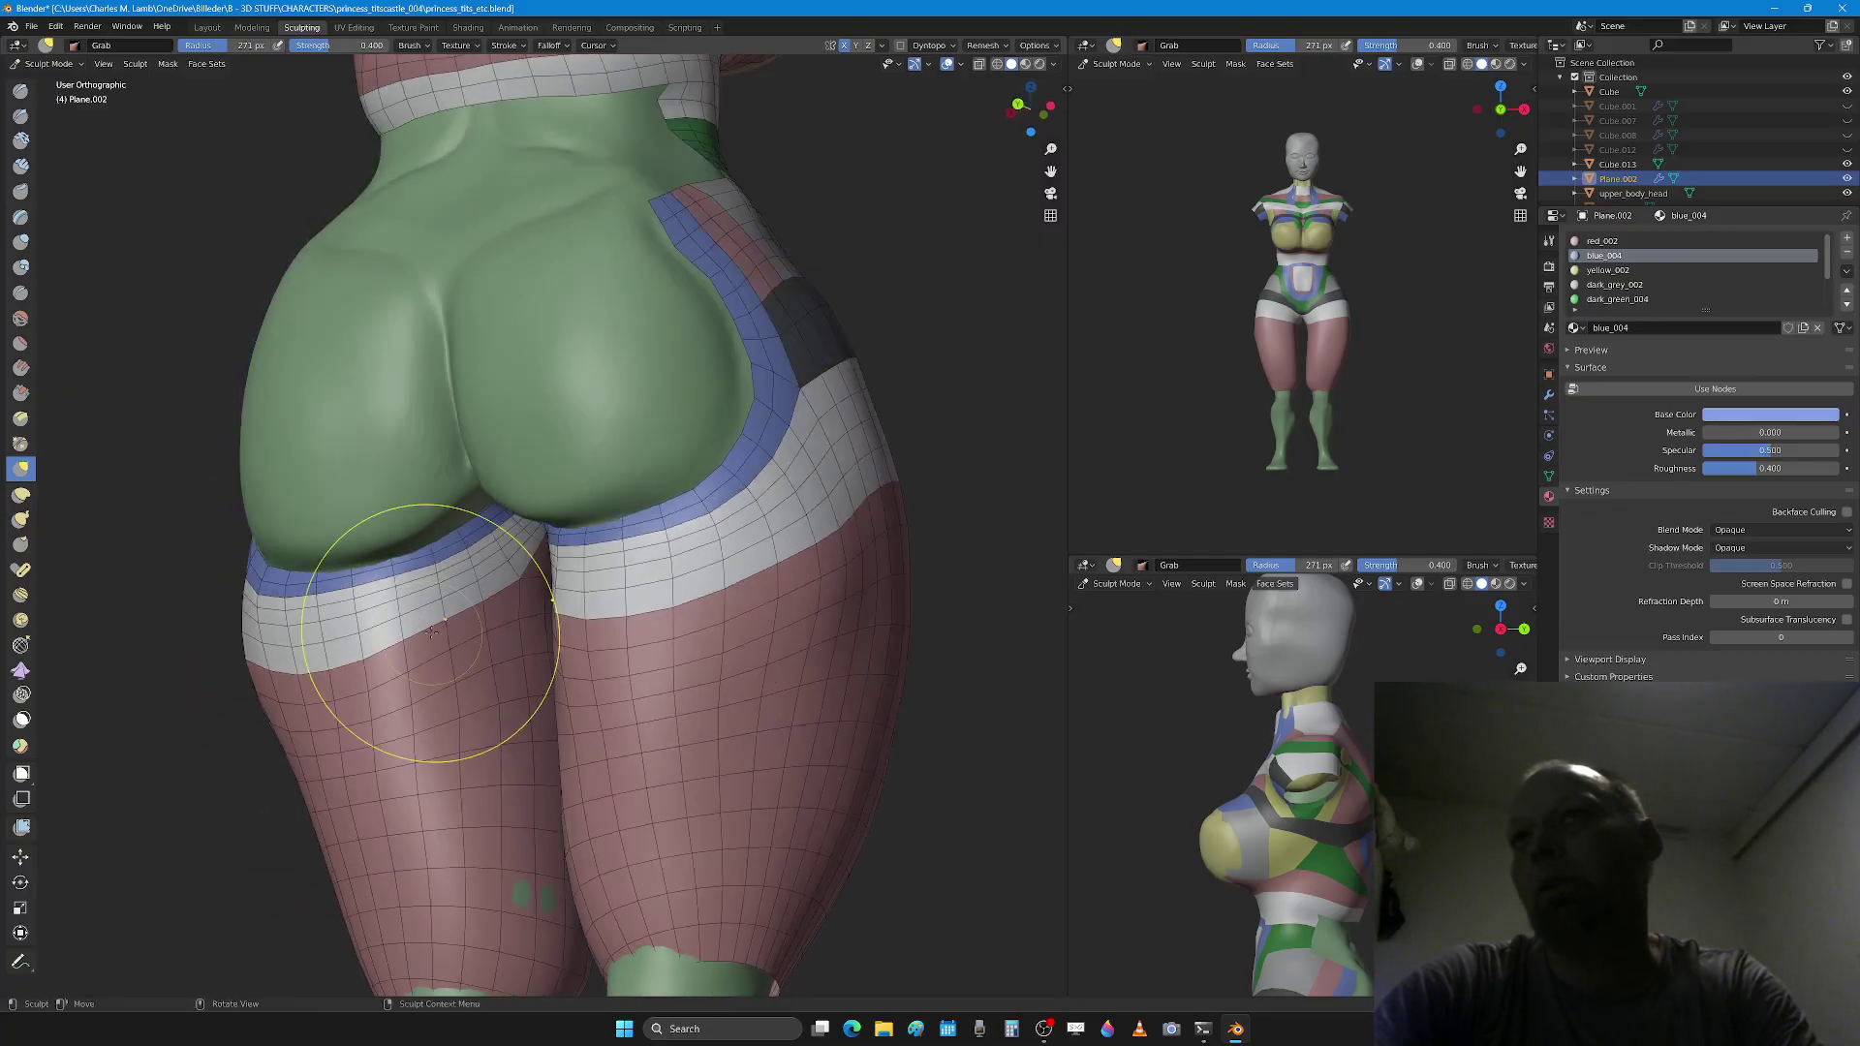
Step: Smooth the boundary between the white band and red faces at the back of the thighs, and switch to the Draw brush
drag(424, 649, 387, 669)
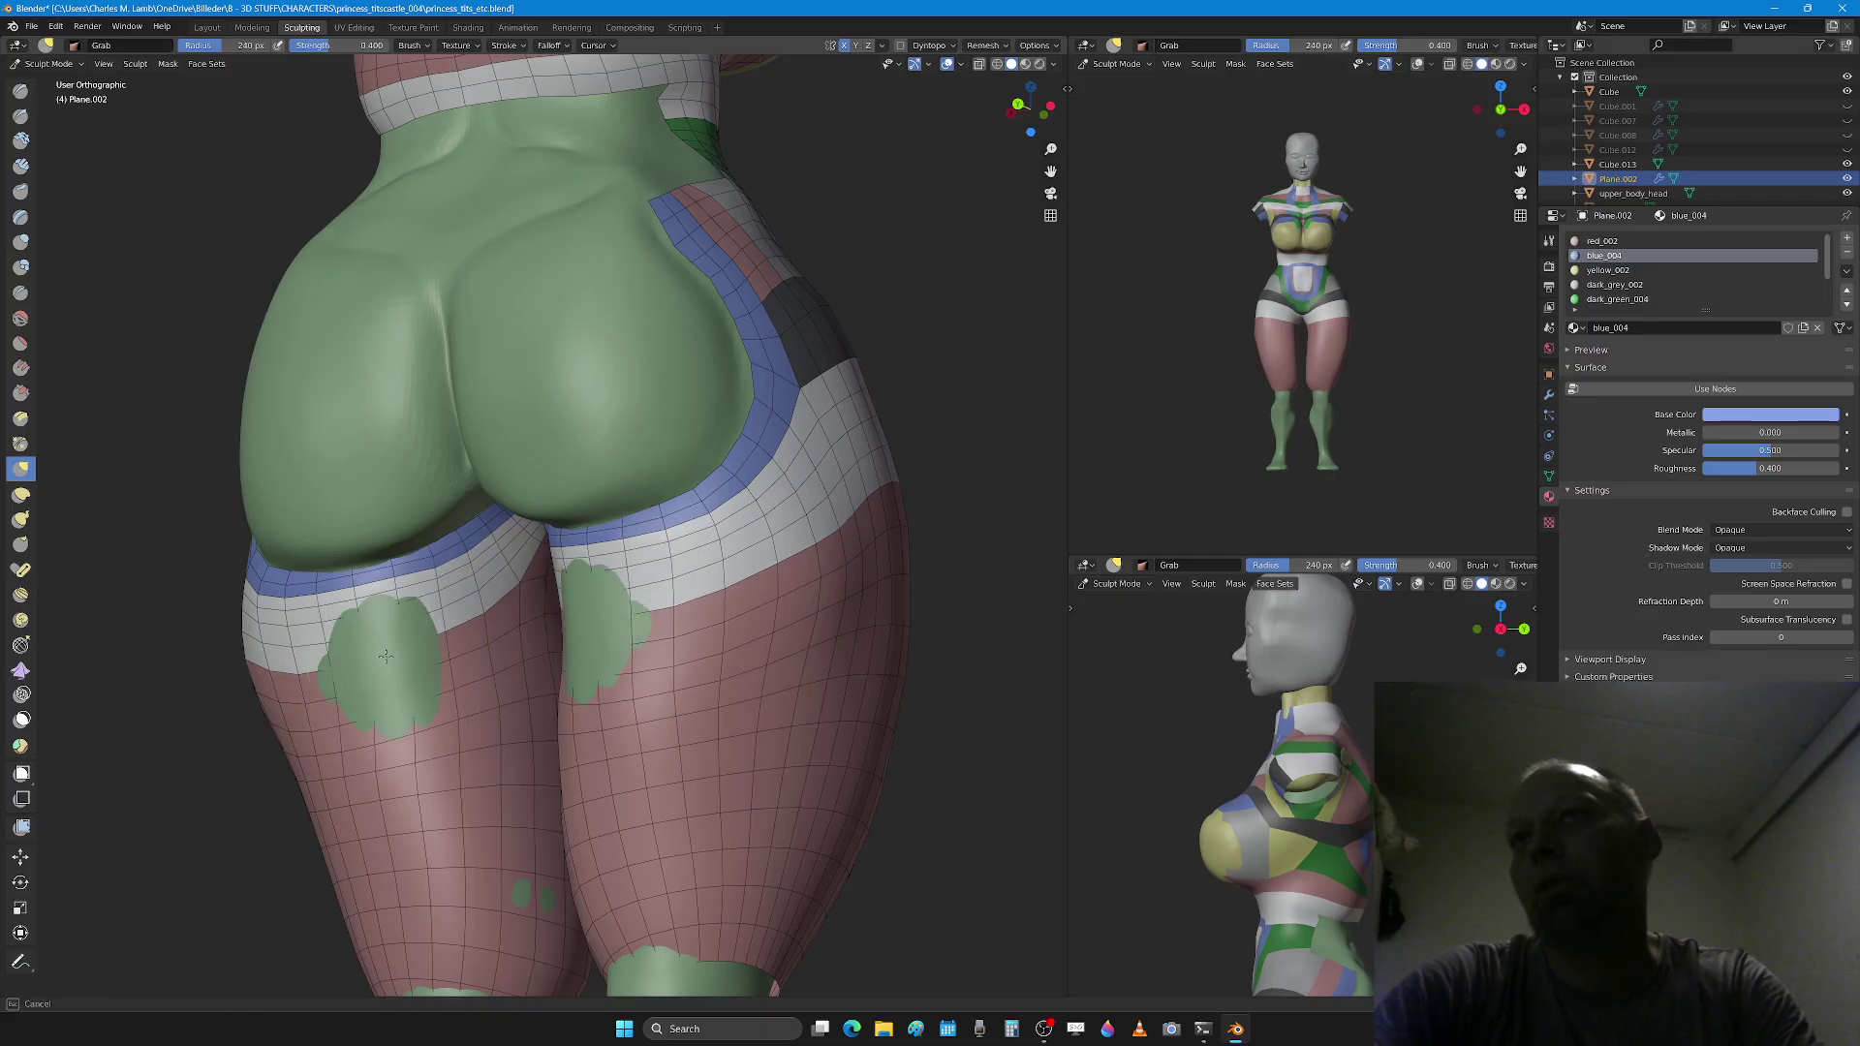
key(x)
middle_drag(375, 627, 595, 607)
Step: Switch to the right side view and set the Grab brush's radius to 238 px
key(KP_3)
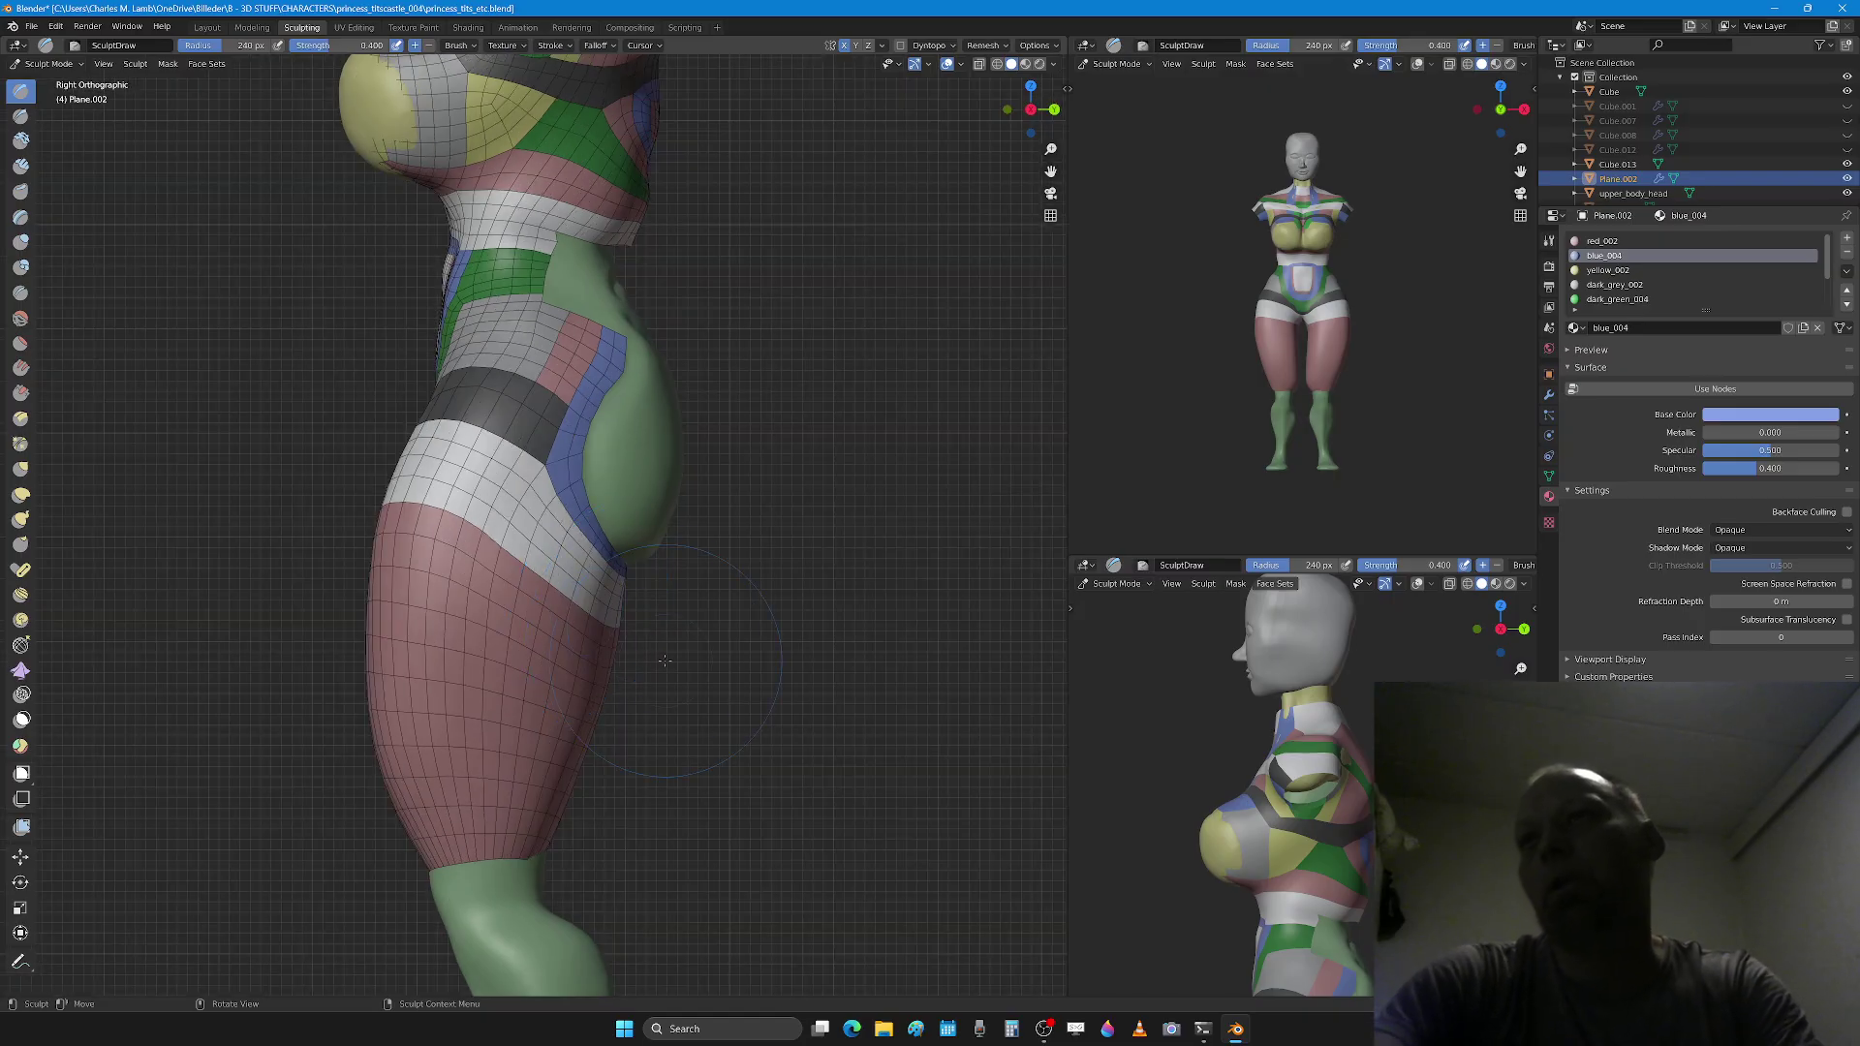
key(g)
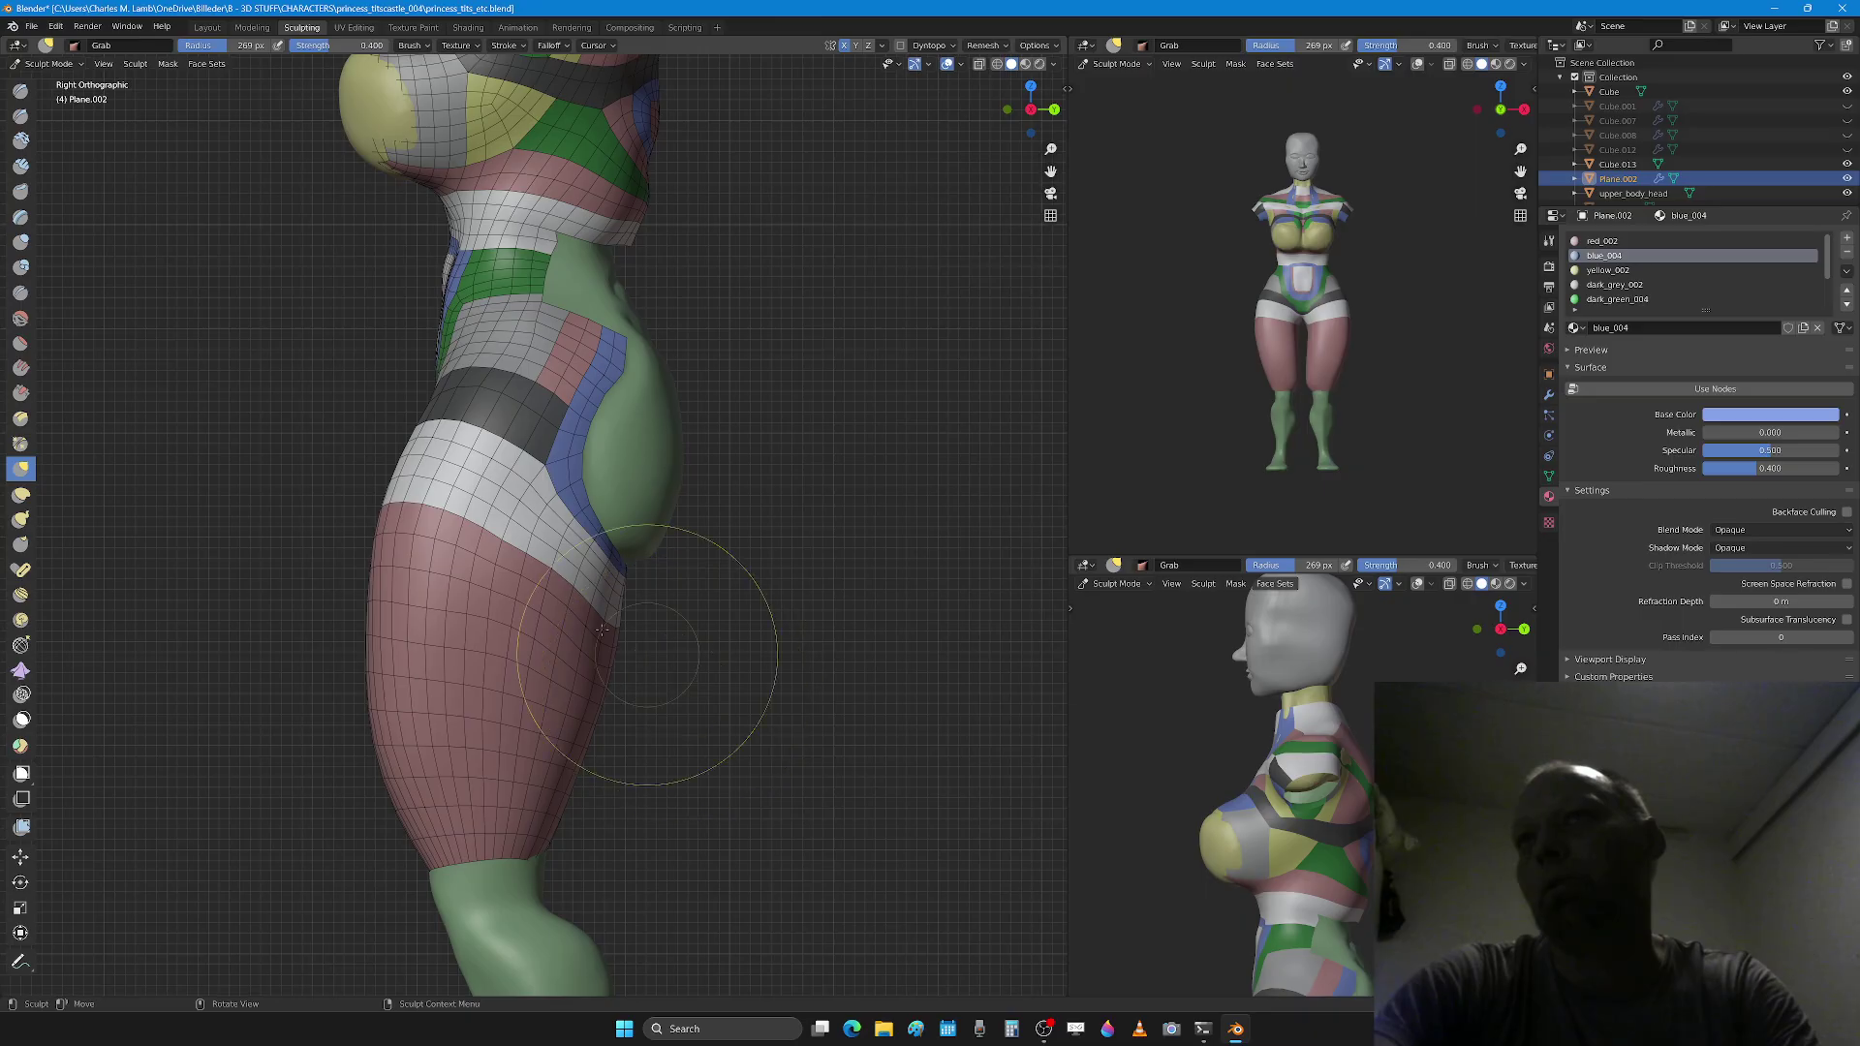
key(f)
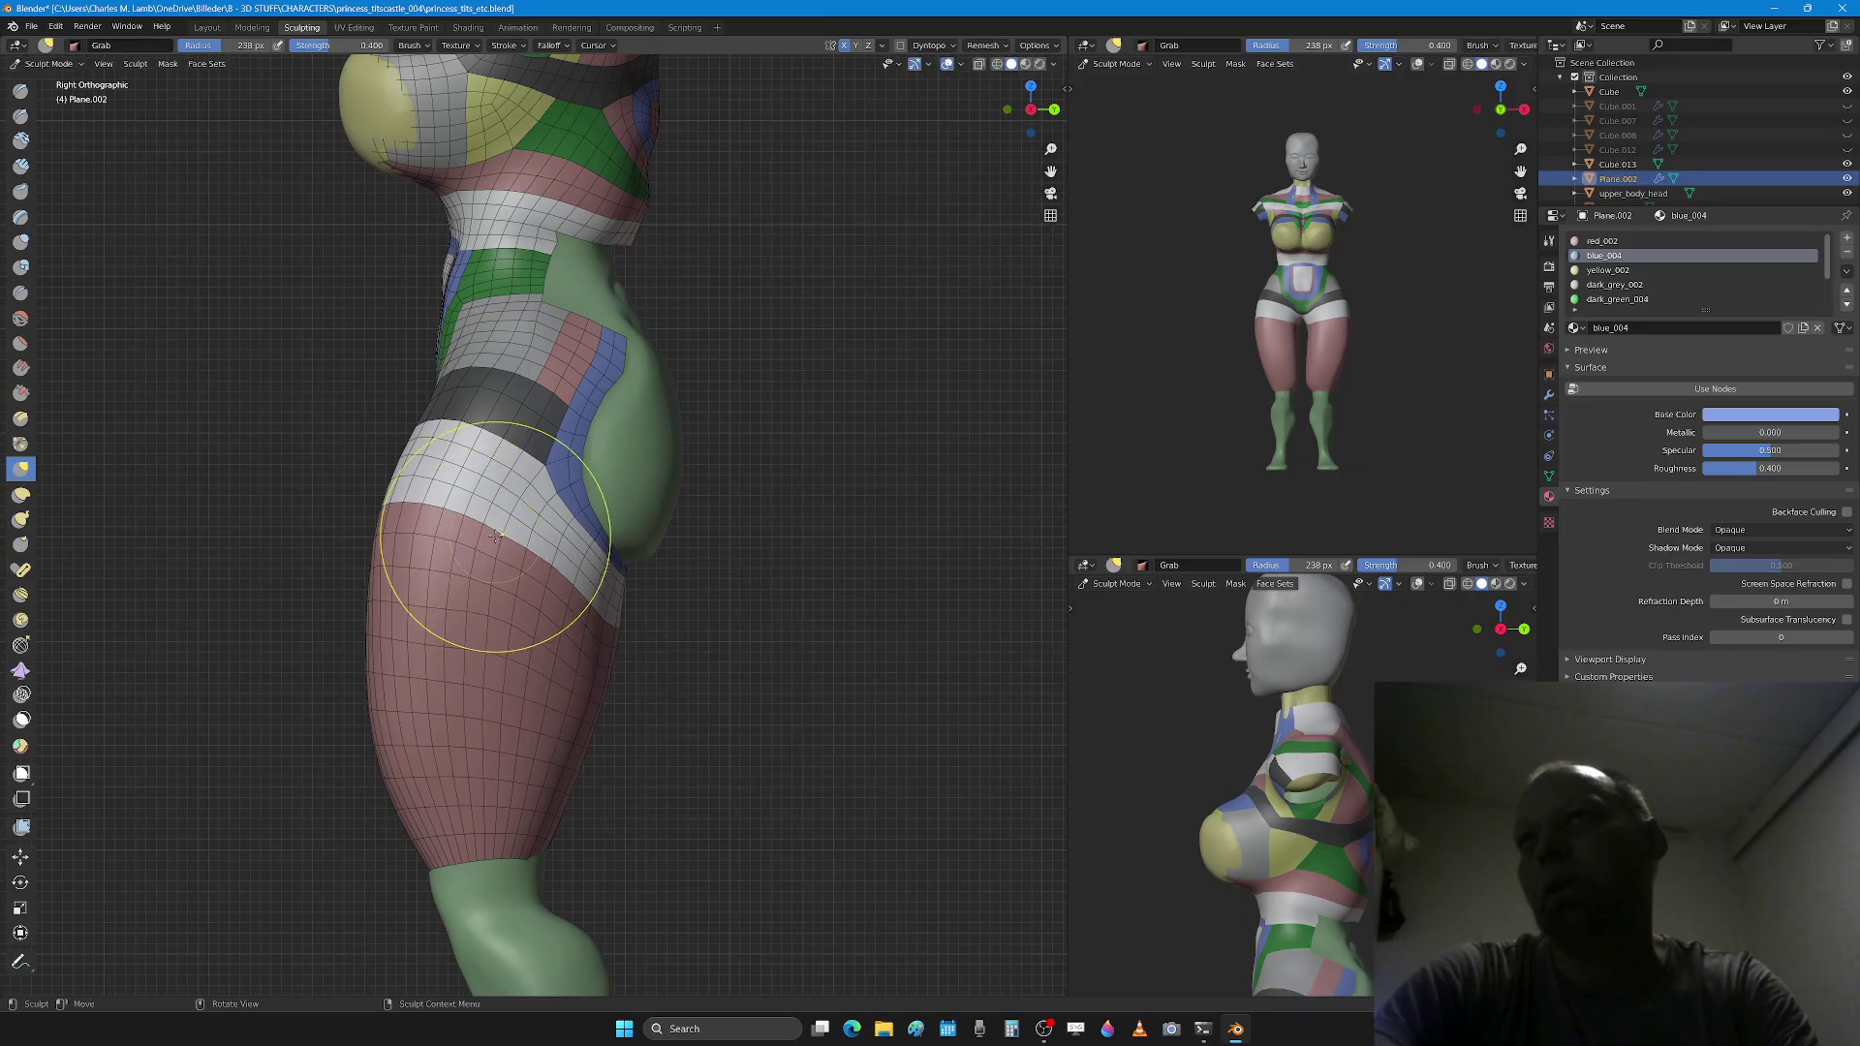
Step: Examine the retopology mesh around the hips, thighs and buttocks from the front and the back
key(x)
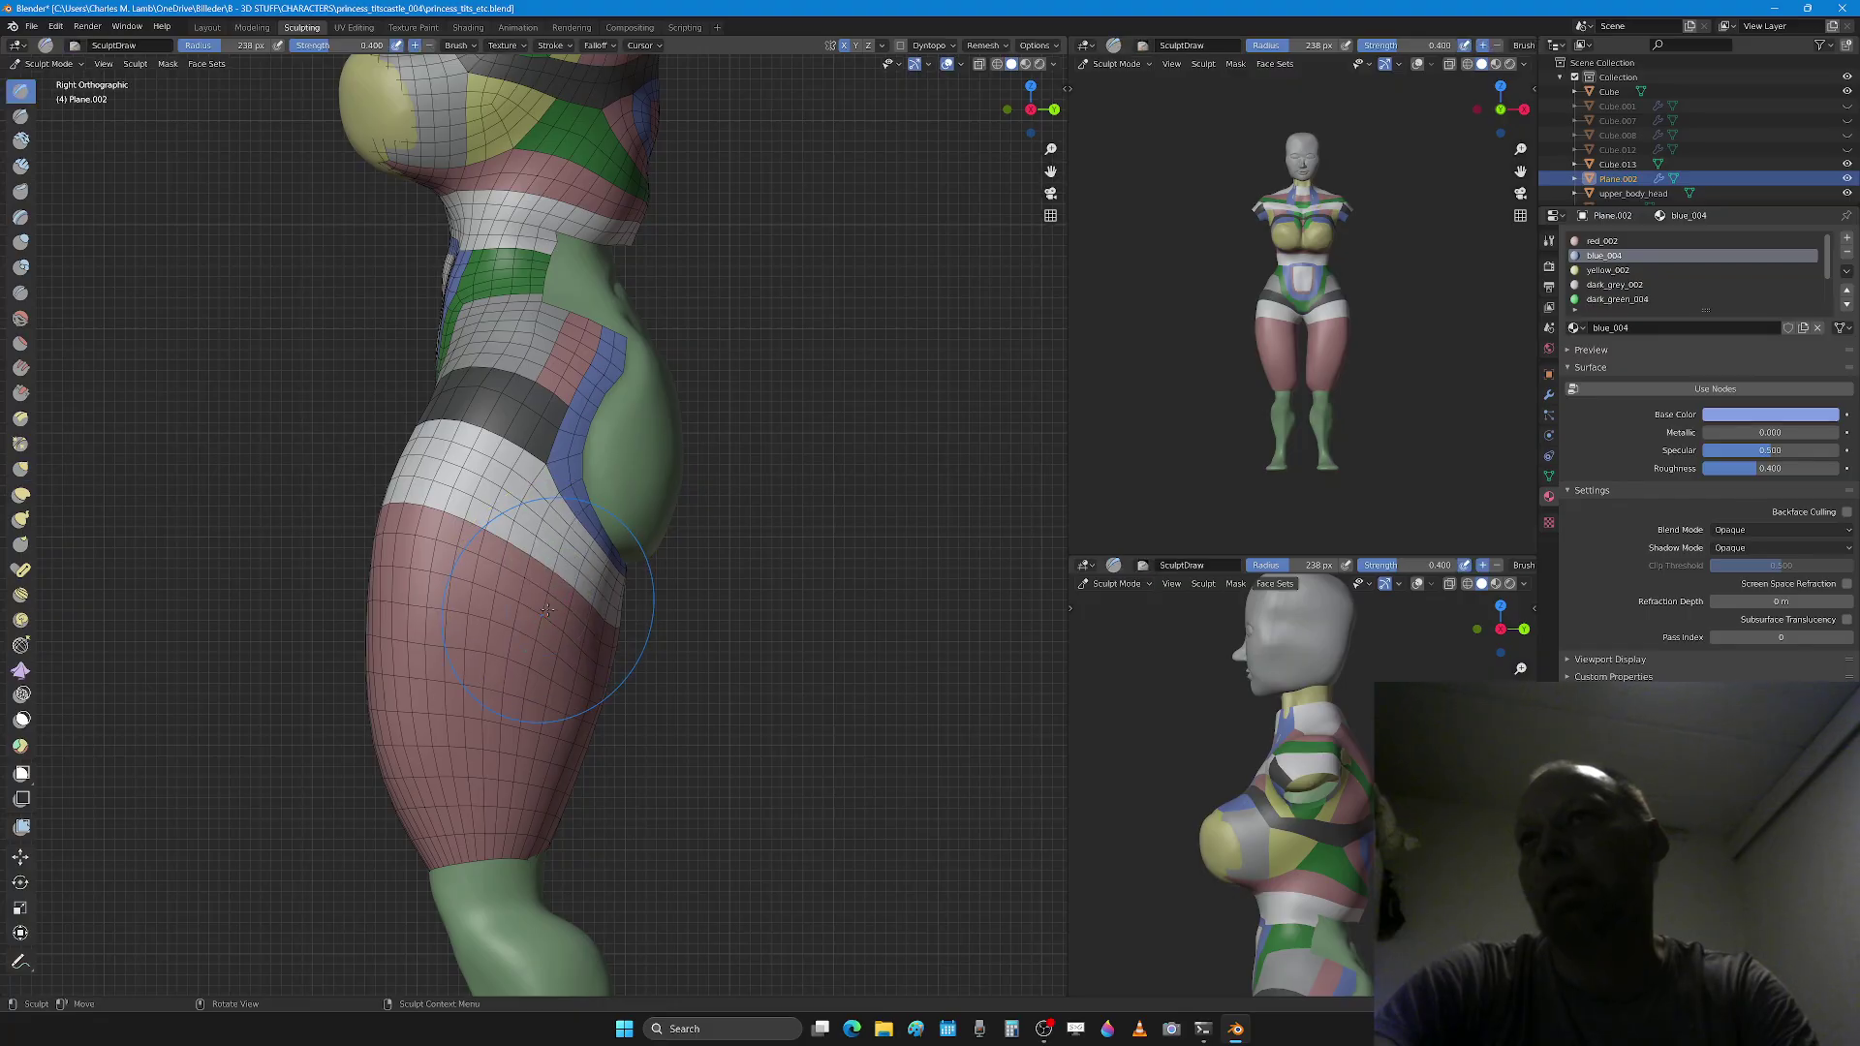
key(ctrl+z)
middle_drag(633, 613, 759, 606)
scroll(759, 605, up, 1)
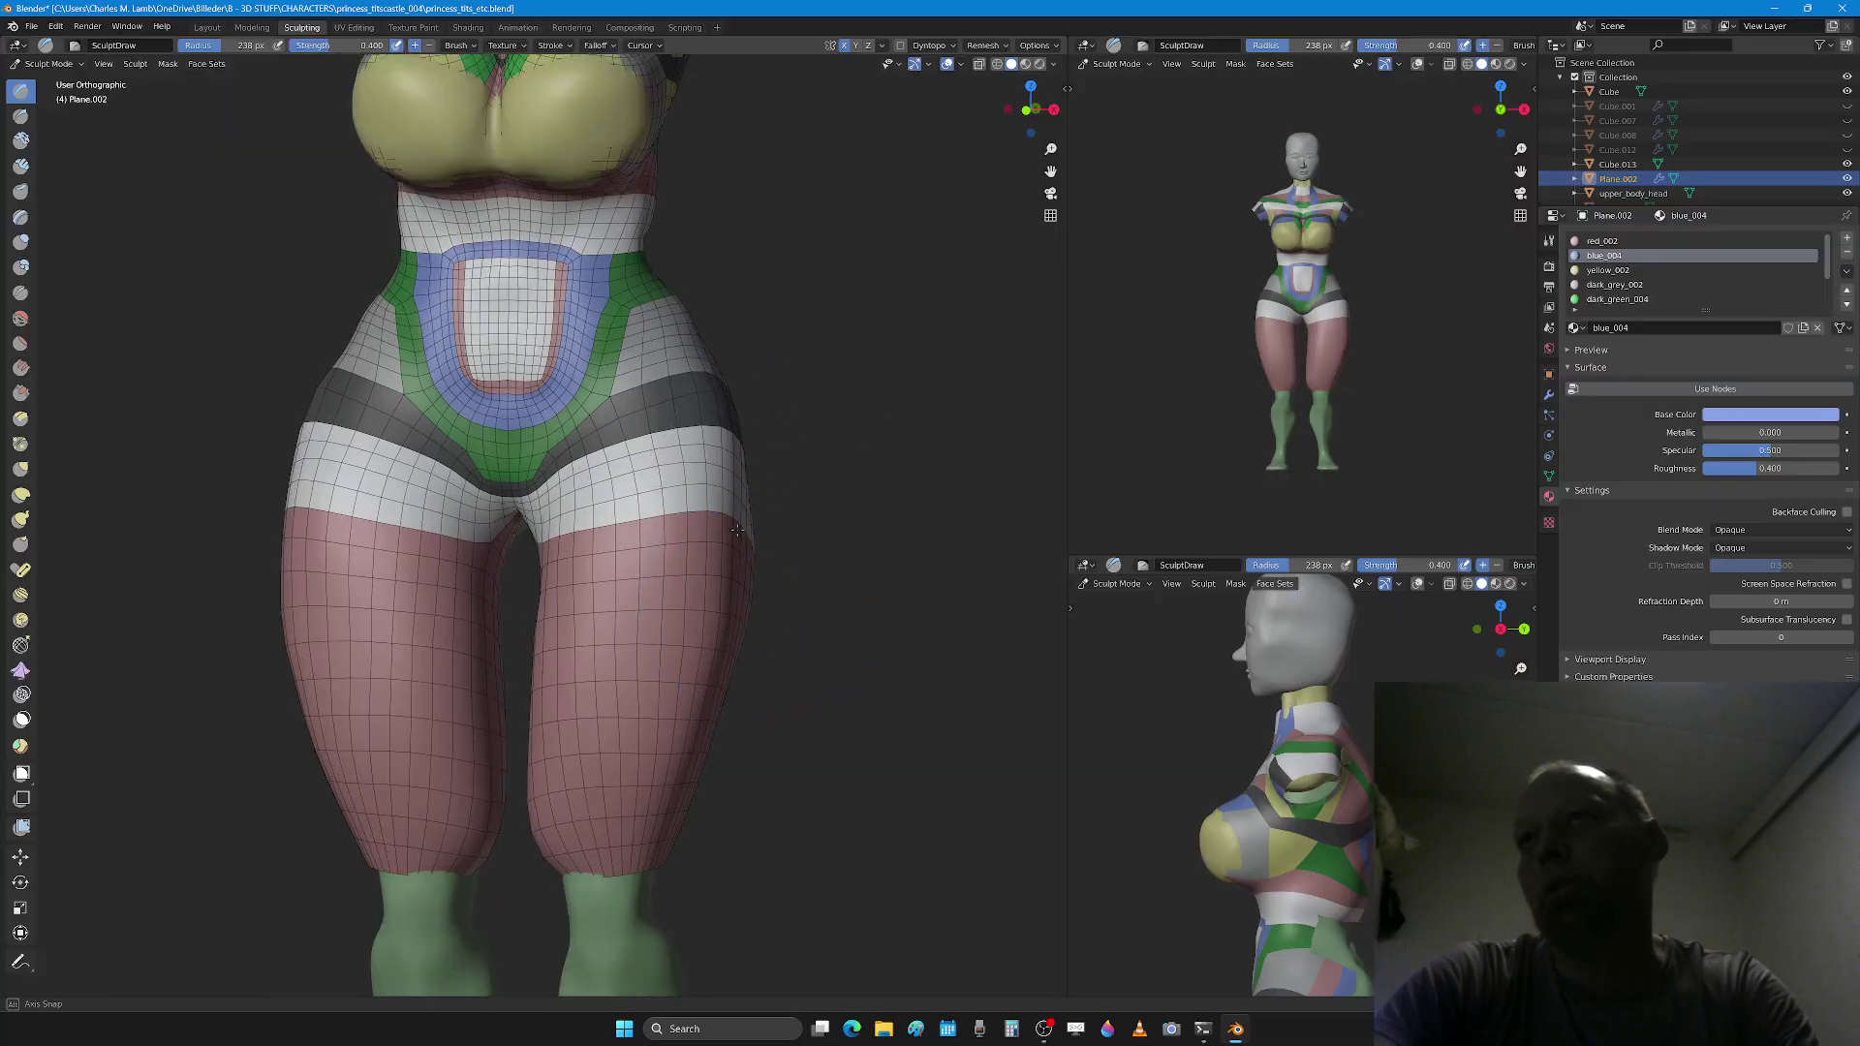
middle_drag(633, 534, 545, 536)
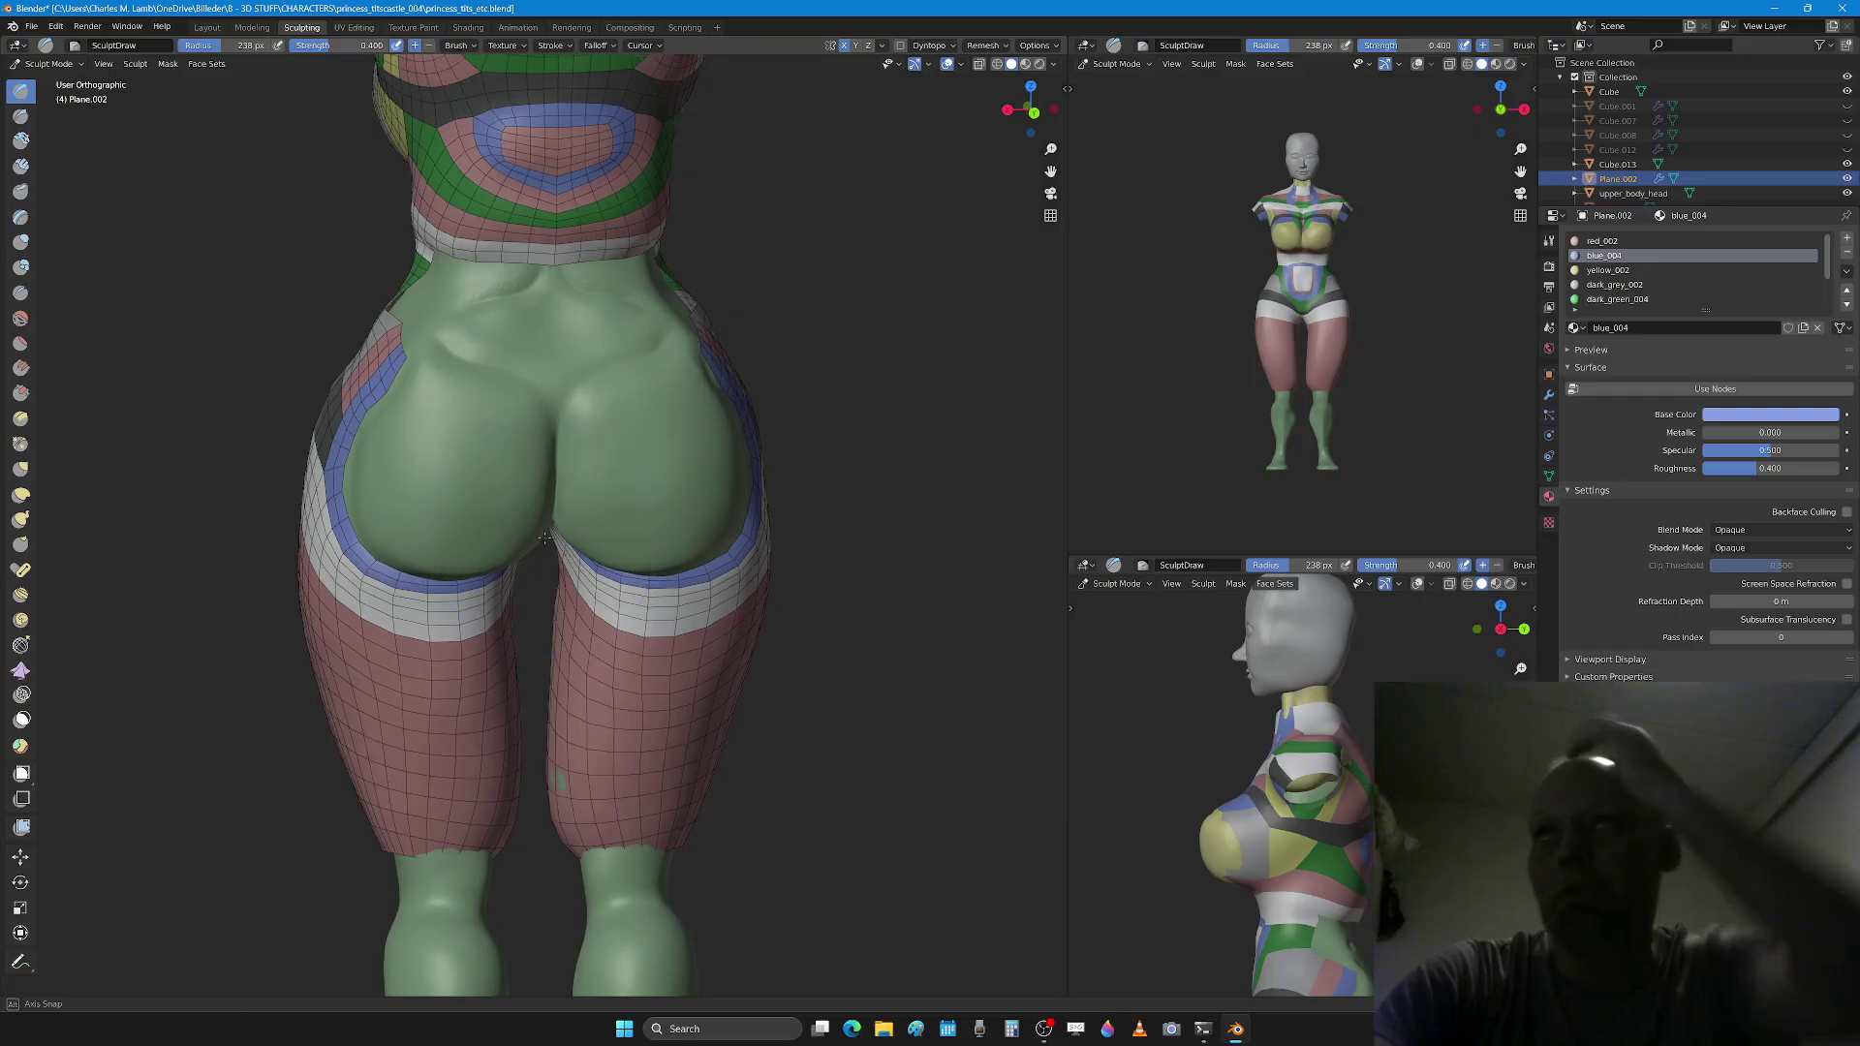
scroll(524, 521, up, 3)
scroll(525, 521, down, 3)
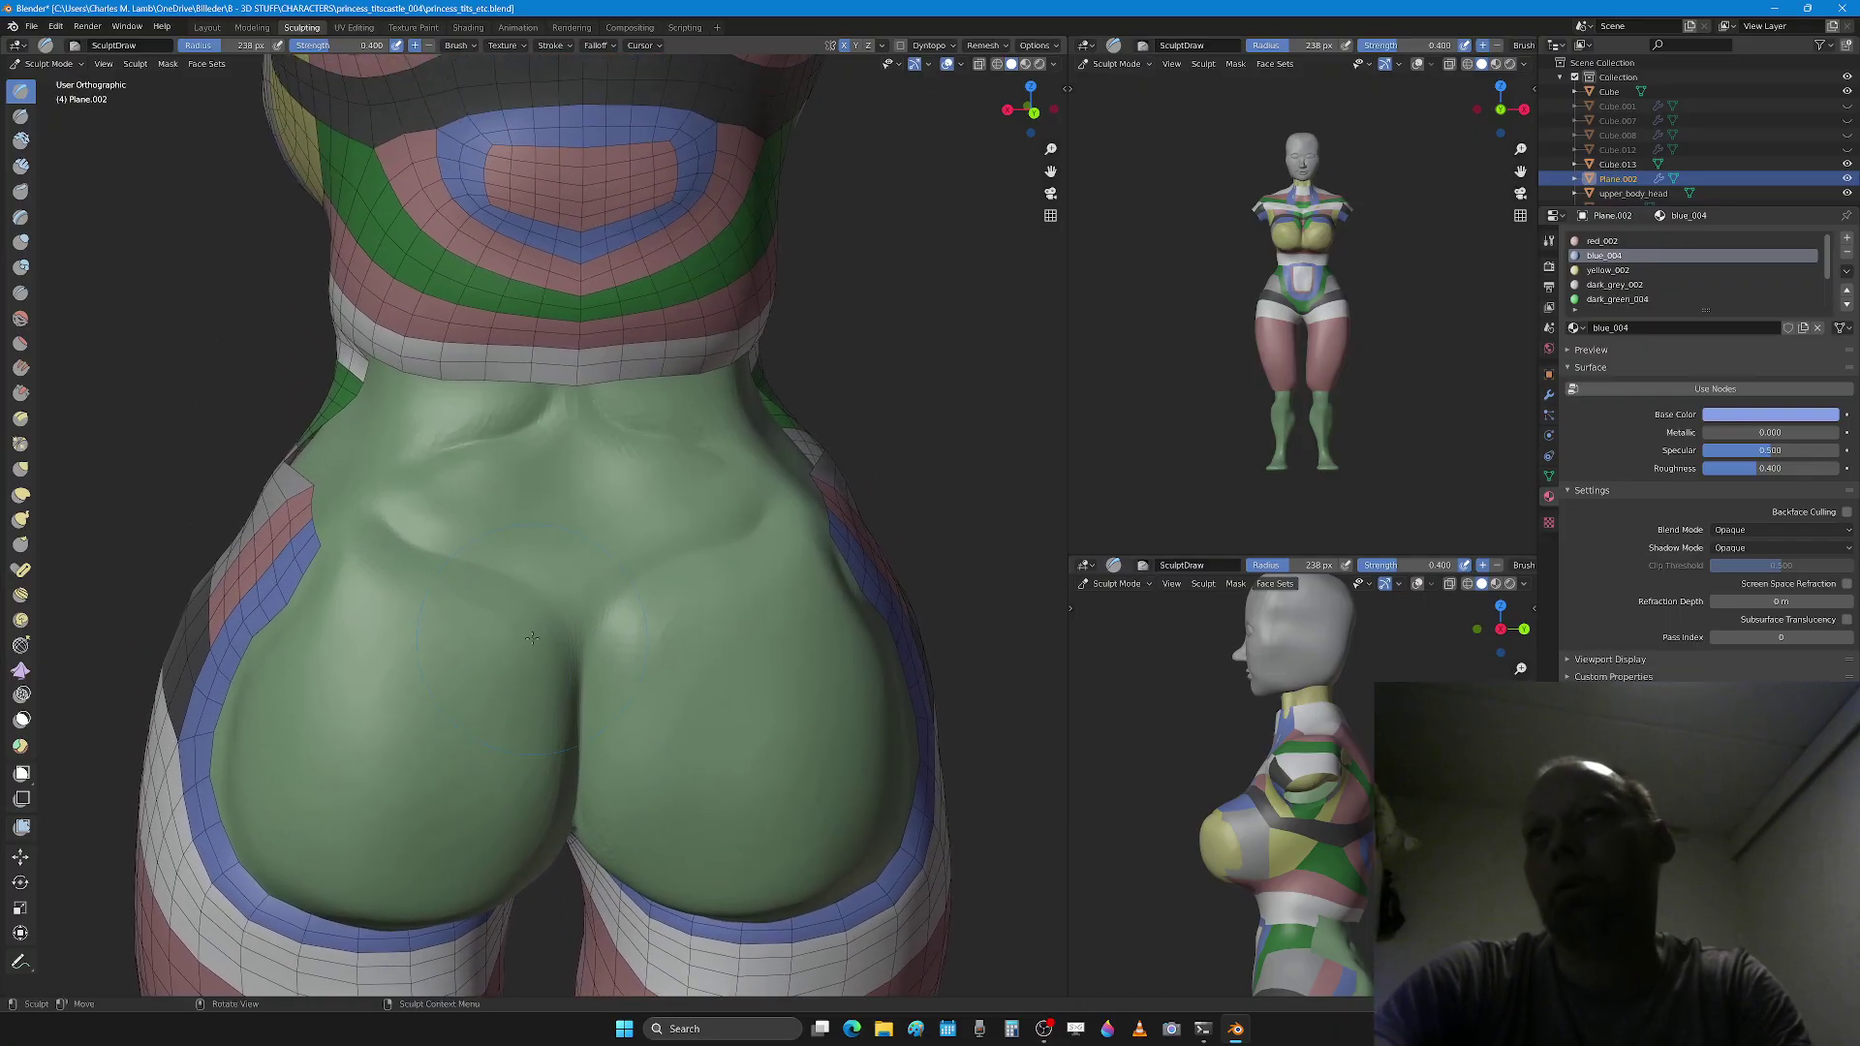
middle_drag(453, 557, 639, 595)
Step: In Edit Mode, extrude an edge of the blue hip strip inward over the buttock and reposition it with face snapping enabled
key(Tab)
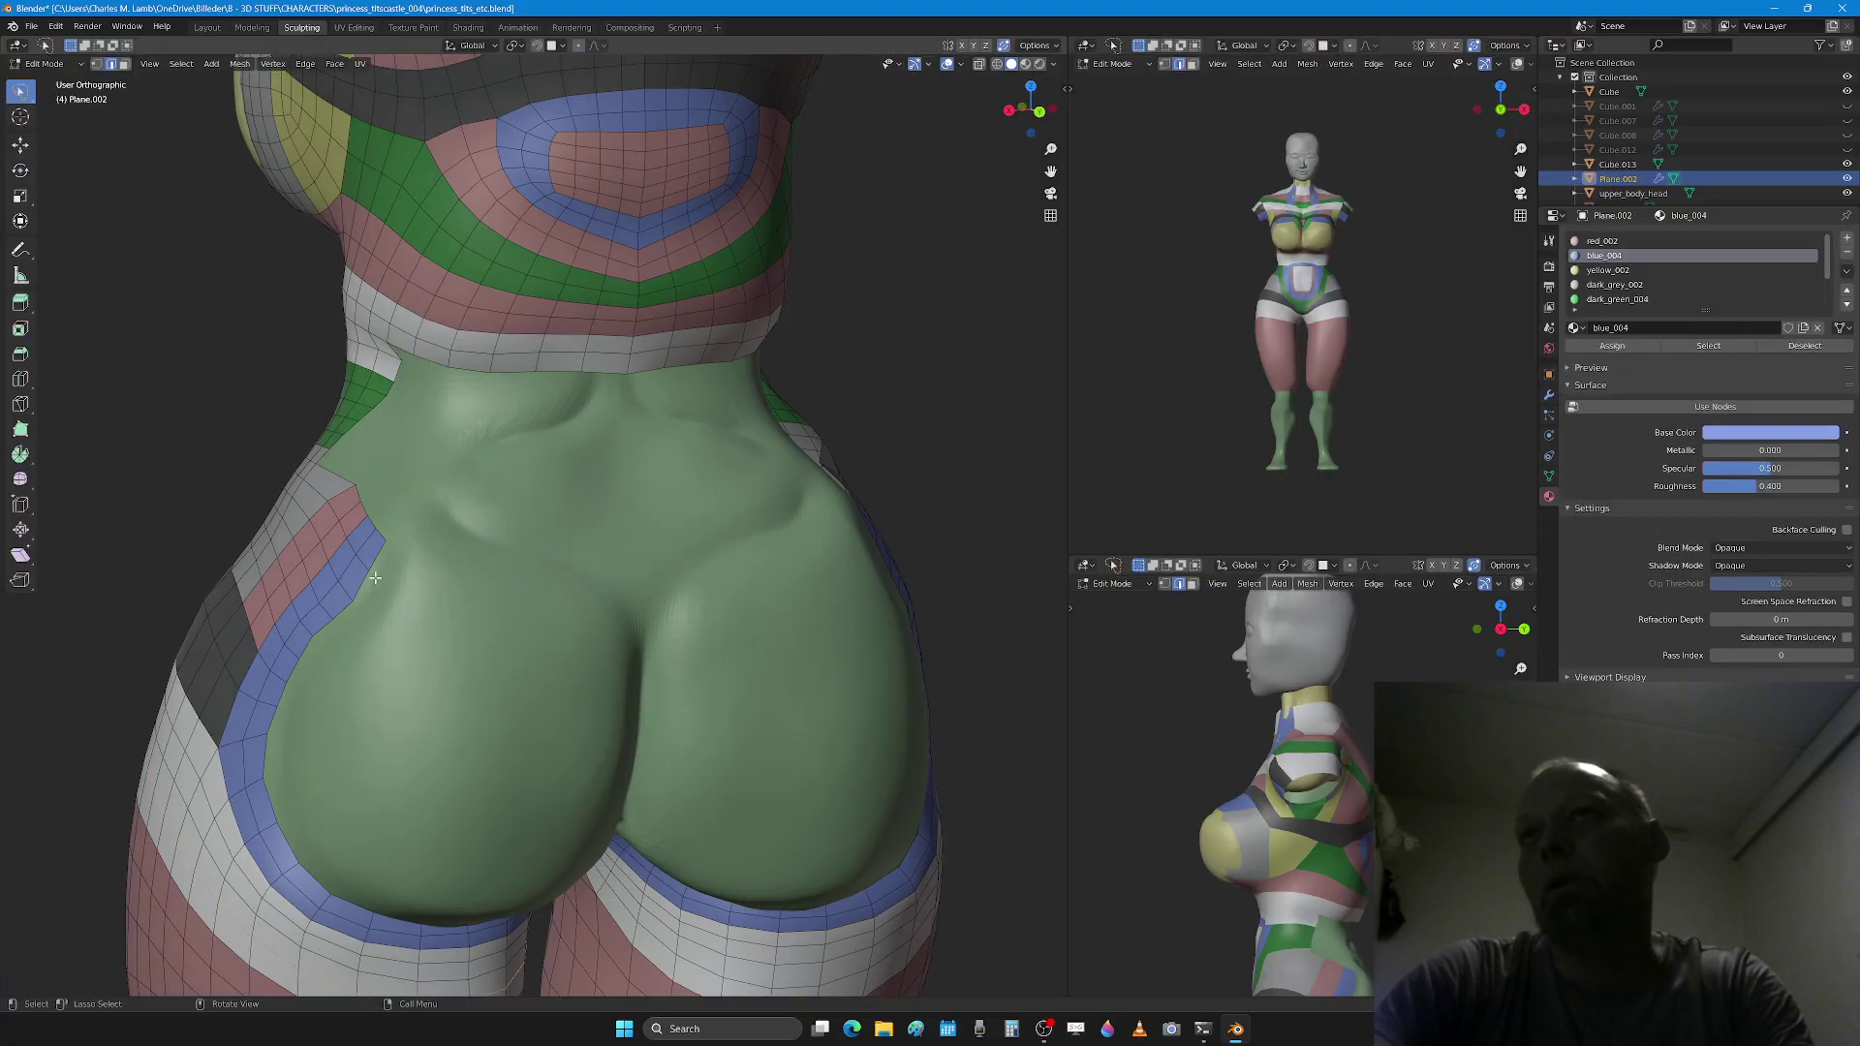
scroll(403, 555, up, 3)
middle_drag(403, 555, 379, 578)
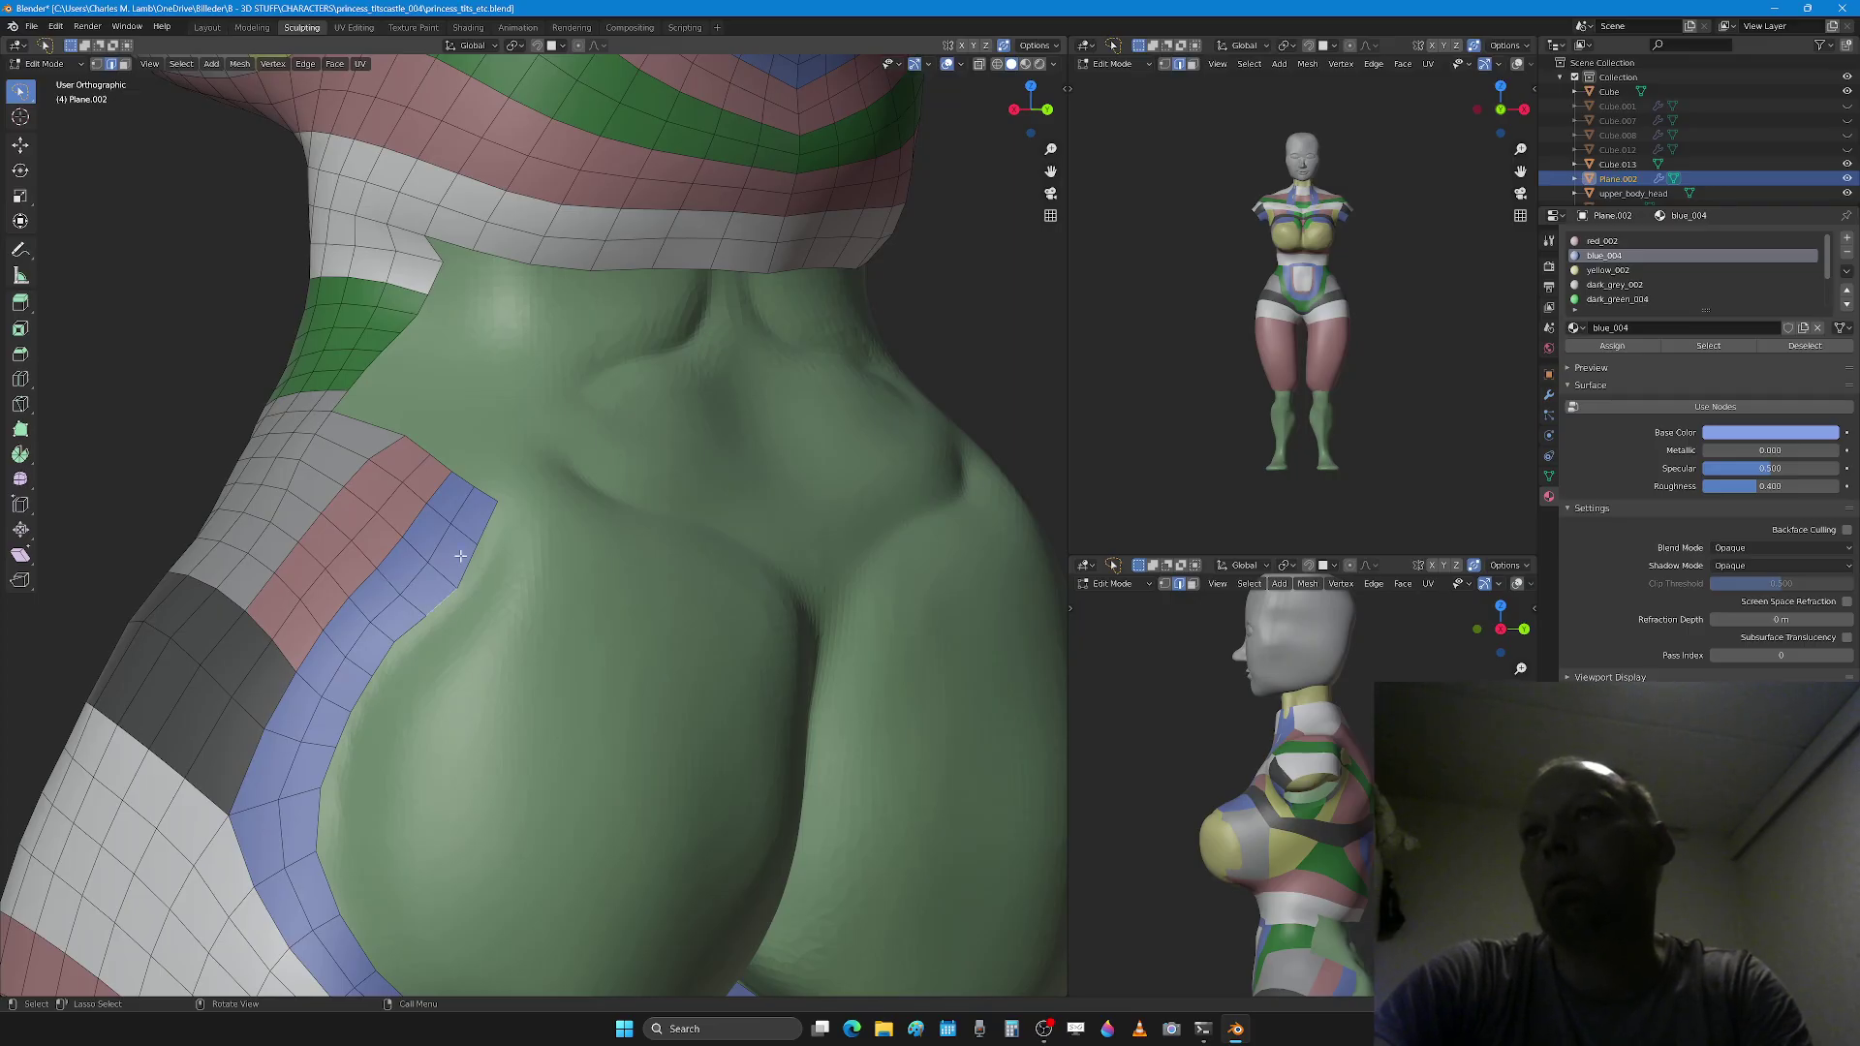
key(g)
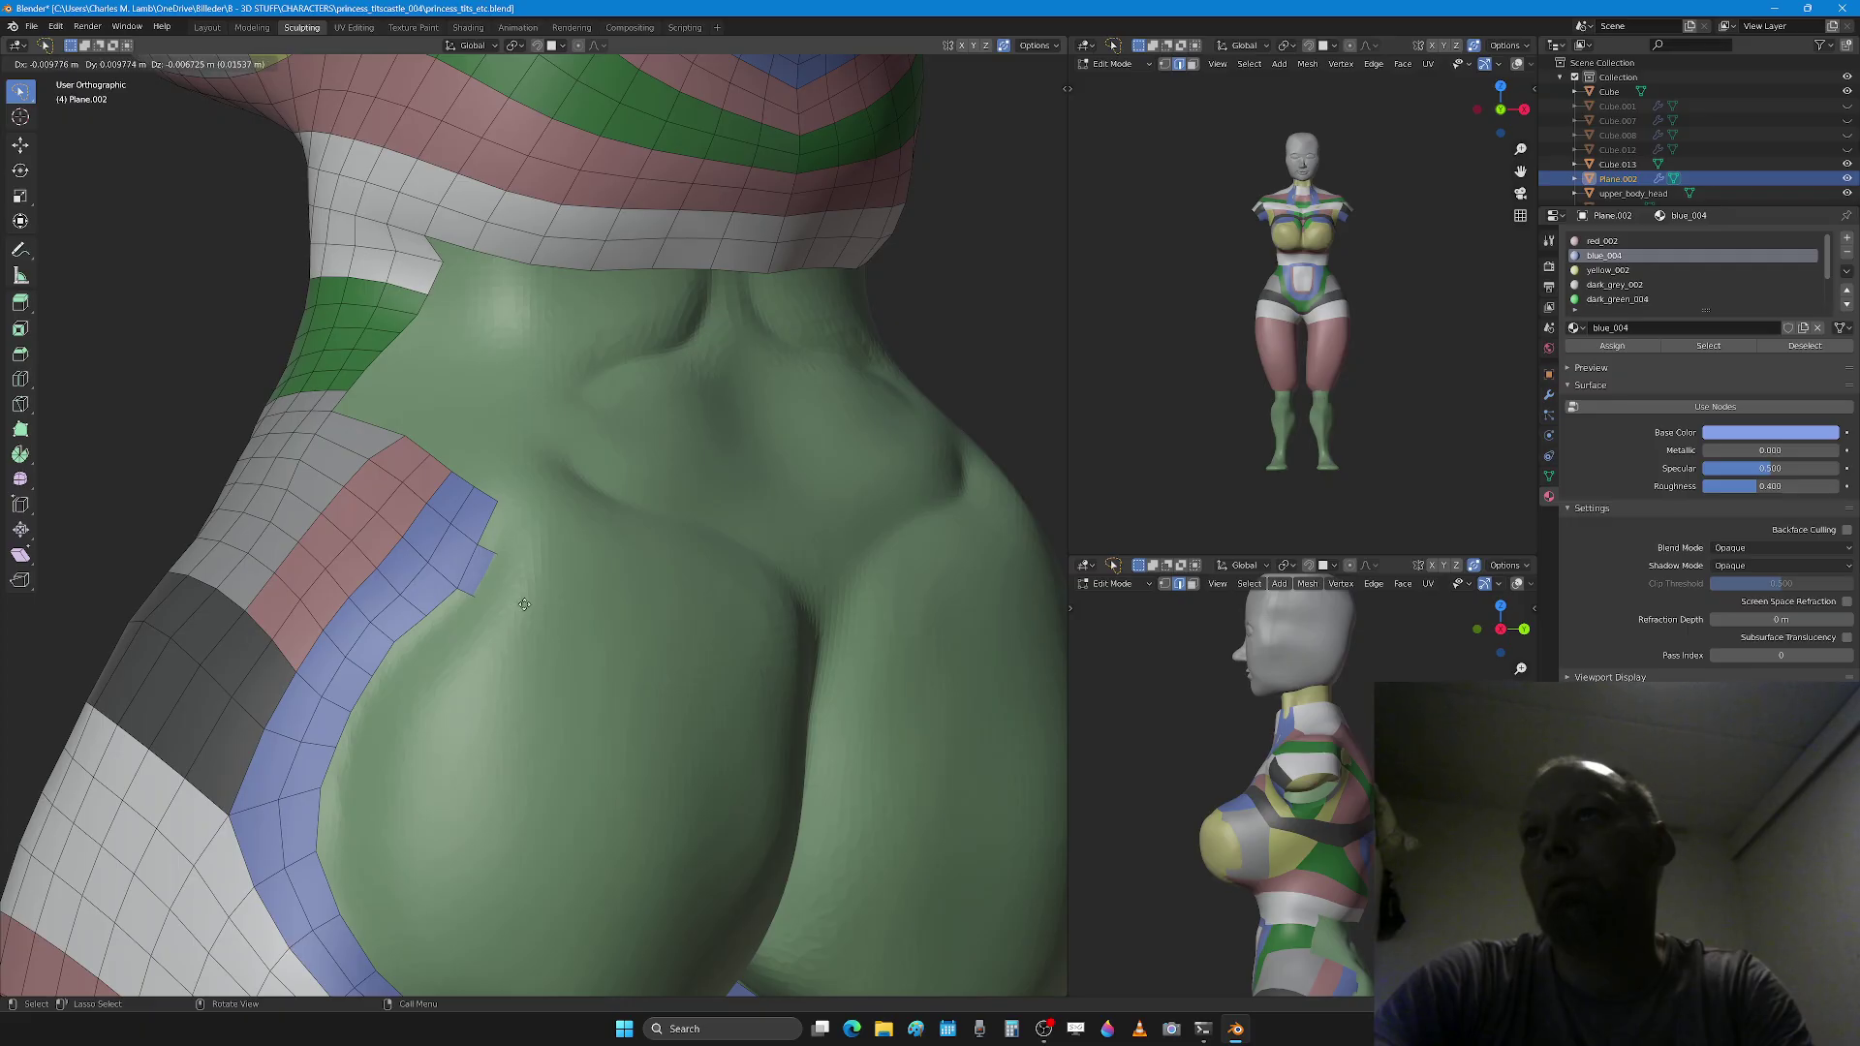
click(524, 605)
click(562, 46)
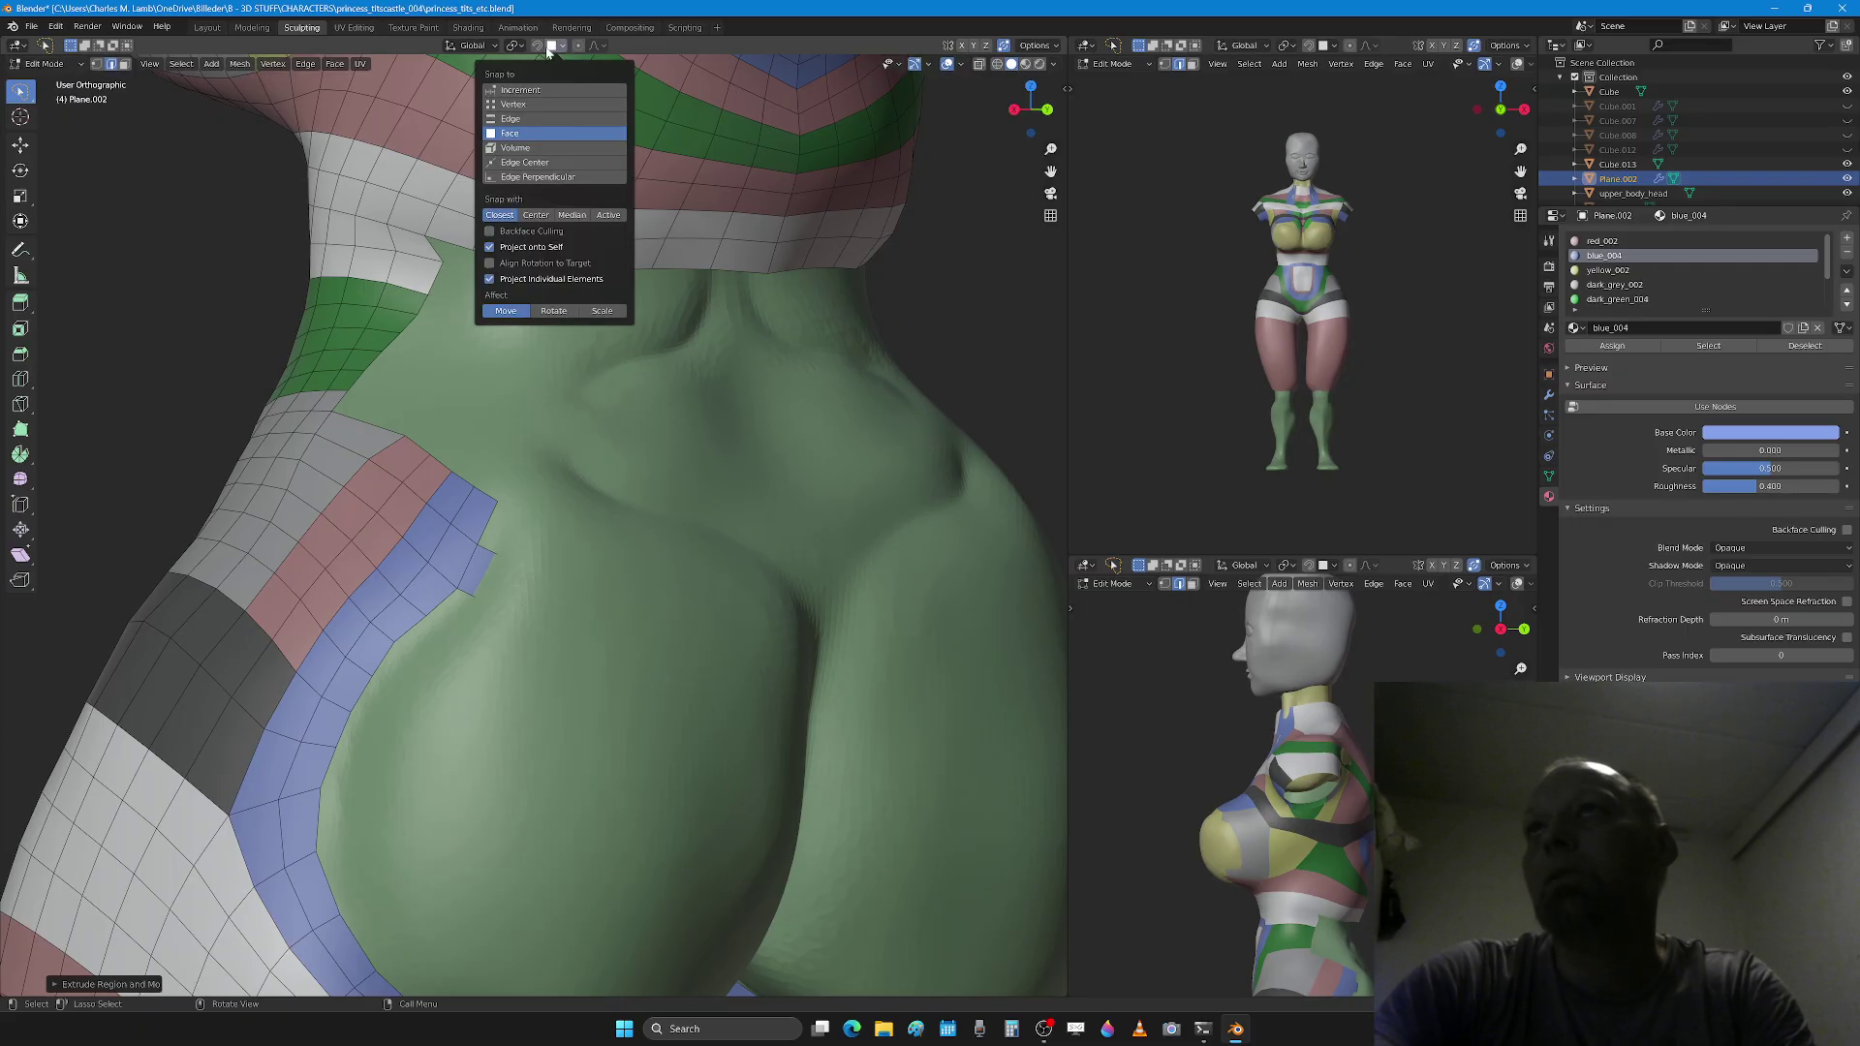
key(g)
click(531, 578)
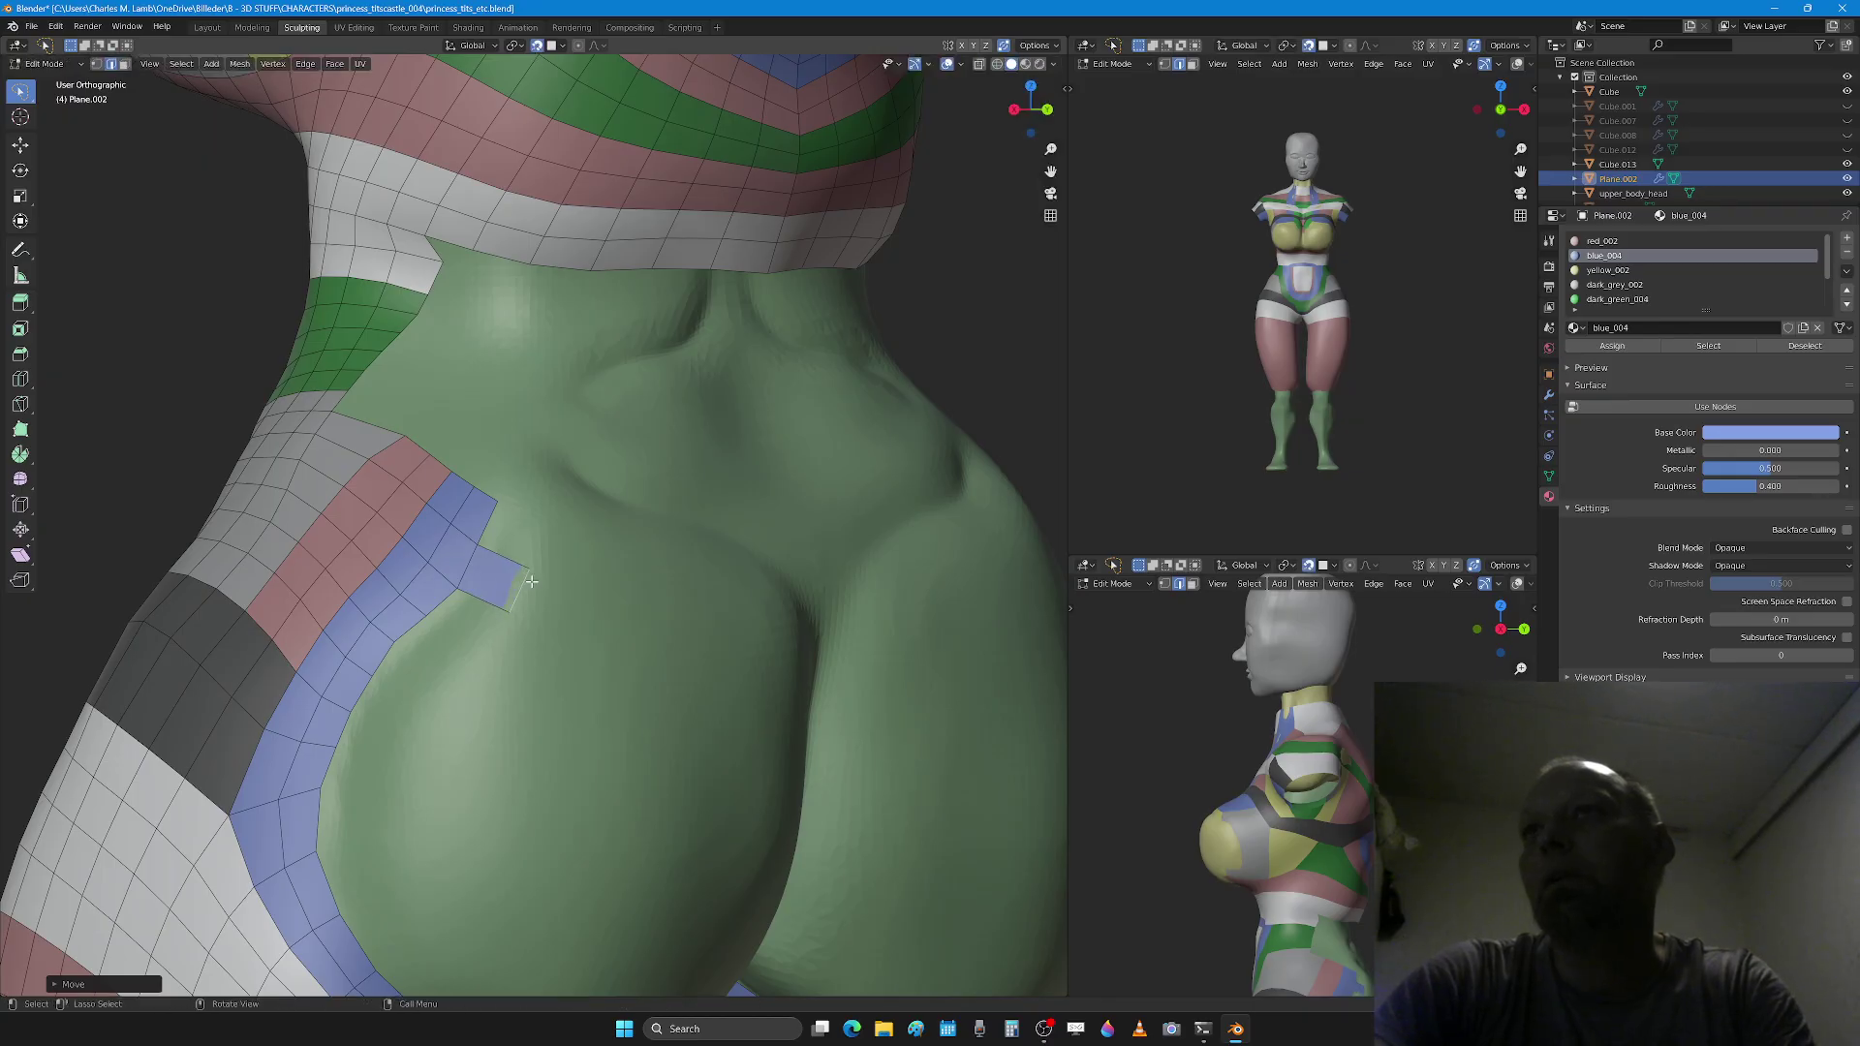
Step: Extrude a second blue quad over the buttock and delete the connecting face so the new quad stands alone
key(e)
click(583, 618)
key(3)
click(509, 583)
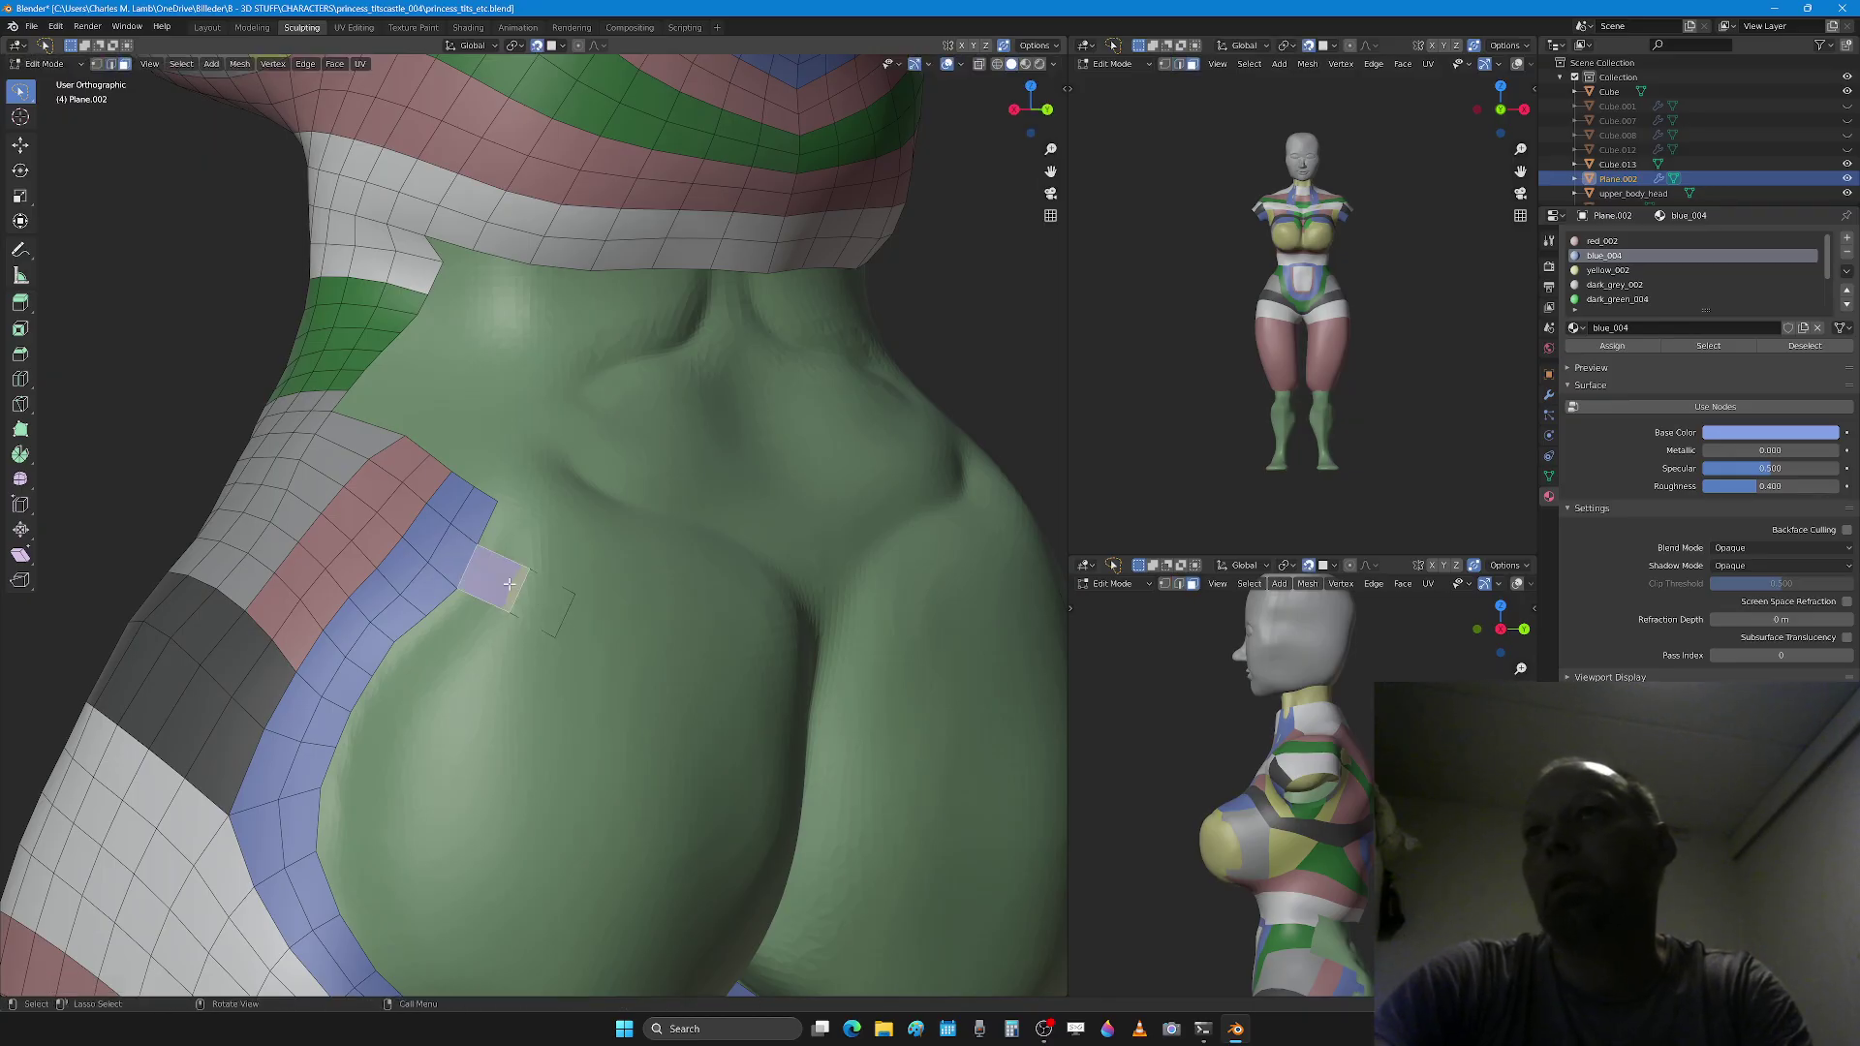
key(x)
click(515, 617)
Step: Move the detached blue quad onto the lower back, just above the gap between the buttocks
middle_drag(585, 601, 542, 603)
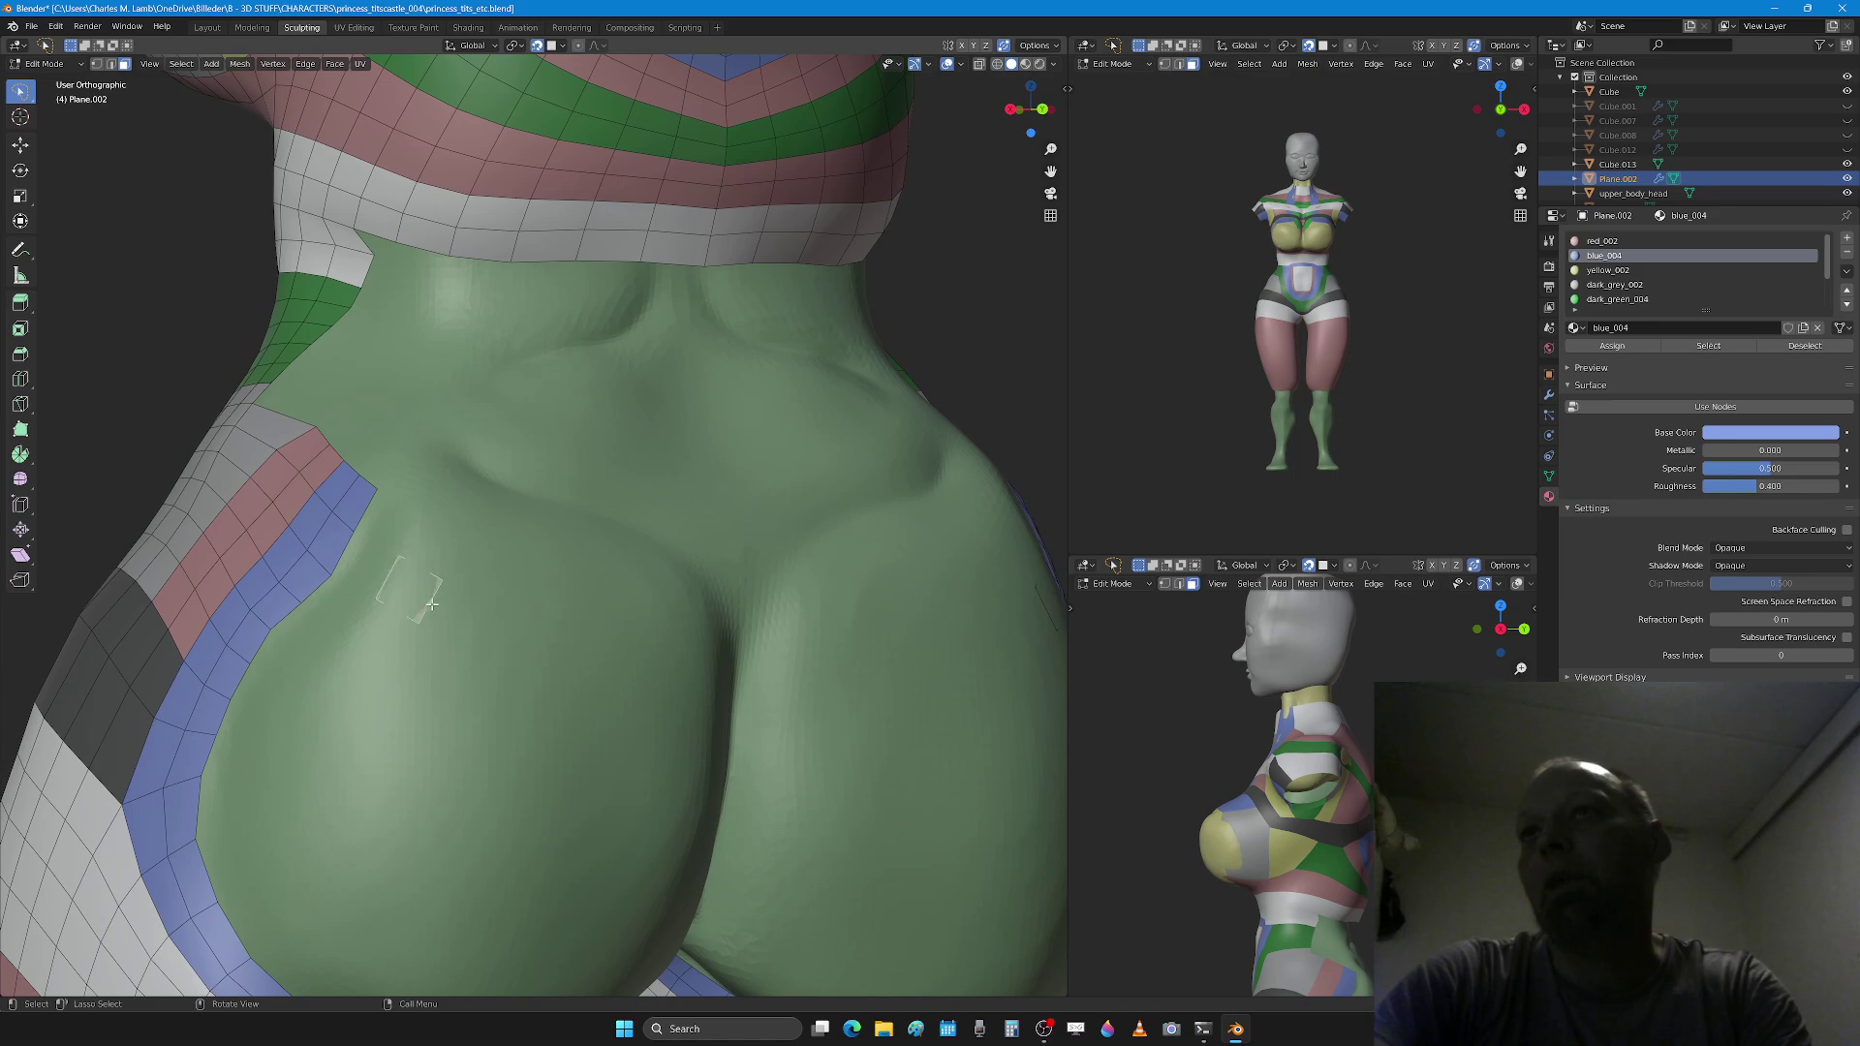
key(g)
click(620, 657)
key(g)
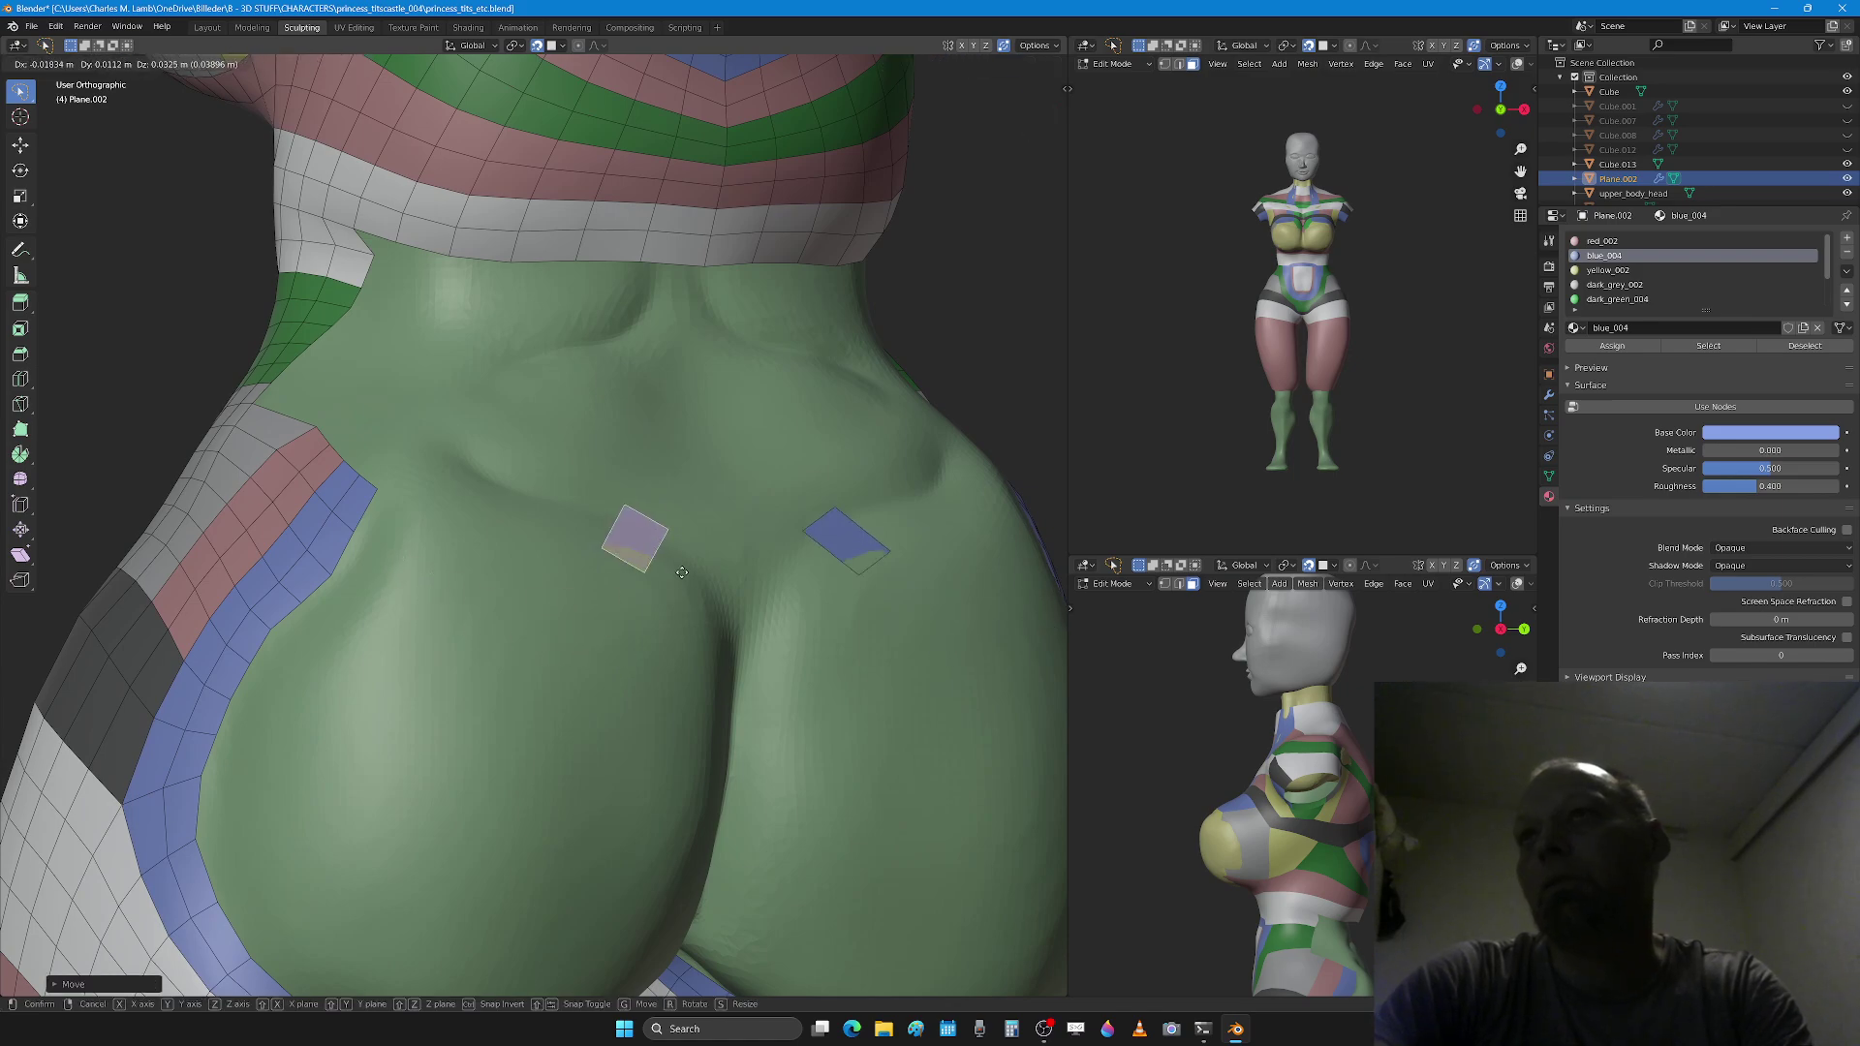
click(707, 549)
Step: Split the detached blue quad into two faces with a centred loop cut
middle_drag(709, 549, 599, 600)
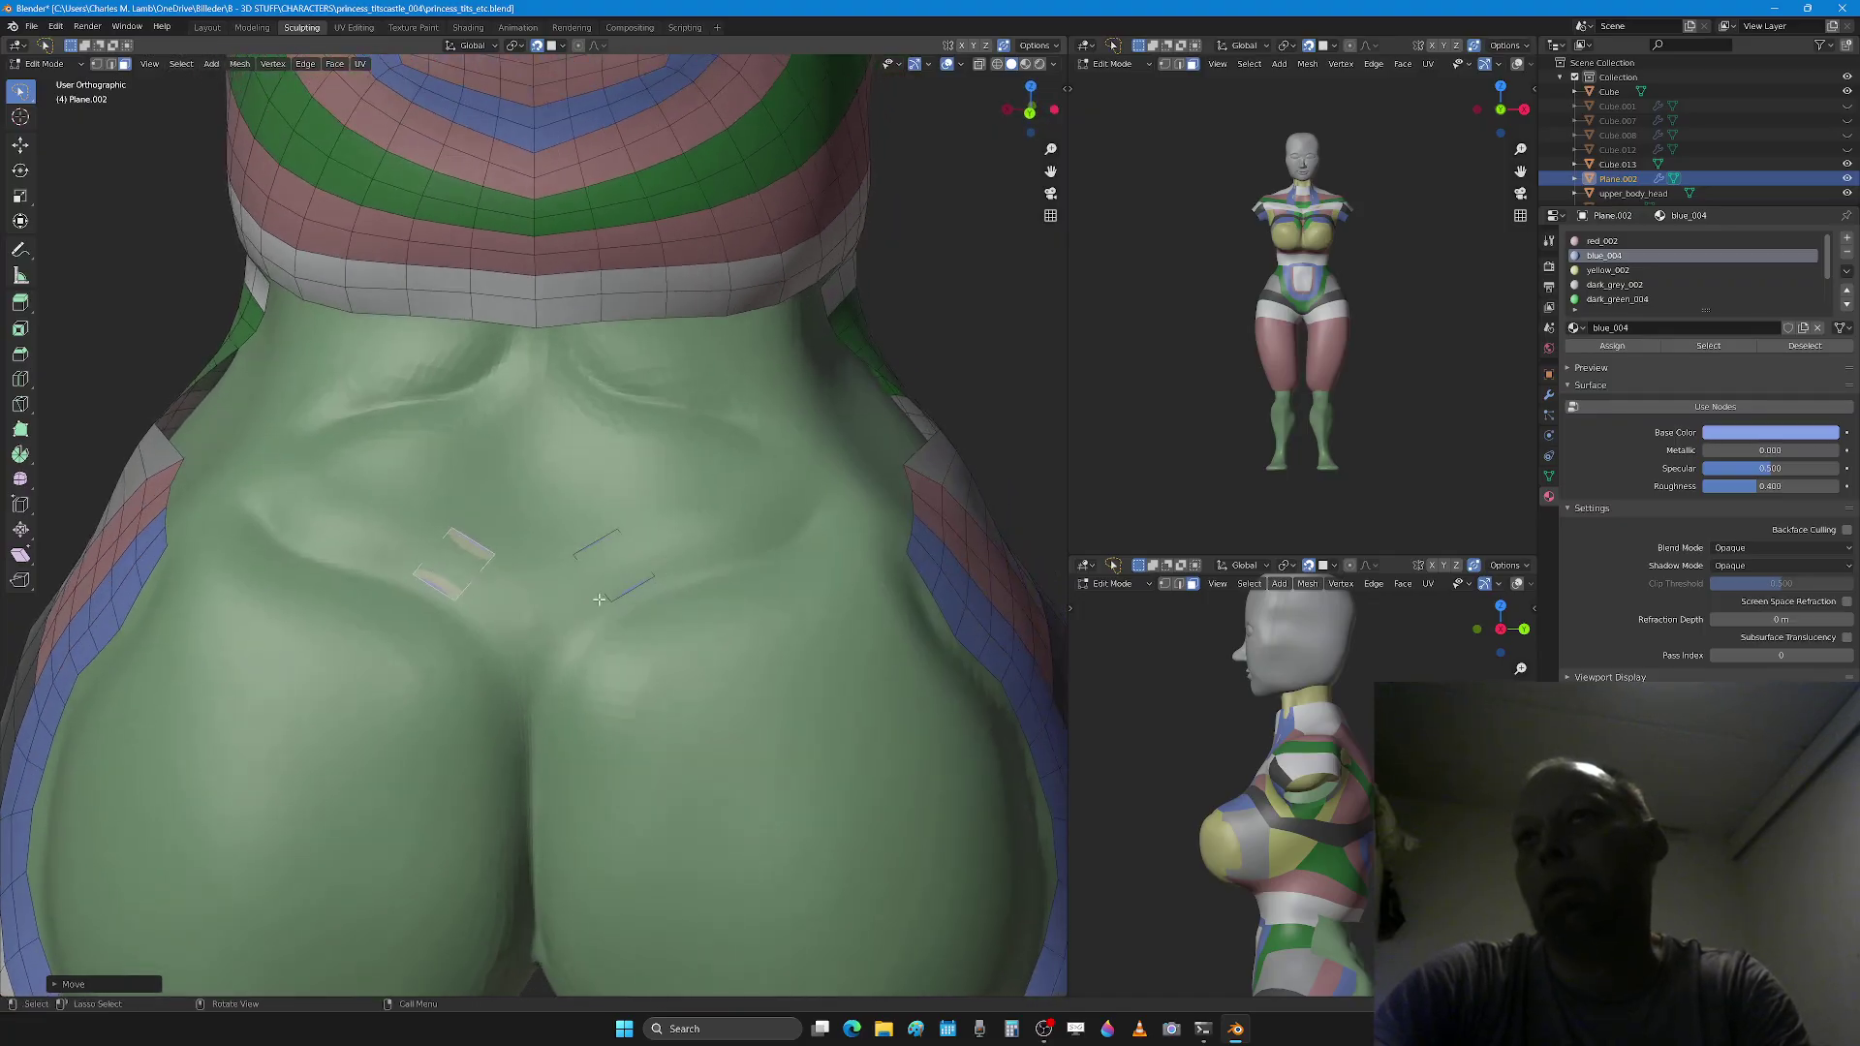
scroll(599, 600, up, 1)
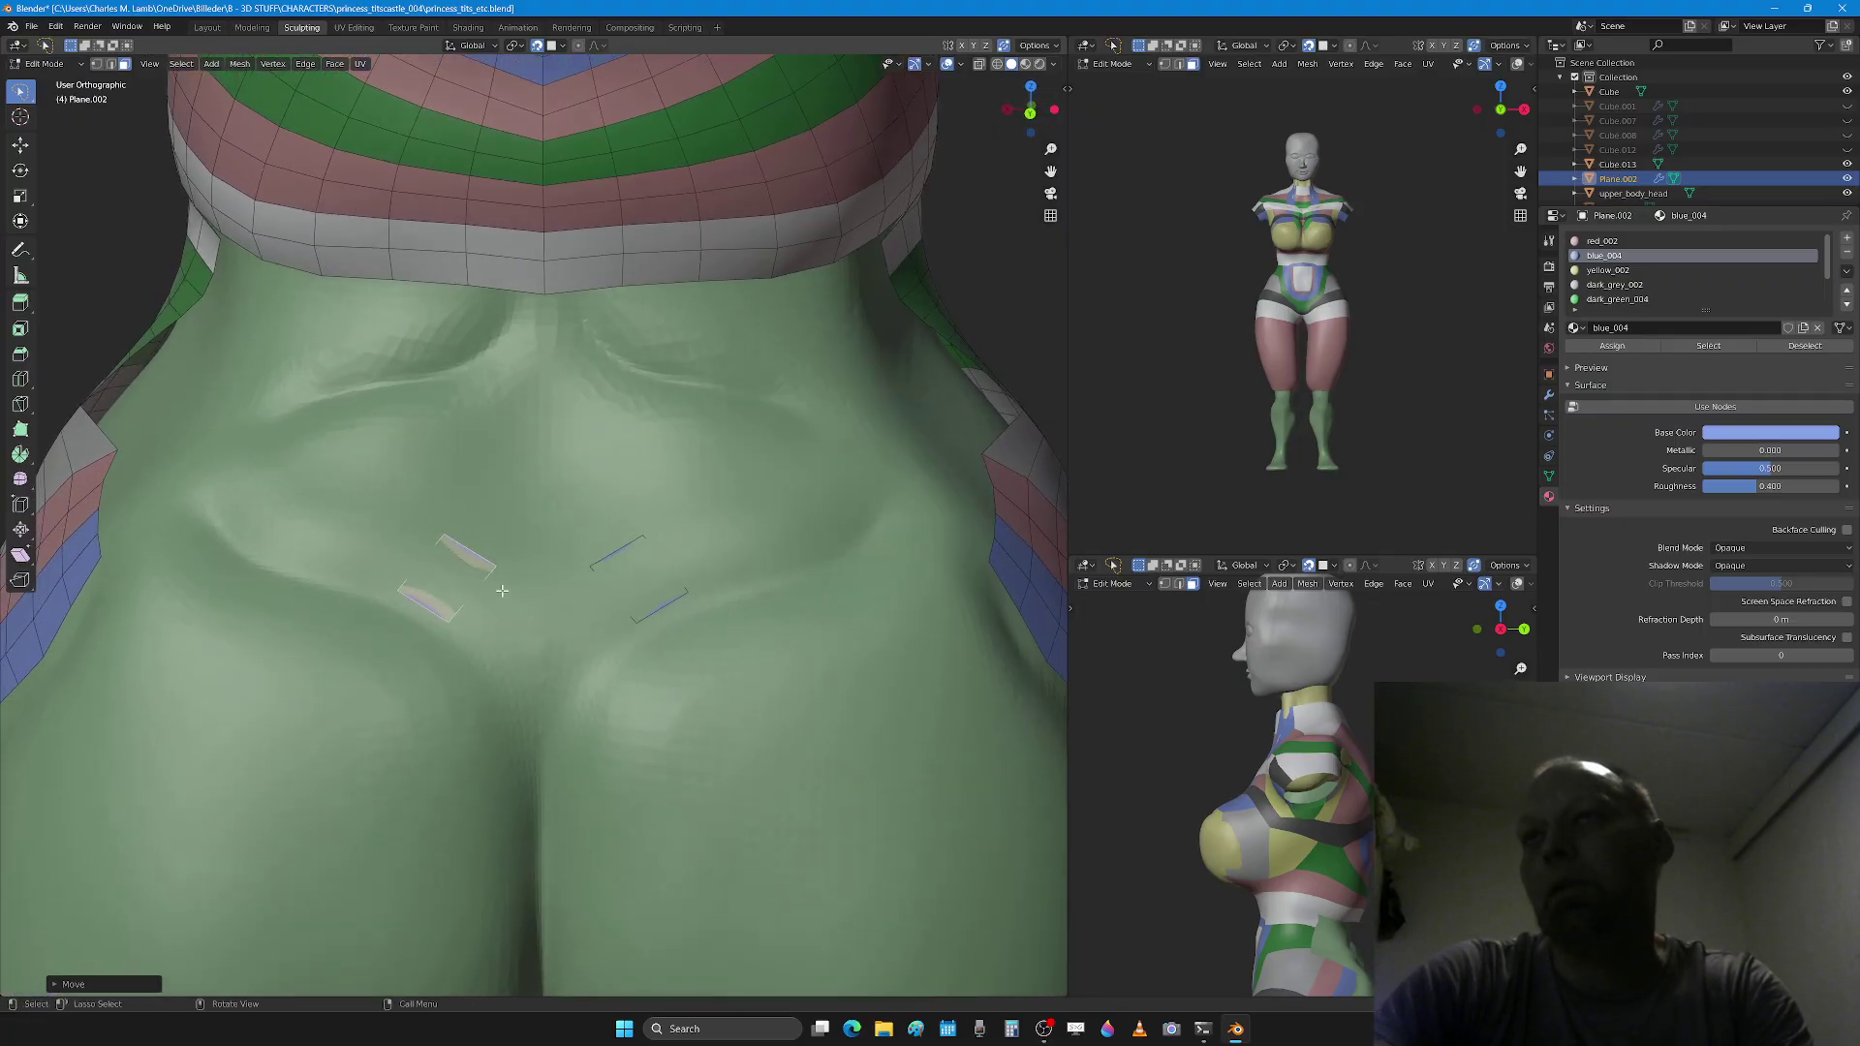
key(ctrl+r)
double_click(436, 567)
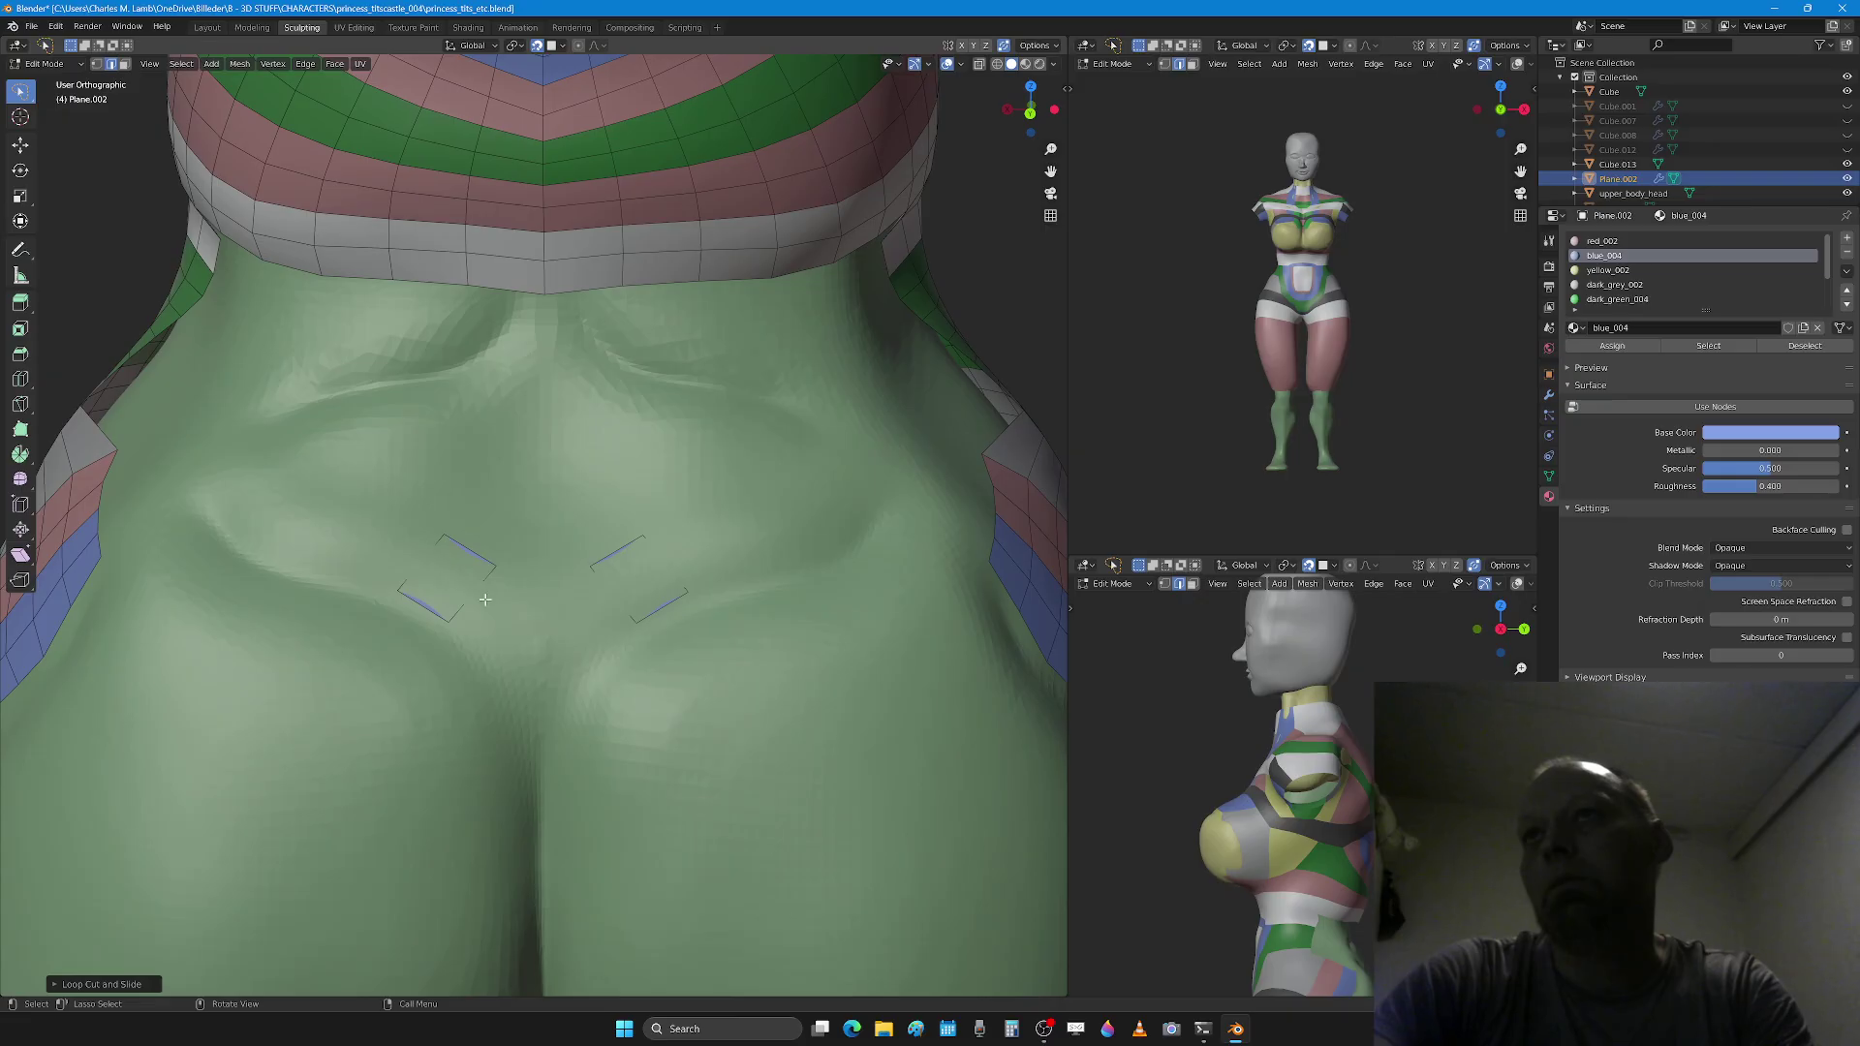
key(ctrl+z)
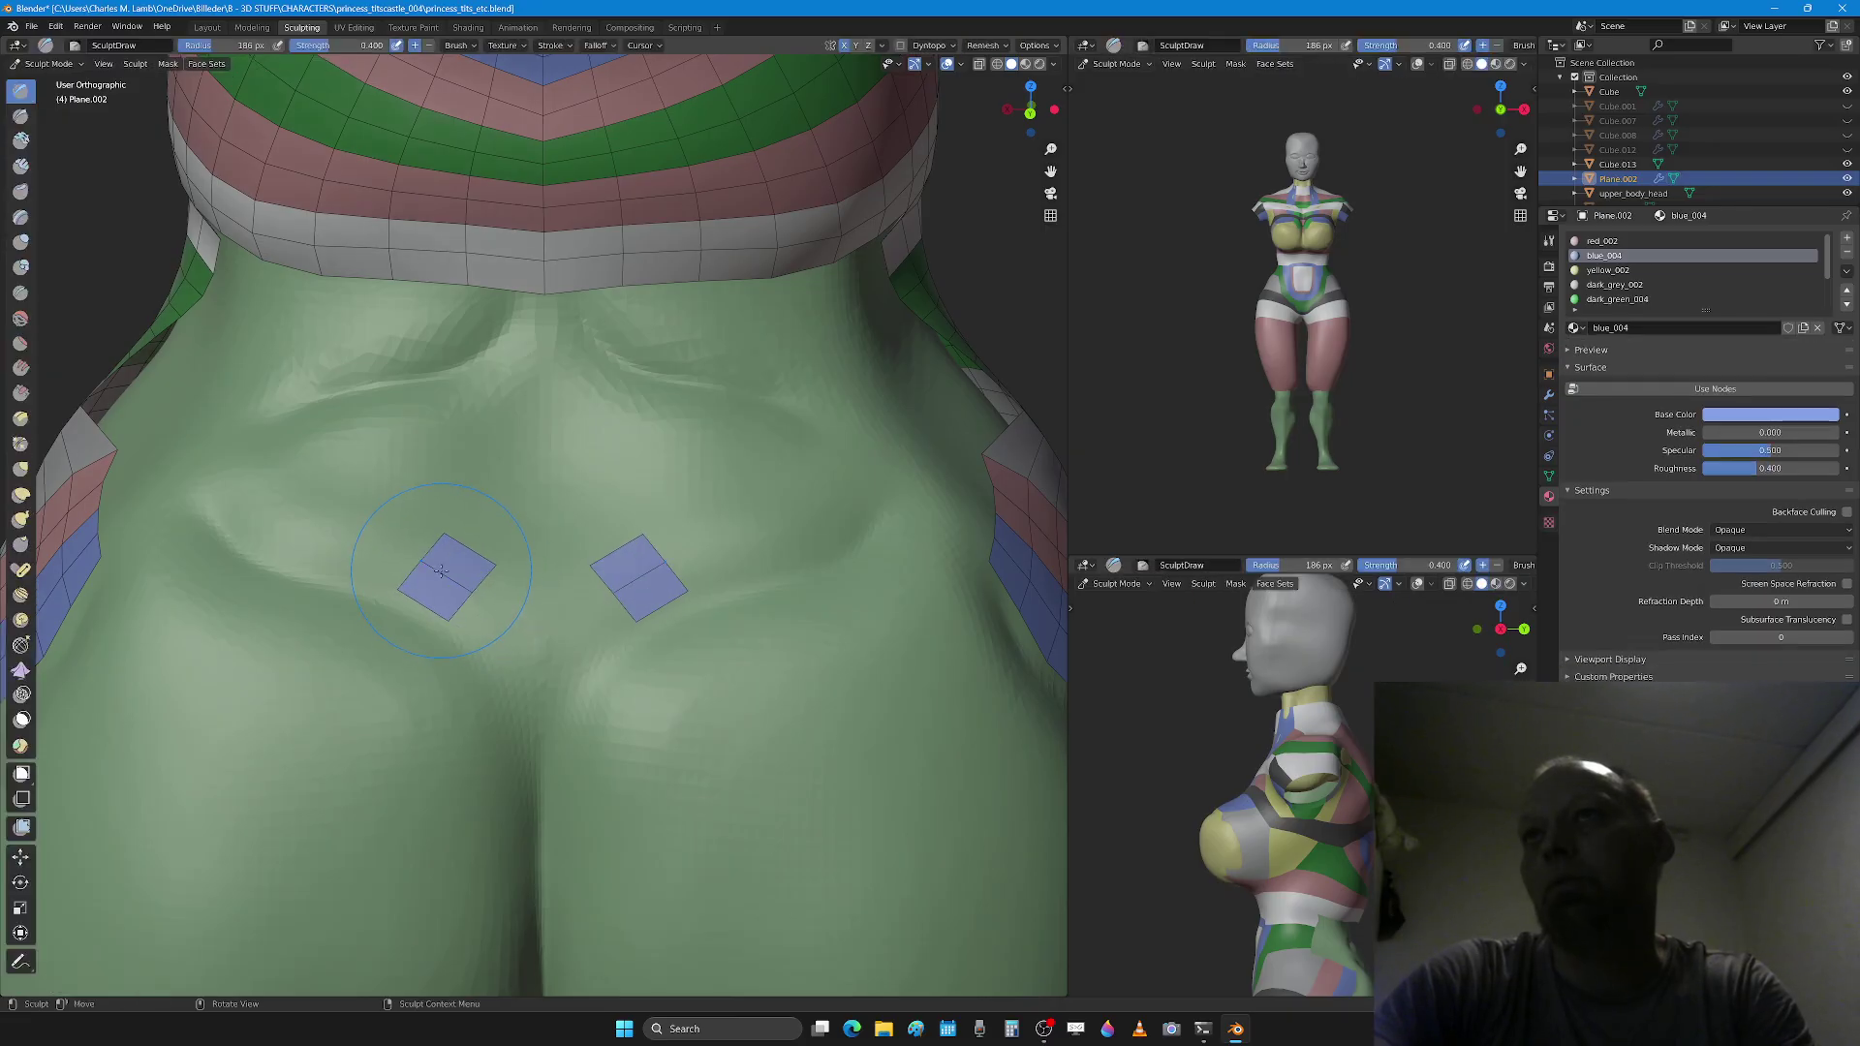
middle_drag(422, 588, 465, 602)
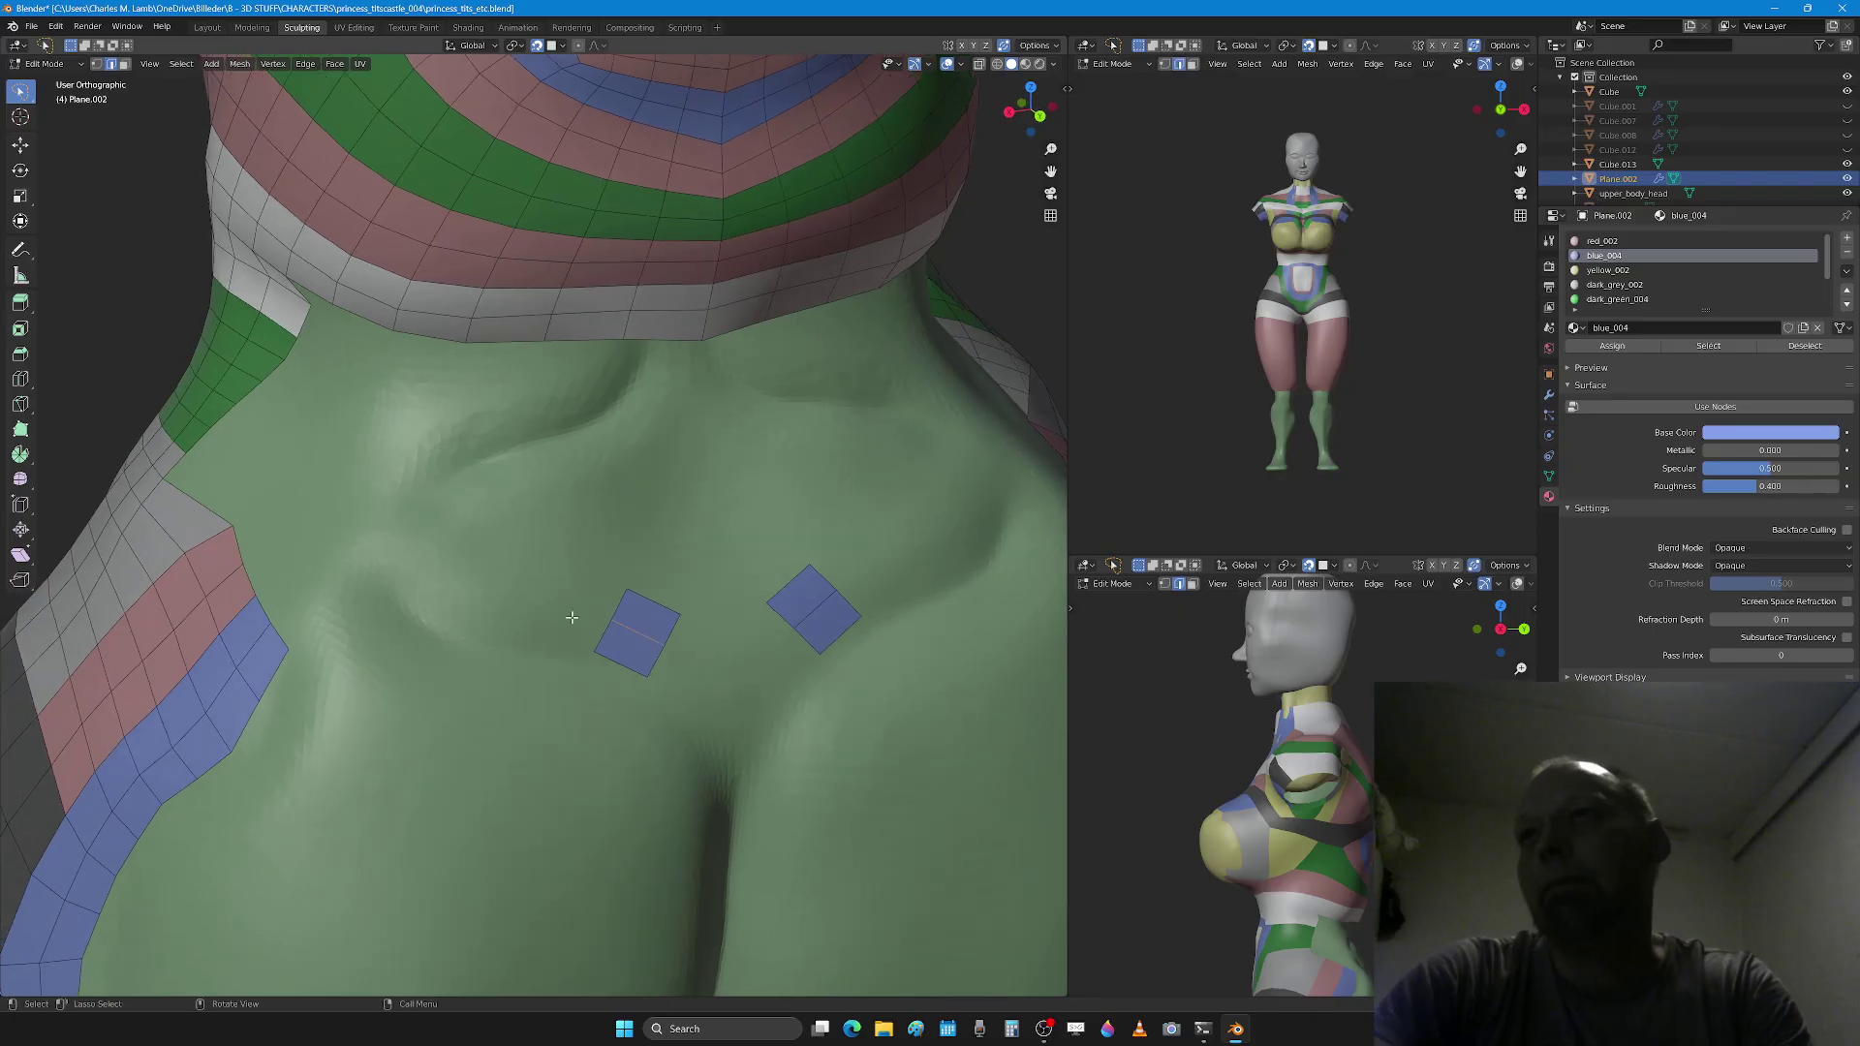
Step: Select both halves of the blue quad and move them slightly down toward the top of the buttock cleft
key(a)
key(alt+a)
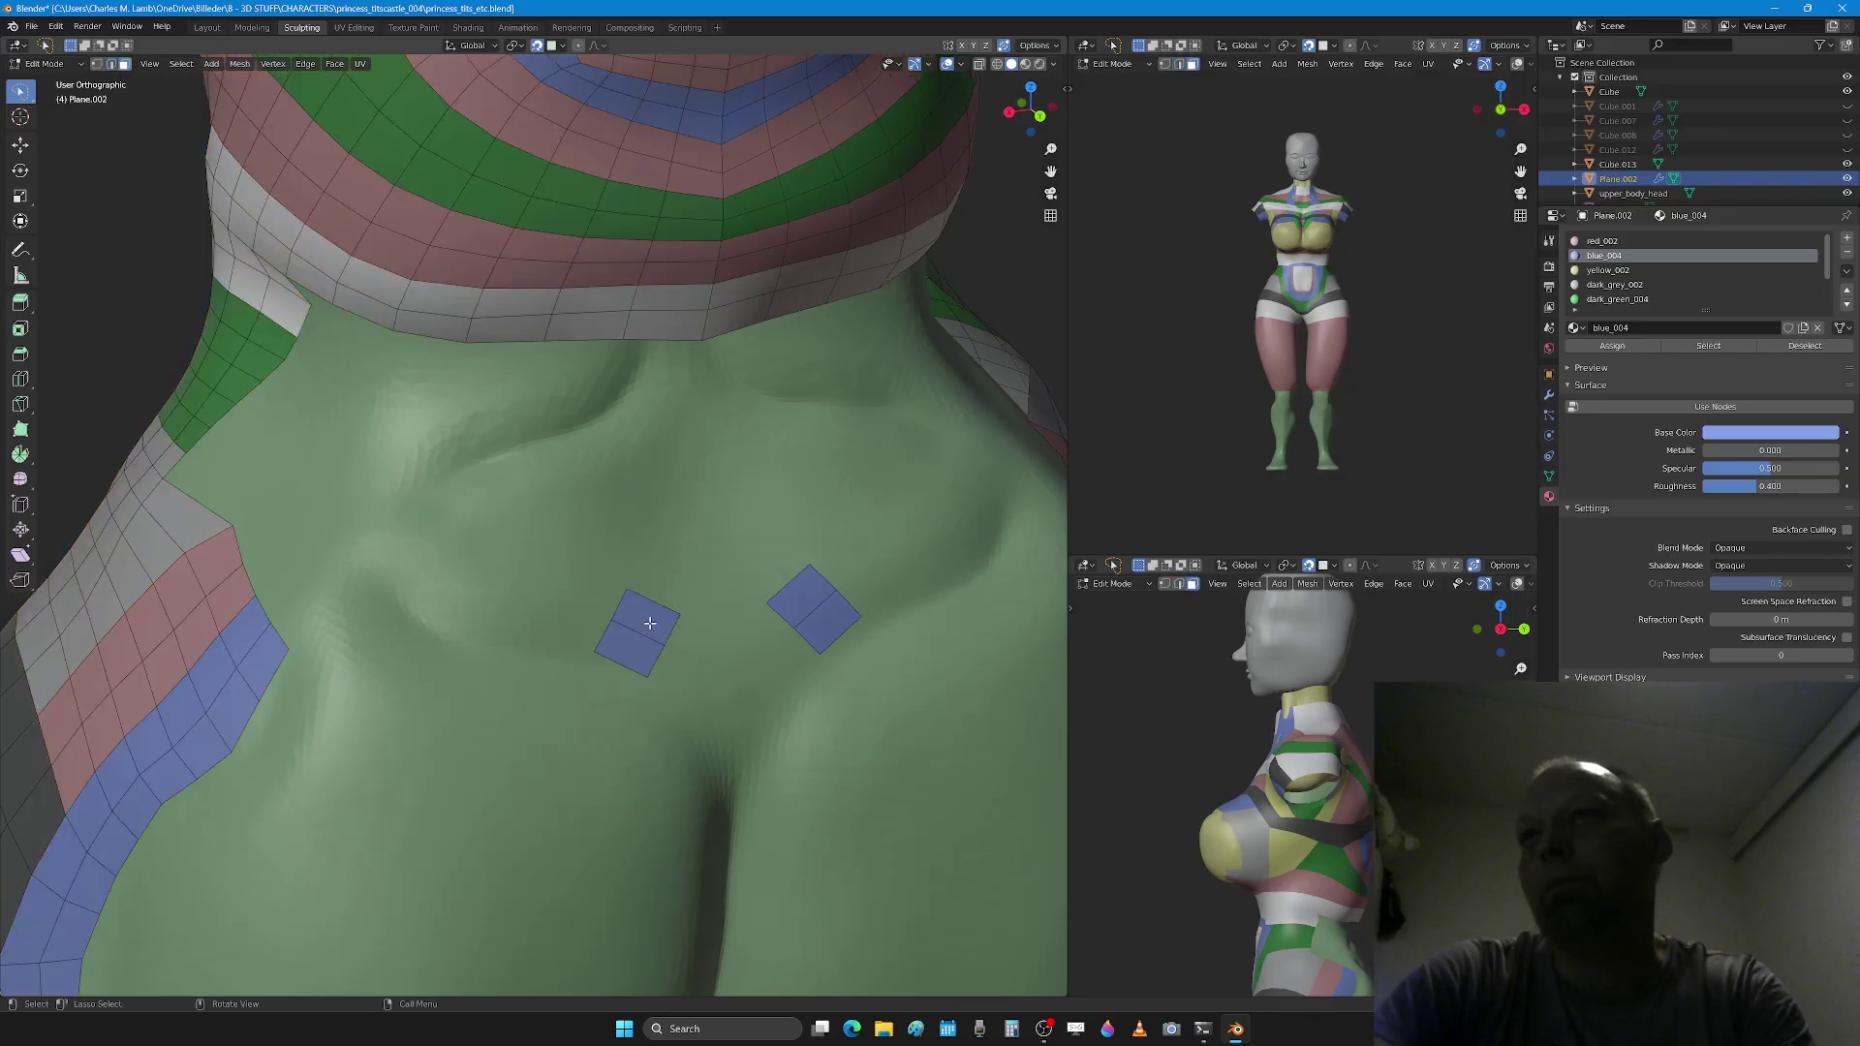
click(650, 623)
shift+click(636, 651)
key(g)
click(662, 690)
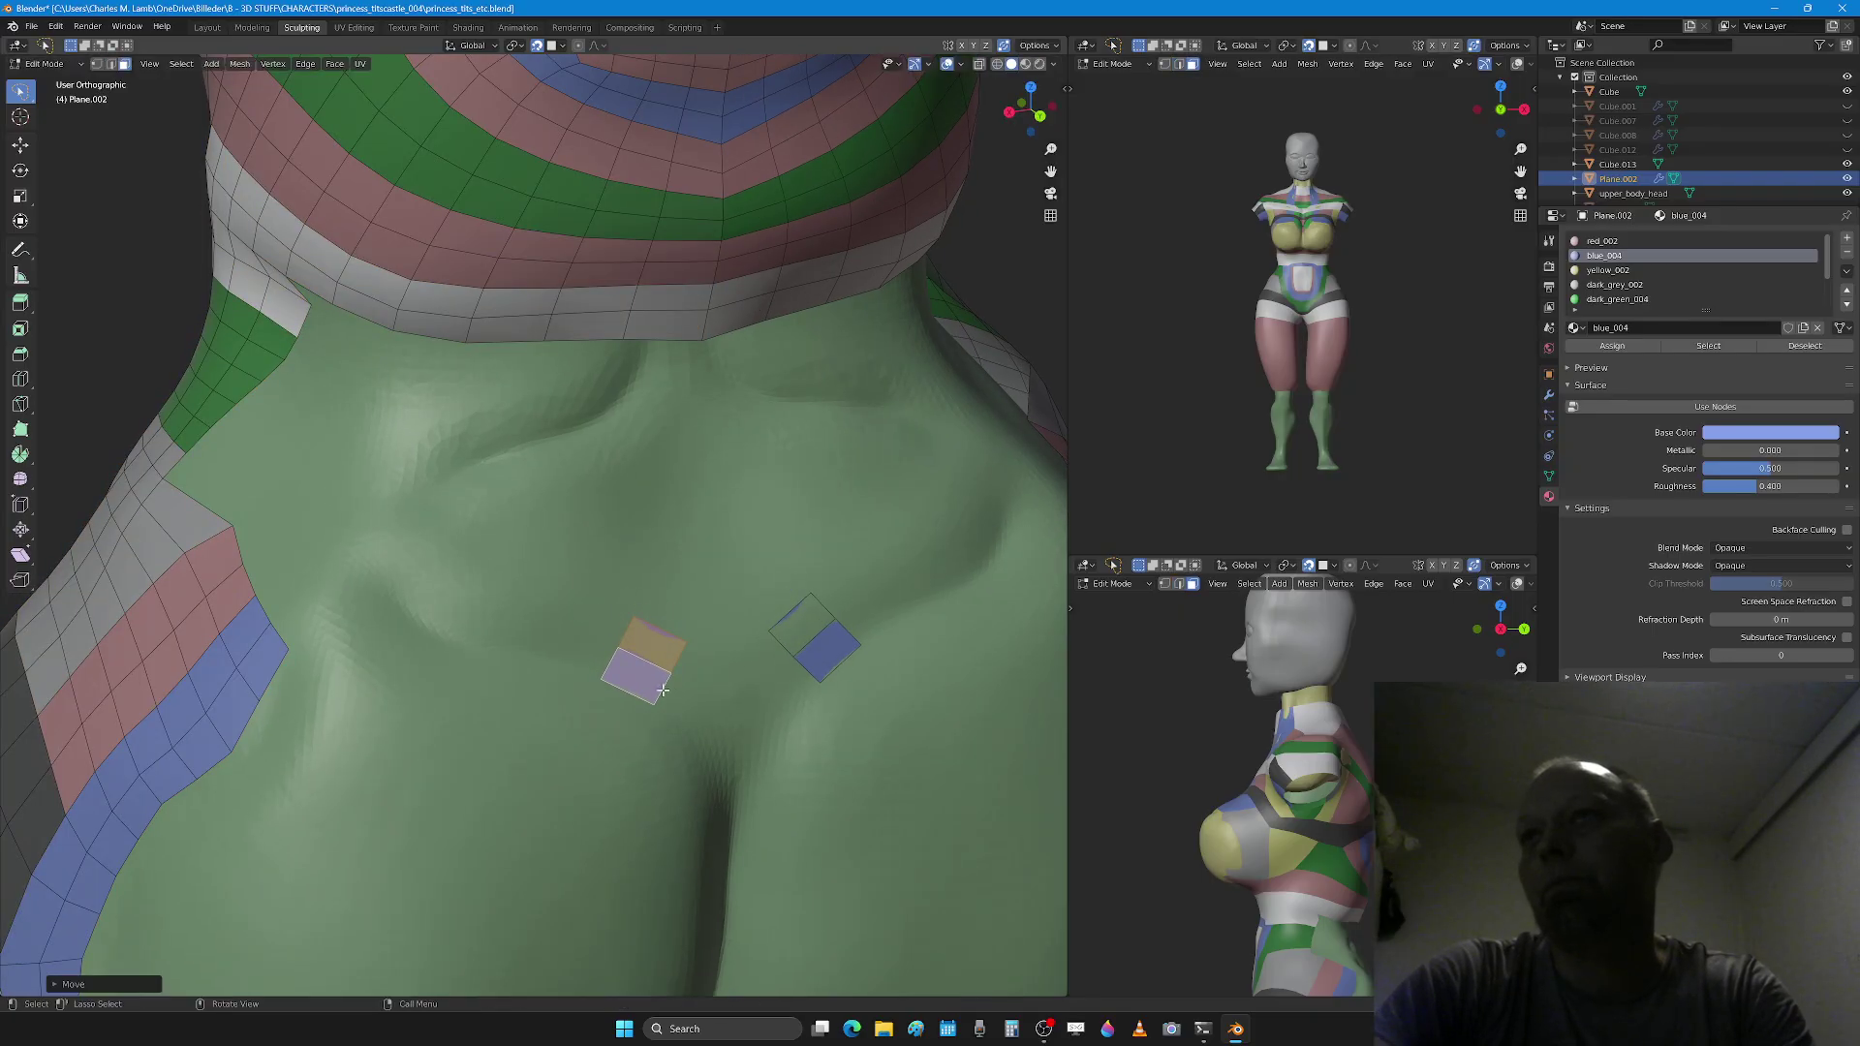
Step: Extrude the blue patch's outer edges outward along the upper buttock crease and rotate them to follow it
key(2)
click(623, 636)
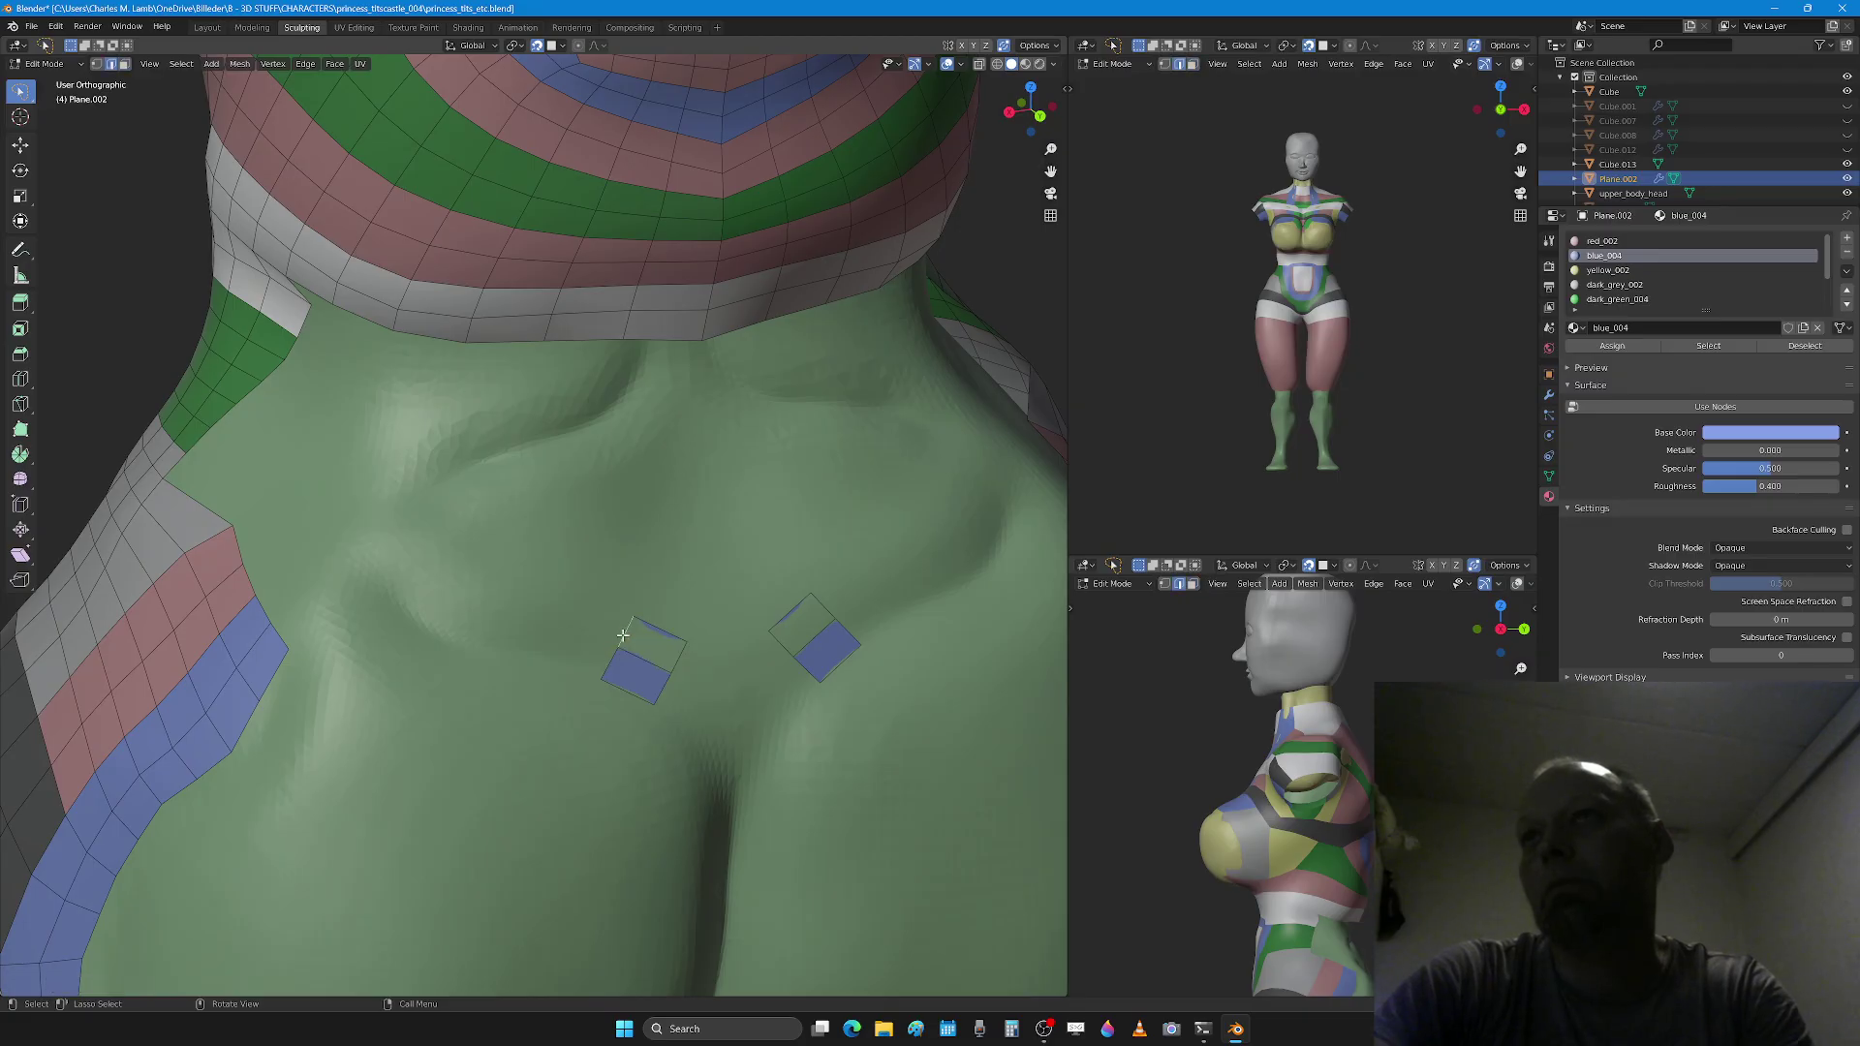
middle_drag(619, 665, 585, 678)
key(e)
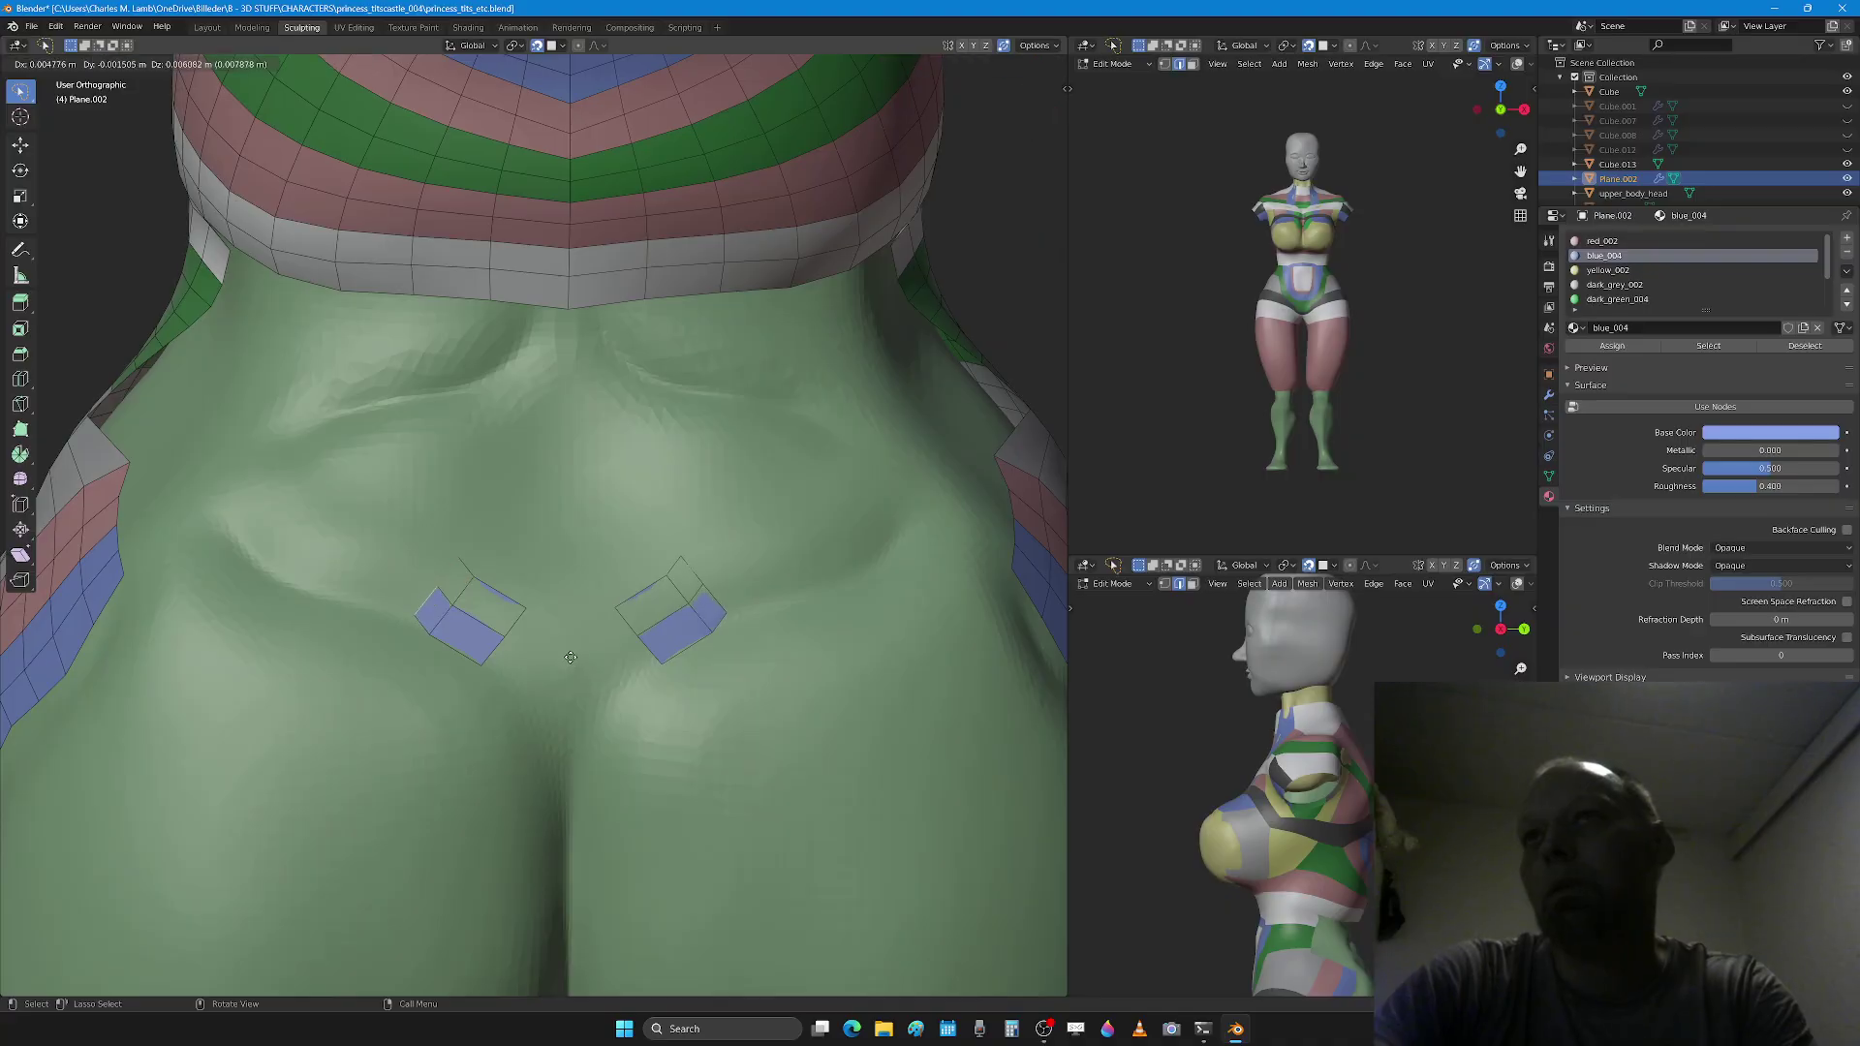
click(537, 651)
key(r)
click(549, 631)
Step: Continue the blue strip with further extrusions around the crease and up the side of the lower back, rotating its end to fit
key(e)
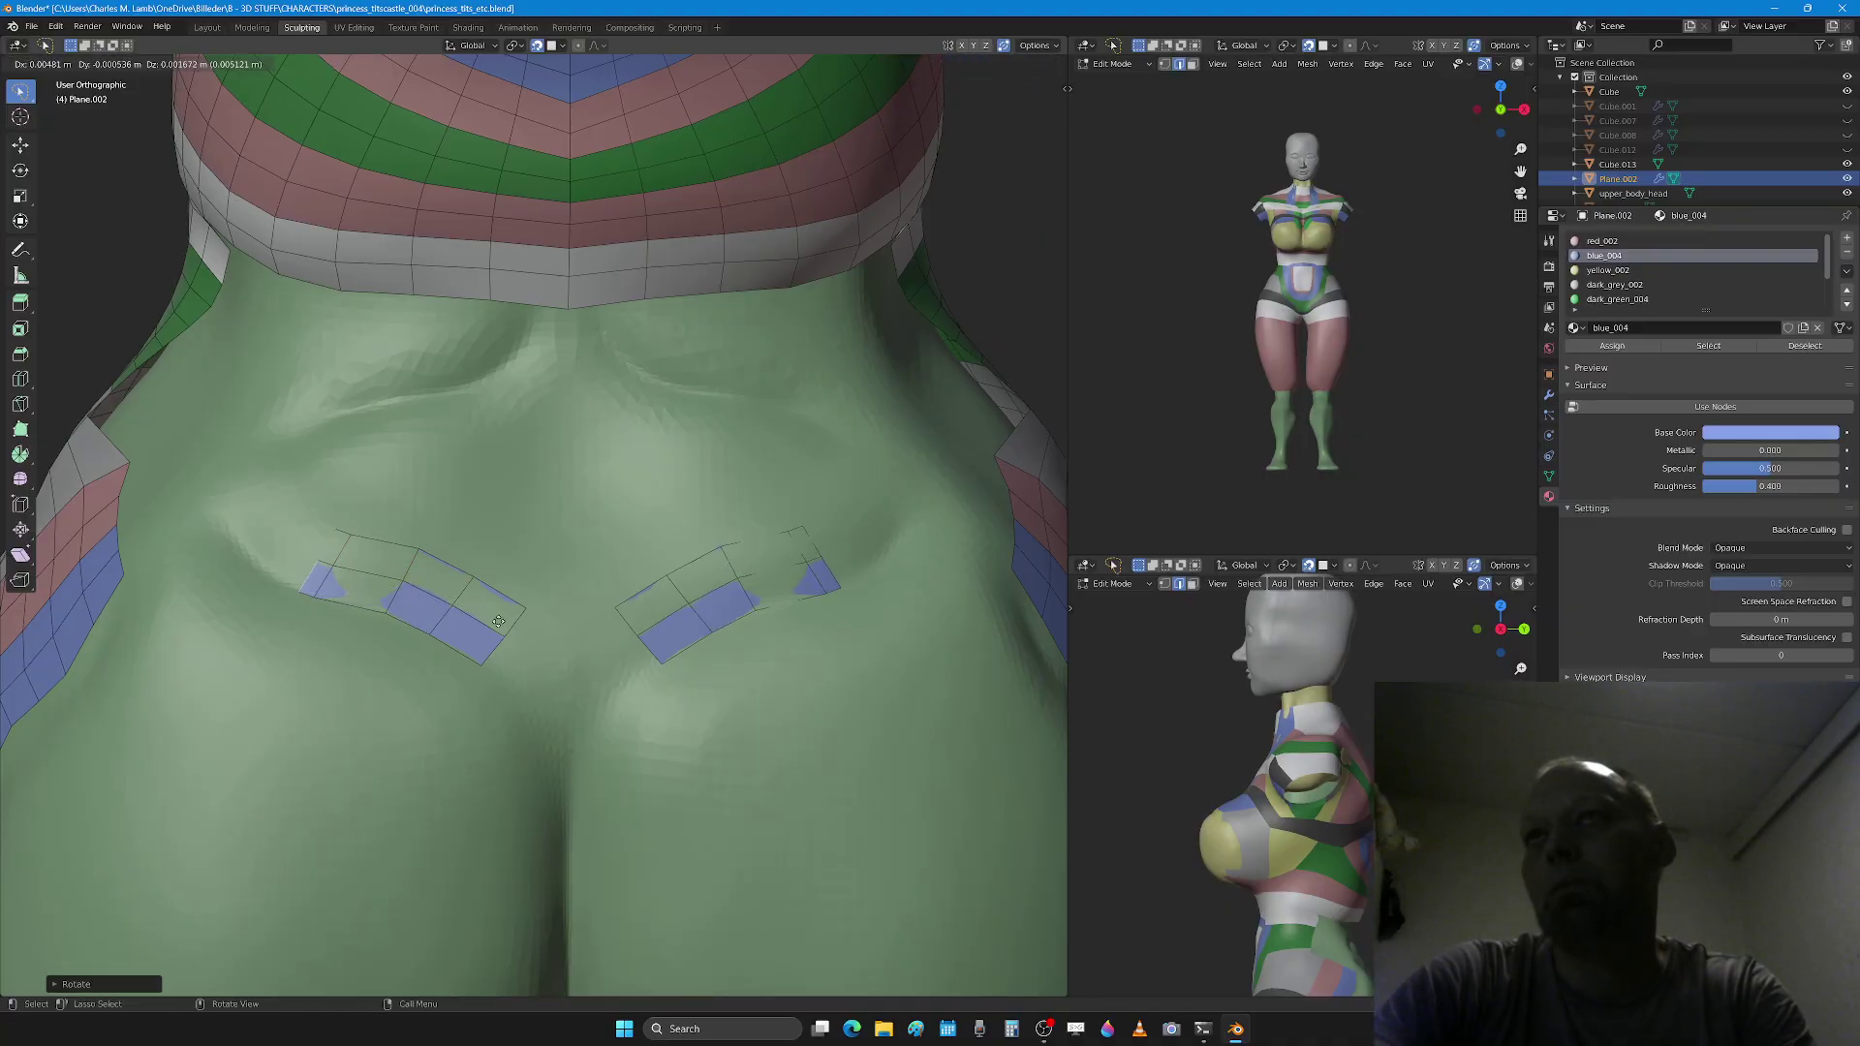
click(450, 591)
key(r)
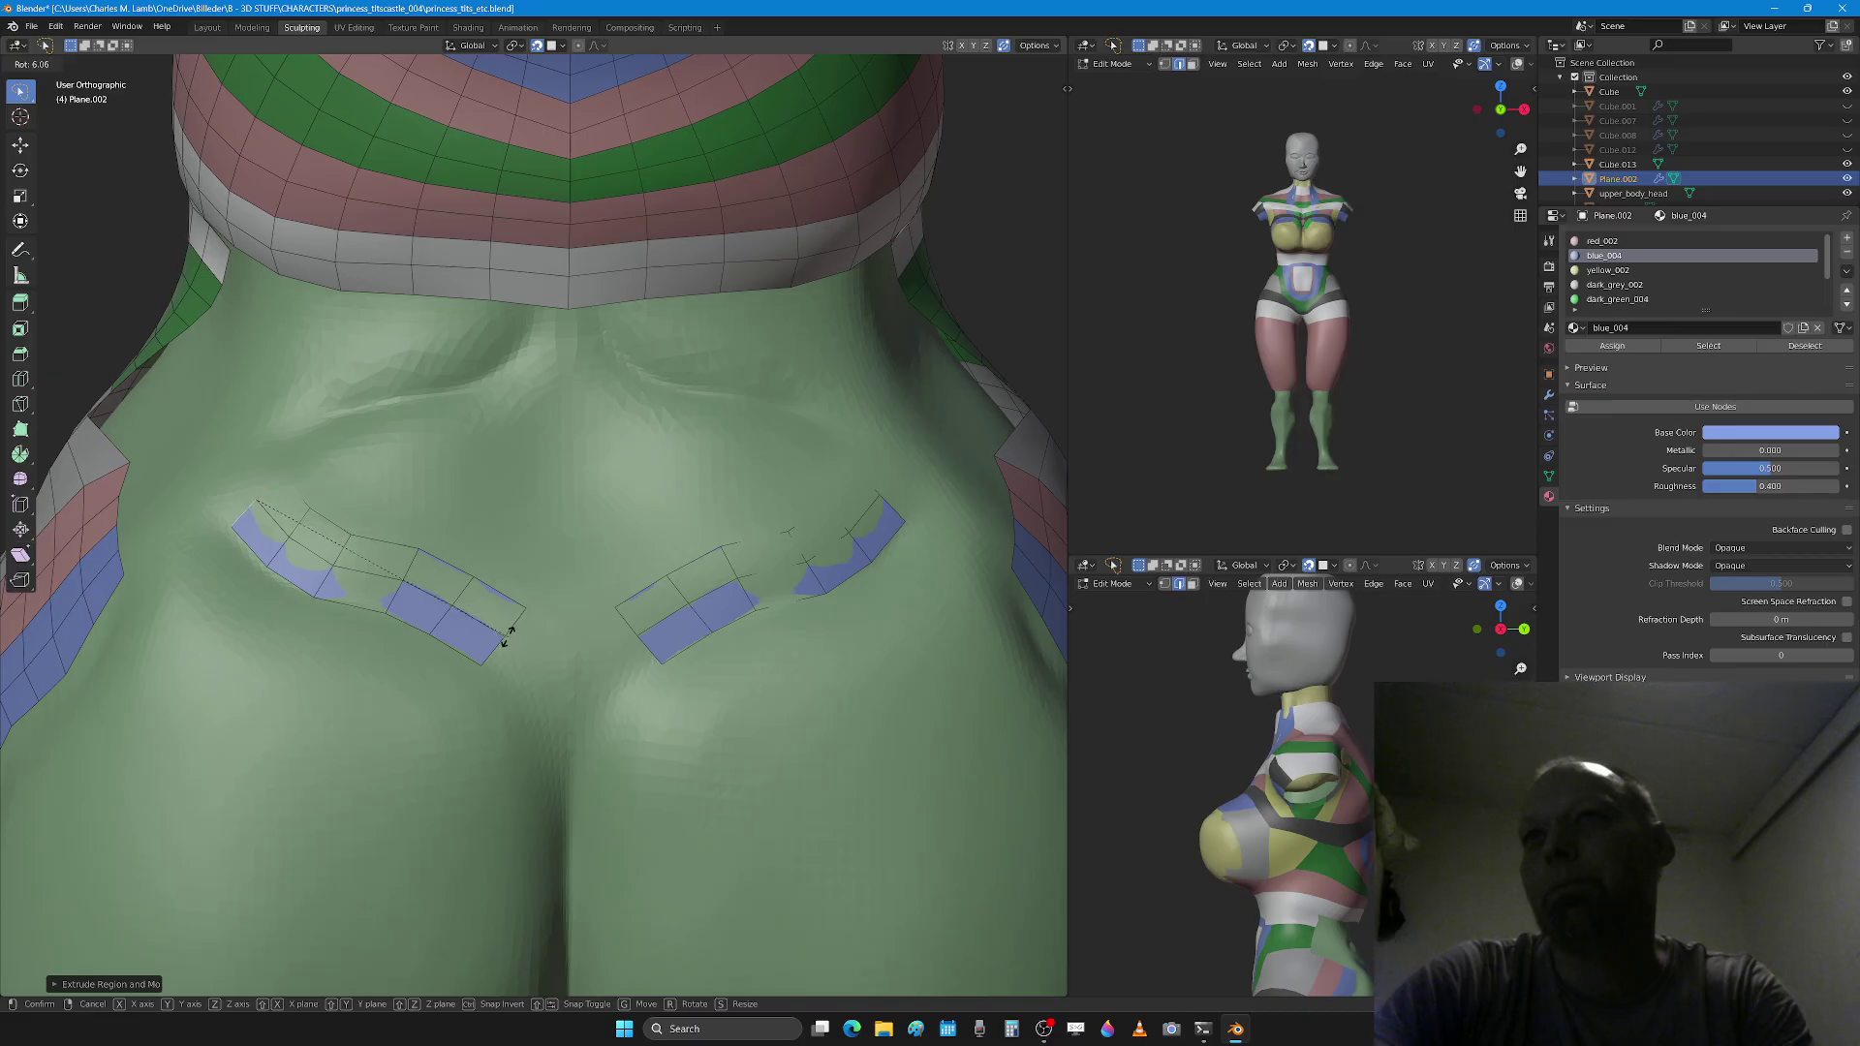
click(484, 663)
middle_drag(480, 667, 523, 658)
key(e)
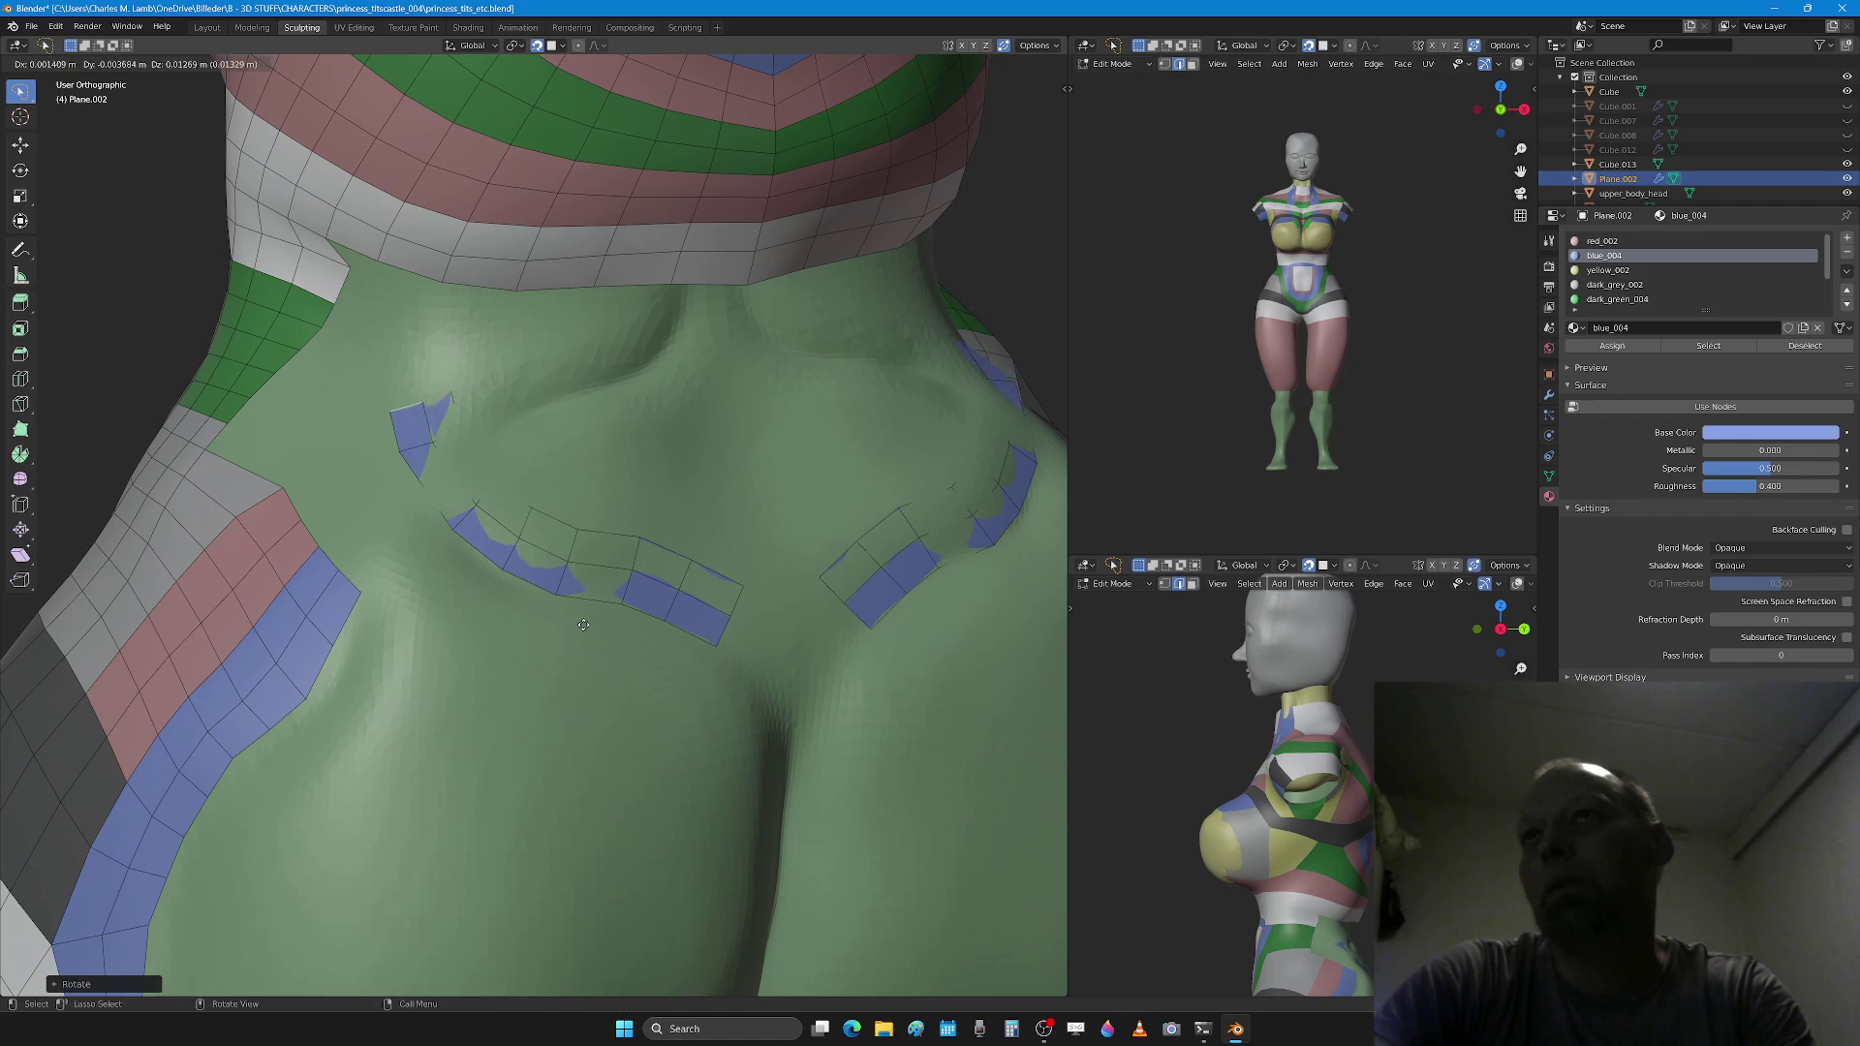
click(651, 577)
Step: Preview loop cuts on the torso to examine how its edge loops run down to the lower back
key(ctrl+r)
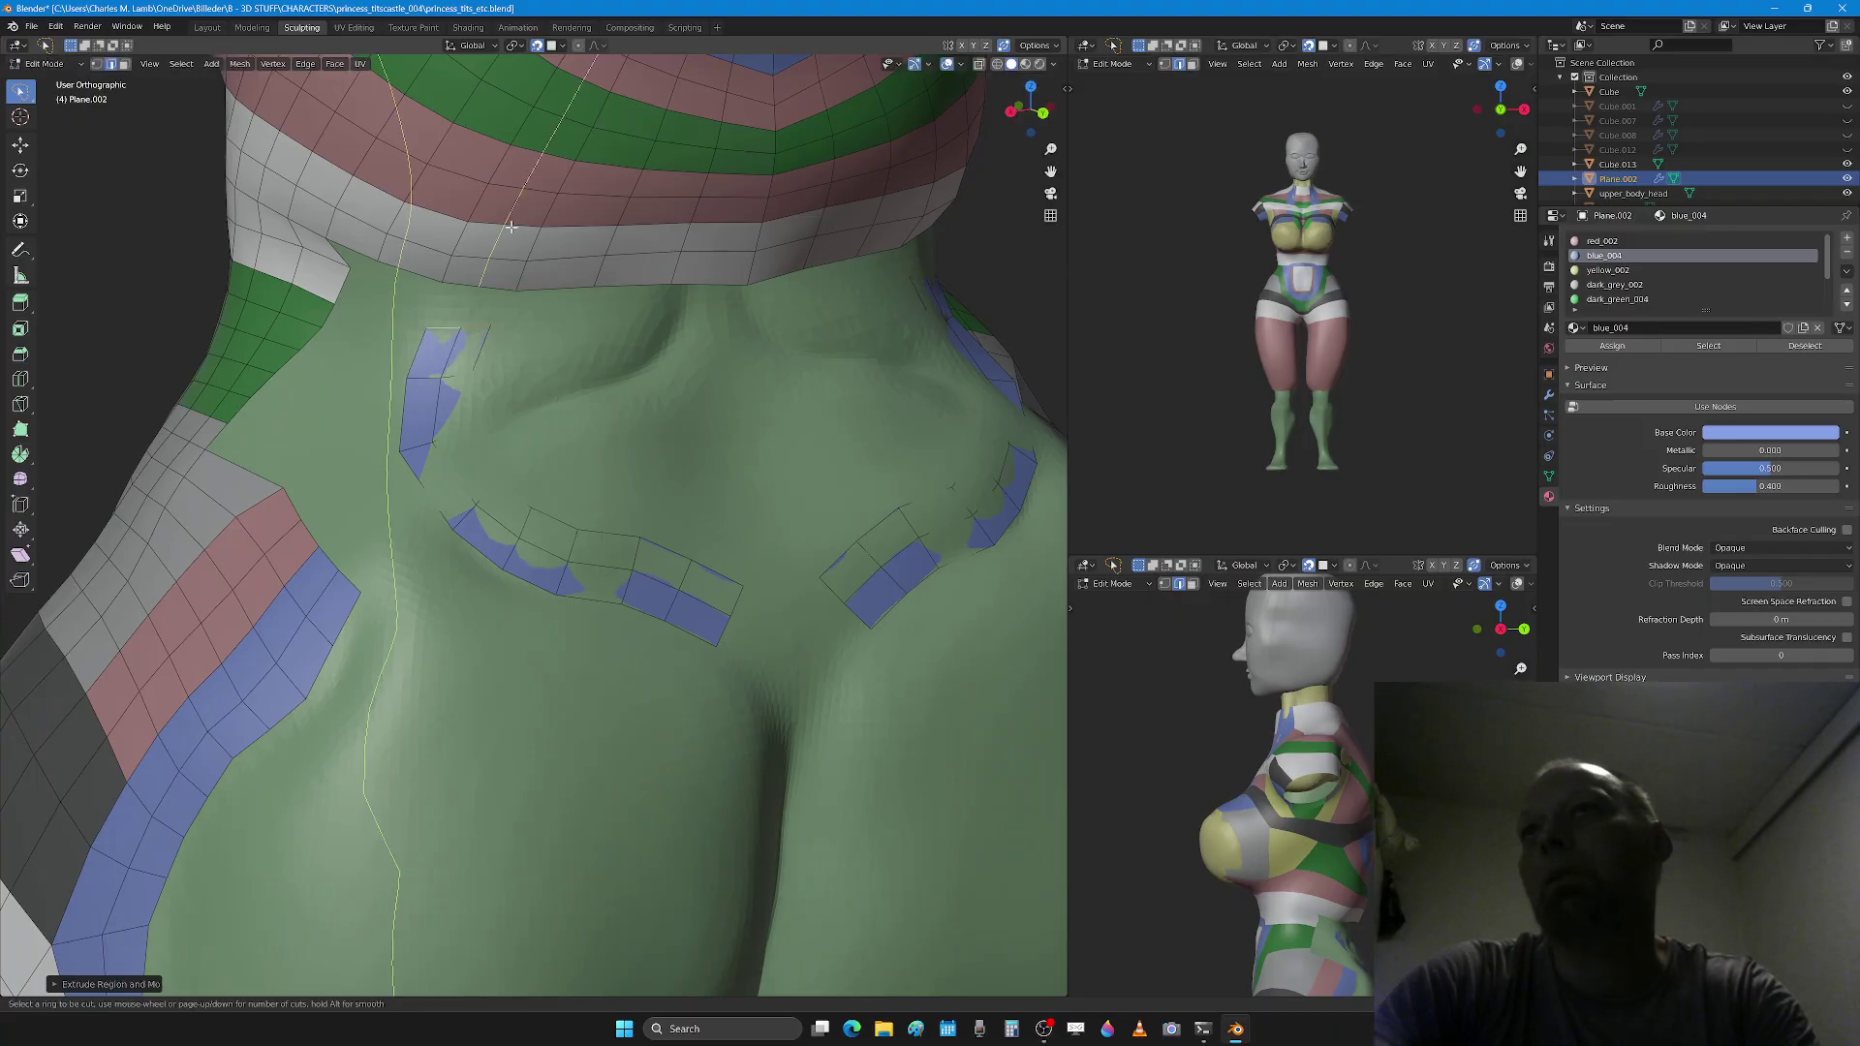
key(Escape)
scroll(511, 255, down, 1)
scroll(511, 255, down, 2)
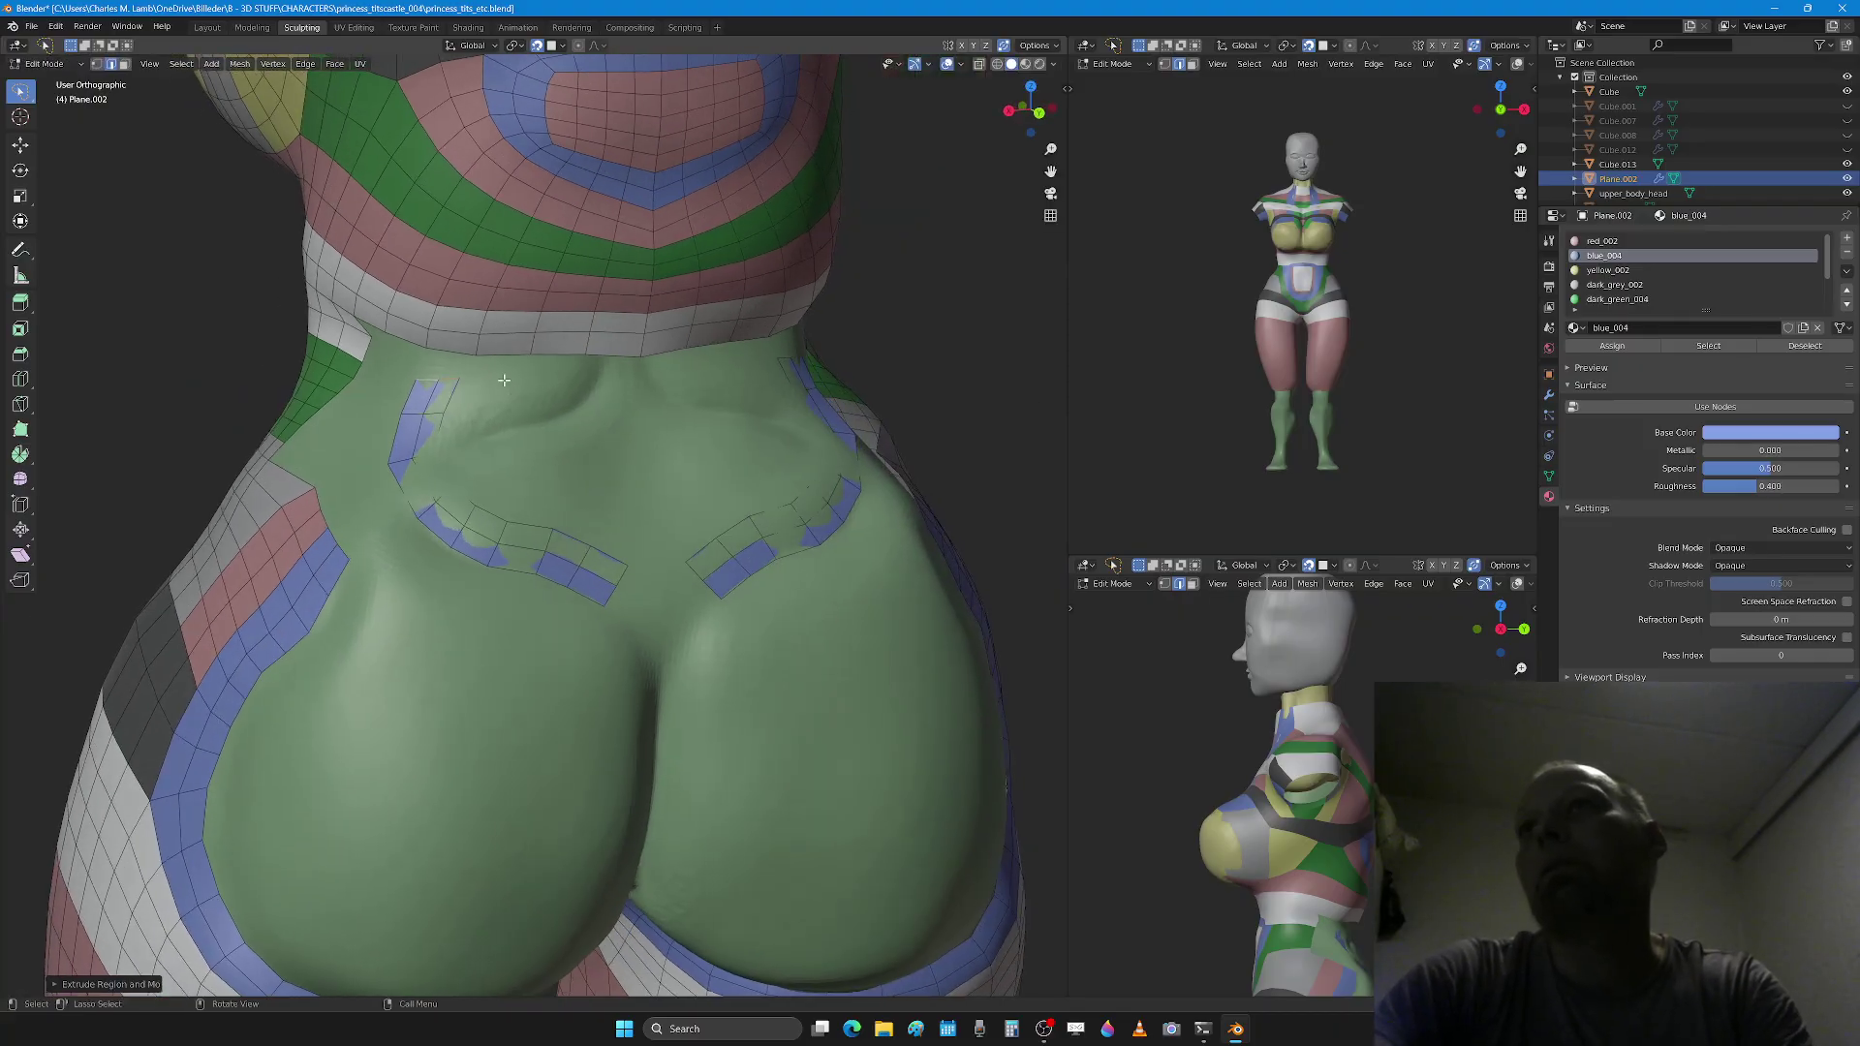
scroll(503, 379, down, 2)
shift+scroll(504, 380, up, 3)
key(ctrl+r)
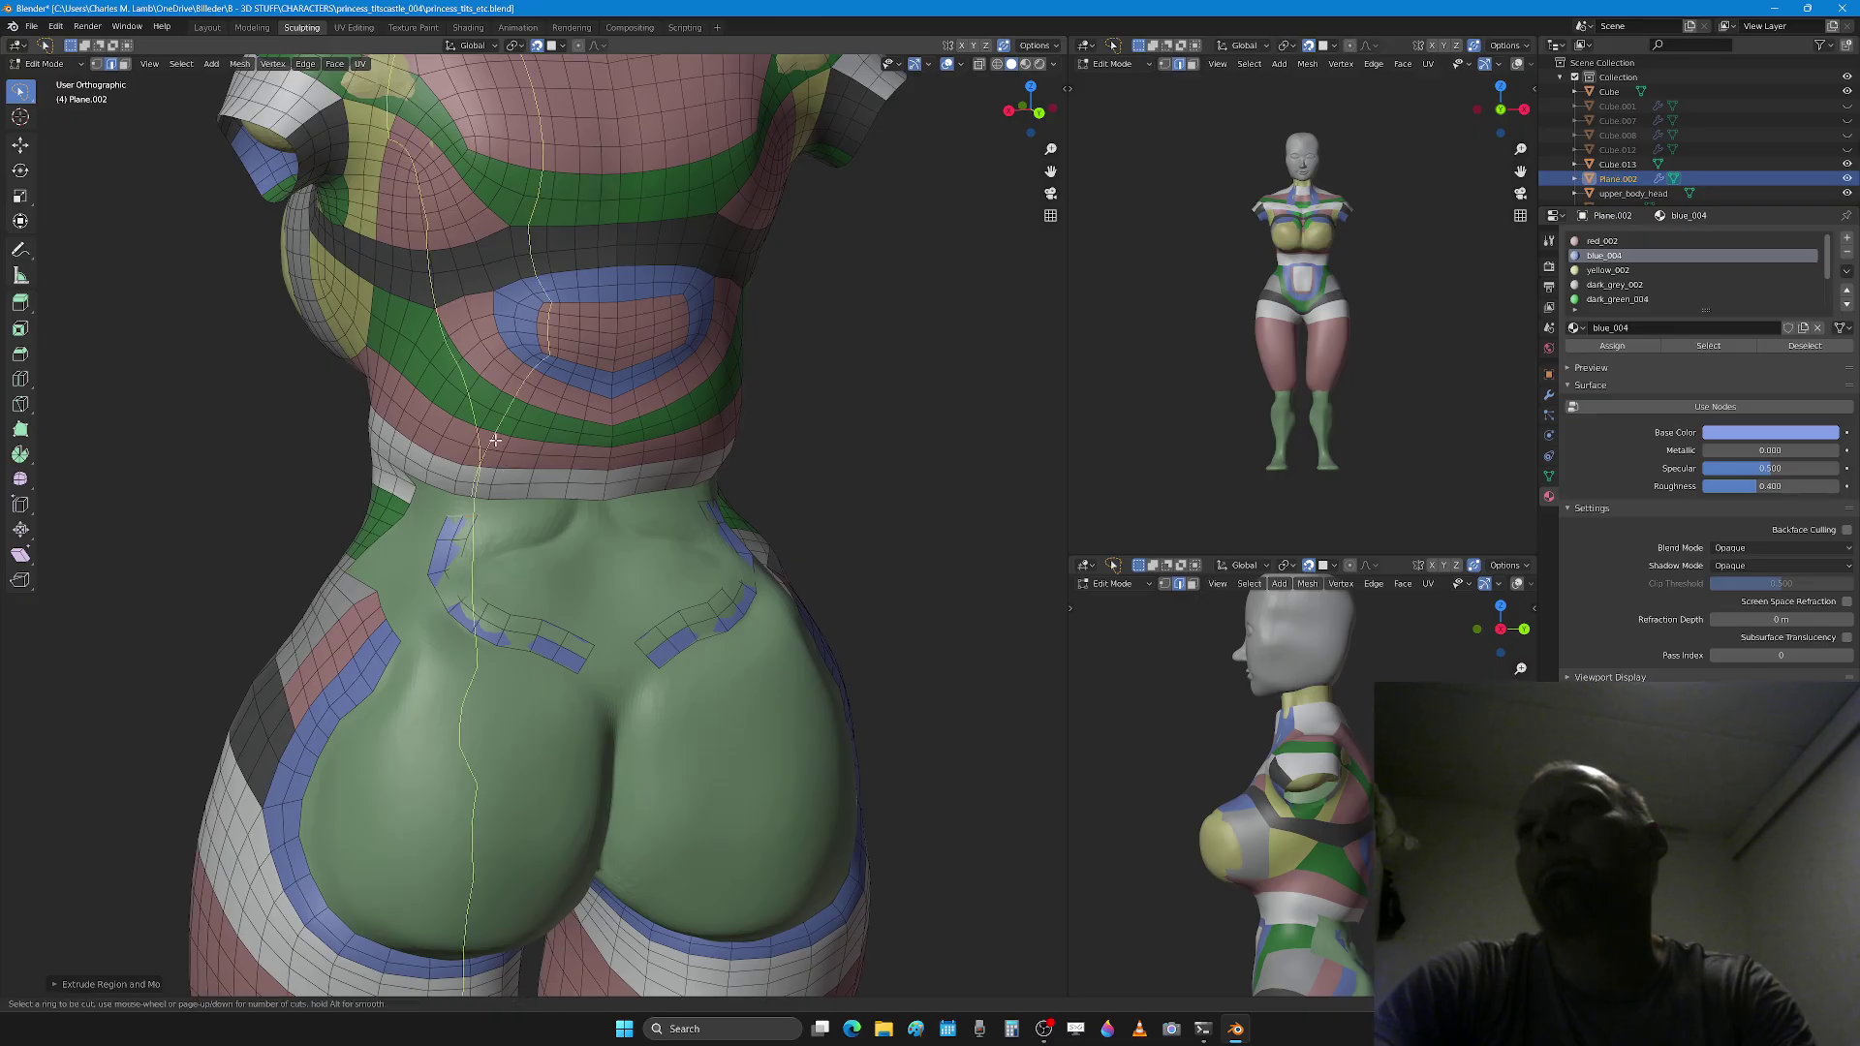
mouse_move(495, 439)
middle_down()
mouse_move(578, 420)
mouse_move(493, 442)
middle_up()
key(Escape)
key(ctrl+r)
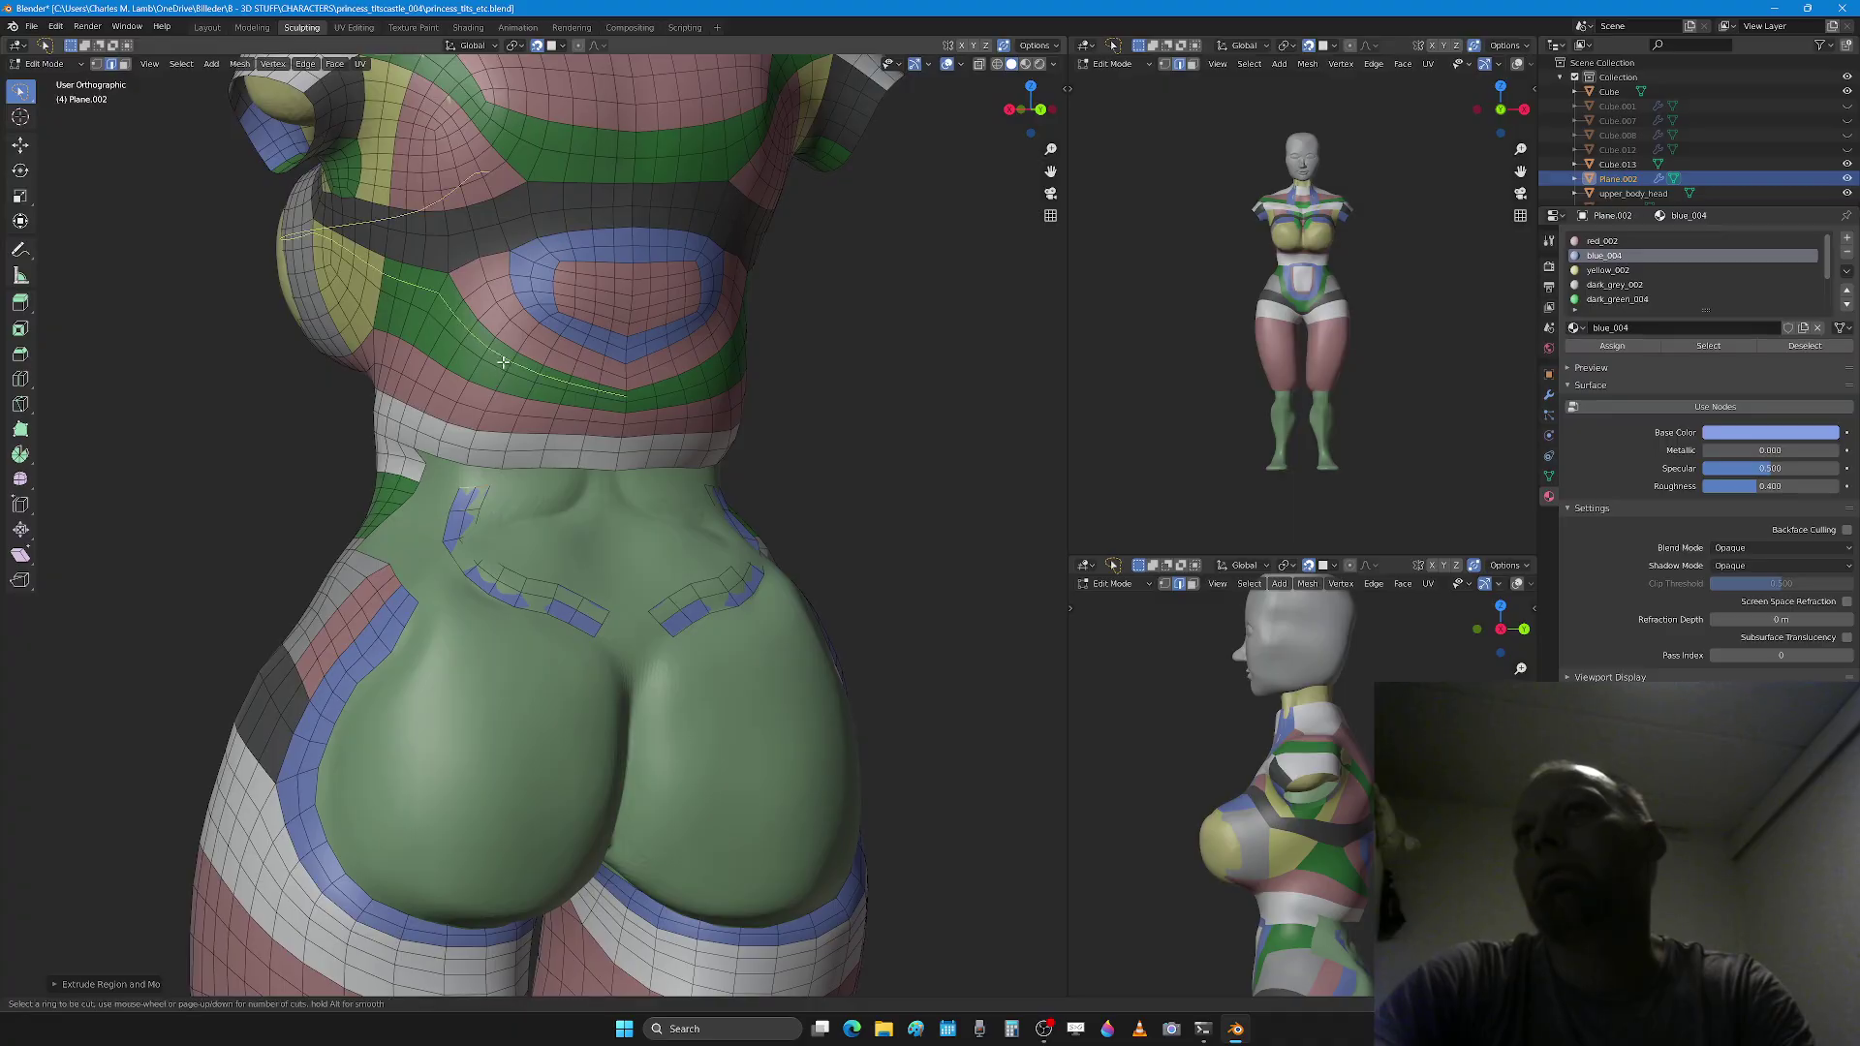
right_click(503, 354)
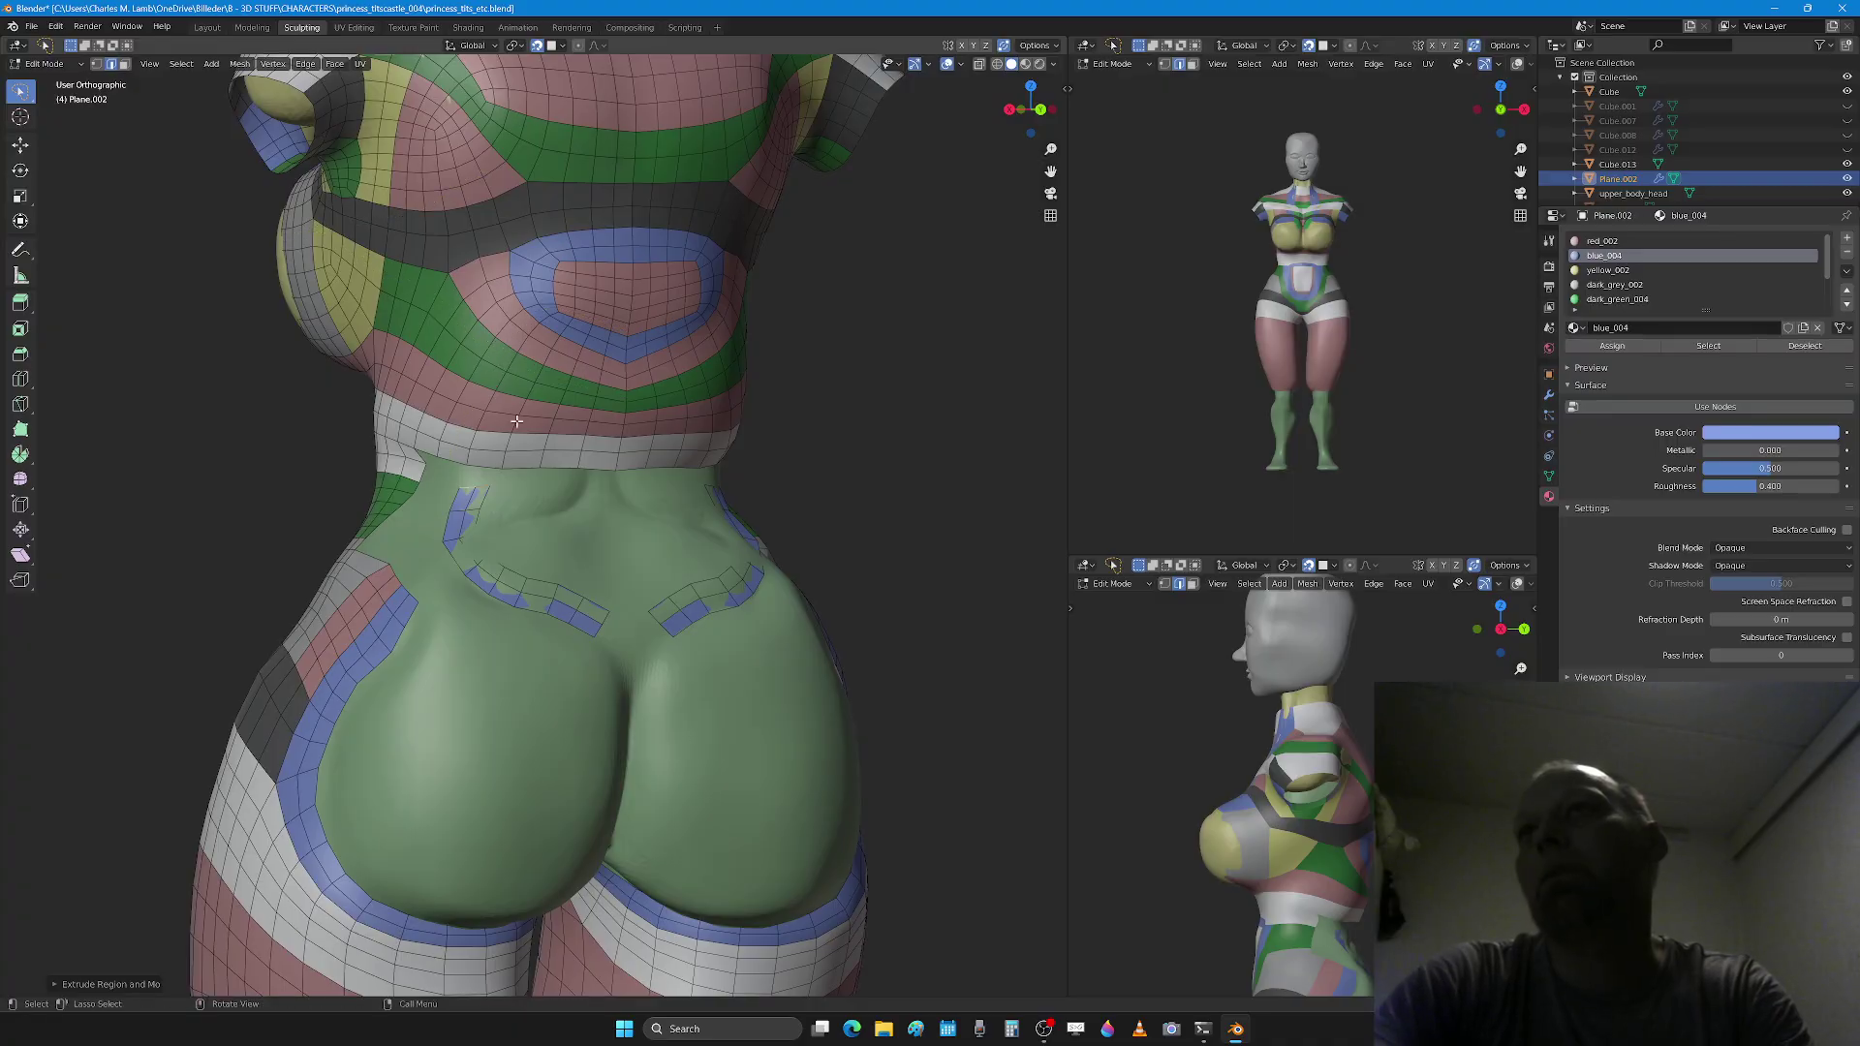
Step: Enlarge the Grab brush to 252 px and pull the white waist band's lower edge upward above the blue strip
mouse_move(515, 420)
middle_down()
mouse_move(554, 422)
mouse_move(498, 394)
middle_up()
key(Tab)
scroll(514, 414, up, 3)
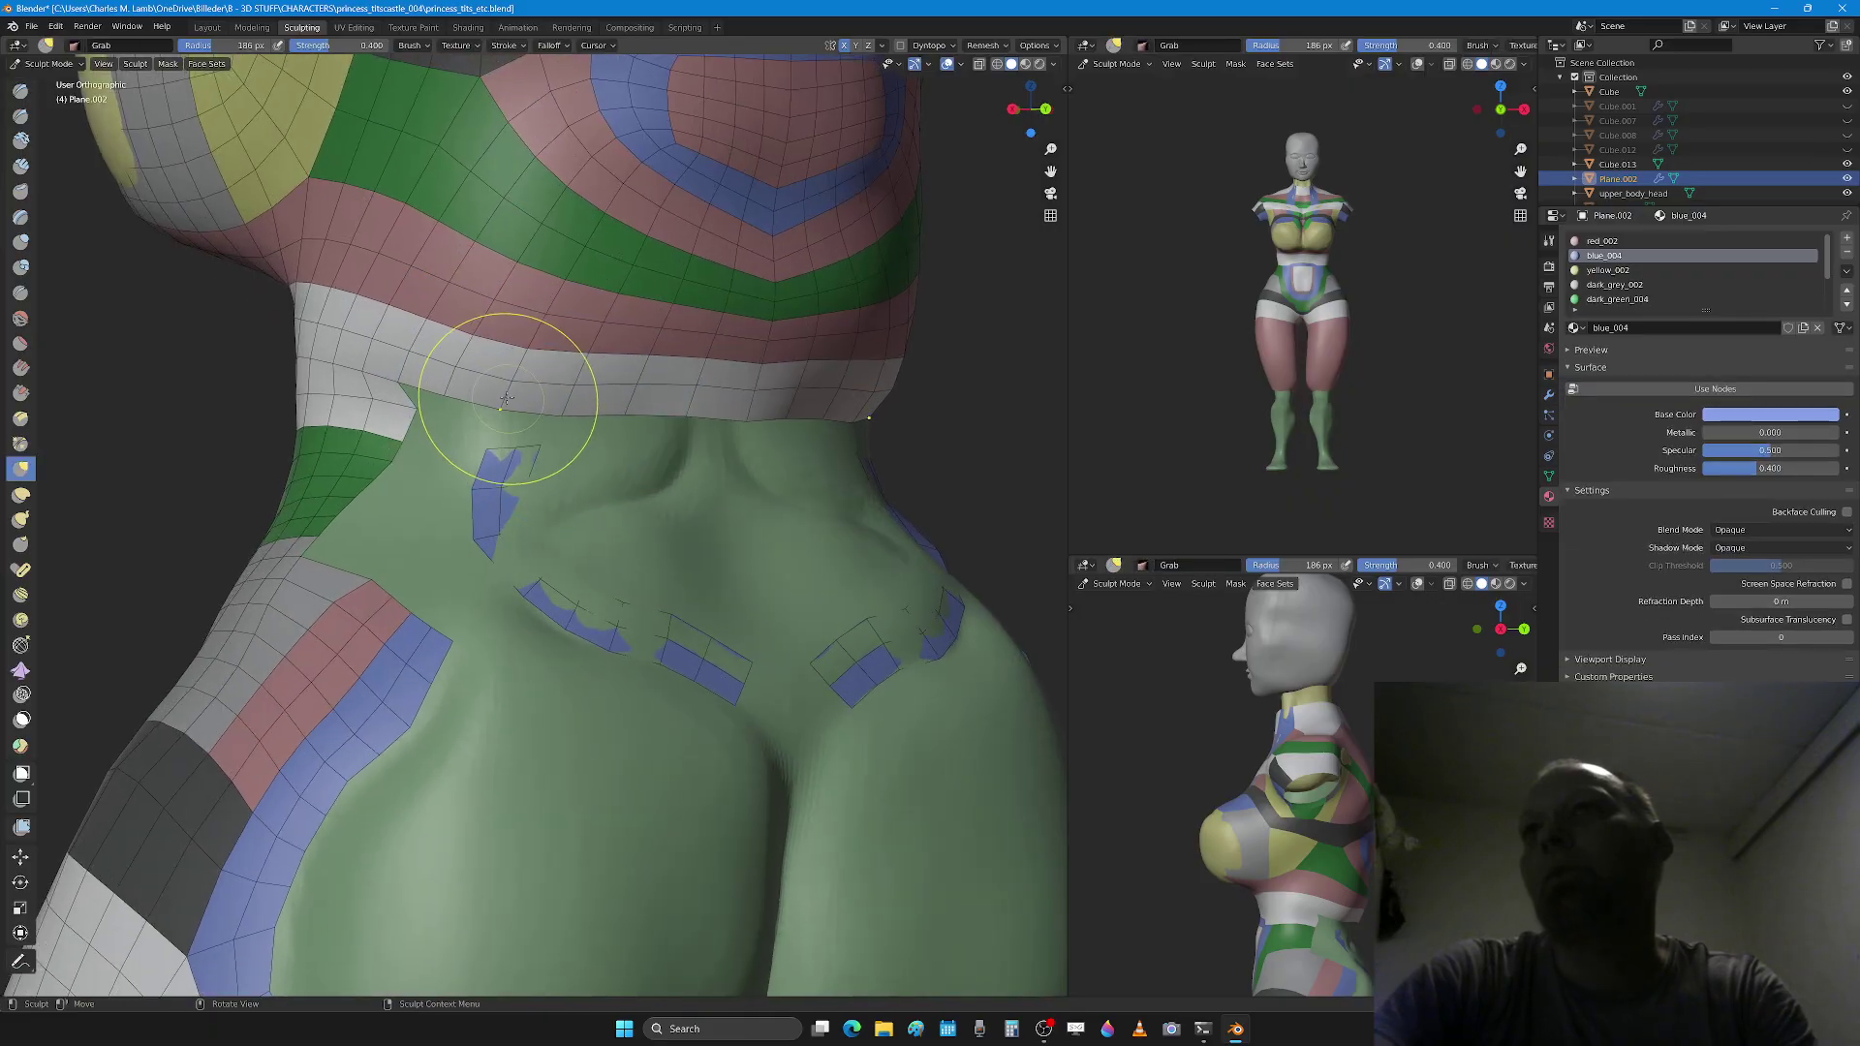
key(f)
click(540, 403)
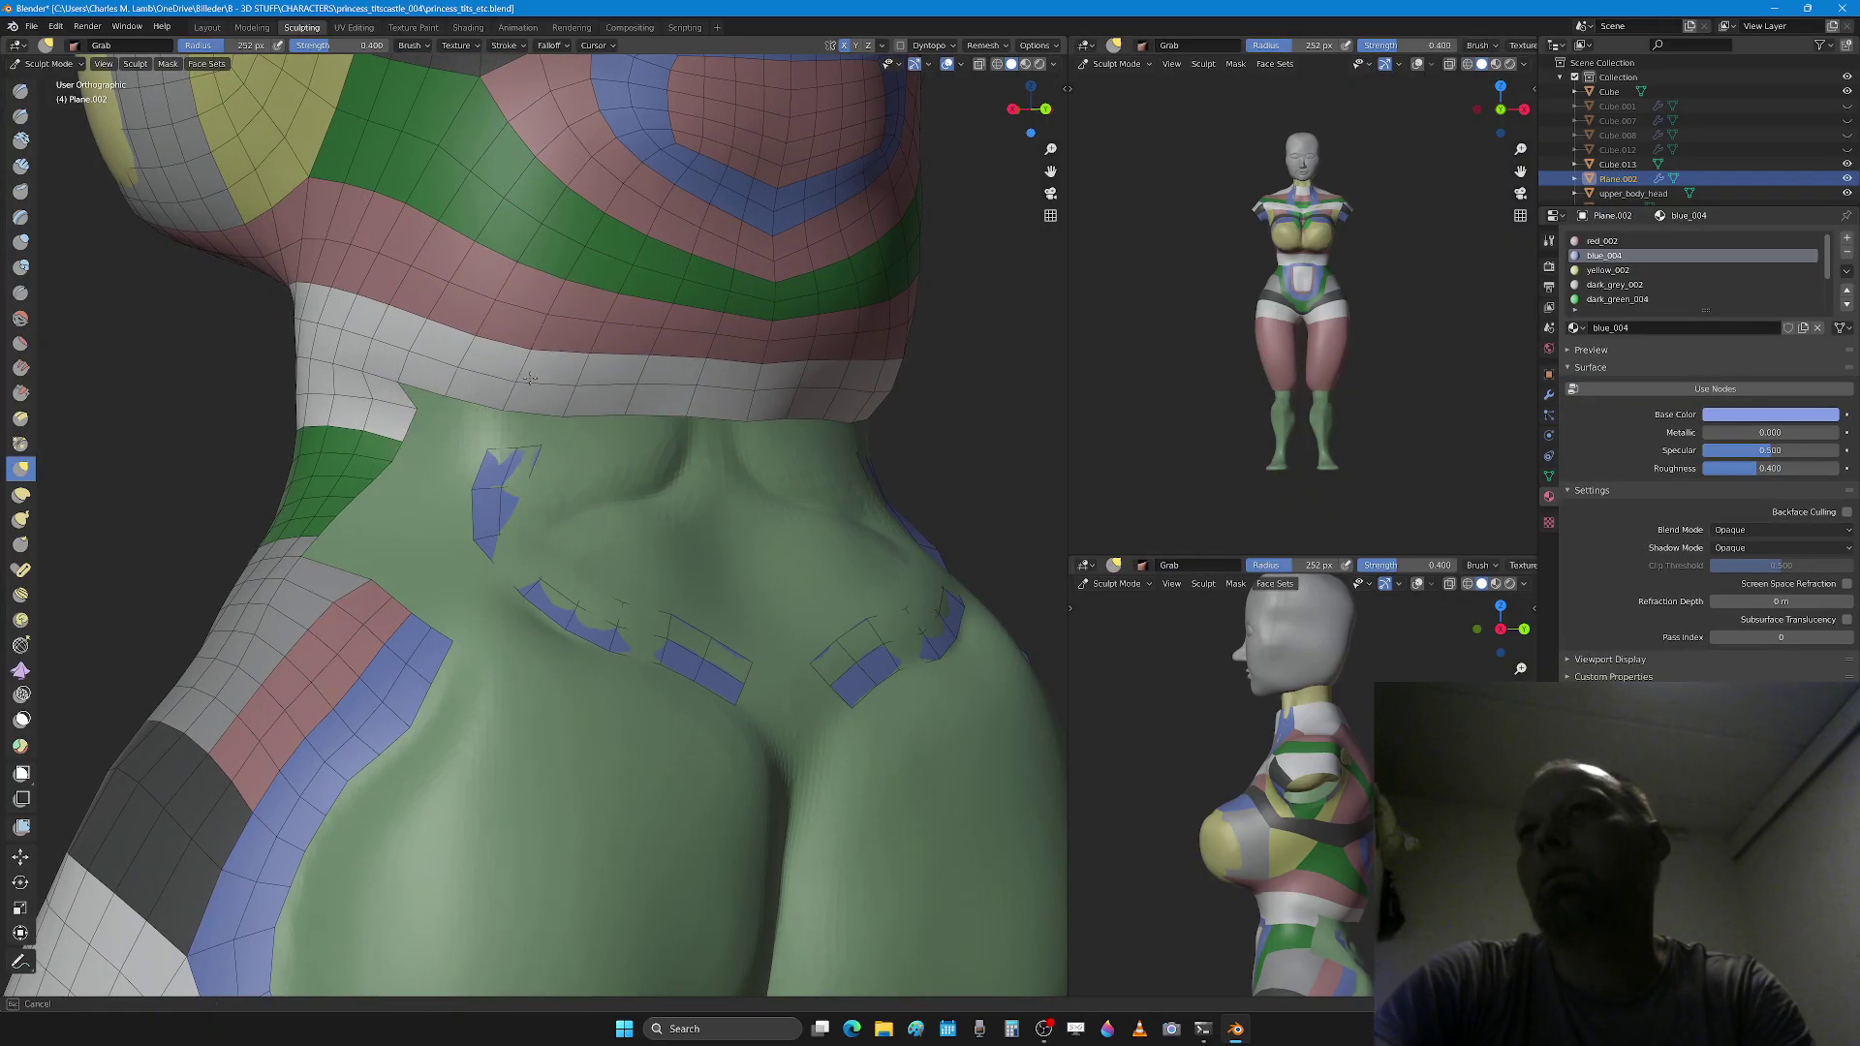
drag(498, 394, 480, 361)
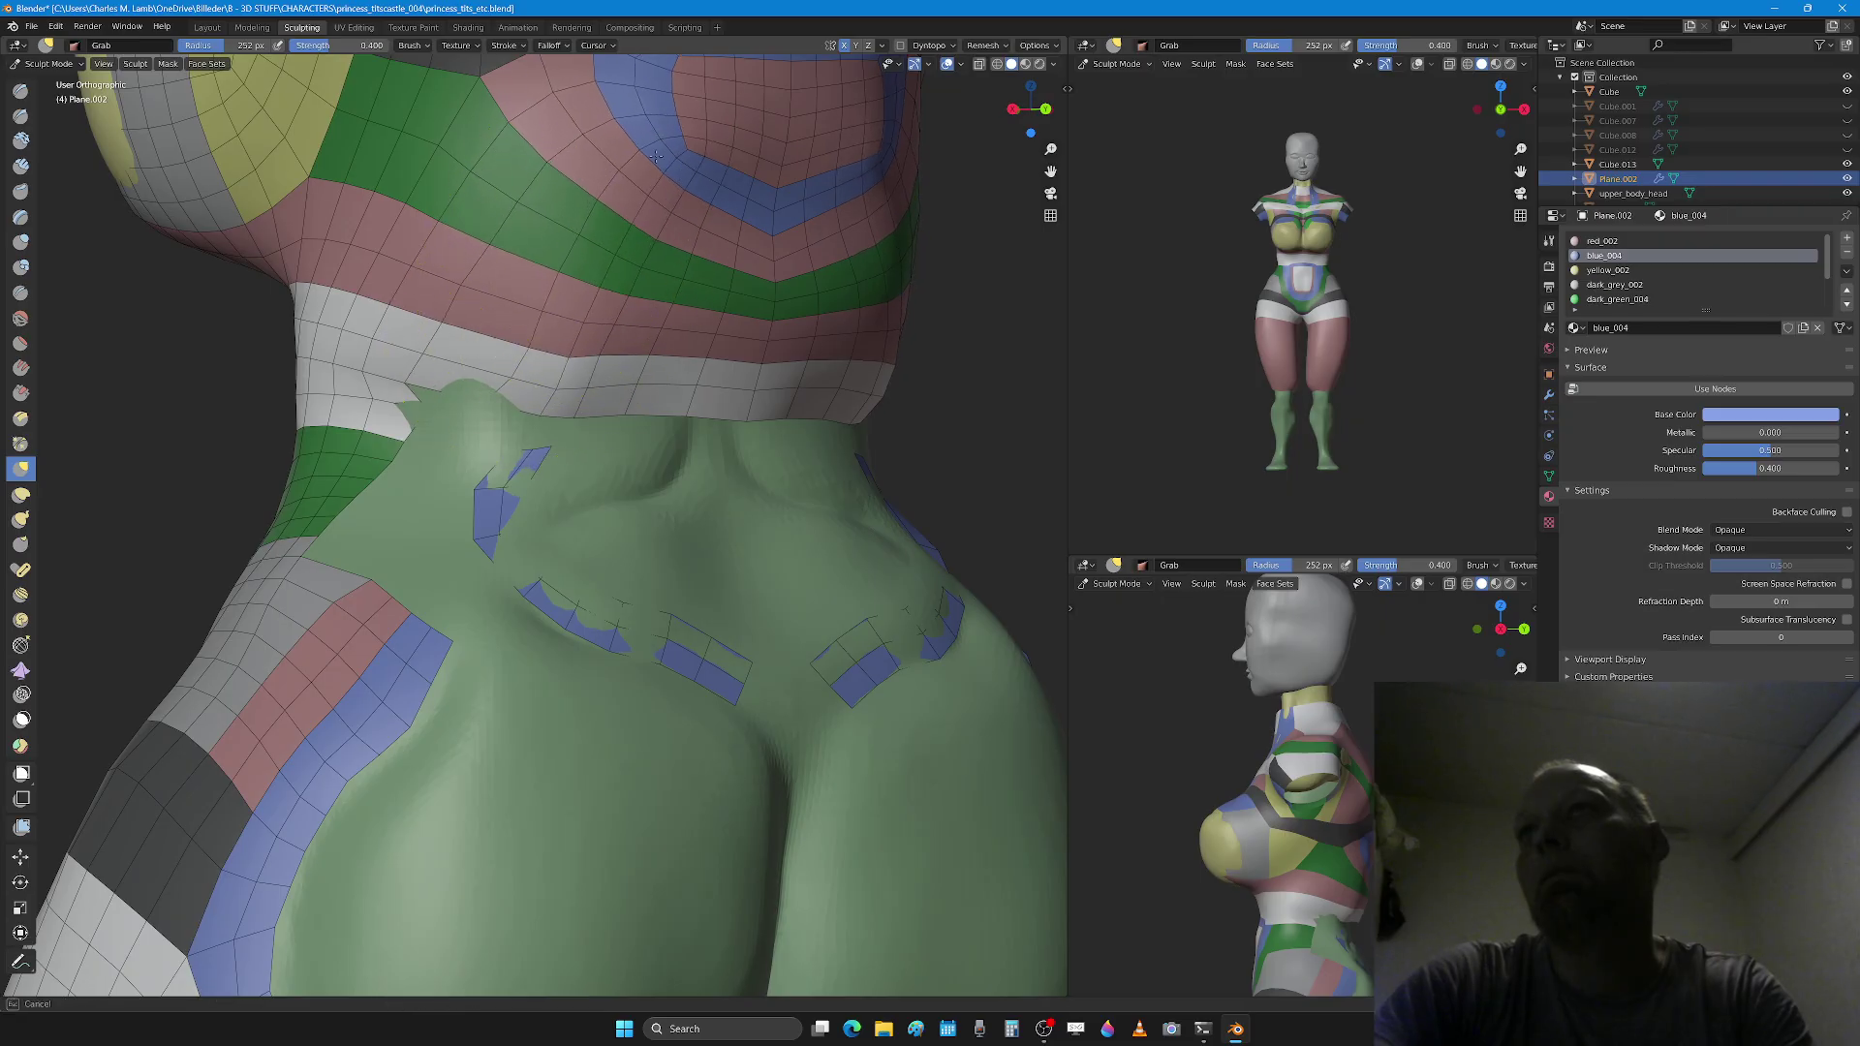
drag(473, 361, 472, 331)
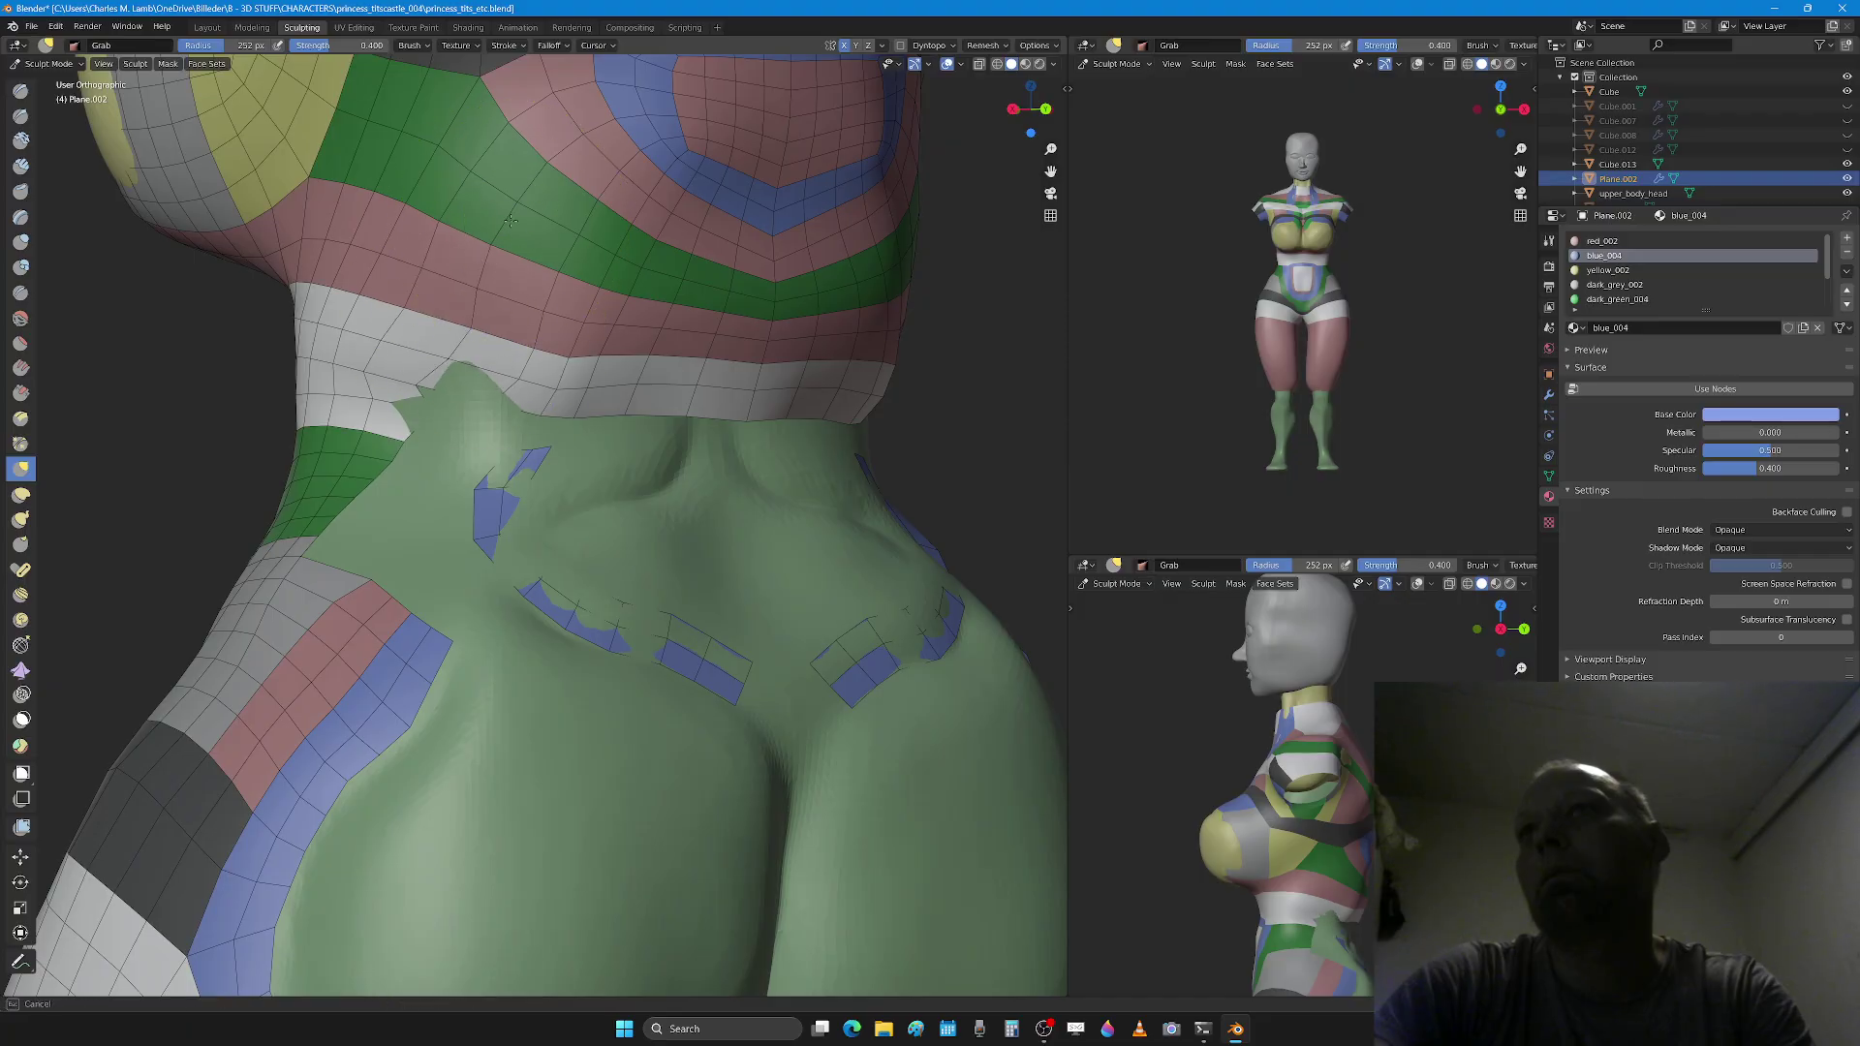
Step: Add a centered loop cut through the torso's back panels down to the white waist band above the blue strip
key(Tab)
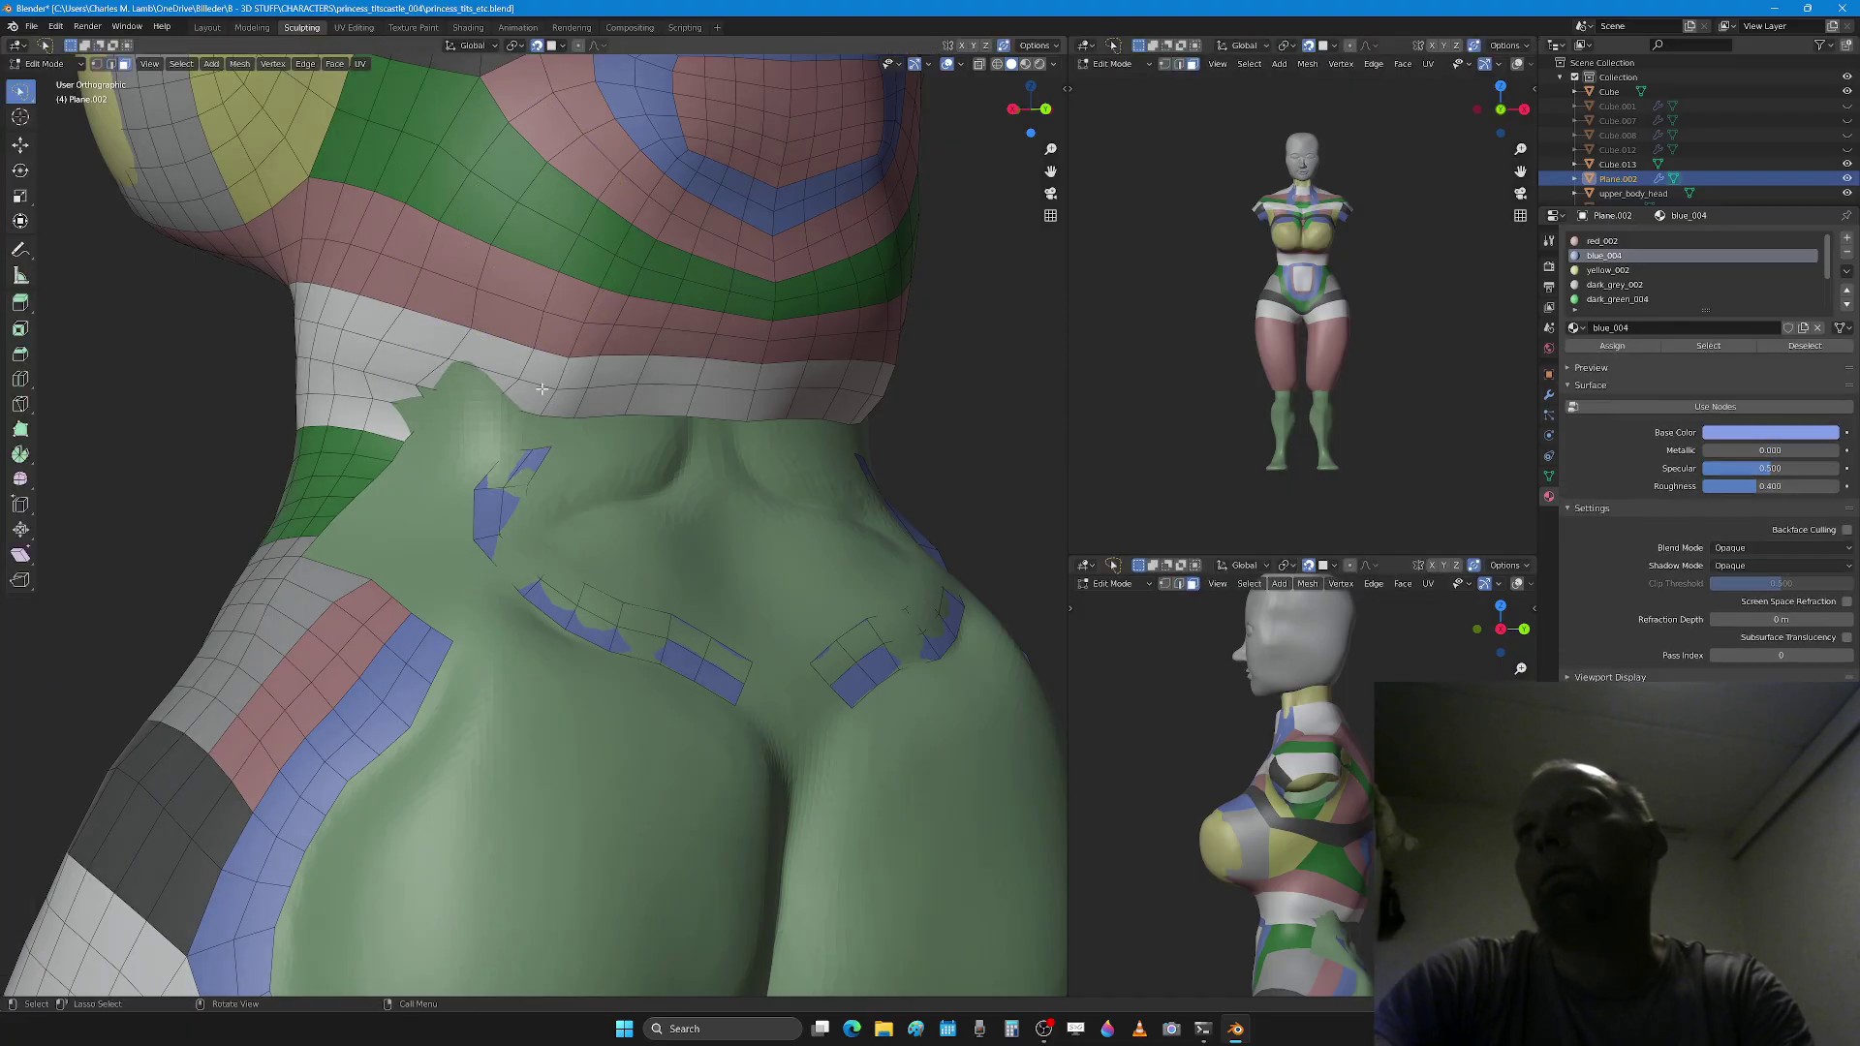
alt+click(548, 358)
alt+click(582, 359)
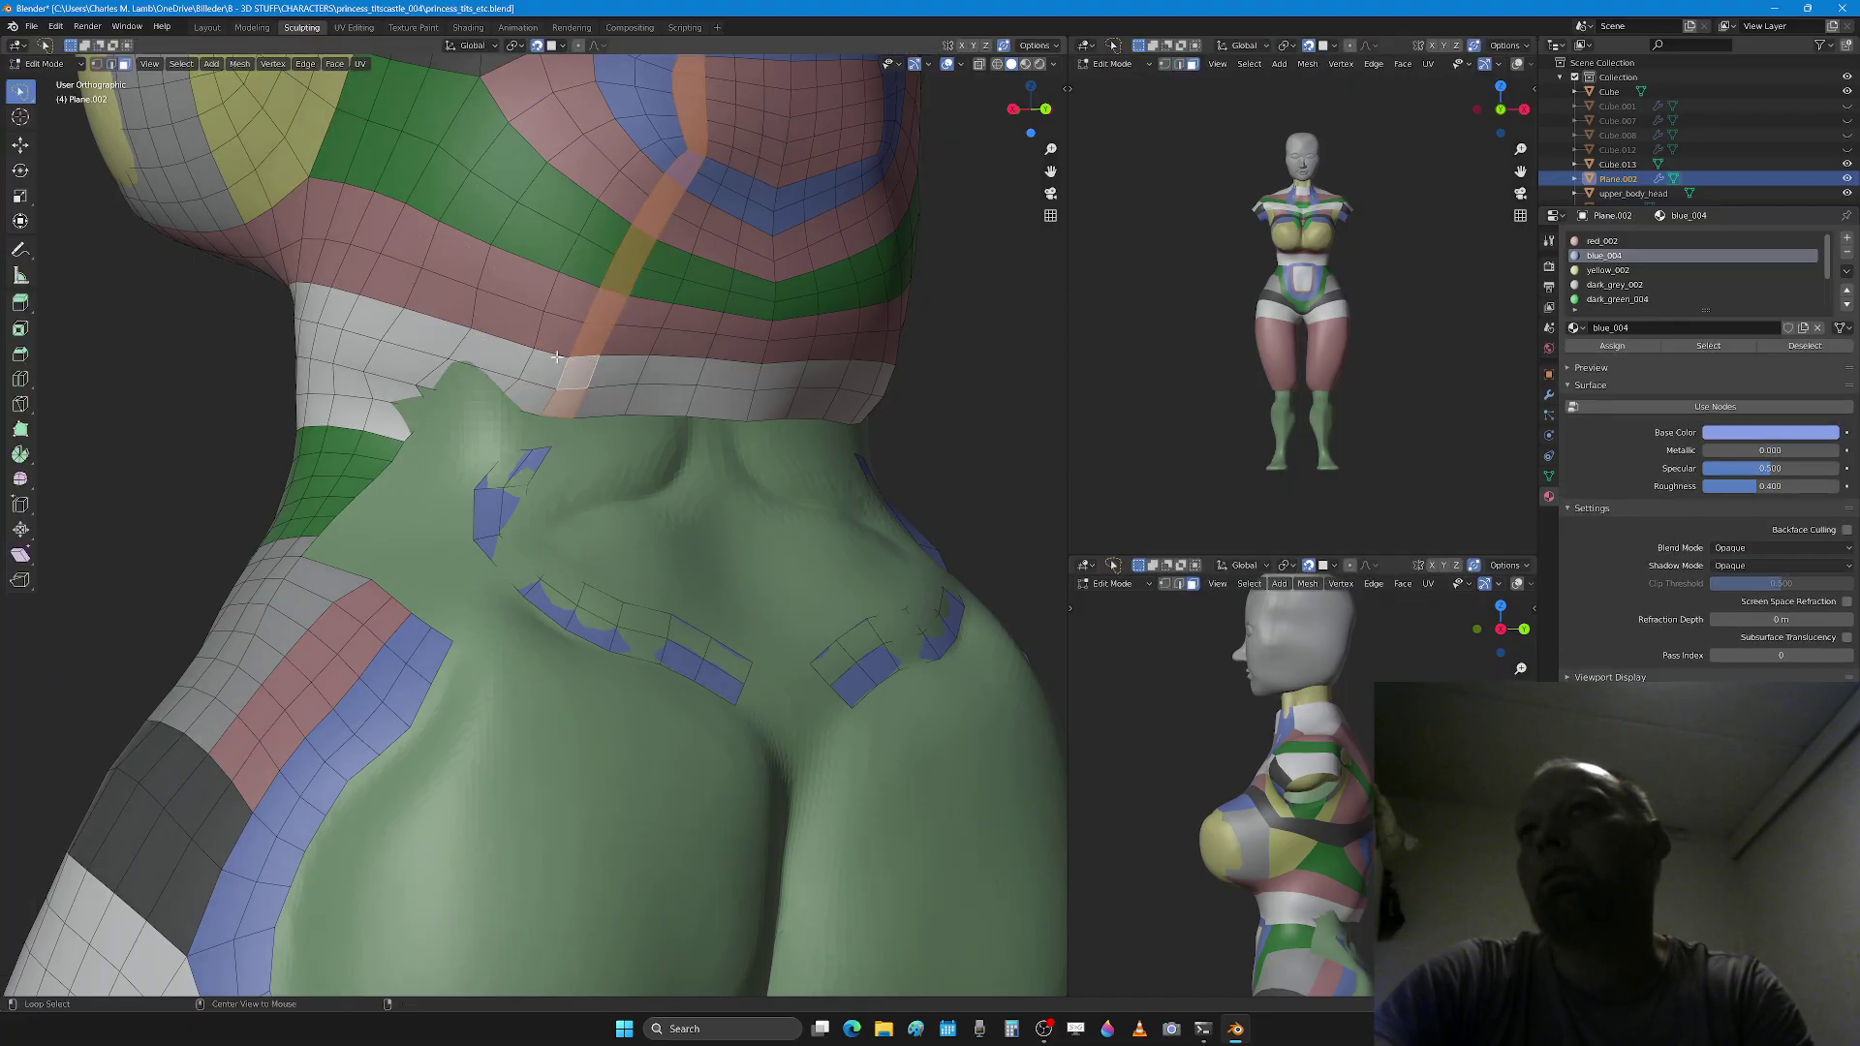
key(ctrl+r)
click(563, 321)
right_click(563, 321)
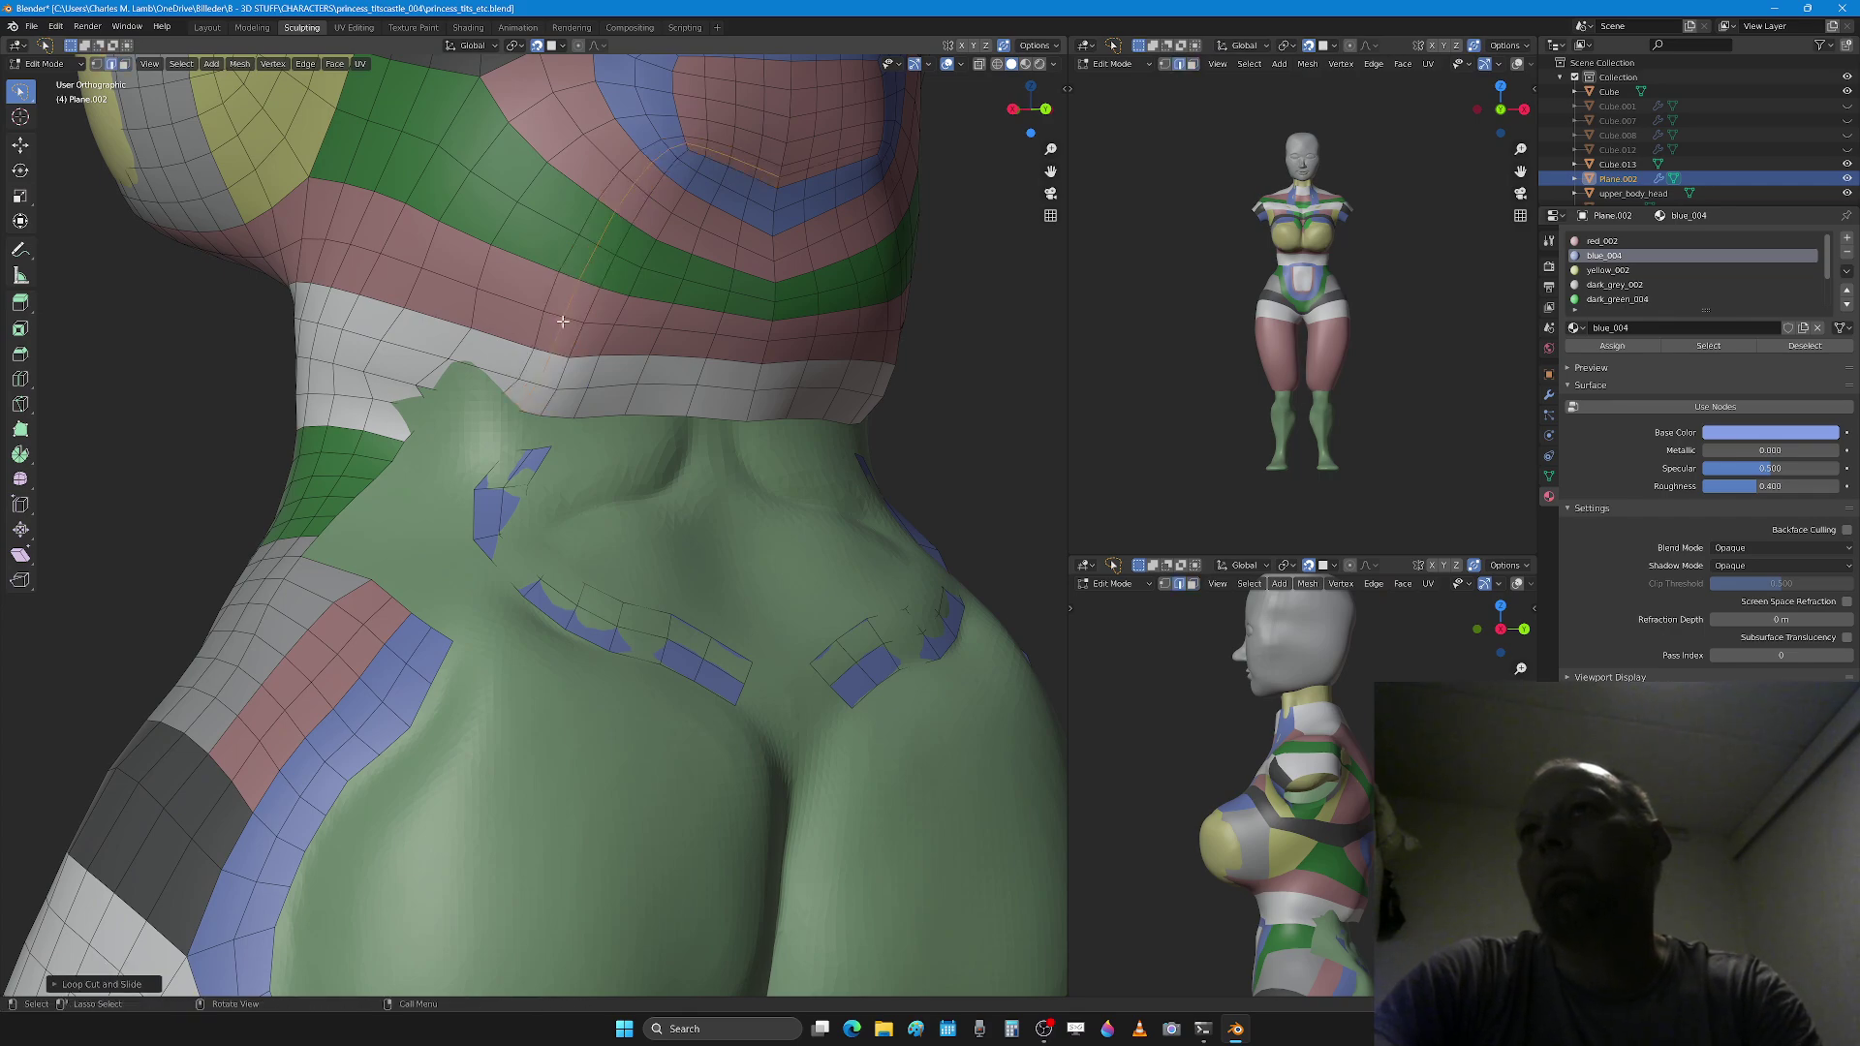
Step: Fill a face between the blue strip's upper end and the white waist band, and reposition the strip's end vertices
key(alt+a)
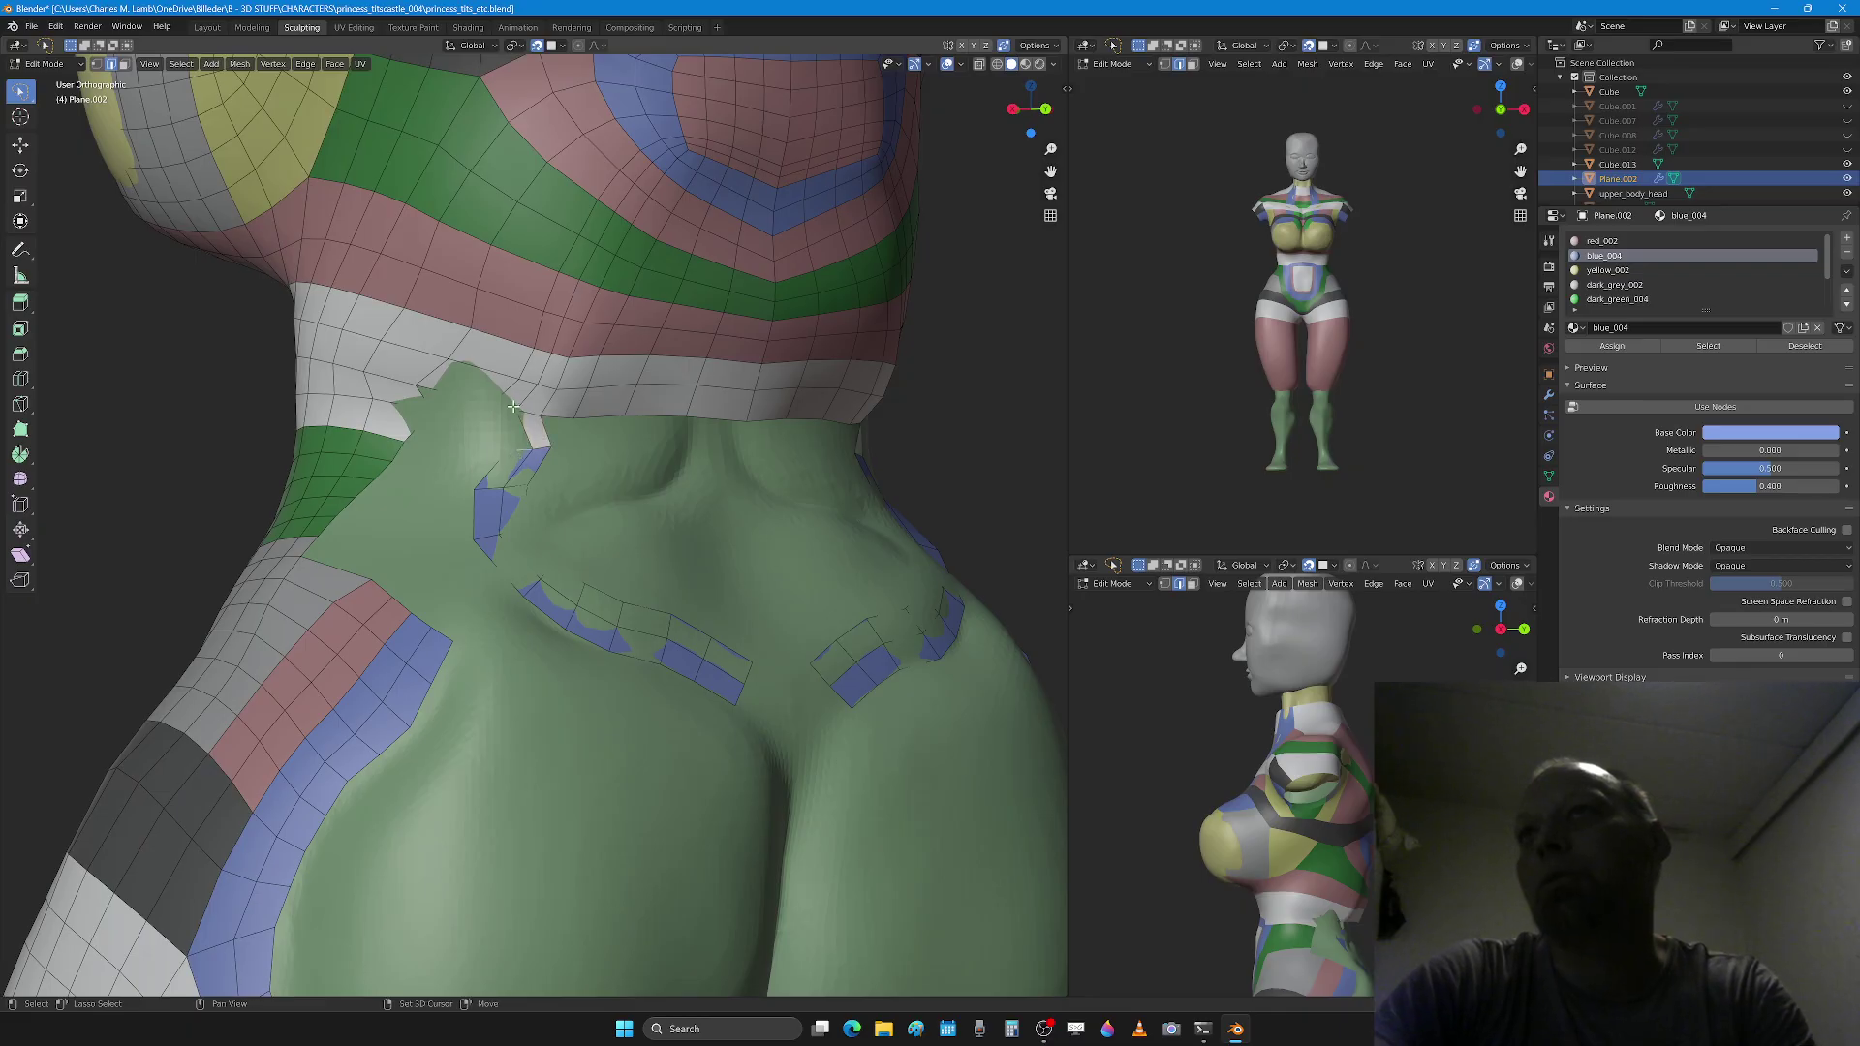
key(Tab)
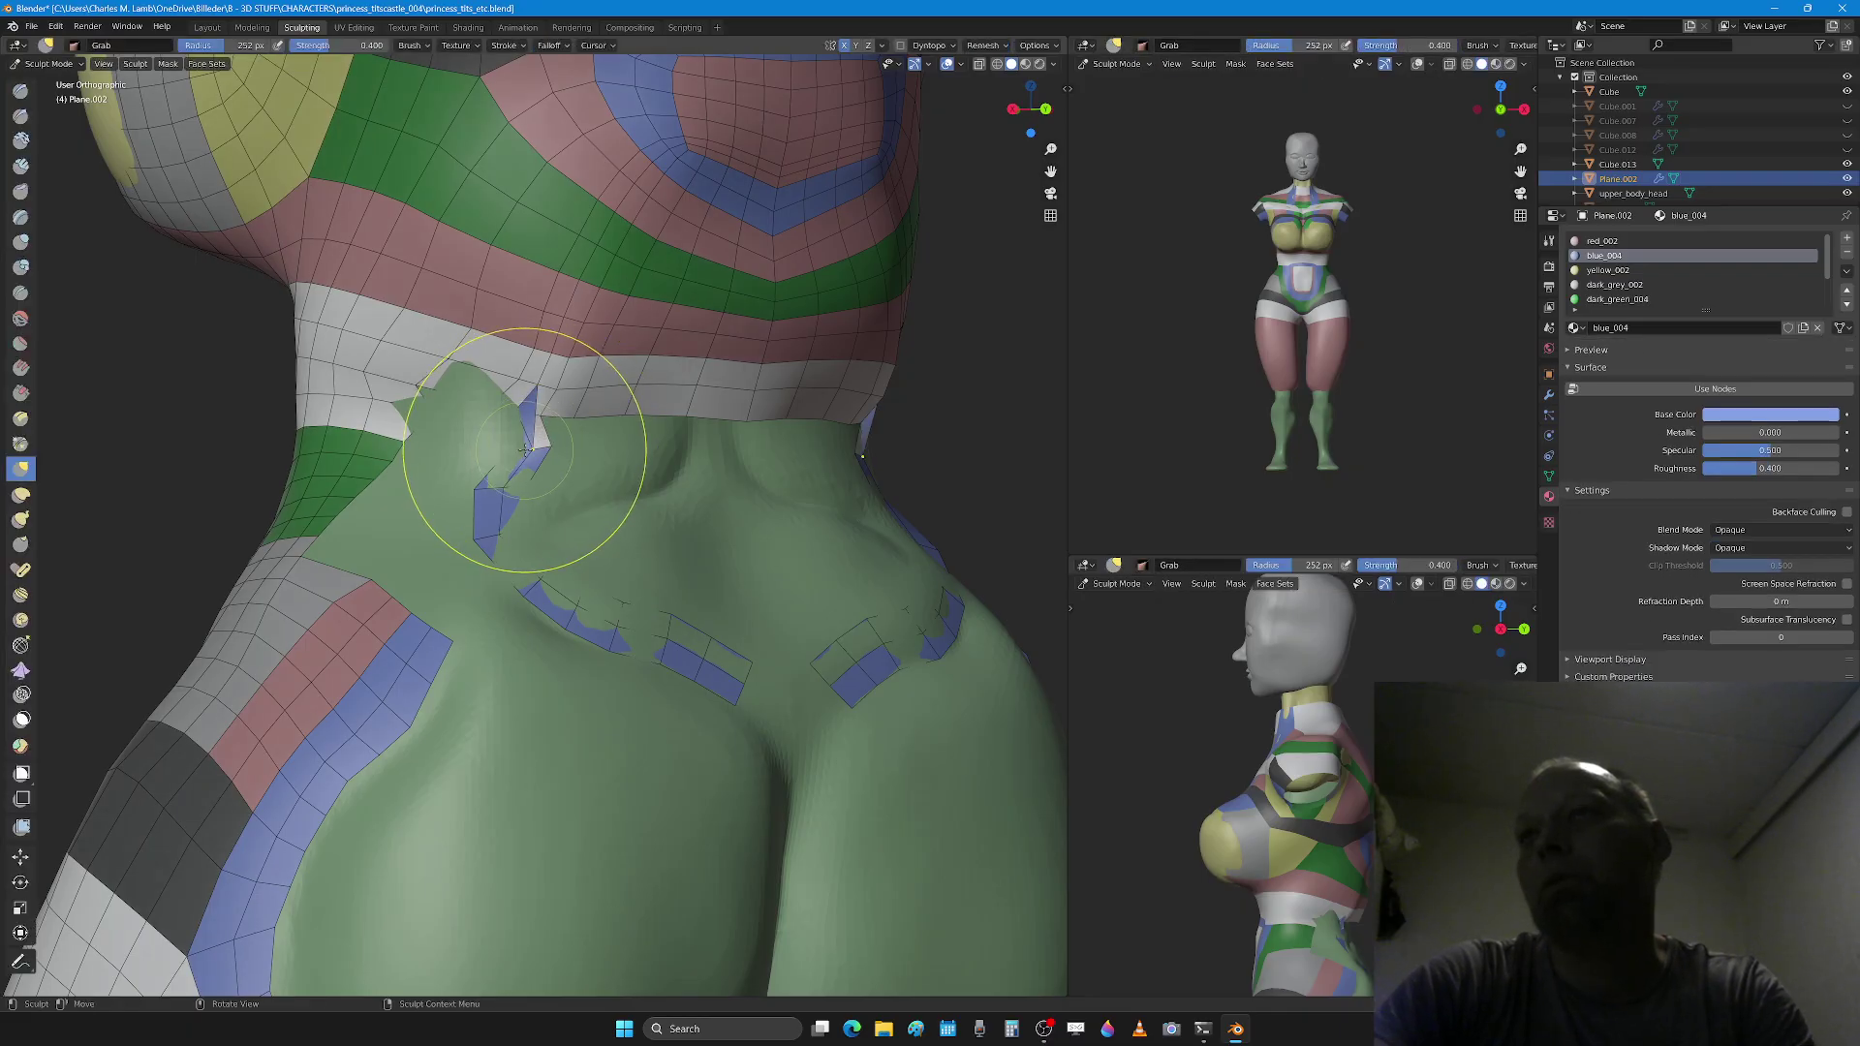
key(Tab)
middle_drag(526, 450, 445, 463)
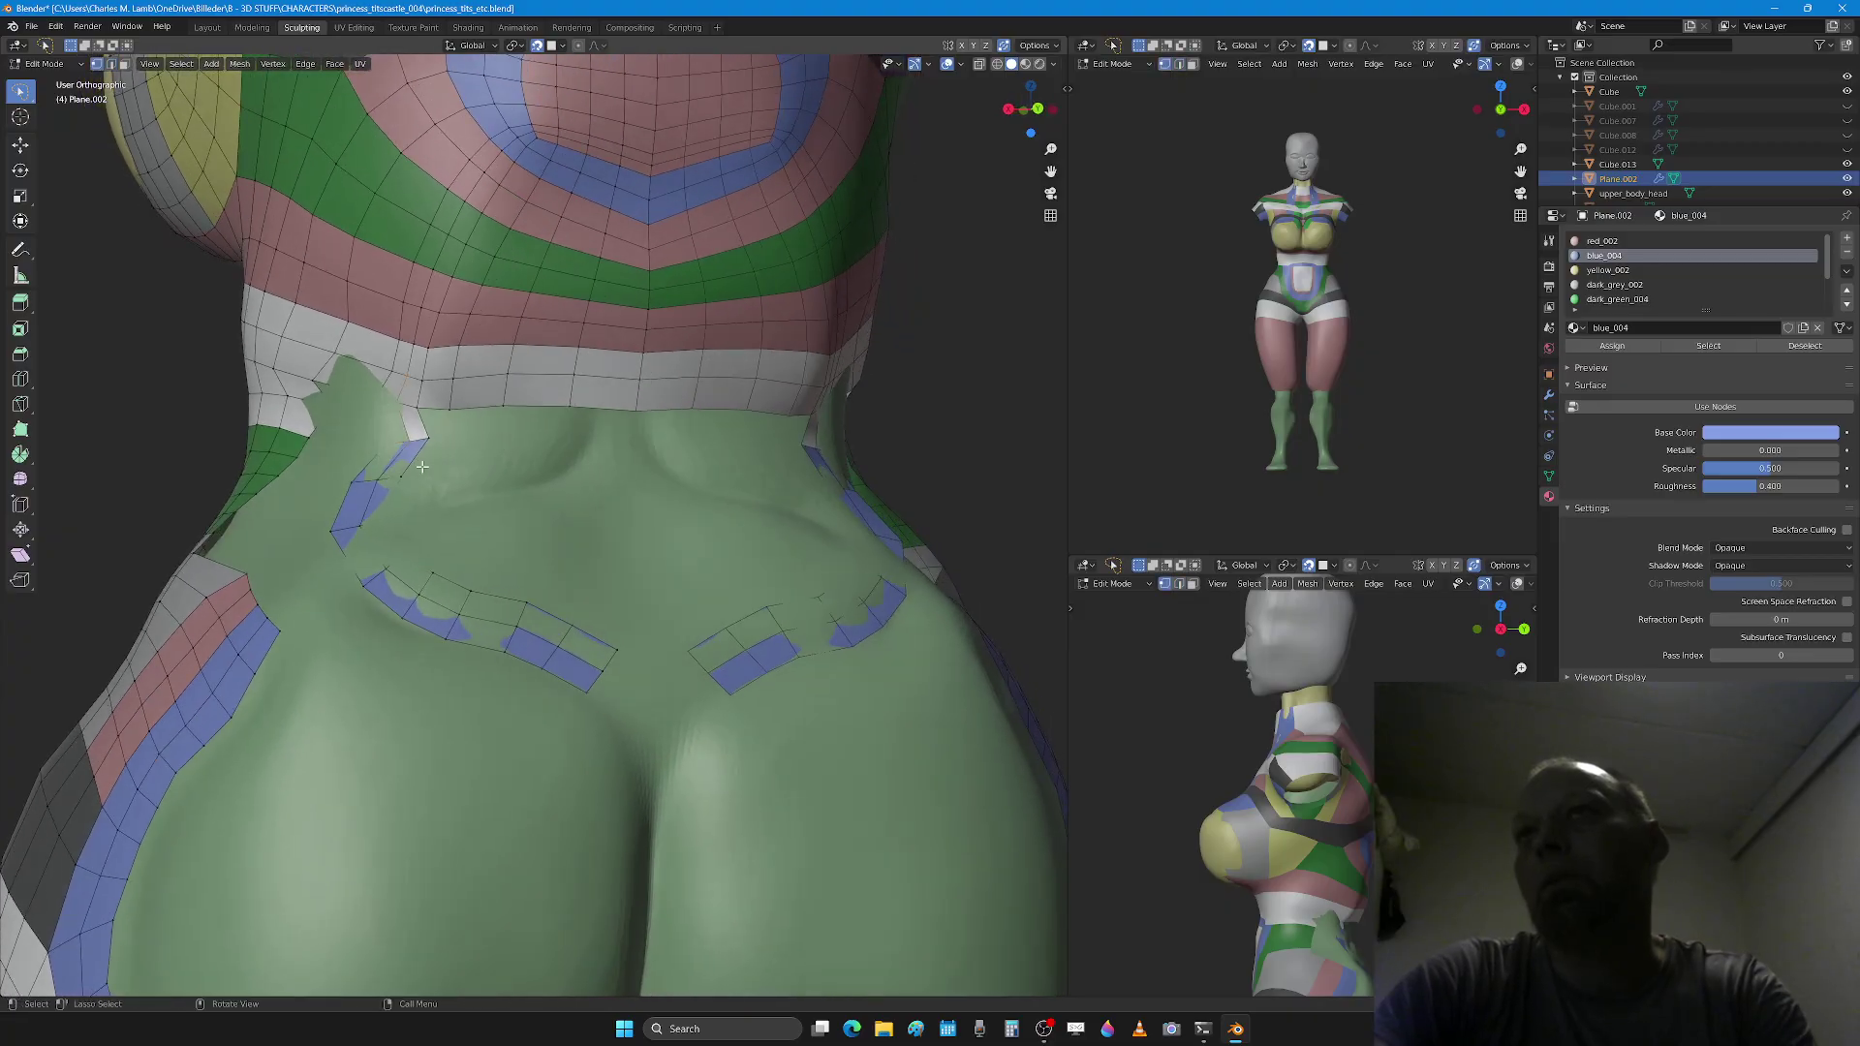
scroll(423, 467, up, 2)
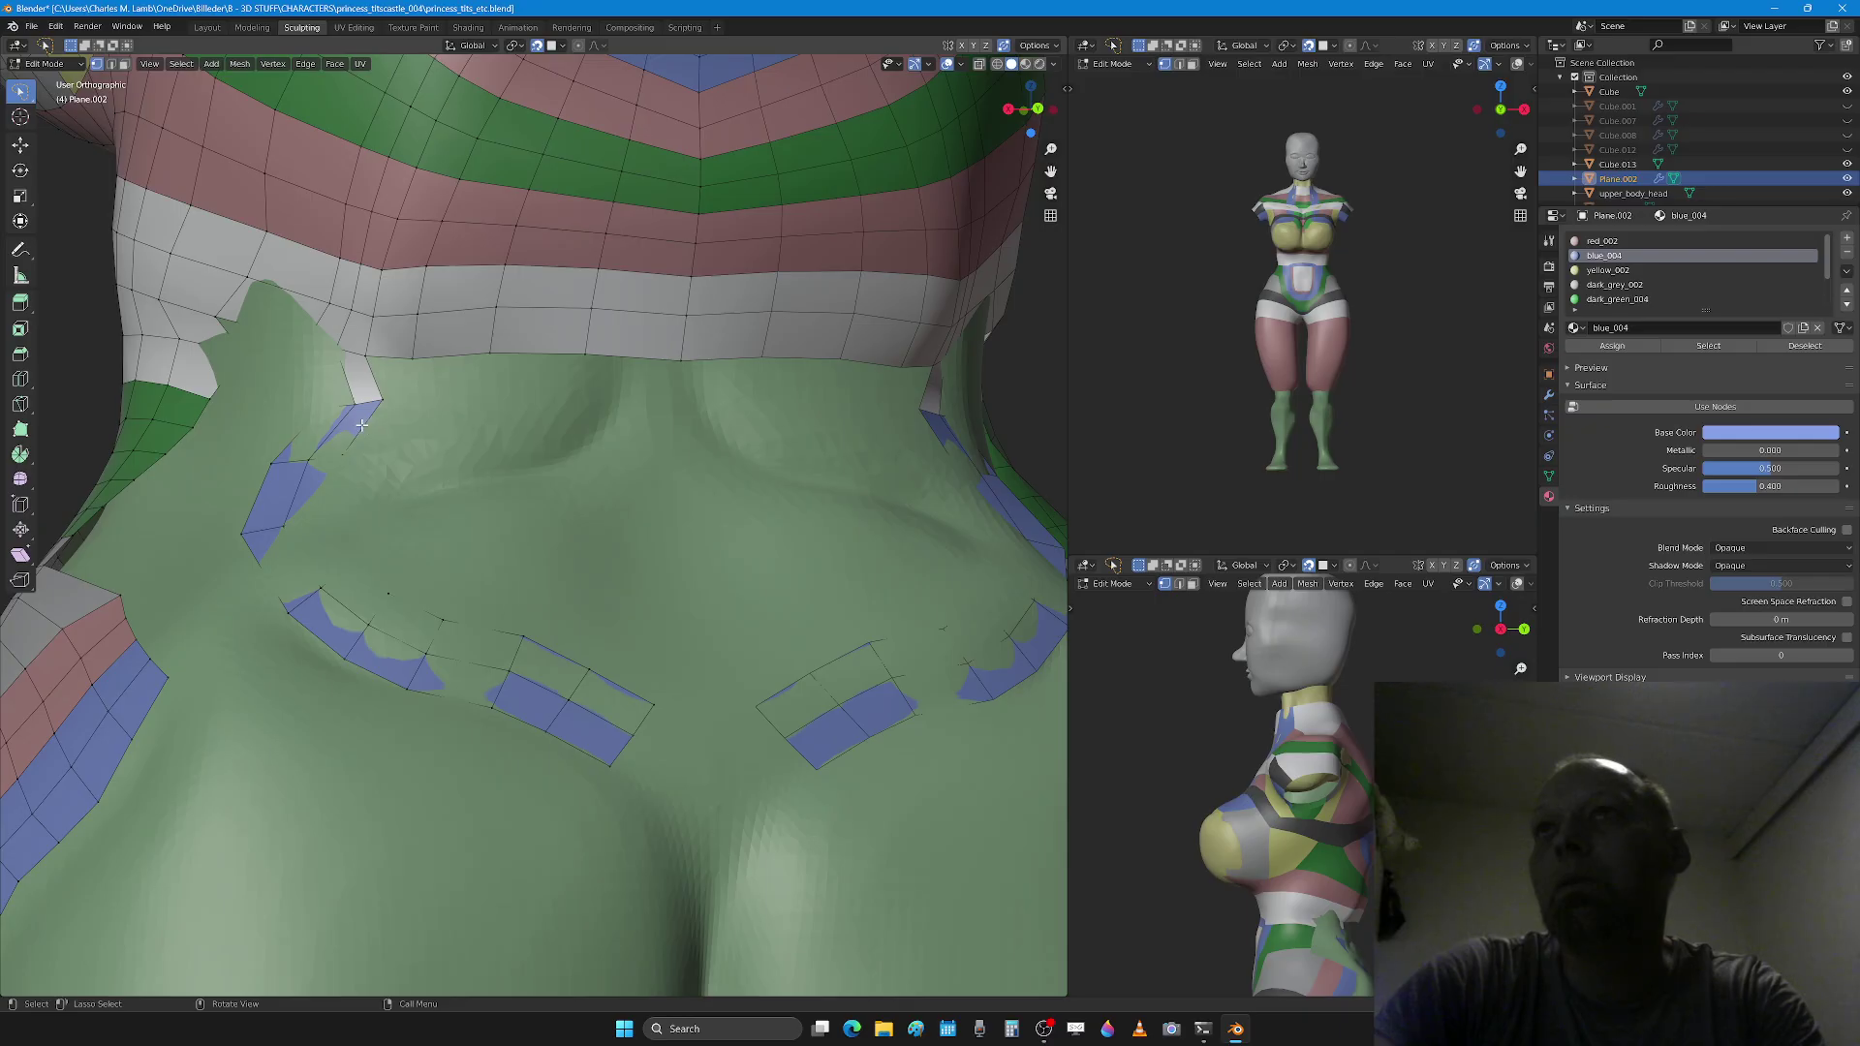
drag(340, 423, 275, 347)
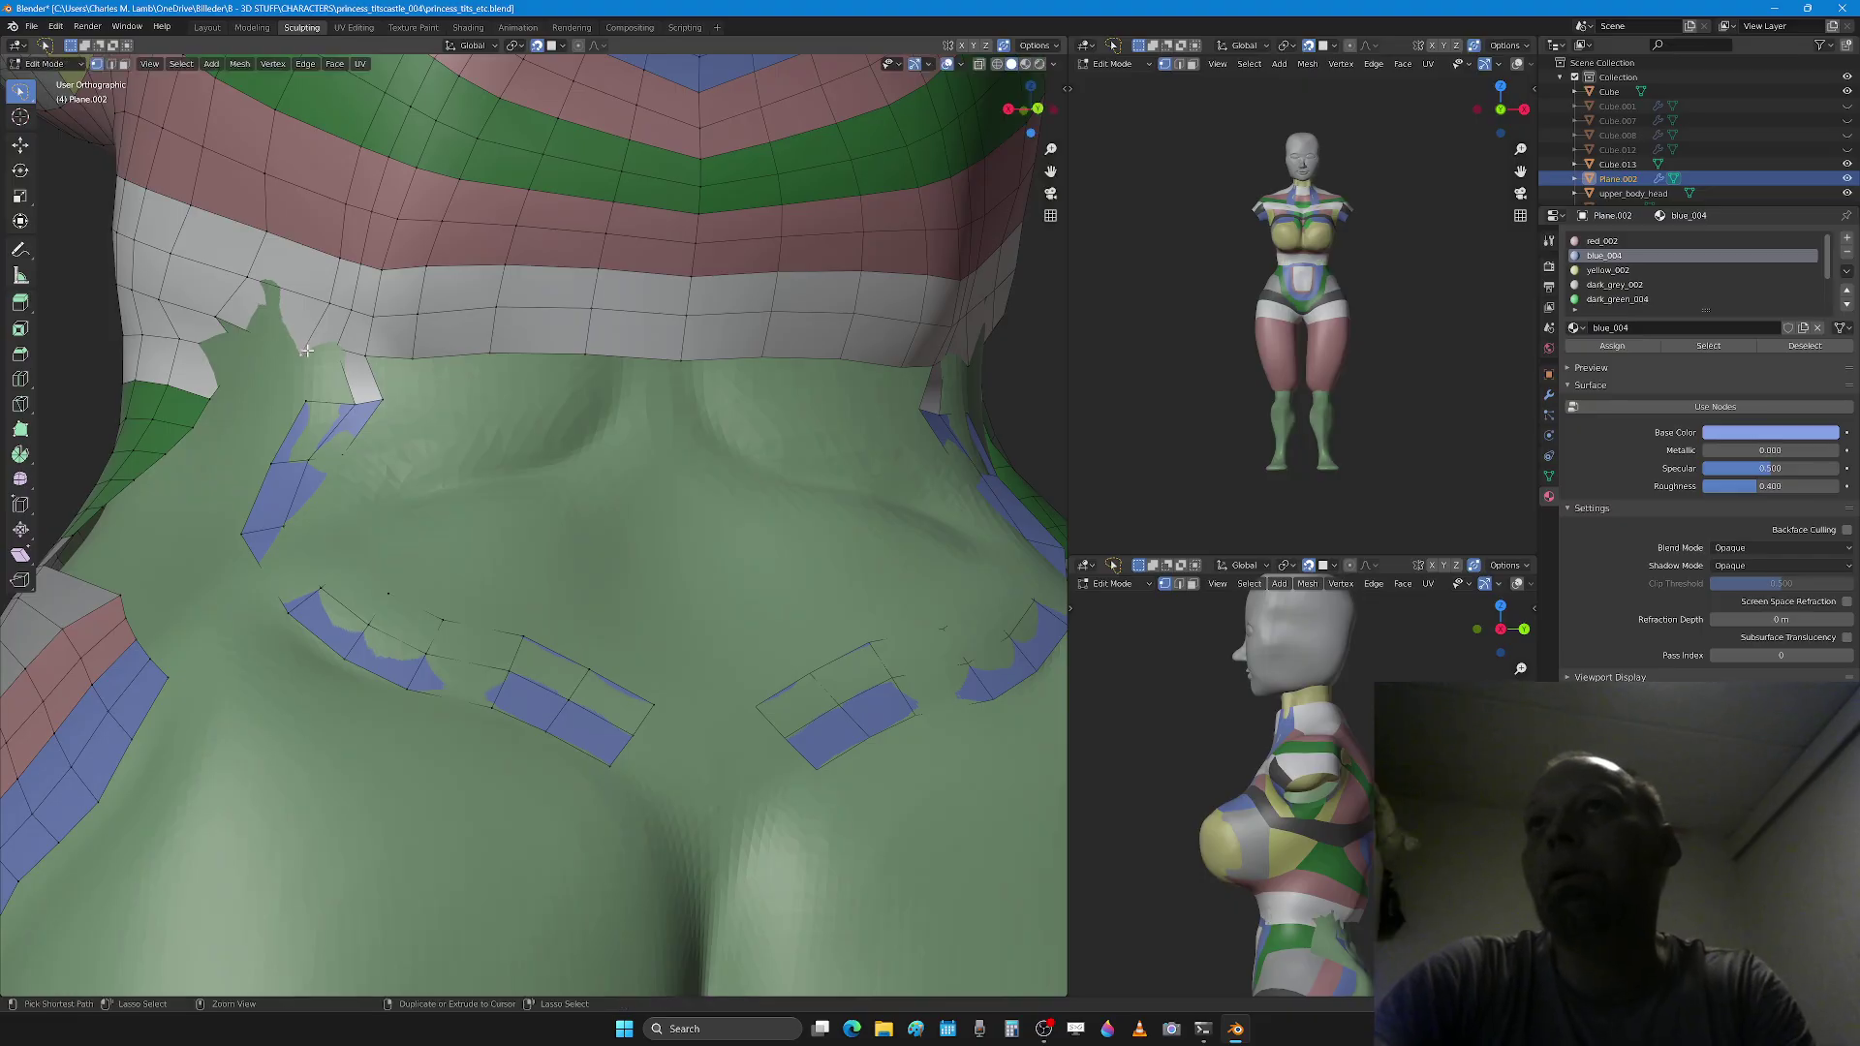
Step: Sculpt over the waist band's side edge and the blue strip with the Draw brush to lift them off the body surface
middle_drag(290, 334, 397, 365)
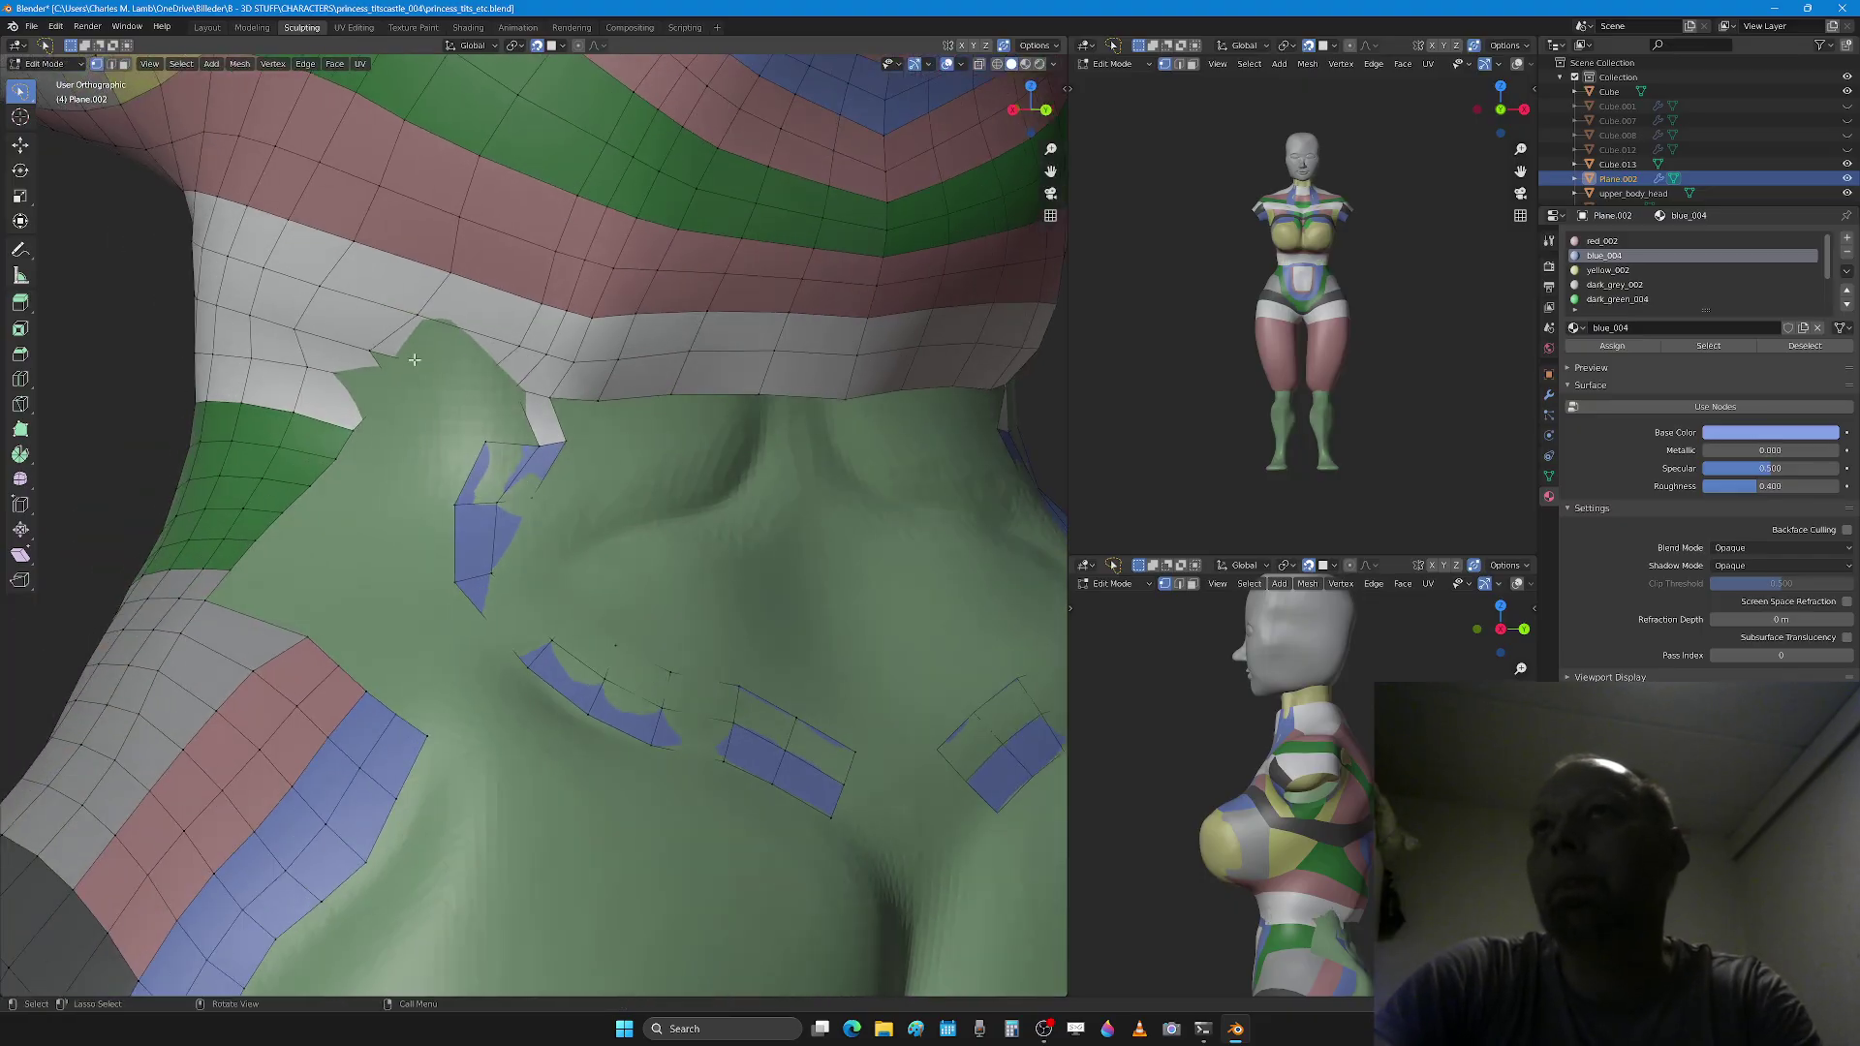
key(Tab)
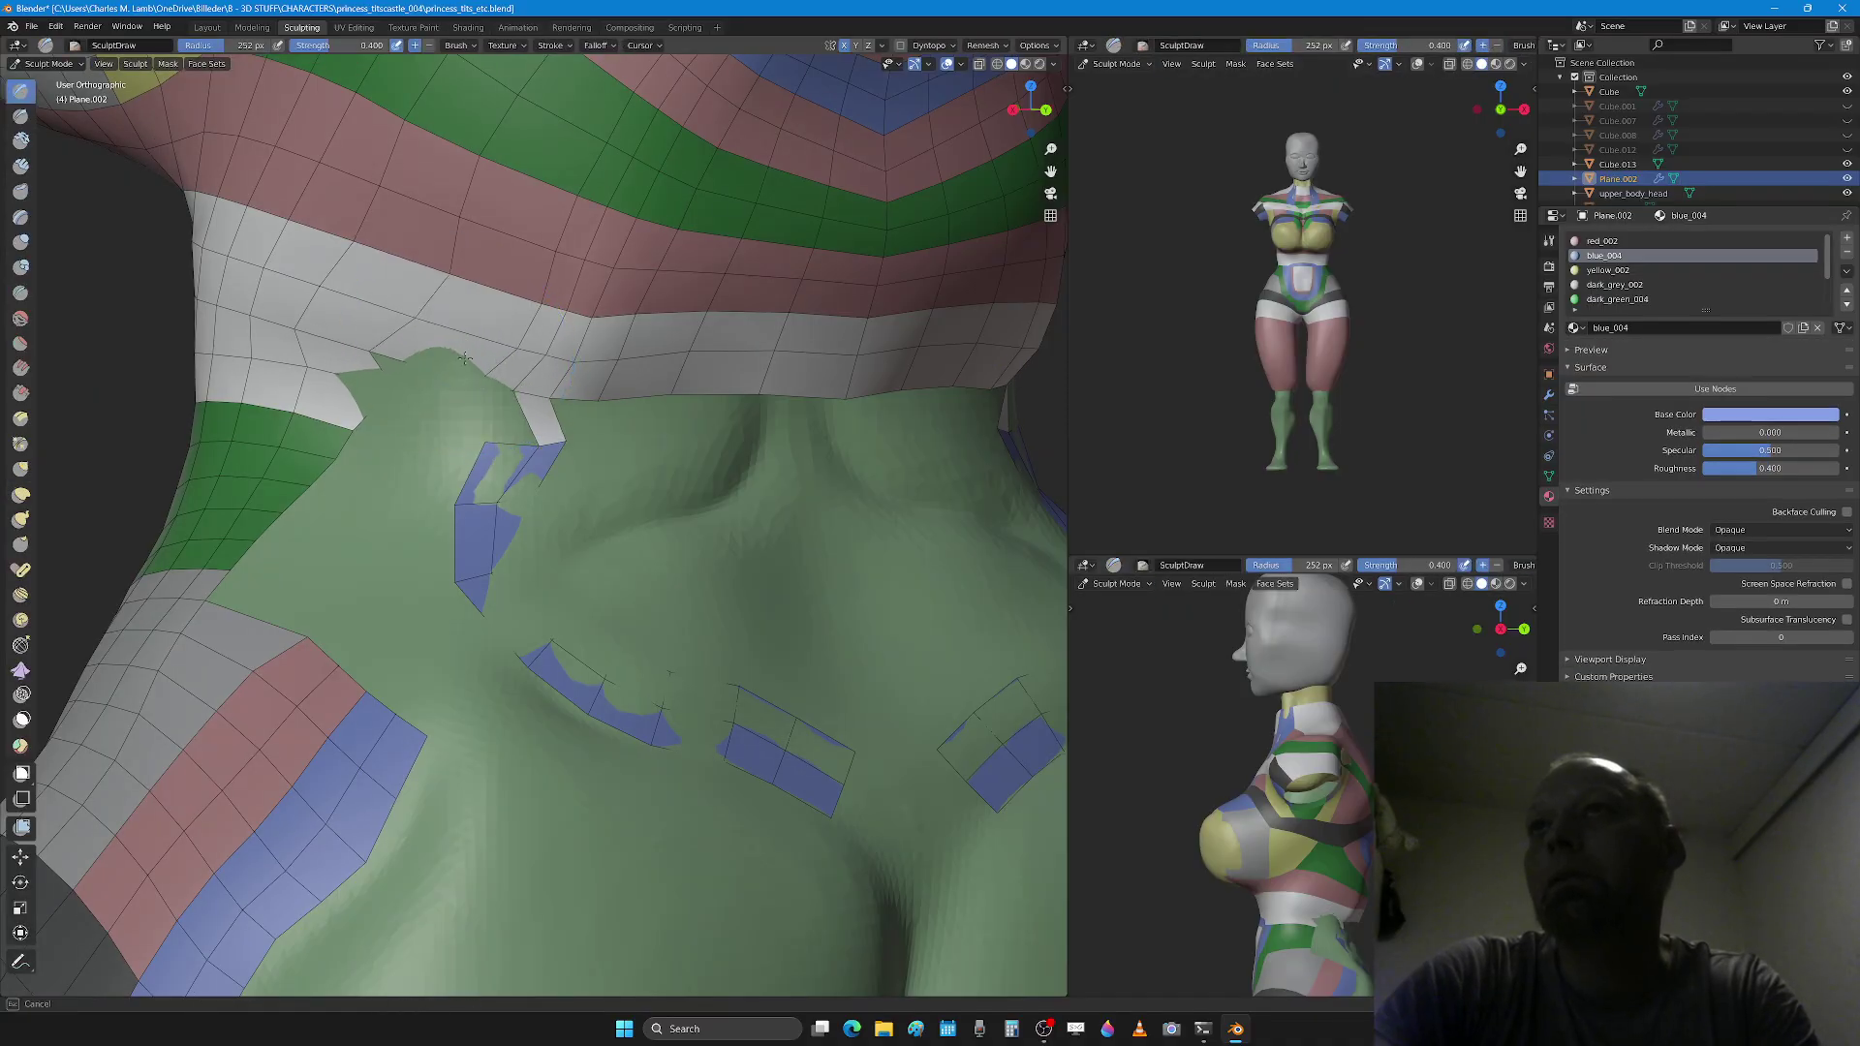
mouse_move(421, 349)
mouse_down()
mouse_move(387, 383)
mouse_move(349, 358)
mouse_move(530, 426)
mouse_up()
mouse_move(498, 538)
mouse_down()
mouse_move(620, 683)
mouse_move(818, 770)
mouse_up()
key(Tab)
Step: Fill a second face joining the outer part of the blue strip's upper end to the waist band
middle_drag(548, 504, 490, 510)
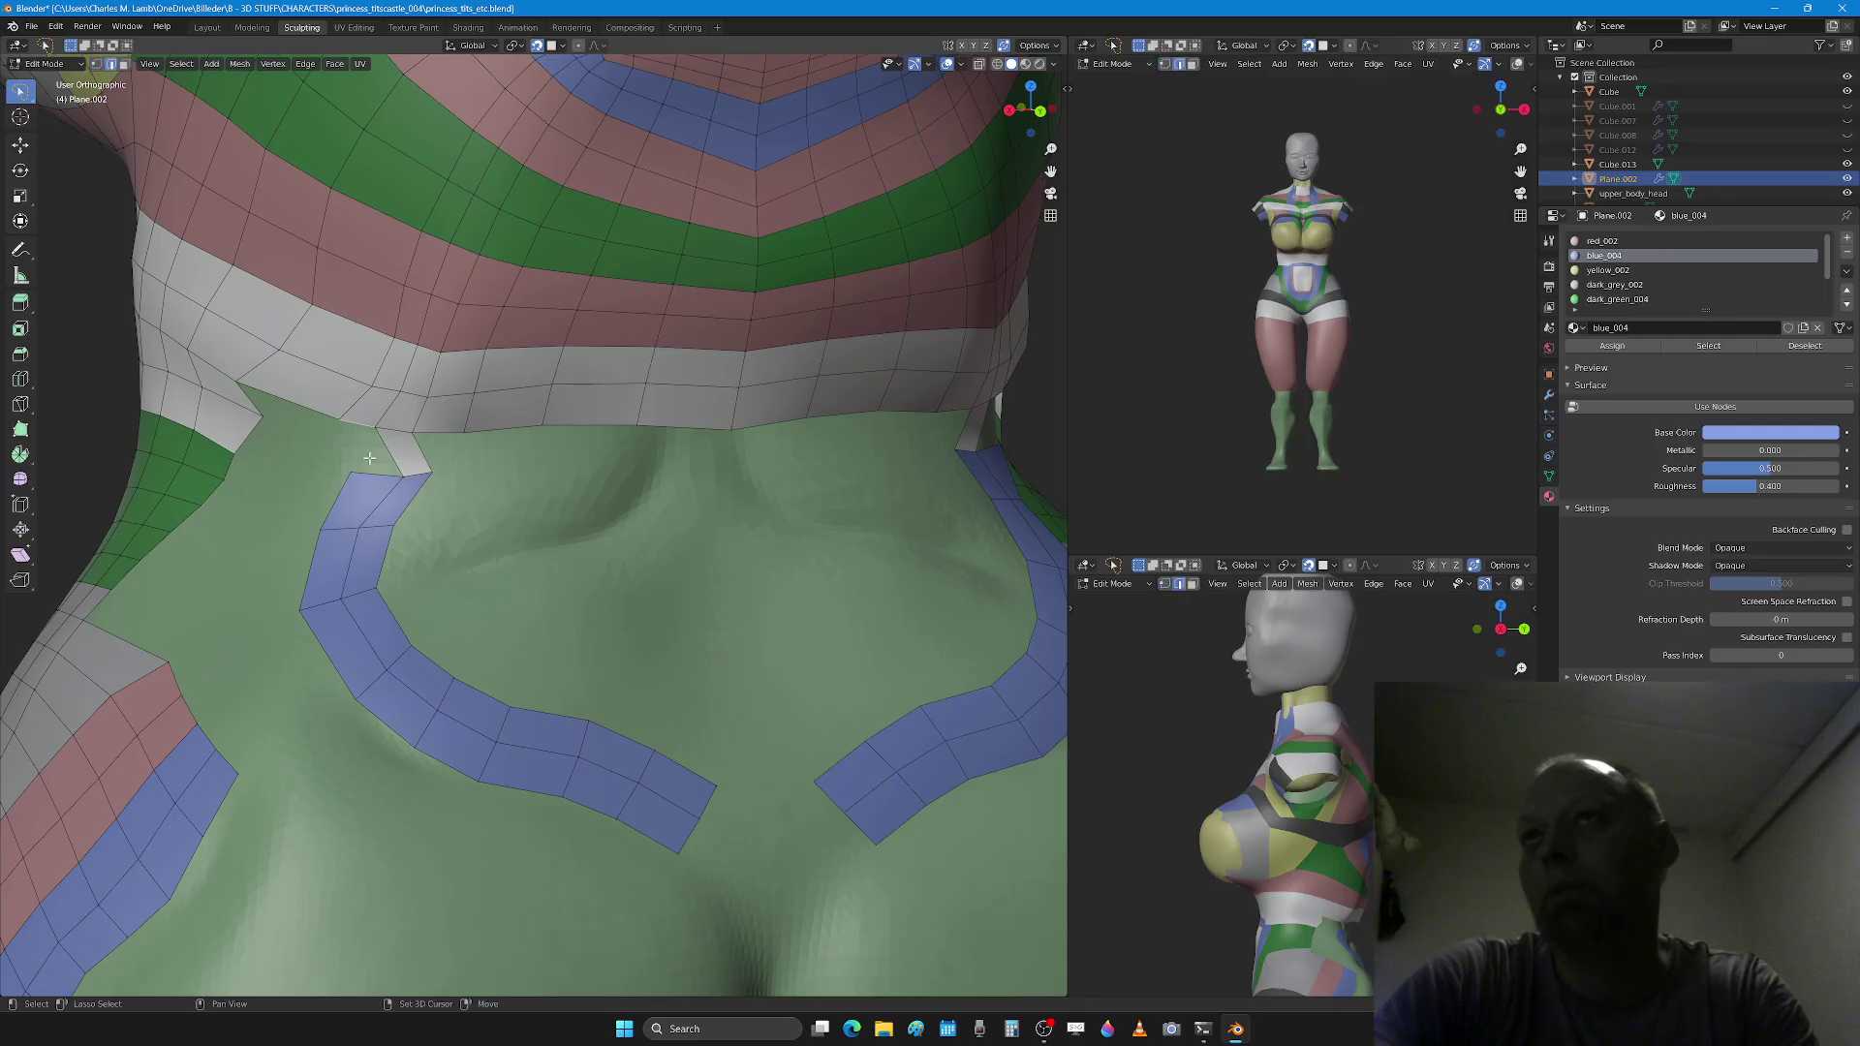
scroll(377, 479, down, 3)
shift+scroll(397, 482, up, 5)
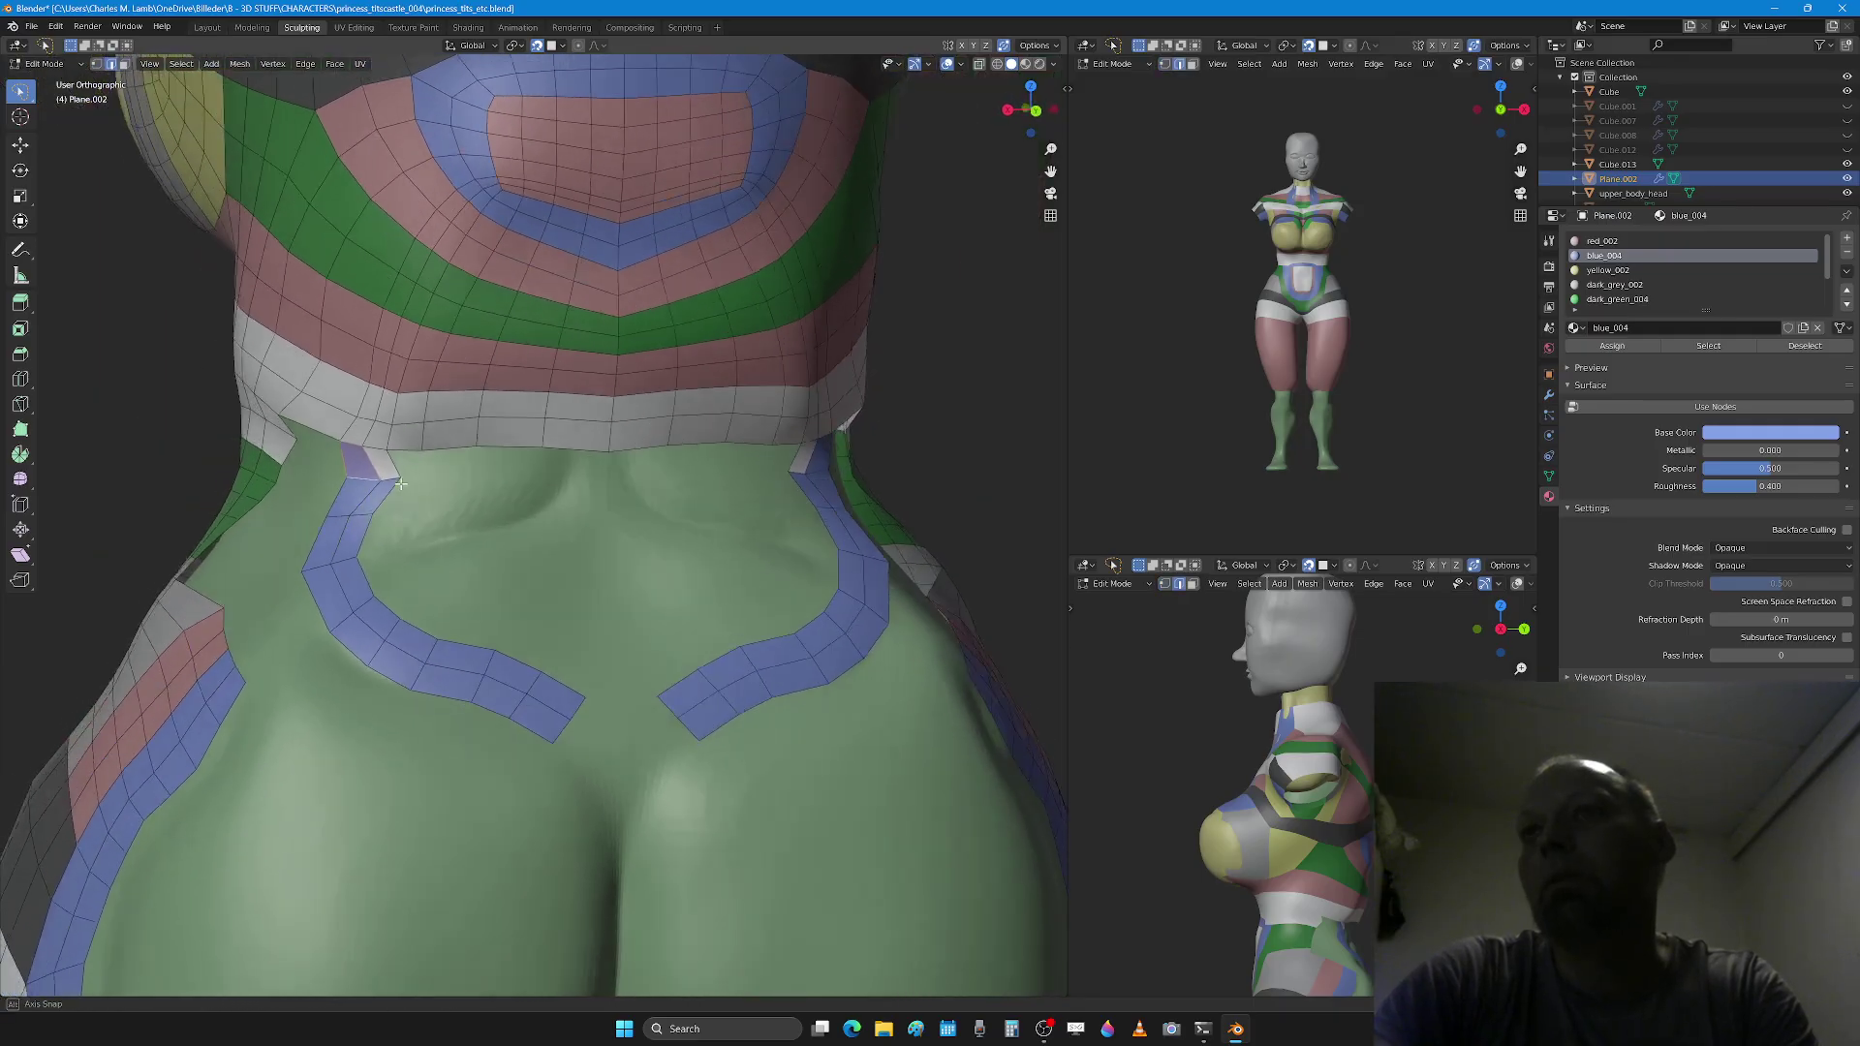
scroll(406, 495, up, 2)
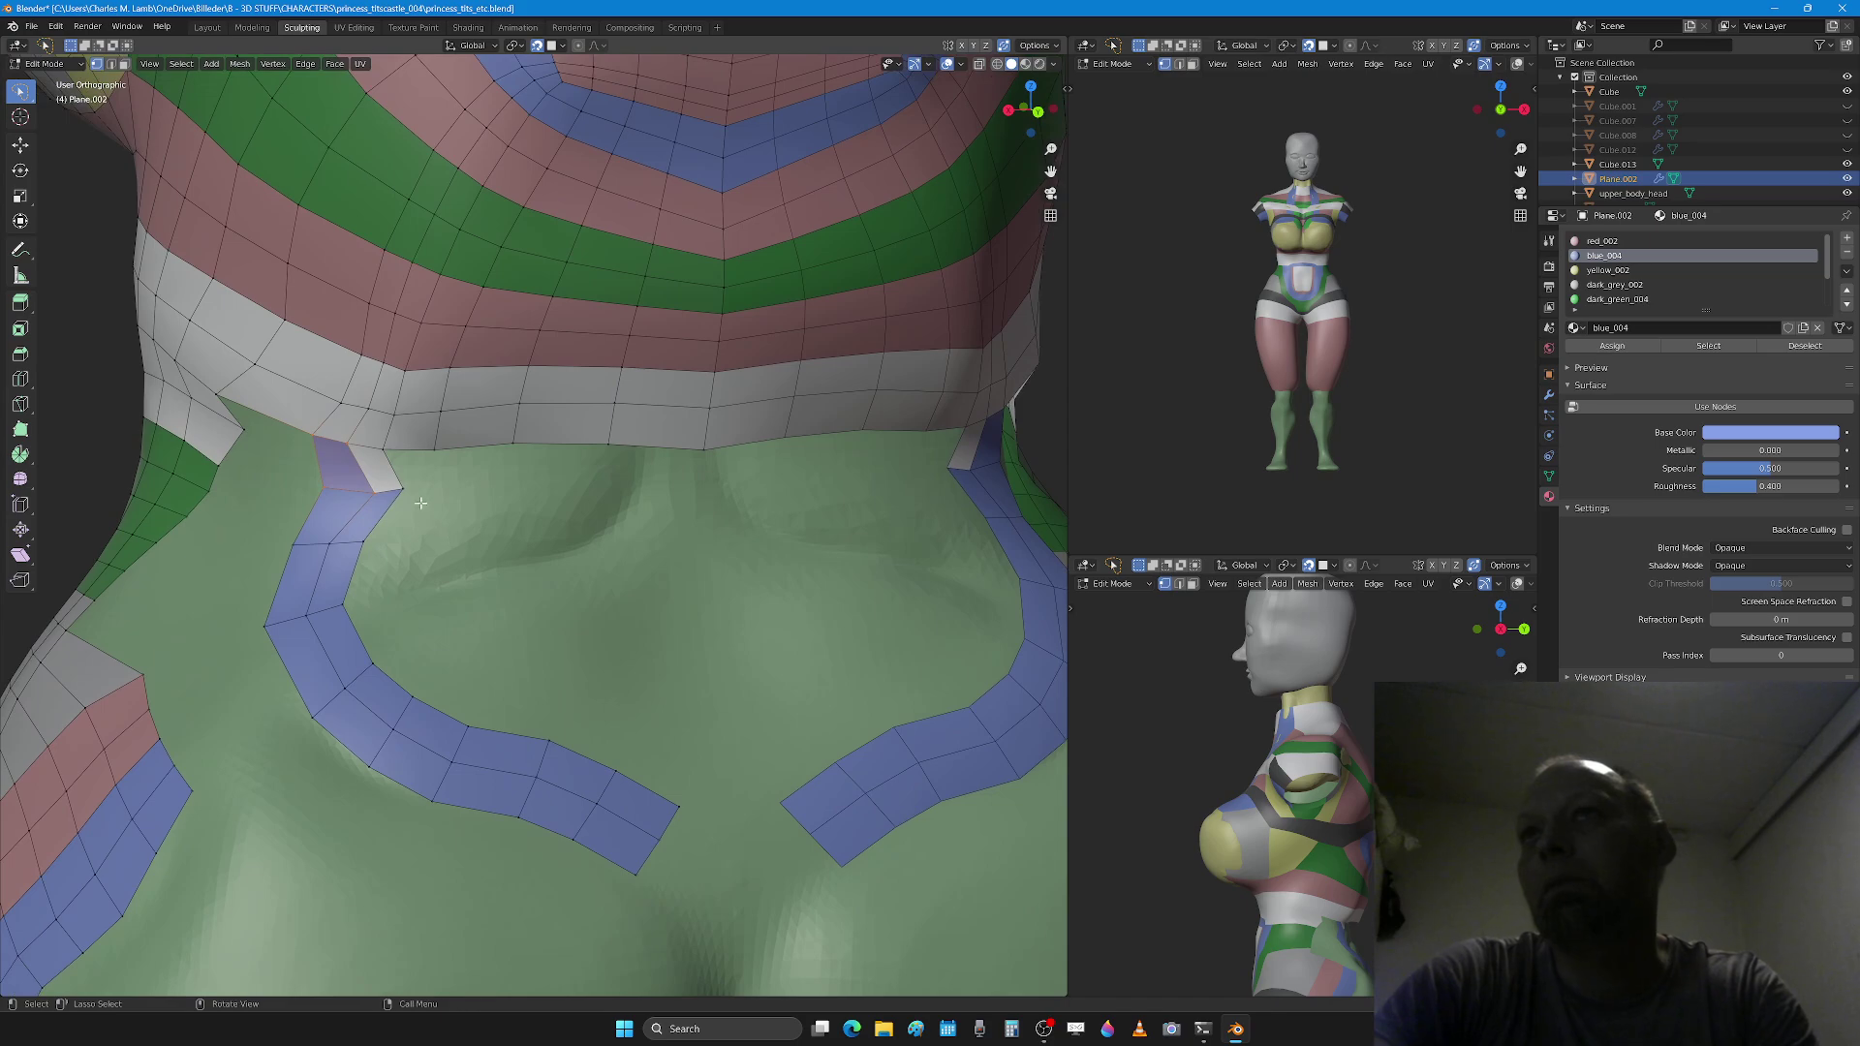
scroll(347, 462, down, 4)
scroll(433, 418, up, 3)
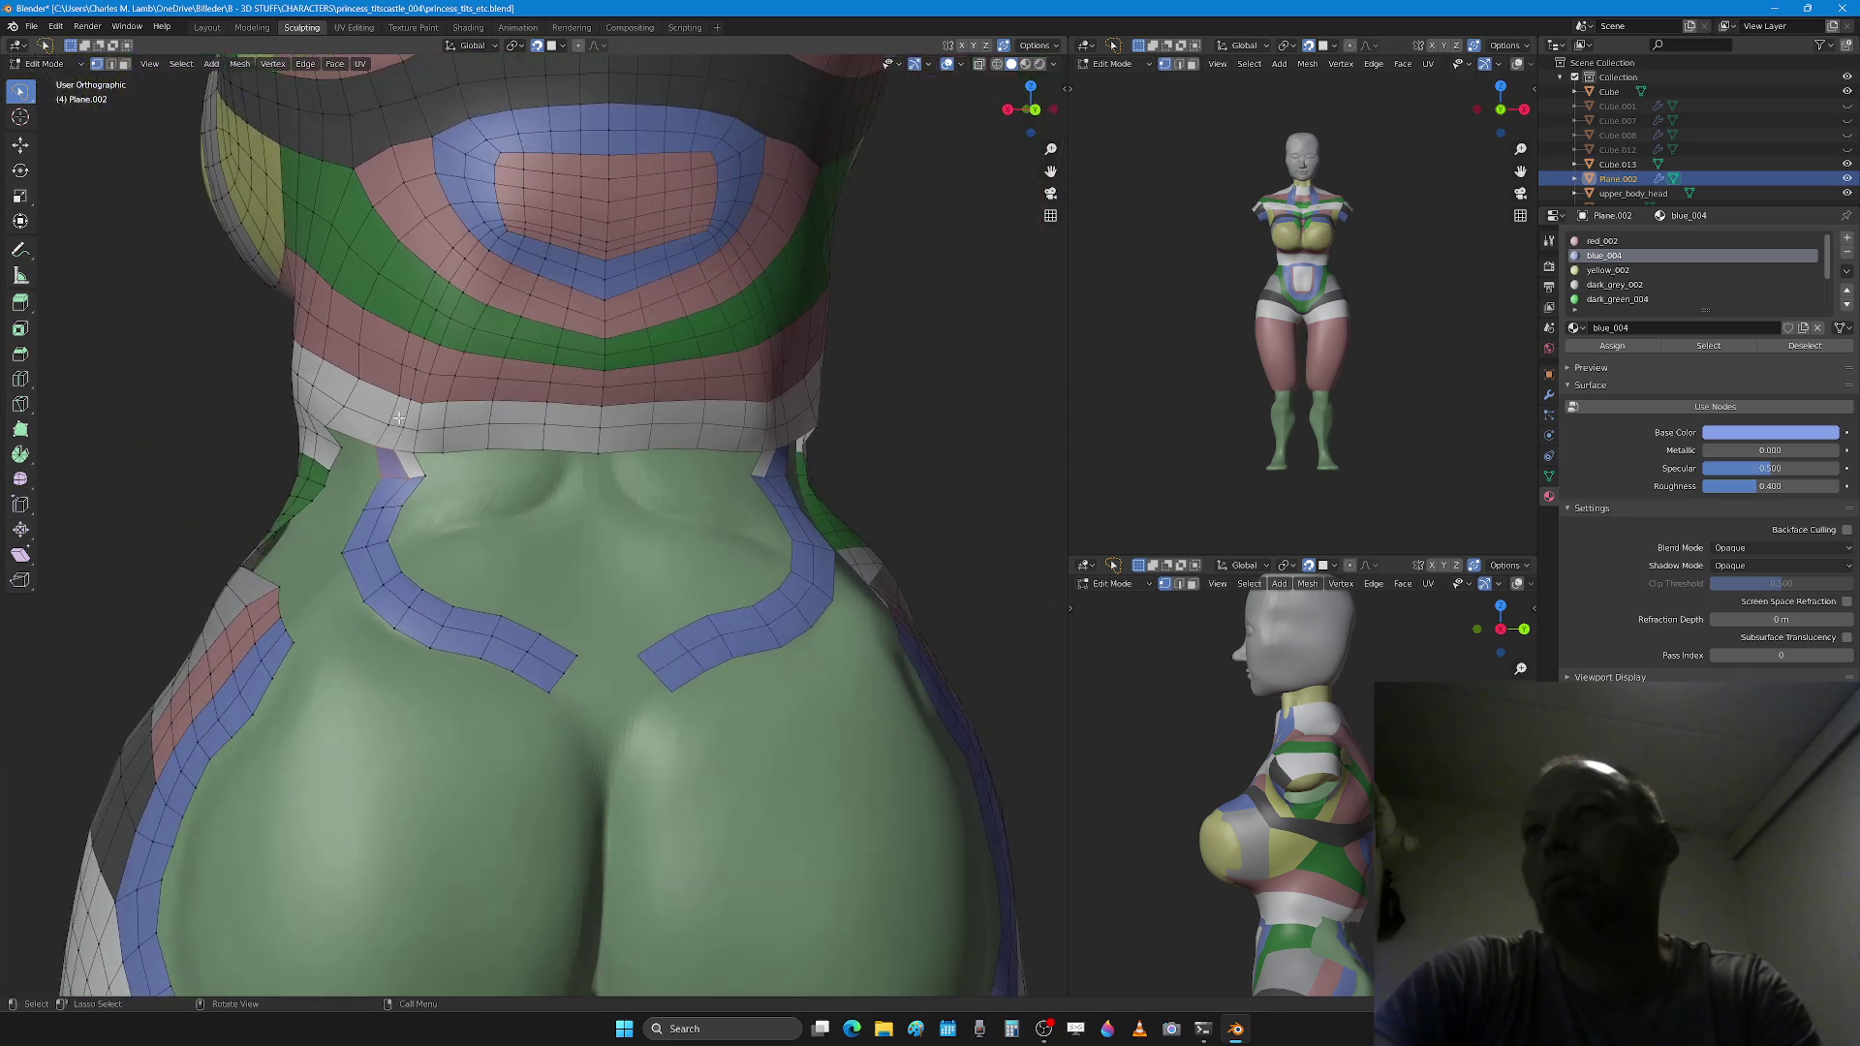
Step: Reveal all face sets, resize the Grab brush to 286 px, and pull the waist band and lower torso loops into smoother lines
key(Tab)
key(alt+h)
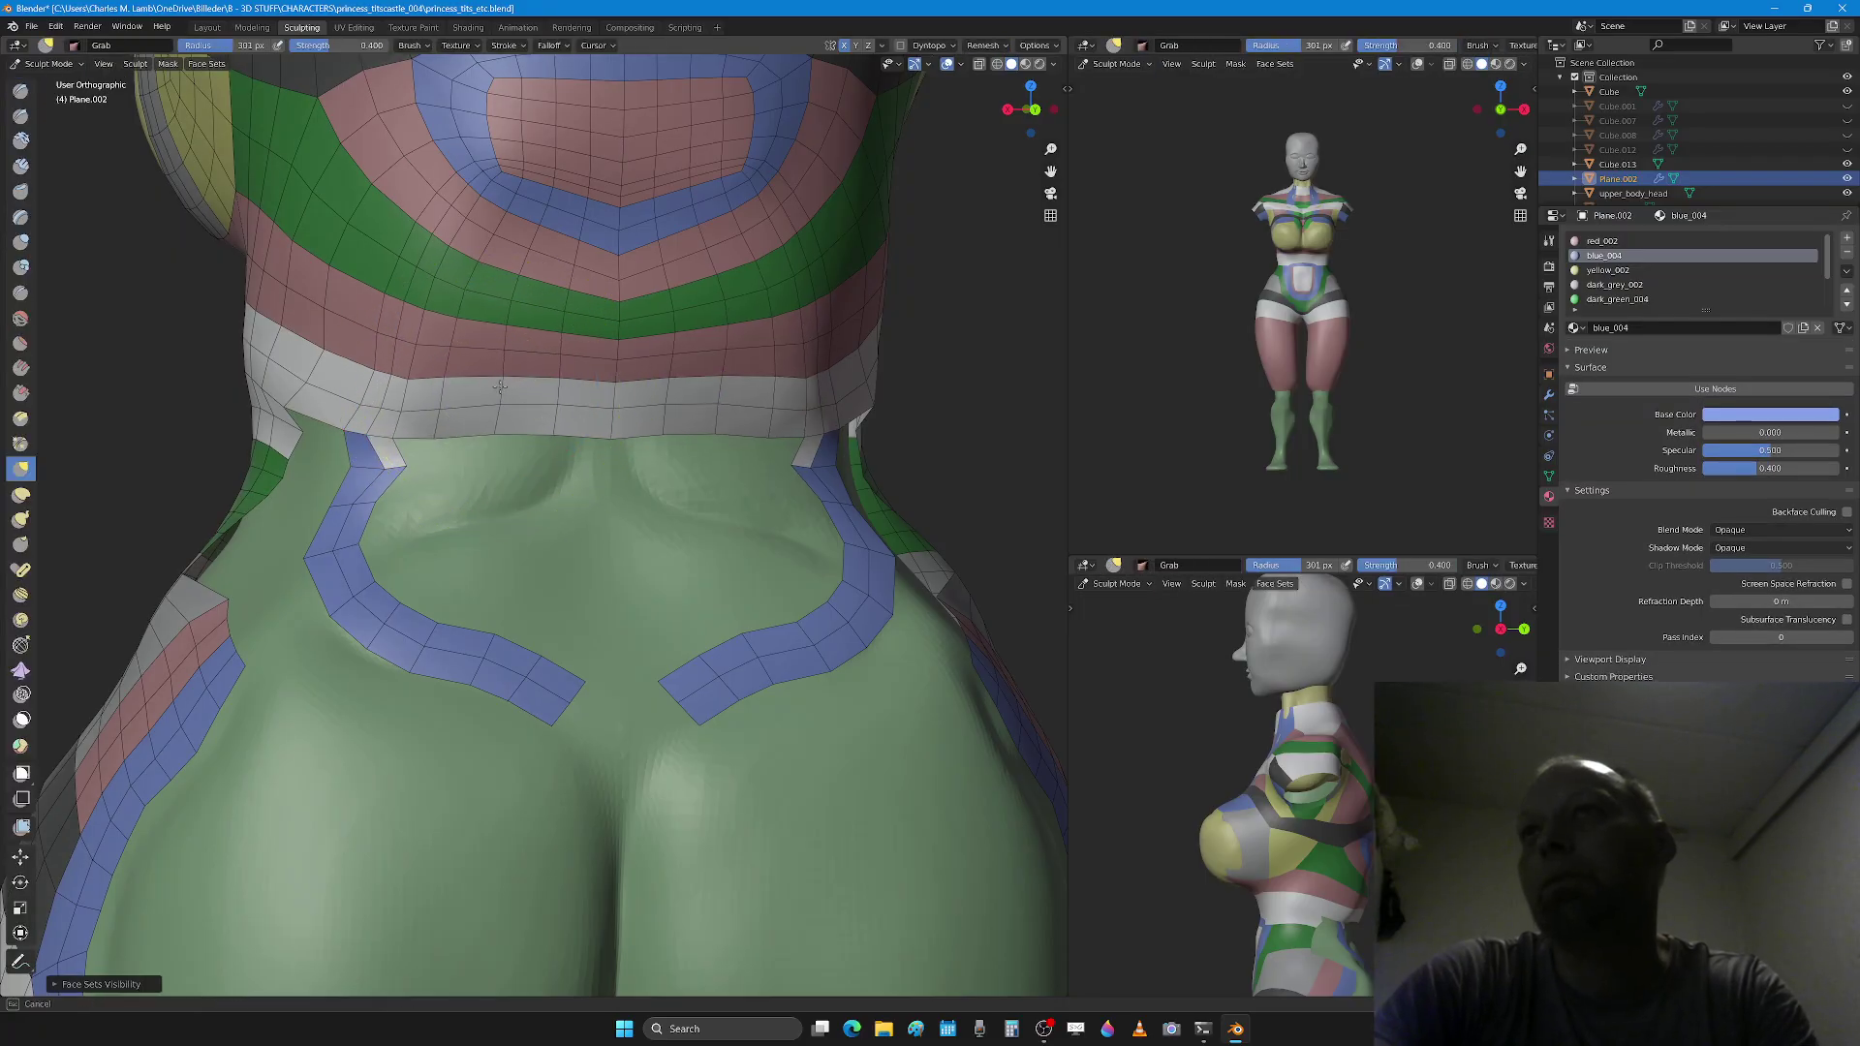
drag(427, 412, 443, 414)
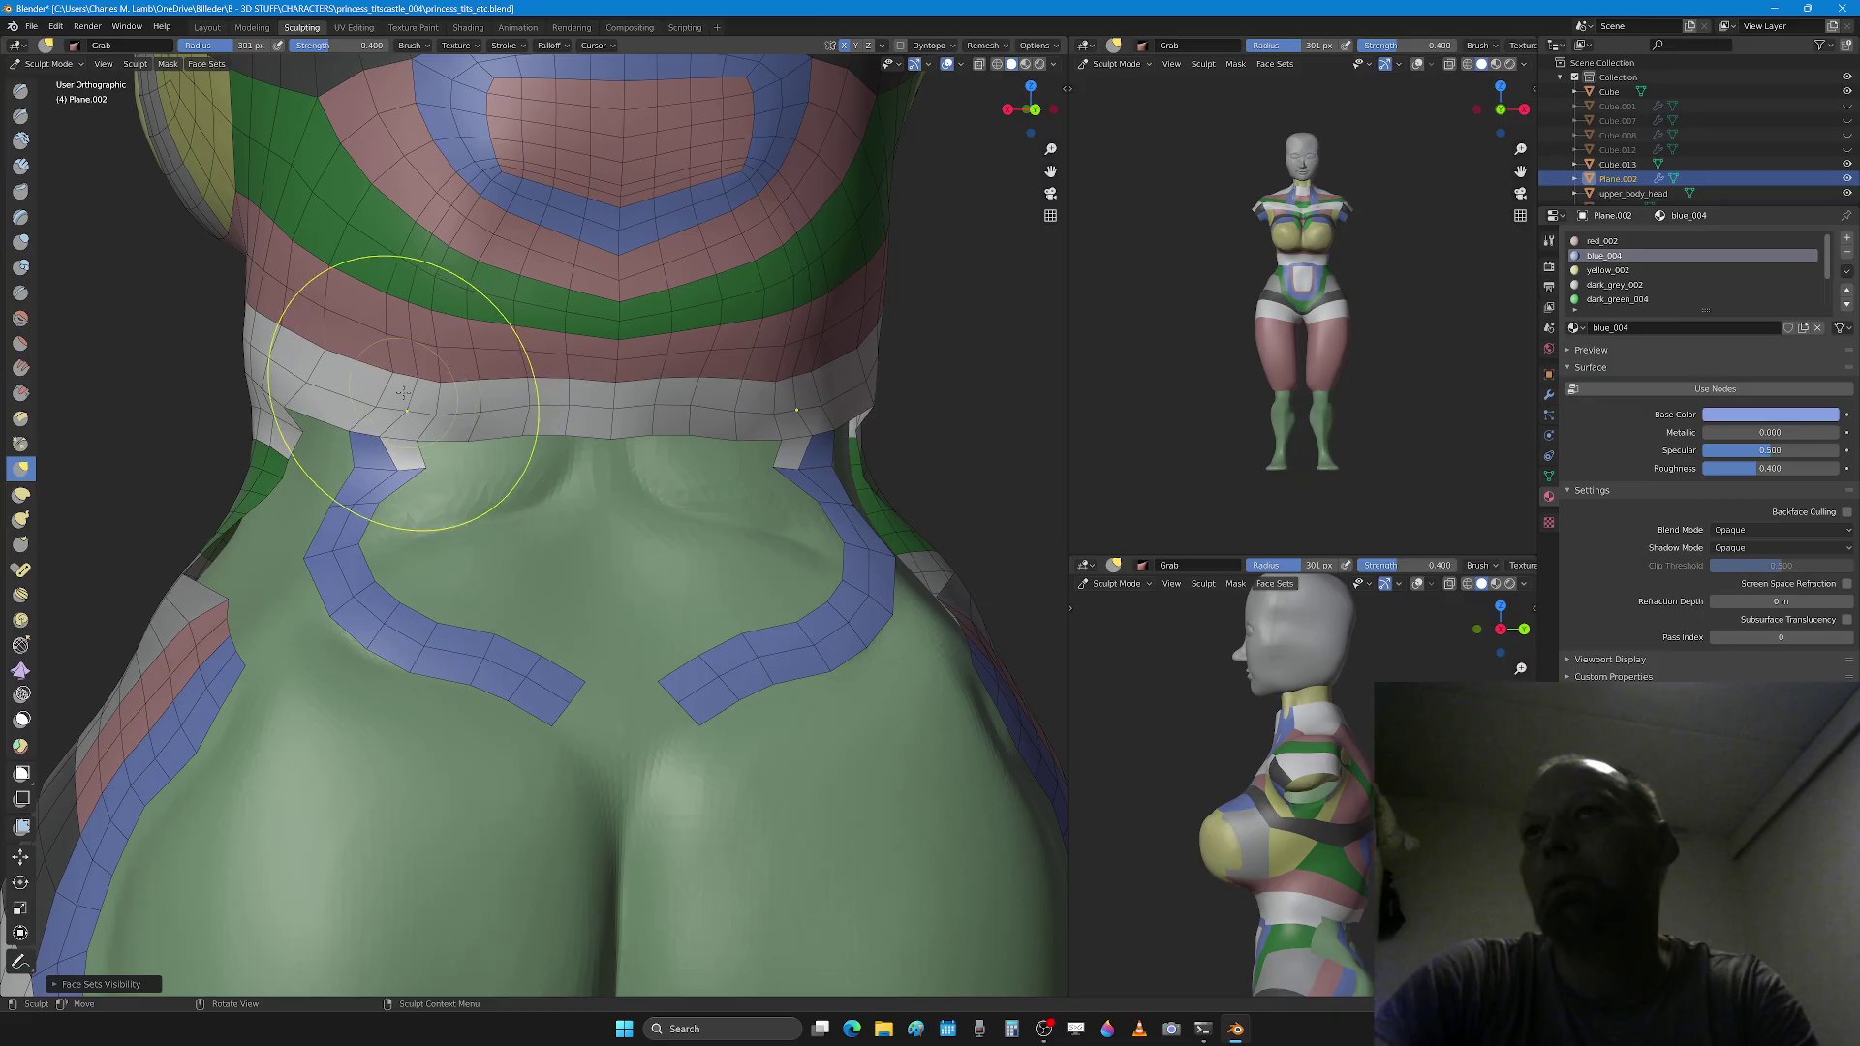
key(f)
click(390, 382)
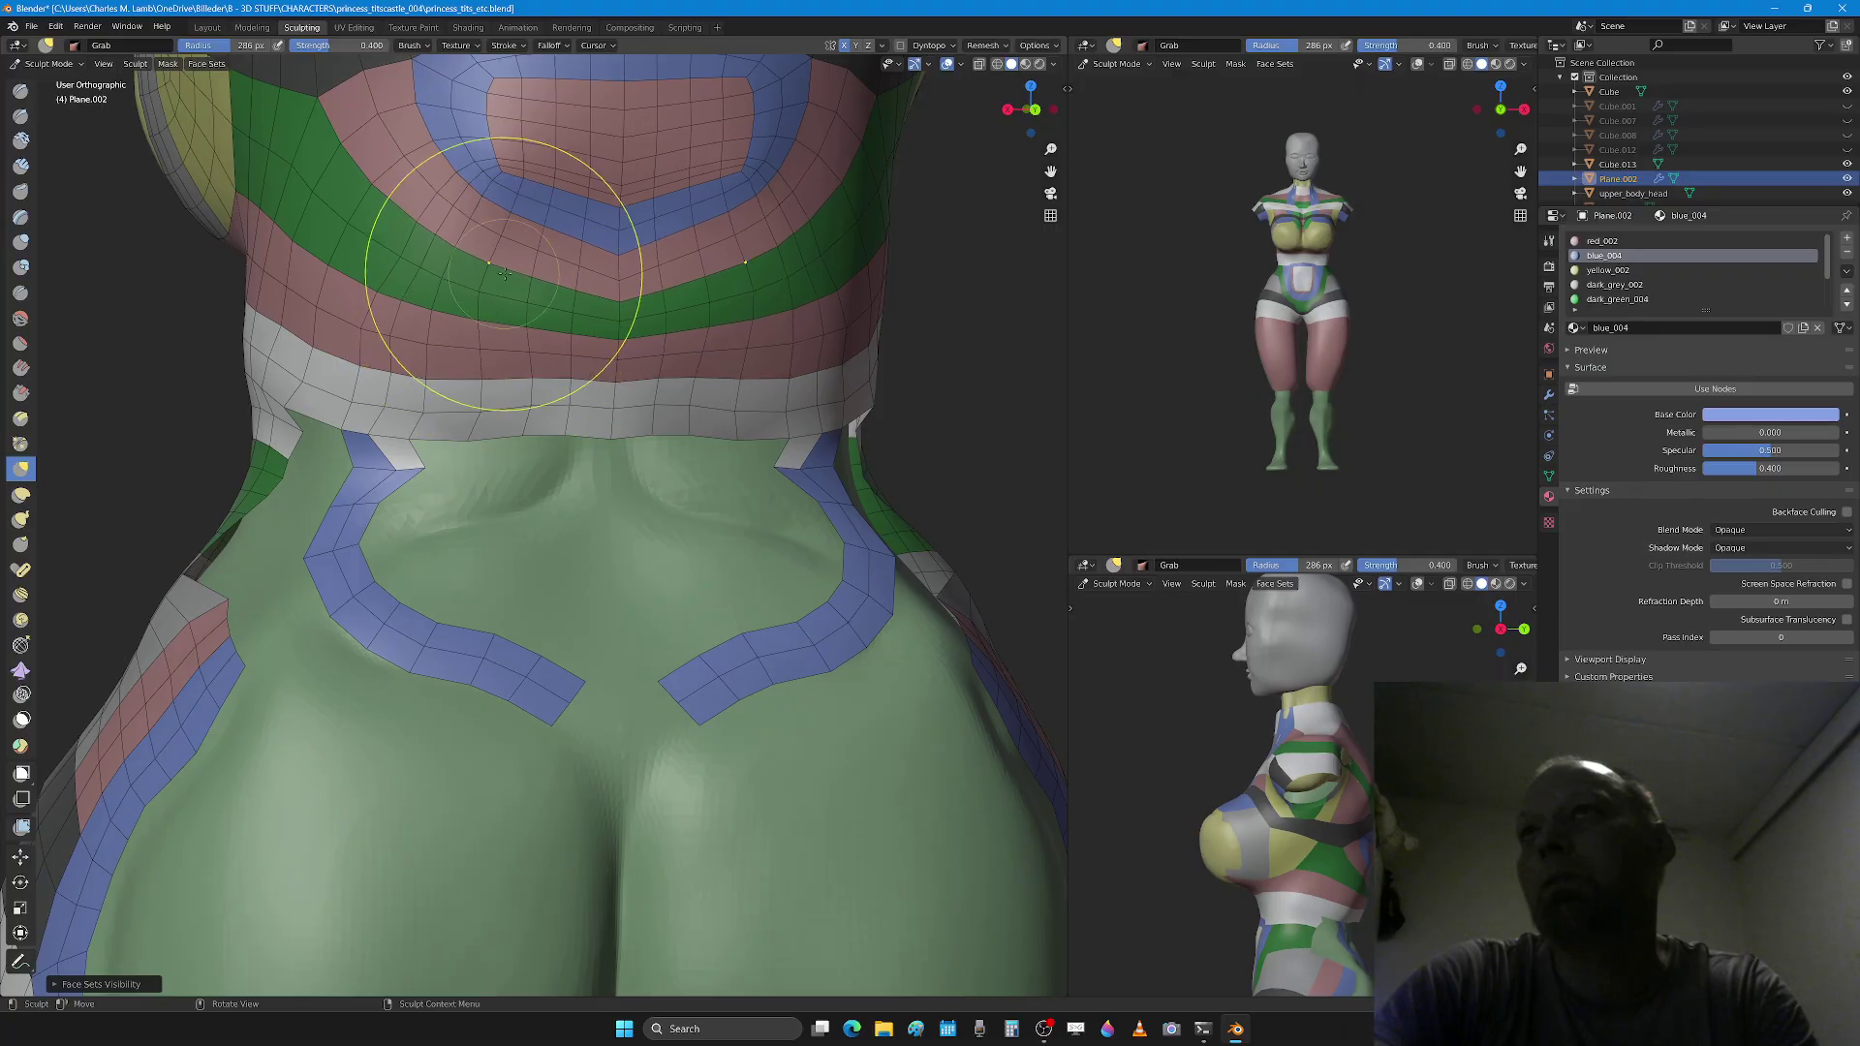
drag(498, 259, 462, 322)
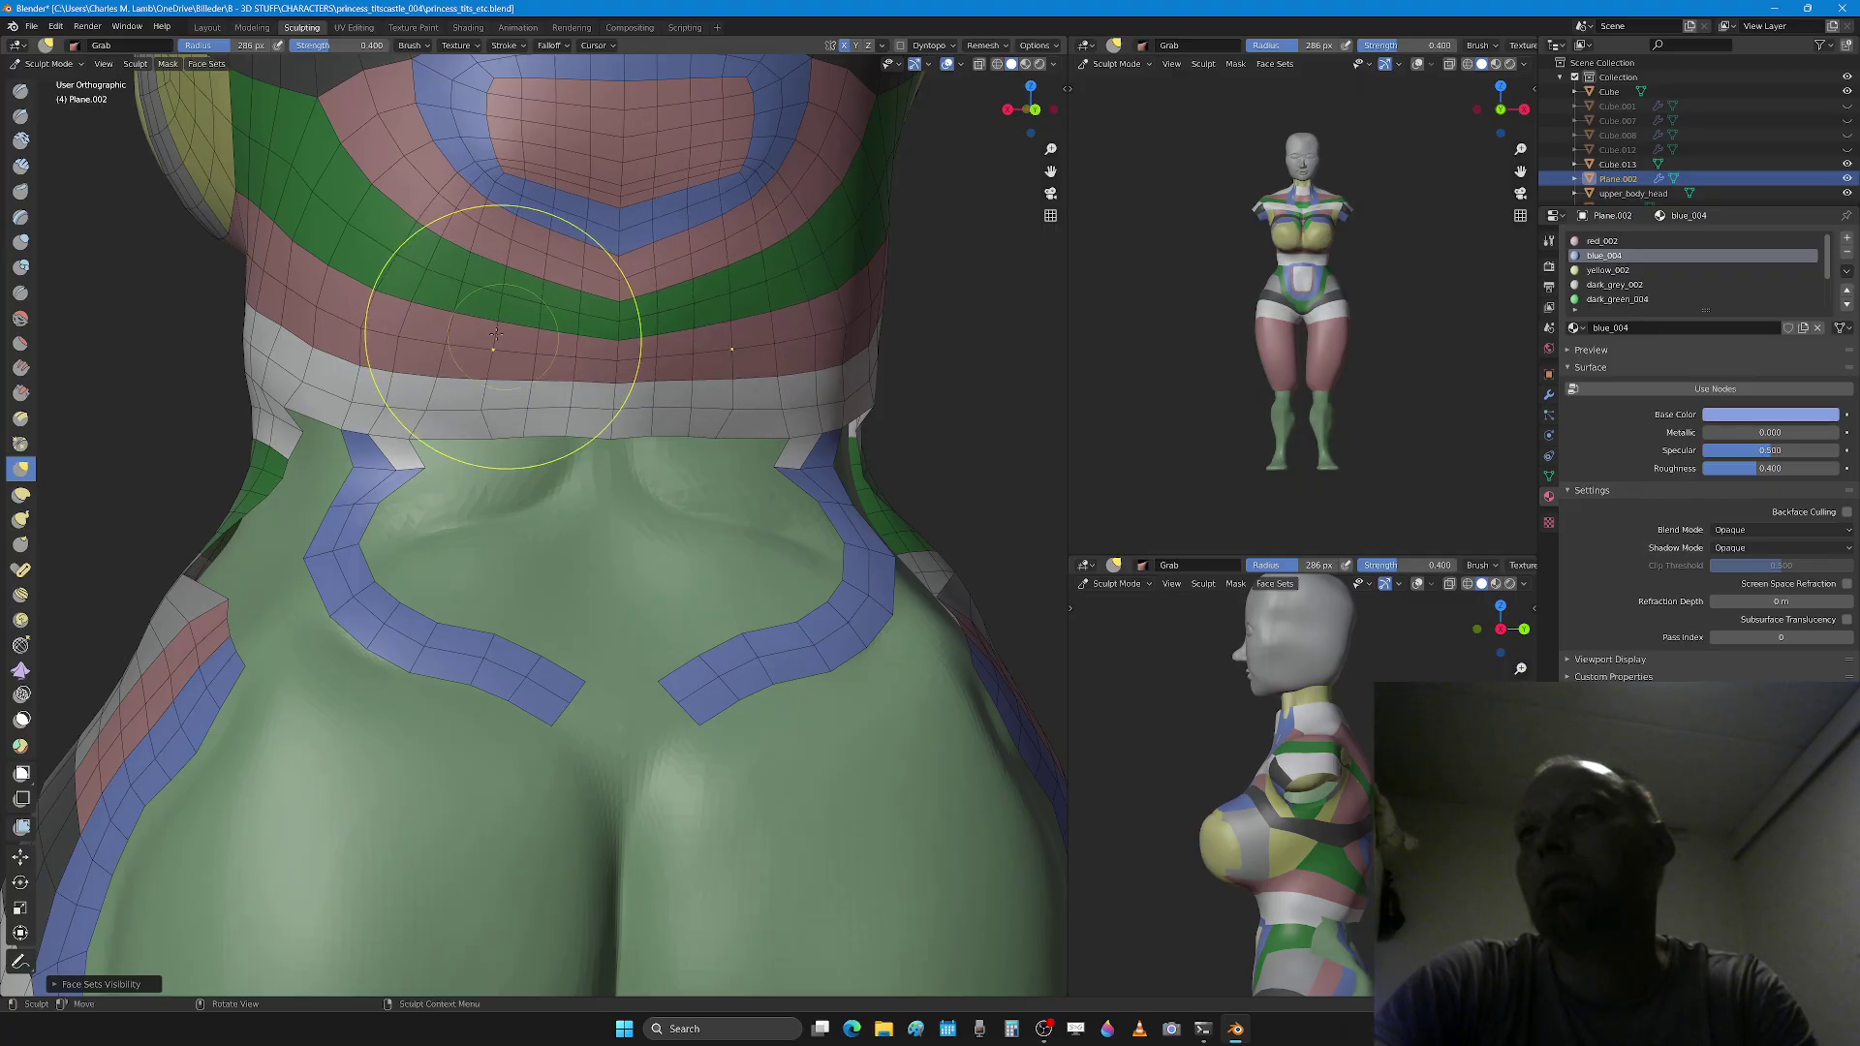
Step: Move the vertices where the blue strip meets the waist band to straighten the joining faces
key(Tab)
scroll(415, 472, up, 2)
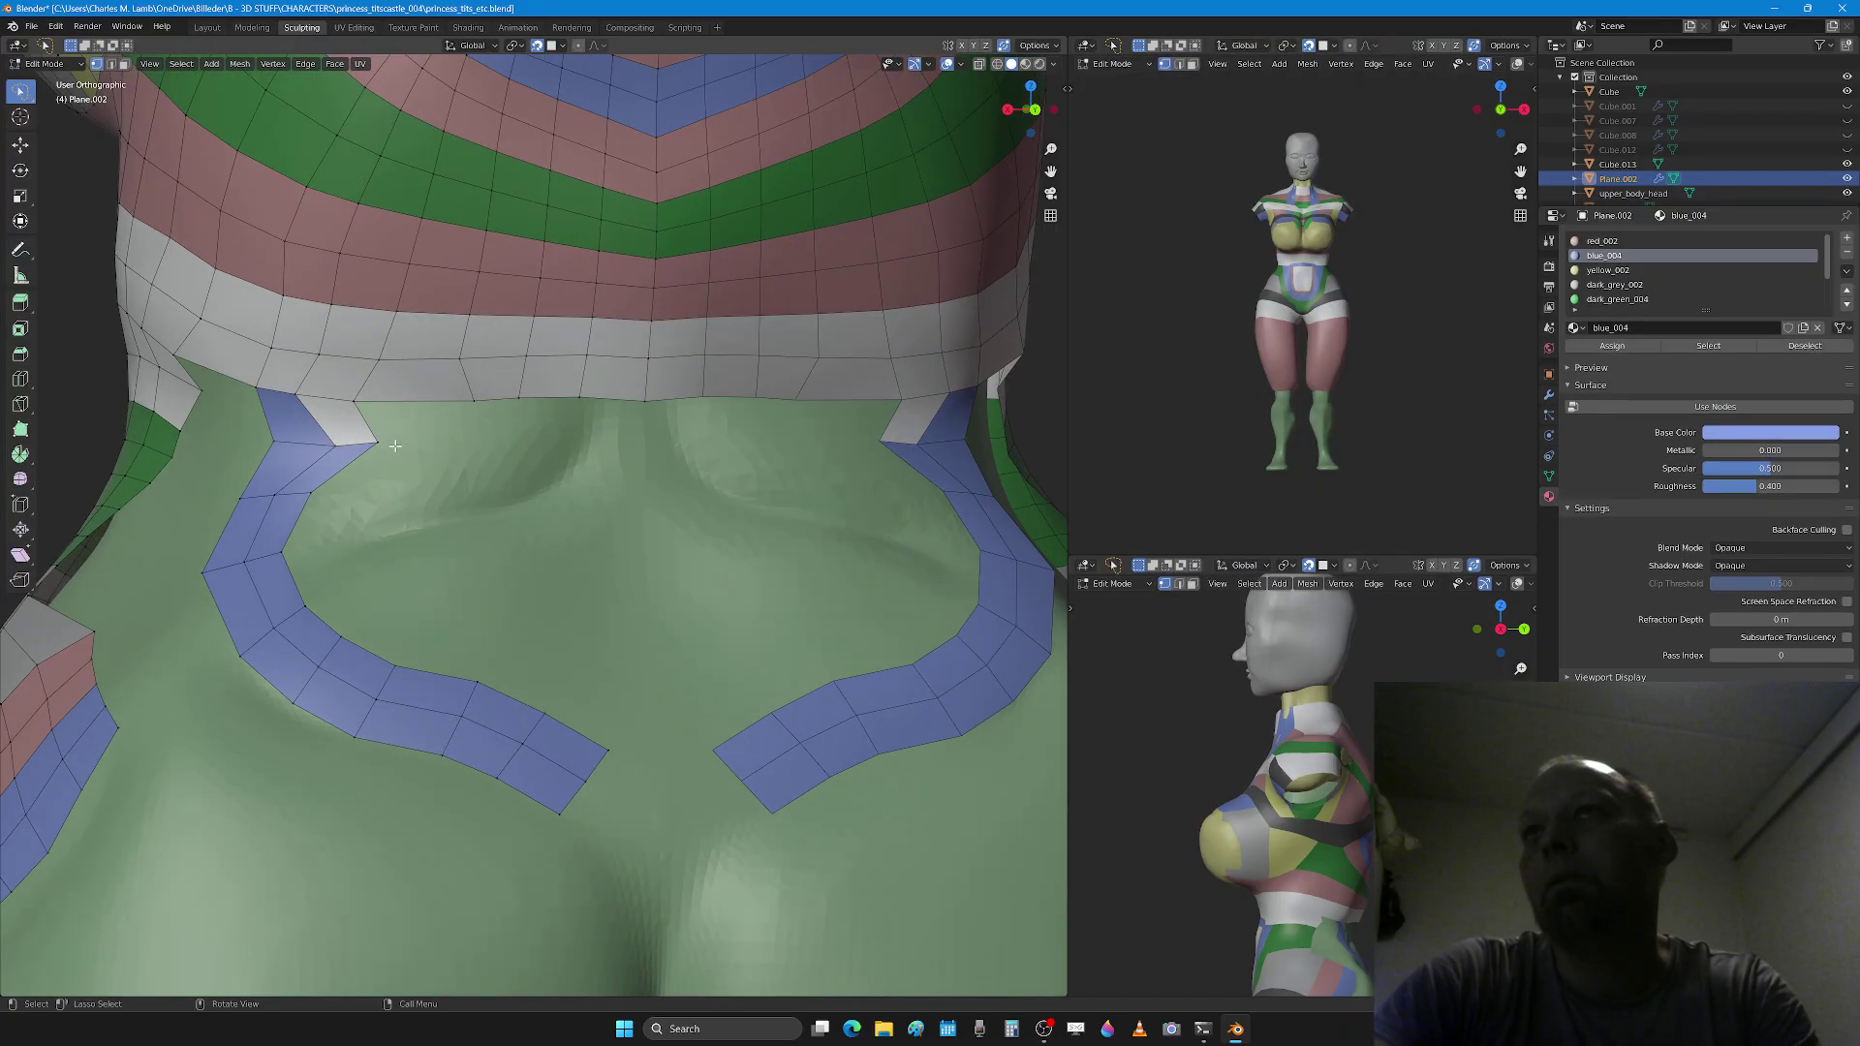
drag(389, 447, 349, 466)
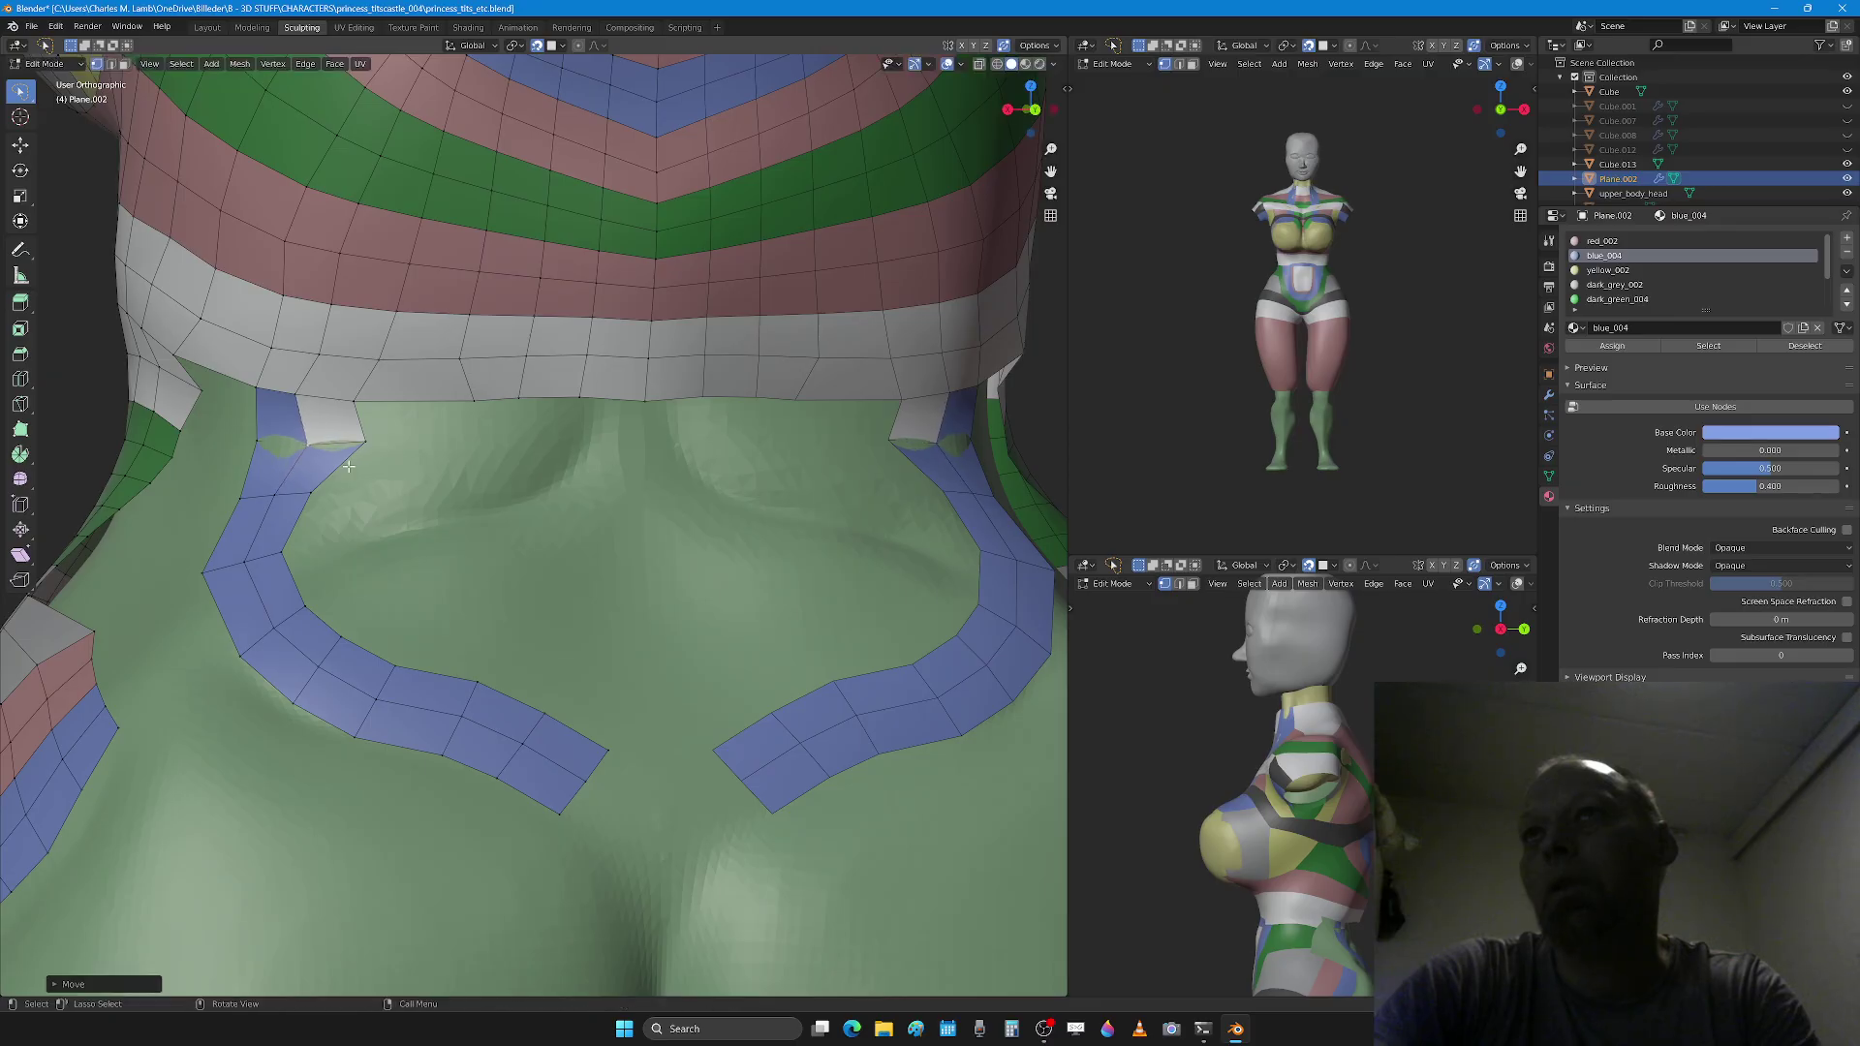
Step: Extrude the blue strip's inner end to the center line so both mirrored halves meet above the buttock cleft
scroll(349, 466, down, 5)
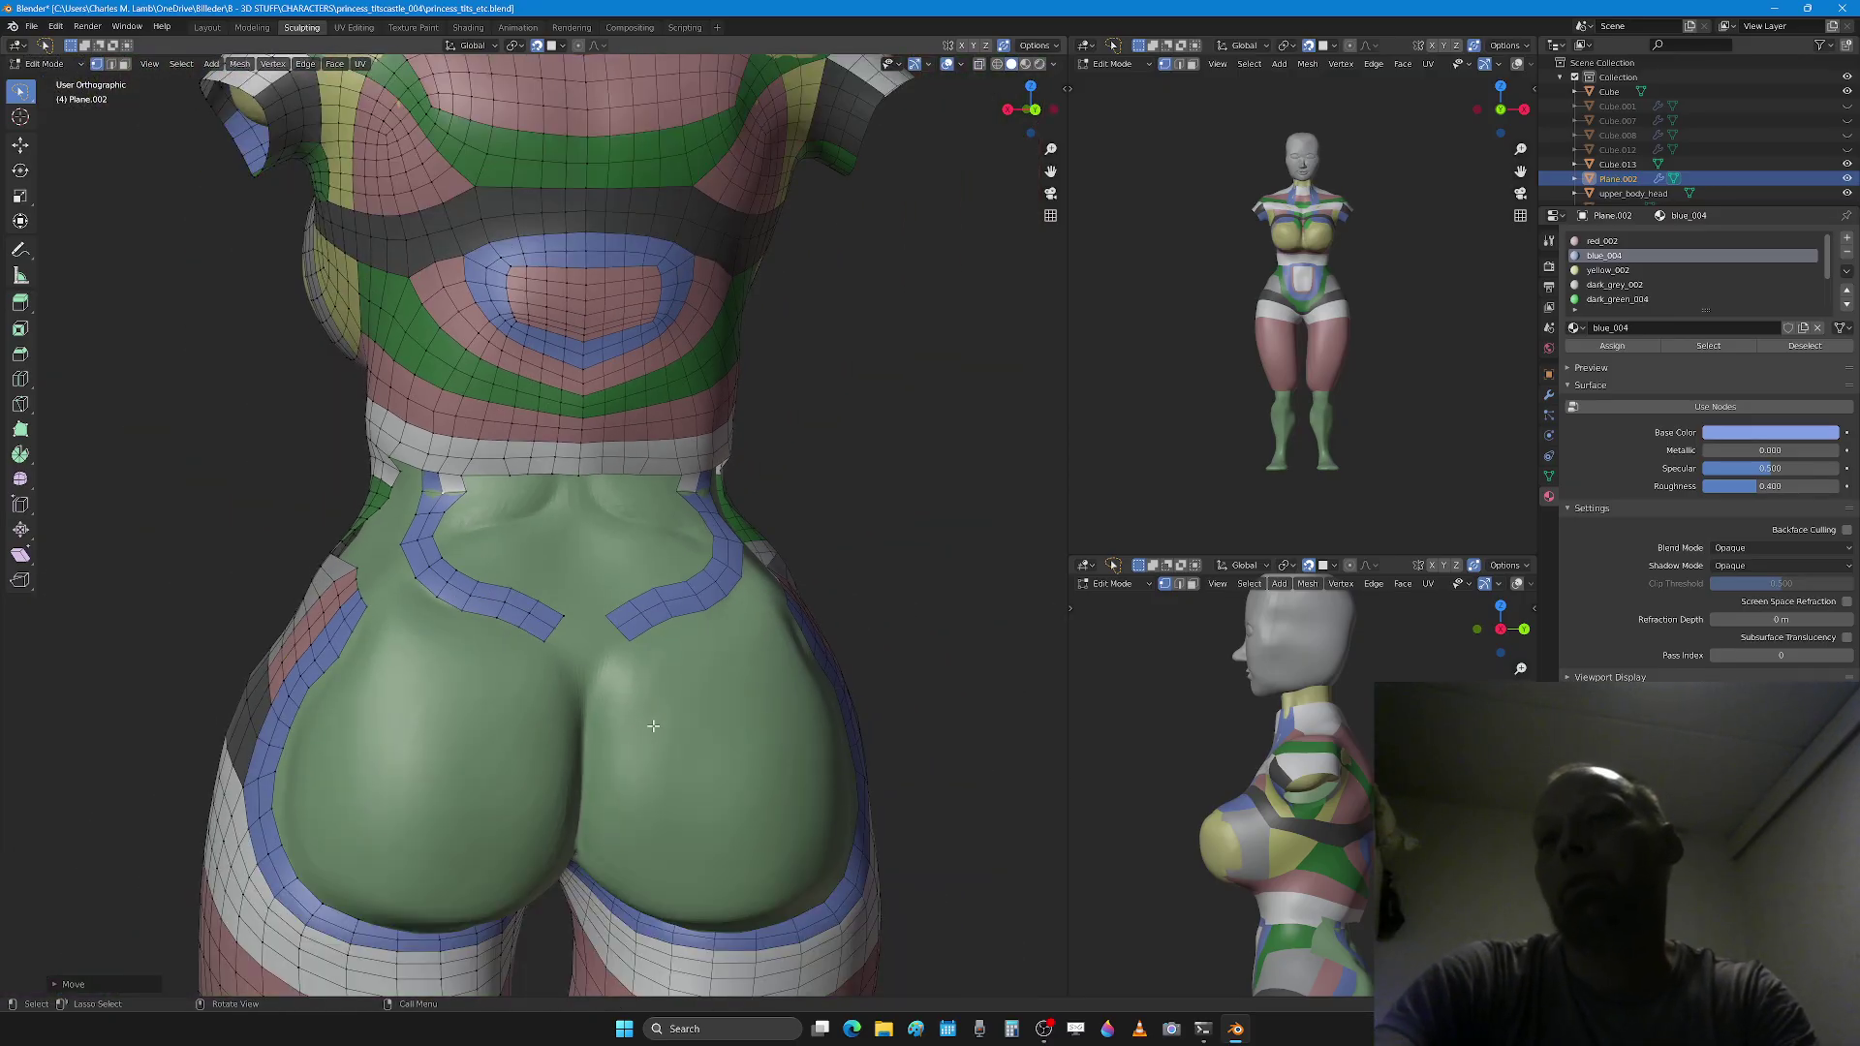
scroll(652, 726, down, 4)
middle_drag(654, 721, 665, 689)
scroll(659, 693, up, 4)
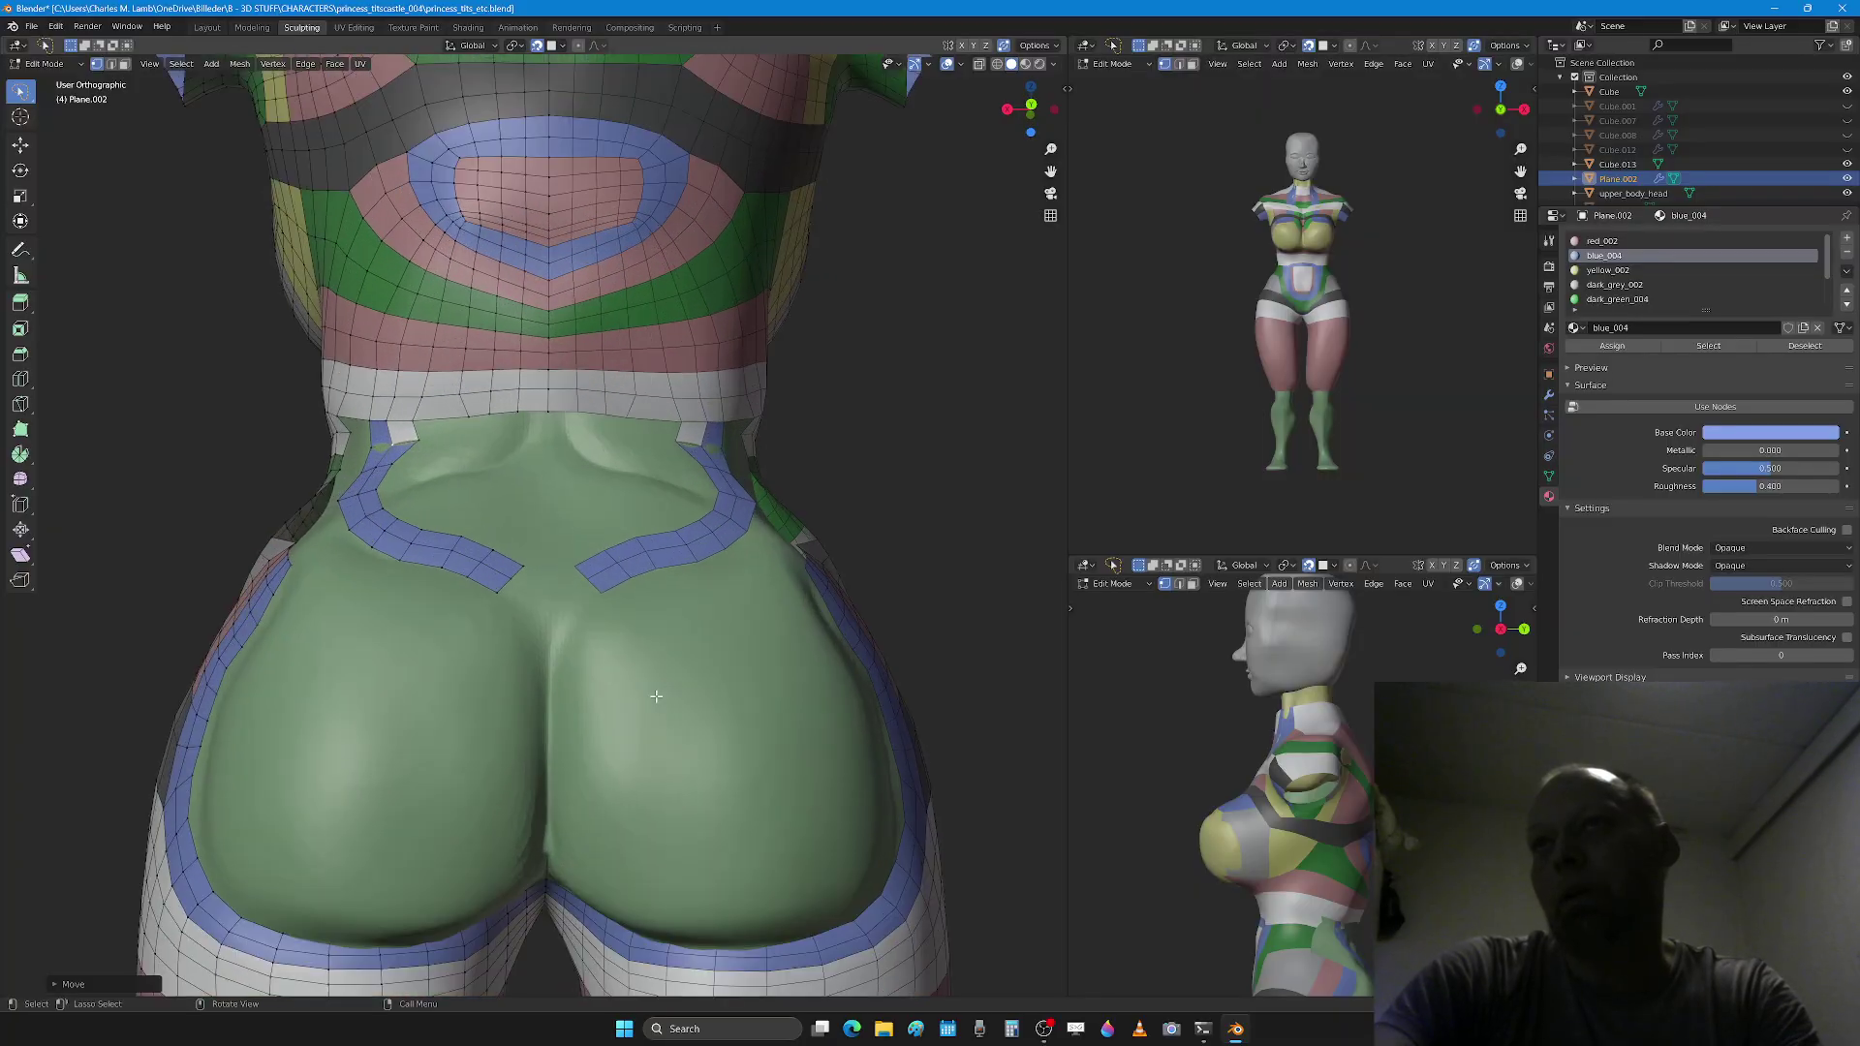
scroll(657, 696, up, 3)
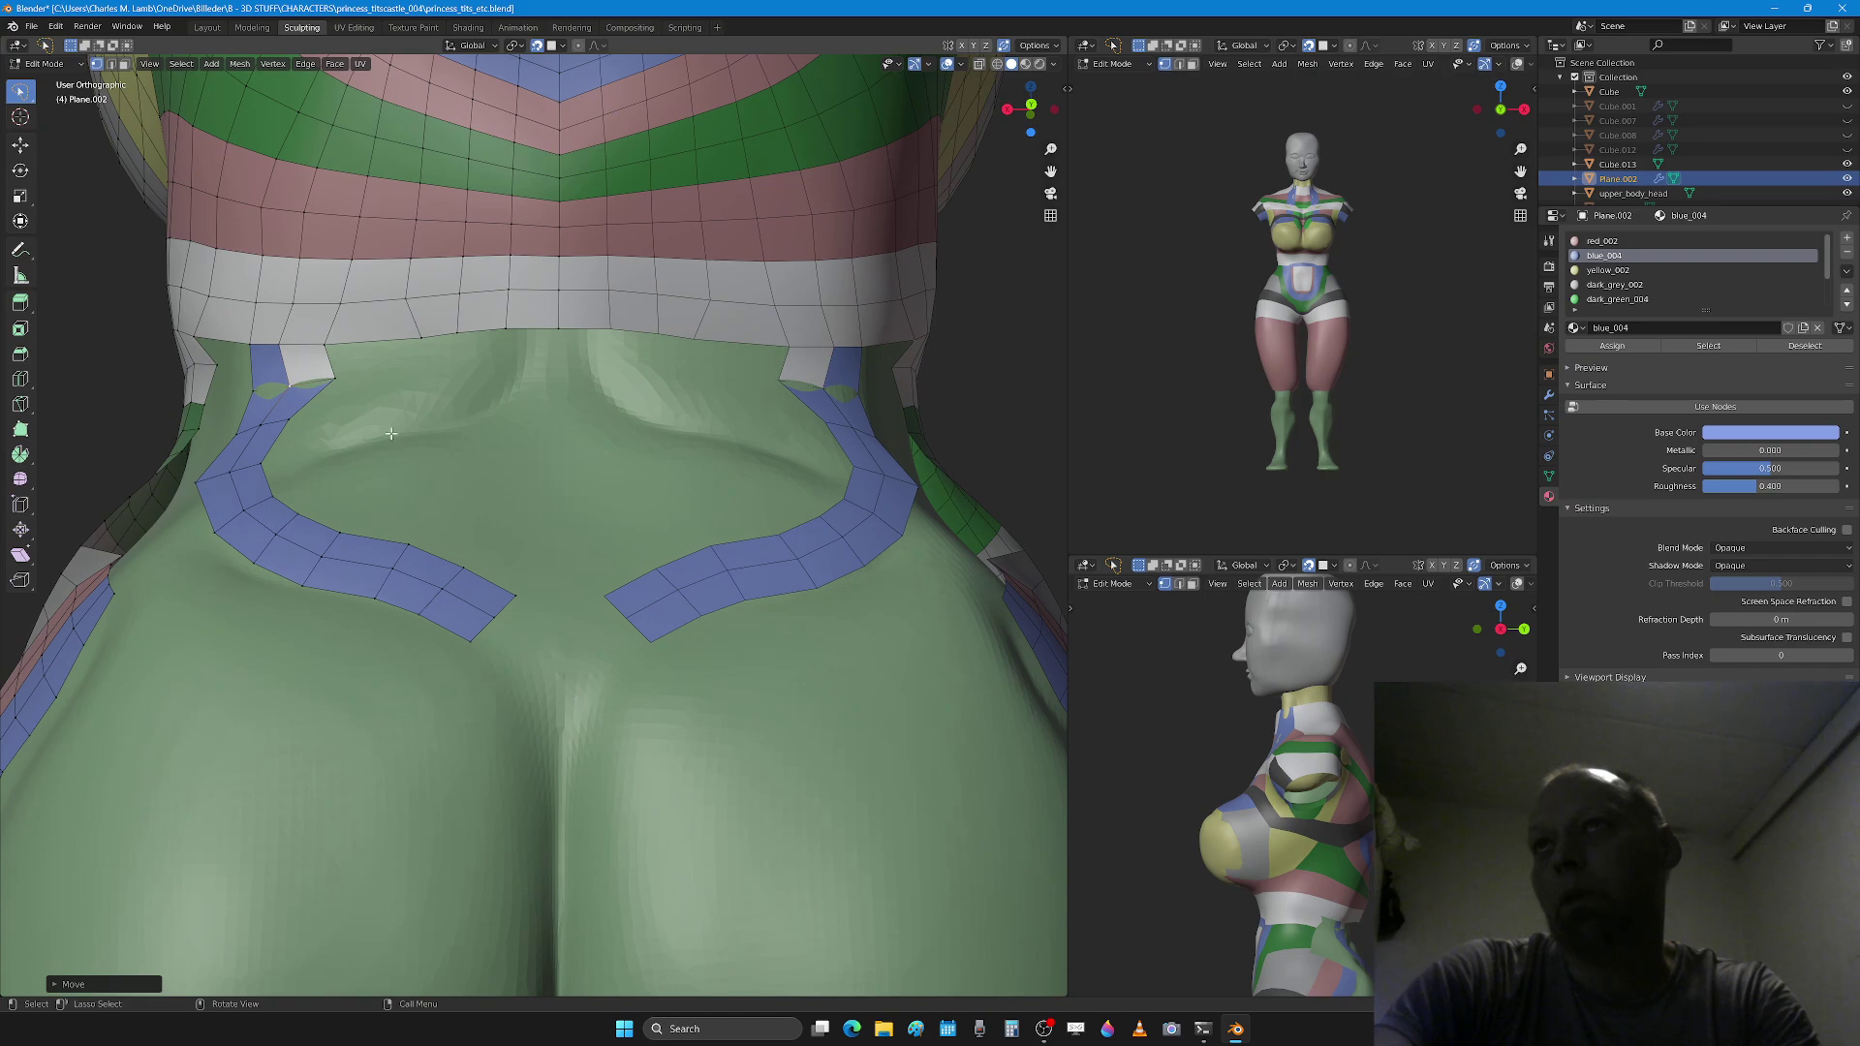
drag(418, 343, 490, 400)
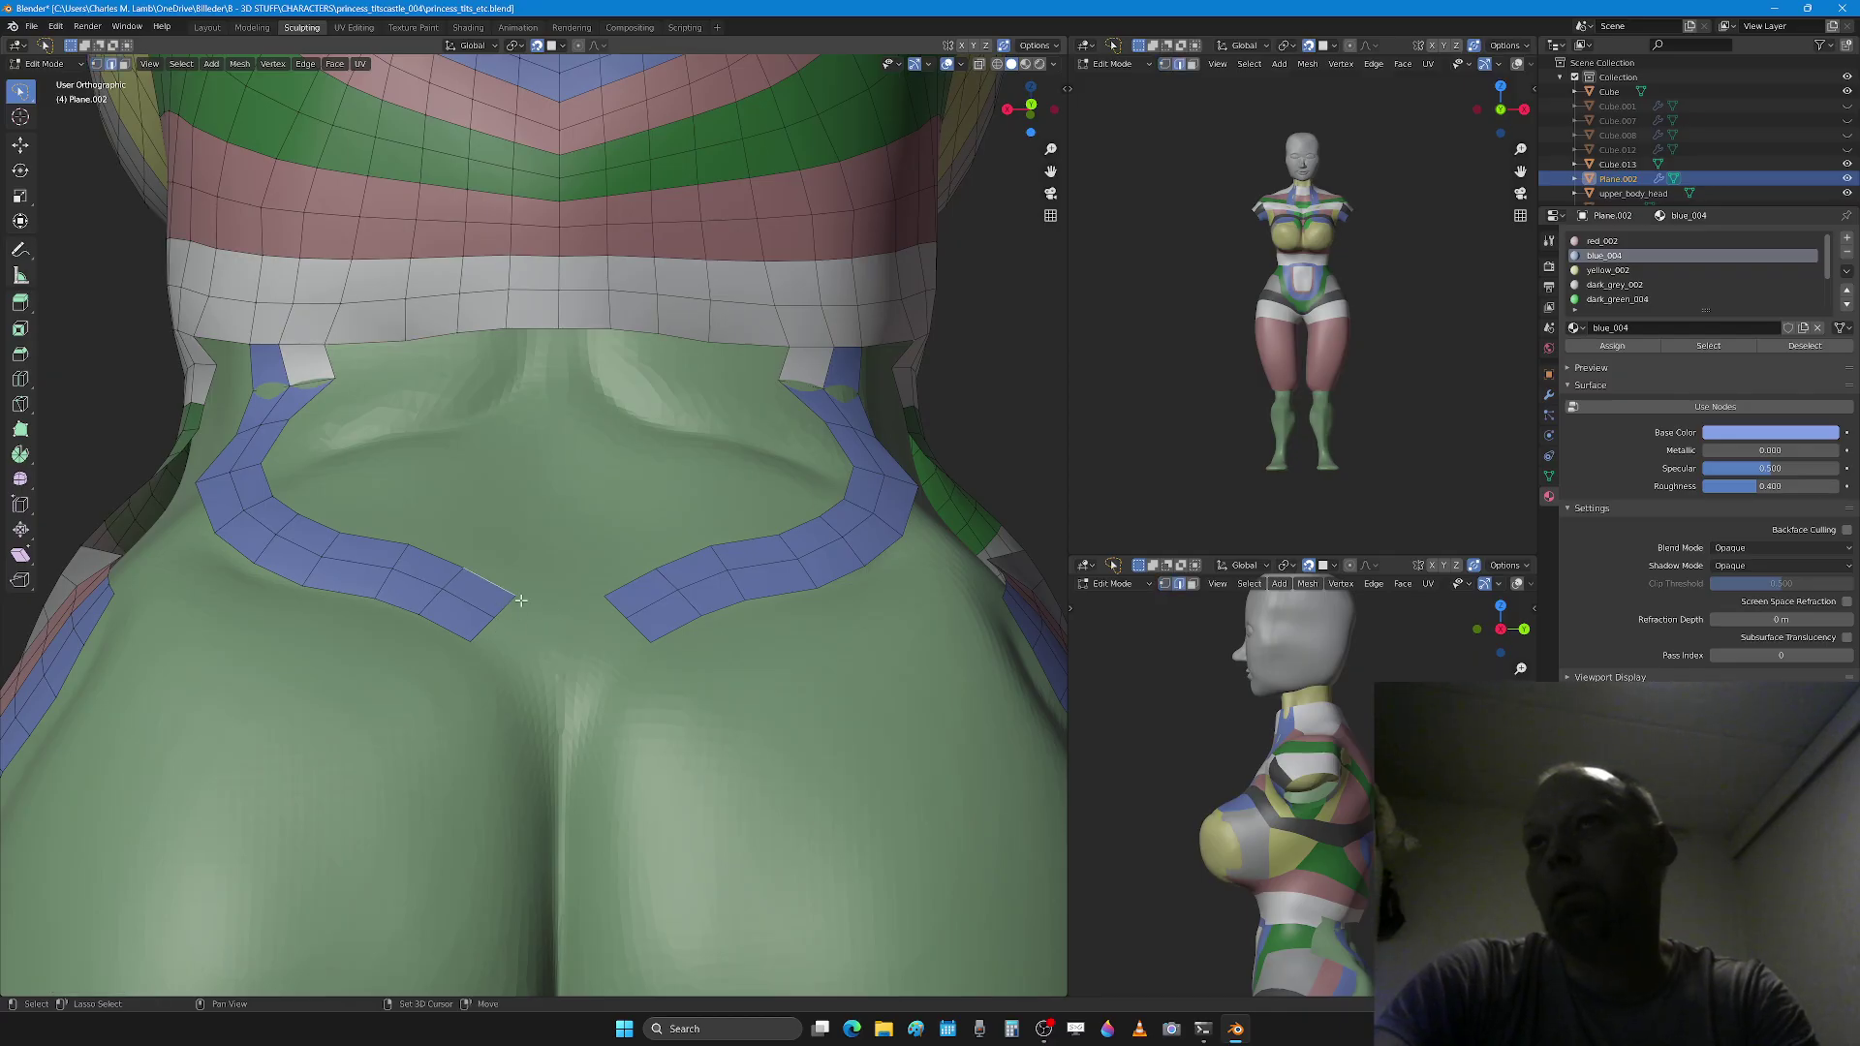
drag(525, 654, 566, 667)
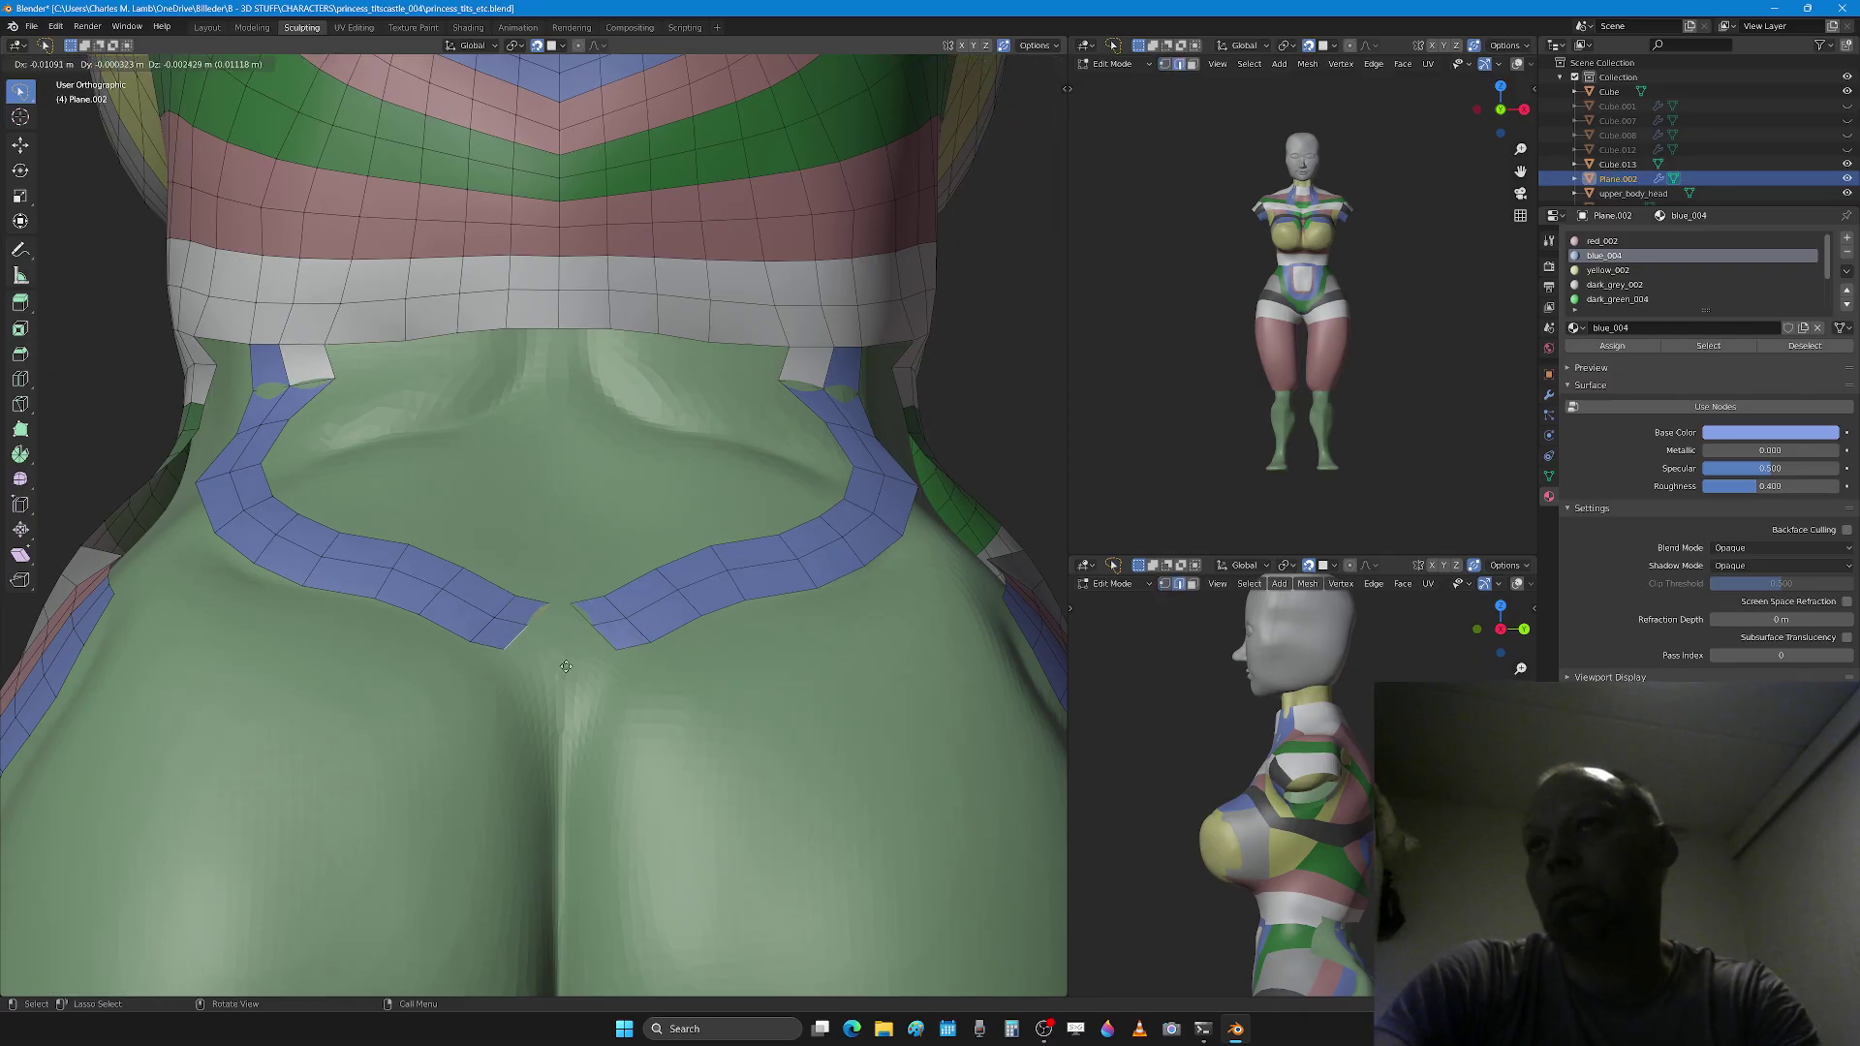
click(625, 679)
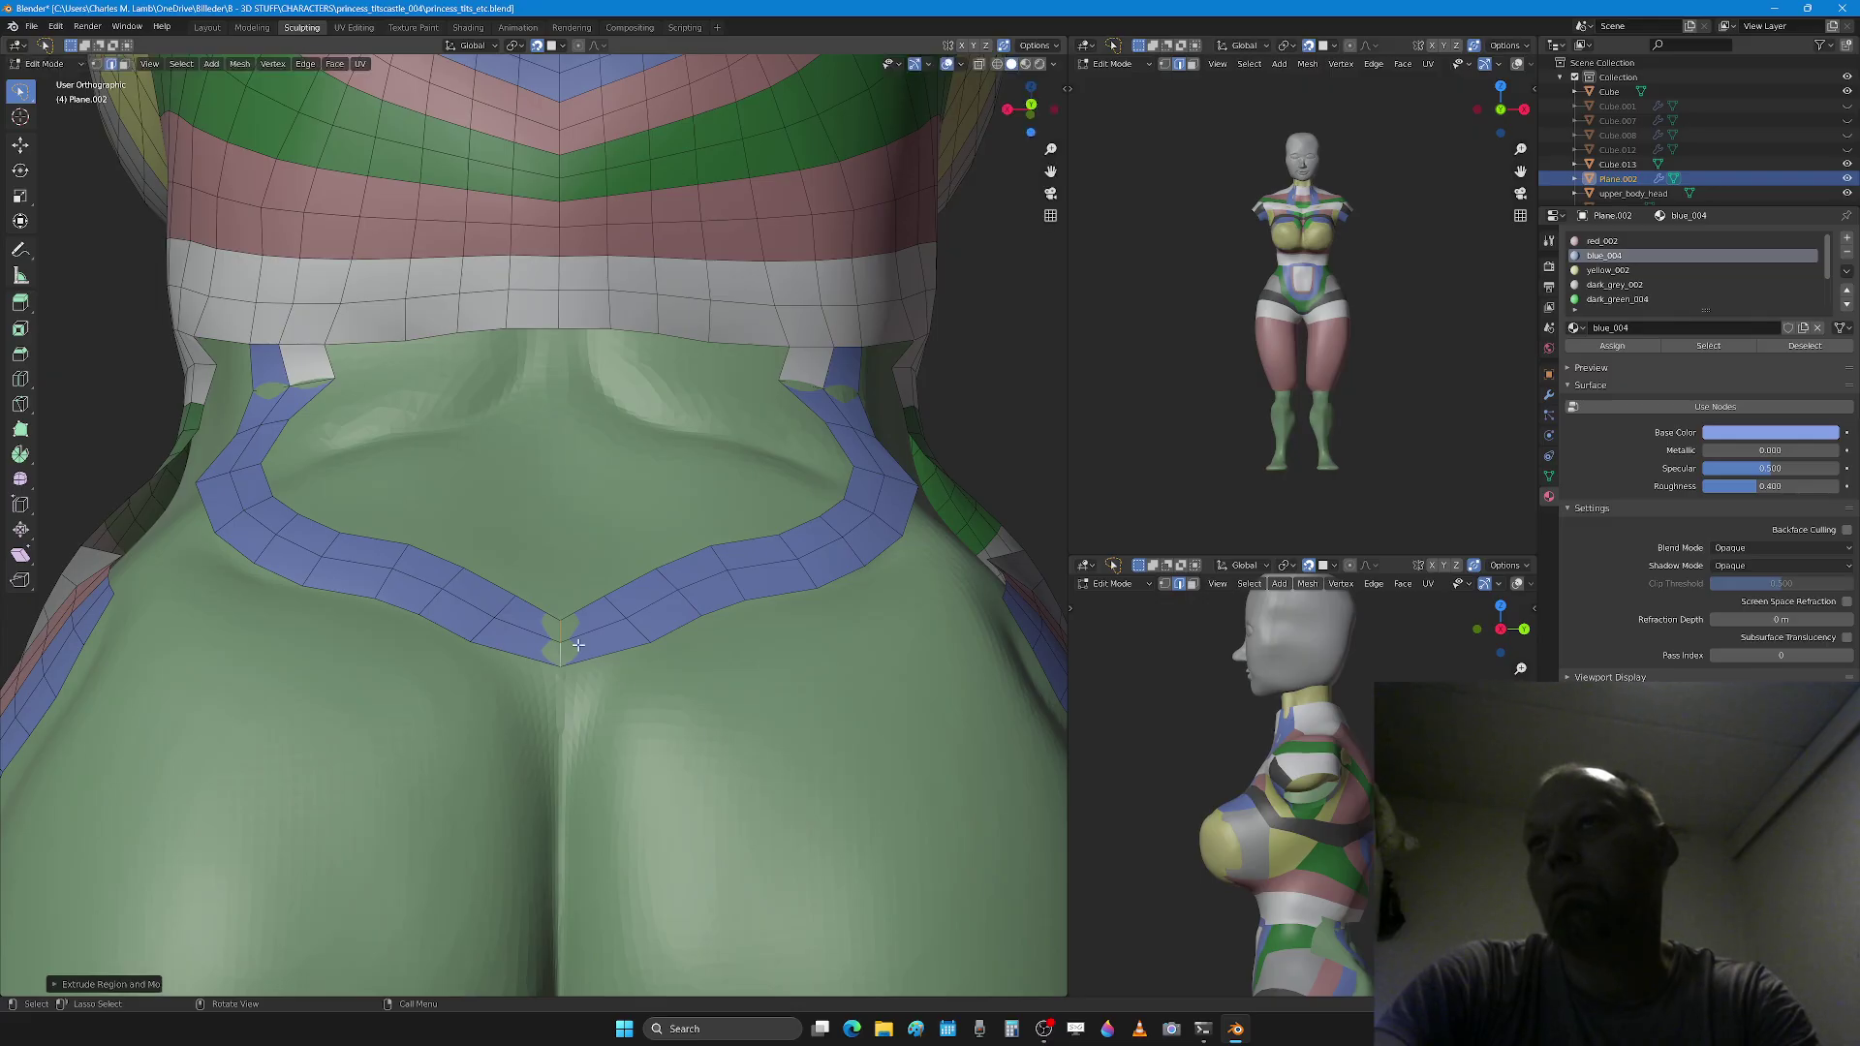
Step: Raise the strip's upper vertex at the center line and add a loop cut through the faces beside it
key(1)
drag(579, 644, 592, 611)
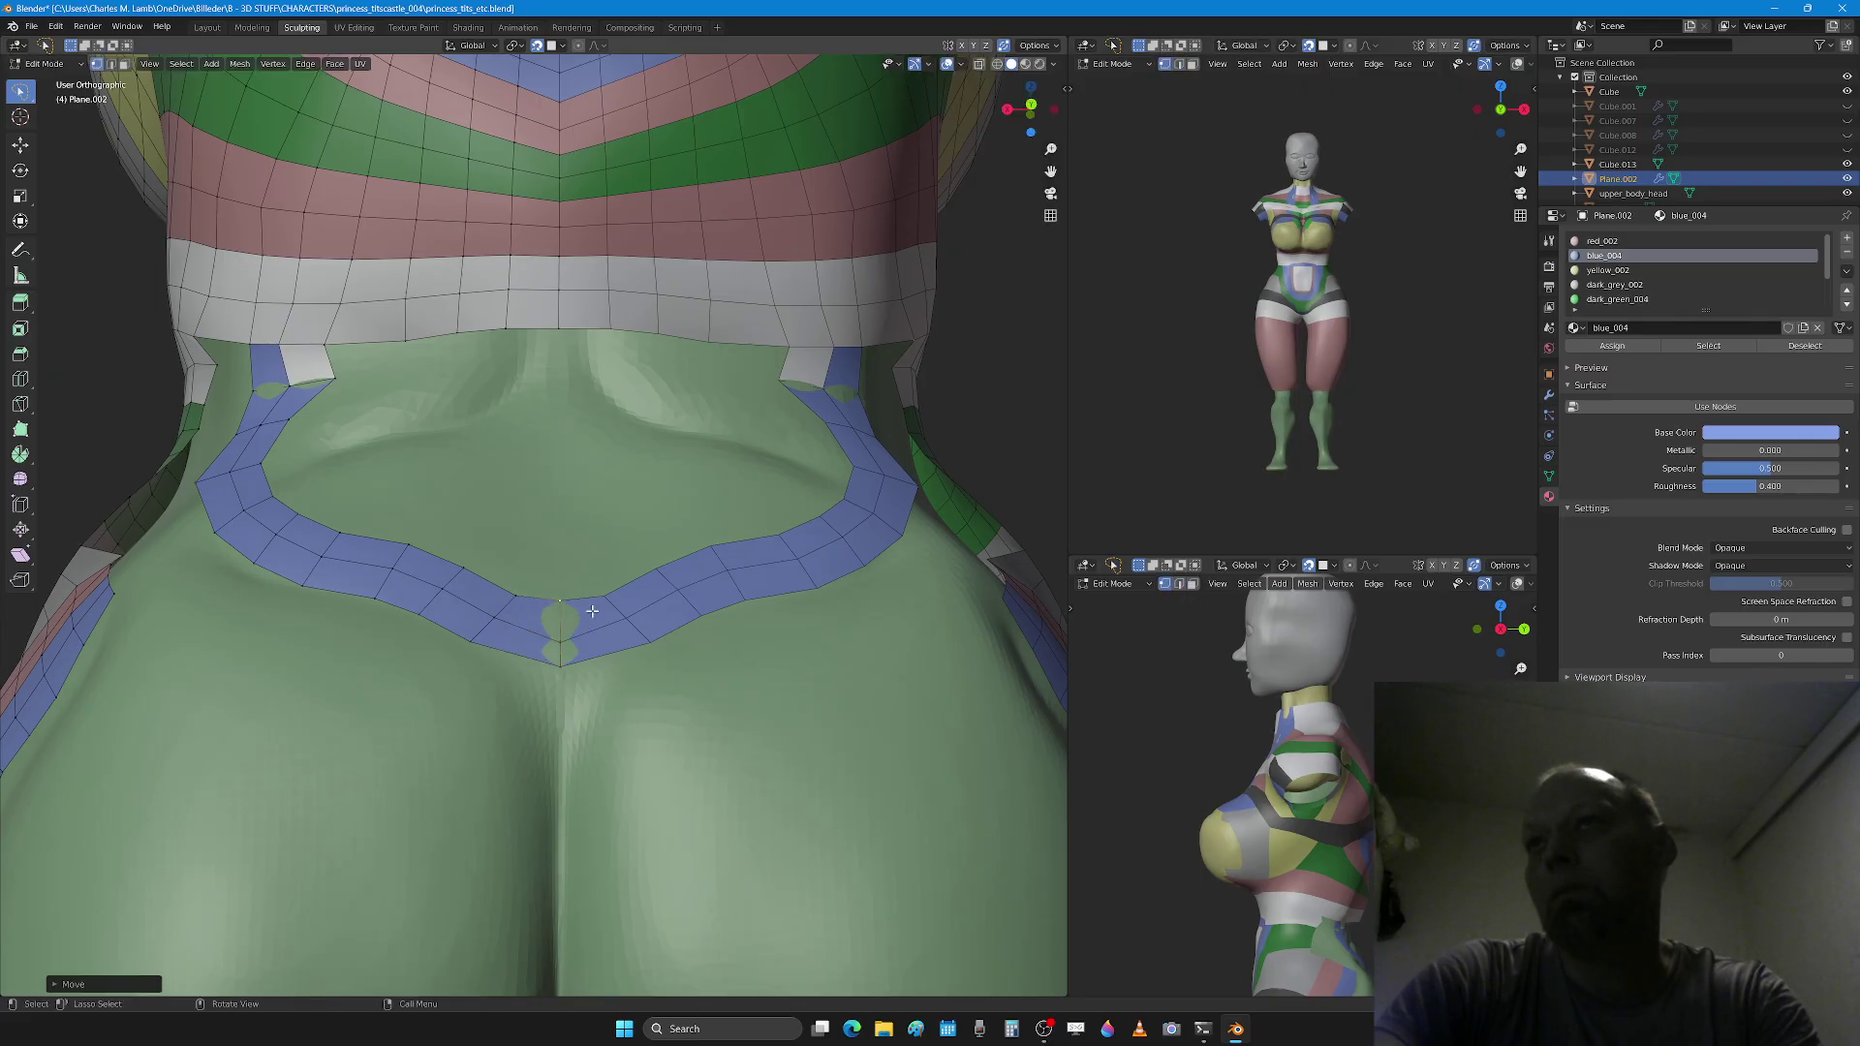
key(ctrl+r)
click(552, 639)
click(553, 658)
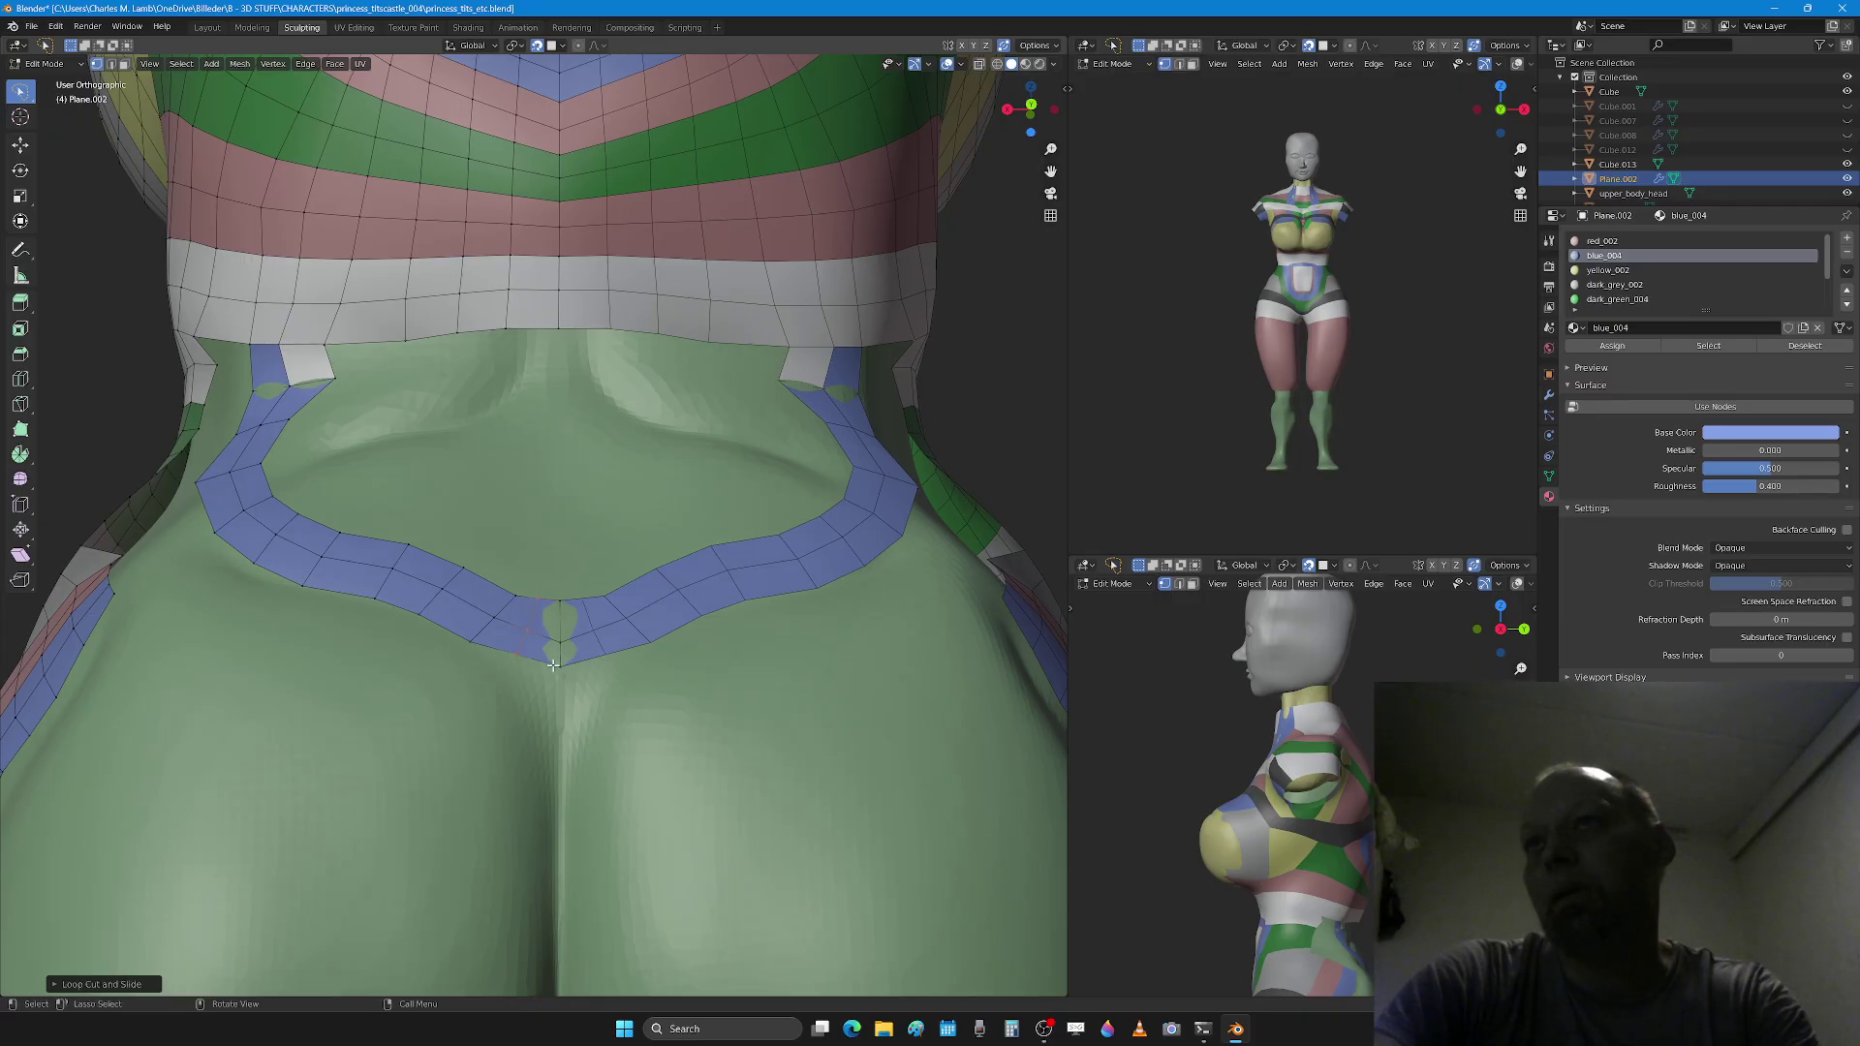
Step: Extrude the blue strip's lower edges beside the center line down along the buttock cleft in successive segments
key(2)
scroll(512, 667, down, 3)
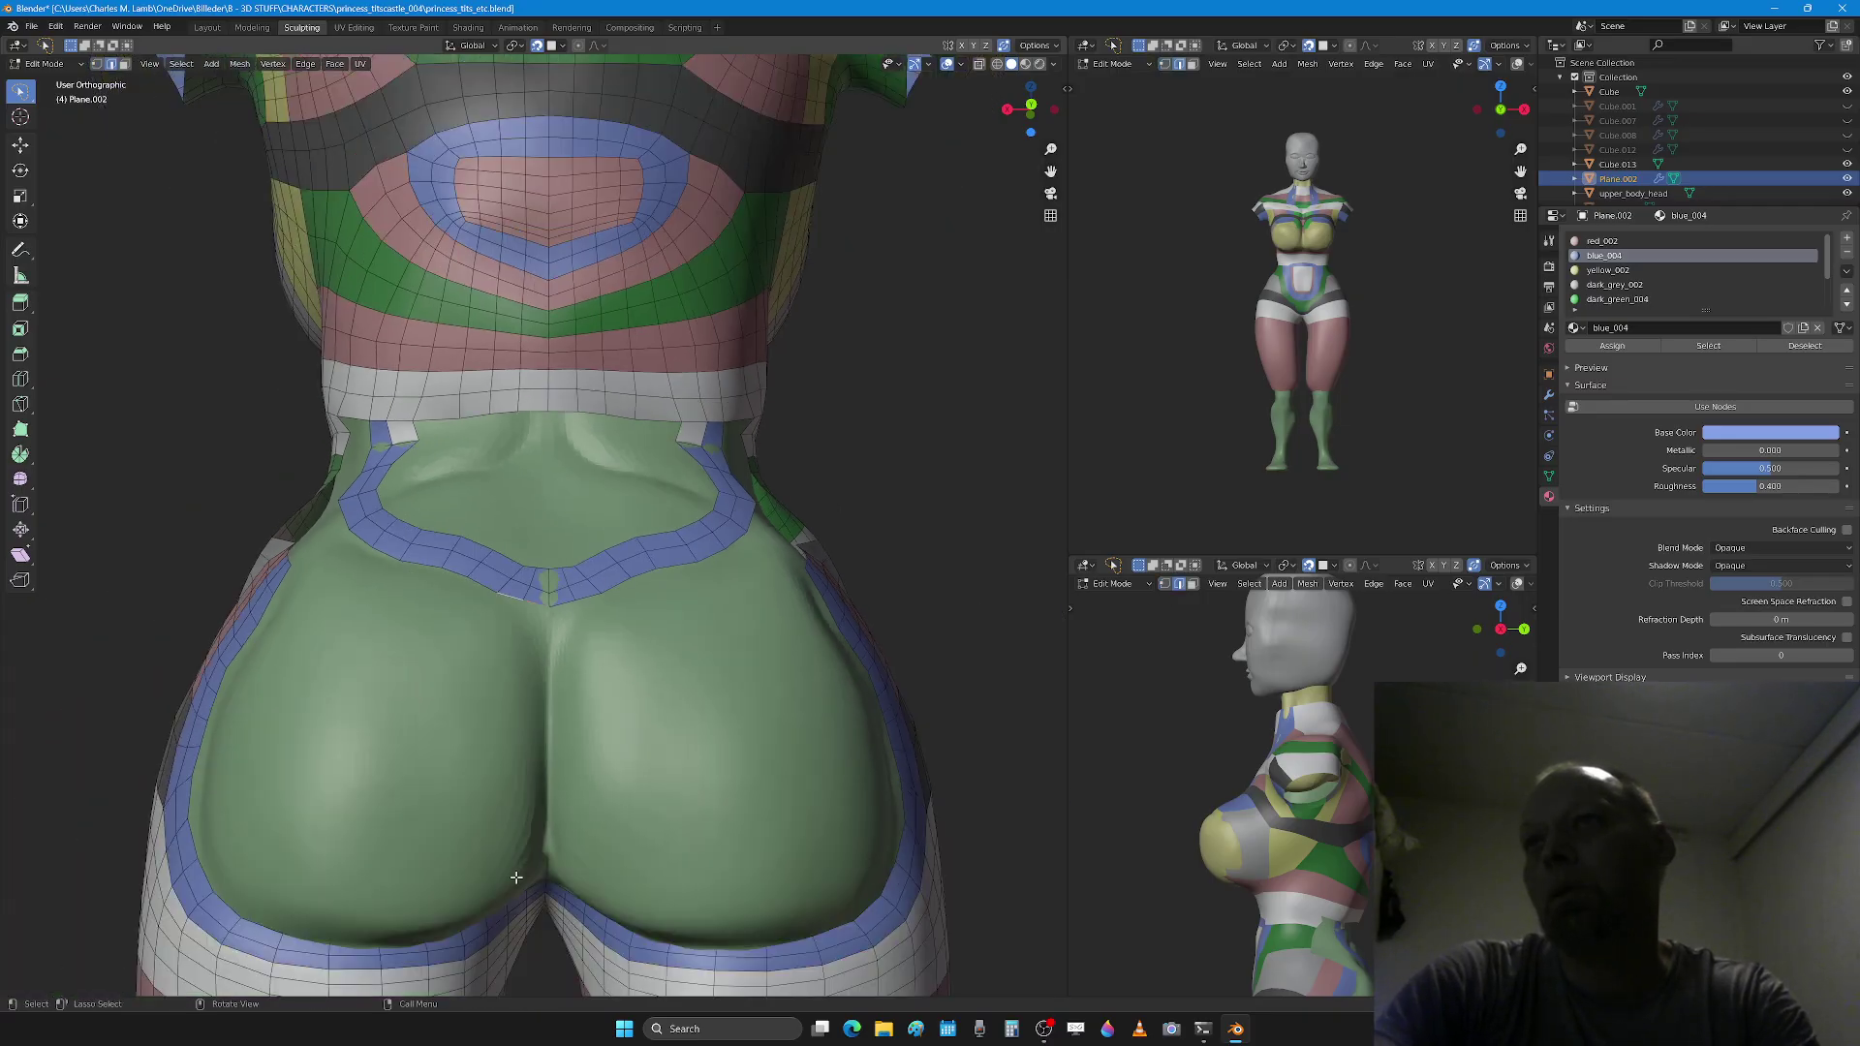
mouse_move(514, 876)
middle_down()
mouse_move(507, 775)
mouse_move(498, 849)
middle_up()
key(e)
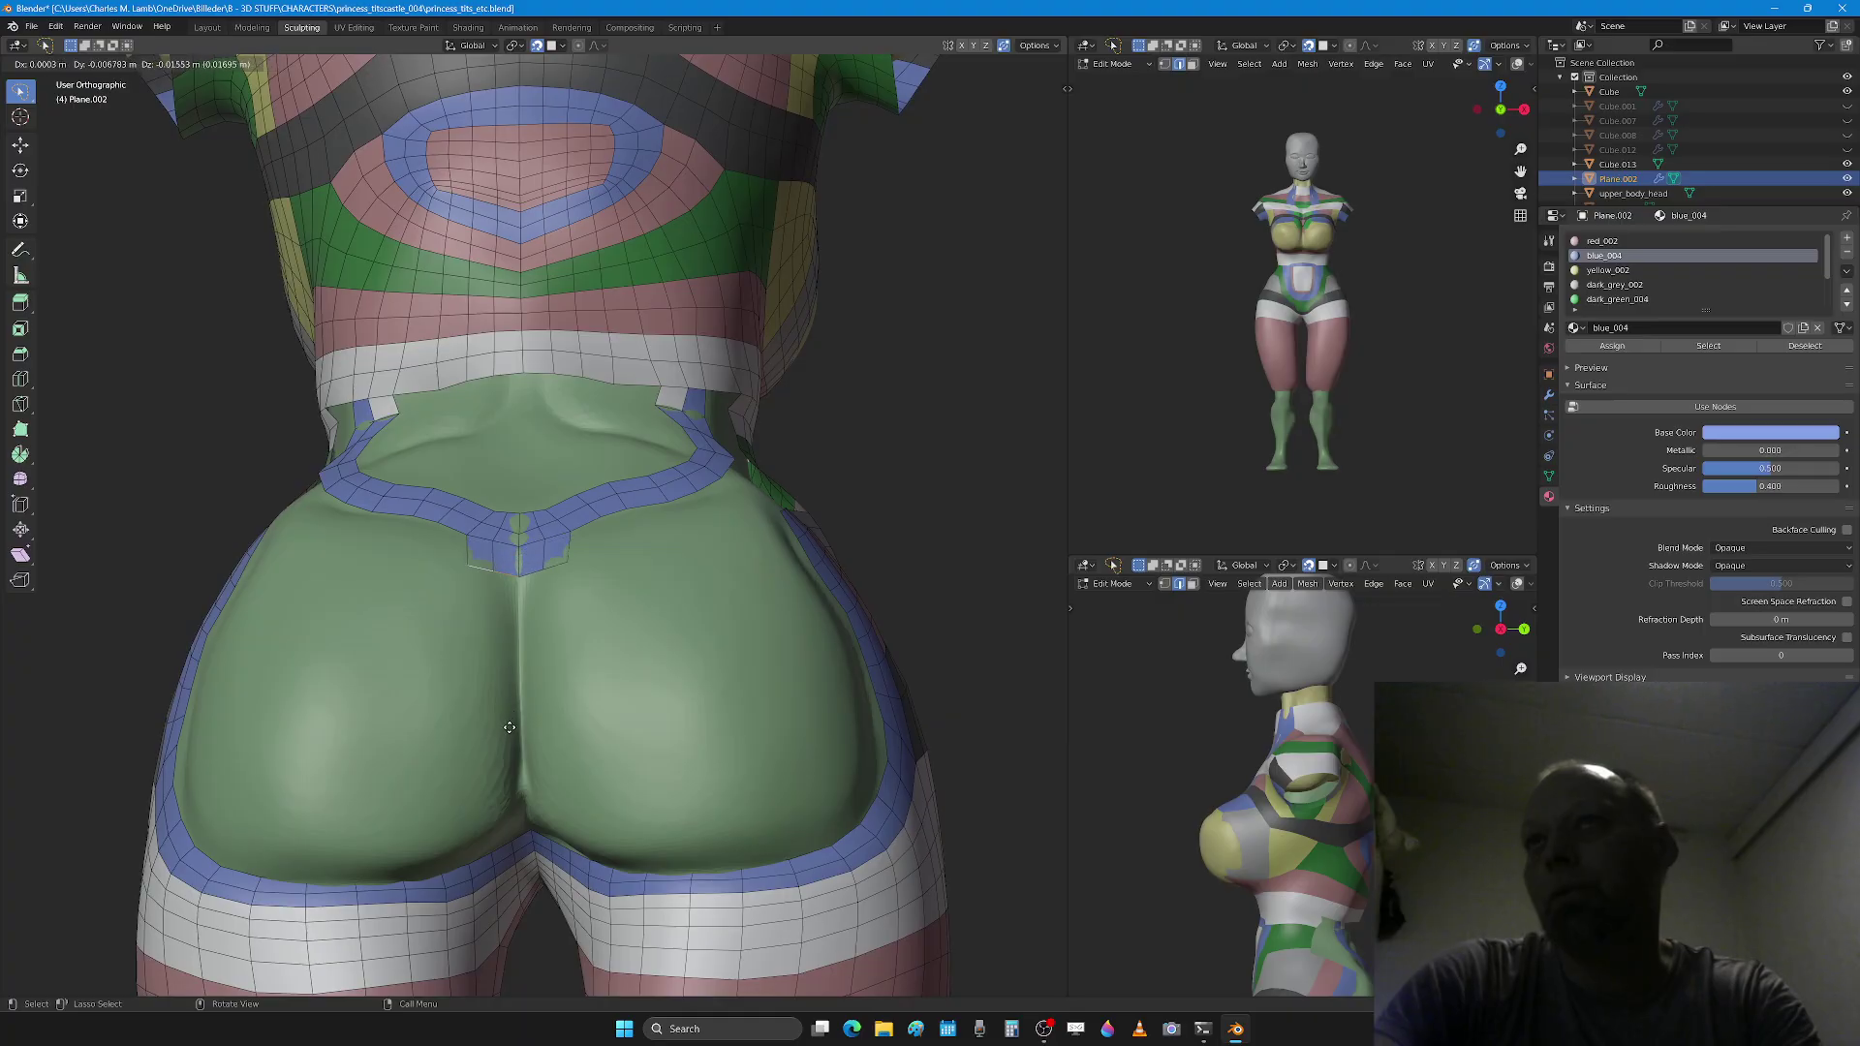
click(510, 736)
key(e)
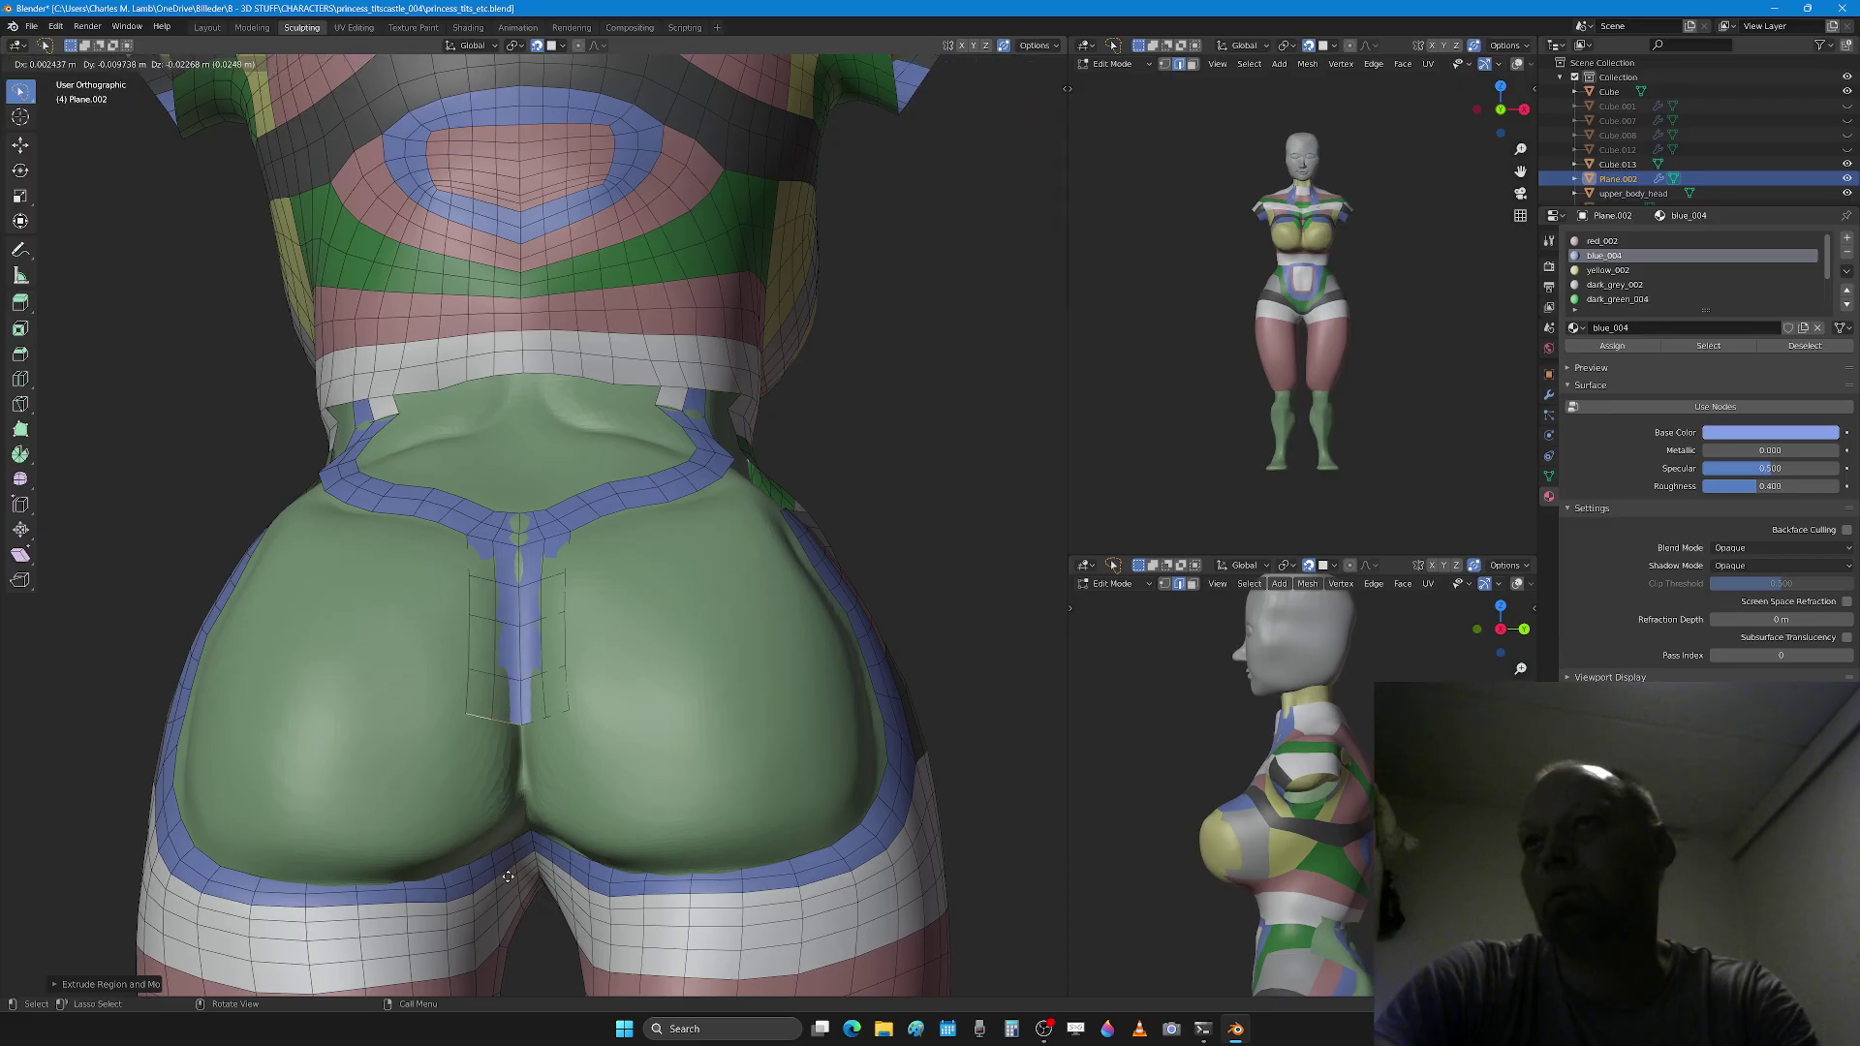
click(505, 923)
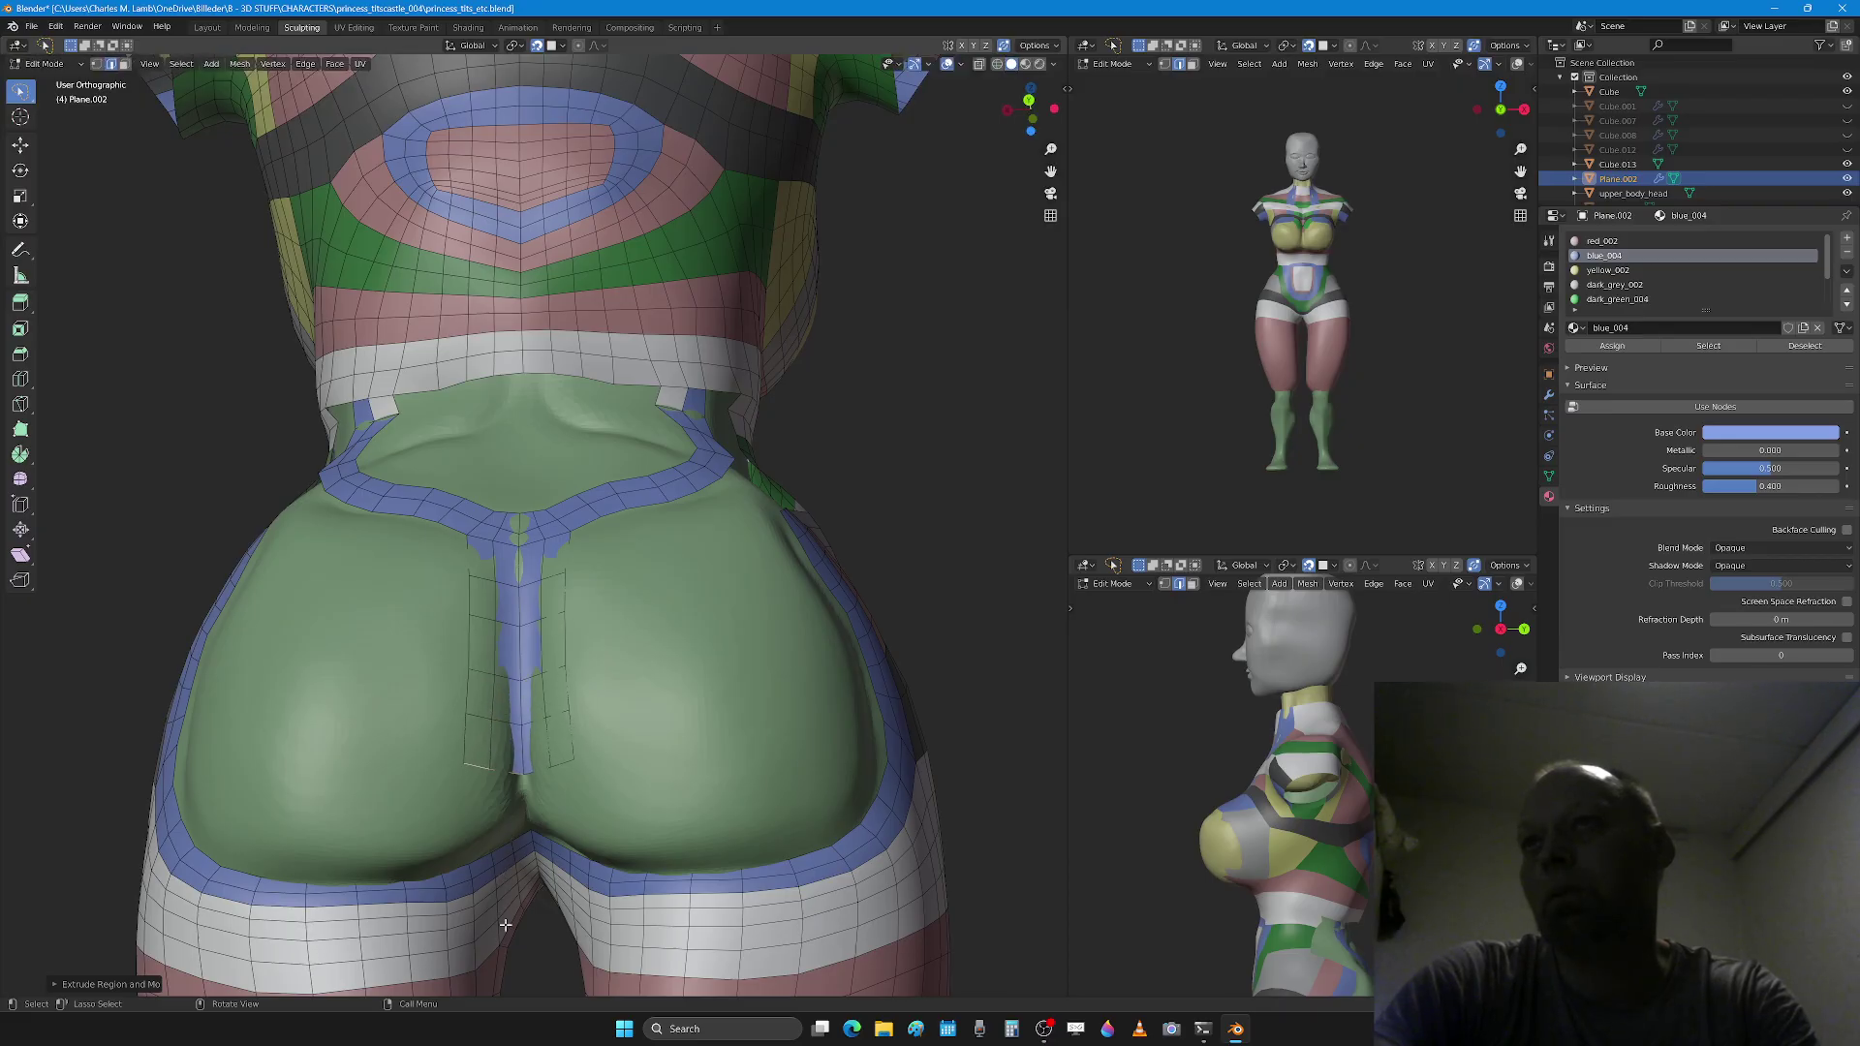
Step: Extrude the cleft strip one segment further toward the thigh loops and adjust its end vertices
scroll(480, 863, up, 6)
key(e)
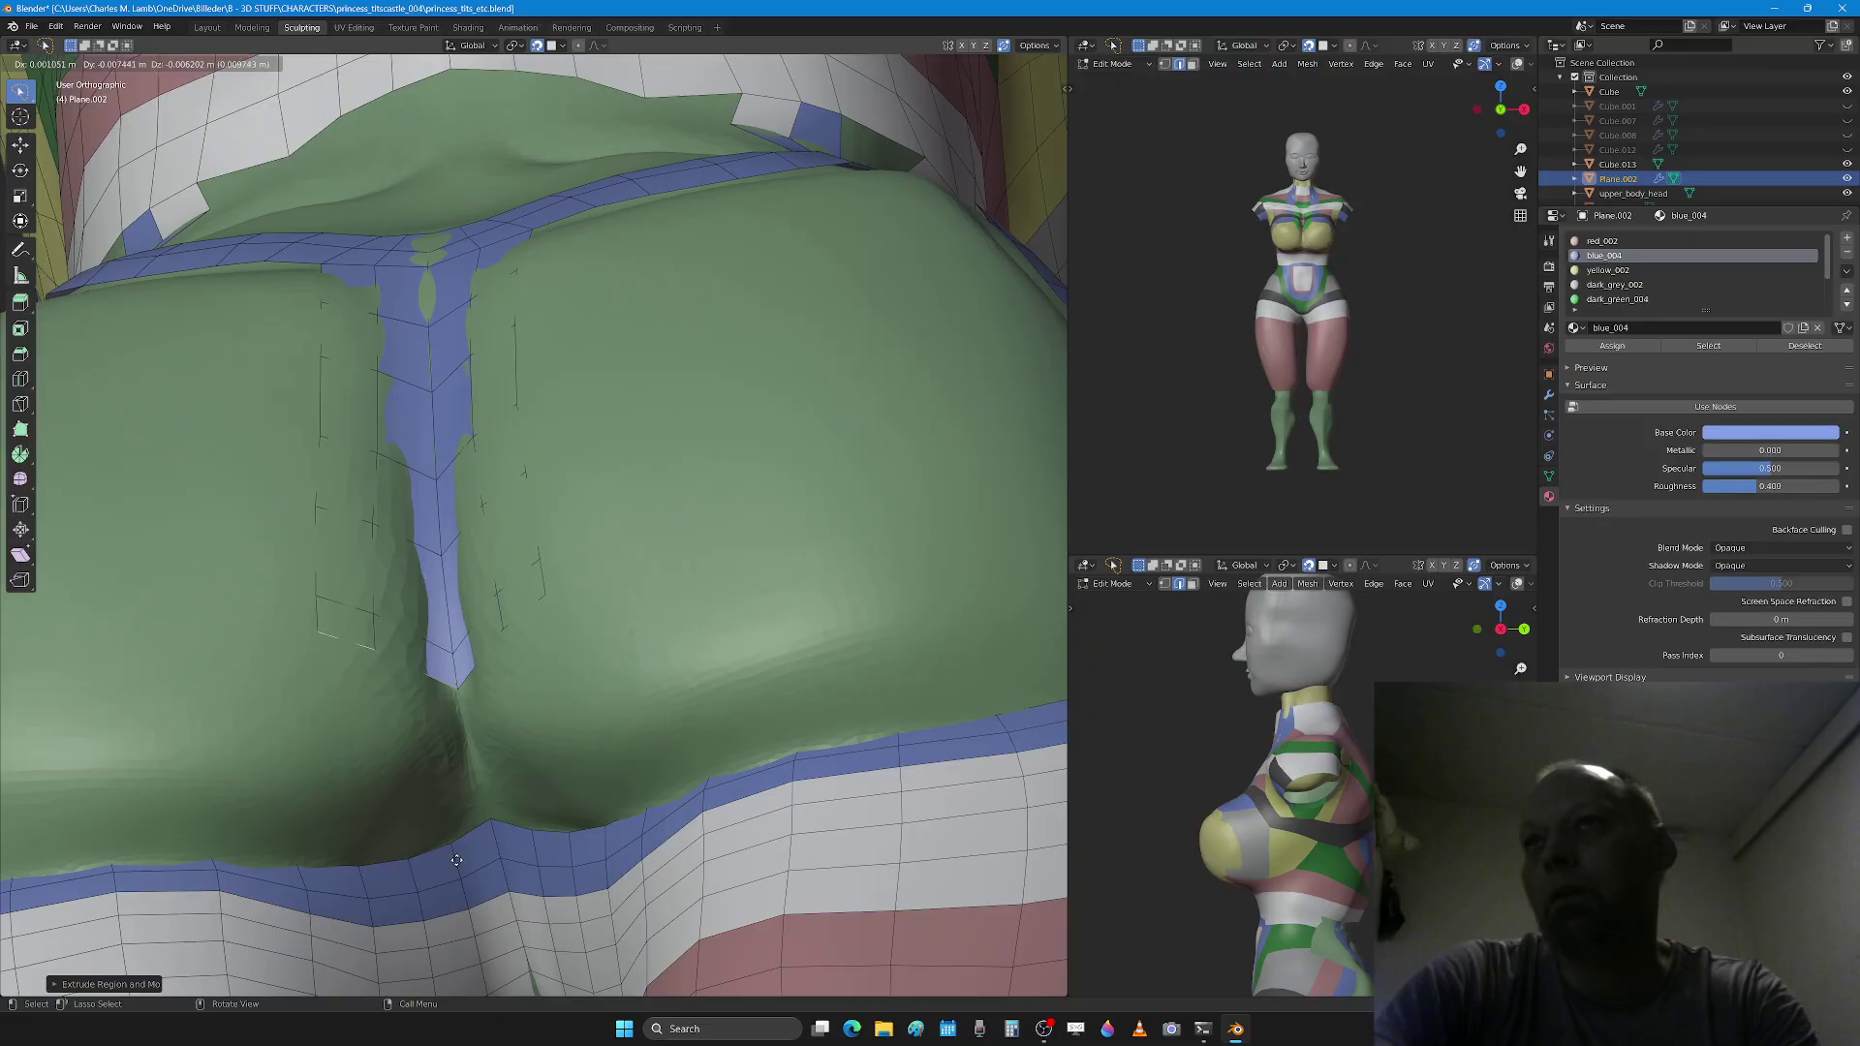
click(438, 779)
key(e)
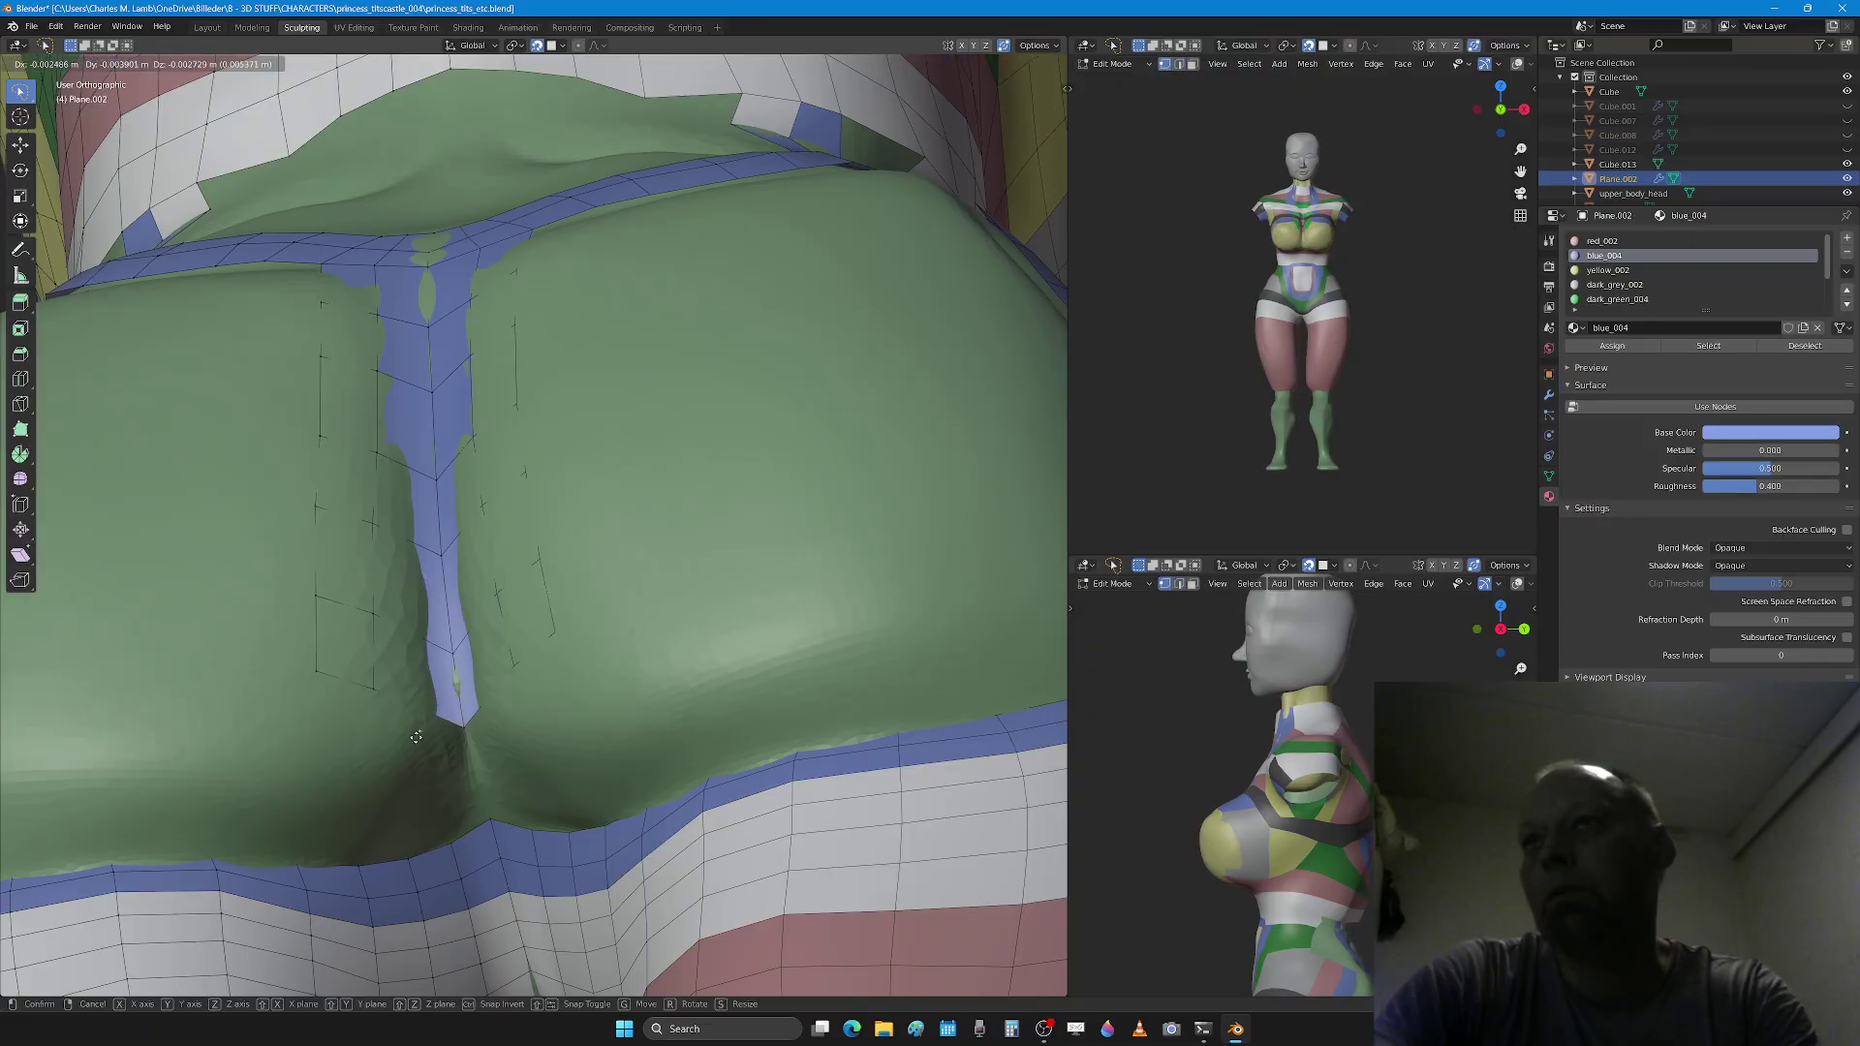
click(366, 689)
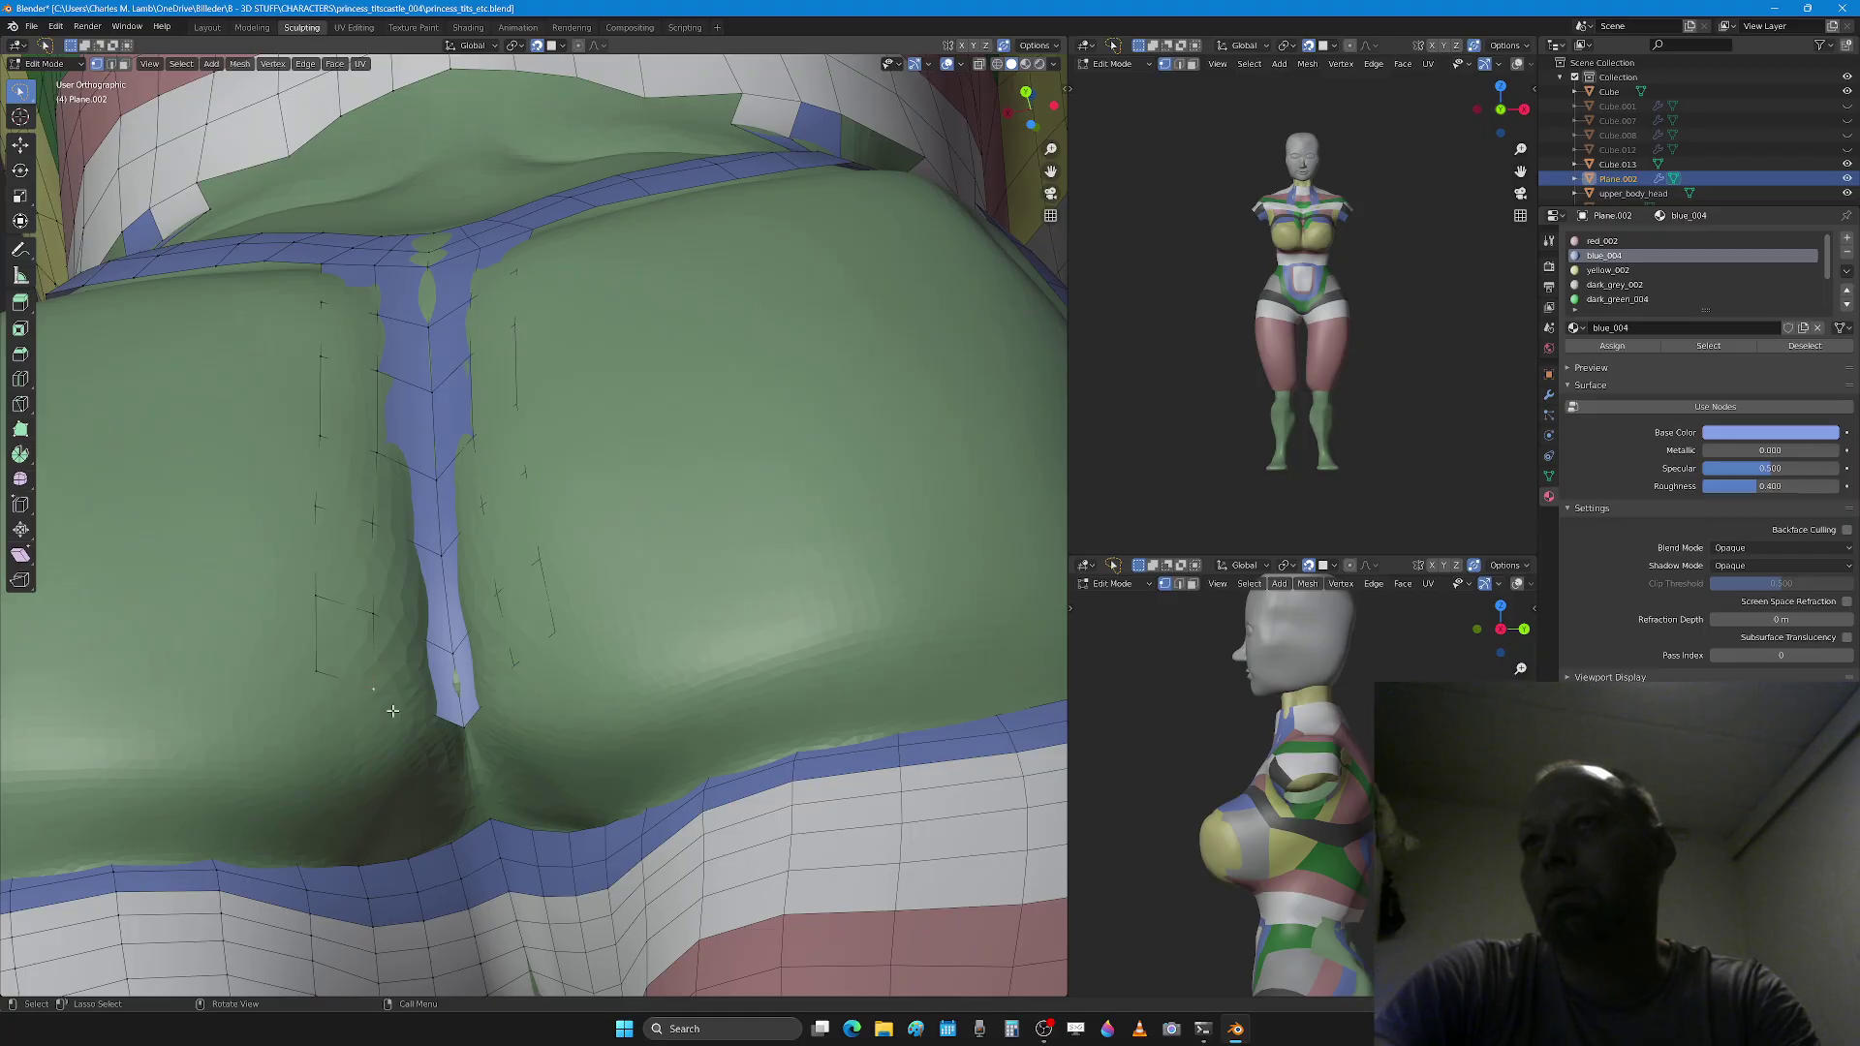
Step: Extrude the last outer segment of the cleft strip's side column downward and reposition its end
key(e)
click(341, 704)
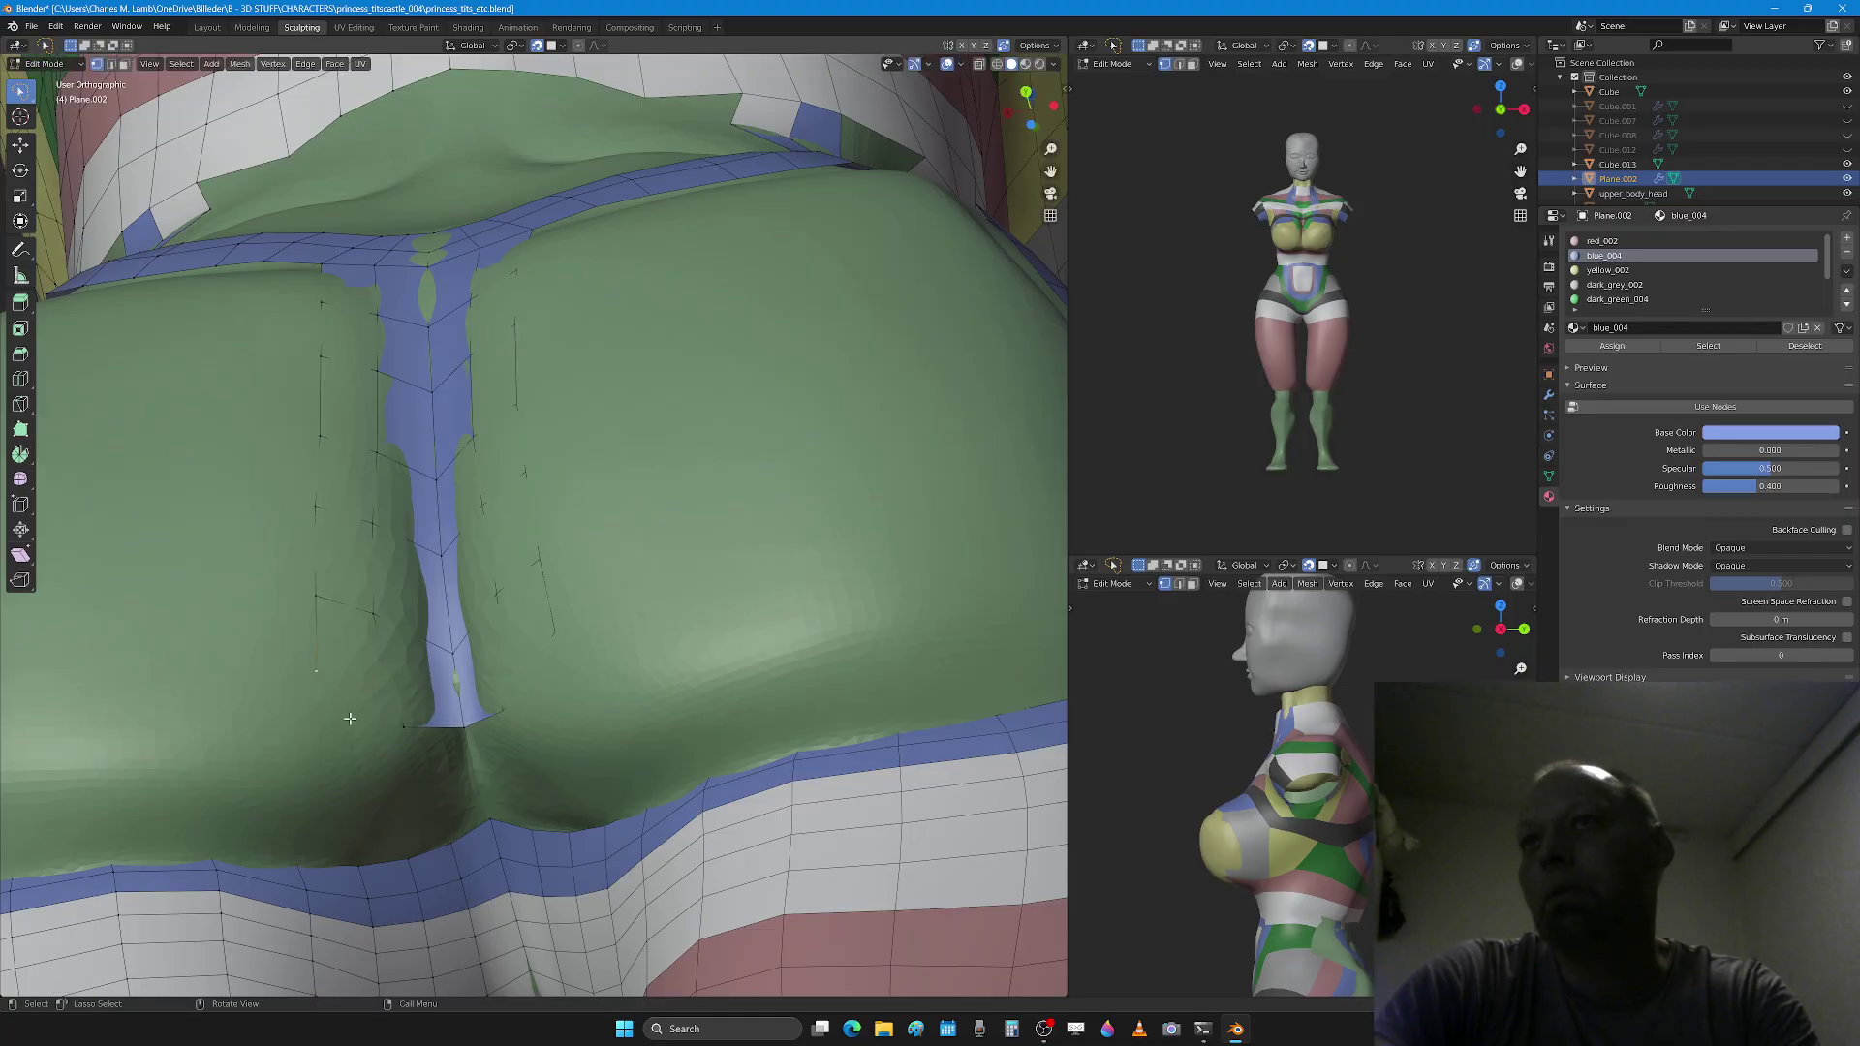
key(g)
click(387, 776)
Step: Sculpt along the widened cleft strip with an enlarged Draw brush so its faces sit over the buttock surface
key(Tab)
key(x)
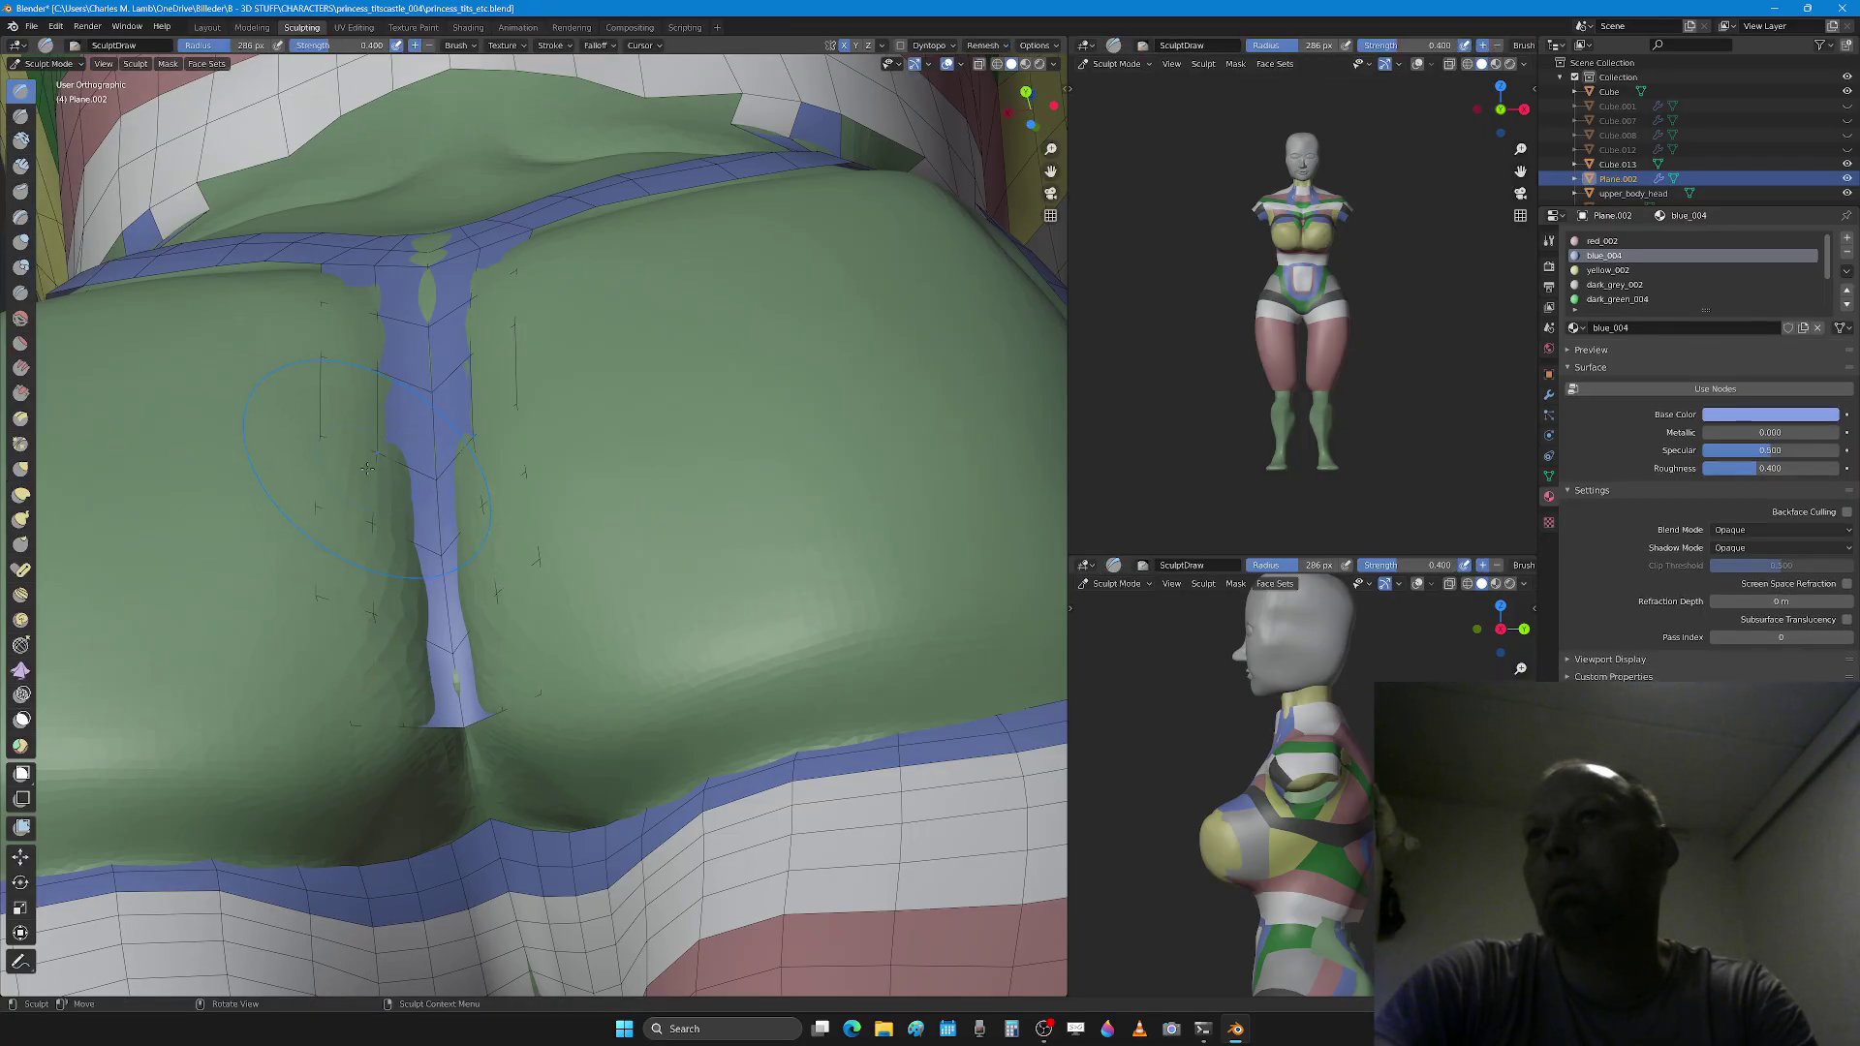
key(f)
click(430, 469)
drag(383, 295, 391, 636)
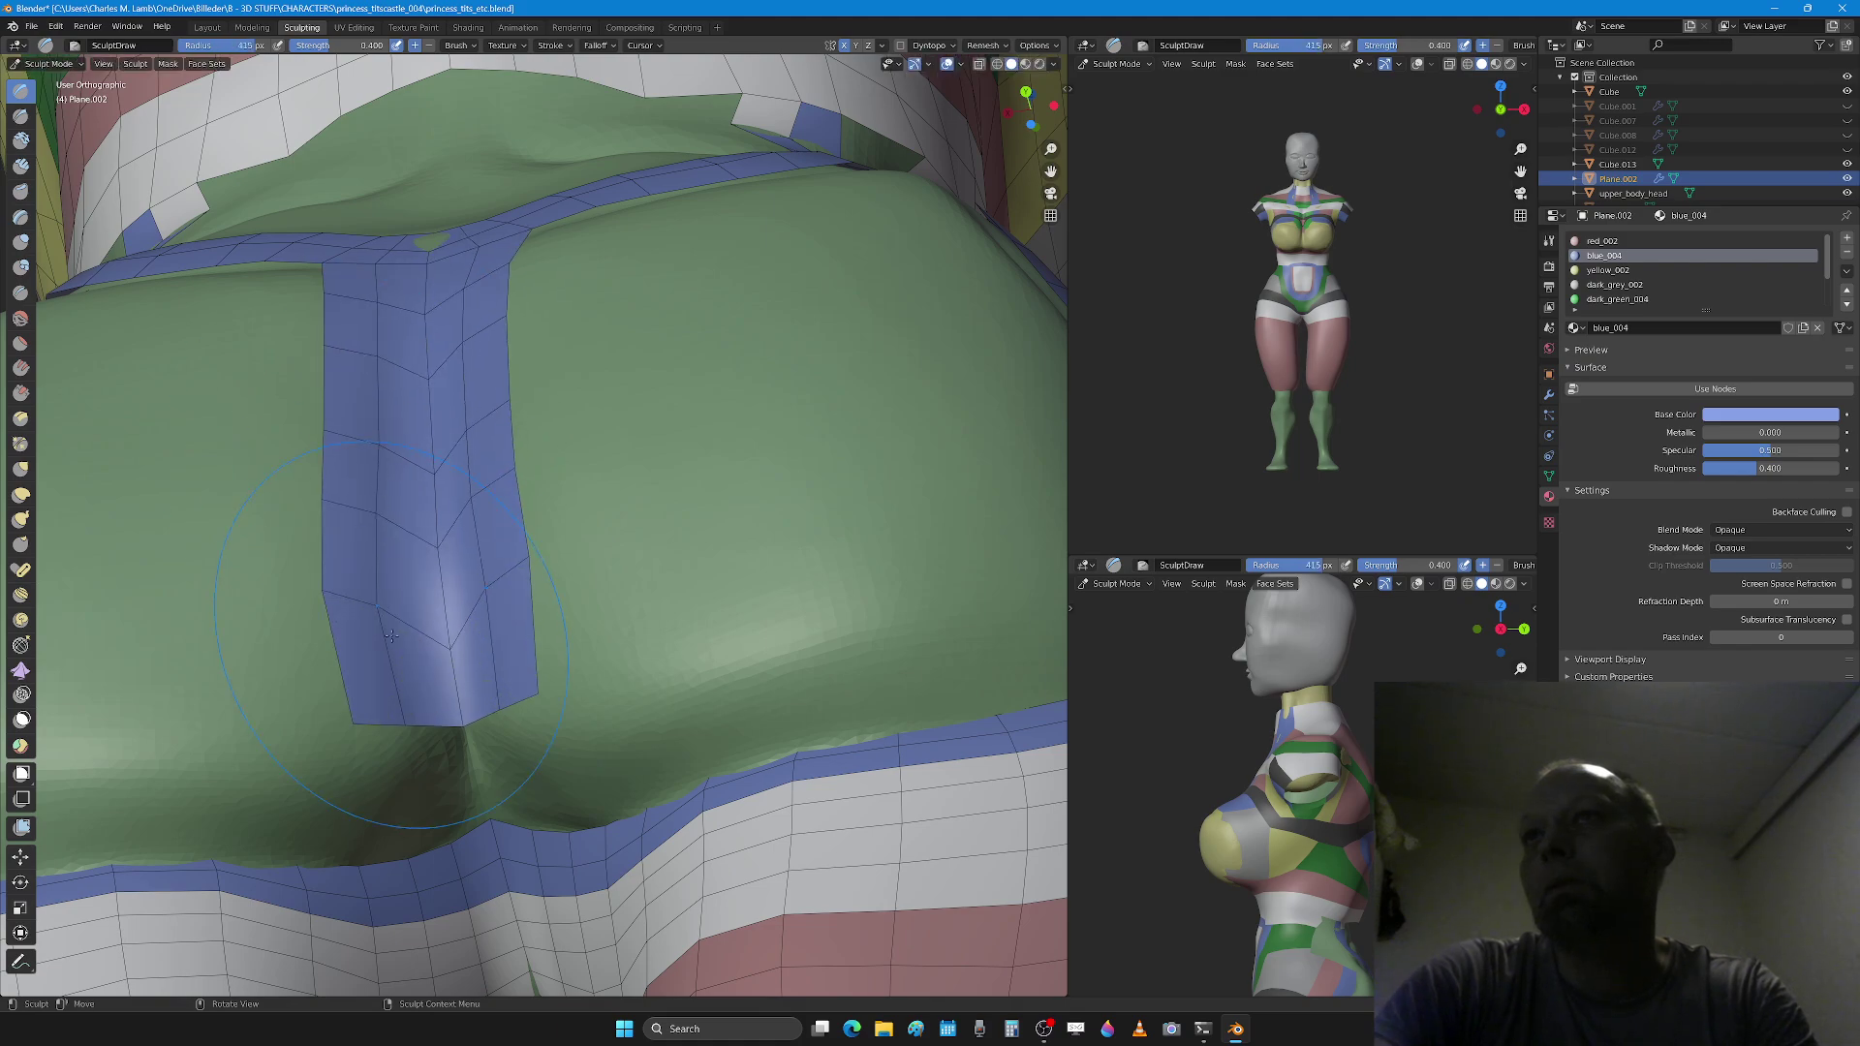
Step: Fill faces between the cleft strip's lower end and the blue thigh loop, and add a loop cut across them
key(Tab)
mouse_move(392, 637)
middle_down()
mouse_move(445, 652)
mouse_move(477, 581)
middle_up()
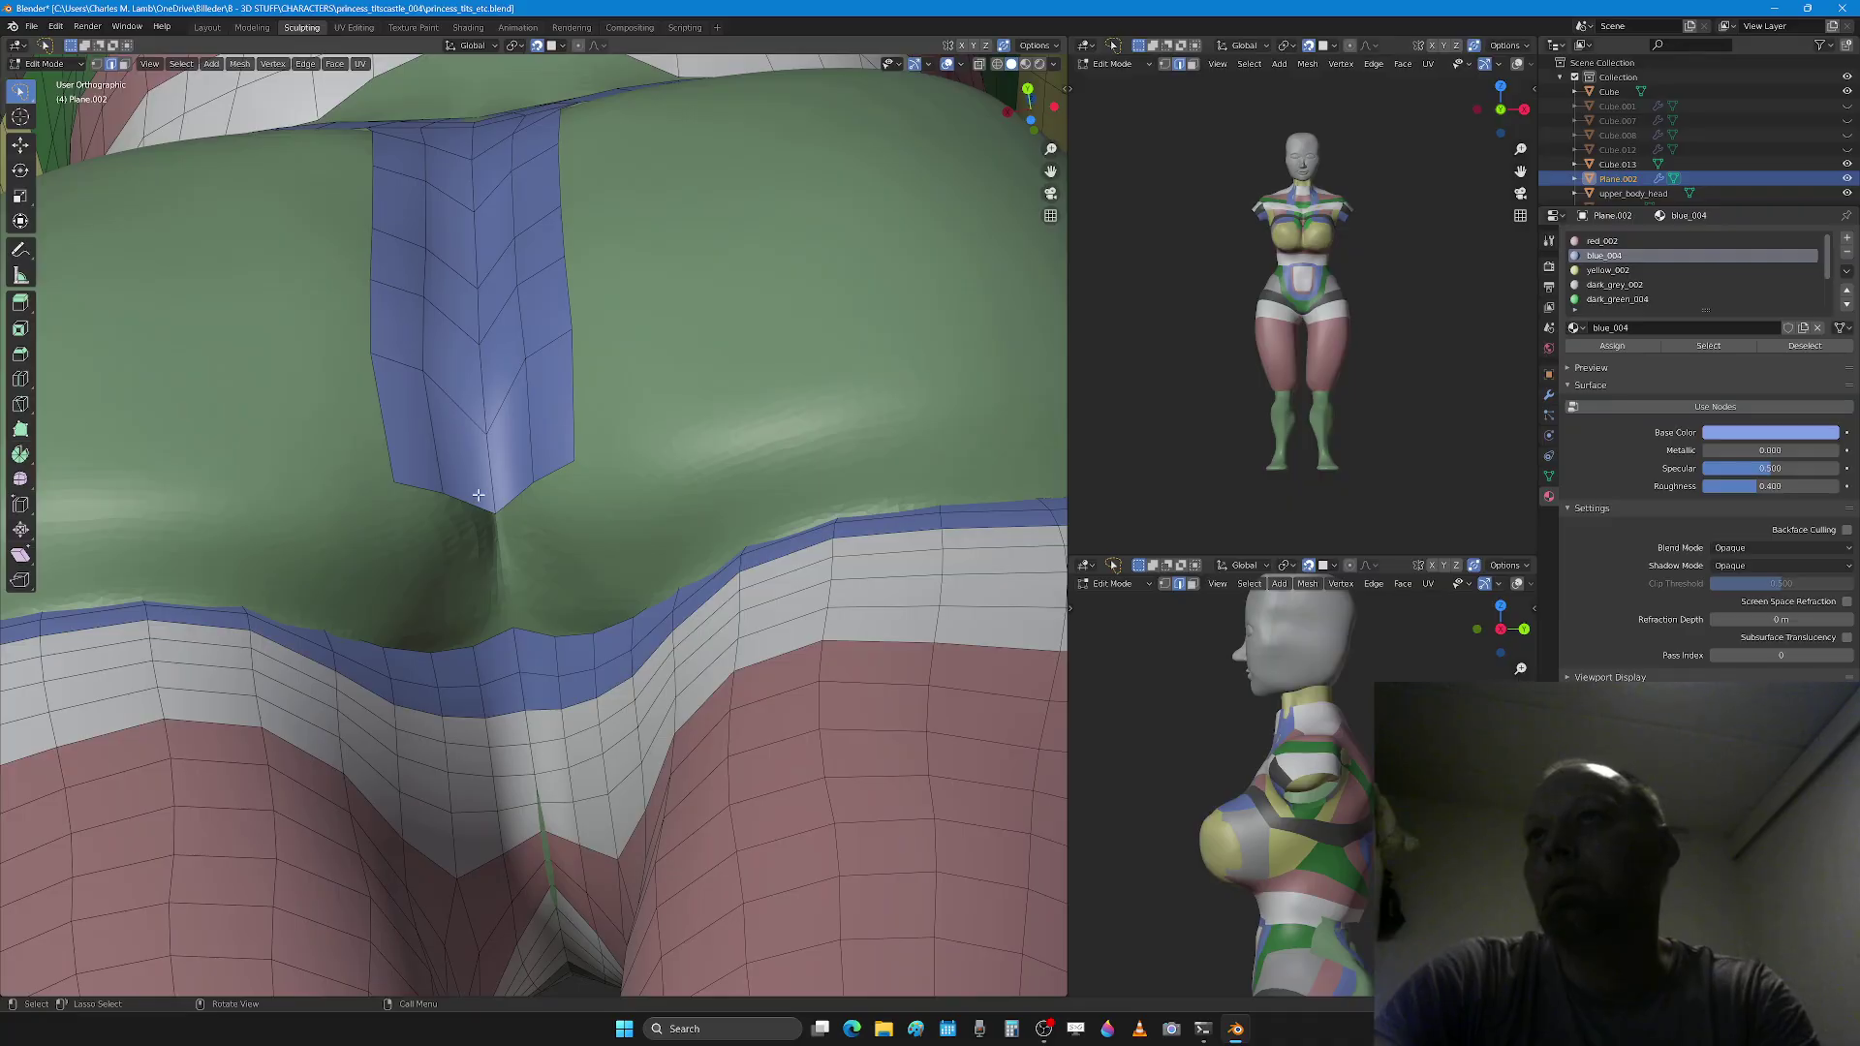
click(473, 607)
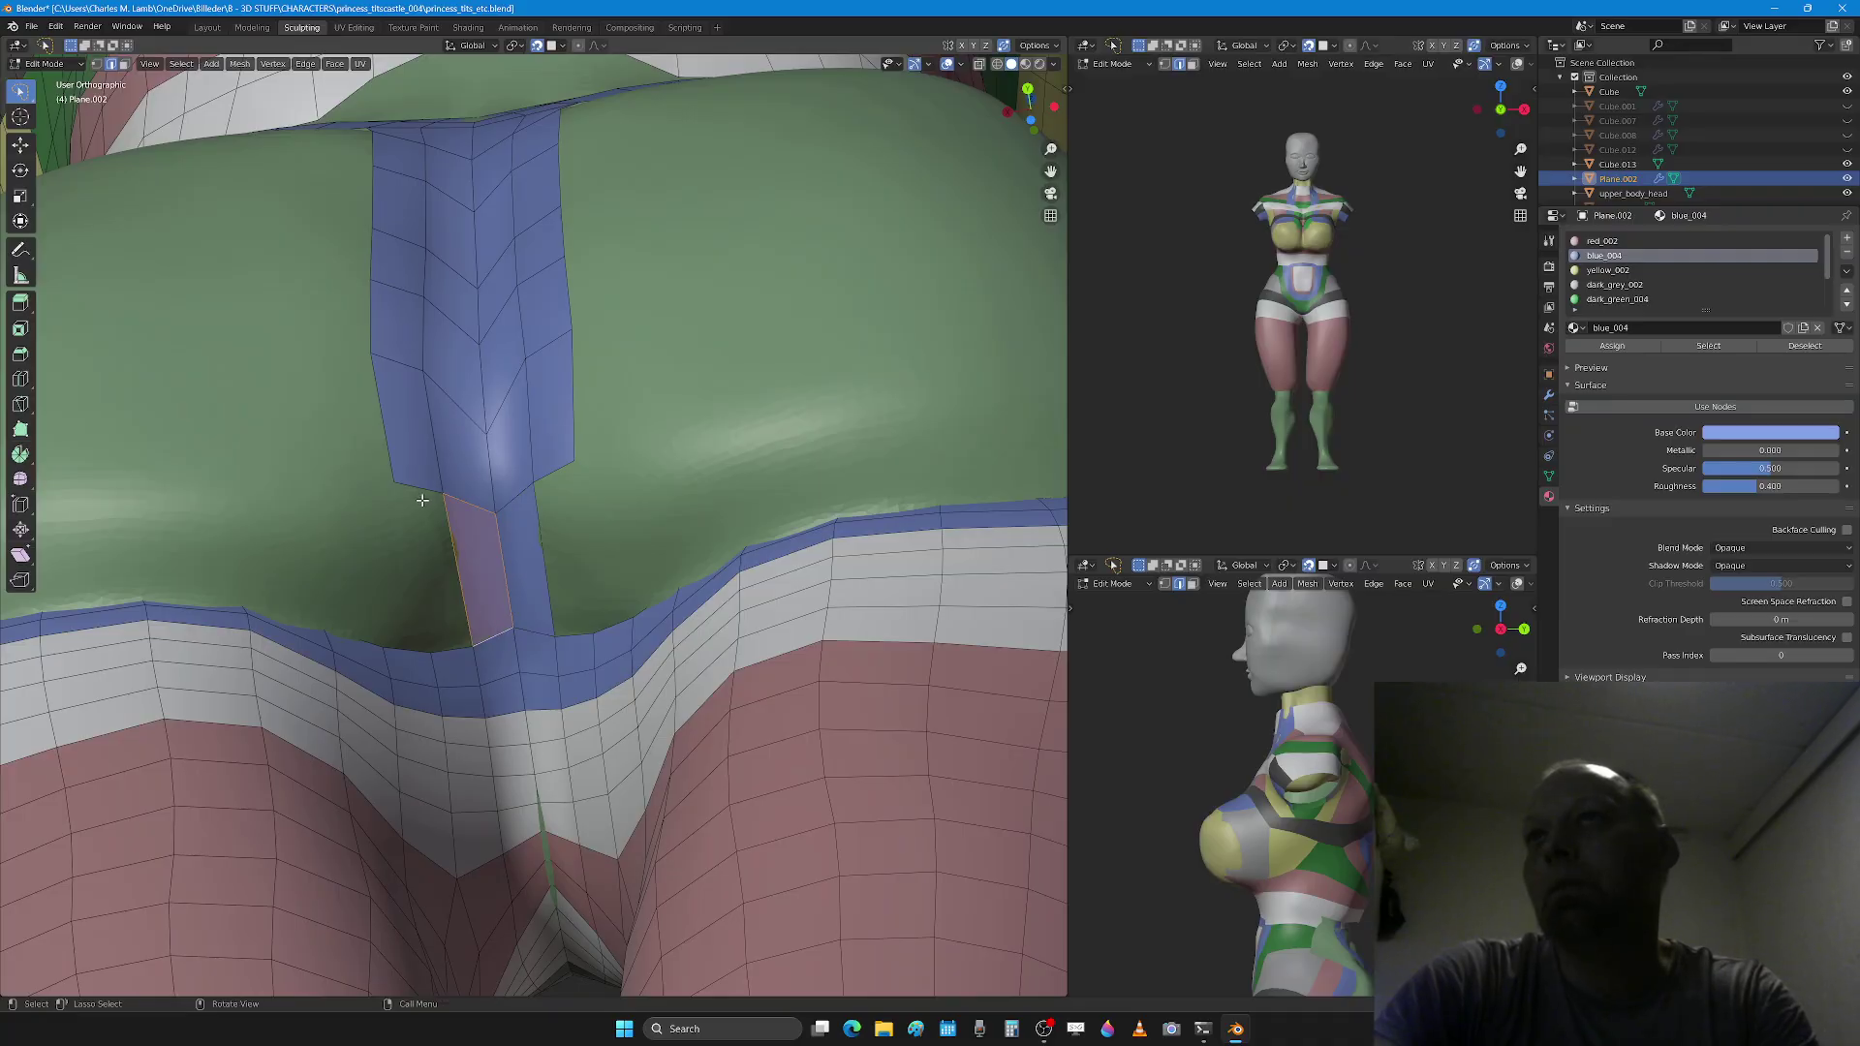
shift+click(449, 594)
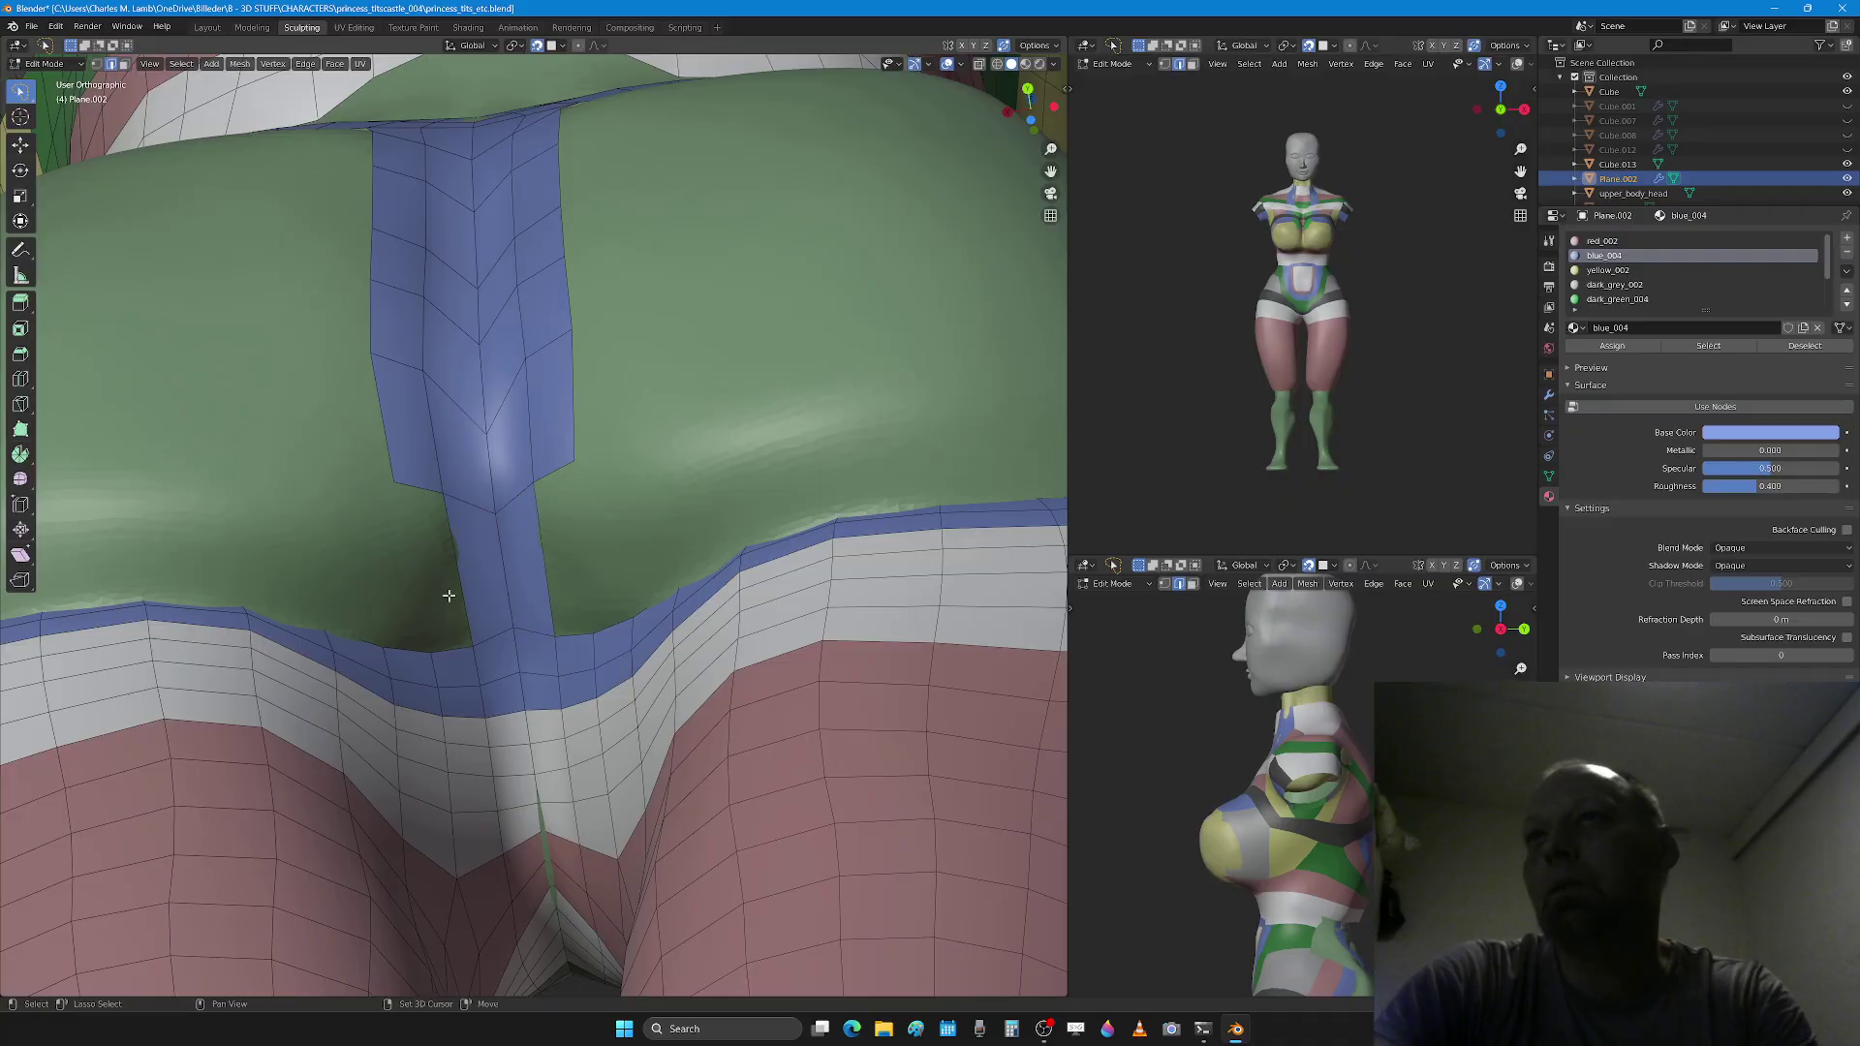
shift+click(448, 647)
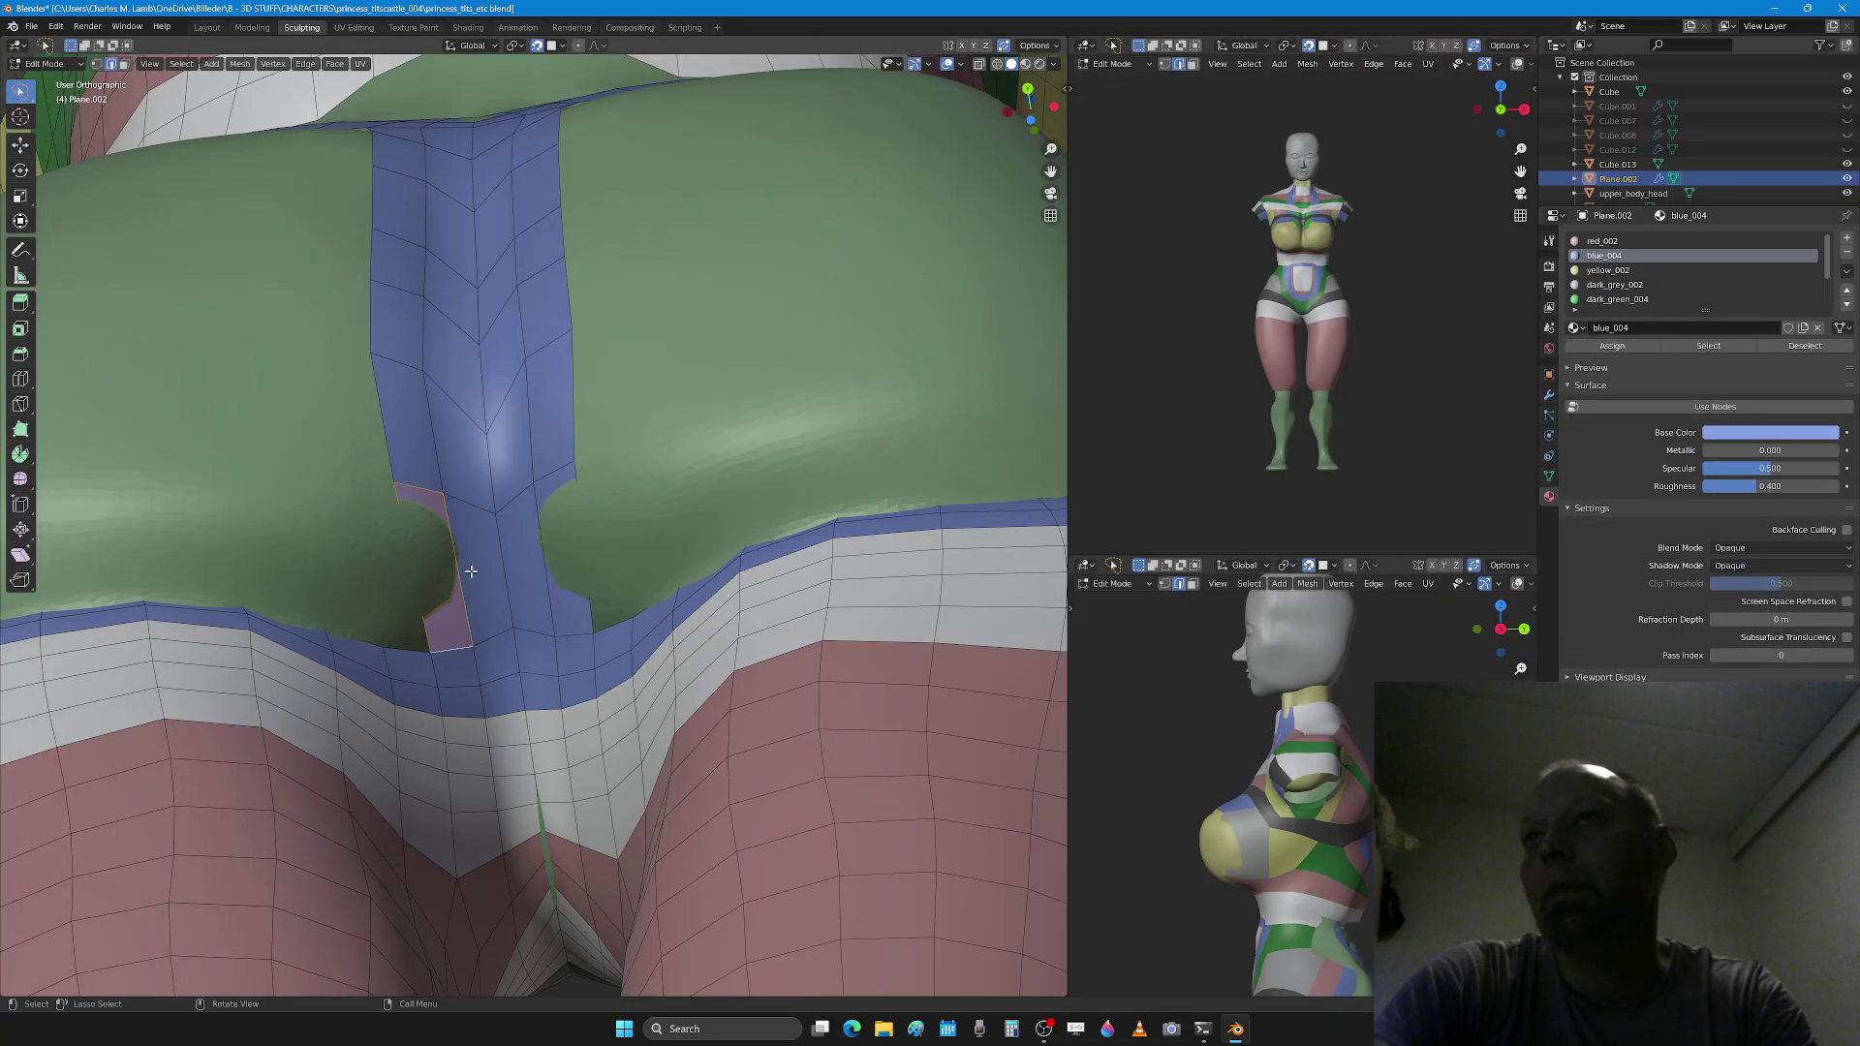
key(ctrl+r)
scroll(456, 575, up, 1)
key(Escape)
Step: Resize the sculpt brush and even out the cleft strip's faces along its whole length
key(Tab)
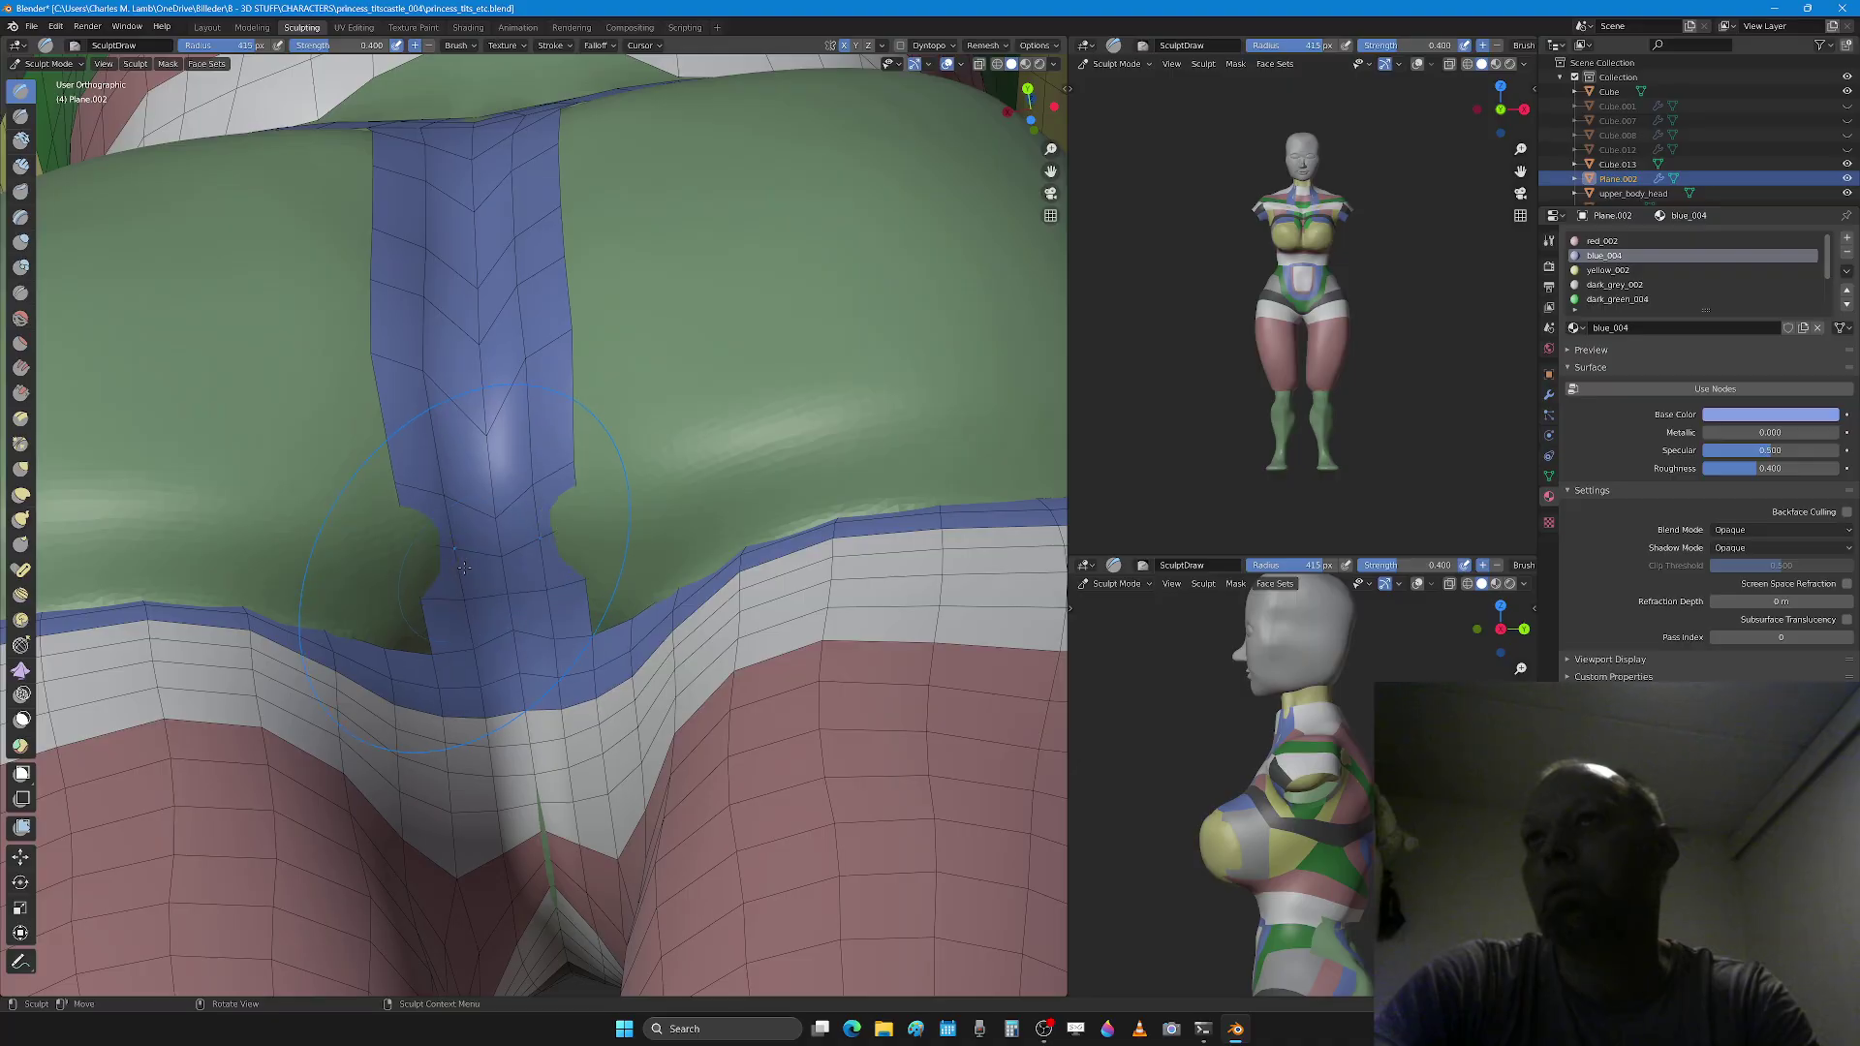
key(f)
click(398, 559)
middle_drag(397, 559, 429, 622)
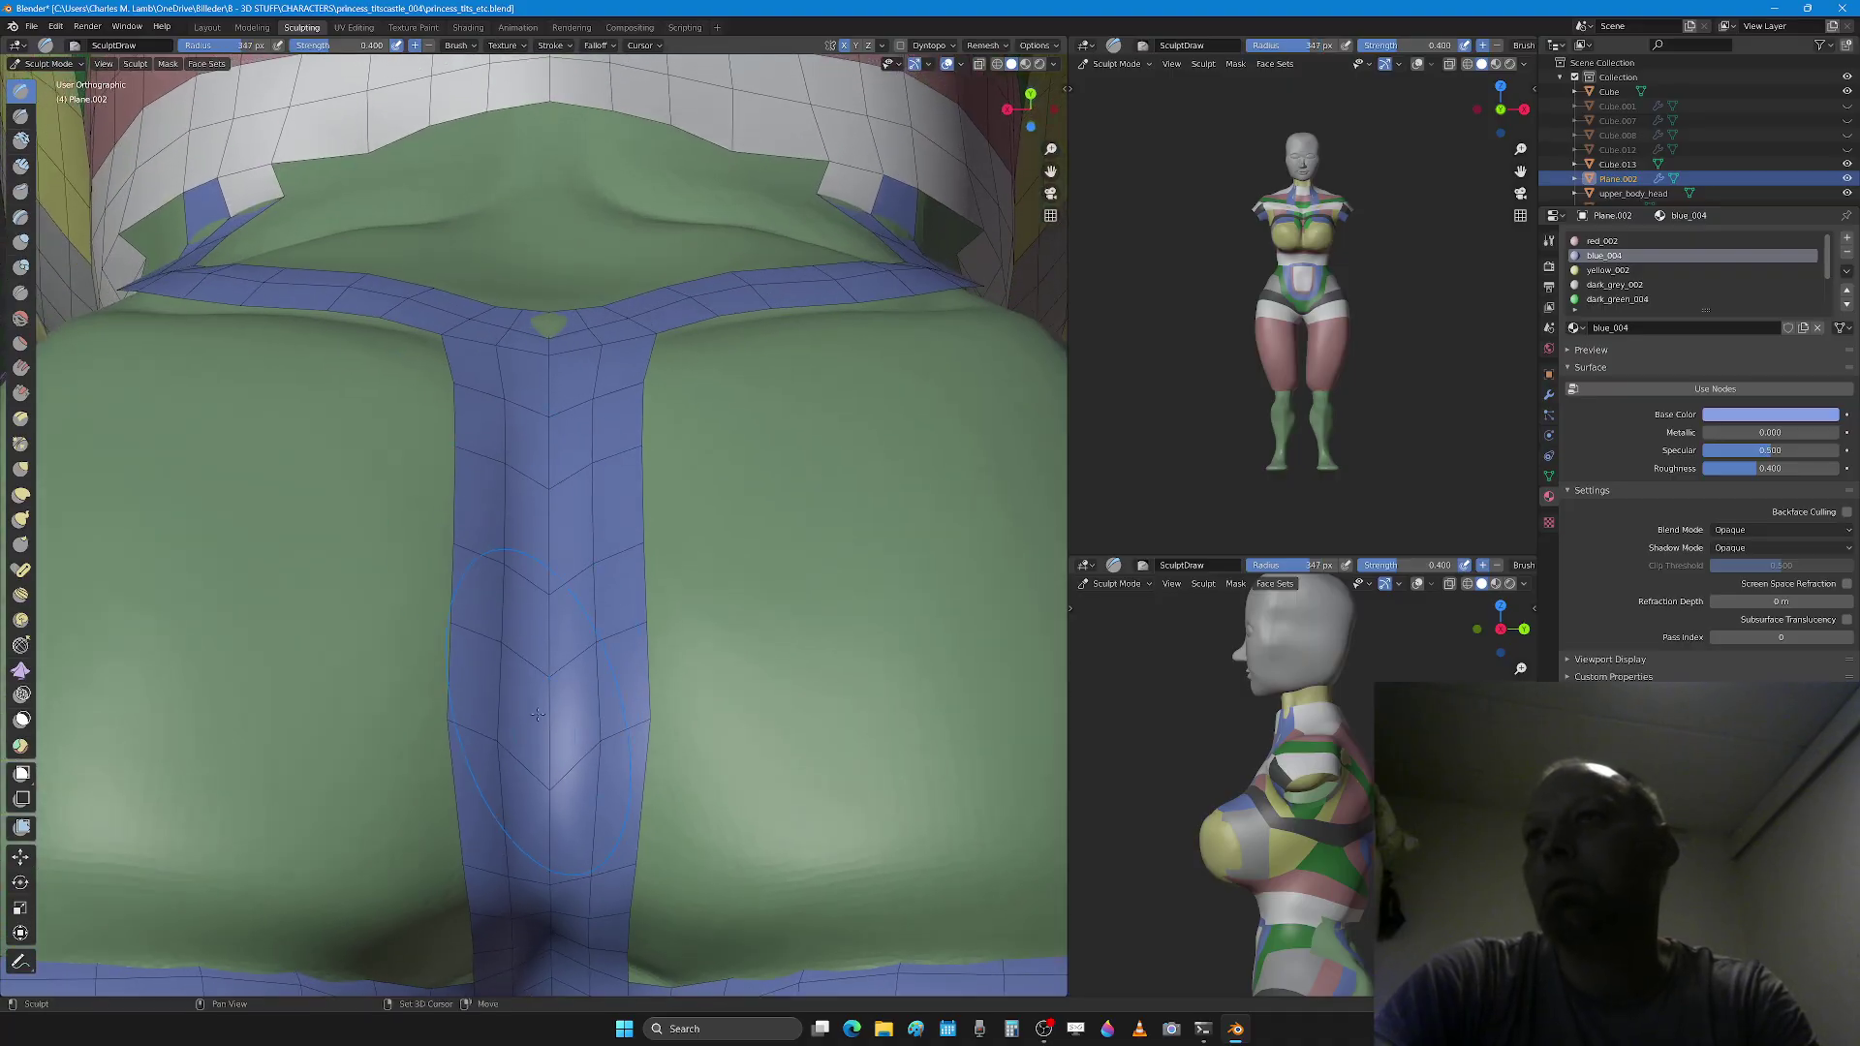
drag(504, 683, 511, 823)
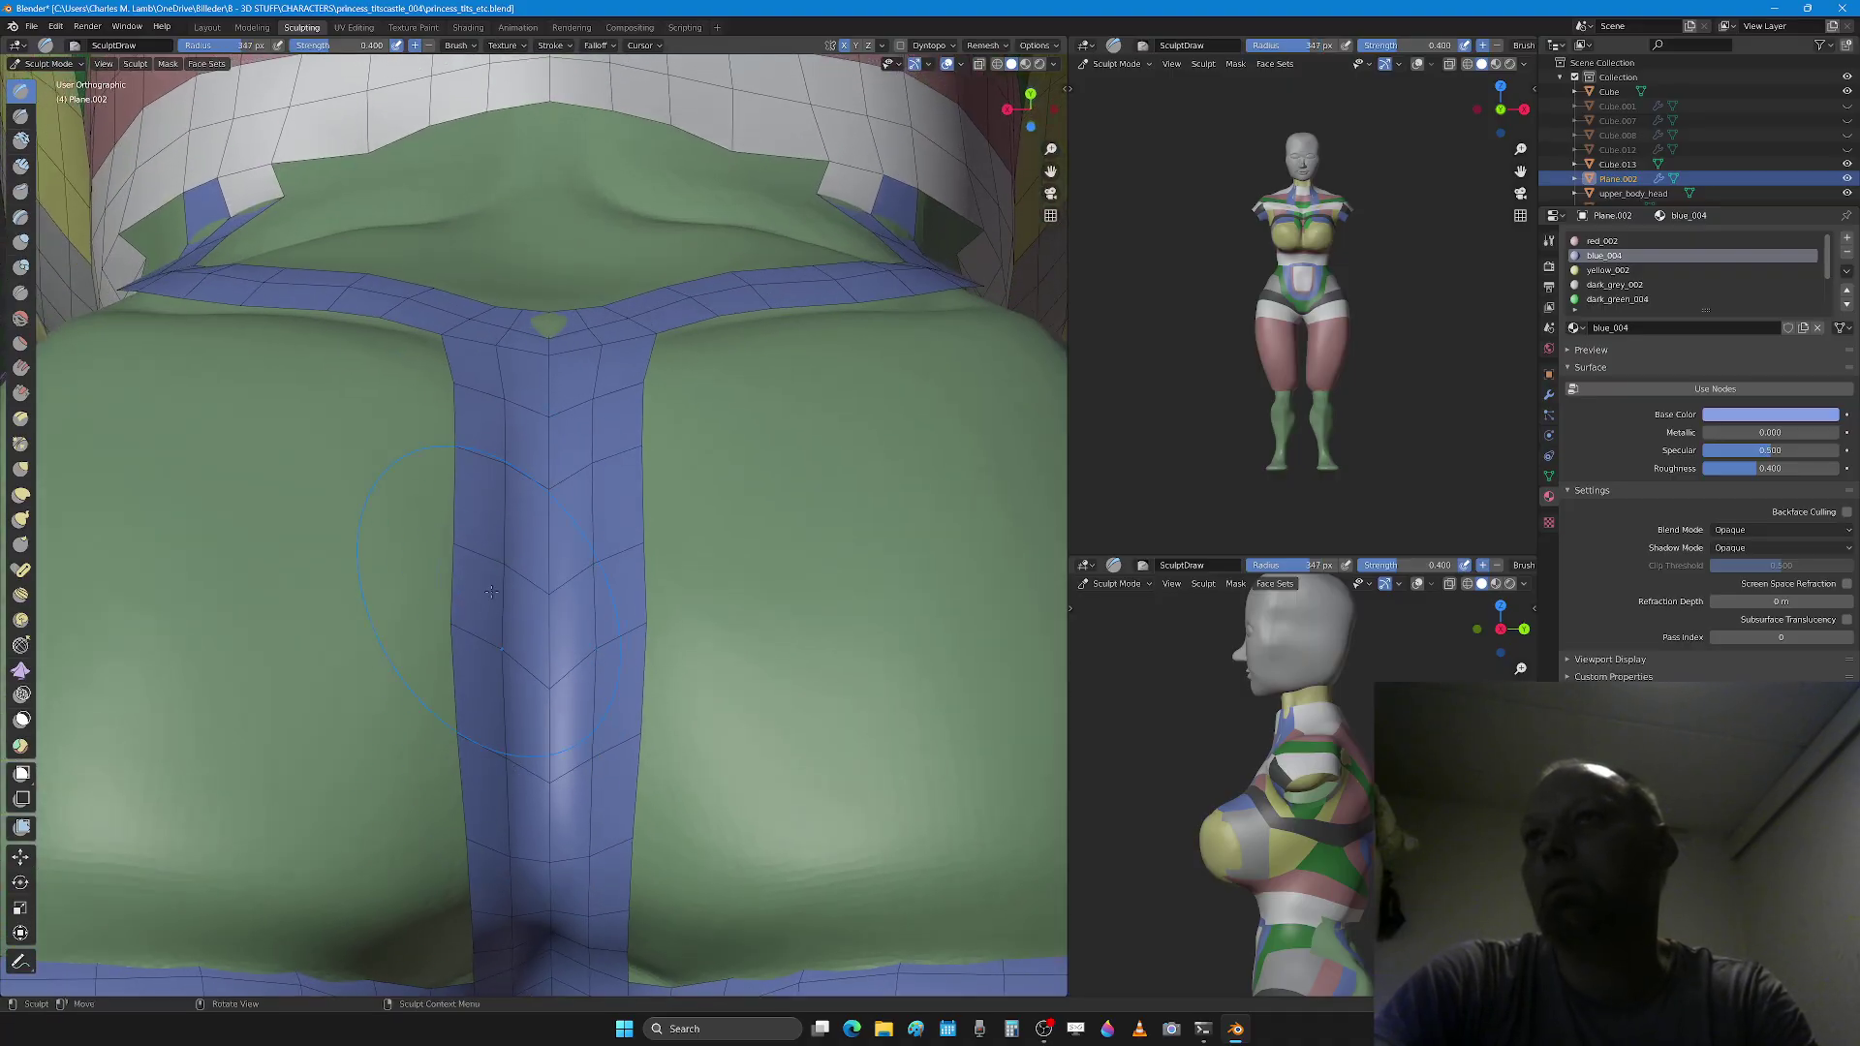
drag(485, 533, 487, 573)
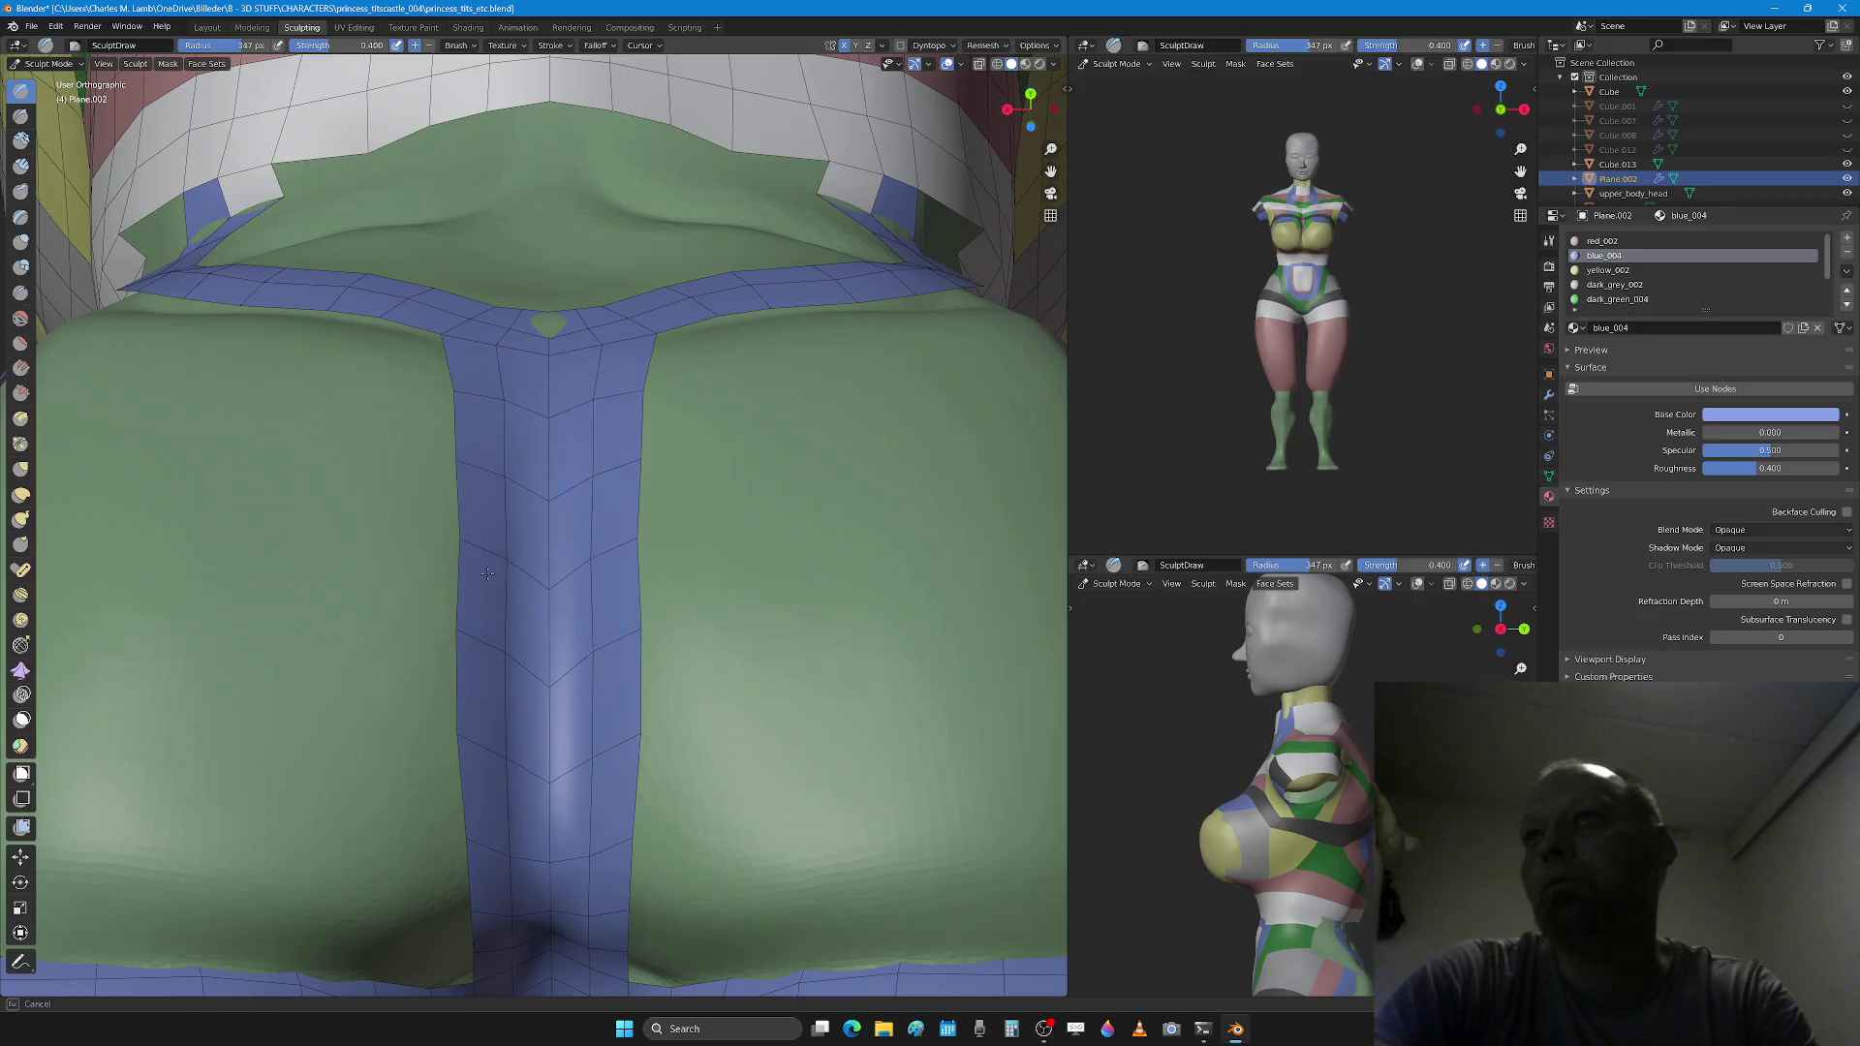
drag(479, 808, 509, 664)
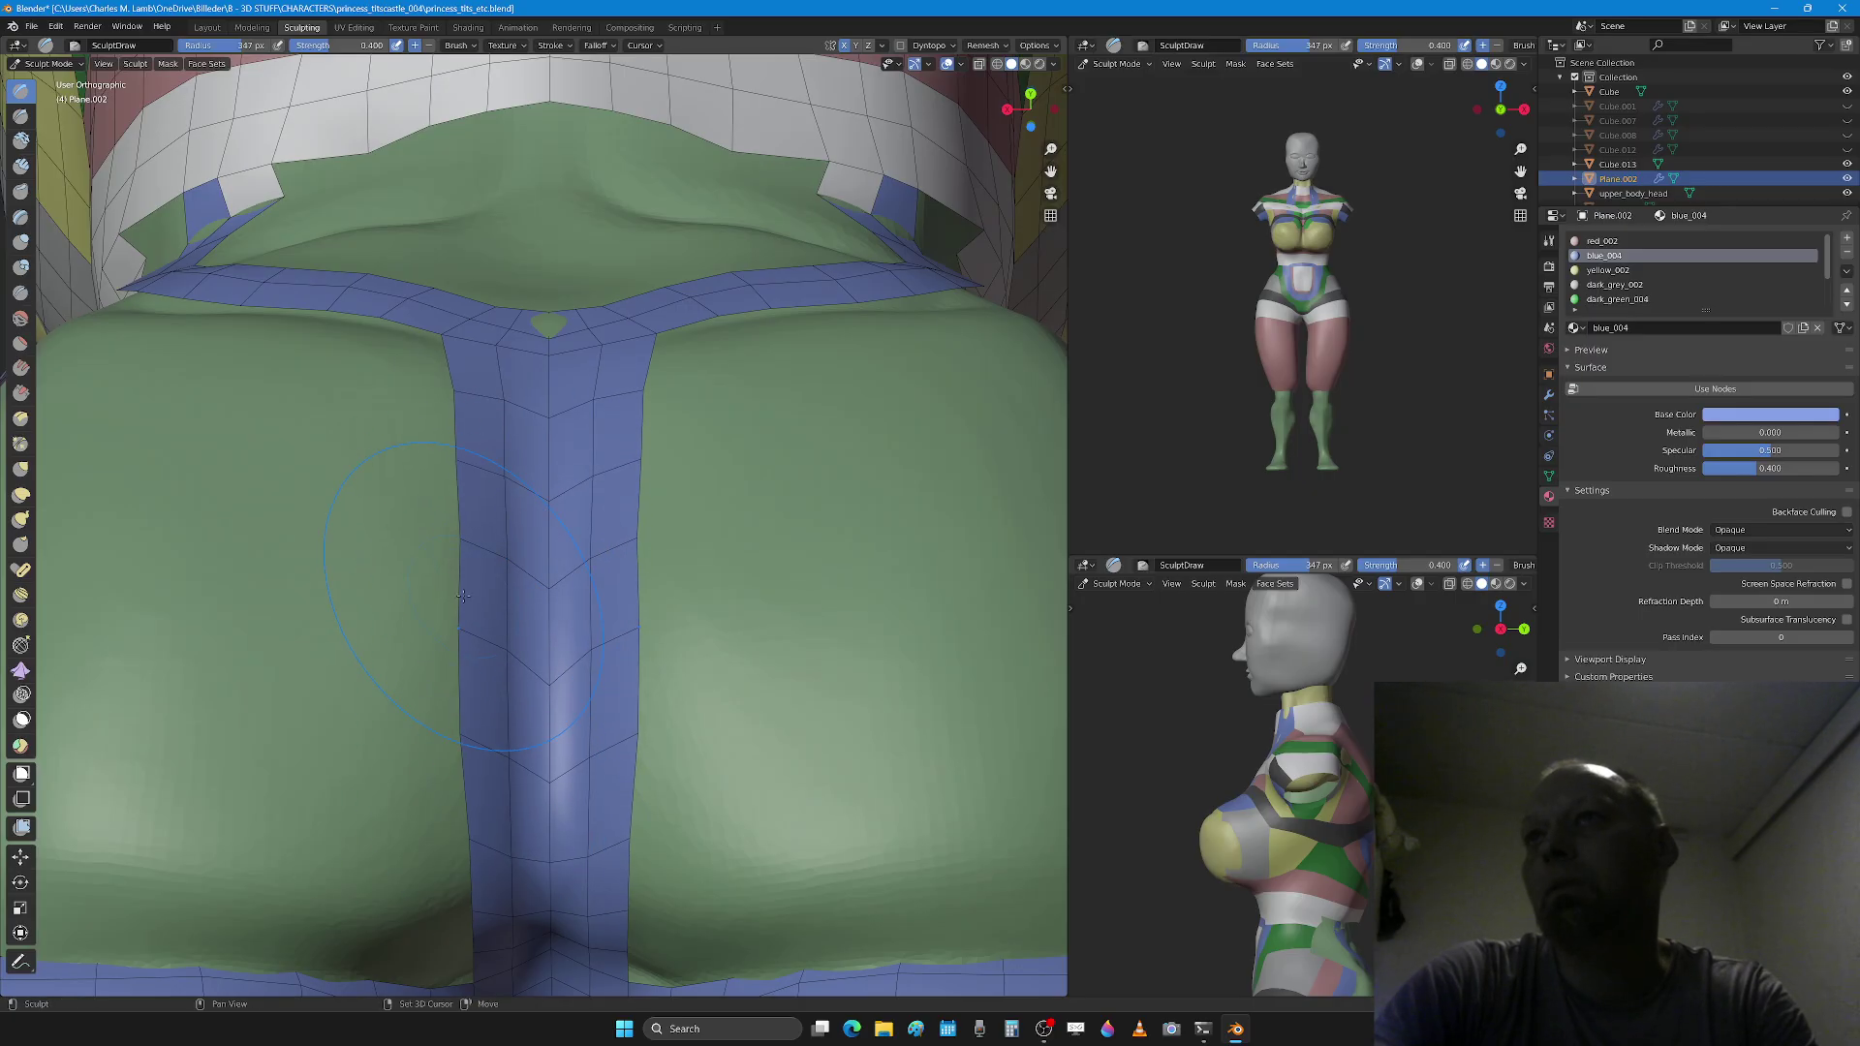
Step: Select two inner edges of the blue hip strip and extrude them across the buttock in the first segments
scroll(465, 600, down, 5)
mouse_move(496, 575)
middle_down()
mouse_move(422, 625)
mouse_move(496, 595)
mouse_move(530, 605)
mouse_move(485, 577)
middle_up()
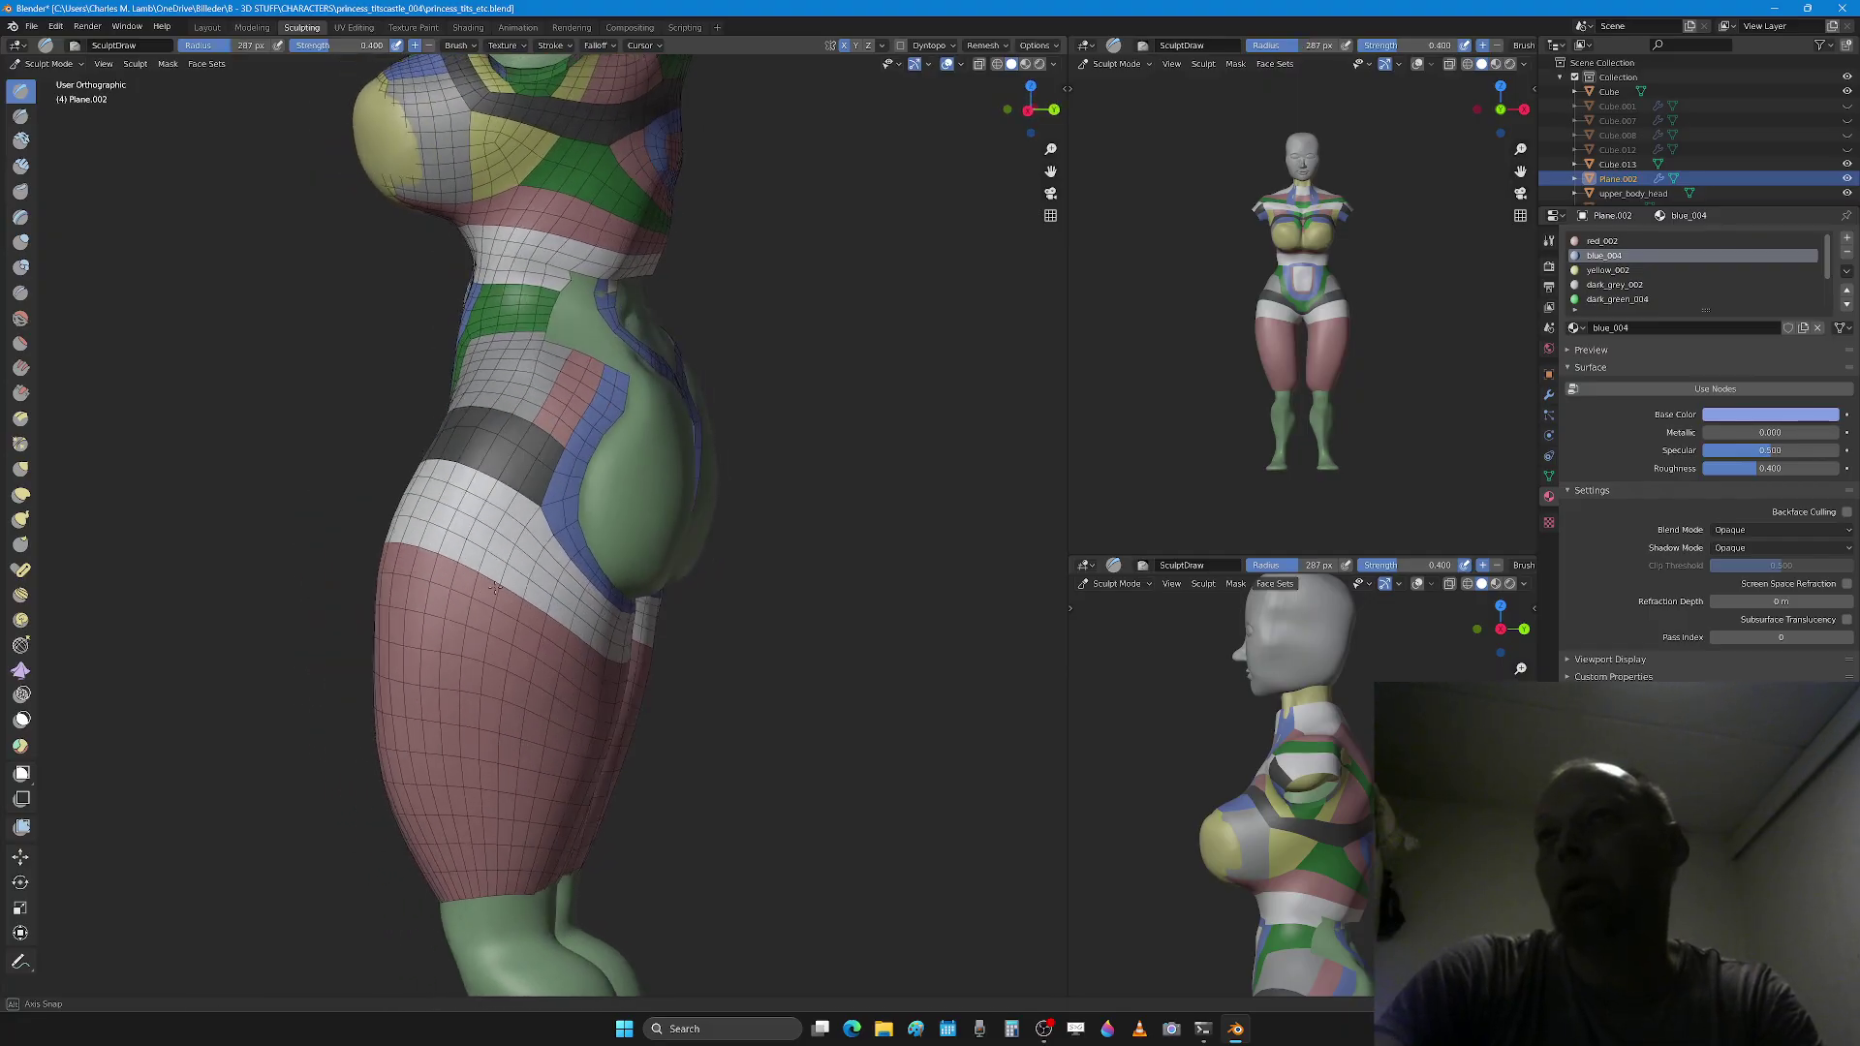
mouse_move(495, 587)
middle_down()
mouse_move(419, 579)
mouse_move(391, 553)
mouse_move(600, 590)
mouse_move(448, 576)
middle_up()
scroll(426, 542, up, 4)
key(Tab)
shift+middle_drag(339, 441, 320, 547)
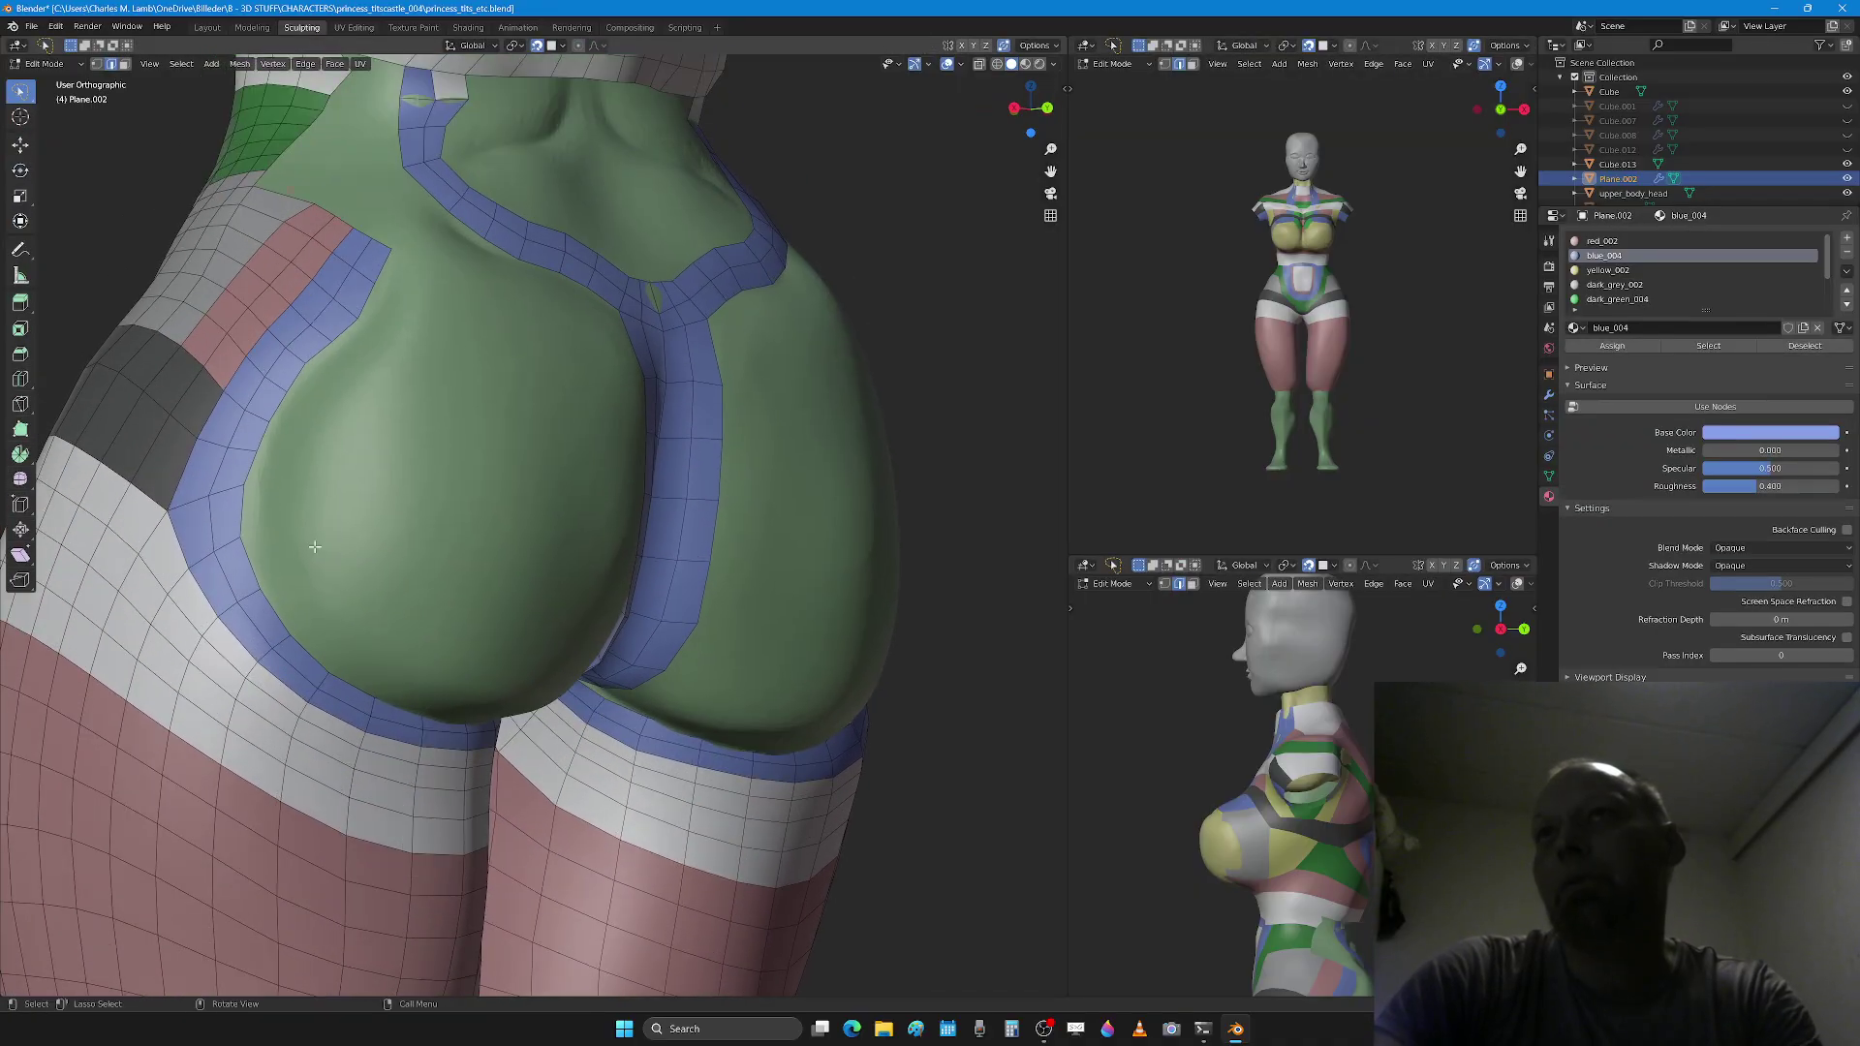
ctrl+click(257, 473)
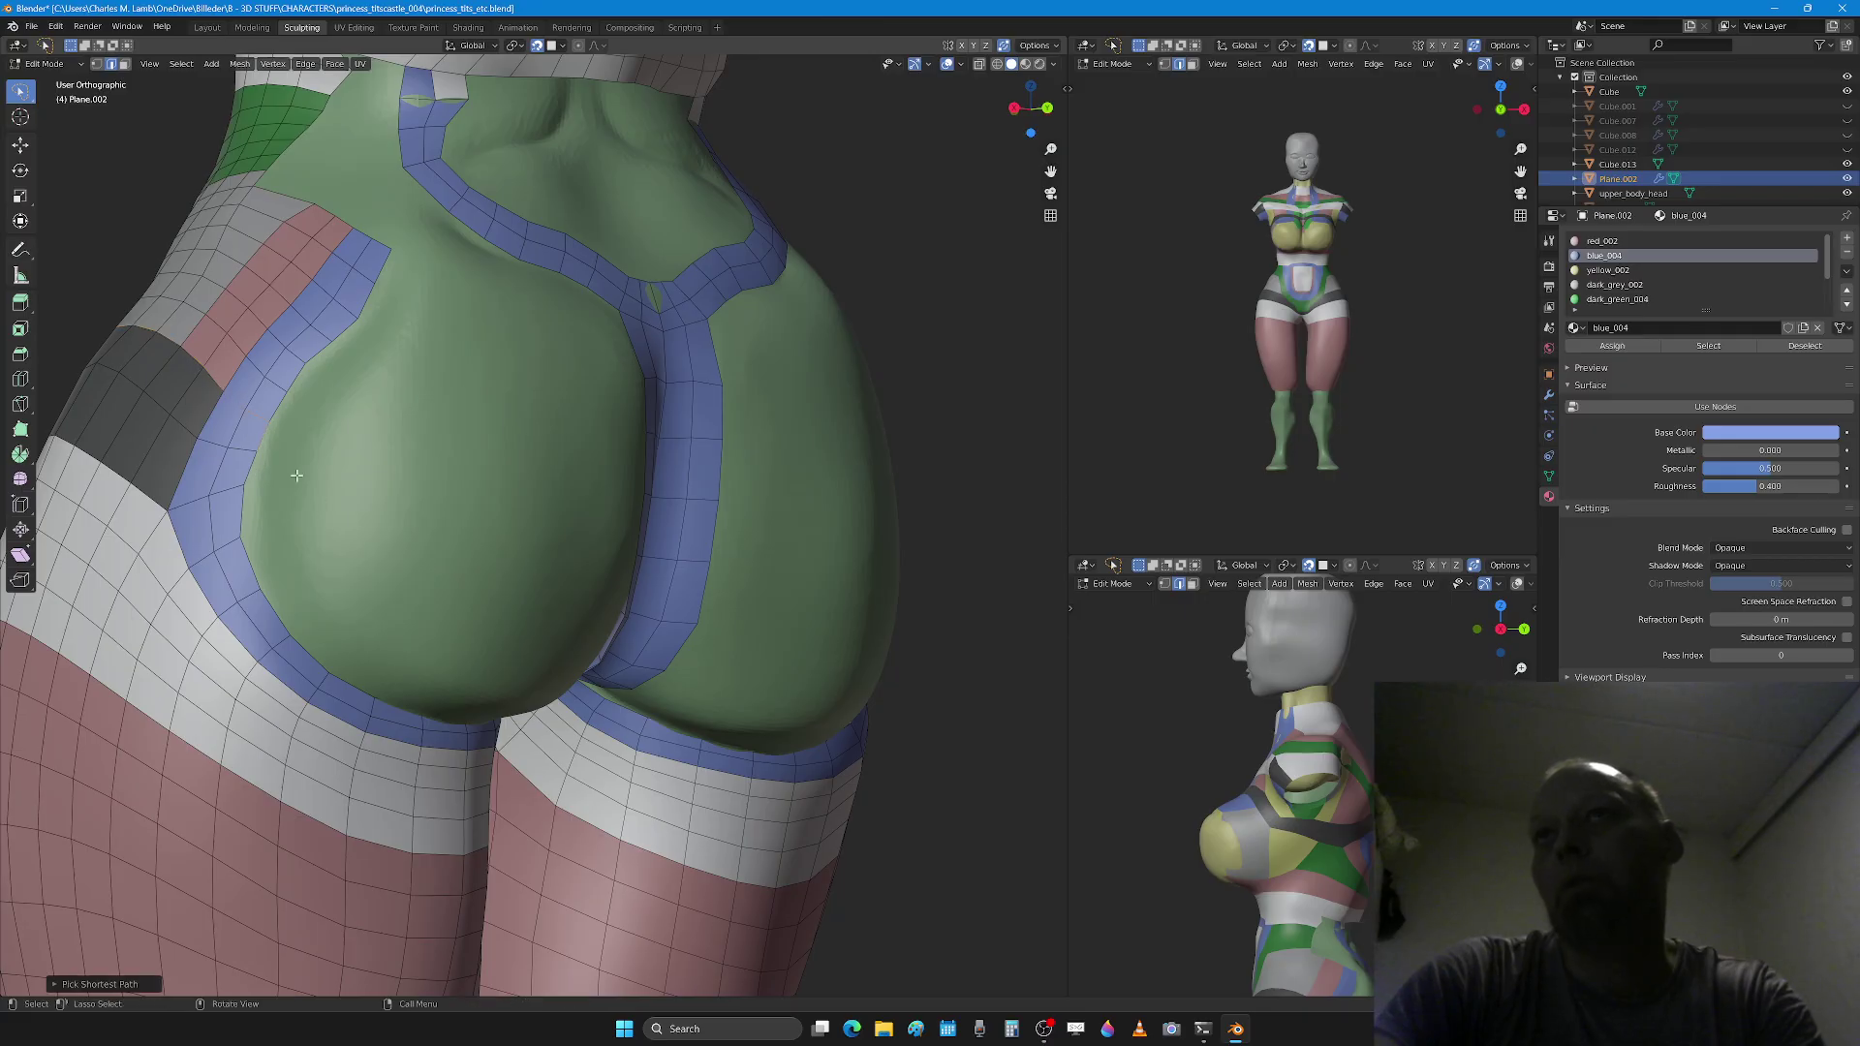
shift+click(246, 469)
key(e)
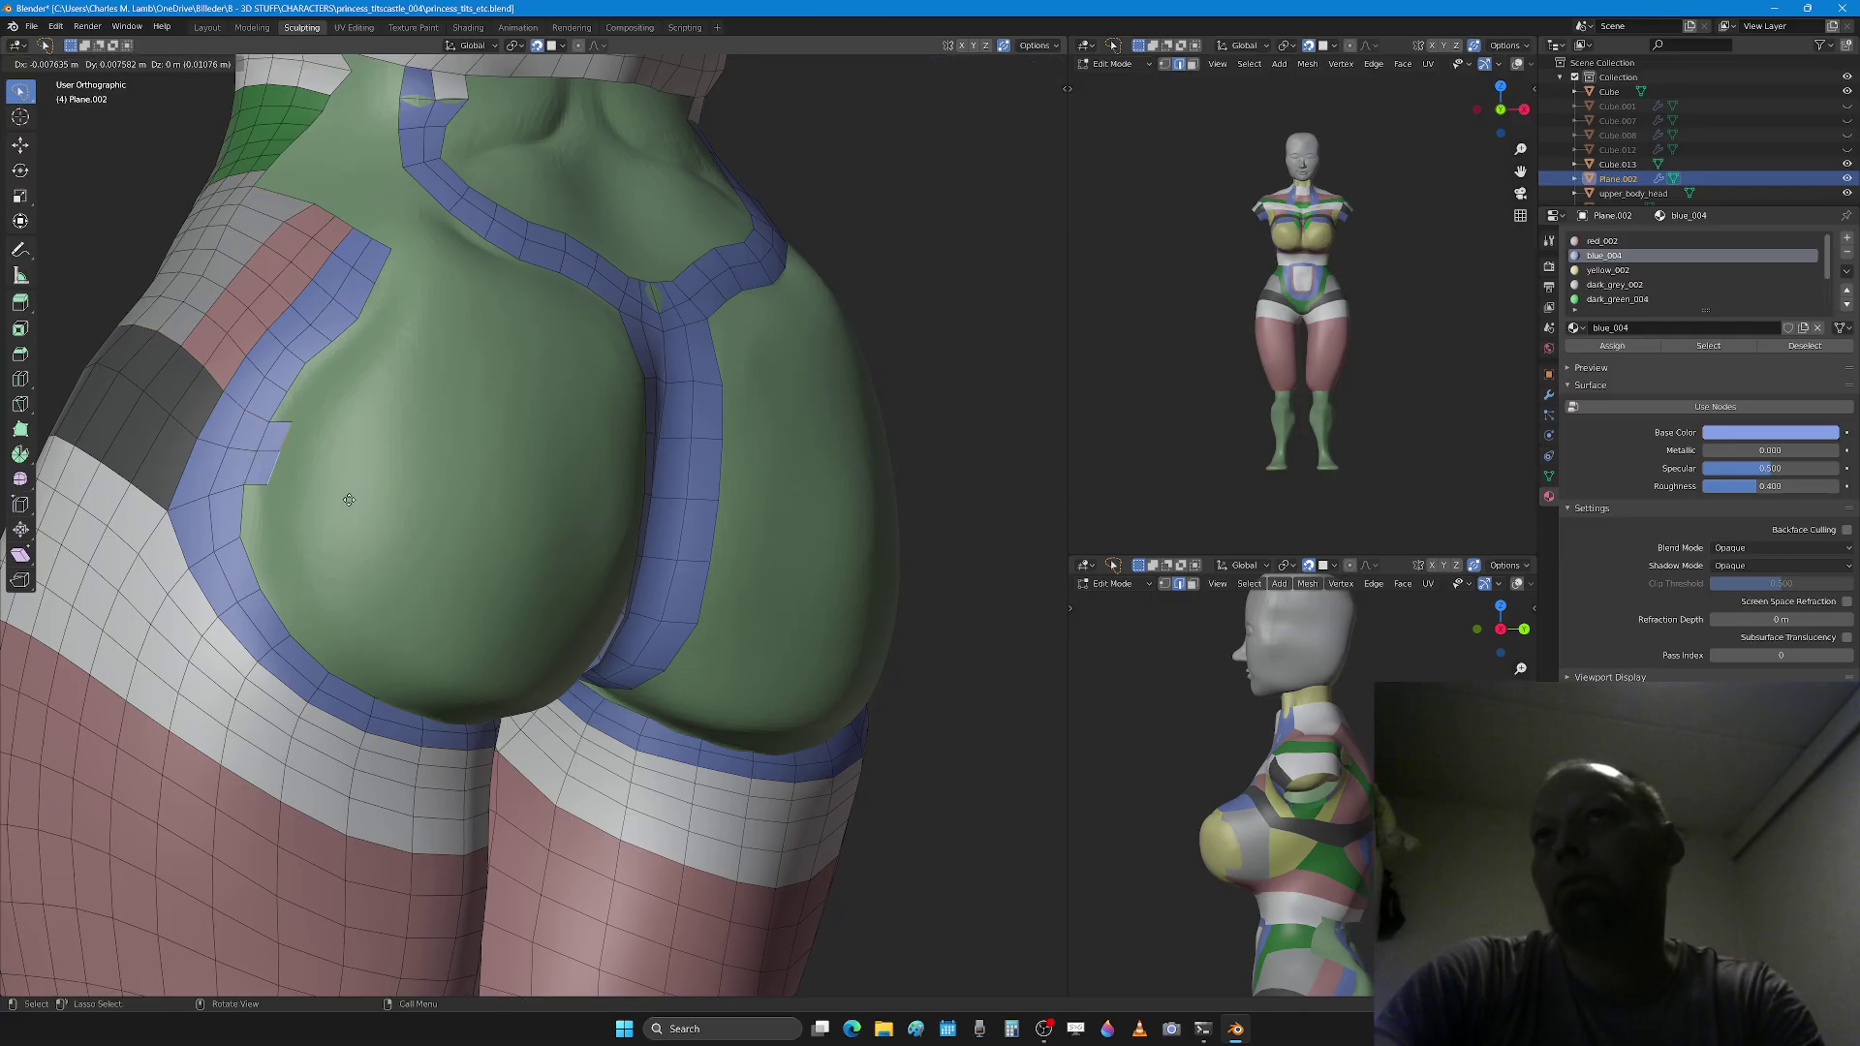
click(363, 501)
middle_drag(417, 518, 365, 519)
key(g)
click(408, 548)
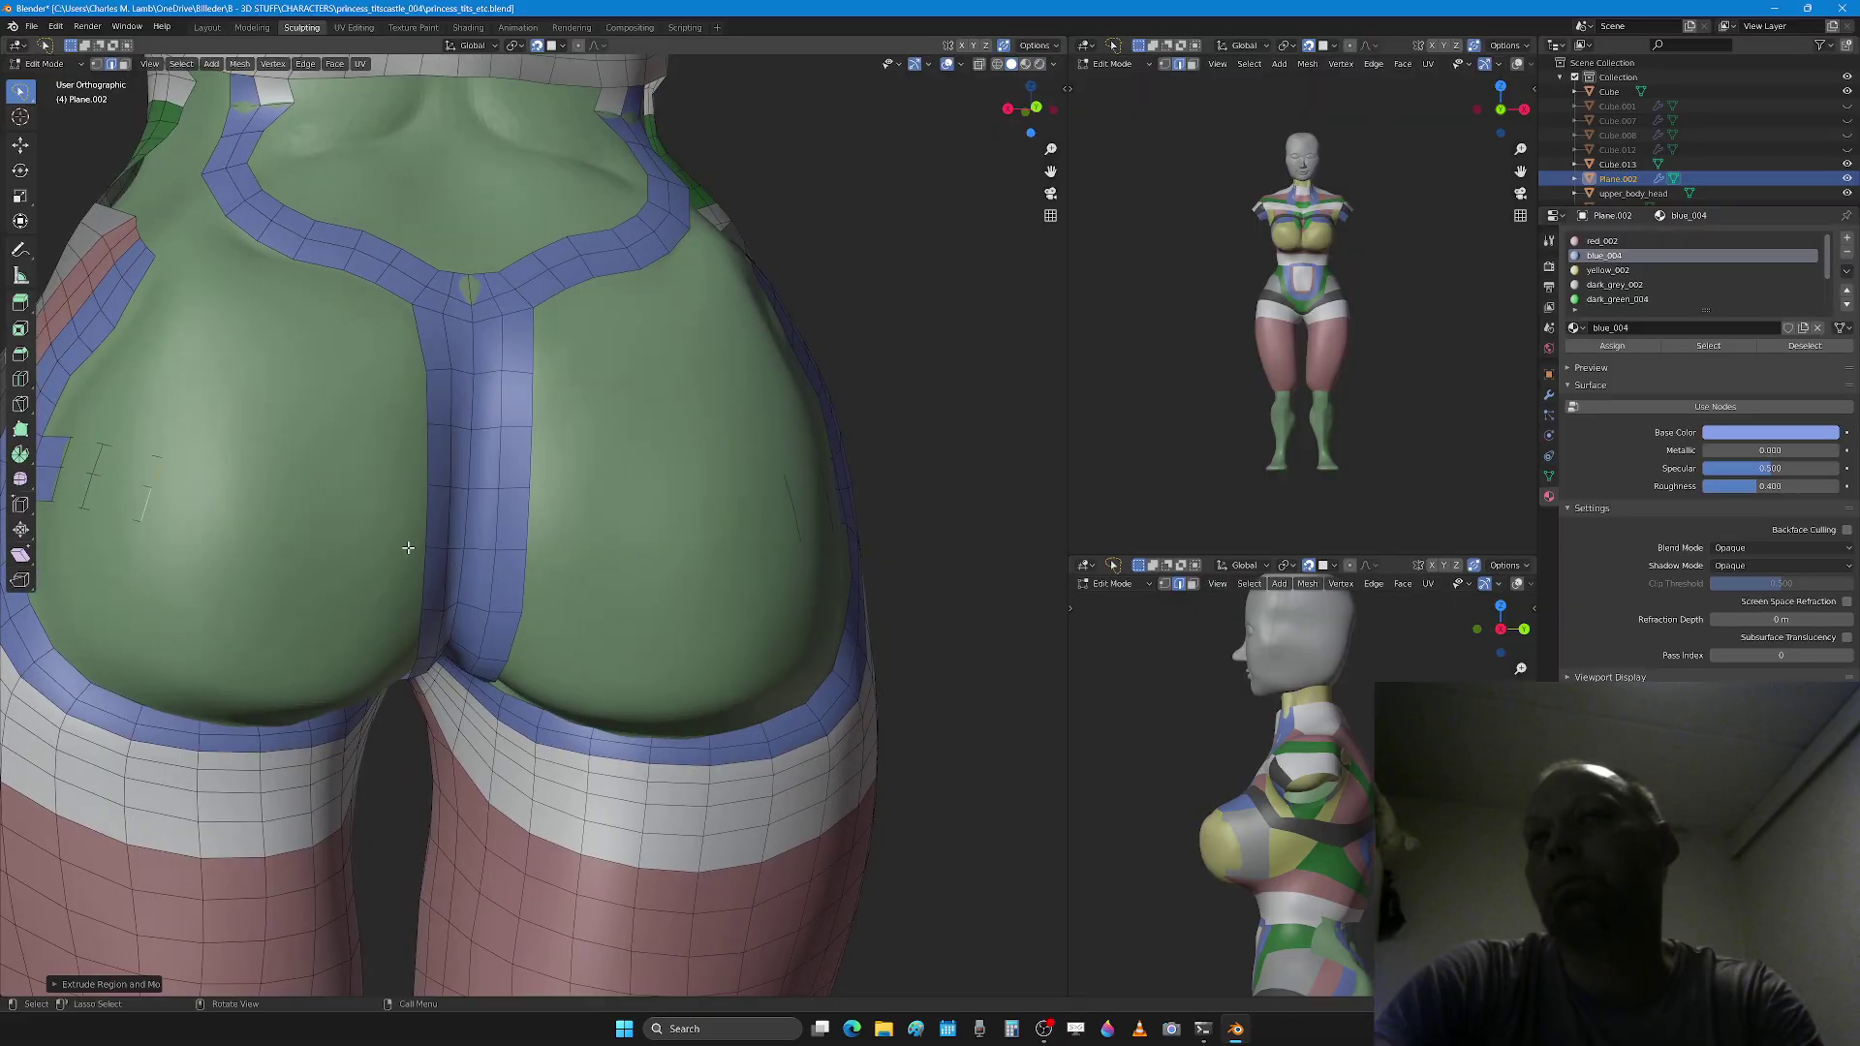
Step: Extrude the buttock strip further toward the cleft and rotate its end edges to align with the cleft strip
middle_drag(395, 544, 390, 516)
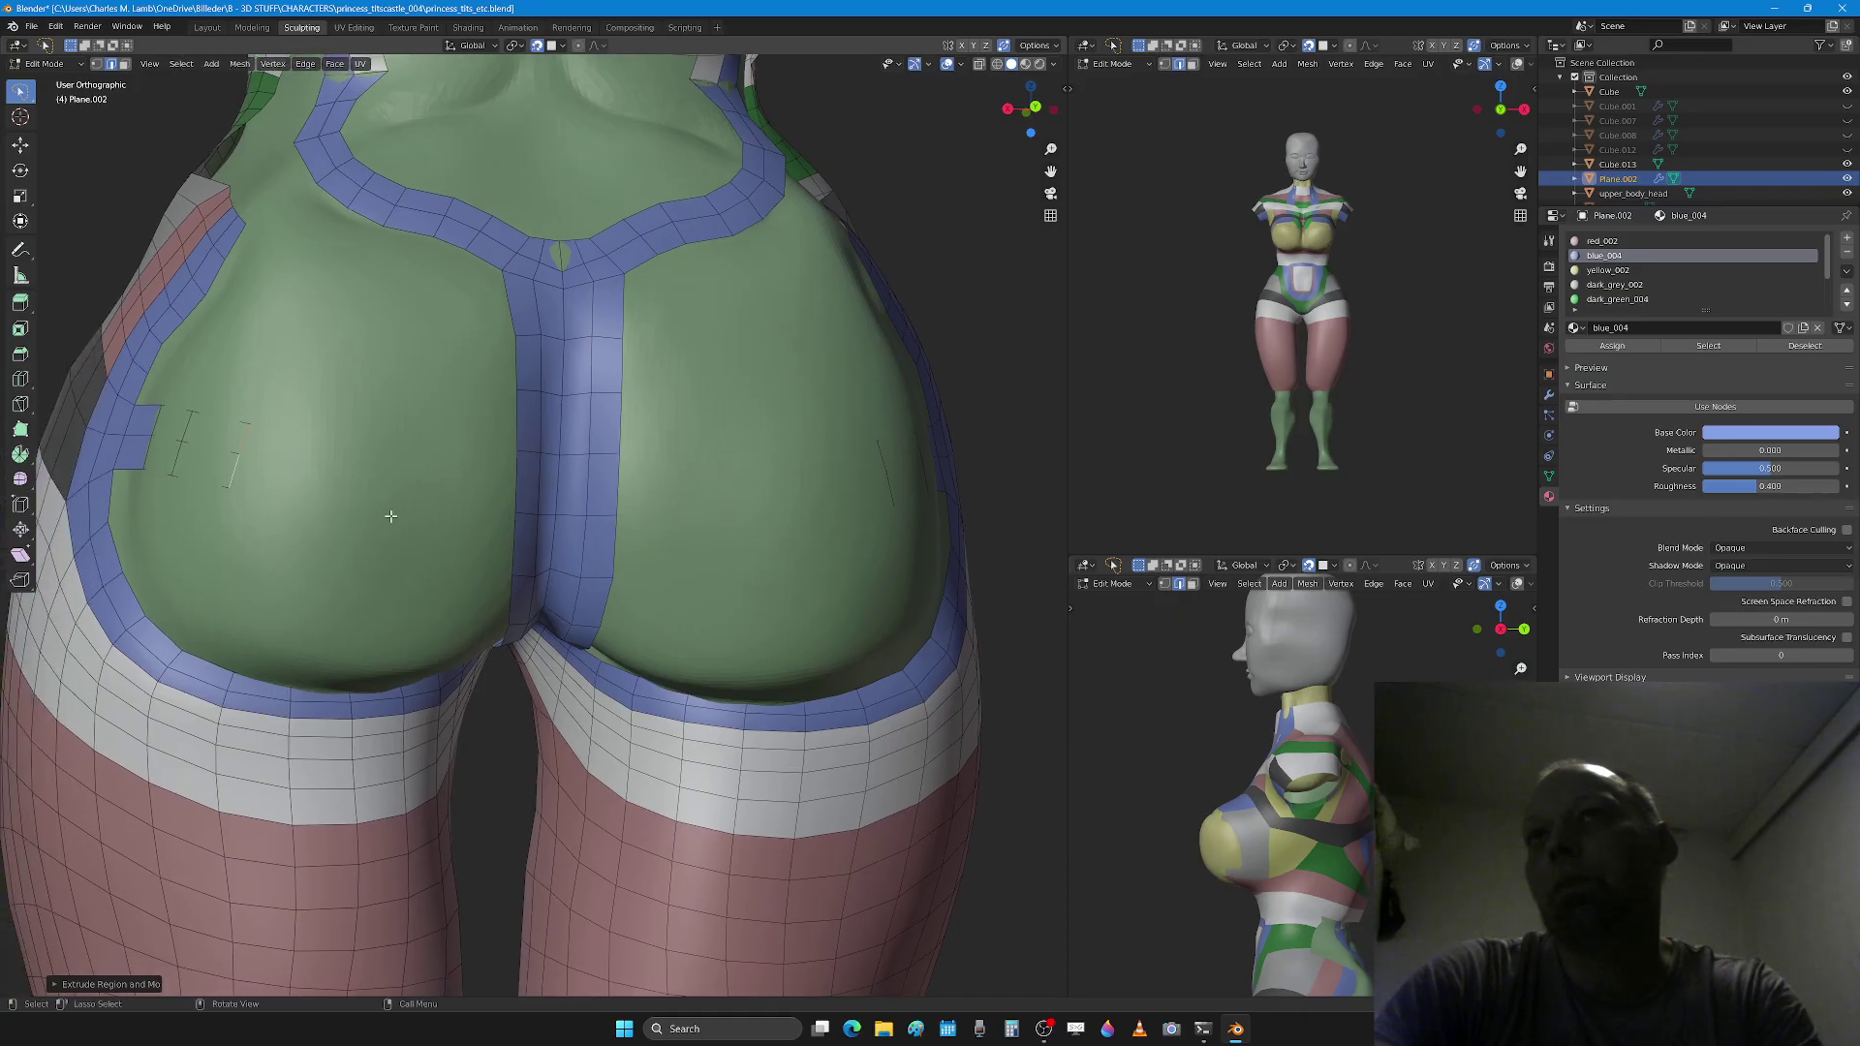
key(e)
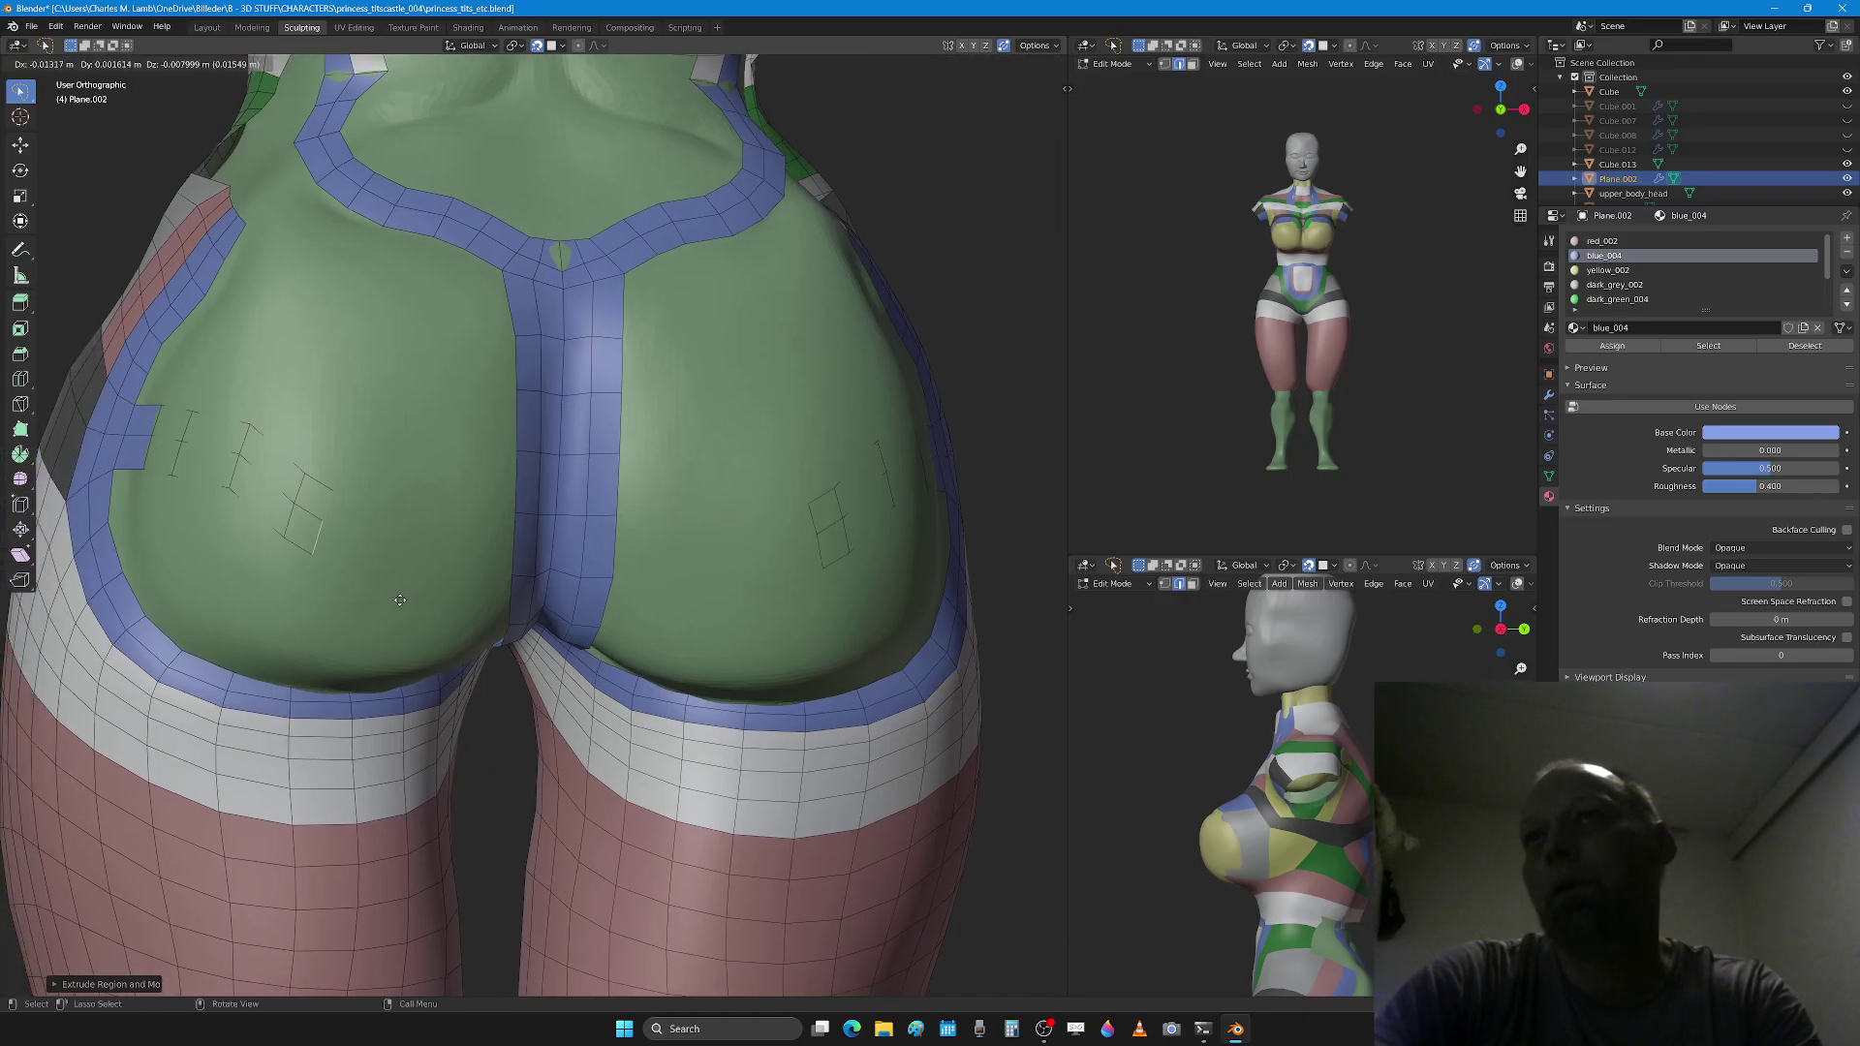
click(446, 598)
key(e)
click(528, 596)
key(r)
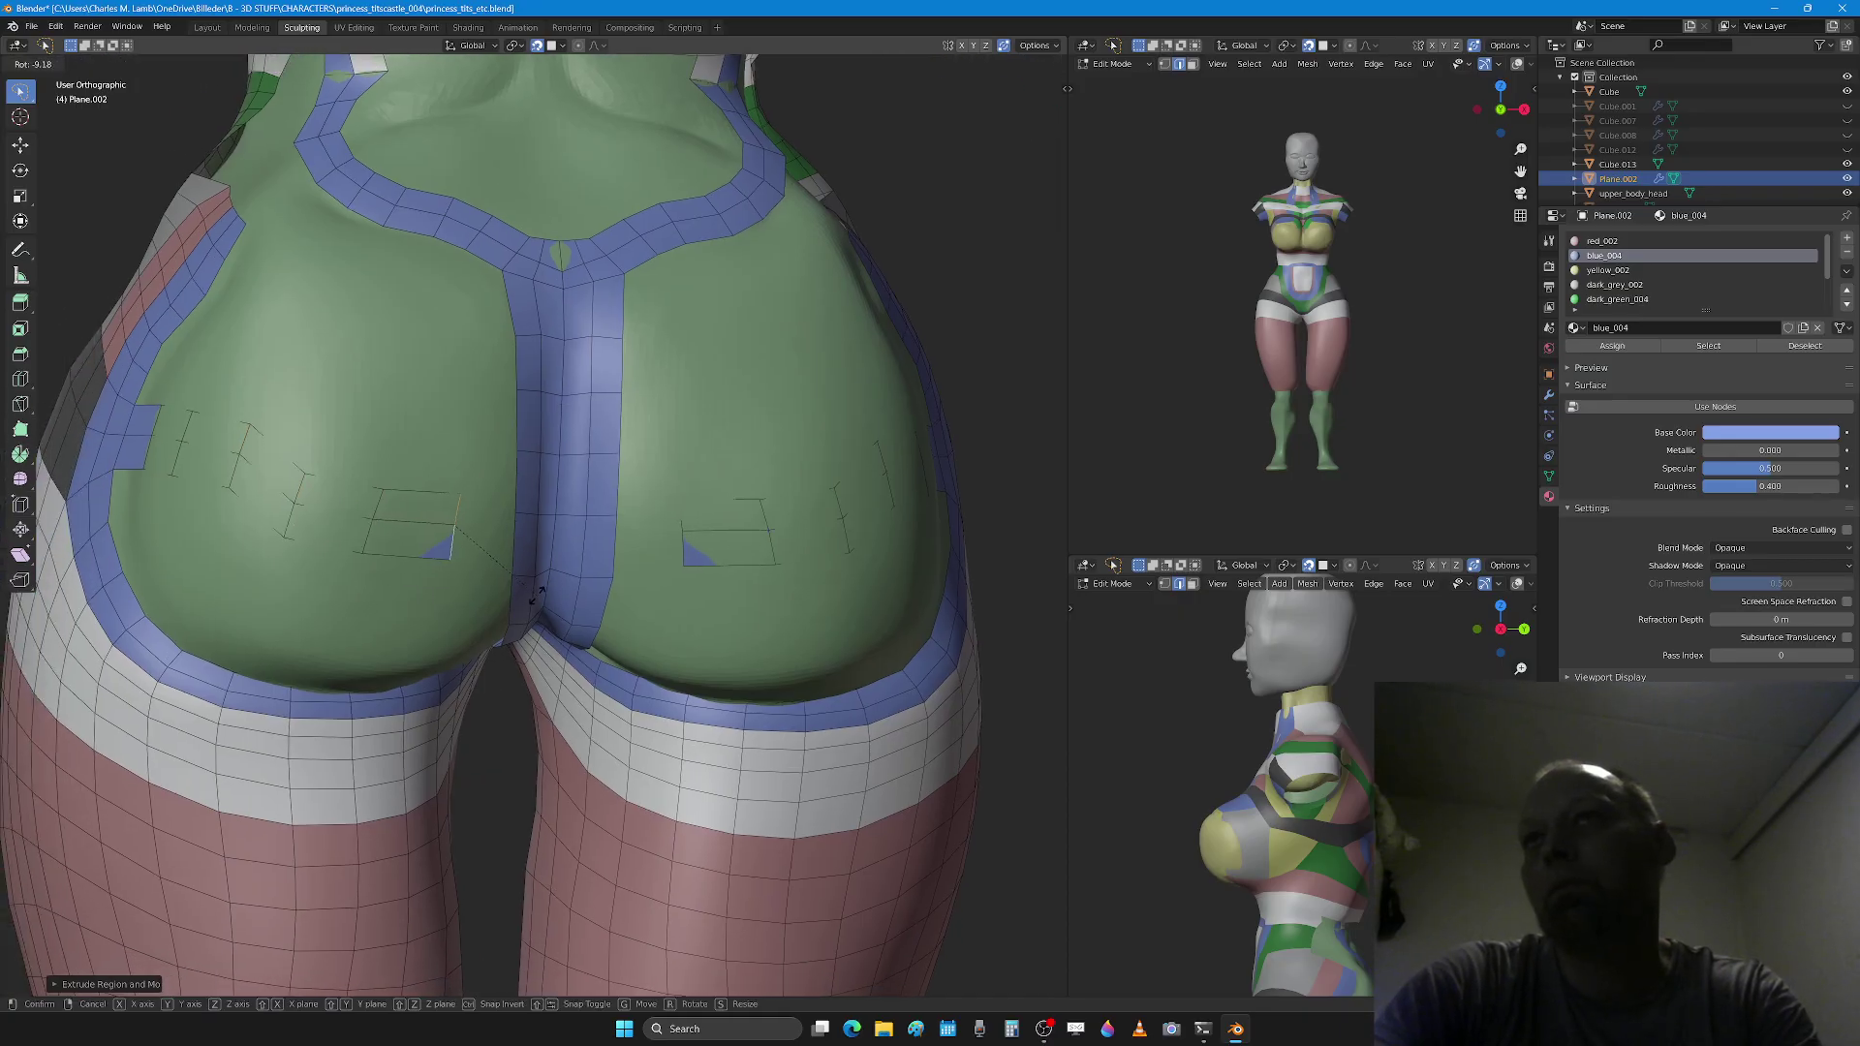
click(528, 566)
Step: Add two loop cuts across the cleft strip and fill the faces that join the buttock strip to it
middle_drag(528, 565, 477, 532)
key(ctrl+r)
click(495, 527)
right_click(495, 527)
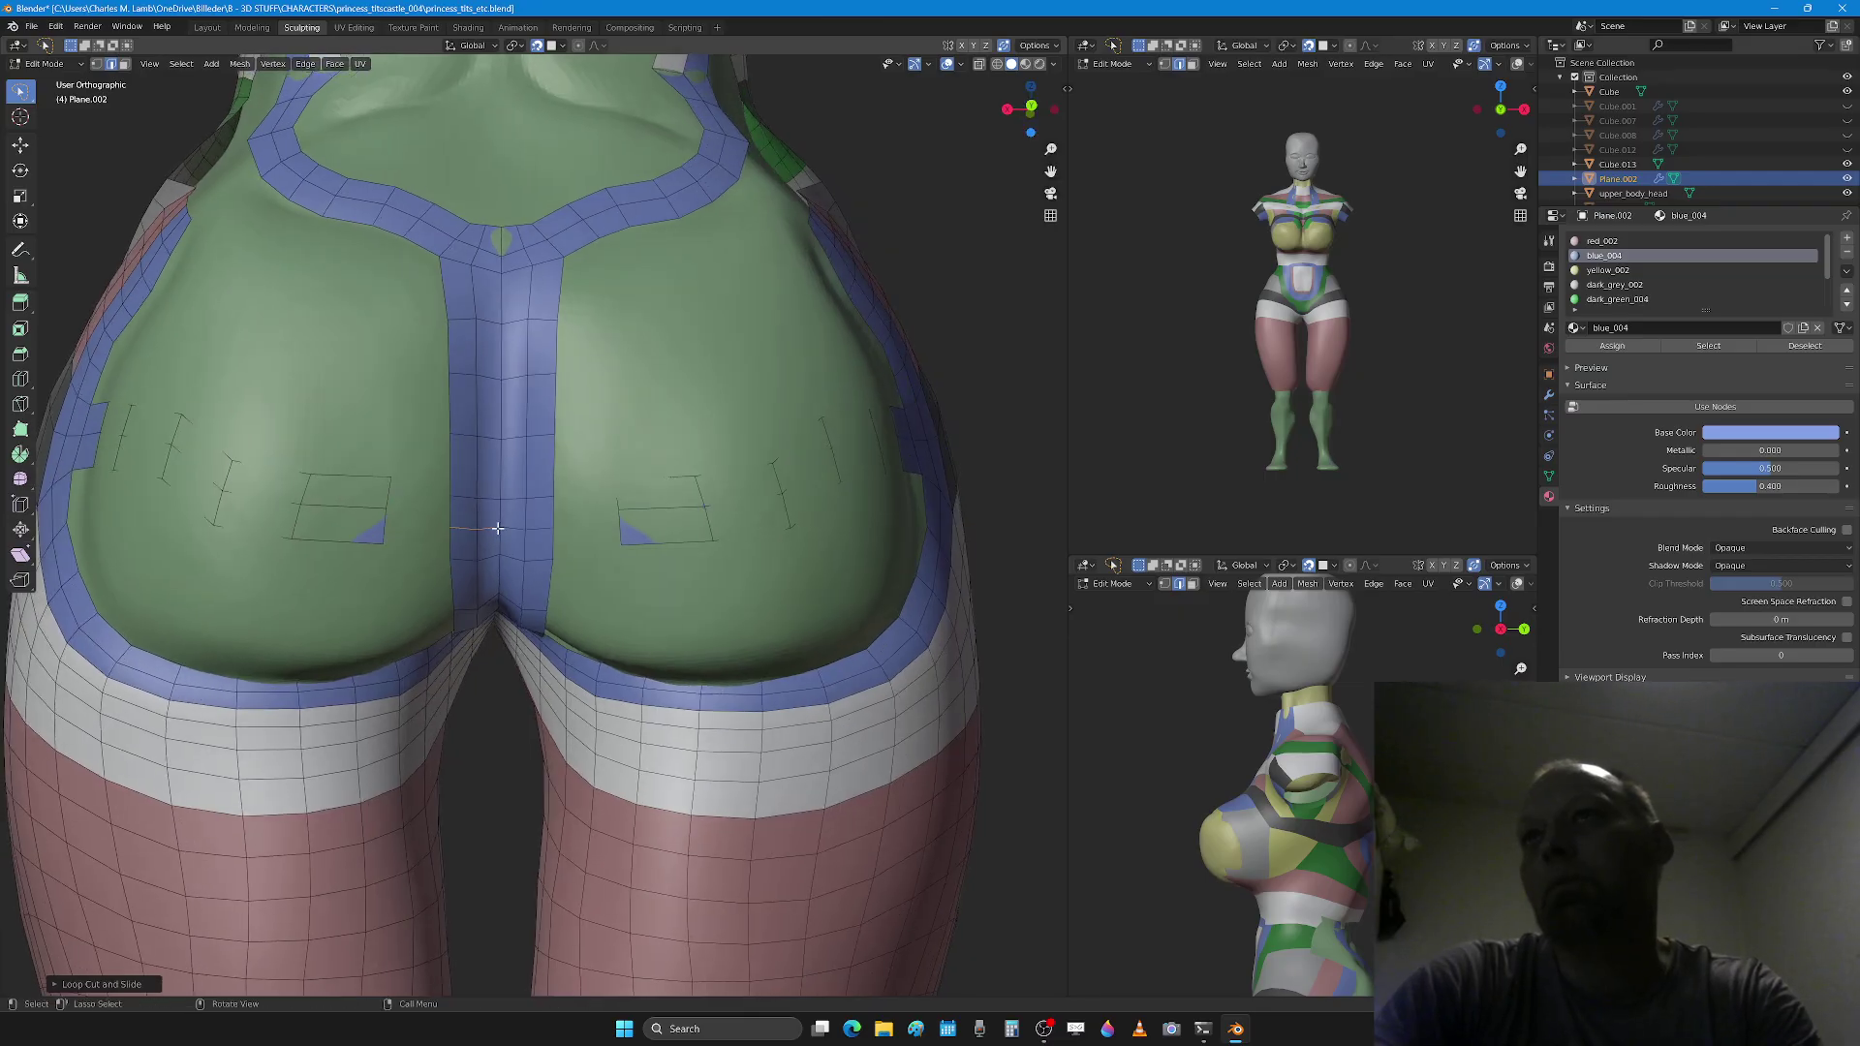
key(ctrl+r)
click(498, 470)
right_click(492, 475)
click(383, 524)
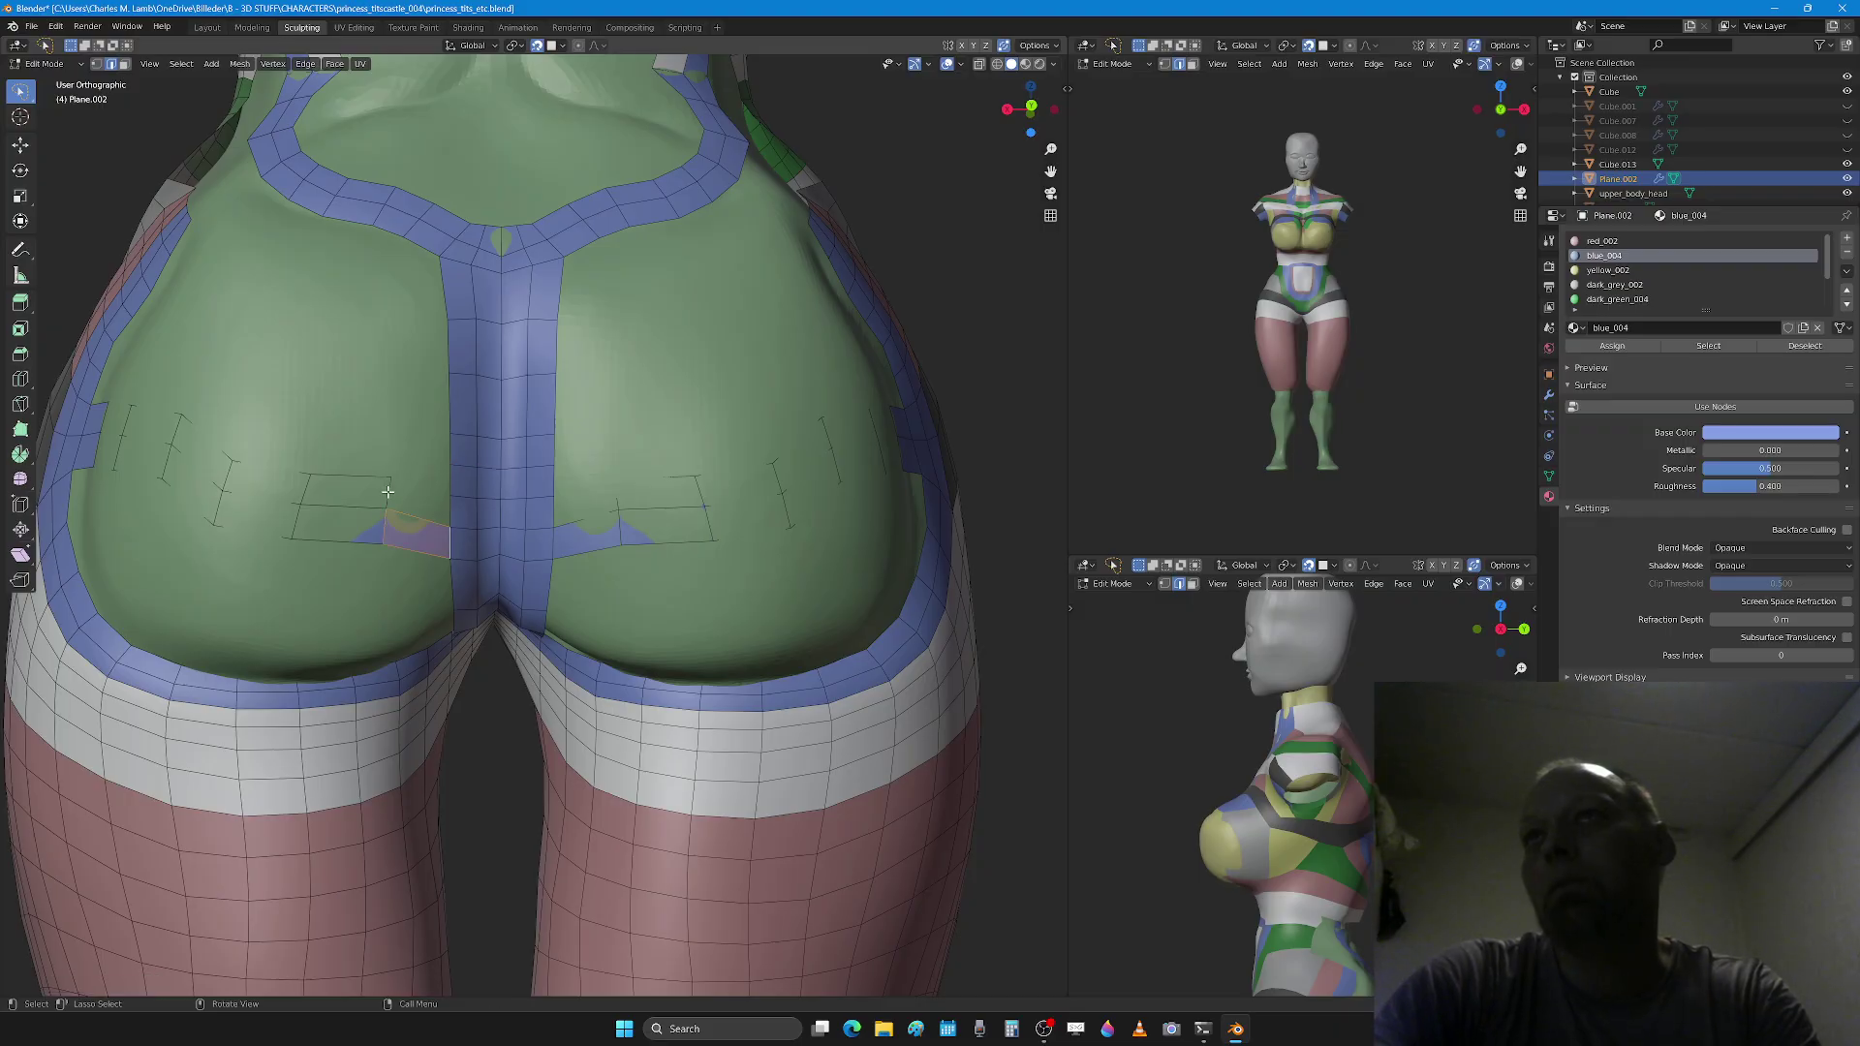
Step: Smooth the new cross-buttock strip in Sculpt Mode and shift its outer part downward with the Grab brush
mouse_move(451, 510)
middle_down()
mouse_move(459, 489)
mouse_move(489, 507)
middle_up()
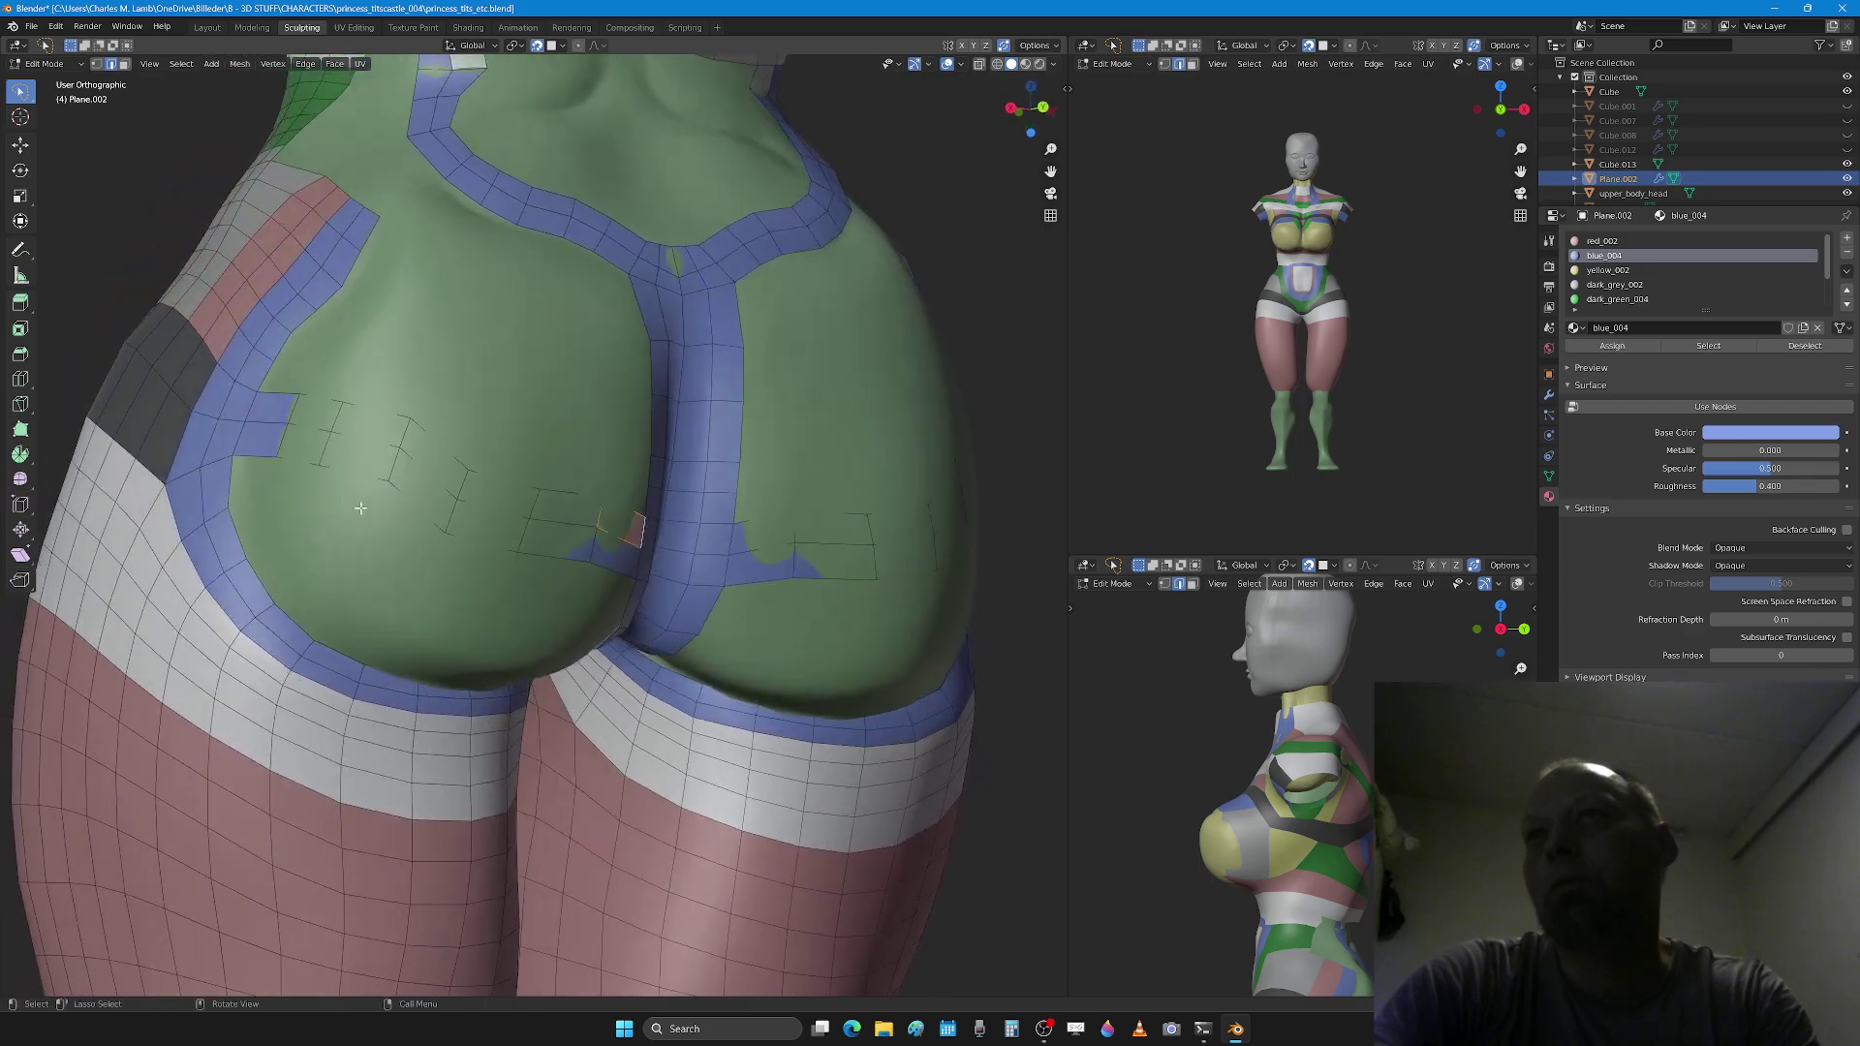
key(Tab)
mouse_move(371, 451)
mouse_down()
mouse_move(349, 446)
mouse_move(500, 510)
mouse_up()
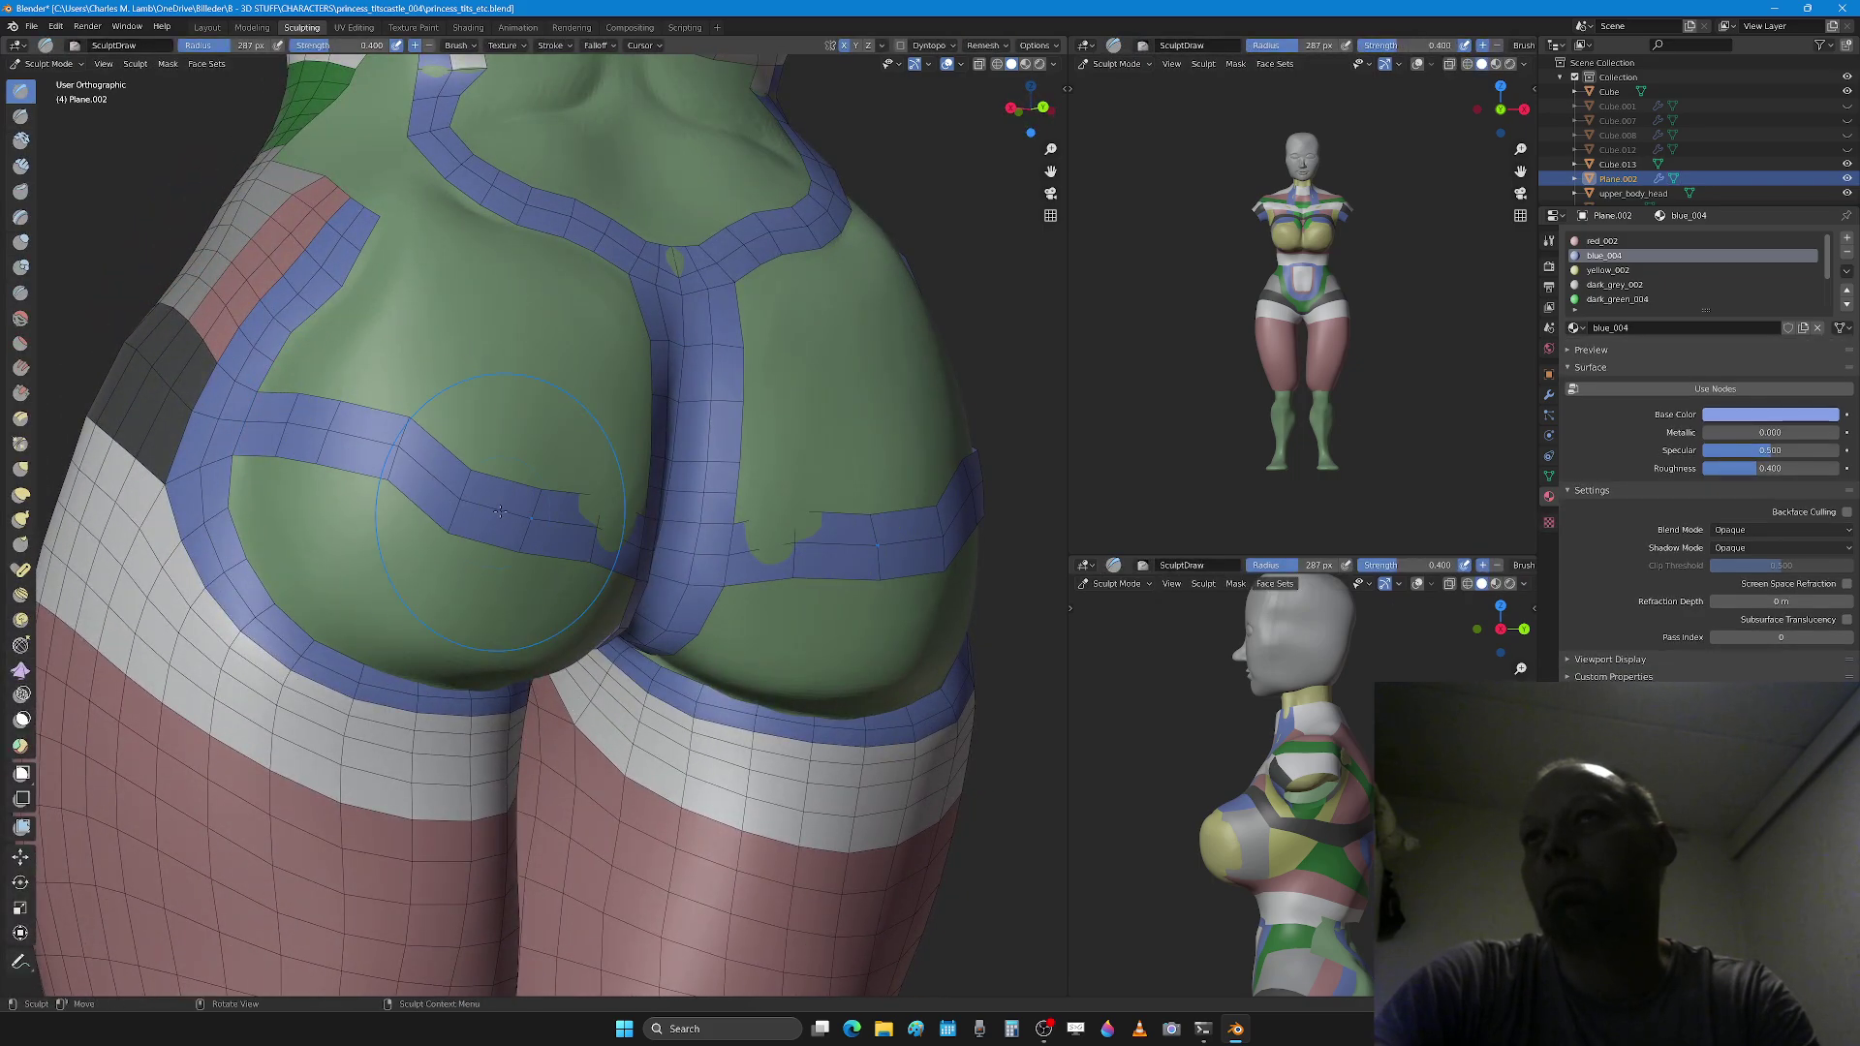
key(g)
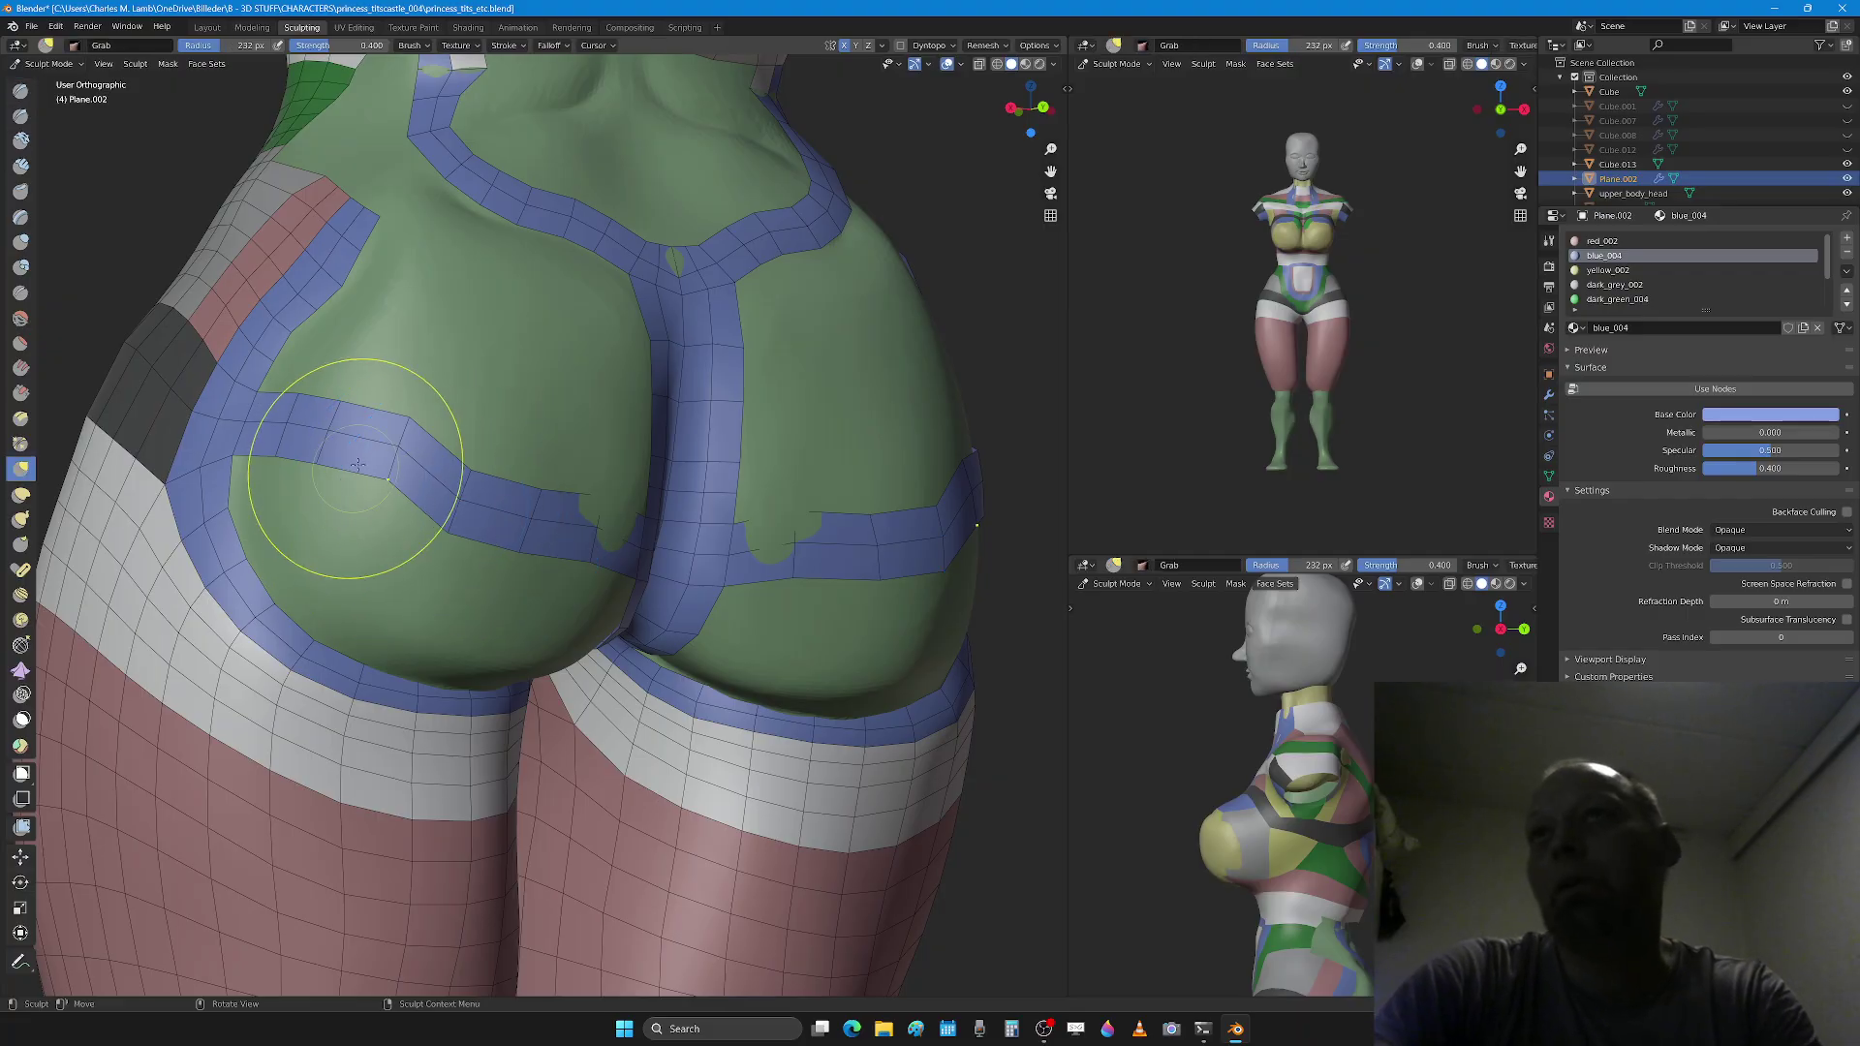
mouse_move(340, 464)
mouse_down()
mouse_move(334, 496)
mouse_move(412, 496)
mouse_move(392, 518)
mouse_move(414, 477)
mouse_move(416, 528)
mouse_move(423, 514)
mouse_up()
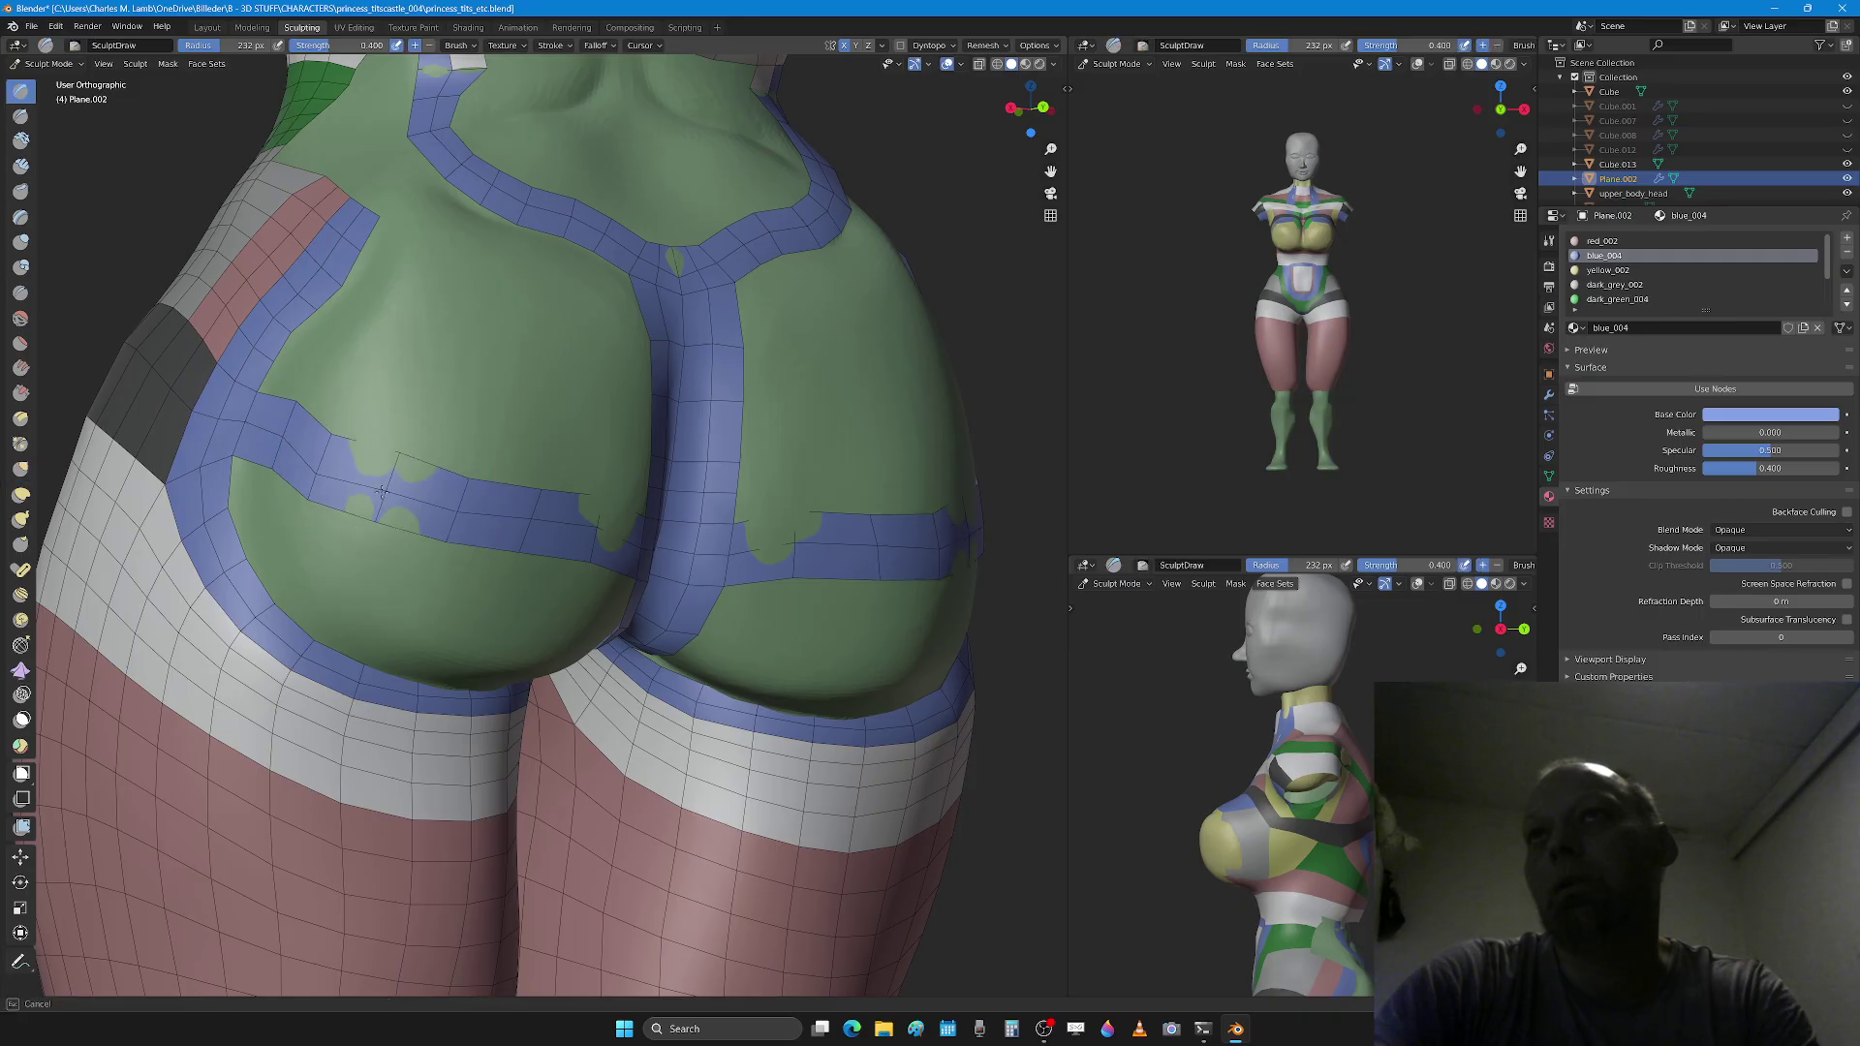
key(x)
mouse_move(426, 508)
middle_down()
mouse_move(385, 496)
mouse_move(473, 518)
middle_up()
Step: Add a row of faces along the cross-buttock strip's lower edge and connect its outer end to the hip strip
key(Tab)
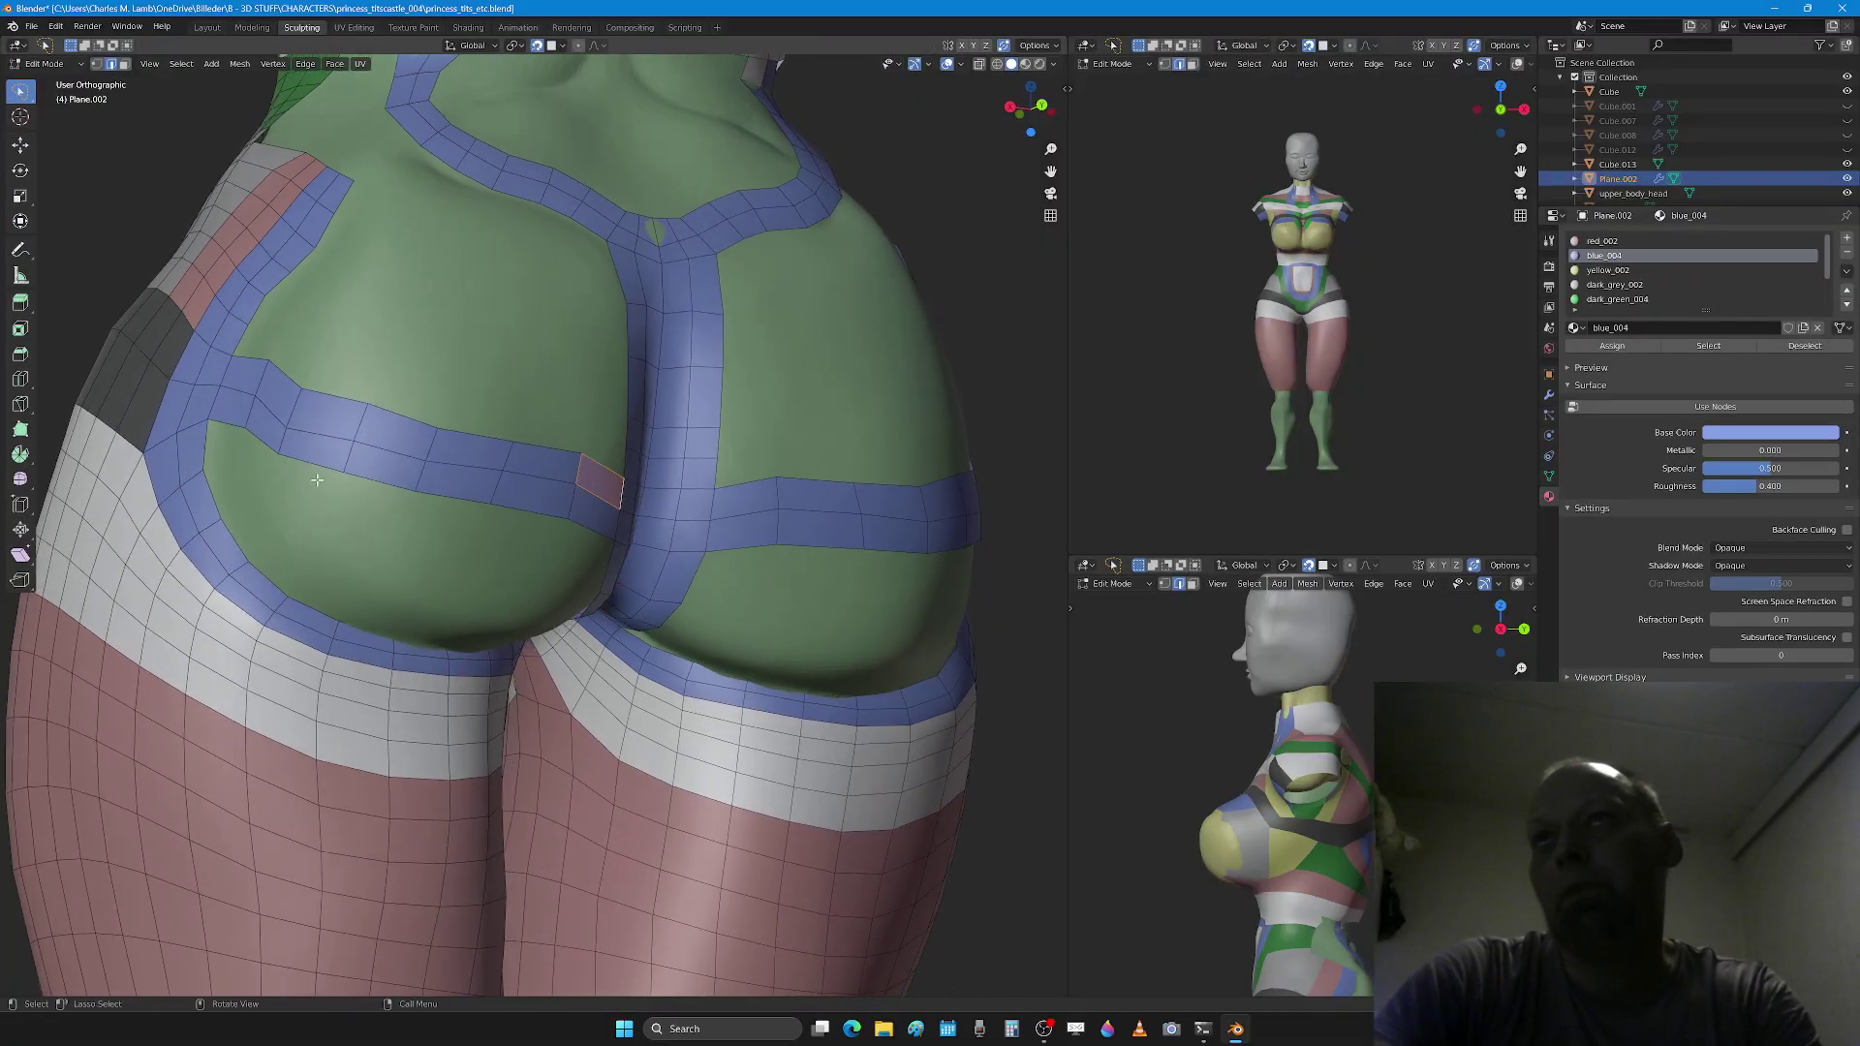
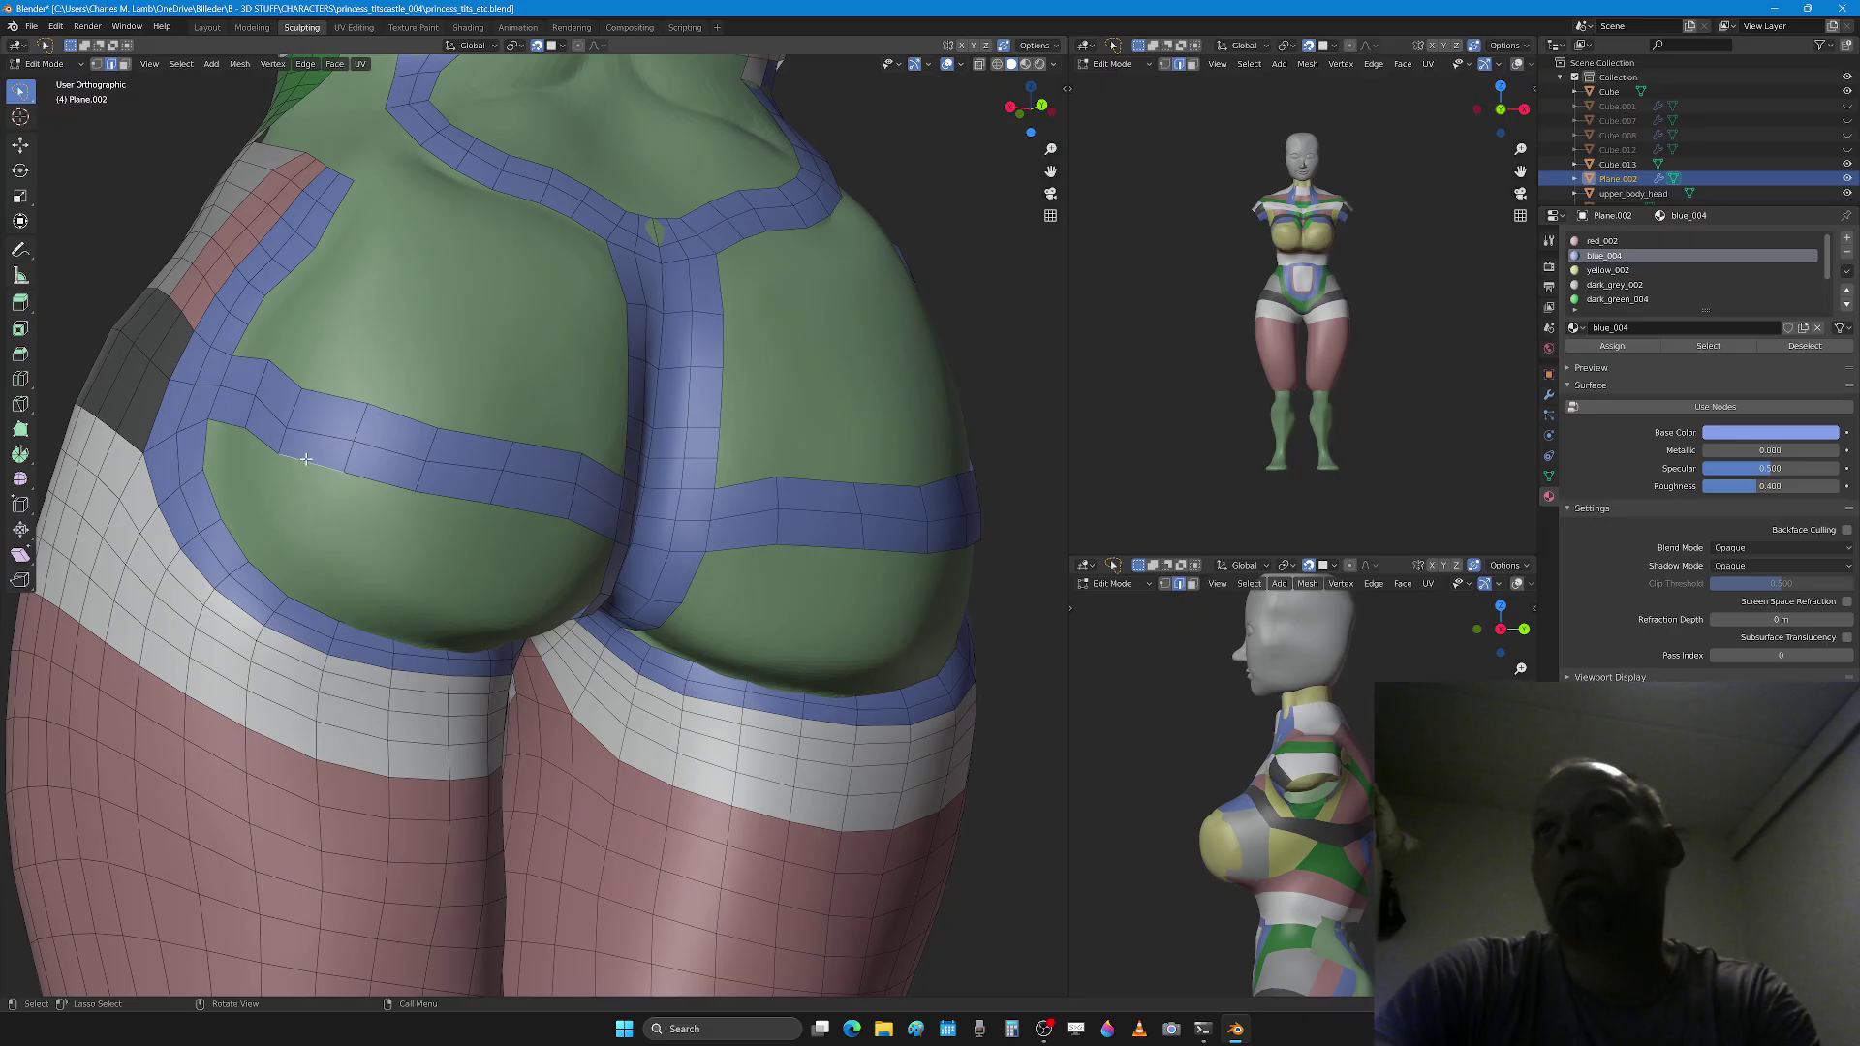
middle_drag(315, 473, 388, 495)
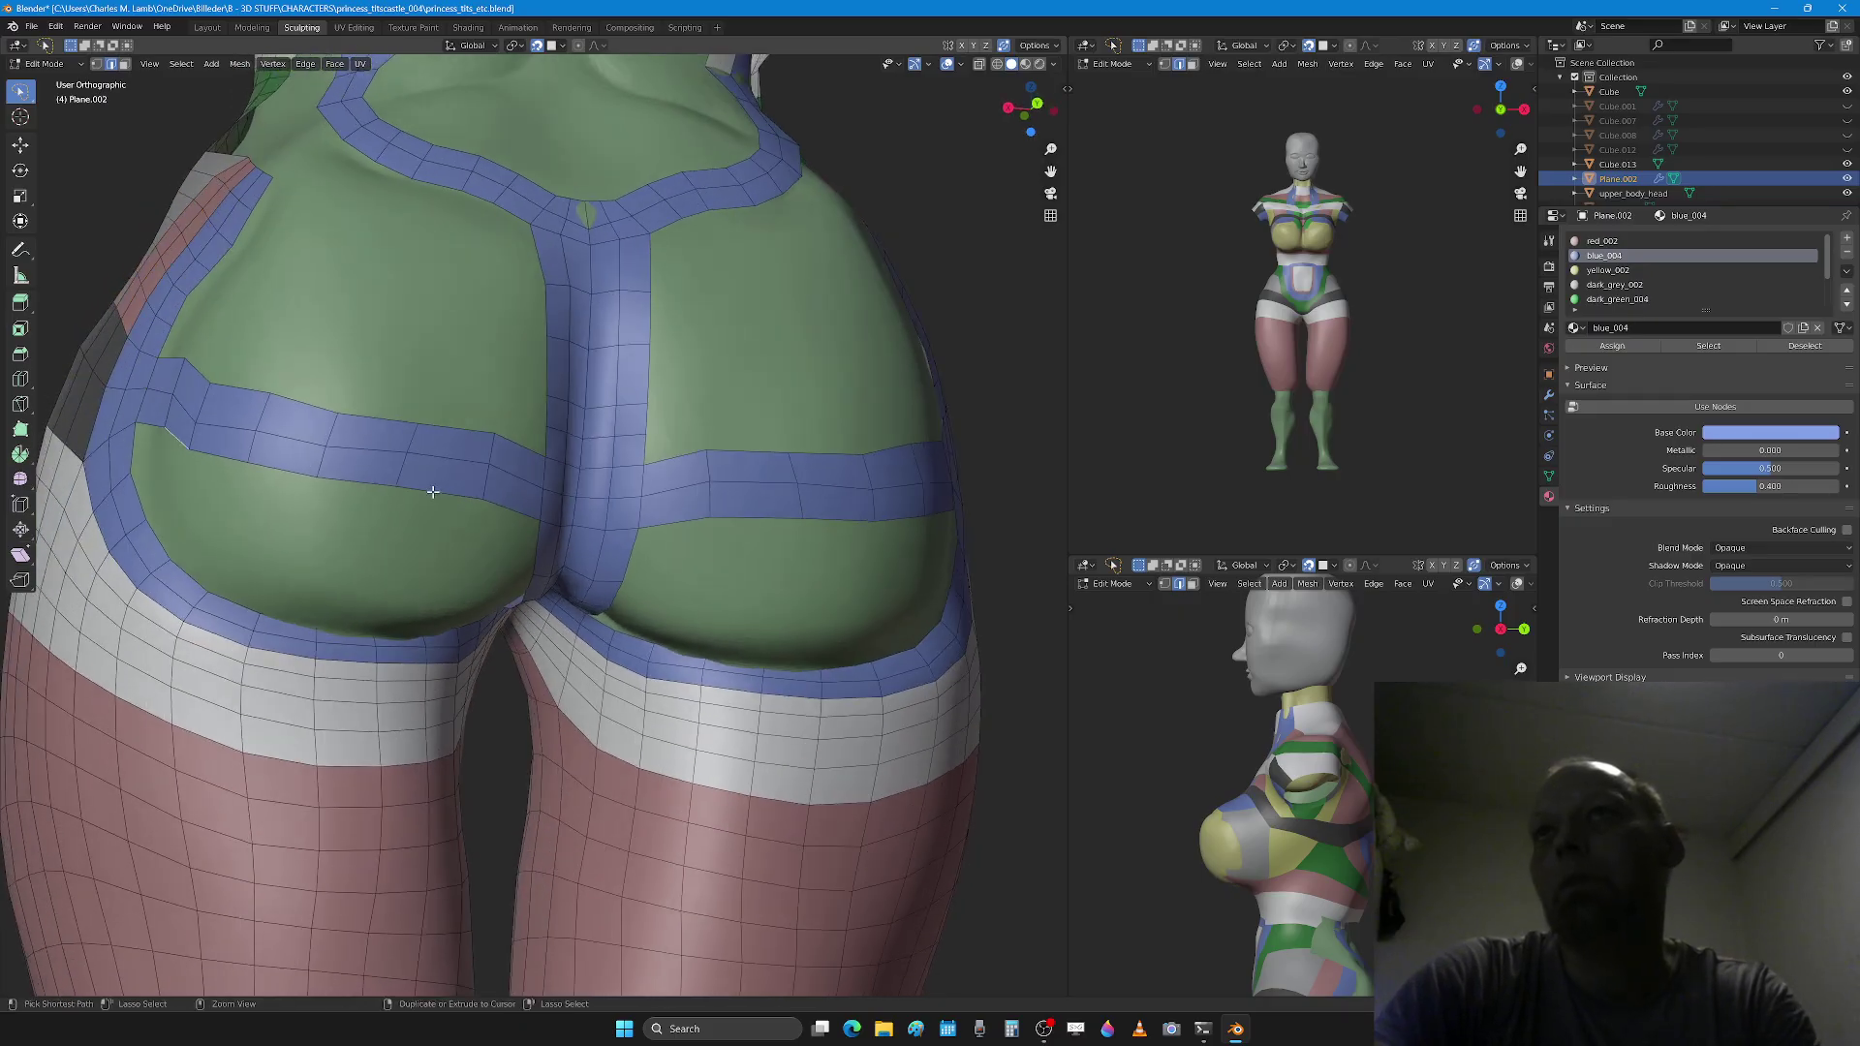
ctrl+click(430, 494)
key(Tab)
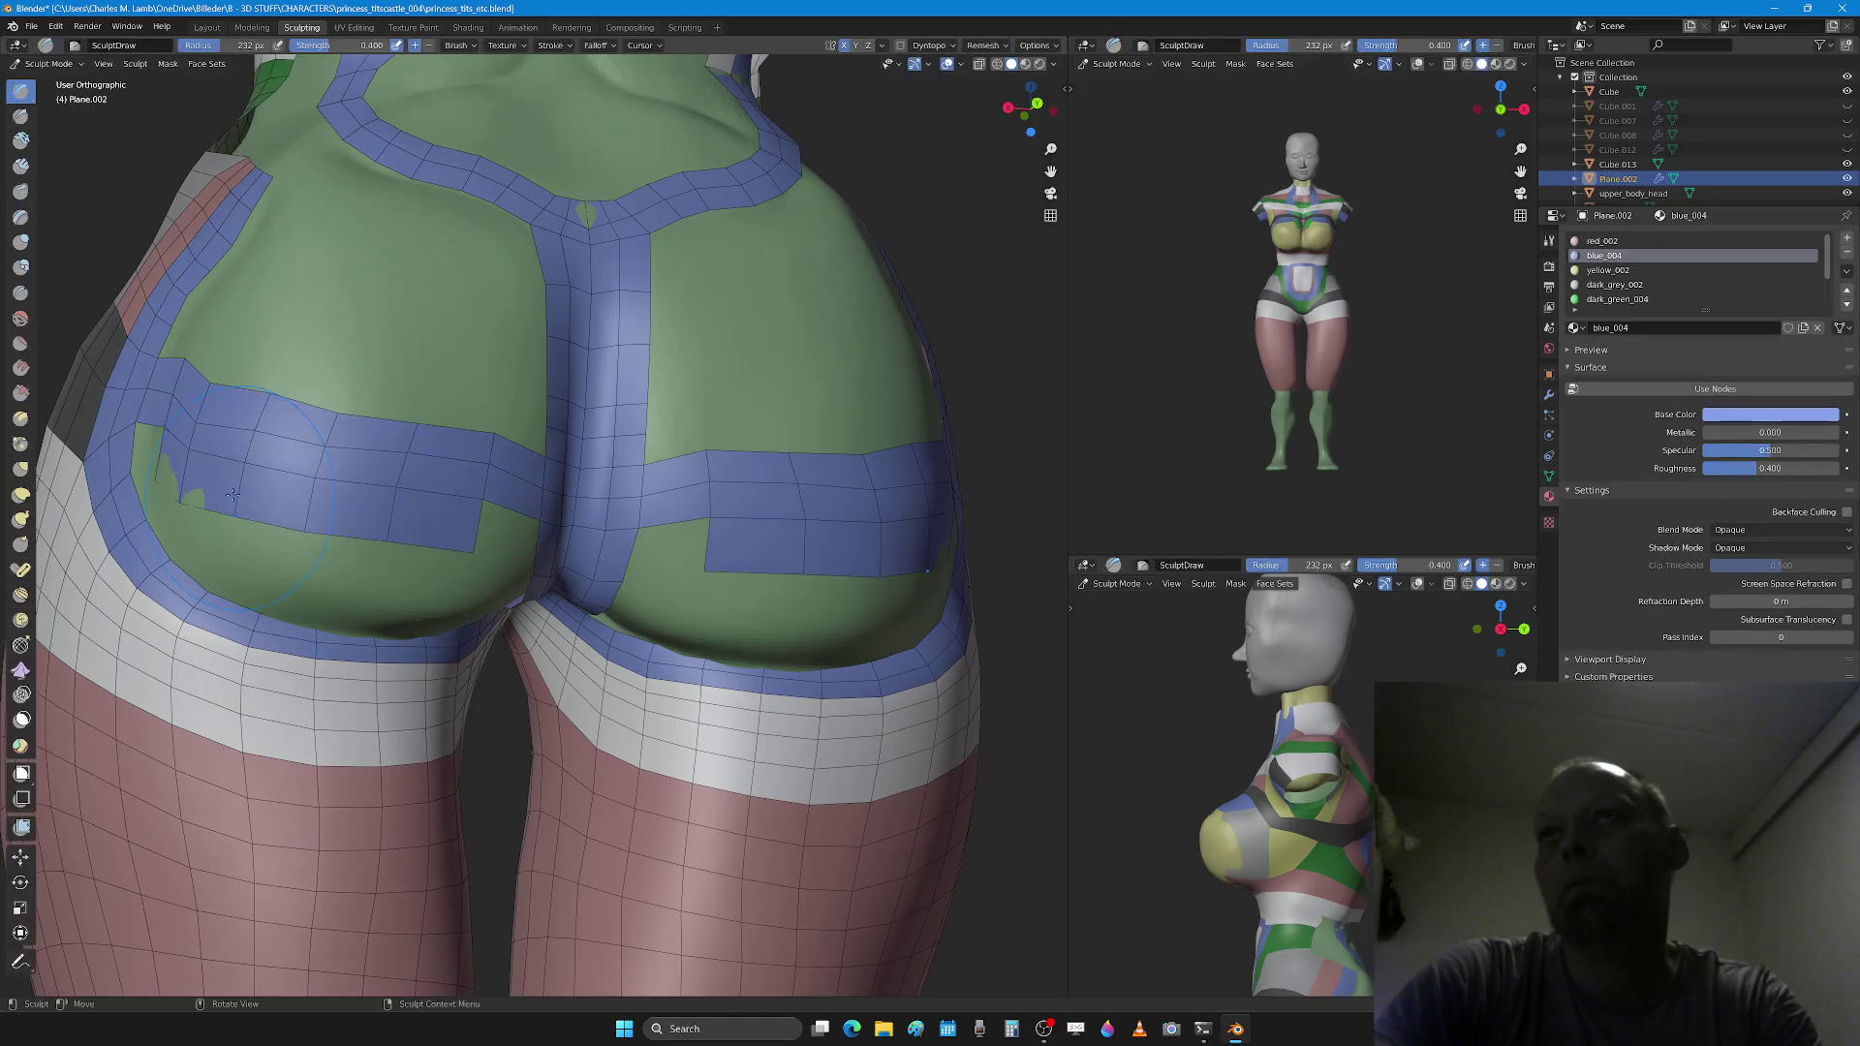
key(Tab)
middle_drag(242, 484, 323, 494)
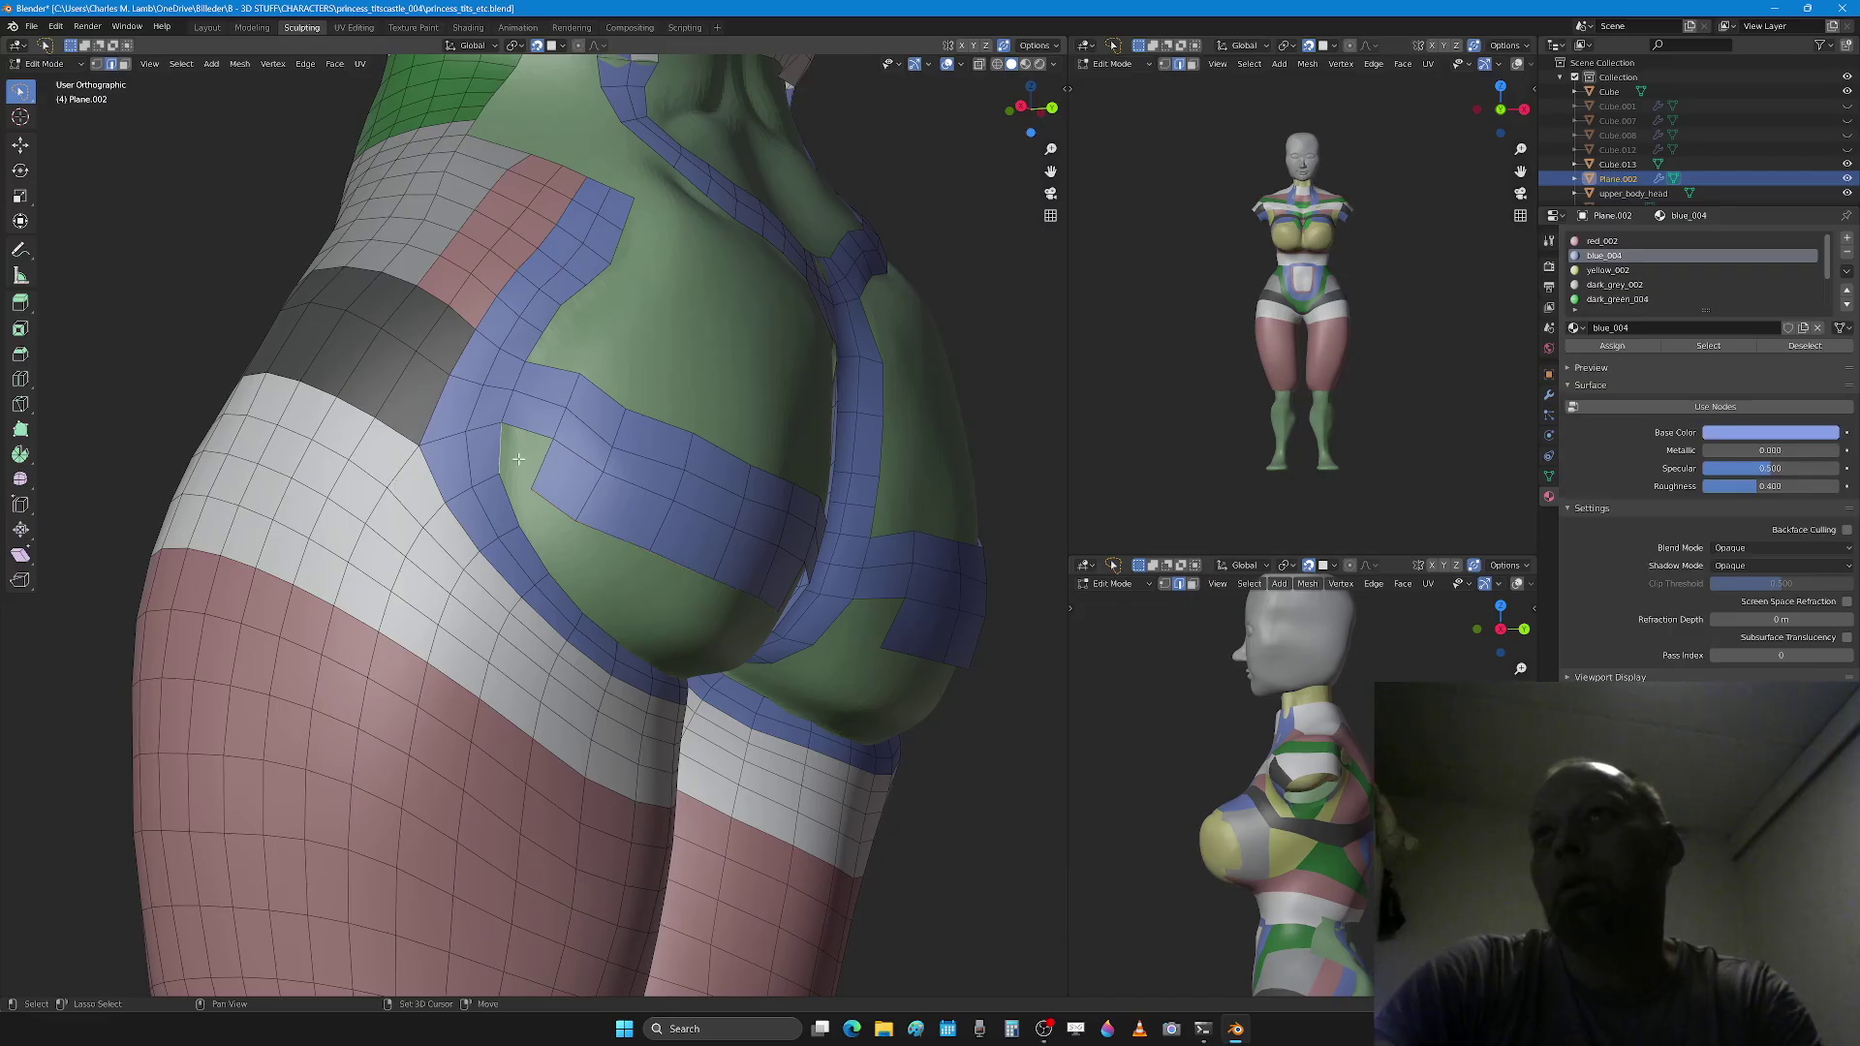
middle_drag(569, 486, 502, 485)
Step: Move two vertices on the hip strip's inner border below the cross-buttock strip to even their spacing
click(164, 548)
key(g)
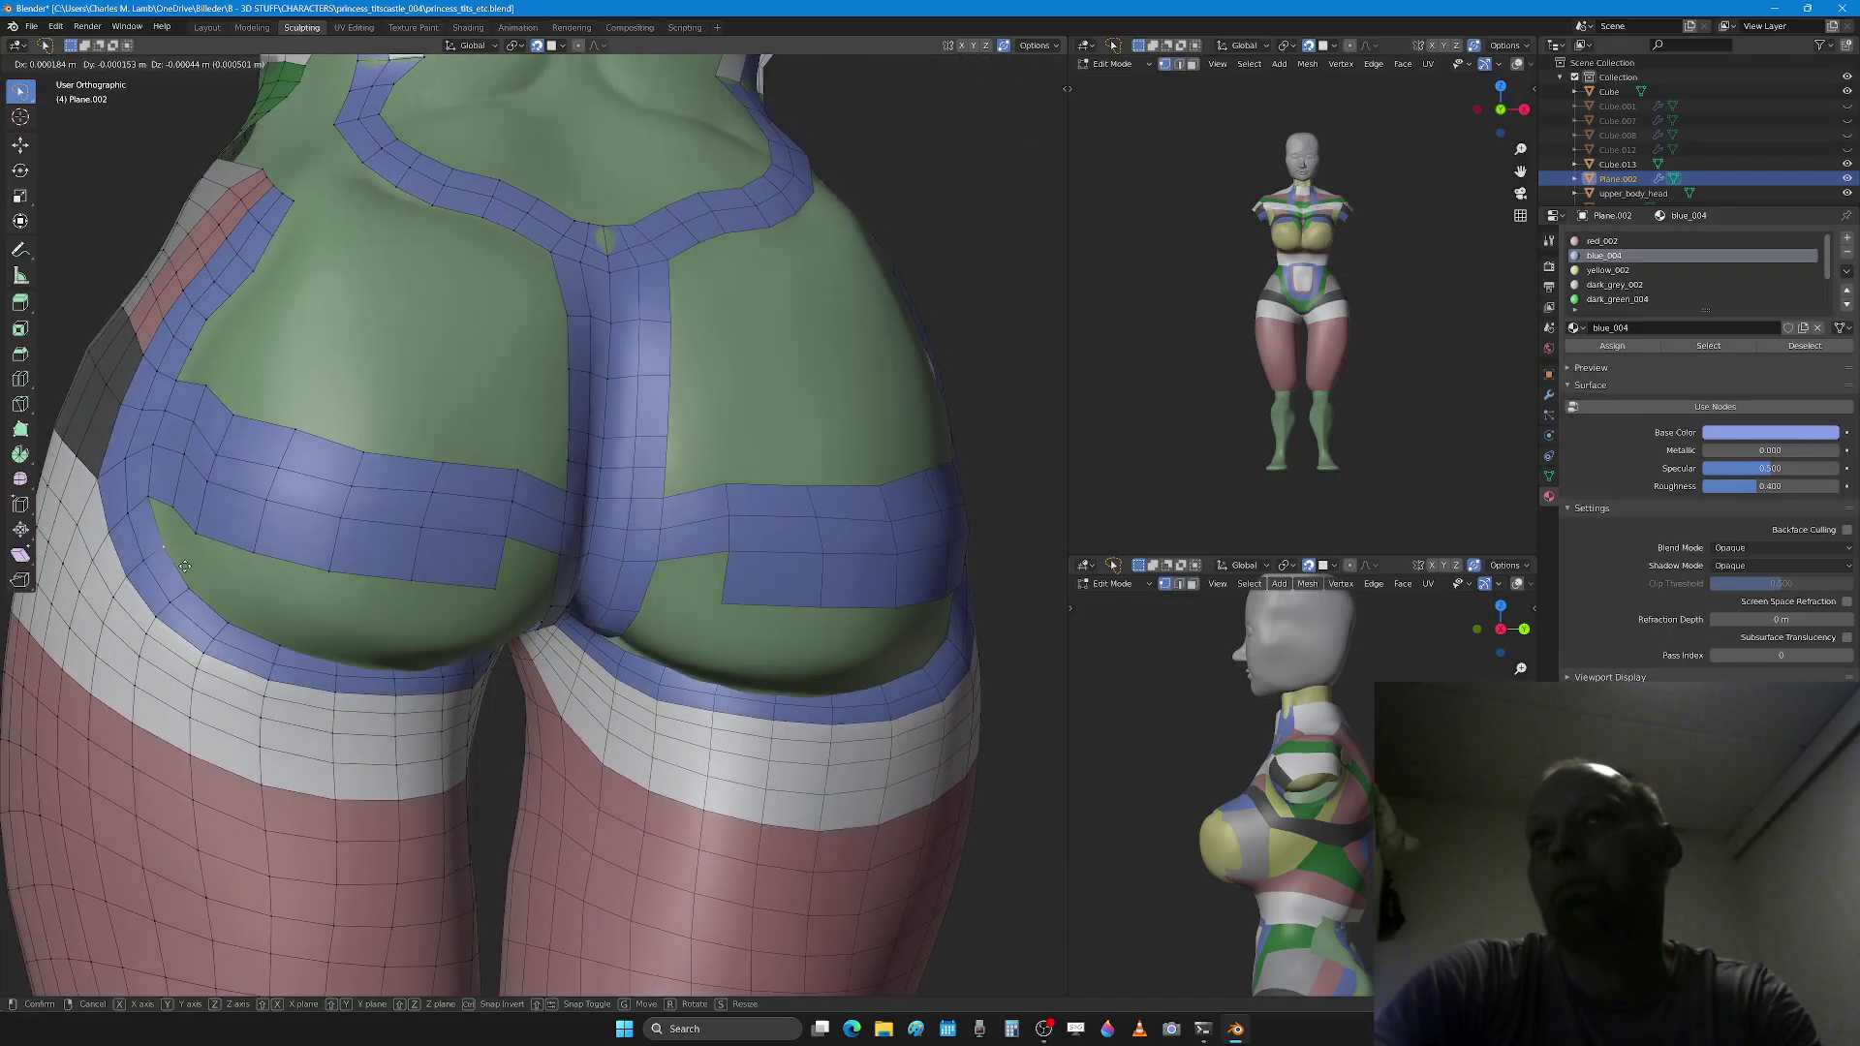
click(184, 566)
mouse_move(263, 585)
middle_down()
mouse_move(258, 549)
mouse_move(281, 565)
middle_up()
click(313, 518)
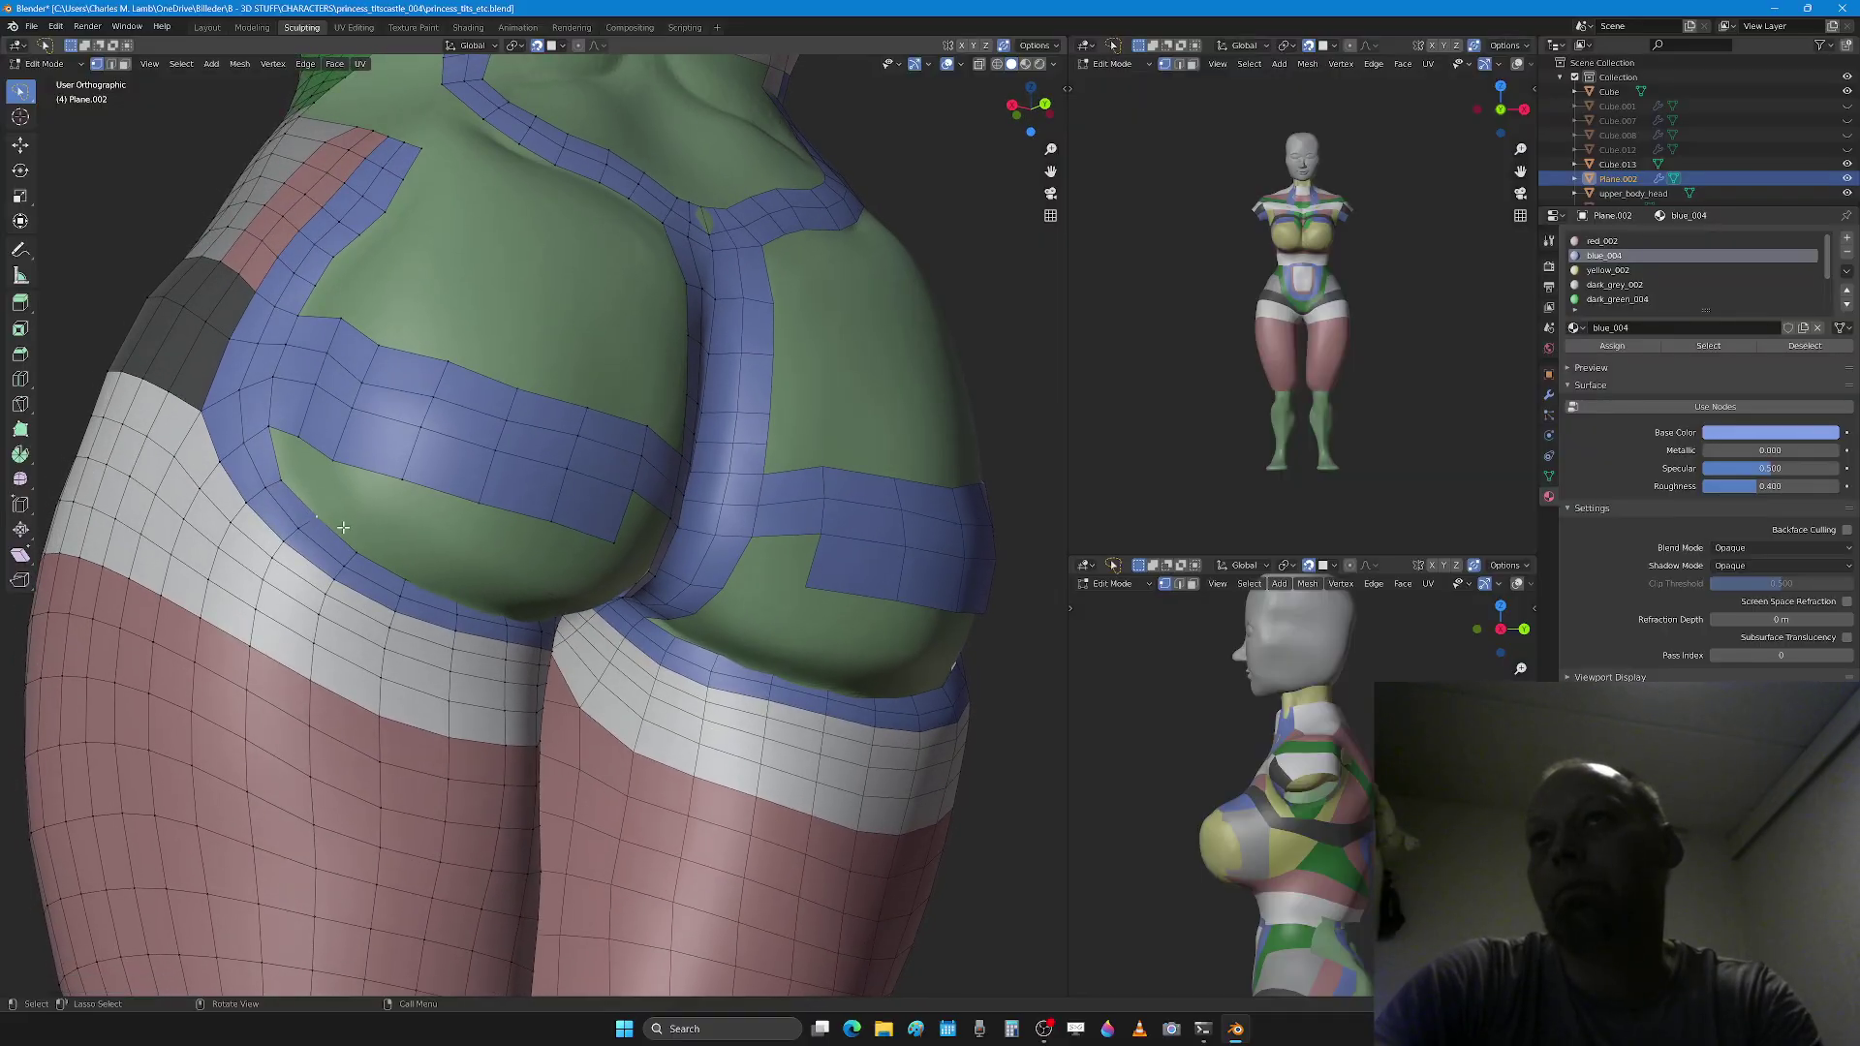
key(g)
click(338, 521)
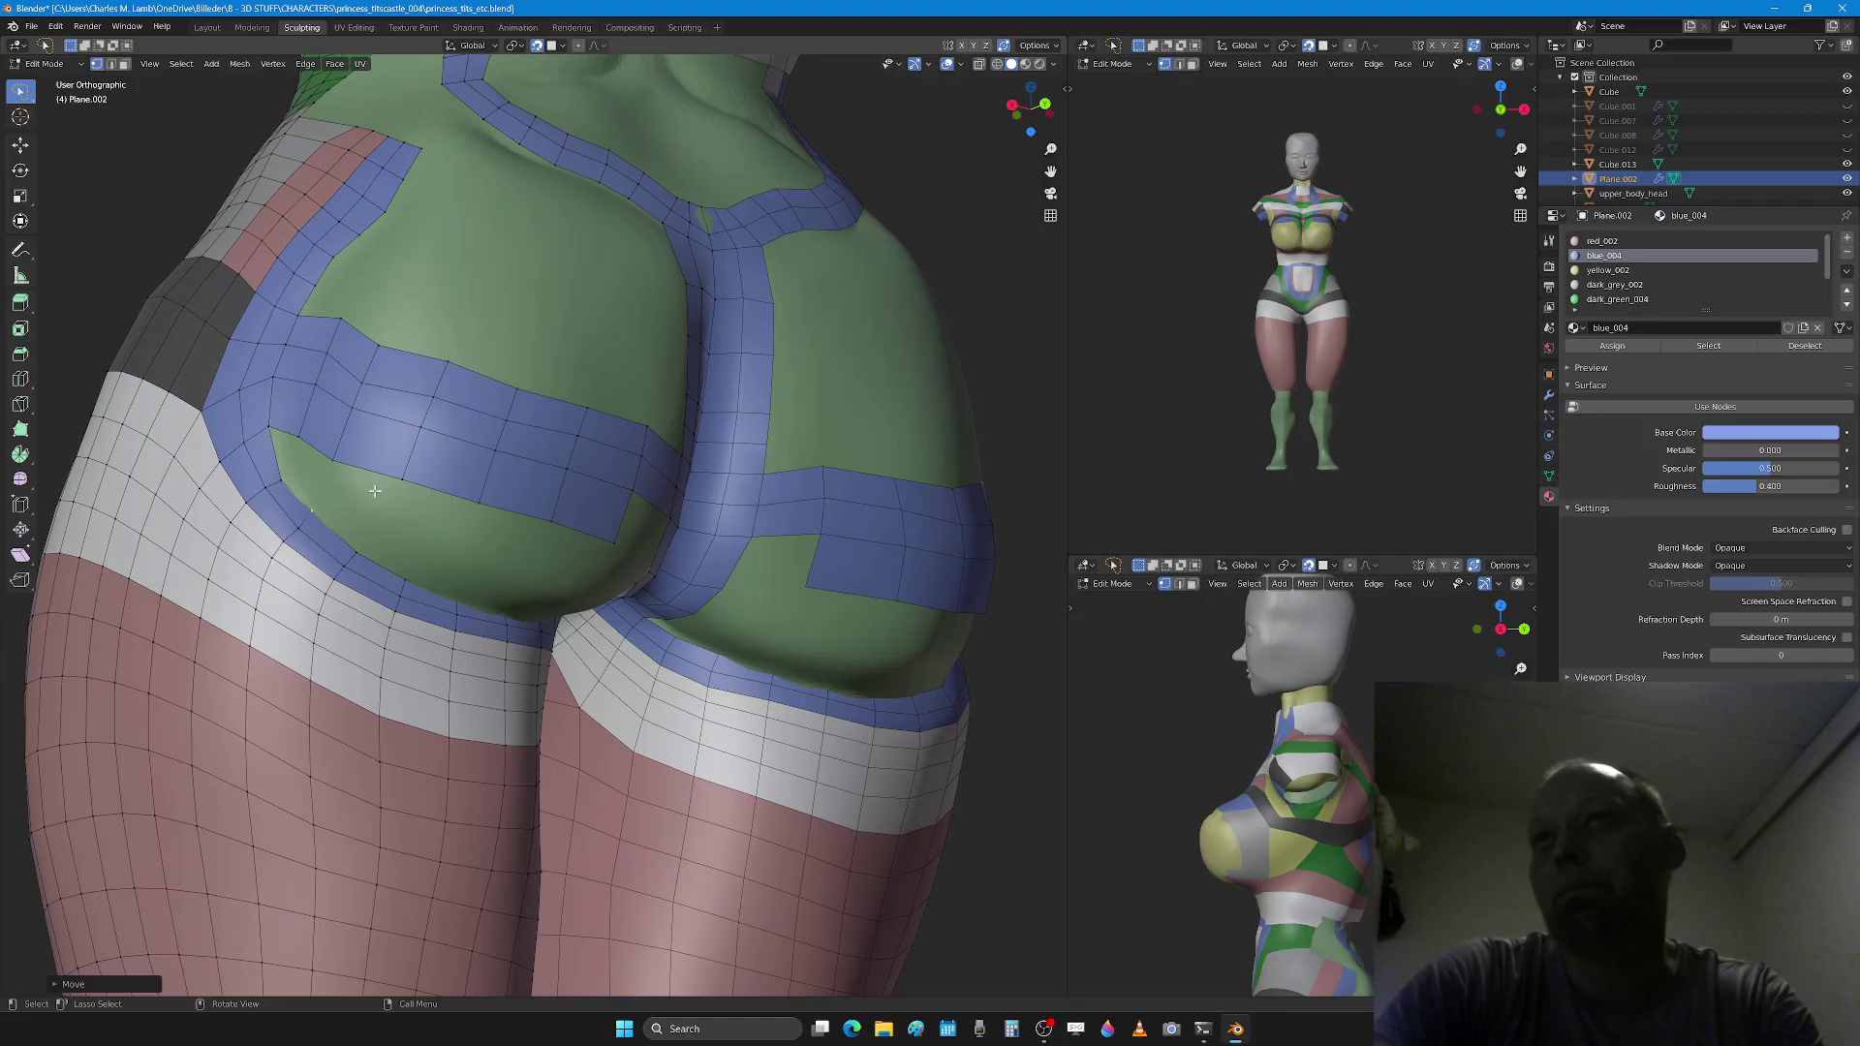
key(2)
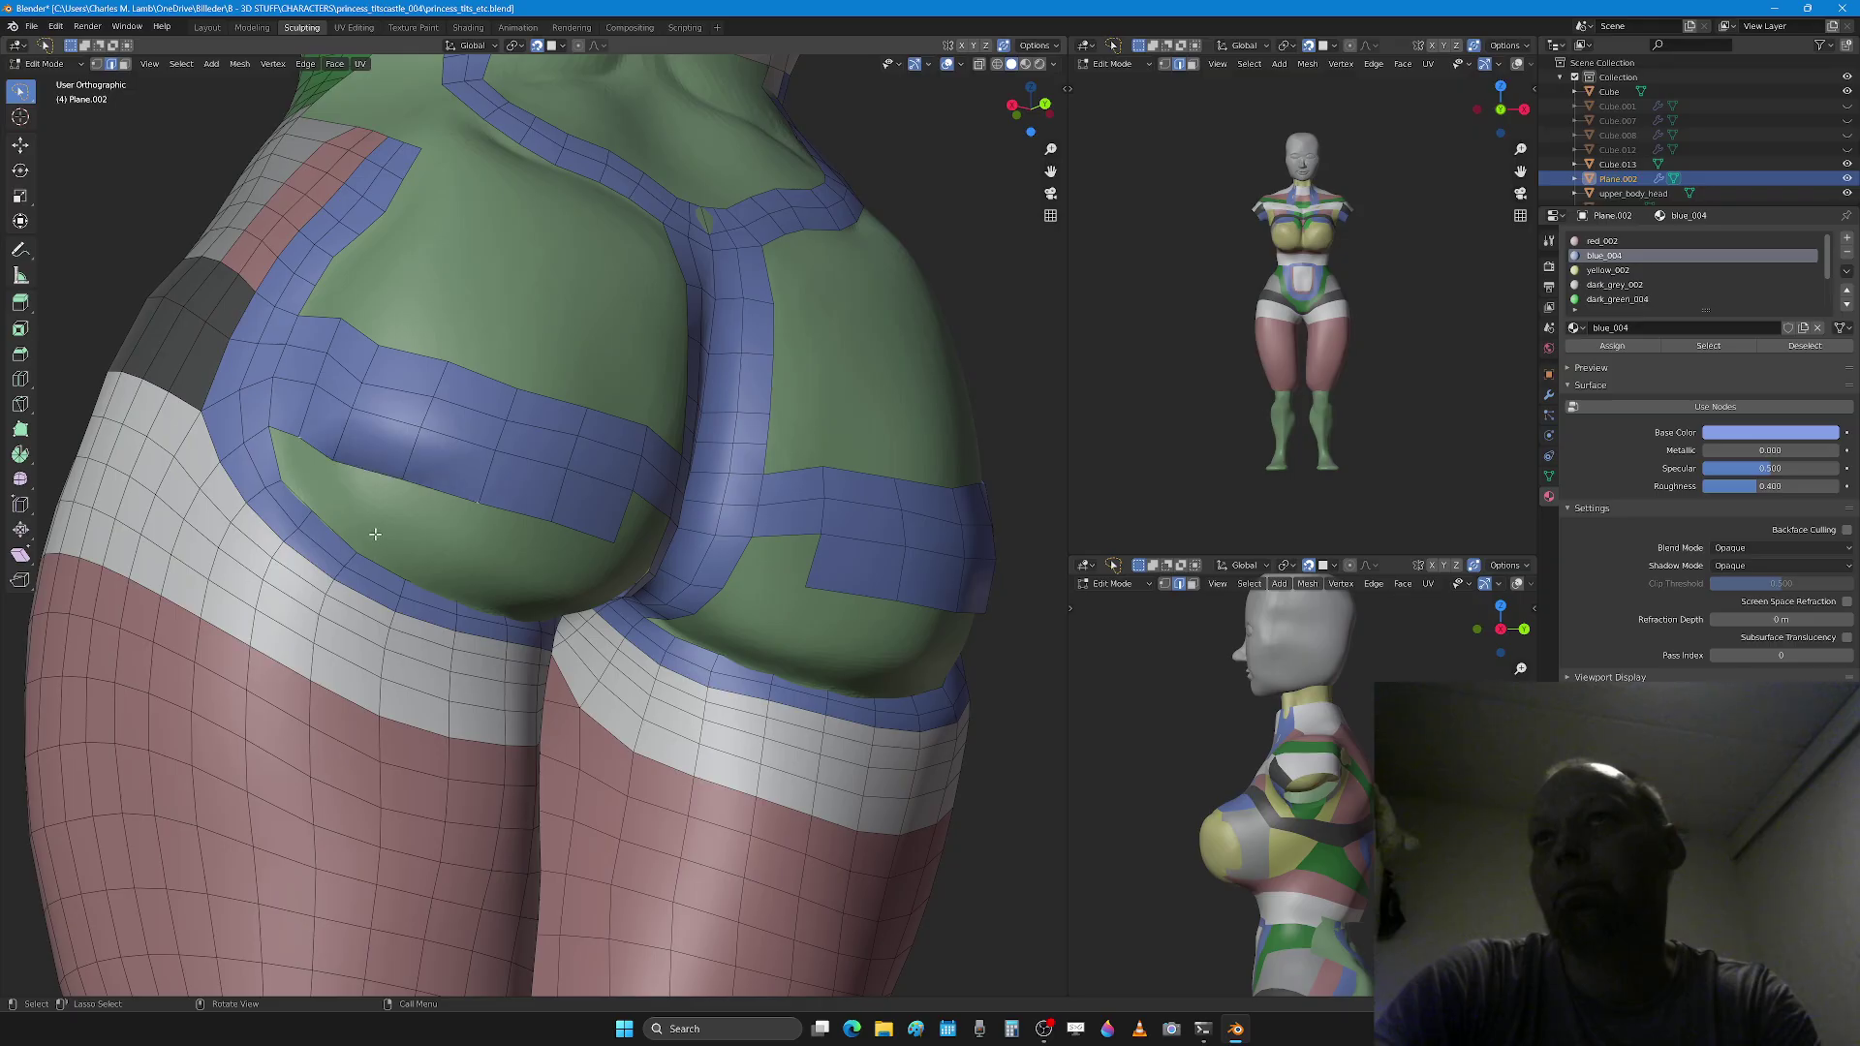
Step: Fill faces between the outer part of the cross-buttock strip and the strip above the thigh, and smooth the new patch in Sculpt Mode
middle_drag(373, 455, 289, 481)
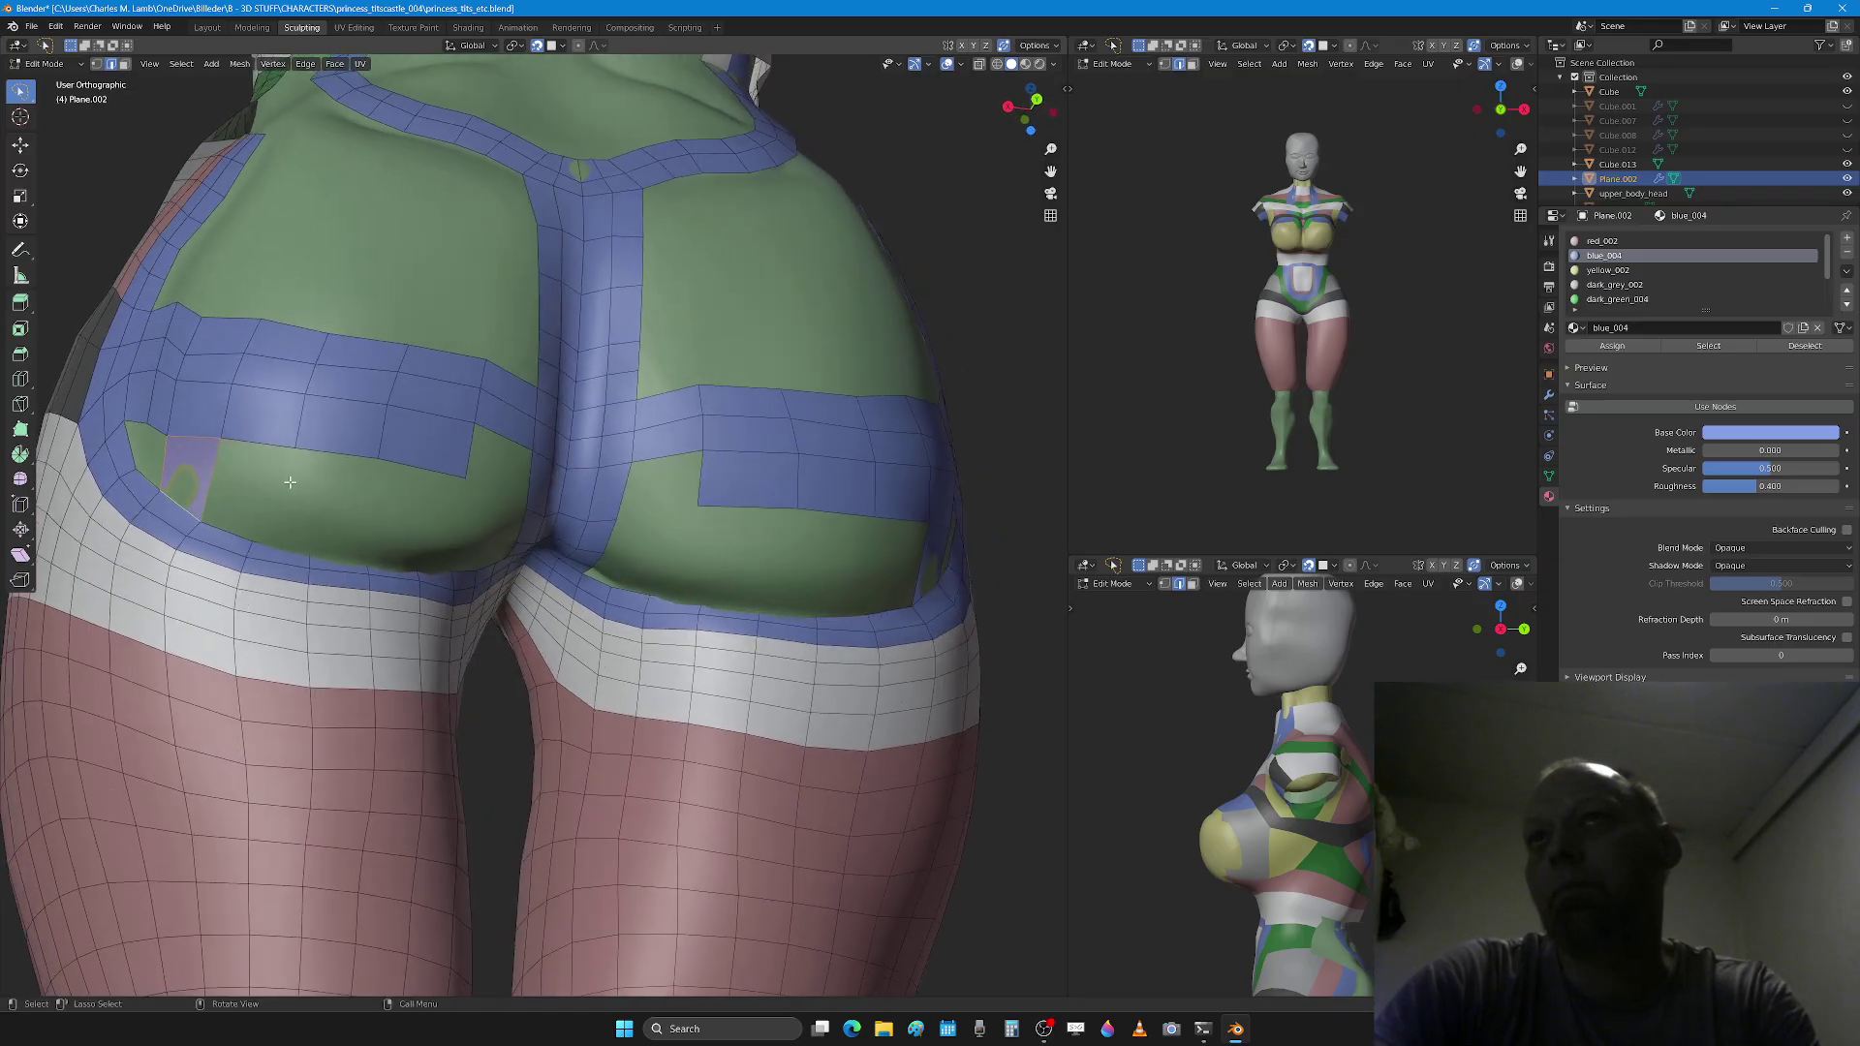
shift+click(254, 526)
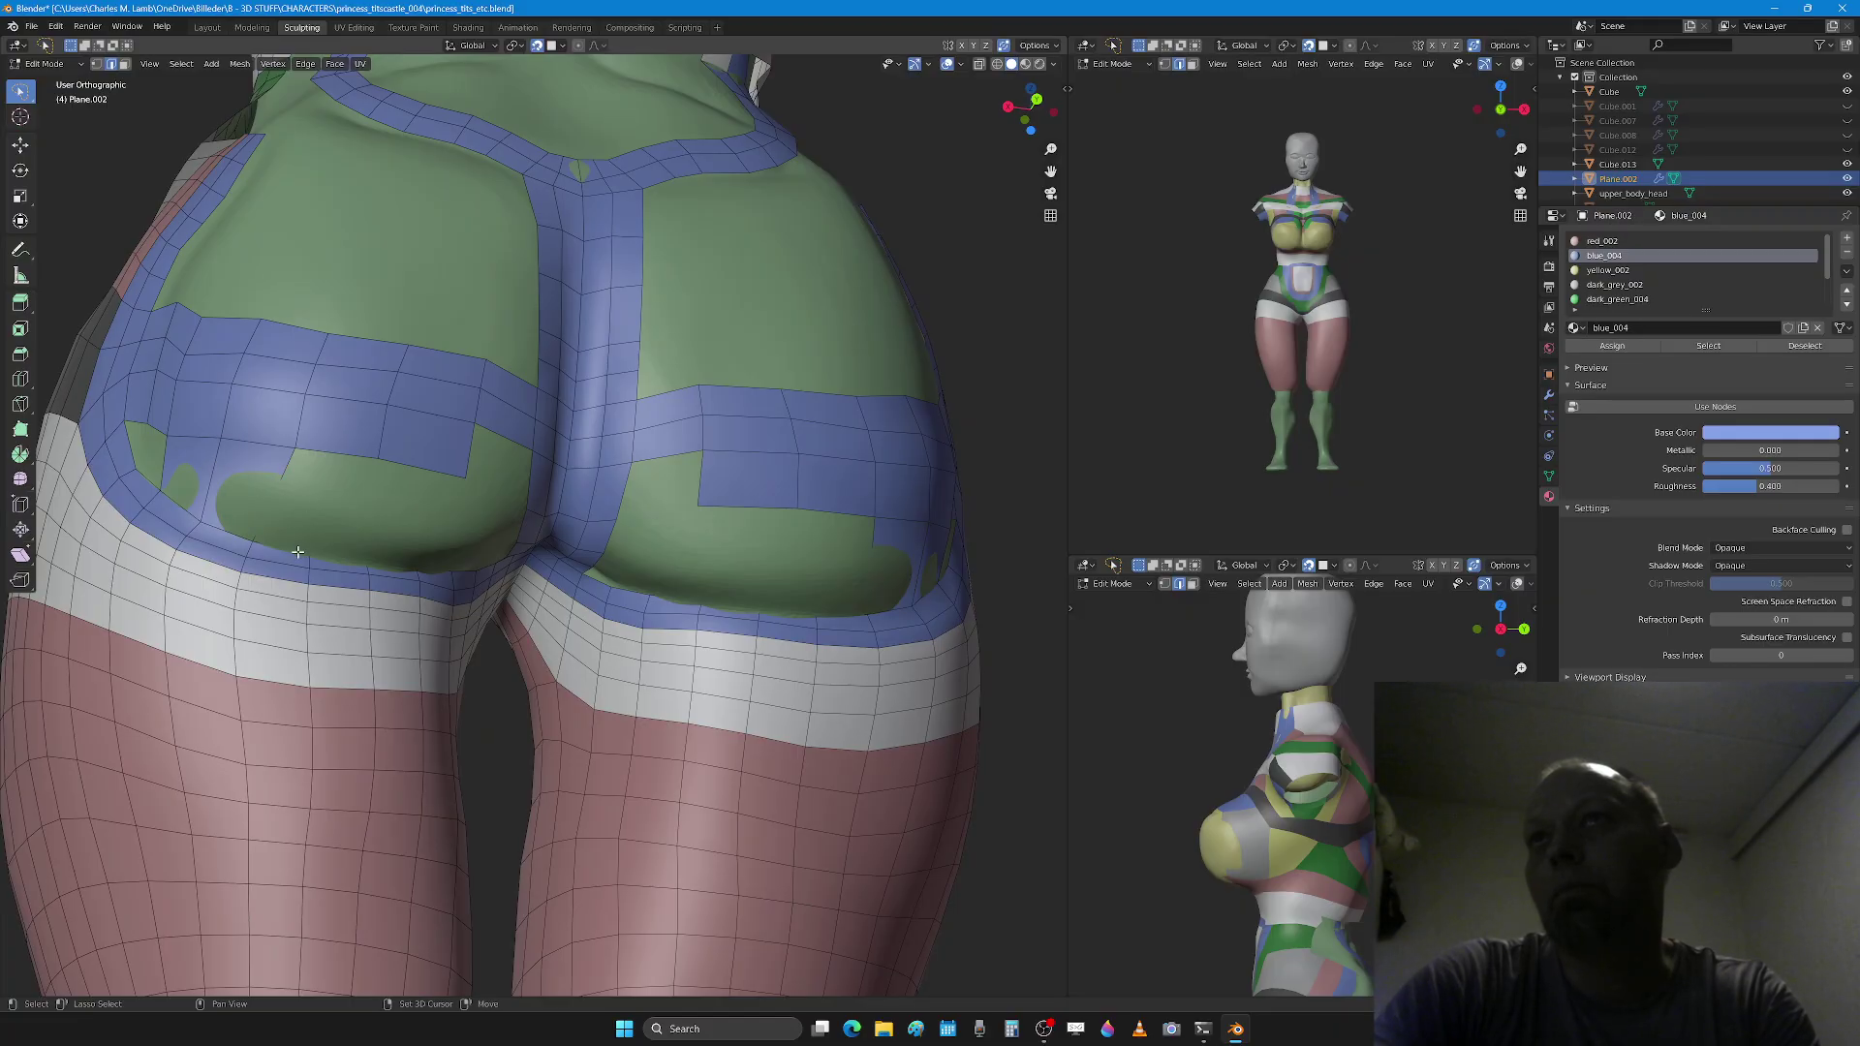
key(Tab)
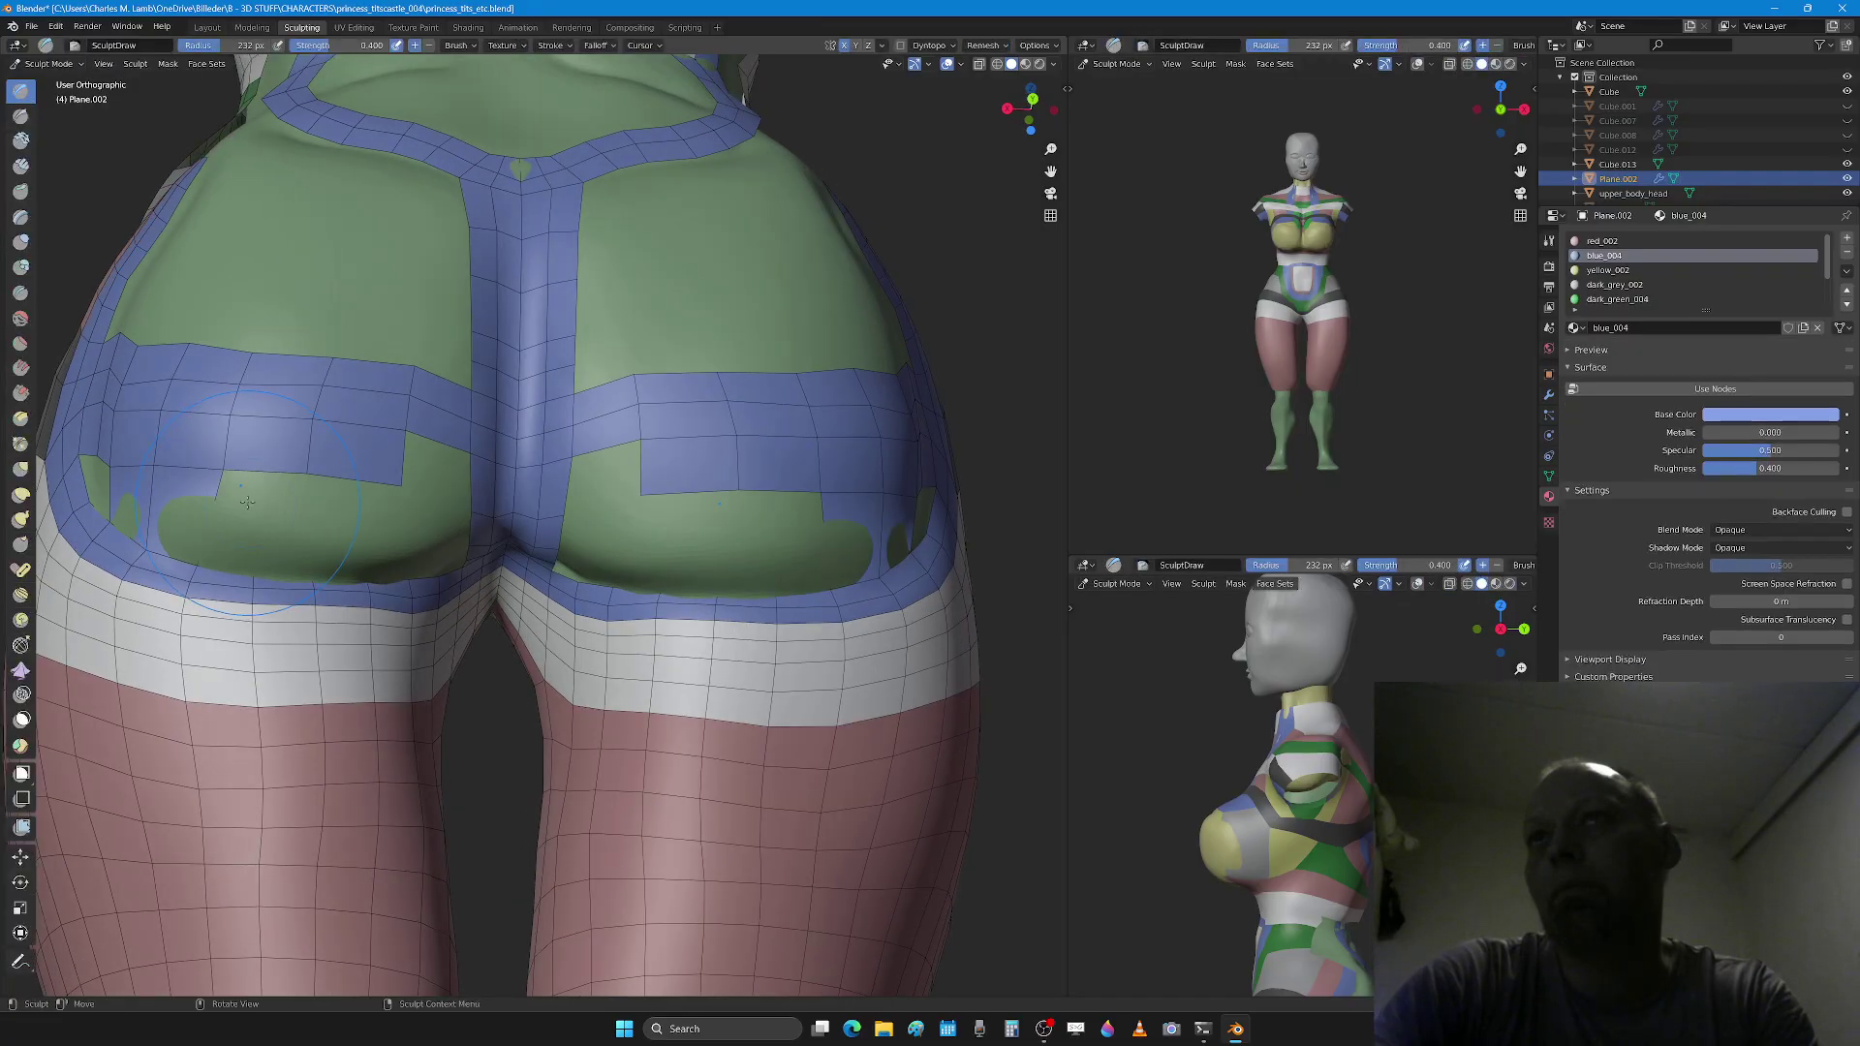
key(Tab)
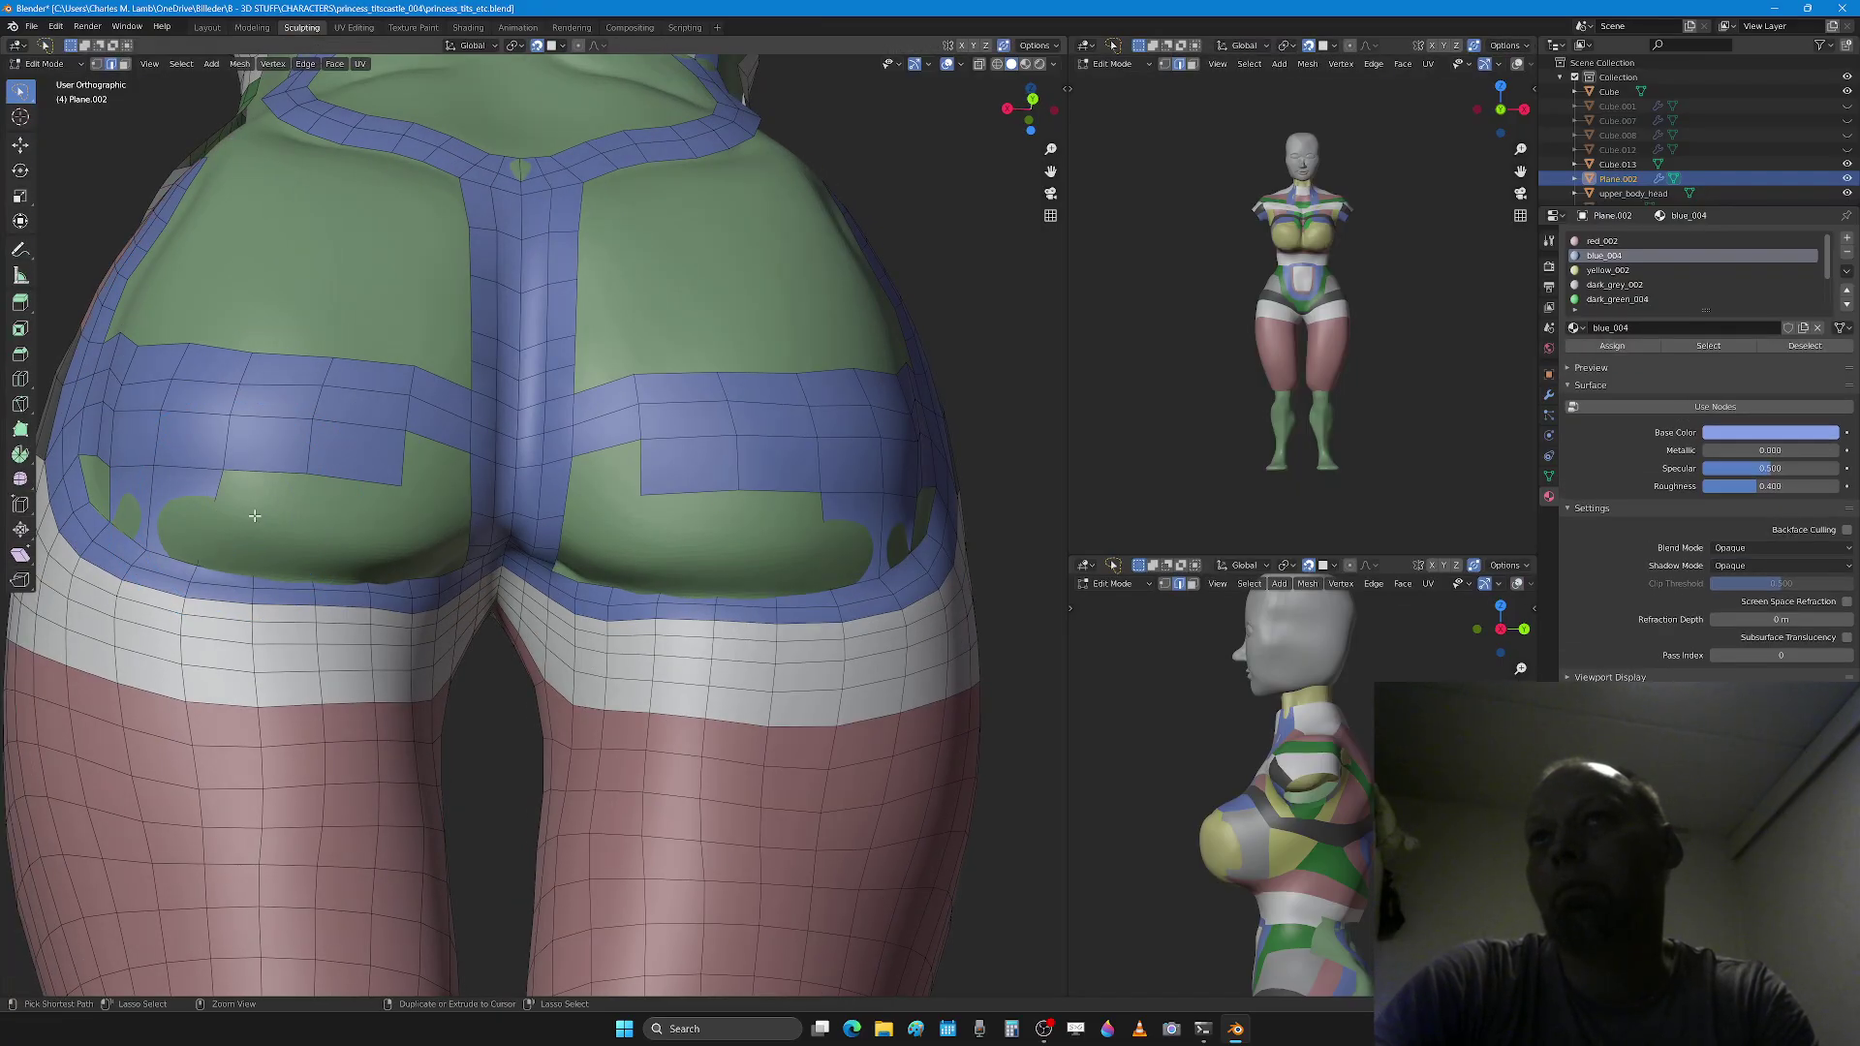
key(Tab)
drag(223, 524, 175, 531)
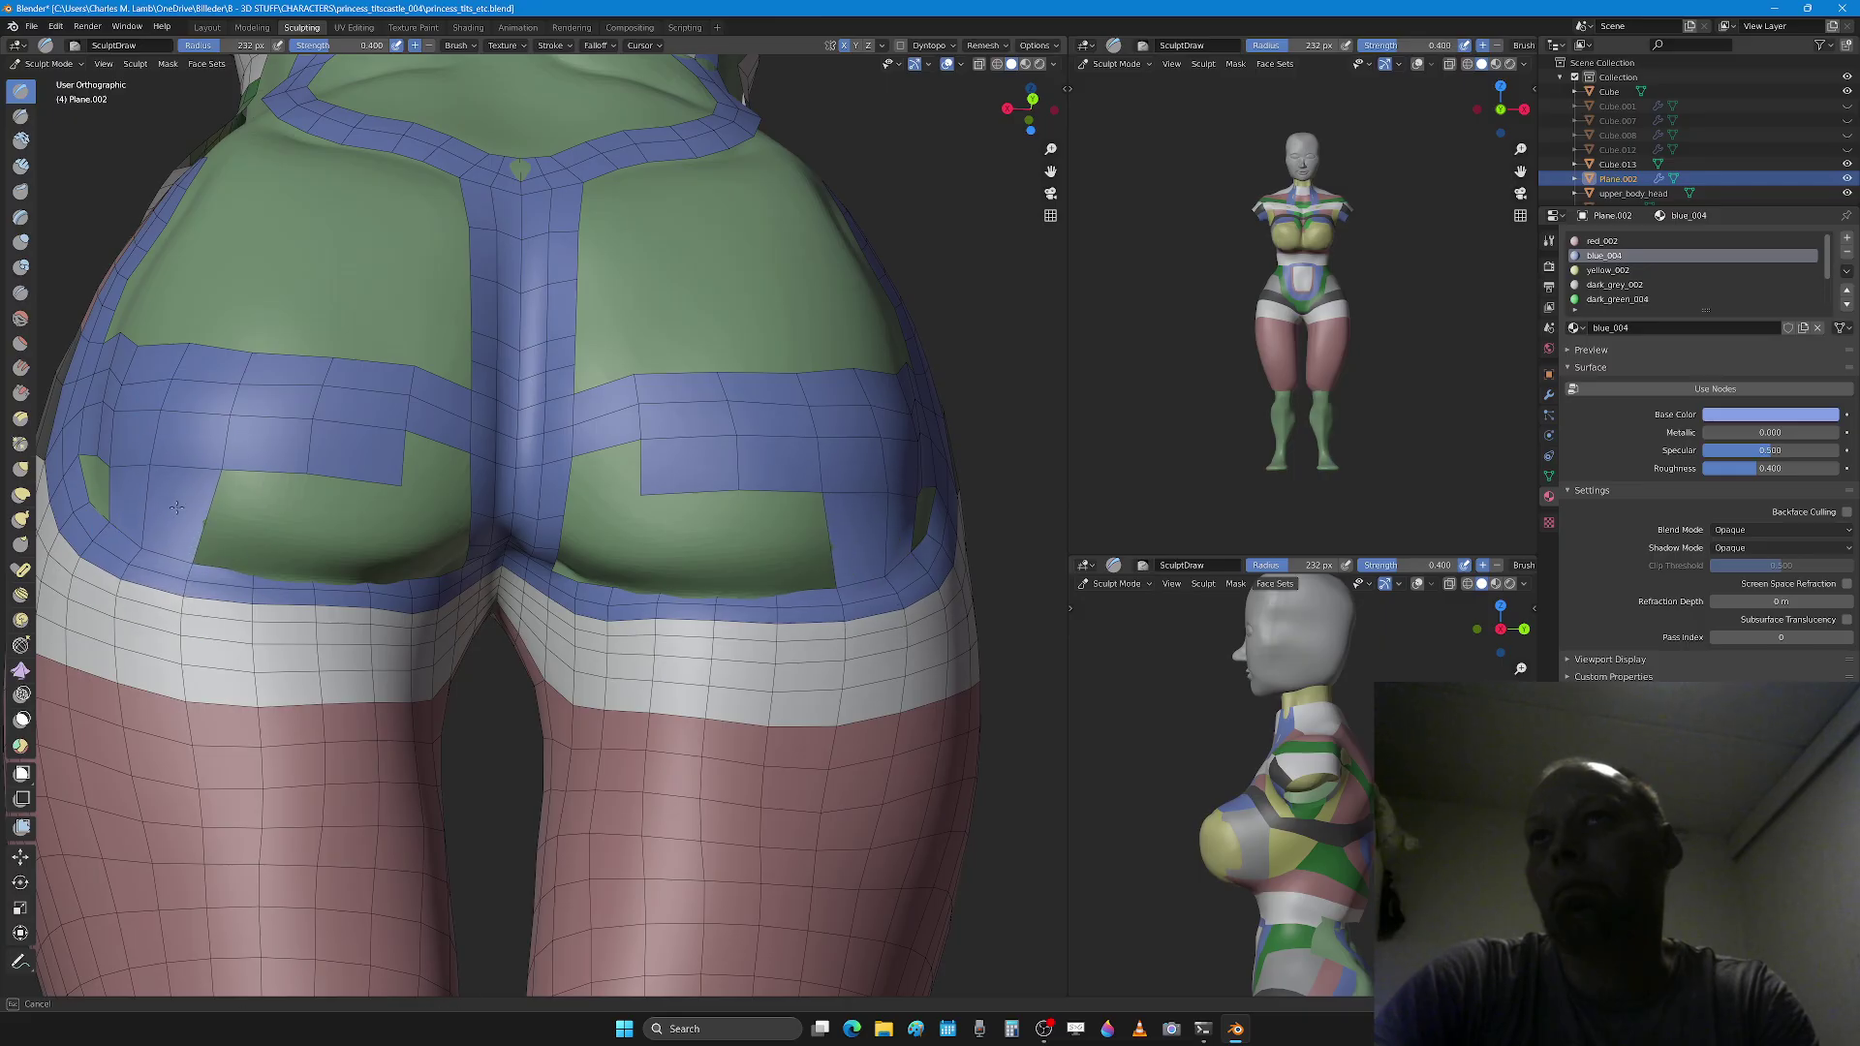
middle_drag(176, 508, 185, 408)
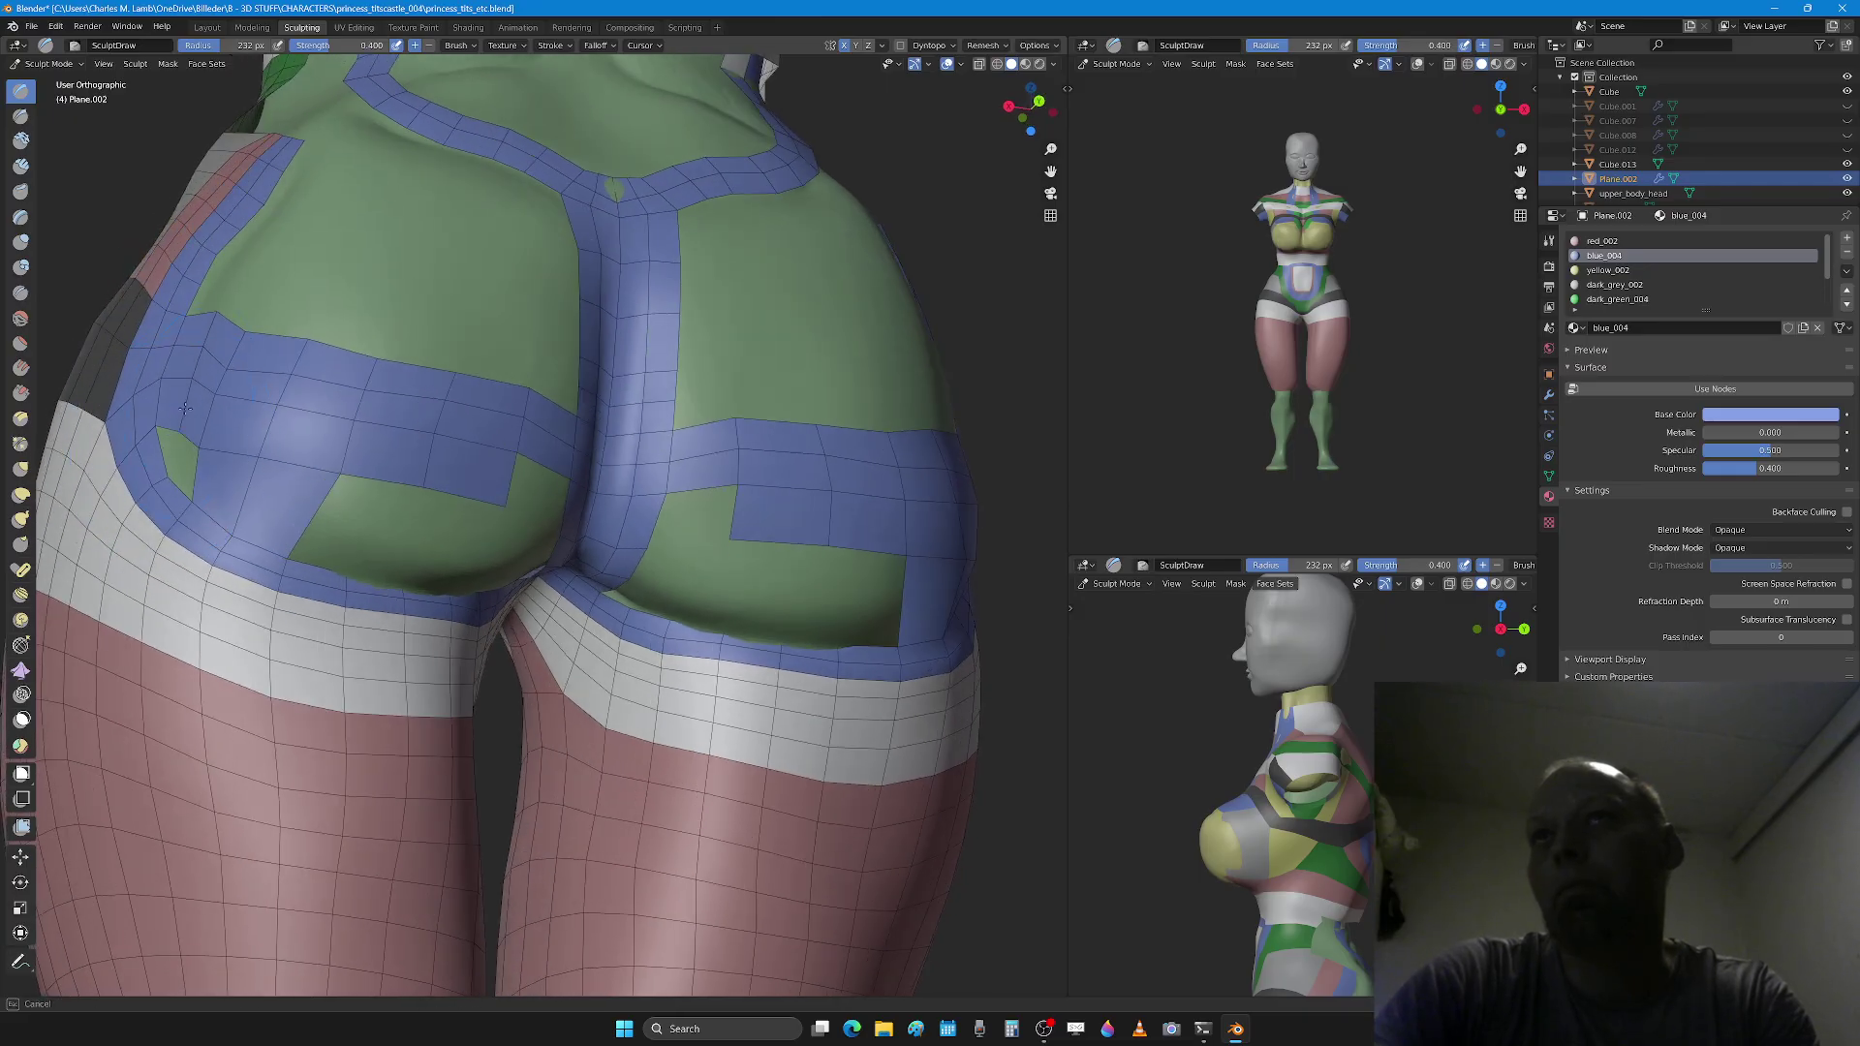
key(Tab)
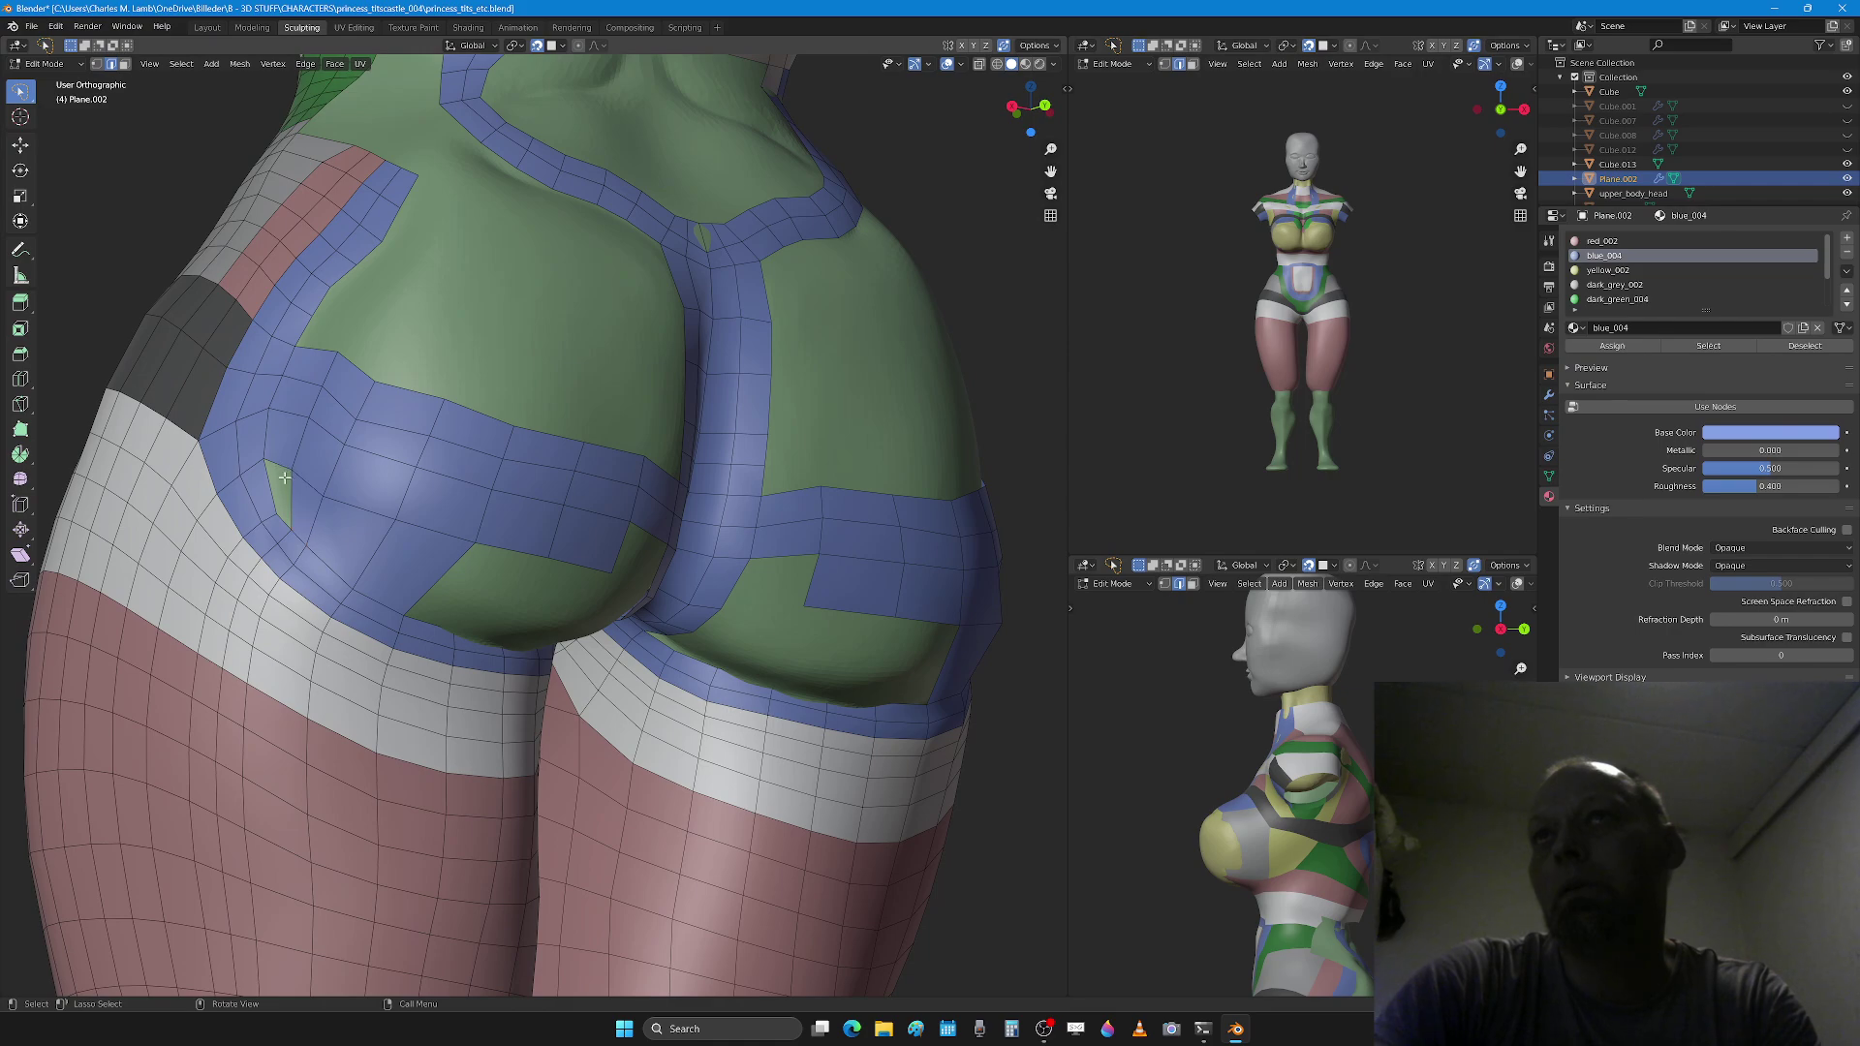
Step: Close the remaining narrow gap beside the hip strip with faces and smooth the patch and the strip around it
key(Tab)
scroll(281, 521, down, 3)
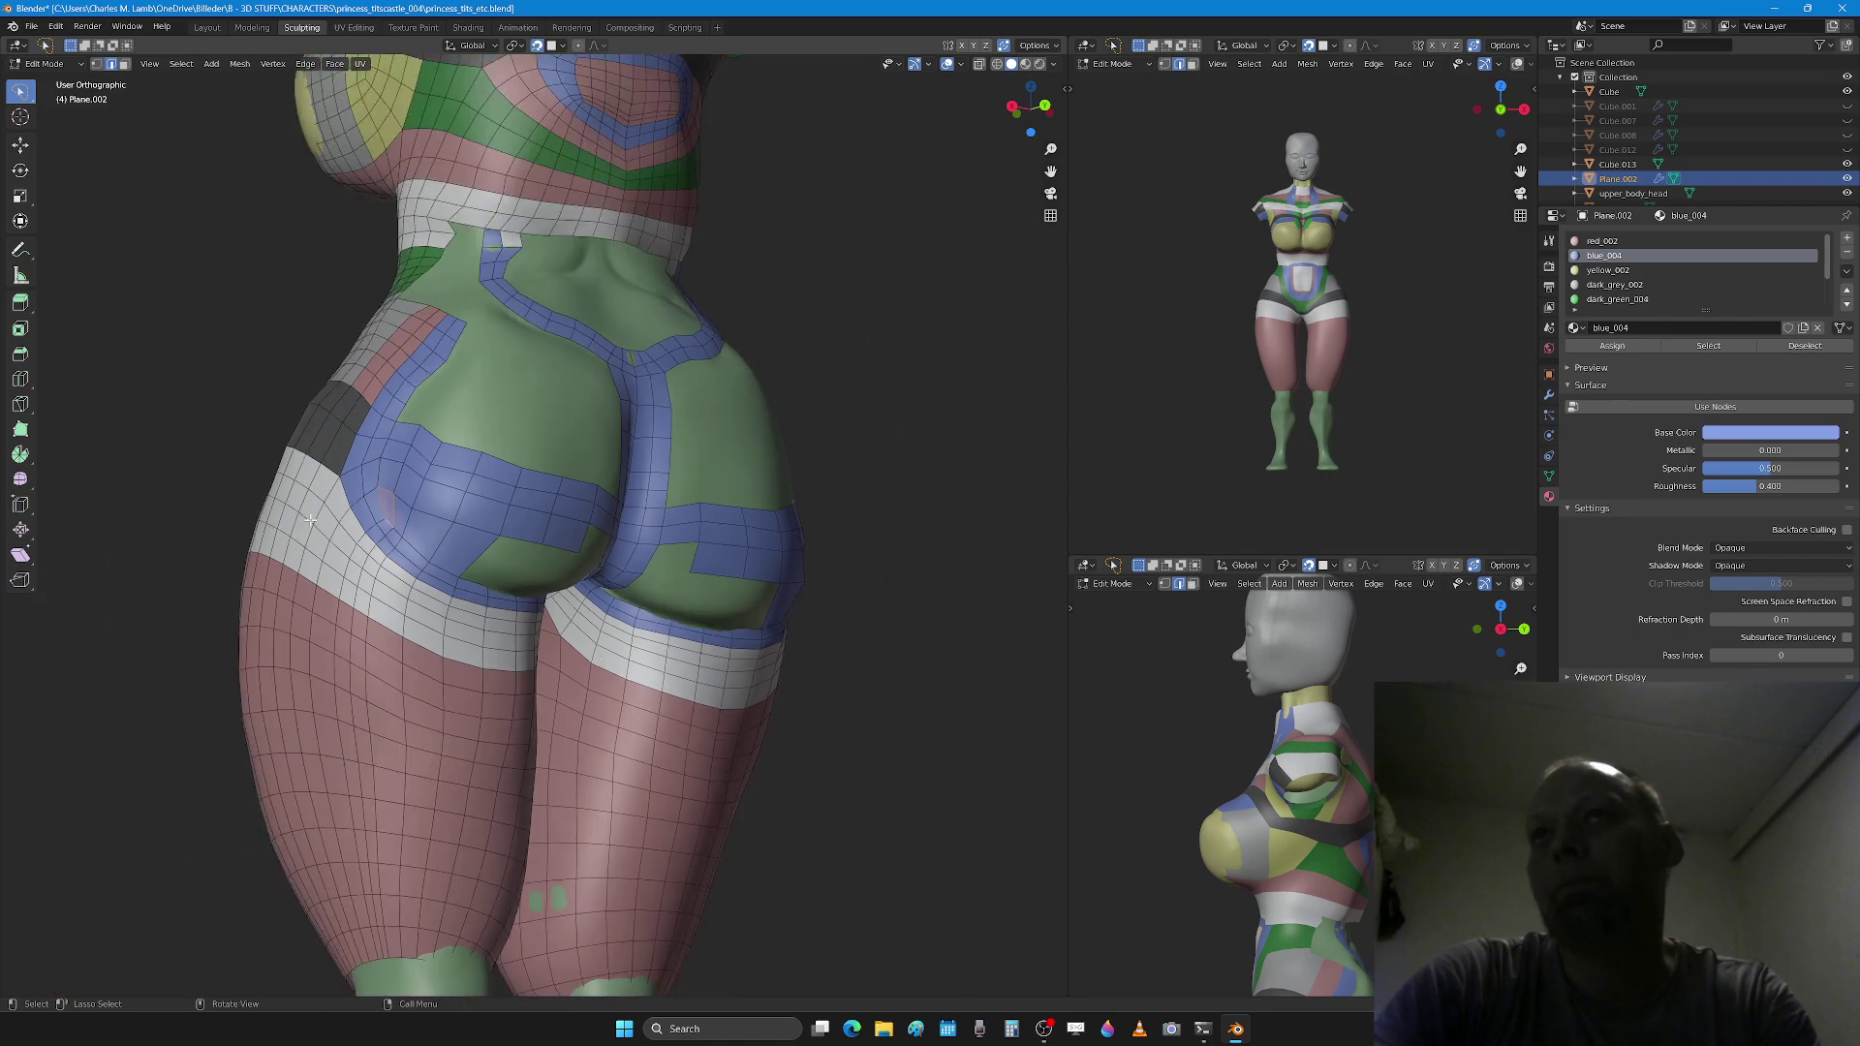
middle_drag(388, 504, 407, 543)
scroll(413, 546, up, 3)
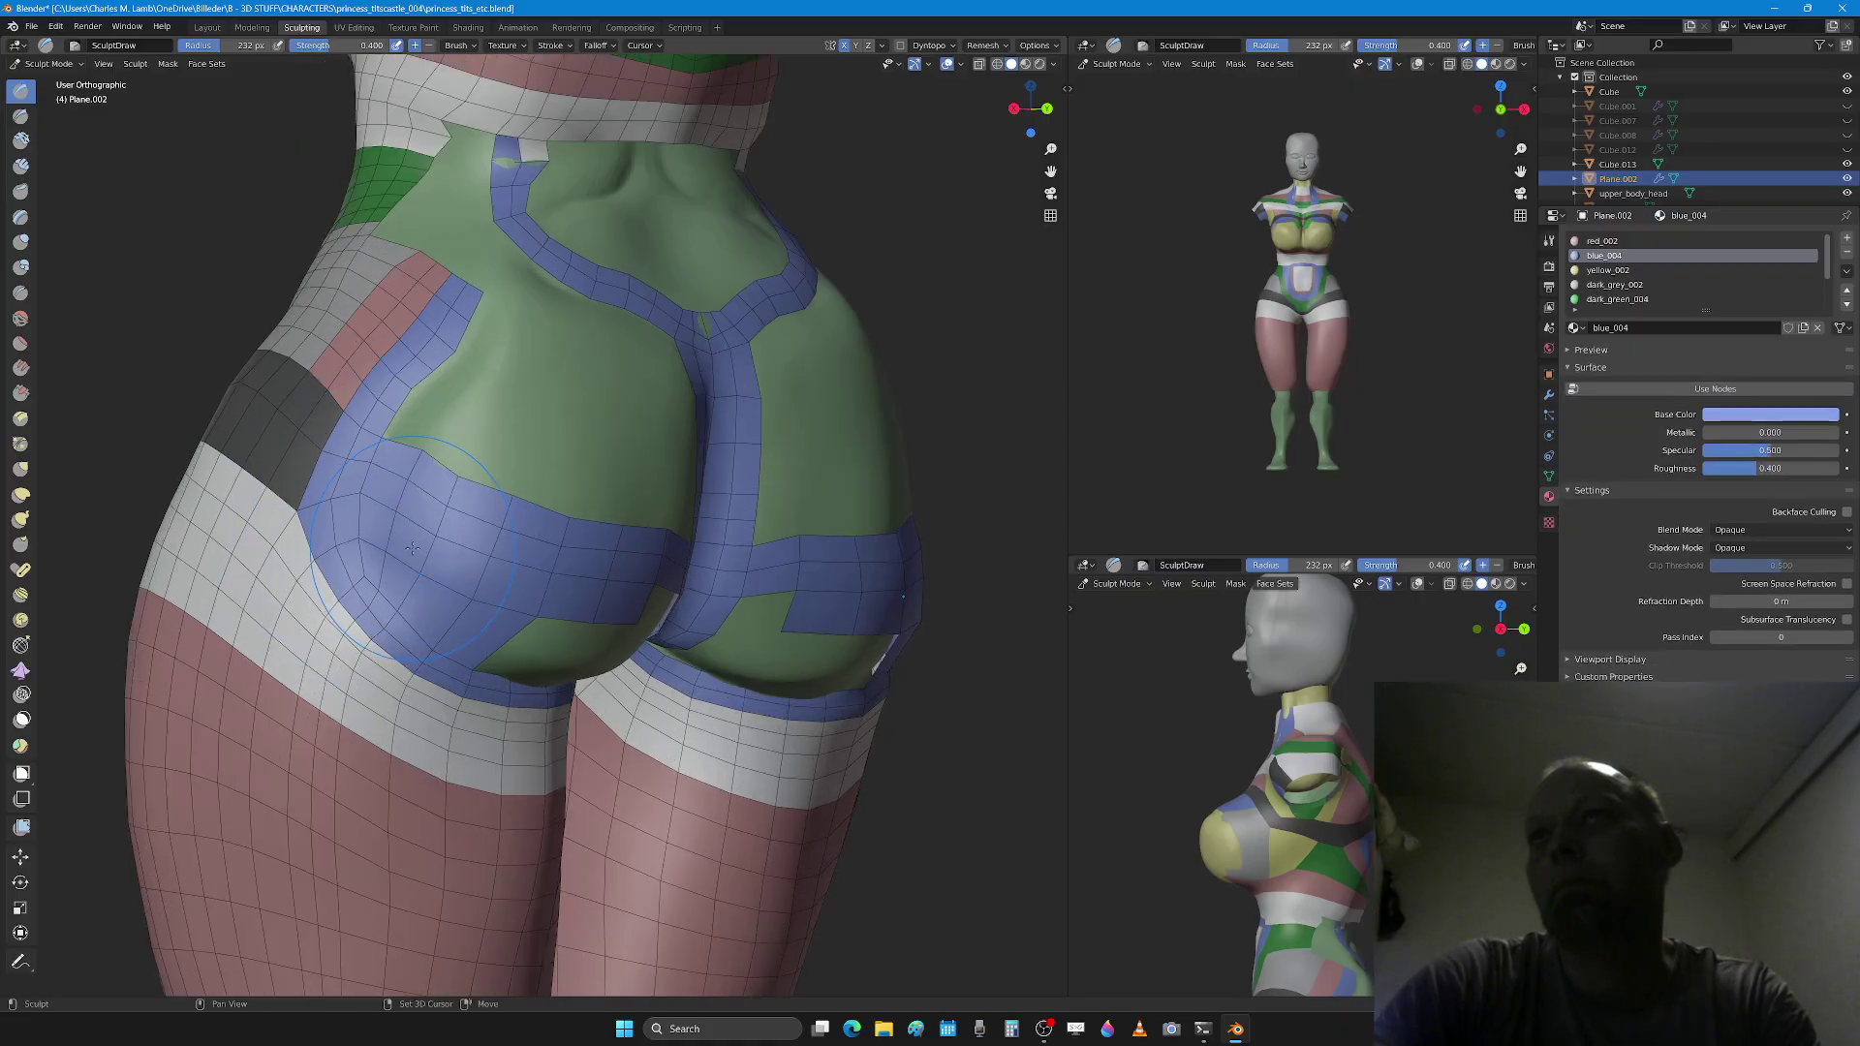
drag(424, 514, 435, 515)
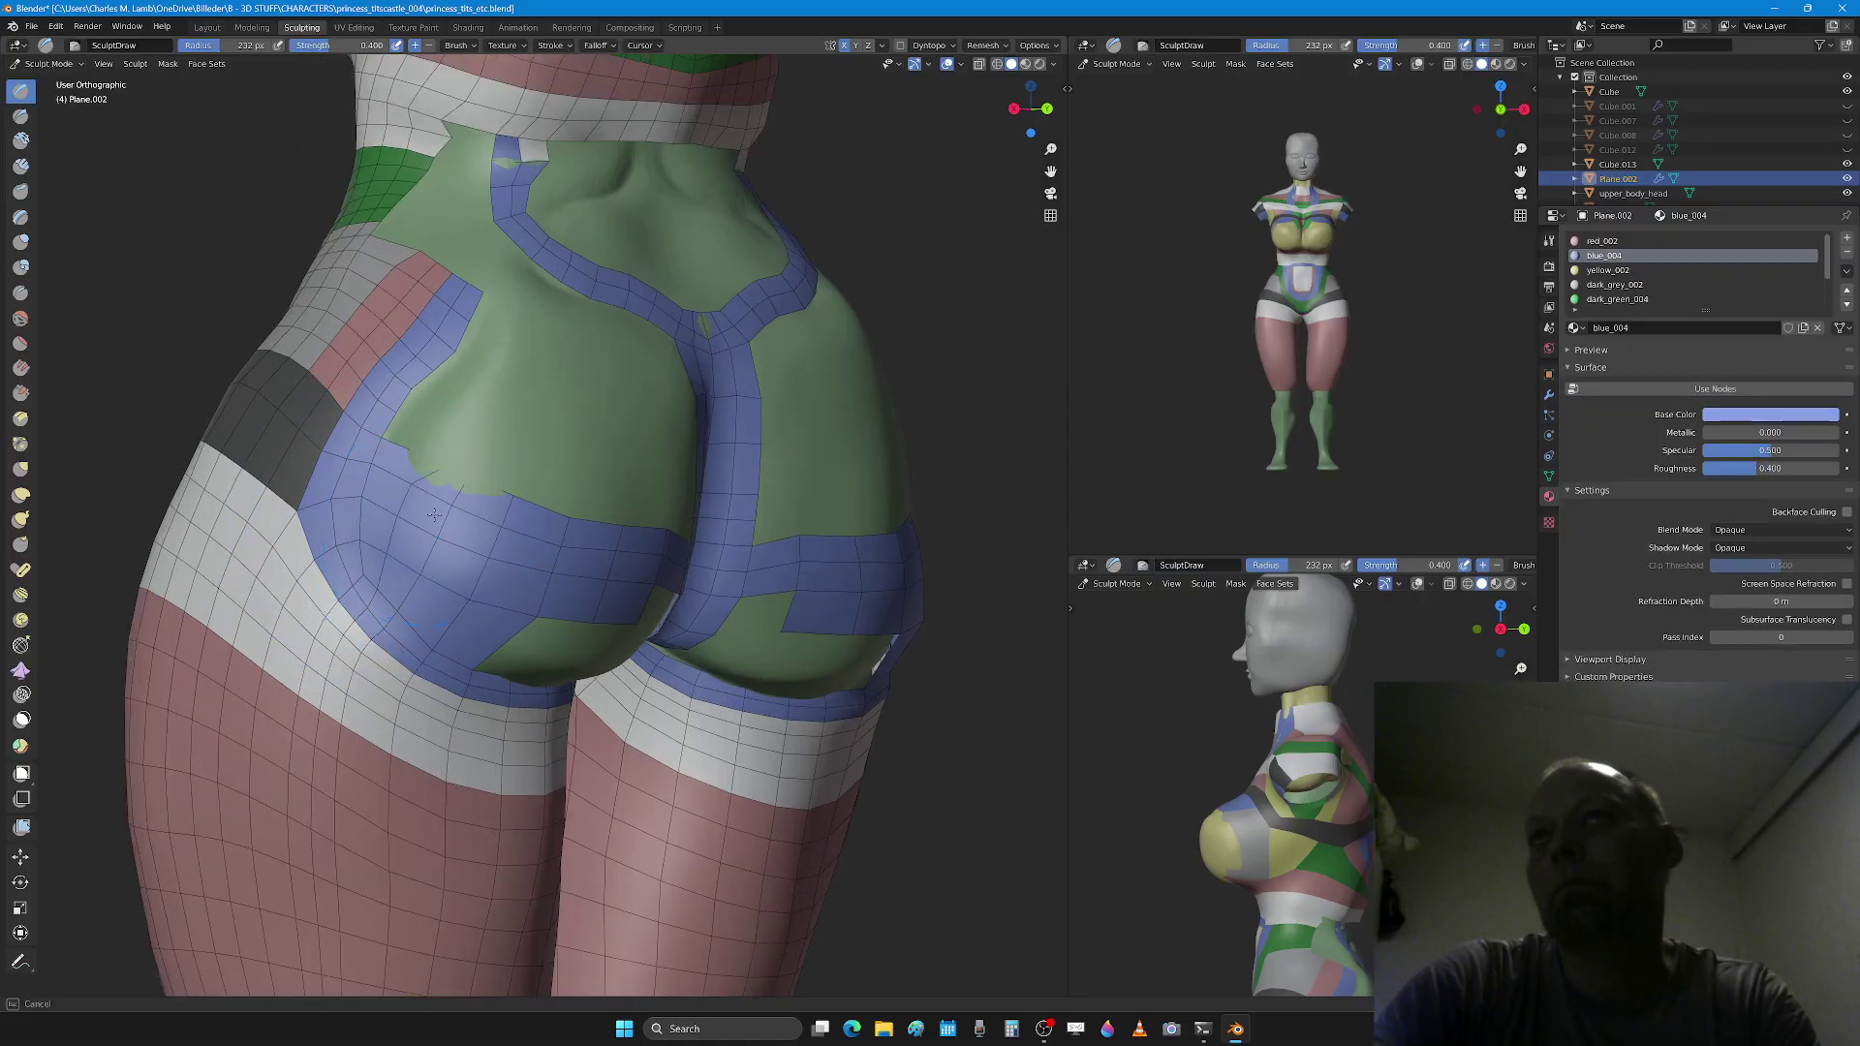
Step: Move a vertex on the cross-buttock strip's upper edge near the hip to tidy the corner
key(Tab)
key(g)
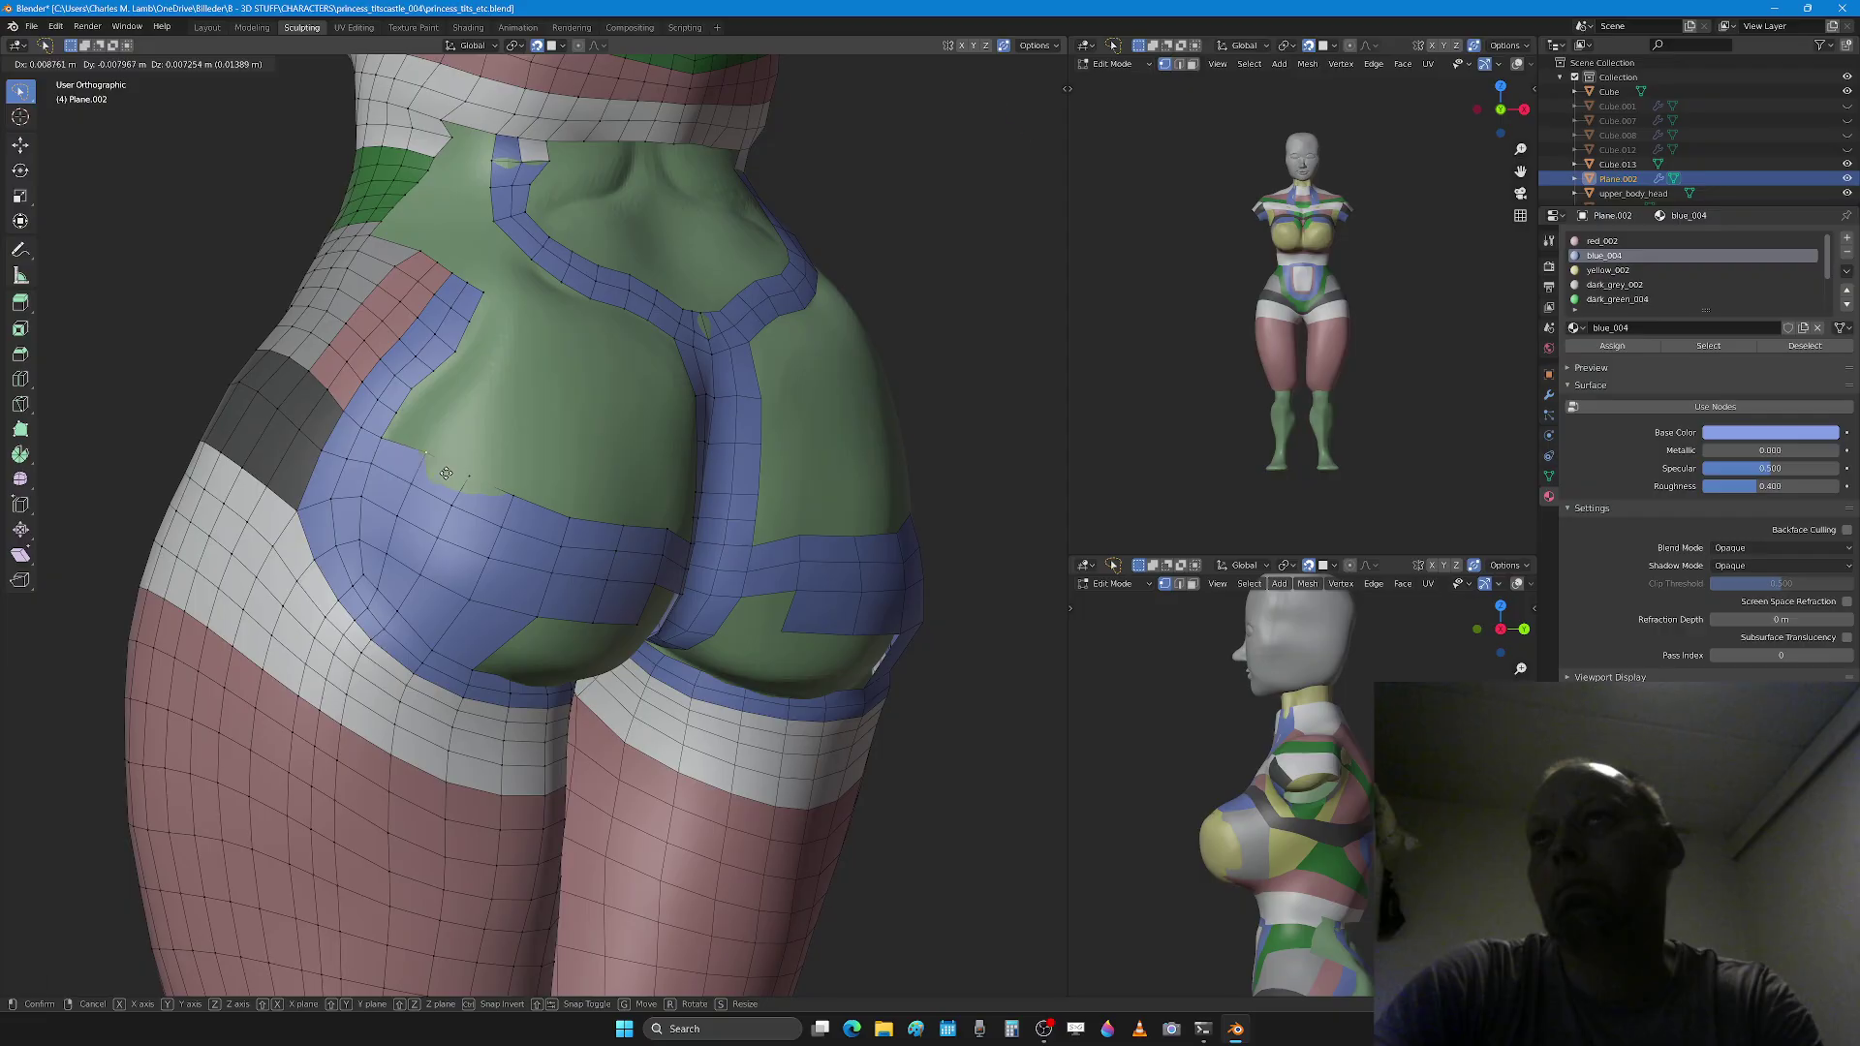
click(445, 473)
Step: Extend the lower row of the cross-buttock strip inward with faces that join it to the cleft strip
scroll(446, 473, down, 2)
middle_drag(445, 472, 413, 512)
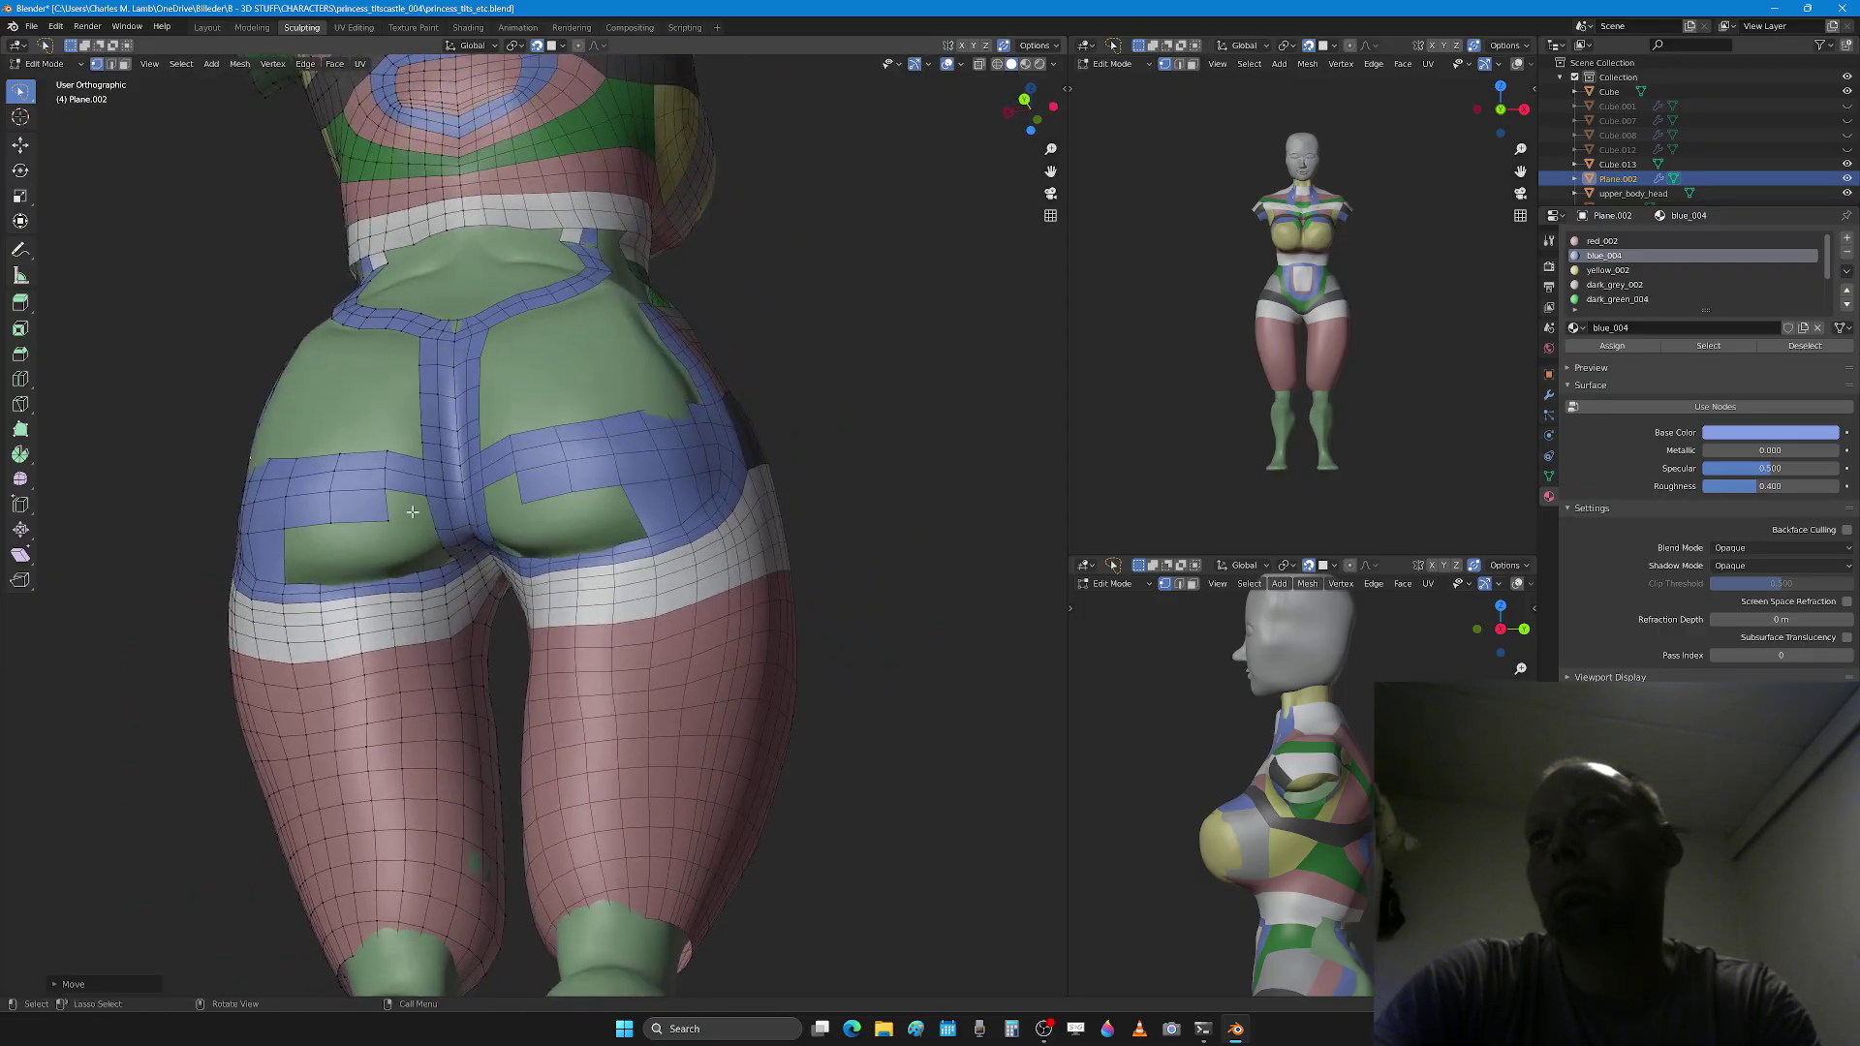
scroll(402, 515, up, 2)
key(2)
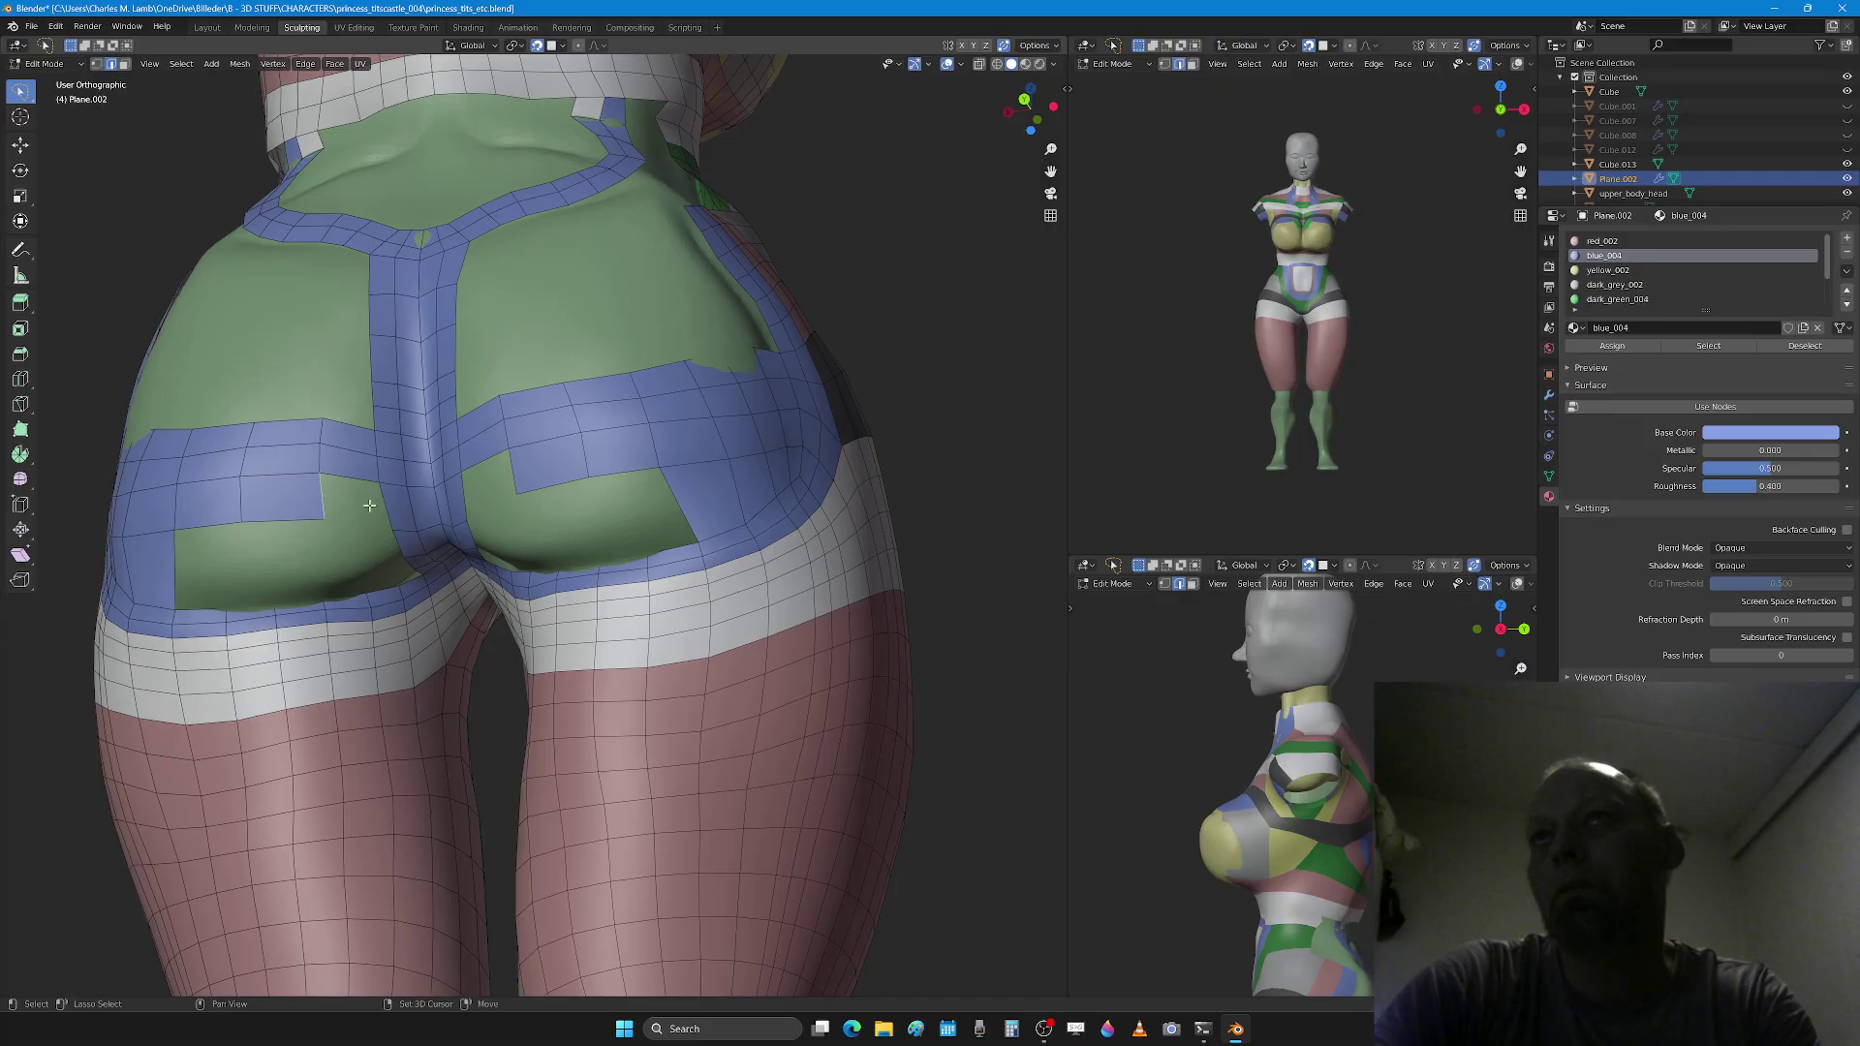
middle_drag(390, 509, 351, 477)
scroll(493, 577, up, 4)
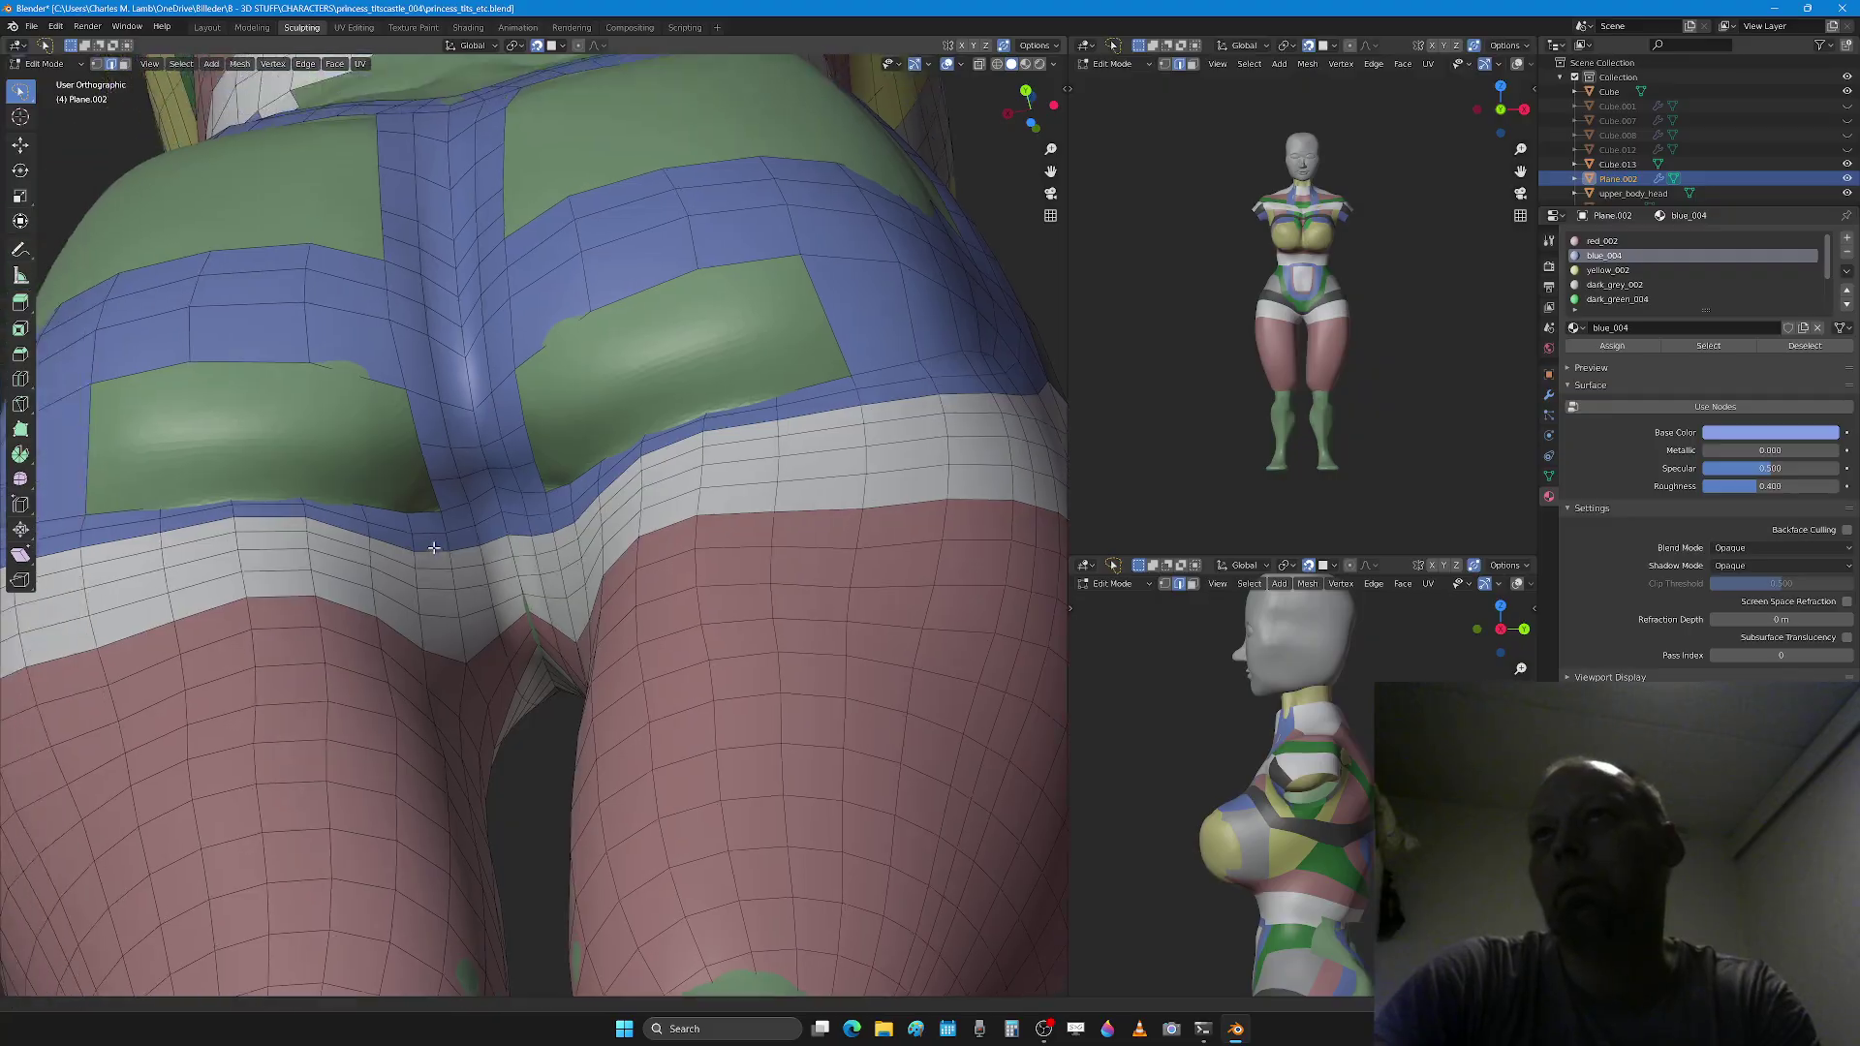
Step: Adjust the lower buttock strip's shape in Sculpt Mode with the Grab brush at a radius of 246 px
key(Tab)
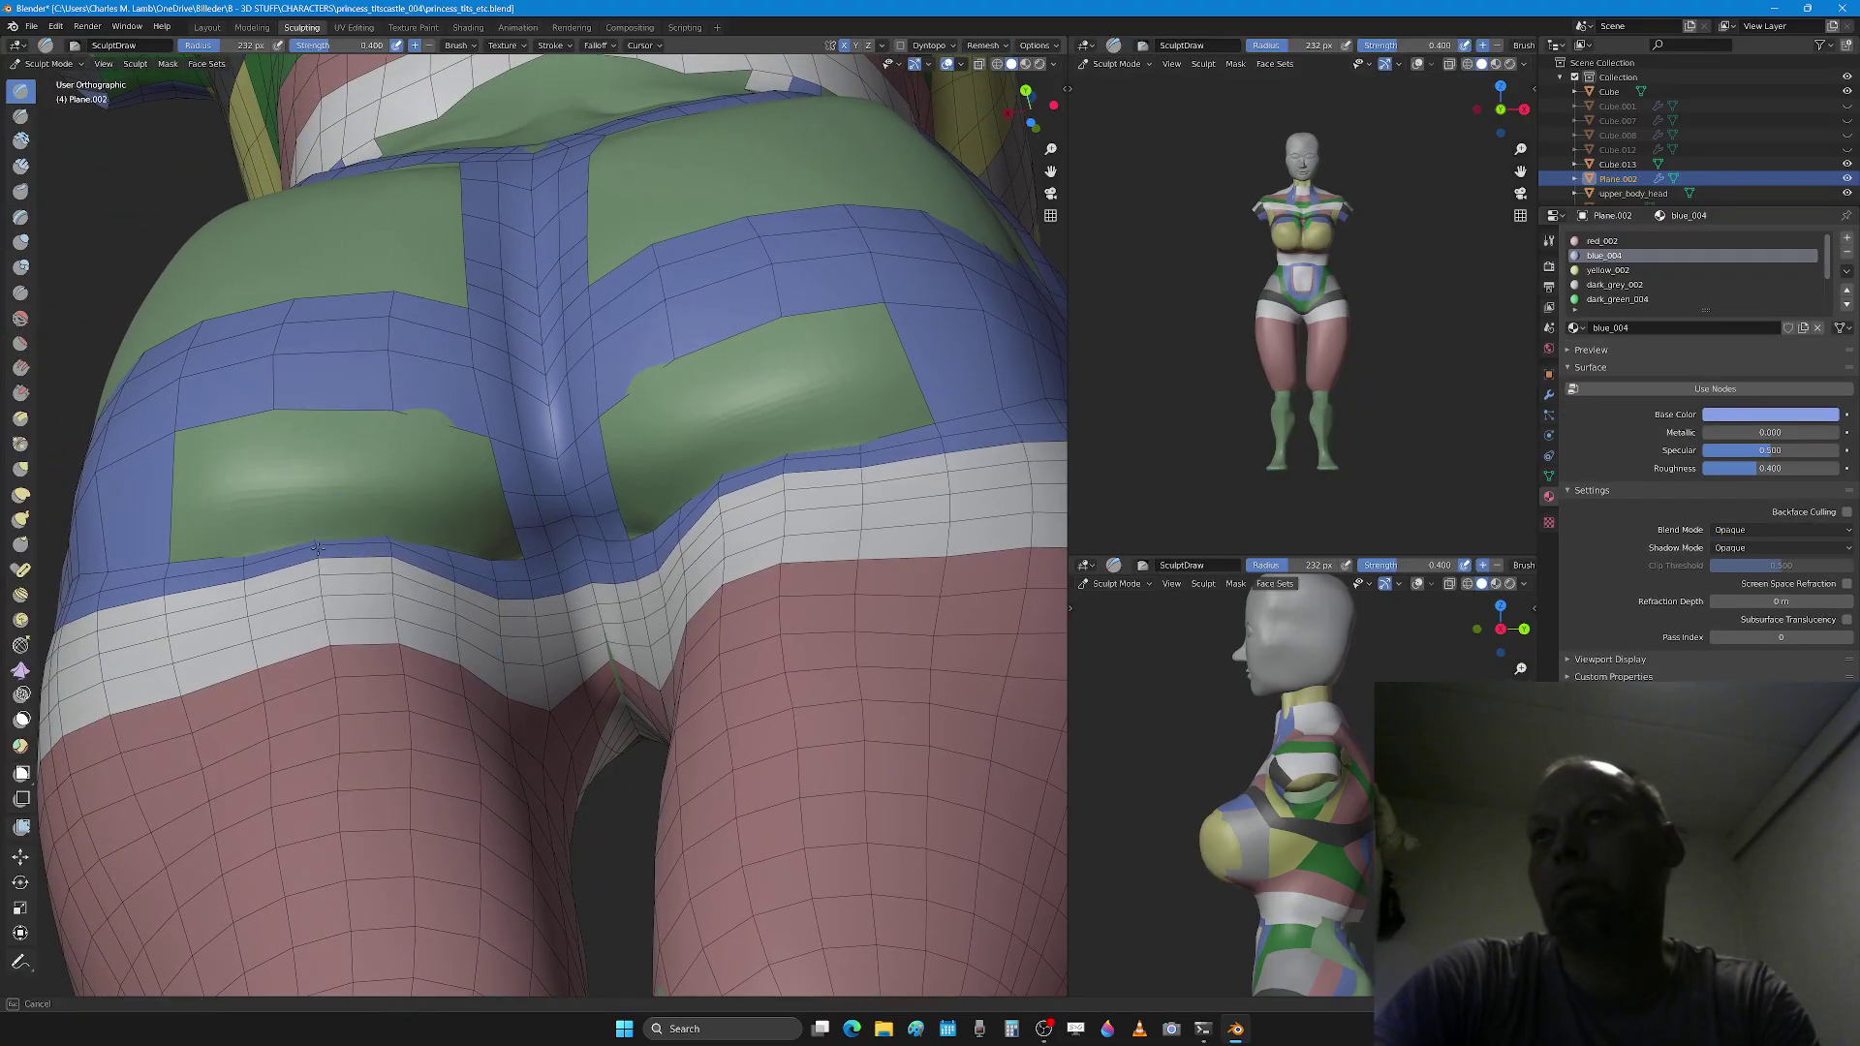
middle_drag(317, 549, 341, 631)
key(g)
key(f)
click(371, 683)
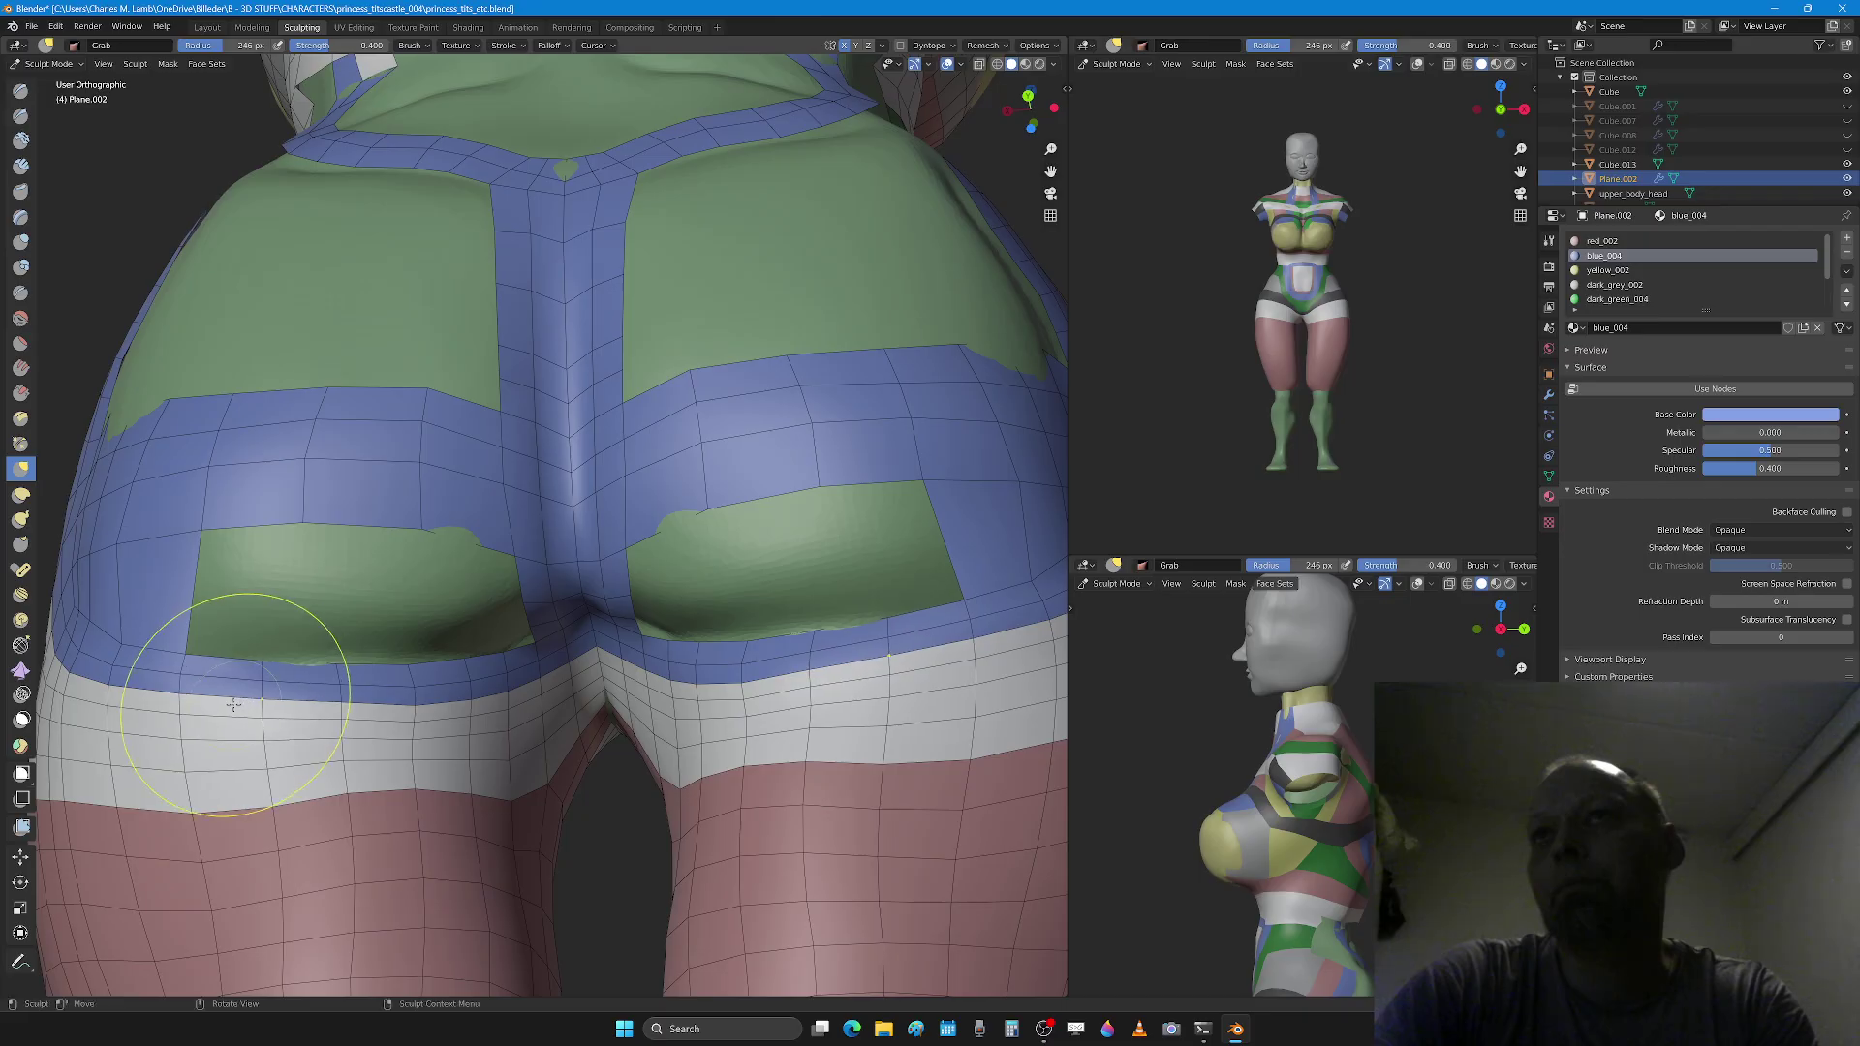
mouse_move(268, 681)
middle_down()
mouse_move(377, 608)
mouse_move(377, 639)
mouse_move(397, 636)
middle_up()
key(Tab)
scroll(400, 631, up, 4)
scroll(400, 632, down, 2)
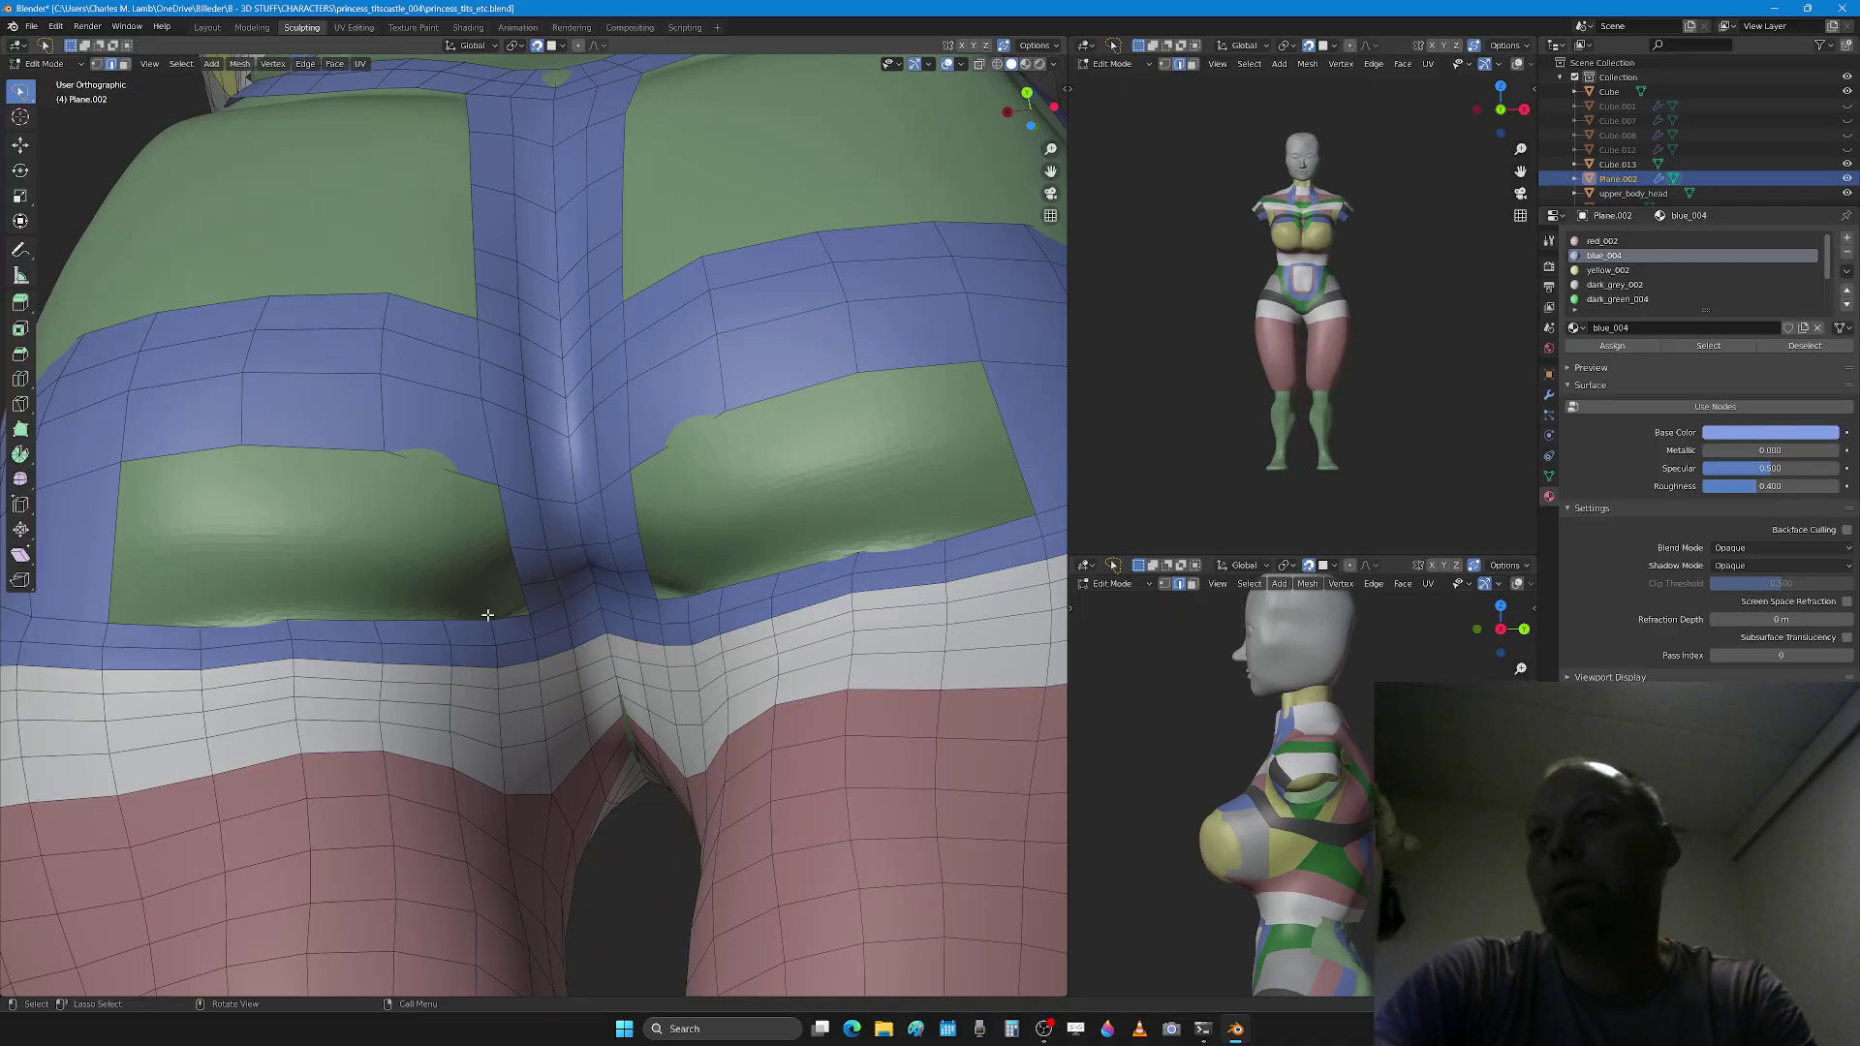
key(ctrl+r)
click(438, 397)
right_click(437, 396)
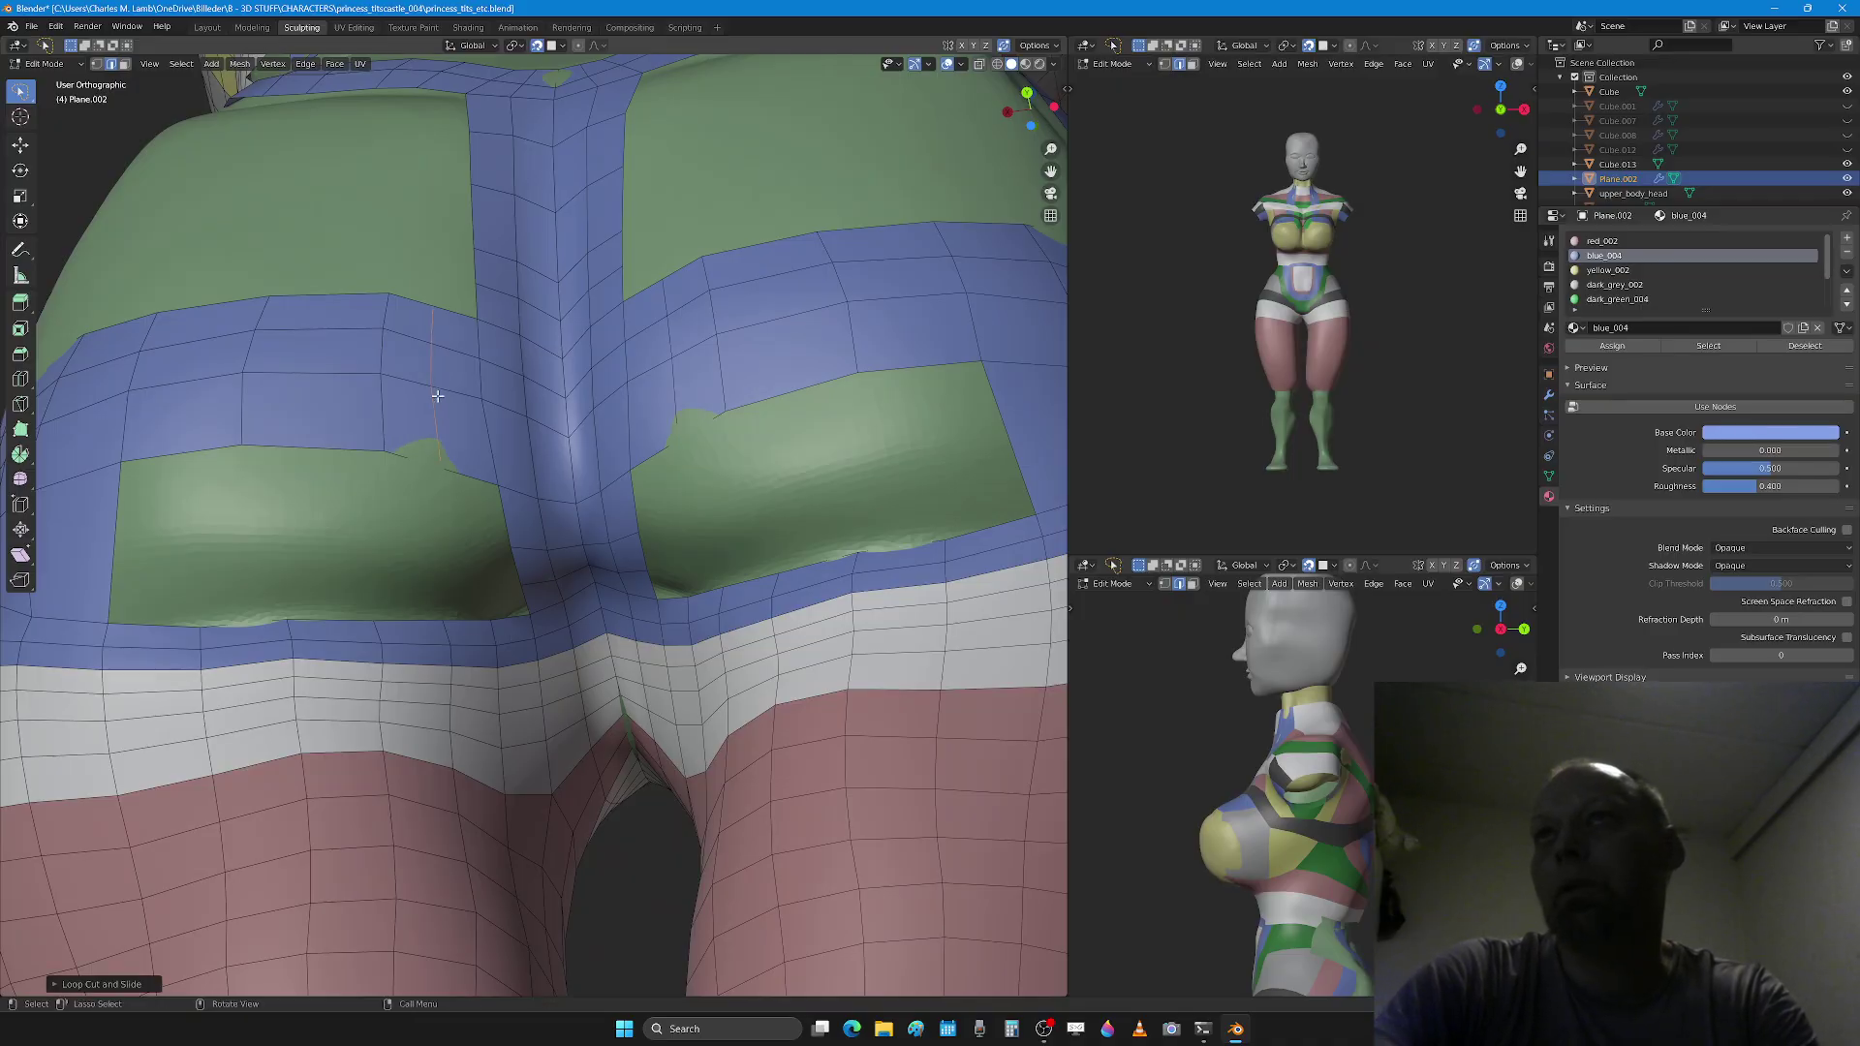
key(ctrl+z)
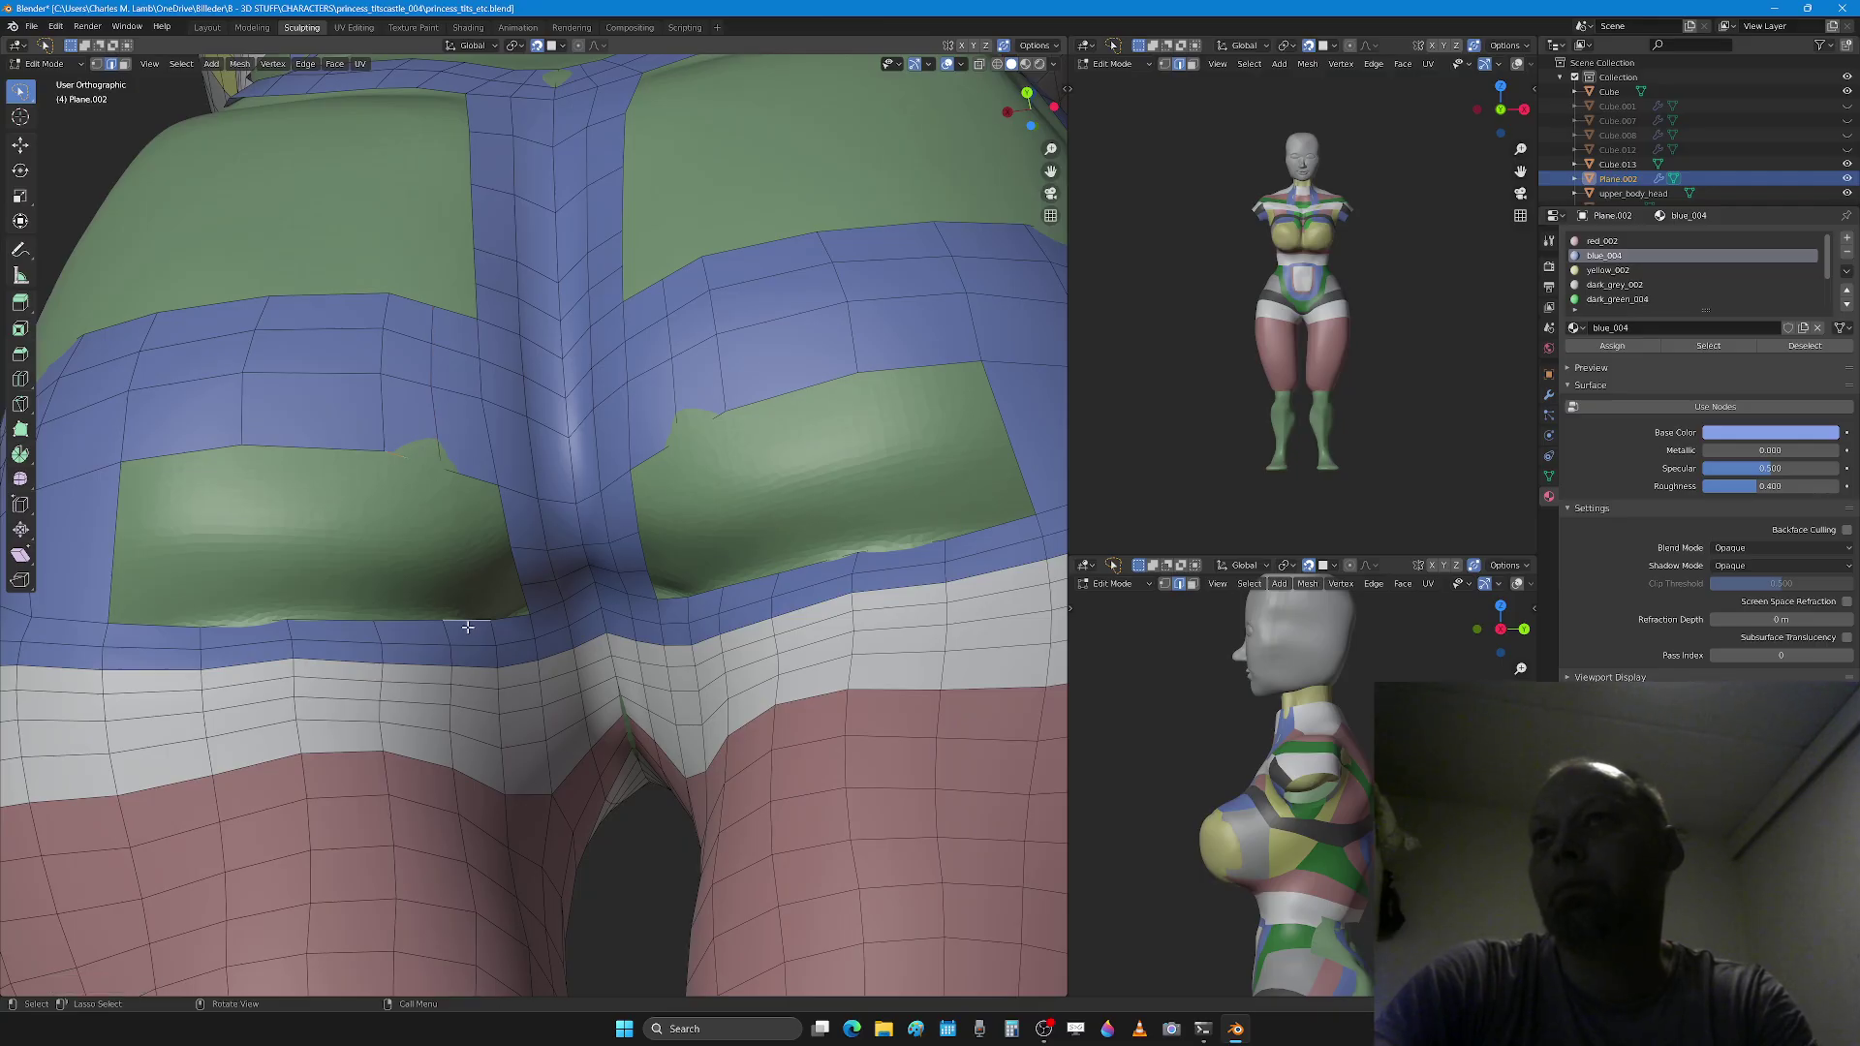
Step: Extrude a lower-strip edge upward near the cleft, bridge it to the cross-buttock strip, and smooth the narrow connection in Sculpt Mode
key(e)
click(460, 561)
key(Tab)
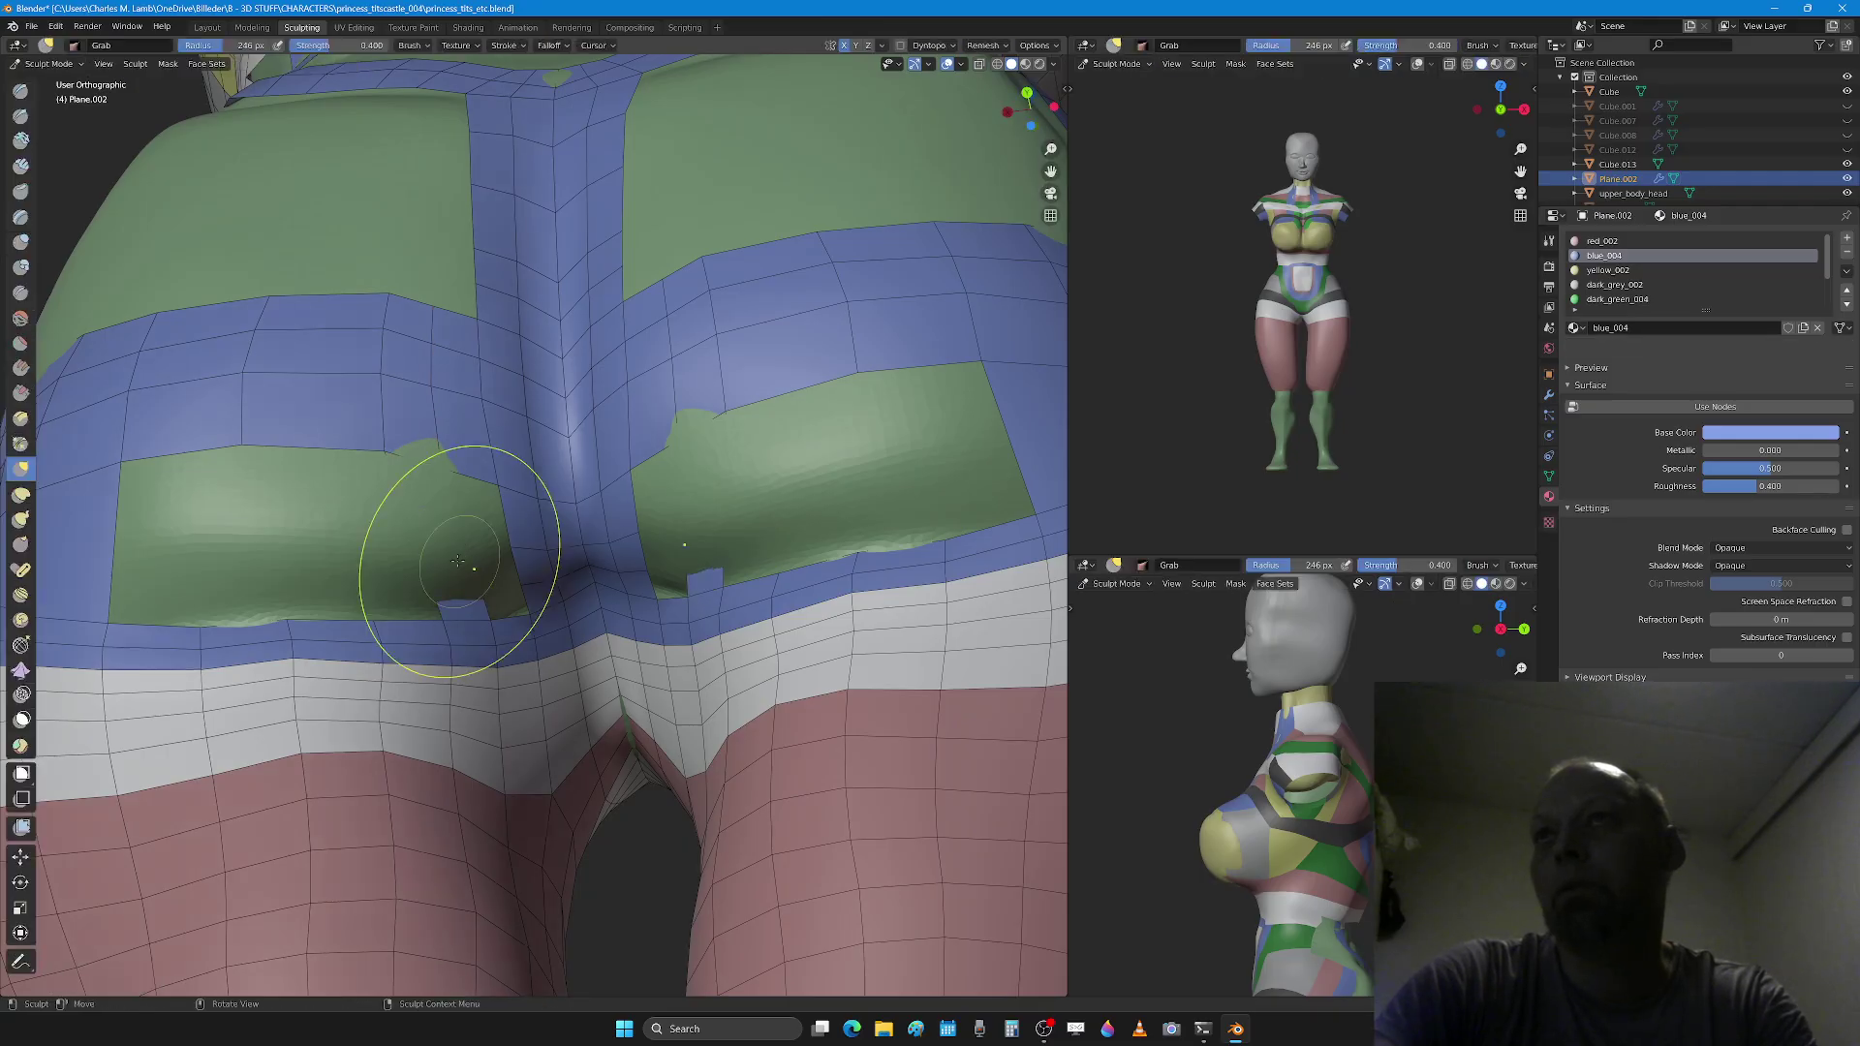
key(x)
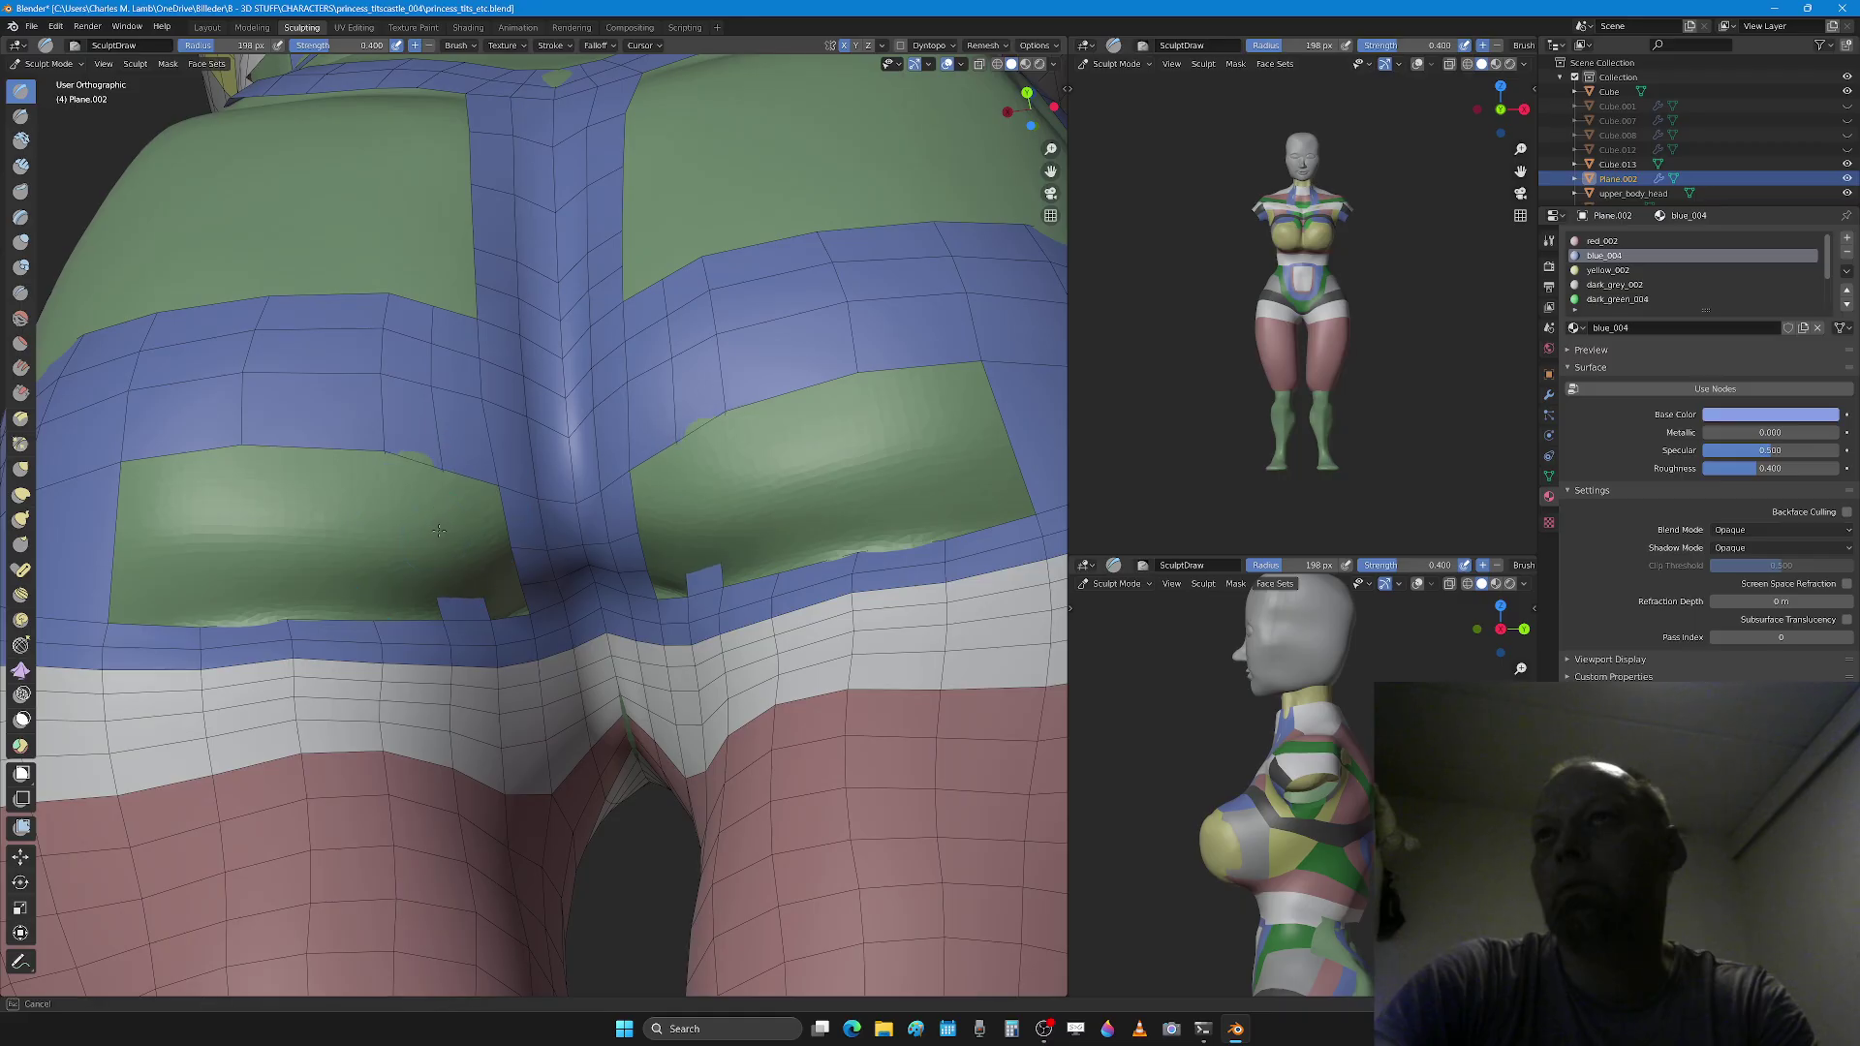
drag(435, 531, 461, 572)
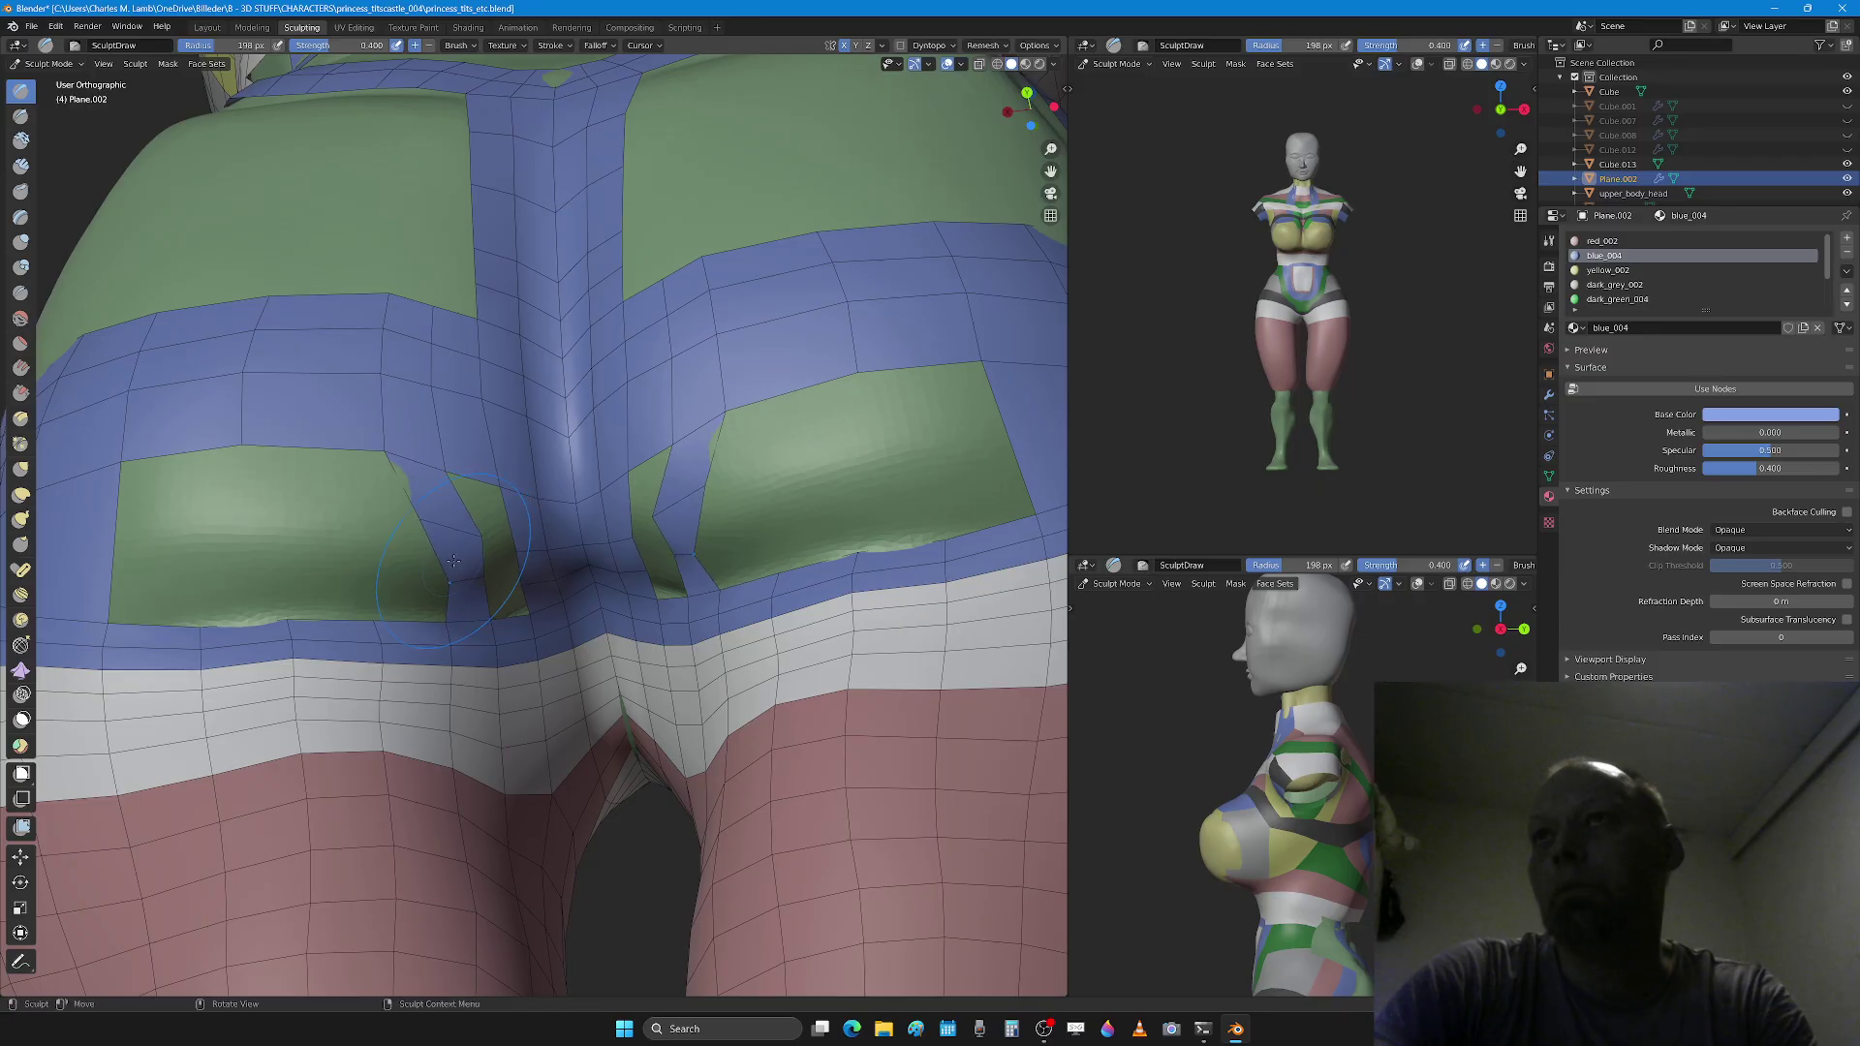
key(Tab)
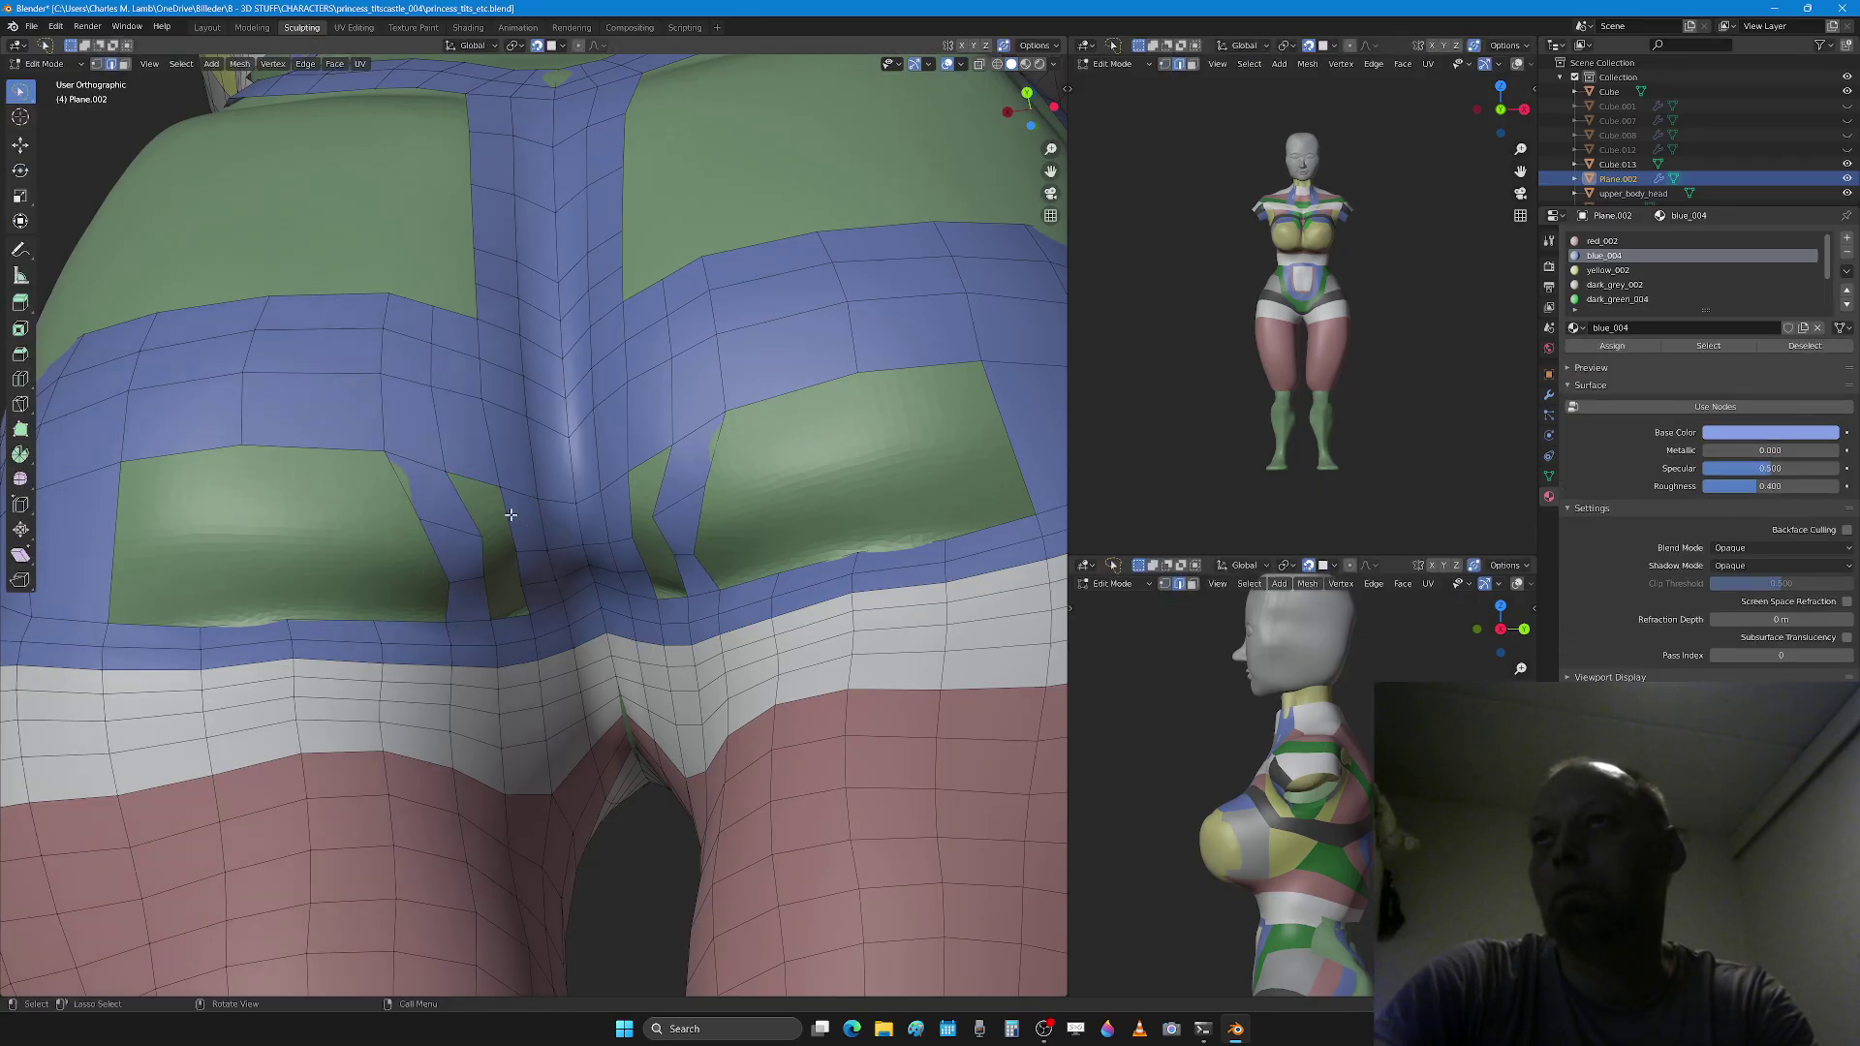
Step: Fill the gap between the narrow connection and the cleft strip with quads, and select the connection's edges facing the buttock opening
drag(468, 511, 517, 563)
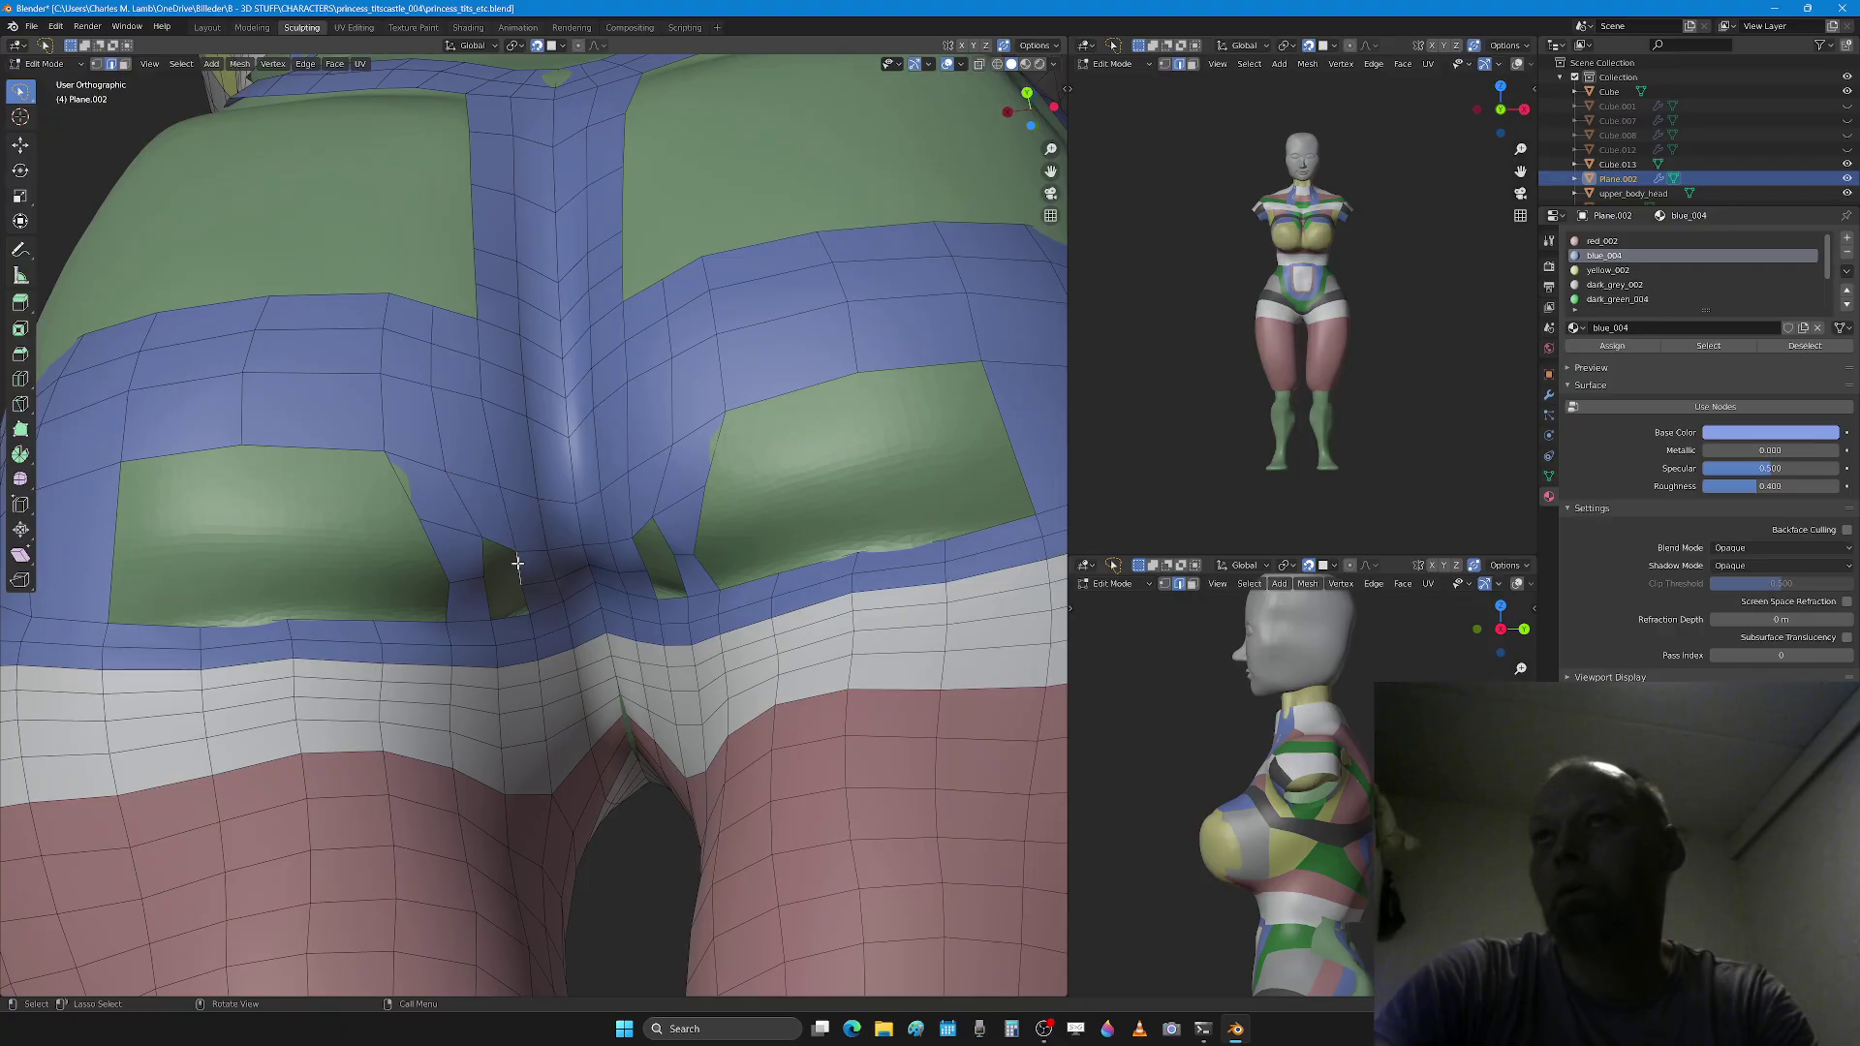
shift+click(486, 563)
key(f)
key(ctrl+z)
click(515, 565)
shift+click(479, 557)
key(f)
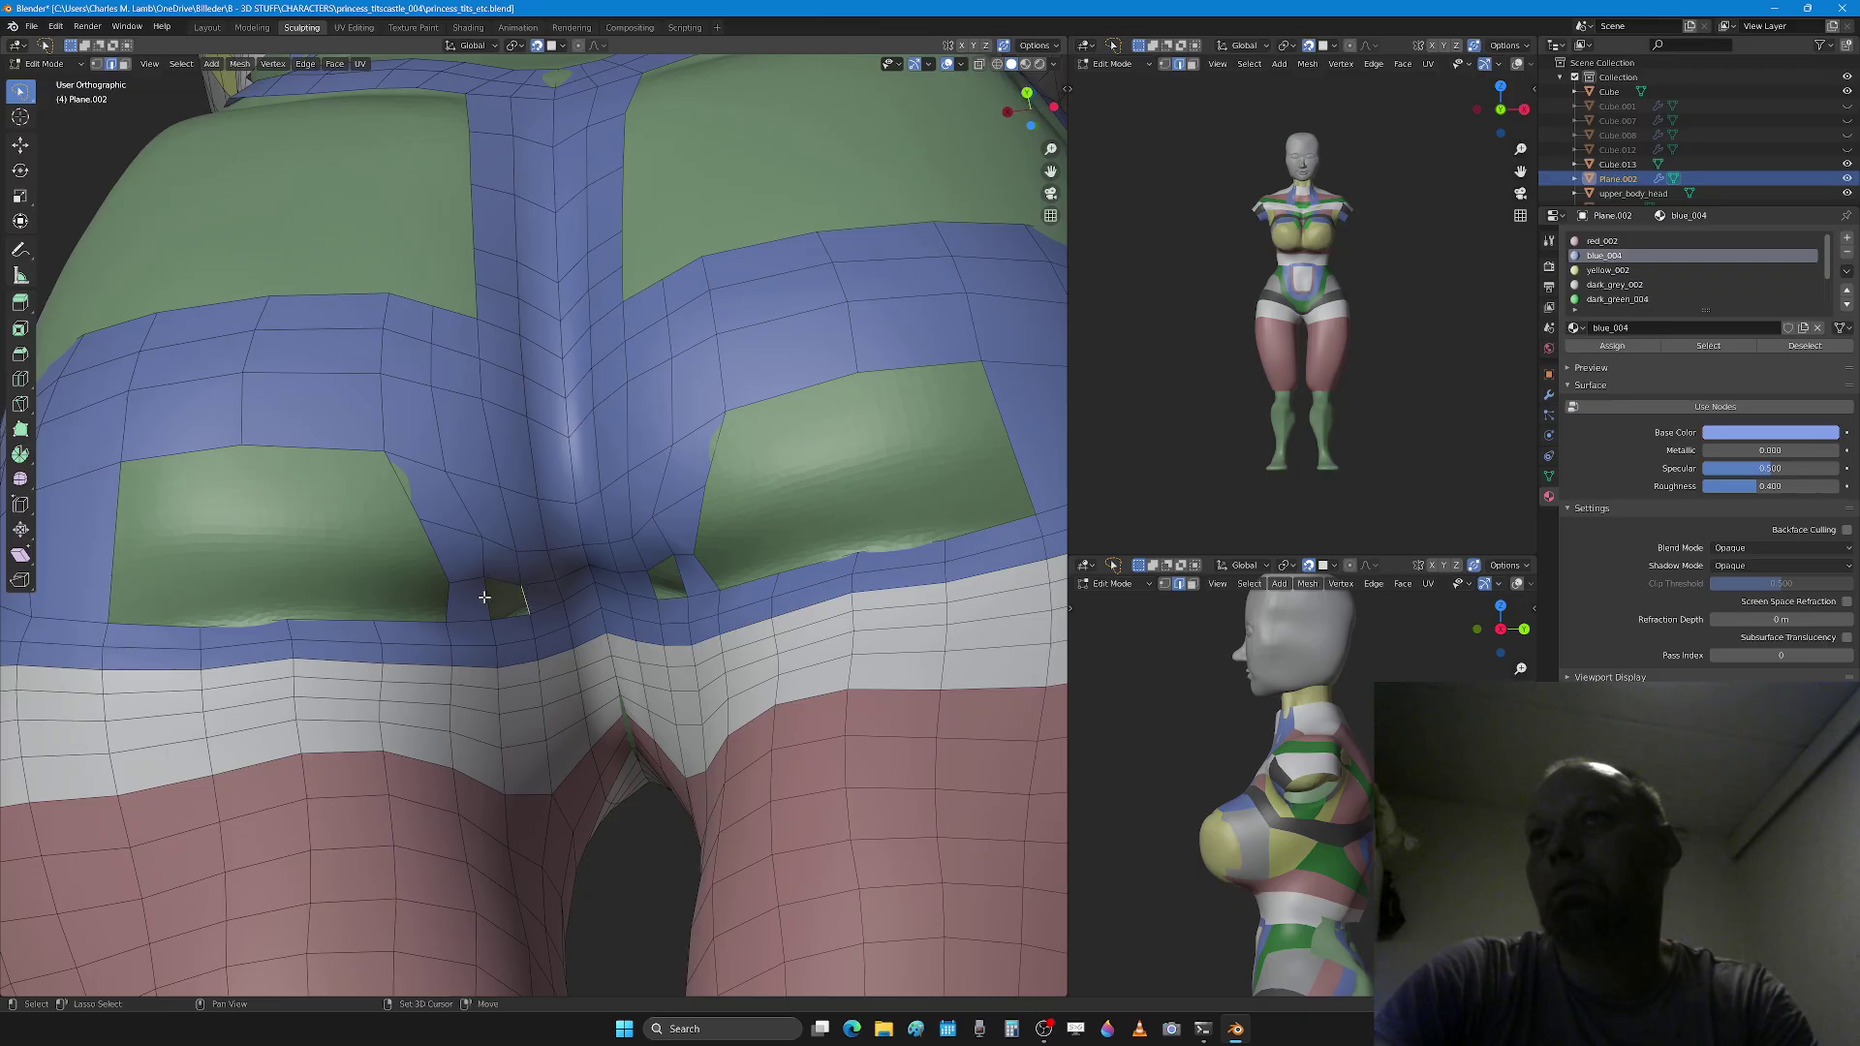
middle_drag(484, 598, 367, 594)
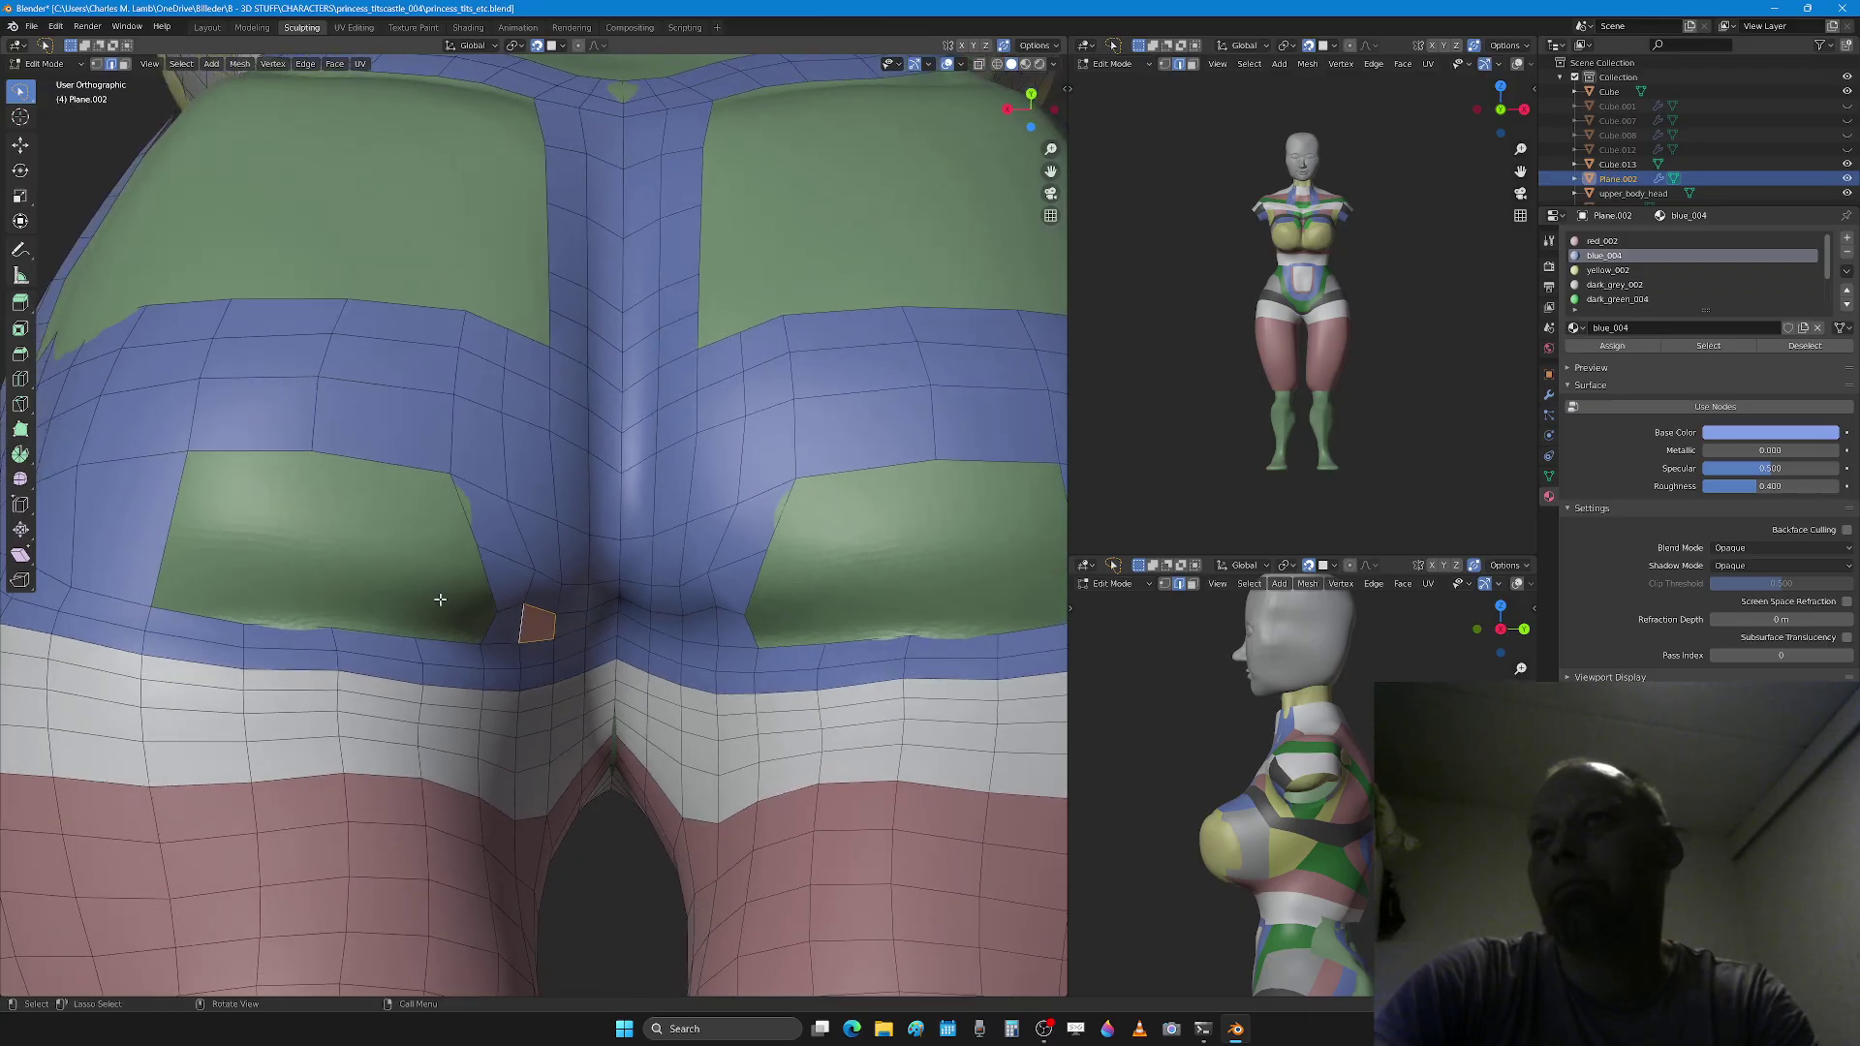
click(487, 575)
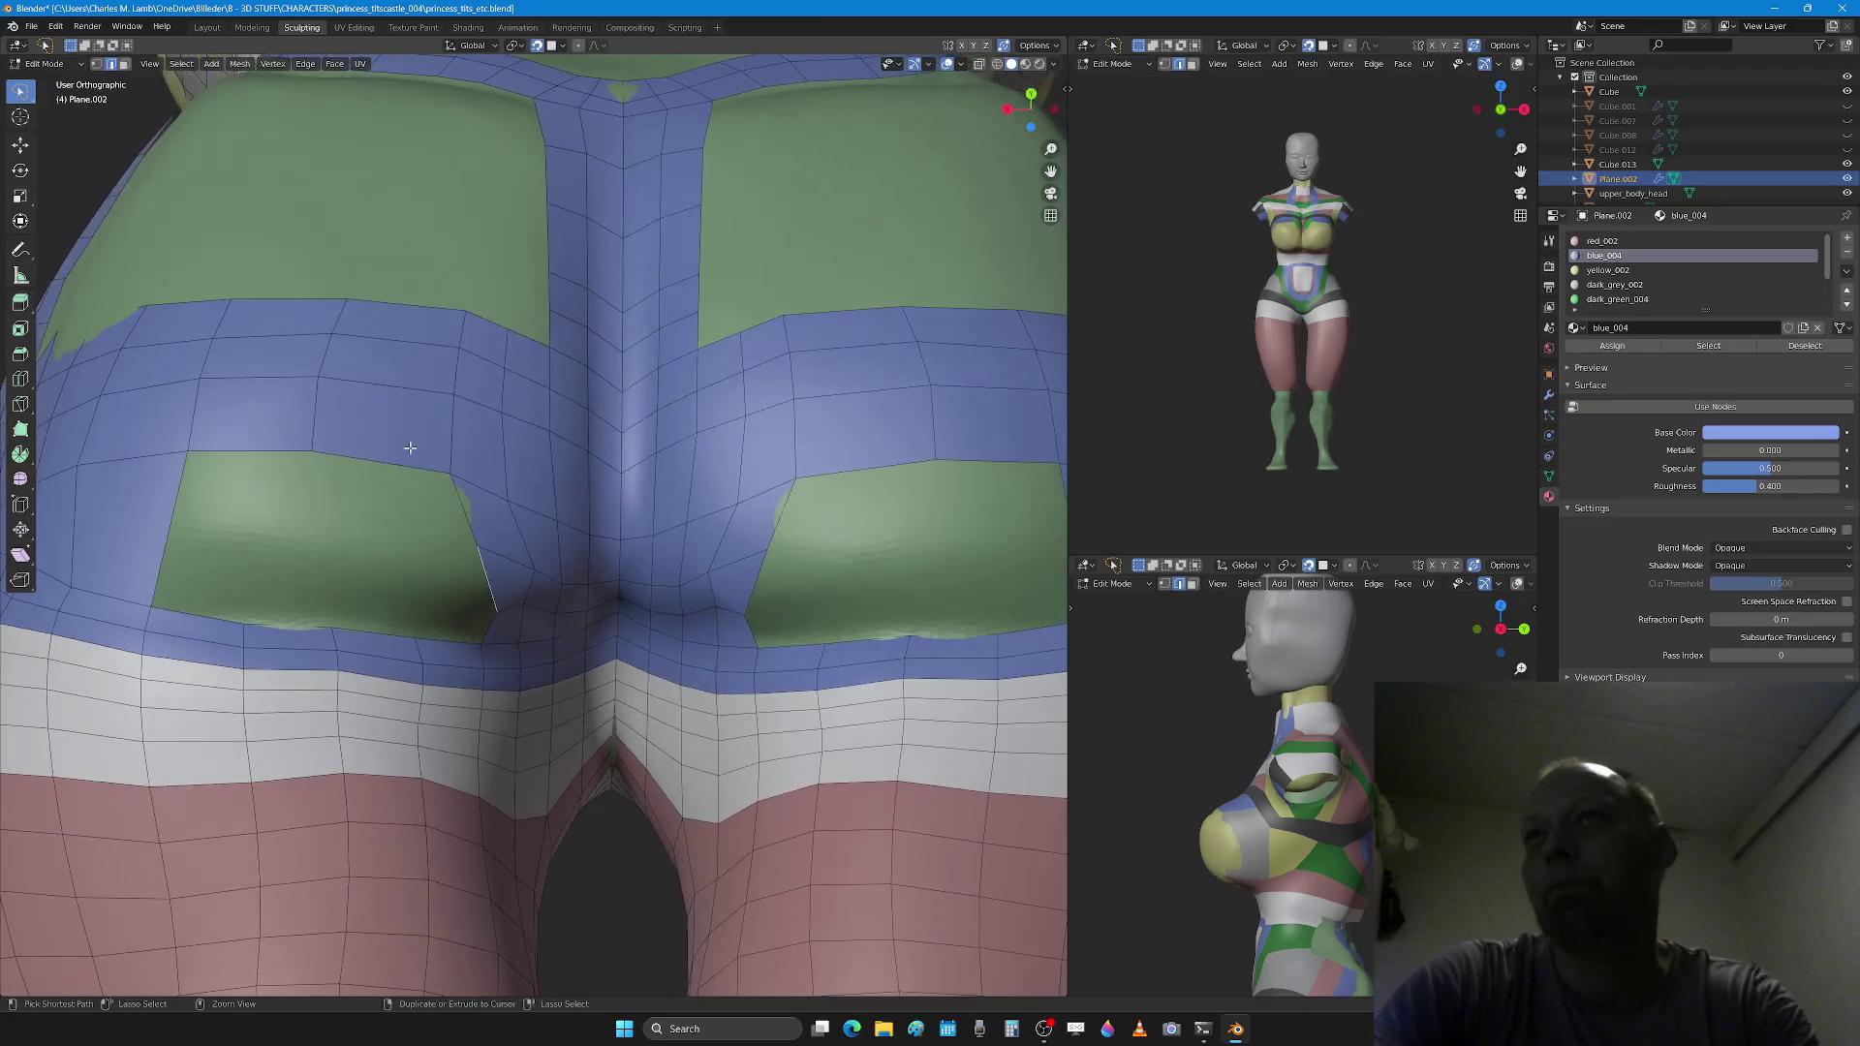
key(ctrl+r)
click(415, 558)
right_click(415, 558)
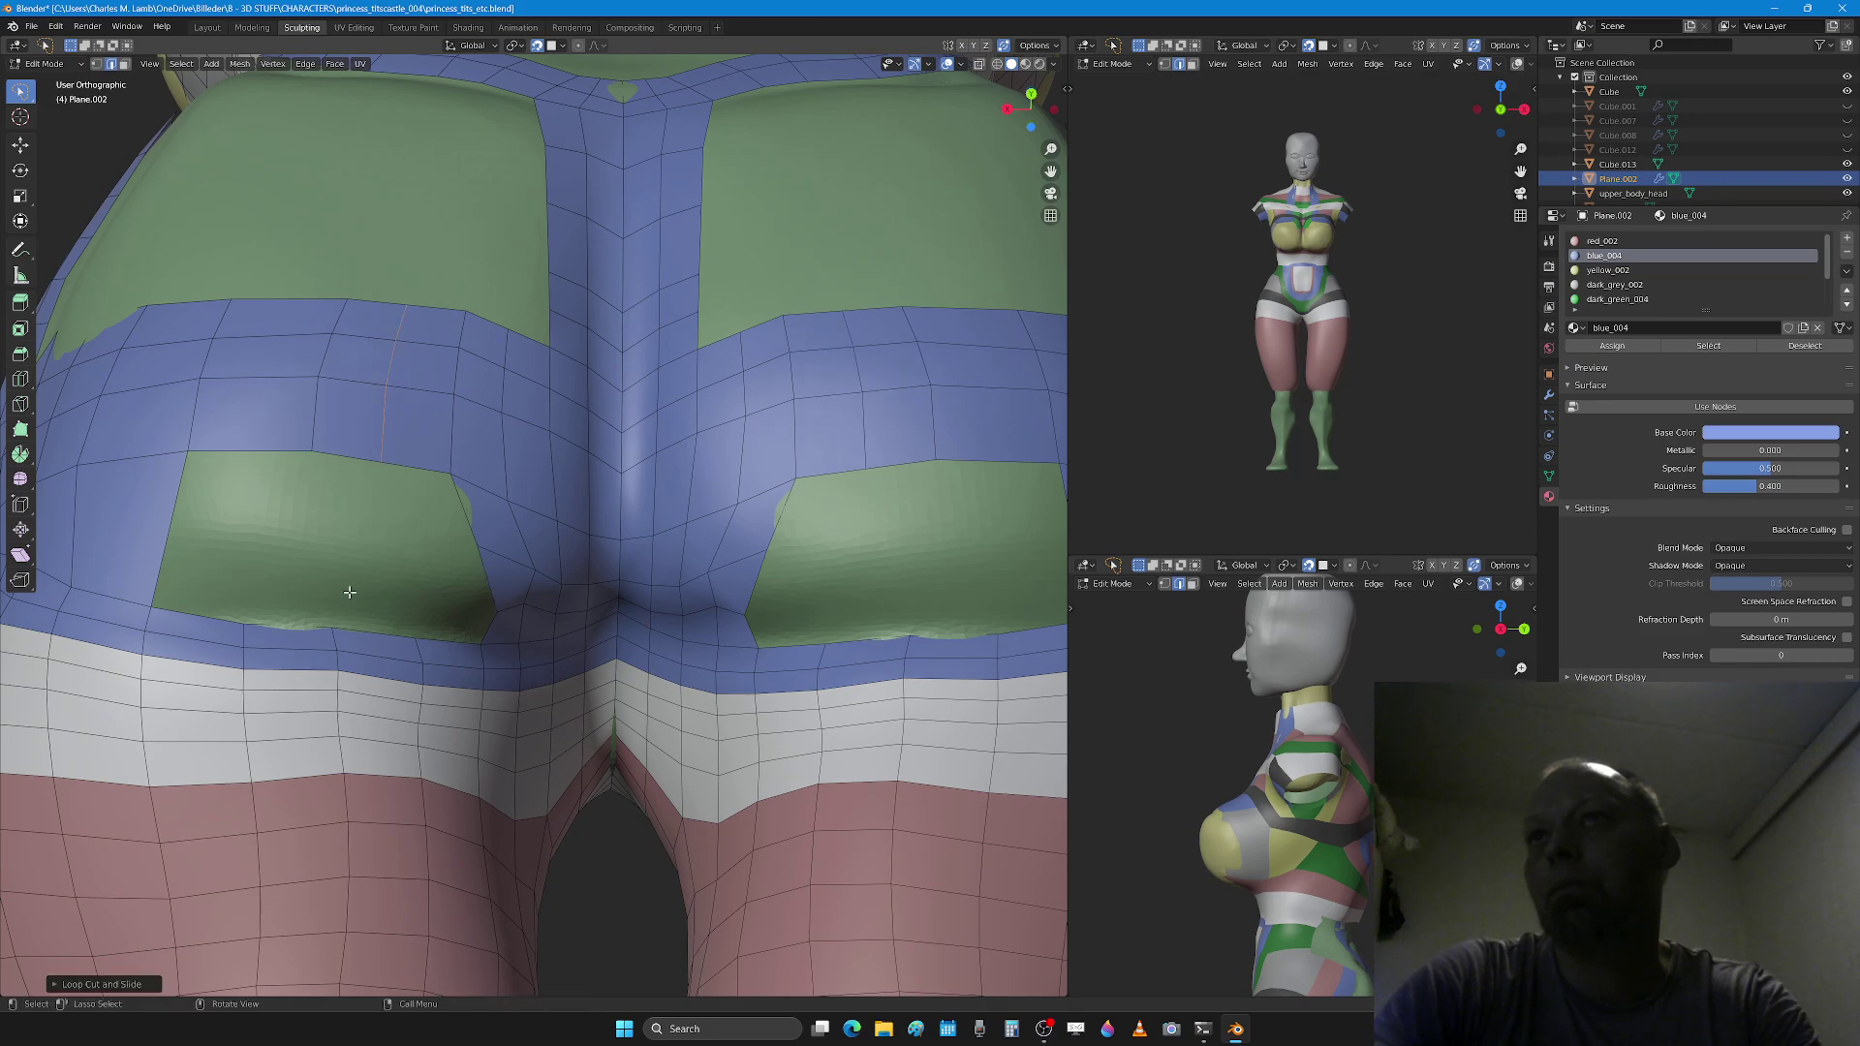
key(ctrl+r)
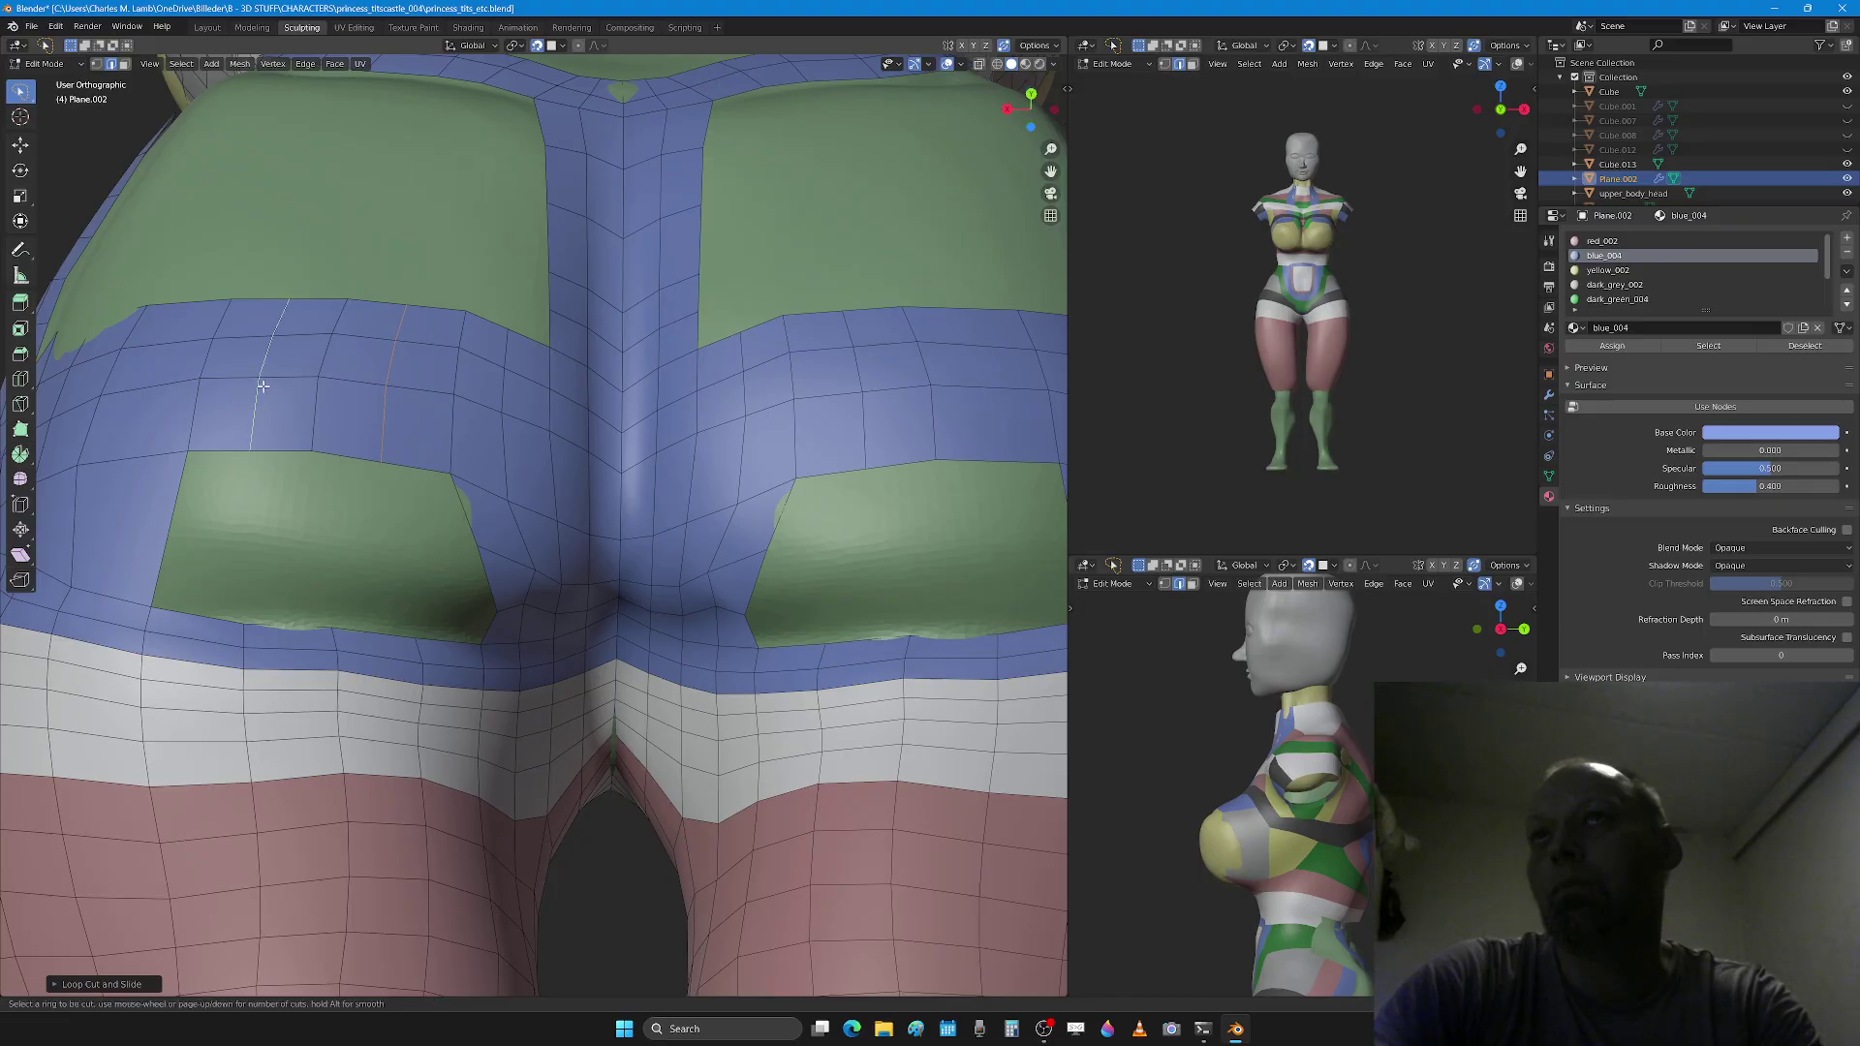
key(ctrl+z)
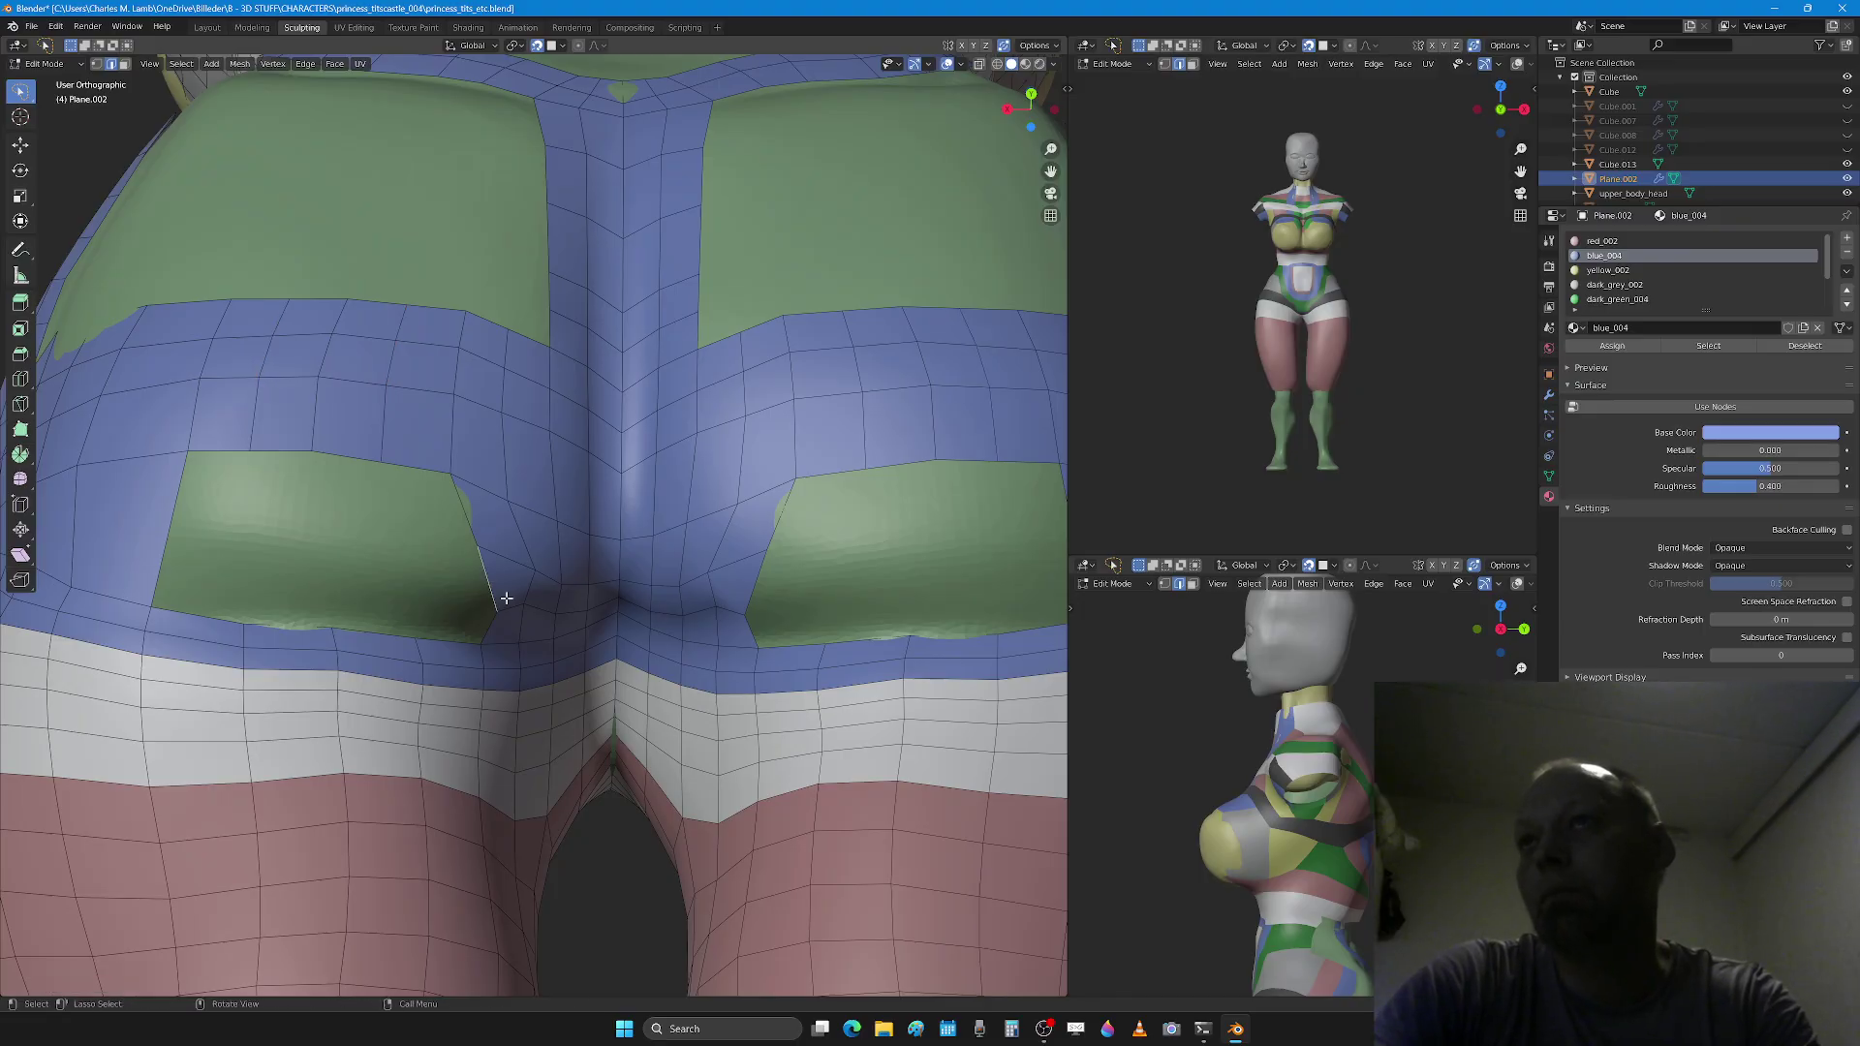
Step: Extrude the selected edges outward in successive segments across the remaining lower buttock opening
key(e)
click(431, 593)
key(g)
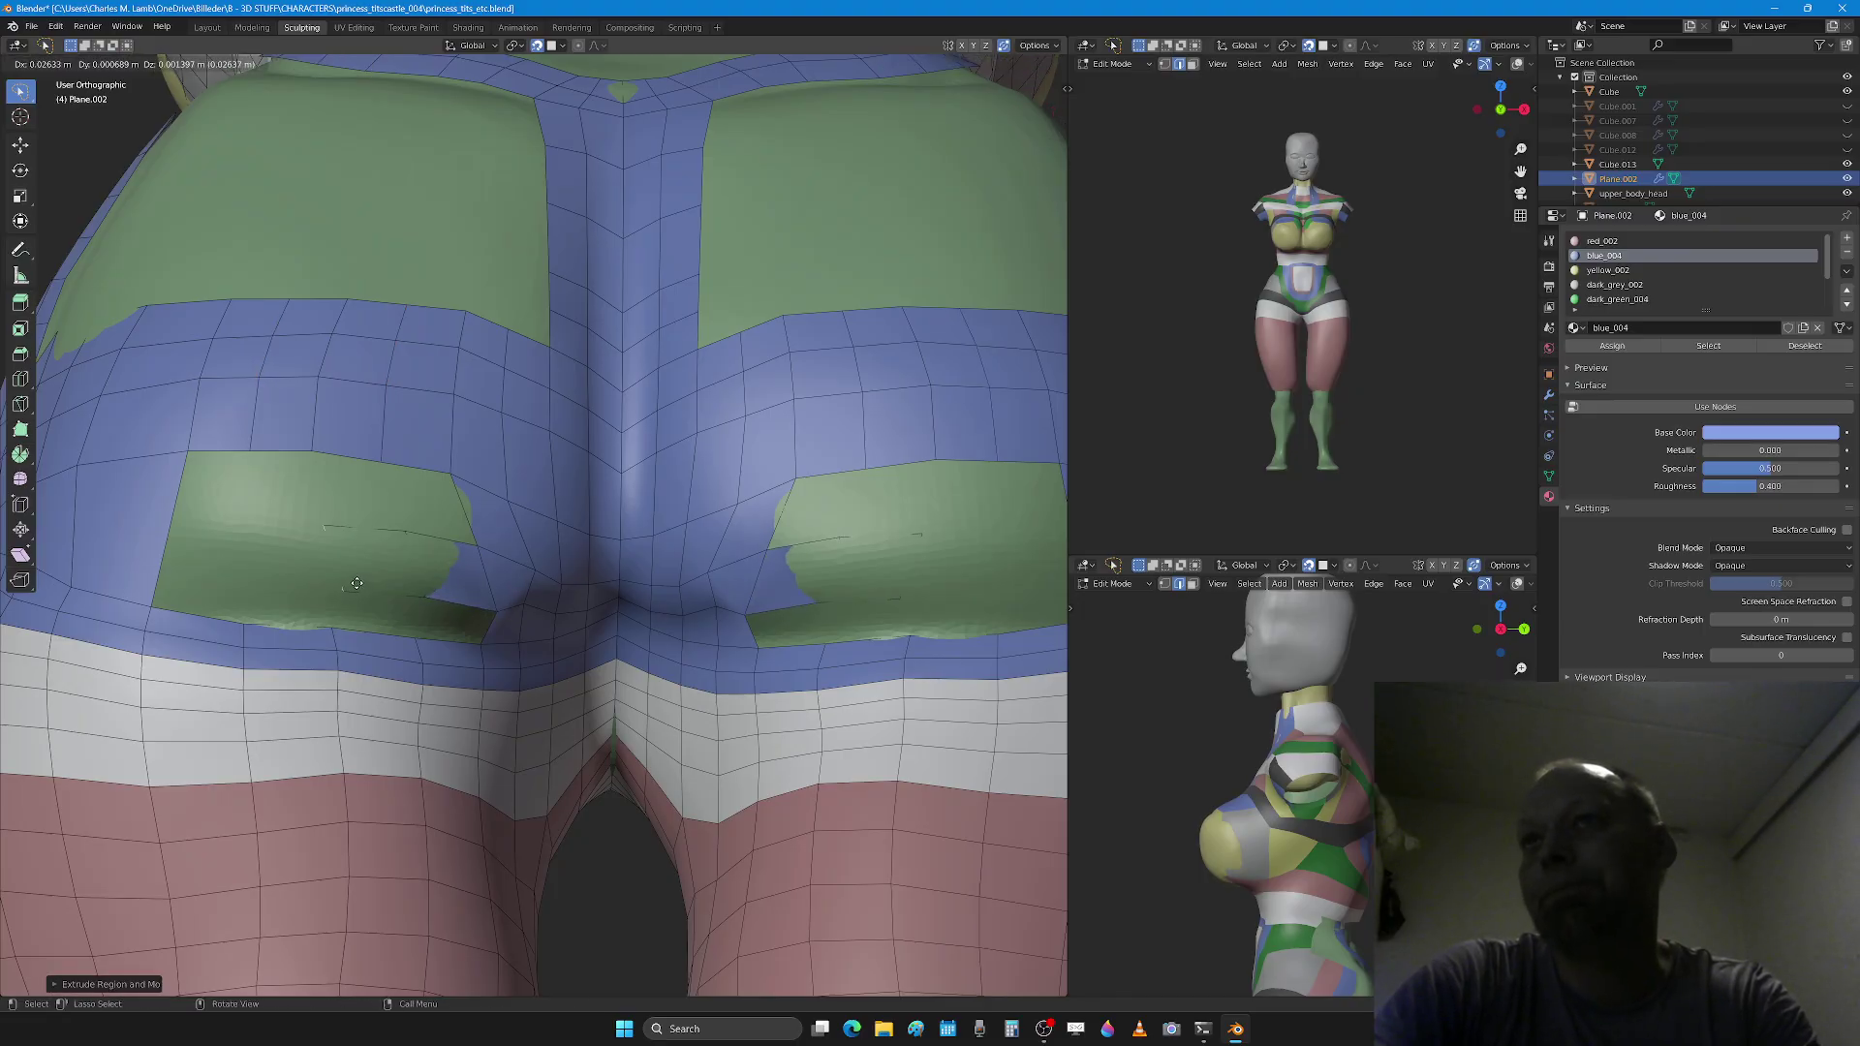
click(273, 576)
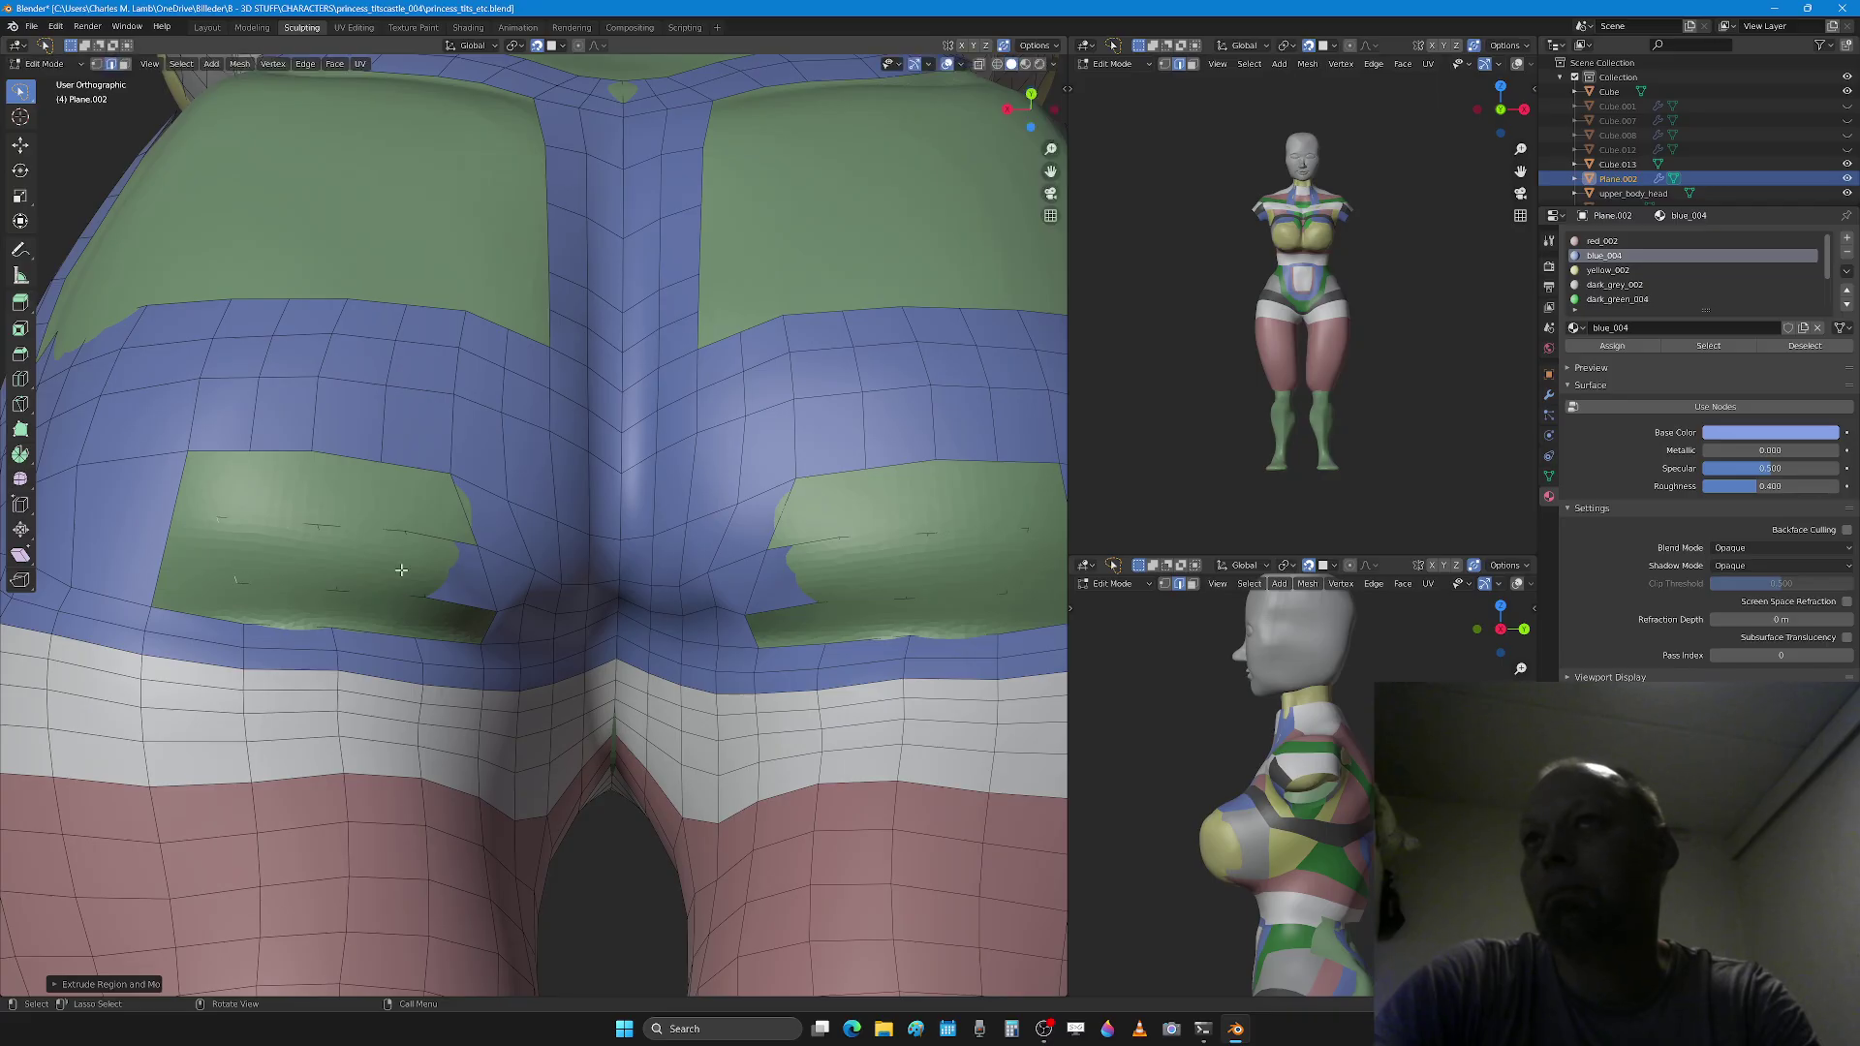
Step: Fill the gaps above and below the extruded segments in the lower buttock opening with quads, working outward from the cleft
shift+click(427, 472)
key(f)
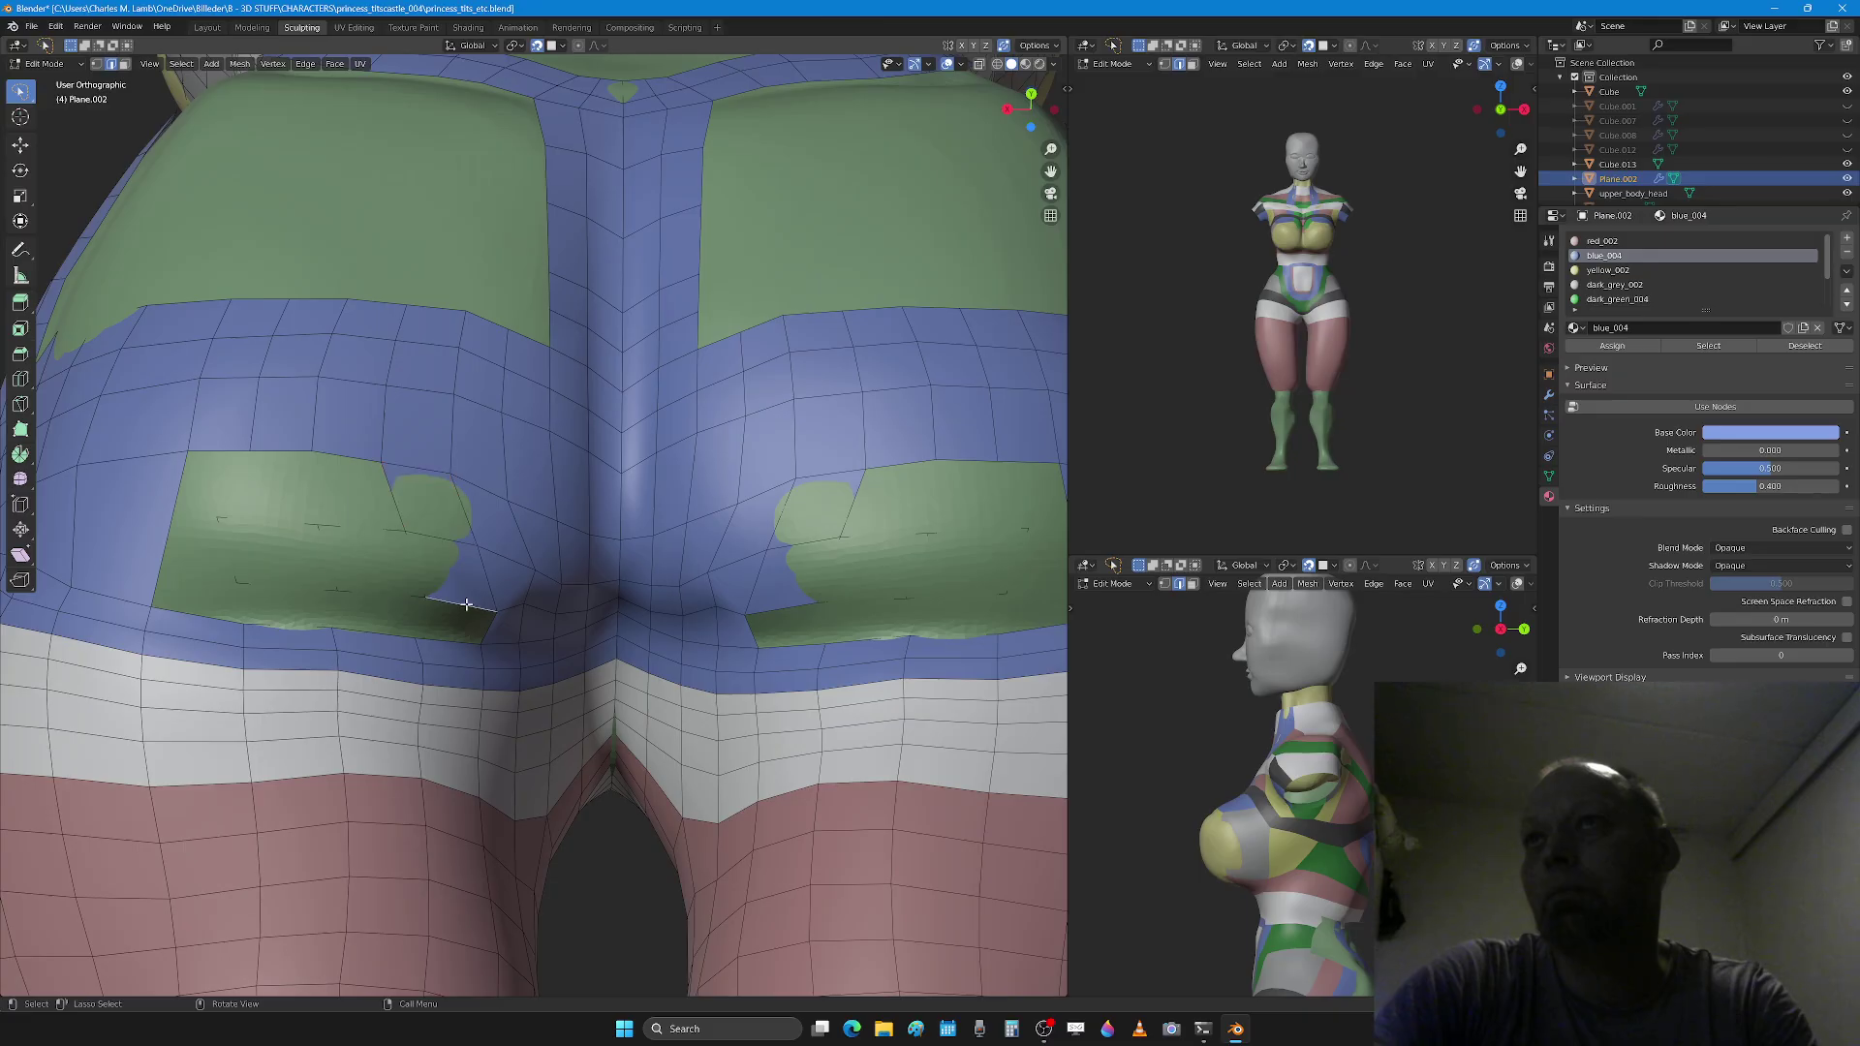
shift+click(459, 644)
key(f)
click(347, 453)
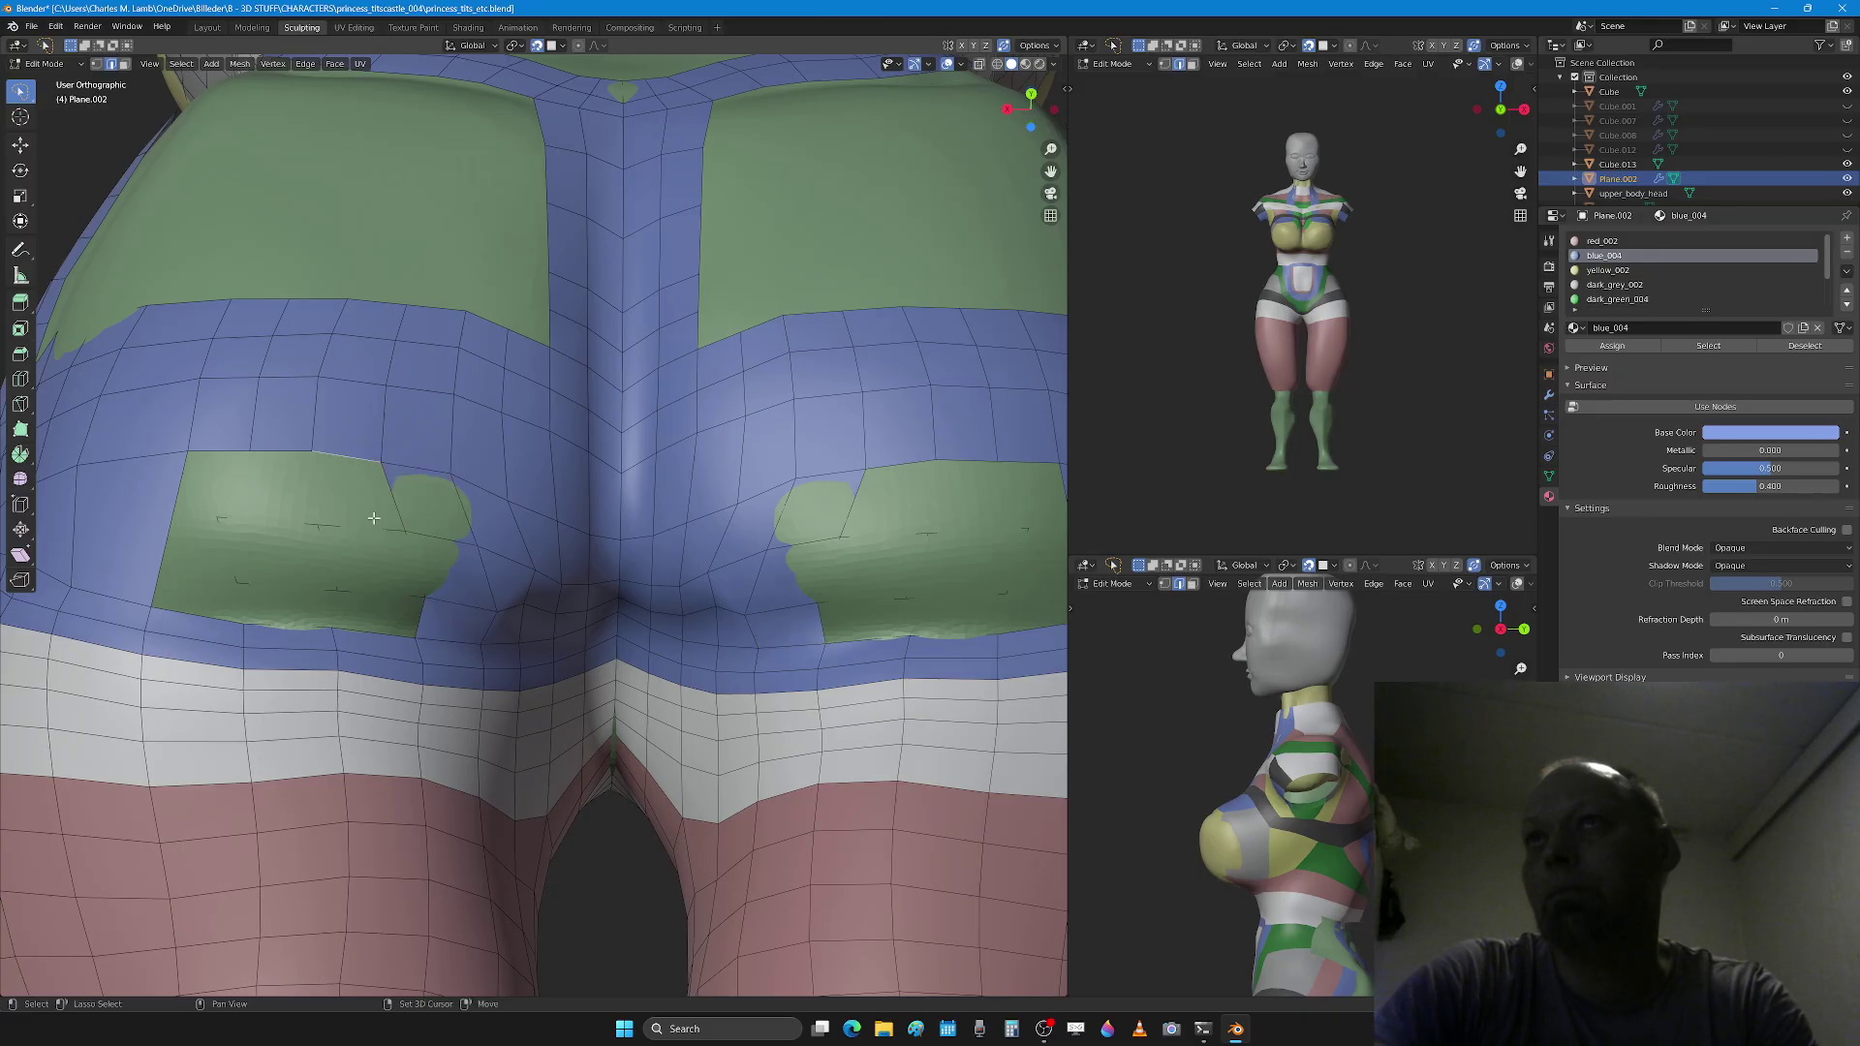
key(f)
click(399, 592)
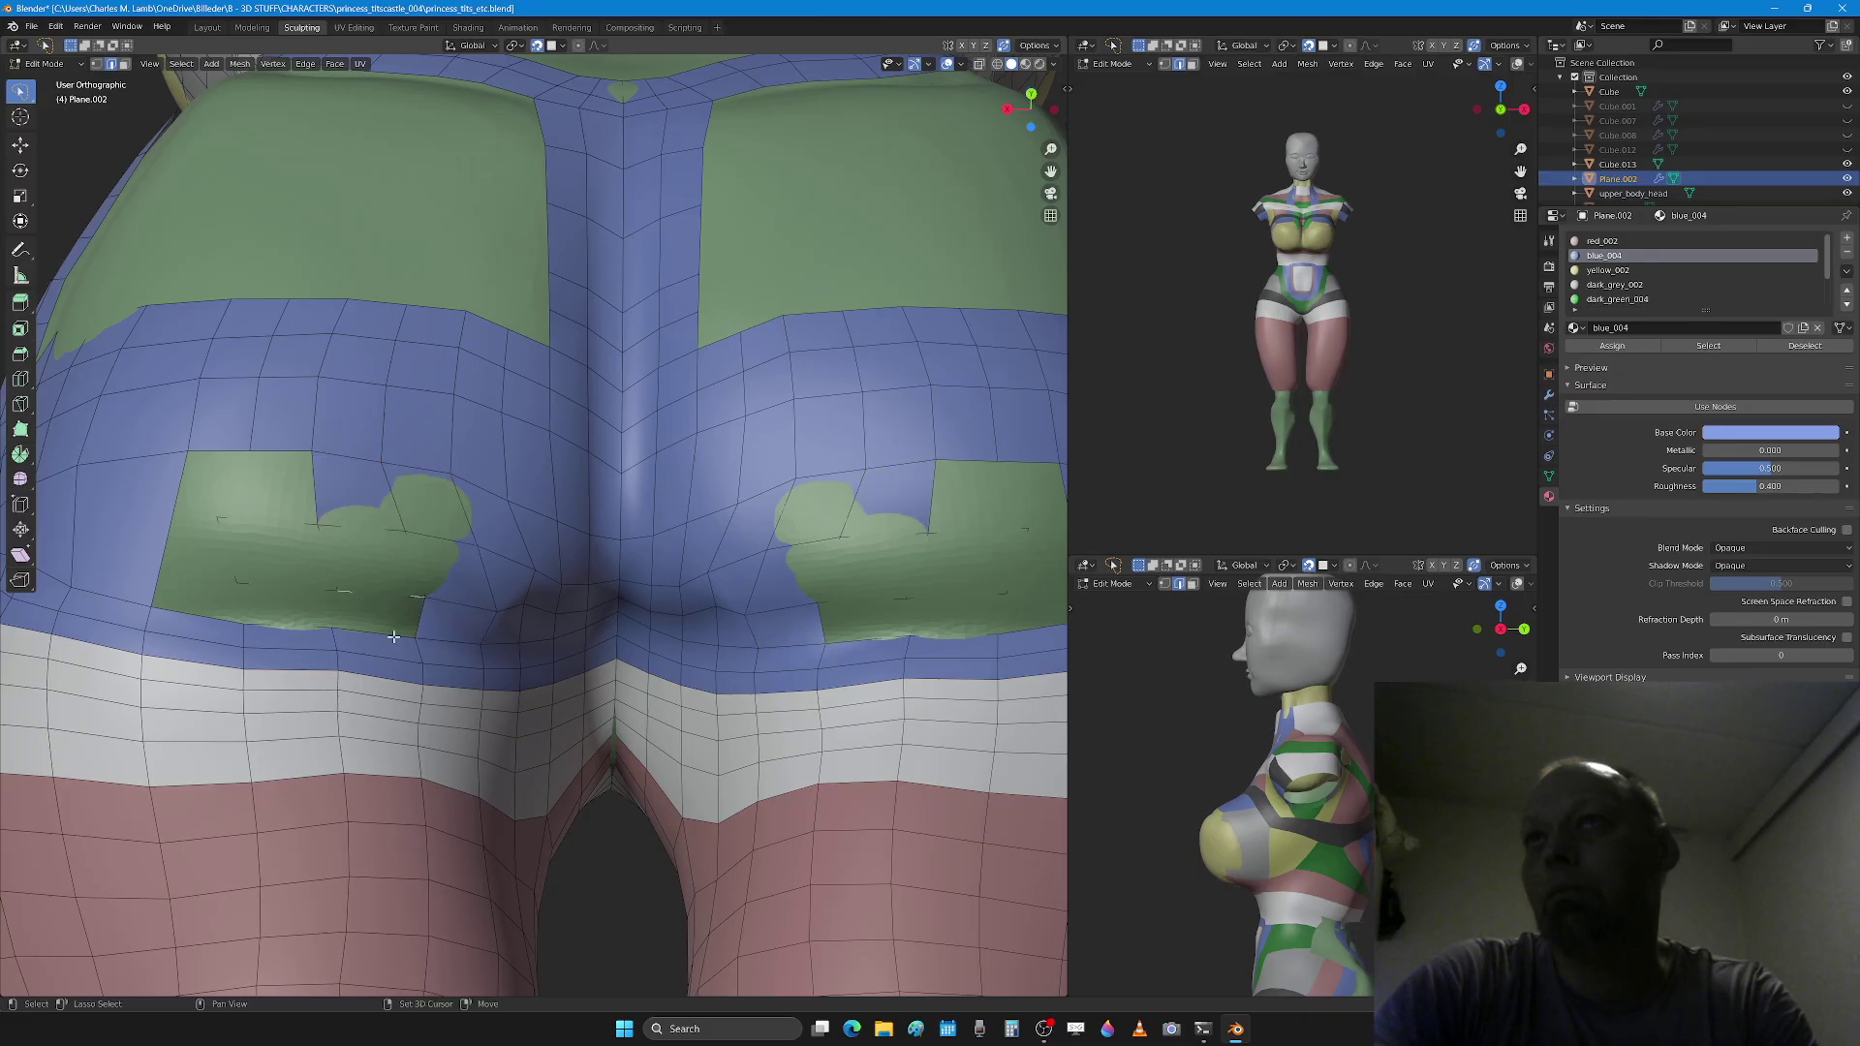
shift+click(393, 636)
key(f)
click(274, 451)
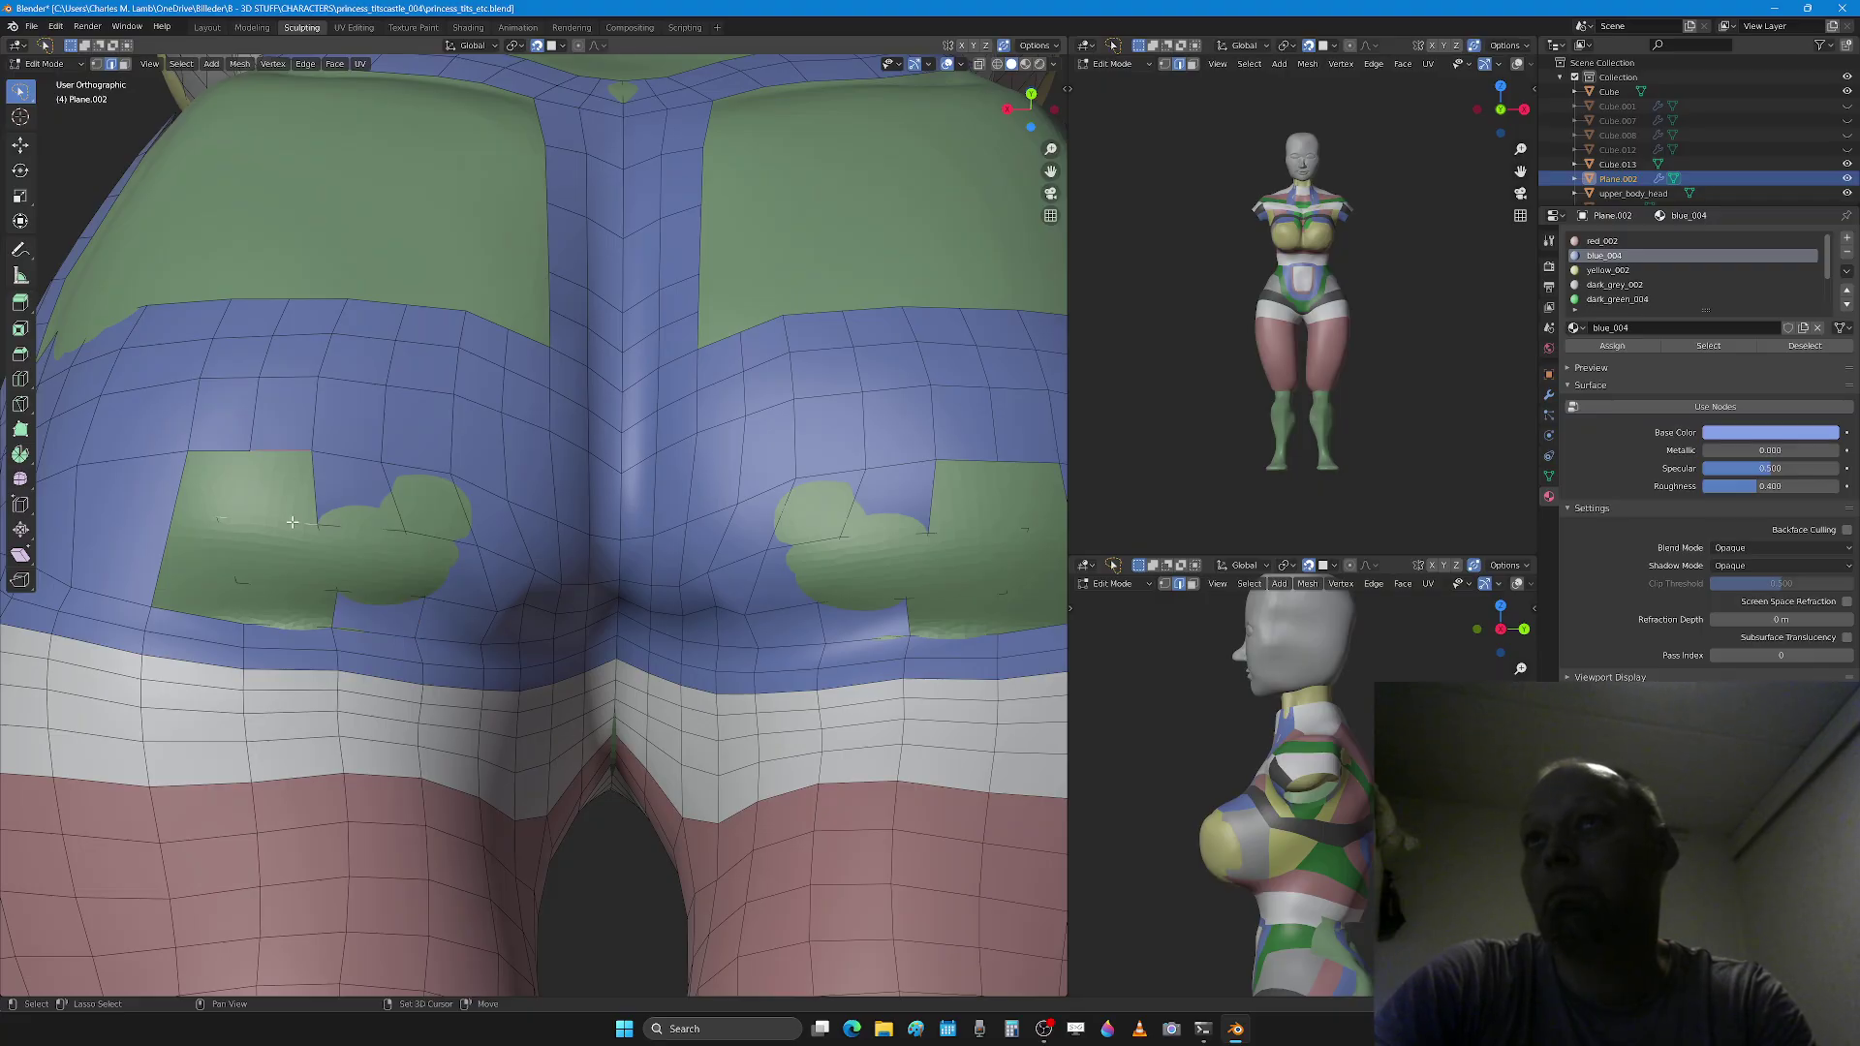
key(f)
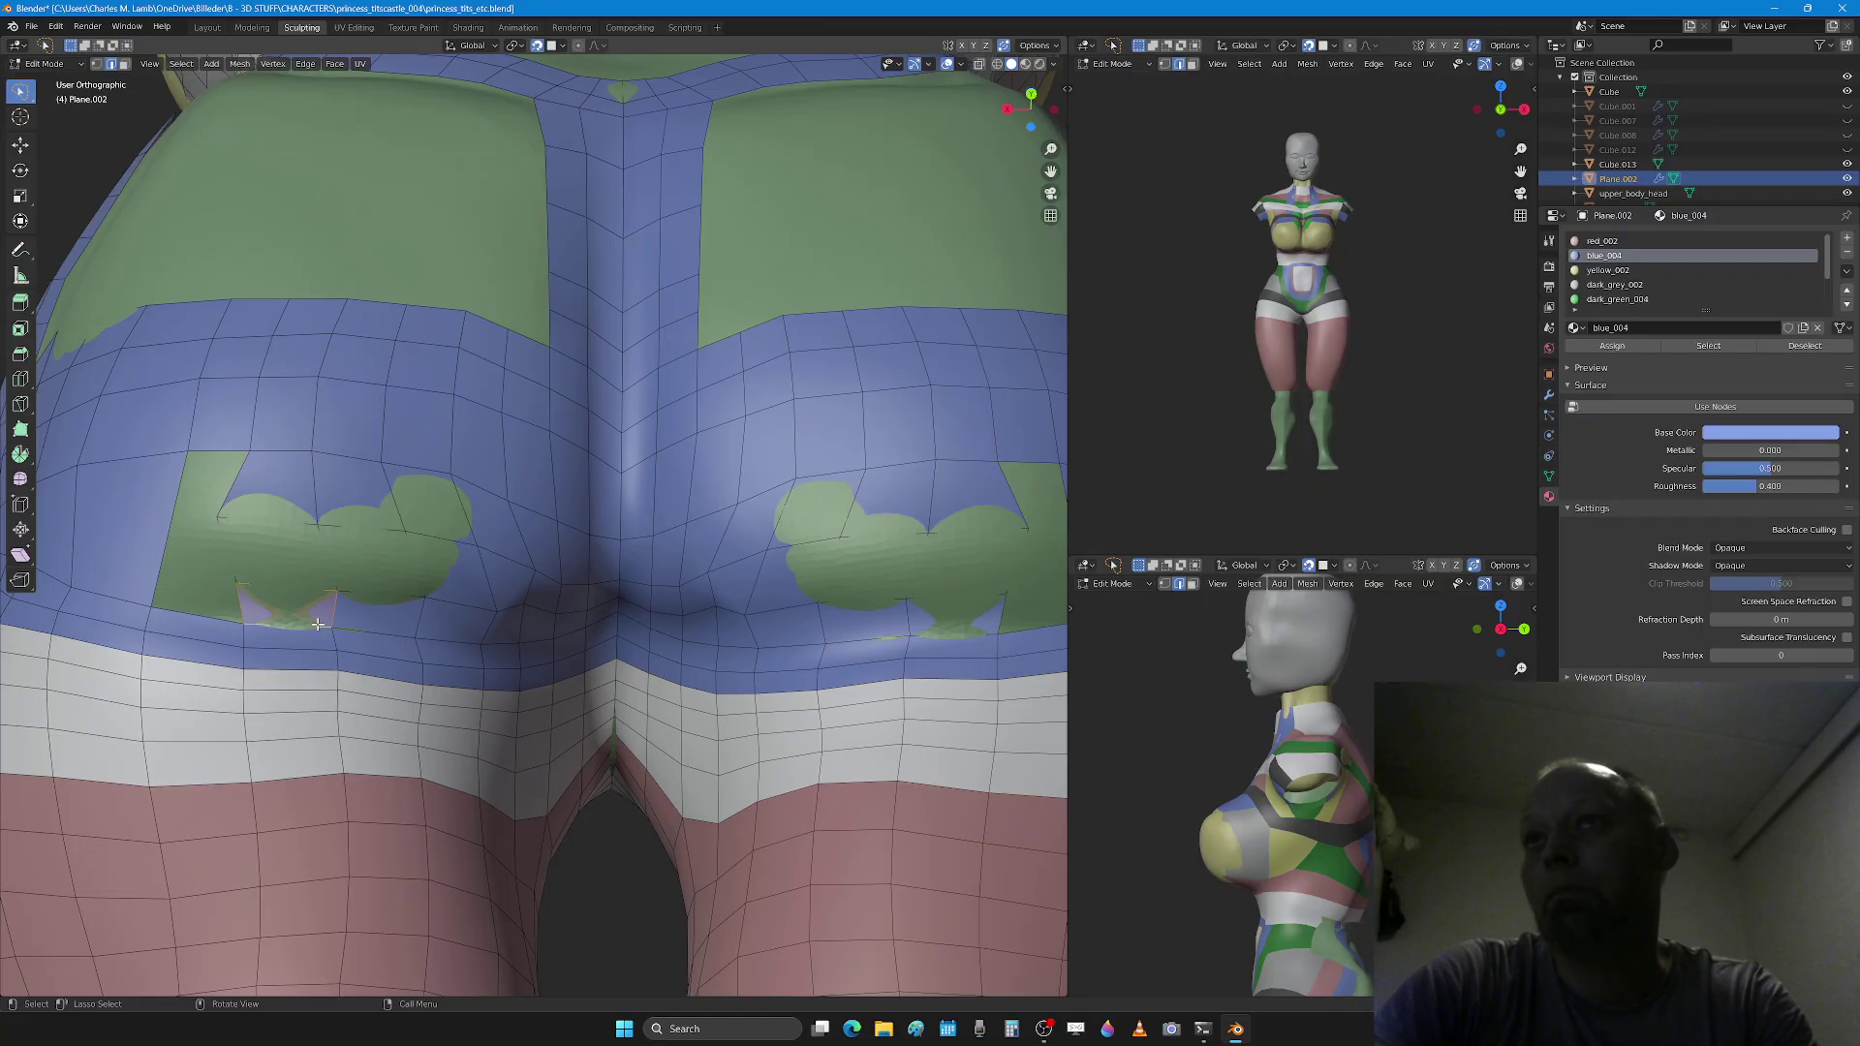
Step: Smooth the newly filled buttock quads in Sculpt Mode with a brush radius of 286 px, and undo the last stroke
key(Tab)
mouse_move(283, 567)
mouse_down()
mouse_move(481, 580)
mouse_move(392, 522)
mouse_up()
click(284, 536)
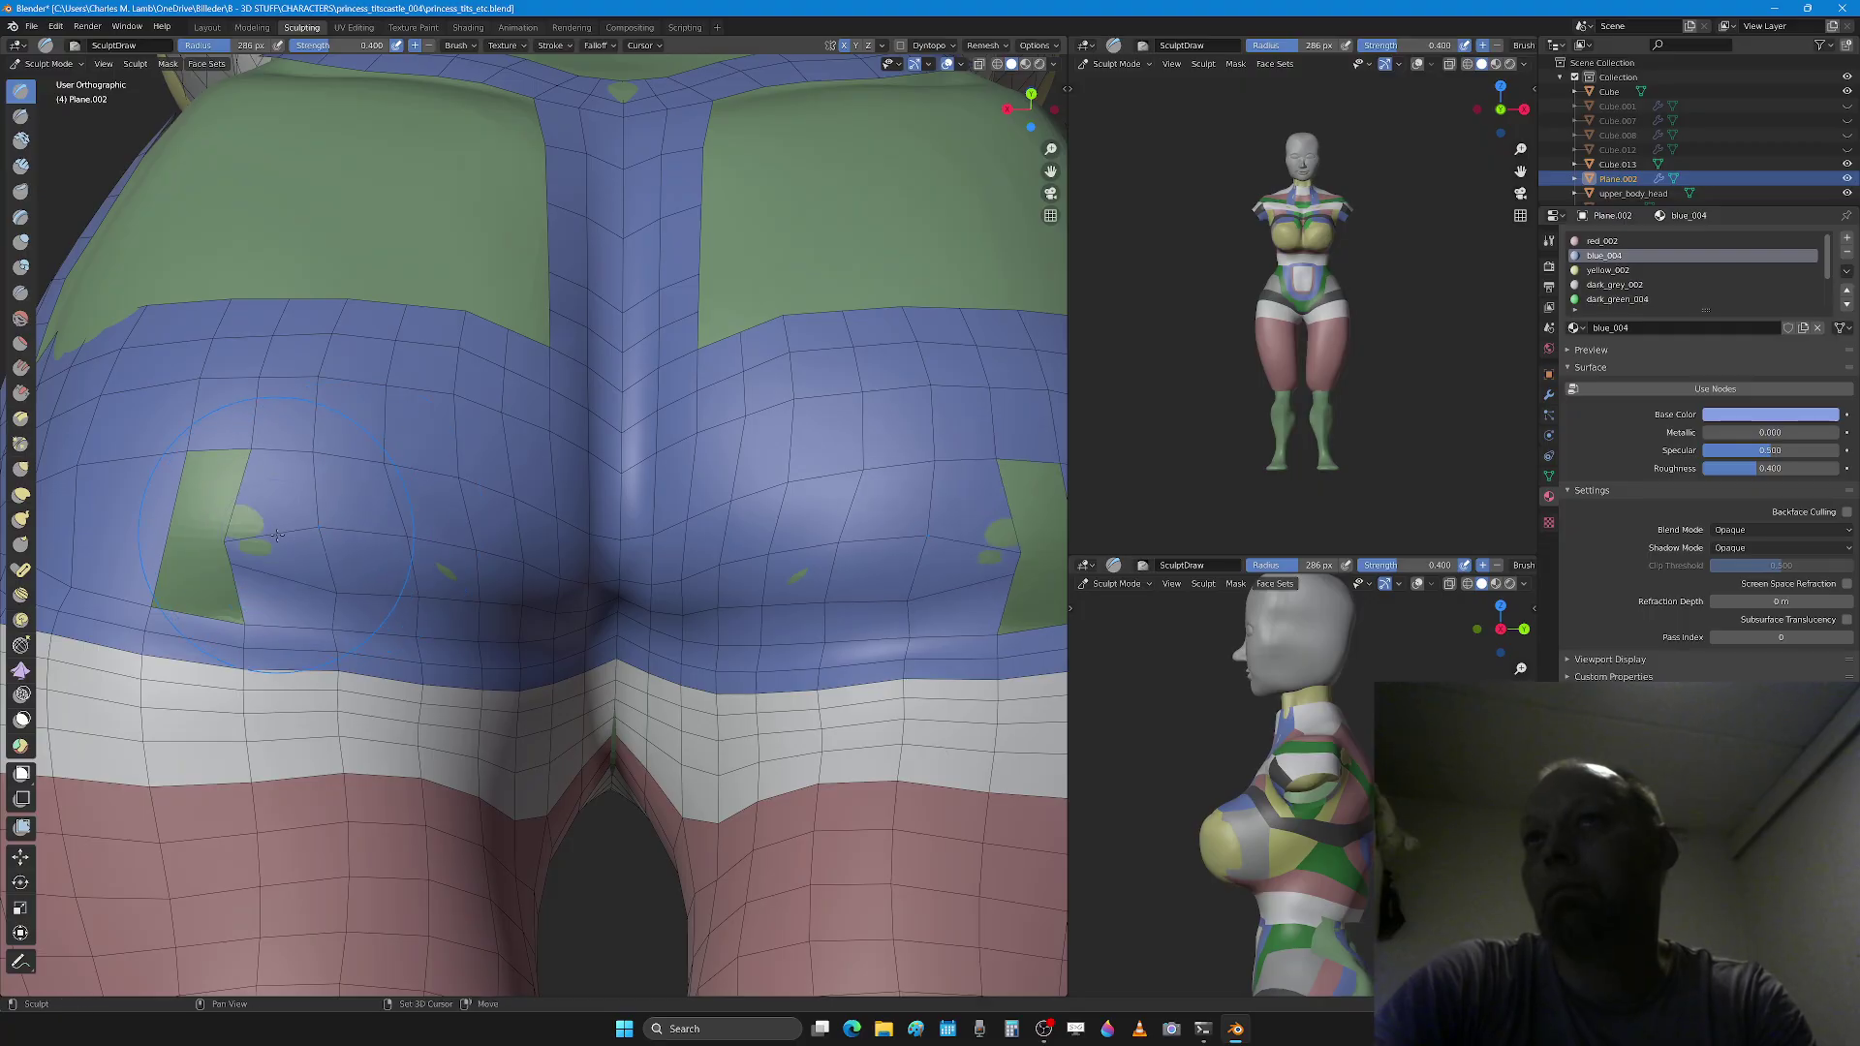
key(f)
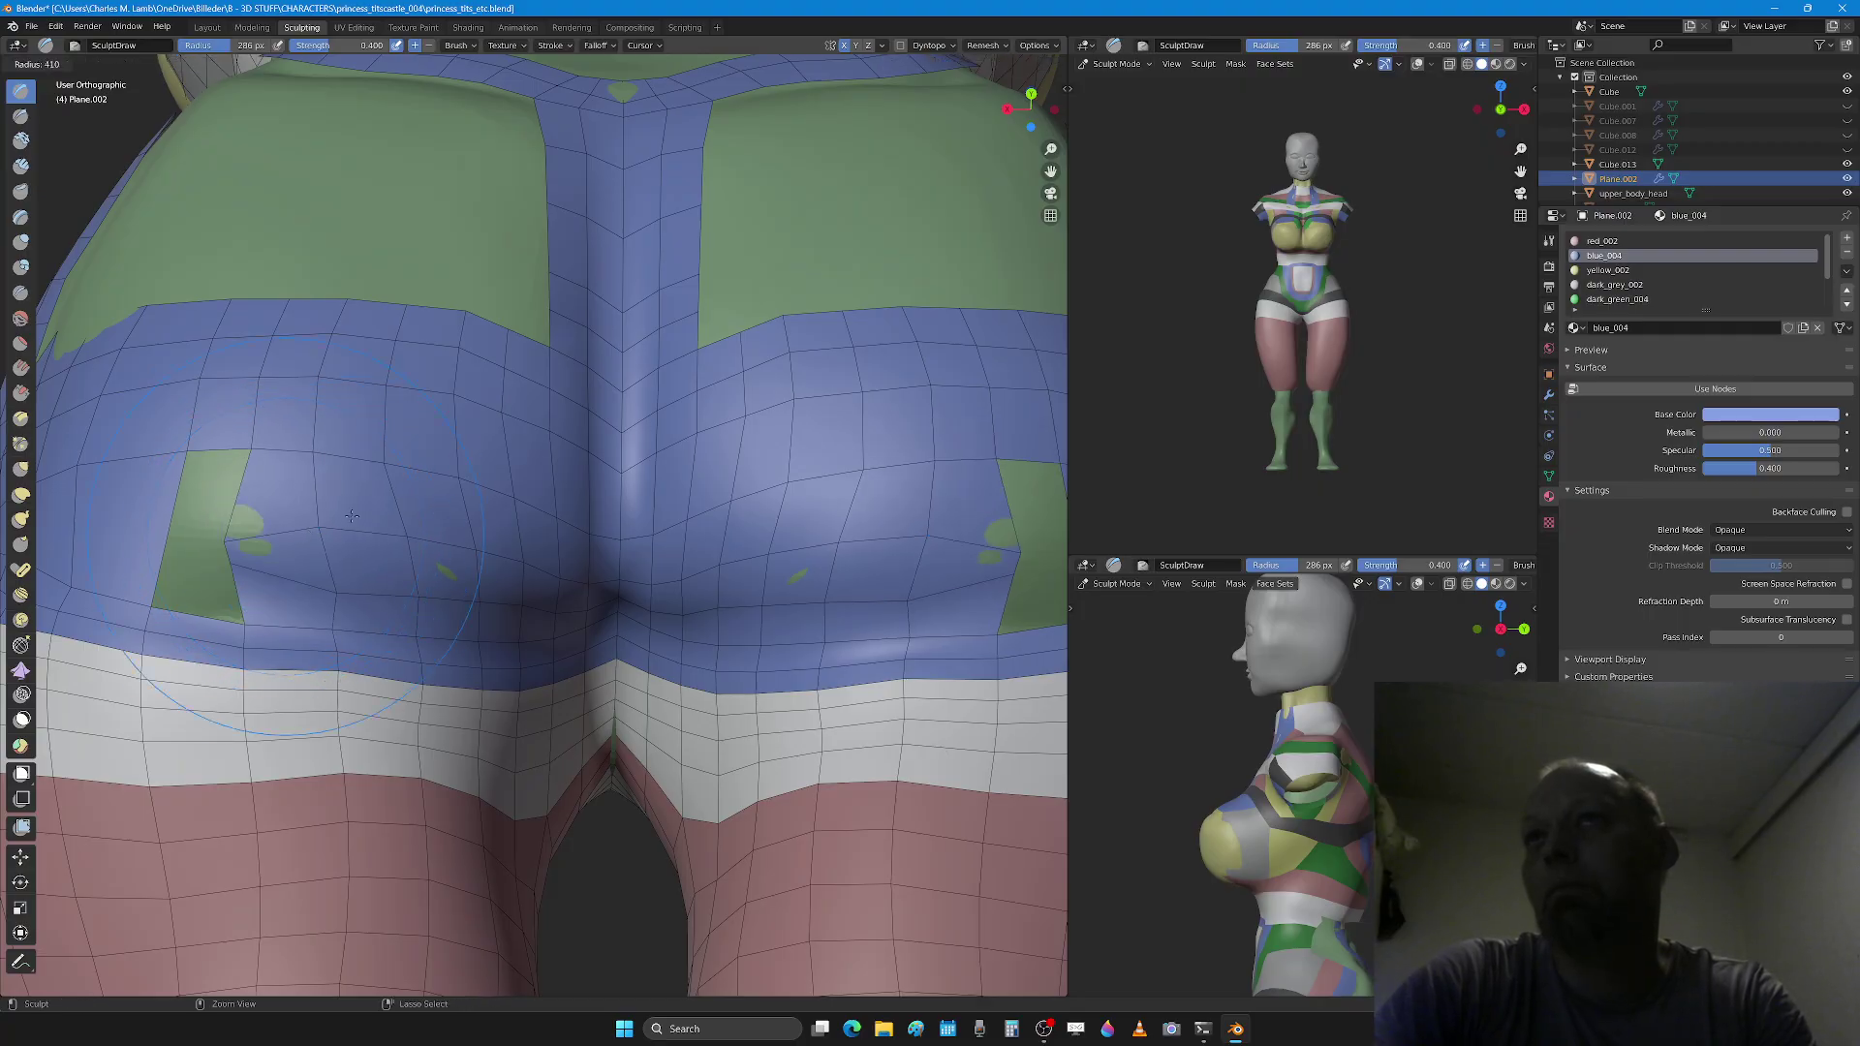
right_click(352, 516)
key(ctrl+z)
Step: Reposition three vertices beside the remaining outer buttock gap in Edit Mode to even out the quads
key(Tab)
middle_drag(394, 496, 333, 557)
key(g)
click(363, 572)
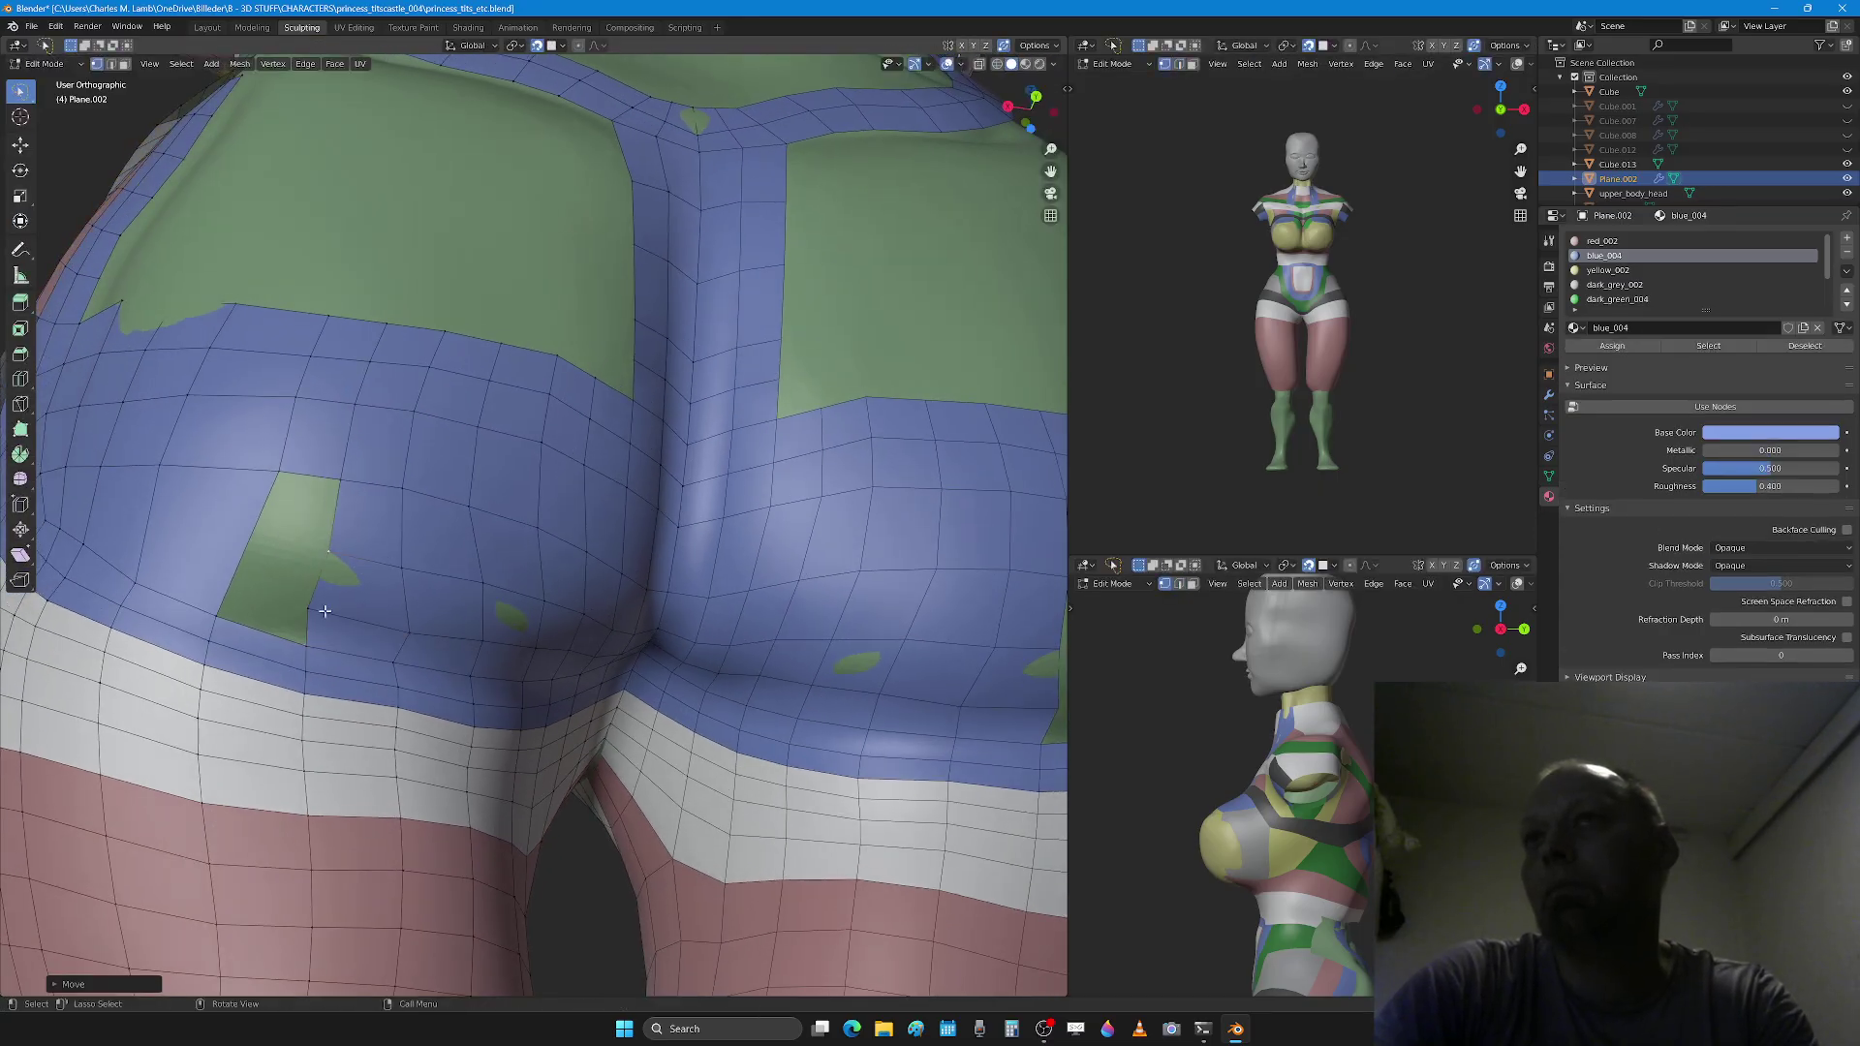
click(326, 610)
key(g)
click(344, 612)
click(415, 636)
key(g)
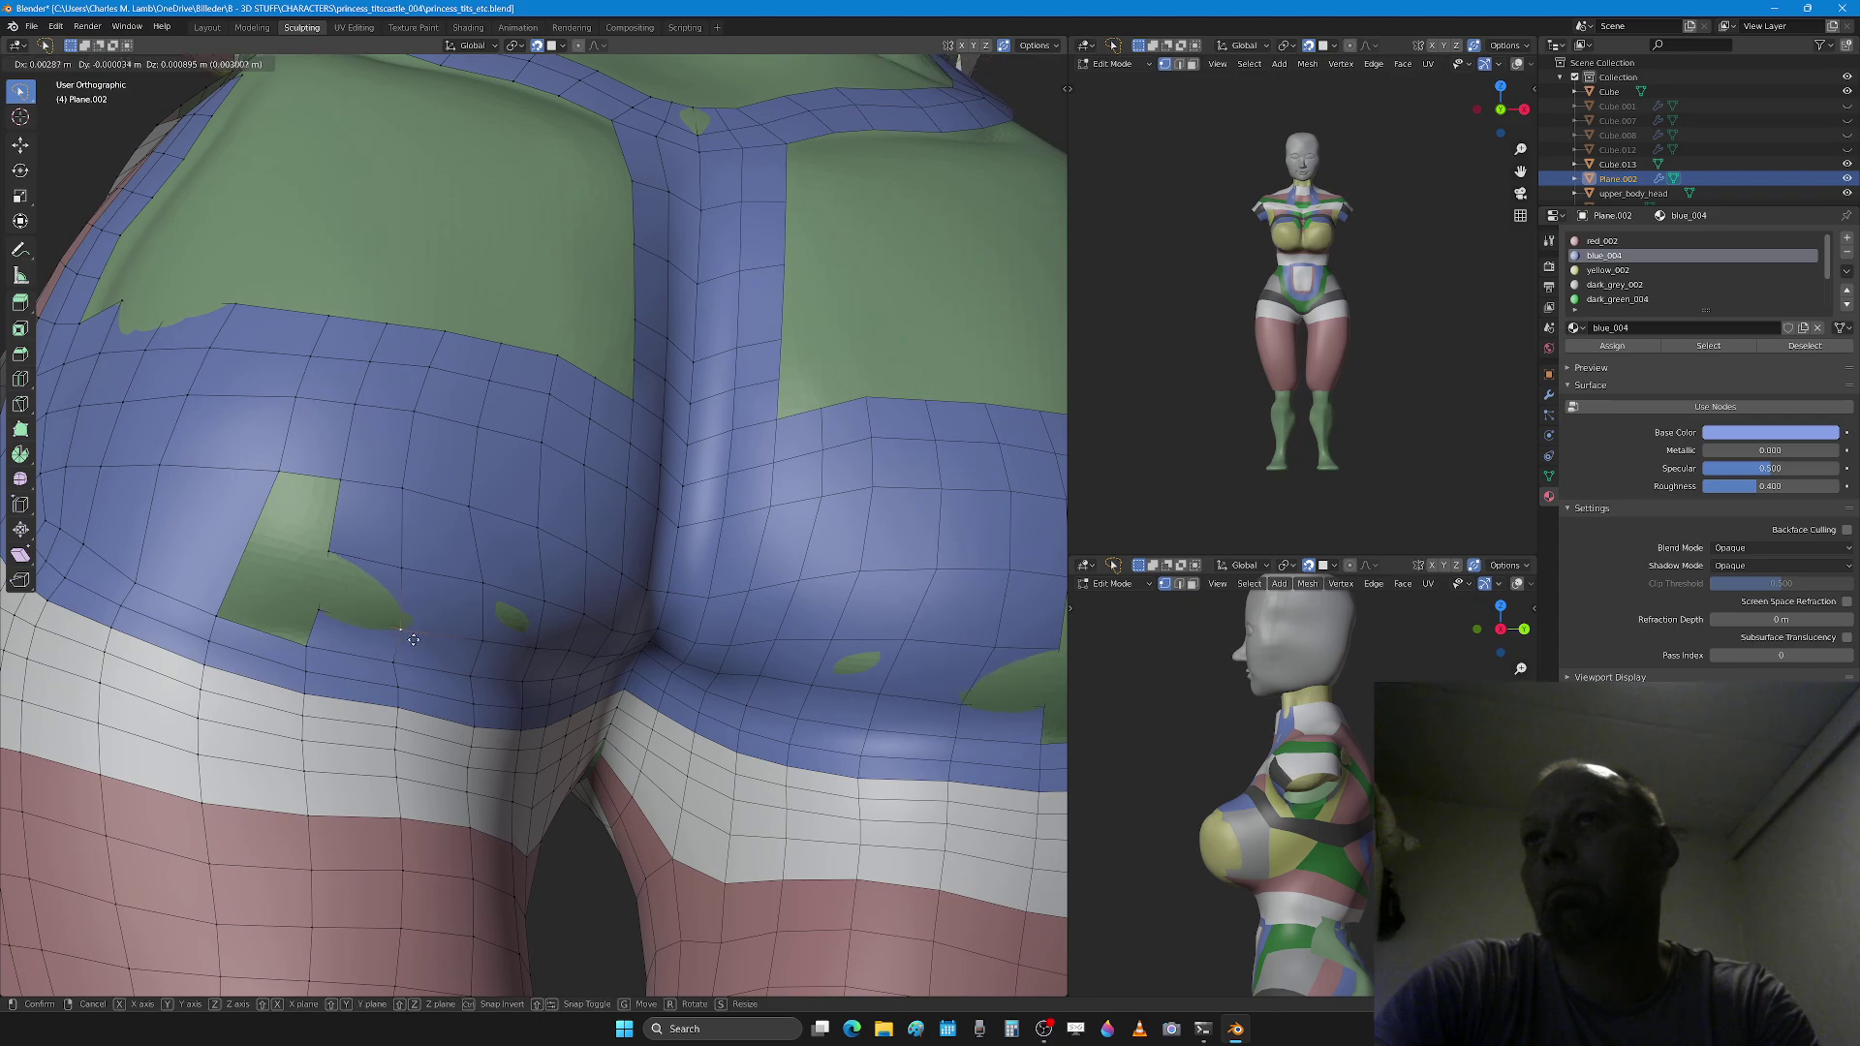
click(401, 630)
Step: Slide the horizontal edge loops across the lower buttocks for more even spacing, and fill the remaining outer column with quads
scroll(358, 595, down, 2)
middle_drag(305, 558, 373, 510)
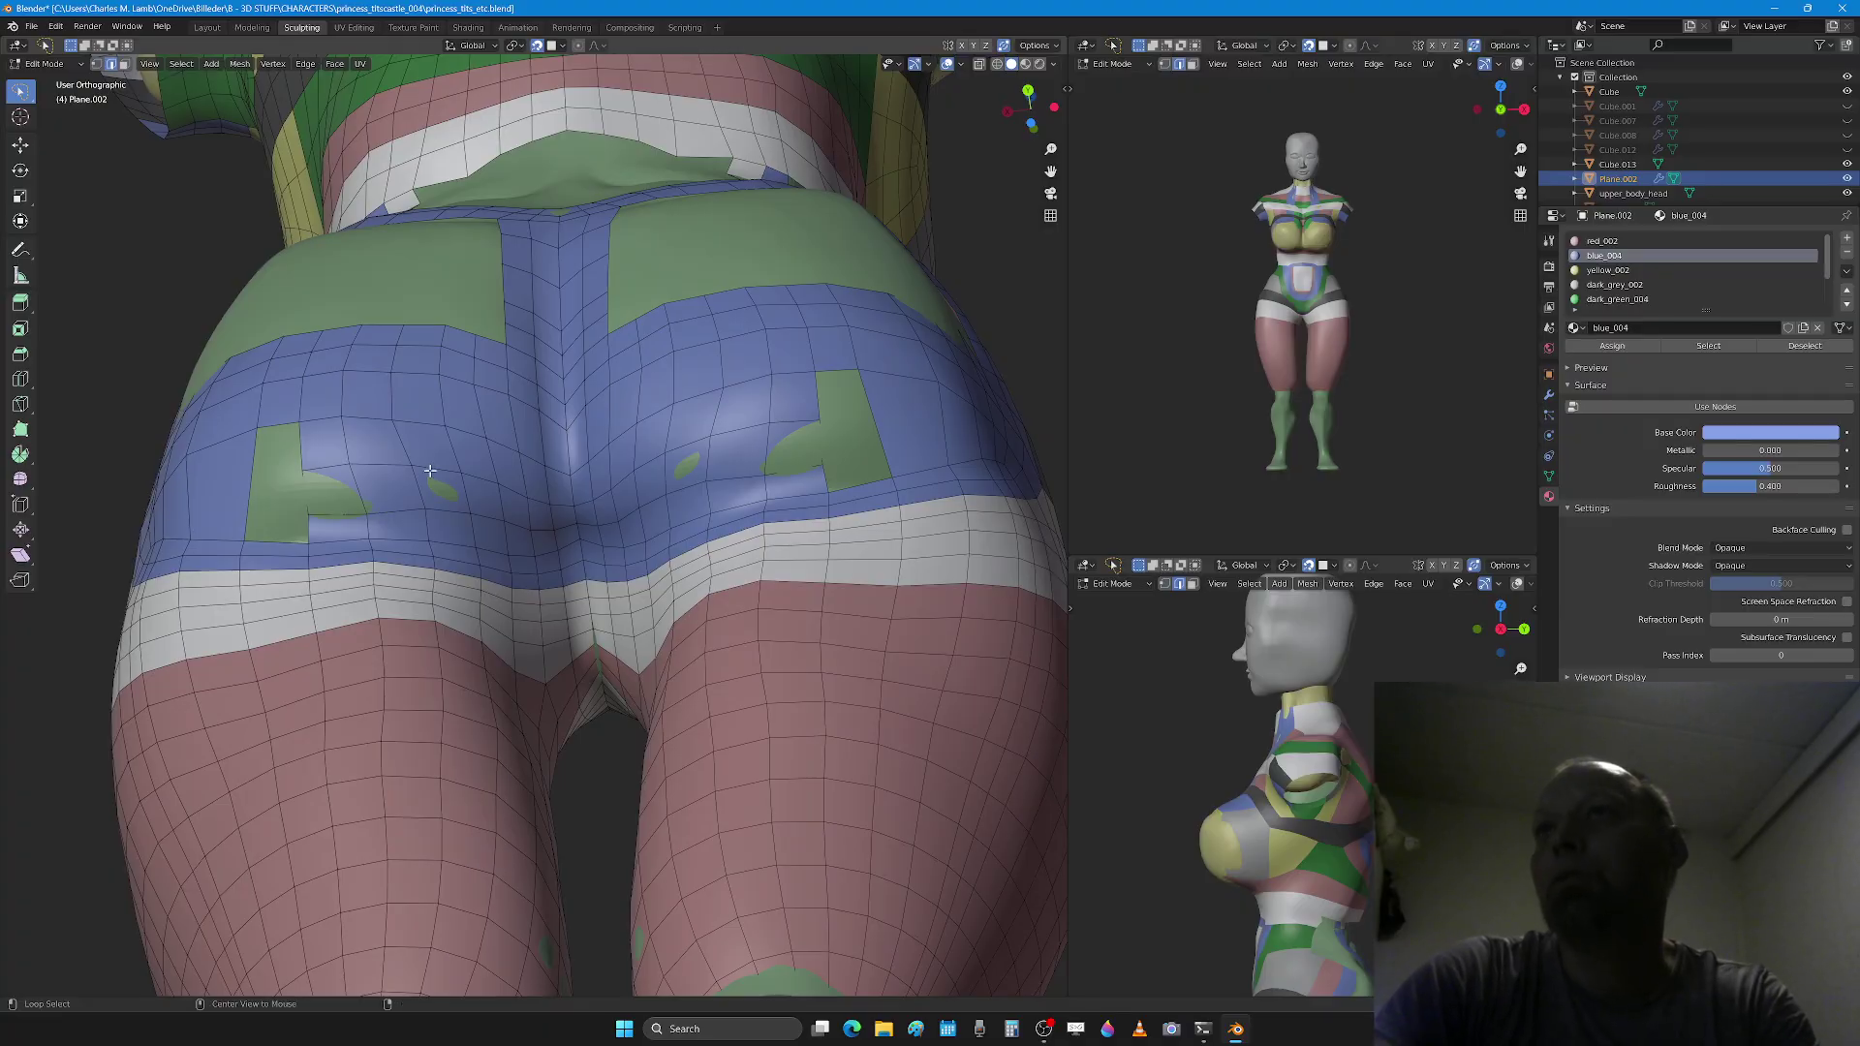
key(g)
key(g)
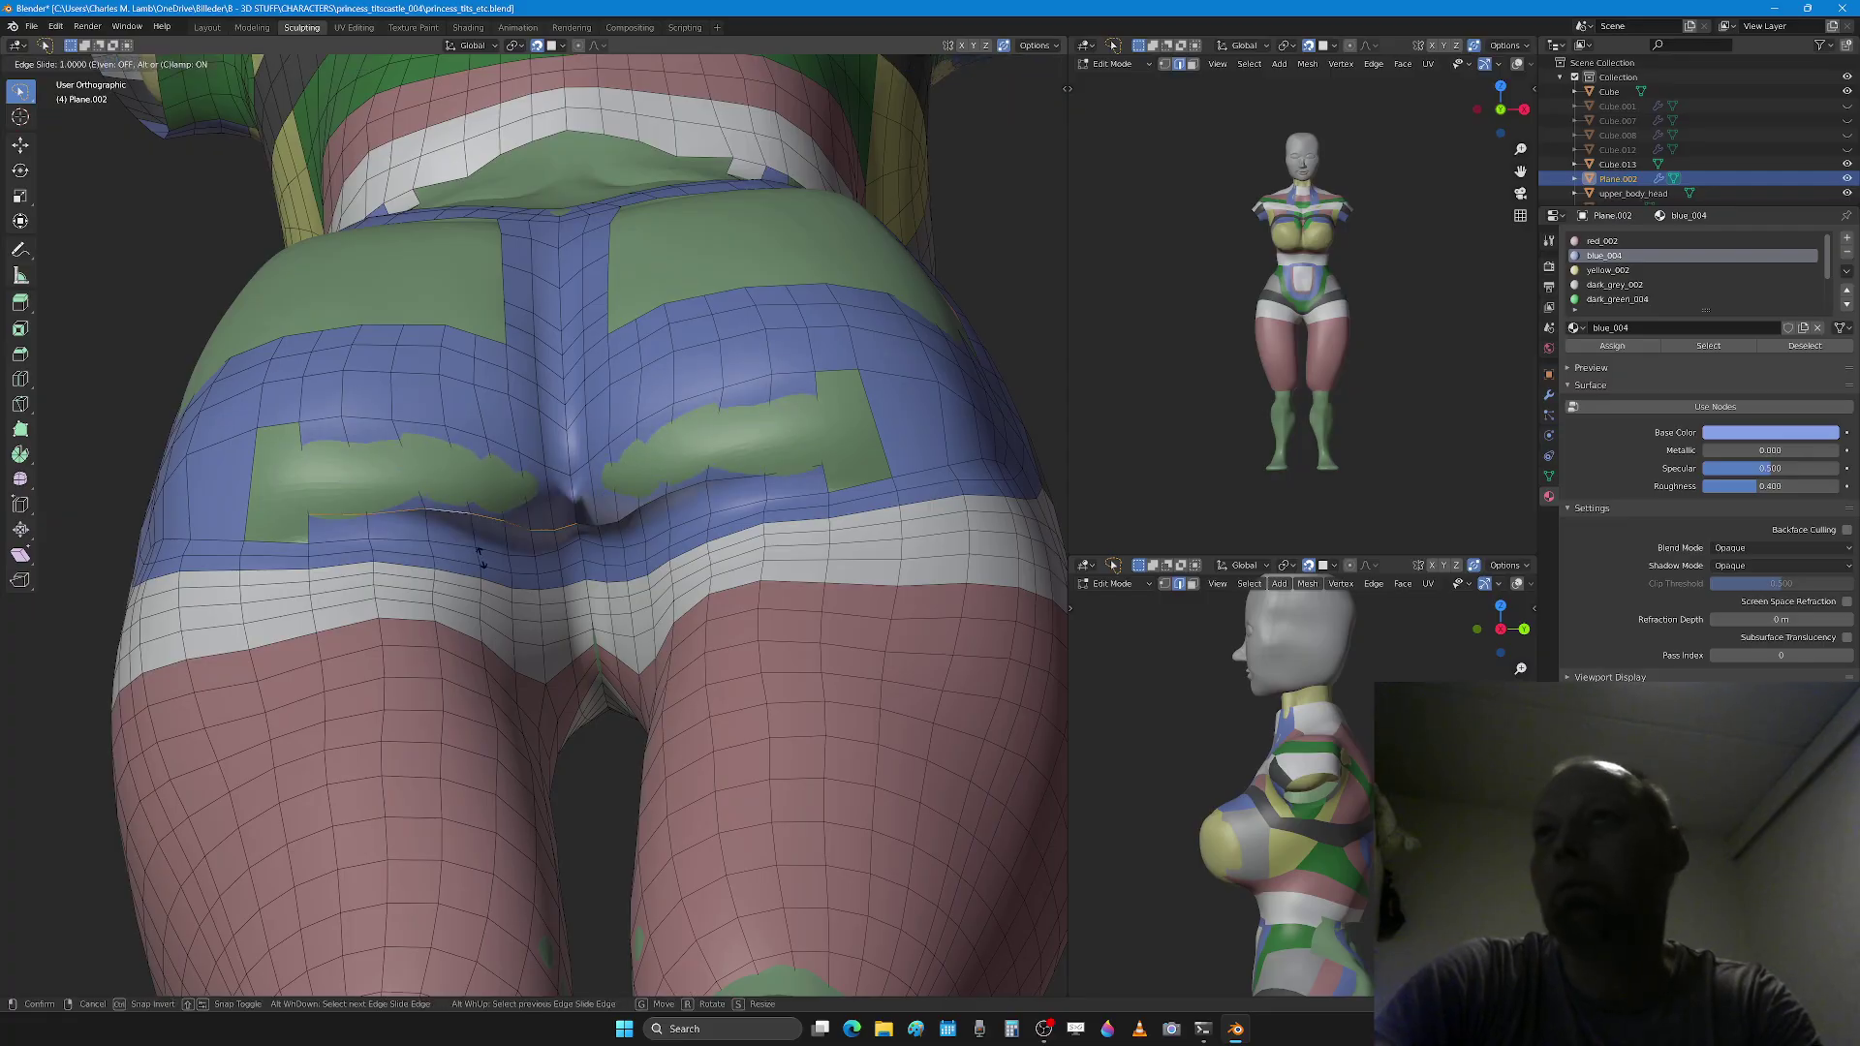
click(480, 598)
key(g)
key(g)
click(465, 739)
middle_drag(363, 528, 342, 557)
click(342, 557)
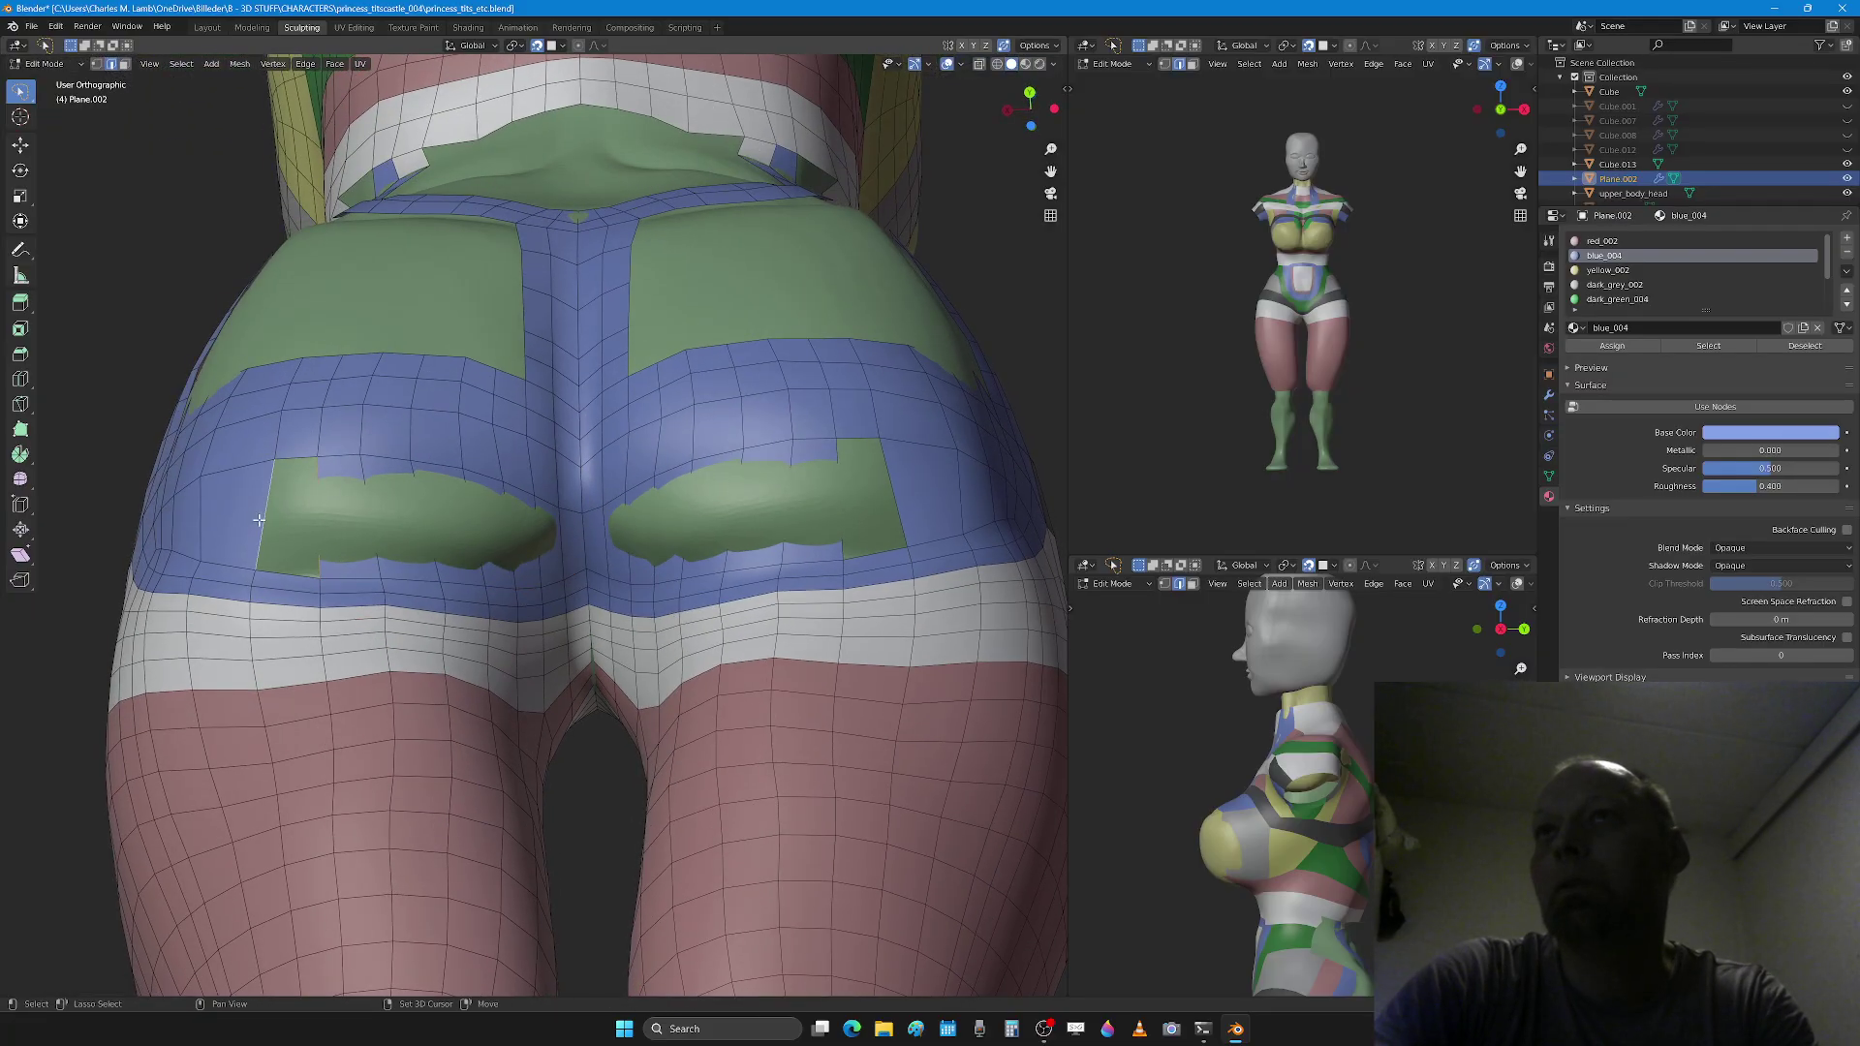
Step: Smooth the filled buttock surface in Sculpt Mode, undoing the first strokes and brushing again from the cleft outward
key(ctrl+Tab)
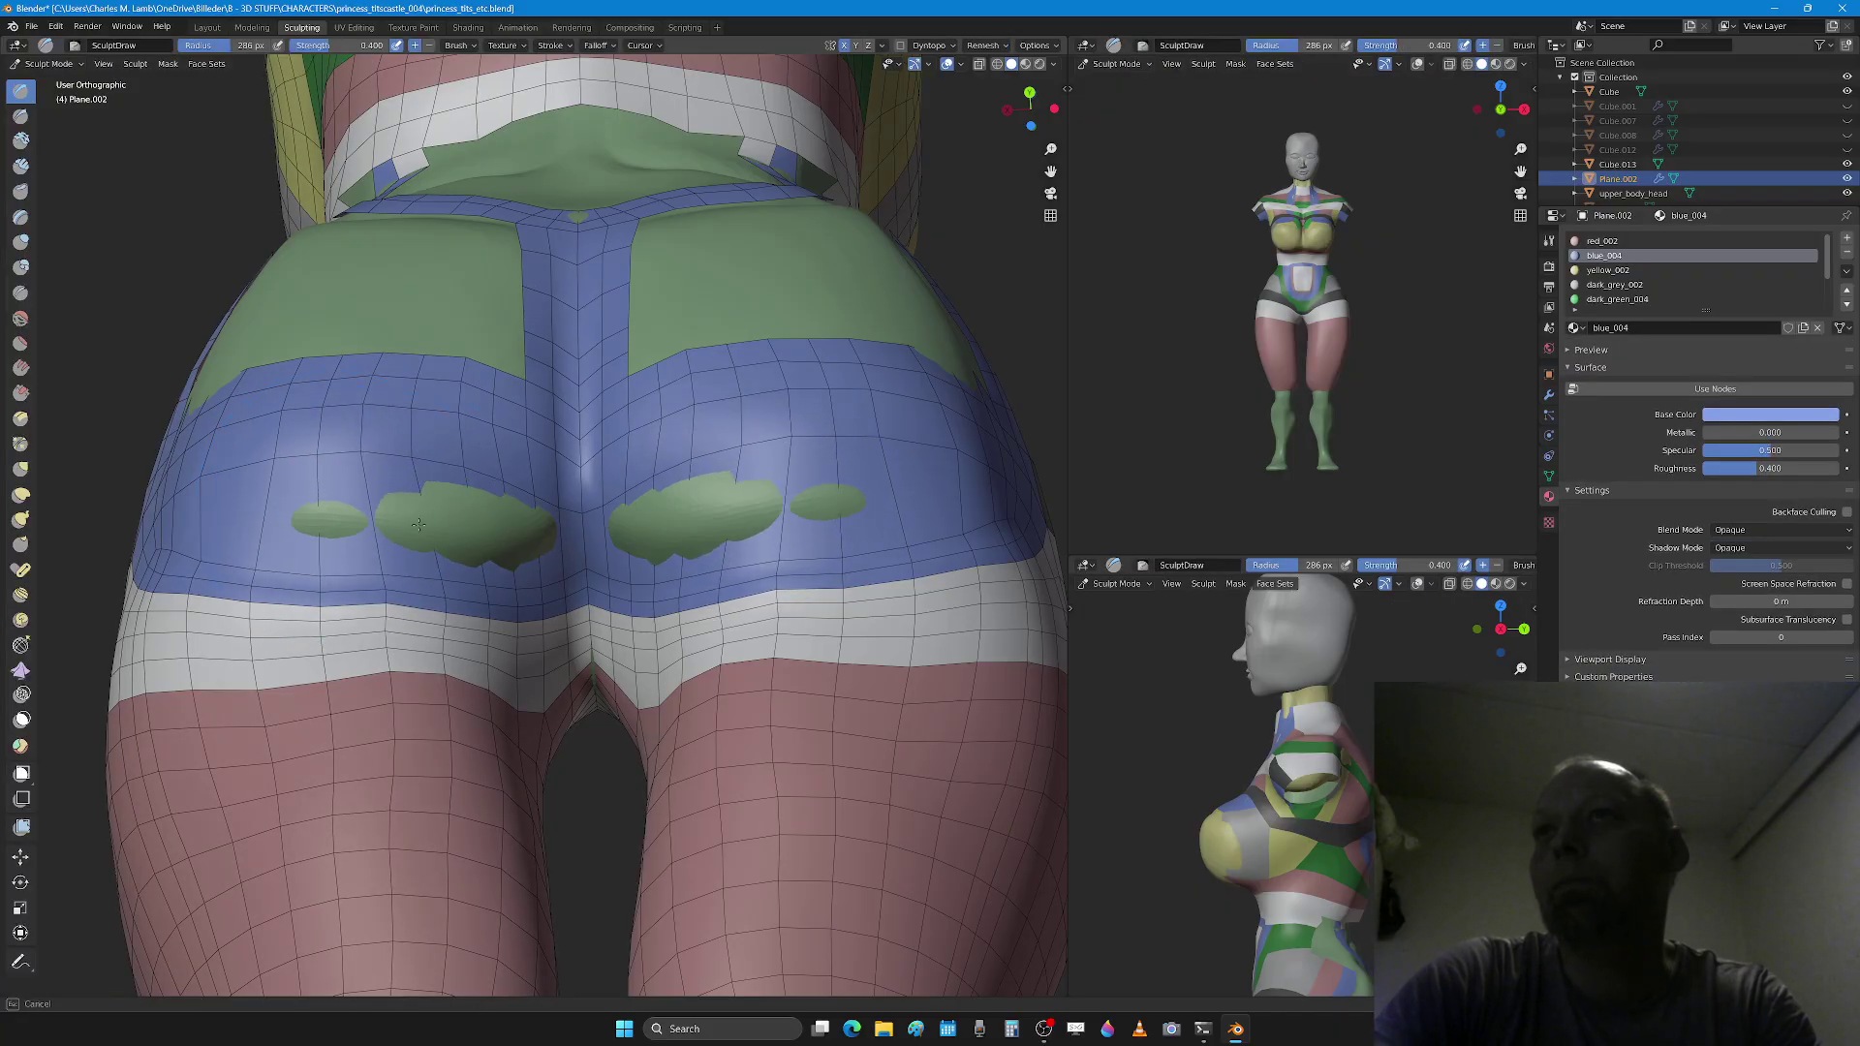
mouse_move(418, 524)
mouse_down()
mouse_move(485, 530)
mouse_move(294, 521)
mouse_up()
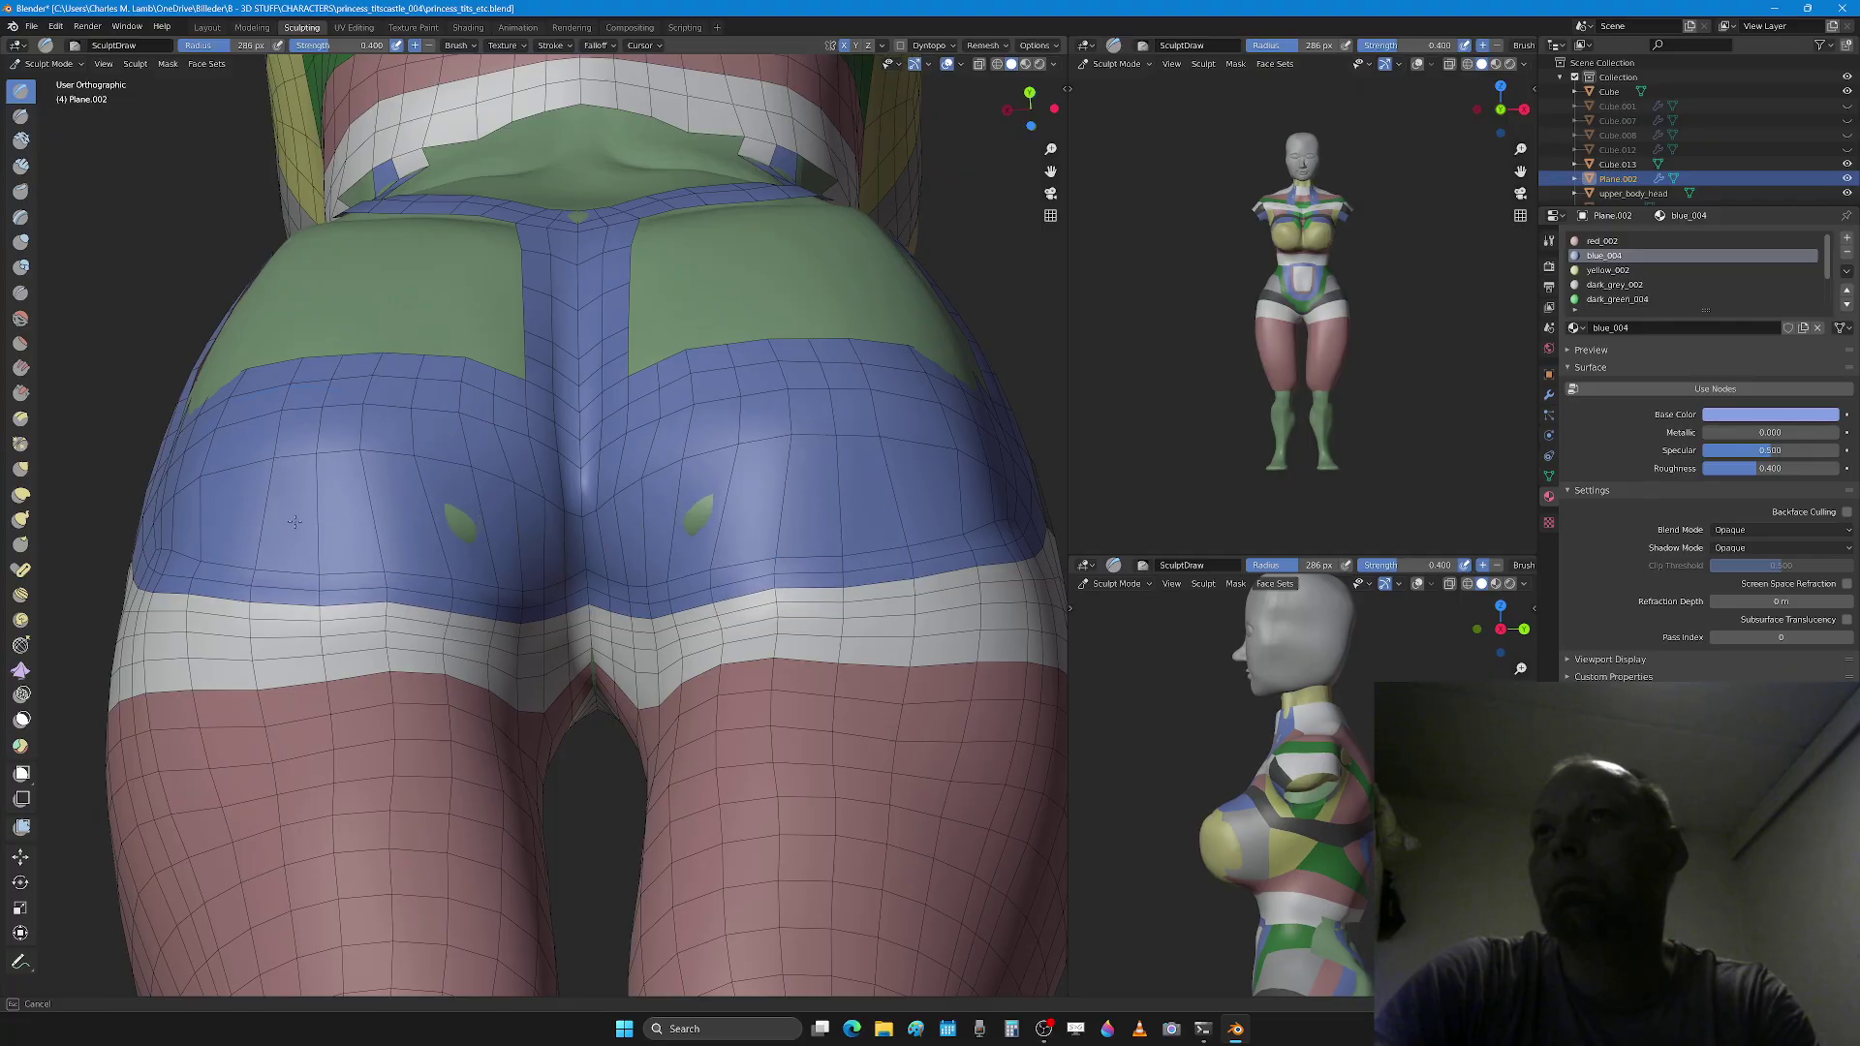
key(ctrl+z)
key(ctrl+z)
key(ctrl+z)
mouse_move(456, 518)
mouse_down()
mouse_move(510, 510)
mouse_move(315, 508)
mouse_move(334, 505)
mouse_up()
Step: Smooth the underside of the buttock and the adjoining white band beneath it
scroll(395, 504, down, 2)
middle_drag(399, 499, 426, 552)
mouse_move(455, 557)
shift+mouse_down()
mouse_move(383, 570)
mouse_move(372, 592)
shift+mouse_up()
middle_drag(494, 603, 436, 583)
scroll(454, 591, up, 2)
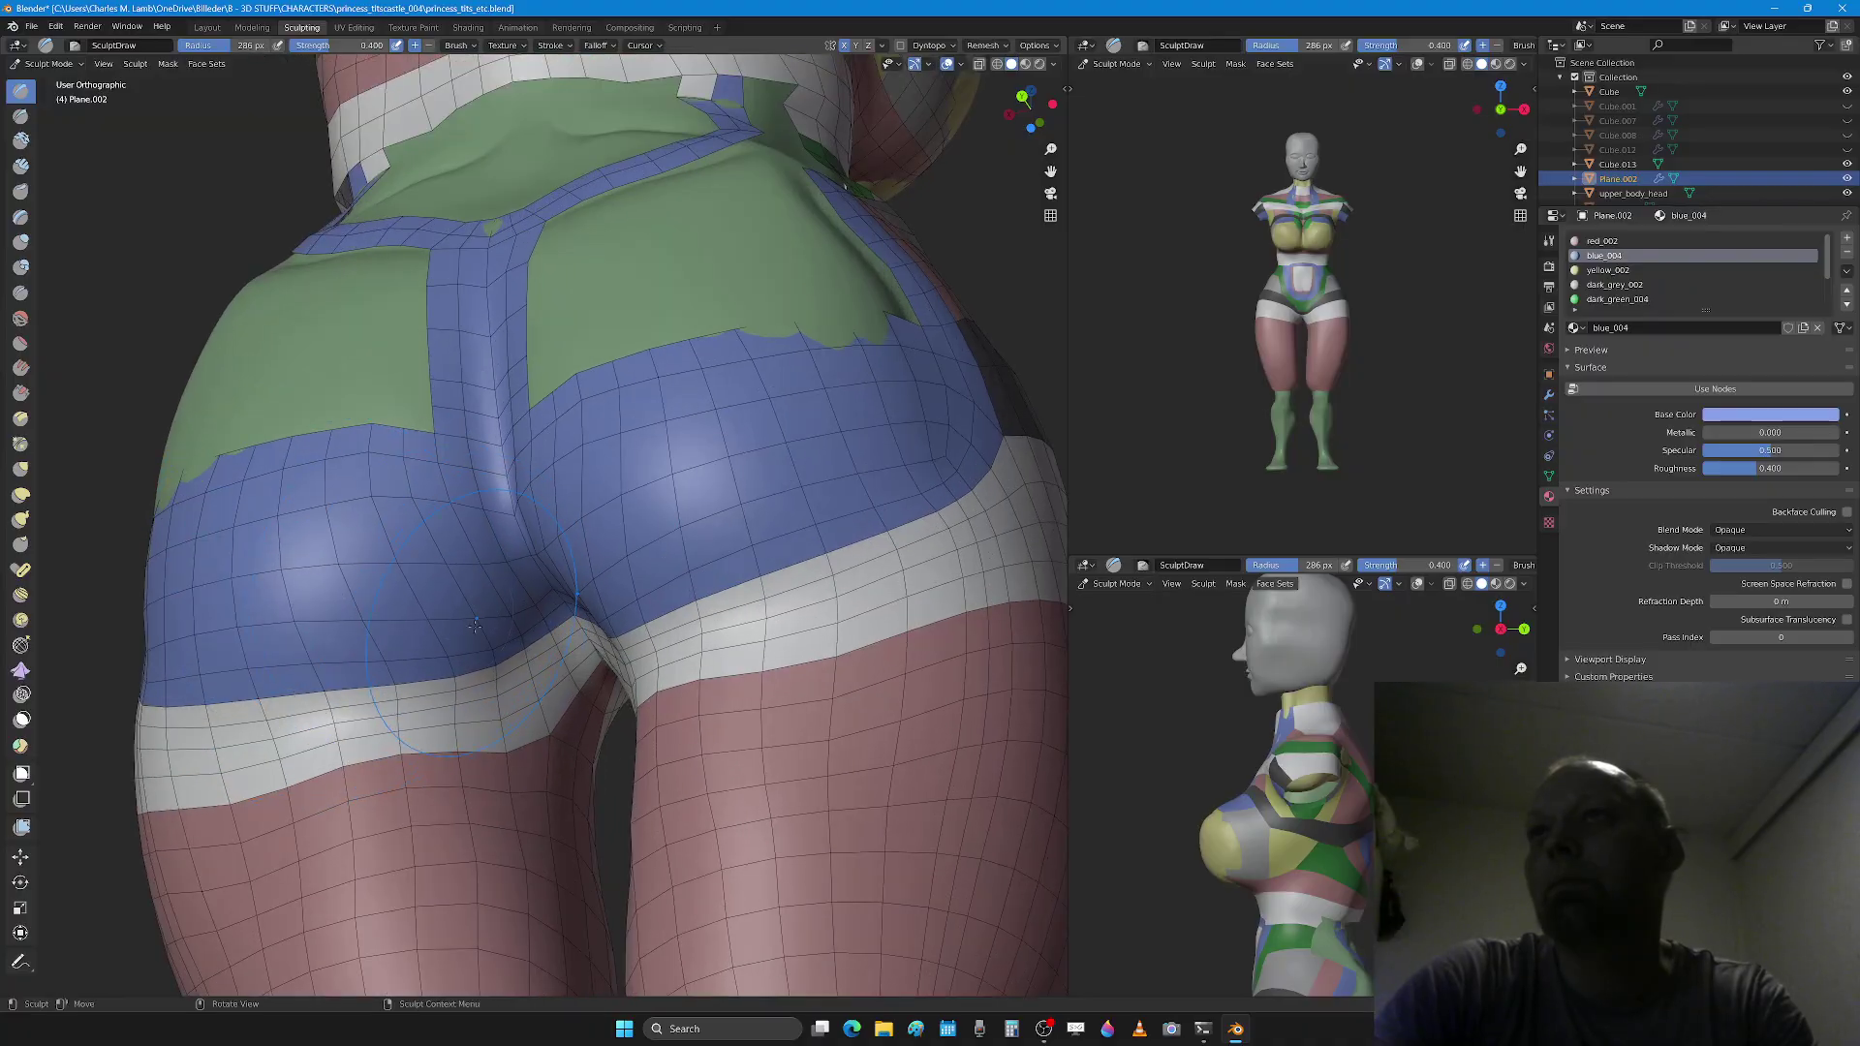
ctrl+drag(441, 744, 353, 758)
Step: Smooth the back of the thigh below the white band with the sculpt brush
scroll(387, 780, down, 3)
middle_drag(402, 789, 431, 819)
drag(407, 712, 442, 775)
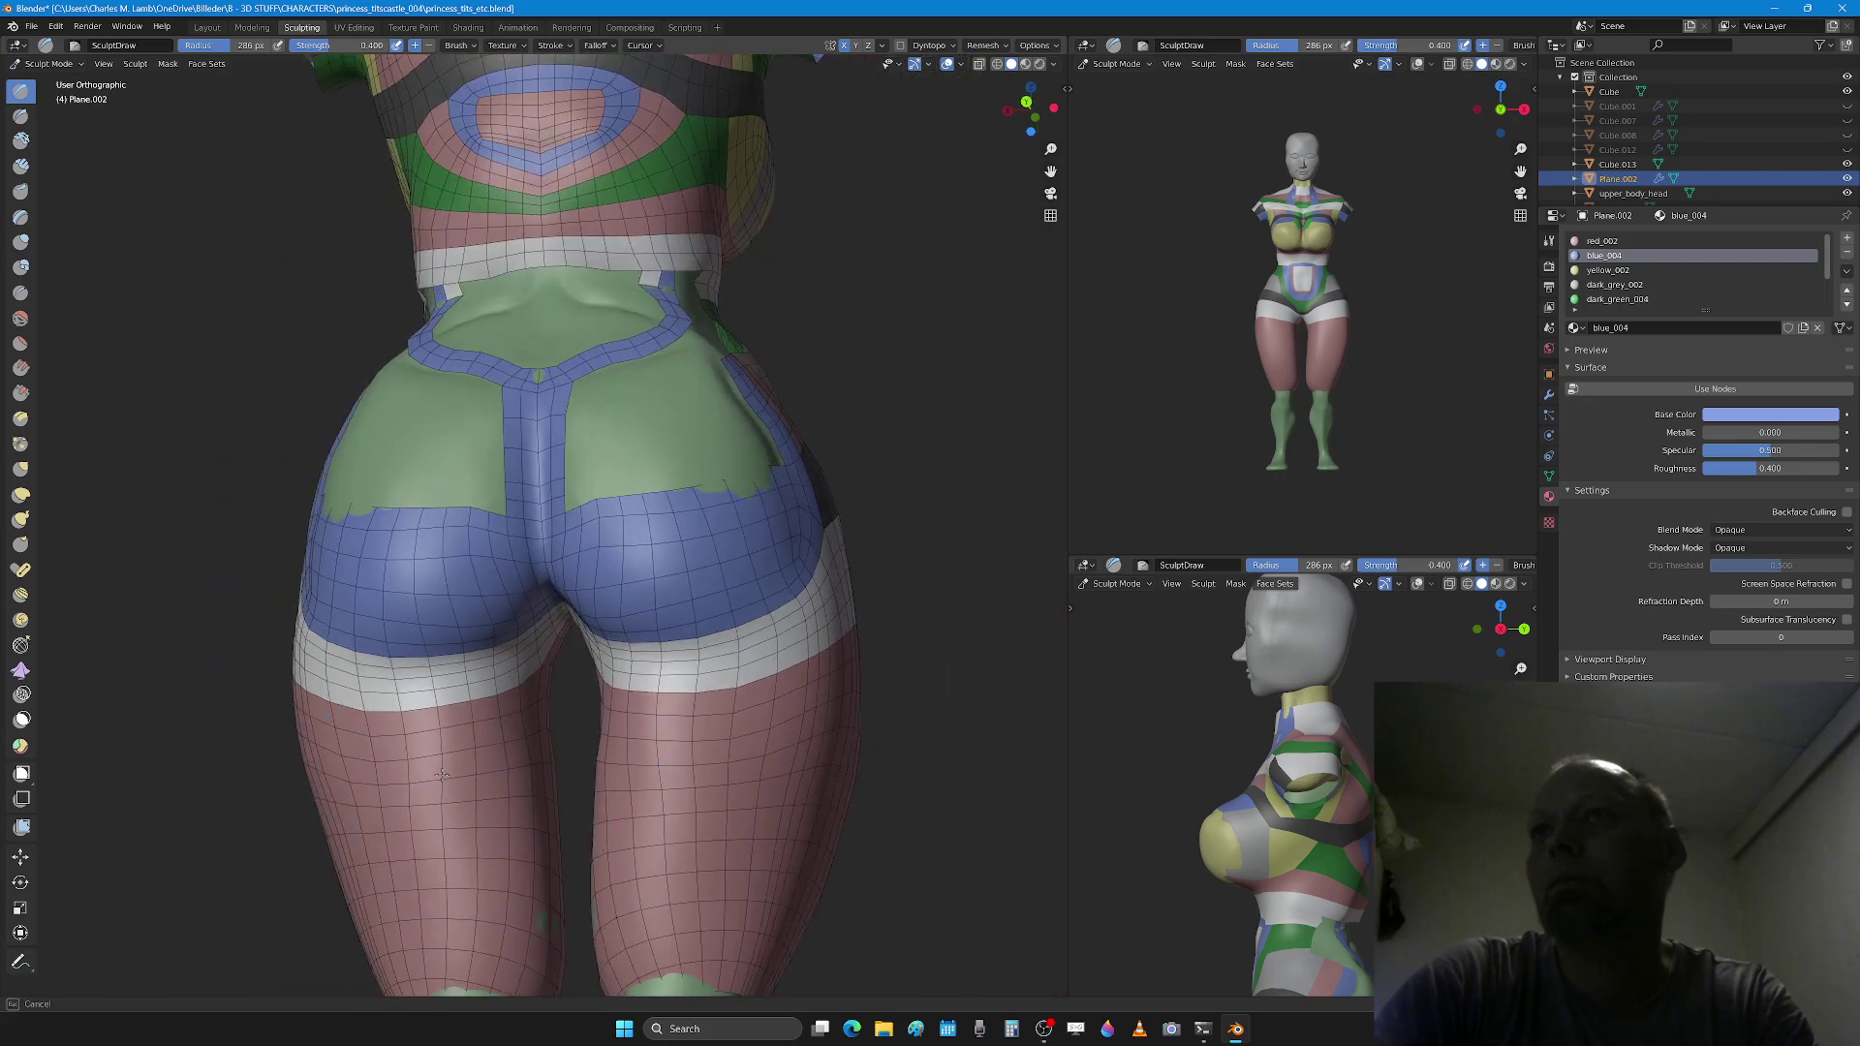
scroll(387, 800, down, 2)
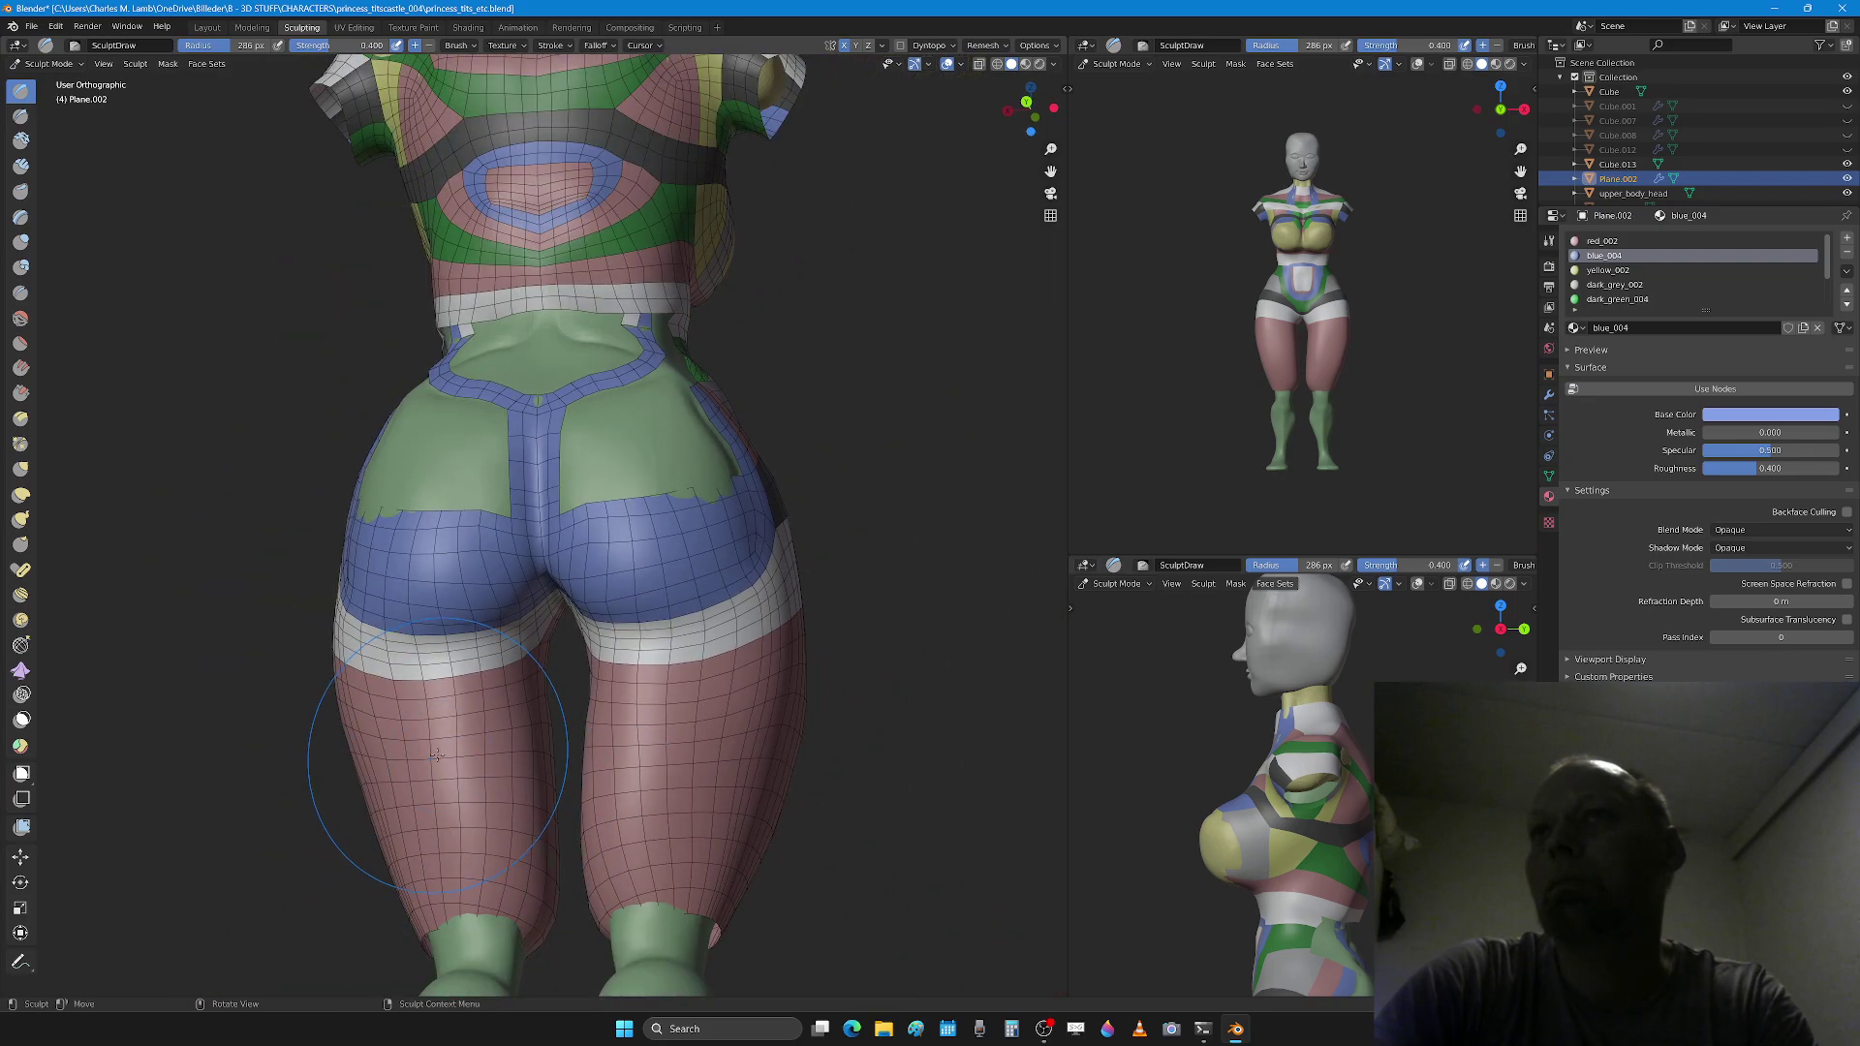
mouse_move(358, 809)
middle_down()
mouse_move(514, 765)
mouse_move(579, 784)
mouse_move(562, 806)
mouse_move(597, 726)
mouse_move(559, 679)
mouse_move(437, 687)
middle_up()
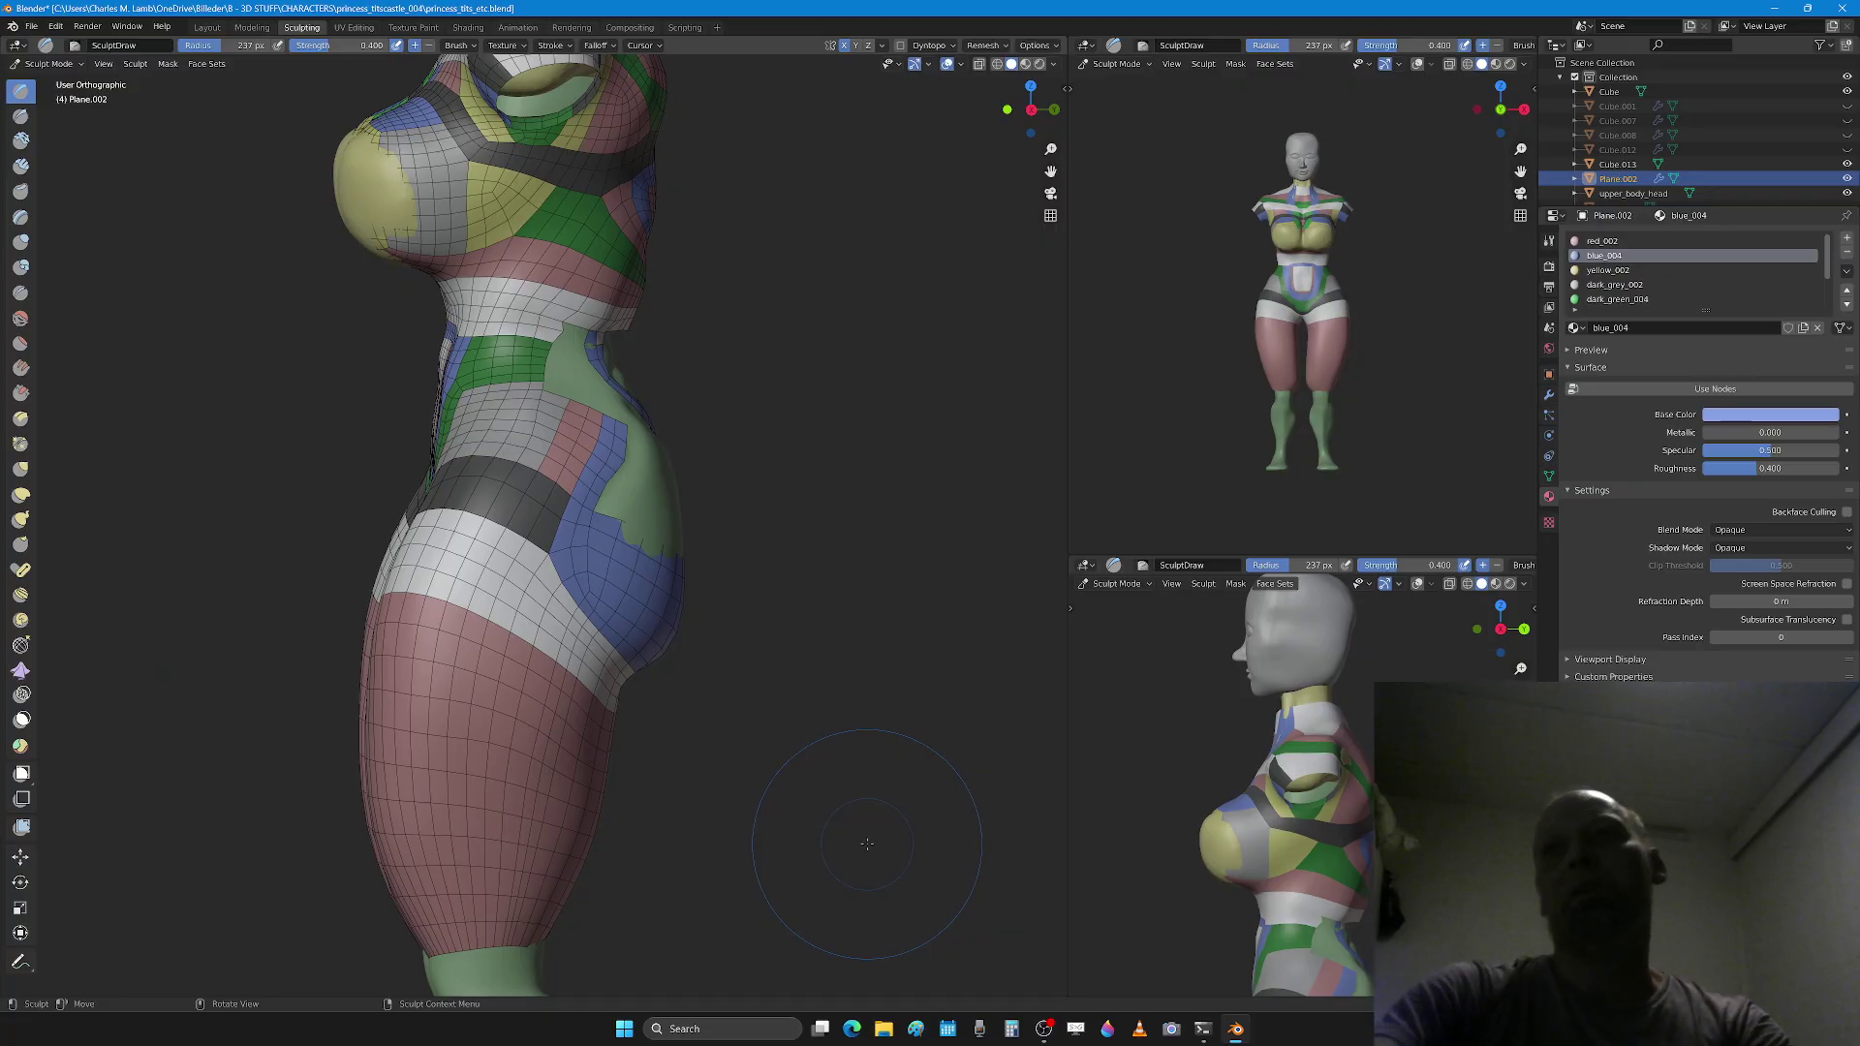
Step: Shift the boundary between the white and red bands on the front thigh using the Grab brush at a radius of 261 px
key(g)
middle_drag(394, 664, 448, 627)
key(f)
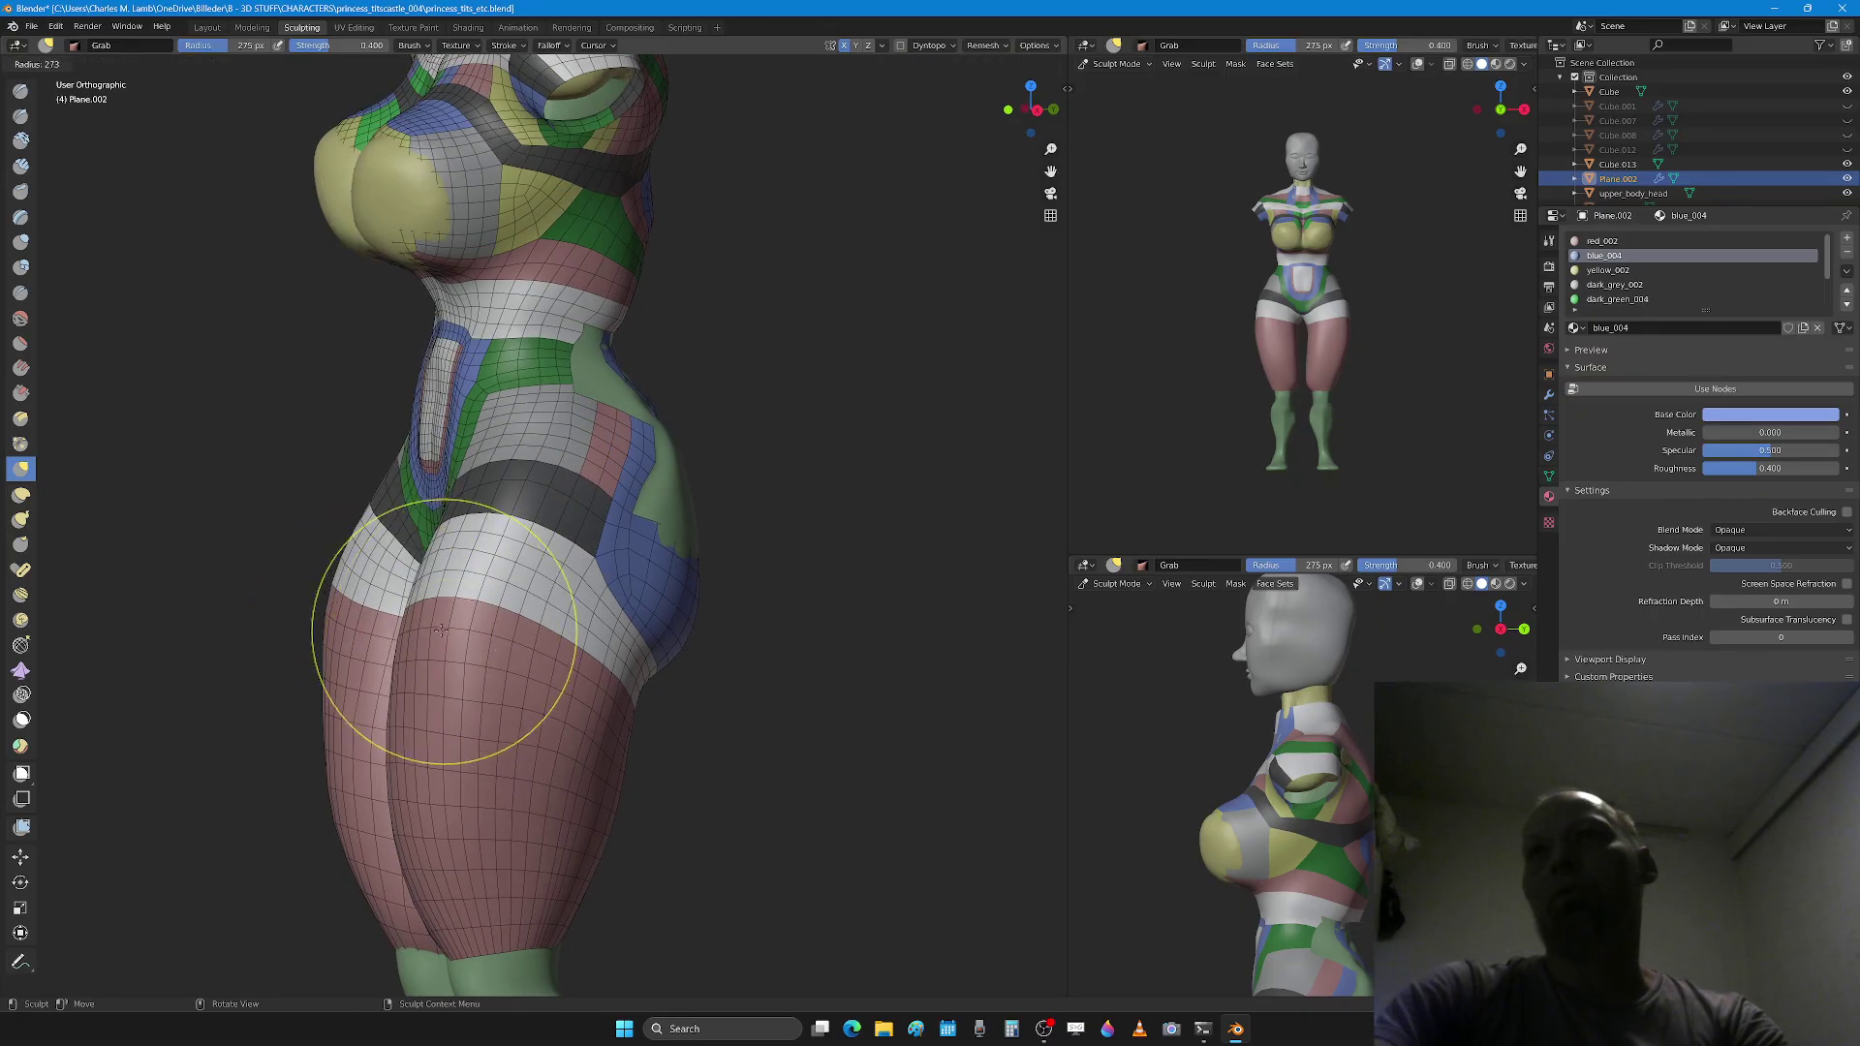
click(441, 627)
drag(418, 630, 413, 635)
drag(411, 641, 496, 630)
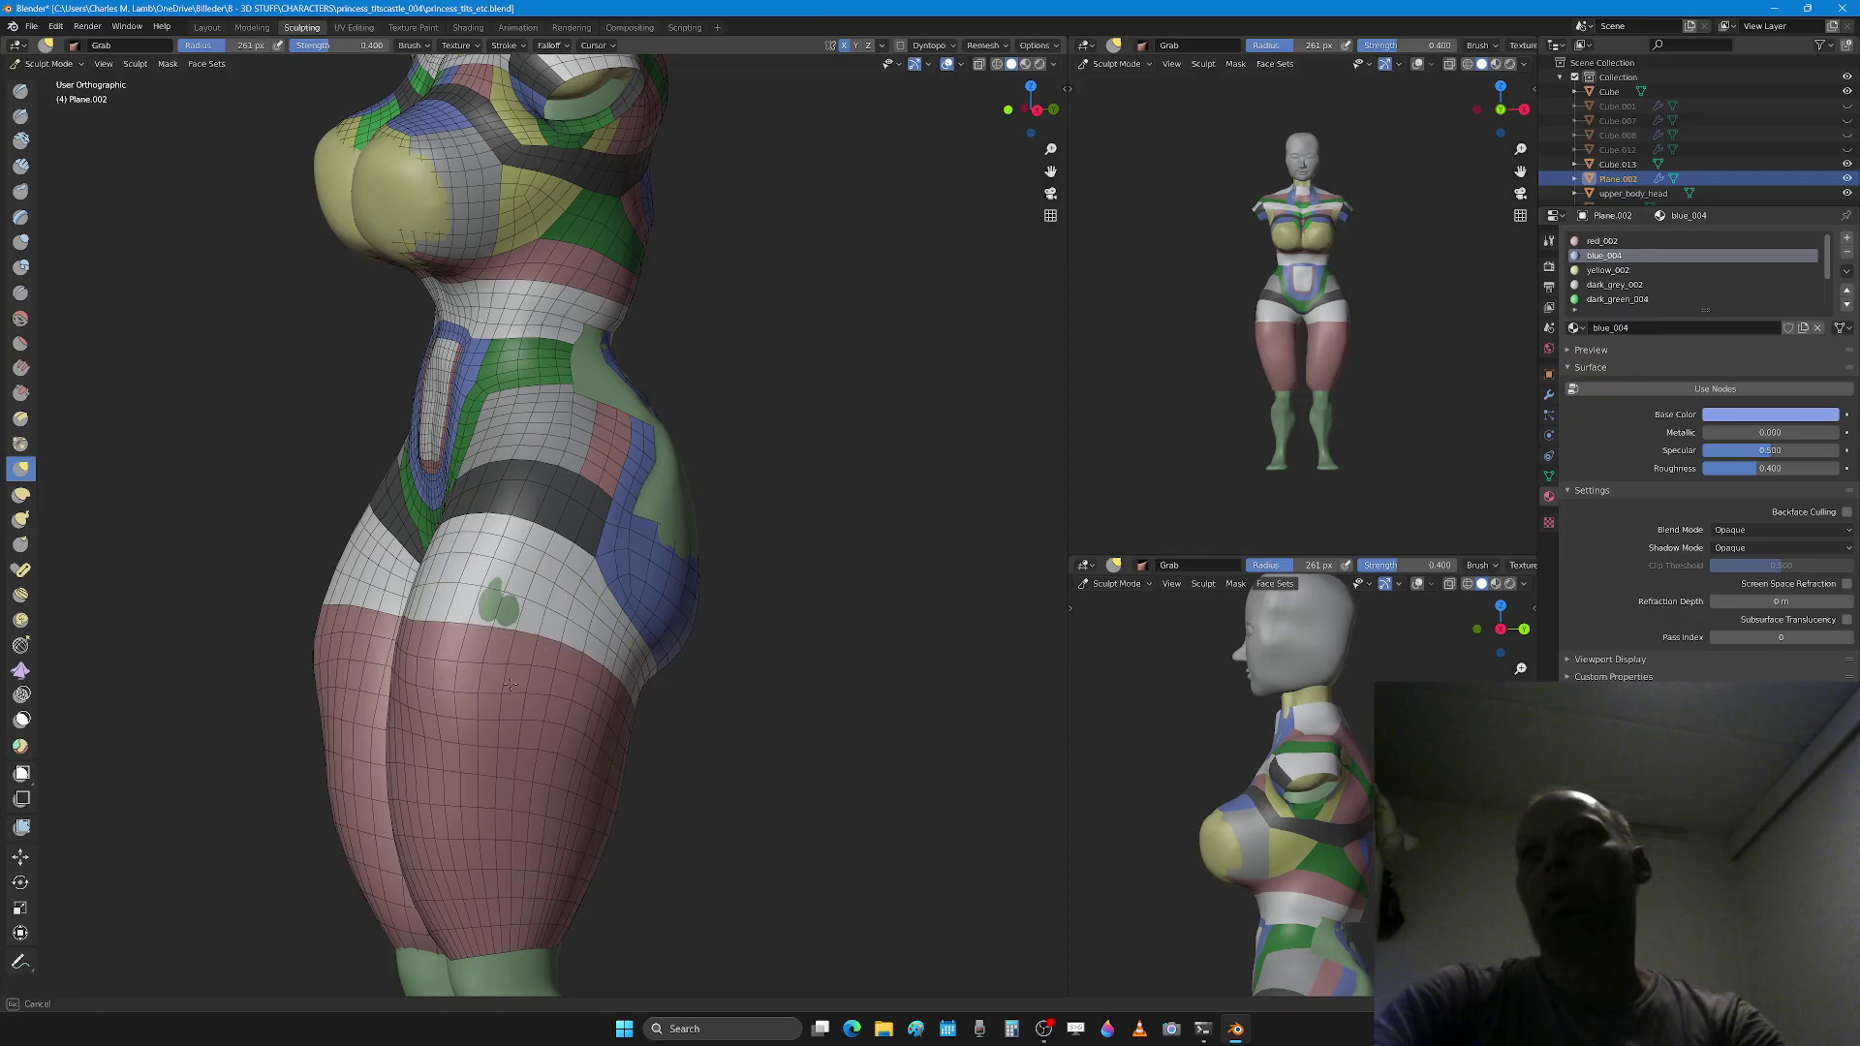
Step: Adjust the red quads on the middle of the front thigh with an enlarged Grab brush
key(x)
key(g)
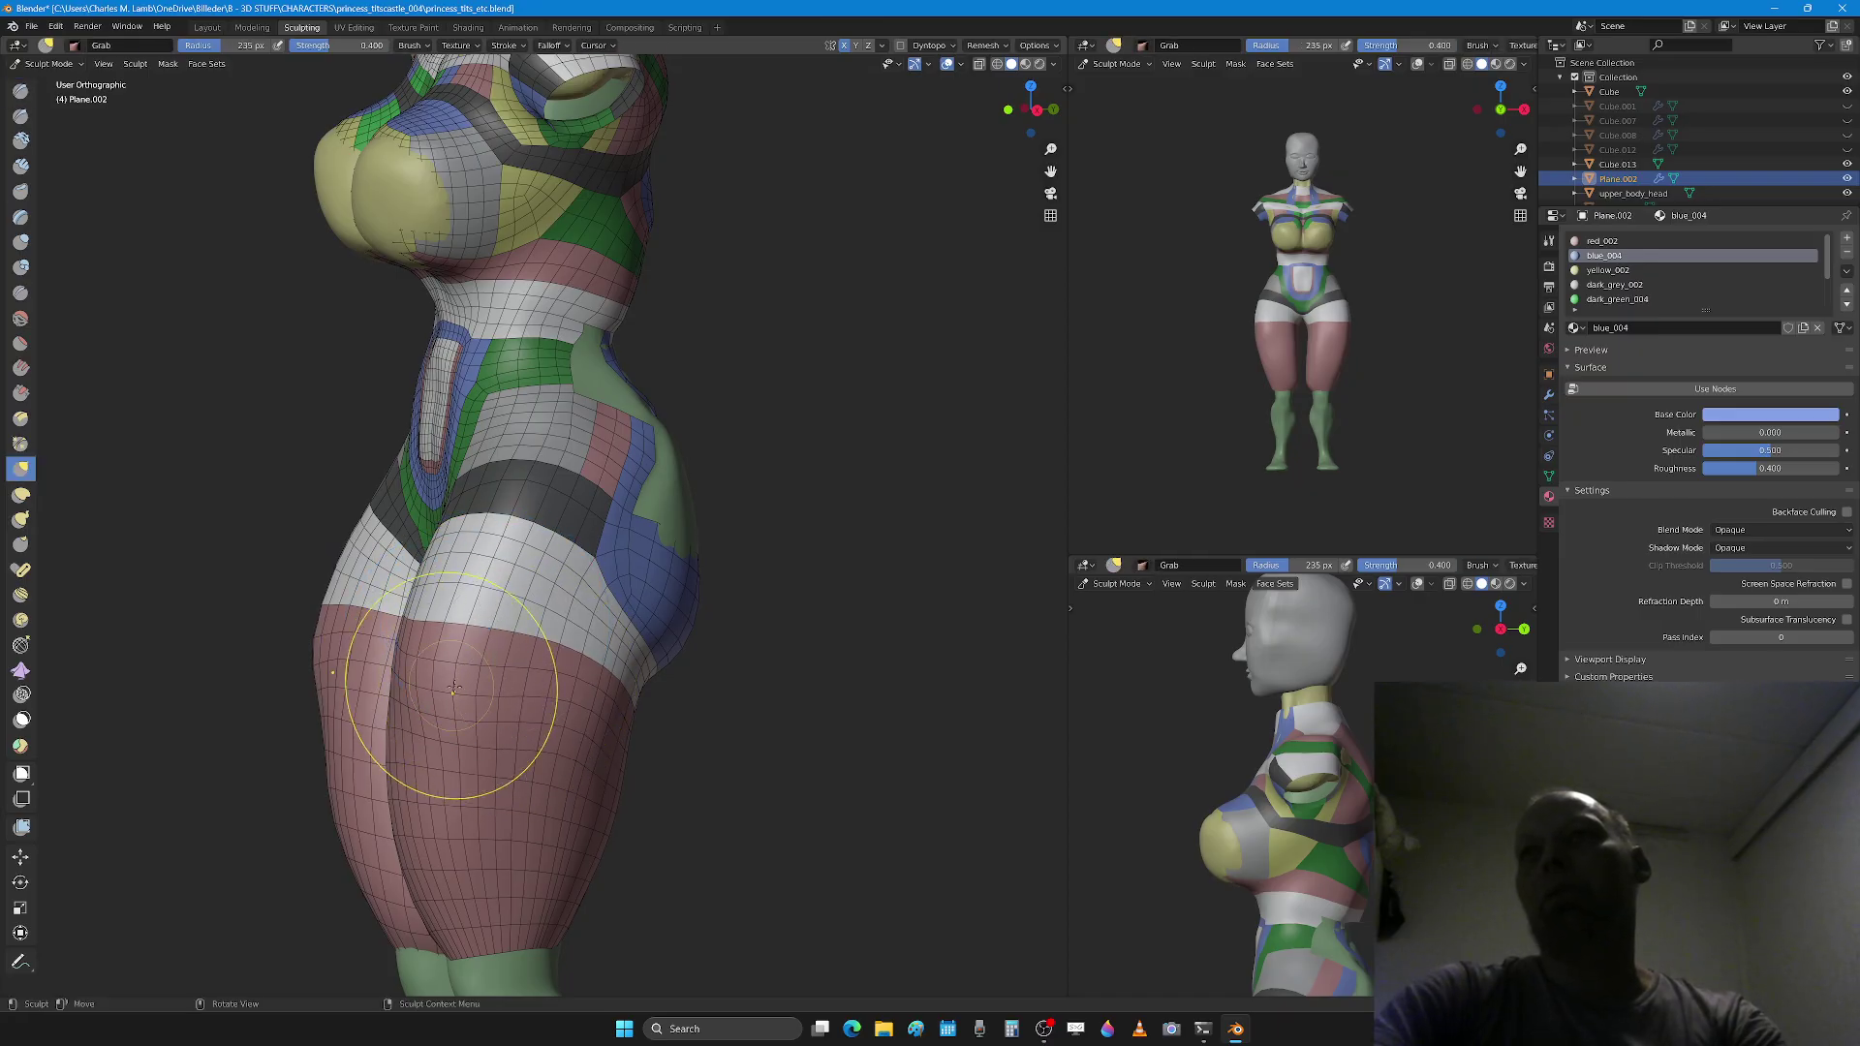
key(f)
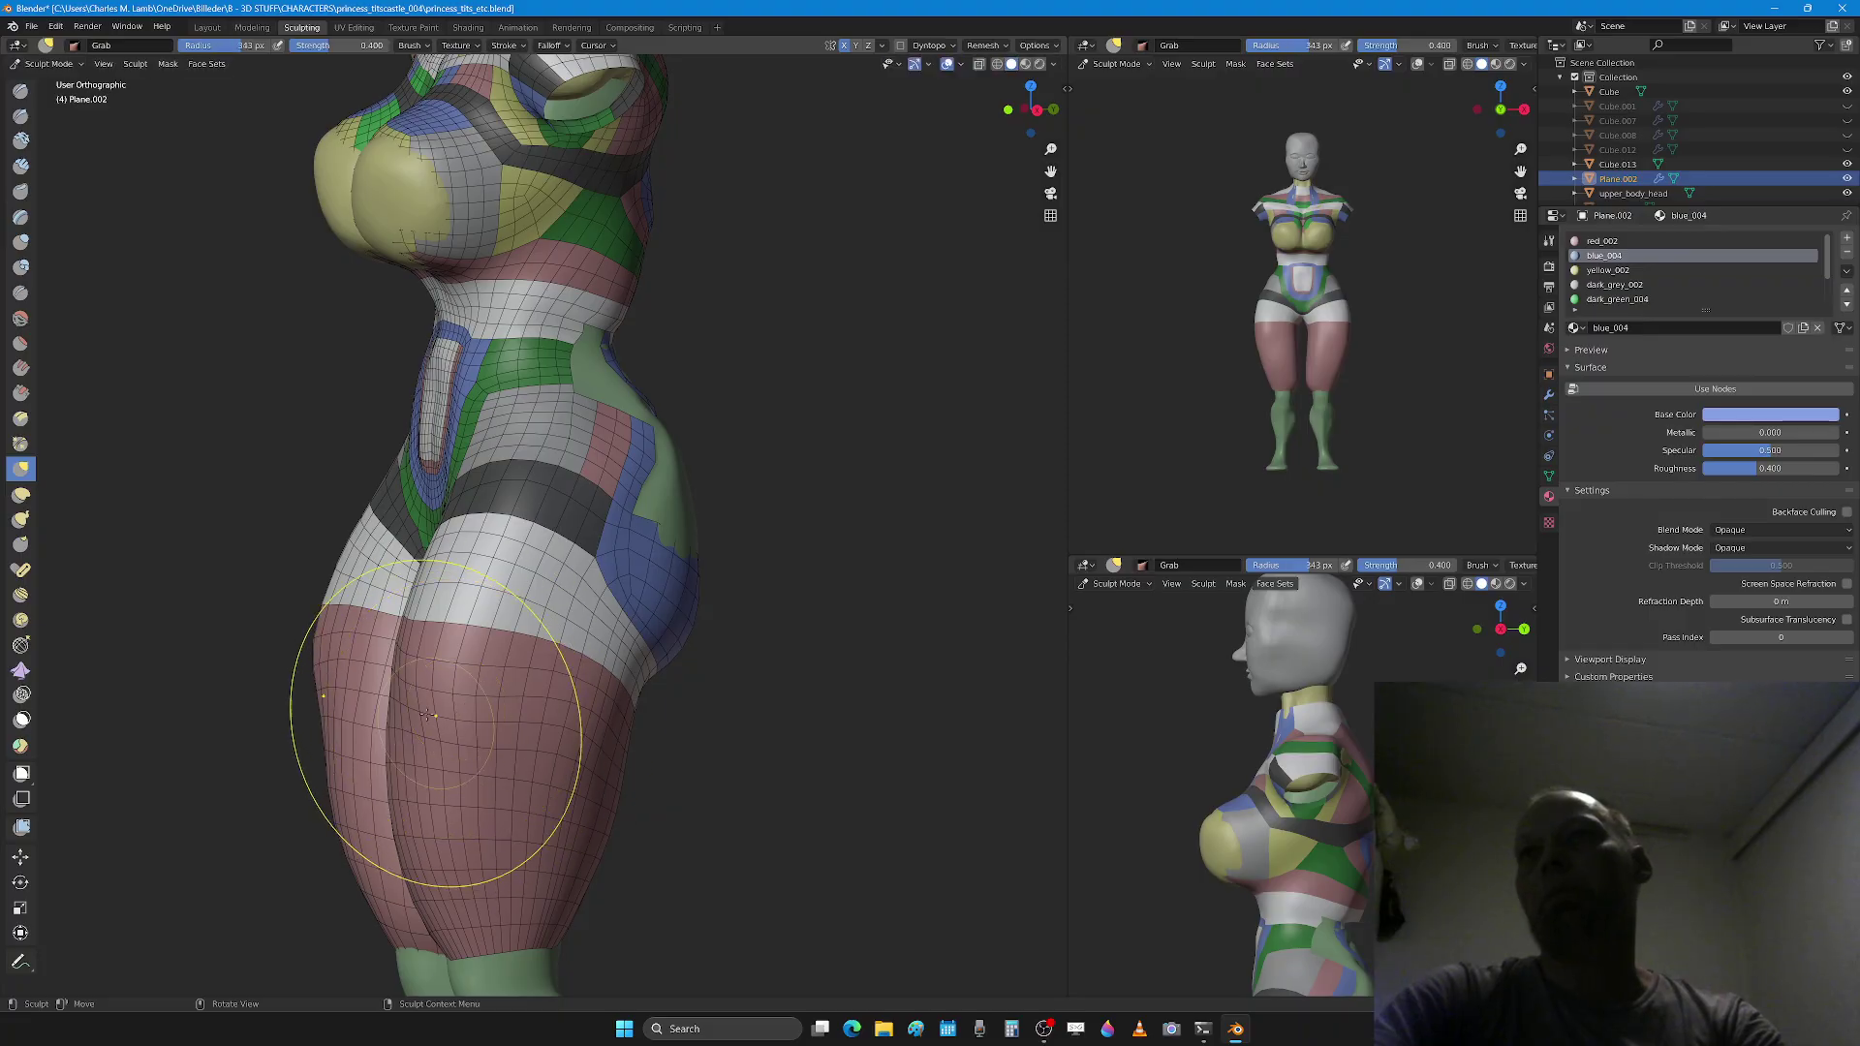
click(422, 719)
key(x)
Step: Even out the red thigh quads from the front with the Grab brush at a radius of 266 px
middle_drag(423, 719, 603, 699)
key(g)
key(f)
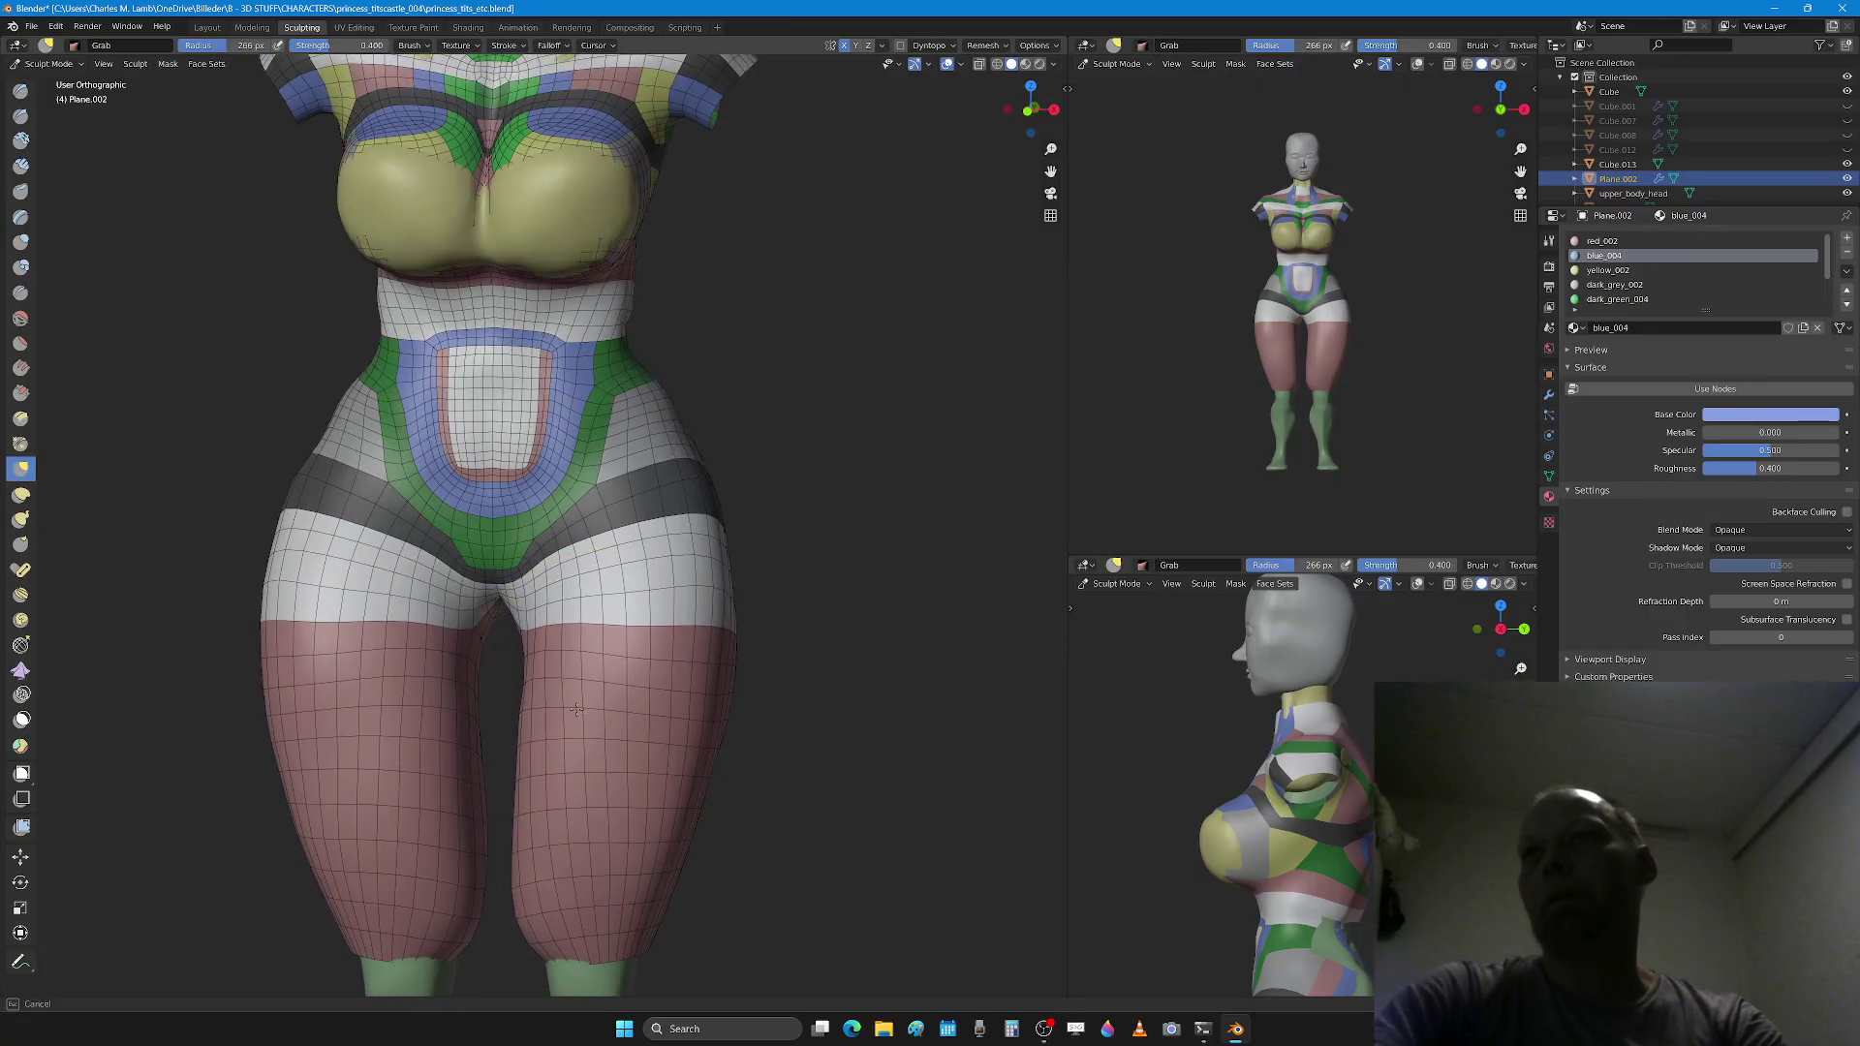
click(563, 704)
key(f)
click(562, 708)
mouse_move(562, 708)
middle_down()
mouse_move(511, 675)
mouse_move(540, 714)
mouse_move(455, 699)
mouse_move(477, 762)
mouse_move(466, 747)
mouse_move(414, 767)
mouse_move(438, 715)
middle_up()
Step: Smooth the back and outer side of the thigh with the Draw brush at a radius of 232 px
key(f)
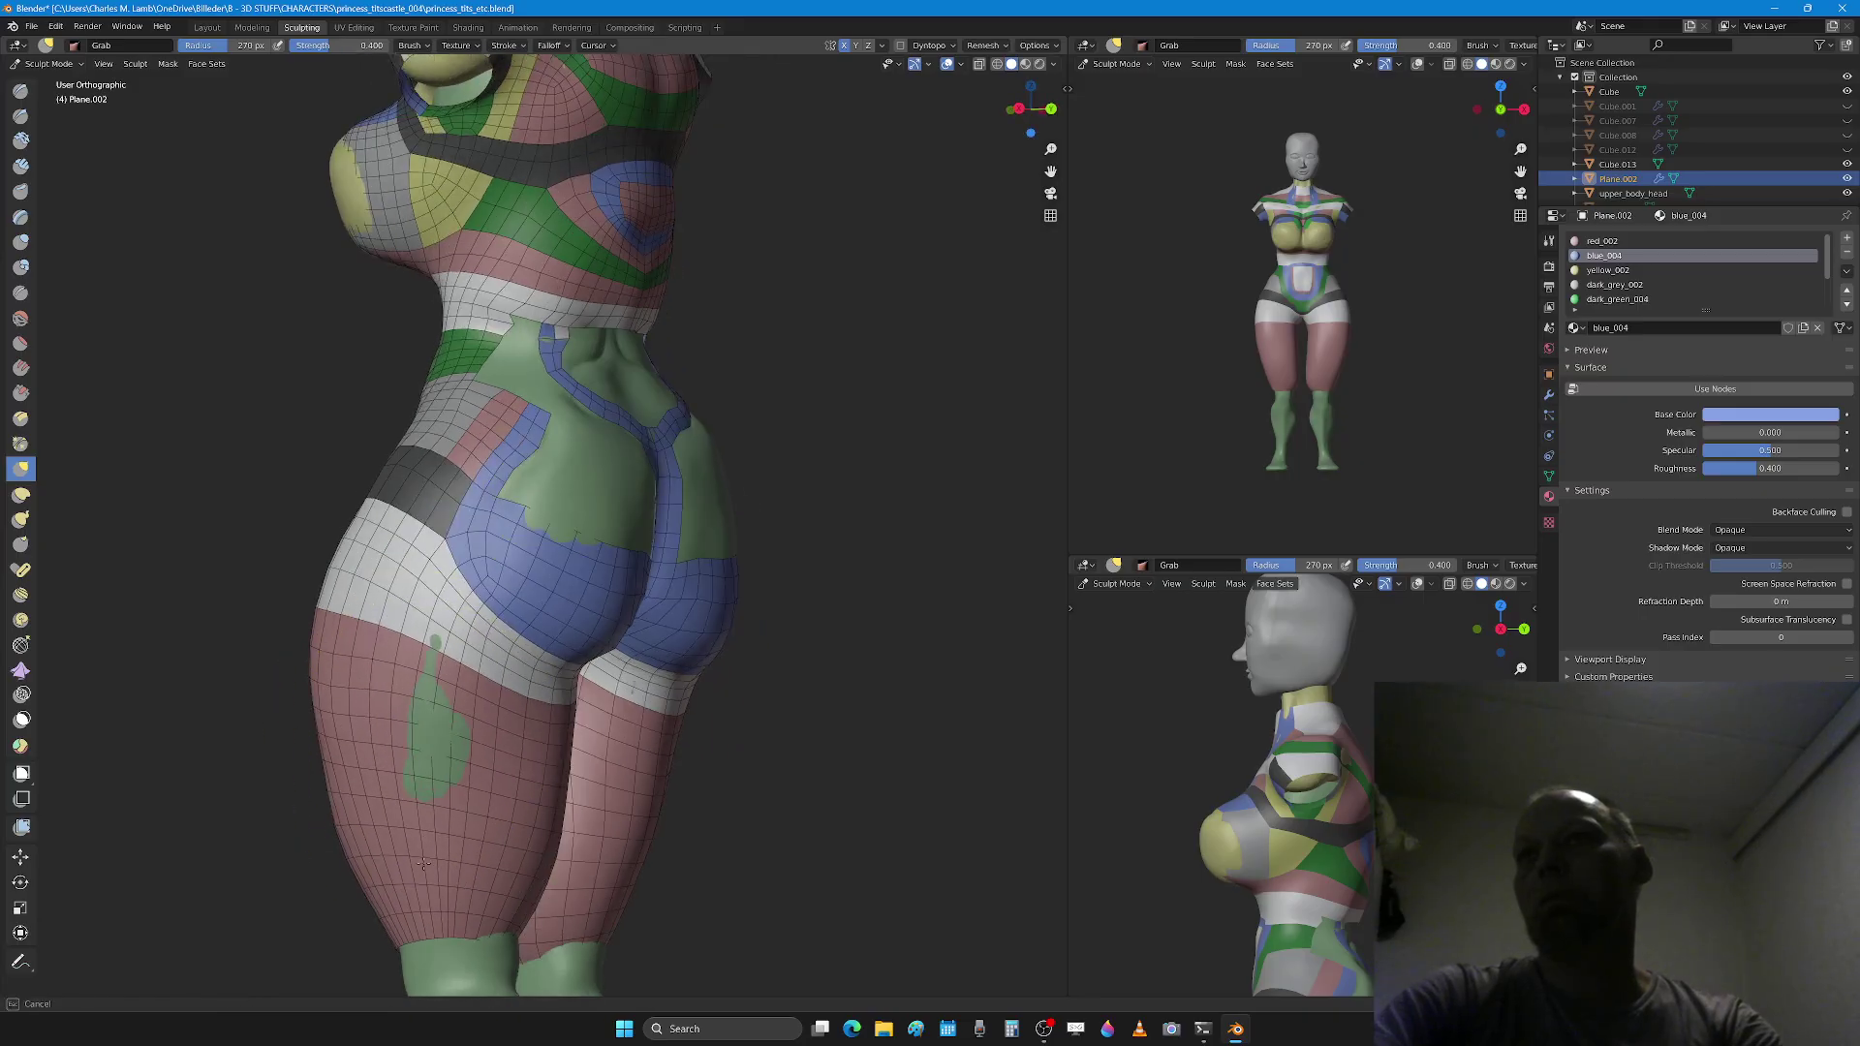
key(x)
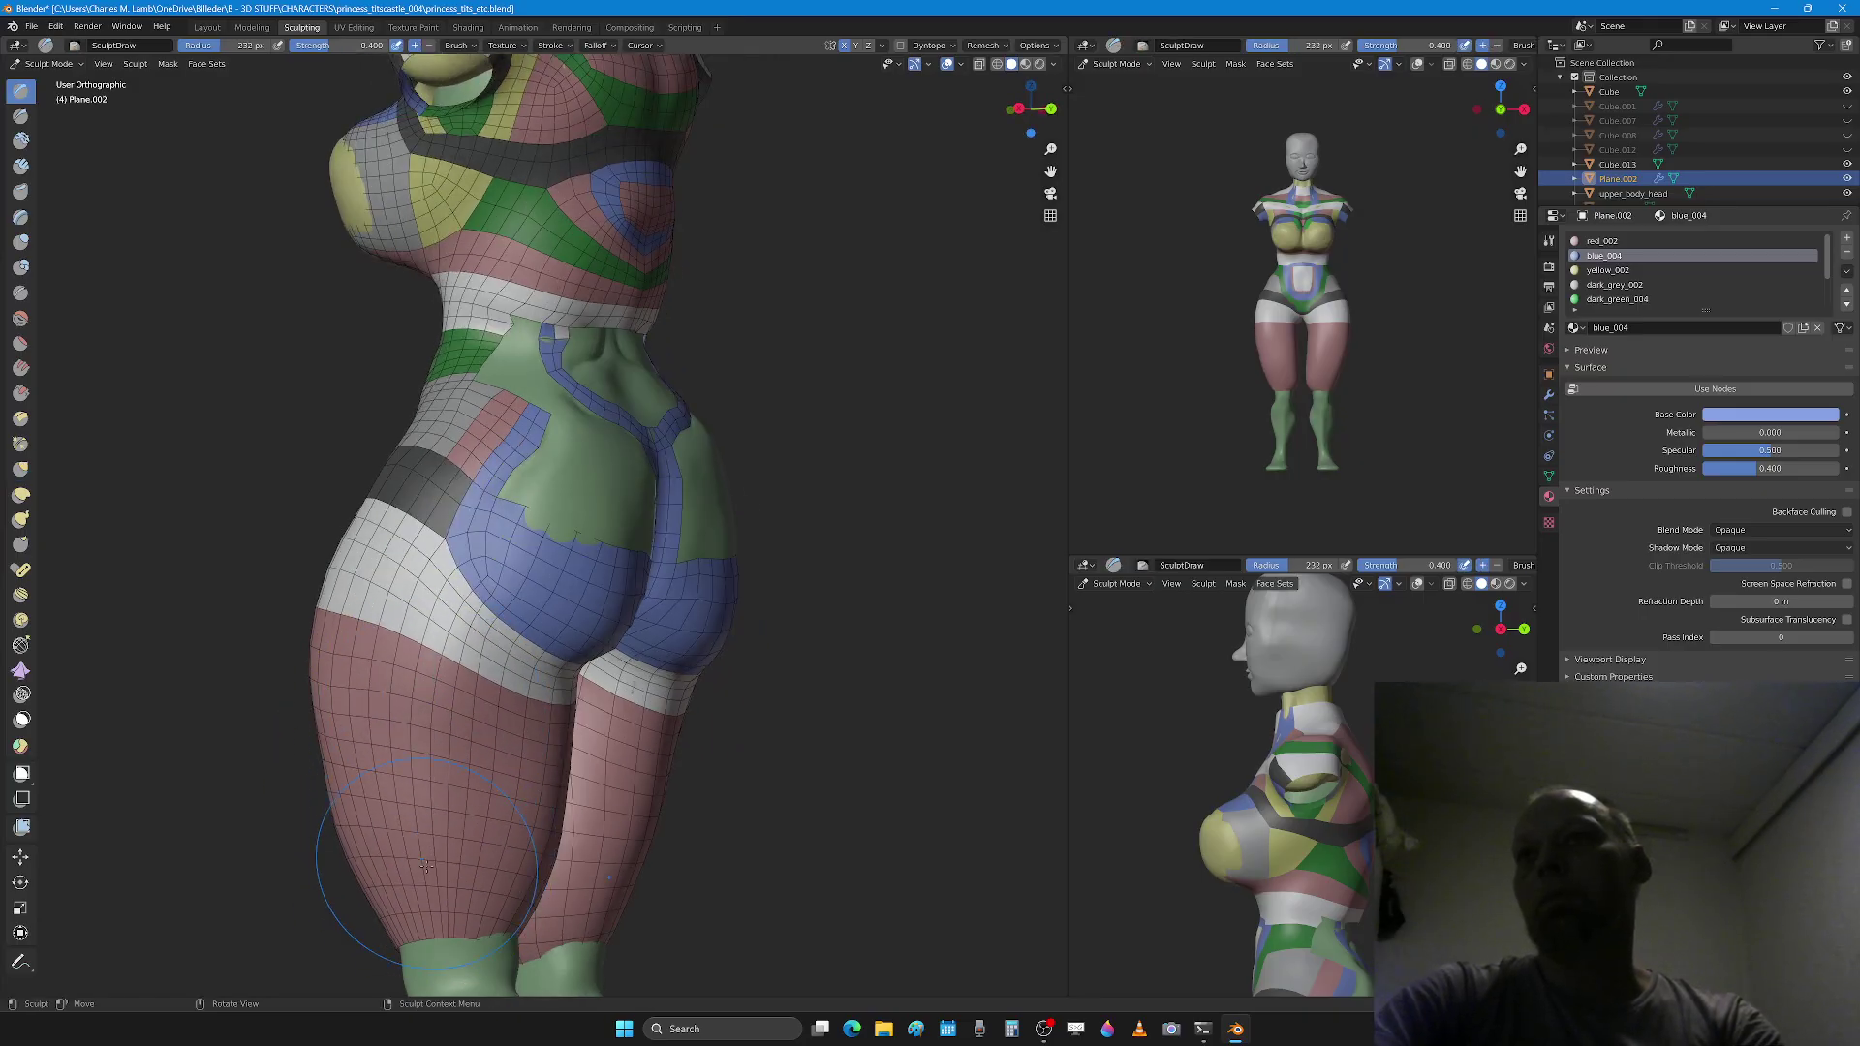
middle_drag(451, 930, 393, 801)
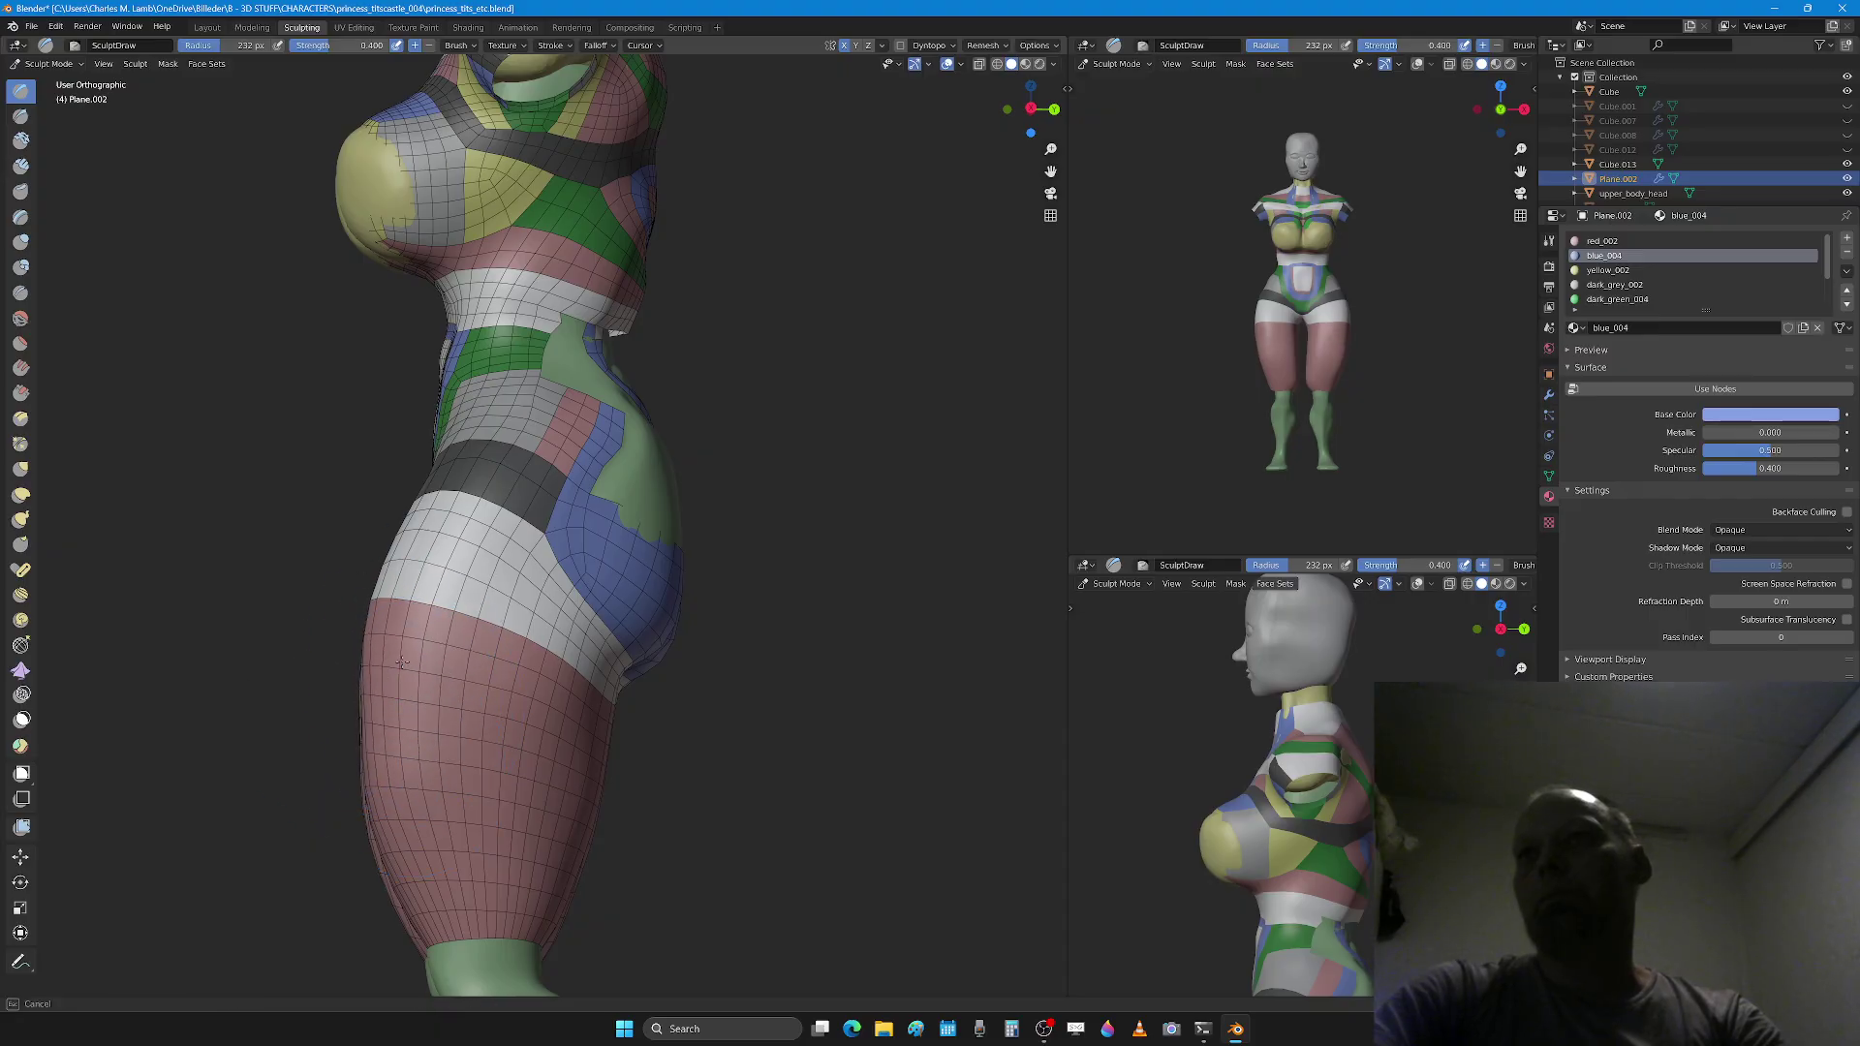
middle_drag(388, 667, 533, 673)
drag(533, 673, 494, 835)
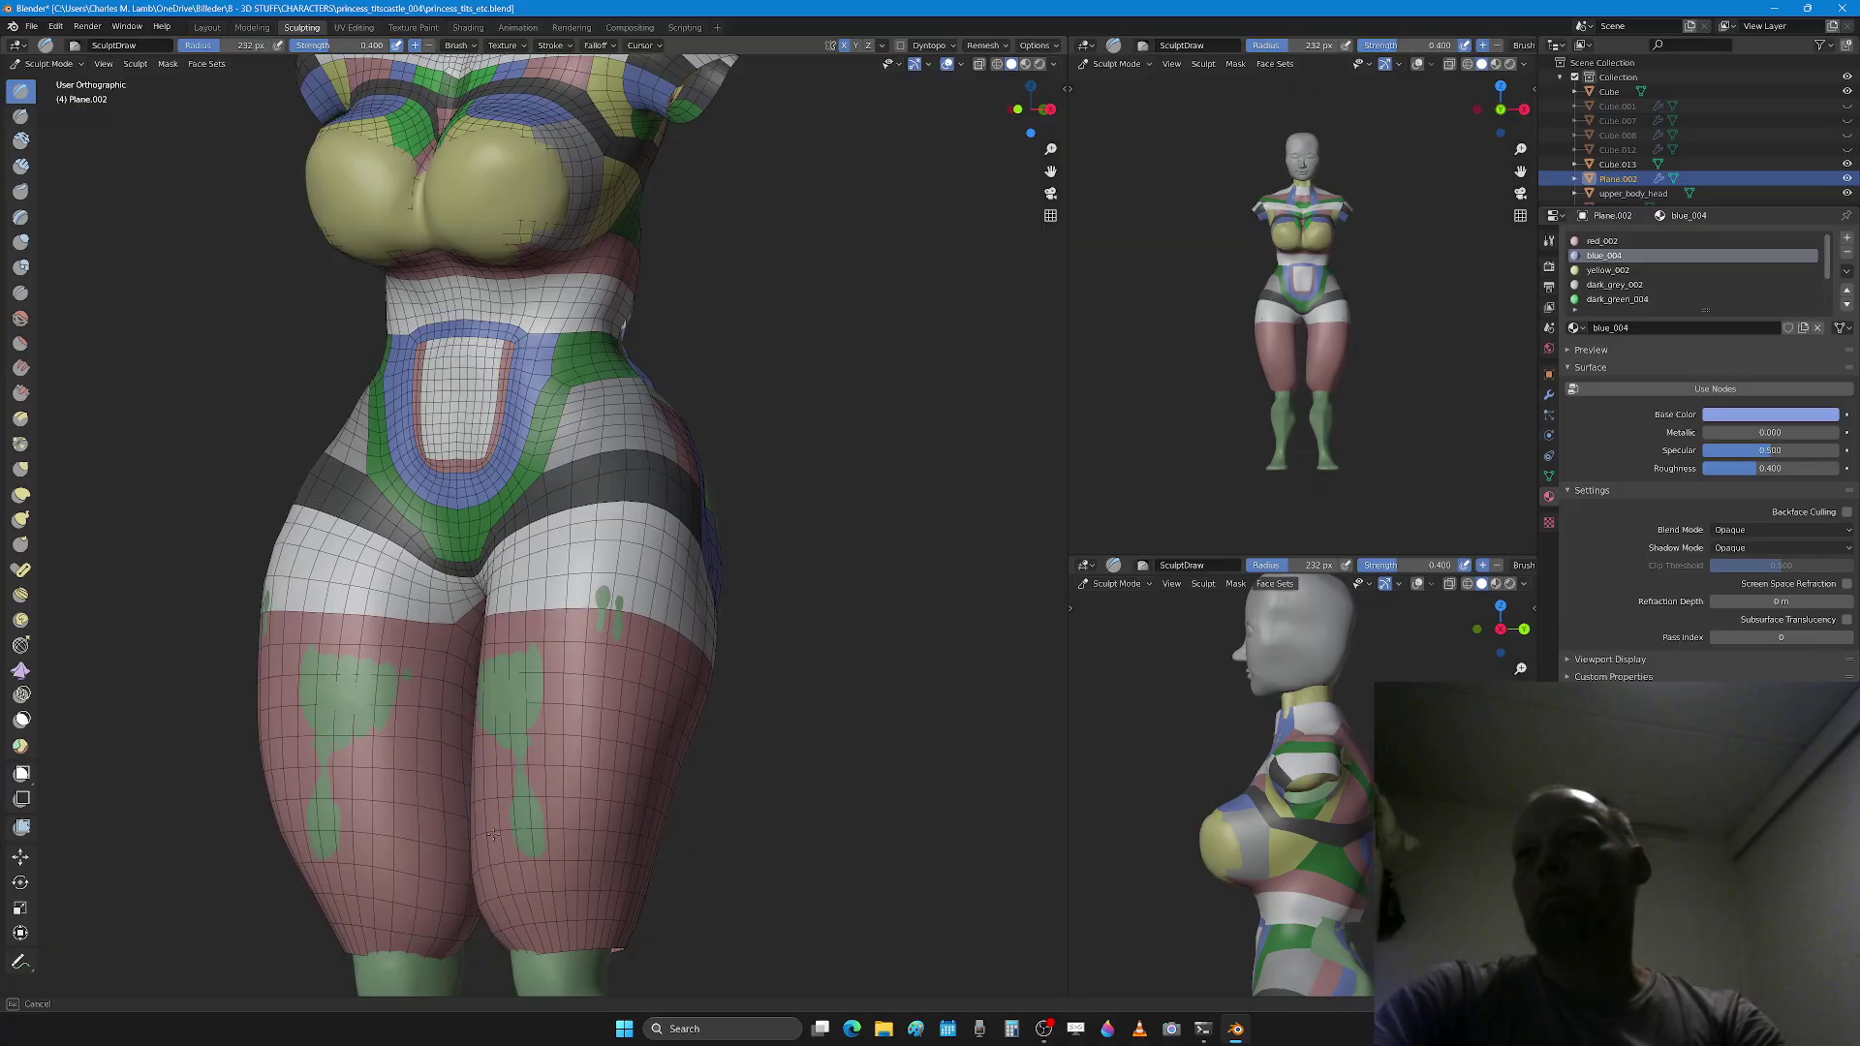
middle_drag(506, 804, 528, 833)
drag(528, 833, 533, 857)
key(ctrl+z)
key(ctrl+z)
key(ctrl+z)
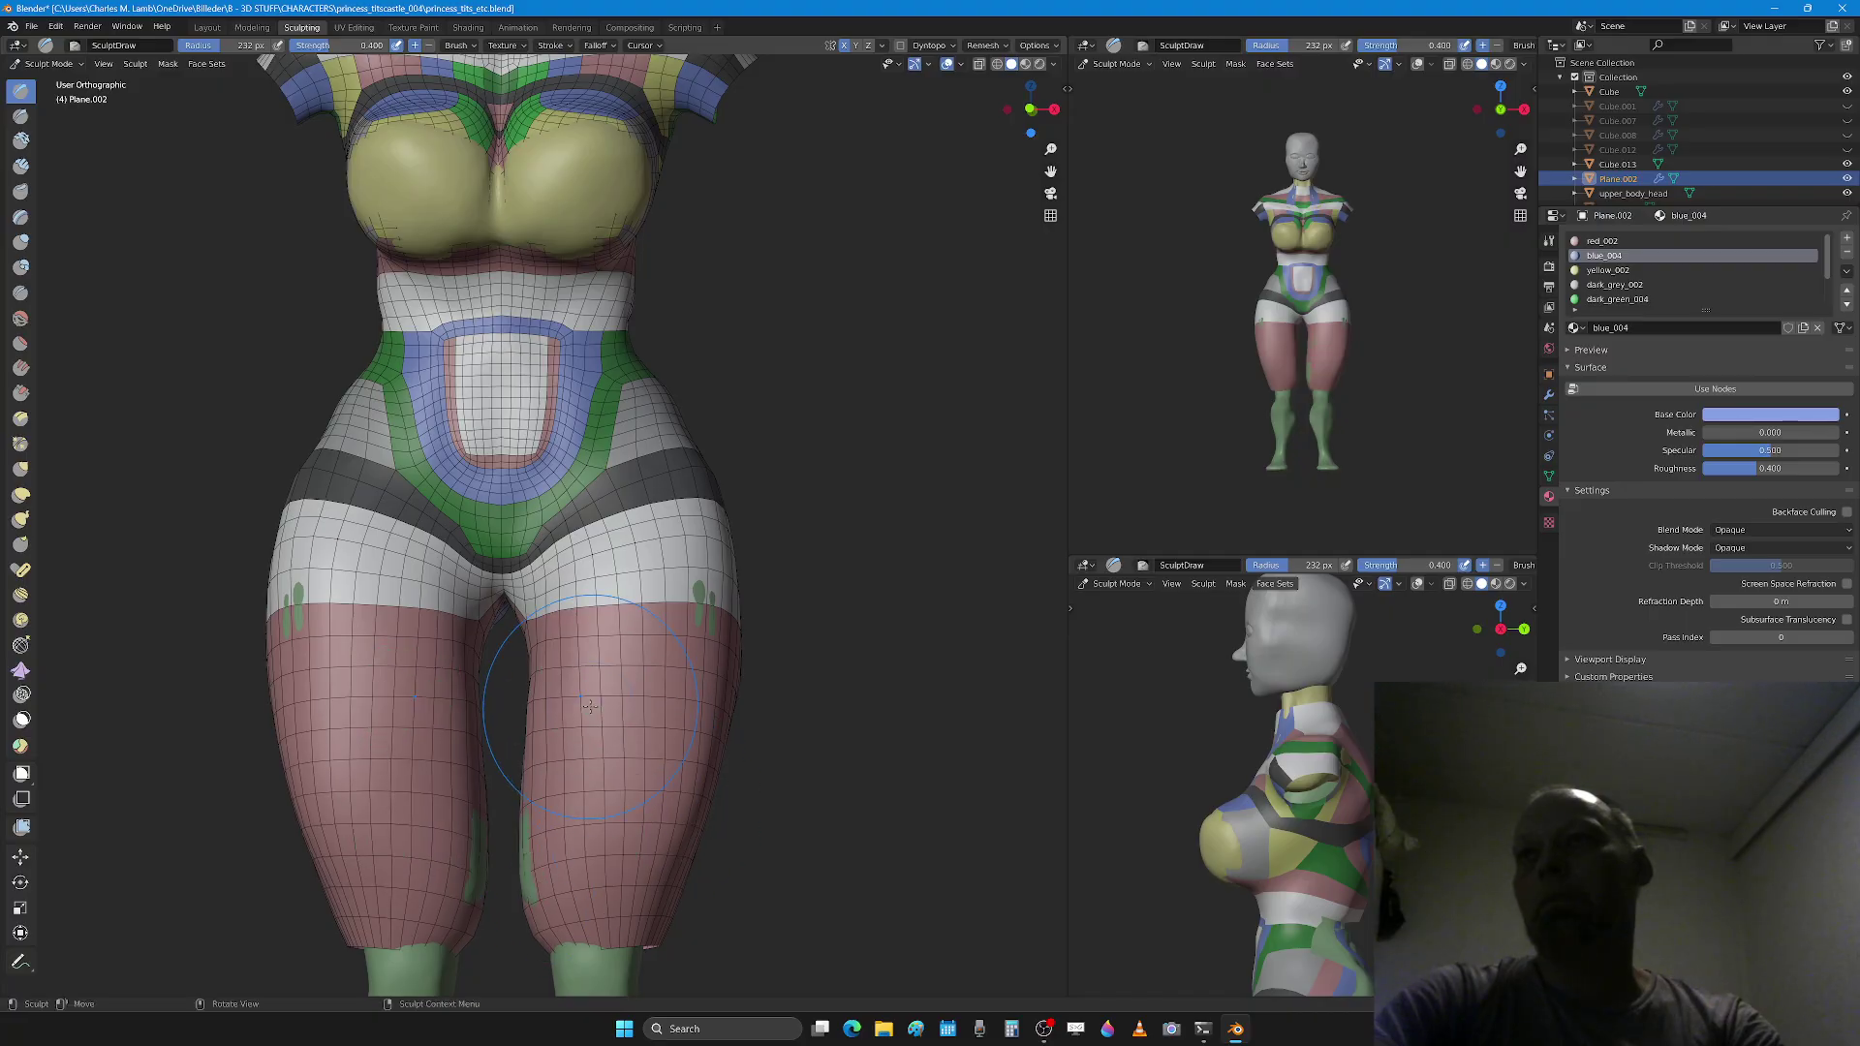
Step: Inspect the thigh, buttock and lower back topology from the front and back for uneven quads and remaining openings
middle_drag(702, 640, 674, 636)
scroll(675, 636, down, 2)
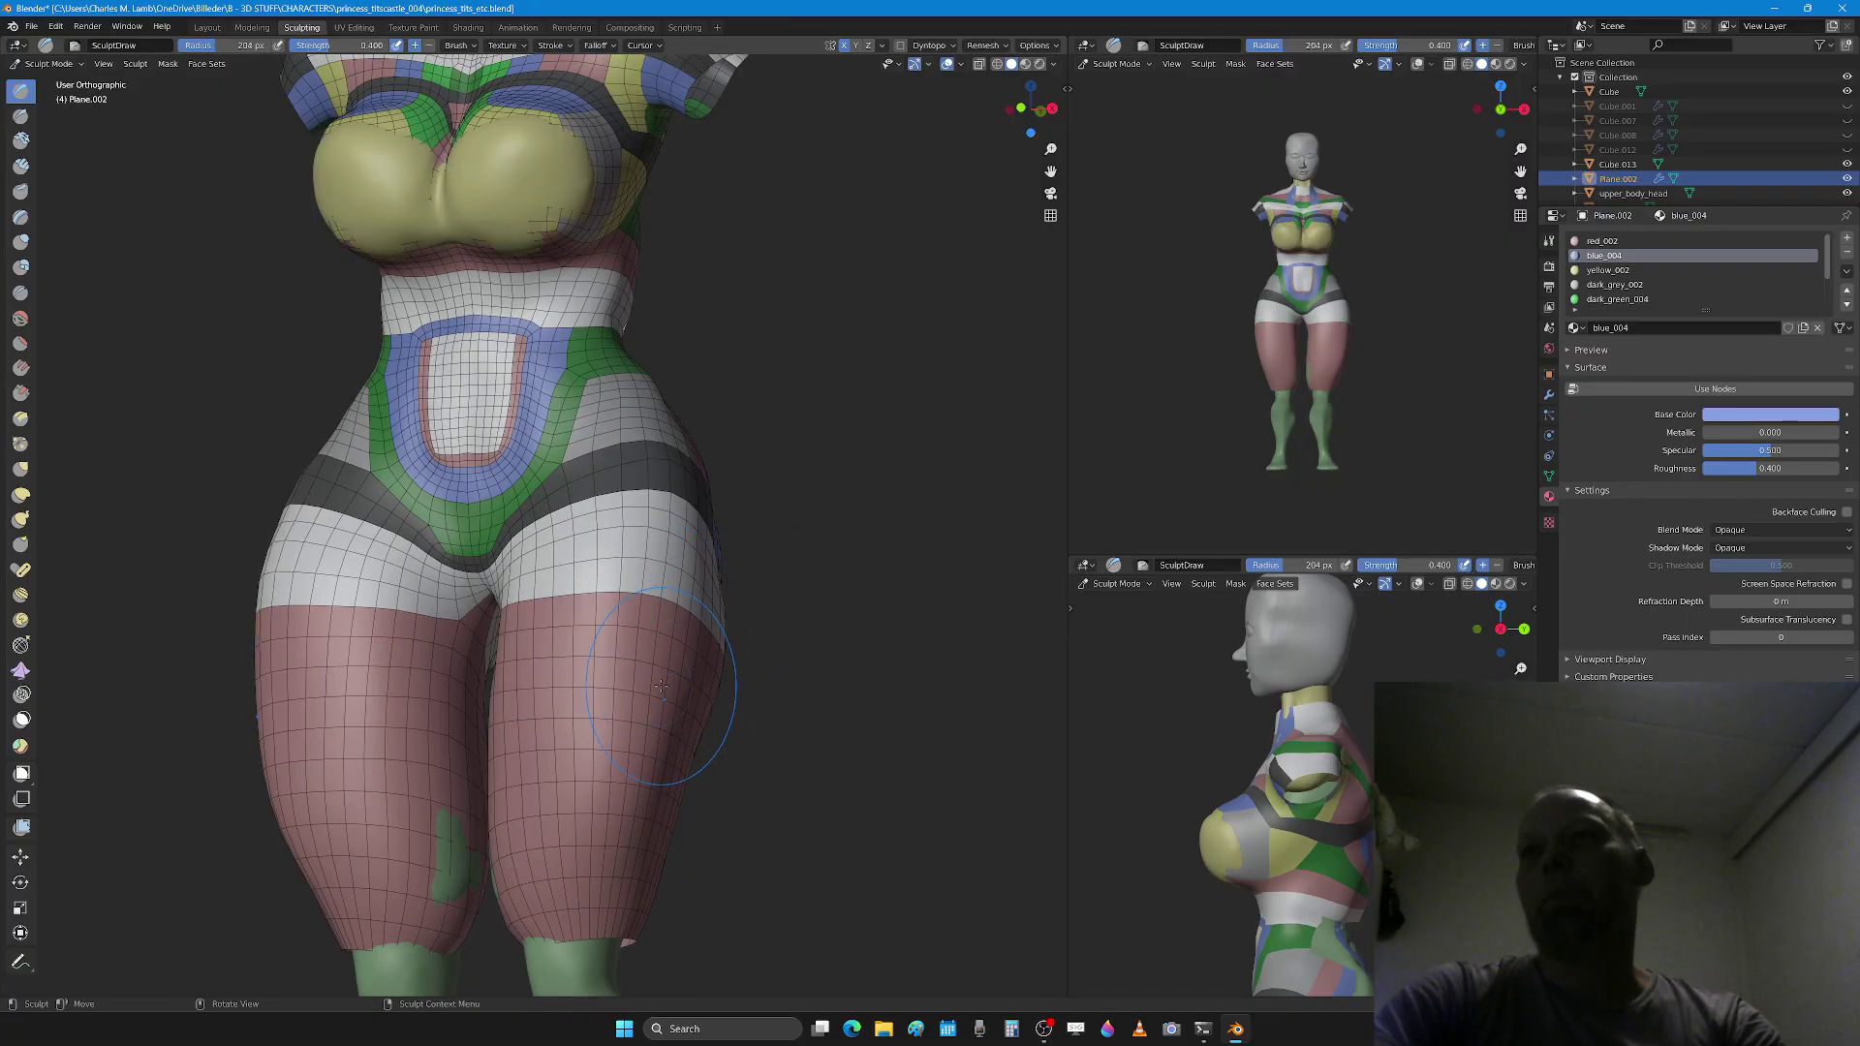
scroll(724, 696, down, 2)
middle_drag(723, 697, 585, 706)
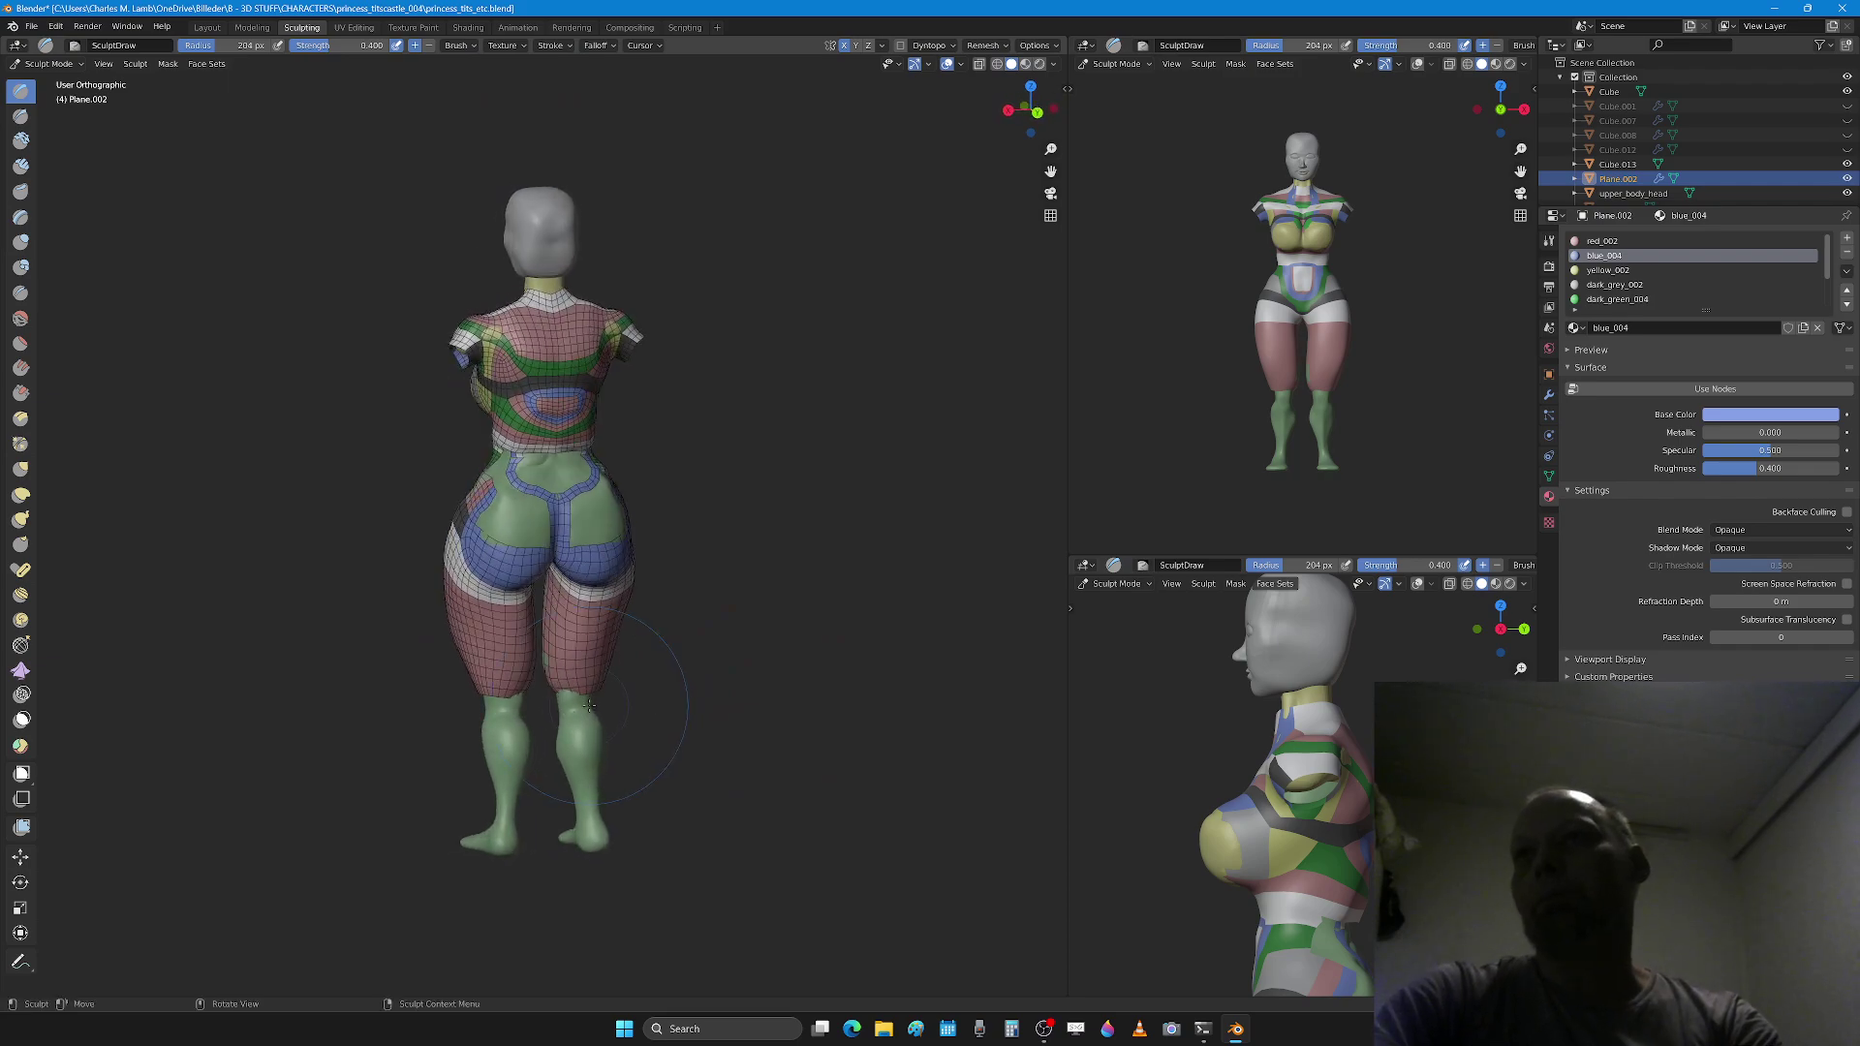
scroll(585, 706, up, 3)
scroll(585, 707, up, 3)
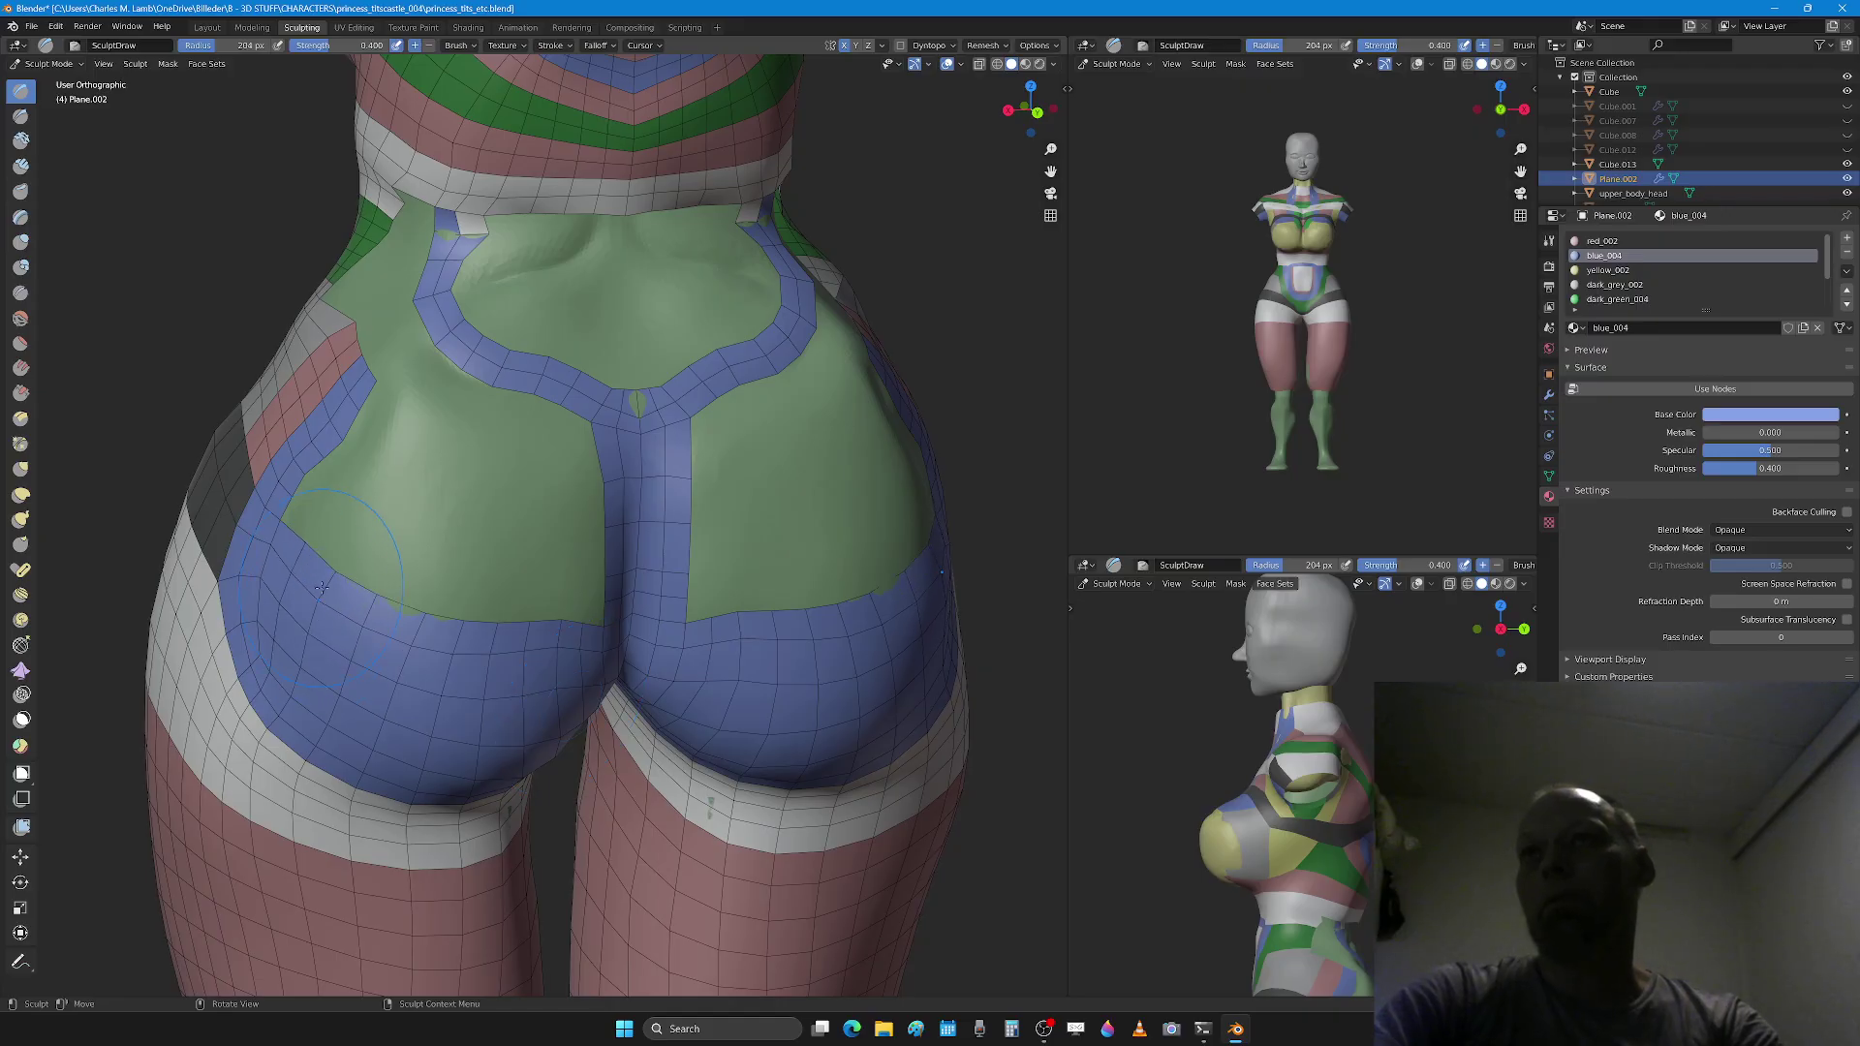
mouse_move(417, 641)
middle_down()
mouse_move(441, 623)
mouse_move(410, 637)
middle_up()
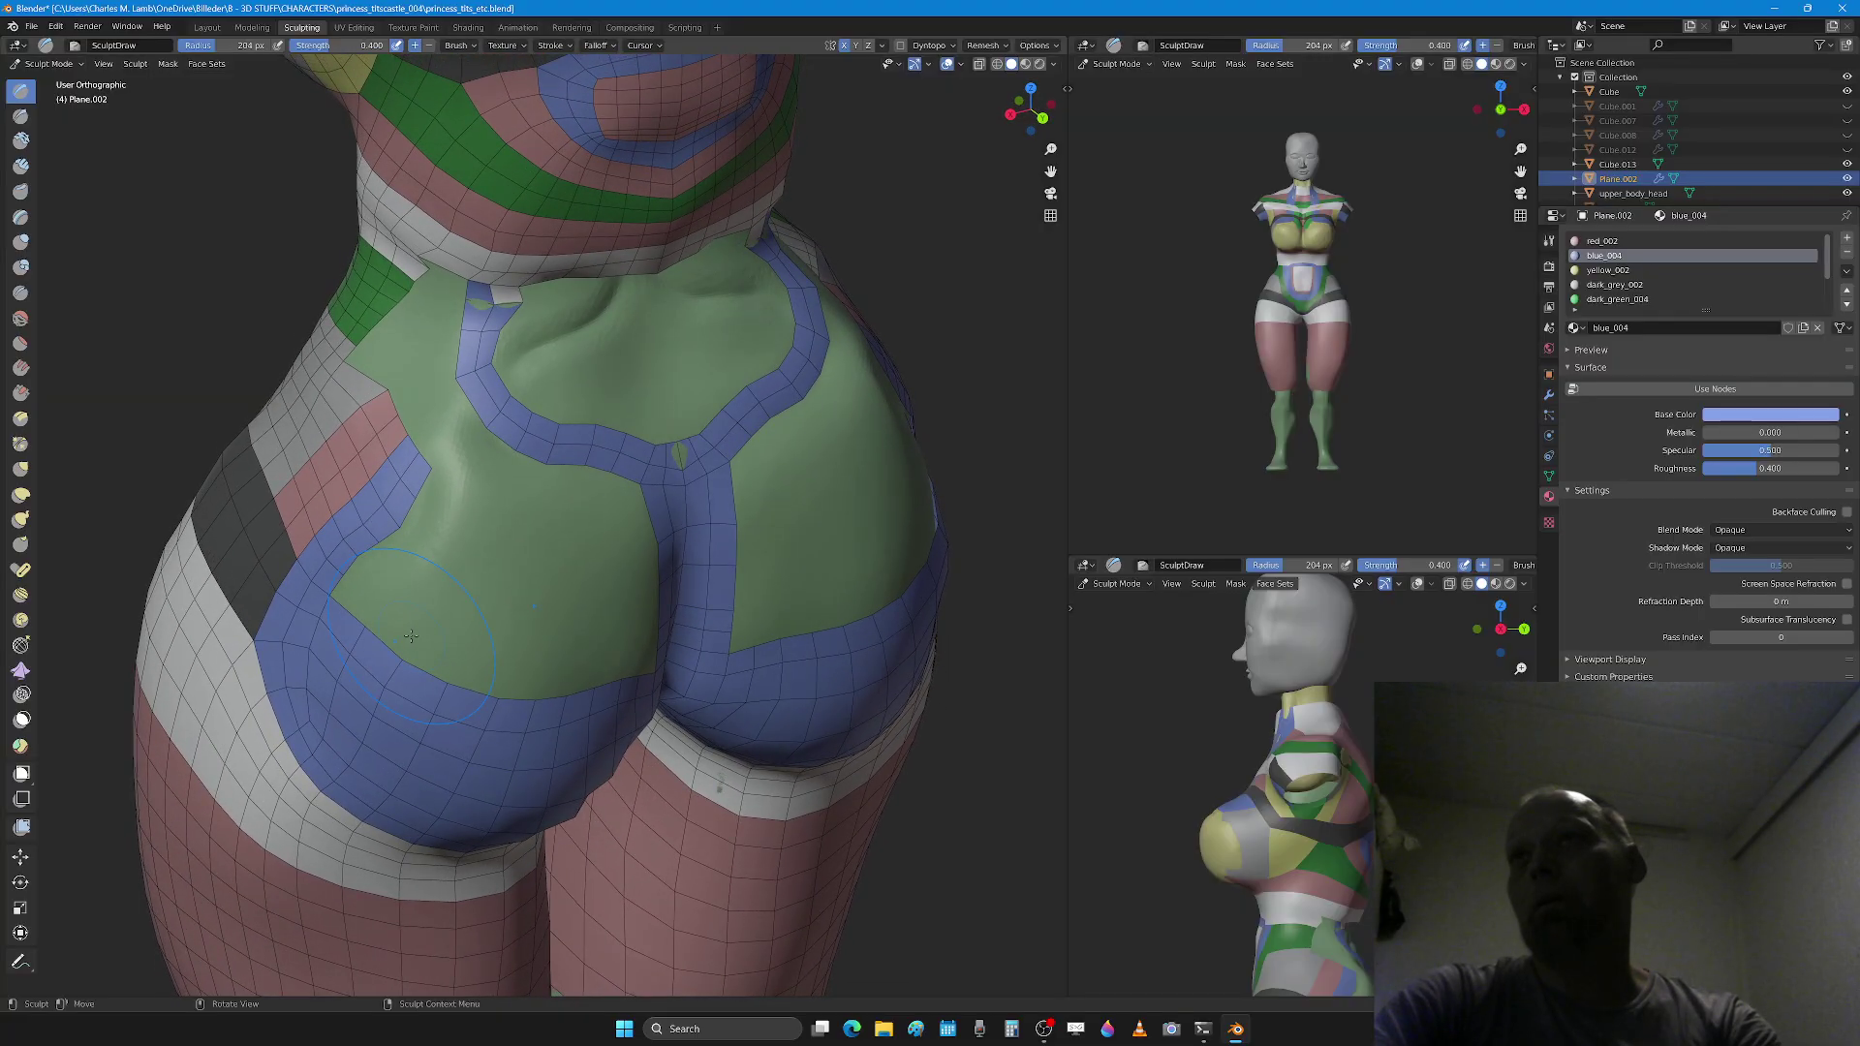
Step: Adjust the curve of the blue lower-back strip with the Grab brush at a radius of 204 px, and return to Edit Mode
scroll(414, 559, up, 2)
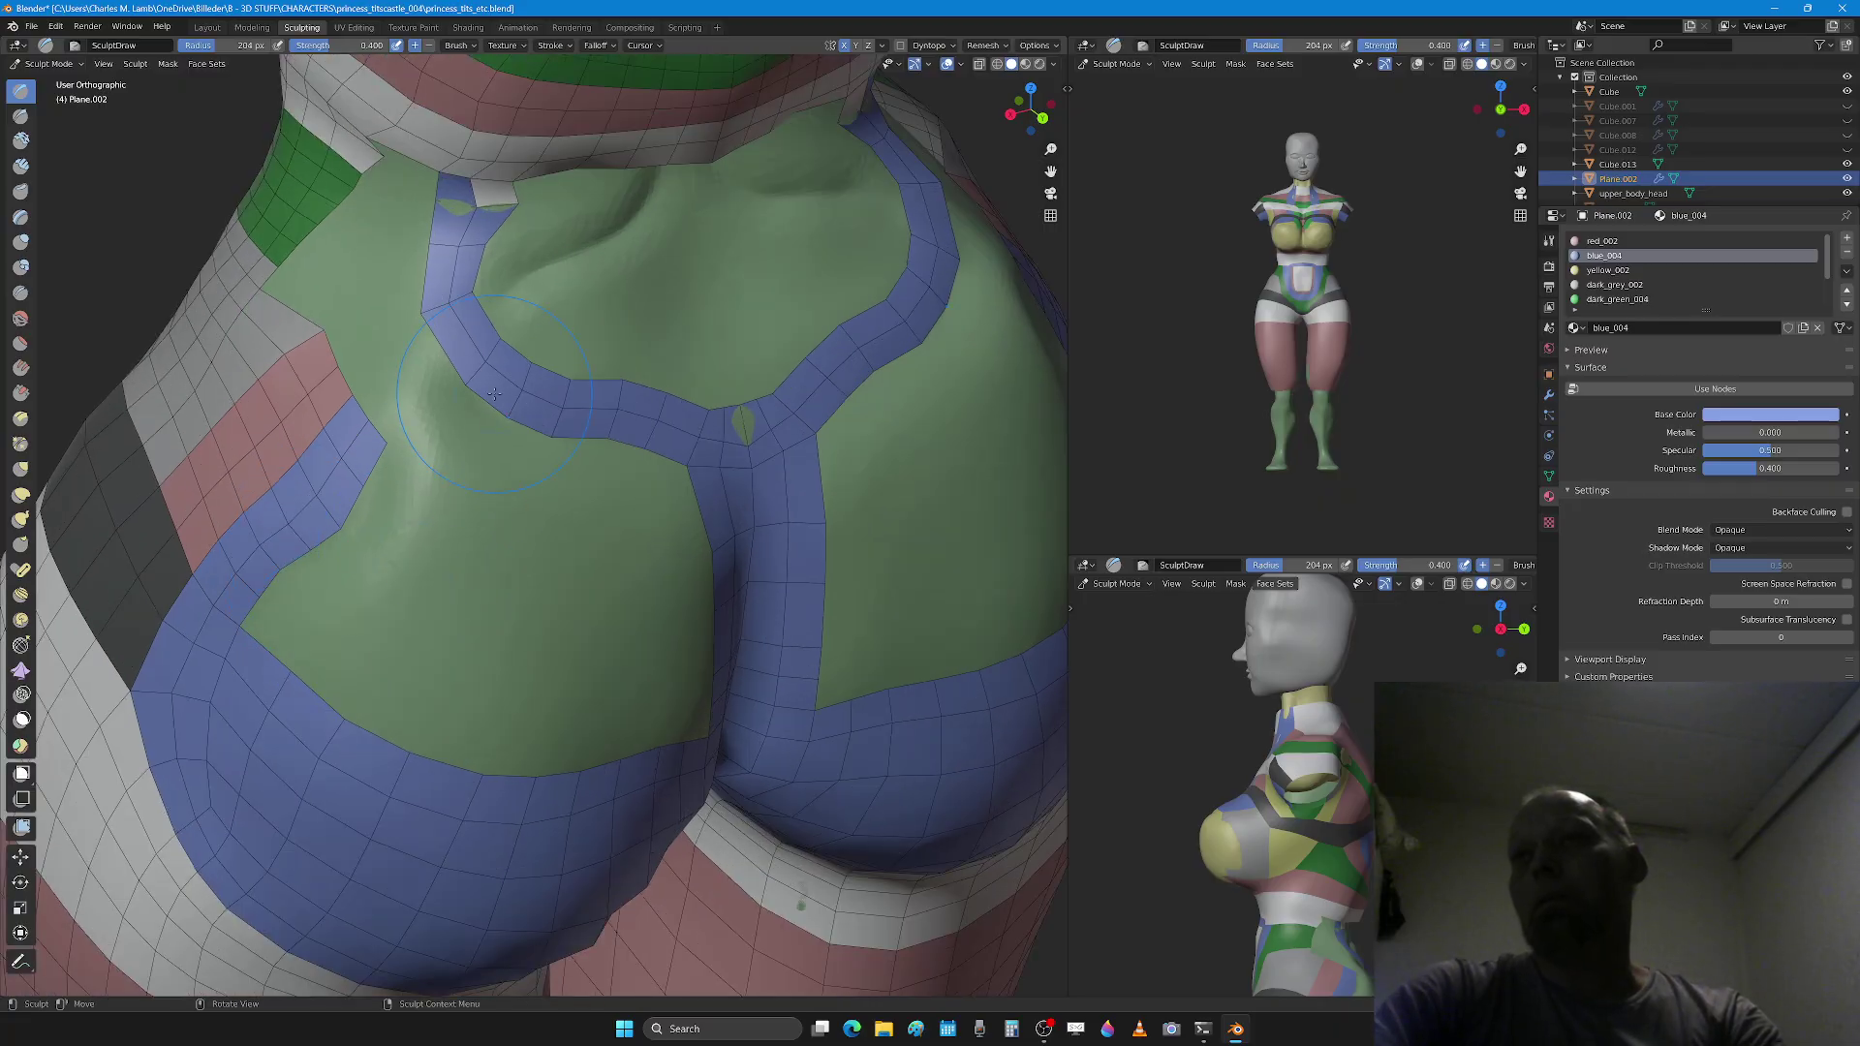
click(21, 469)
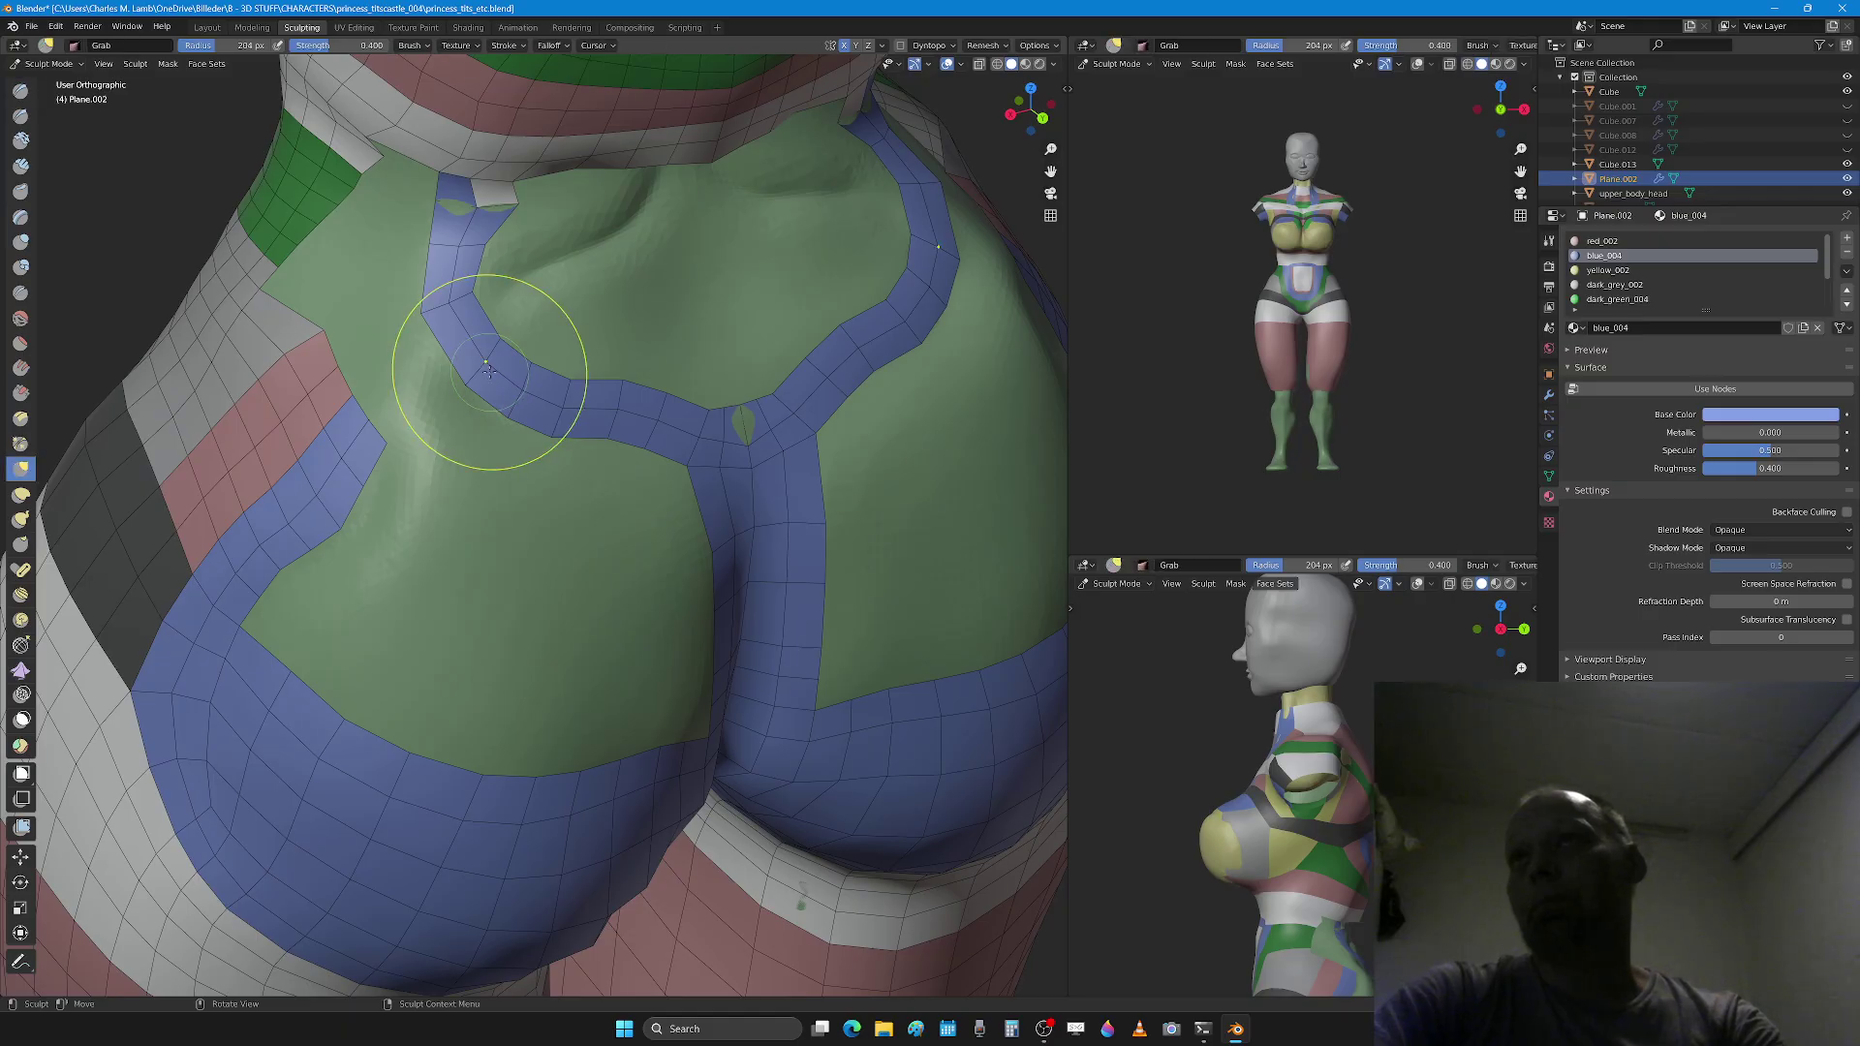
key(Tab)
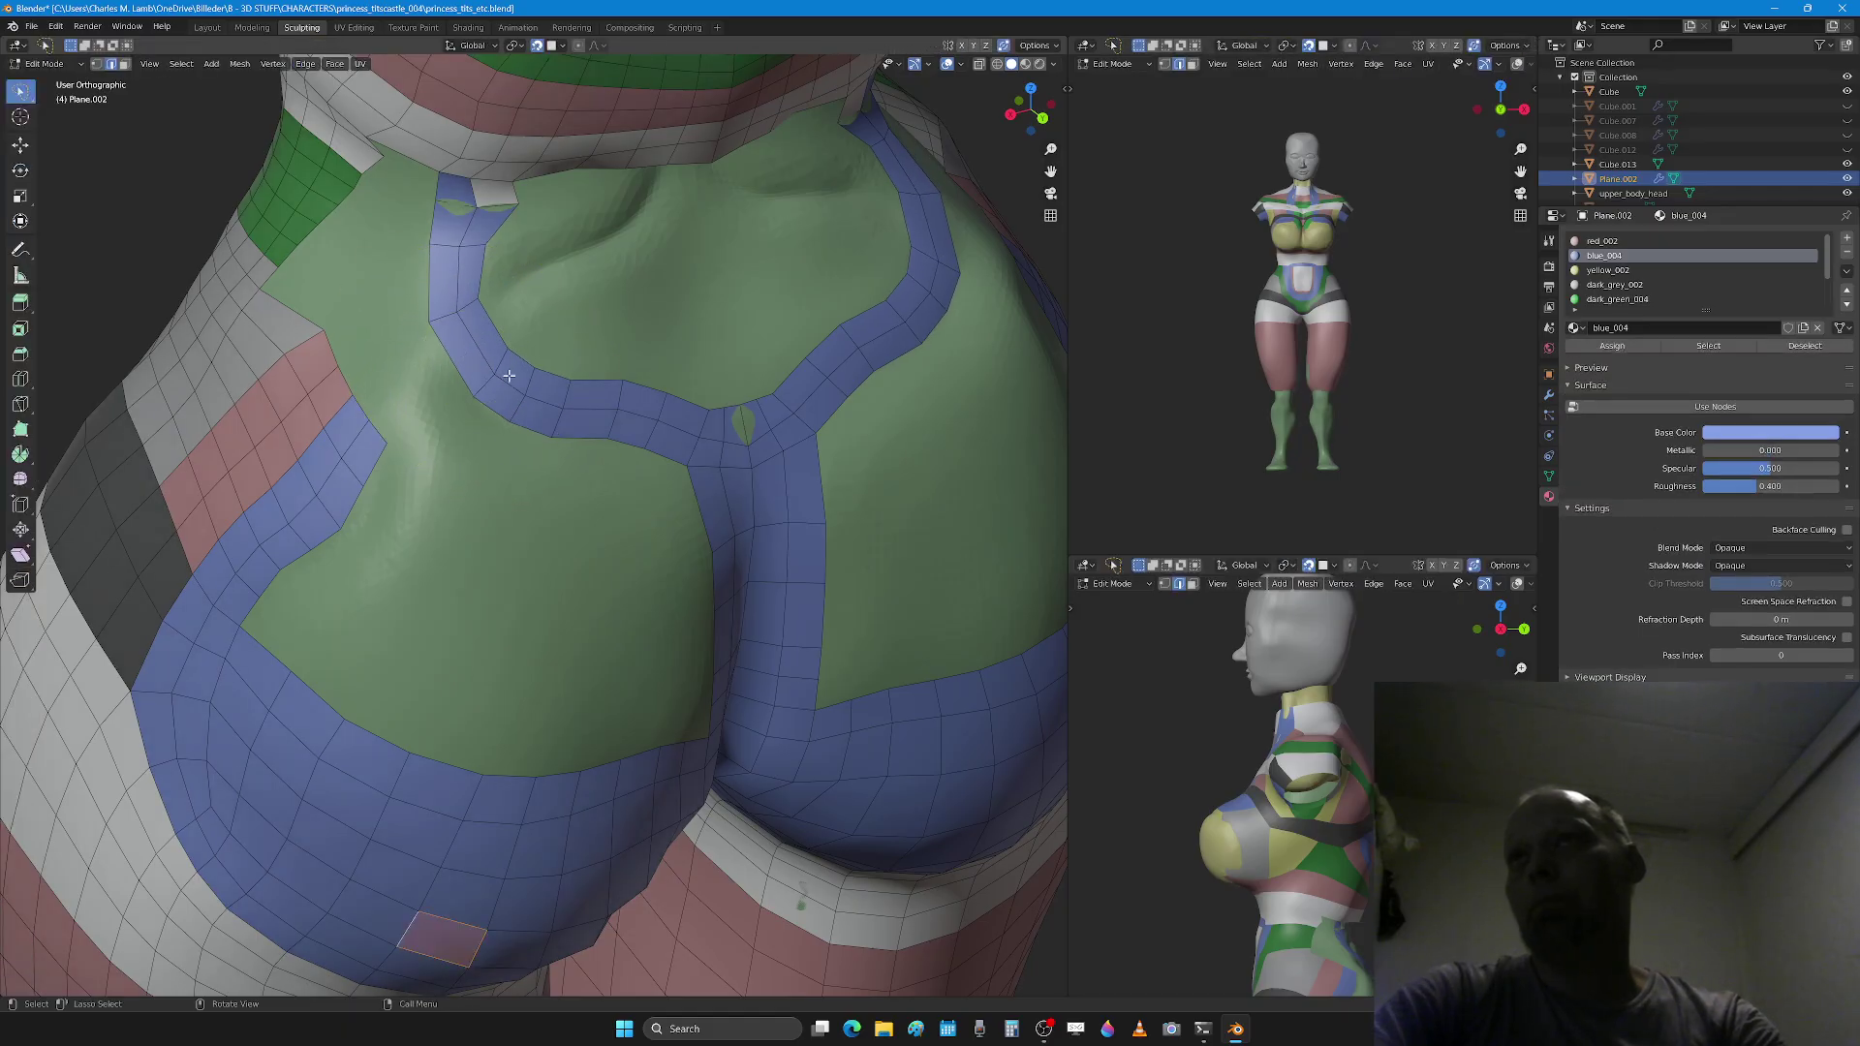
Step: Add a loop cut to the curved blue lower-back strip, and switch to edge selection
key(ctrl+r)
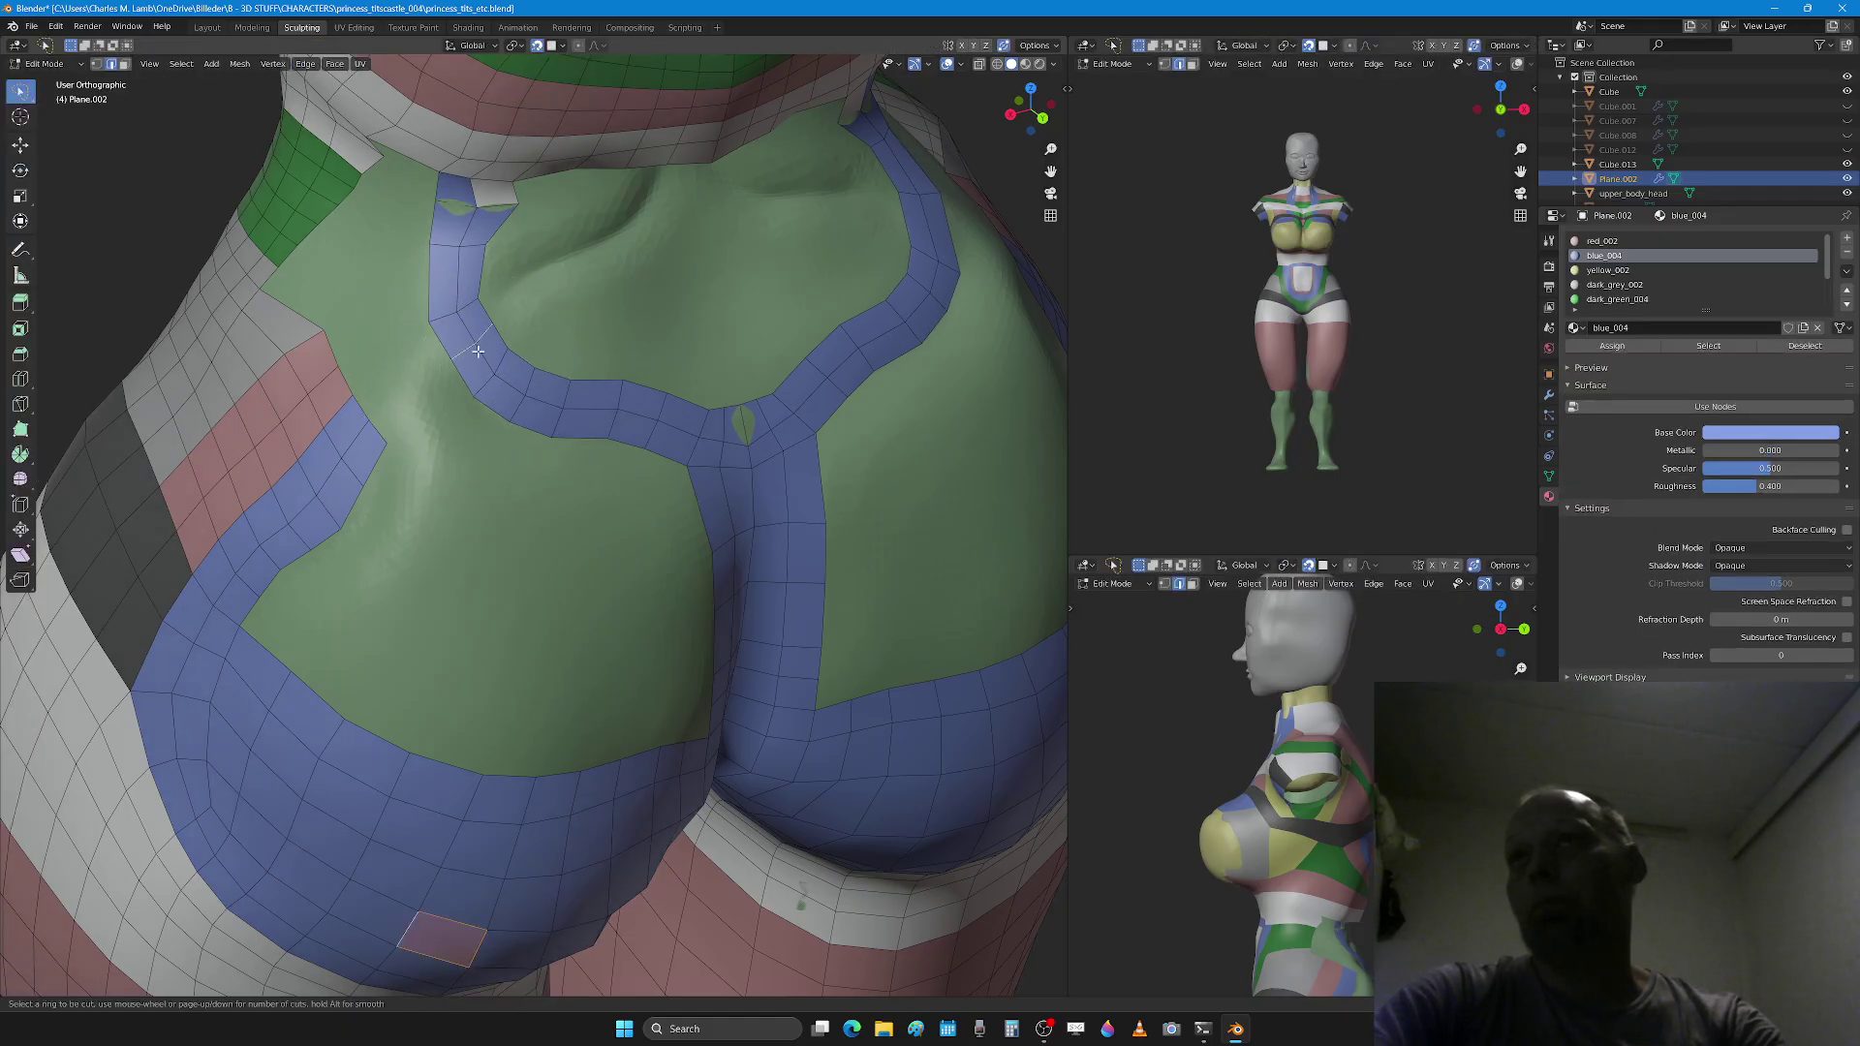
click(477, 353)
click(477, 352)
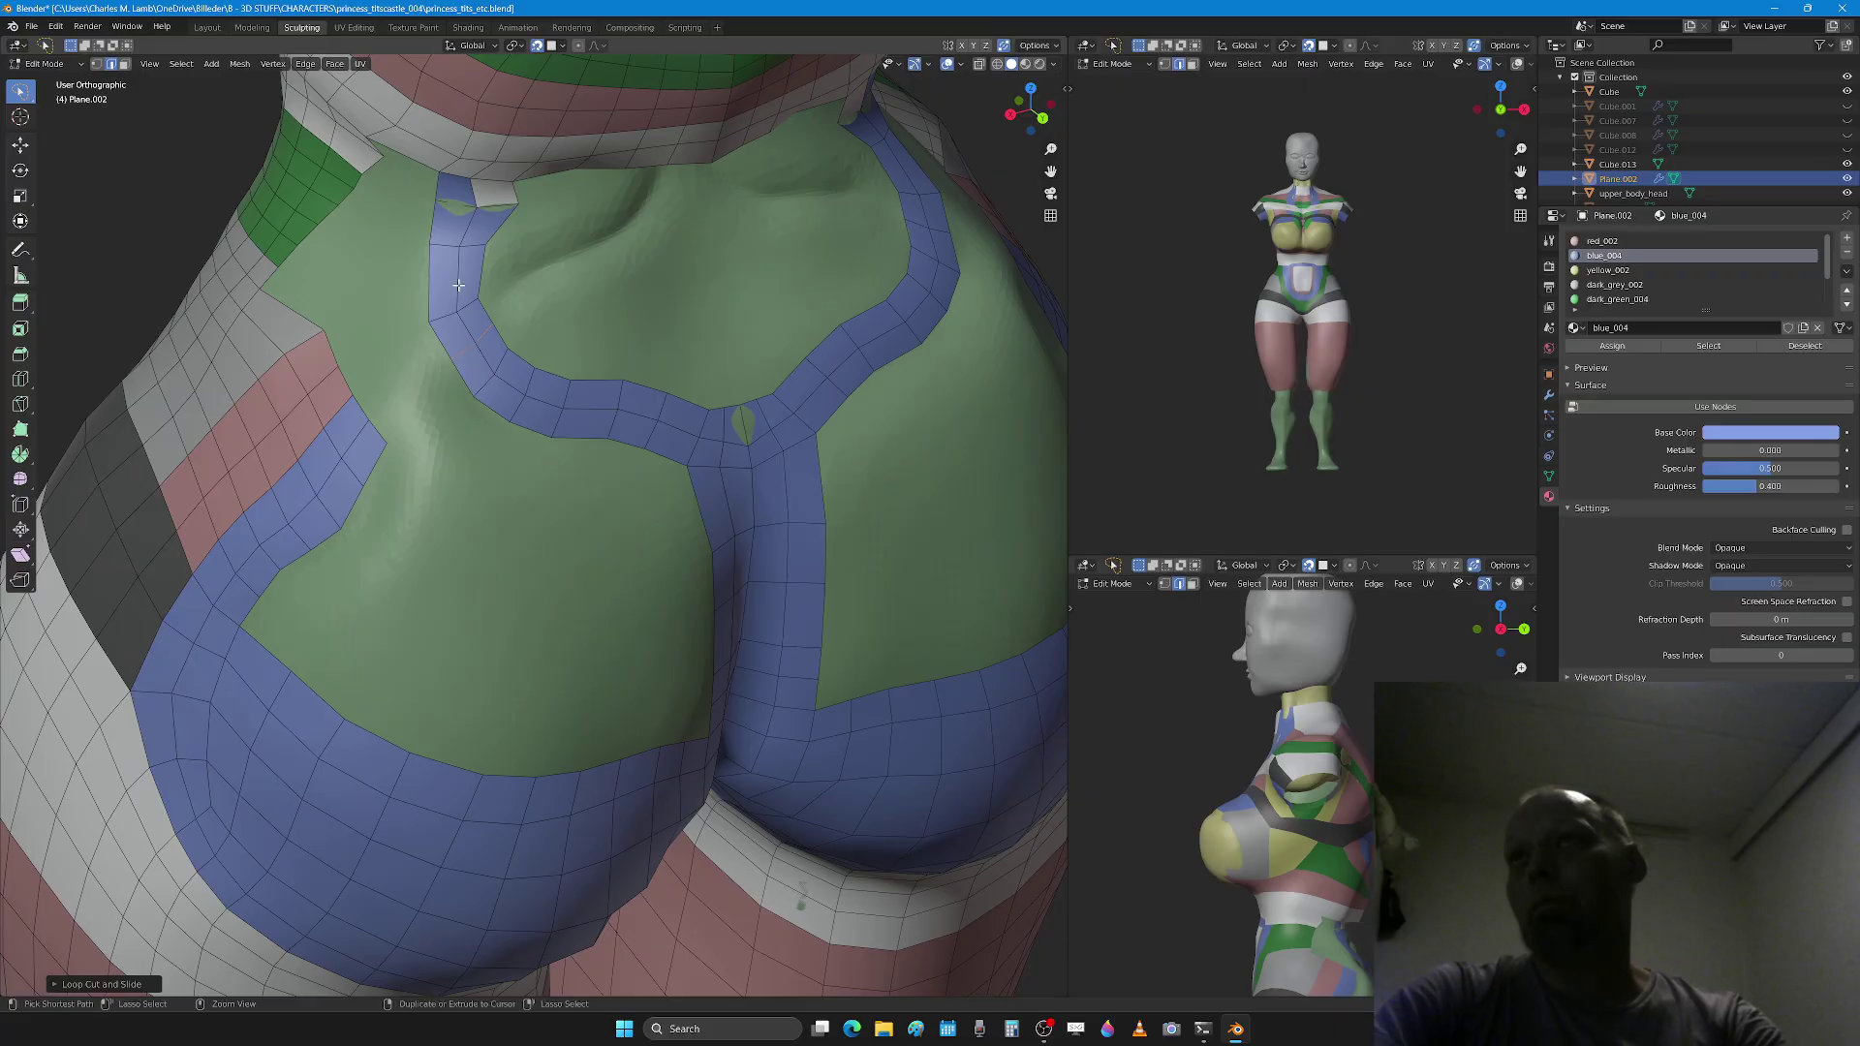
key(1)
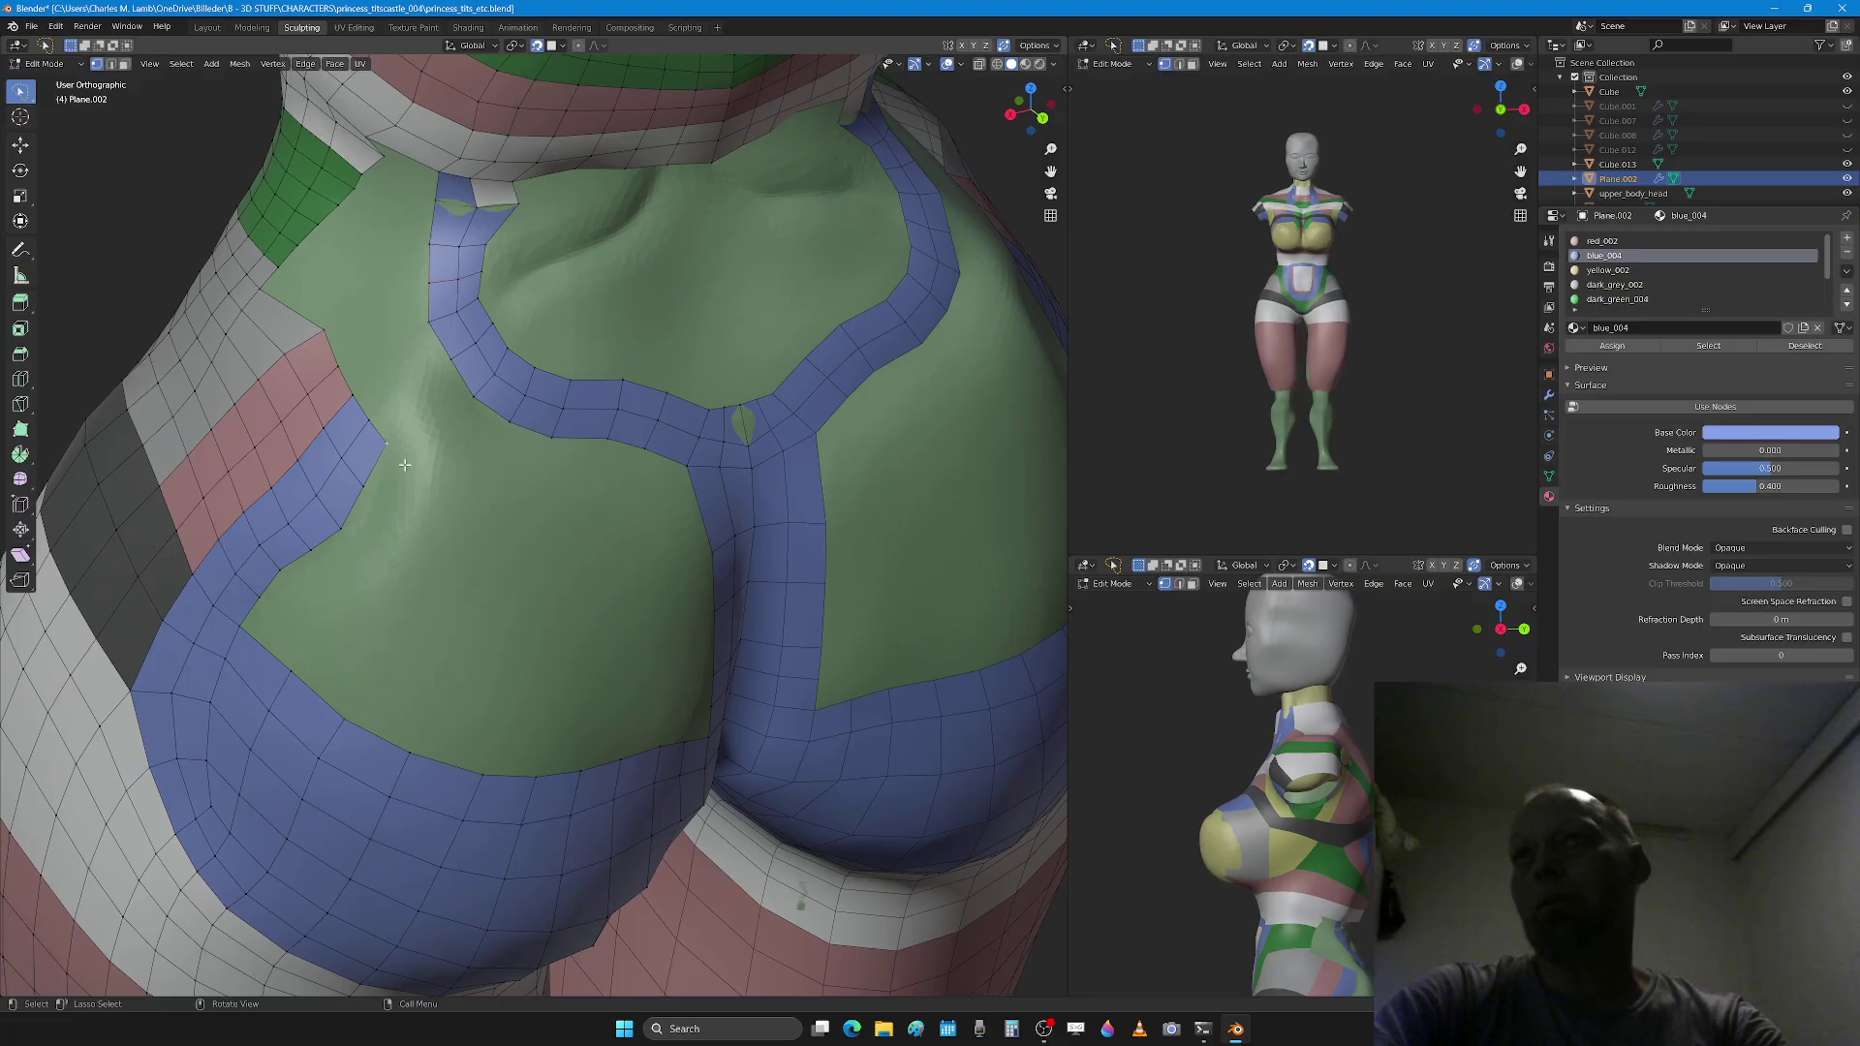
middle_drag(404, 465, 470, 452)
key(2)
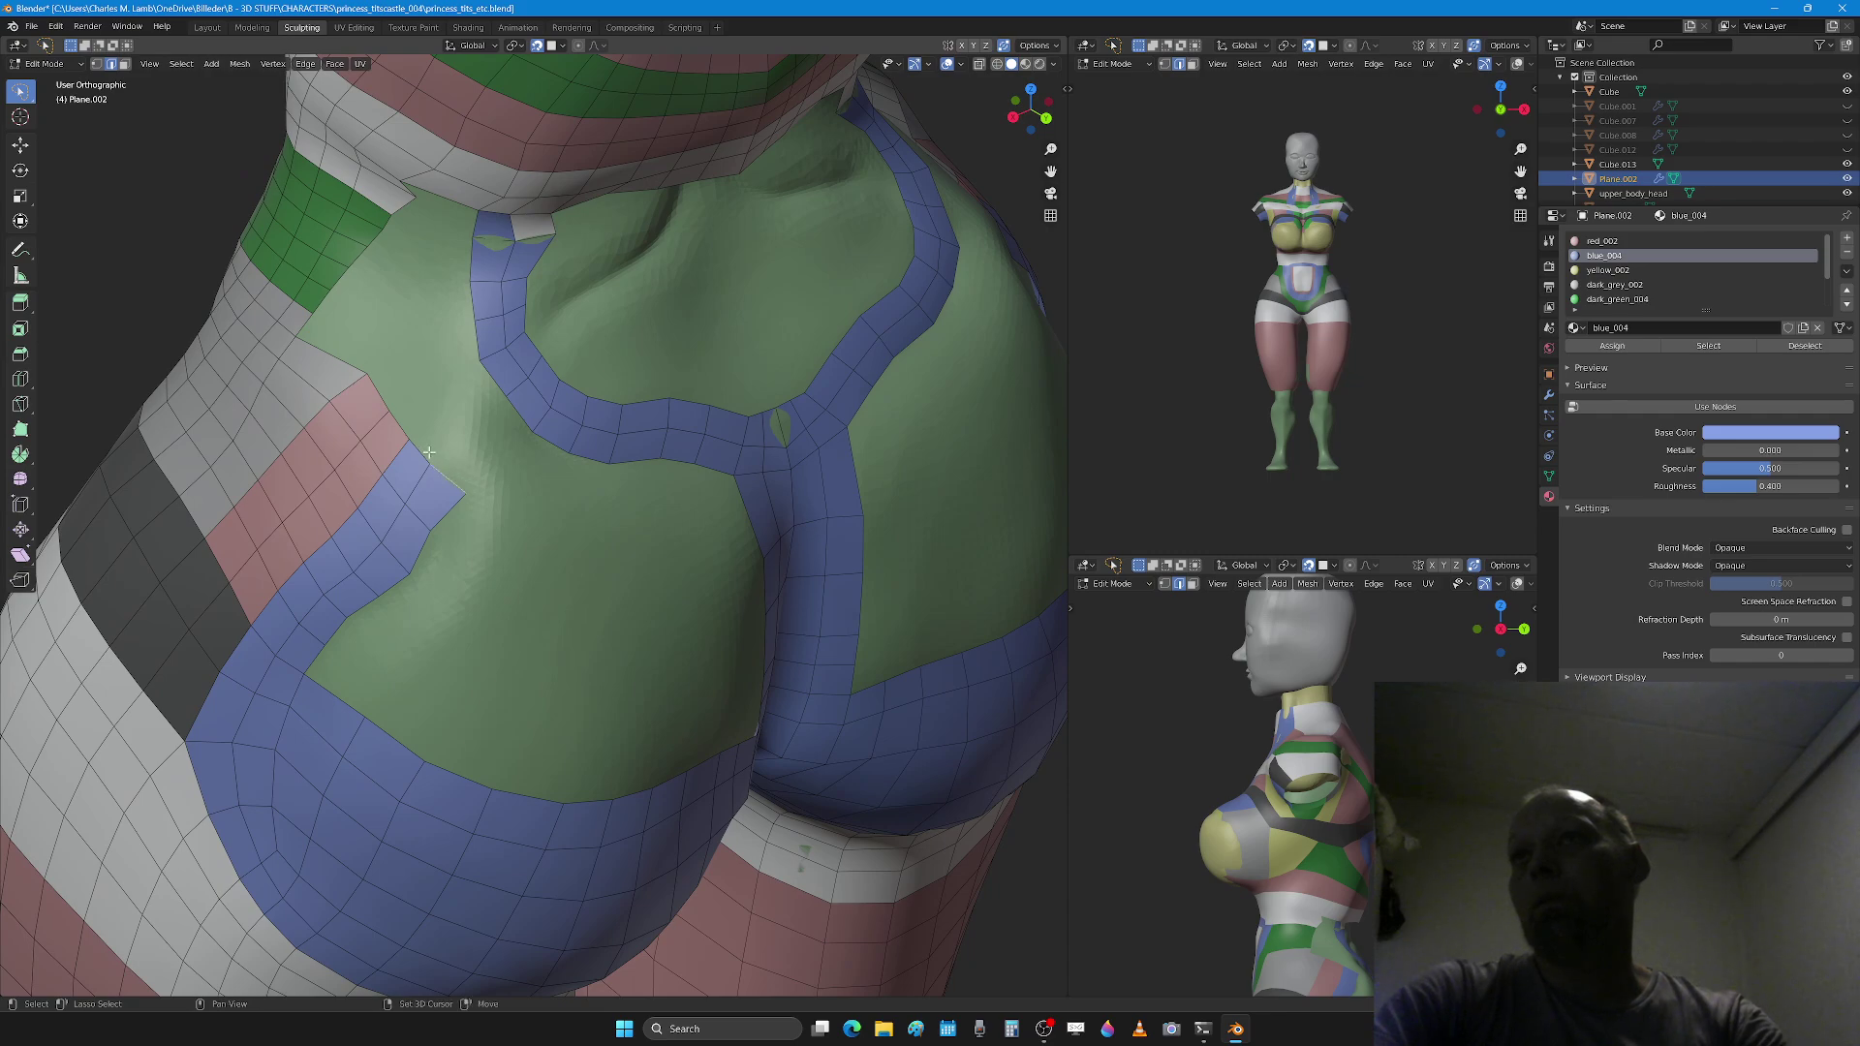
click(478, 466)
key(e)
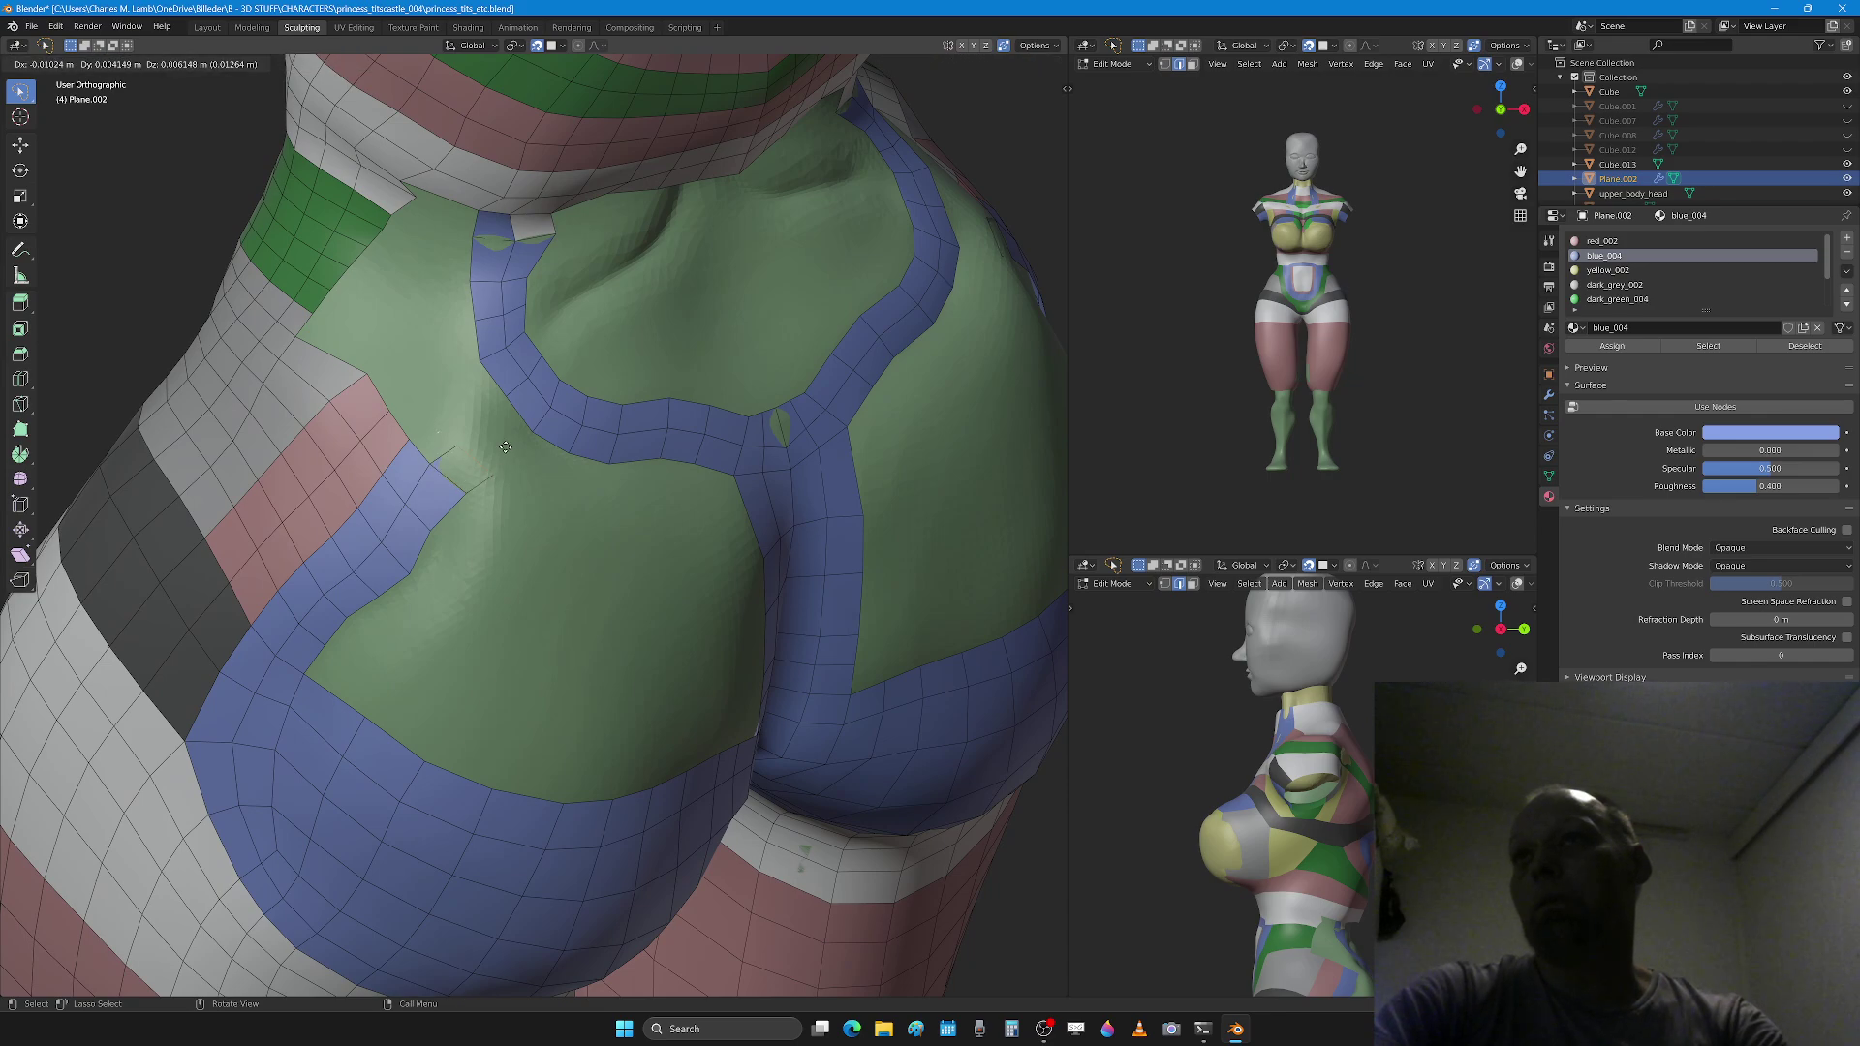
click(478, 465)
key(ctrl+z)
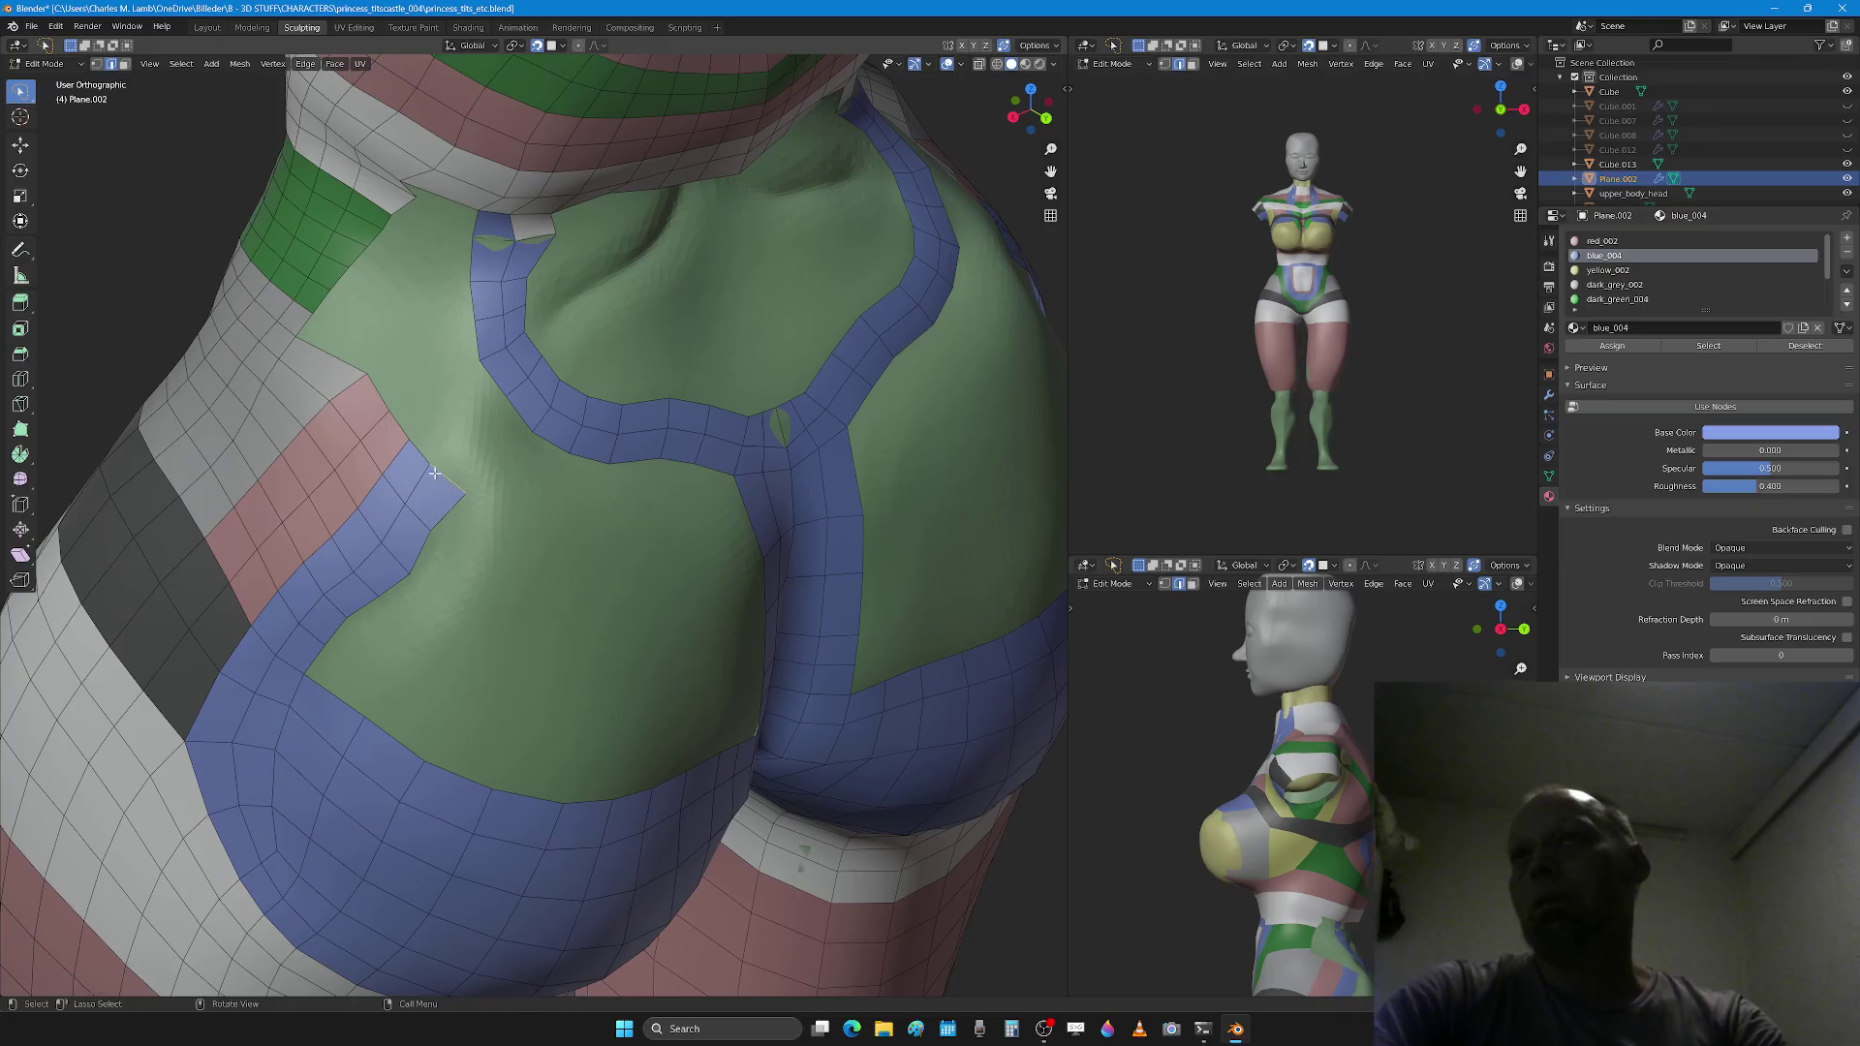
Step: Extrude the upper end of the blue outer-buttock strip and fill the faces joining it to the lower-back strip
key(e)
click(513, 467)
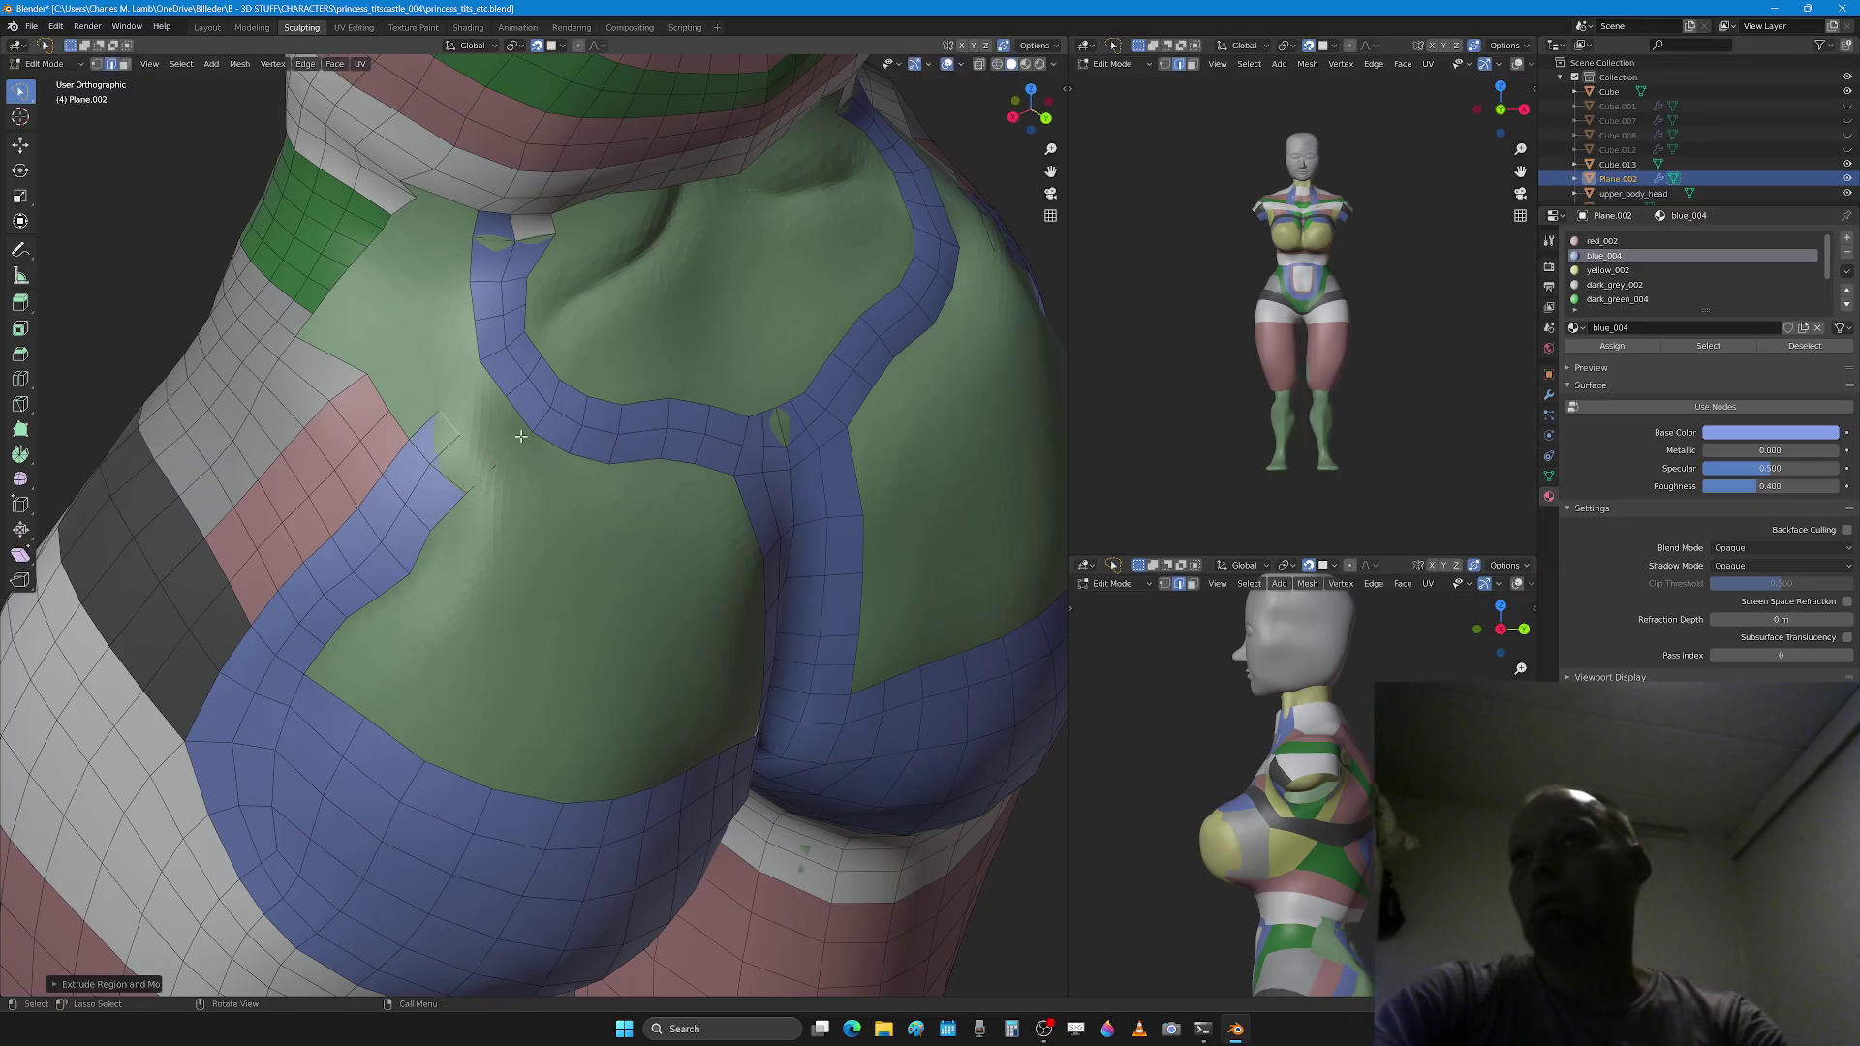
click(517, 421)
key(f)
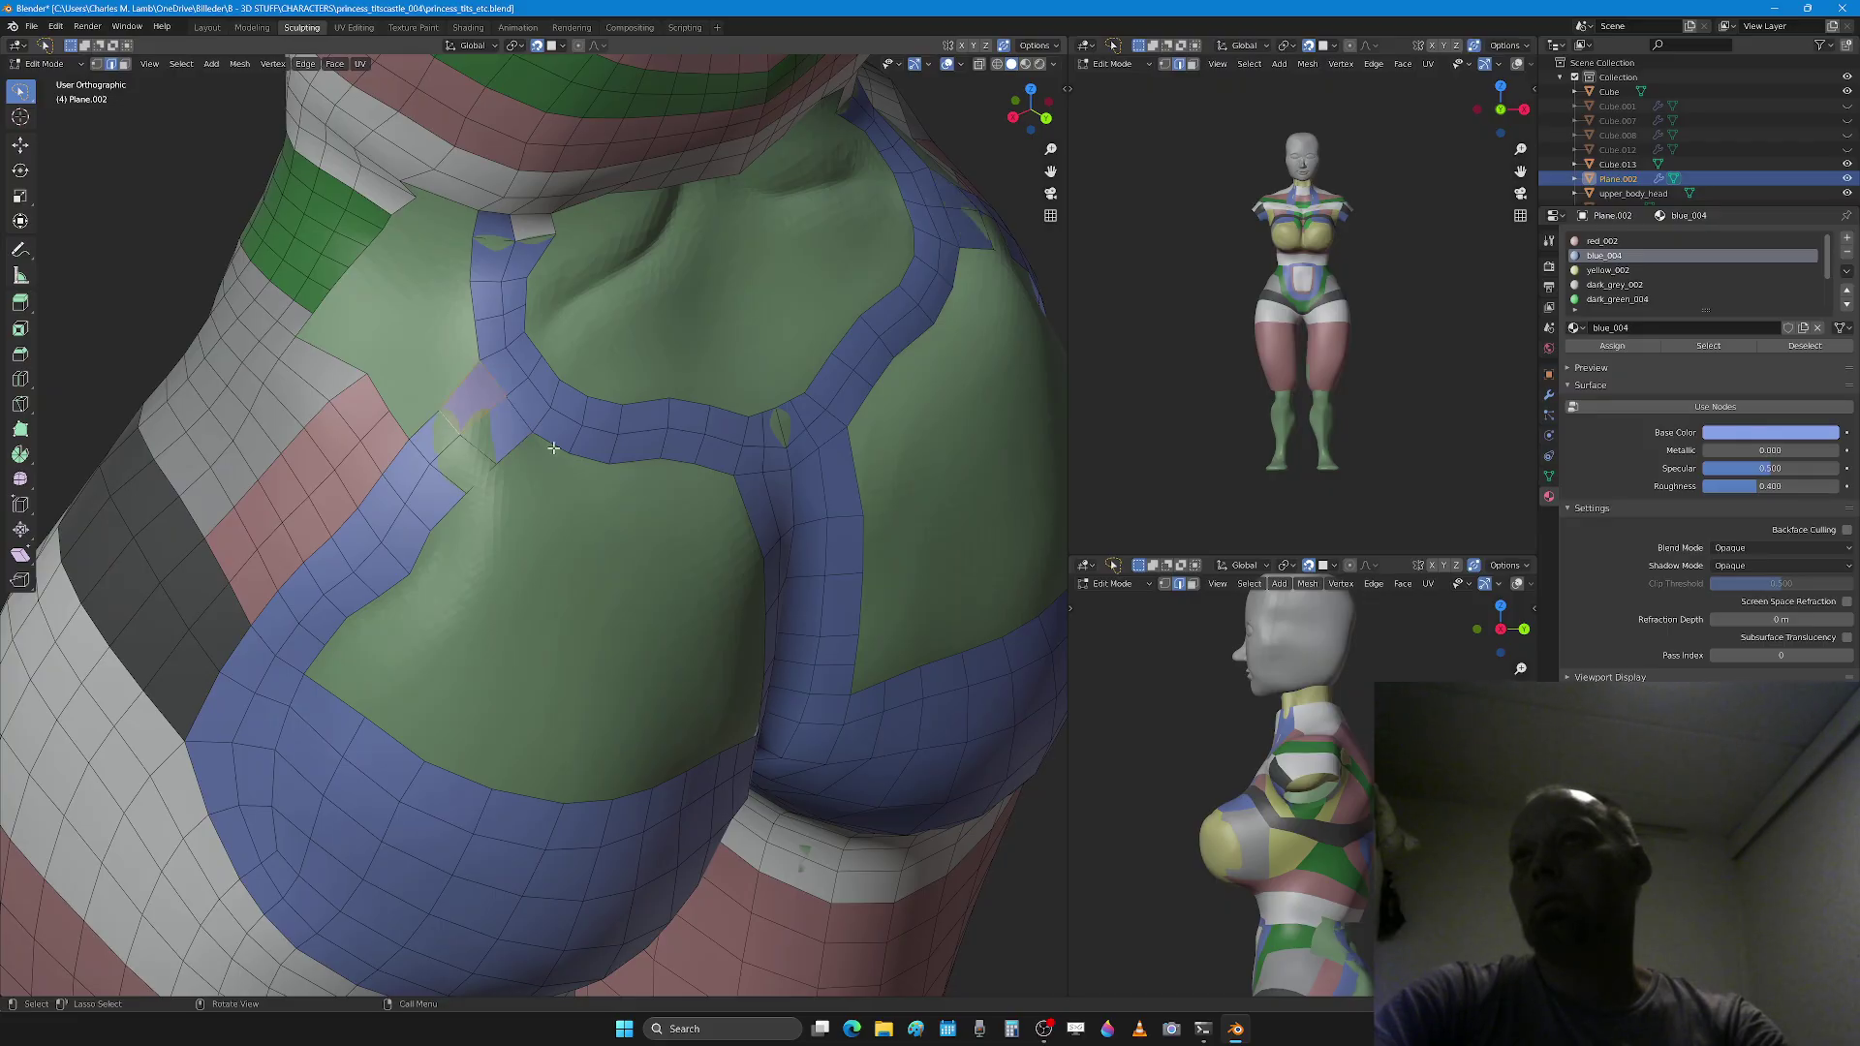
middle_drag(553, 446, 464, 401)
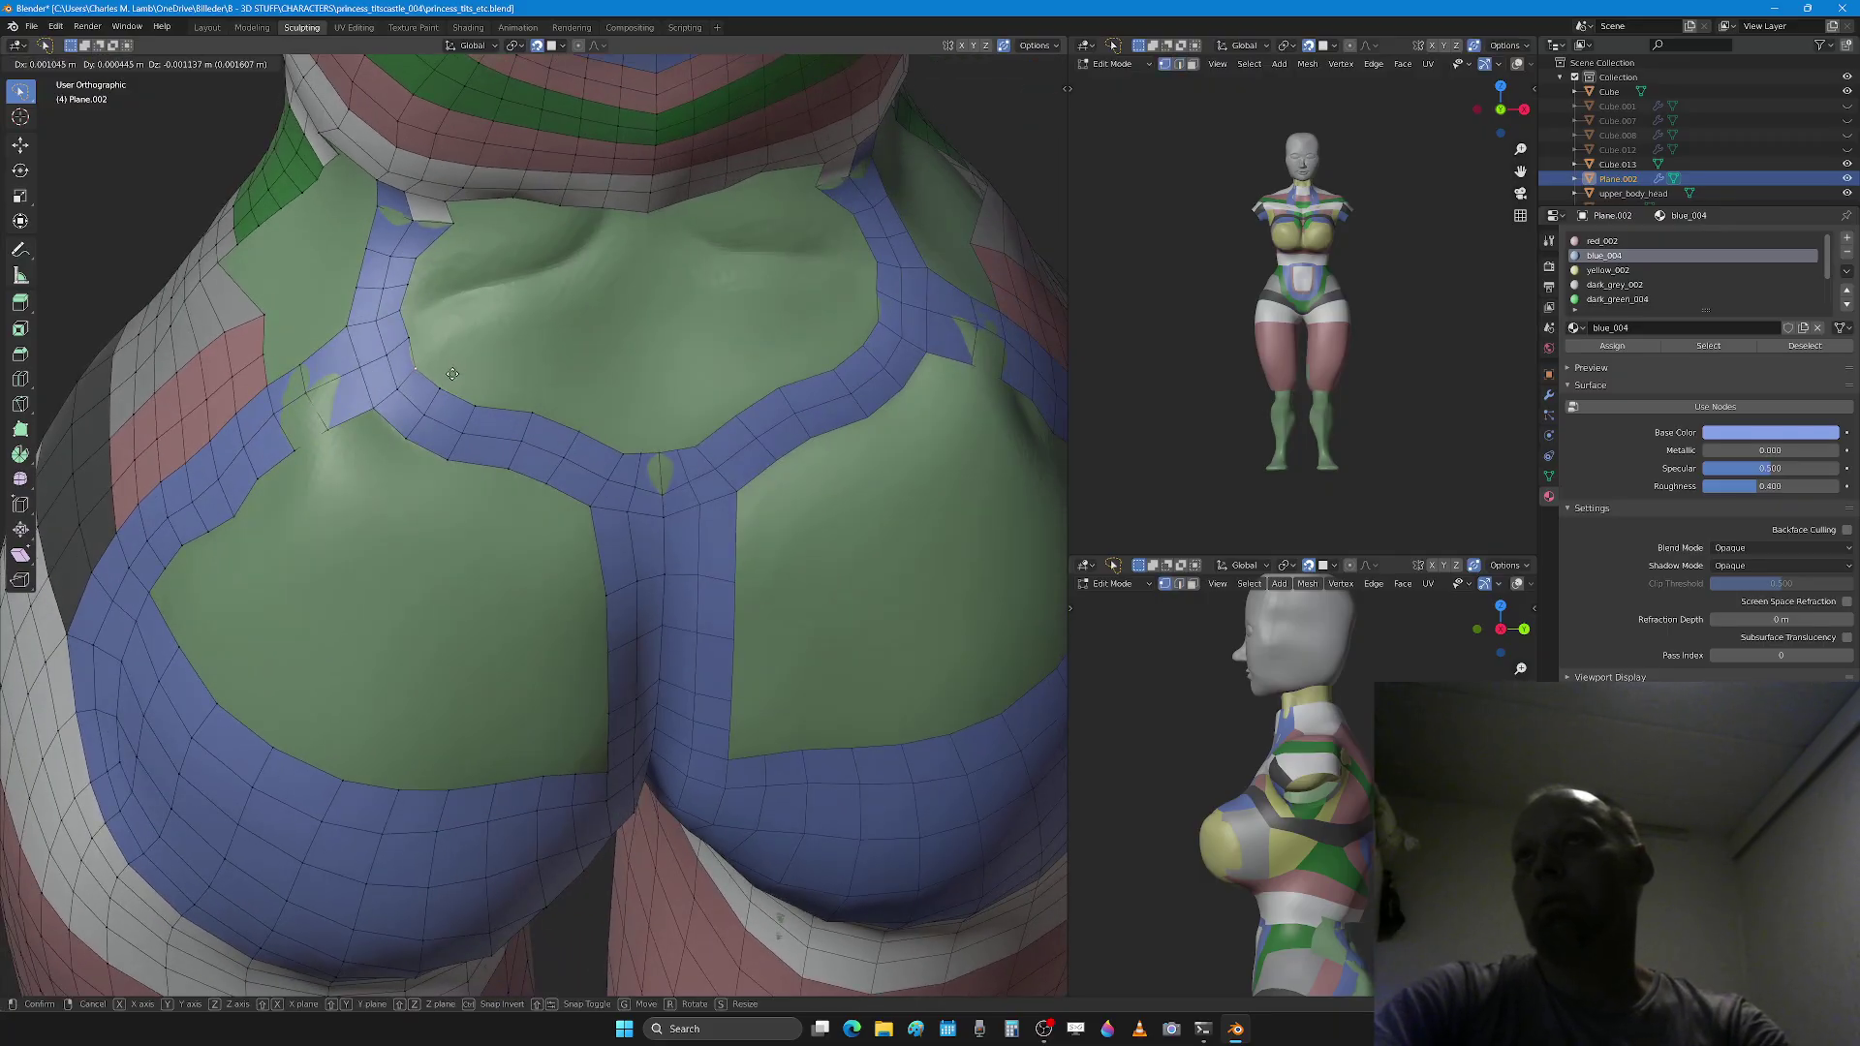
key(2)
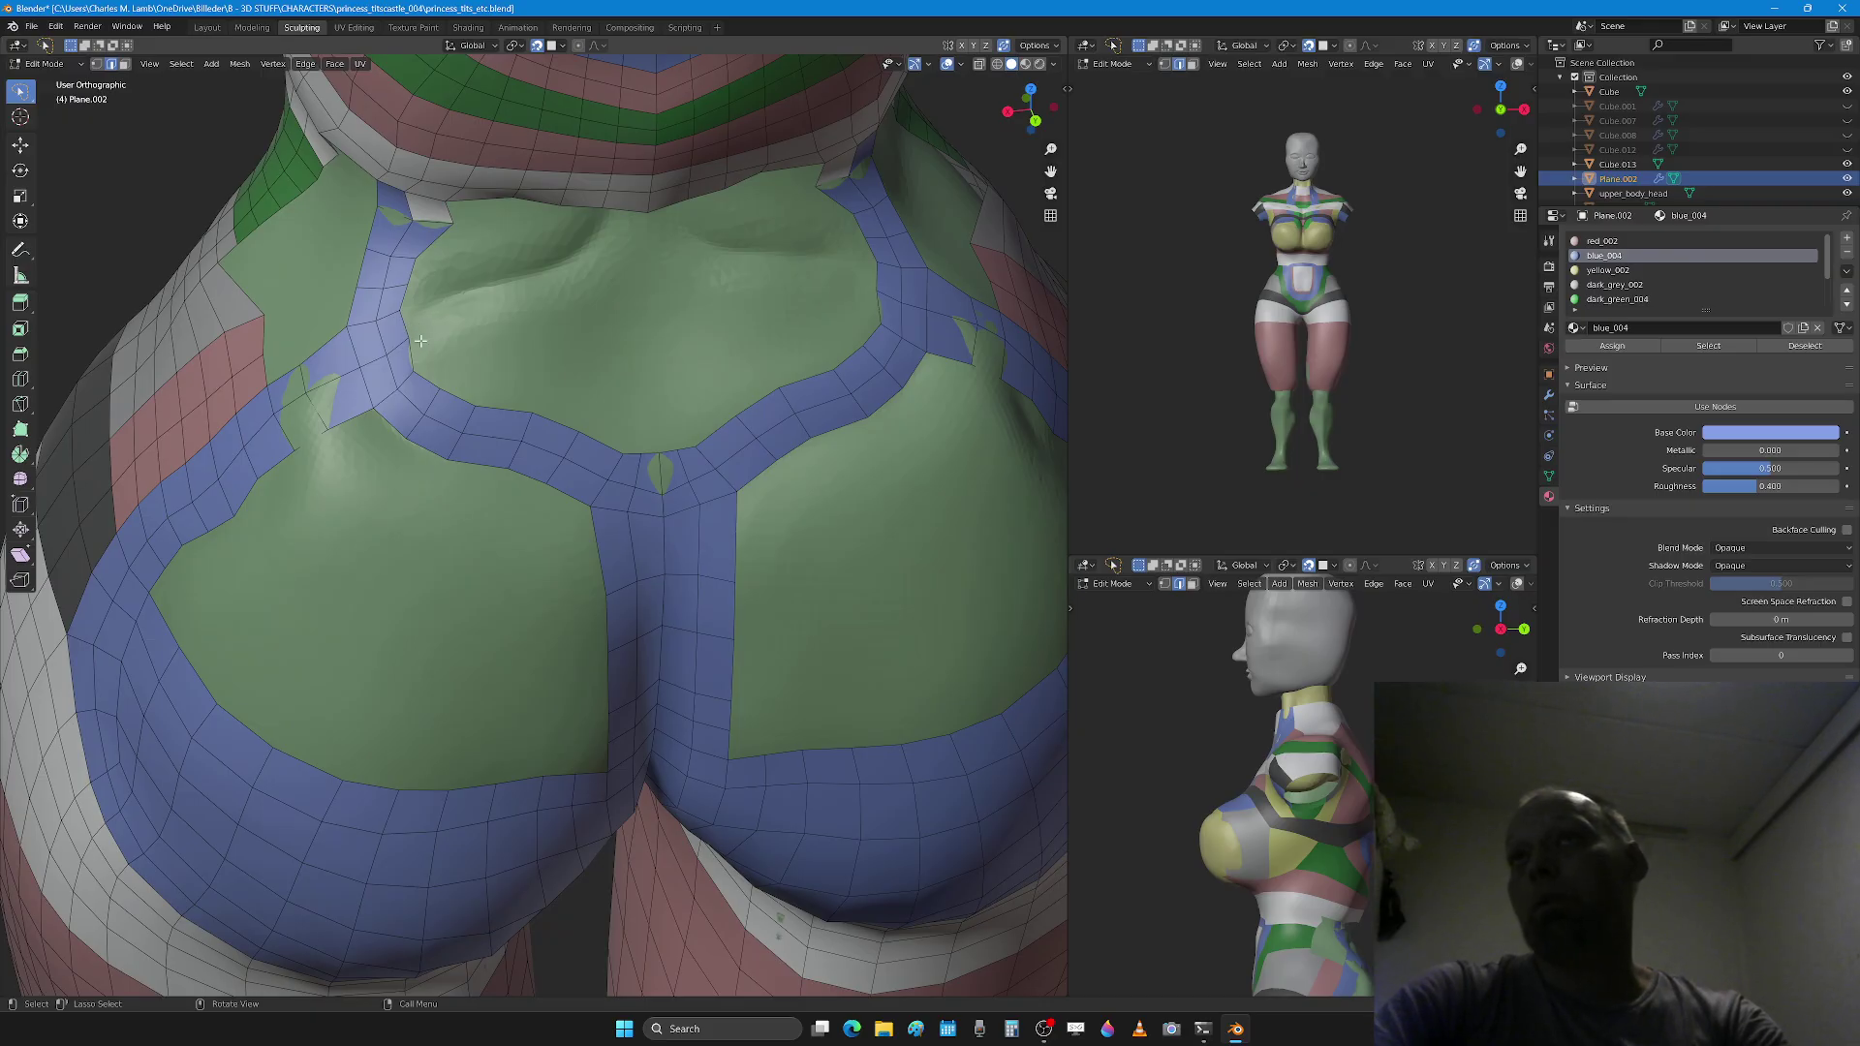
Step: Extrude edges from the inner side of the lower-back strip in a new row running to the body's centre line
scroll(444, 398, up, 1)
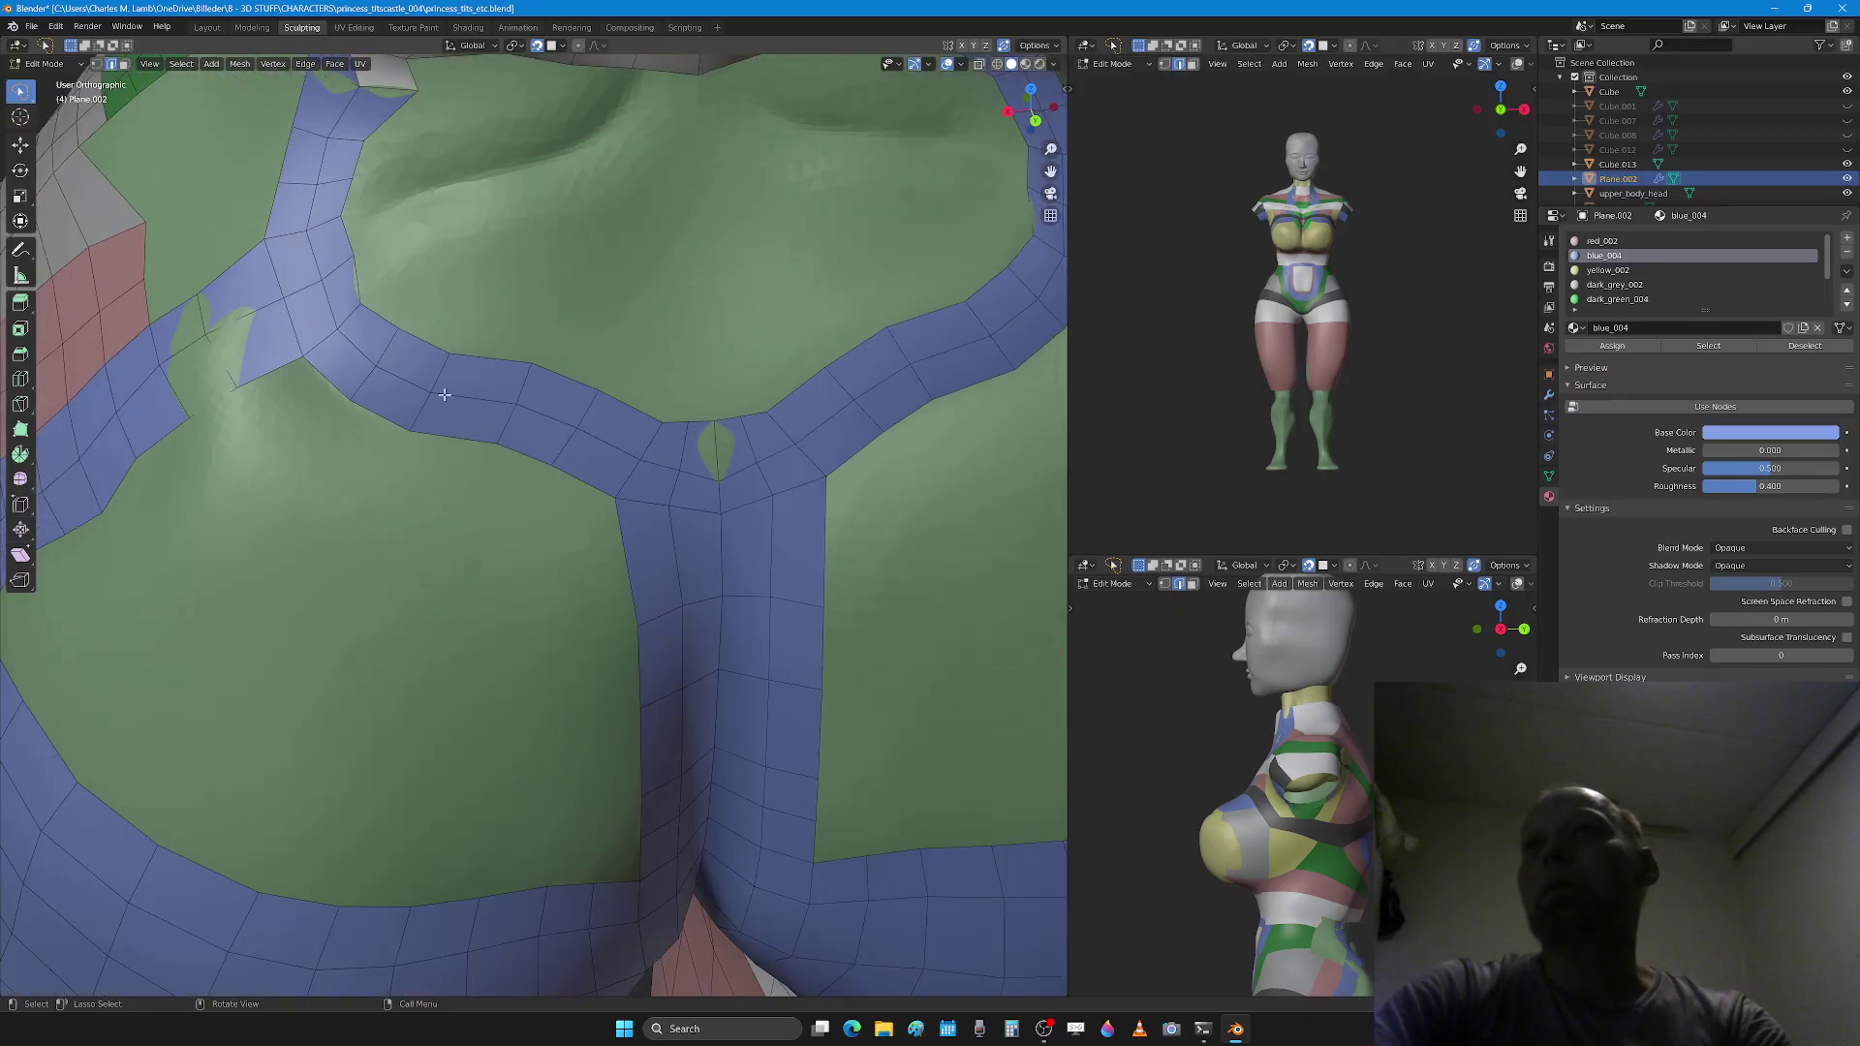
shift+scroll(427, 362, up, 2)
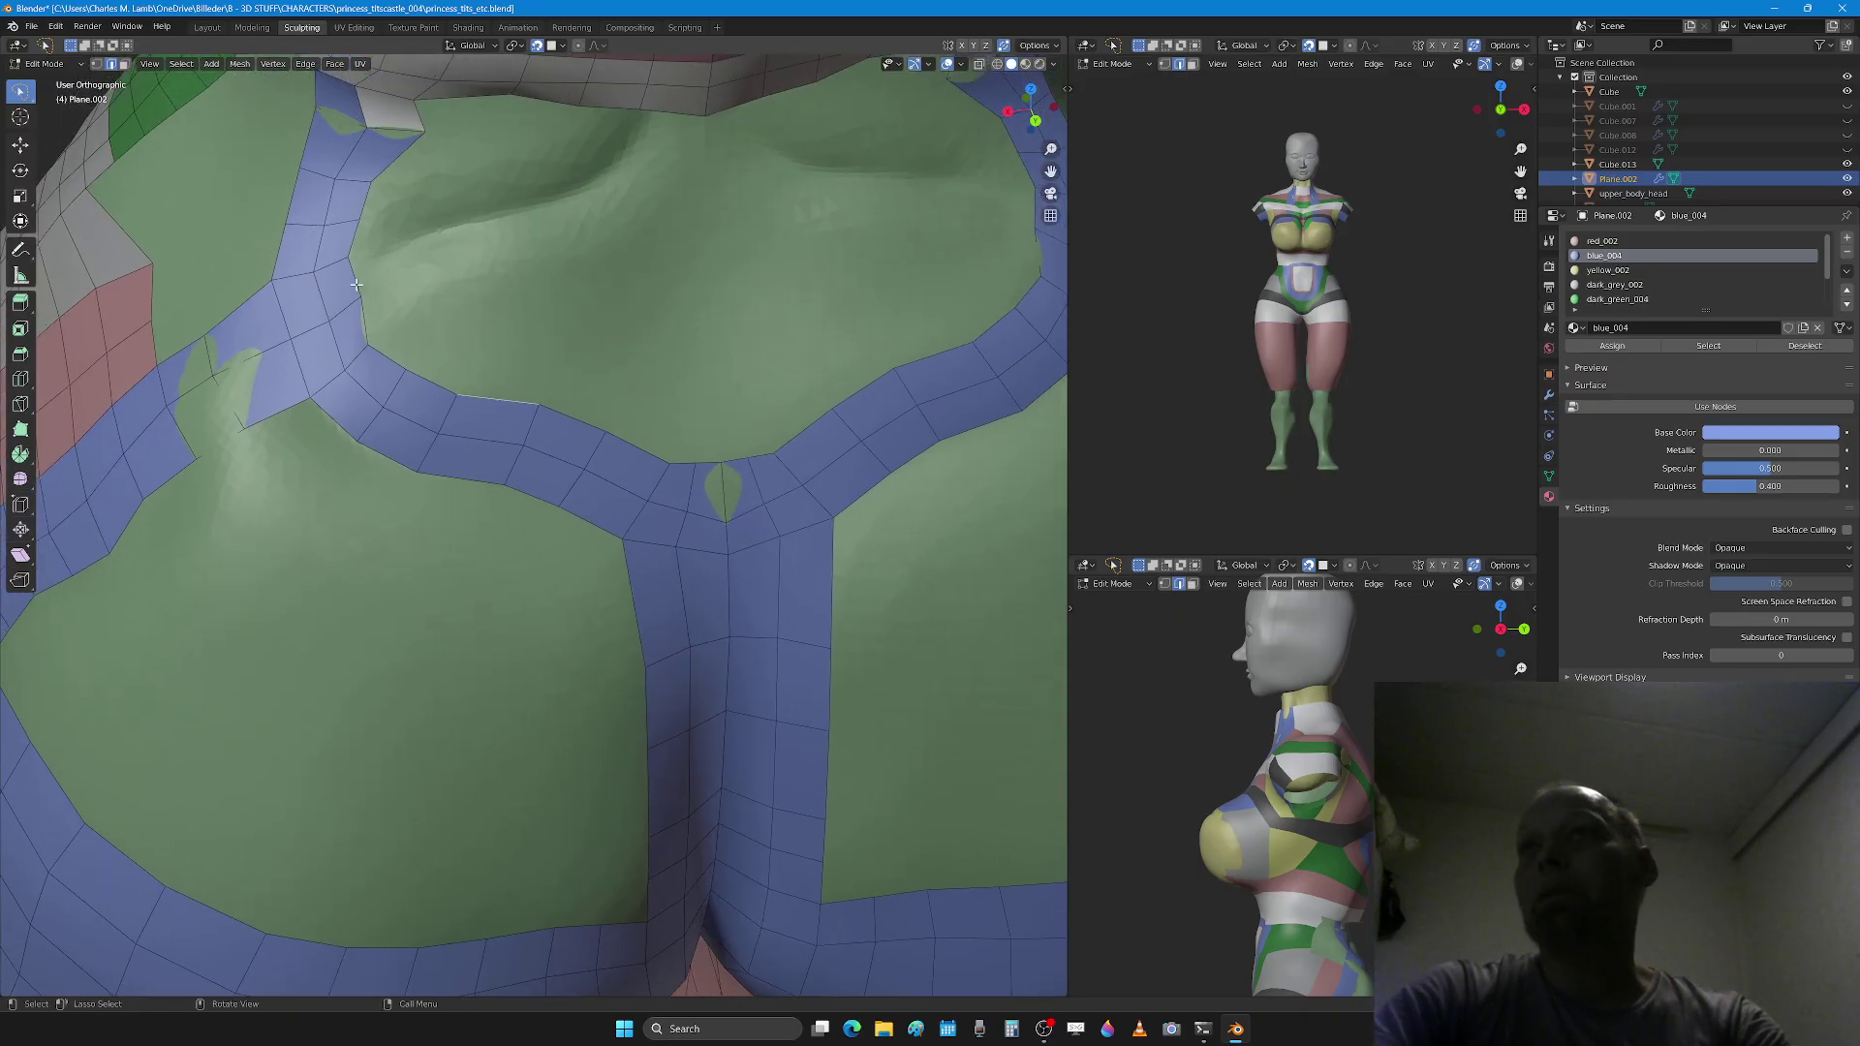
key(e)
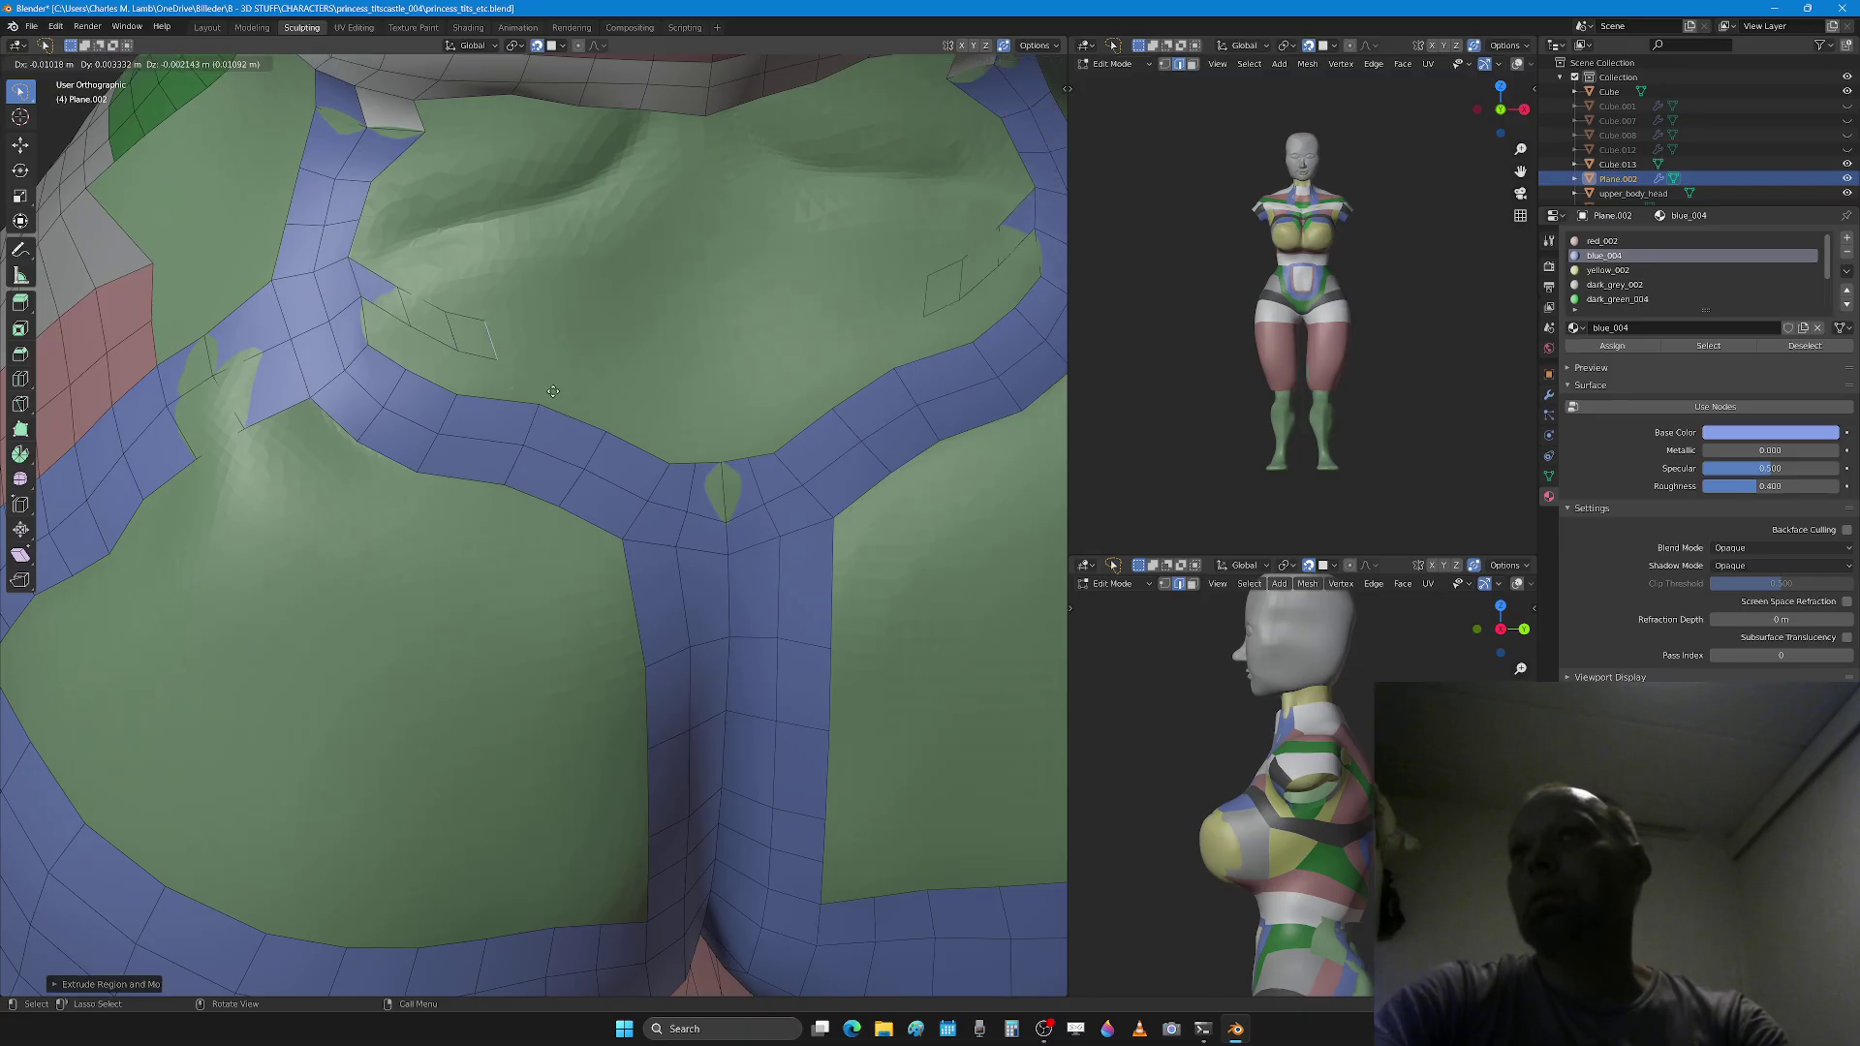
click(734, 436)
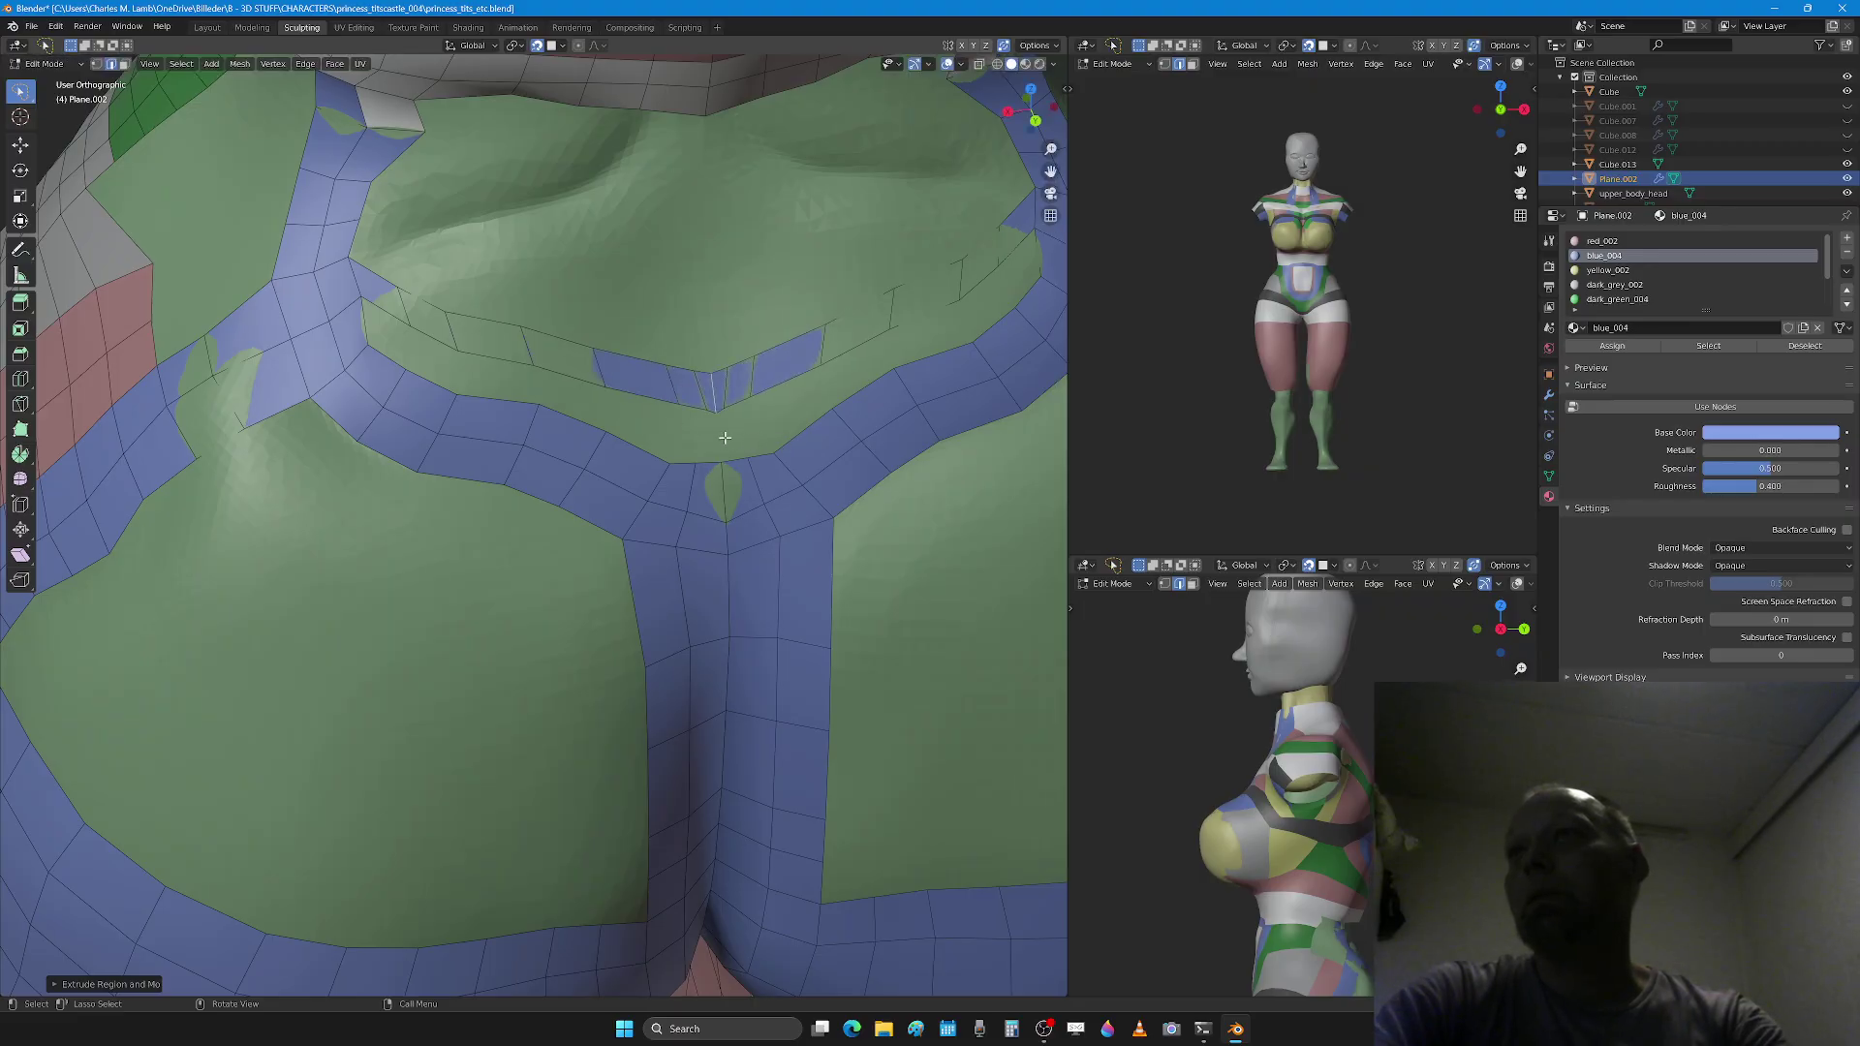
Step: Fill the gap between the new row and the lower-back strip with quads as far as the centre
shift+click(388, 315)
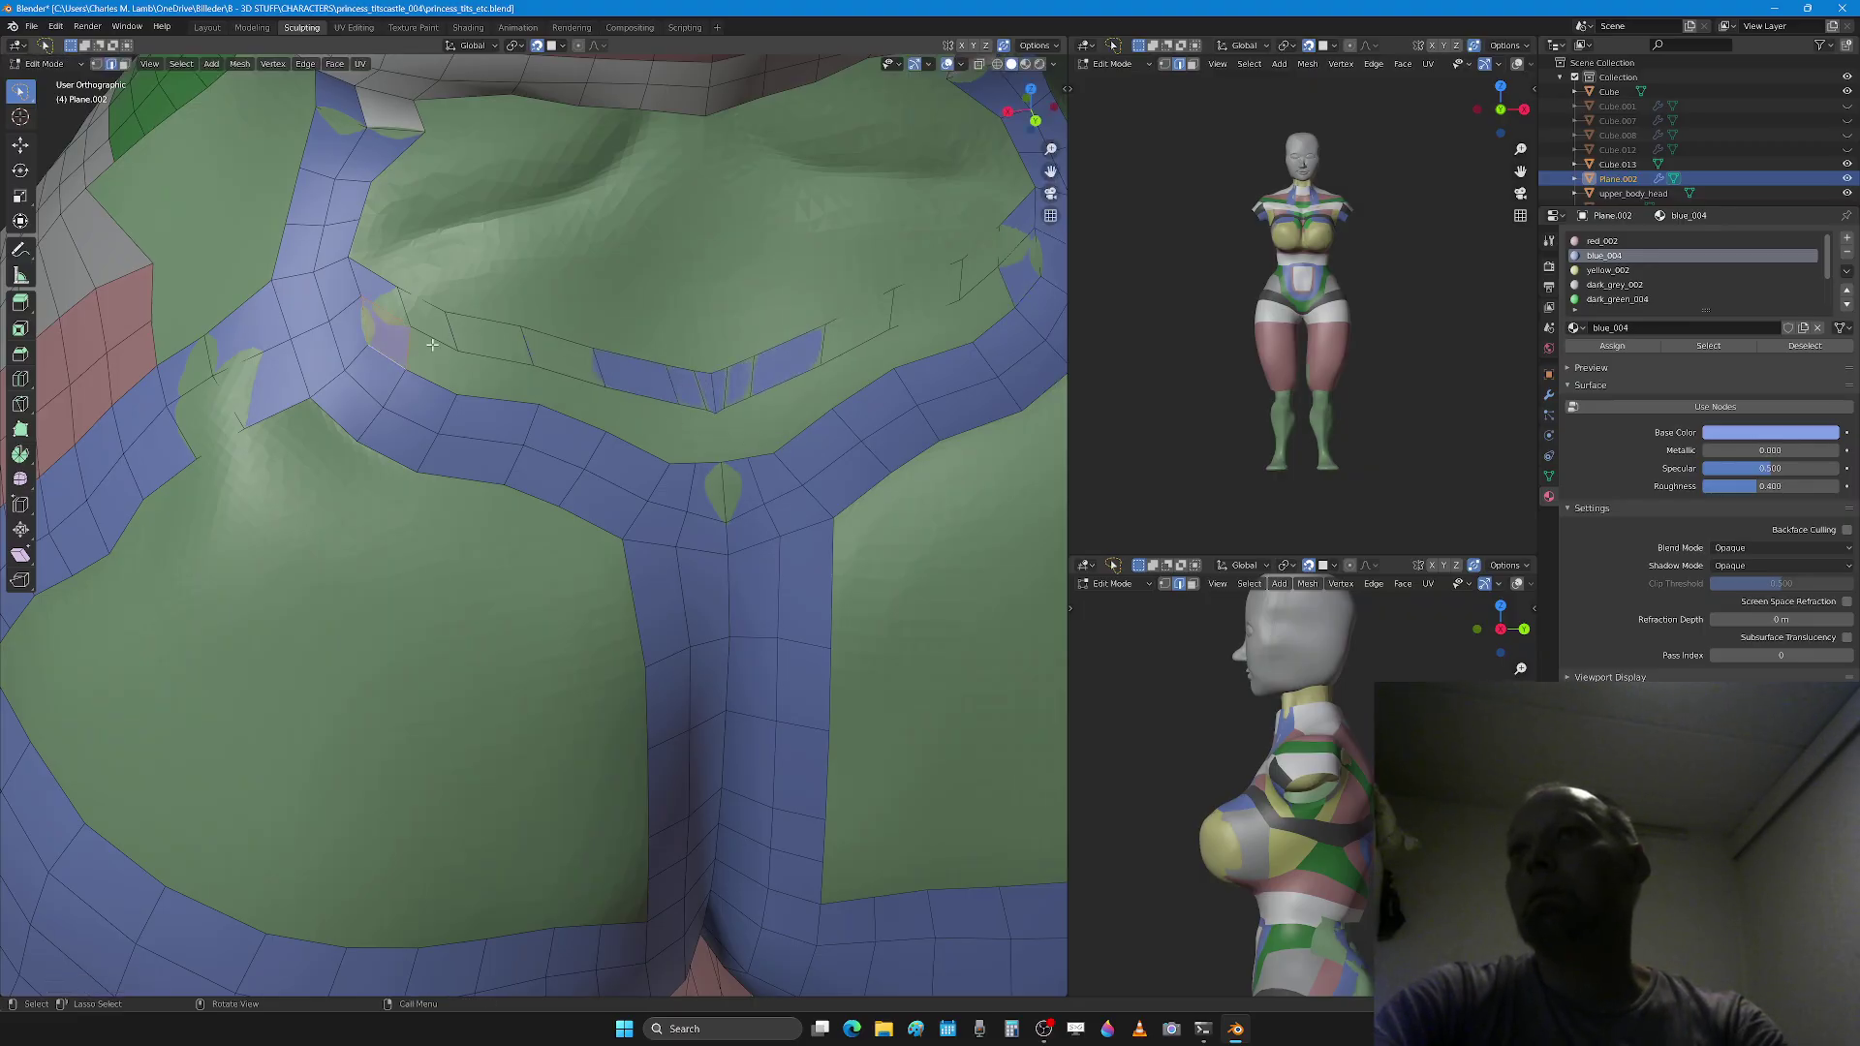
shift+click(440, 379)
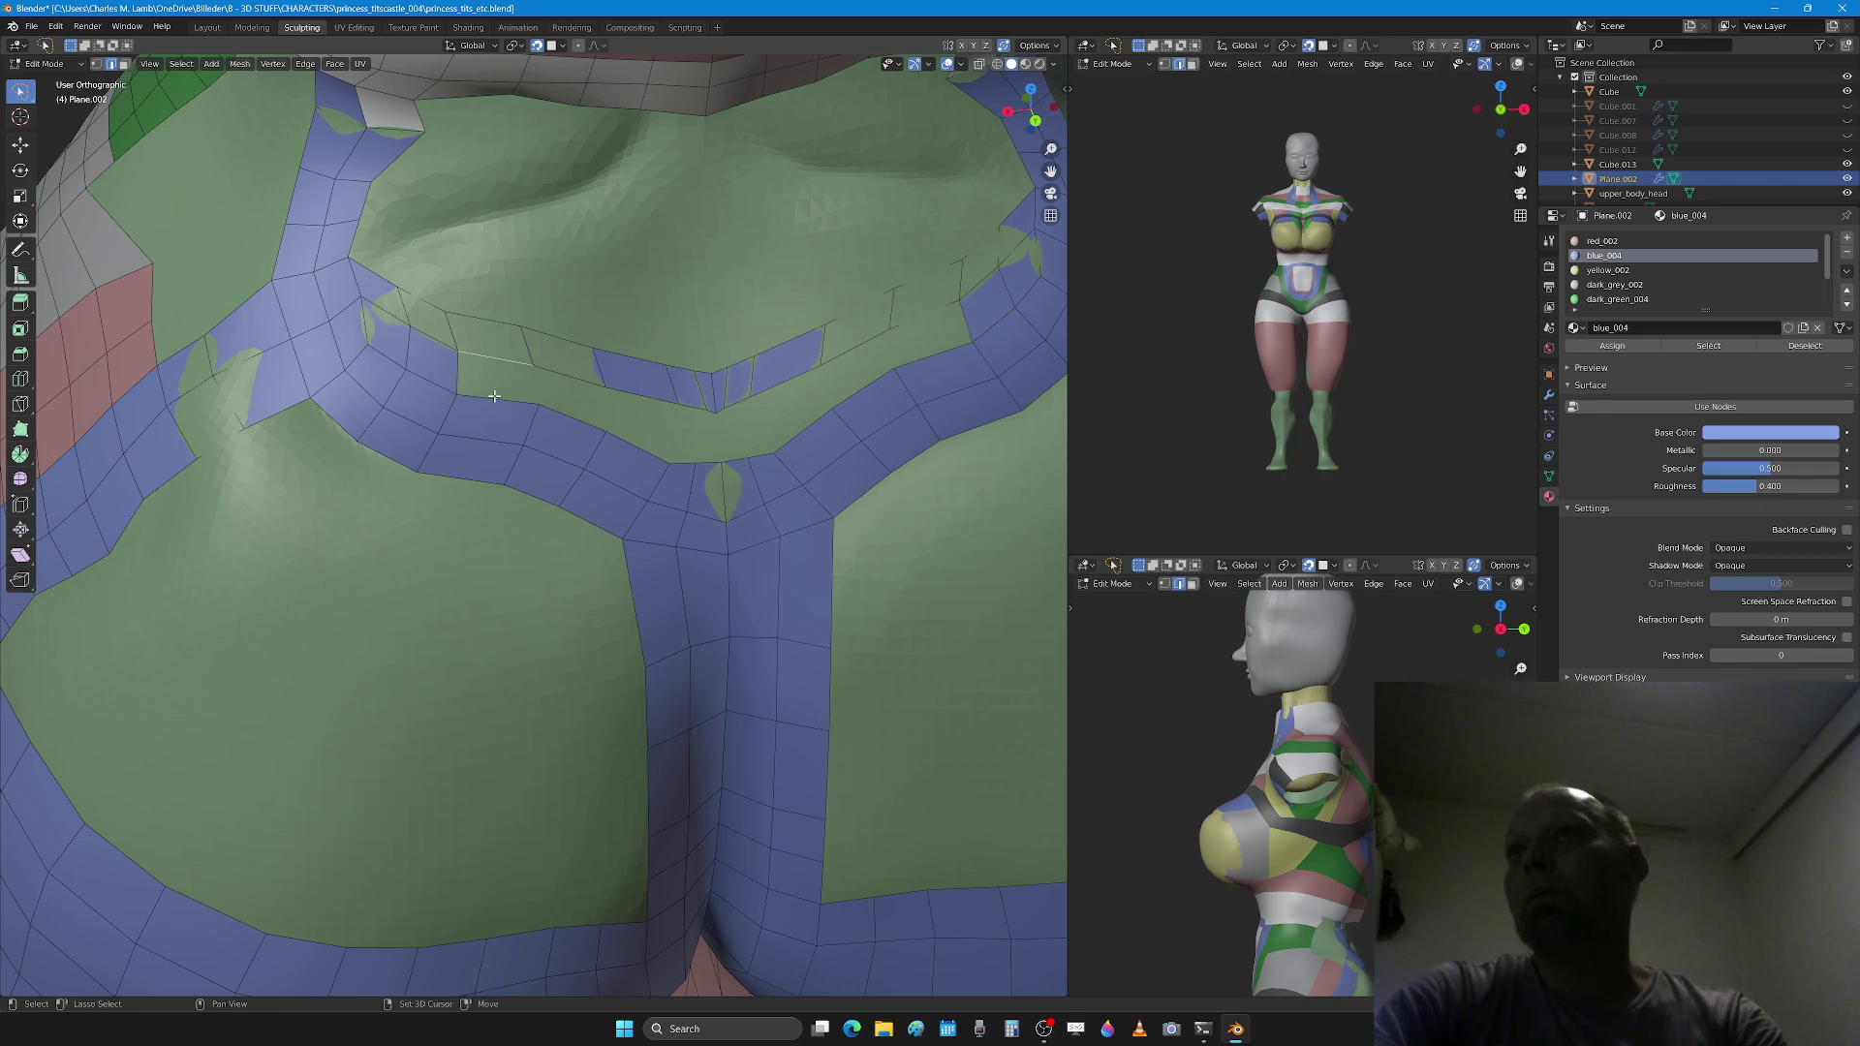
shift+click(494, 391)
shift+click(576, 389)
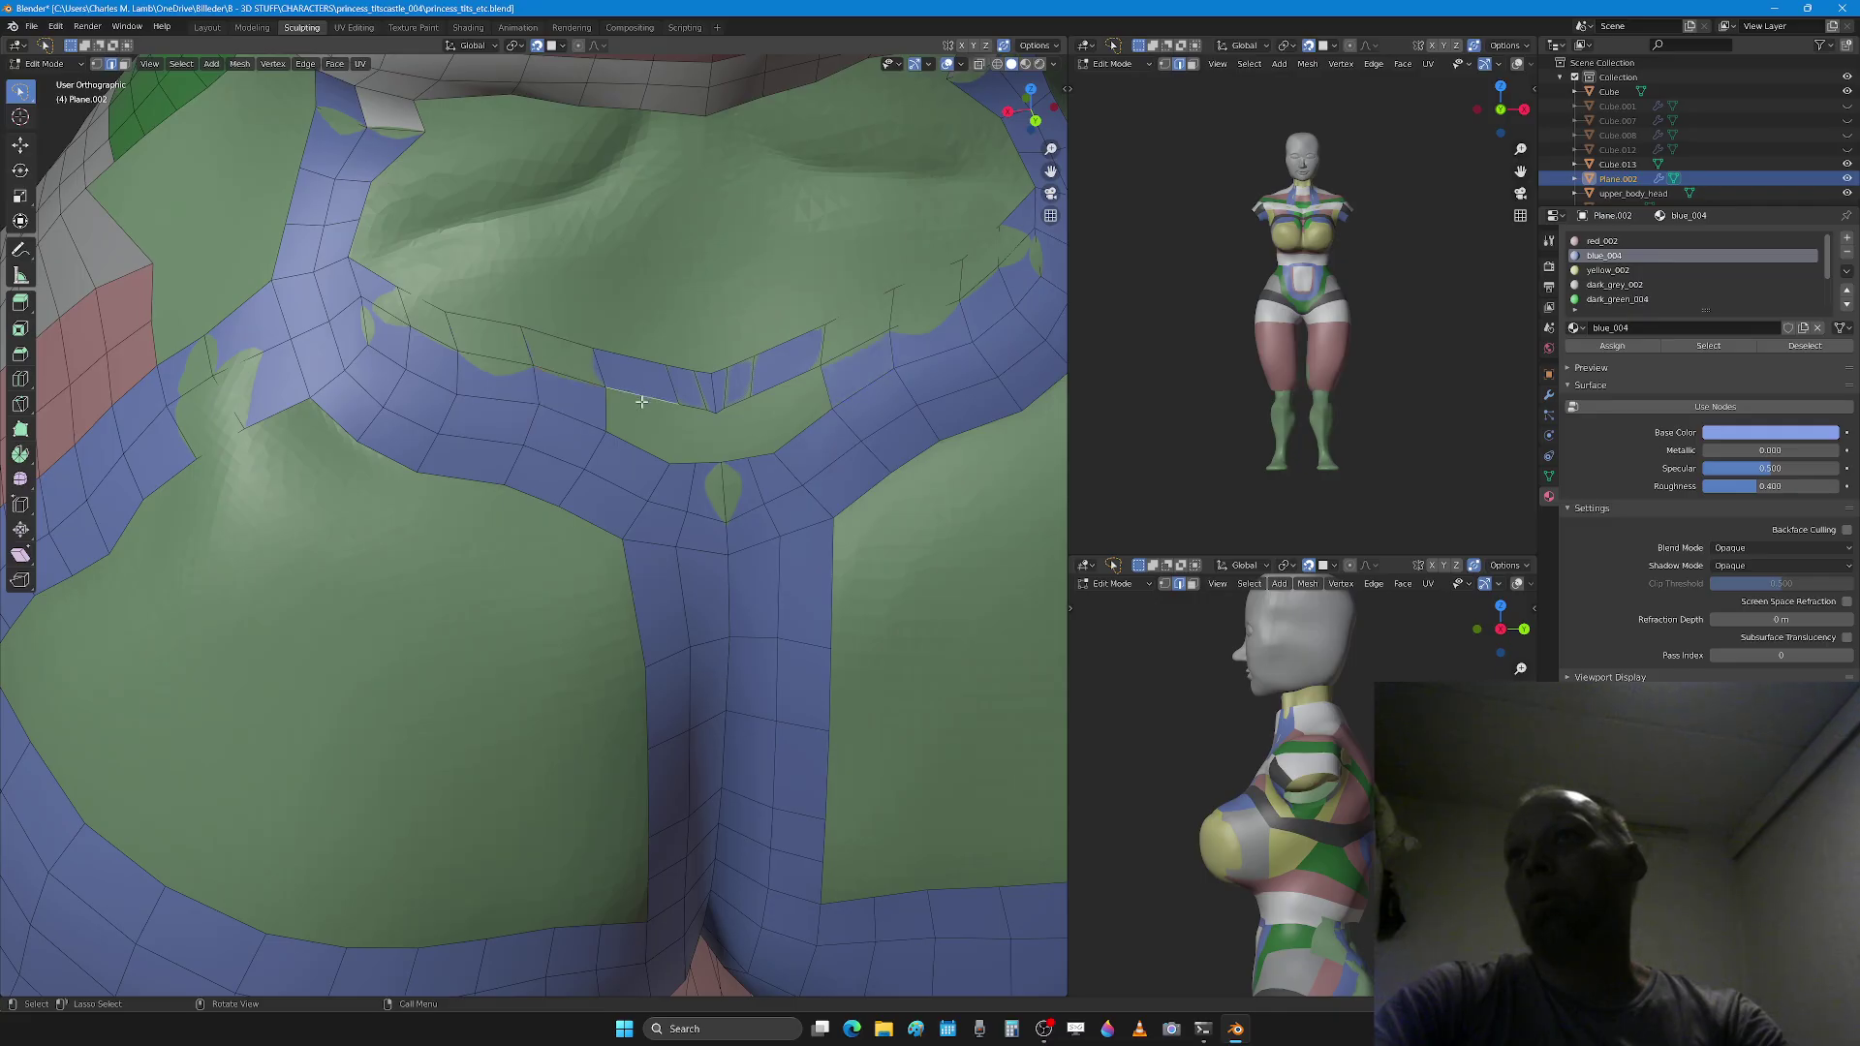
shift+click(647, 431)
shift+click(703, 410)
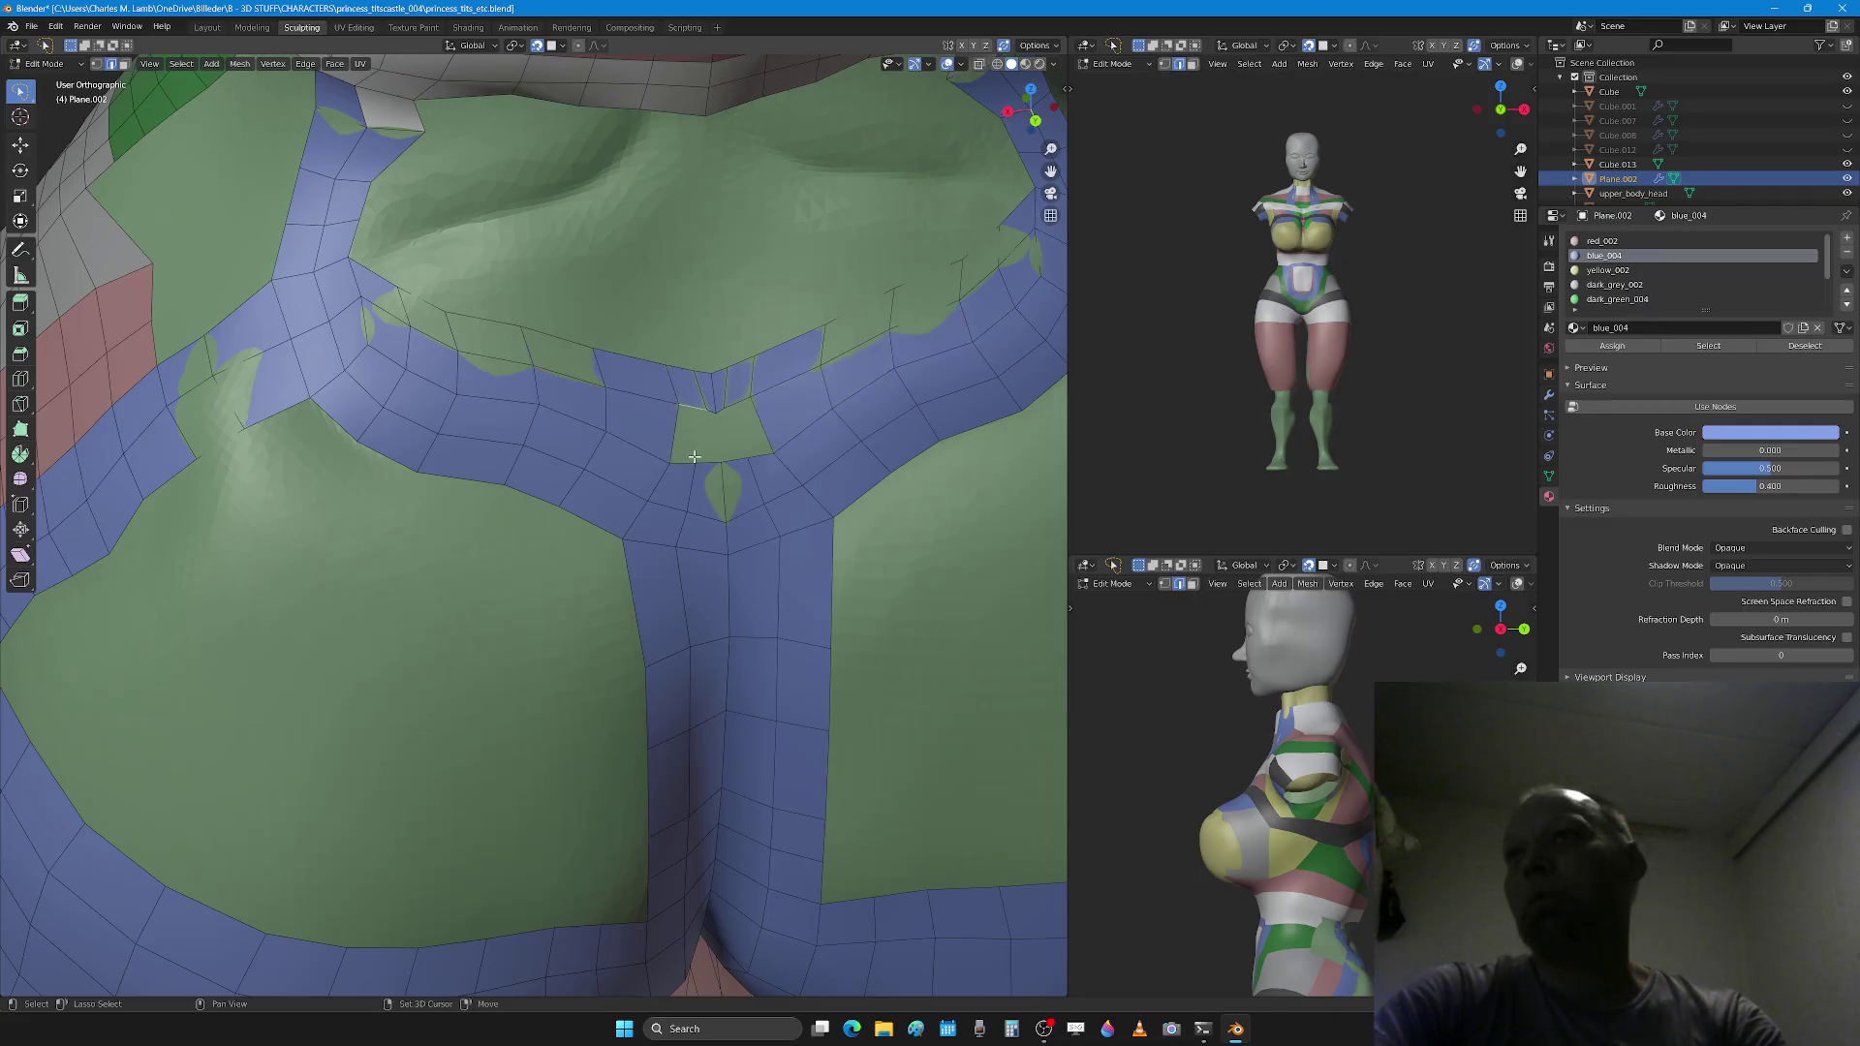
Step: Smooth the widened lower-back strip and its joint with the outer-buttock strip in Sculpt Mode, using the Draw brush at a radius of 247 px
middle_drag(710, 413, 701, 420)
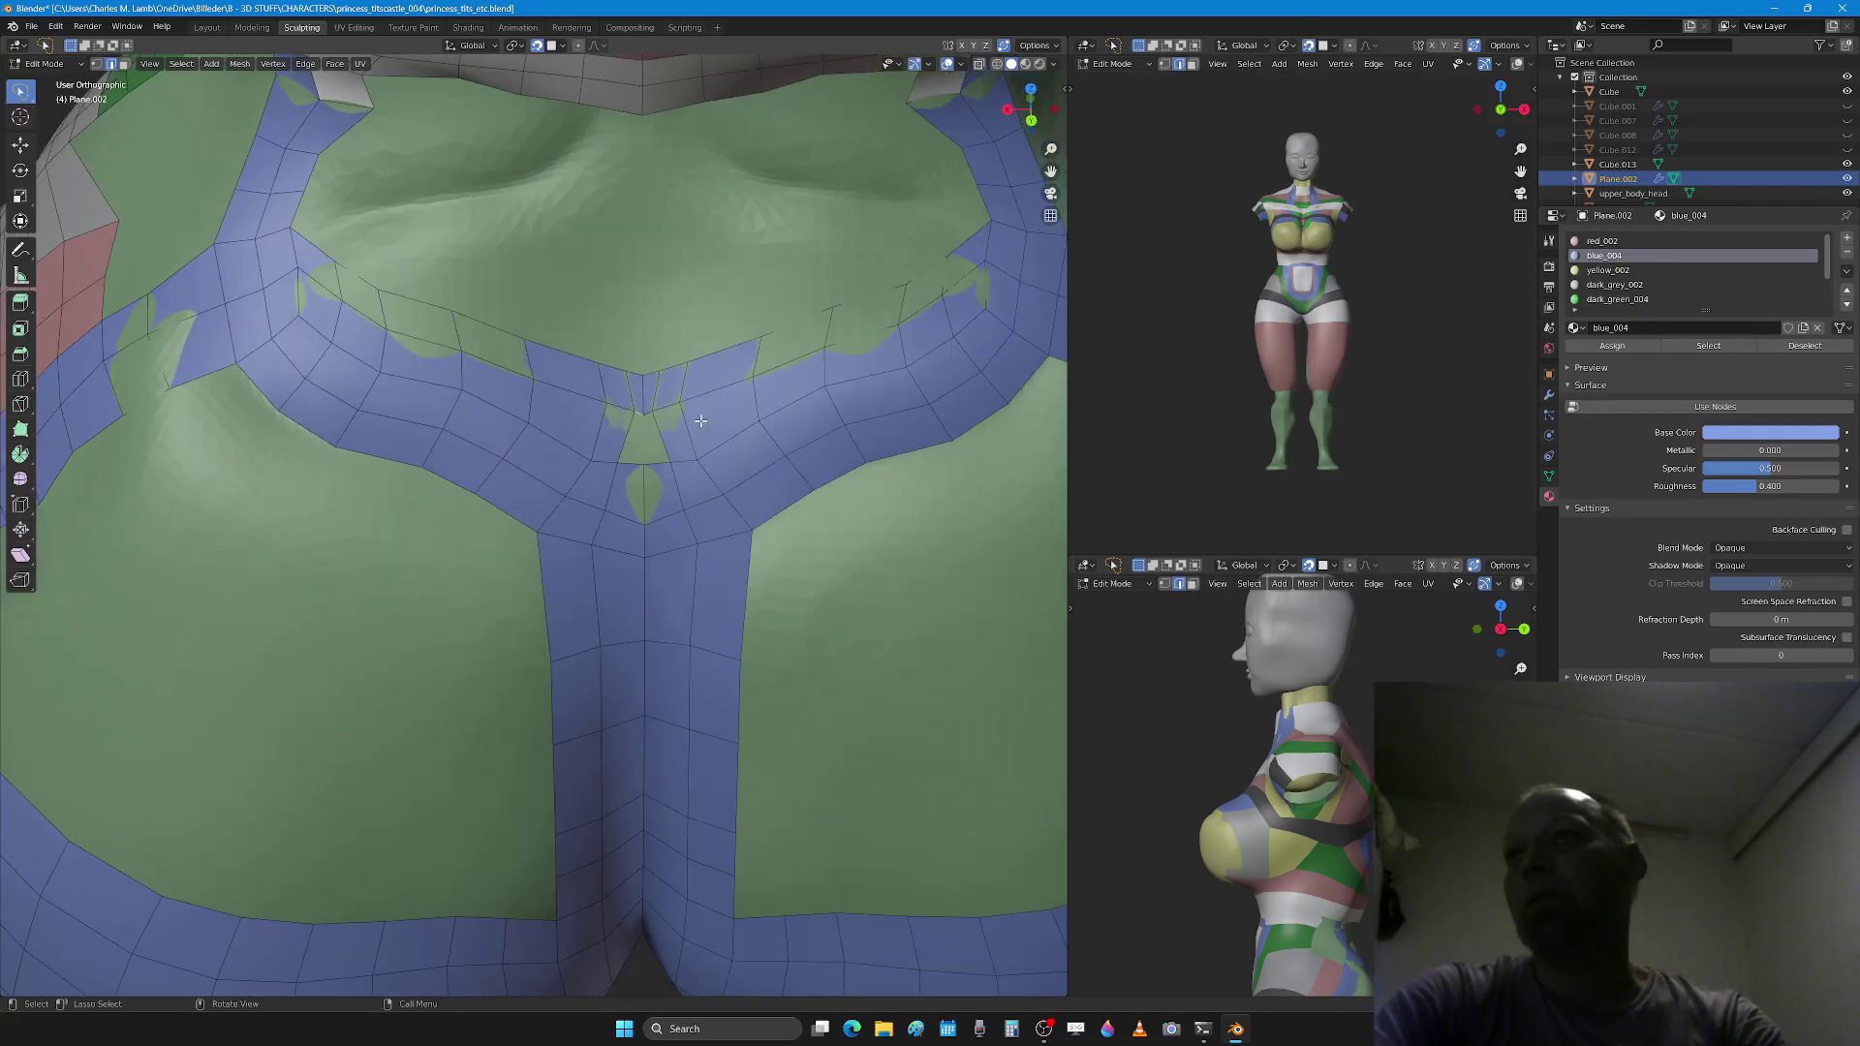
key(Tab)
drag(632, 440, 610, 441)
key(x)
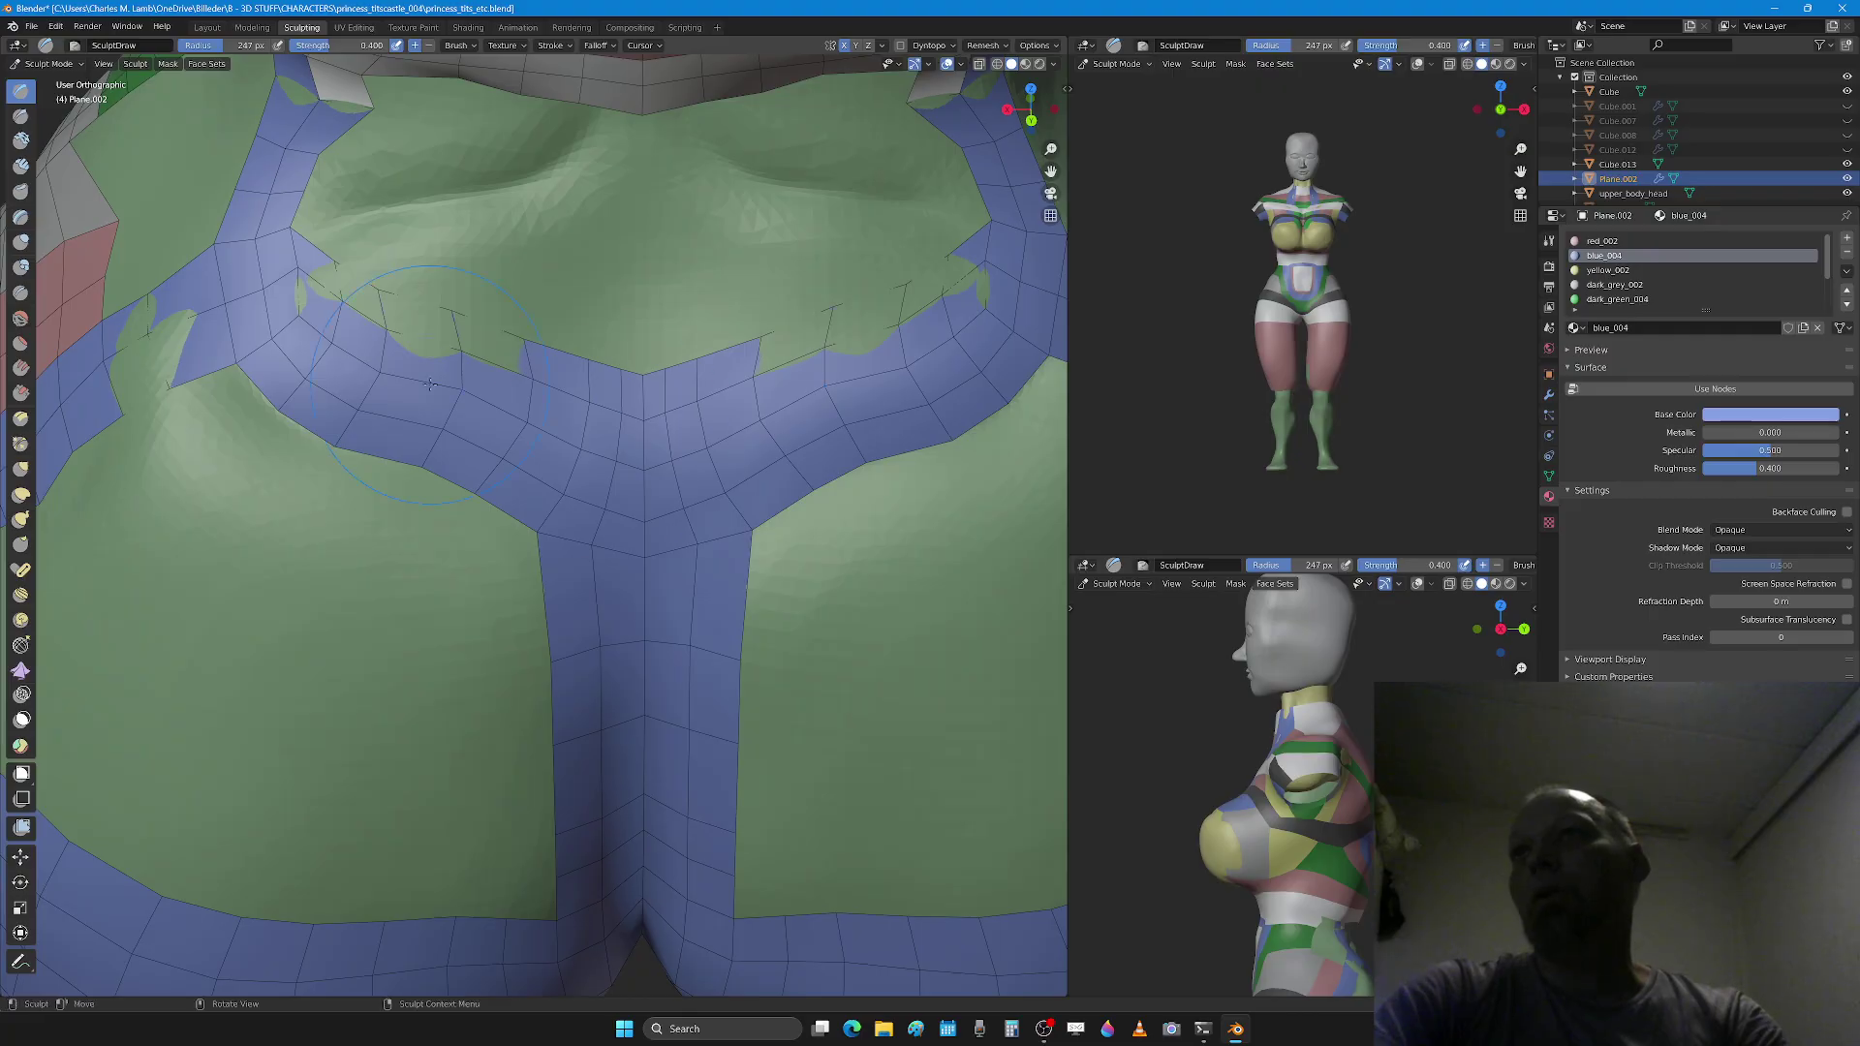
drag(489, 373, 335, 301)
mouse_move(189, 353)
mouse_down()
mouse_move(155, 339)
mouse_move(135, 359)
mouse_up()
Step: In Edit Mode, extrude the inner edges of the blue outer-buttock strip into the open buttock area
scroll(306, 384, down, 2)
scroll(306, 385, down, 3)
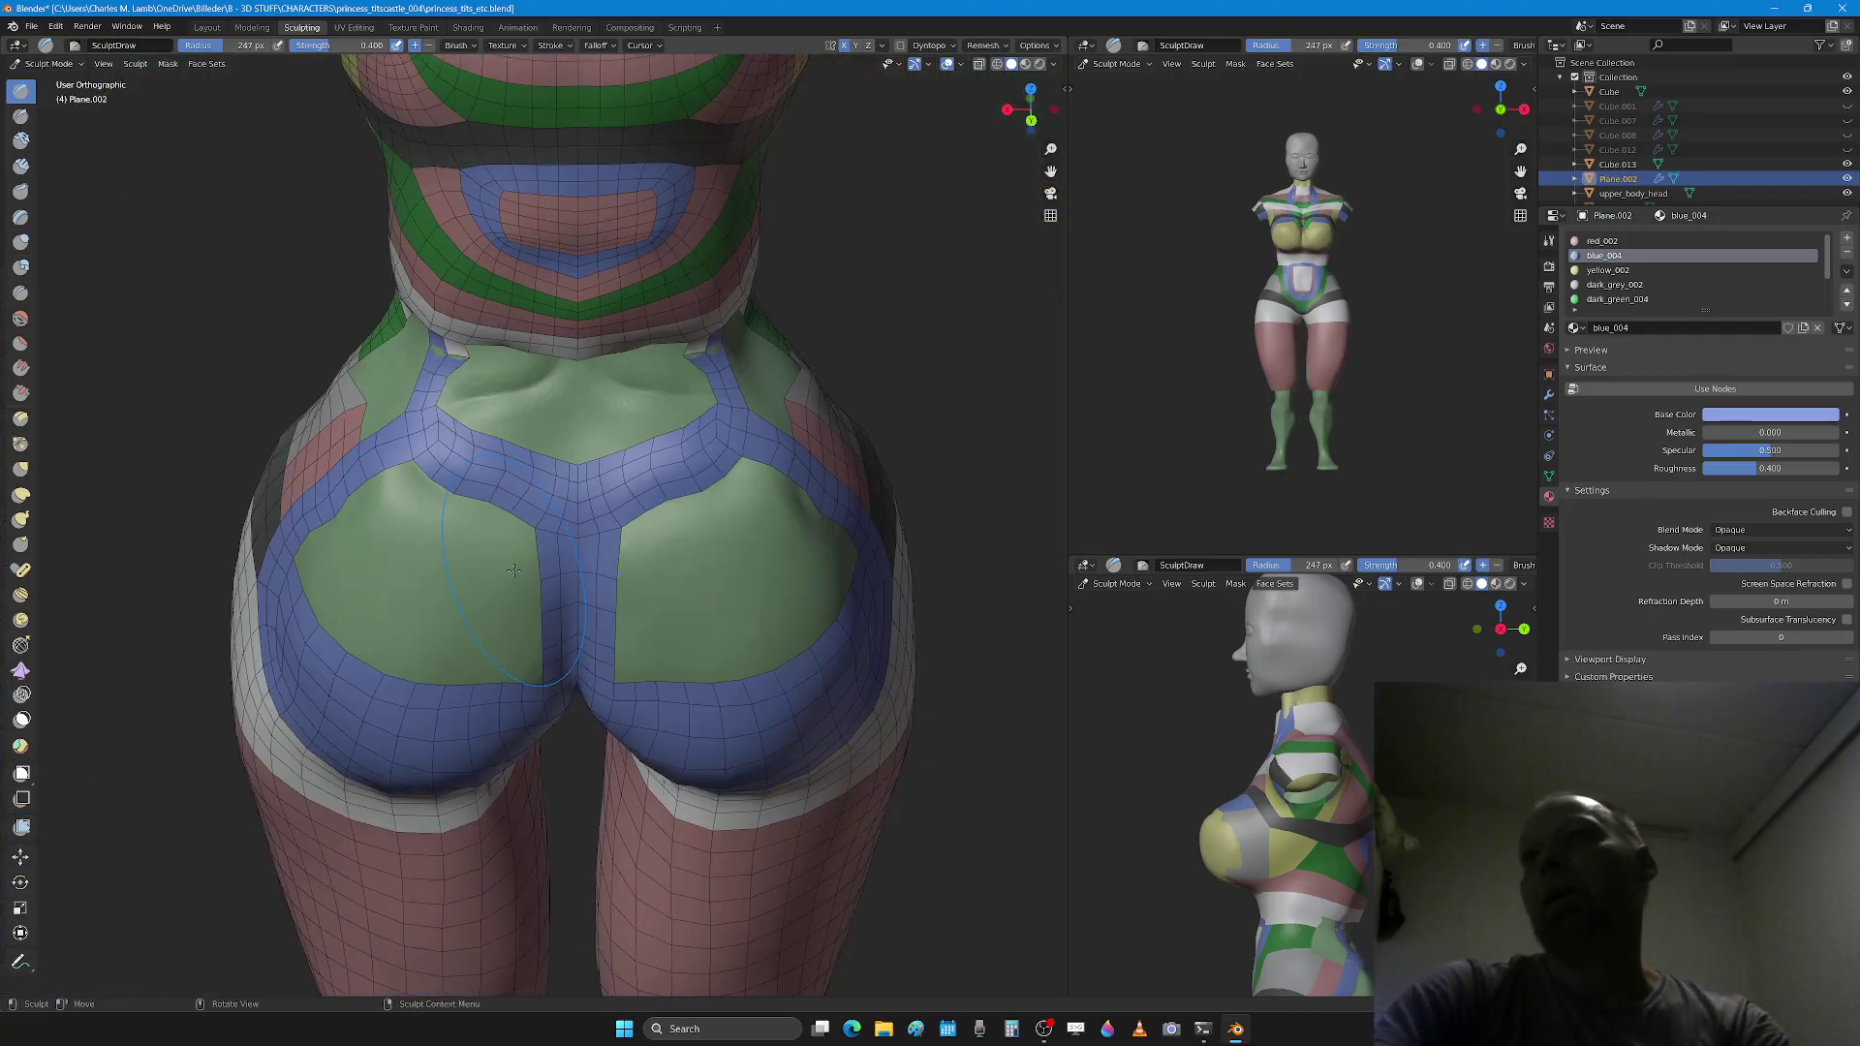
mouse_move(306, 385)
middle_down()
mouse_move(570, 466)
mouse_move(546, 458)
middle_up()
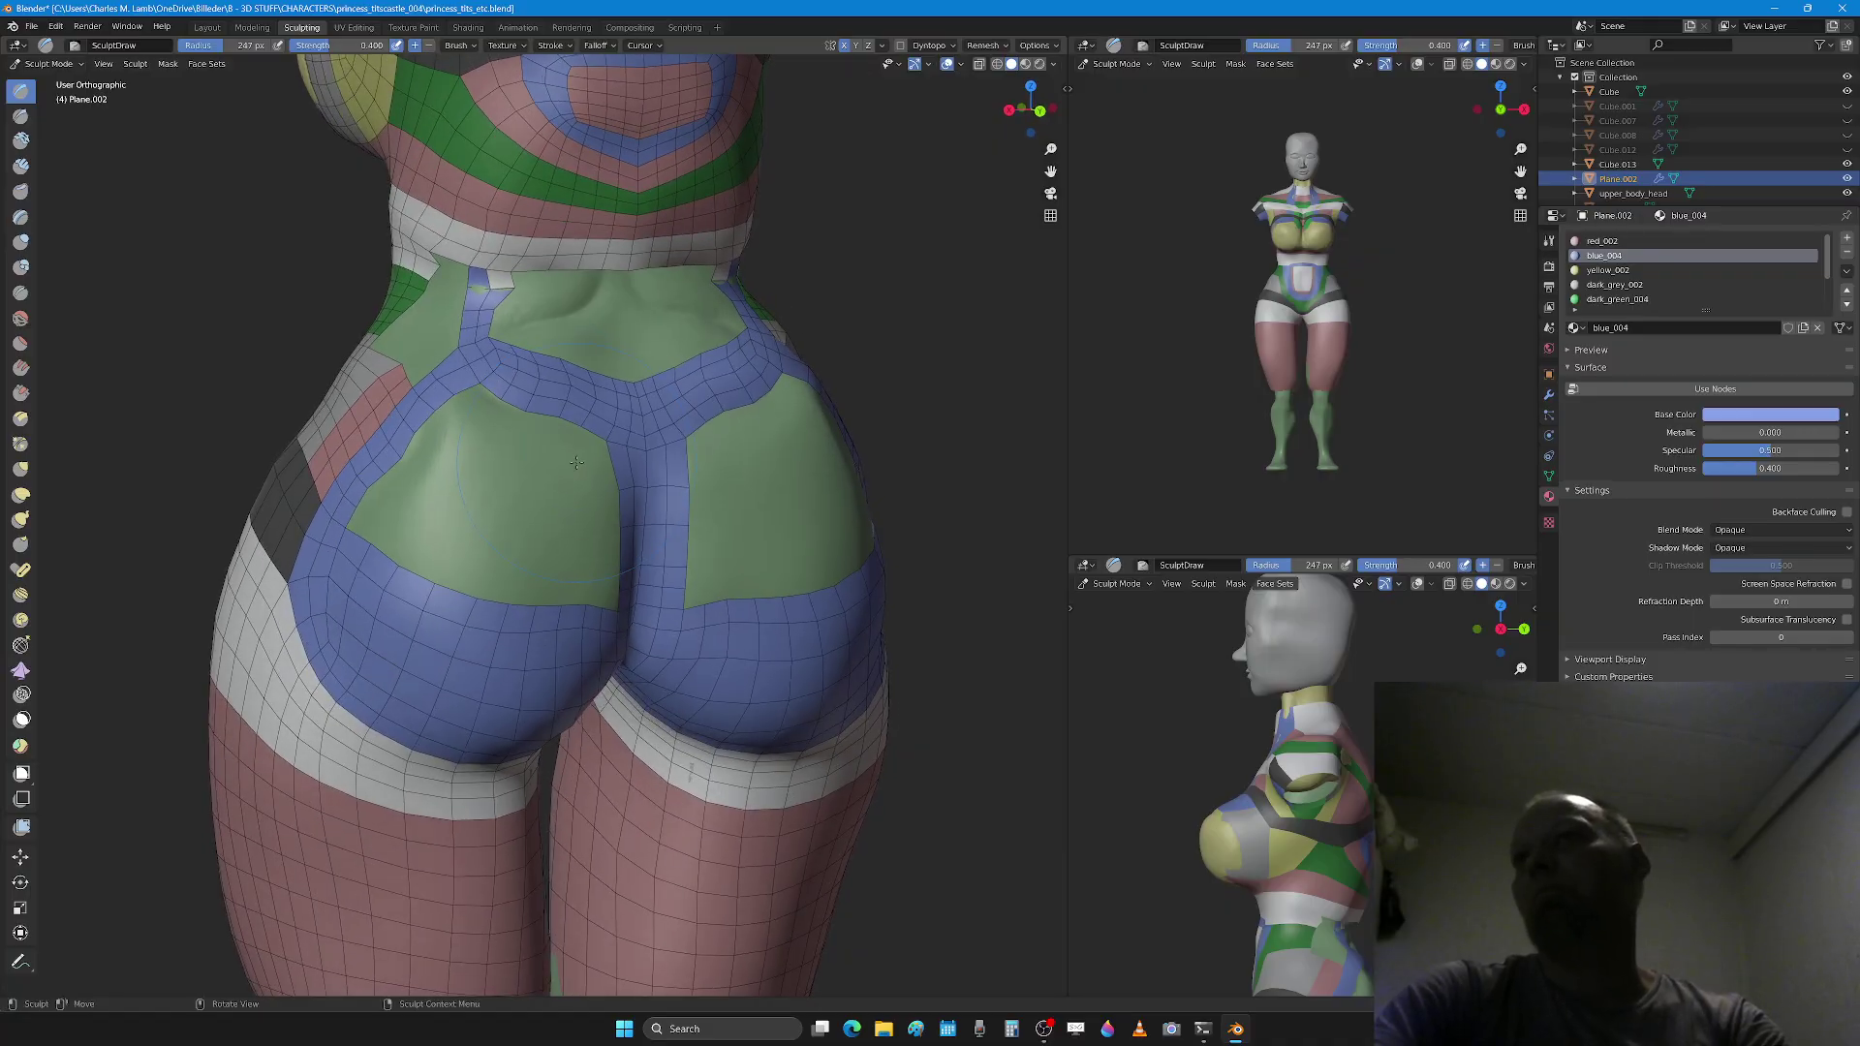
scroll(544, 478, up, 2)
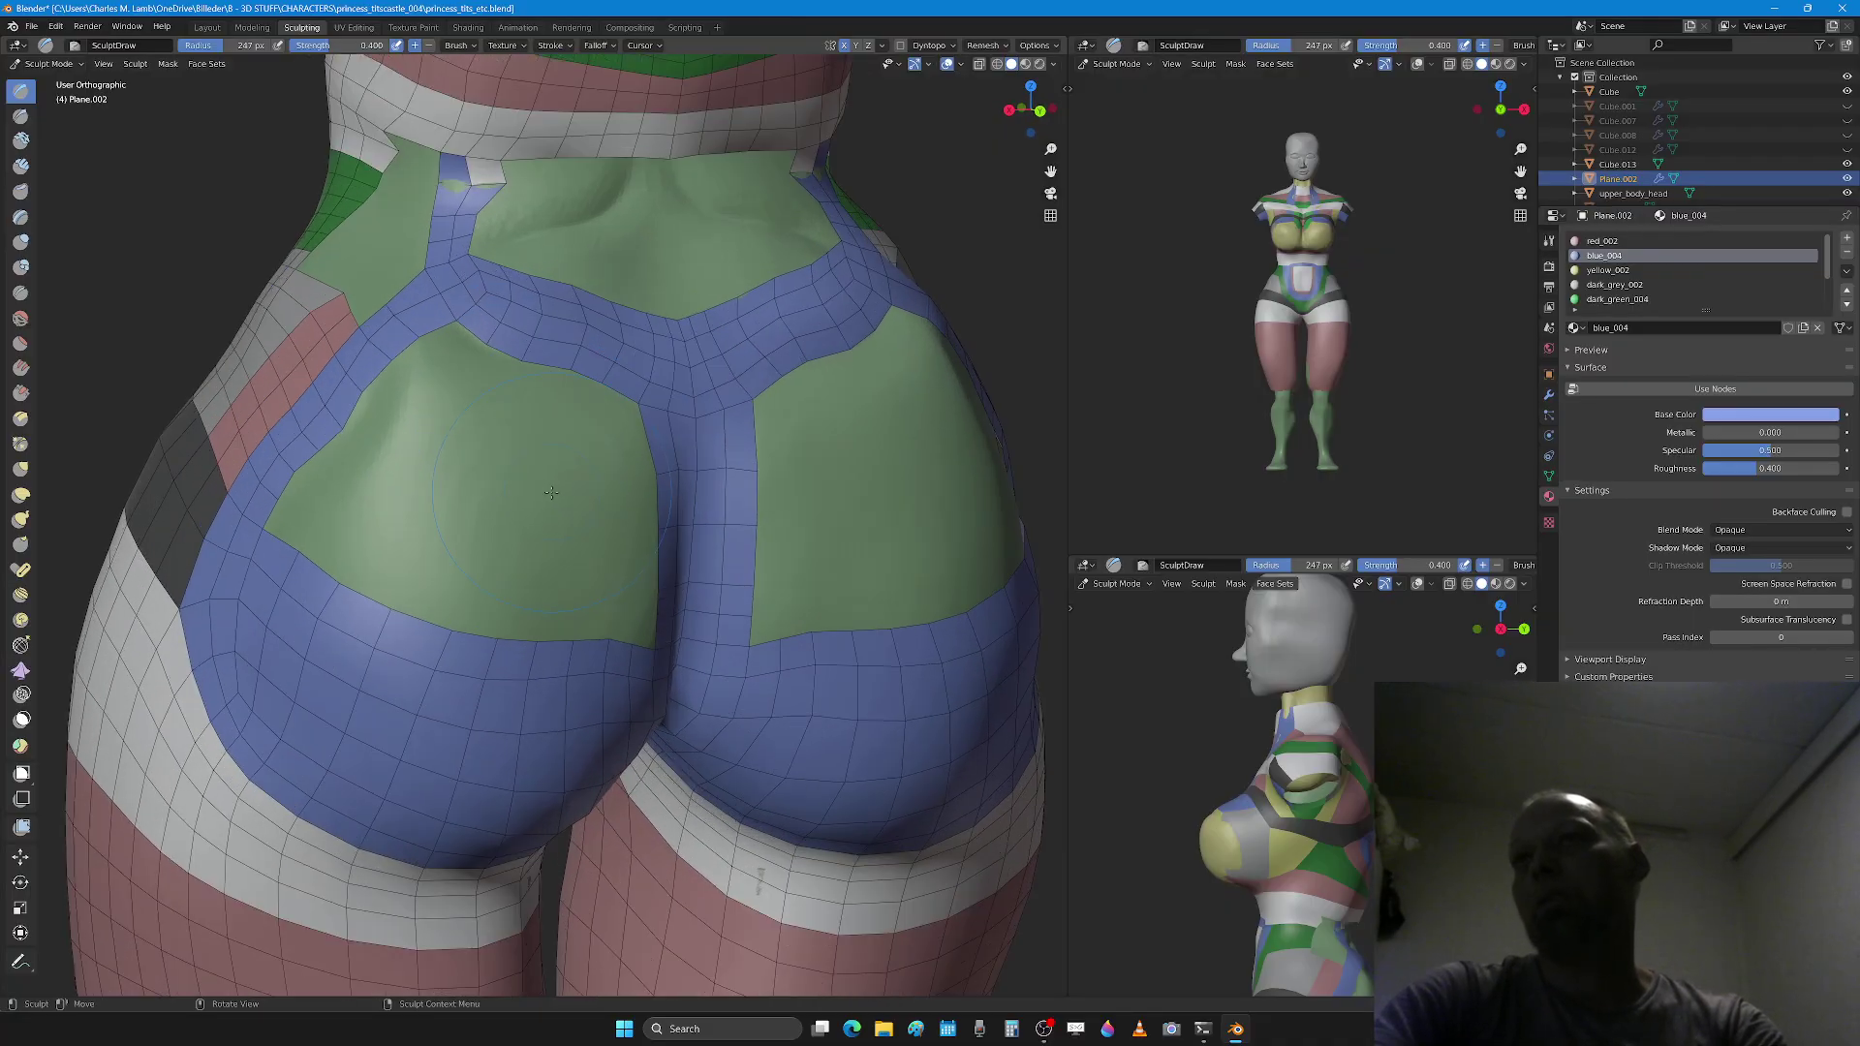
middle_drag(553, 498, 348, 520)
key(Tab)
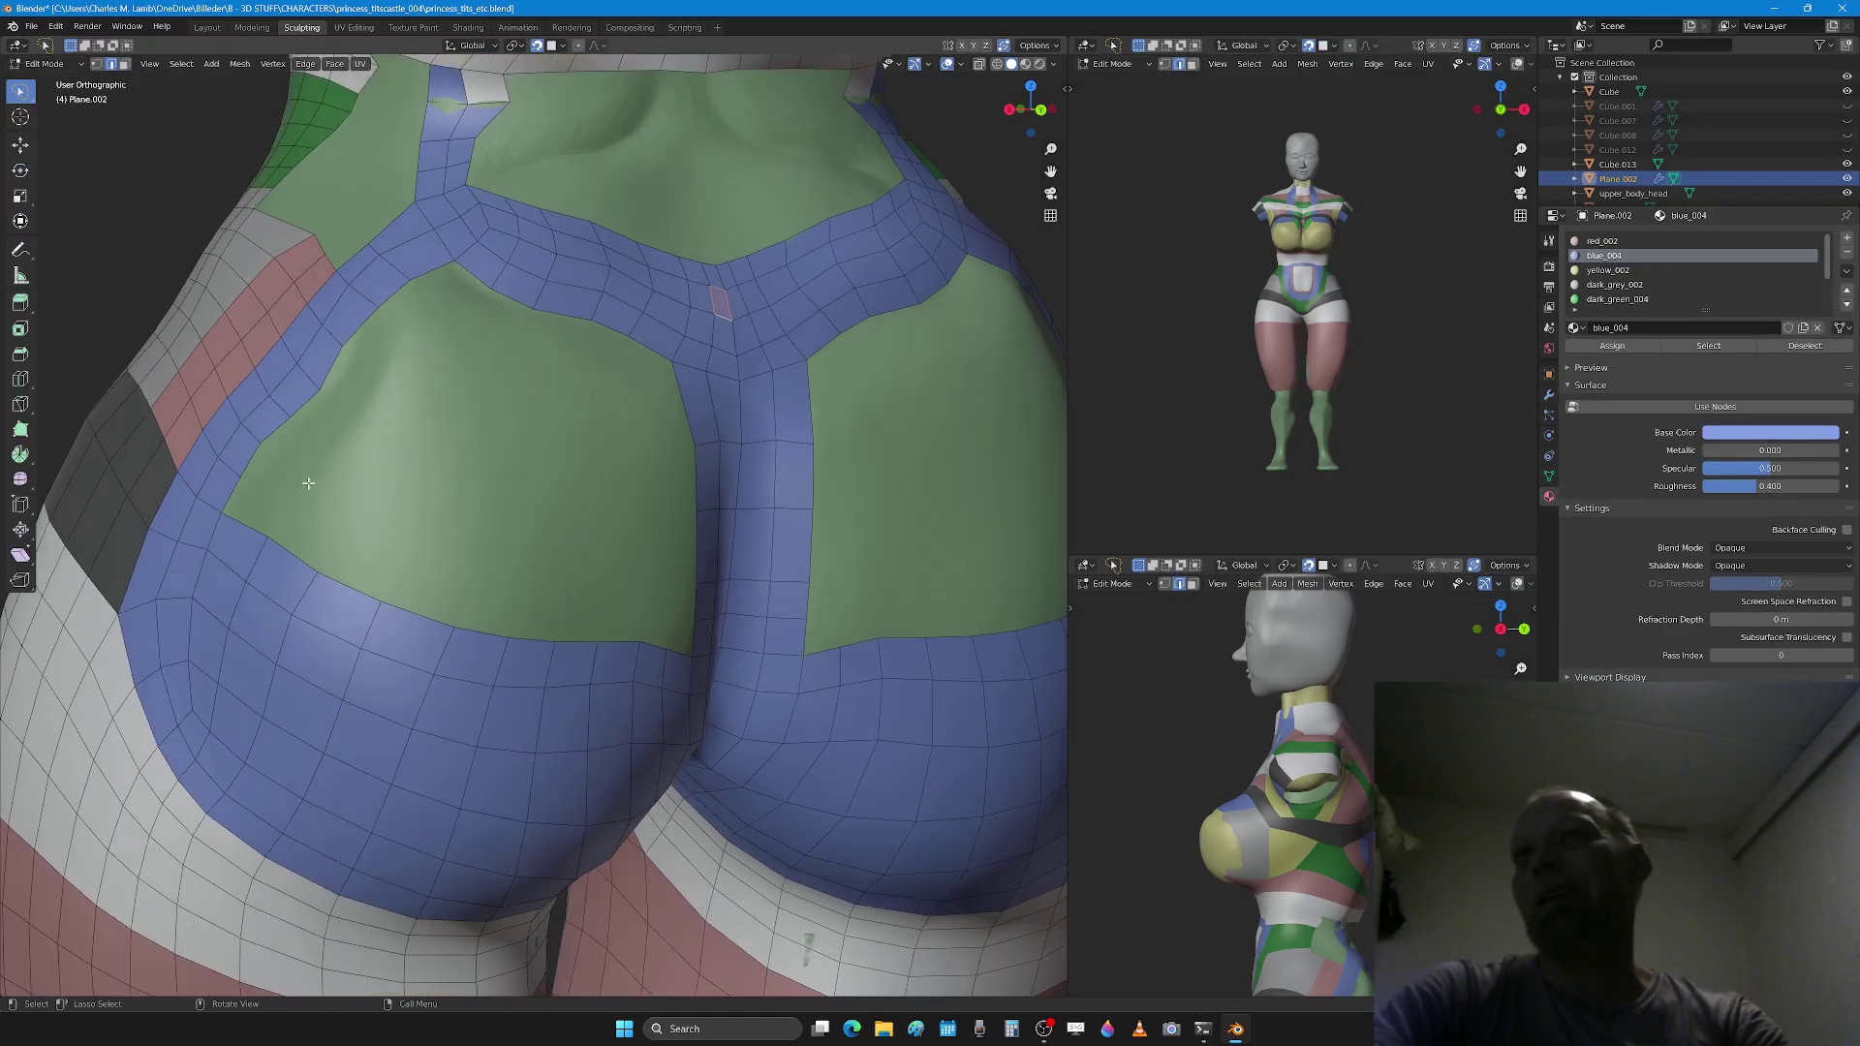
ctrl+click(278, 432)
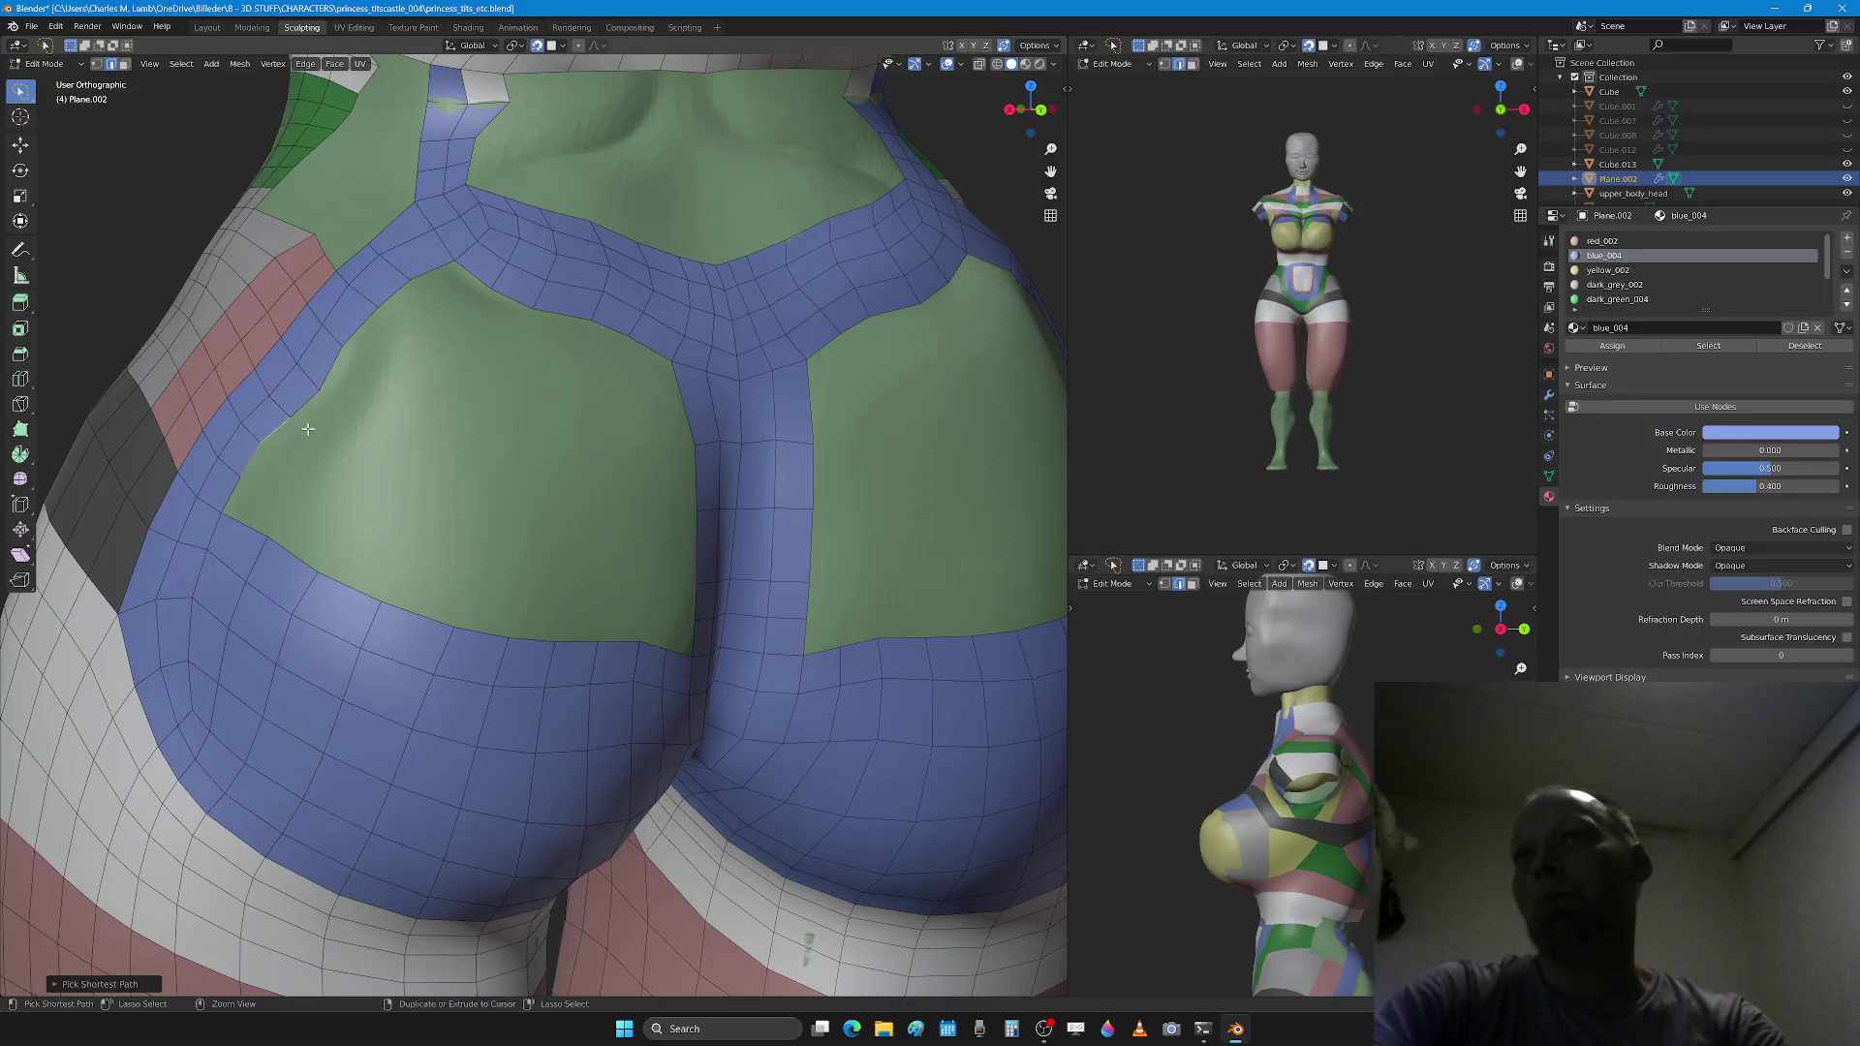
key(e)
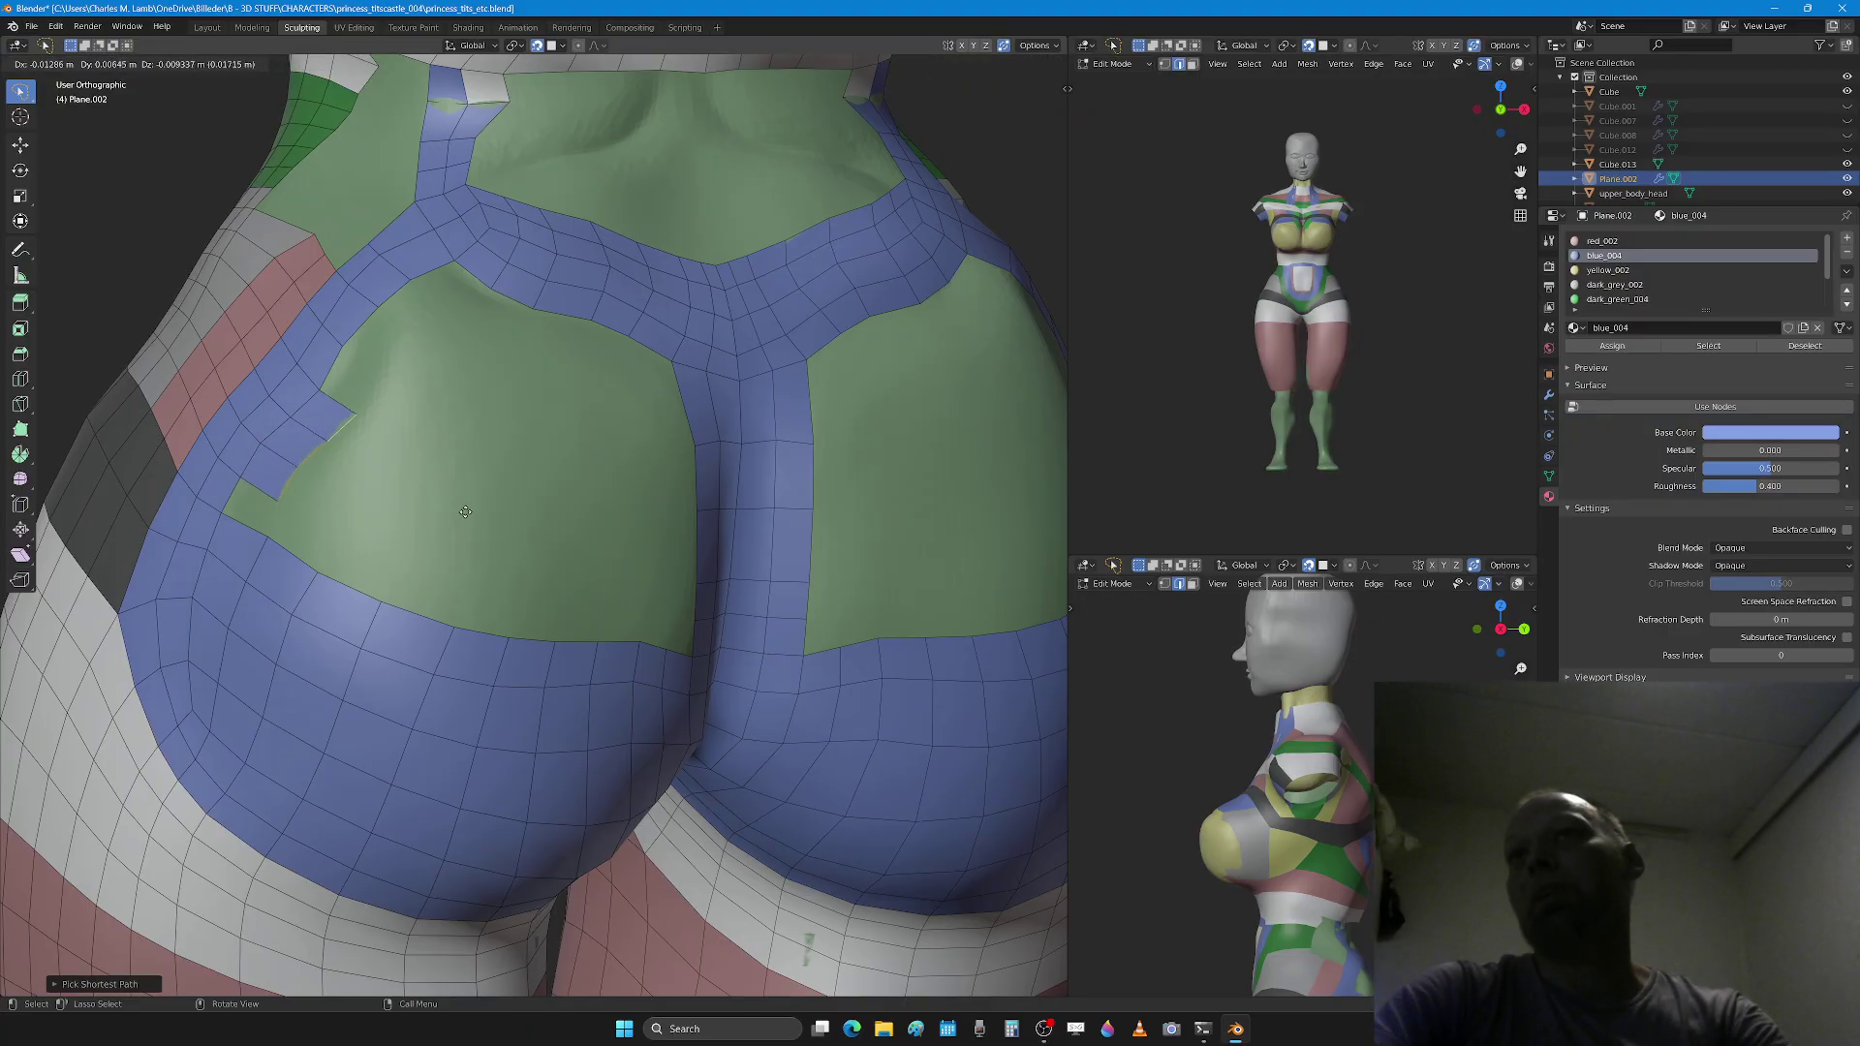
click(530, 539)
middle_drag(531, 538, 489, 532)
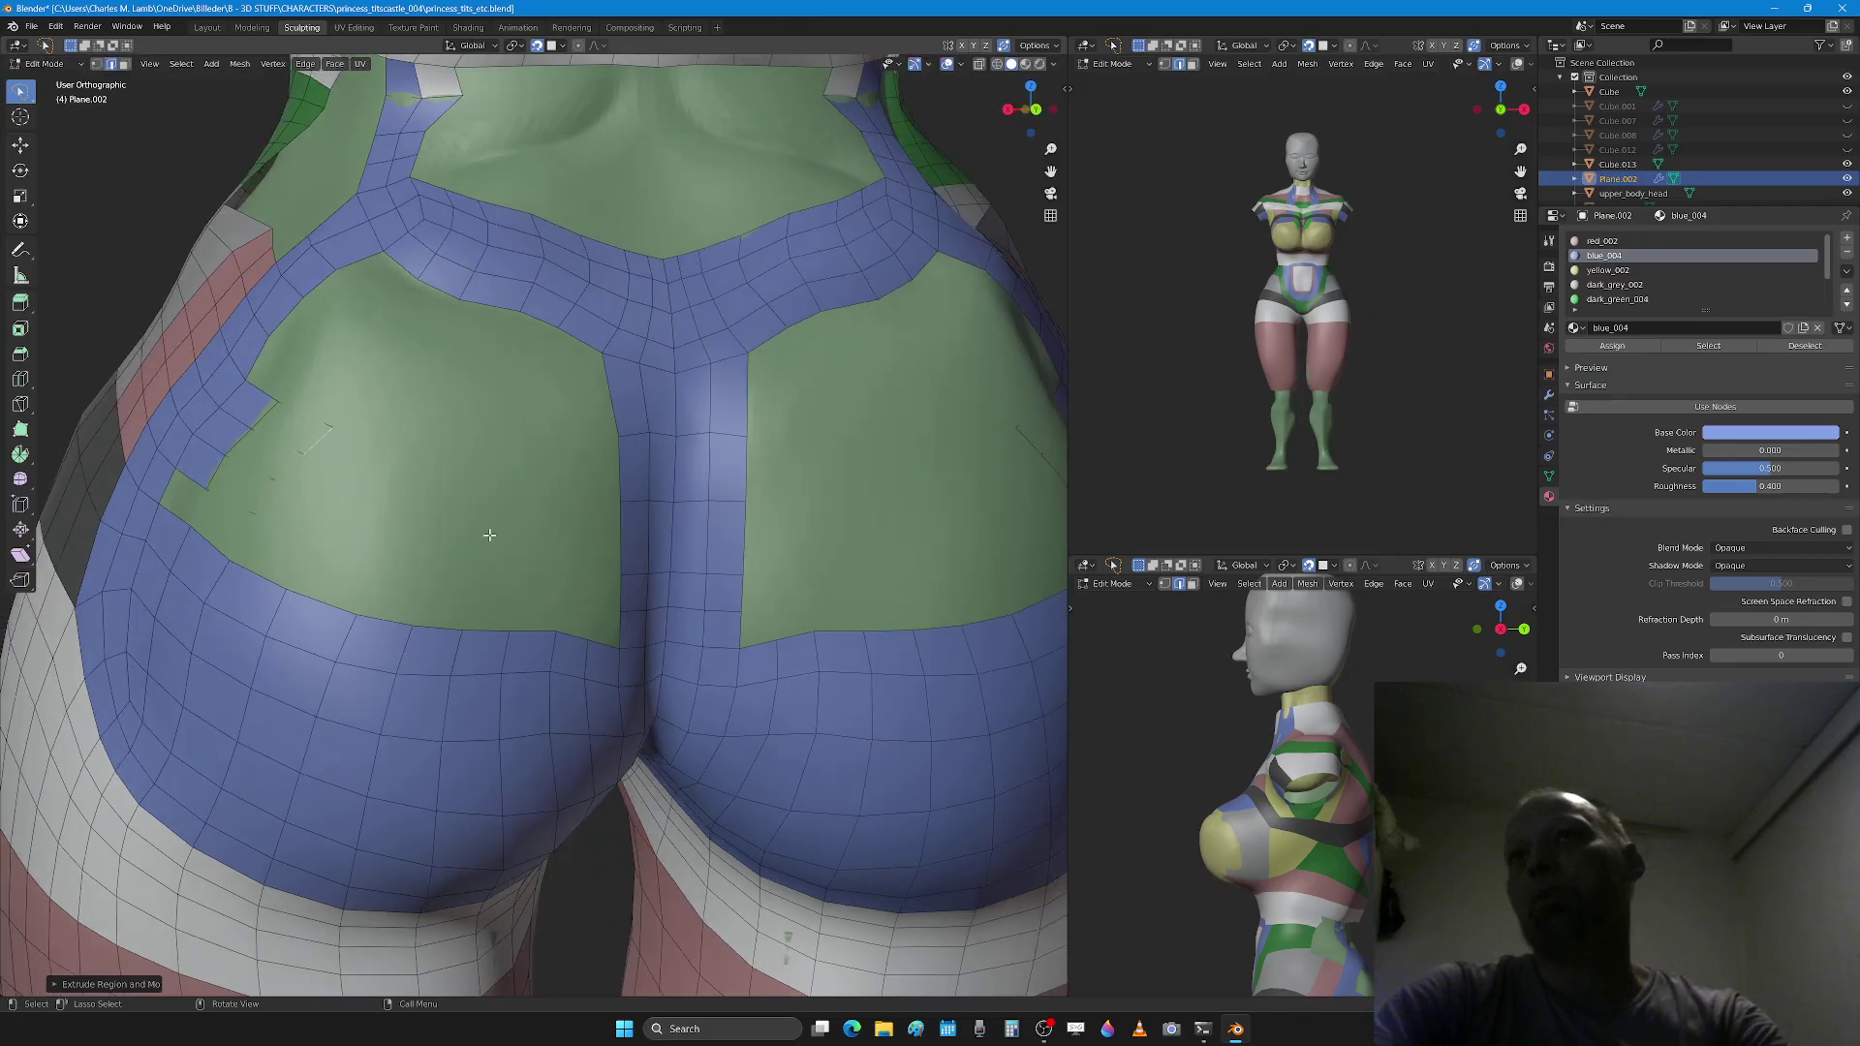
Step: Extend the new buttock strip further inward, rotating its end edges to follow the buttock's curve
key(r)
click(485, 517)
key(g)
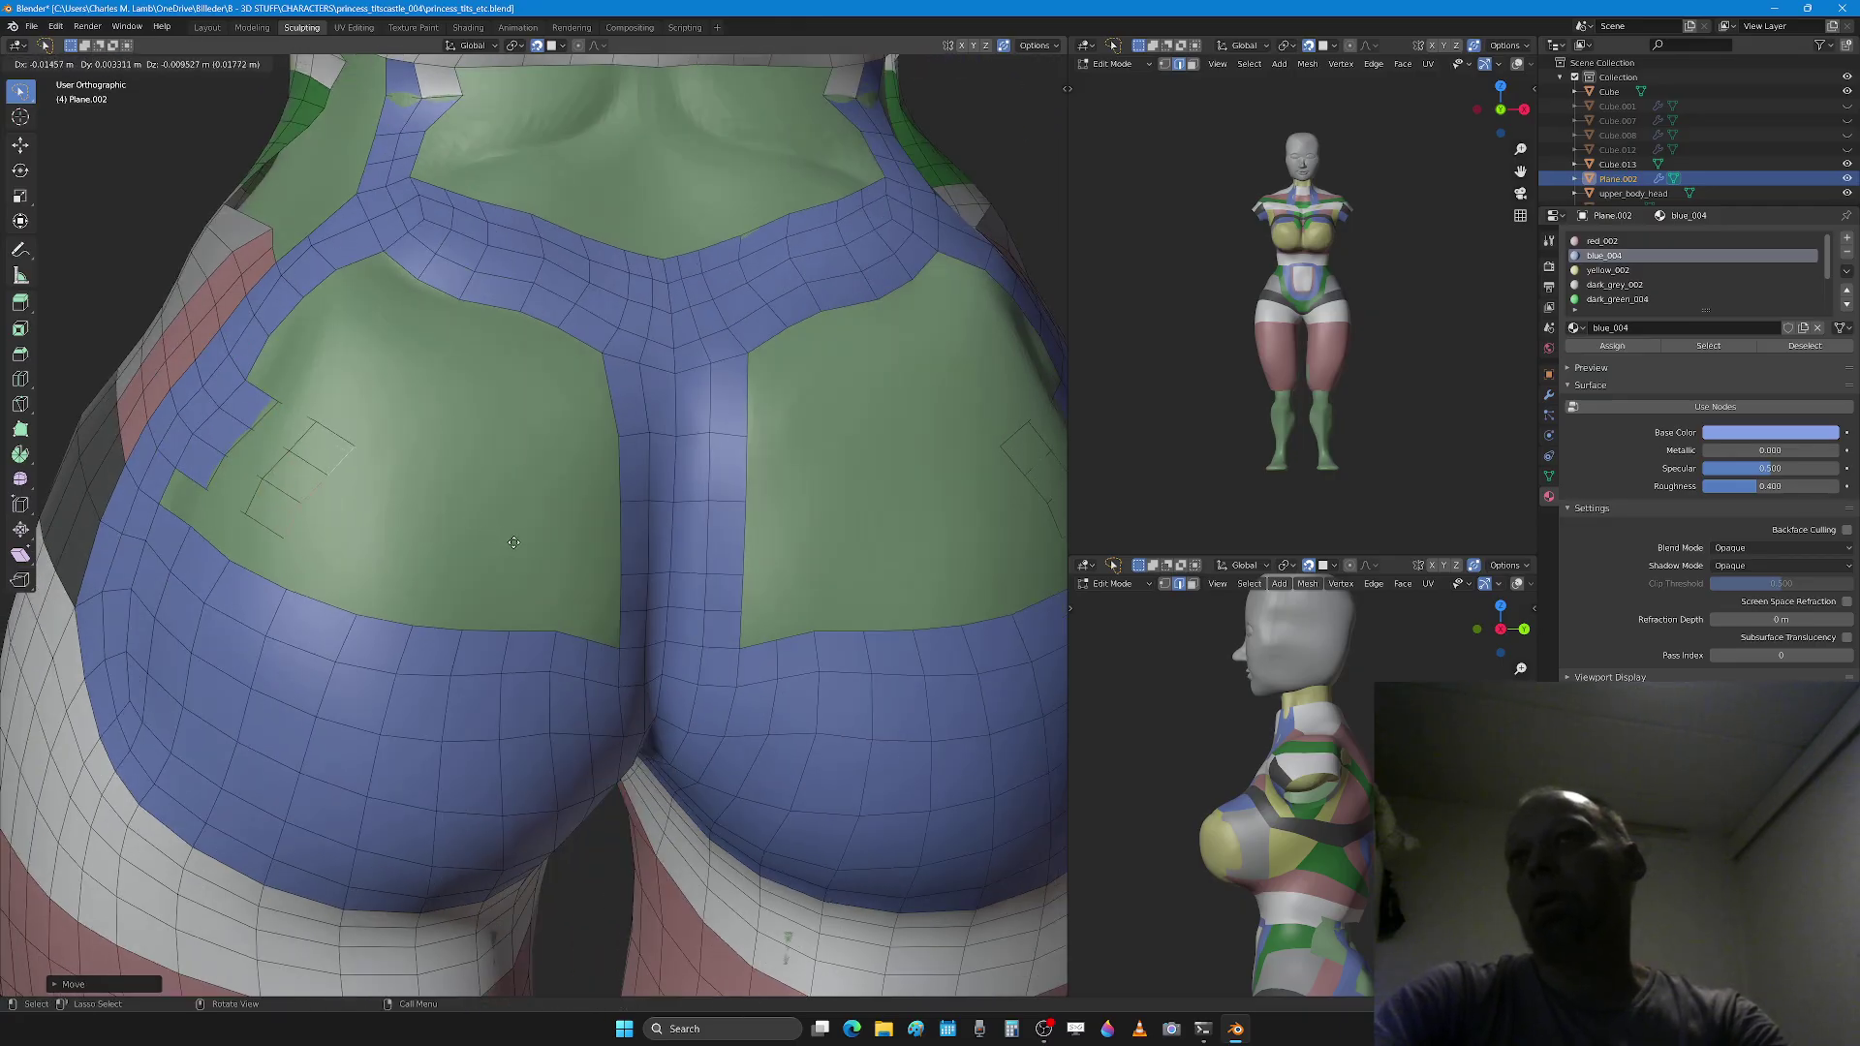
click(518, 540)
key(r)
click(570, 539)
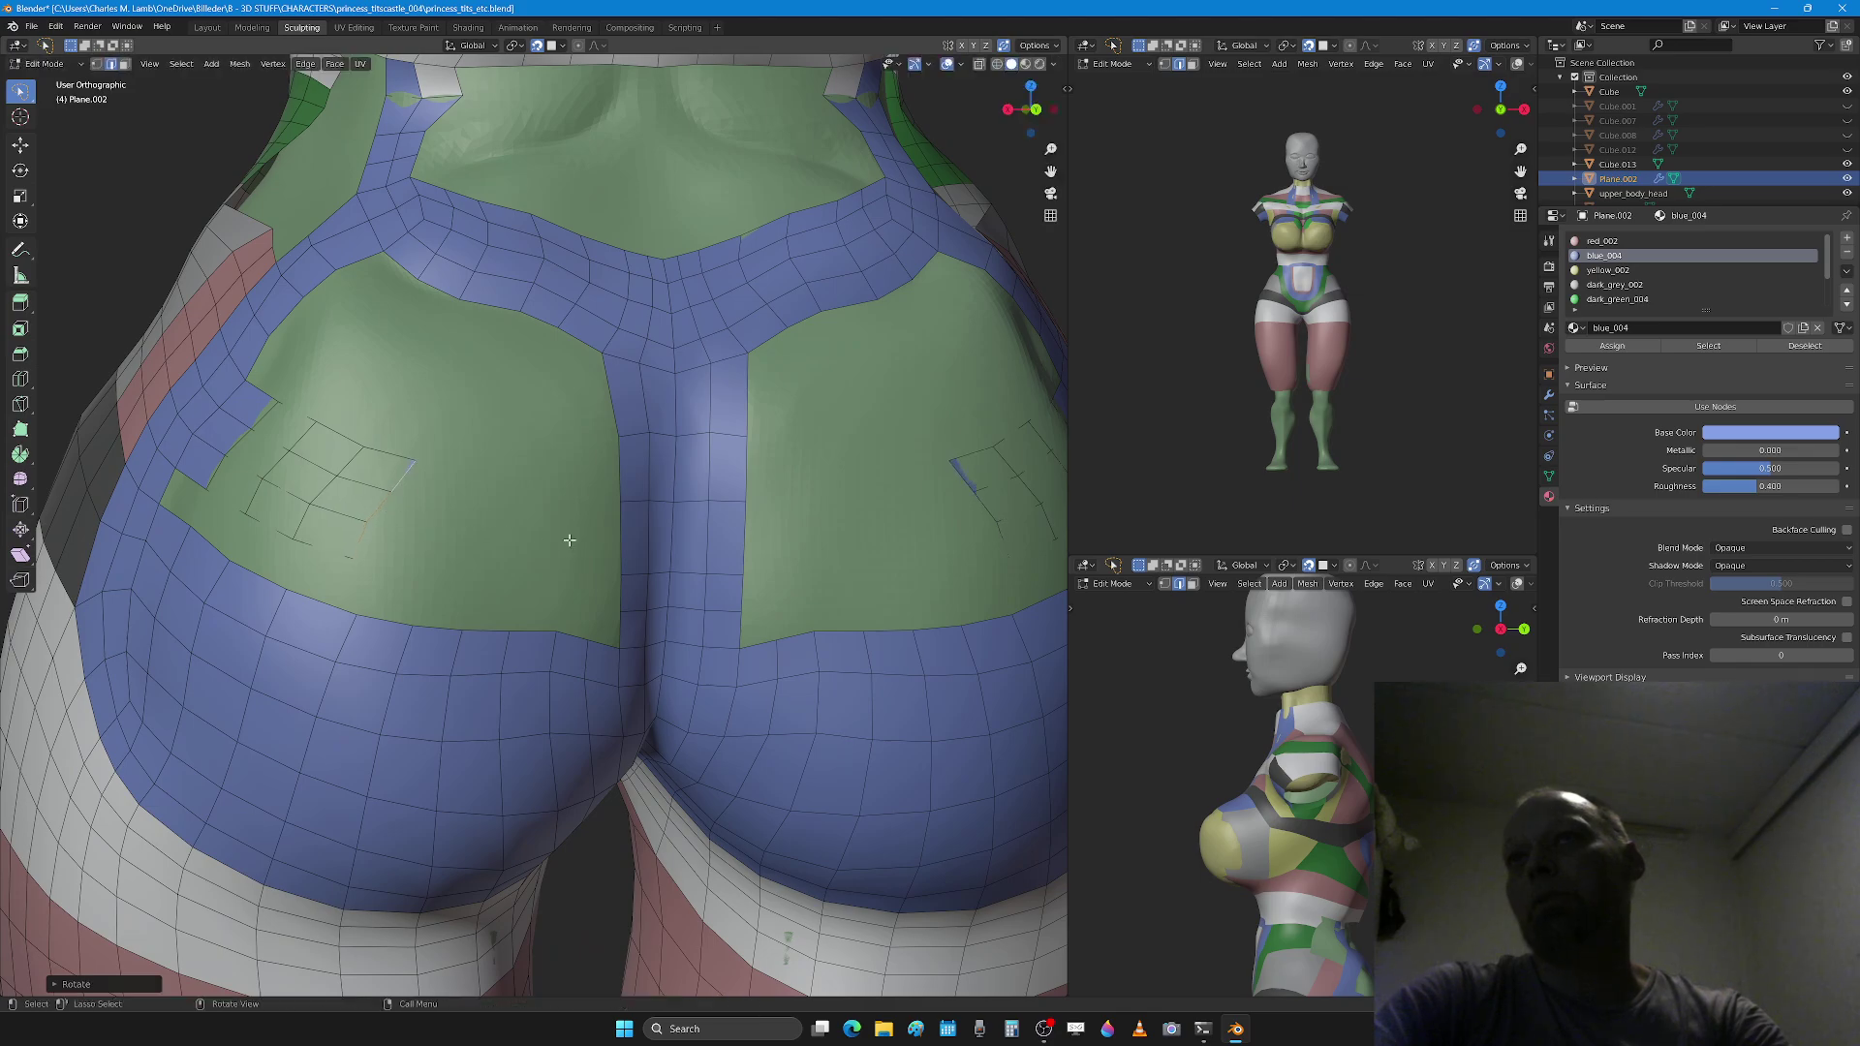
Step: Extrude two more segments of the buttock strip toward the central cleft, rotating each end to suit the surface
middle_drag(570, 540, 552, 446)
key(e)
key(r)
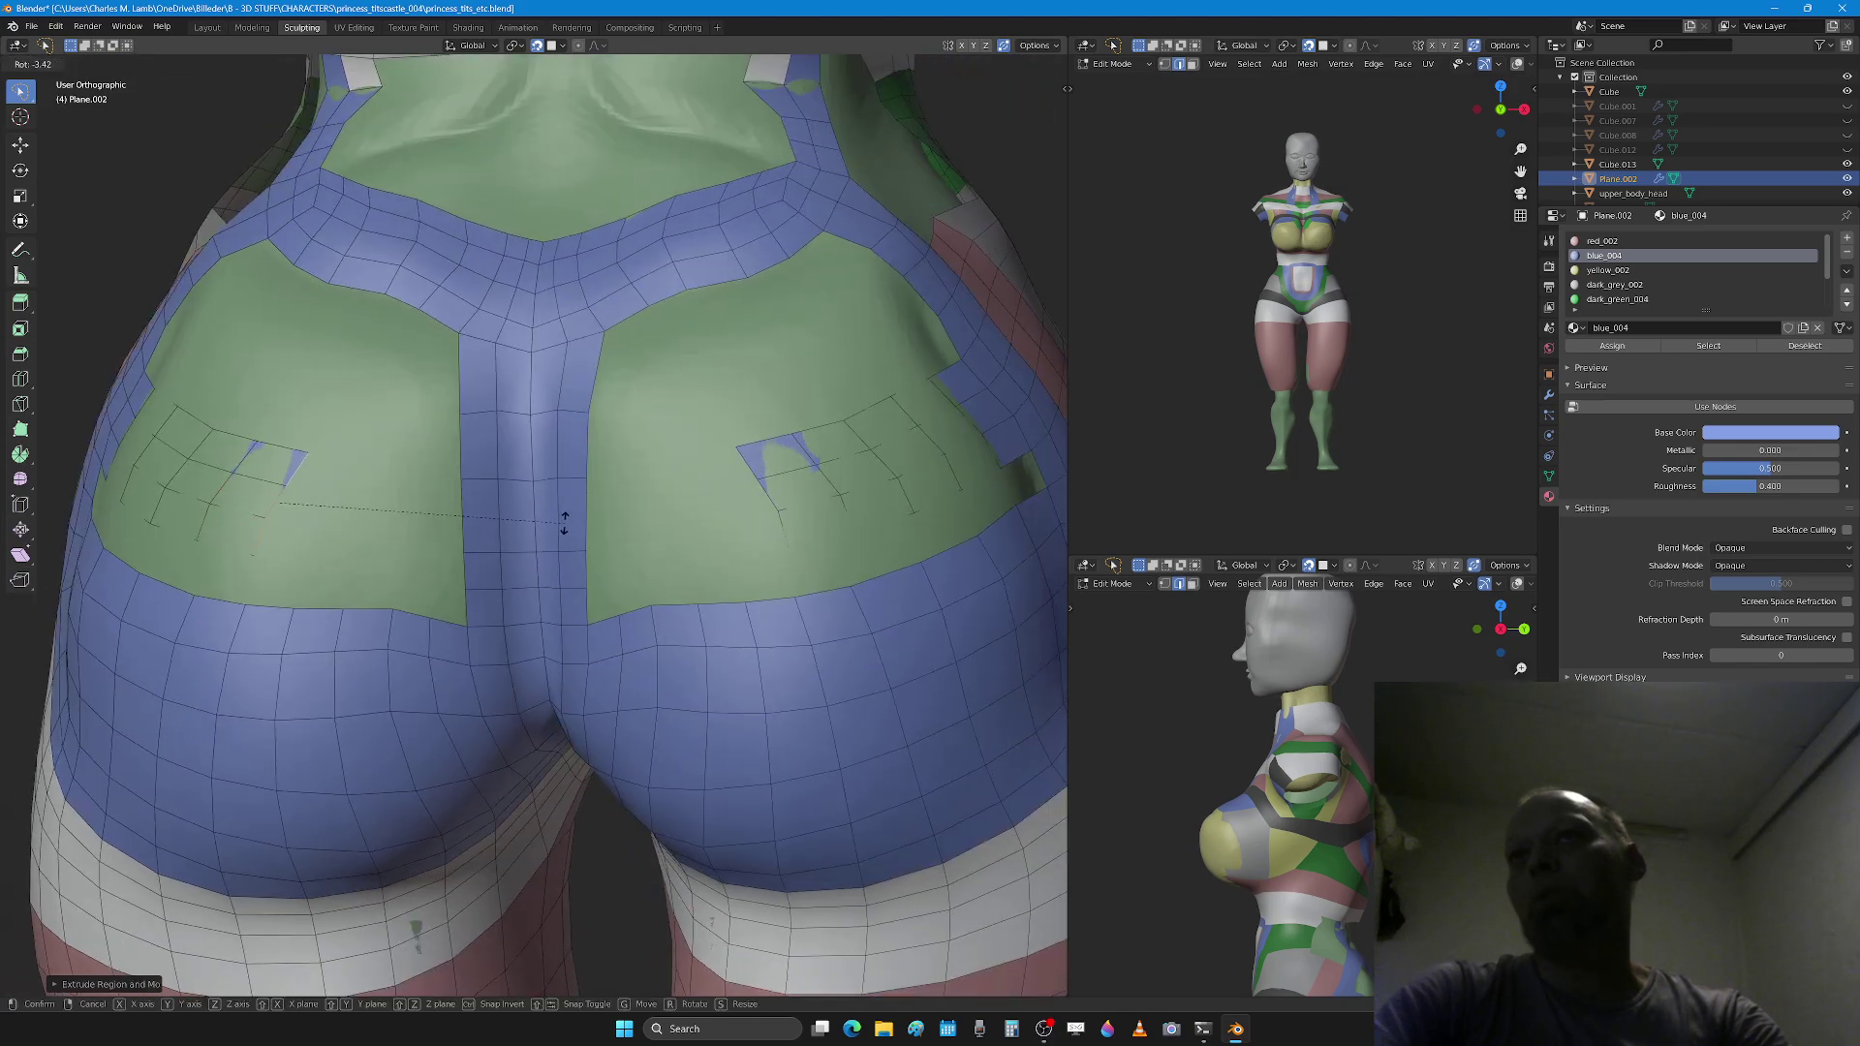
click(570, 526)
key(e)
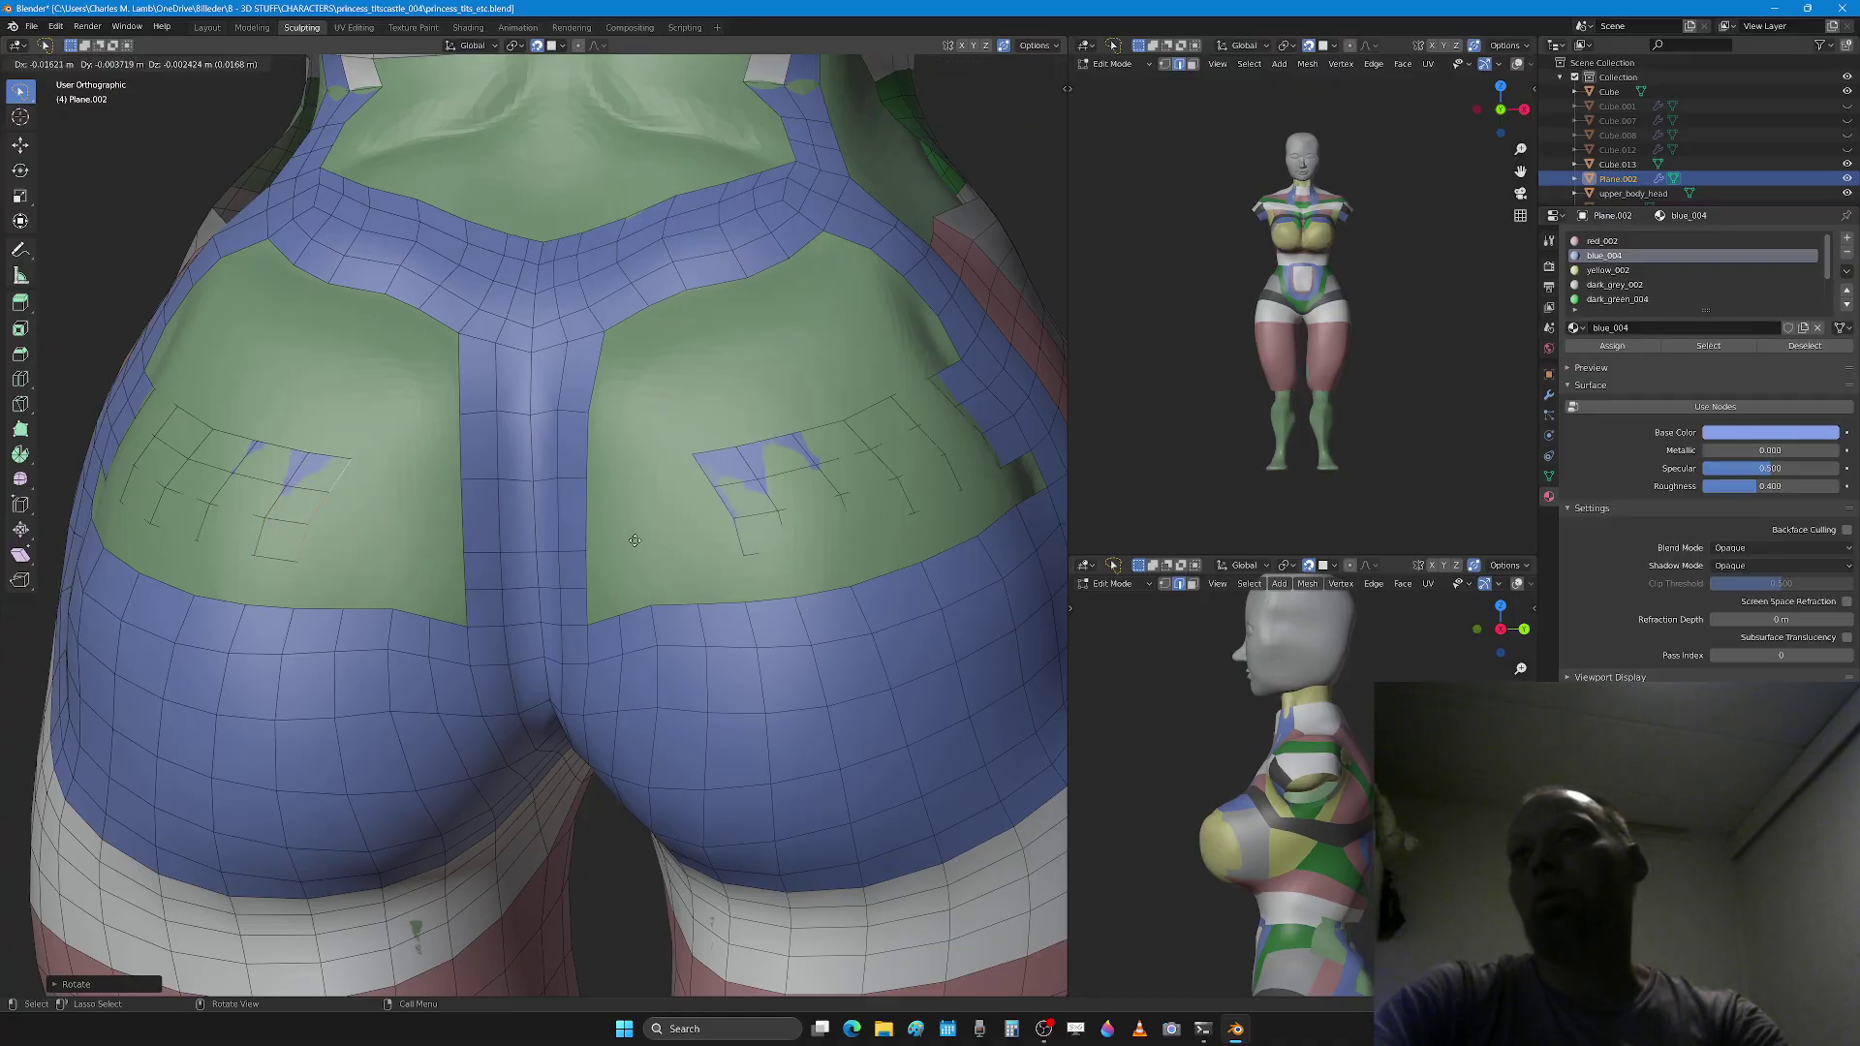
key(r)
click(634, 525)
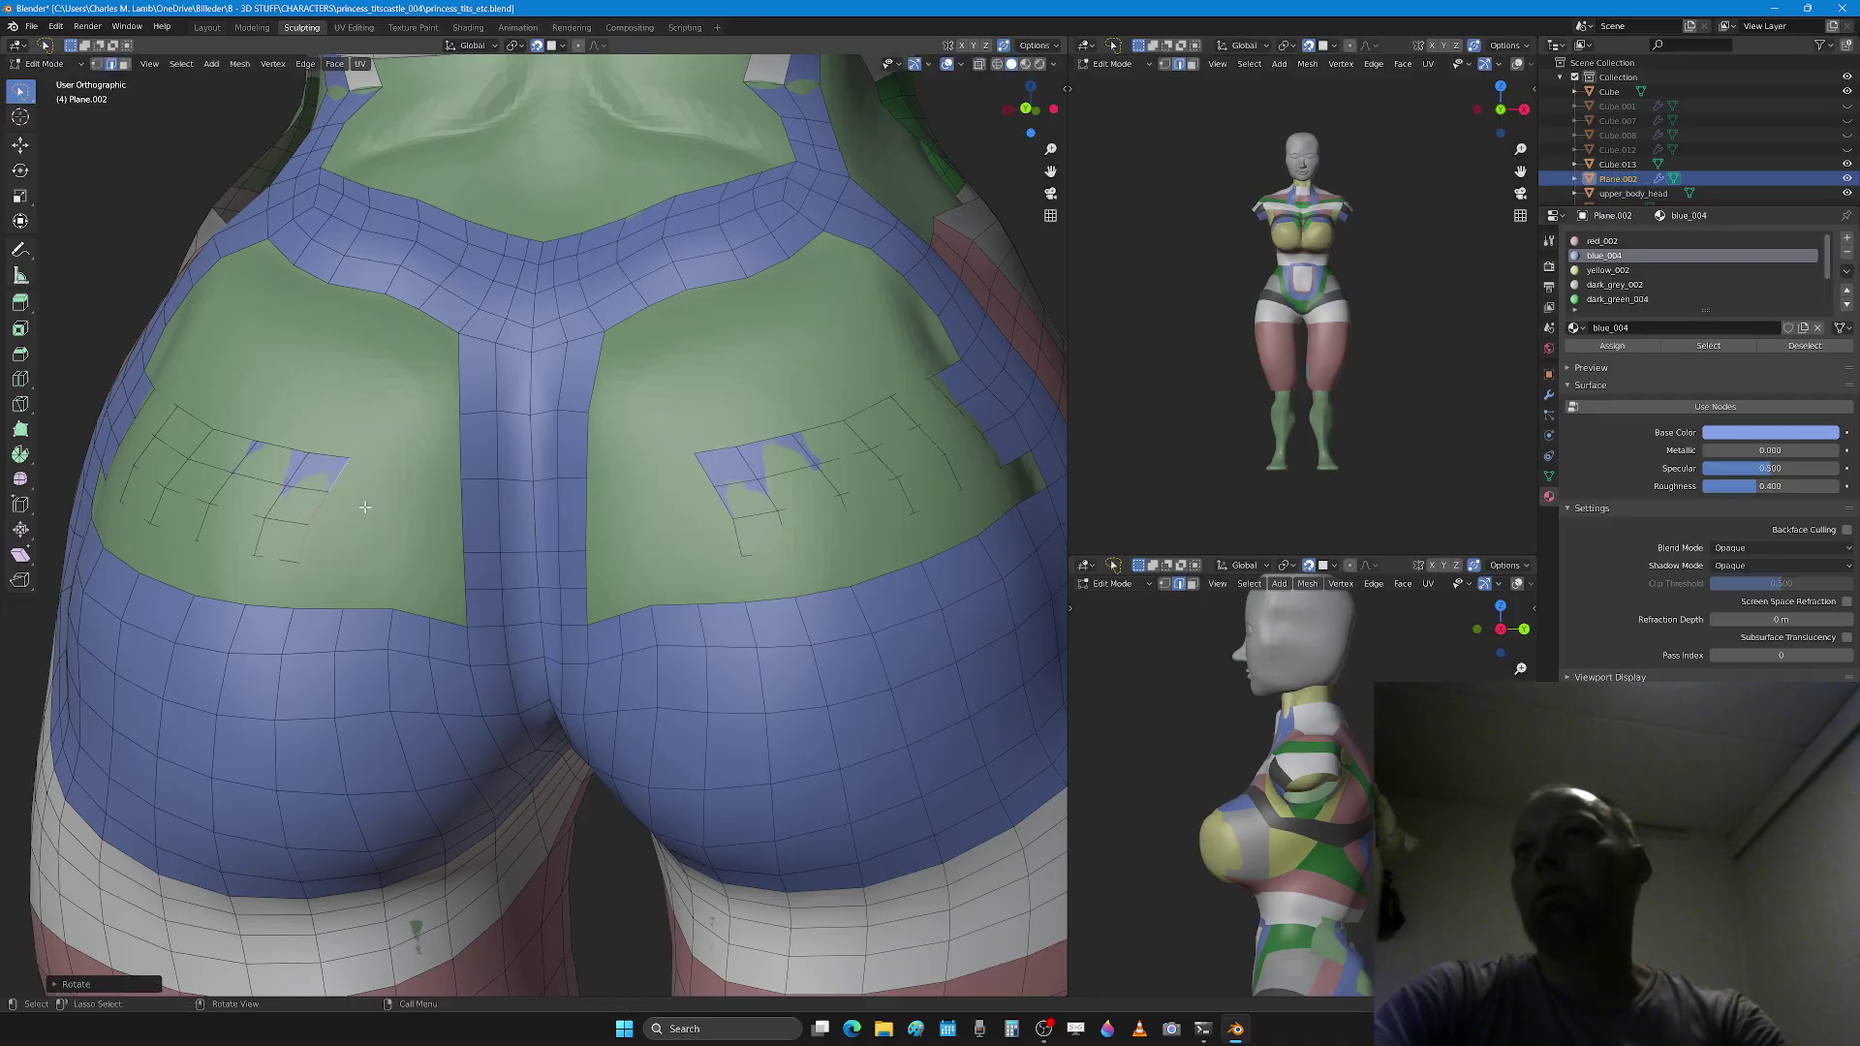
Step: Smooth the new buttock strip with the Draw brush at a radius of 247 px, and return to Edit Mode
key(Tab)
drag(327, 502, 142, 452)
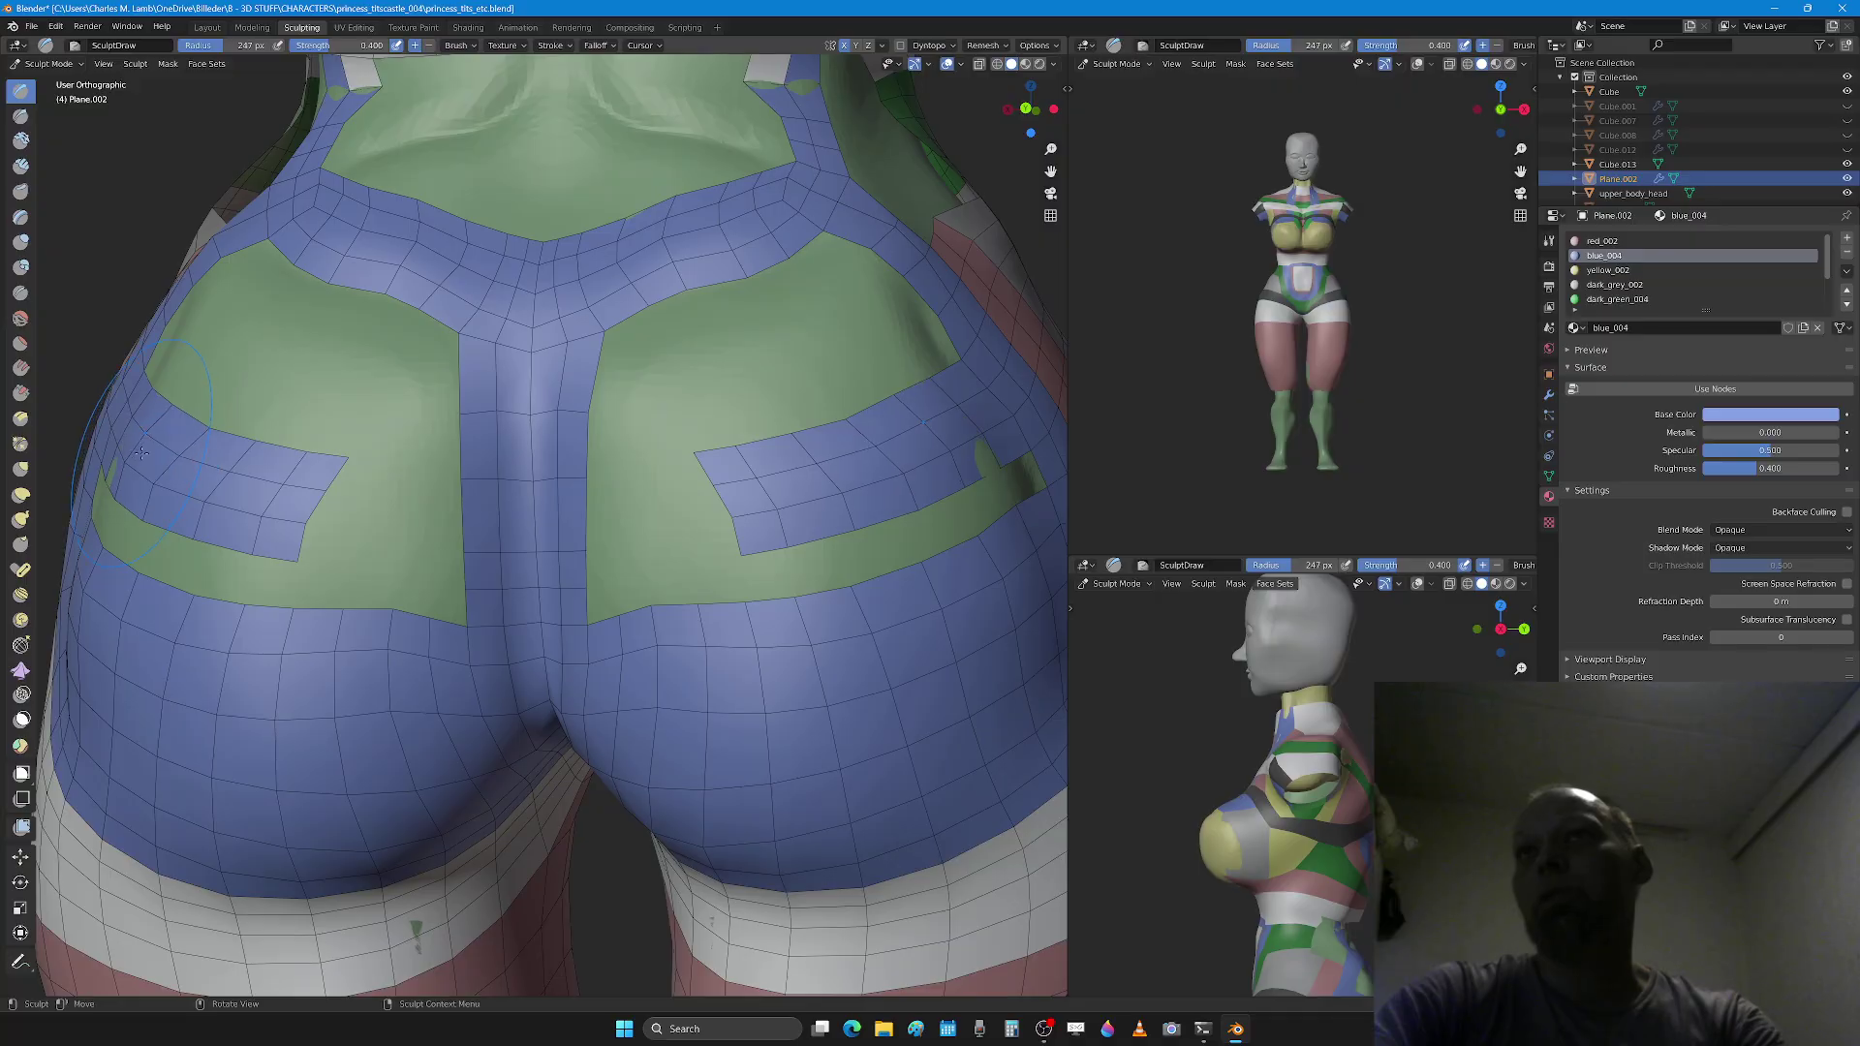
scroll(367, 541, up, 2)
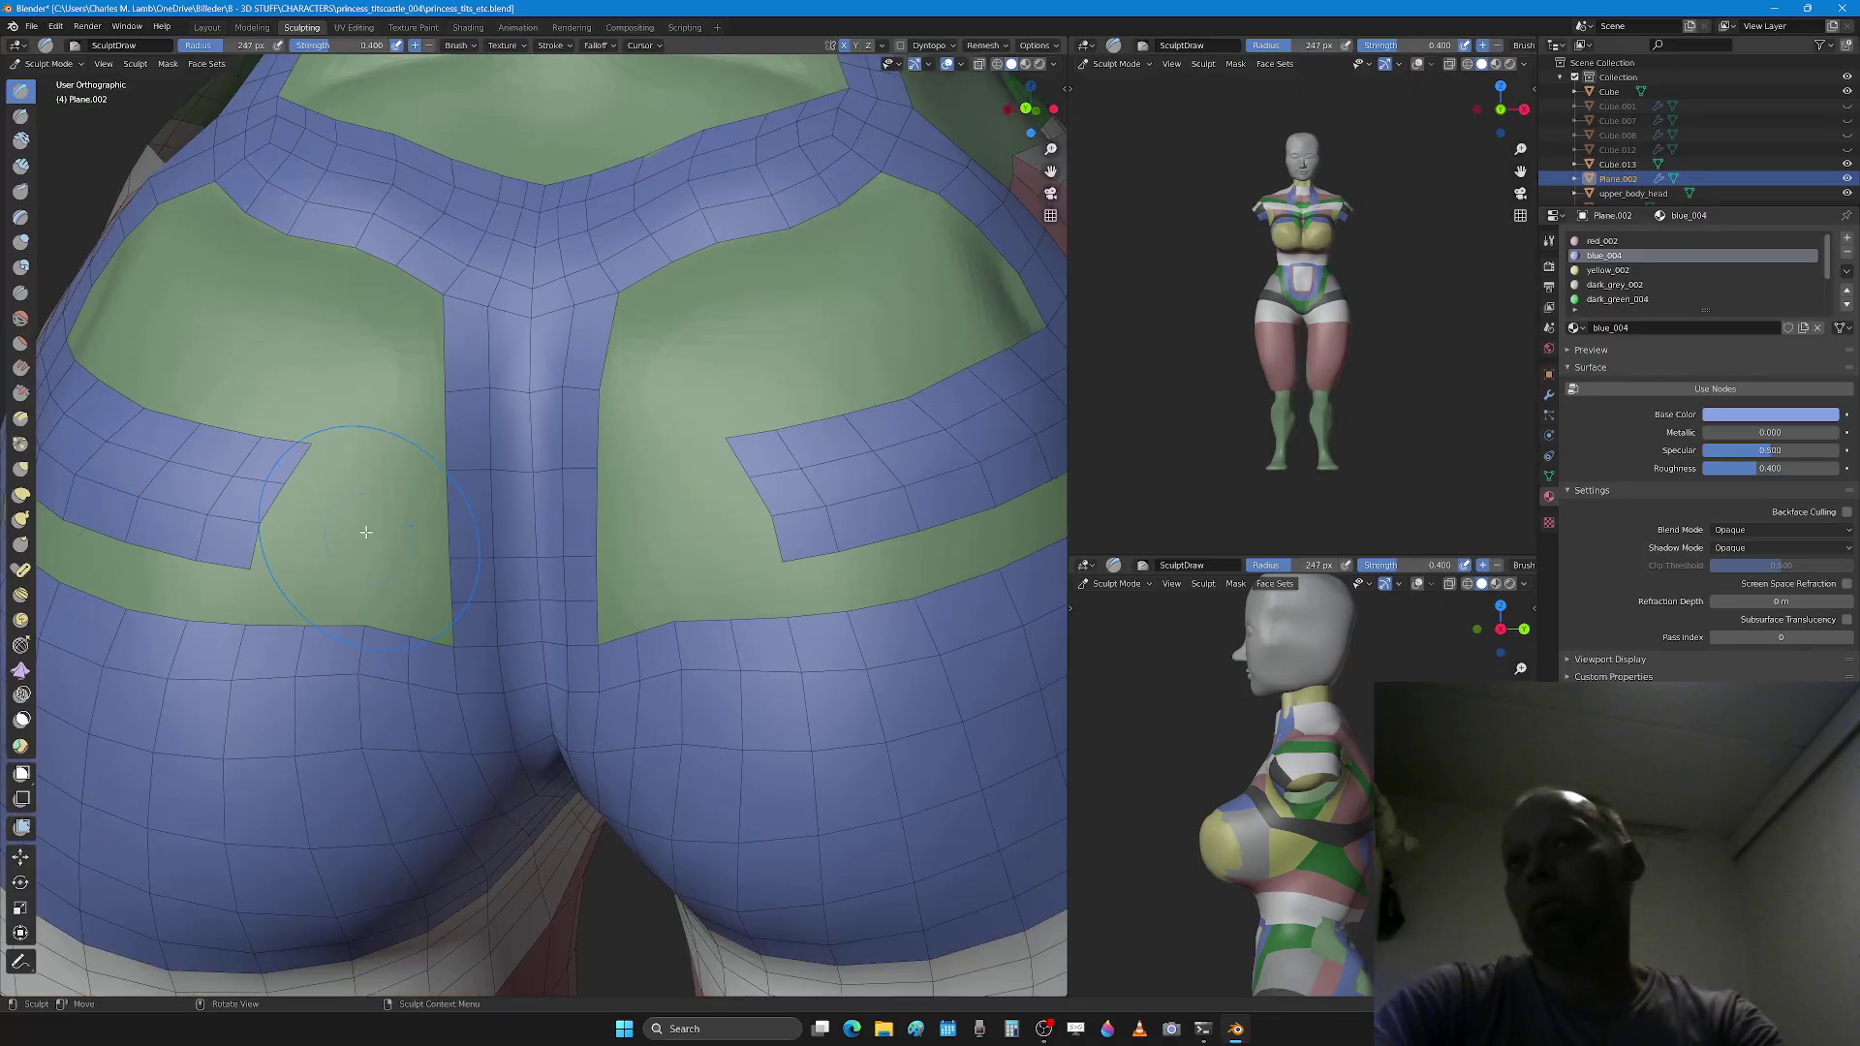
key(Tab)
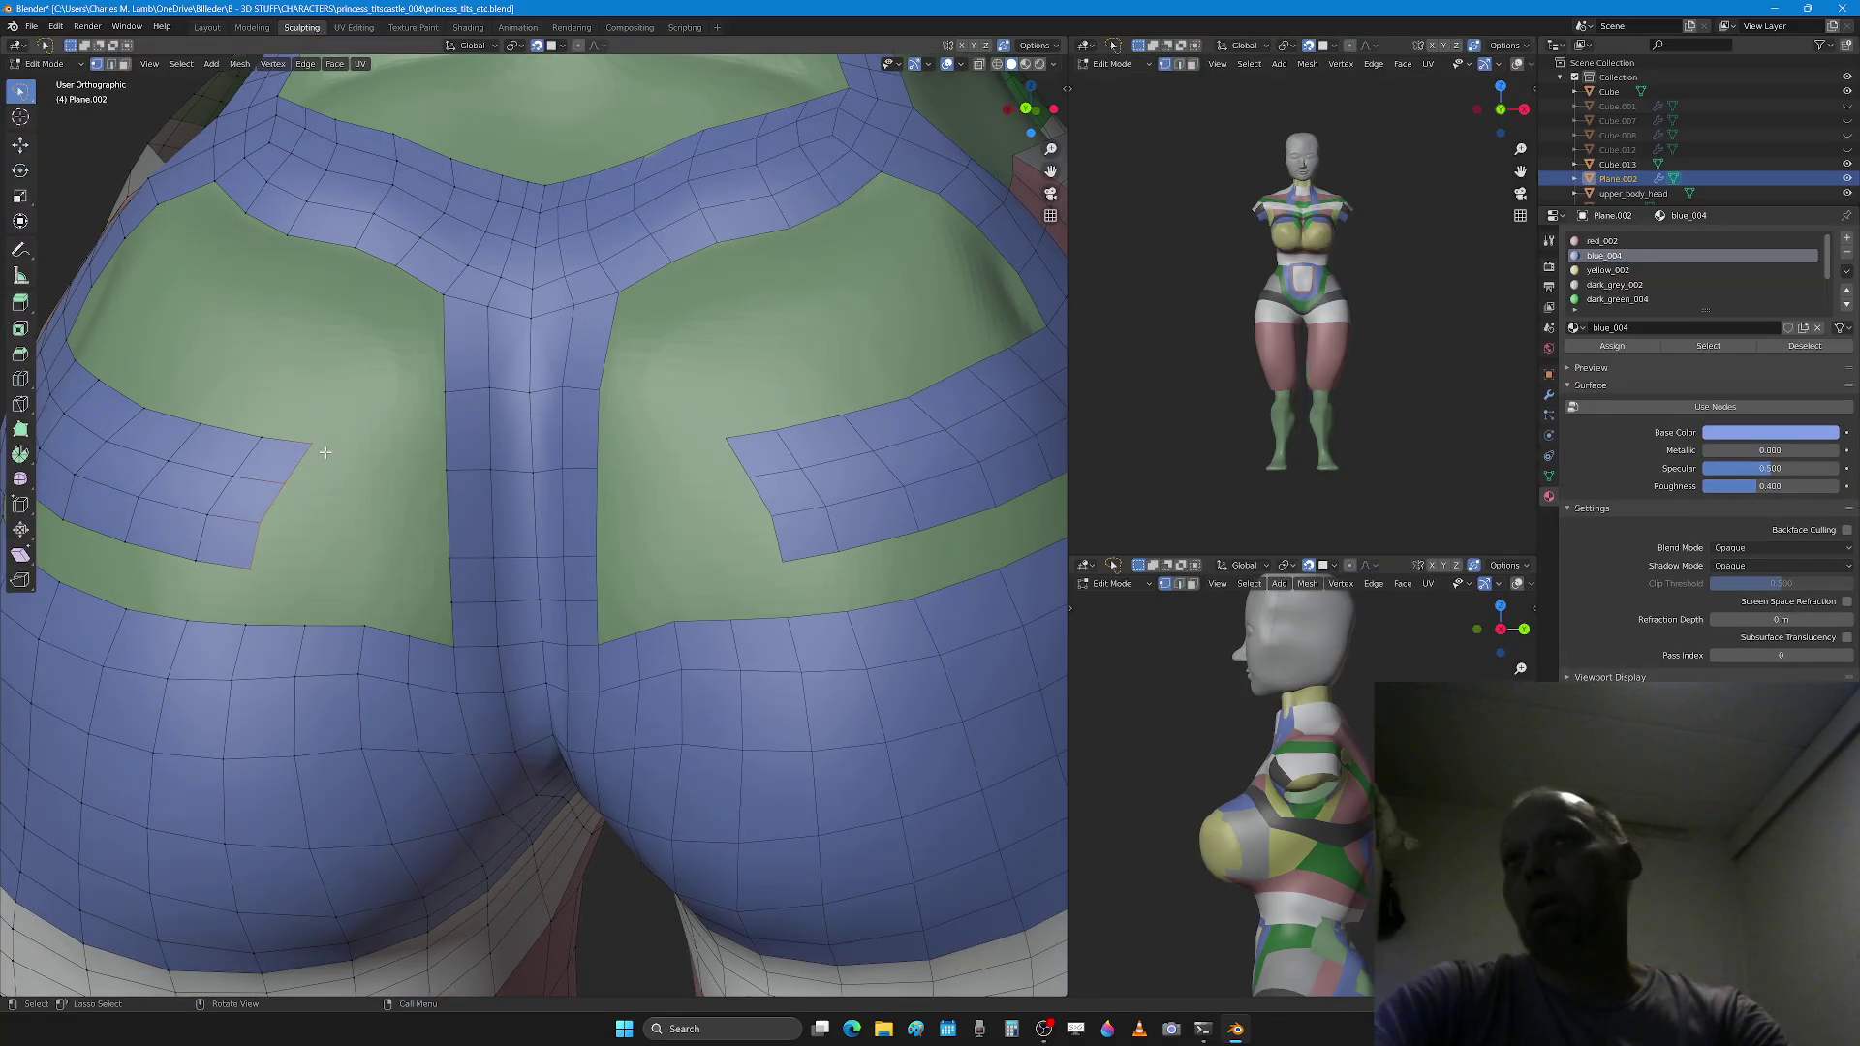
Step: Reposition the buttock strip's upper inner corner vertex and extrude the strip's end edges two segments toward the central cleft, rotating them to fit
key(g)
click(367, 480)
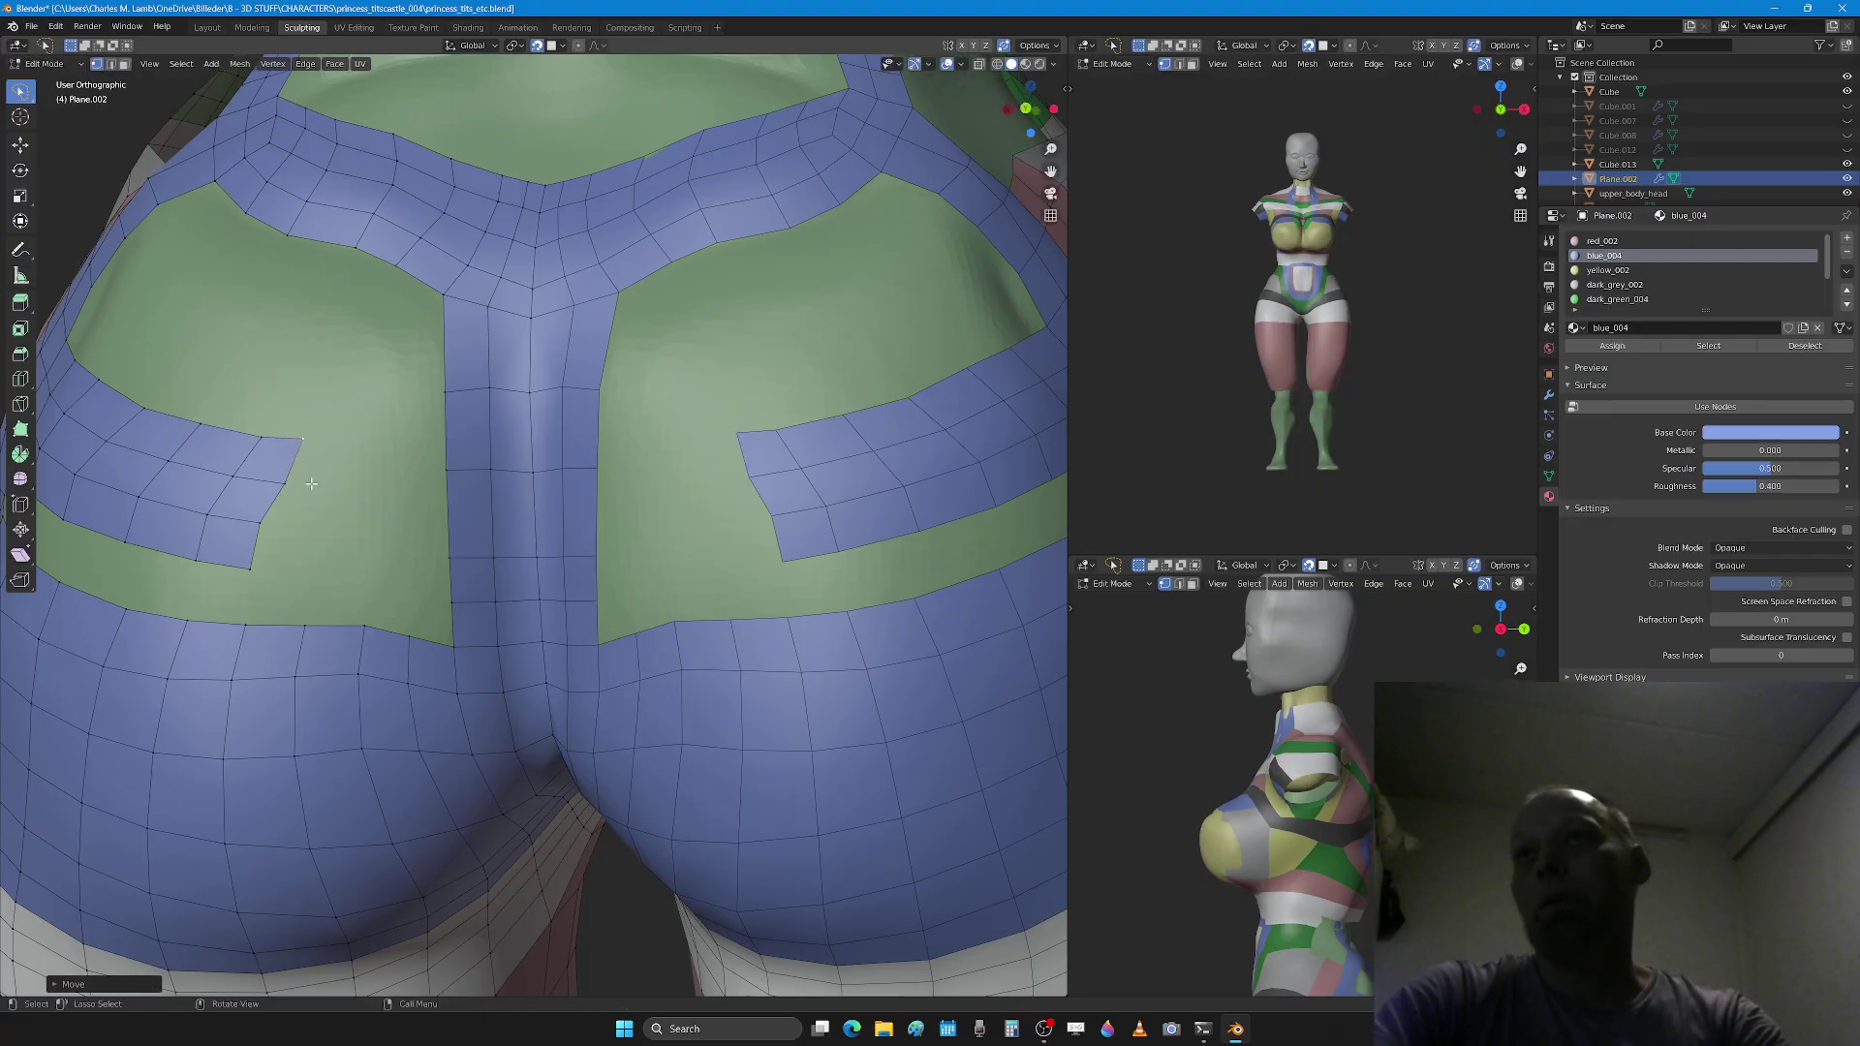
key(2)
ctrl+click(260, 548)
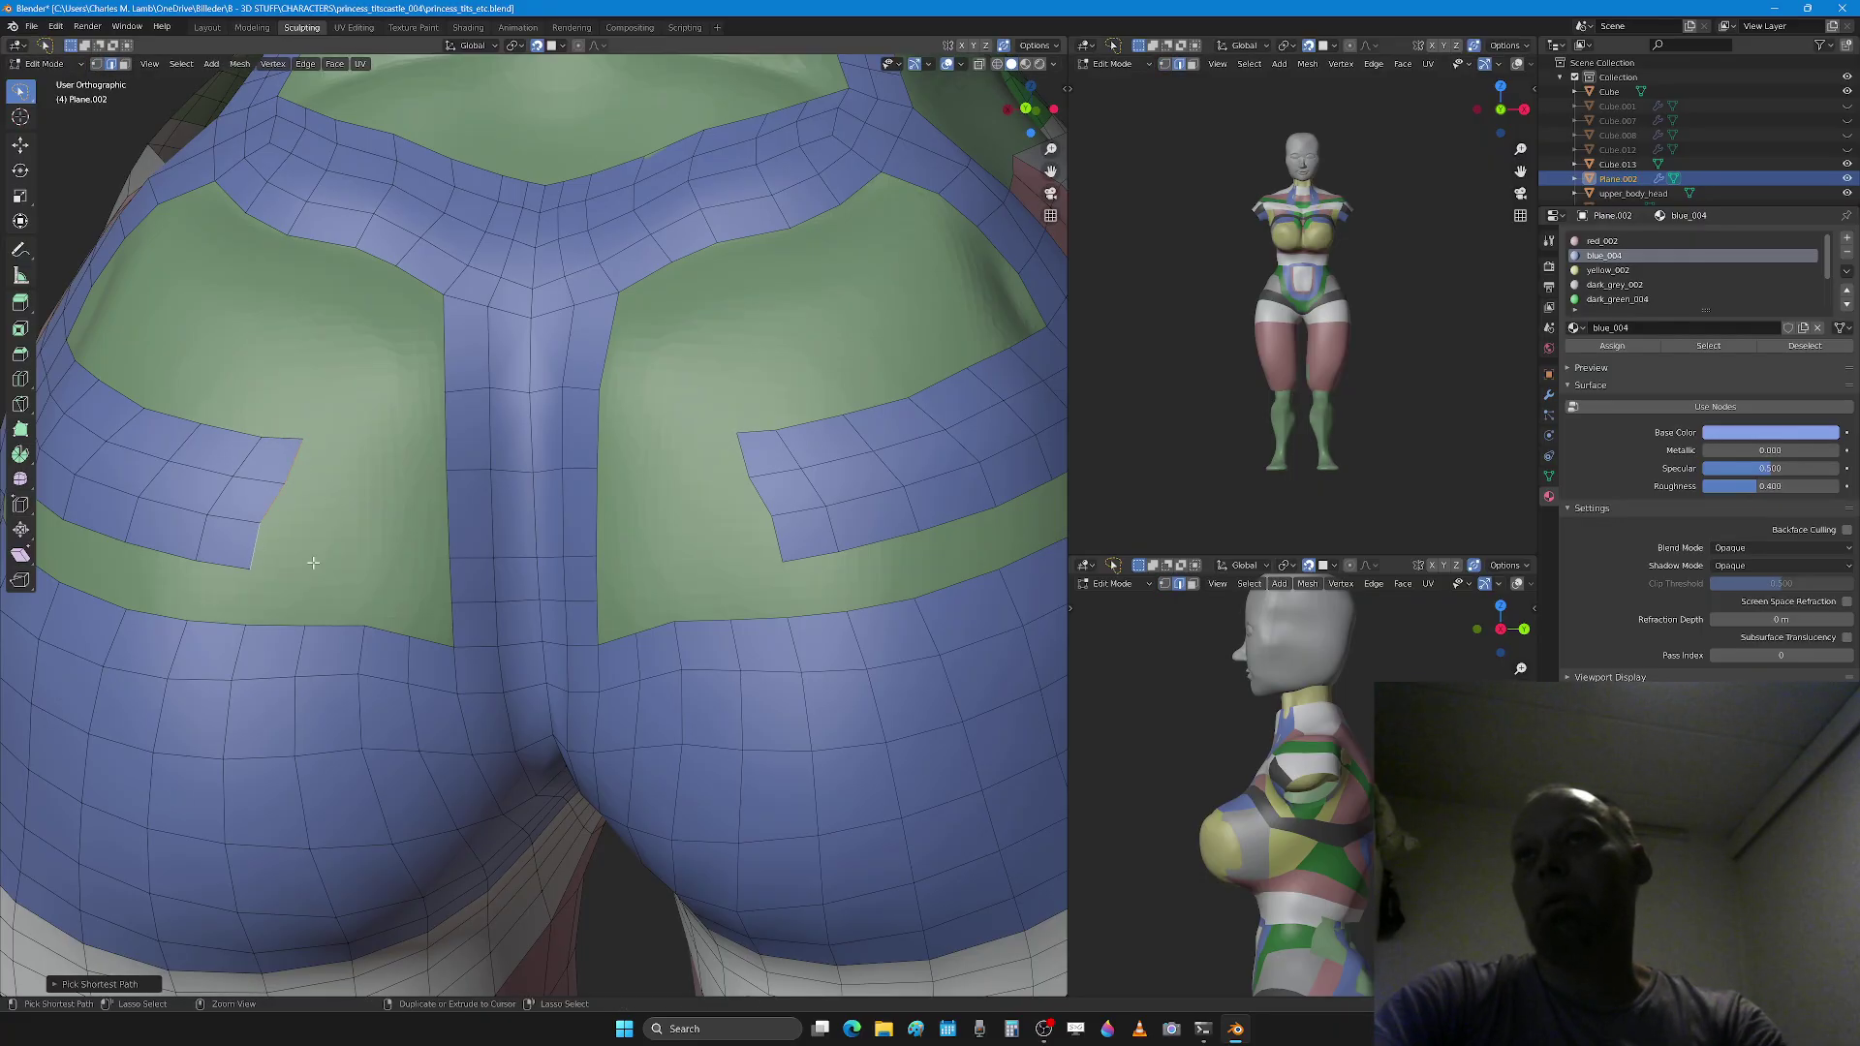
key(r)
click(422, 580)
key(g)
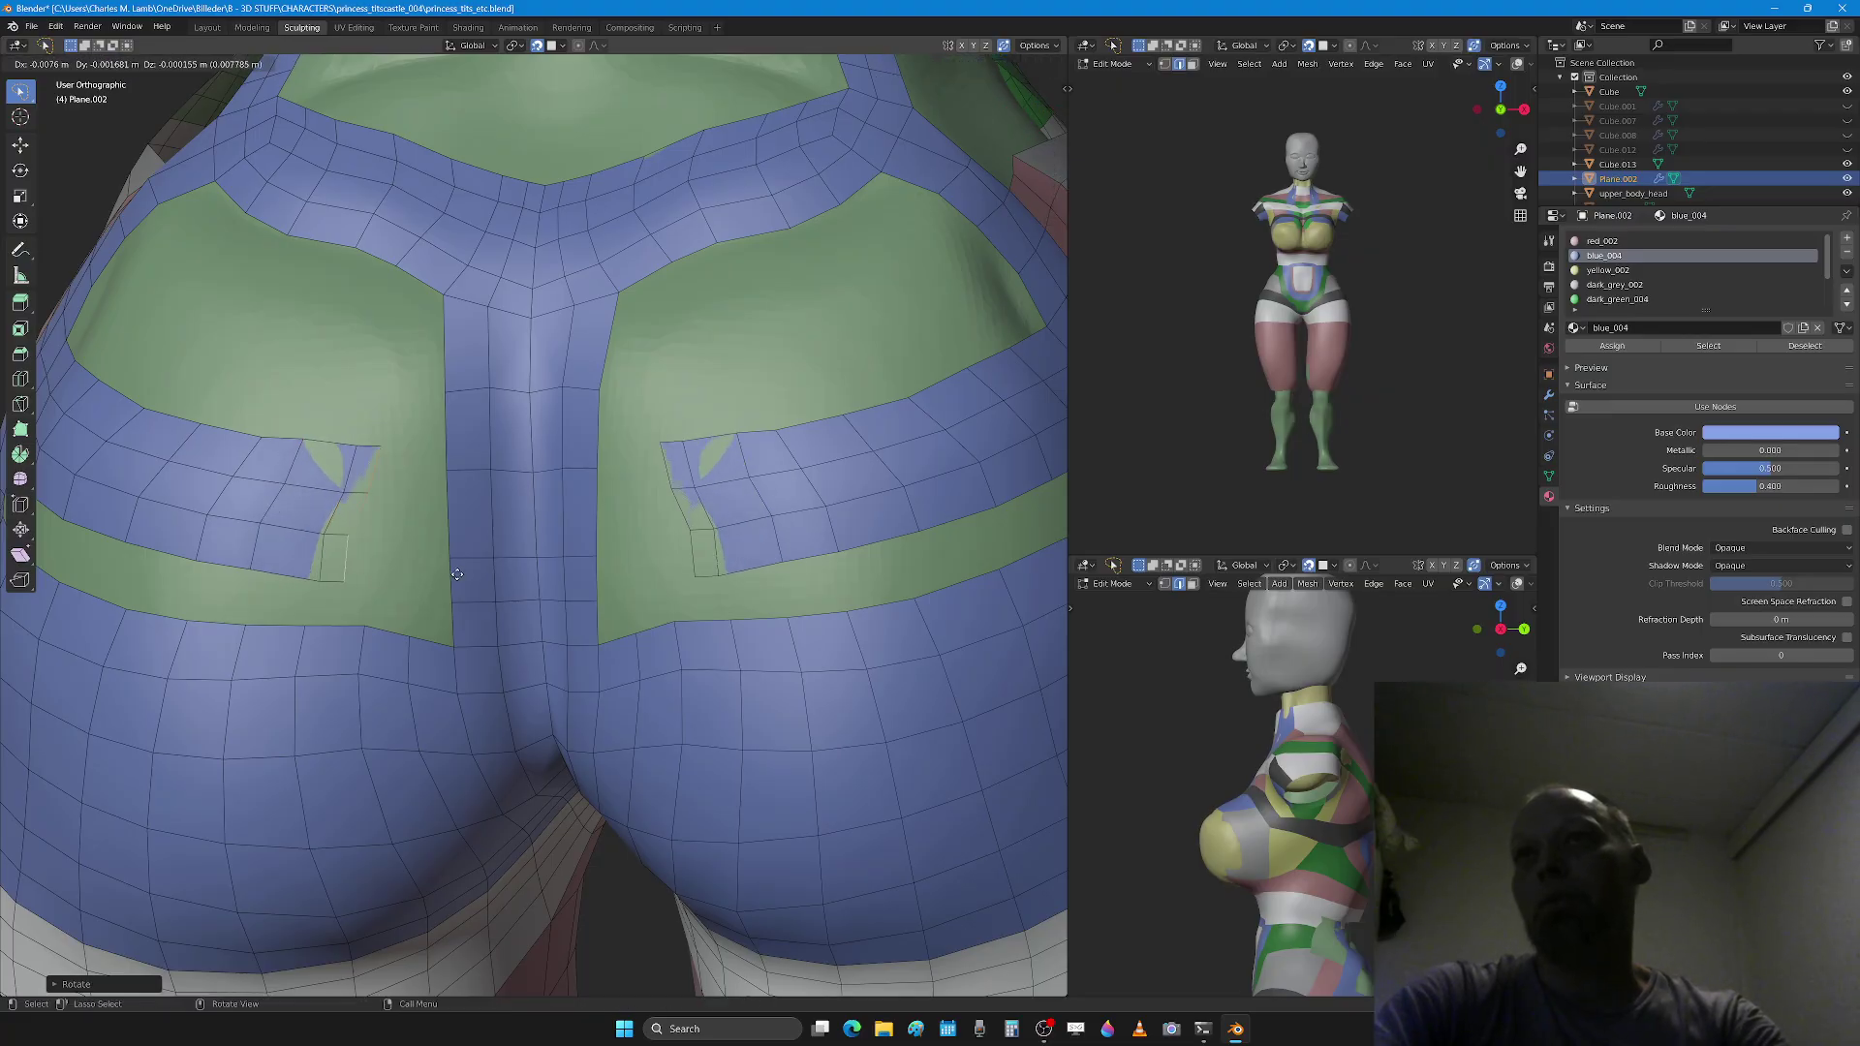
click(436, 574)
Step: Fill the outer part of the narrow gap between the buttock strip and the lower buttock mesh with quads
middle_drag(436, 573, 282, 456)
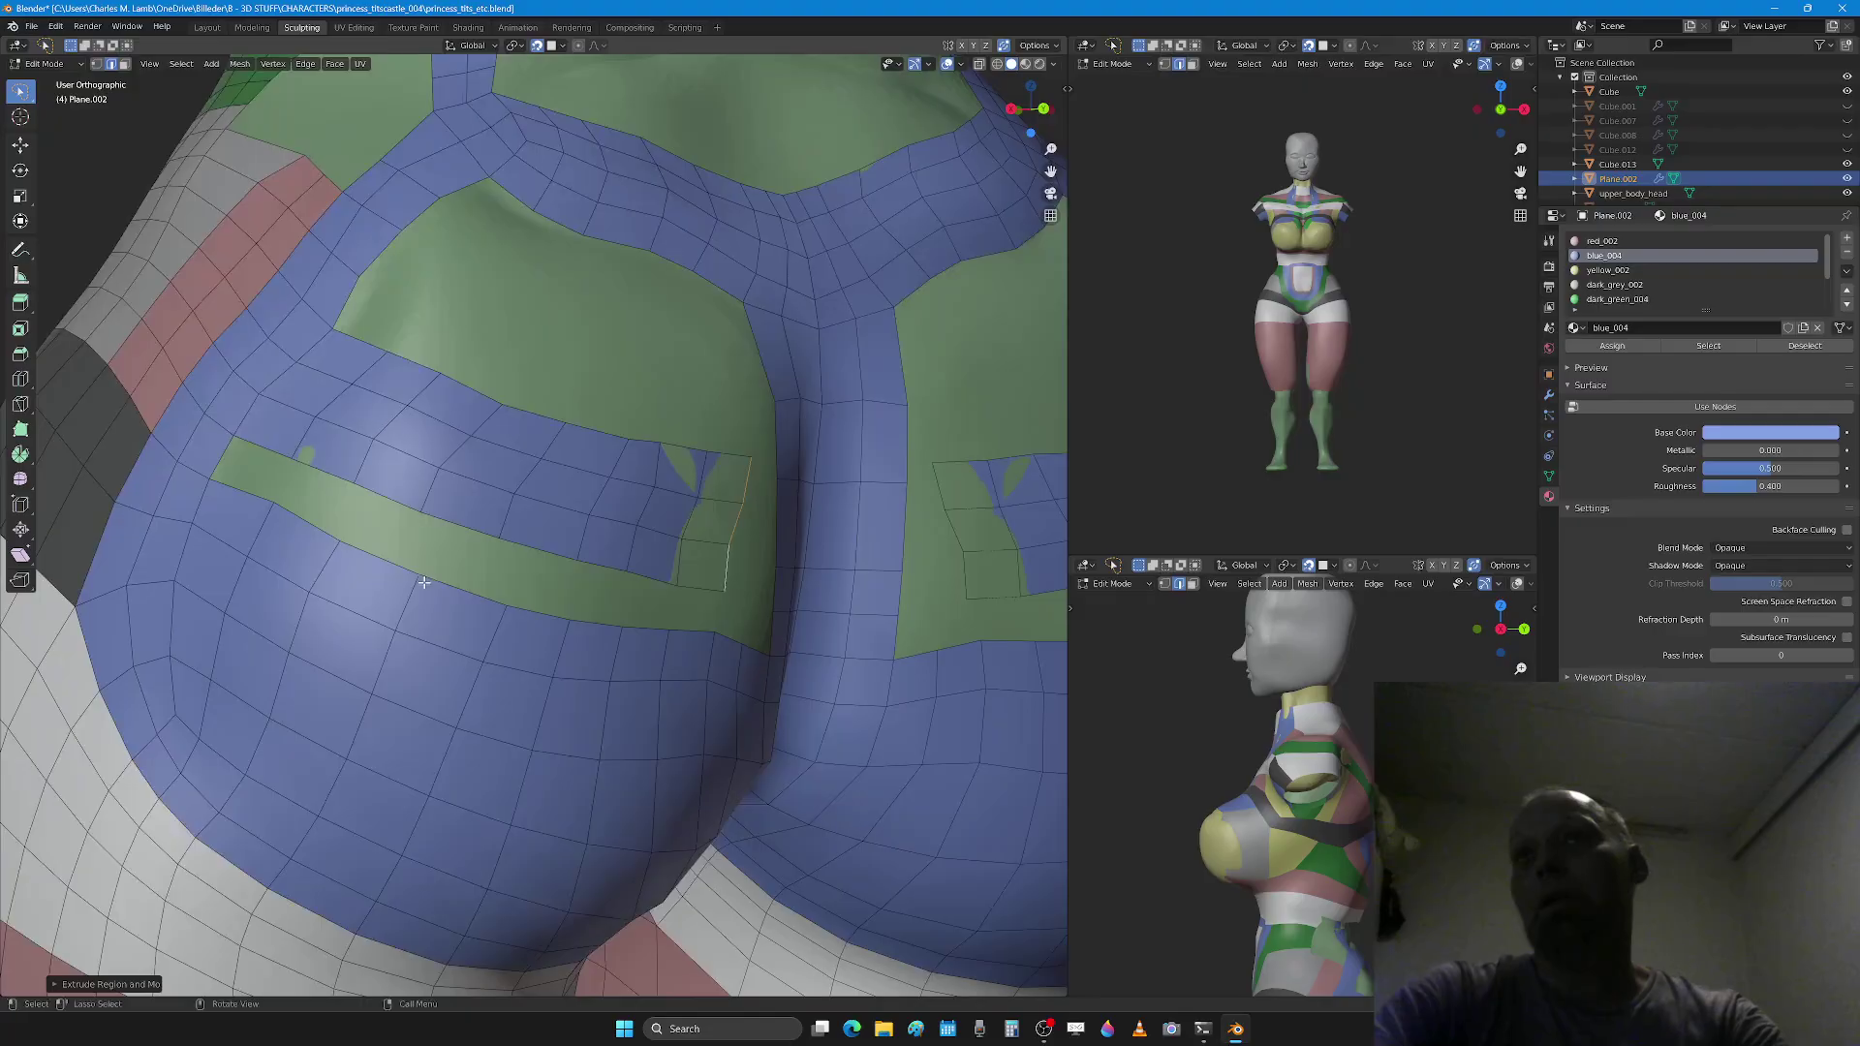
click(282, 455)
click(335, 472)
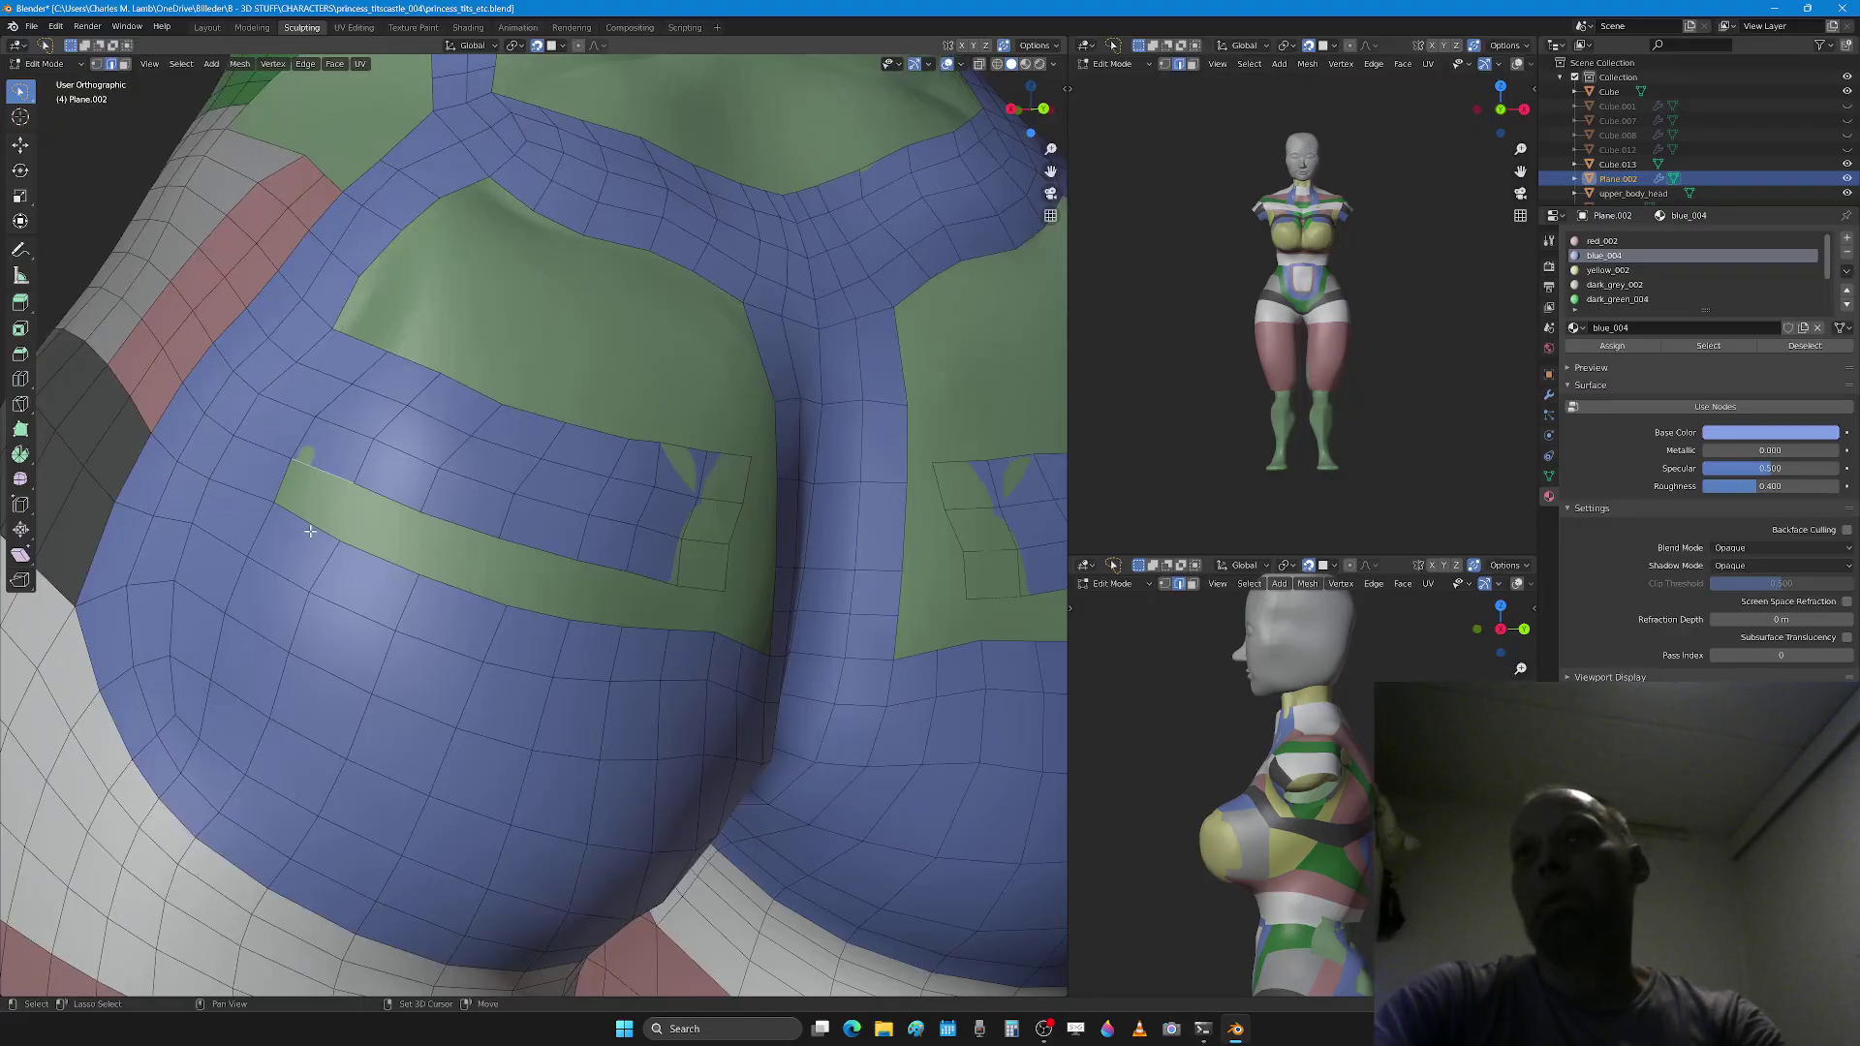
shift+click(311, 530)
key(f)
click(408, 508)
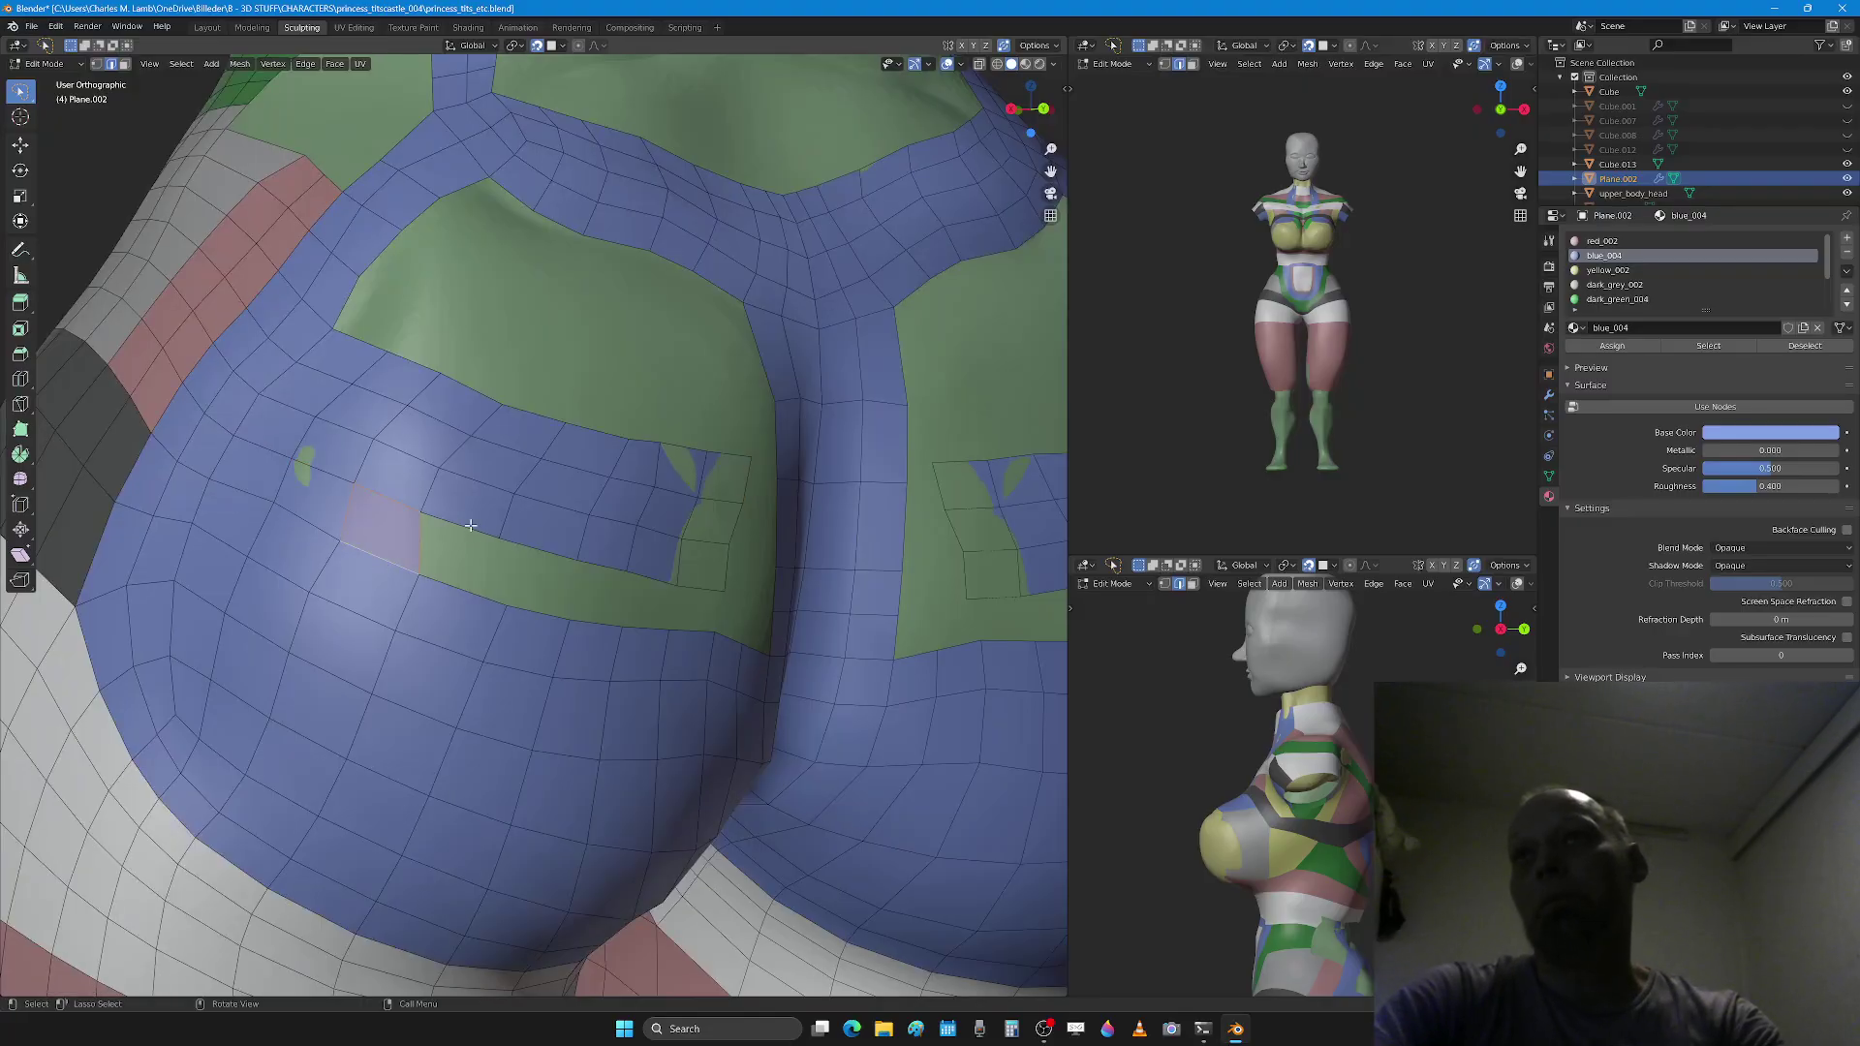
shift+click(443, 598)
key(f)
click(528, 569)
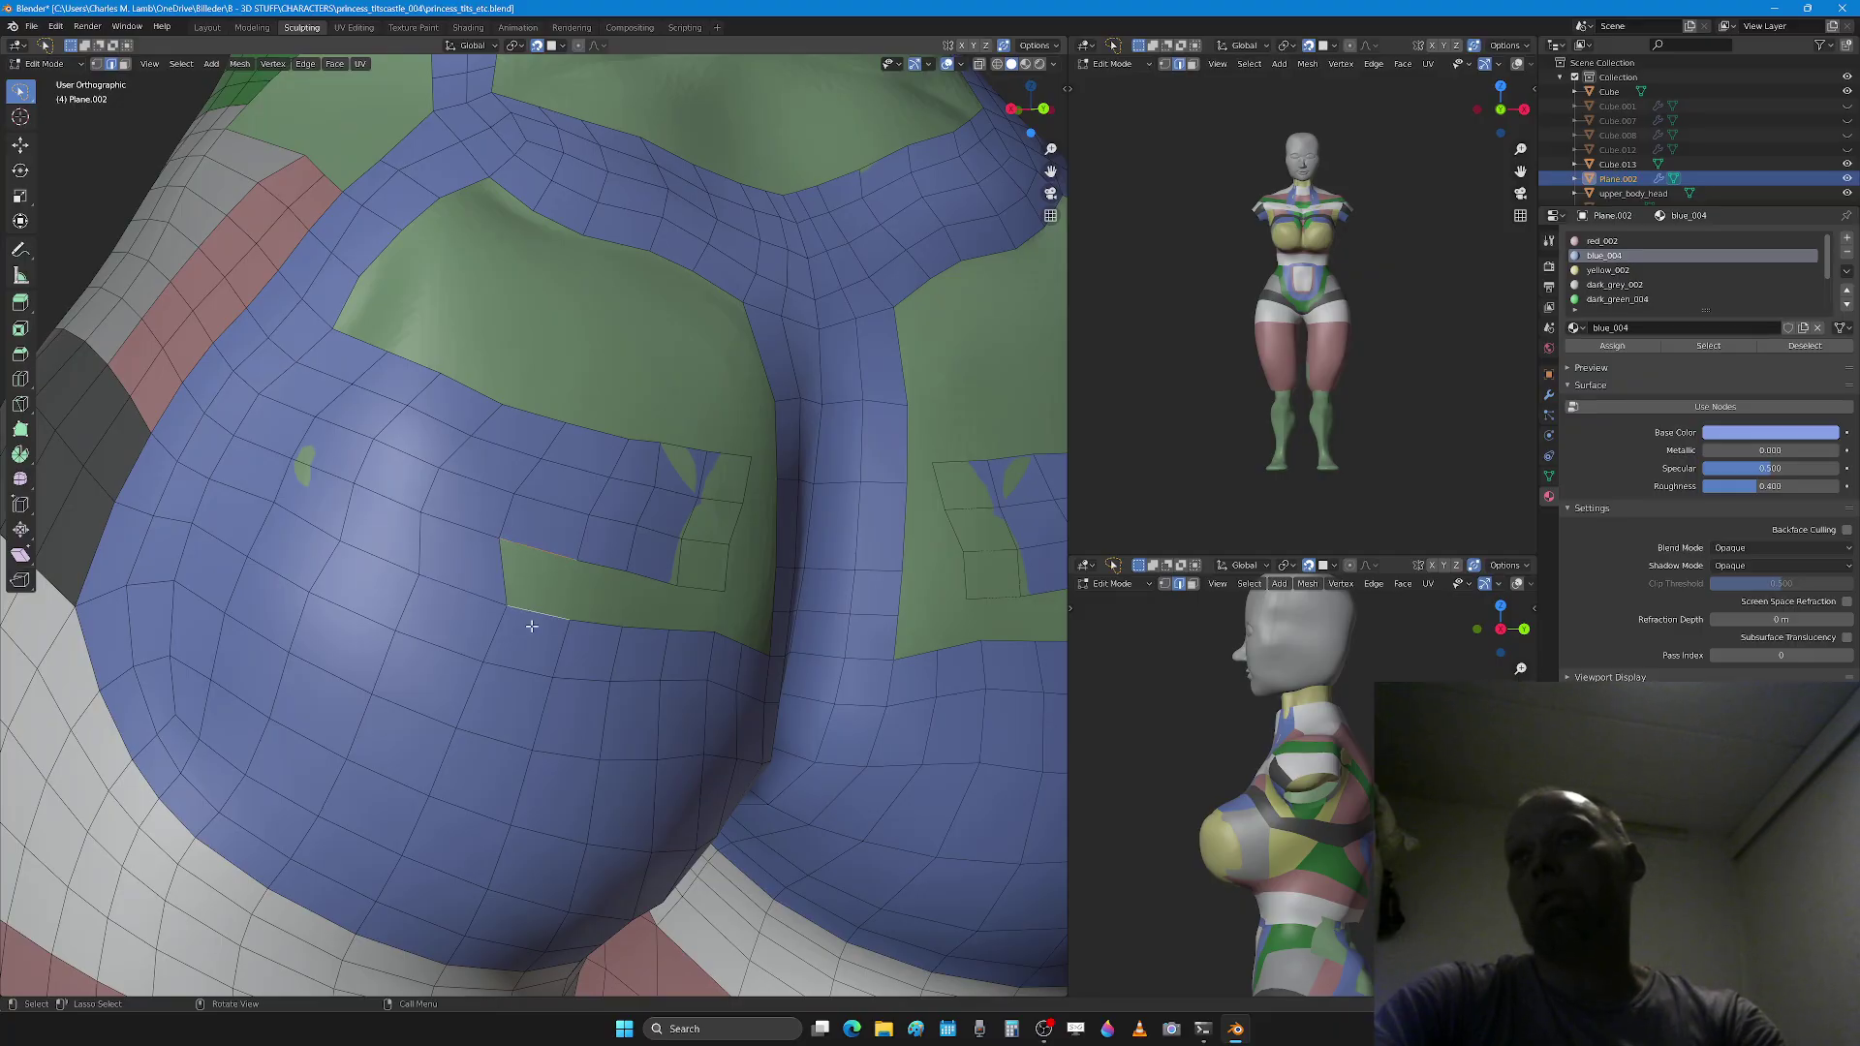
Step: Continue filling quads along the gap beneath the buttock strip up to the strip's newly extruded inner segments
click(602, 560)
click(649, 580)
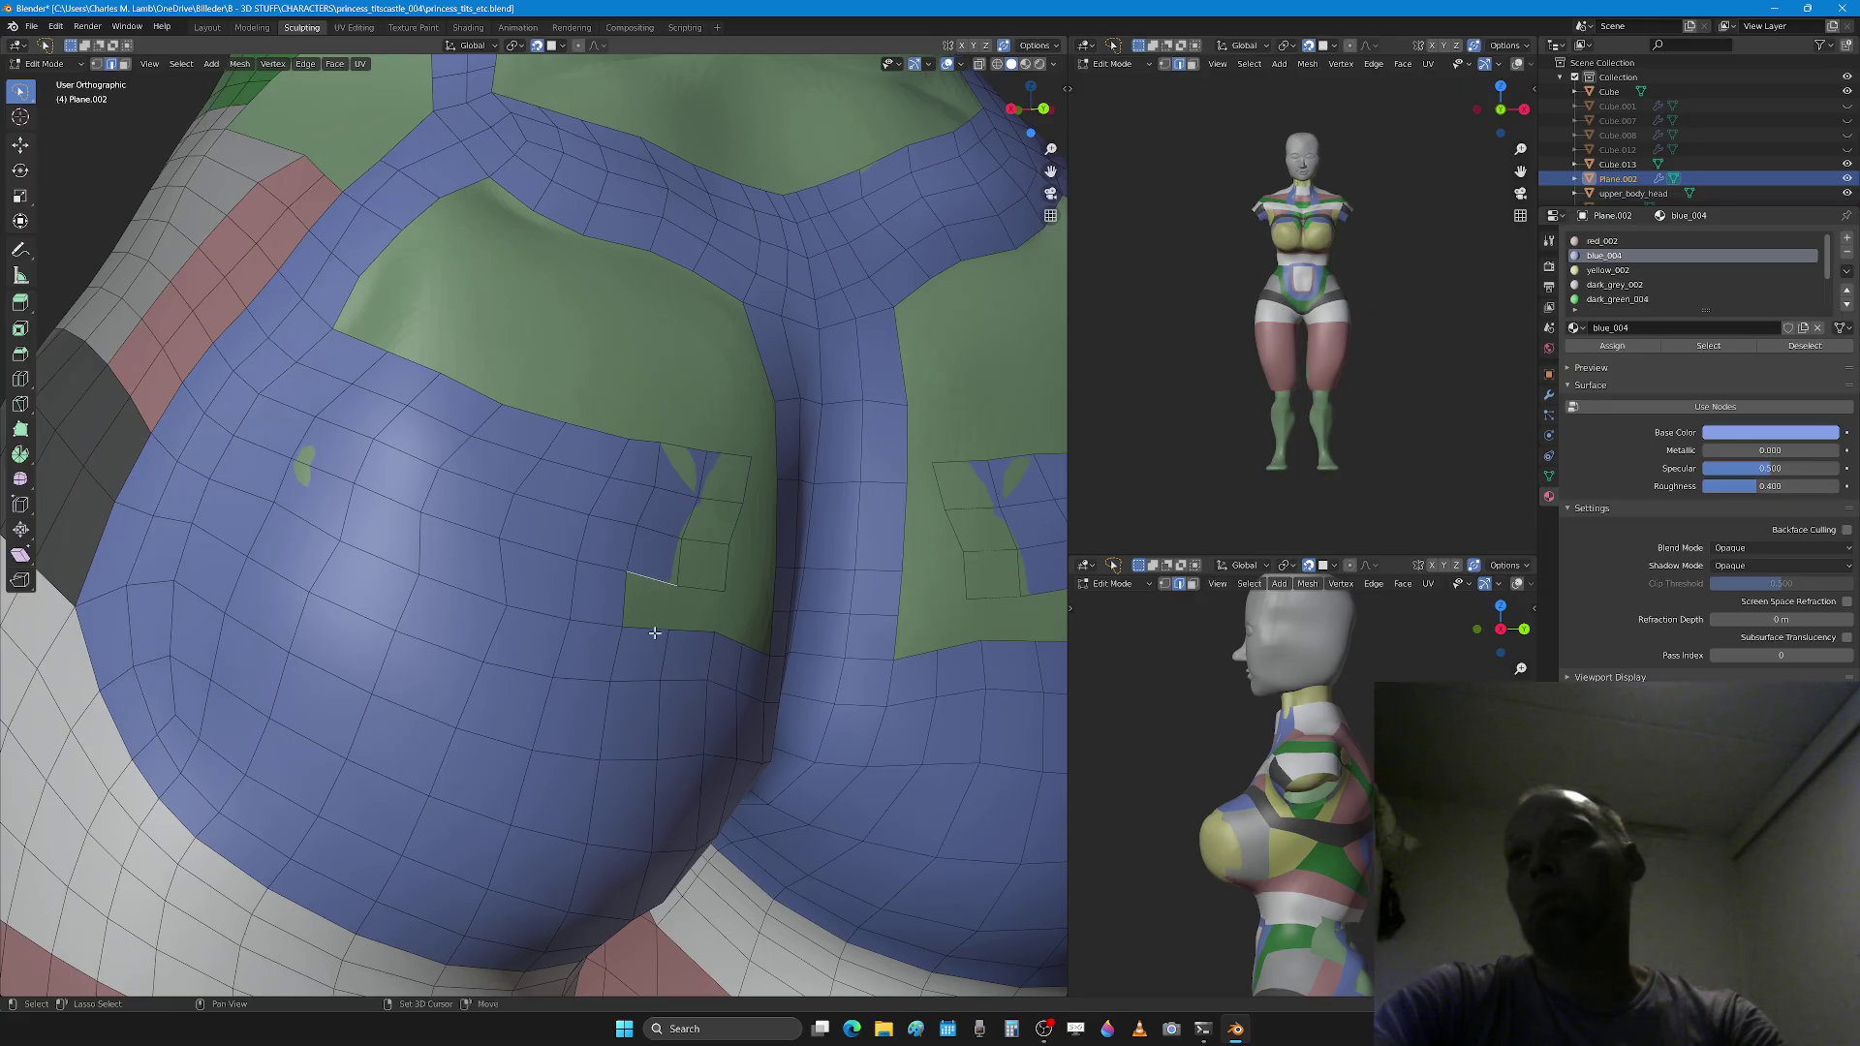
shift+click(655, 635)
key(f)
key(ctrl+z)
click(645, 584)
shift+click(635, 639)
key(f)
middle_drag(634, 640, 377, 611)
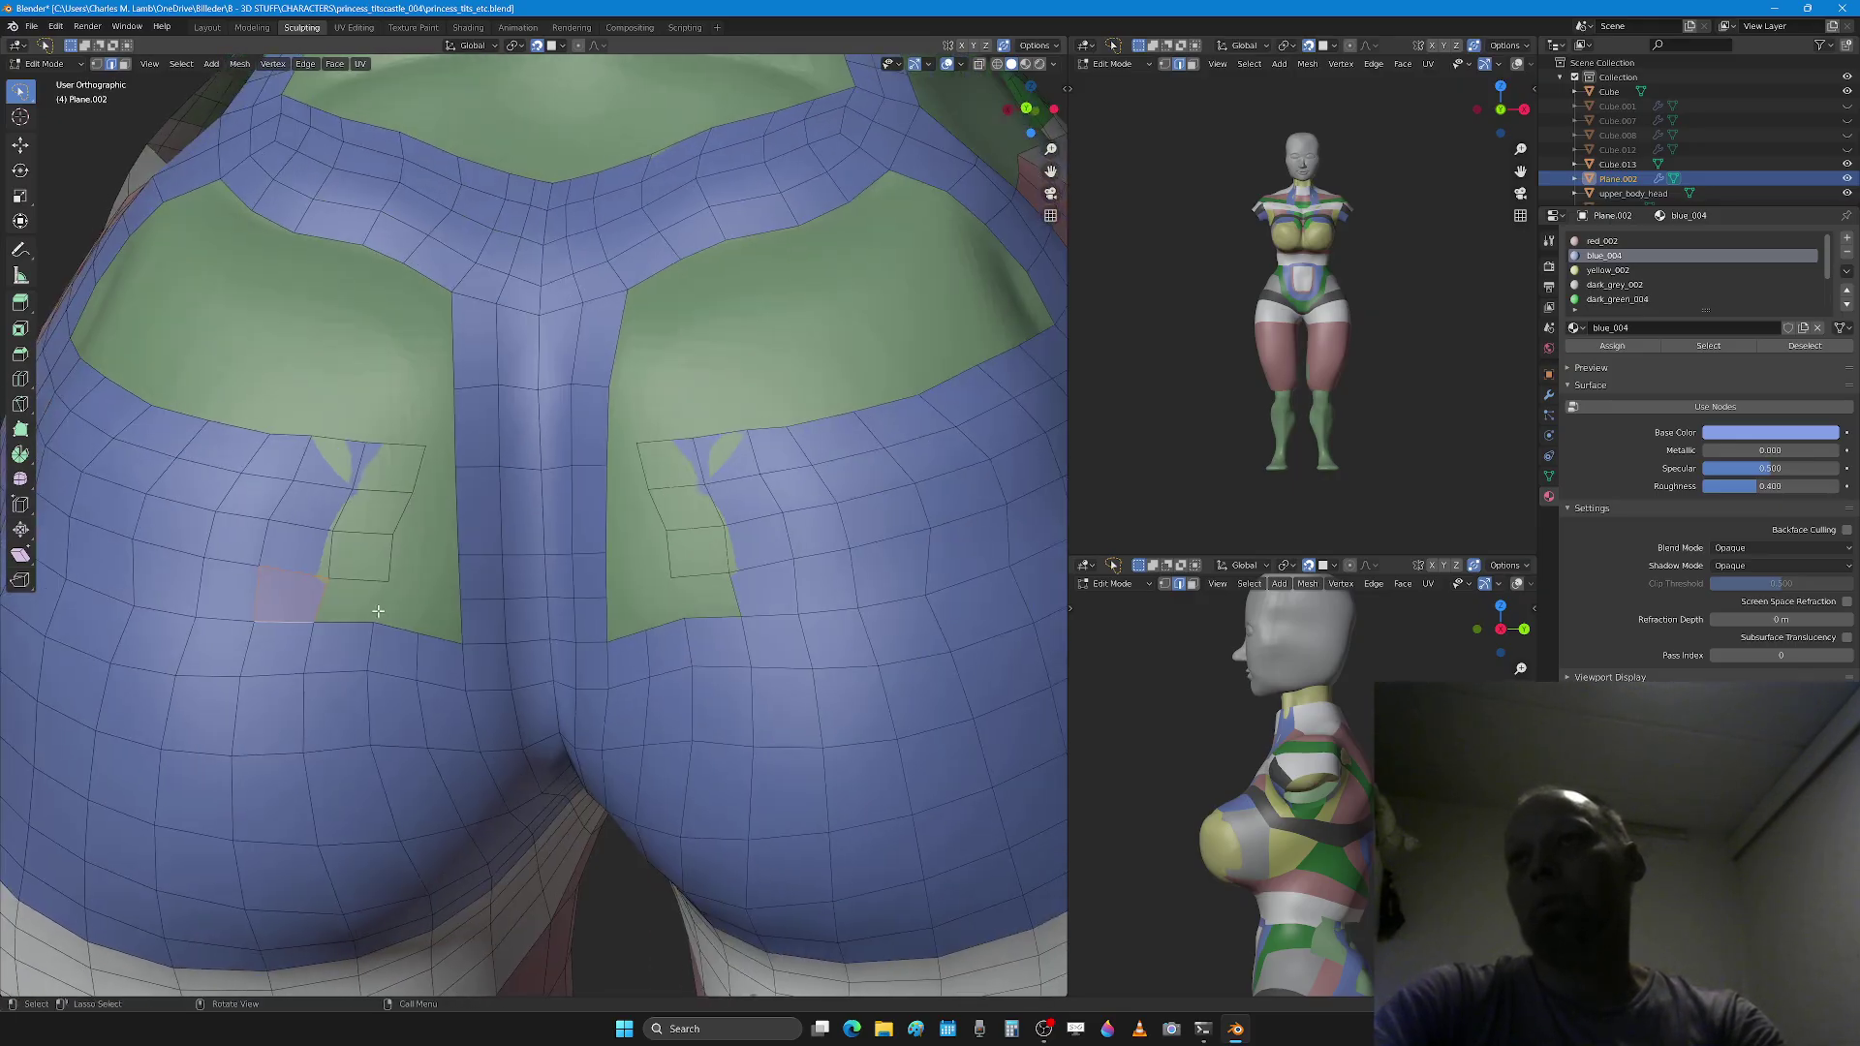
shift+click(360, 620)
key(f)
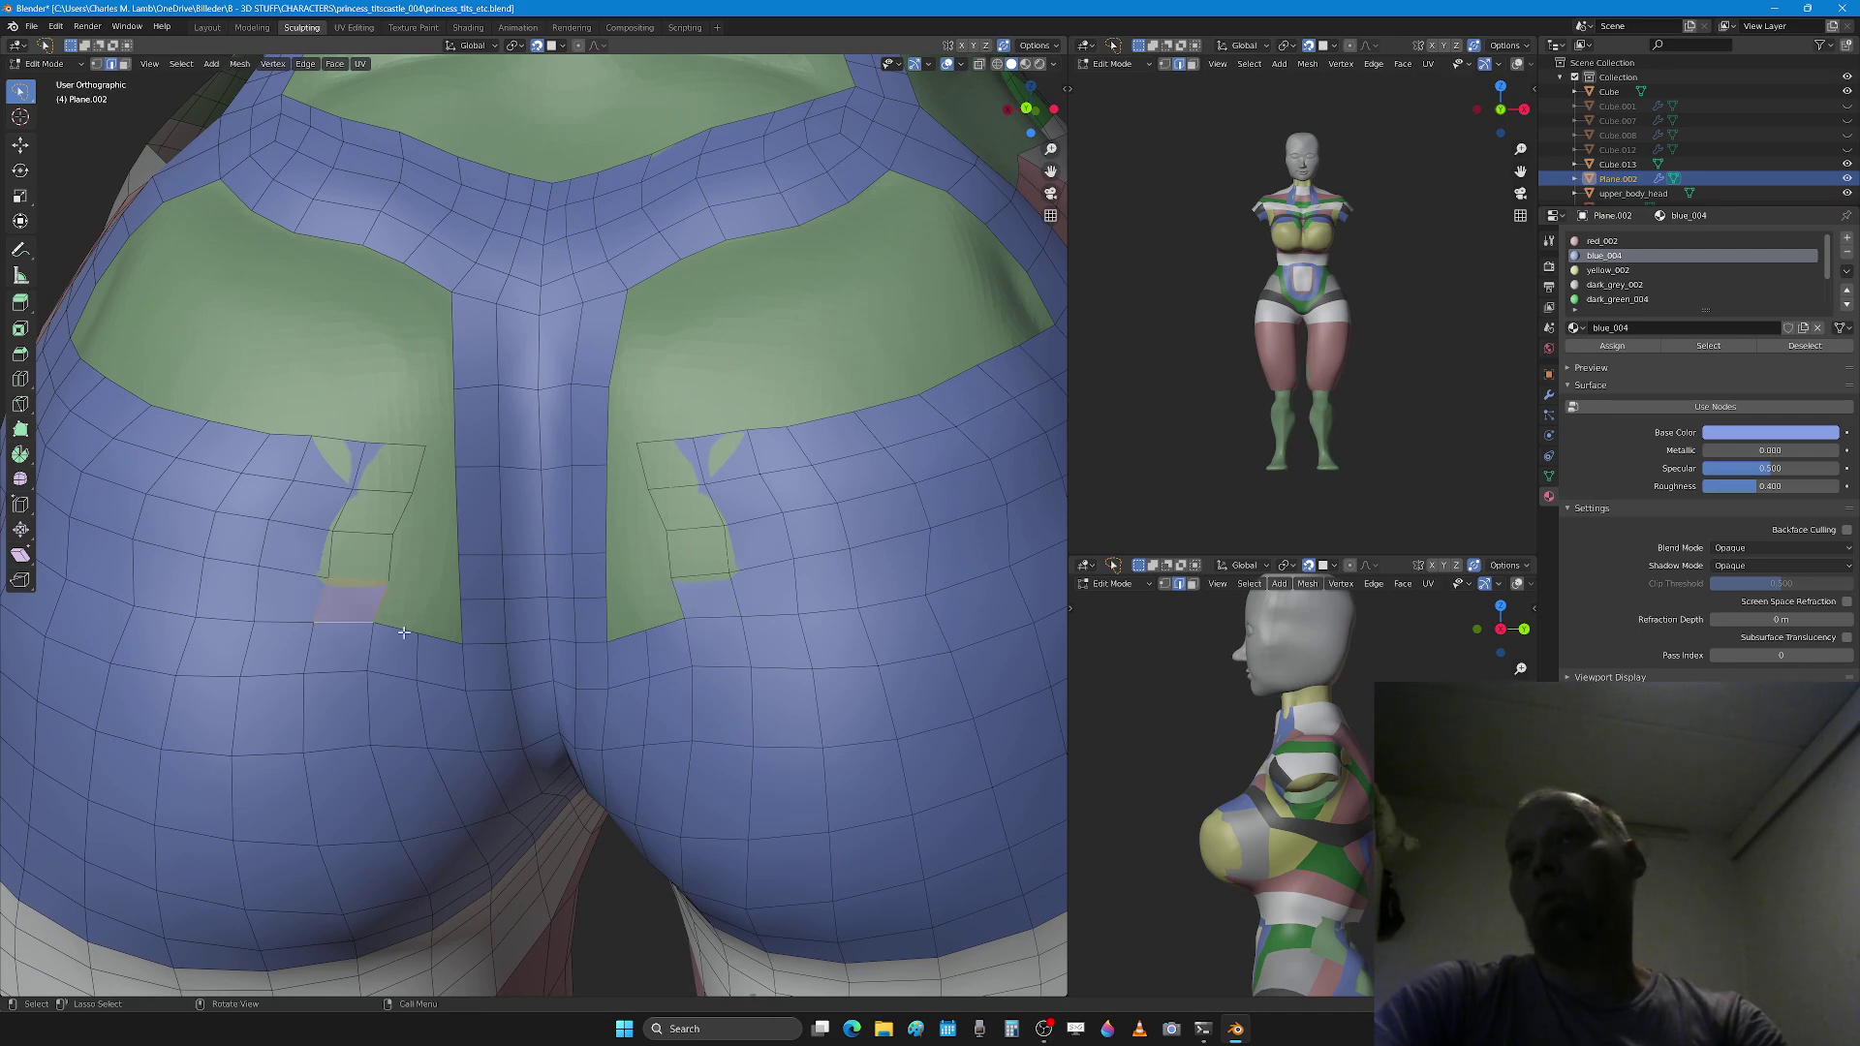
Step: Bridge the buttock strip's inner end to the central cleft strip with quads, adding a loop cut to the cleft strip to match the rows
scroll(404, 632, up, 1)
click(364, 567)
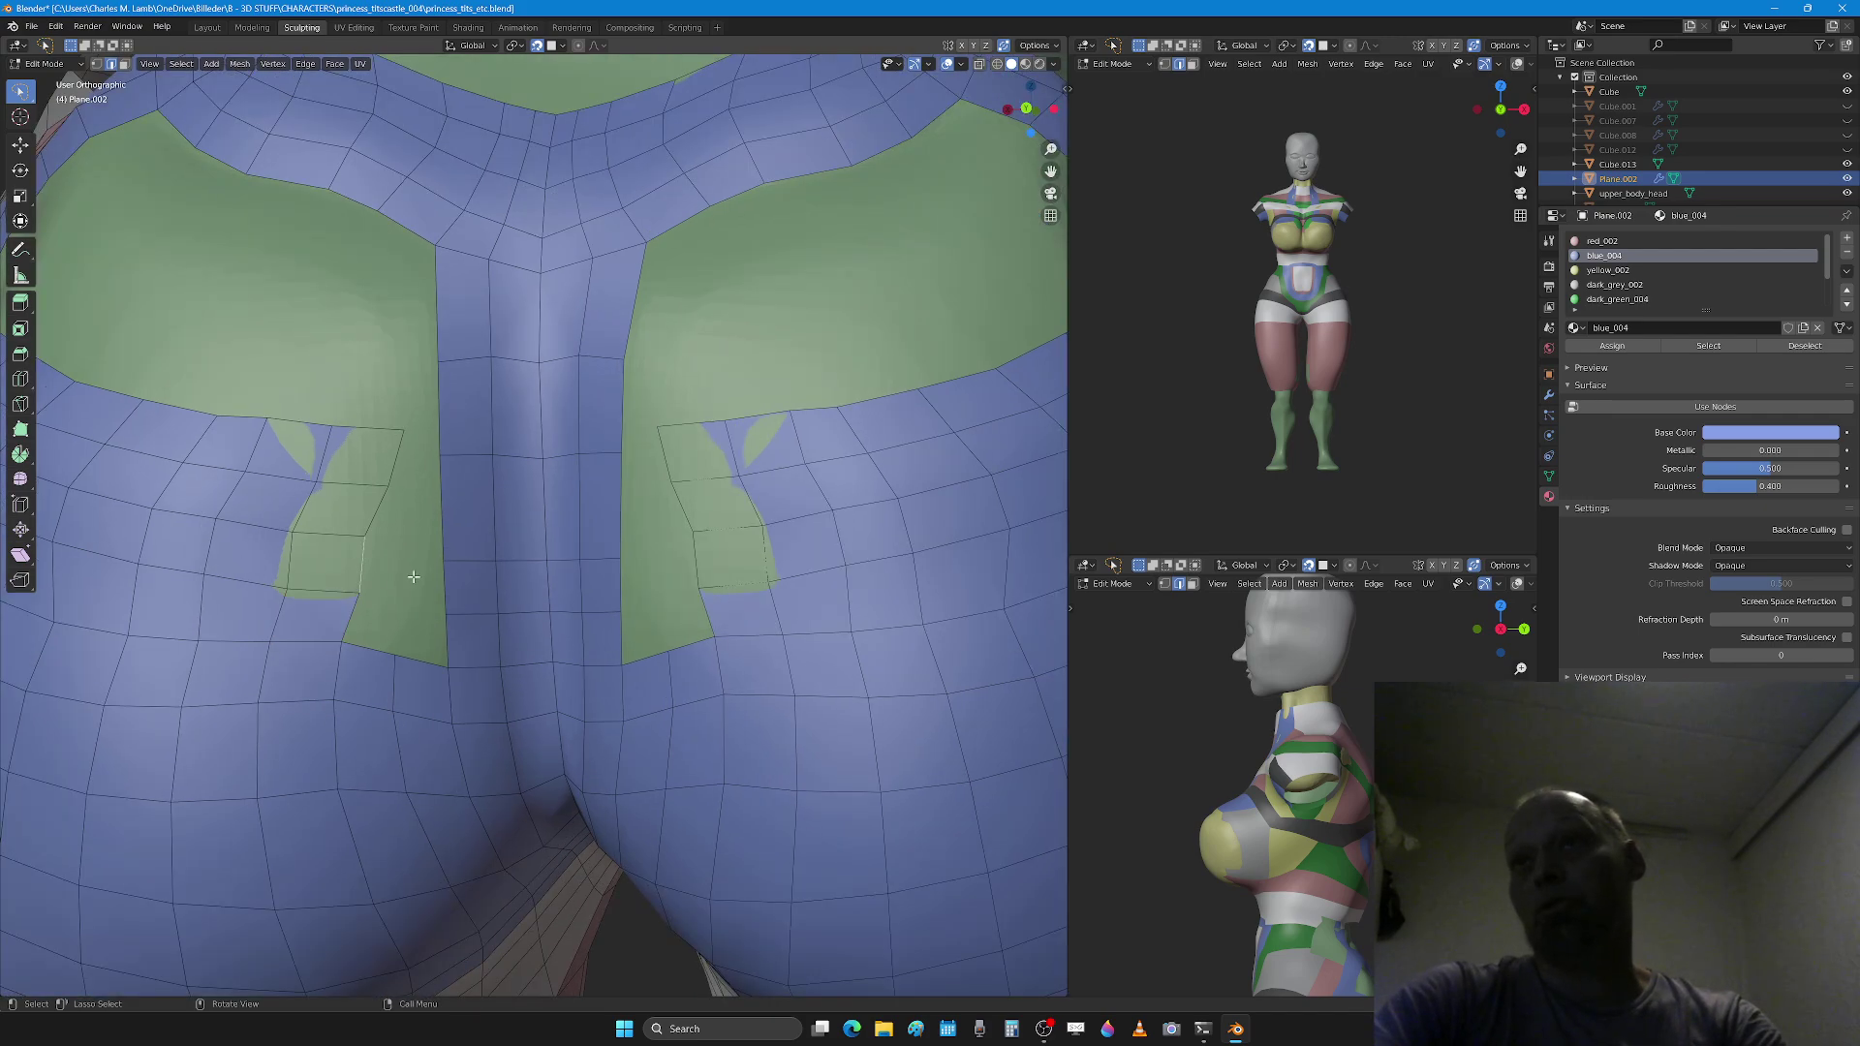
key(ctrl+r)
click(491, 512)
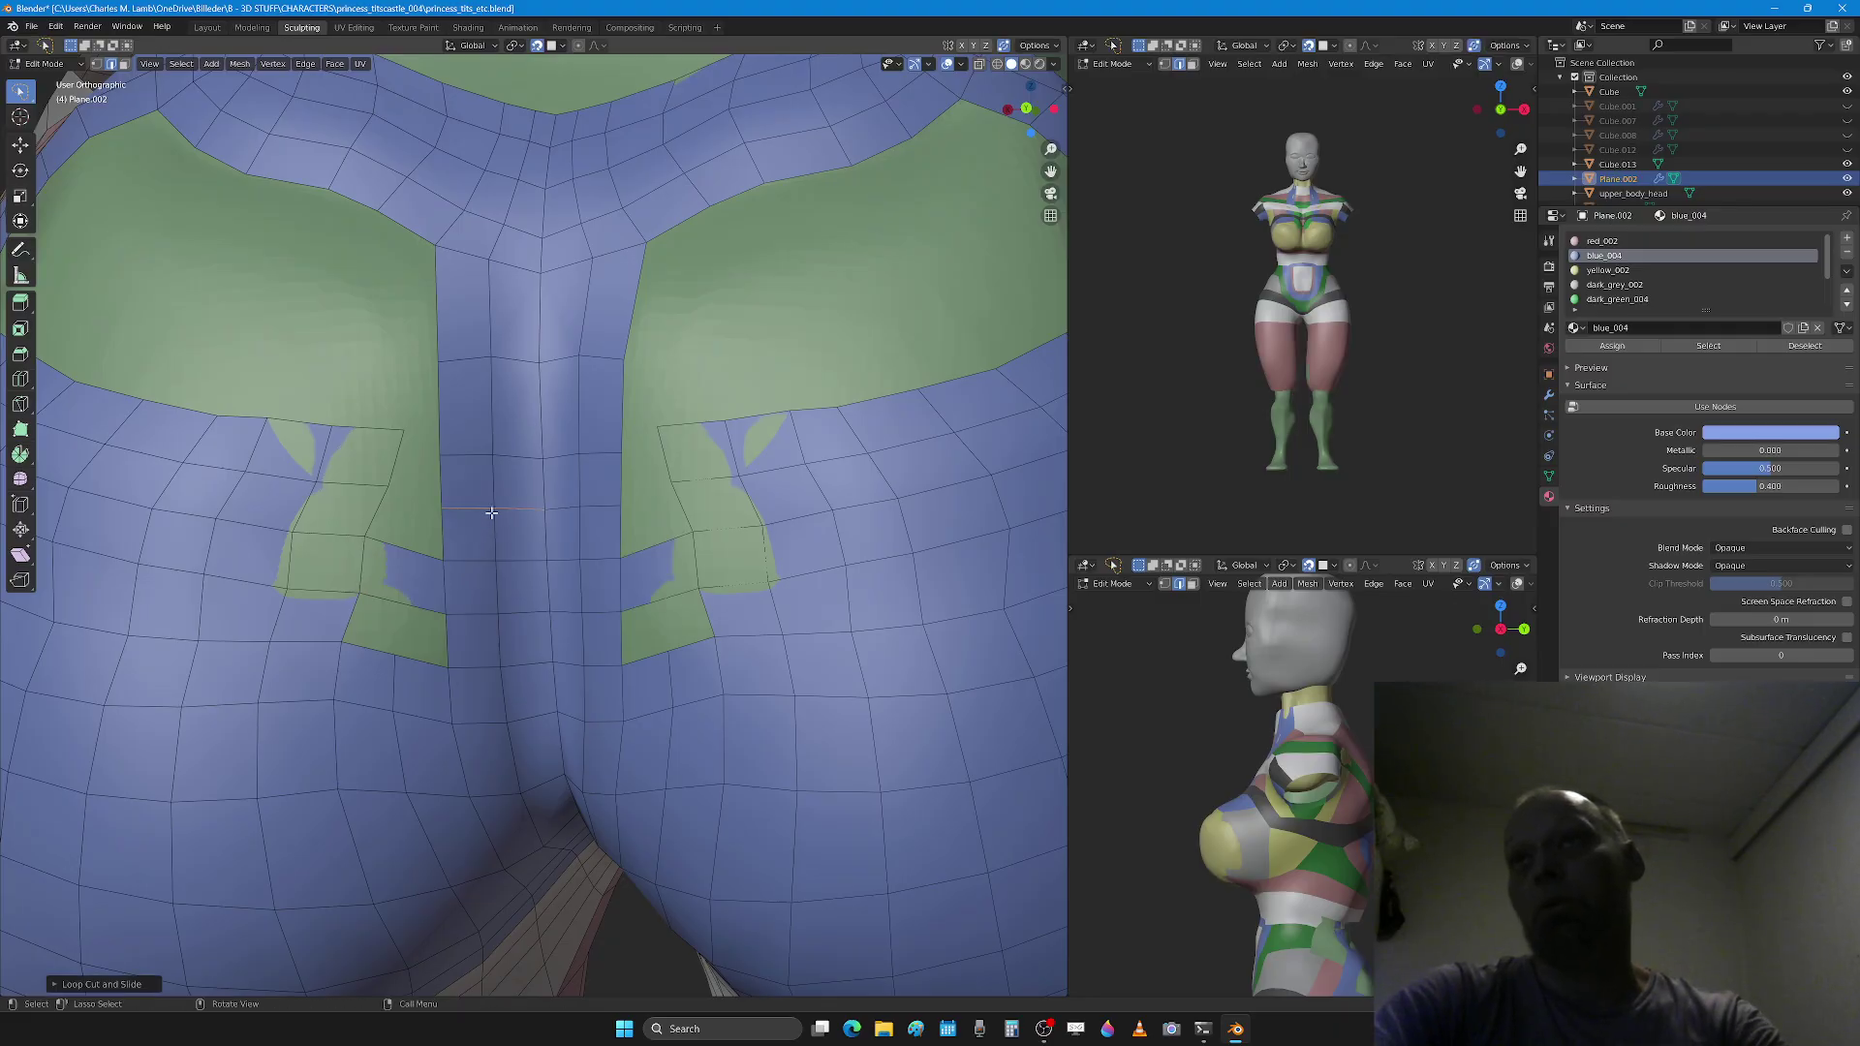
key(ctrl+z)
click(421, 505)
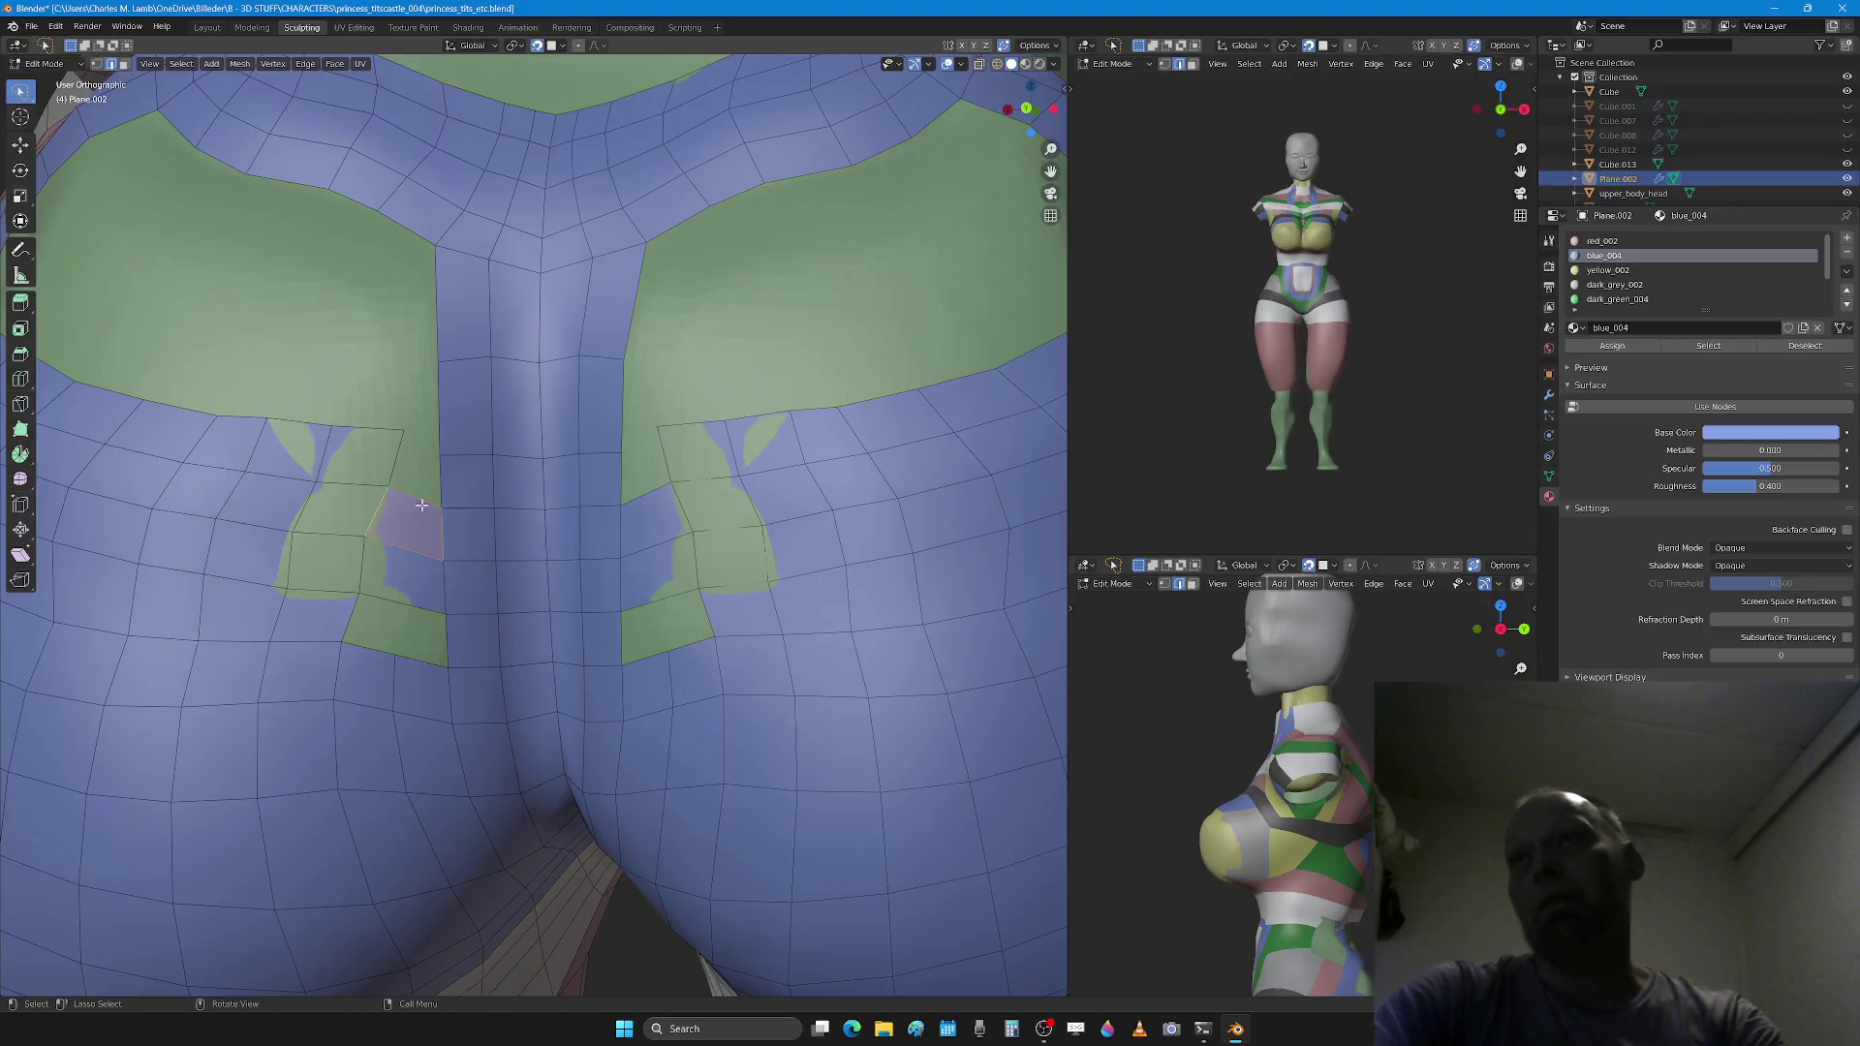
key(ctrl+r)
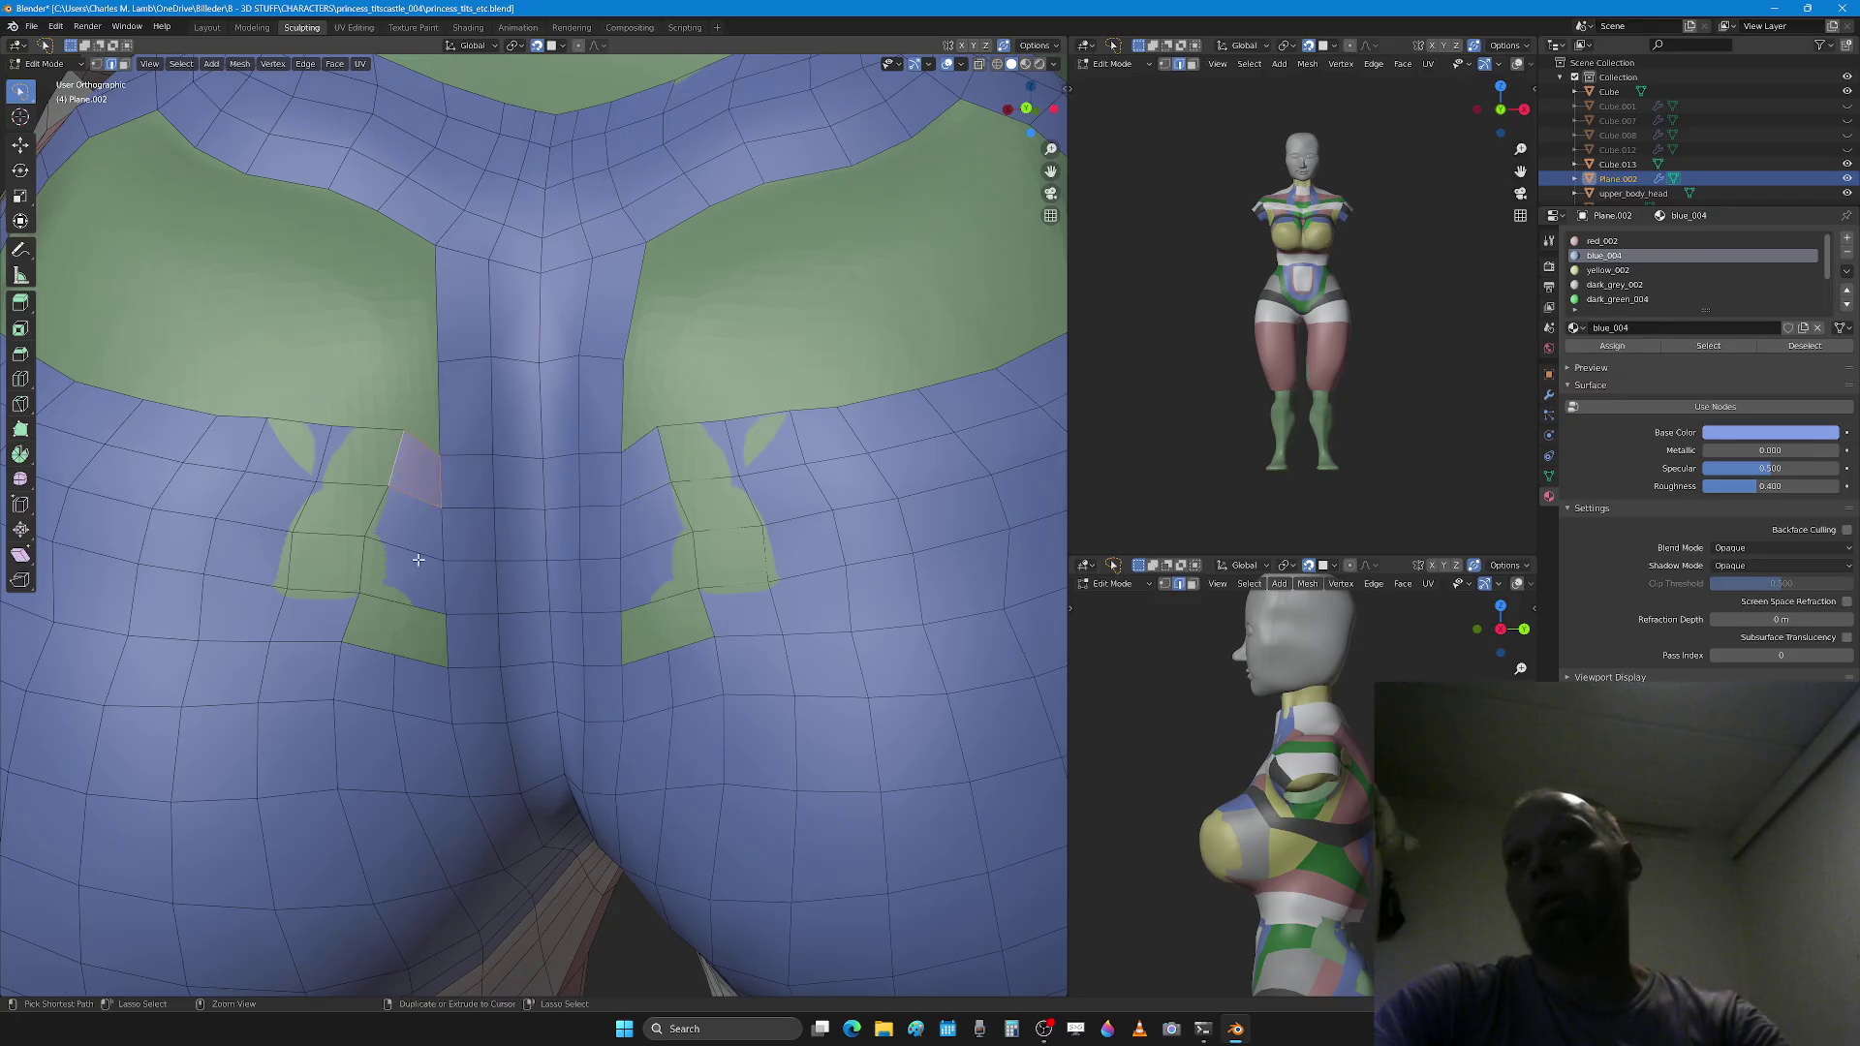
click(415, 555)
click(391, 590)
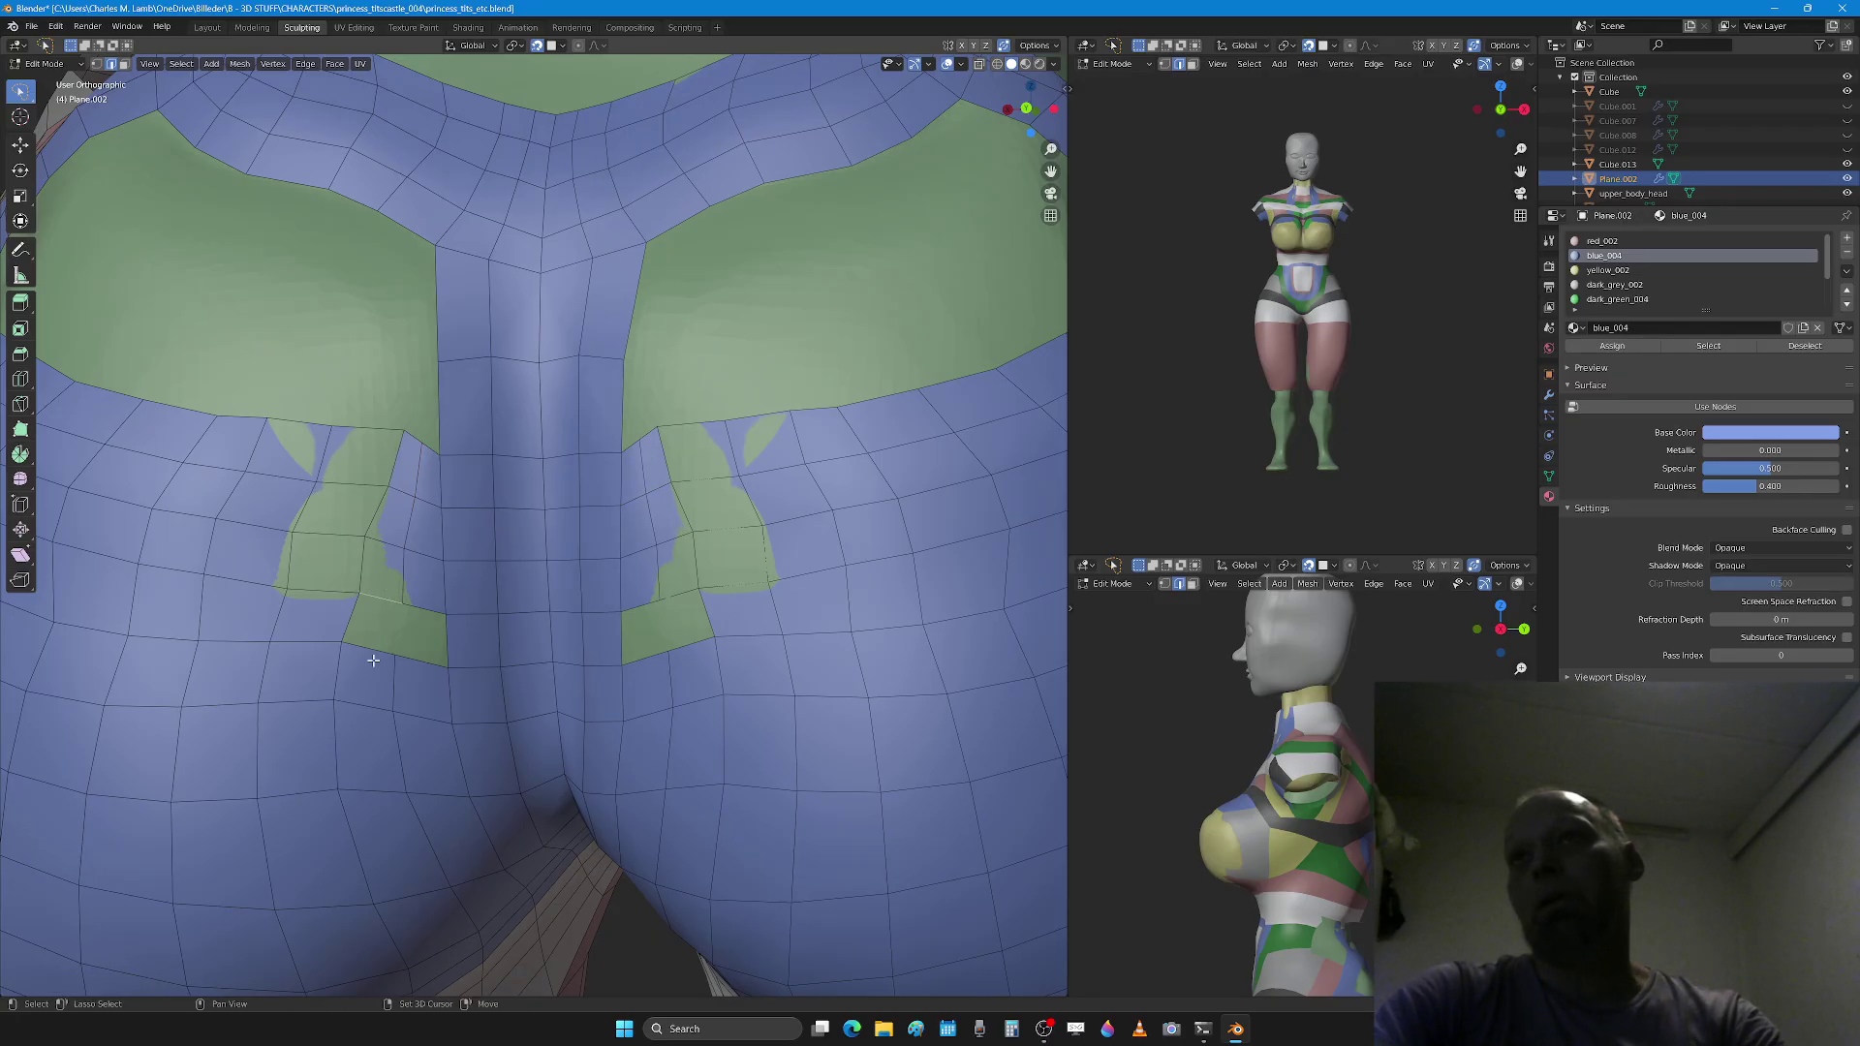
shift+click(373, 656)
key(f)
Step: Switch to Sculpt Mode, smooth the newly filled buttock mesh with the Draw brush at 247 px, and set the brush radius to 312 px
scroll(426, 651, down, 2)
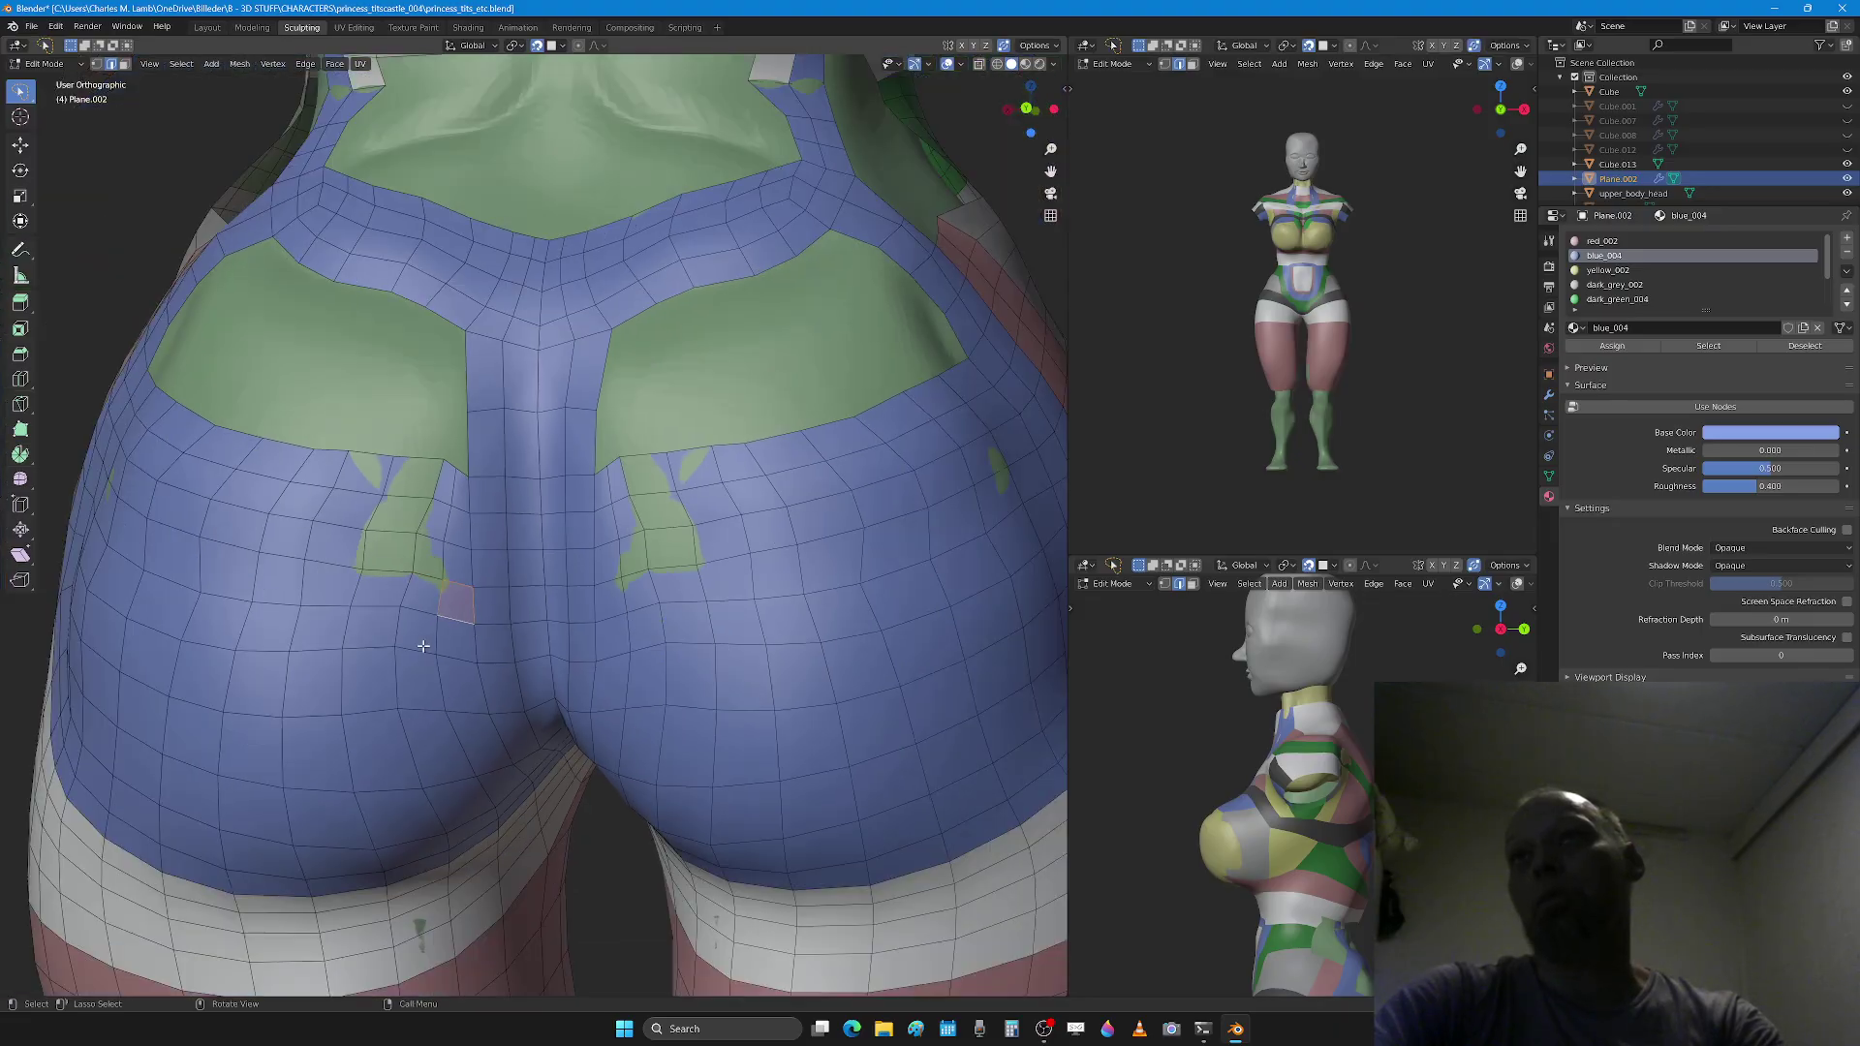
key(Tab)
drag(382, 568, 359, 537)
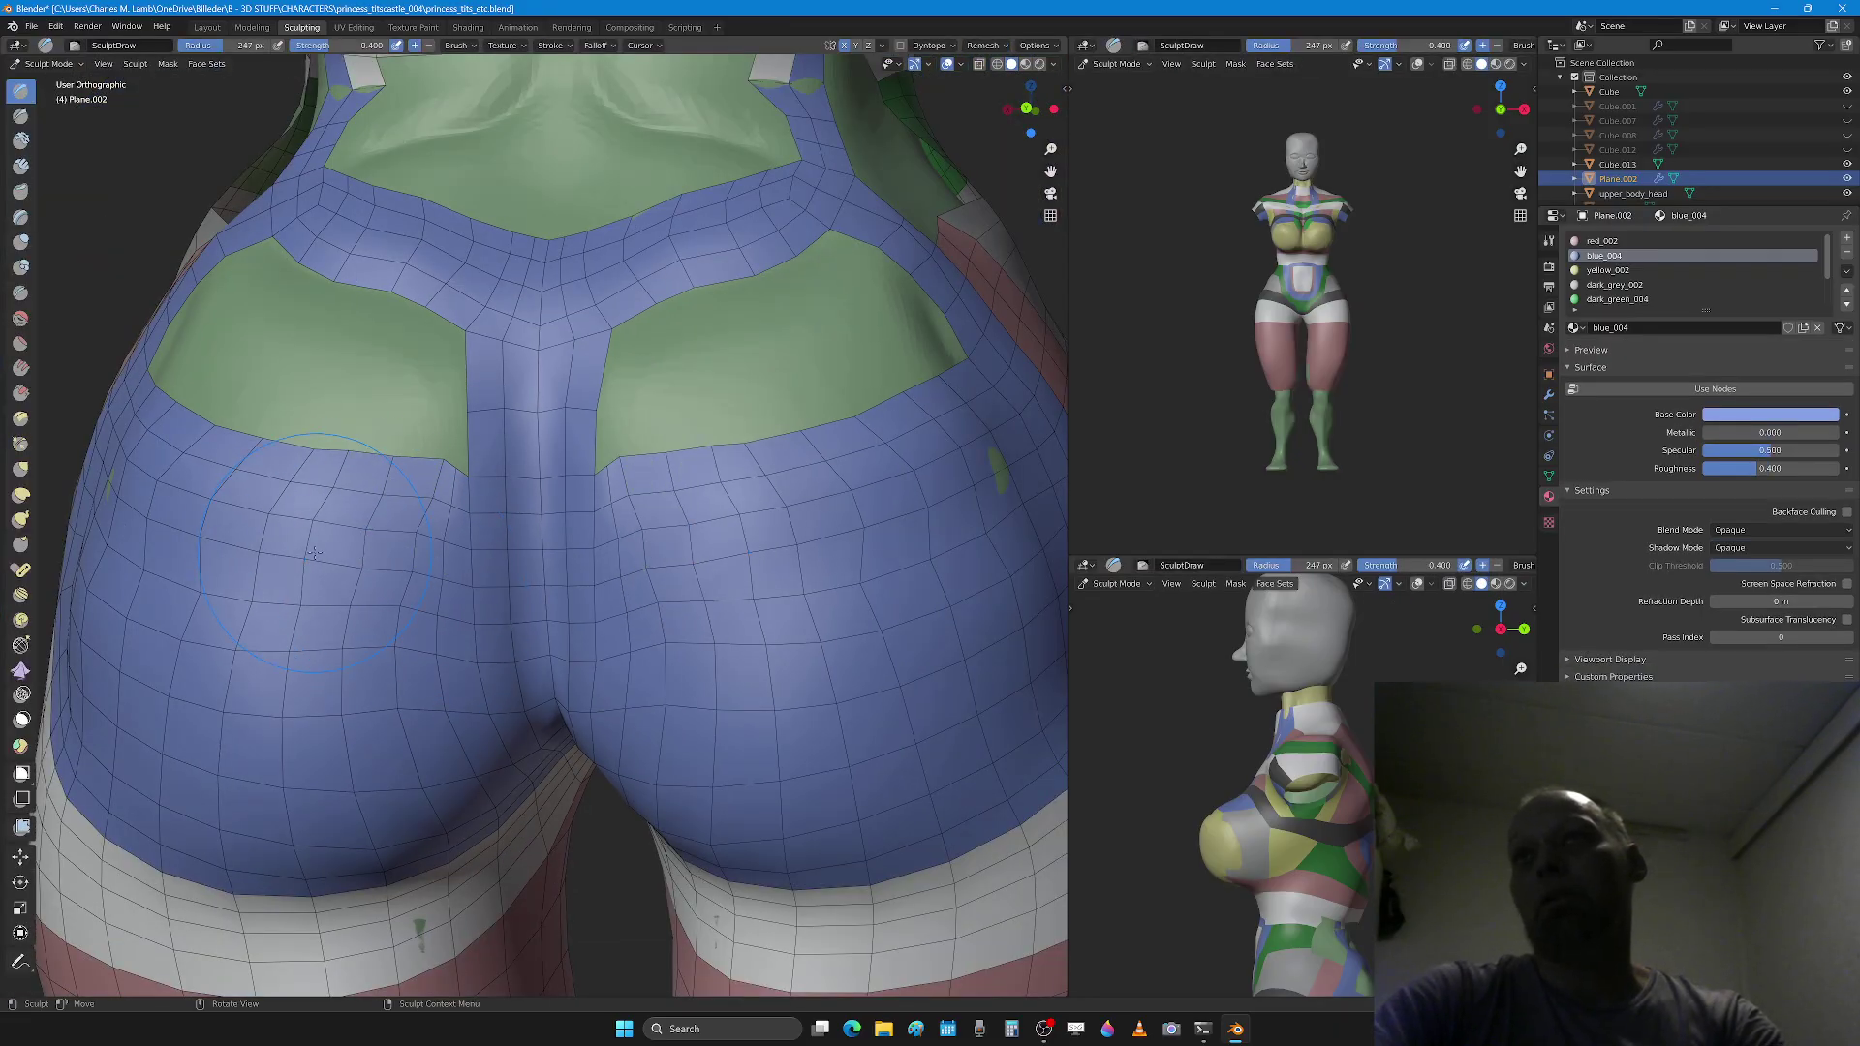
ctrl+drag(244, 554, 233, 571)
key(f)
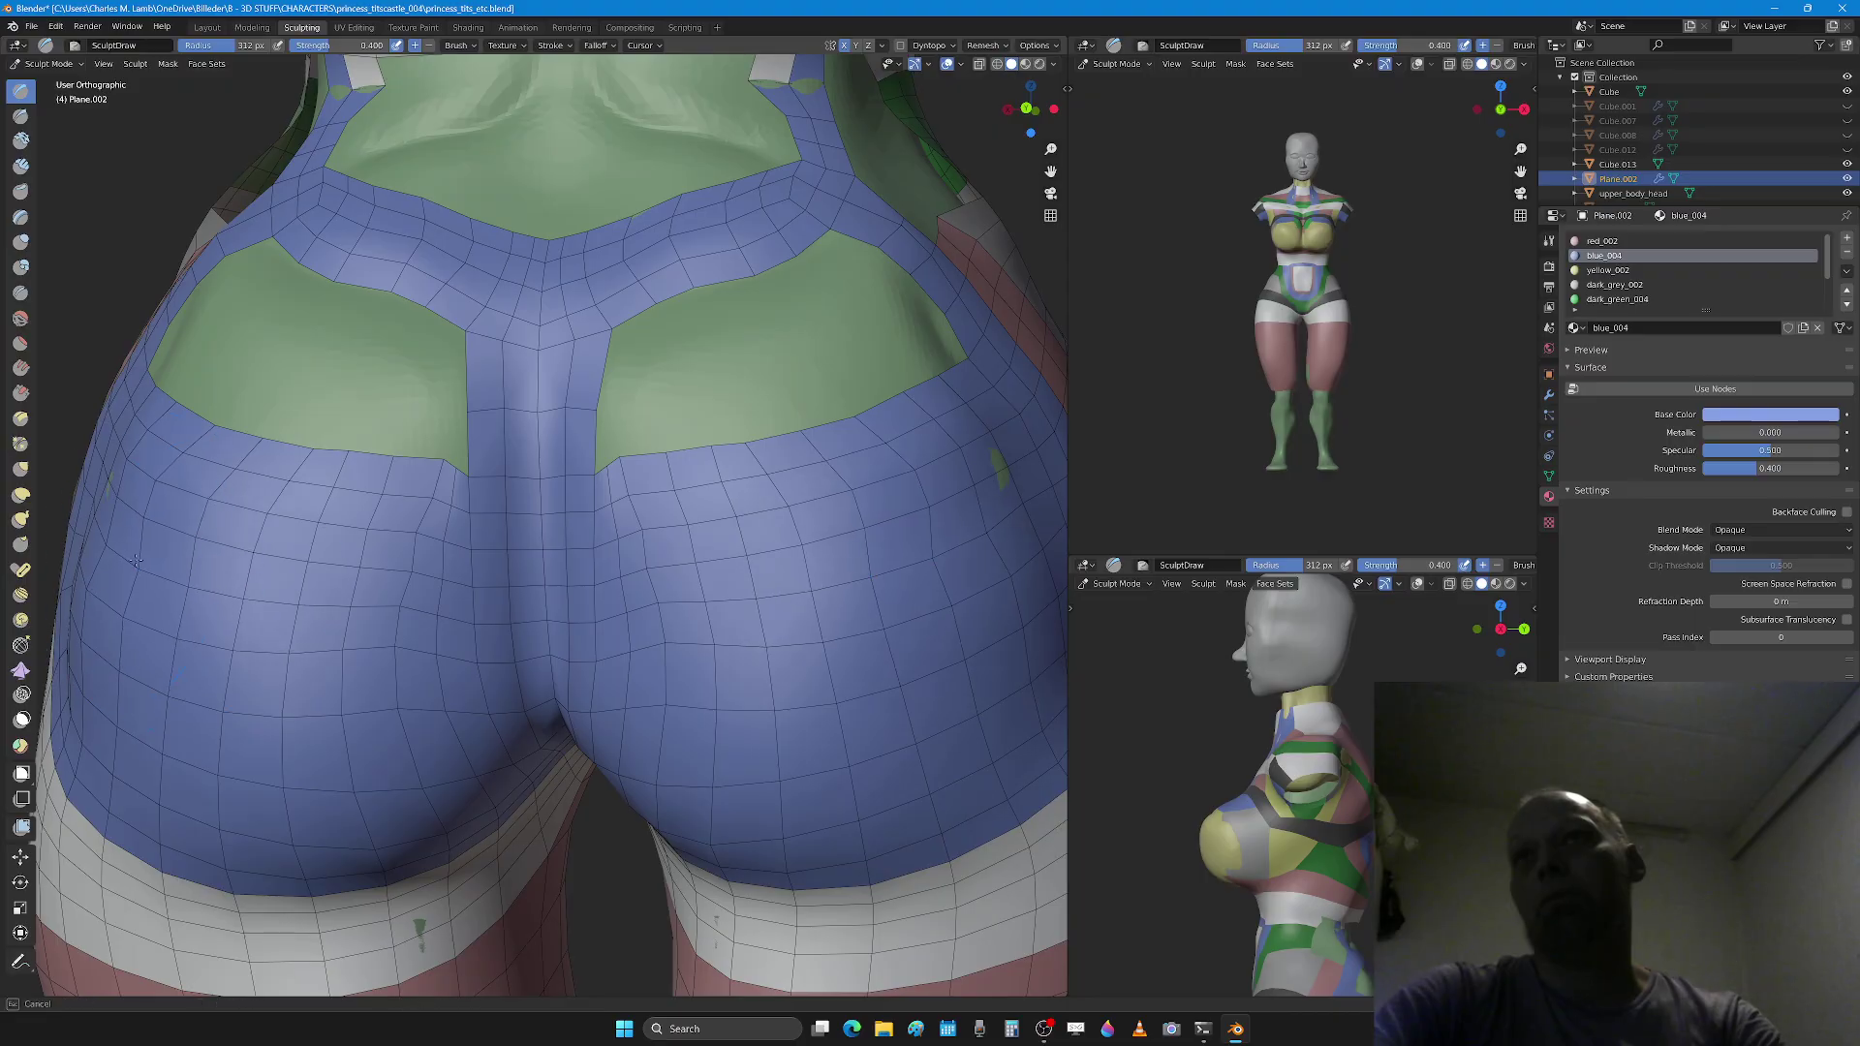
middle_drag(136, 560, 271, 552)
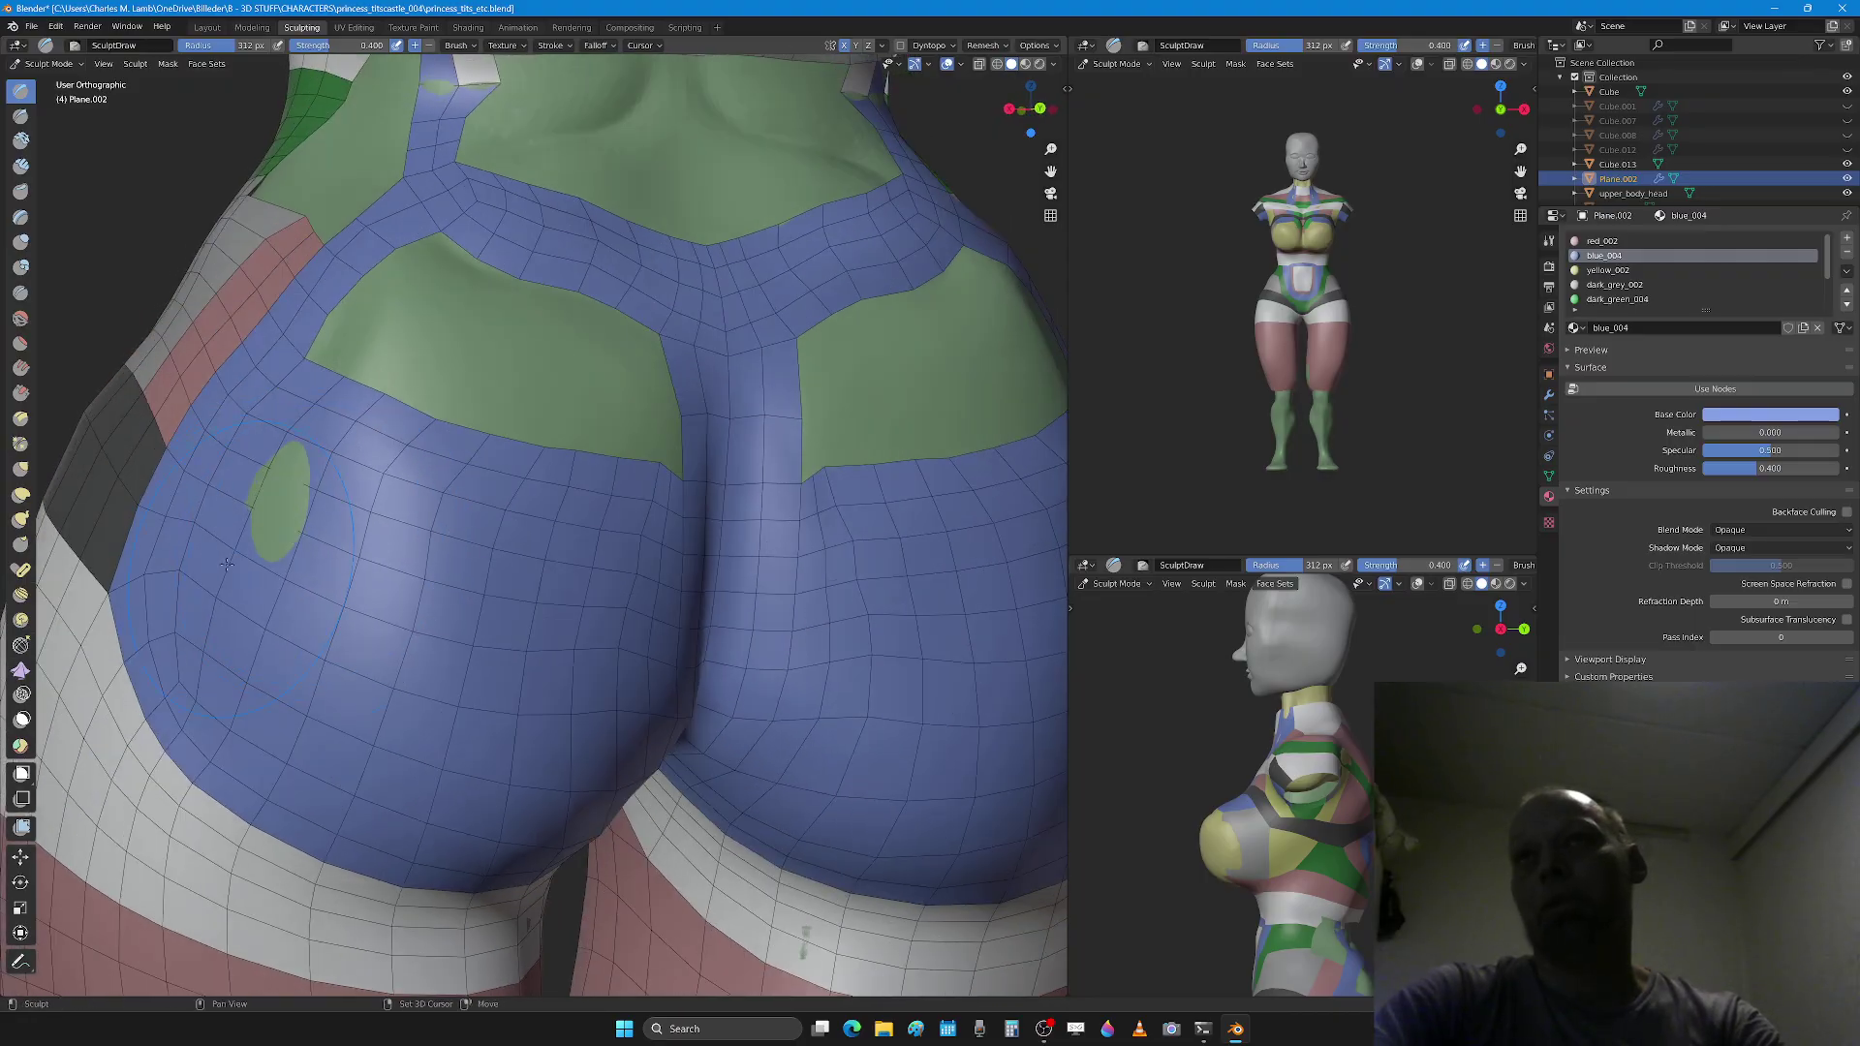
middle_drag(330, 663, 392, 575)
key(f)
click(305, 378)
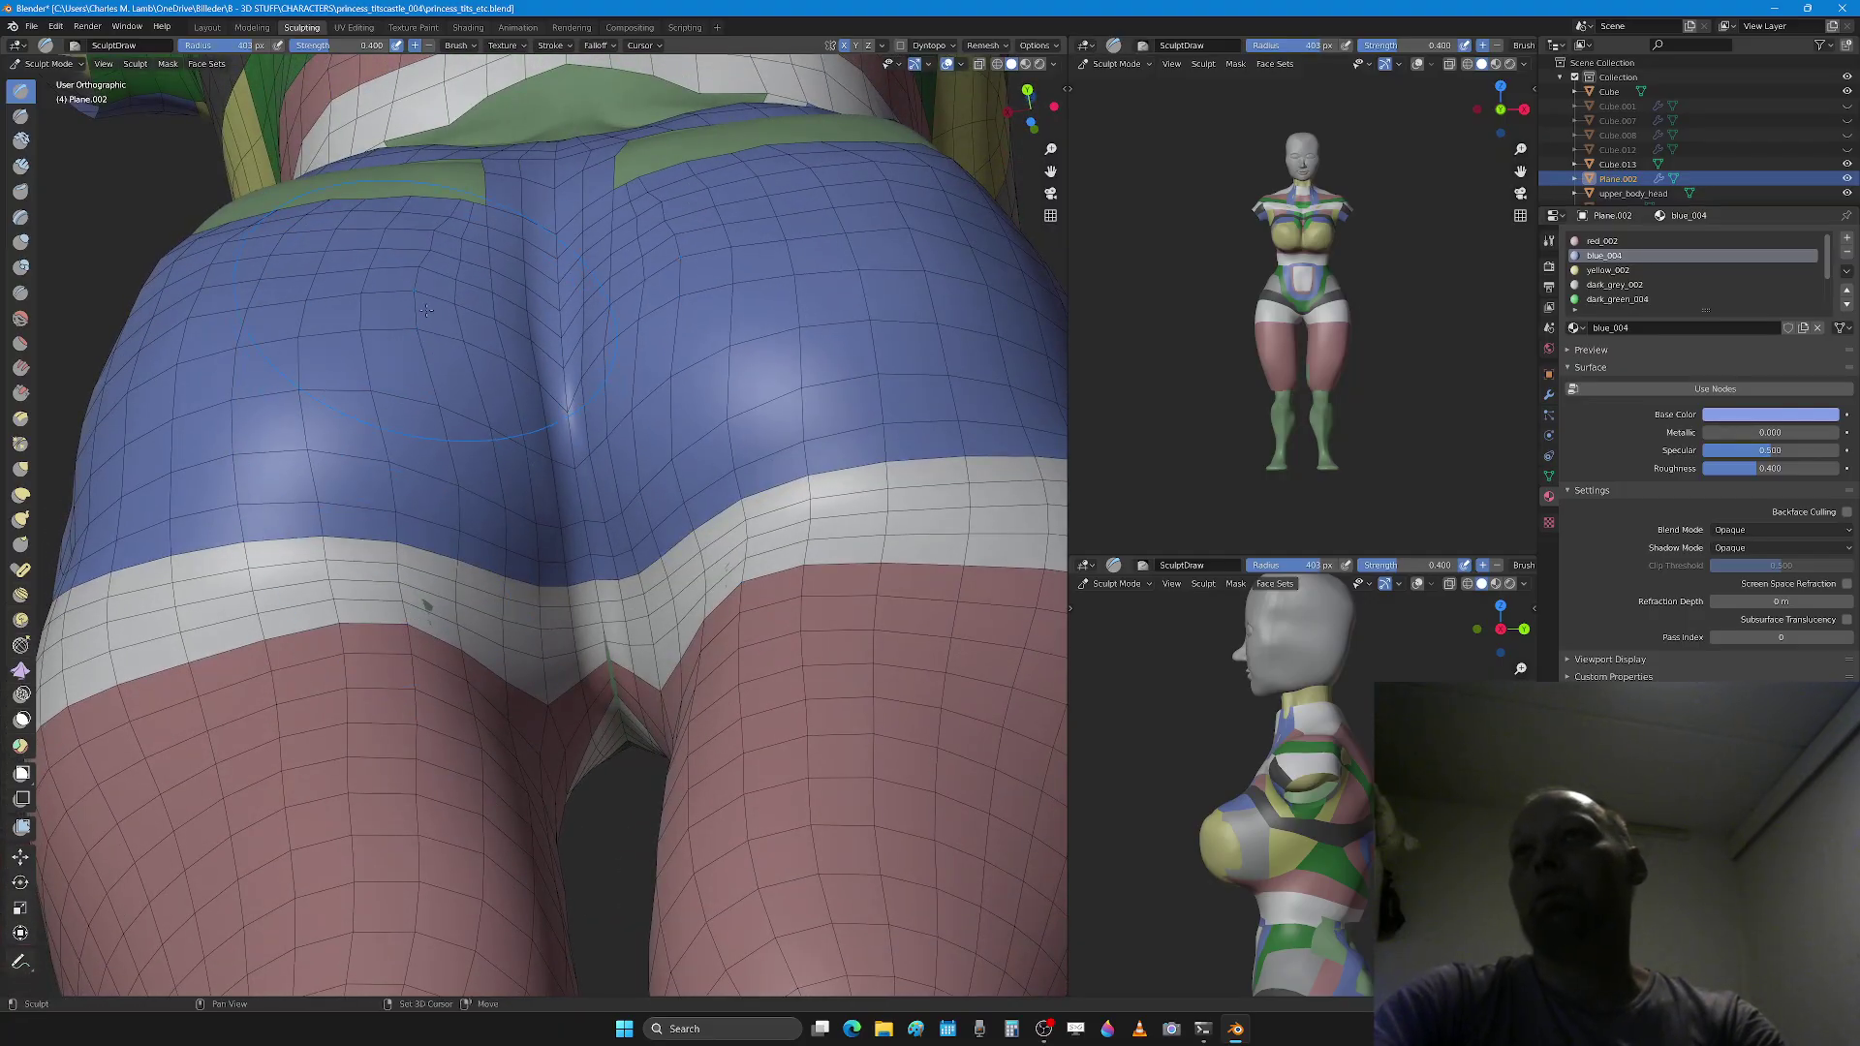
mouse_move(305, 378)
mouse_down()
mouse_move(242, 387)
mouse_move(213, 320)
mouse_move(194, 368)
mouse_move(288, 351)
mouse_up()
key(ctrl+z)
key(ctrl+z)
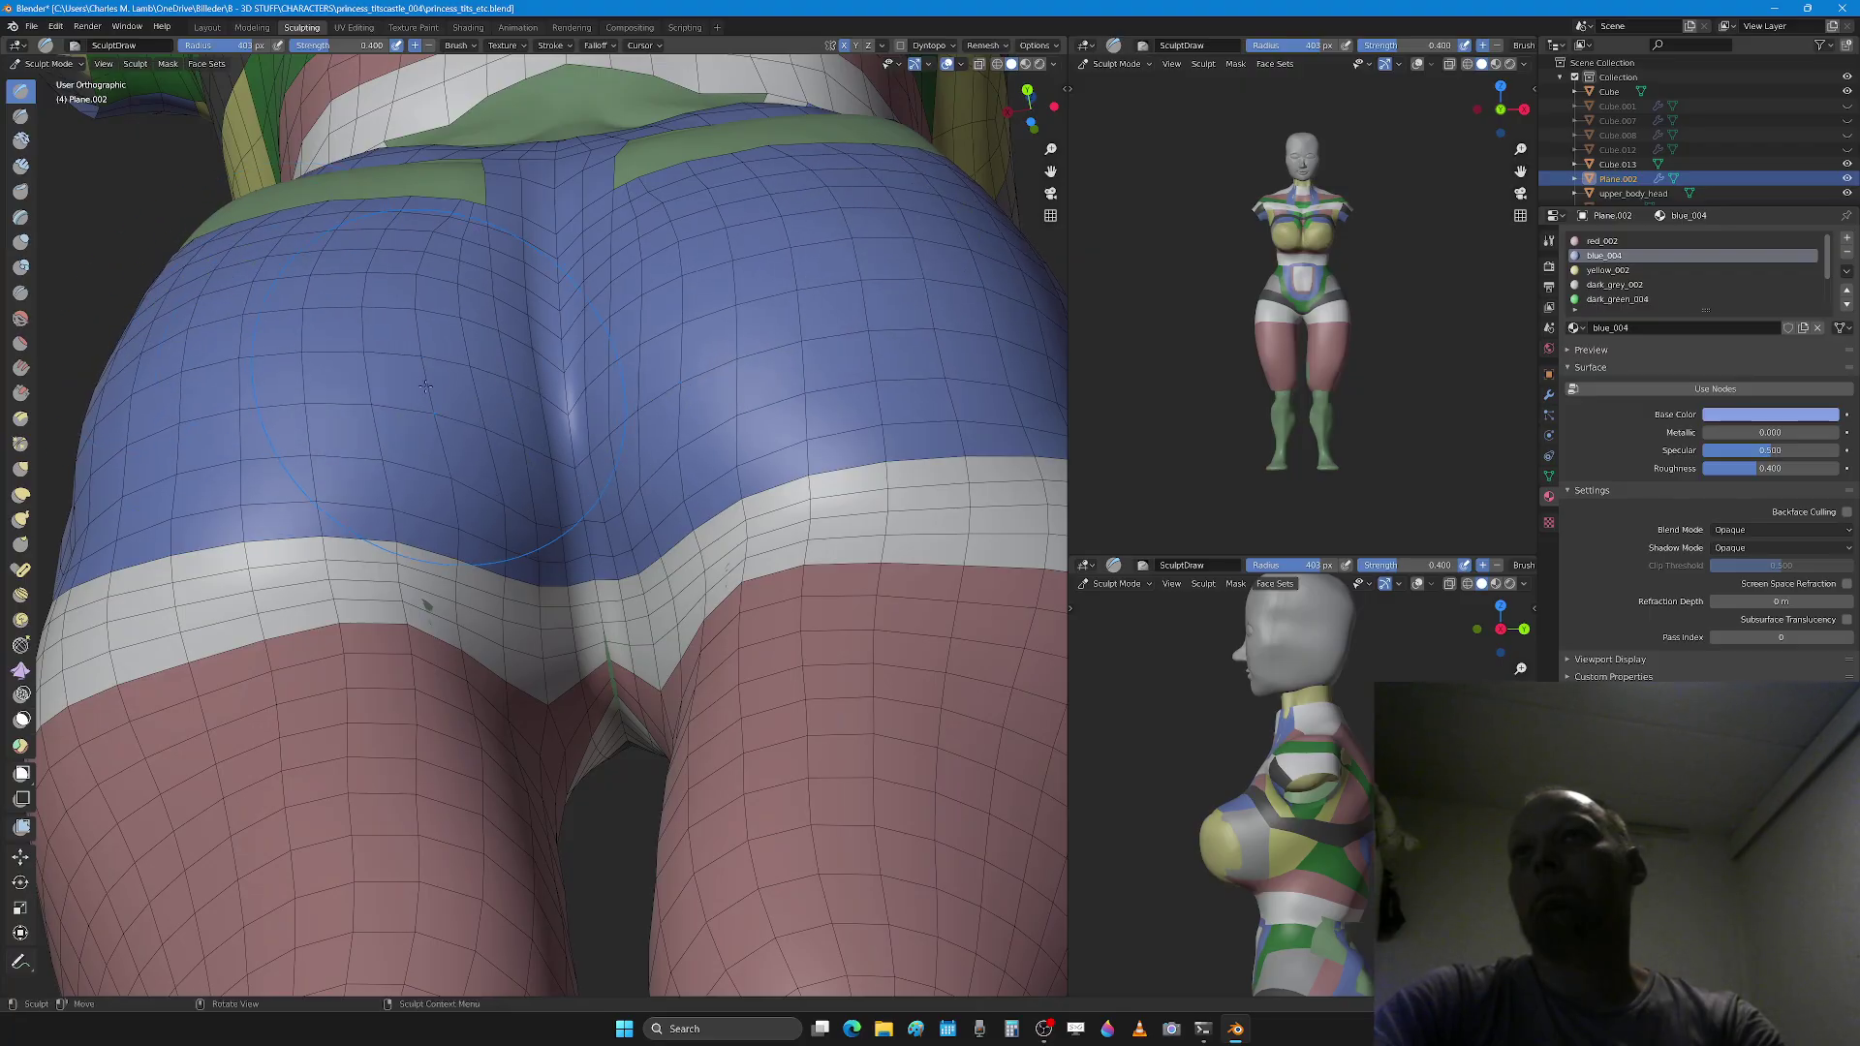
Step: Smooth the outer buttock mesh with the Draw brush at a radius of 313 px and check the thighs
middle_drag(288, 351, 388, 400)
key(f)
click(388, 400)
drag(426, 285, 403, 357)
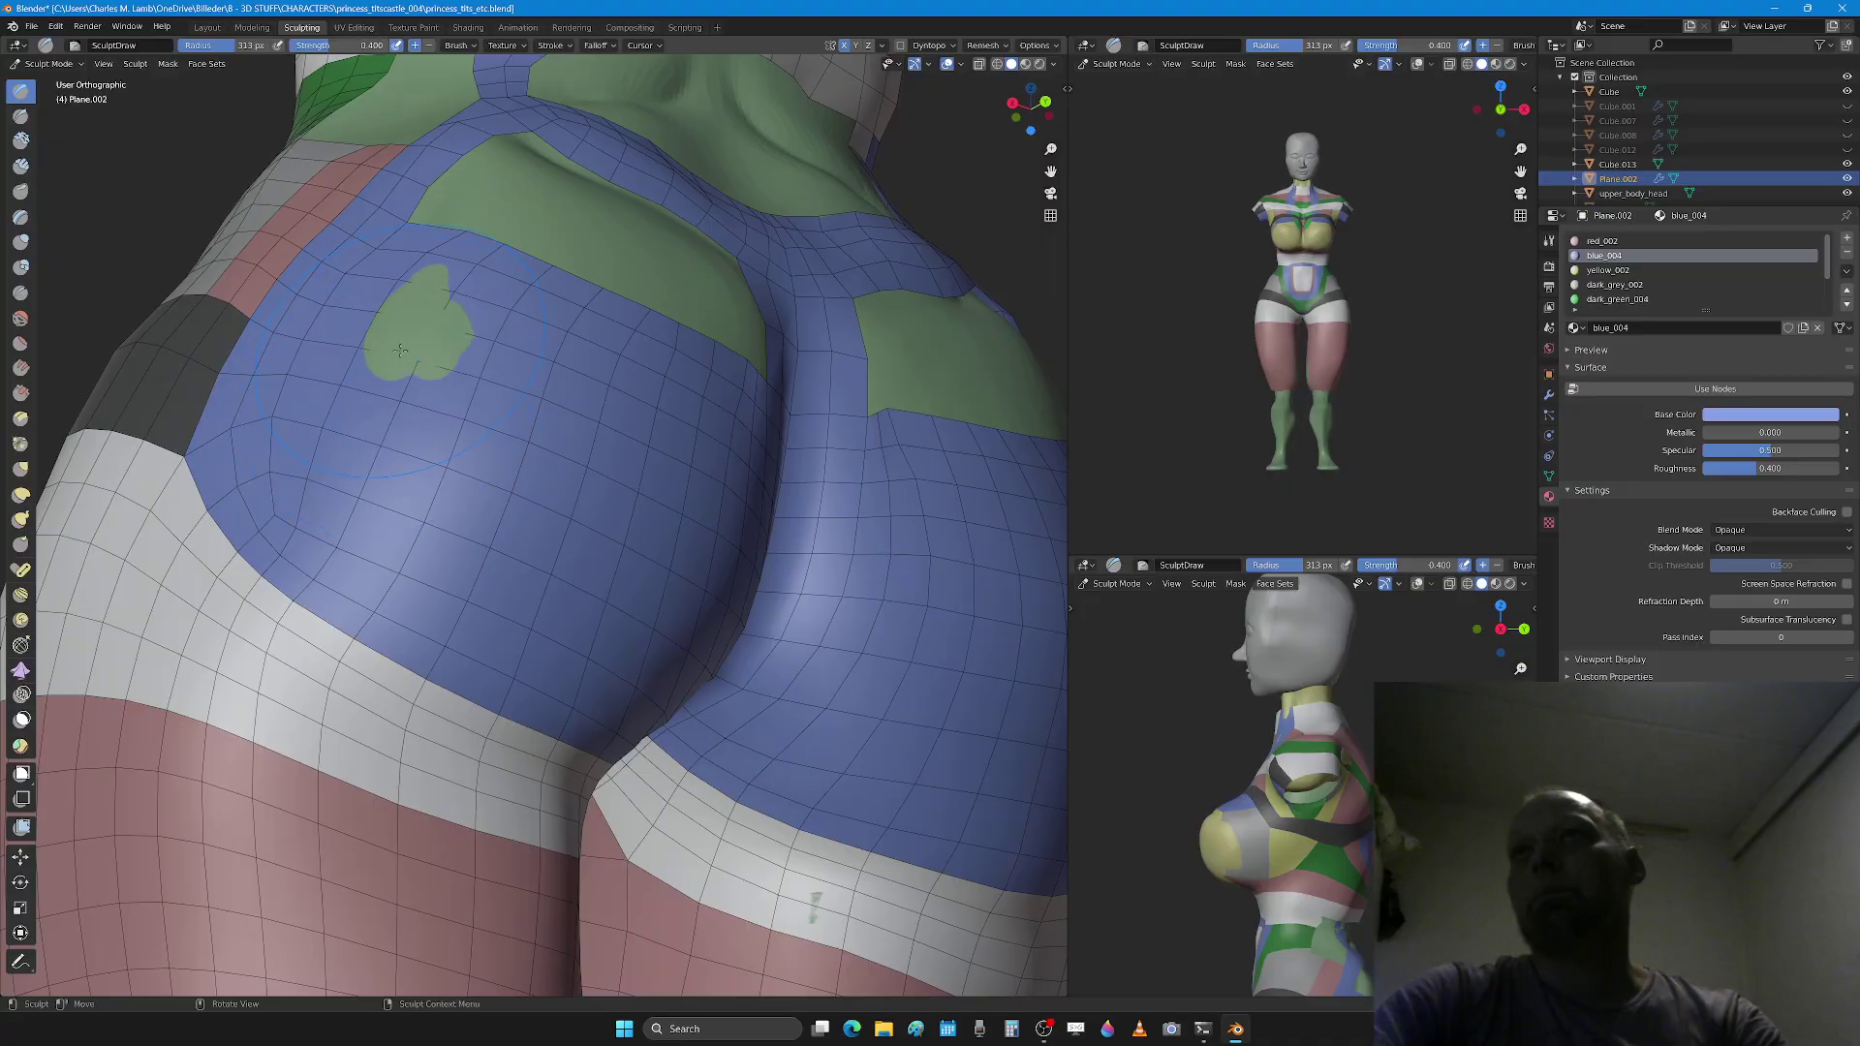
scroll(355, 474, down, 5)
mouse_move(354, 474)
middle_down()
mouse_move(584, 476)
mouse_move(581, 118)
middle_up()
scroll(556, 601, up, 2)
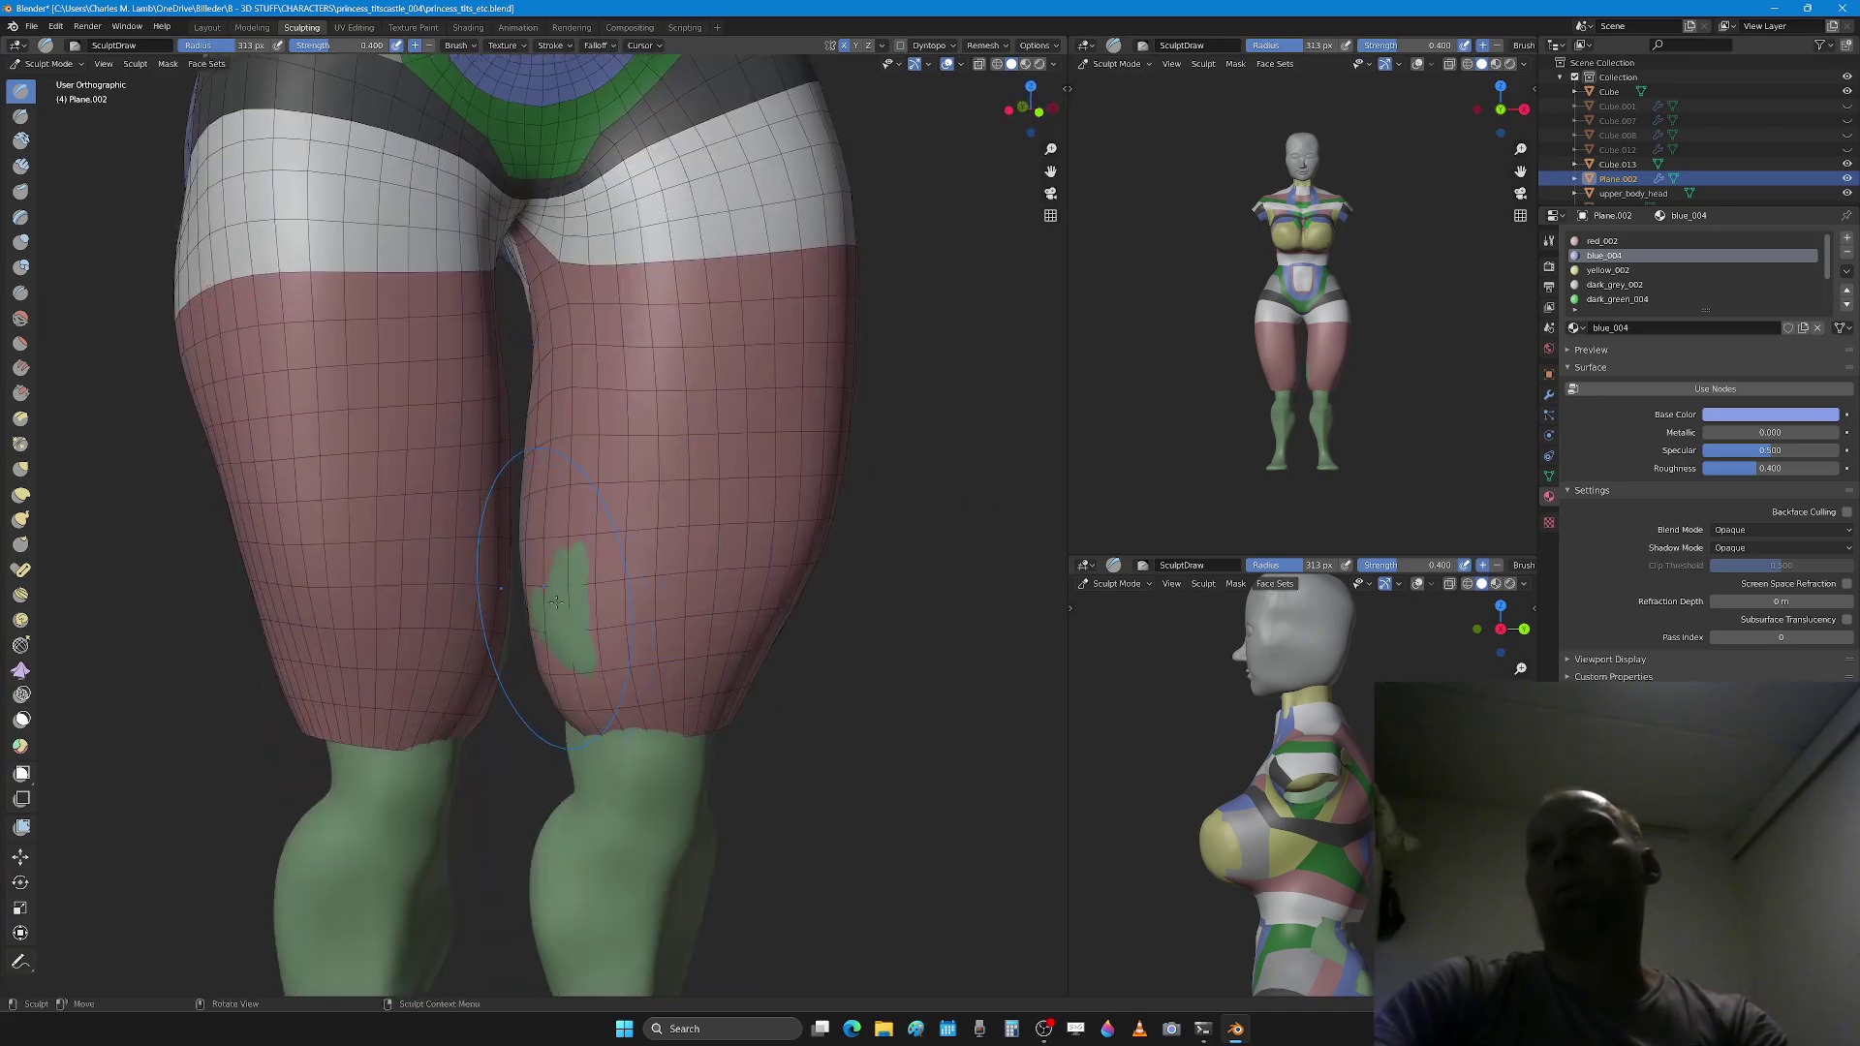
Step: Return to Edit Mode and extrude vertices from the blue hip strip's outer edge into the open area beside the lower back
scroll(556, 617, down, 3)
mouse_move(556, 617)
middle_down()
mouse_move(627, 410)
mouse_move(652, 413)
mouse_move(619, 465)
mouse_move(623, 724)
mouse_move(599, 611)
mouse_move(665, 601)
mouse_move(371, 681)
middle_up()
scroll(623, 724, up, 2)
scroll(623, 724, up, 3)
key(Tab)
scroll(664, 601, up, 2)
scroll(371, 681, up, 2)
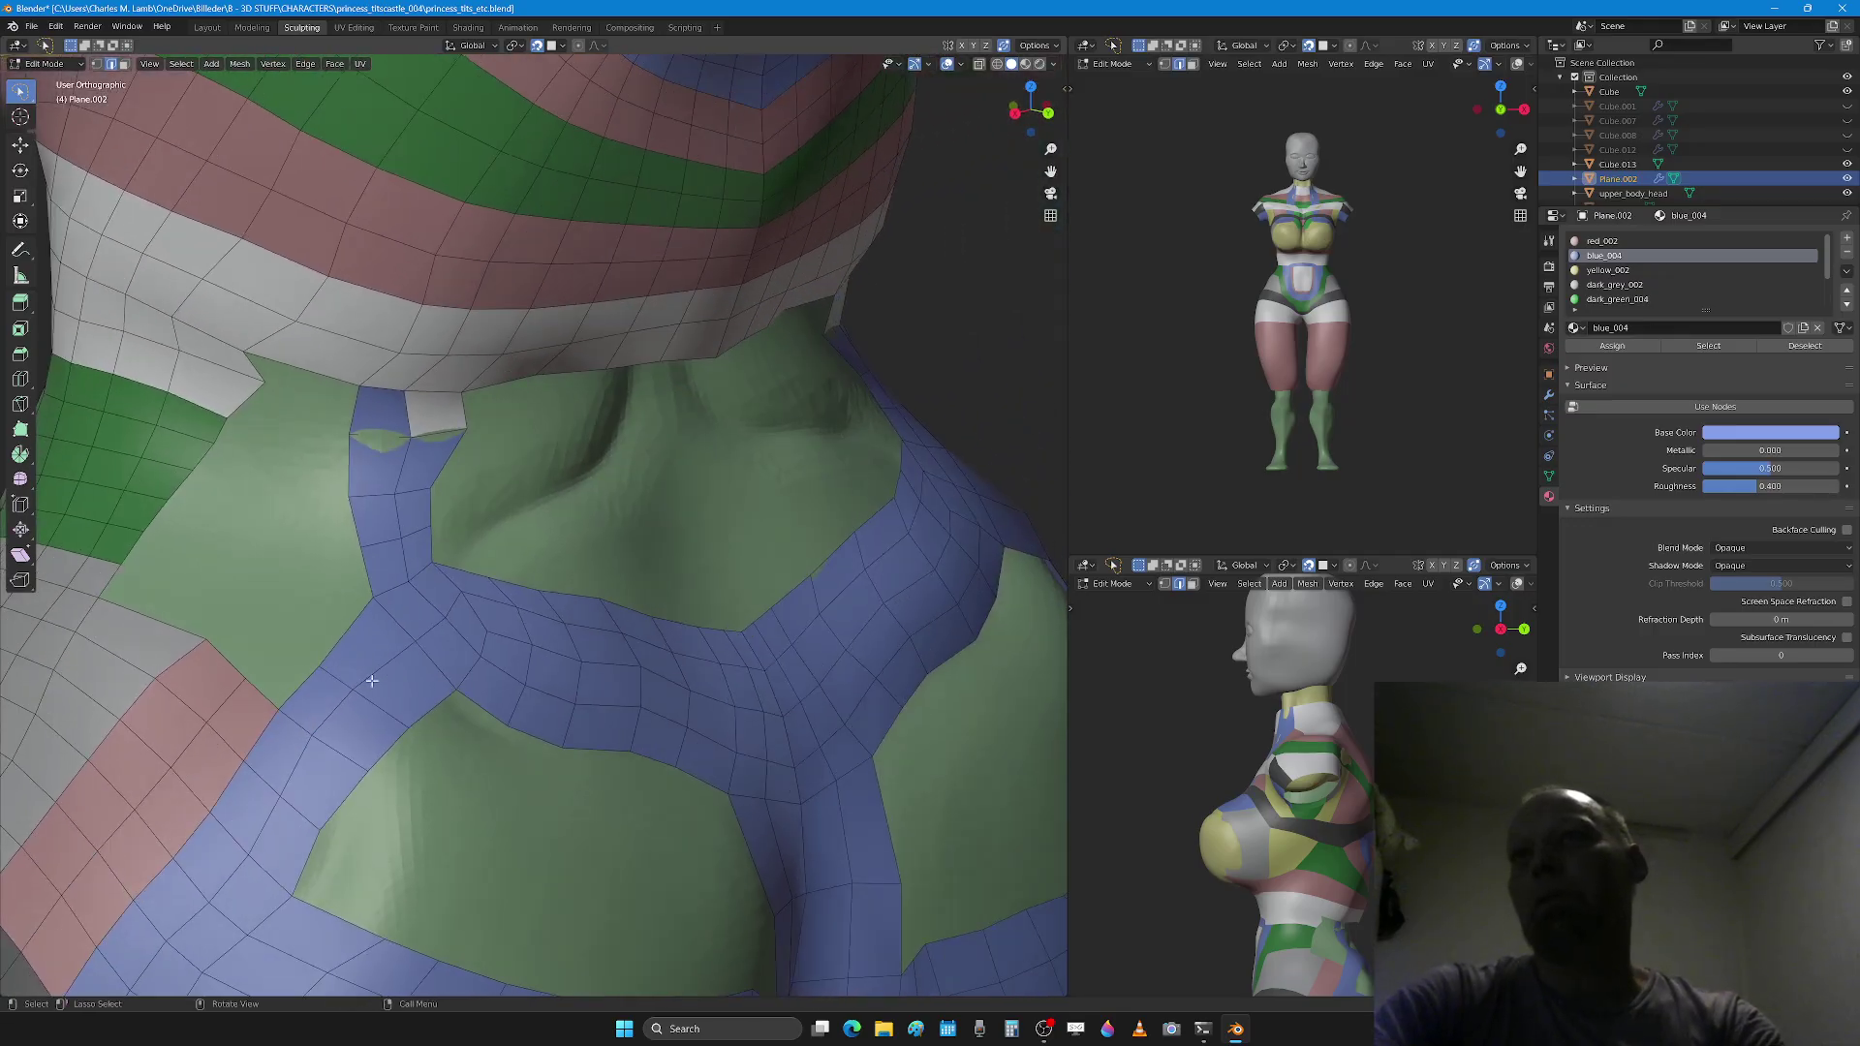
key(1)
key(g)
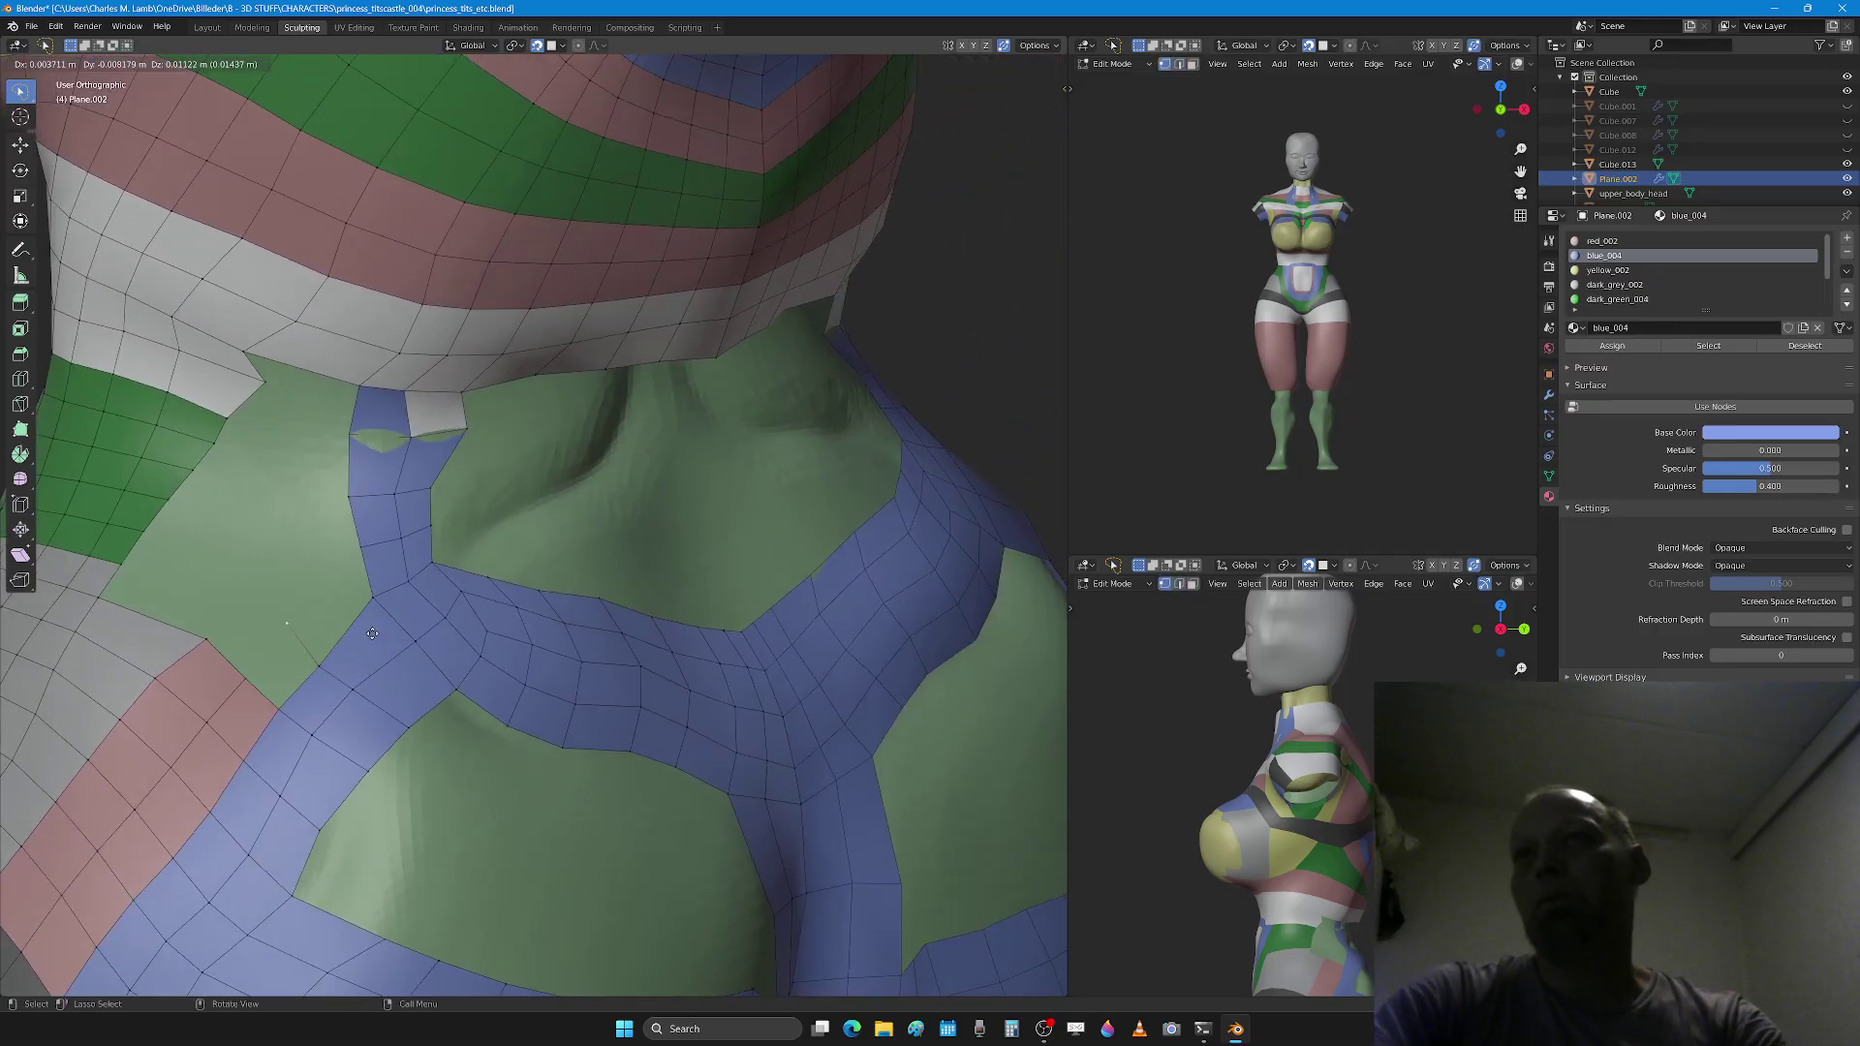
click(281, 601)
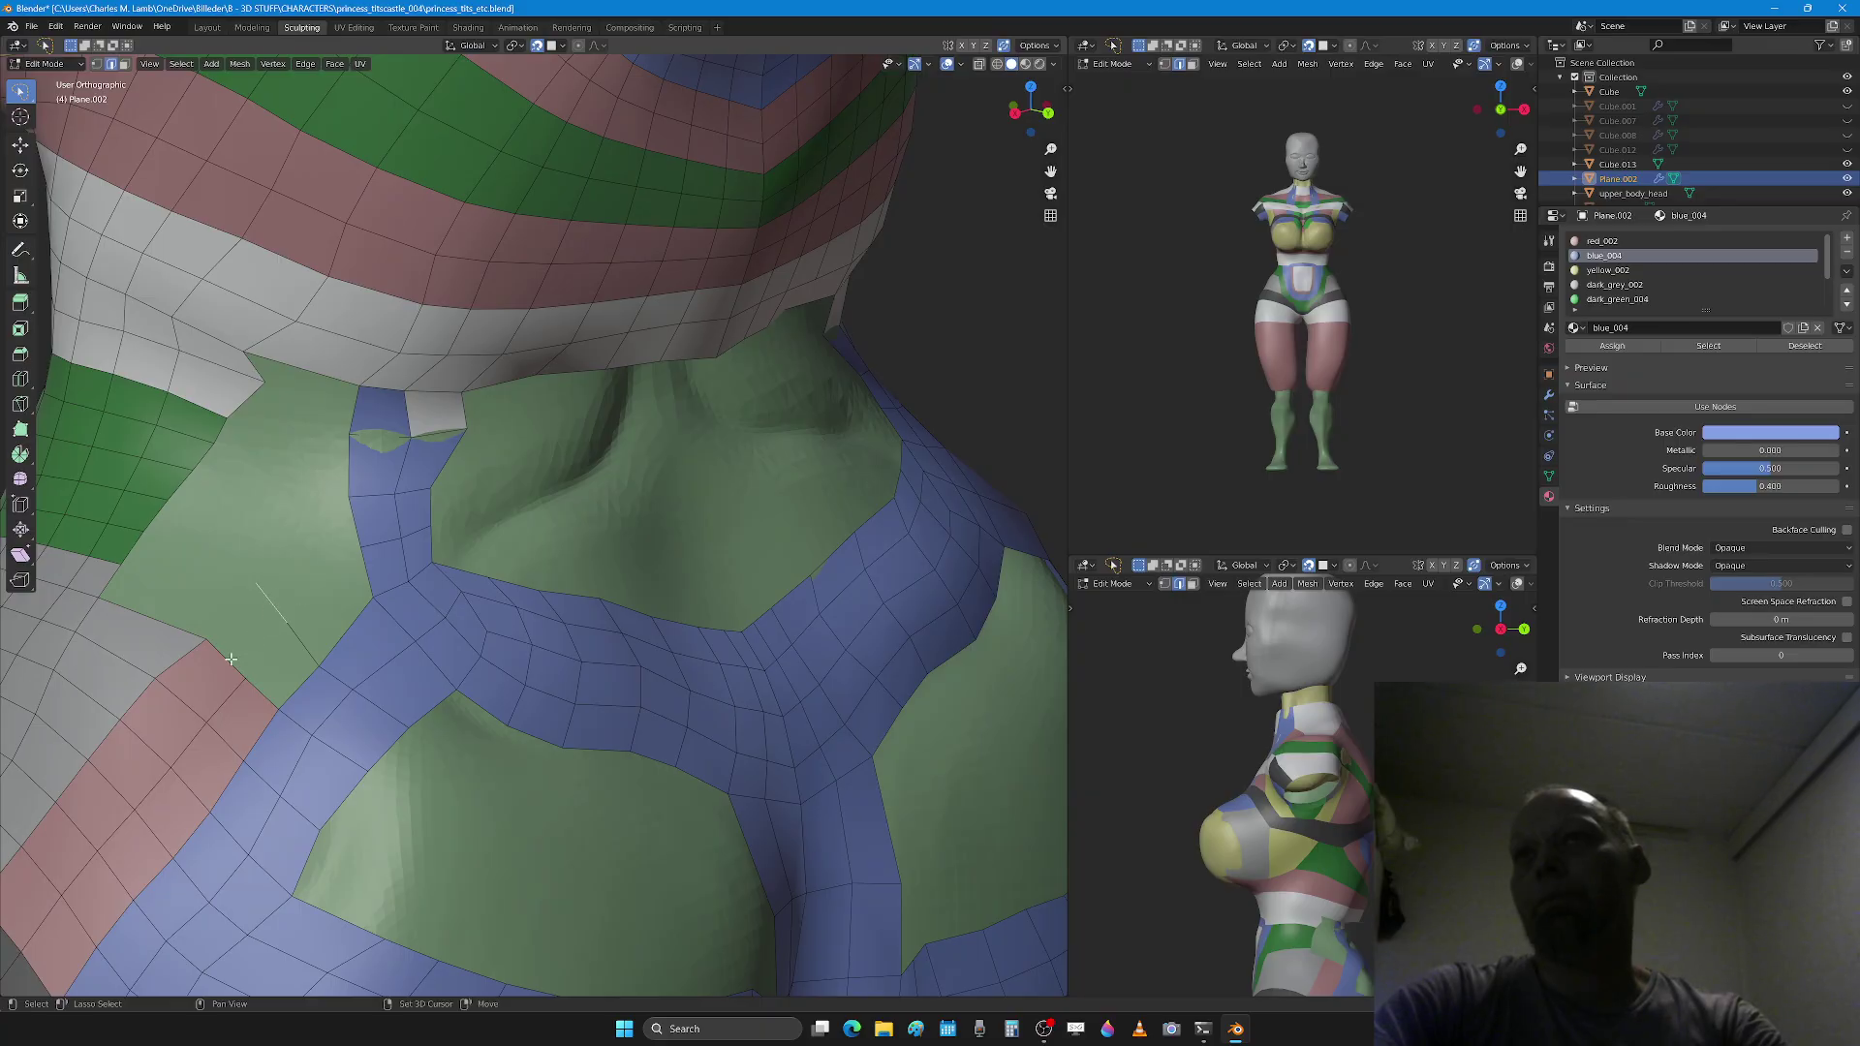
Step: Fill quads from the end of the red hip strip across to the blue vertical strip beside the lower back
shift+click(294, 660)
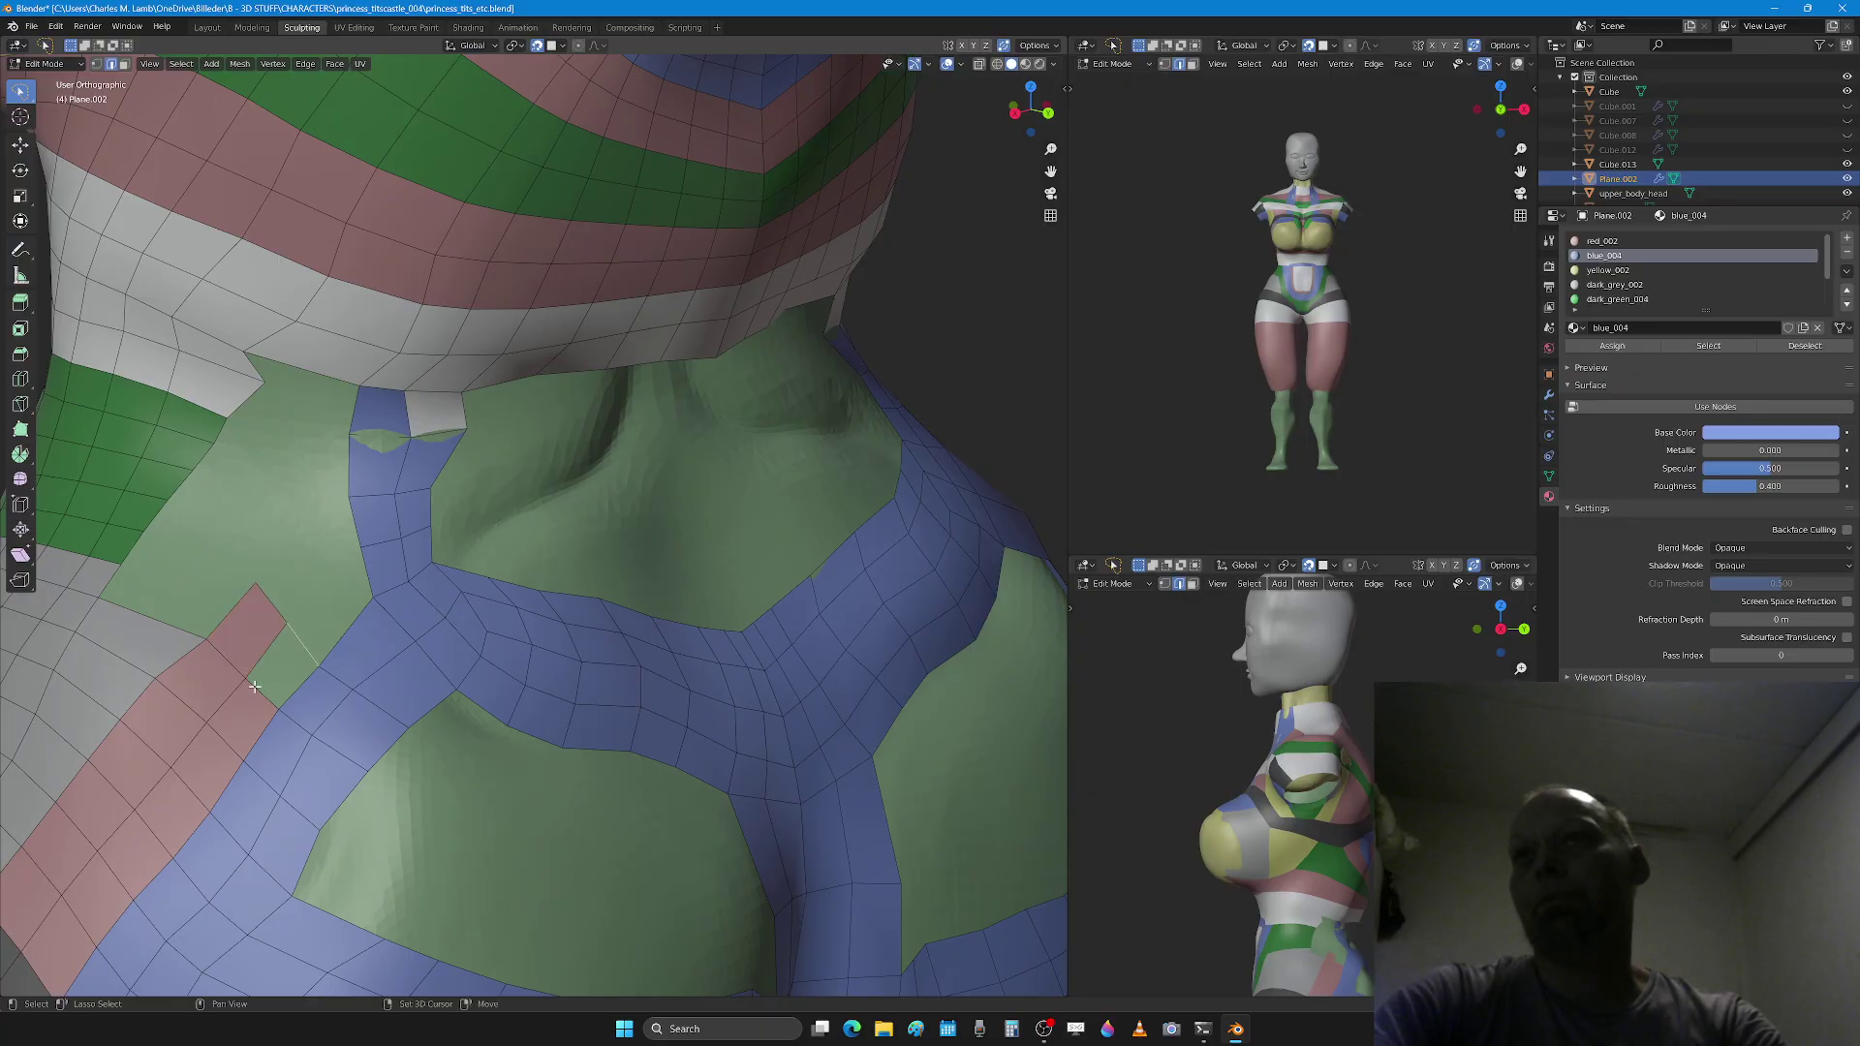
shift+click(358, 528)
key(f)
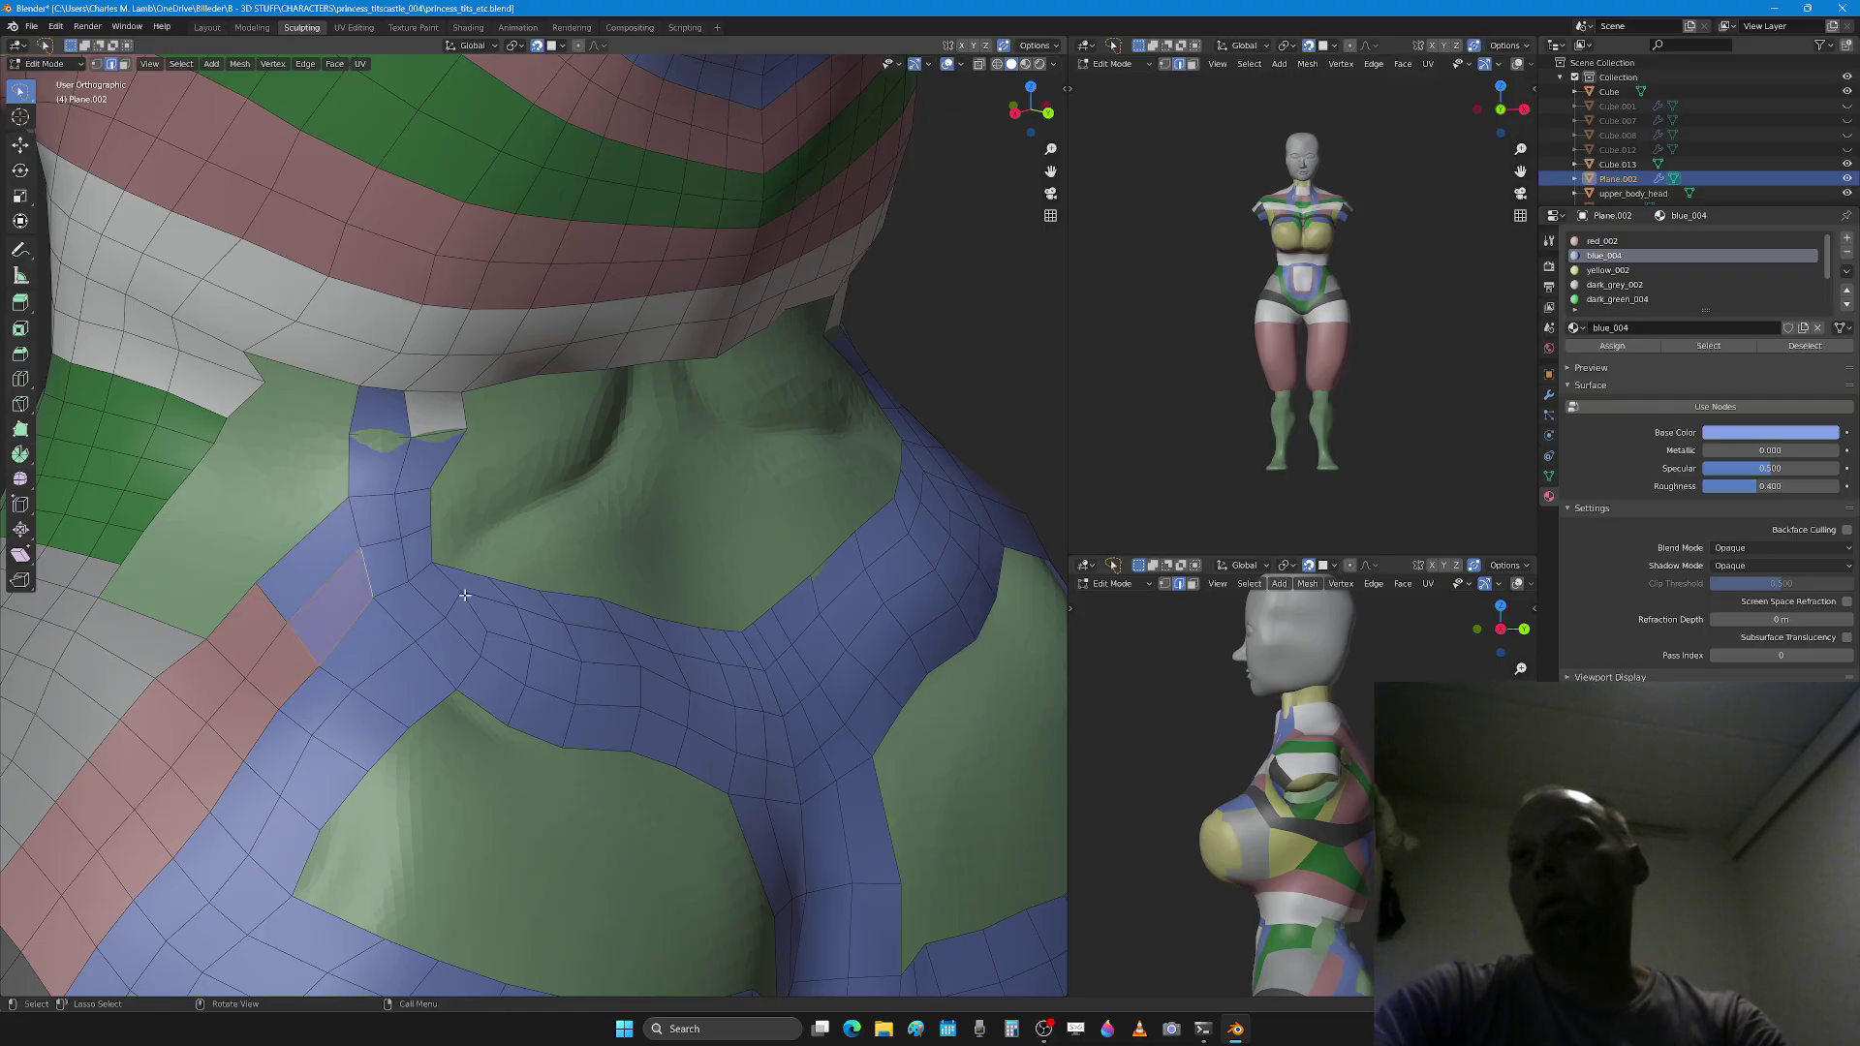
middle_drag(377, 579, 359, 581)
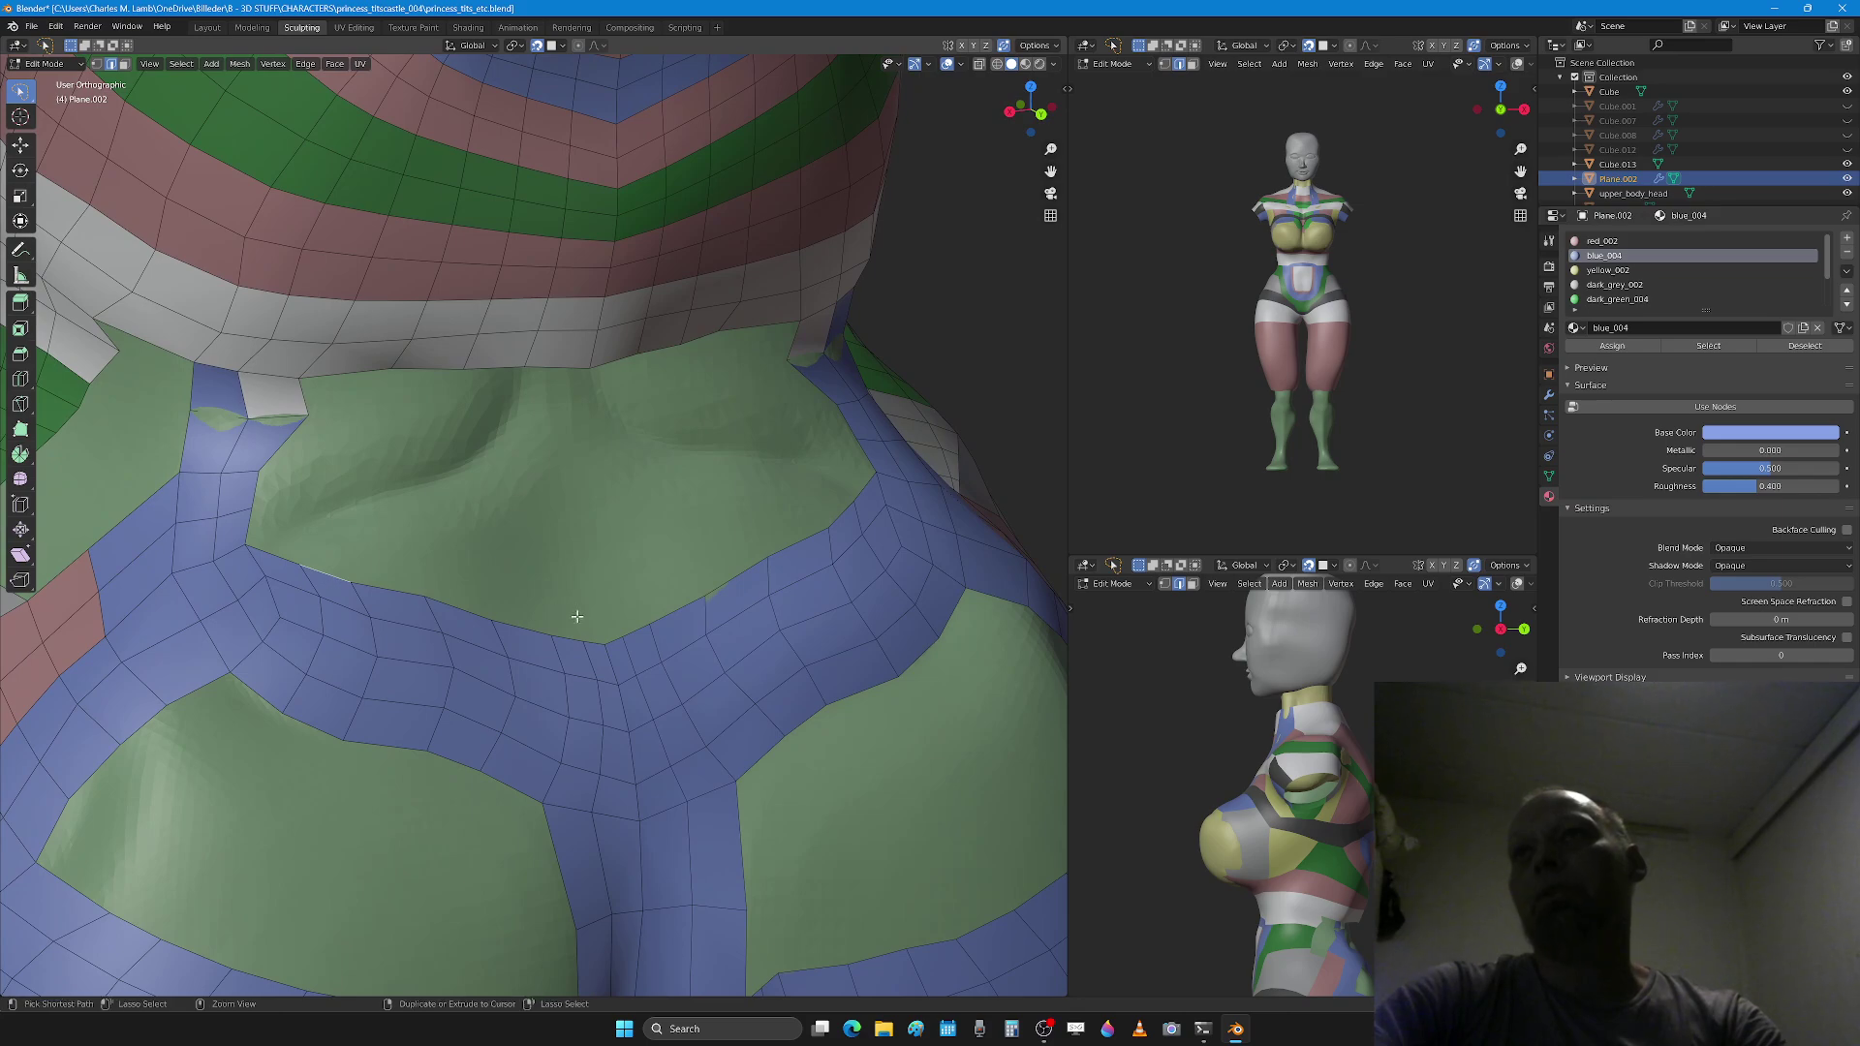
key(e)
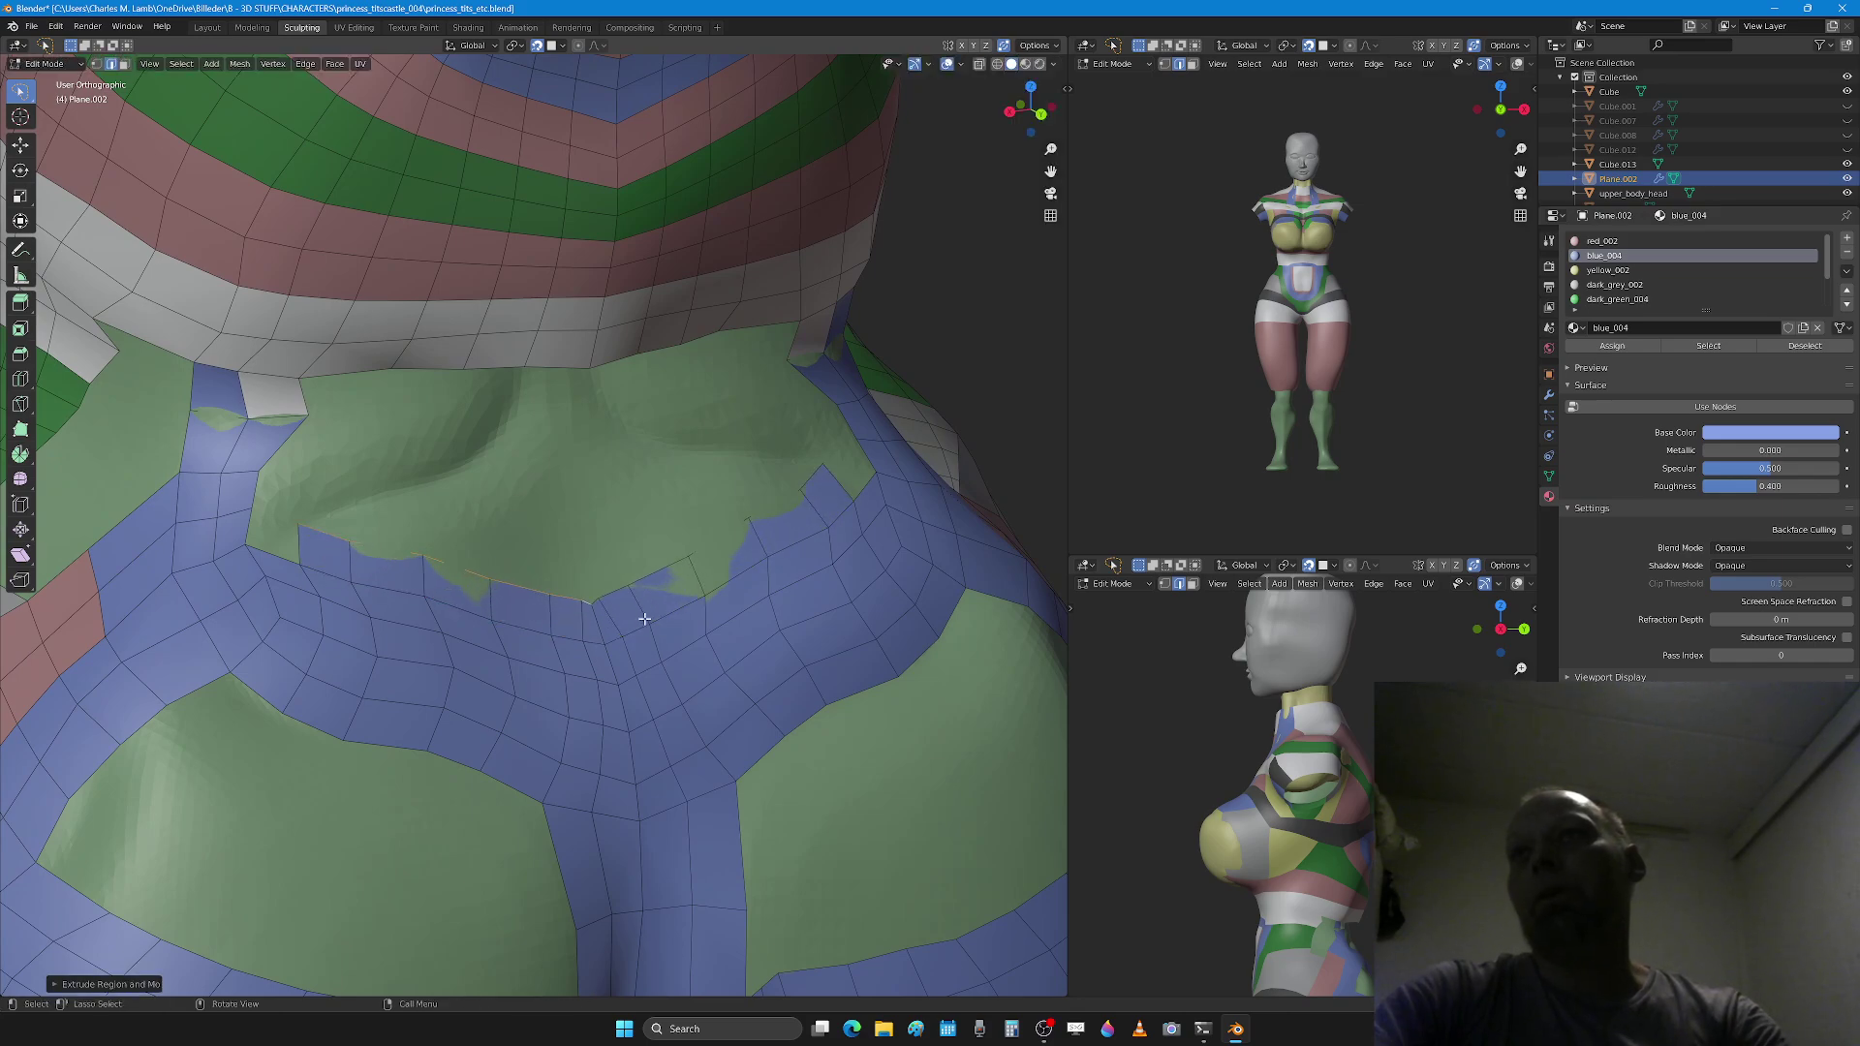
click(646, 579)
key(ctrl+z)
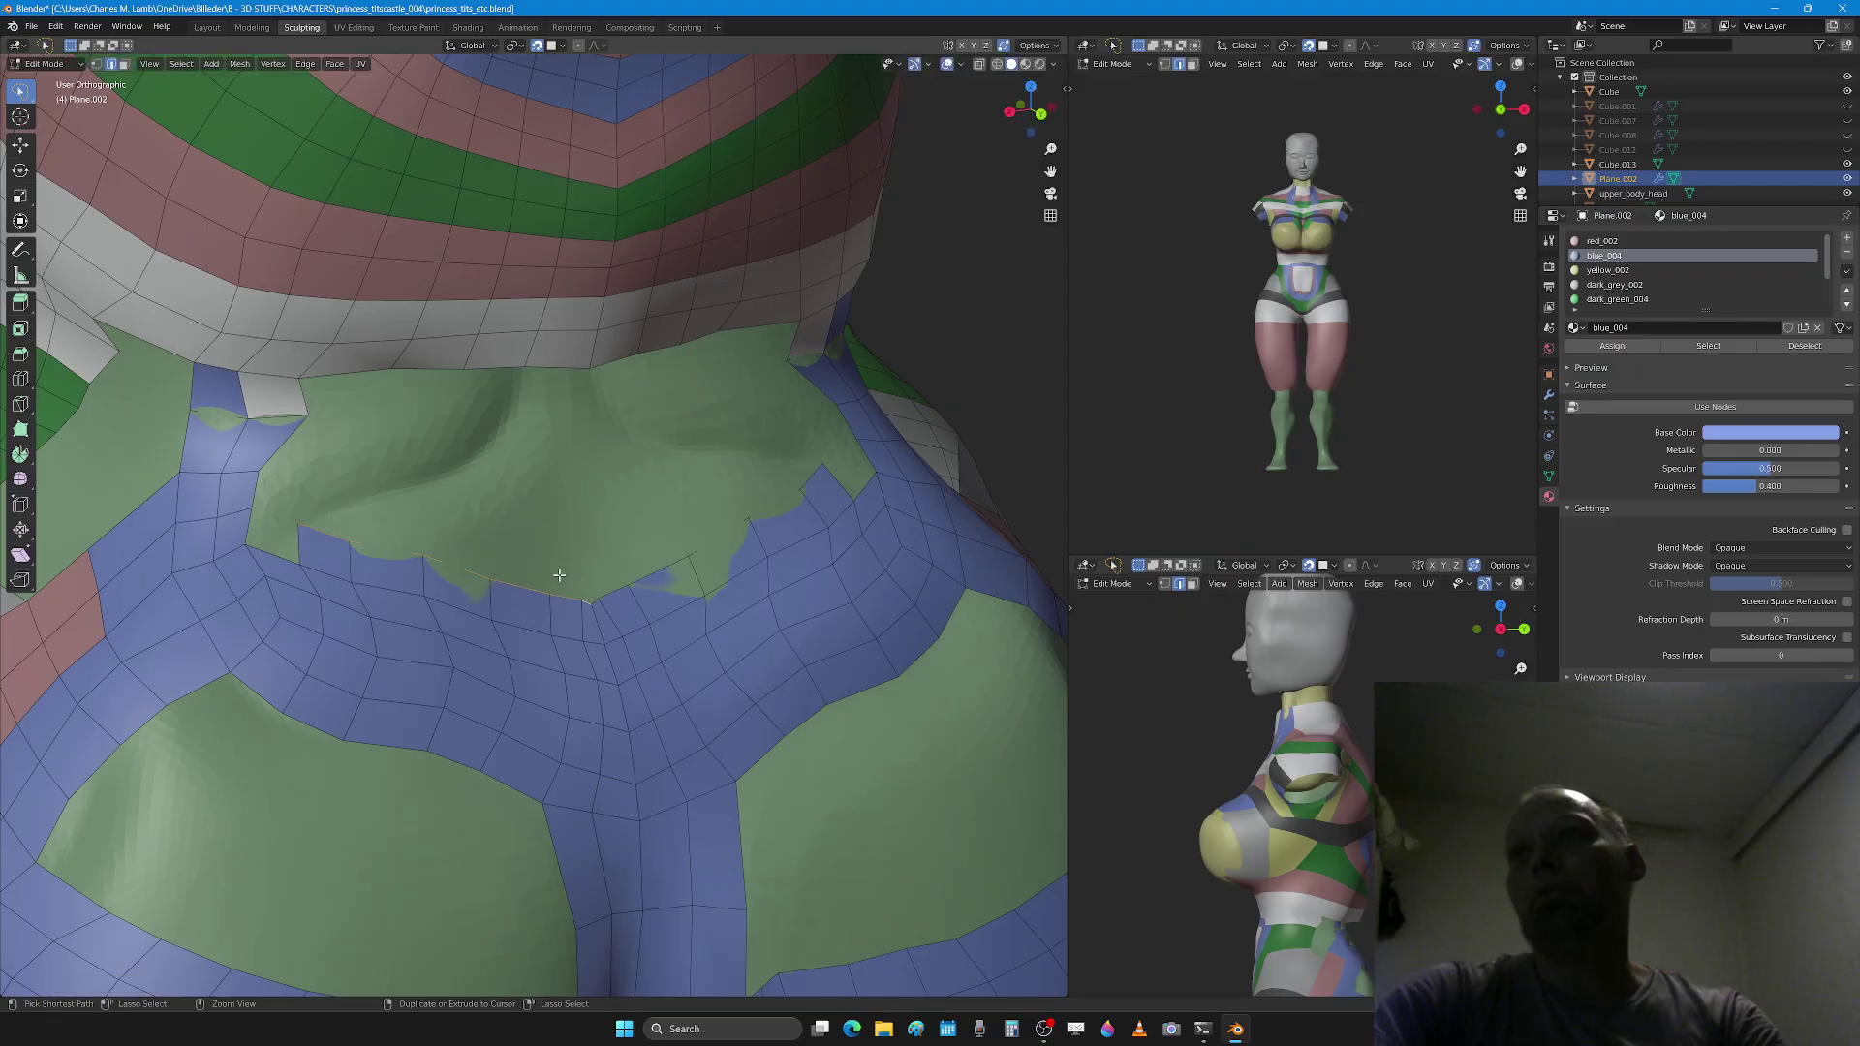
Step: Extrude the upper edge of the blue lower-back band upward twice into the lower back opening and scale the new edge row
middle_drag(506, 574, 420, 650)
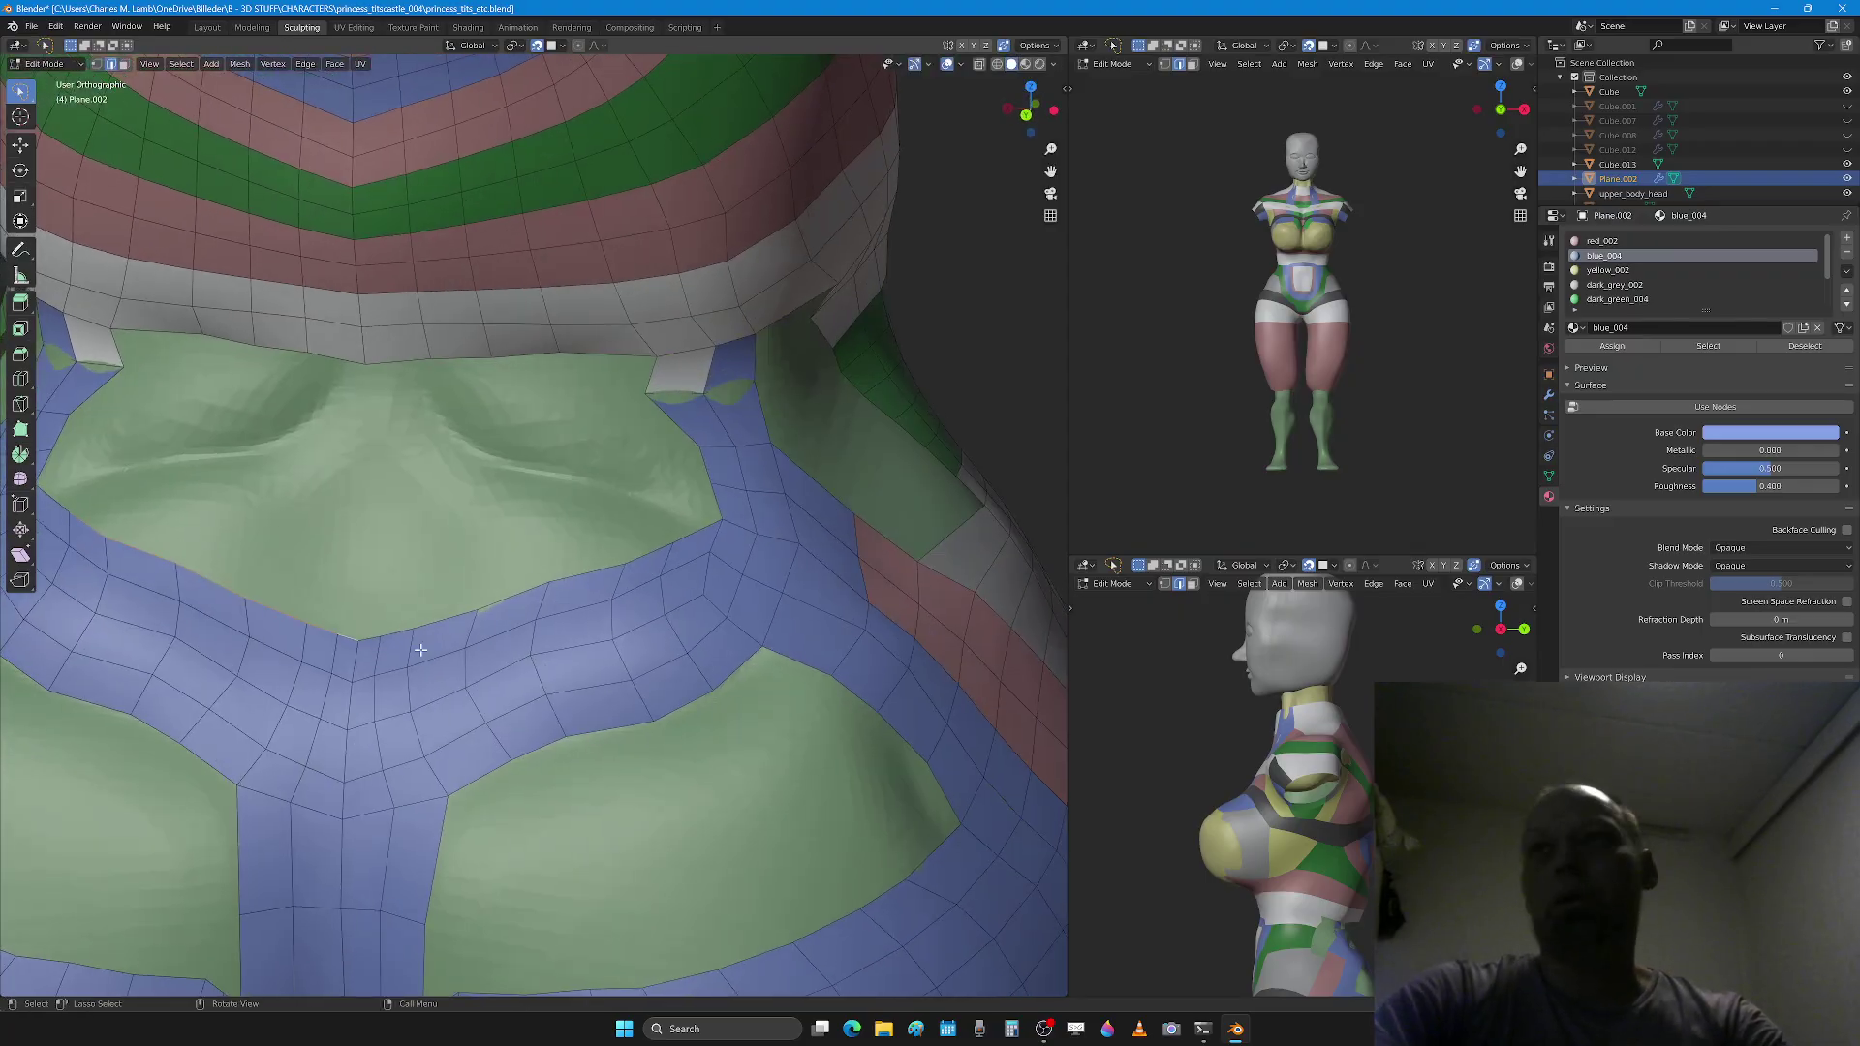
key(e)
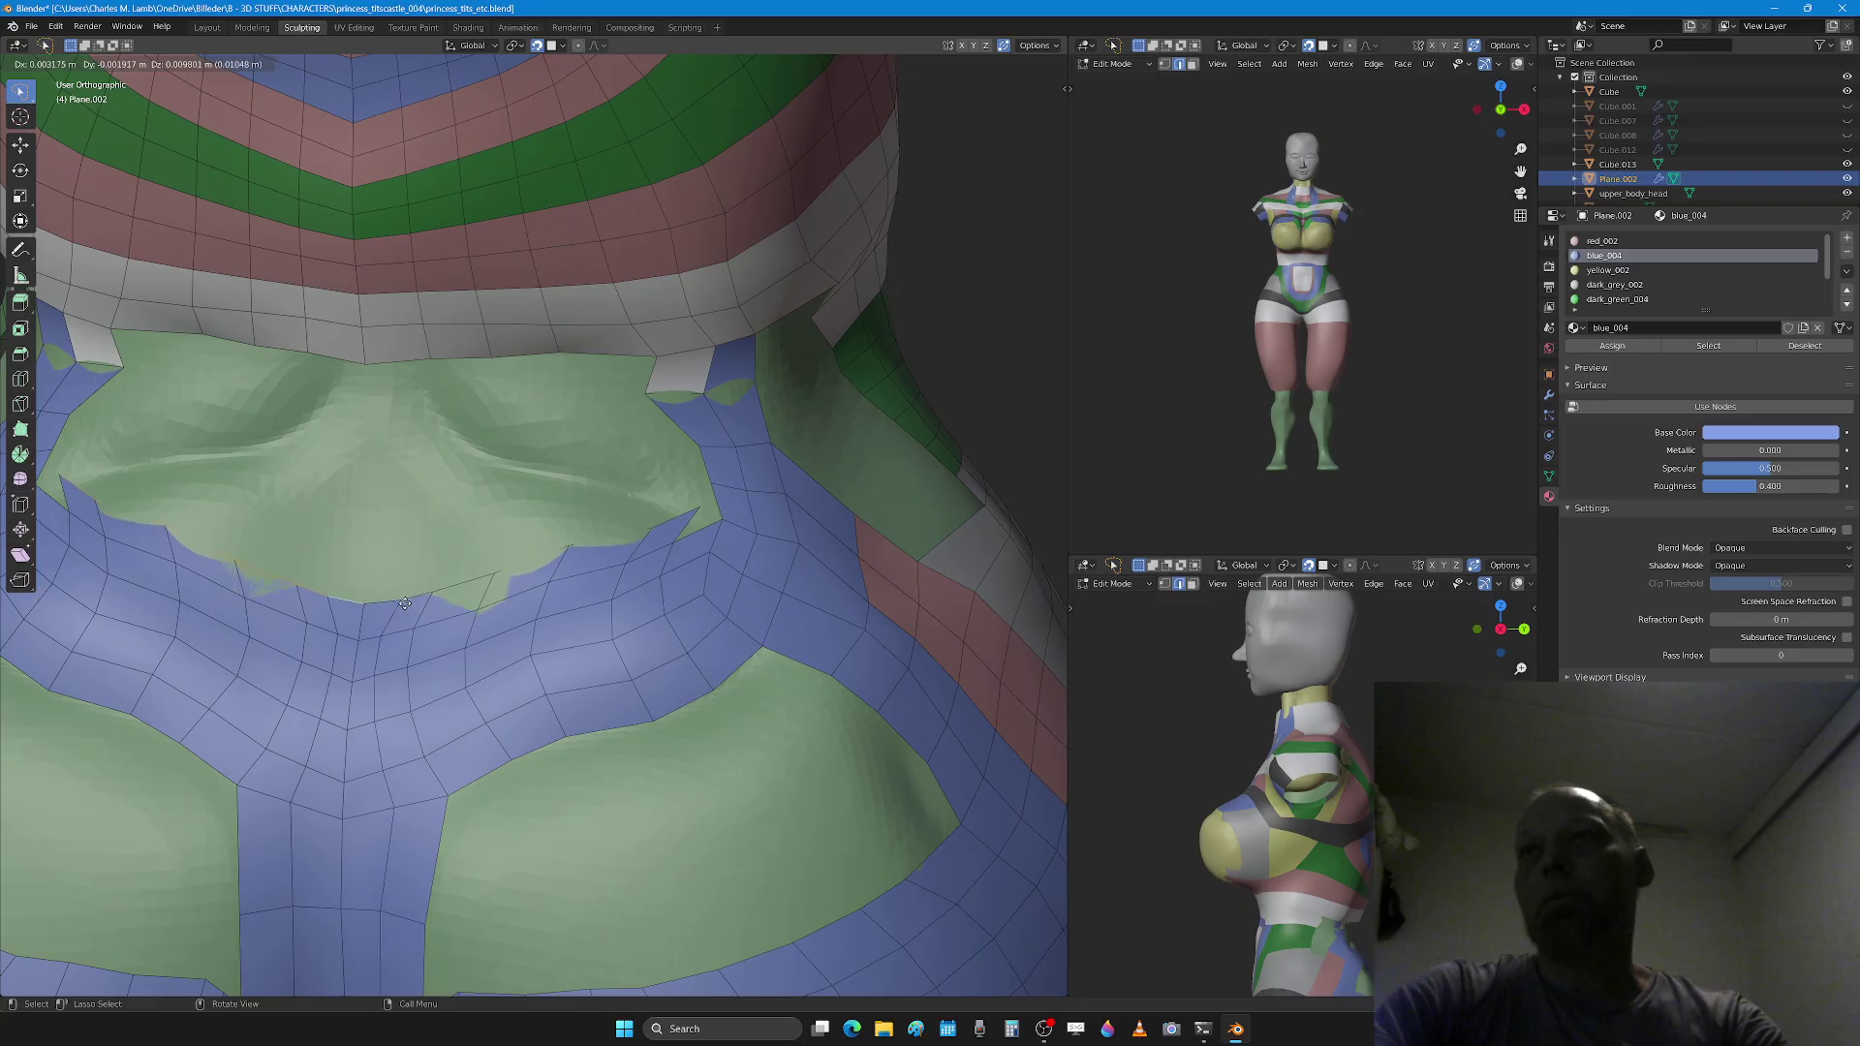
click(409, 584)
key(e)
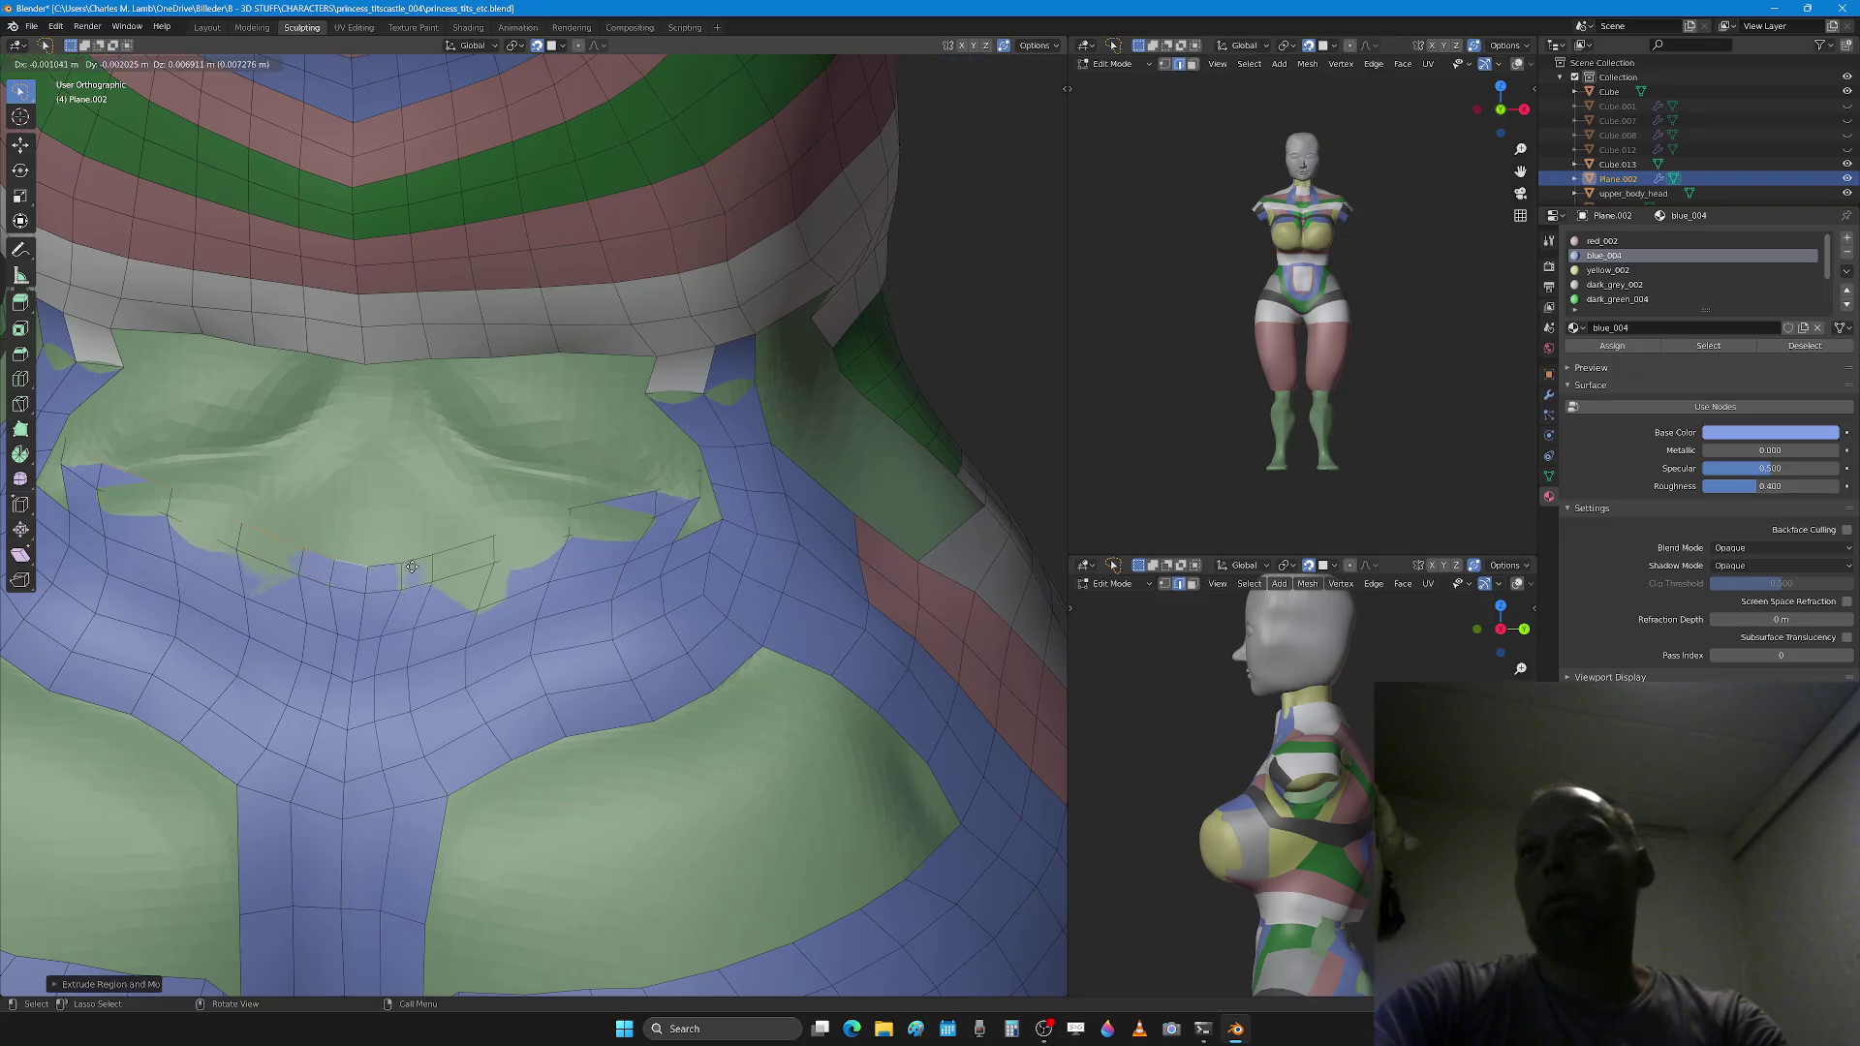
click(405, 578)
key(s)
click(392, 564)
middle_drag(409, 560, 116, 479)
click(129, 489)
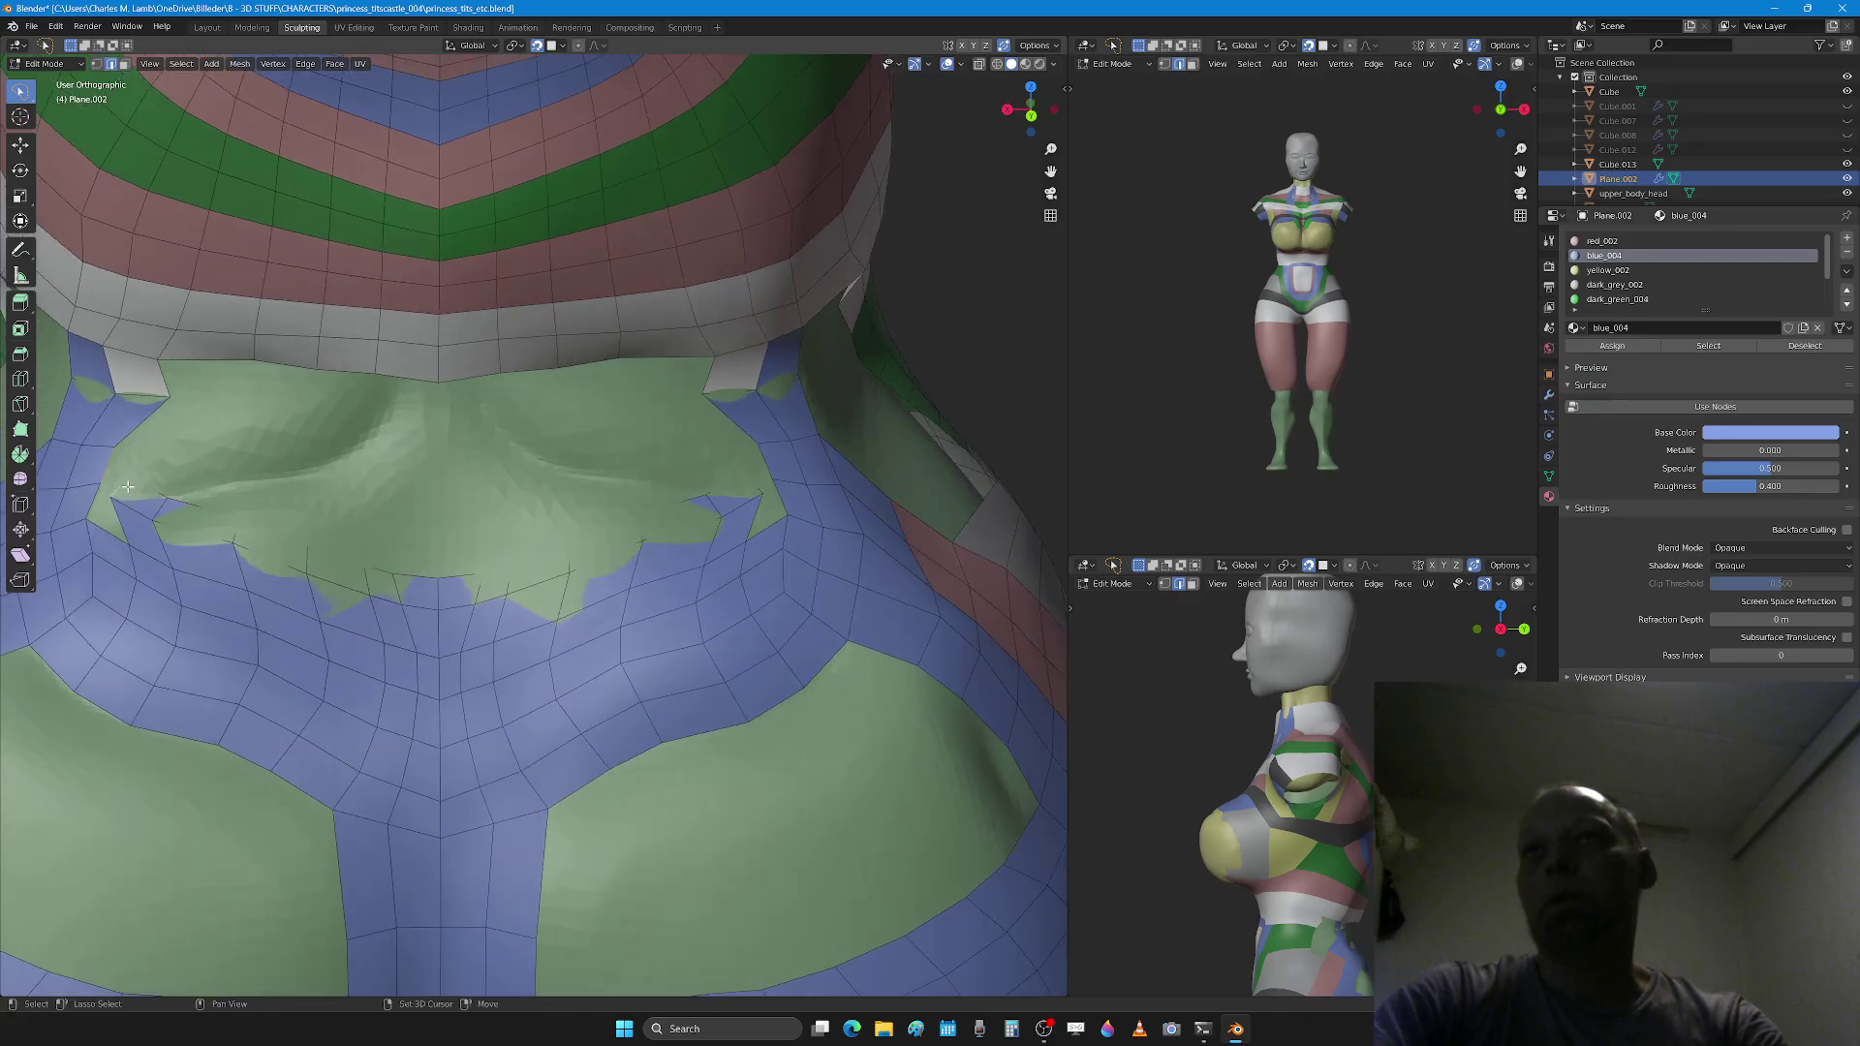
Step: Undo the upward extrusions of the blue lower-back band's upper edge
key(ctrl+z)
key(ctrl+z)
key(ctrl+z)
key(ctrl+z)
key(ctrl+z)
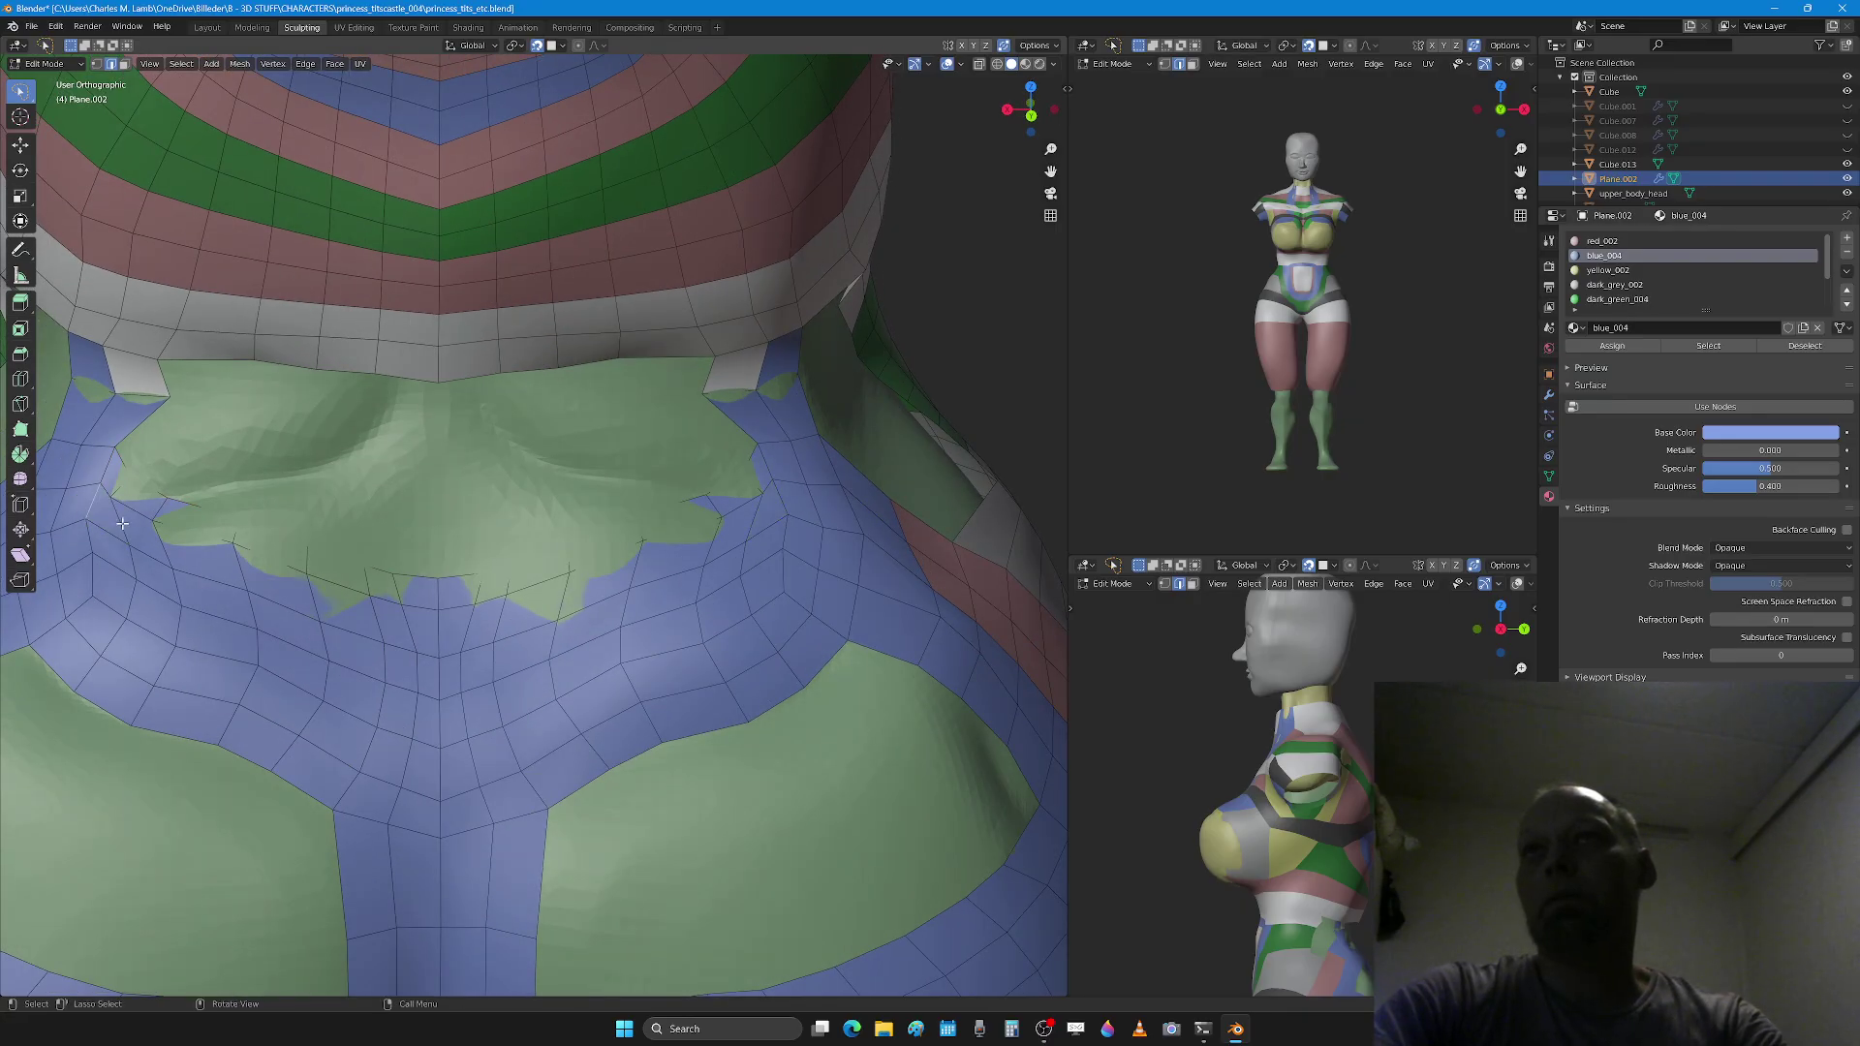
key(ctrl+z)
key(ctrl+z)
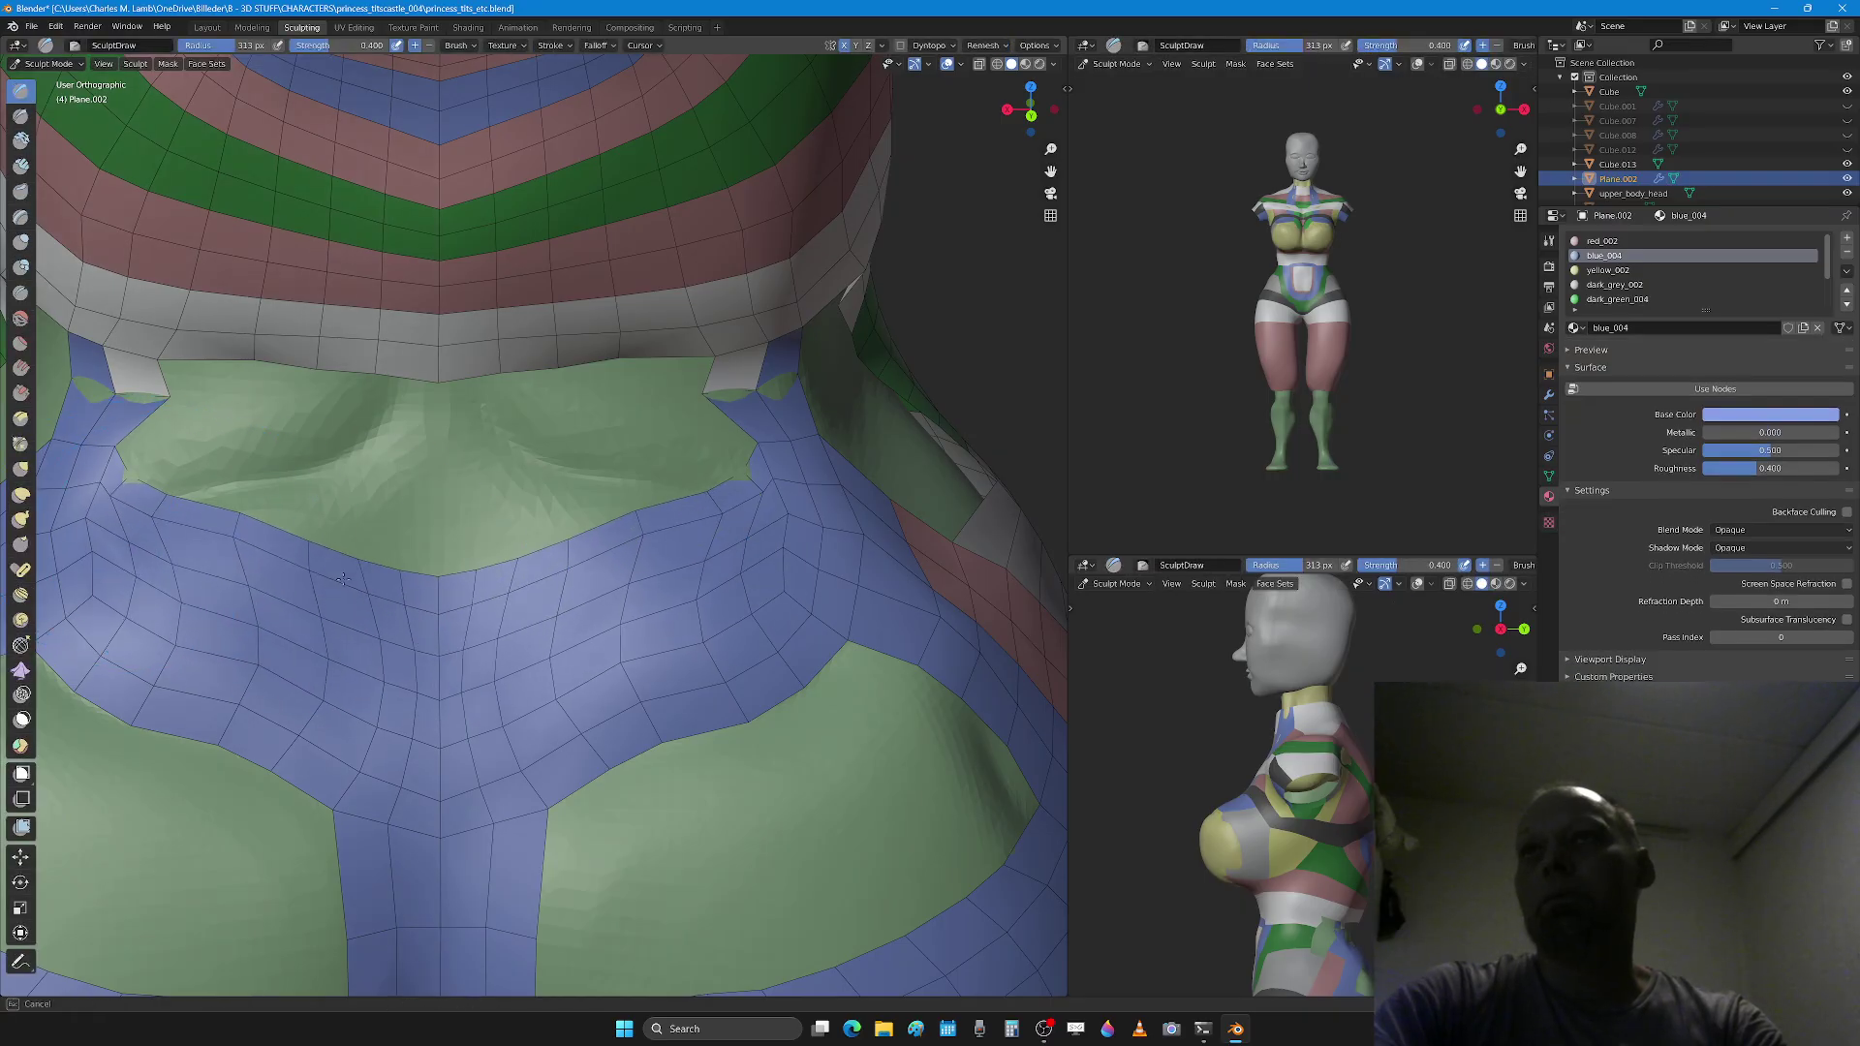
Step: Smooth the blue mesh around the sides of the lower back opening with the Draw brush at a radius of 217 px
middle_drag(337, 580, 235, 568)
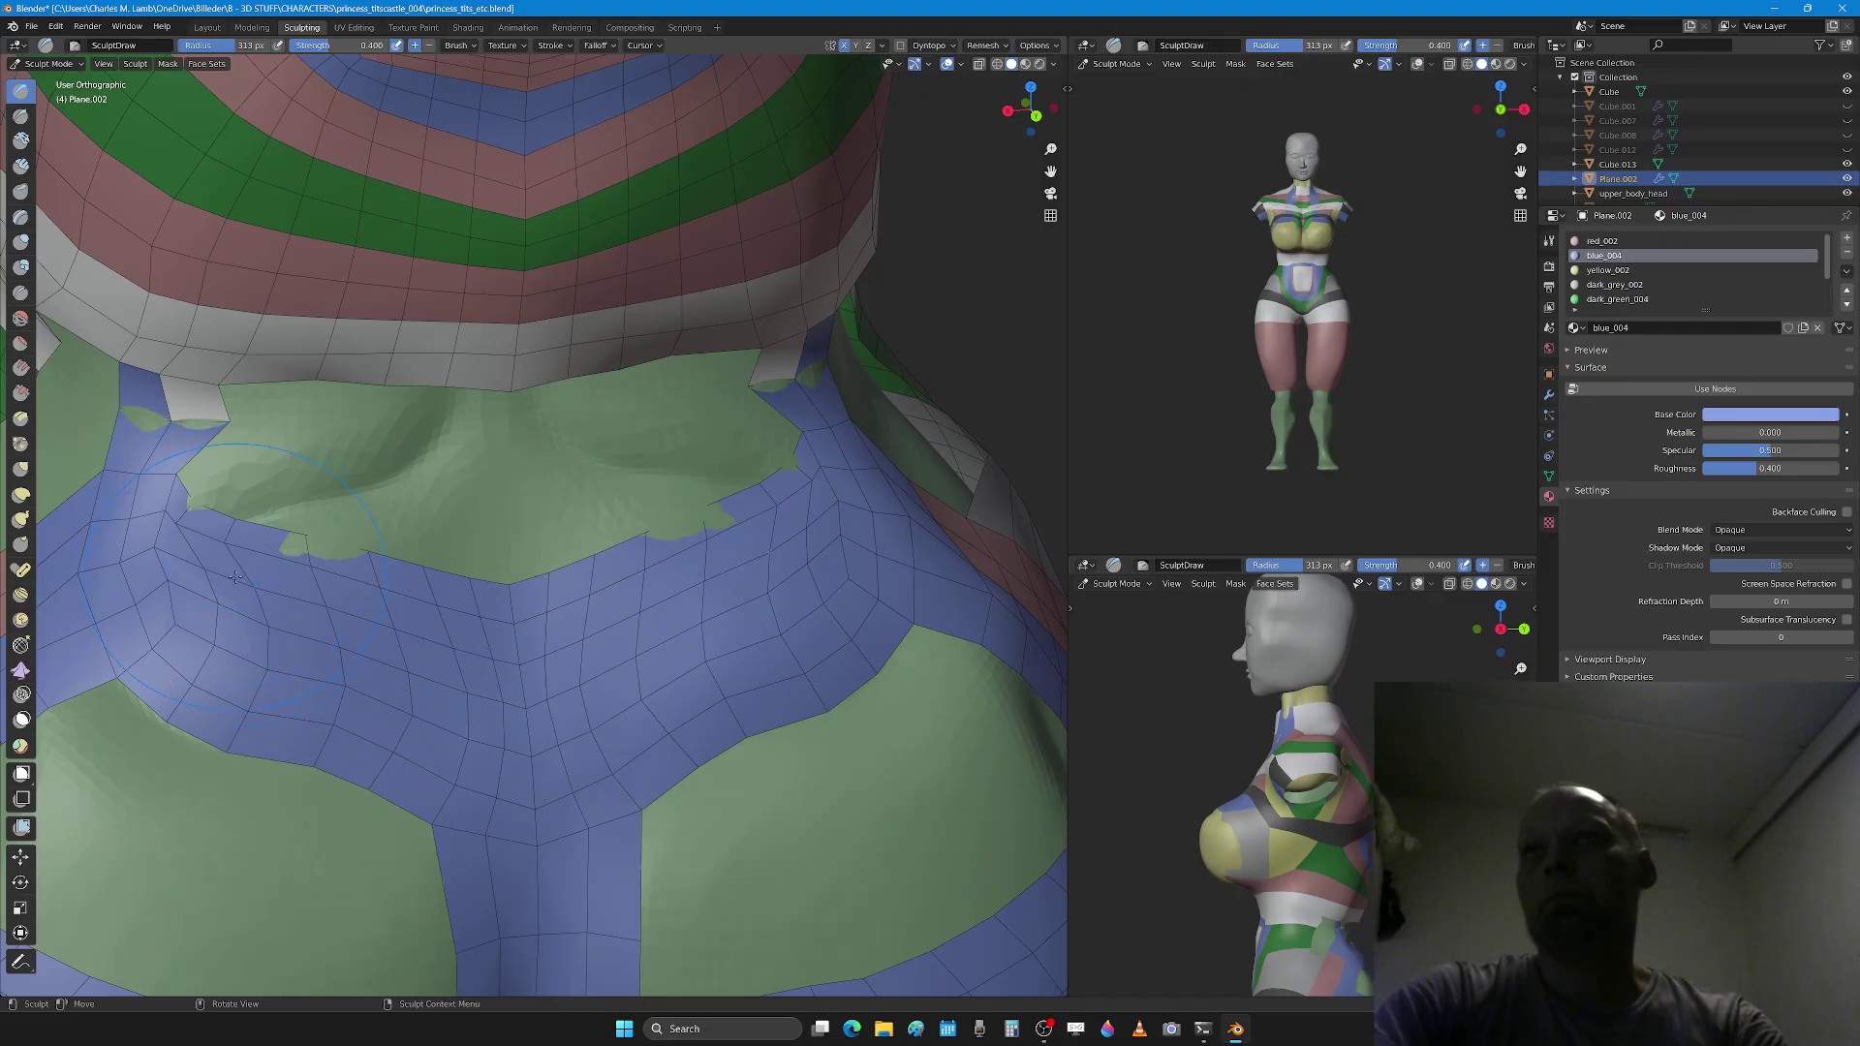
key(ctrl+z)
key(ctrl+z)
key(ctrl+z)
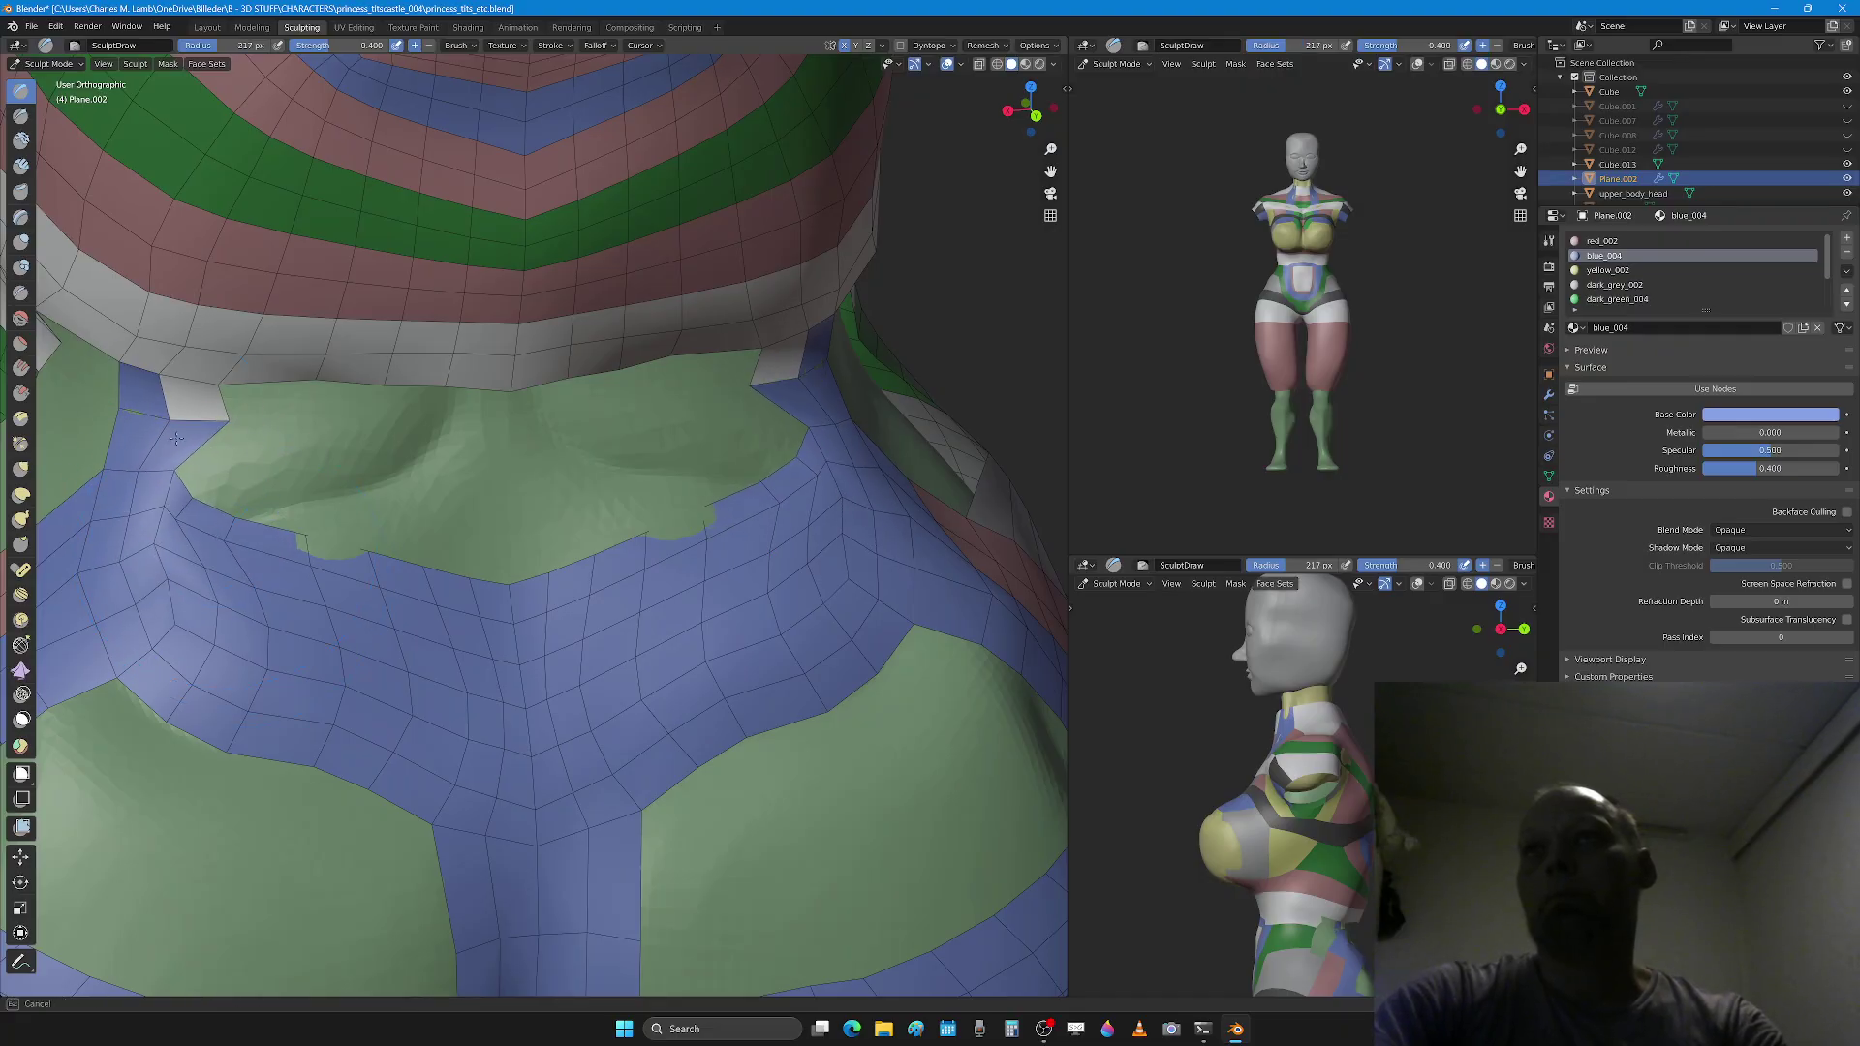
drag(176, 438, 176, 422)
scroll(176, 423, down, 5)
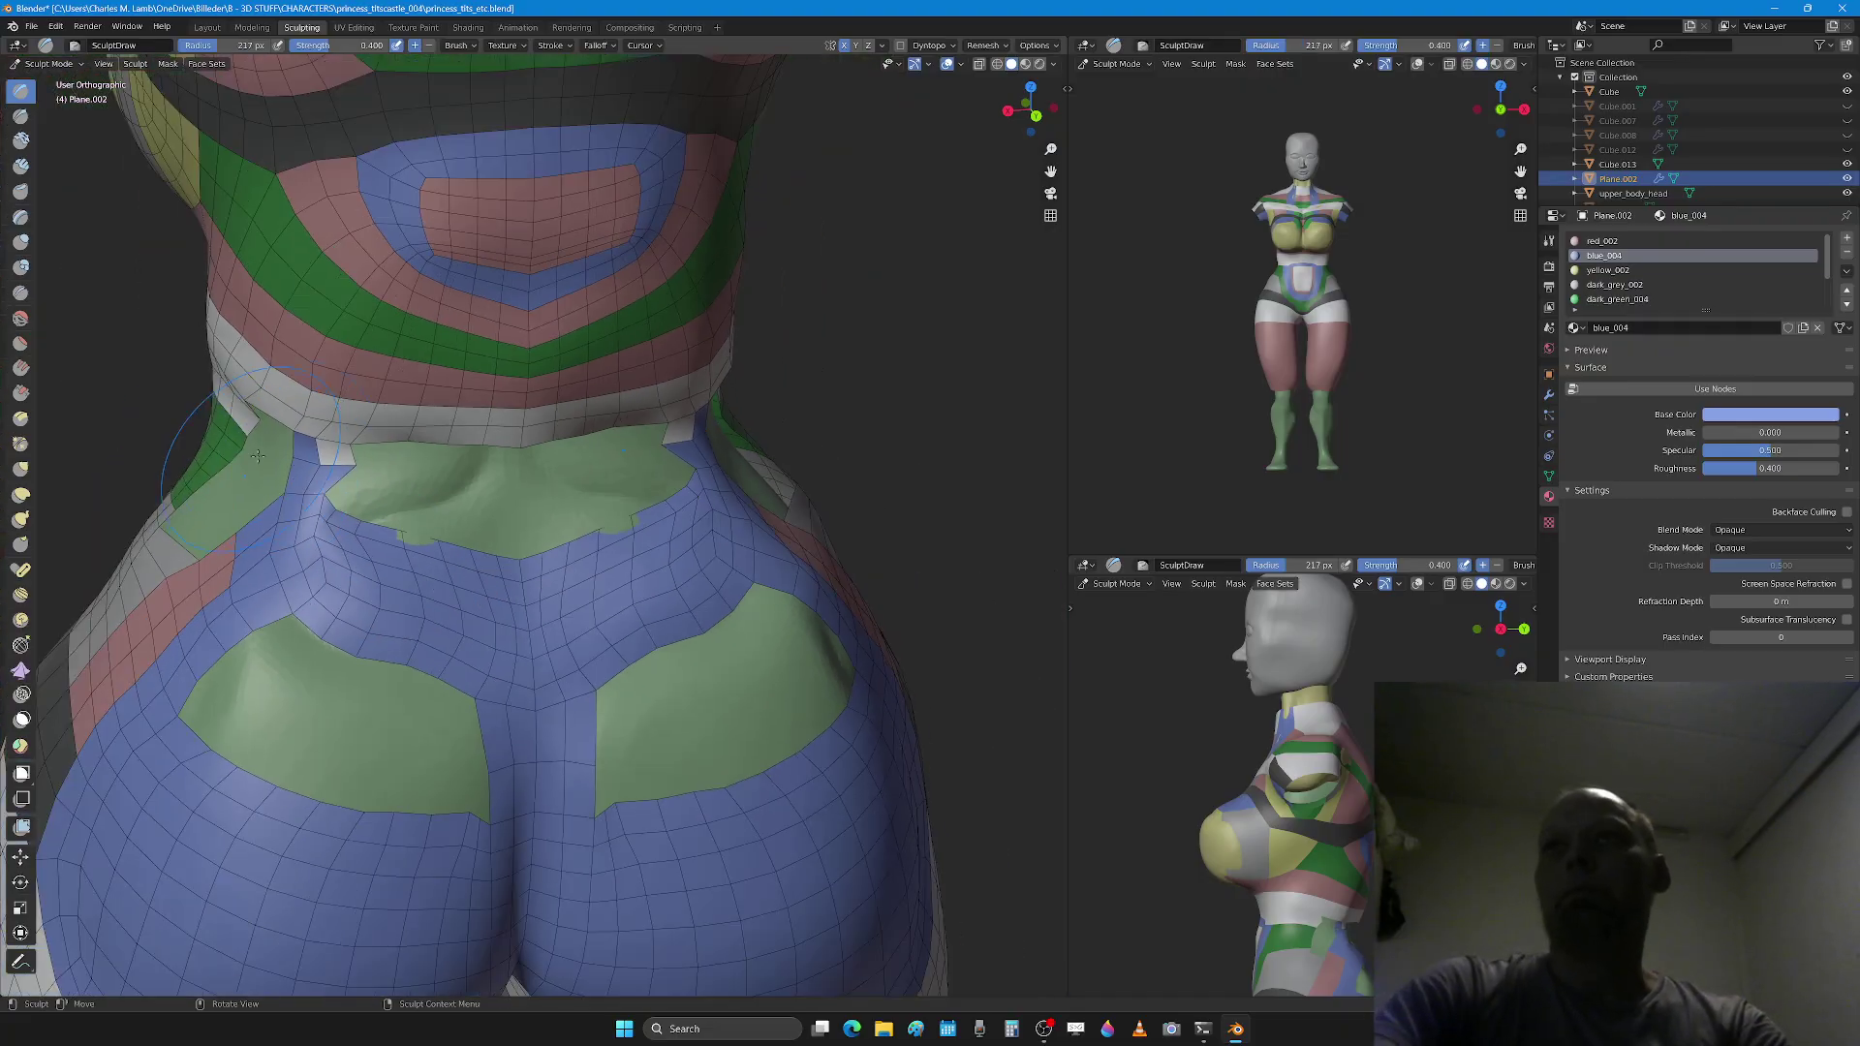
scroll(432, 544, up, 2)
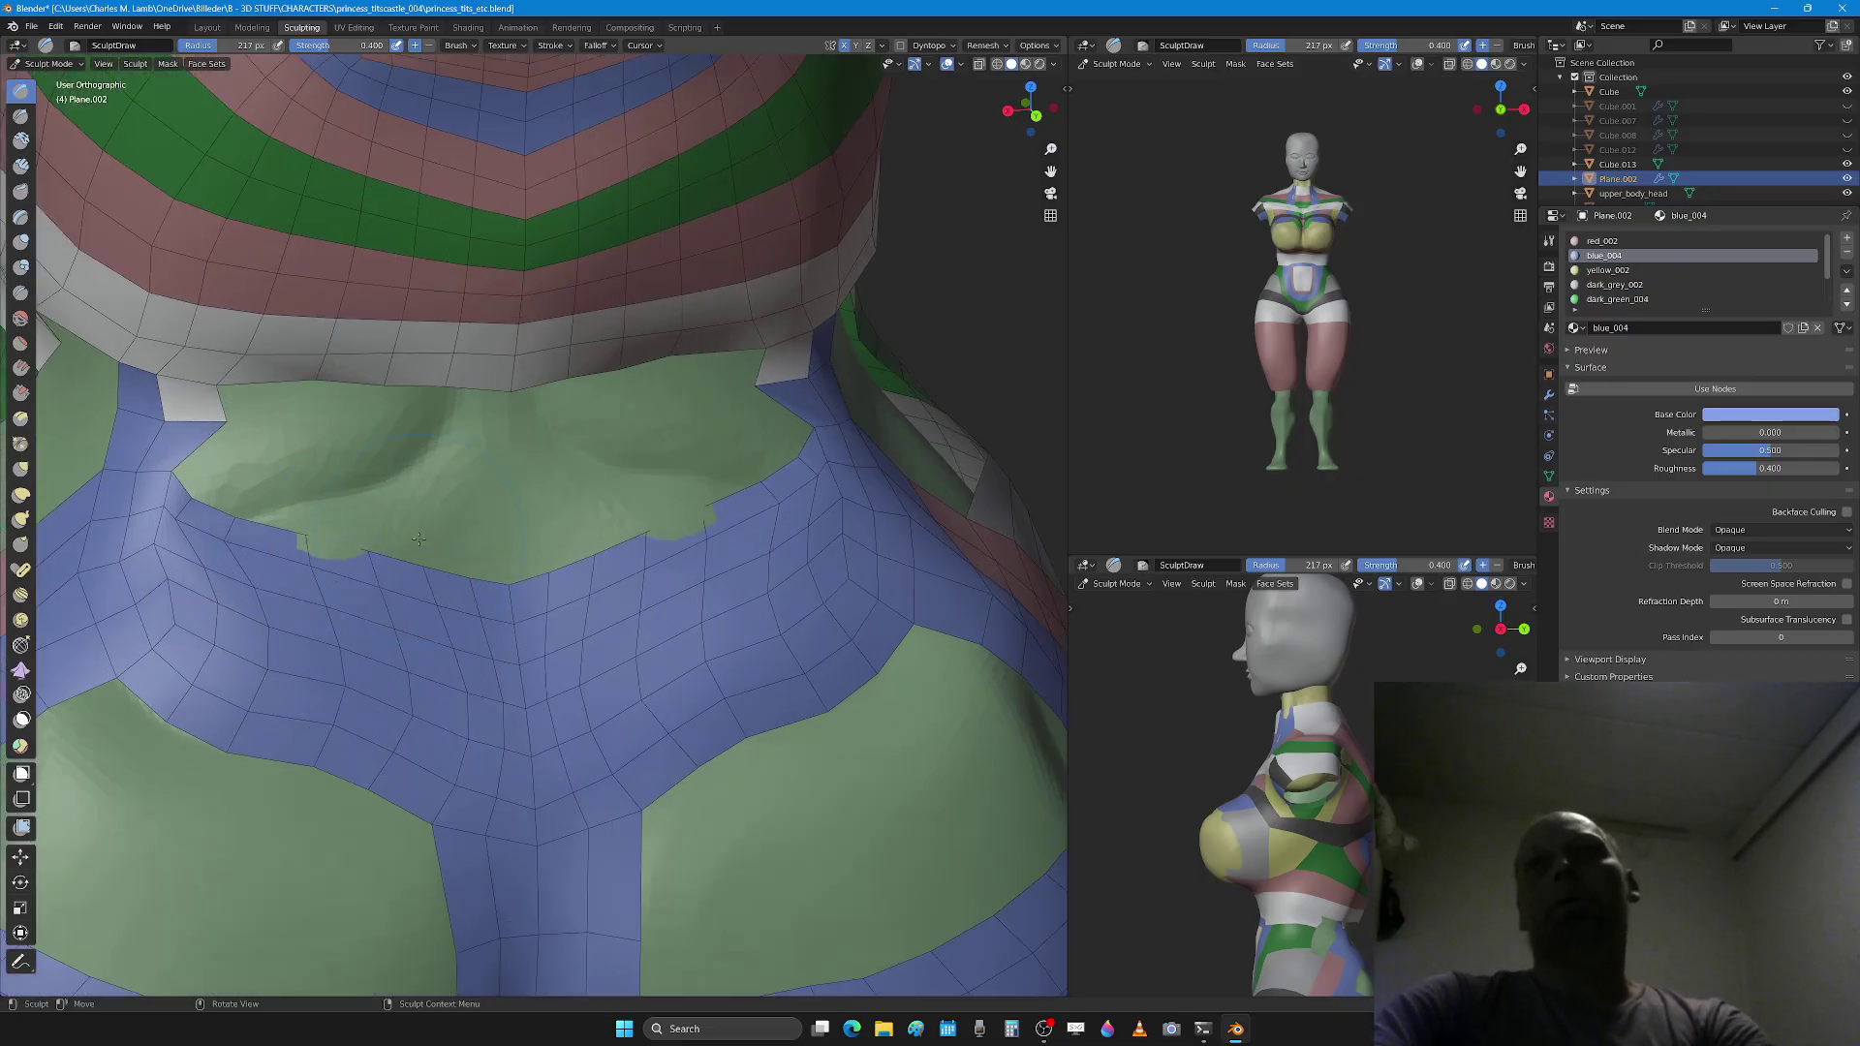
scroll(558, 571, up, 1)
shift+middle_drag(558, 572, 630, 580)
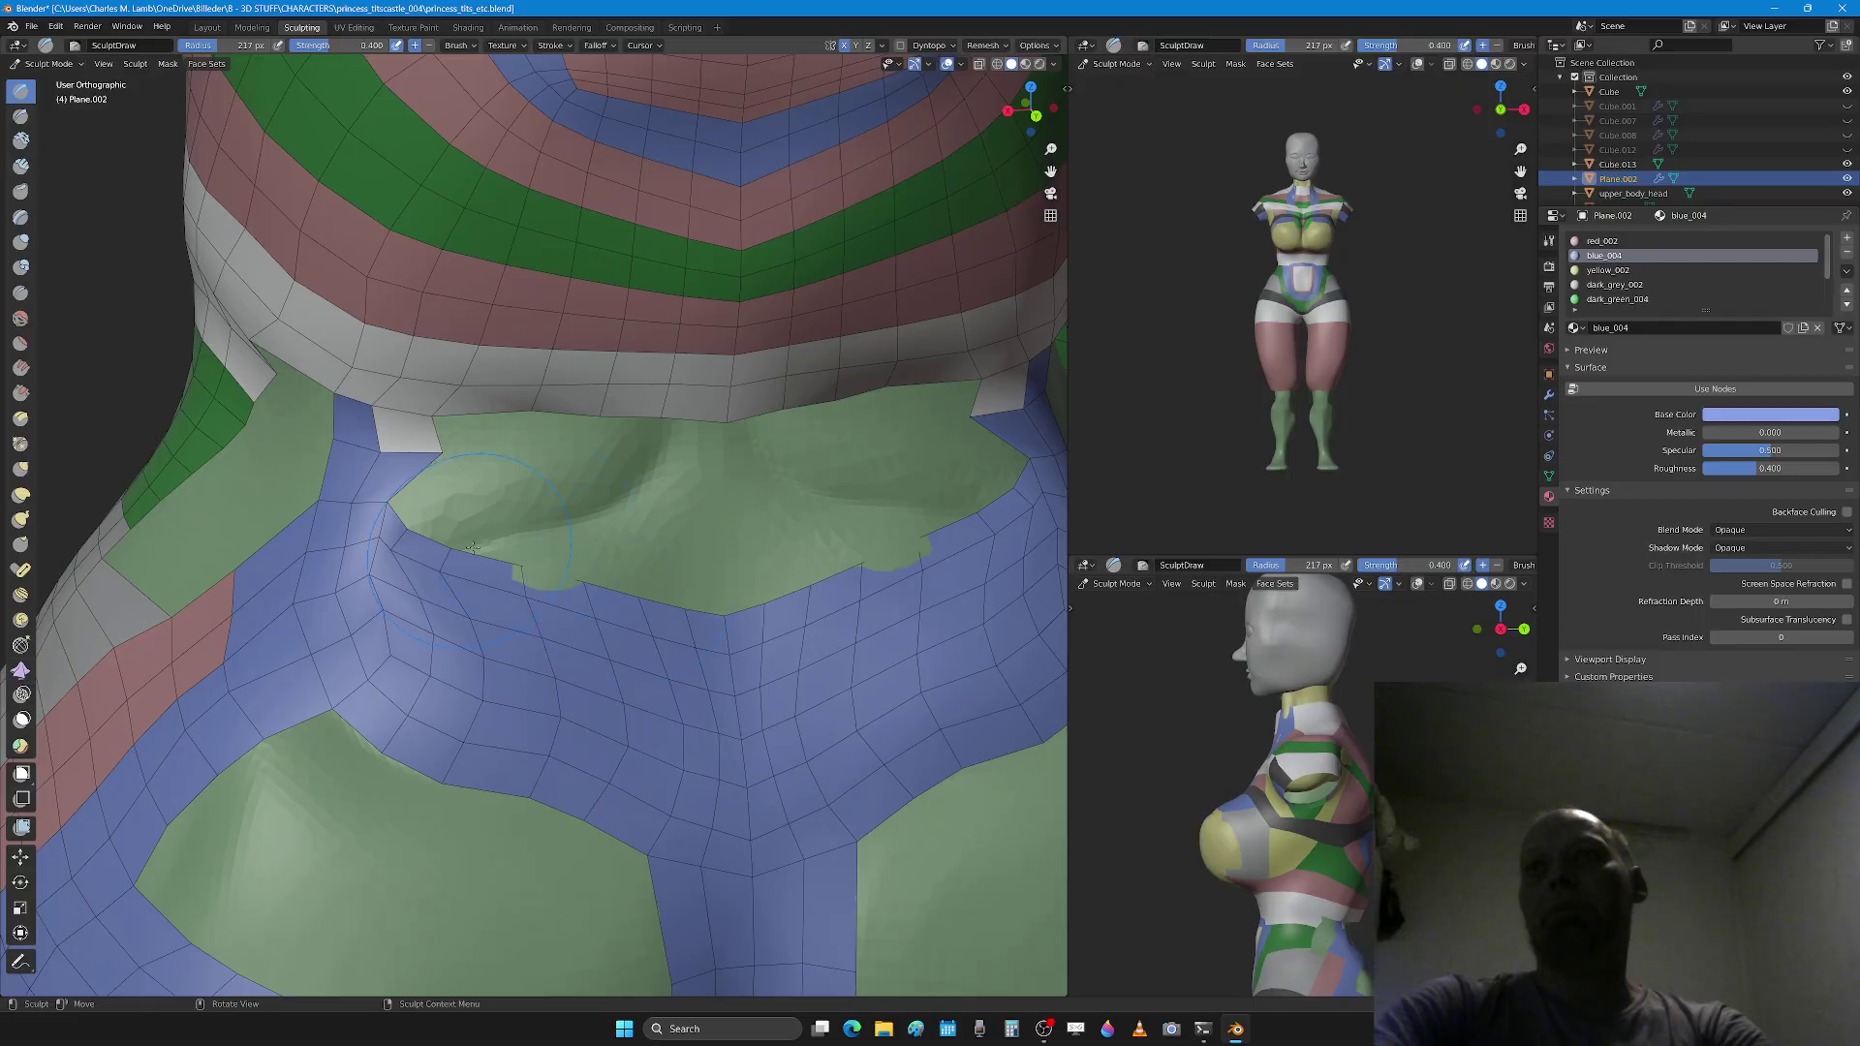
mouse_move(379, 617)
shift+middle_down()
mouse_move(364, 606)
mouse_move(427, 550)
shift+middle_up()
Step: Return to Edit Mode and move the lower corner vertex of the white quad beside the lower back opening down toward the blue strip
key(Tab)
scroll(316, 534, up, 2)
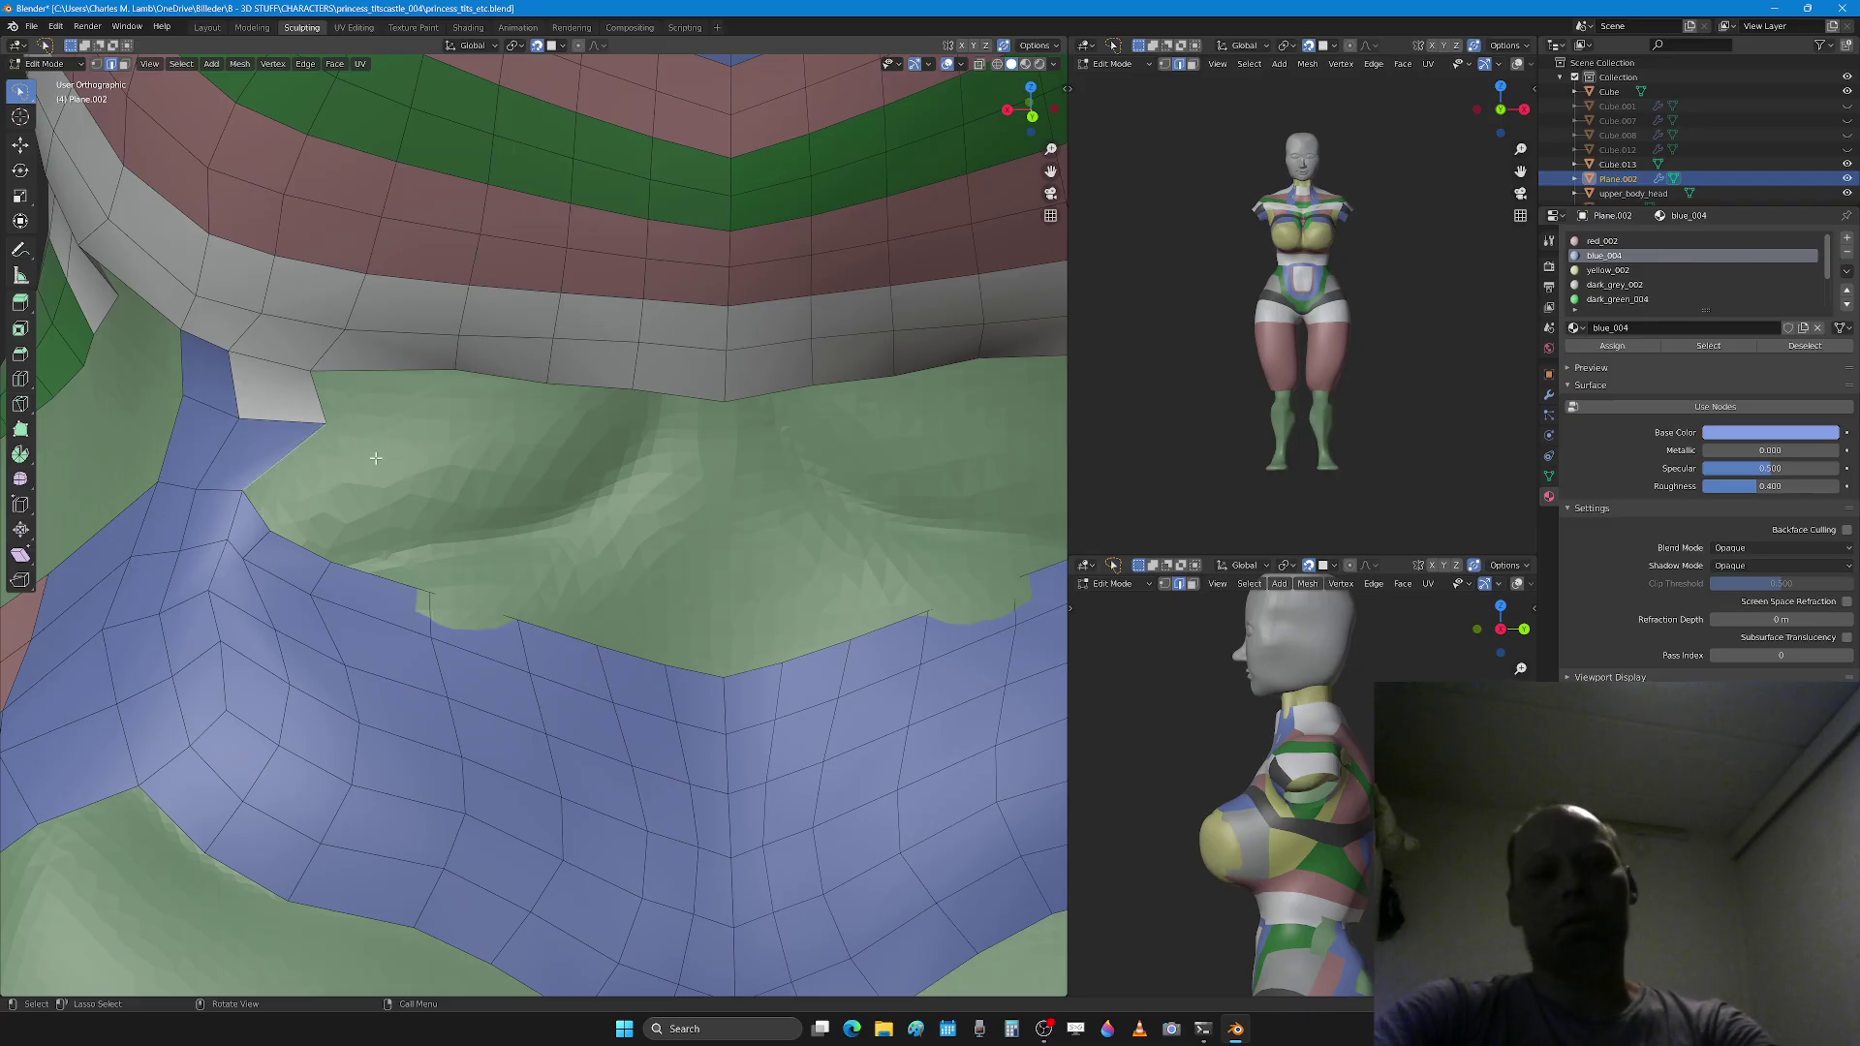
key(g)
click(318, 438)
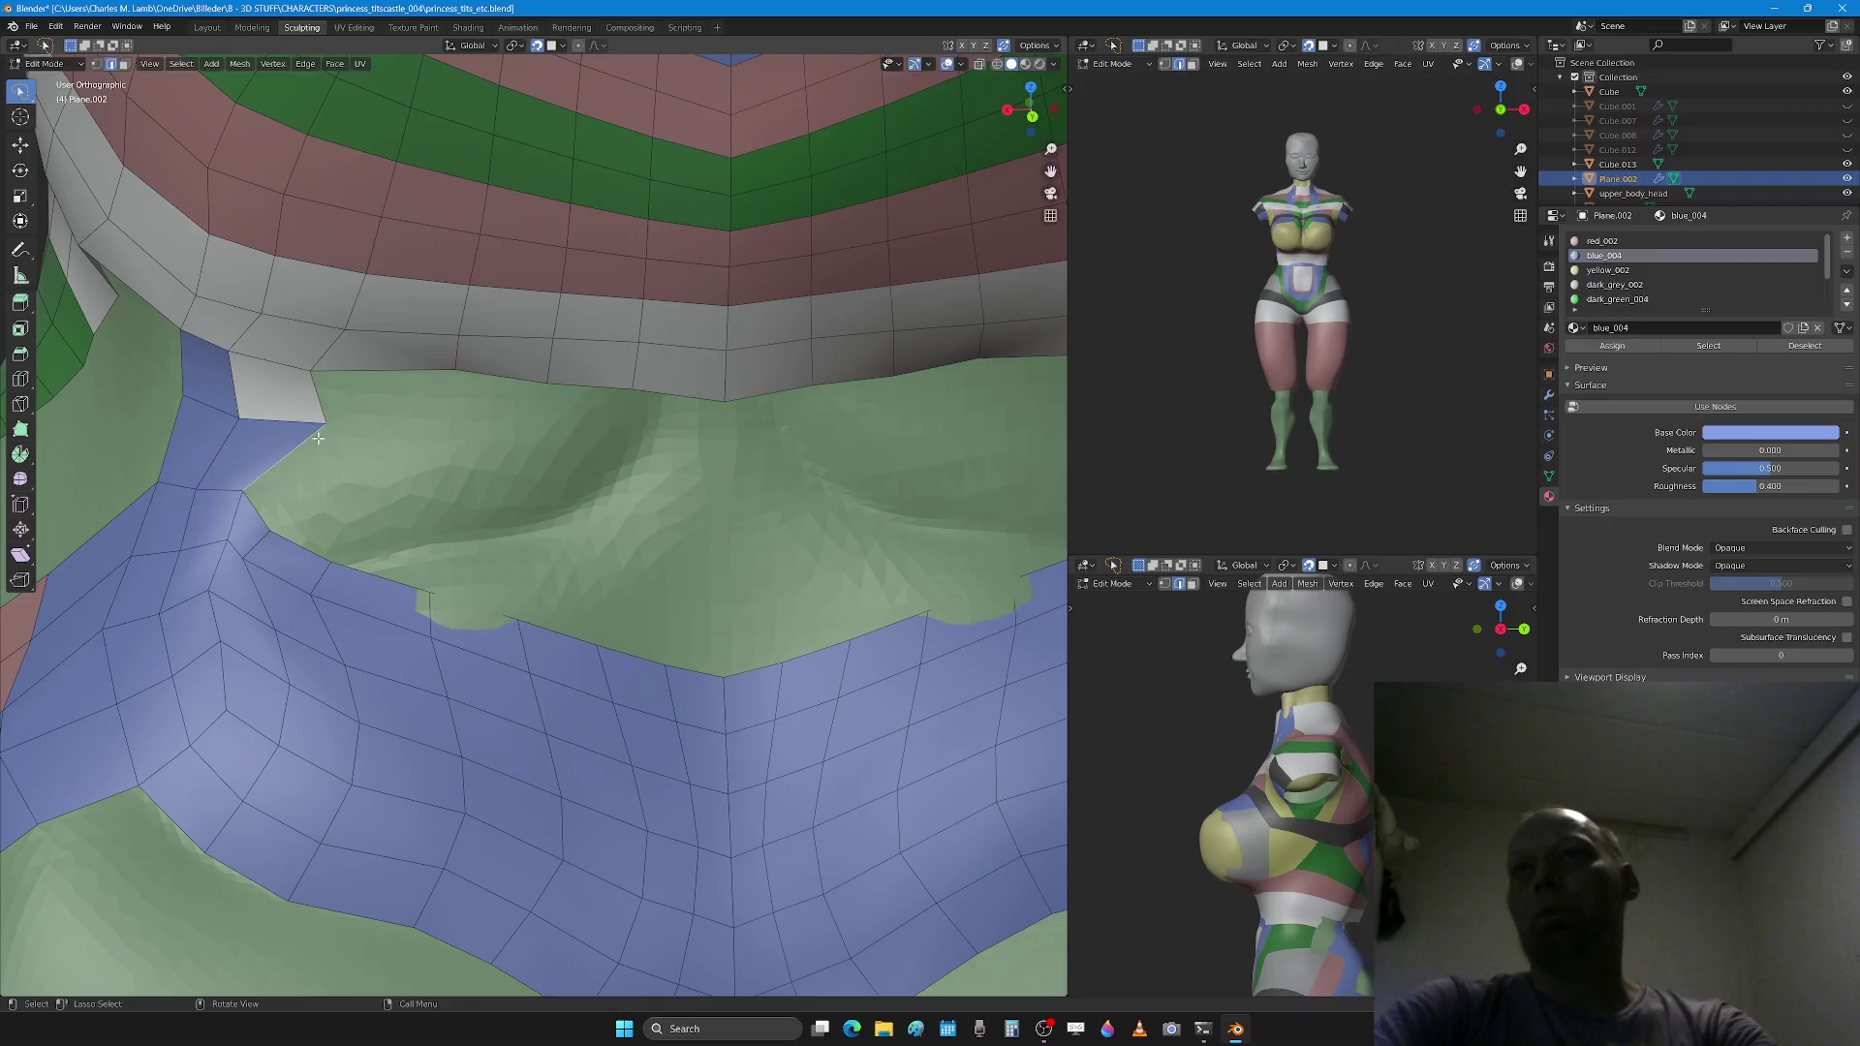
key(g)
click(325, 454)
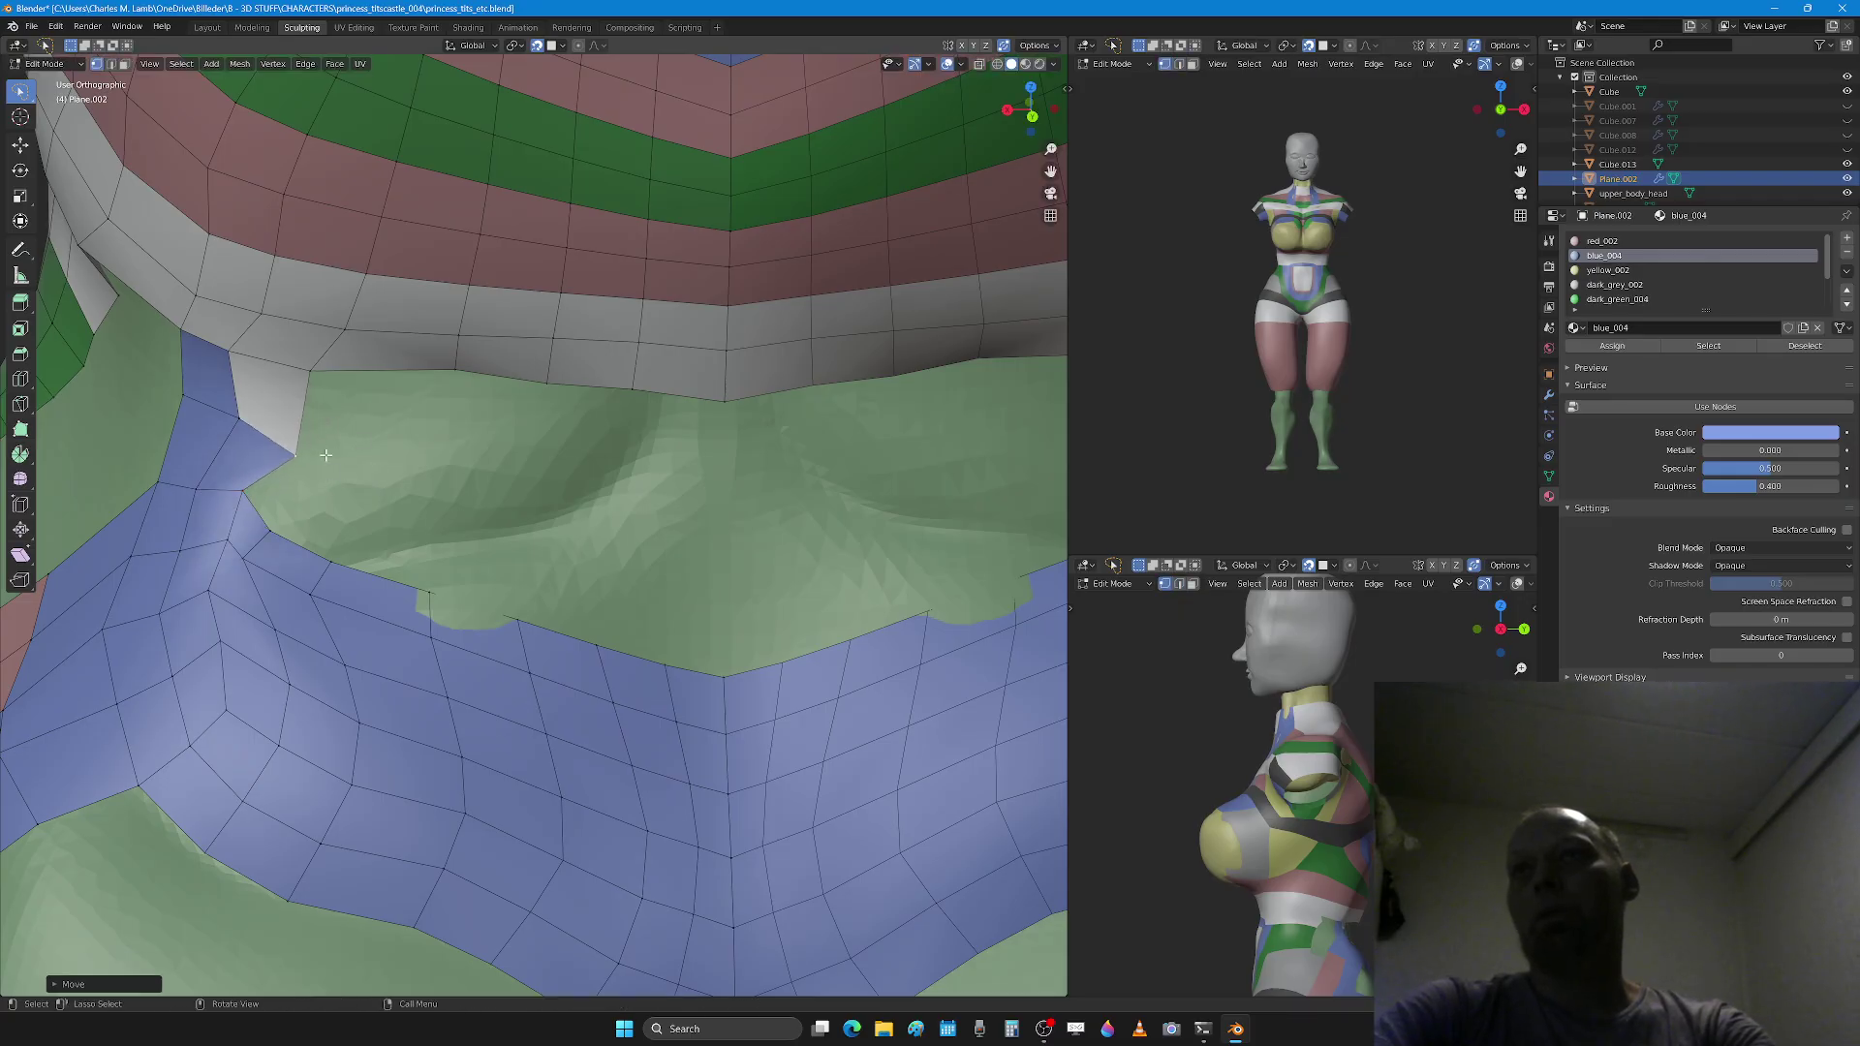
Step: Move the neighbouring vertices along the white band's lower edge downward to form an even curve toward the blue strip
click(315, 379)
key(g)
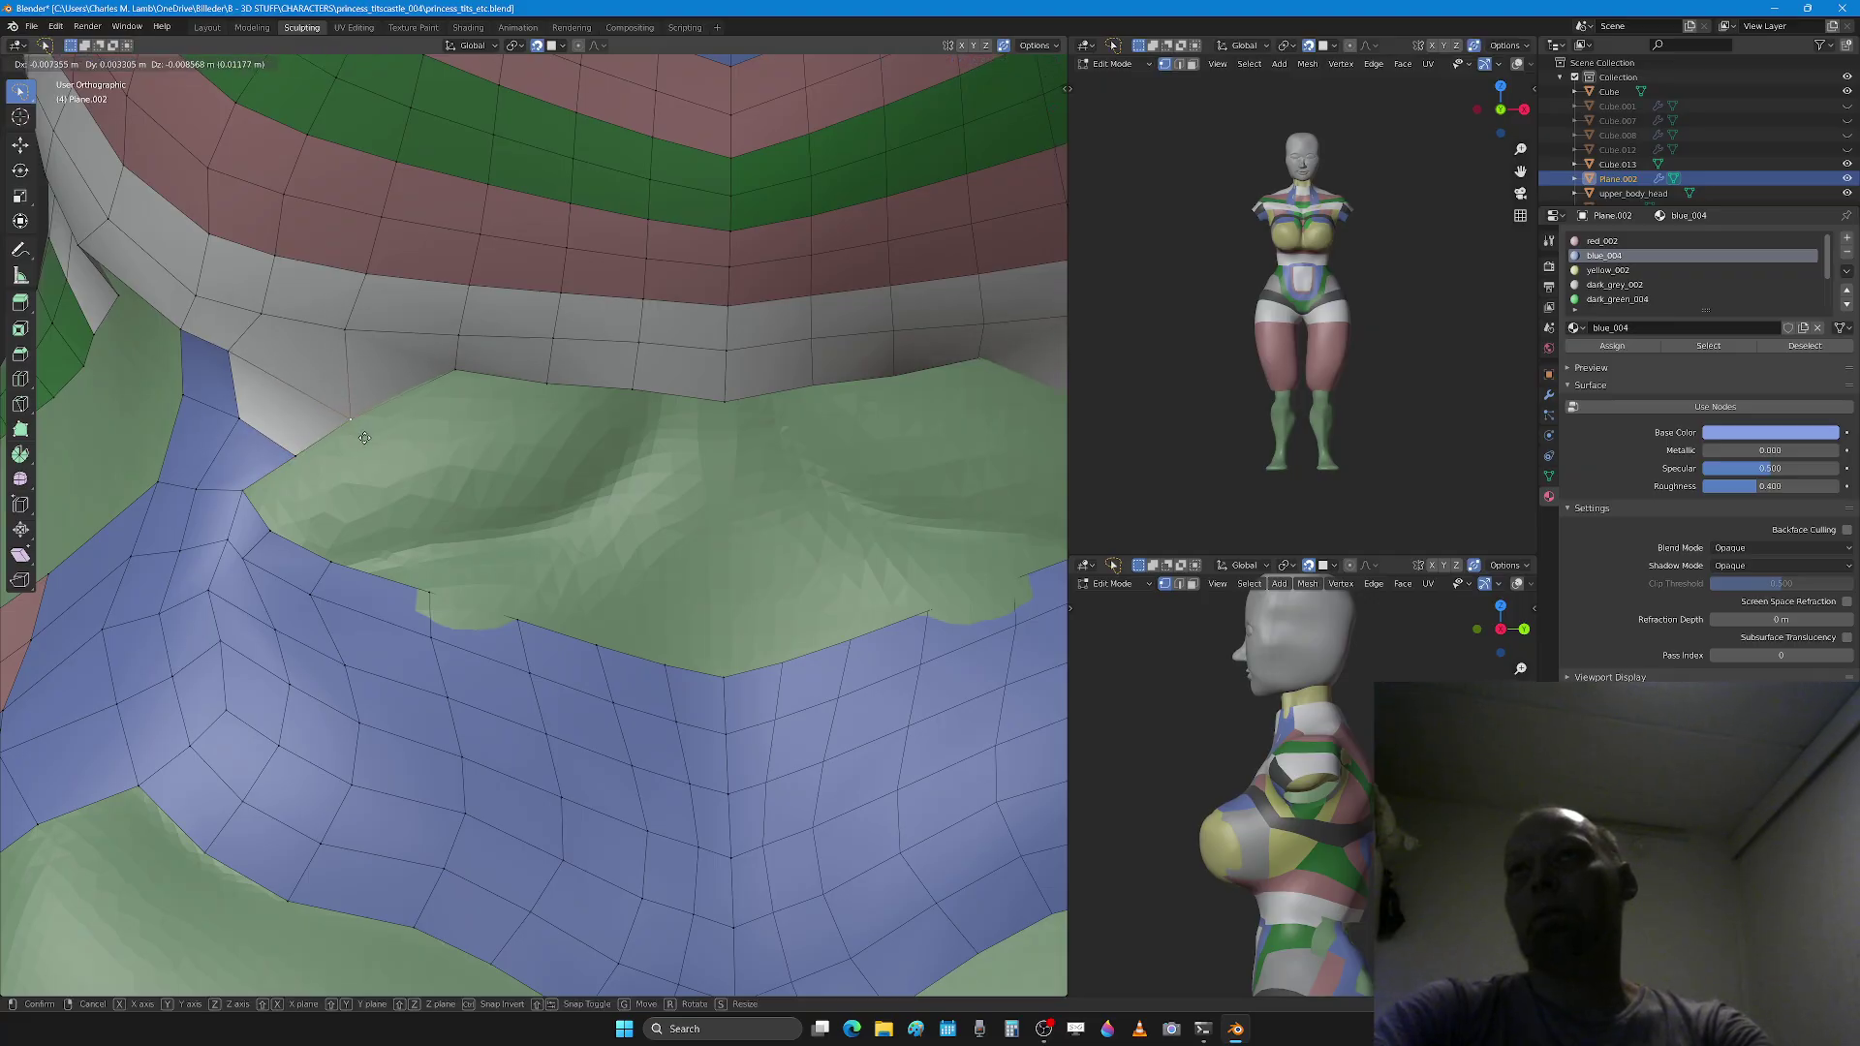
click(367, 442)
click(449, 373)
key(g)
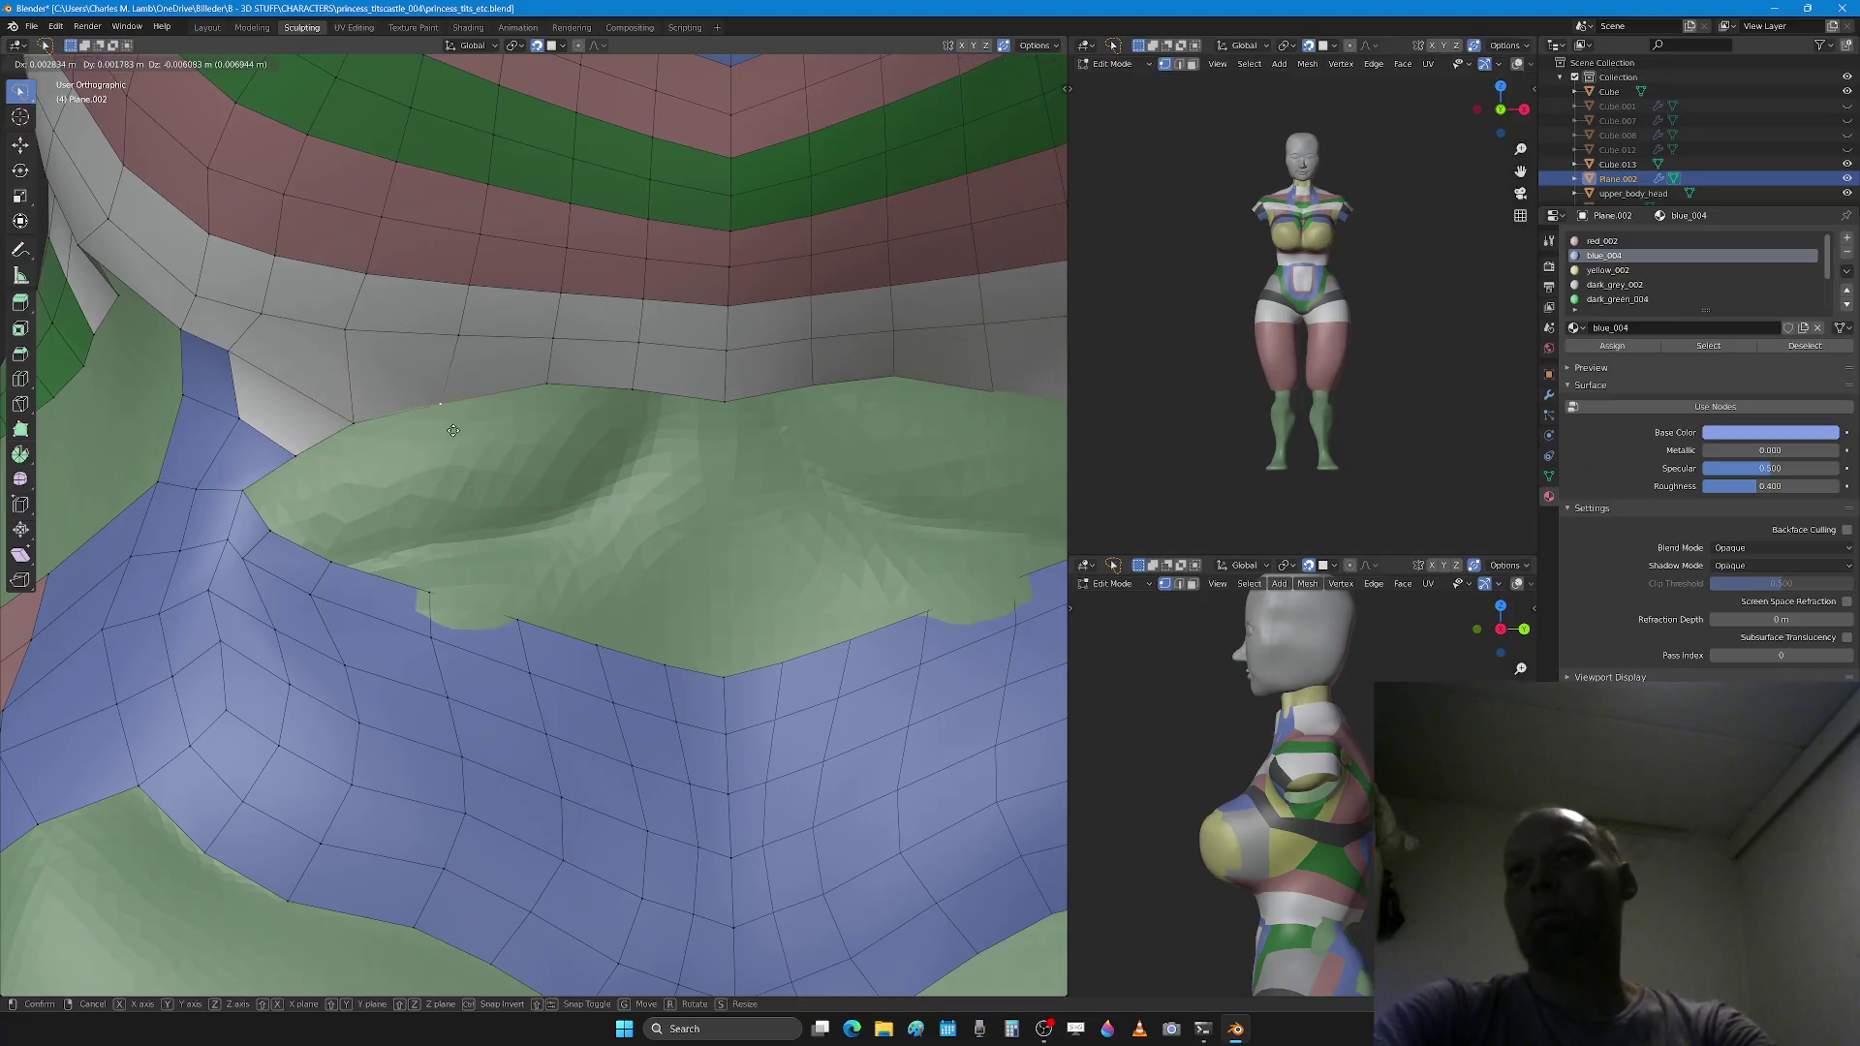
click(448, 406)
click(544, 387)
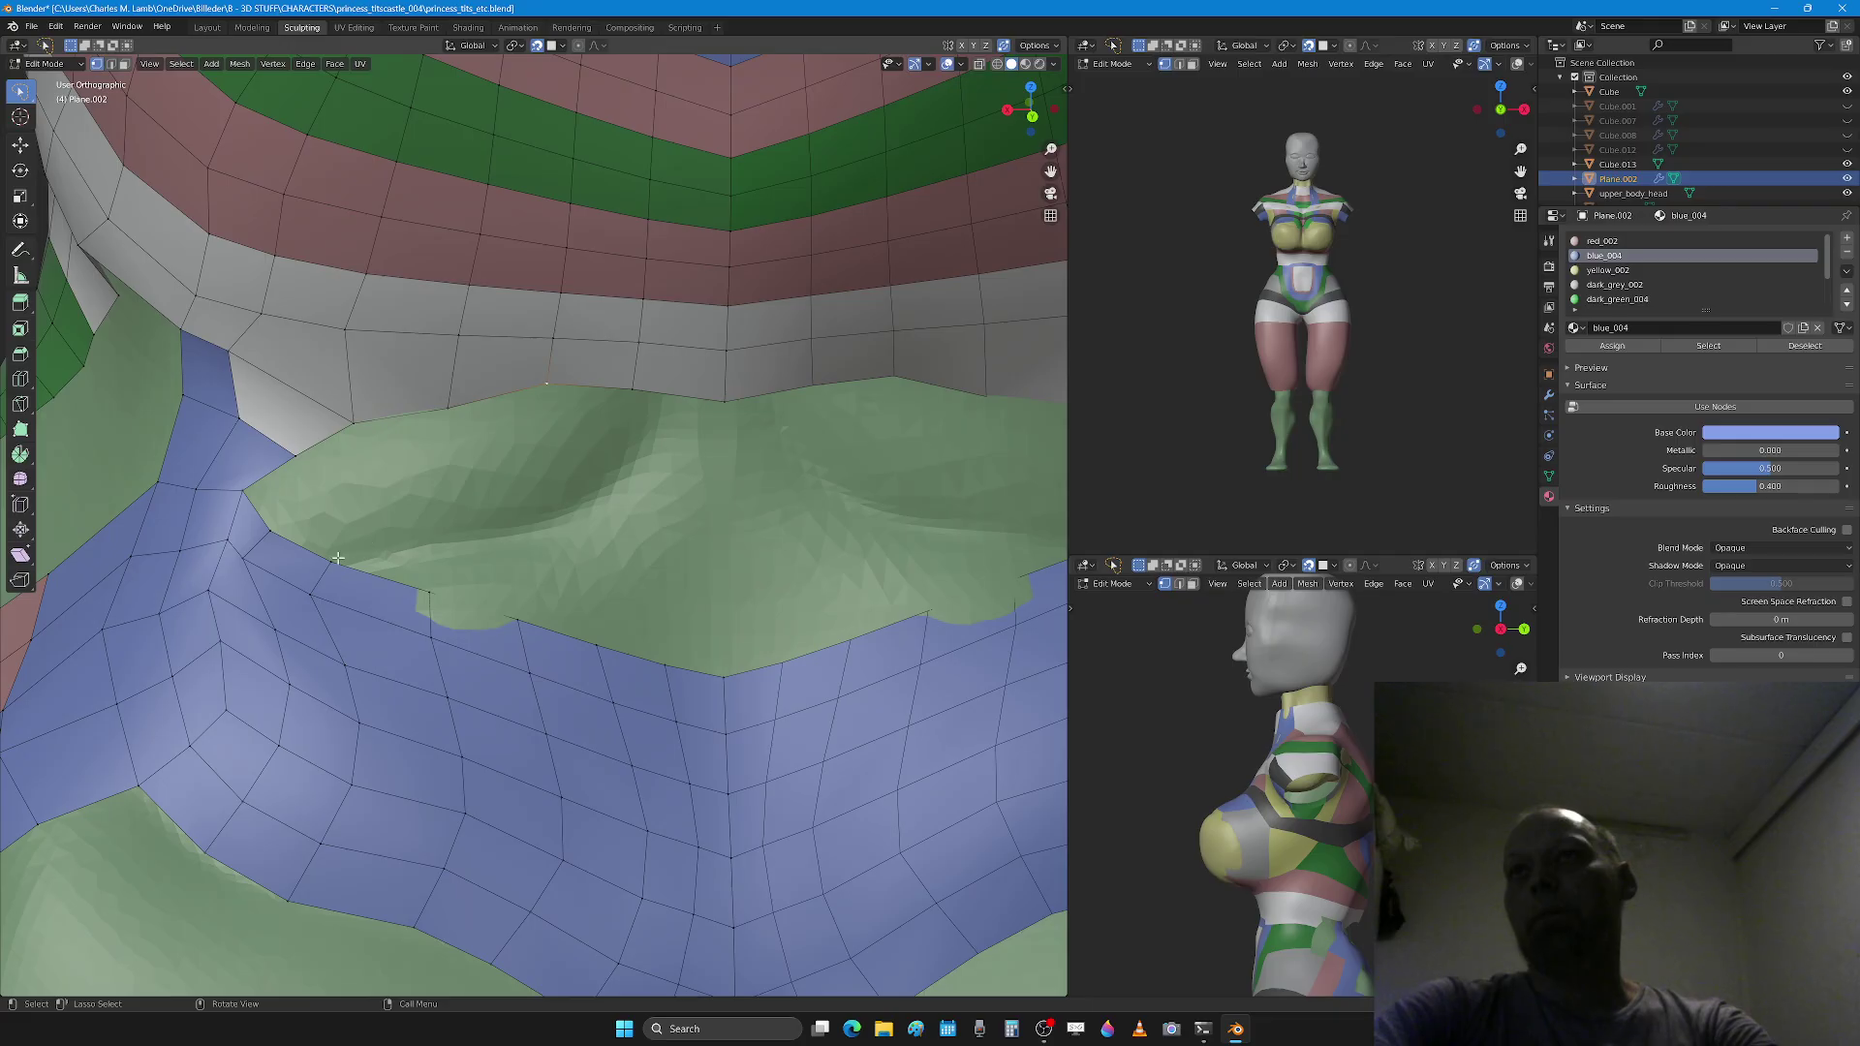
Step: Reposition the upper-edge vertices of the blue band near the opening's outer corner and smooth that edge in Sculpt Mode
key(g)
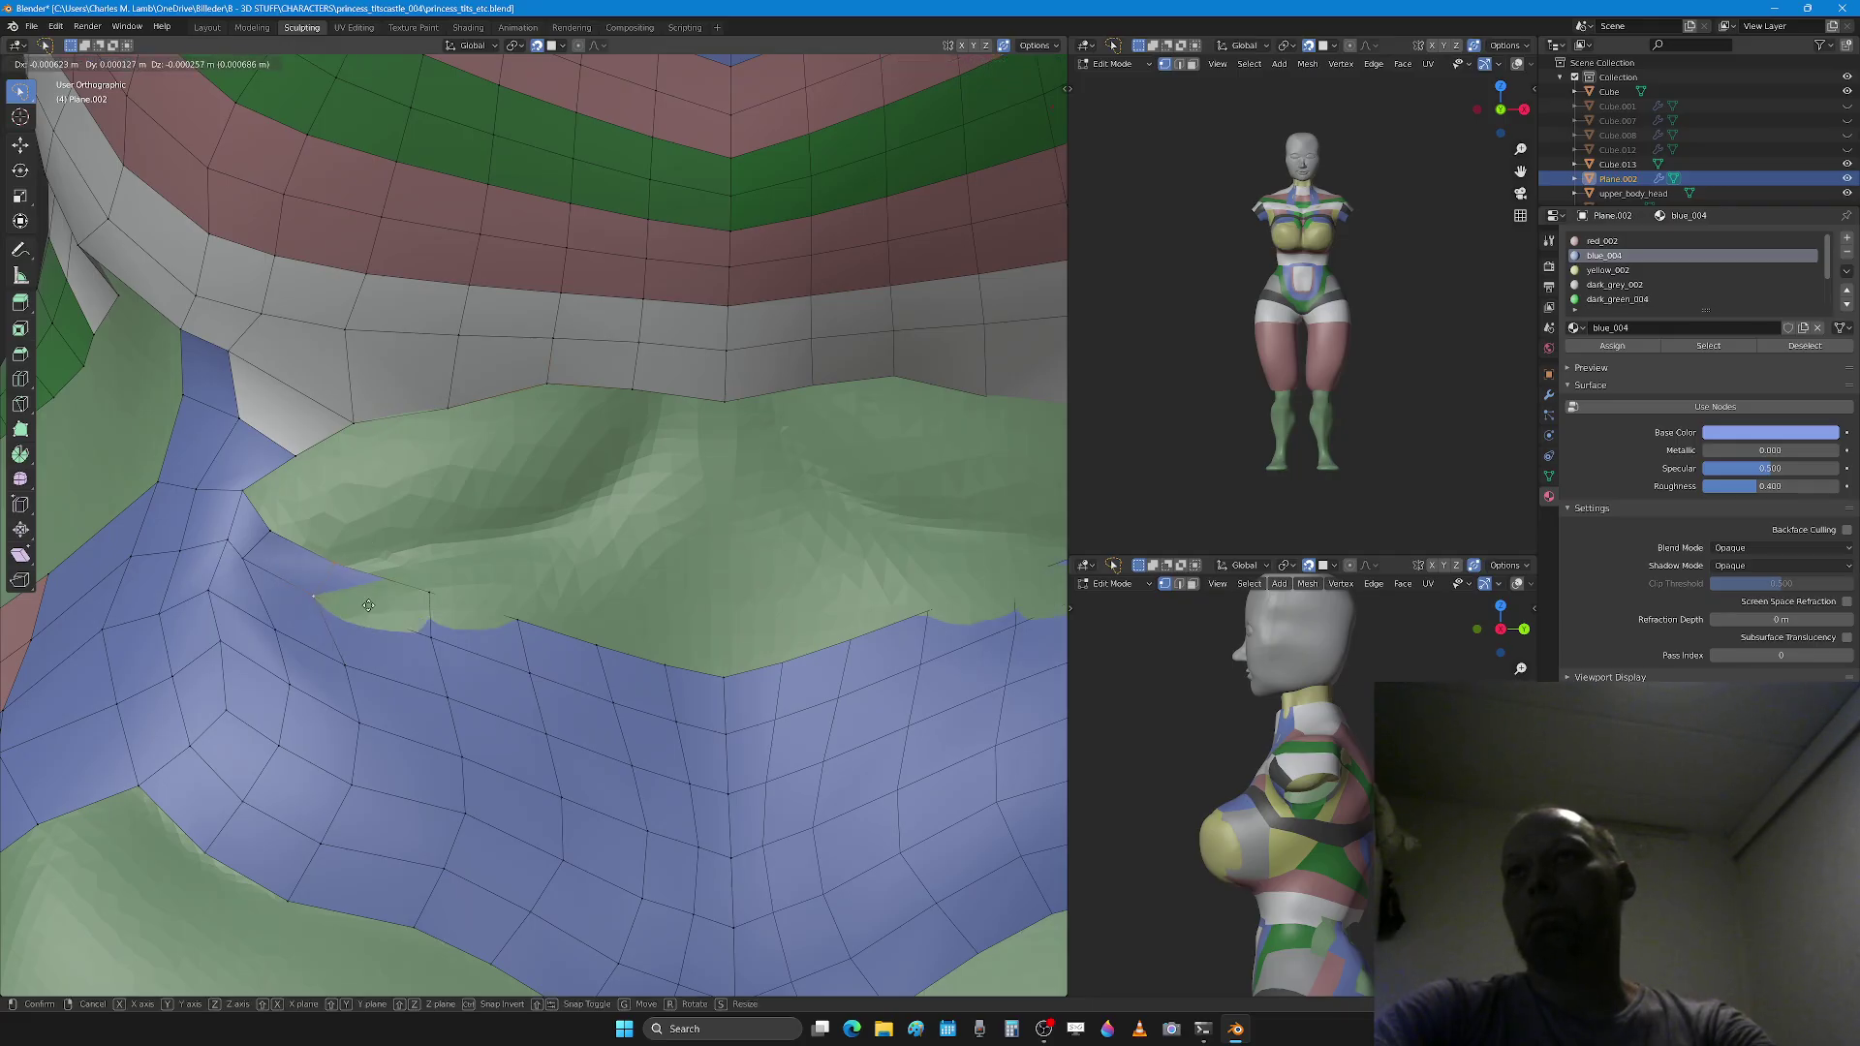
click(397, 610)
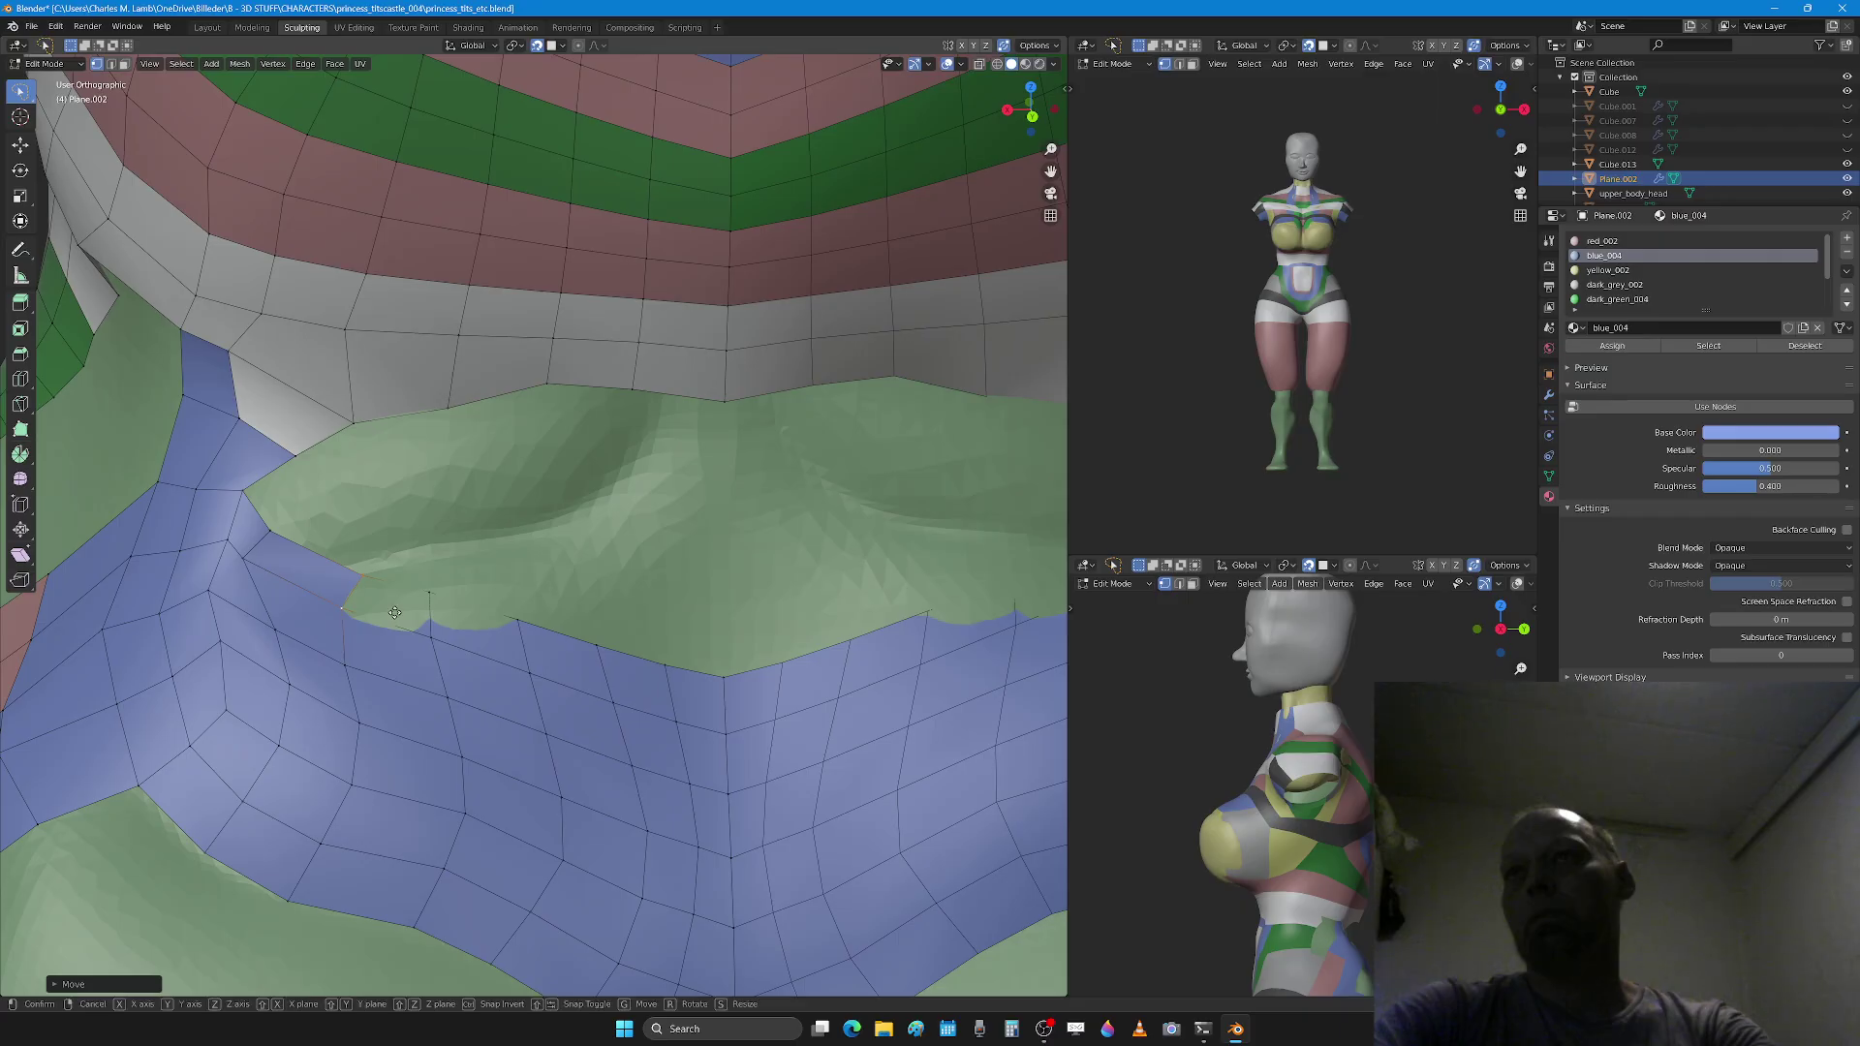
shift+click(261, 562)
key(ctrl+Tab)
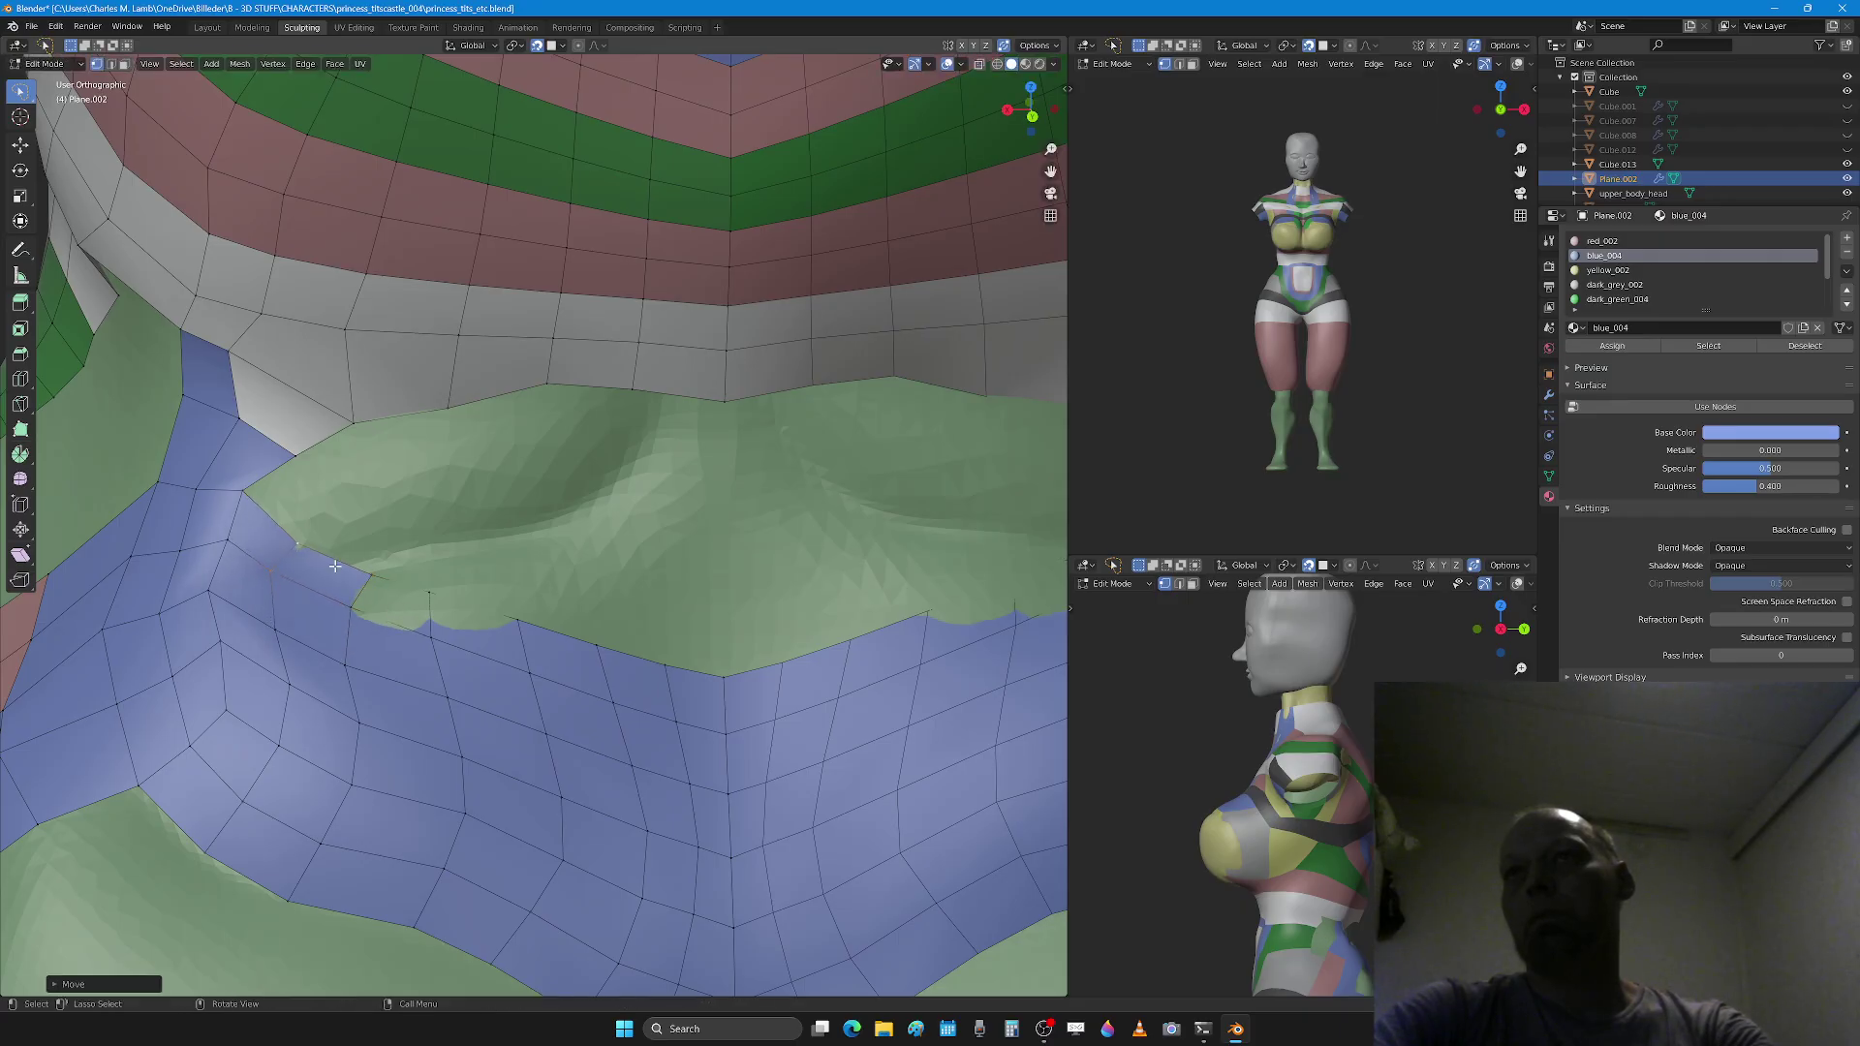
key(ctrl+z)
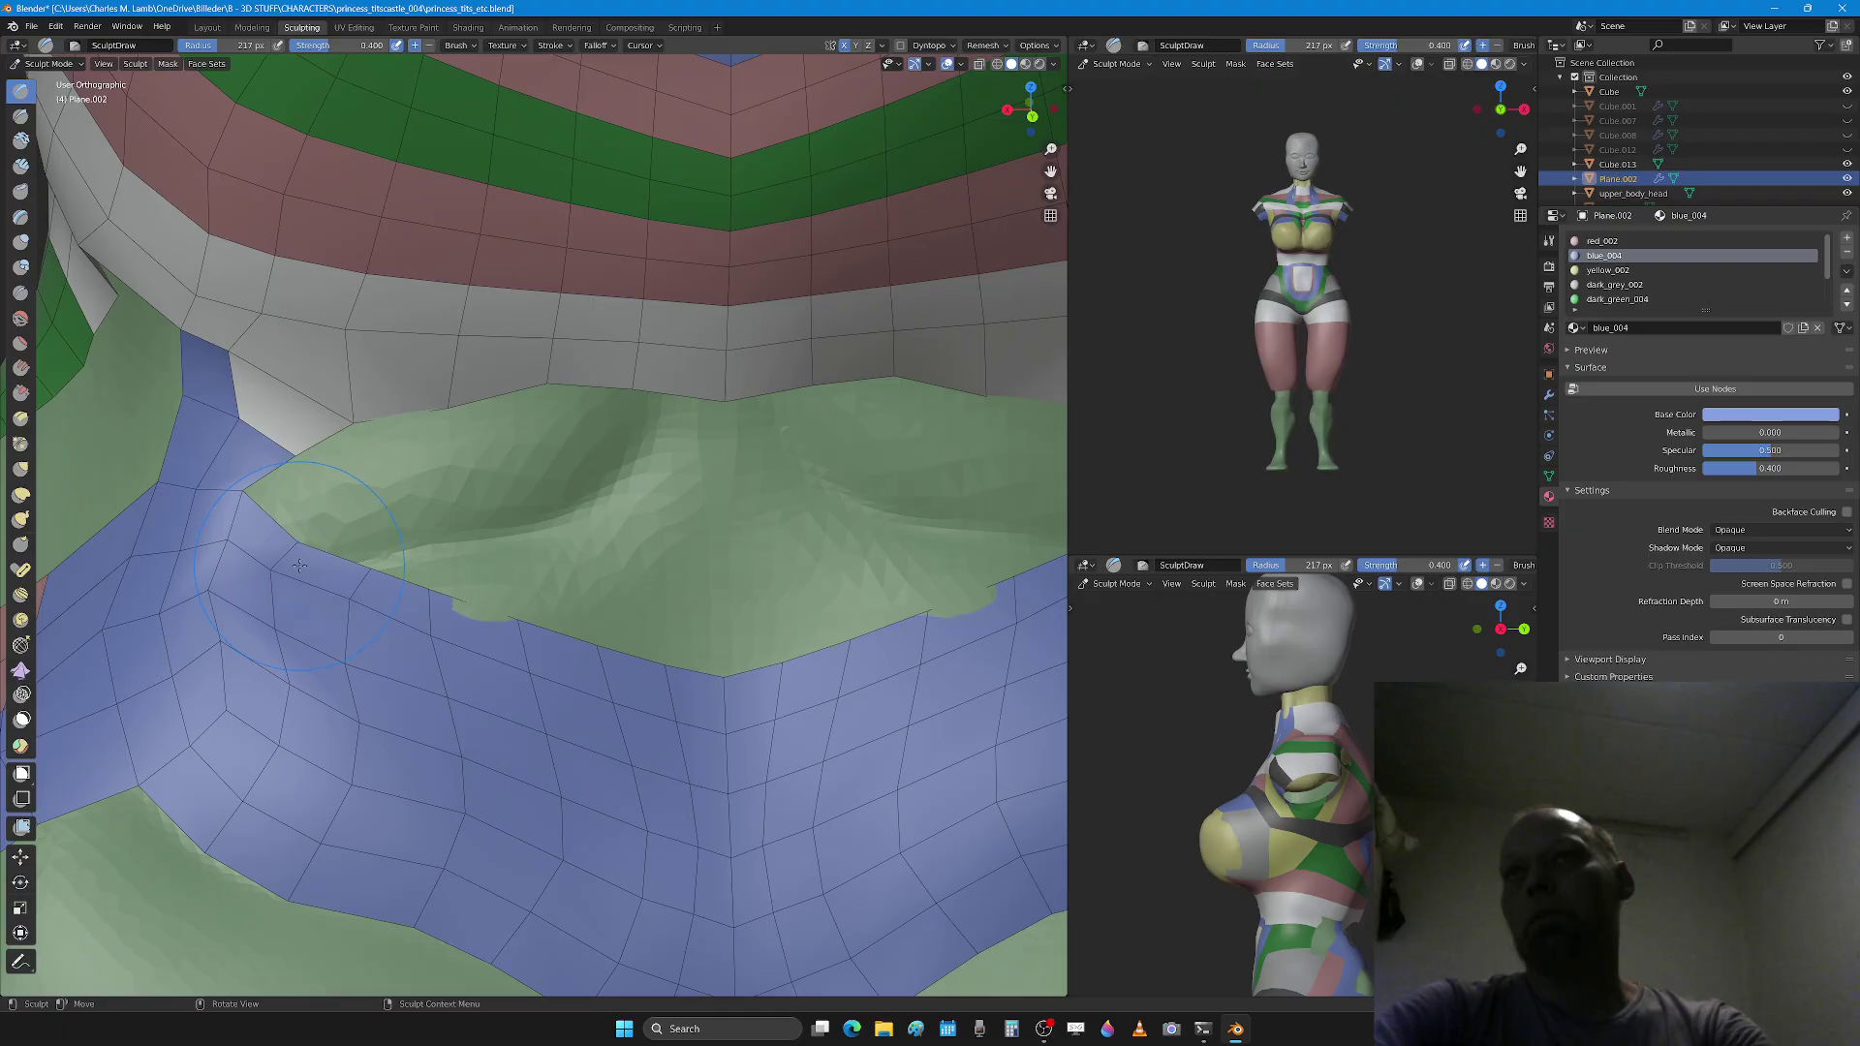
key(ctrl+z)
Step: Extrude the white band's lower edge into the lower back opening, then scale and move the new edge row
key(2)
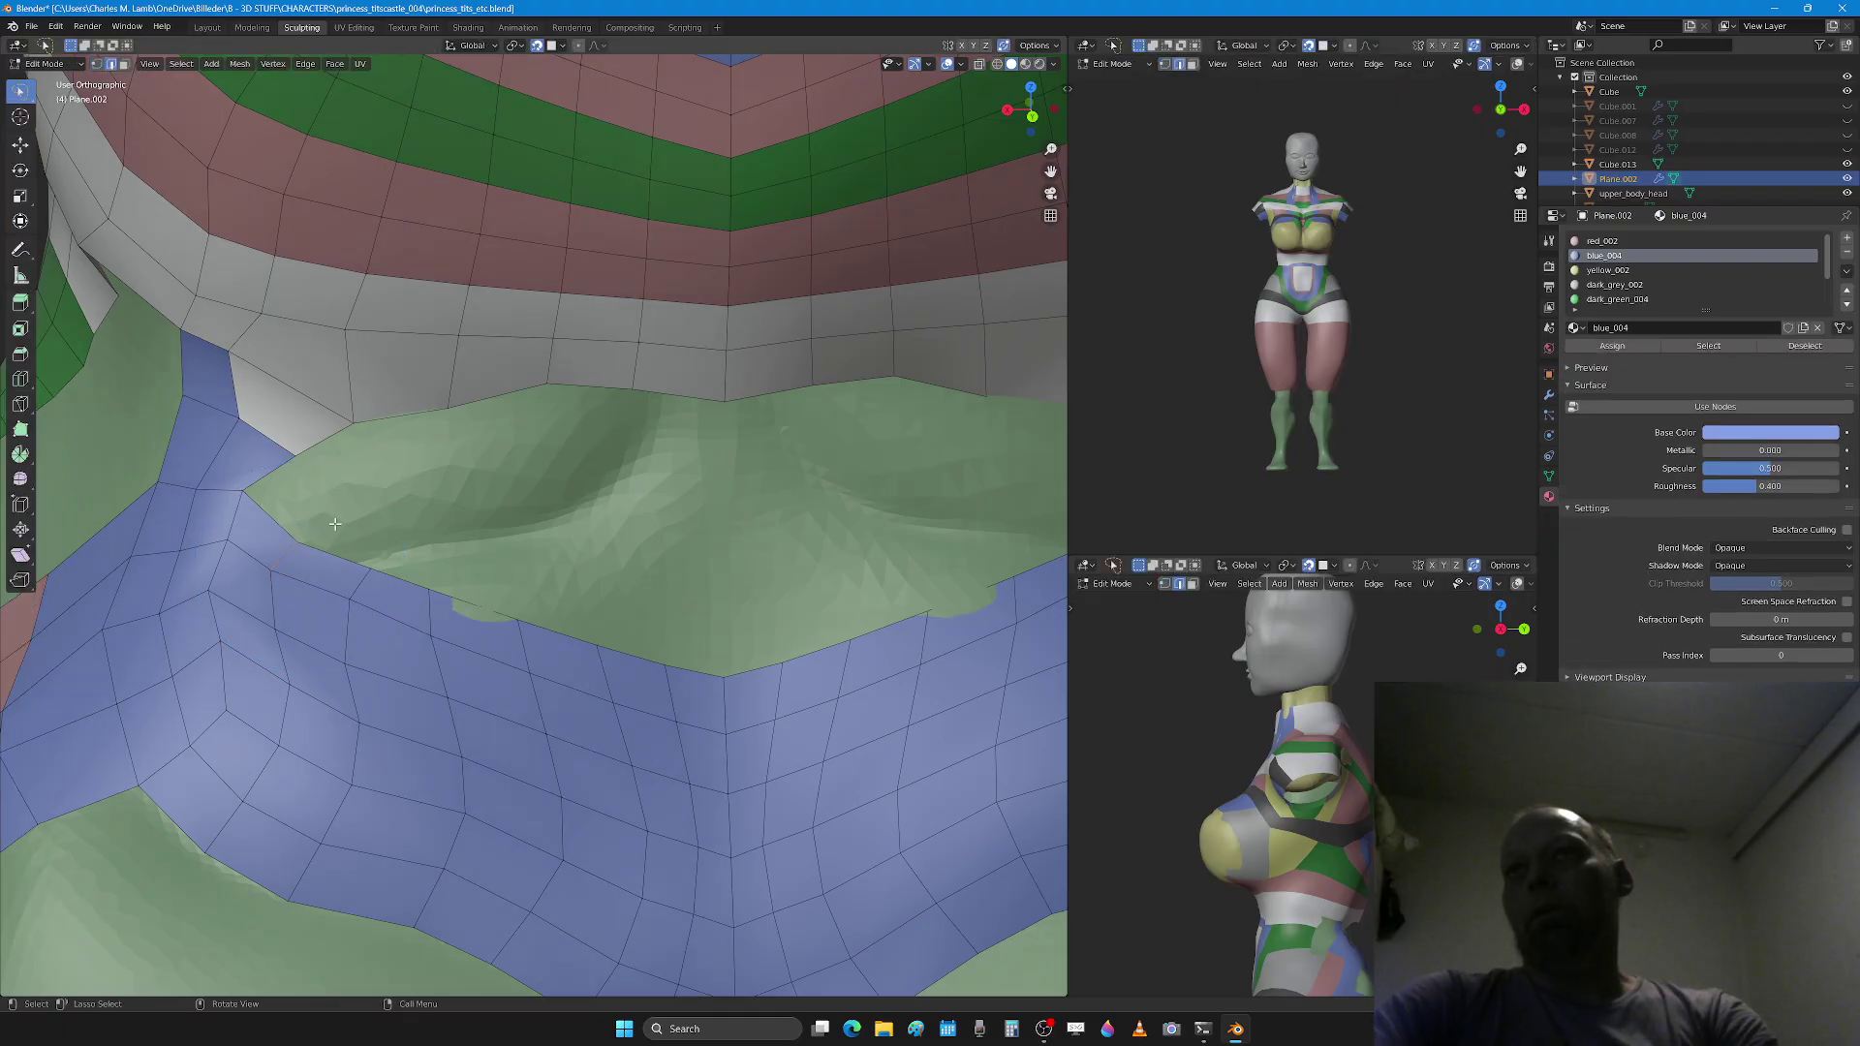
key(e)
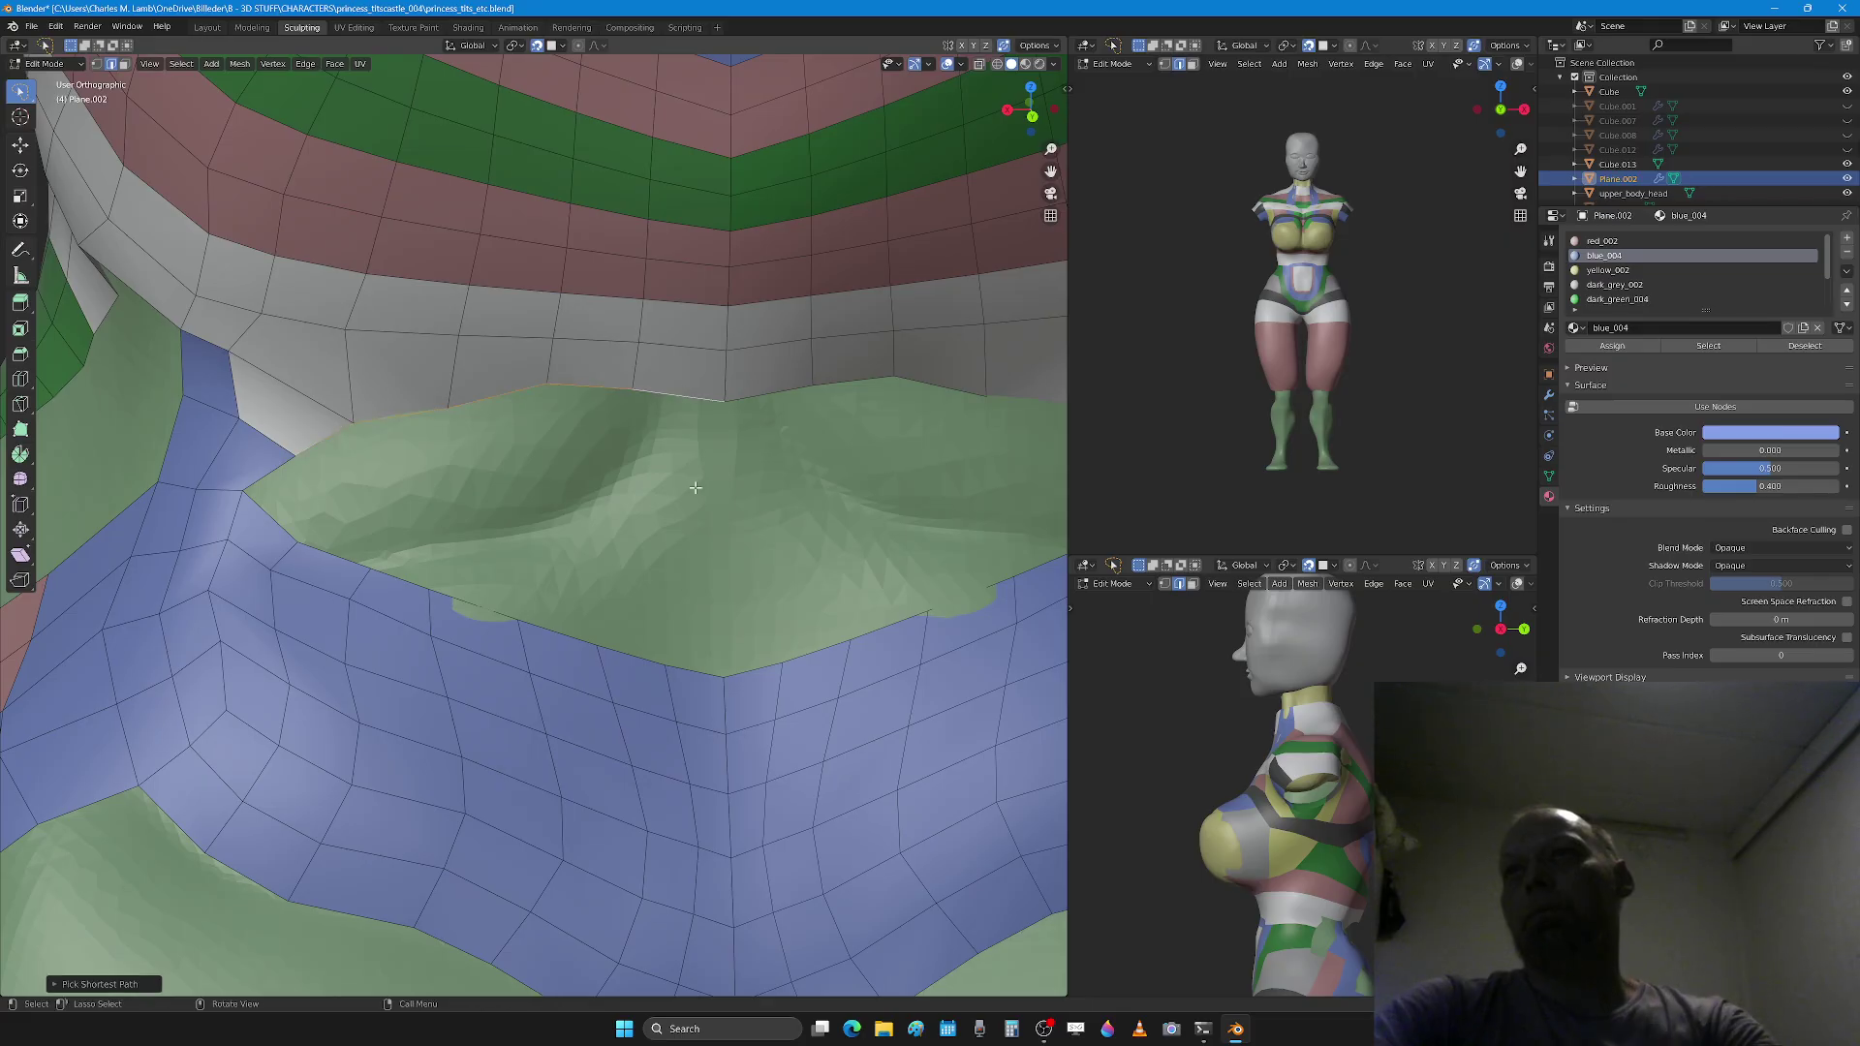
key(s)
click(708, 549)
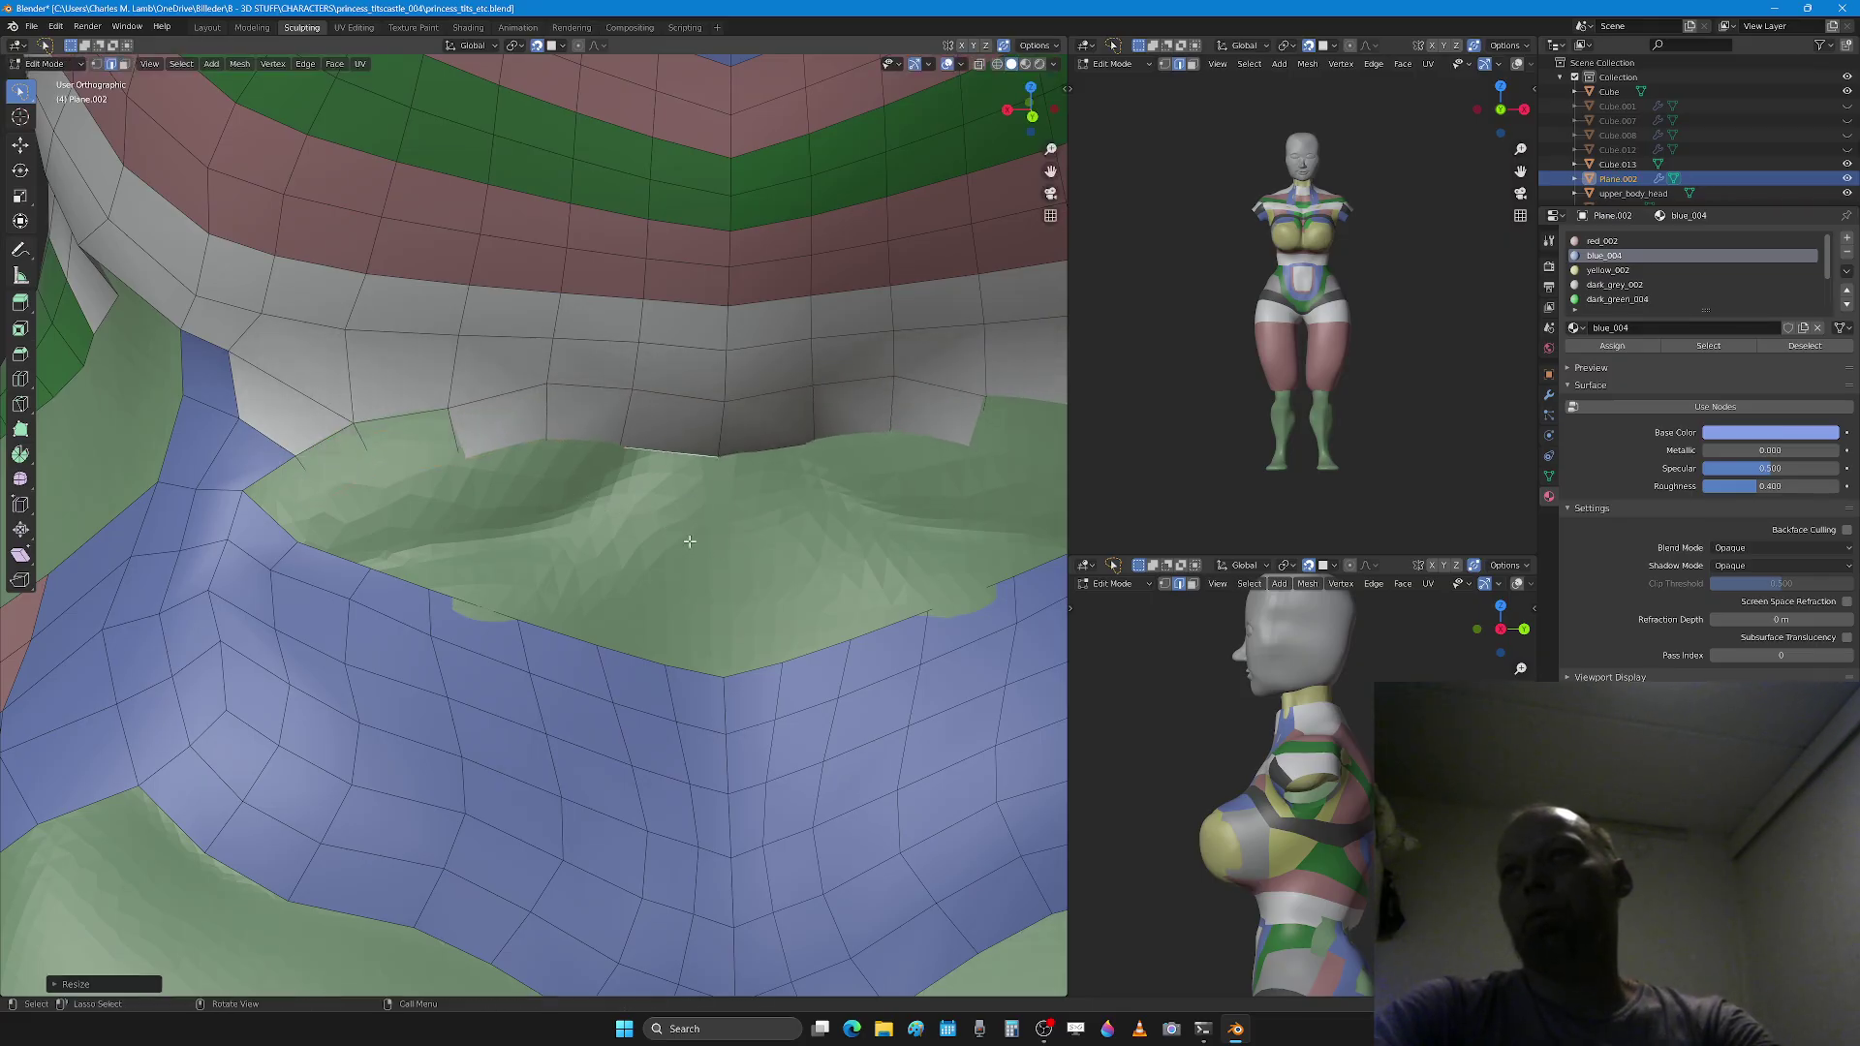
key(g)
click(711, 573)
key(s)
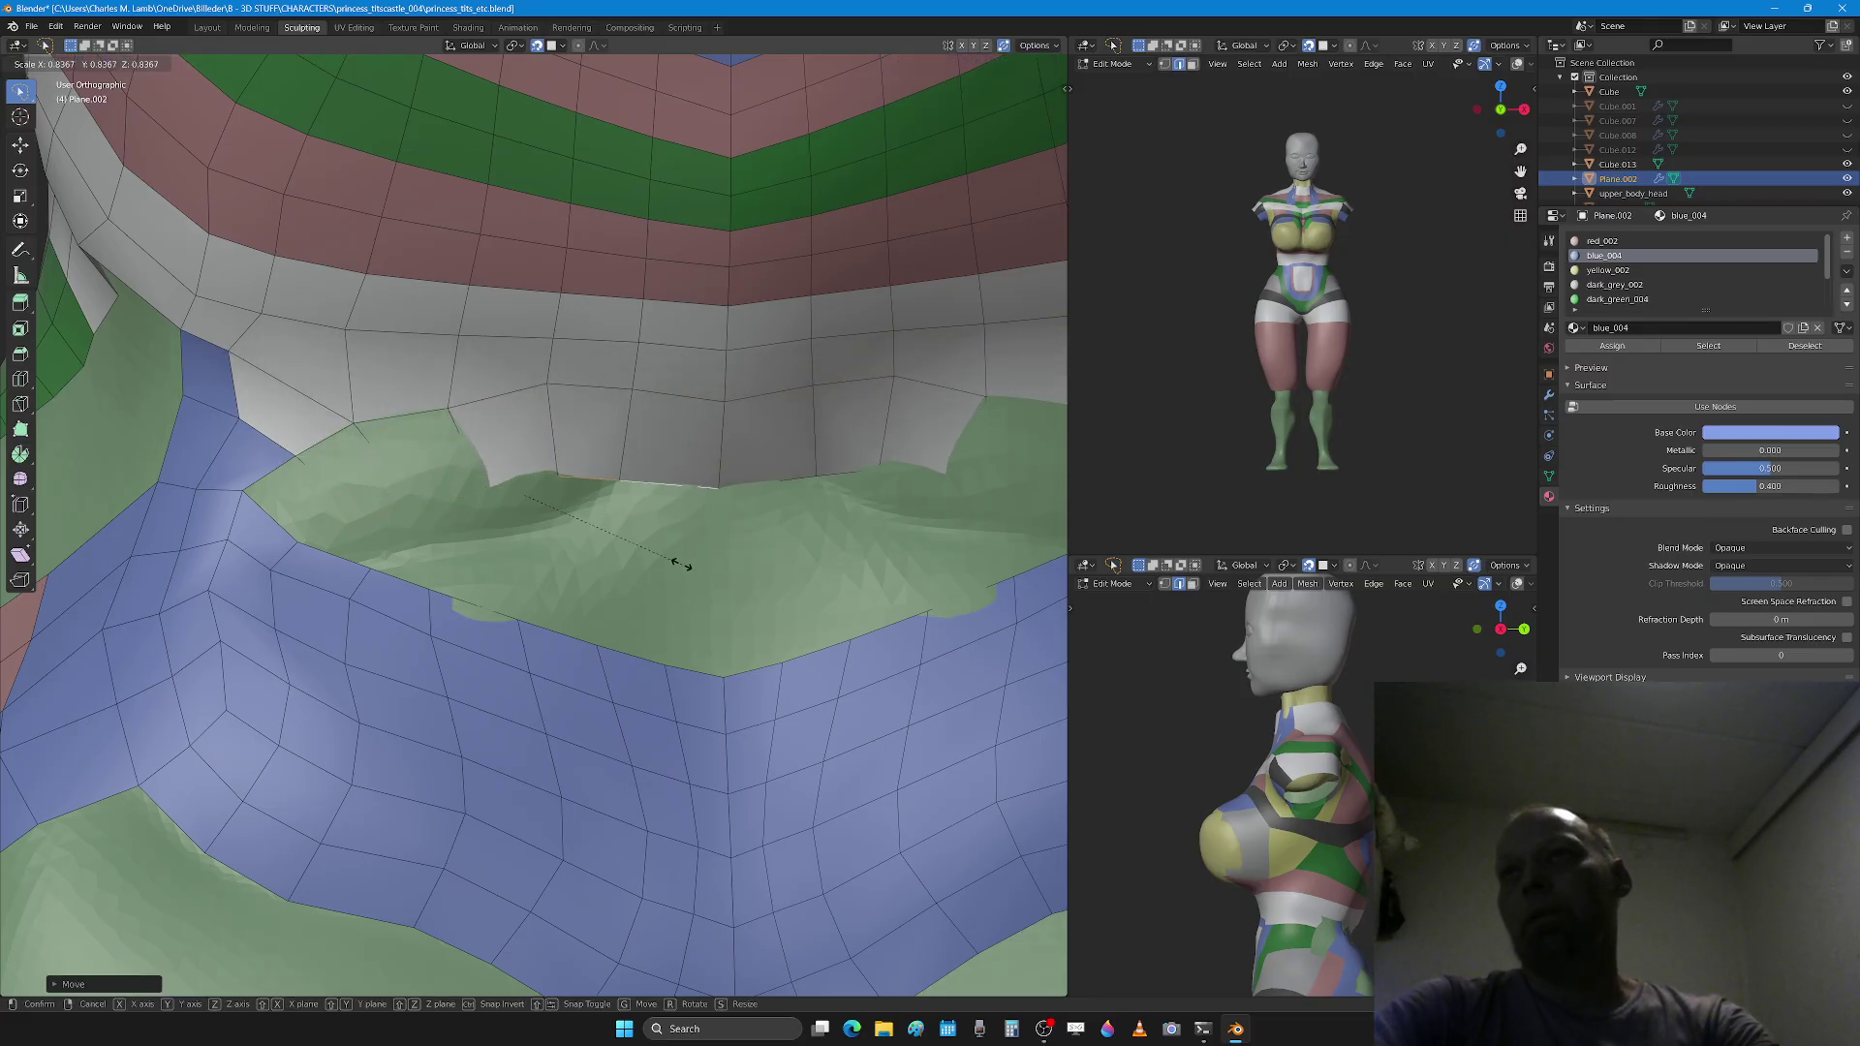
click(679, 561)
key(g)
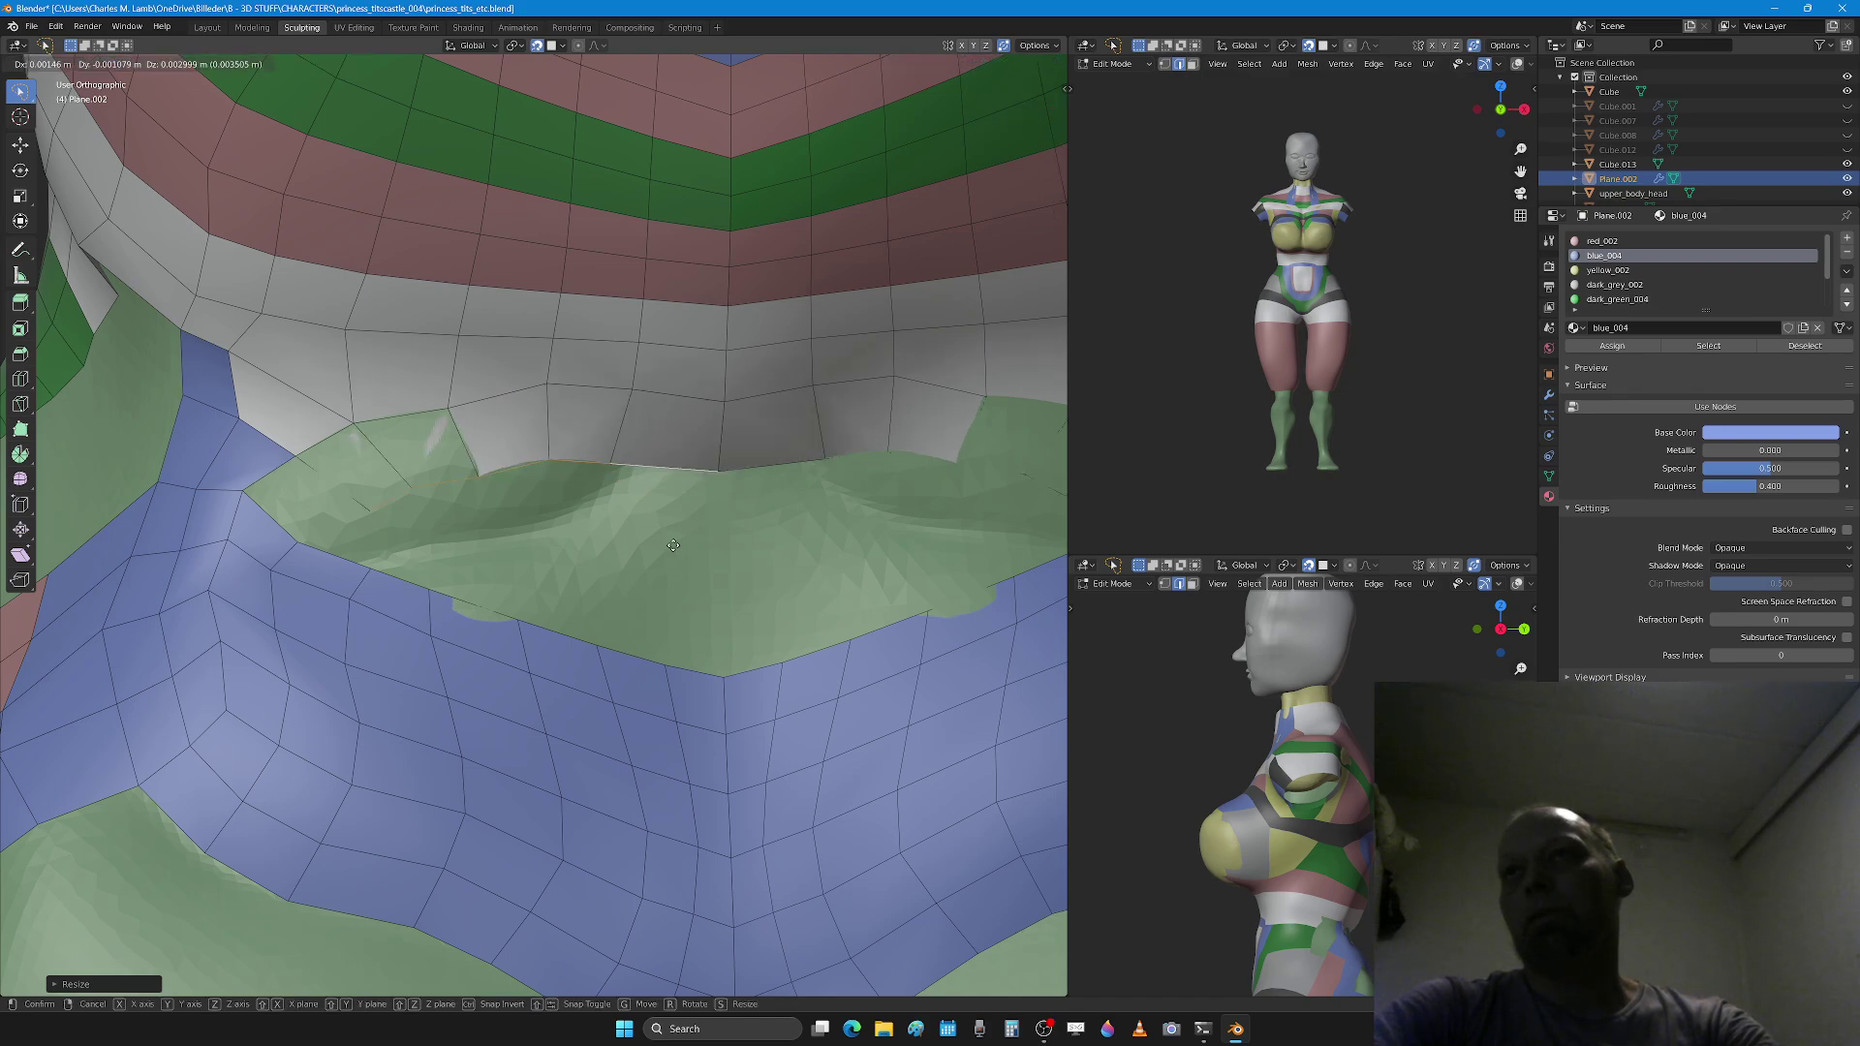
click(679, 570)
Step: Extrude a second row from the white band's new lower edge and smooth the added rows in Sculpt Mode
key(g)
key(Escape)
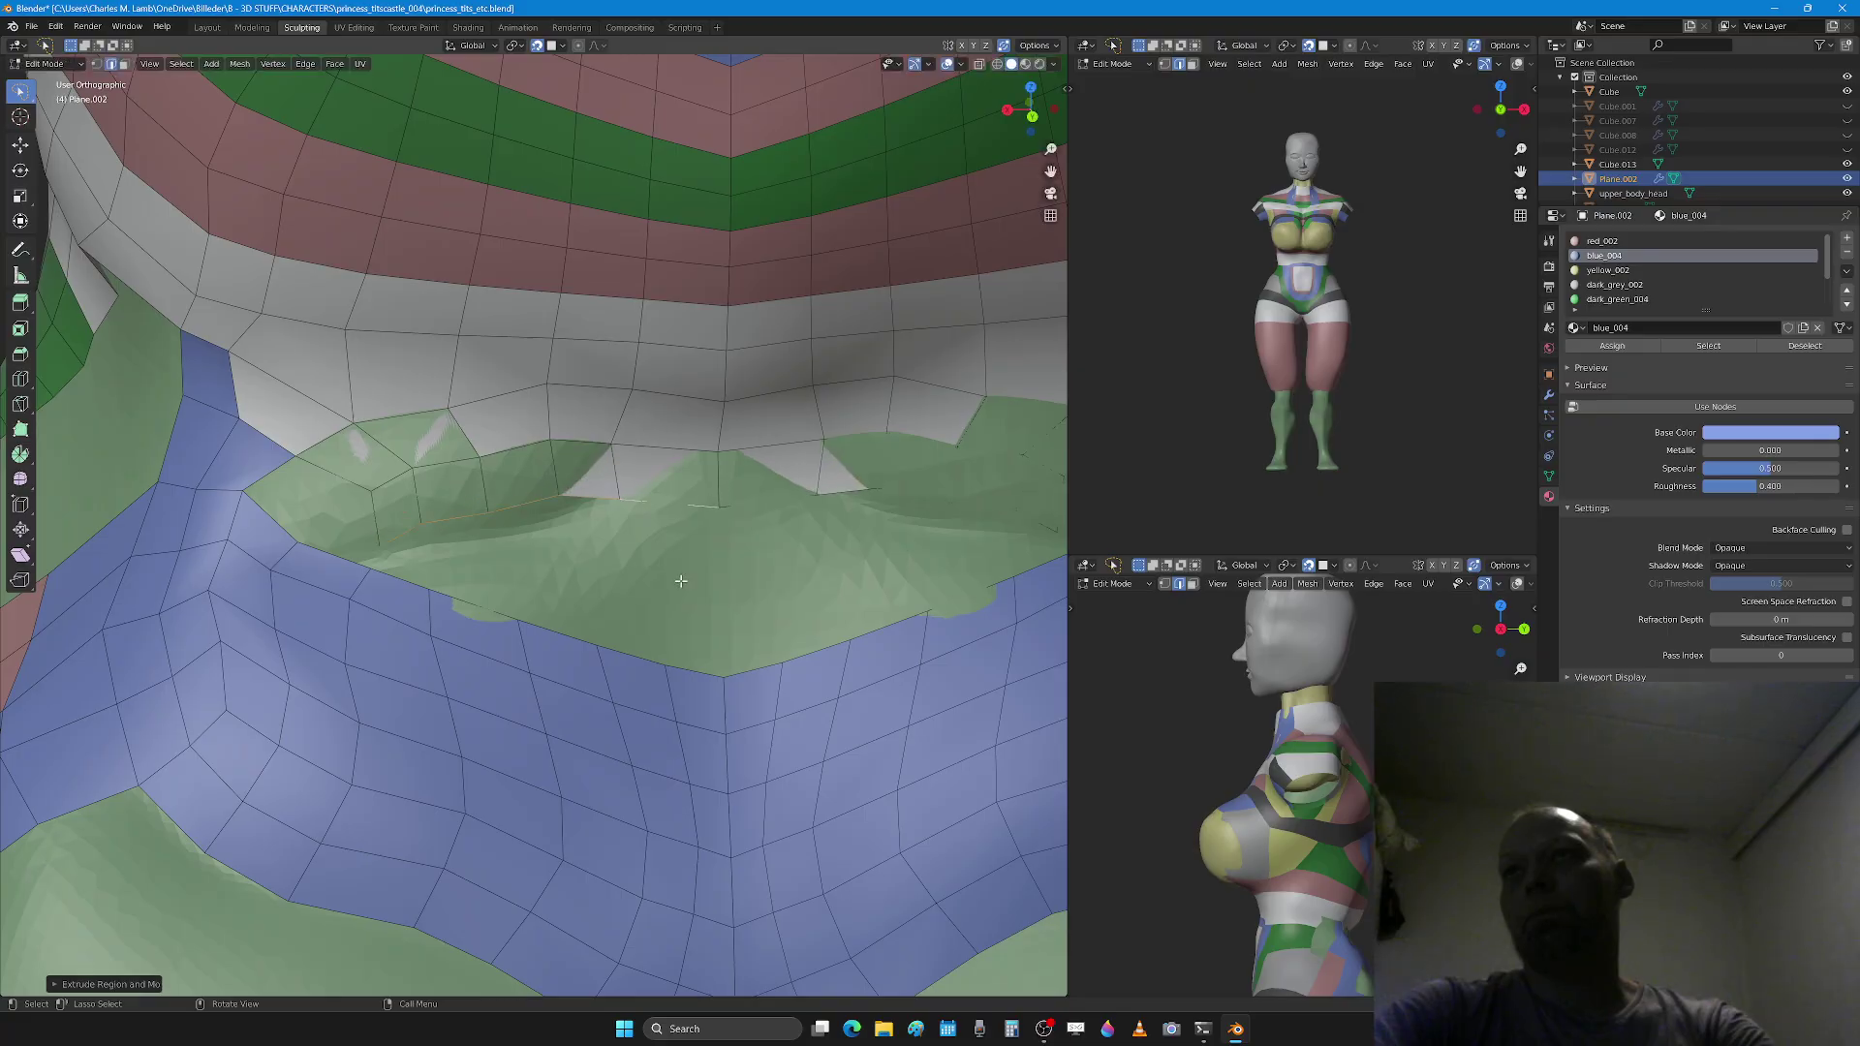
key(Tab)
drag(599, 464, 308, 530)
key(Tab)
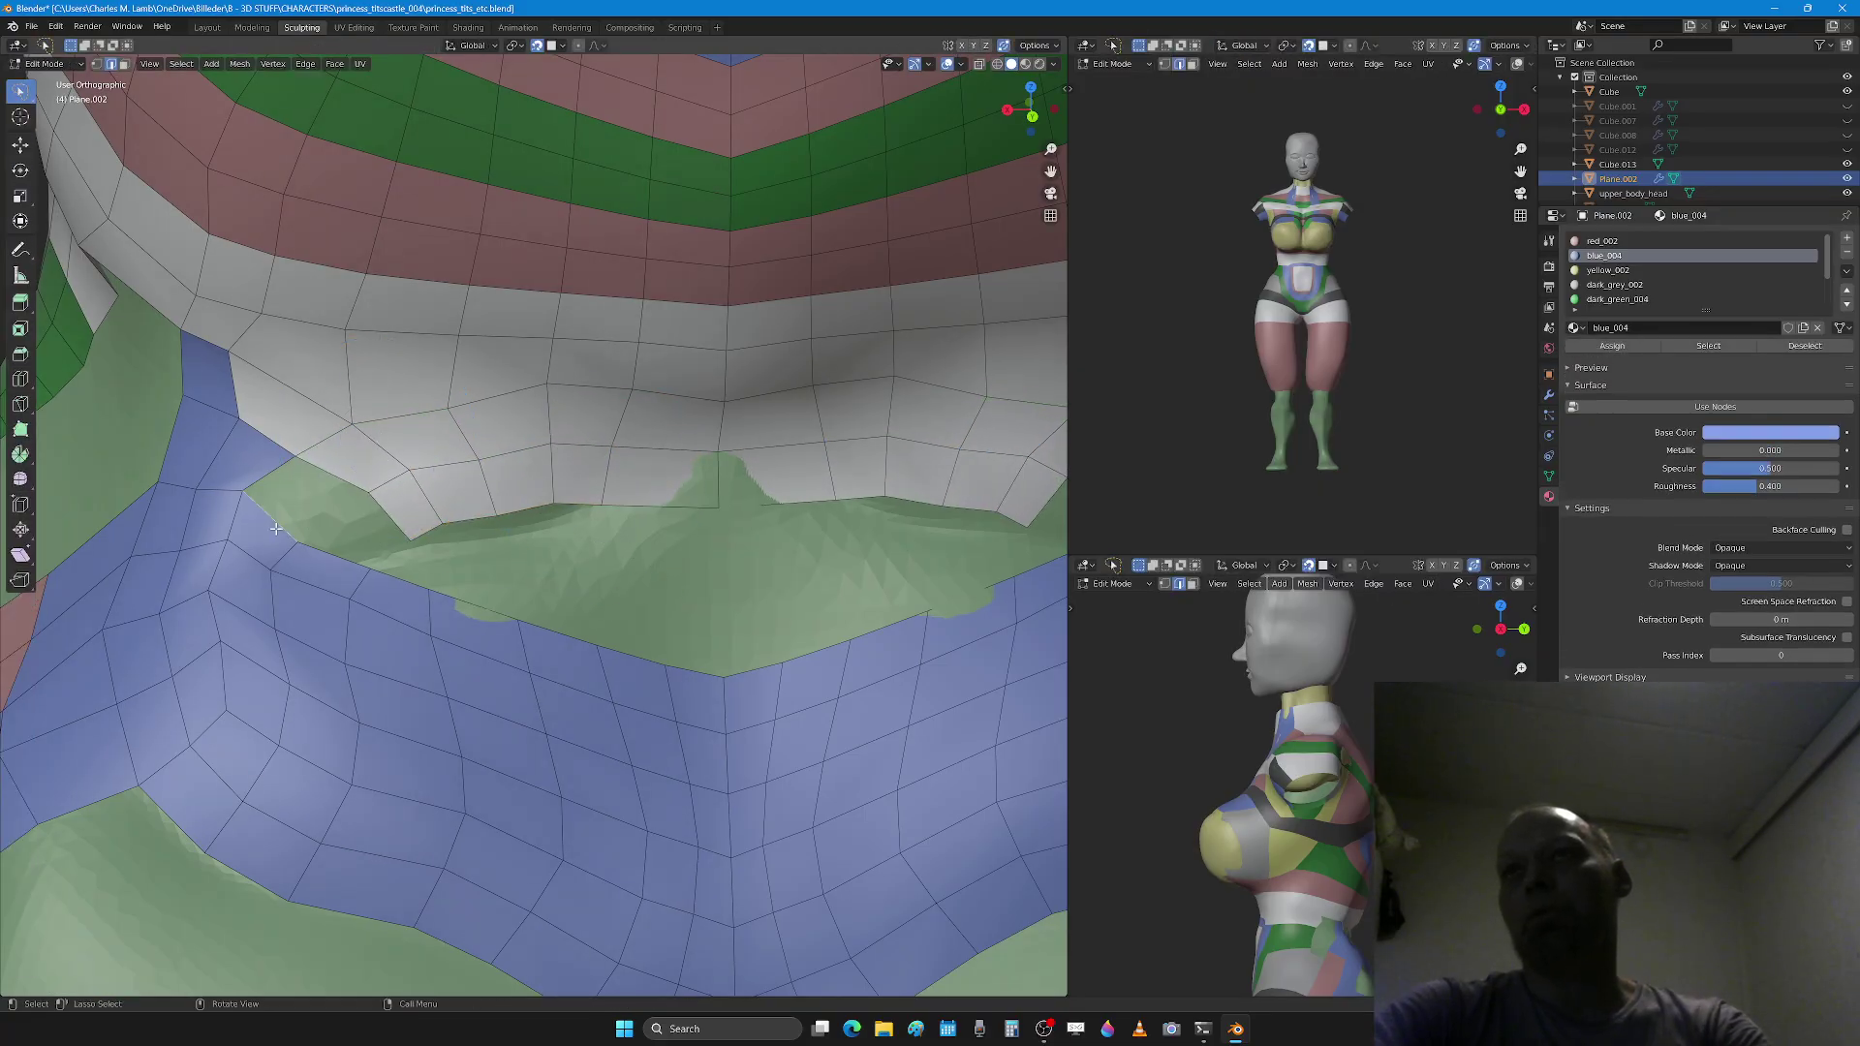
Step: Fill the outer corner of the lower back opening with quads between the white rows and the blue strip
shift+click(340, 480)
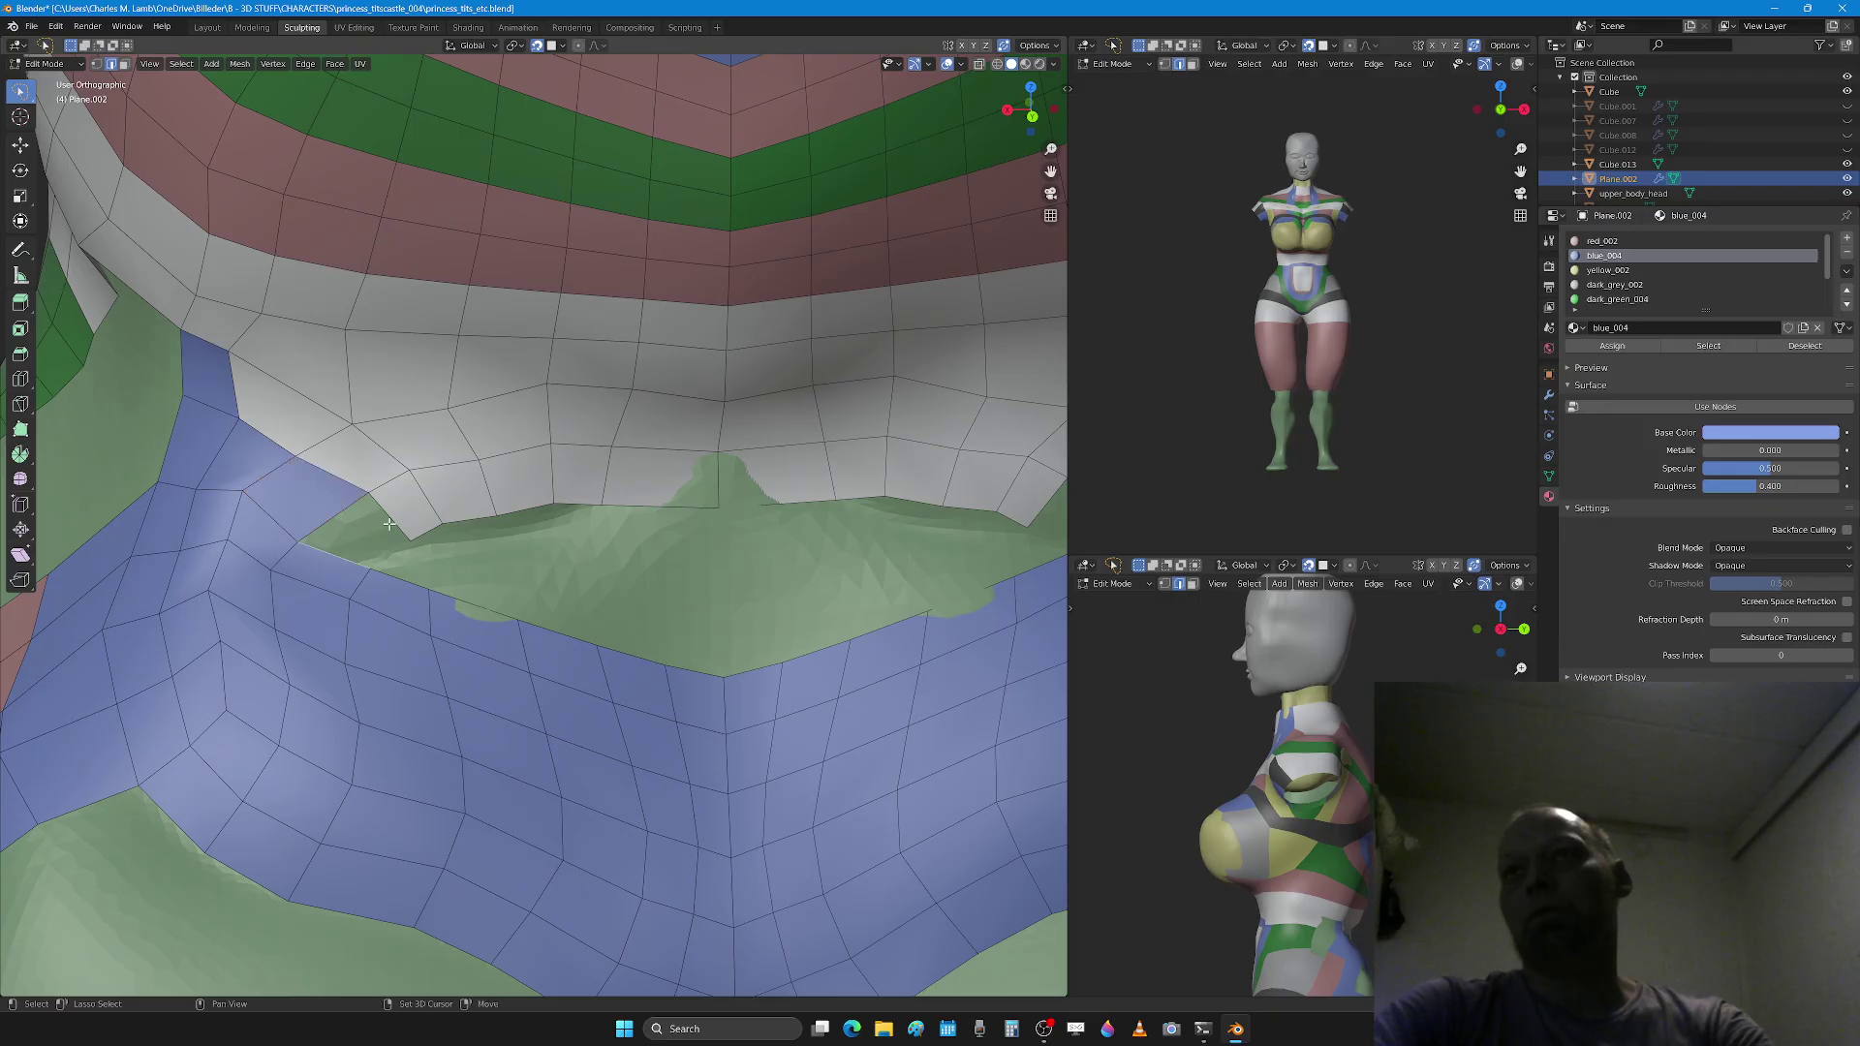
click(400, 514)
scroll(400, 514, down, 4)
scroll(557, 561, up, 4)
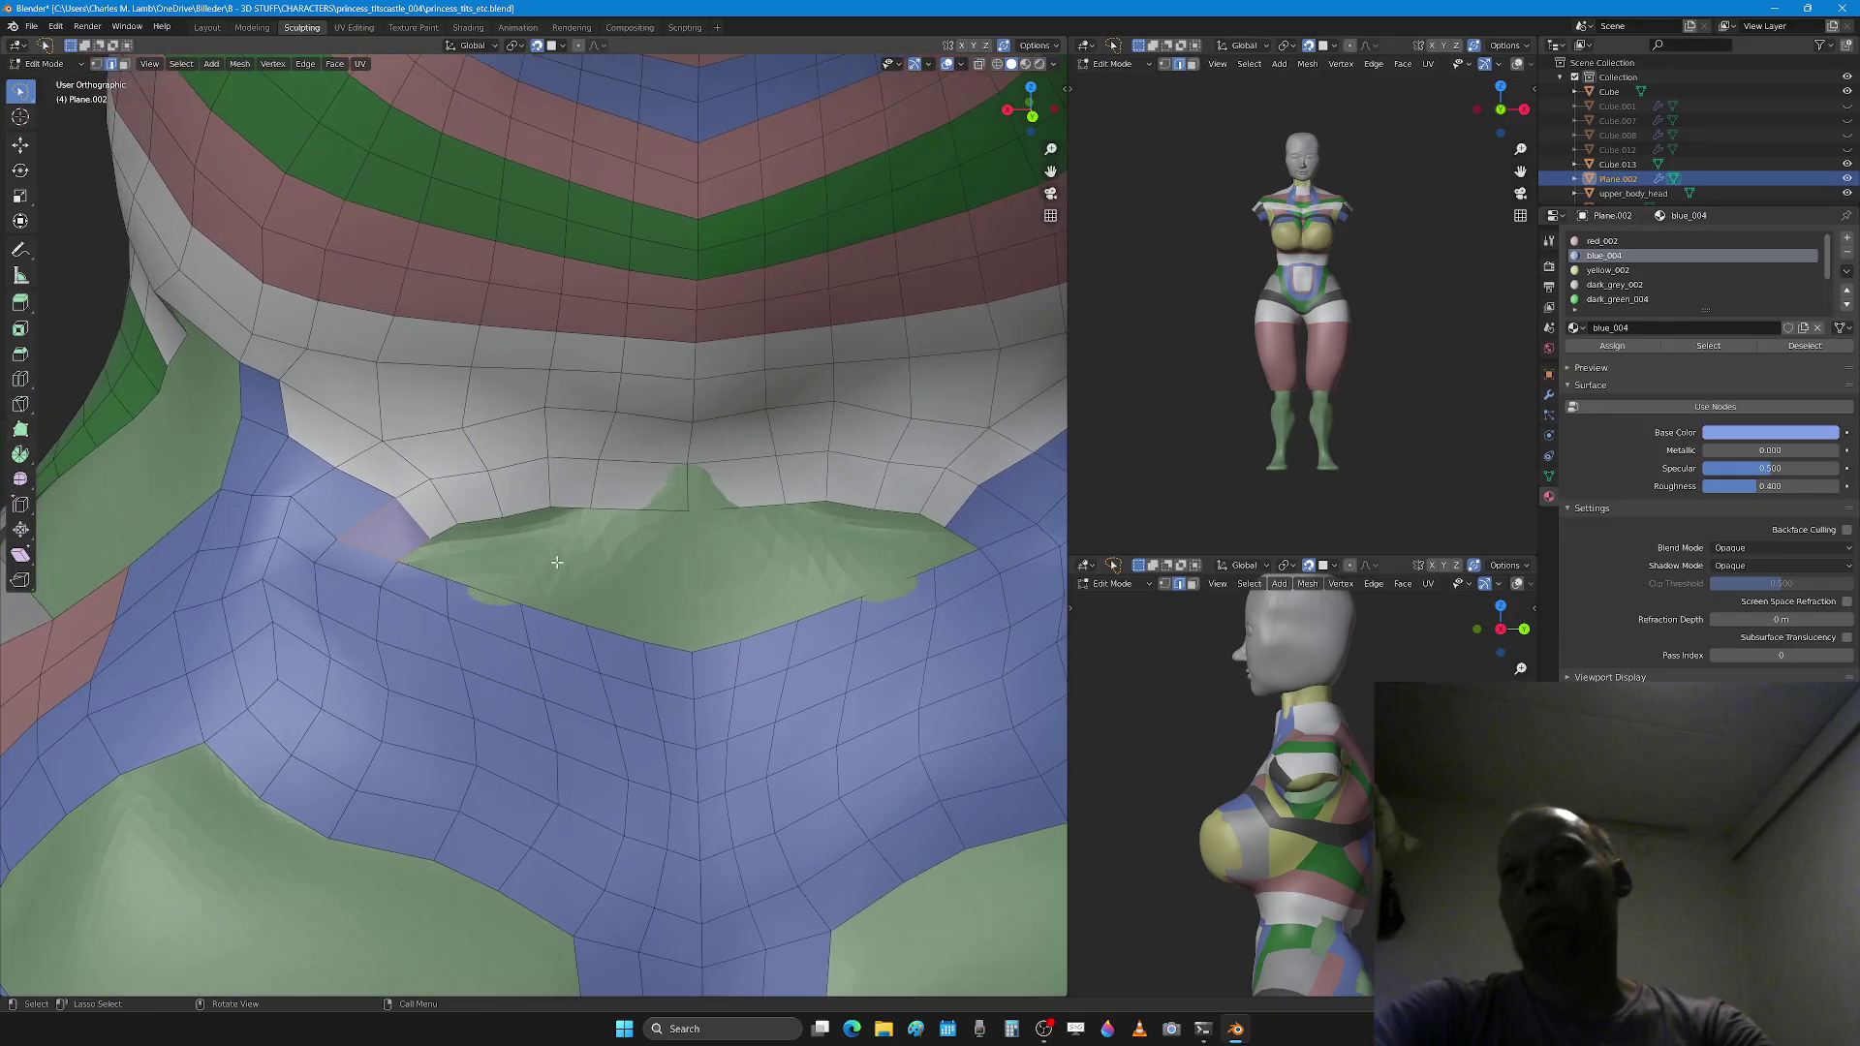
Step: Adjust the vertices at the outer end of the white band's lower edge beside the newly filled corner quads
key(1)
key(g)
click(449, 546)
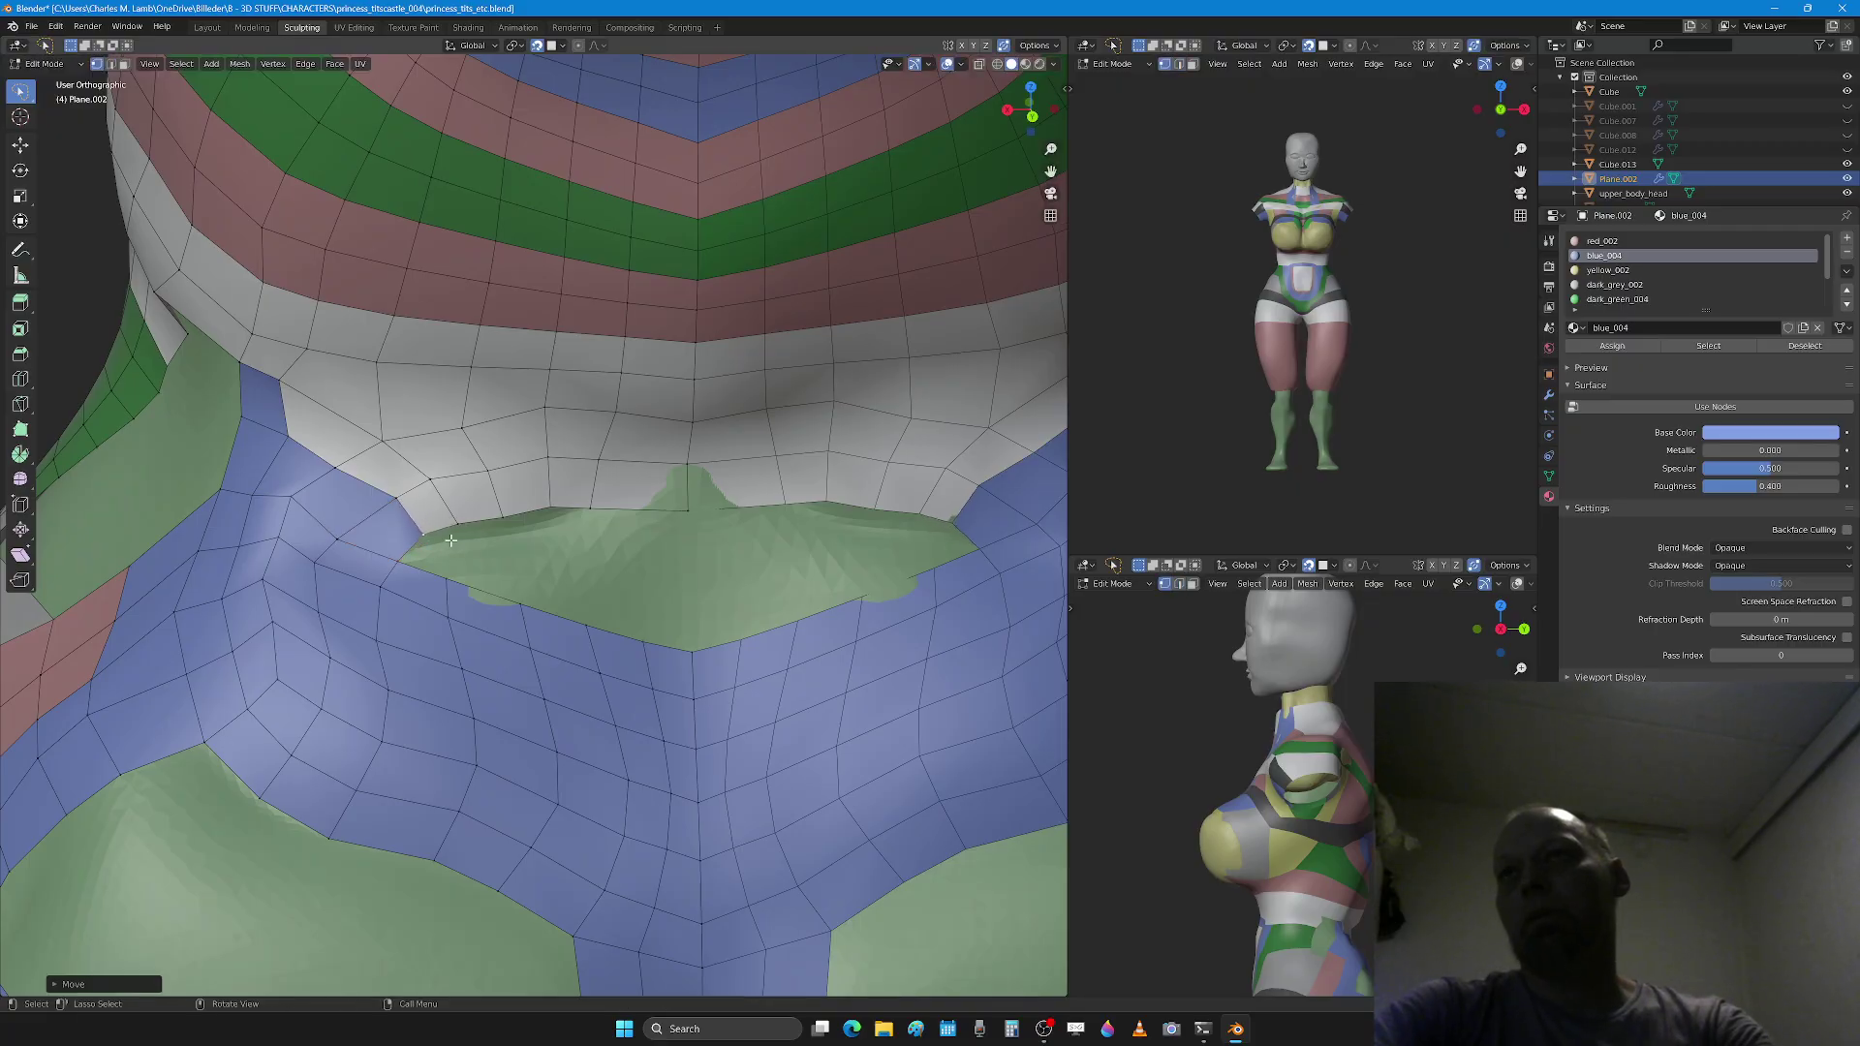
click(482, 538)
key(g)
click(473, 528)
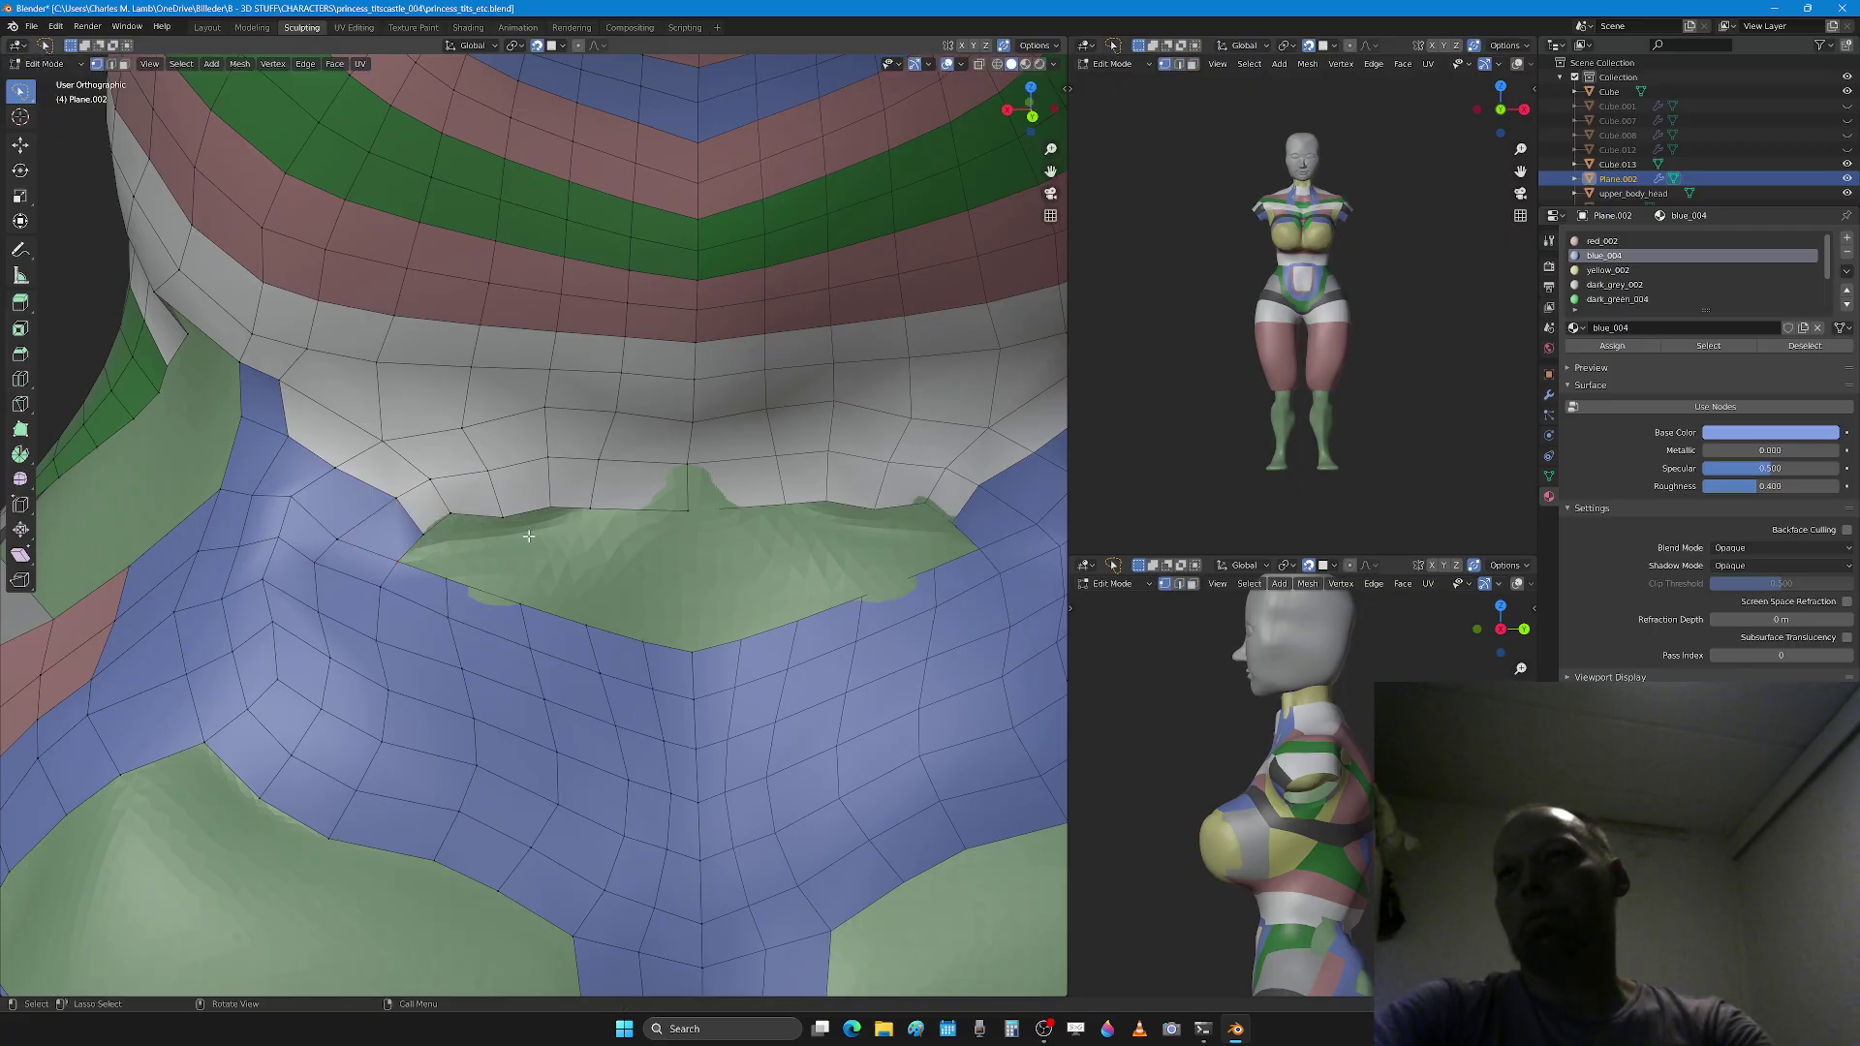
click(512, 534)
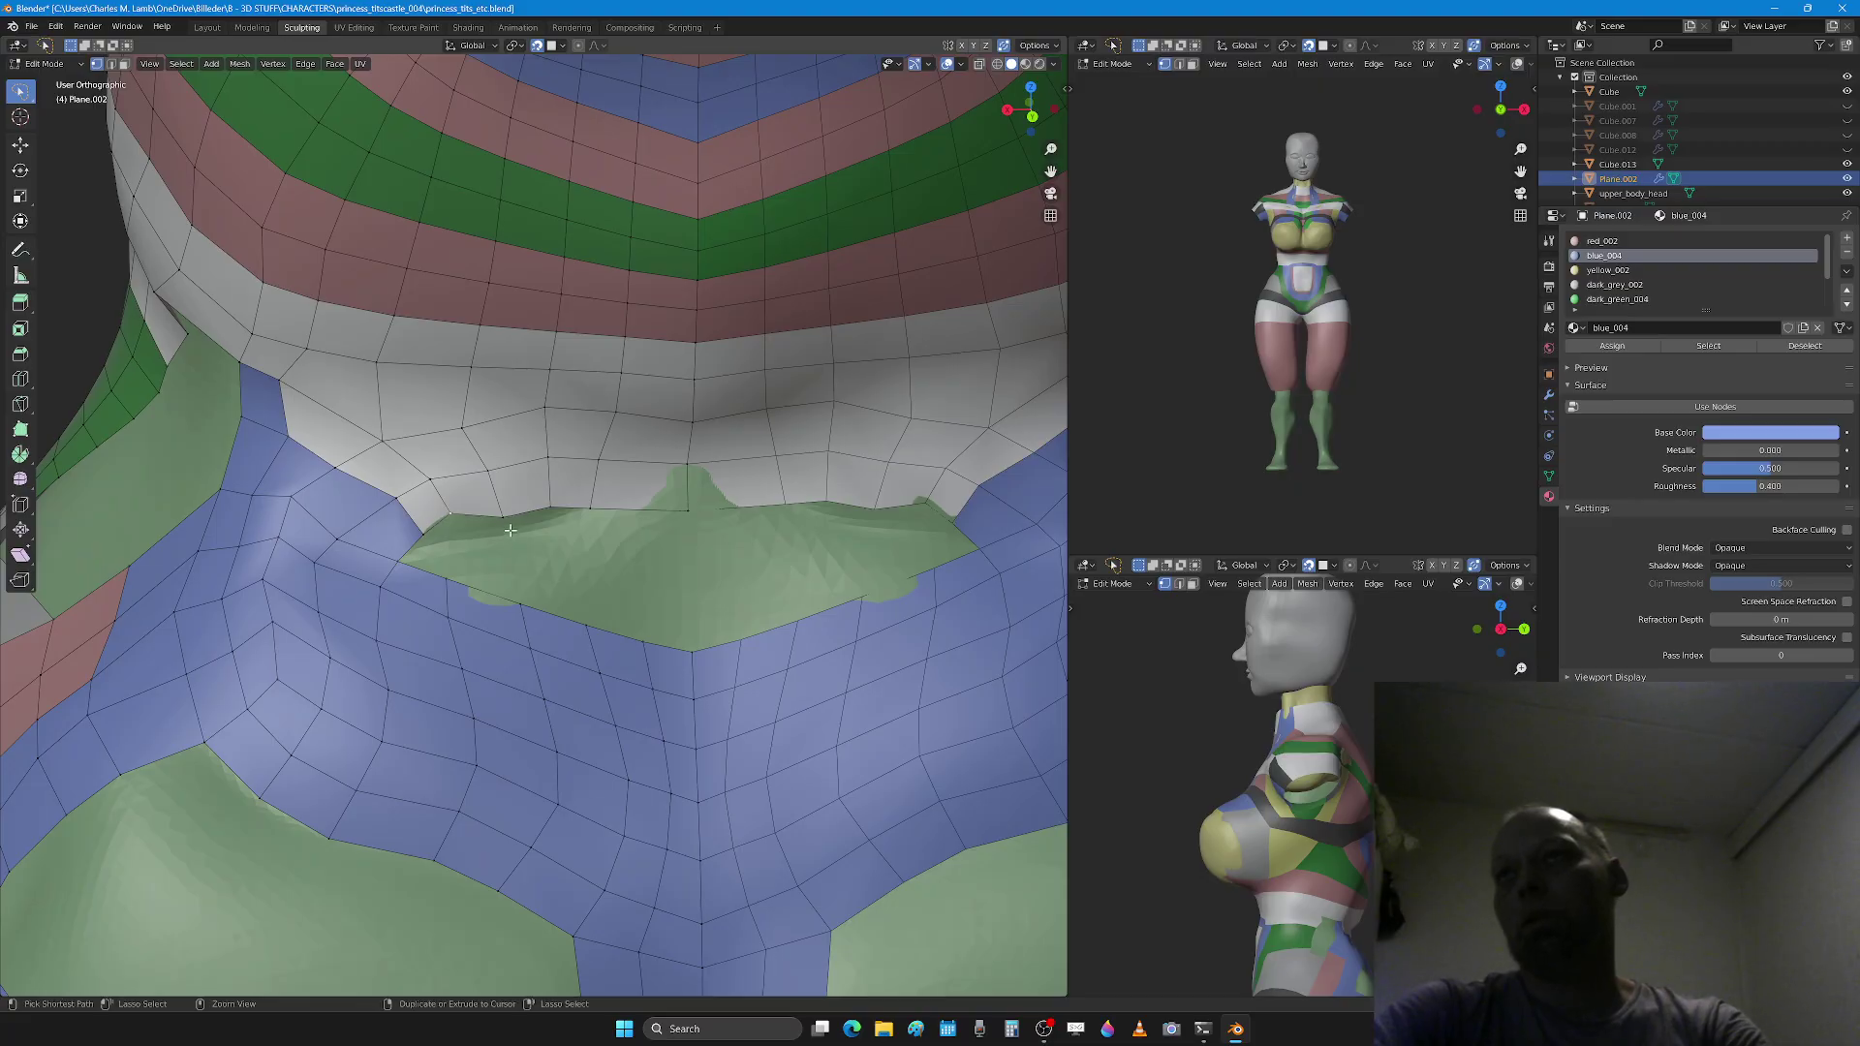
key(g)
click(553, 510)
Step: Raise the remaining vertices of the white band's lower edge one by one, working inward to the centre line
click(557, 512)
key(g)
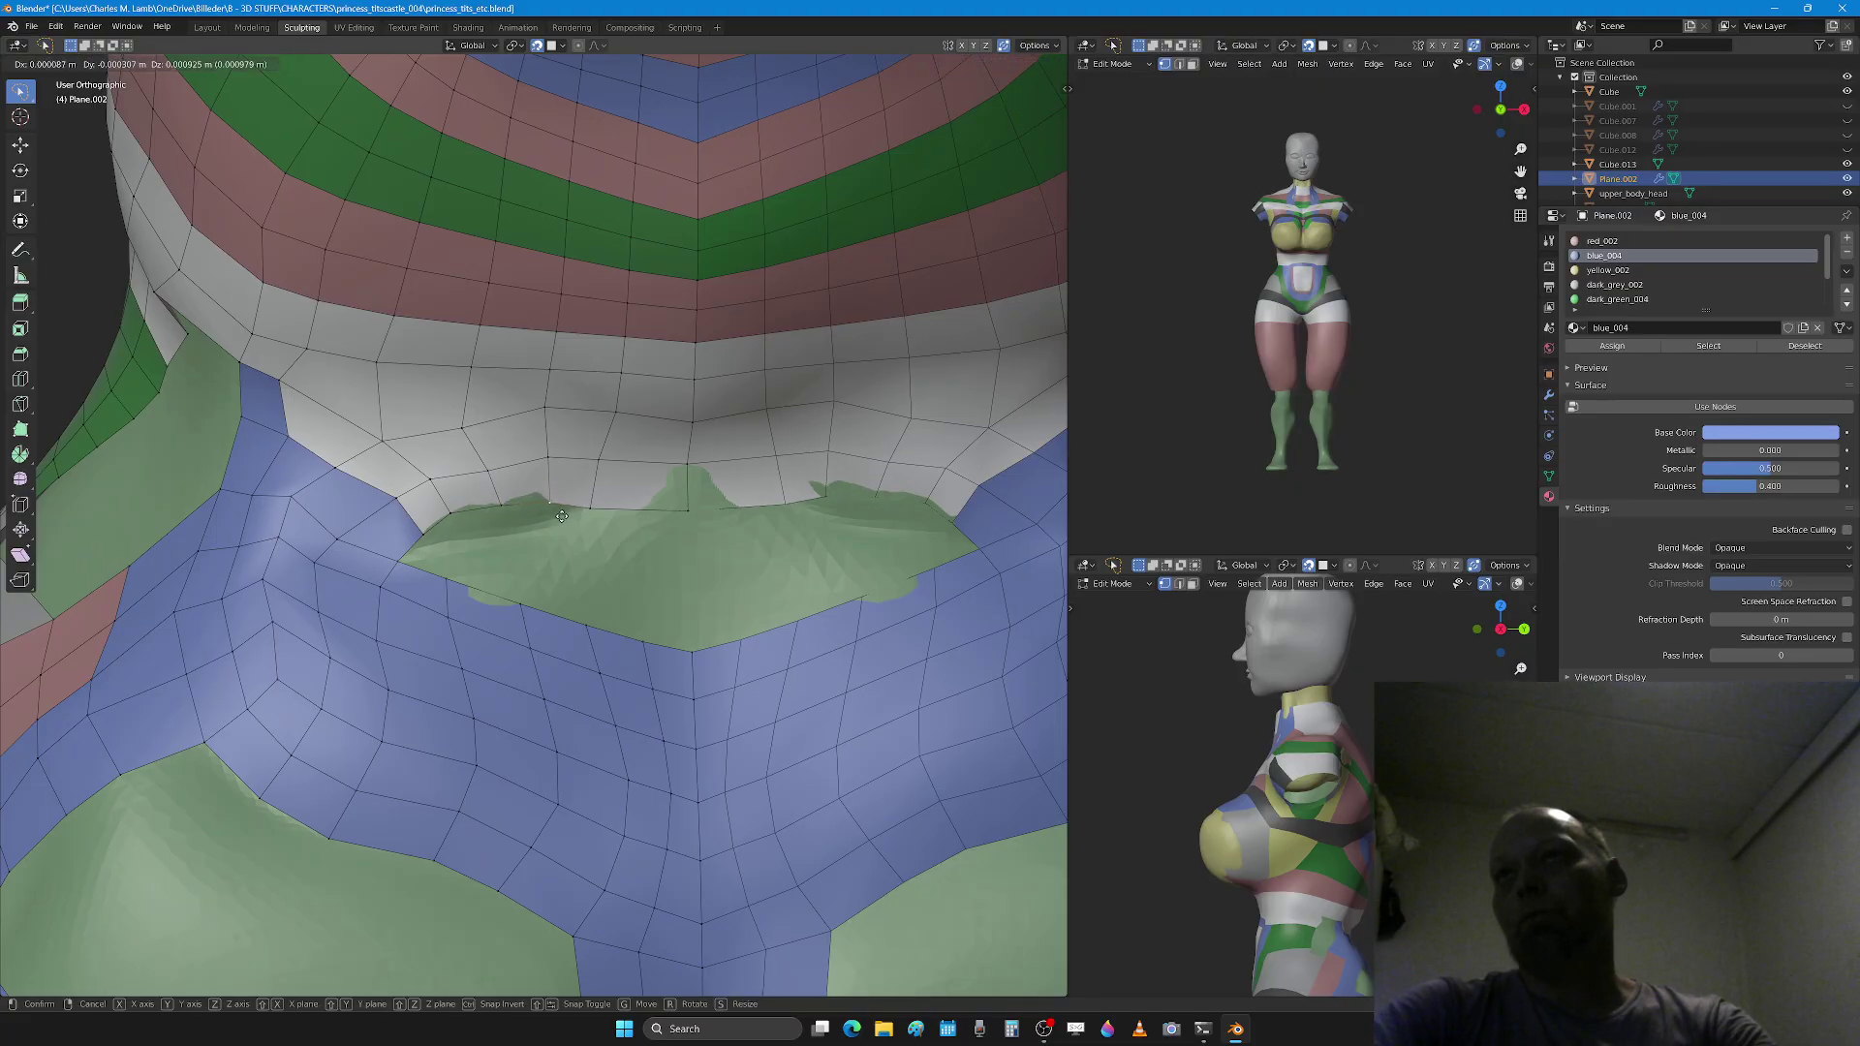
click(556, 501)
click(598, 516)
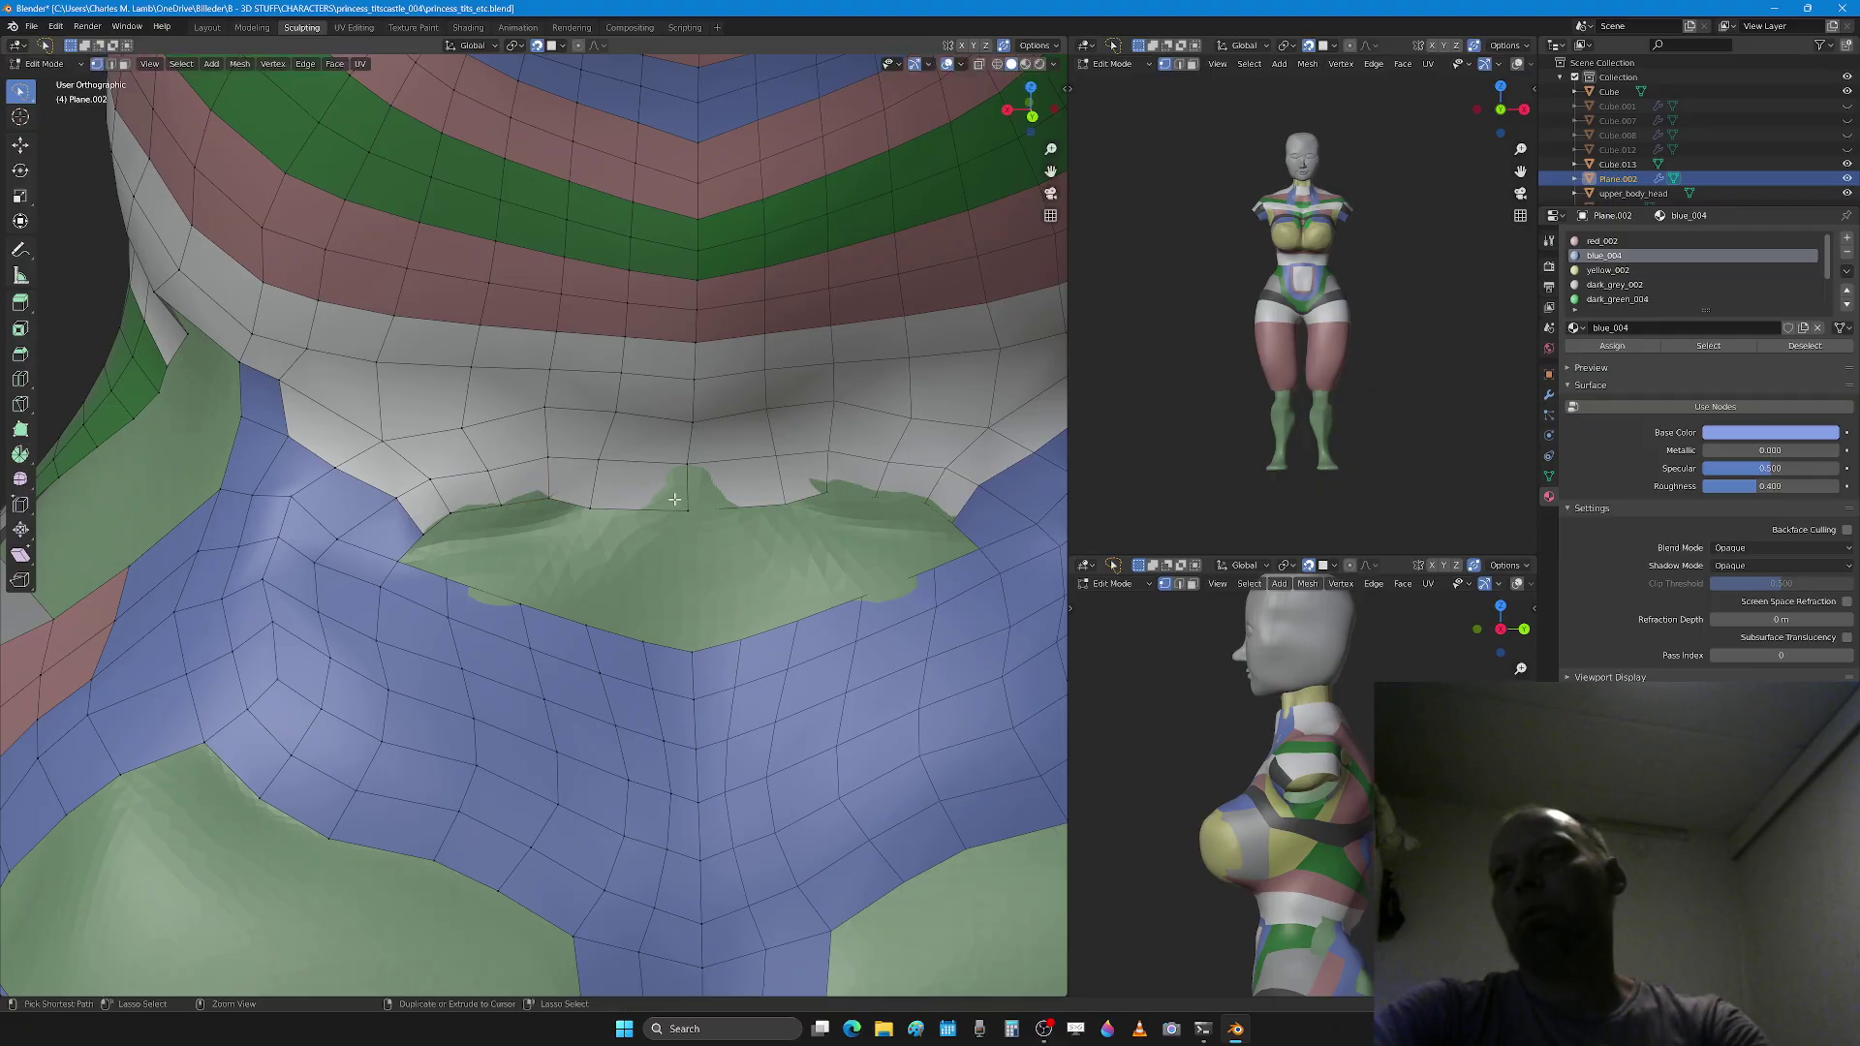
key(g)
click(630, 509)
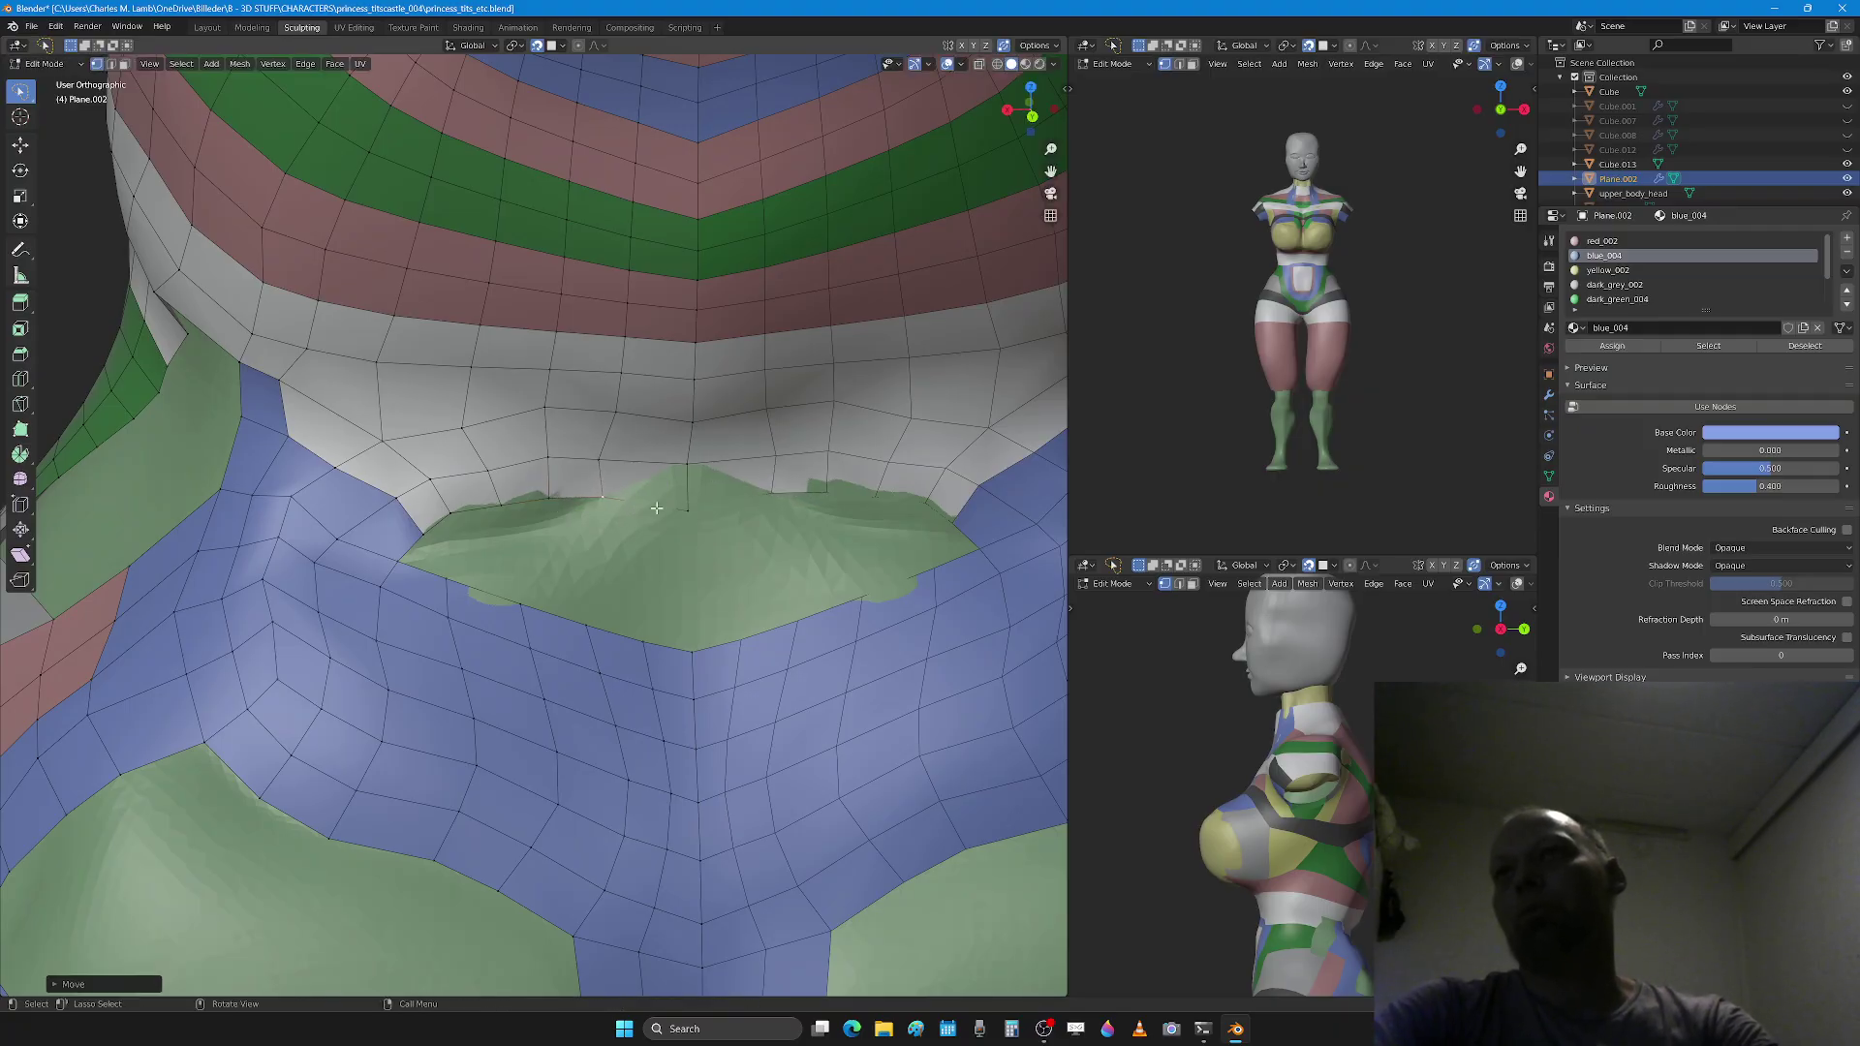
click(686, 510)
key(g)
click(689, 501)
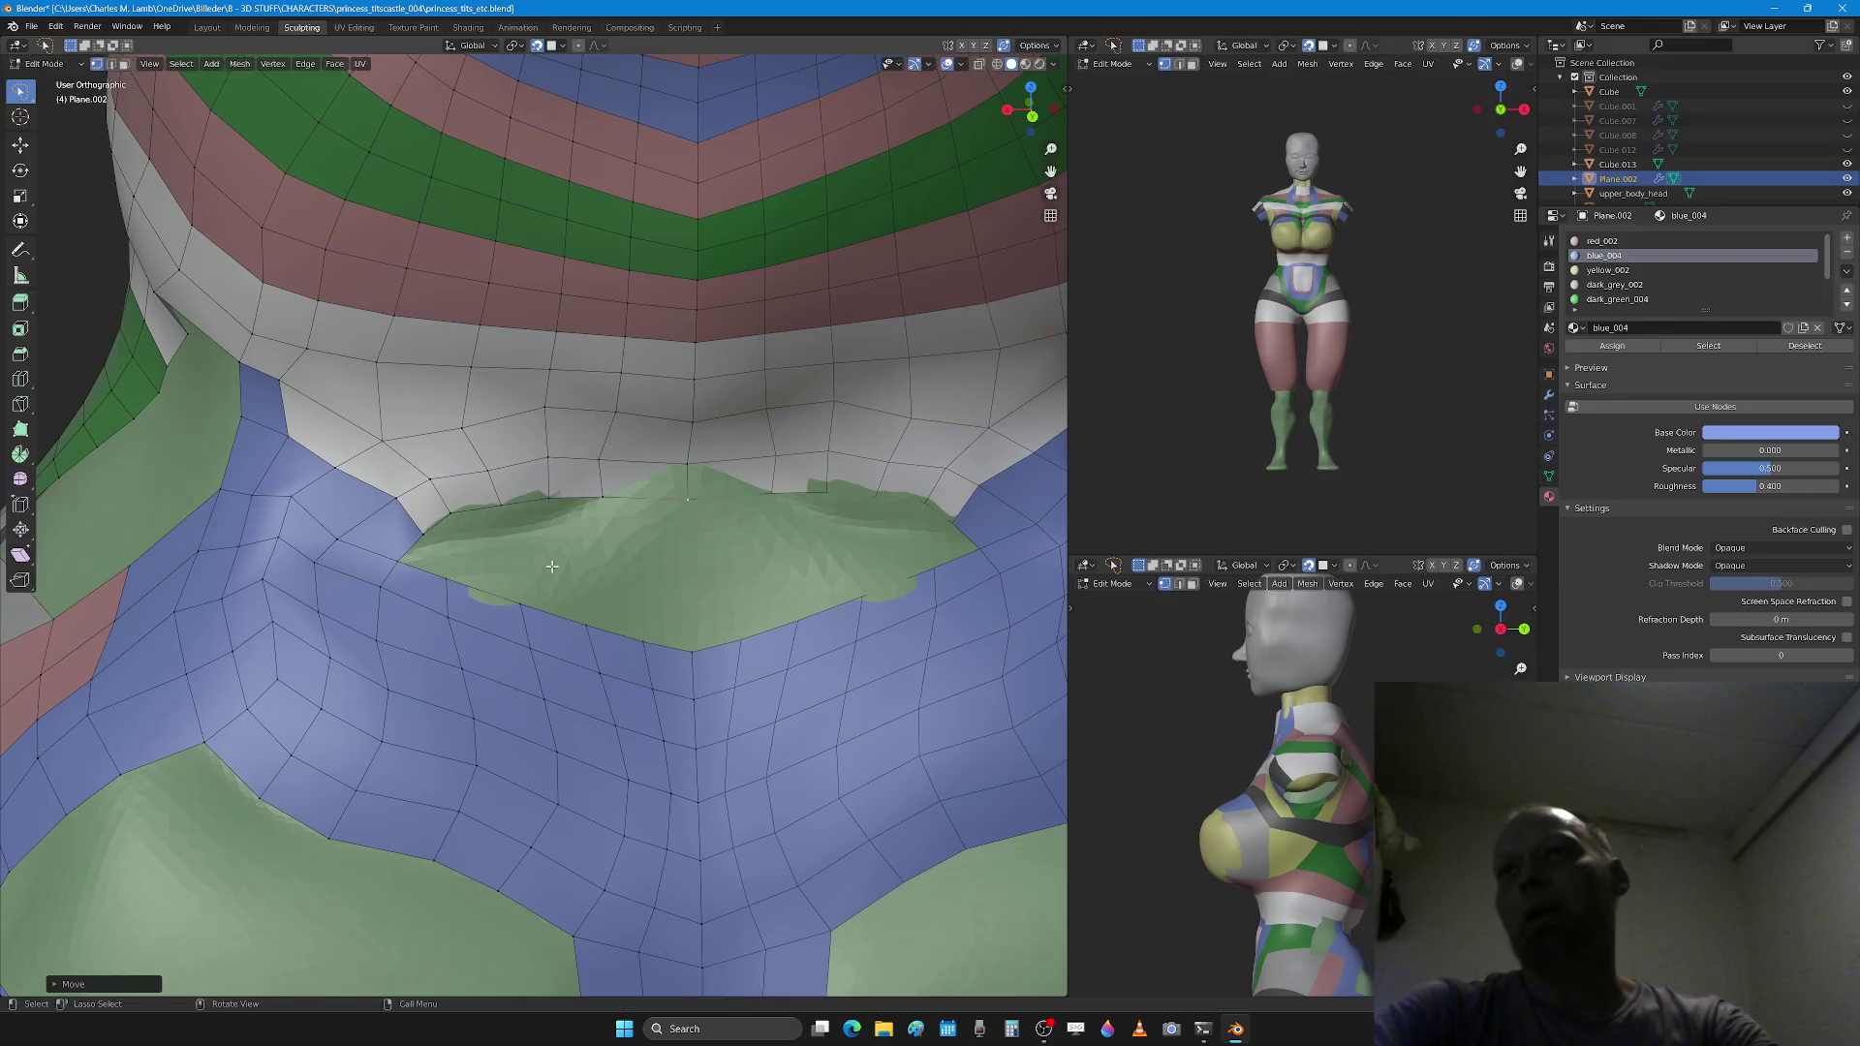
Step: Fill a quad between the blue band's upper edge and the matching edge of the white band near the opening's outer end
key(2)
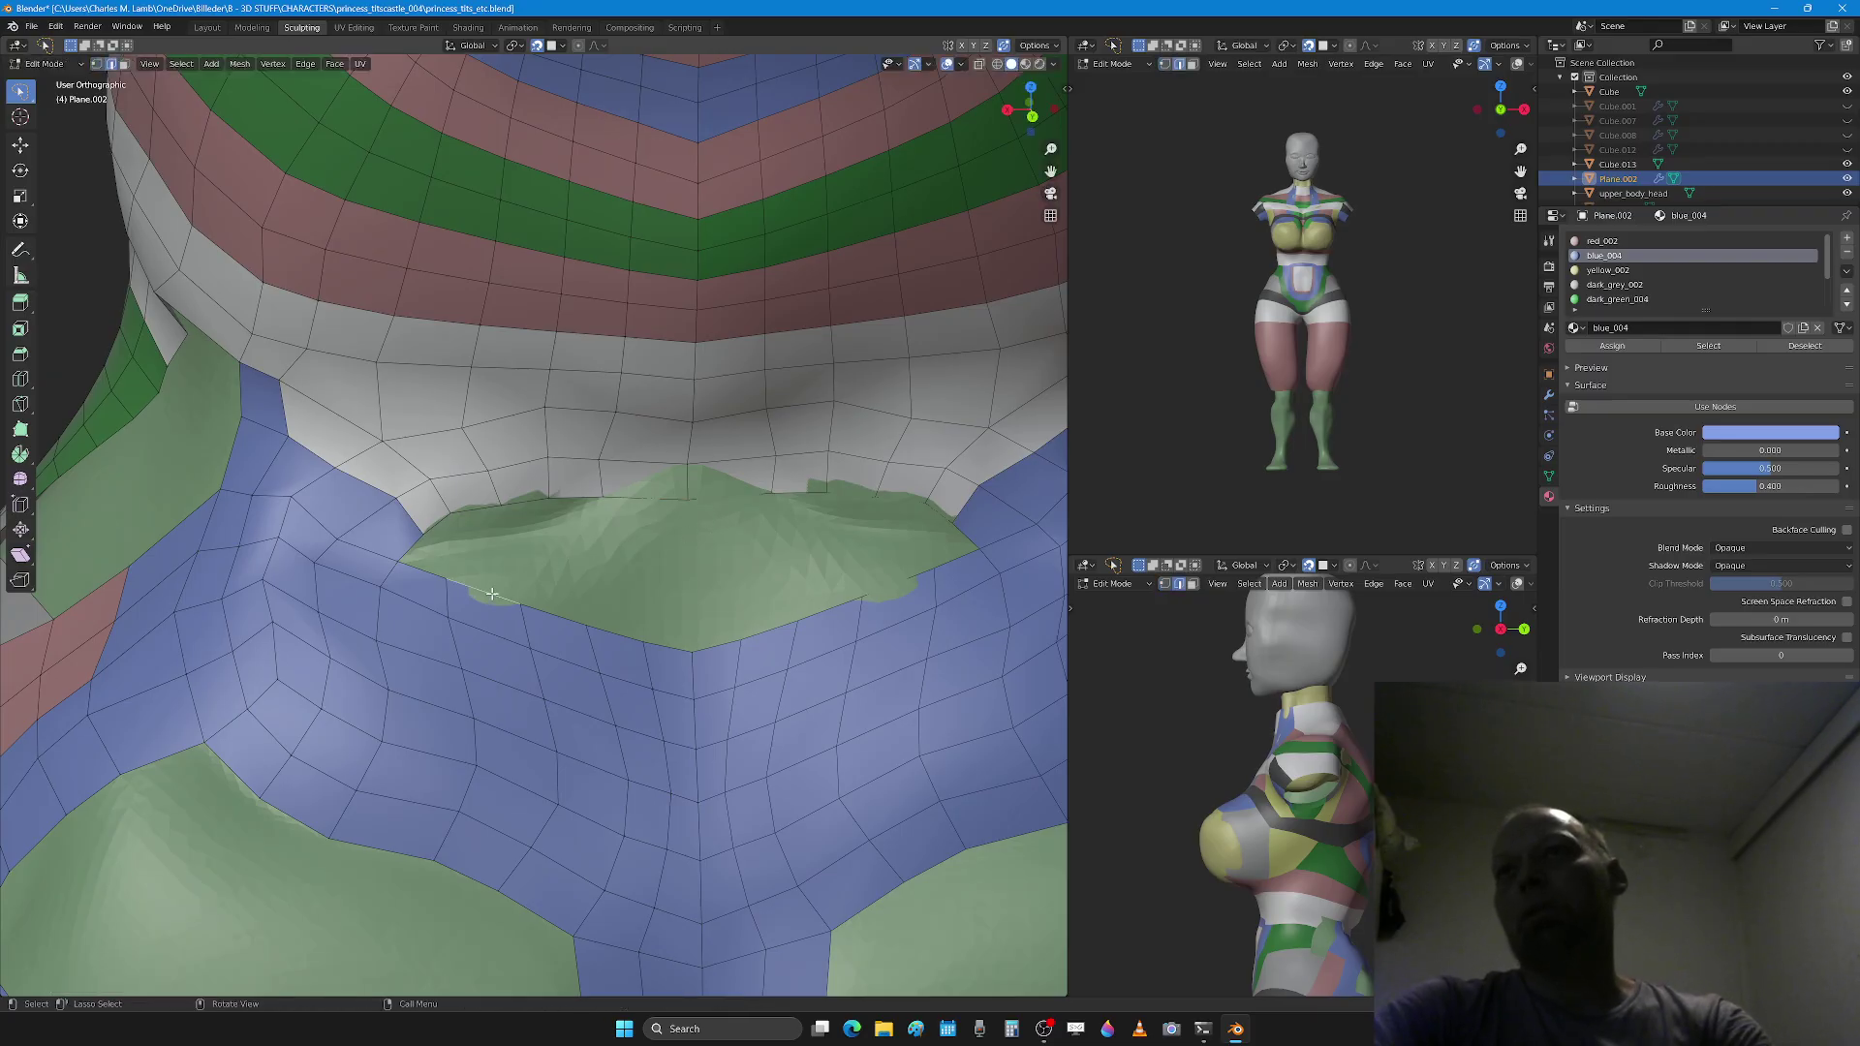
shift+click(521, 499)
key(f)
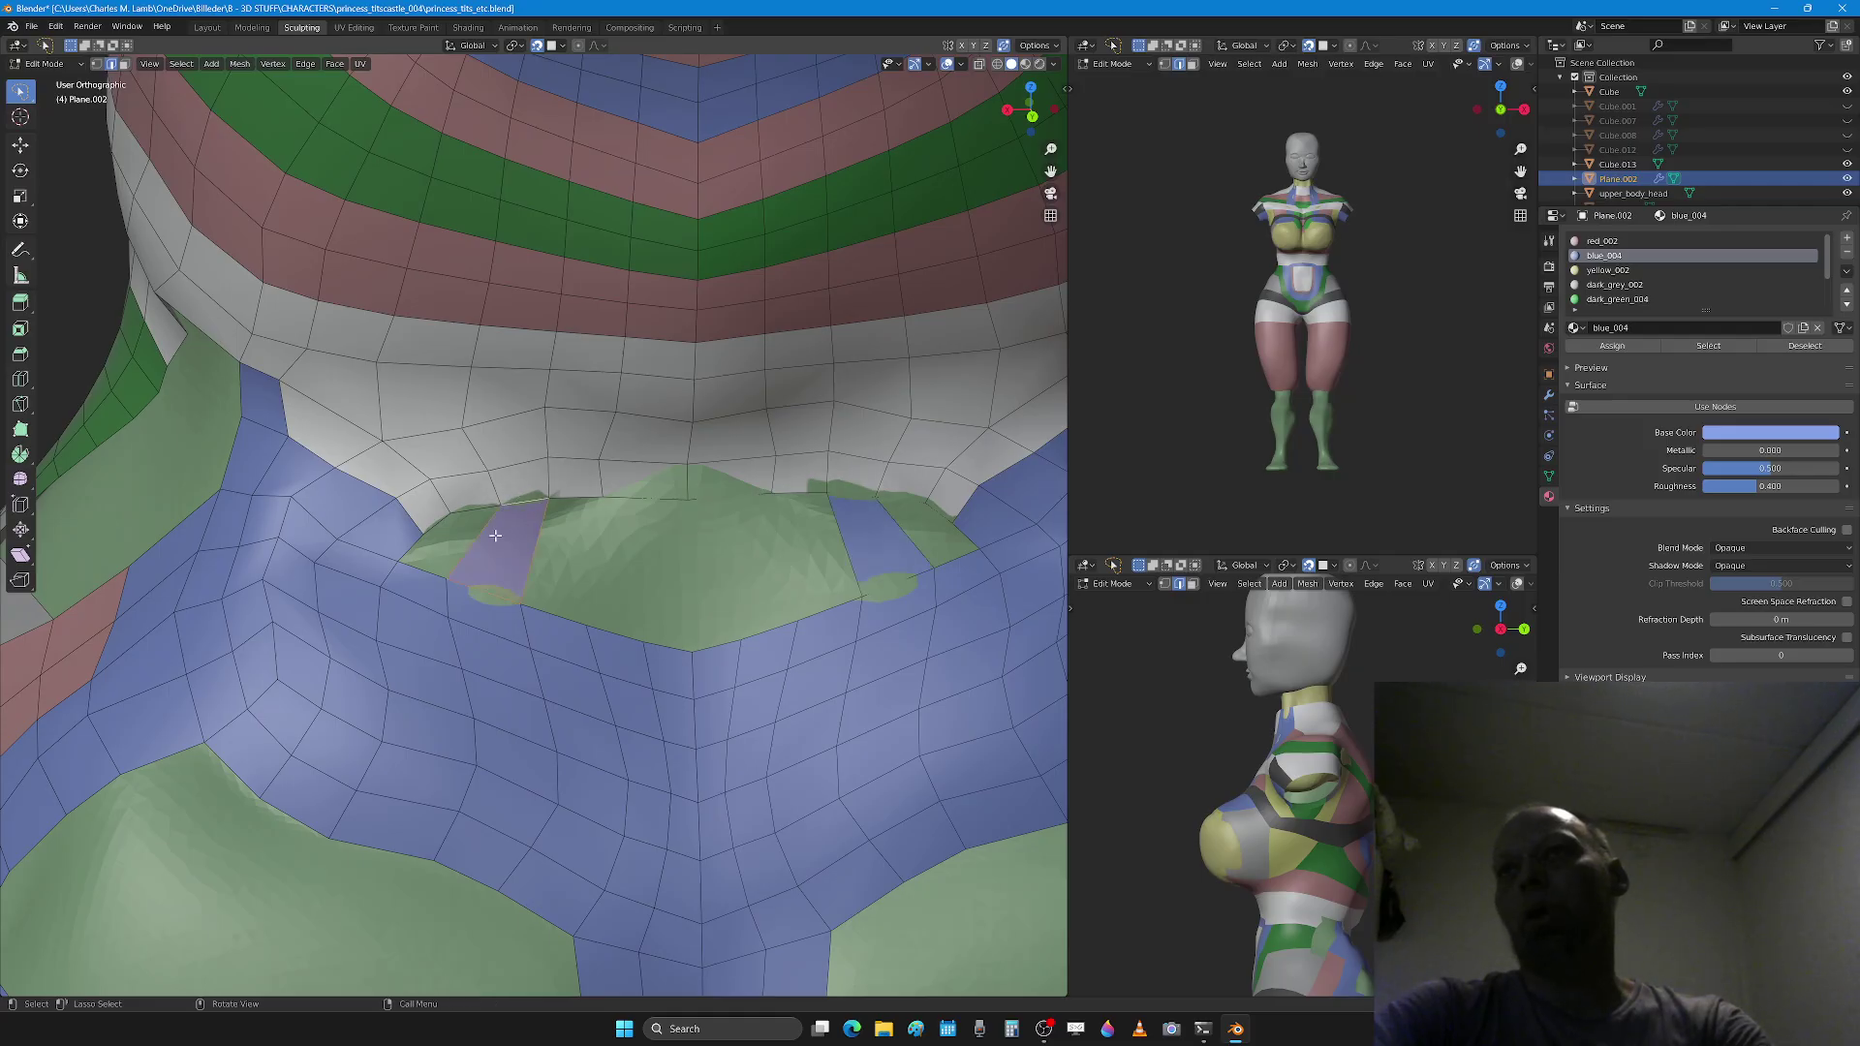
Step: Divide the new bridging quad with a loop cut and fill quads in the gap on its outer side
key(ctrl+r)
click(535, 552)
click(483, 532)
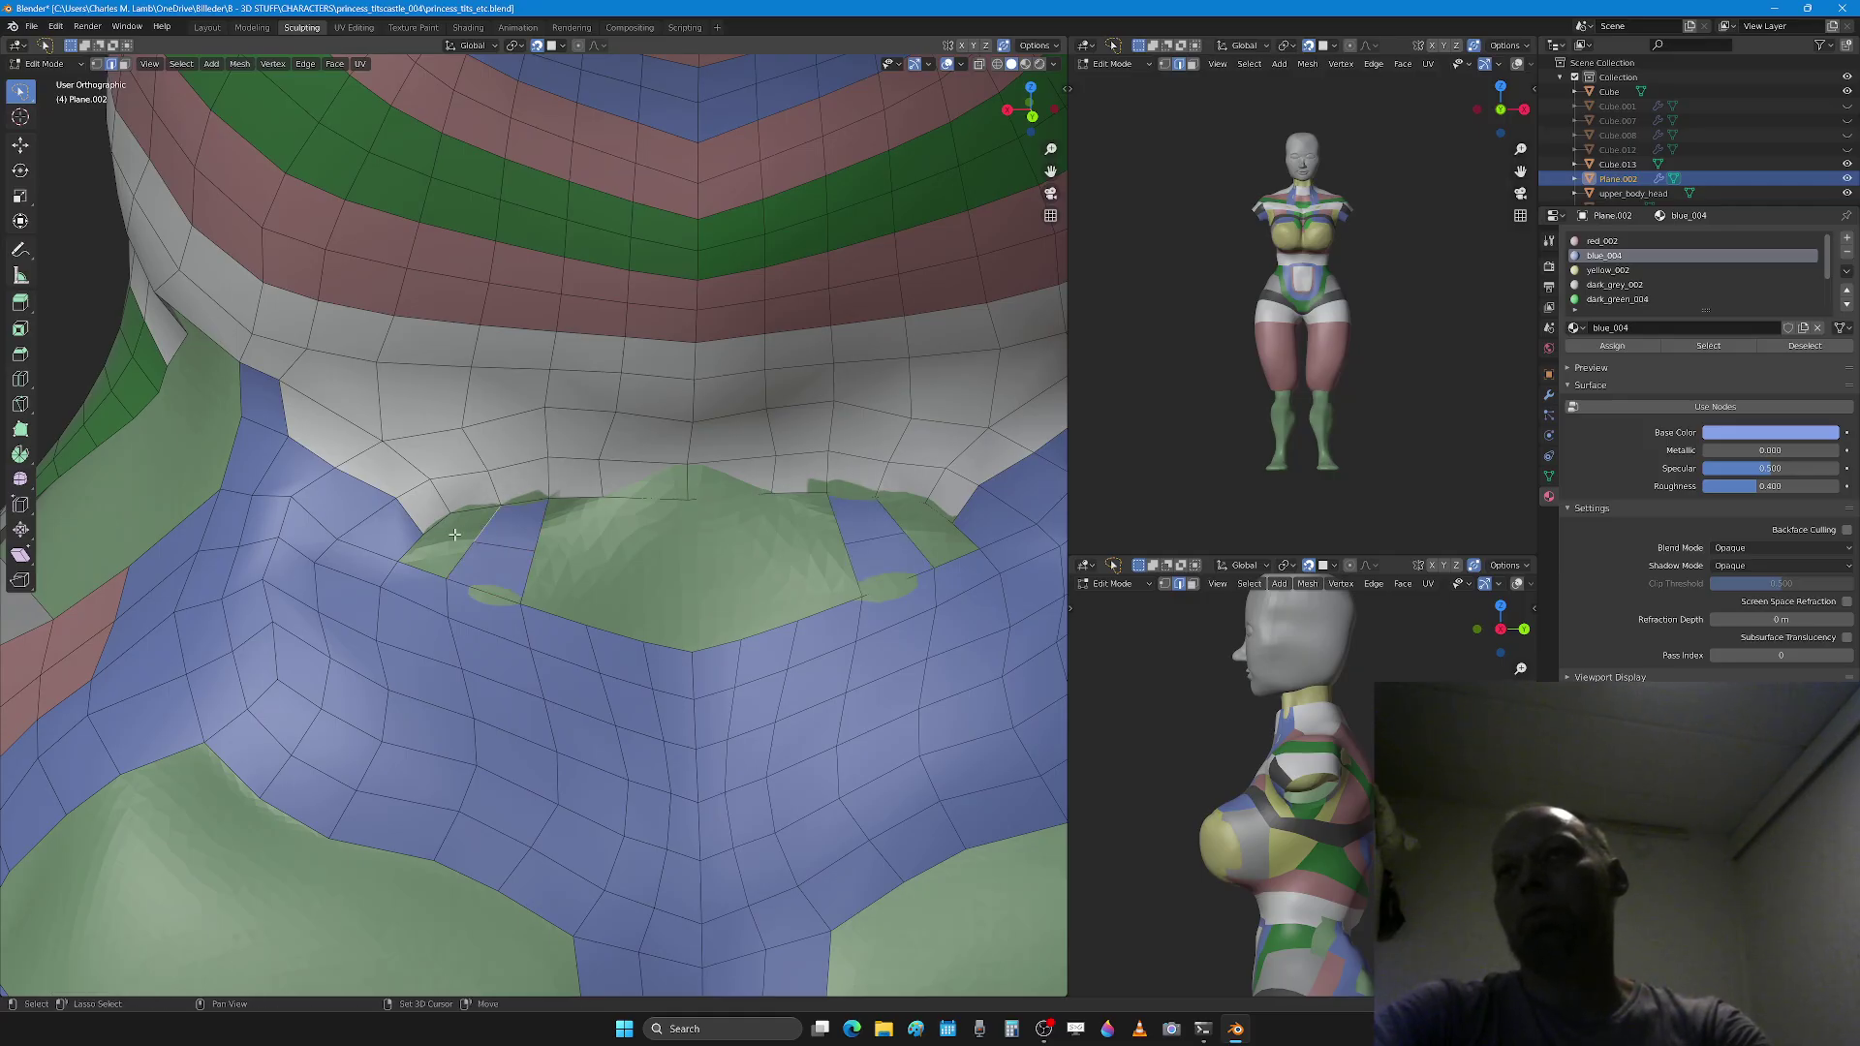
key(f)
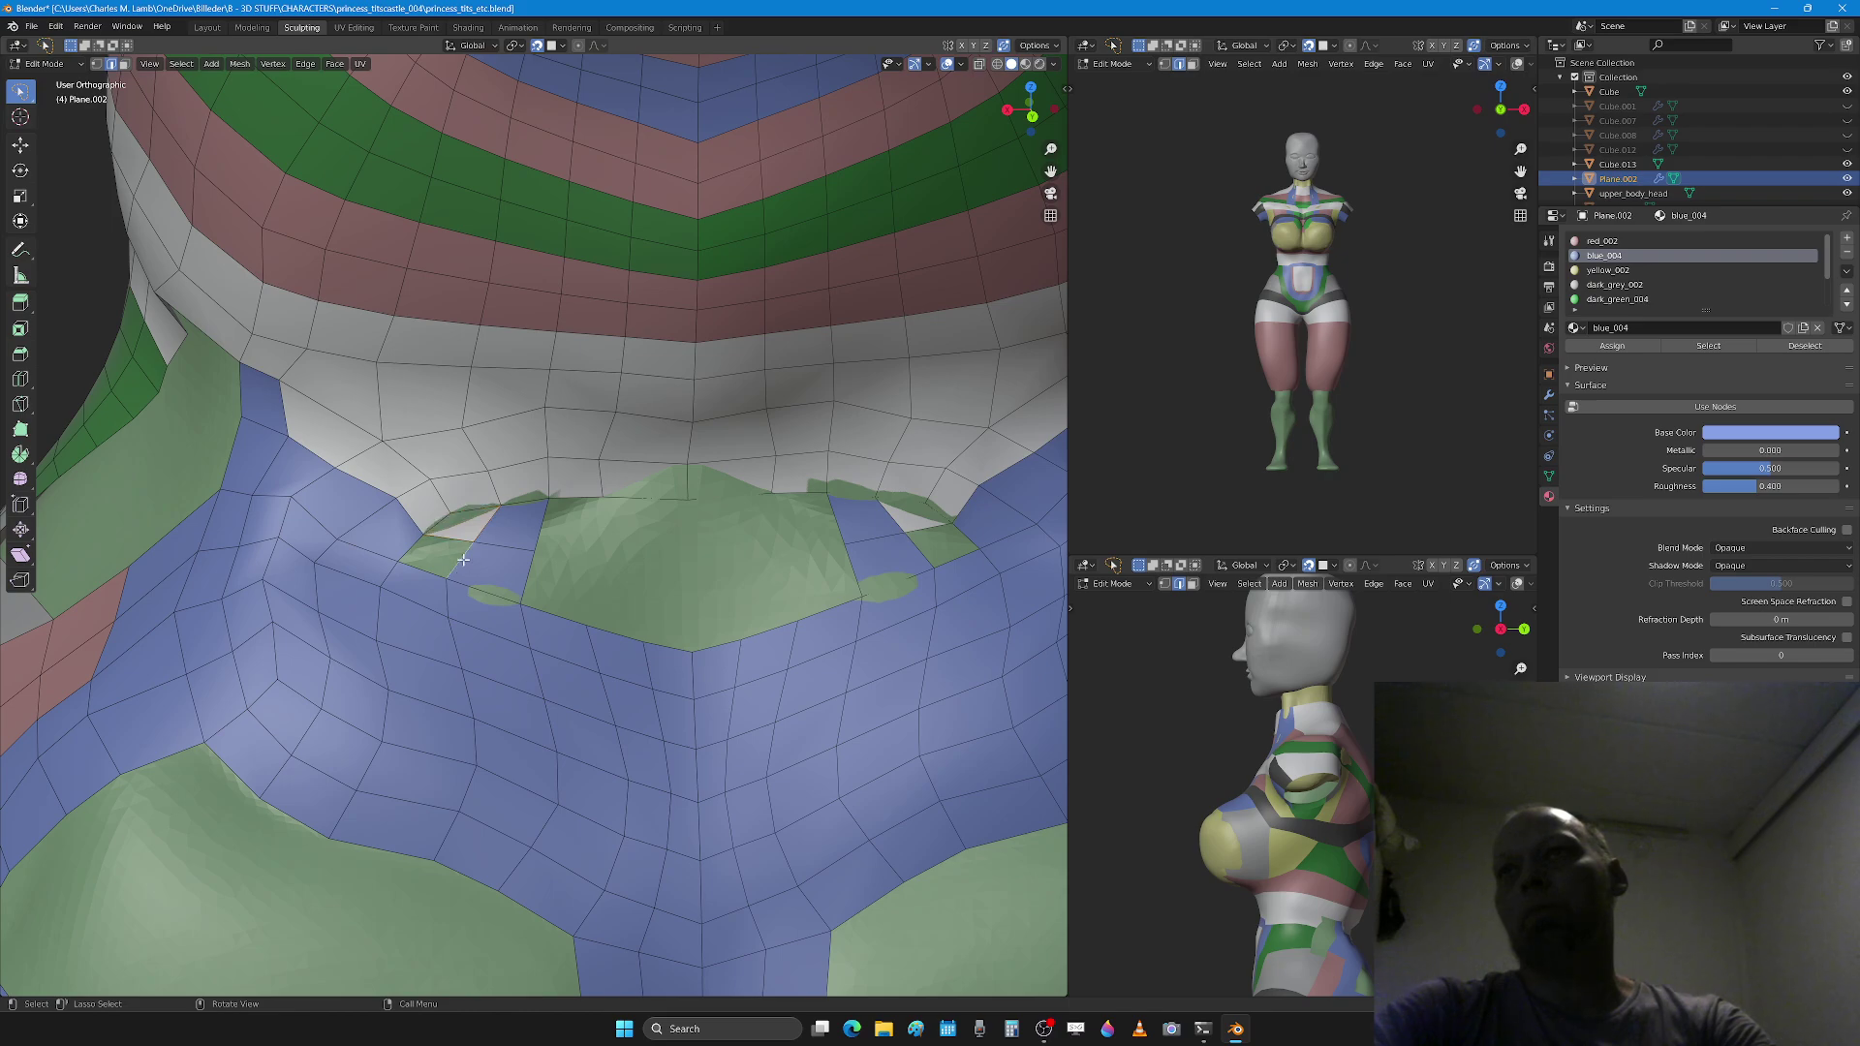
shift+click(416, 547)
key(f)
middle_drag(578, 589, 572, 585)
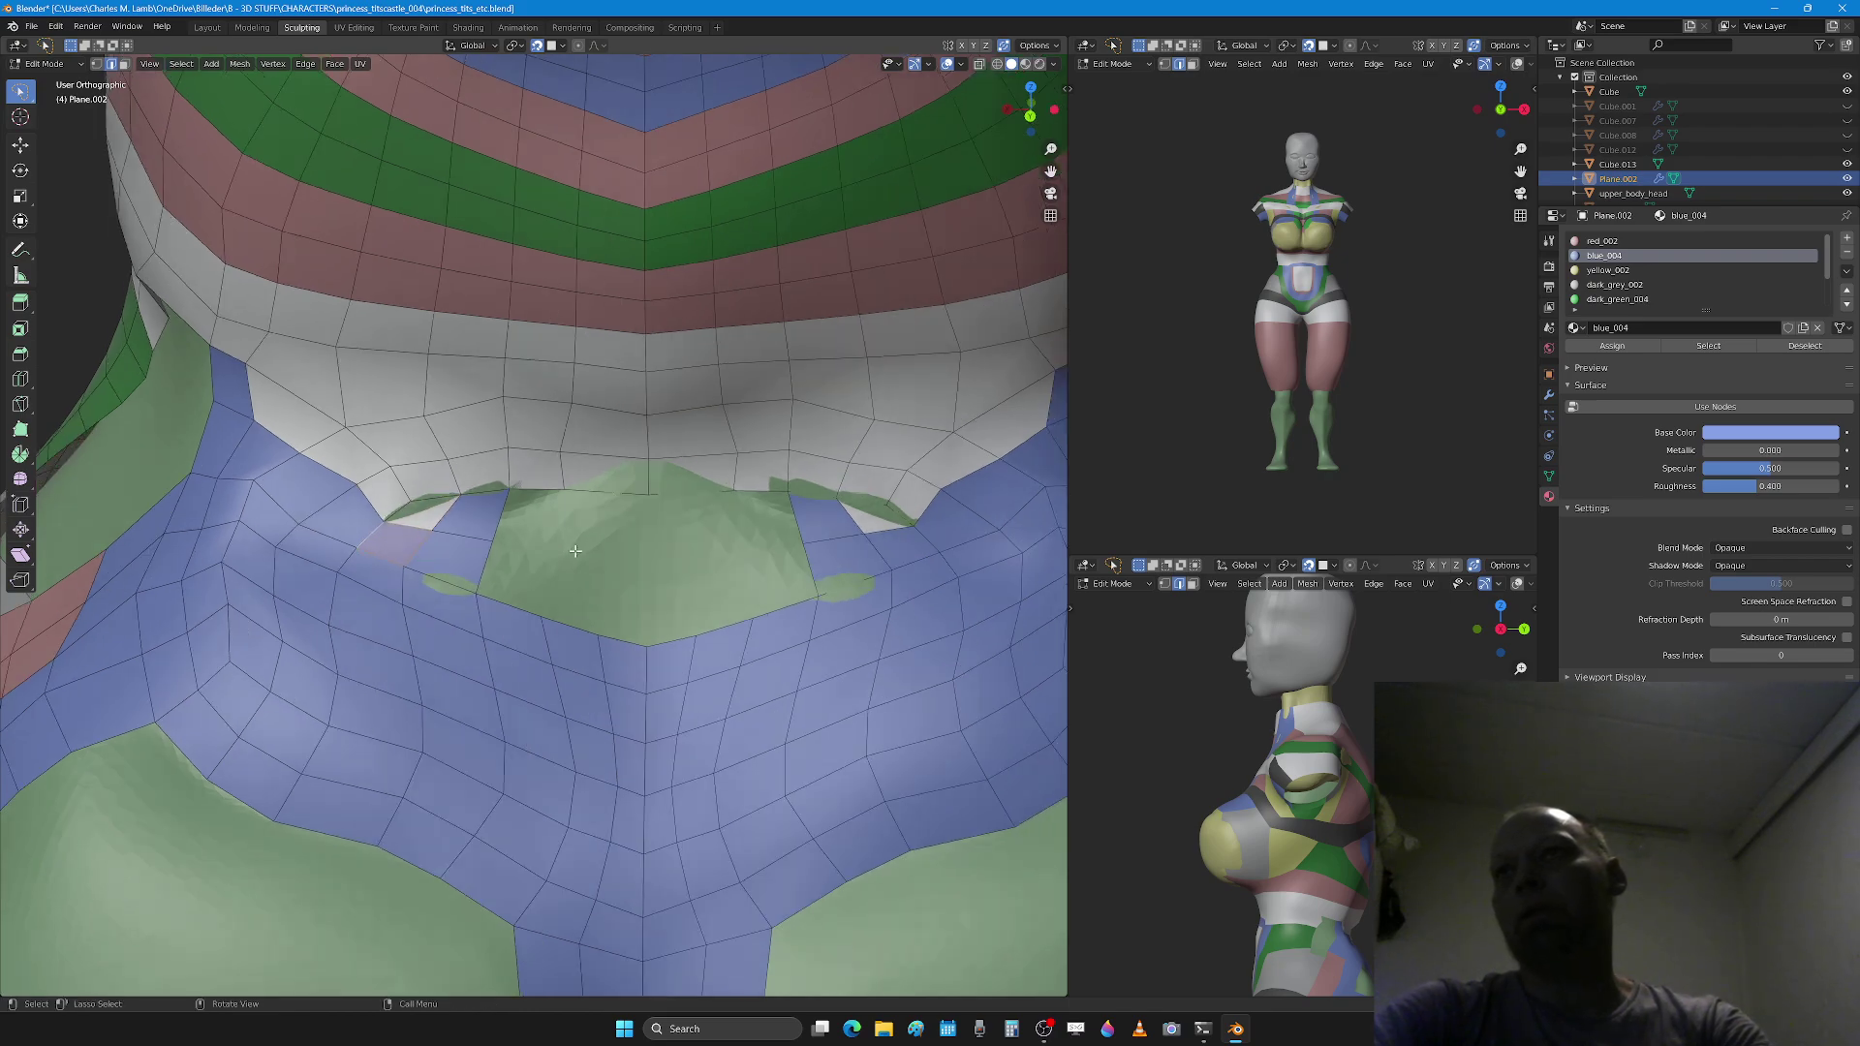
Step: Add a vertical edge loop through the white band beside the centre line and fill quads outward from the middle of the opening
key(ctrl+r)
click(610, 424)
click(610, 432)
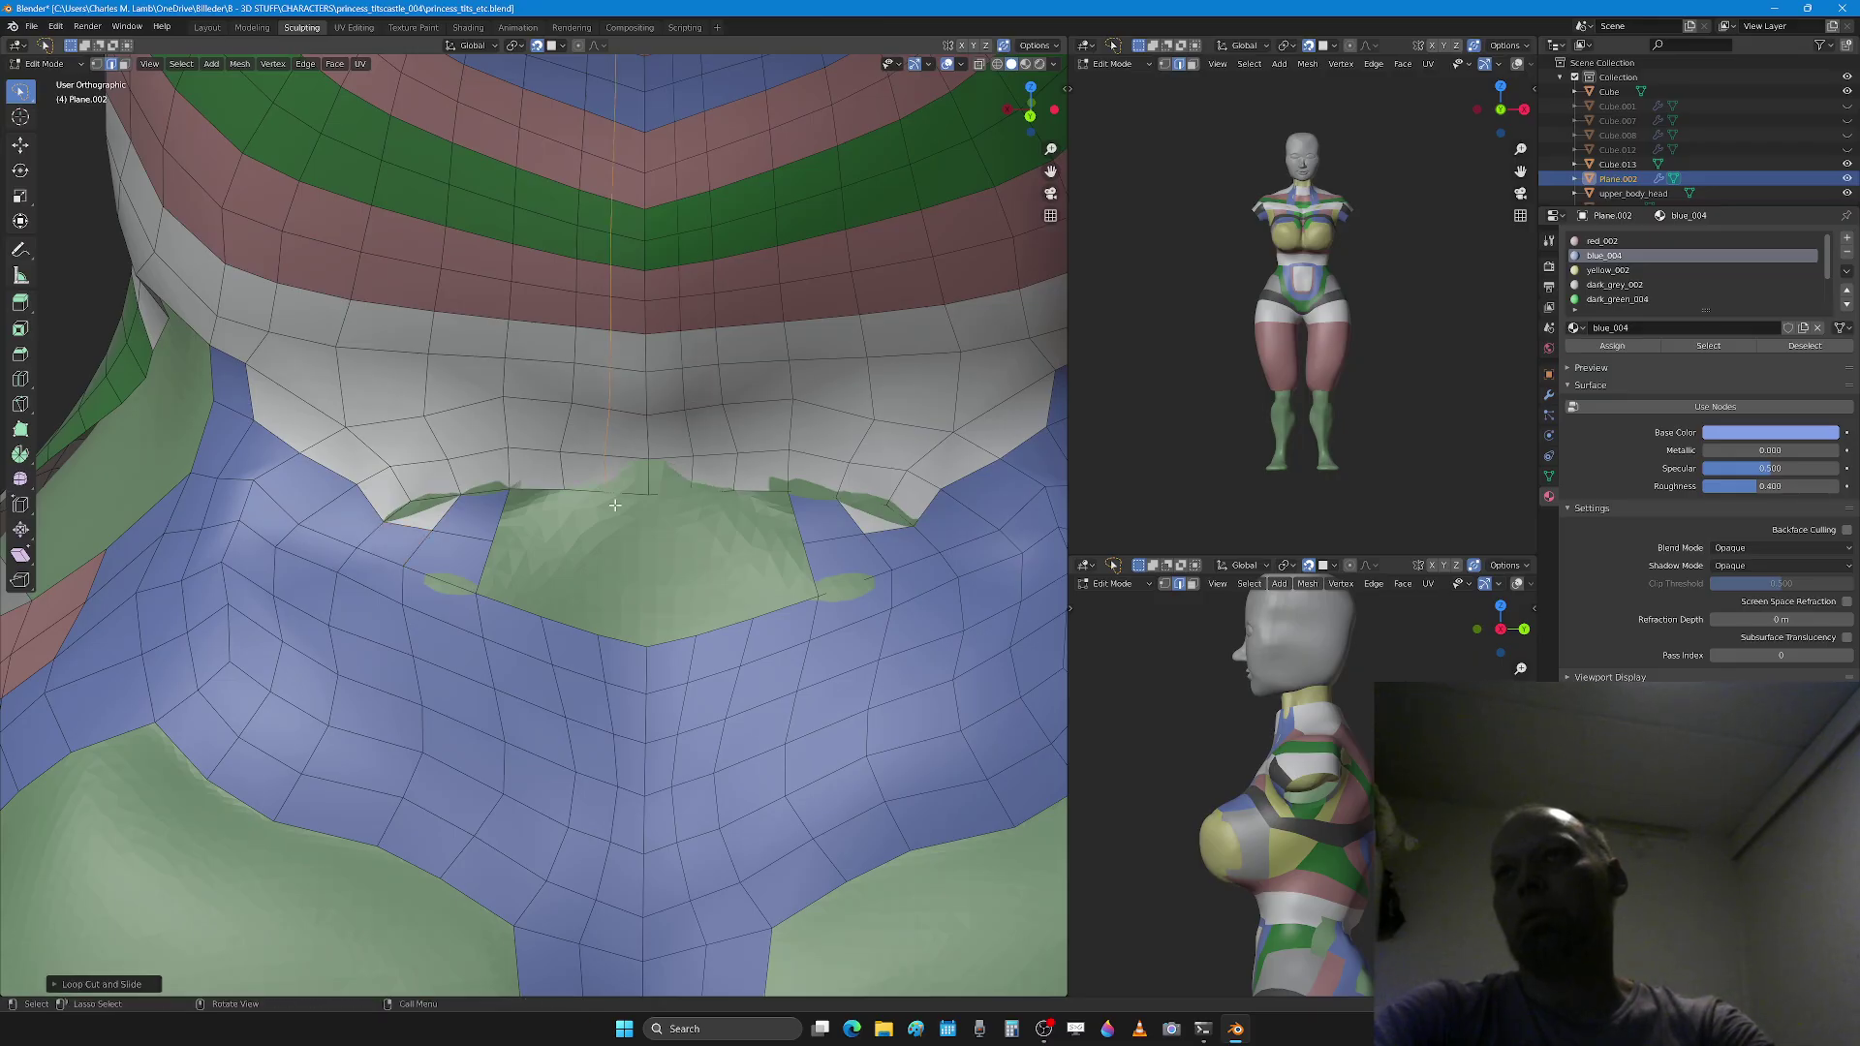
click(624, 492)
shift+click(618, 639)
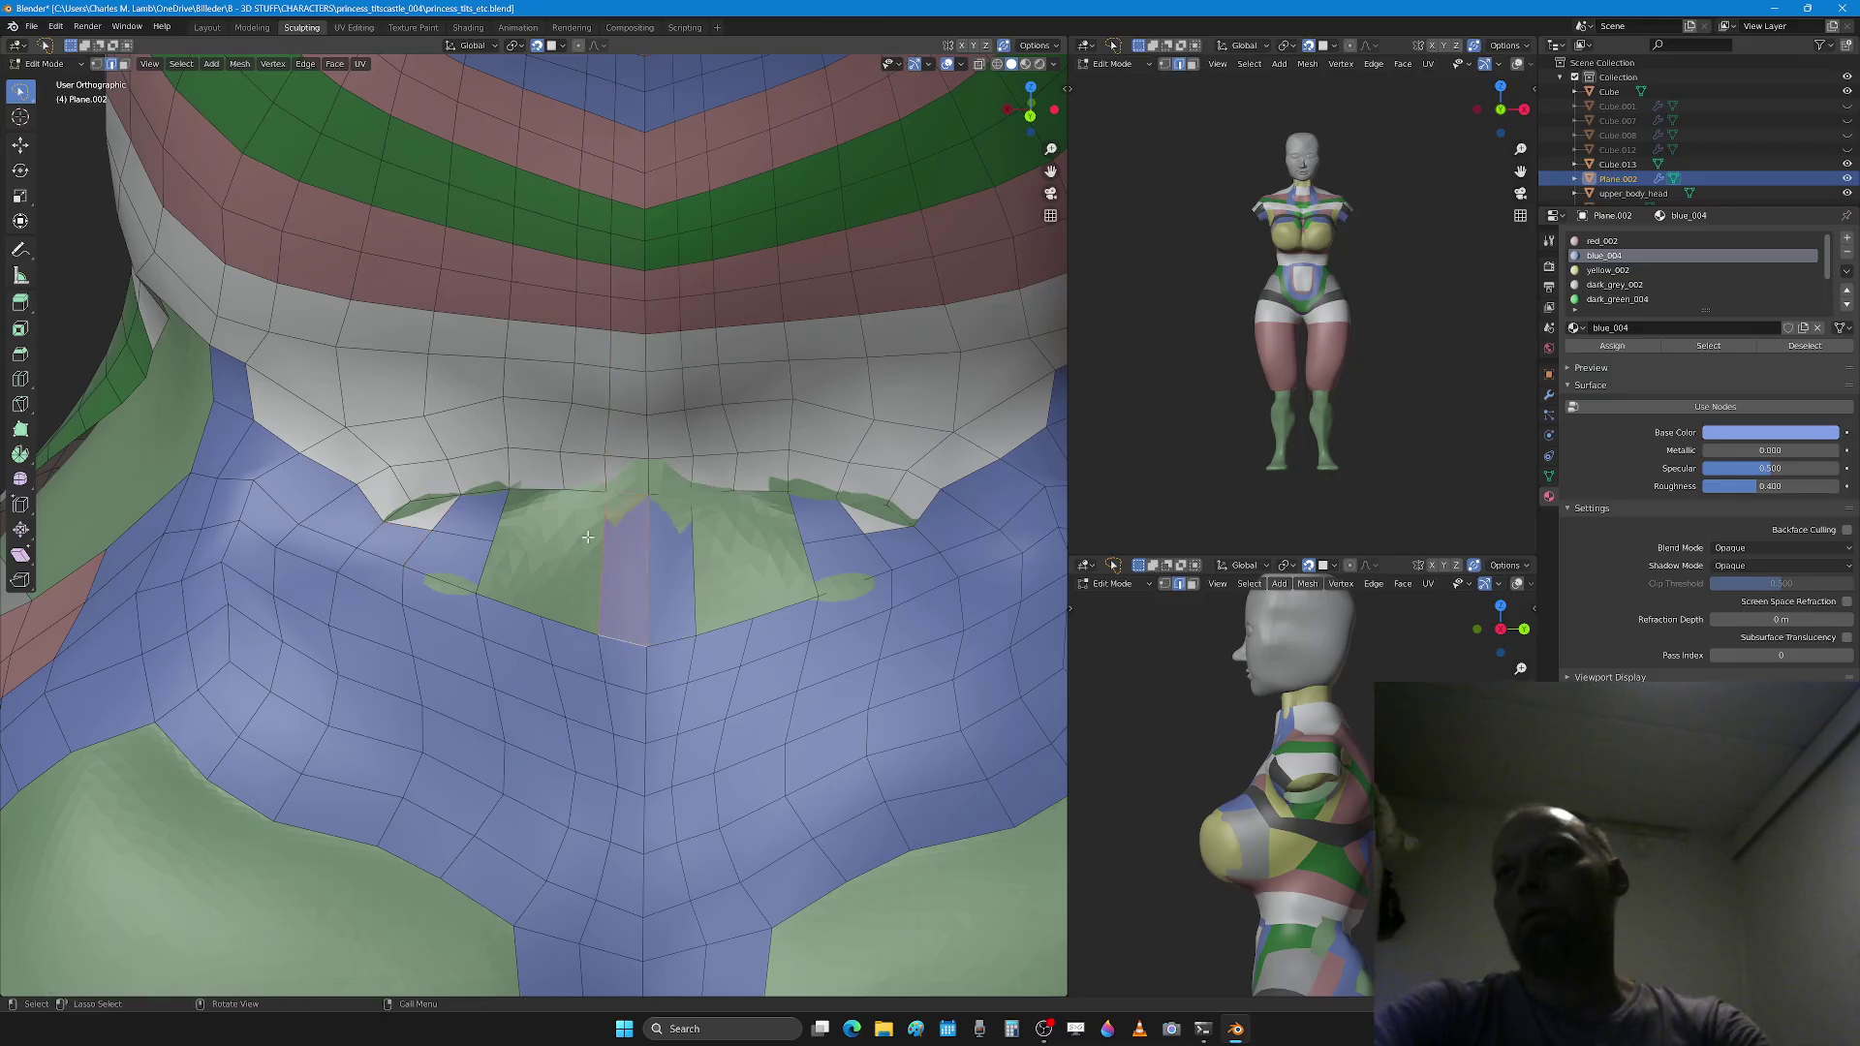
key(f)
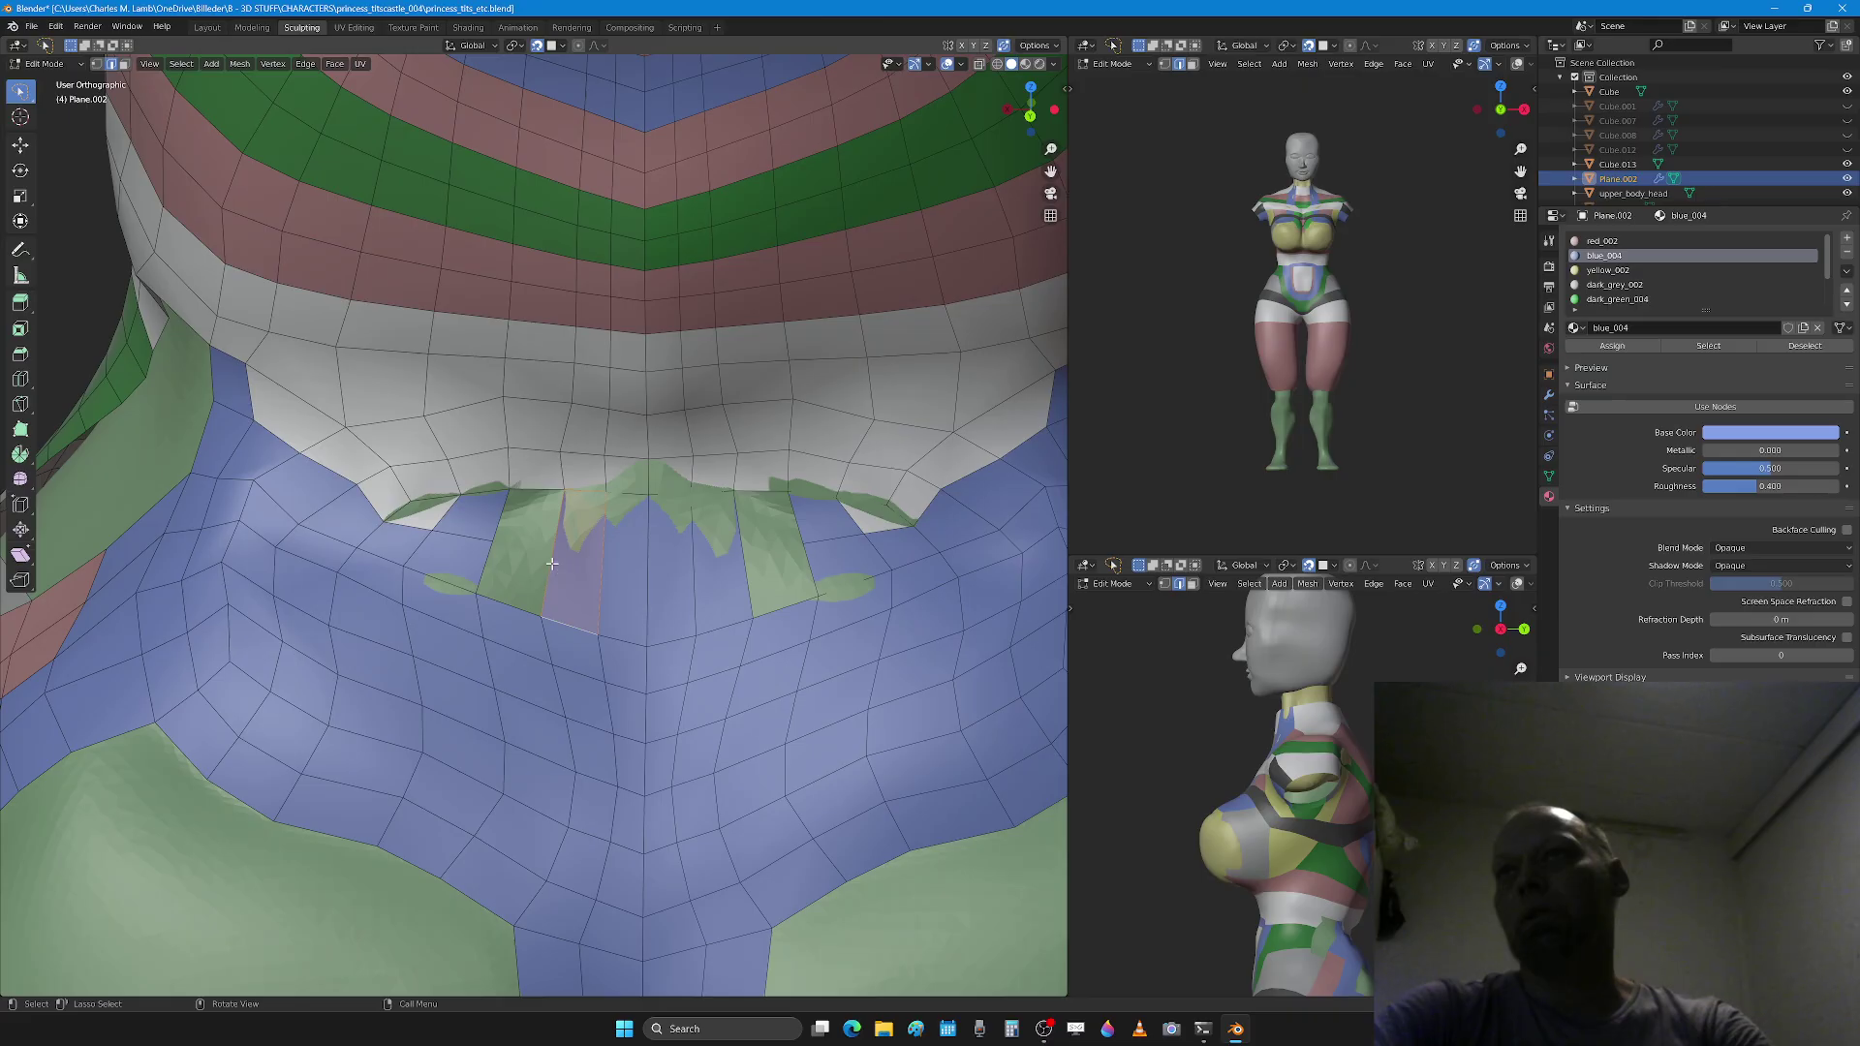
Step: Divide the filled central columns with a loop cut and fill the last gap beside the outer bridging quads
key(ctrl+r)
click(609, 570)
click(608, 570)
click(559, 535)
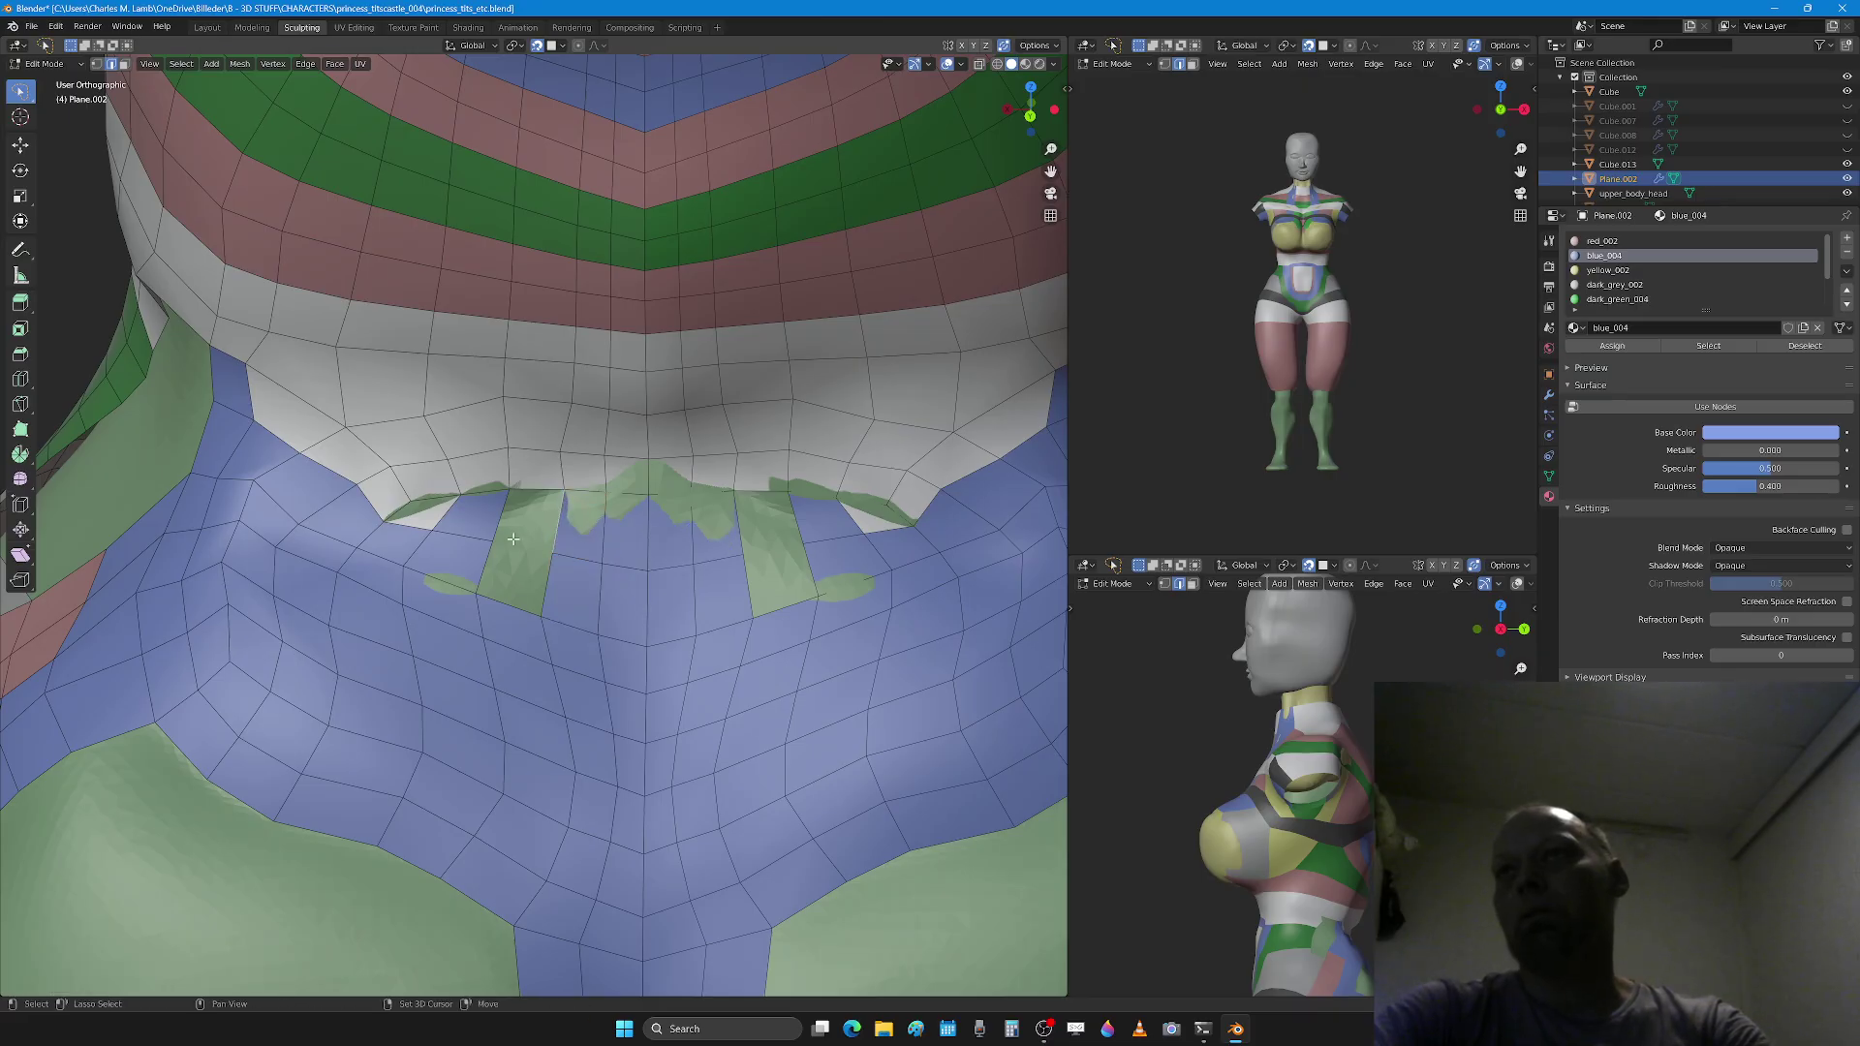
key(f)
click(543, 587)
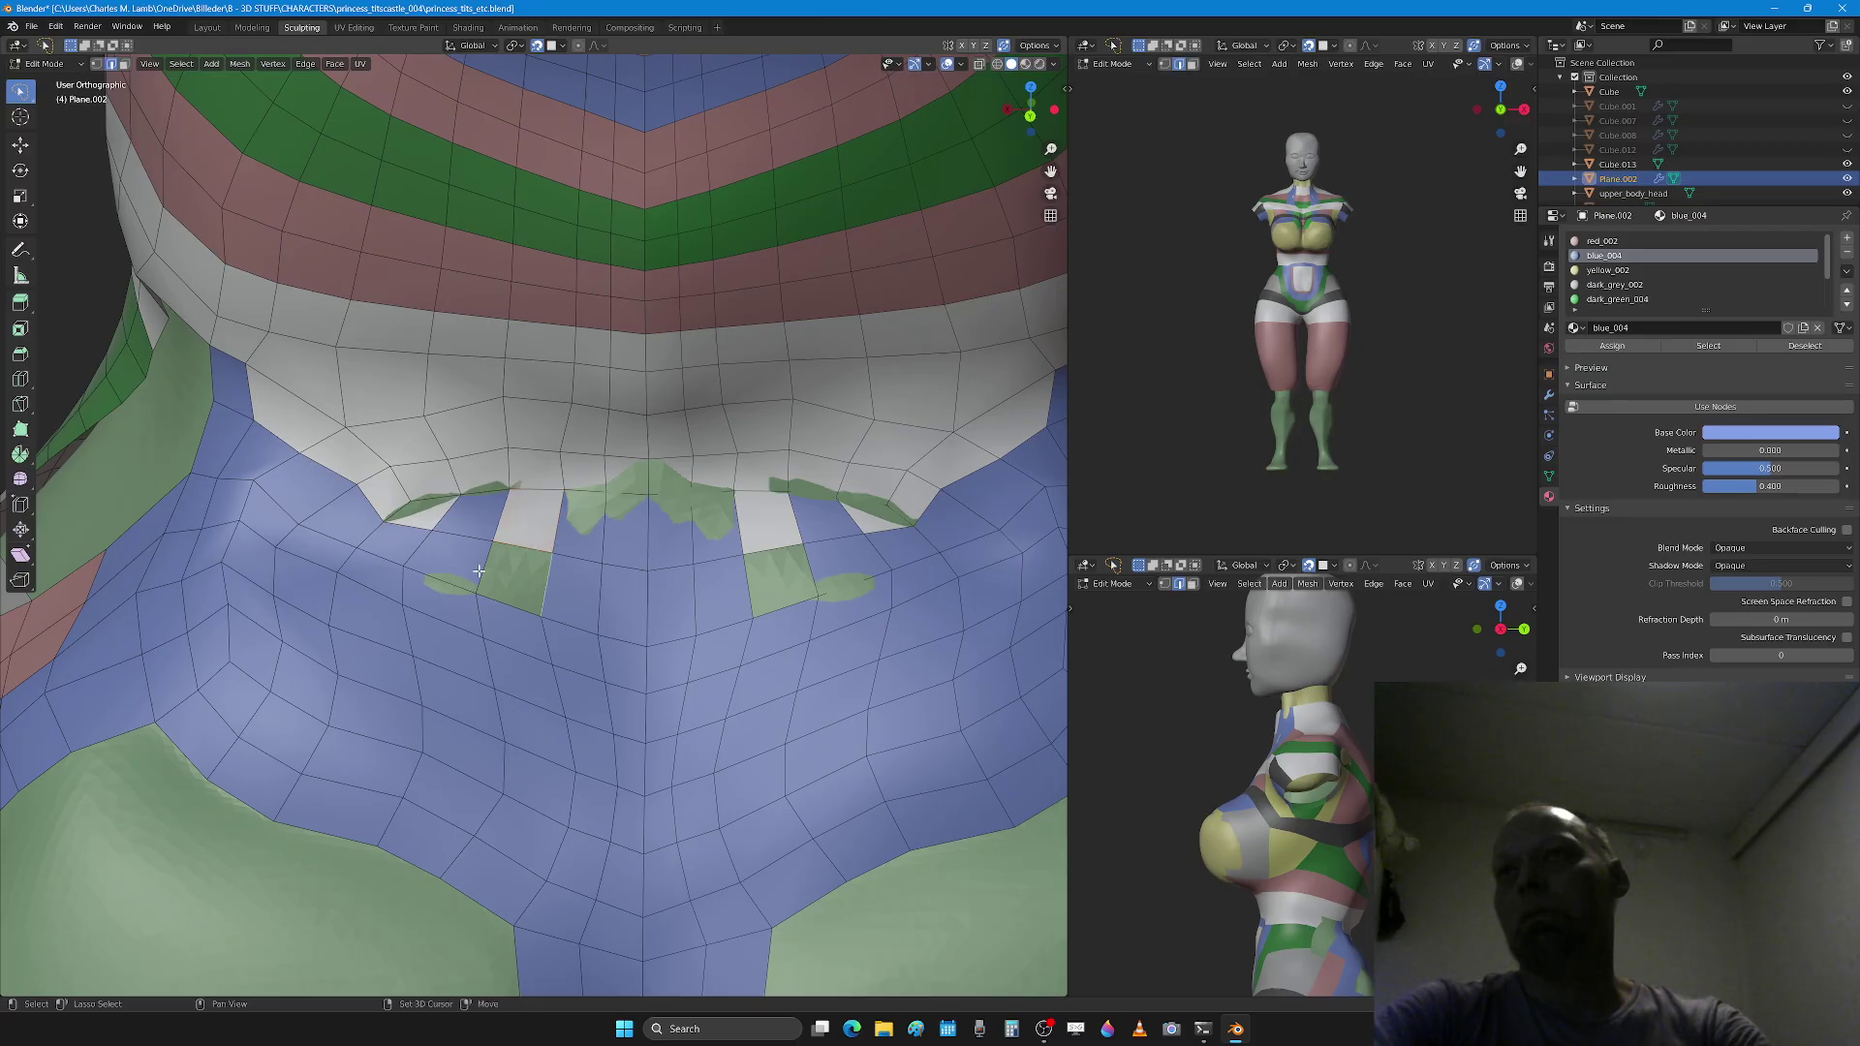
Step: Smooth the patched lower back area onto the body surface in Sculpt Mode
key(Tab)
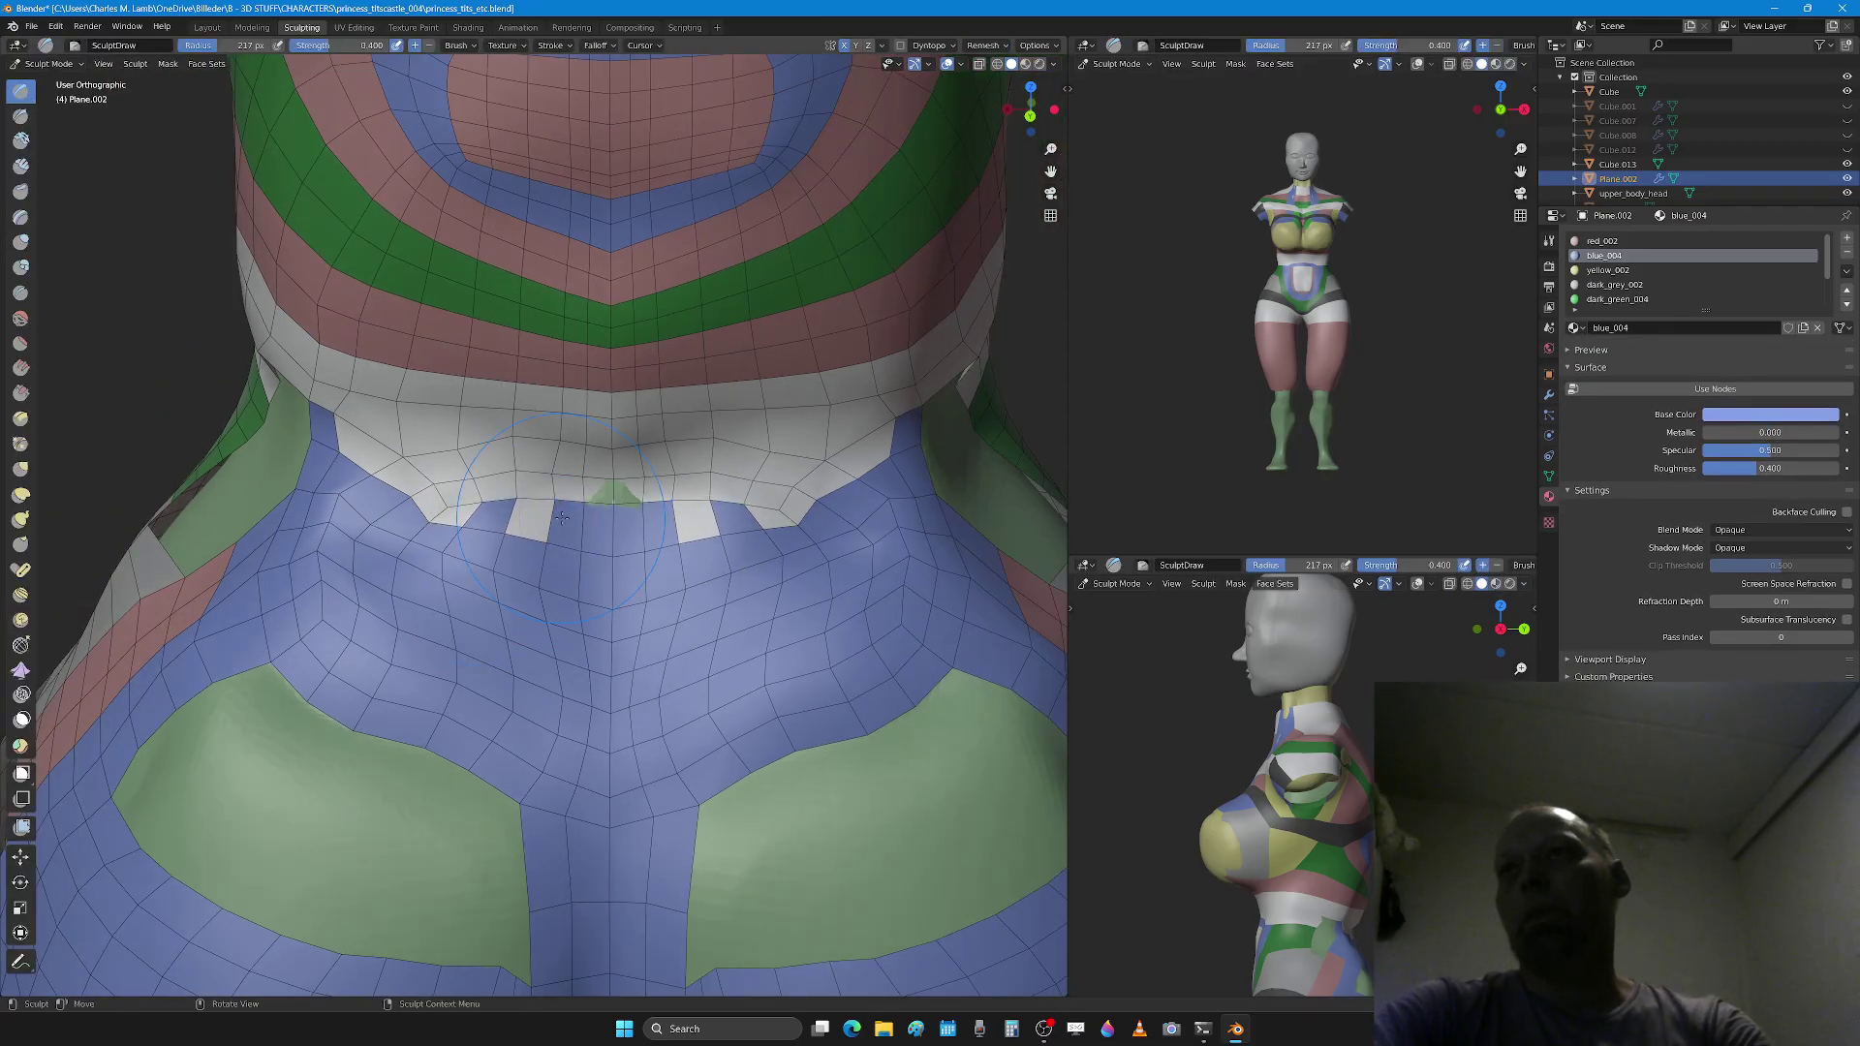
mouse_move(561, 519)
mouse_down()
mouse_move(381, 572)
mouse_move(548, 513)
mouse_move(533, 526)
mouse_up()
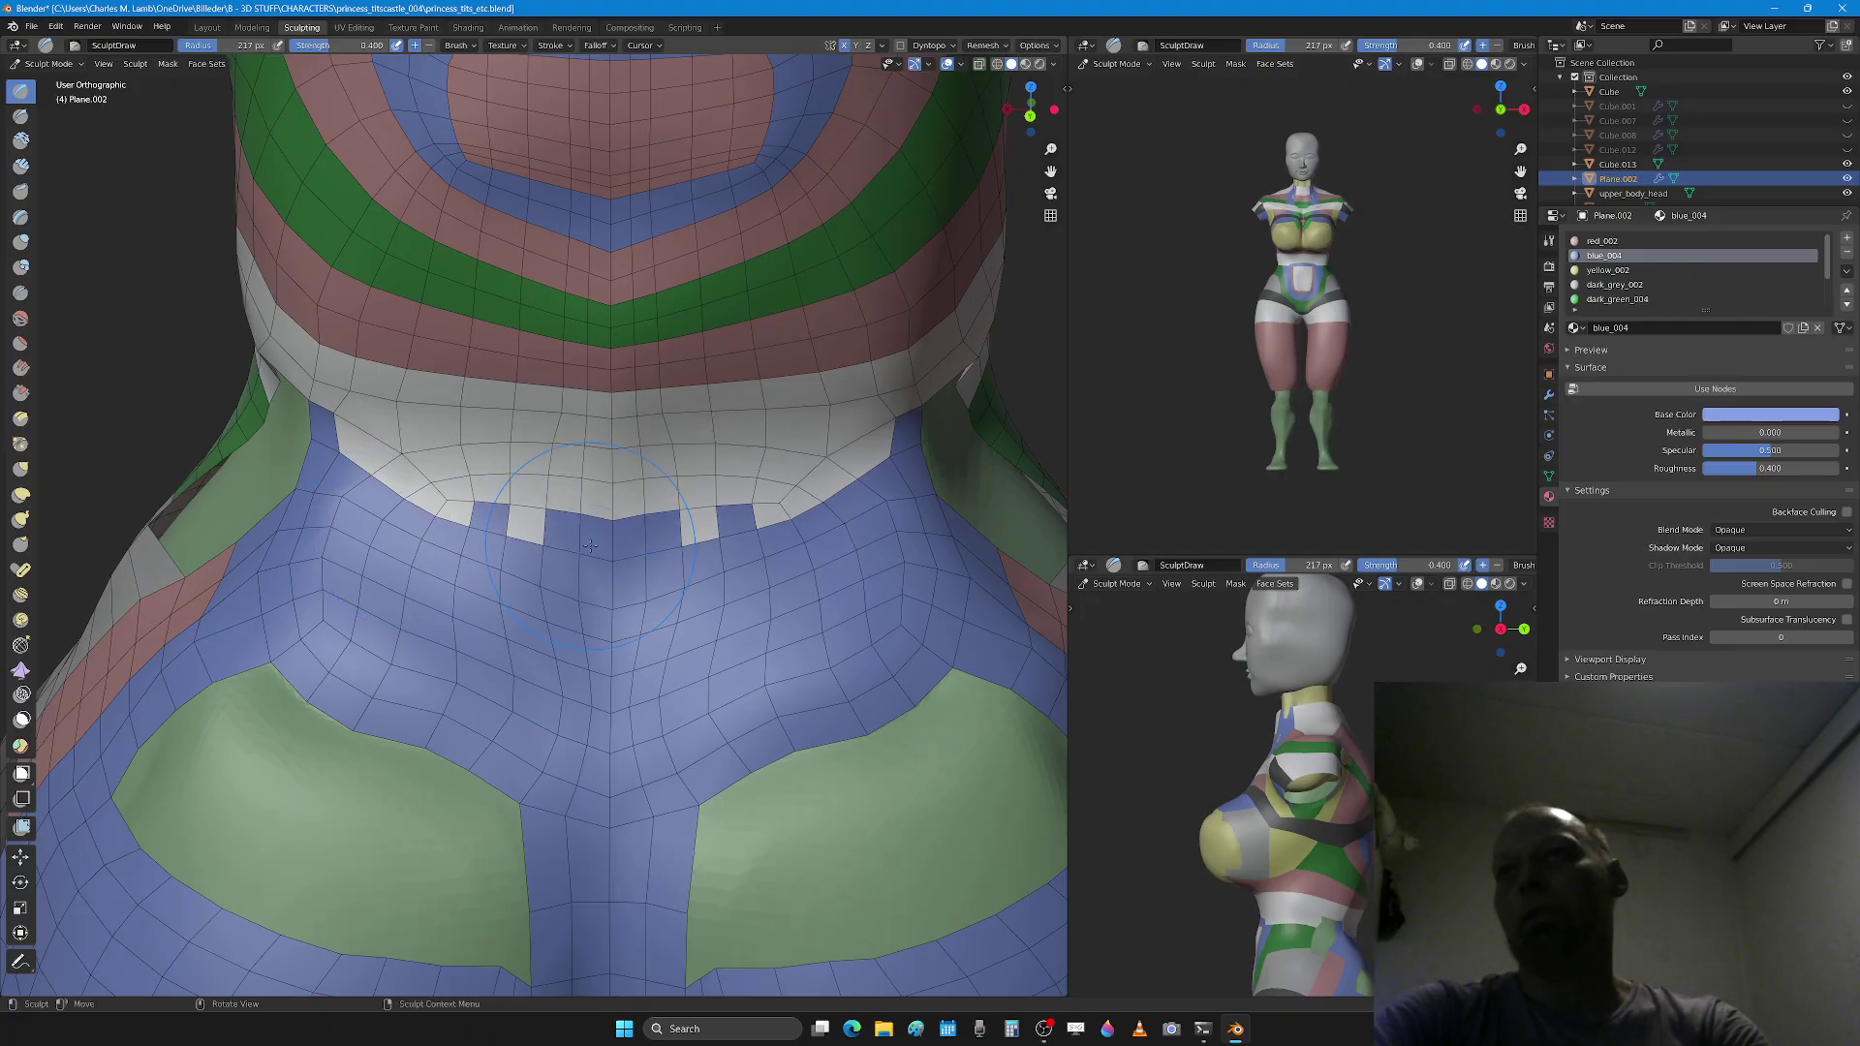
key(Tab)
Step: Select the faces along the white and blue boundary of the patch and assign them the blue_004 material
key(c)
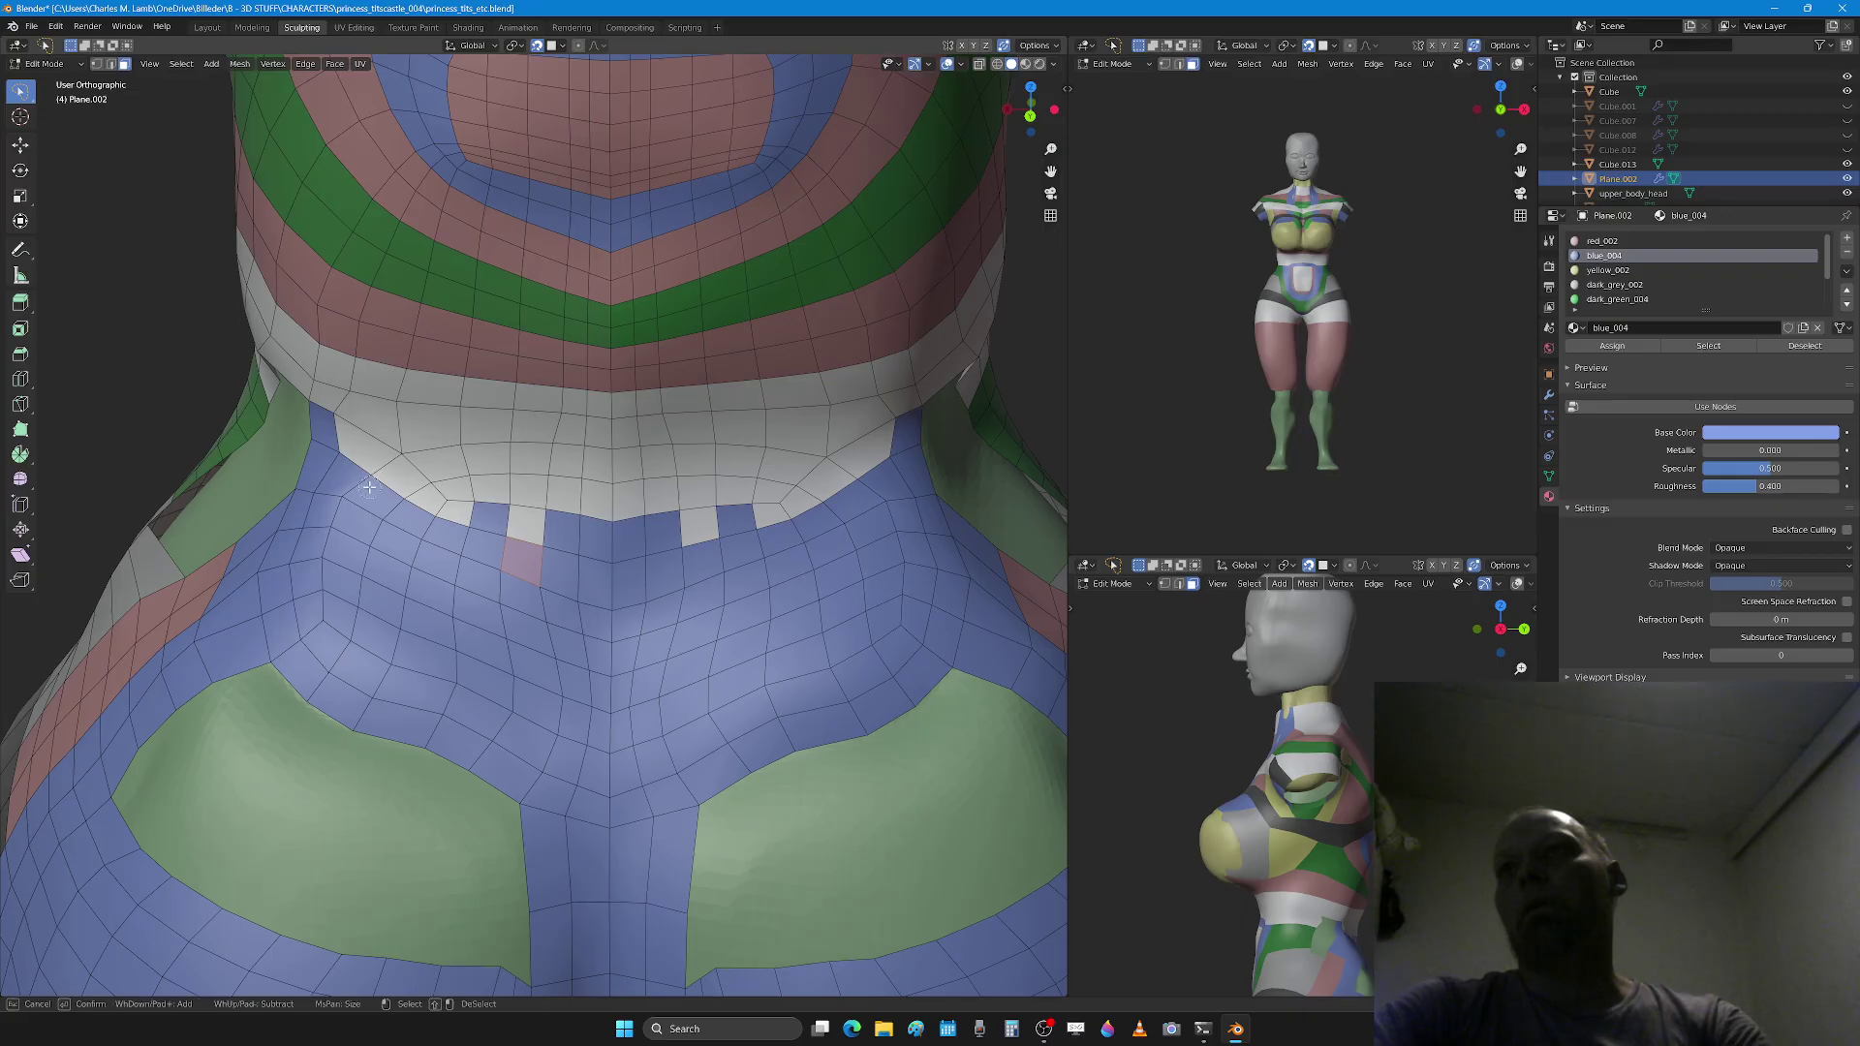
drag(466, 540, 653, 529)
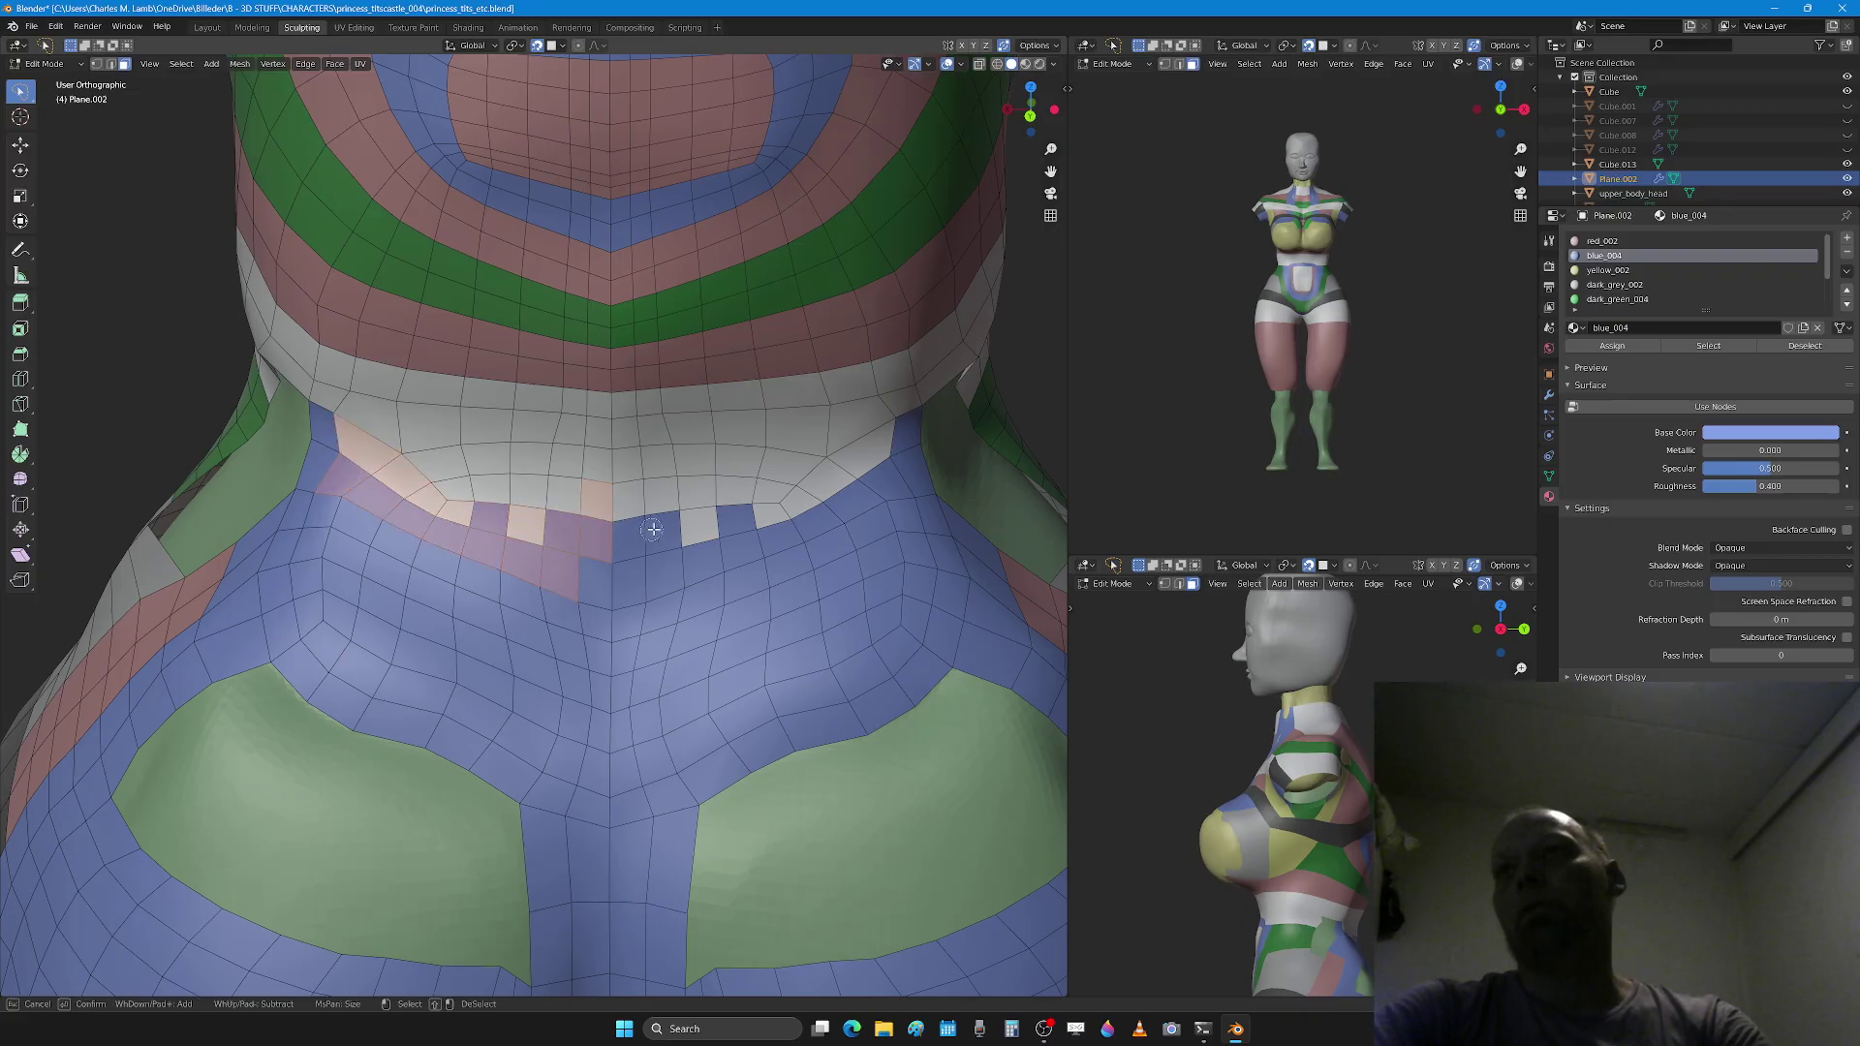
middle_click(599, 497)
right_click(599, 498)
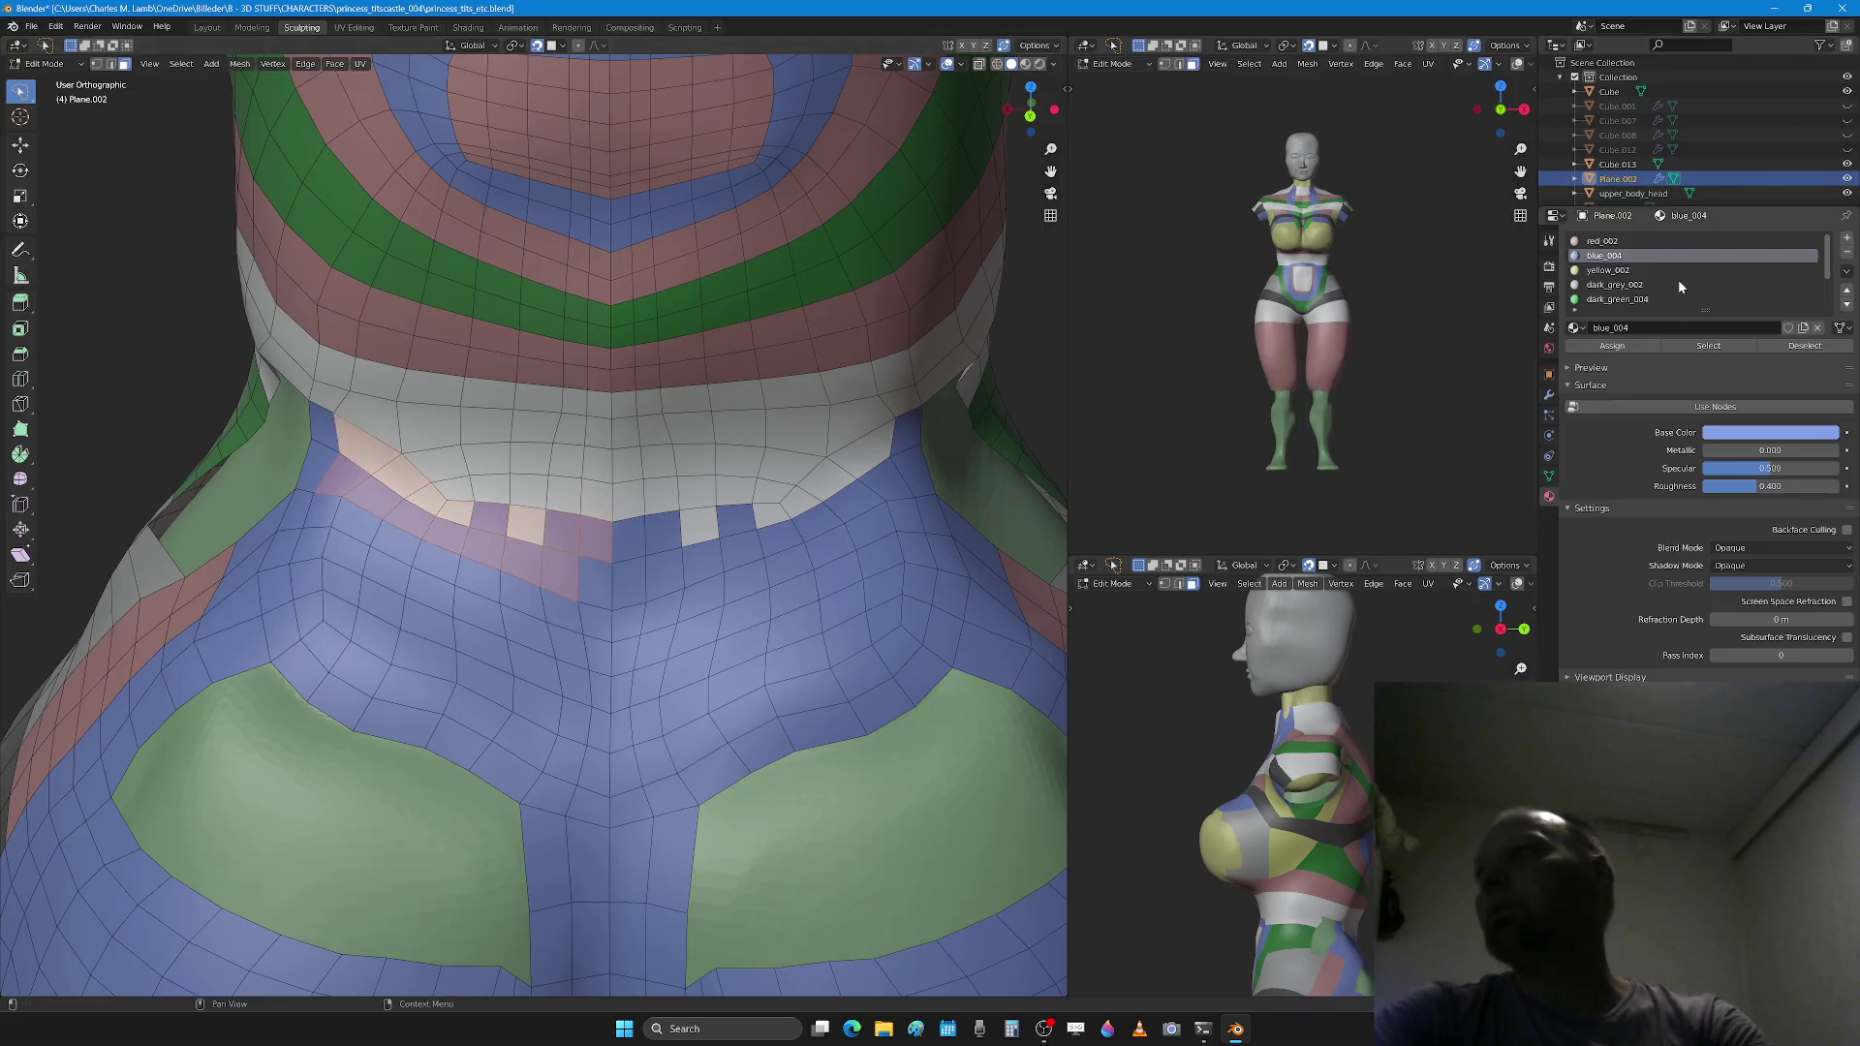
click(1600, 346)
Step: Add two horizontal loop cuts across the blue strip between the two buttock openings
scroll(581, 533, down, 3)
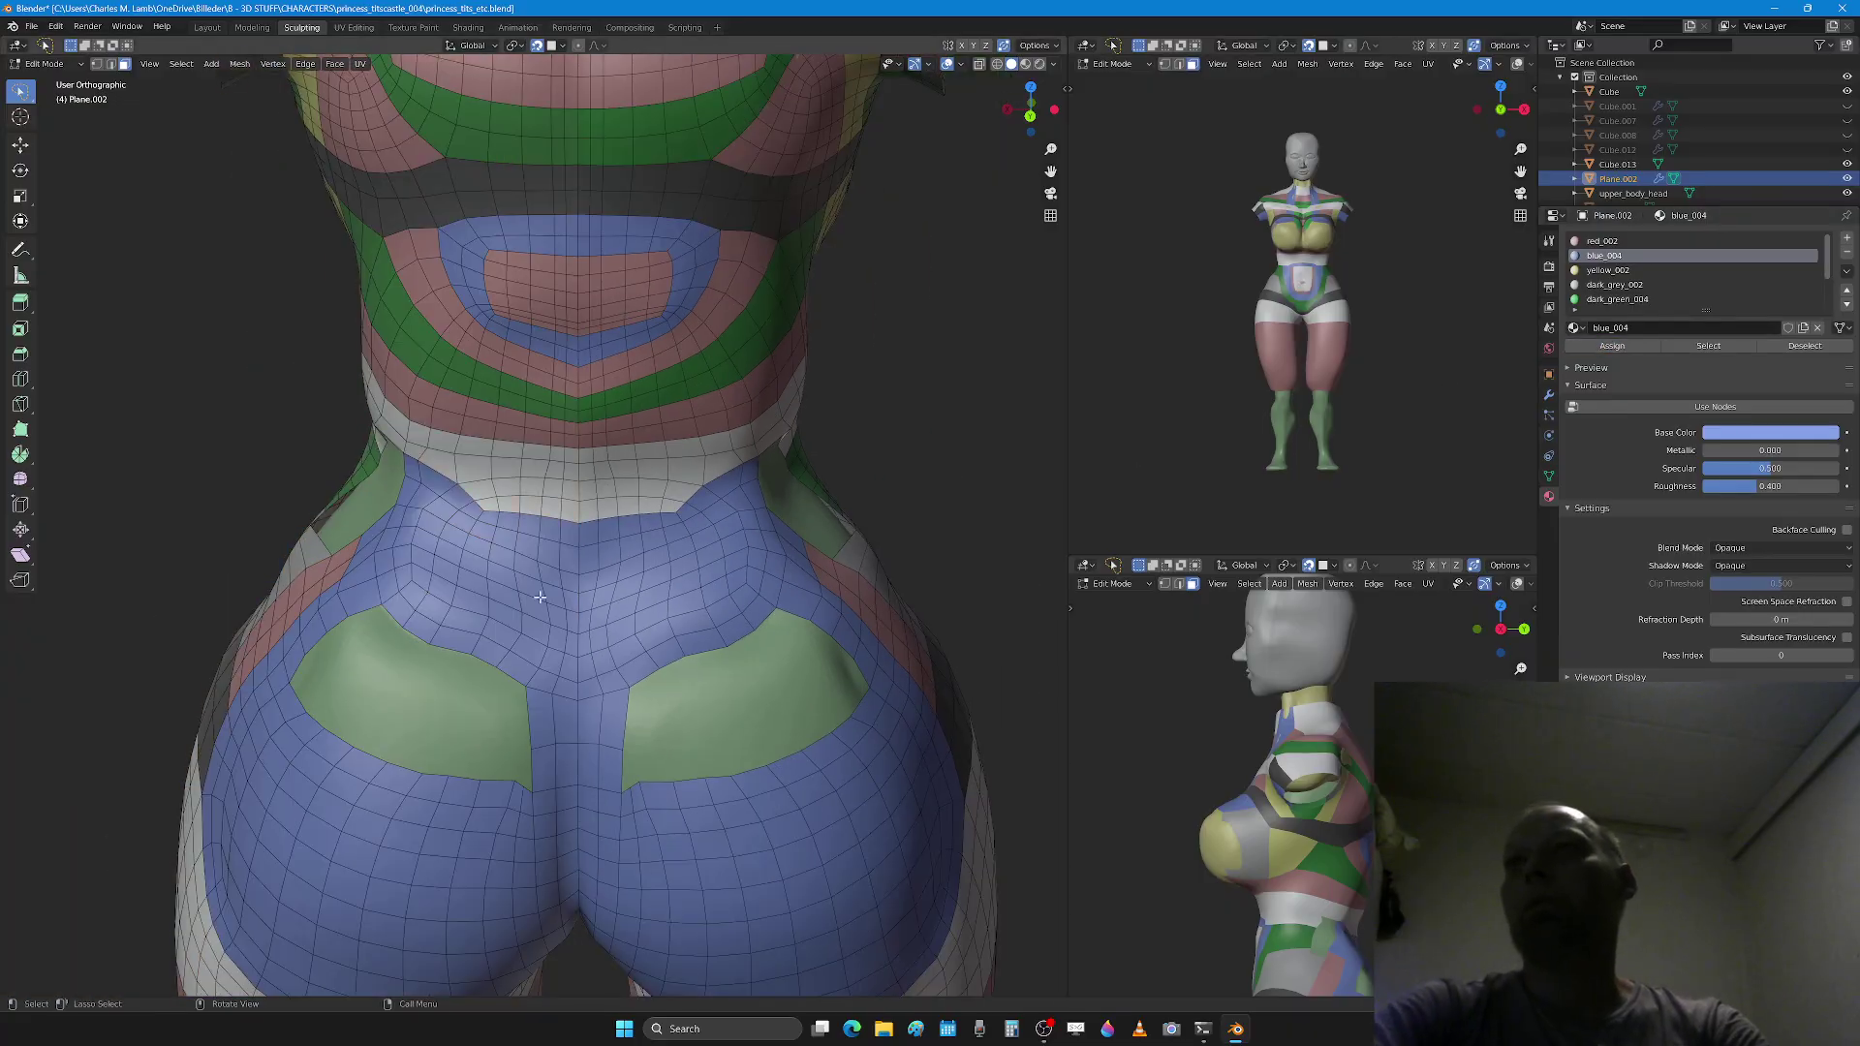
scroll(600, 543, up, 1)
middle_drag(620, 552, 589, 604)
scroll(601, 601, up, 2)
scroll(587, 600, up, 1)
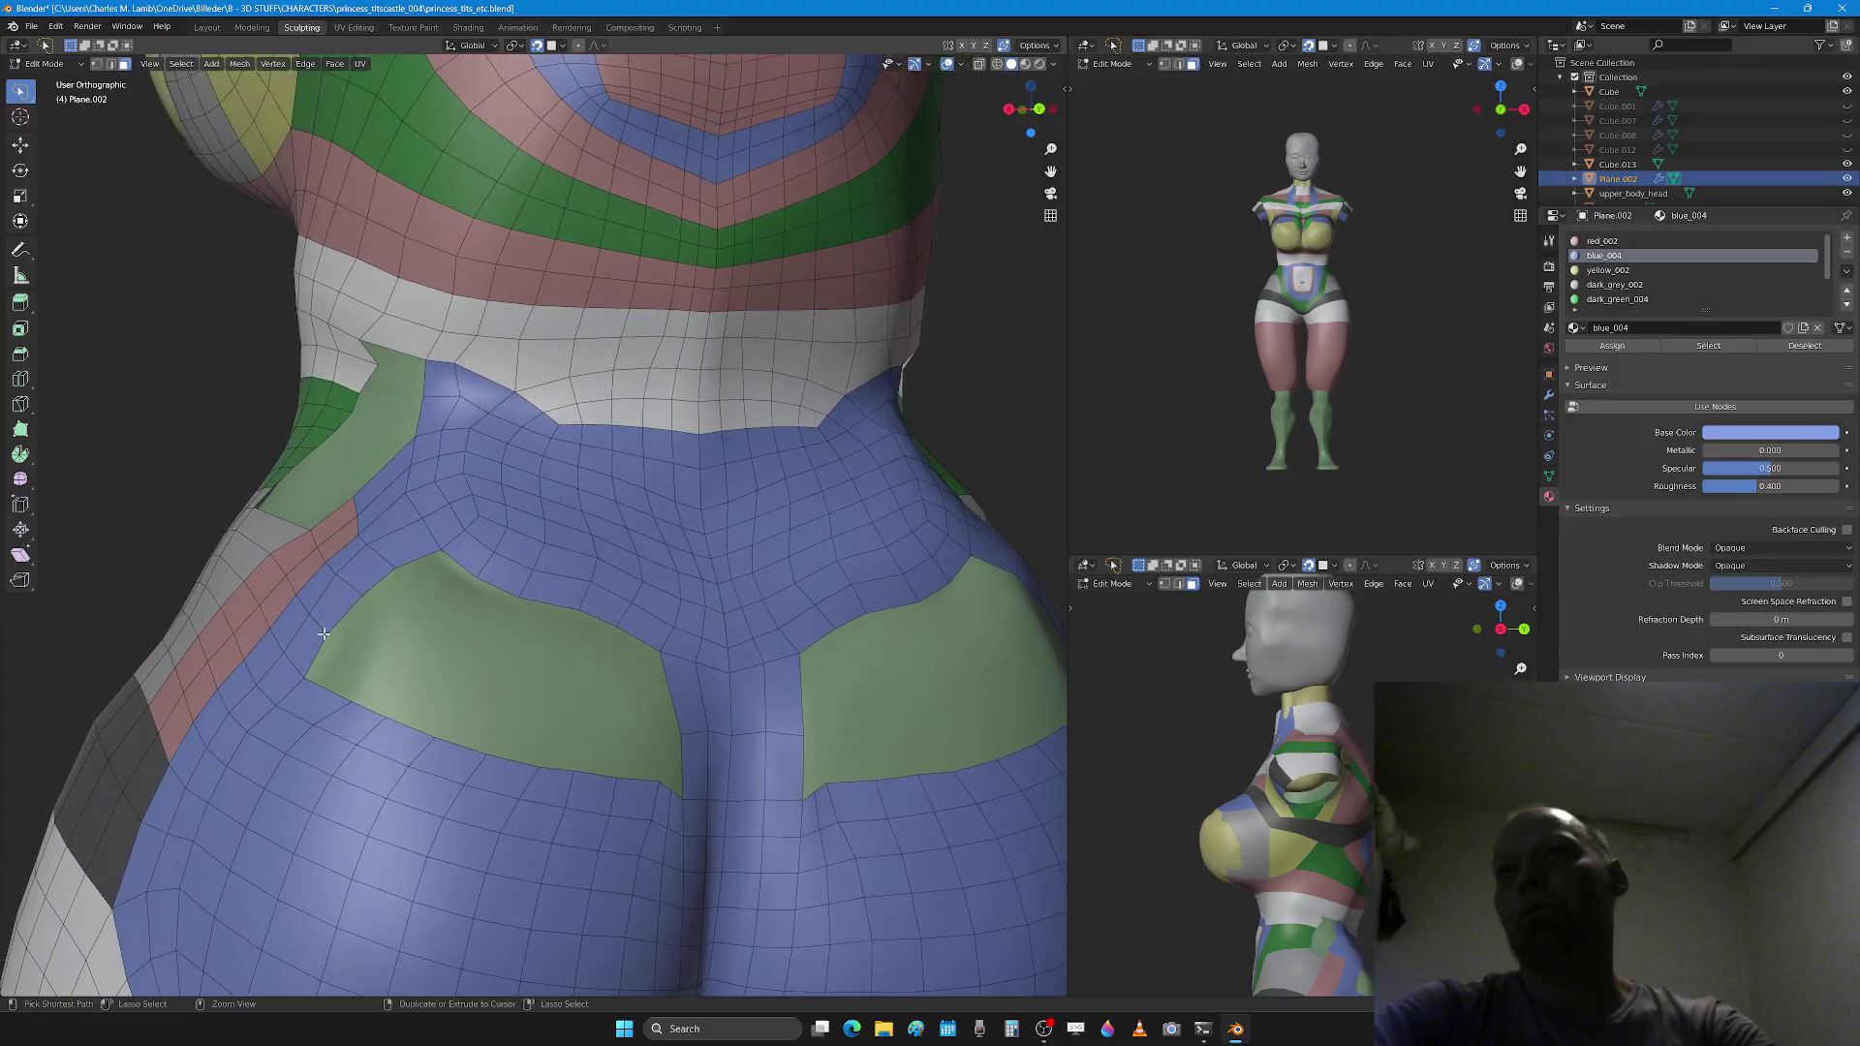
key(ctrl+r)
click(712, 699)
right_click(713, 702)
key(ctrl+r)
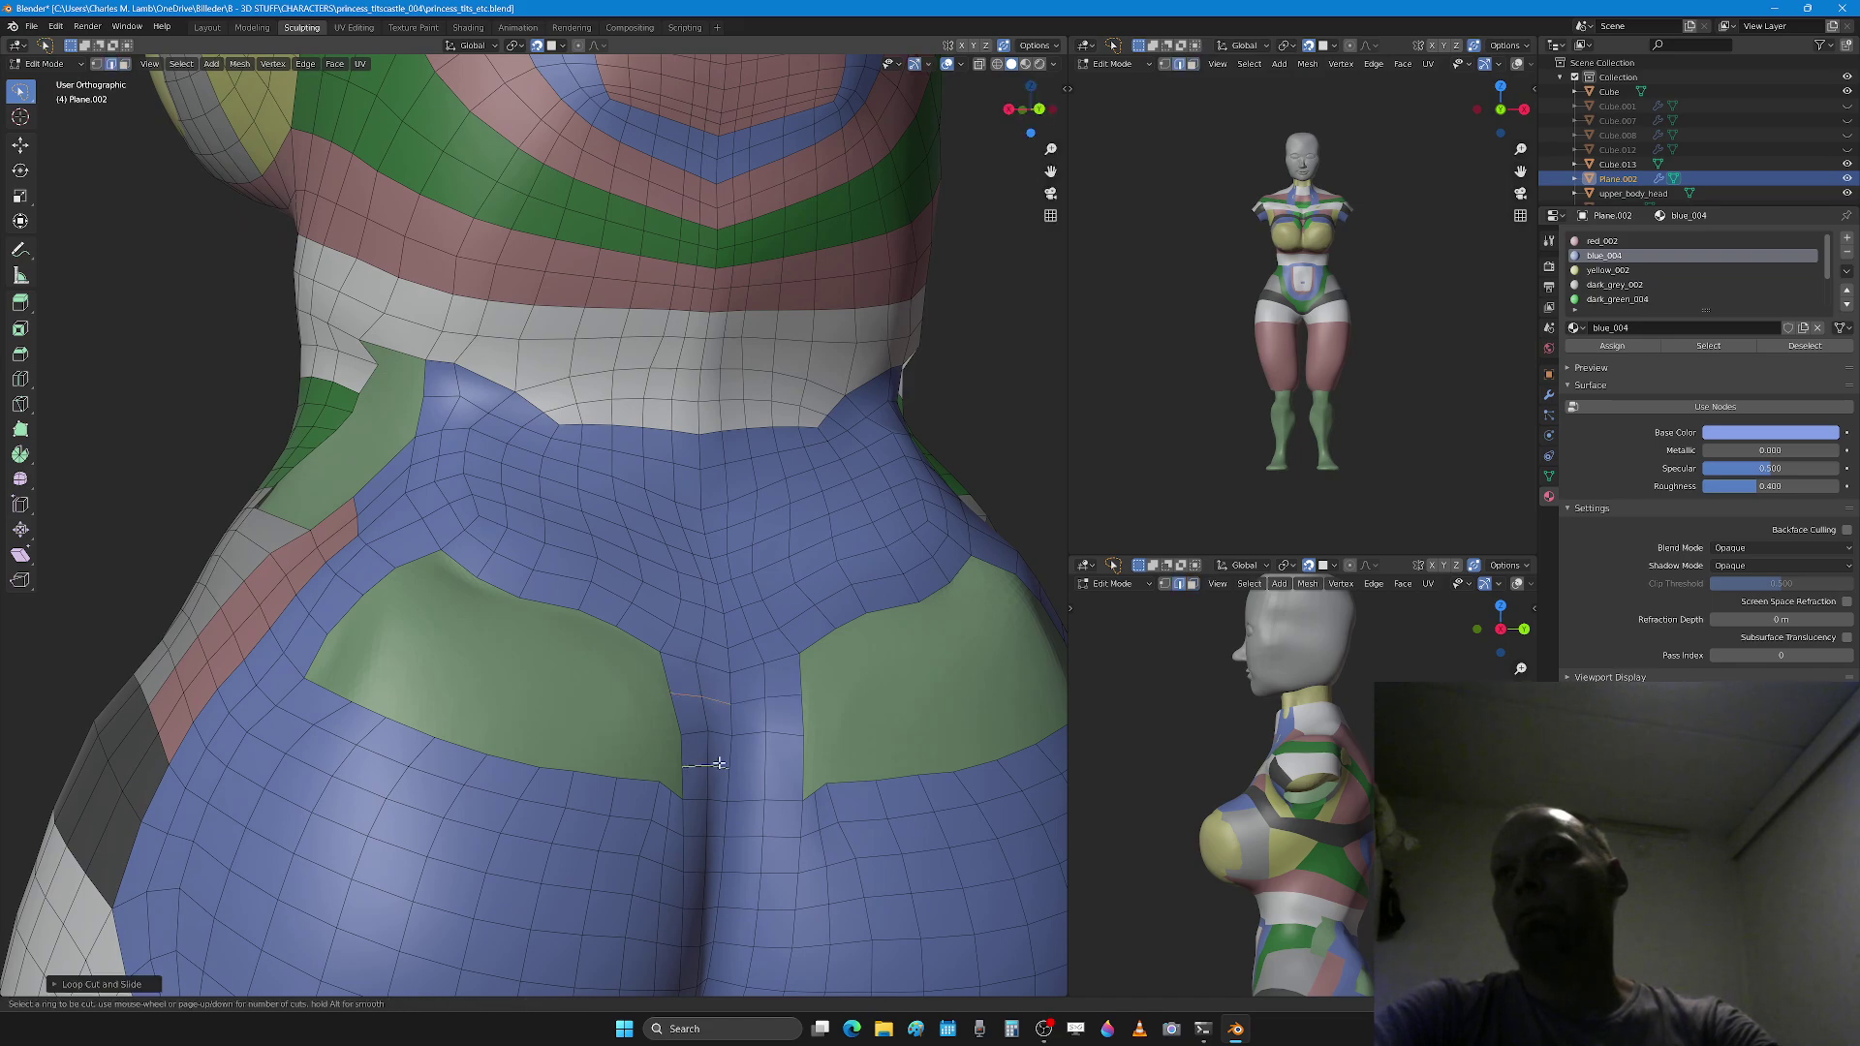
click(716, 762)
right_click(708, 768)
Step: Extrude the strip's two side edges outward into the buttock opening and rotate them to follow its curve
middle_drag(698, 774, 622, 760)
click(606, 701)
shift+click(612, 742)
key(g)
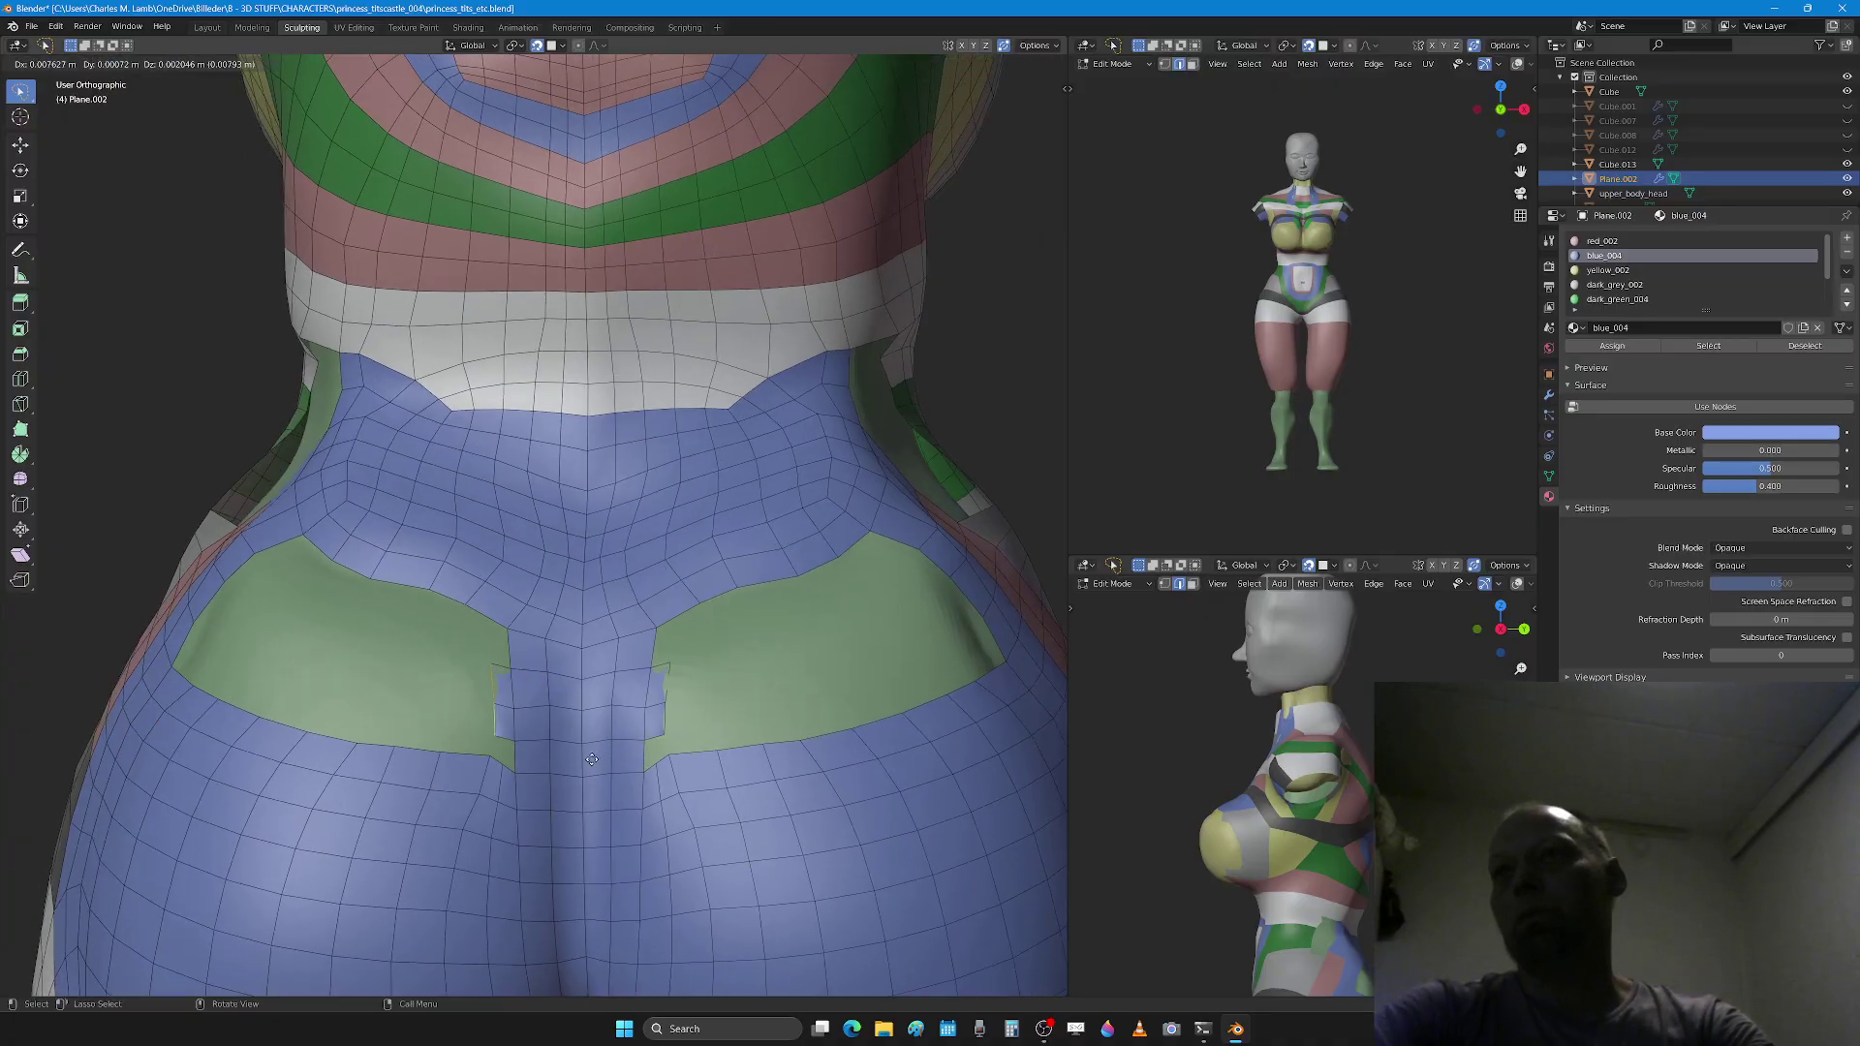
click(564, 745)
key(r)
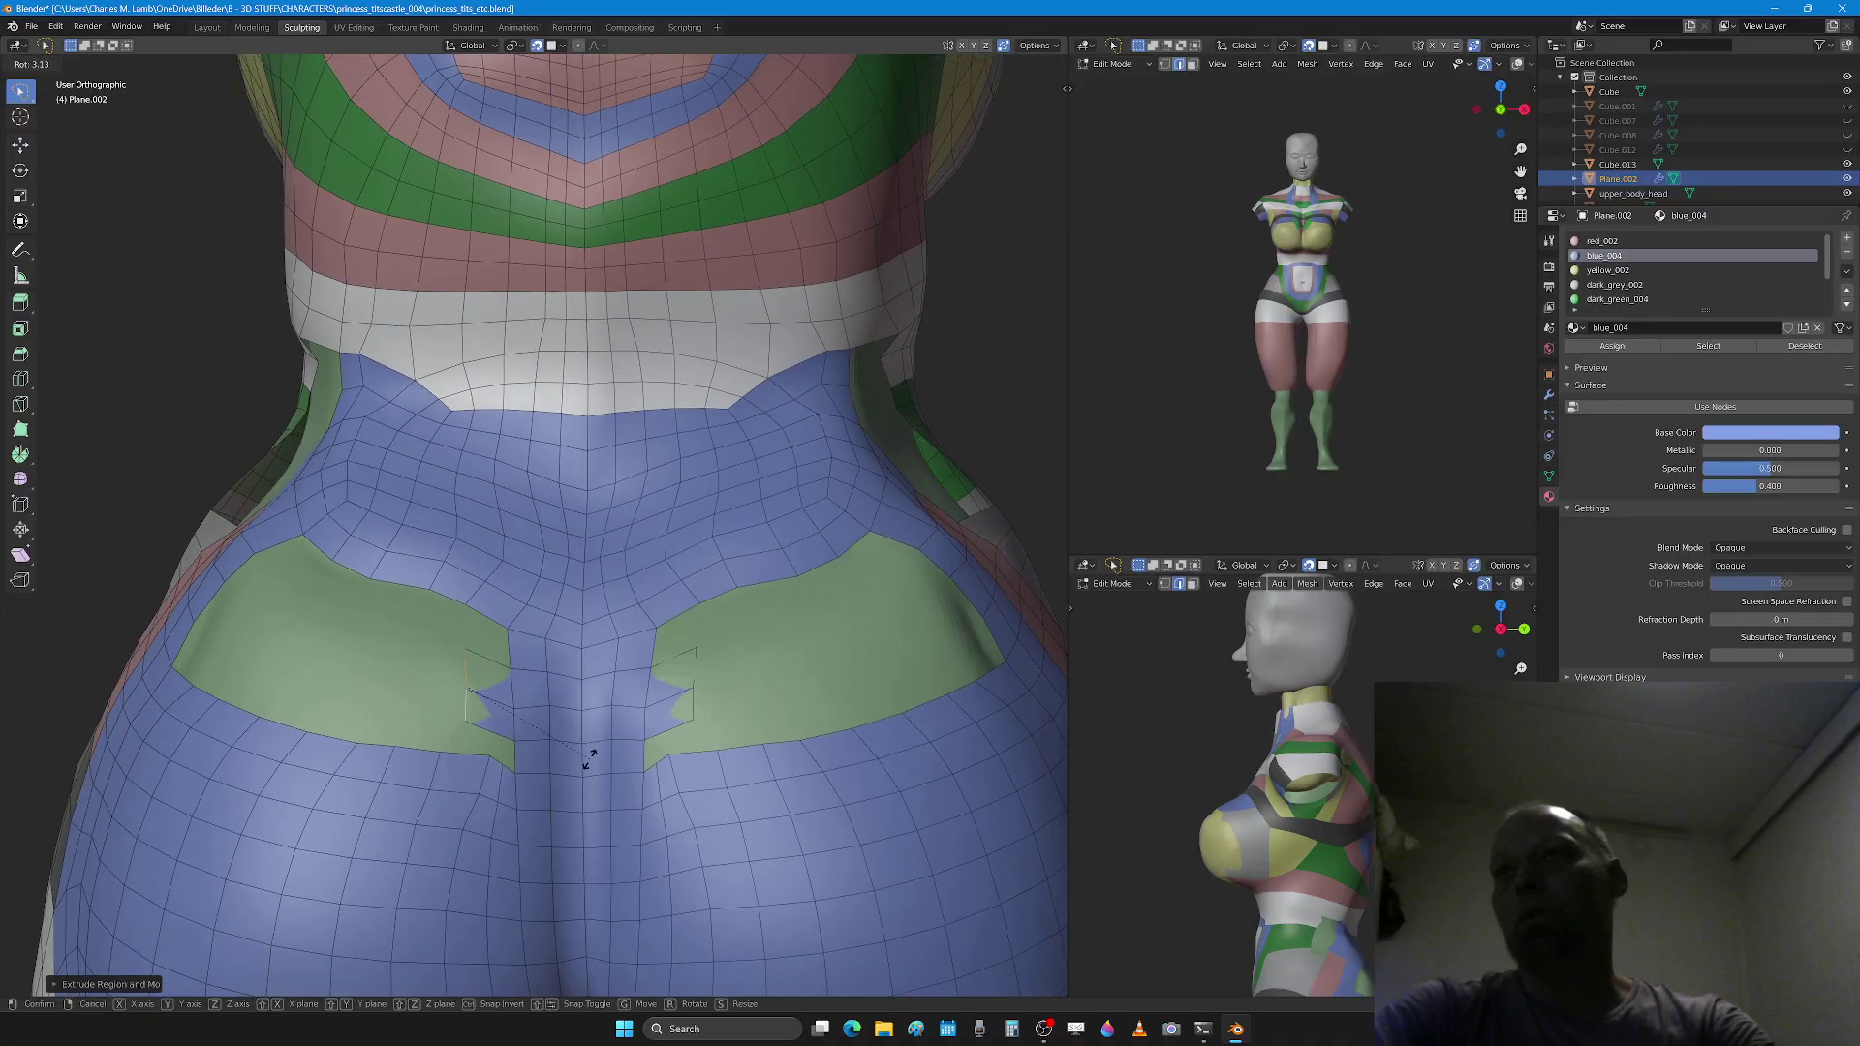
click(585, 772)
Step: Continue extruding the two-row strip across the buttock opening, moving and rotating each segment along its curve to the outer end
key(e)
click(535, 761)
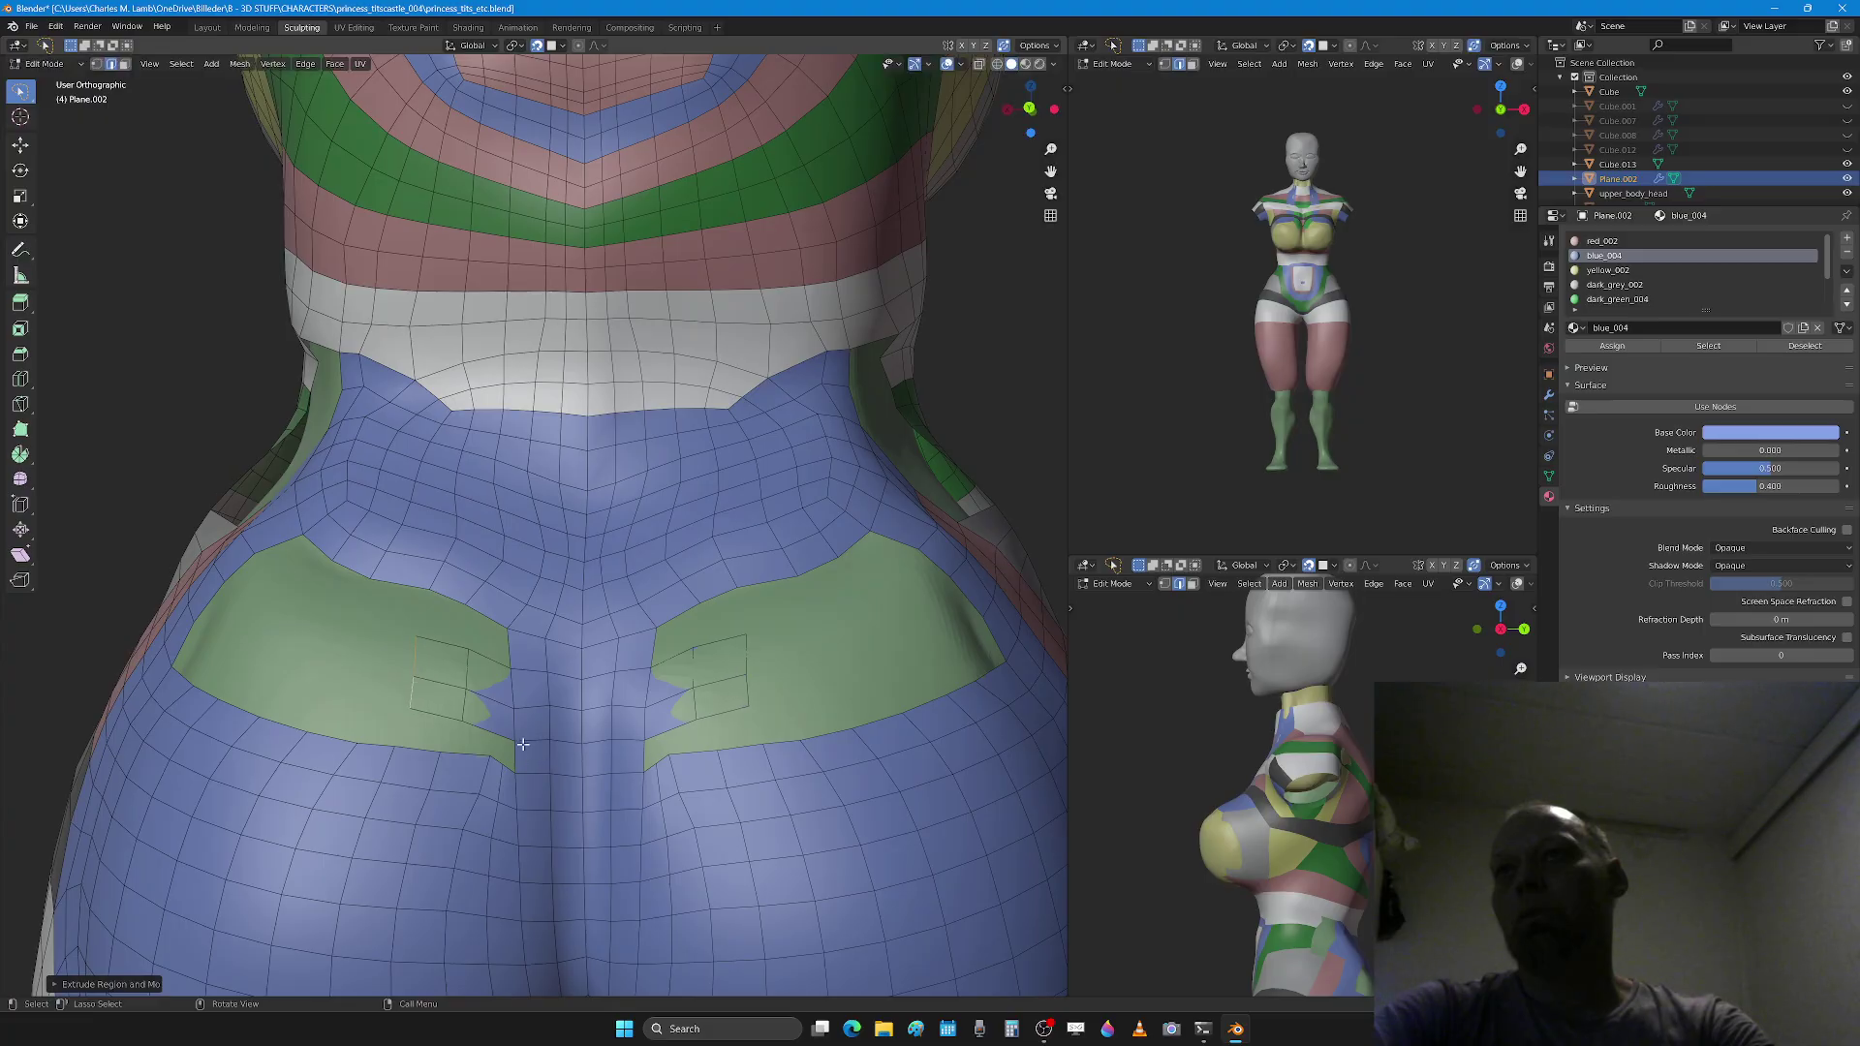
middle_drag(535, 761, 532, 758)
key(g)
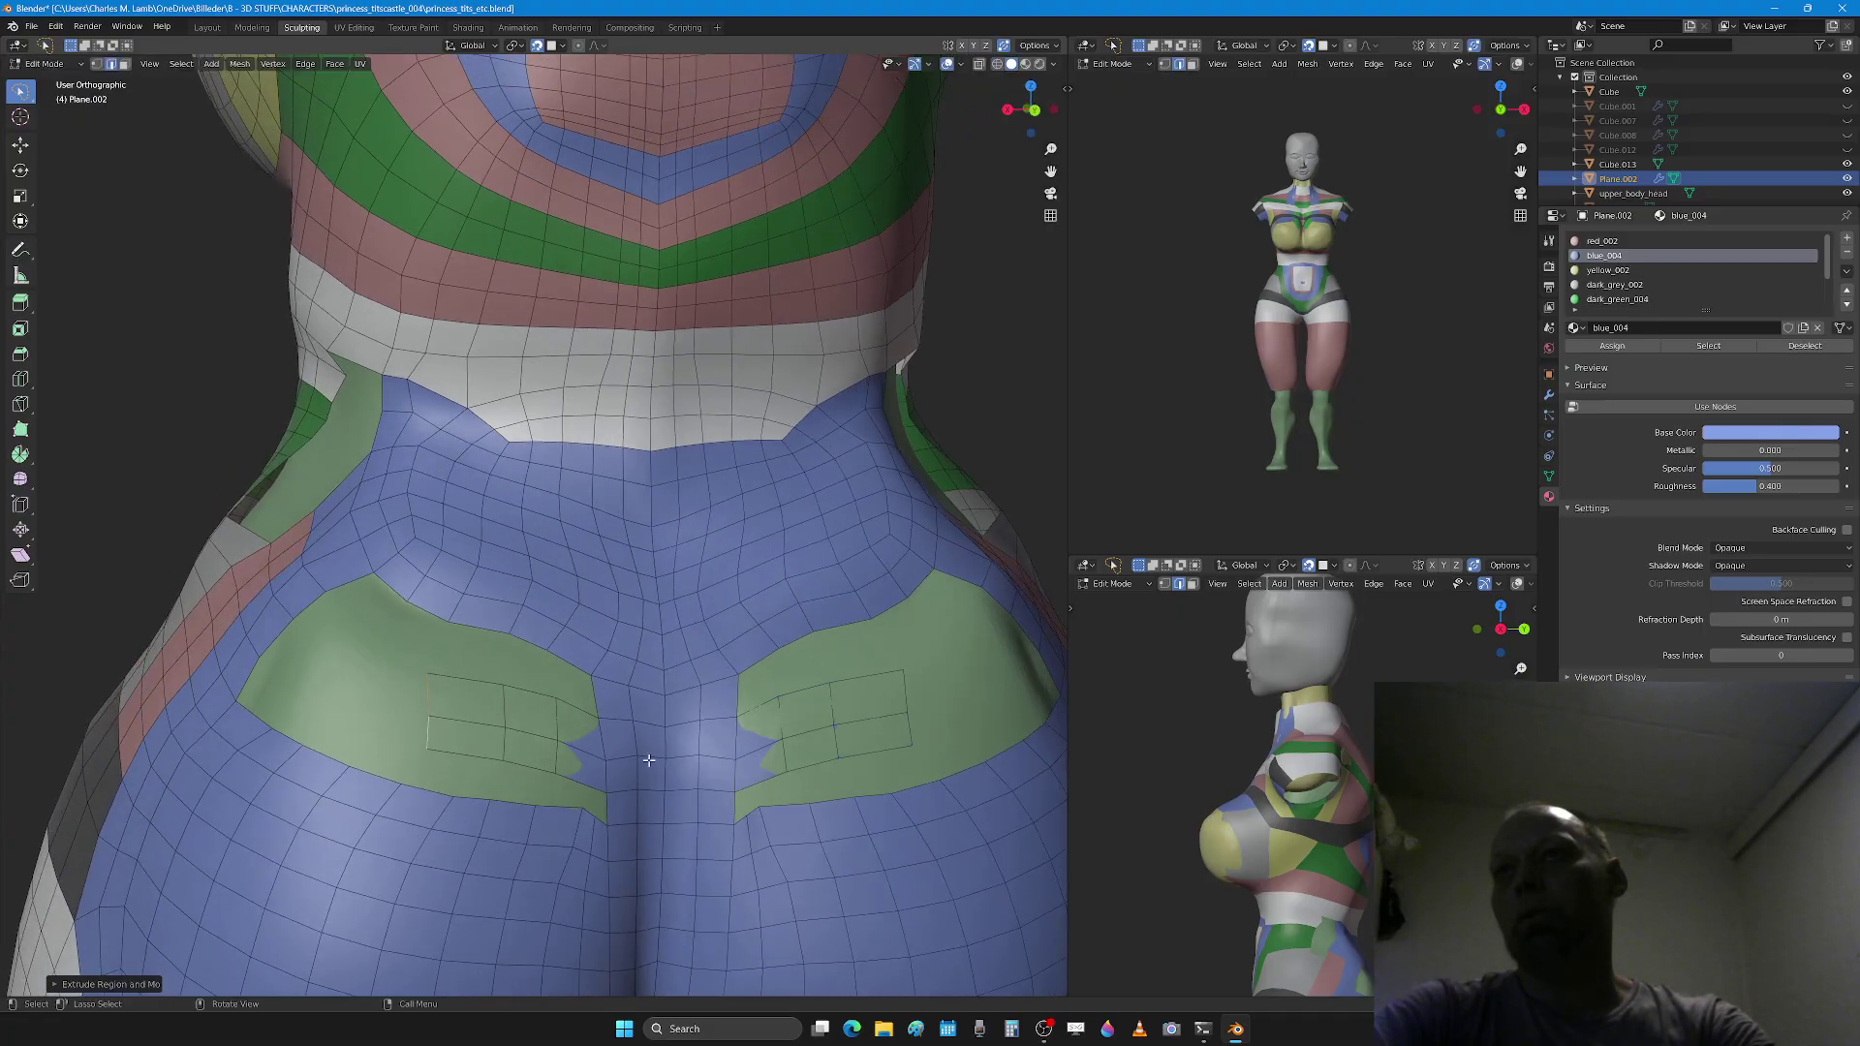
click(571, 804)
key(g)
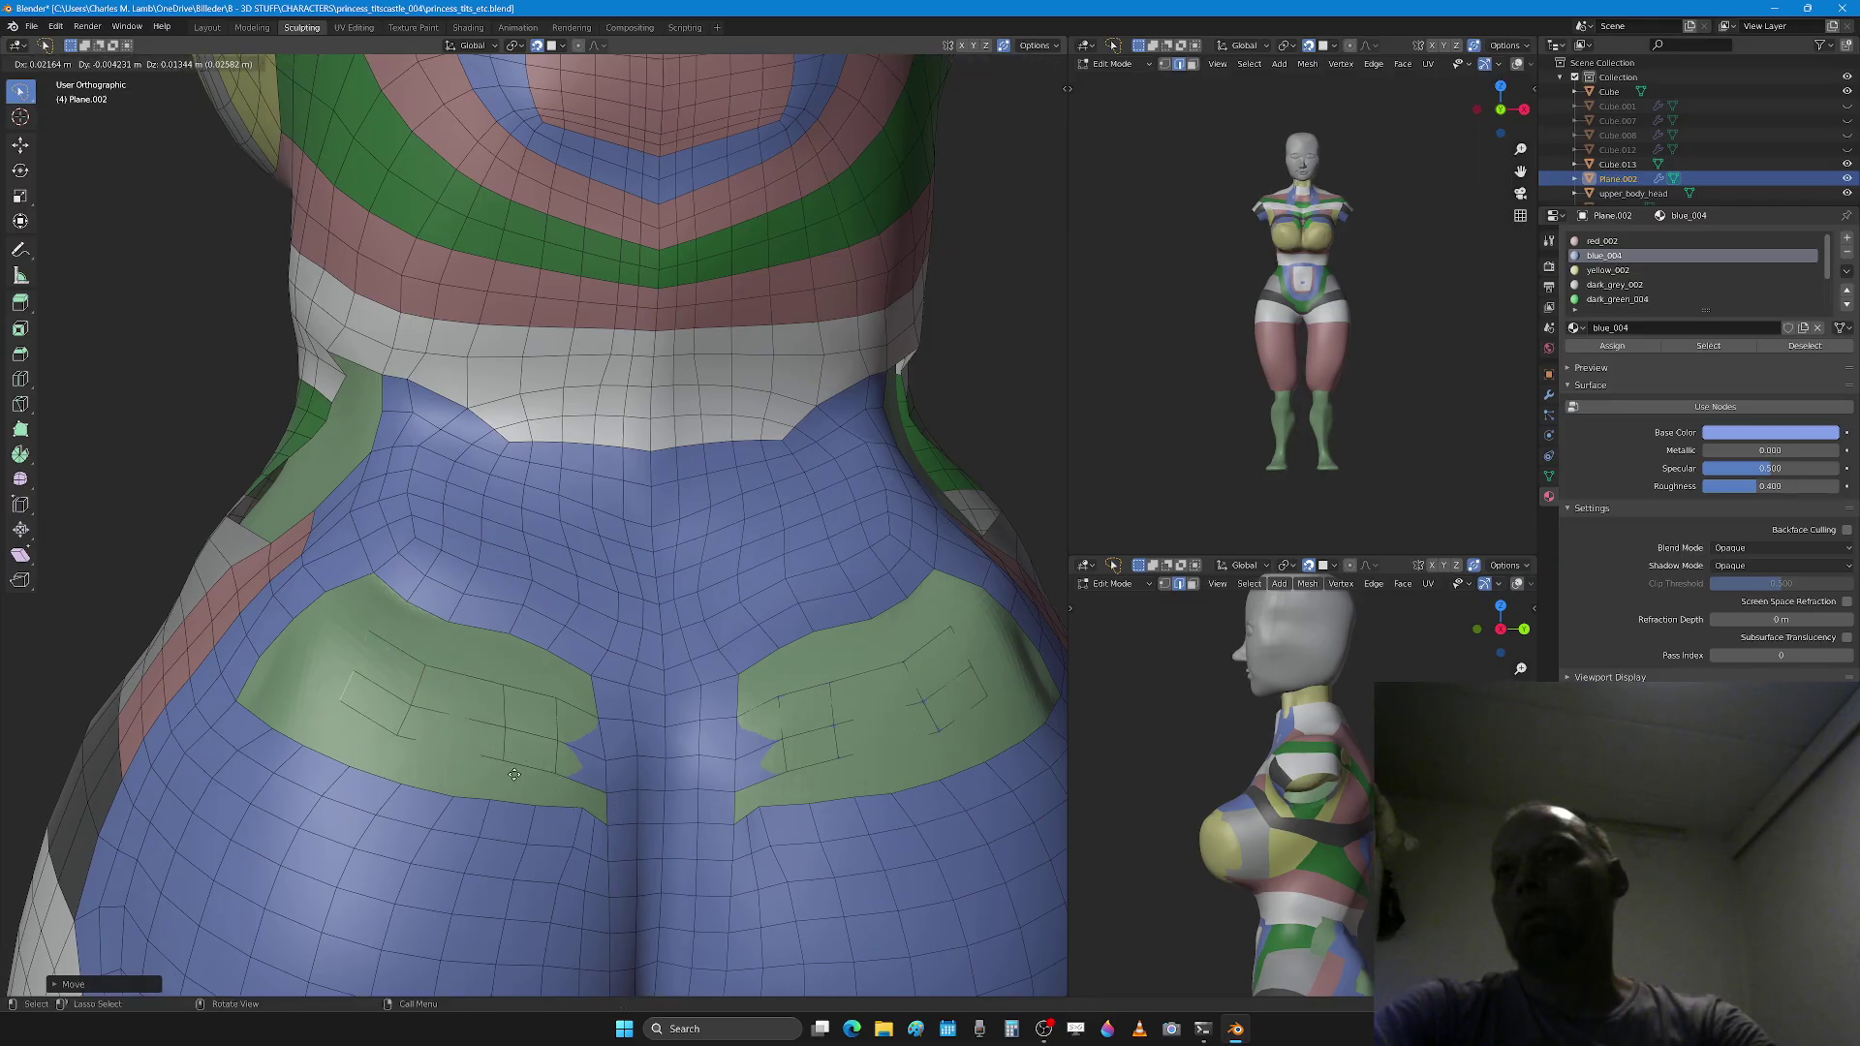
click(514, 775)
key(e)
click(480, 754)
key(r)
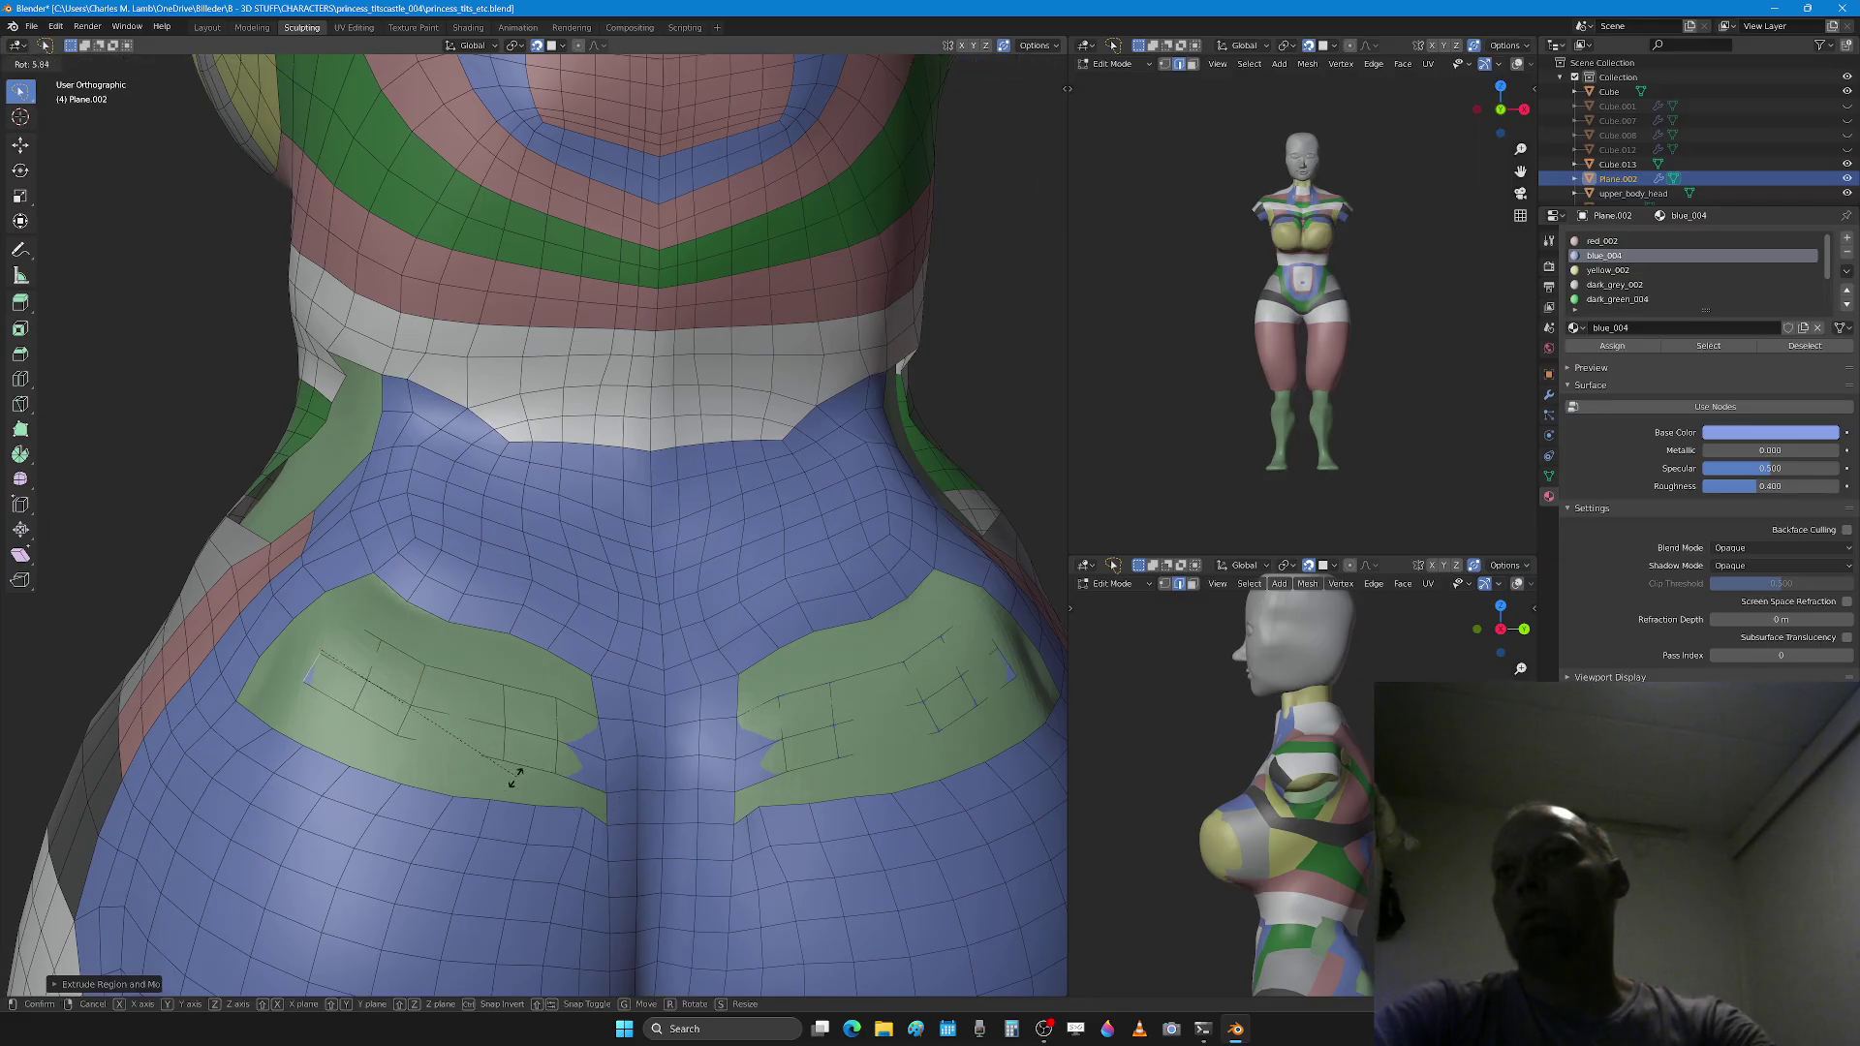
click(482, 794)
Step: Smooth the extruded two-row strip onto the buttock surface in Sculpt Mode
drag(543, 734, 344, 667)
key(Tab)
right_click(589, 693)
key(Escape)
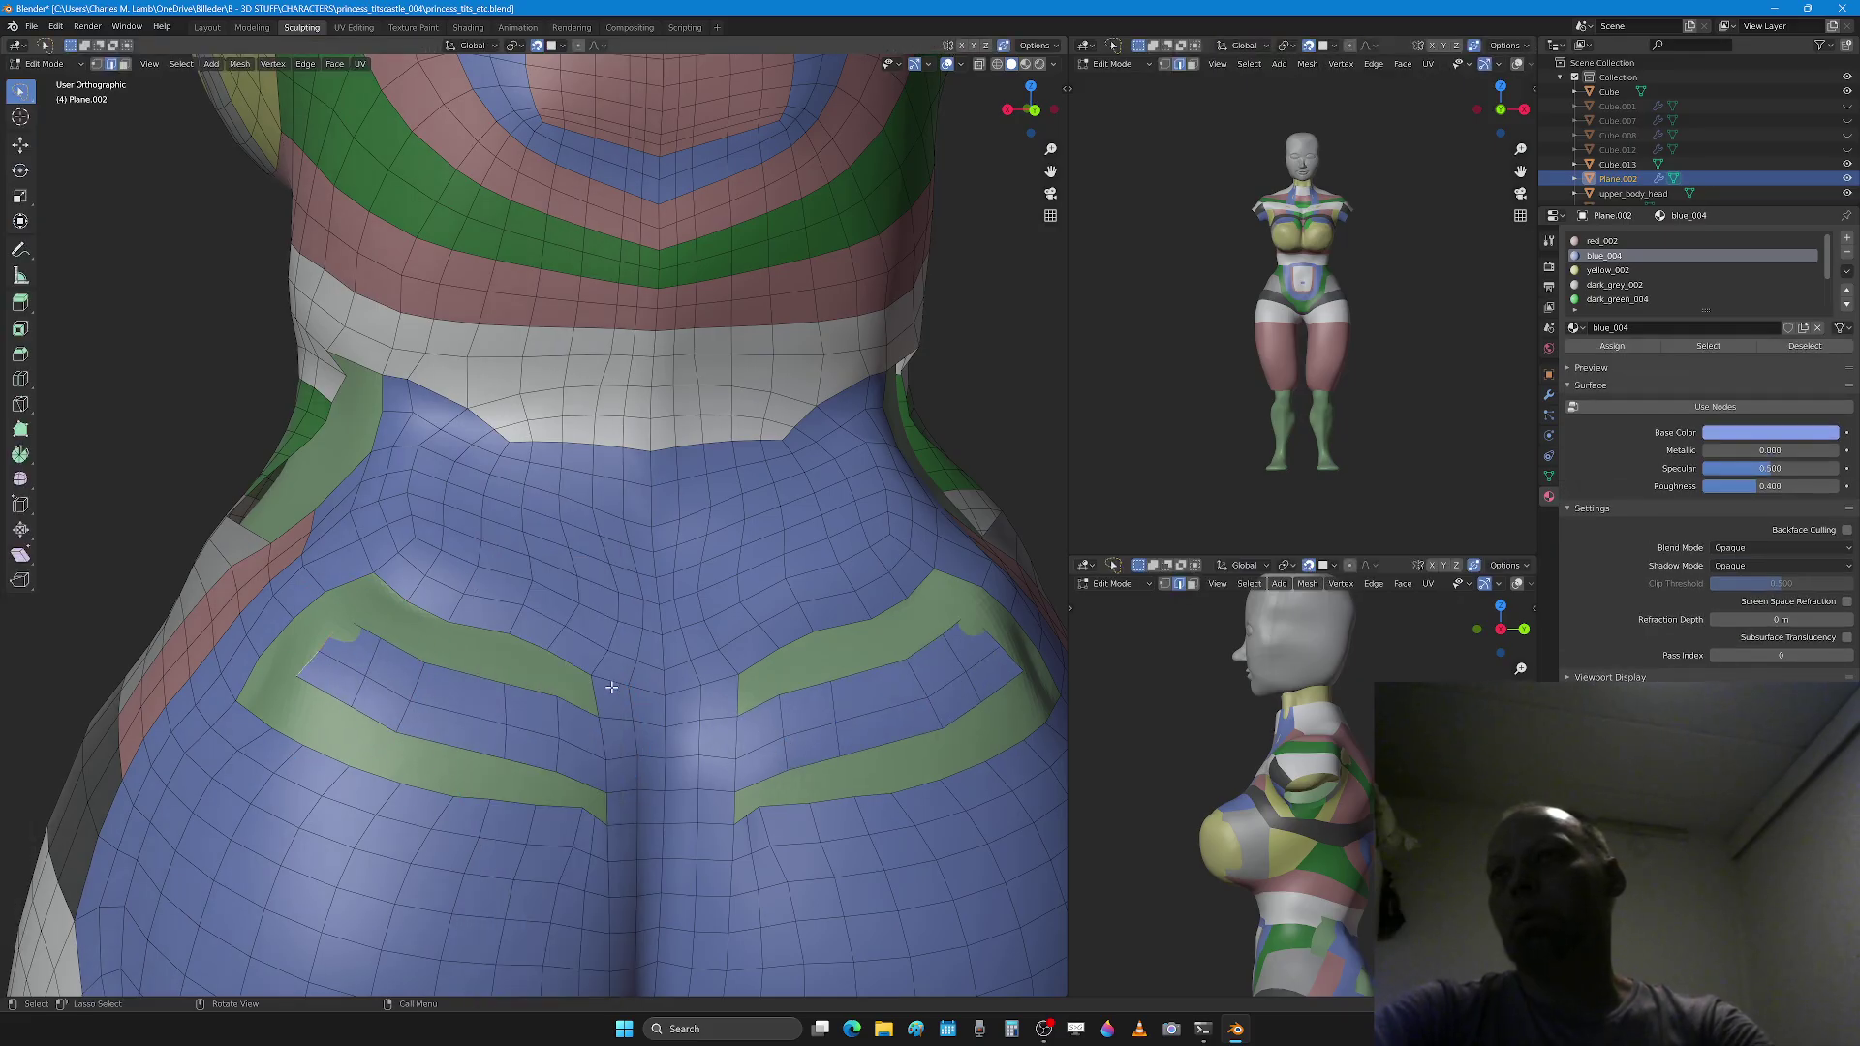
Step: Fill quads between the extruded strip and the opening's upper edge, working outward from the central blue strip
middle_drag(610, 685, 584, 682)
shift+click(586, 741)
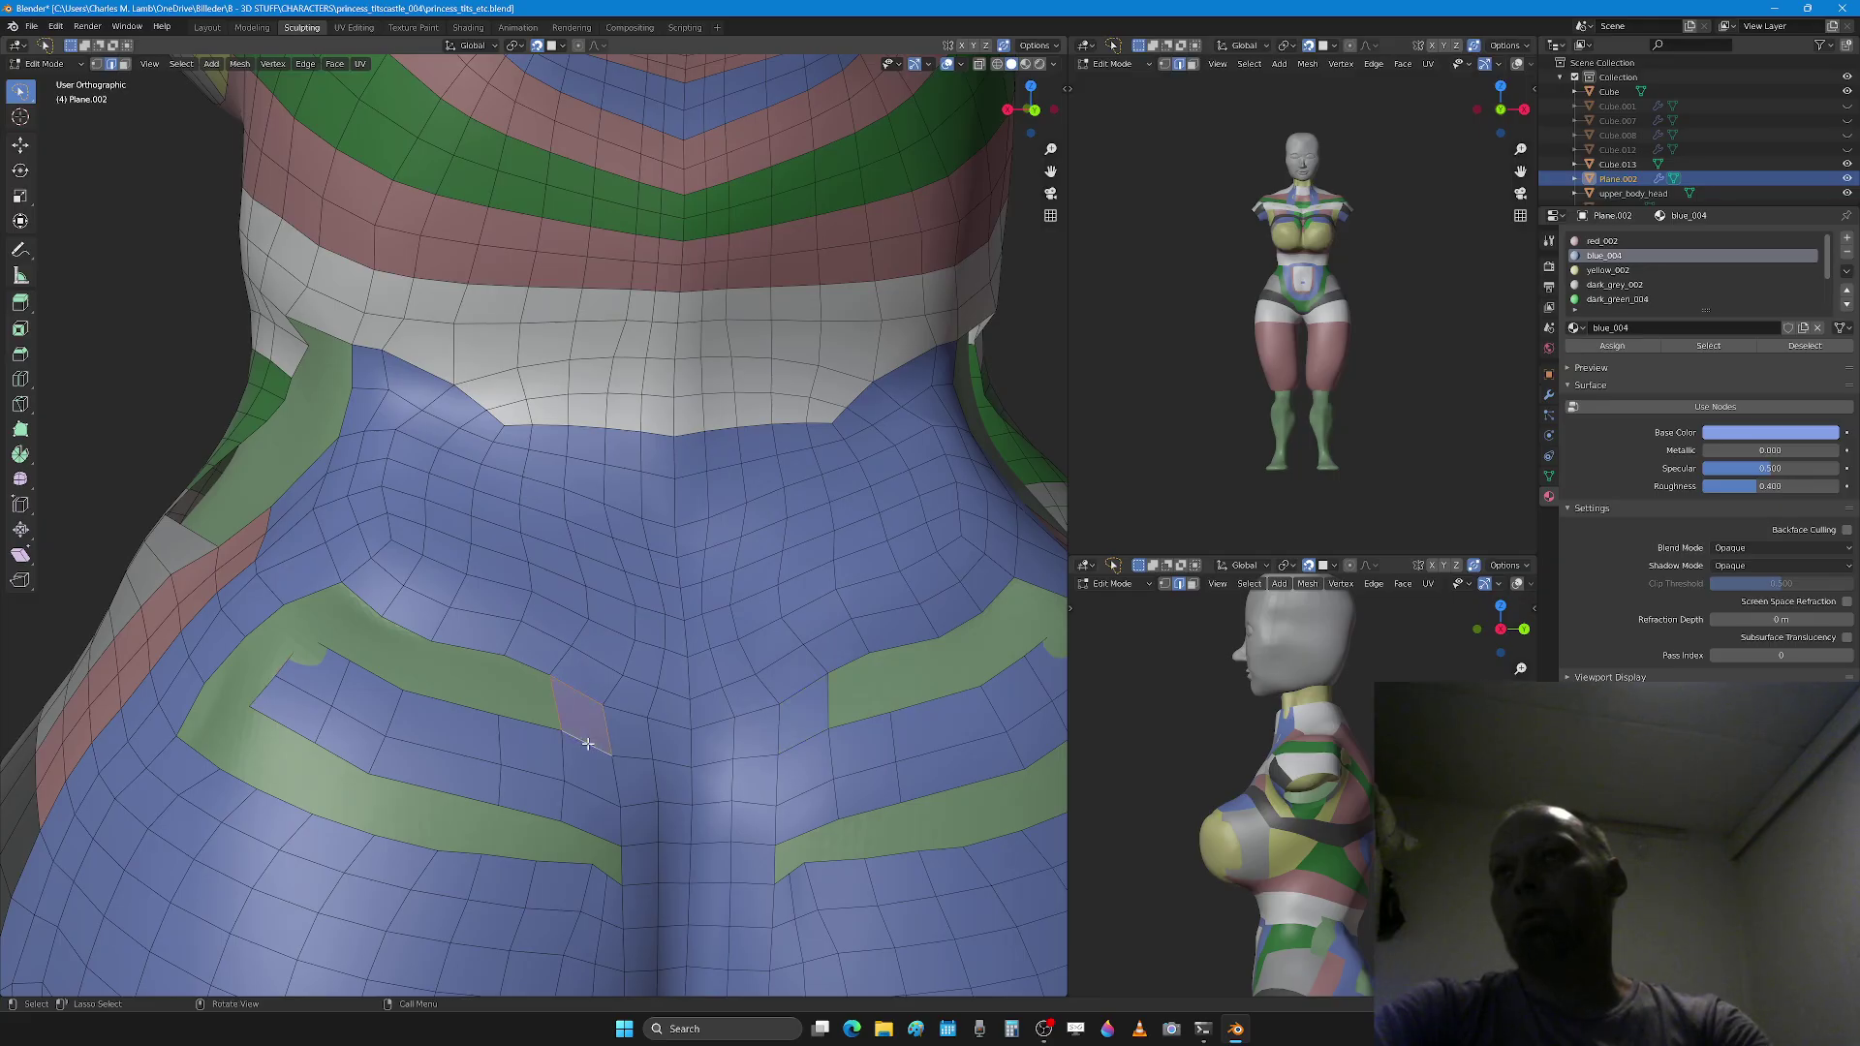
click(536, 706)
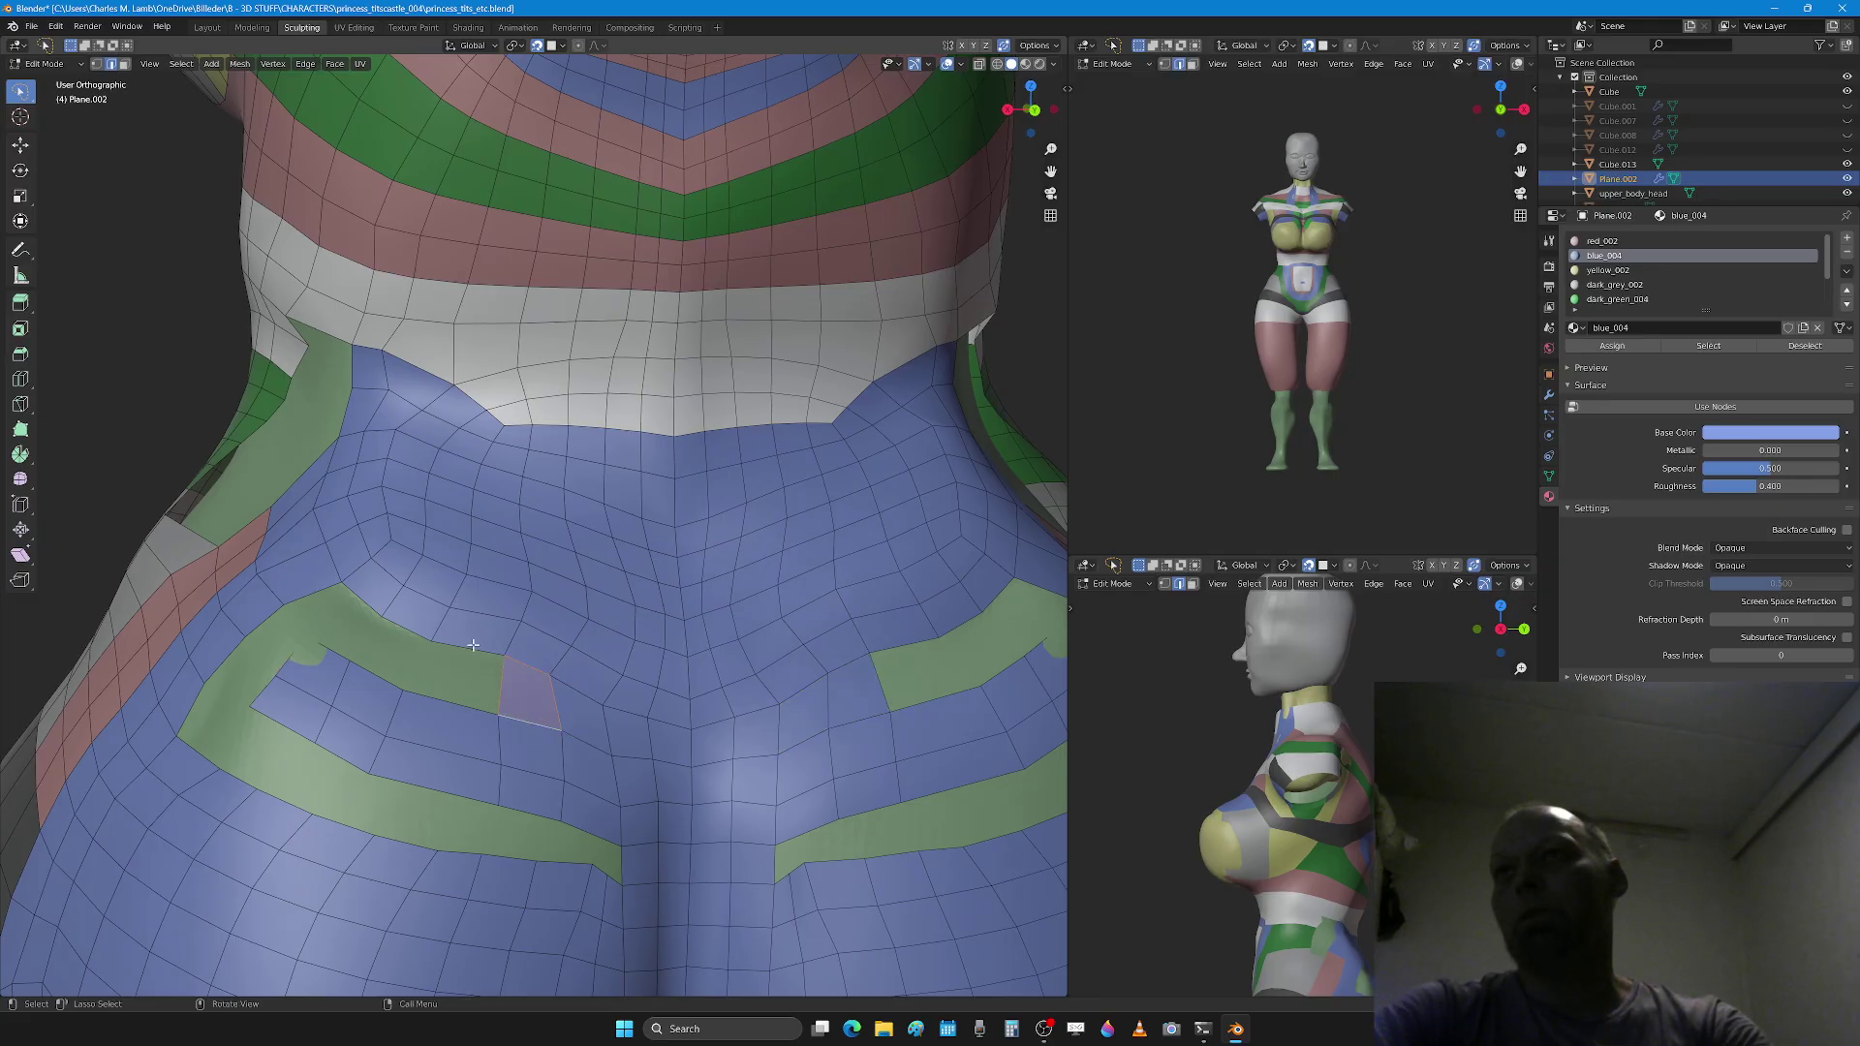
click(431, 660)
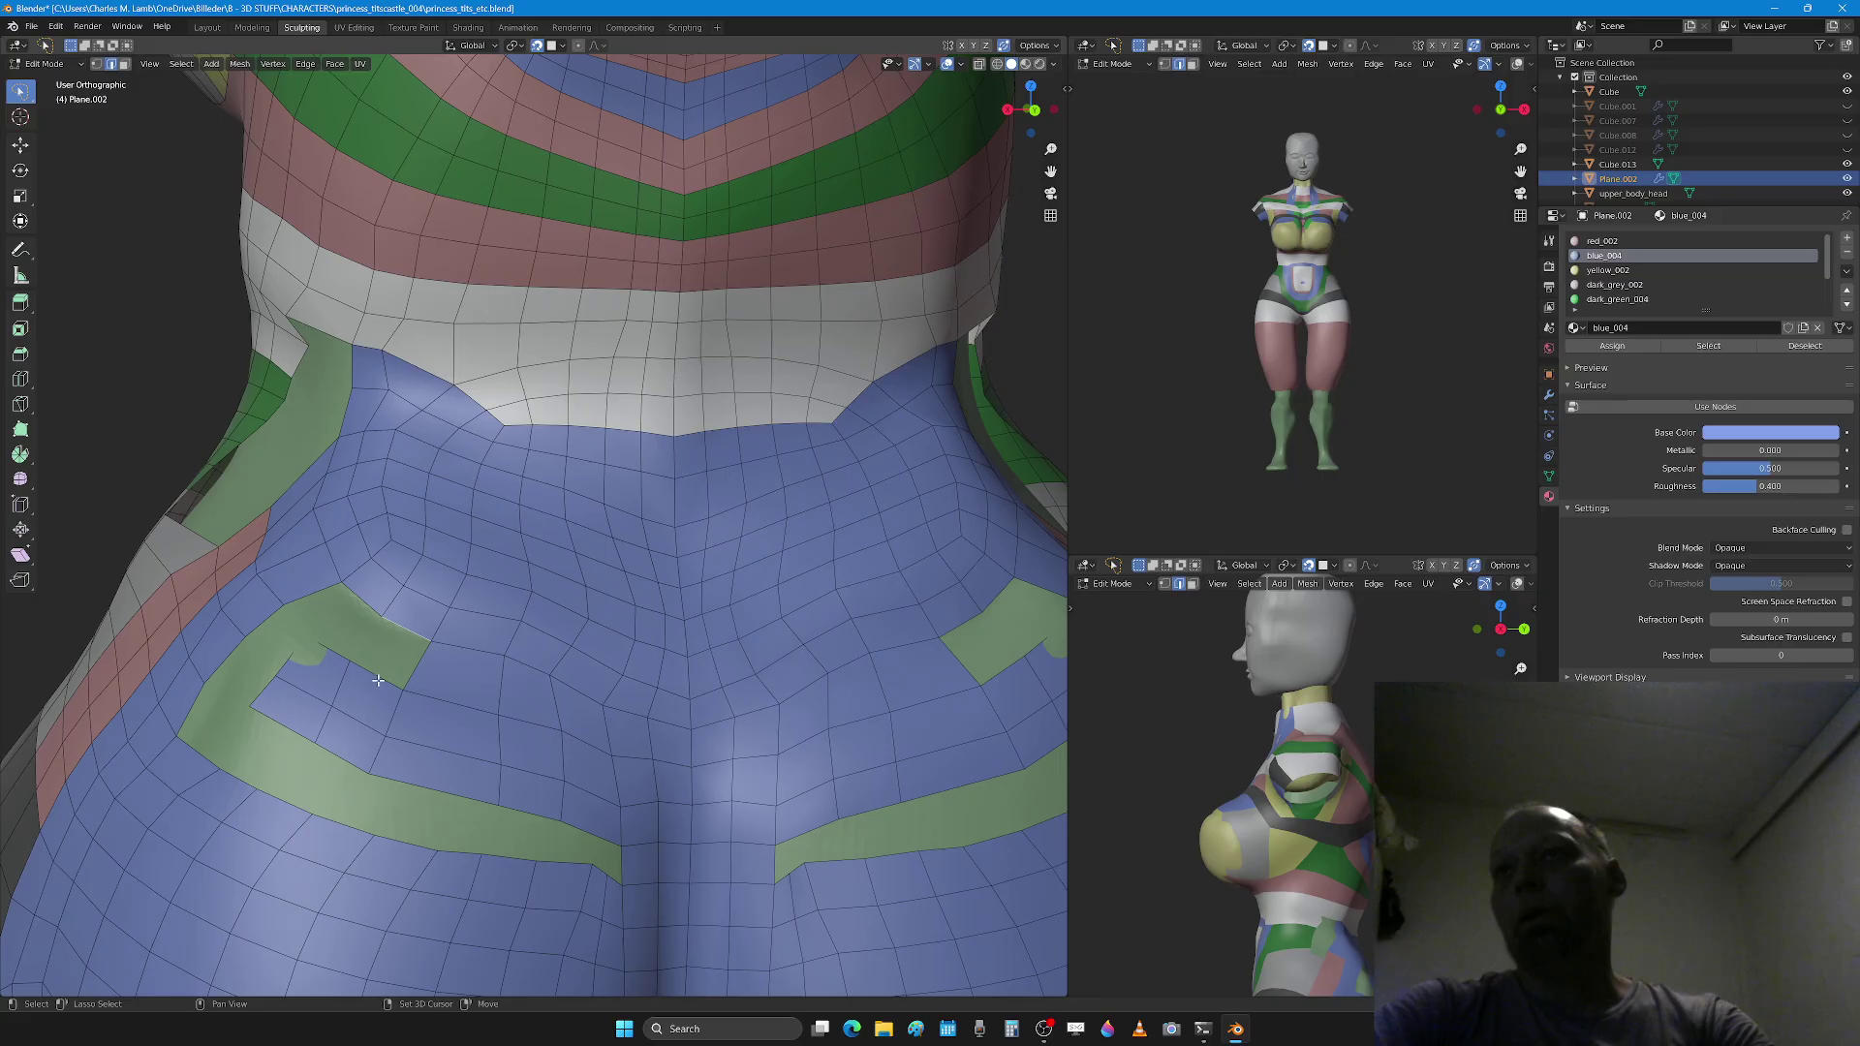
click(378, 681)
Step: Delete the two faces at the strip's outer end and fill quads along the opening's upper outer edge
mouse_move(380, 678)
middle_down()
mouse_move(425, 630)
mouse_move(485, 681)
middle_up()
key(3)
click(493, 706)
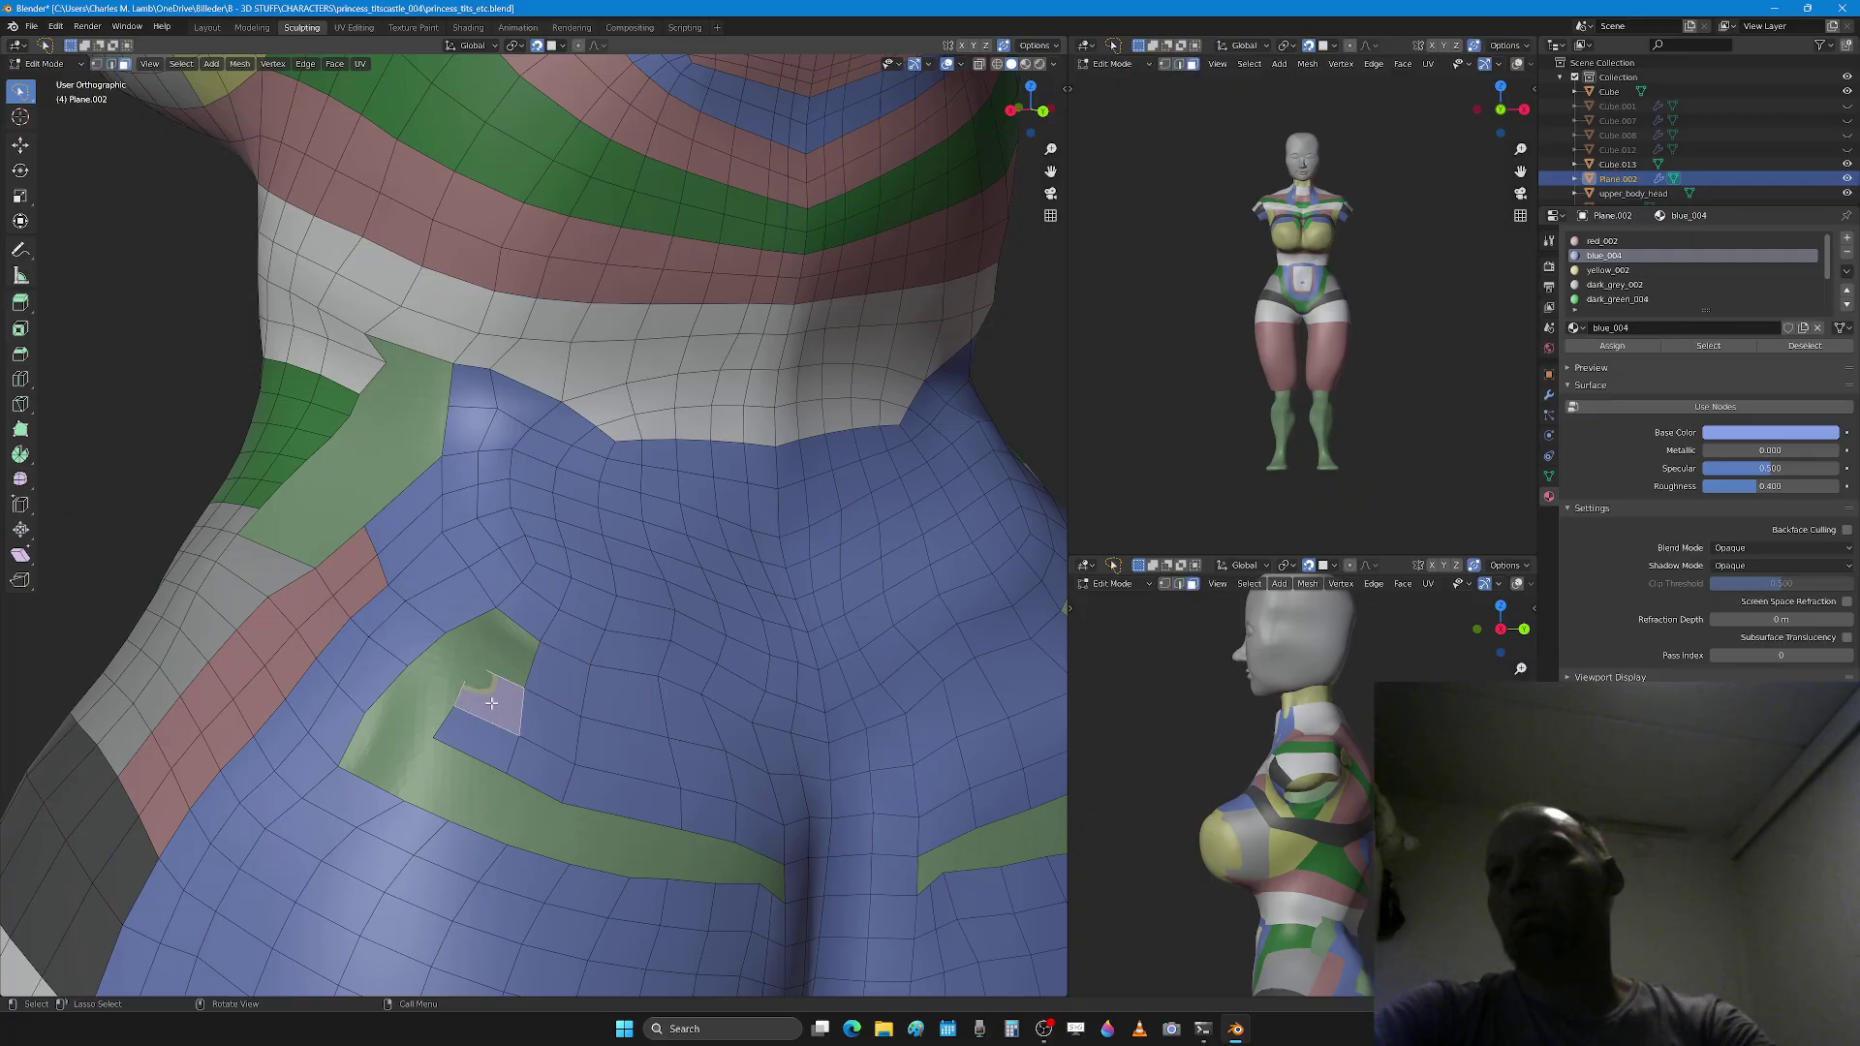
shift+click(479, 744)
key(x)
key(f)
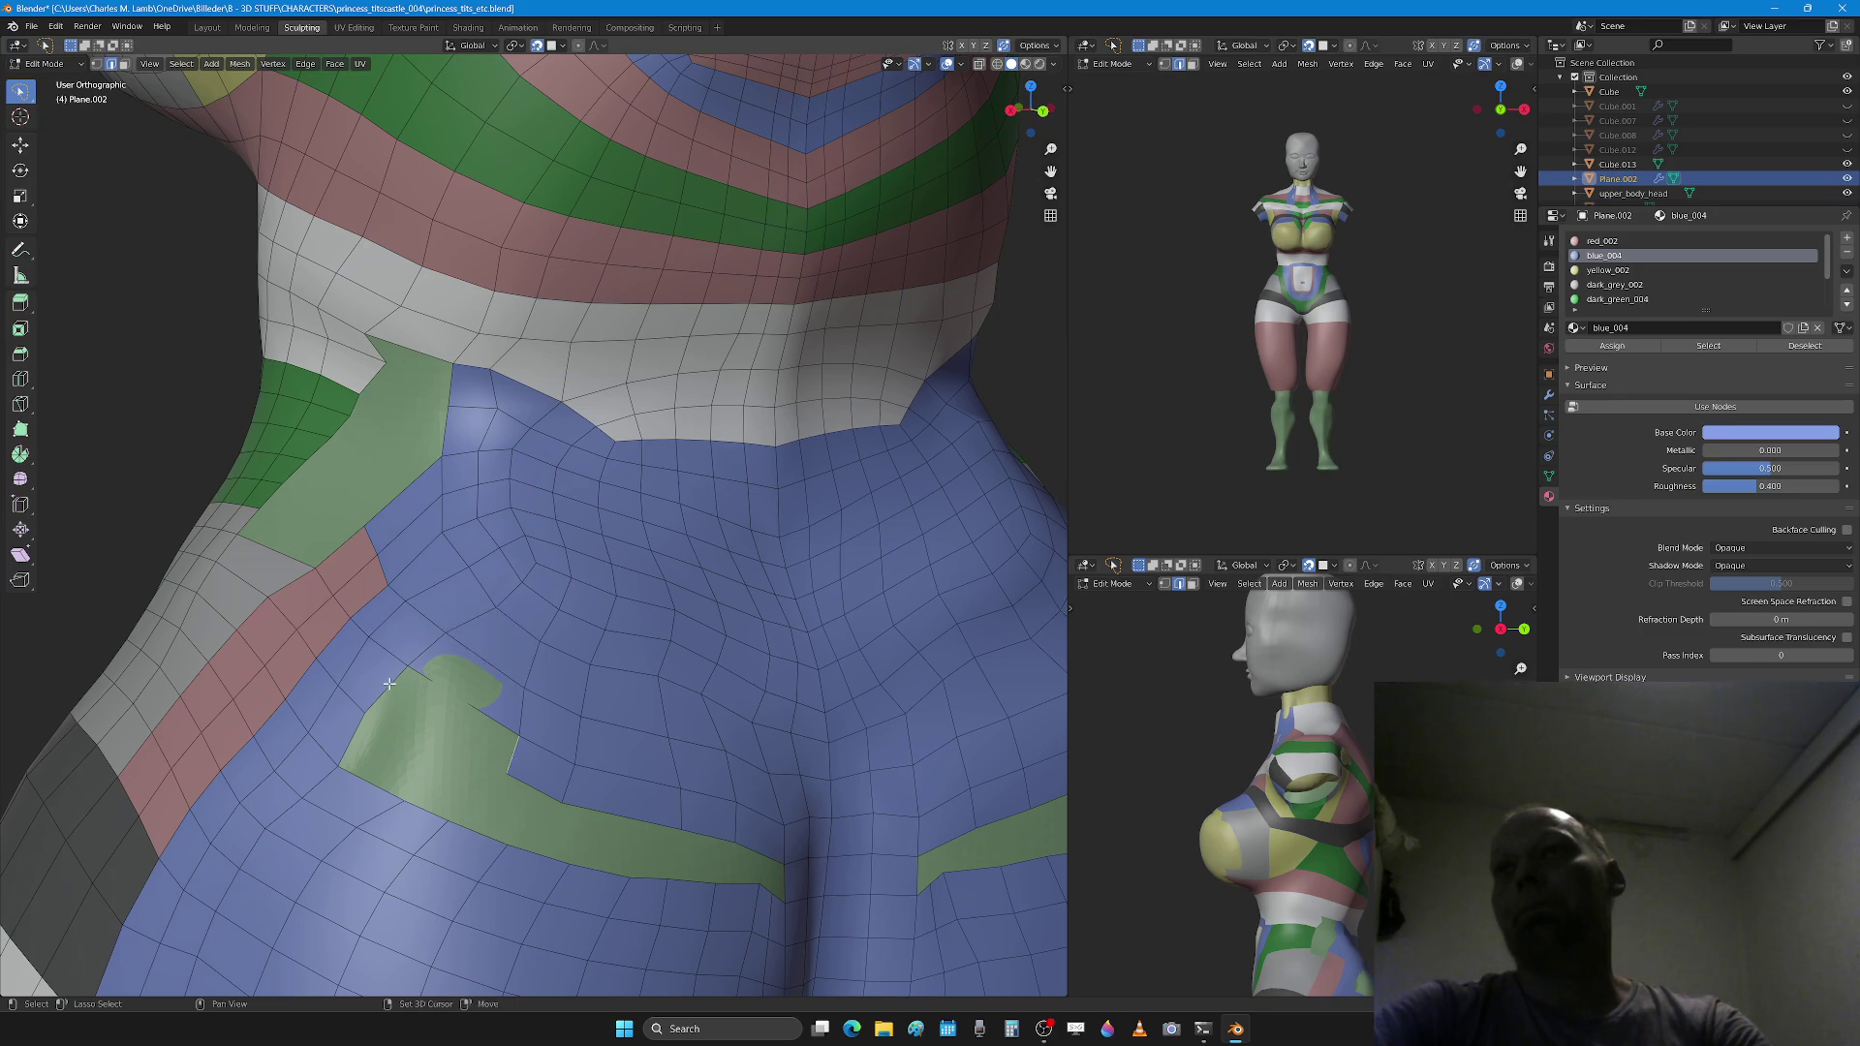
Step: Examine the face loop running from the buttock opening's outer corner down the buttock and thigh
scroll(389, 684, down, 3)
middle_drag(388, 684, 485, 747)
scroll(485, 748, down, 2)
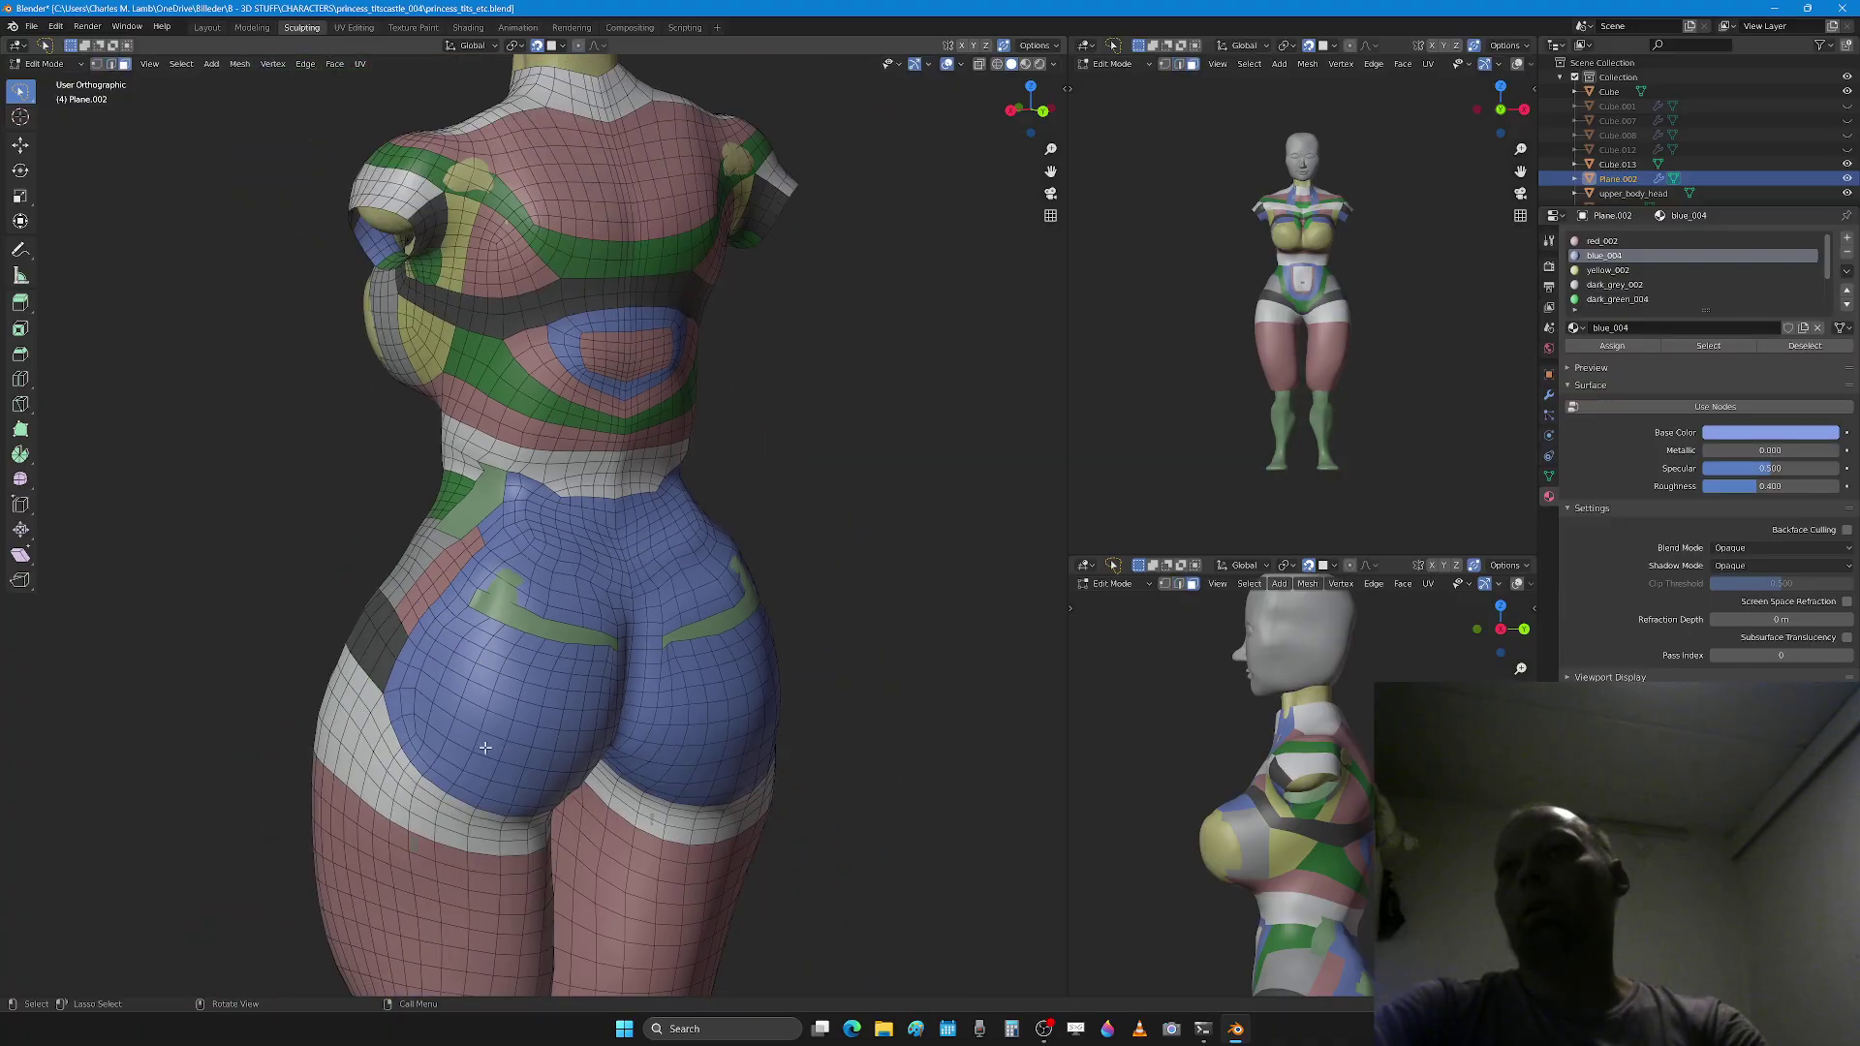
alt+click(432, 675)
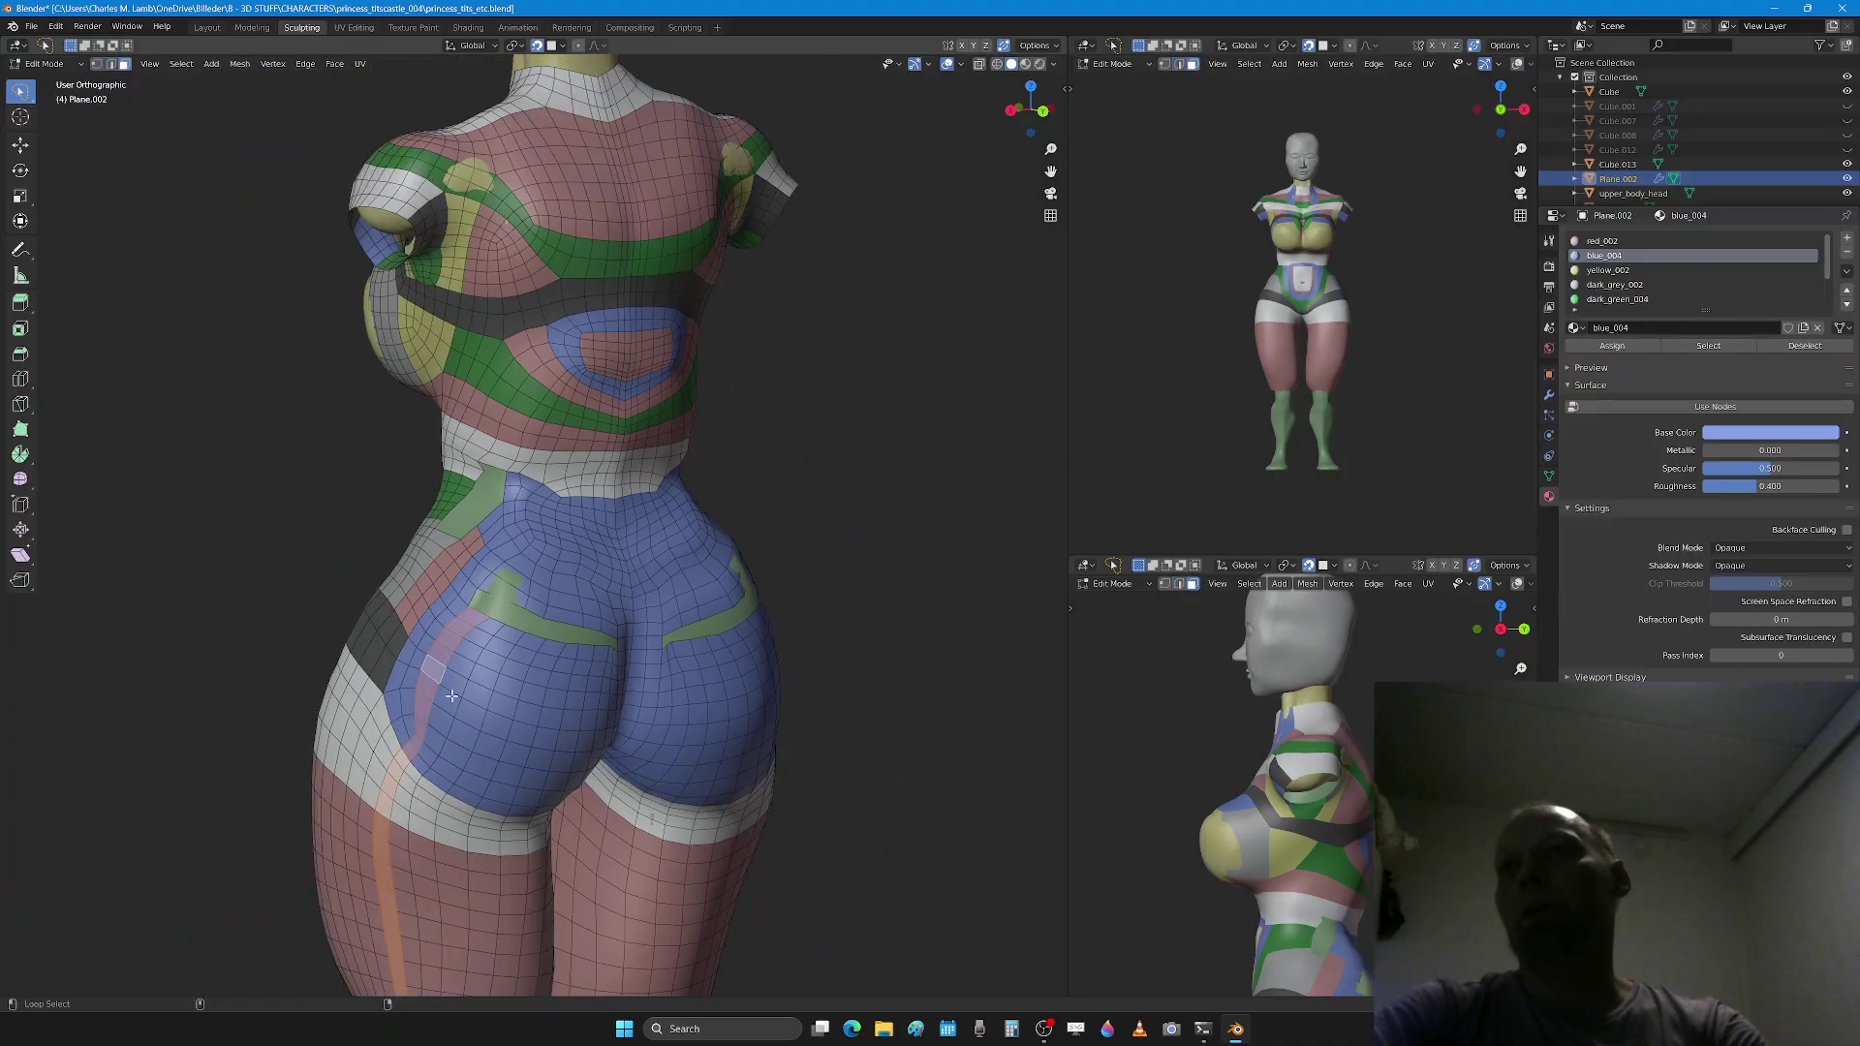
middle_drag(452, 695, 547, 690)
scroll(547, 691, up, 4)
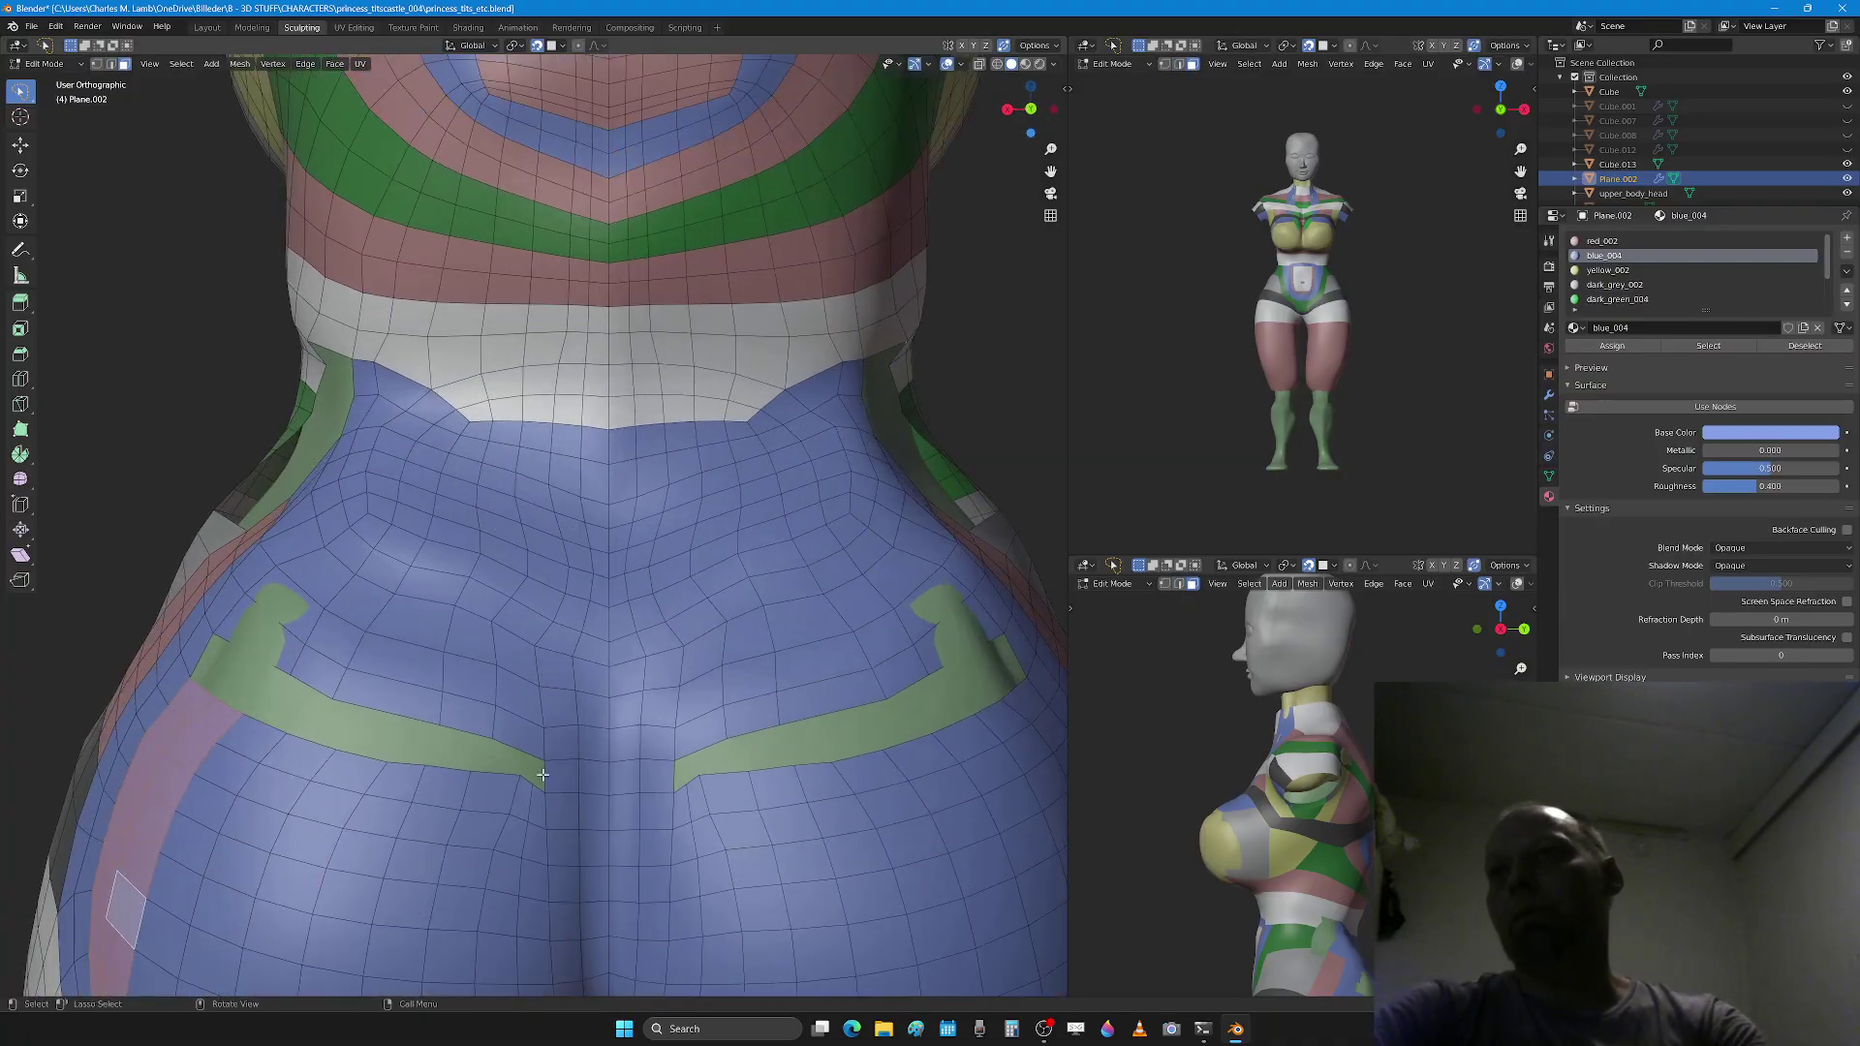
Step: Try to move and edge-slide the vertical edge loop beside the cleft below the opening's inner end, and undo the slide
shift+middle_drag(503, 770, 458, 538)
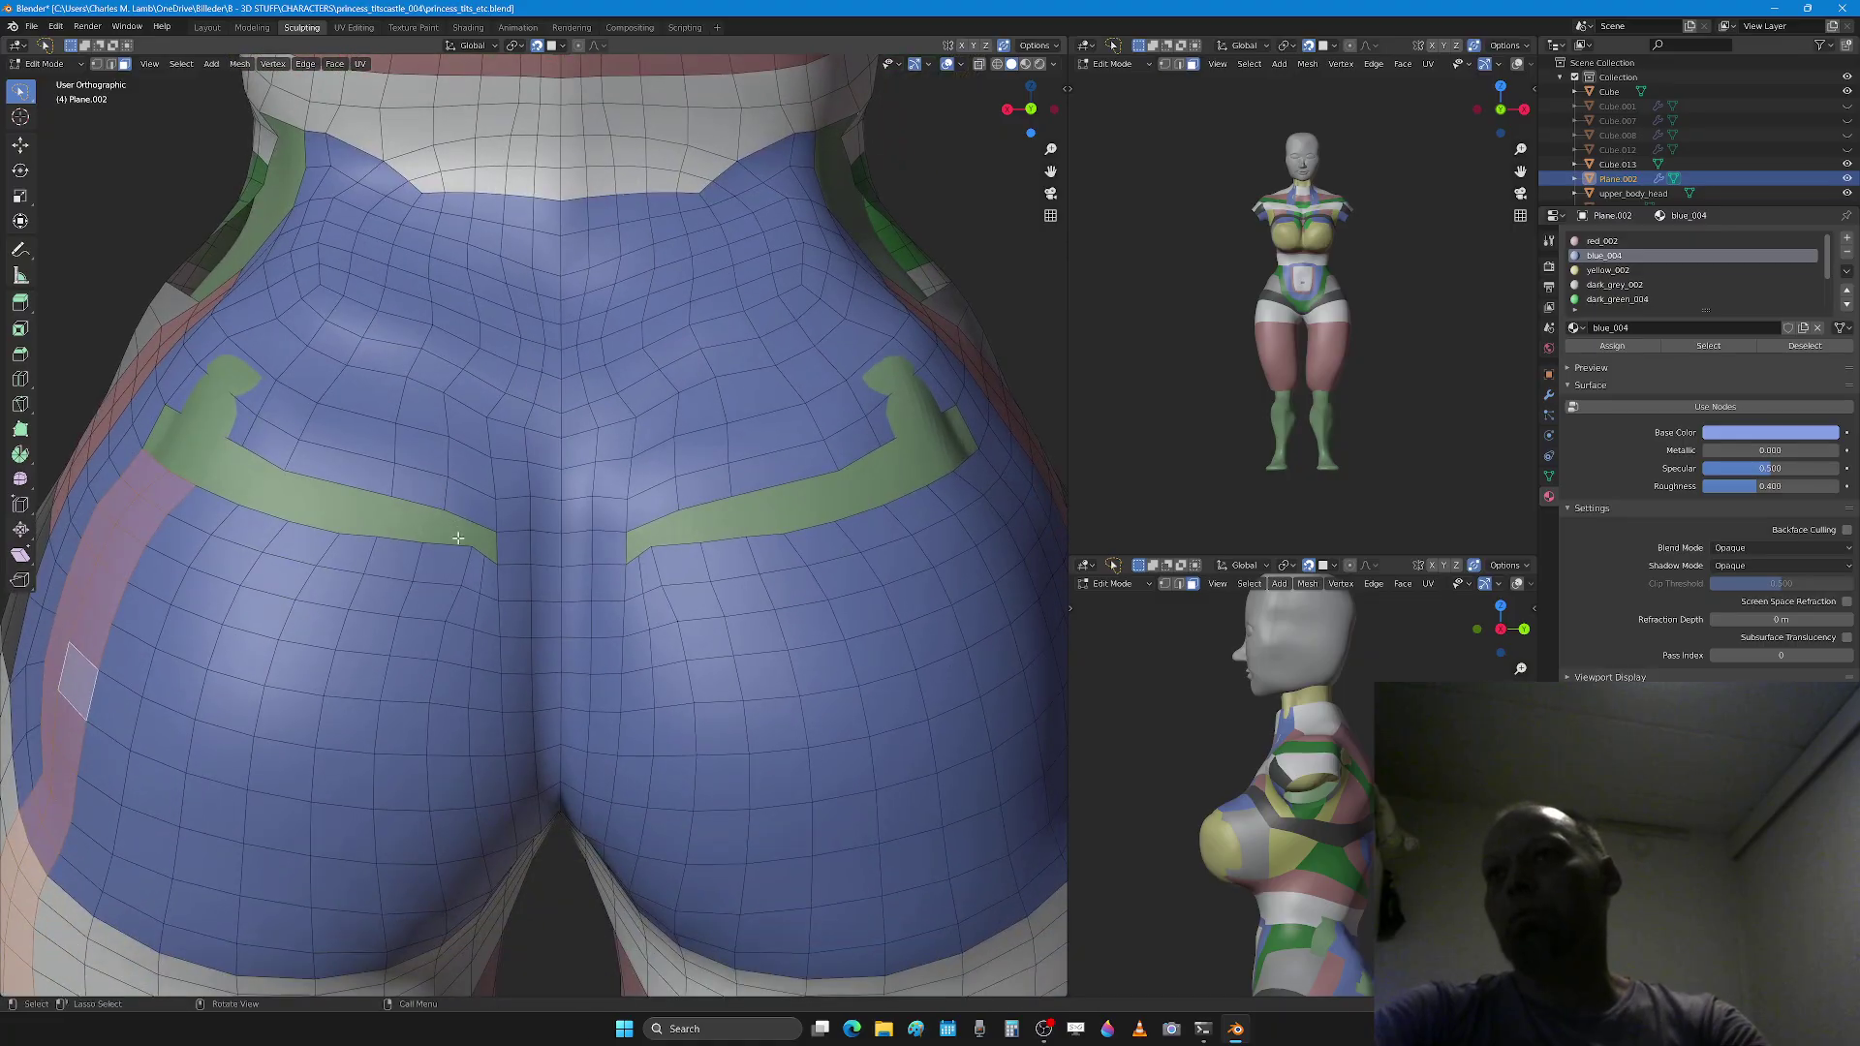
key(ctrl+l)
alt+click(471, 725)
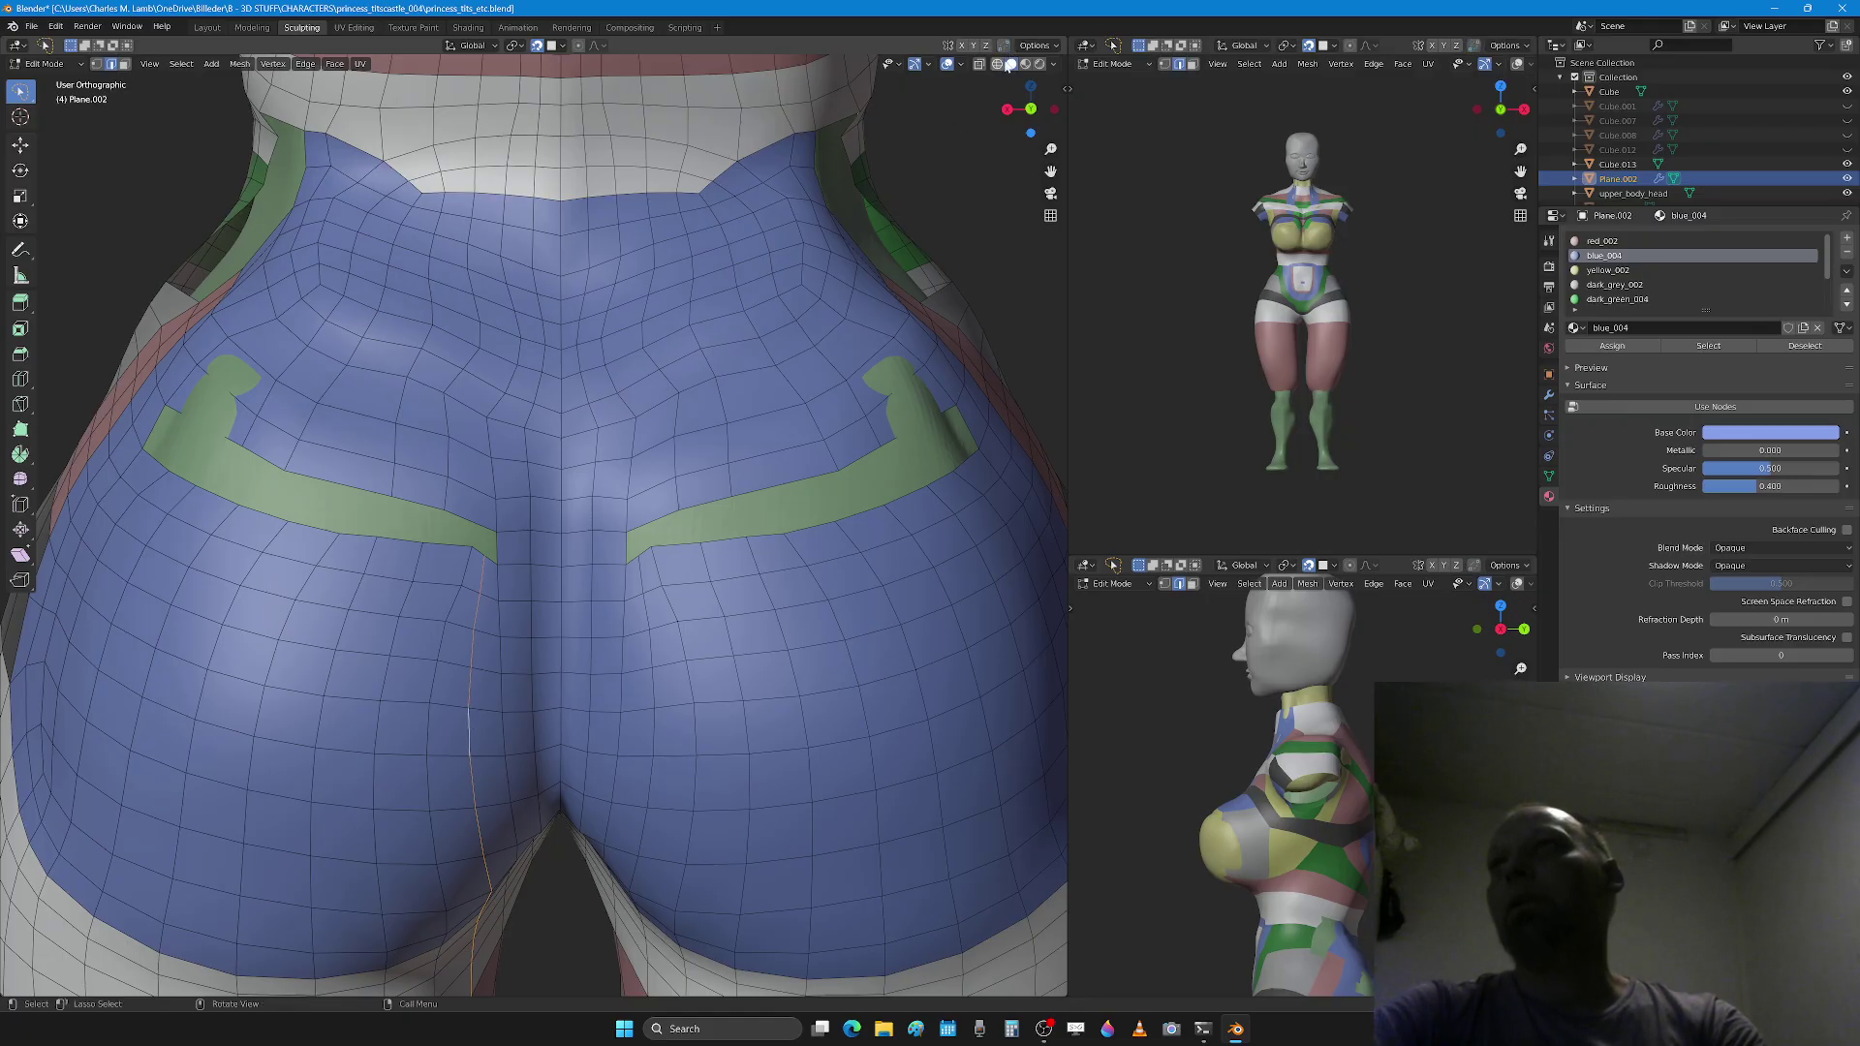
key(g)
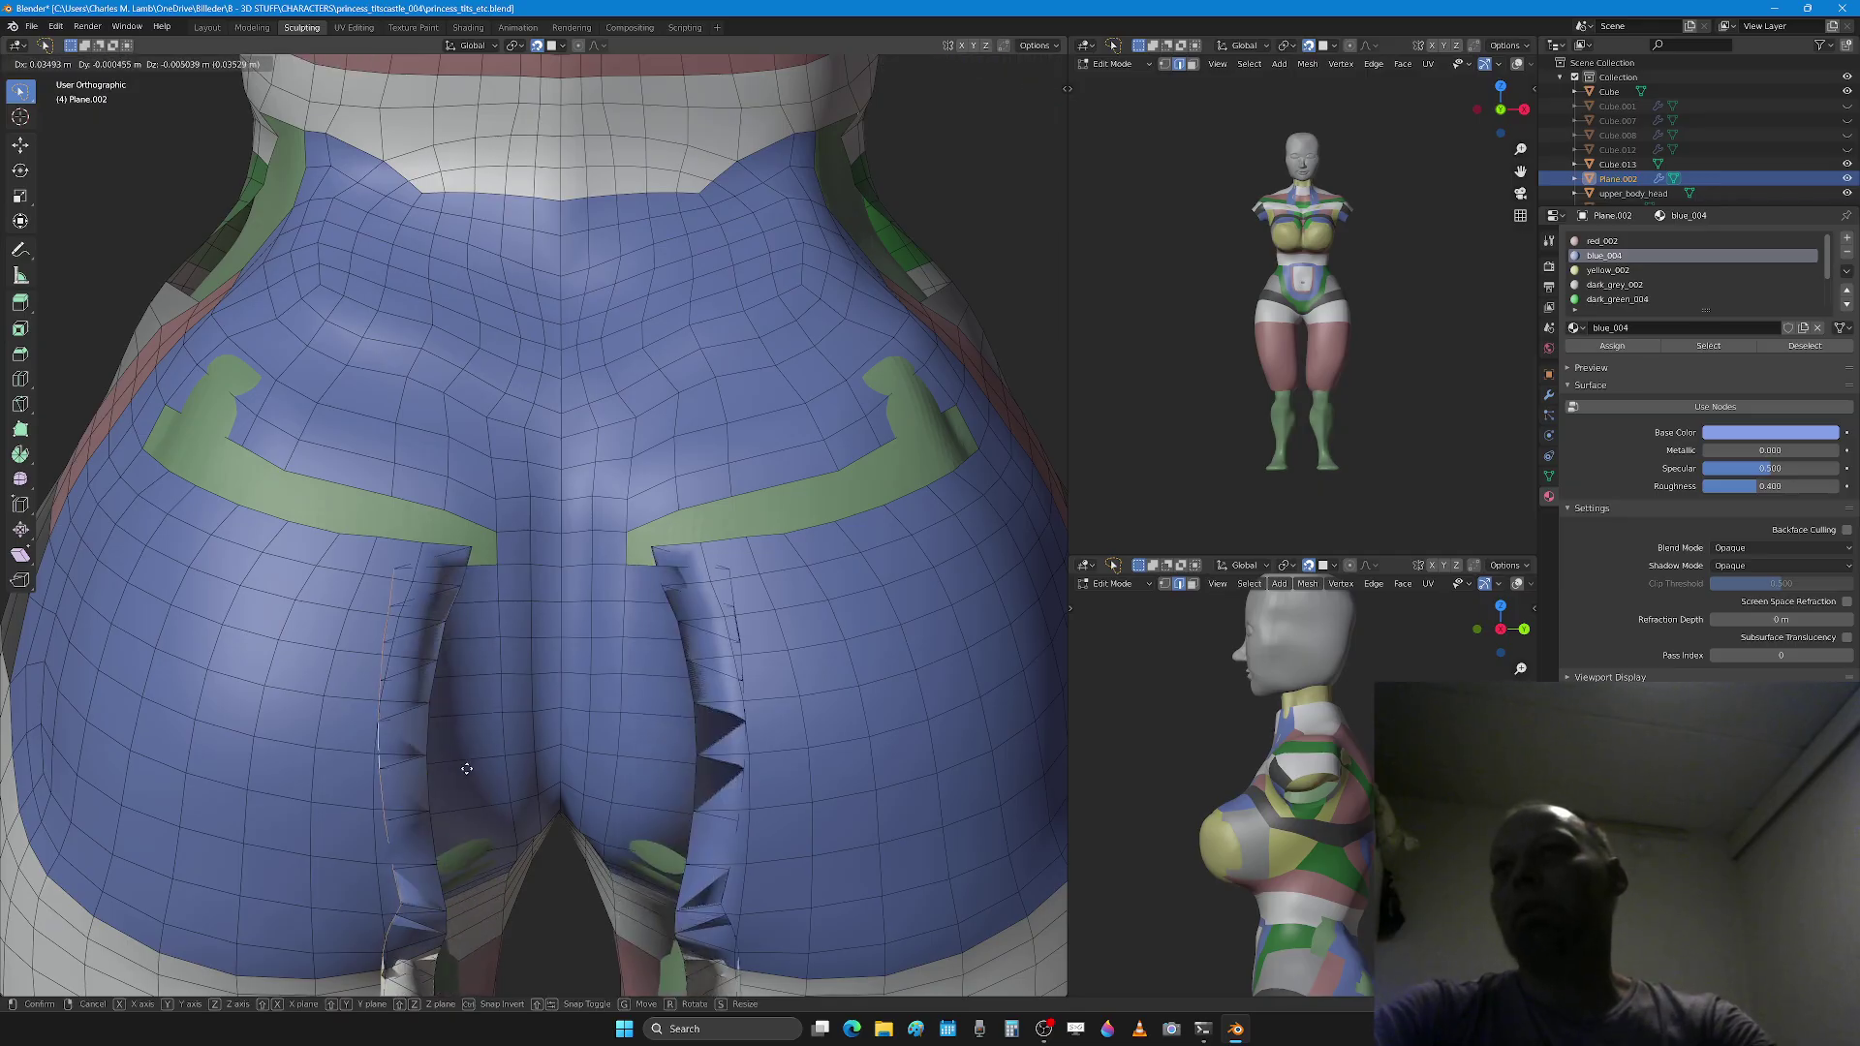
key(Escape)
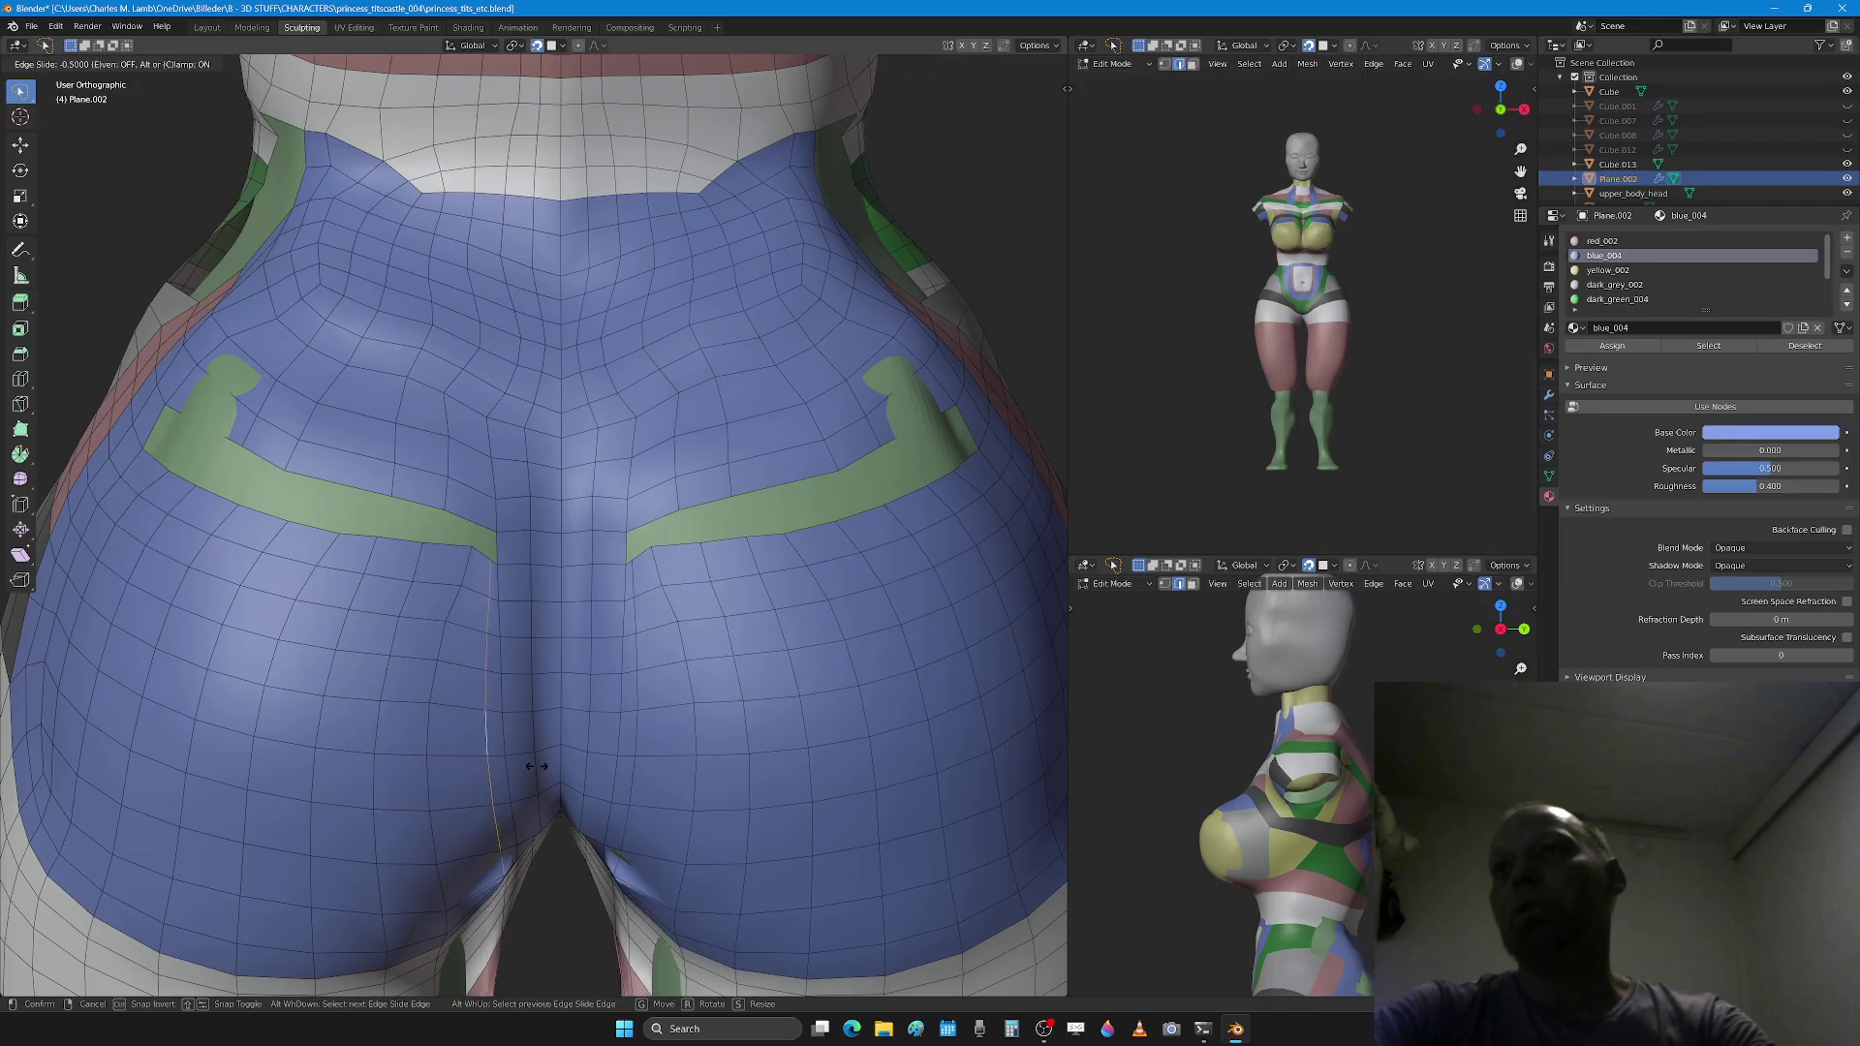
key(g)
key(g)
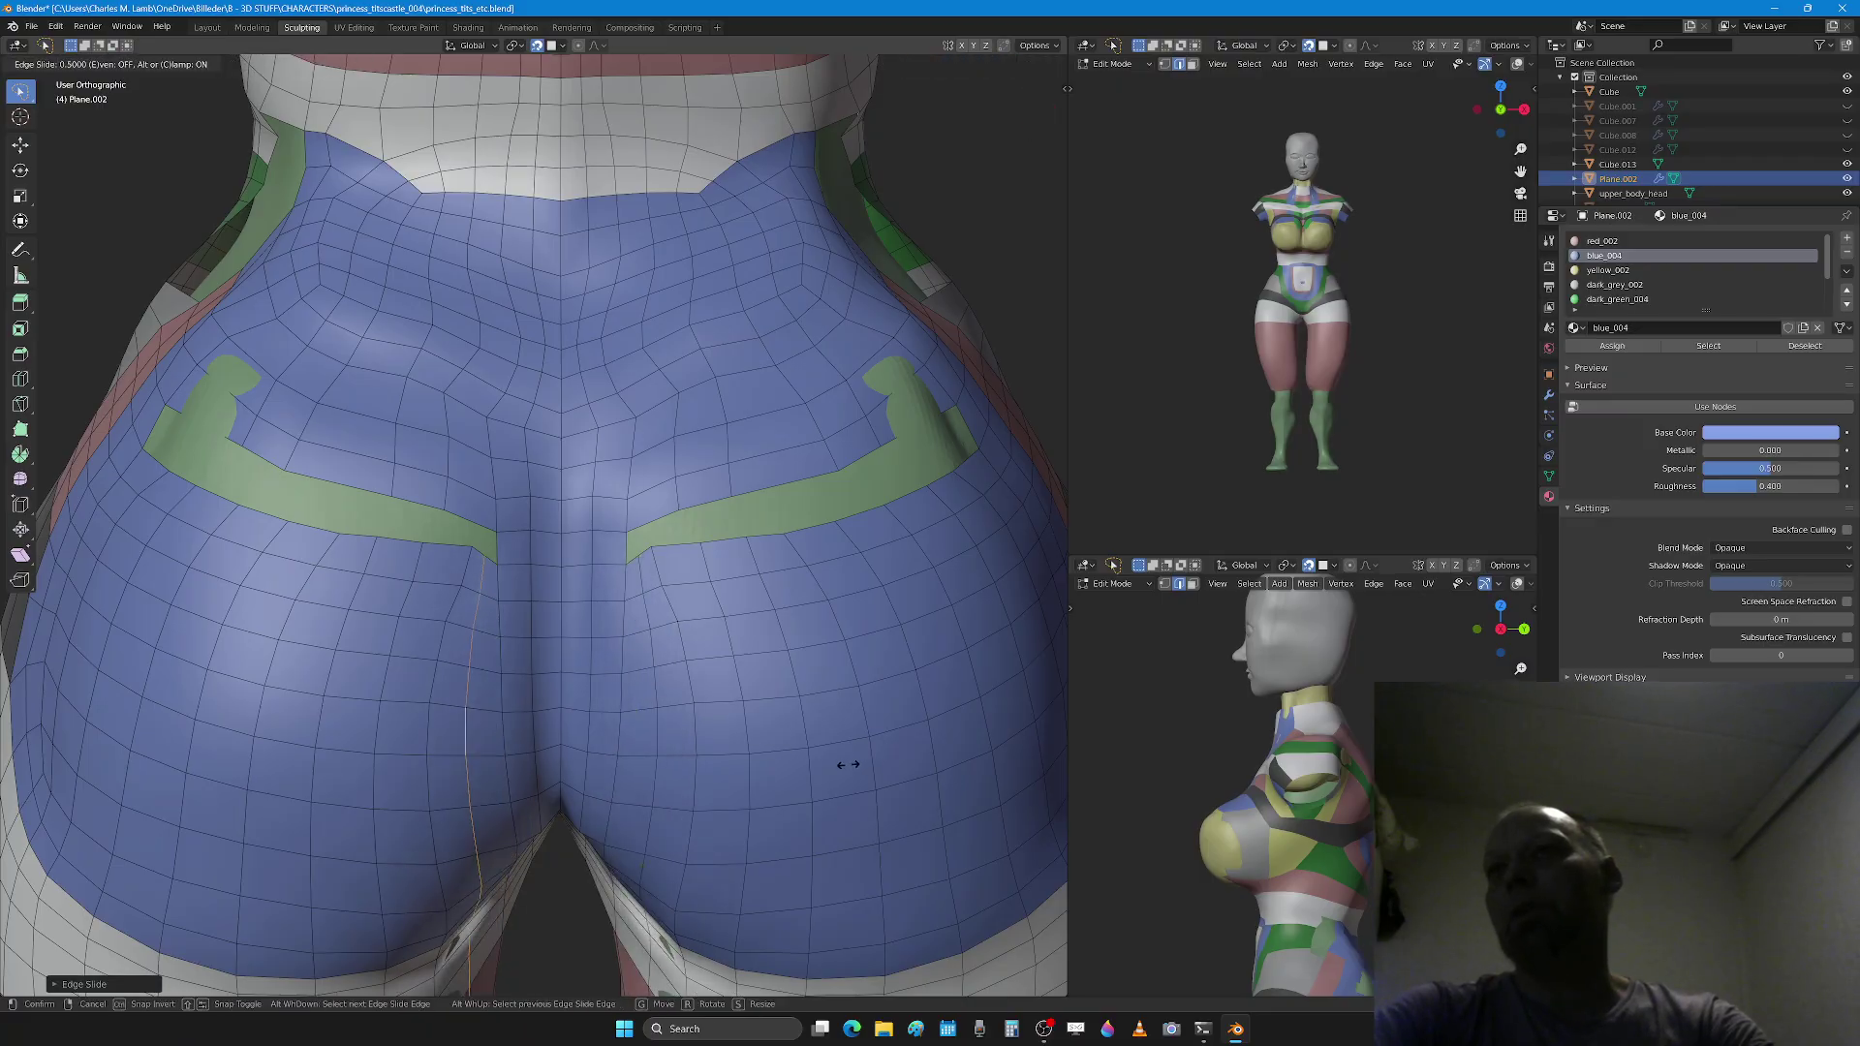
click(848, 764)
key(ctrl+z)
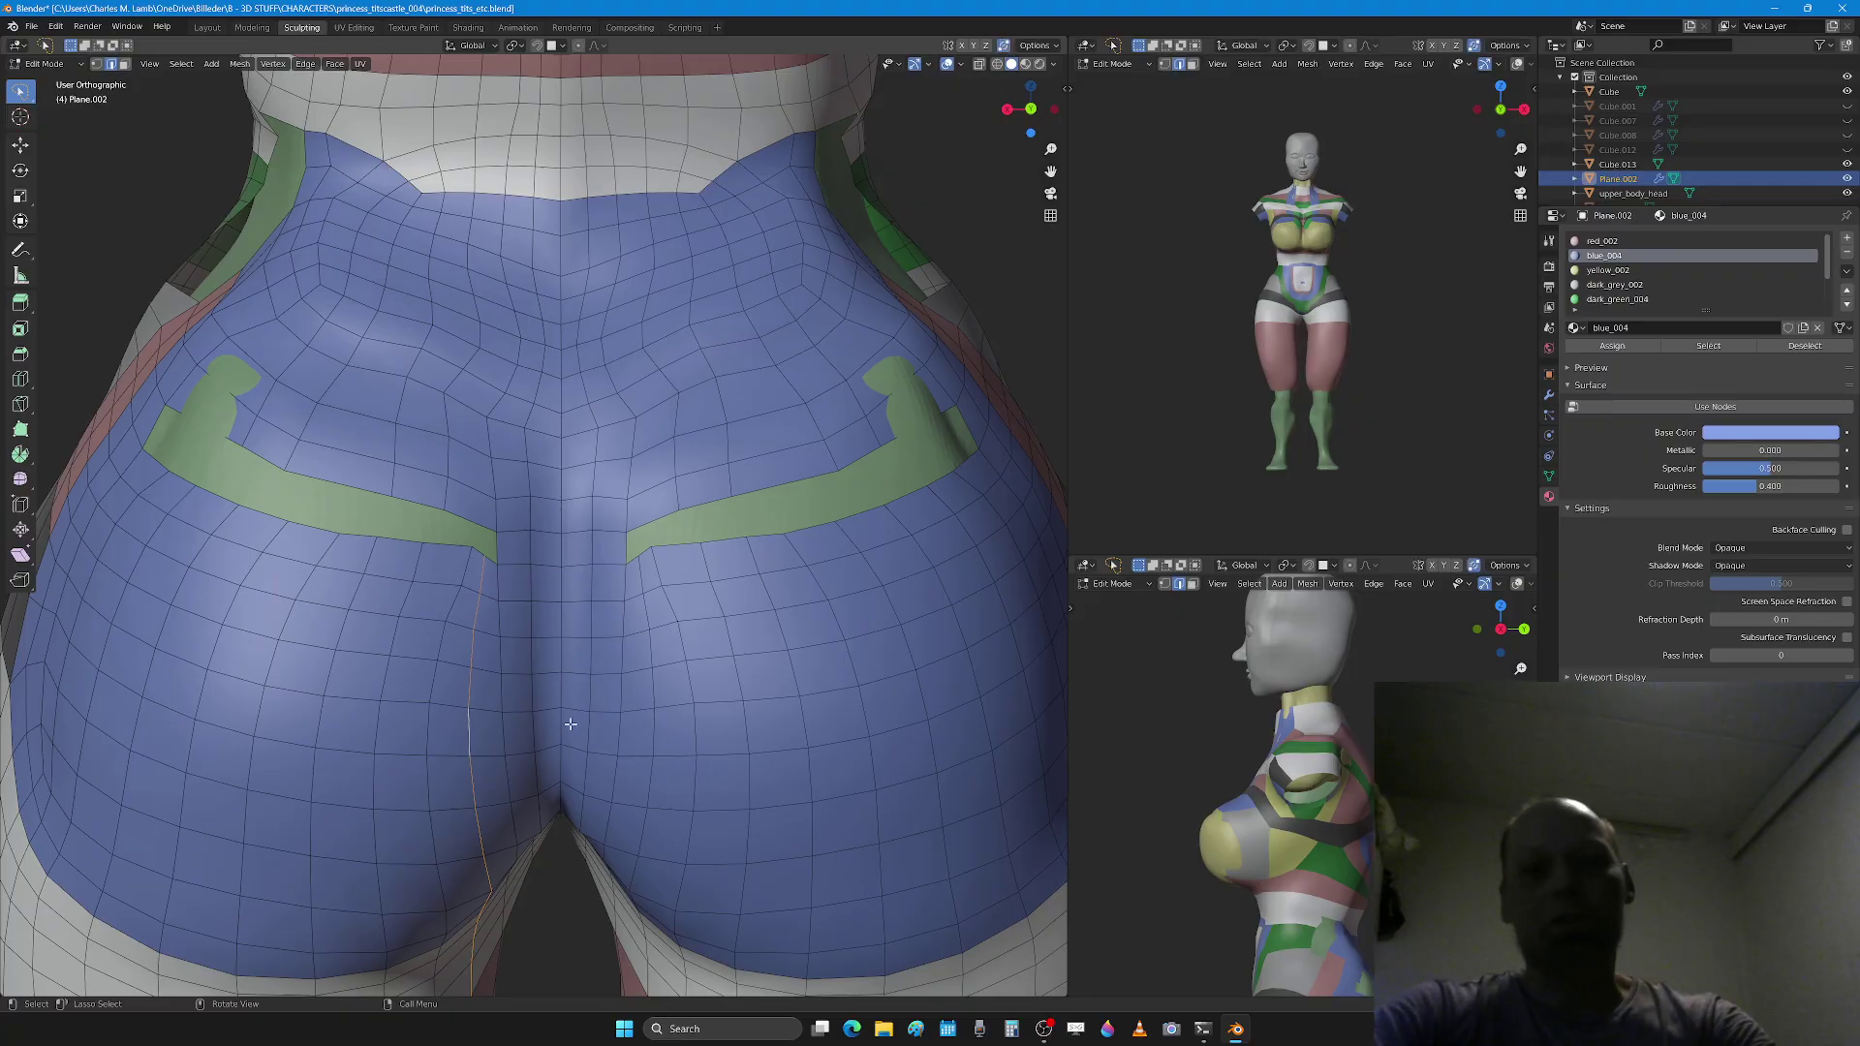
Step: With snapping off, edge-slide the vertical edge loop below the opening's inner end toward the cleft
key(g)
key(g)
click(681, 718)
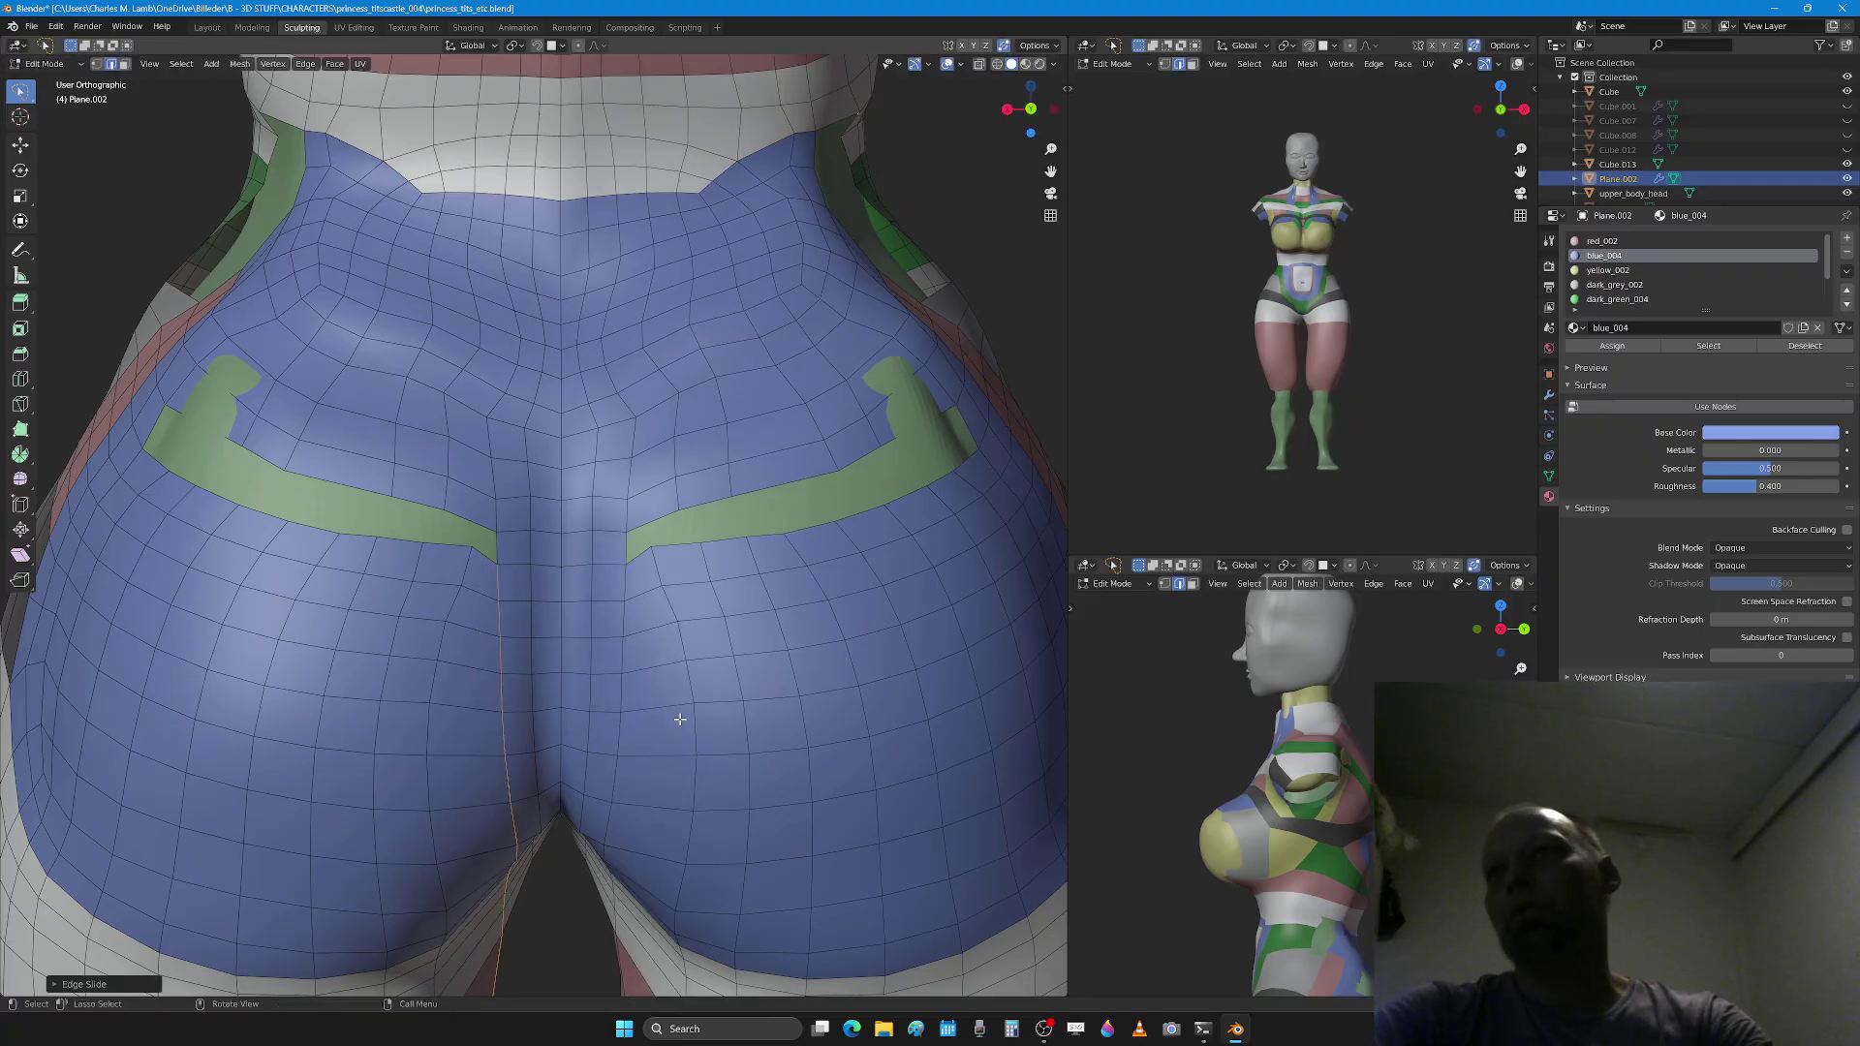
key(g)
key(g)
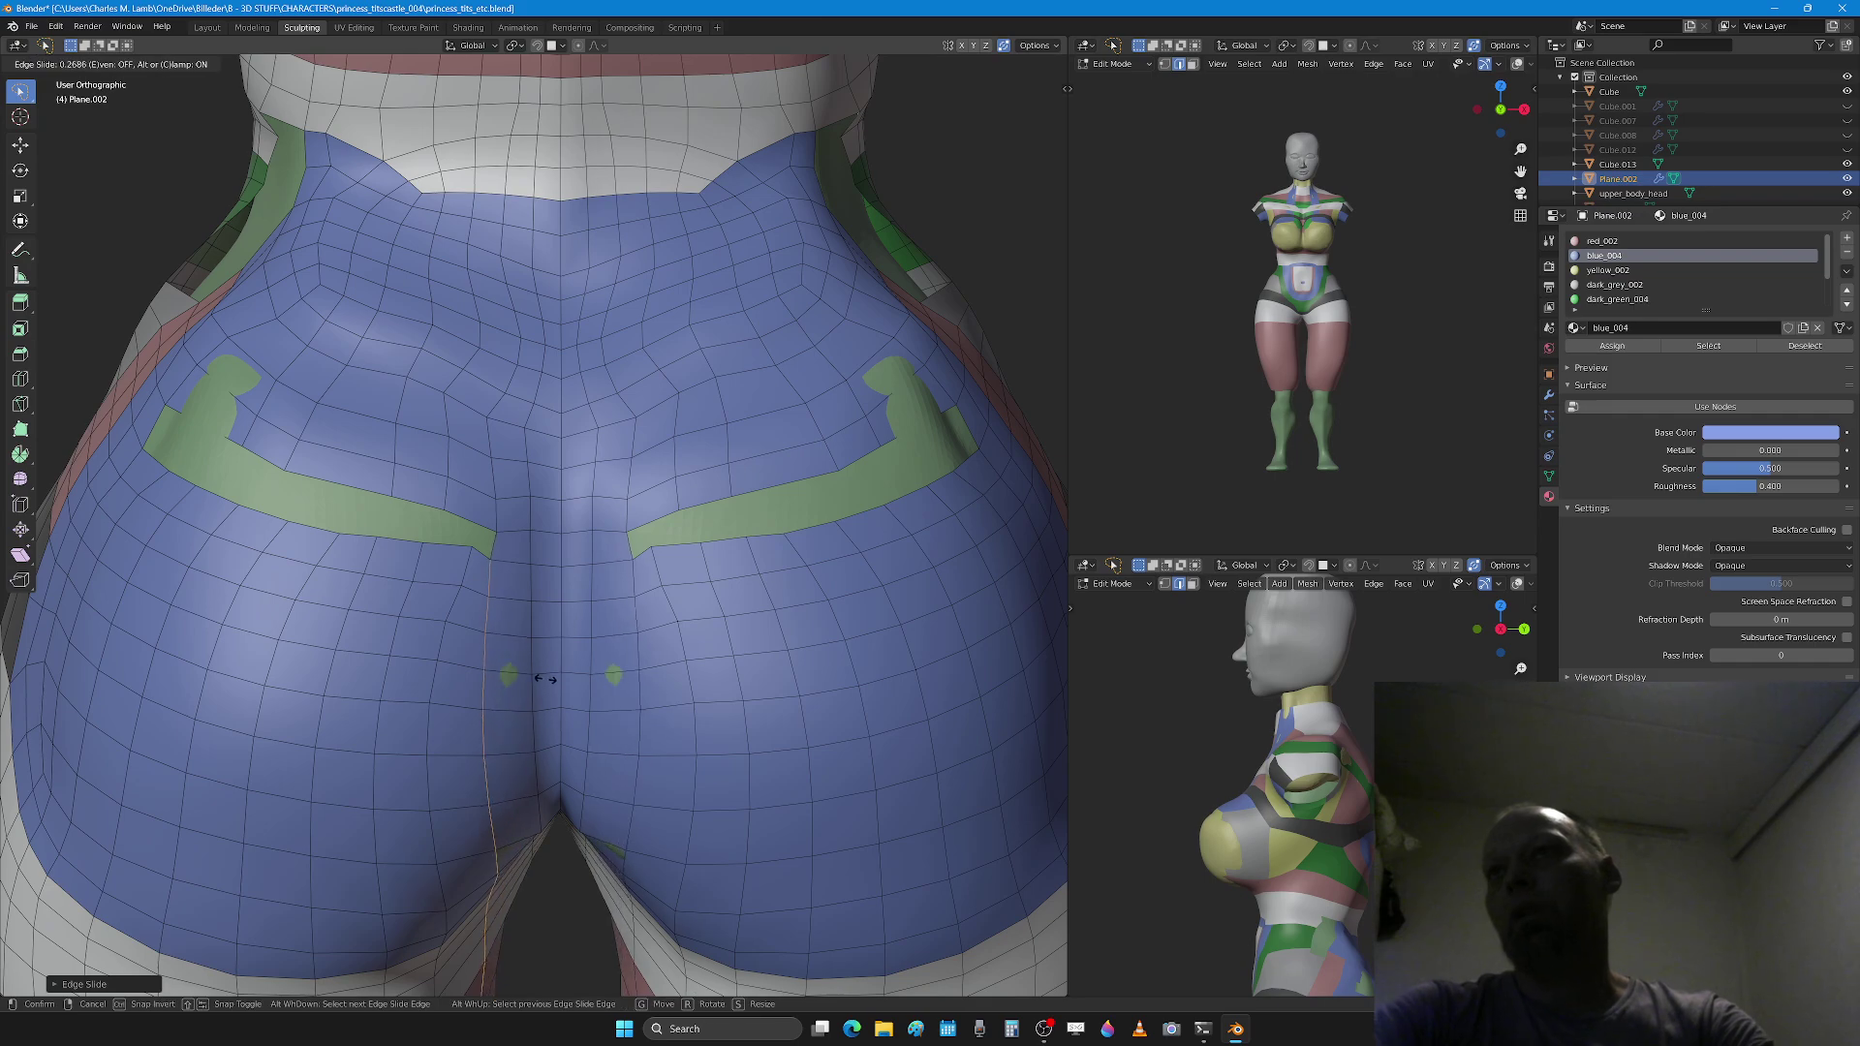
click(552, 690)
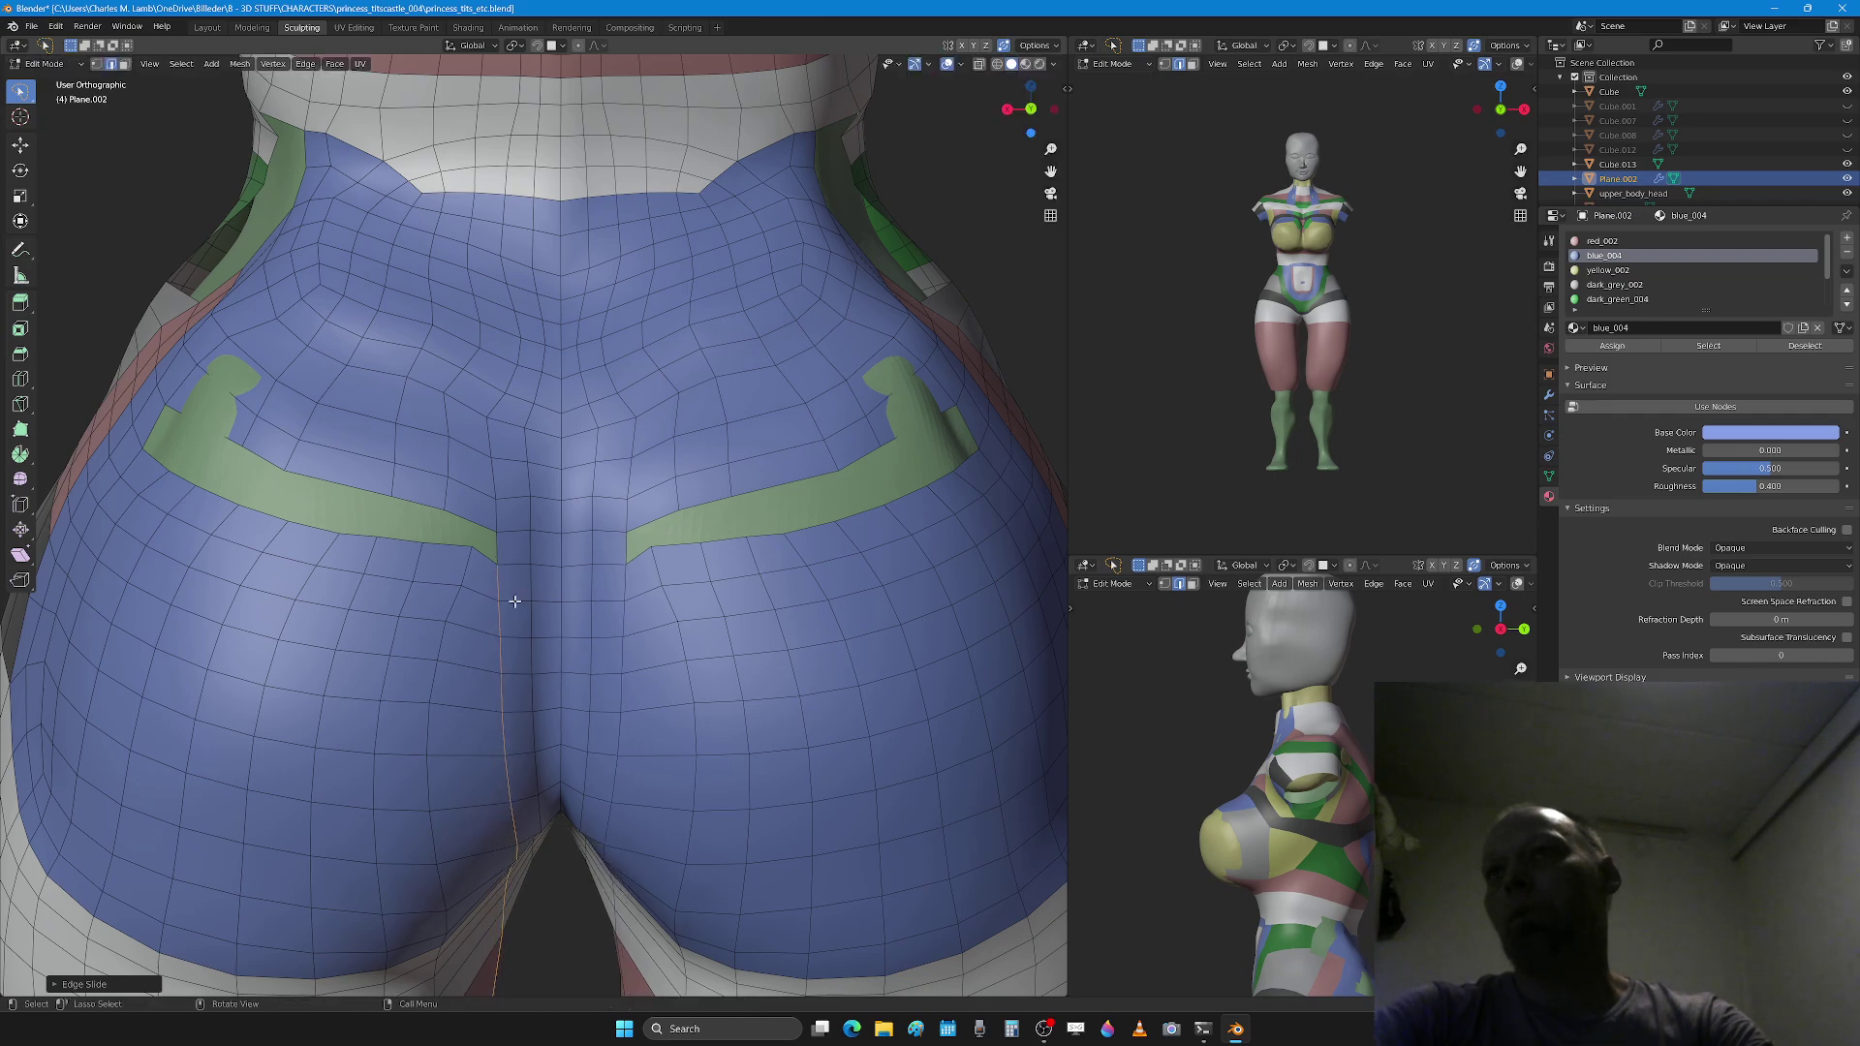
Step: Reposition the vertex on the opening's lower edge near its inner end
scroll(515, 602, up, 2)
key(1)
click(476, 585)
click(447, 583)
key(g)
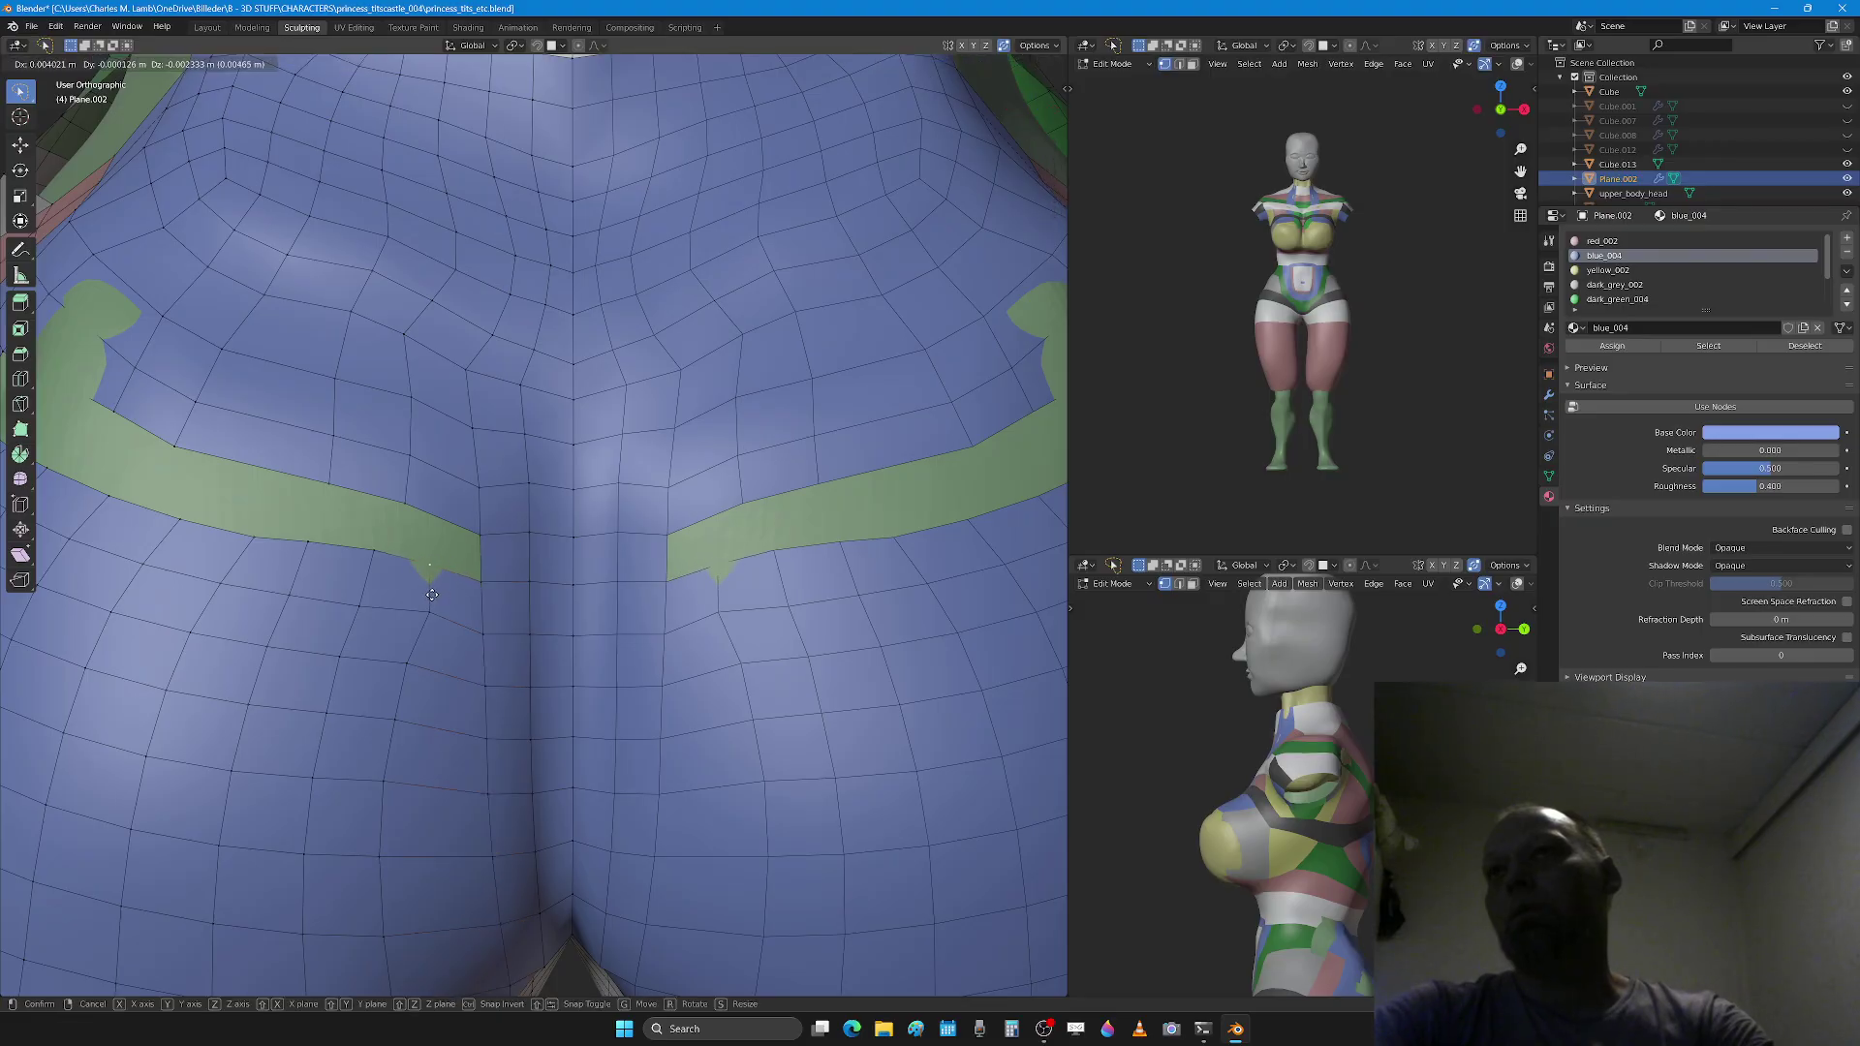
click(423, 588)
Step: Fill two quads between the opening's upper and lower edges, starting at its inner end beside the cleft
key(2)
click(457, 548)
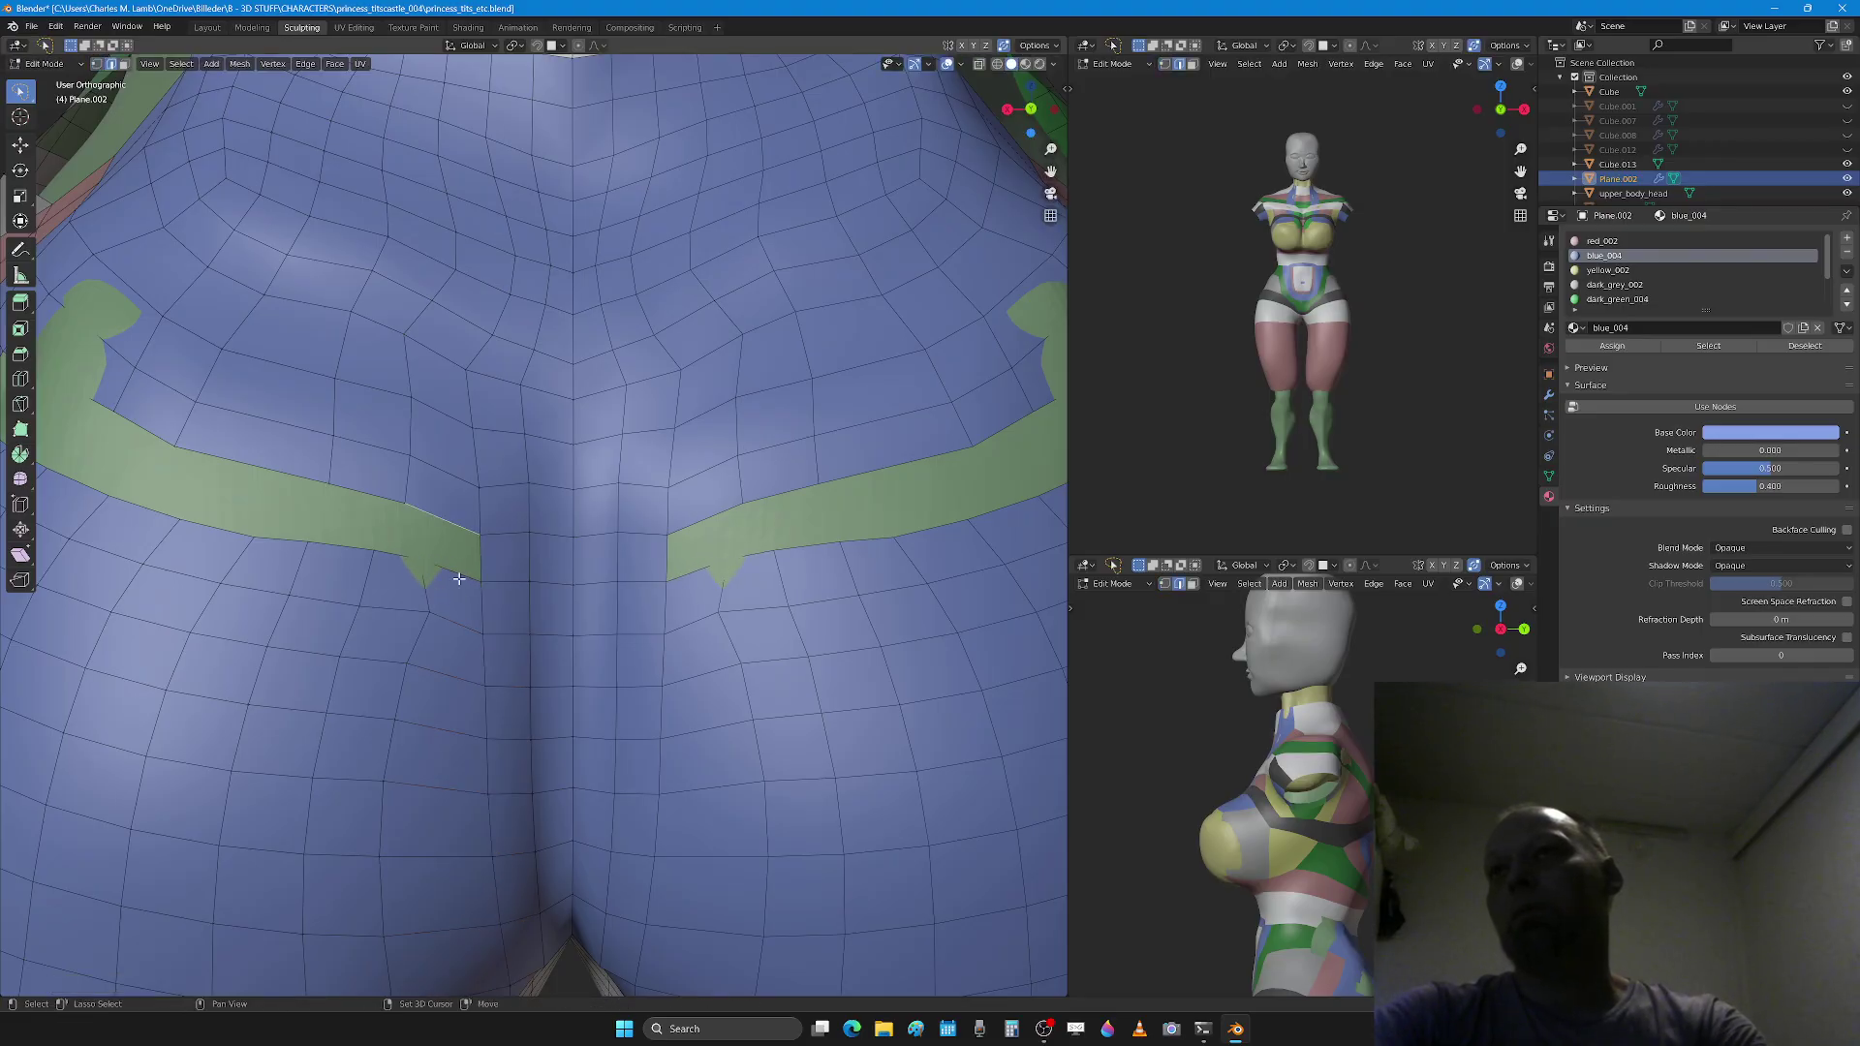
shift+click(459, 579)
click(377, 509)
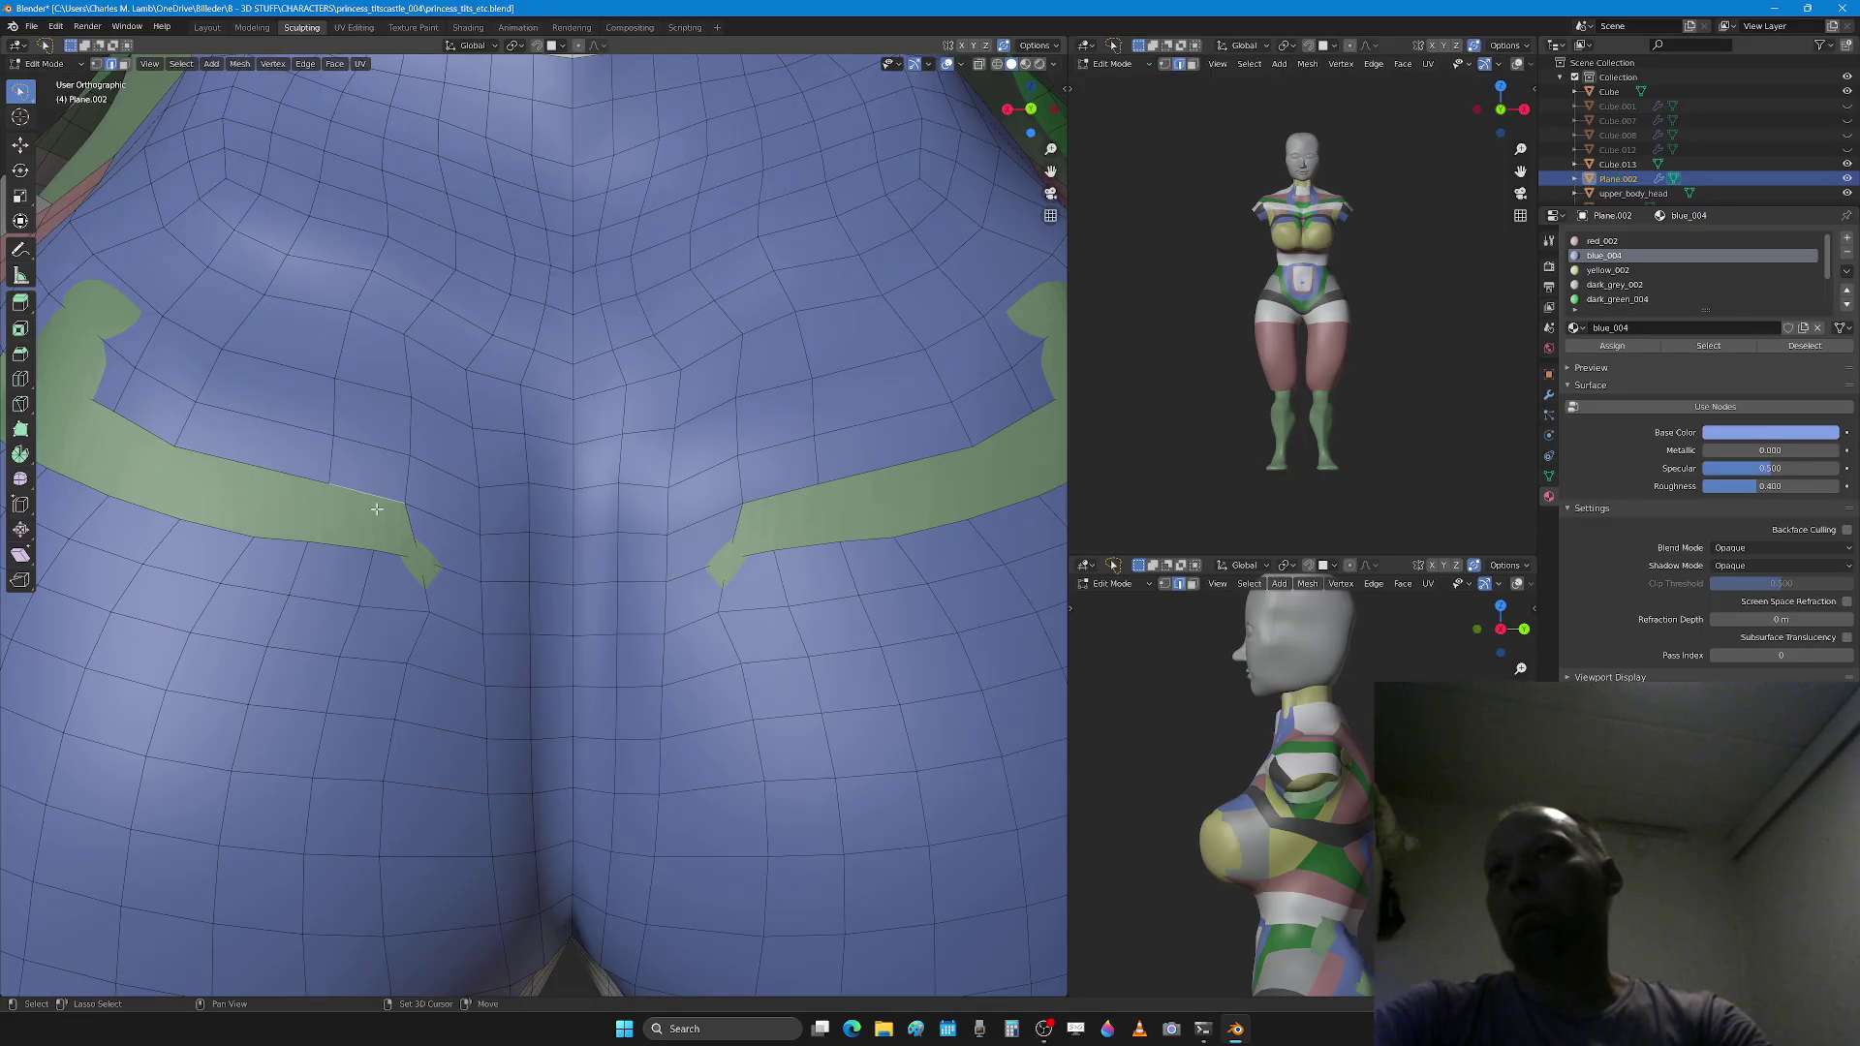
shift+click(387, 561)
Step: Move the vertices at and below the opening's new inner corner outward to straighten the vertical edge line
middle_drag(335, 565, 516, 661)
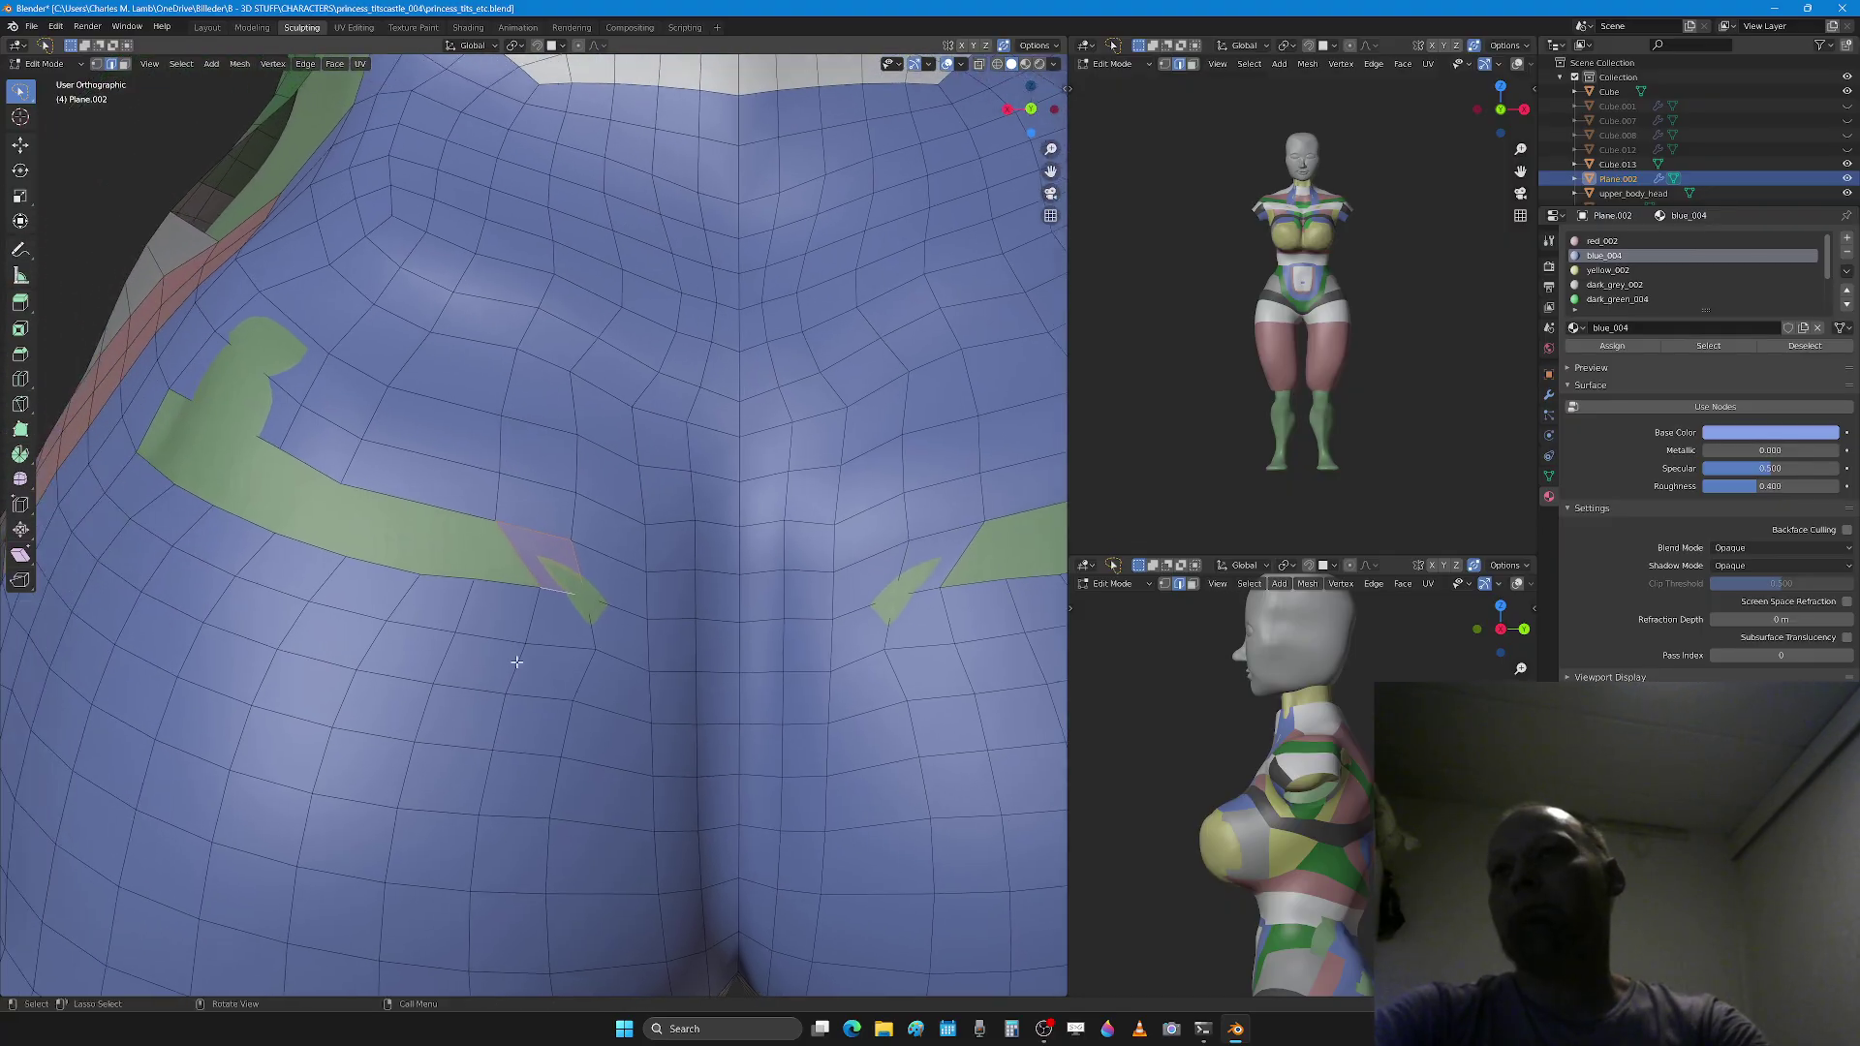
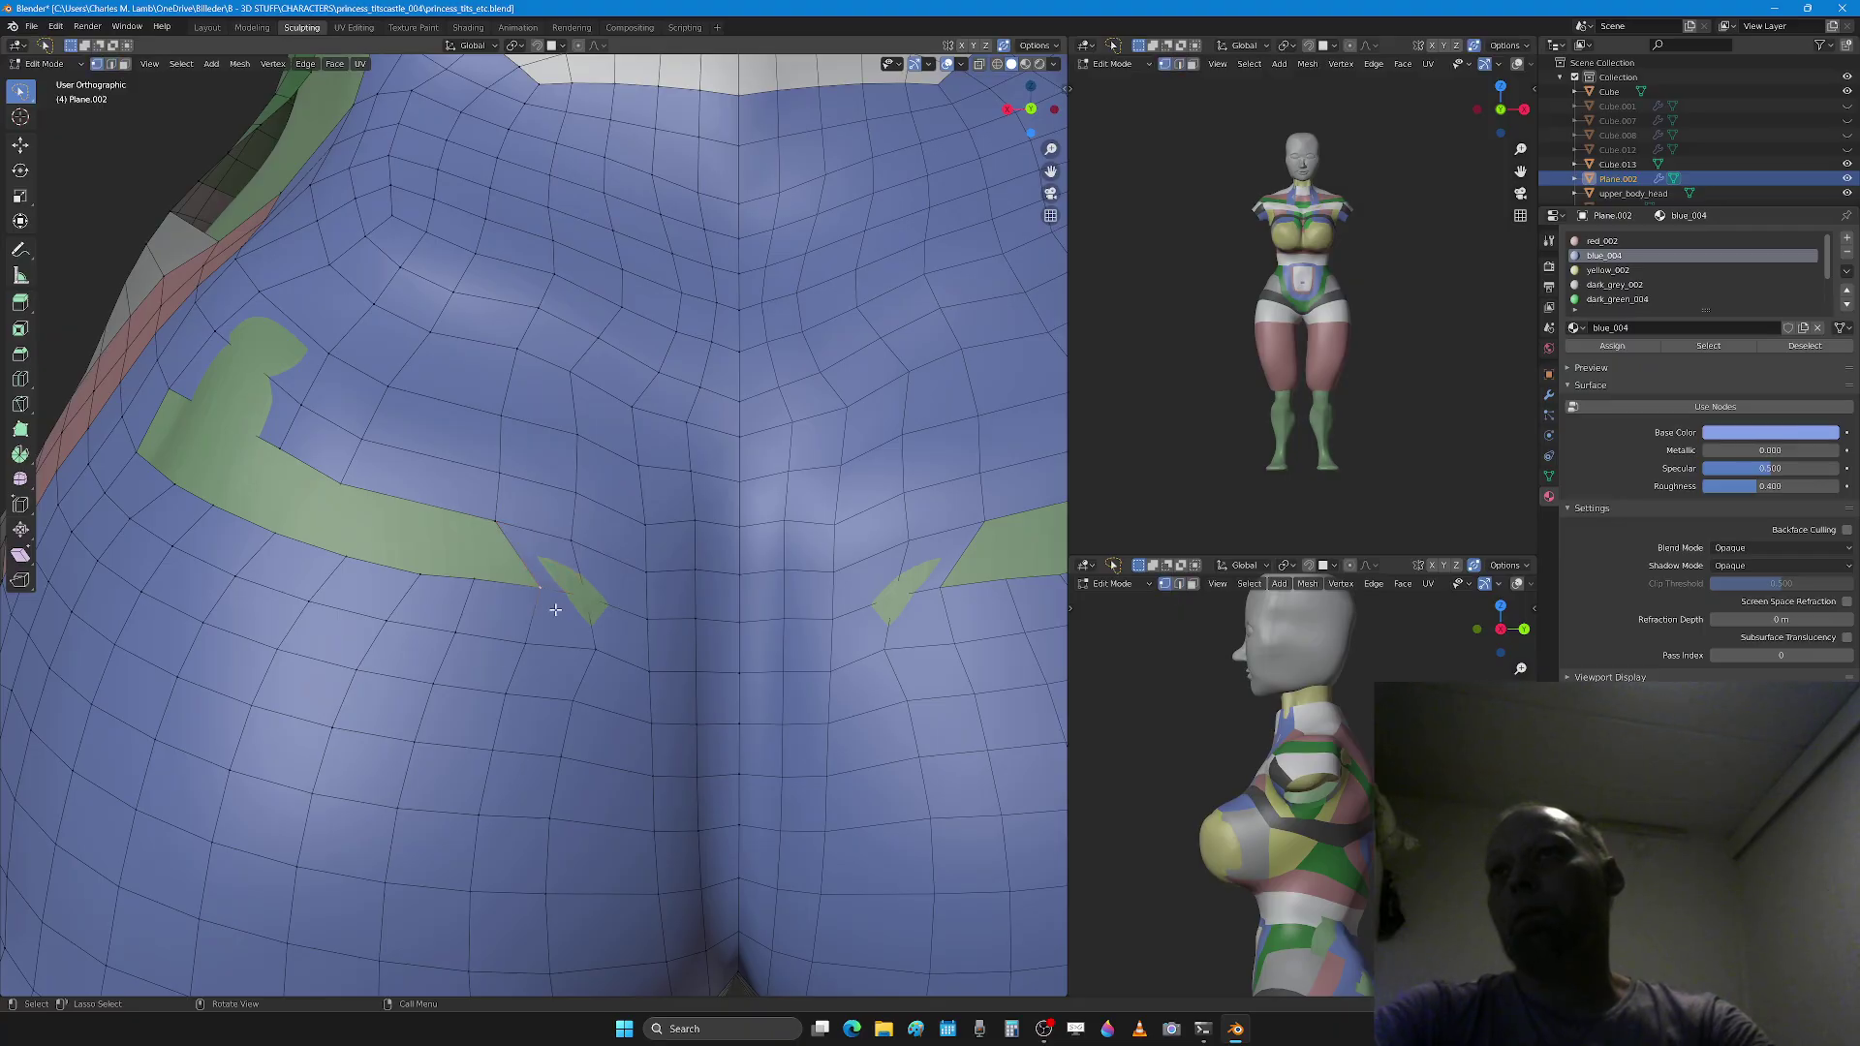
key(g)
click(491, 605)
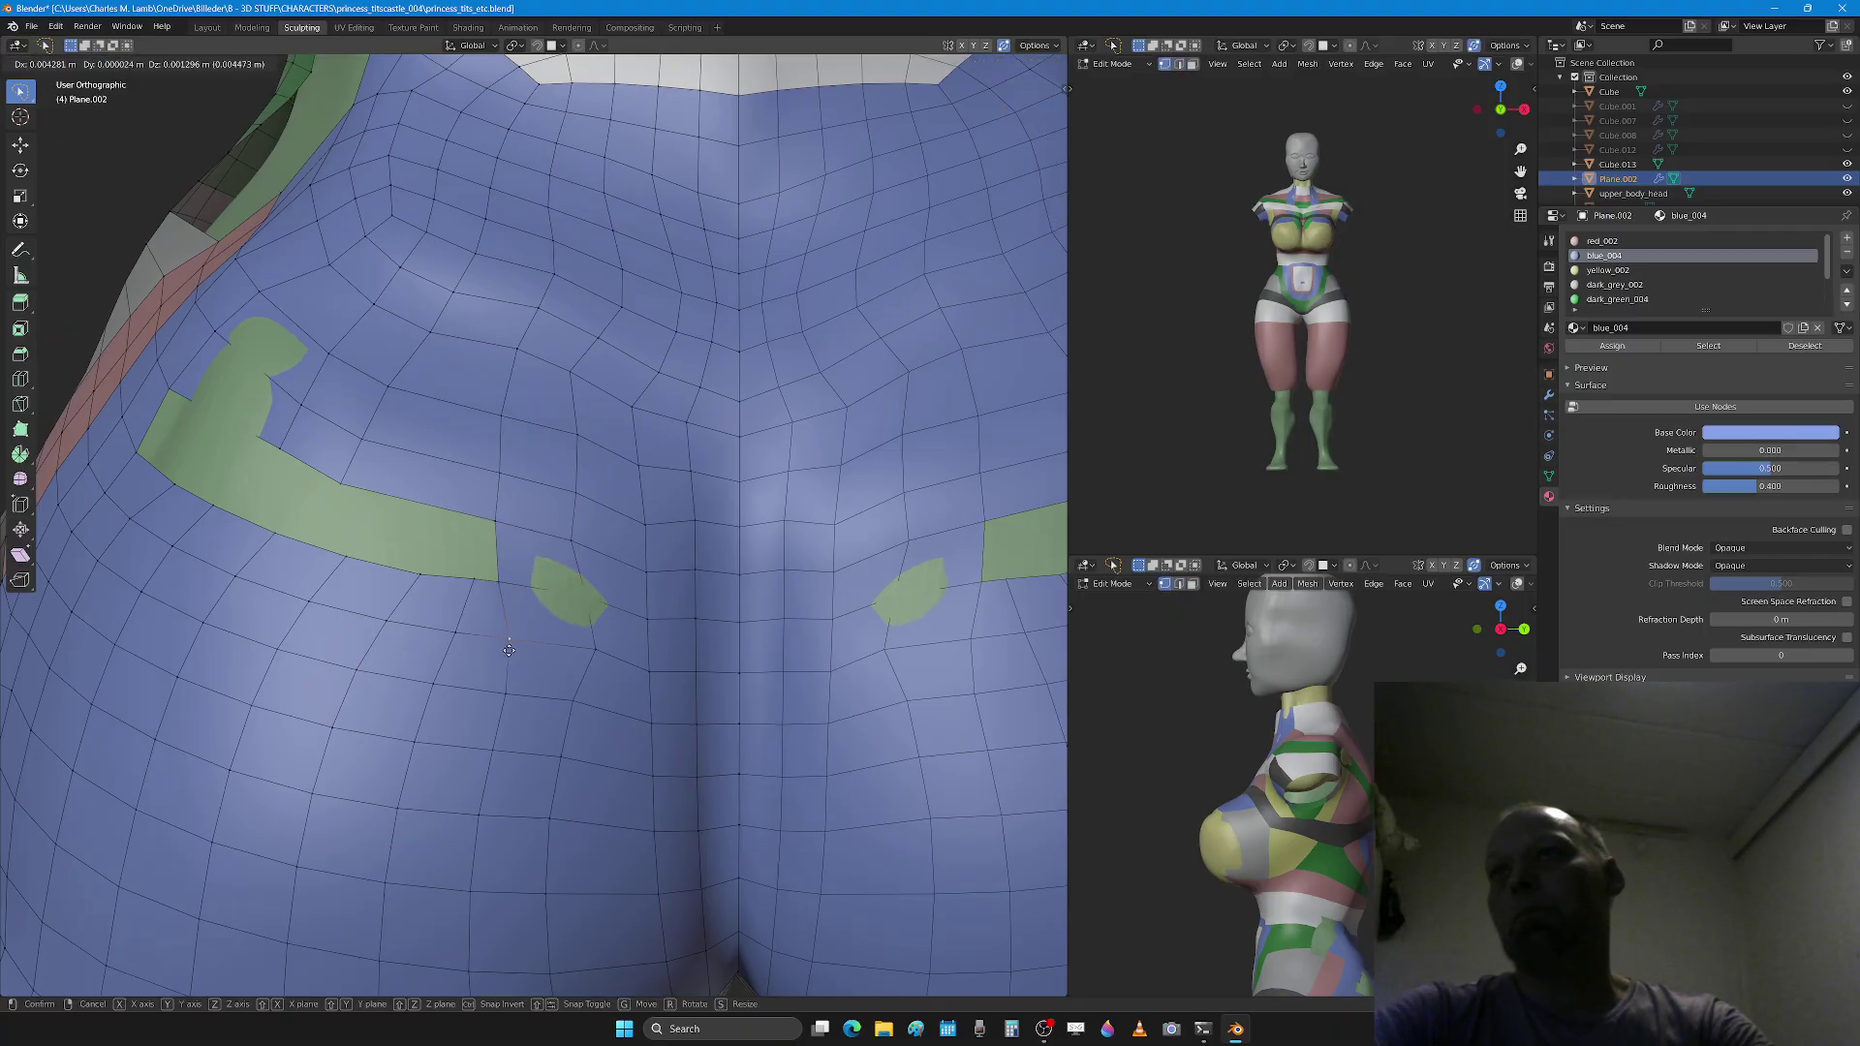
key(g)
click(492, 702)
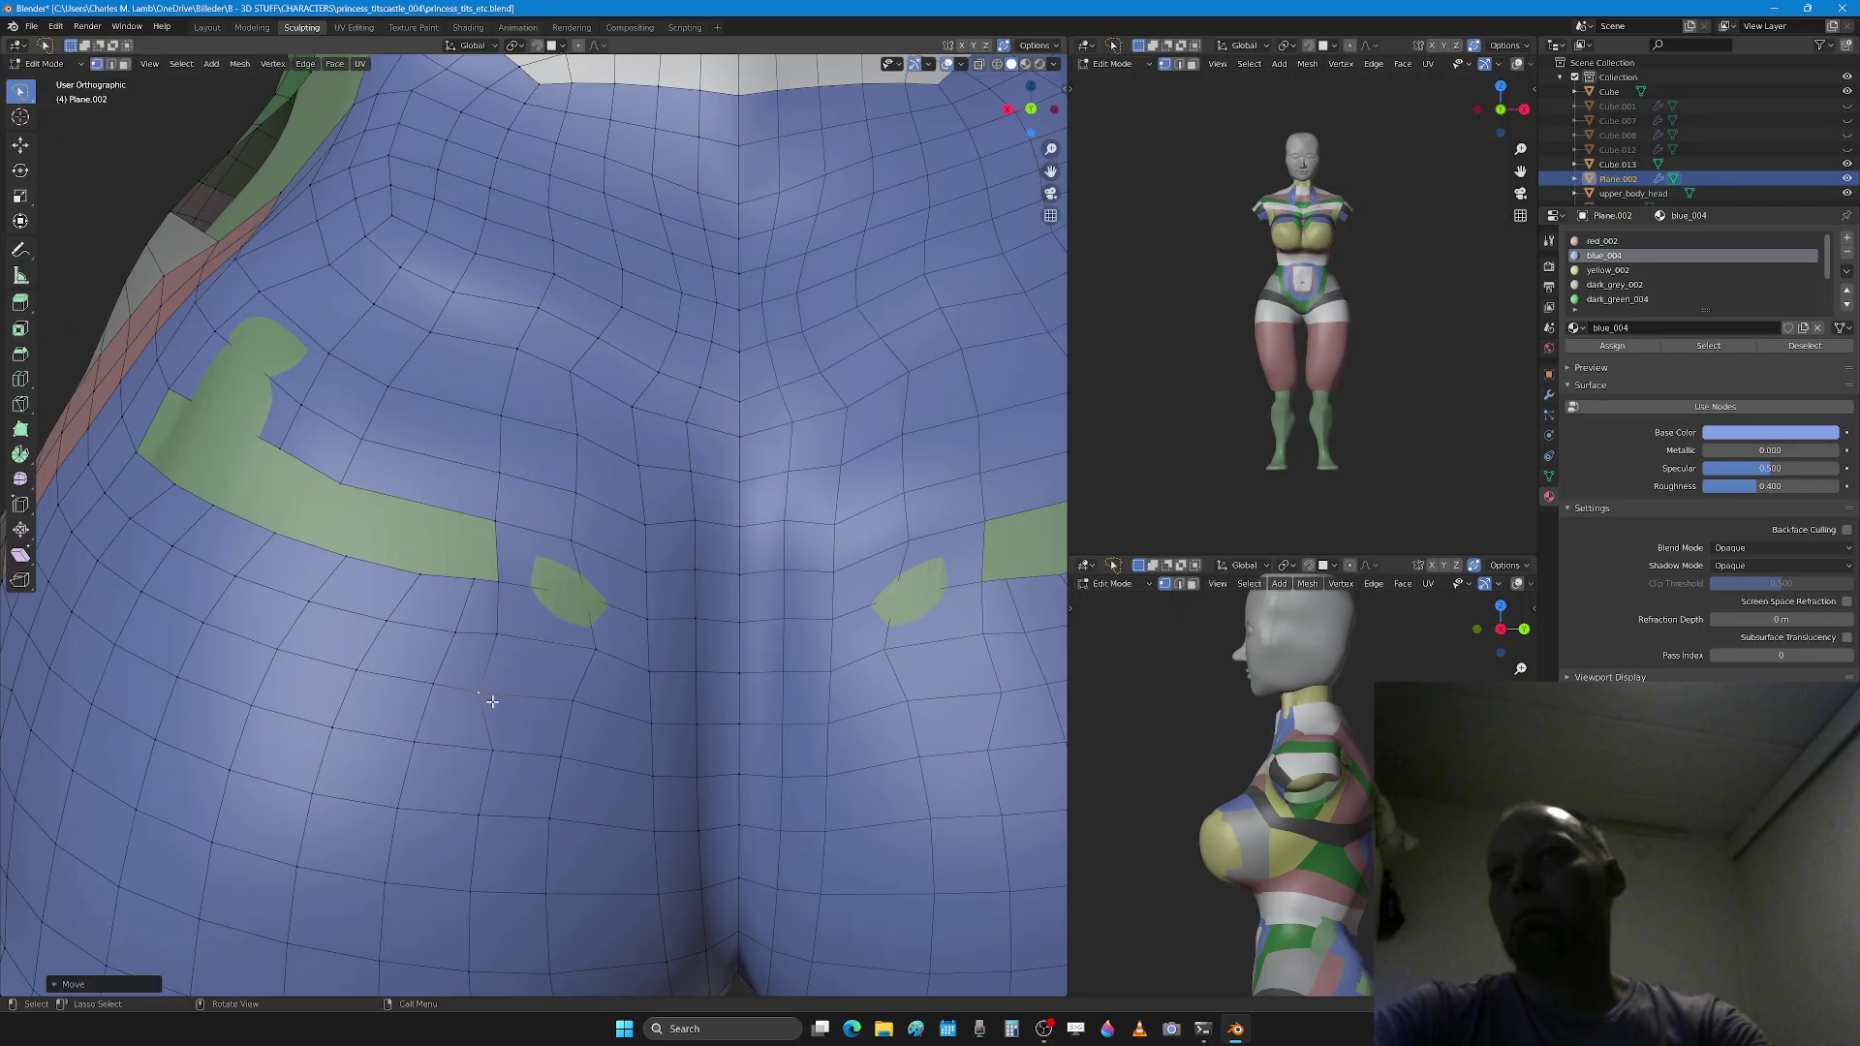
click(510, 759)
key(g)
click(485, 760)
Step: Edge-slide the buttock's vertical edge loops below the opening one after another to even out their spacing
scroll(397, 707, down, 1)
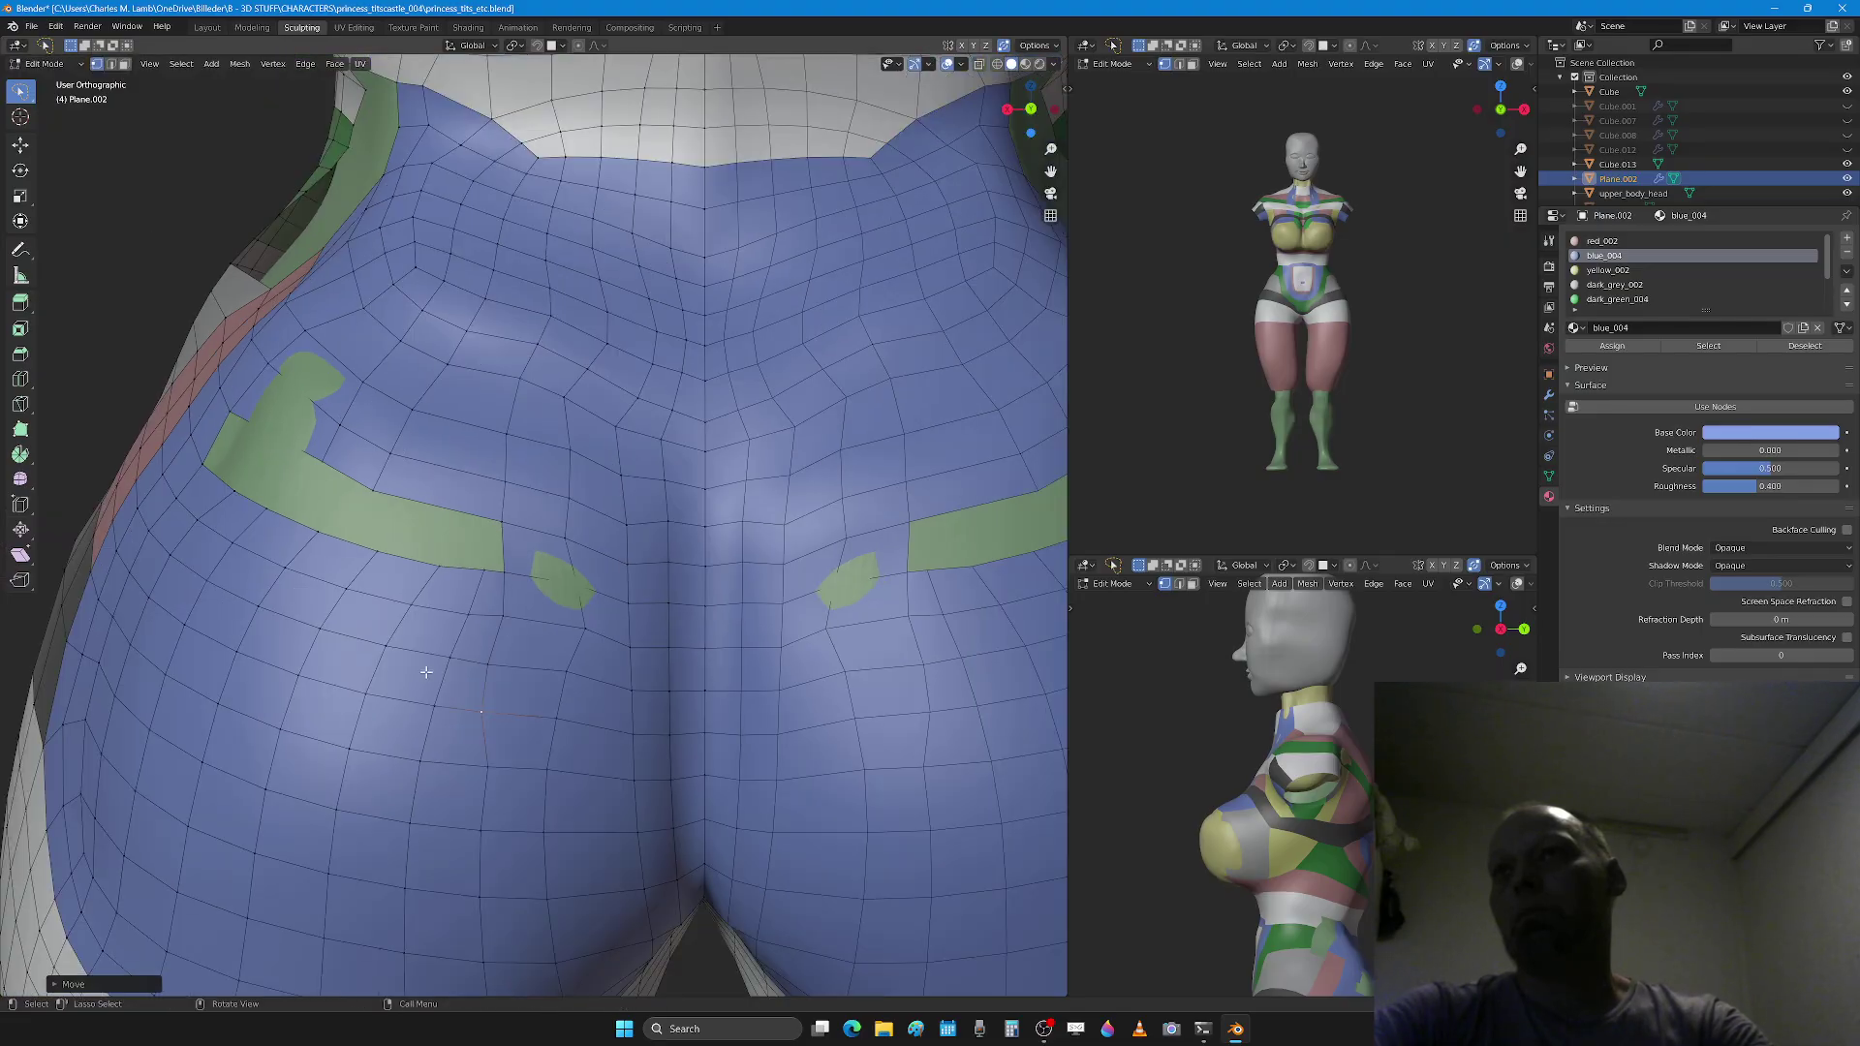
scroll(443, 670, down, 4)
key(2)
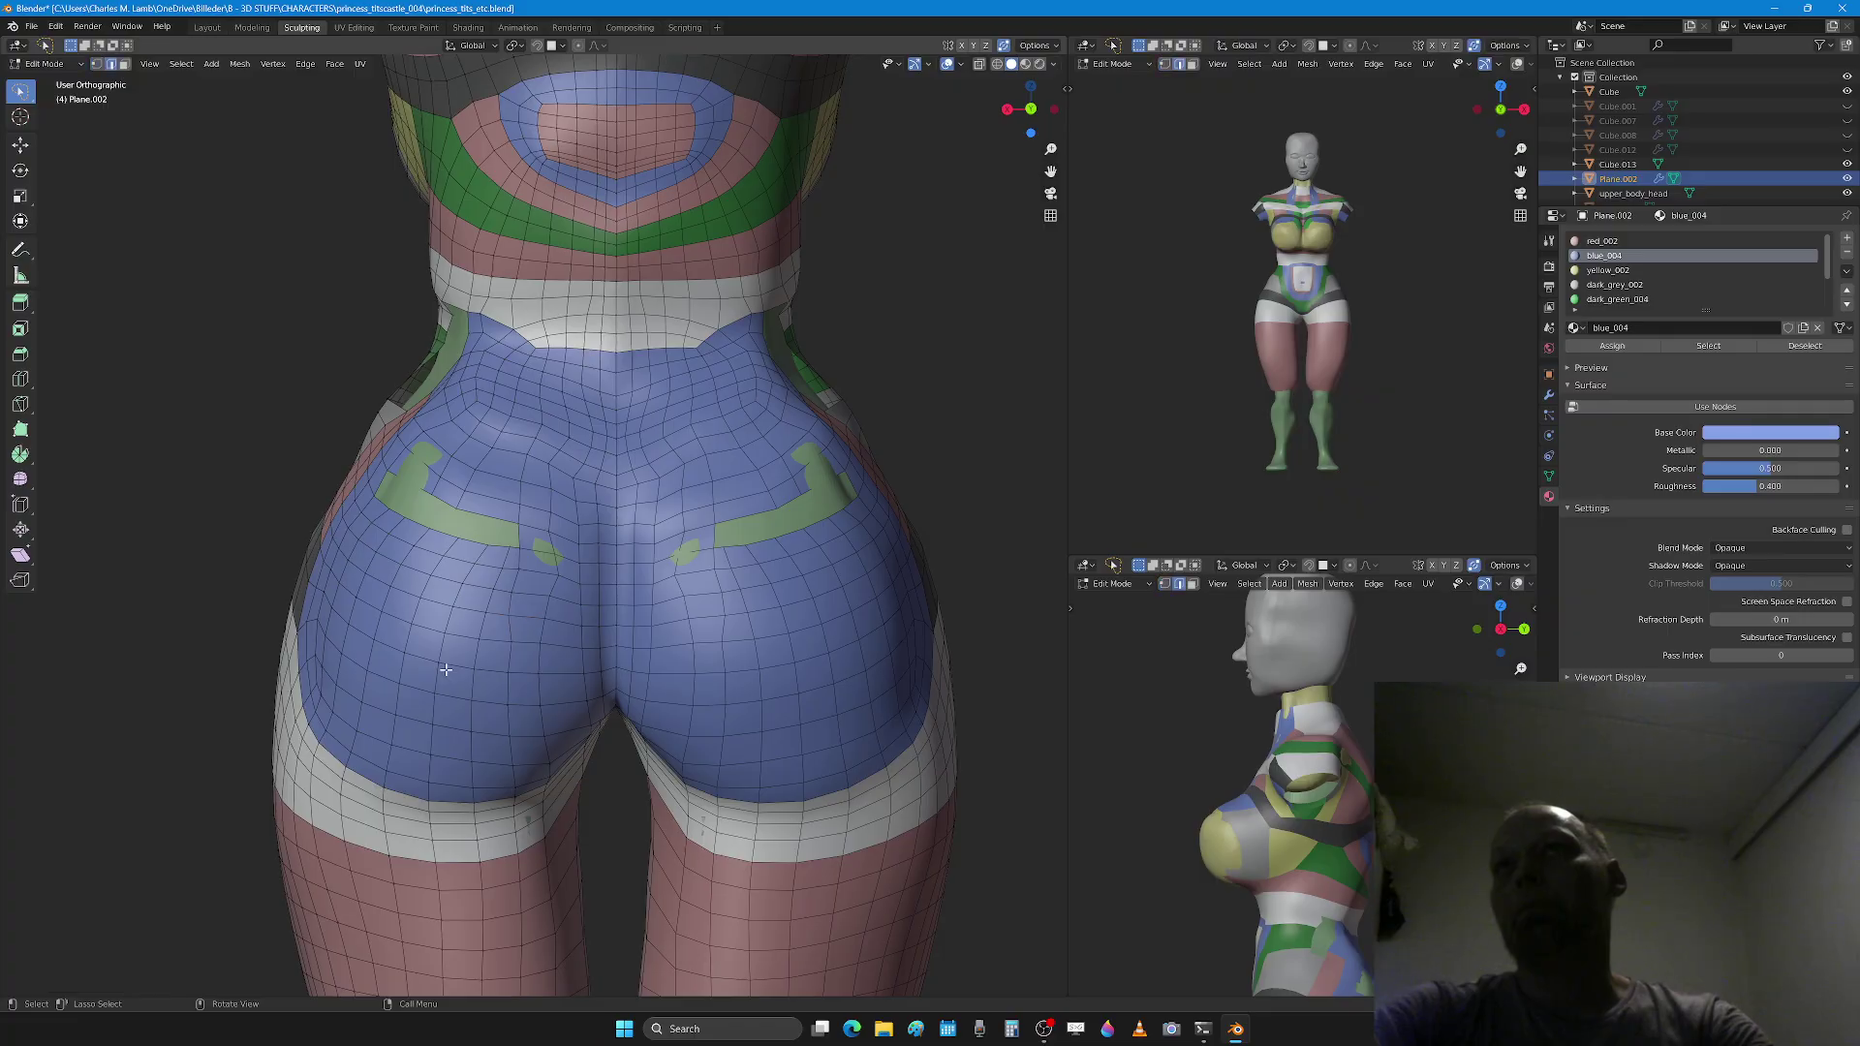
scroll(455, 663, up, 2)
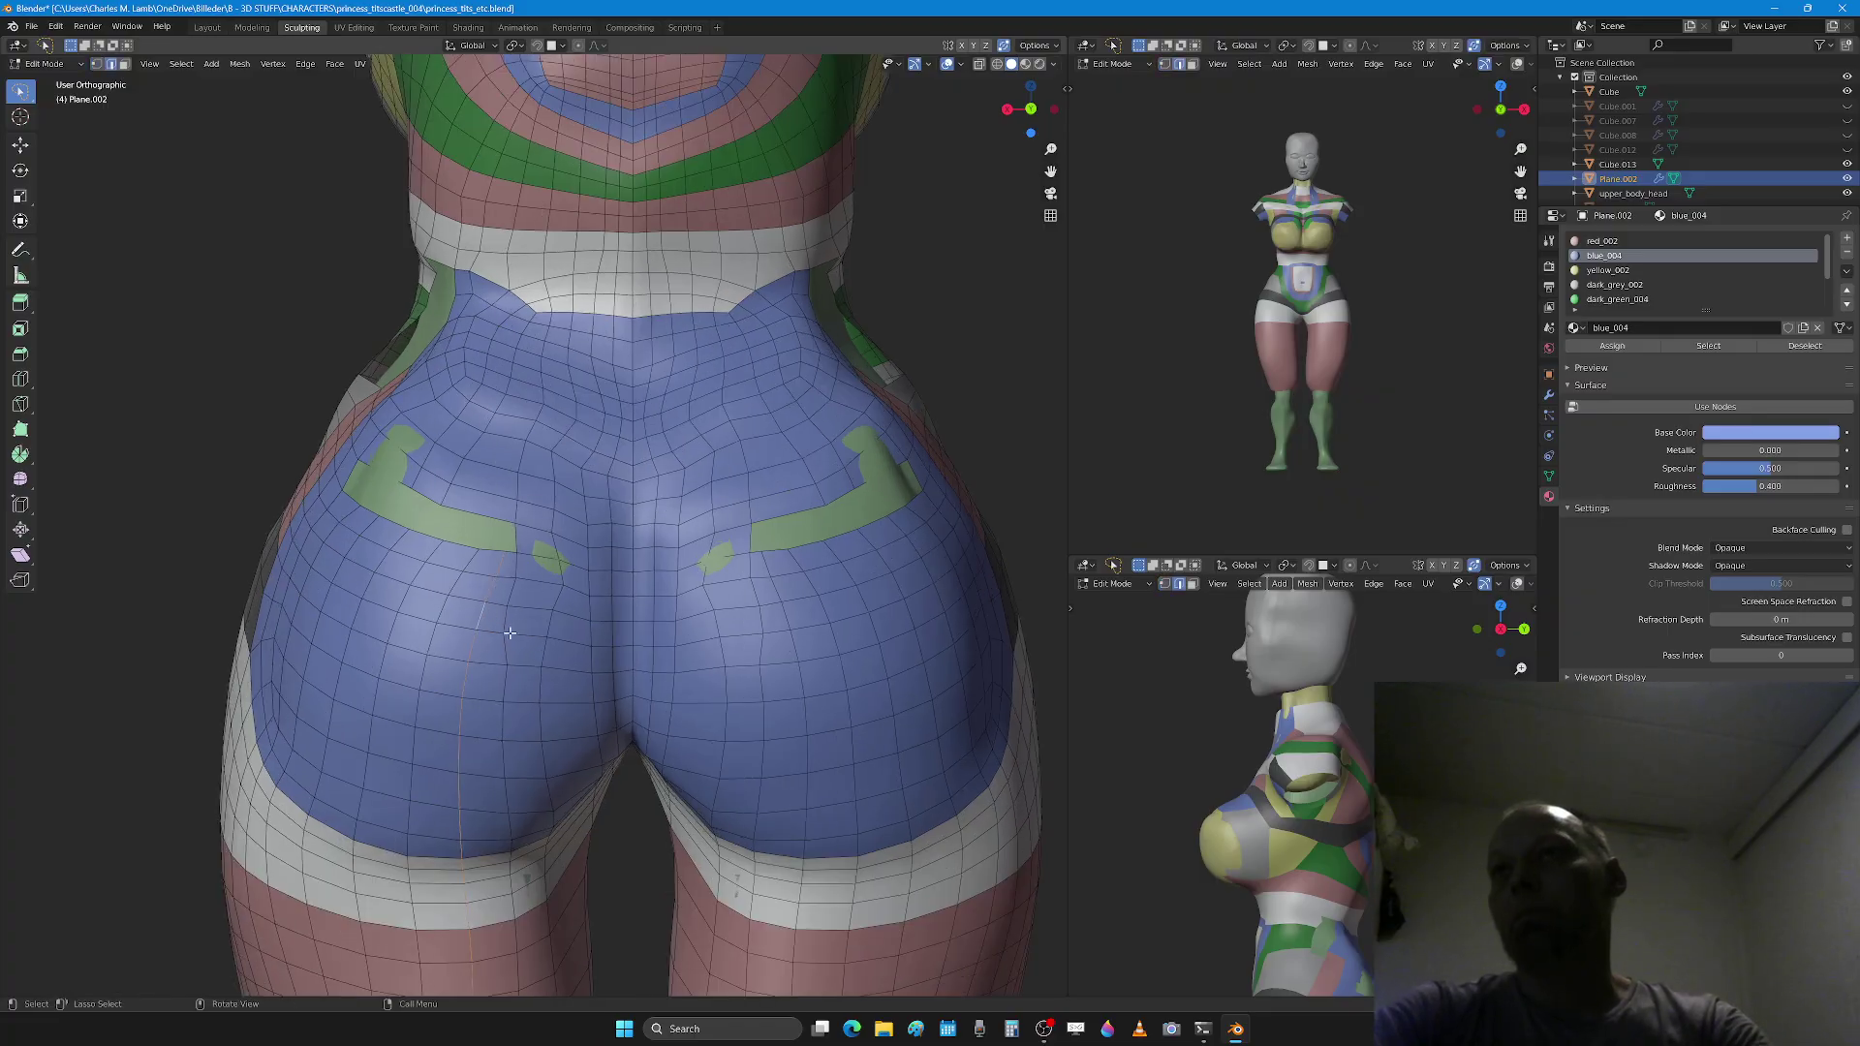
key(g)
key(g)
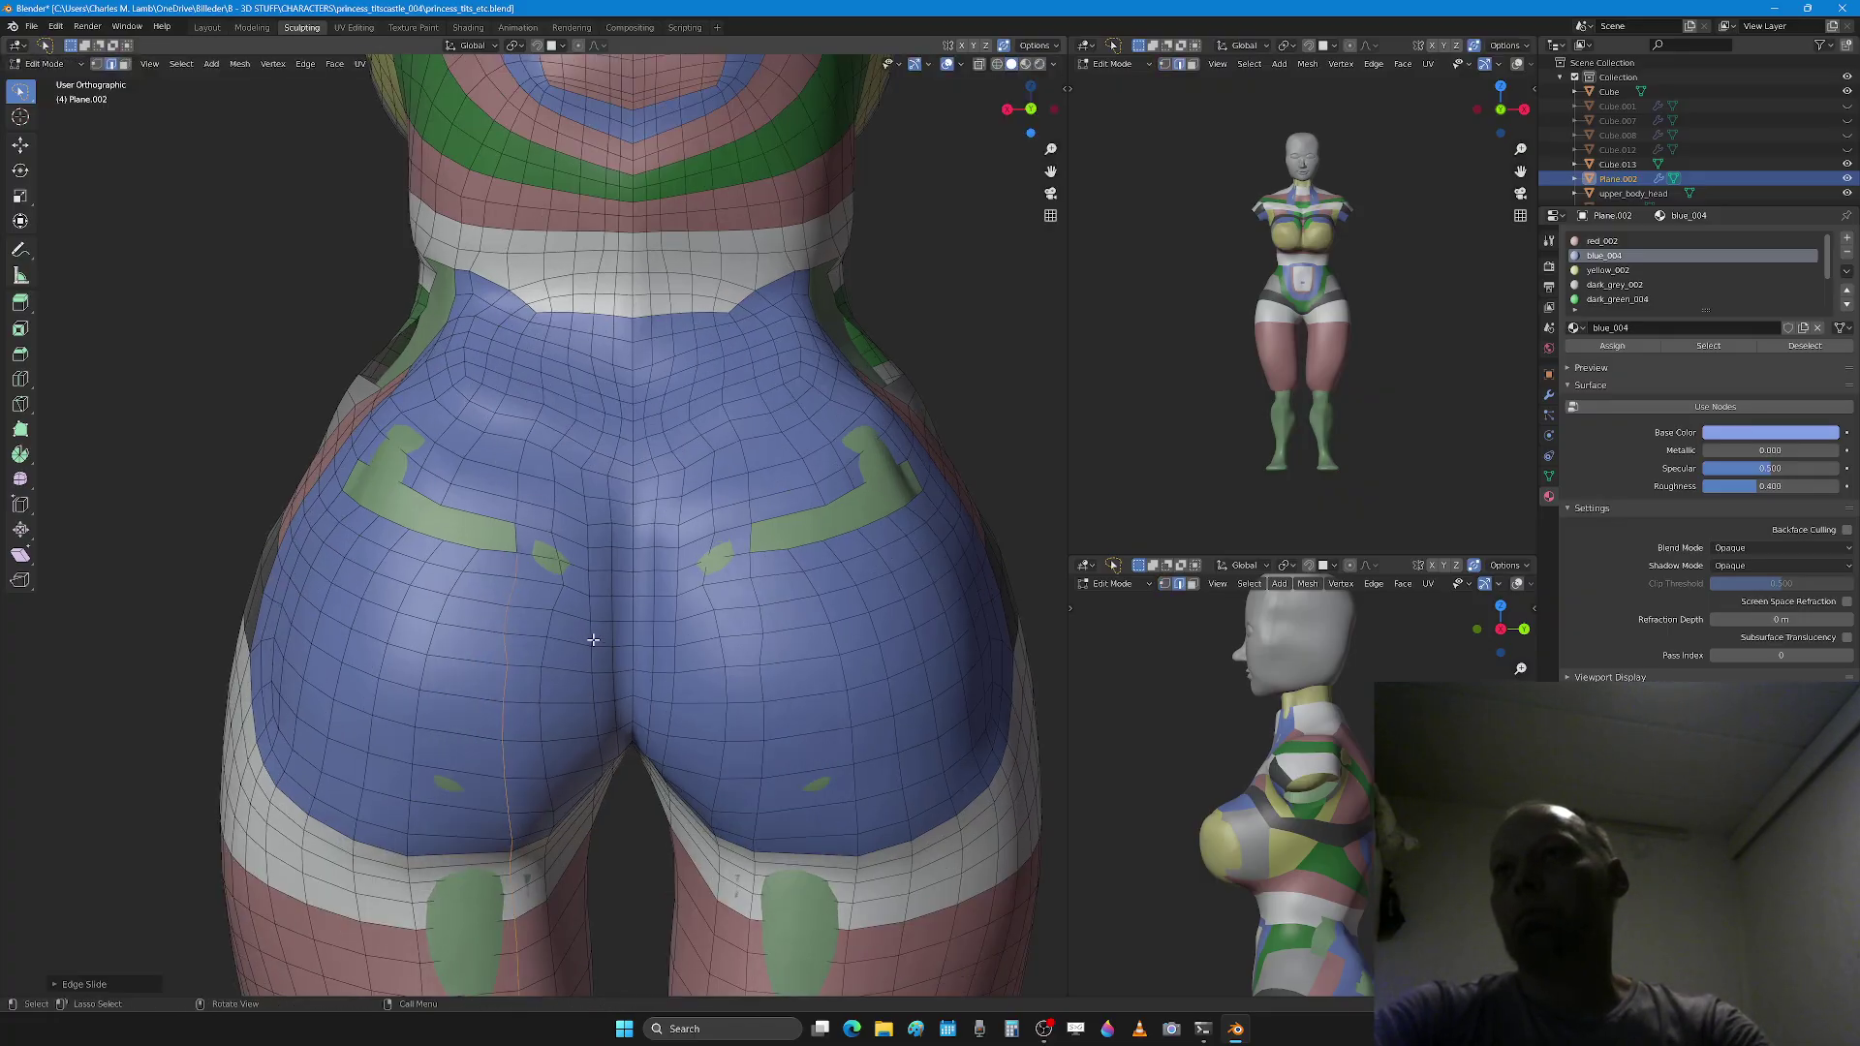
click(601, 647)
key(g)
key(g)
click(596, 662)
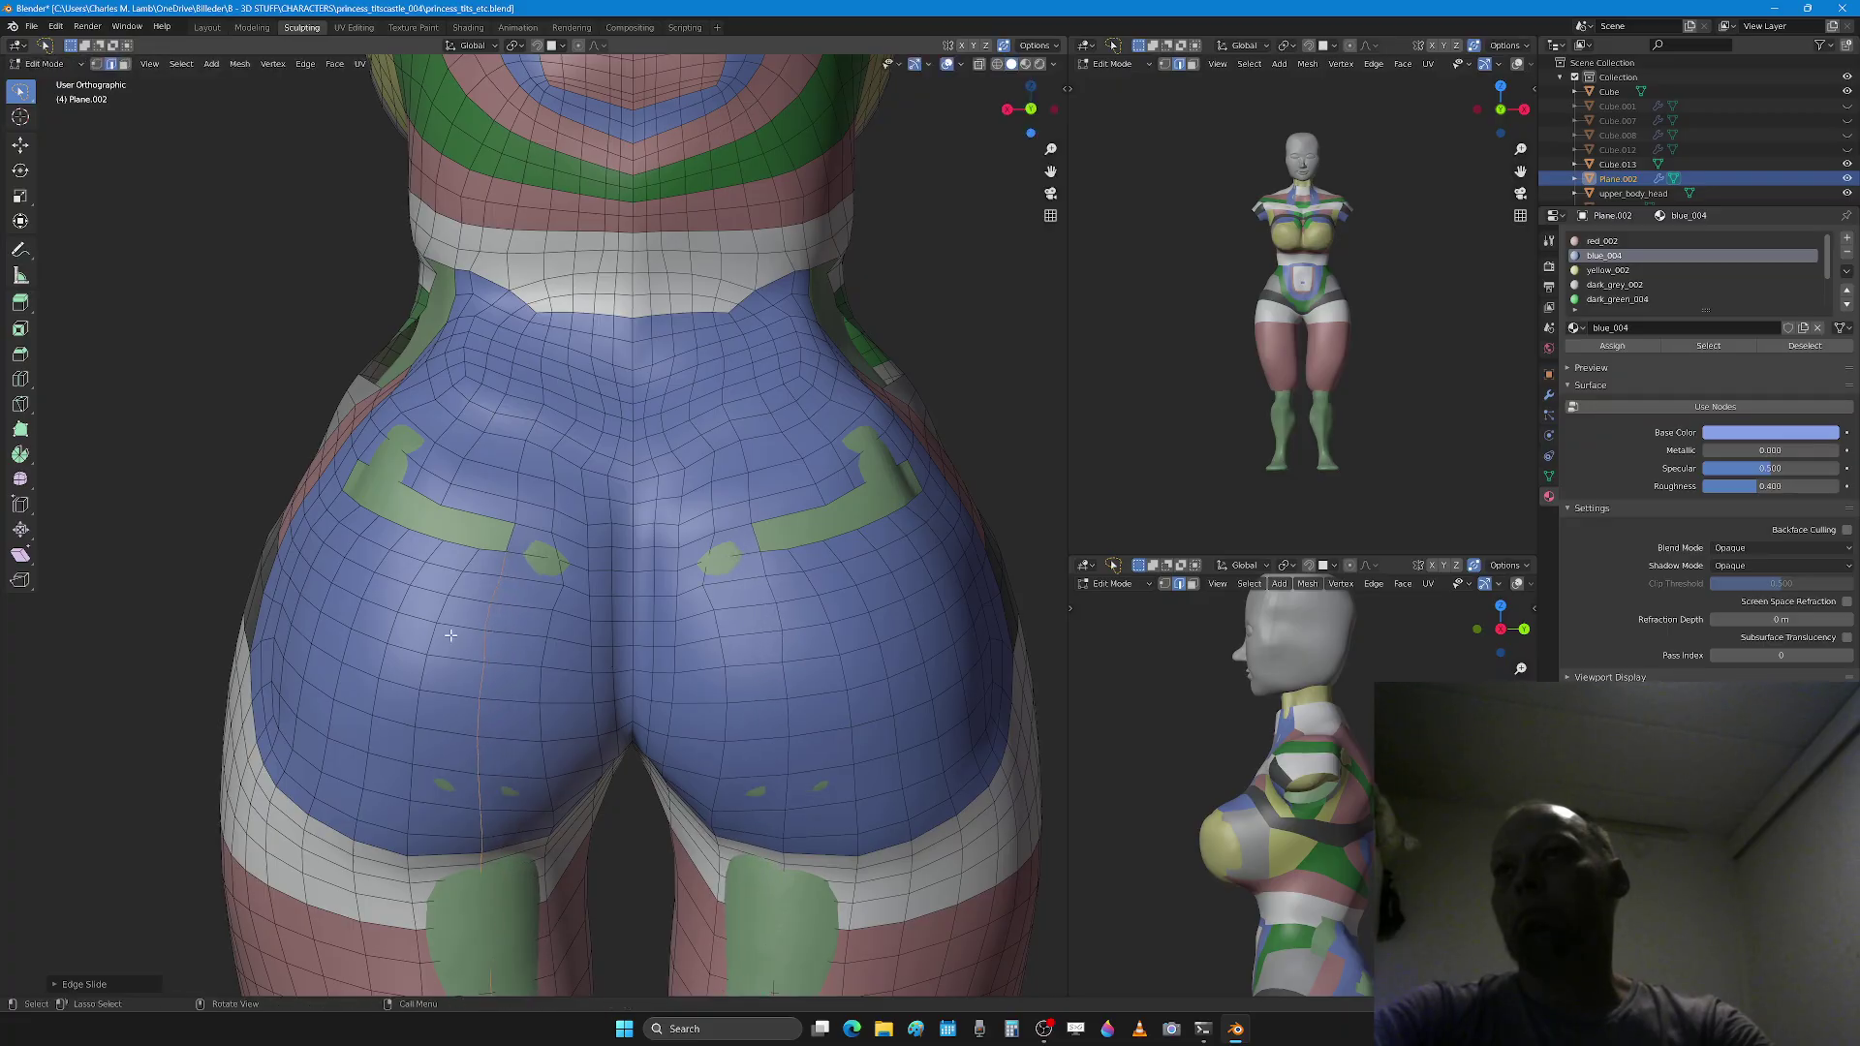
middle_drag(450, 635, 473, 609)
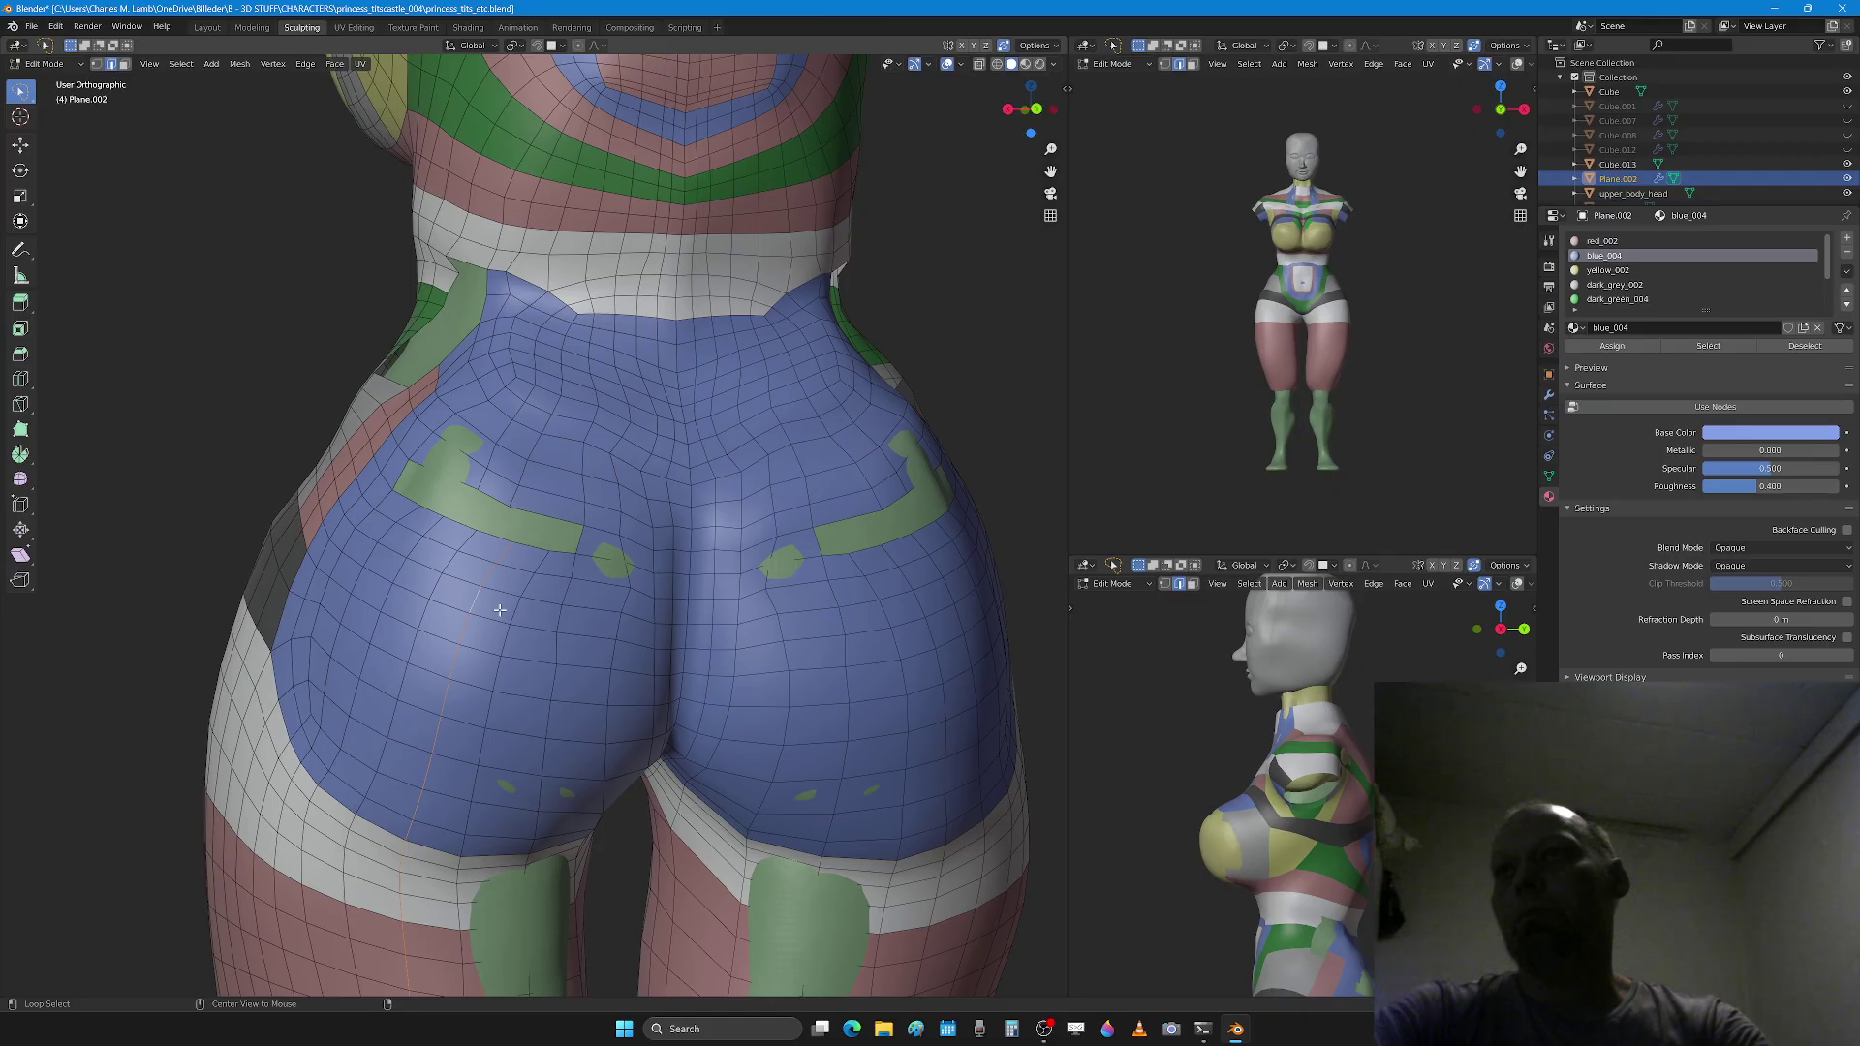
key(g)
key(g)
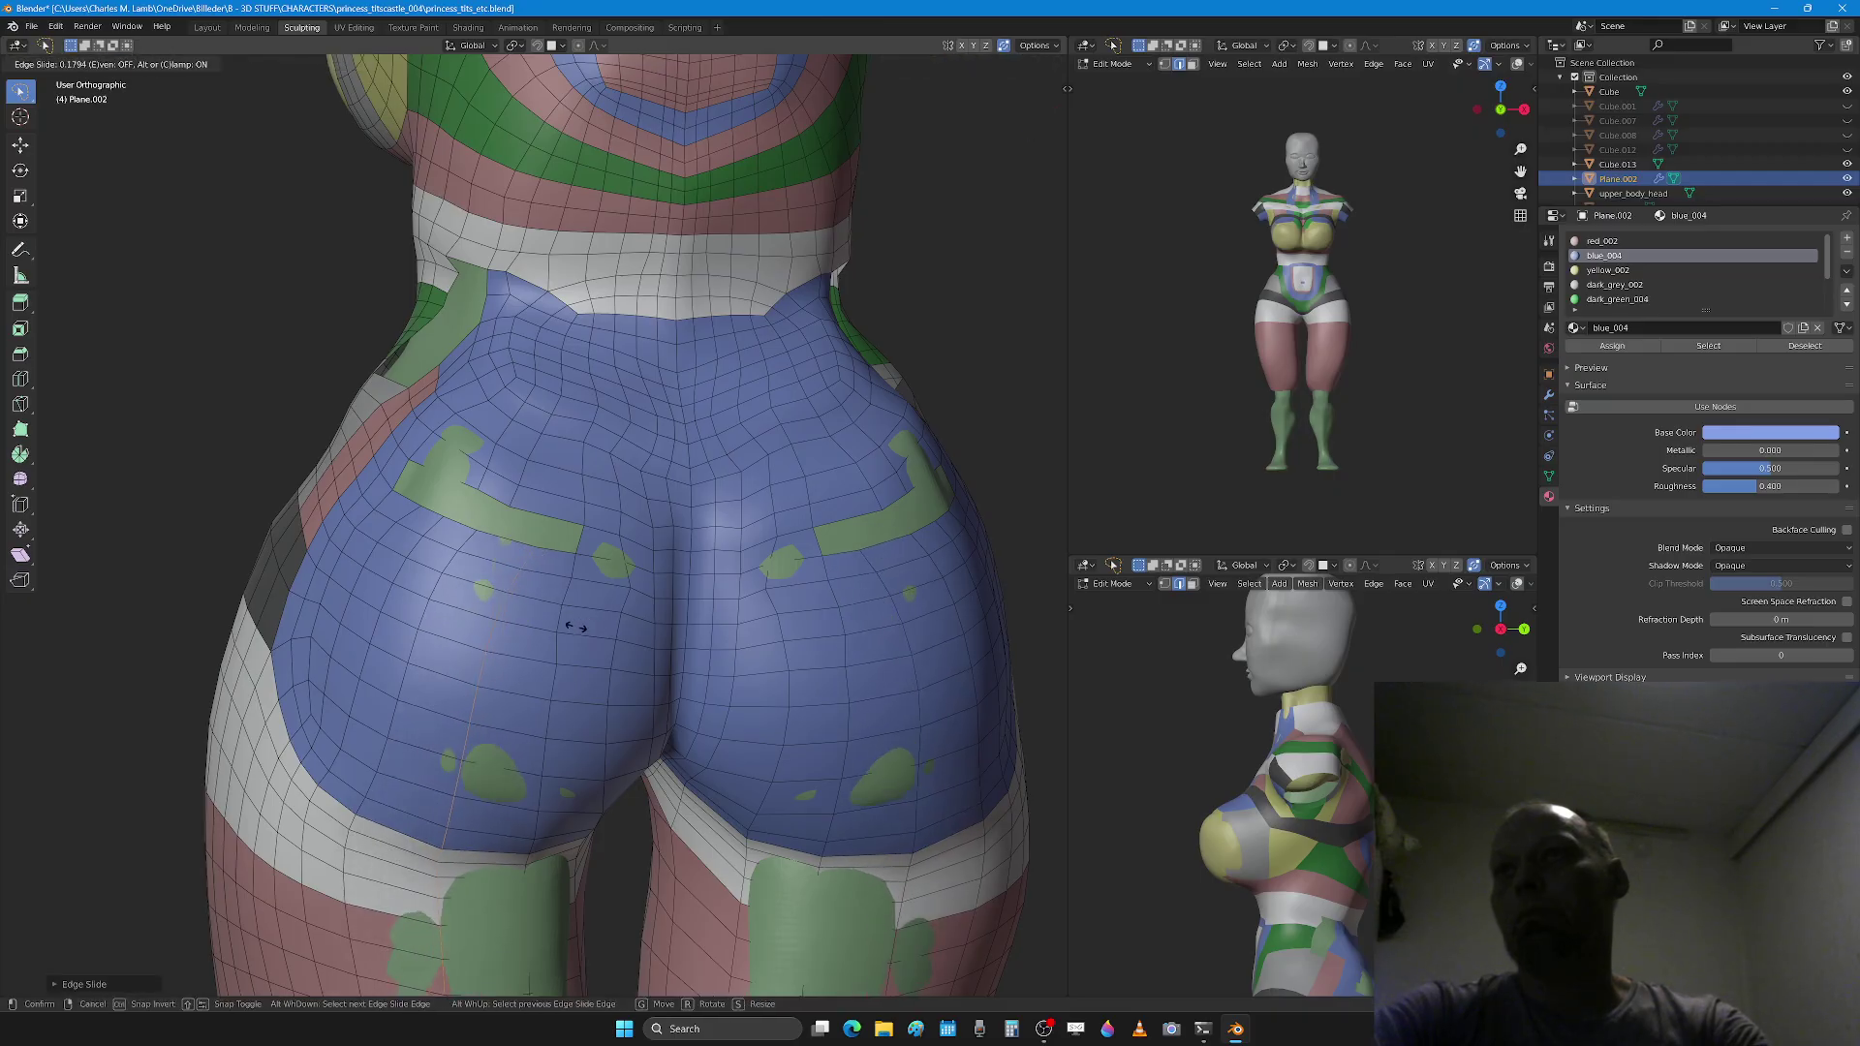
Step: Finish sliding the vertical edge loop on the left buttock and smooth the surface around it in Sculpt Mode
click(556, 628)
key(Tab)
mouse_move(515, 592)
mouse_down()
mouse_move(521, 652)
mouse_move(479, 785)
mouse_move(472, 770)
mouse_up()
scroll(475, 794, down, 3)
scroll(472, 770, up, 2)
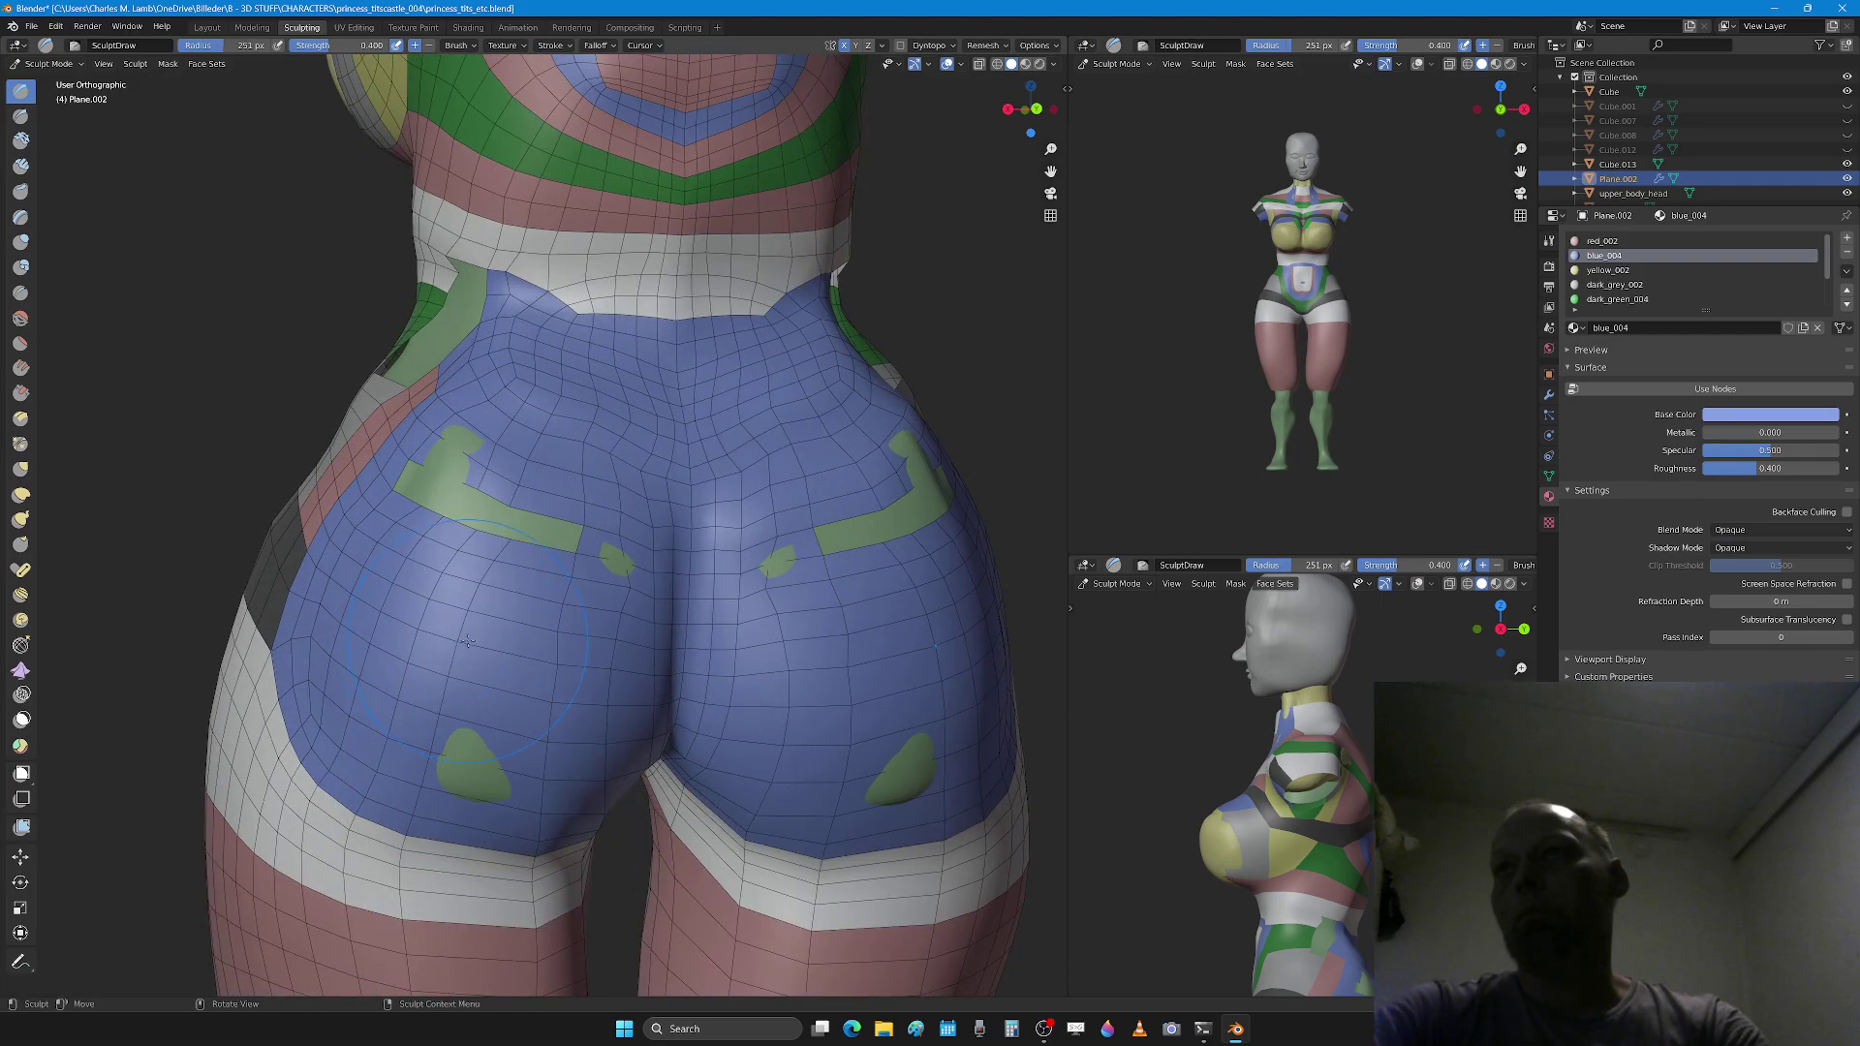
Step: Fill the inner part of the missing face strip across the upper left buttock in Edit Mode
scroll(468, 640, up, 3)
key(Tab)
click(557, 495)
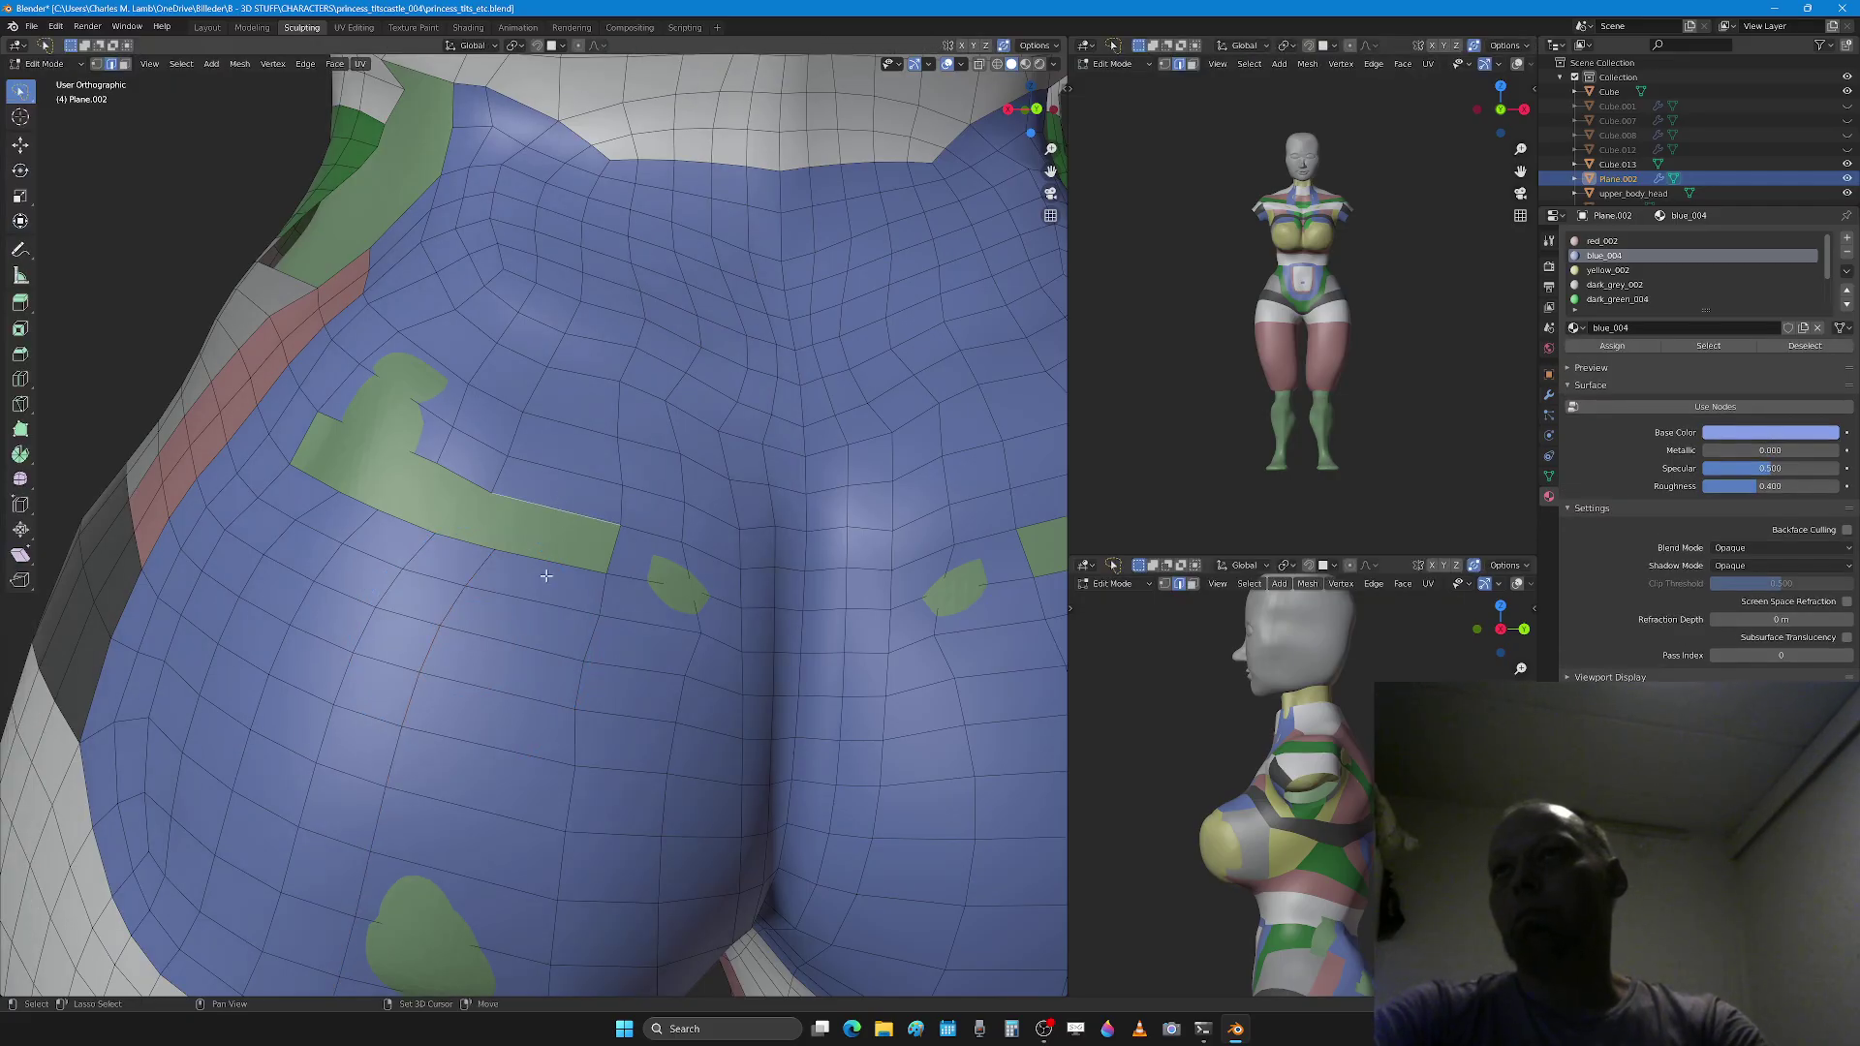
key(f)
click(470, 475)
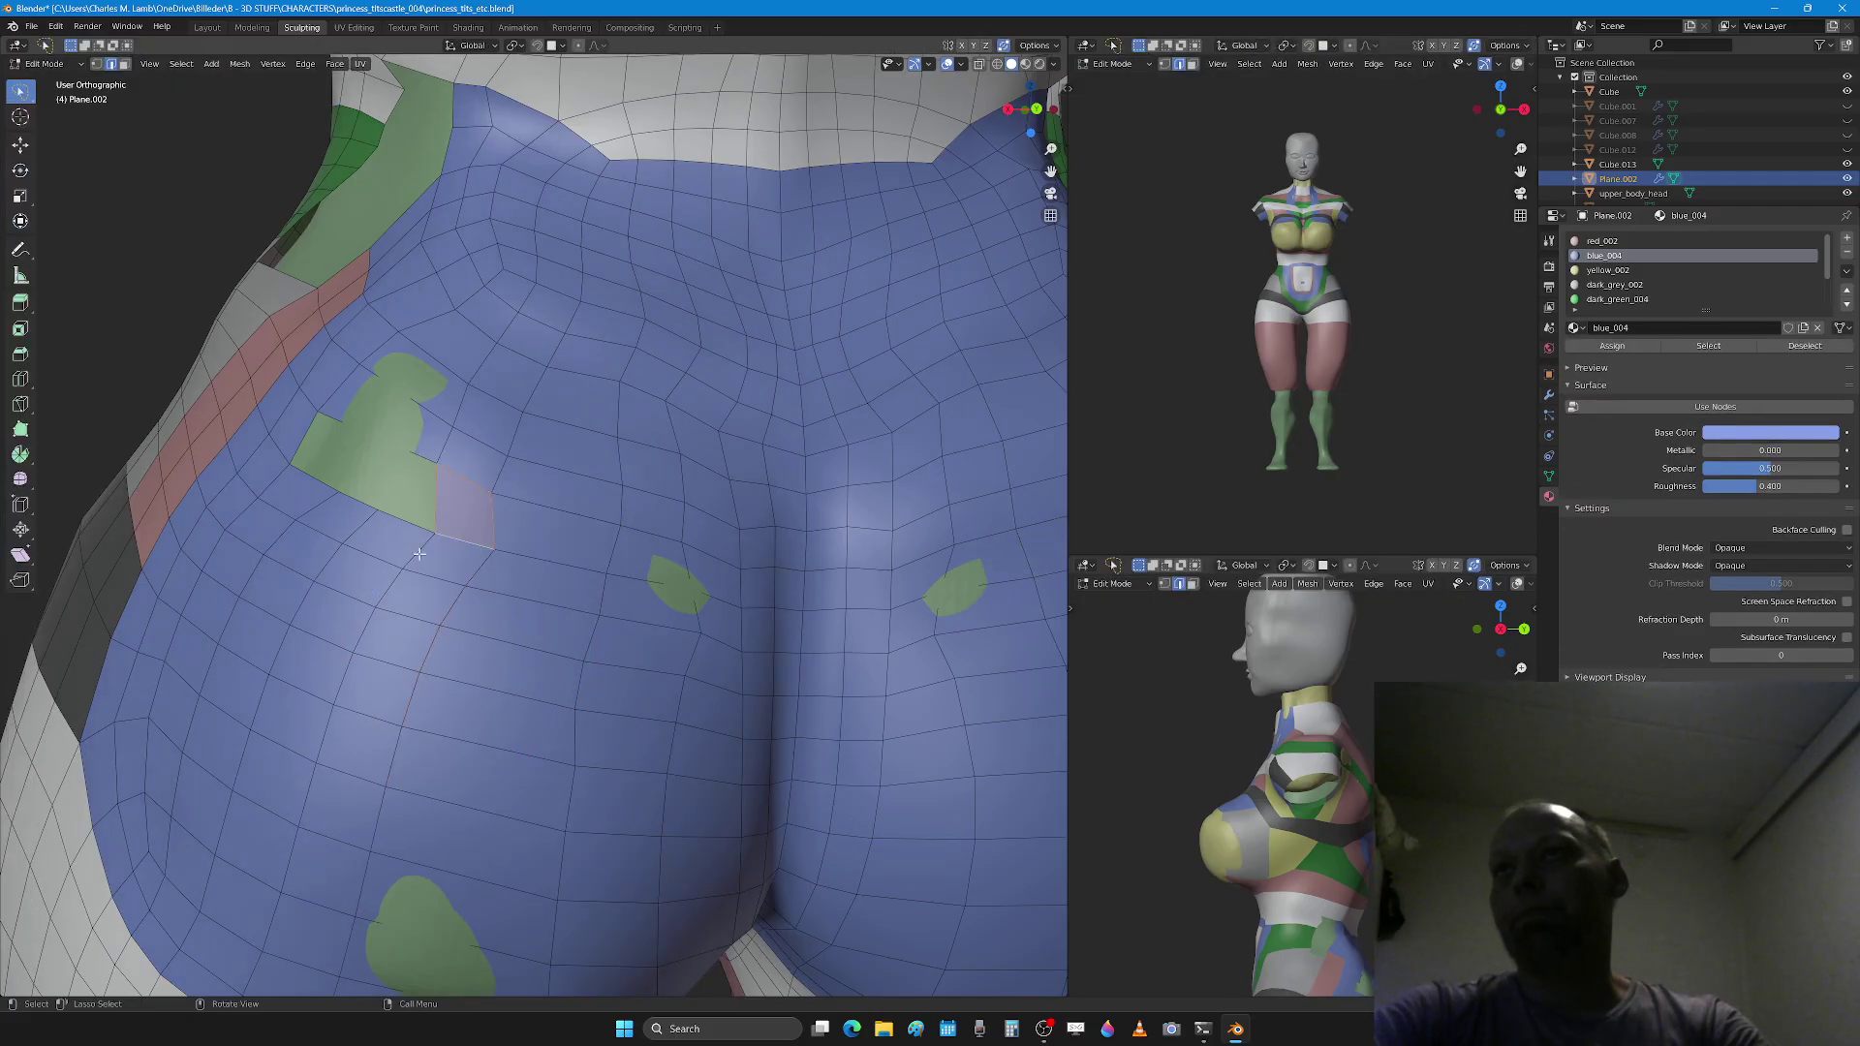
Step: Sculpt the surface around the remaining gap on the upper left buttock and return to Edit Mode
middle_drag(419, 553, 449, 558)
key(3)
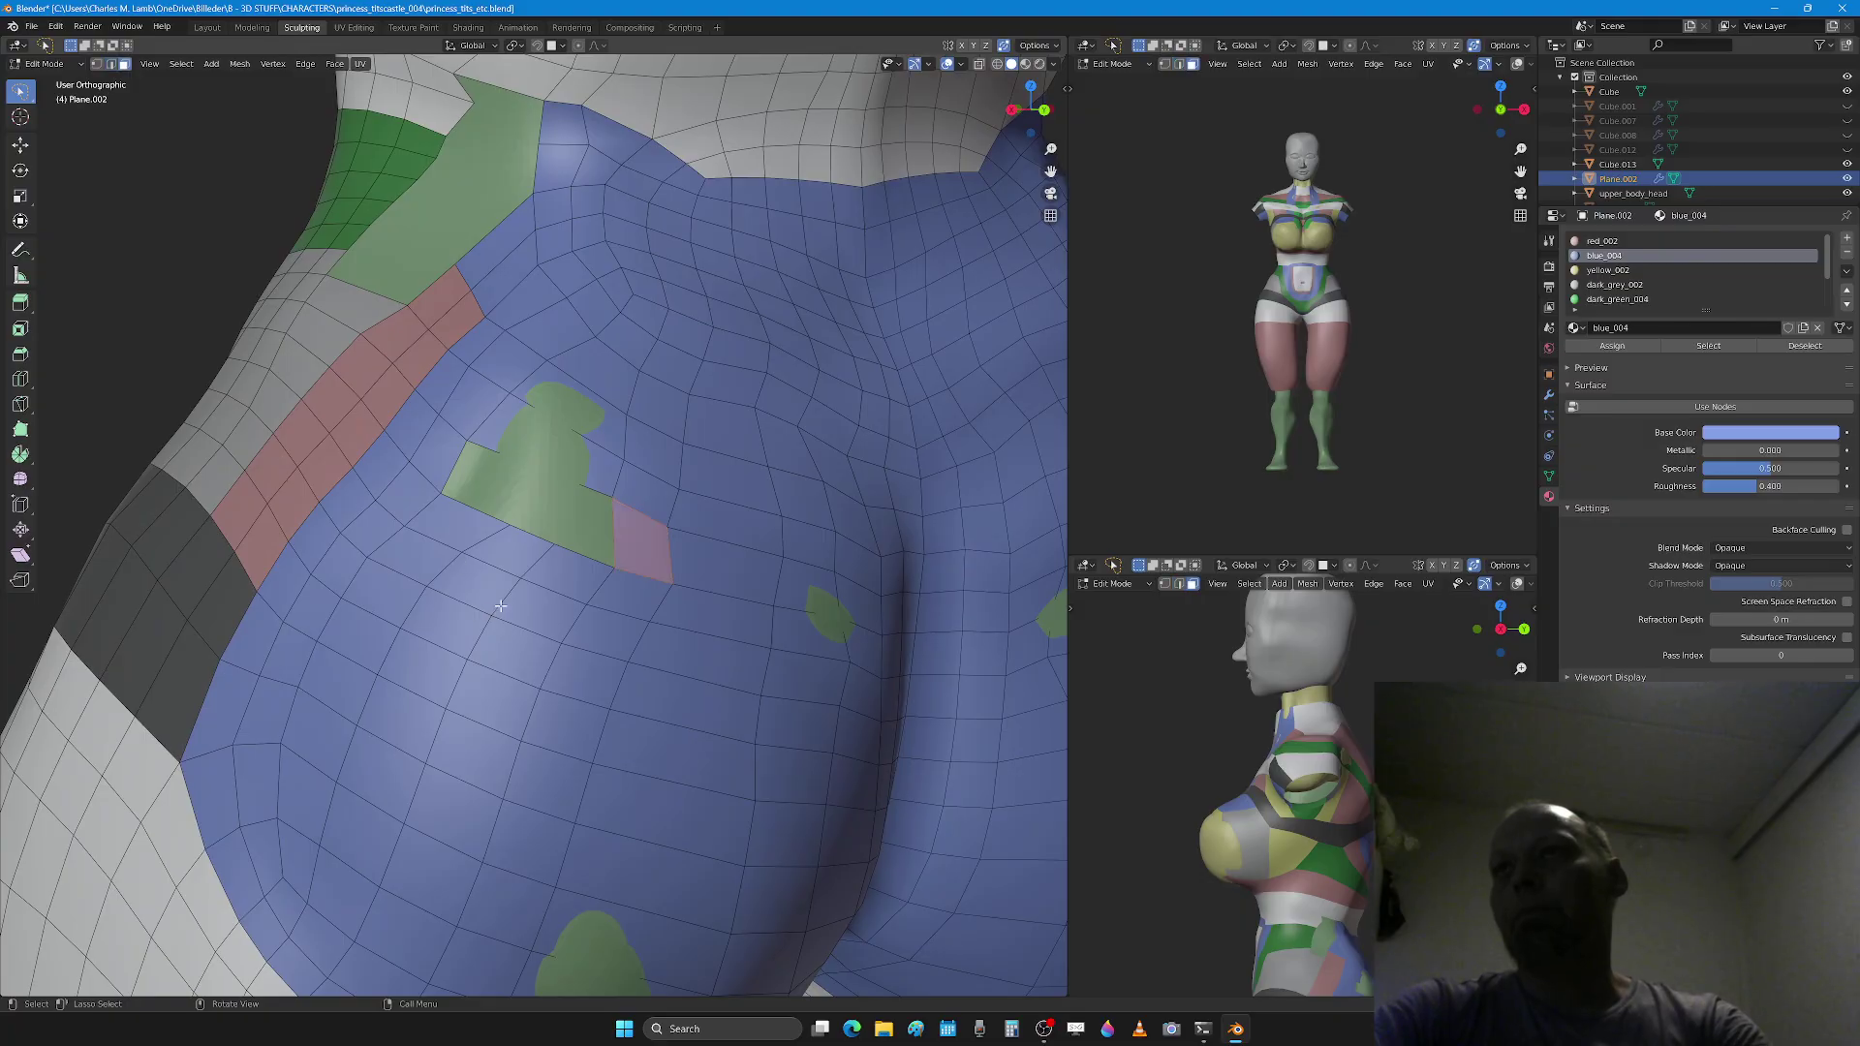
key(ctrl+Tab)
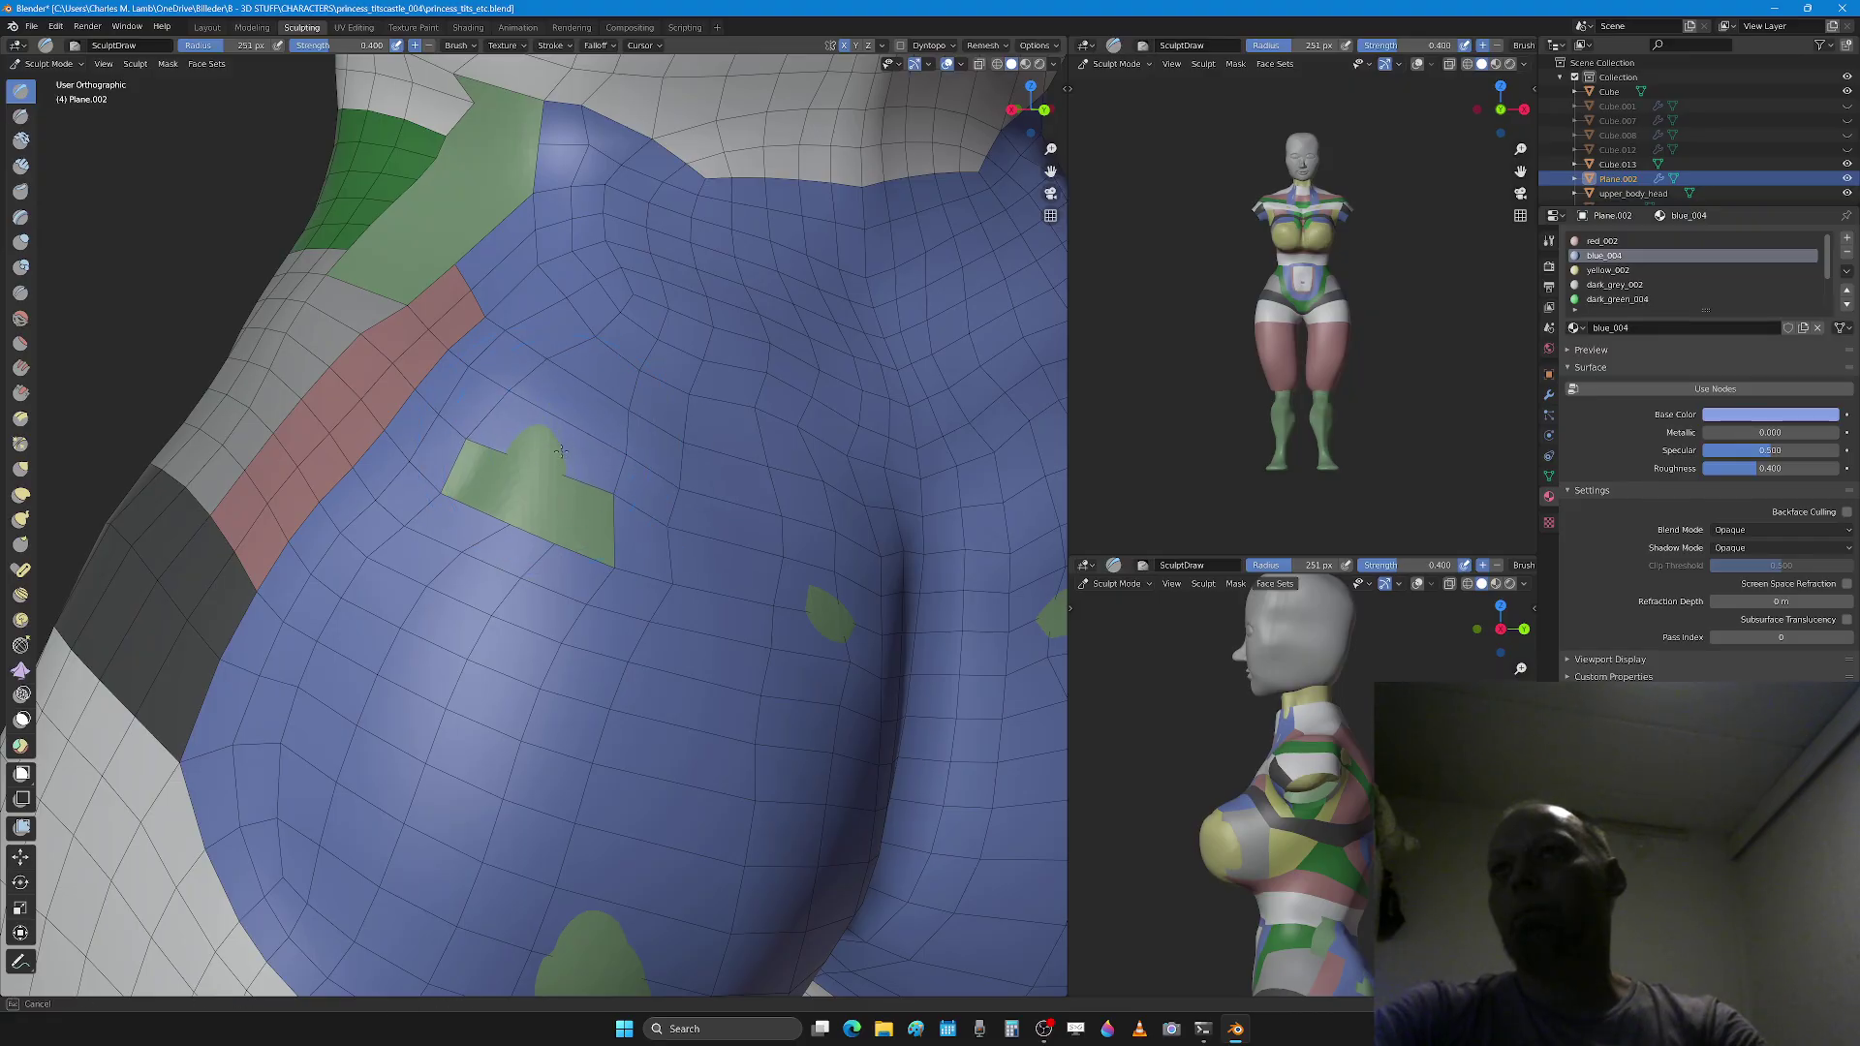
key(Tab)
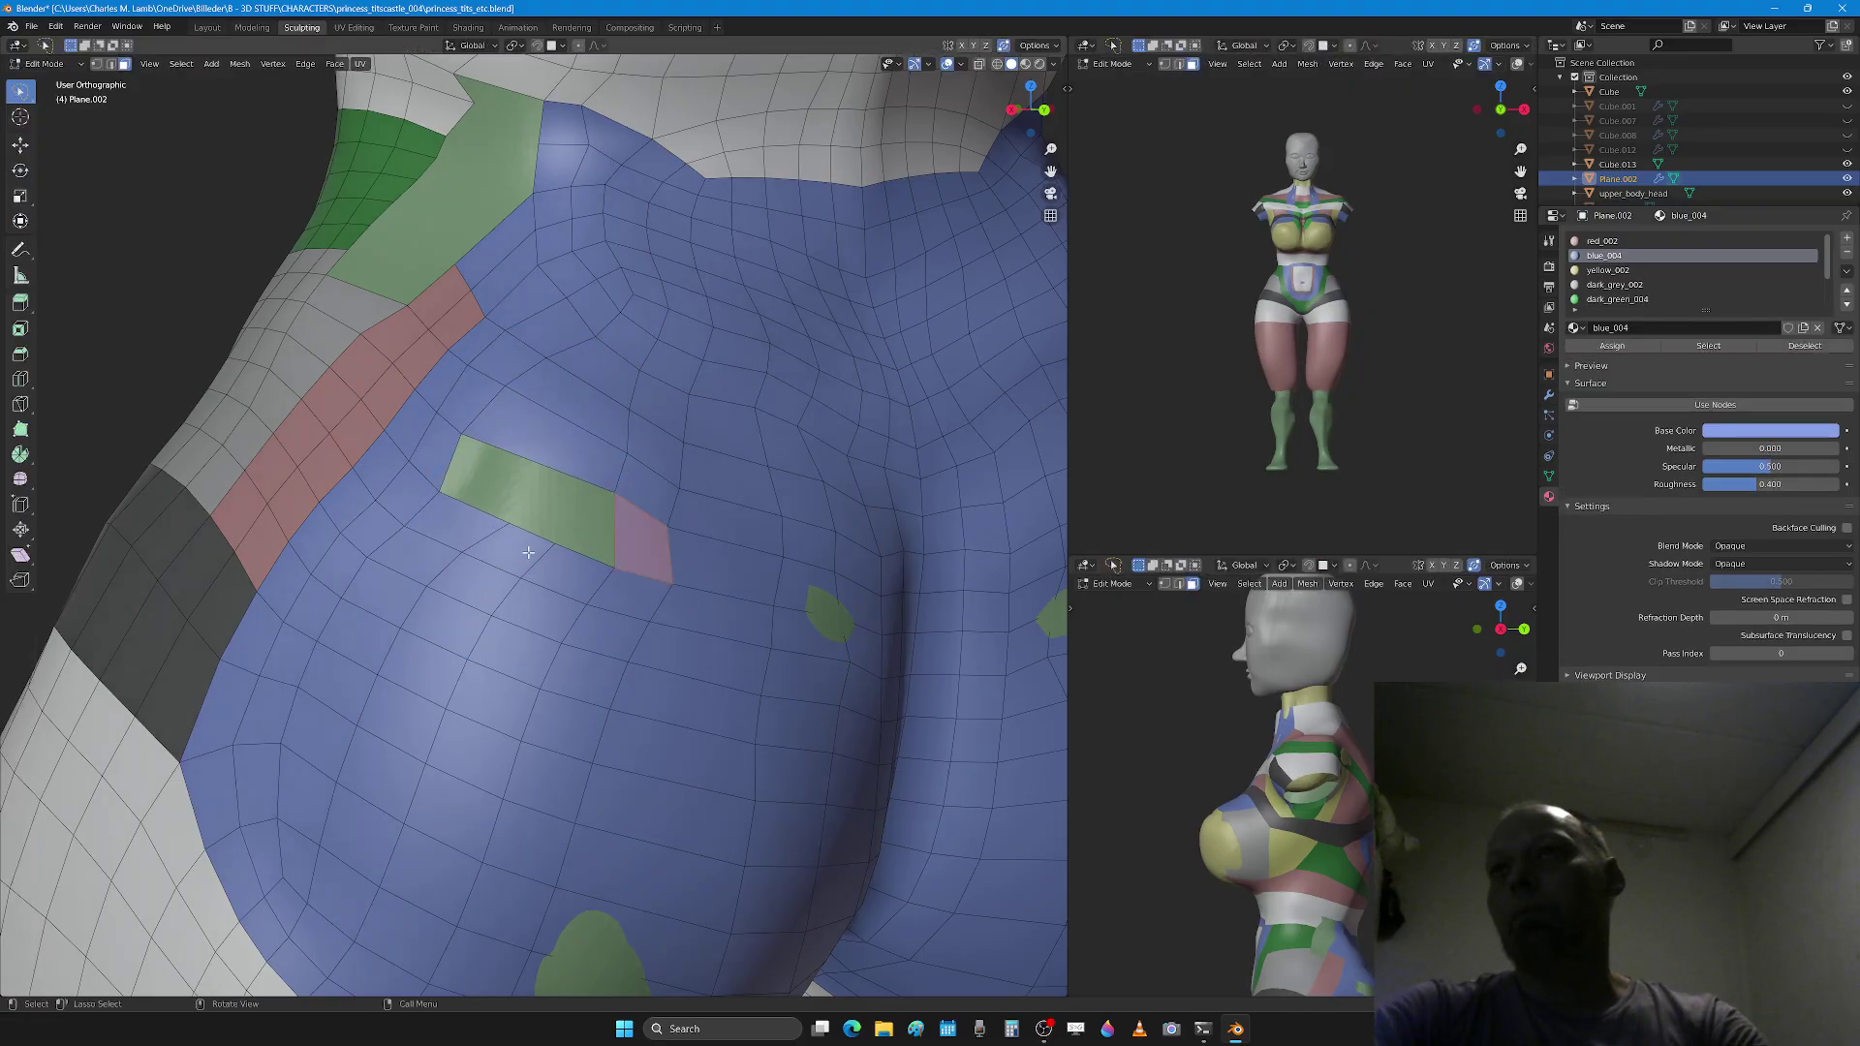
Step: Select the vertical edge loop running down the left buttock below the gap and slide it along the surface
scroll(497, 429, down, 3)
alt+click(482, 583)
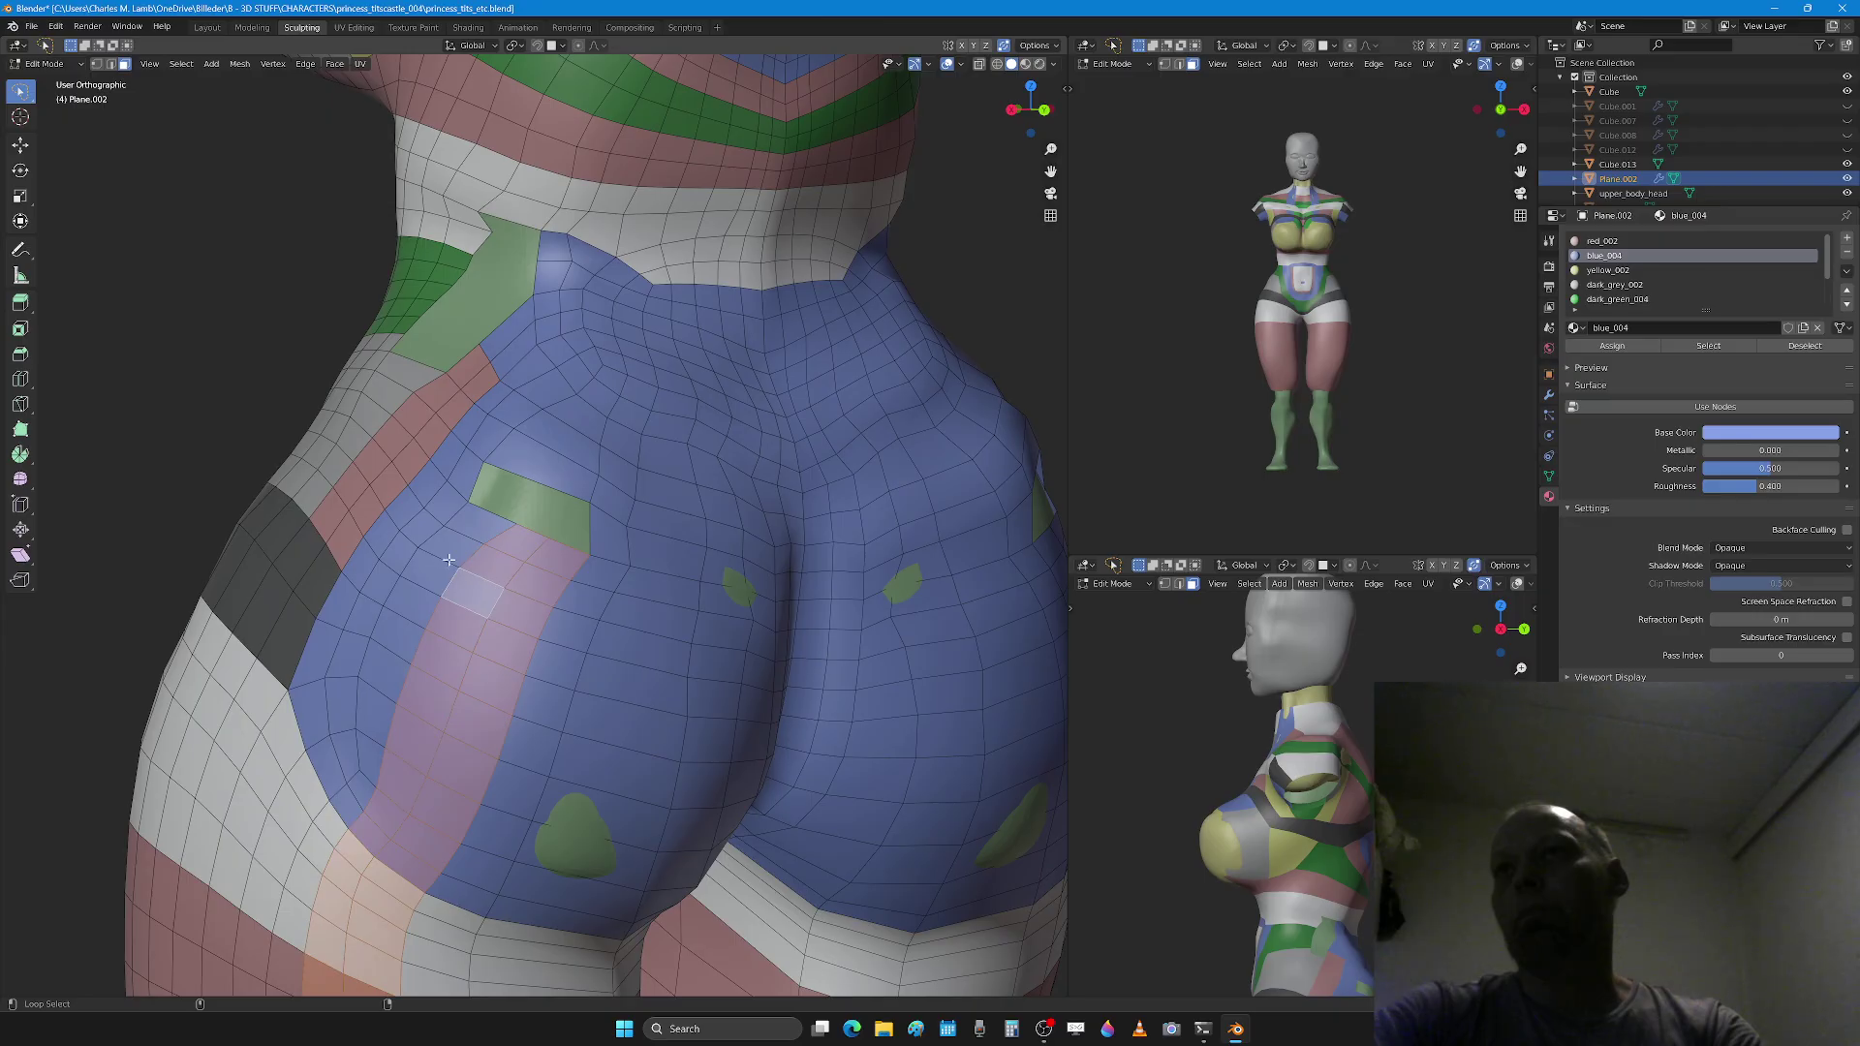
key(2)
scroll(449, 560, down, 6)
scroll(493, 658, up, 3)
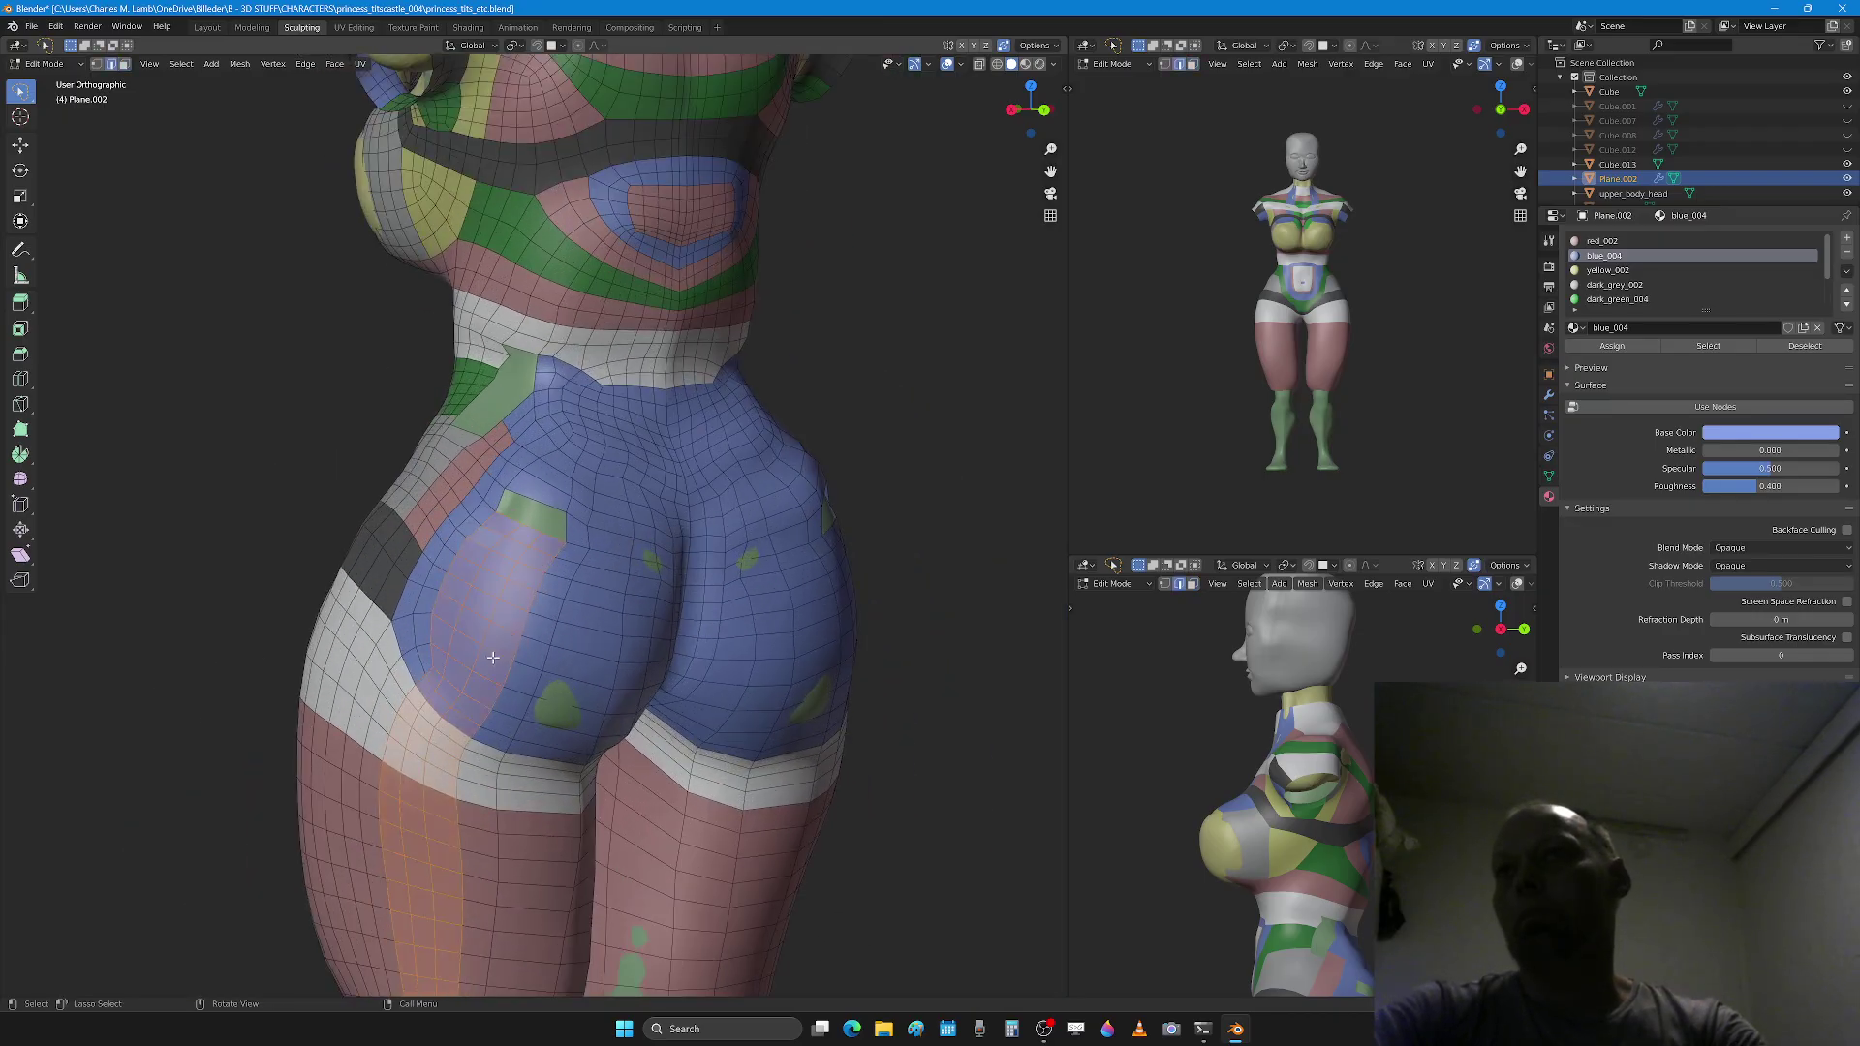
scroll(493, 658, up, 2)
alt+click(498, 613)
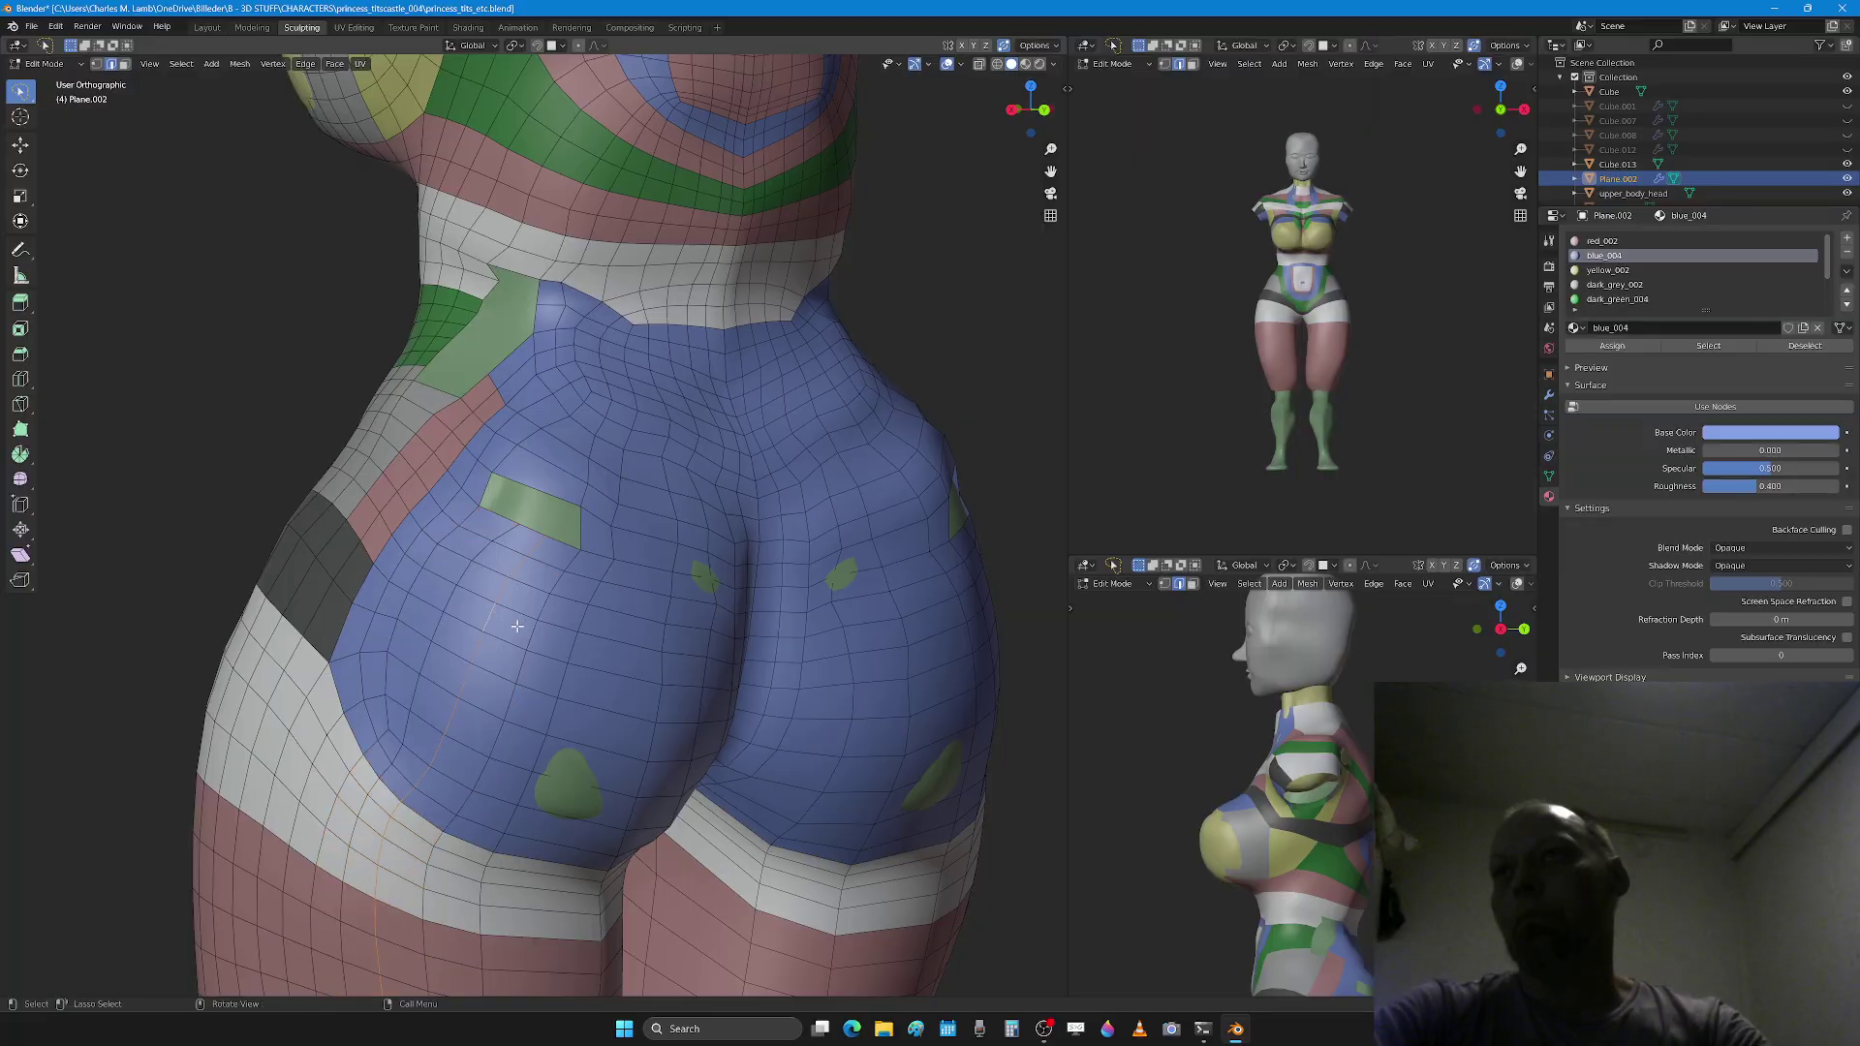
key(g)
key(g)
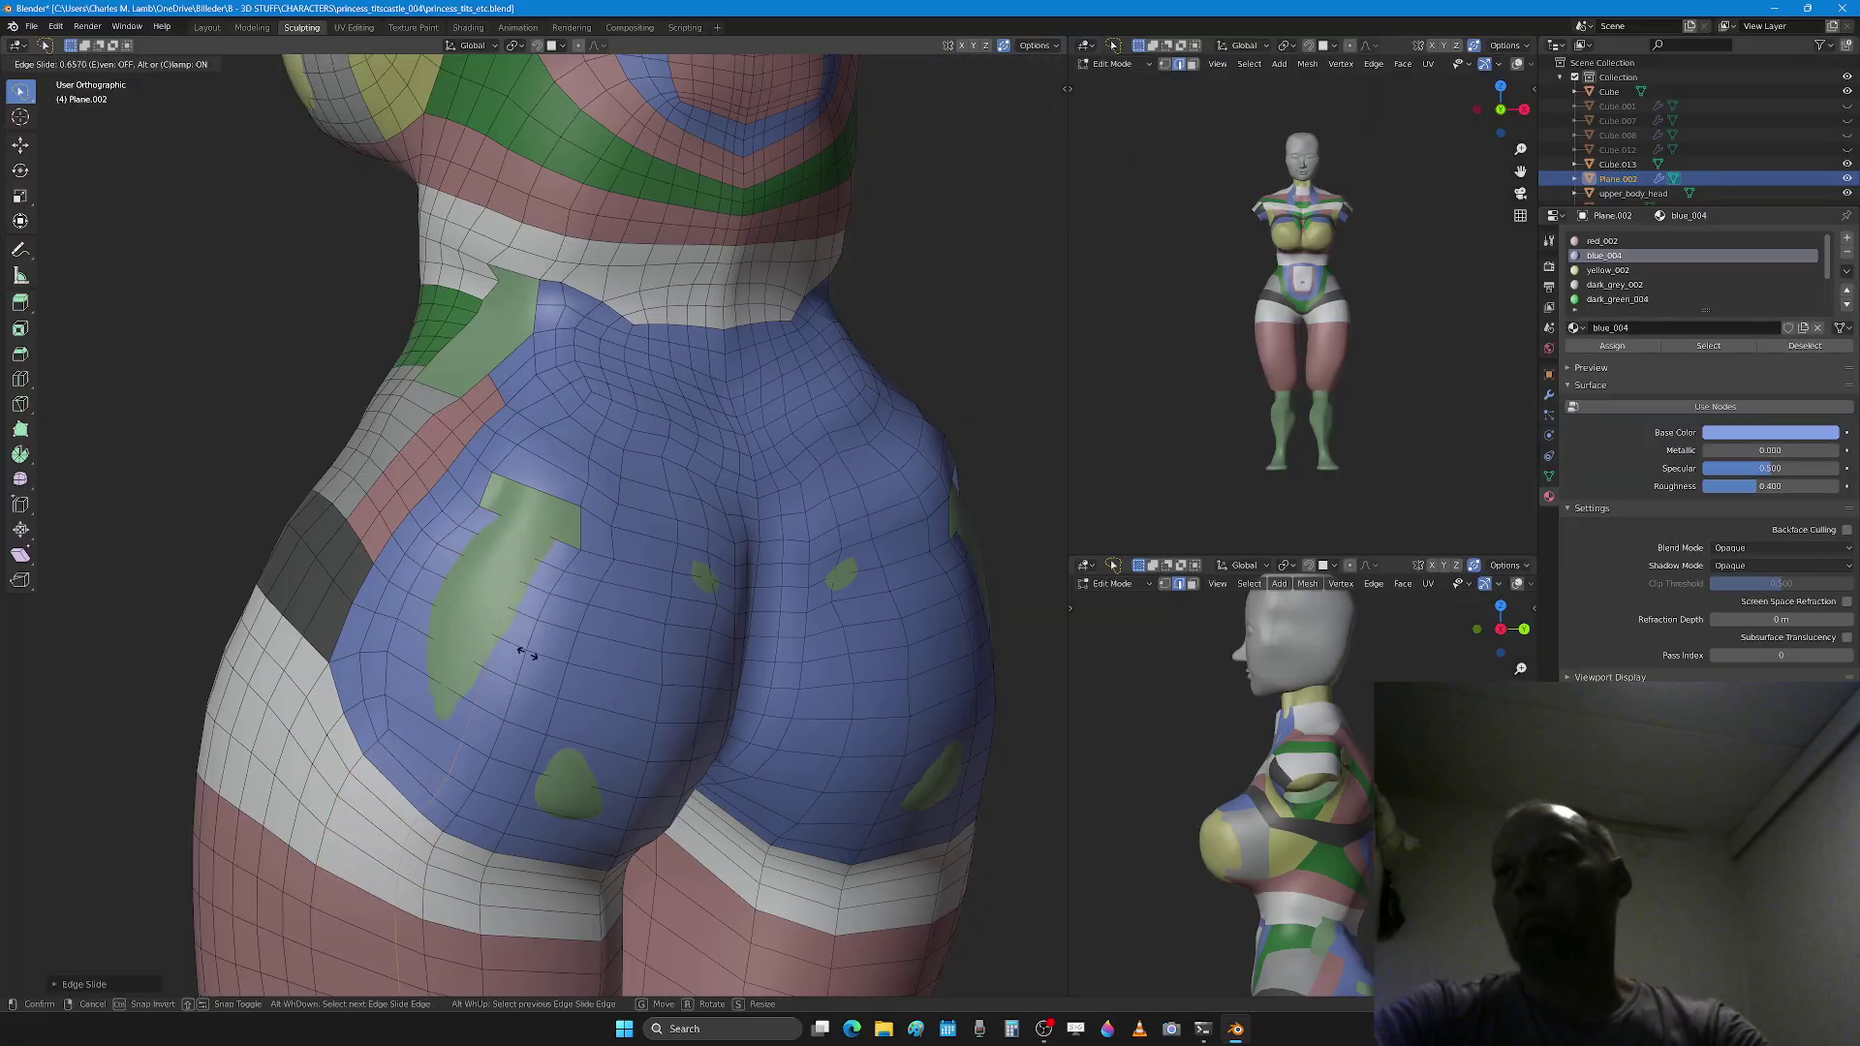
click(624, 706)
Step: Fill the remaining gap on the upper left buttock and sculpt the mesh over the protruding underlying surface
click(549, 488)
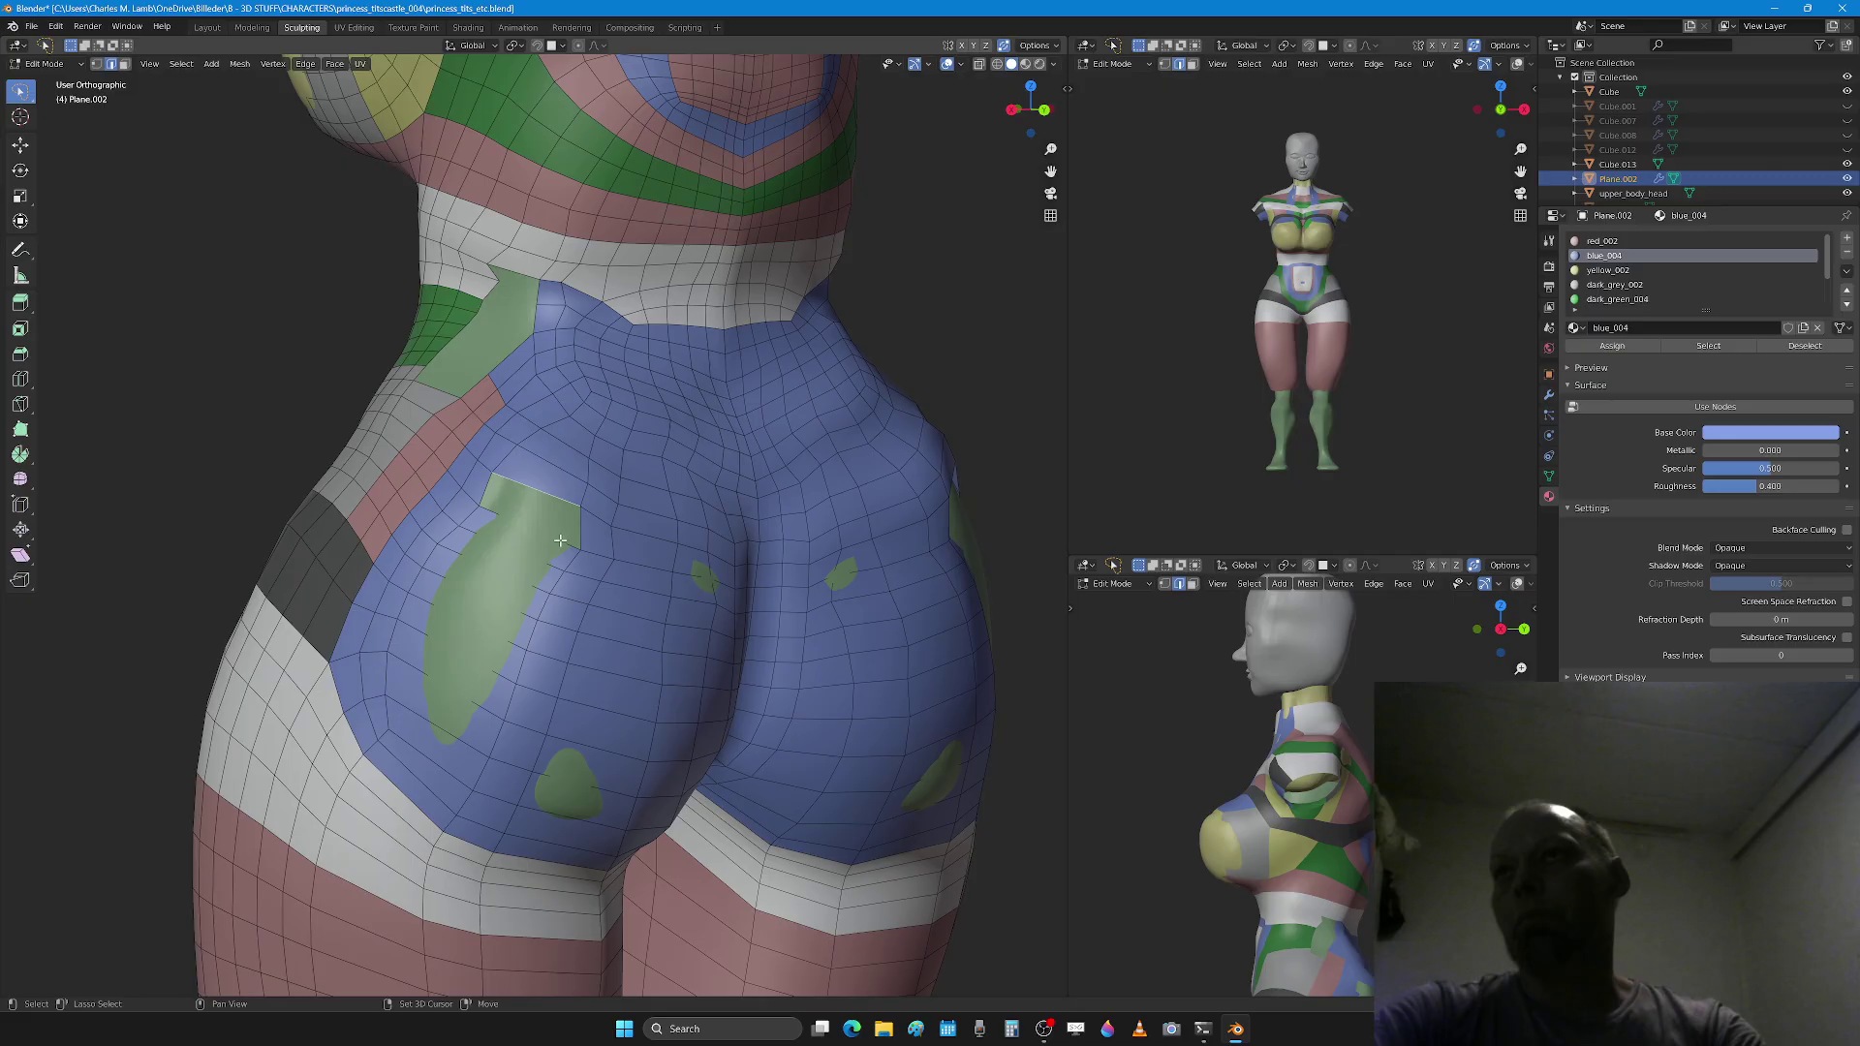
key(Tab)
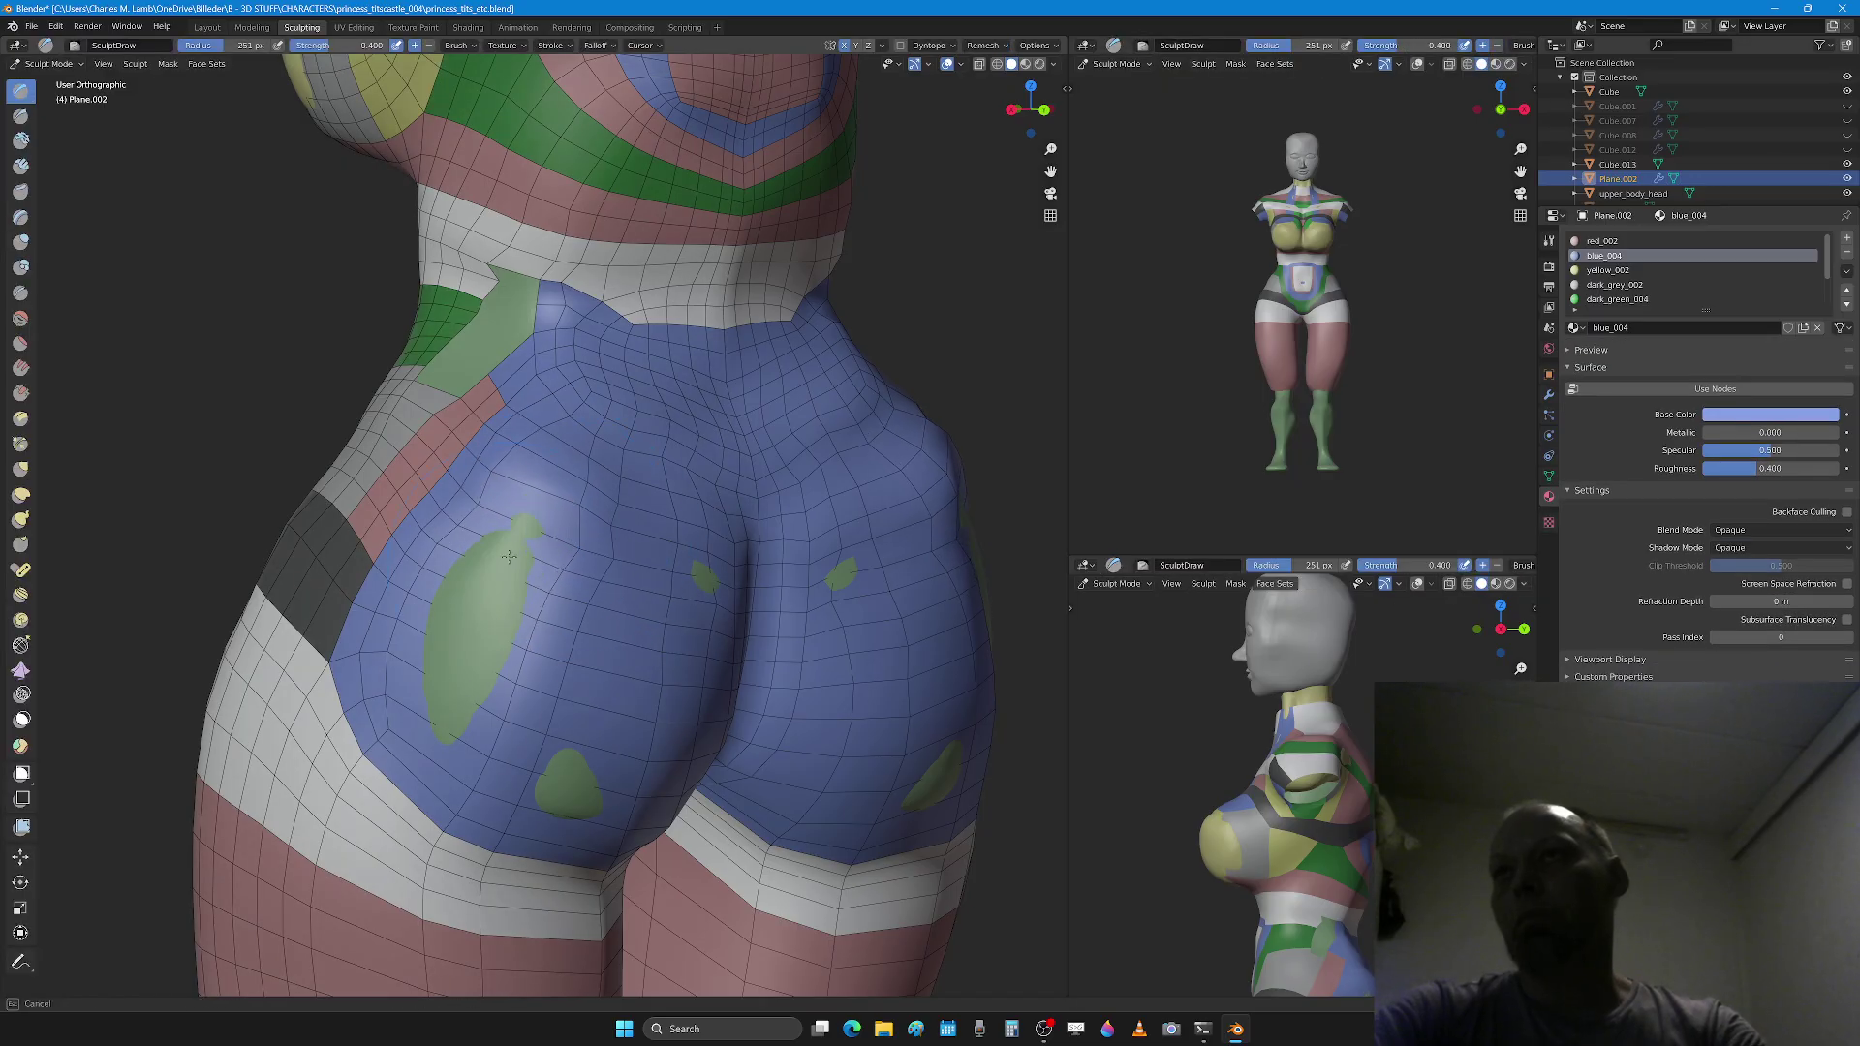
mouse_move(511, 641)
mouse_down()
mouse_move(509, 548)
mouse_move(560, 761)
mouse_up()
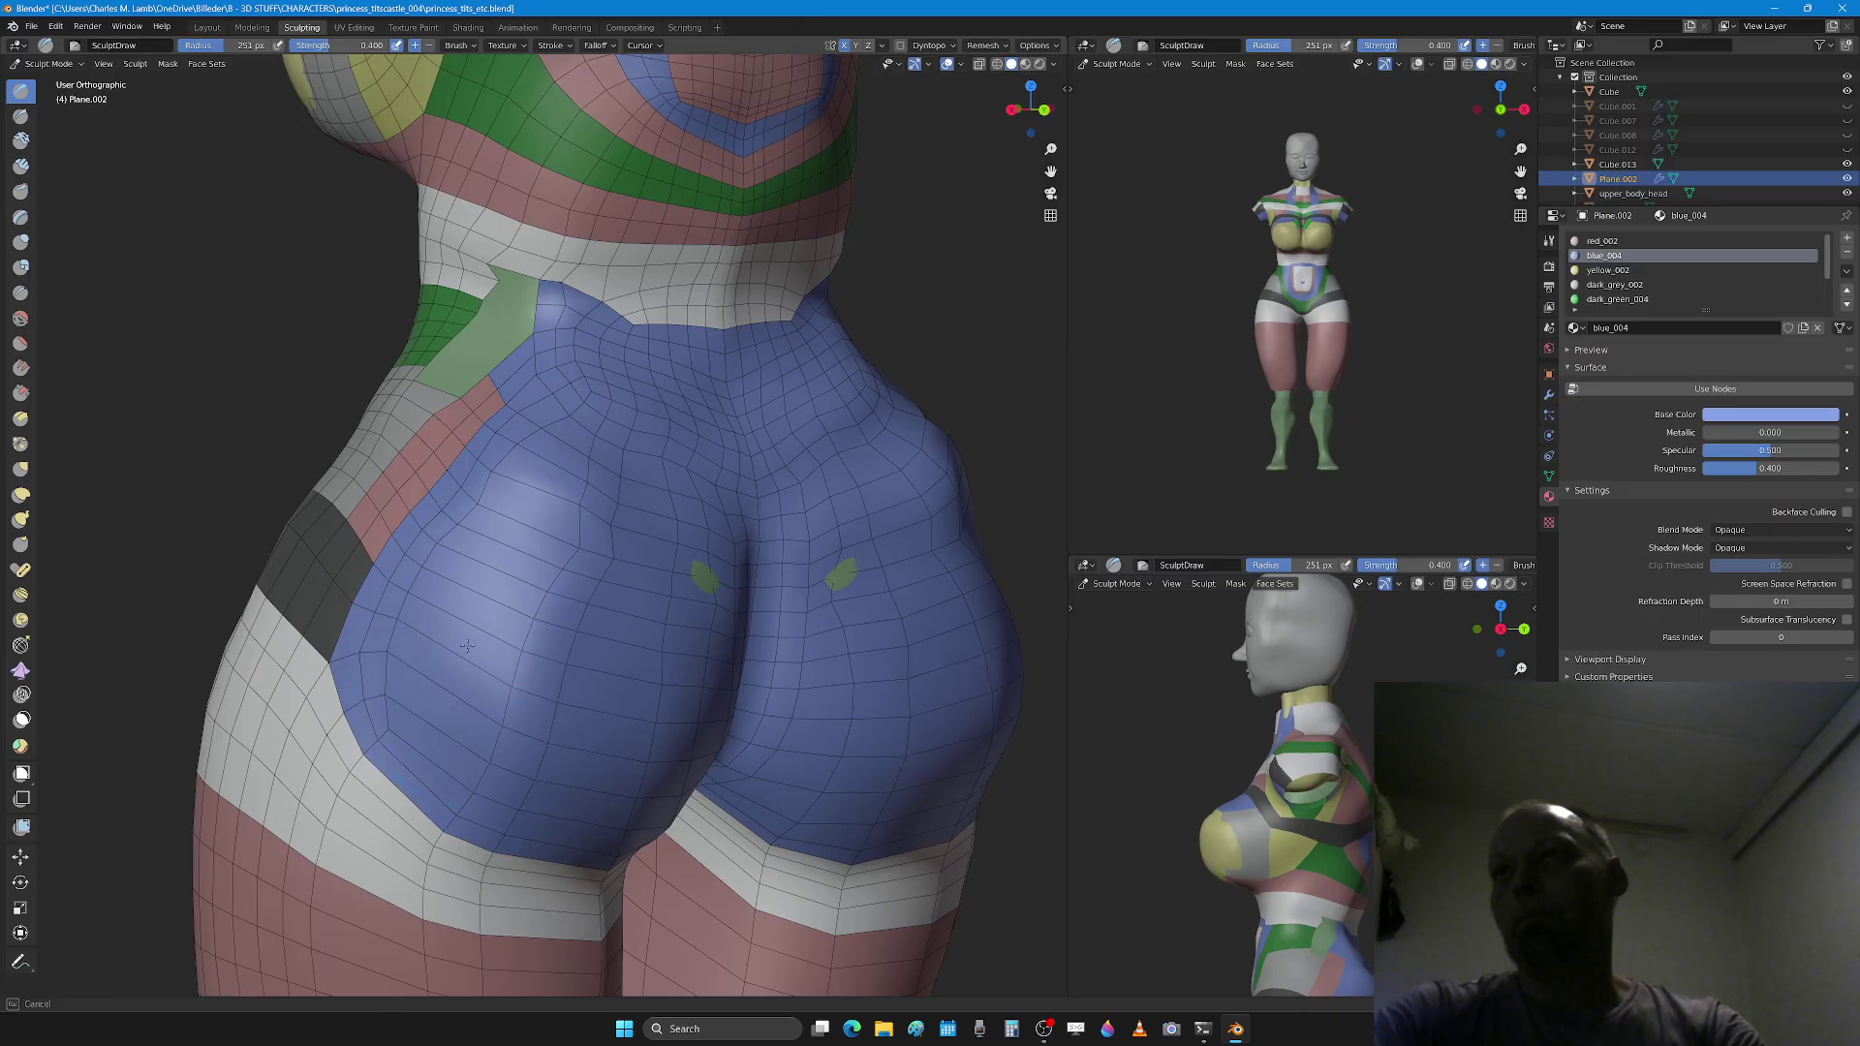
scroll(466, 646, down, 2)
mouse_move(466, 646)
middle_down()
mouse_move(398, 611)
mouse_move(466, 583)
middle_up()
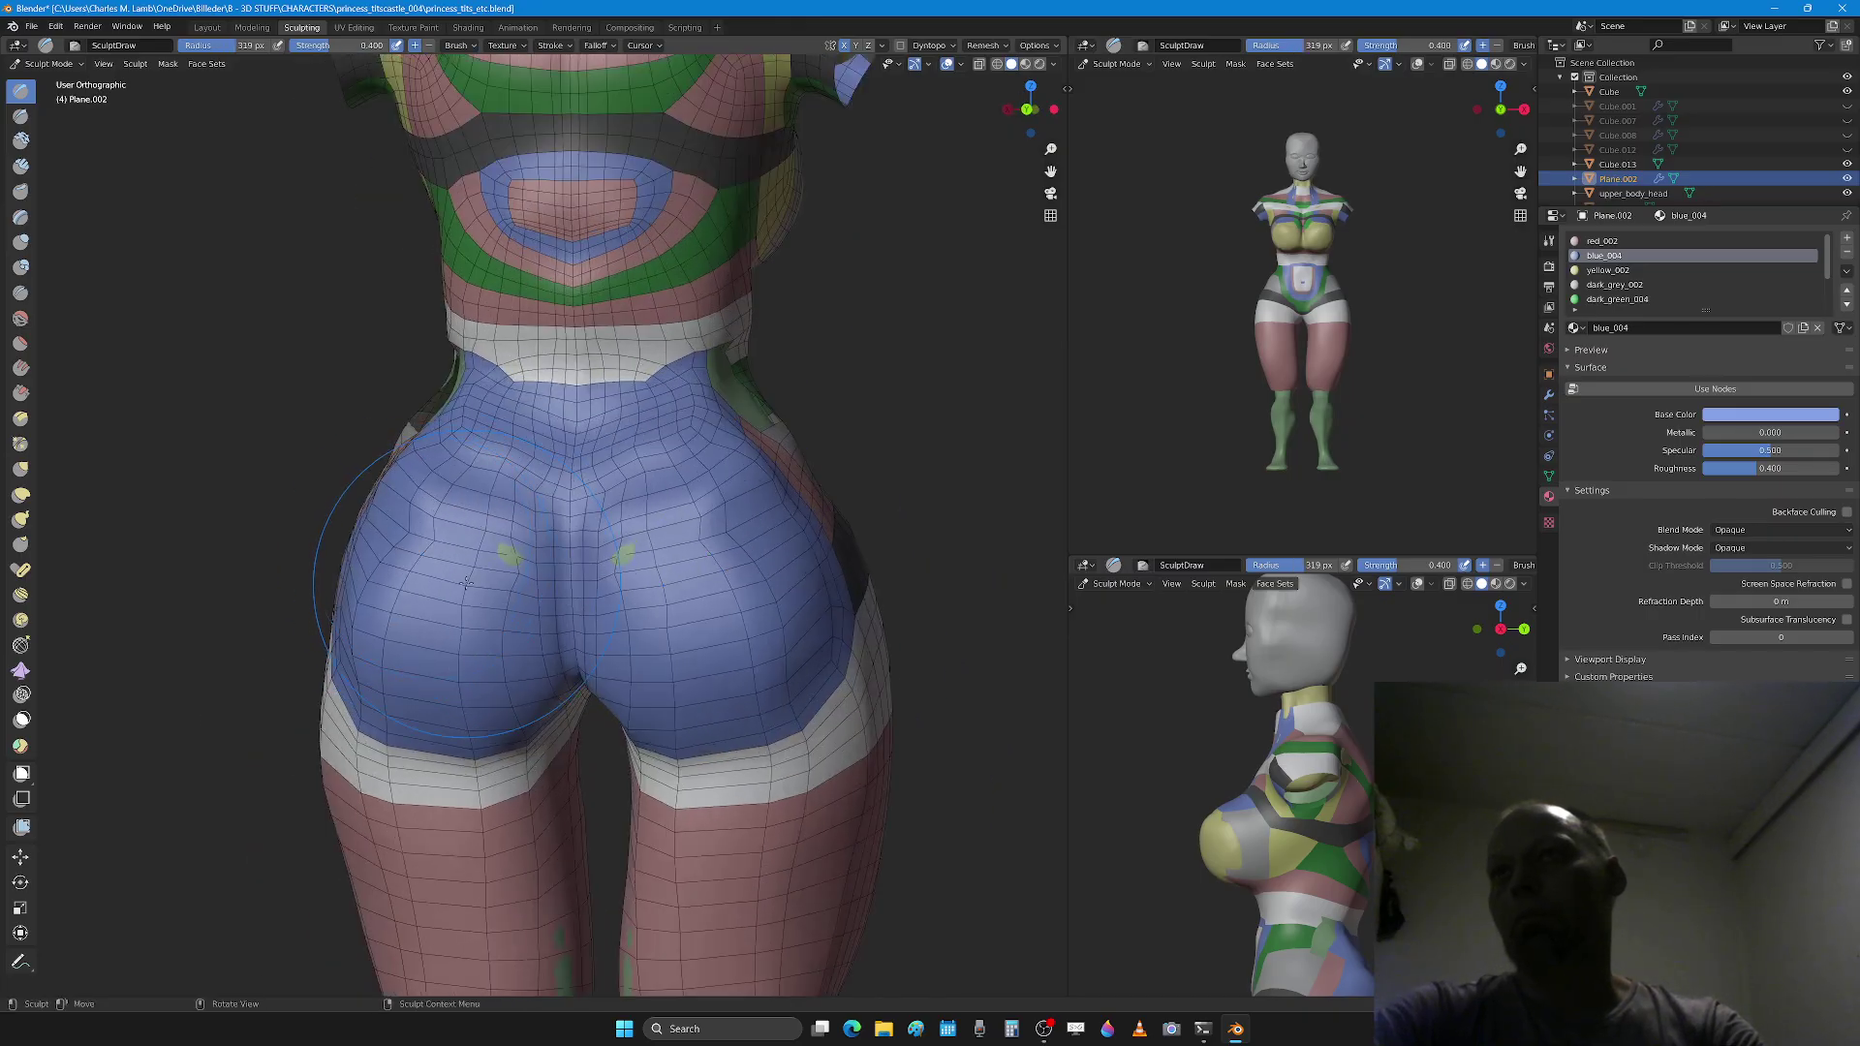
mouse_move(466, 582)
mouse_down()
mouse_move(426, 553)
mouse_move(484, 532)
mouse_move(426, 523)
mouse_move(418, 657)
mouse_up()
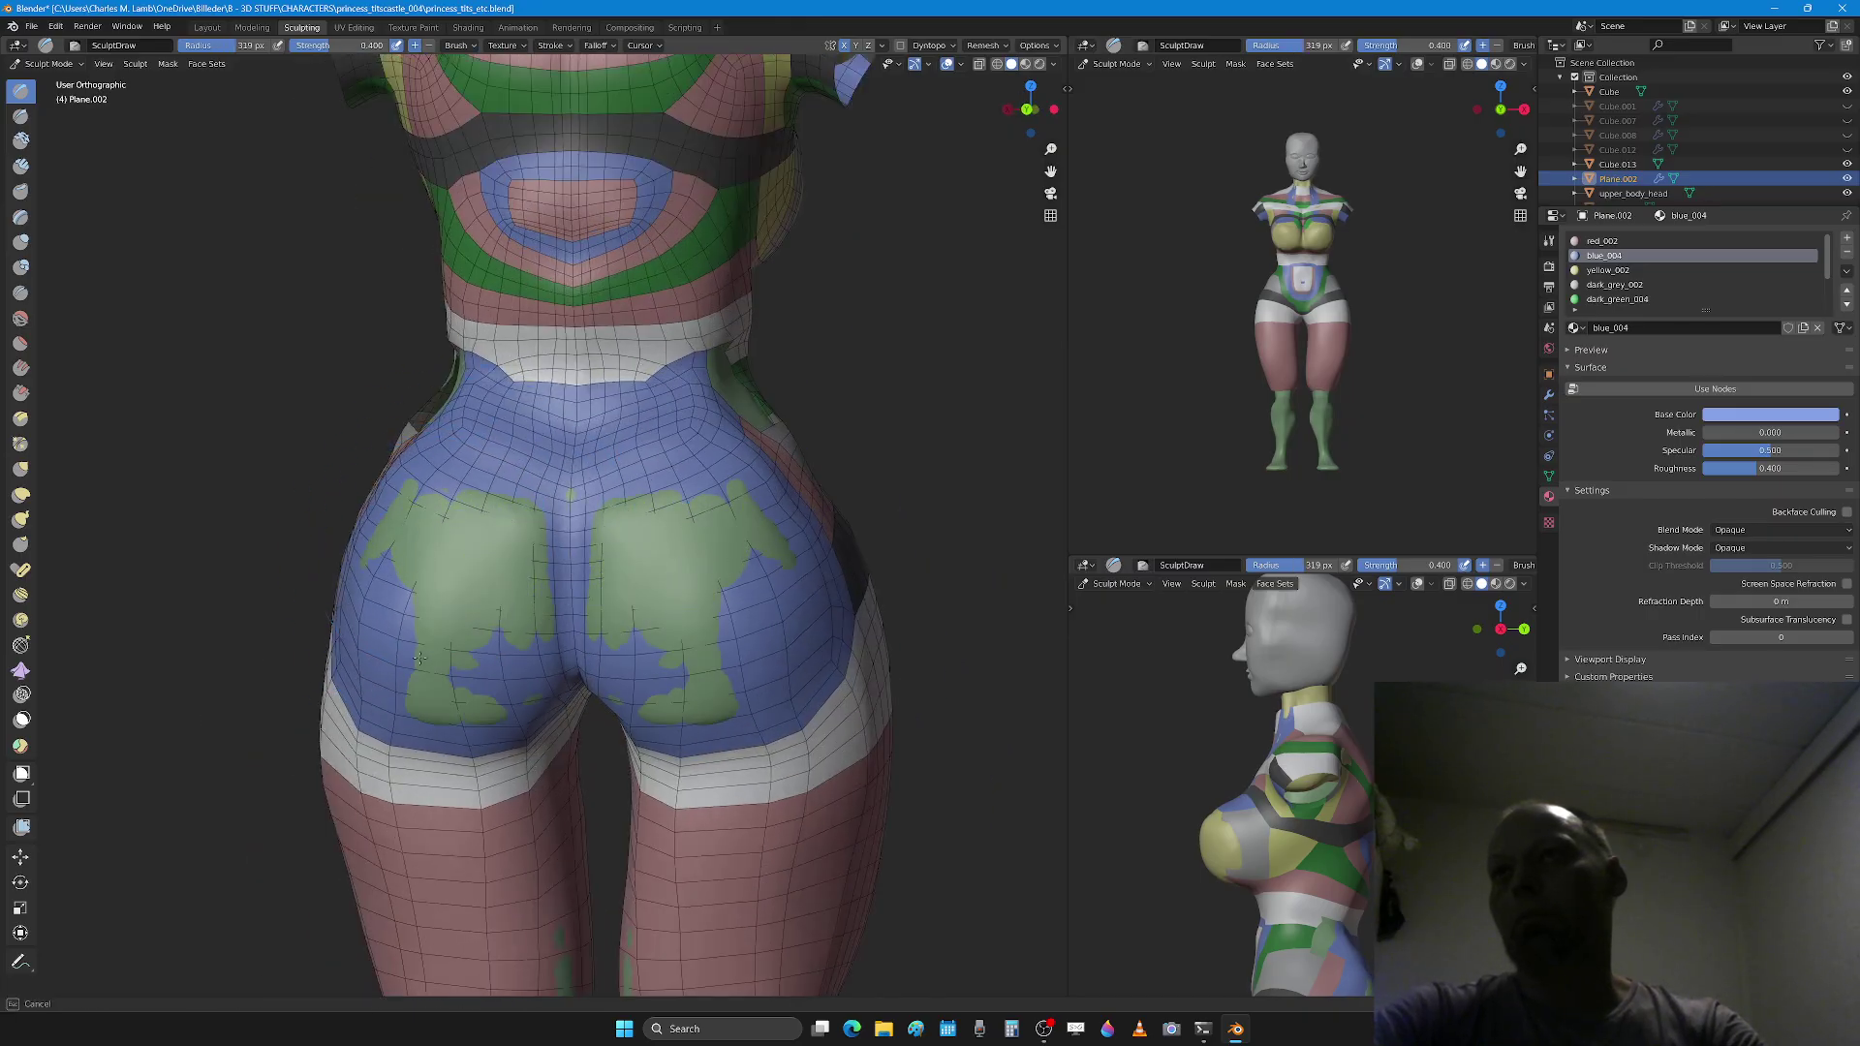
key(ctrl+z)
key(ctrl+z)
key(ctrl+z)
key(ctrl+z)
Step: Set the sculpt brush radius to 205 px and smooth the lower left buttock and its outer edge
mouse_move(436, 617)
middle_down()
mouse_move(486, 630)
mouse_move(539, 569)
middle_up()
key(f)
click(518, 534)
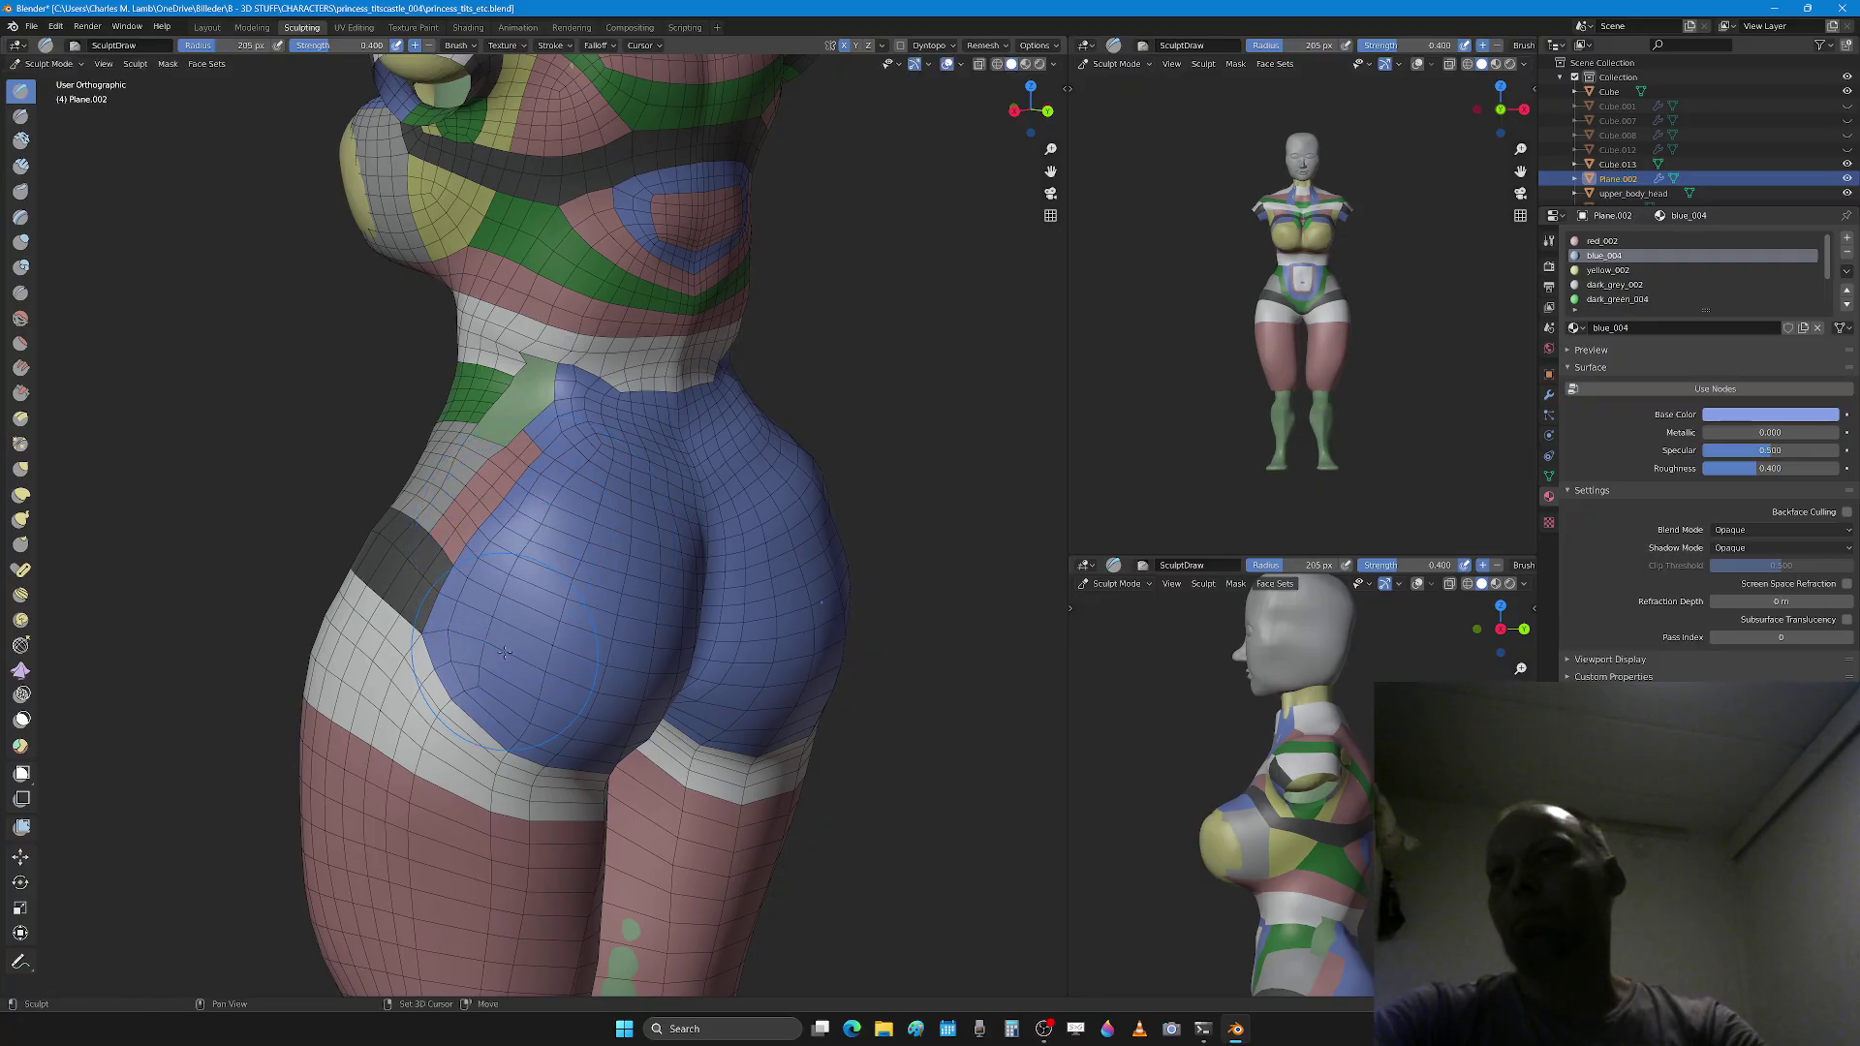
mouse_move(504, 652)
shift+mouse_down()
mouse_move(539, 678)
mouse_move(508, 666)
shift+mouse_up()
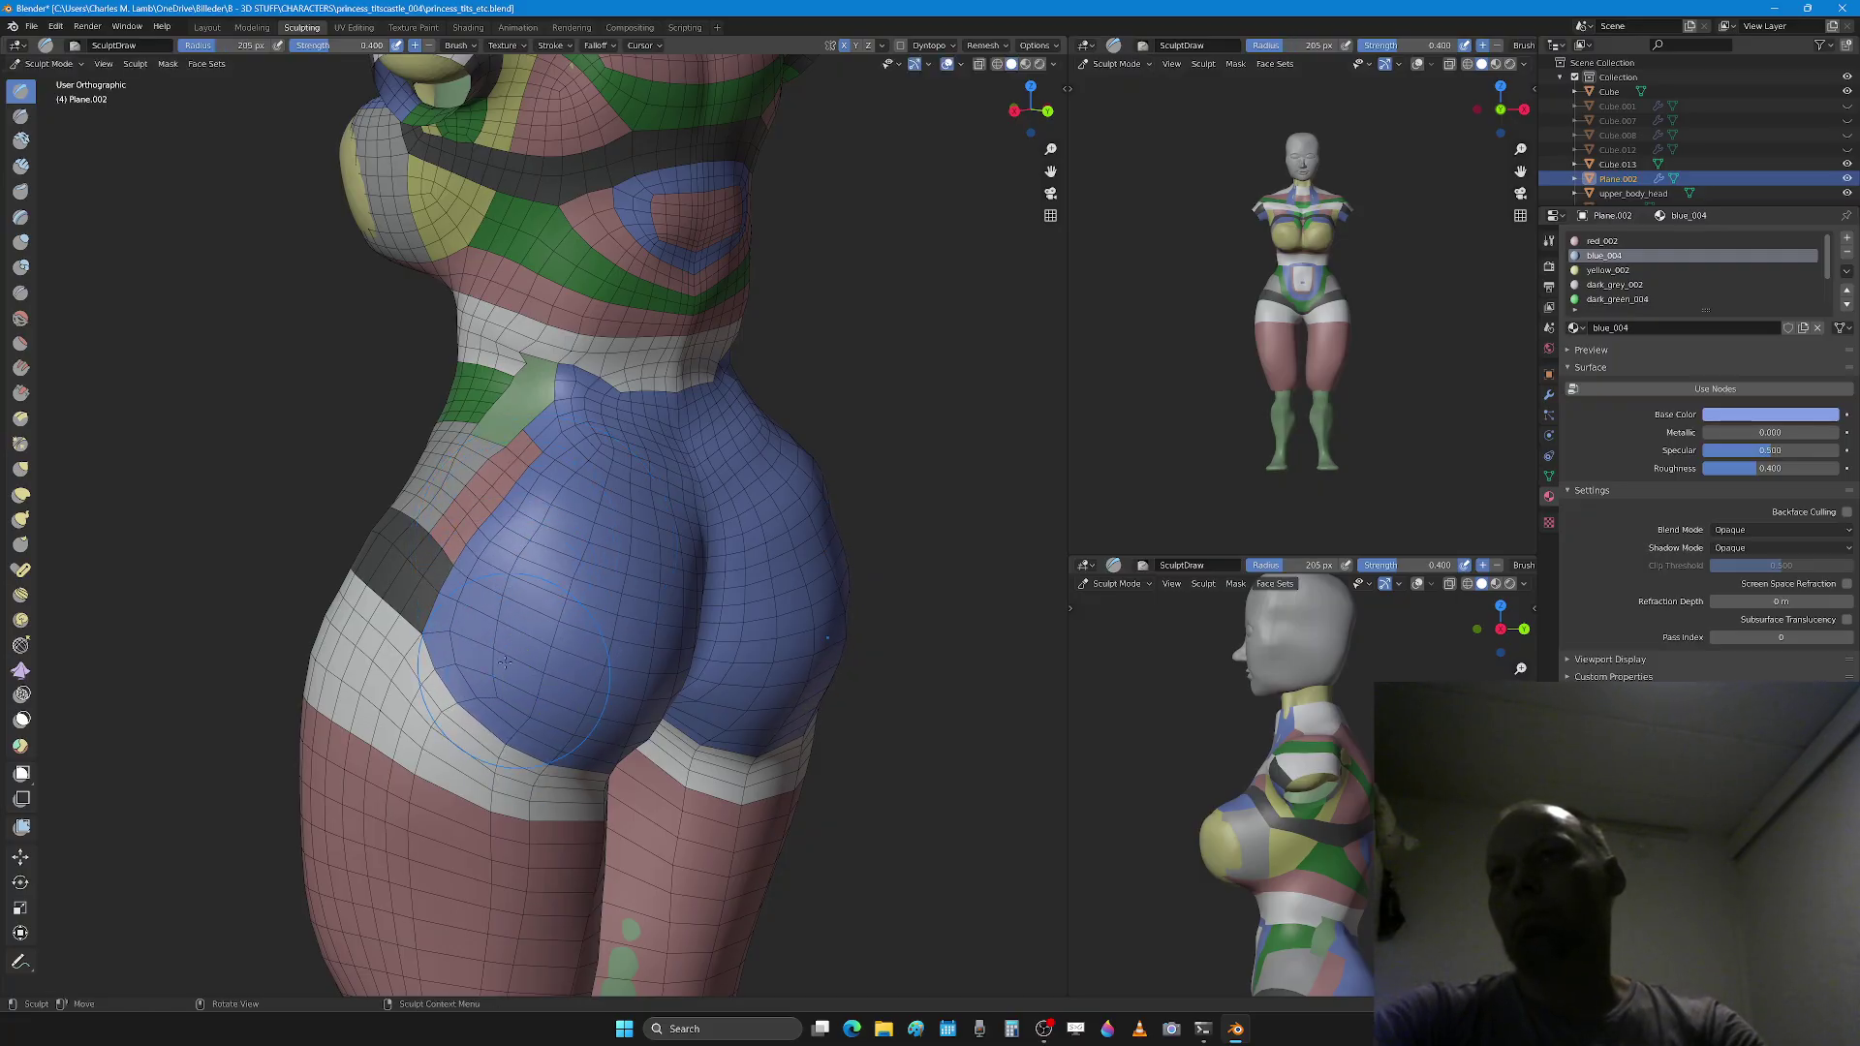
middle_drag(520, 541, 441, 534)
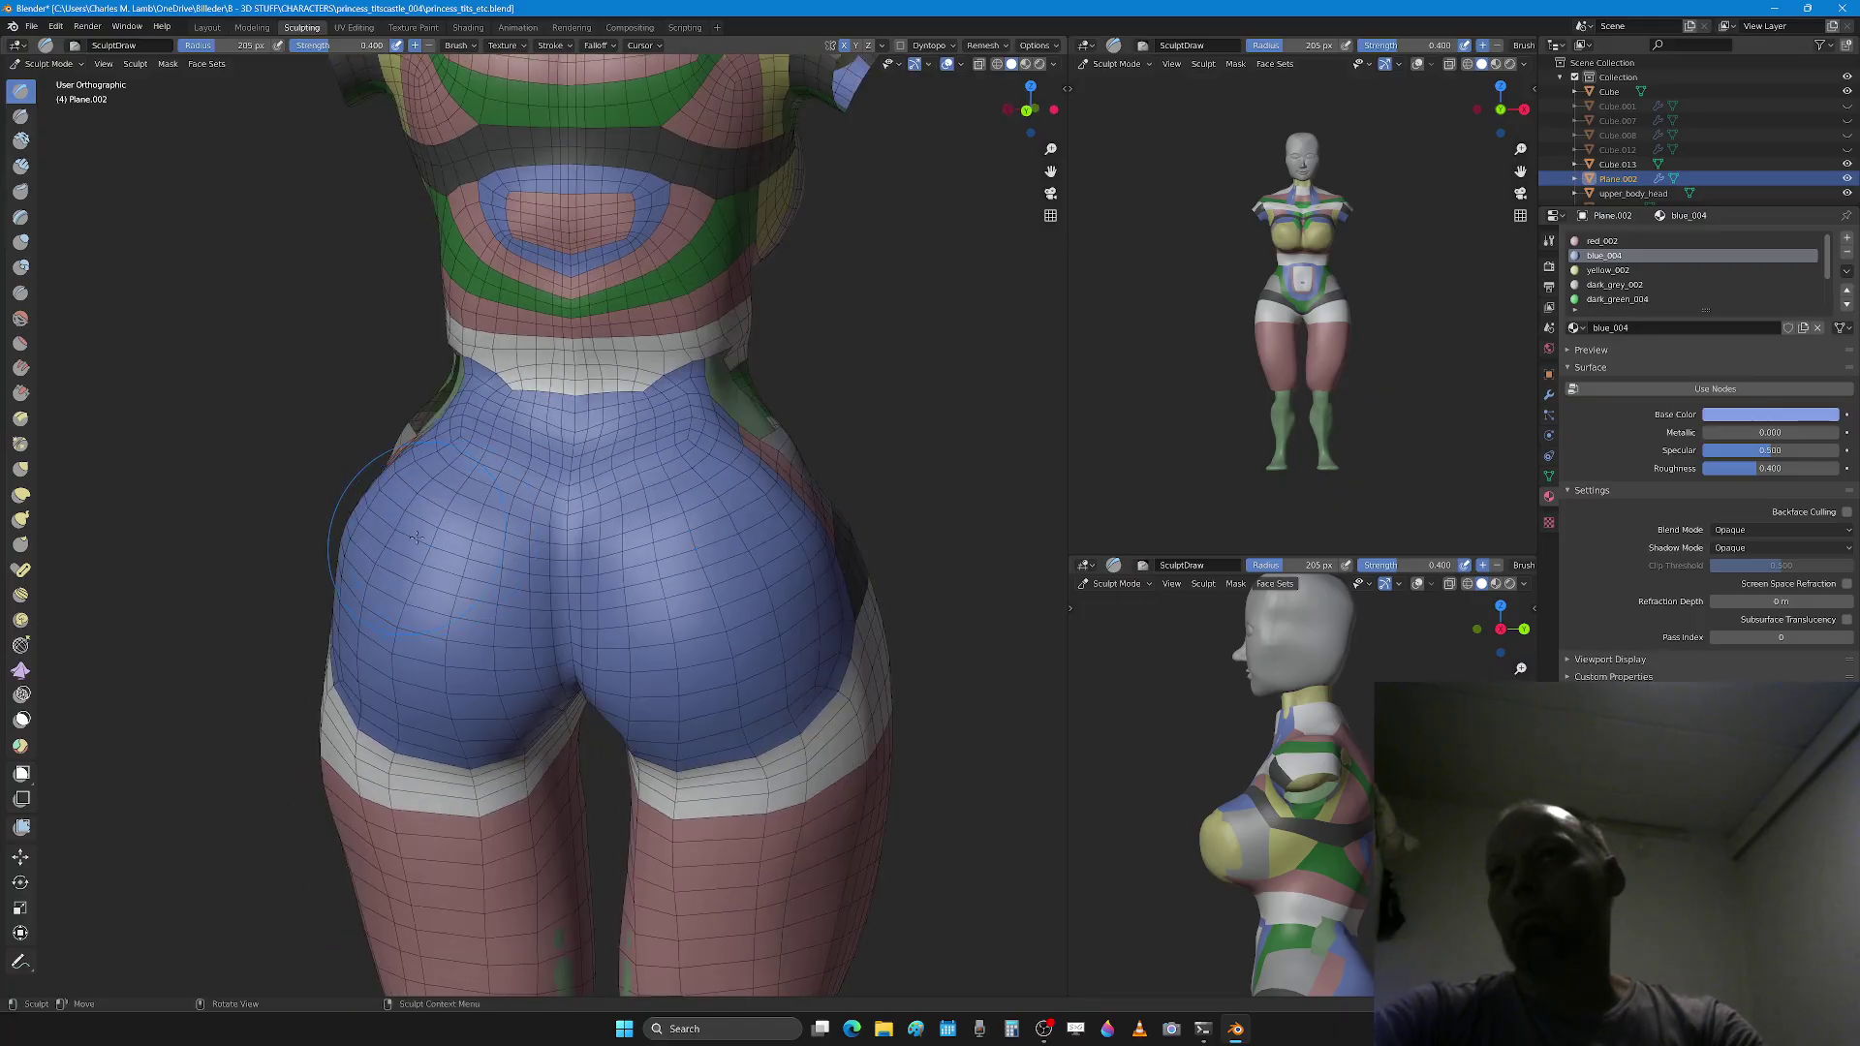
mouse_move(371, 515)
shift+mouse_down()
mouse_move(474, 611)
mouse_move(427, 663)
mouse_move(397, 644)
shift+mouse_up()
Step: Sculpt the middle and lower part of the left buttock and smooth its lower outer curve
middle_drag(398, 645, 393, 563)
drag(469, 548, 434, 523)
drag(471, 624, 481, 819)
mouse_move(413, 717)
shift+mouse_down()
mouse_move(465, 630)
mouse_move(451, 814)
mouse_move(506, 725)
mouse_move(416, 635)
shift+mouse_up()
mouse_move(416, 634)
middle_down()
mouse_move(503, 721)
mouse_move(423, 582)
middle_up()
Step: Reshape the lower left buttock towards the thigh with a 274 px brush and smooth it with a resized brush
key(f)
click(531, 738)
mouse_move(423, 583)
mouse_down()
mouse_move(412, 489)
mouse_move(392, 717)
mouse_move(407, 867)
mouse_move(421, 662)
mouse_move(397, 581)
mouse_move(426, 678)
mouse_move(418, 783)
mouse_up()
middle_drag(424, 775, 348, 770)
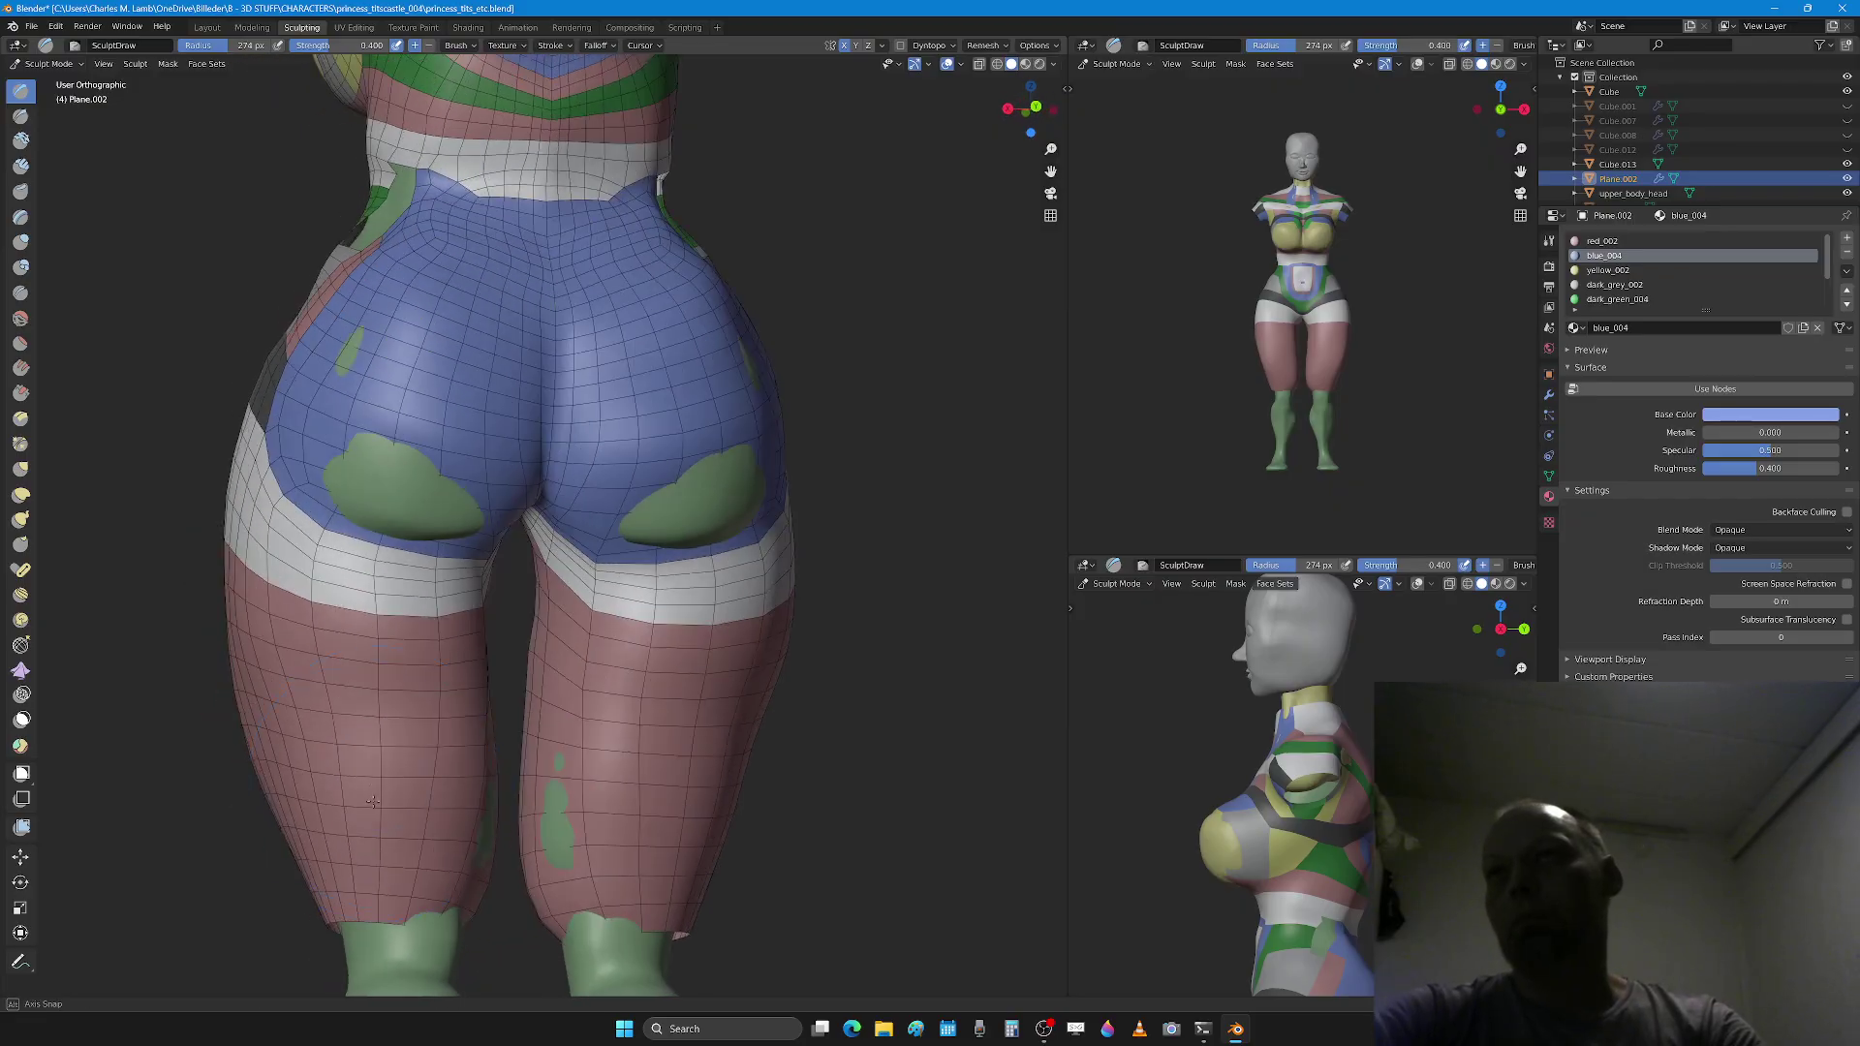
key(f)
click(397, 765)
mouse_move(398, 480)
shift+mouse_down()
mouse_move(417, 504)
mouse_move(339, 542)
mouse_move(352, 359)
shift+mouse_up()
Step: Set the brush radius to 210 px and carve the side of the left hip inward
middle_drag(353, 358, 515, 407)
key(f)
click(479, 406)
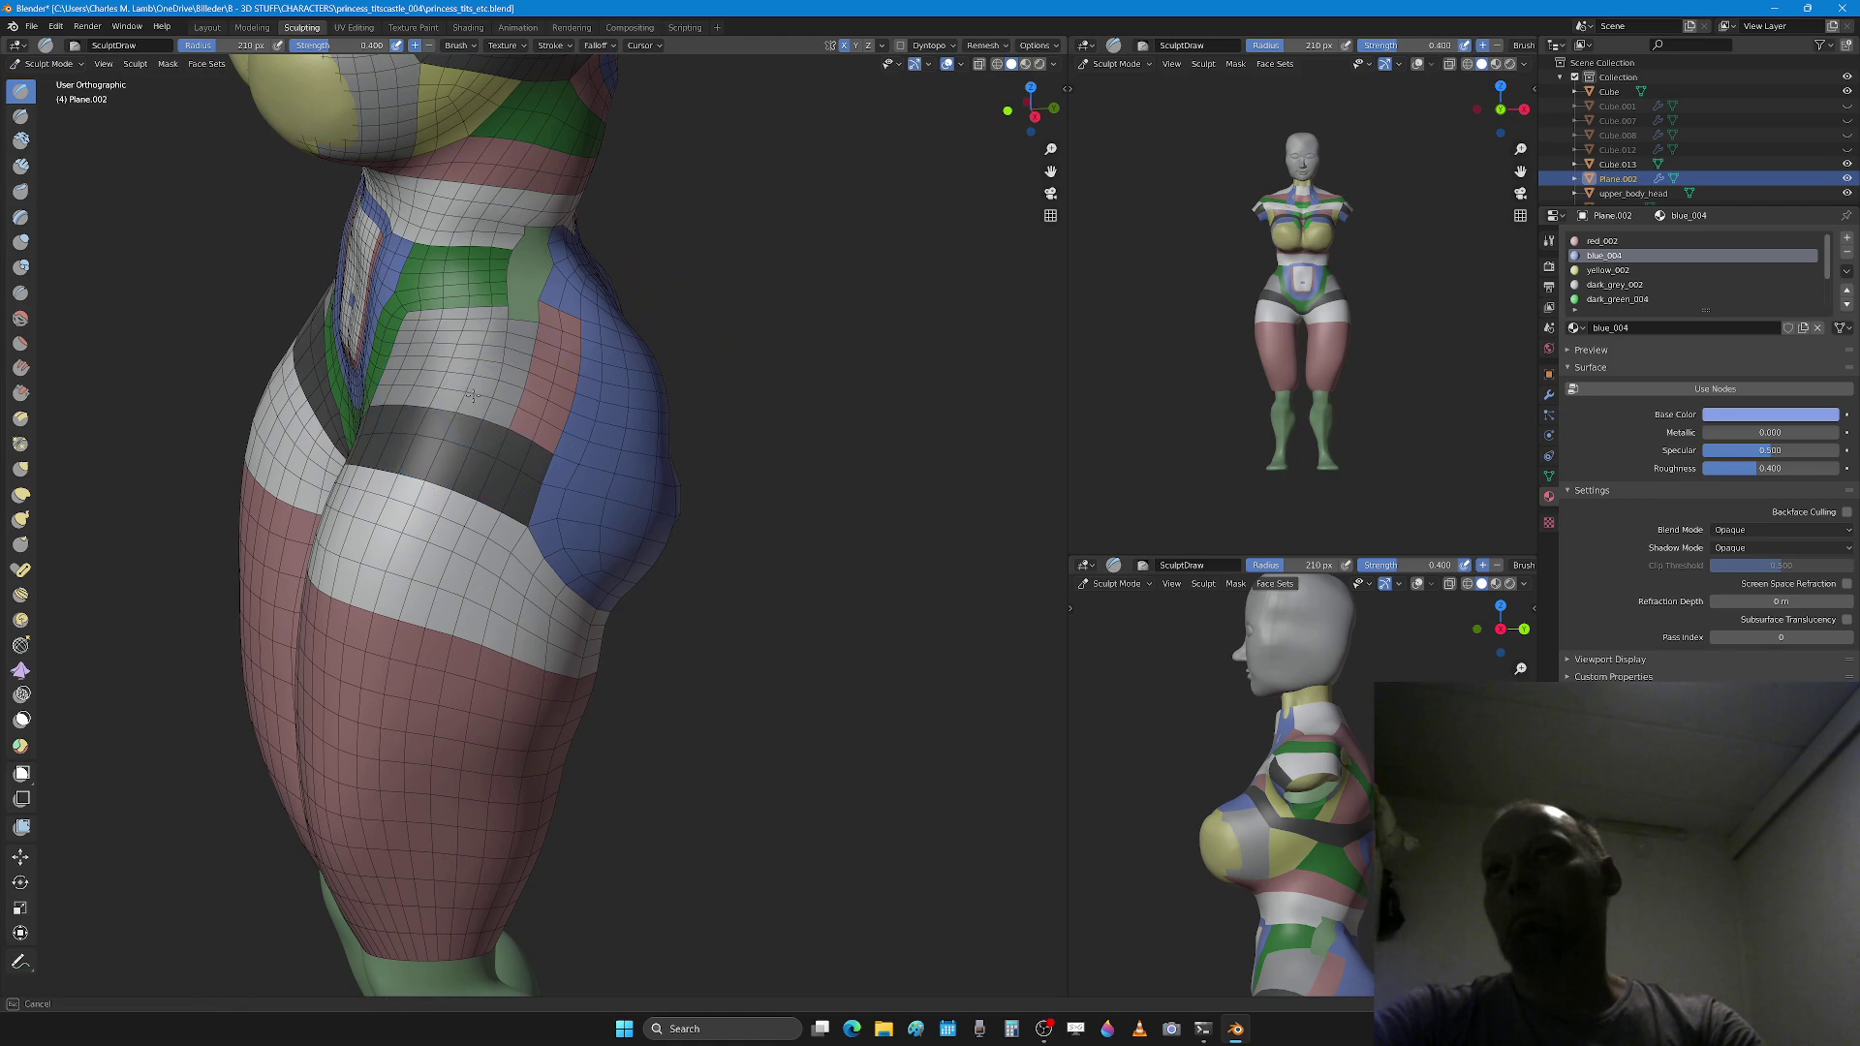
mouse_move(472, 395)
ctrl+mouse_down()
mouse_move(475, 427)
mouse_move(436, 451)
ctrl+mouse_up()
middle_drag(446, 426, 492, 417)
Step: Set the brush radius to 252 px and smooth the back of the left thigh
key(f)
click(518, 459)
middle_drag(610, 707, 306, 845)
mouse_move(354, 795)
shift+mouse_down()
mouse_move(334, 746)
mouse_move(373, 838)
mouse_move(320, 809)
shift+mouse_up()
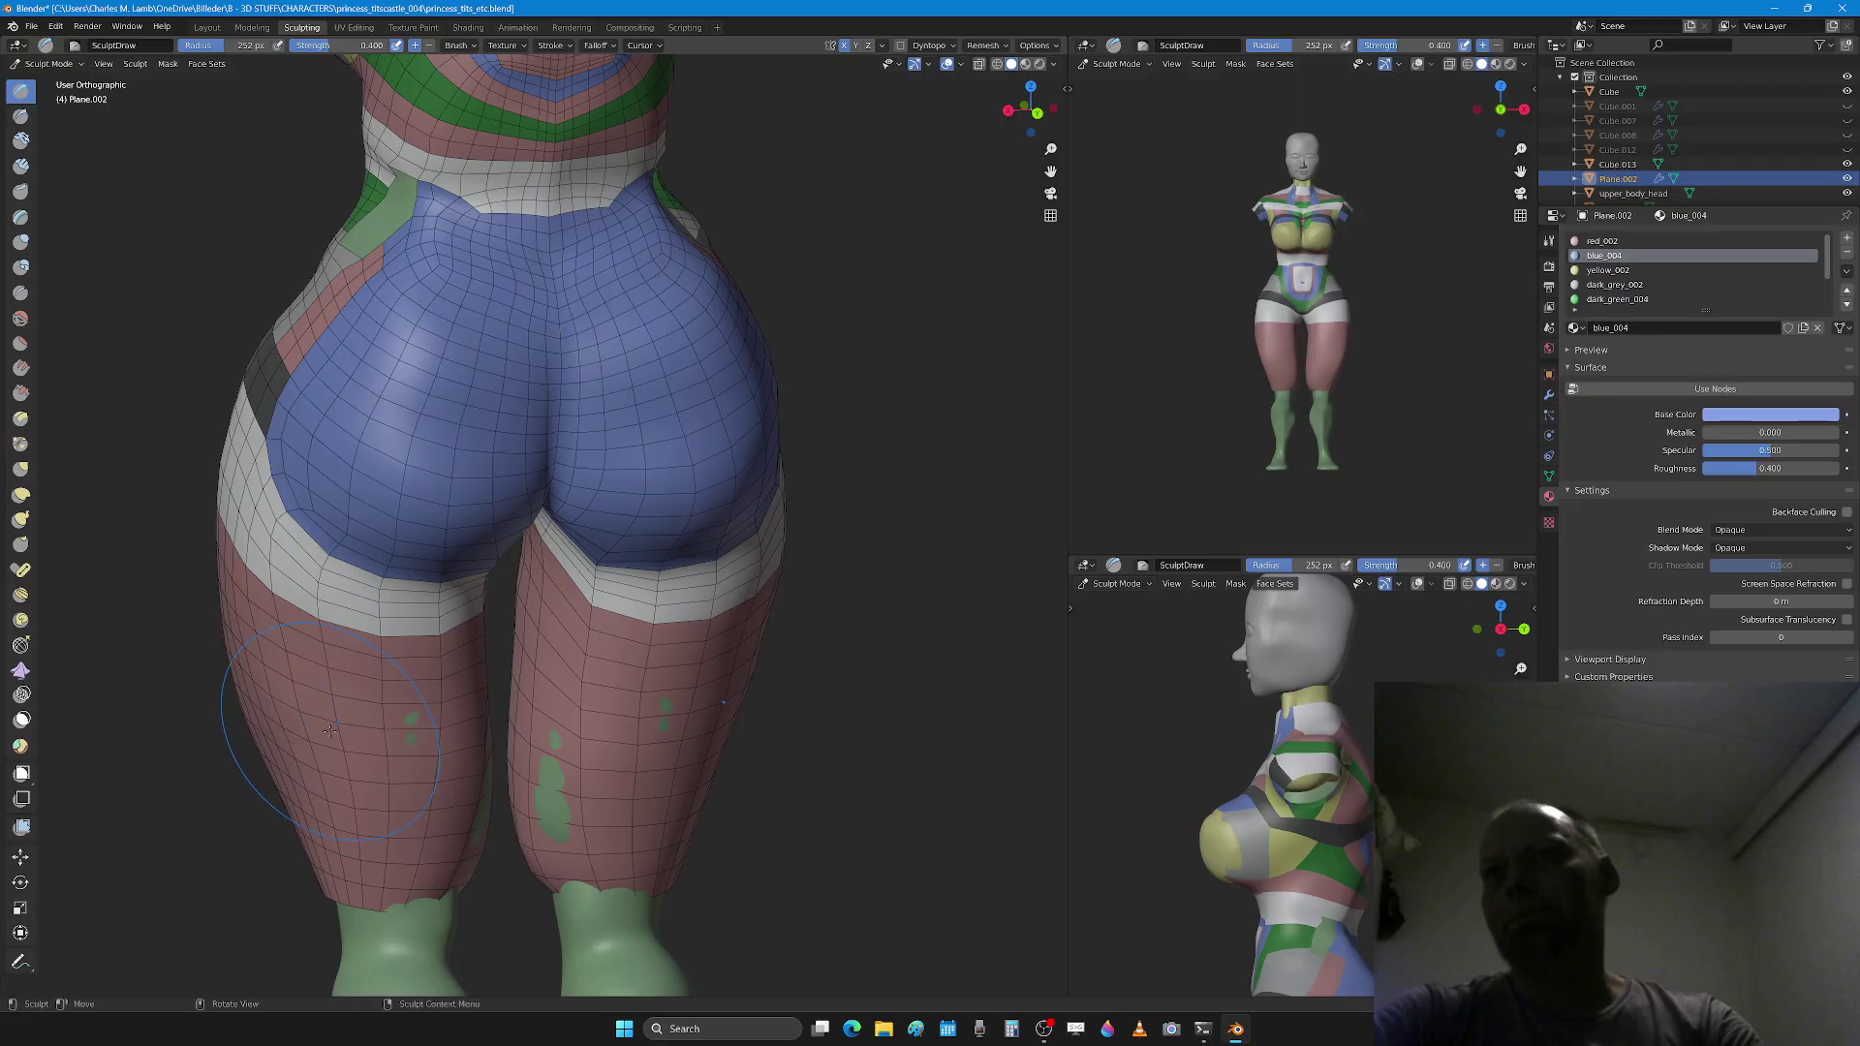
Step: Sculpt the back and inner side of the thighs from below the buttocks towards the knees
mouse_move(330, 731)
middle_down()
mouse_move(407, 765)
mouse_move(465, 746)
middle_up()
mouse_move(465, 746)
mouse_down()
mouse_move(488, 748)
mouse_move(494, 631)
mouse_move(620, 620)
mouse_move(585, 835)
mouse_up()
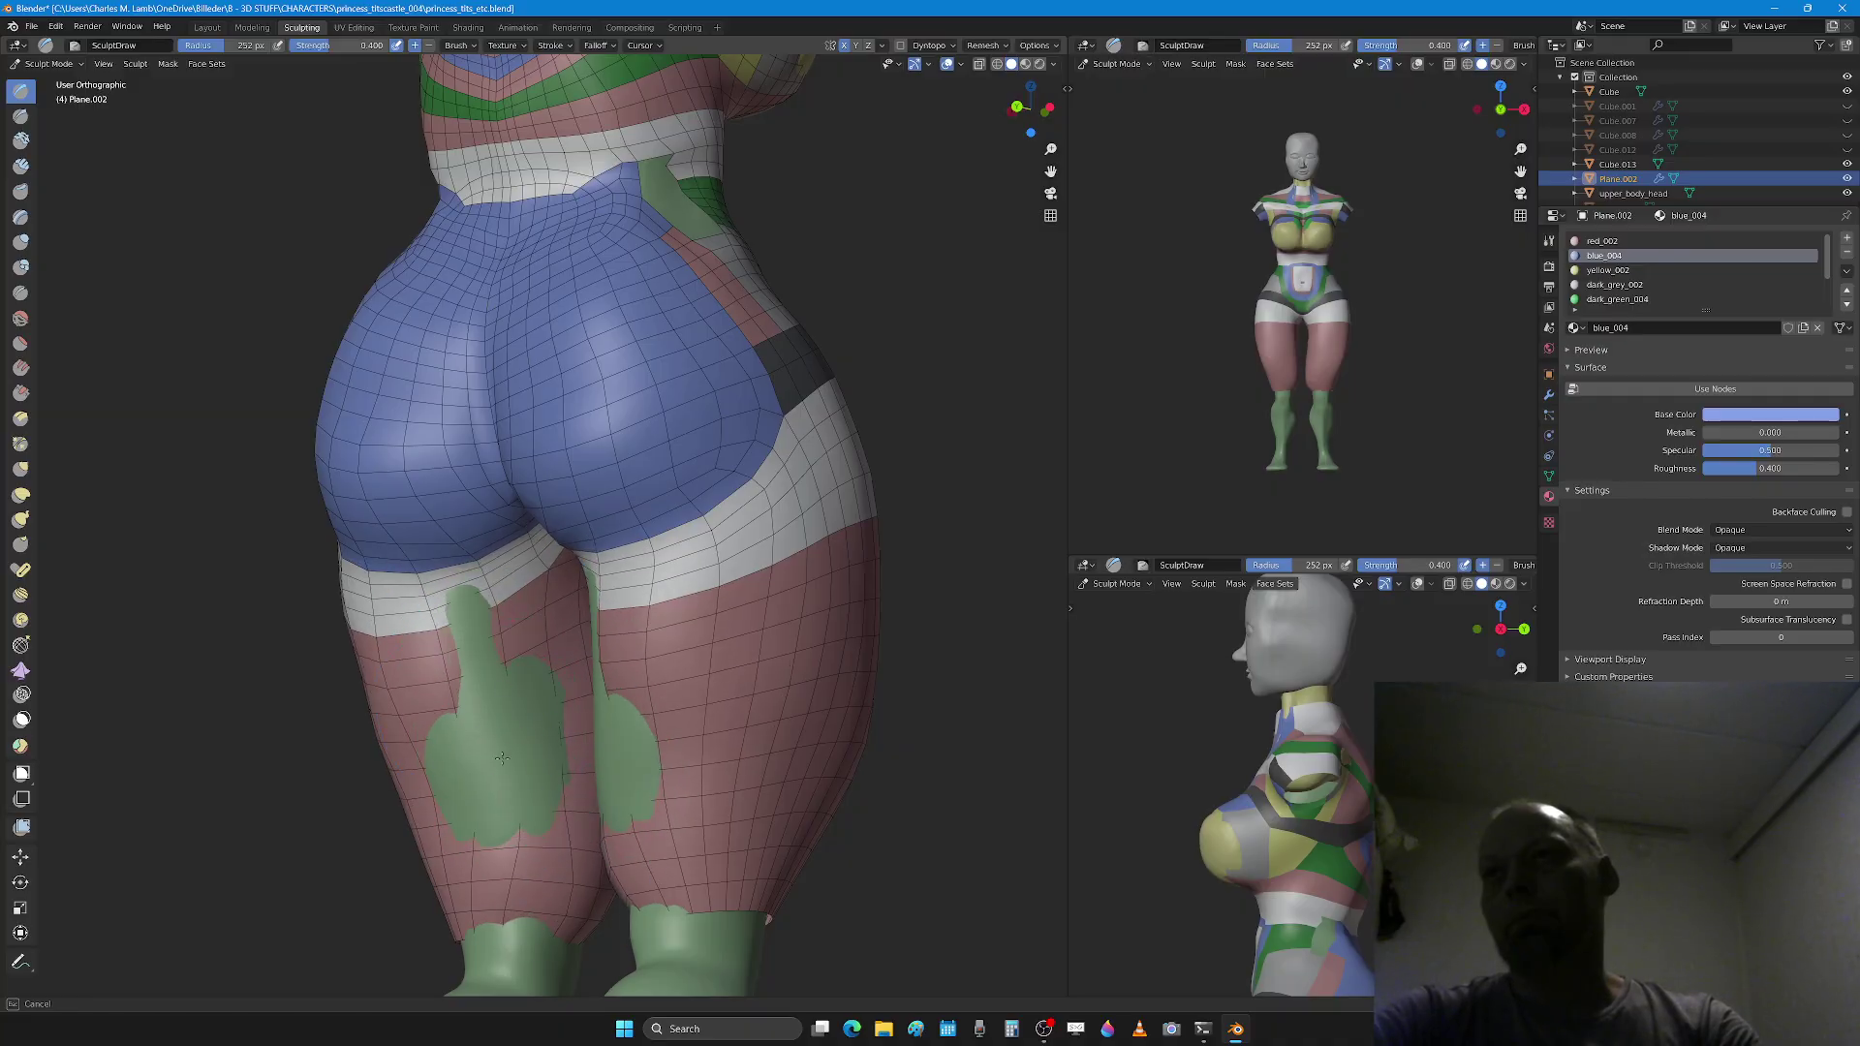
mouse_move(502, 757)
mouse_down()
mouse_move(523, 697)
mouse_move(542, 775)
mouse_move(514, 630)
mouse_move(461, 651)
mouse_up()
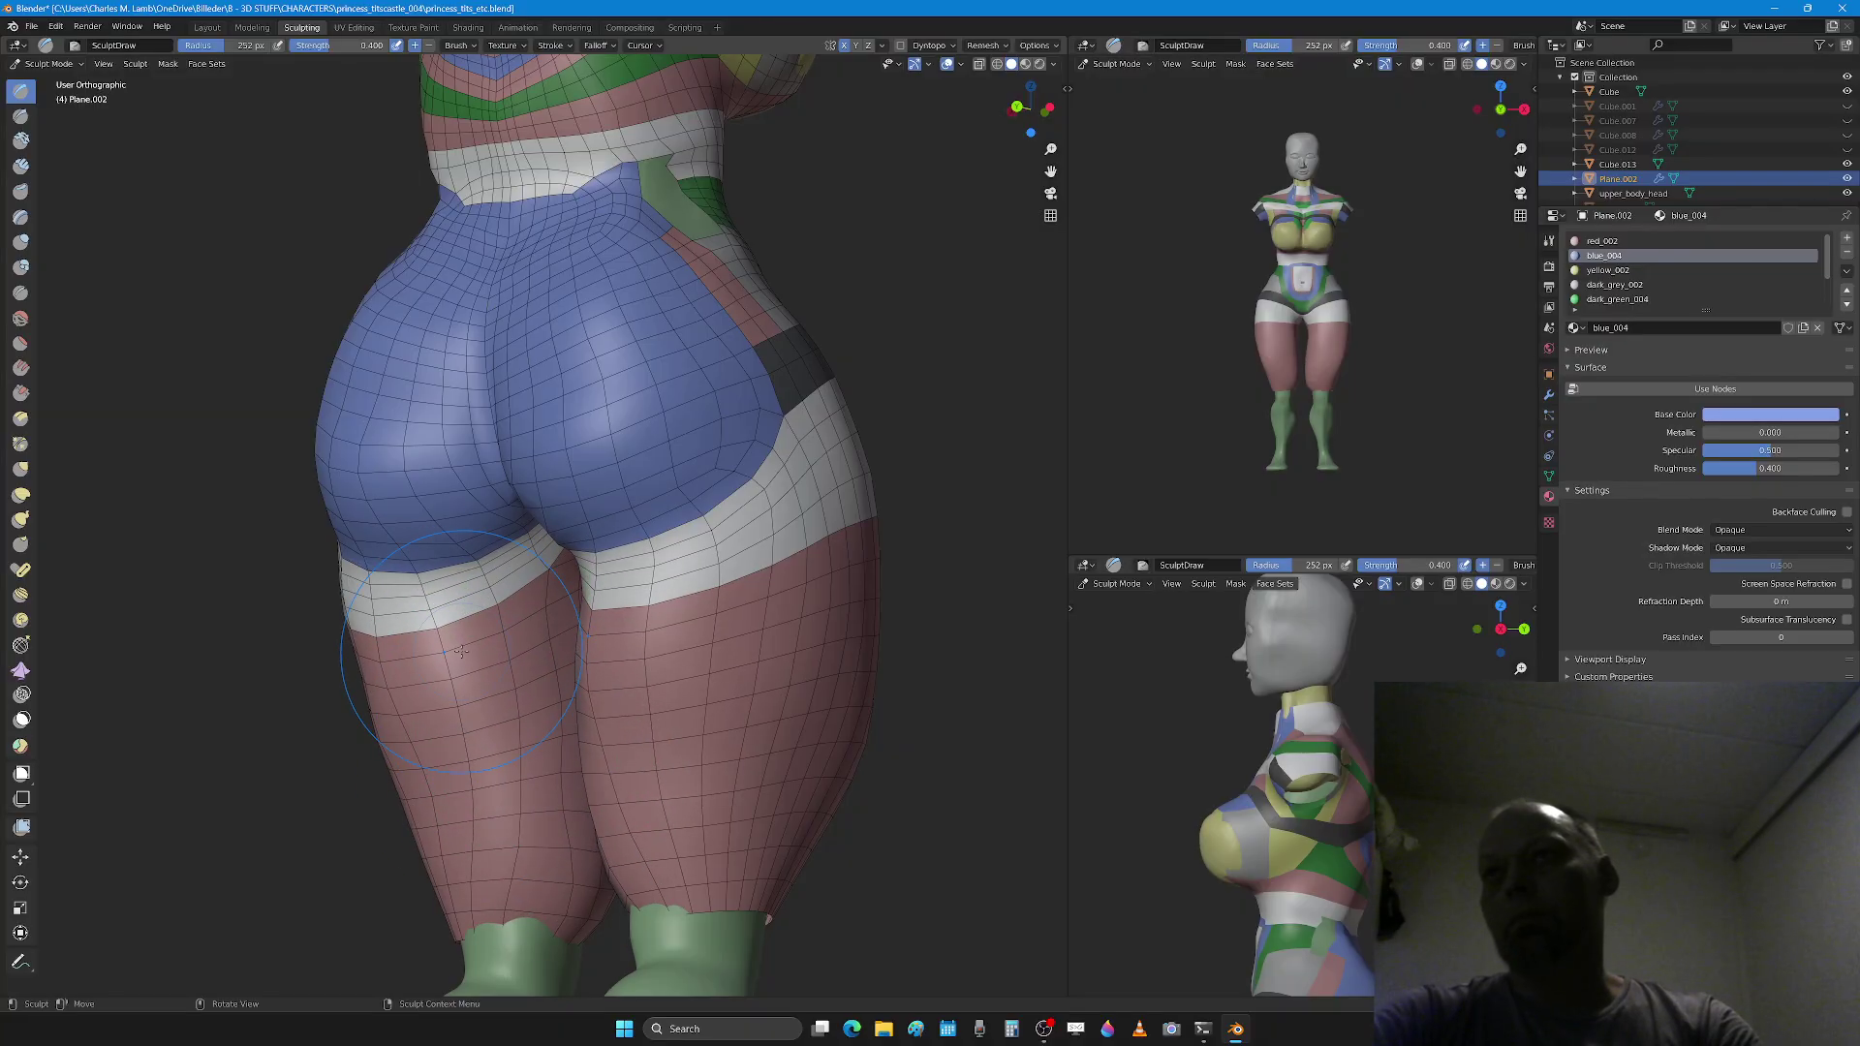
Step: Sculpt the outer side of the left thigh upward towards the hip
scroll(461, 651, down, 2)
mouse_move(461, 651)
middle_down()
mouse_move(508, 657)
mouse_move(430, 664)
middle_up()
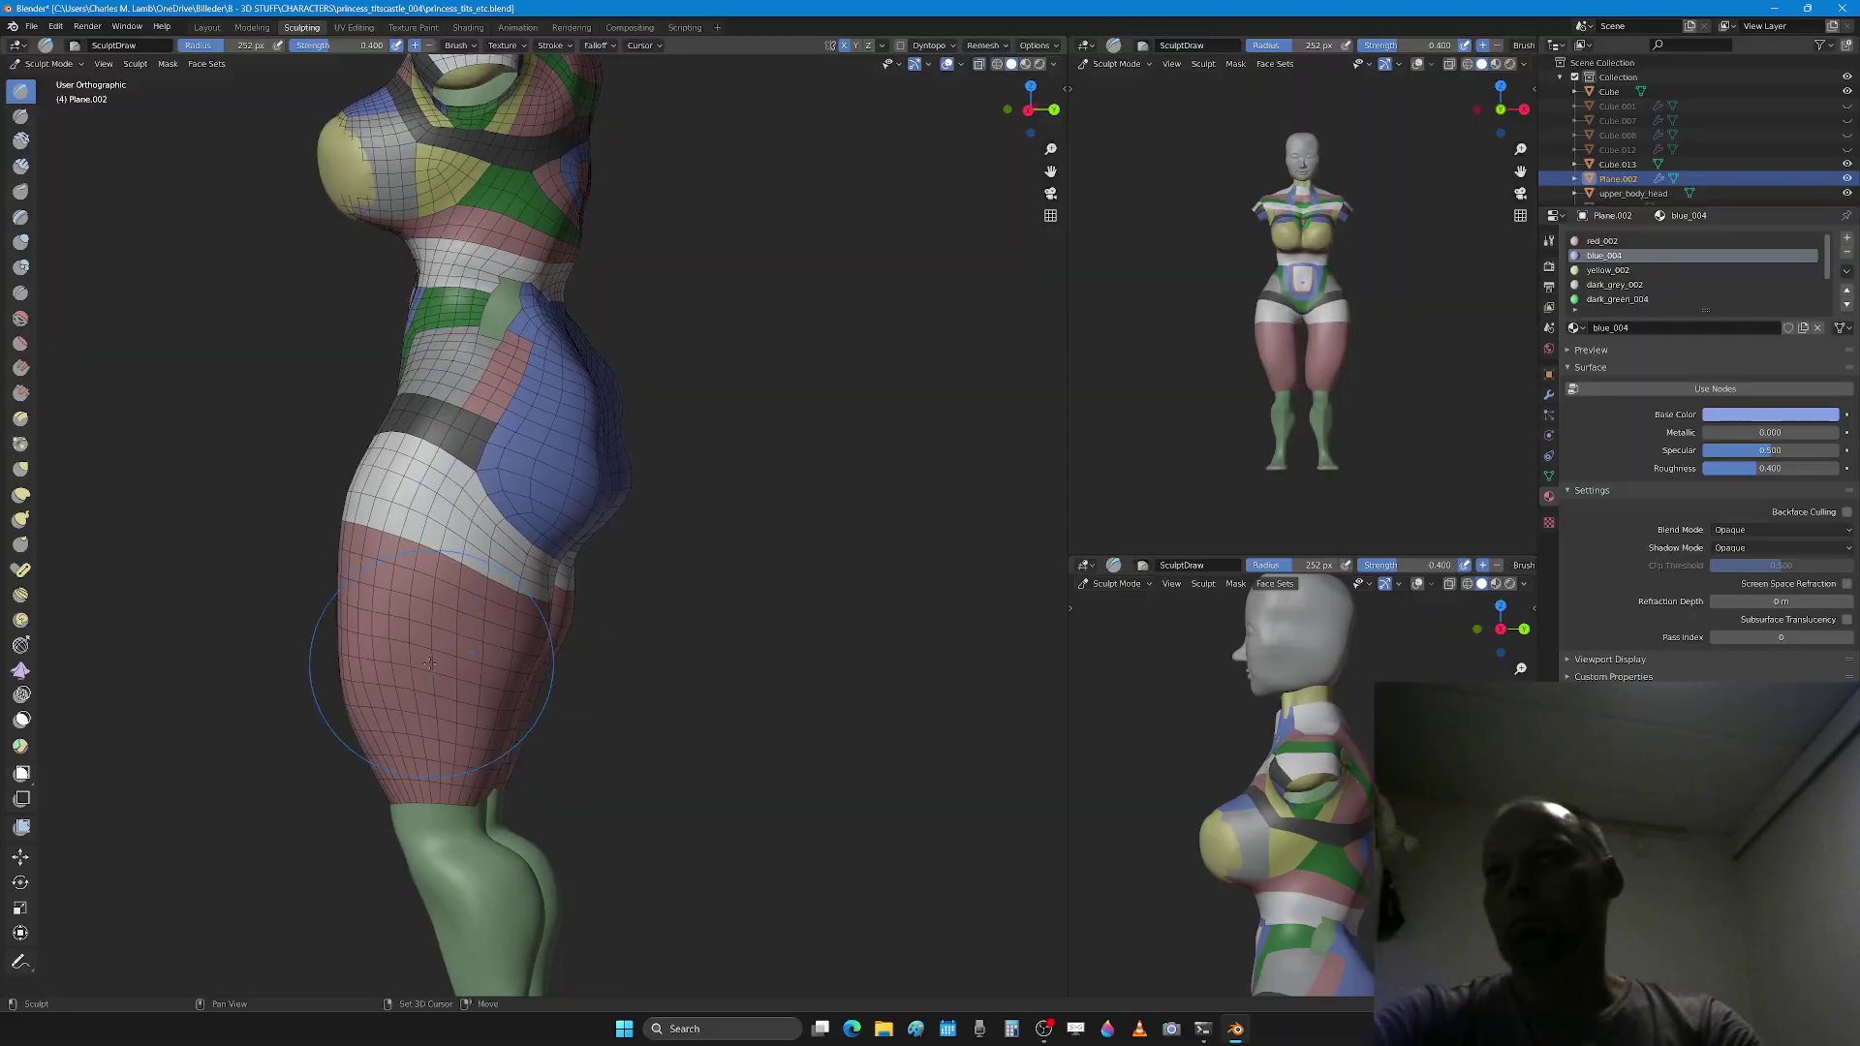
mouse_move(430, 664)
mouse_down()
mouse_move(349, 669)
mouse_move(407, 697)
mouse_move(378, 542)
mouse_move(398, 686)
mouse_move(436, 705)
mouse_move(377, 710)
mouse_move(412, 665)
mouse_move(407, 552)
mouse_up()
middle_drag(407, 552, 547, 601)
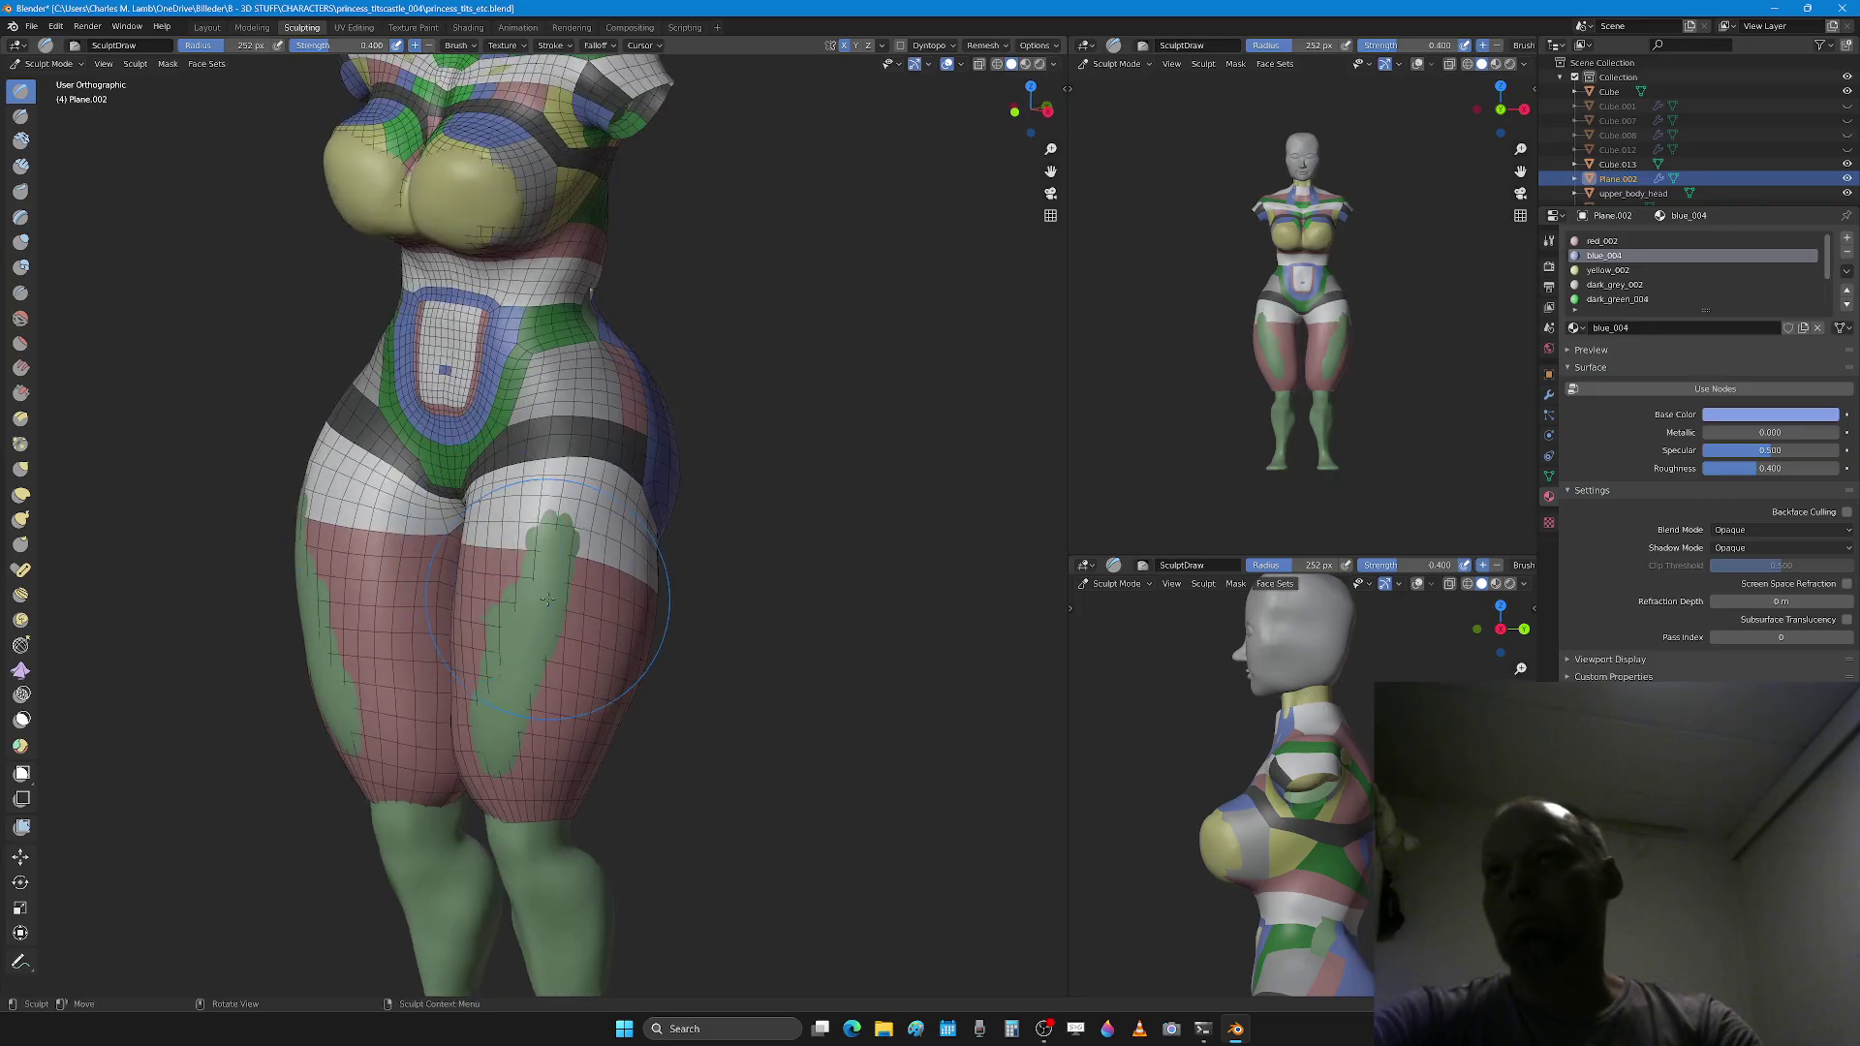
Step: Set the brush radius to 207 px and build up the front of the left thigh over the protruding underlying surface
key(f)
click(538, 593)
mouse_move(548, 552)
mouse_down()
mouse_move(514, 718)
mouse_move(538, 707)
mouse_up()
mouse_move(523, 670)
middle_down()
mouse_move(385, 657)
mouse_move(542, 691)
middle_up()
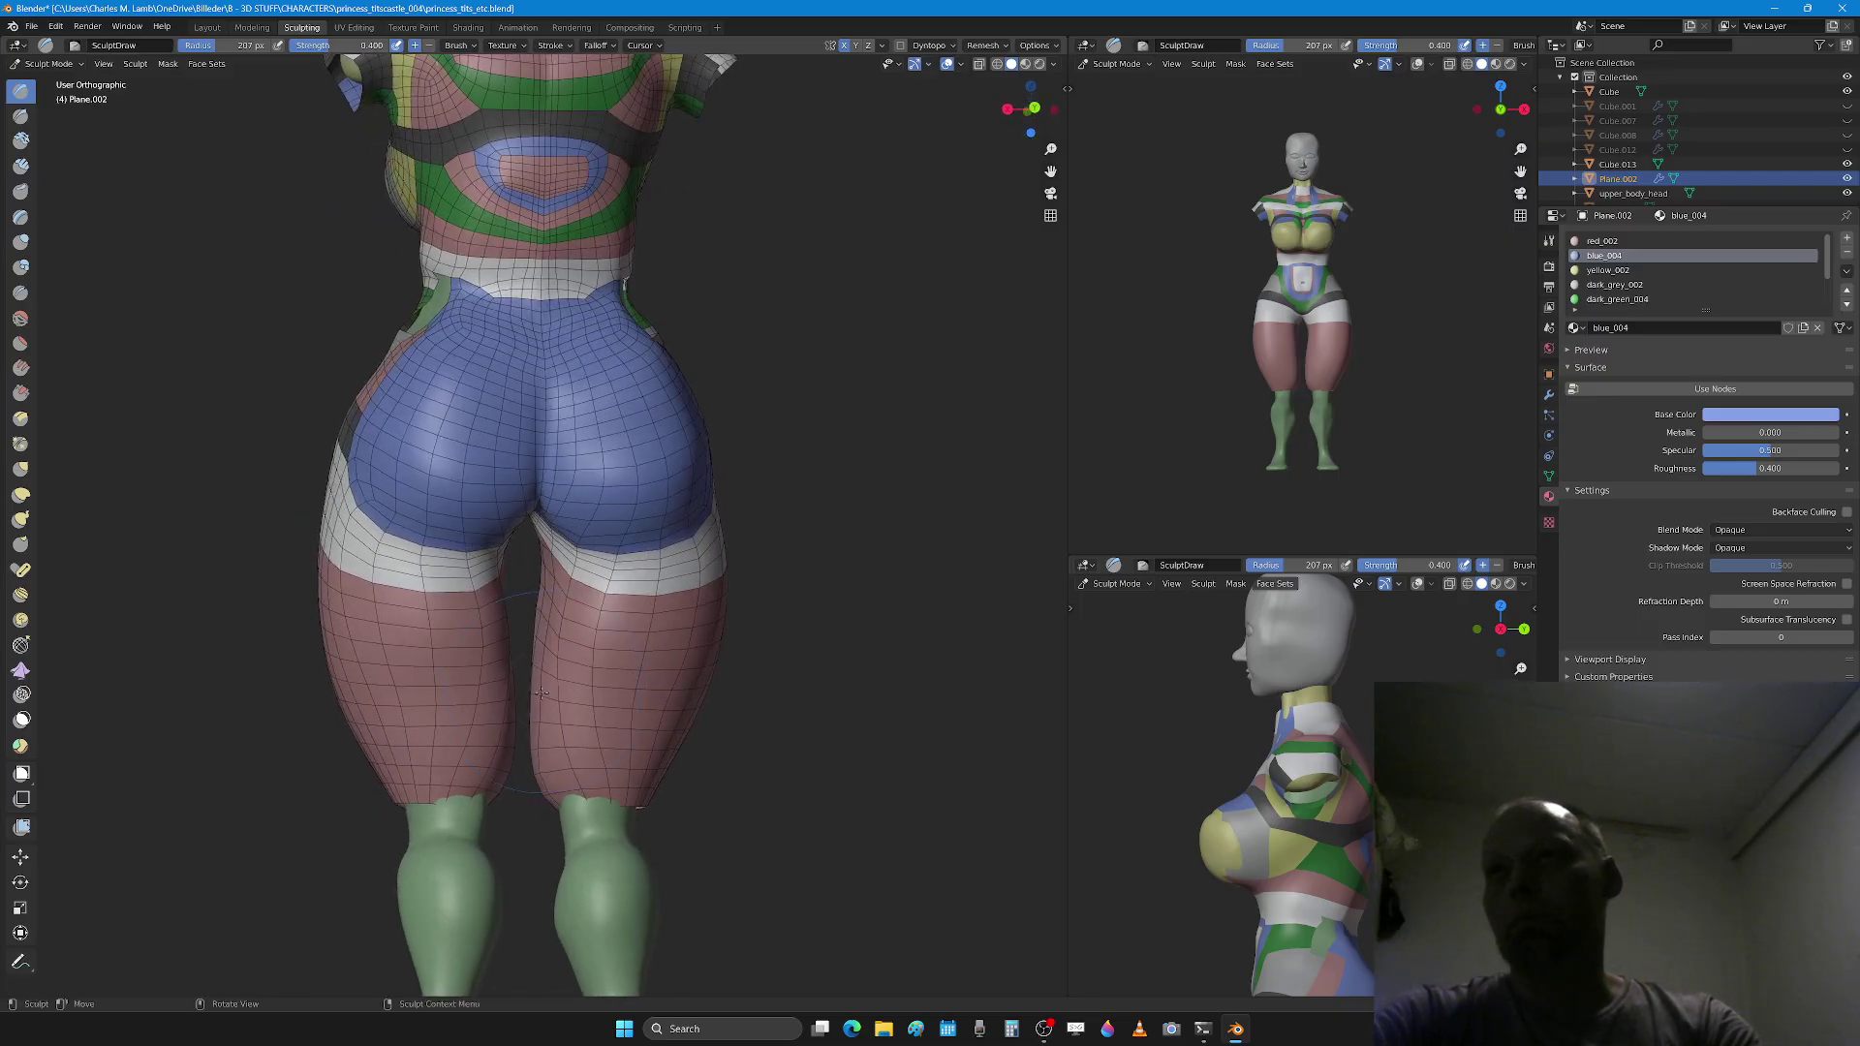
Step: Smooth the upper back of the thighs and build up their volume from the knees to the buttocks
shift+drag(487, 623, 448, 631)
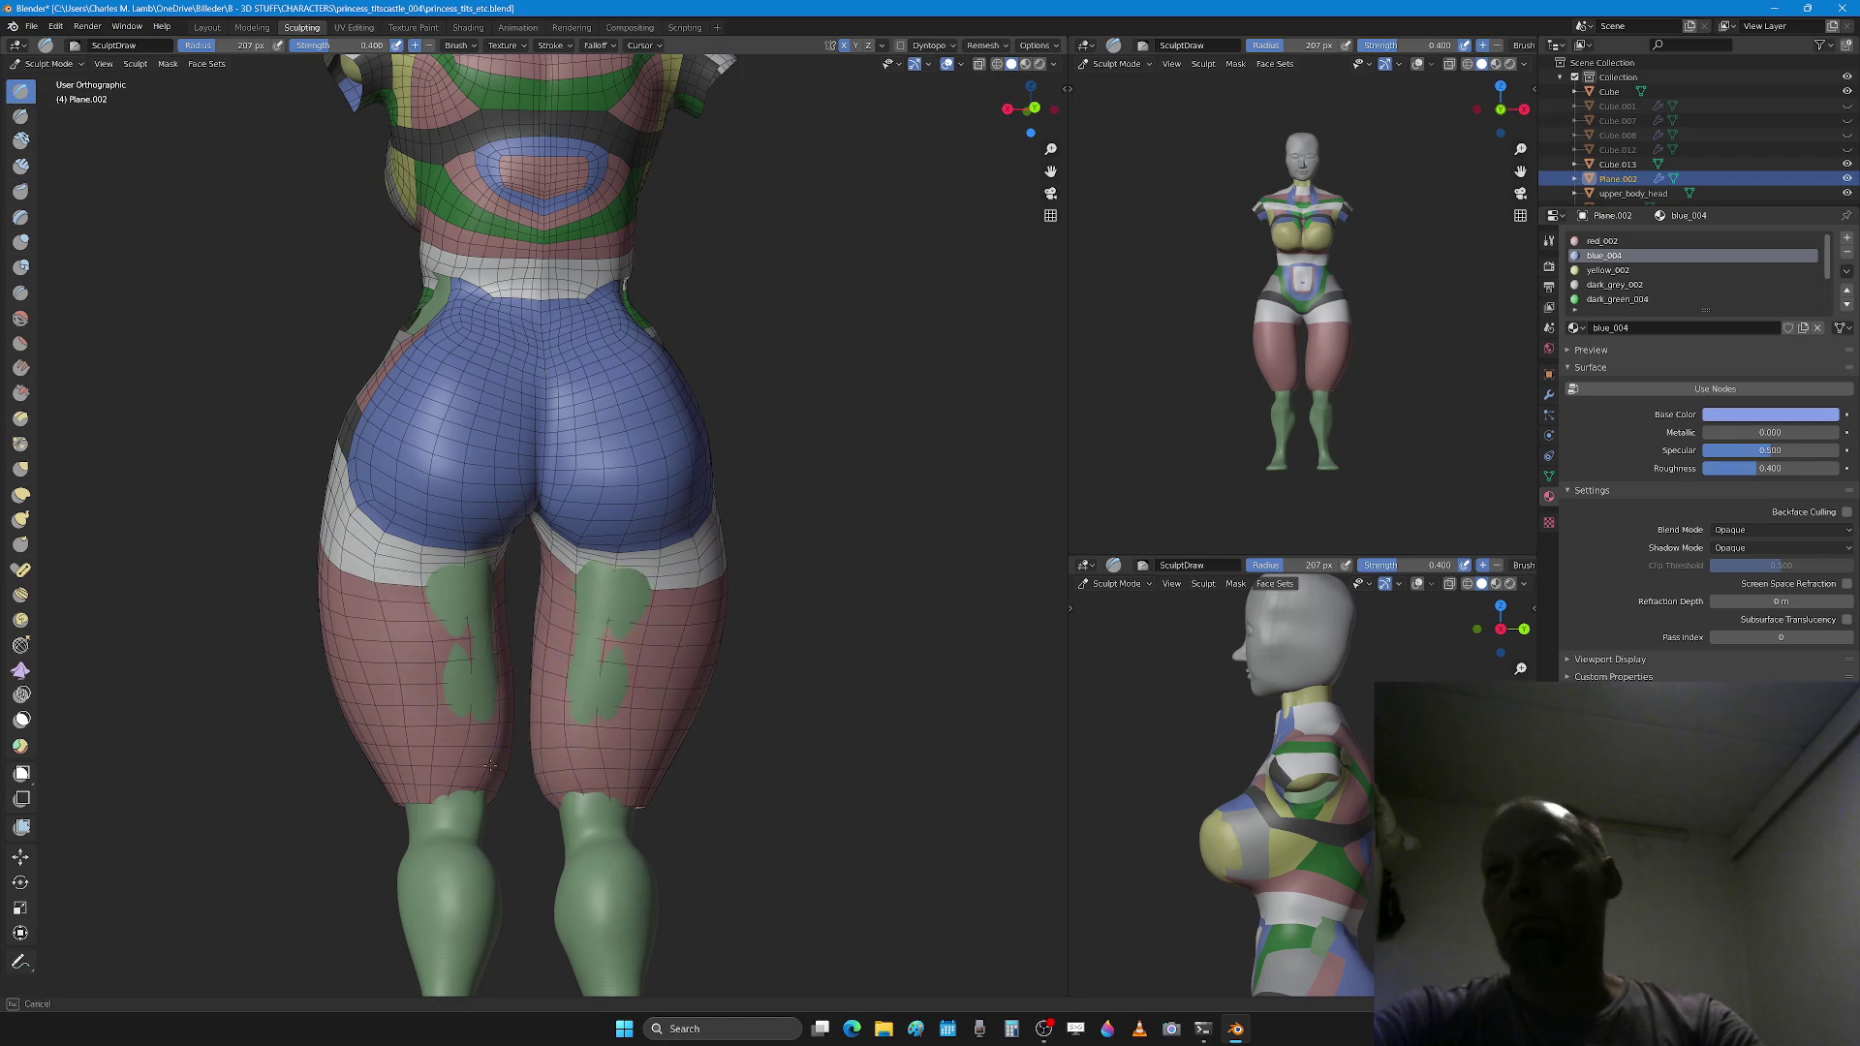
mouse_move(490, 765)
mouse_down()
mouse_move(397, 668)
mouse_move(373, 610)
mouse_move(451, 789)
mouse_move(480, 778)
mouse_move(448, 674)
mouse_move(481, 606)
mouse_up()
middle_drag(513, 708, 479, 700)
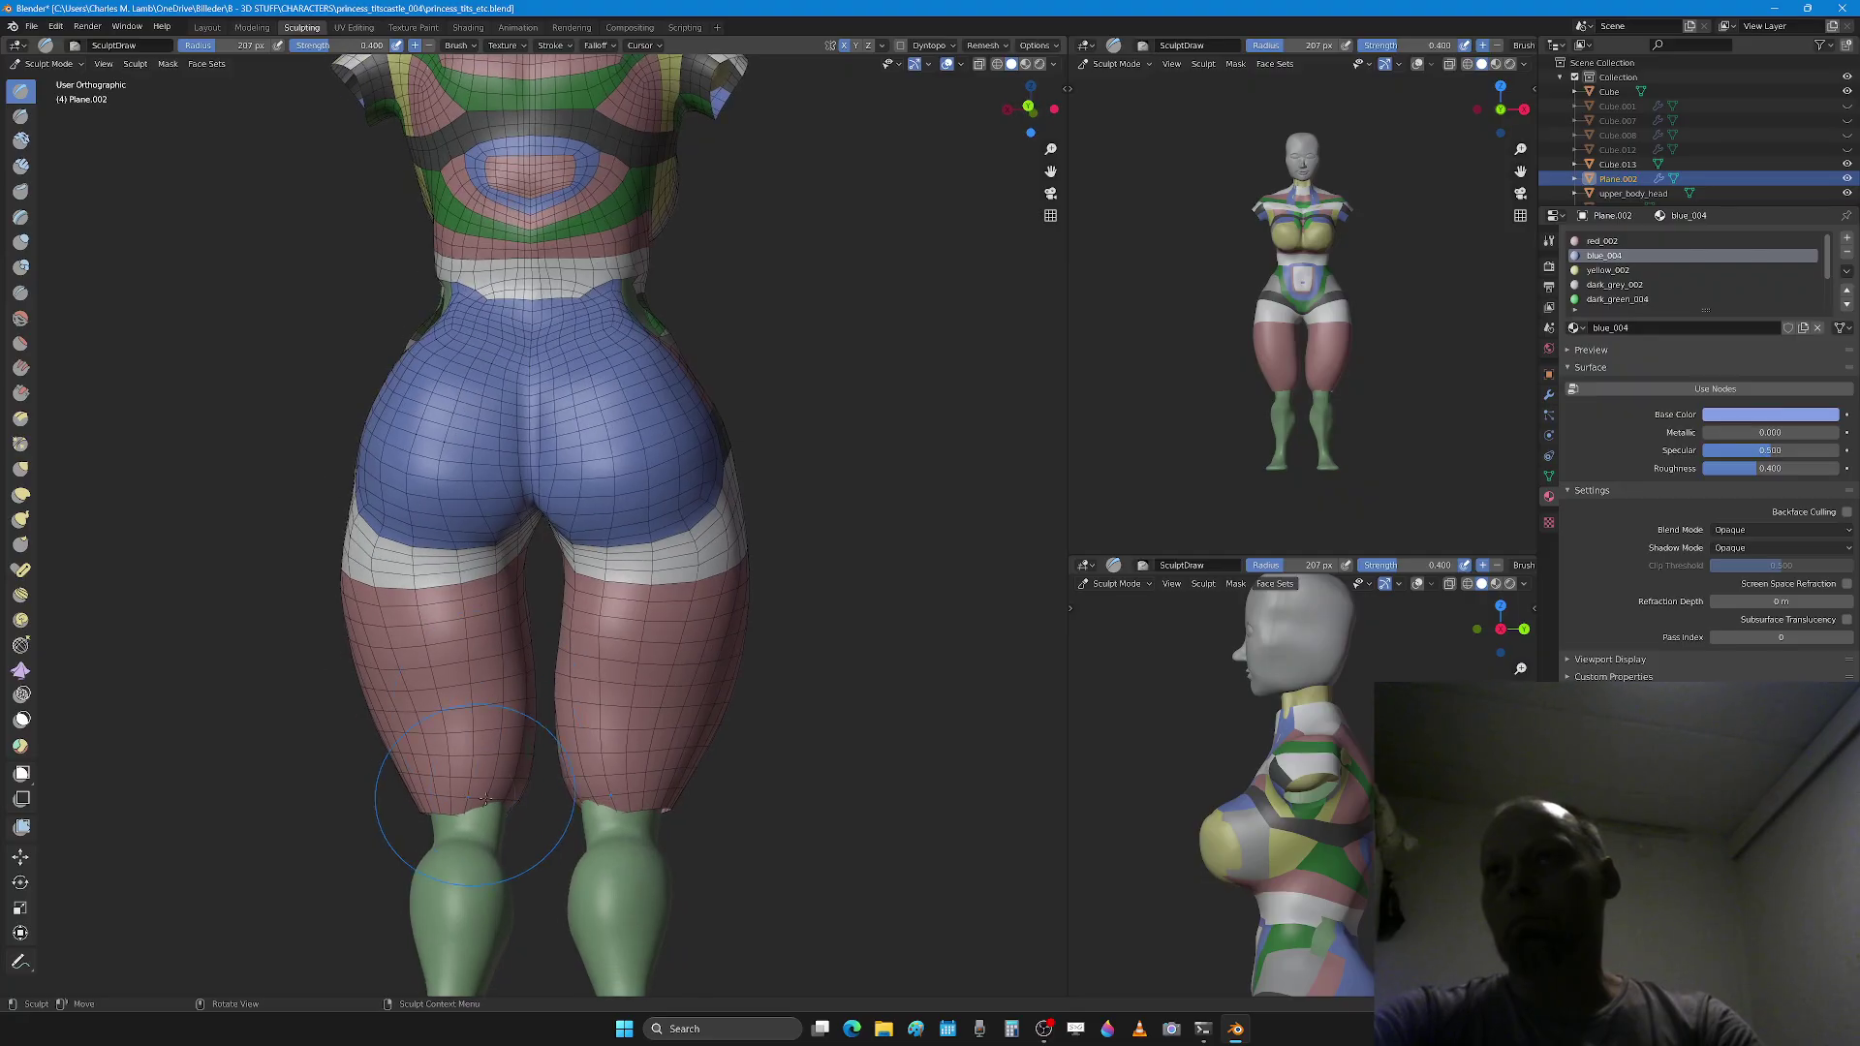
mouse_move(468, 800)
mouse_down()
mouse_move(500, 805)
mouse_move(499, 746)
mouse_move(448, 675)
mouse_move(450, 627)
mouse_move(473, 618)
mouse_up()
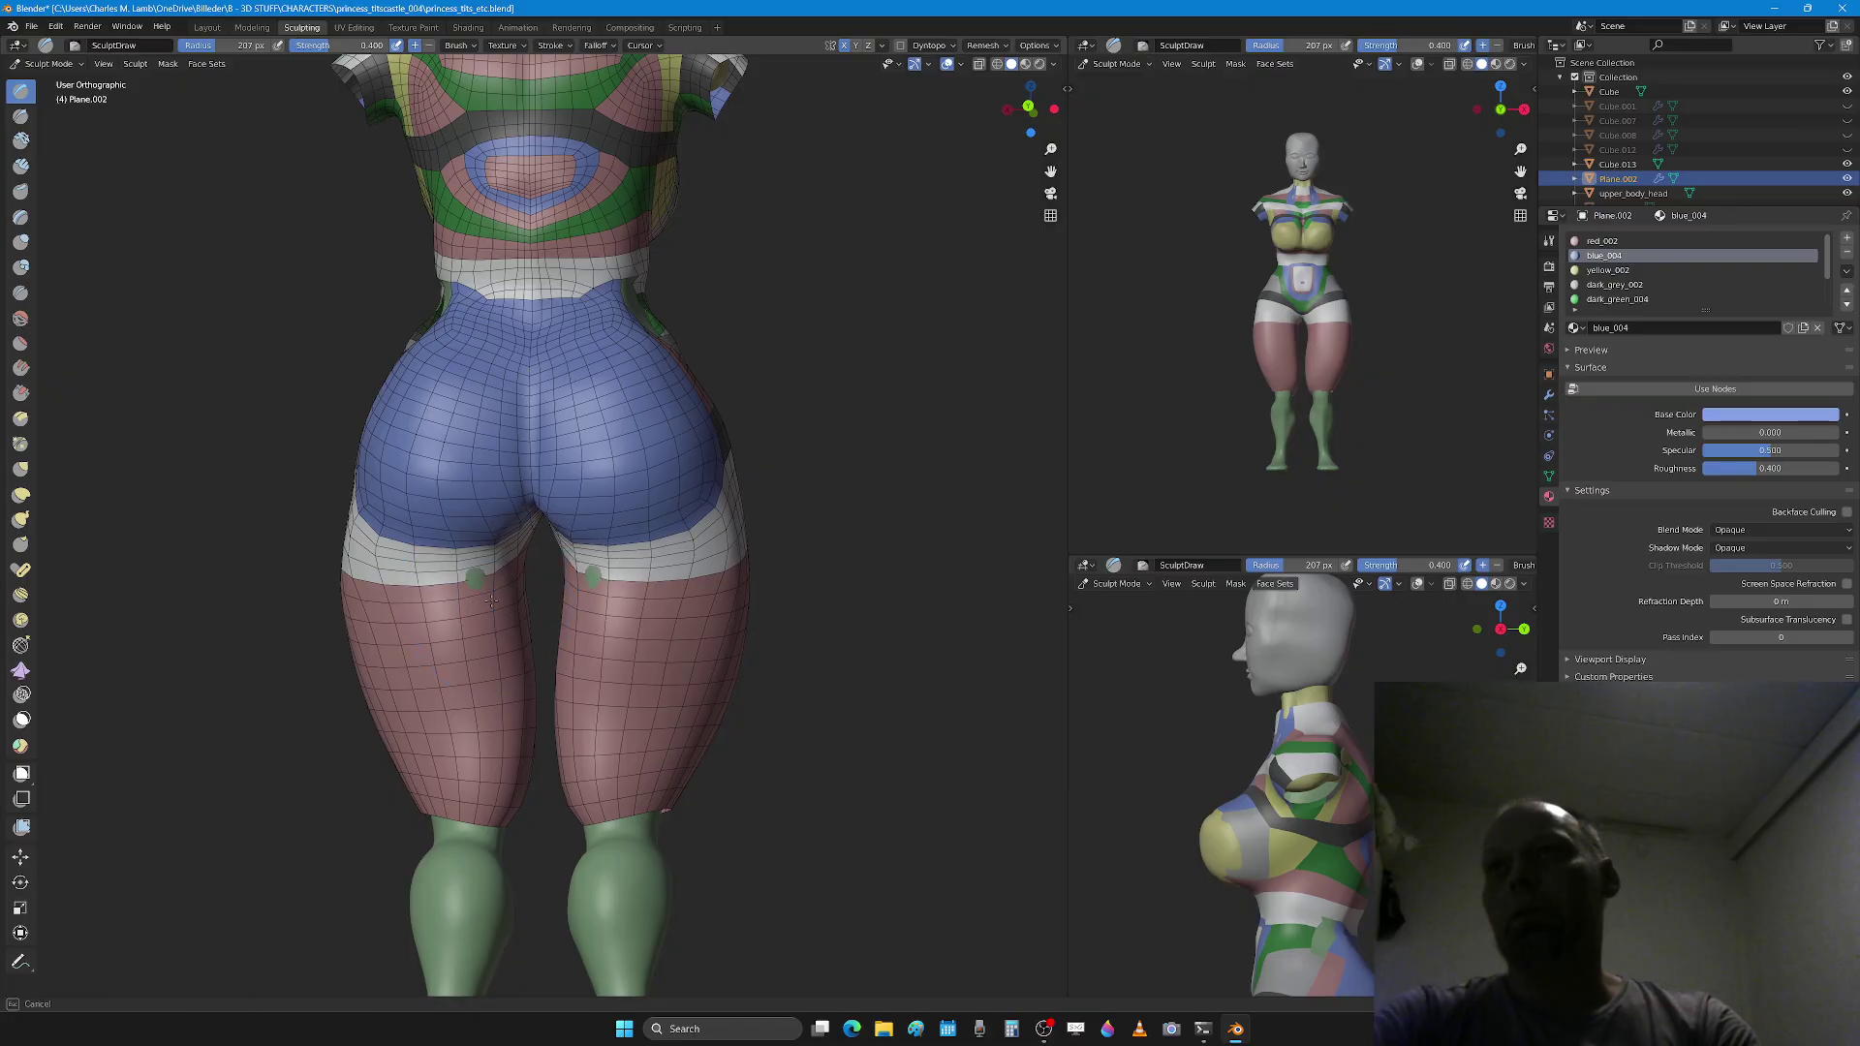
Step: Sculpt the upper back of the thighs just below the buttocks and undo the last stroke
drag(491, 601, 409, 637)
middle_drag(405, 615, 343, 602)
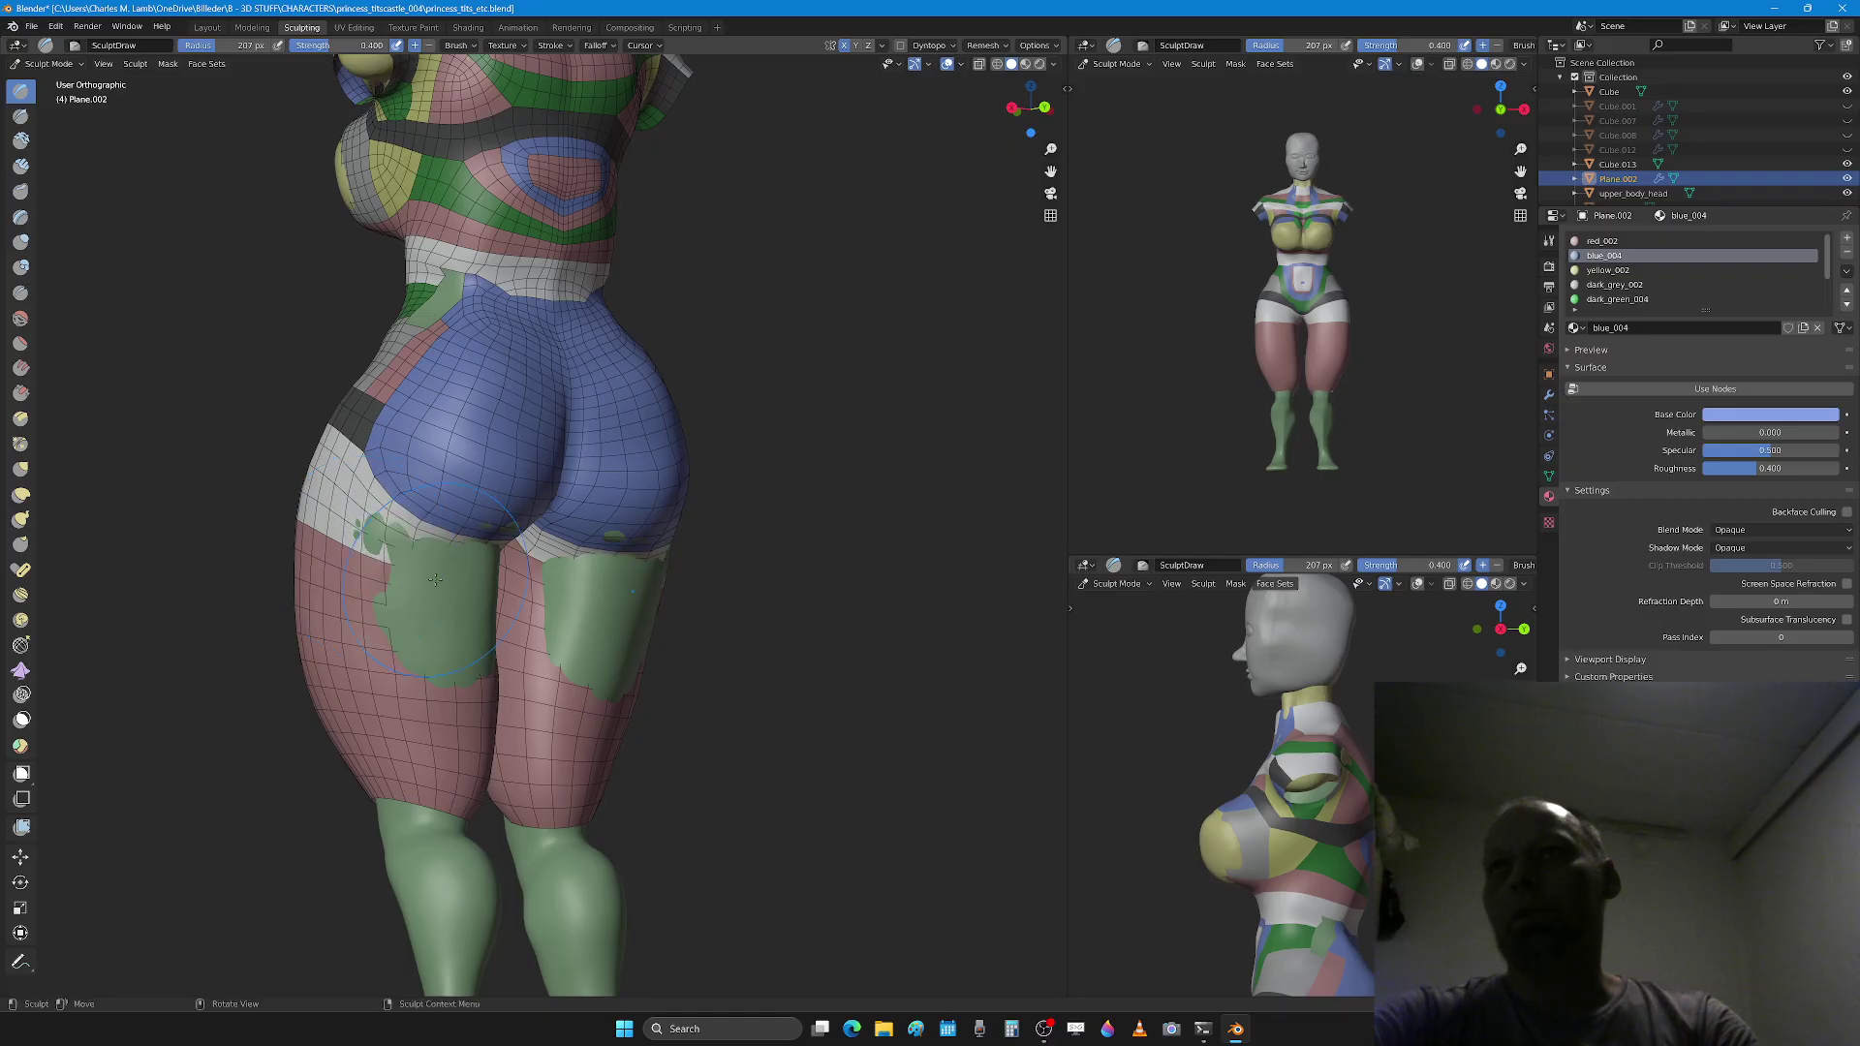
middle_drag(459, 649, 466, 628)
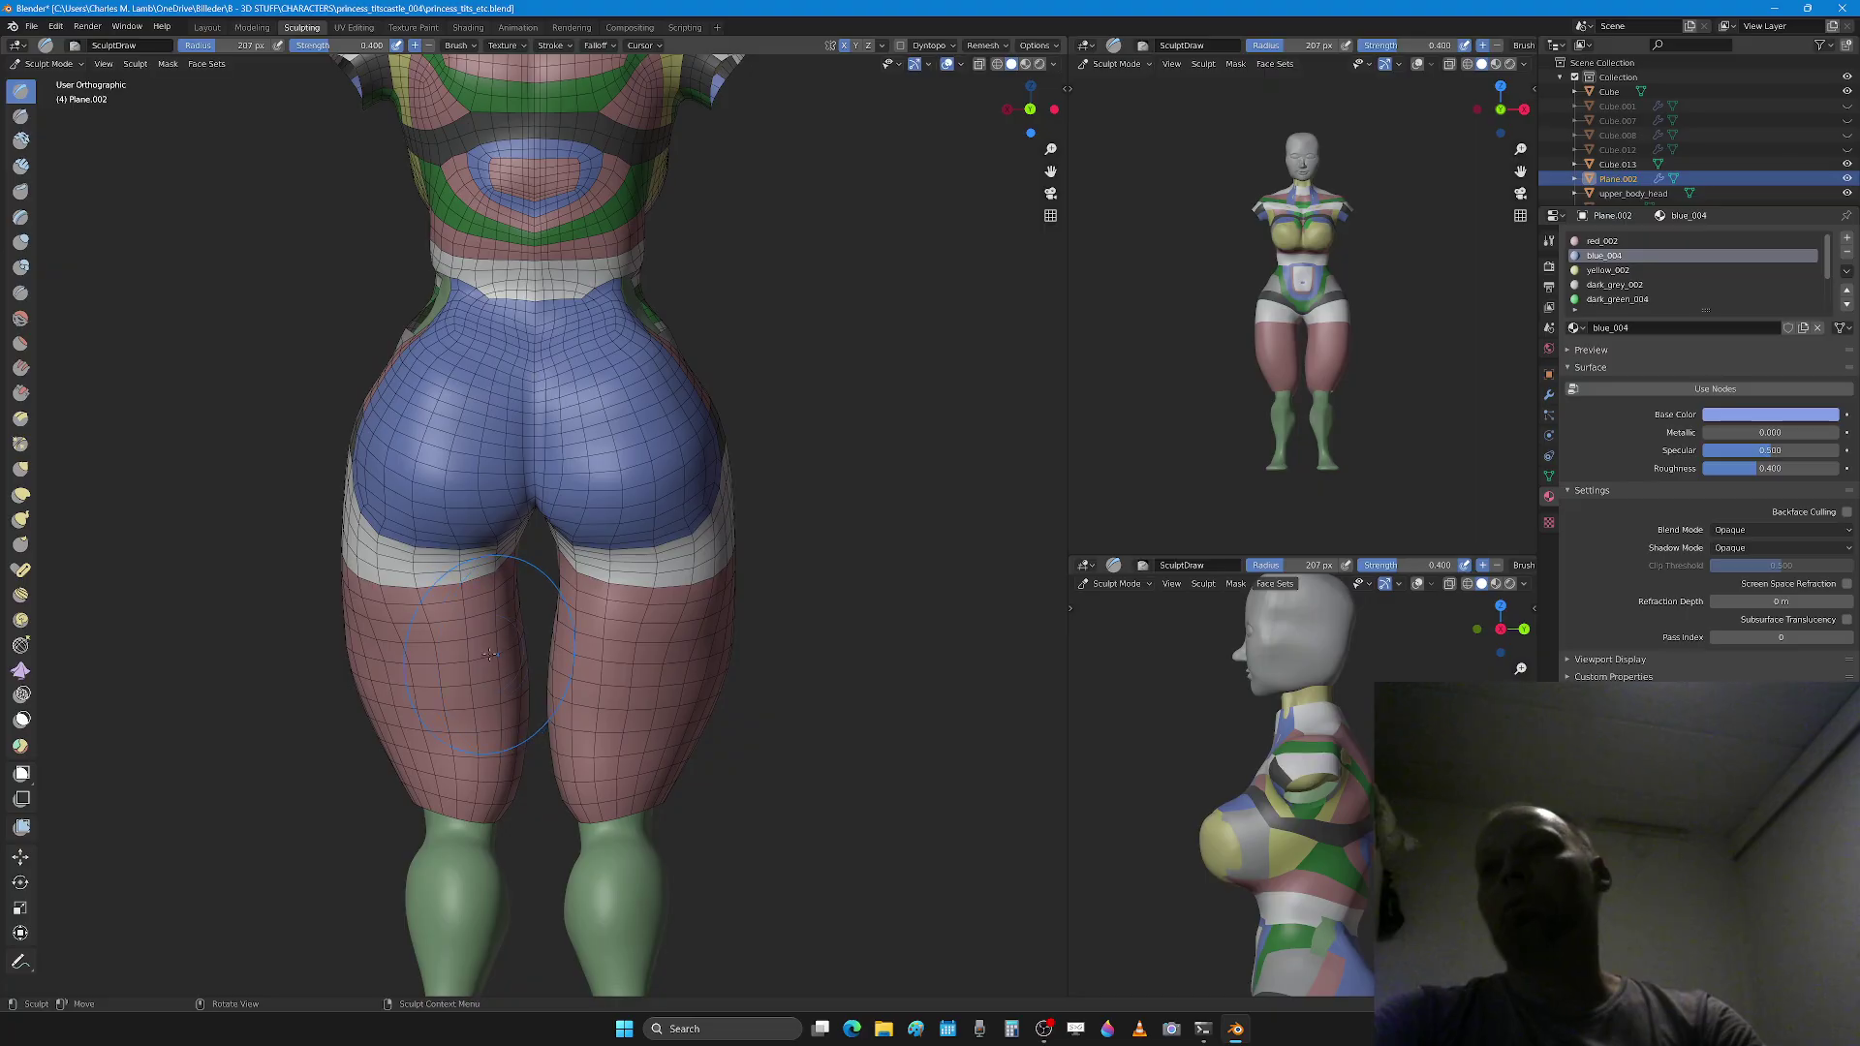
key(ctrl+z)
Step: Set the brush radius to 319 px and smooth the outer side of the left thigh
mouse_move(478, 600)
middle_down()
mouse_move(543, 613)
mouse_move(418, 615)
middle_up()
key(f)
click(266, 620)
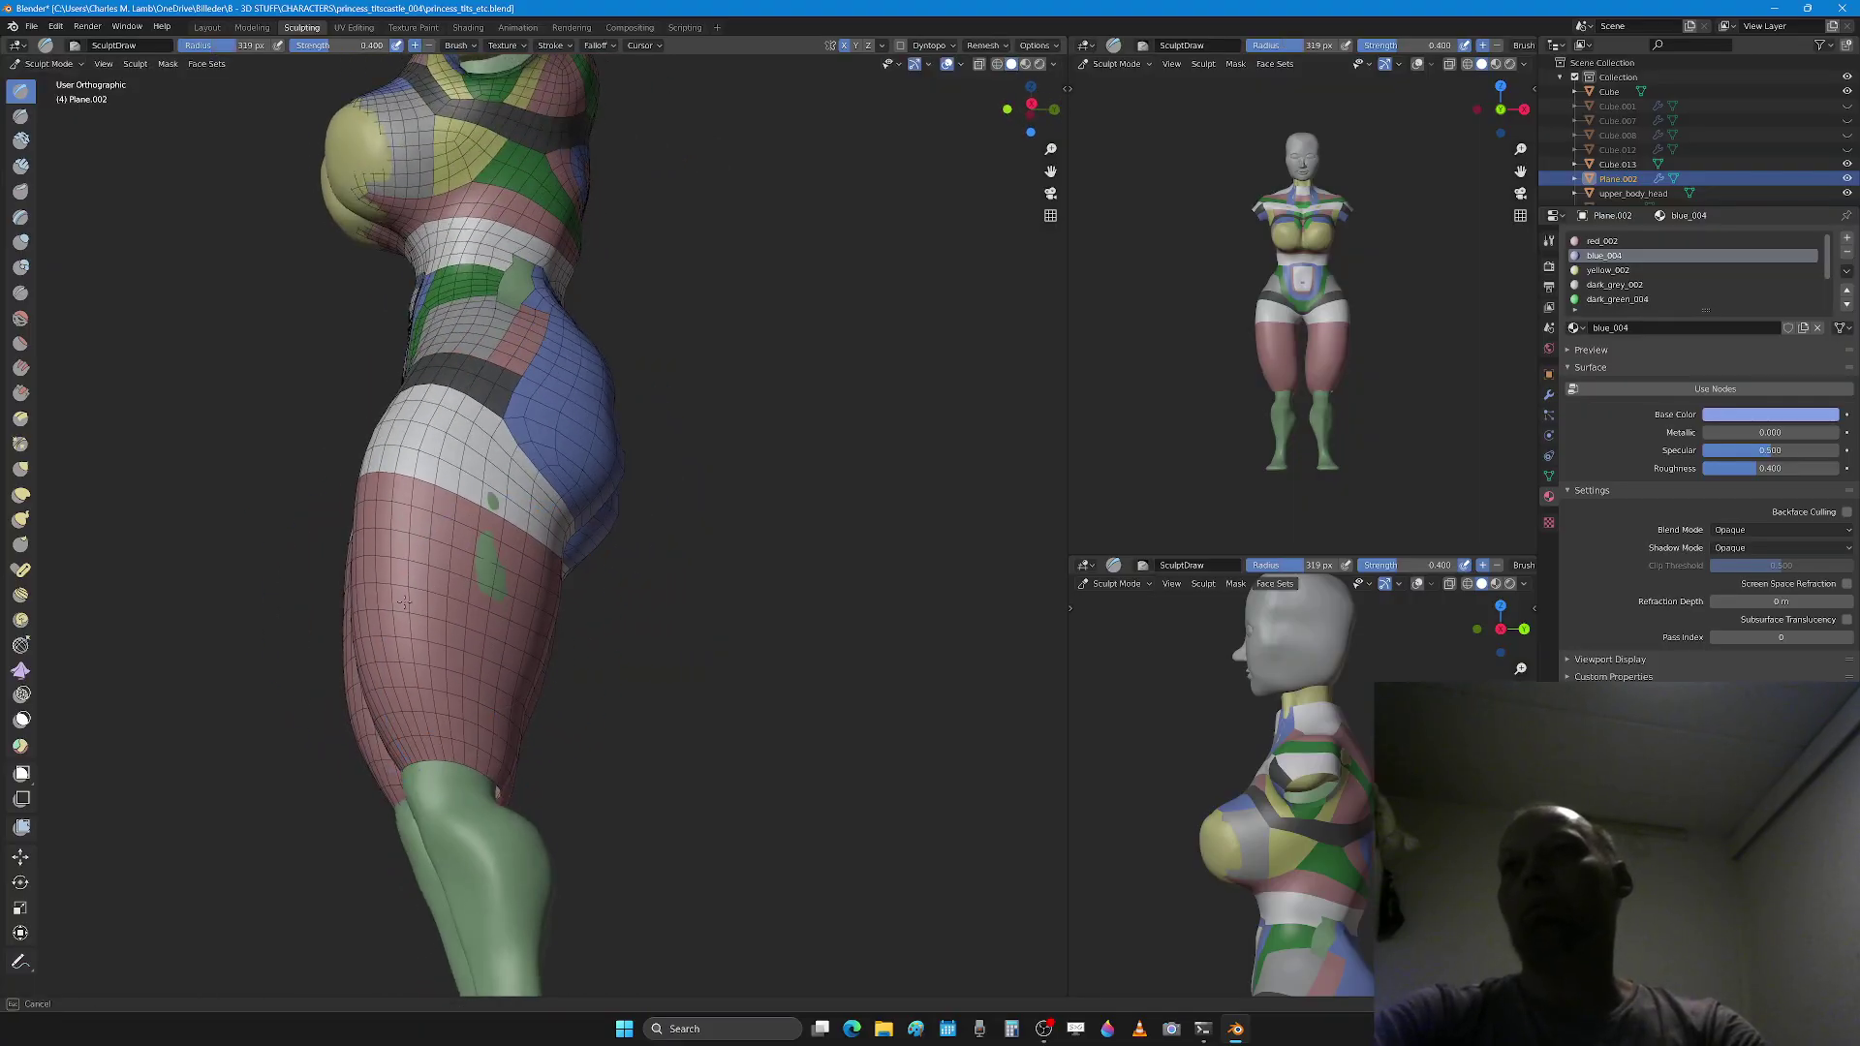
mouse_move(388, 536)
shift+mouse_down()
mouse_move(416, 494)
mouse_move(450, 528)
mouse_move(417, 611)
mouse_move(427, 508)
mouse_move(465, 533)
mouse_move(390, 611)
shift+mouse_up()
Step: Set the brush radius to 247 px and build up the back of the thighs over the underlying surface
key(f)
click(579, 614)
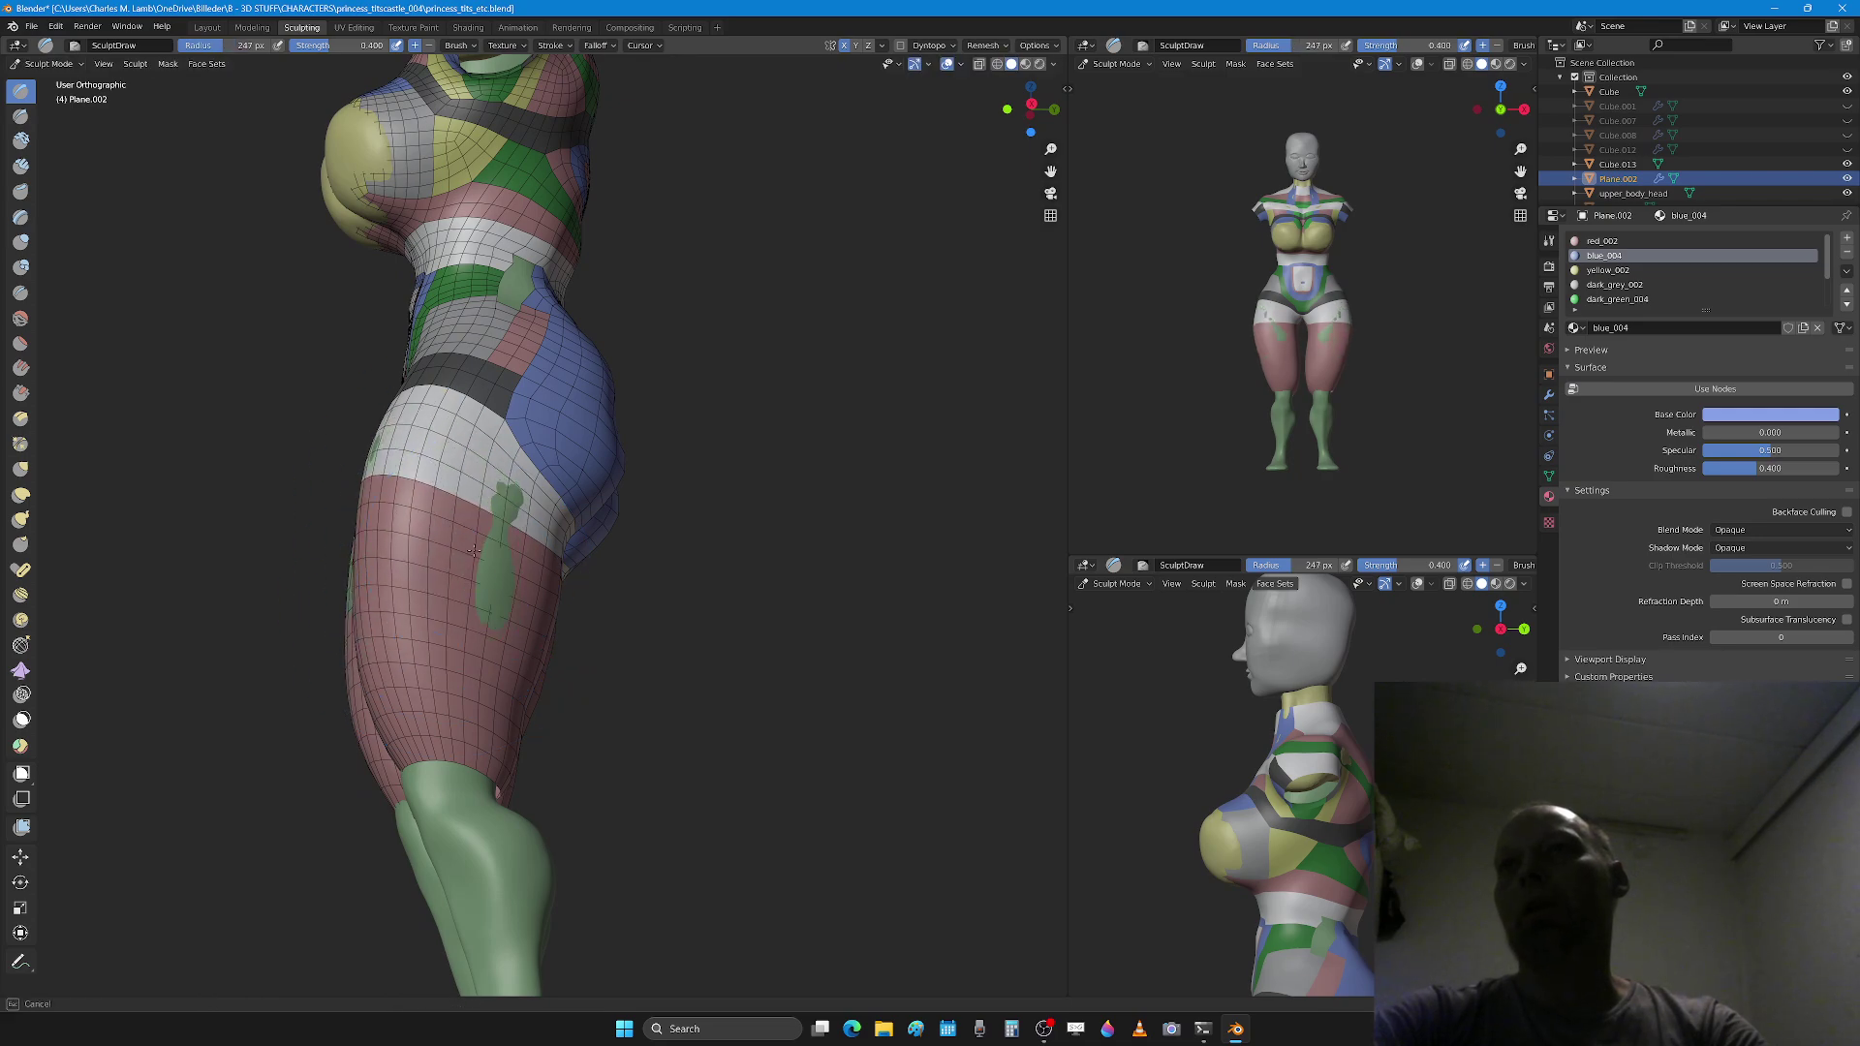
middle_drag(514, 612, 417, 688)
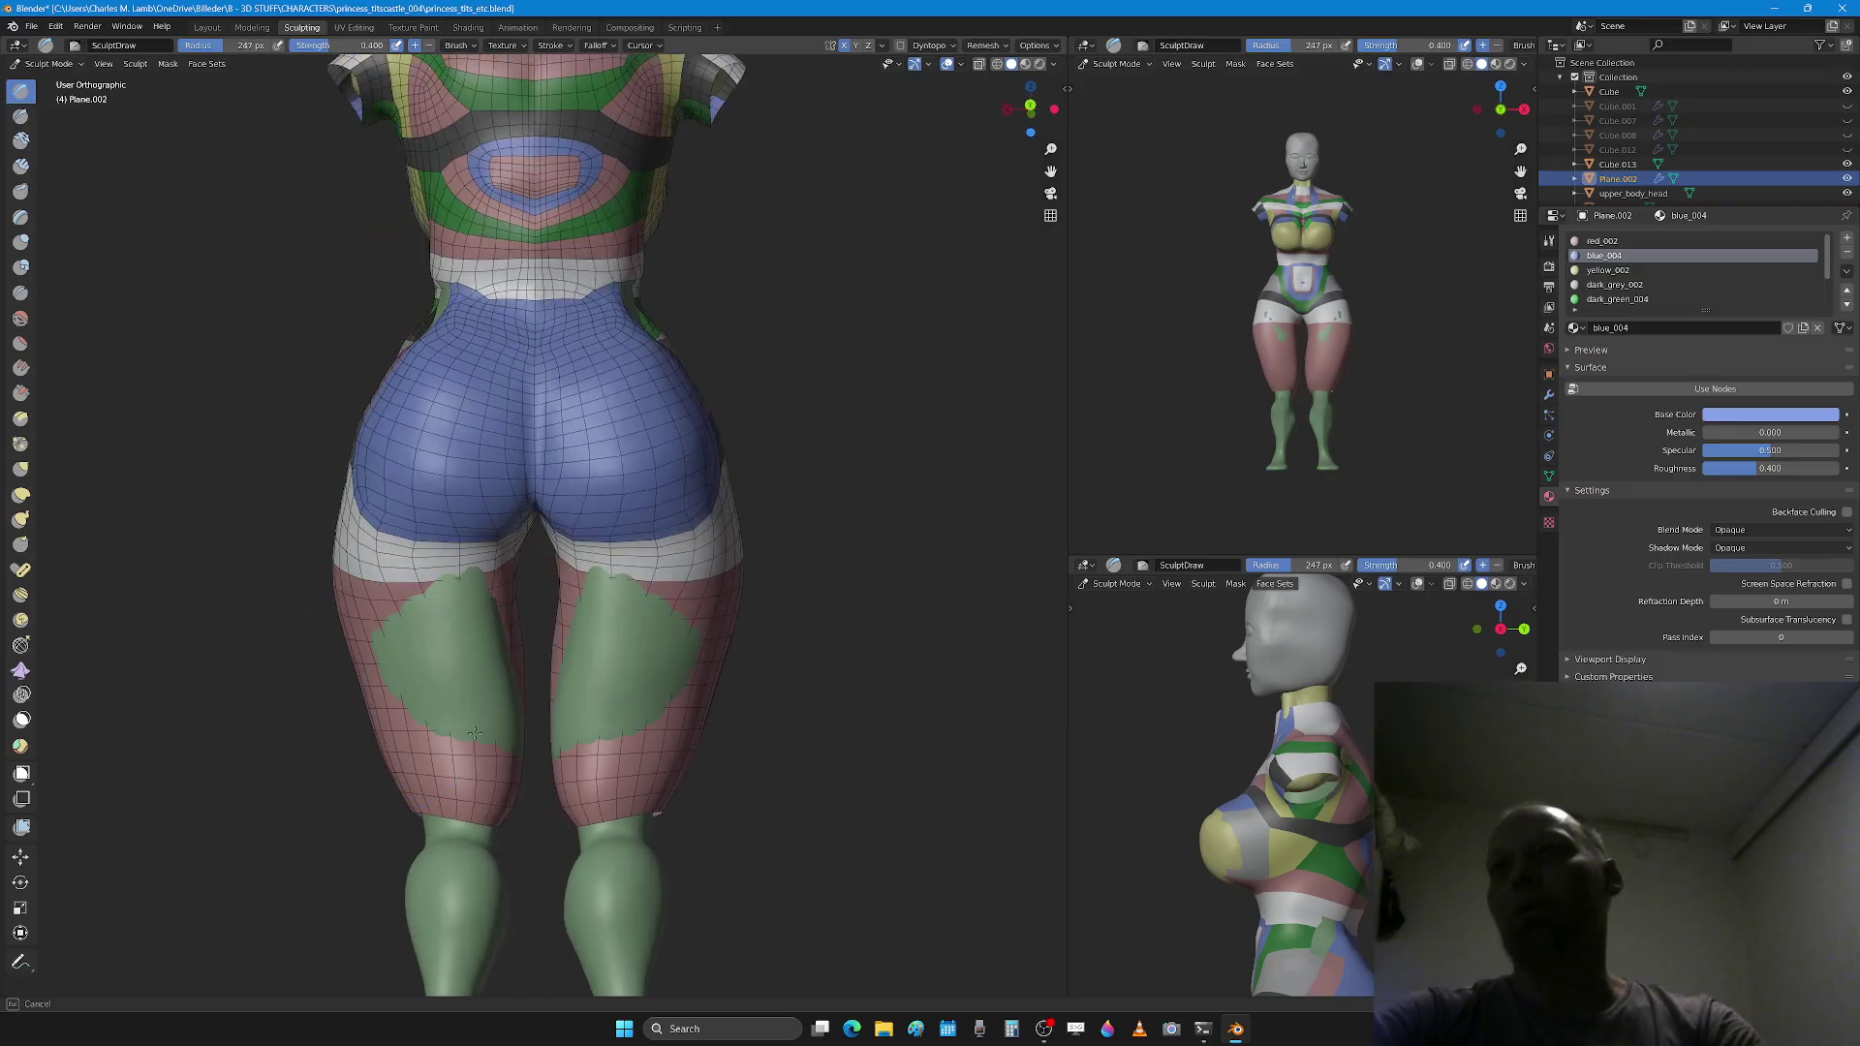
drag(475, 732, 442, 758)
mouse_move(457, 659)
mouse_down()
mouse_move(447, 608)
mouse_move(463, 722)
mouse_move(501, 717)
mouse_up()
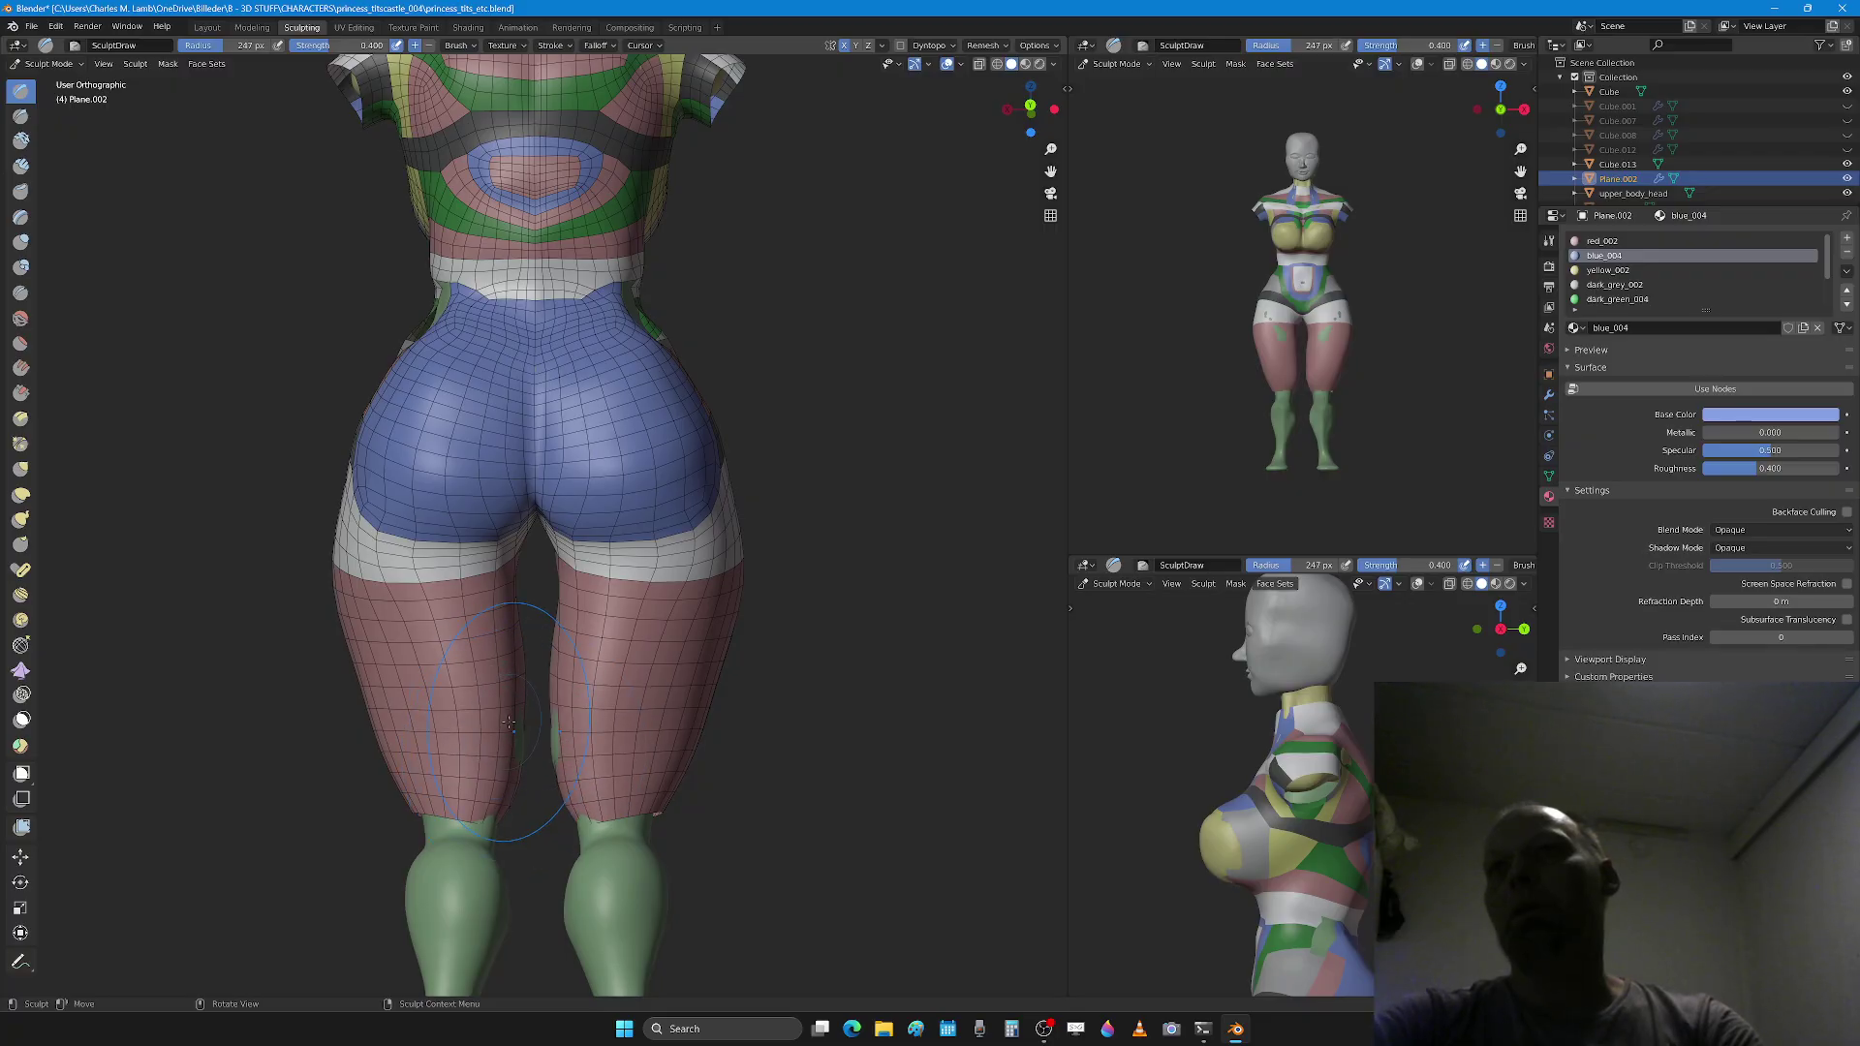
Step: Smooth the buttocks and build them back up over the underlying green surface
middle_drag(510, 723, 499, 615)
scroll(516, 701, up, 2)
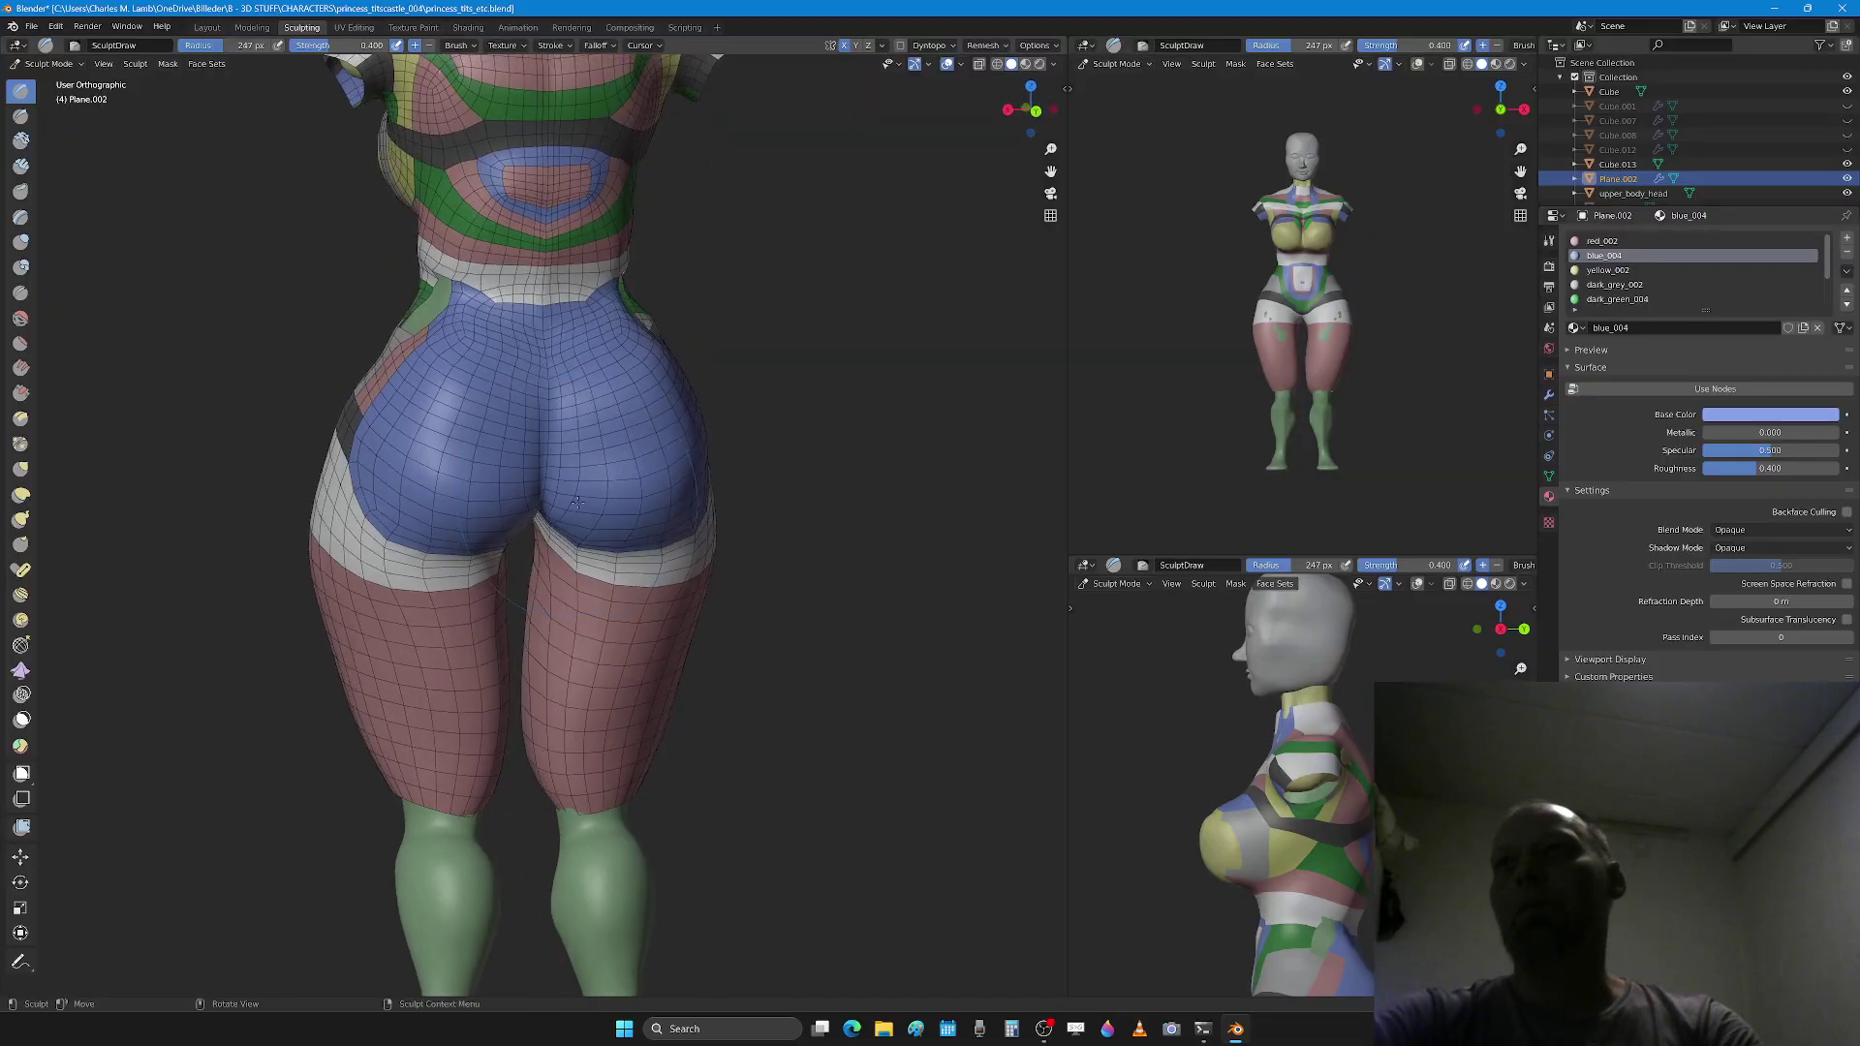
scroll(492, 603, up, 3)
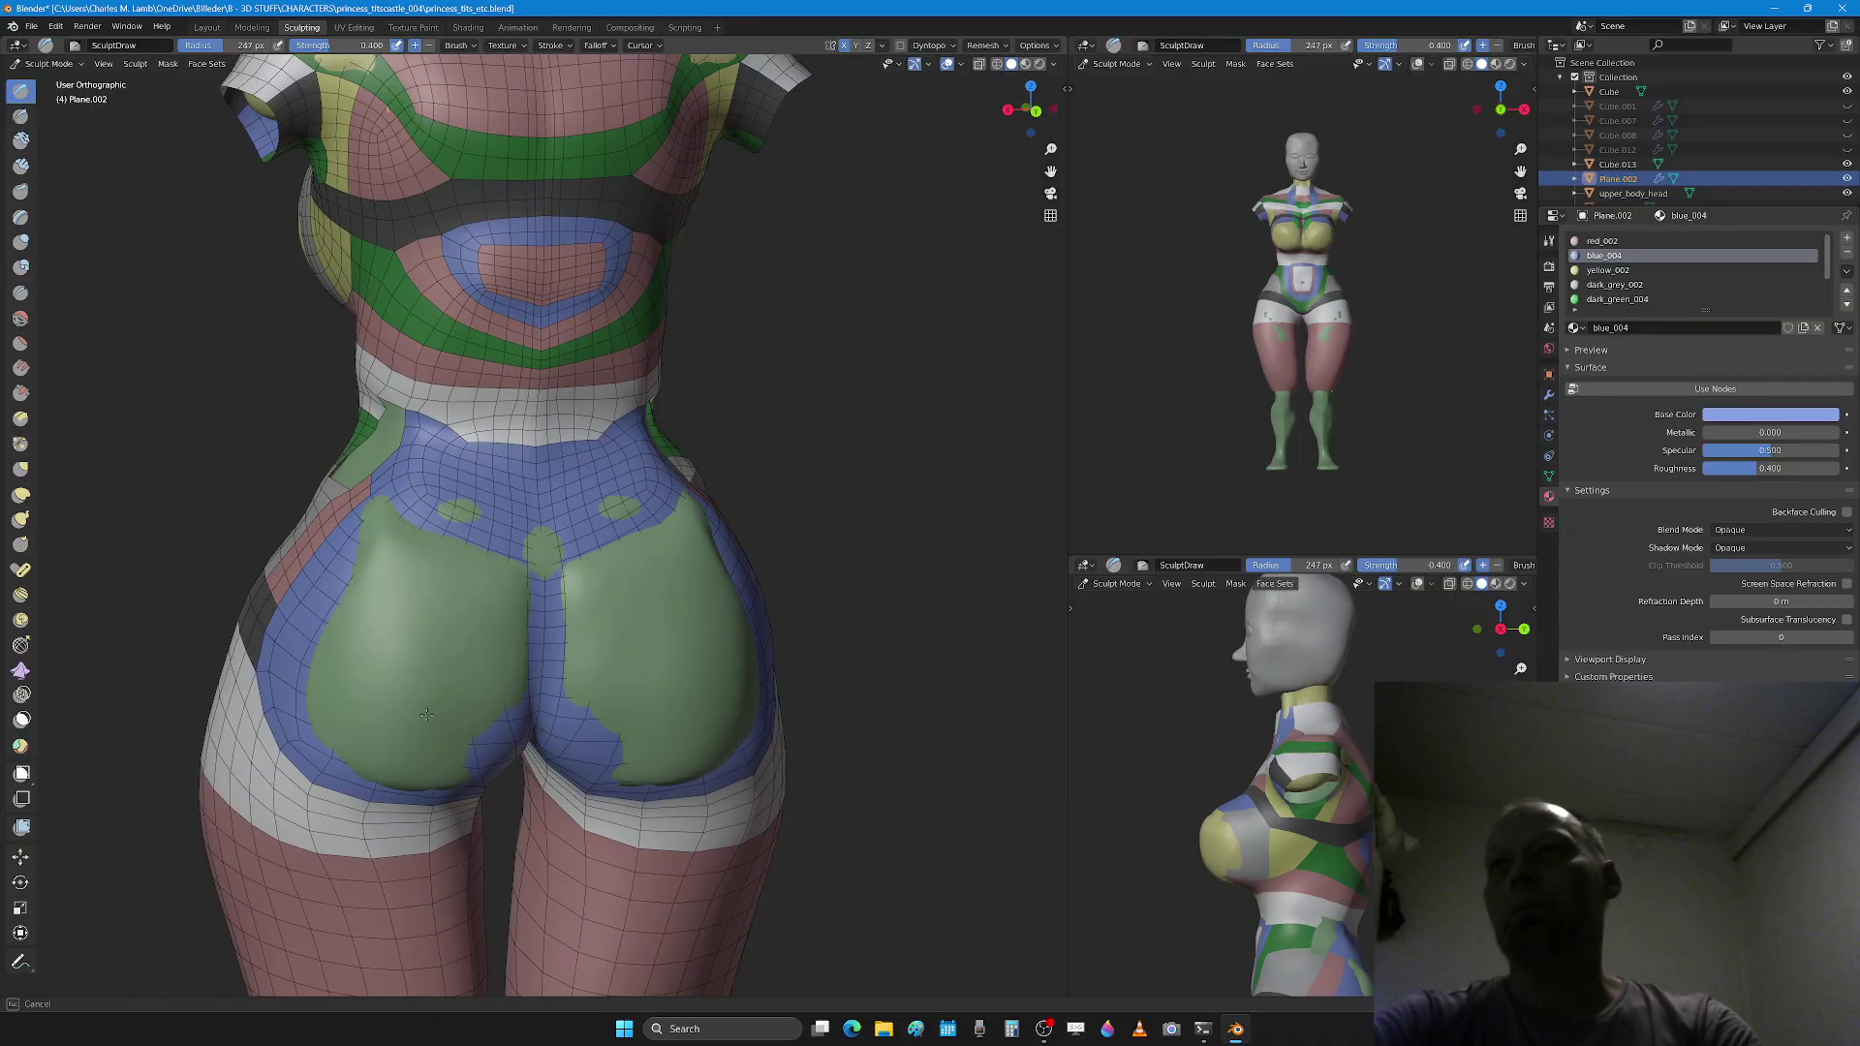
mouse_move(408, 717)
mouse_down()
mouse_move(405, 741)
mouse_move(350, 668)
mouse_move(455, 591)
mouse_move(488, 685)
mouse_up()
mouse_move(469, 639)
middle_down()
mouse_move(437, 698)
mouse_move(586, 659)
mouse_move(523, 542)
mouse_move(389, 659)
middle_up()
scroll(523, 543, up, 4)
Step: In Edit Mode, move the vertex at the upper corner of the gap beside the waist to straighten its edge
key(Tab)
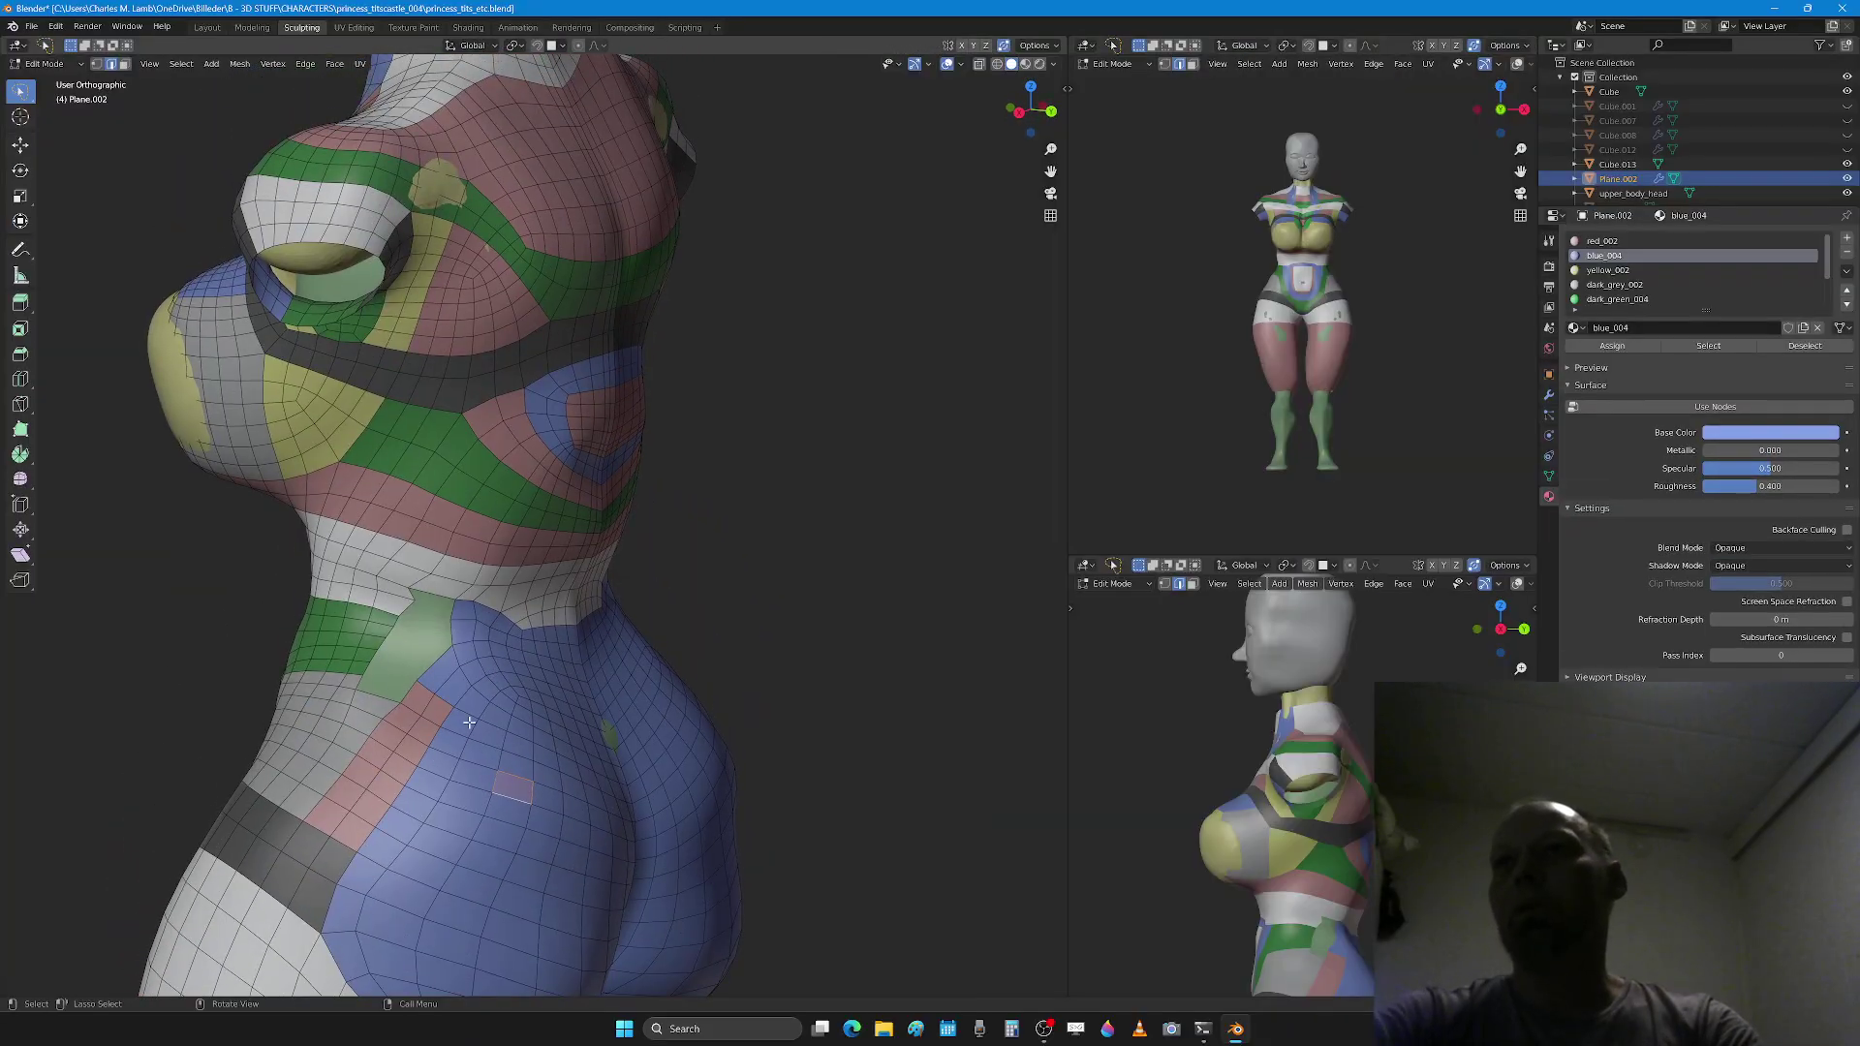
scroll(389, 659, up, 4)
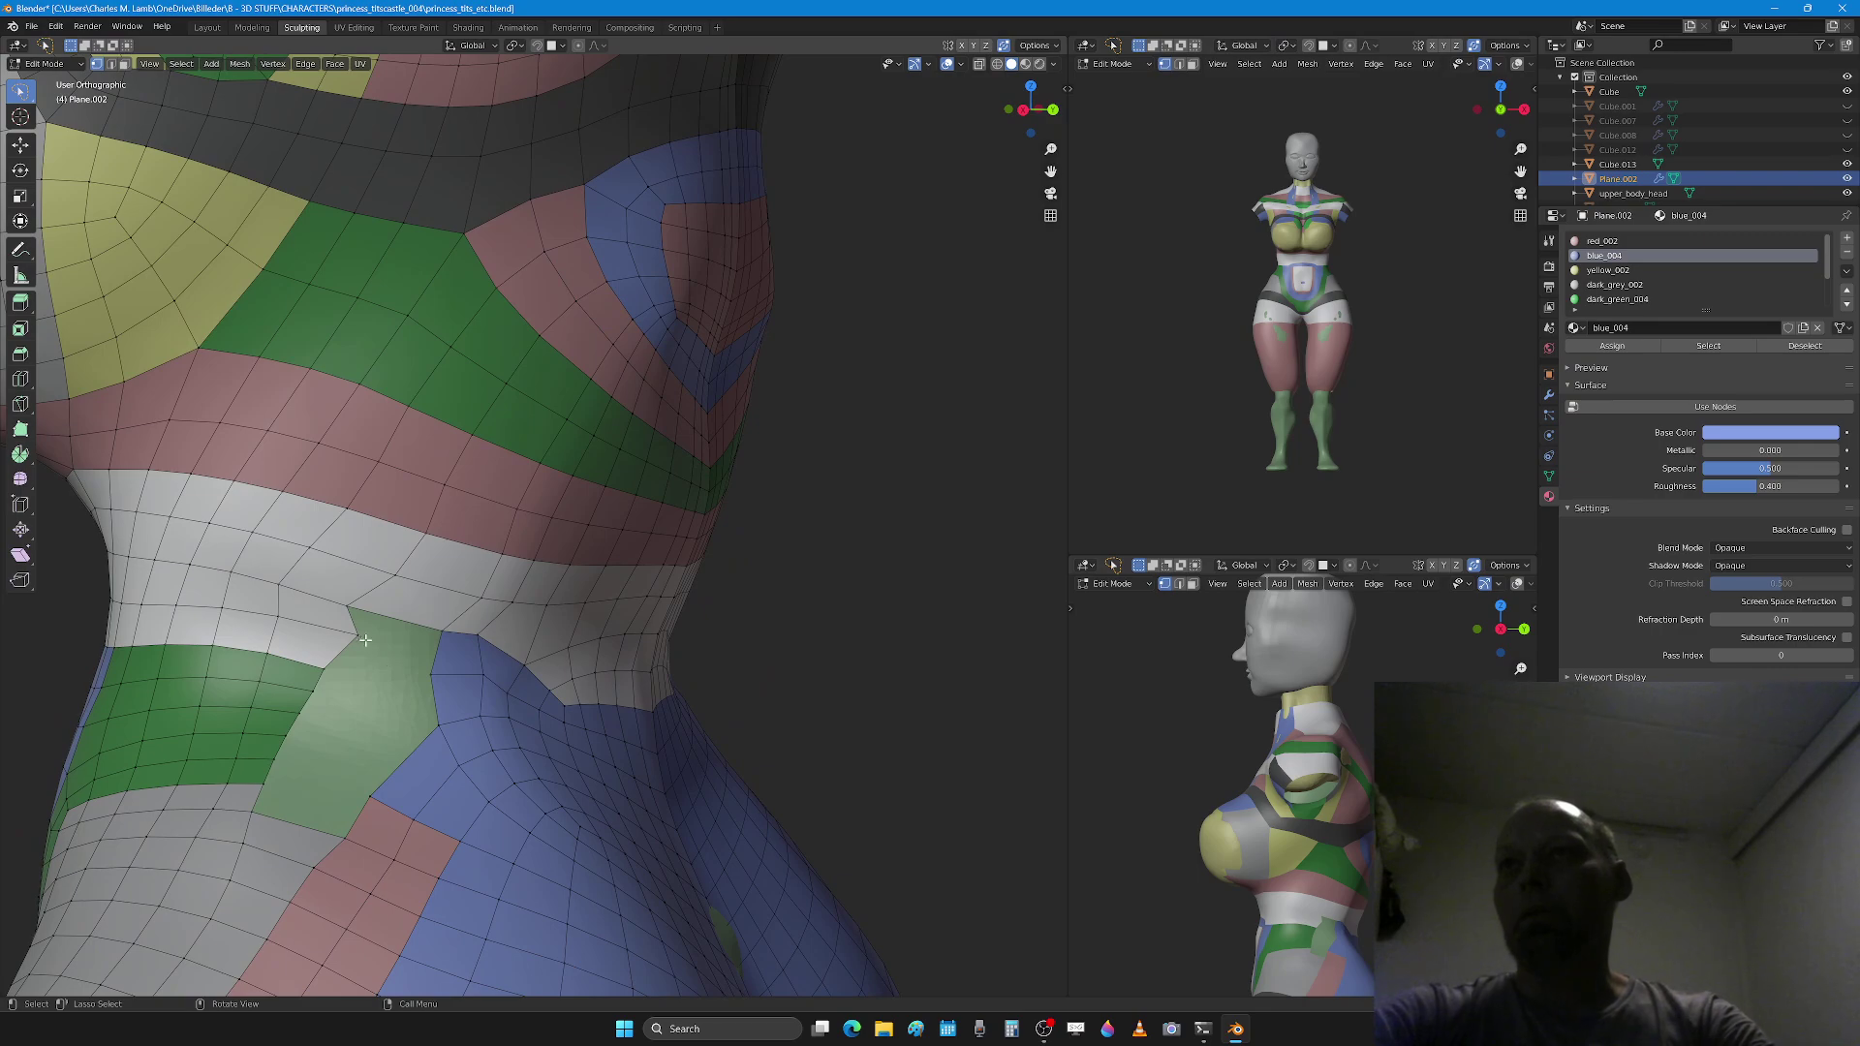
key(g)
click(377, 685)
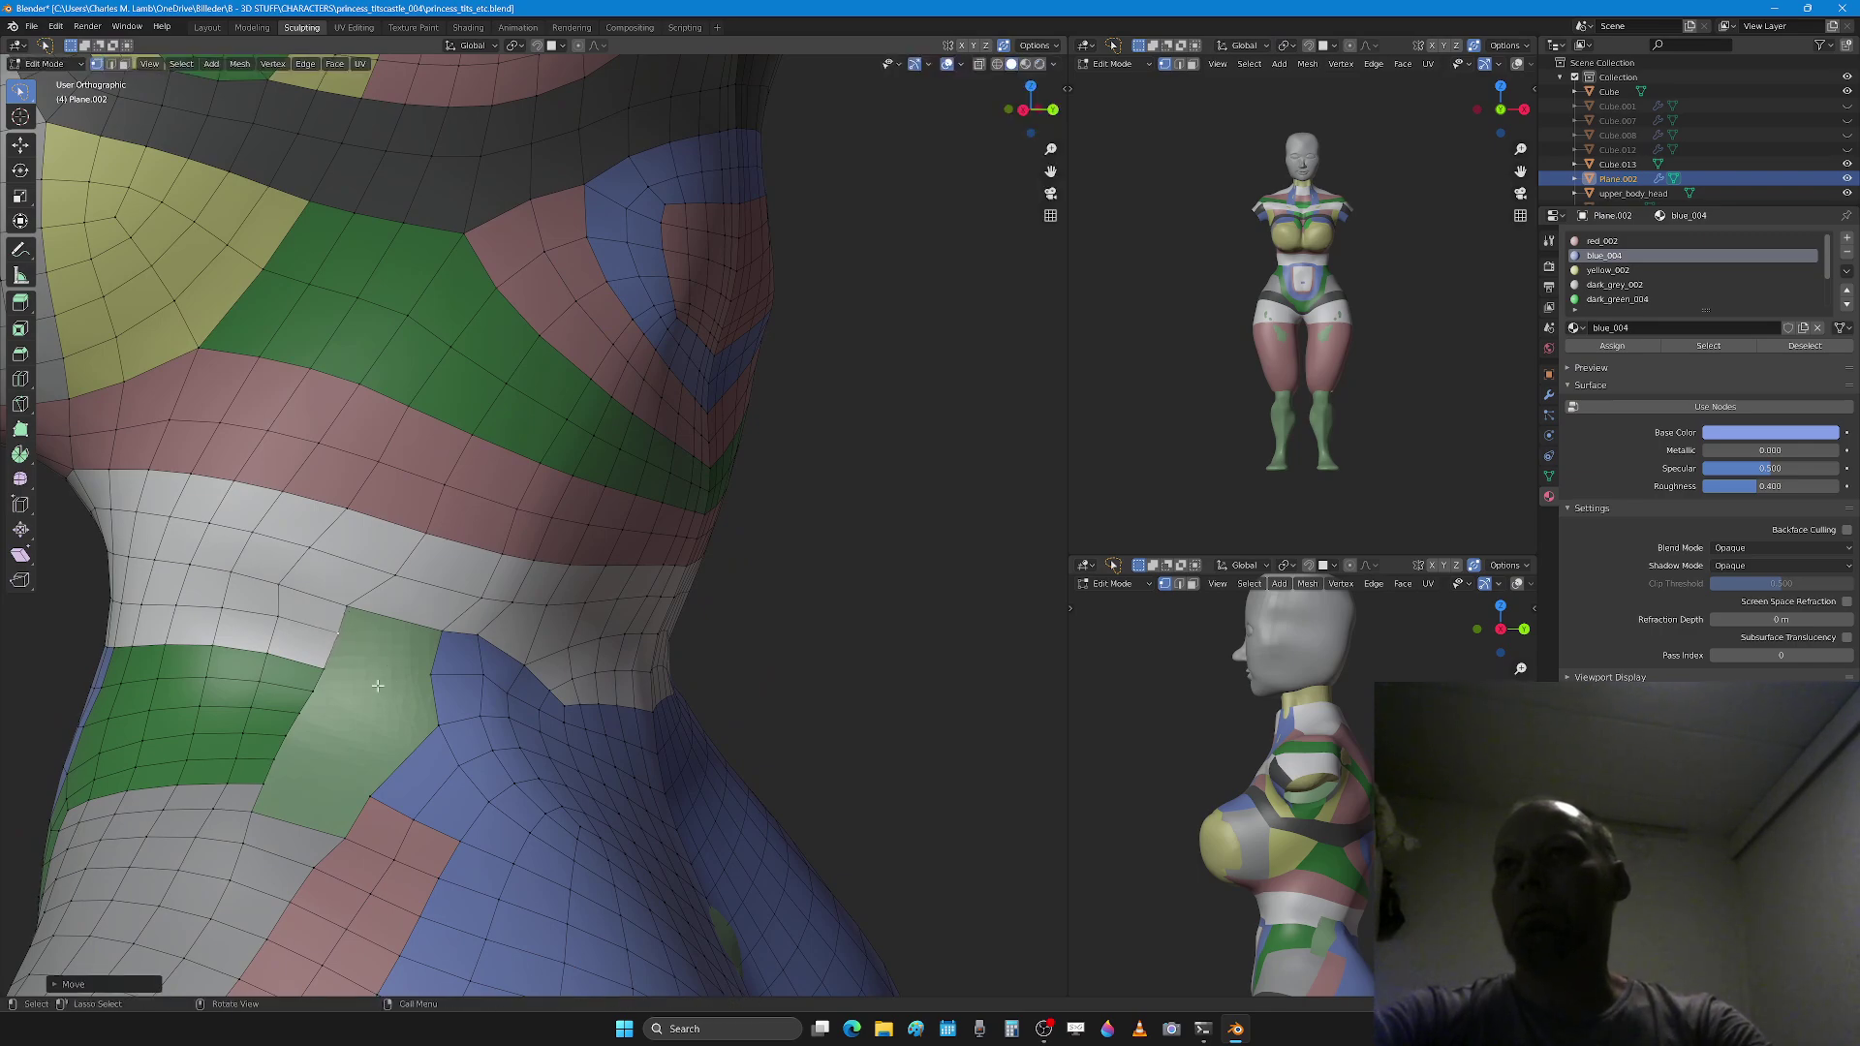
Step: Fill faces along the upper and lower borders of the gap between the waist and hip, and clear the selection
key(2)
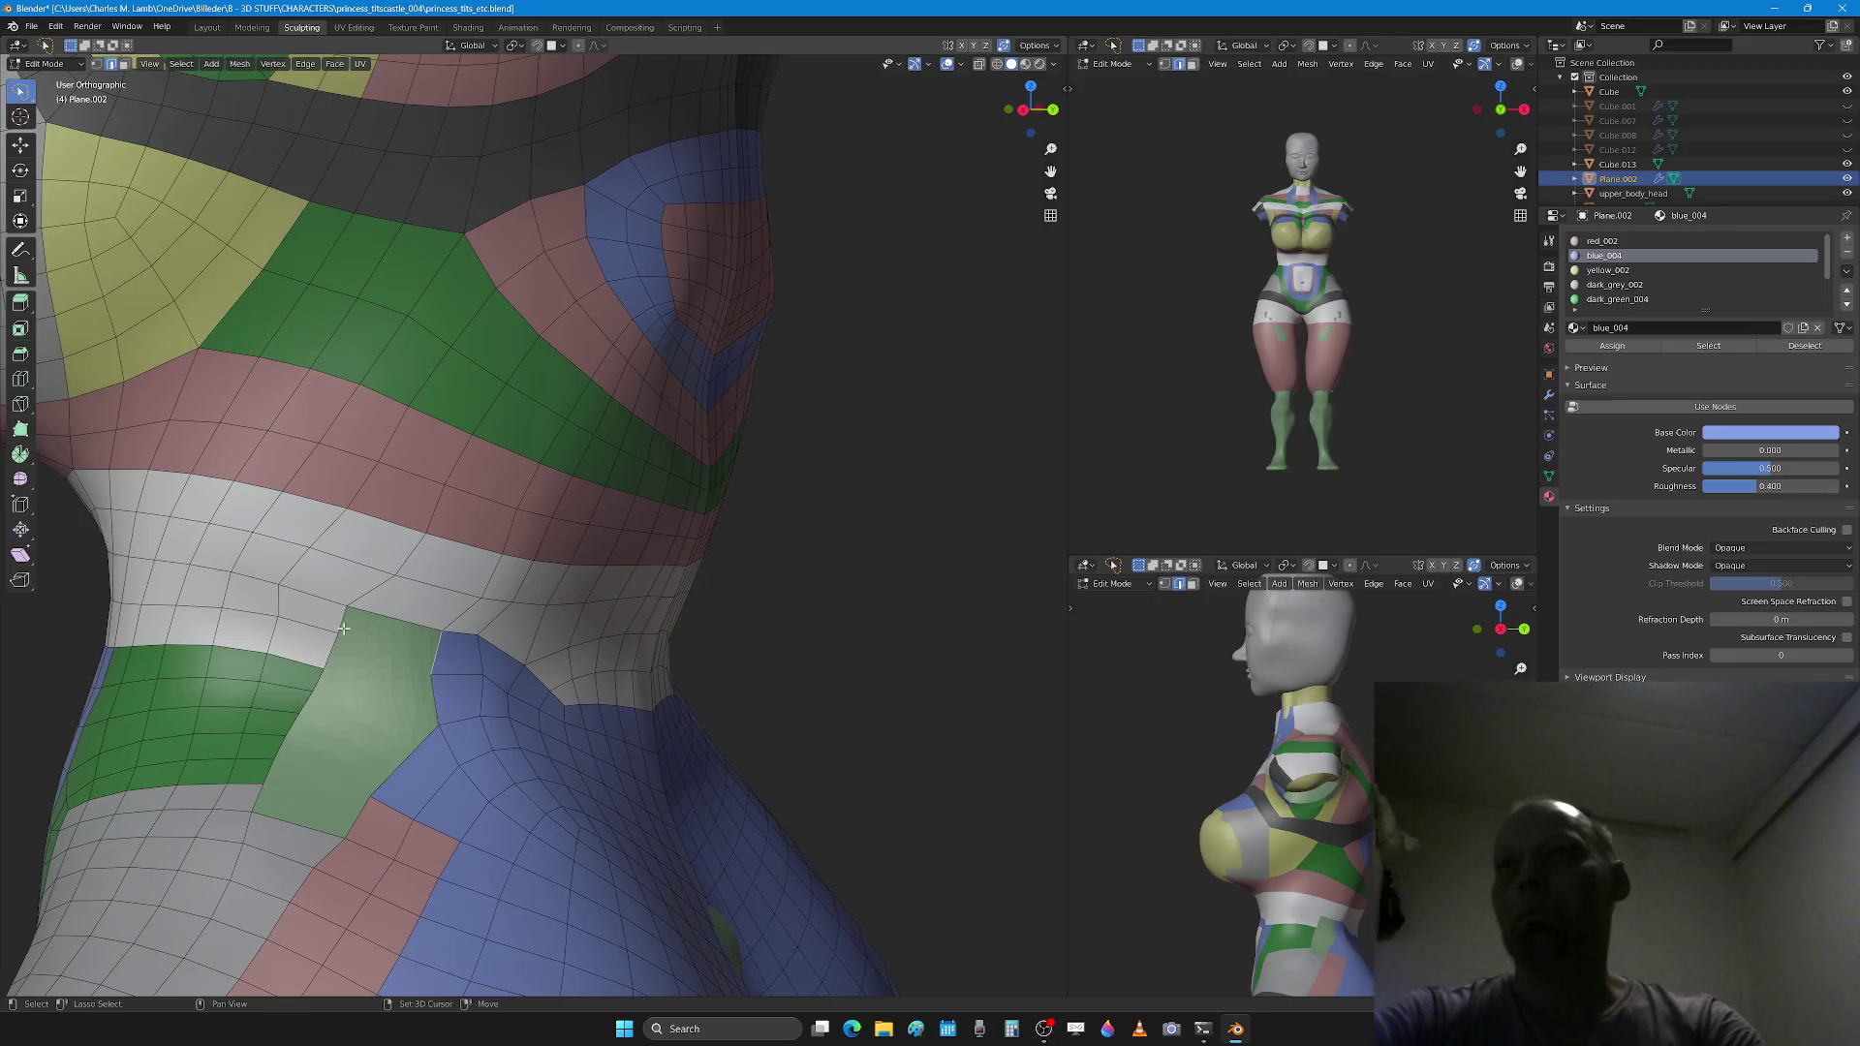
shift+click(426, 689)
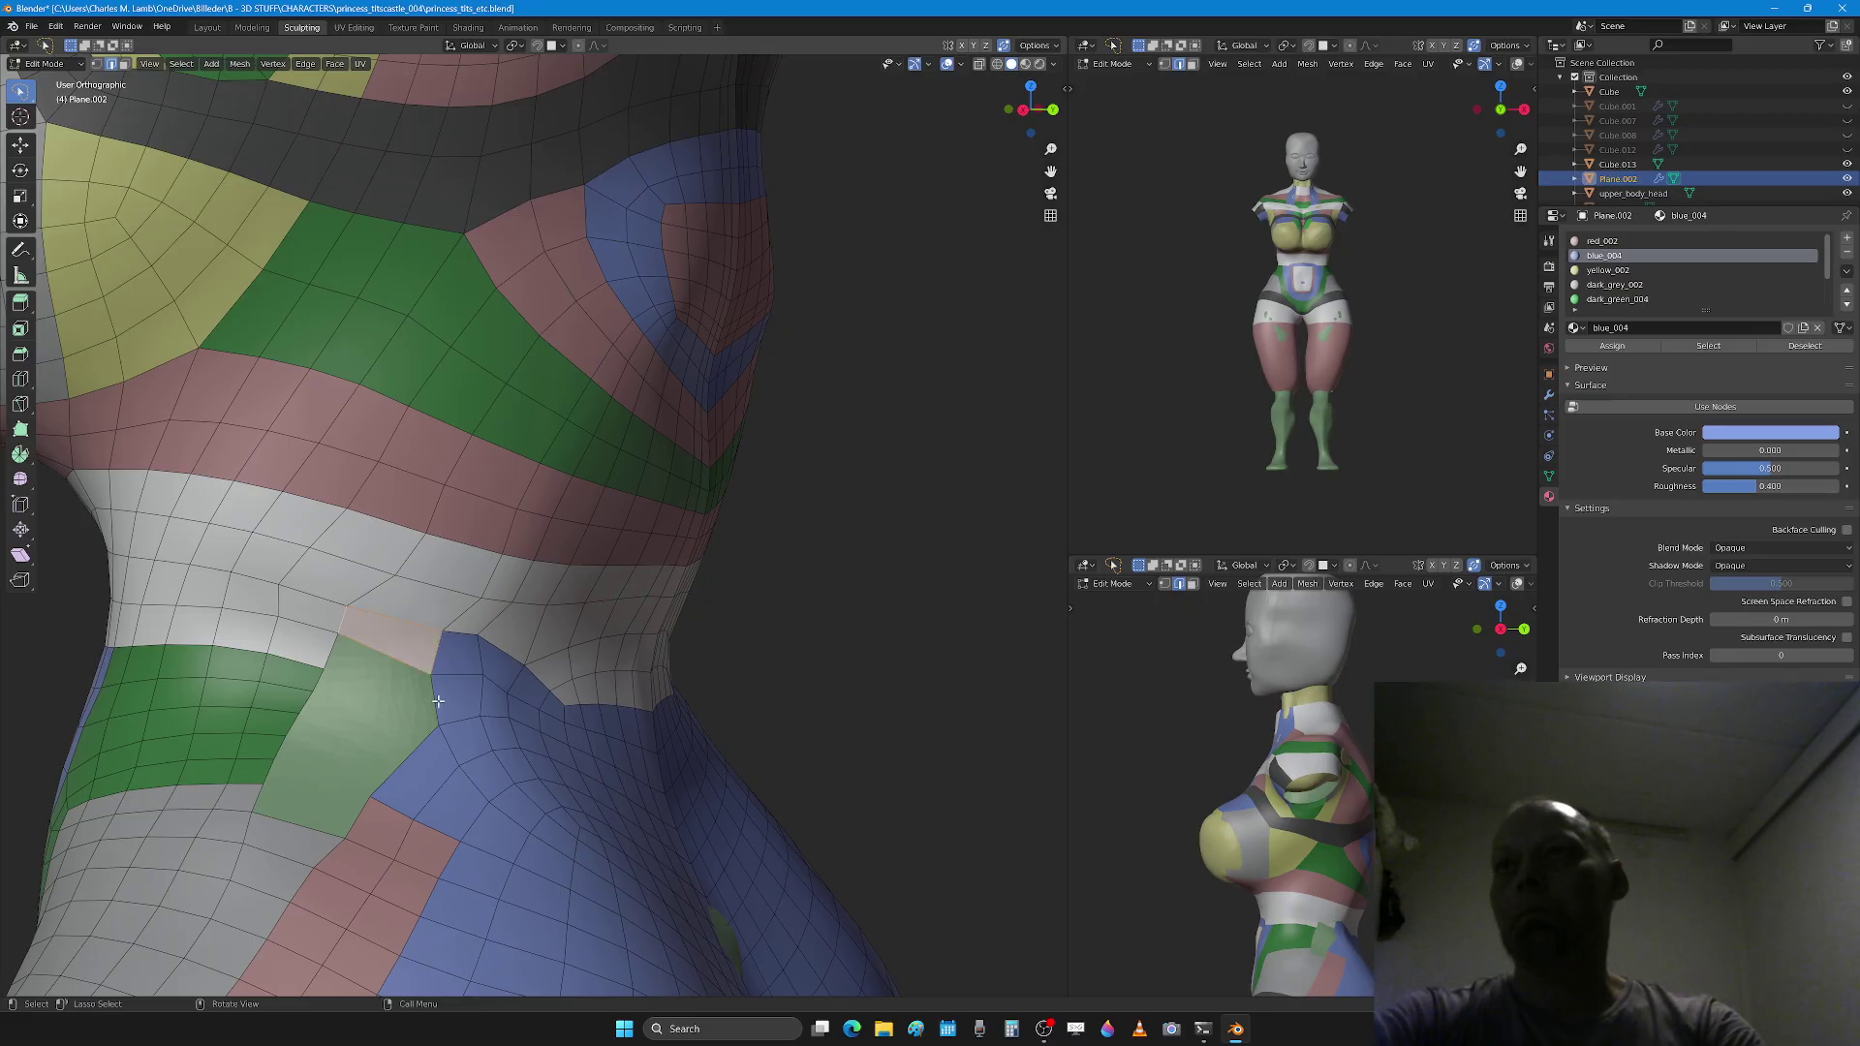
shift+click(330, 650)
key(f)
scroll(426, 696, down, 2)
key(a)
key(a)
middle_drag(446, 669, 481, 754)
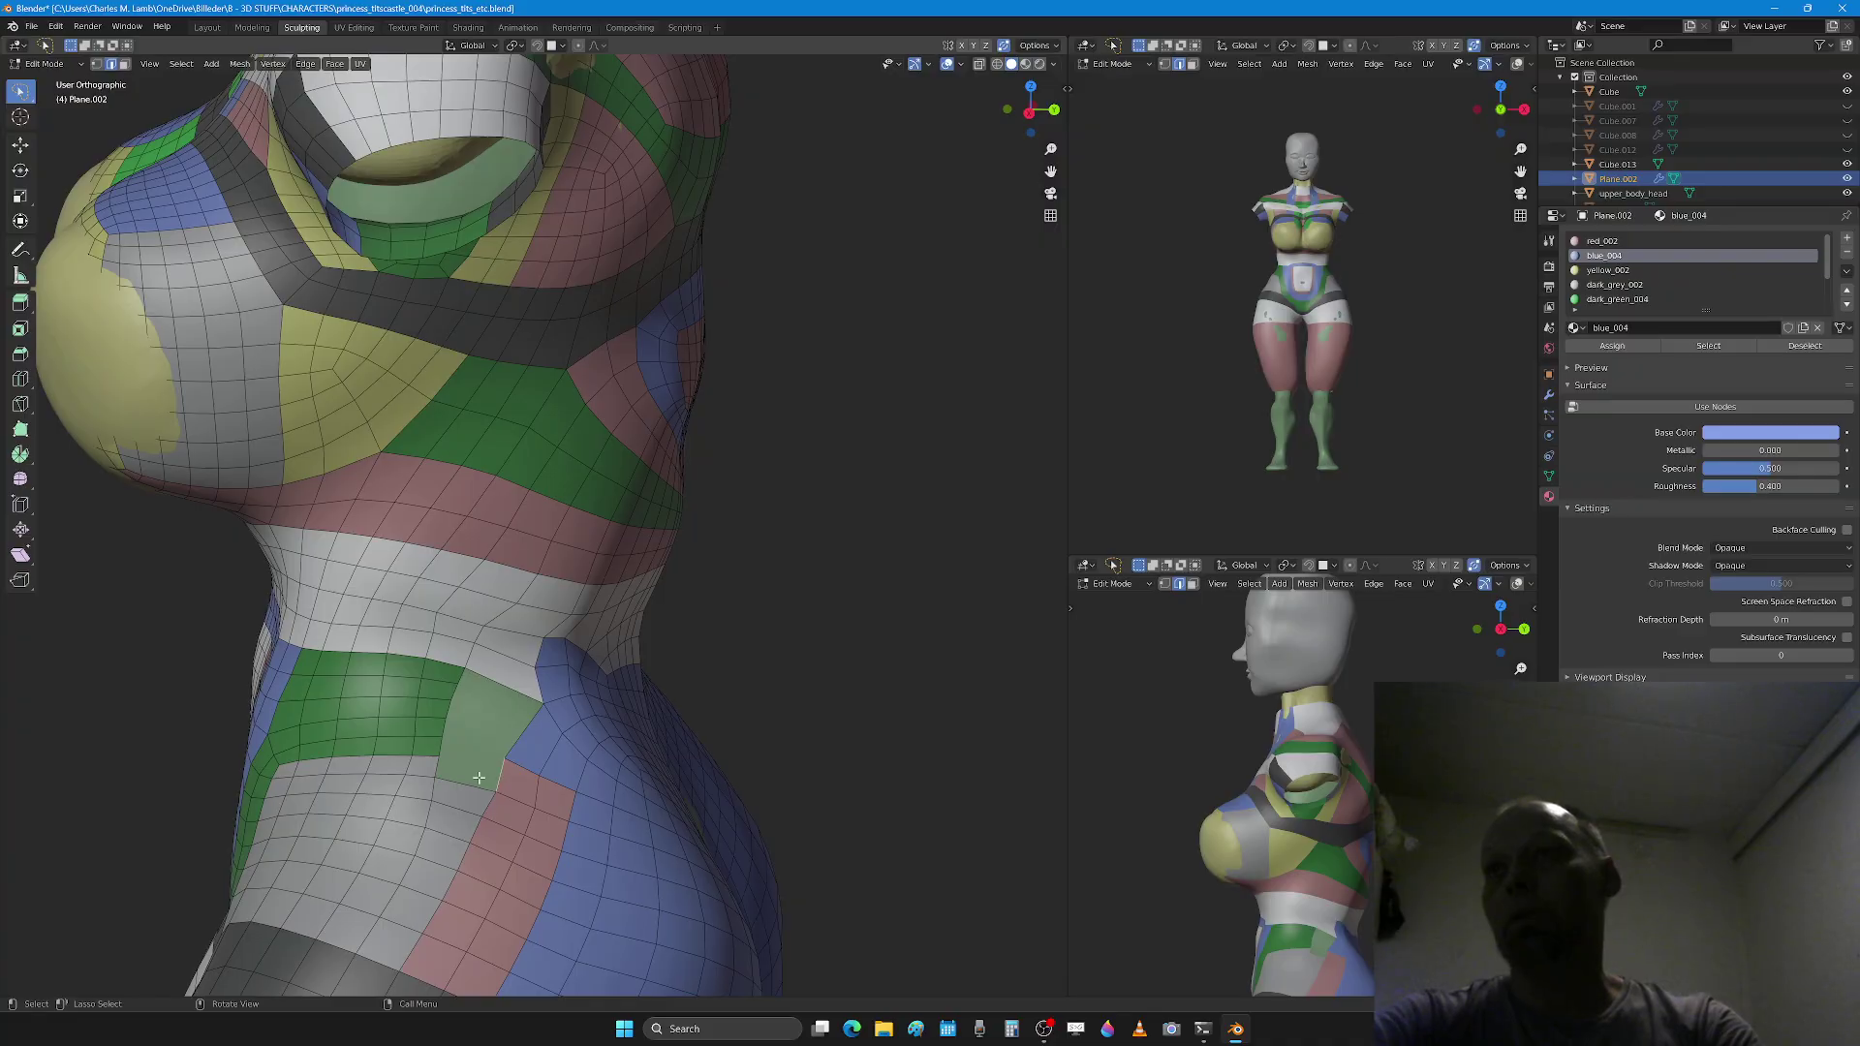
scroll(489, 787, up, 2)
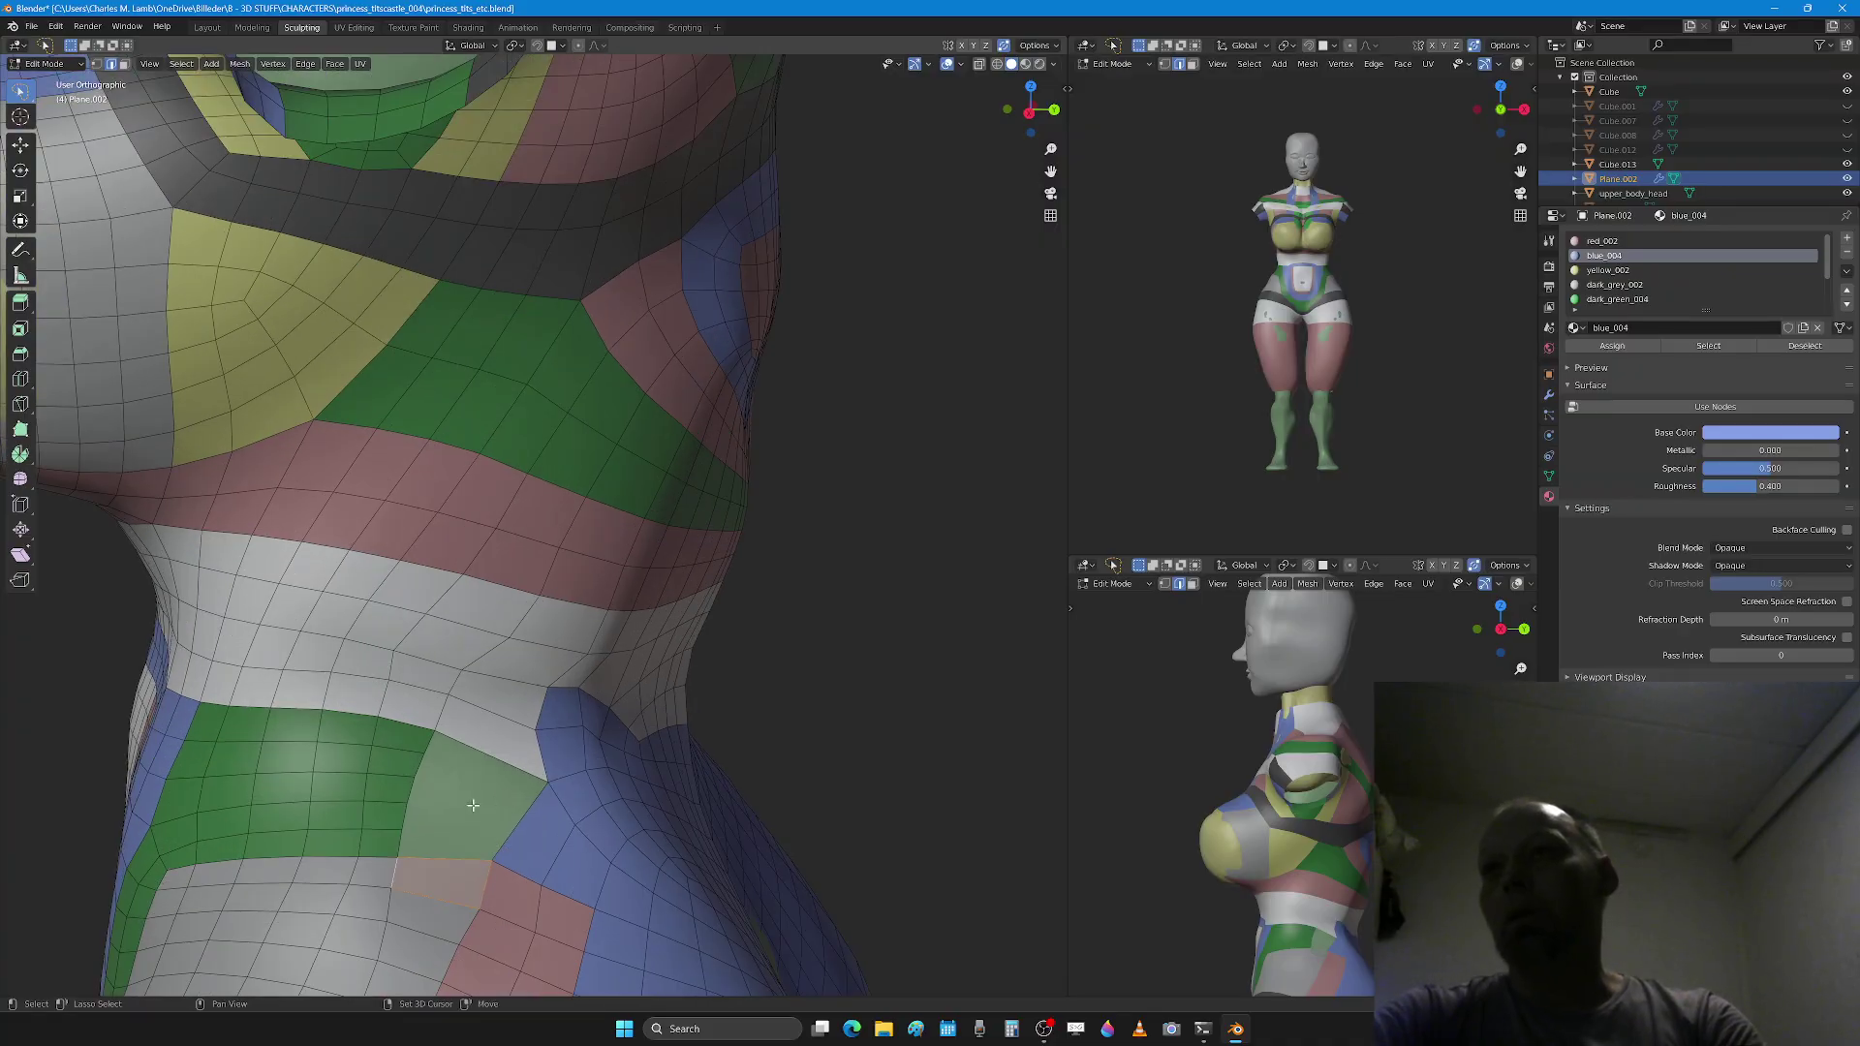
key(a)
key(alt+a)
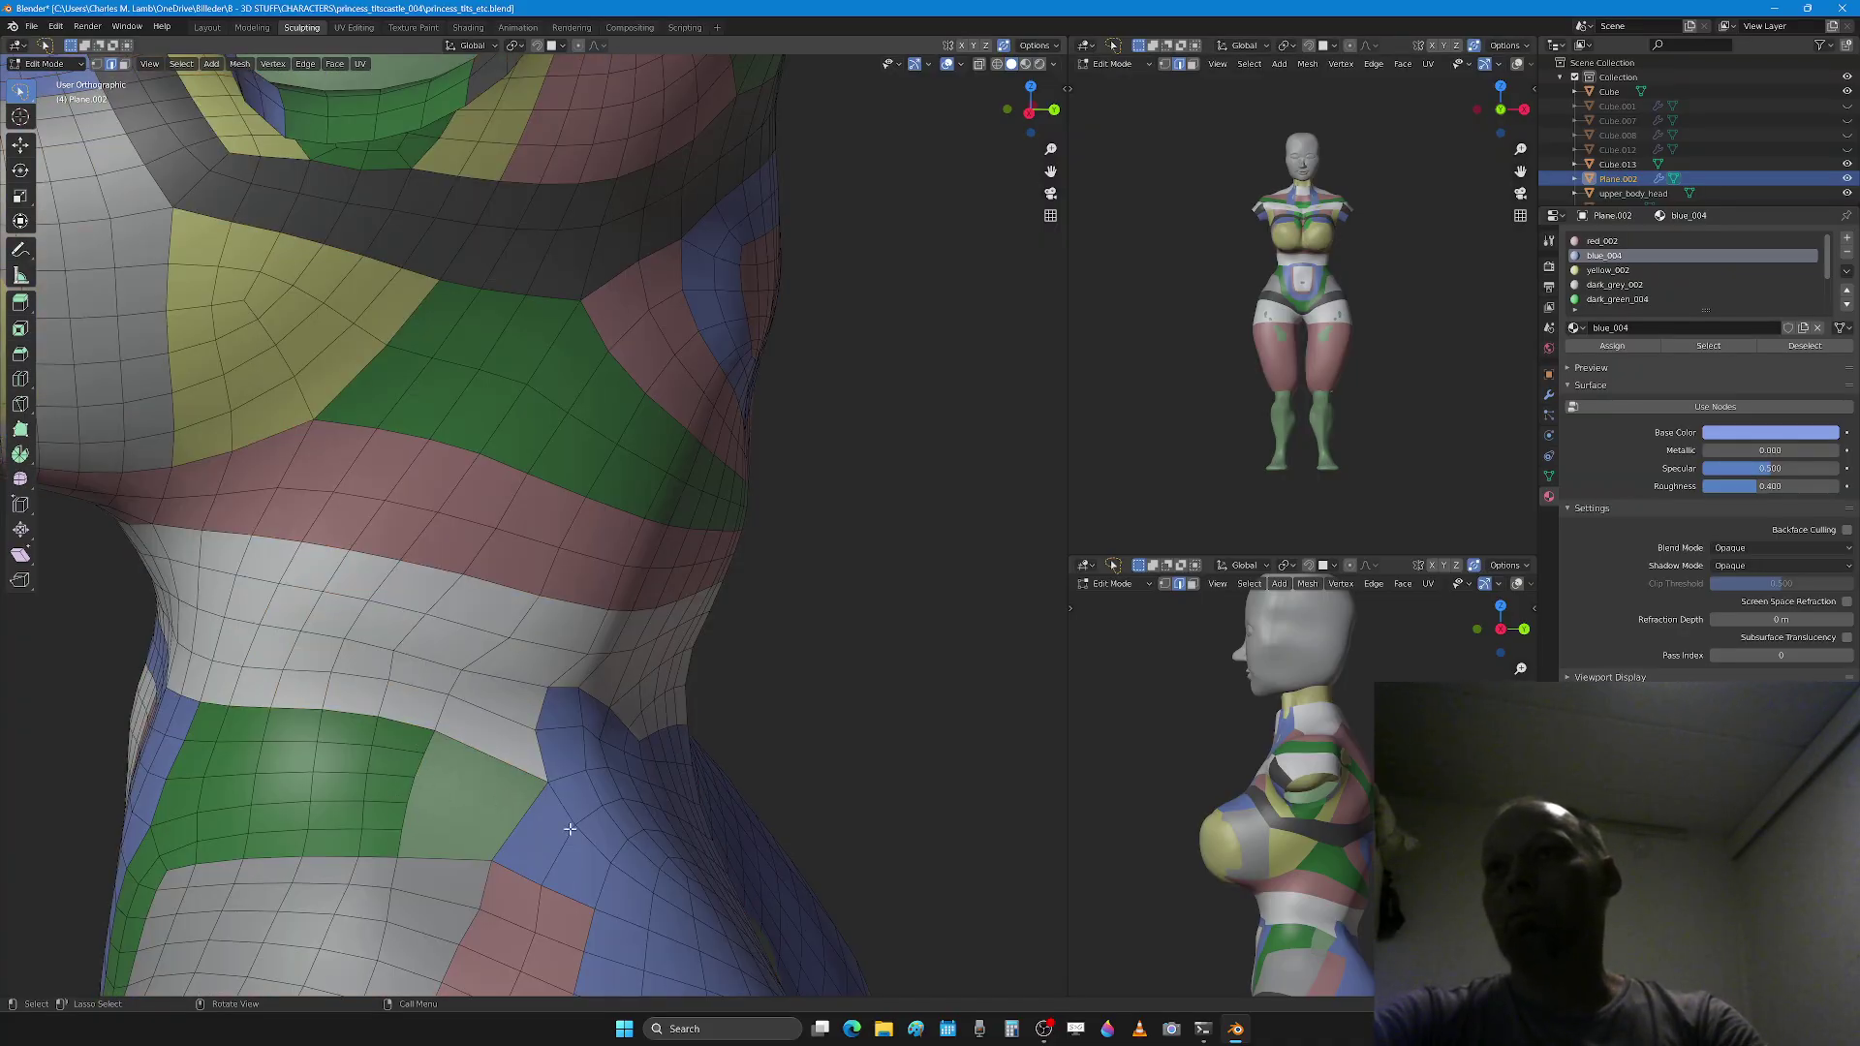
Step: Add a loop cut with 3 cuts through the blue hip faces next to the remaining gap
middle_drag(570, 829, 506, 845)
key(ctrl+r)
scroll(502, 851, up, 2)
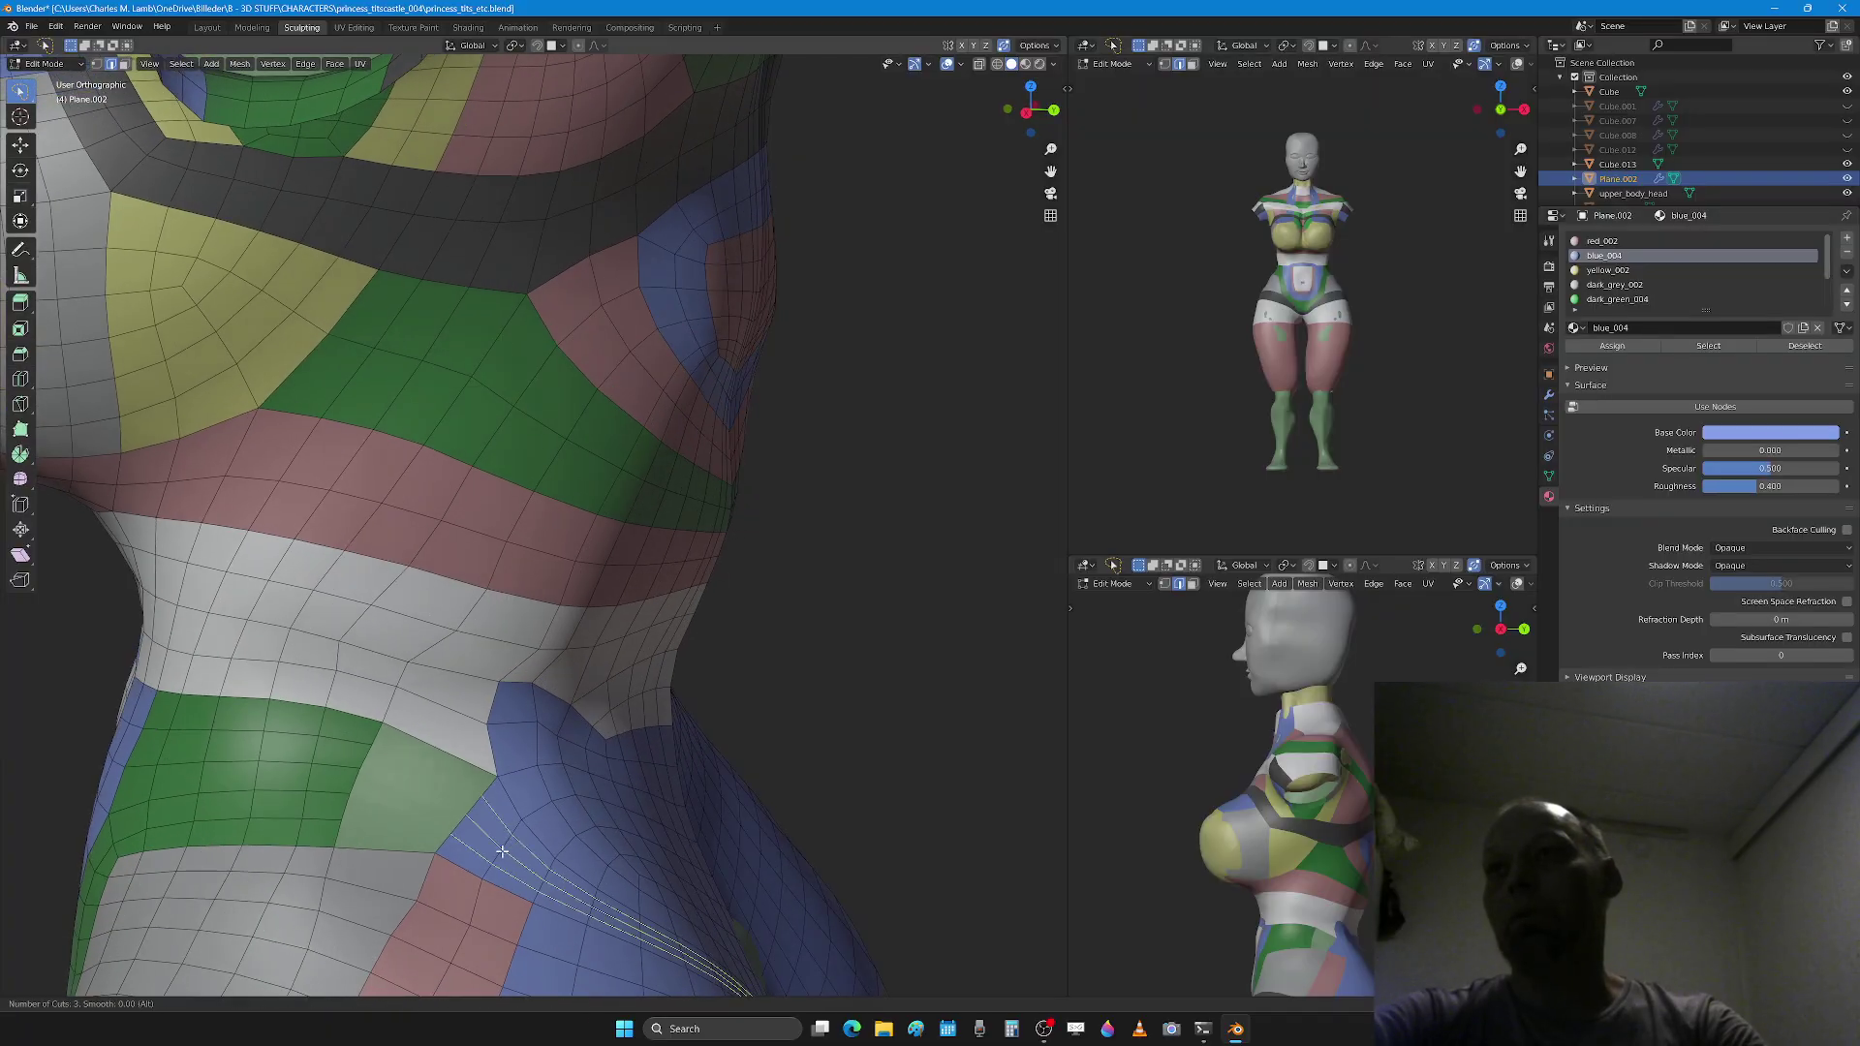
click(501, 850)
right_click(506, 858)
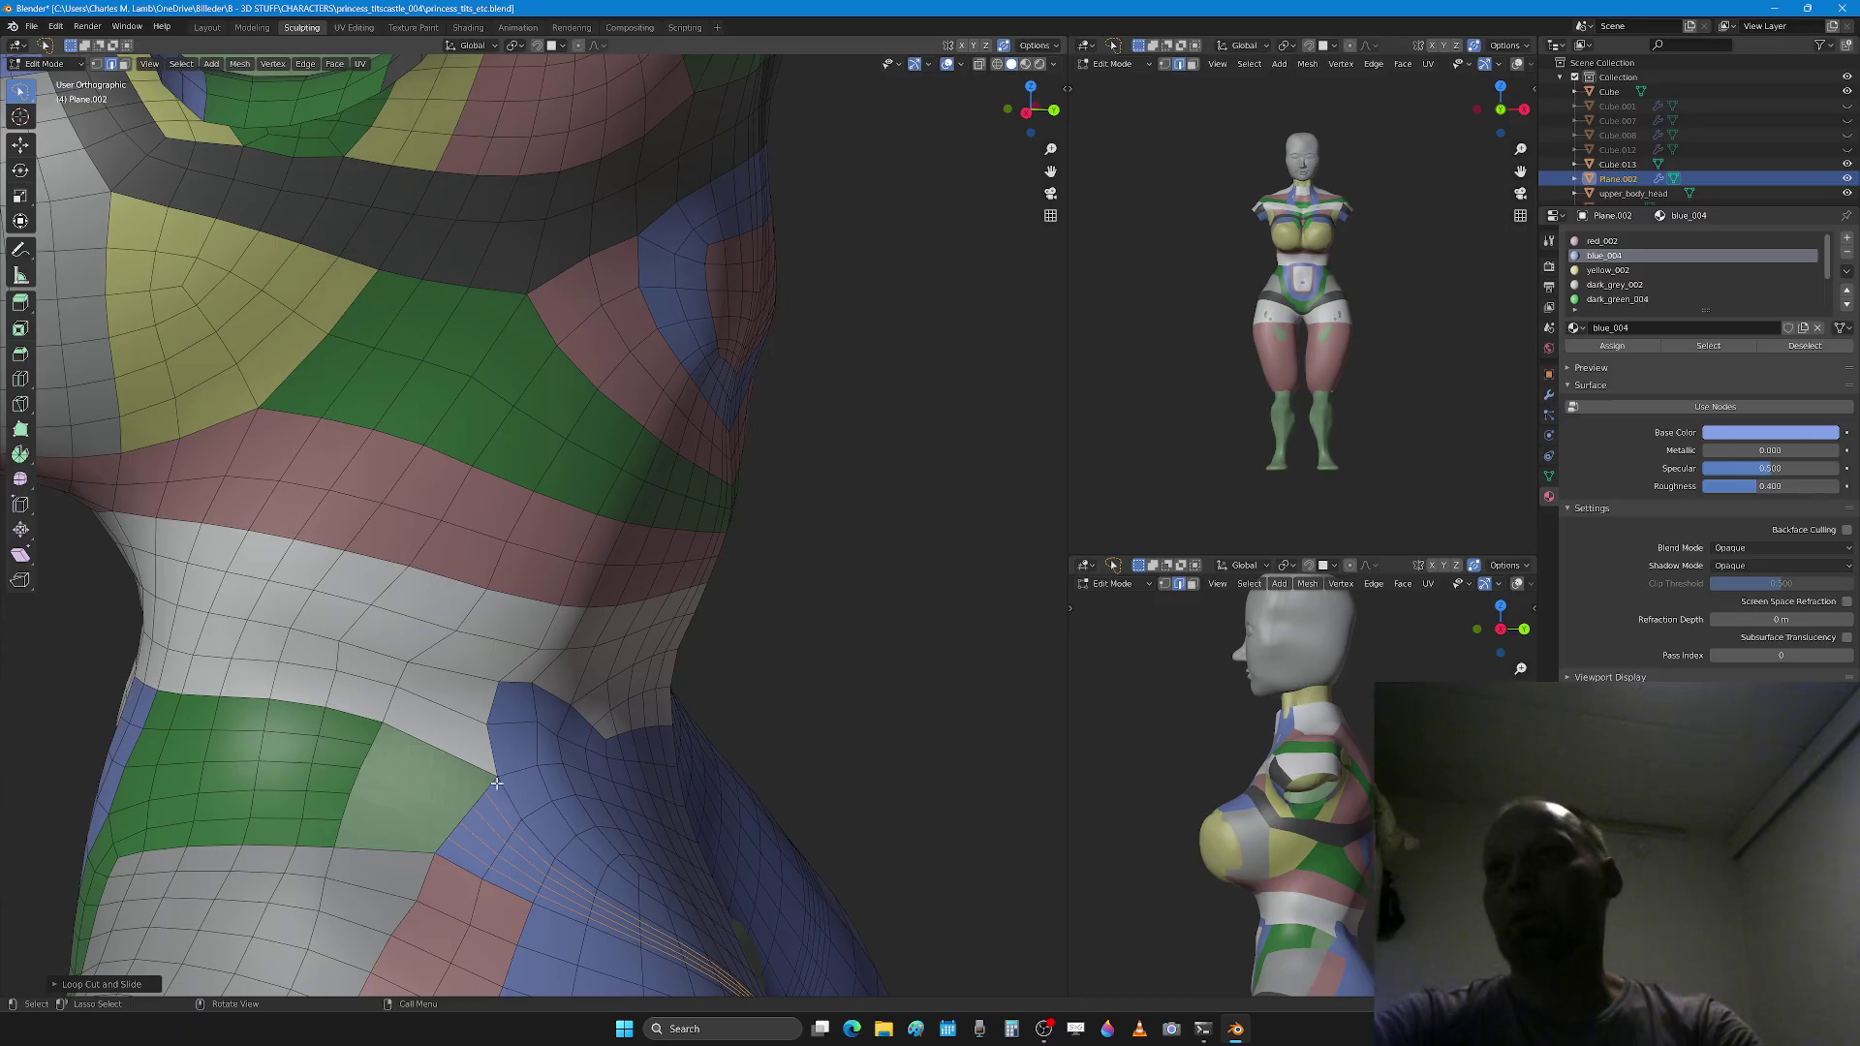
key(alt+a)
Step: Fill the remaining gap between the green side panel and the blue hip panel with rows of faces
alt+click(460, 786)
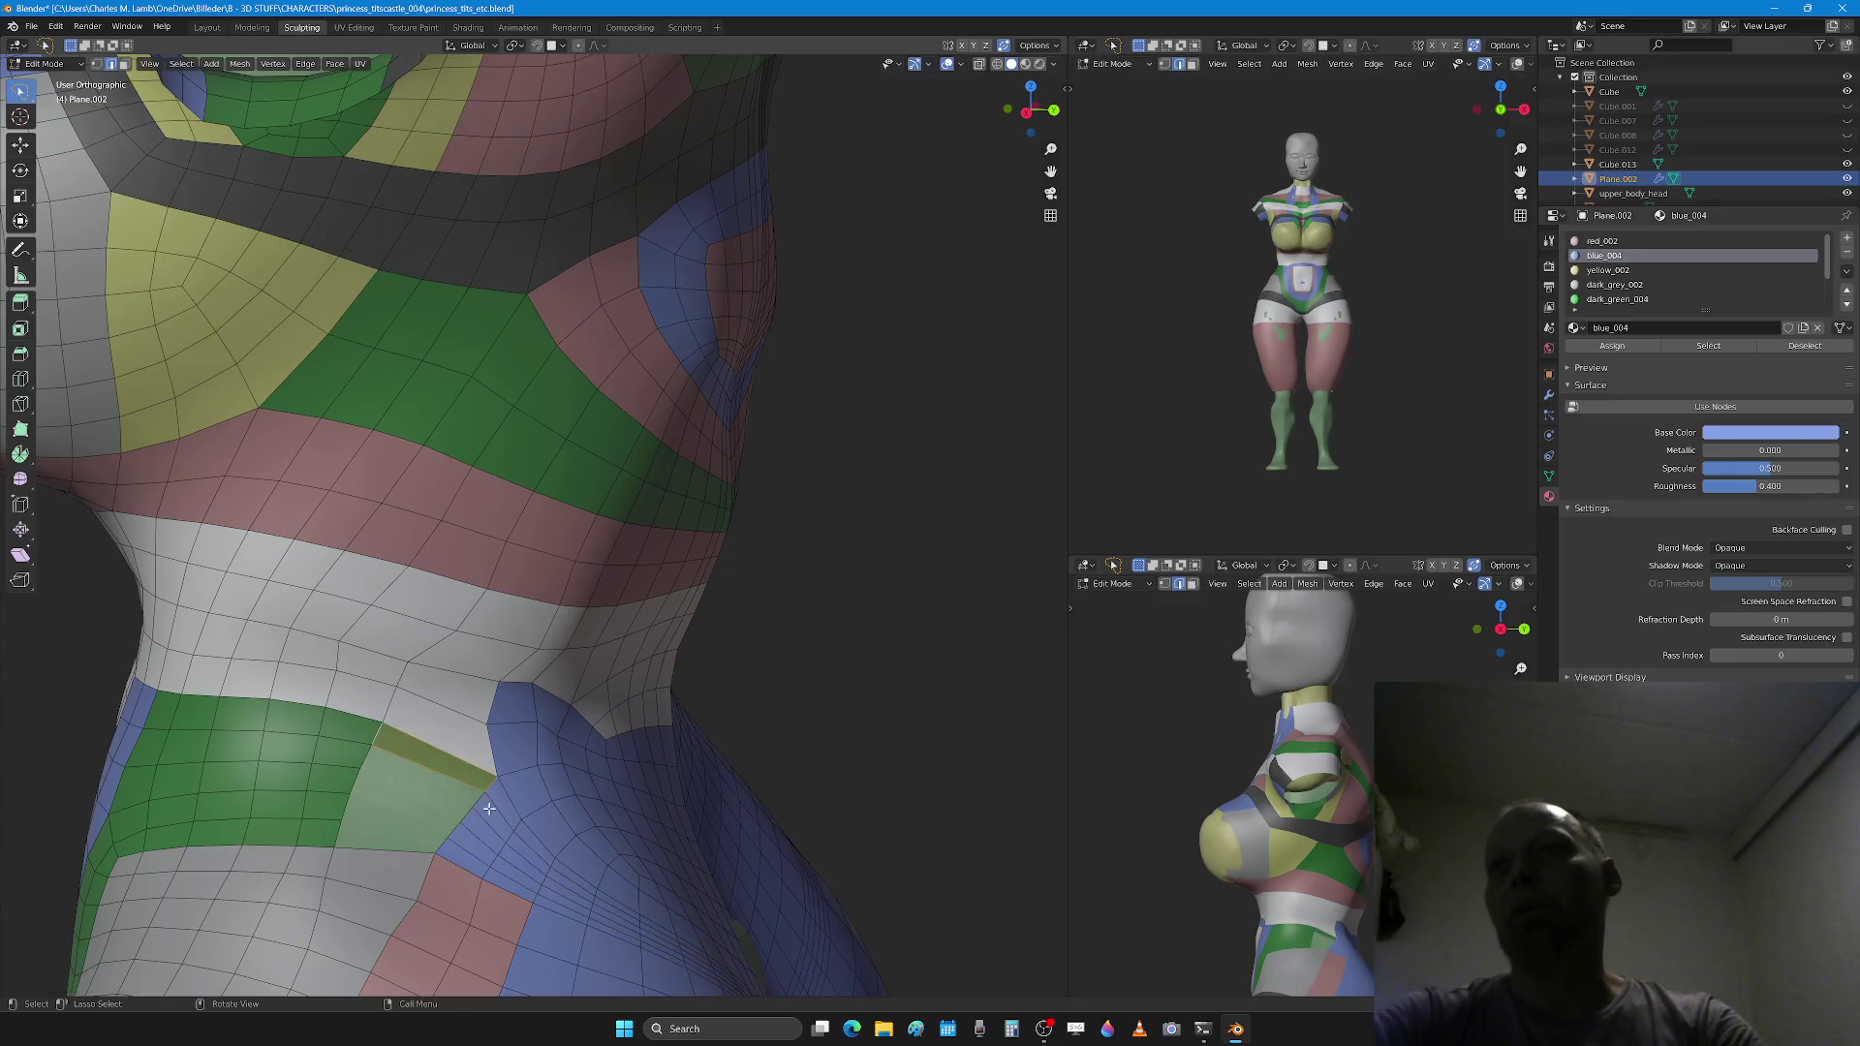
alt+click(457, 800)
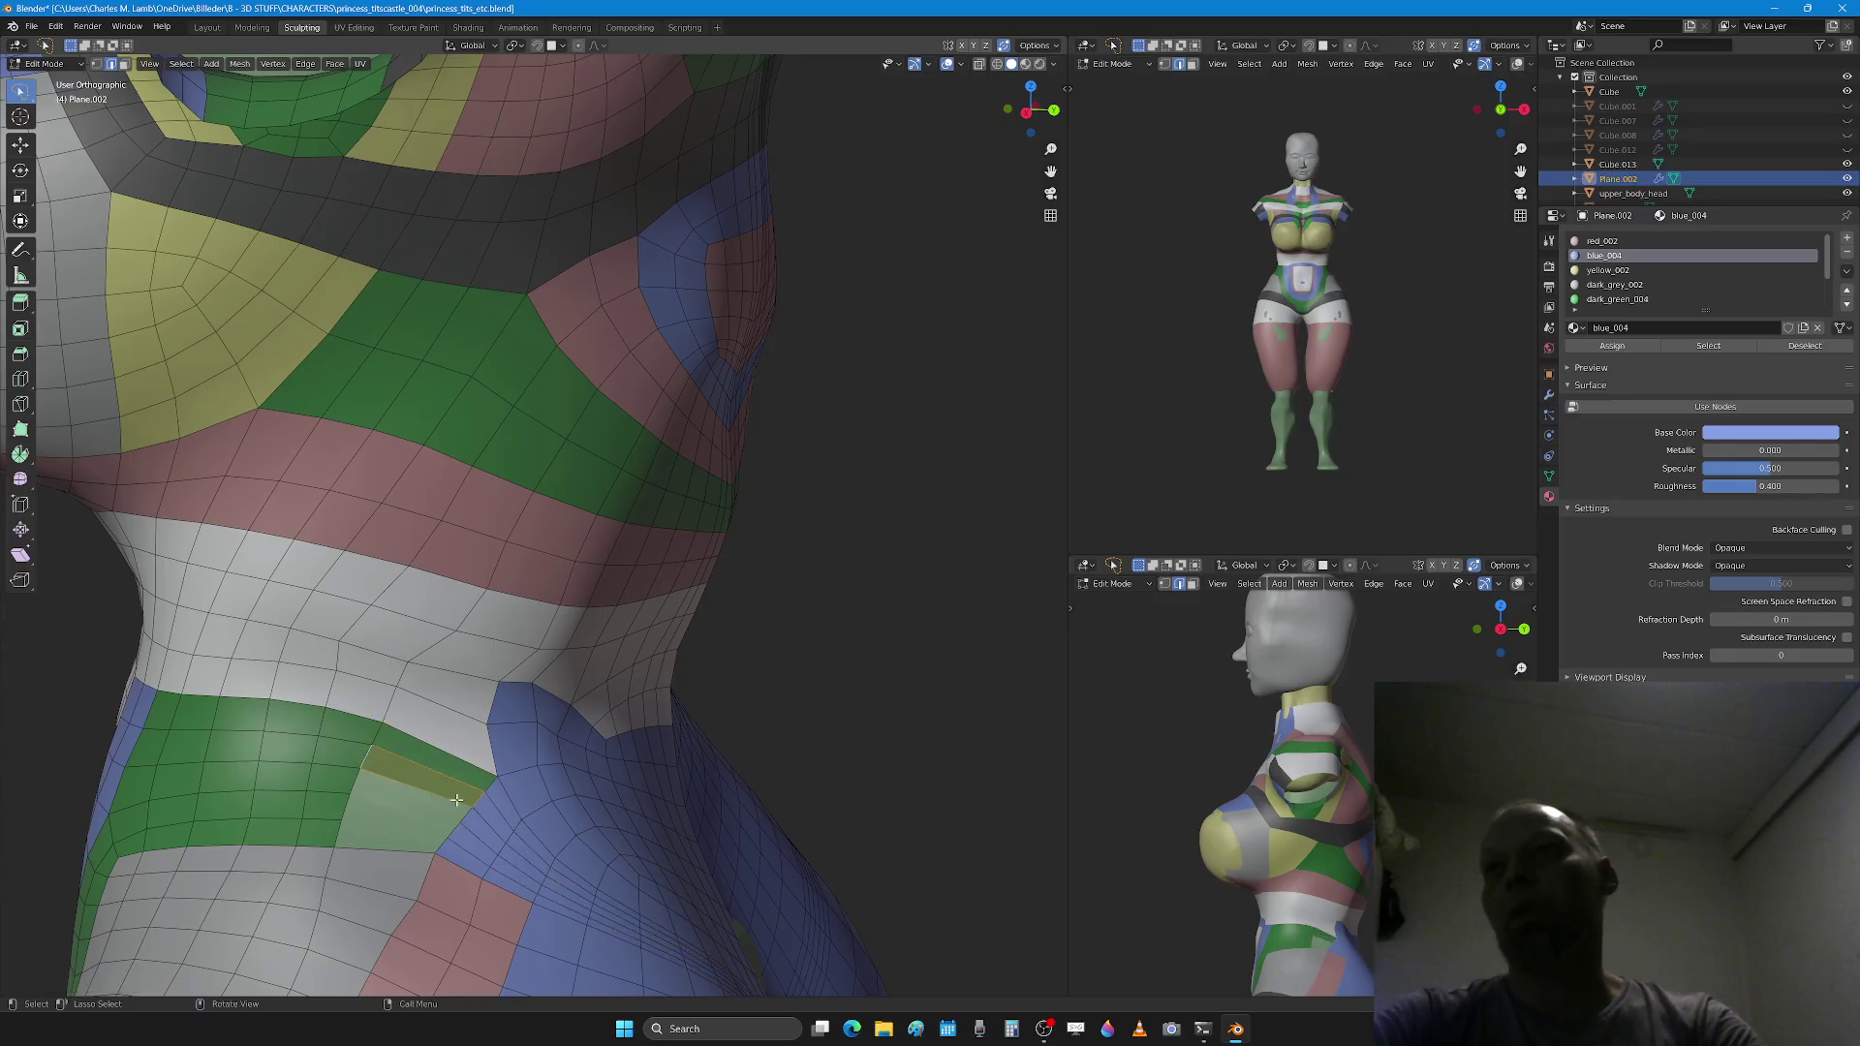
alt+click(464, 837)
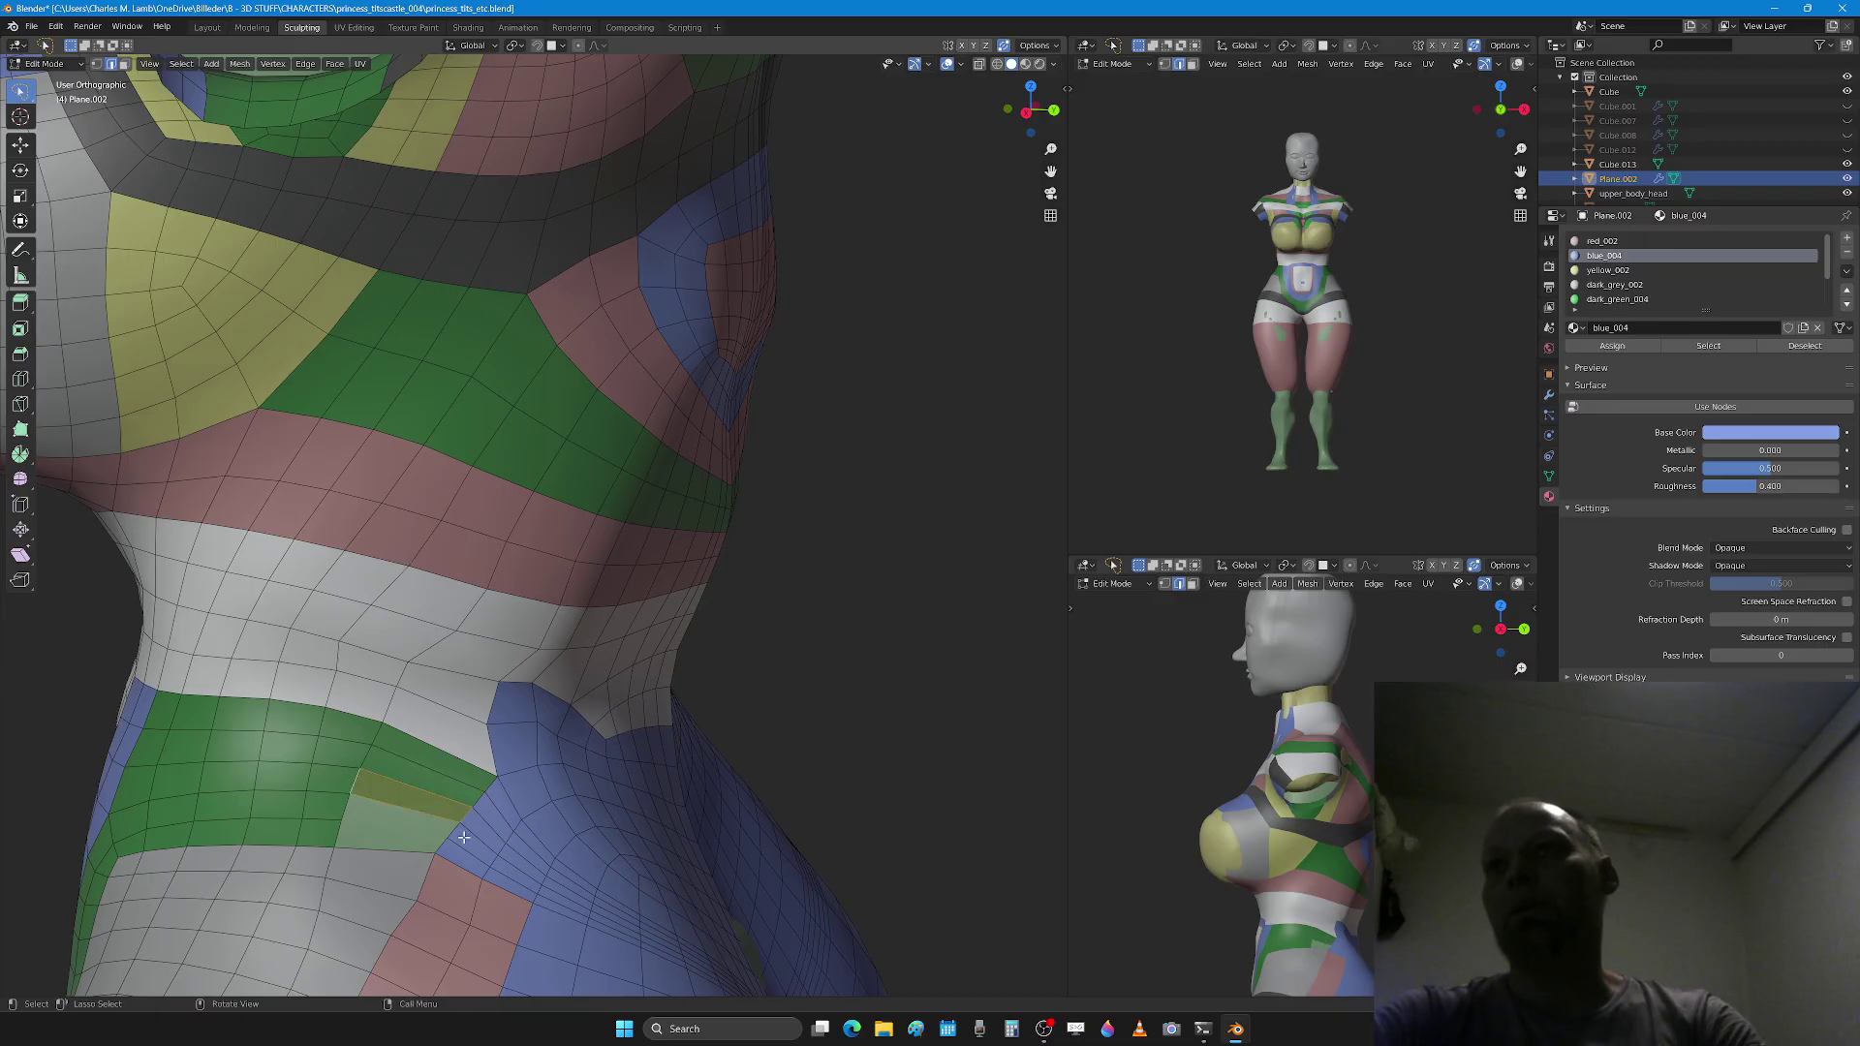
alt+shift+click(374, 822)
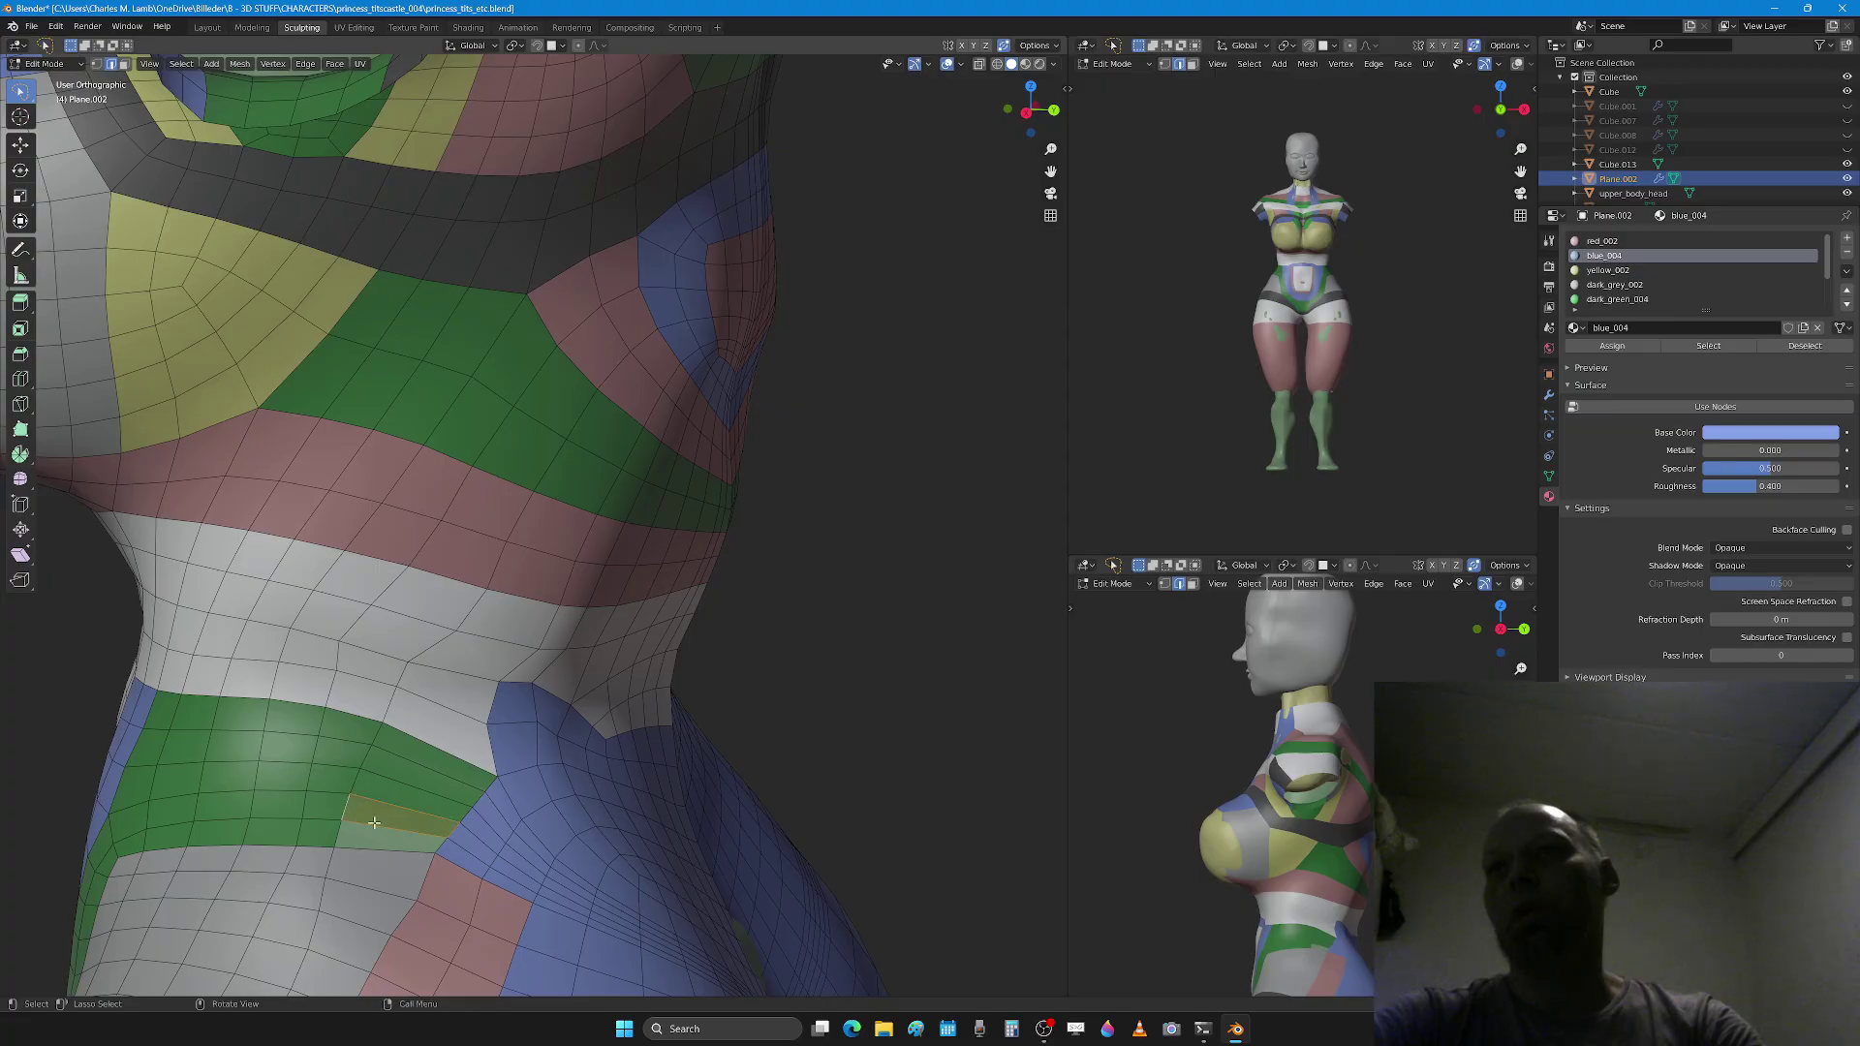
click(443, 845)
shift+click(341, 833)
key(f)
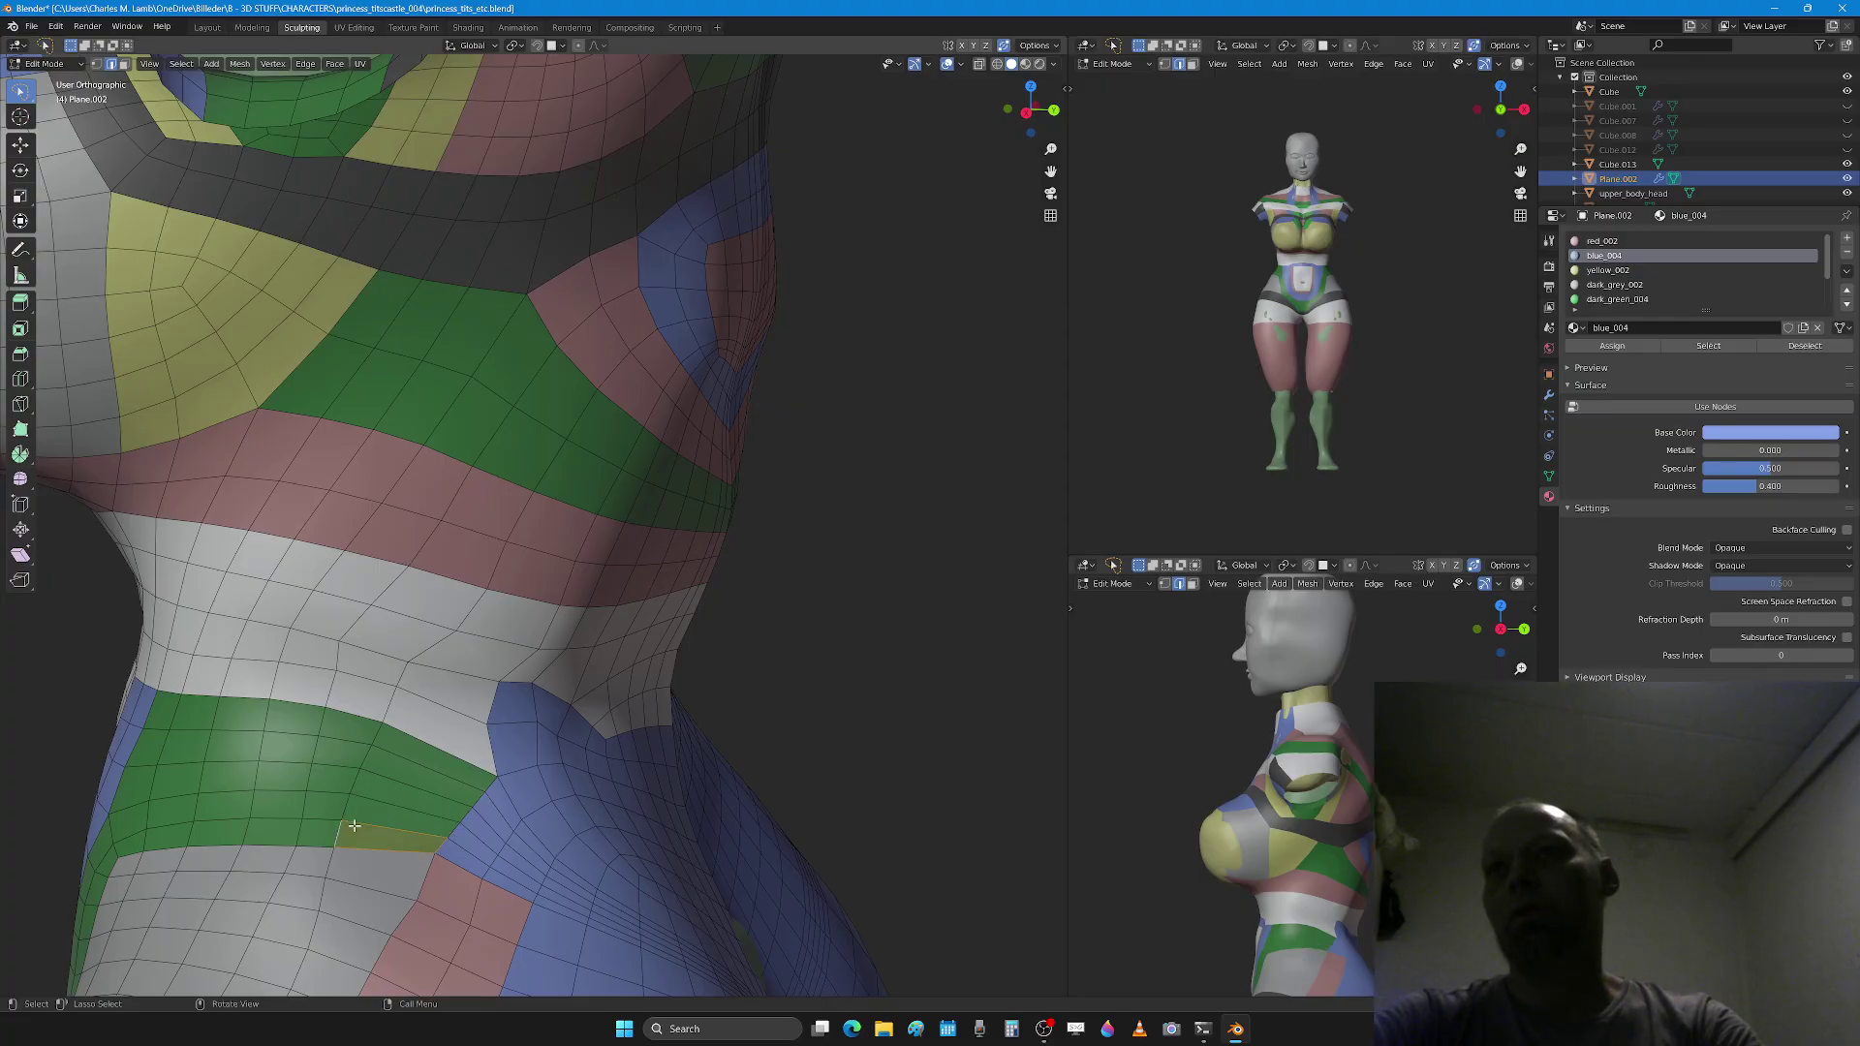
Step: In Sculpt Mode, smooth the new edge loops across the upper buttocks and undo the unwanted strokes
scroll(353, 830, down, 4)
key(Tab)
middle_drag(609, 740, 473, 749)
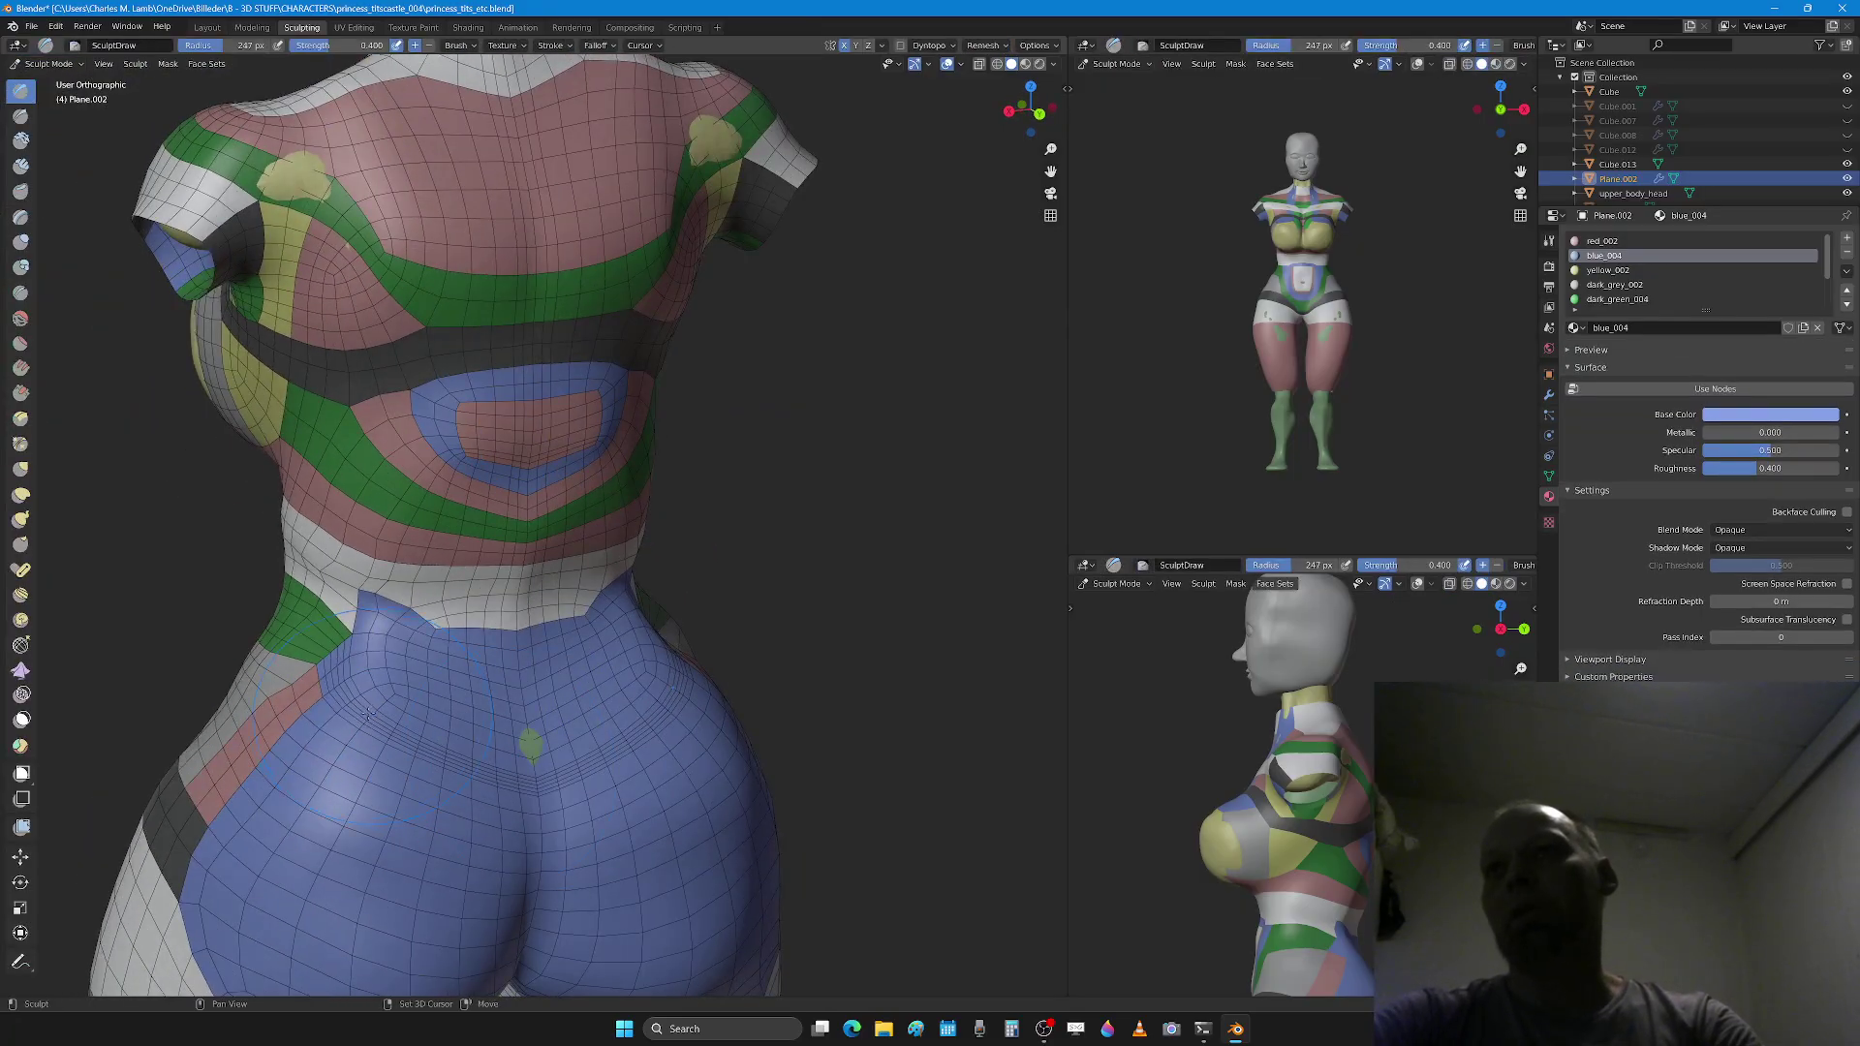
drag(369, 715, 446, 763)
key(ctrl+z)
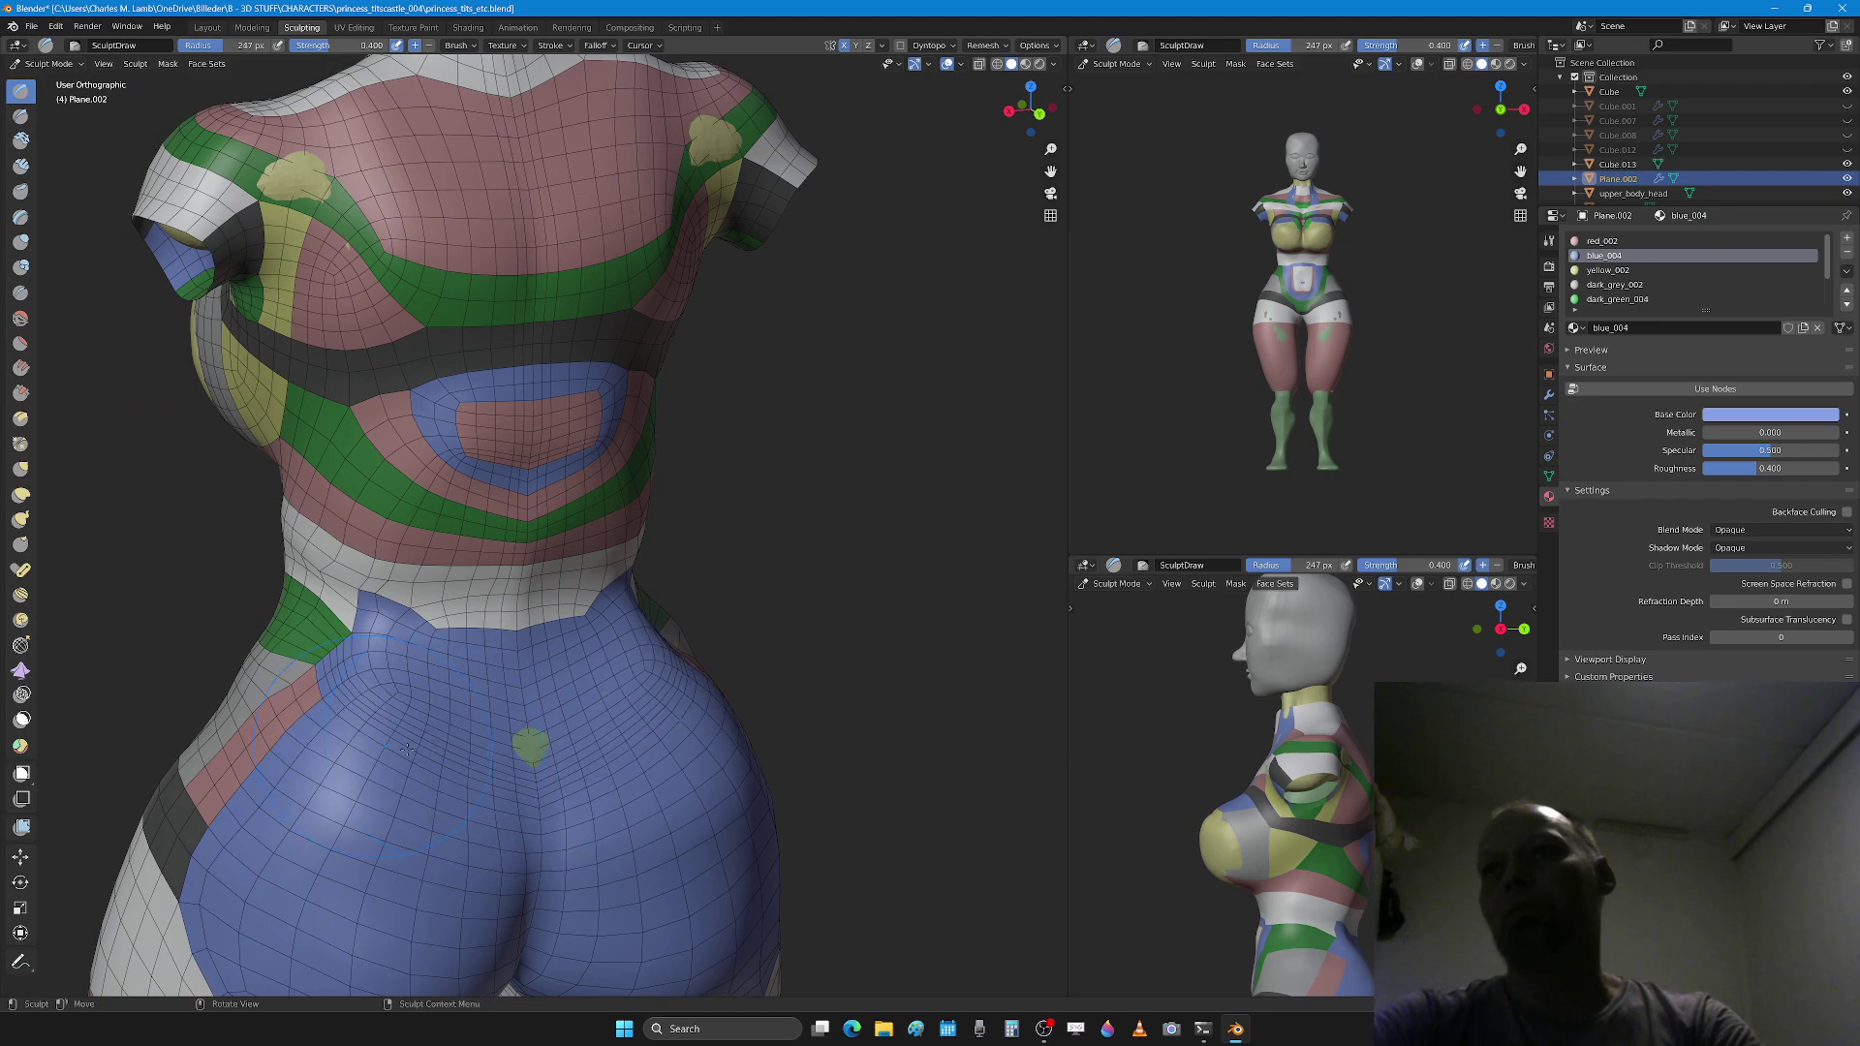
mouse_move(512, 748)
shift+mouse_down()
mouse_move(397, 767)
mouse_move(456, 771)
mouse_move(369, 767)
shift+mouse_up()
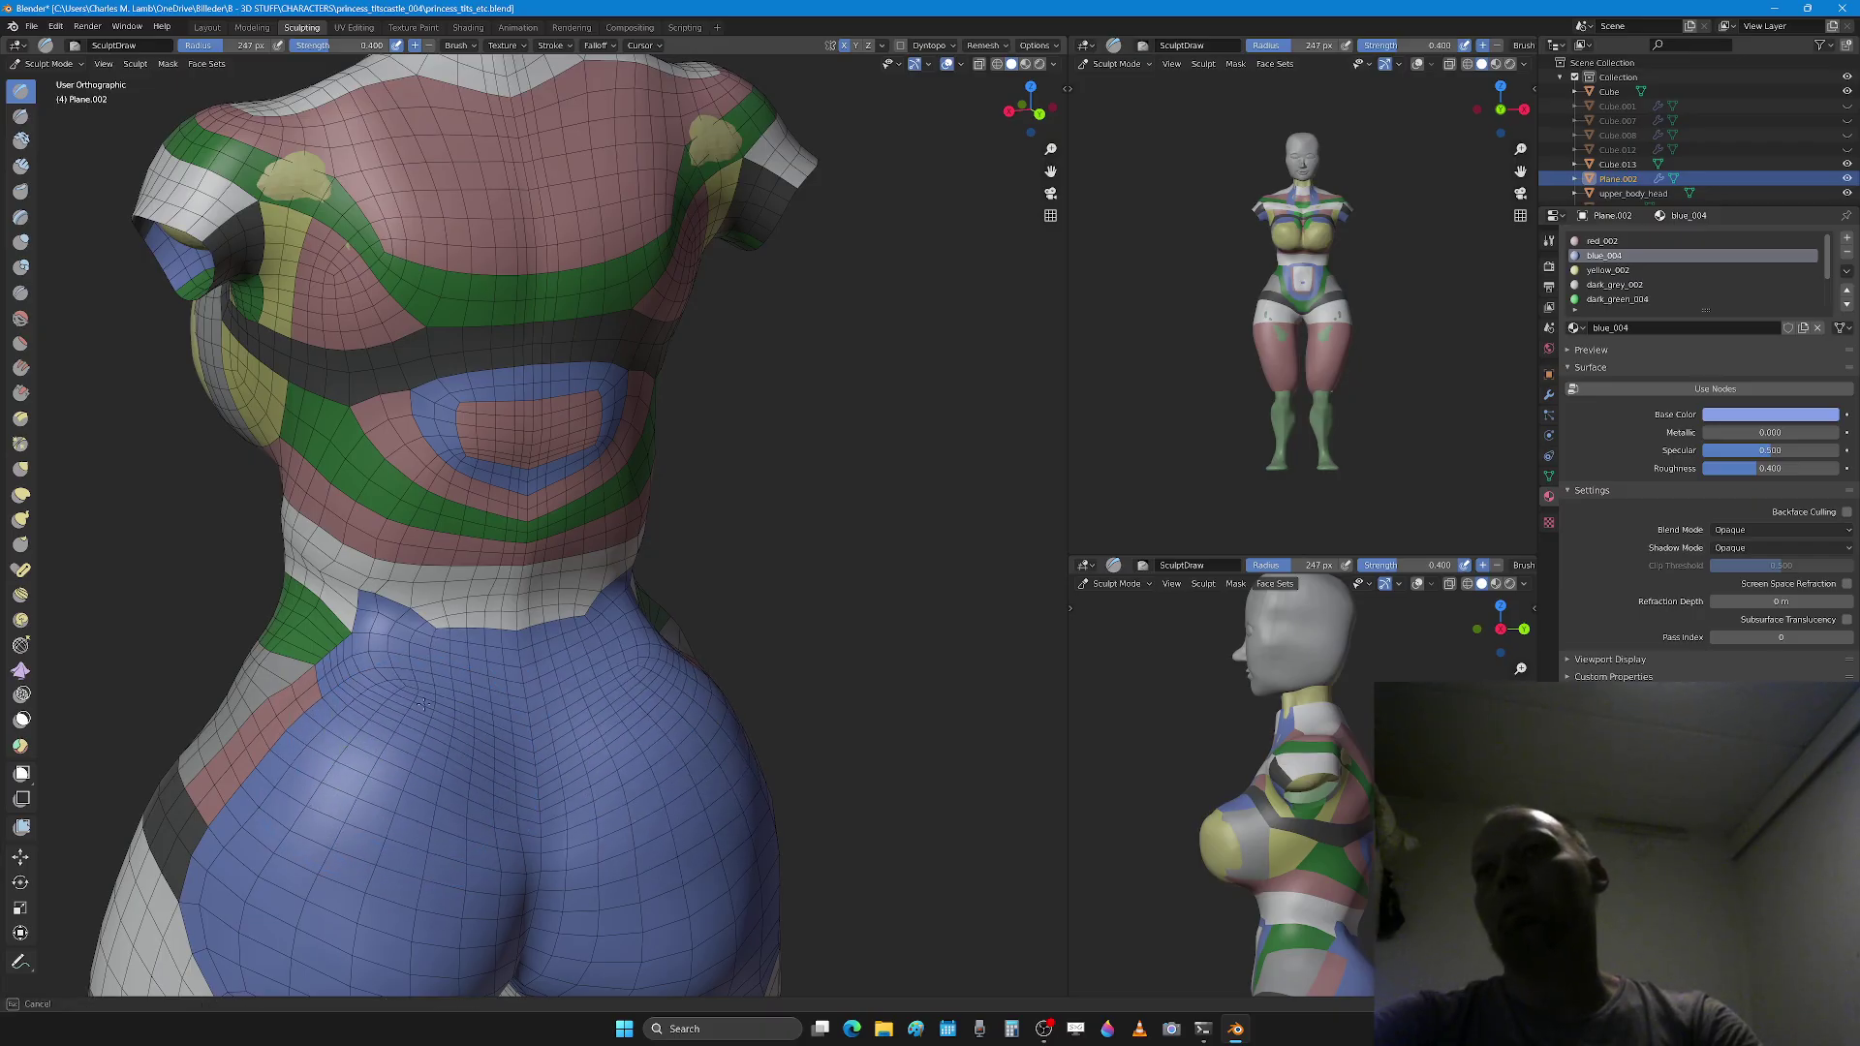
mouse_move(417, 707)
shift+mouse_down()
mouse_move(433, 695)
mouse_move(462, 789)
mouse_move(339, 754)
mouse_move(319, 775)
shift+mouse_up()
key(ctrl+z)
middle_drag(320, 775, 372, 691)
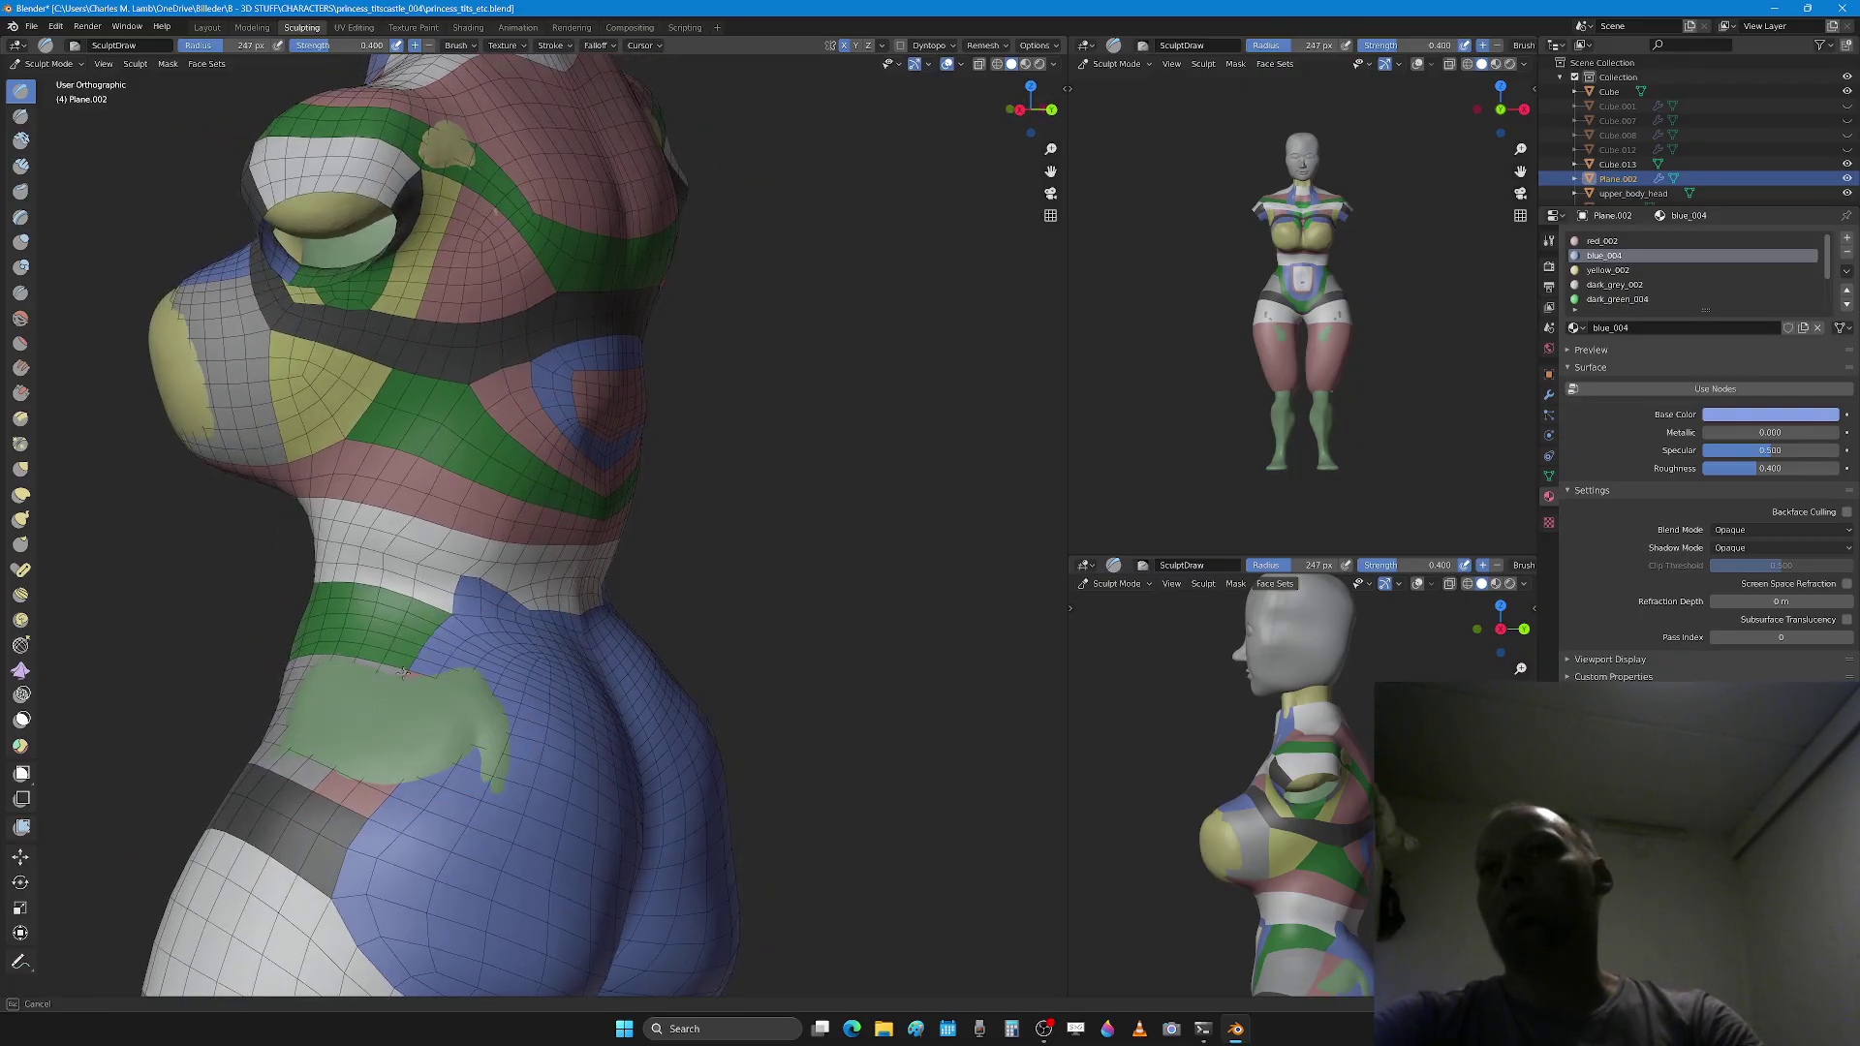
Step: Smooth the side of the hip and upper buttock, and build up the buttocks over the underlying surface
shift+drag(403, 673, 334, 694)
middle_drag(350, 703, 435, 692)
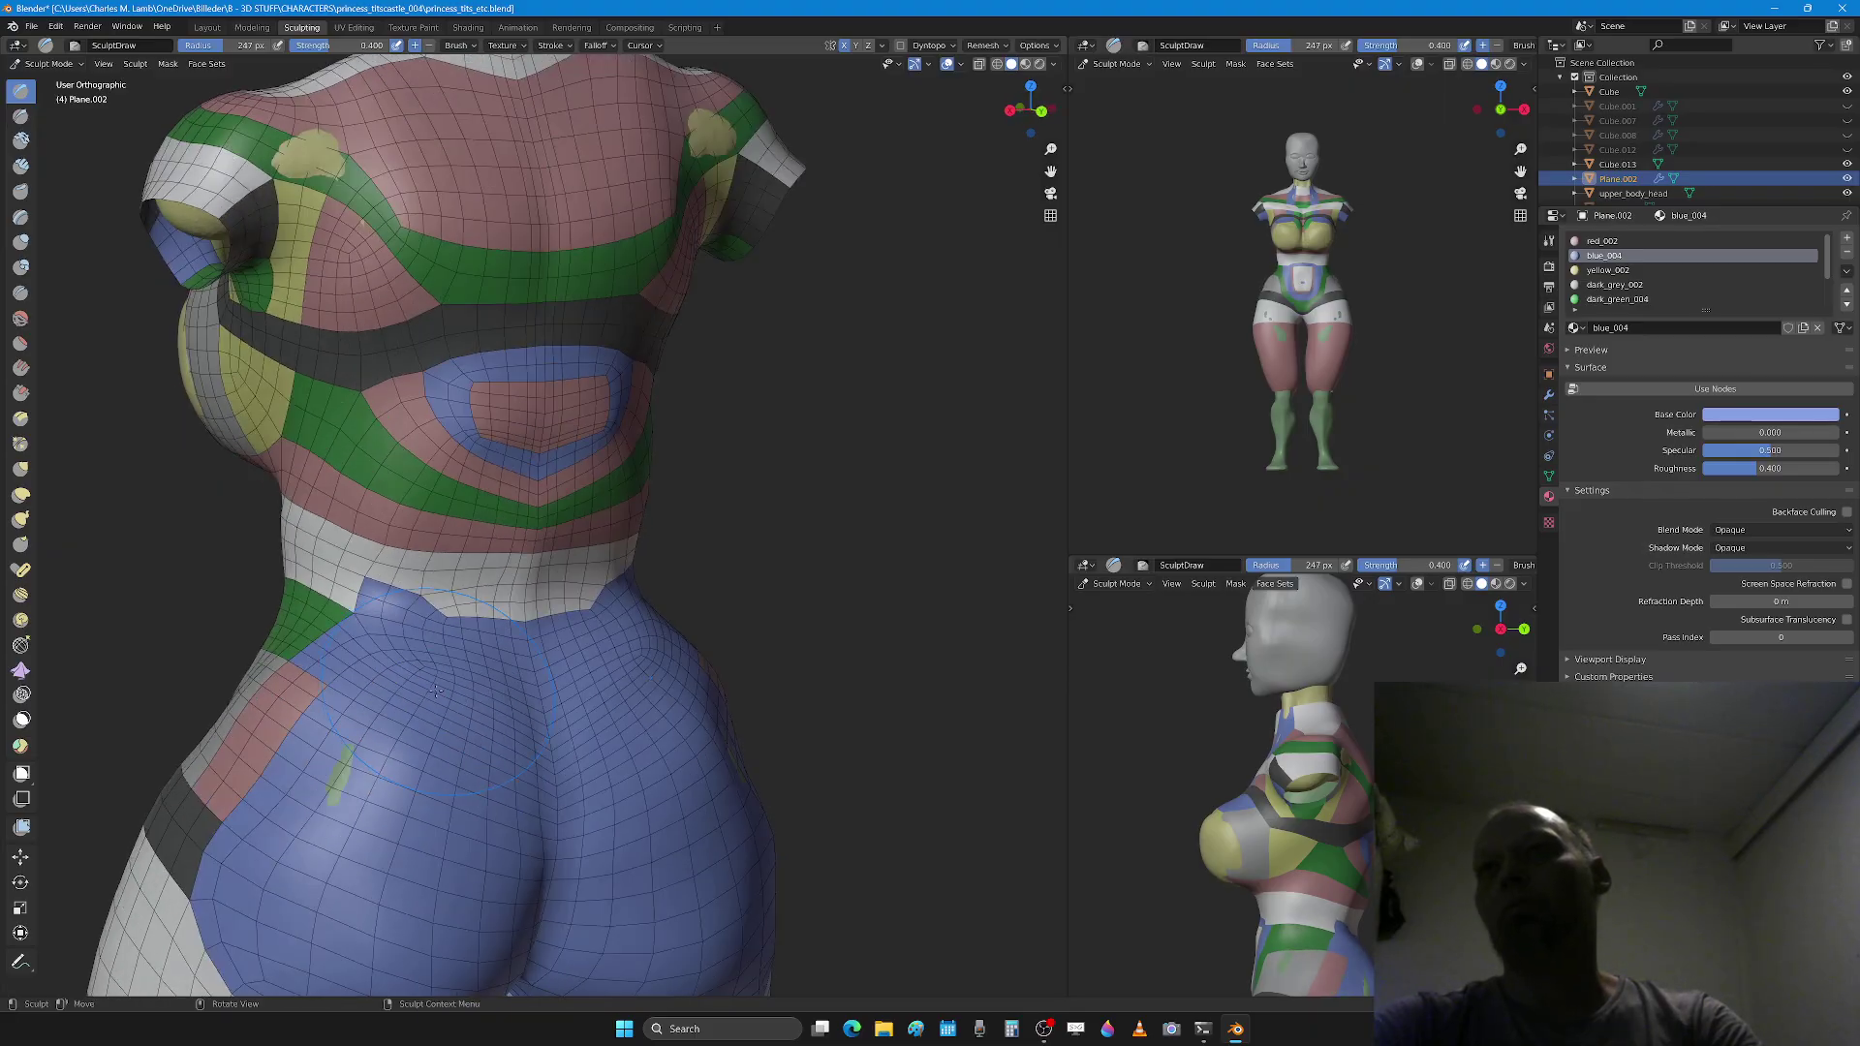
middle_drag(482, 796, 416, 765)
shift+drag(417, 765, 372, 753)
middle_drag(450, 724, 456, 694)
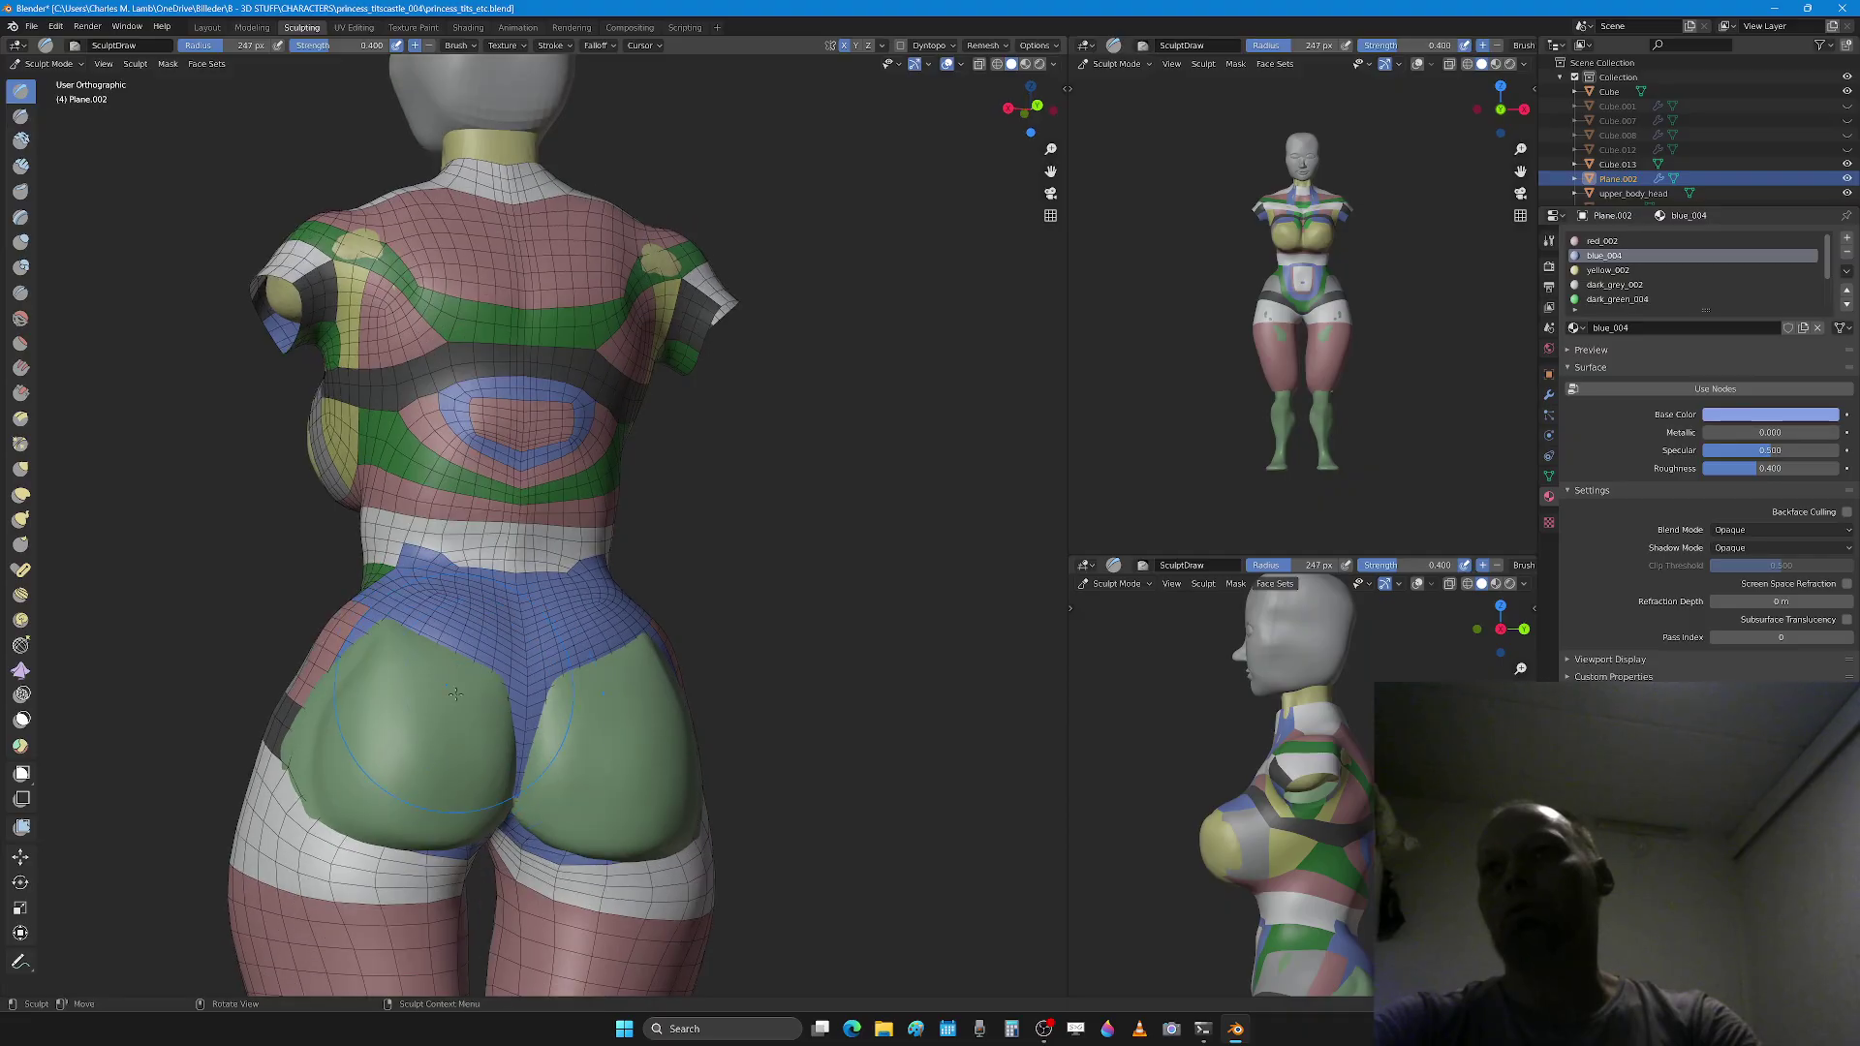
mouse_move(440, 814)
mouse_down()
mouse_move(368, 793)
mouse_move(407, 691)
mouse_up()
middle_drag(437, 736, 332, 739)
Step: Reshape the lower buttocks with the Grab brush, setting its radius to 238 px, and return to the Draw brush
key(g)
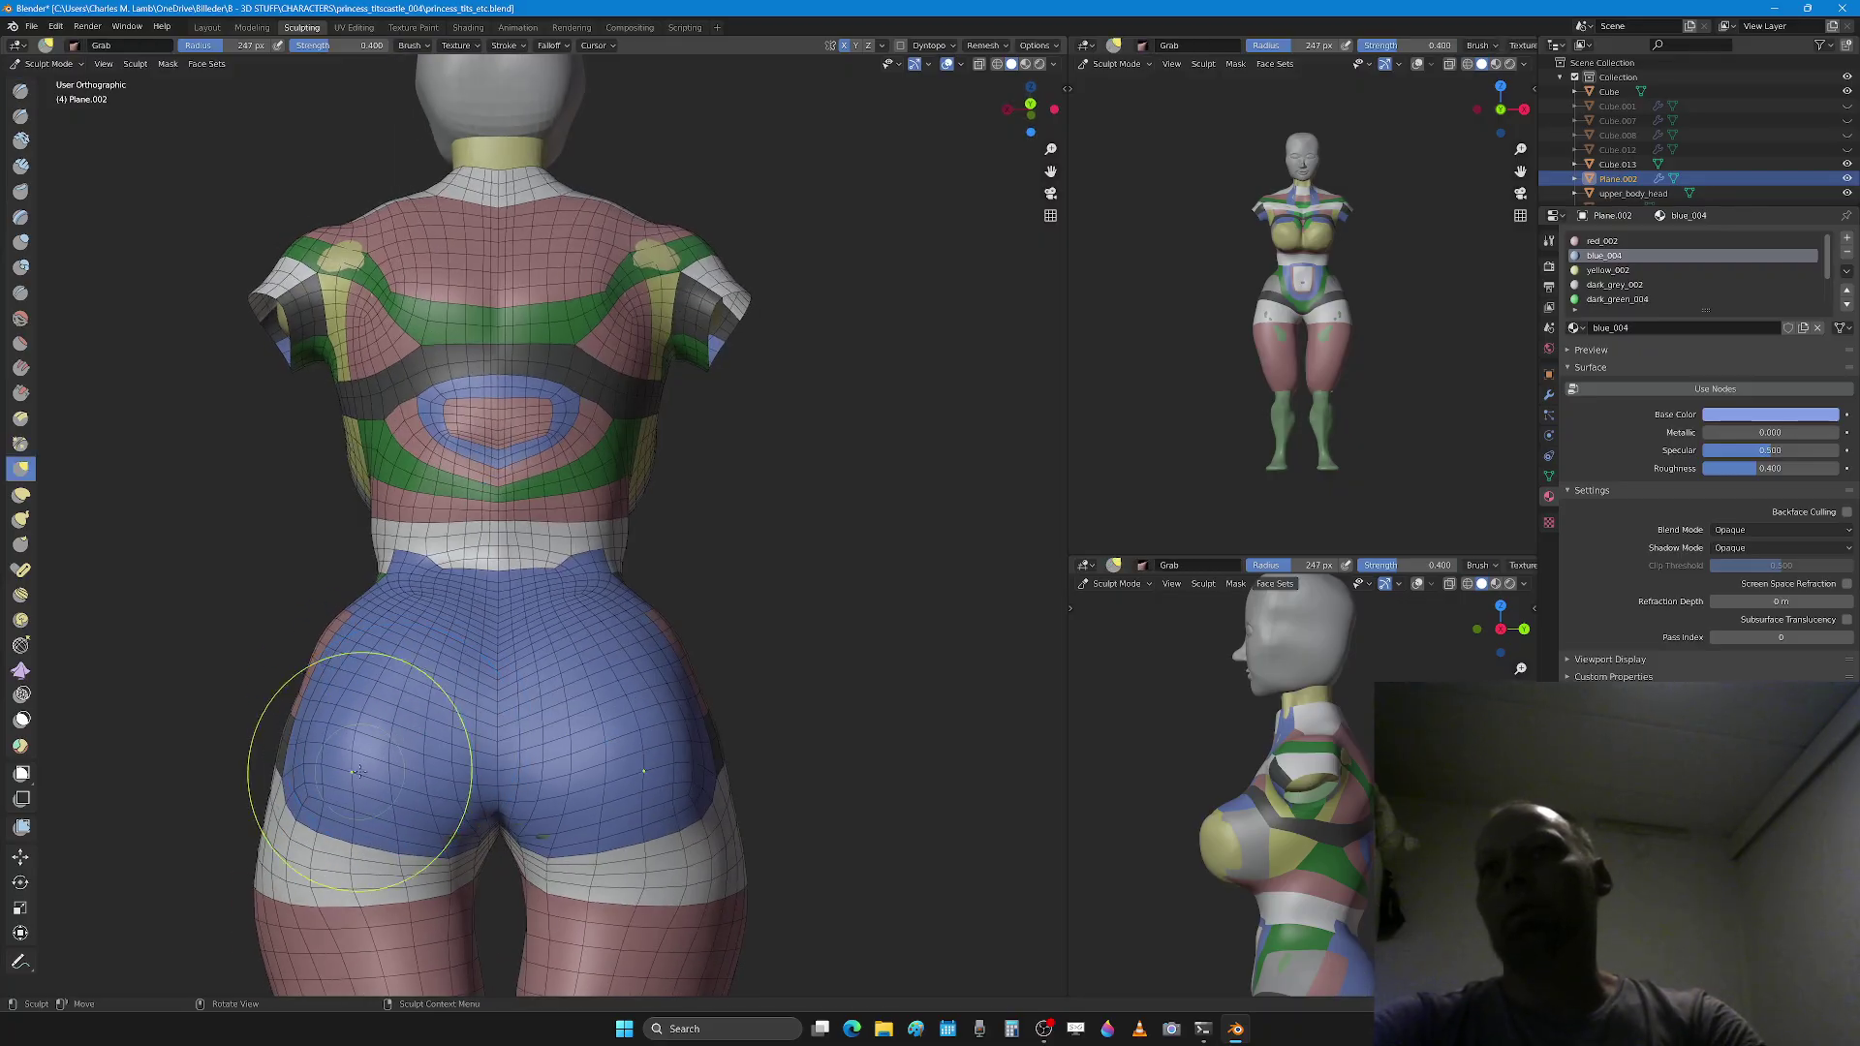
mouse_move(351, 835)
mouse_down()
mouse_move(395, 781)
mouse_move(408, 830)
mouse_up()
mouse_move(407, 830)
middle_down()
mouse_move(451, 812)
mouse_move(446, 795)
mouse_move(566, 796)
mouse_move(442, 855)
middle_up()
key(f)
click(415, 793)
scroll(443, 855, down, 3)
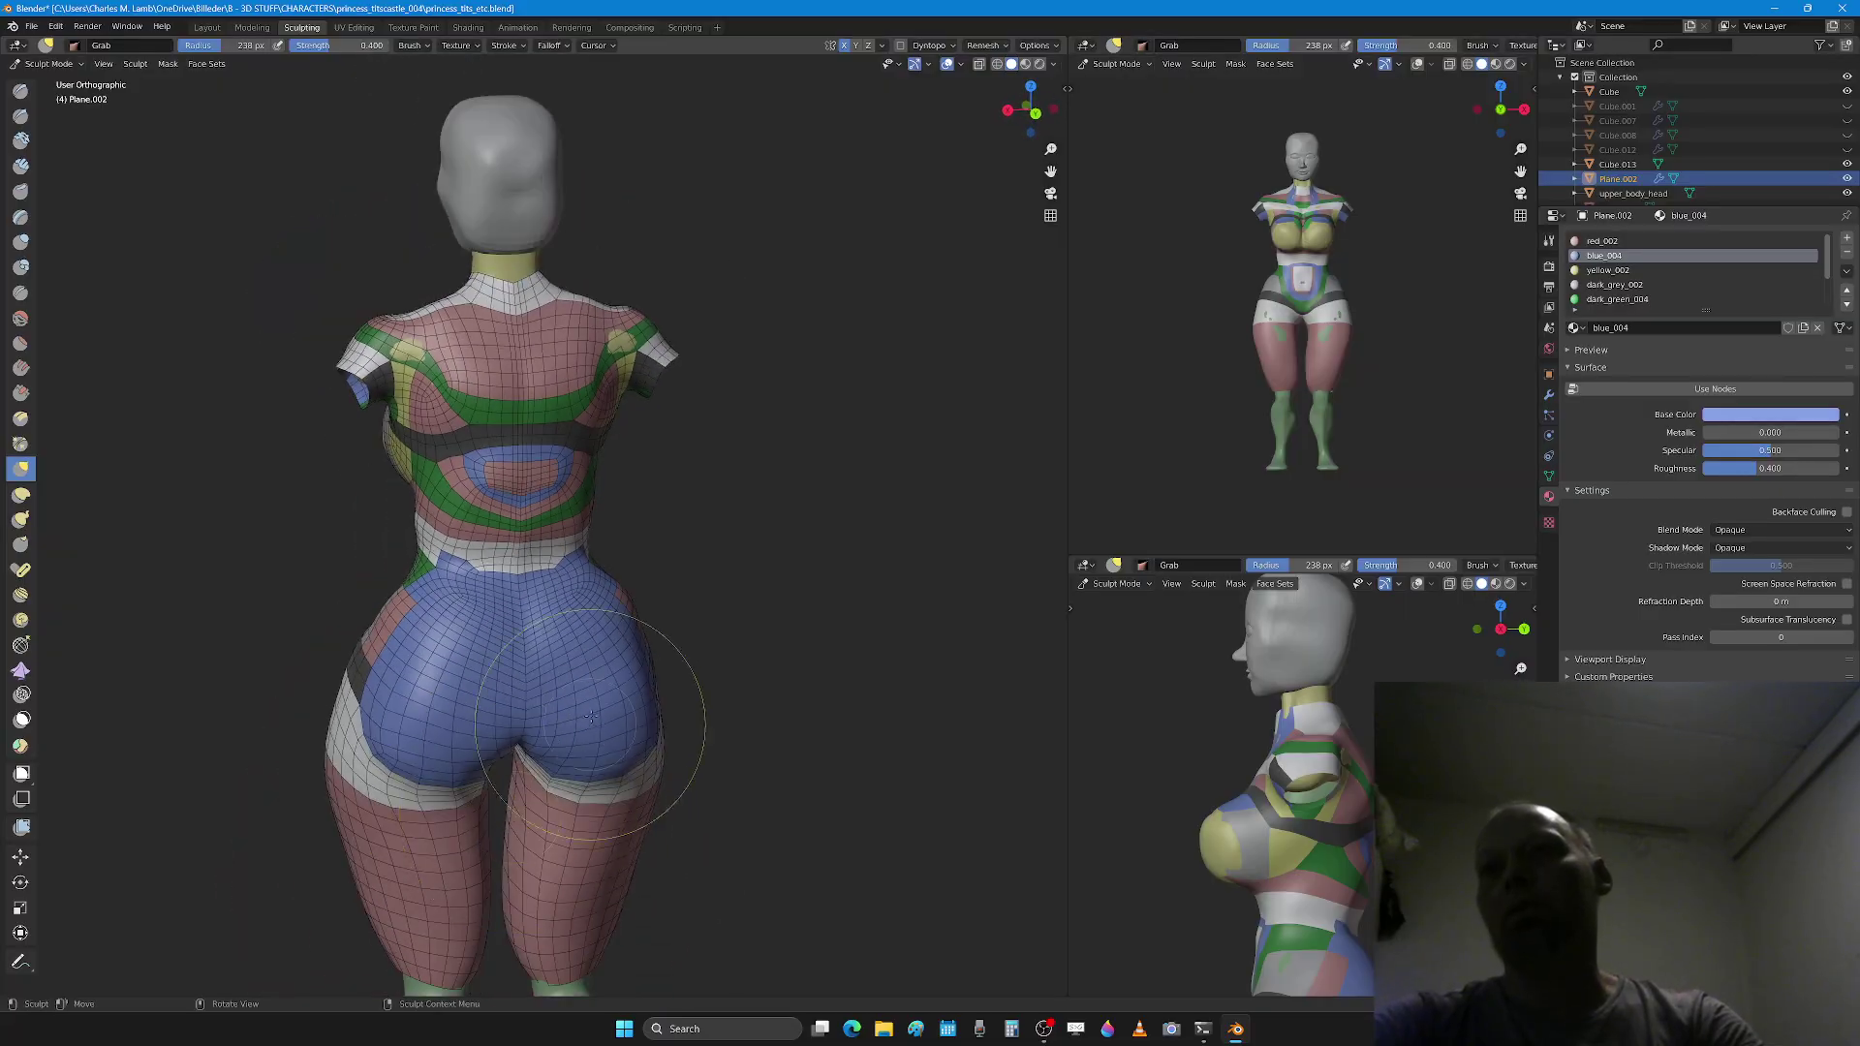
shift+middle_drag(676, 768, 810, 581)
scroll(810, 581, up, 2)
scroll(700, 532, up, 1)
middle_drag(700, 533, 643, 352)
mouse_move(695, 365)
mouse_down()
mouse_move(716, 393)
mouse_move(704, 361)
mouse_up()
key(x)
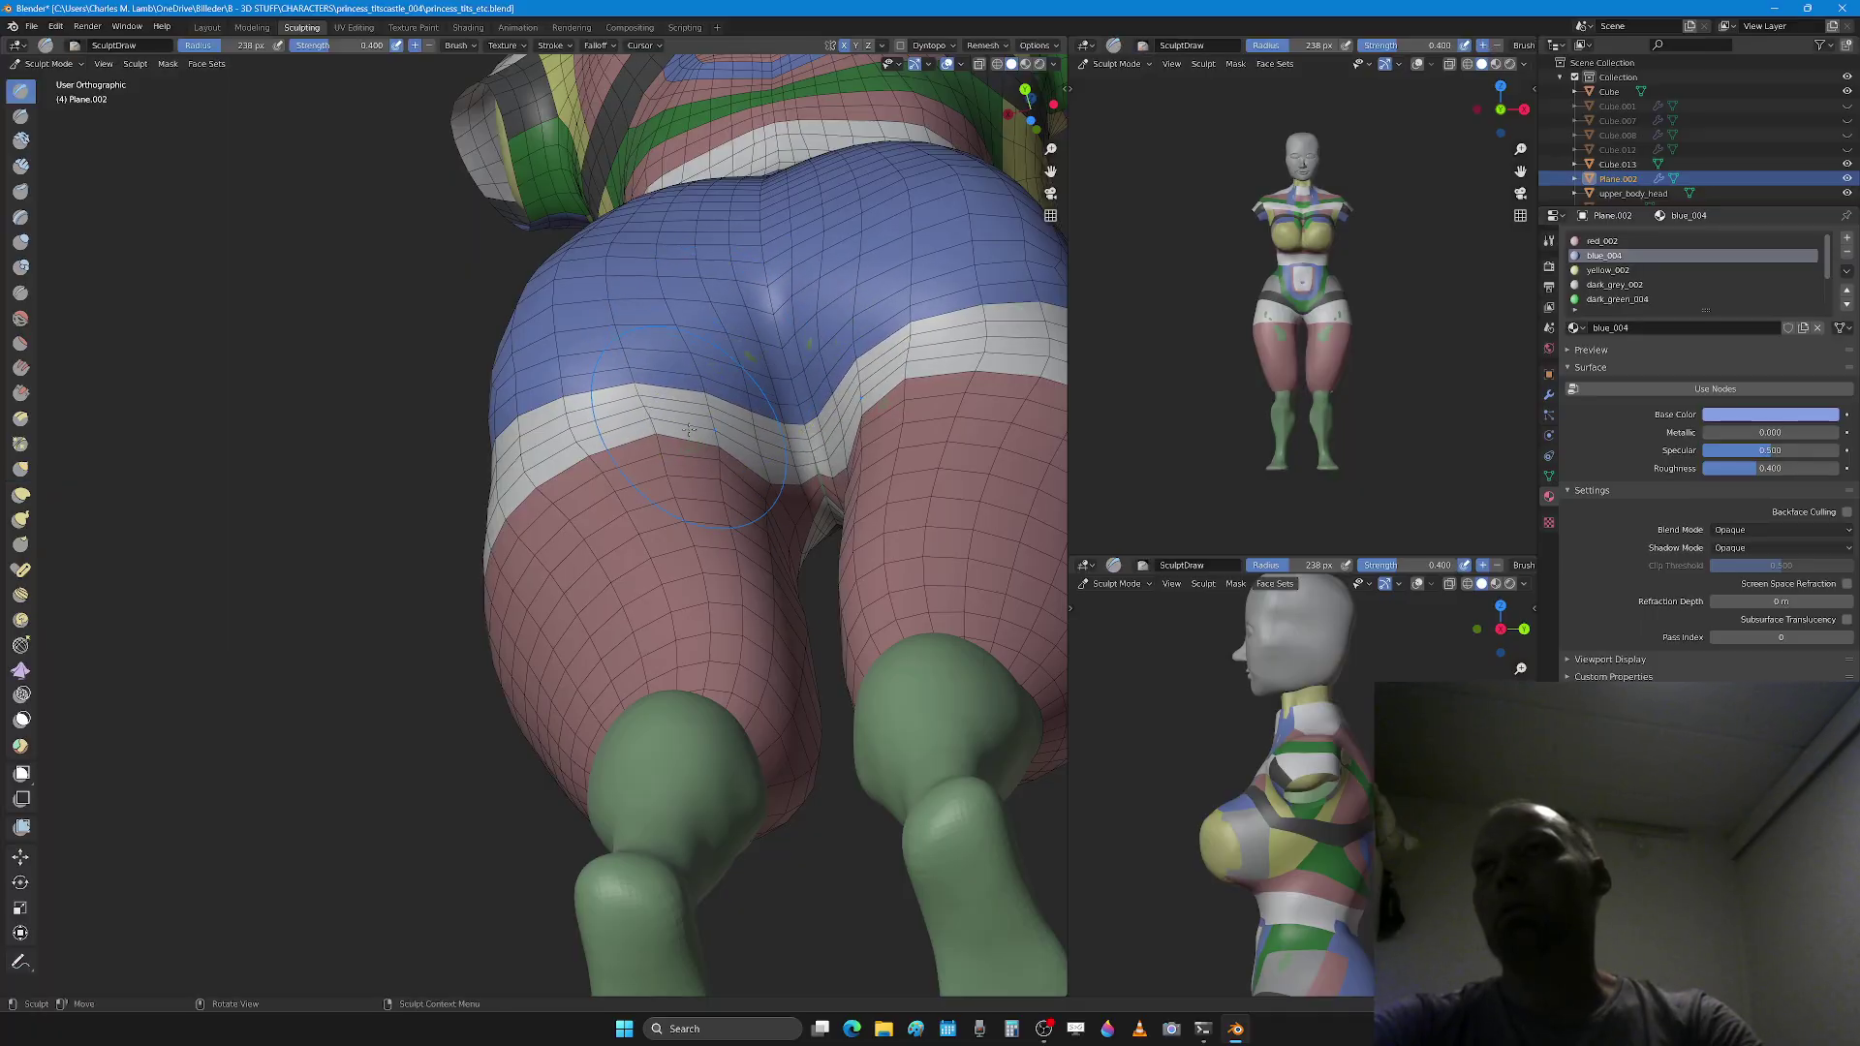
Step: Hide the Cube.013 object and check the retopologized body from the front and back
middle_drag(833, 407, 747, 498)
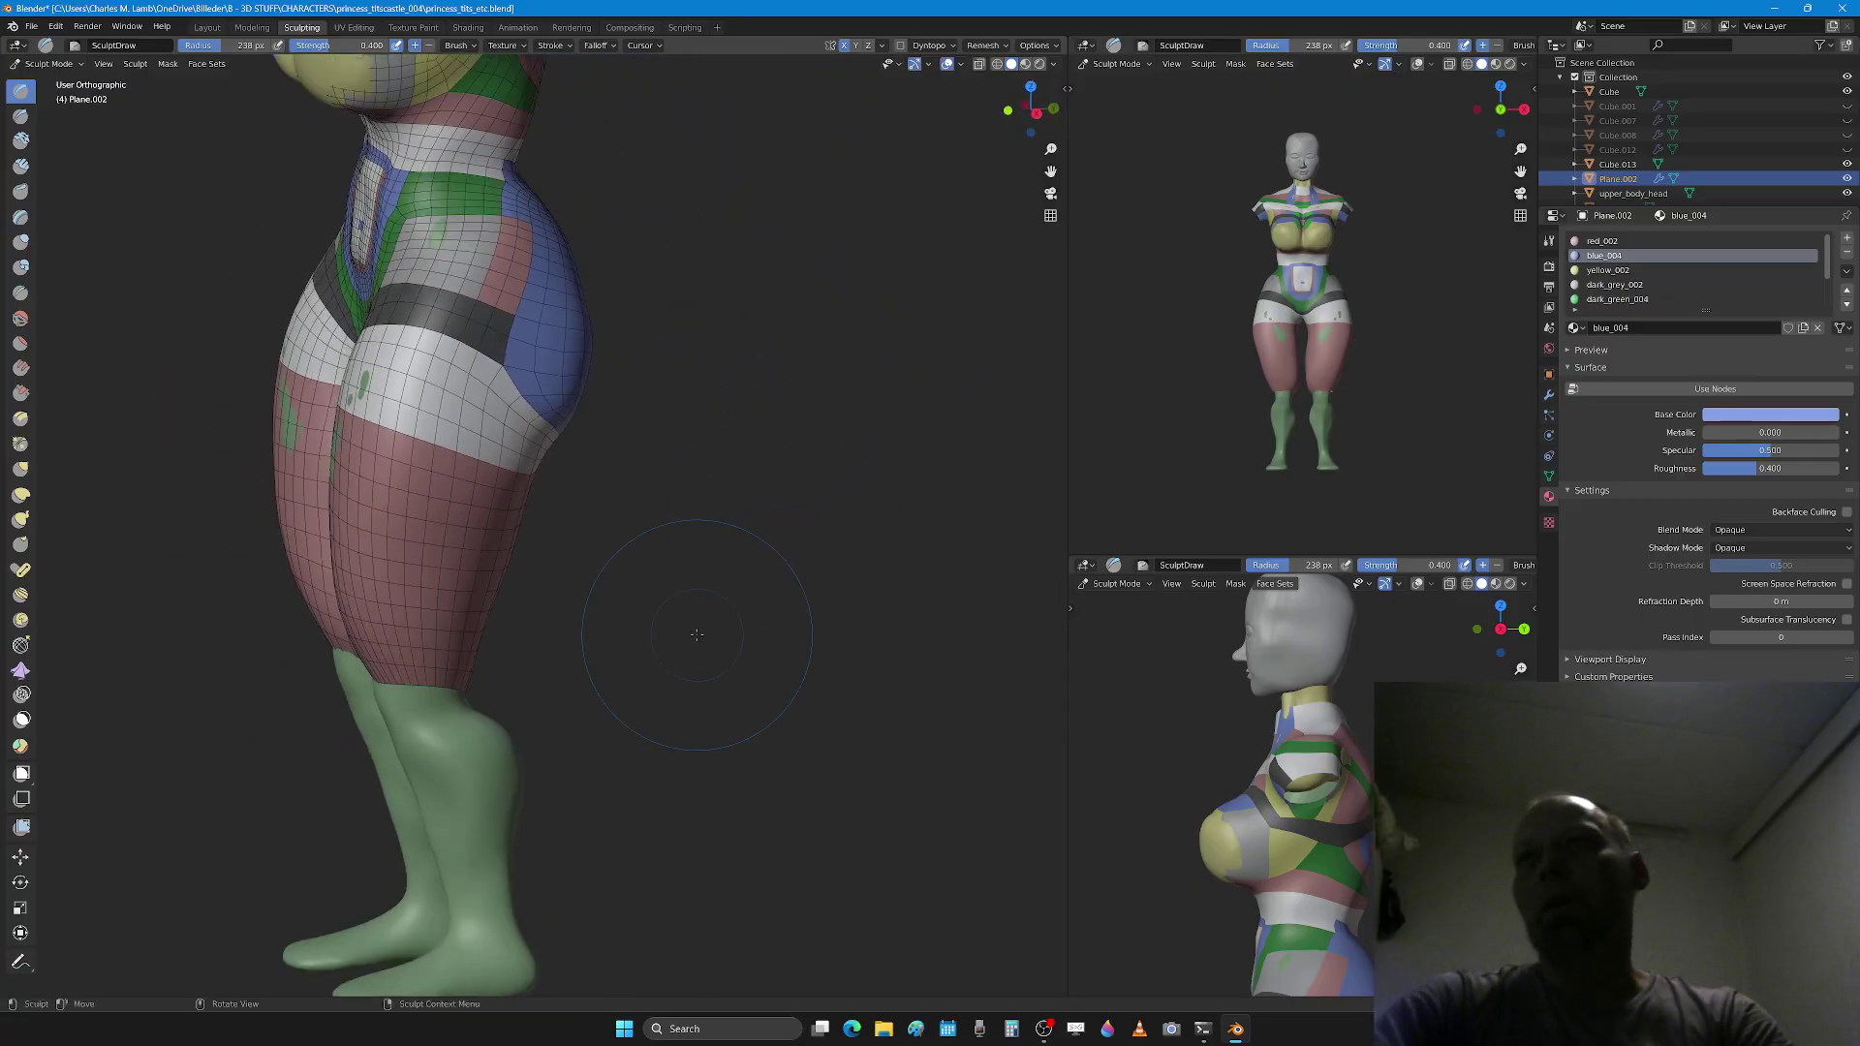
middle_drag(697, 634, 804, 455)
scroll(731, 424, down, 2)
scroll(740, 484, up, 2)
click(1848, 163)
click(1847, 164)
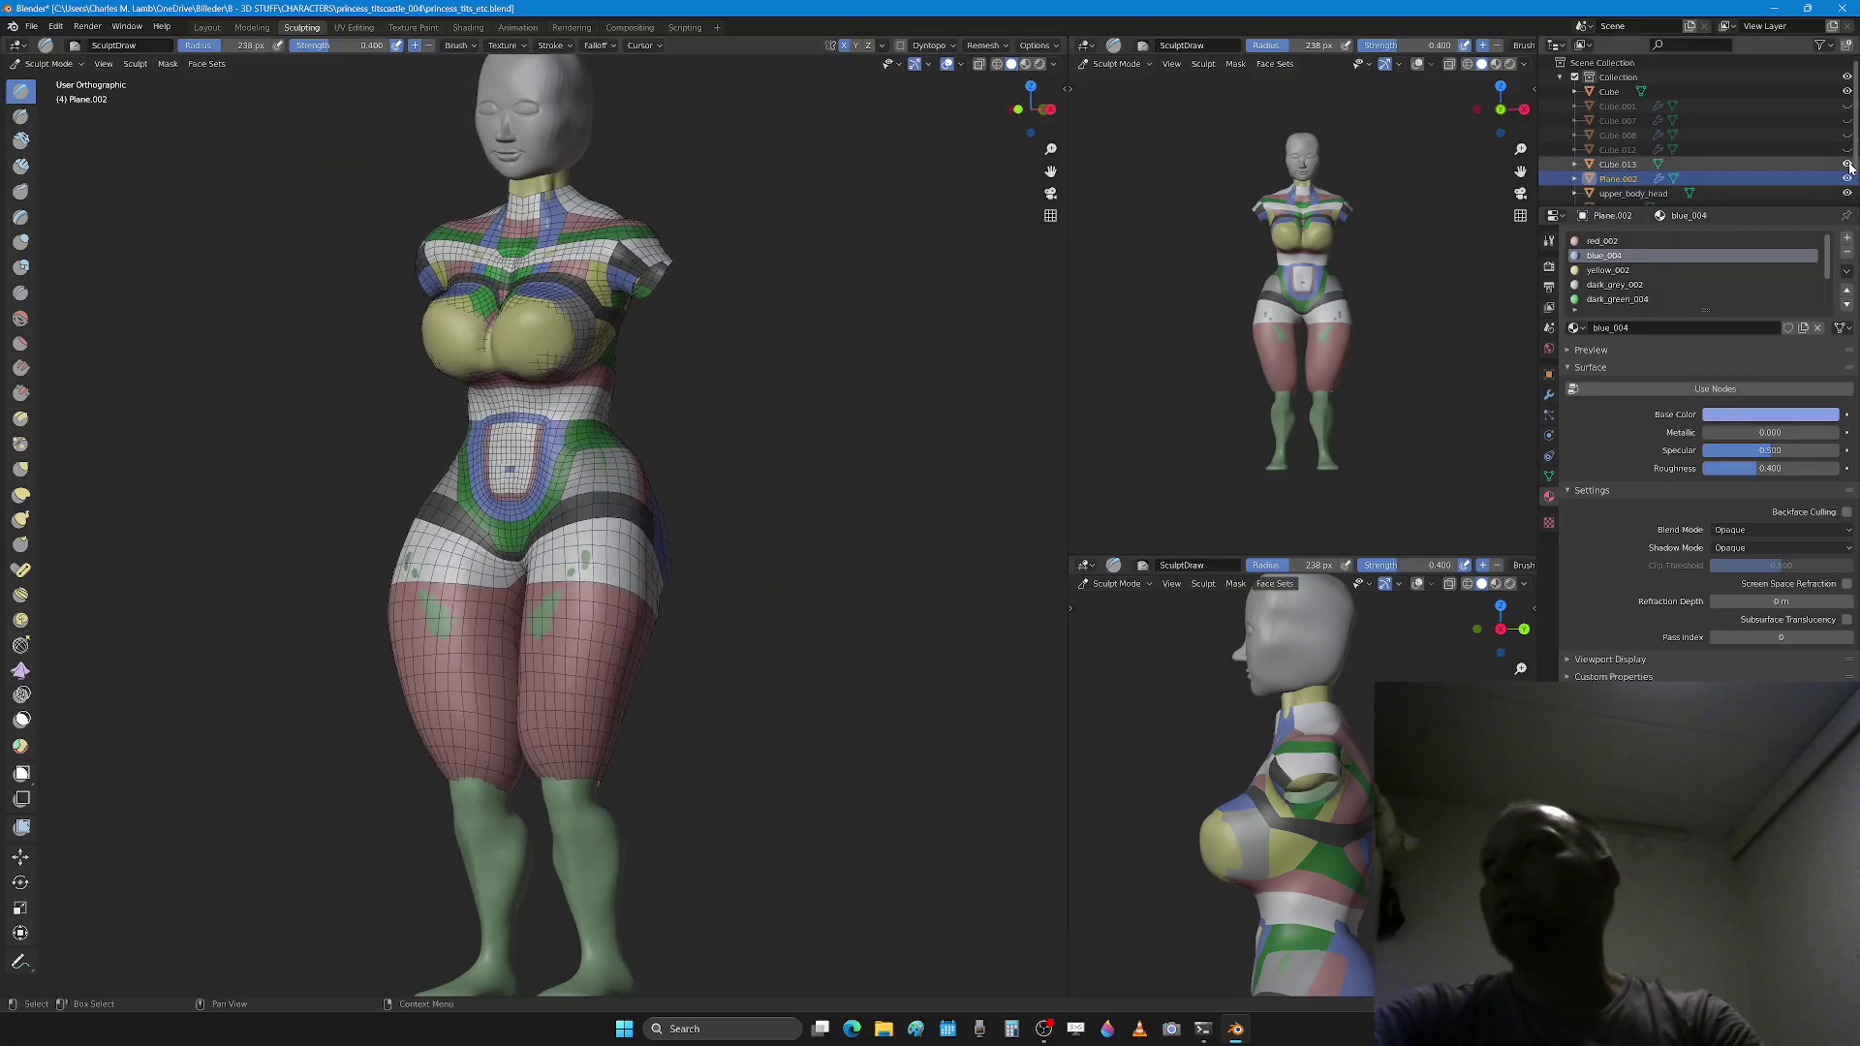
click(1848, 163)
scroll(747, 488, down, 2)
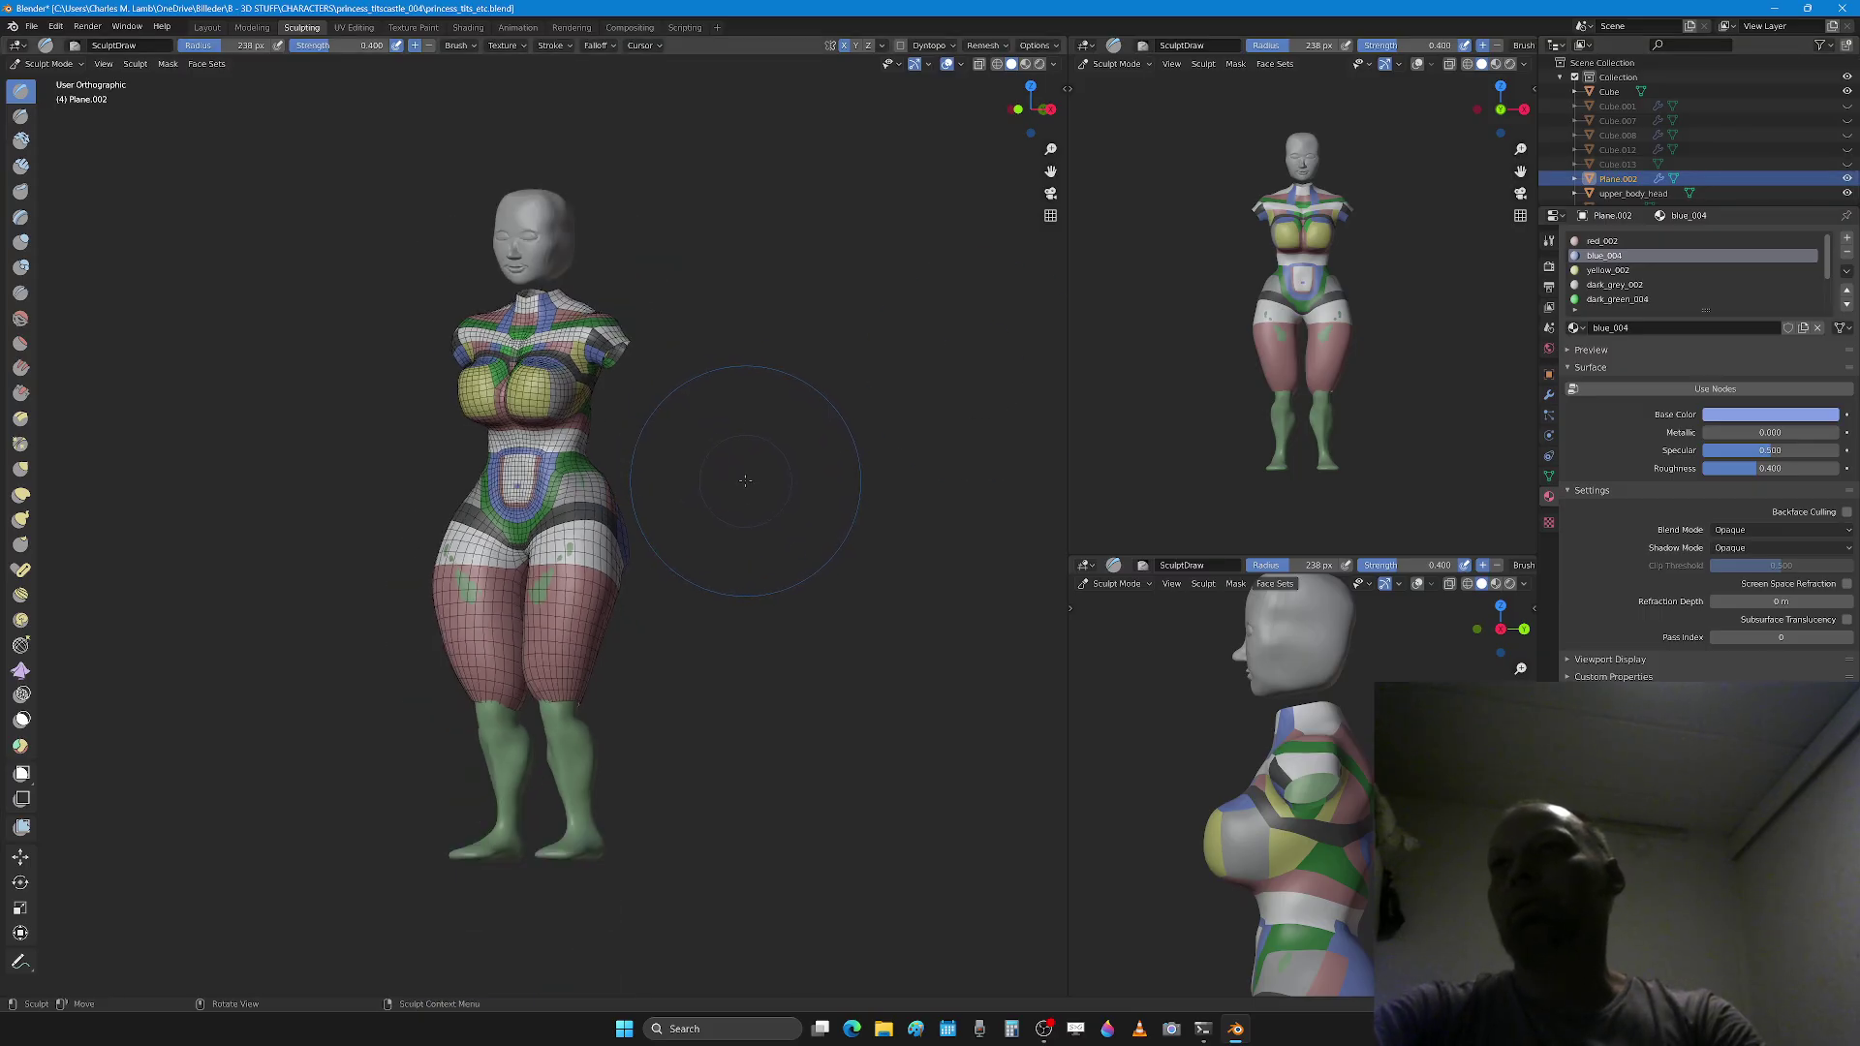
scroll(788, 545, up, 2)
mouse_move(780, 479)
middle_down()
mouse_move(586, 465)
mouse_move(591, 792)
middle_up()
Step: In Edit Mode, assign the white material "Material" to the blue faces along the lower back below the waist
scroll(585, 455, up, 6)
key(Tab)
scroll(581, 681, up, 3)
drag(448, 566, 736, 649)
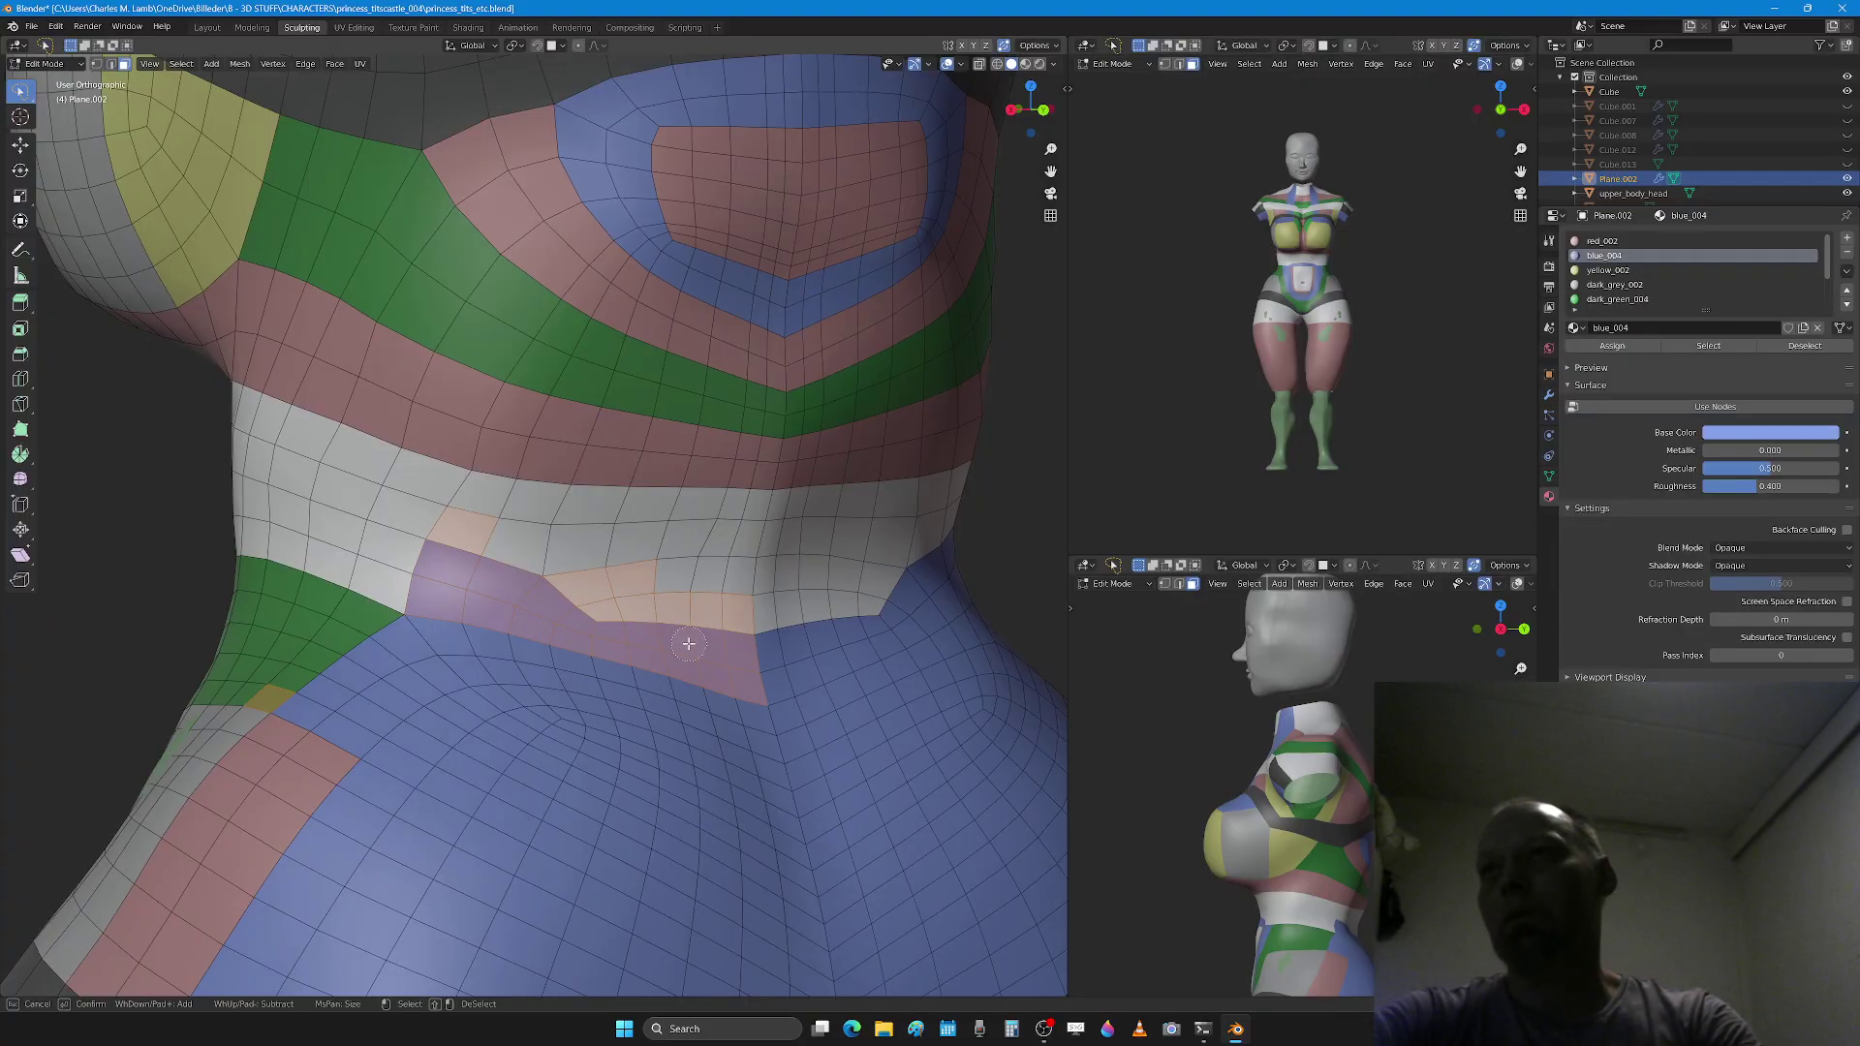
right_click(689, 643)
scroll(1687, 265, down, 3)
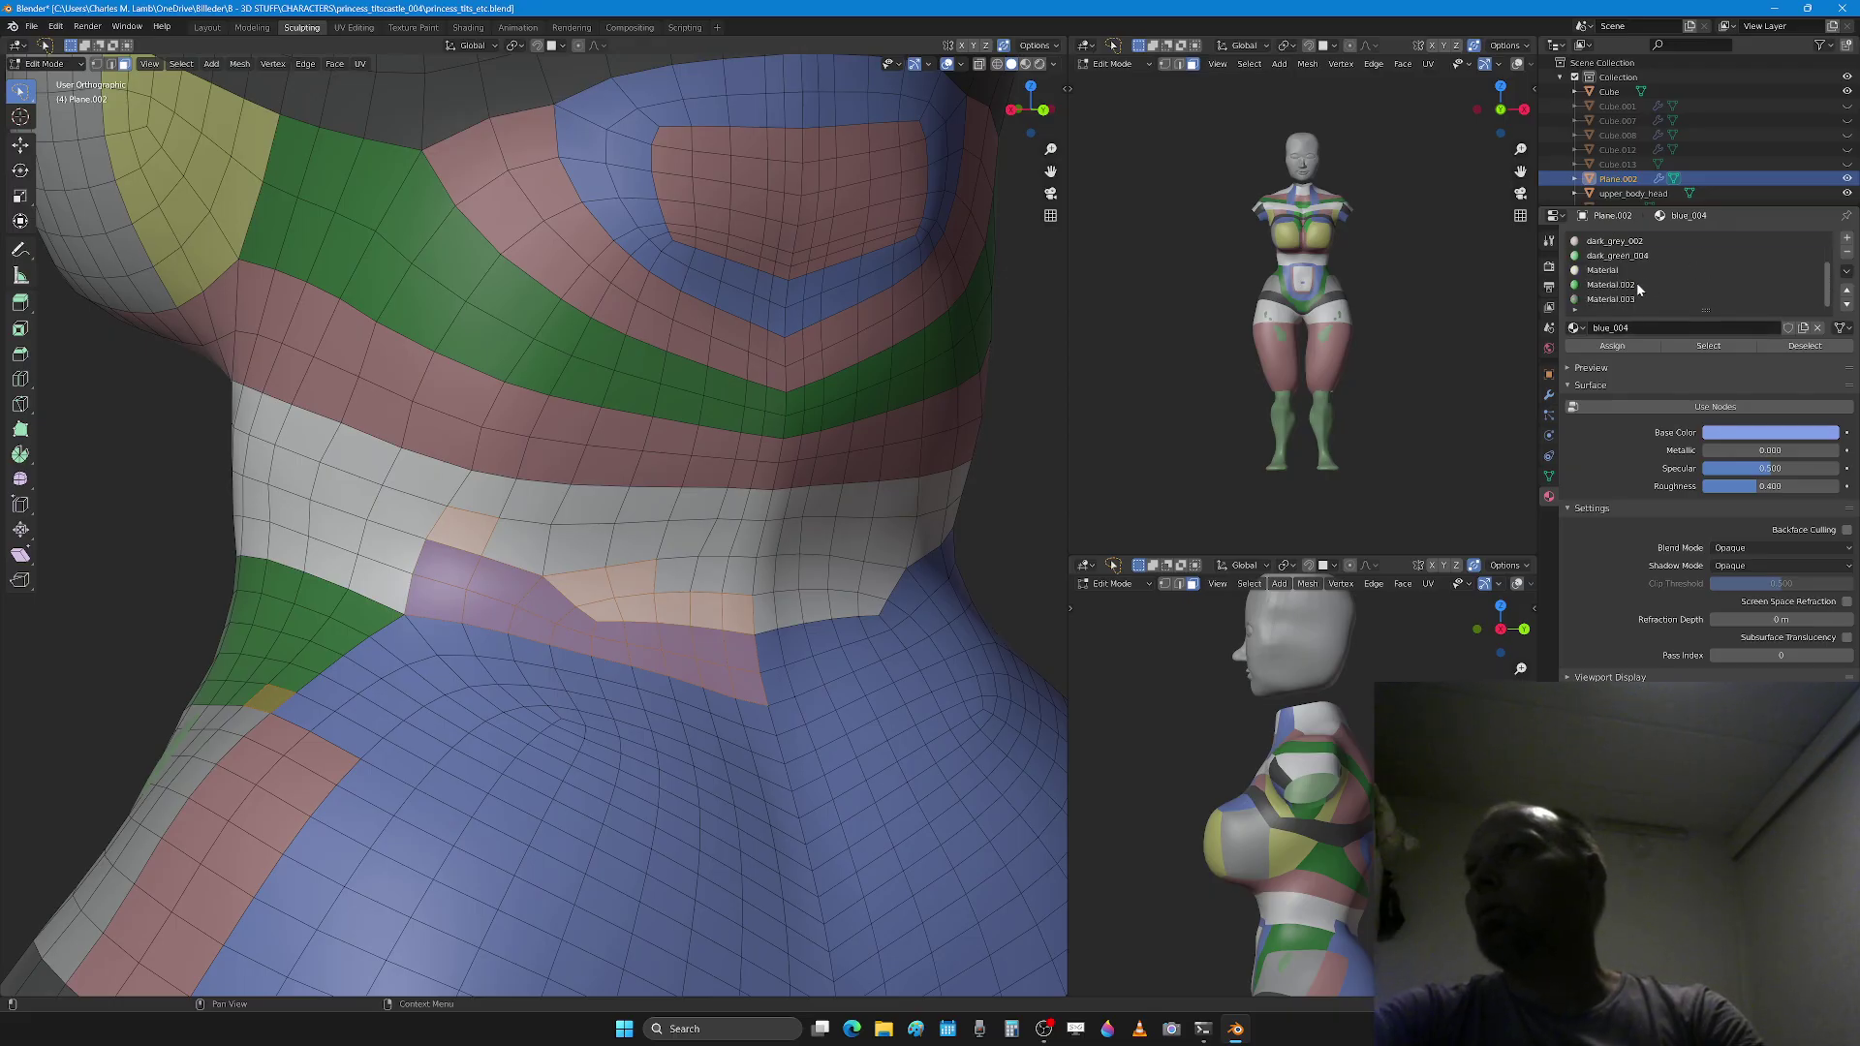
scroll(1637, 288, up, 2)
click(1602, 269)
click(1612, 346)
key(a)
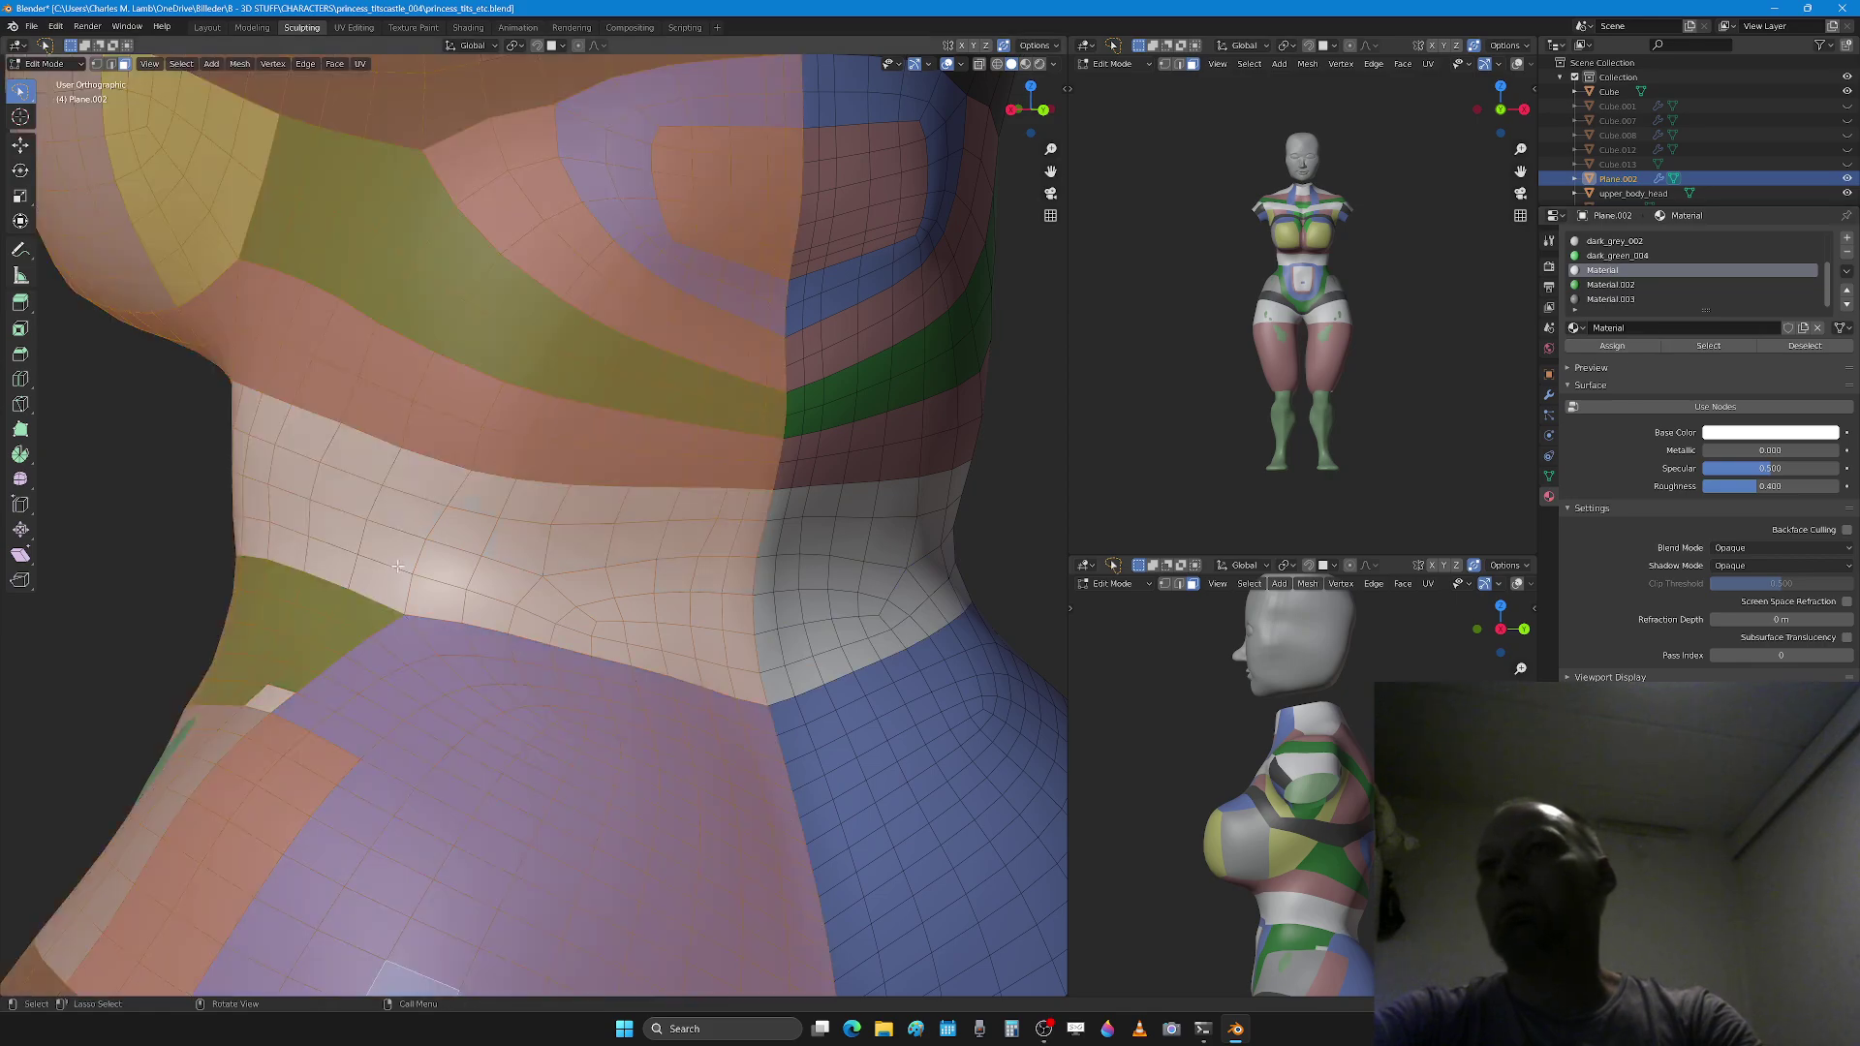
key(alt+a)
Step: Assign the green Material.002 to the mismatched faces at the rear end of the green side panel
middle_drag(397, 566, 645, 653)
click(740, 588)
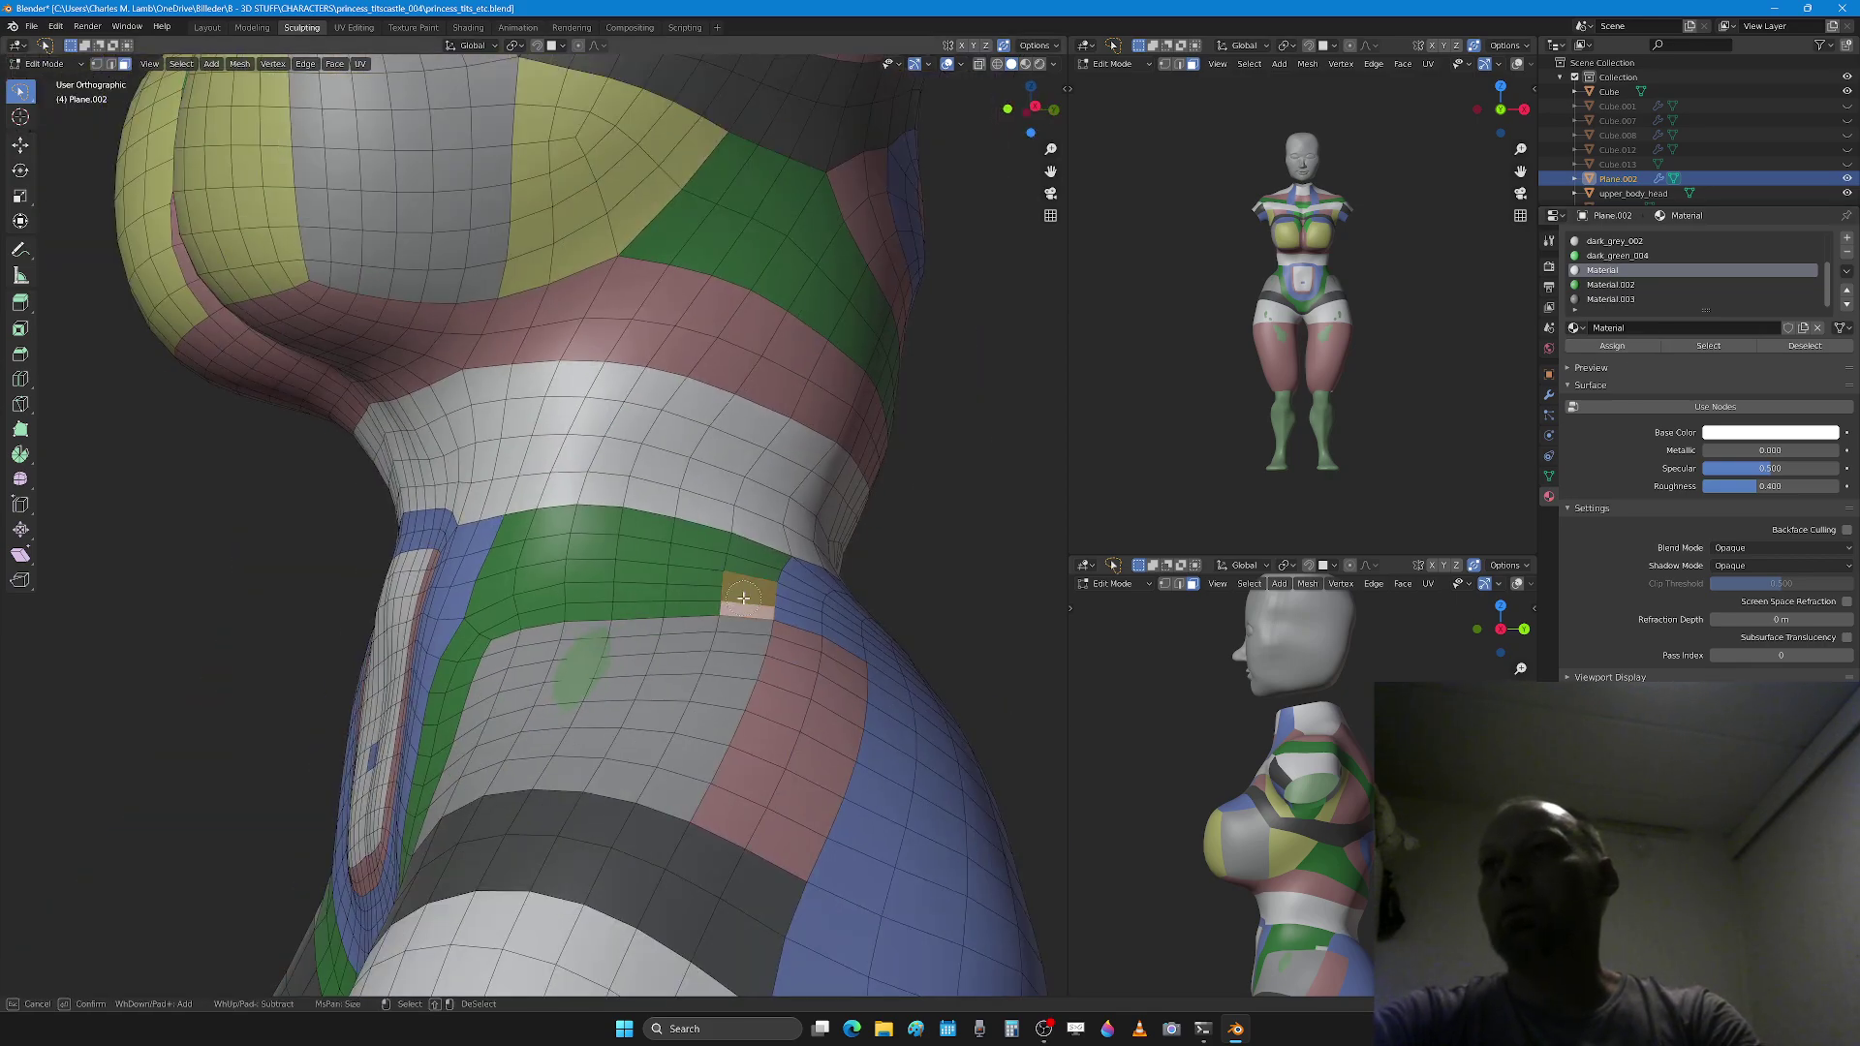
click(1610, 283)
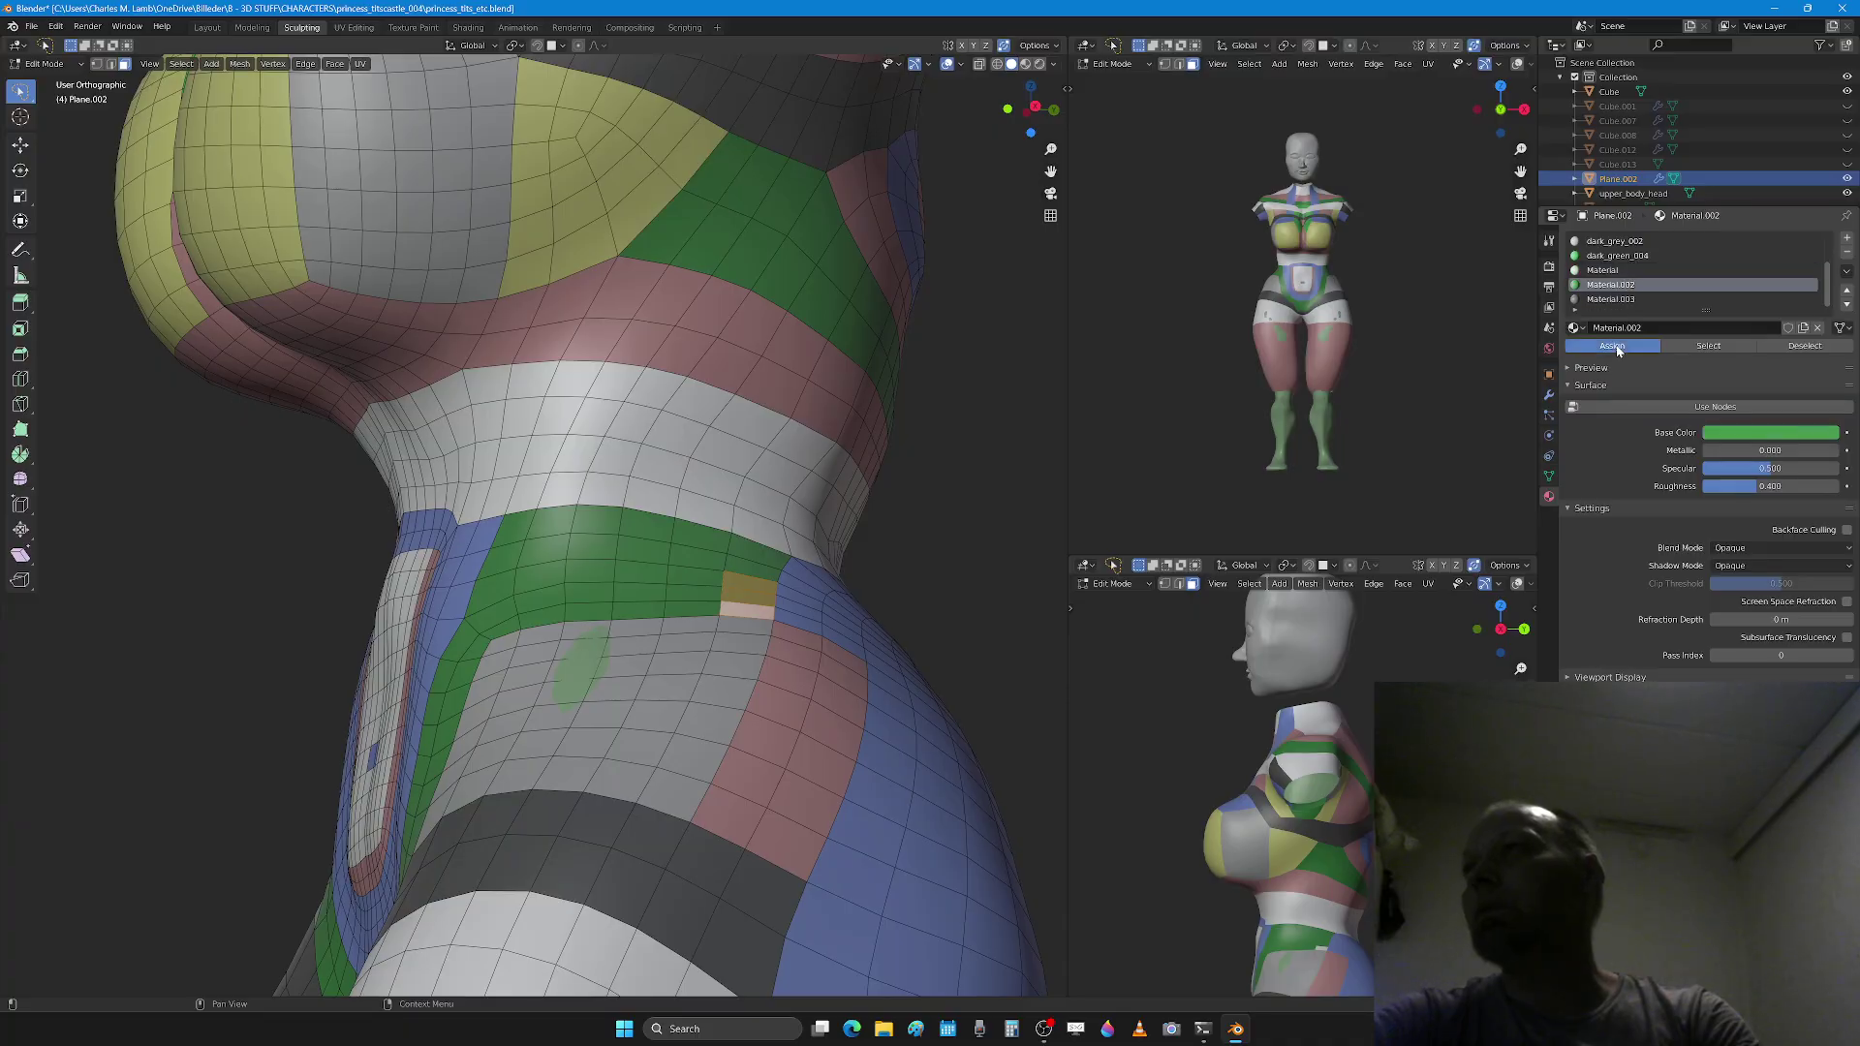
Step: In Sculpt Mode, sculpt the front of the waist beside the blue abdomen panel
key(Tab)
scroll(574, 634, down, 3)
middle_drag(569, 620, 647, 622)
mouse_move(640, 643)
mouse_down()
mouse_move(610, 605)
mouse_move(605, 659)
mouse_move(697, 746)
mouse_move(705, 655)
mouse_move(620, 647)
mouse_move(625, 552)
mouse_up()
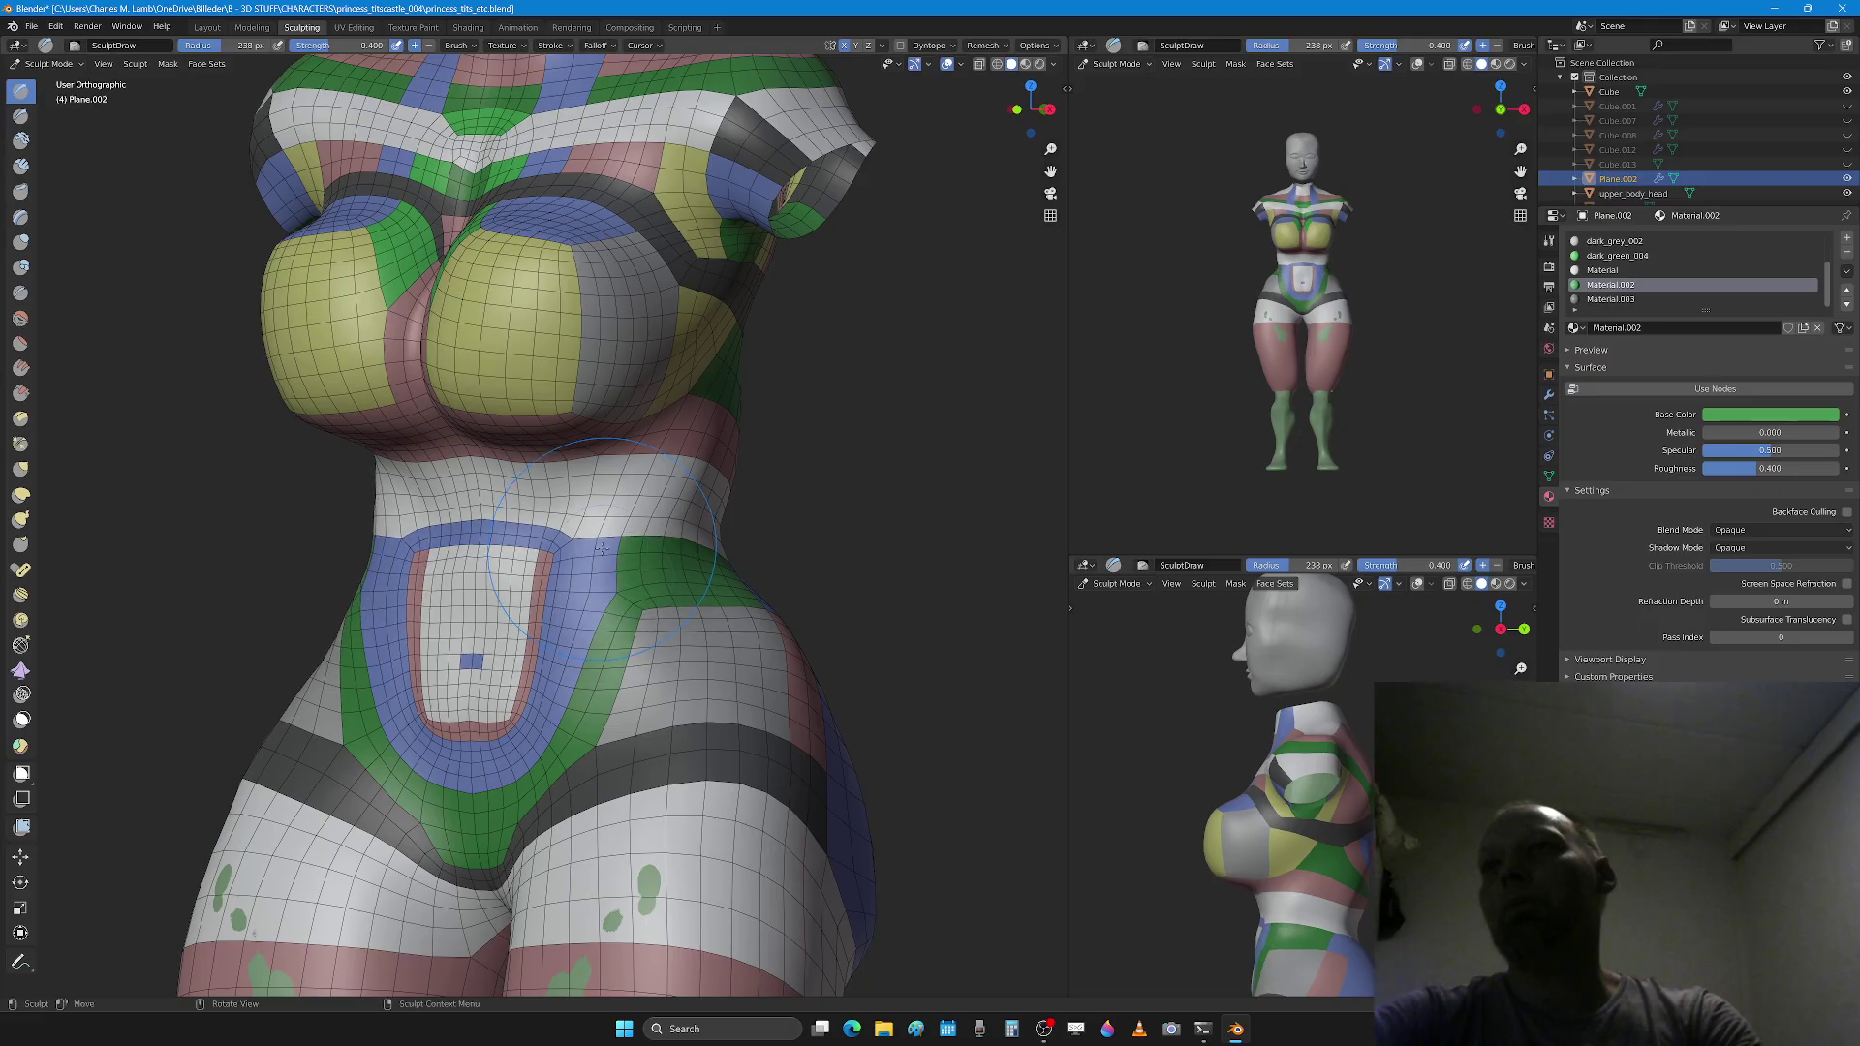
Step: Try a Draw brush stroke on the white waist band with a 212 px radius, and undo it
key(f)
click(553, 516)
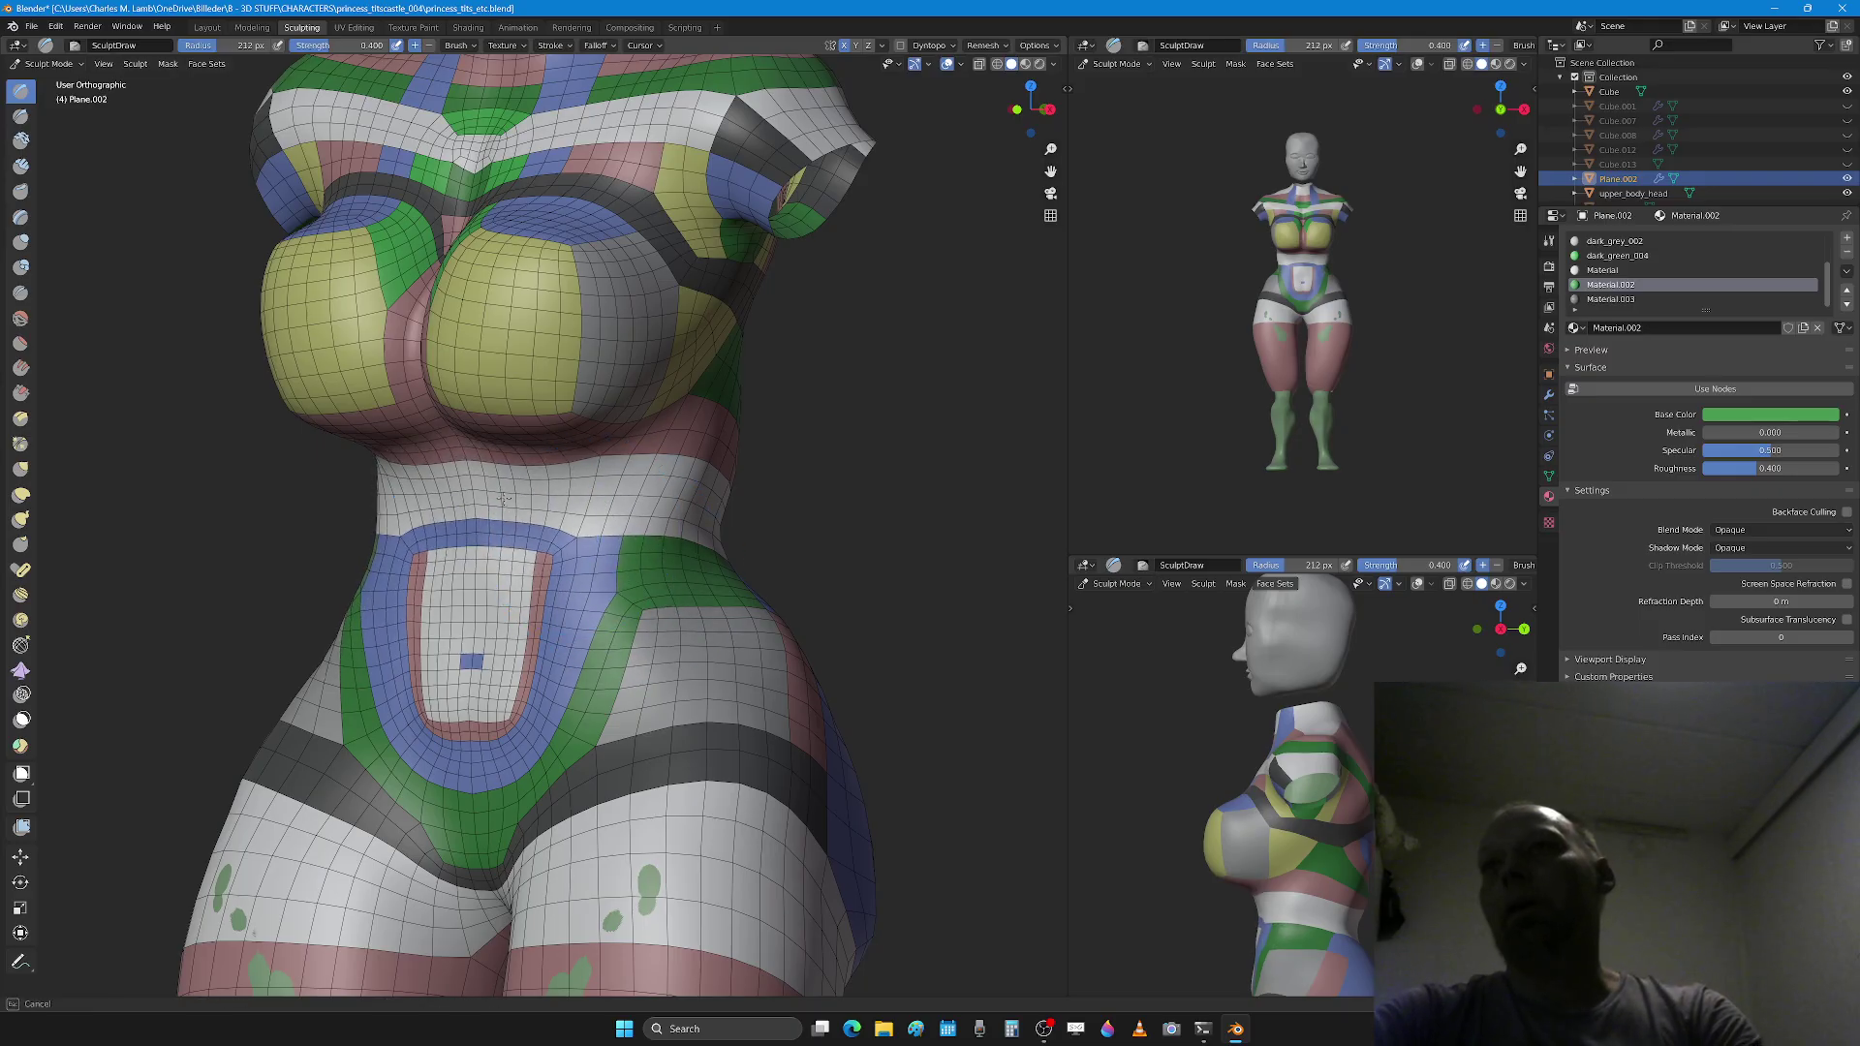
drag(481, 472, 512, 478)
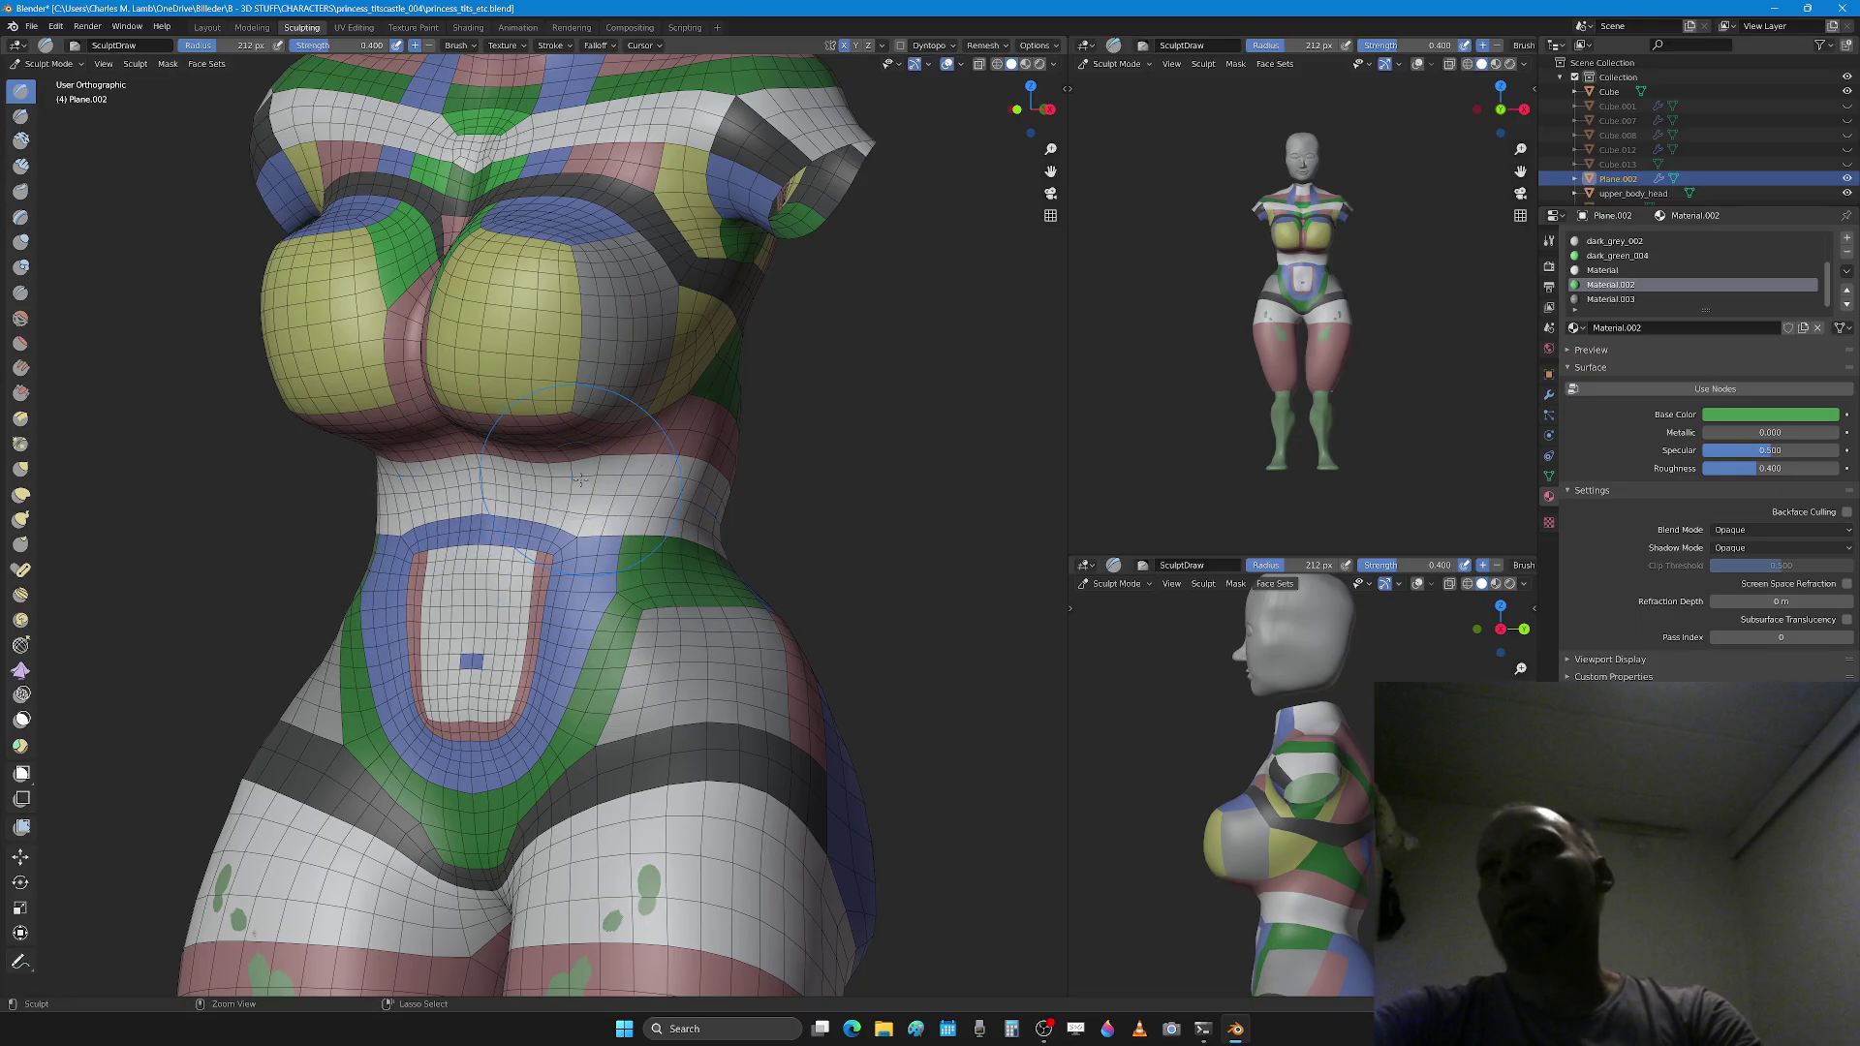
key(ctrl+z)
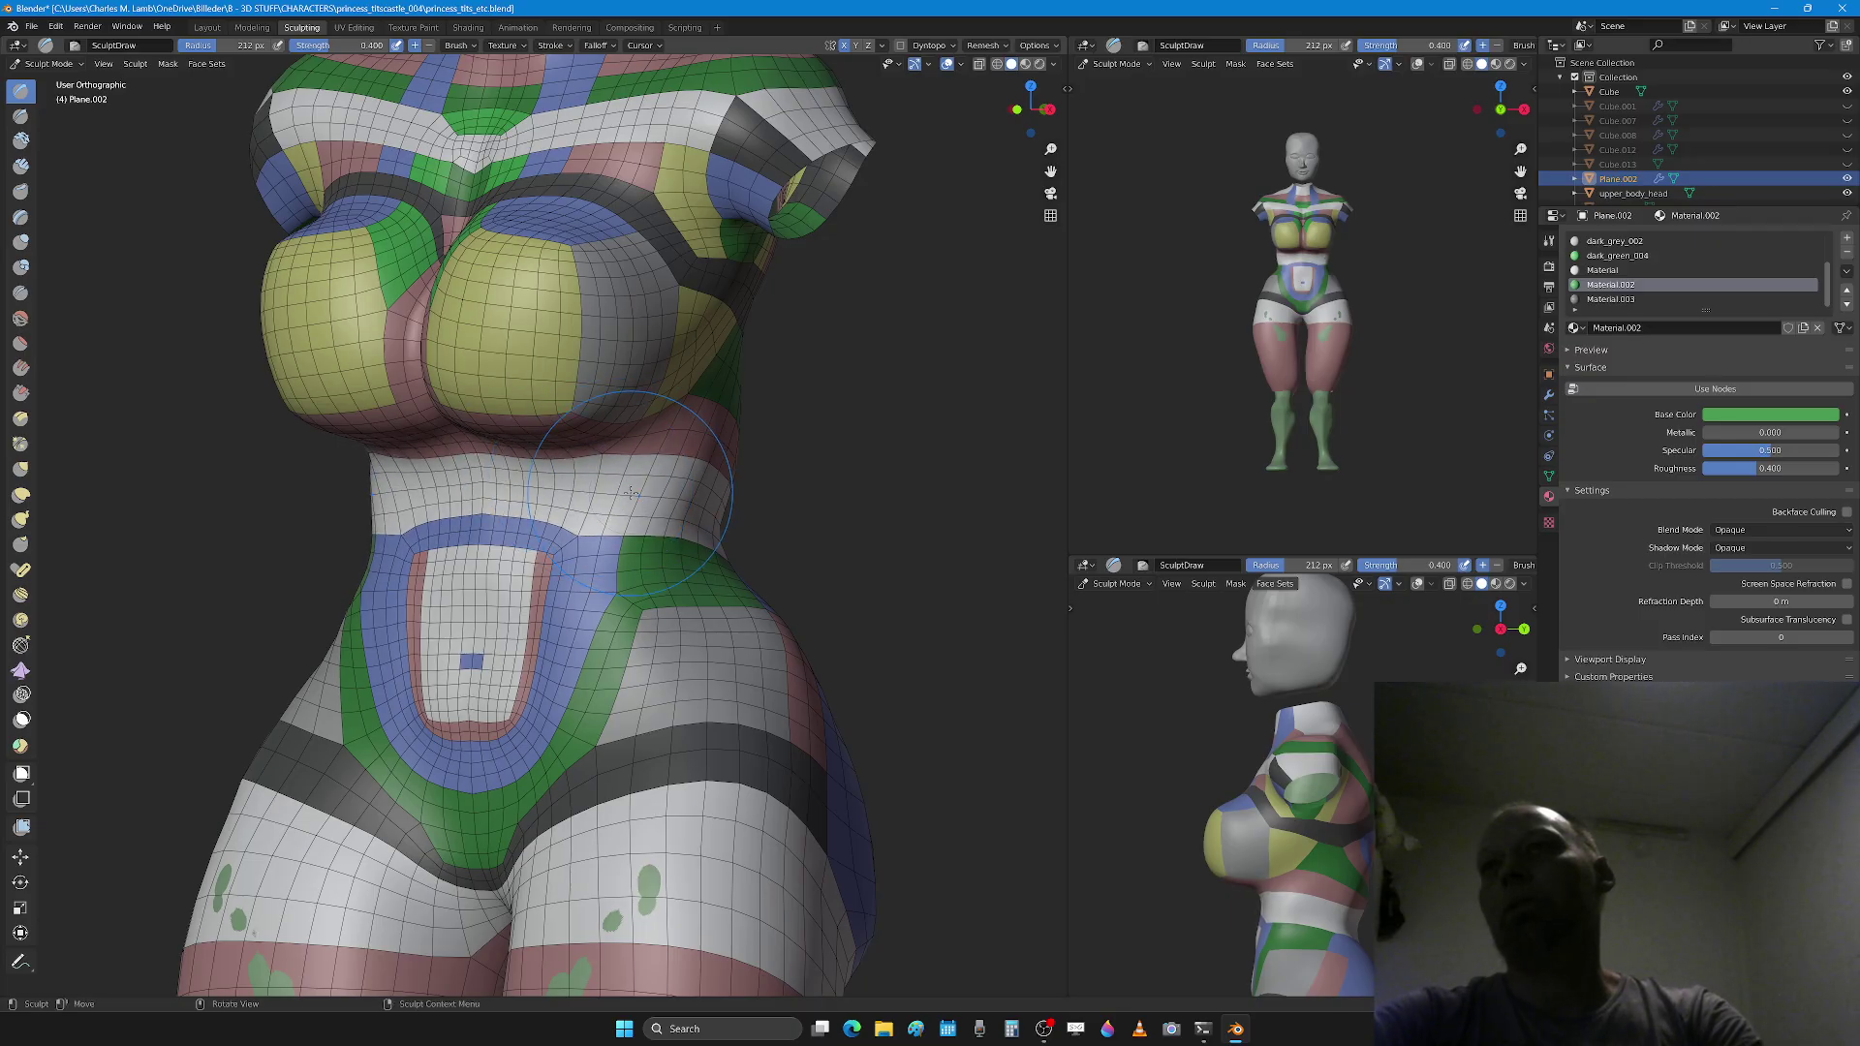
Step: Sculpt the upper and middle back with the Draw brush, using radii of 252 px and 200 px
scroll(630, 492, down, 3)
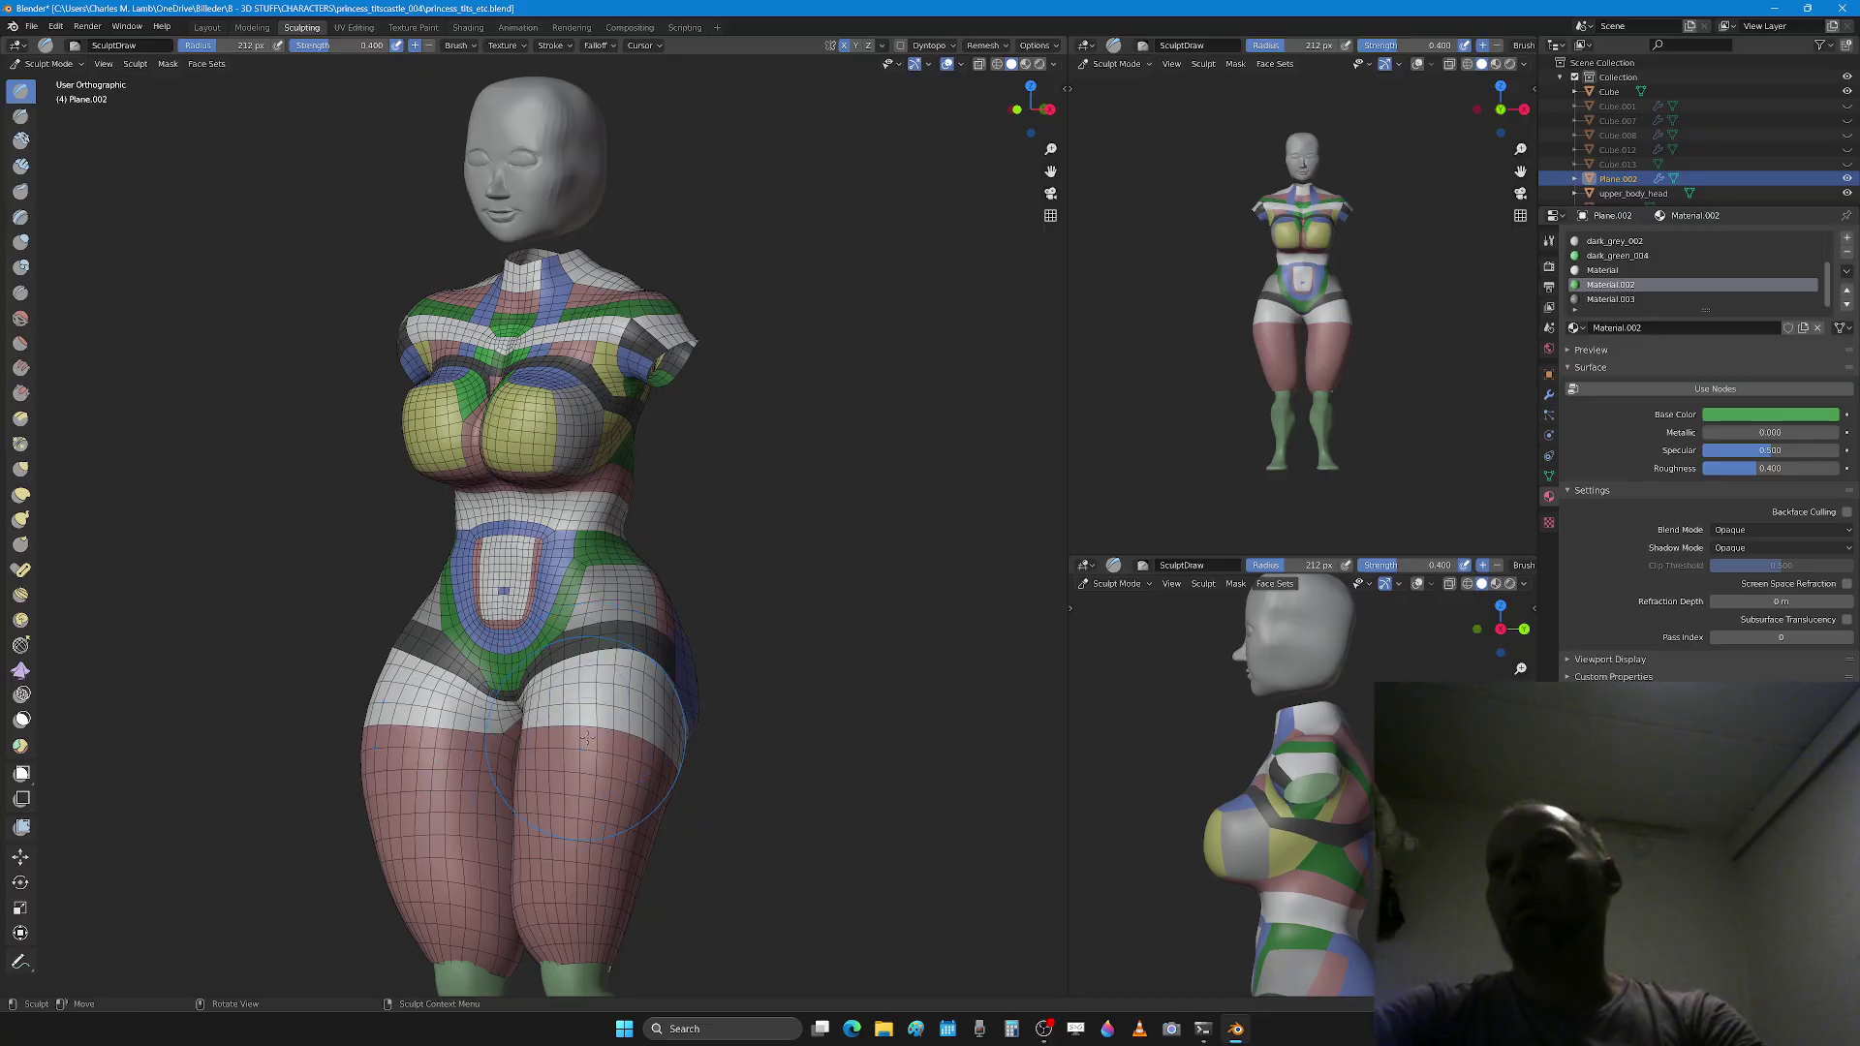
middle_drag(587, 738, 450, 756)
scroll(514, 368, up, 2)
shift+middle_drag(544, 246, 614, 512)
scroll(614, 512, up, 2)
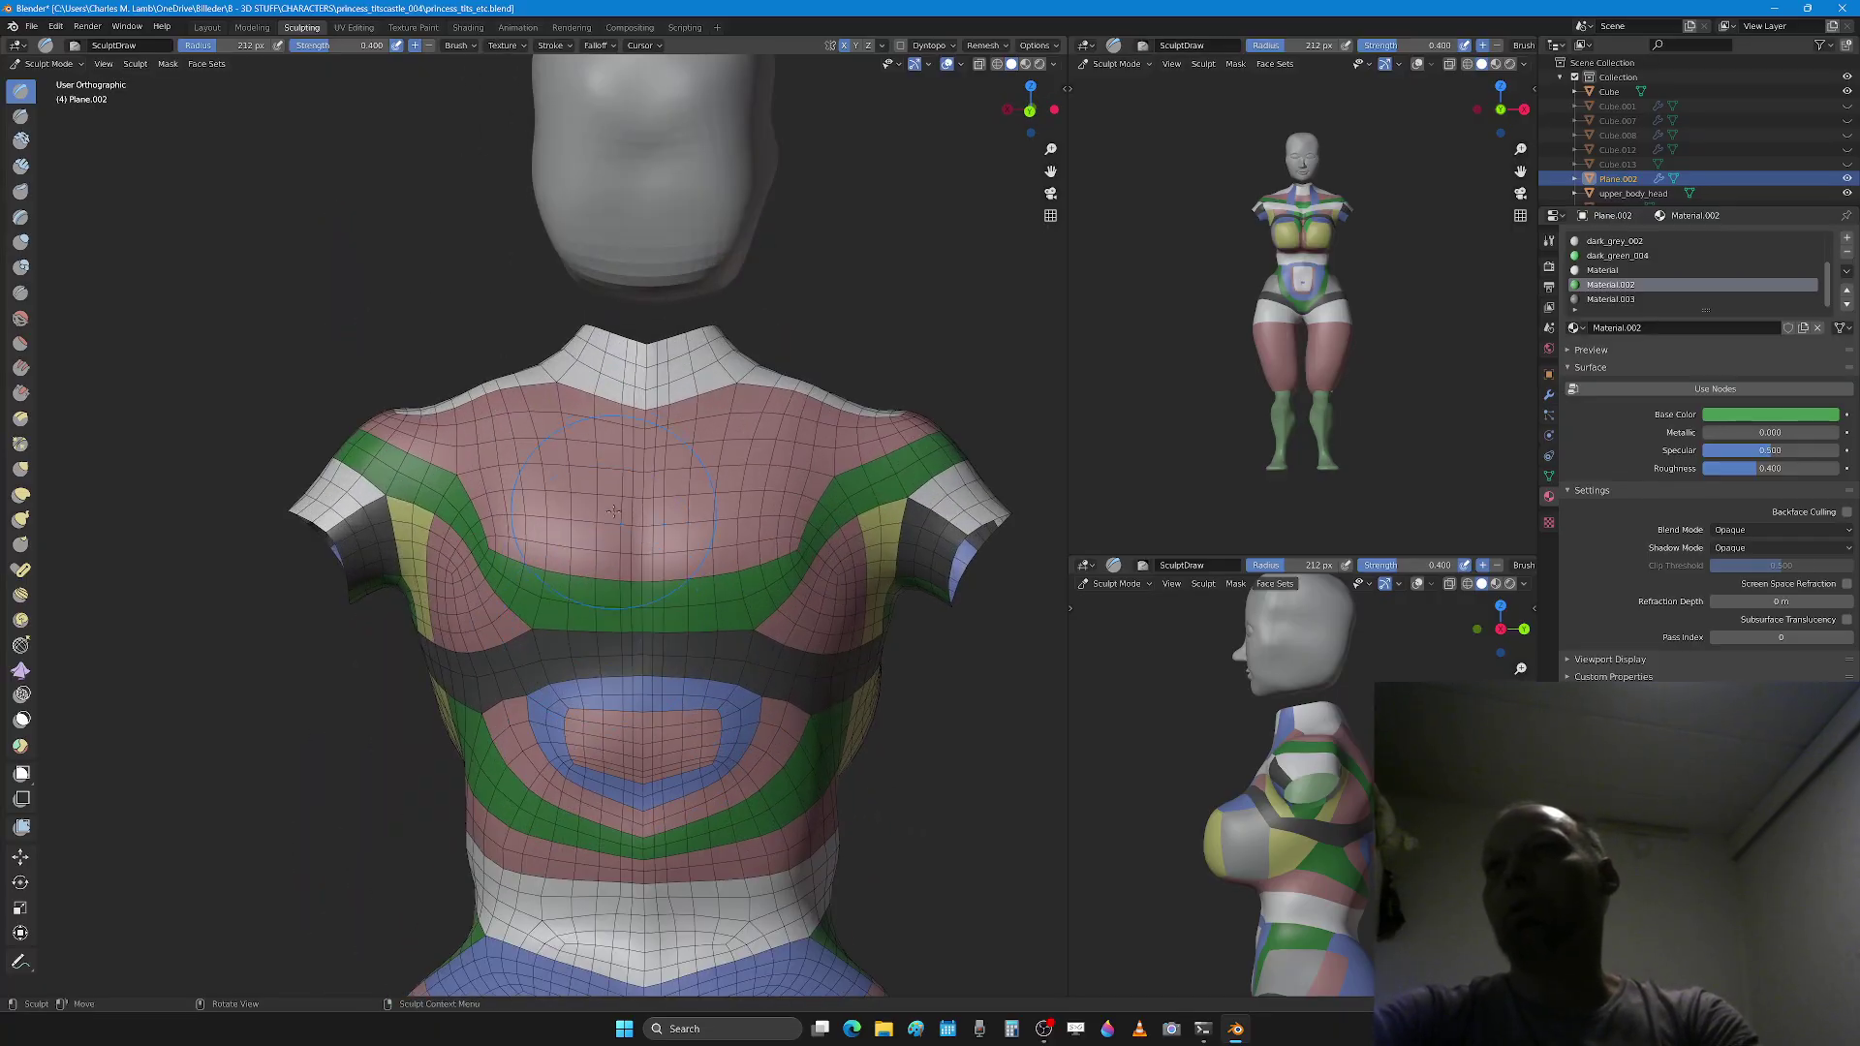
key(f)
click(621, 487)
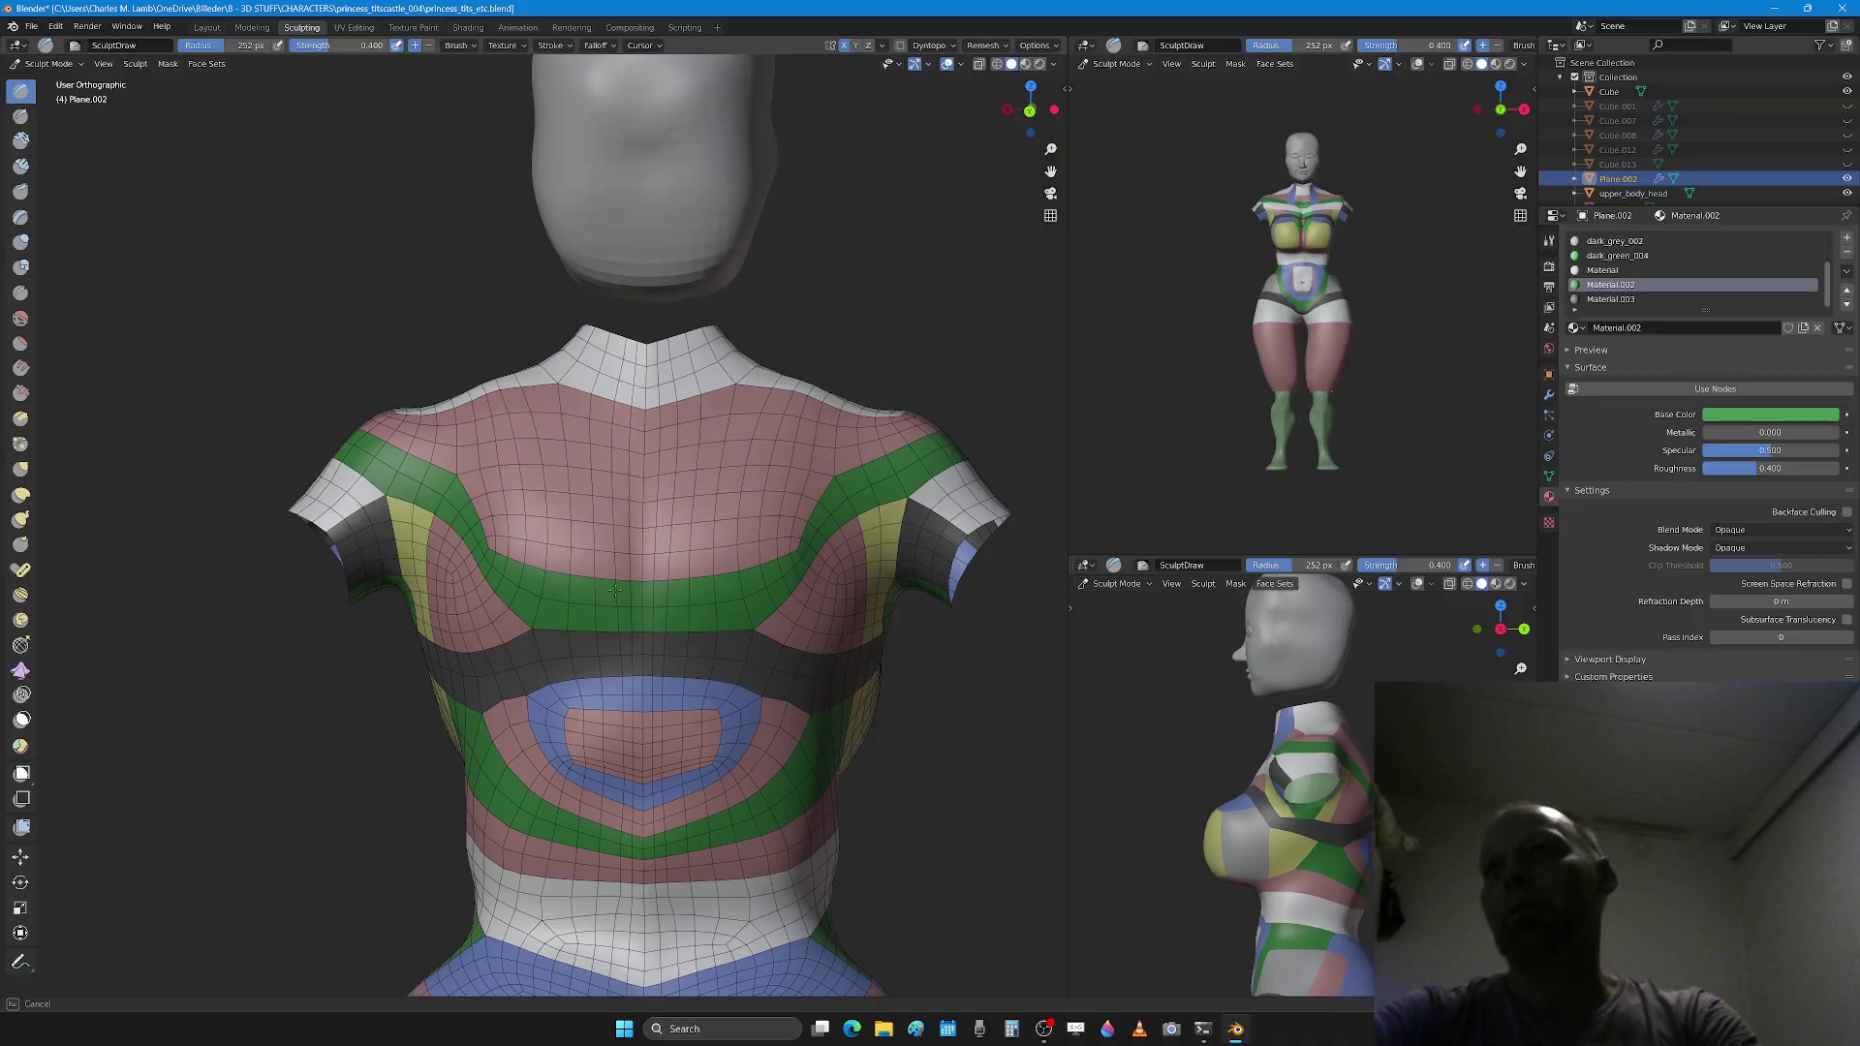
key(f)
click(592, 737)
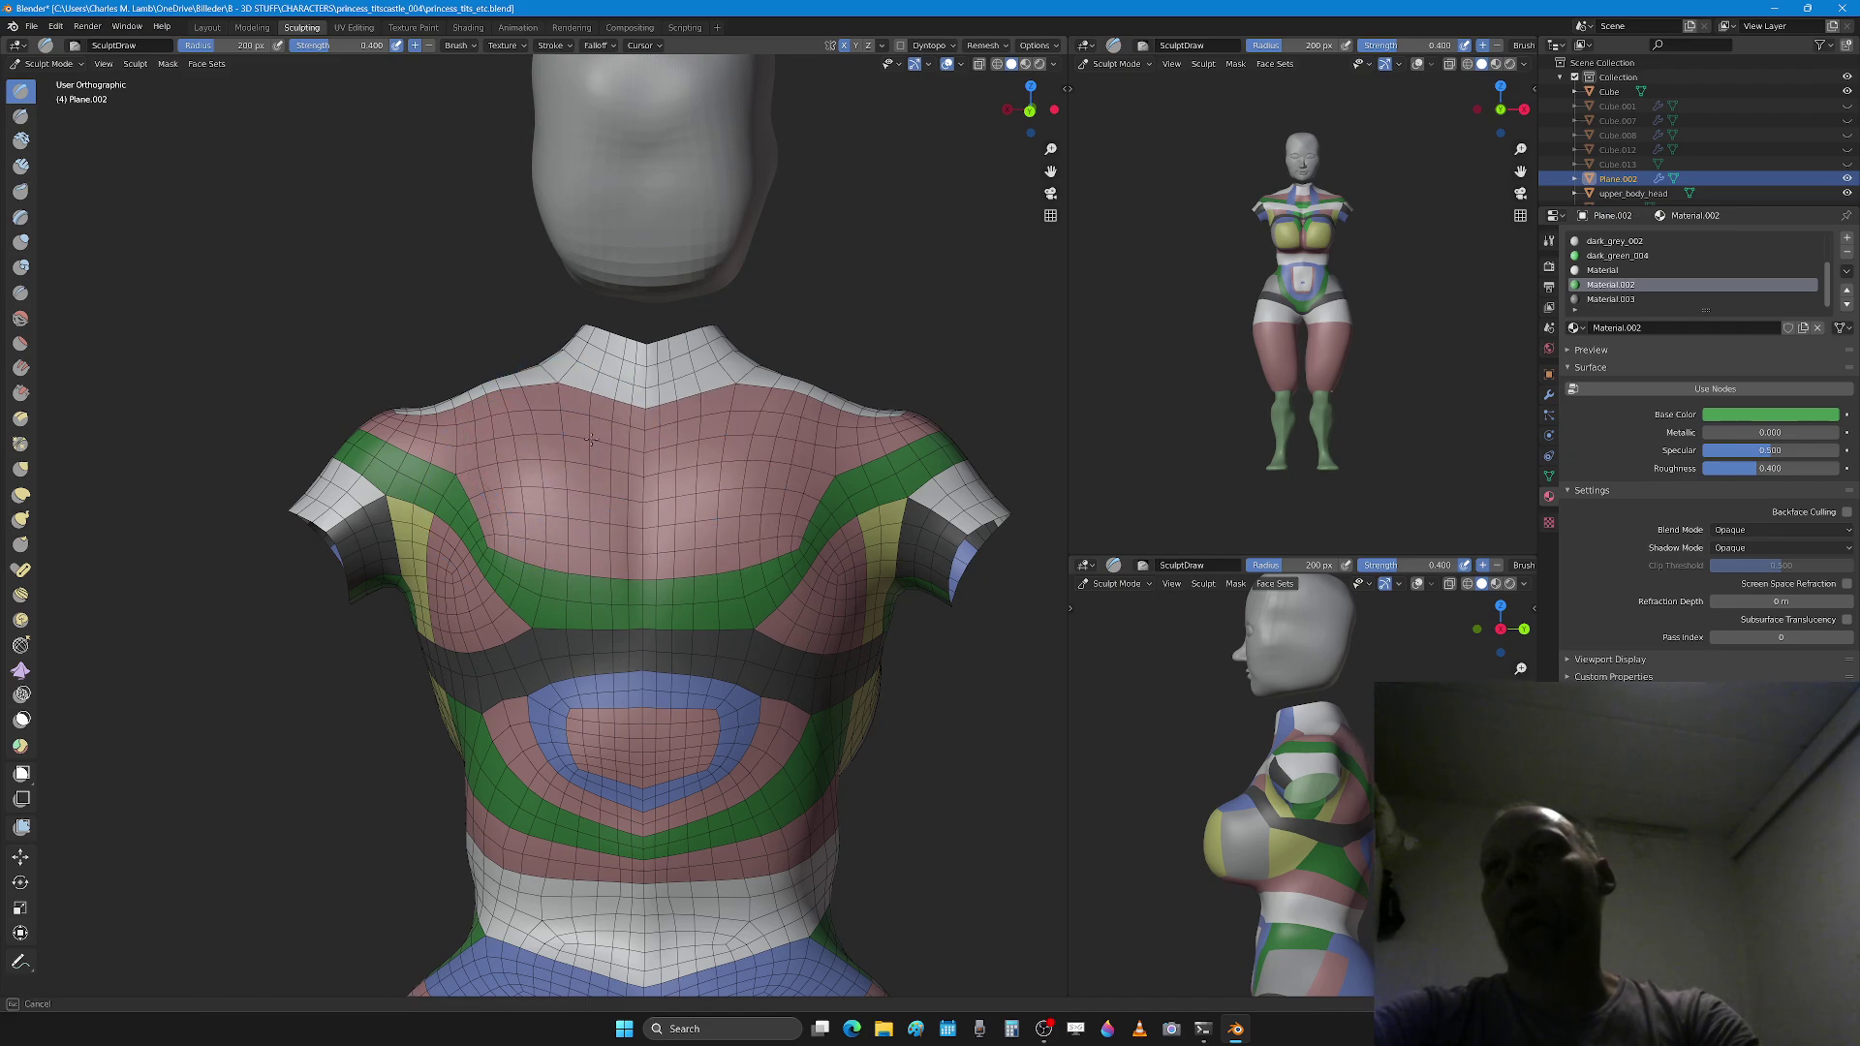
Step: Examine the proportions of the whole figure from the side, front and back
middle_drag(522, 487, 762, 551)
scroll(763, 551, down, 3)
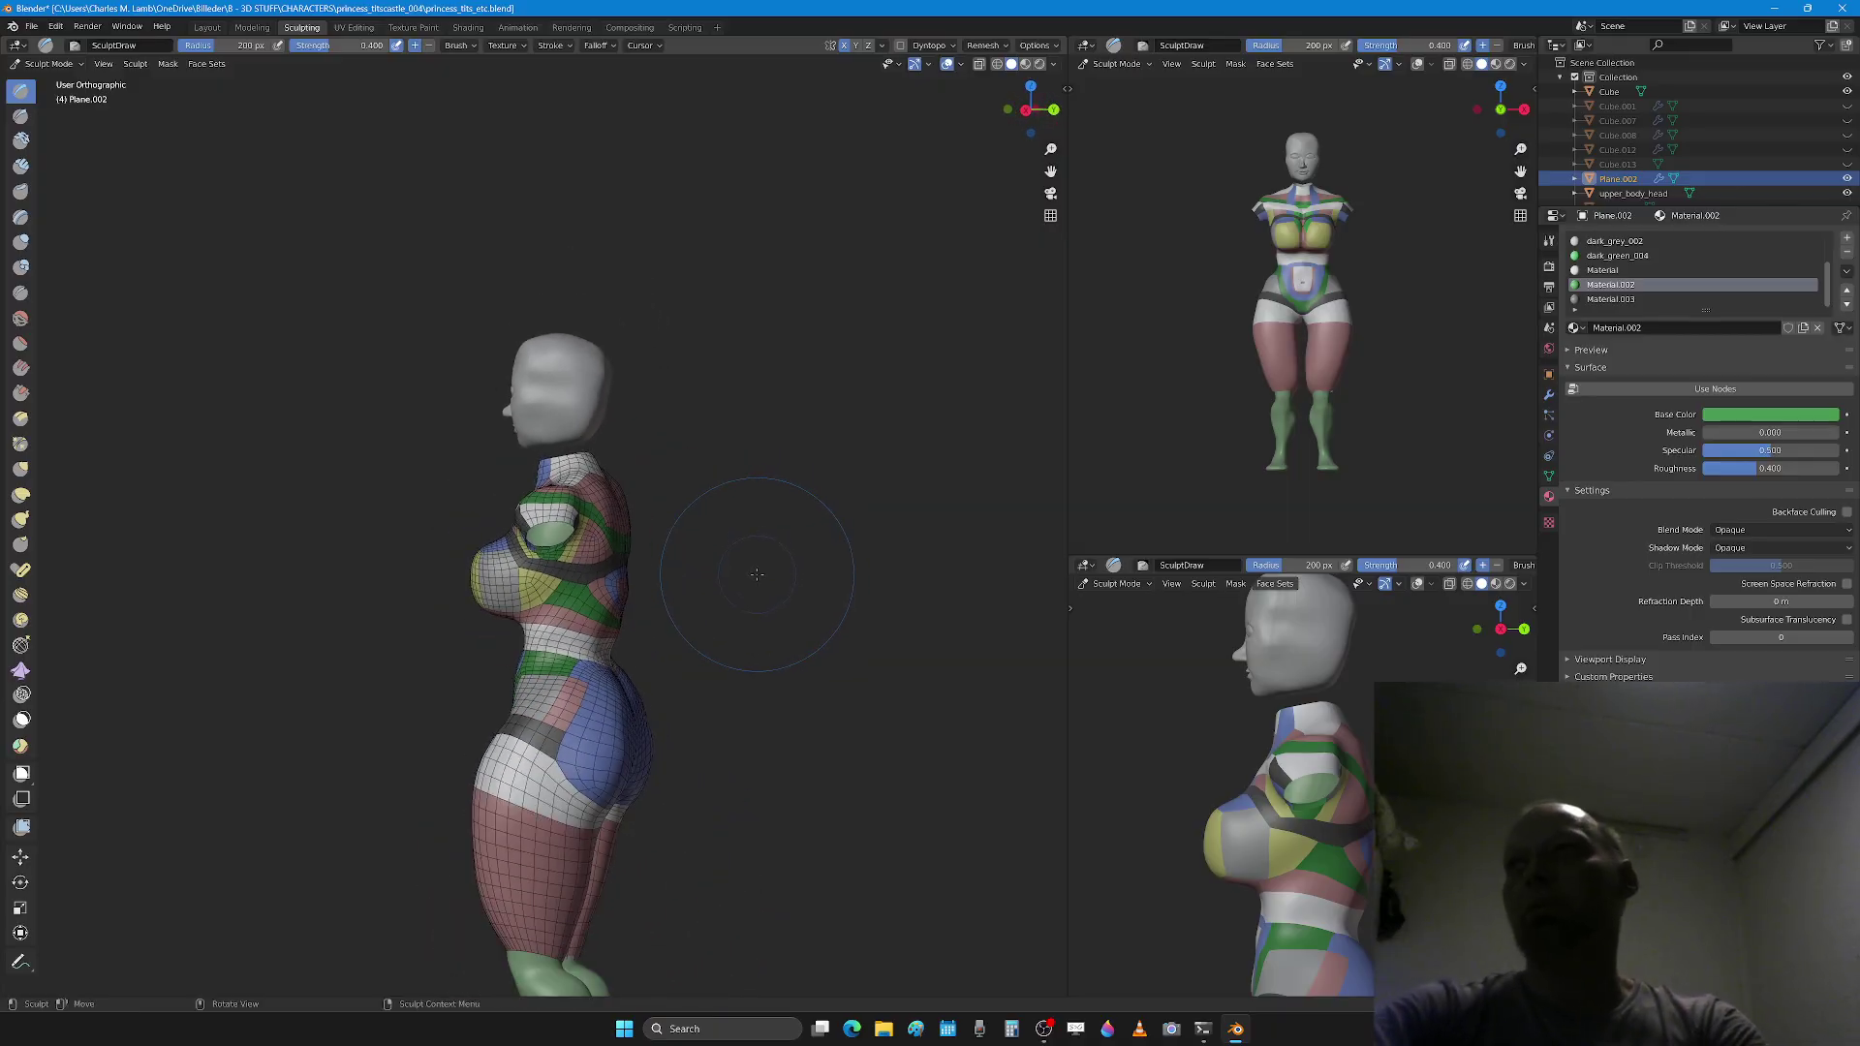
scroll(1432, 765, down, 4)
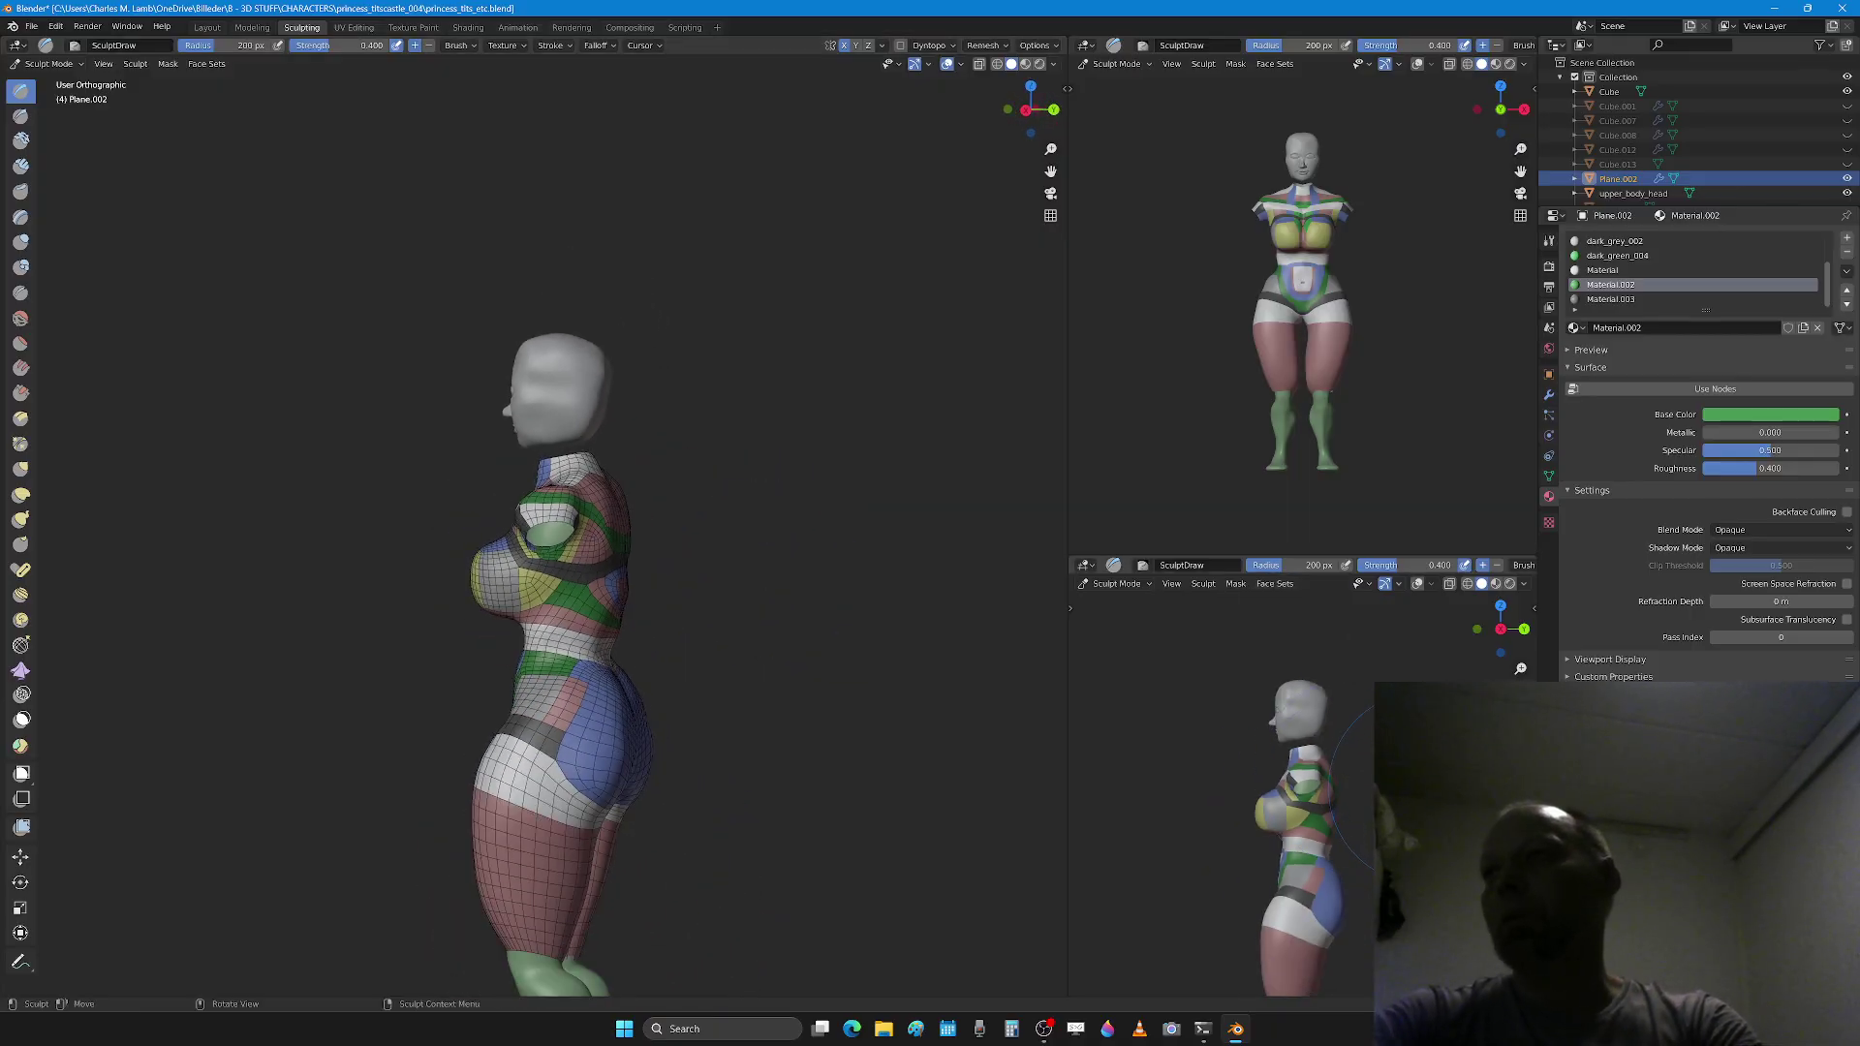
scroll(1432, 775, down, 3)
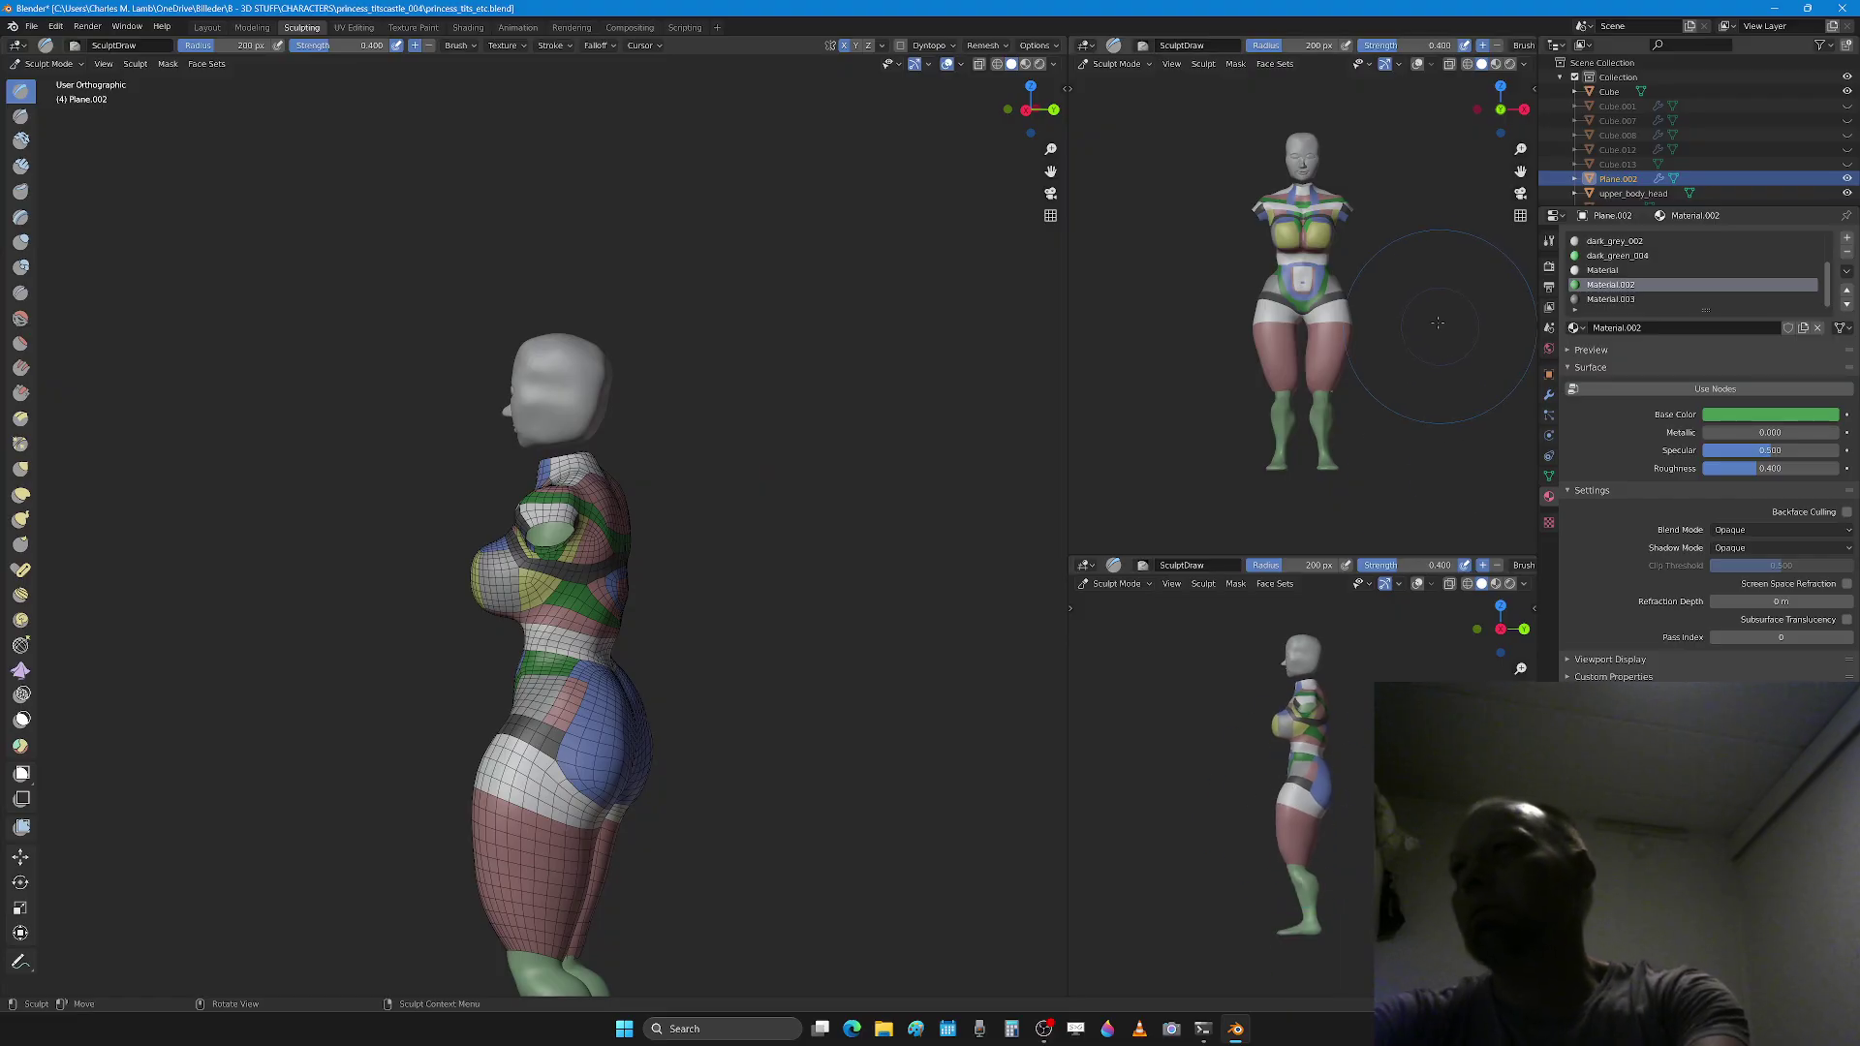
middle_drag(1438, 322, 1391, 382)
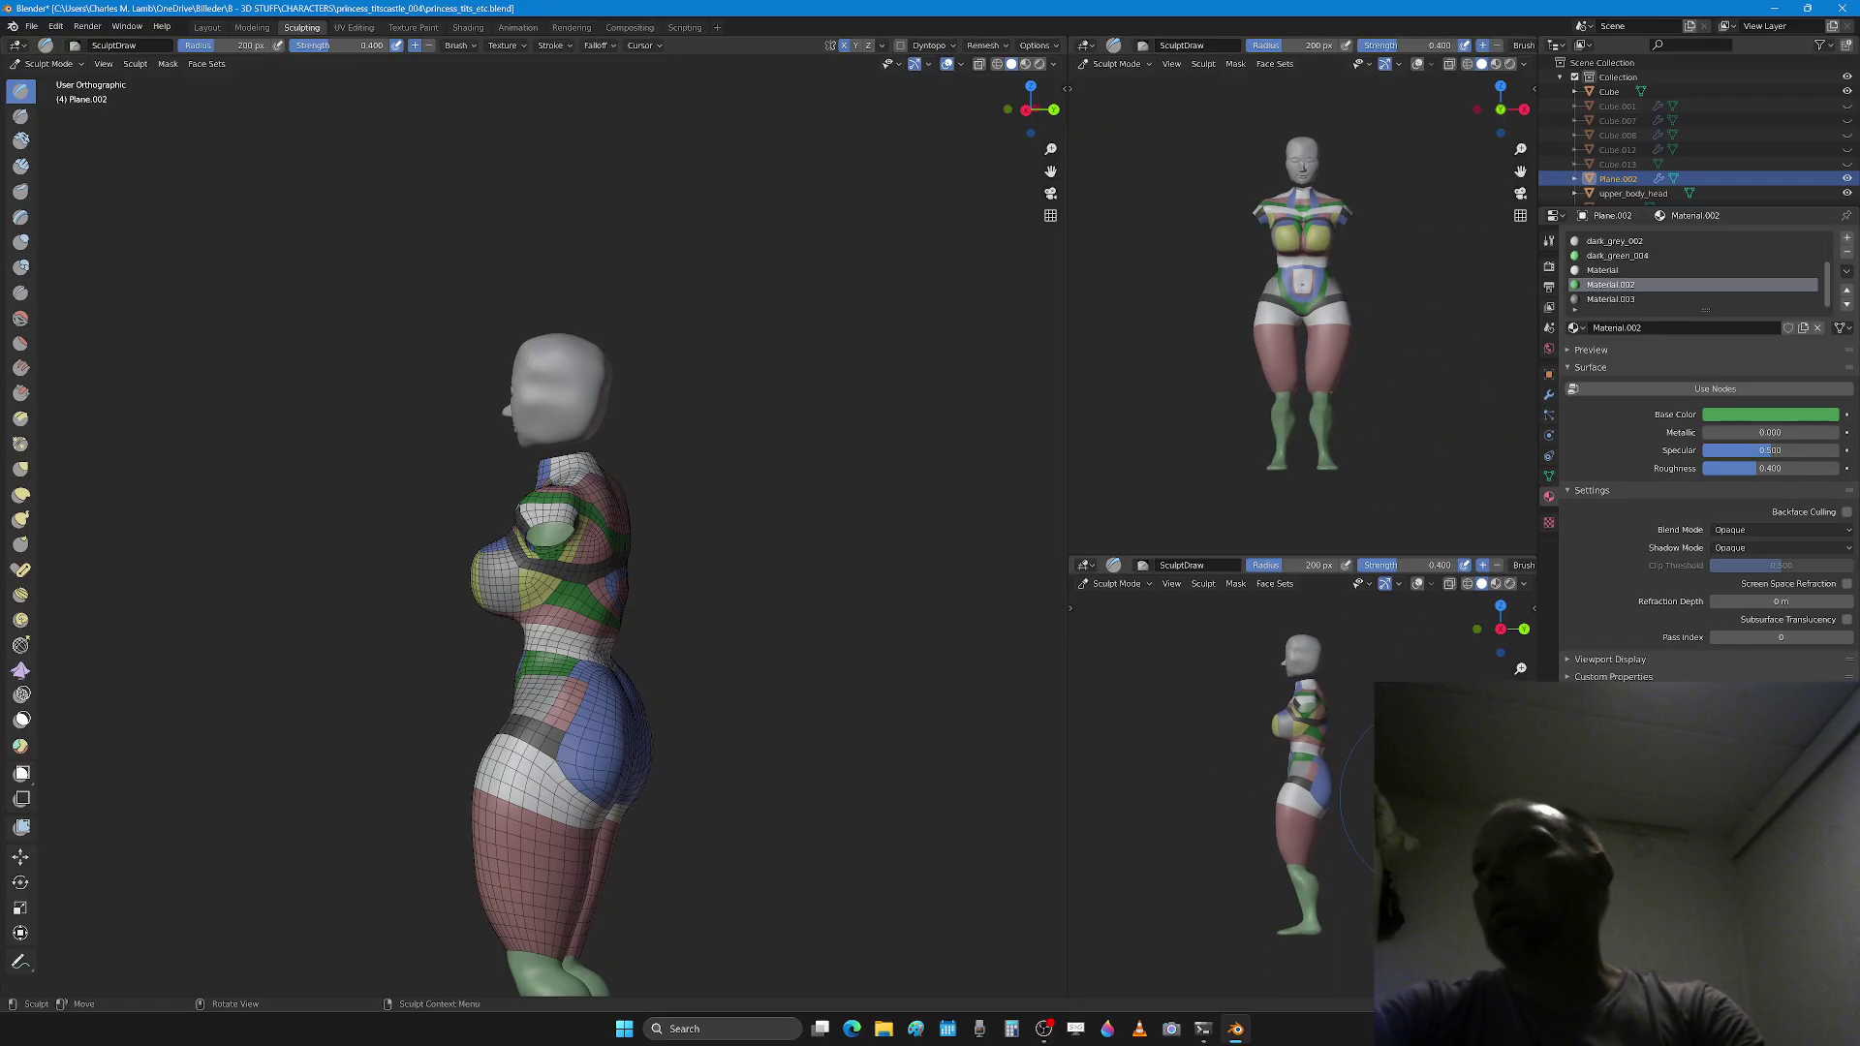
scroll(1438, 795, up, 1)
middle_drag(789, 775, 765, 660)
scroll(702, 574, up, 4)
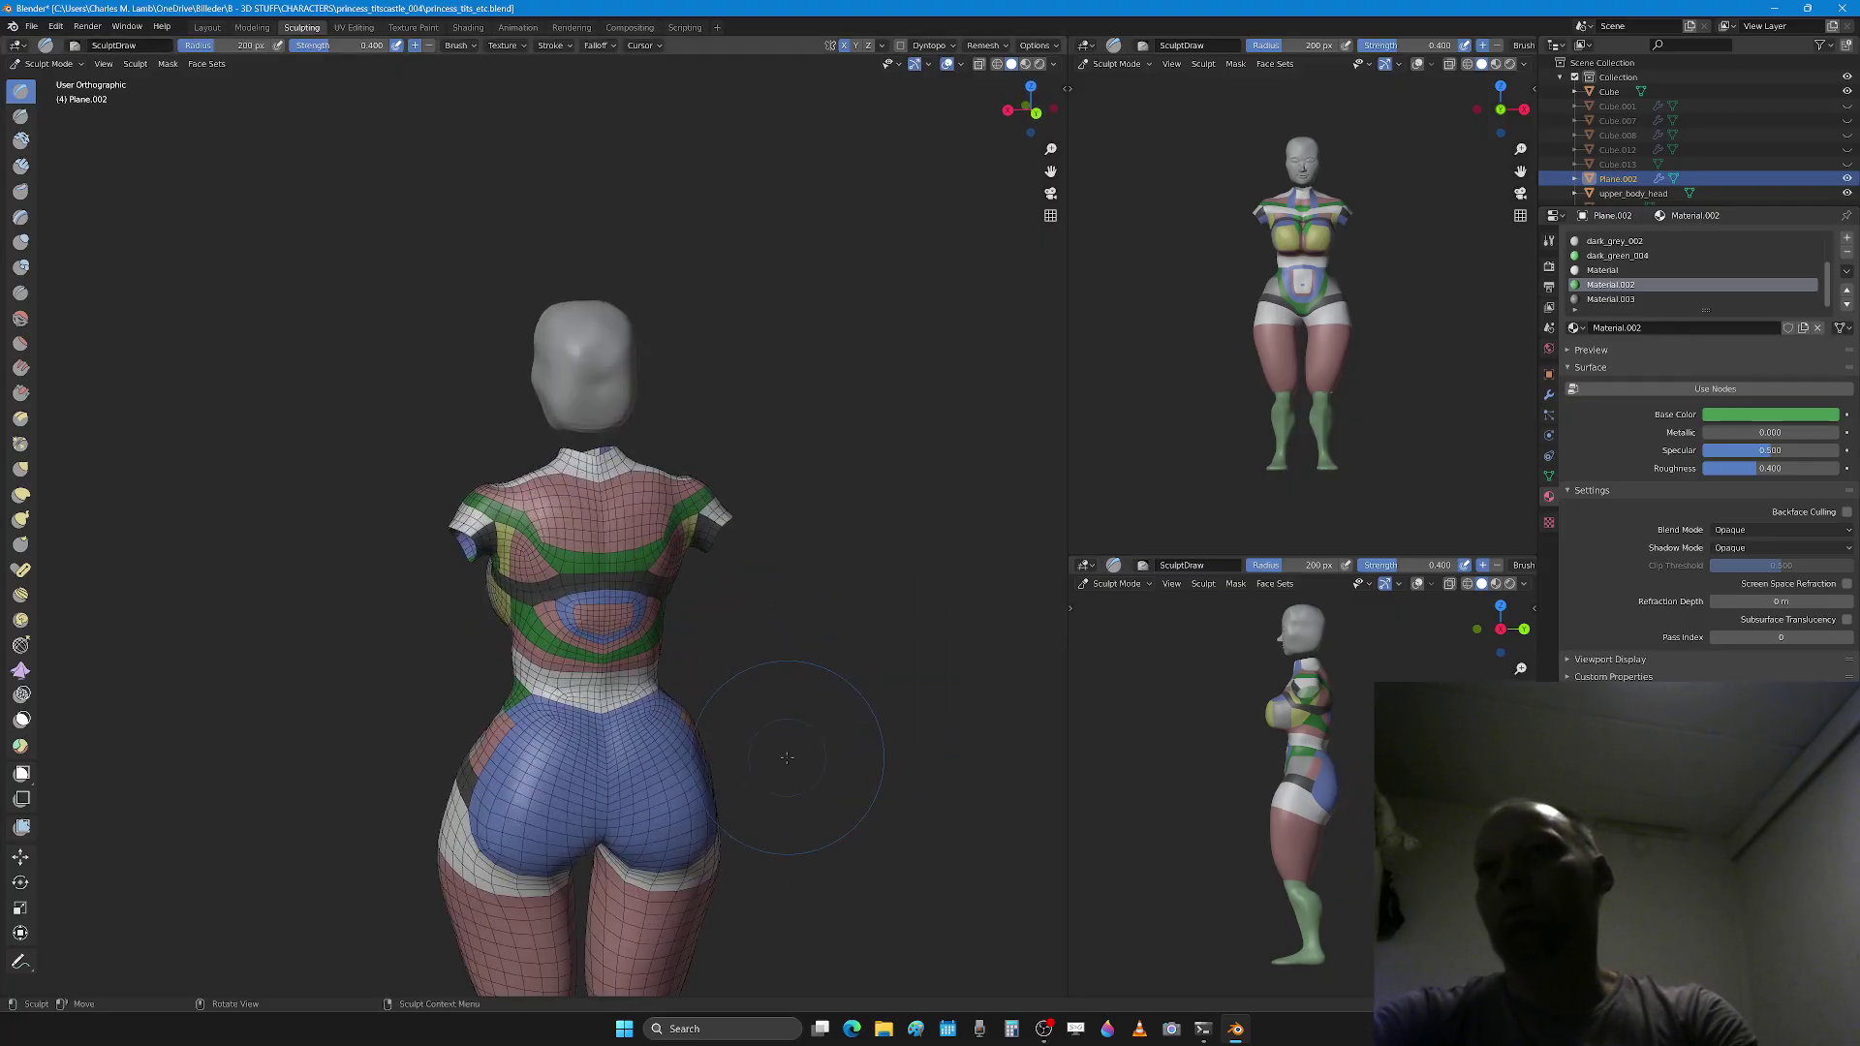
key(g)
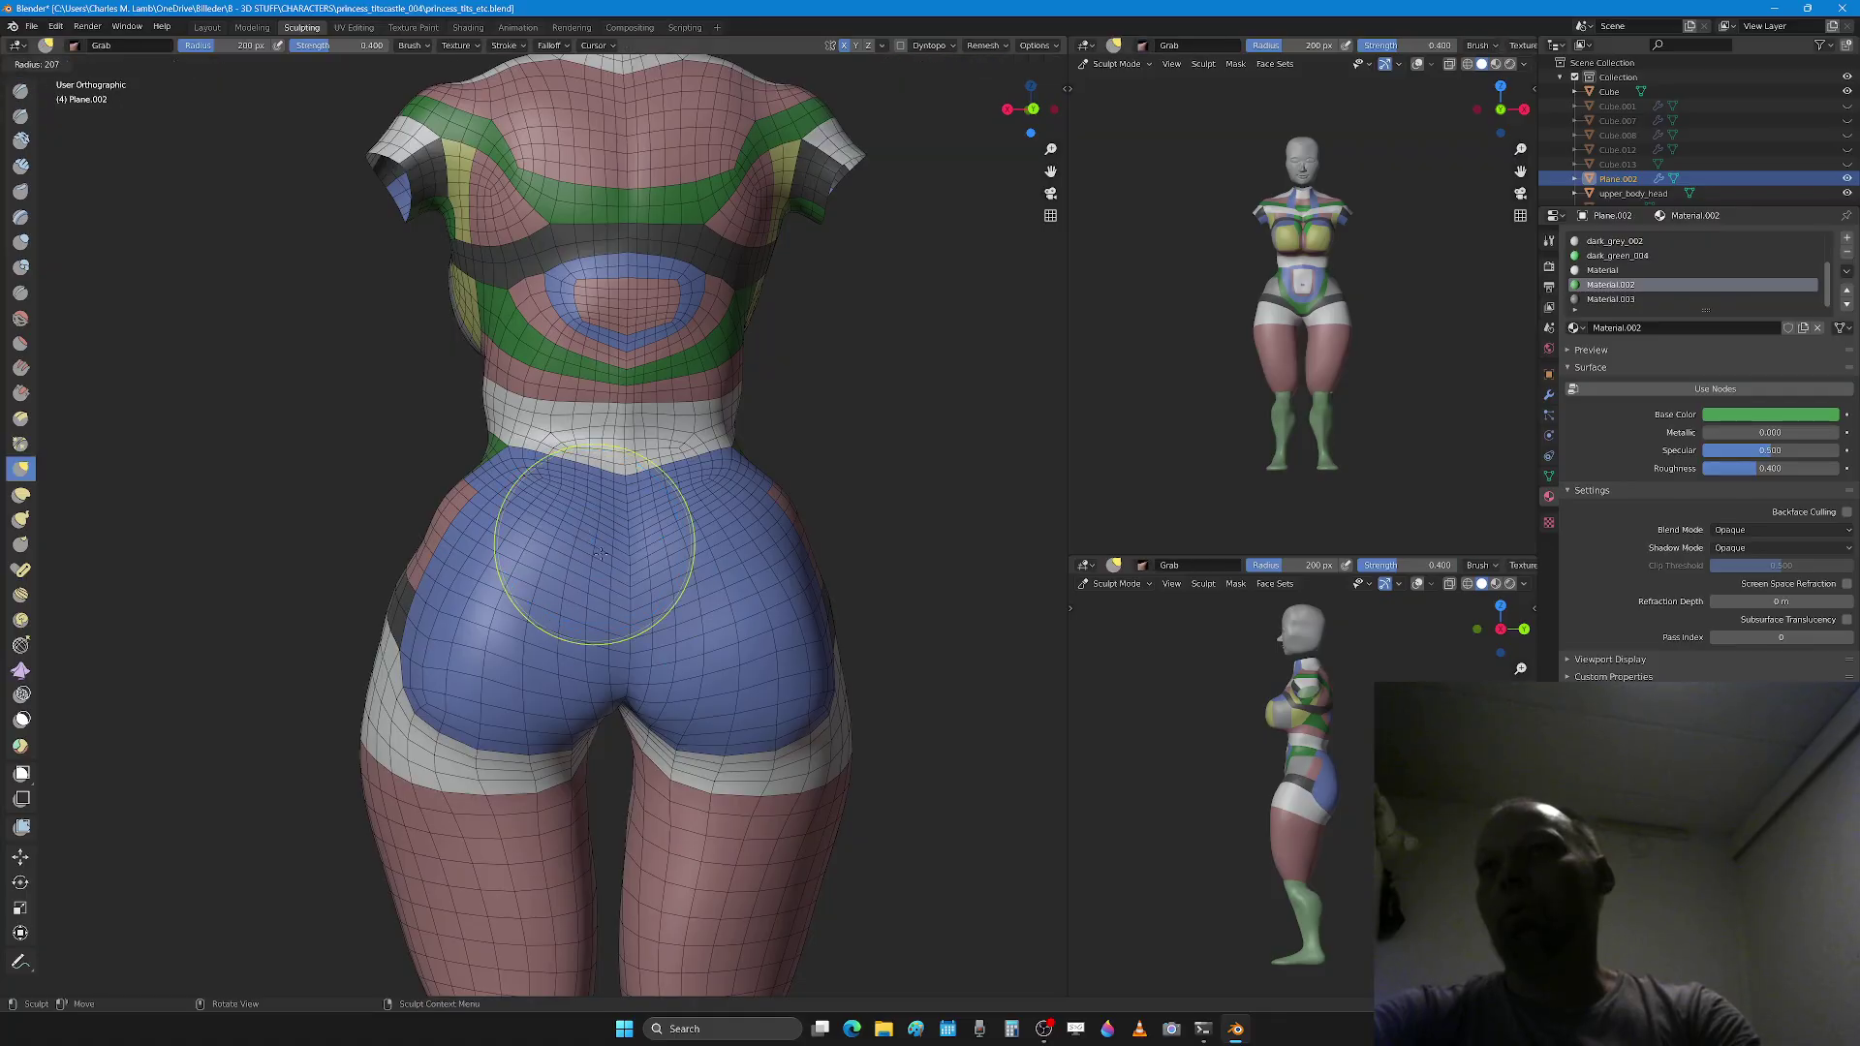
Step: In Edit Mode, trace the face loops running through the green side panel from the abdomen to the lower back
key(Tab)
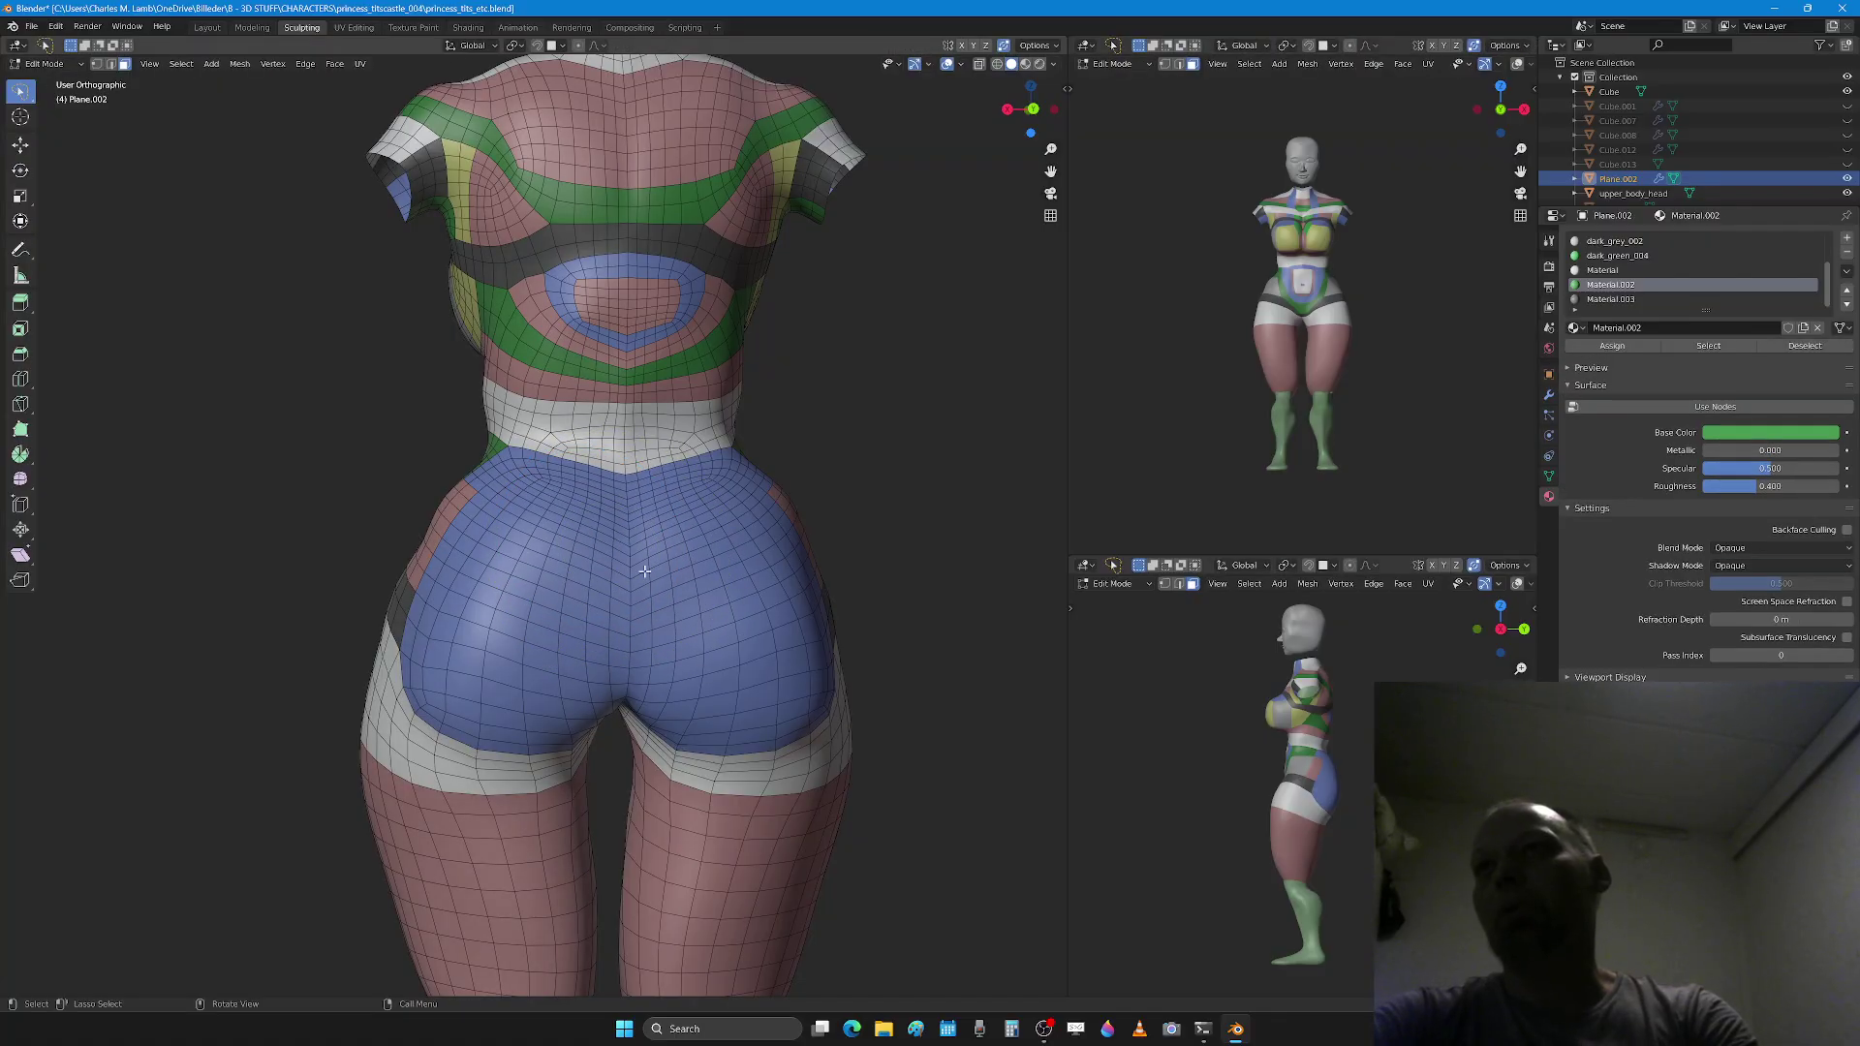
middle_drag(610, 549, 742, 572)
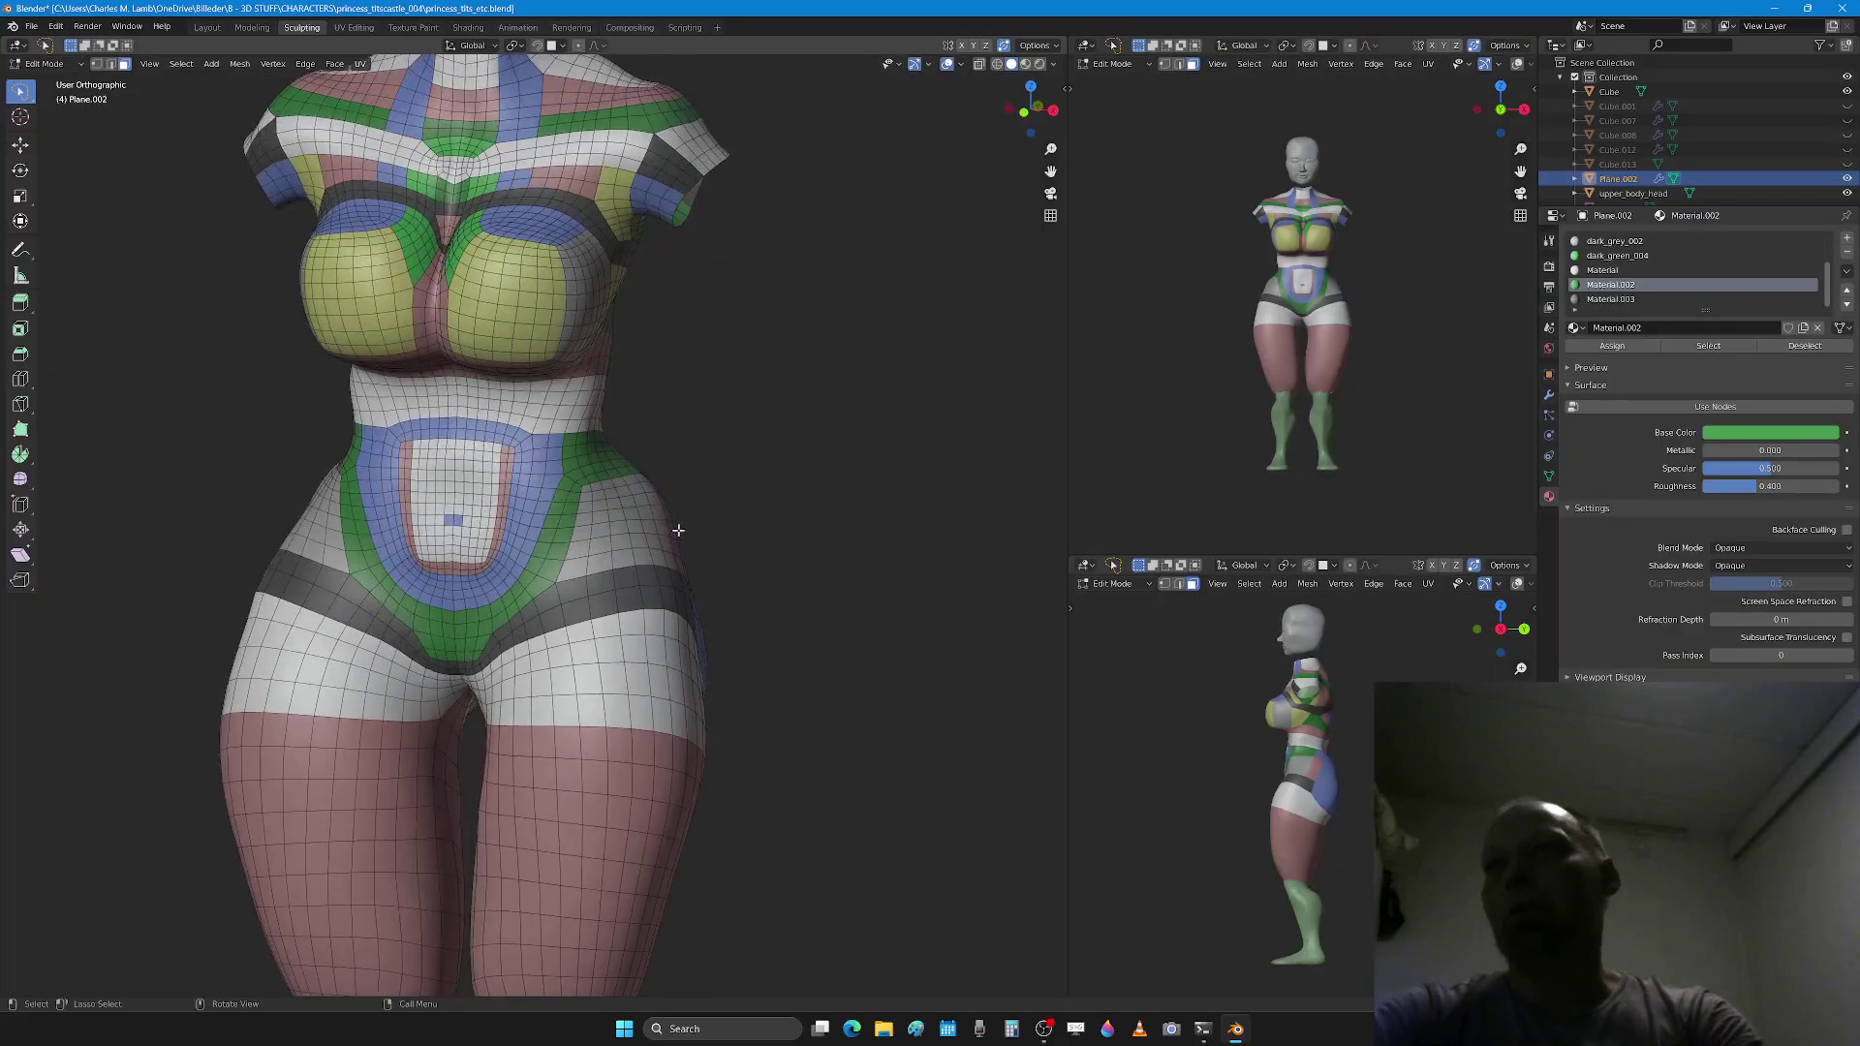
scroll(611, 598, up, 5)
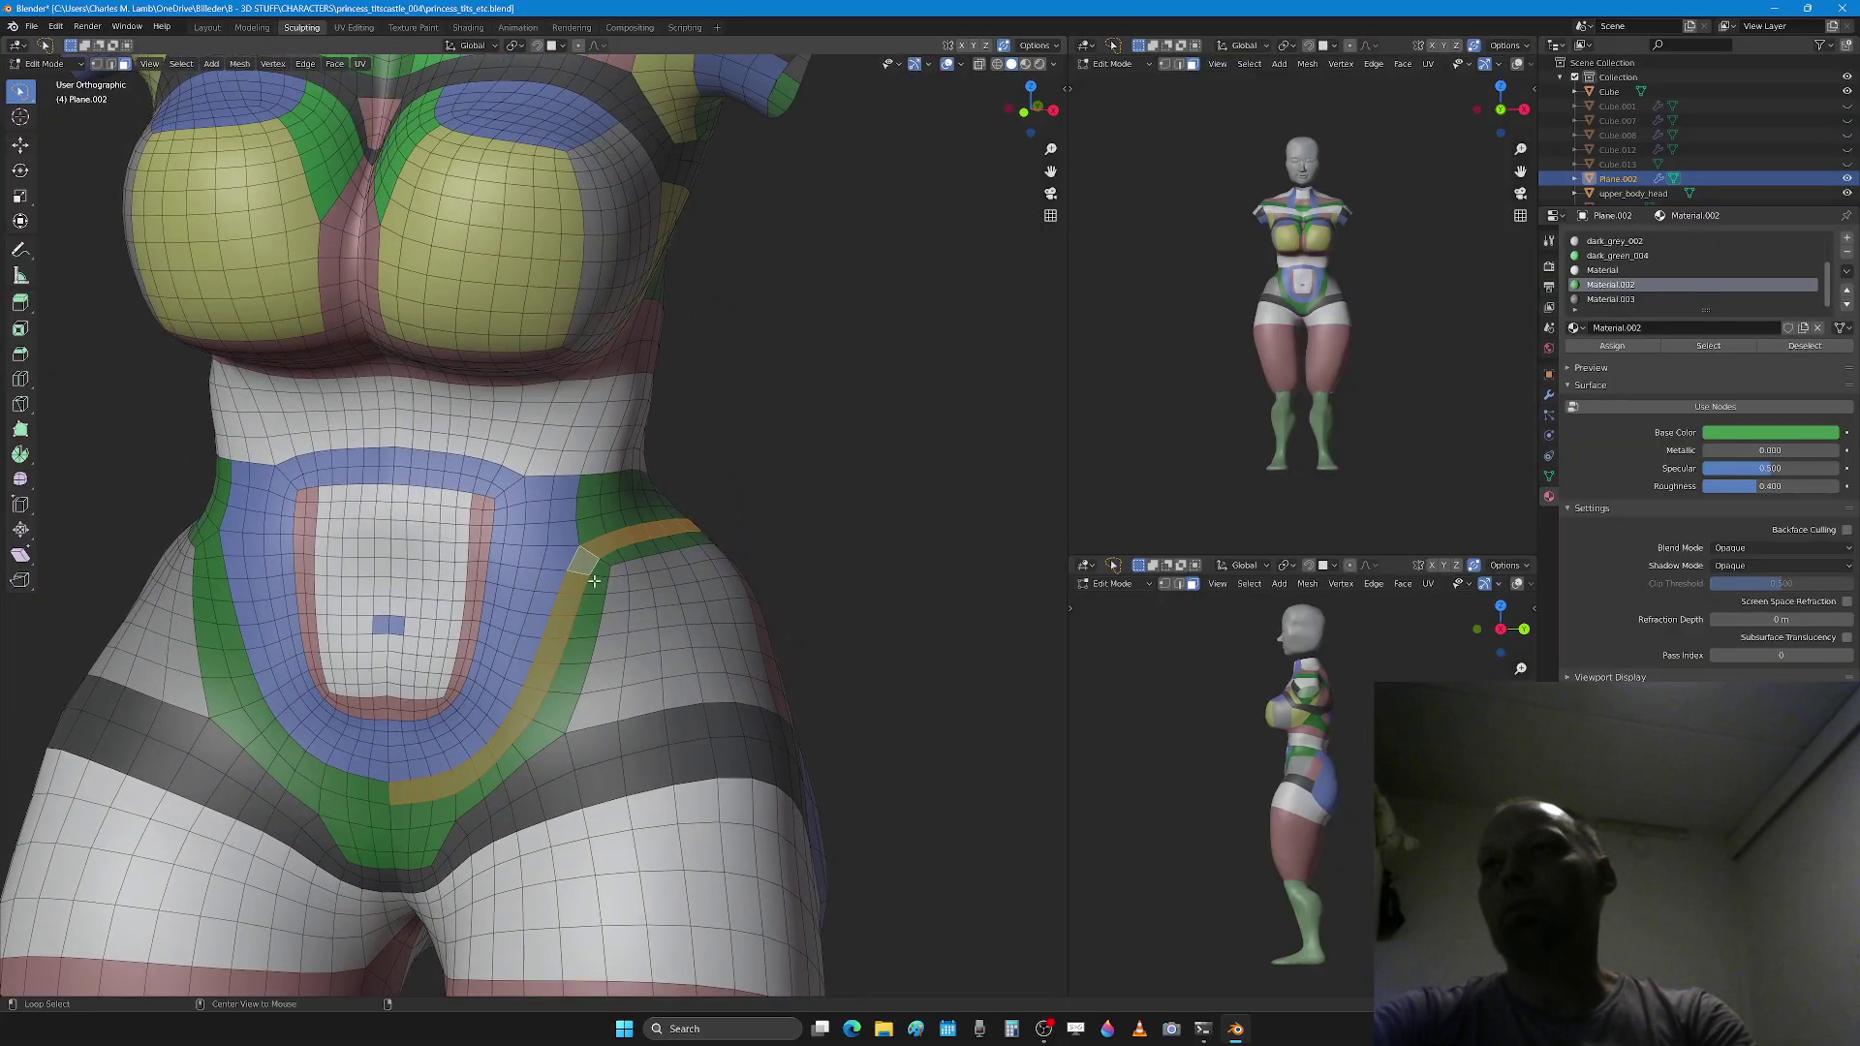
alt+click(599, 573)
middle_drag(662, 587, 562, 570)
alt+click(543, 541)
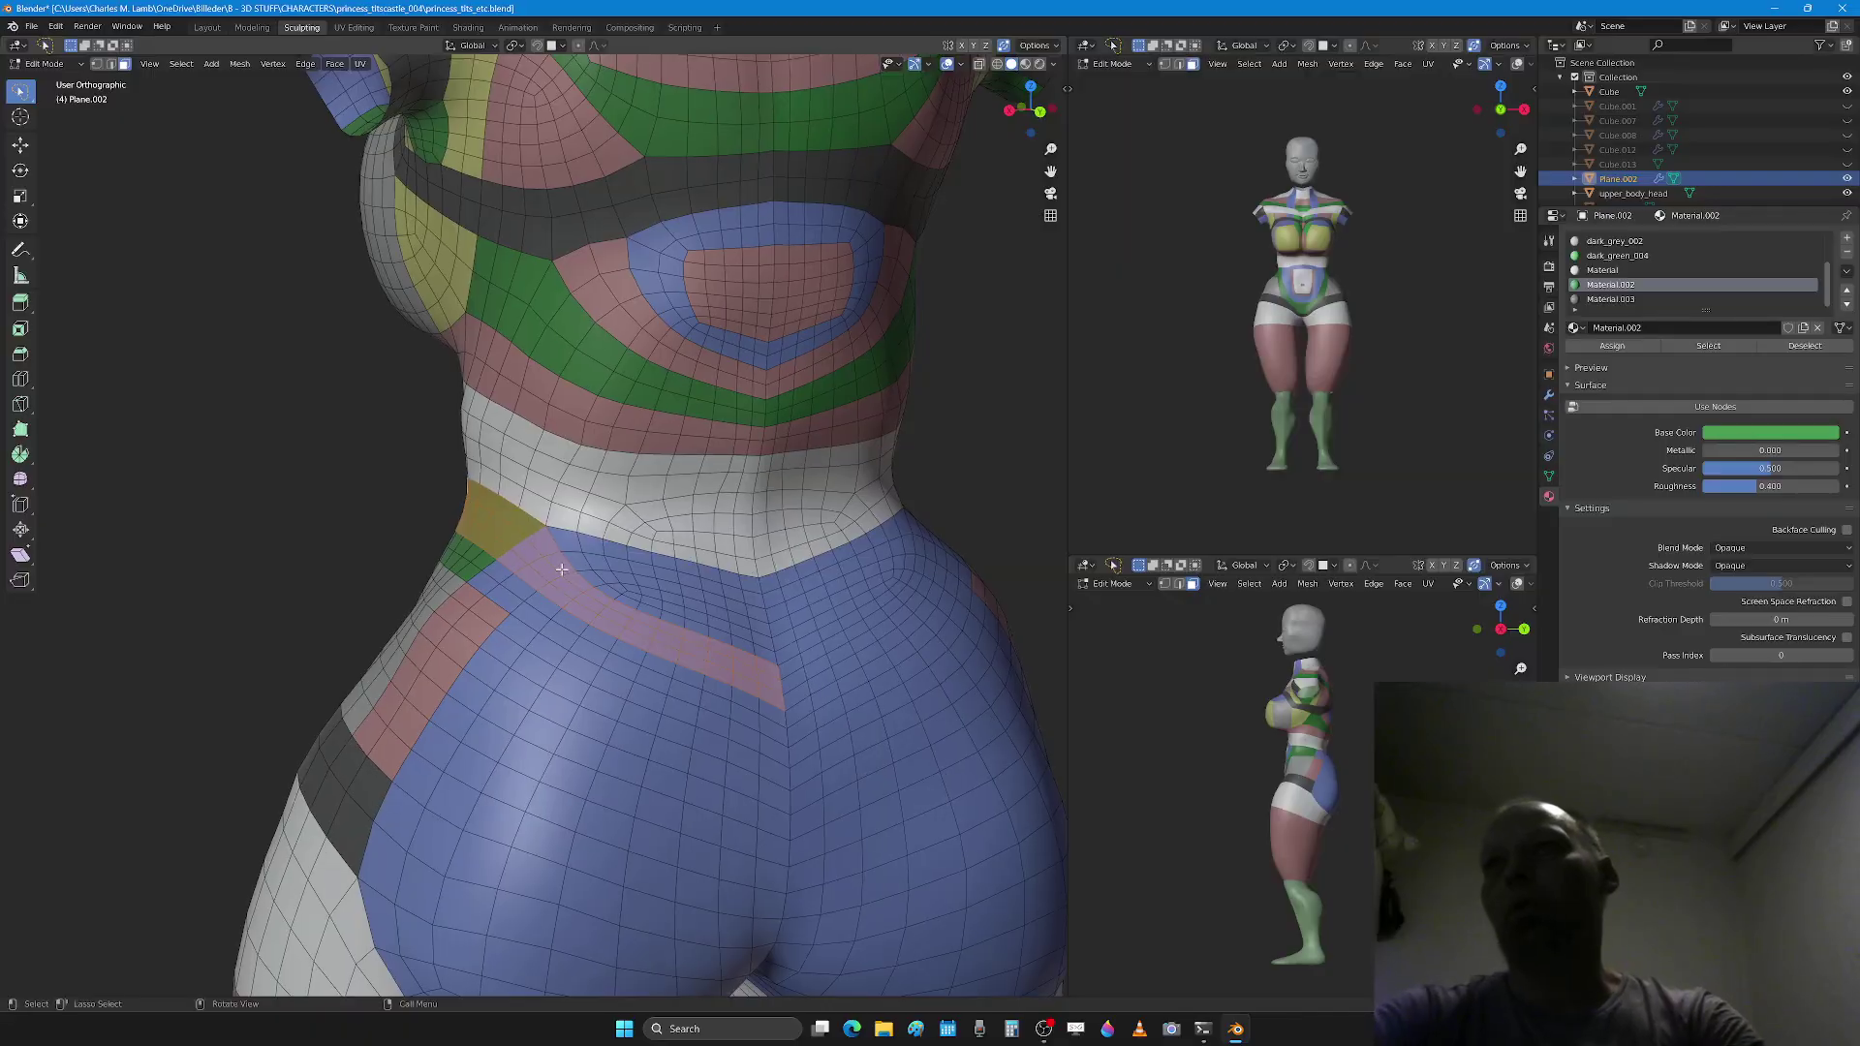
Step: Edge-slide the edge loop crossing the green side panel and upper buttock twice, by 1.0 and about 0.37
key(2)
alt+click(521, 531)
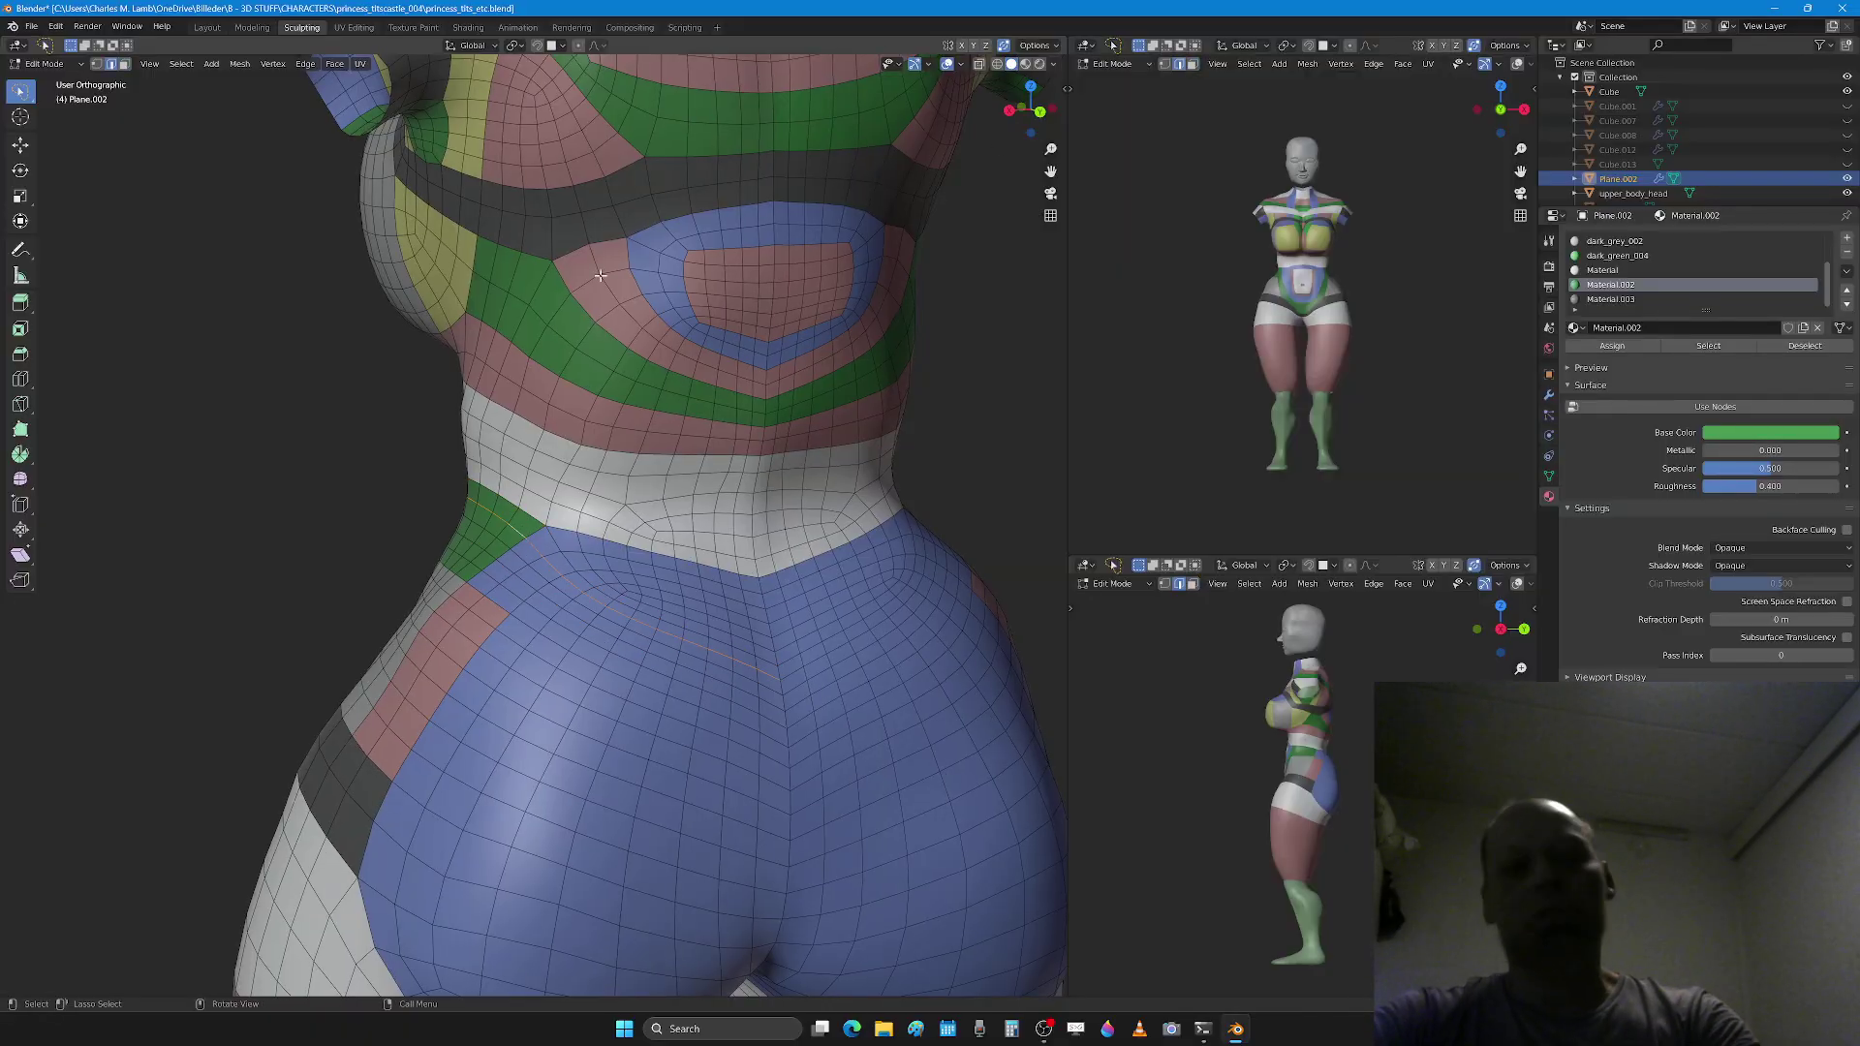
key(g)
key(g)
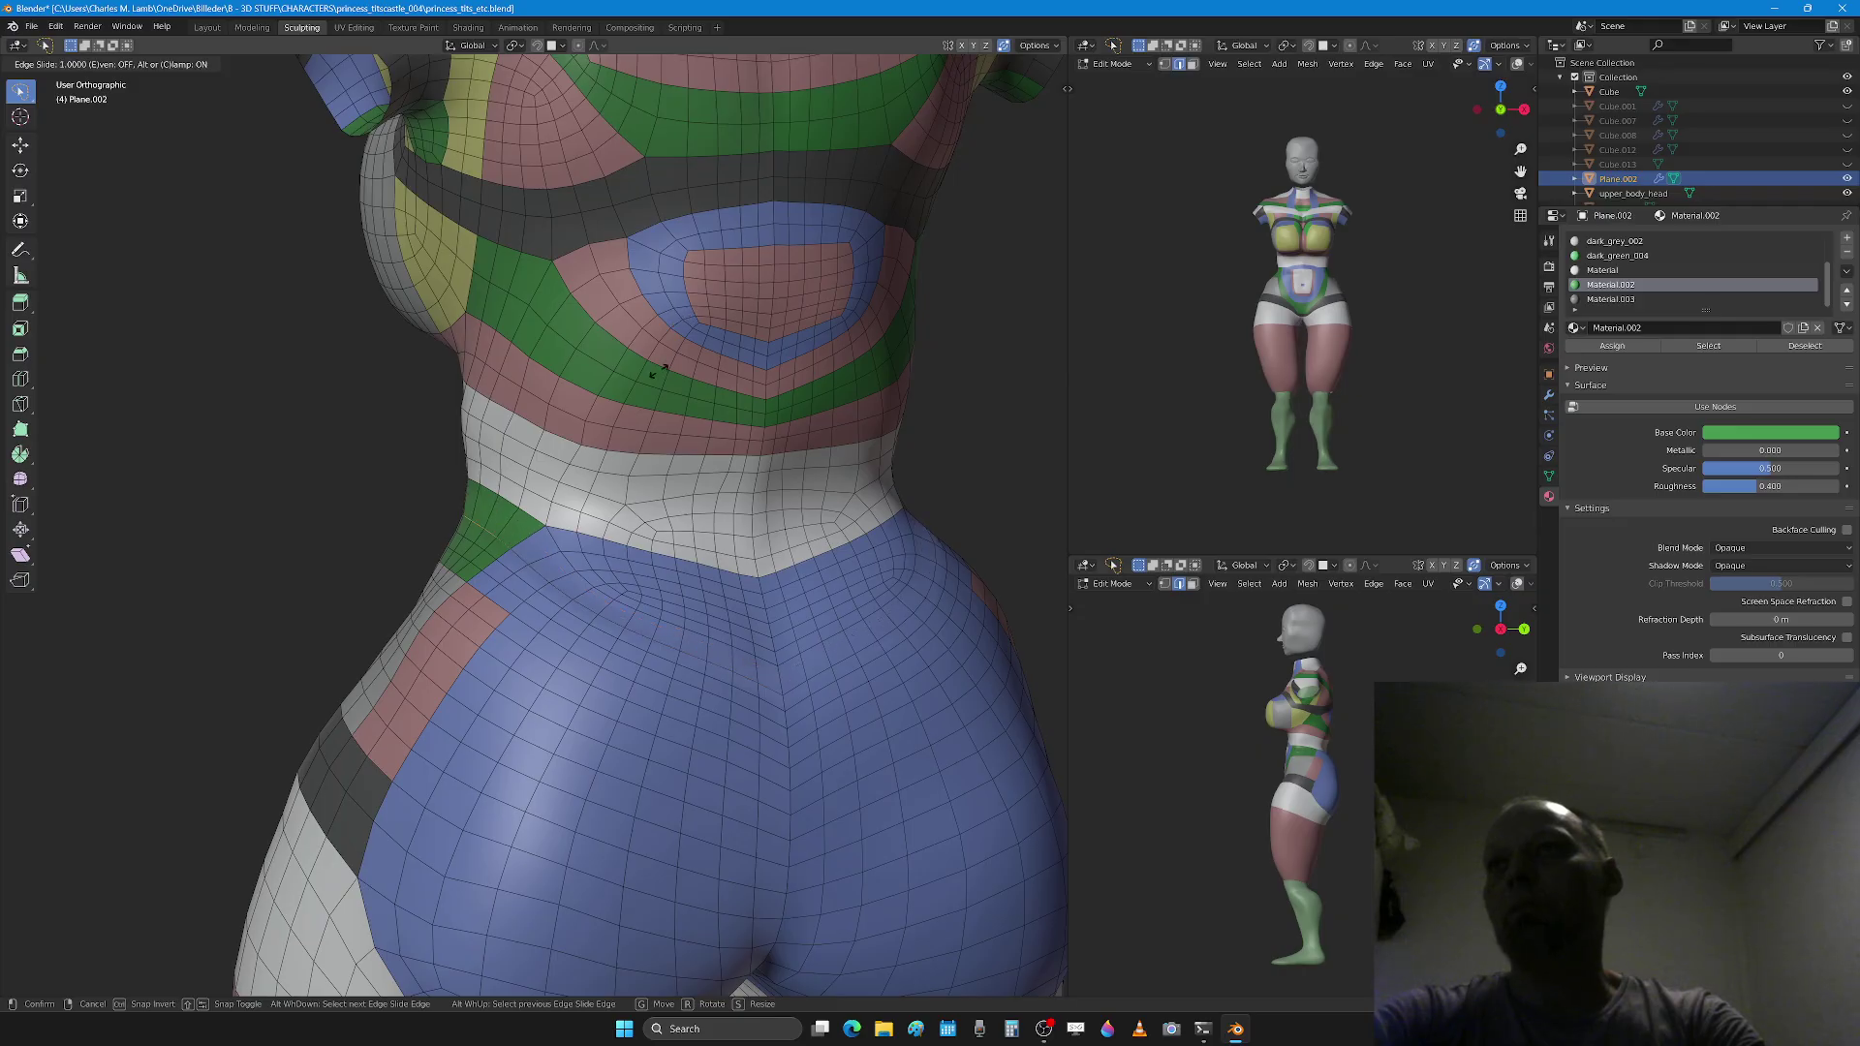
click(658, 371)
key(g)
key(g)
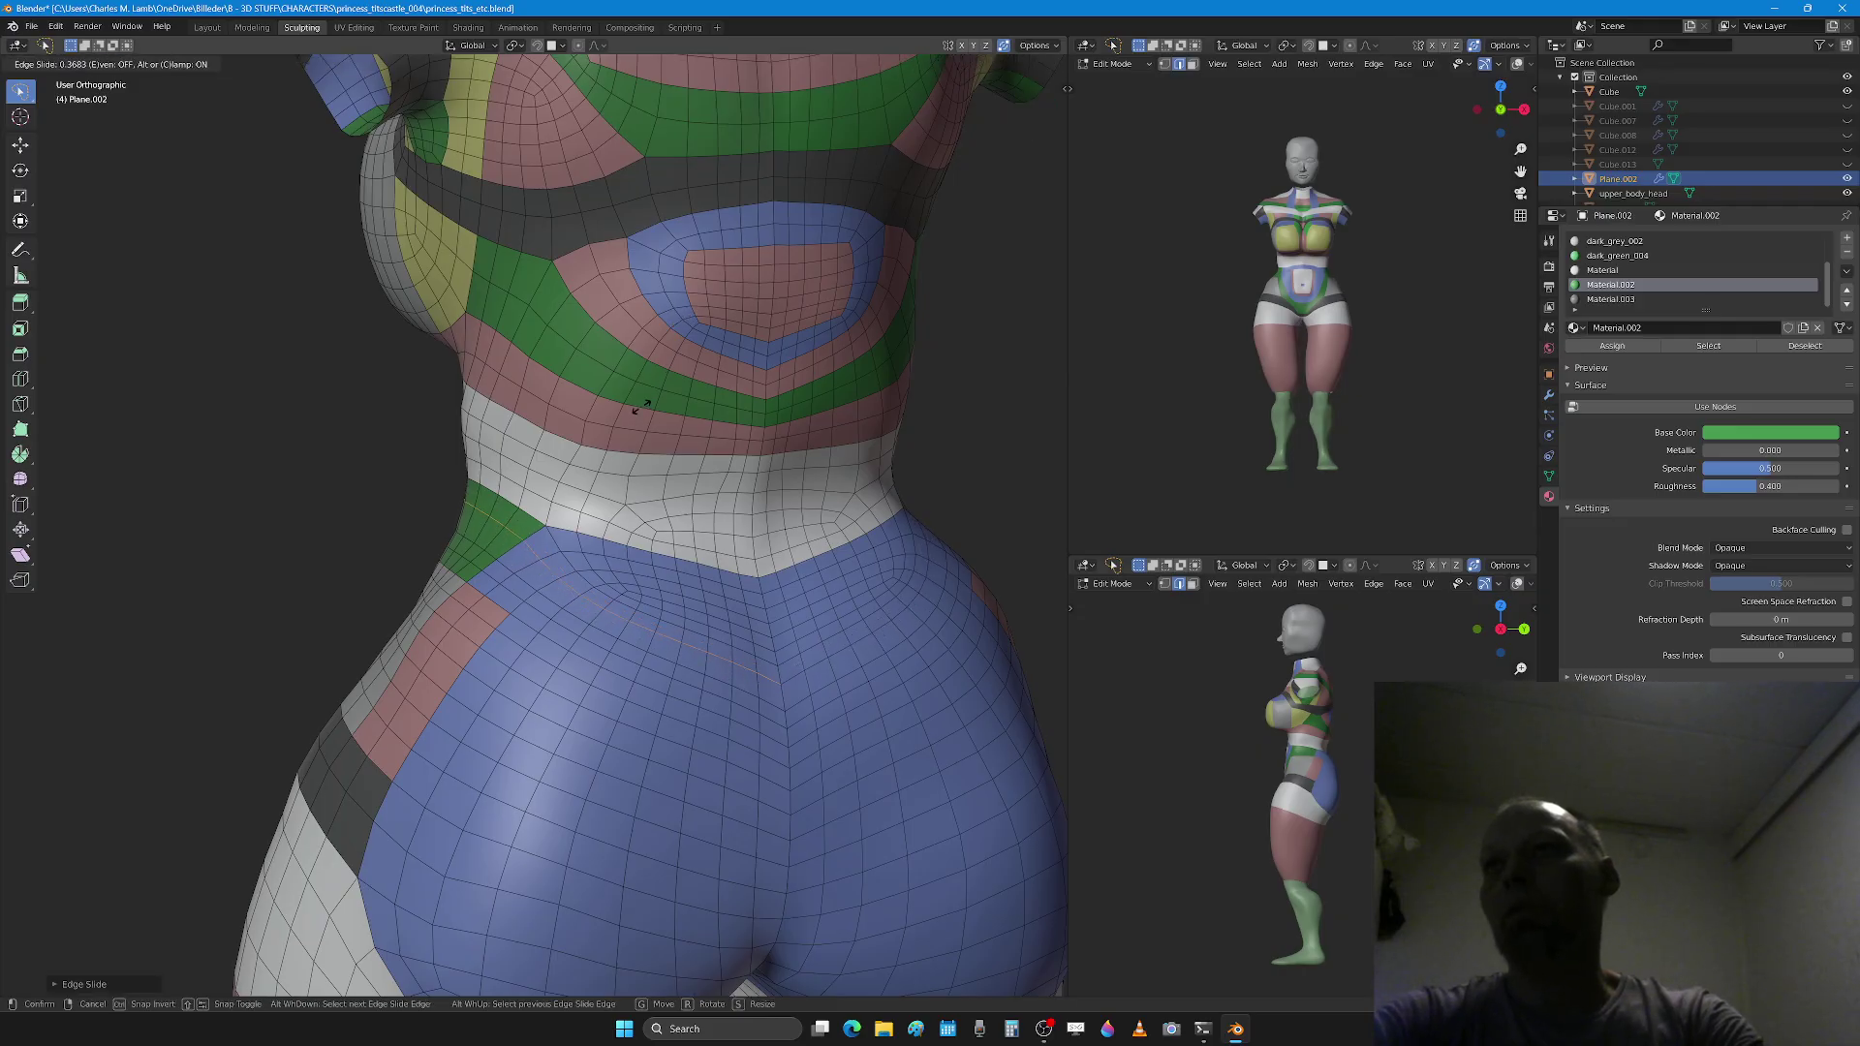
click(641, 408)
Step: Circle-select the blue faces extending from the red hip panel along the buttock's upper edge to the spine and assign red_002
key(3)
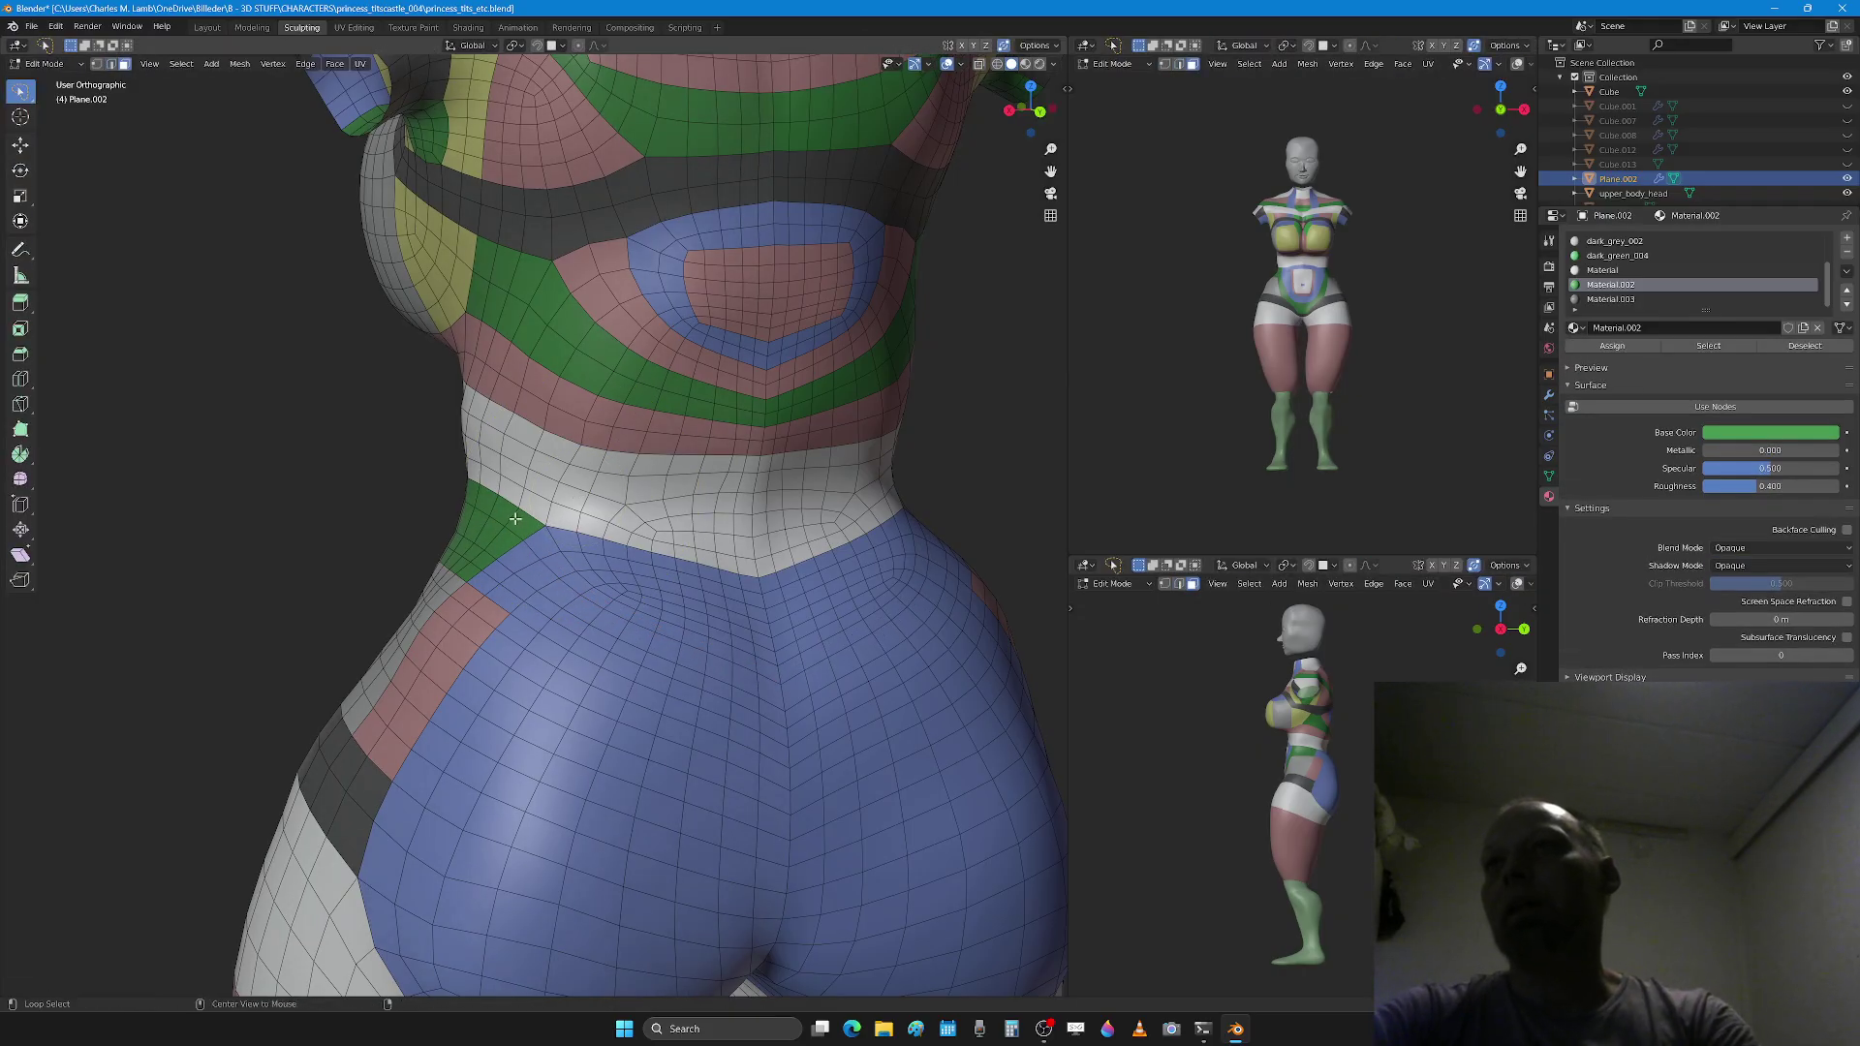
click(515, 520)
middle_drag(515, 520, 773, 585)
scroll(666, 593, up, 2)
key(a)
key(a)
key(c)
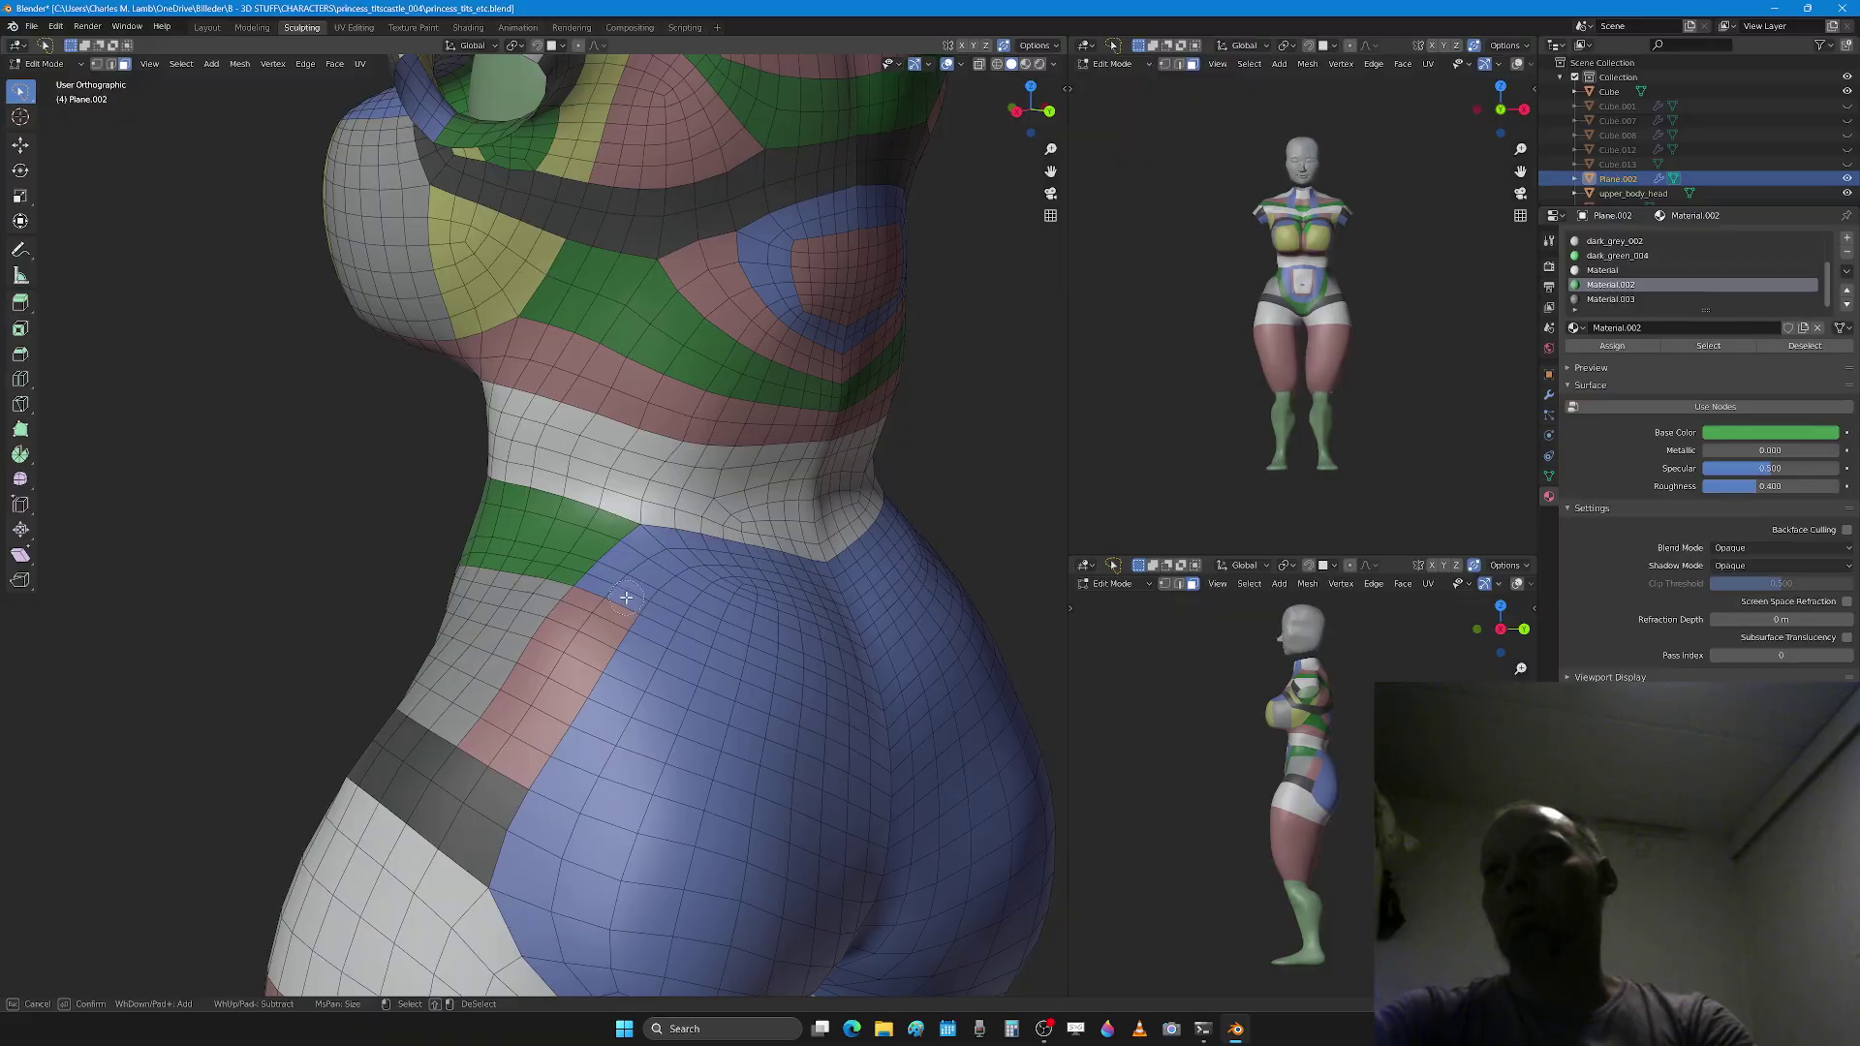
drag(618, 595, 633, 558)
right_click(633, 559)
middle_drag(632, 559, 565, 602)
scroll(566, 659, up, 2)
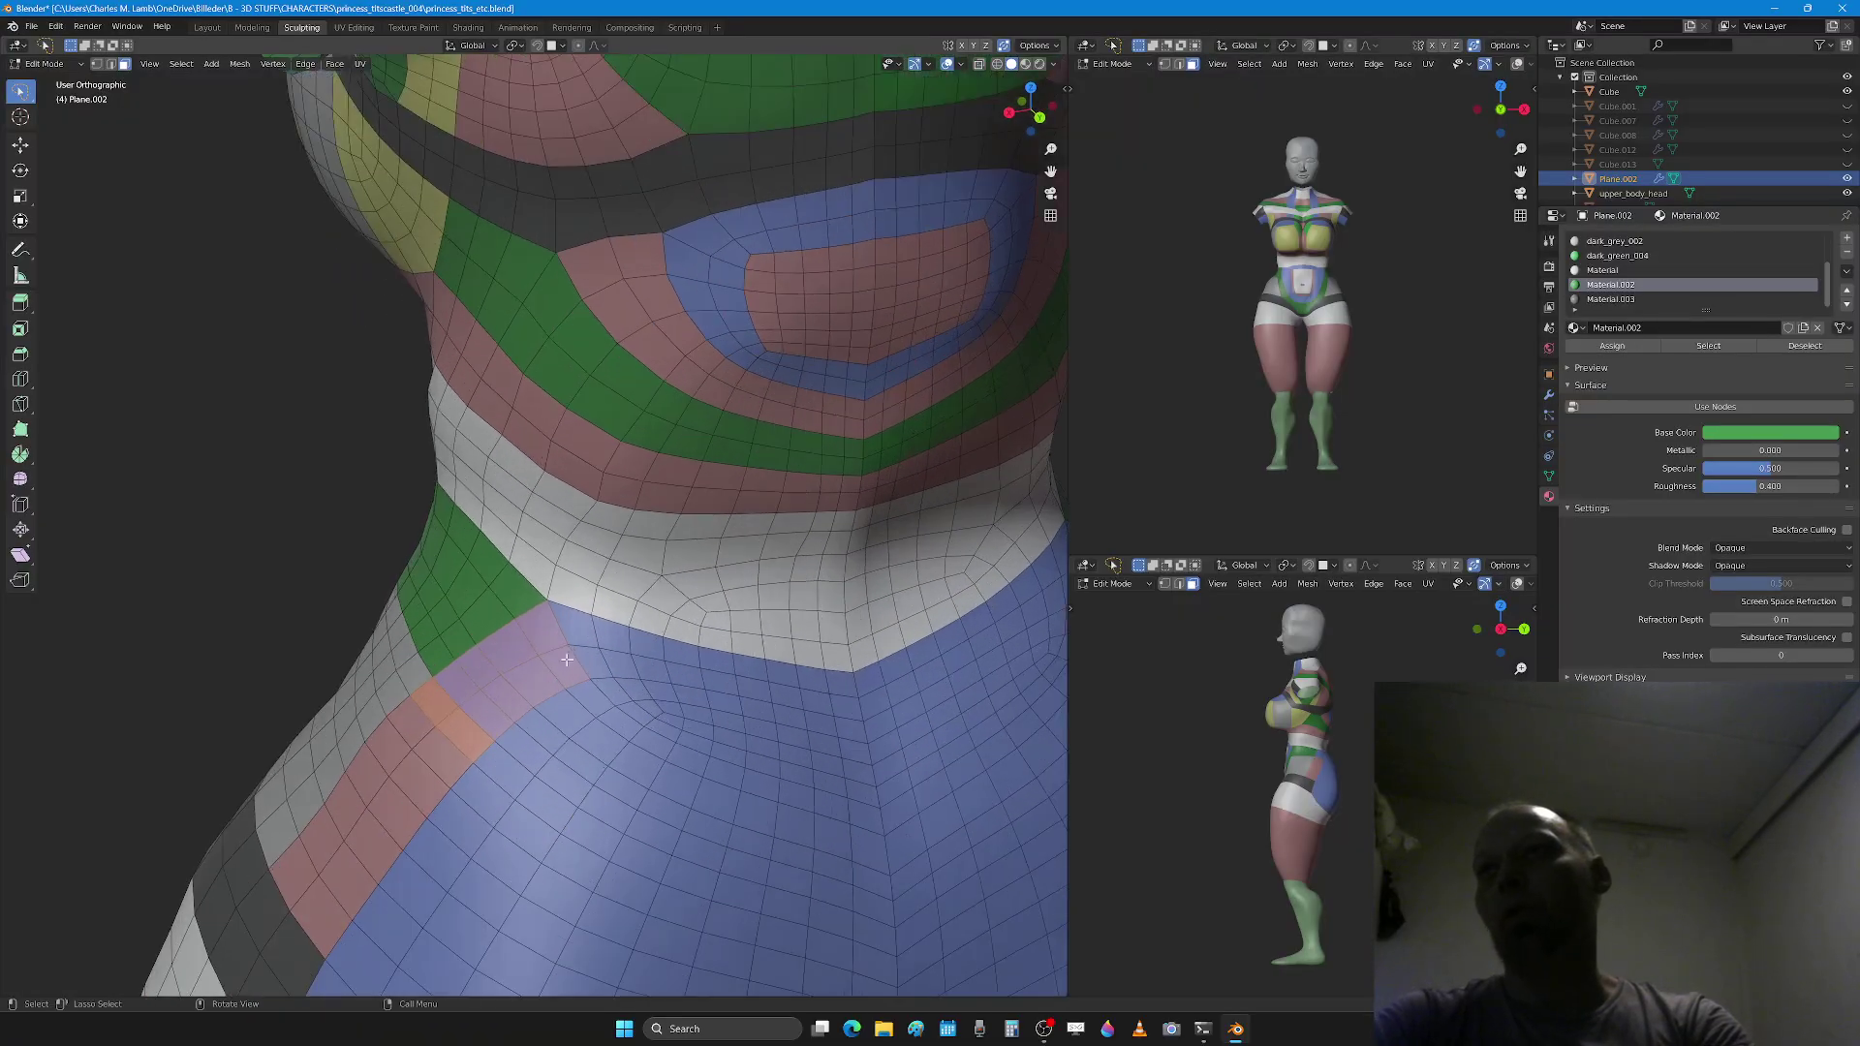
drag(564, 647, 782, 681)
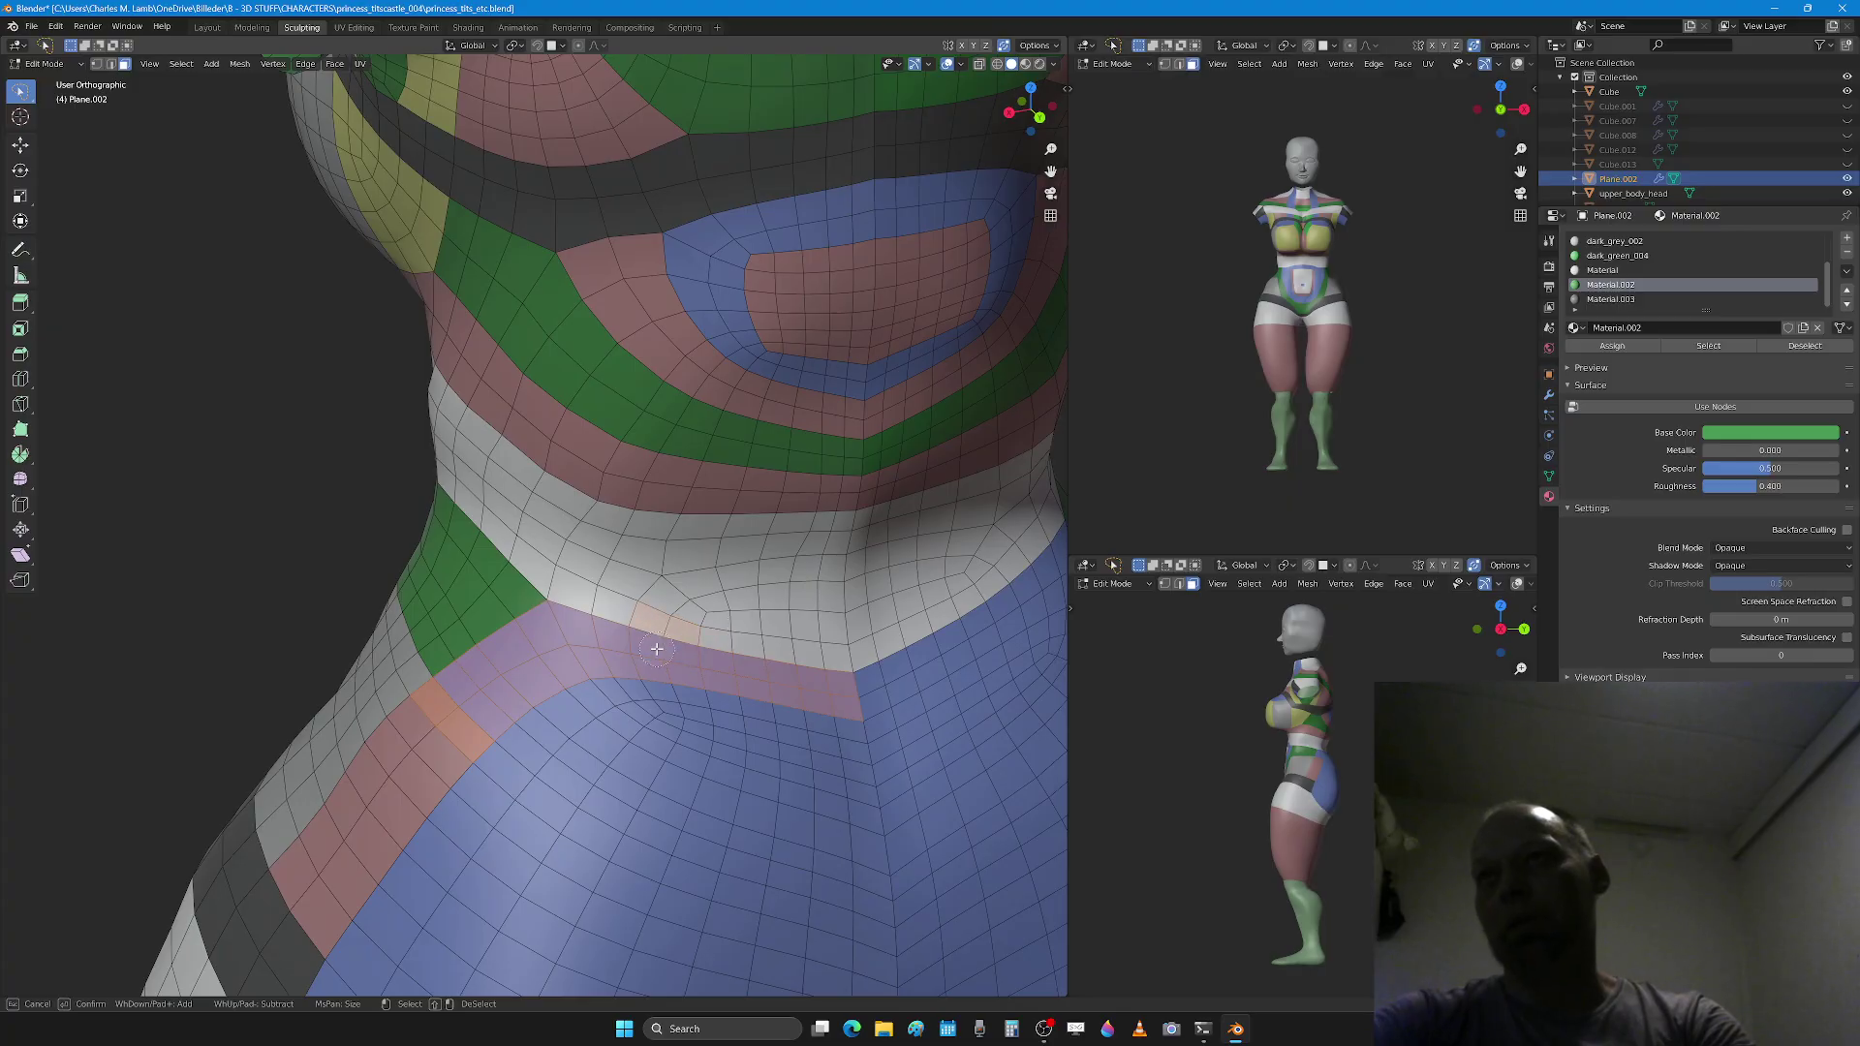
right_click(702, 615)
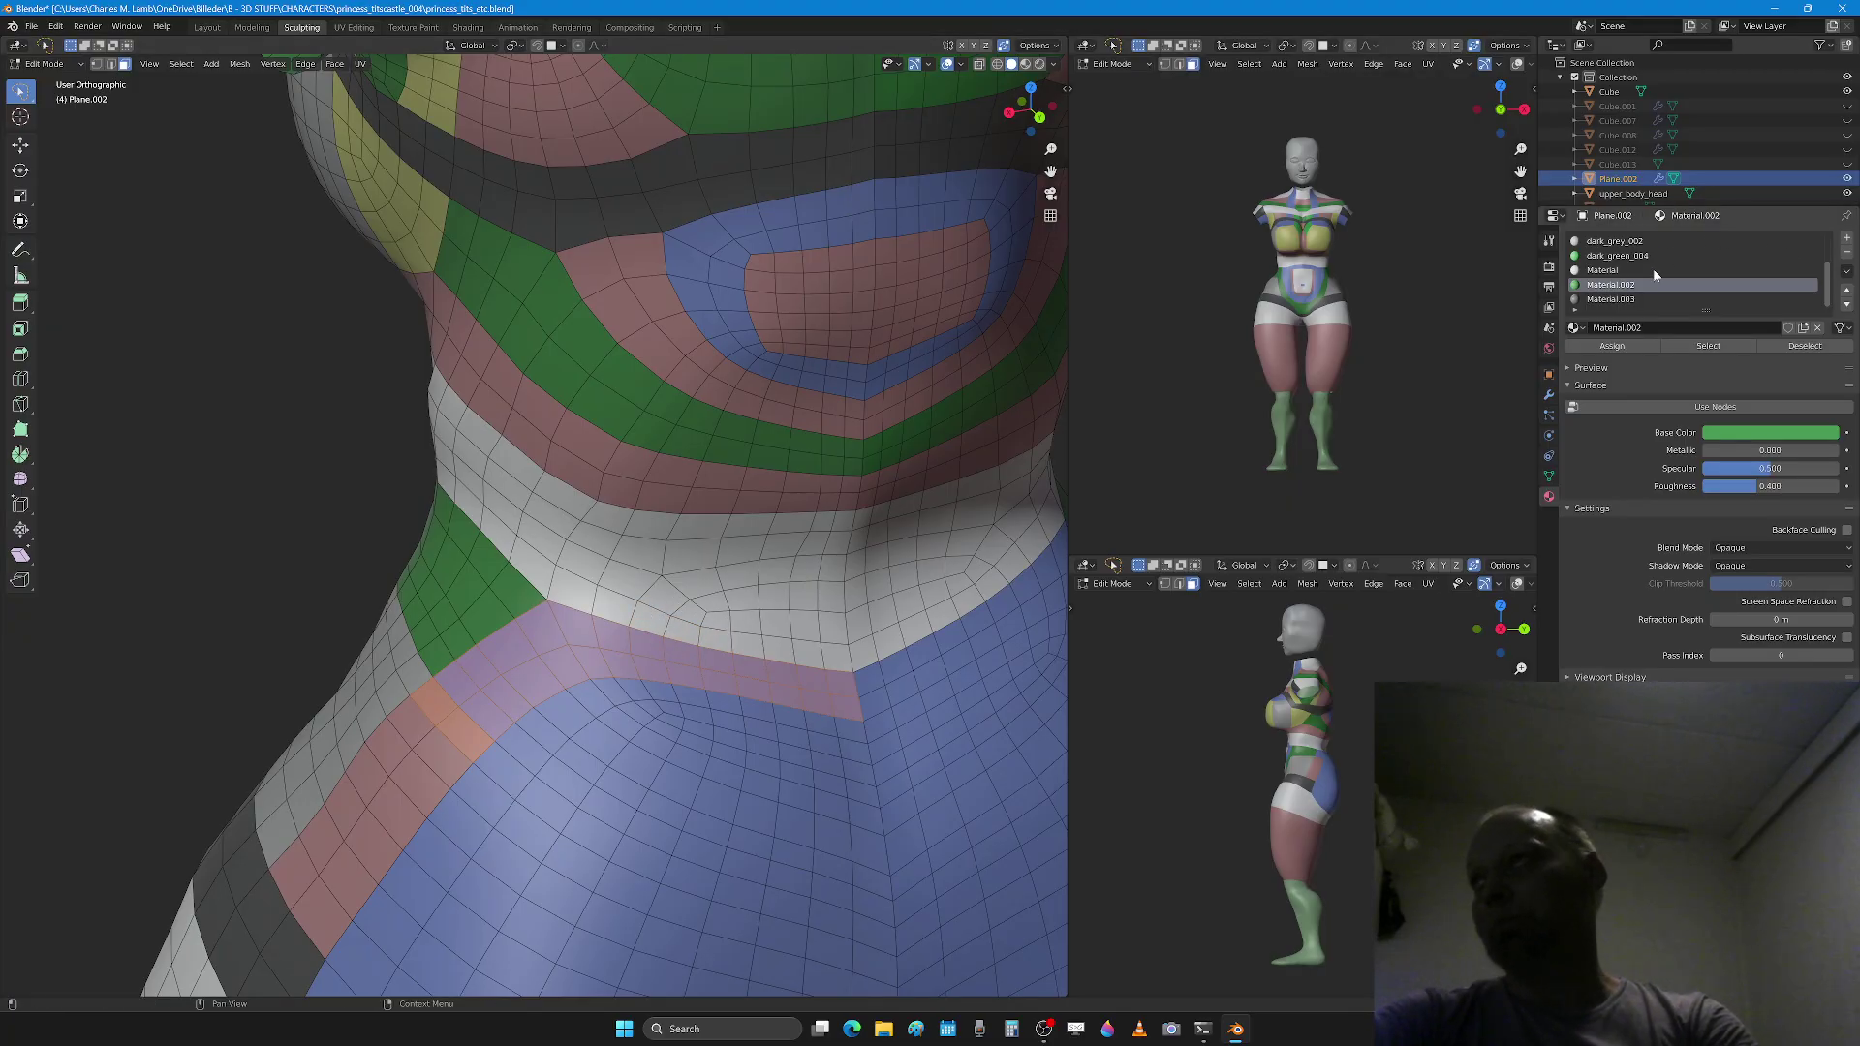
scroll(1677, 299, up, 3)
click(1650, 240)
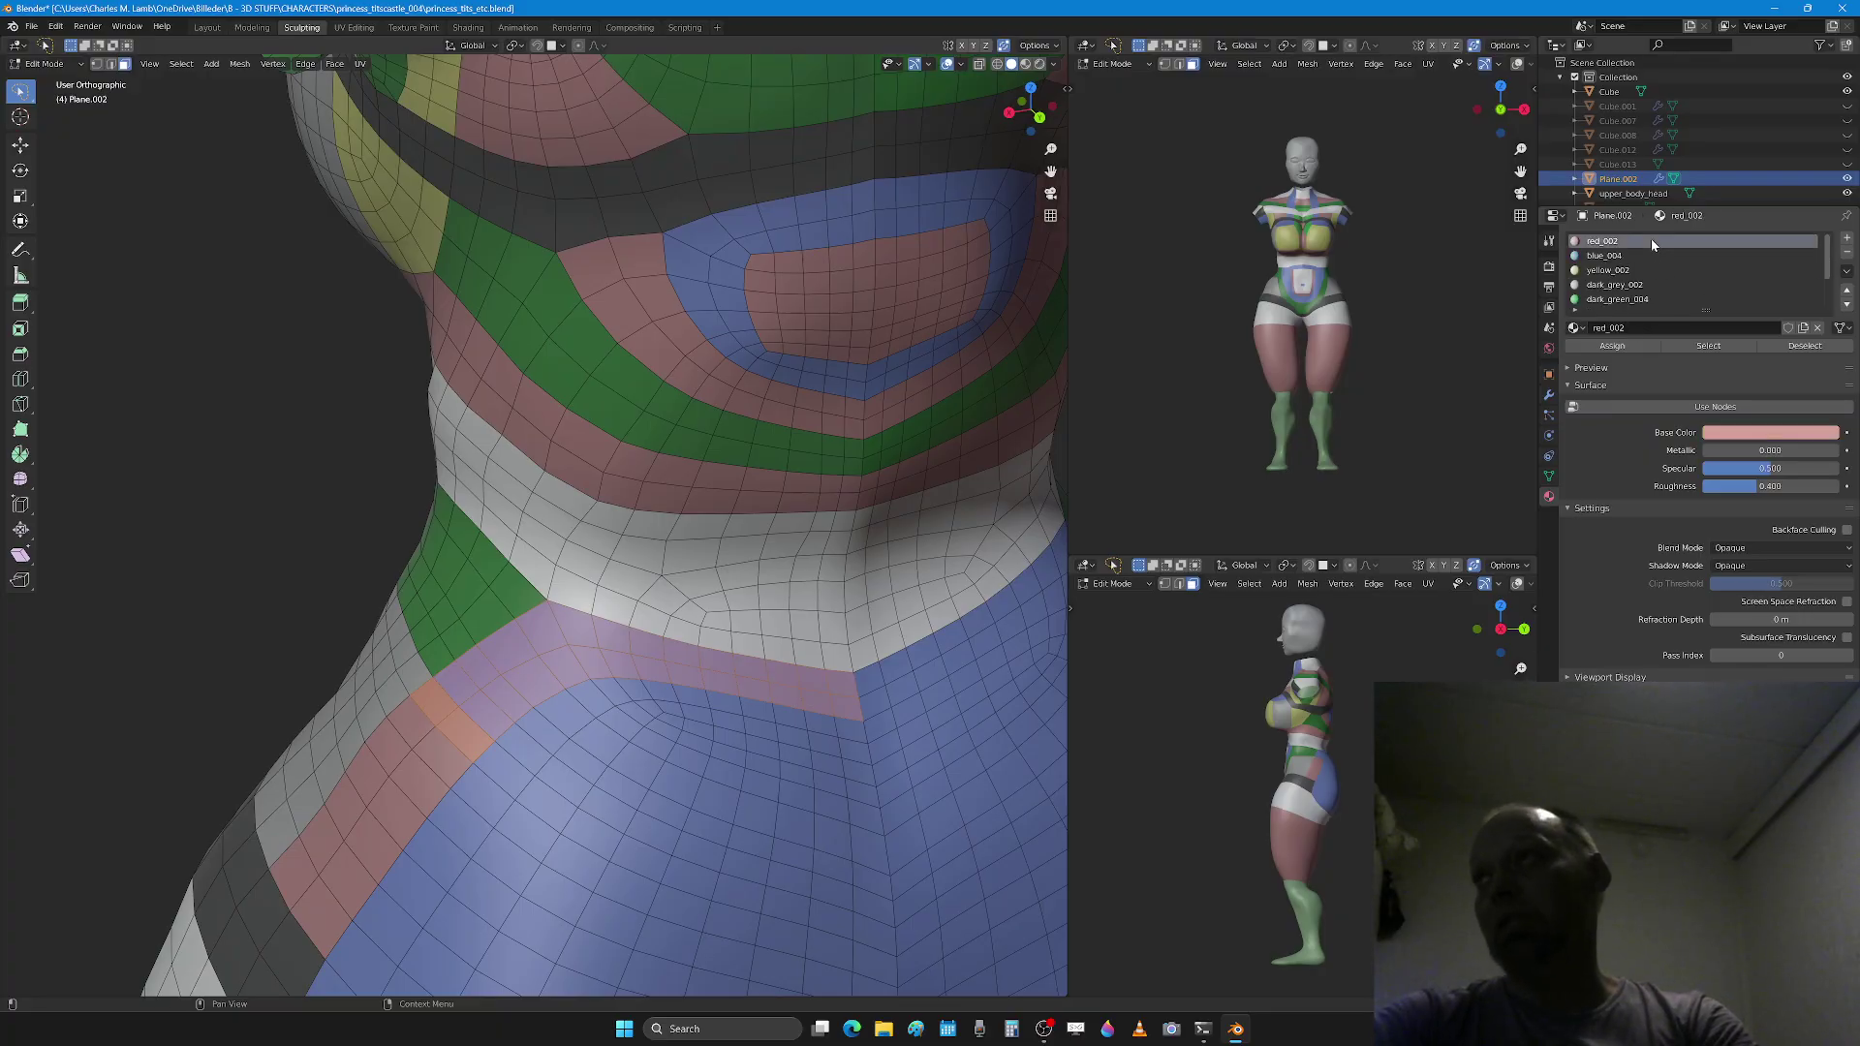
click(1620, 351)
middle_drag(542, 669, 611, 685)
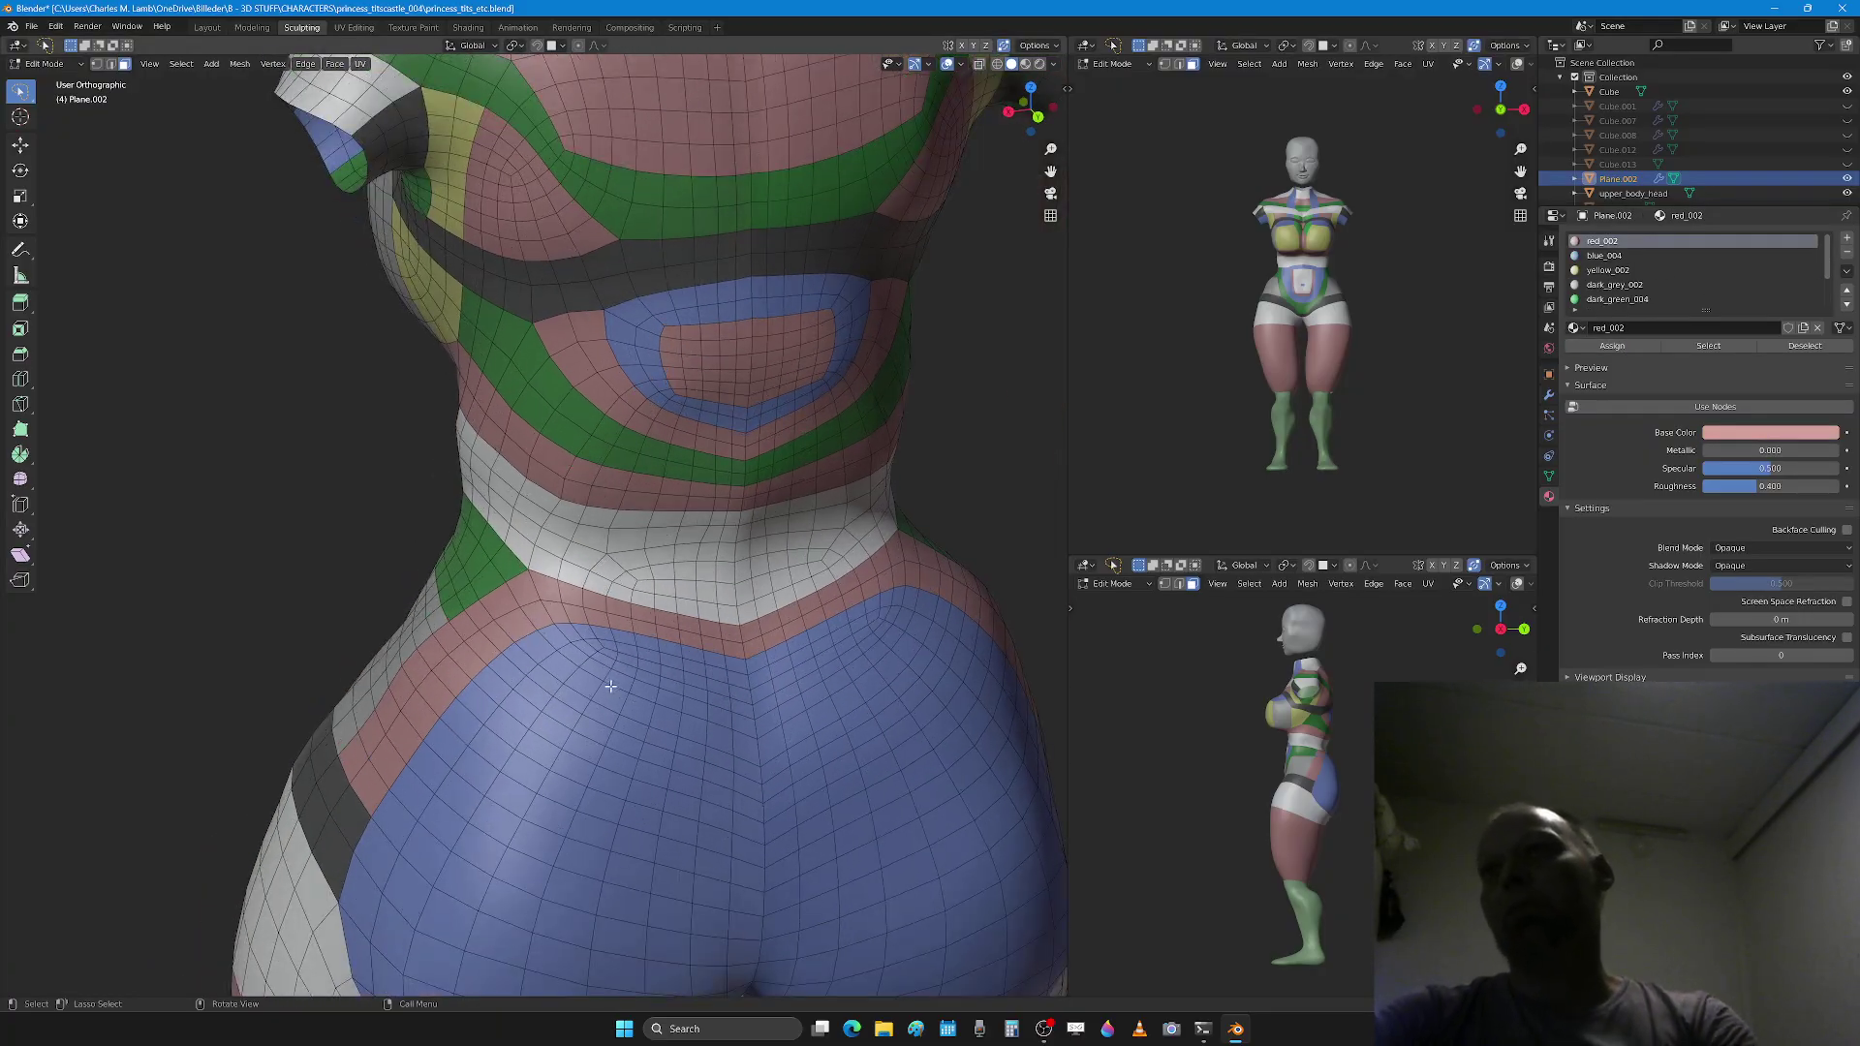
Step: Examine the face loops running around the outer edge of the blue buttock panel
alt+click(550, 642)
scroll(549, 642, down, 3)
middle_drag(549, 642, 601, 620)
scroll(597, 626, up, 4)
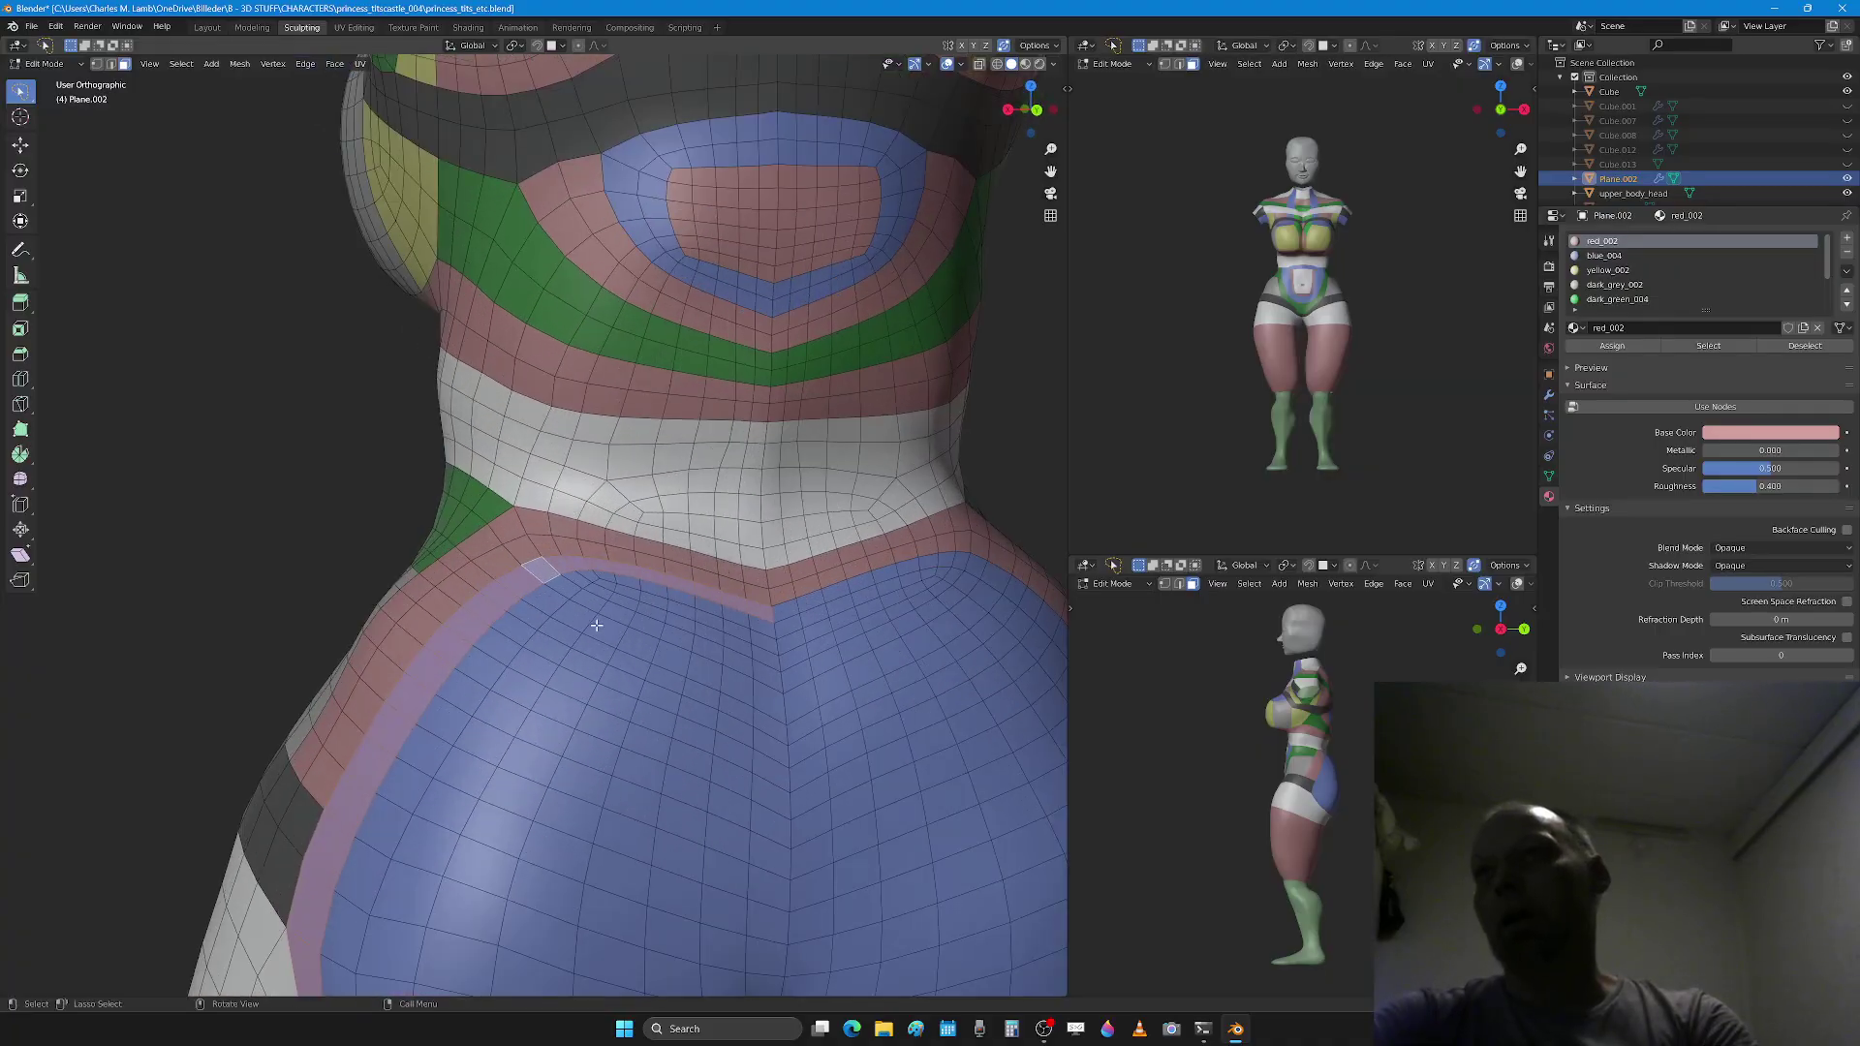
scroll(571, 601, down, 3)
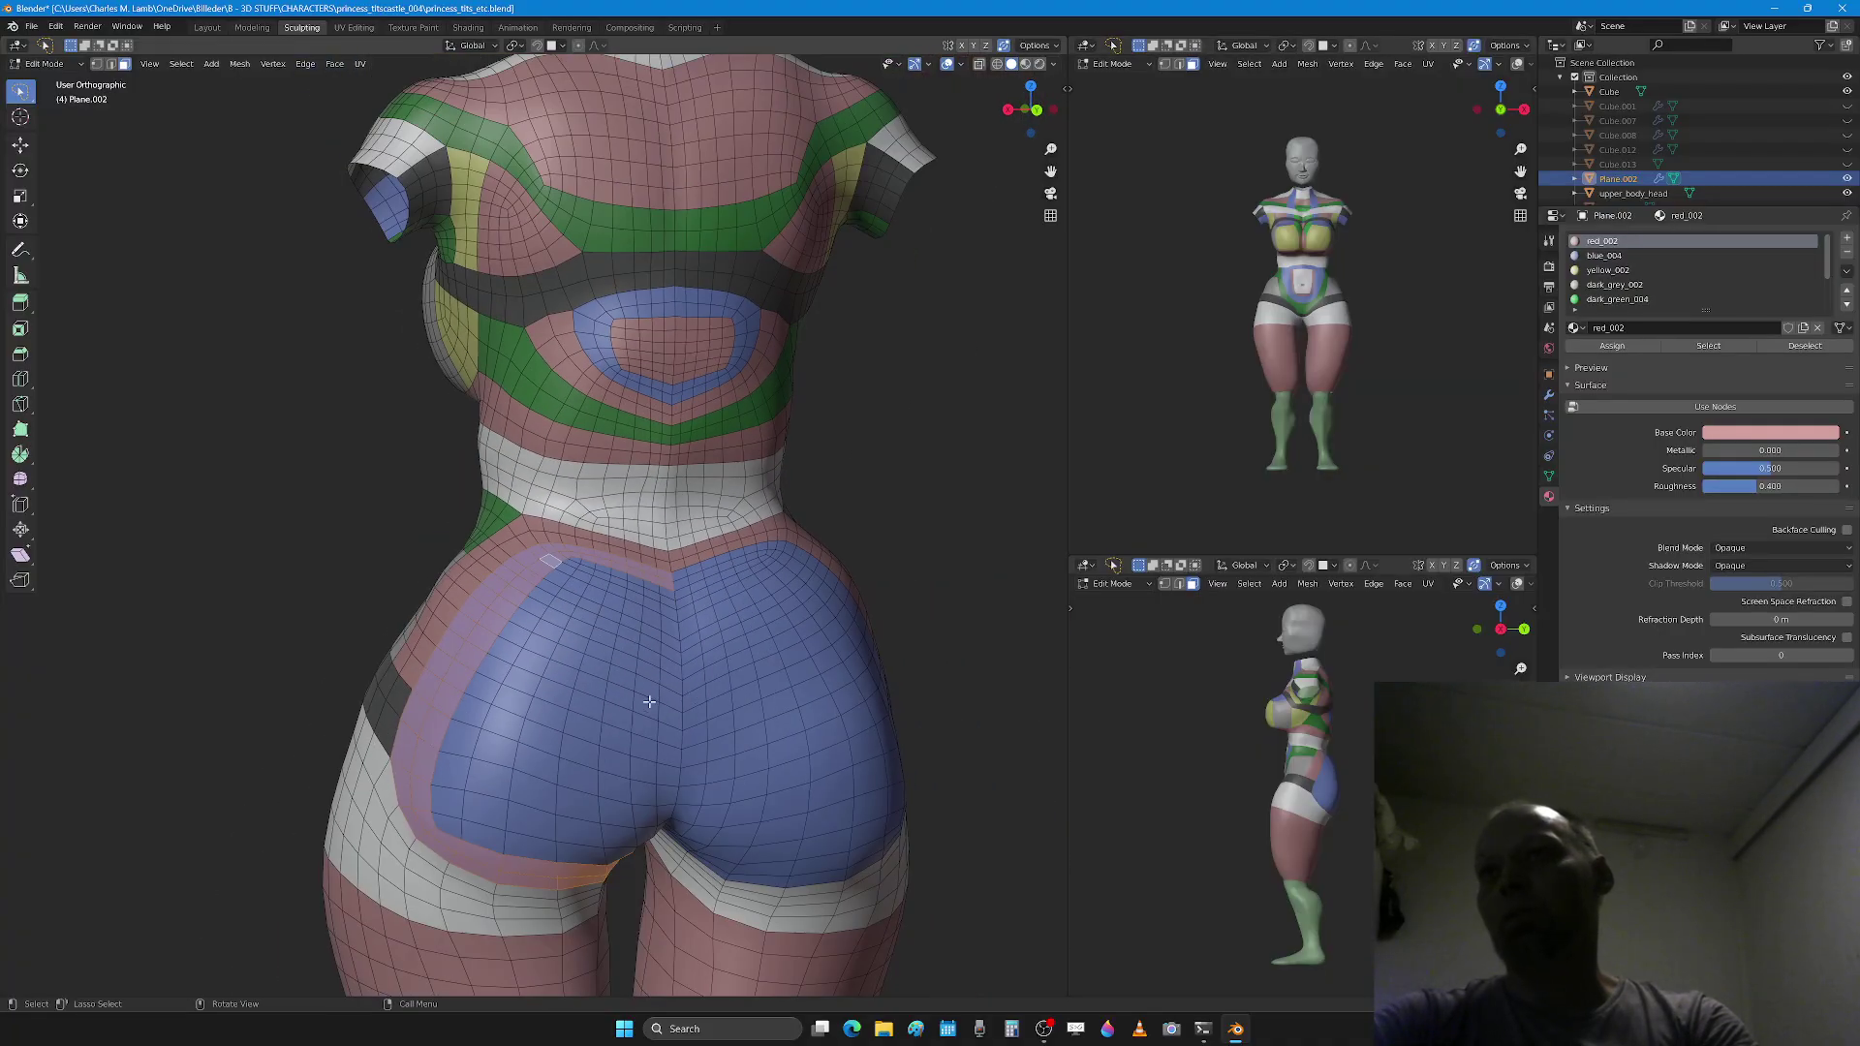
middle_drag(649, 701, 656, 683)
scroll(666, 654, up, 2)
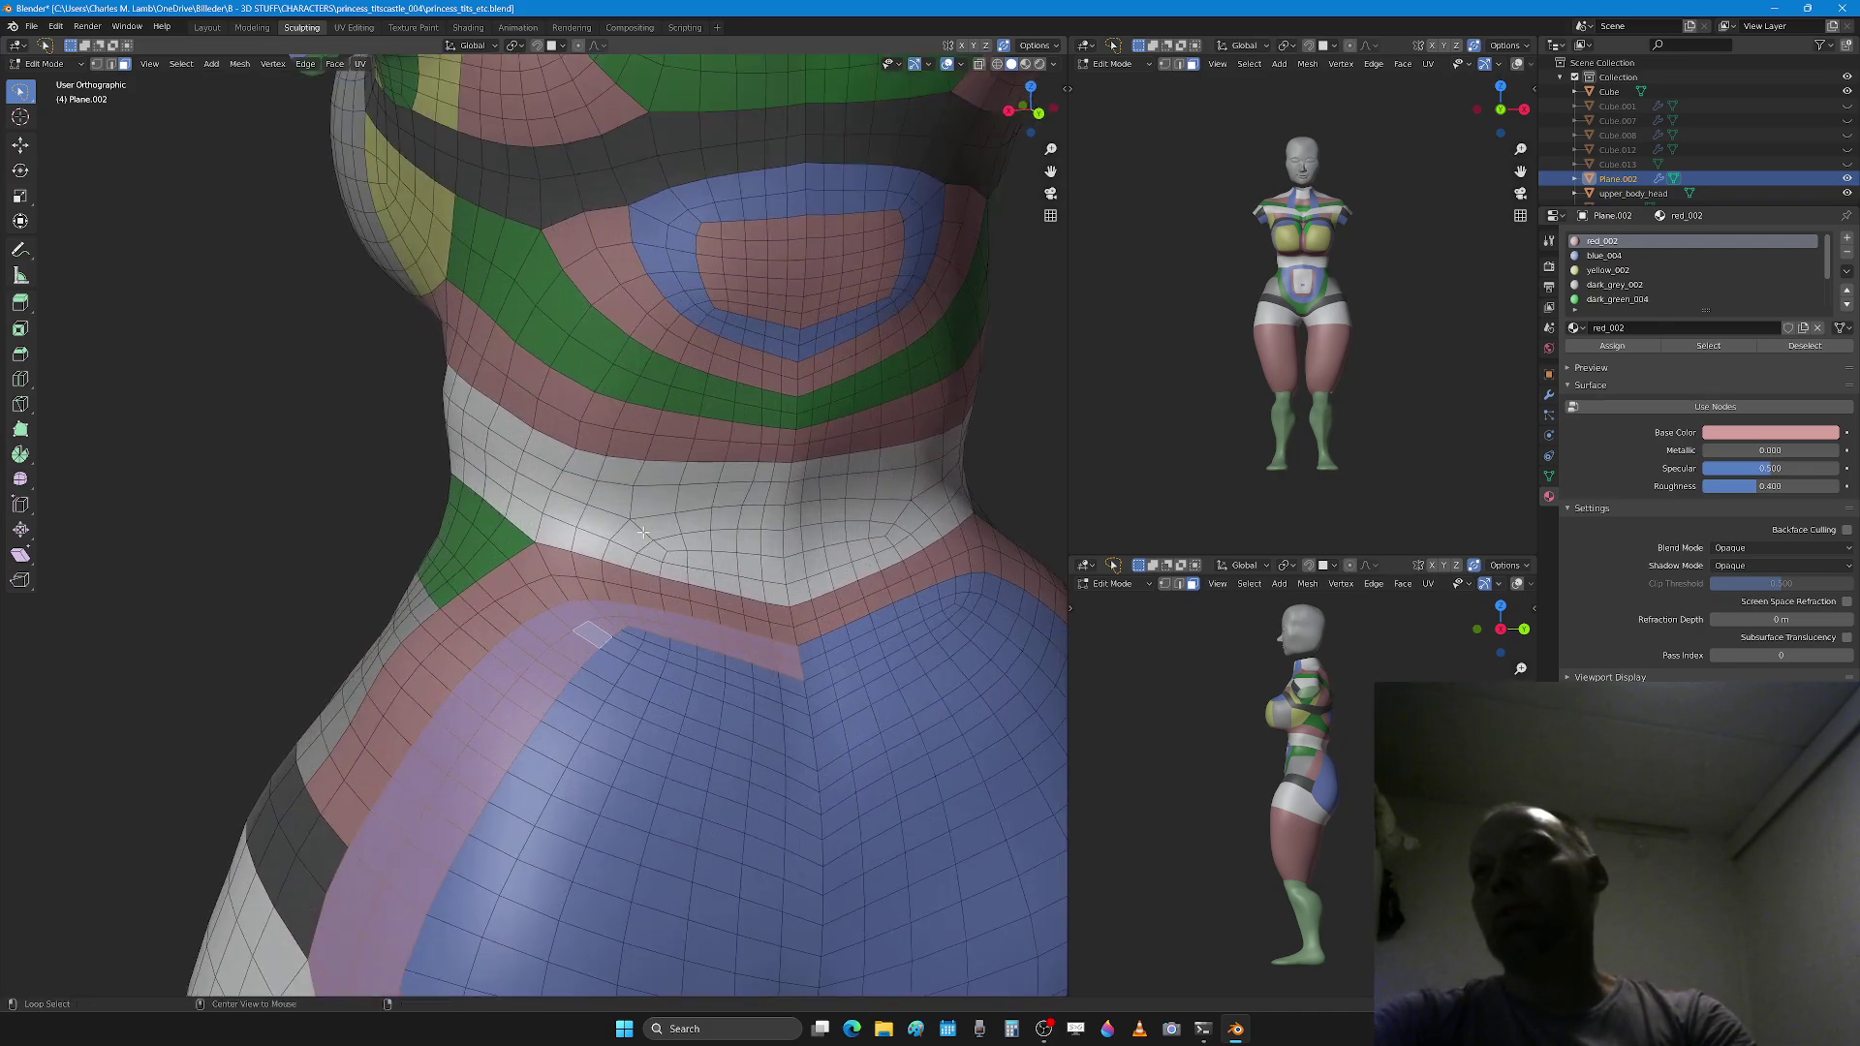
Step: Trace the vertical face loops running from the lower back down the rear thigh and from the crotch down the front thigh
scroll(612, 645, down, 6)
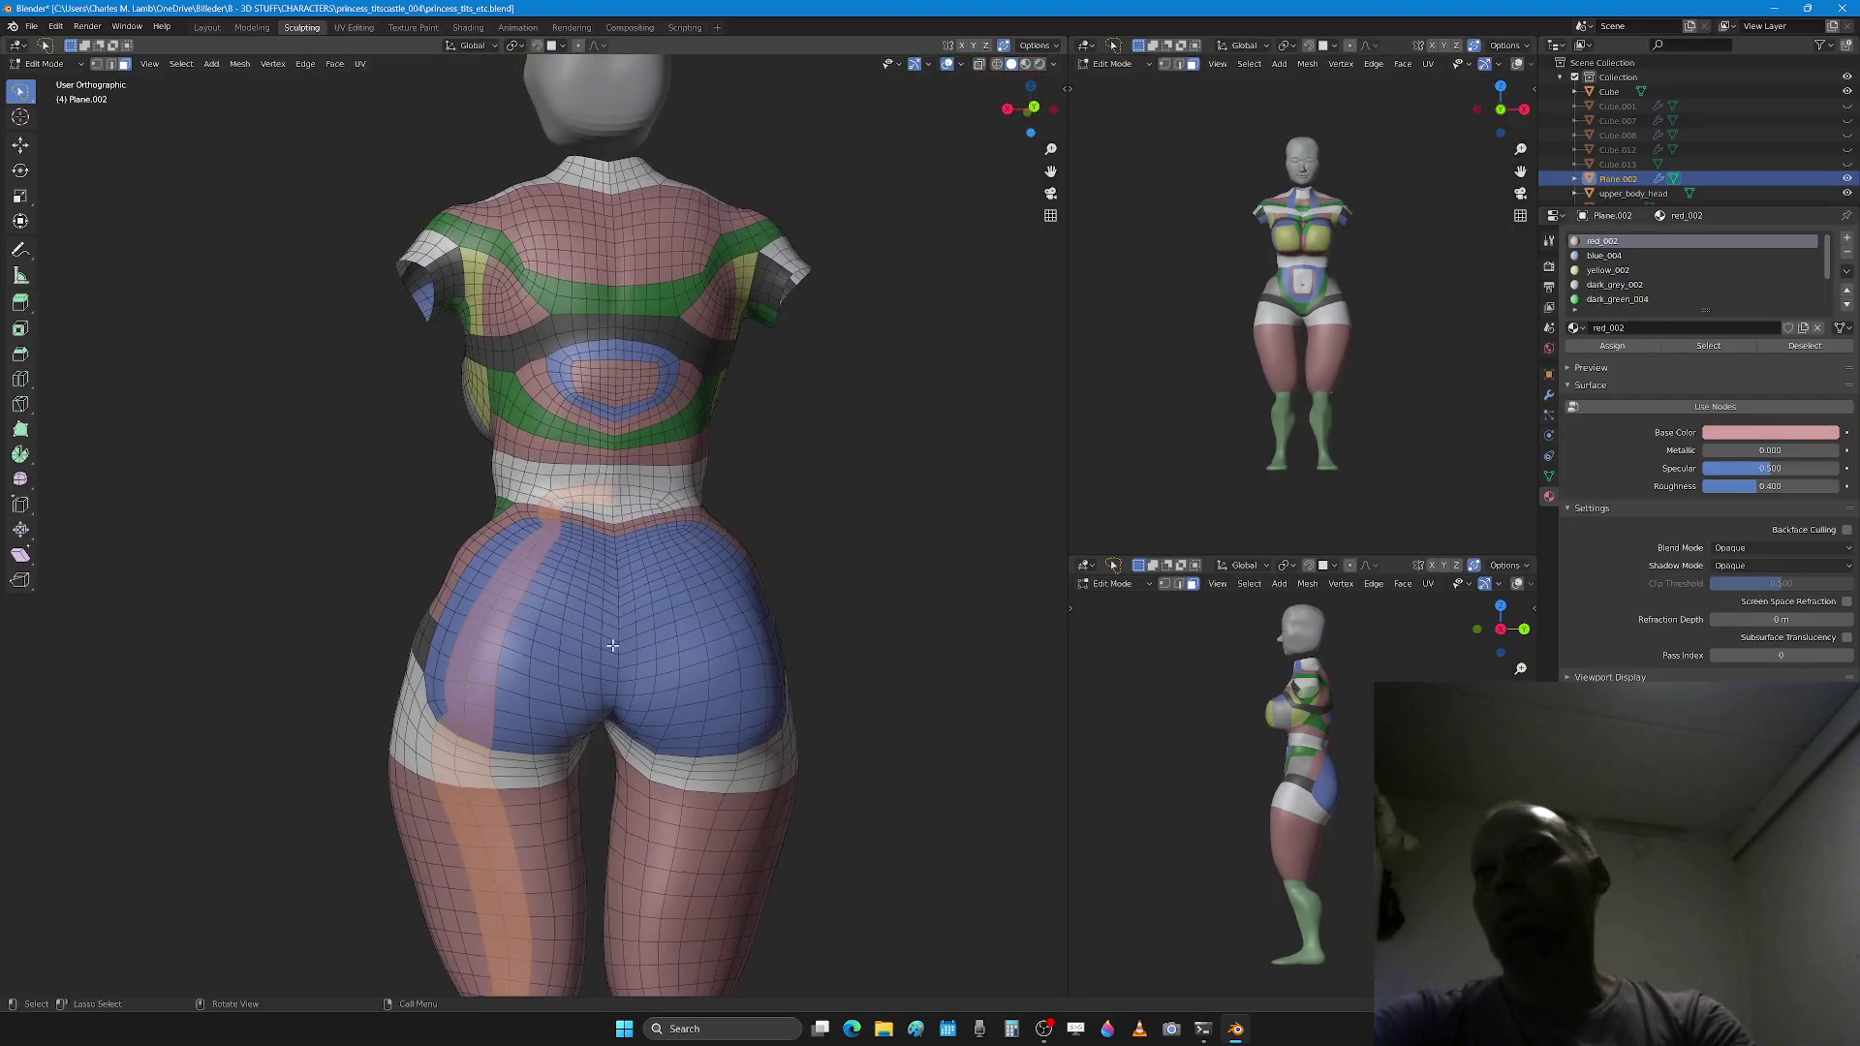
scroll(612, 645, down, 2)
scroll(620, 668, up, 1)
scroll(625, 683, down, 1)
scroll(634, 698, up, 4)
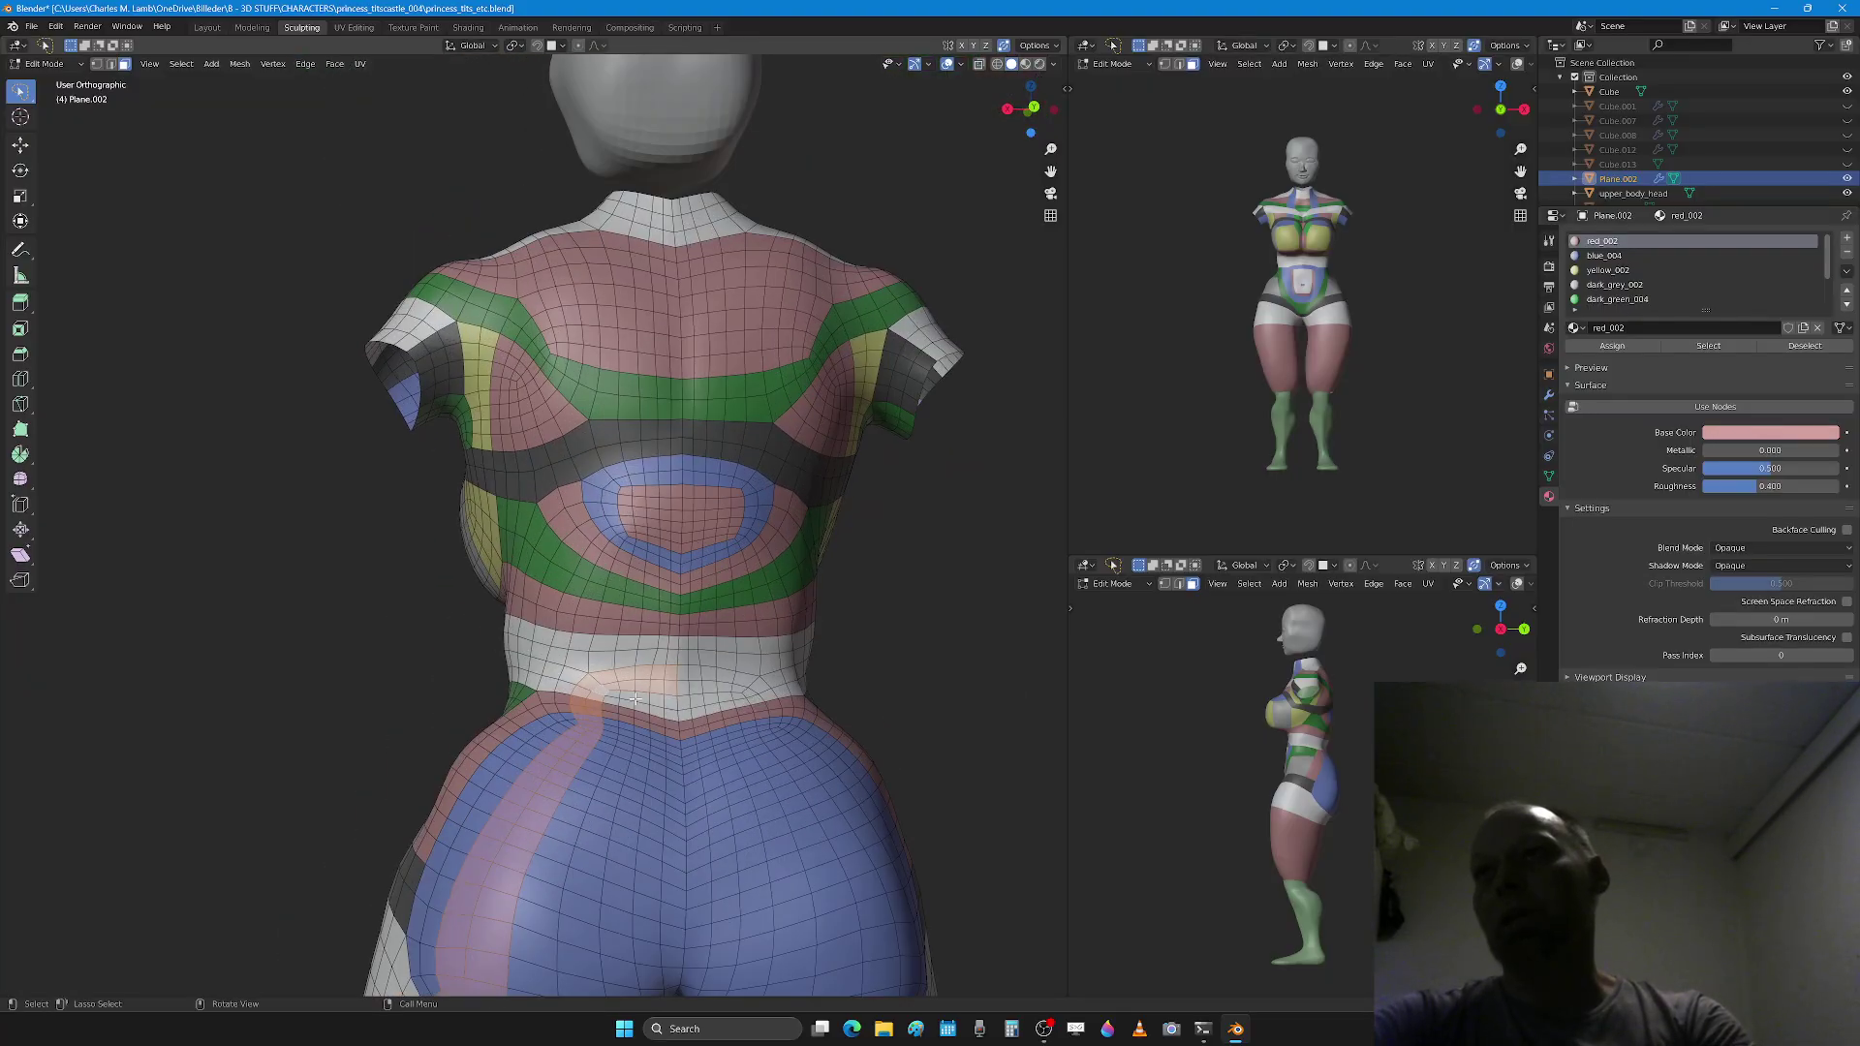
shift+middle_drag(679, 762, 642, 546)
scroll(581, 621, down, 1)
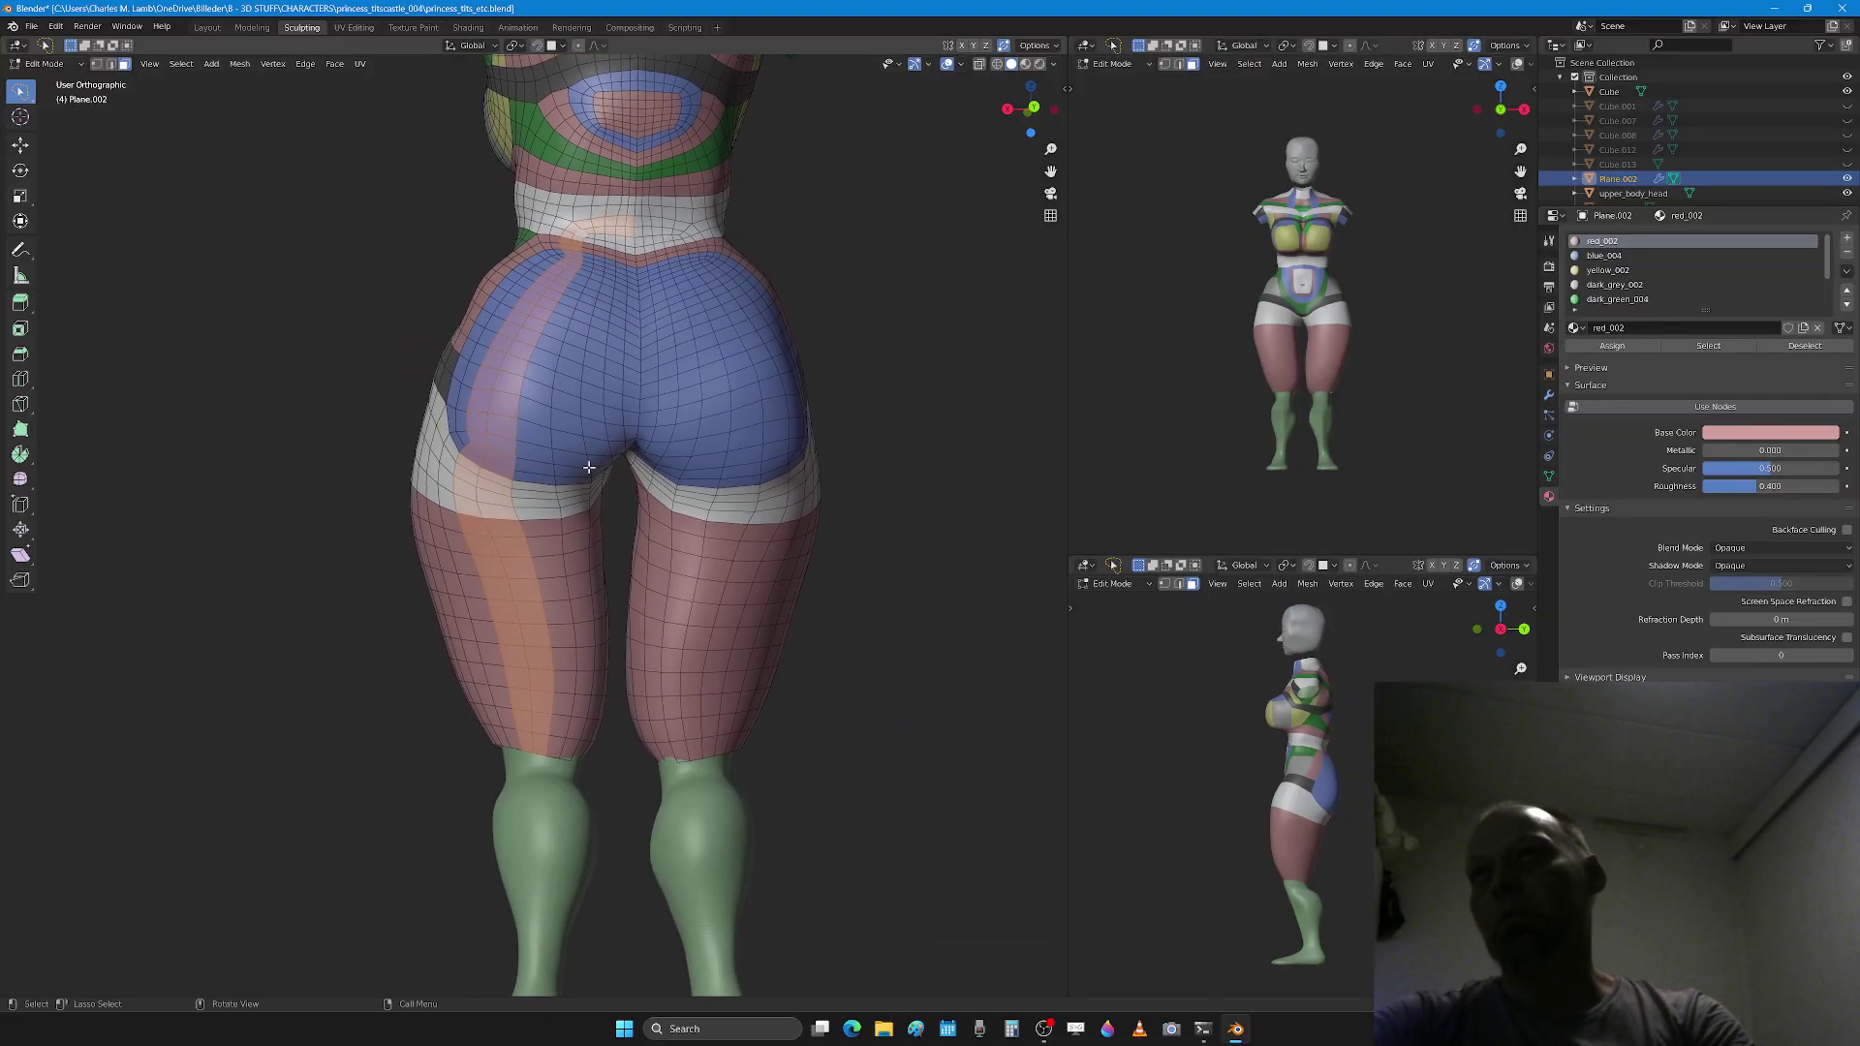
middle_drag(589, 468, 814, 479)
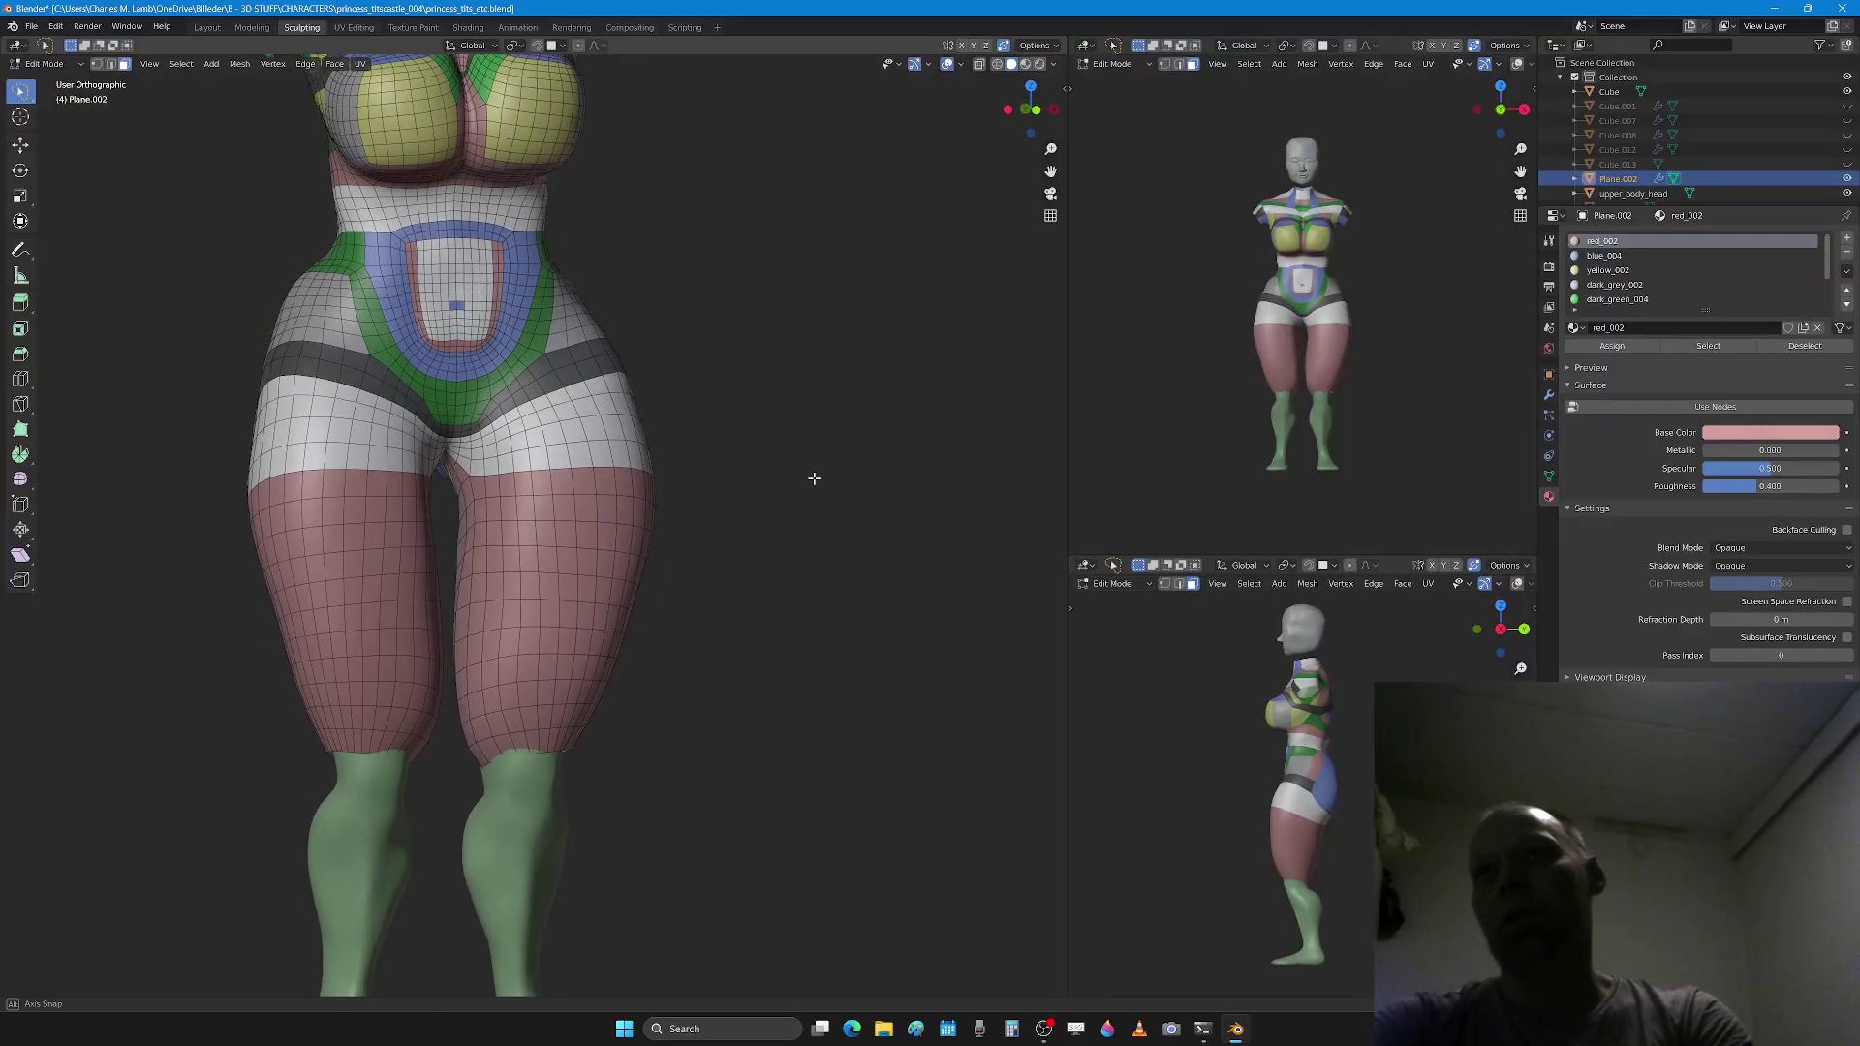
scroll(482, 411, up, 3)
alt+click(469, 364)
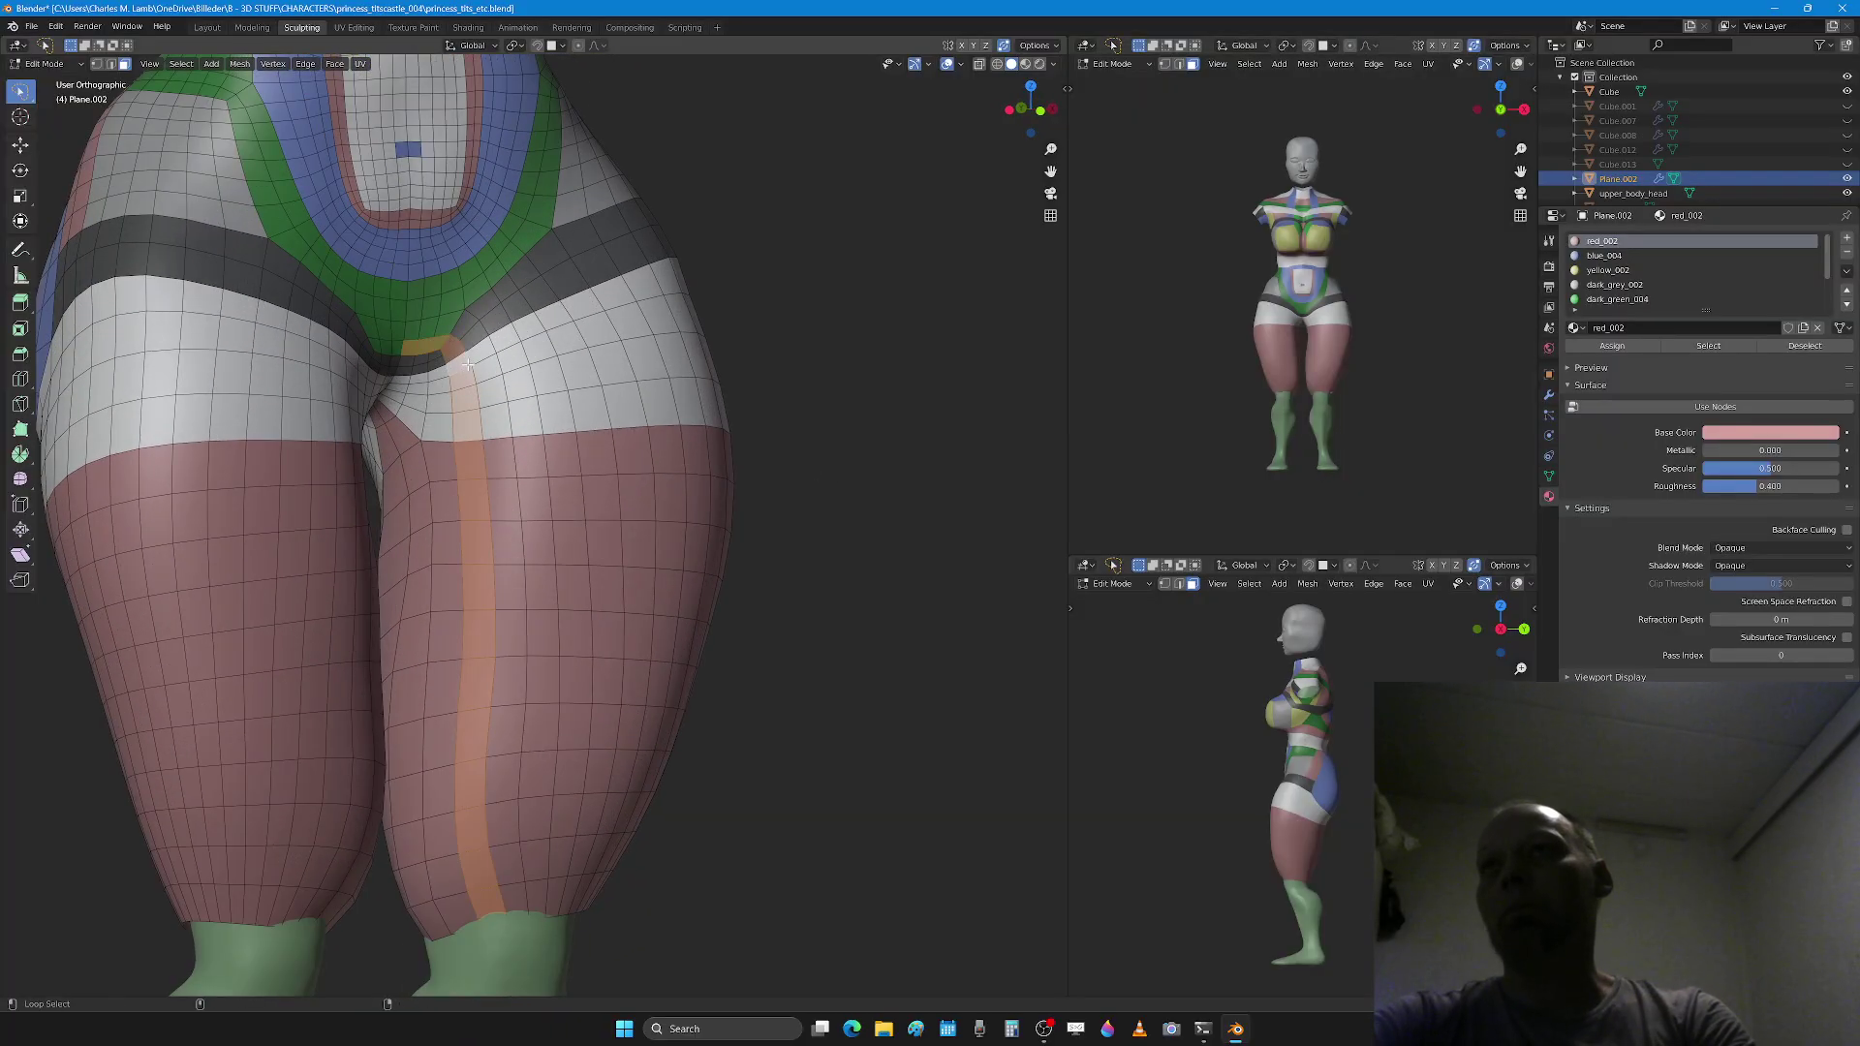
Step: Examine how the vertical face loops run from the crotch down the front thigh and from the back over the buttock and rear thigh
alt+shift+click(512, 429)
scroll(525, 454, down, 5)
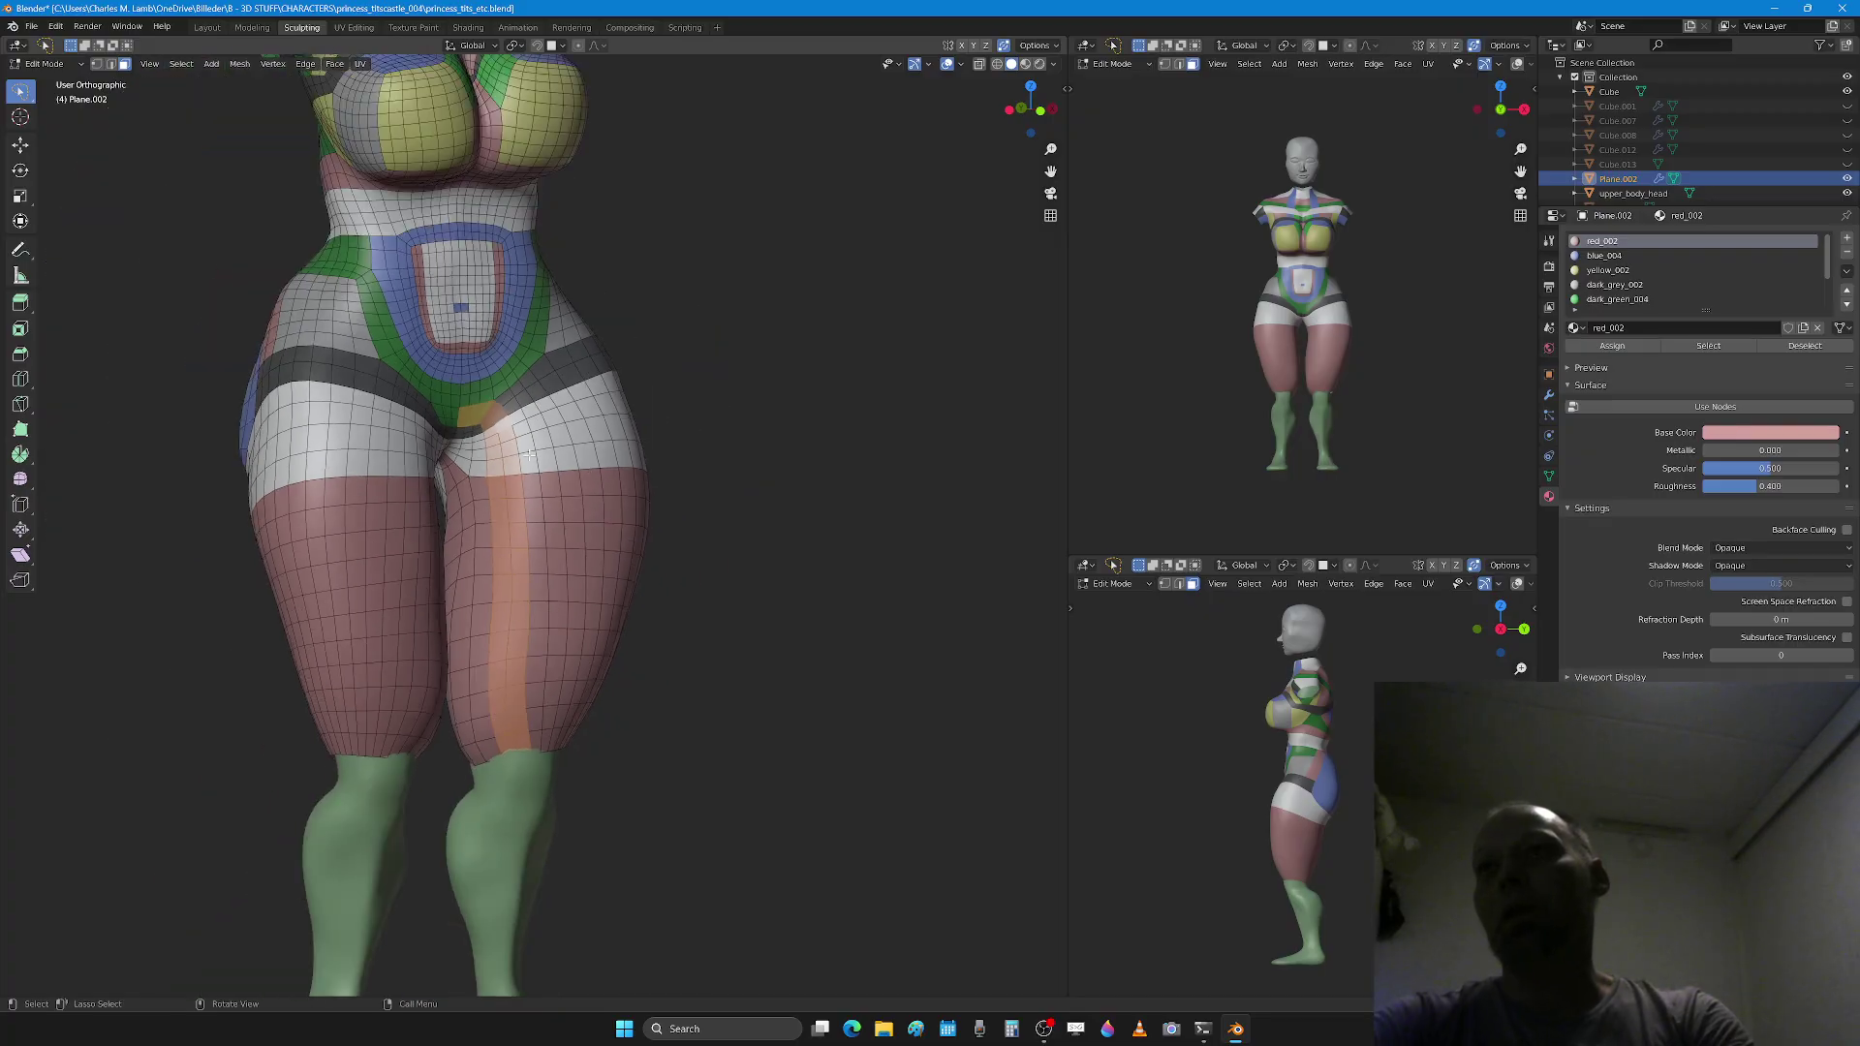
middle_drag(763, 615, 577, 497)
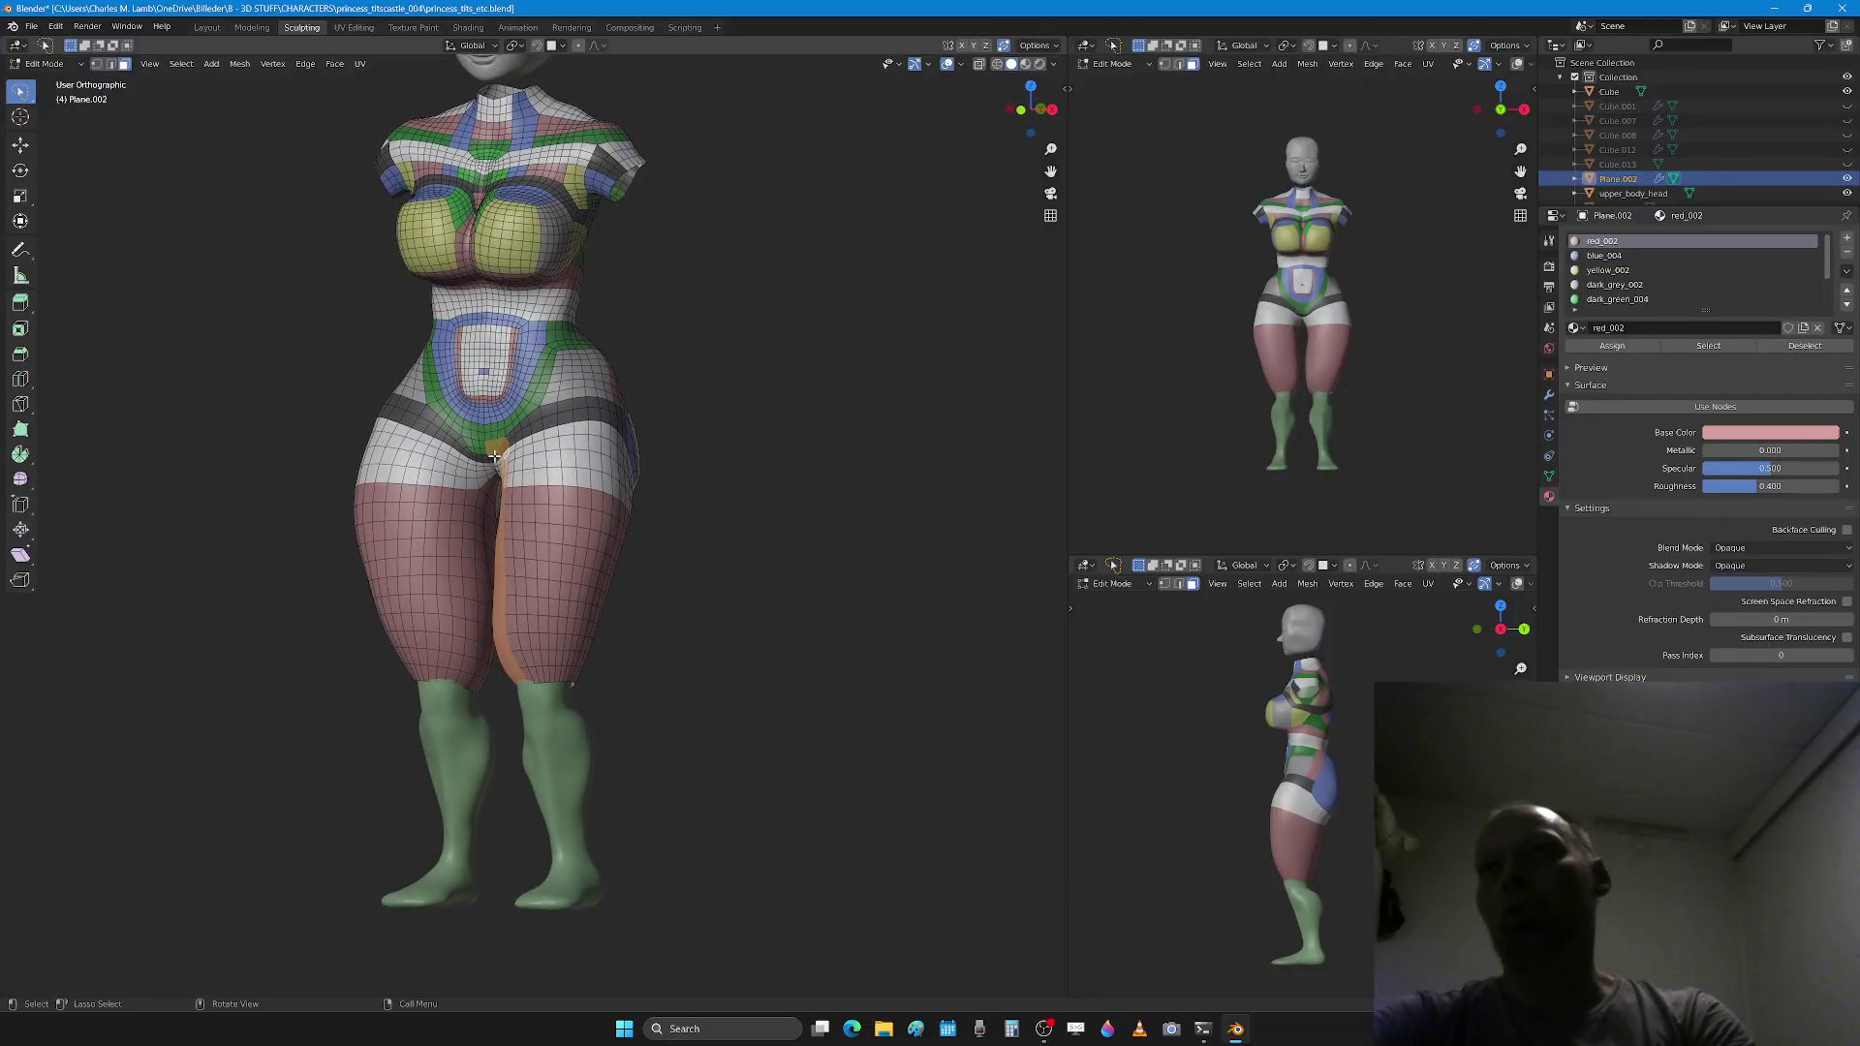
scroll(625, 627, down, 2)
middle_drag(673, 622, 455, 618)
scroll(523, 610, up, 2)
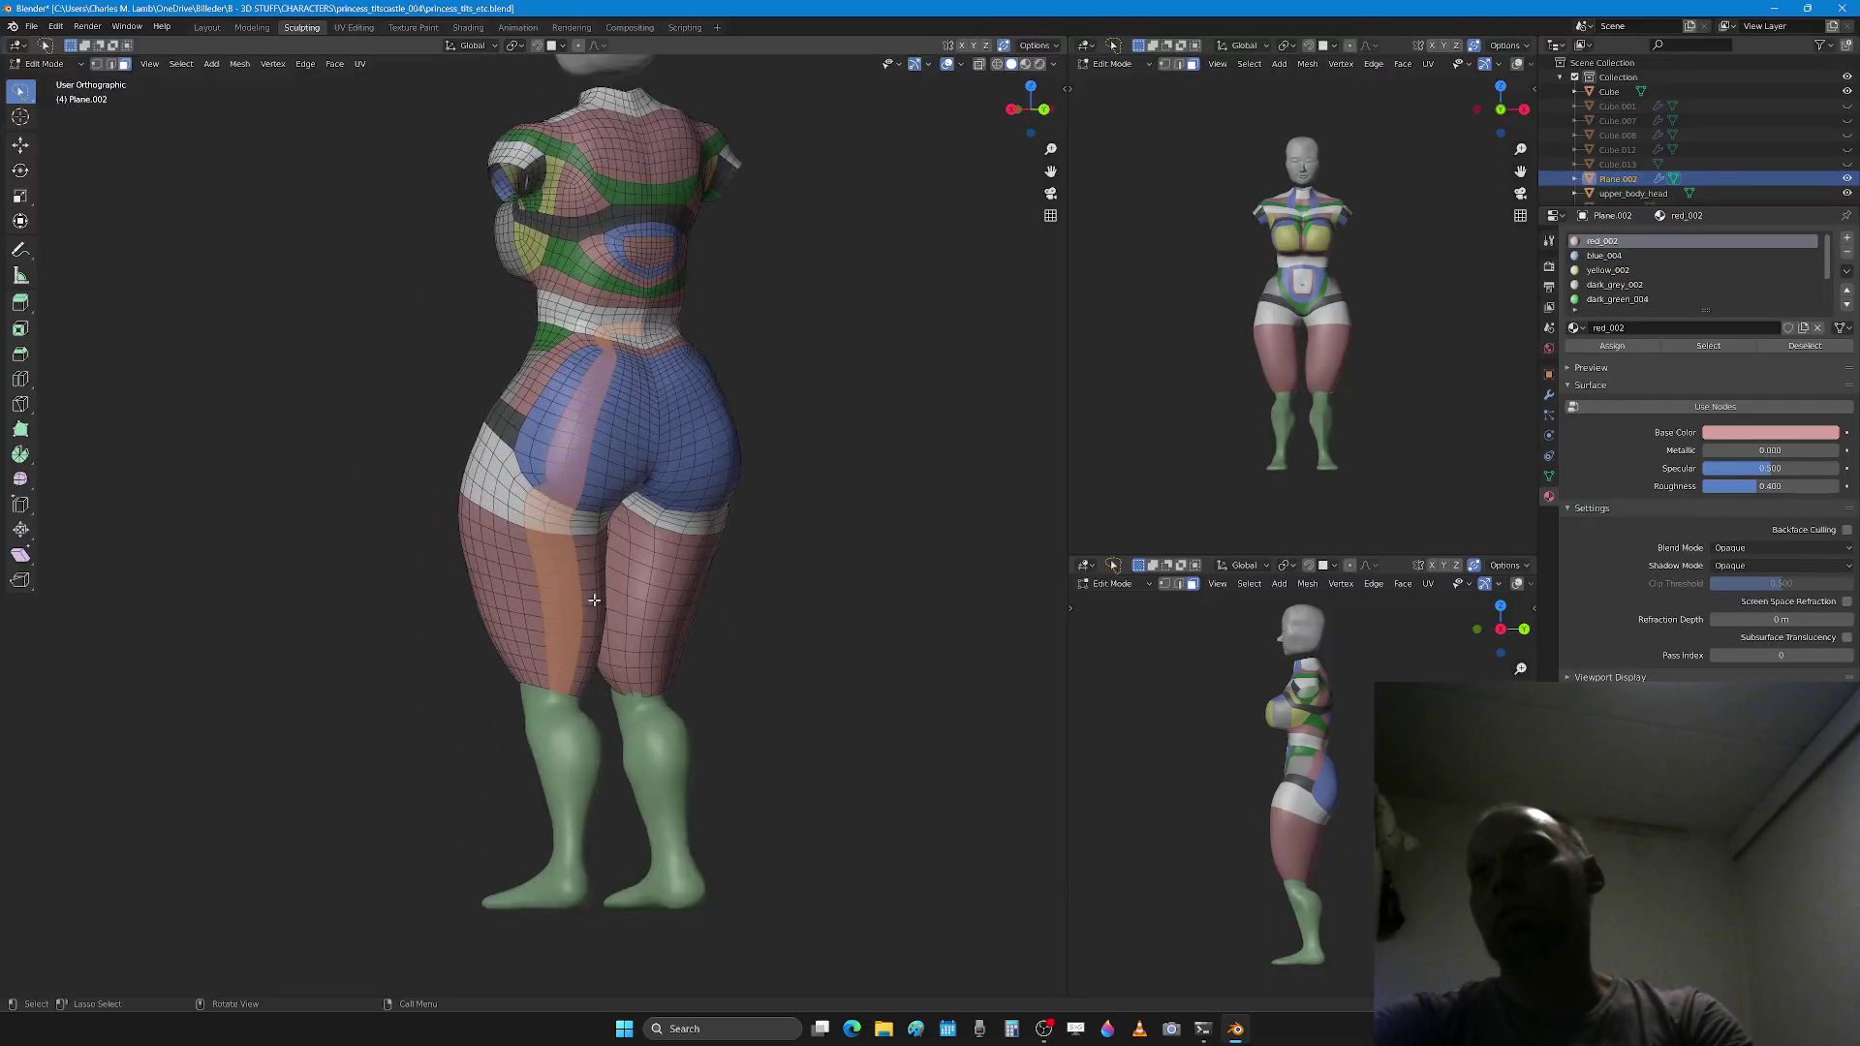
shift+middle_drag(717, 500, 620, 745)
scroll(683, 690, up, 4)
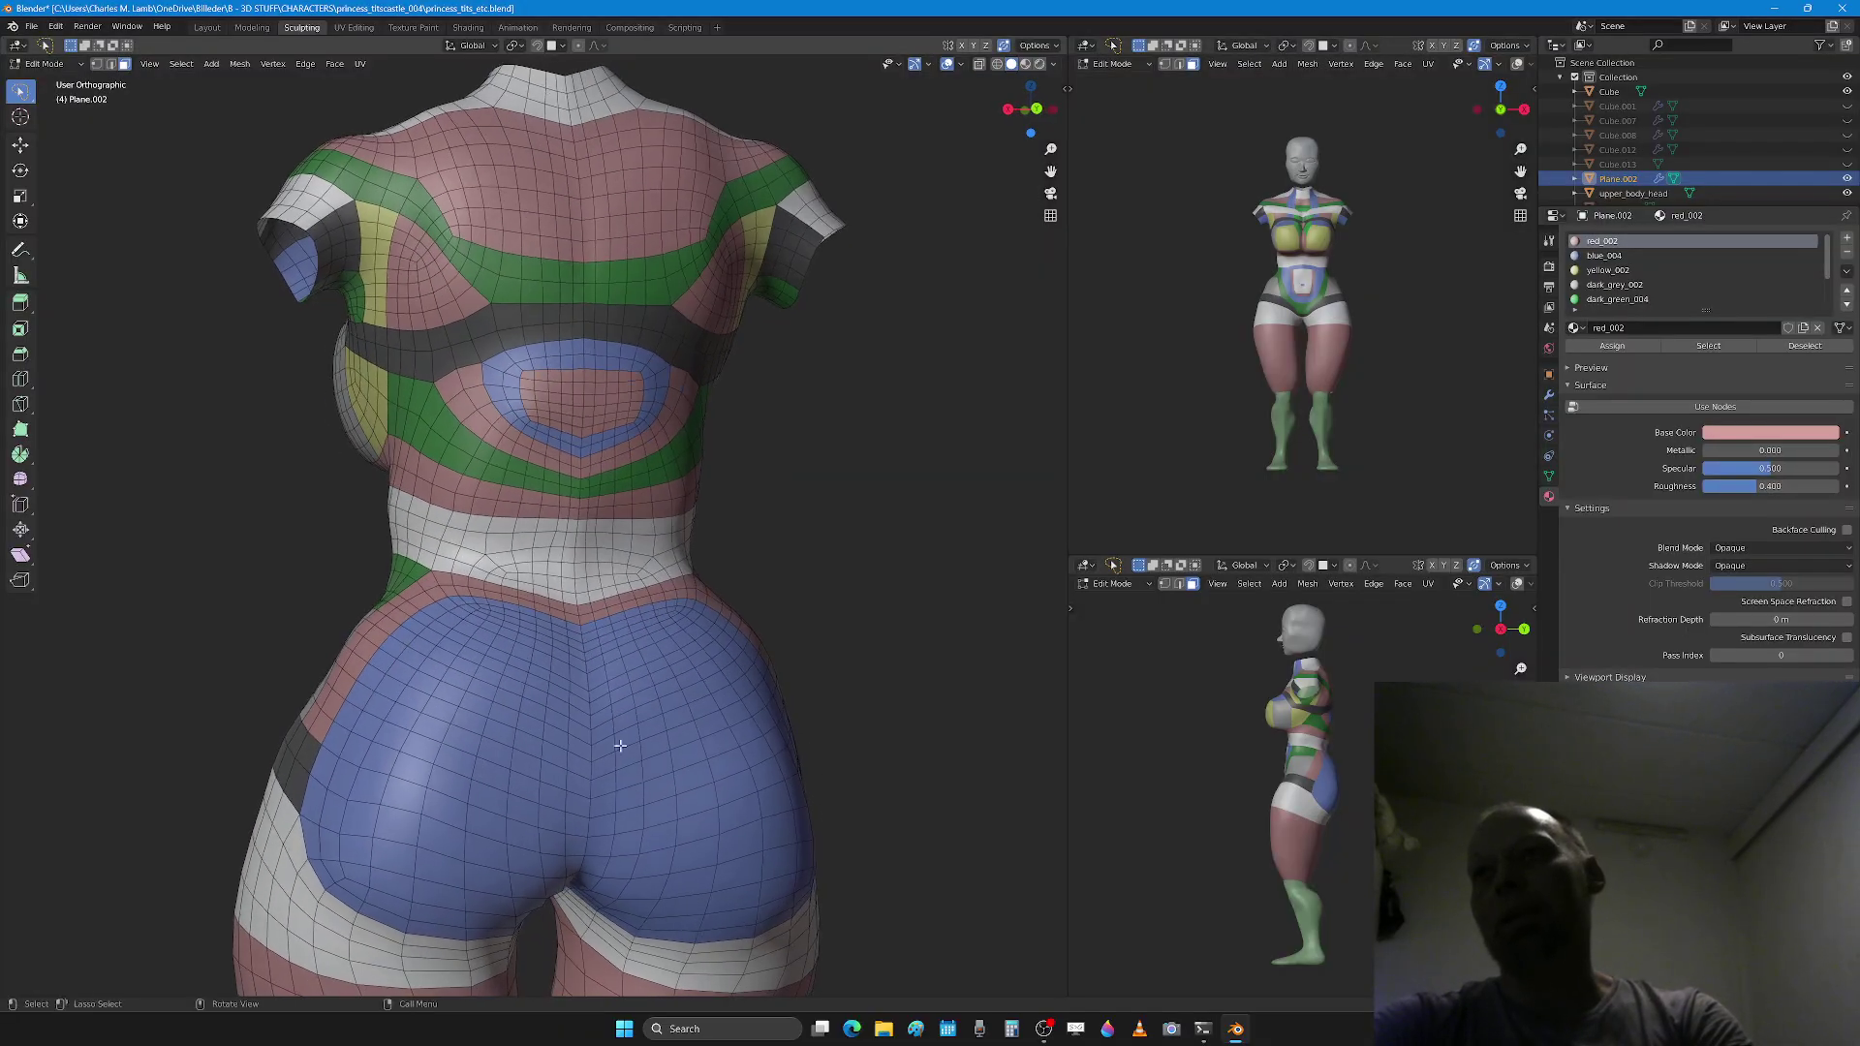
Step: Select the two outer face loops bordering the blue buttock panel and assign Material.003 to them
alt+click(342, 883)
alt+click(330, 832)
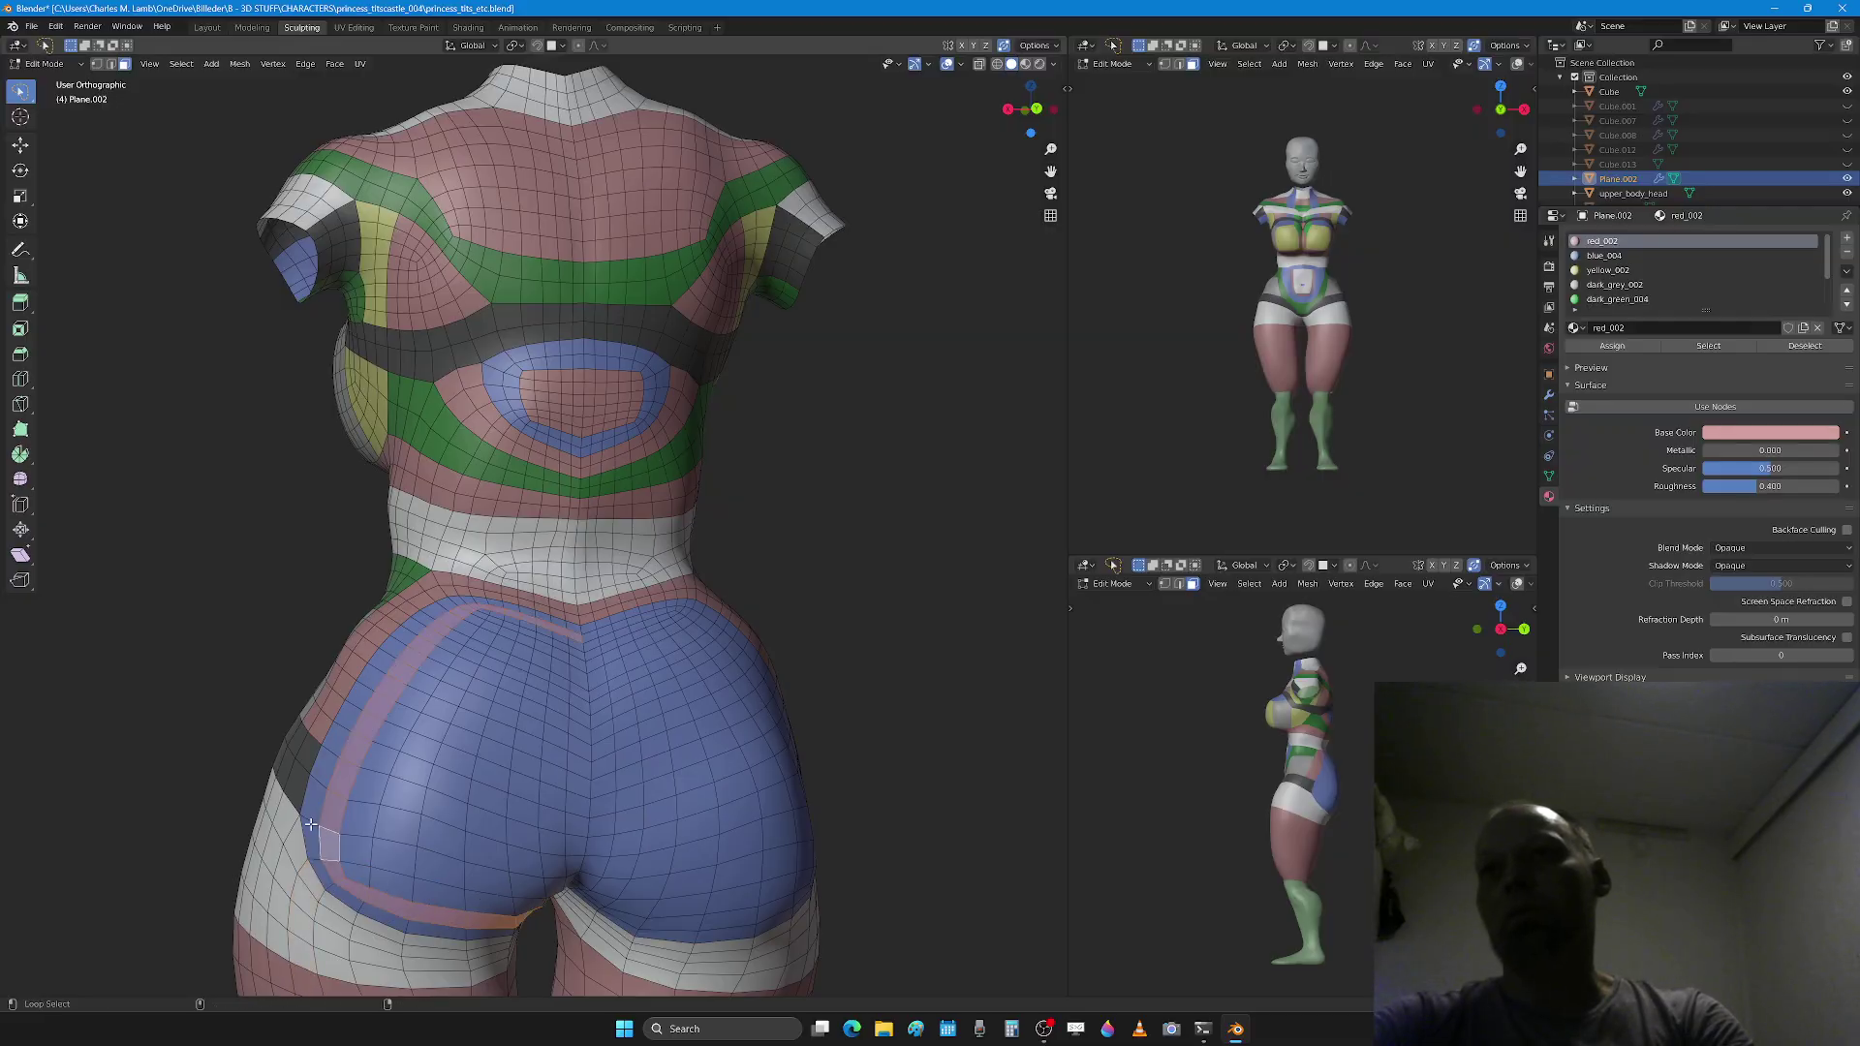
scroll(1656, 279, down, 3)
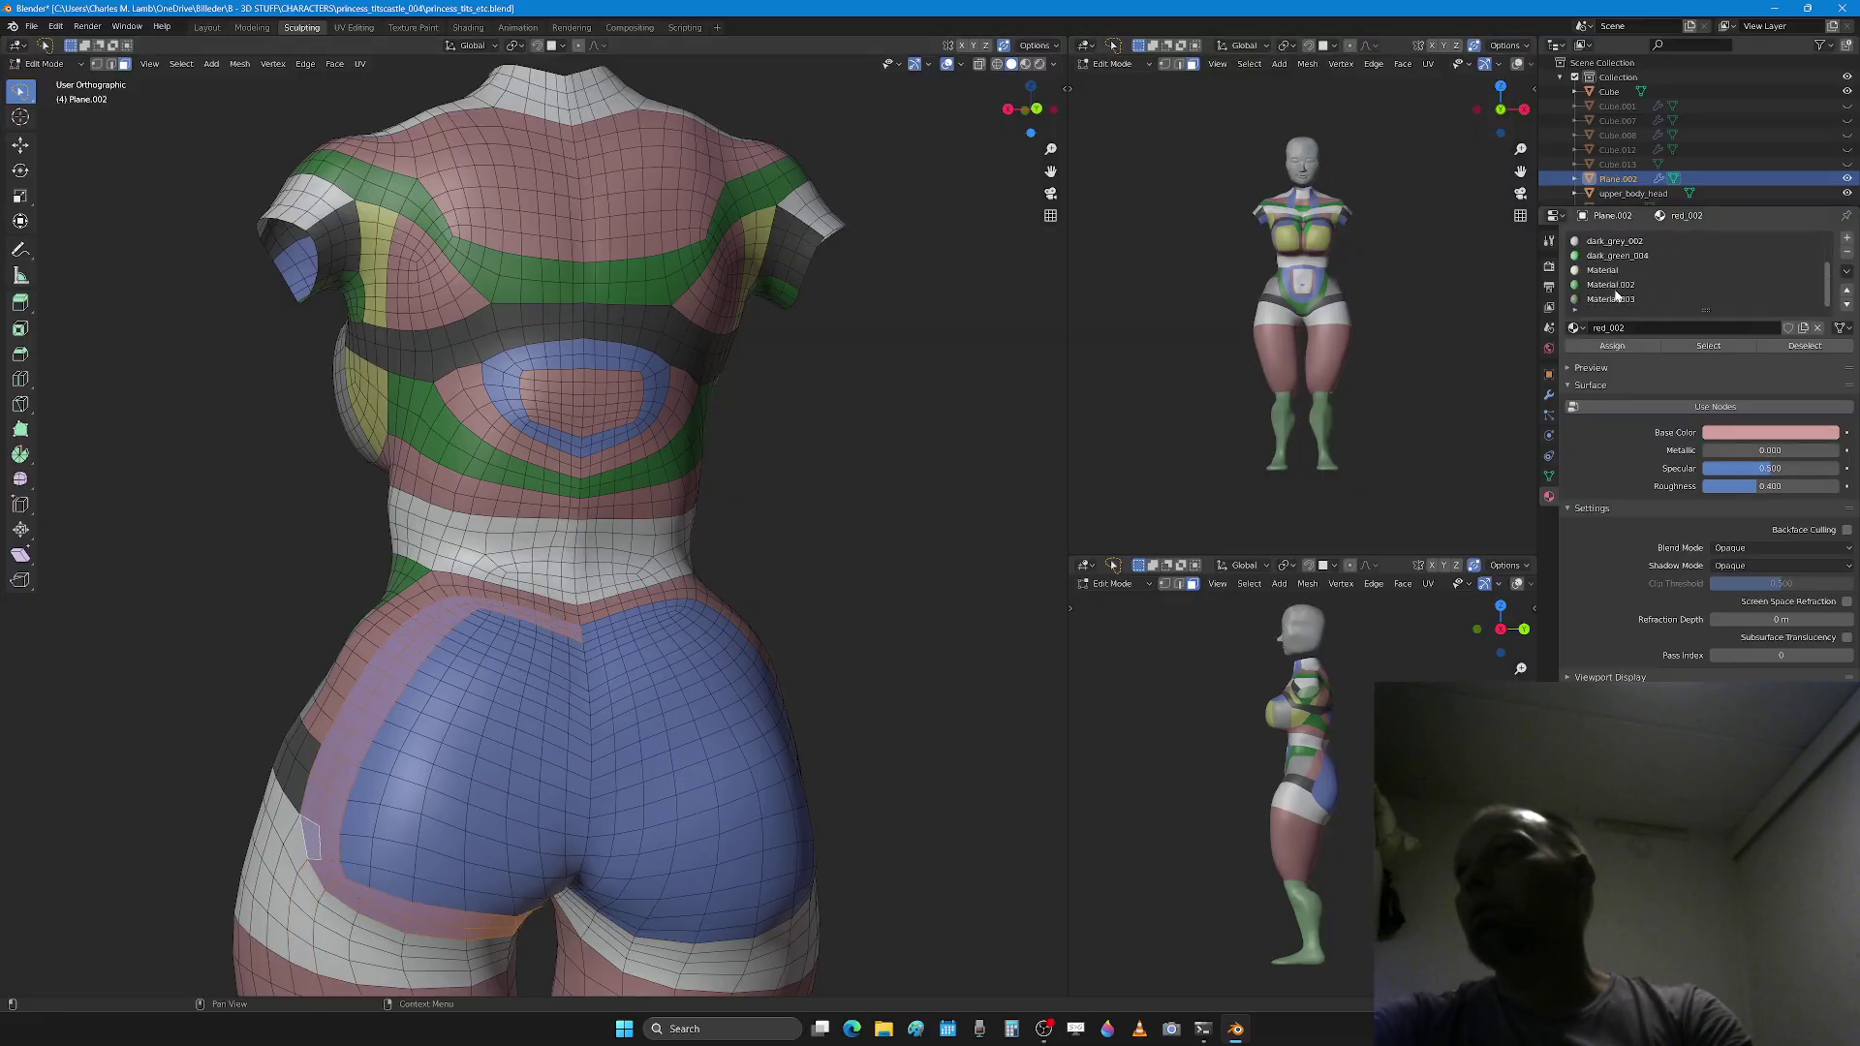
click(1615, 300)
click(1613, 347)
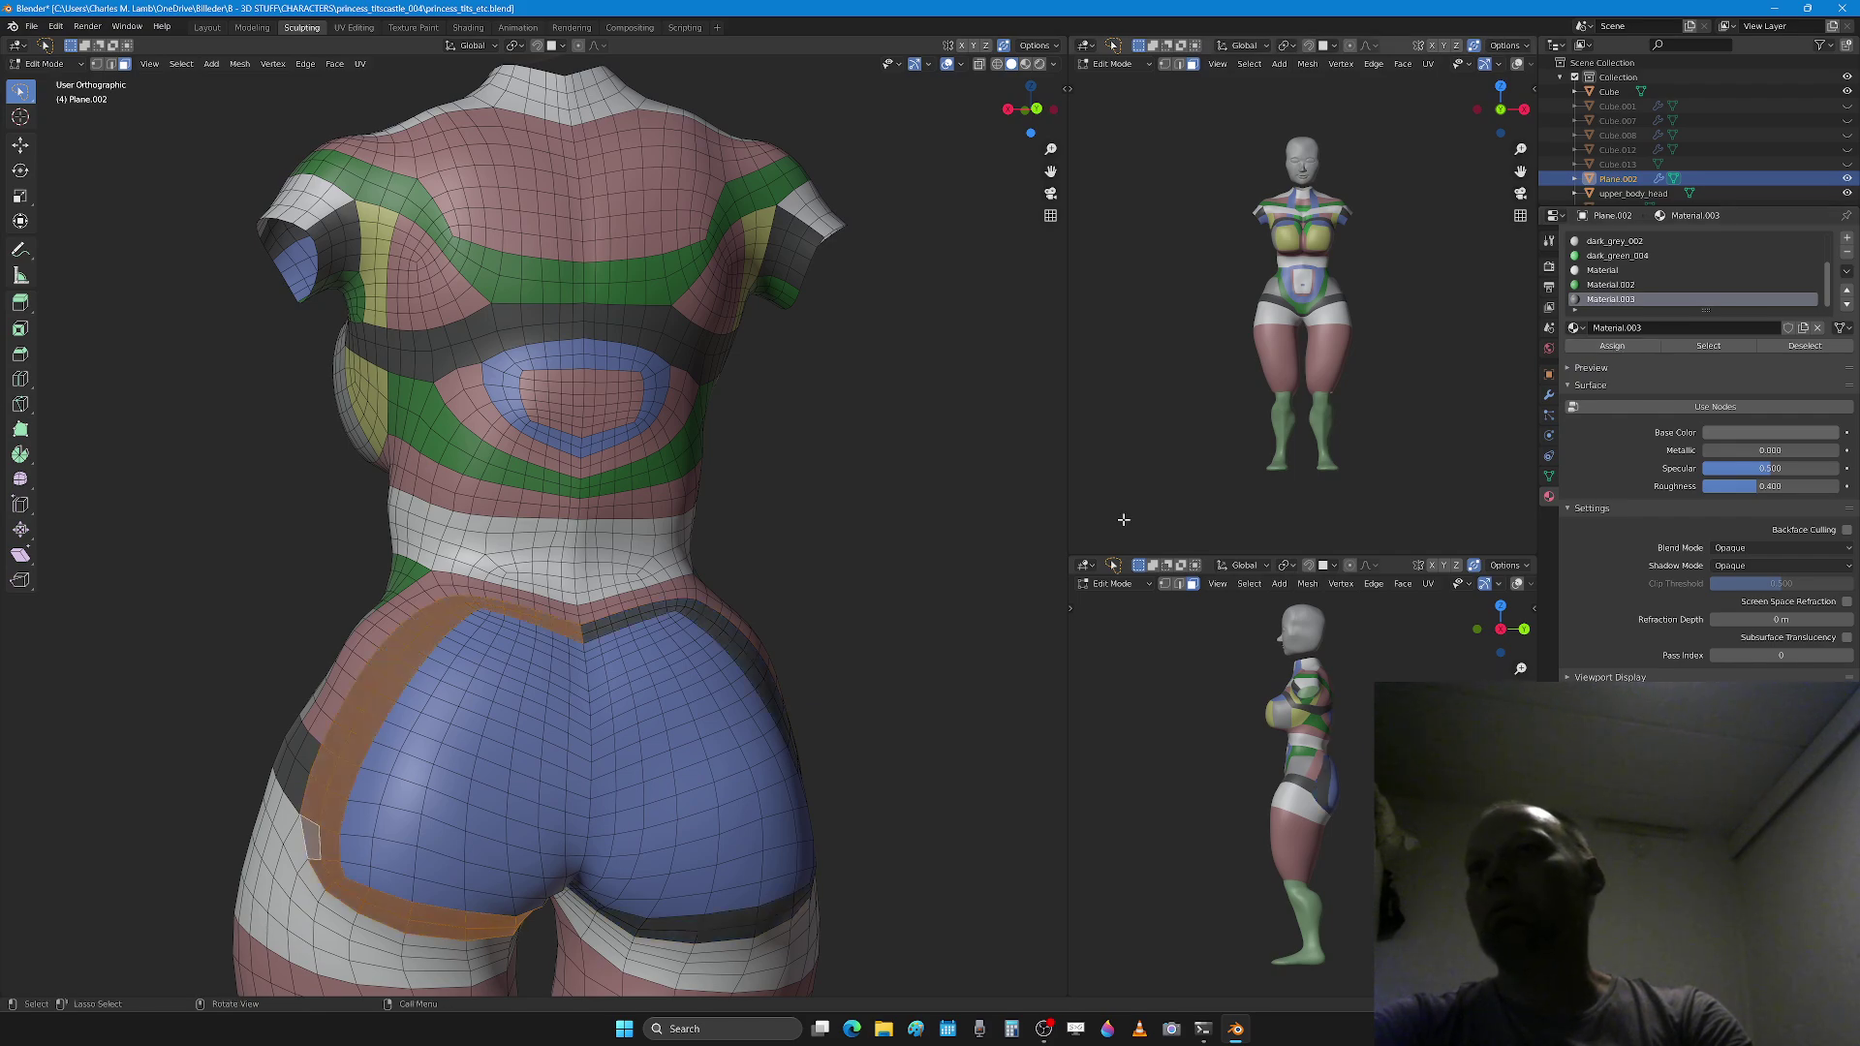
Step: Try dark_green_004 on the selected buttock border loops and settle on yellow_002
click(1616, 270)
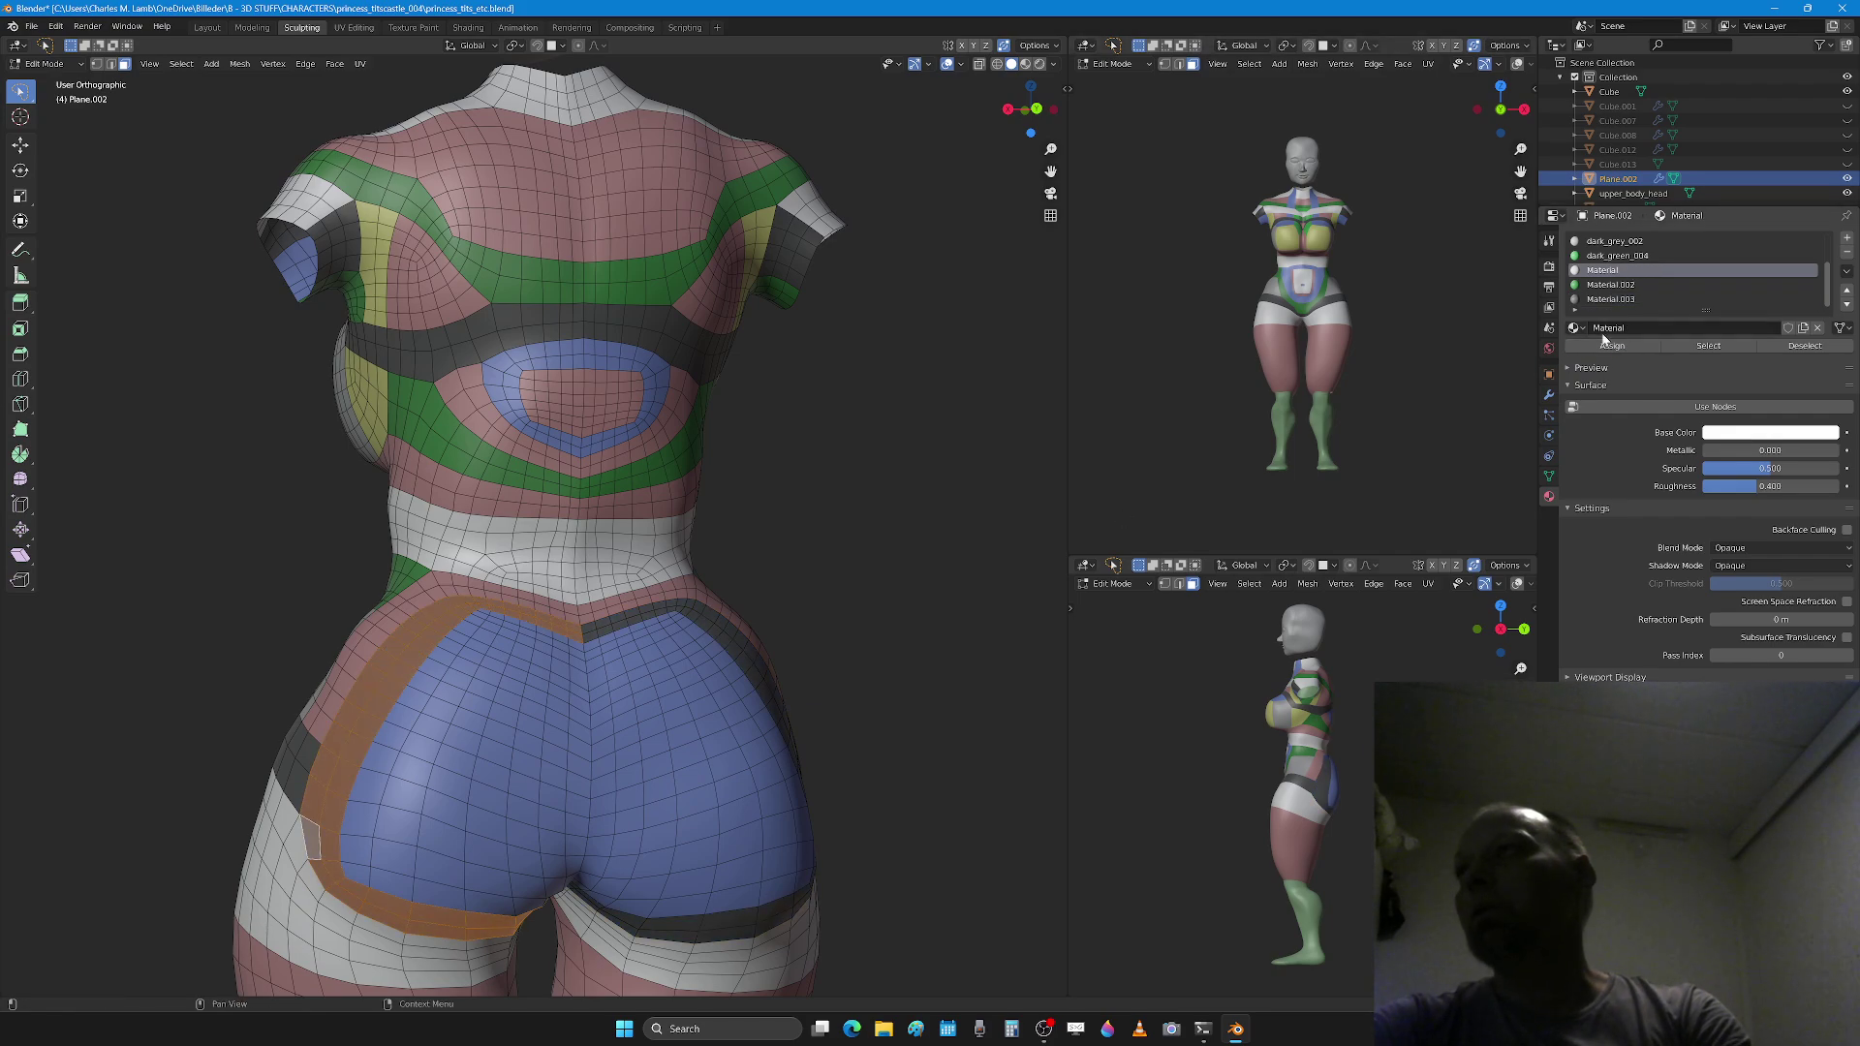
click(1630, 257)
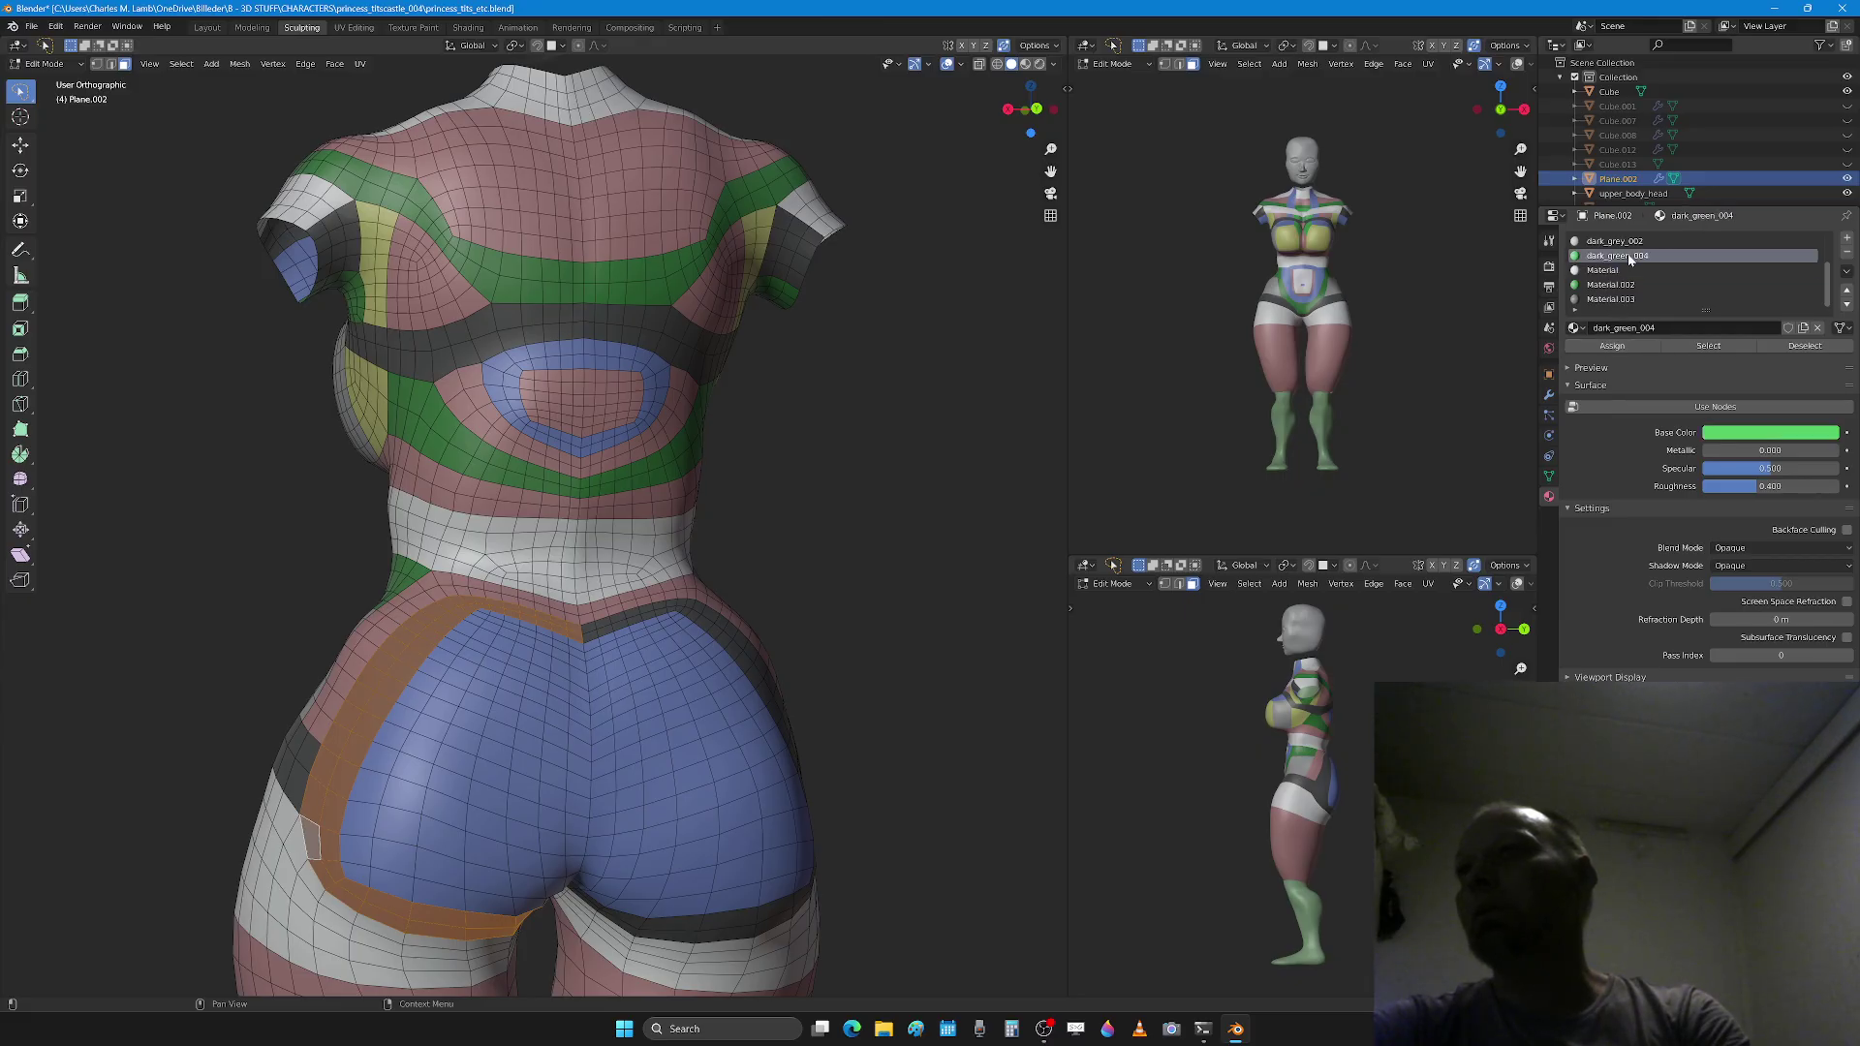
click(1617, 345)
scroll(1616, 290, up, 3)
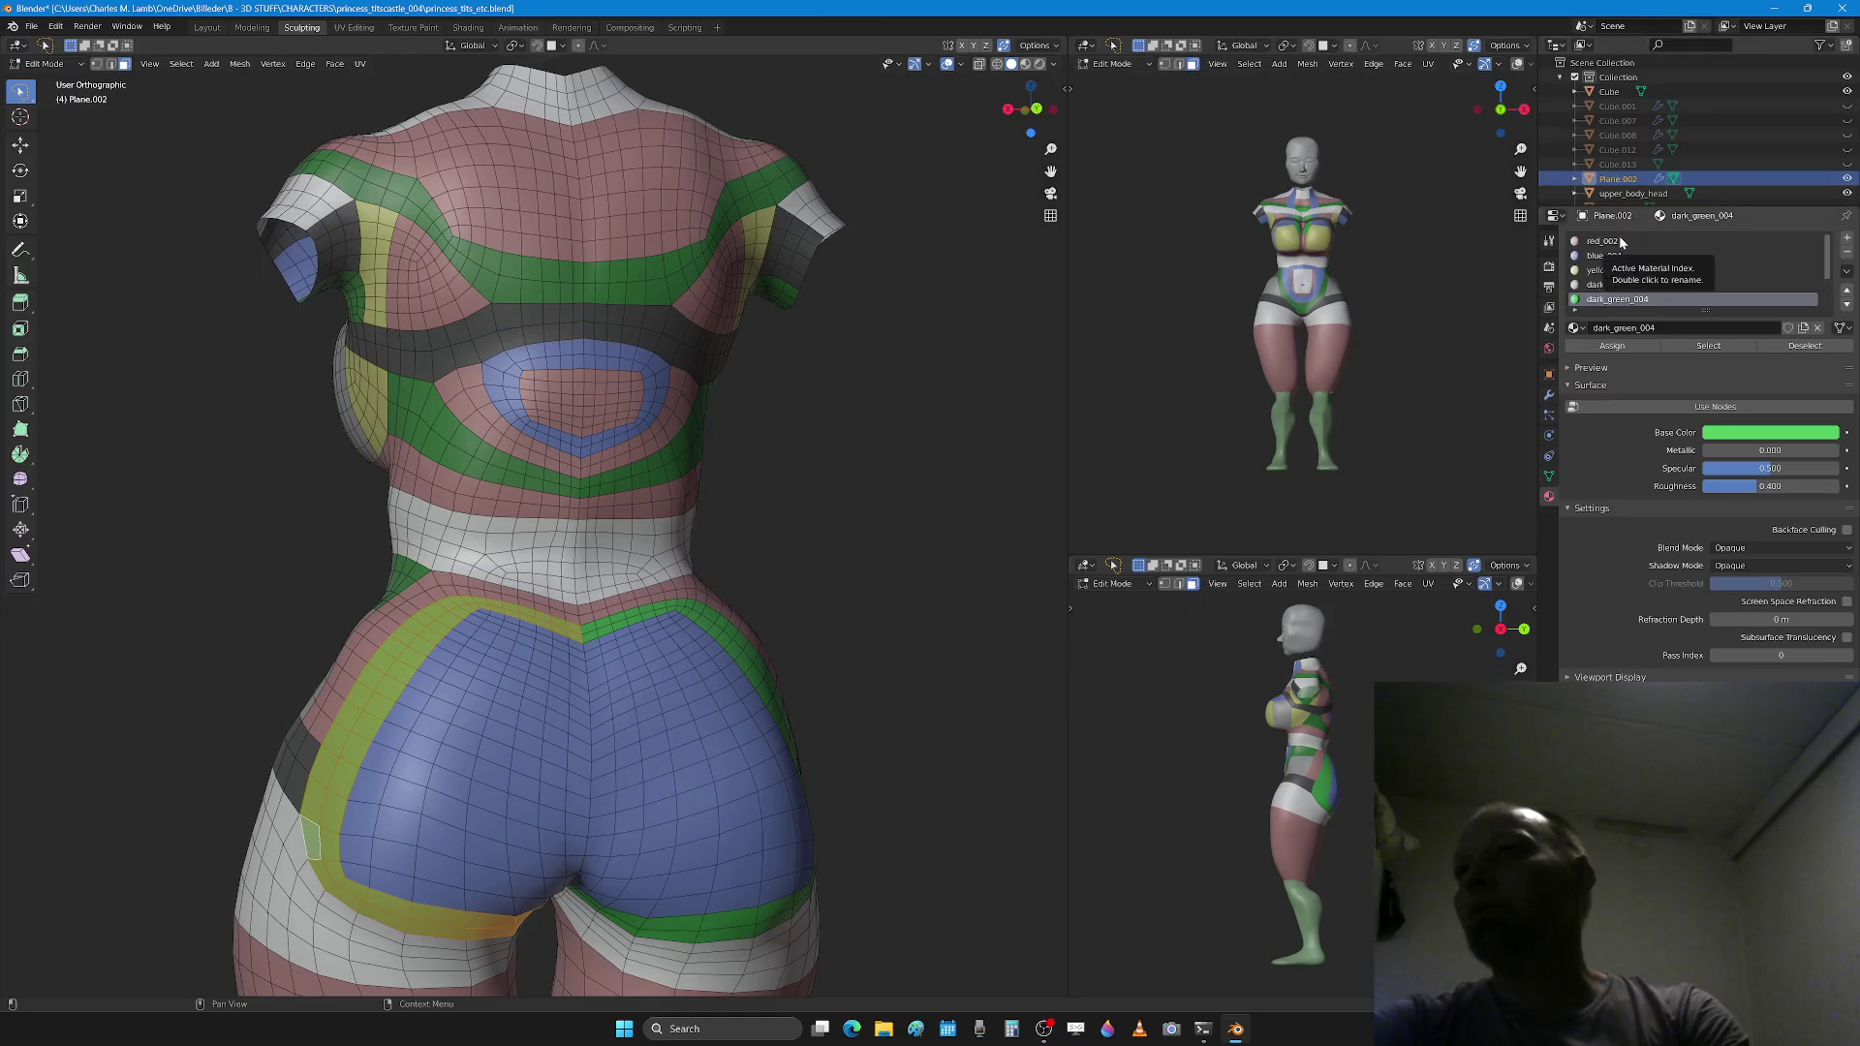
click(1617, 275)
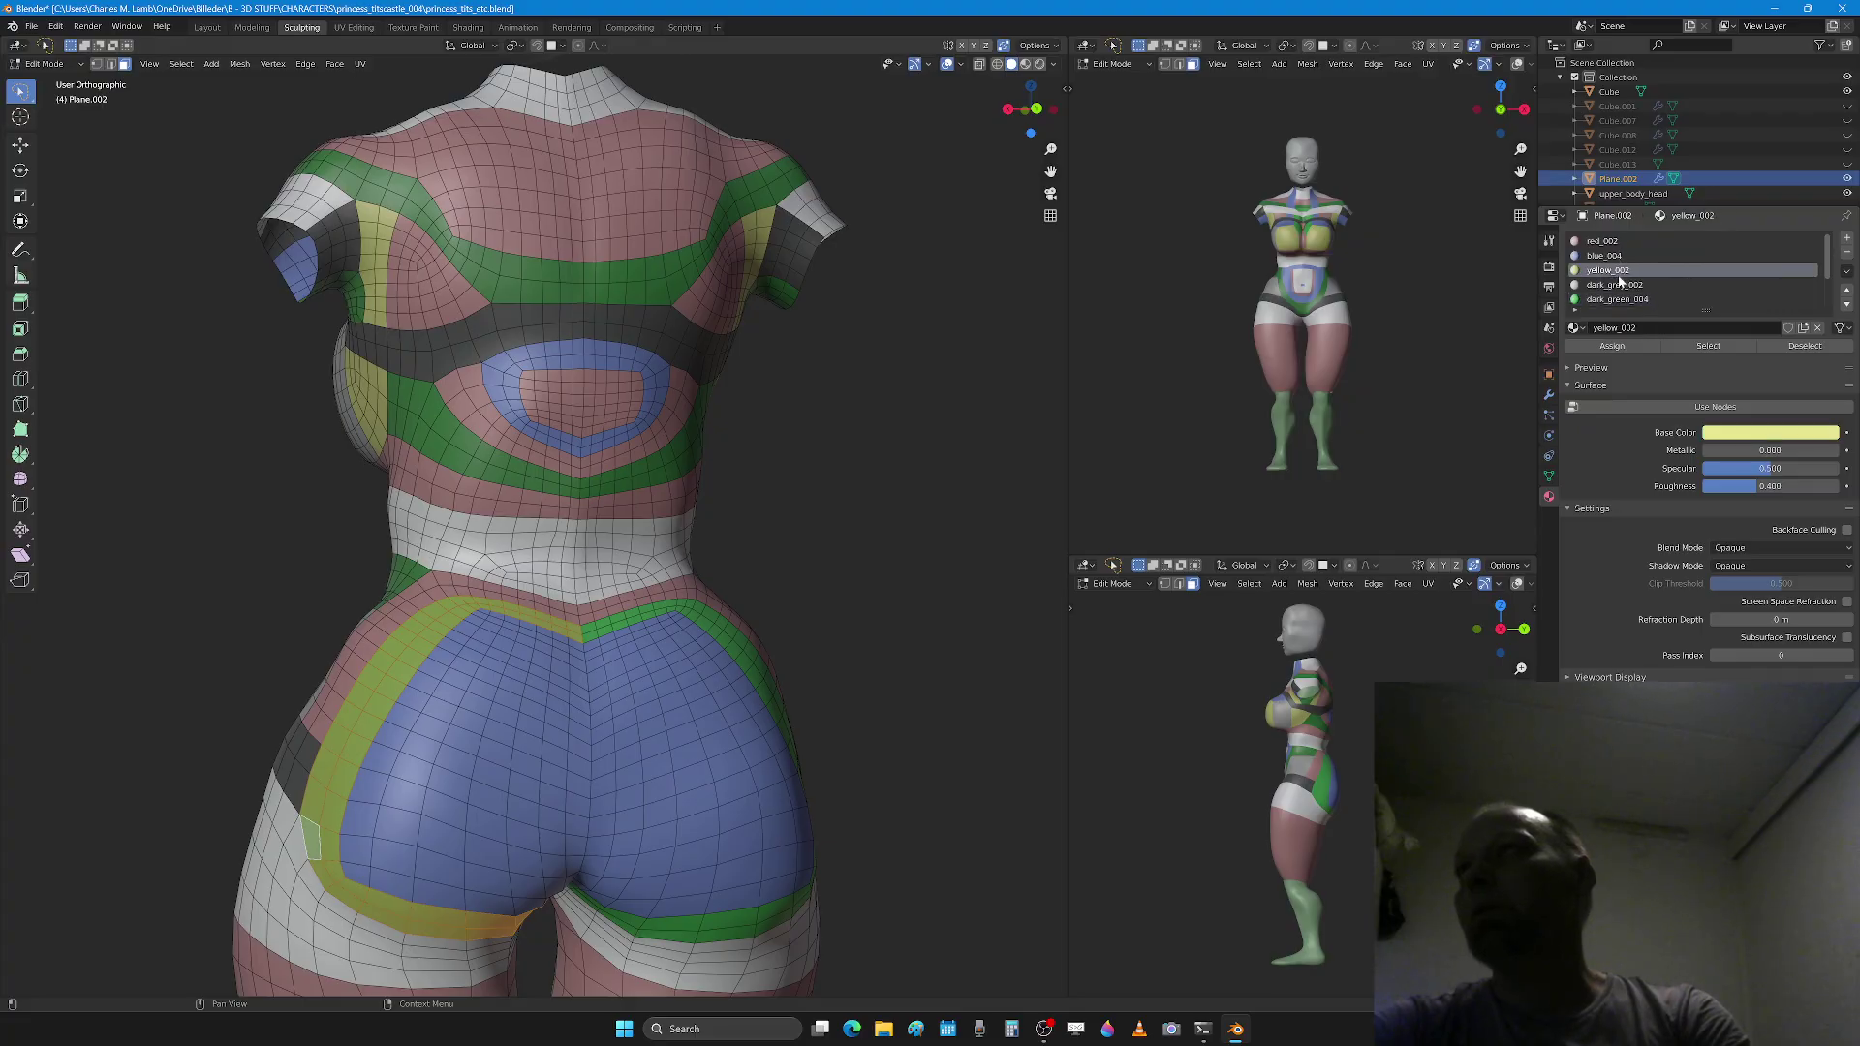
click(1624, 347)
Step: Enter Sculpt Mode and build up the lower outer buttock with the Draw brush at a 256 px radius
mouse_move(542, 739)
middle_down()
mouse_move(604, 742)
mouse_move(450, 685)
middle_up()
scroll(604, 742, down, 2)
key(Tab)
scroll(451, 685, up, 3)
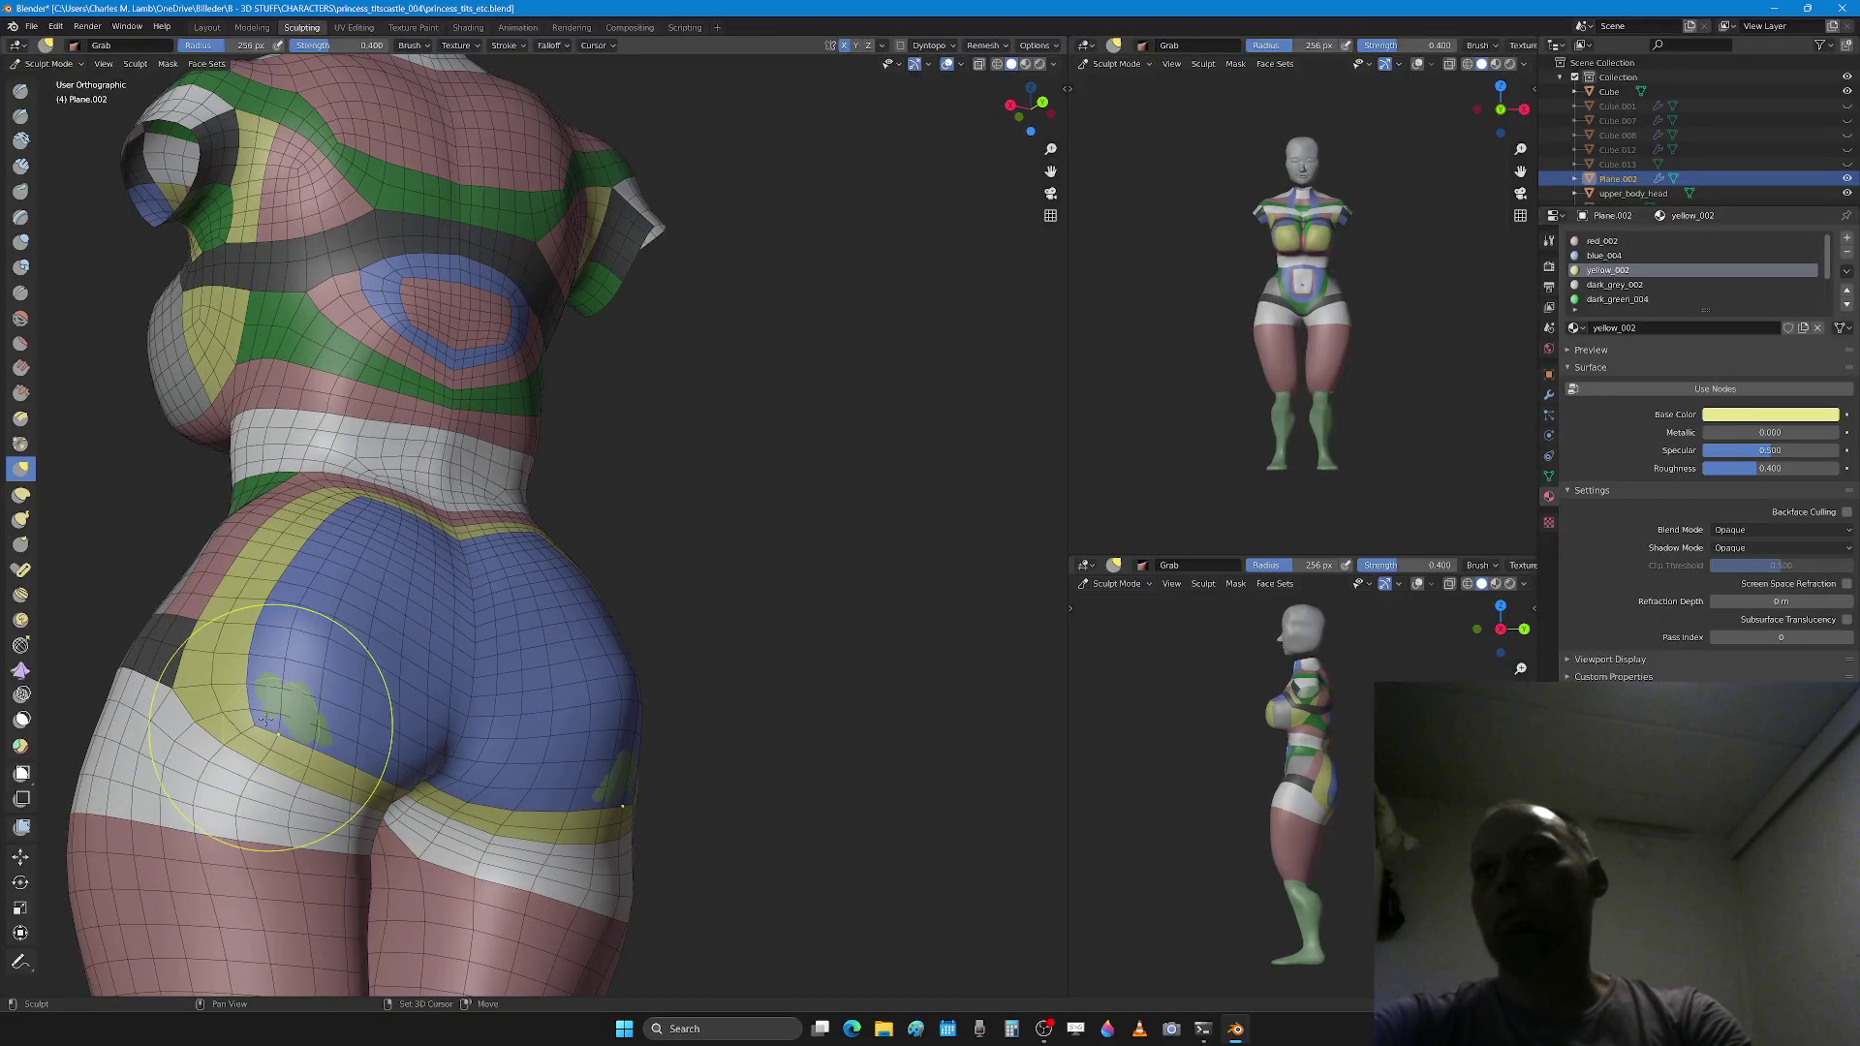
key(x)
drag(279, 722, 282, 730)
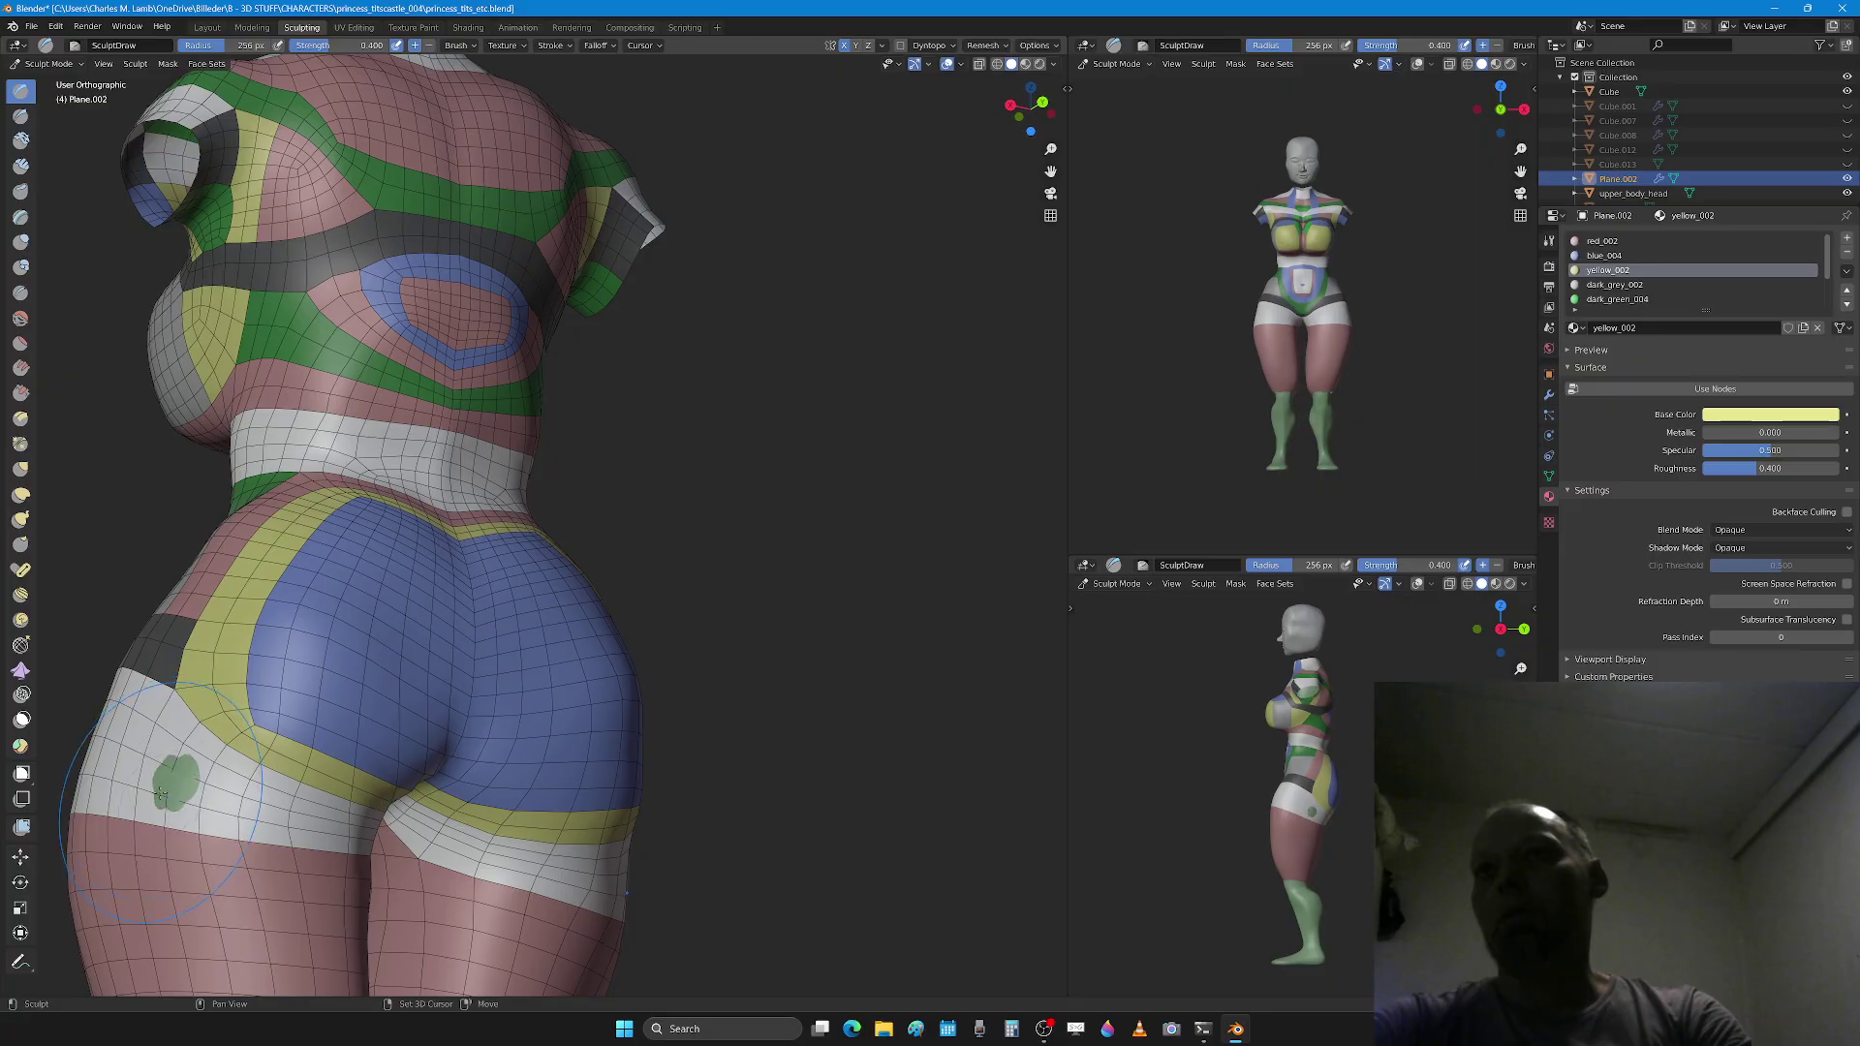
mouse_move(186, 751)
middle_down()
mouse_move(232, 828)
mouse_move(422, 901)
mouse_move(474, 849)
mouse_move(406, 761)
middle_up()
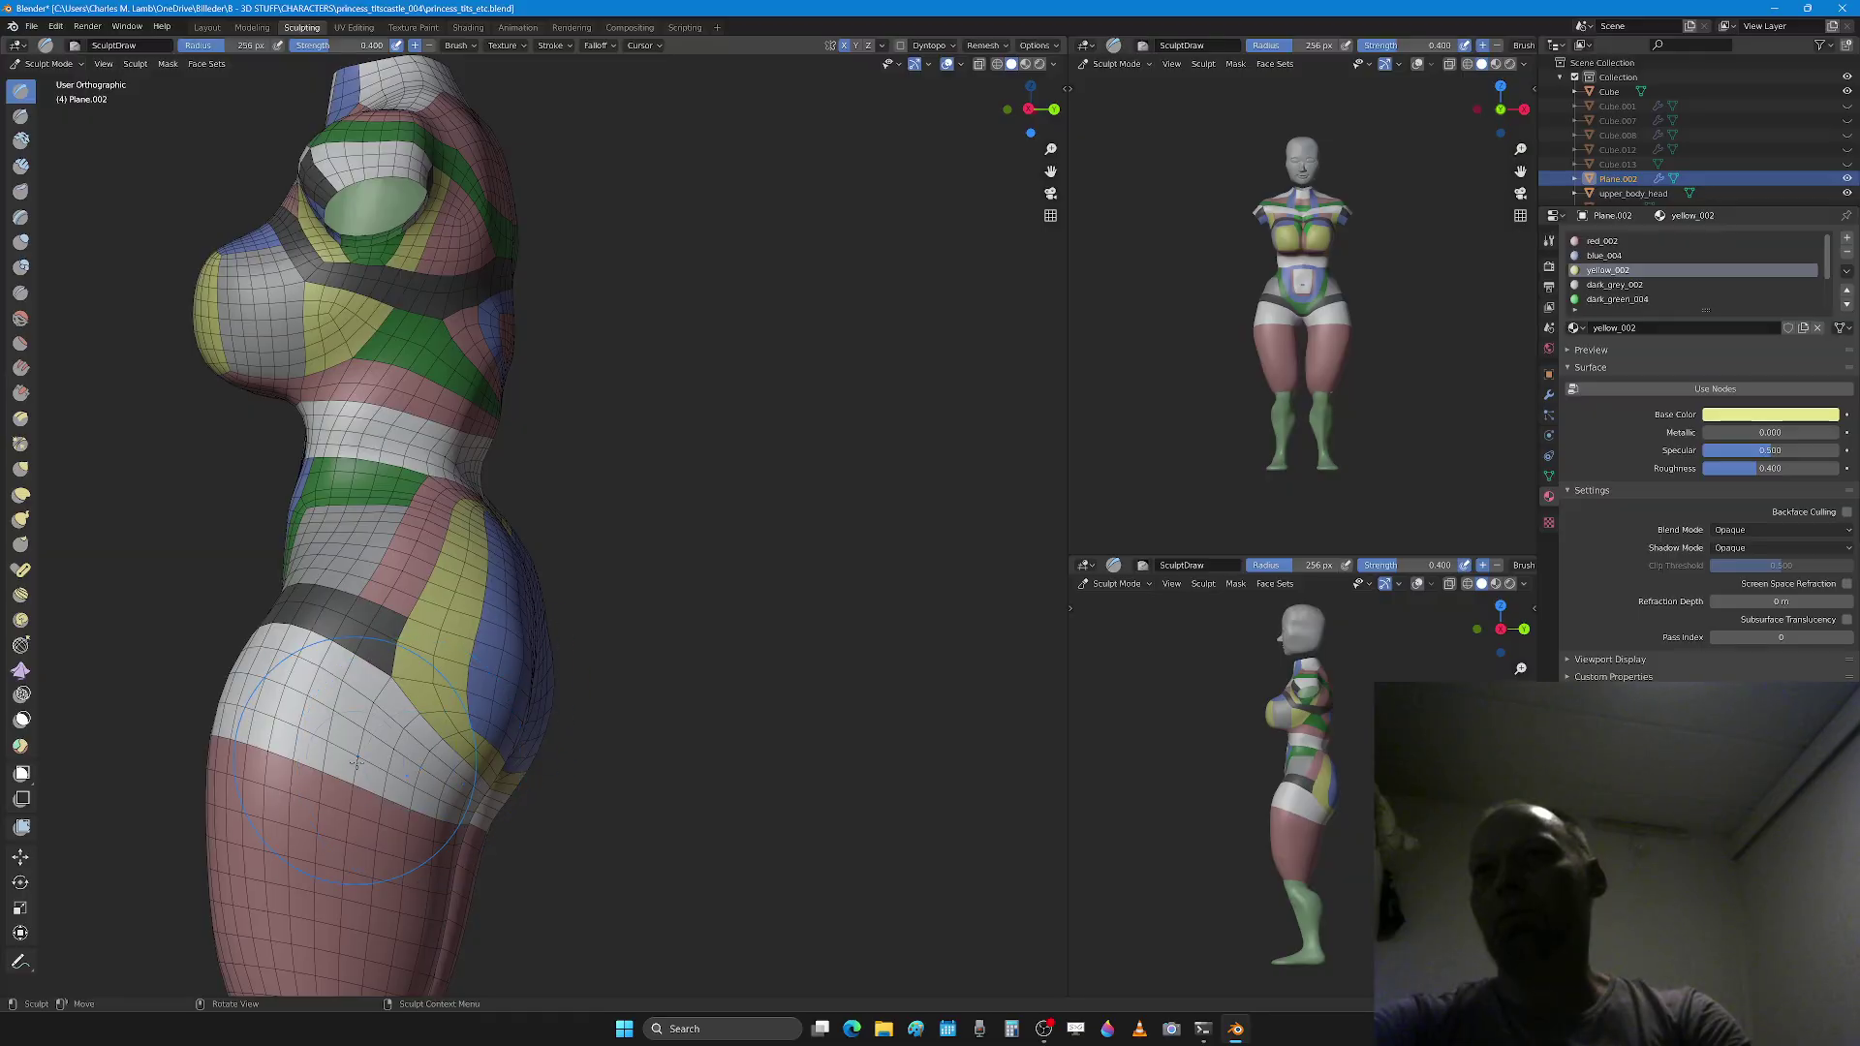
mouse_move(492, 704)
middle_down()
mouse_move(411, 725)
mouse_move(337, 665)
middle_up()
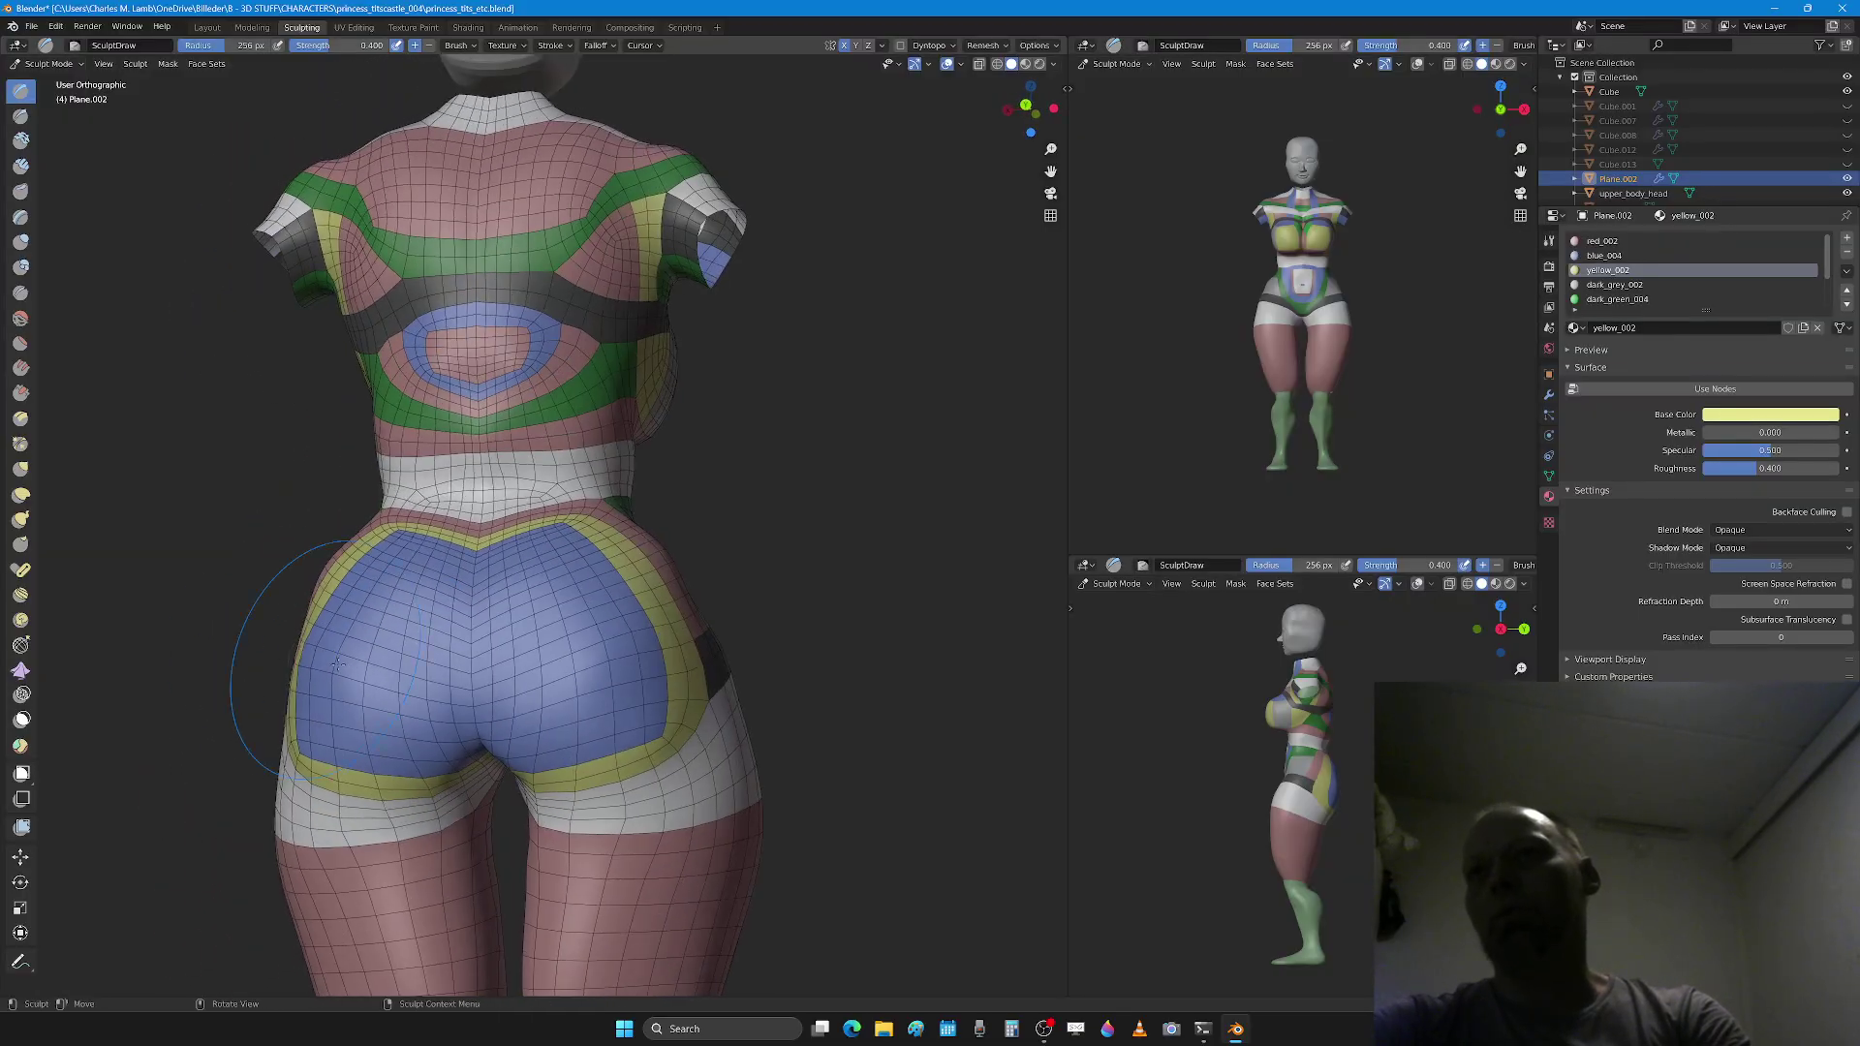
Step: Sculpt the buttocks beside the cleft and along the outer edge with the Draw brush, using radii of 177, 262 and 194 px
mouse_move(412, 785)
middle_down()
mouse_move(468, 741)
mouse_move(447, 647)
middle_up()
key(f)
click(431, 741)
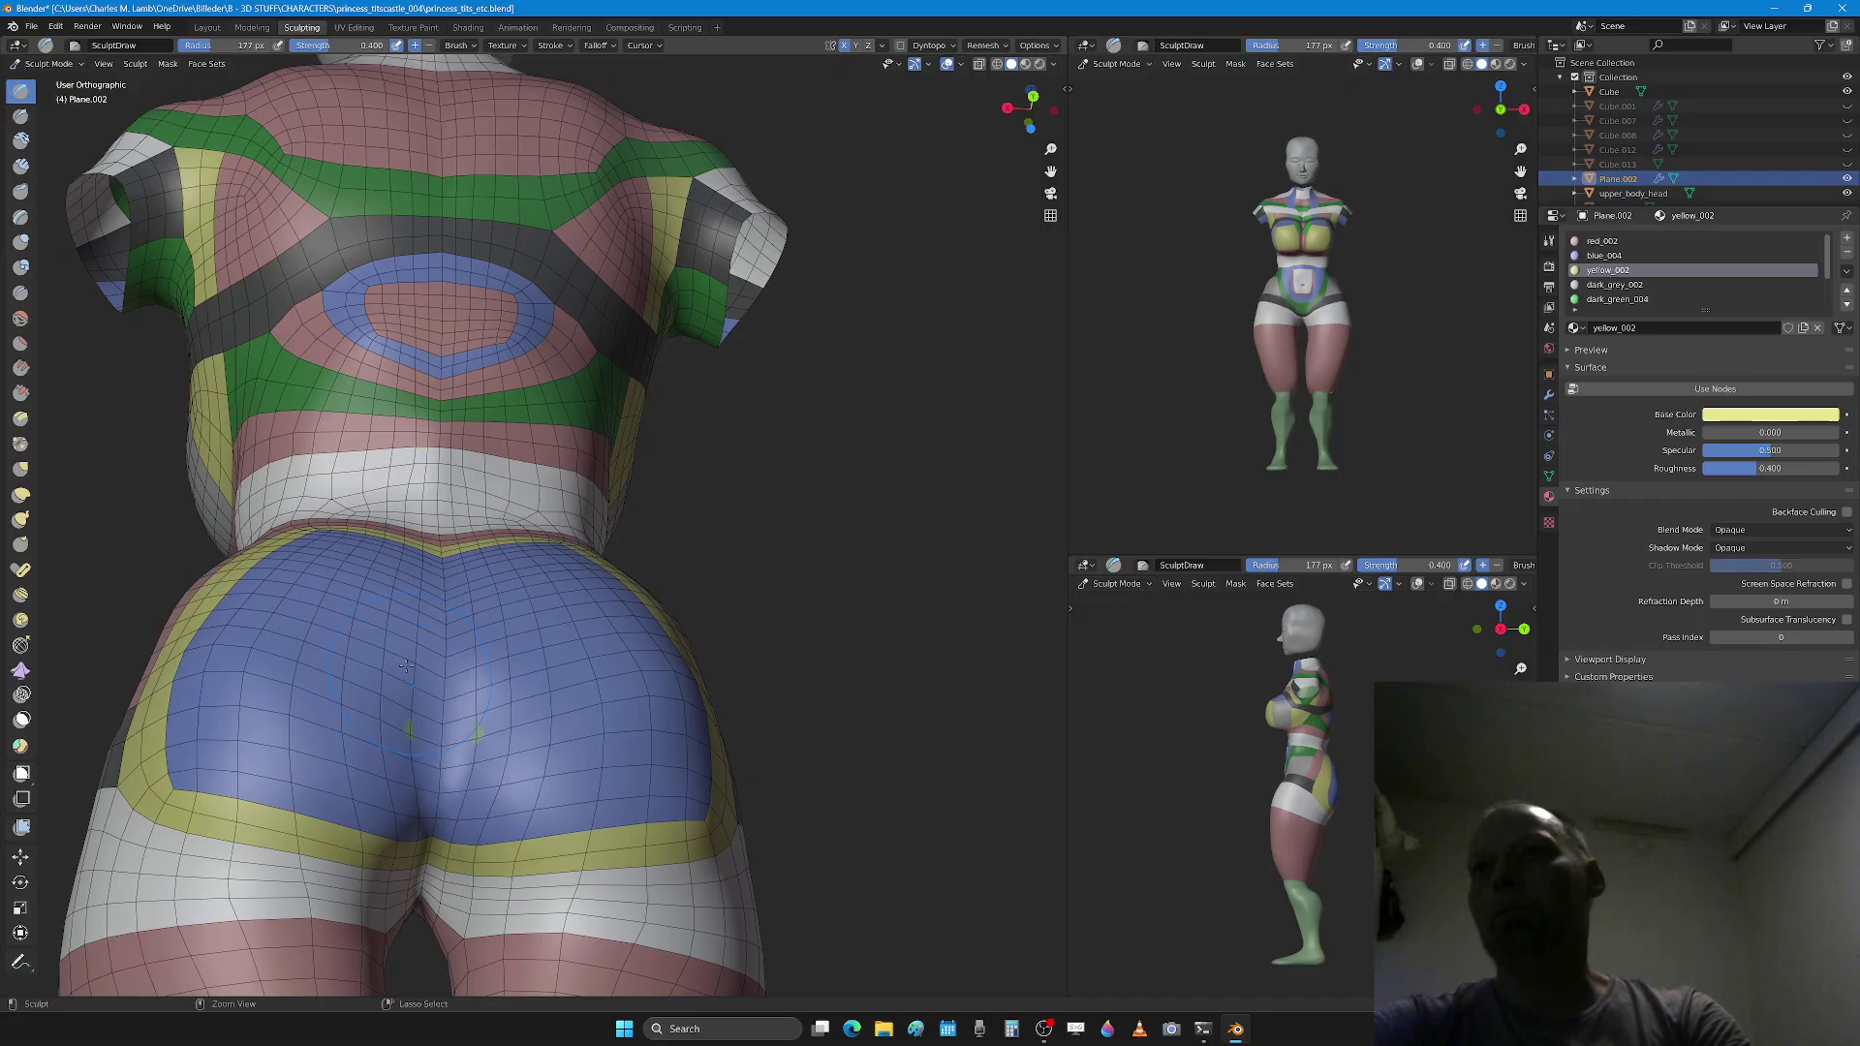
key(f)
click(368, 662)
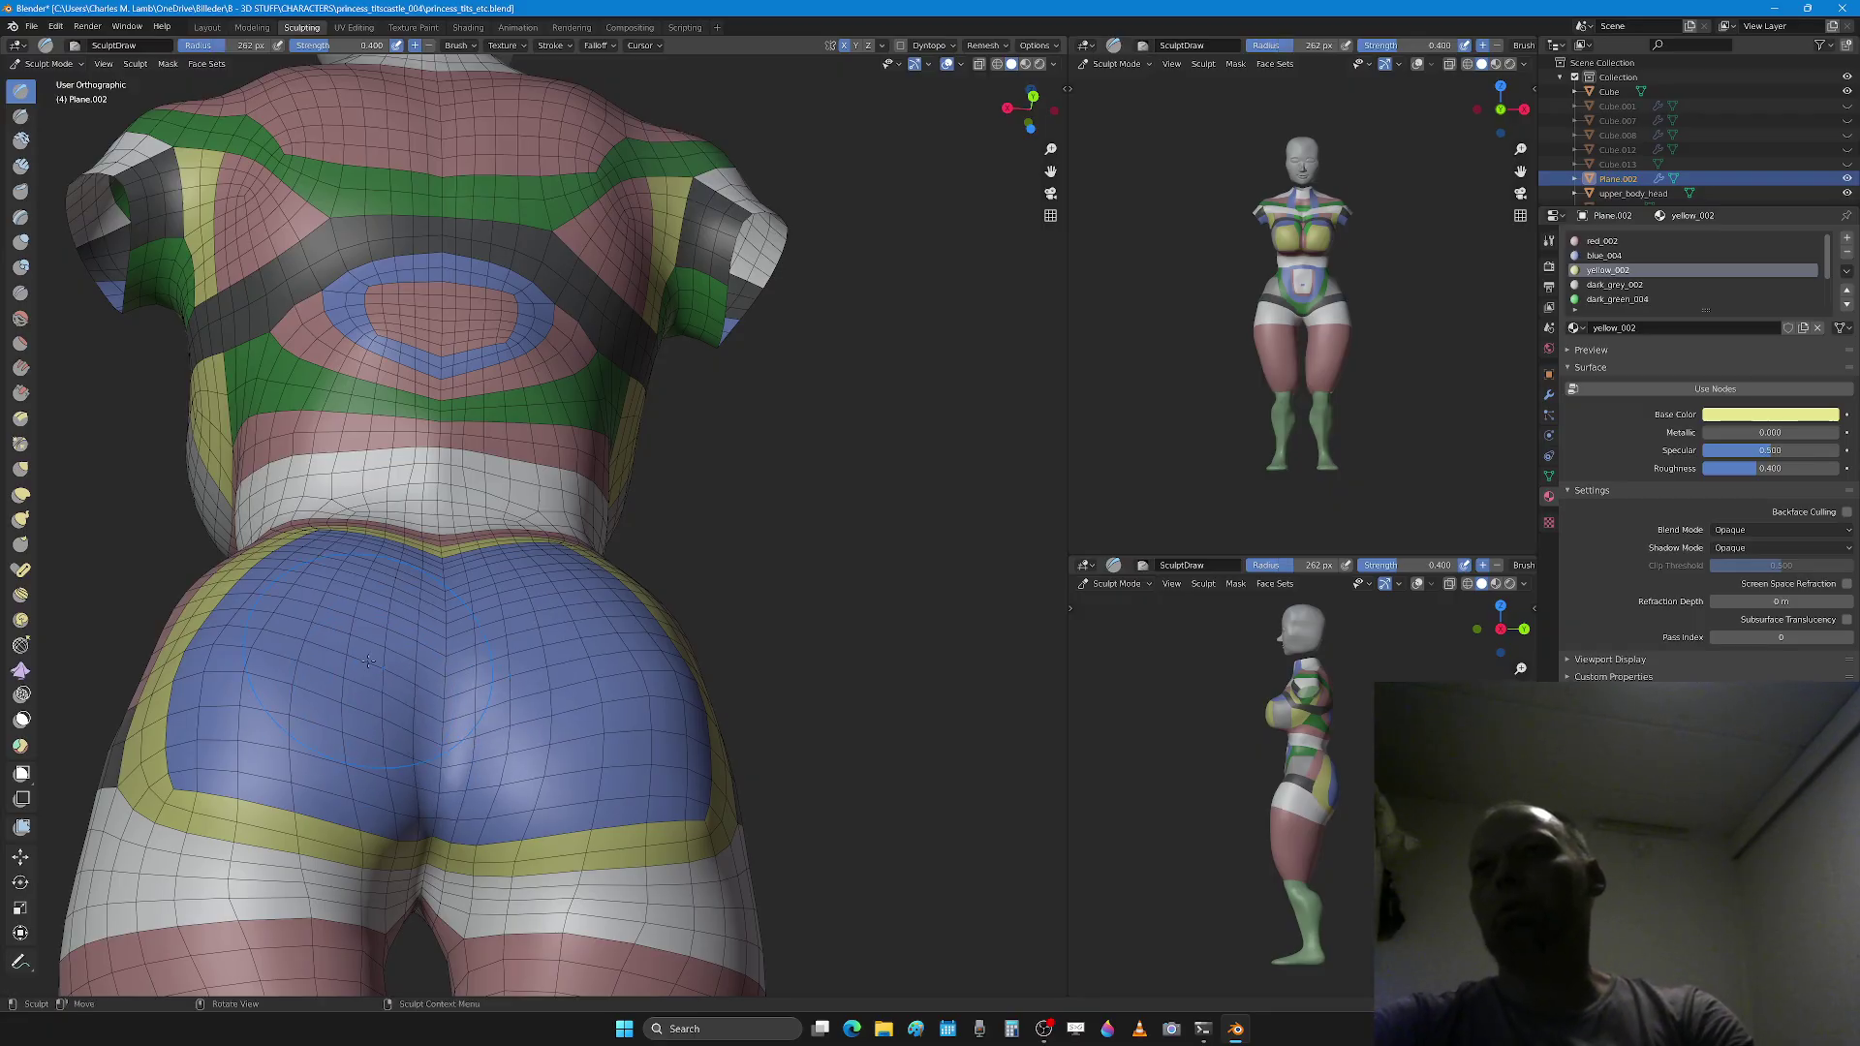
mouse_move(274, 661)
mouse_down()
mouse_move(281, 717)
mouse_move(275, 644)
mouse_up()
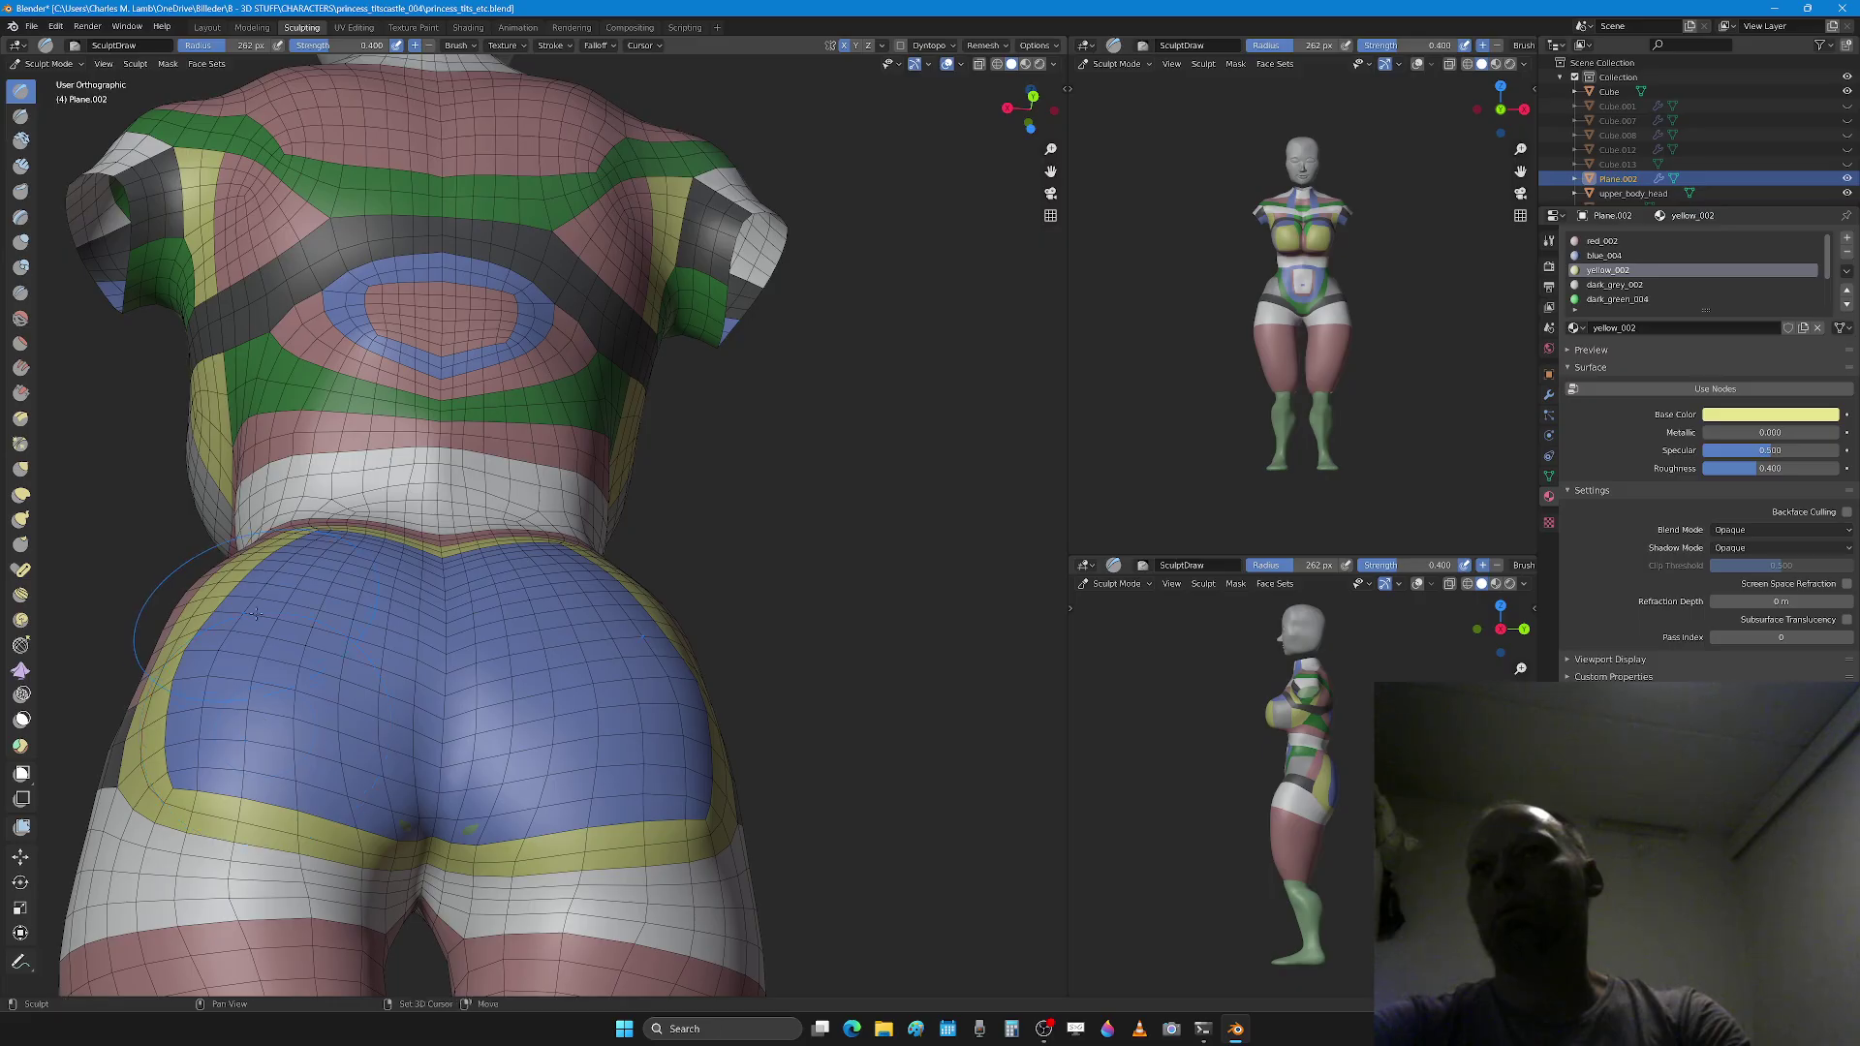
mouse_move(175, 610)
mouse_down()
mouse_move(242, 639)
mouse_move(205, 712)
mouse_up()
key(f)
click(274, 669)
scroll(387, 620, down, 4)
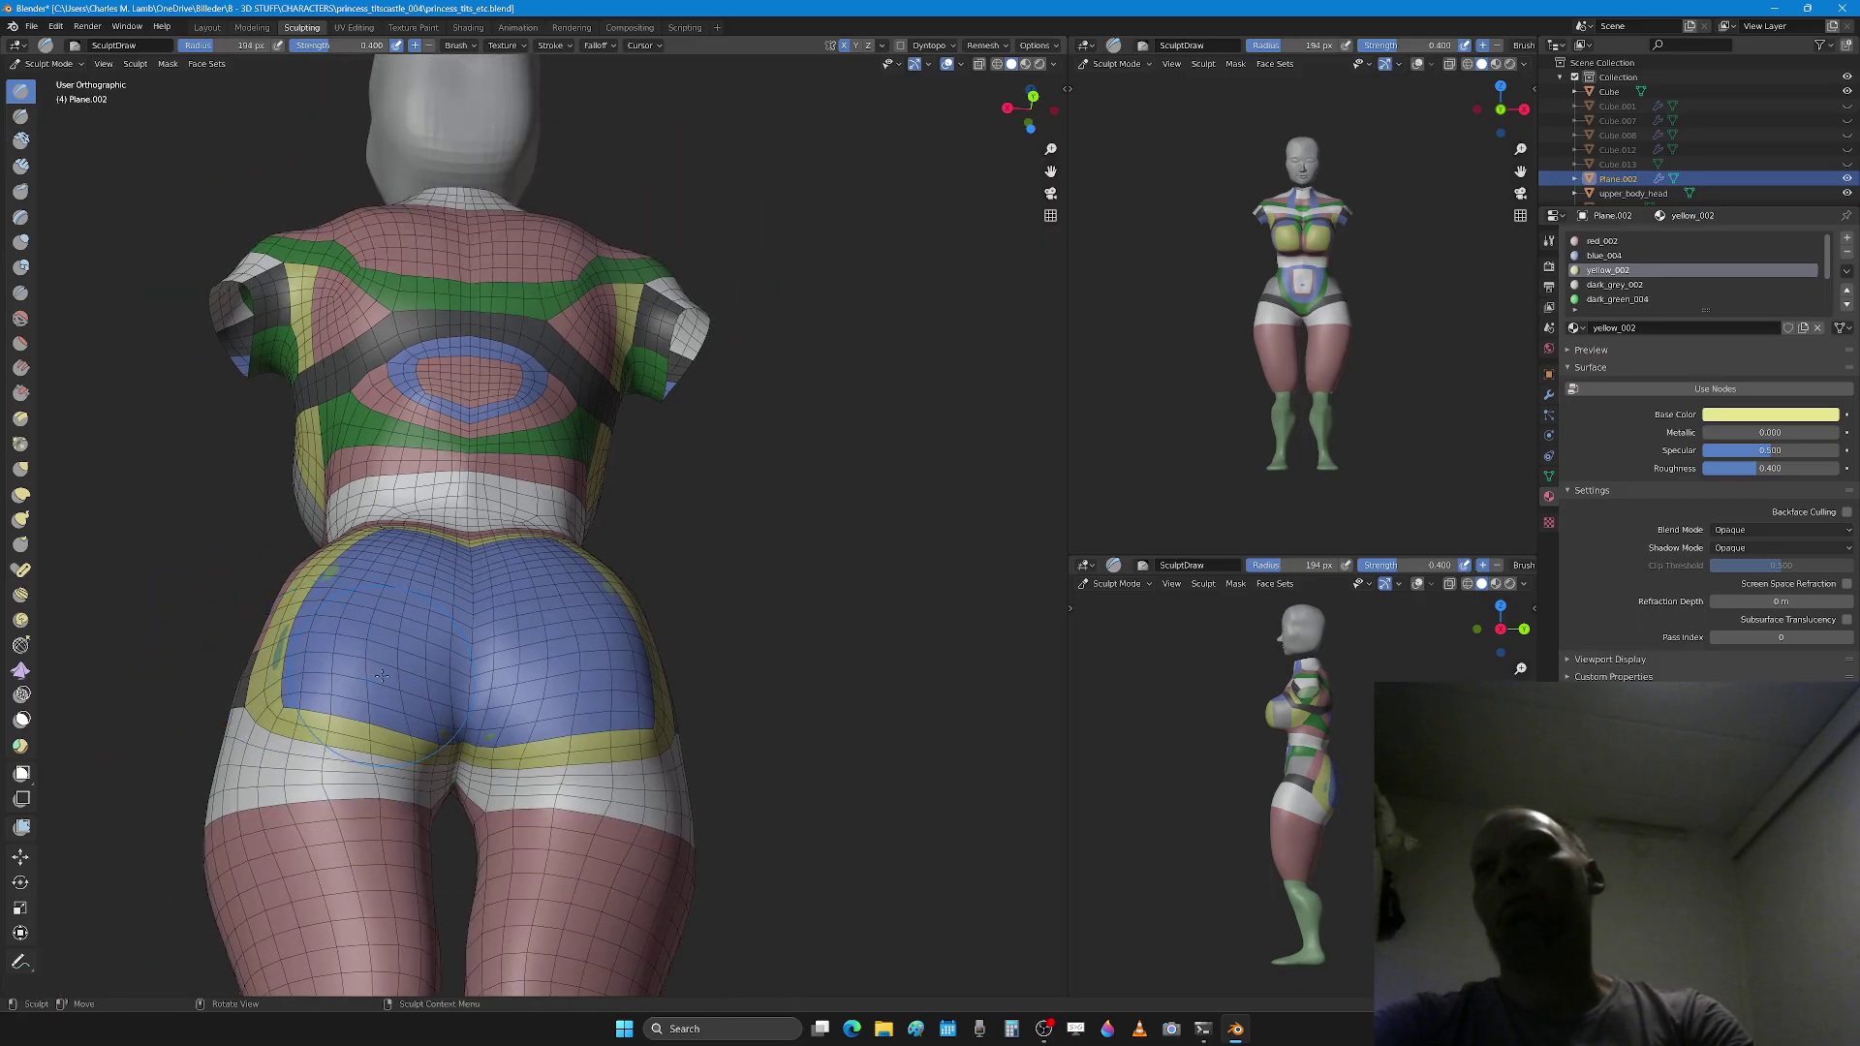
mouse_move(528, 557)
middle_down()
mouse_move(450, 649)
mouse_move(416, 645)
mouse_move(517, 635)
middle_up()
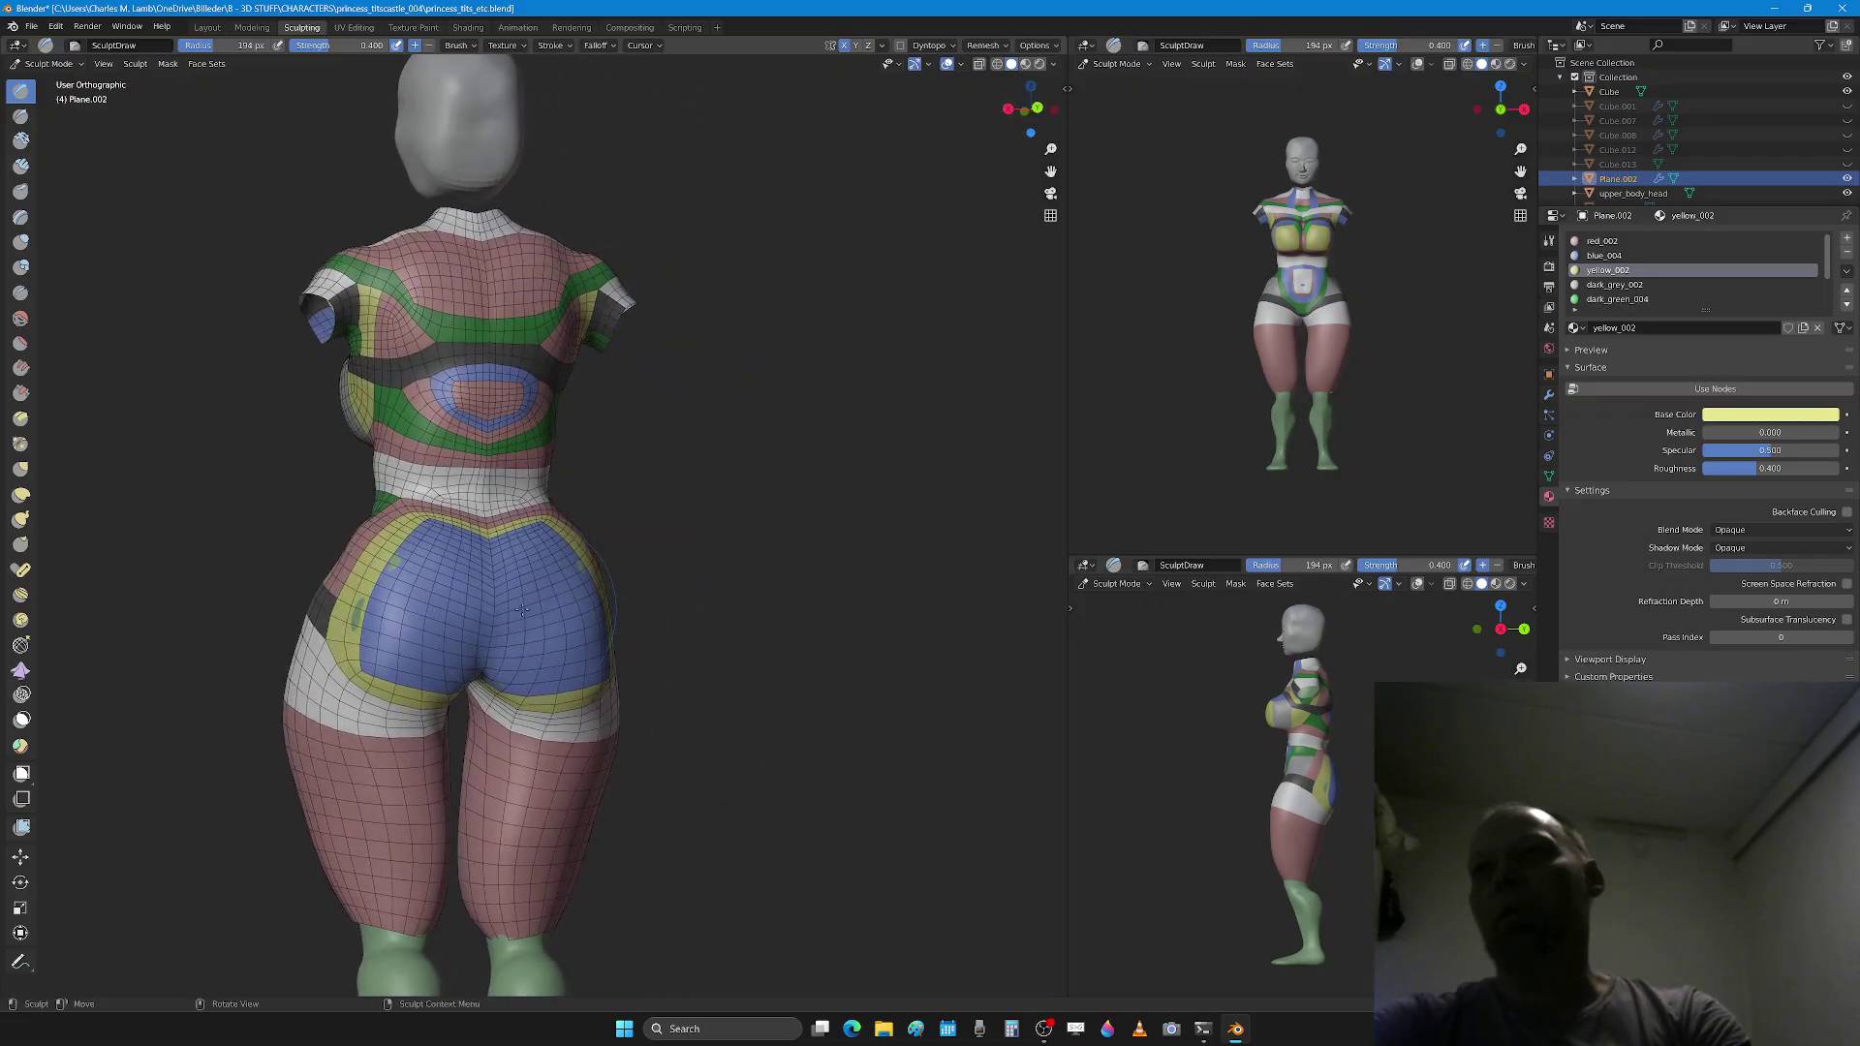
scroll(522, 610, up, 2)
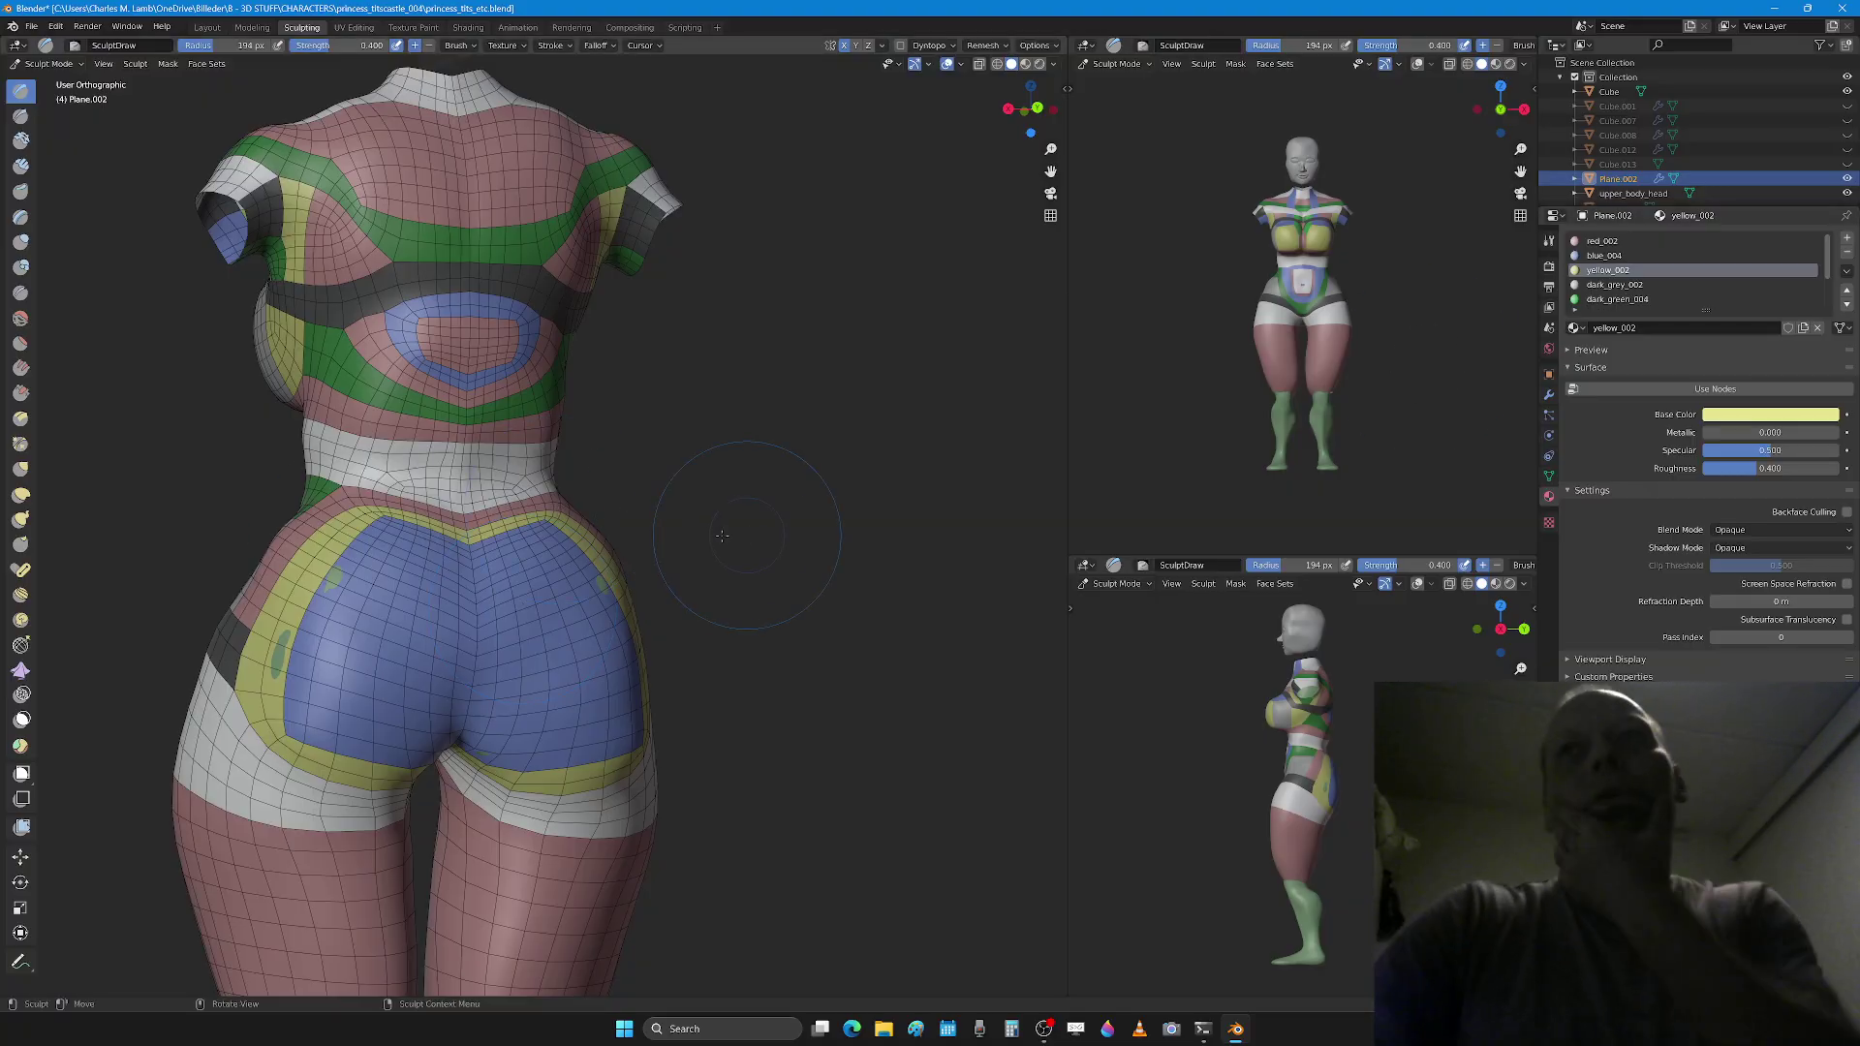
Step: Return to Edit Mode and assign the white Material to the selected faces around the navel on the belly panel
mouse_move(721, 536)
middle_down()
mouse_move(612, 580)
mouse_move(630, 591)
middle_up()
scroll(650, 603, up, 5)
key(Tab)
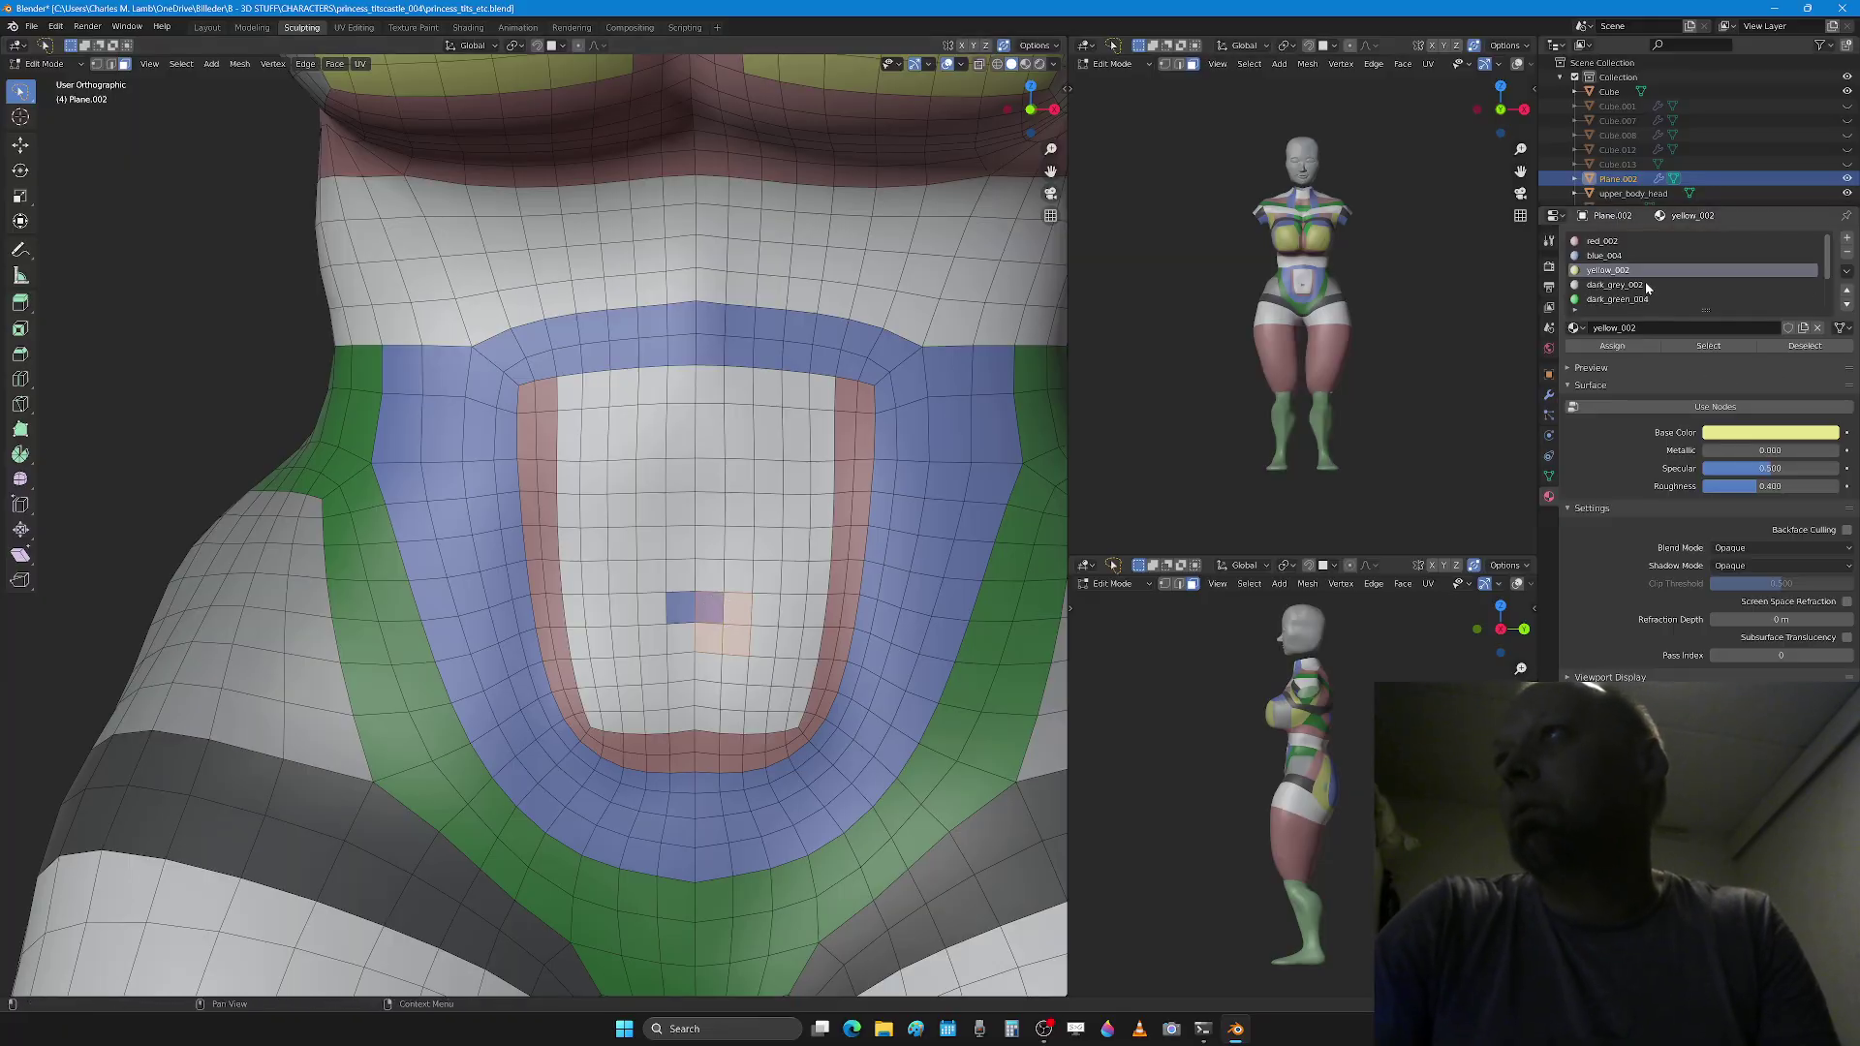
click(1617, 271)
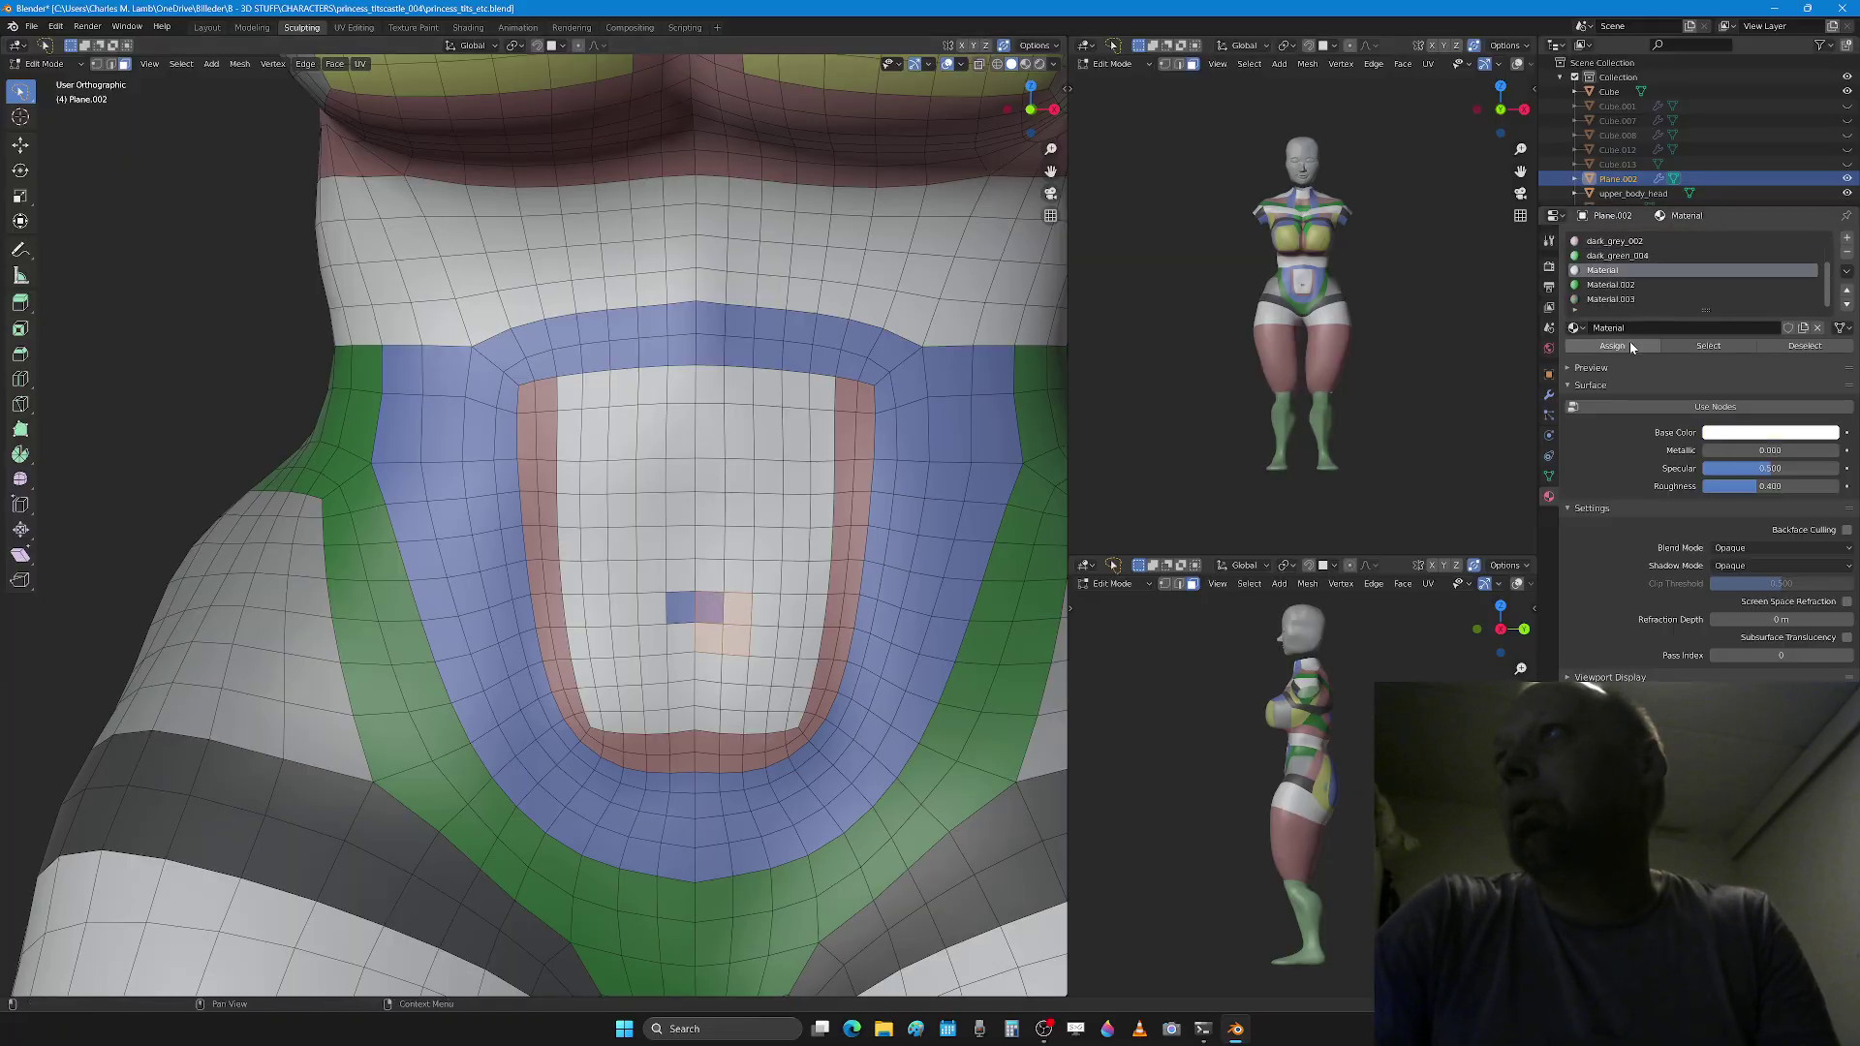
scroll(1027, 567, down, 3)
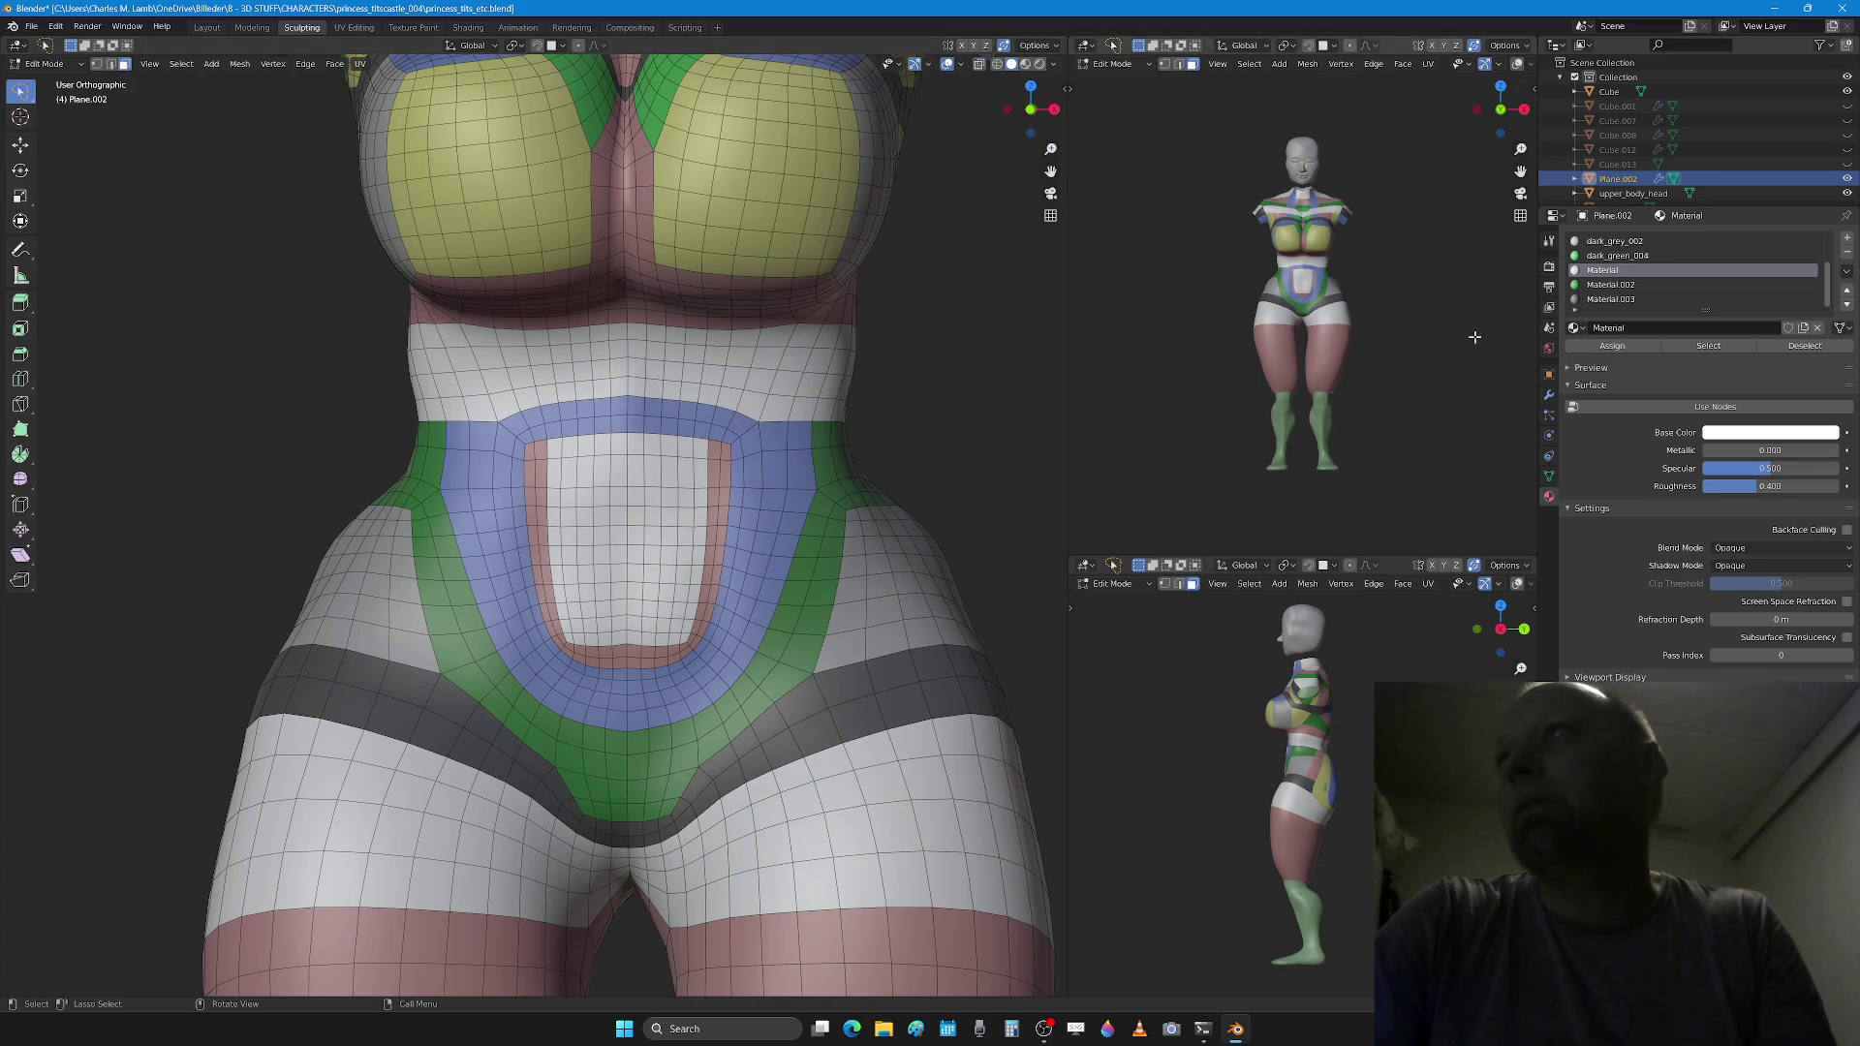
Step: Switch to Sculpt Mode and apply the body mesh's Mirror modifier
click(1549, 399)
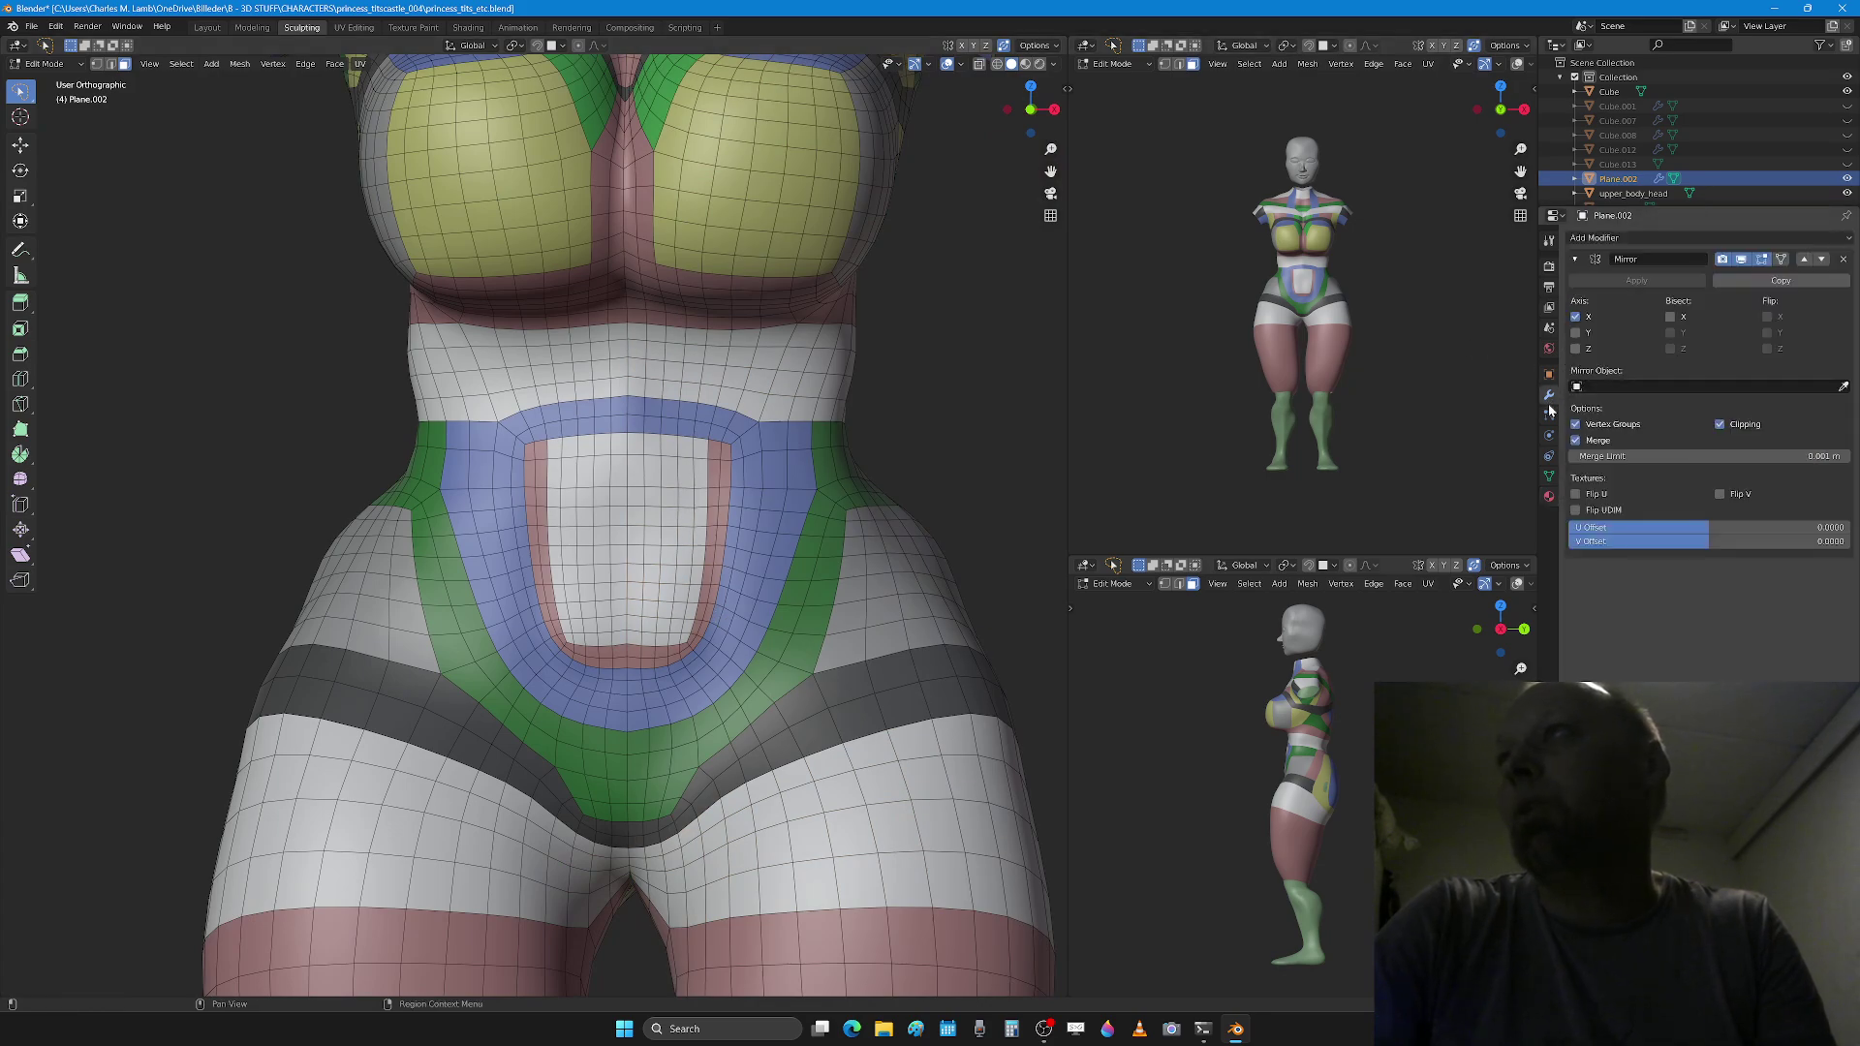
key(Tab)
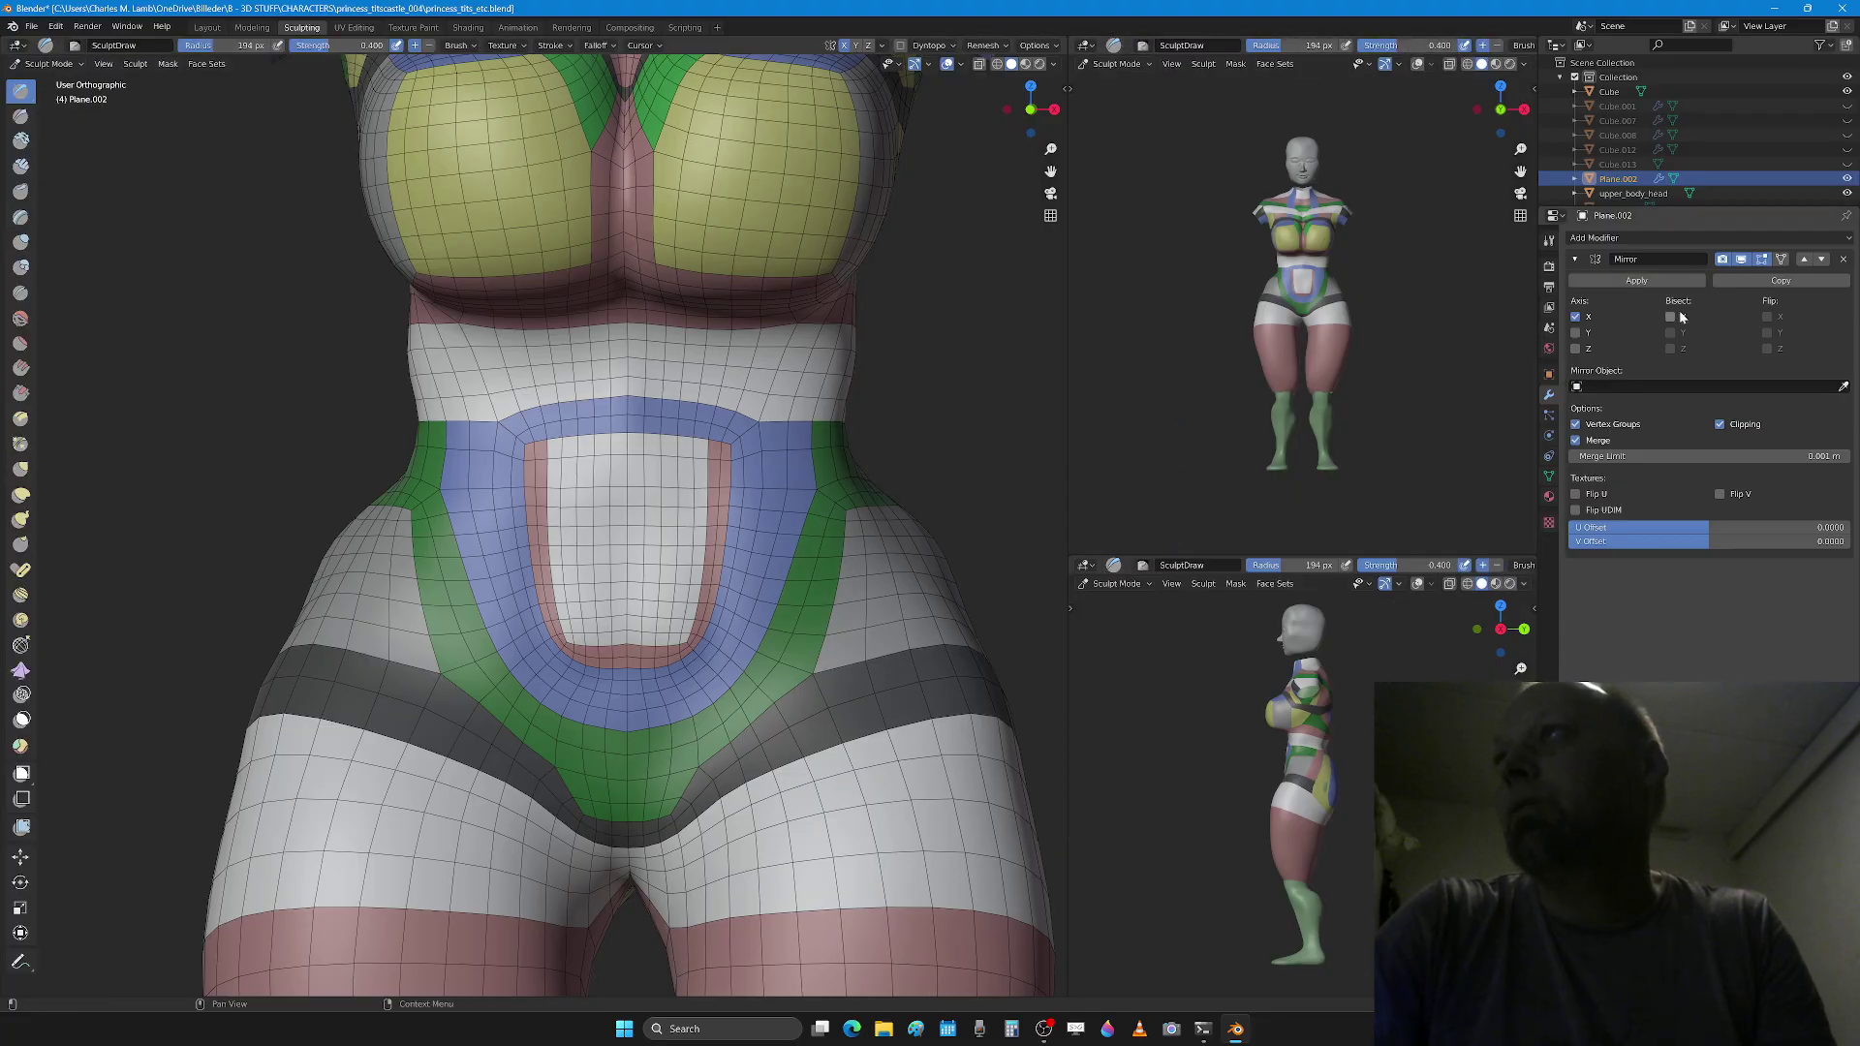
click(1622, 283)
Step: Sculpt the inner buttocks around the crotch with the Draw brush and reduce its radius to 120 px
mouse_move(635, 567)
middle_down()
mouse_move(465, 581)
mouse_move(498, 502)
middle_up()
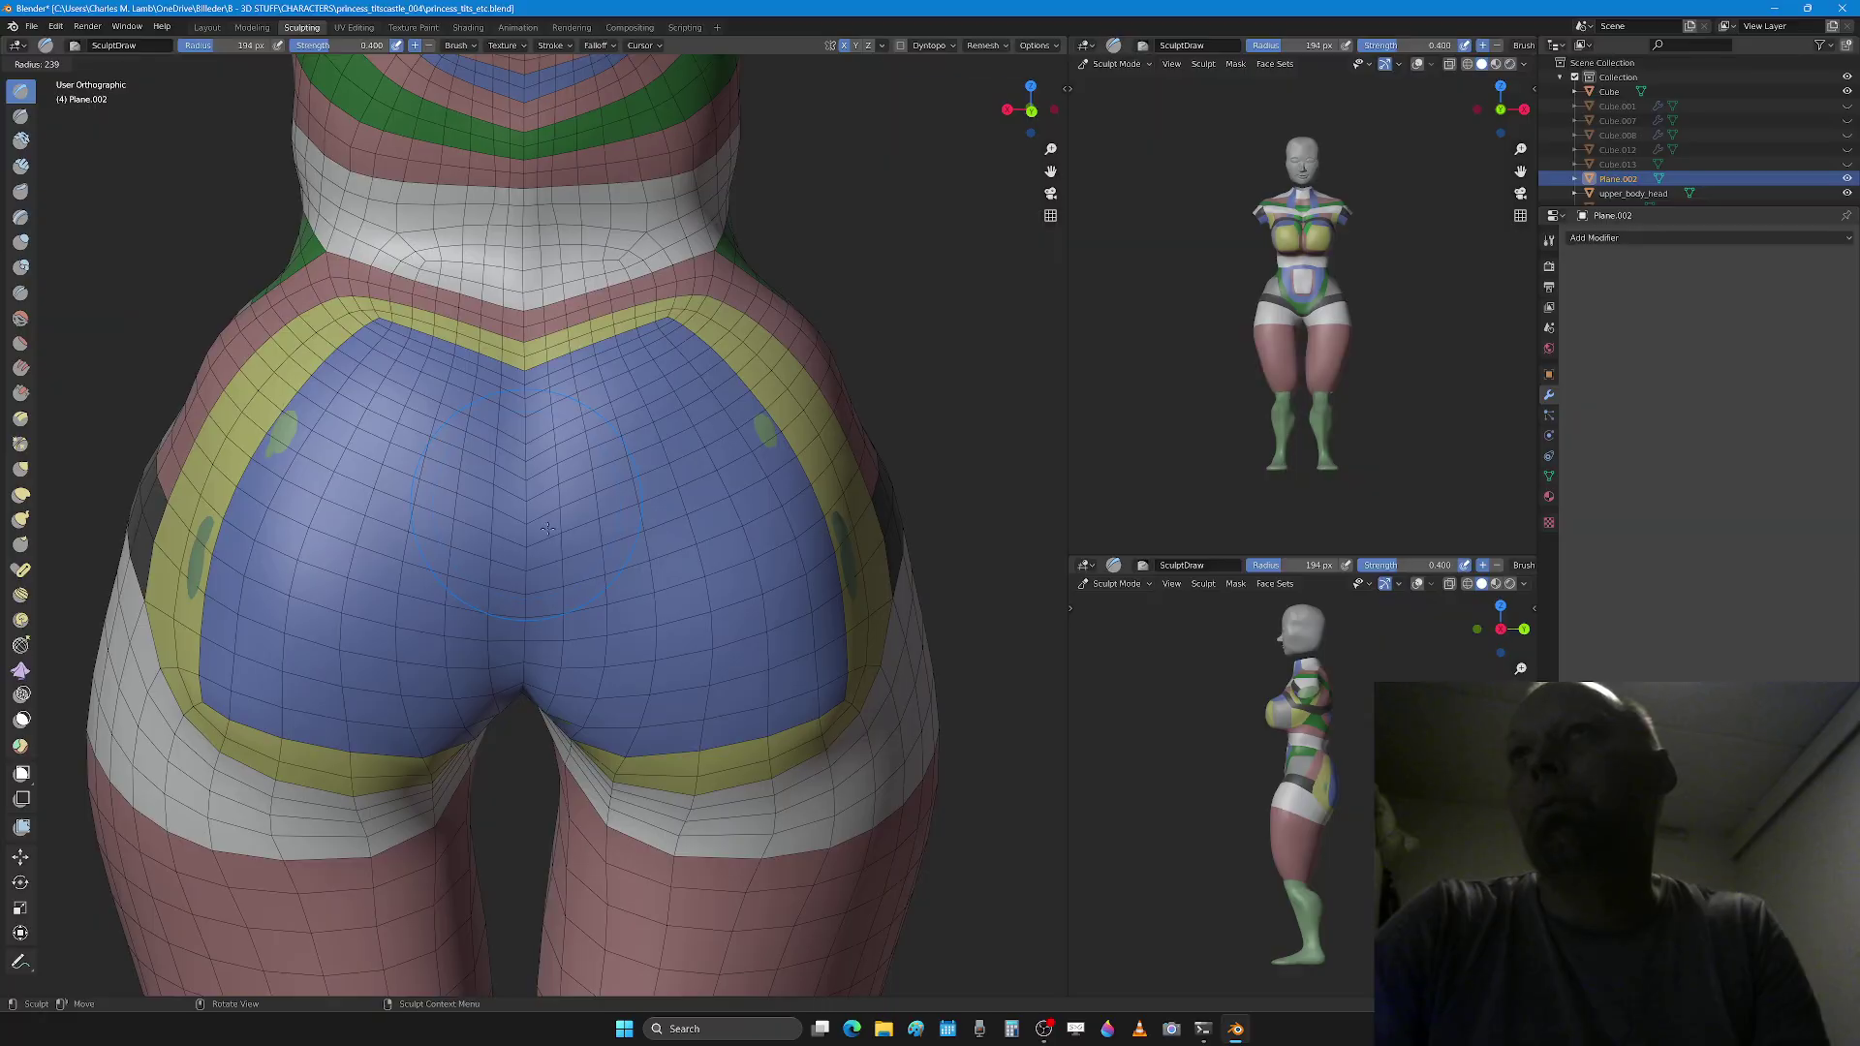
click(544, 525)
middle_drag(500, 637, 542, 722)
drag(571, 727, 461, 719)
middle_drag(460, 720, 436, 523)
key(f)
click(436, 511)
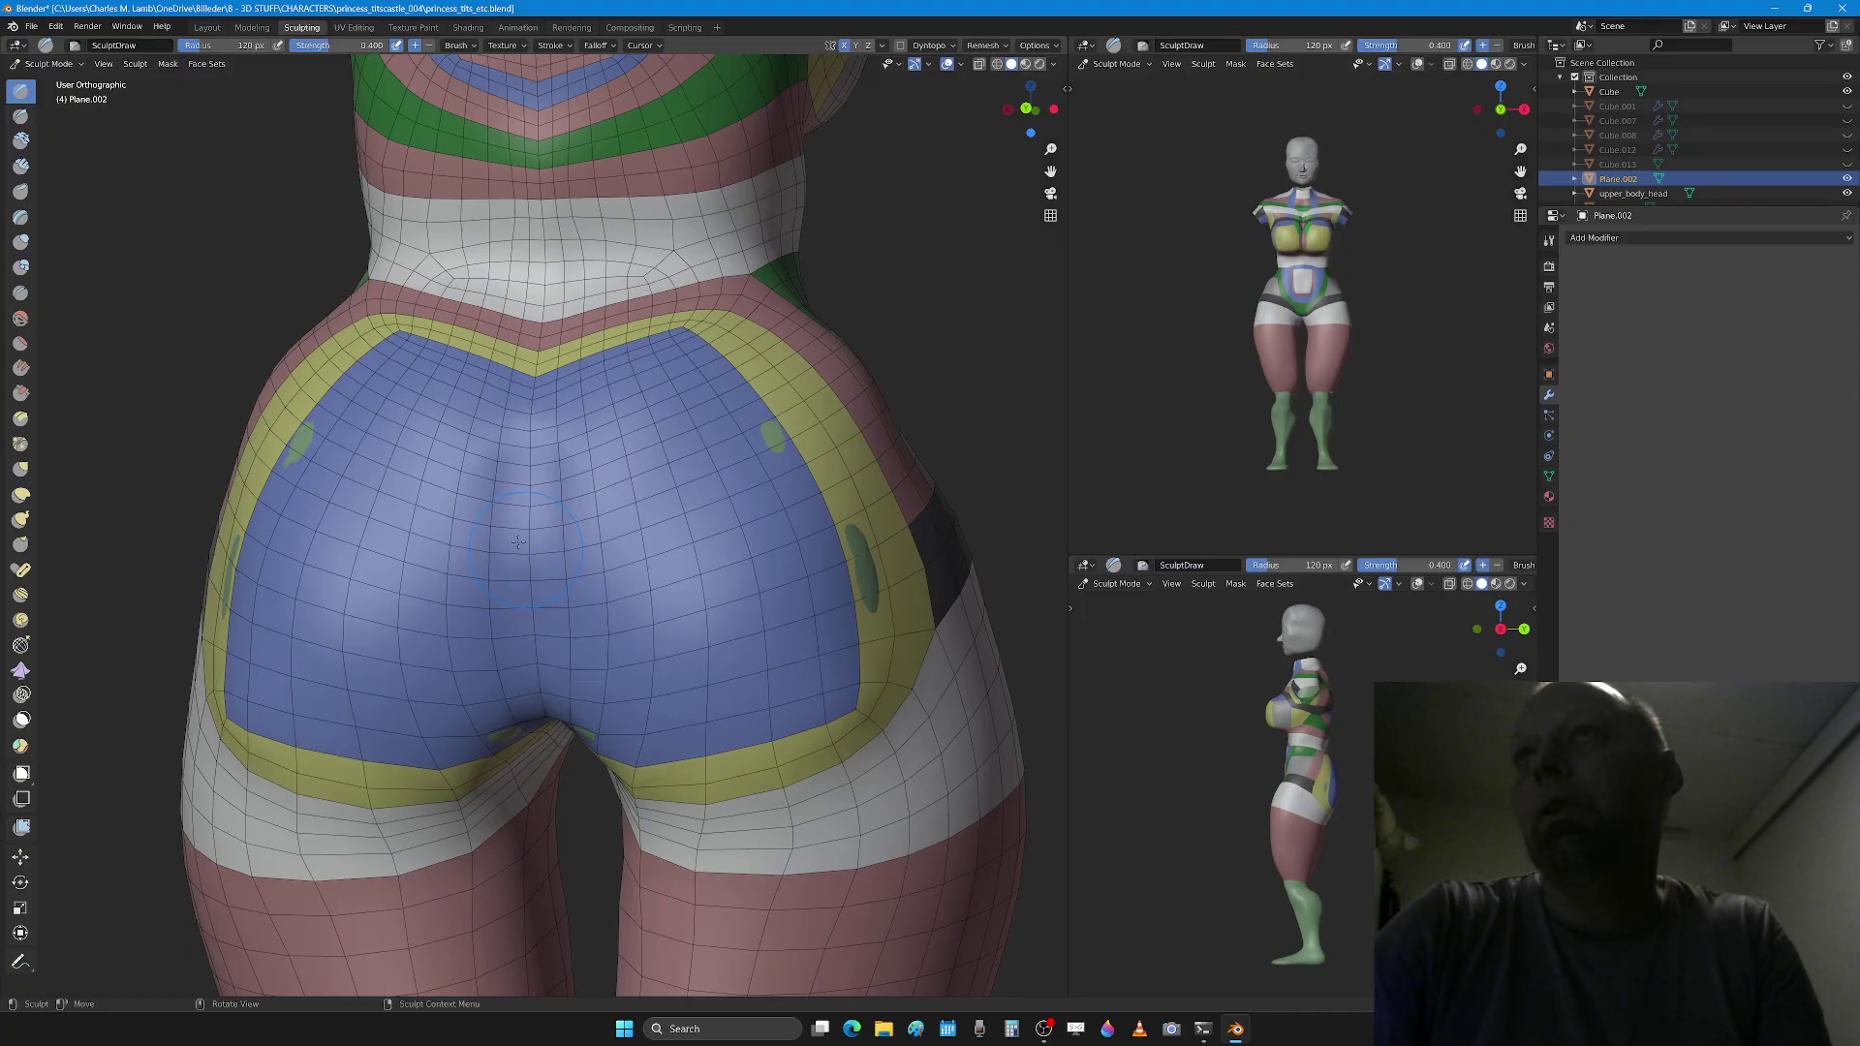
middle_drag(519, 542, 560, 545)
Step: Deepen the cleft between the buttocks along the centre line with the Crease brush at a 220 px radius
click(23, 294)
key(f)
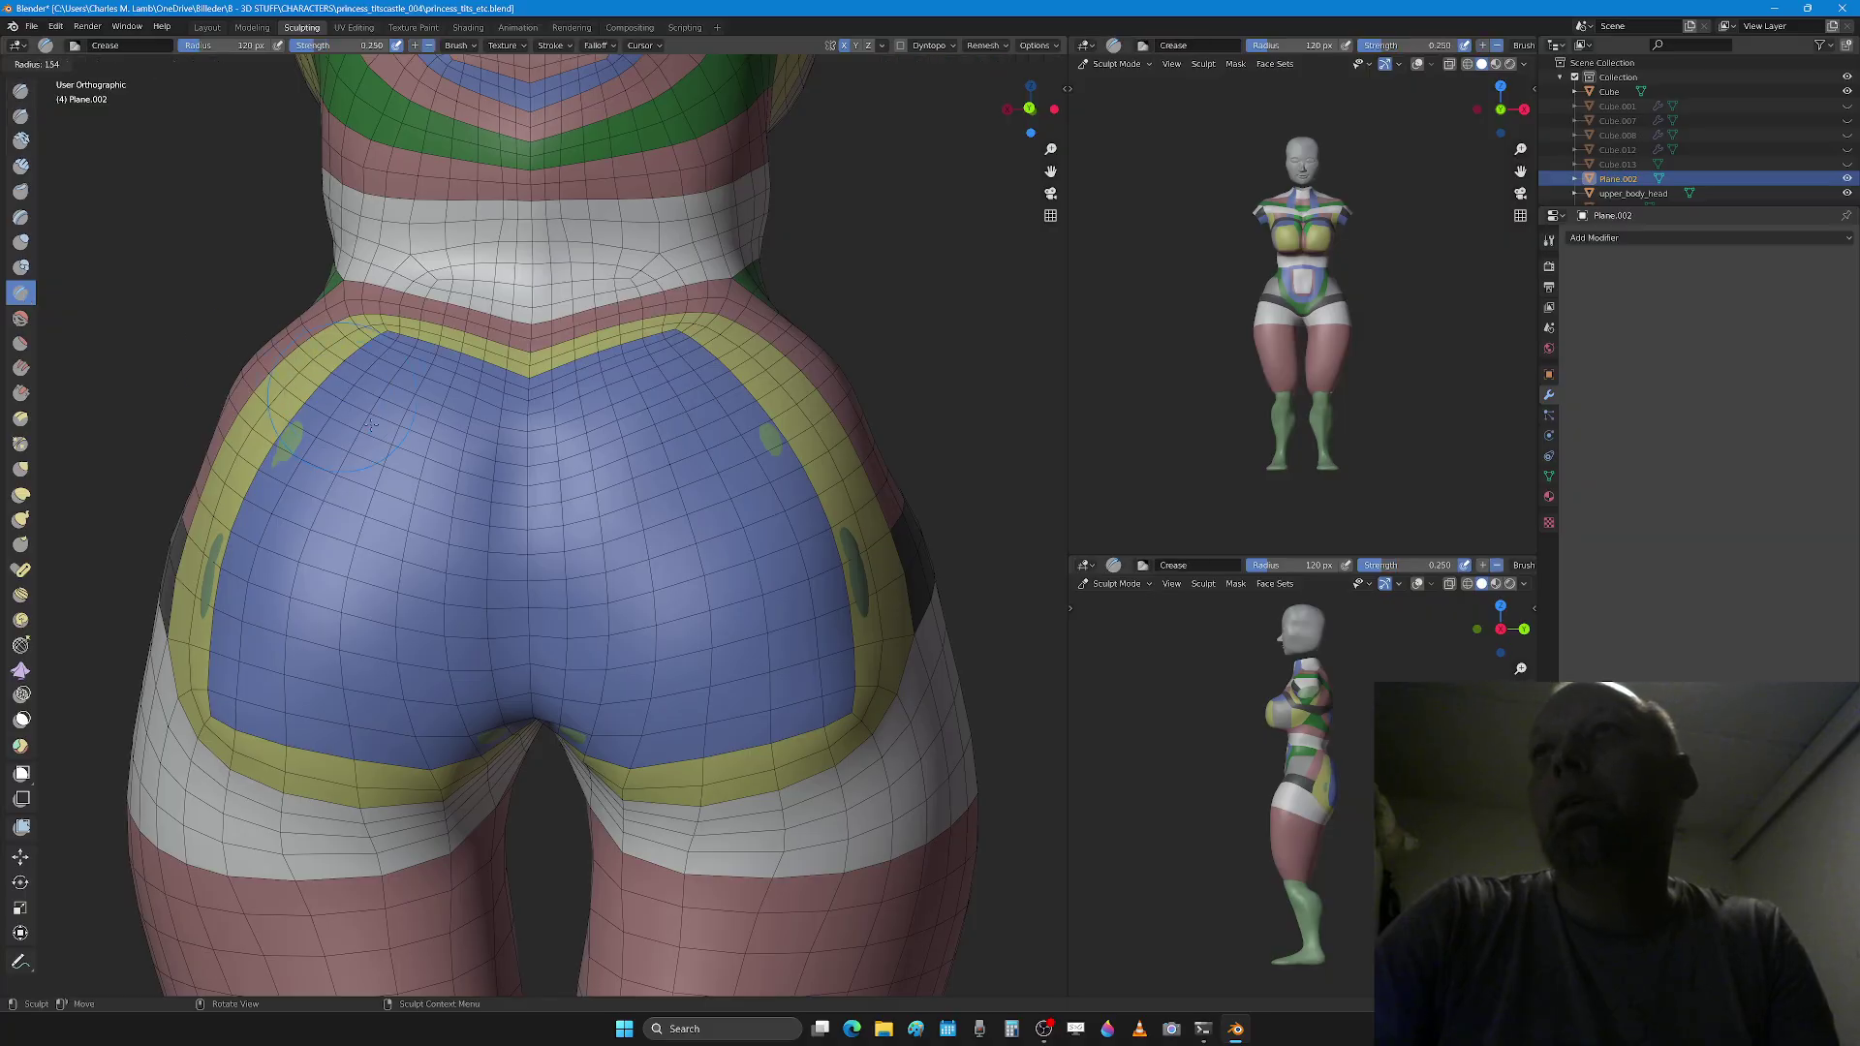
click(543, 493)
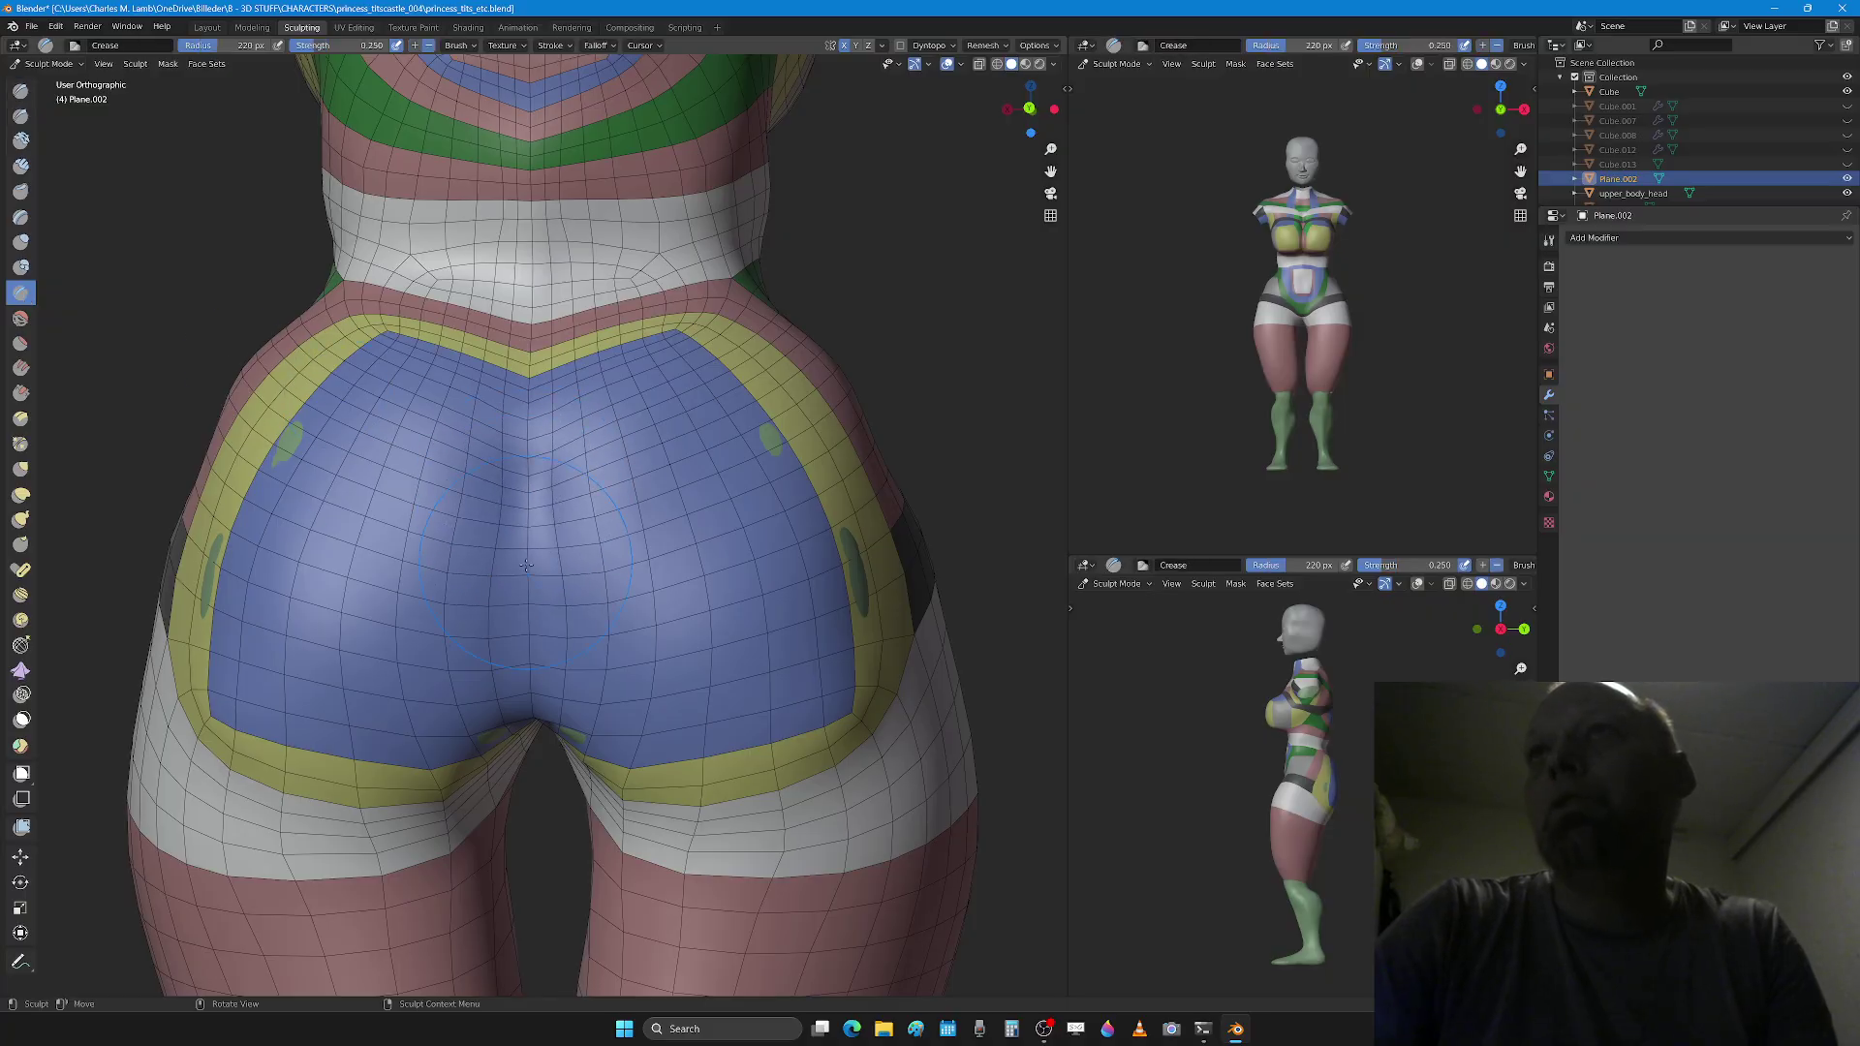
drag(526, 565, 523, 631)
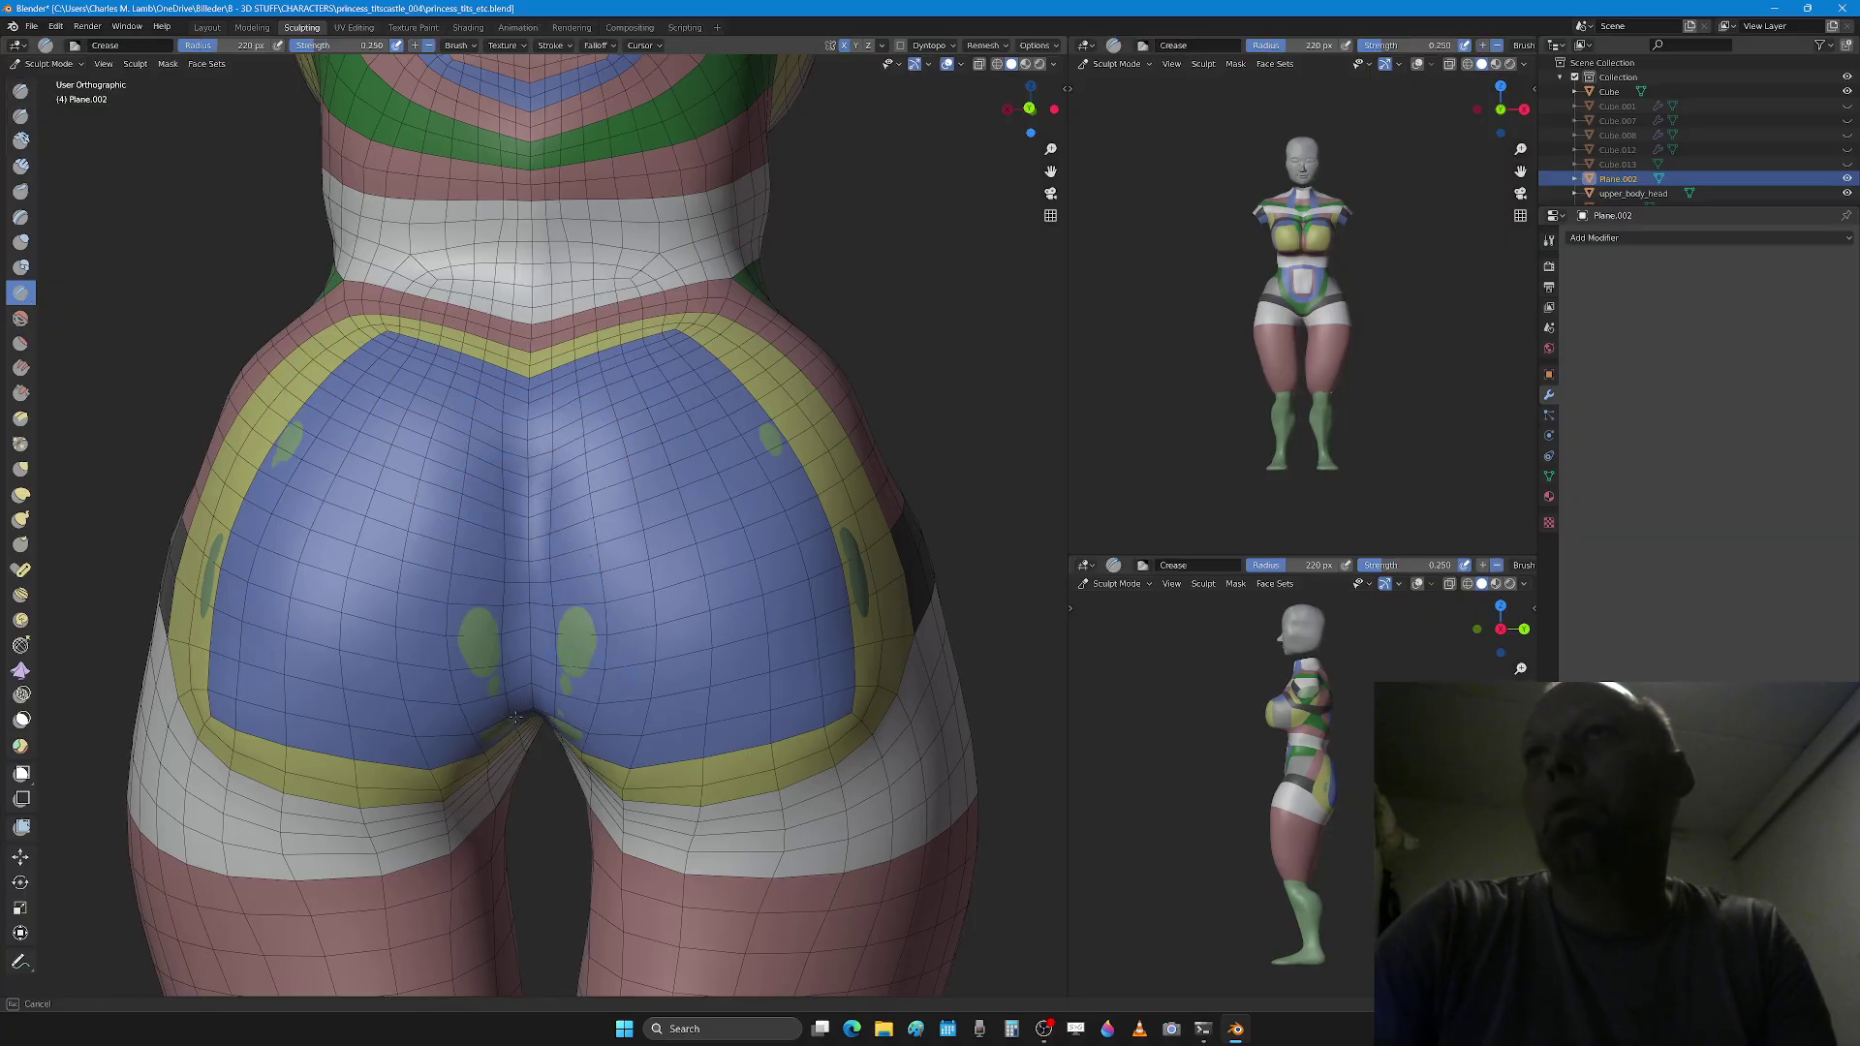
drag(525, 530, 523, 447)
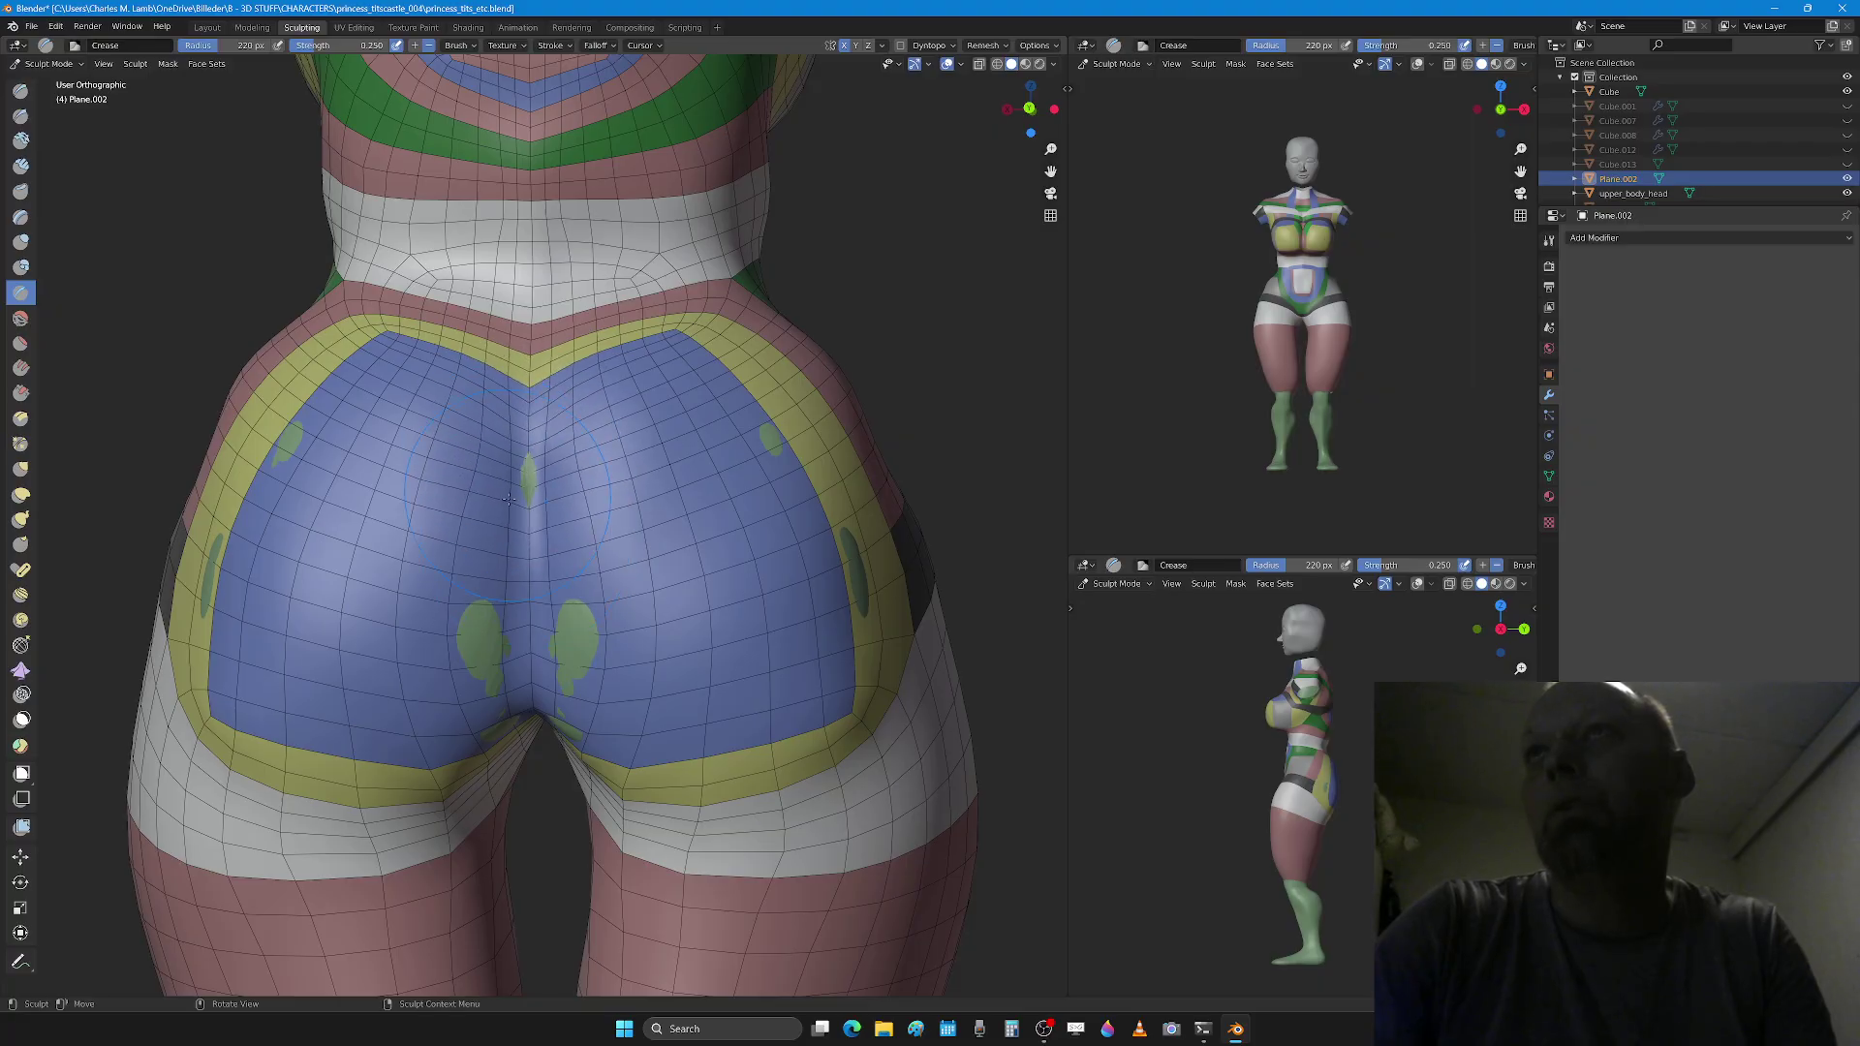
Step: Reshape the buttocks beside the cleft with the Grab and Draw brushes at a 265 px radius and return to the Crease brush
key(g)
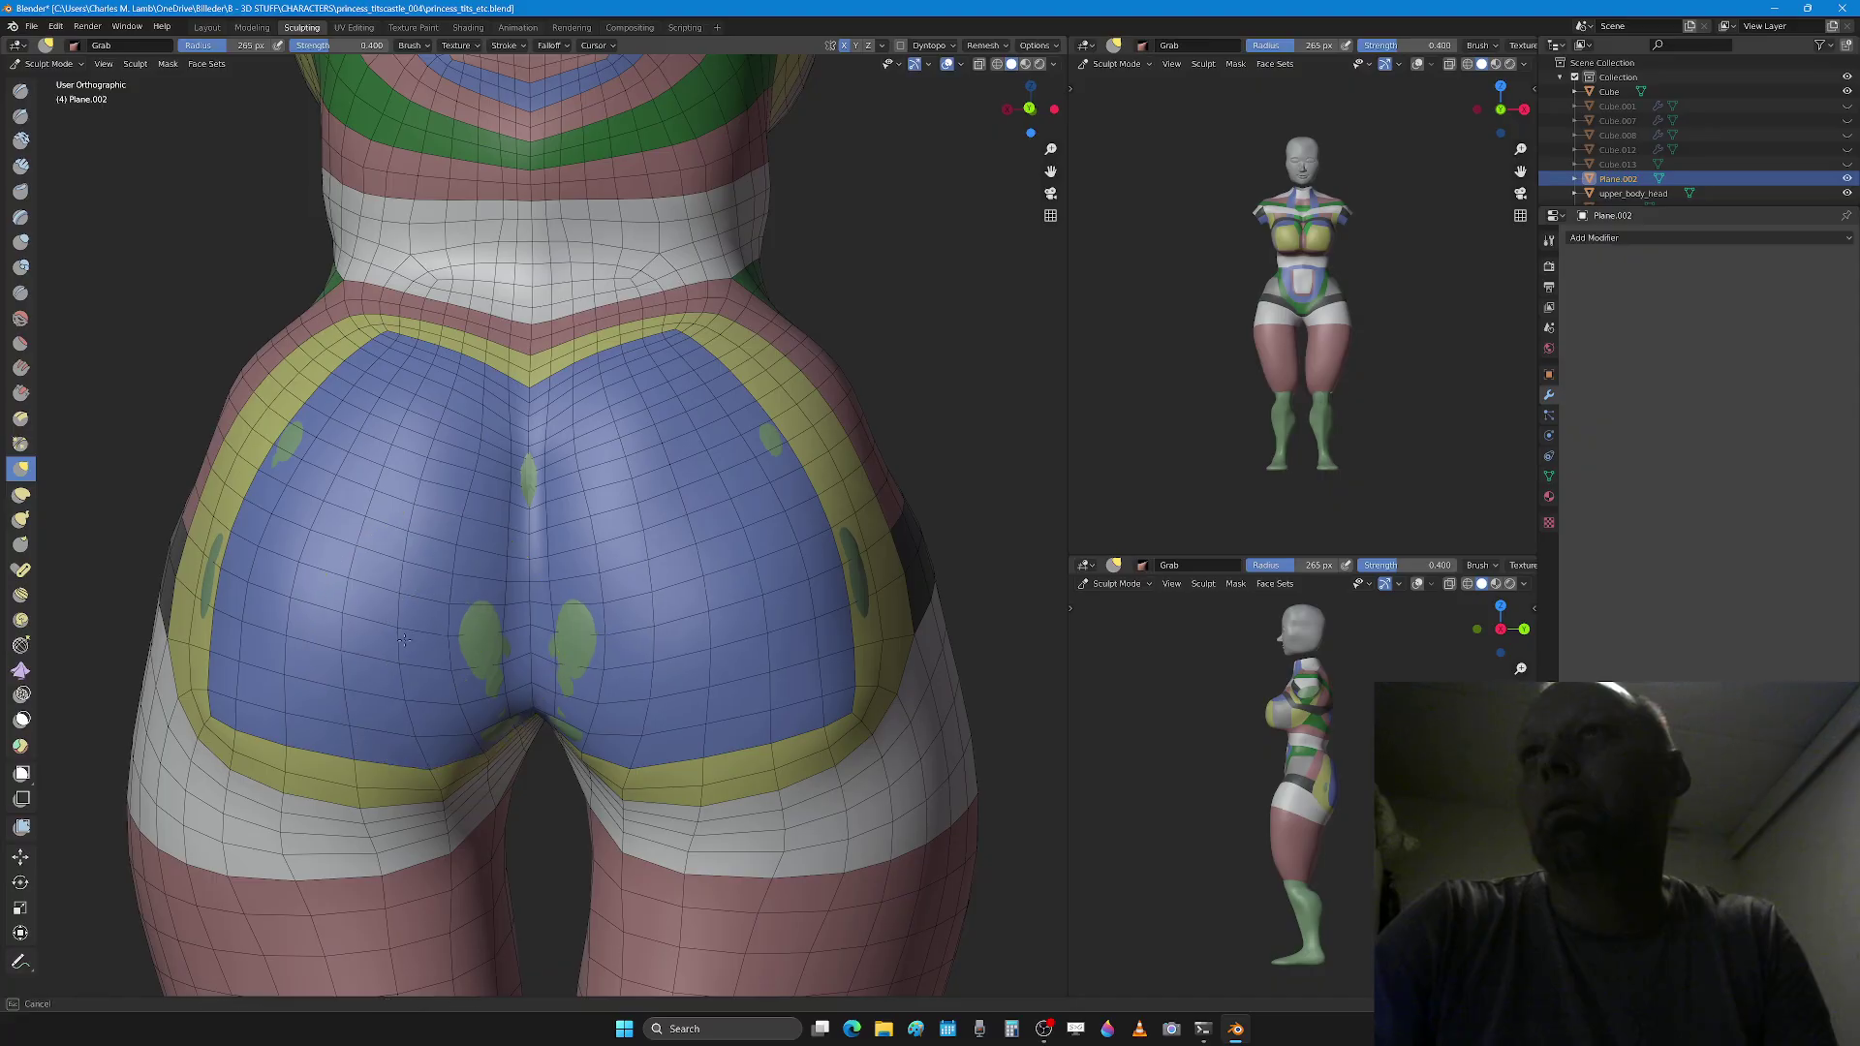
drag(416, 615, 411, 506)
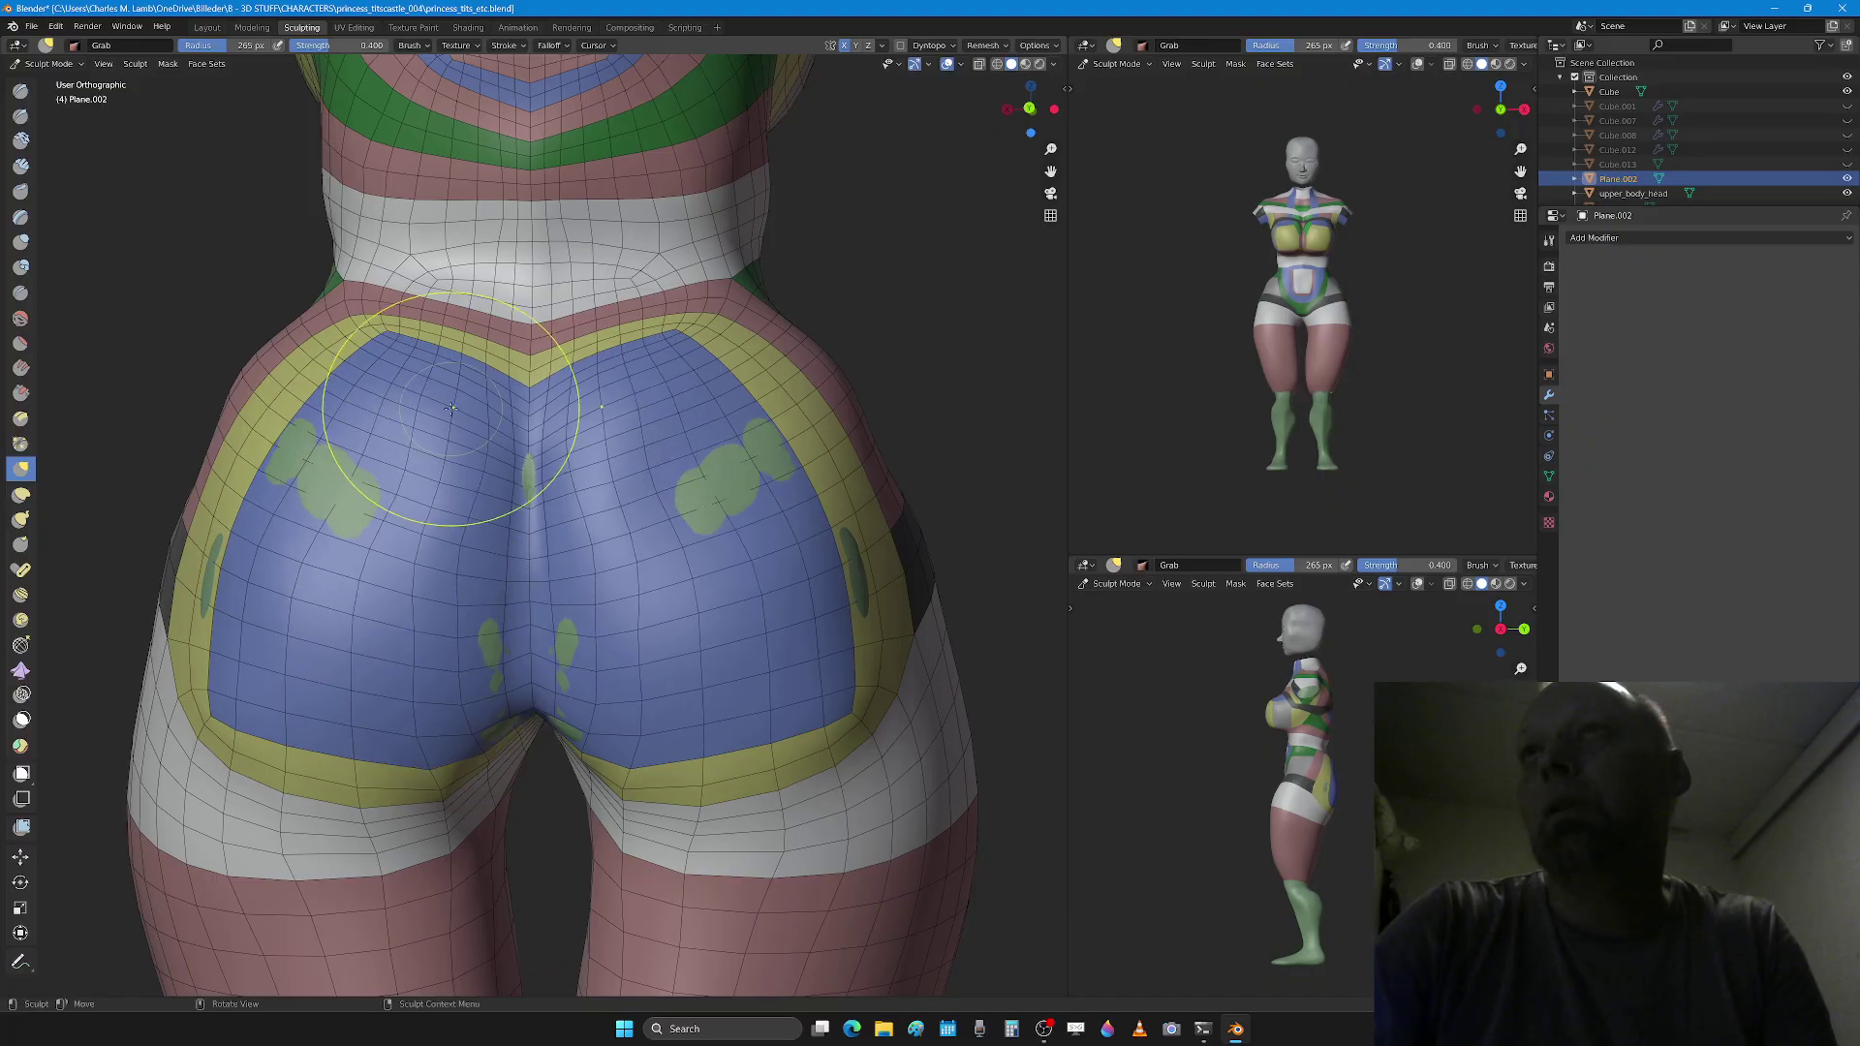
mouse_move(440, 643)
mouse_down()
mouse_move(396, 617)
mouse_move(390, 571)
mouse_up()
mouse_move(391, 572)
mouse_down()
mouse_move(381, 511)
mouse_move(463, 475)
mouse_move(341, 491)
mouse_up()
key(x)
key(shift+c)
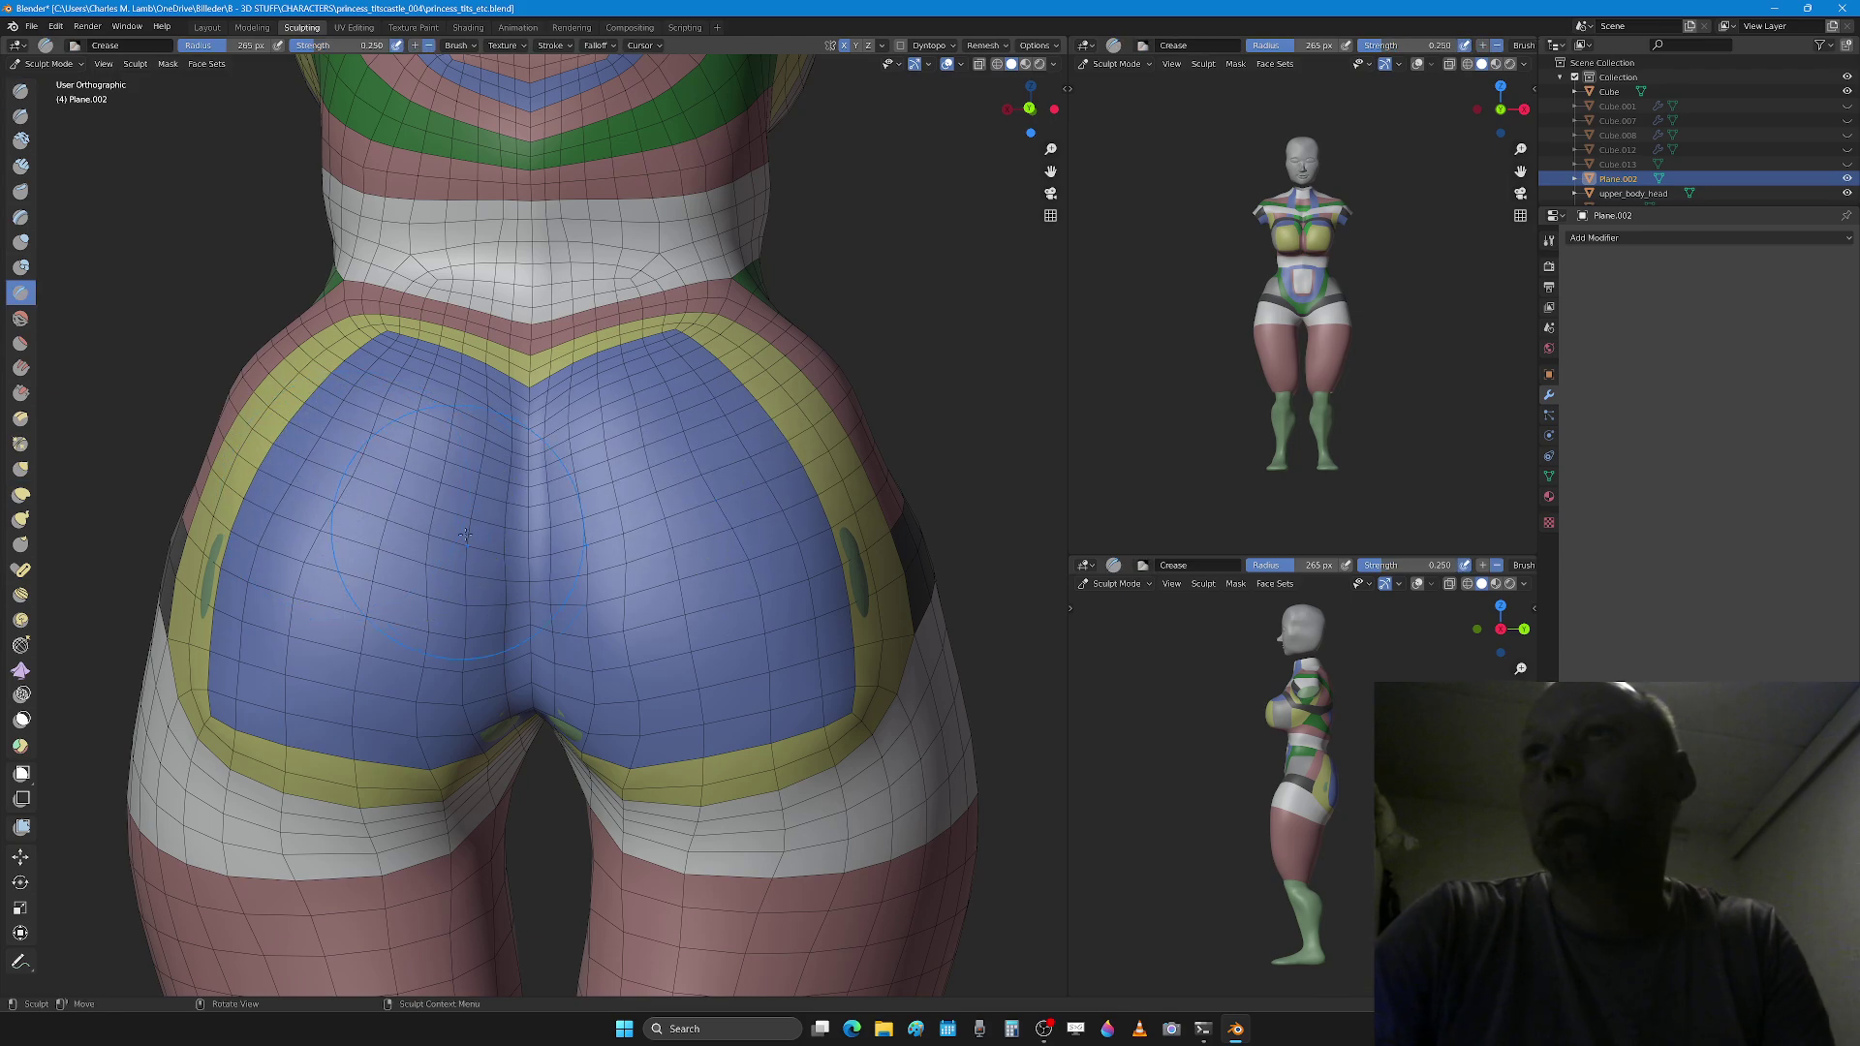
Step: Sculpt the backs of the upper thighs below the buttocks with the Crease brush and the Draw brush at 283 px, undoing the excess strokes
middle_drag(541, 682, 557, 814)
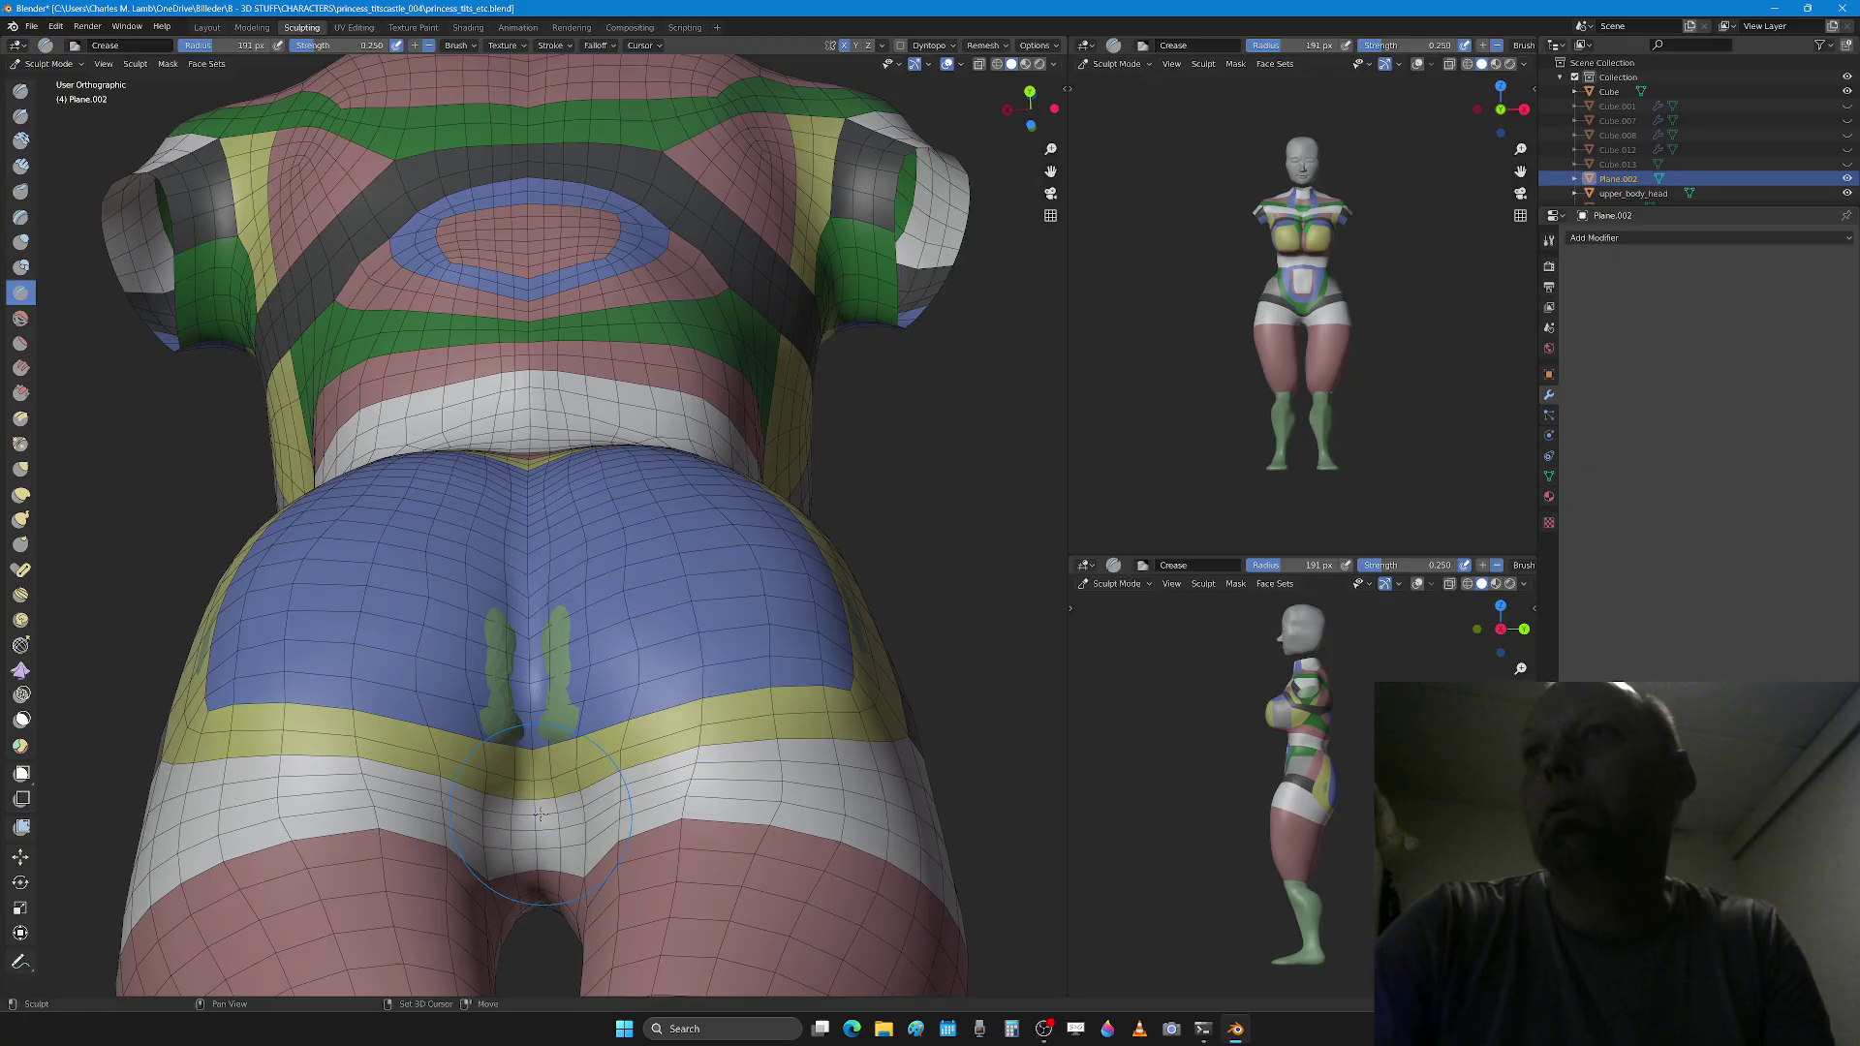
middle_drag(513, 729, 329, 792)
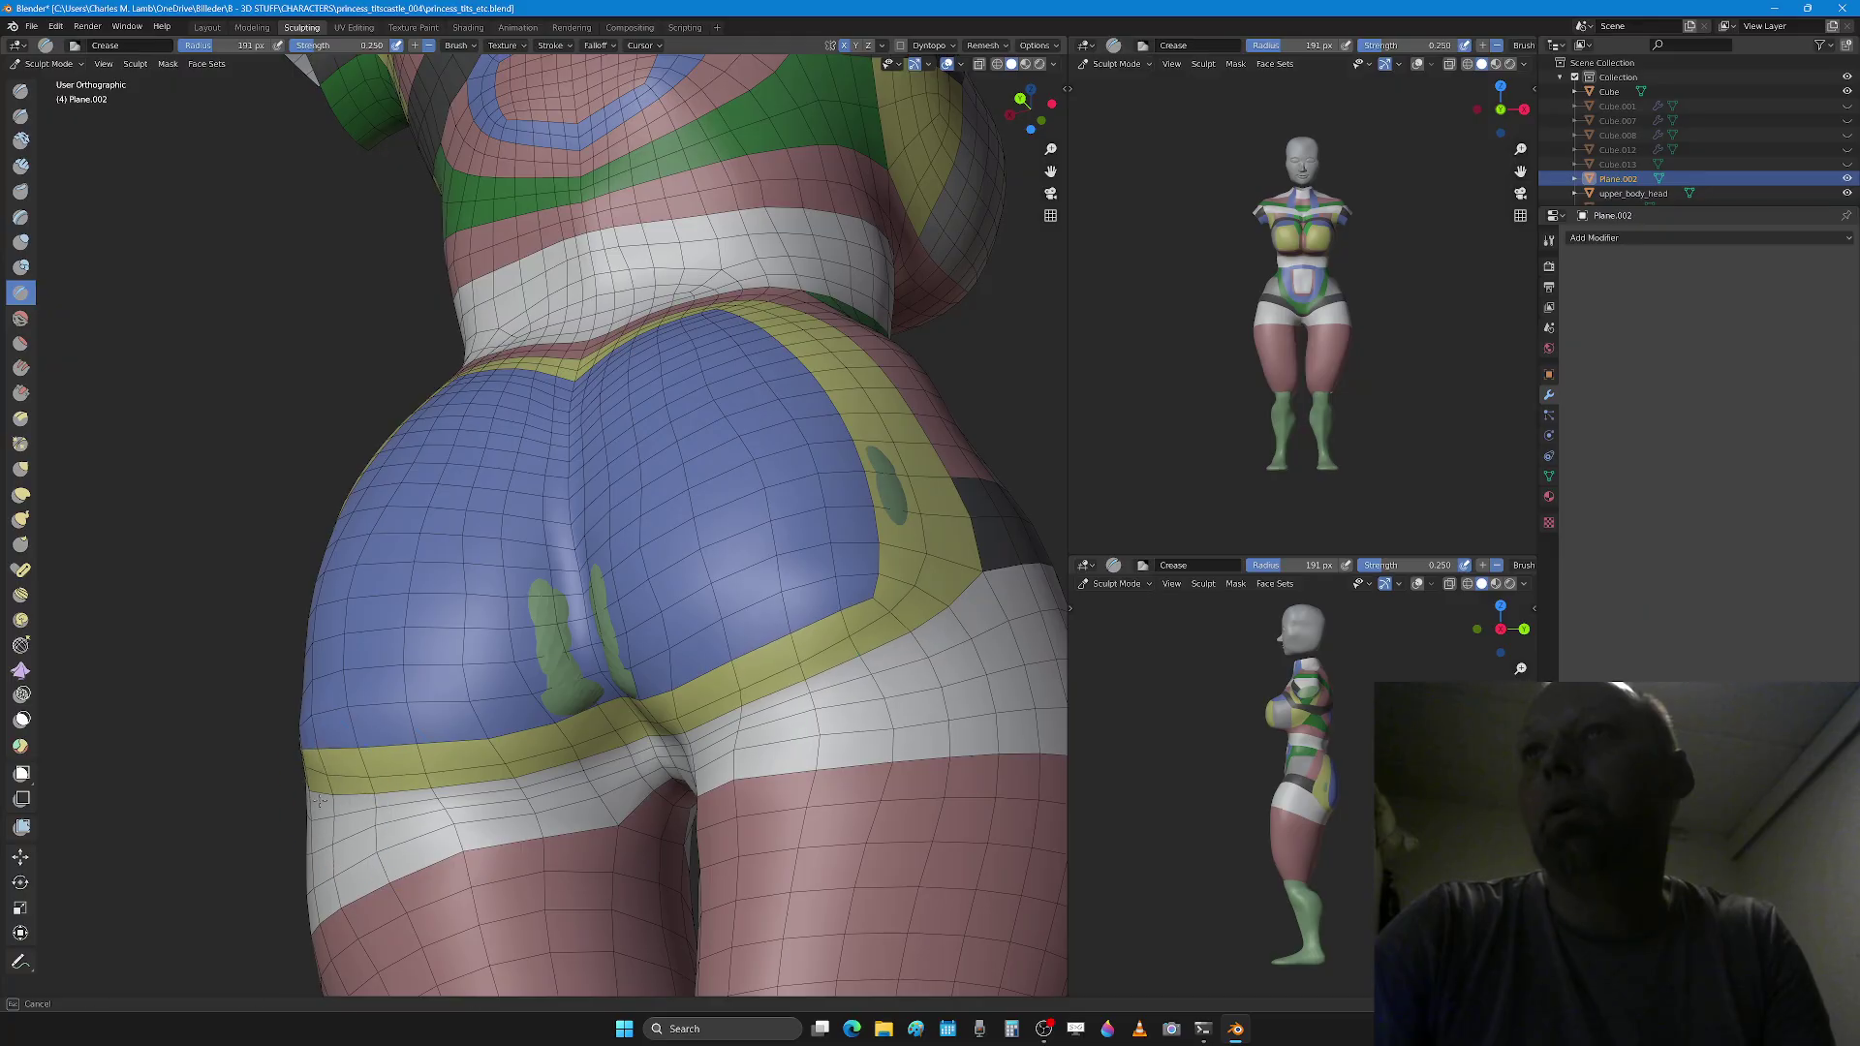
middle_drag(319, 800, 246, 716)
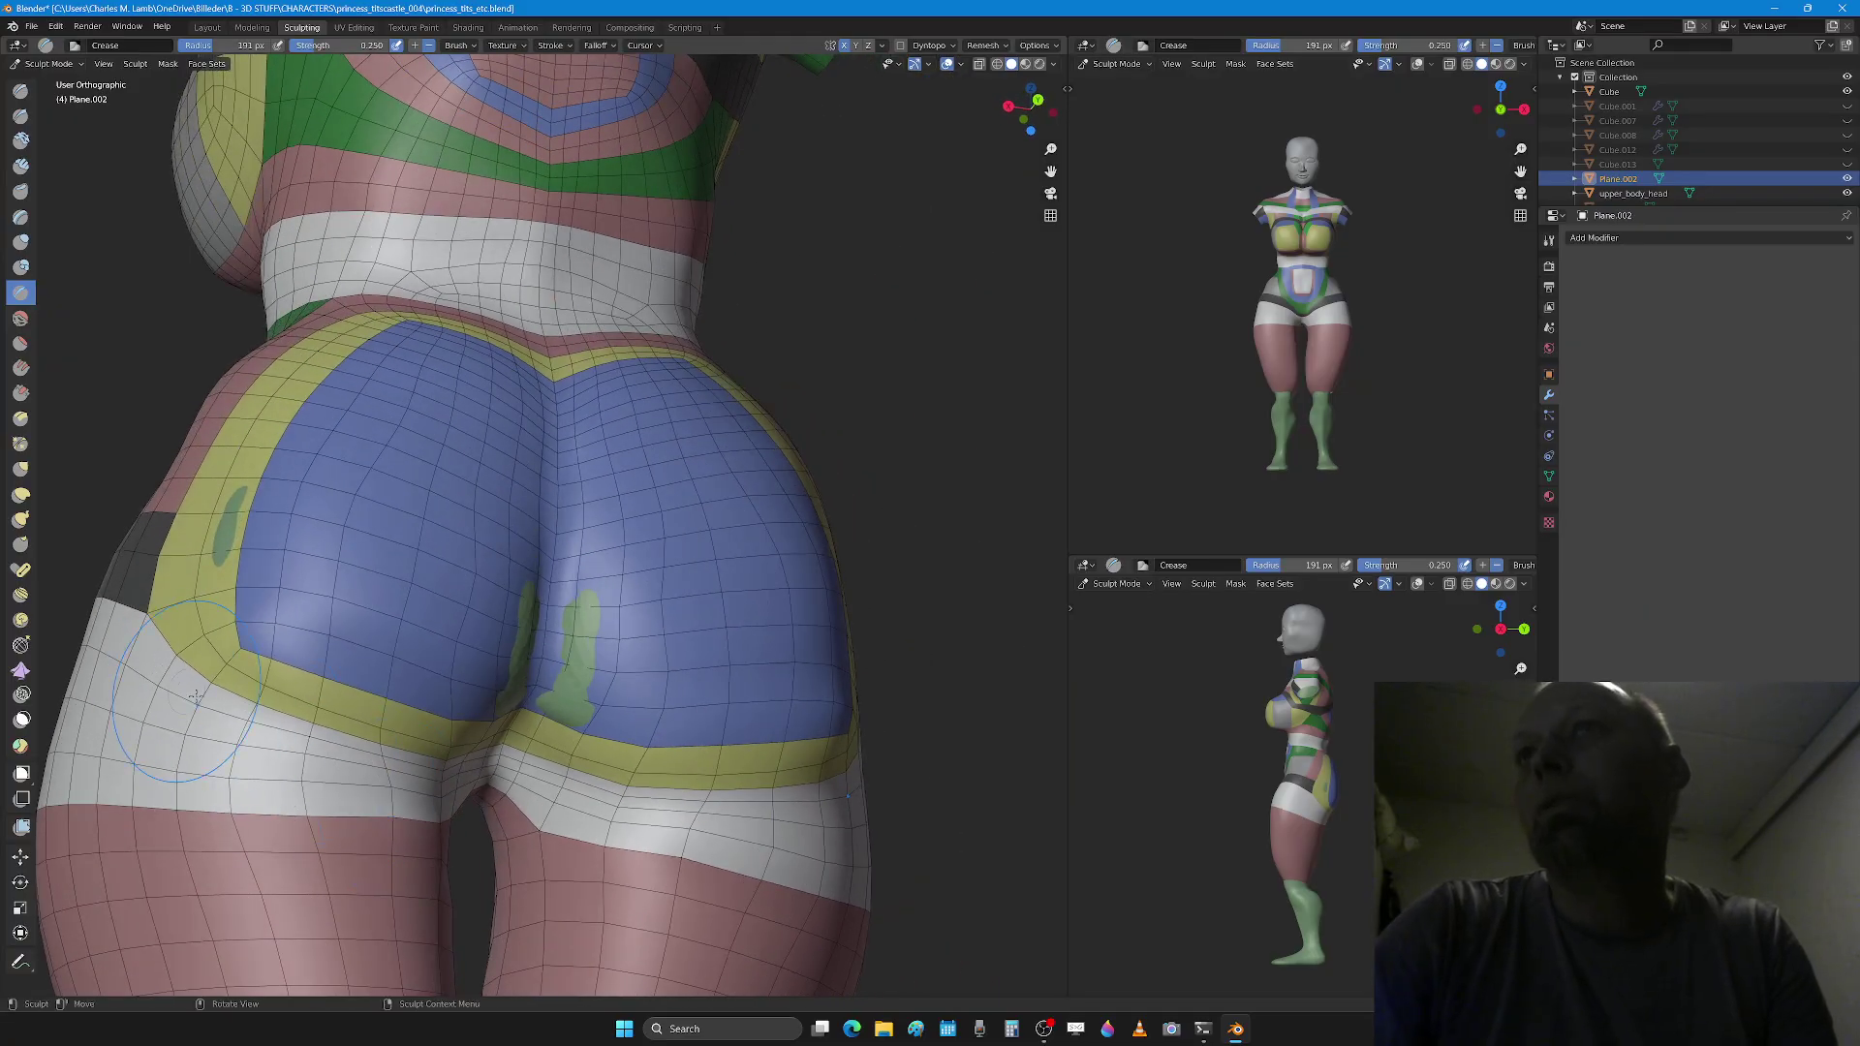
mouse_move(345, 821)
mouse_down()
mouse_move(329, 844)
mouse_move(364, 867)
mouse_up()
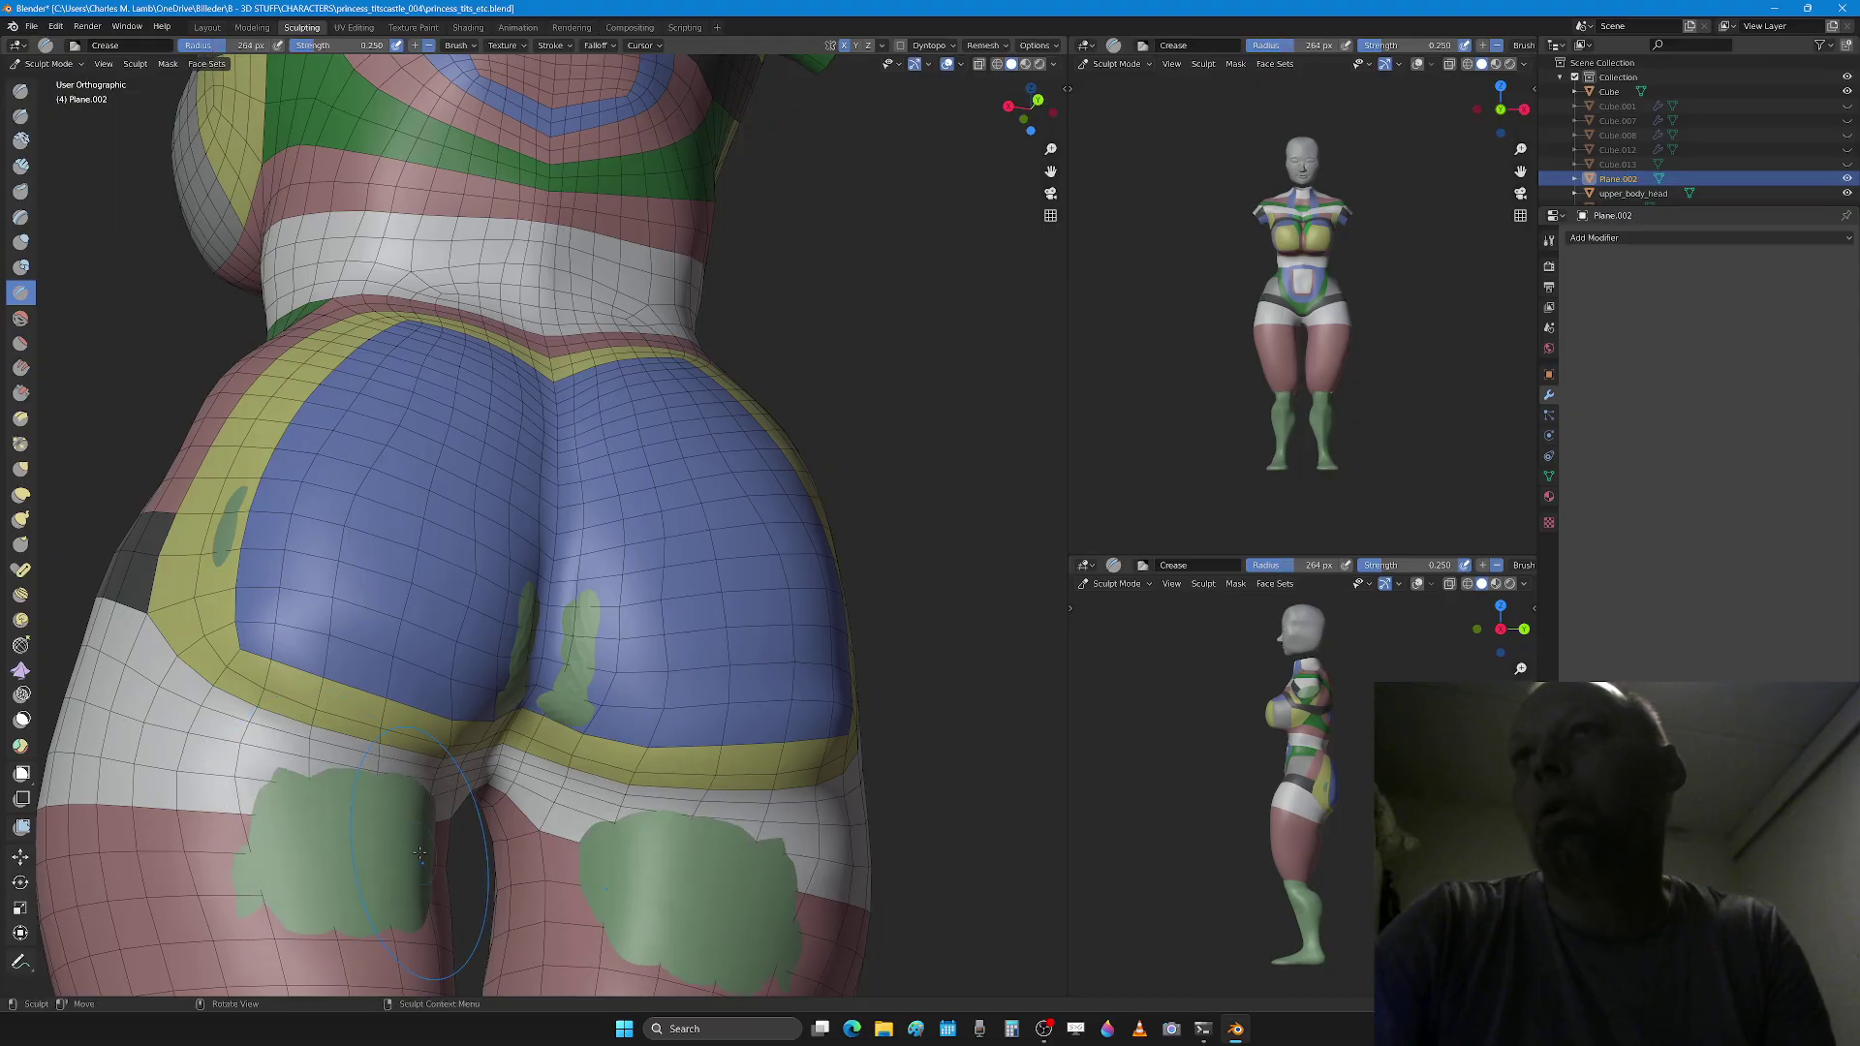
key(x)
key(f)
click(405, 874)
key(ctrl+z)
key(ctrl+z)
key(ctrl+z)
key(ctrl+z)
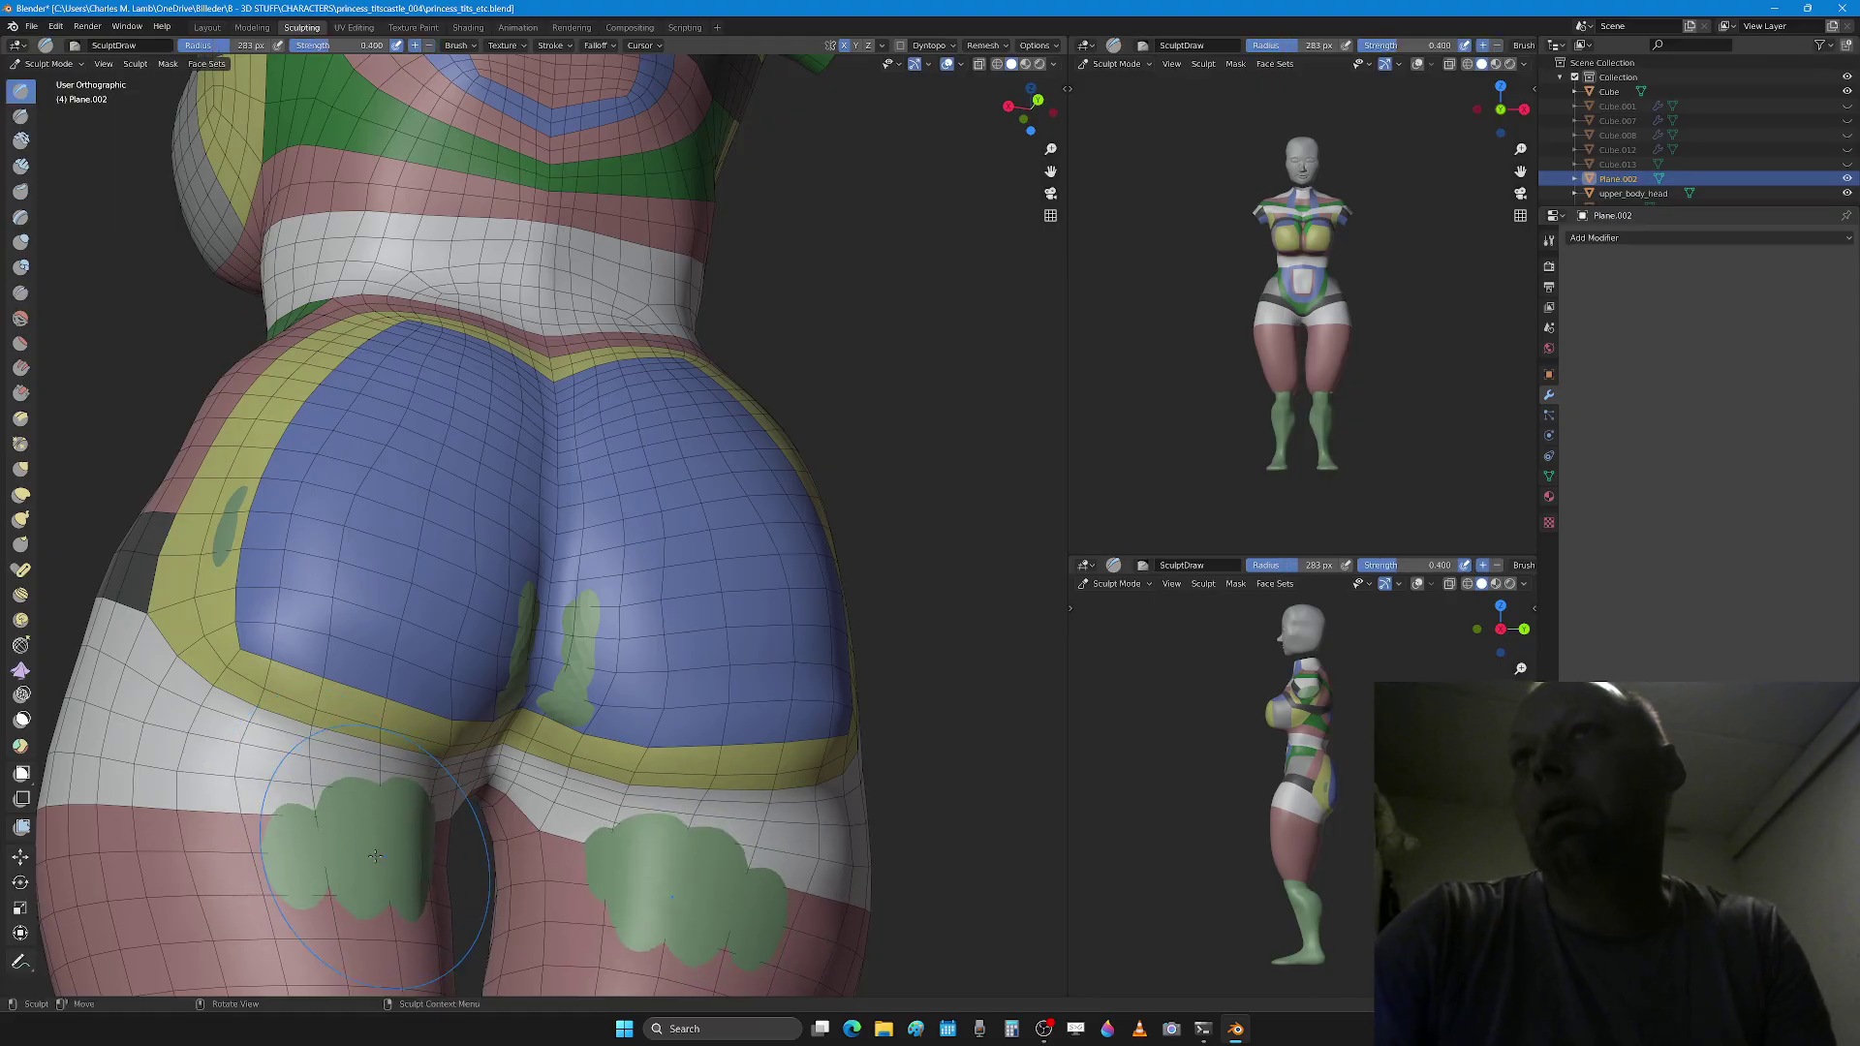
key(ctrl+z)
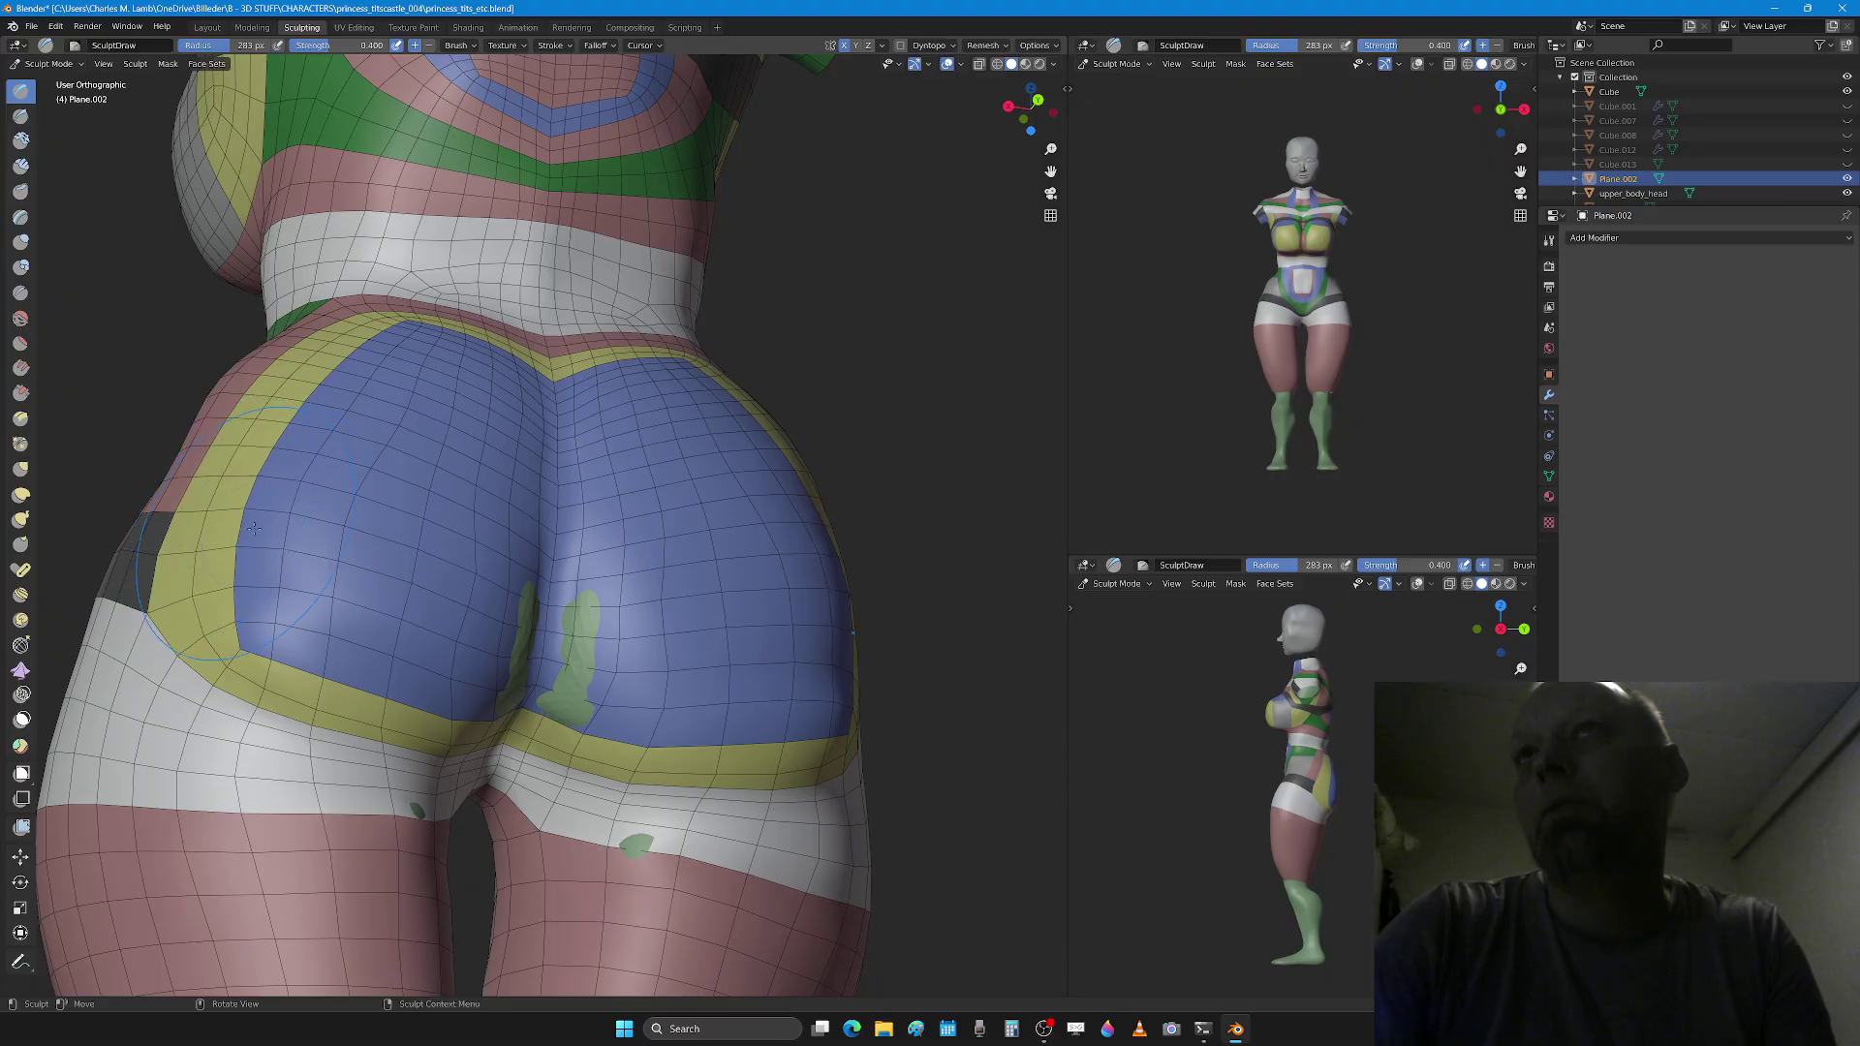
Step: Reshape the outer side of the buttocks with the Grab brush, using radii of 244 px and 319 px
middle_drag(241, 572, 332, 587)
key(g)
key(f)
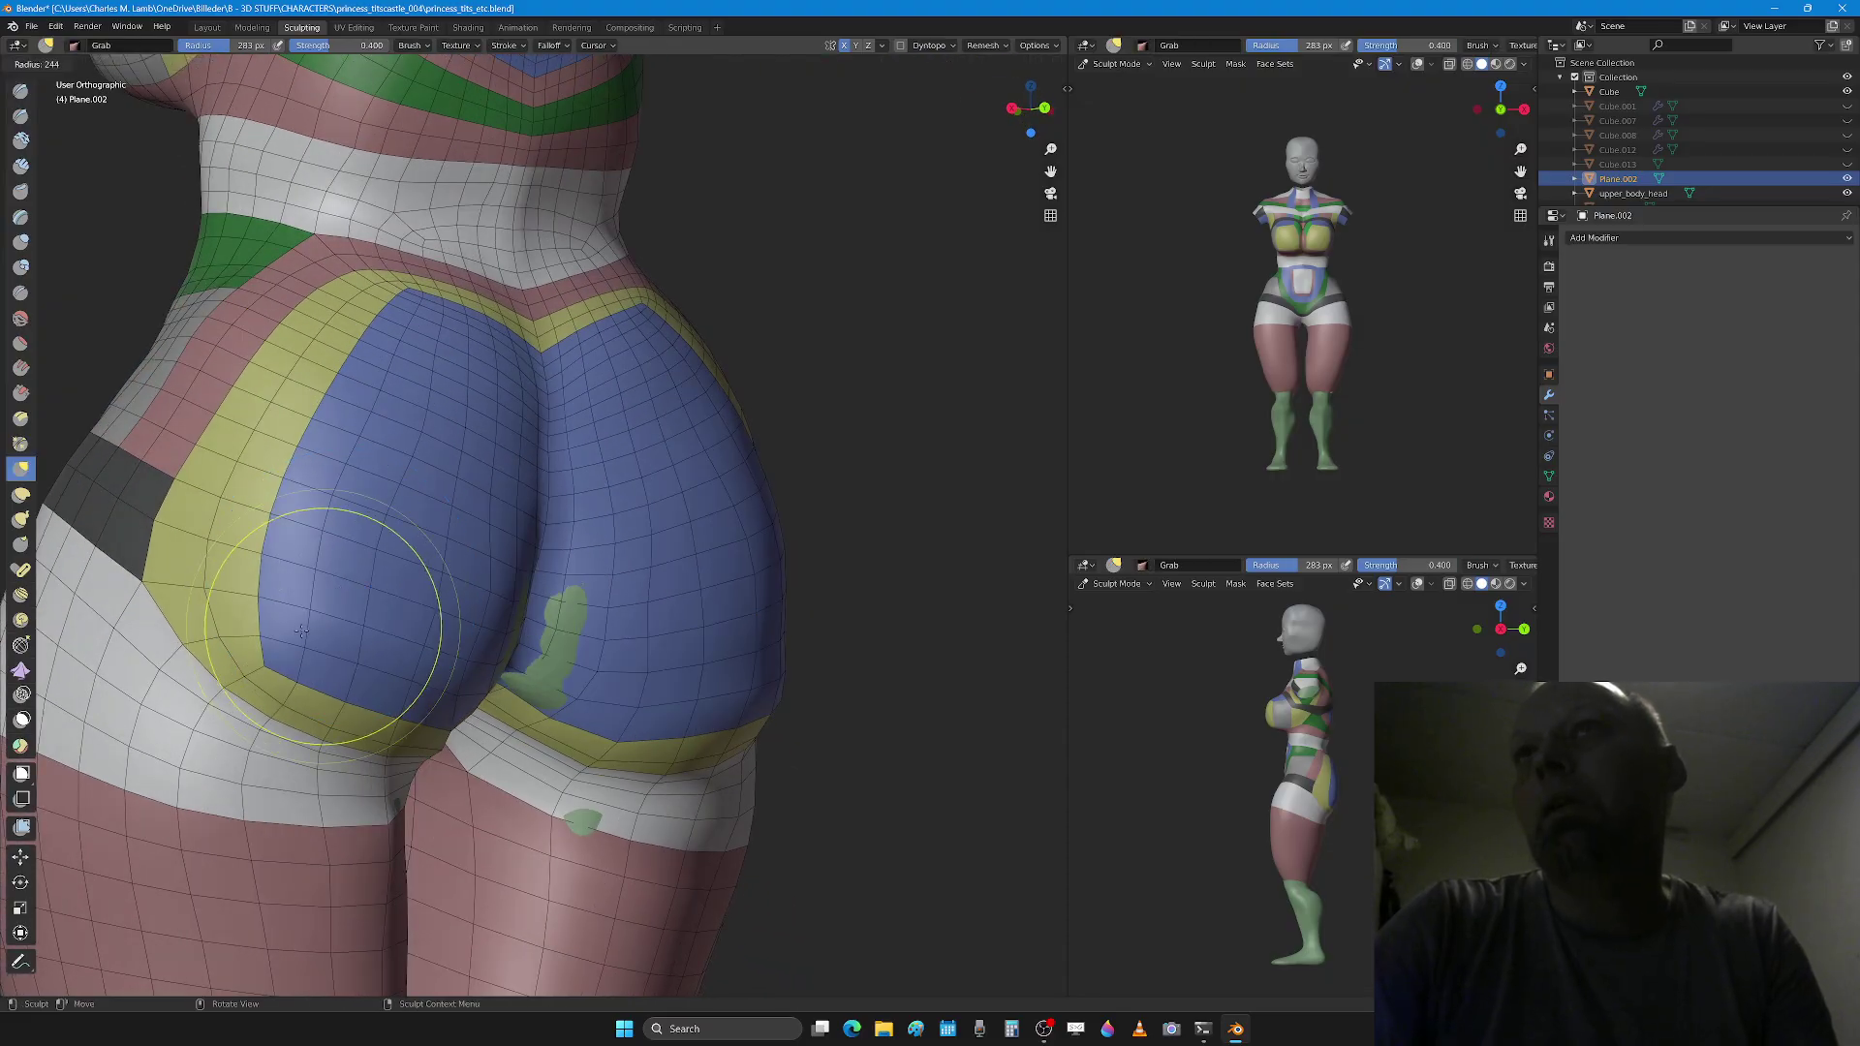
click(303, 627)
drag(296, 629, 310, 629)
key(f)
click(309, 548)
drag(310, 550, 290, 478)
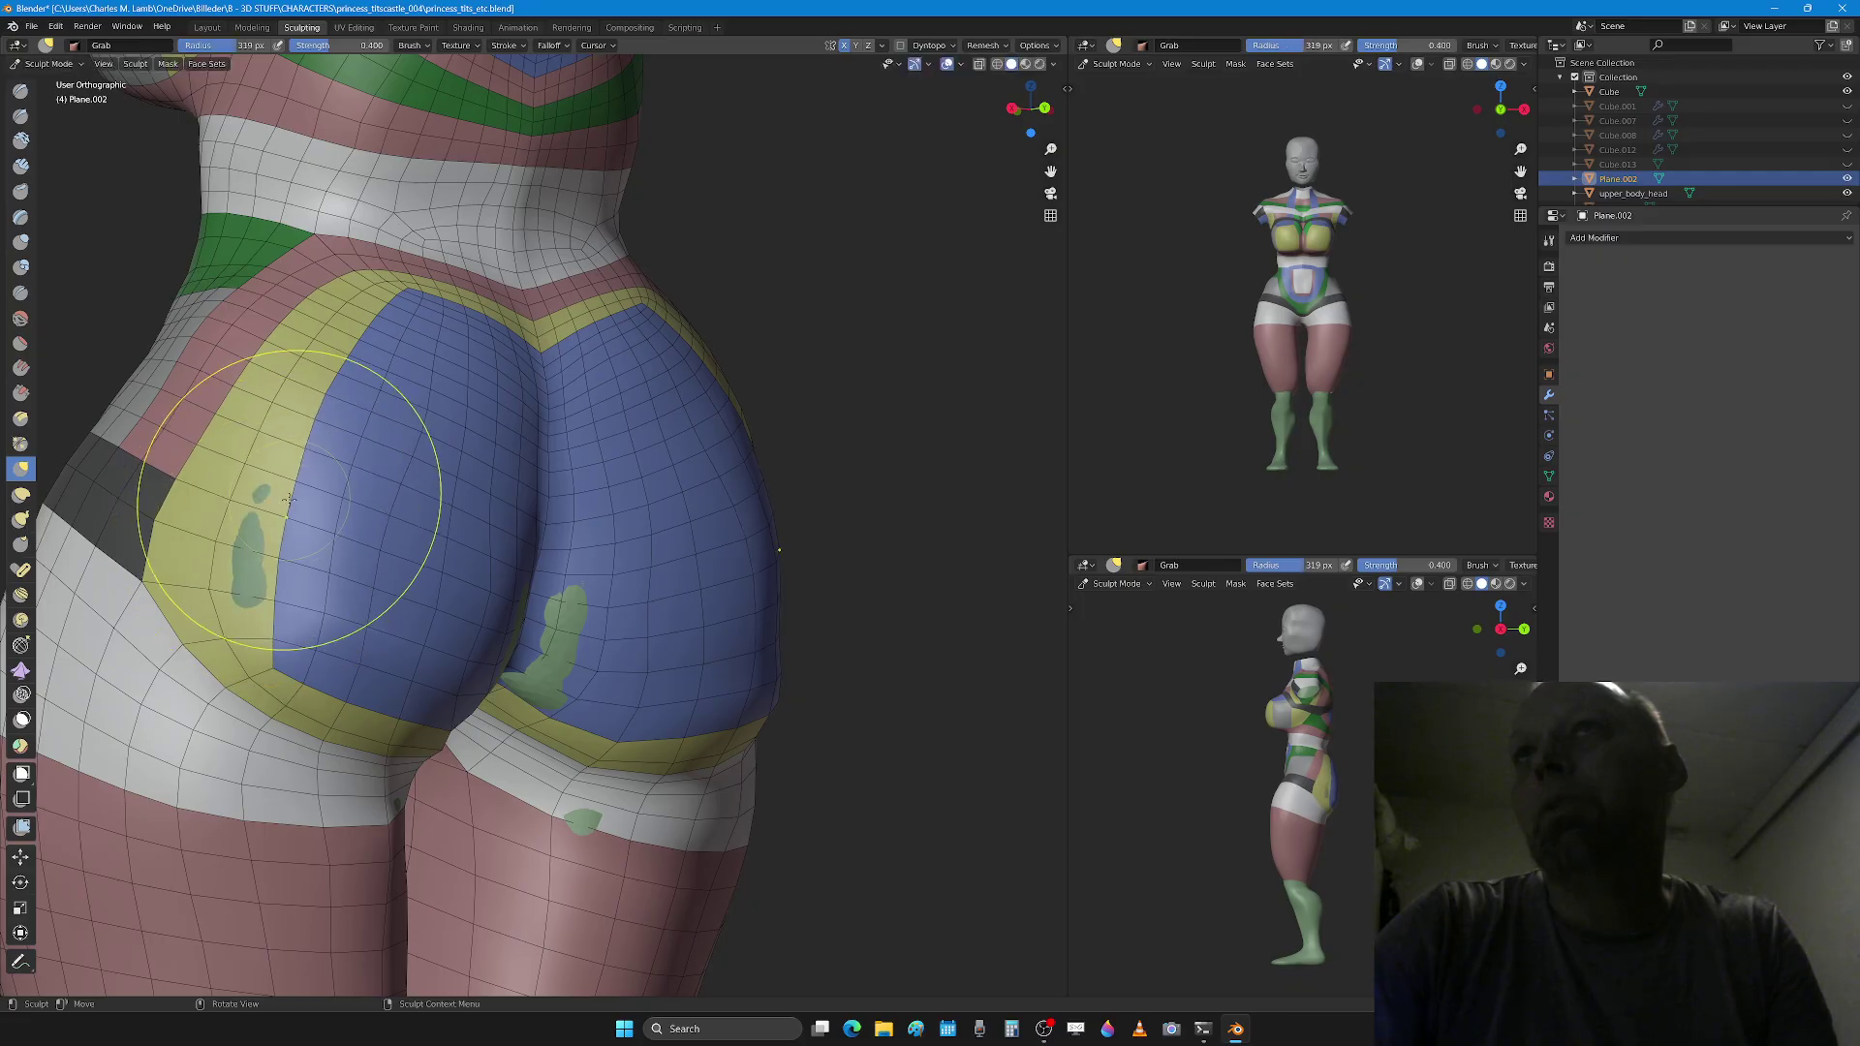
Step: Round out the buttocks by alternating the Draw brush at a 330 px radius and the Grab brush at a 306 px radius
key(x)
mouse_move(310, 581)
alt+middle_down()
mouse_move(341, 602)
mouse_move(315, 629)
mouse_move(387, 617)
alt+middle_up()
key(f)
click(334, 612)
key(g)
key(f)
click(405, 618)
key(shift+w)
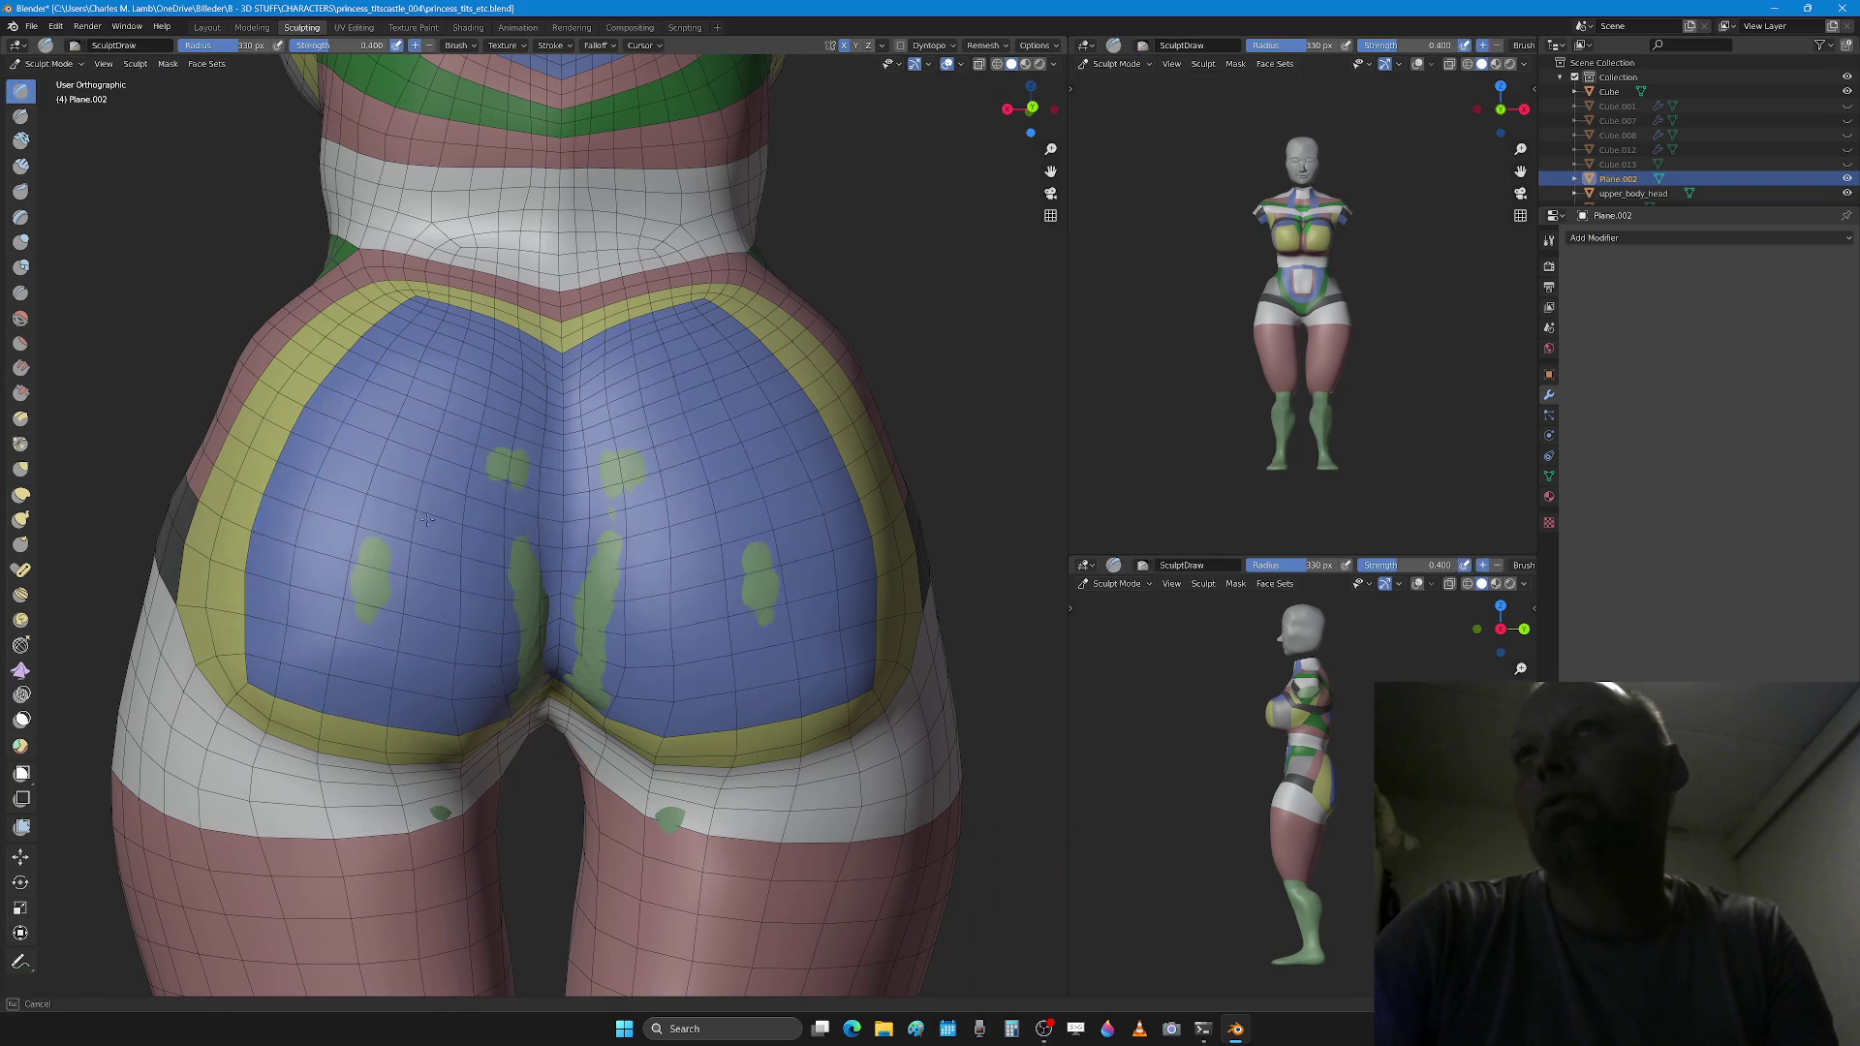
click(436, 572)
middle_drag(464, 521, 440, 528)
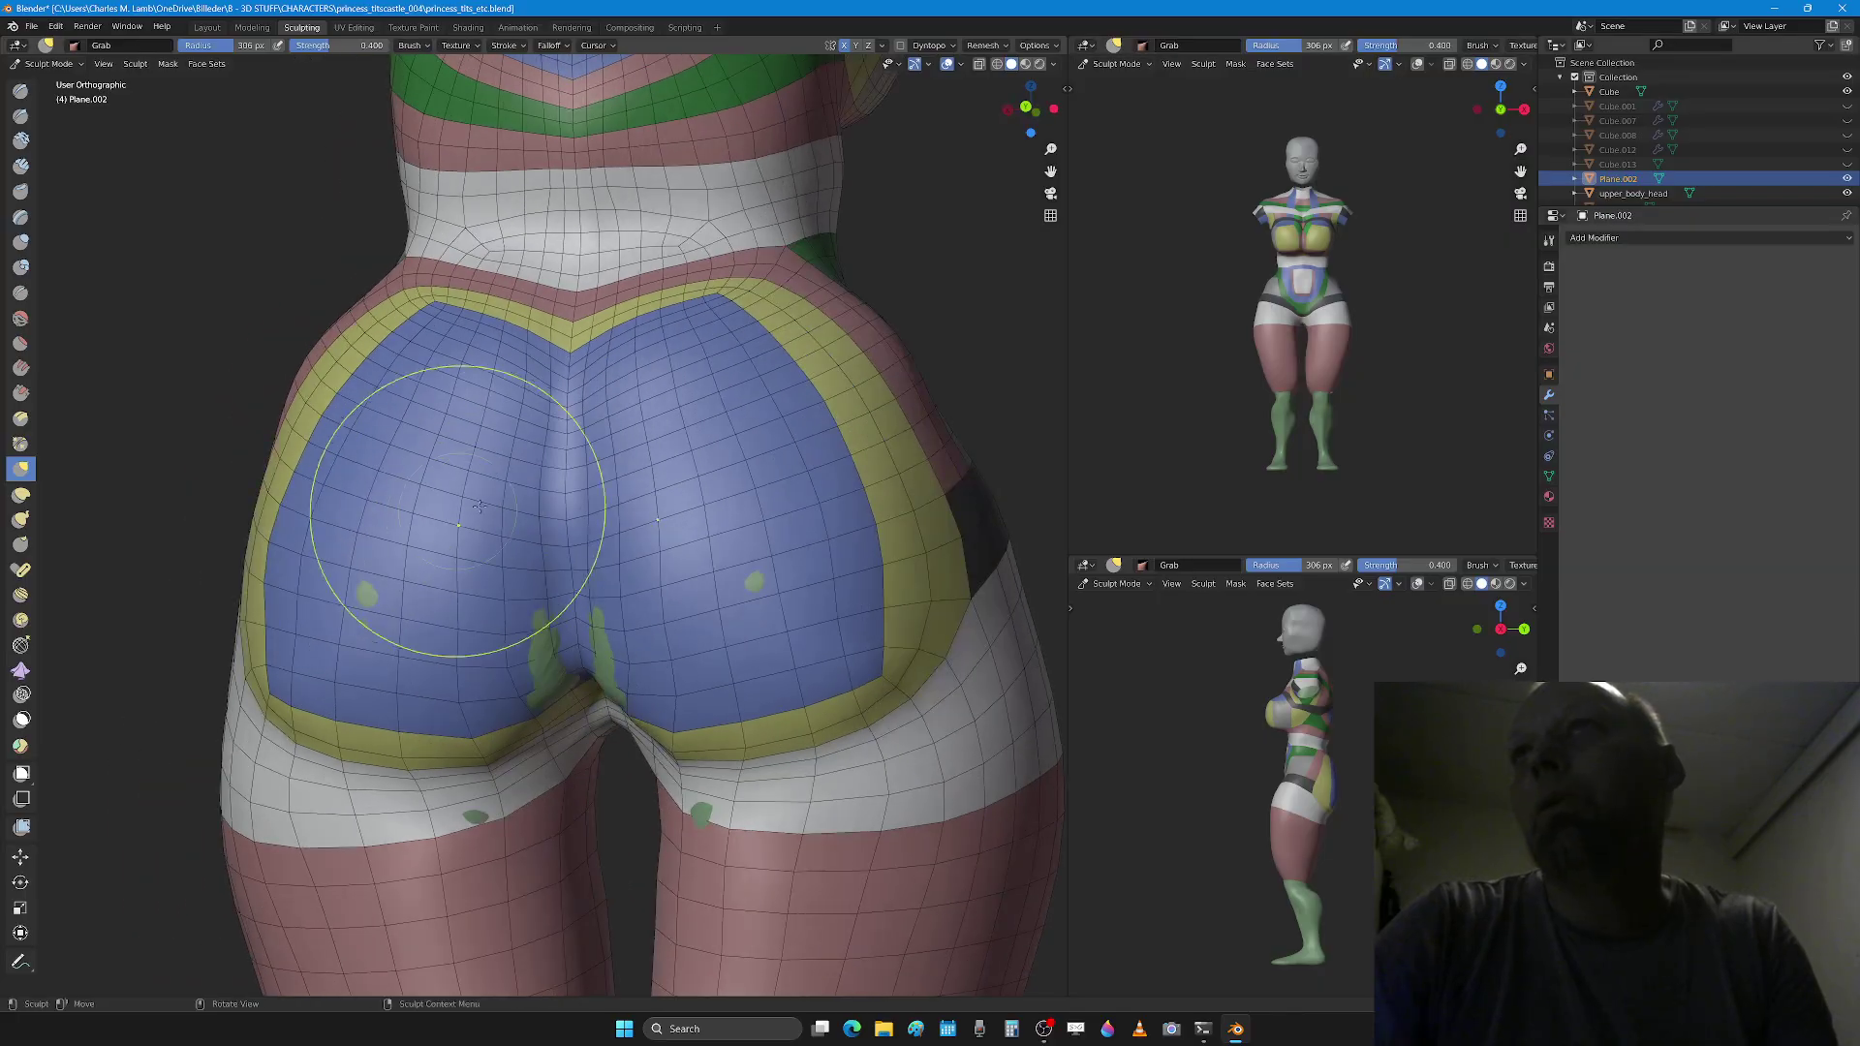
Step: Adjust the upper buttocks with the Grab brush at 262 px, reducing the radius to 240 px in the back view
key(f)
click(445, 498)
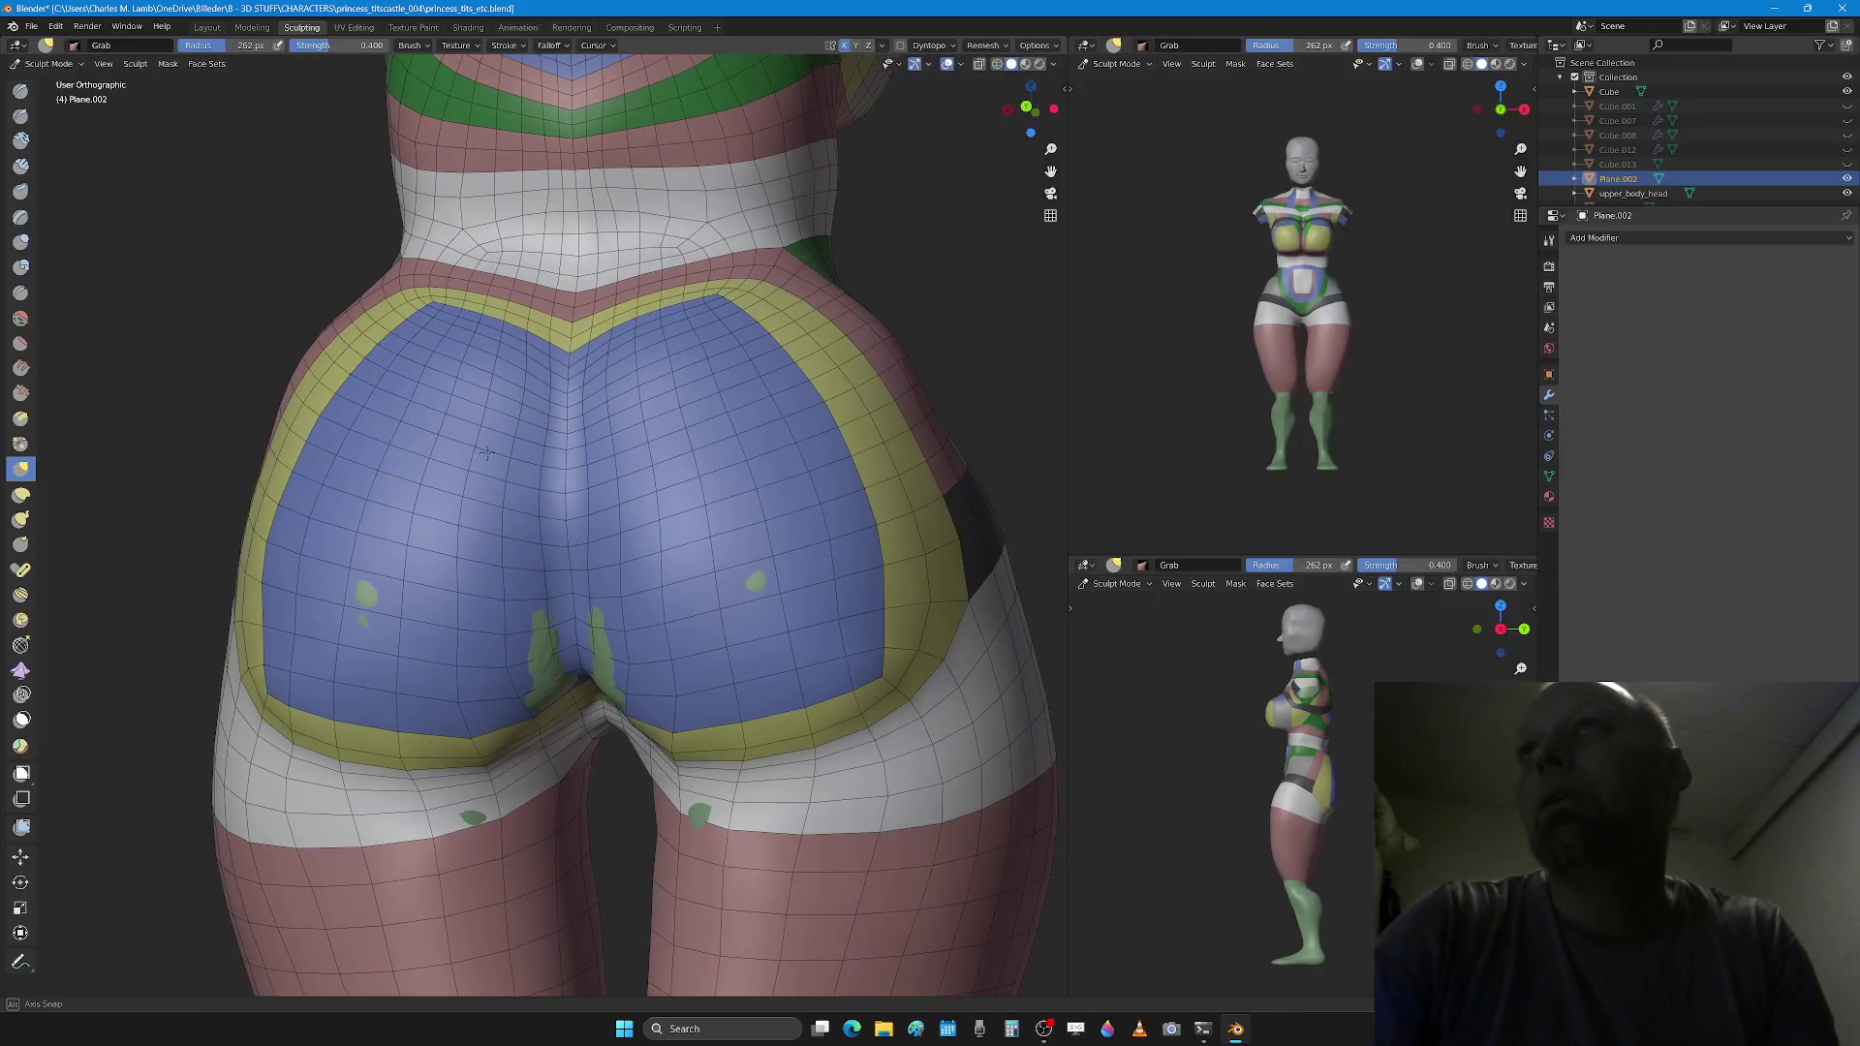
key(KP_1)
key(ctrl+KP_1)
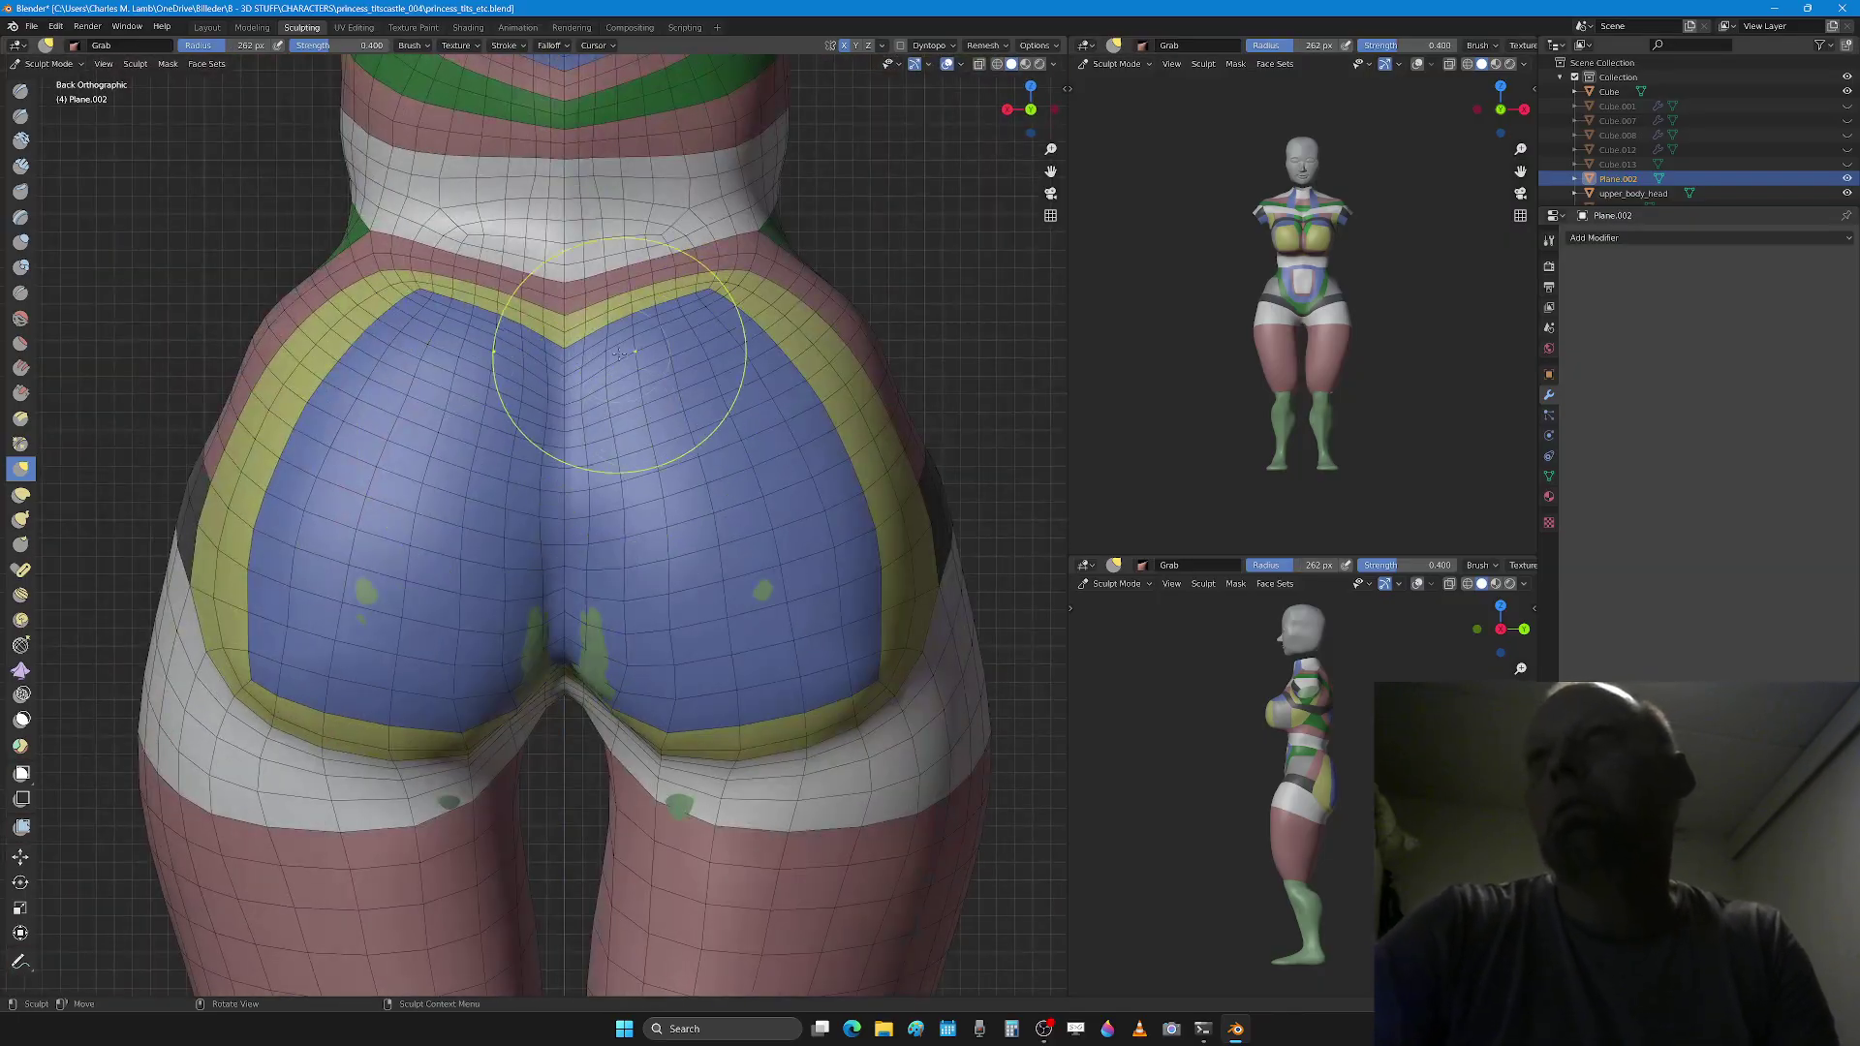
key(f)
click(418, 314)
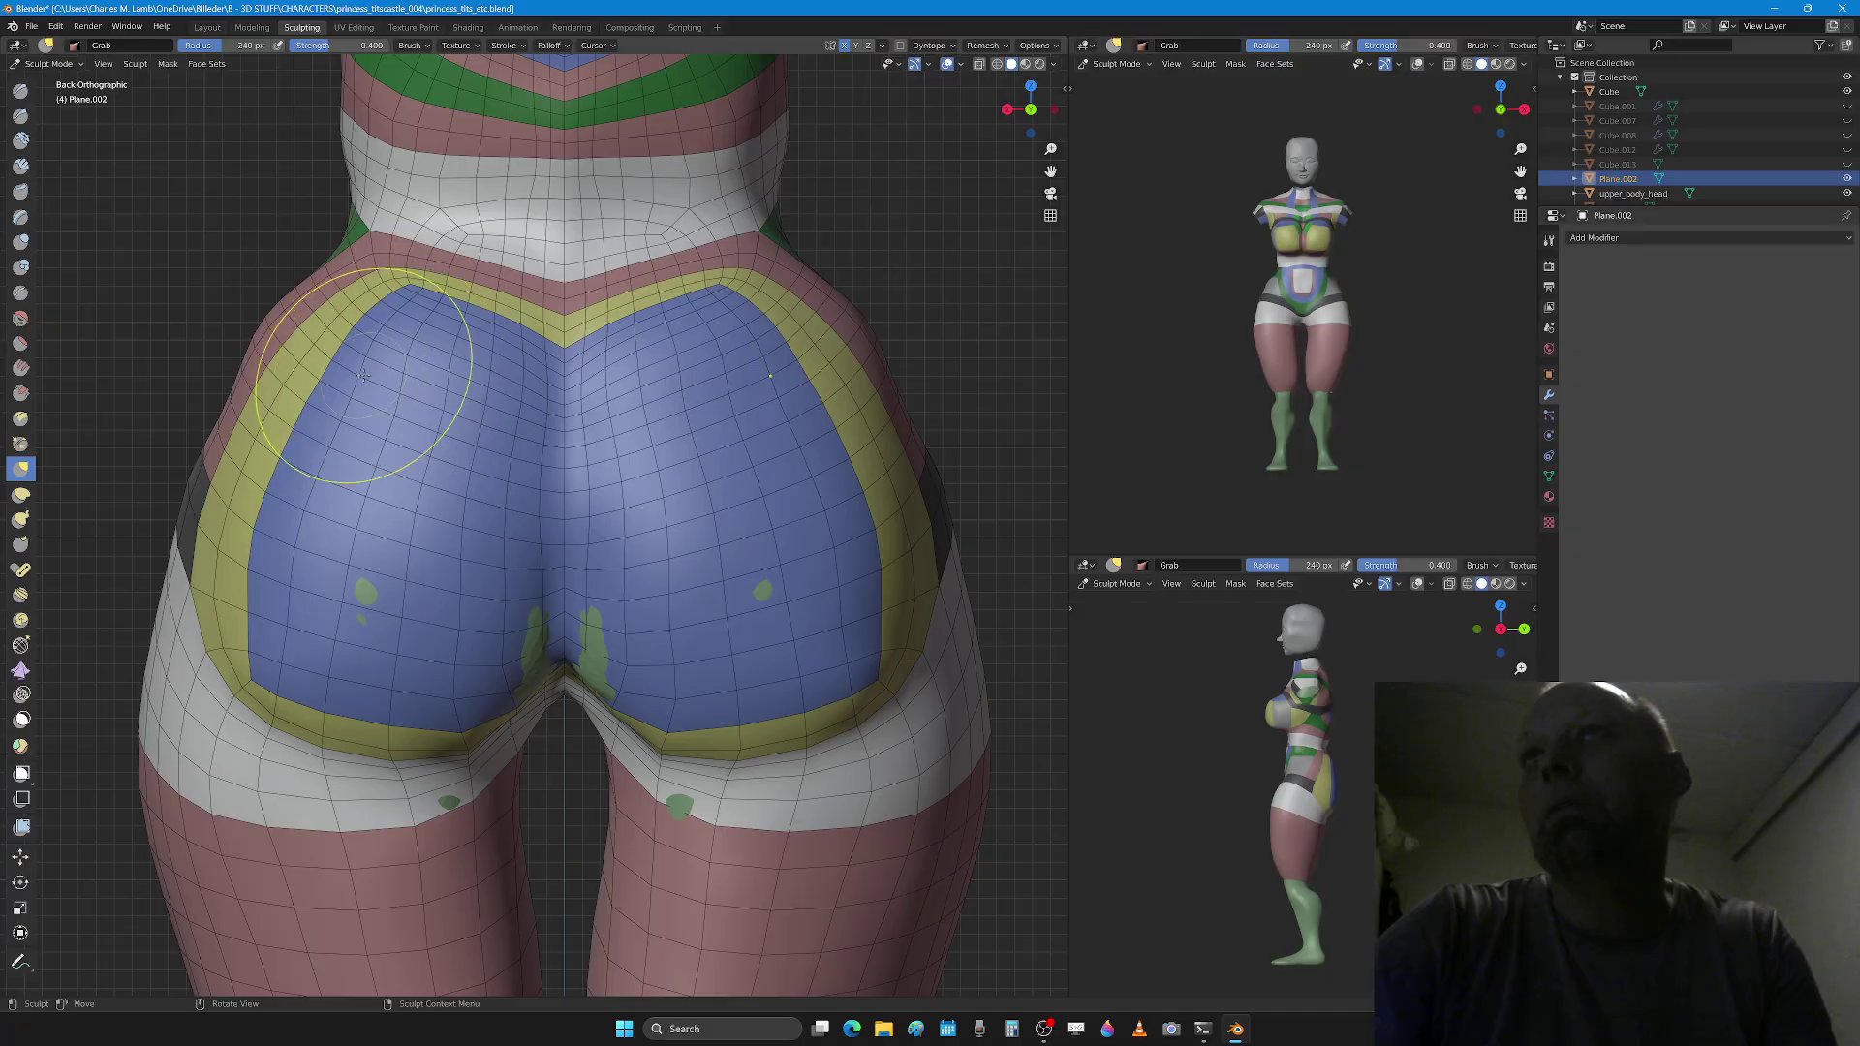
Step: Even out the outer border of the blue buttock panels with the Grab brush at a 277 px radius
drag(305, 540, 306, 549)
key(f)
click(323, 570)
mouse_move(287, 650)
mouse_down()
mouse_move(303, 659)
mouse_move(256, 685)
mouse_up()
mouse_move(315, 610)
mouse_down()
mouse_move(295, 600)
mouse_move(320, 649)
mouse_move(300, 600)
mouse_move(339, 552)
mouse_move(307, 448)
mouse_up()
key(x)
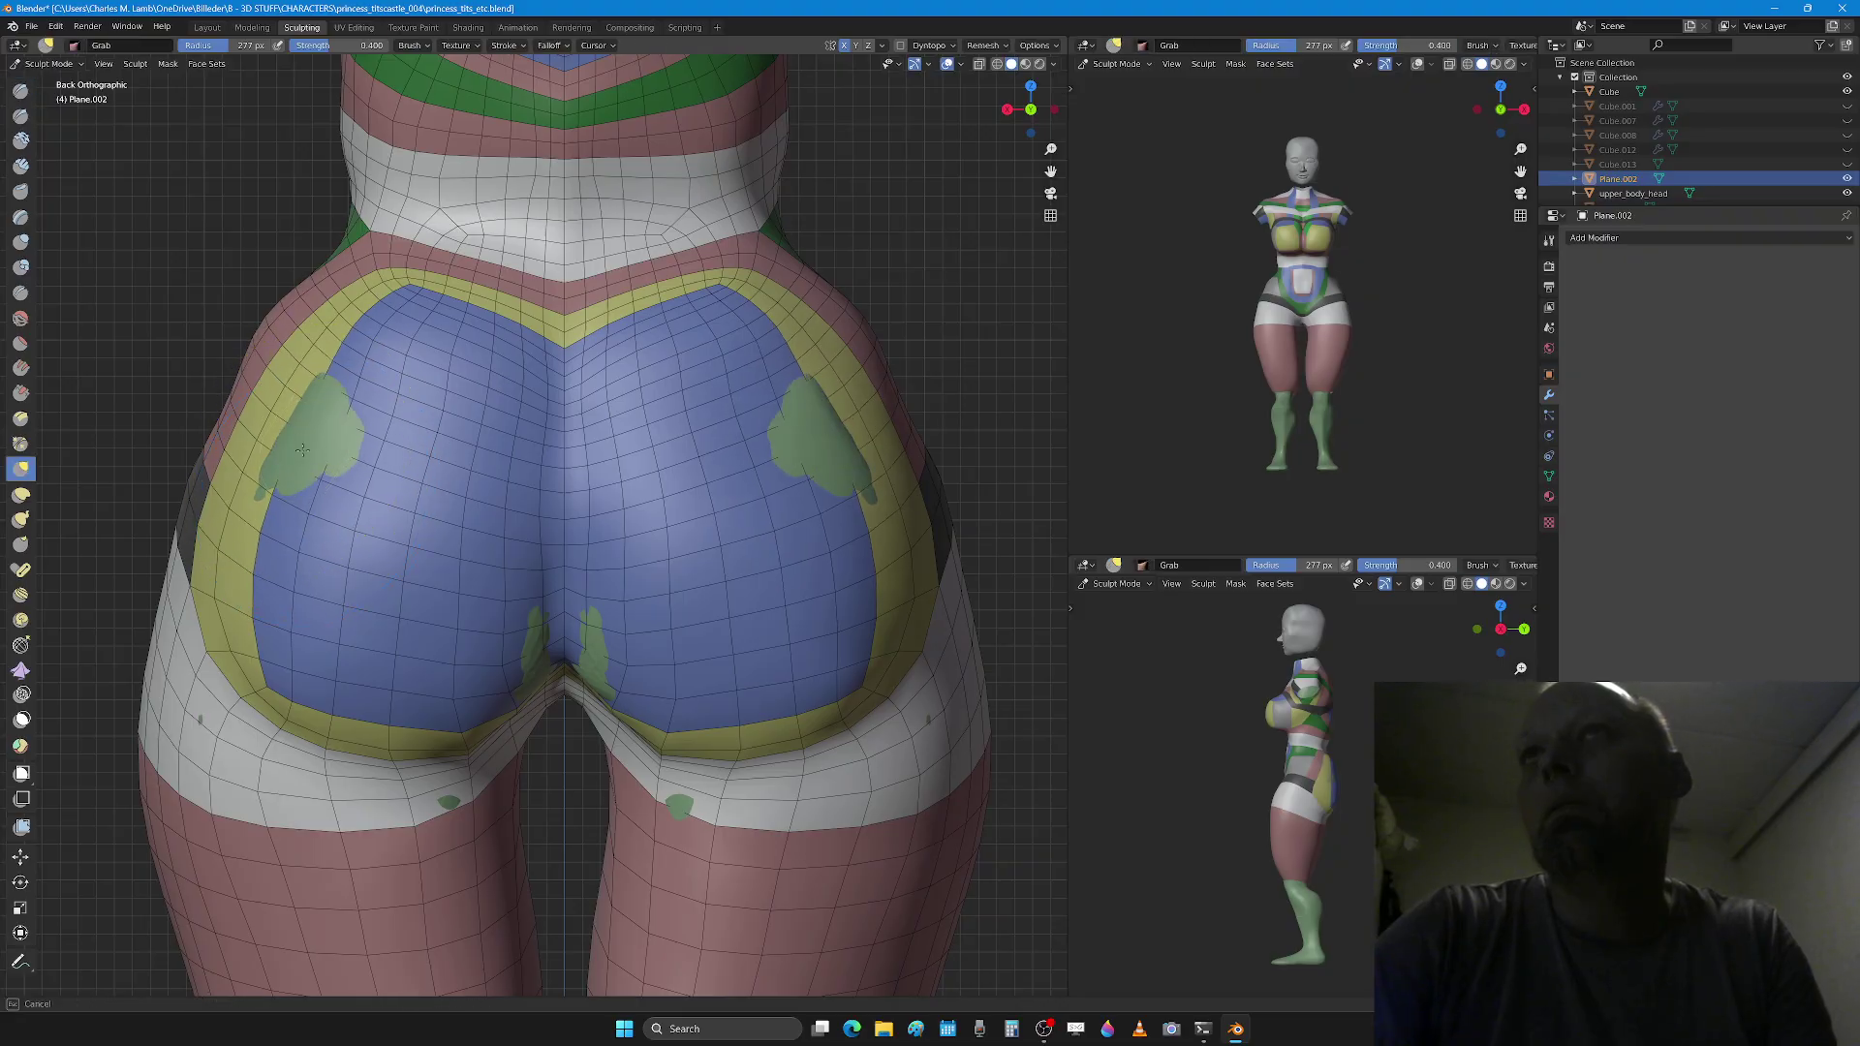
Step: Raise the V-shaped top of the blue panels at the centre line with the Grab brush at a 249 px radius
key(g)
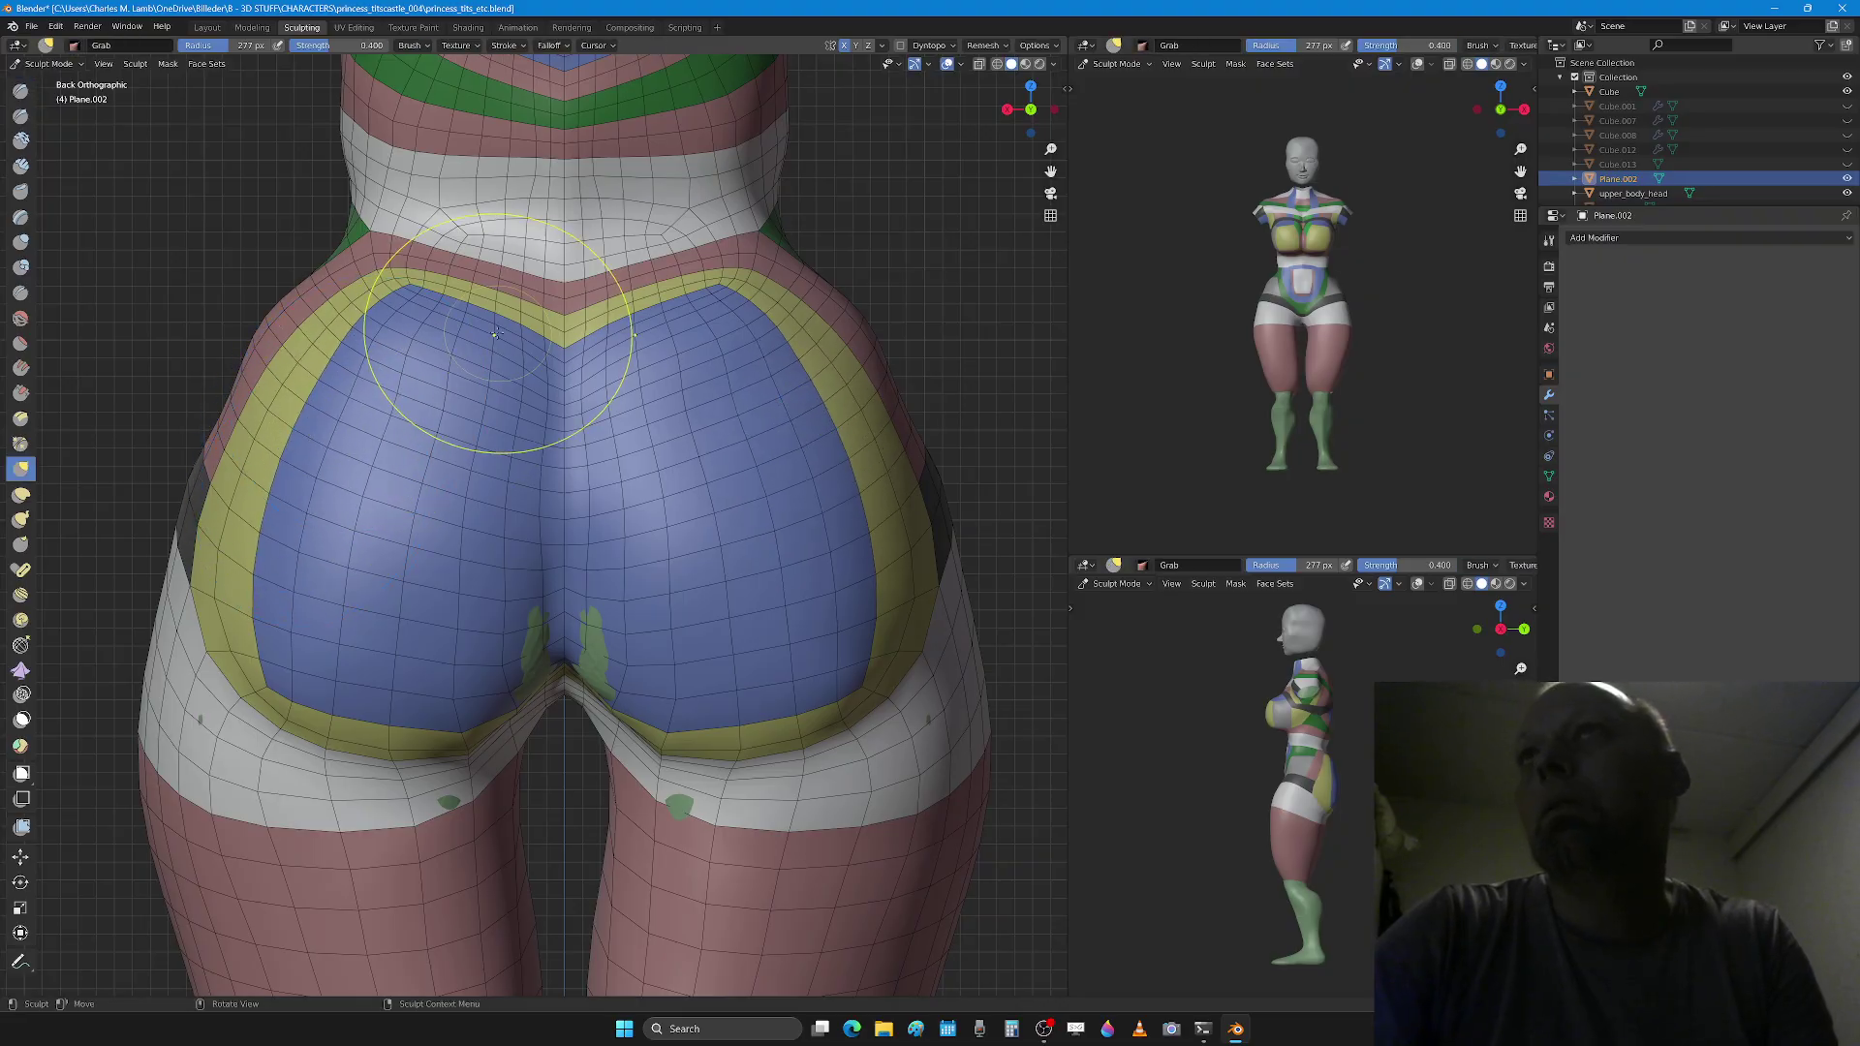
key(bracketleft)
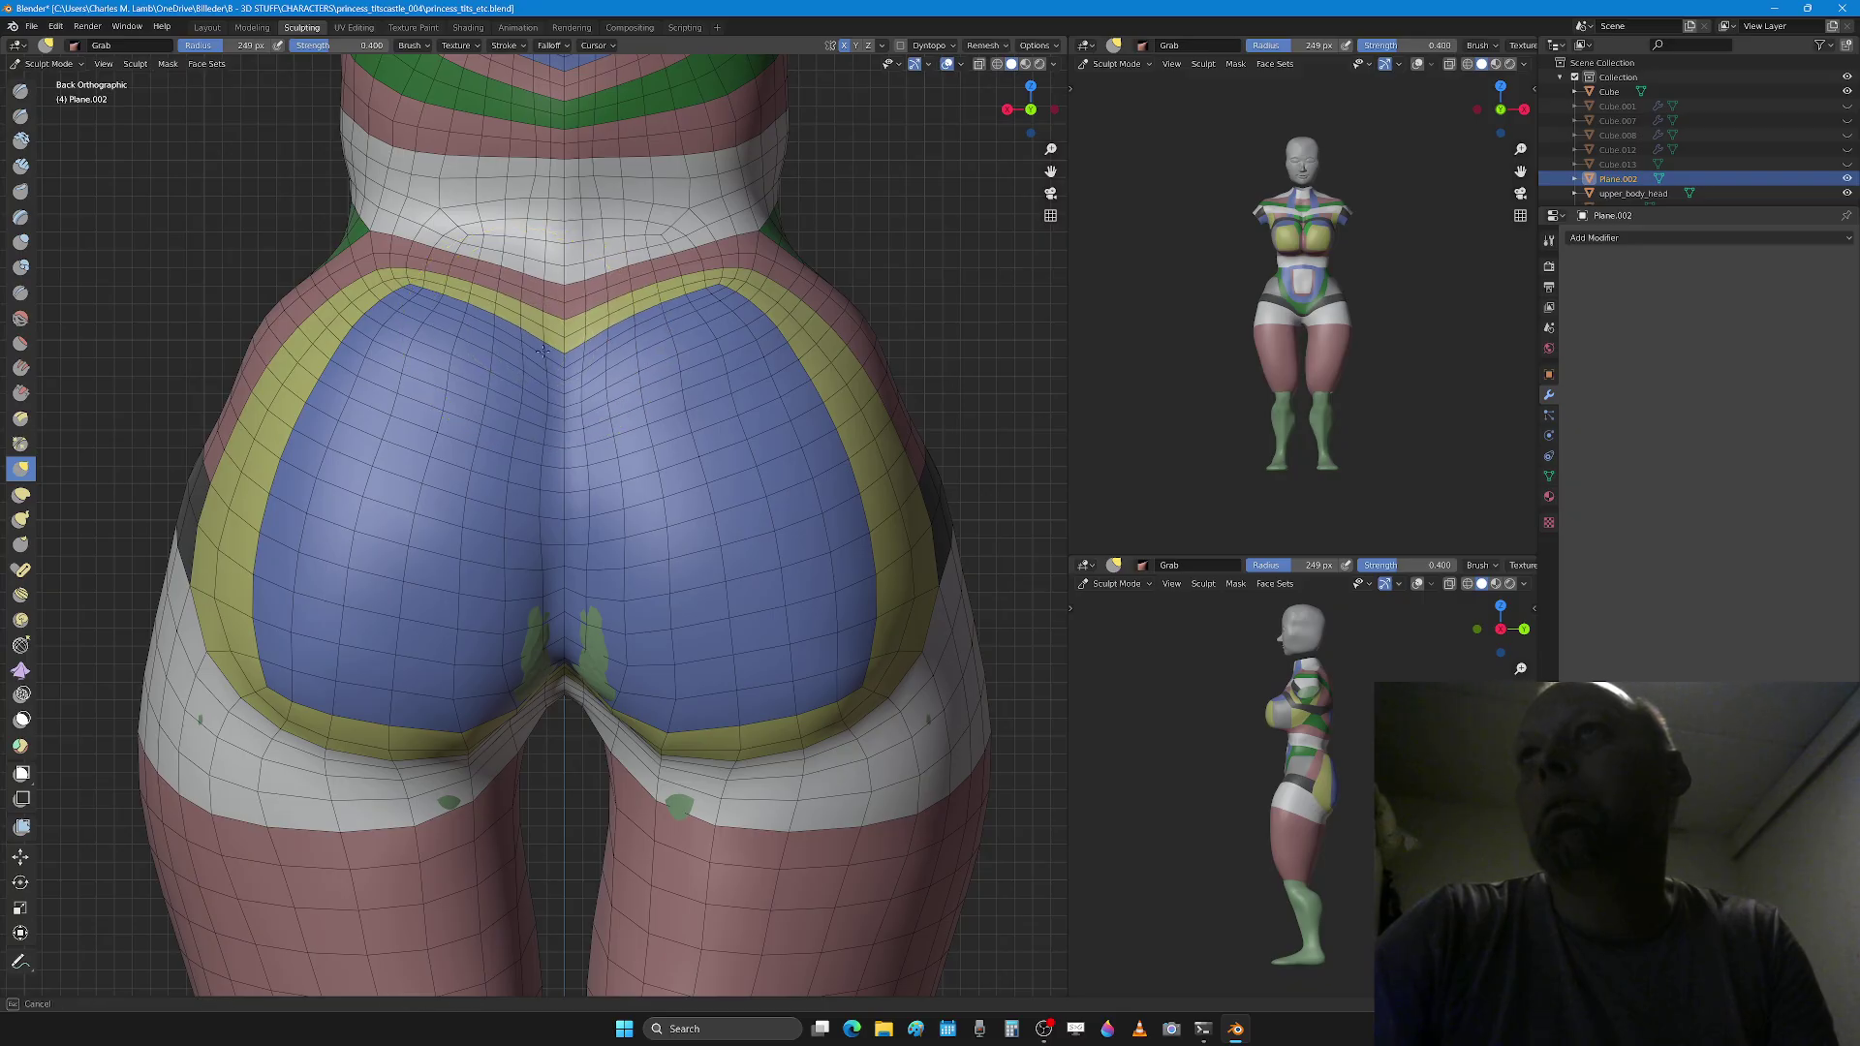
drag(543, 350, 469, 312)
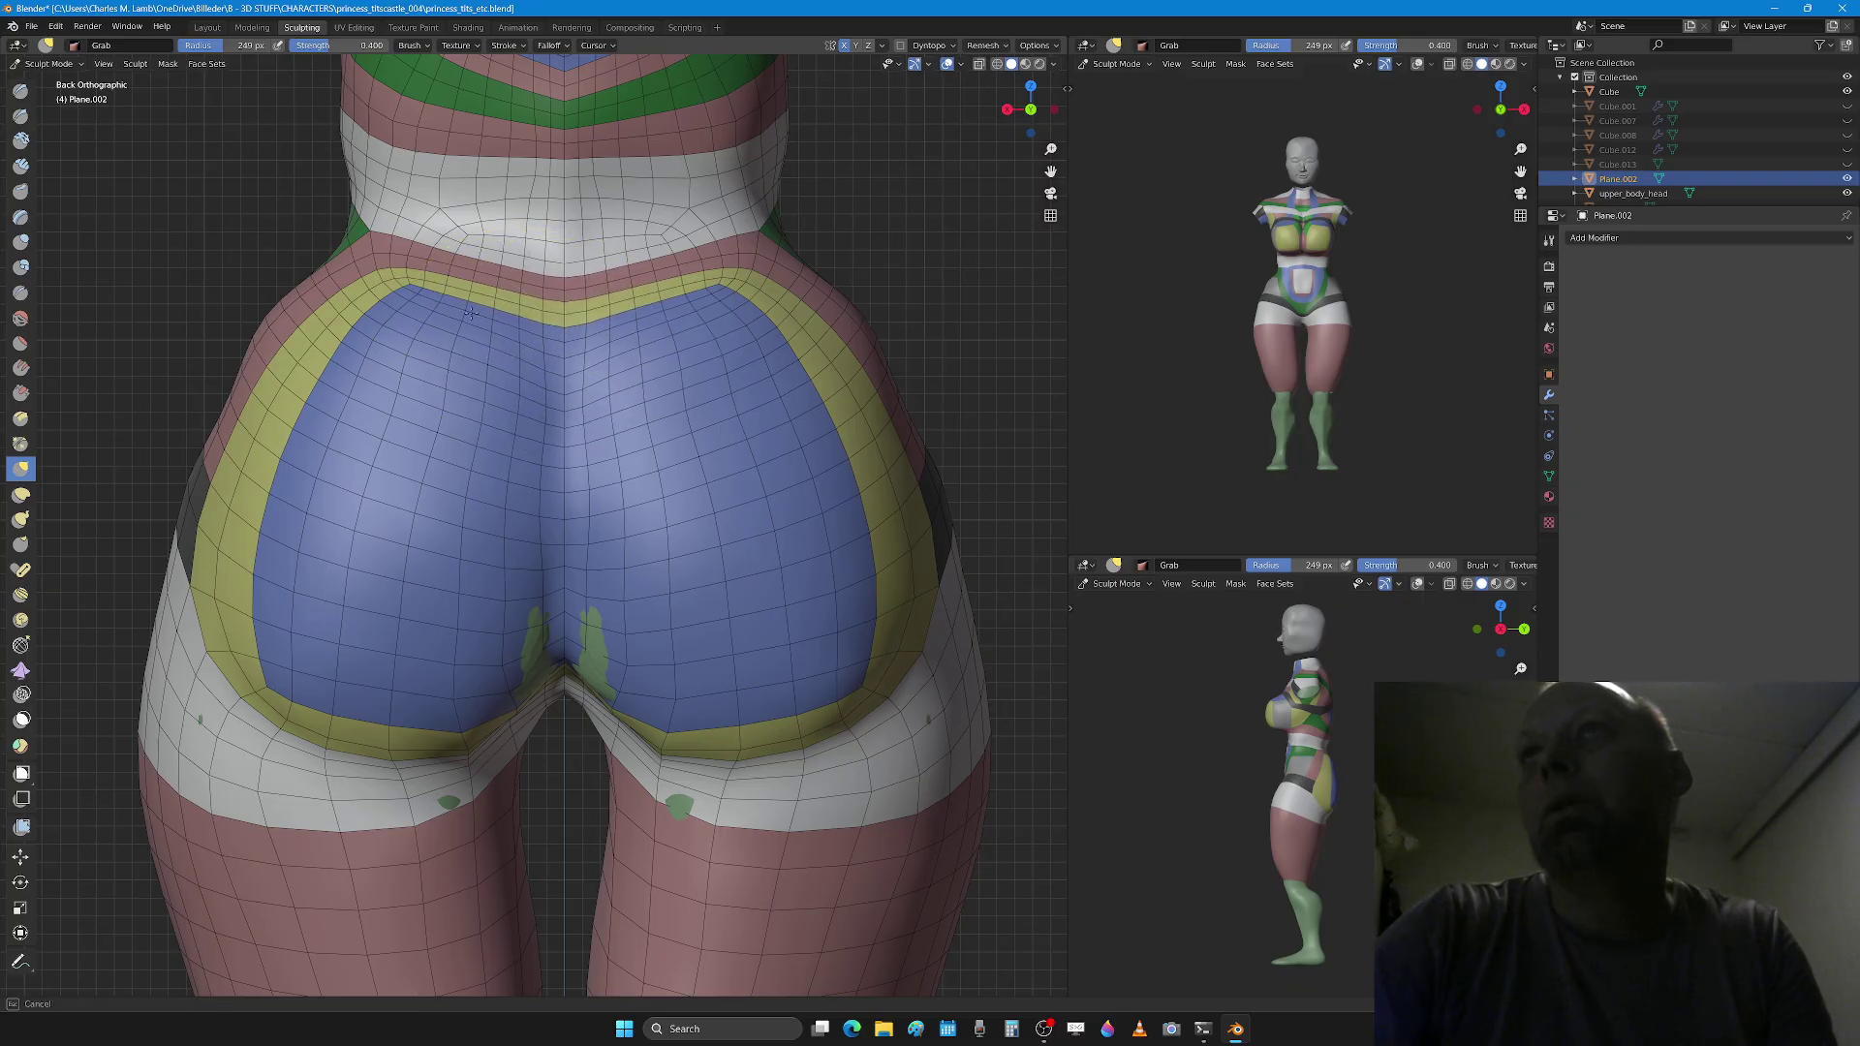
Step: Build up the surface beside the lower end of the cleft with the Grab and Draw brushes at a 249 px radius
middle_drag(504, 465, 532, 620)
scroll(532, 620, up, 2)
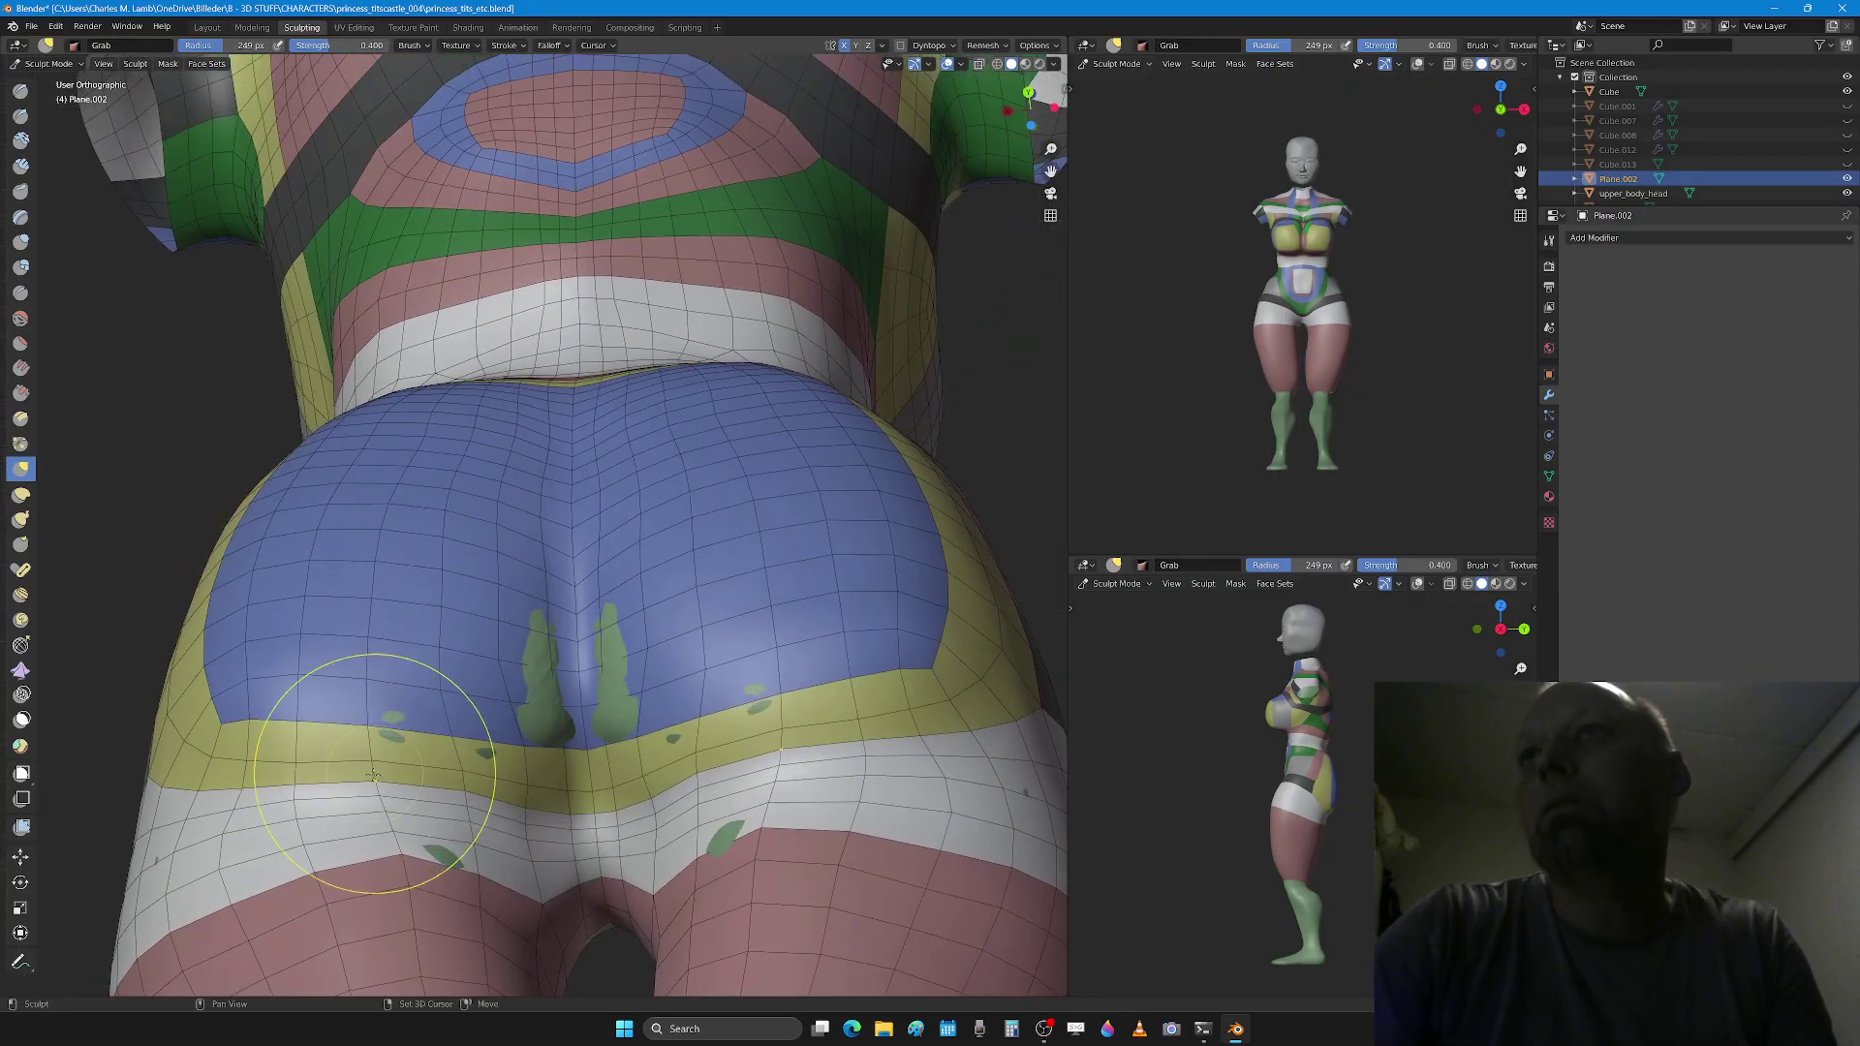
mouse_move(394, 748)
mouse_down()
mouse_move(449, 800)
mouse_move(431, 751)
mouse_move(547, 646)
mouse_up()
key(x)
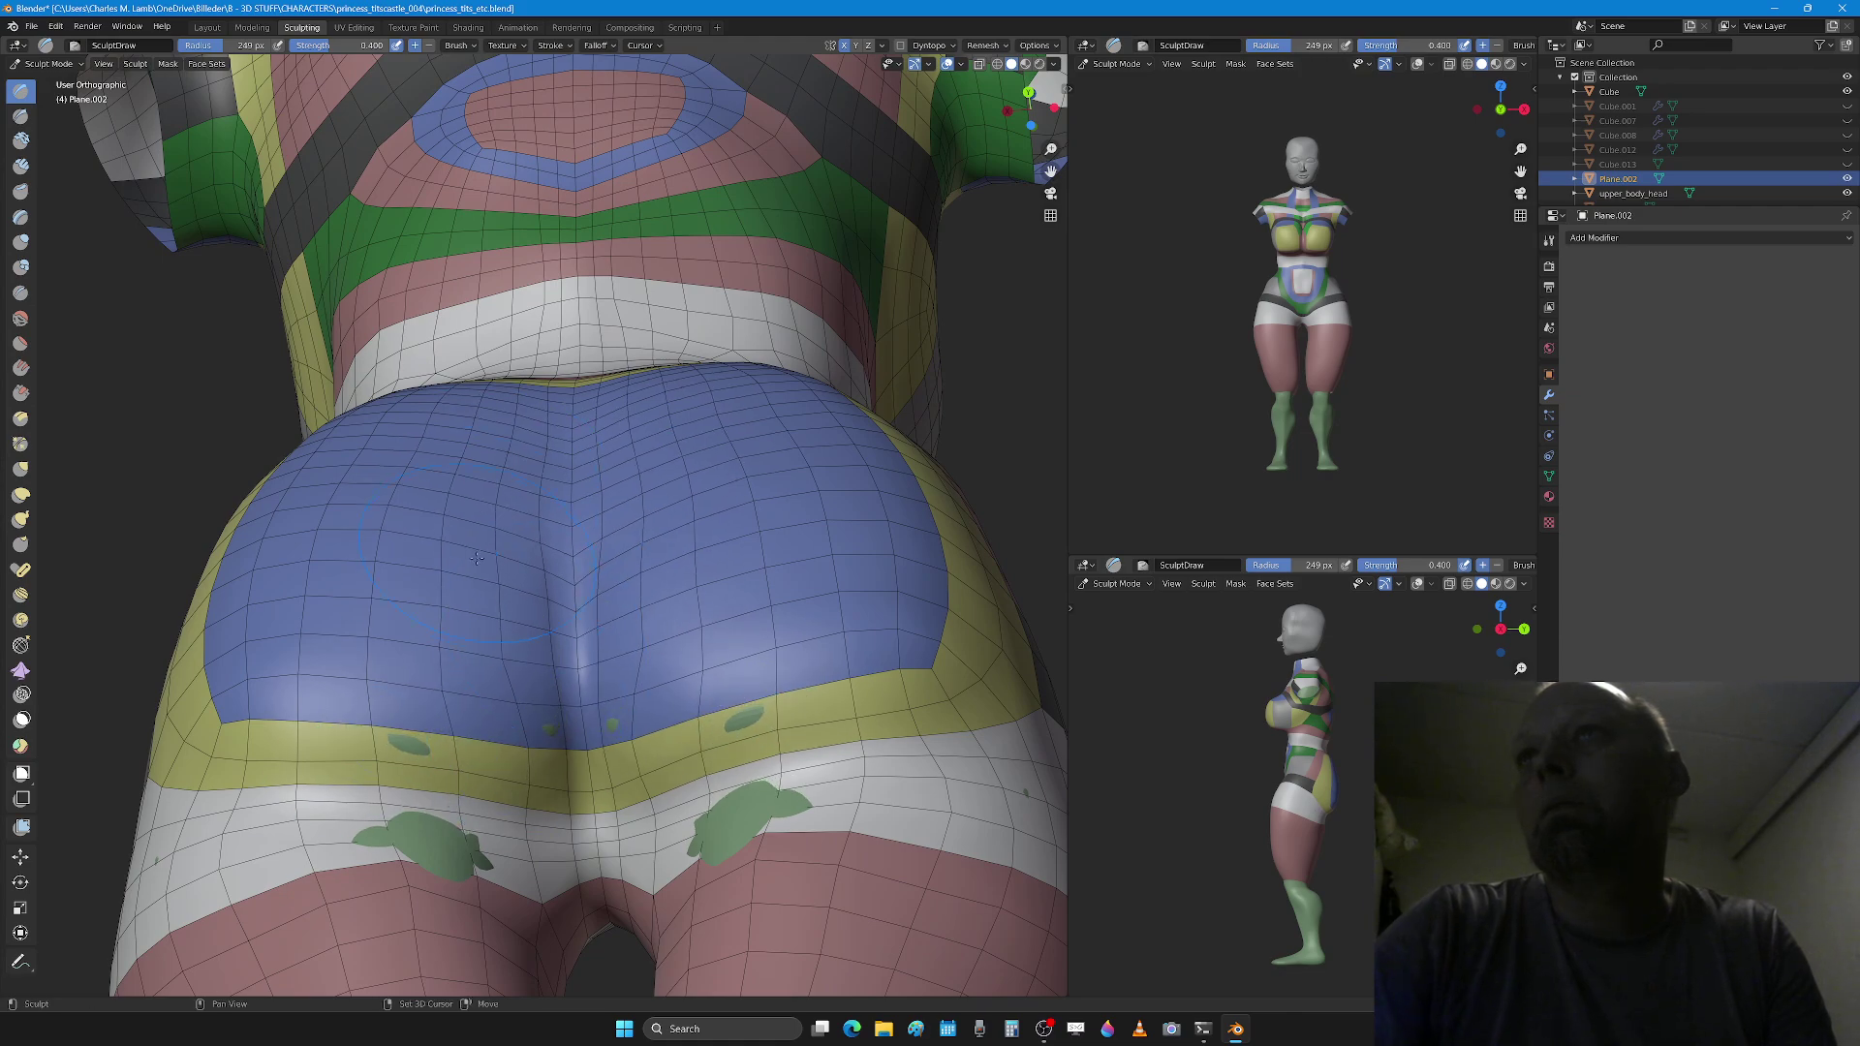
Step: Lift and shape the lower buttocks with the Grab brush at a 316 px radius and reduce it to 282 px
key(g)
middle_drag(477, 581, 479, 637)
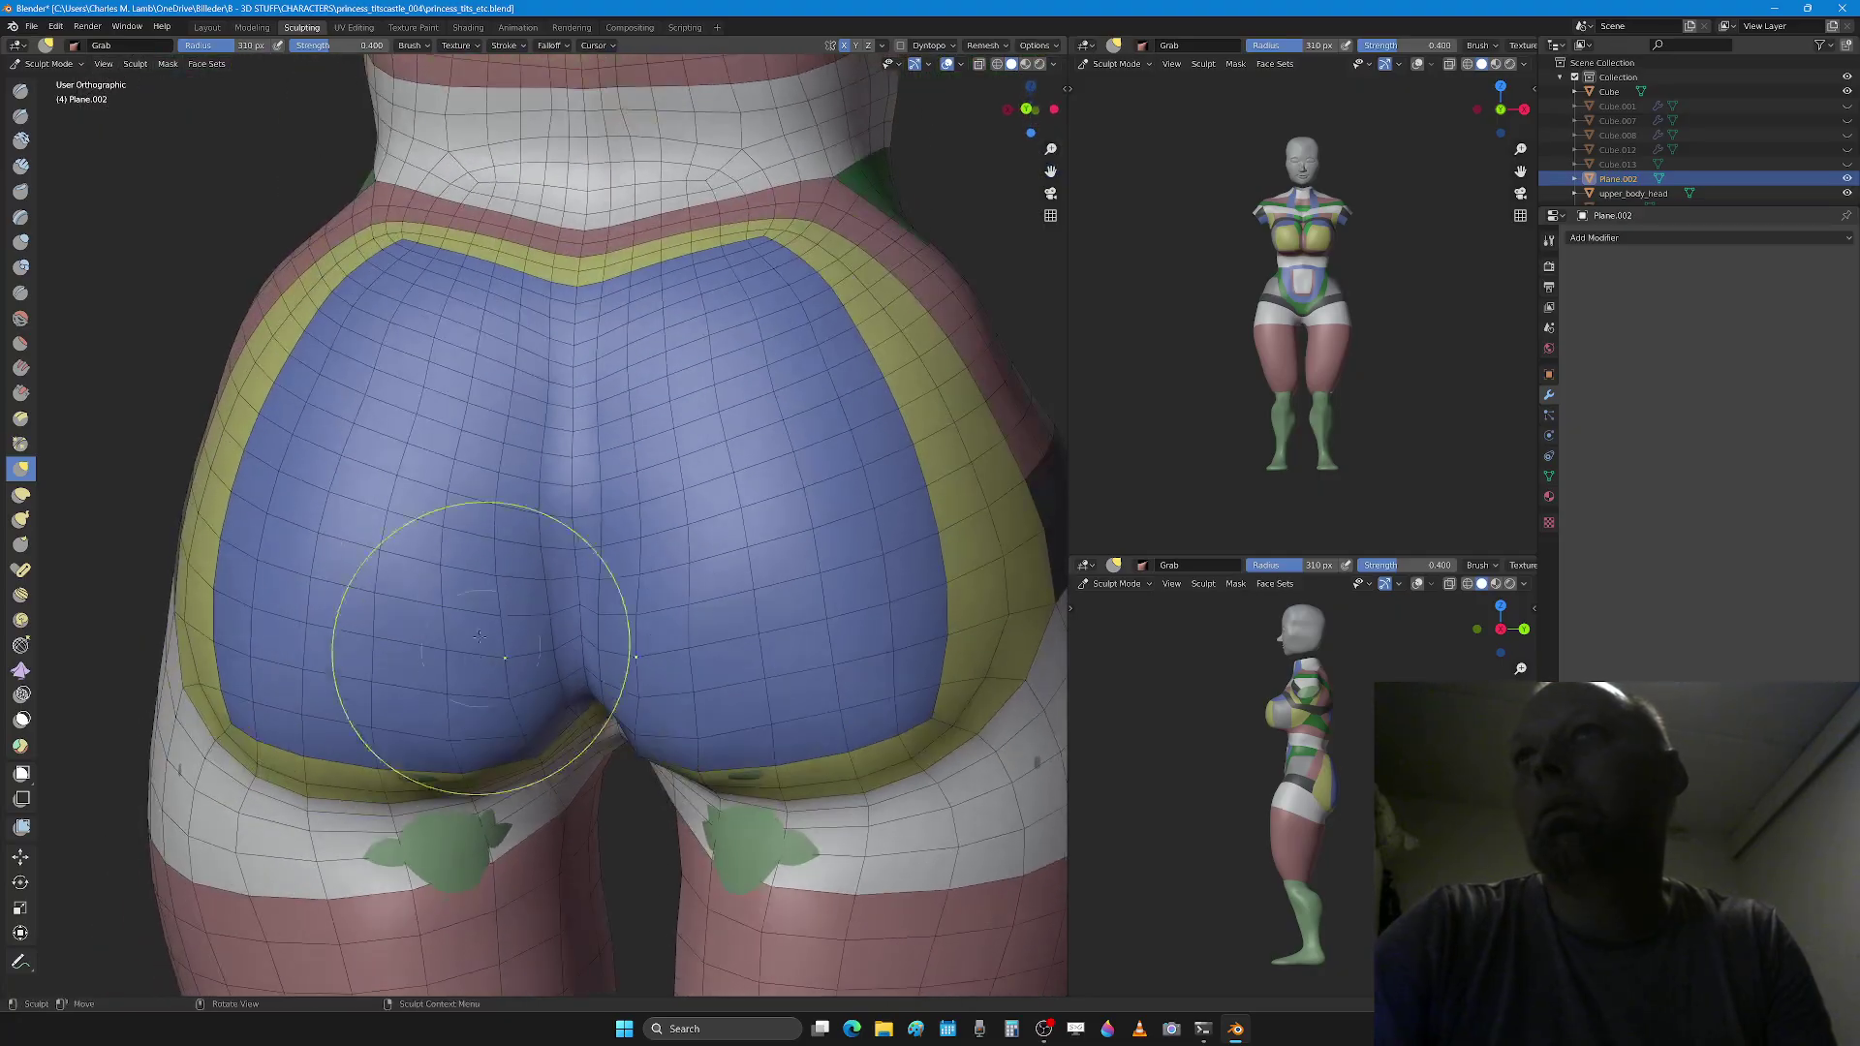
drag(479, 636, 494, 512)
middle_drag(398, 614, 487, 637)
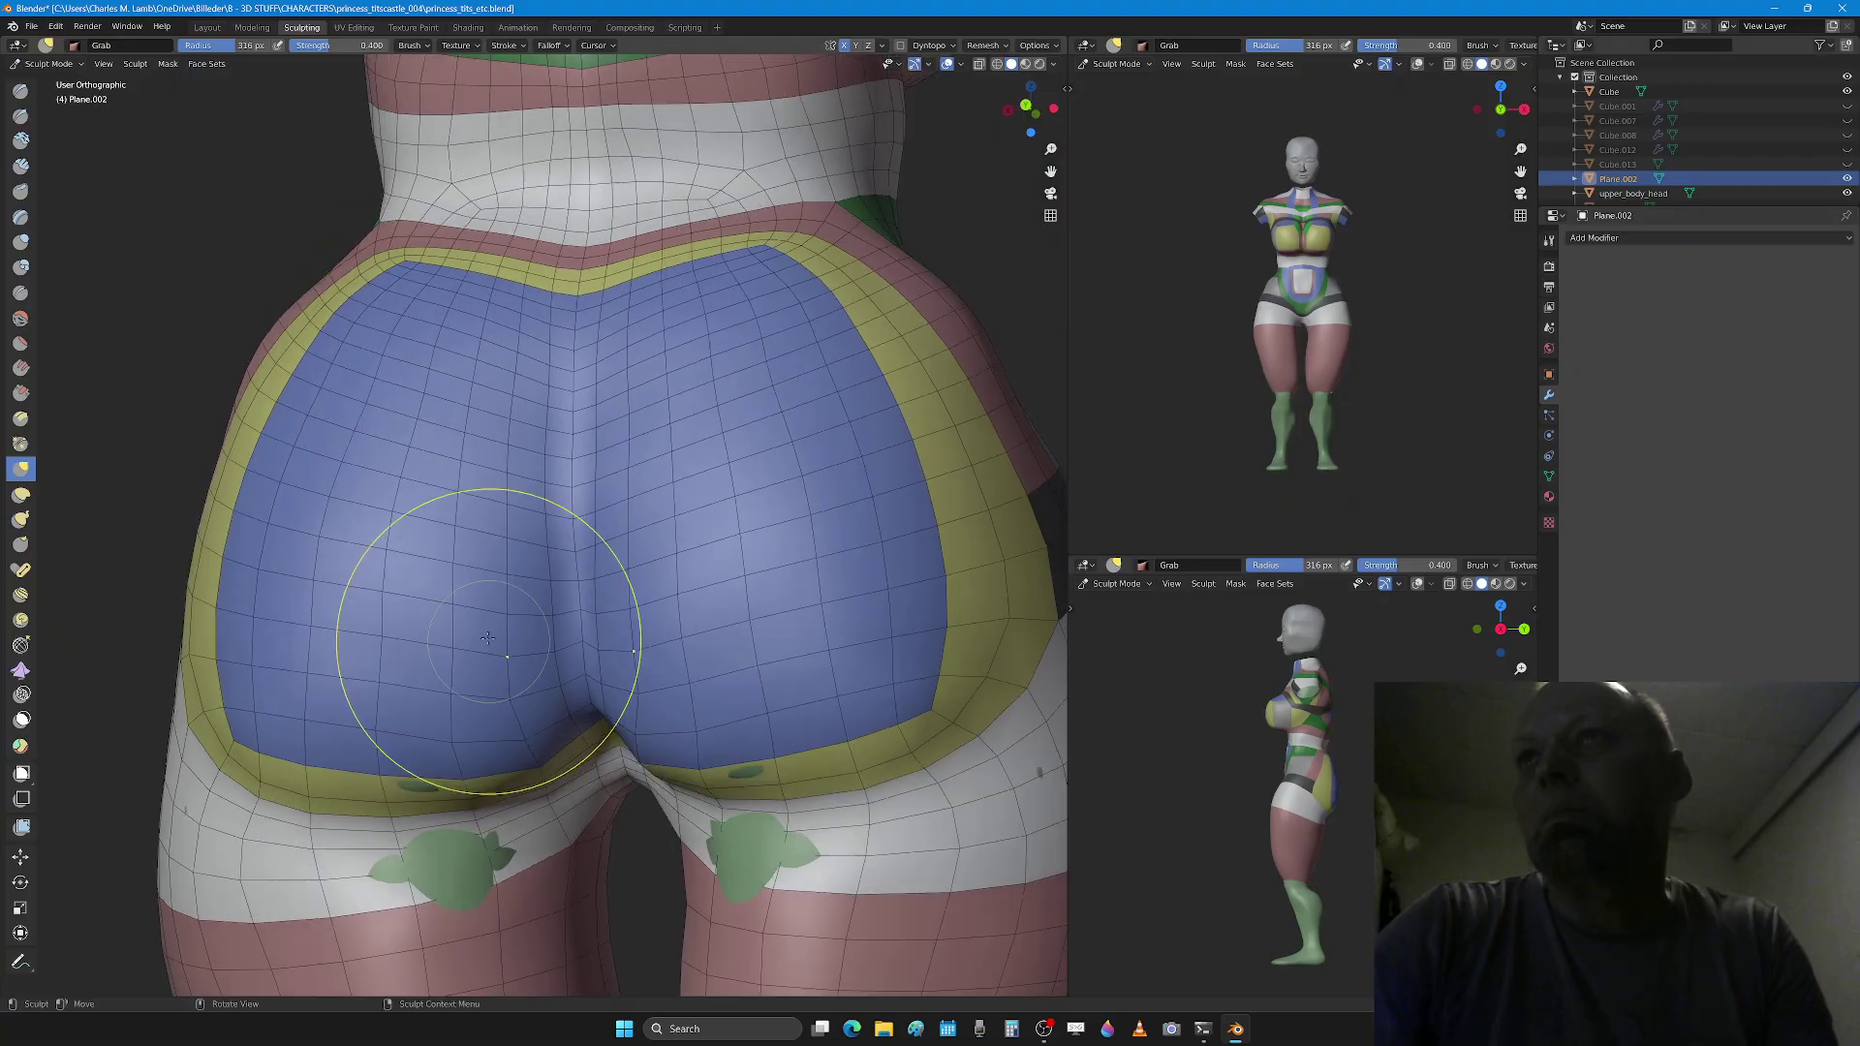
key(f)
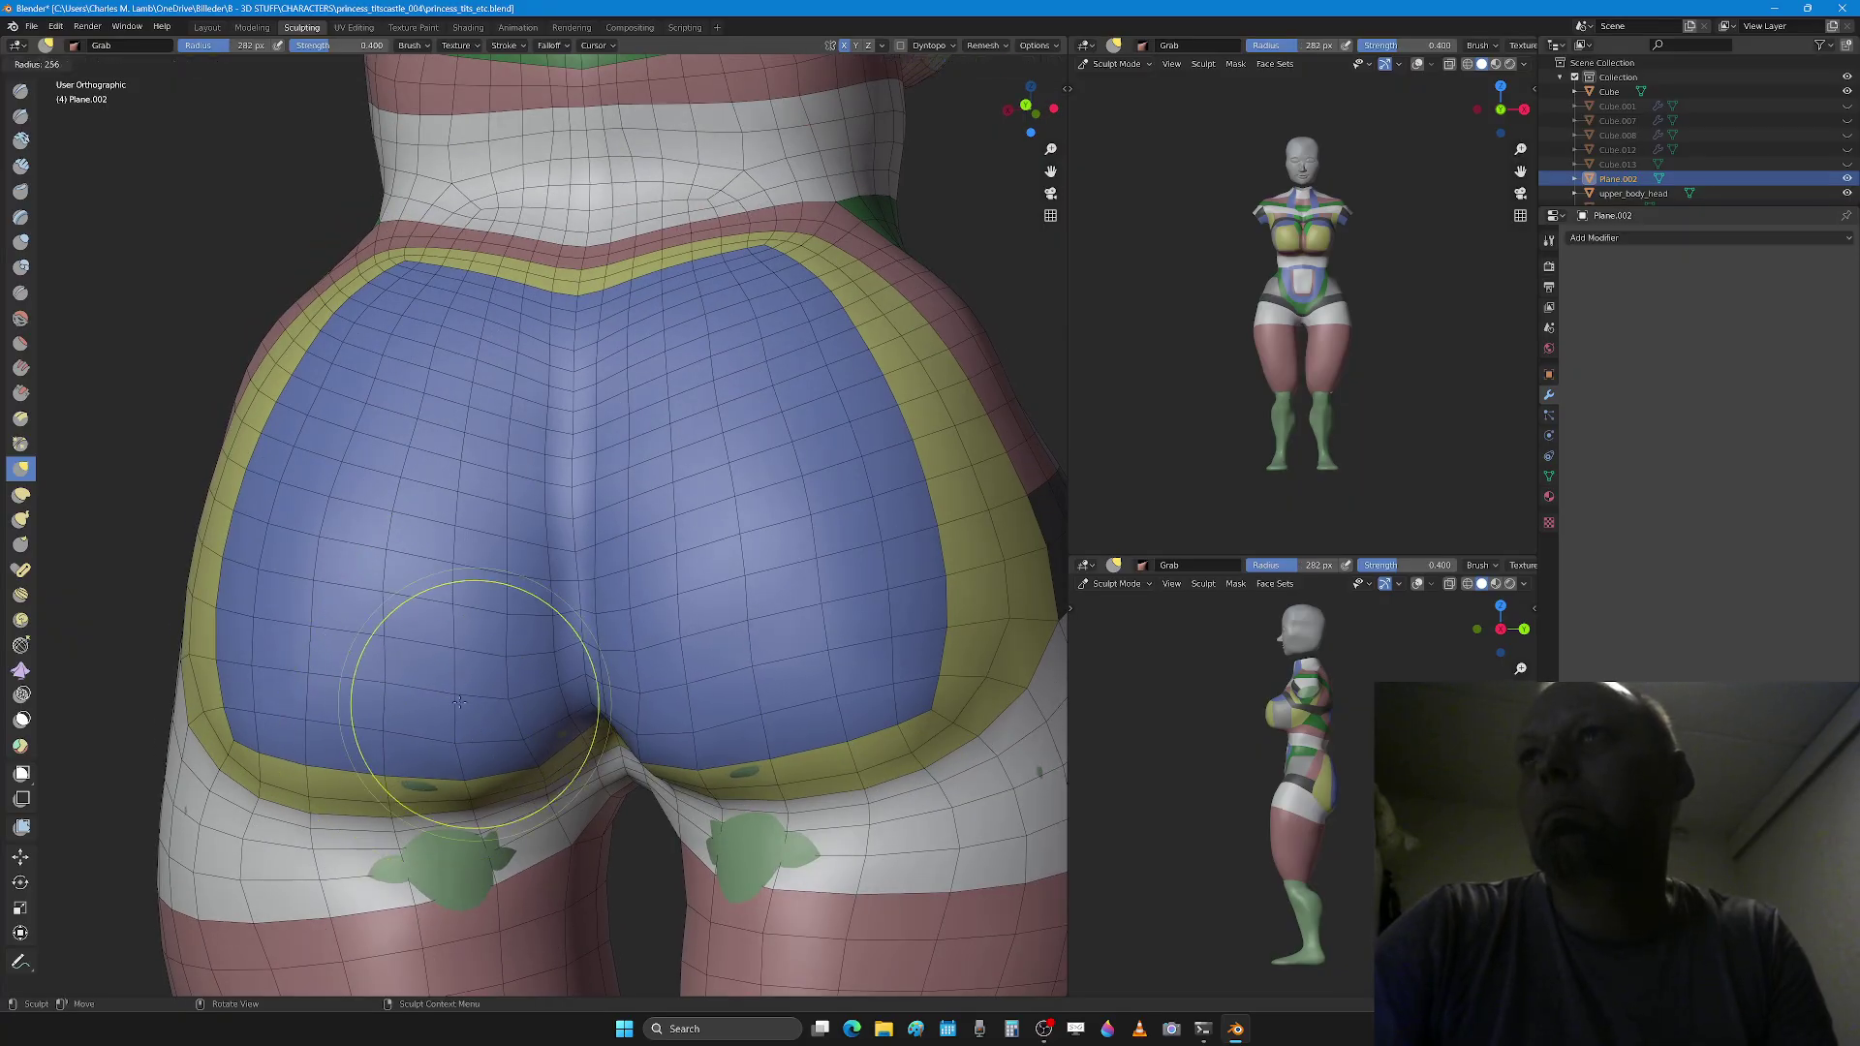
click(461, 702)
middle_drag(477, 705, 498, 664)
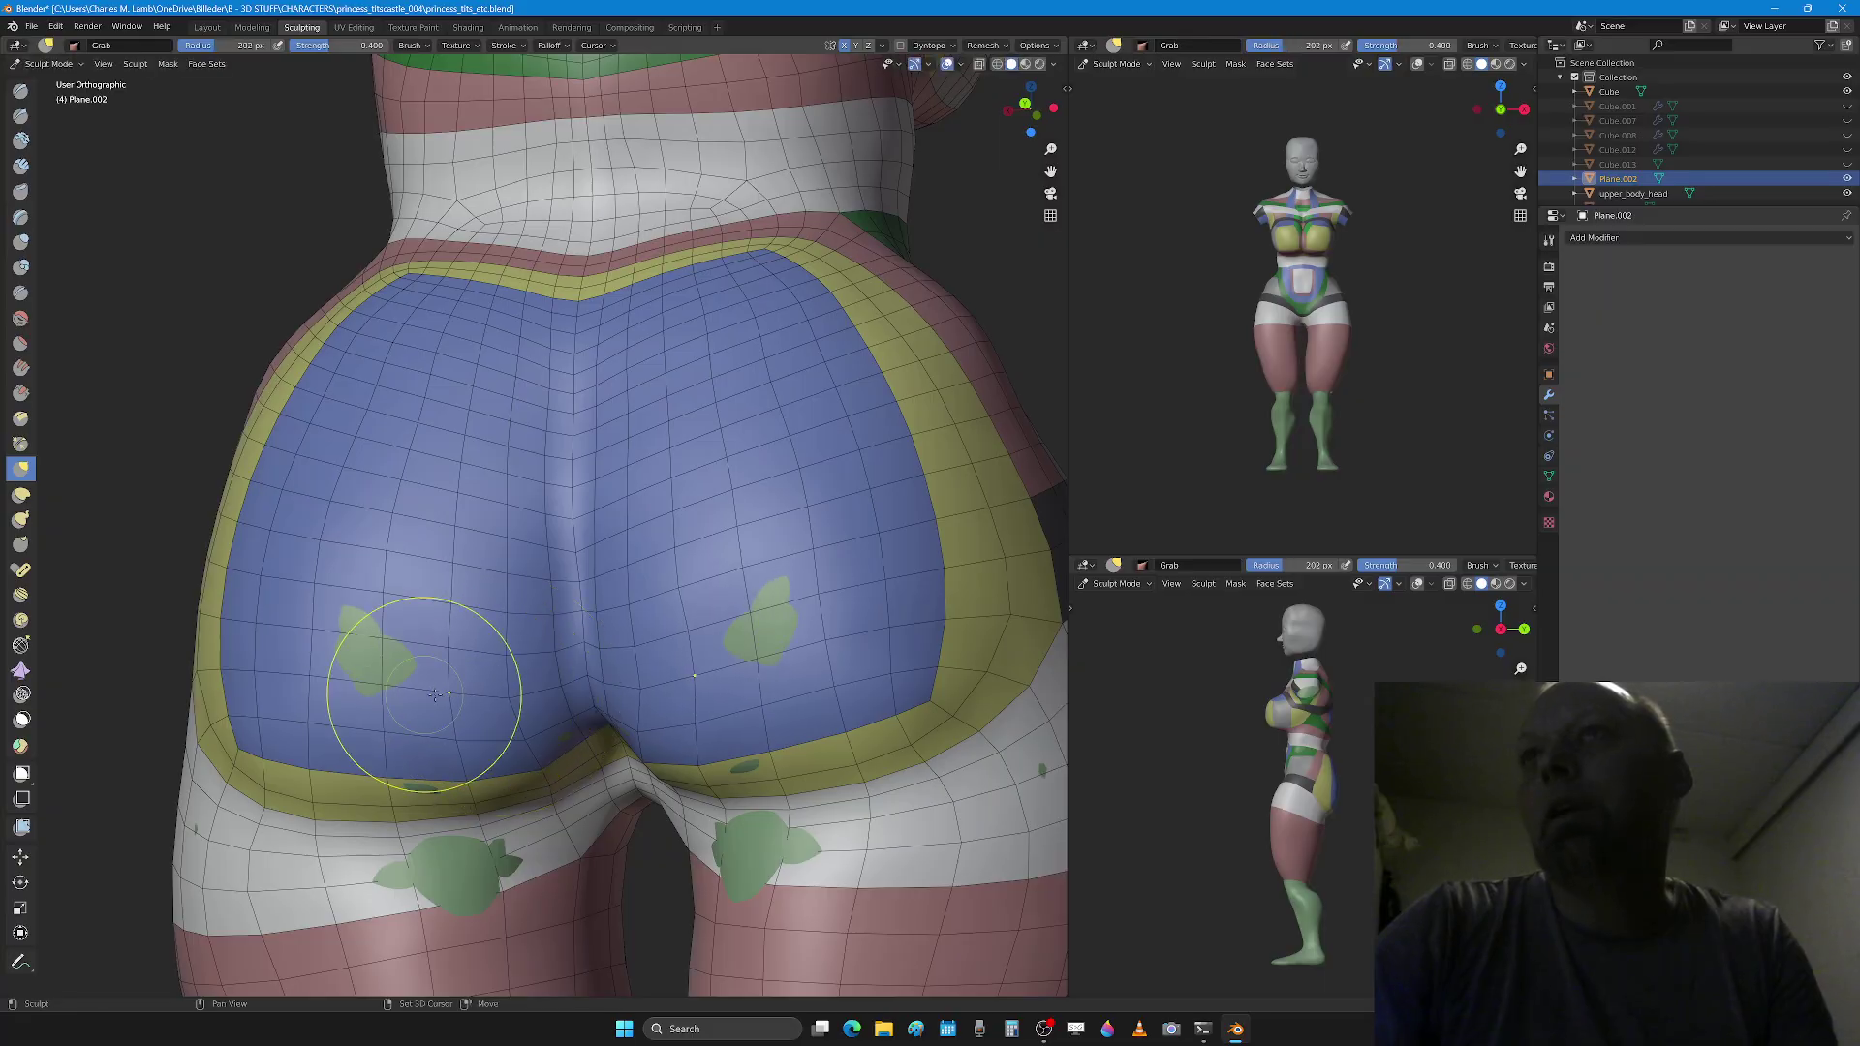
Step: Fill out the lower buttocks with the Draw brush at a 315 px radius and reduce it to 184 px
key(x)
drag(429, 684, 424, 675)
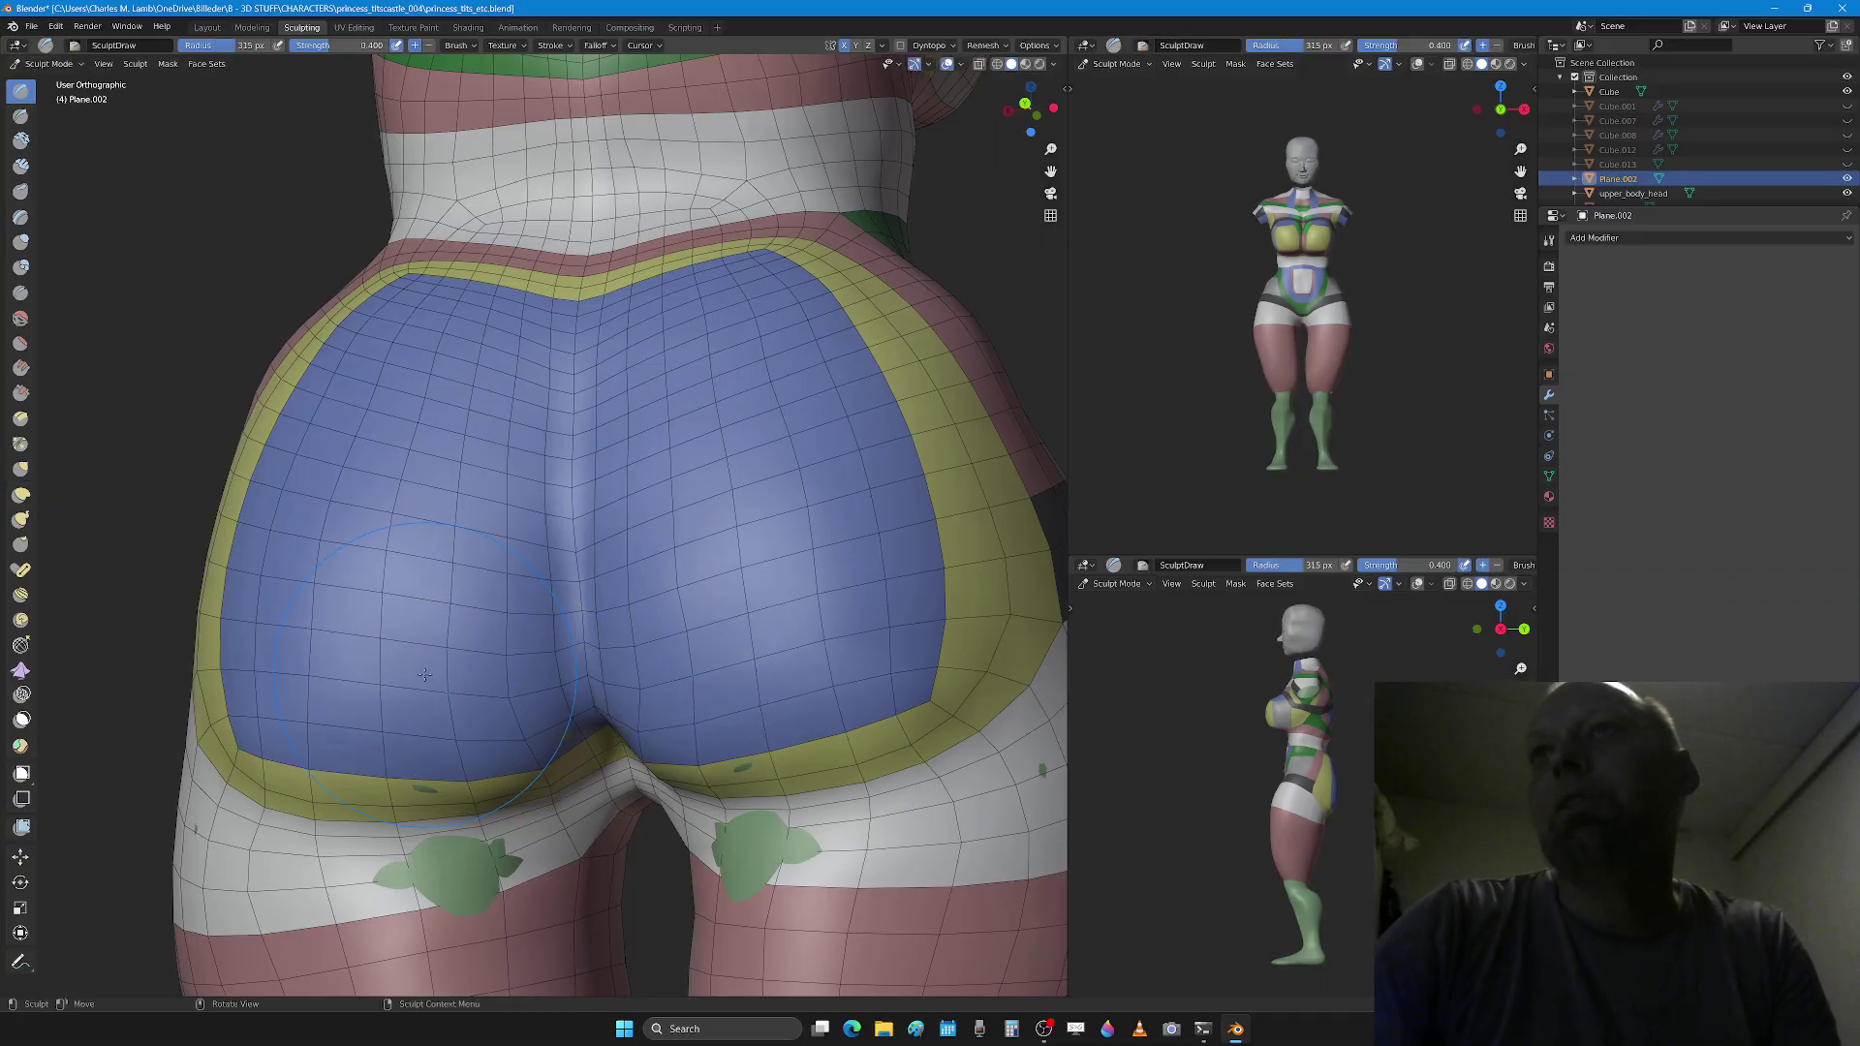
scroll(424, 675, down, 2)
middle_drag(424, 675, 503, 612)
mouse_move(233, 630)
middle_down()
mouse_move(515, 615)
mouse_move(451, 412)
middle_up()
key(f)
click(516, 615)
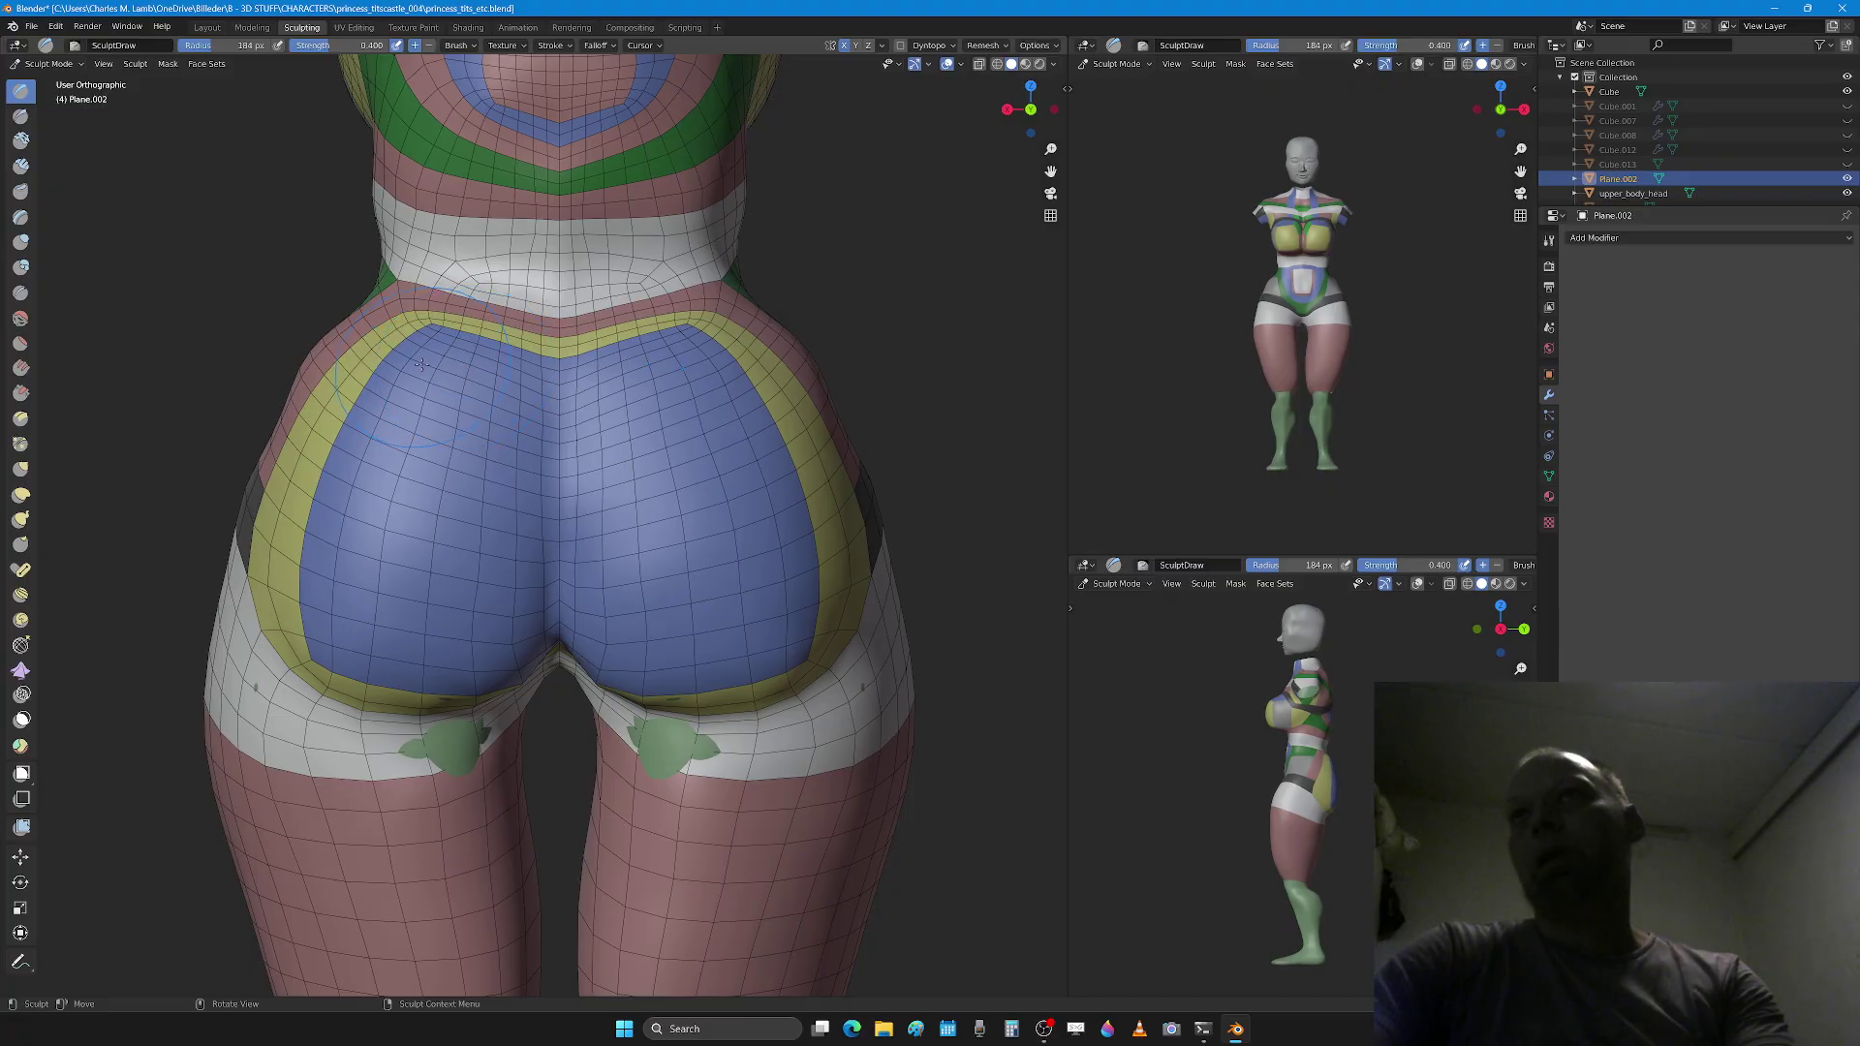
Step: Pull the top corners of the blue buttock panels upward with the Grab brush at a 230 px radius
key(g)
scroll(443, 355, down, 3)
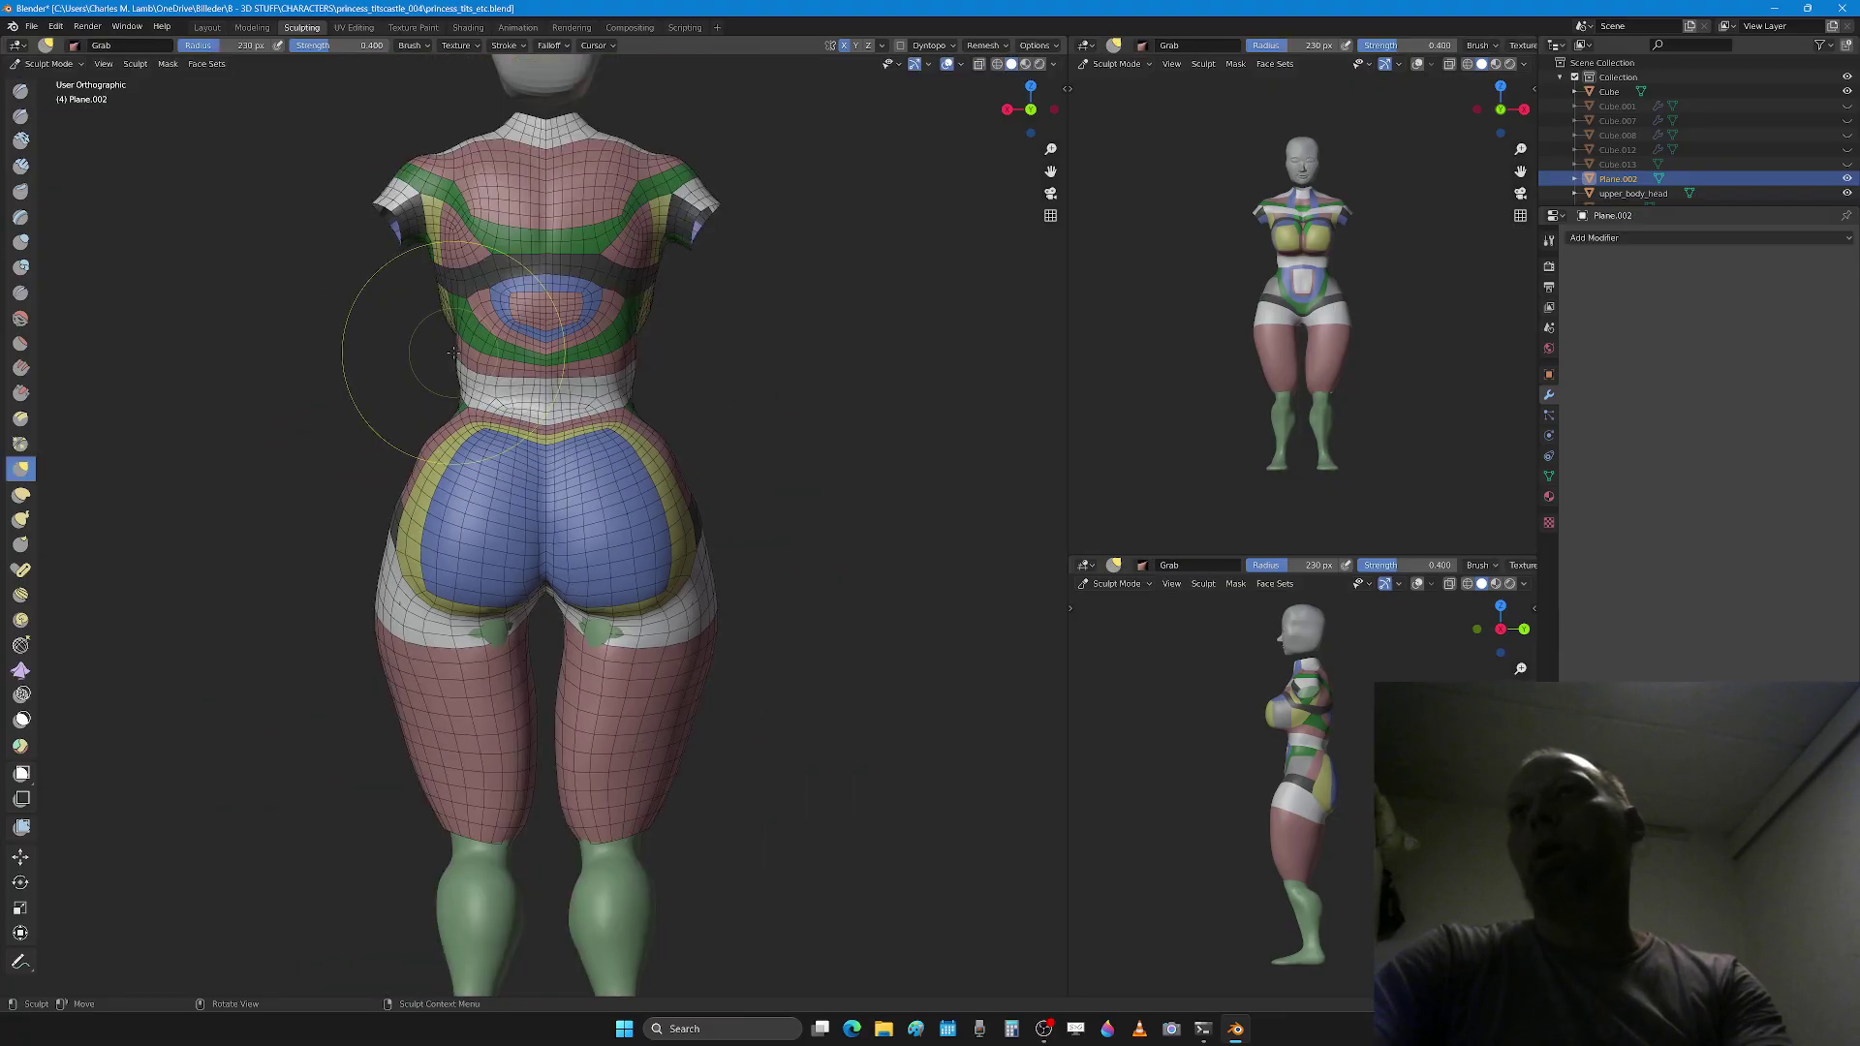
scroll(465, 387, down, 2)
scroll(572, 576, up, 5)
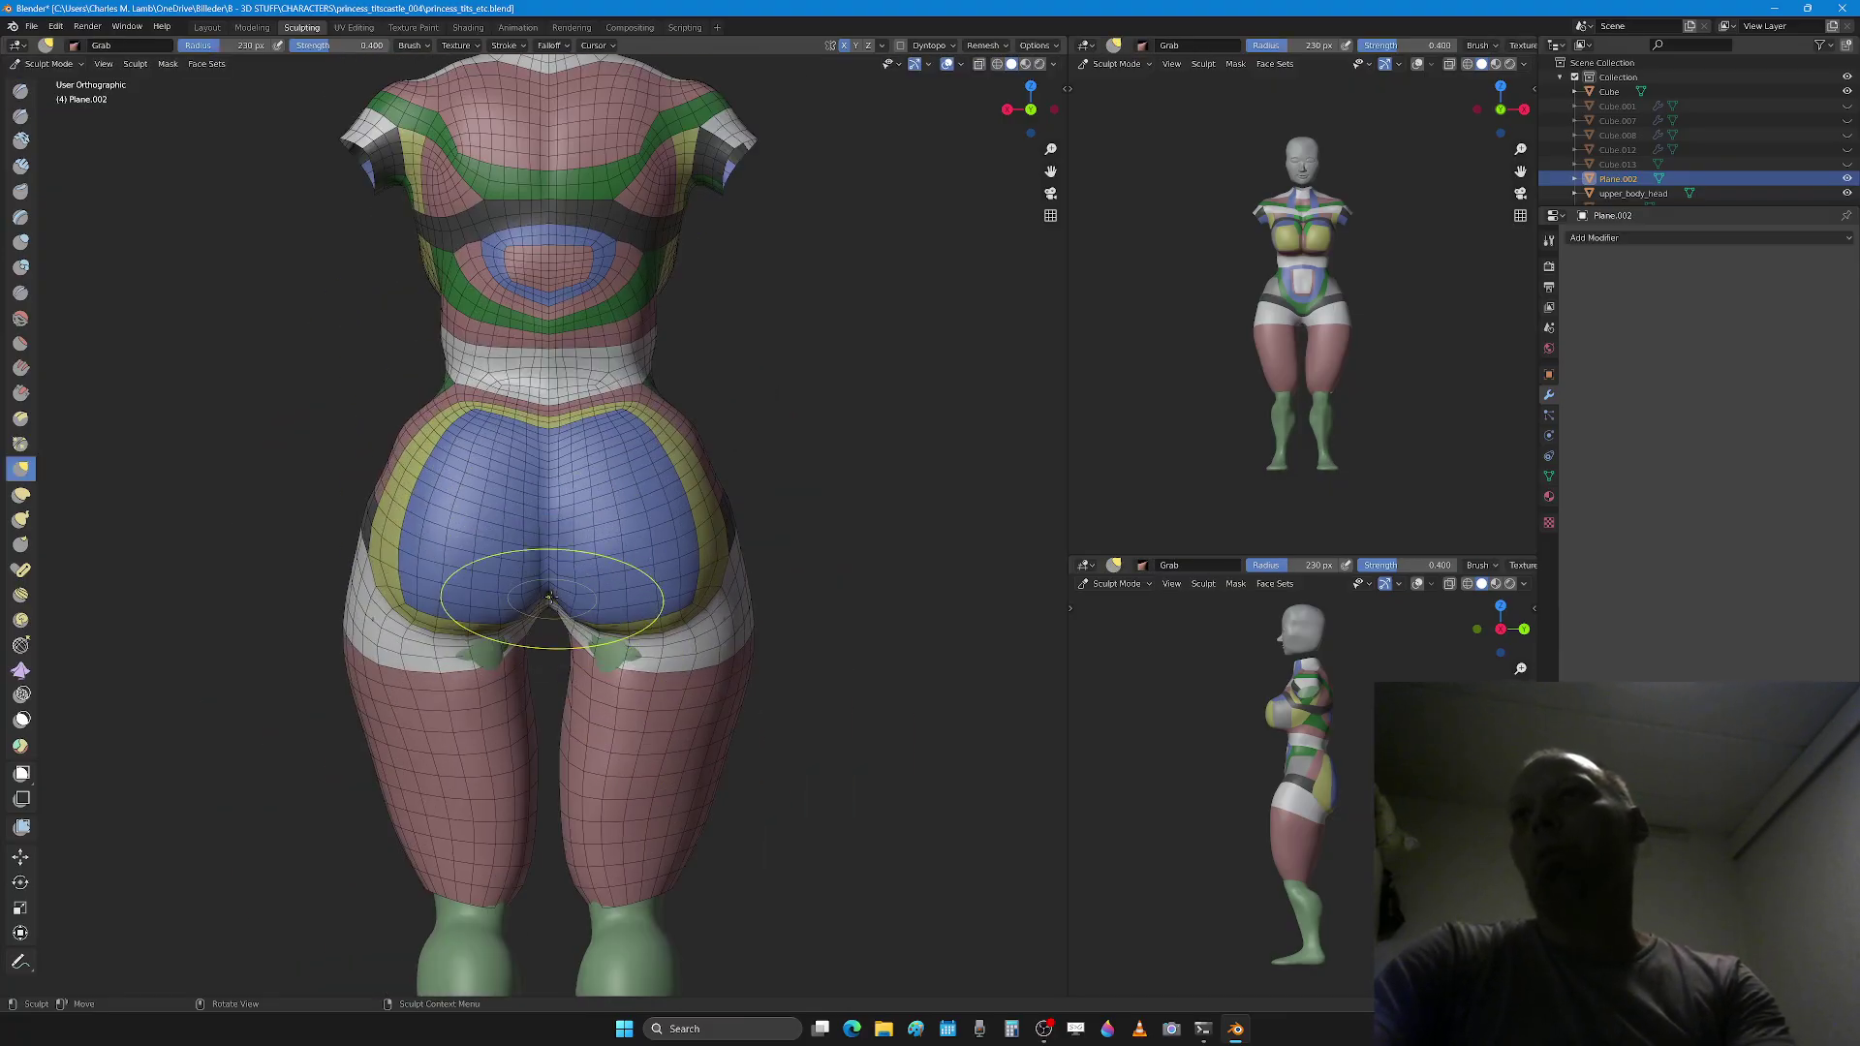
mouse_move(443, 332)
mouse_down()
mouse_move(479, 312)
mouse_move(521, 327)
mouse_move(415, 306)
mouse_move(432, 268)
mouse_up()
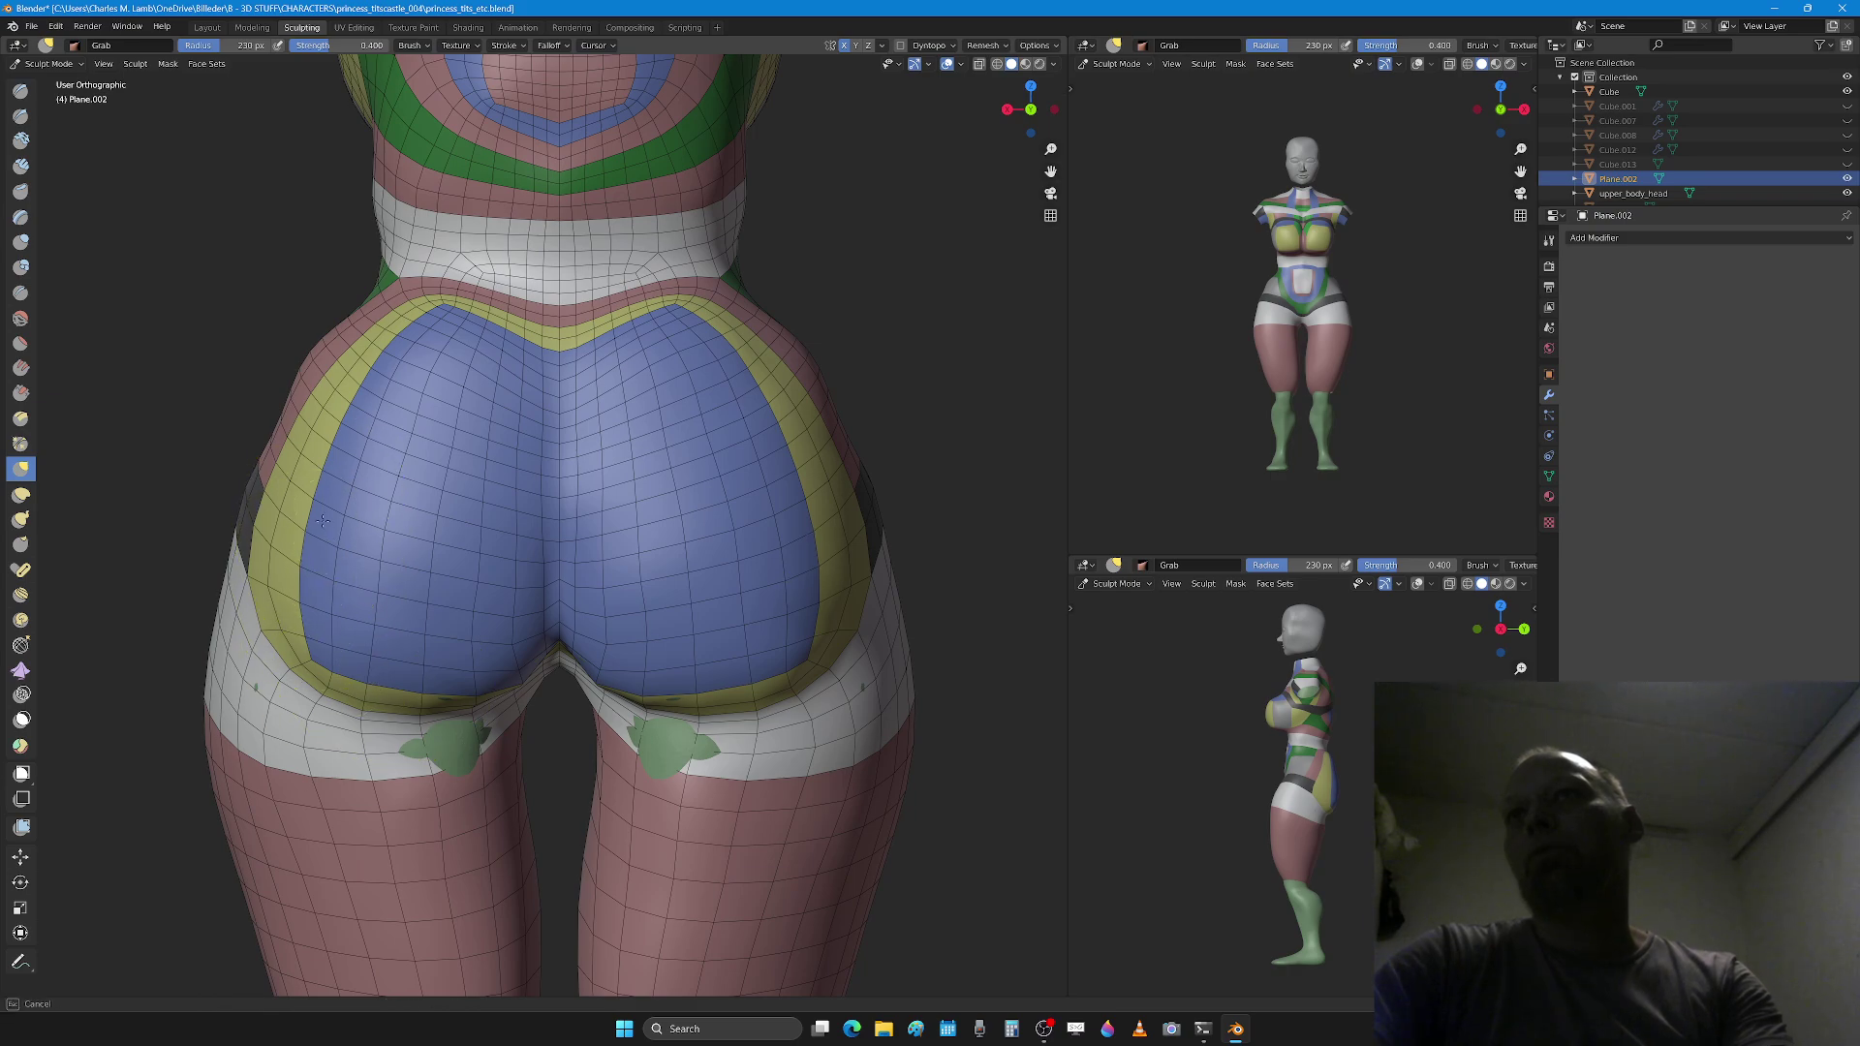
Step: Reshape the underside of the buttocks near the crotch with the Grab brush at 269 px, undoing unwanted strokes, and return to the Grab brush
scroll(383, 594, up, 5)
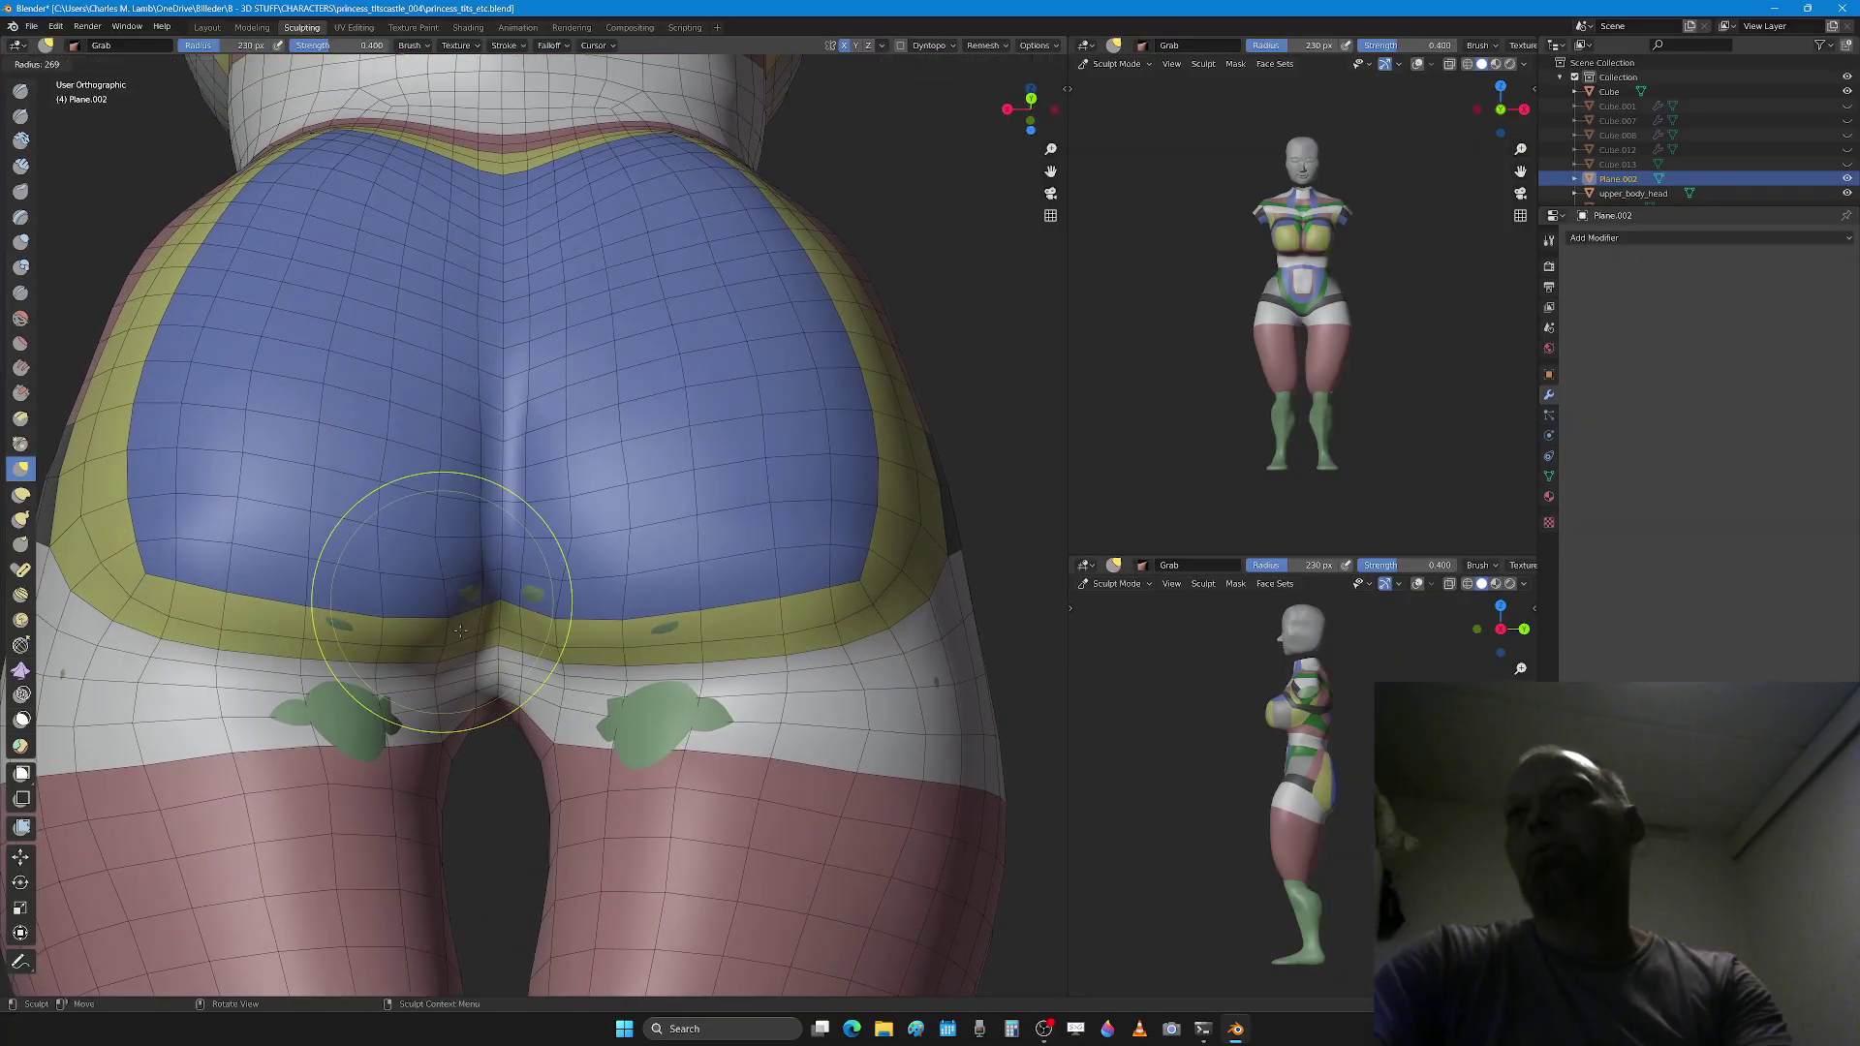
mouse_move(439, 582)
mouse_down()
mouse_move(333, 536)
mouse_move(415, 543)
mouse_move(445, 581)
mouse_up()
middle_drag(432, 664, 456, 698)
mouse_move(505, 731)
mouse_down()
mouse_move(415, 623)
mouse_move(342, 678)
mouse_up()
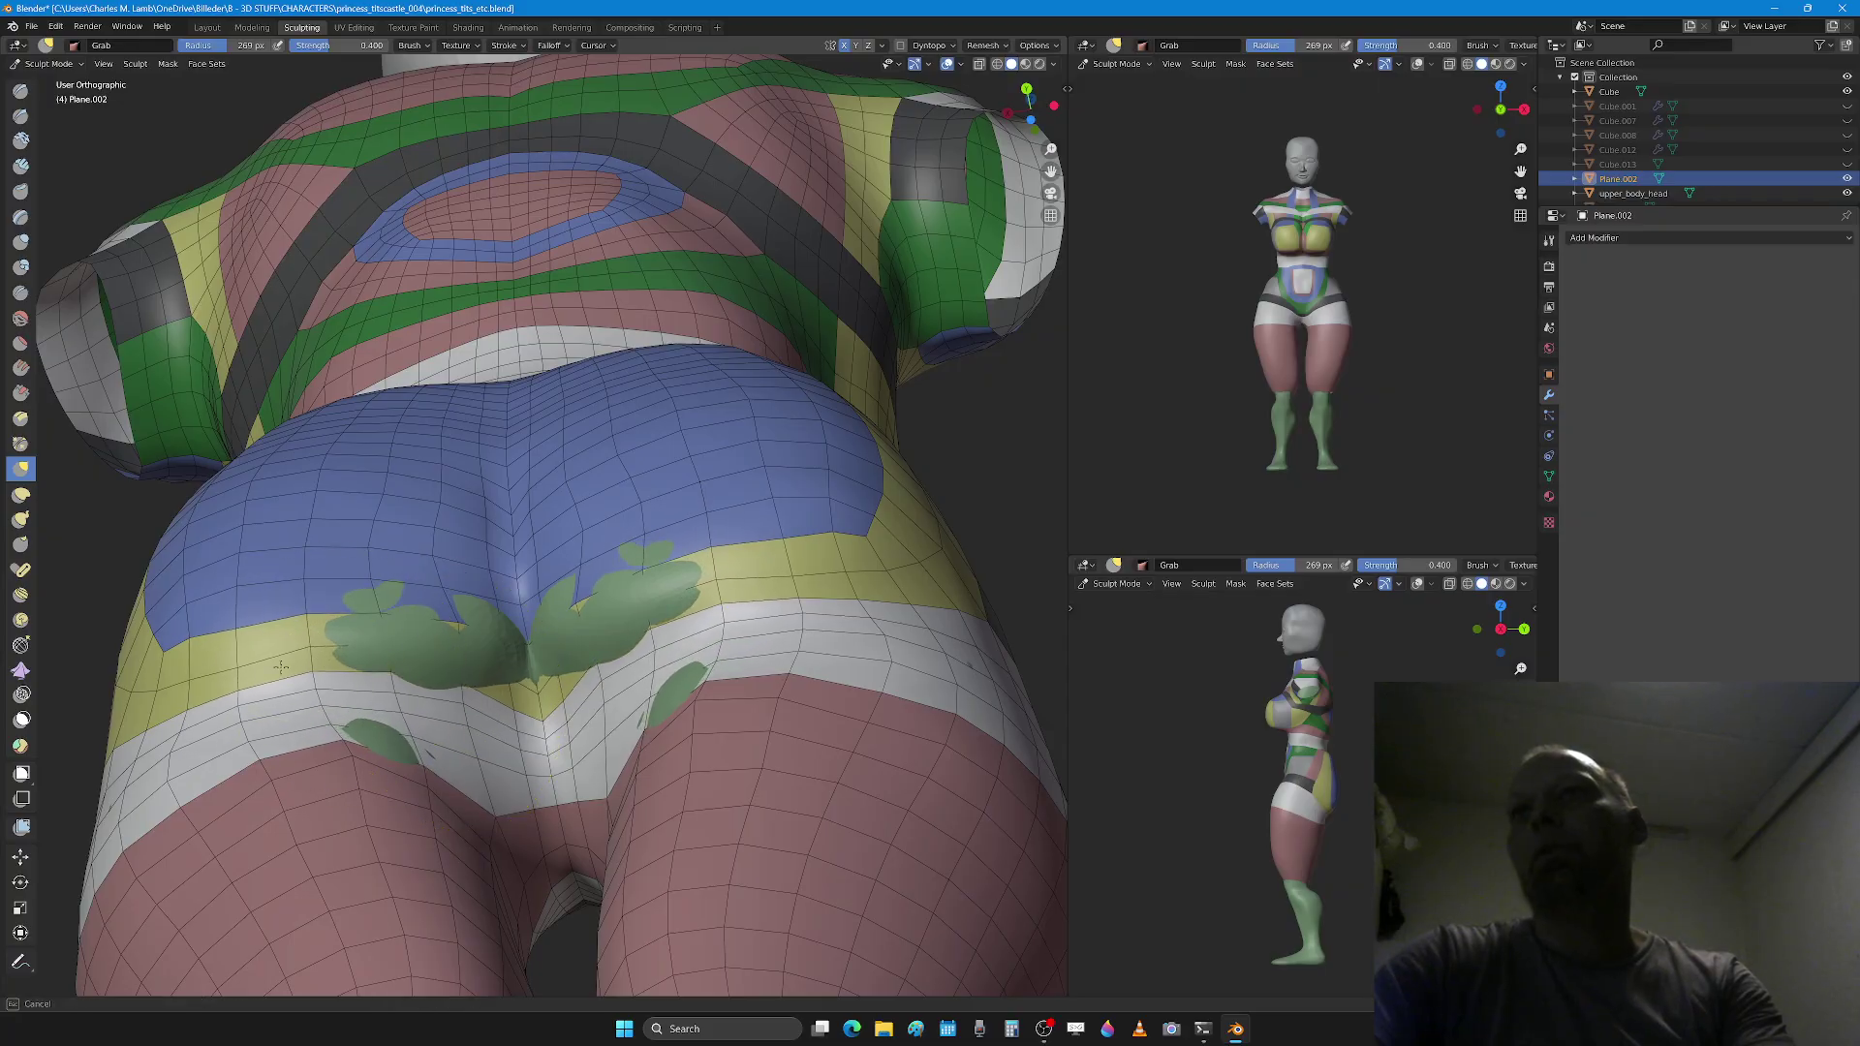
key(ctrl+z)
key(x)
key(ctrl+z)
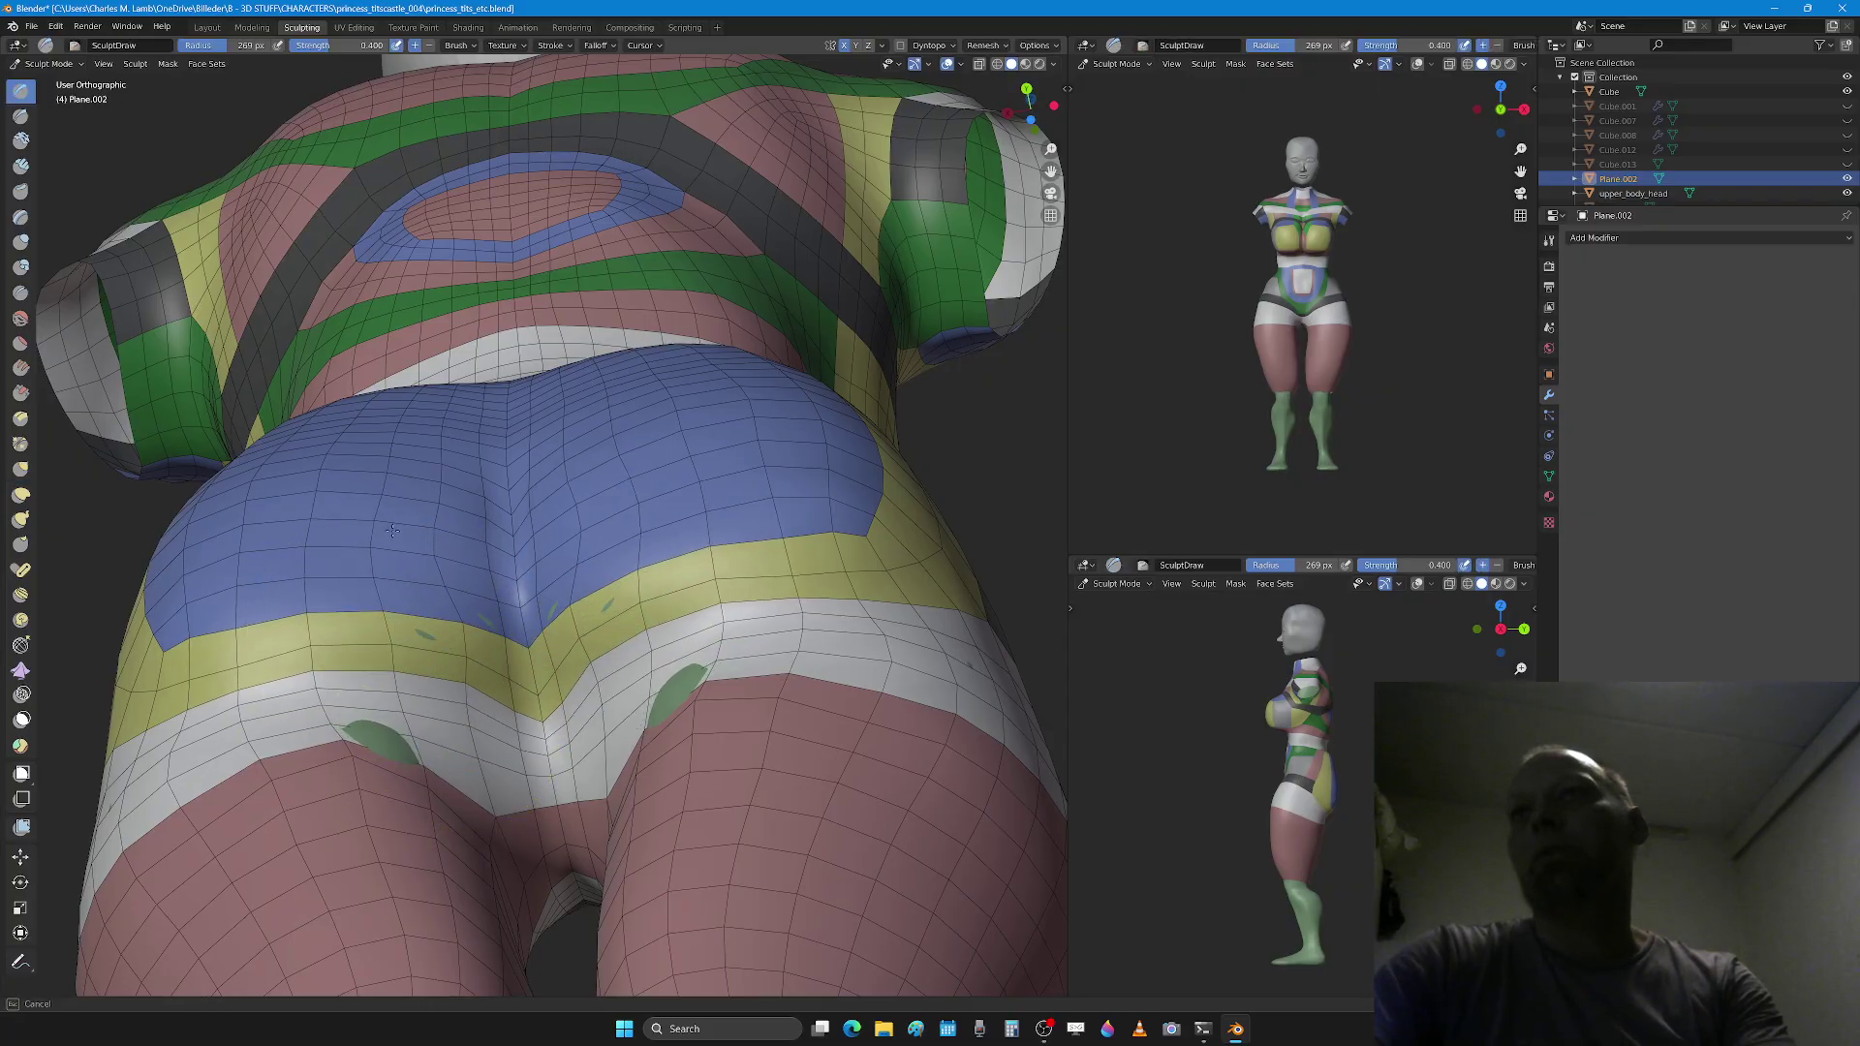
key(g)
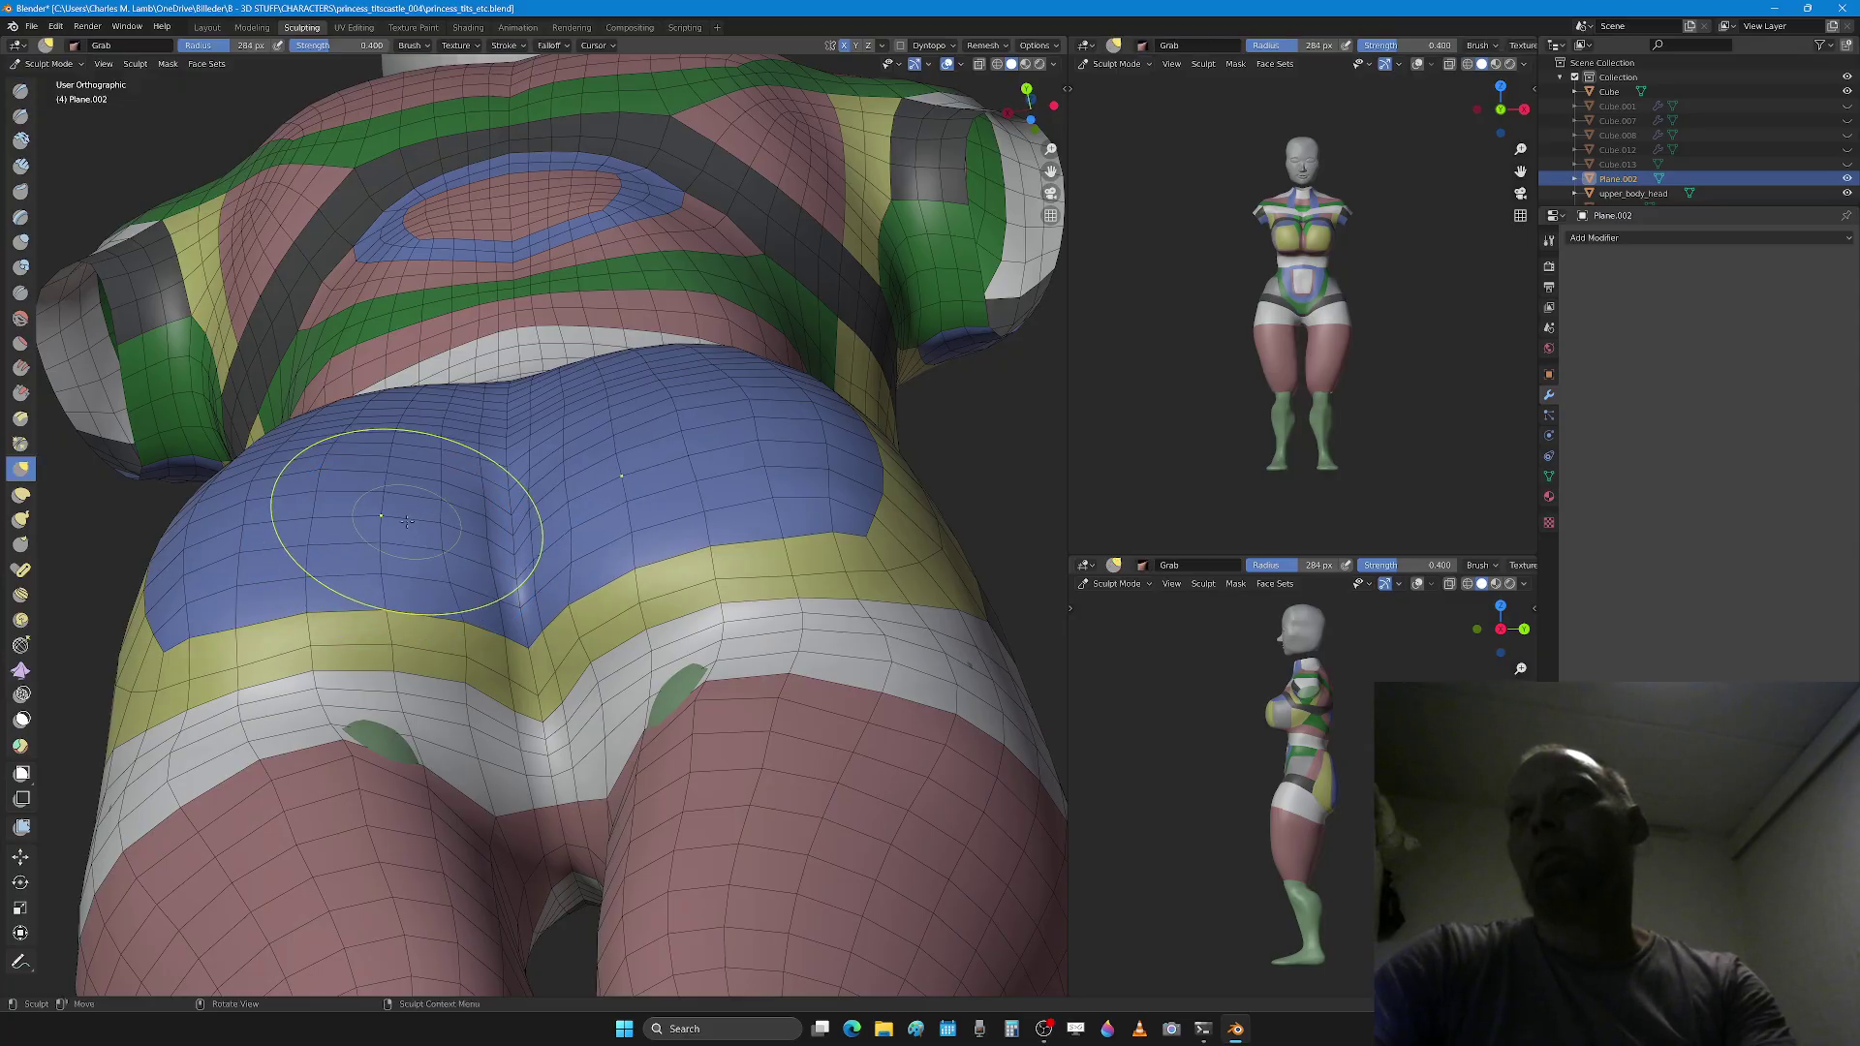
Step: Sculpt the crease between buttock and upper thigh with the Draw brush at a 284 px radius and undo the excess strokes
key(x)
mouse_move(387, 757)
mouse_down()
mouse_move(389, 777)
mouse_move(384, 741)
mouse_up()
key(ctrl+z)
key(ctrl+z)
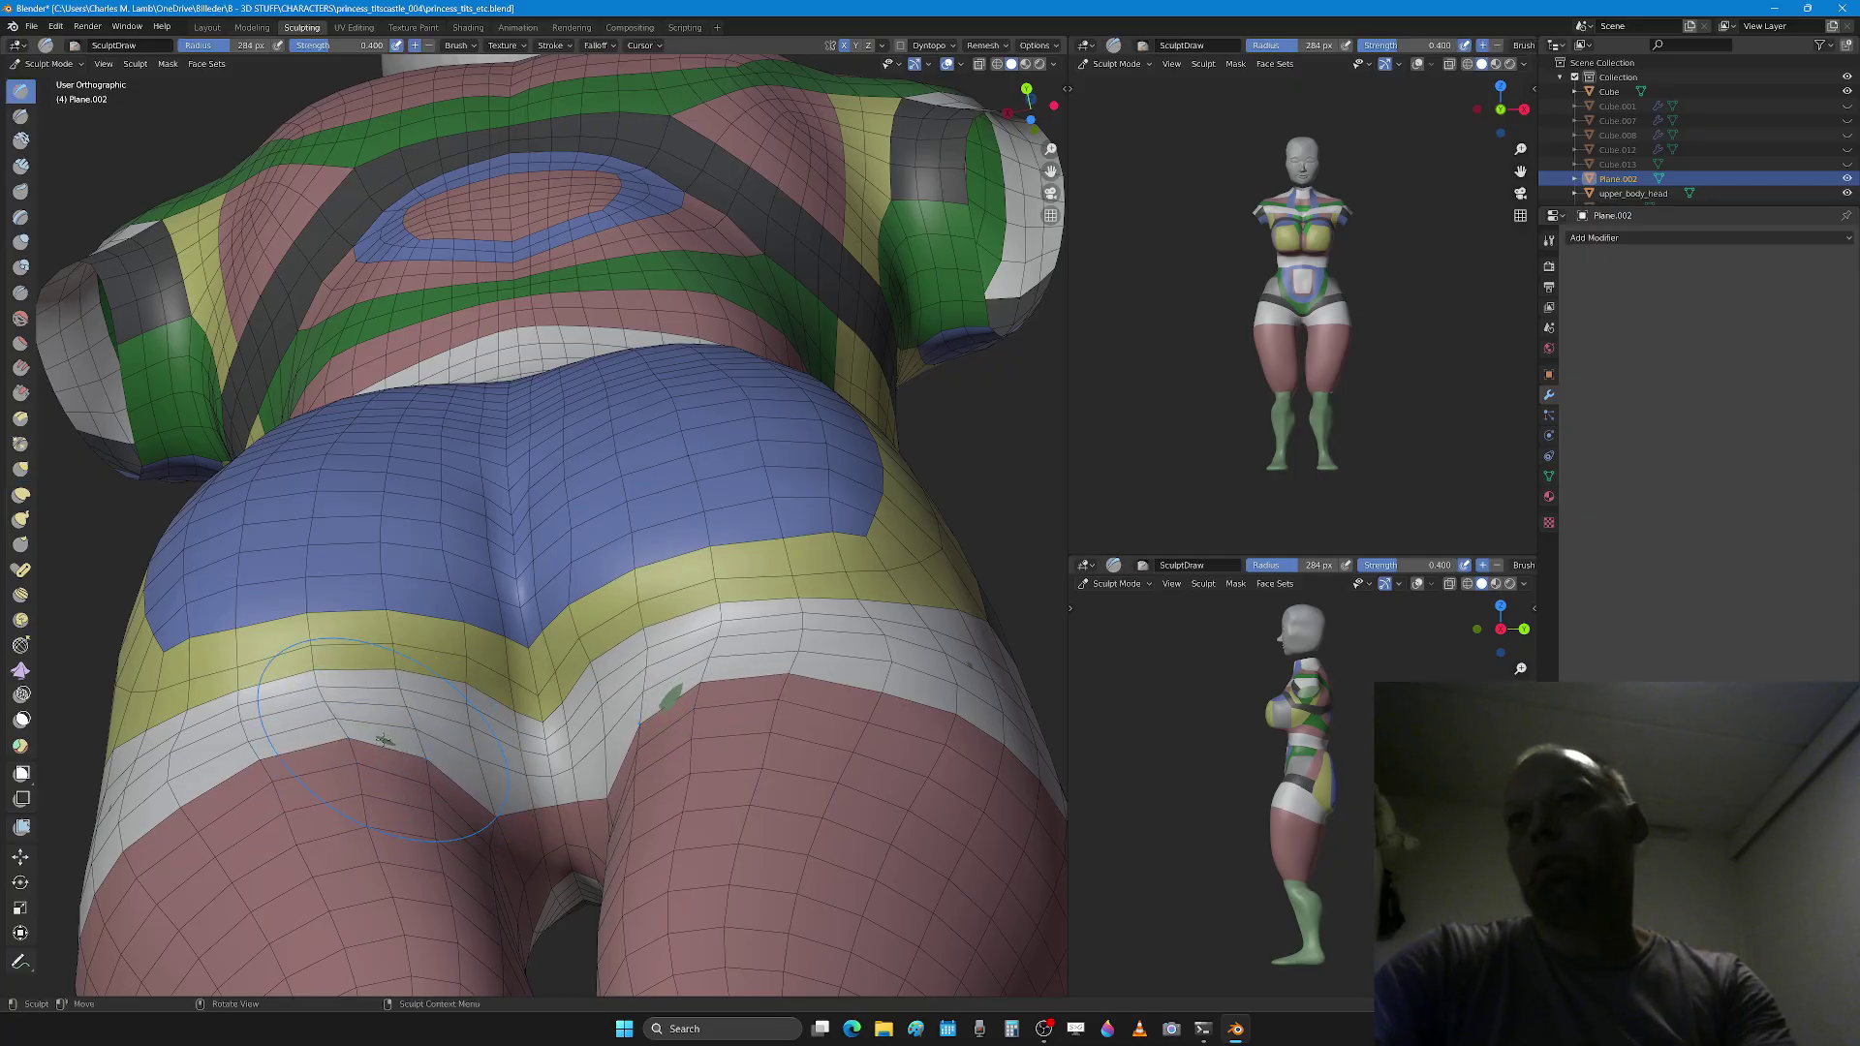
key(ctrl+z)
Step: Raise the backs of the upper thighs with the Draw brush at a 352 px radius, undoing one unwanted stroke
key(f)
click(462, 847)
drag(459, 842, 462, 848)
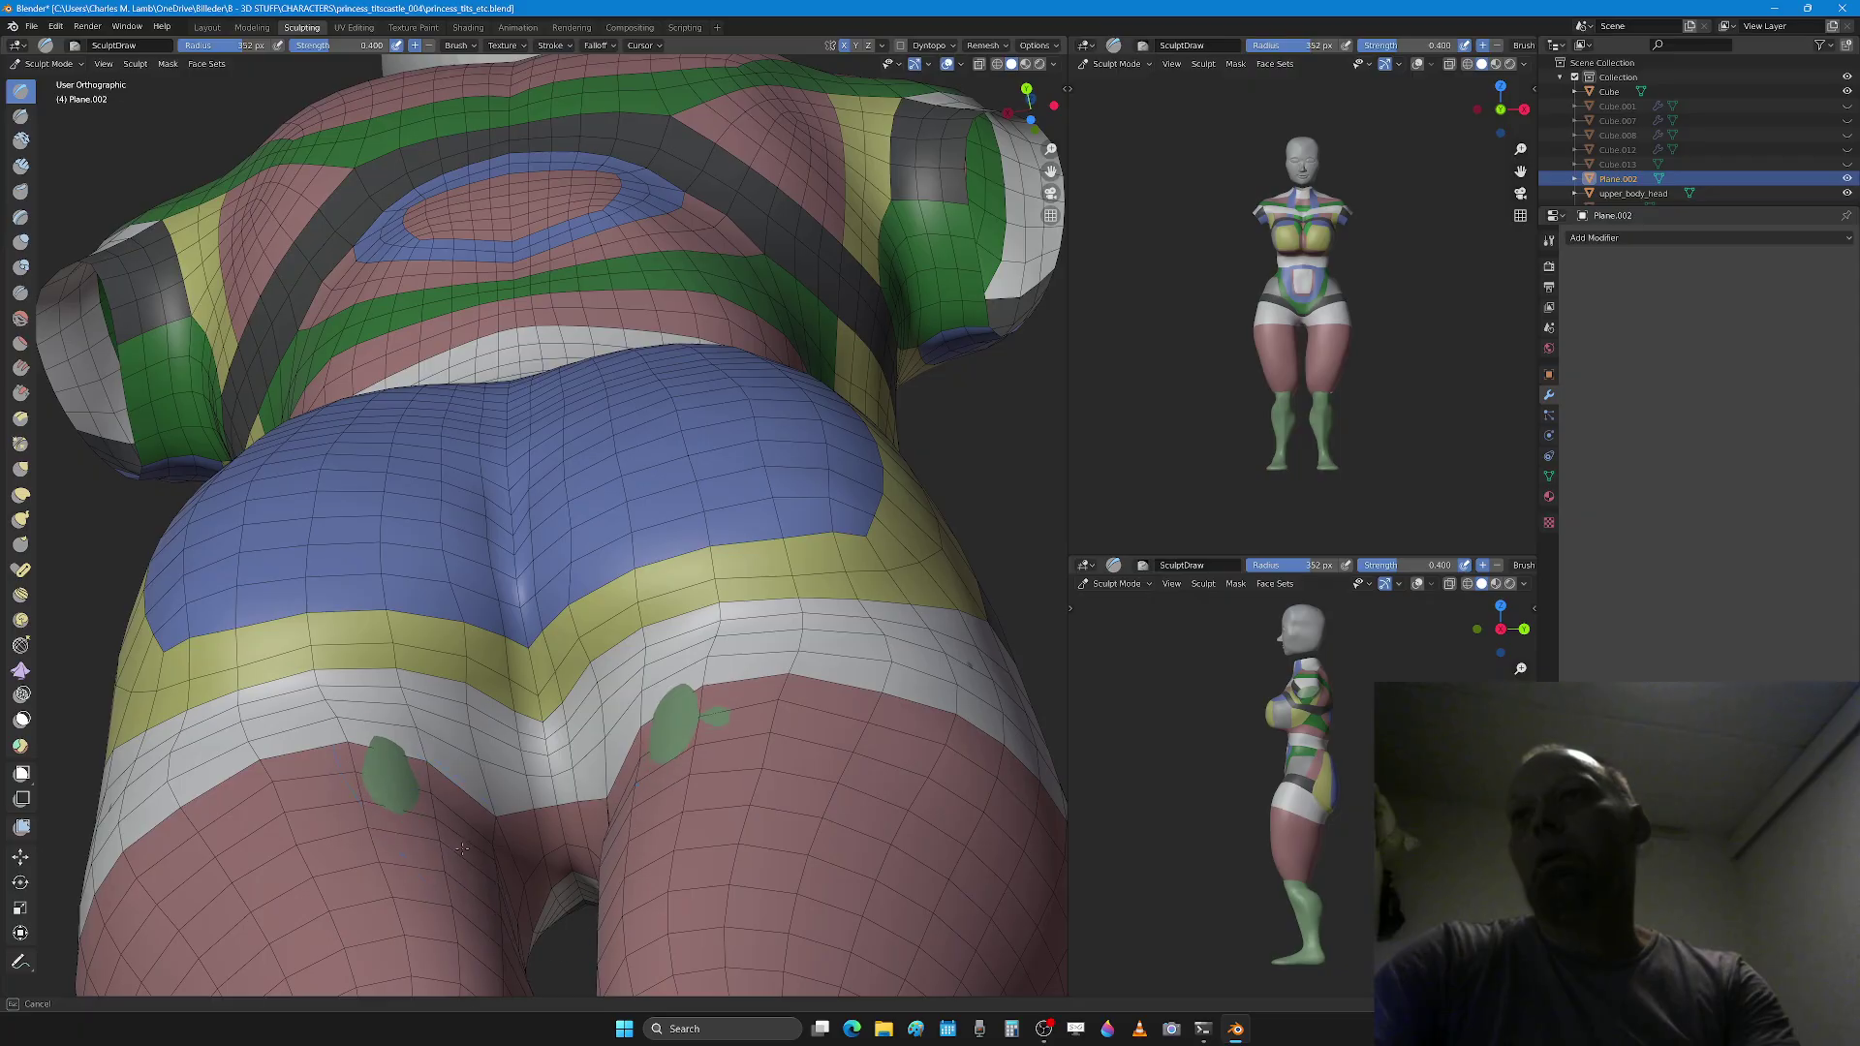
key(ctrl+z)
drag(383, 796, 378, 780)
scroll(376, 775, down, 1)
scroll(376, 775, down, 1)
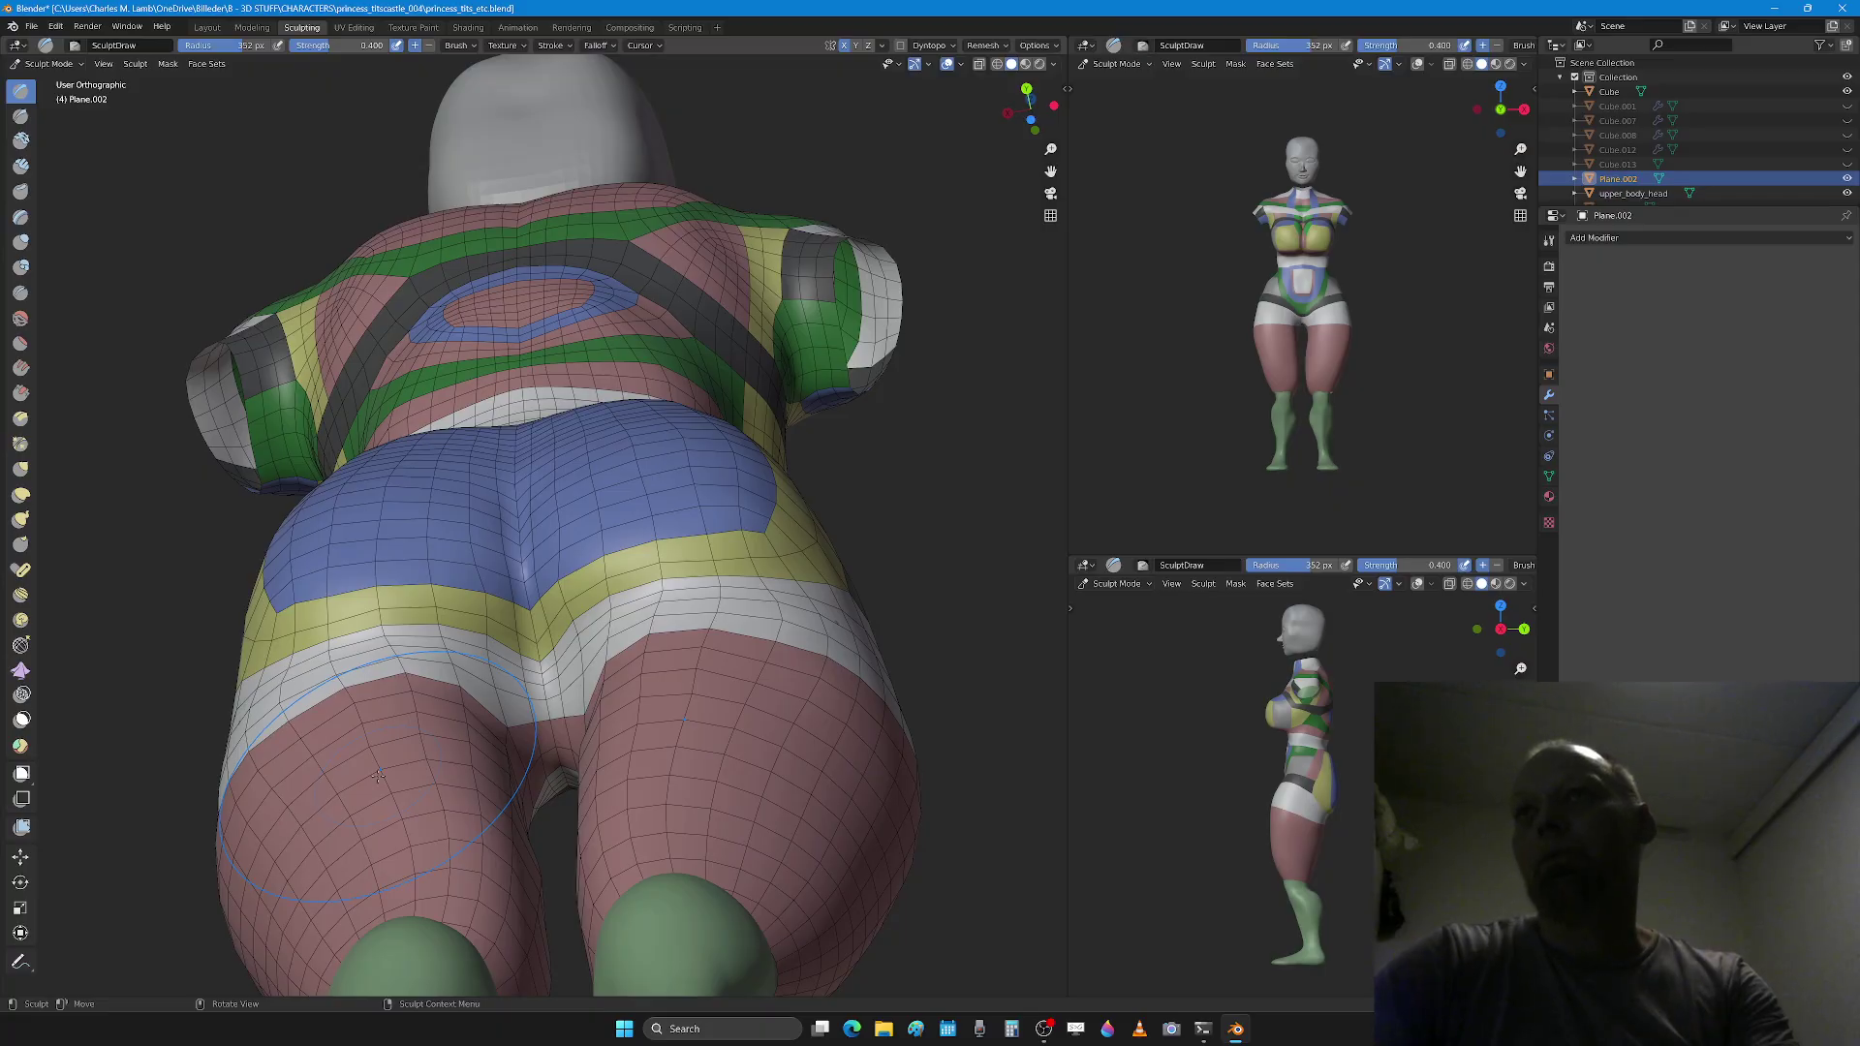
Step: In back view, reshape the white band below the buttocks with the Grab brush at a 287 px radius
key(ctrl+KP_1)
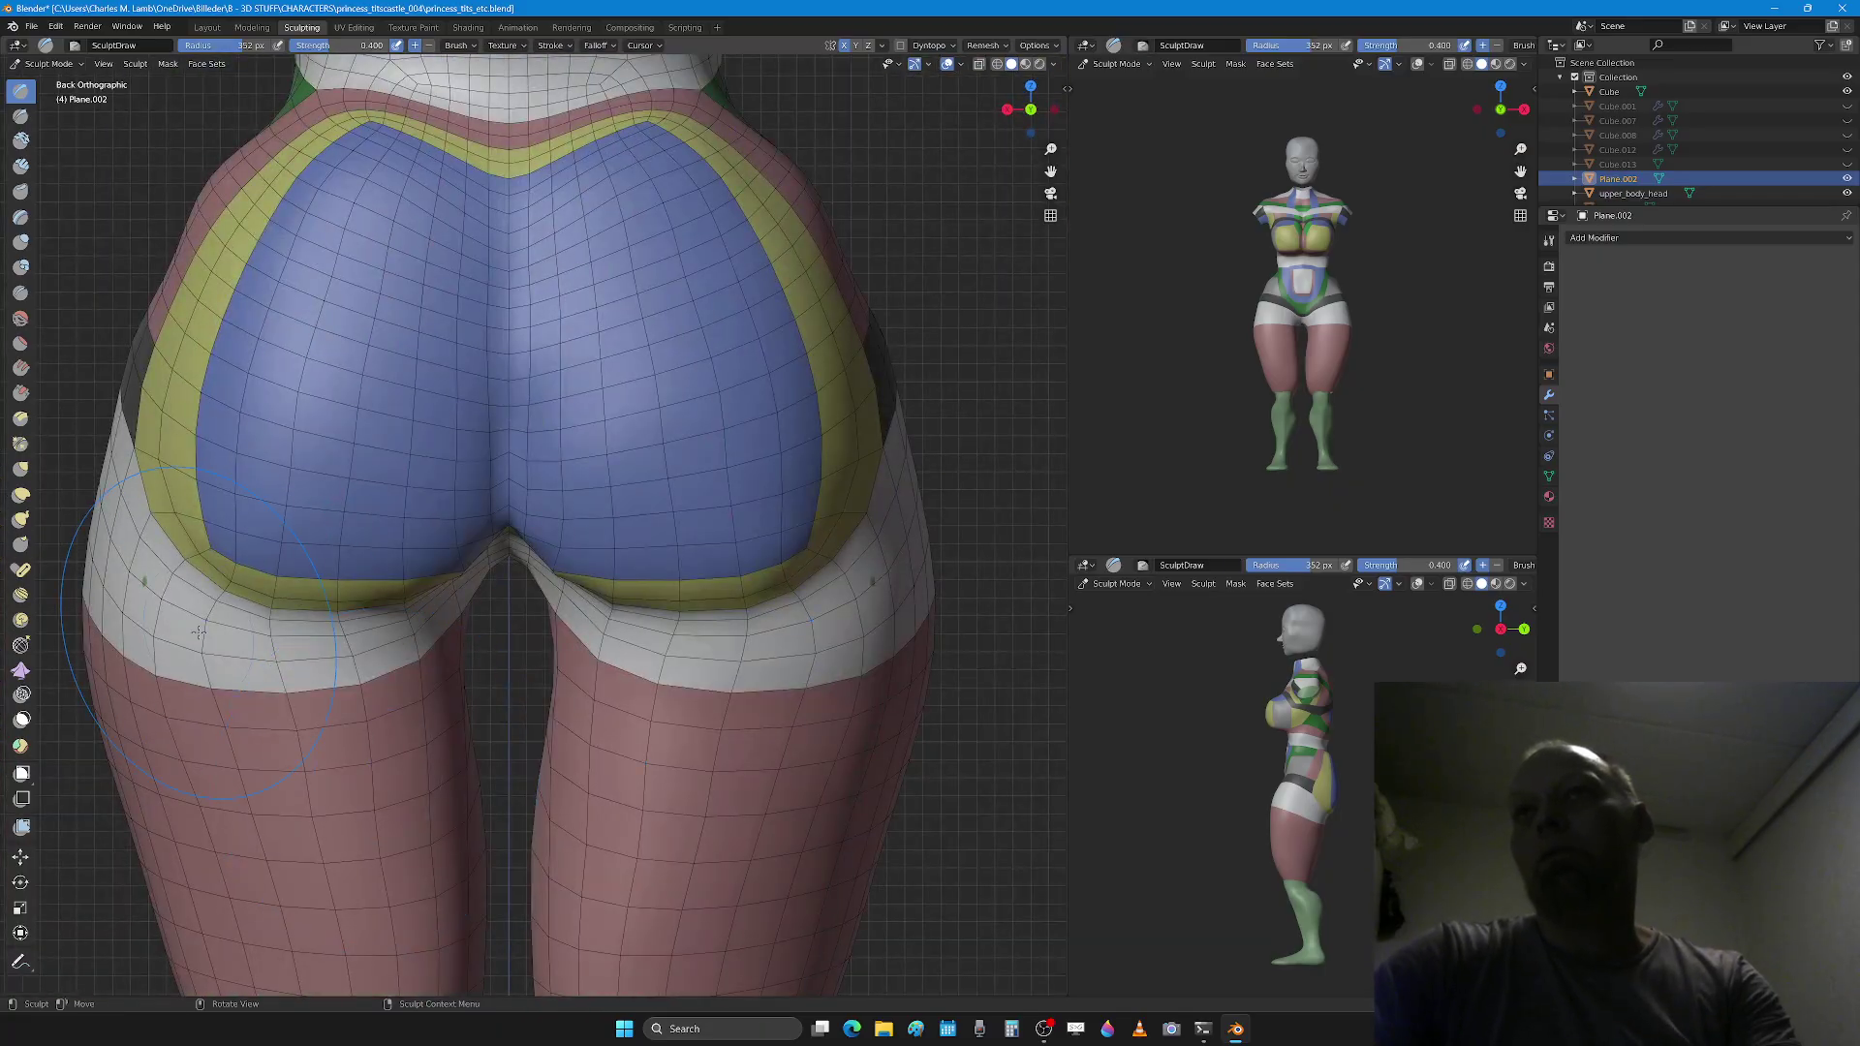
key(g)
shift+middle_drag(244, 671, 372, 681)
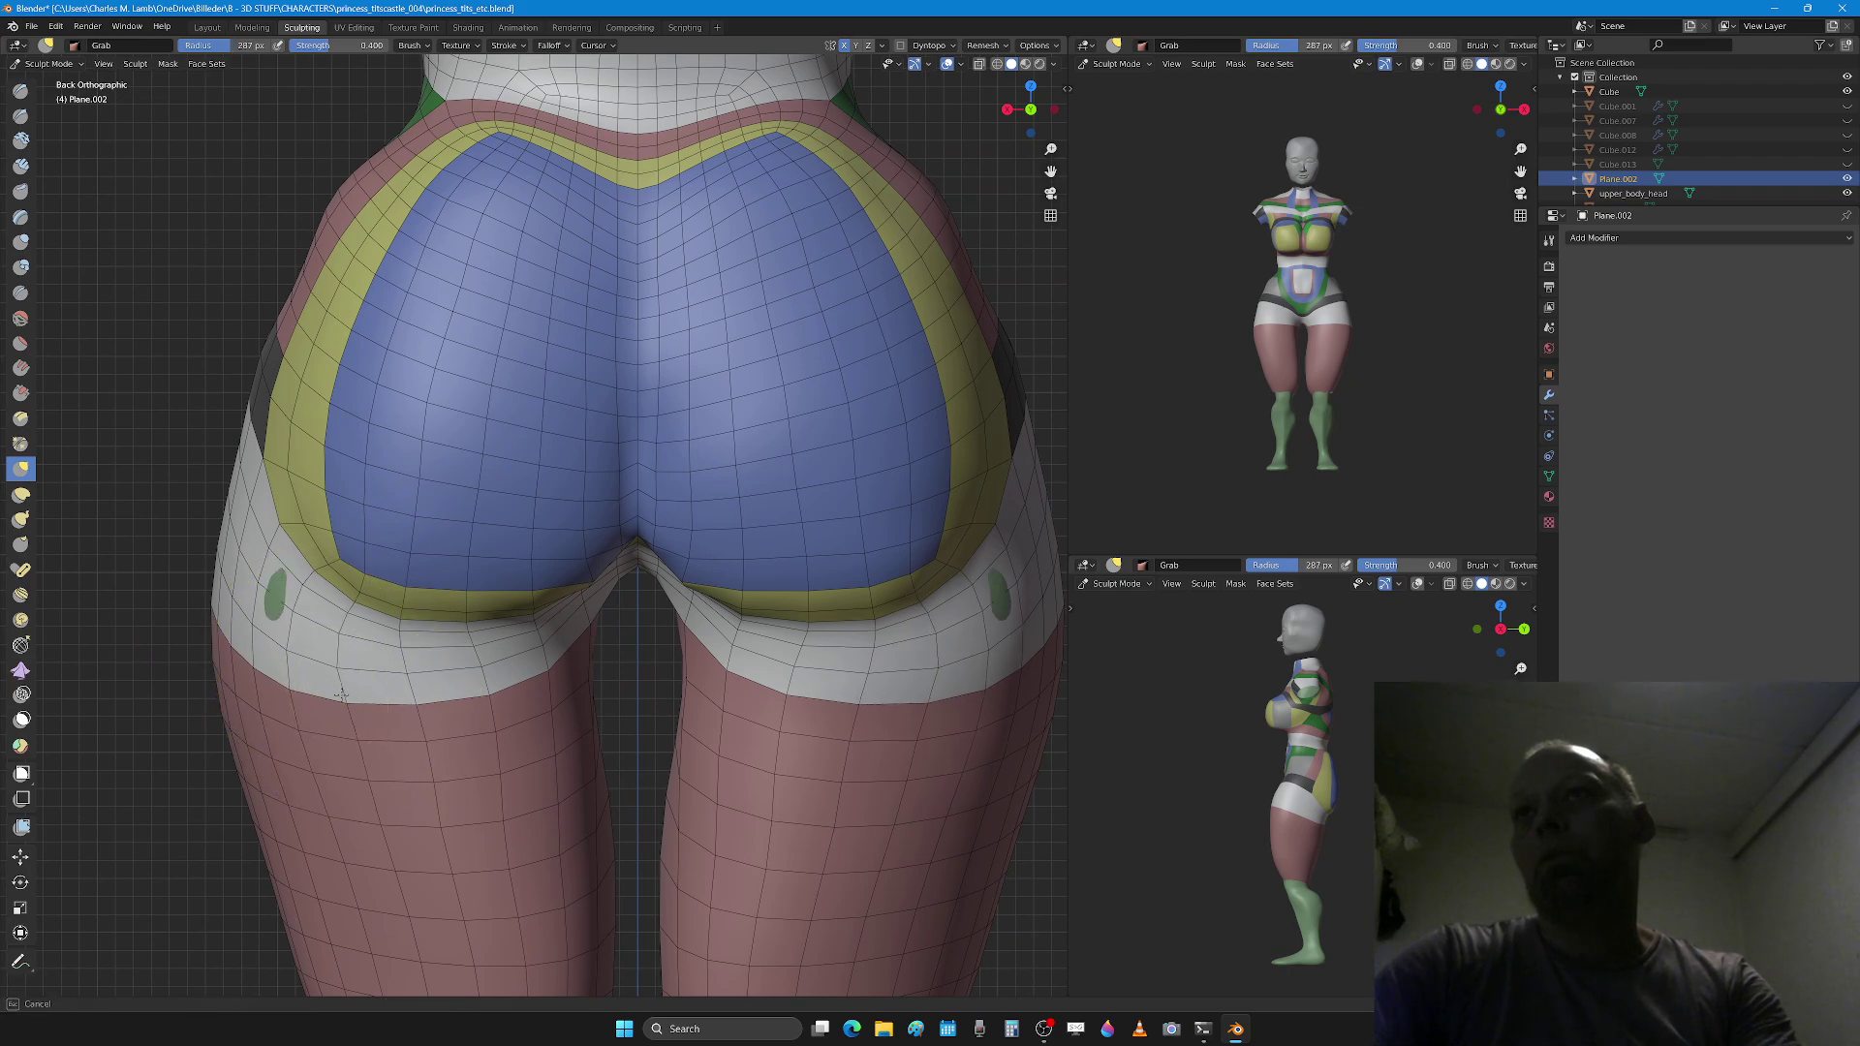
drag(341, 695, 337, 667)
Step: Build up the backs of the upper thighs just below the white band with the Draw brush at 287 px
key(x)
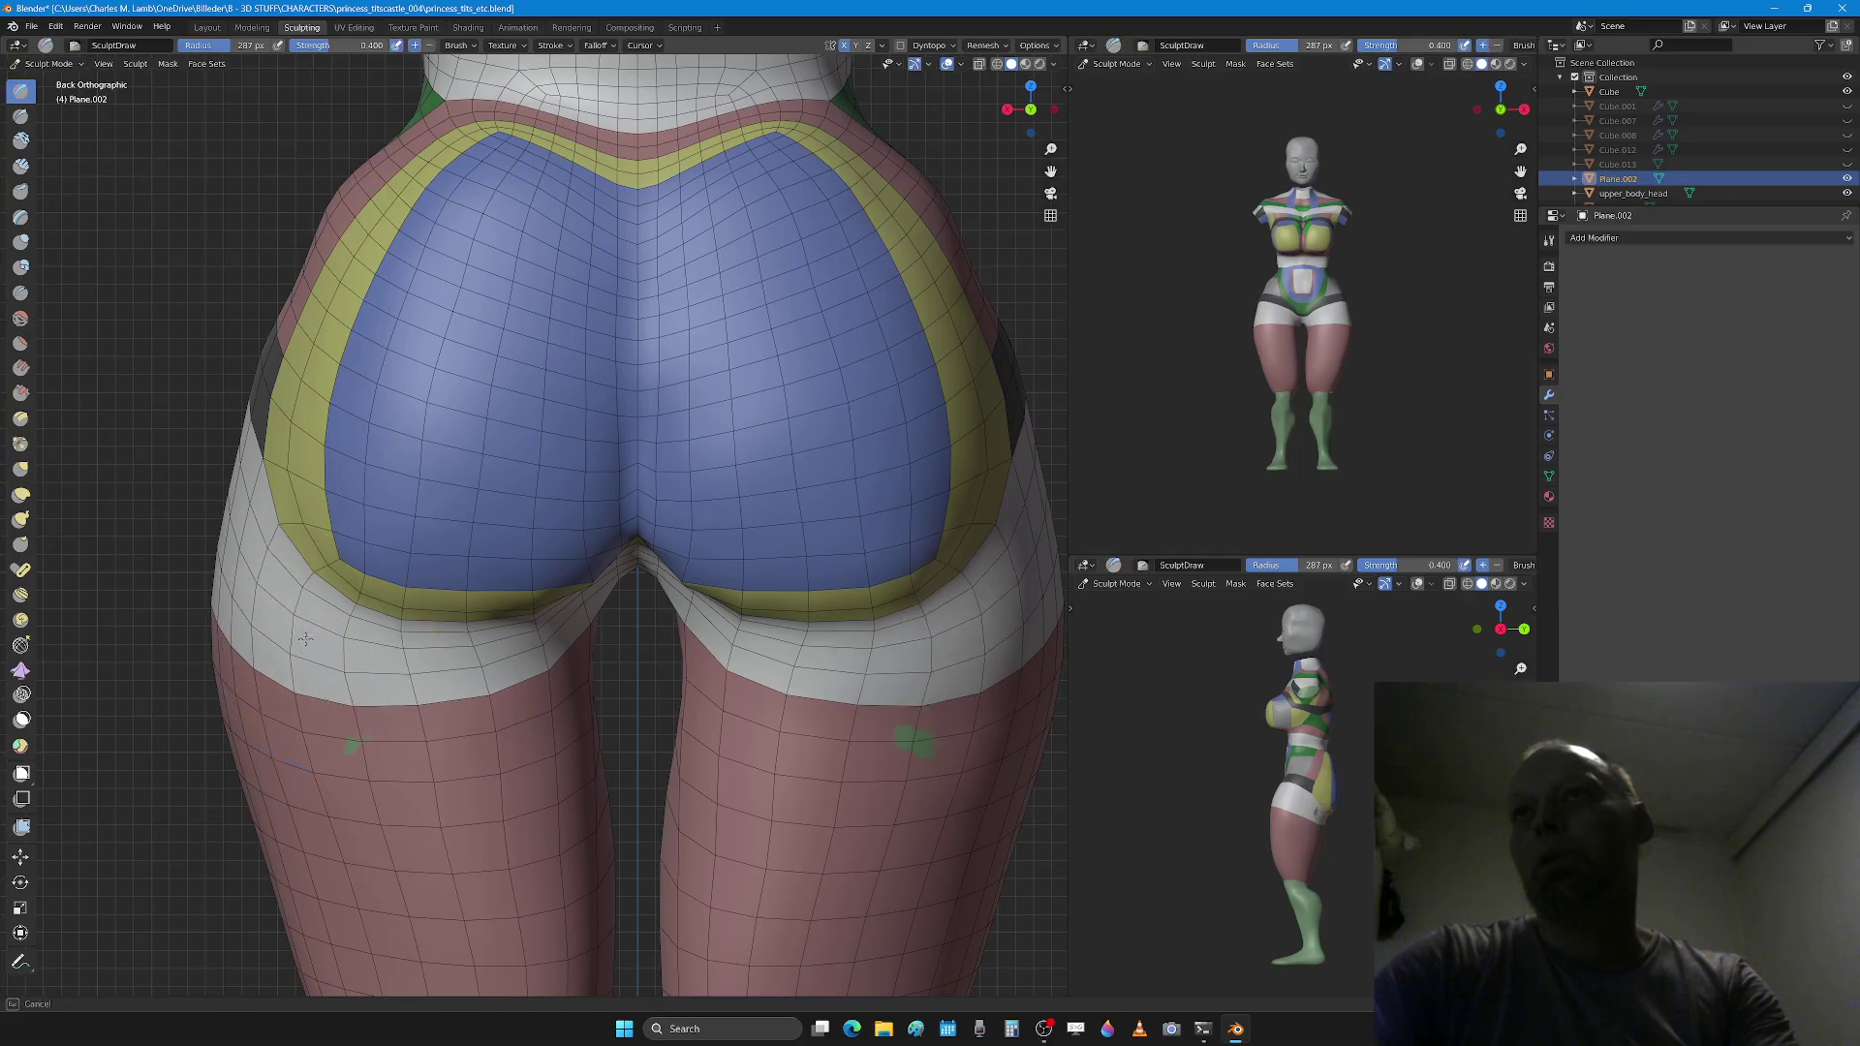
middle_drag(320, 639, 344, 549)
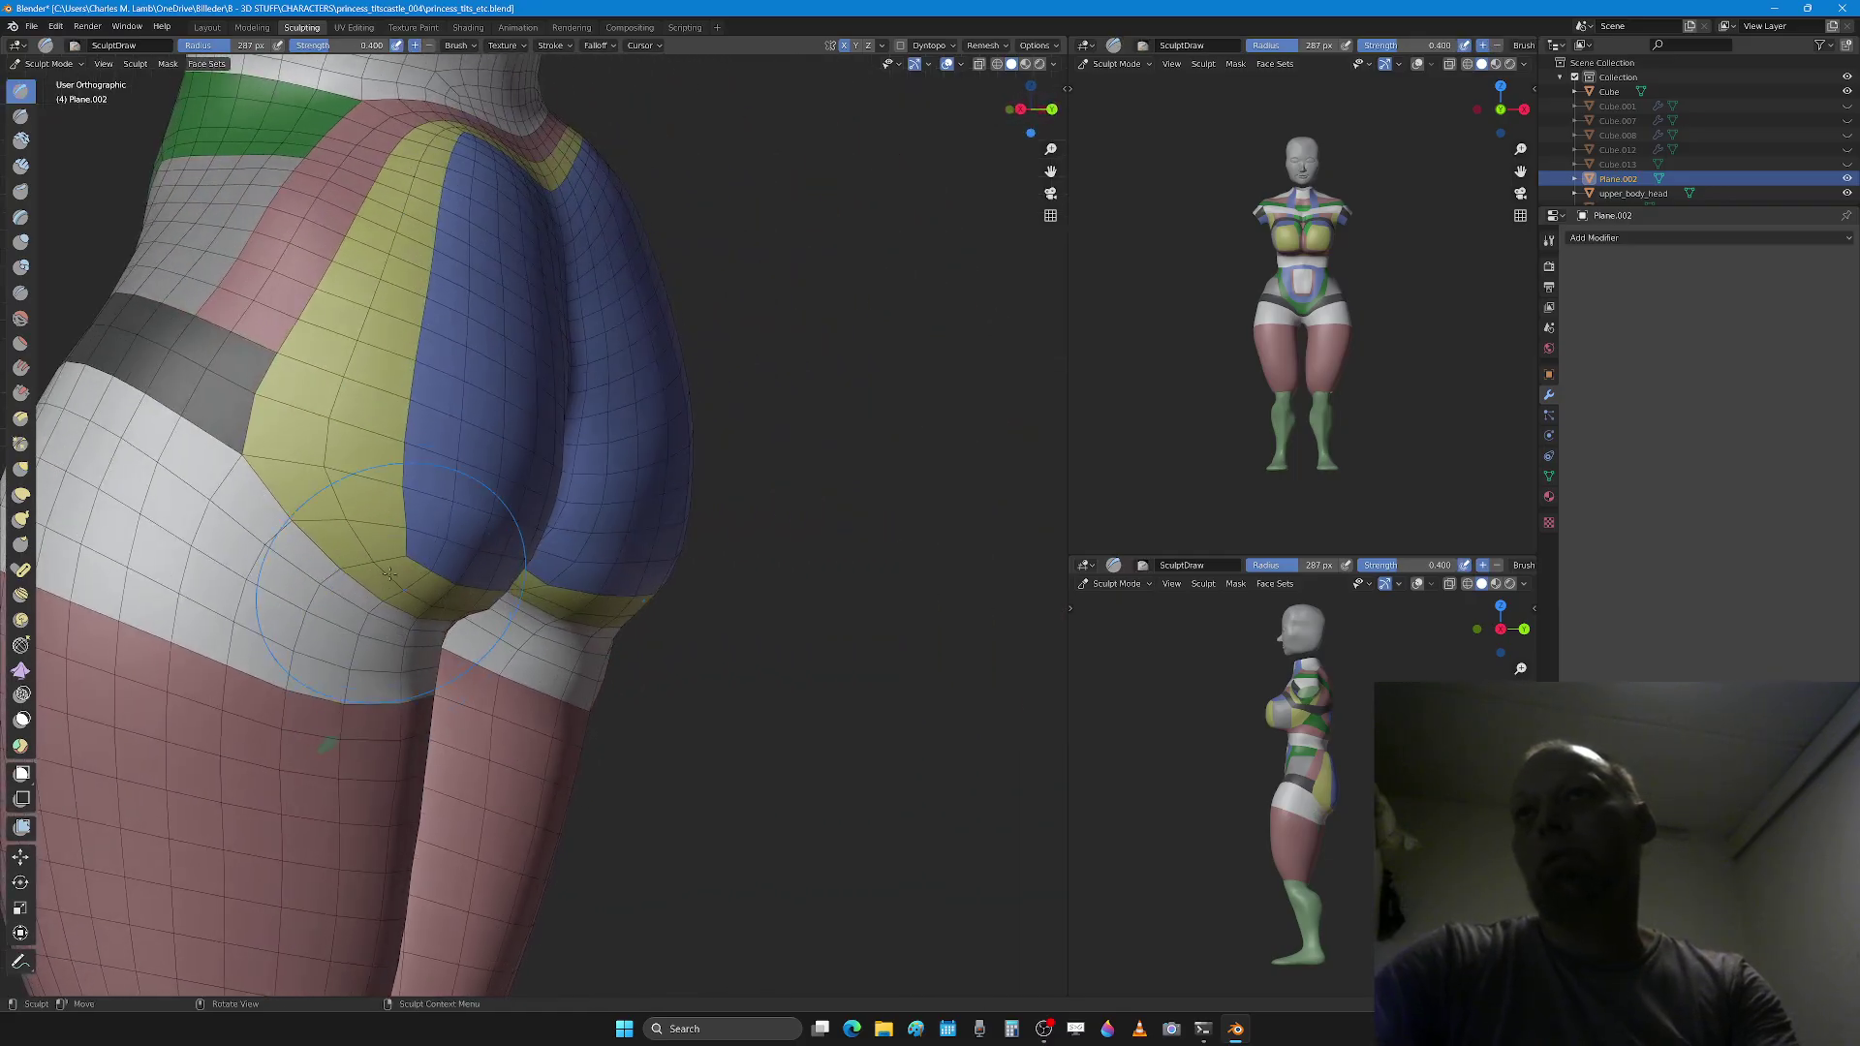
scroll(378, 548, down, 3)
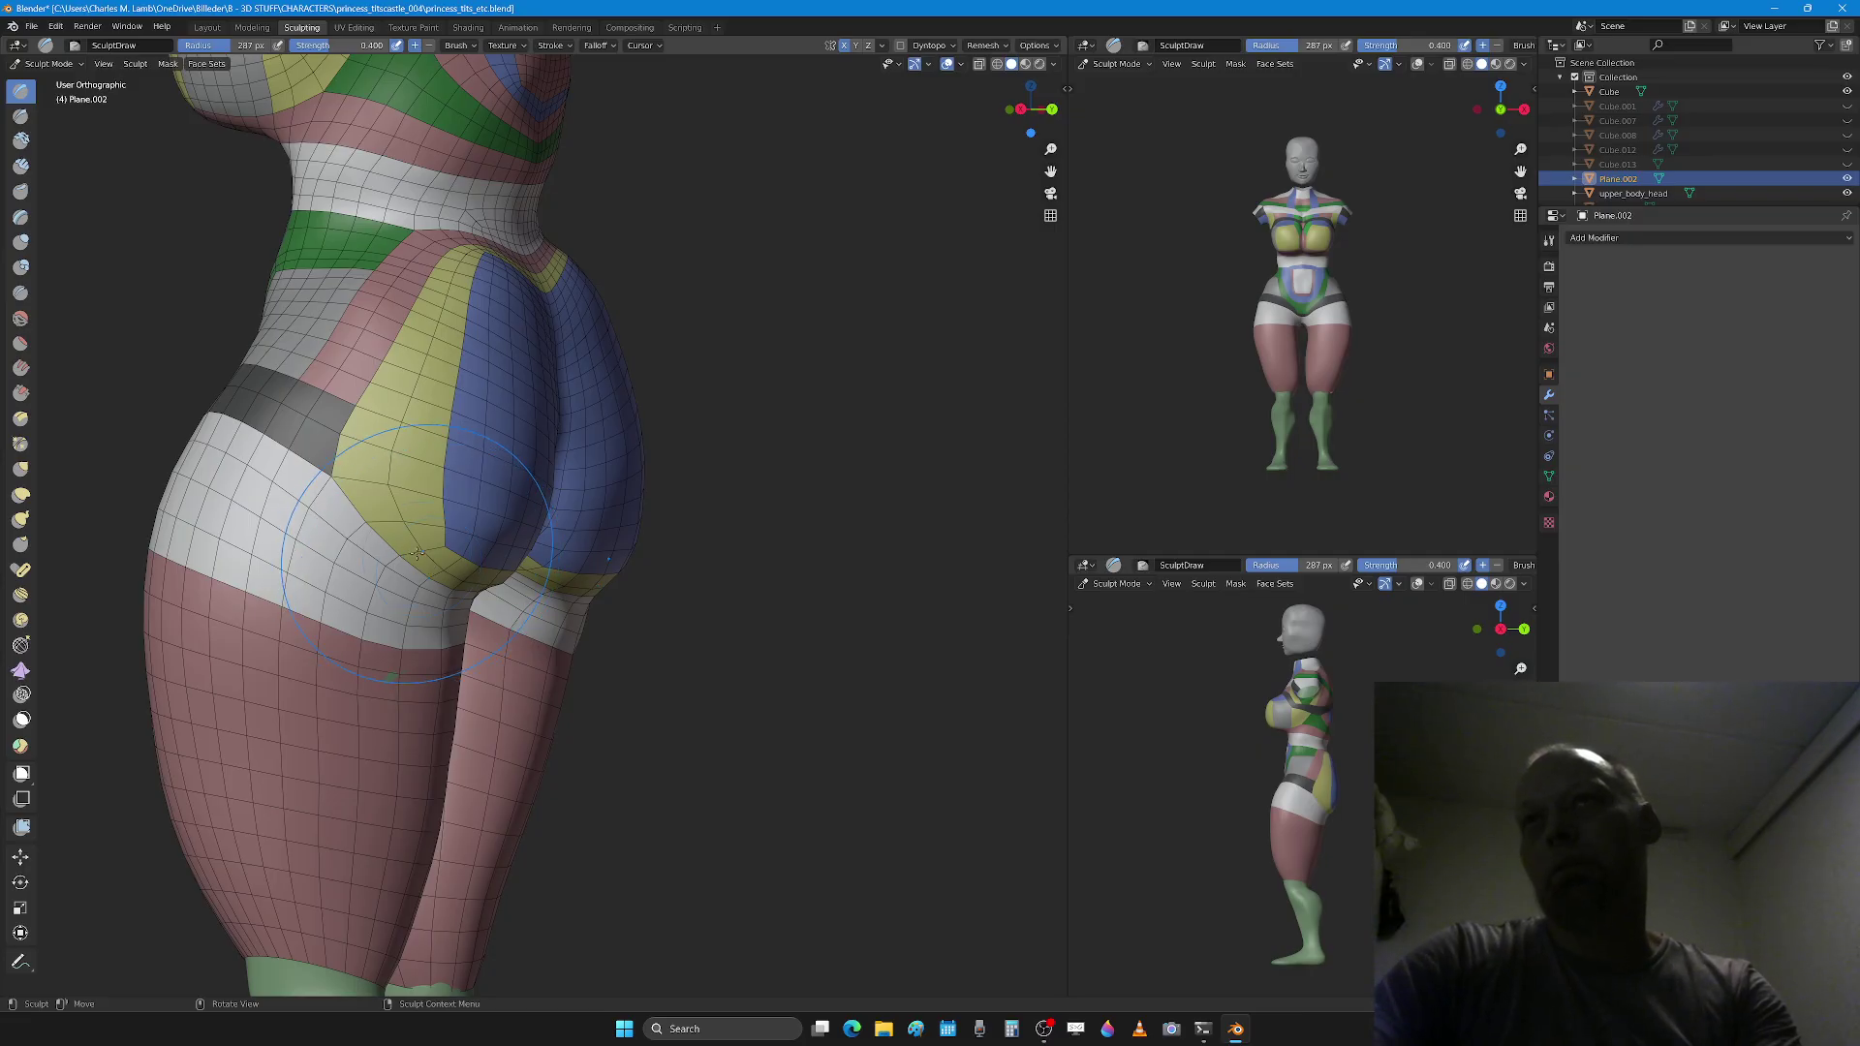
mouse_move(417, 553)
middle_down()
mouse_move(322, 525)
mouse_move(441, 553)
middle_up()
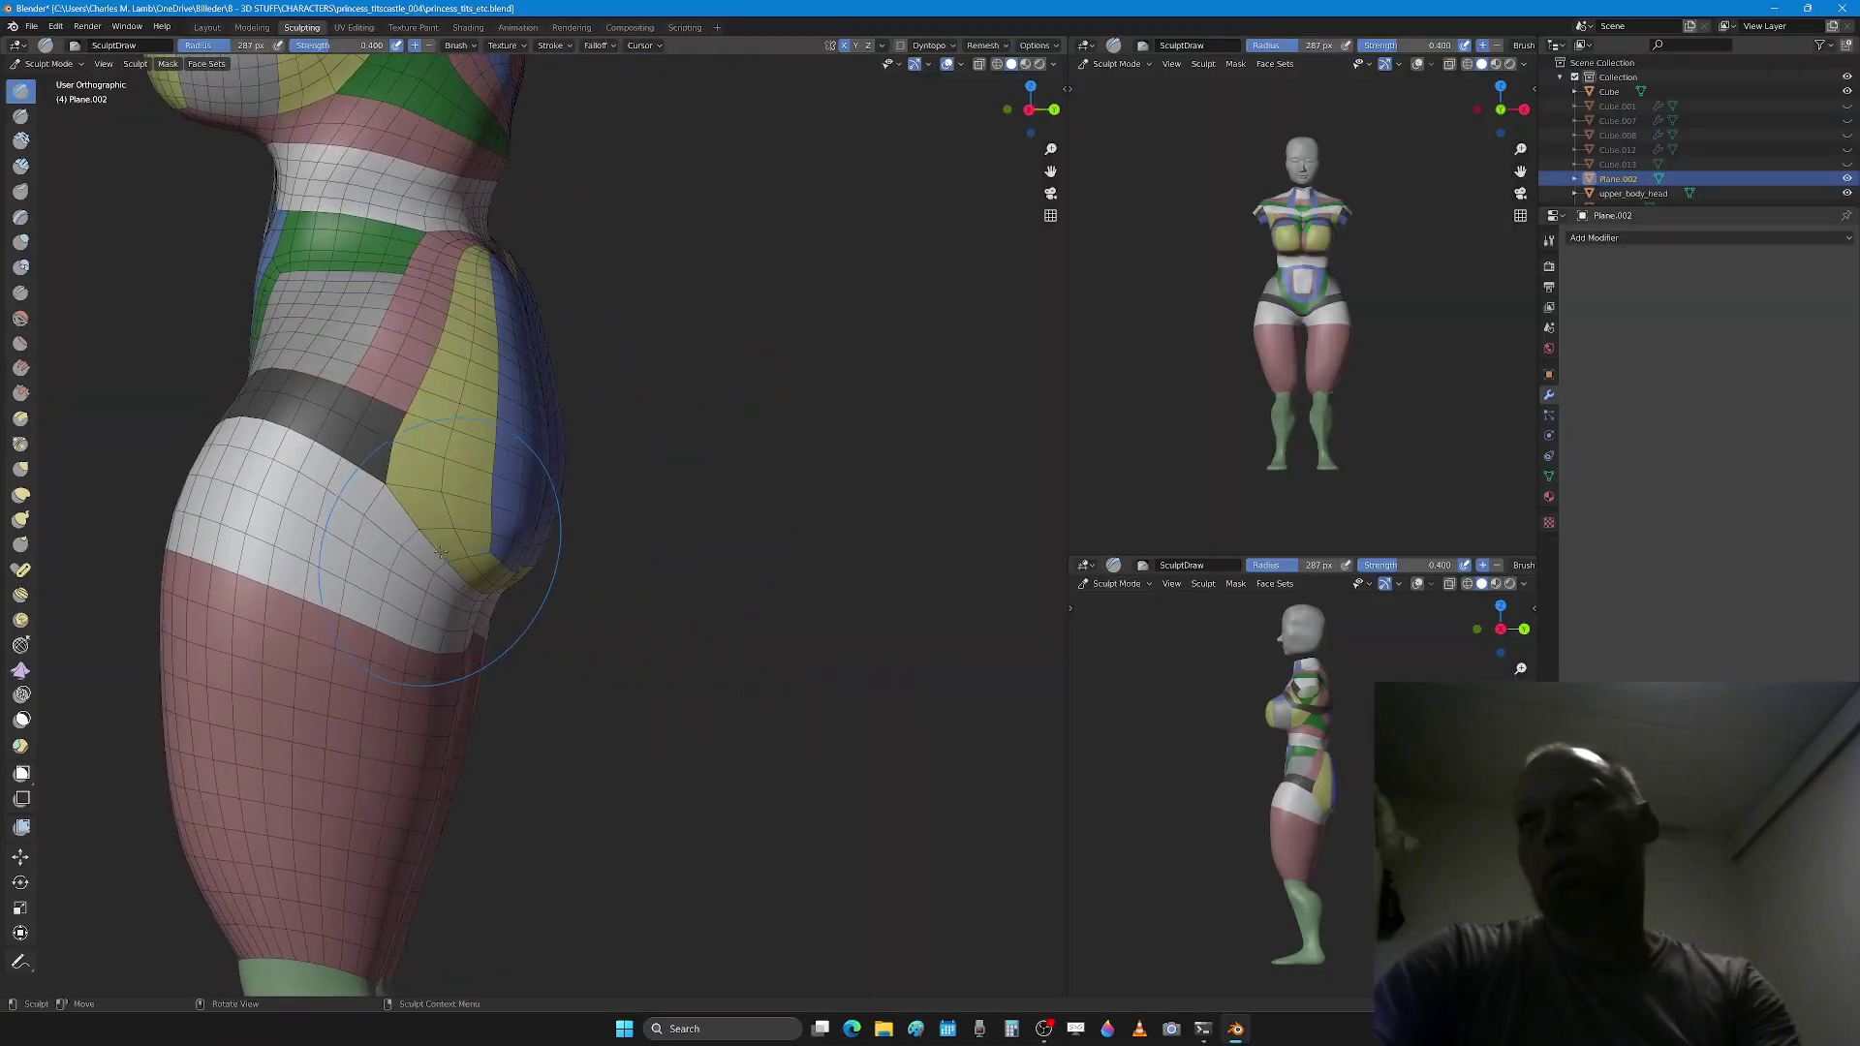
Step: In right side view, adjust the hip and side pelvis panels with the Grab brush at a 230 px radius
key(g)
key(KP_3)
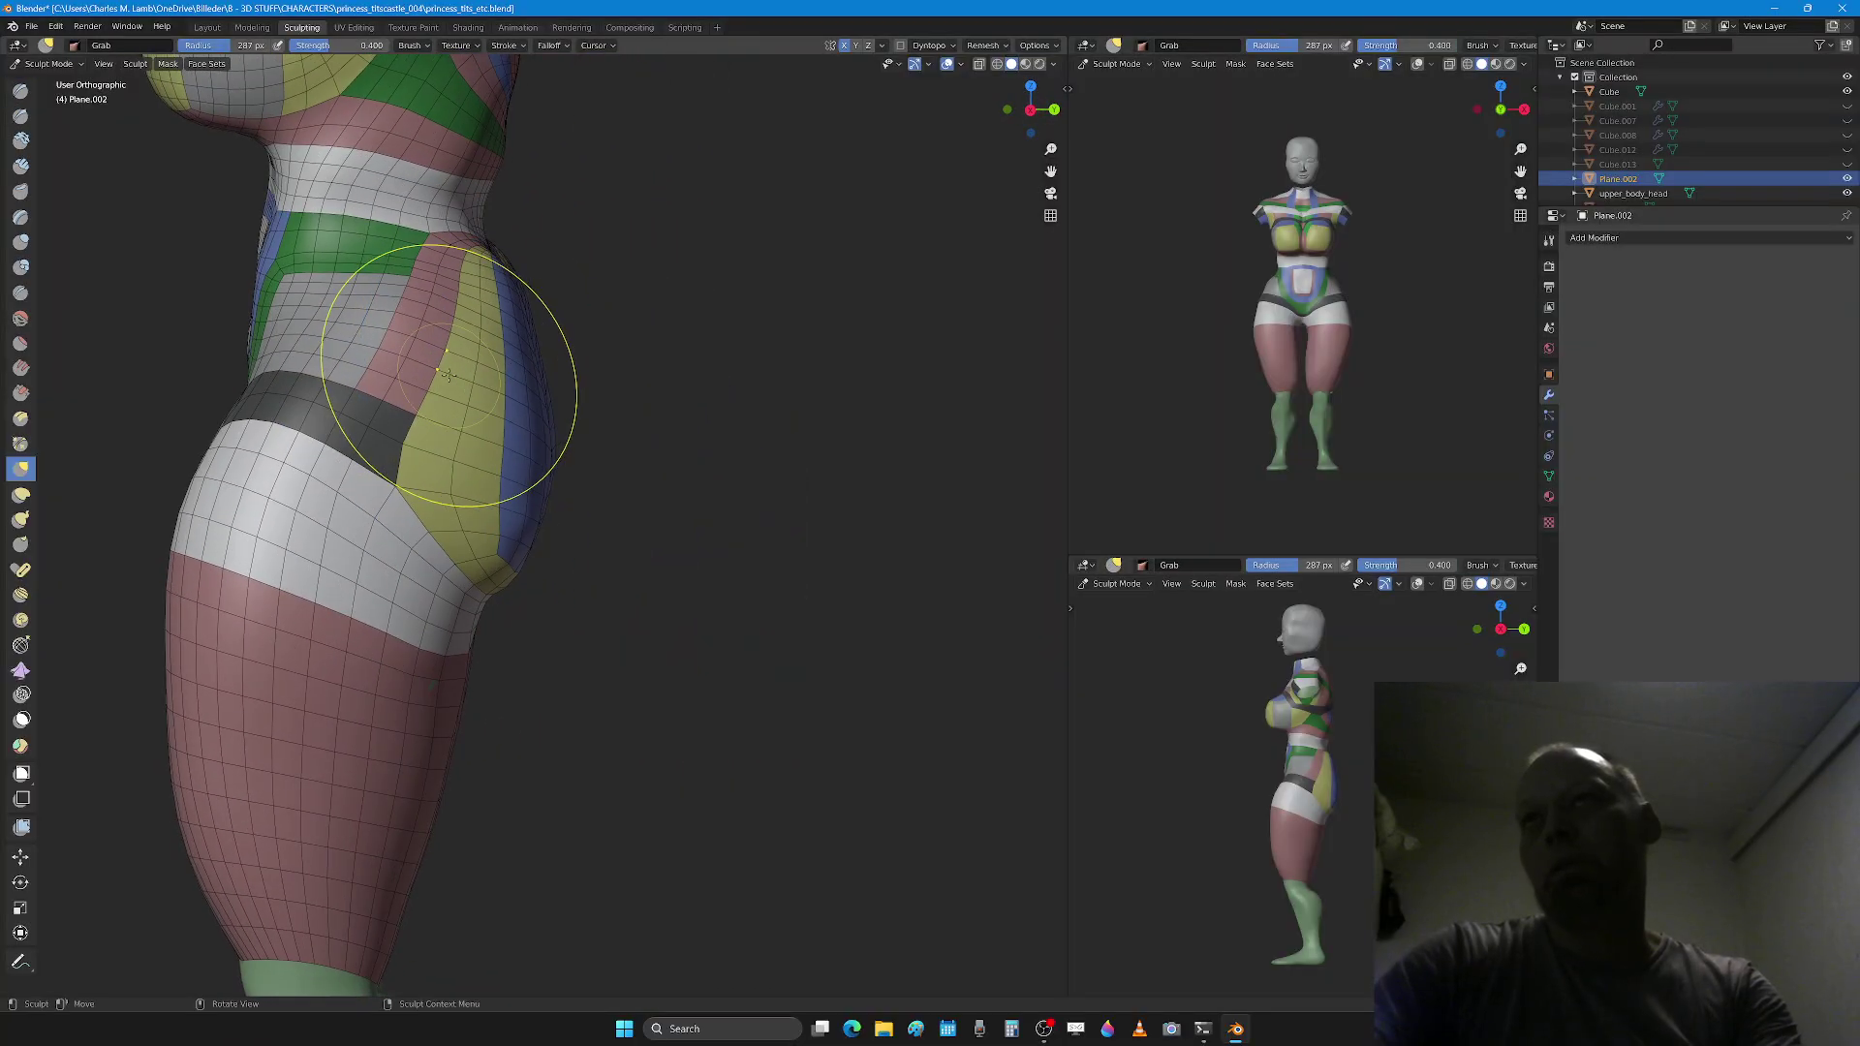
key(f)
click(422, 468)
shift+middle_drag(346, 407, 367, 459)
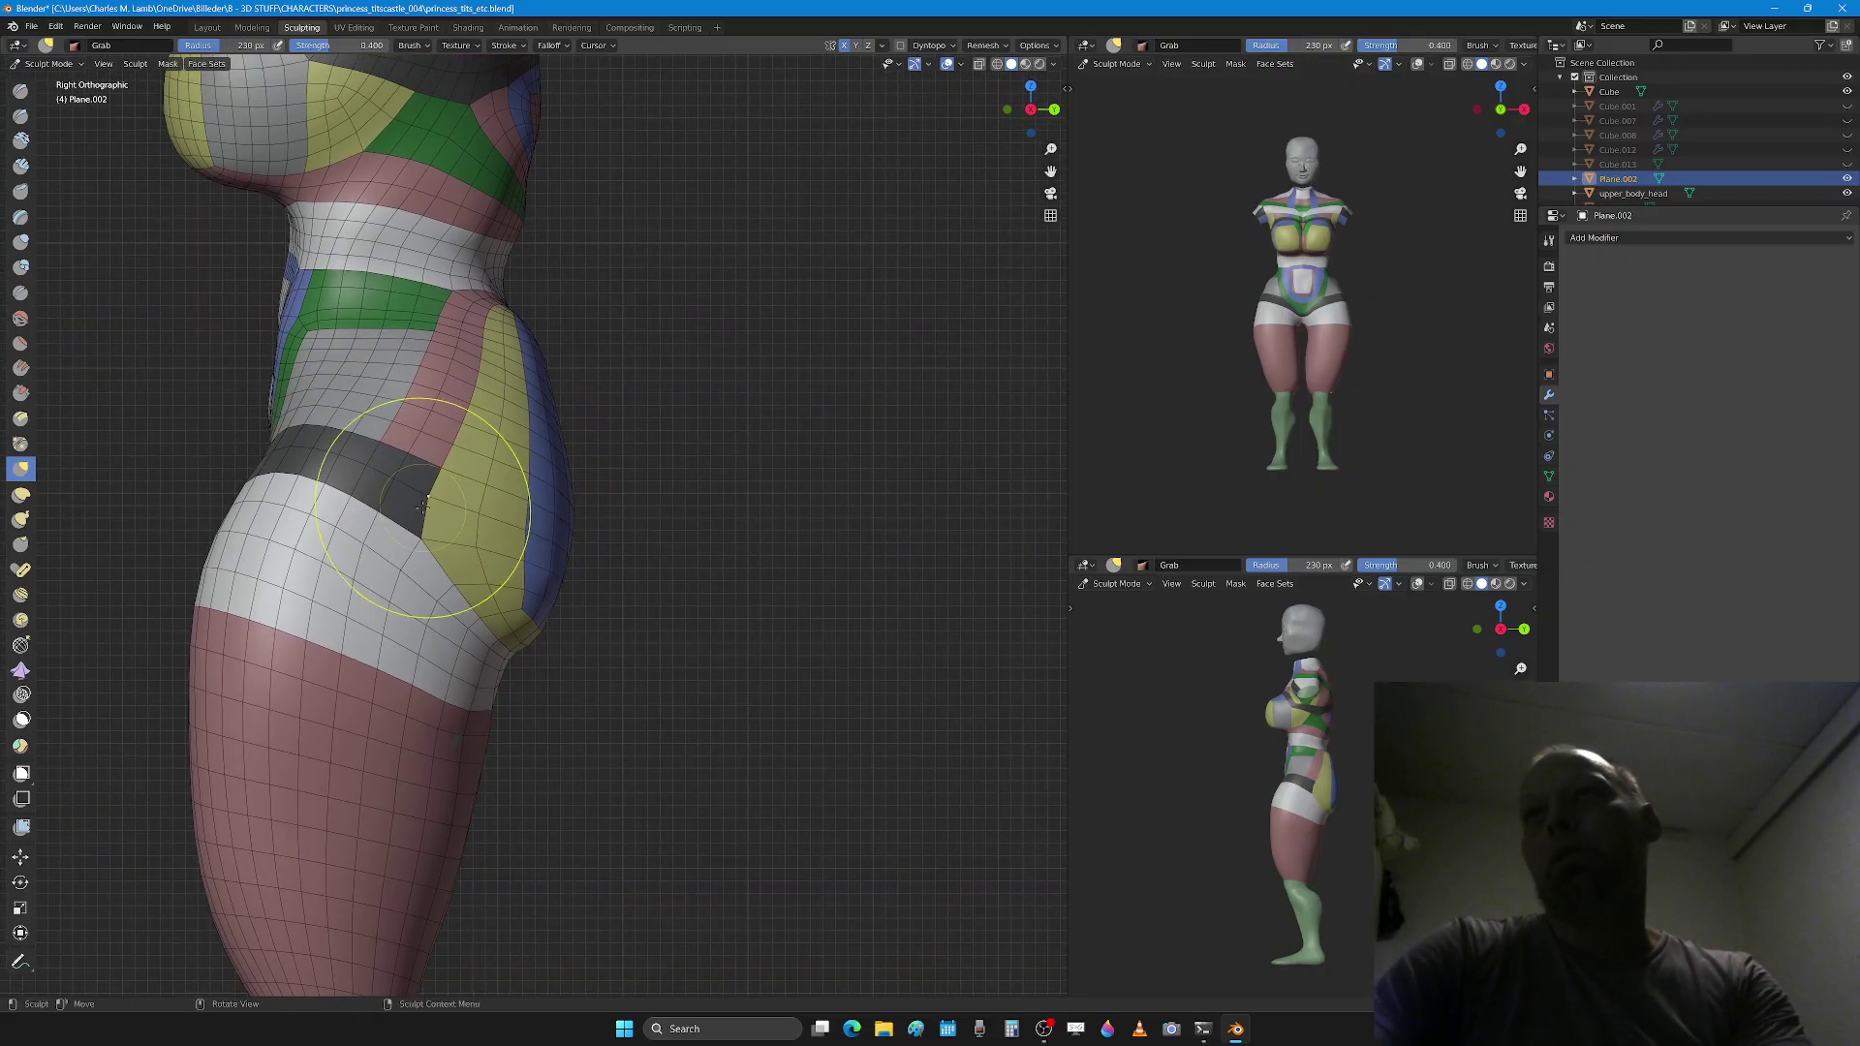
shift+middle_drag(444, 397, 437, 471)
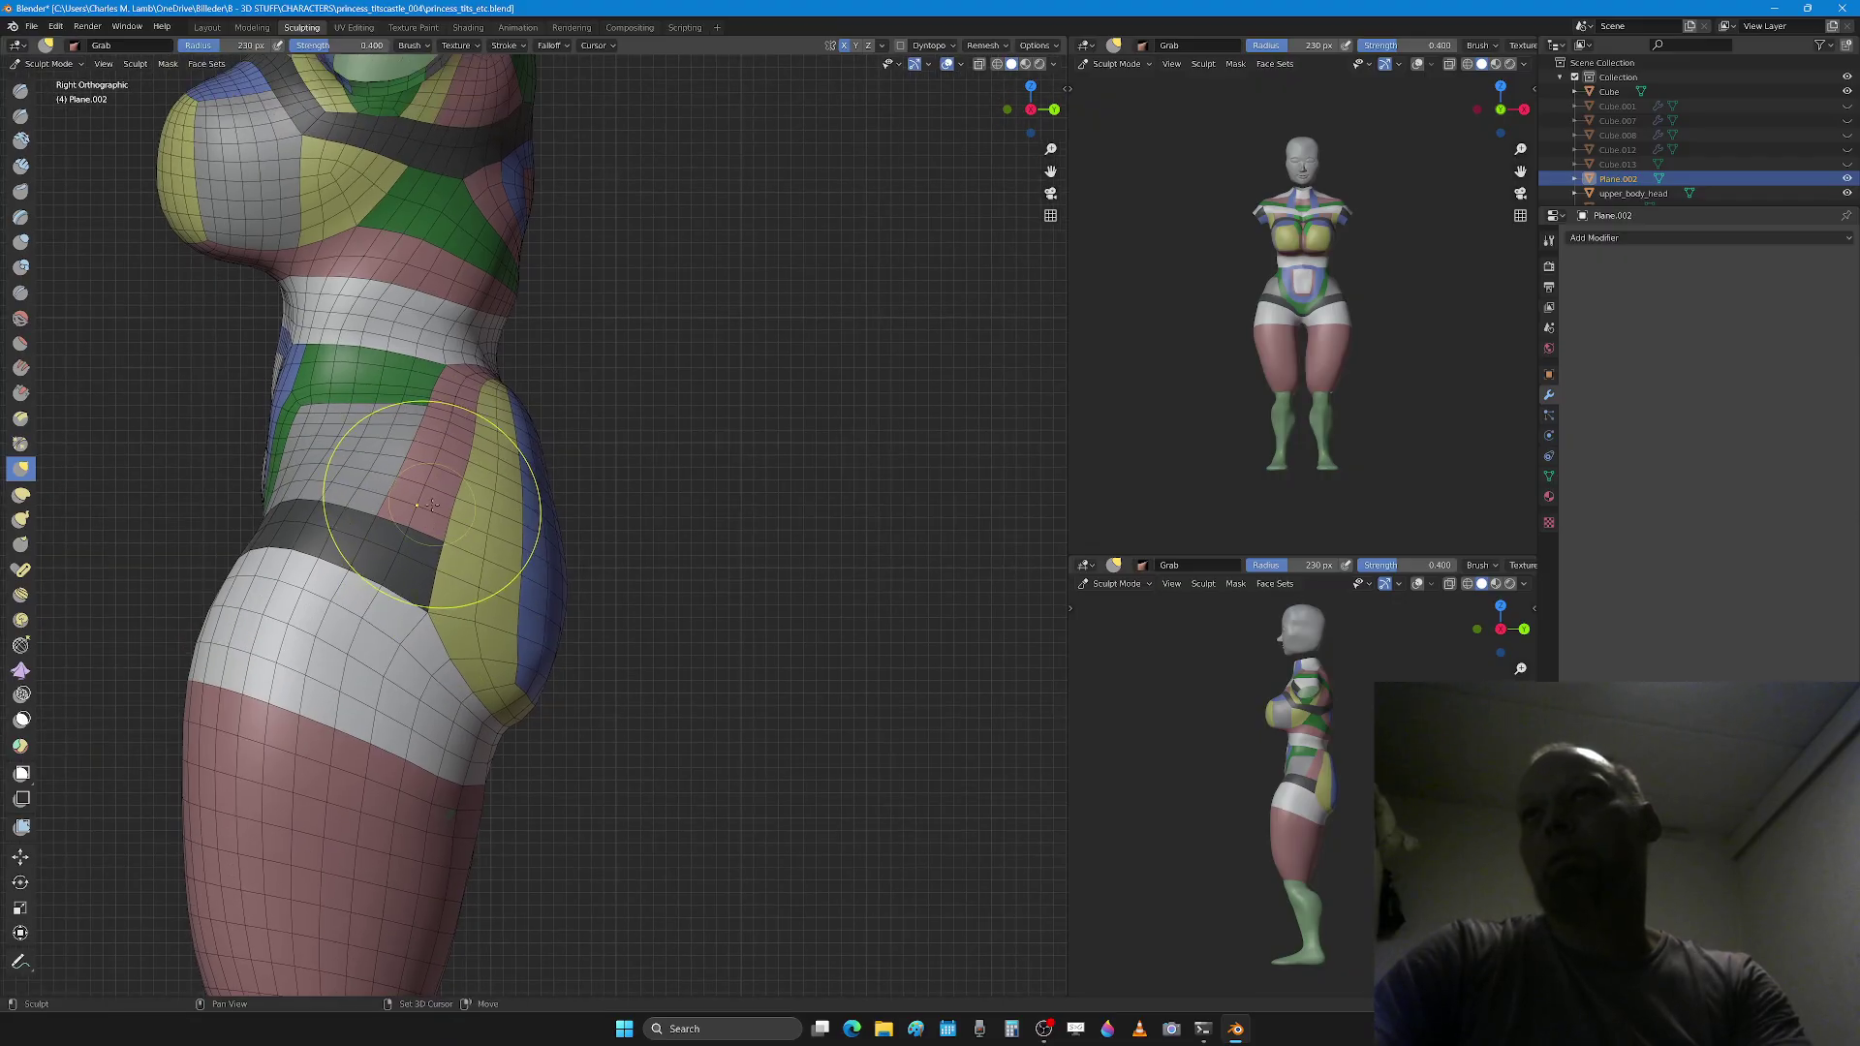
Step: Refine the lower back and waist profile in side view with the Grab brush, ending at a 238 px radius
key(f)
click(452, 510)
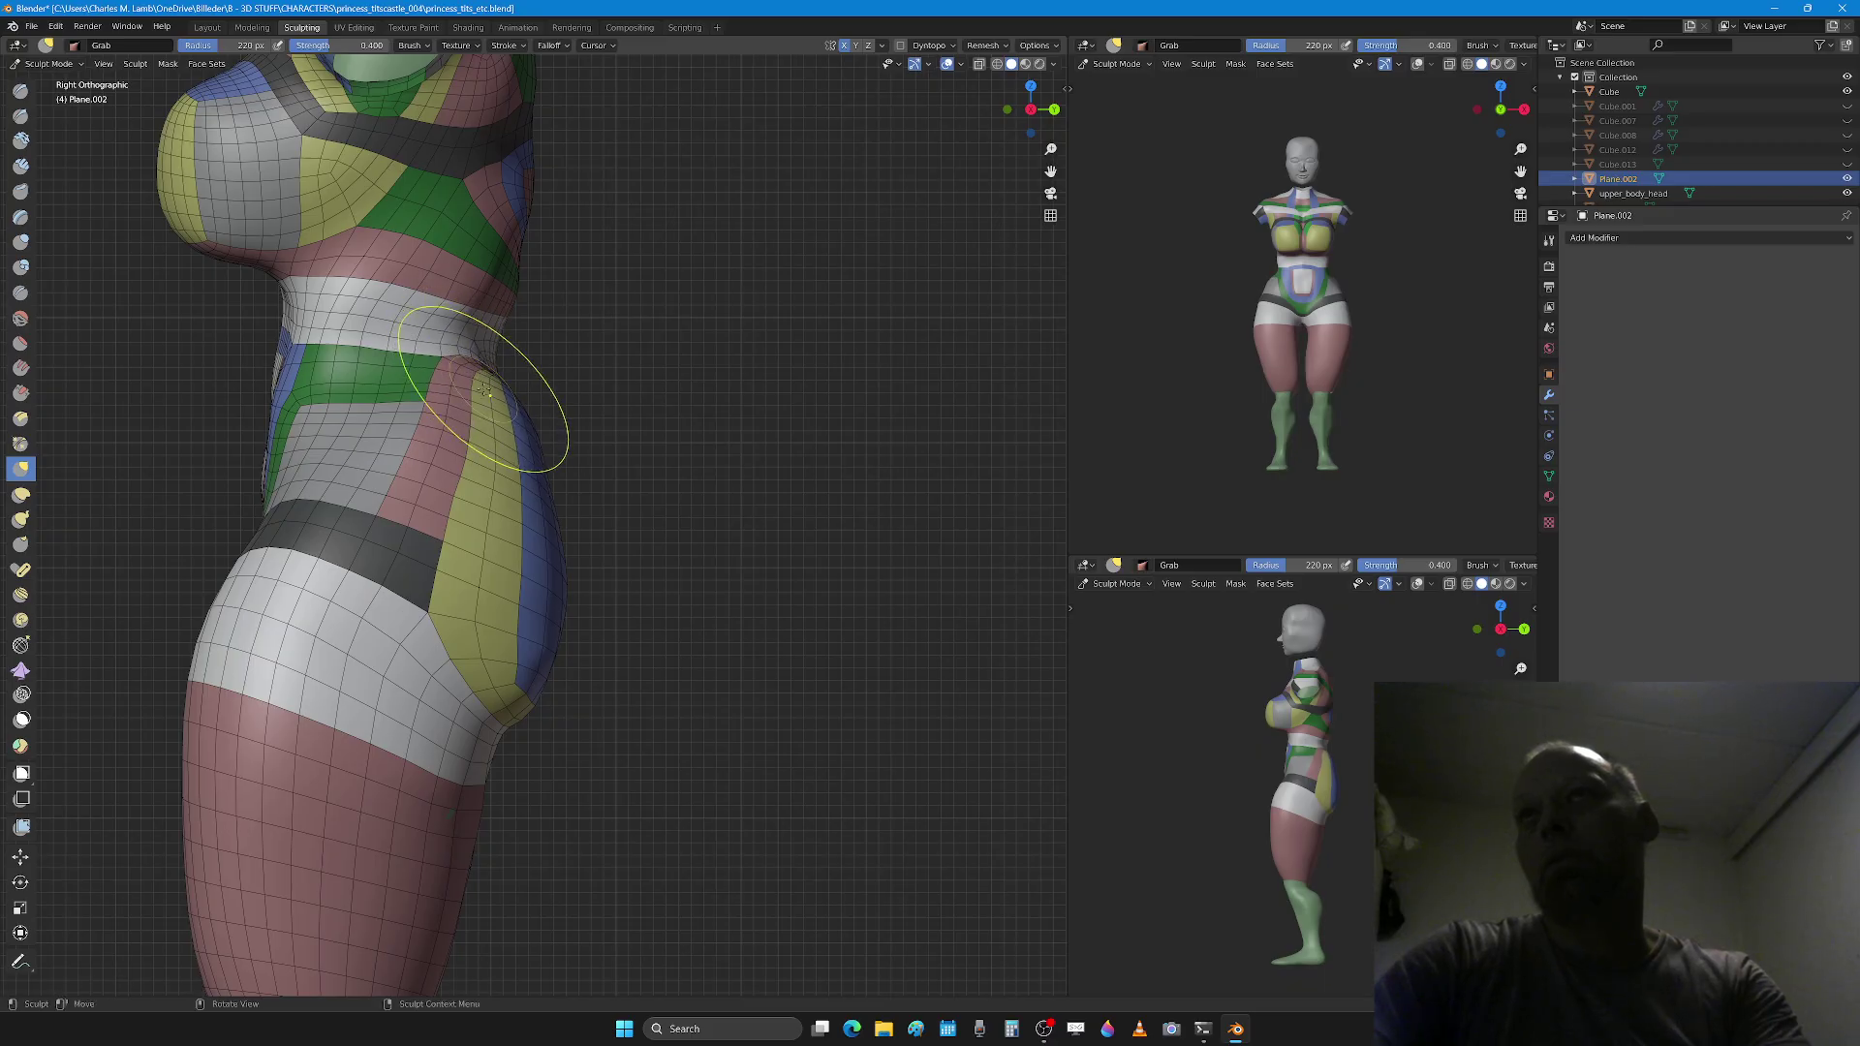
key(f)
click(484, 278)
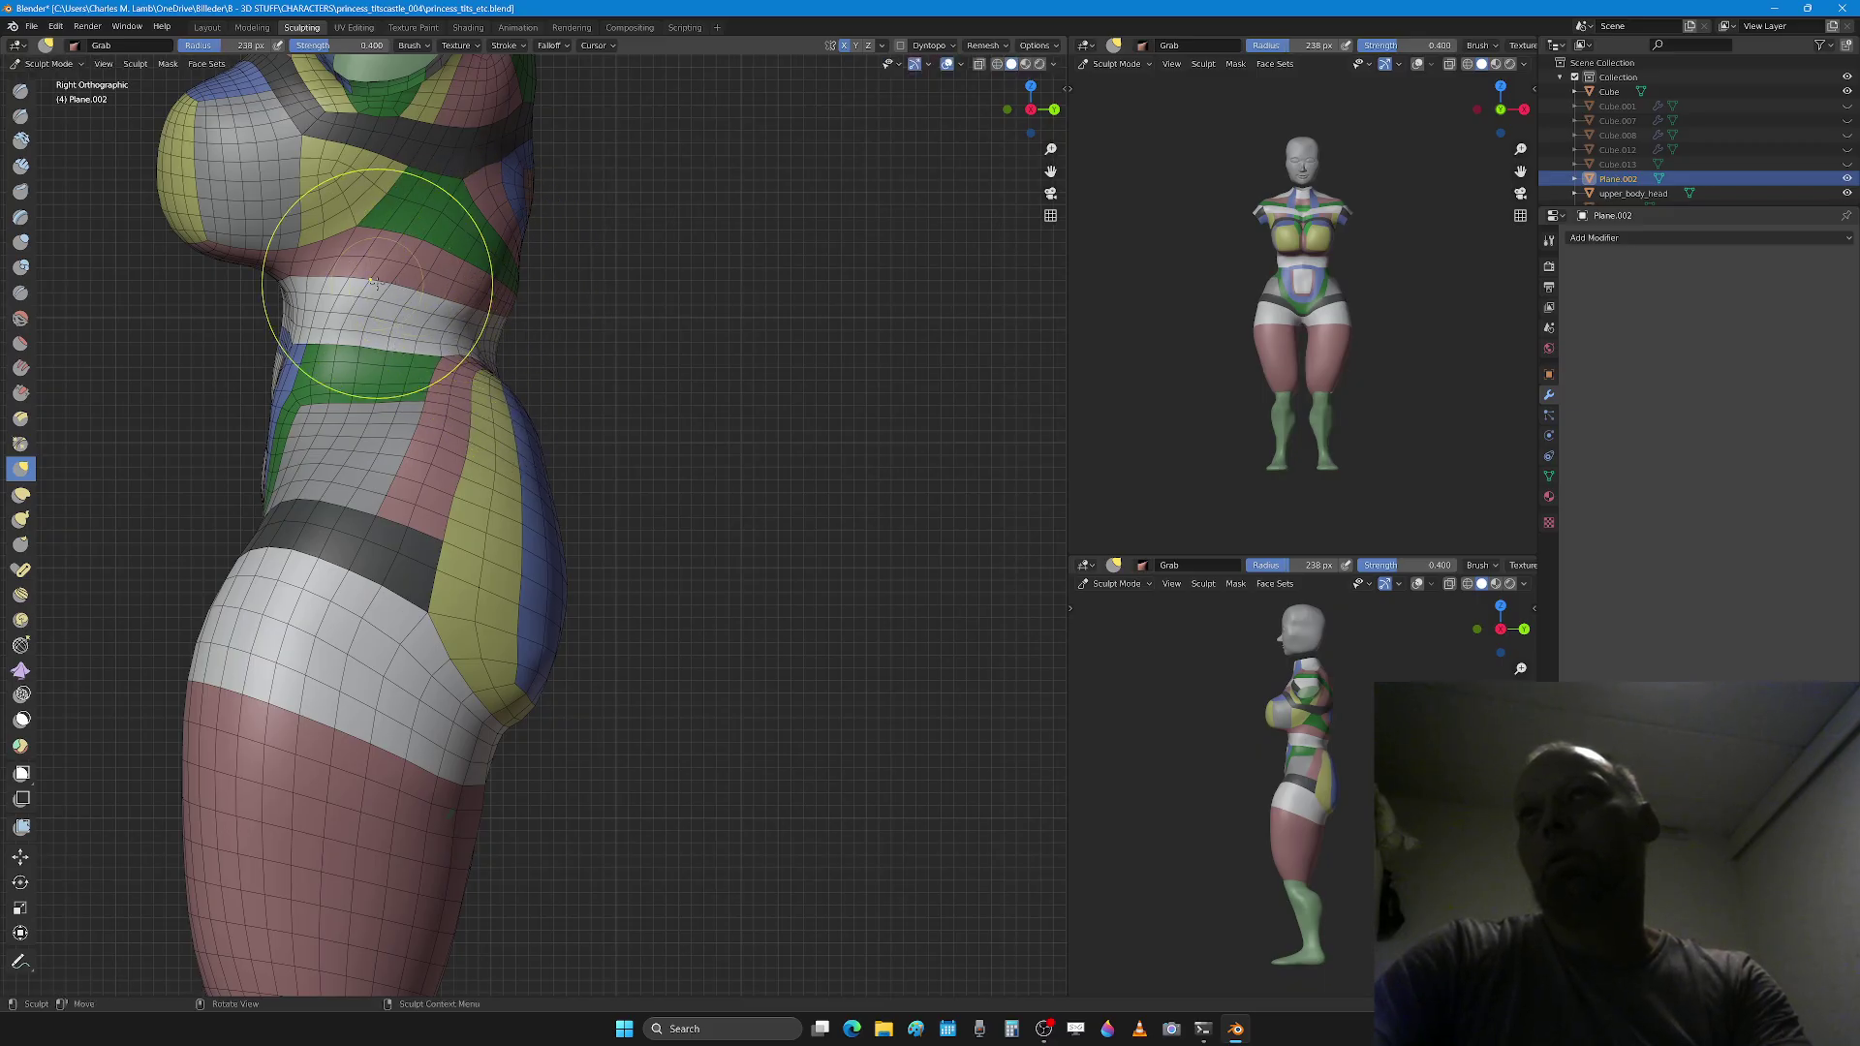
drag(373, 282, 467, 281)
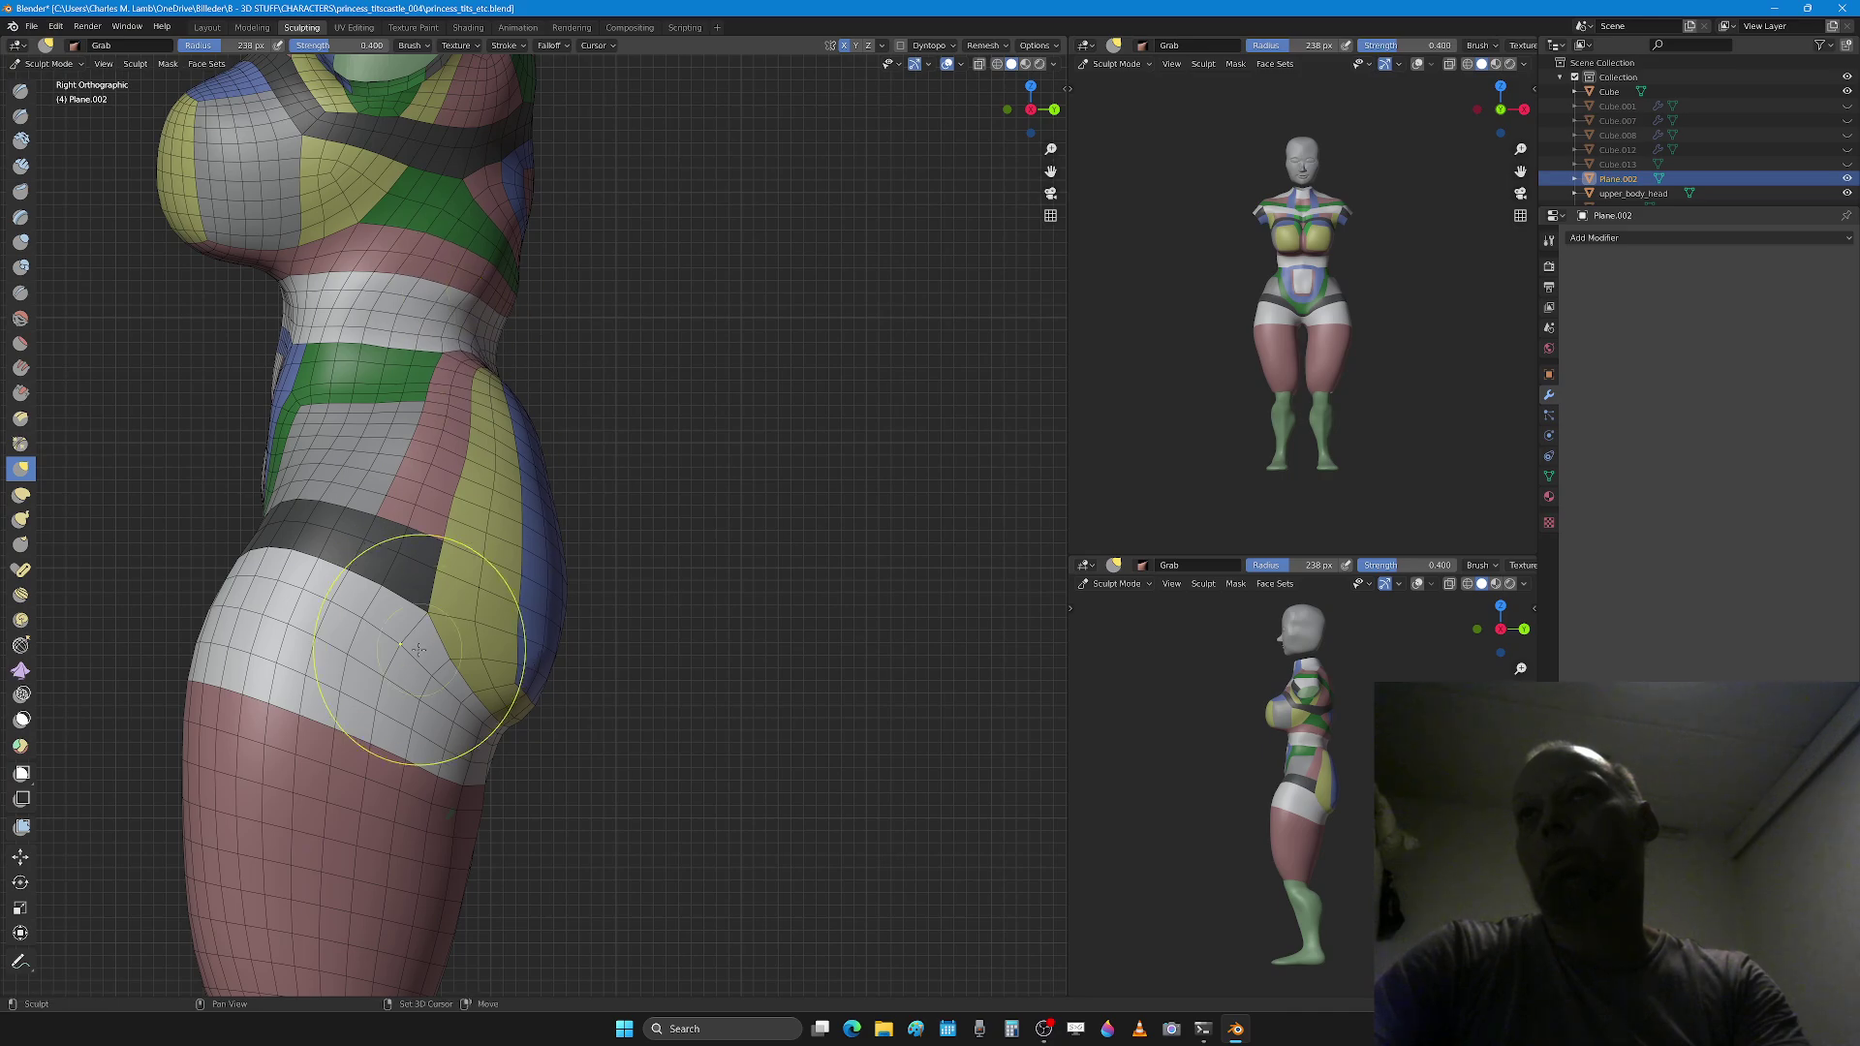
Step: Display the figure in a single viewport colour to examine its full side silhouette, and restore the material colours
scroll(452, 499, down, 5)
scroll(490, 623, up, 3)
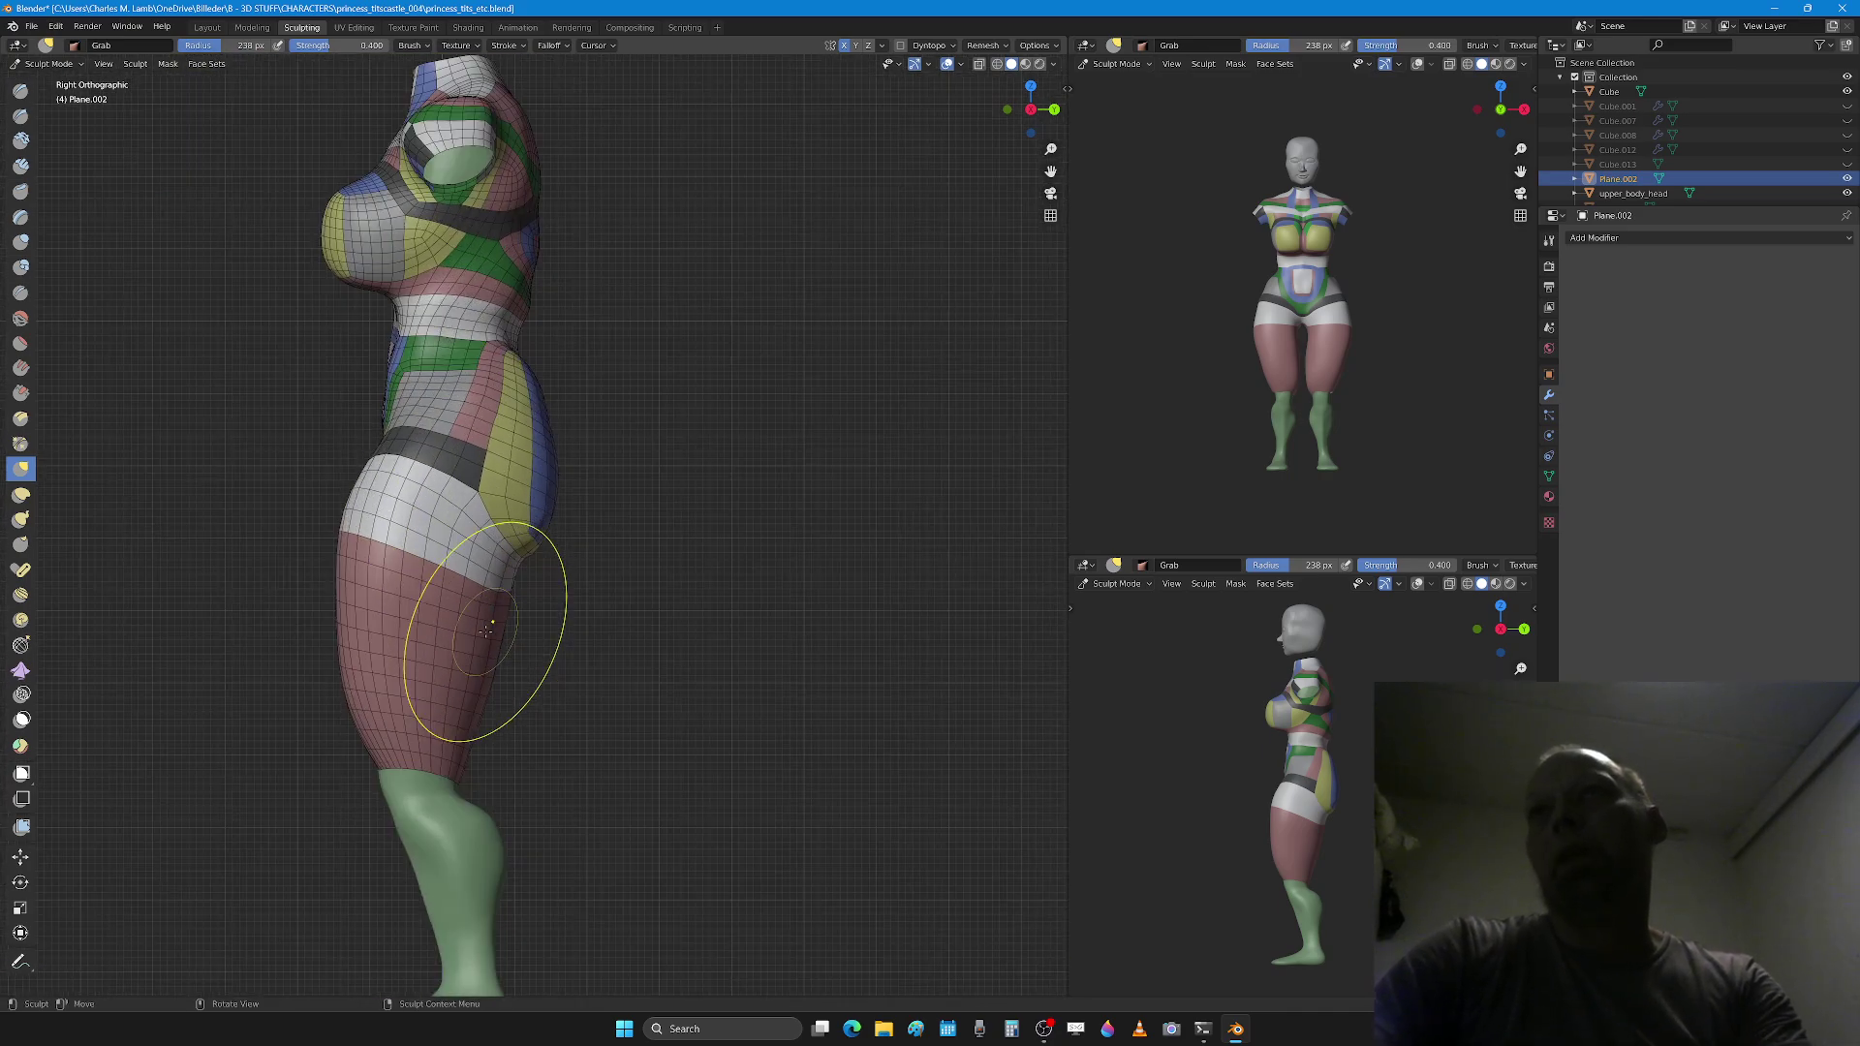
click(1055, 64)
click(1049, 260)
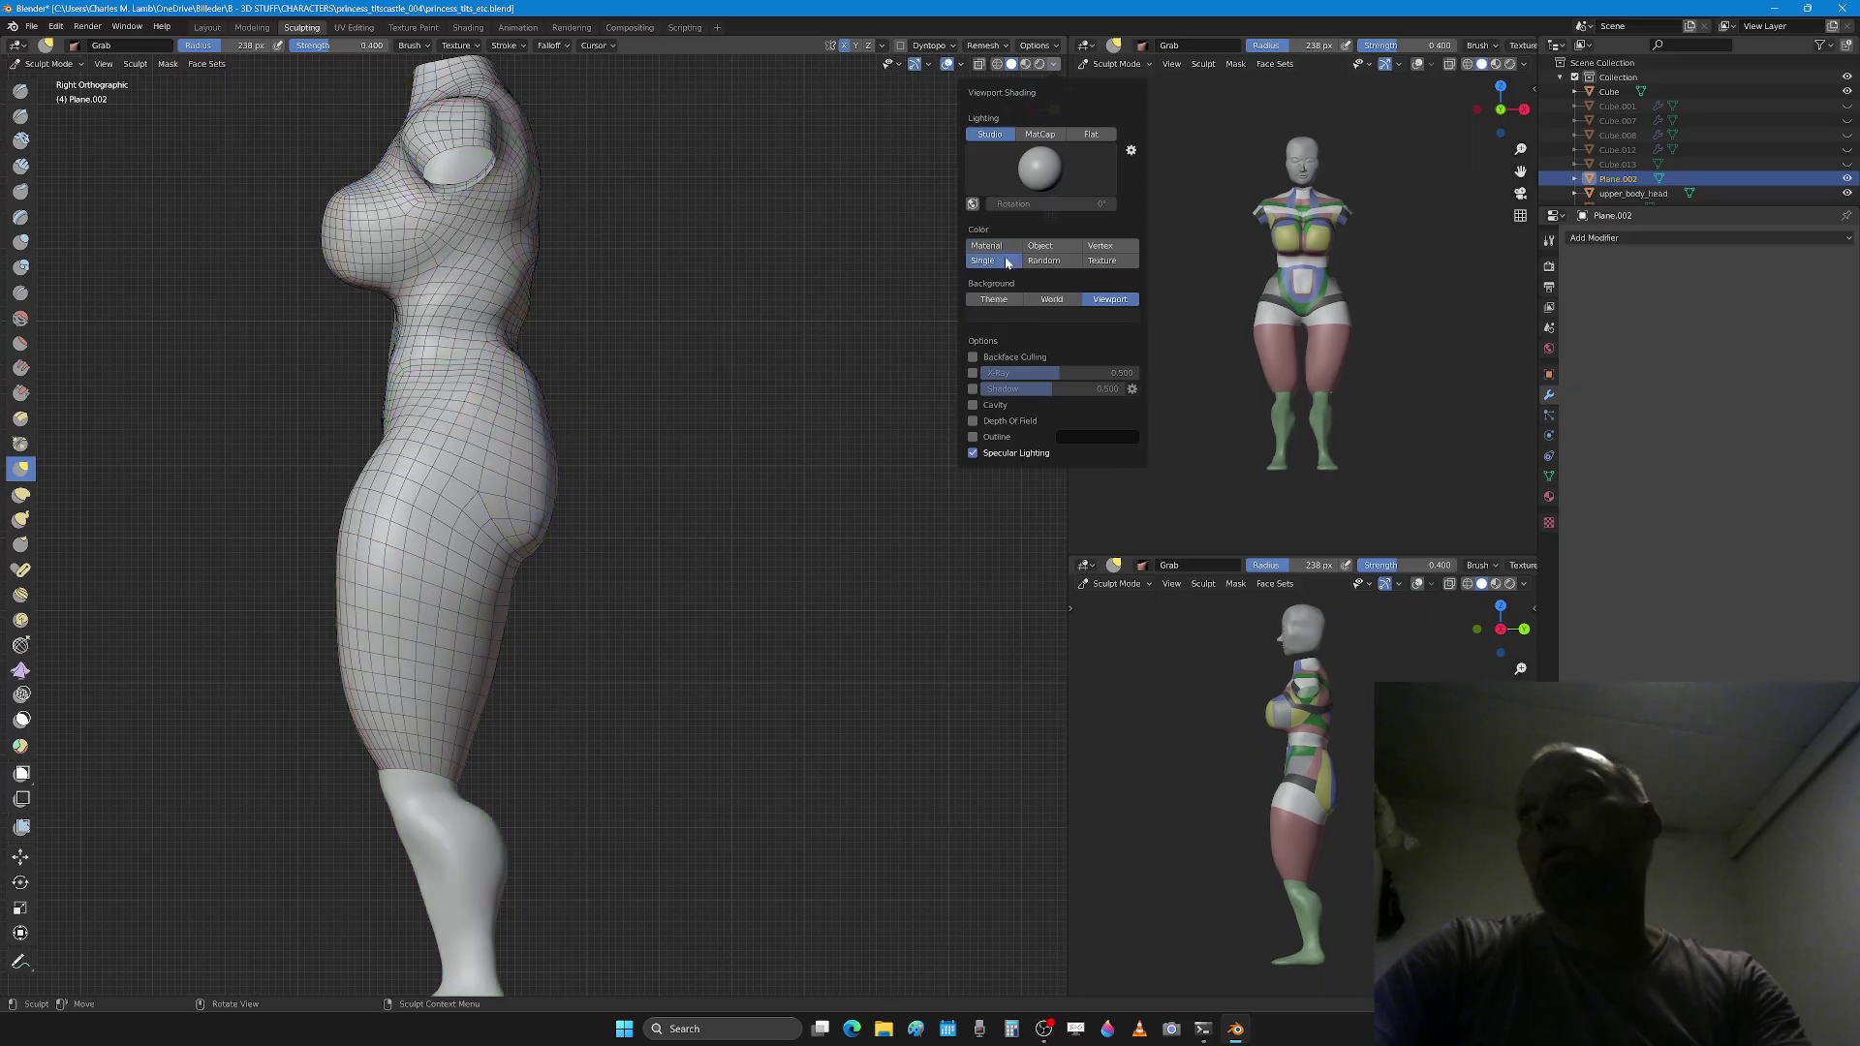
scroll(545, 606, down, 1)
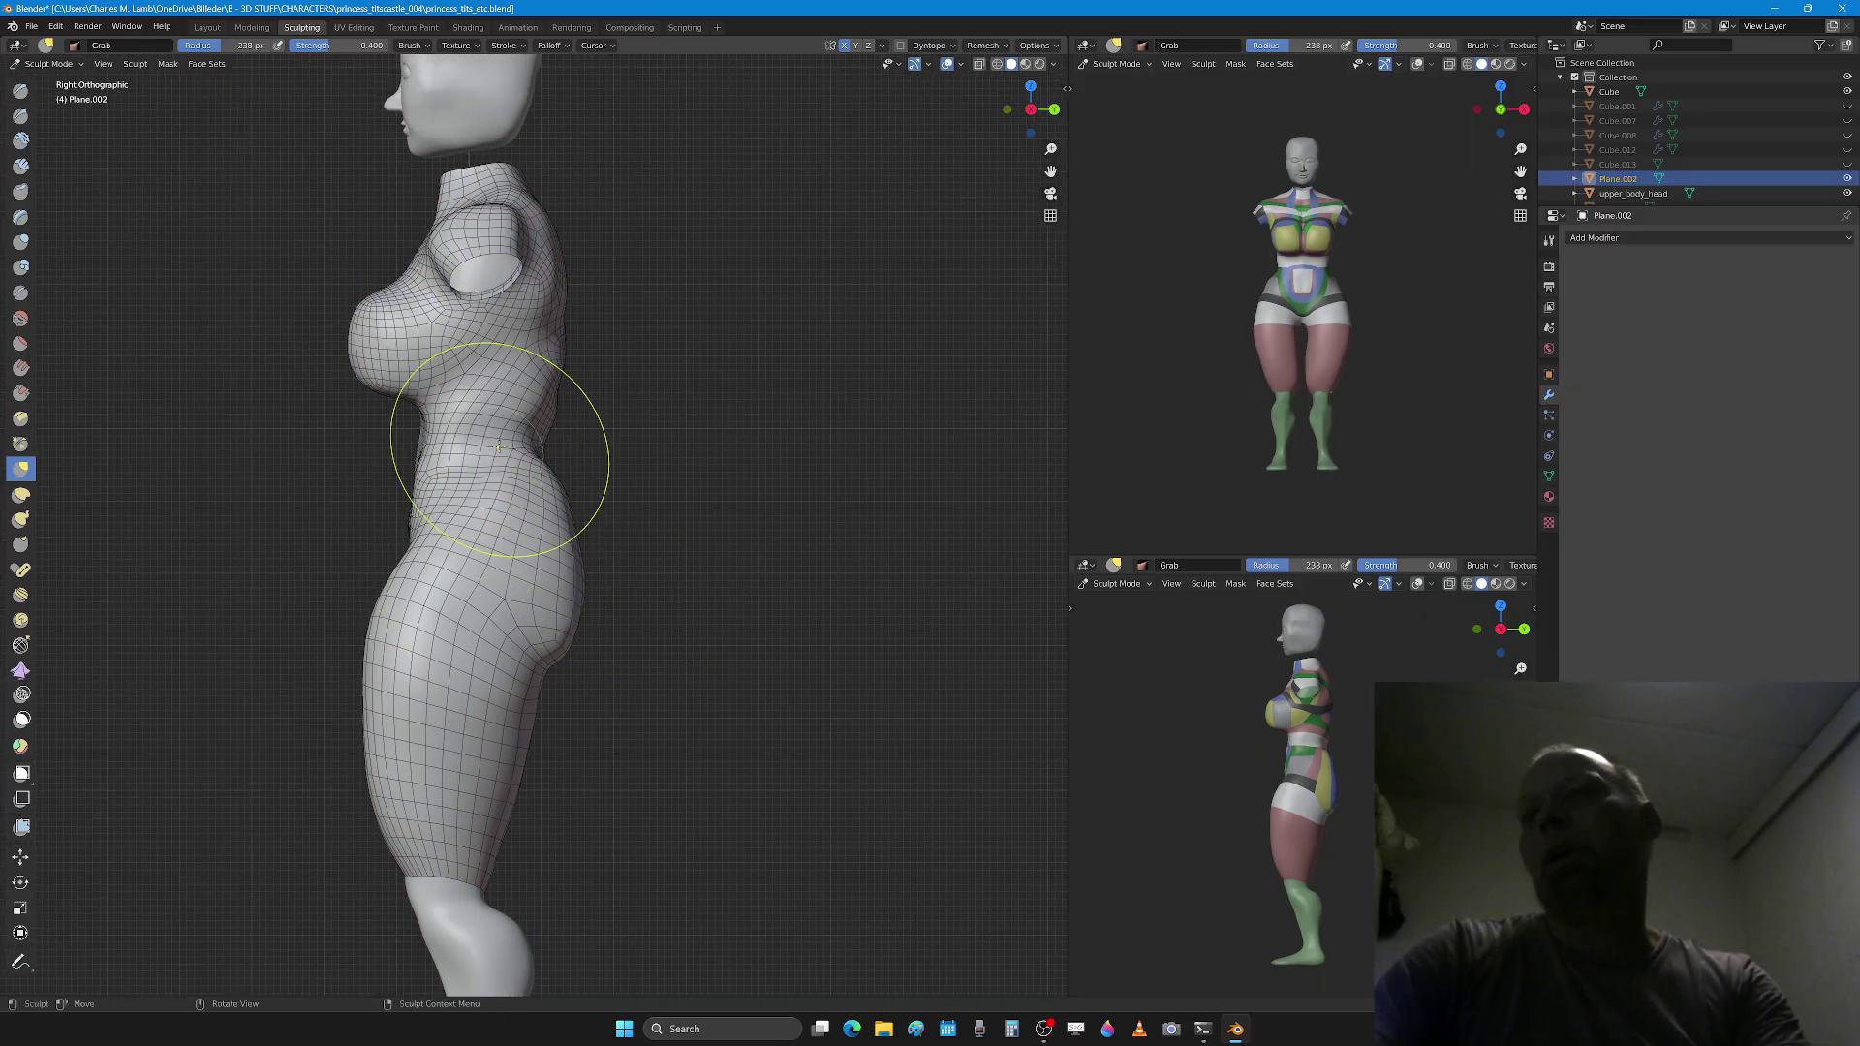
scroll(661, 656, down, 2)
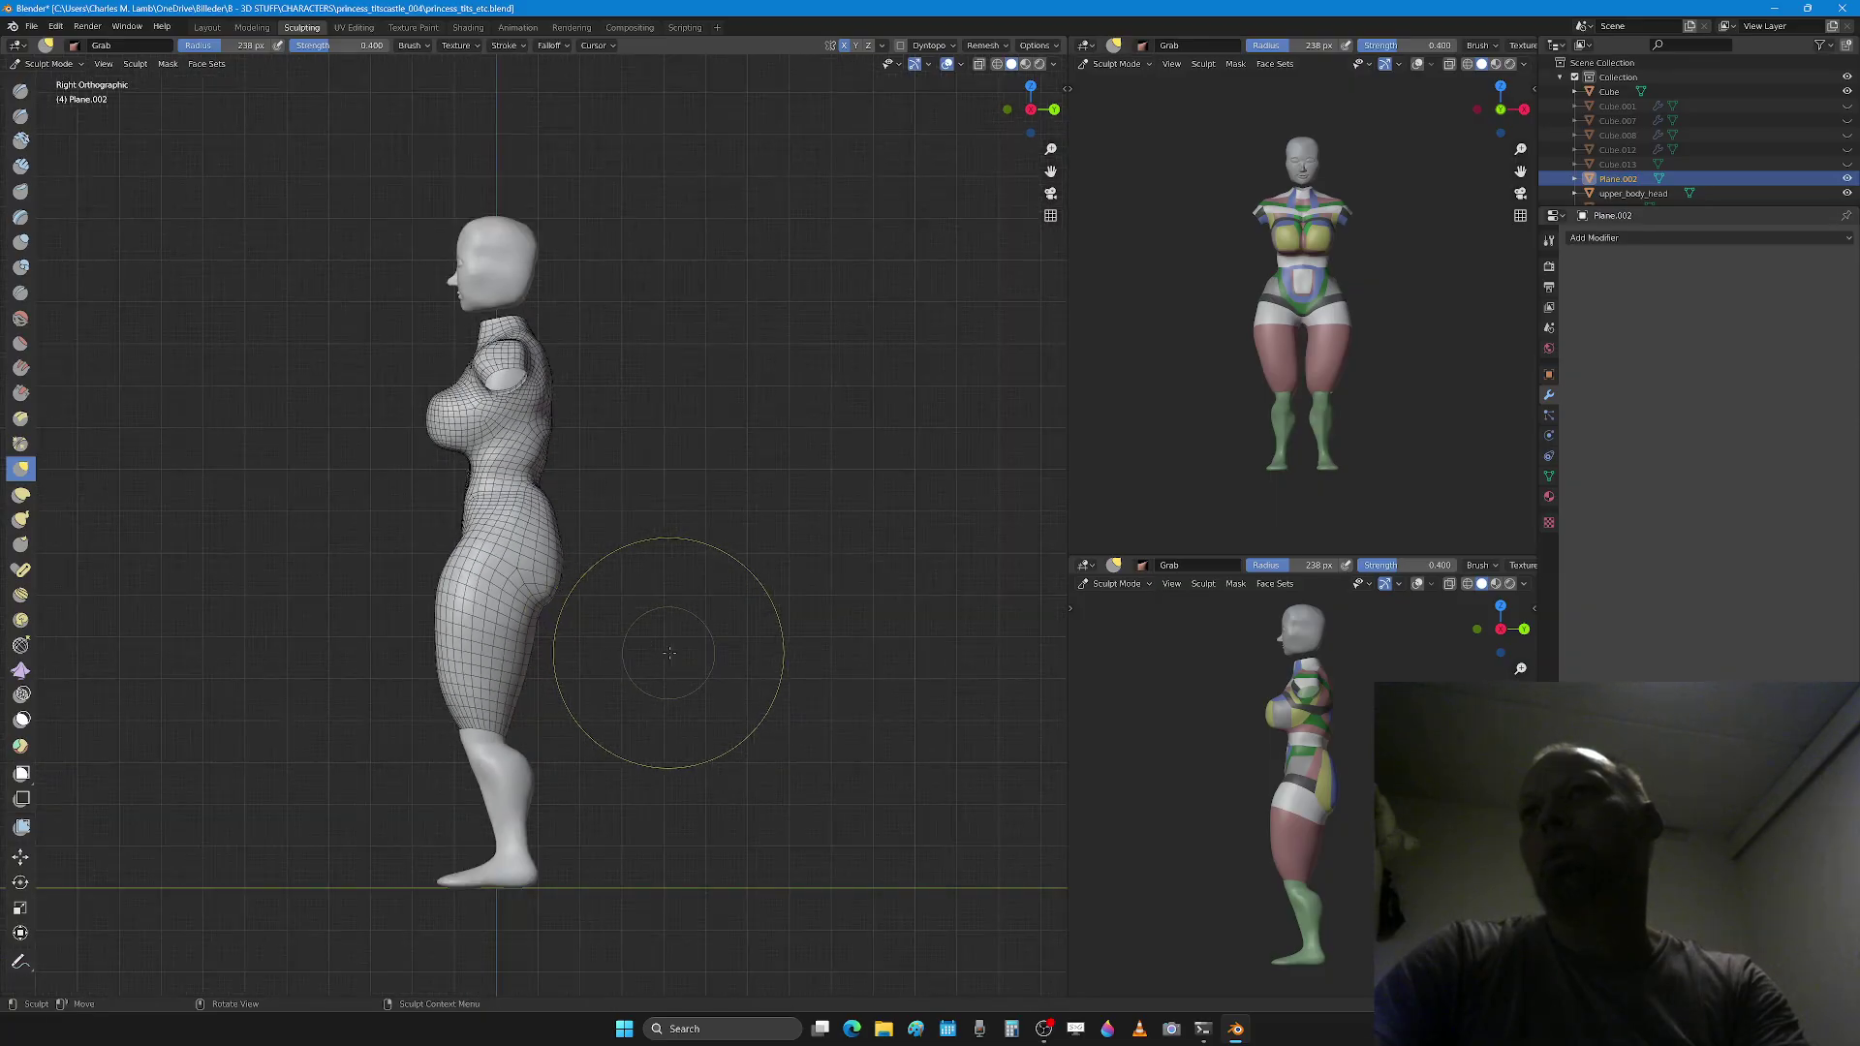
scroll(665, 643, up, 3)
click(1053, 65)
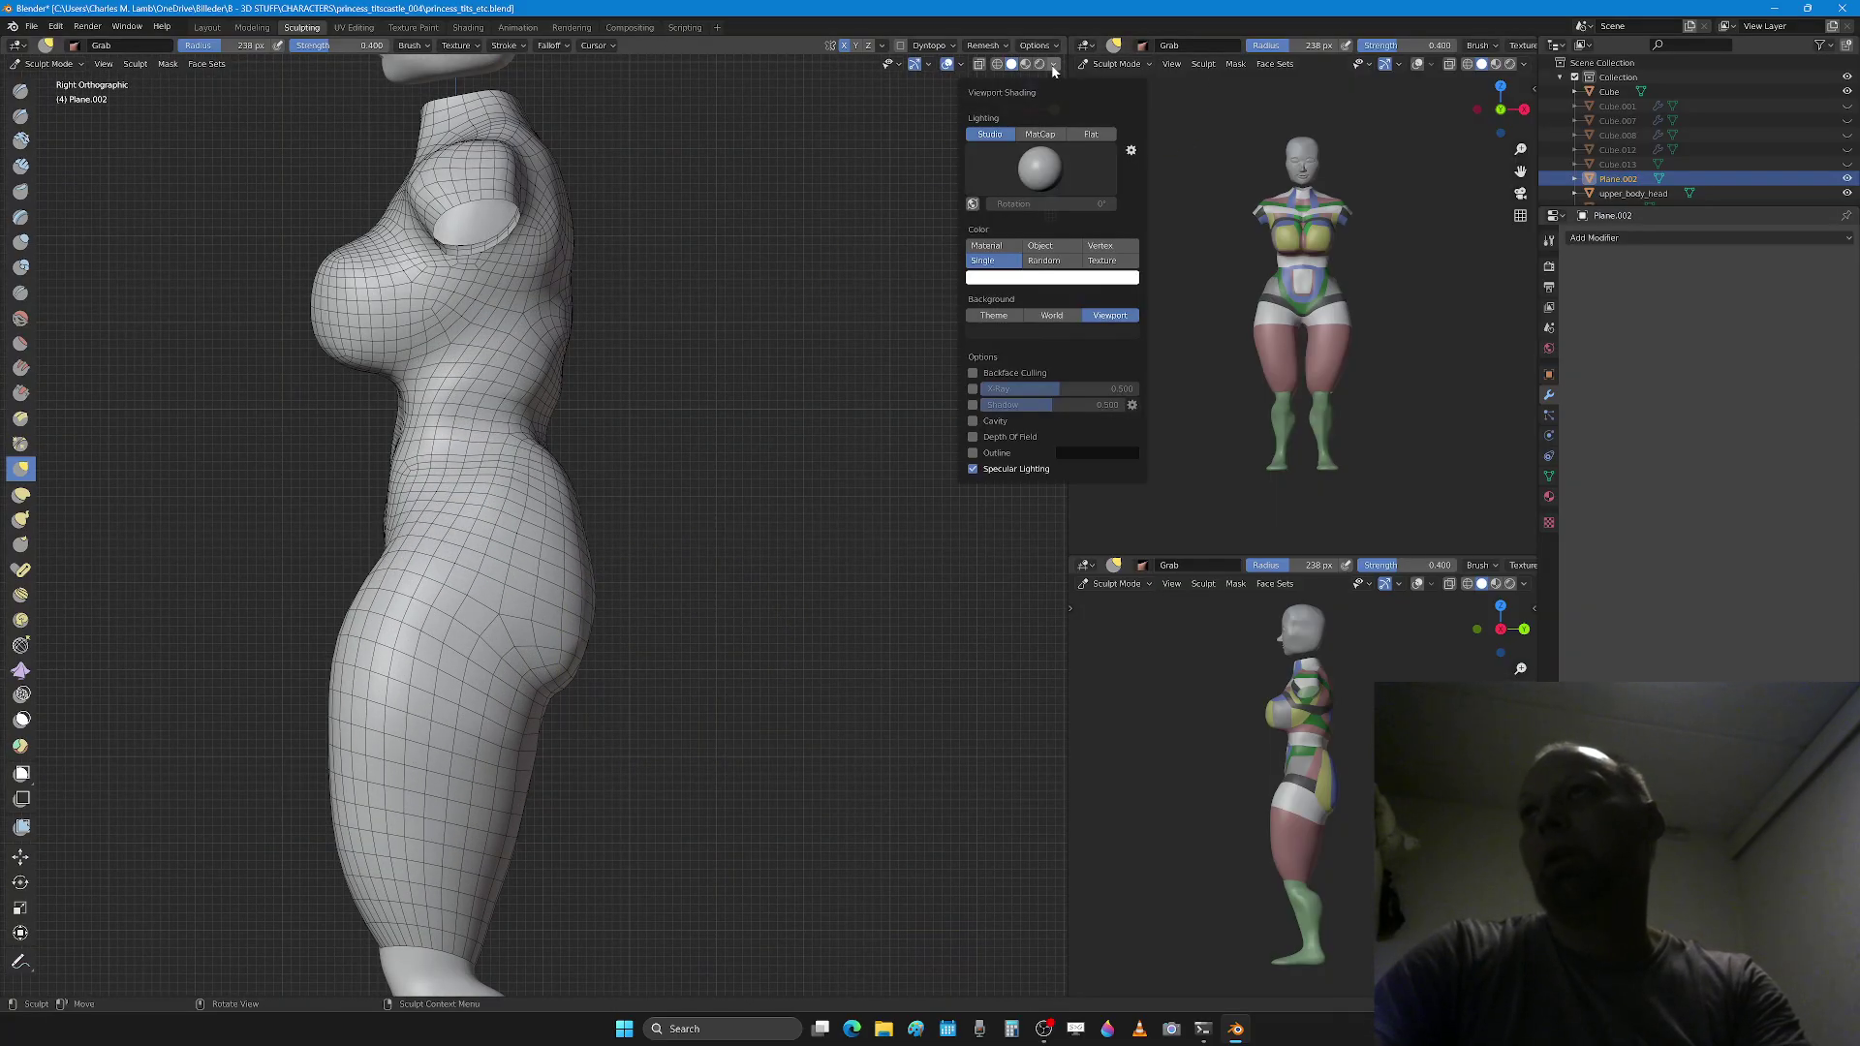
click(987, 246)
Step: Nudge the side of the waist around the white and green bands with the Grab brush at a 214 px radius
scroll(499, 467, up, 2)
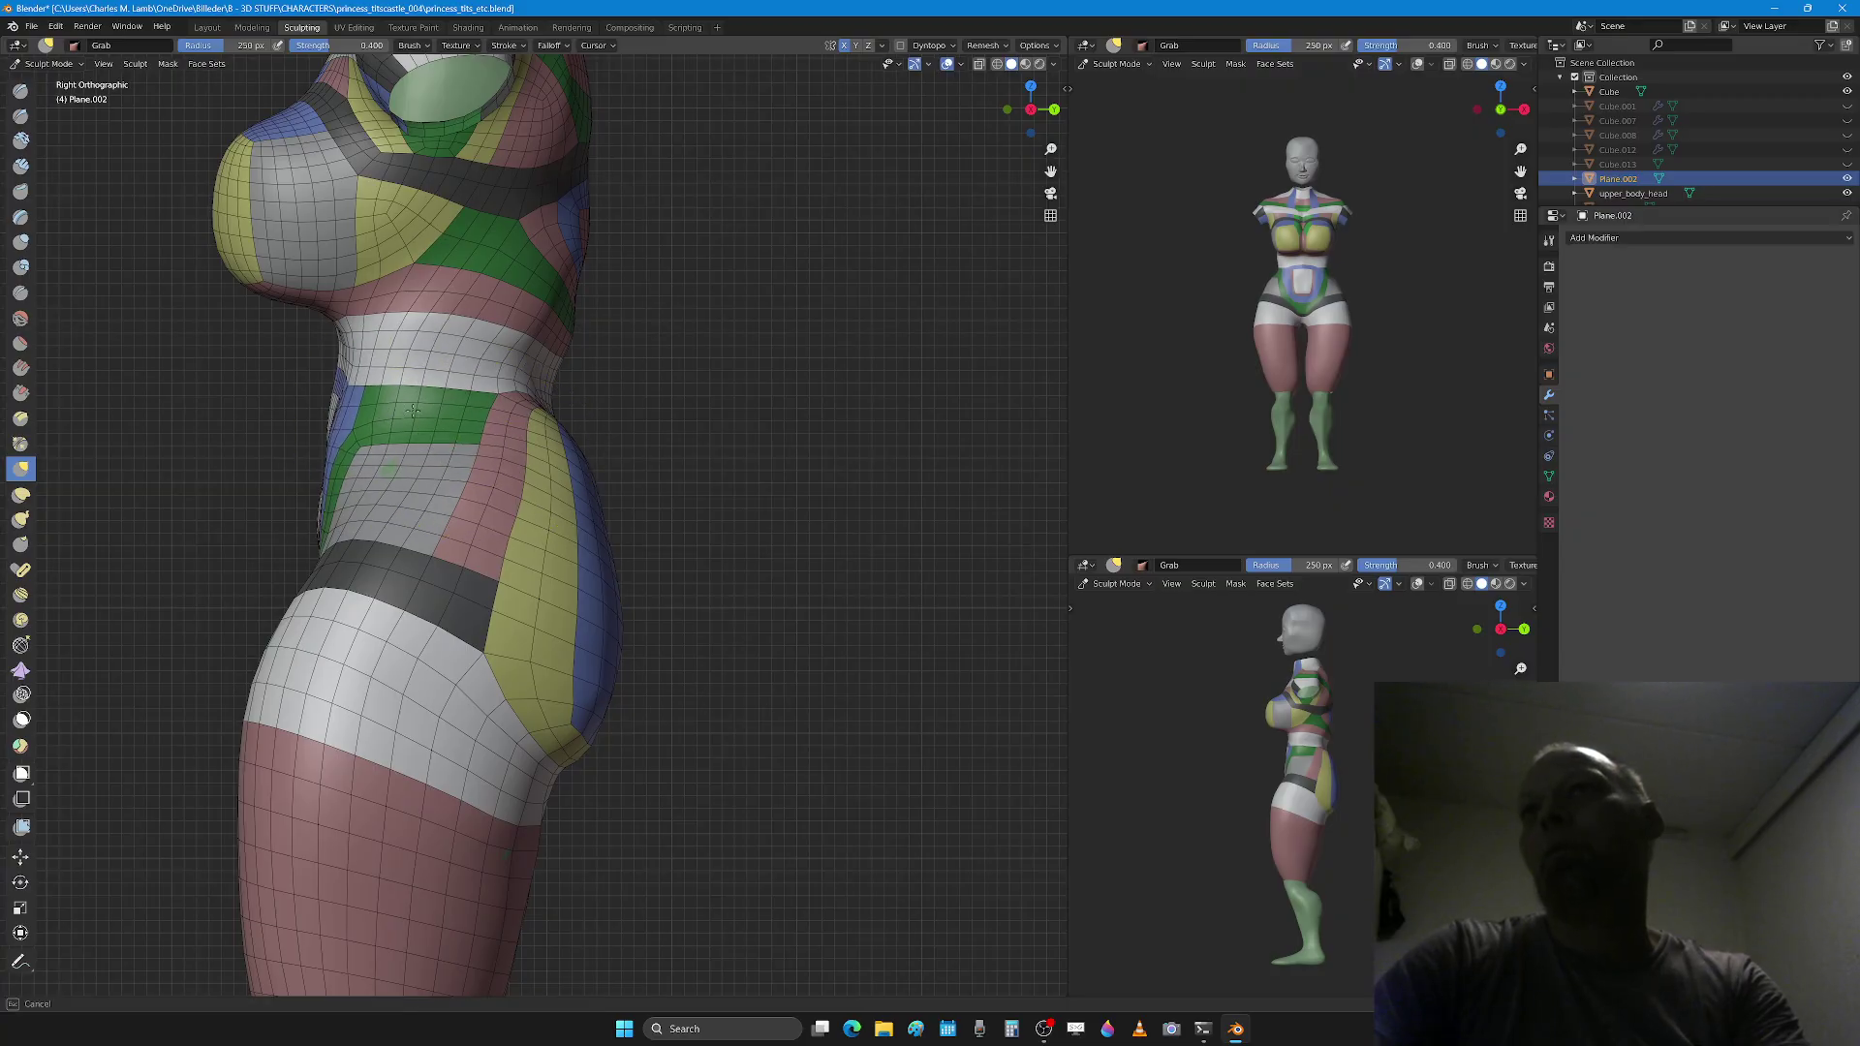
key(x)
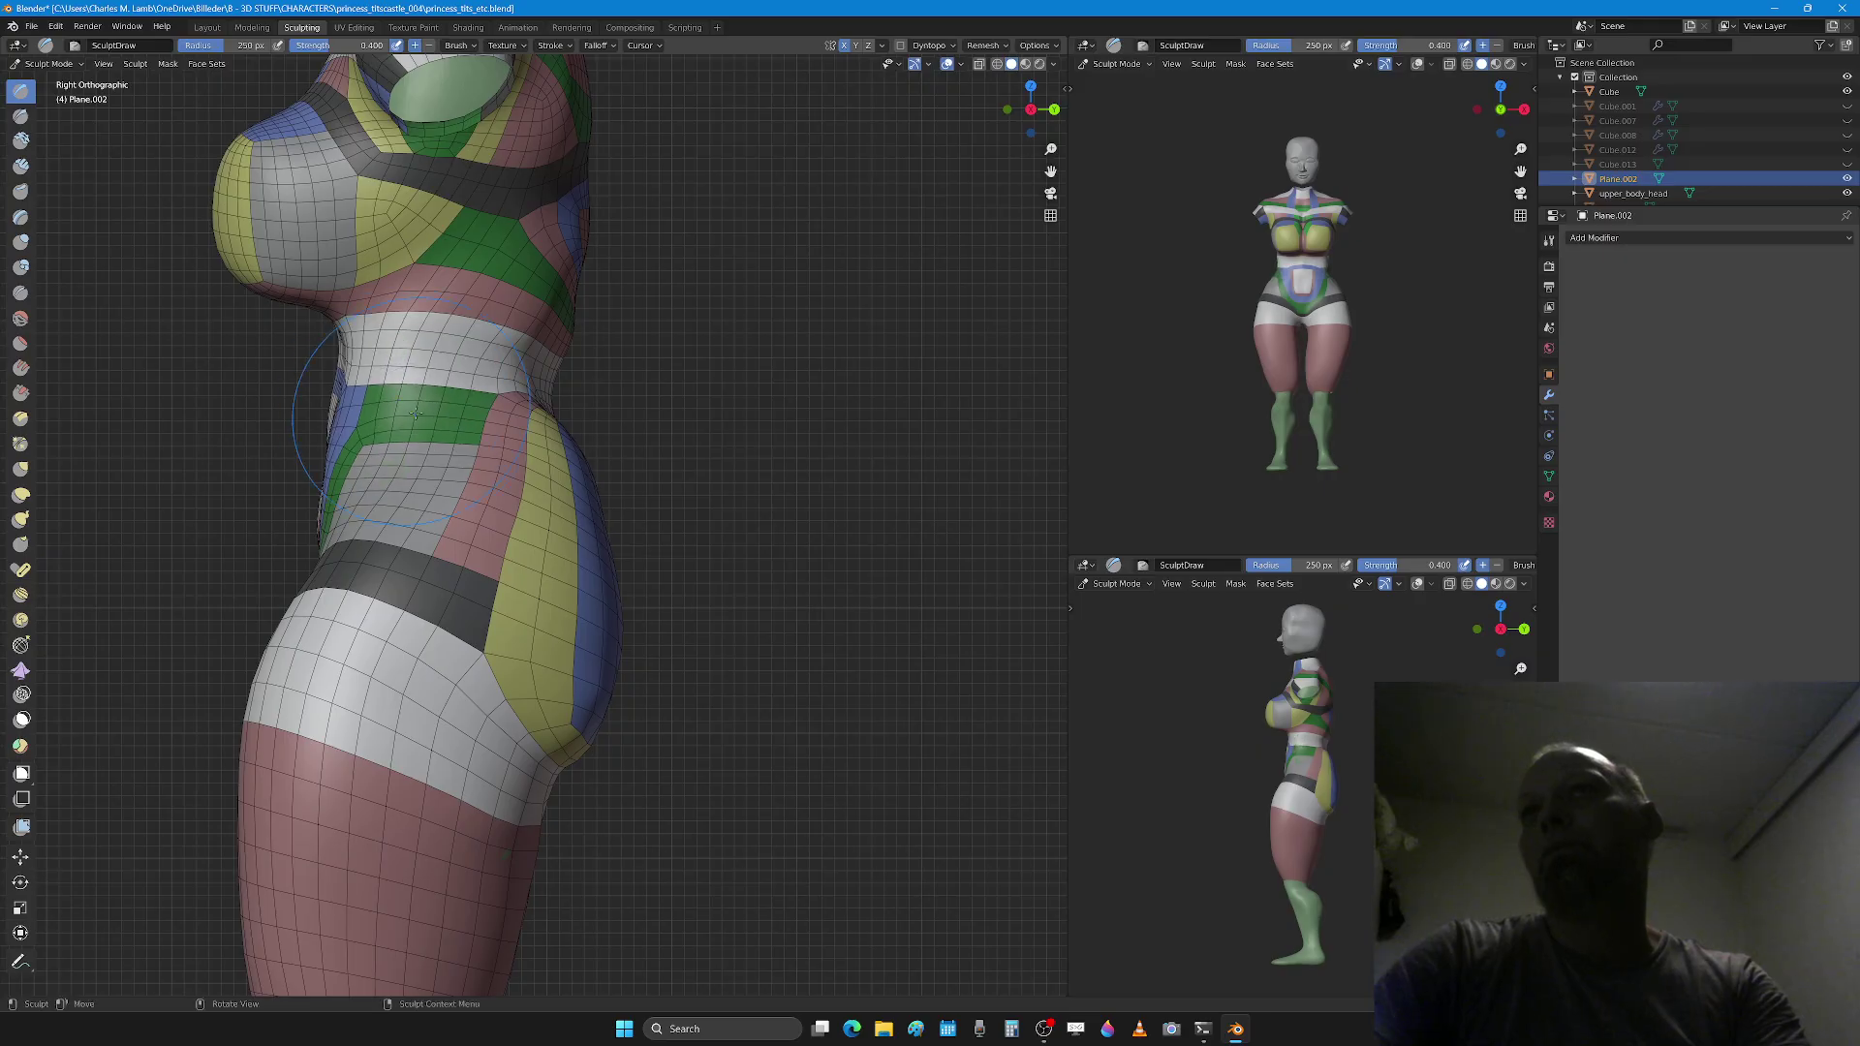
key(g)
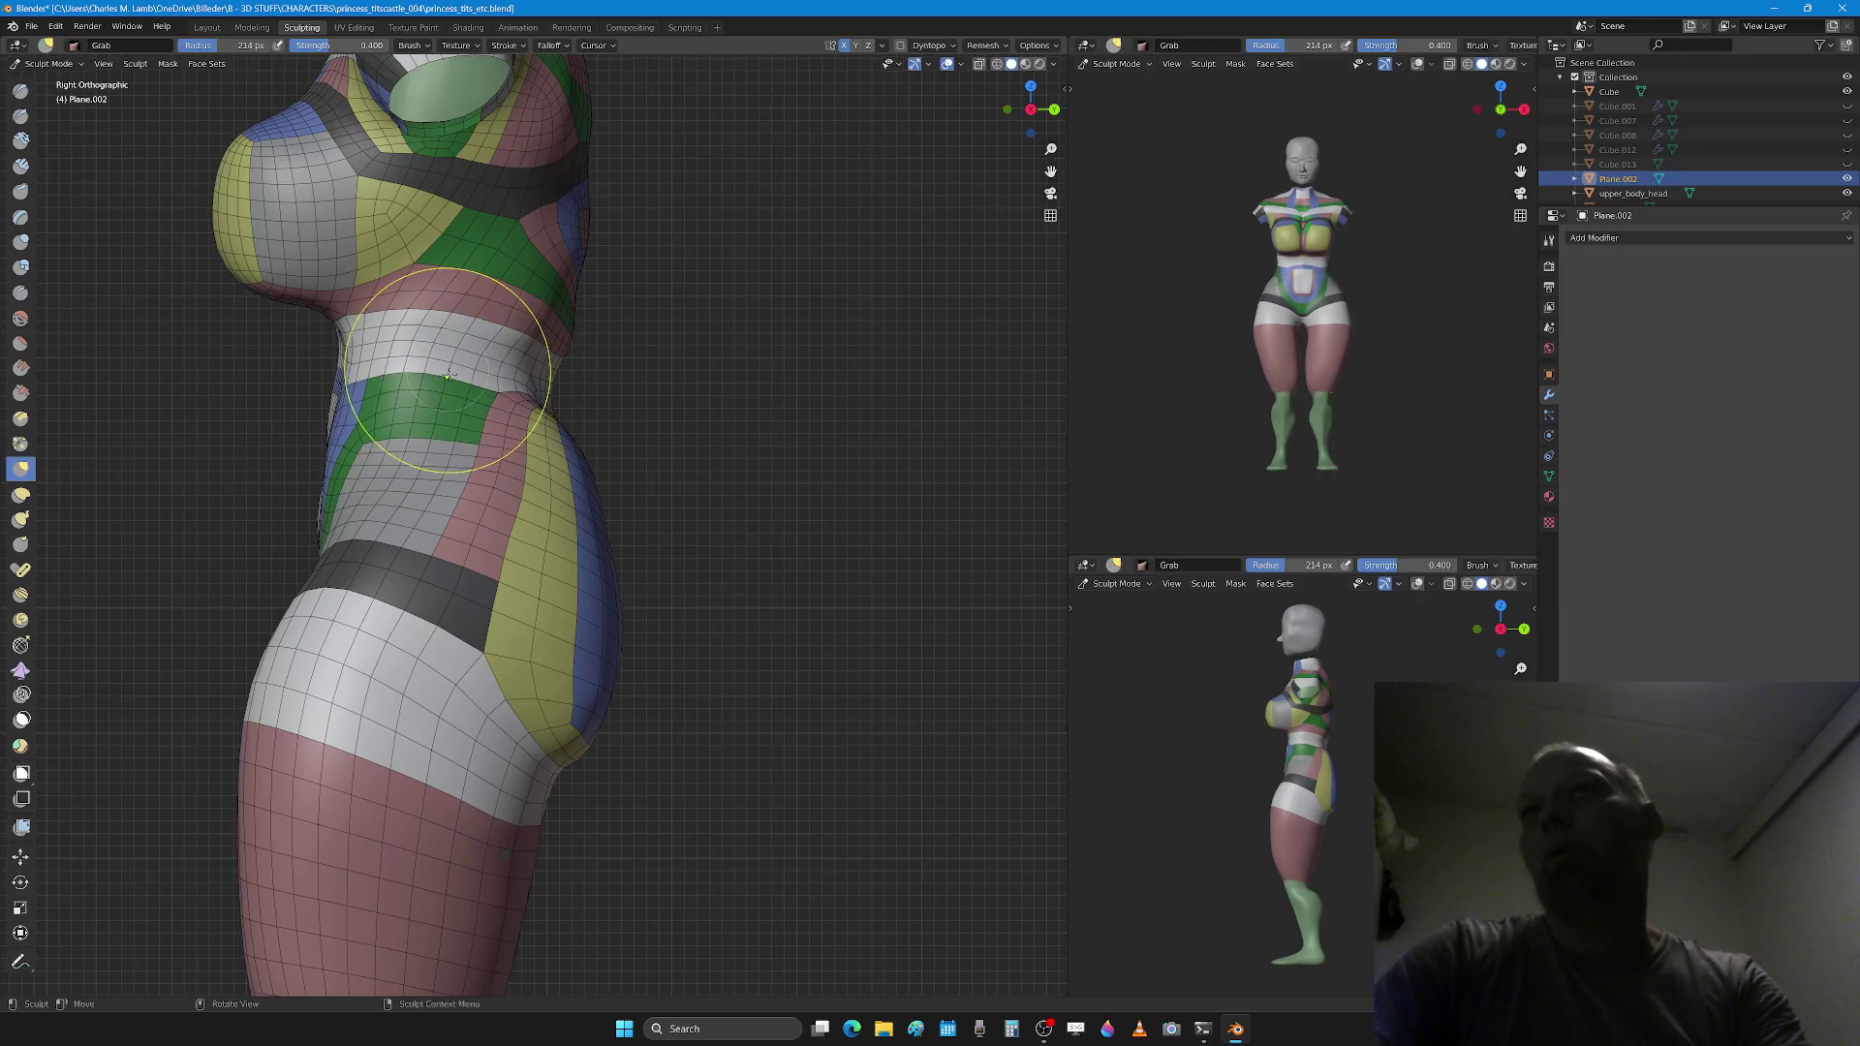
drag(449, 376, 473, 386)
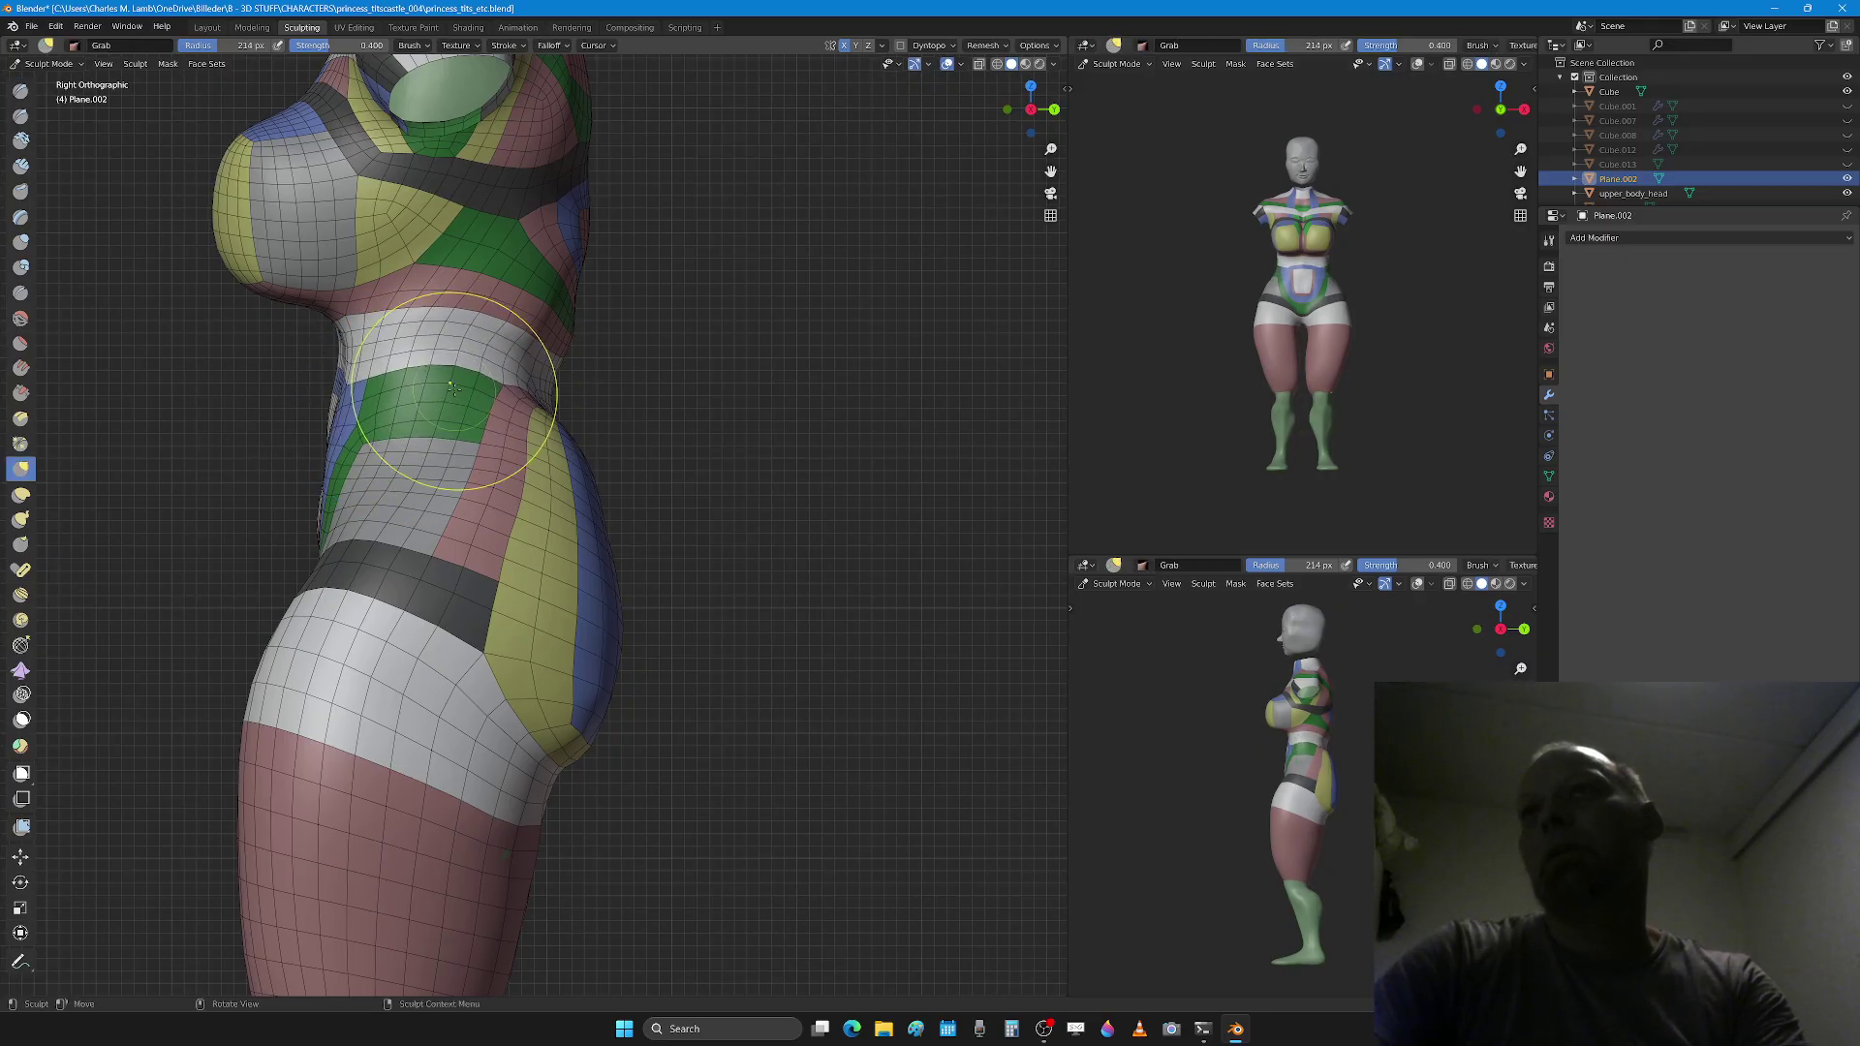
Step: Reshape the side of the ribcage and the upper breast contour with the Grab brush at a 239 px radius
shift+middle_drag(484, 332, 406, 410)
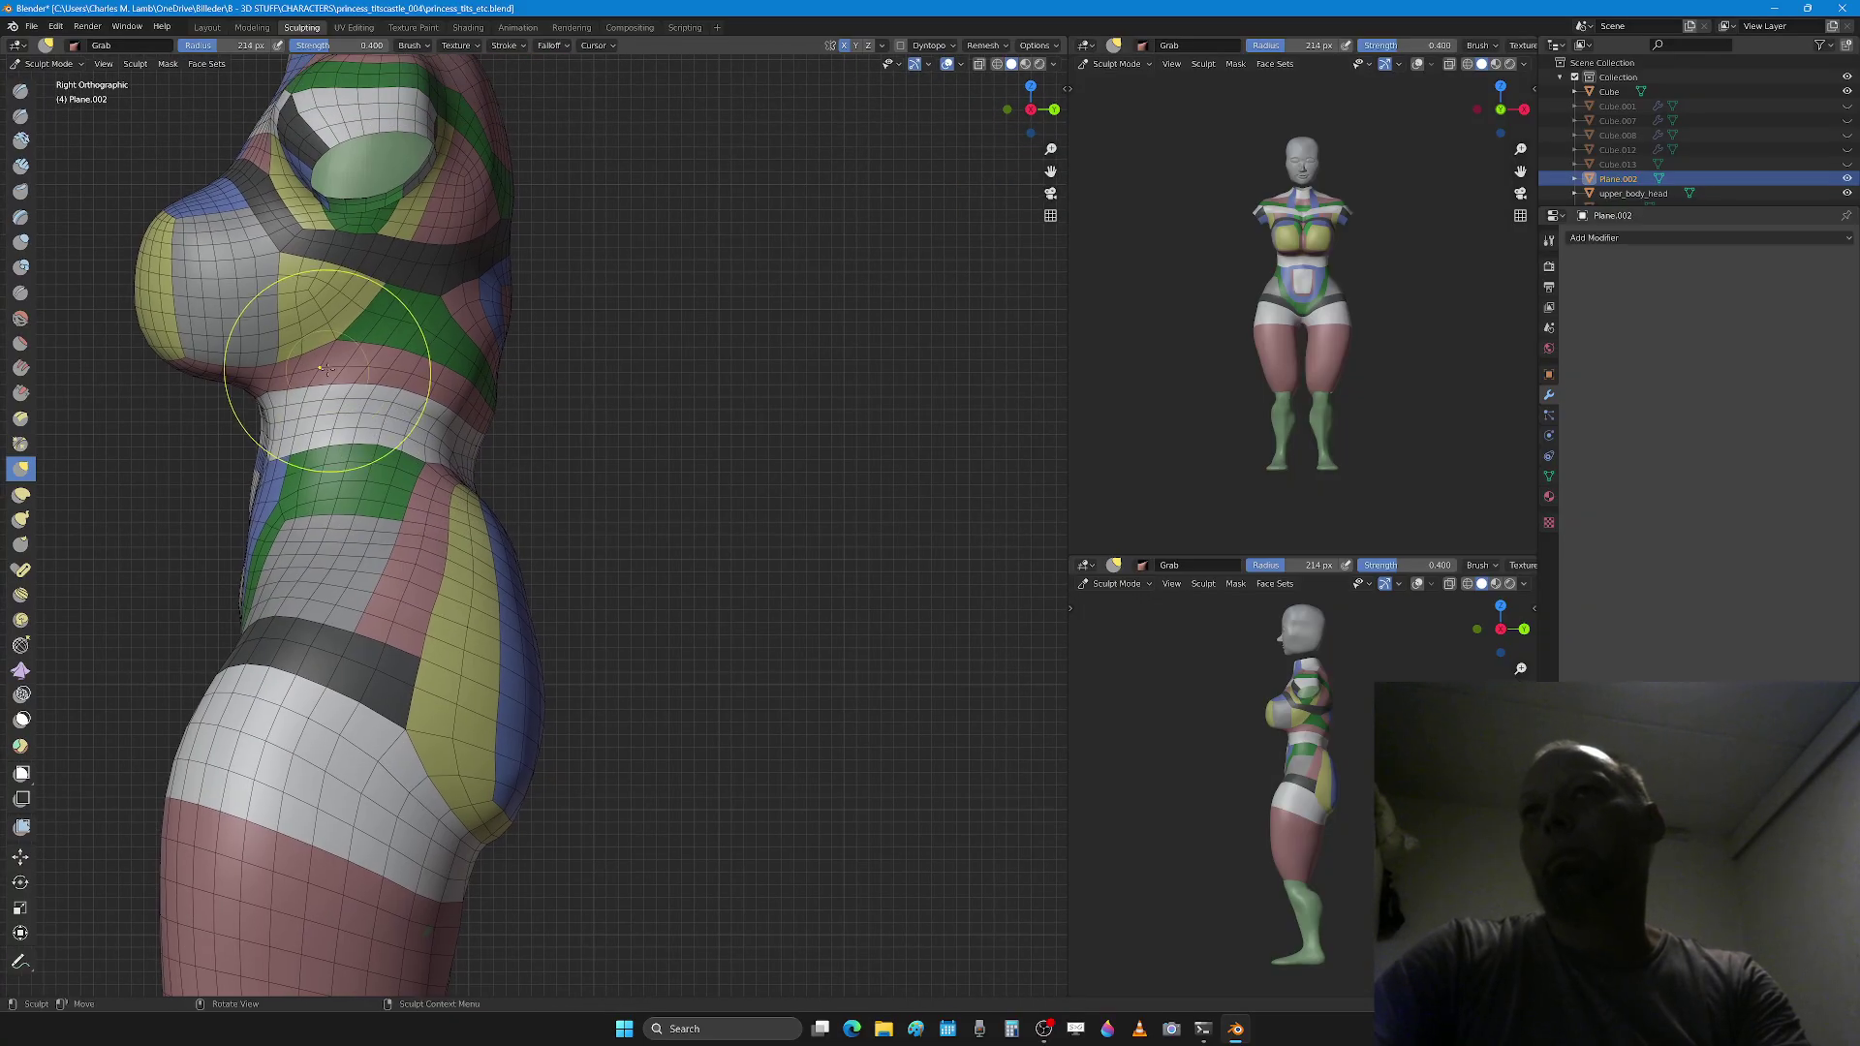
key(f)
click(362, 329)
drag(362, 330, 391, 282)
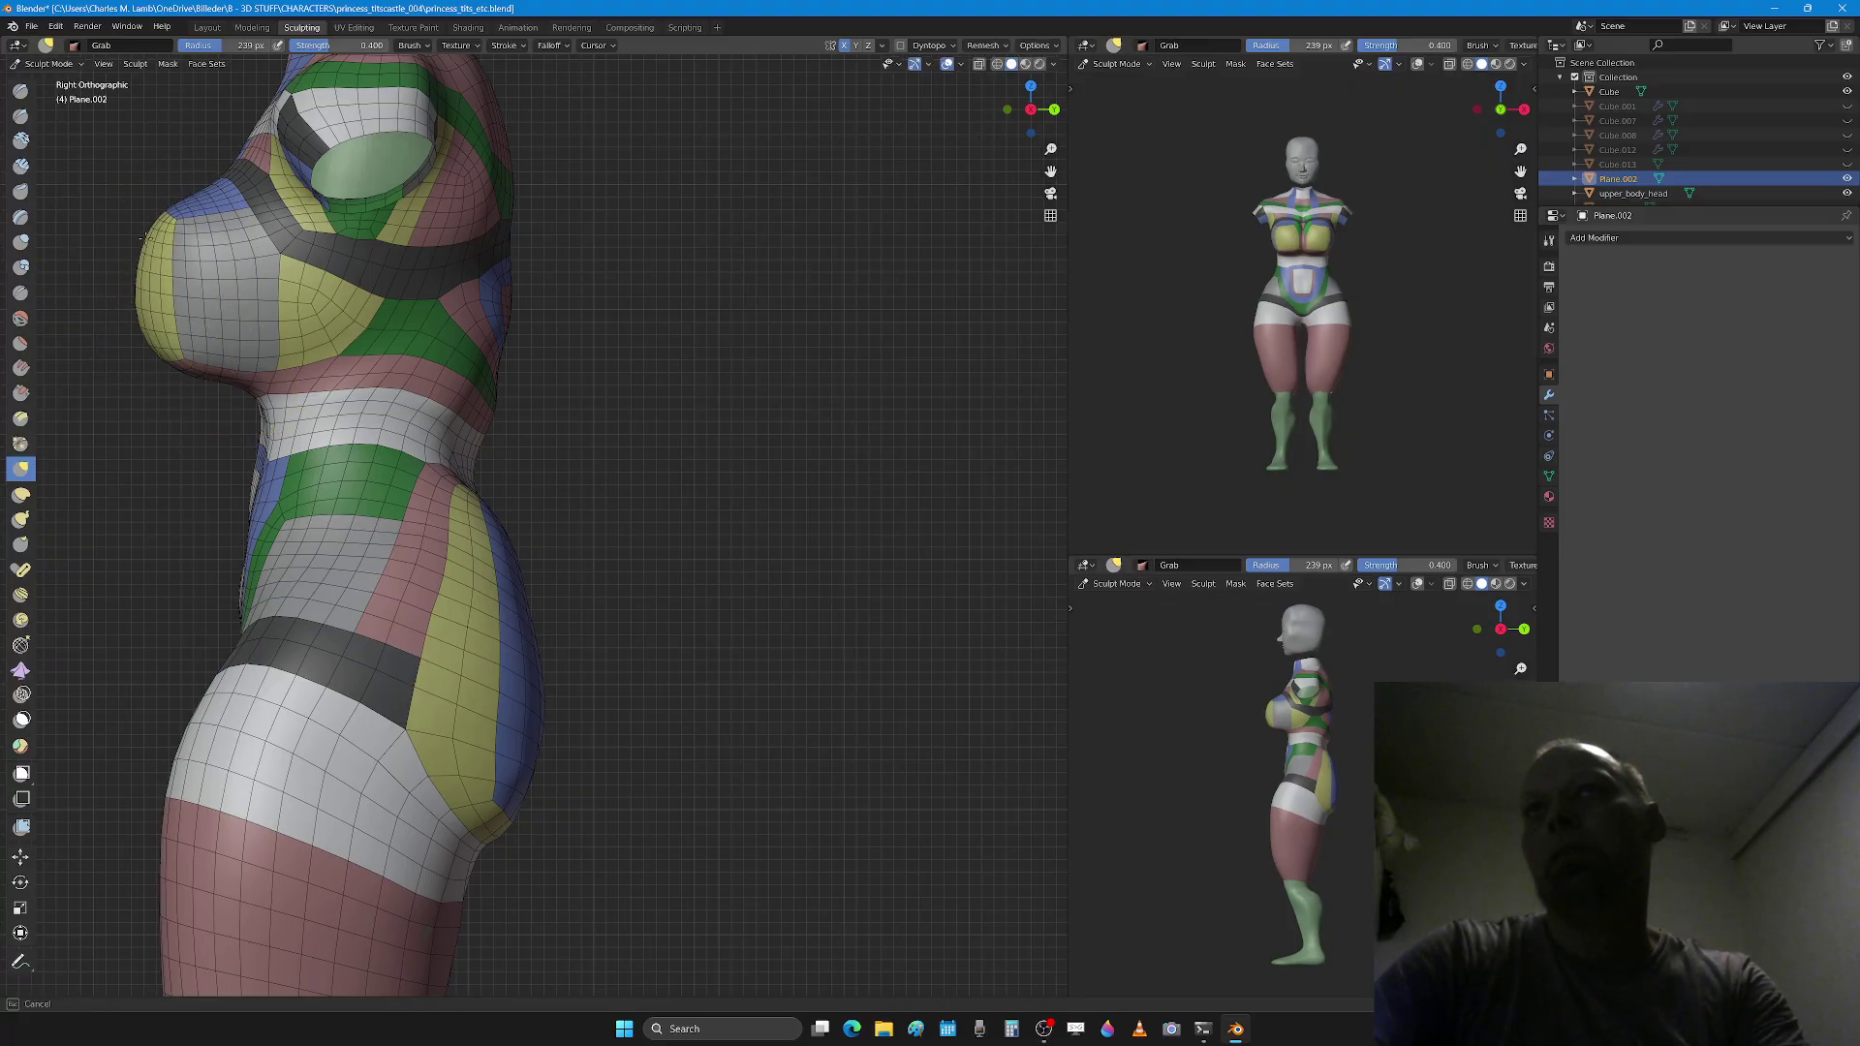
drag(145, 237, 145, 241)
Step: Adjust the front of the hip and upper thigh in side view with the Grab brush at 257 px and 303 px
scroll(218, 352, down, 2)
shift+middle_drag(339, 605, 326, 479)
scroll(281, 504, up, 2)
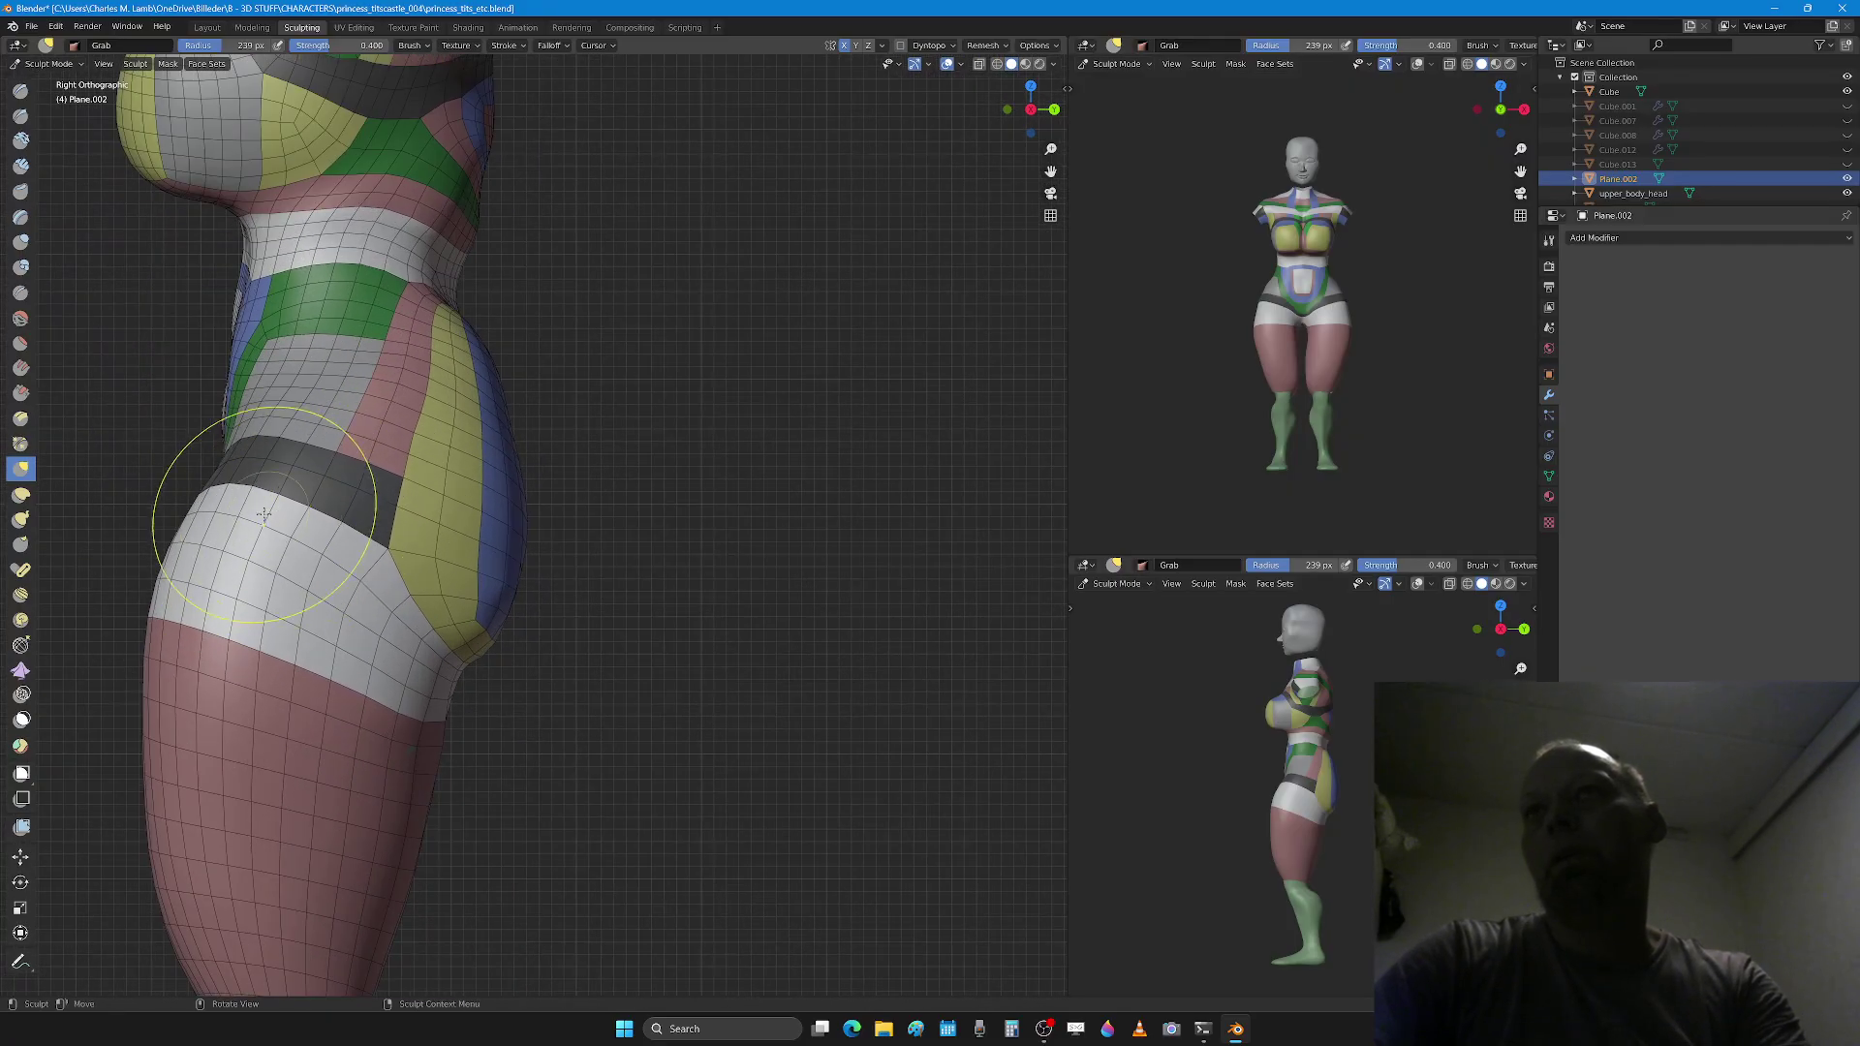
key(f)
click(240, 508)
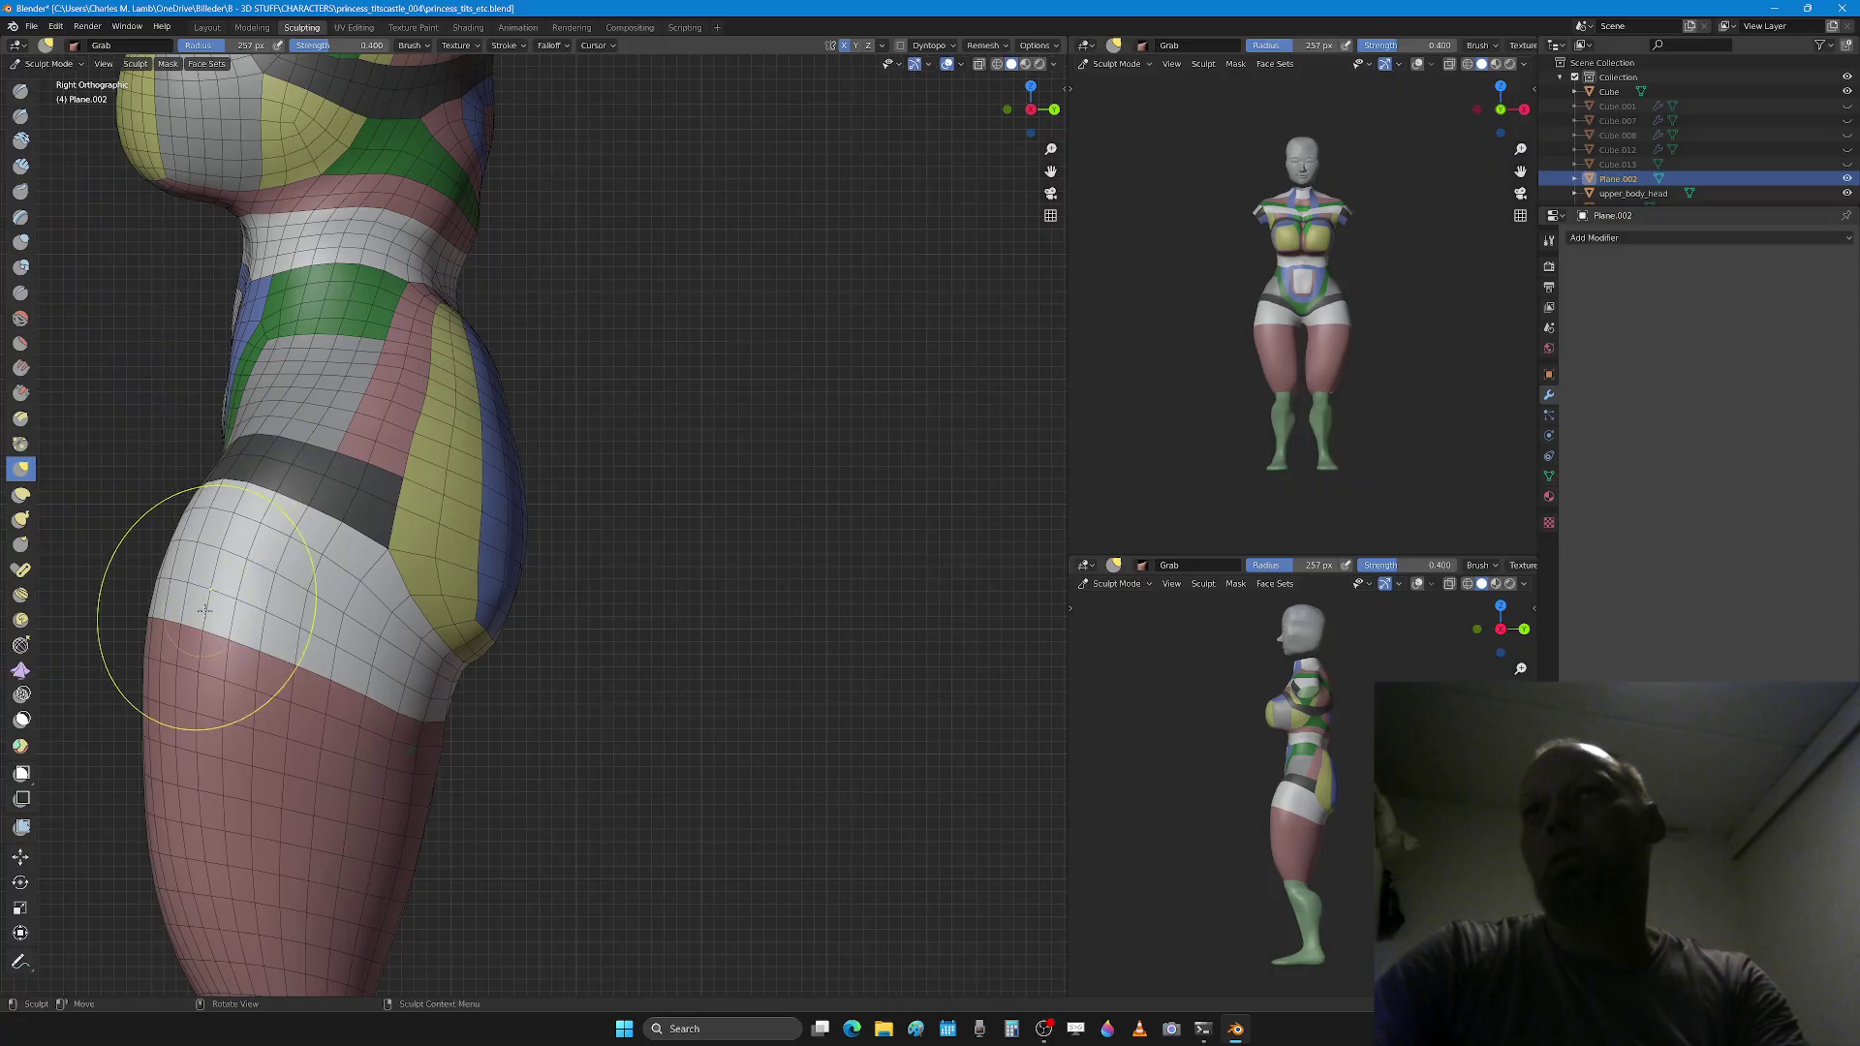
key(f)
click(156, 763)
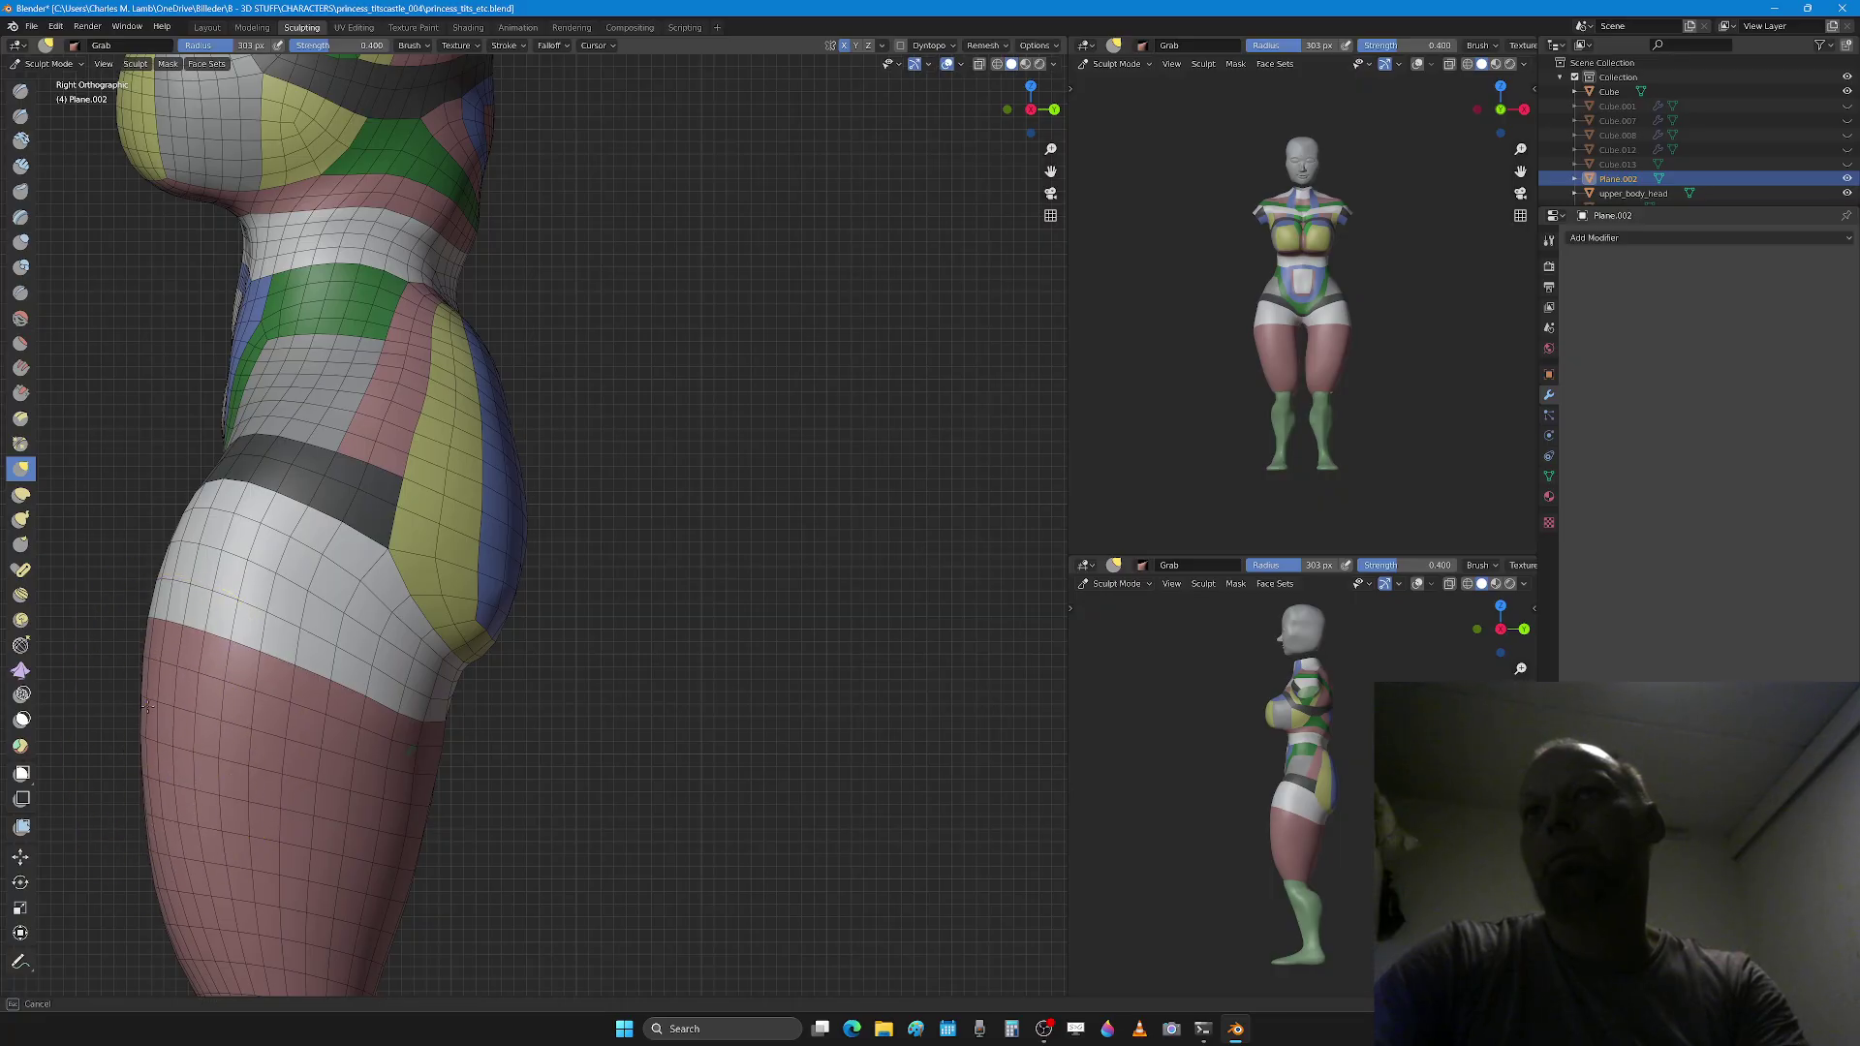
Step: Reshape the lower thigh above the knee in side view with a smaller Grab brush, and inspect the whole figure from the front
scroll(237, 685, down, 3)
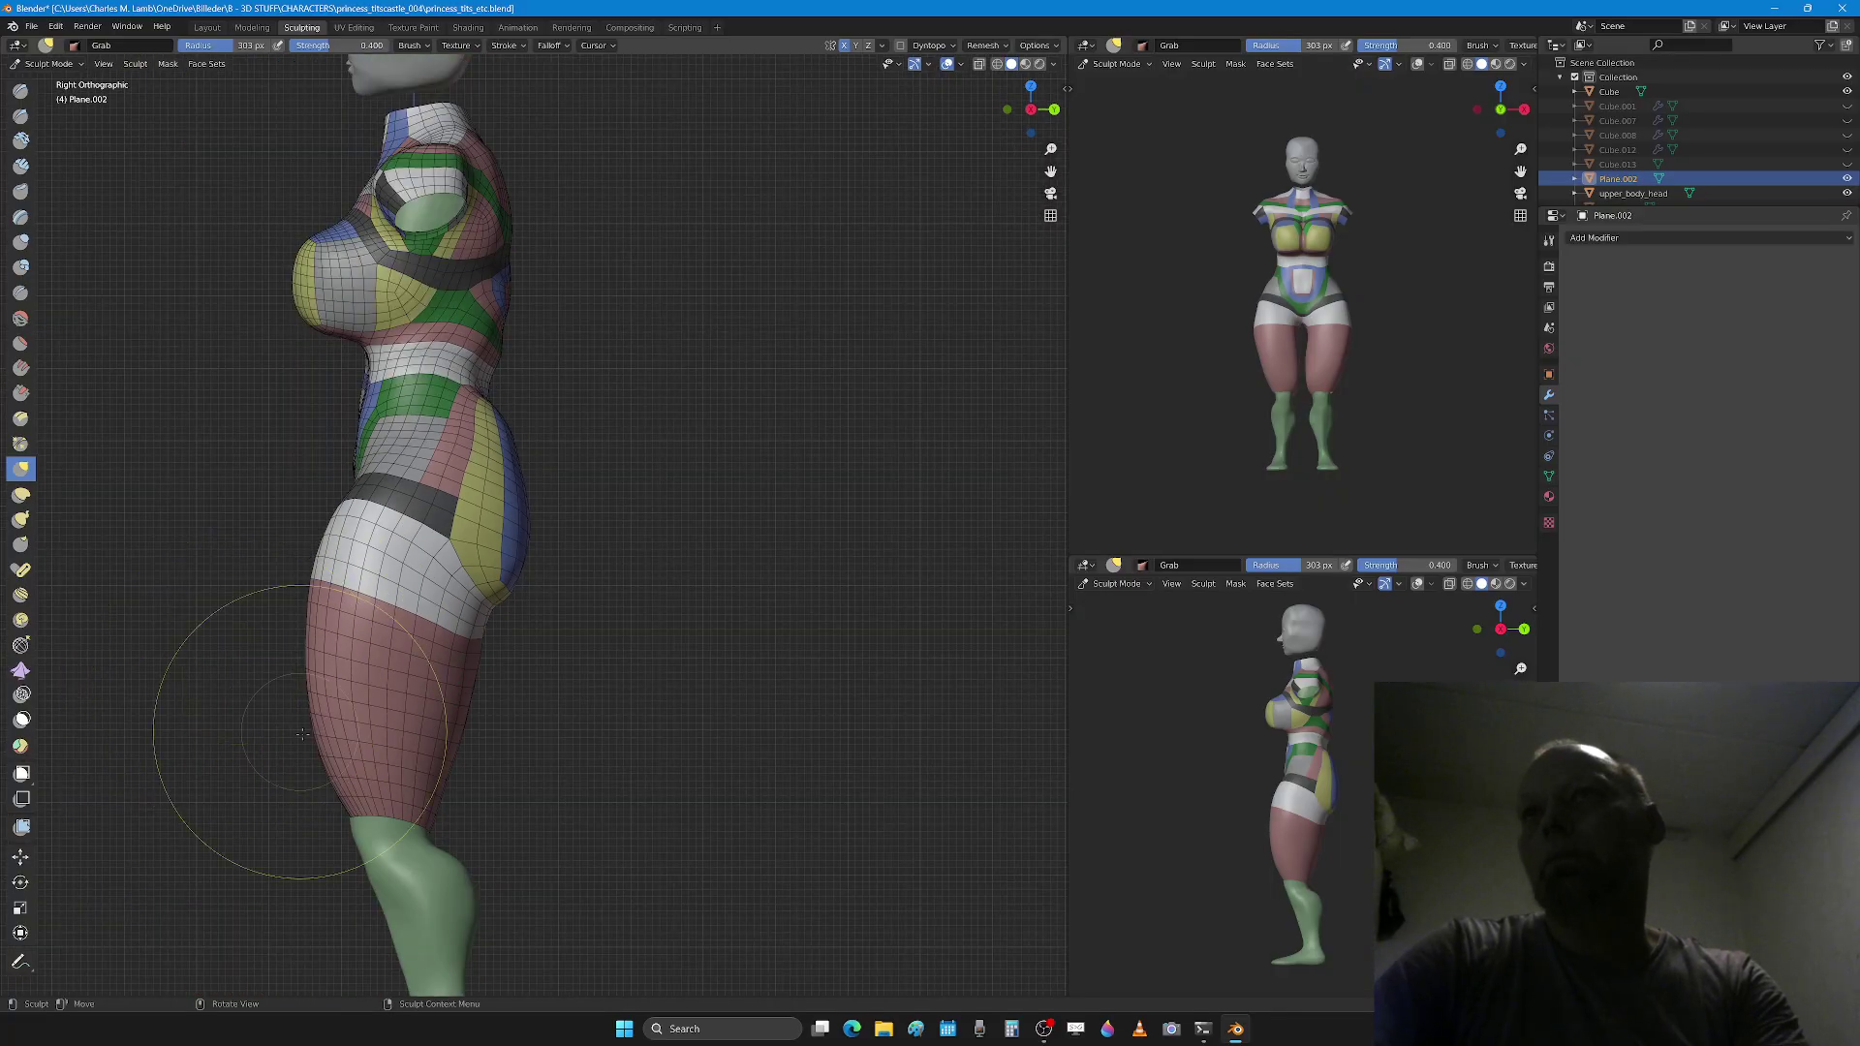
scroll(300, 733, up, 3)
shift+middle_drag(297, 775, 332, 715)
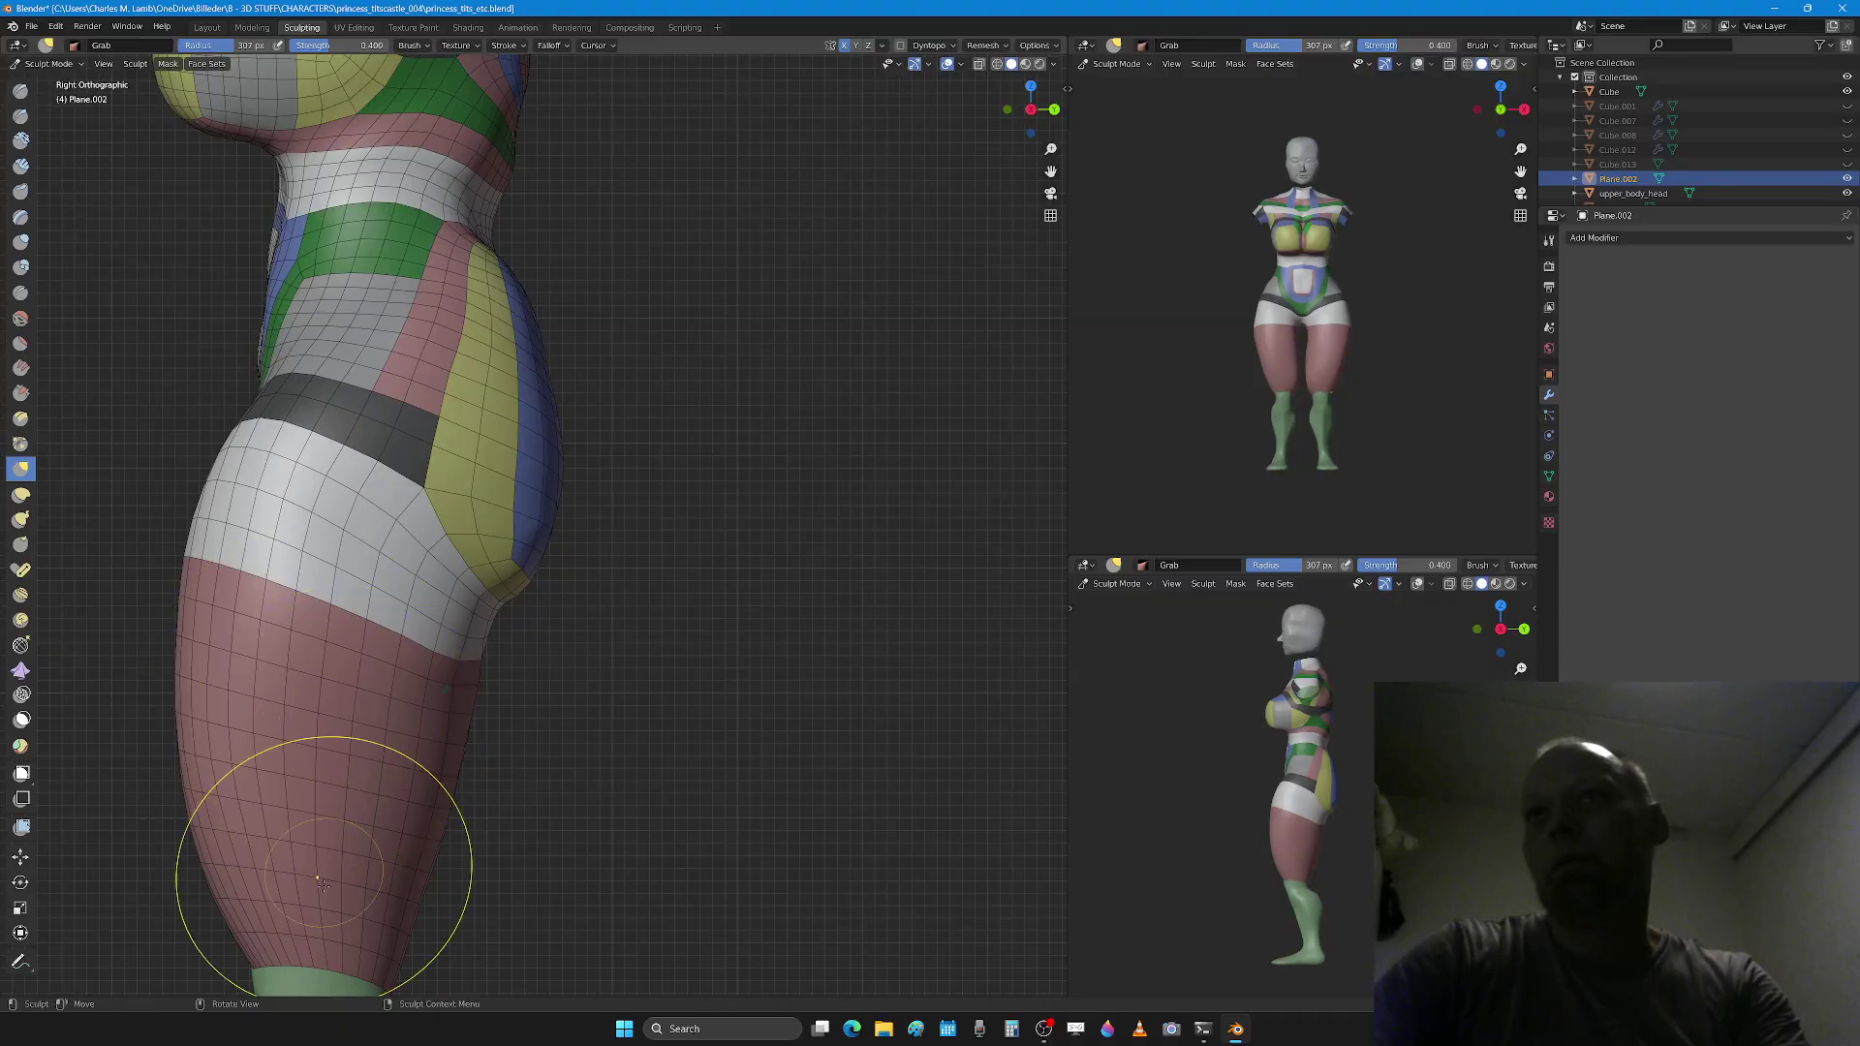
scroll(299, 760, down, 1)
shift+middle_drag(325, 710, 327, 648)
key(f)
click(361, 809)
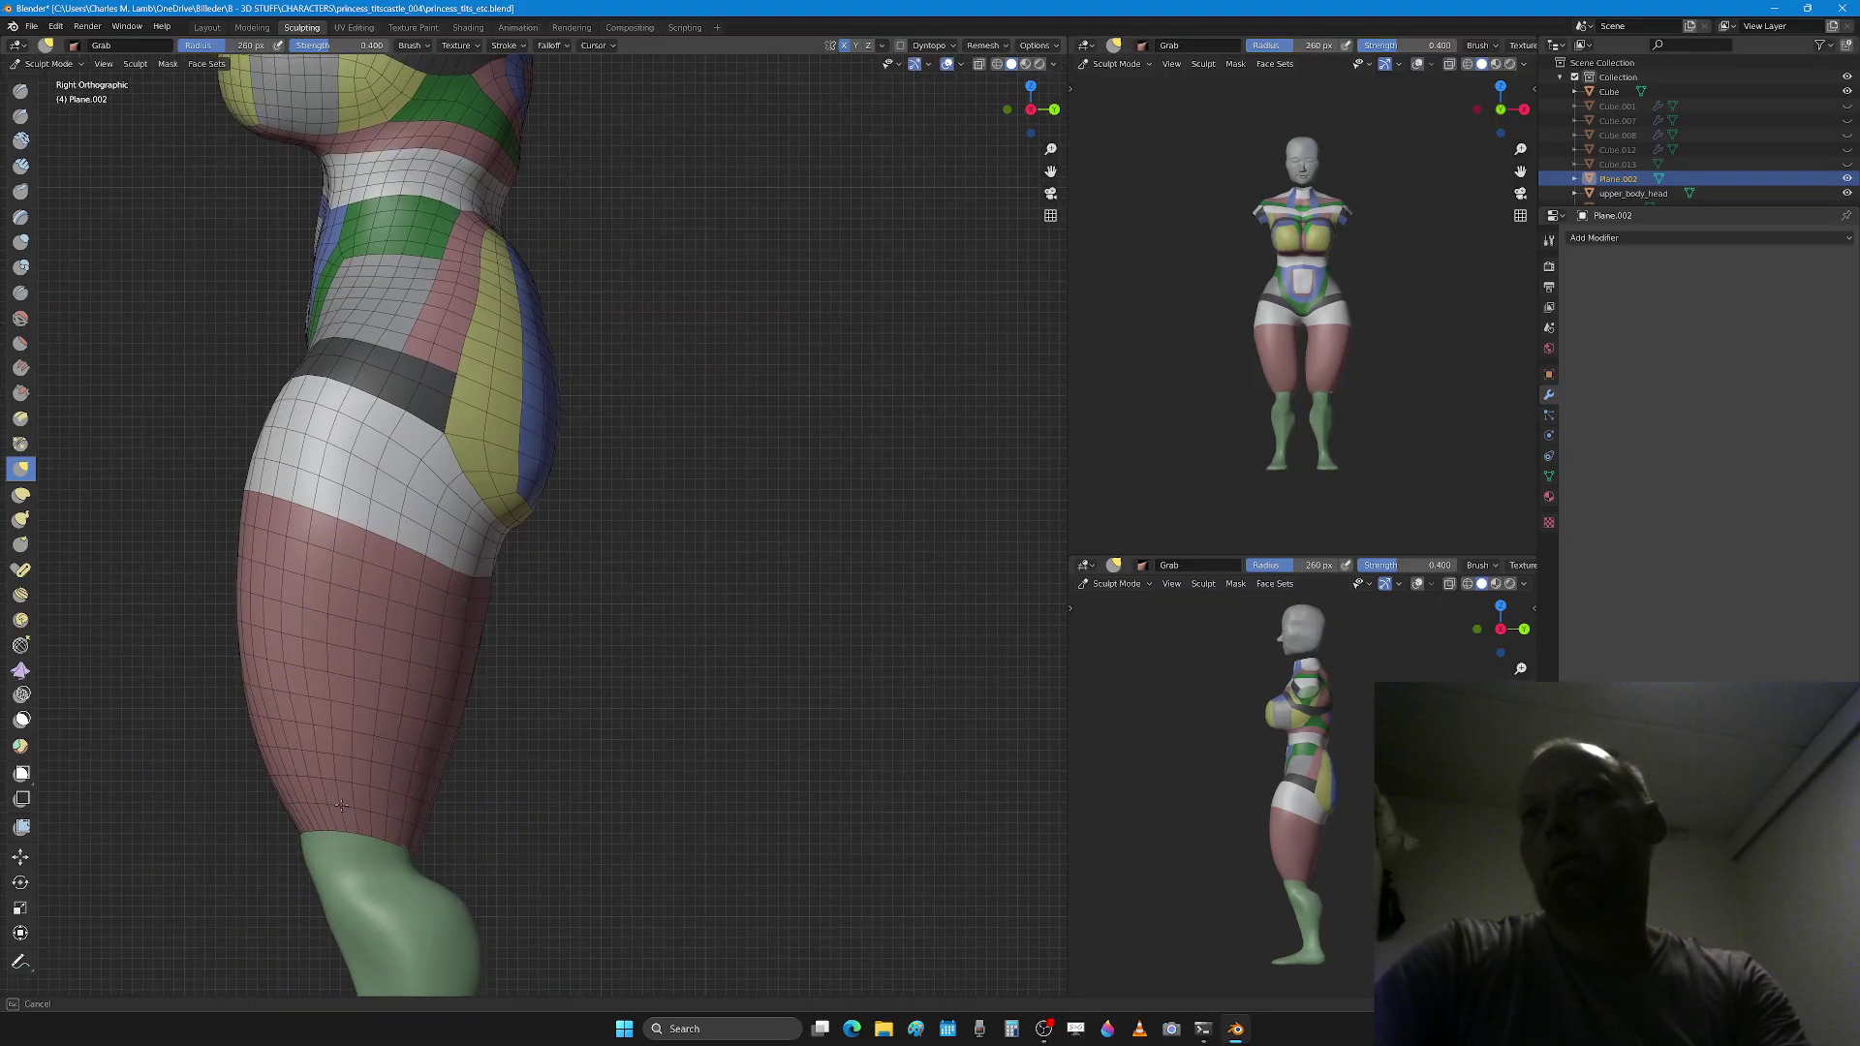
scroll(439, 654, down, 1)
mouse_move(438, 654)
middle_down()
mouse_move(619, 658)
mouse_move(660, 712)
middle_up()
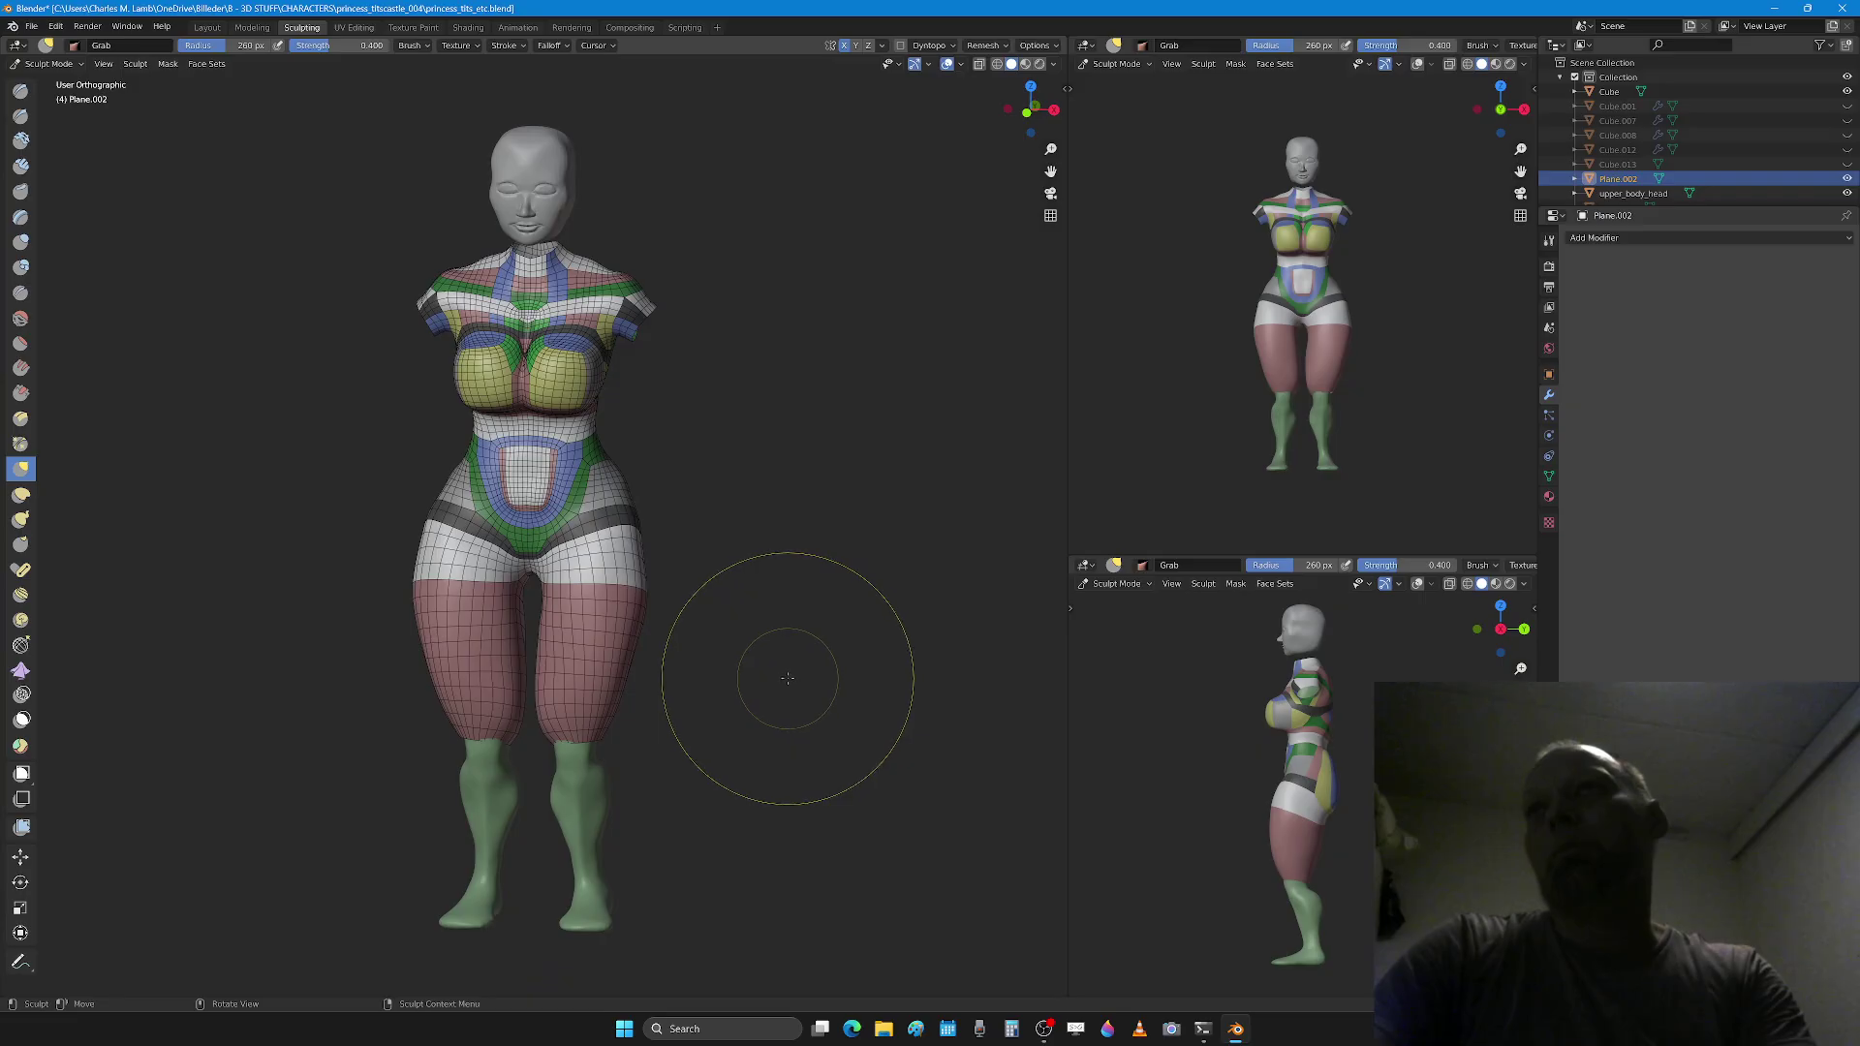
middle_drag(788, 678, 768, 618)
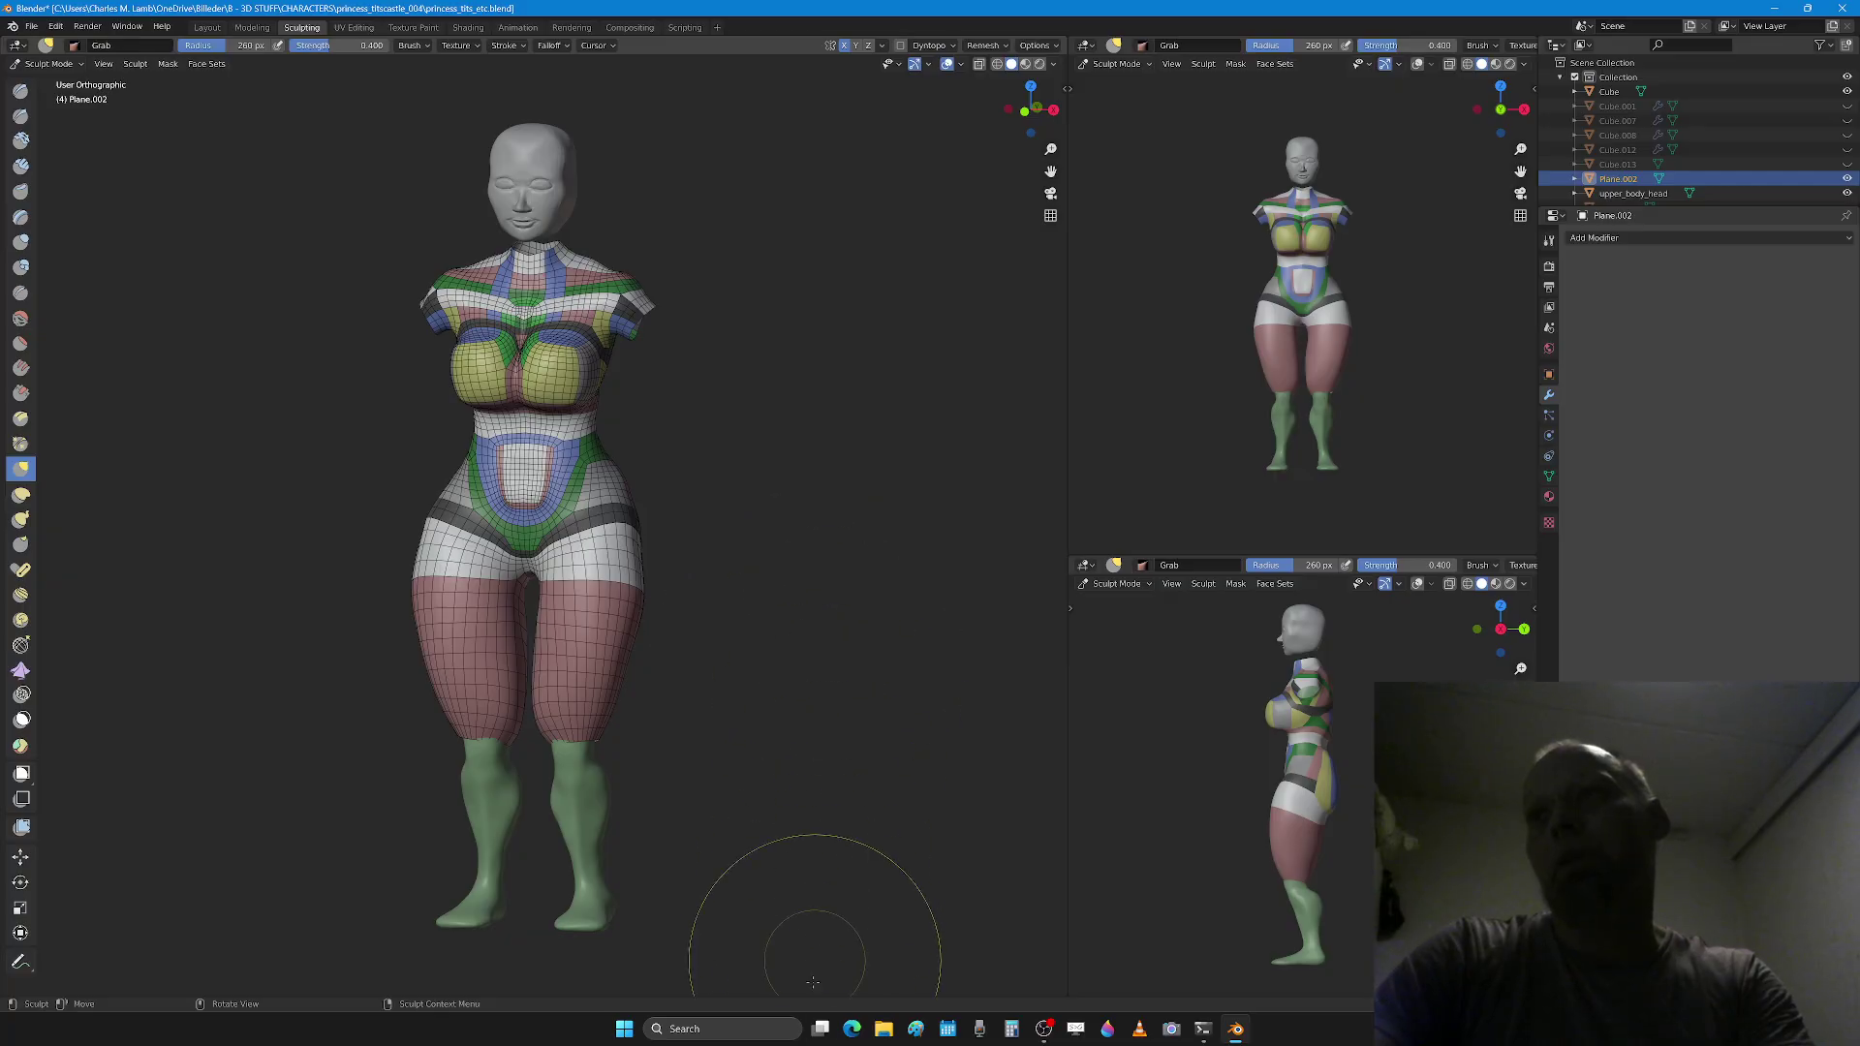
Step: Switch to the Microsoft Edge browser, add a second tab and load the YouTube channel page in the first one
click(850, 1033)
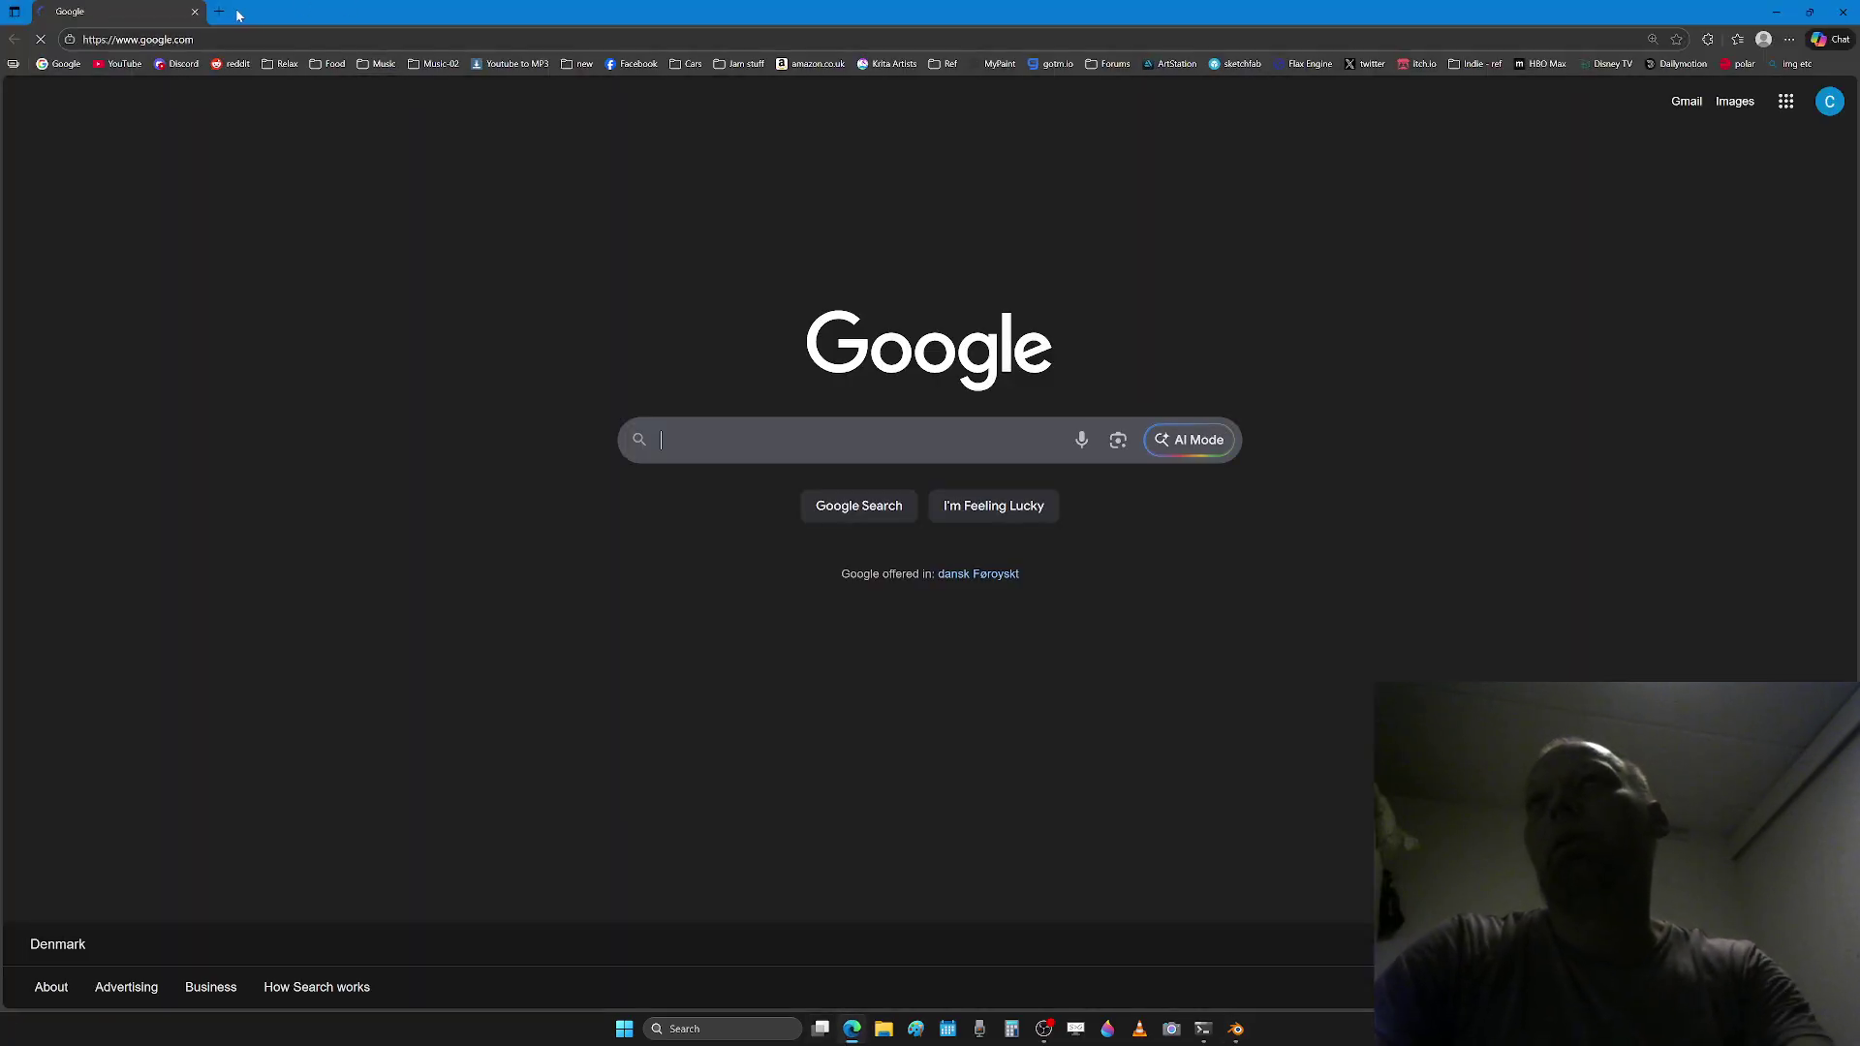
click(226, 12)
click(157, 11)
click(125, 64)
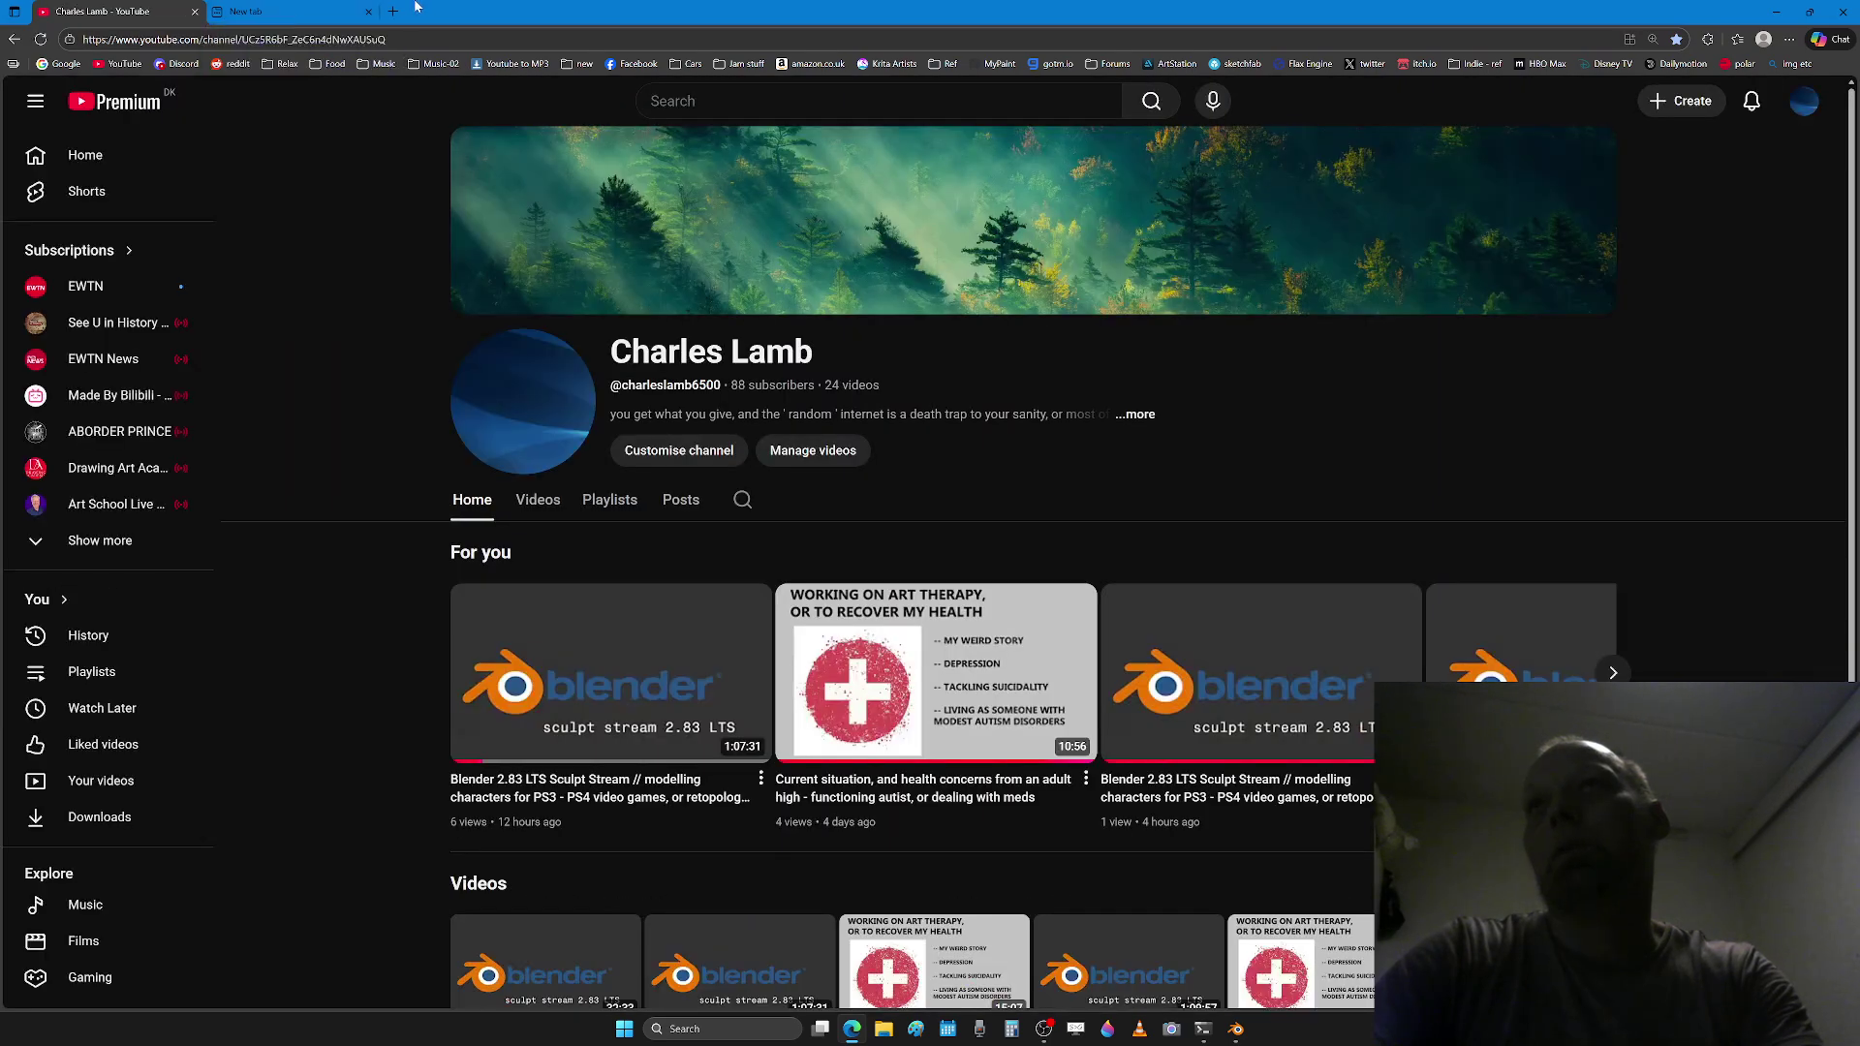
Step: Open Google in the empty browser tab and show the image results for "kristen bell hot"
click(356, 9)
click(64, 64)
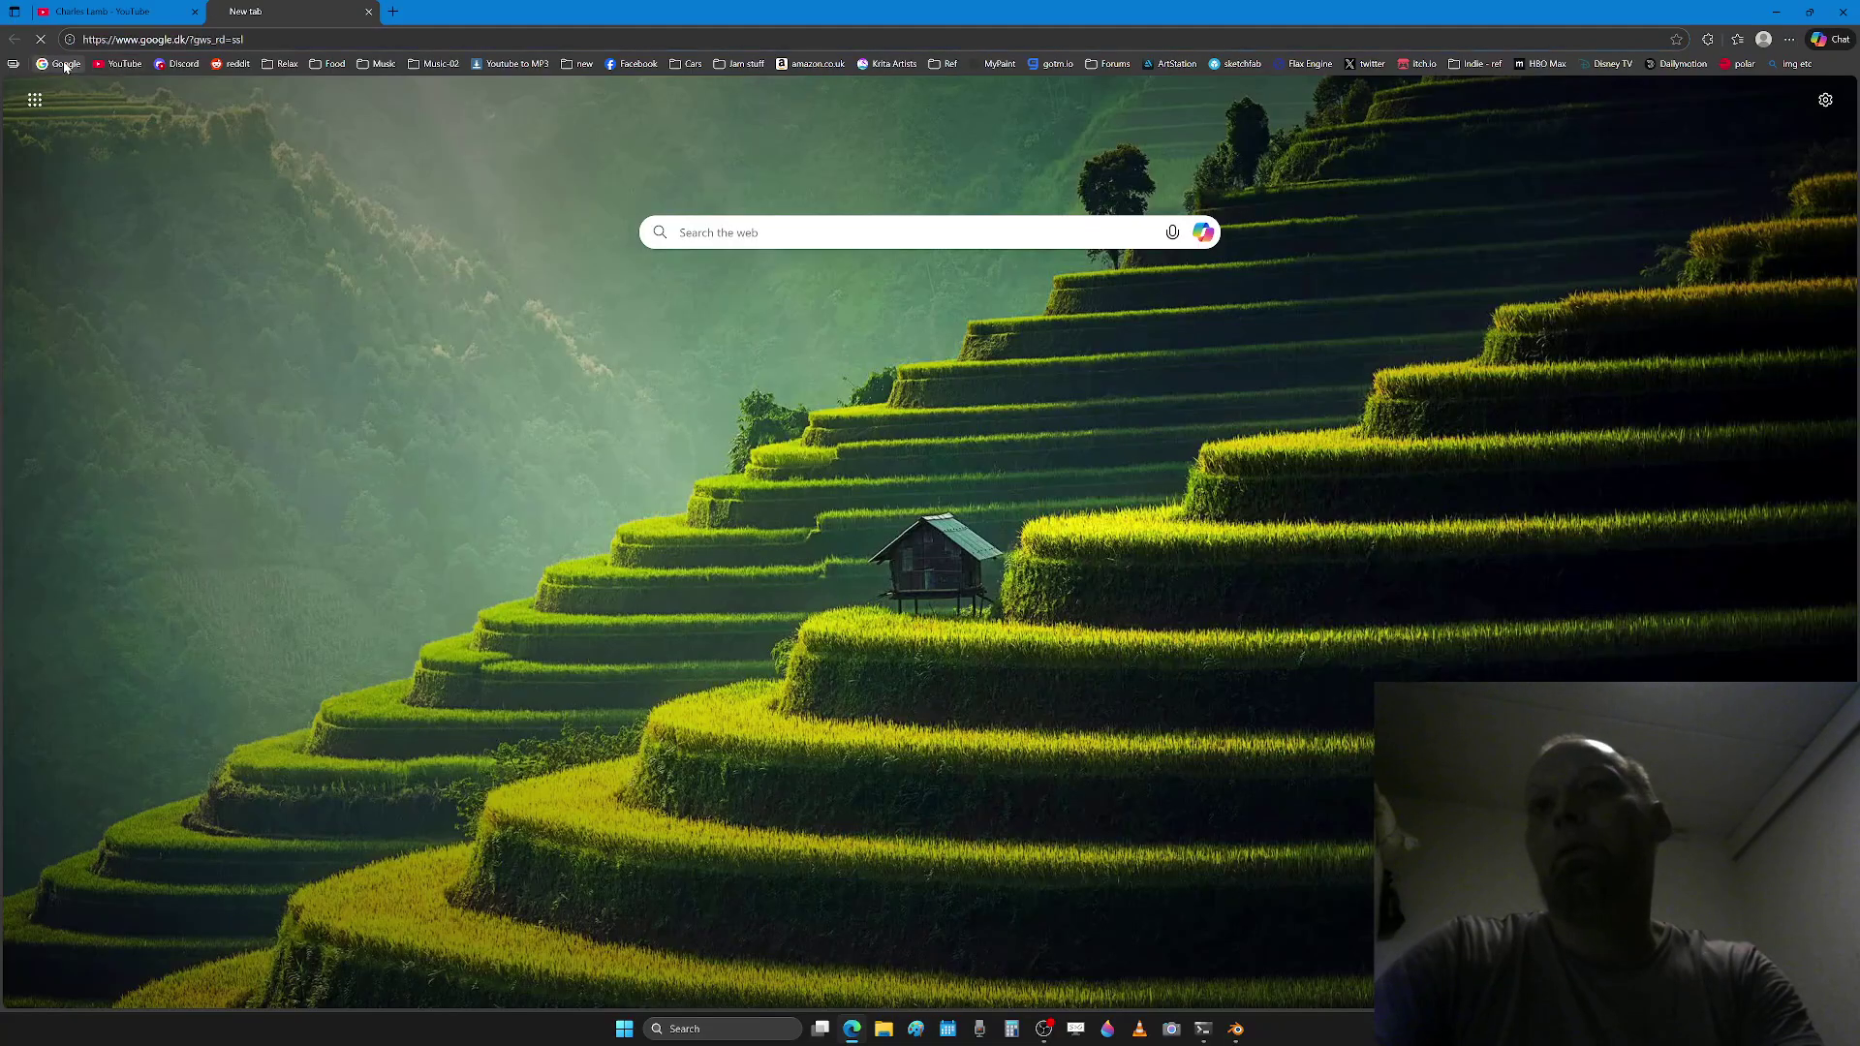
text(kiristen )
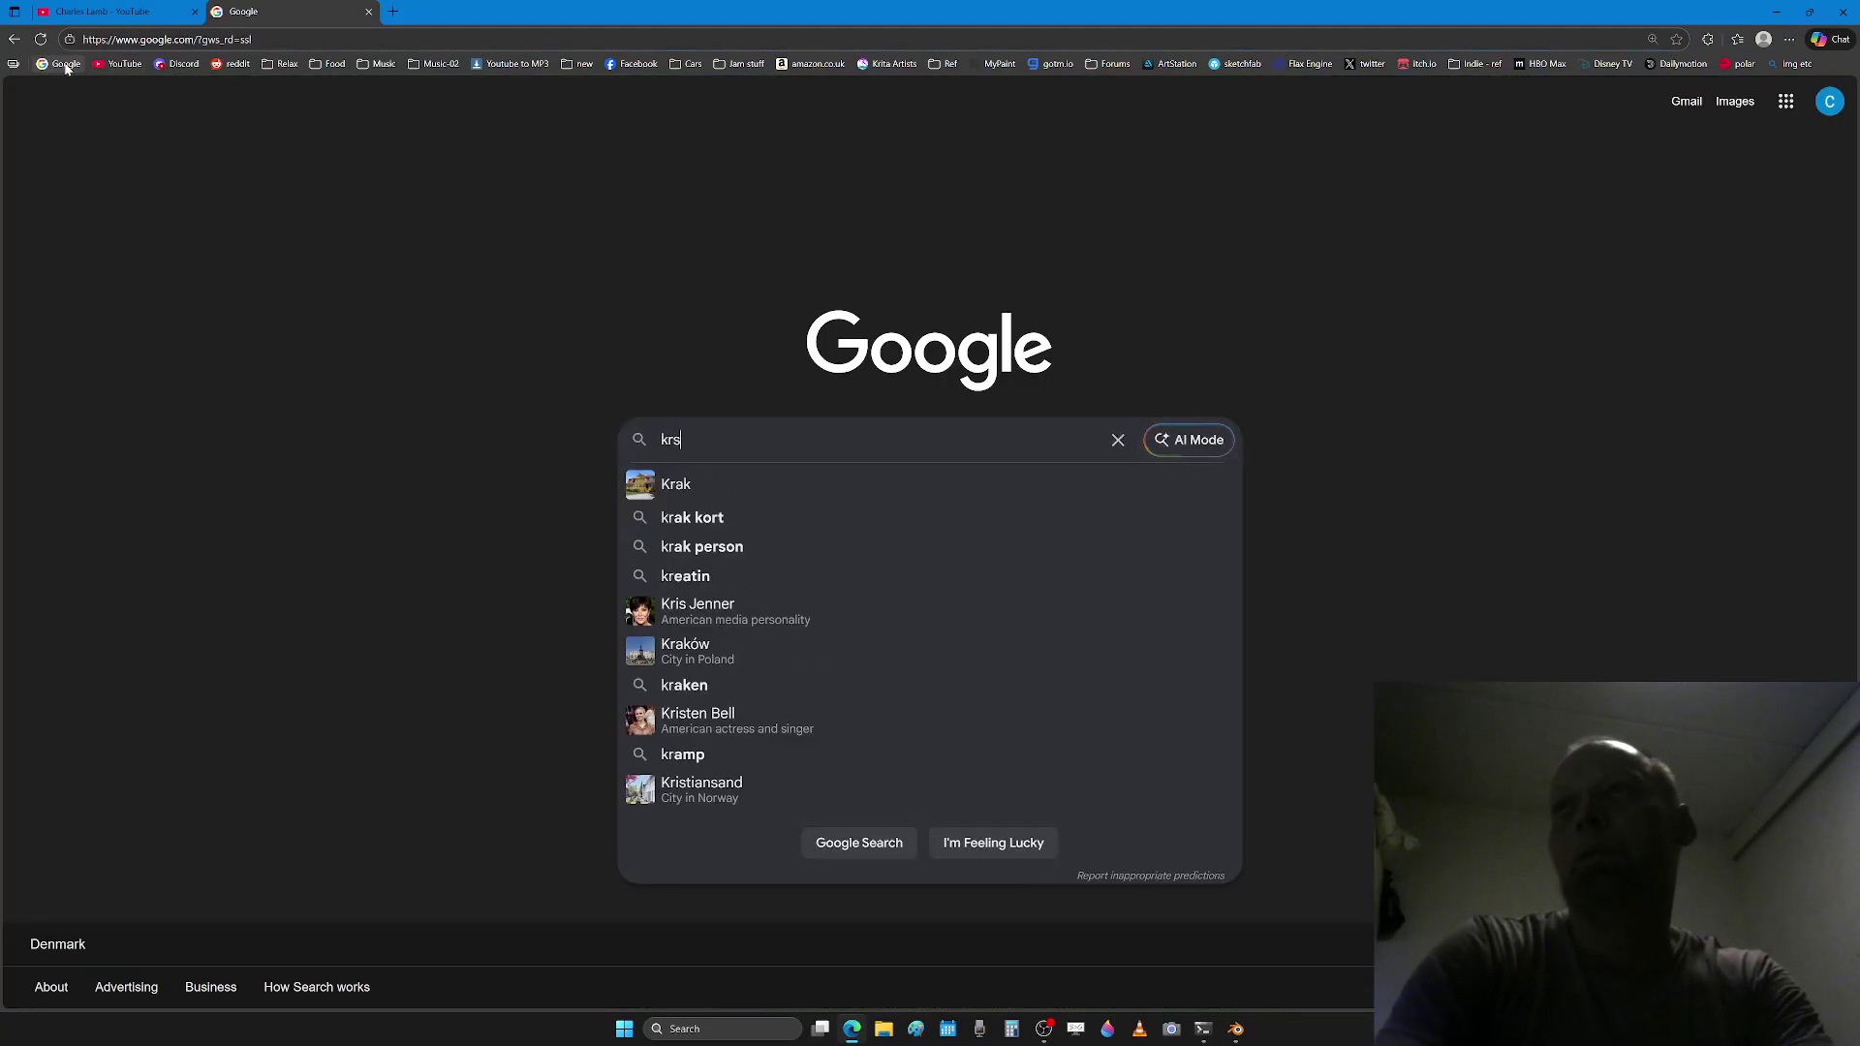
text(bell hot)
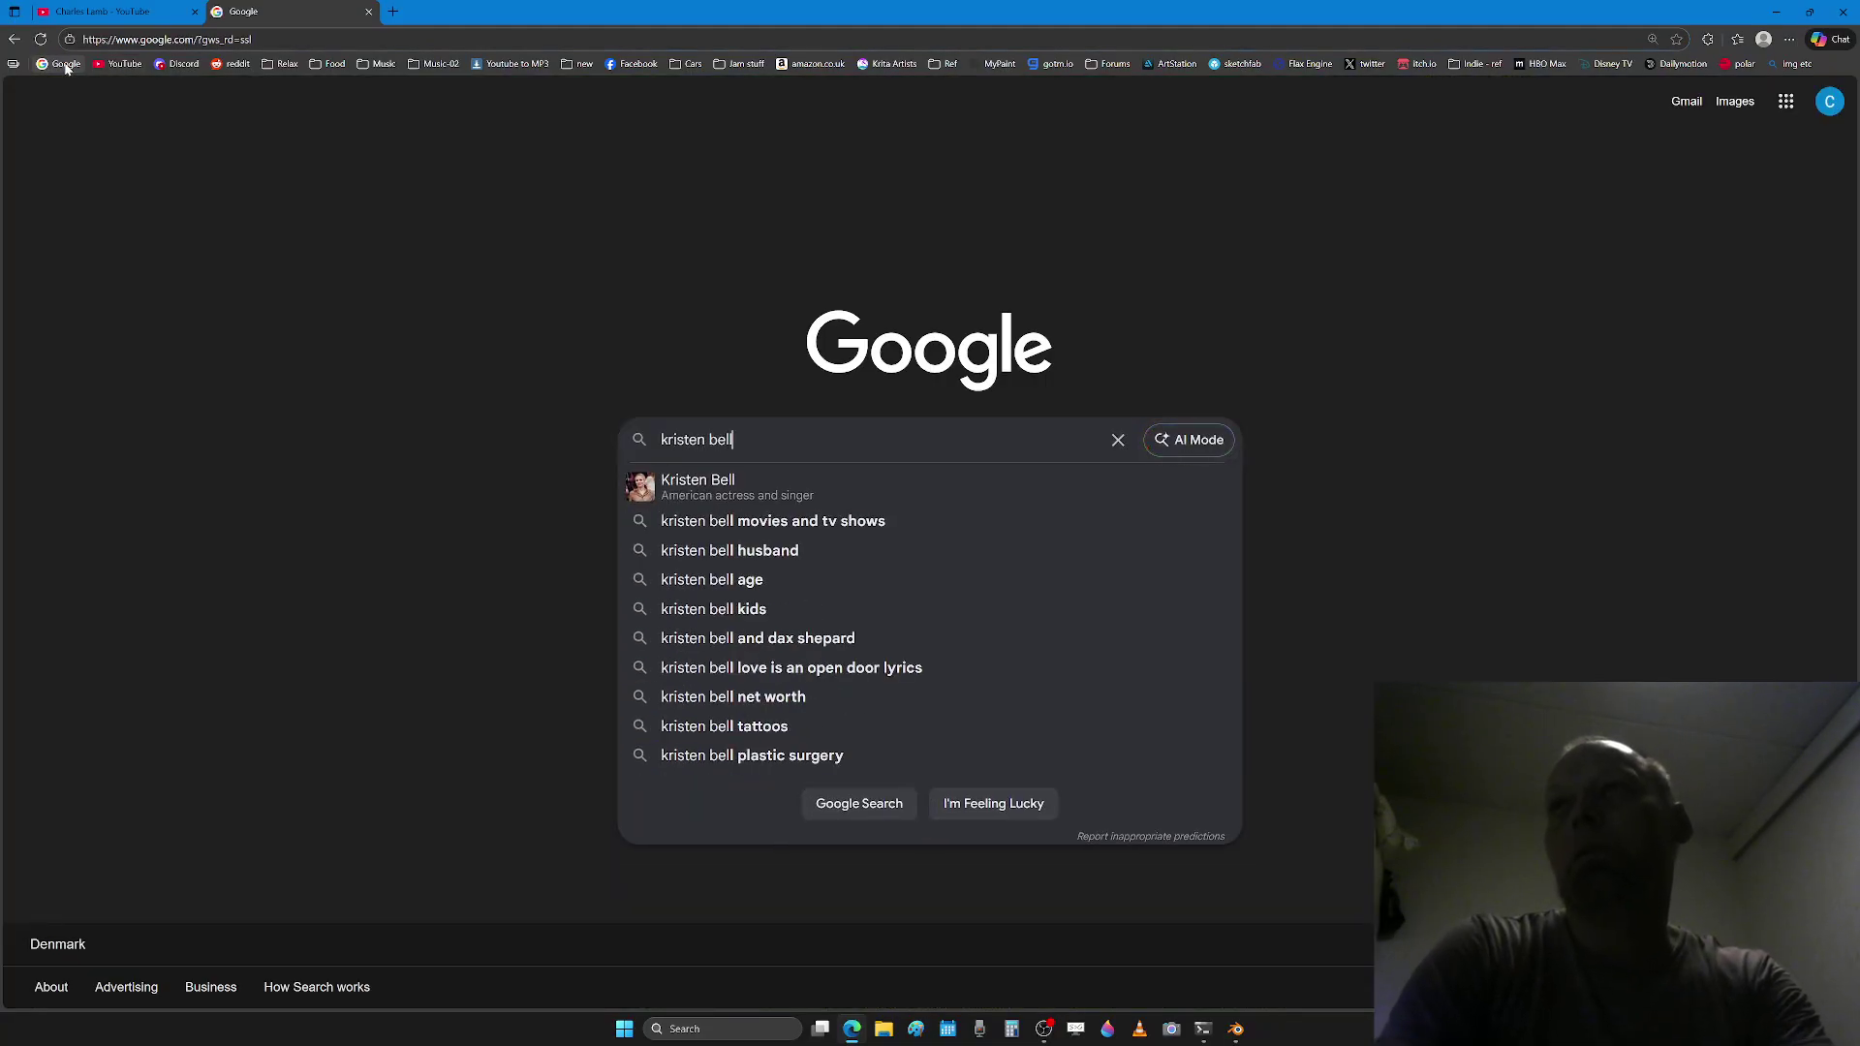
key(Return)
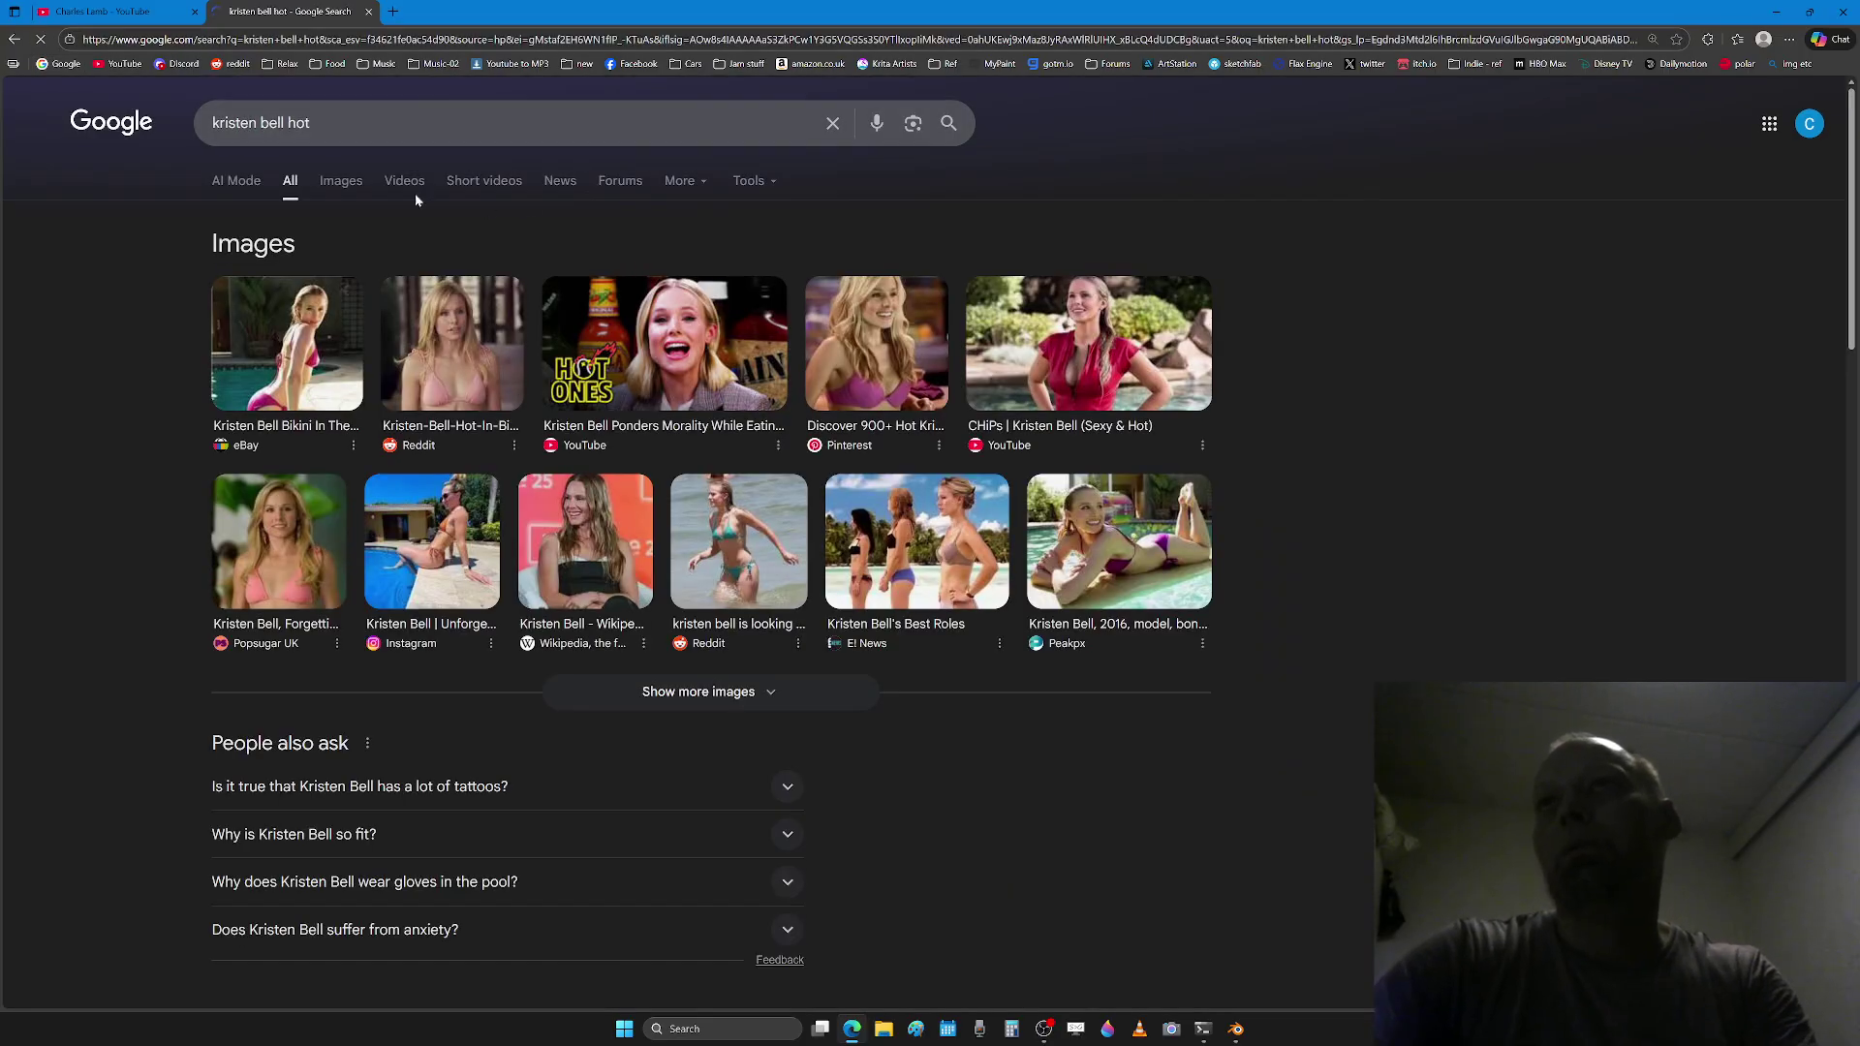
click(342, 181)
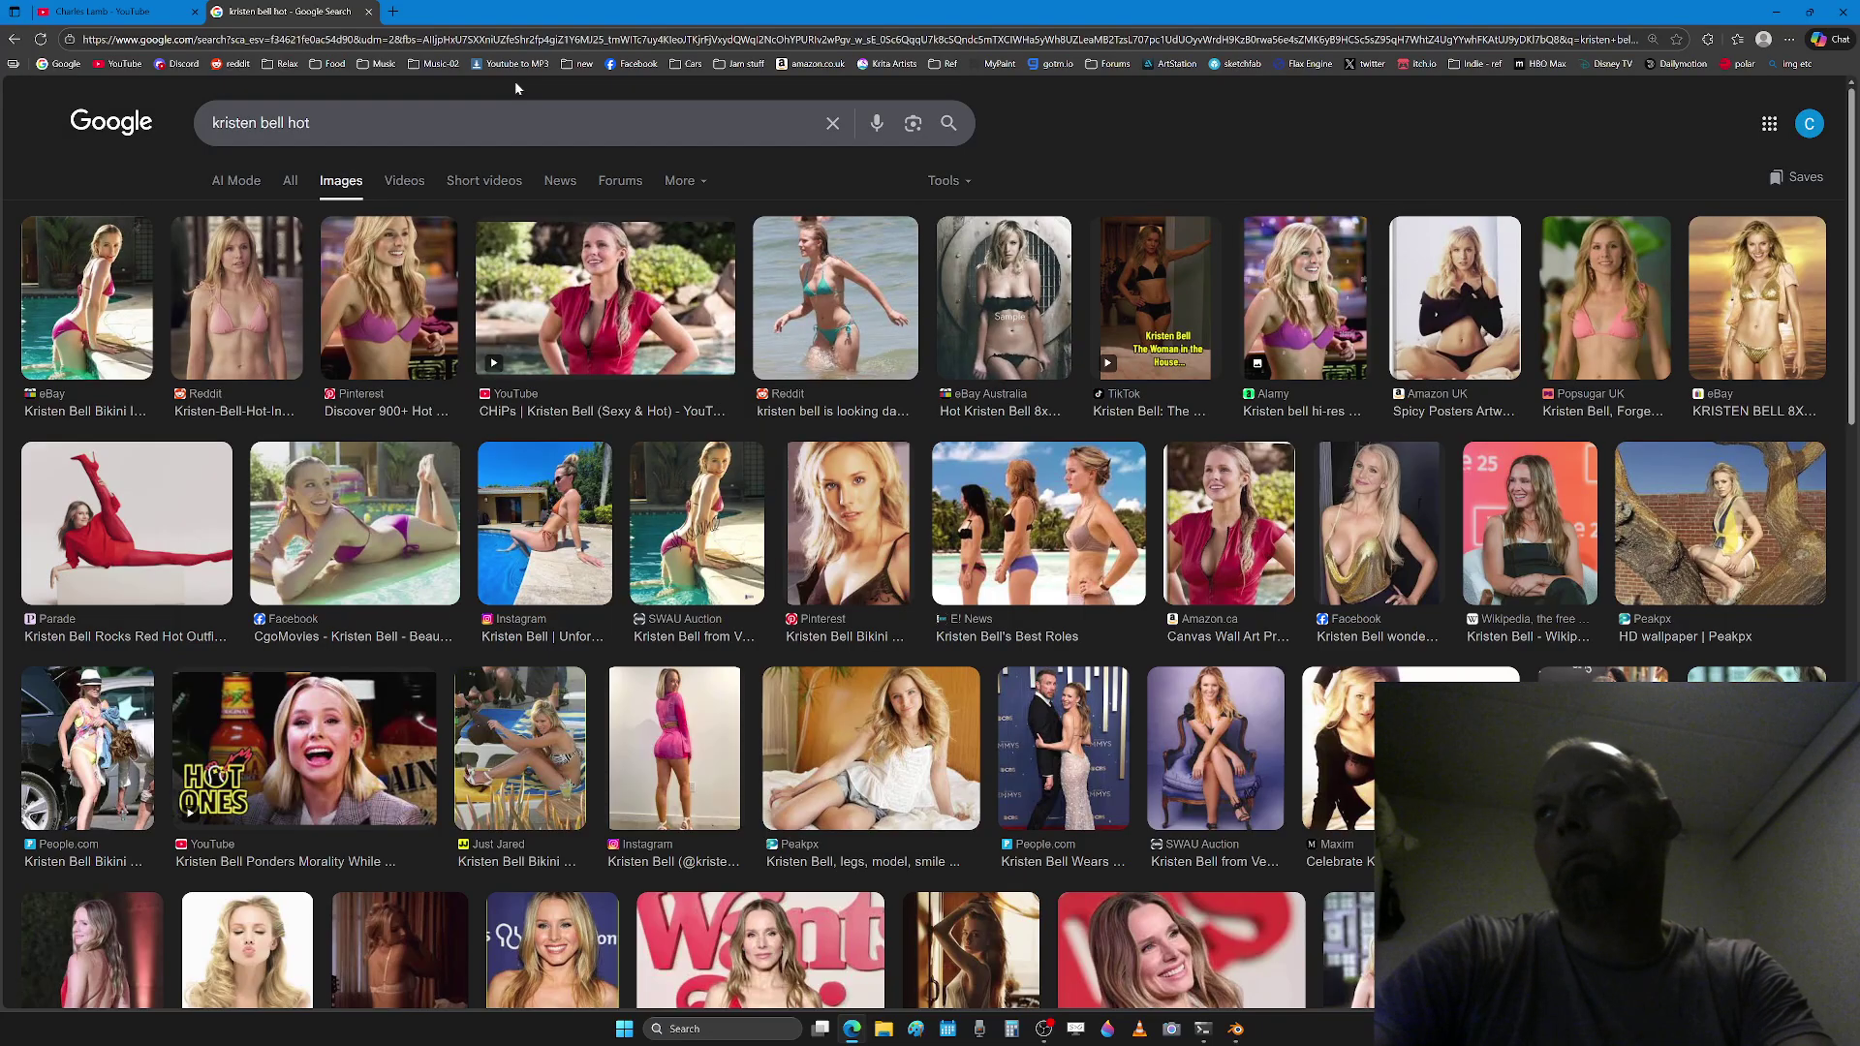
Step: Search Google for "kate moss smile" in a new browser tab and show the image results
click(393, 11)
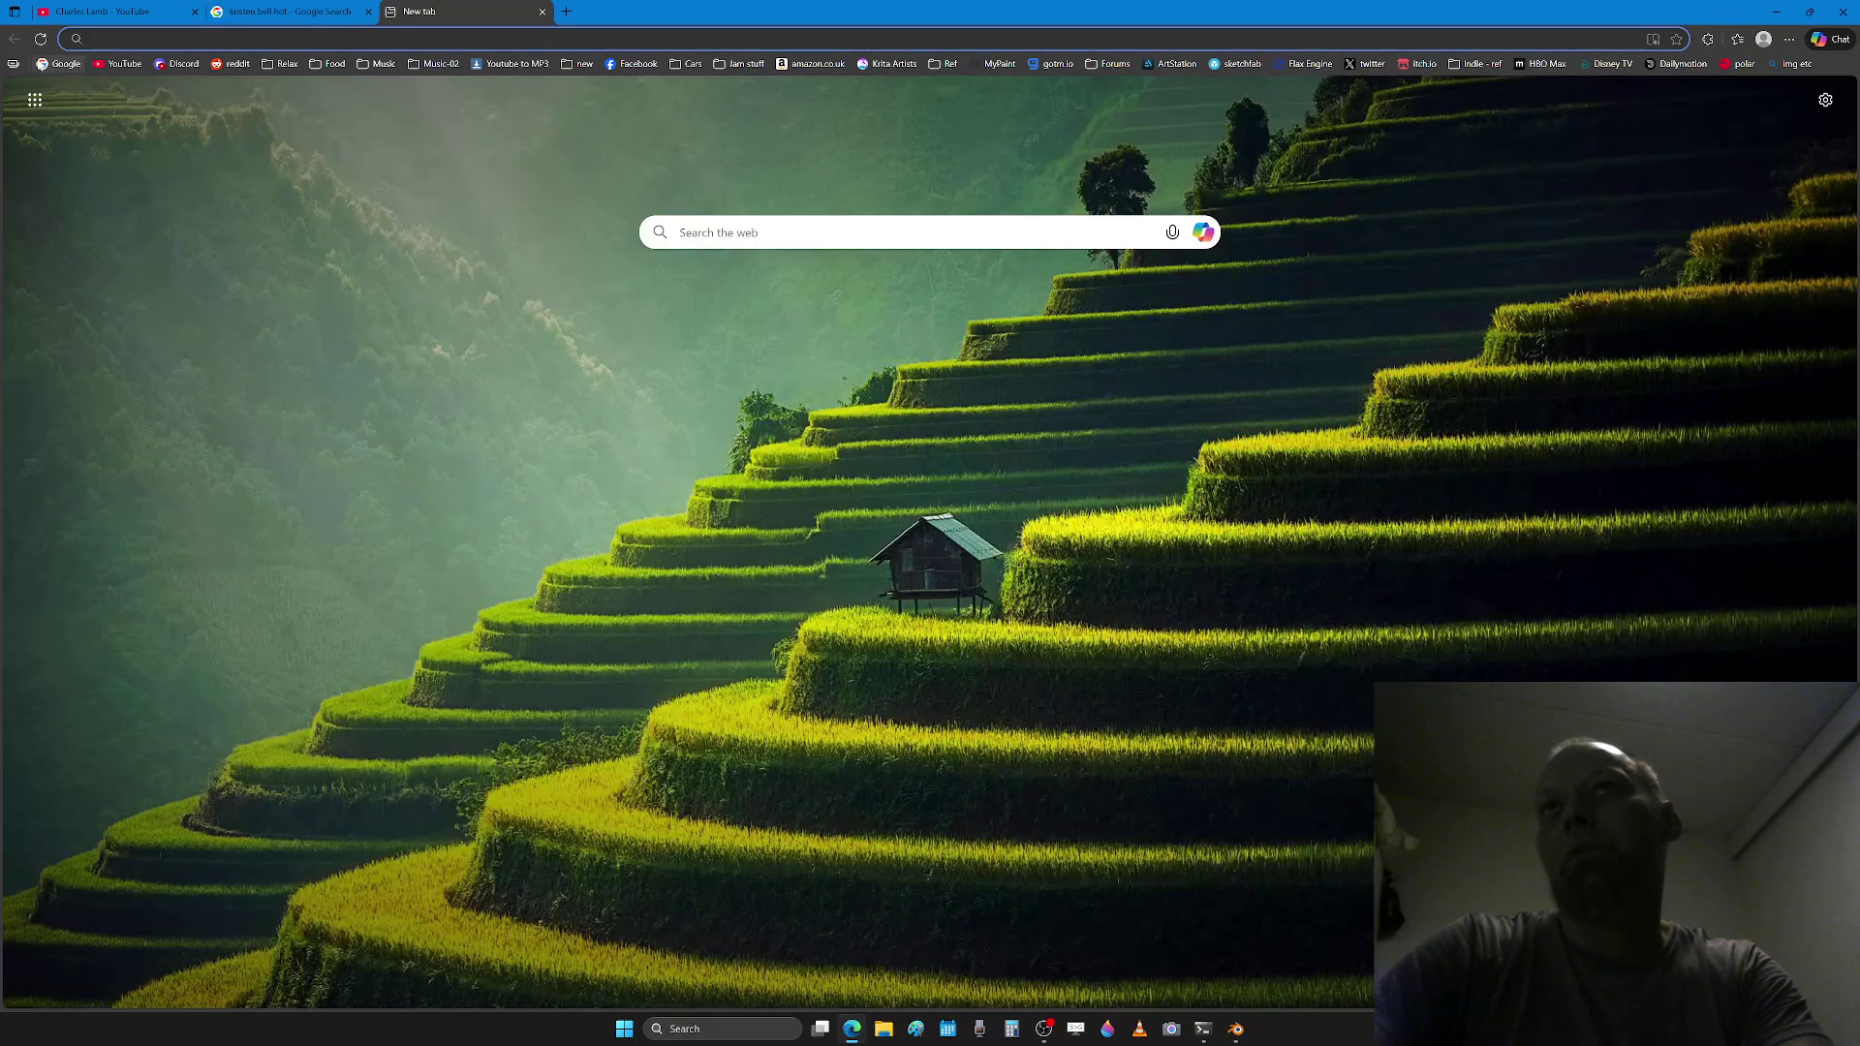
click(60, 63)
text(ka)
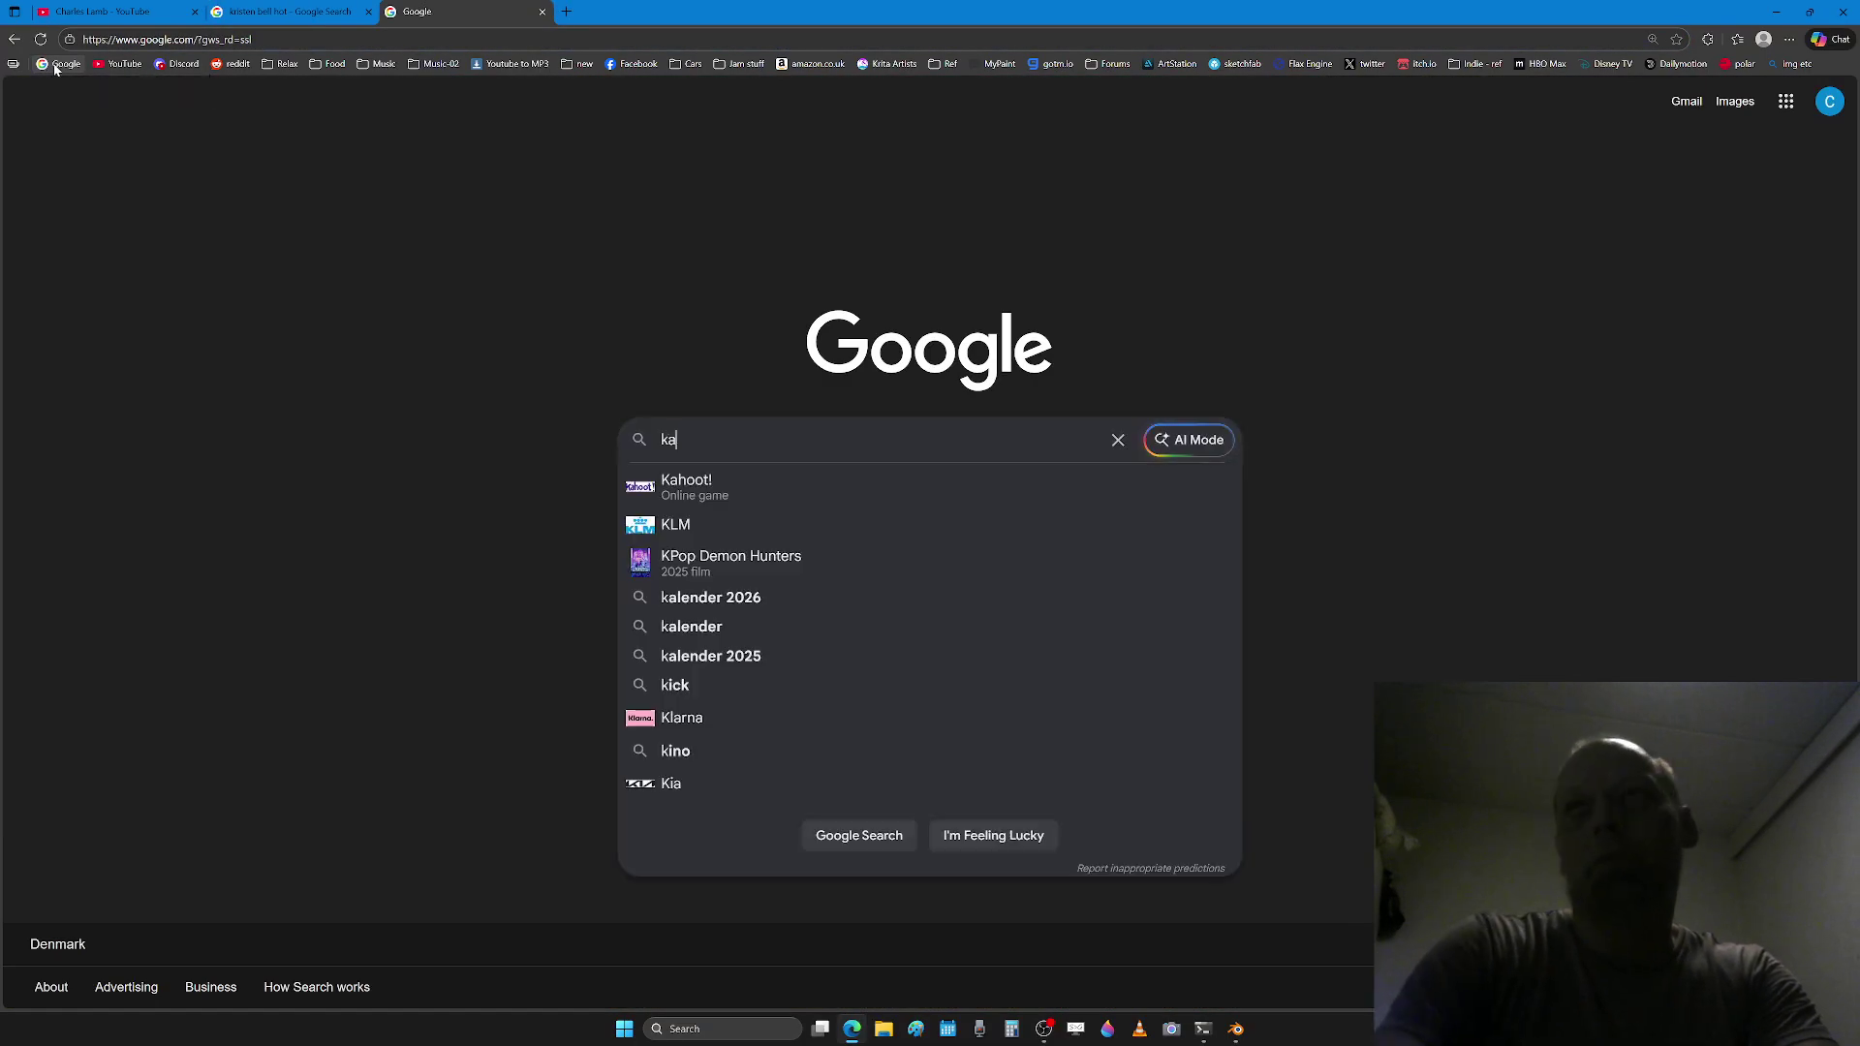
text(te moss )
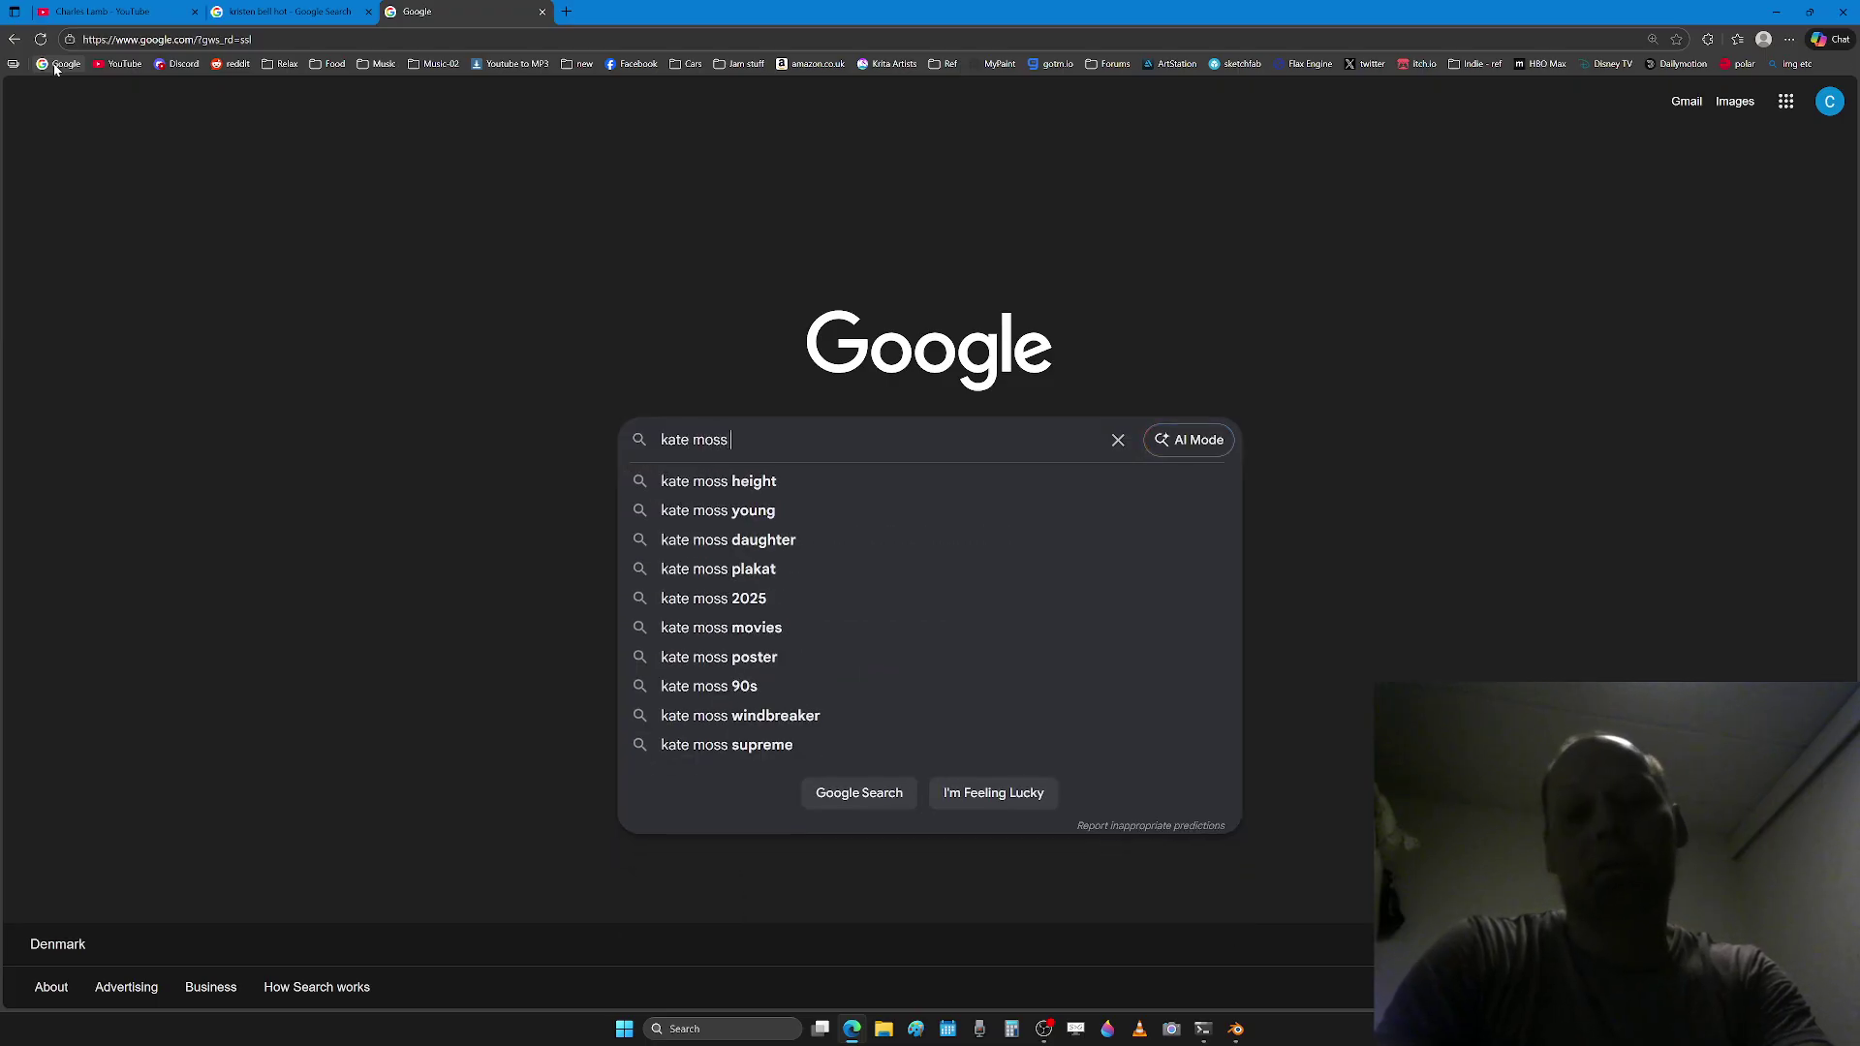
text(smile)
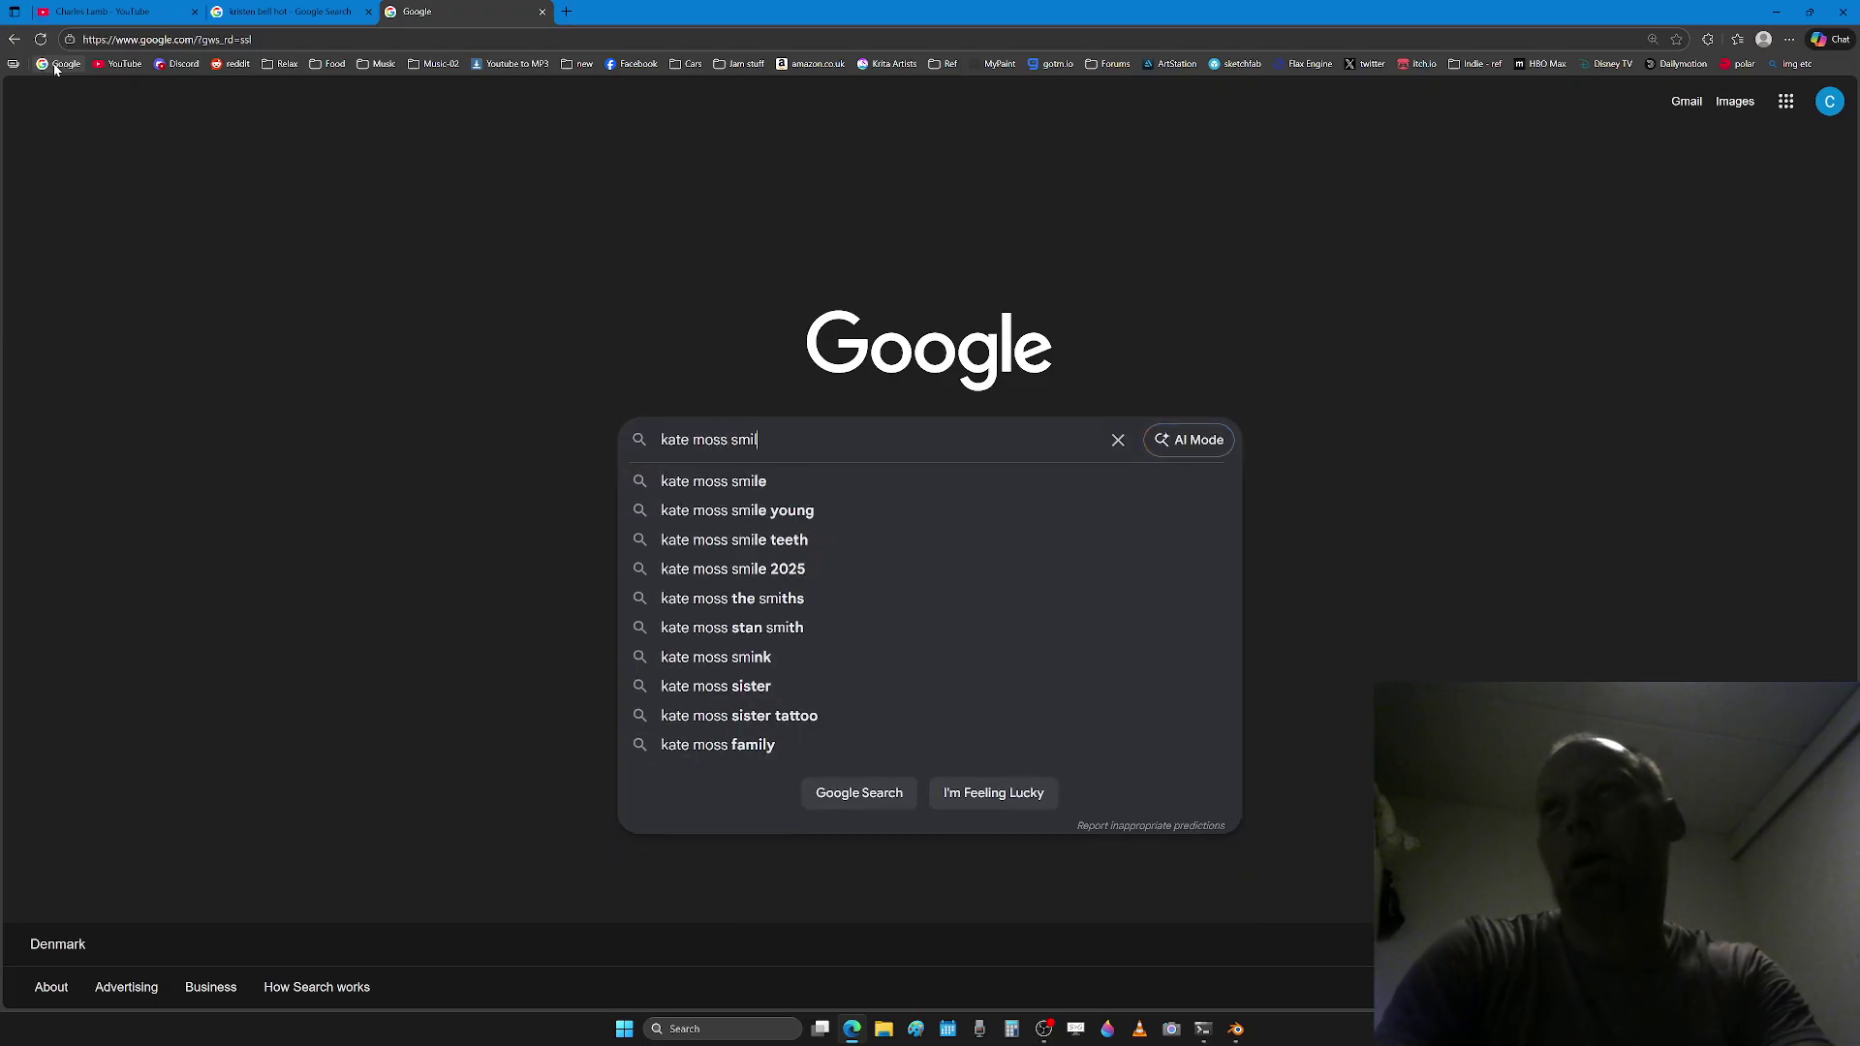
key(Return)
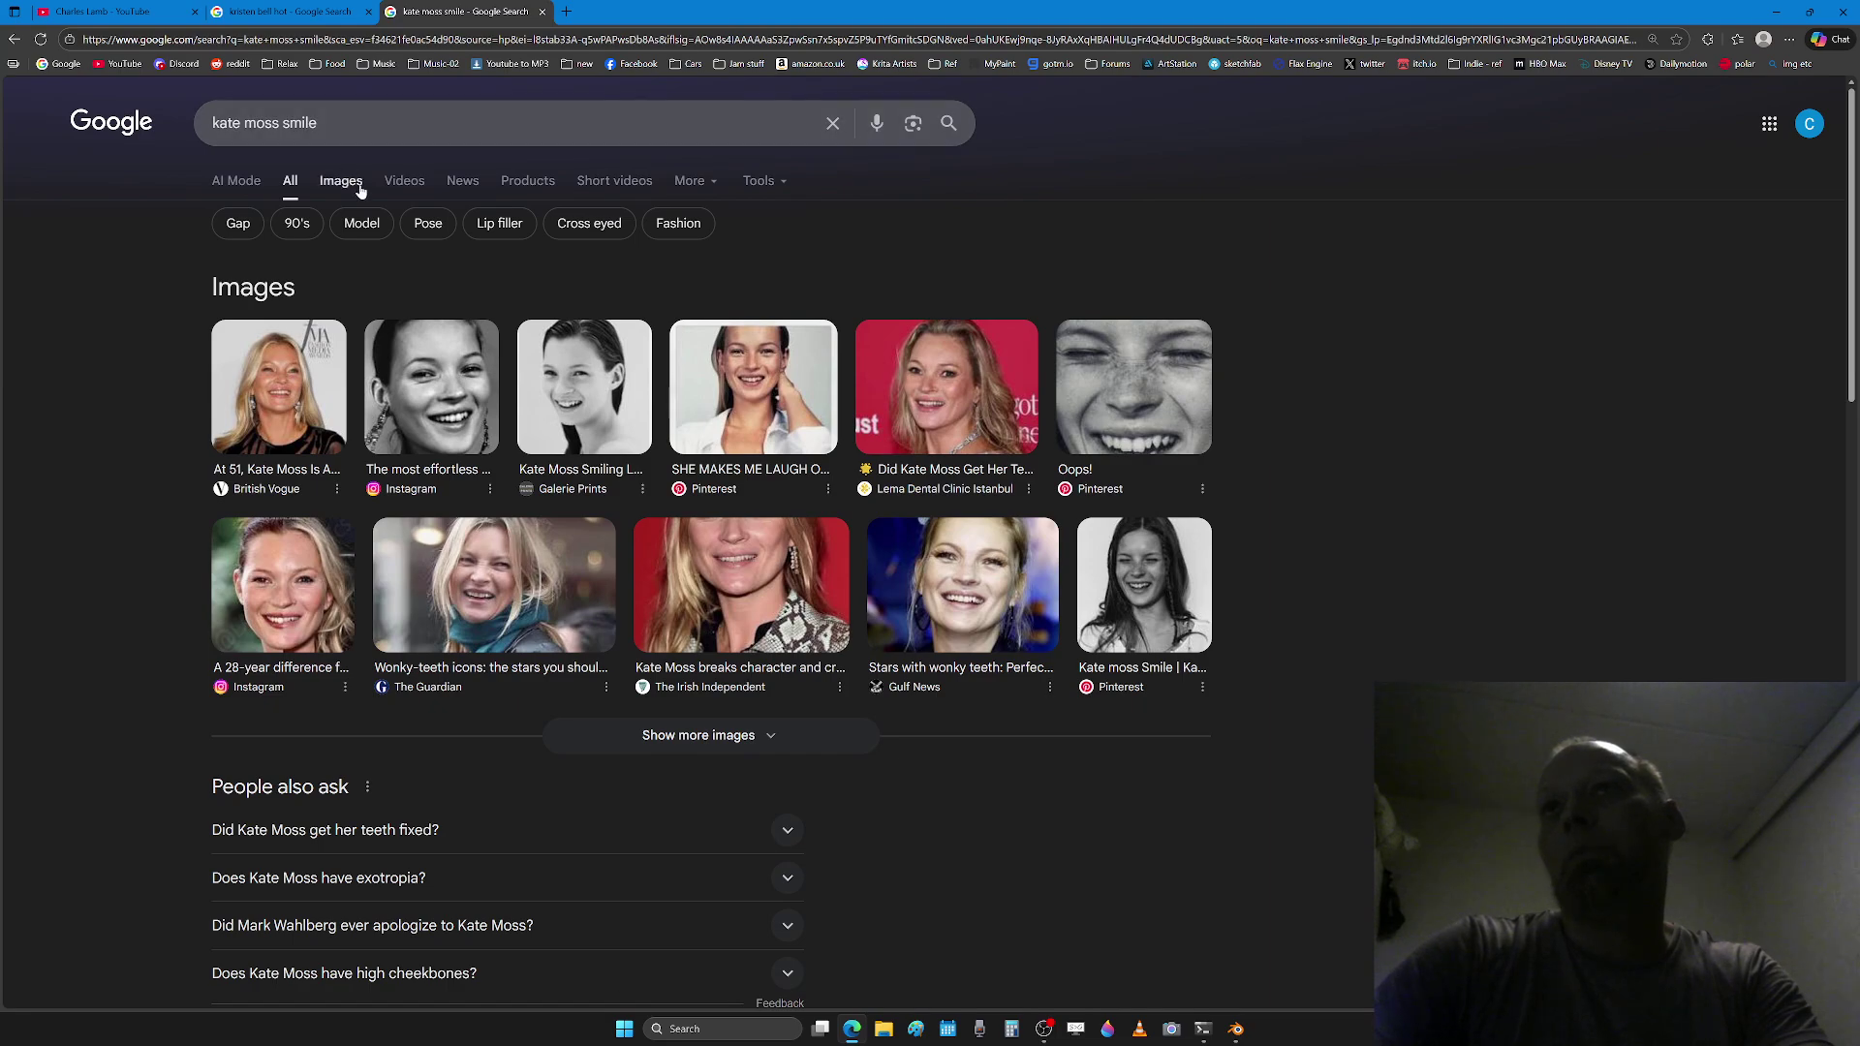
click(348, 184)
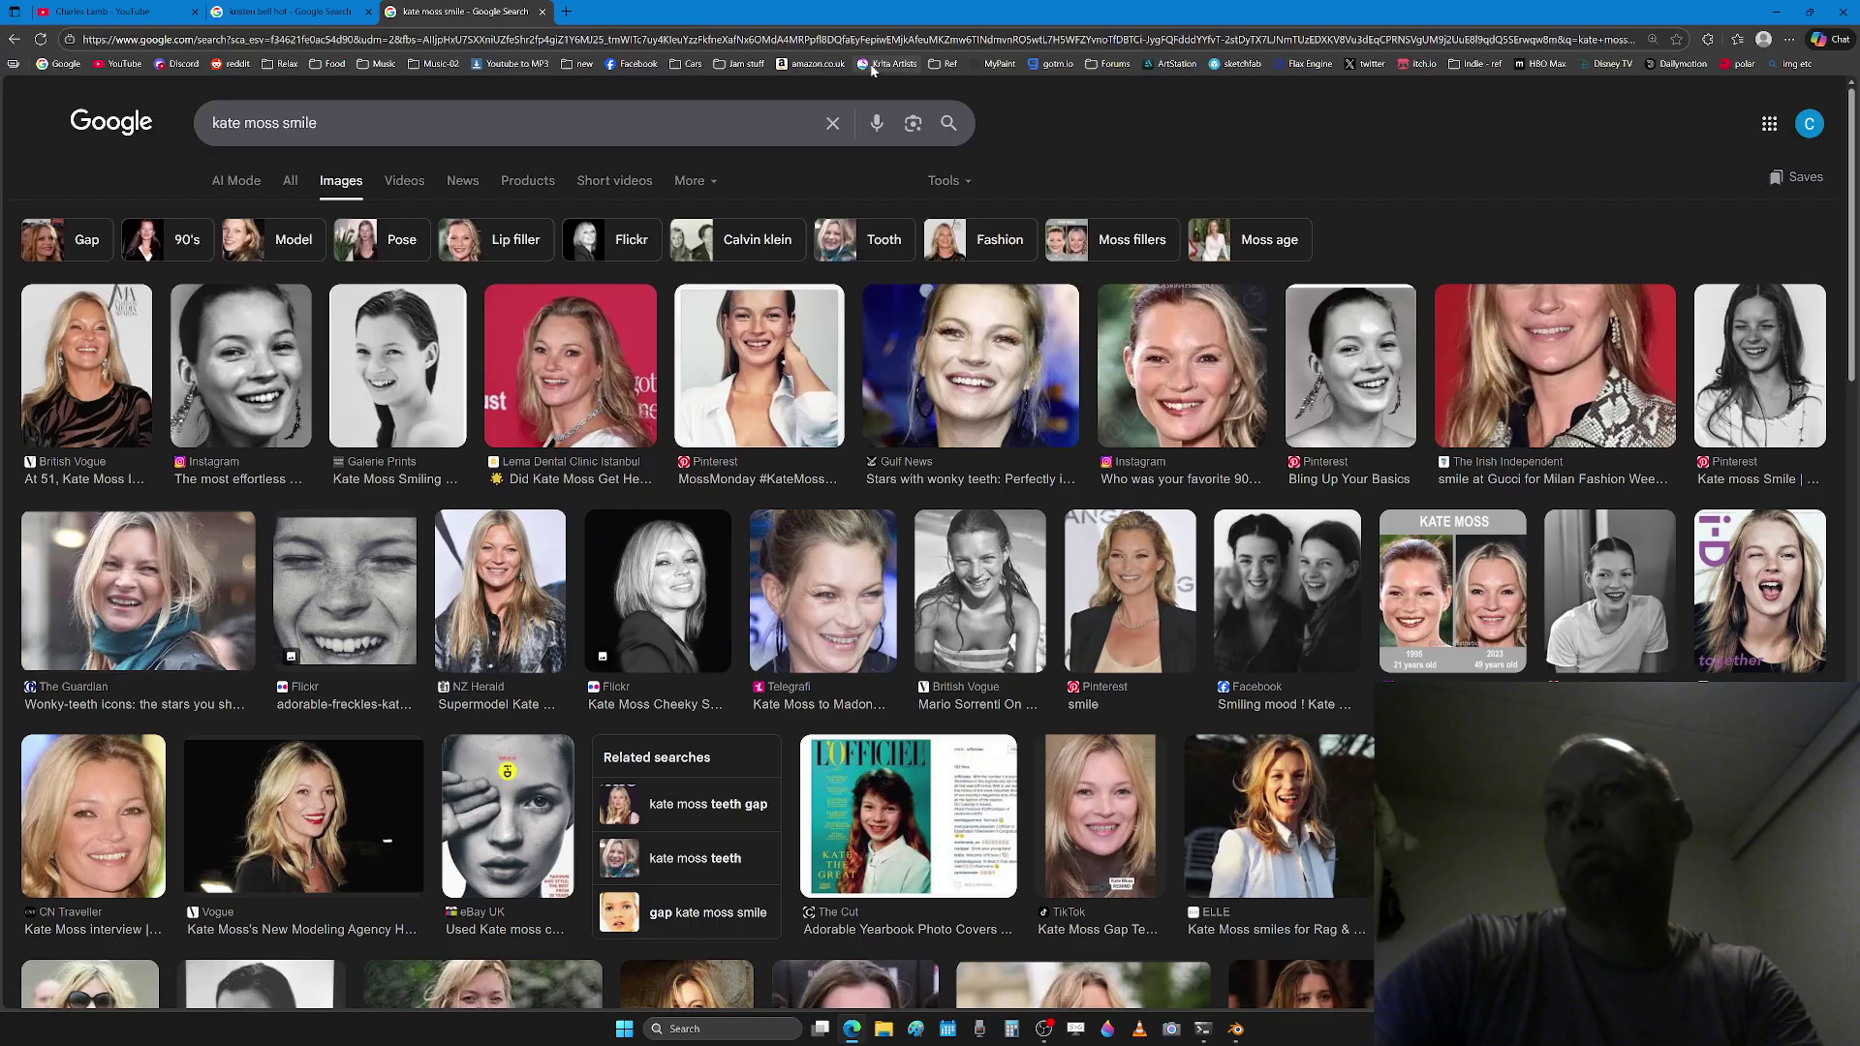
Step: Search Google for "princess mononoke" in another new tab and show the image results
click(568, 12)
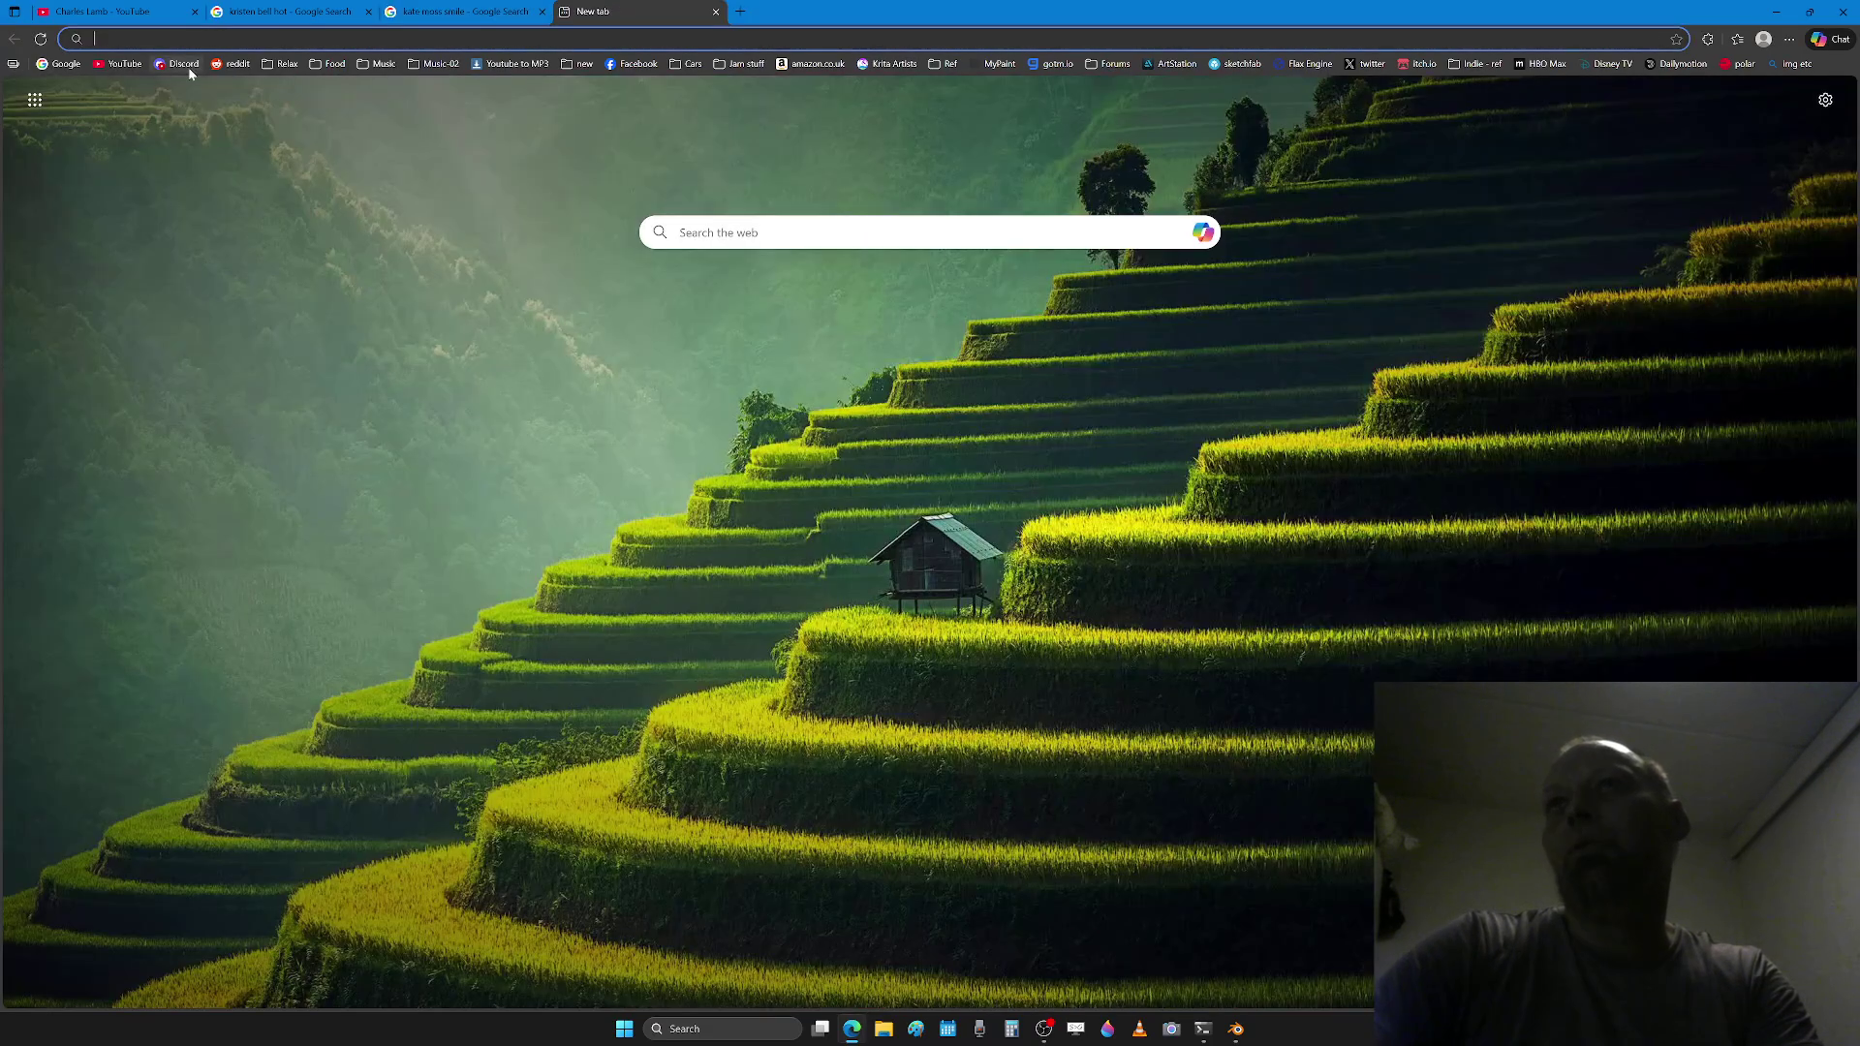
click(47, 64)
text(prince)
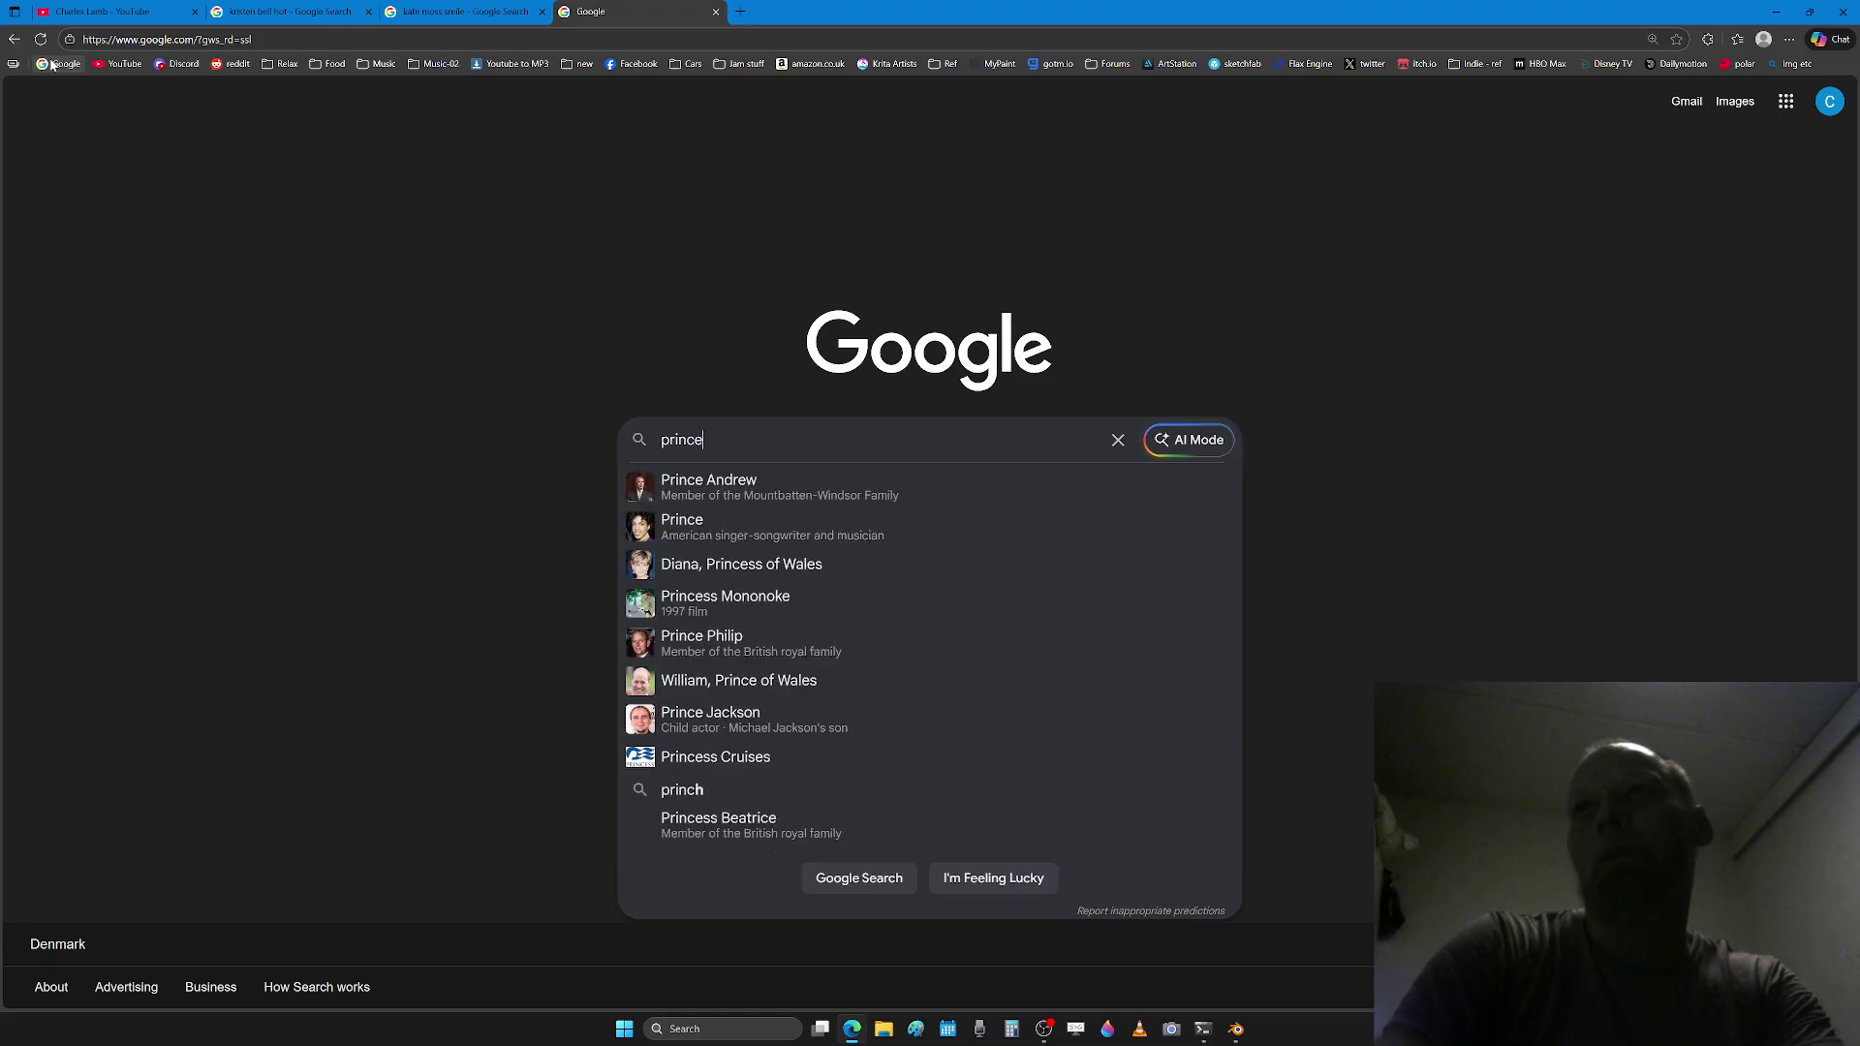
text(ss monoke)
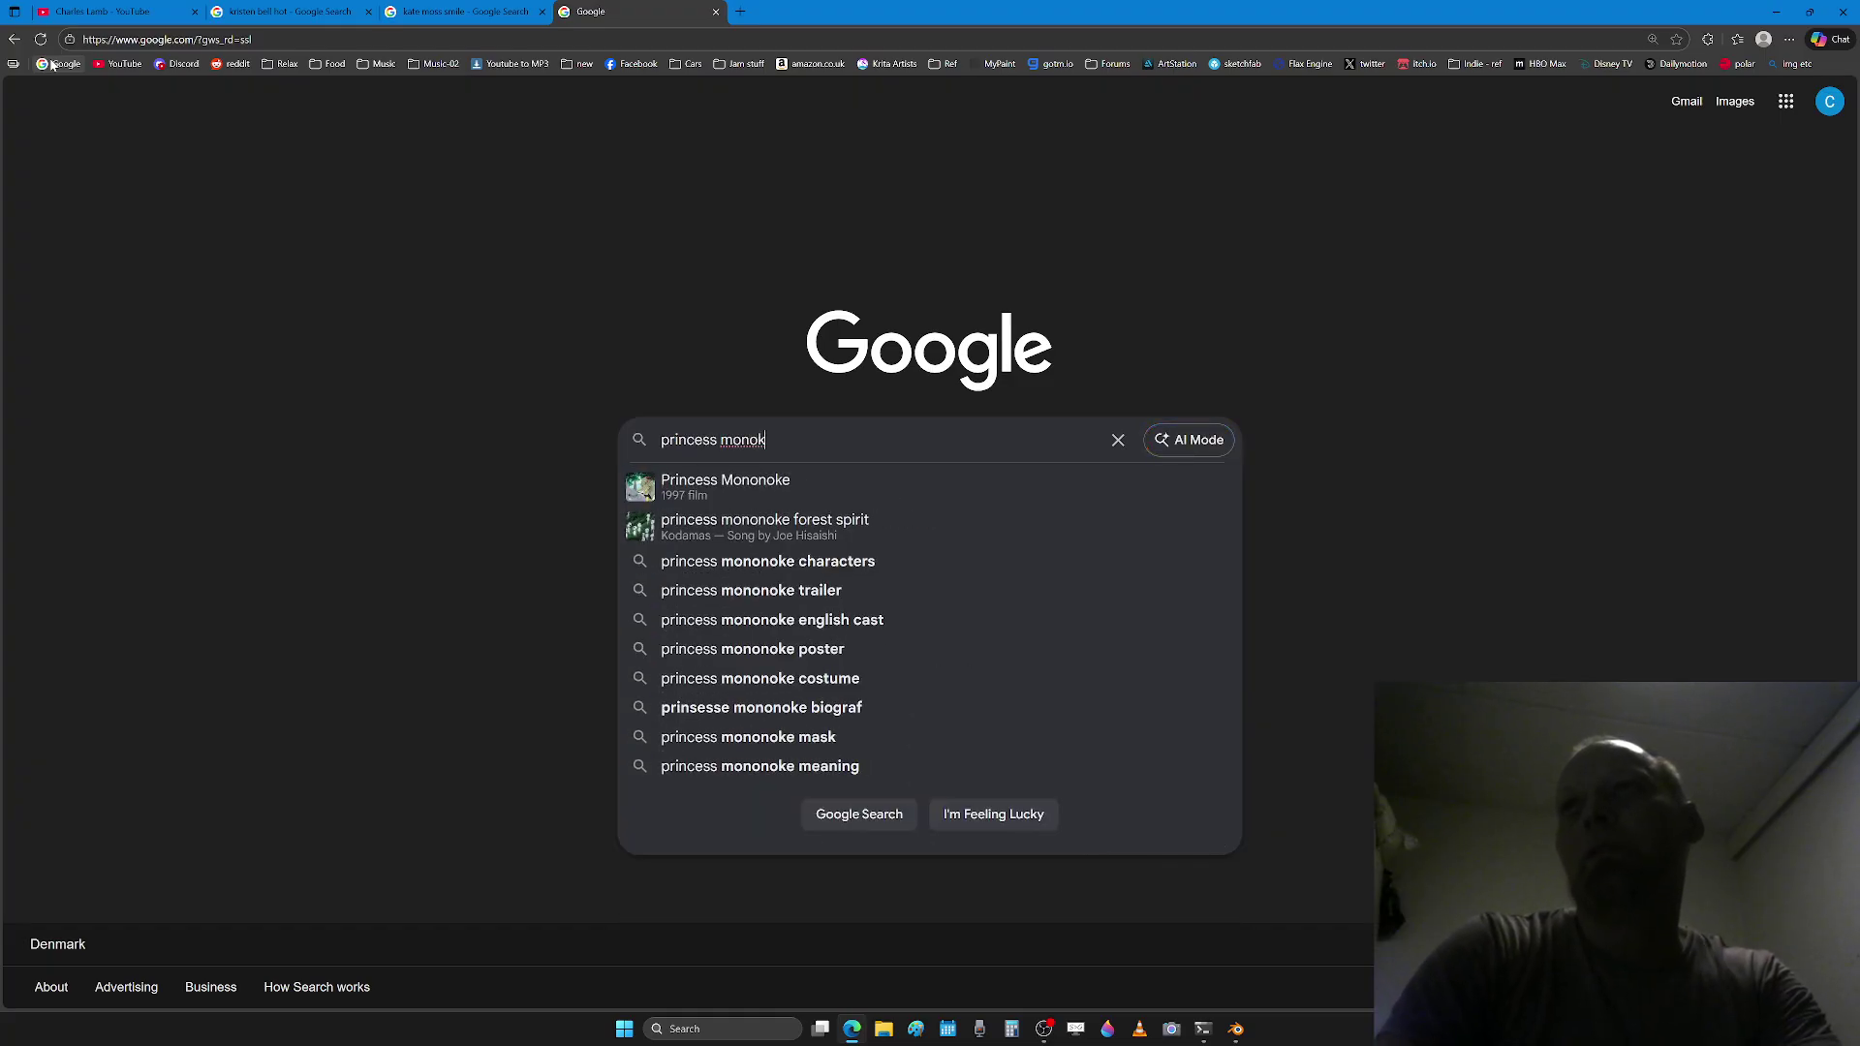
key(Return)
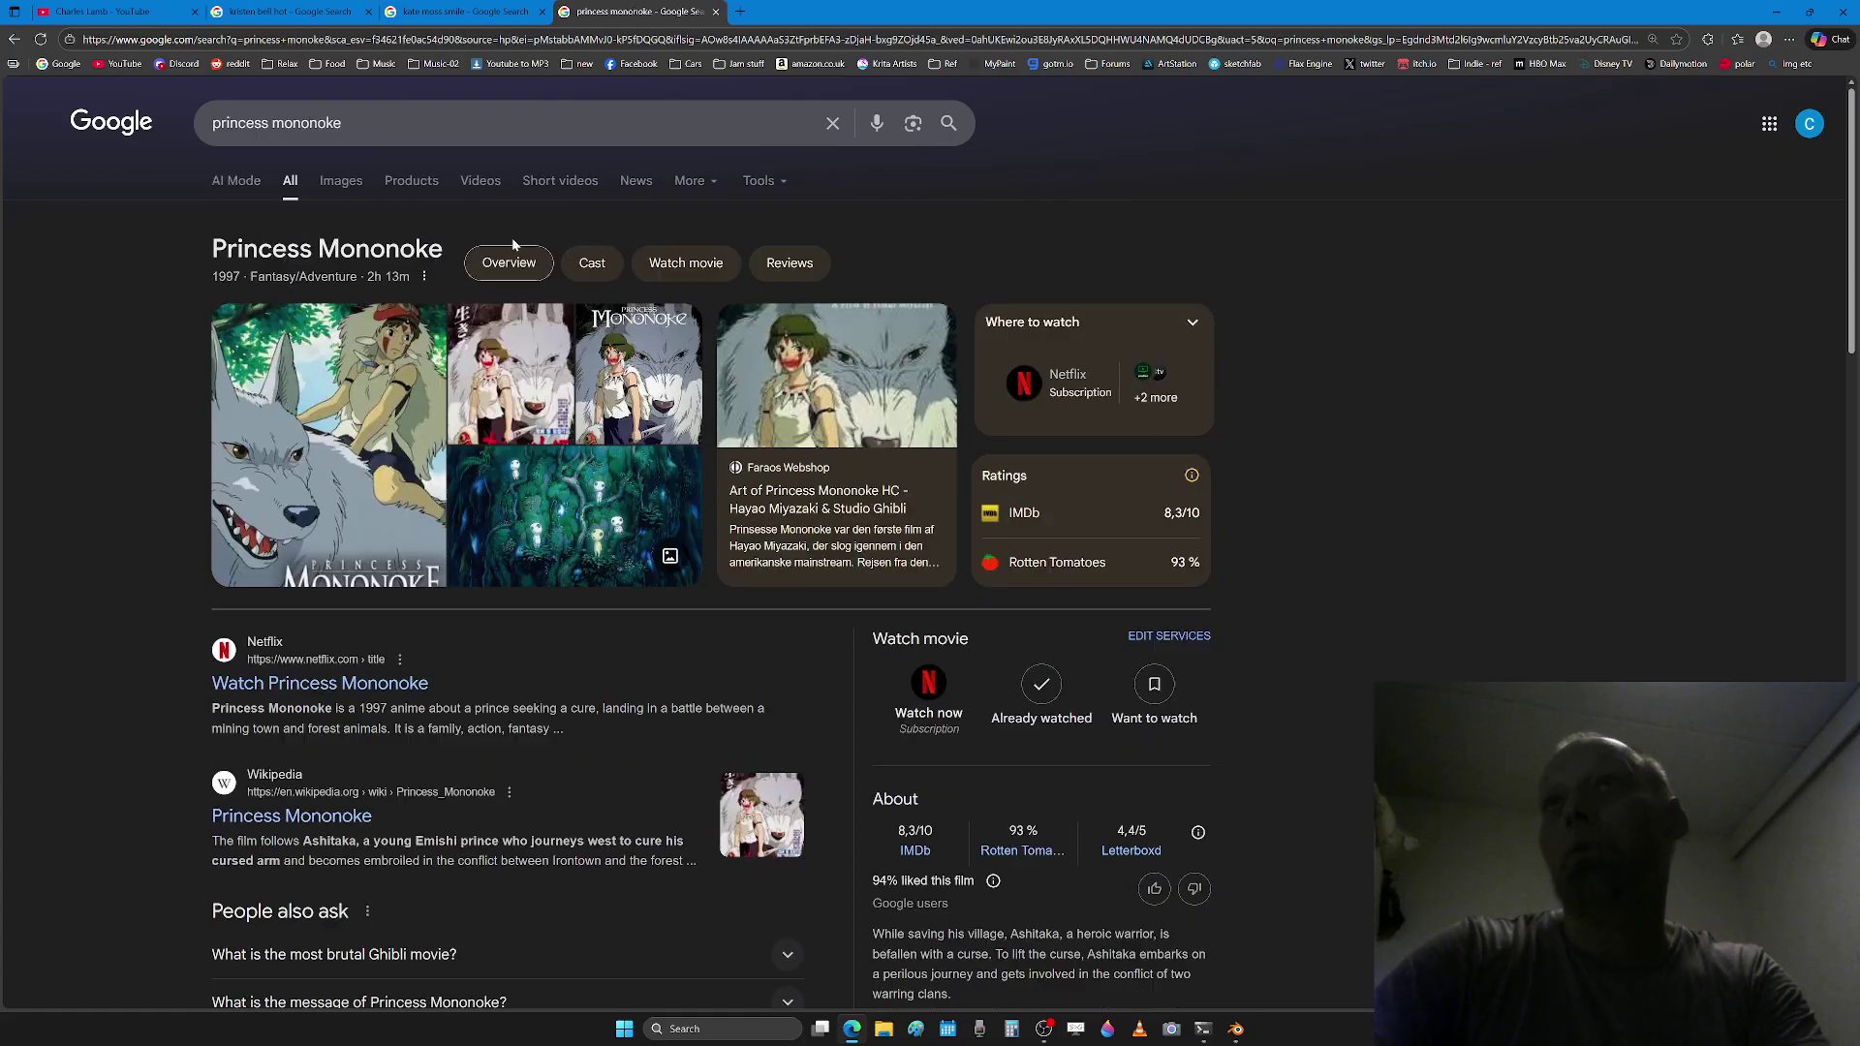
click(342, 182)
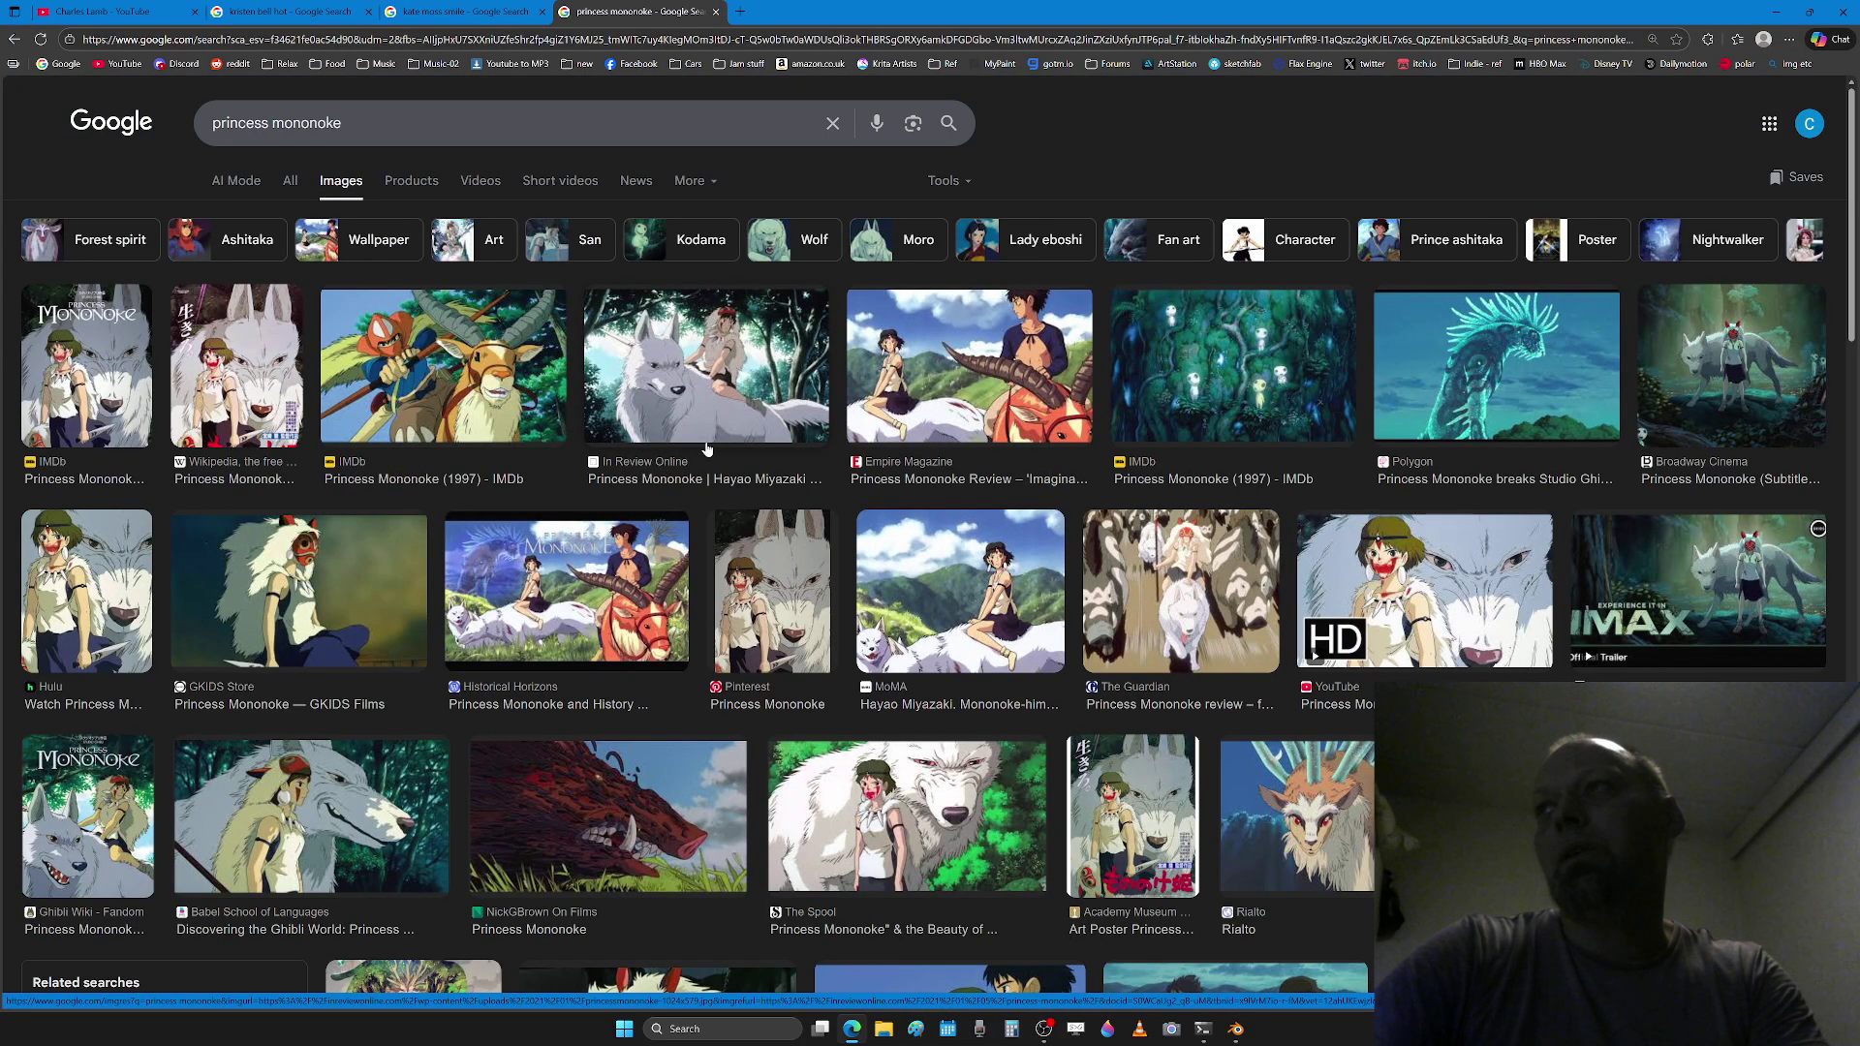
Step: Extend the image search to "princess mononoke fan art" and preview the Amazon.in poster portrait, closing the preview after viewing
click(581, 123)
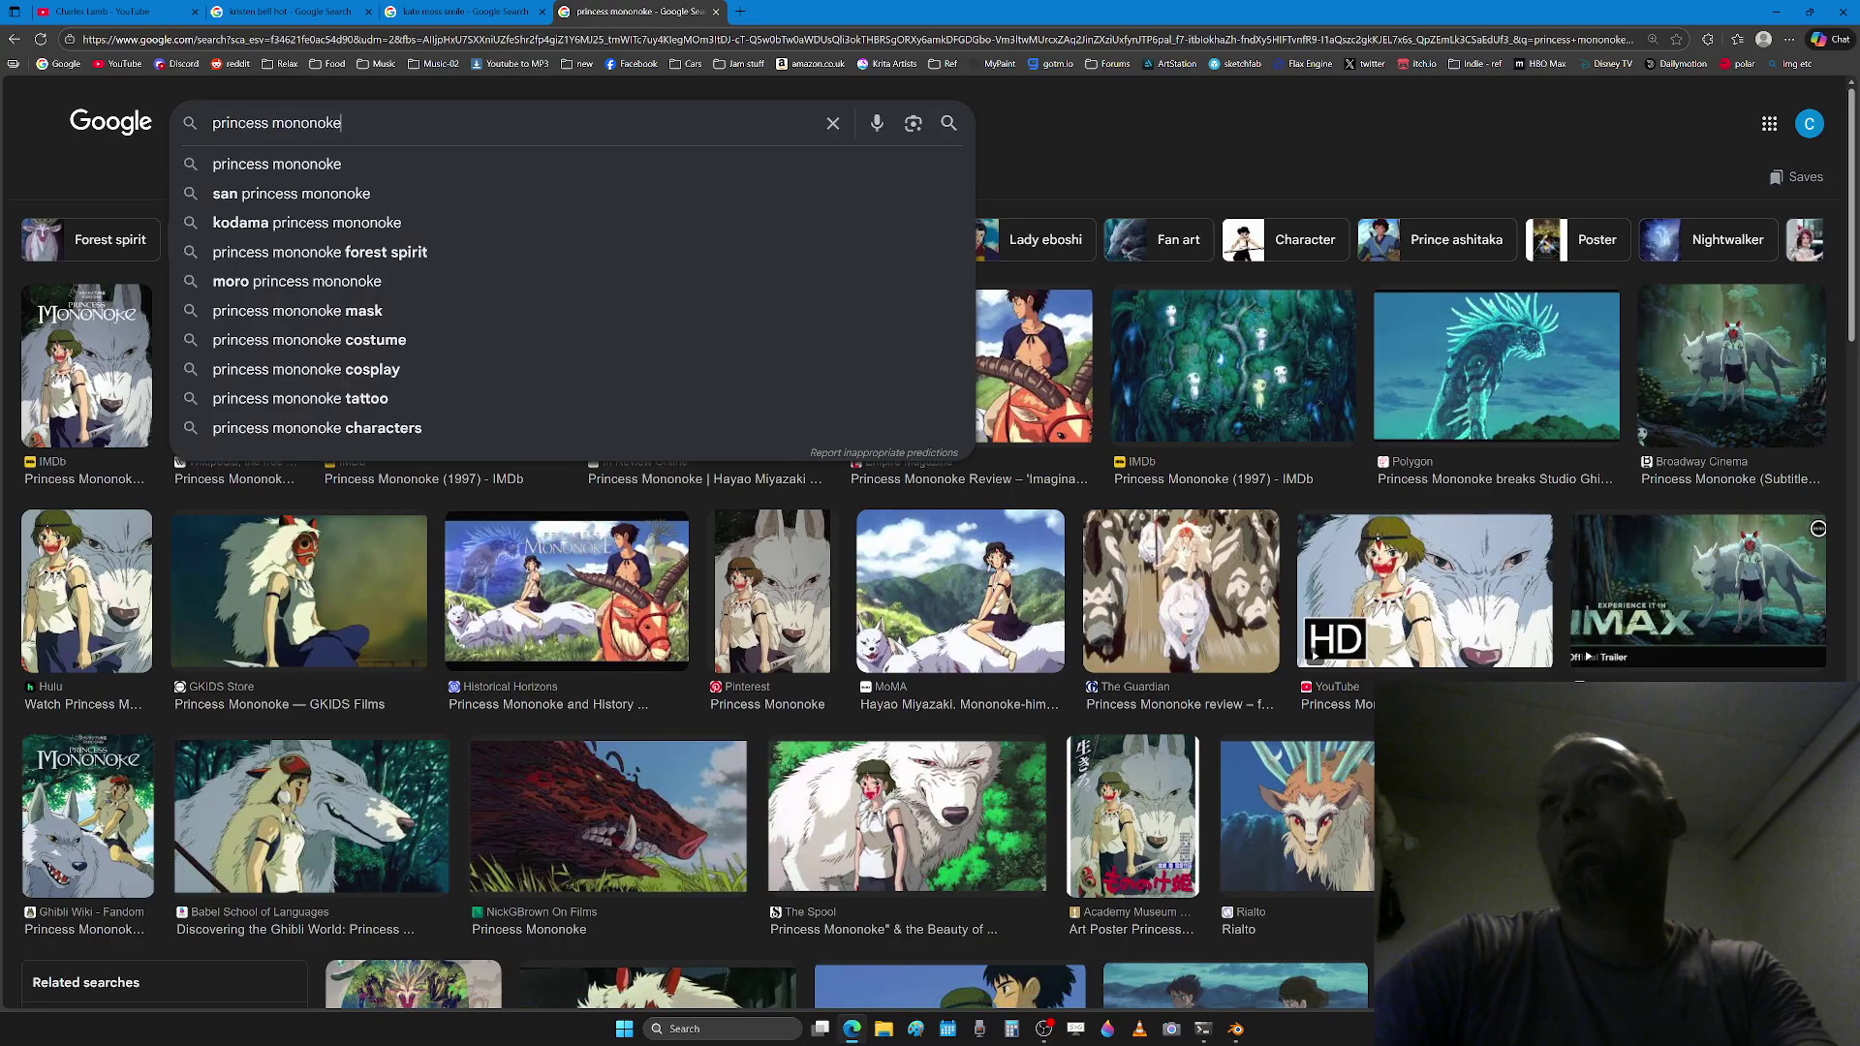
text(fan art)
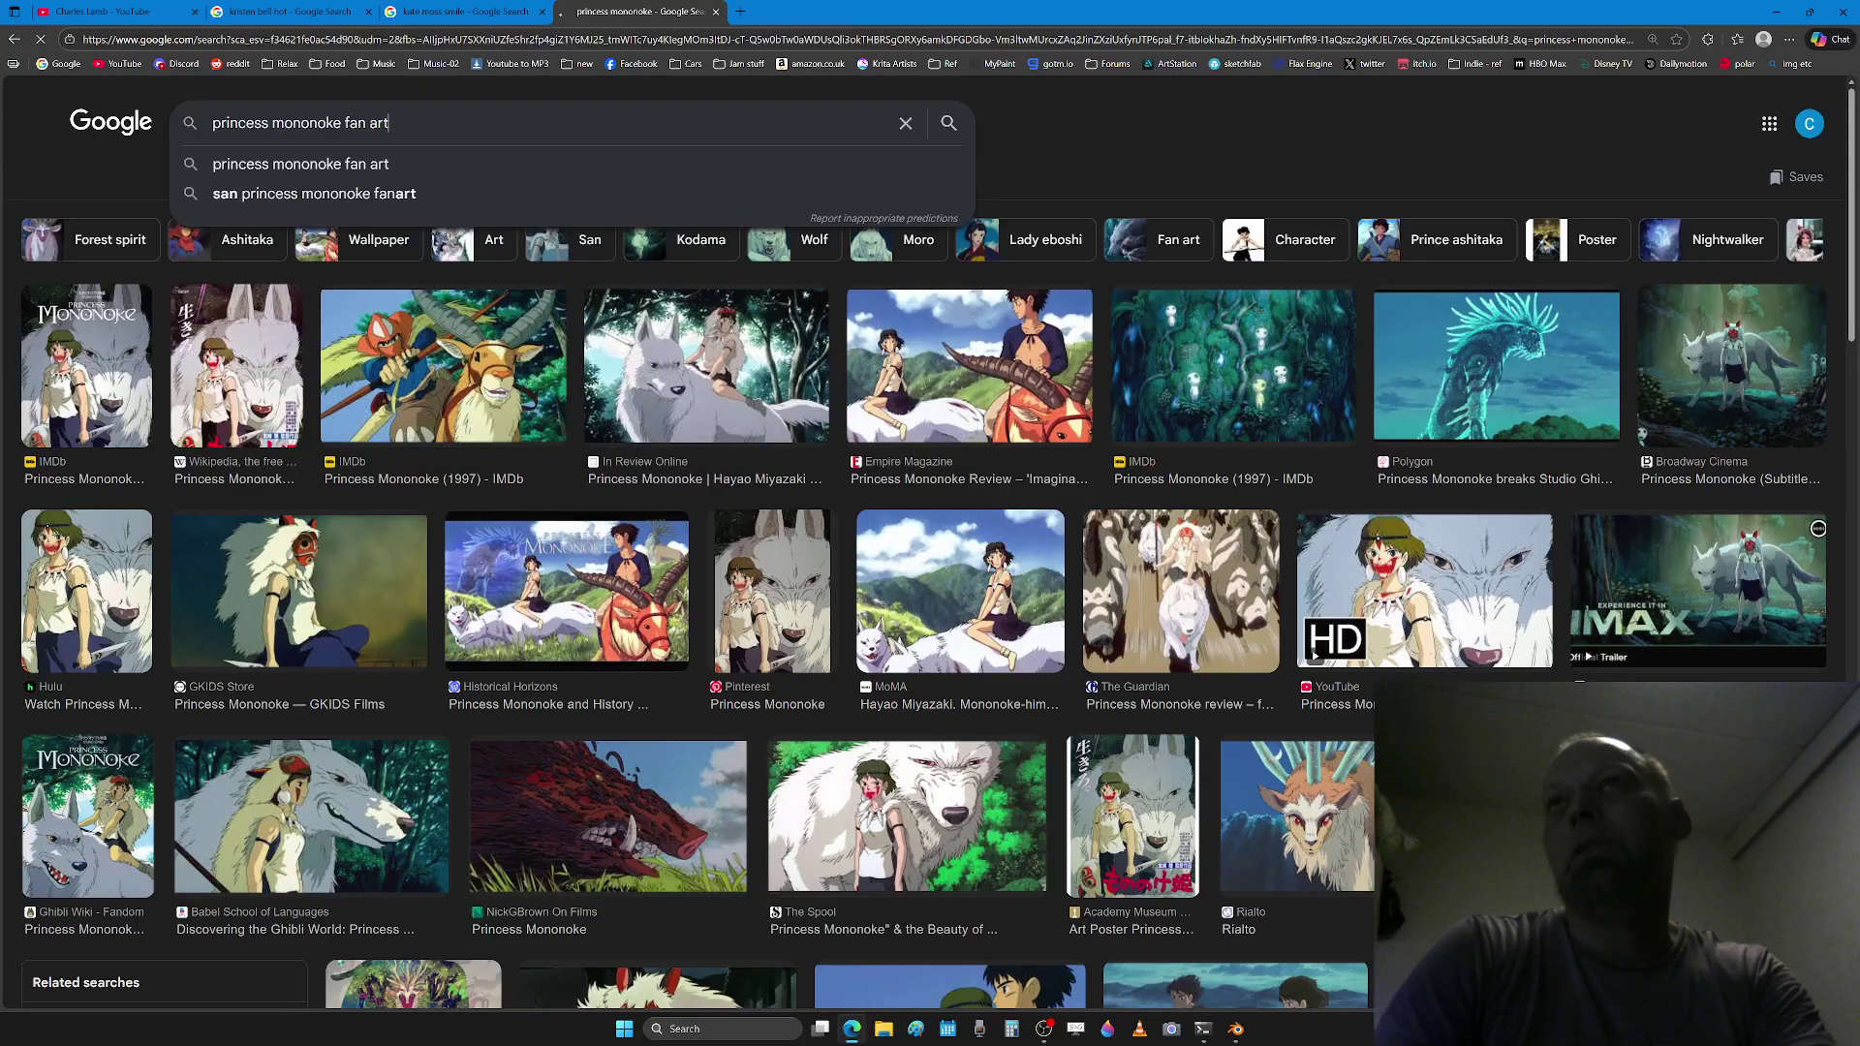
key(Return)
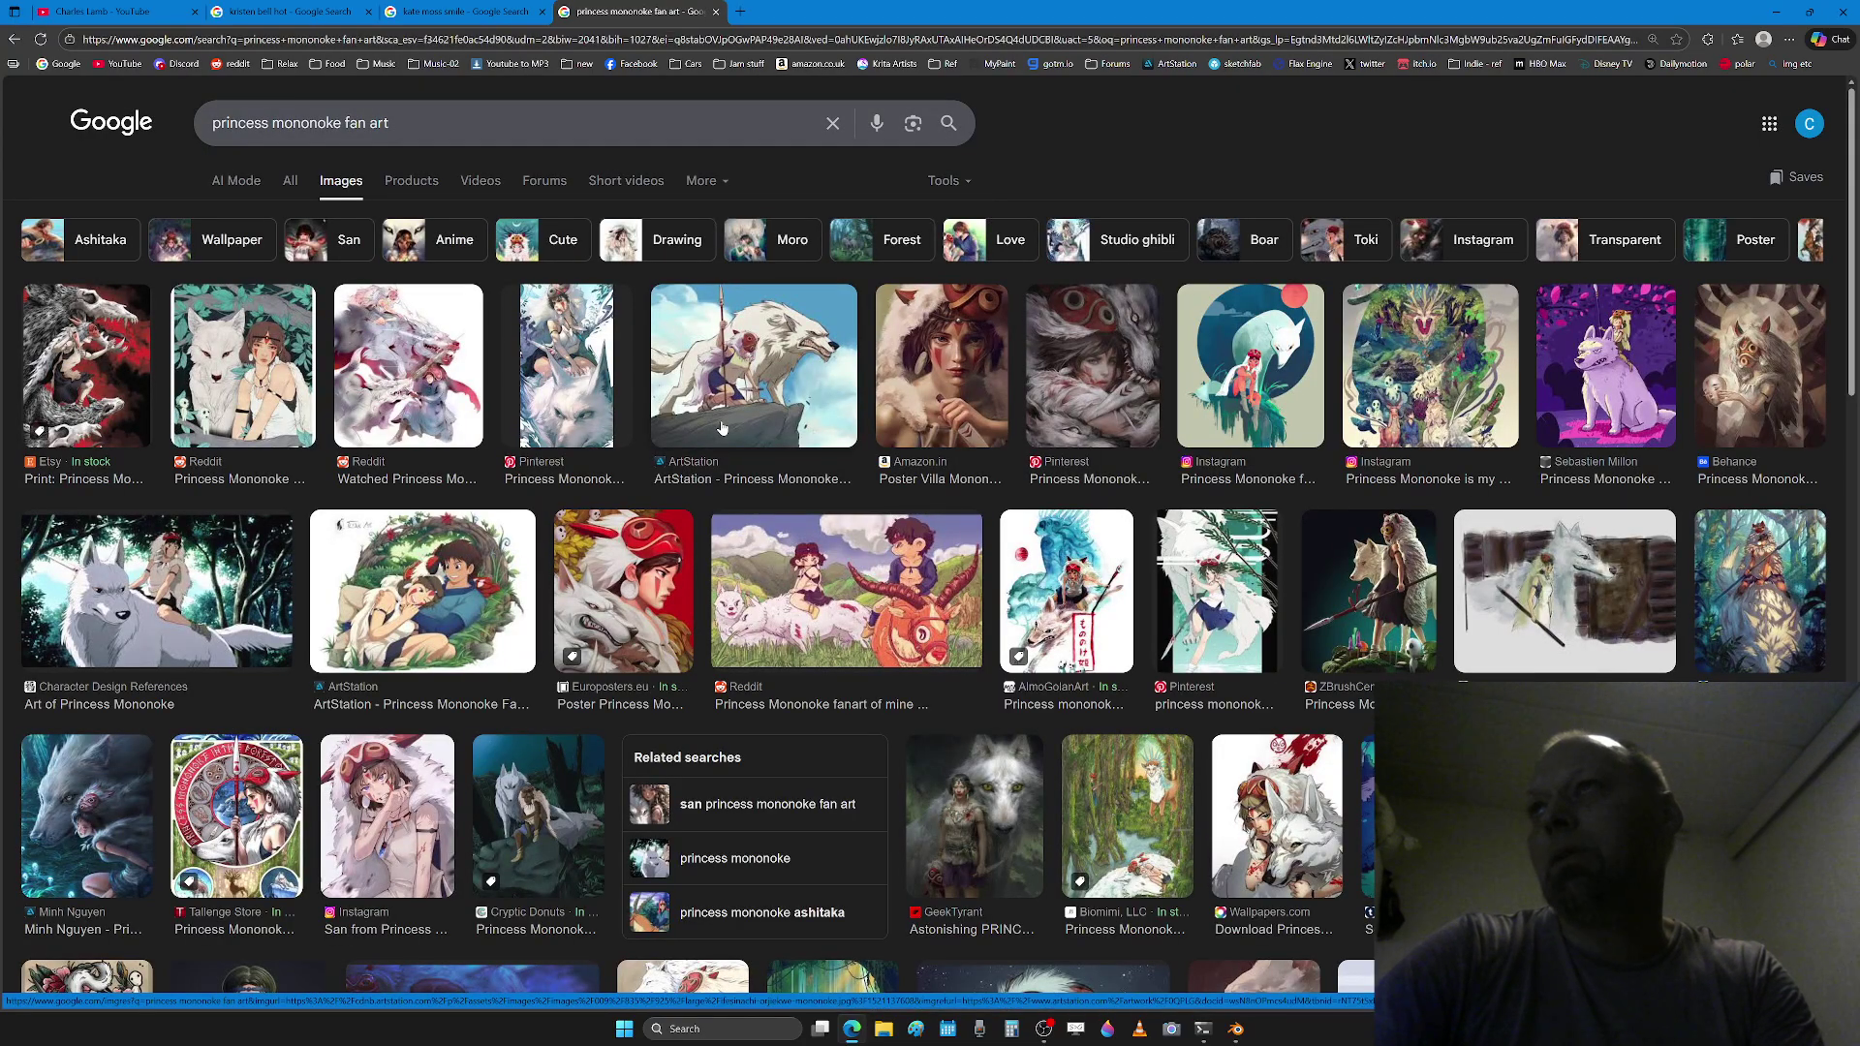
click(909, 355)
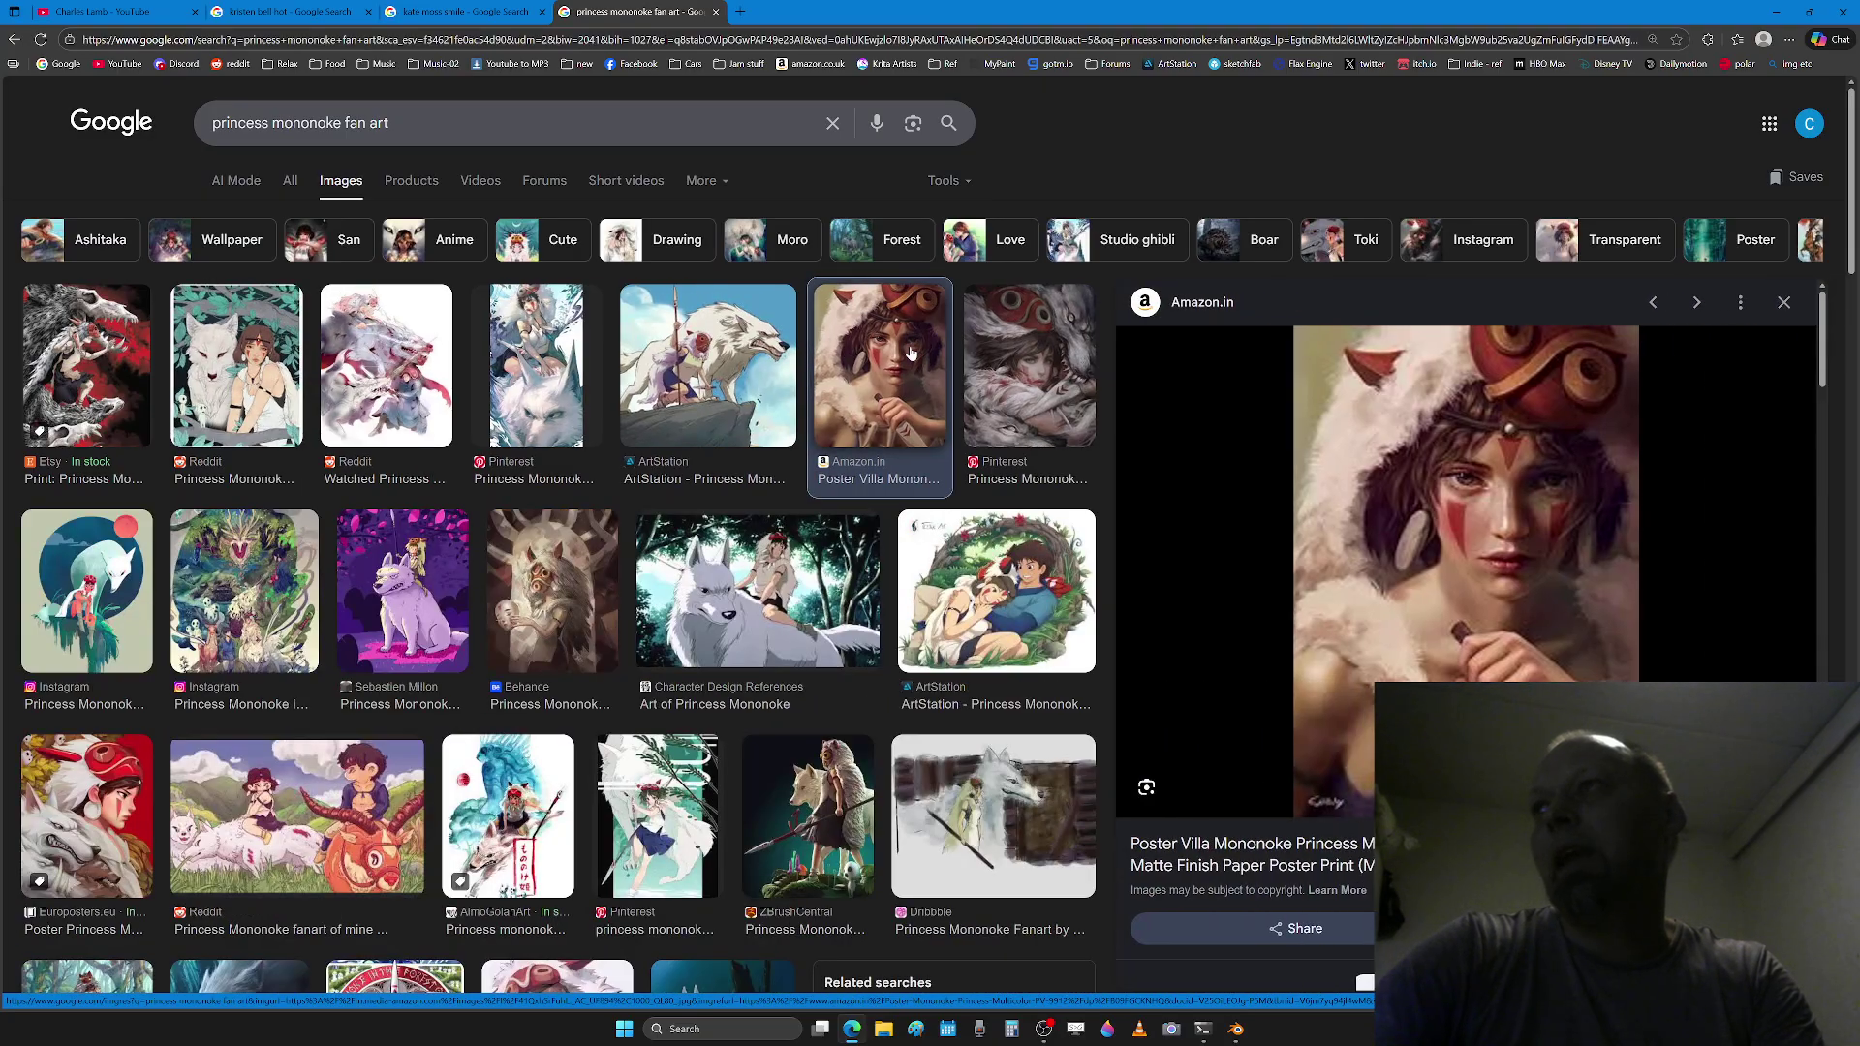
click(1782, 302)
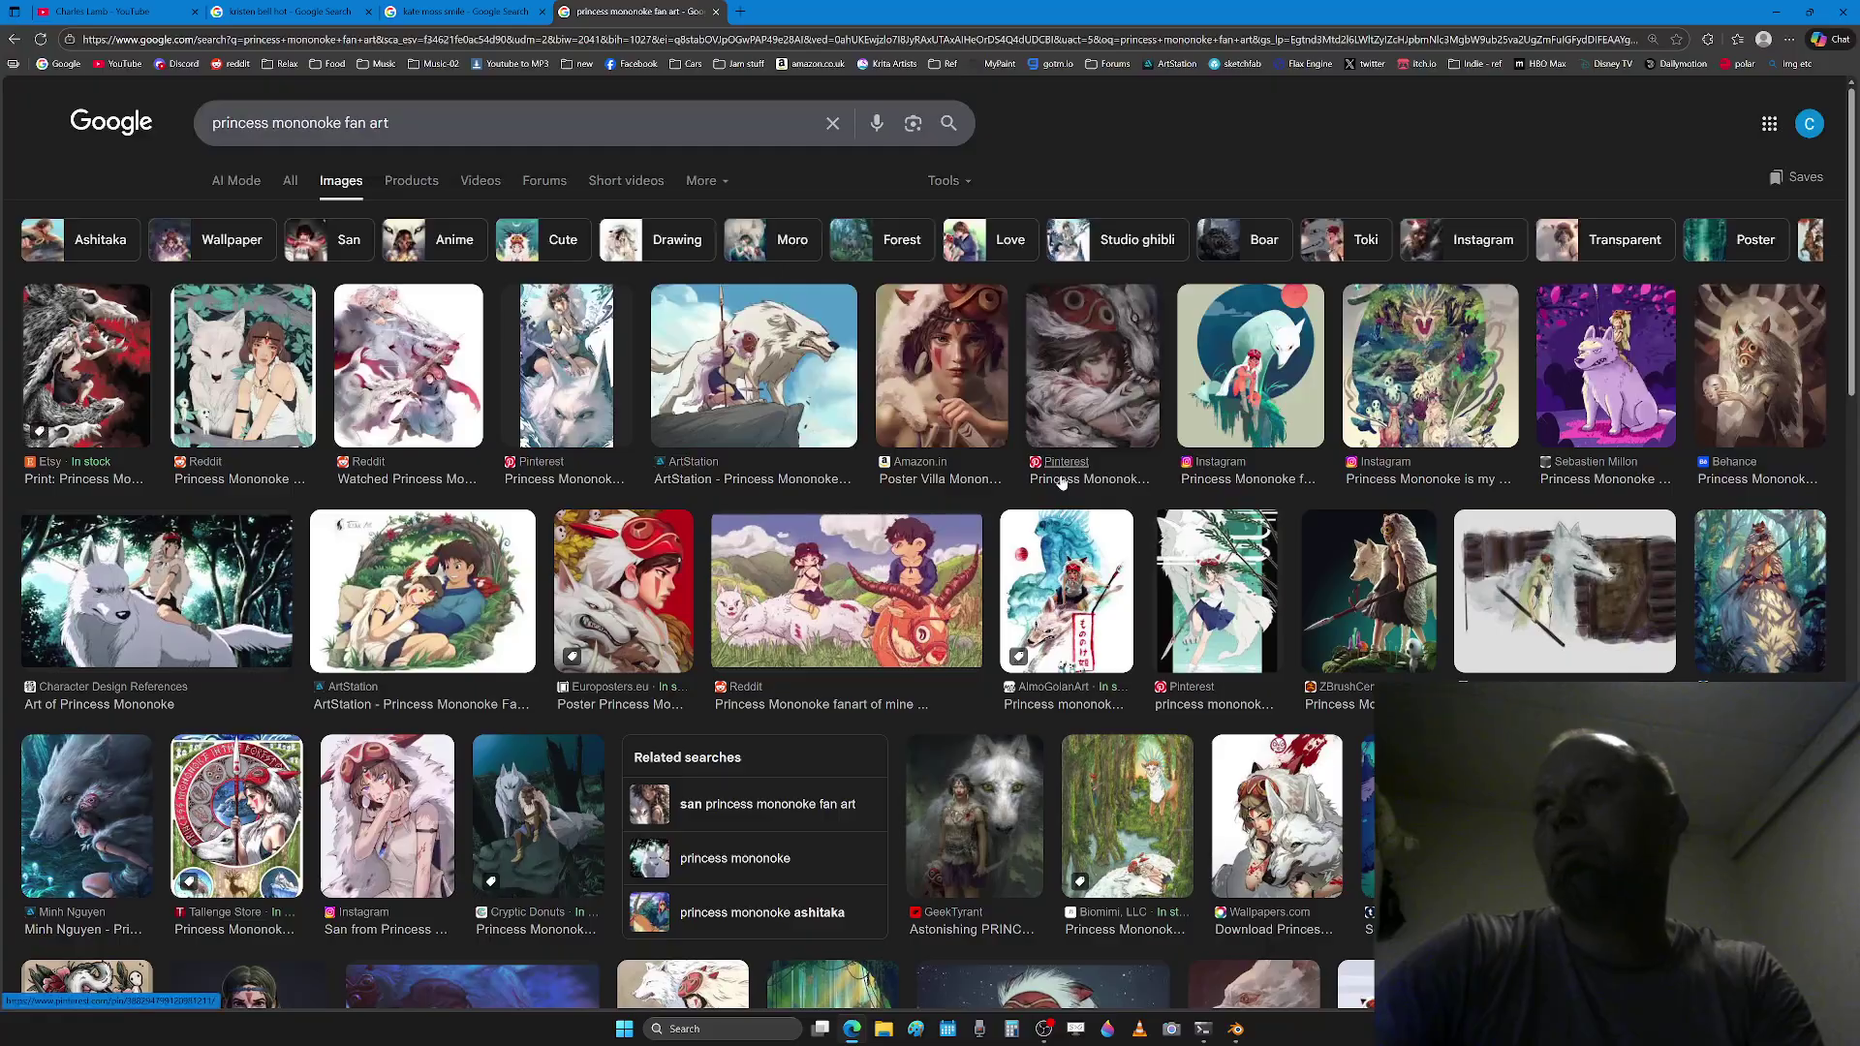
Step: Change the image search to "princess mononoke face"
click(504, 123)
key(BackSpace)
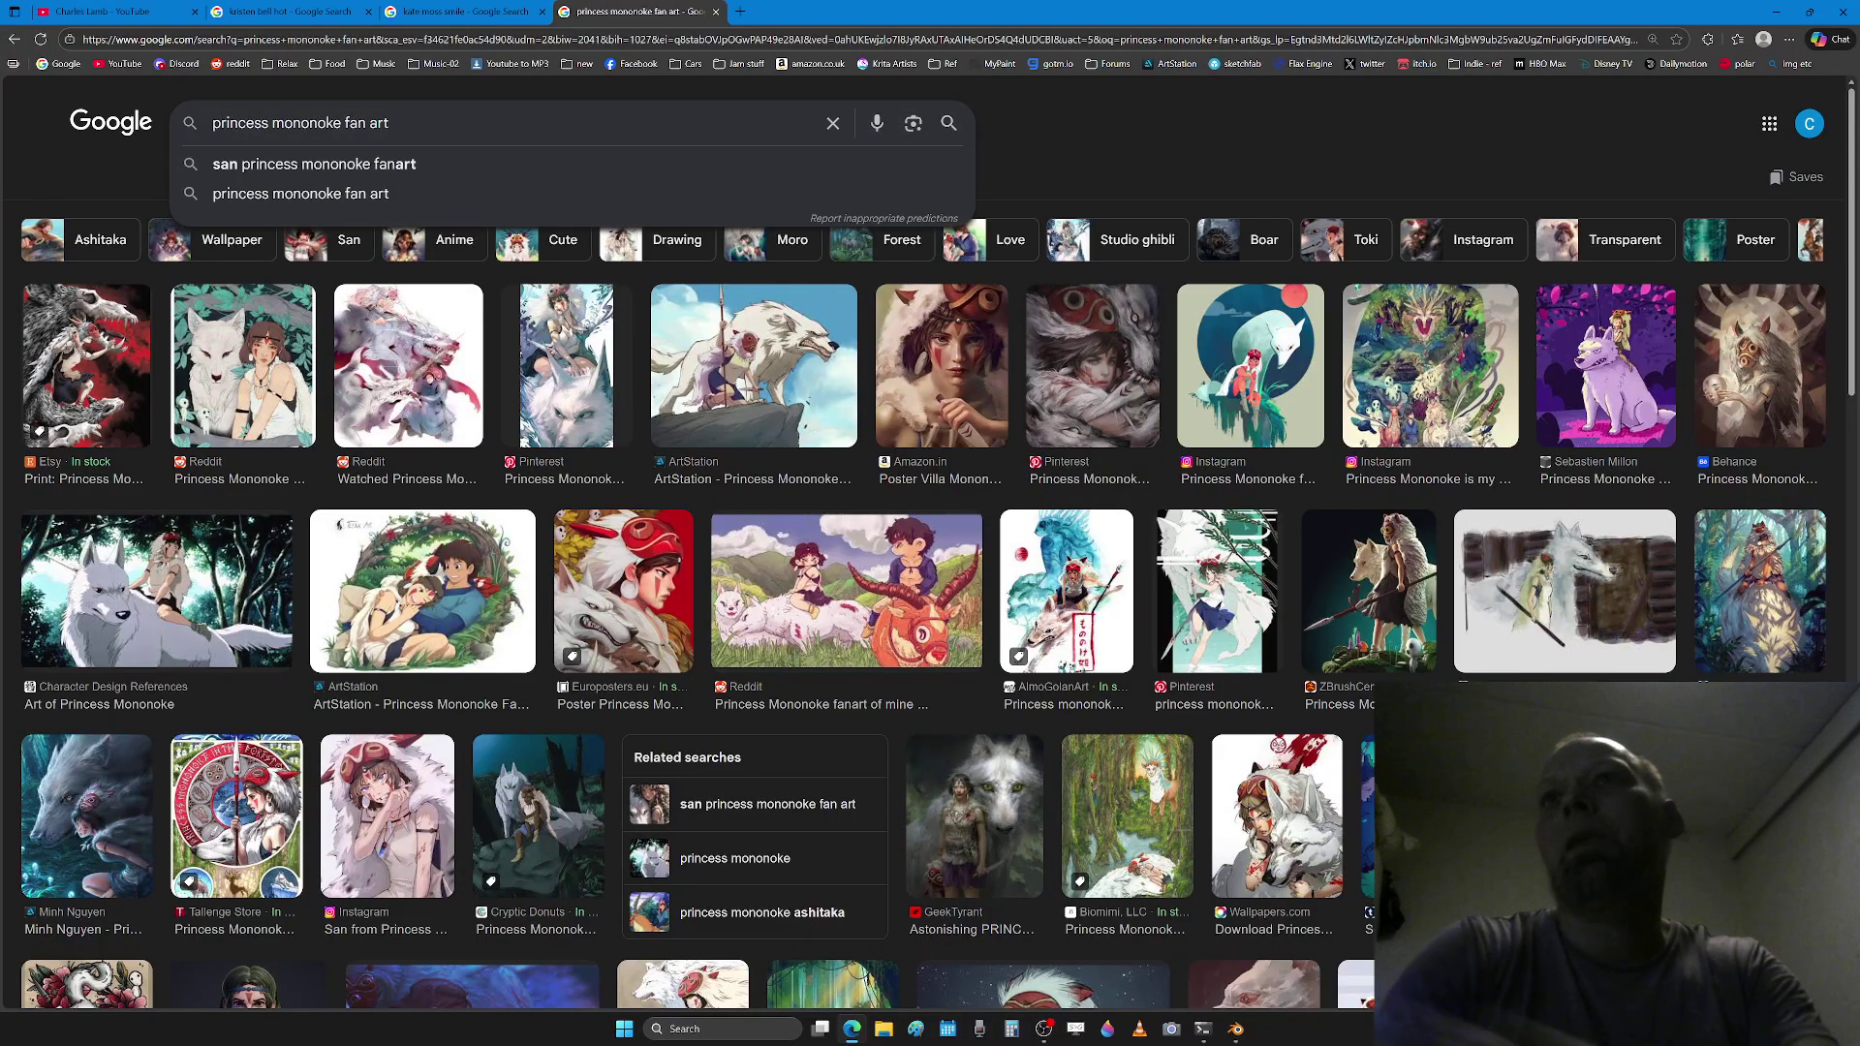
key(BackSpace)
key(BackSpace)
key(BackSpace)
key(BackSpace)
text(ce)
key(Return)
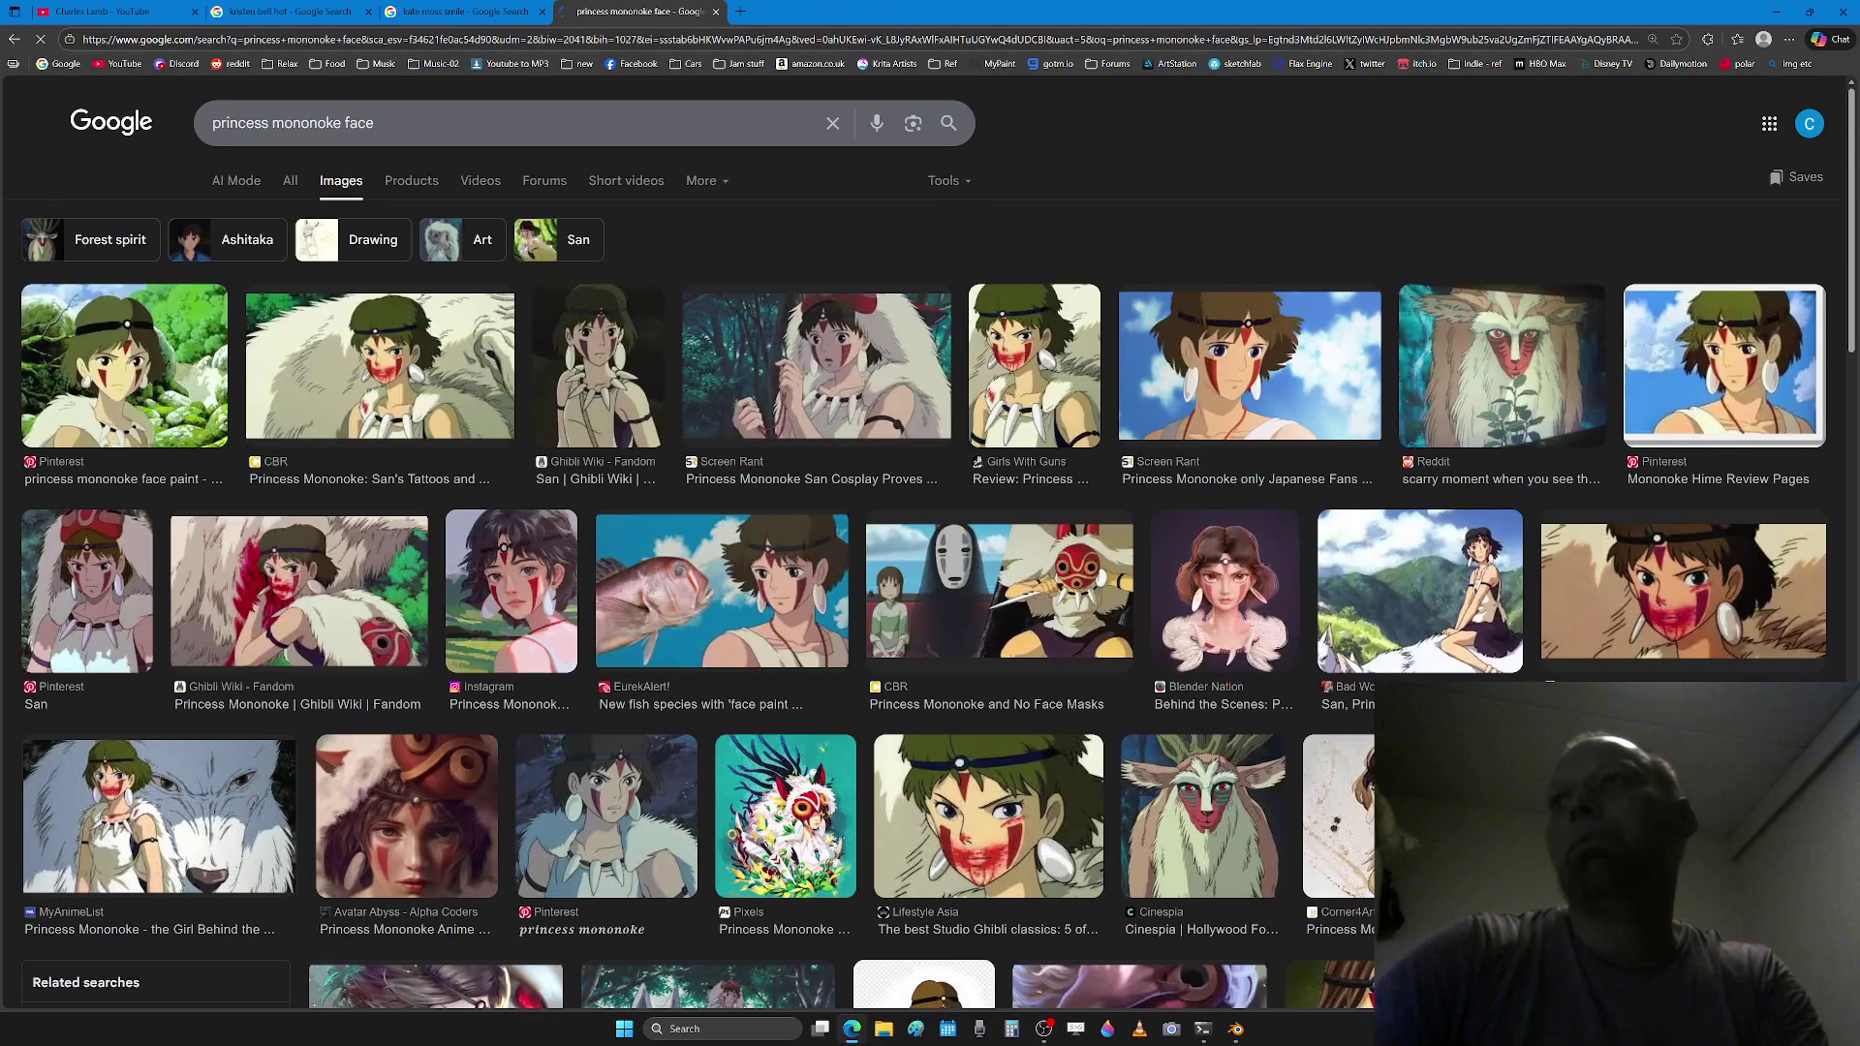
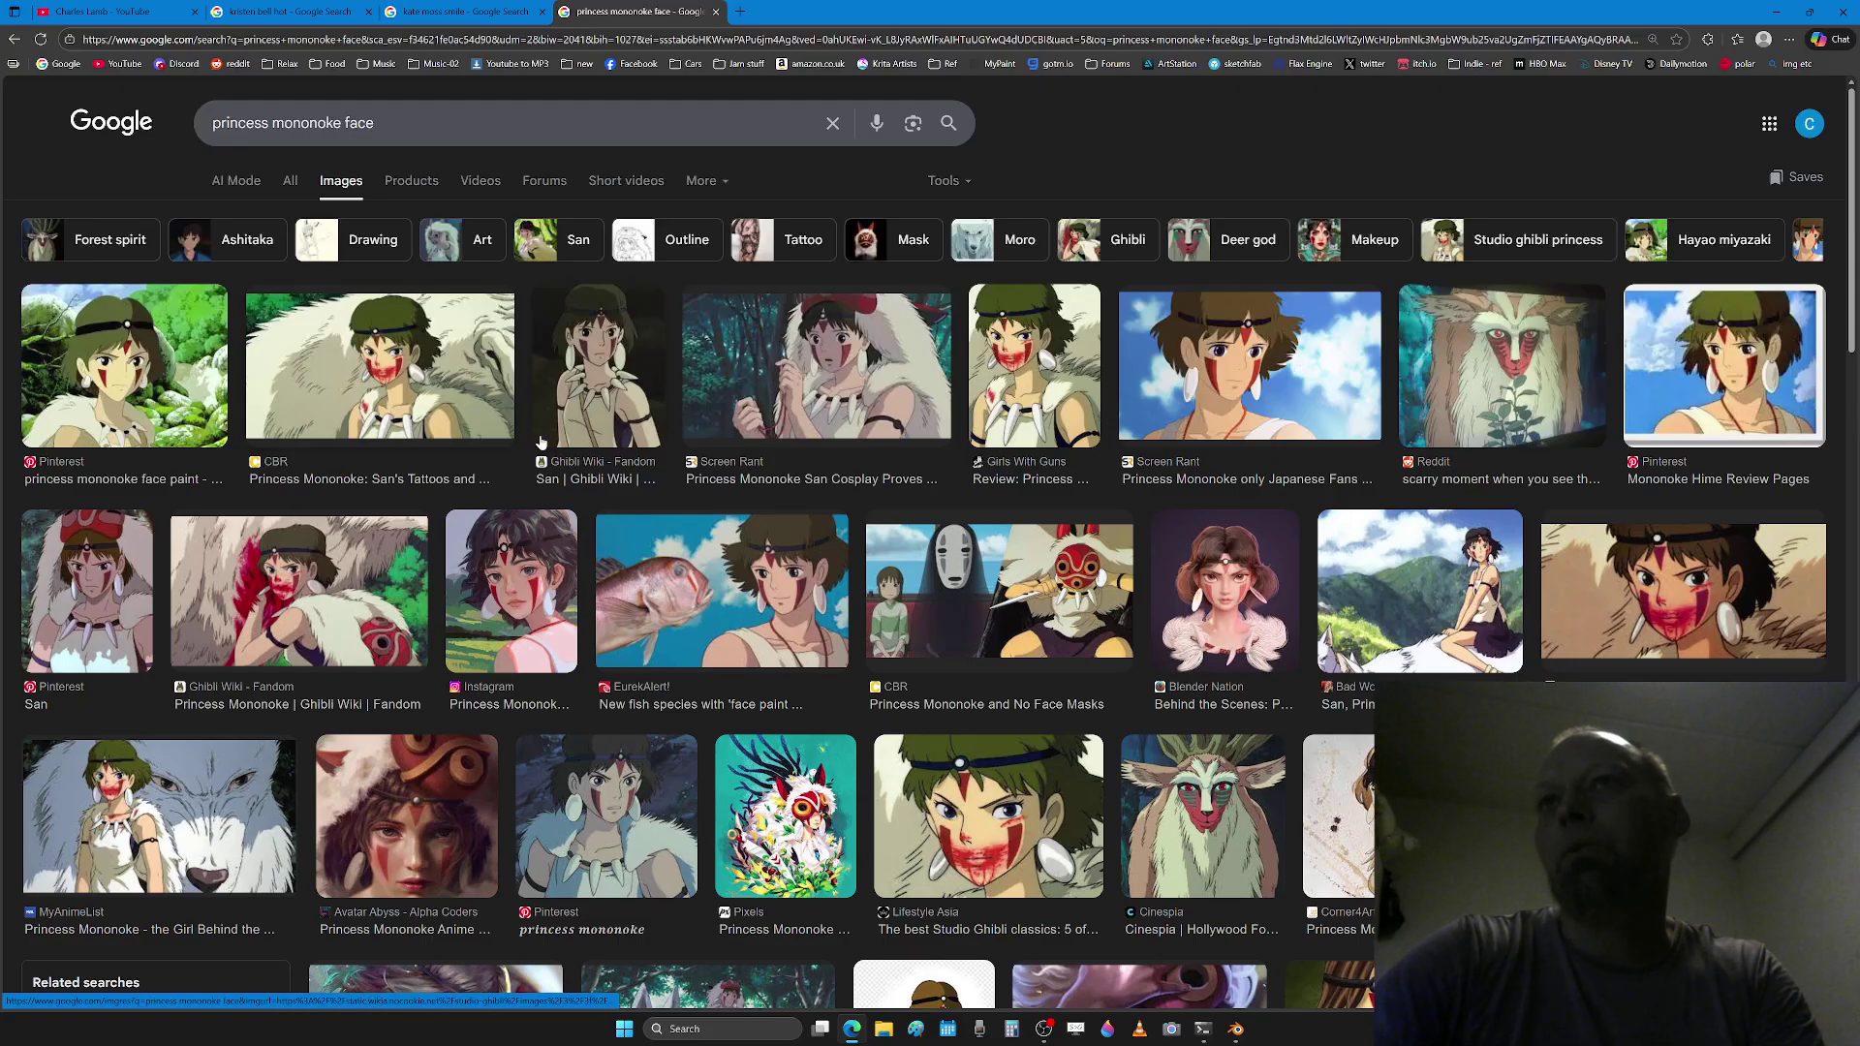
Step: Preview the Pinterest face paint, Screen Rant cosplay article and Instagram "Princess Mononoke (1997)" images of the character's face, and close the preview
click(167, 384)
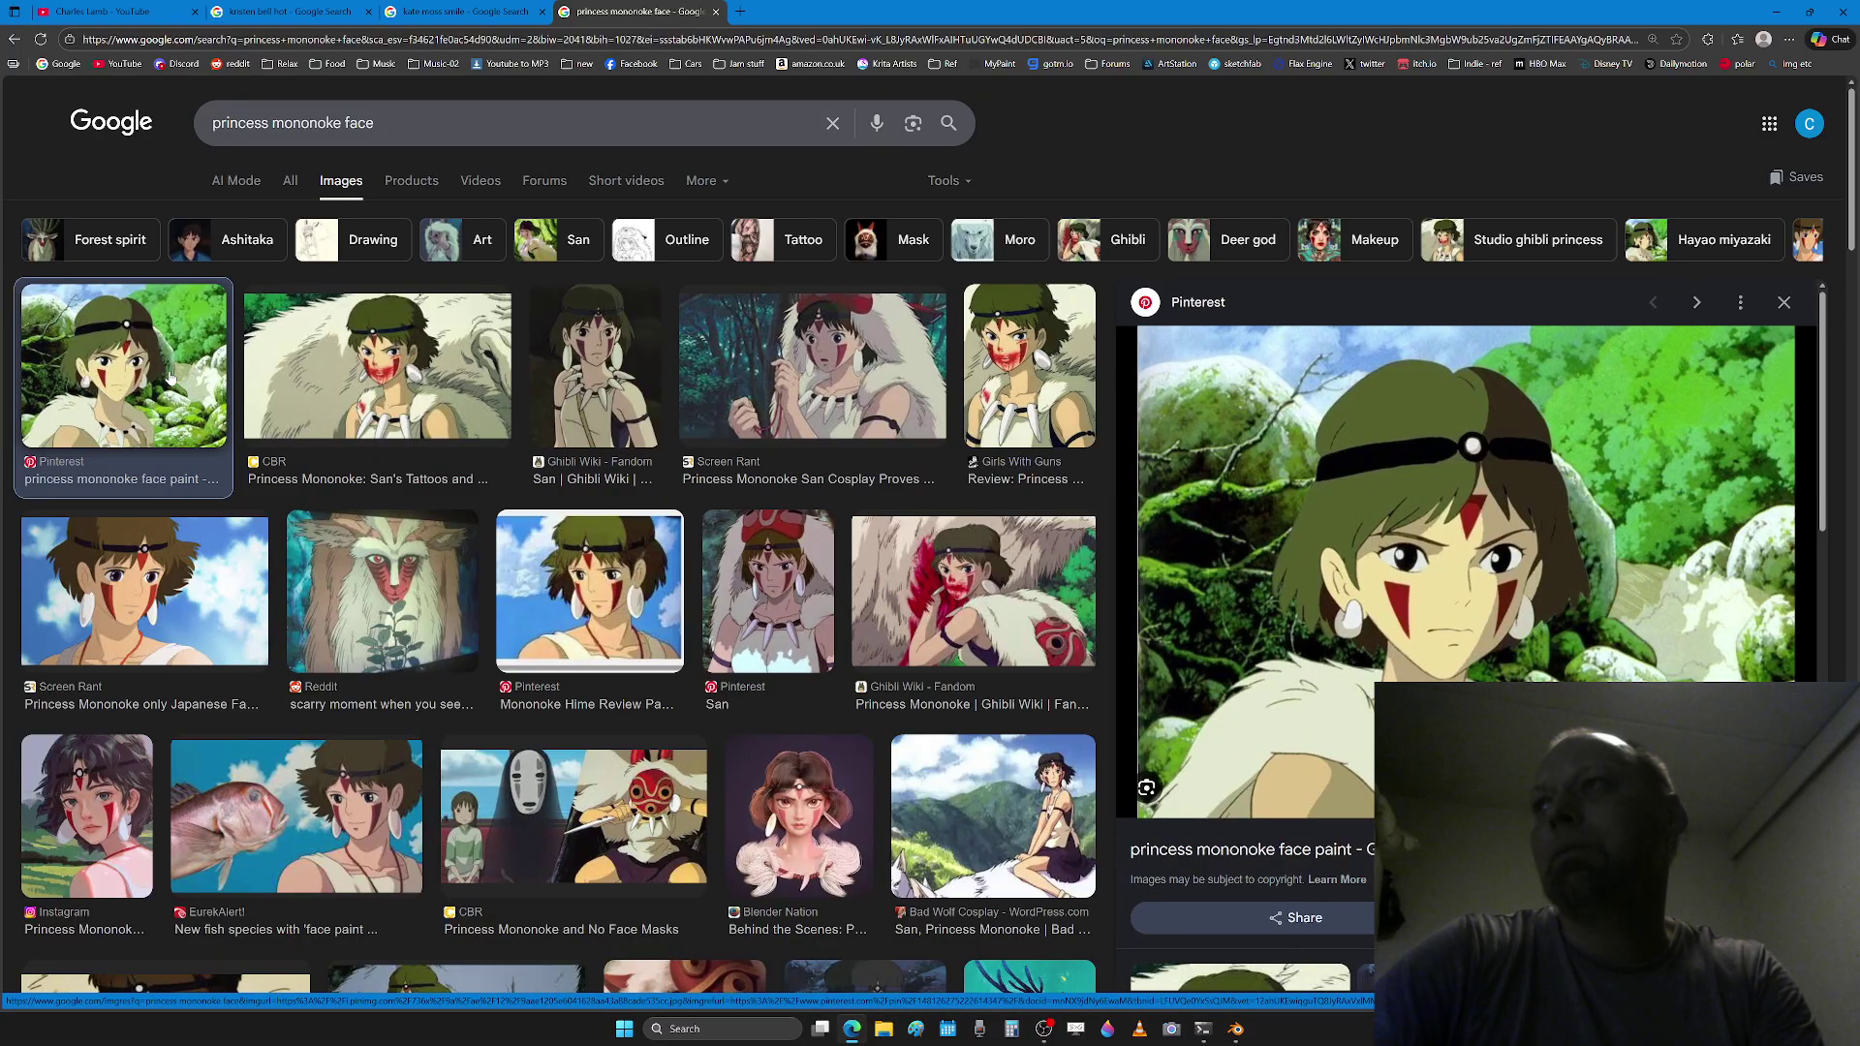
click(829, 366)
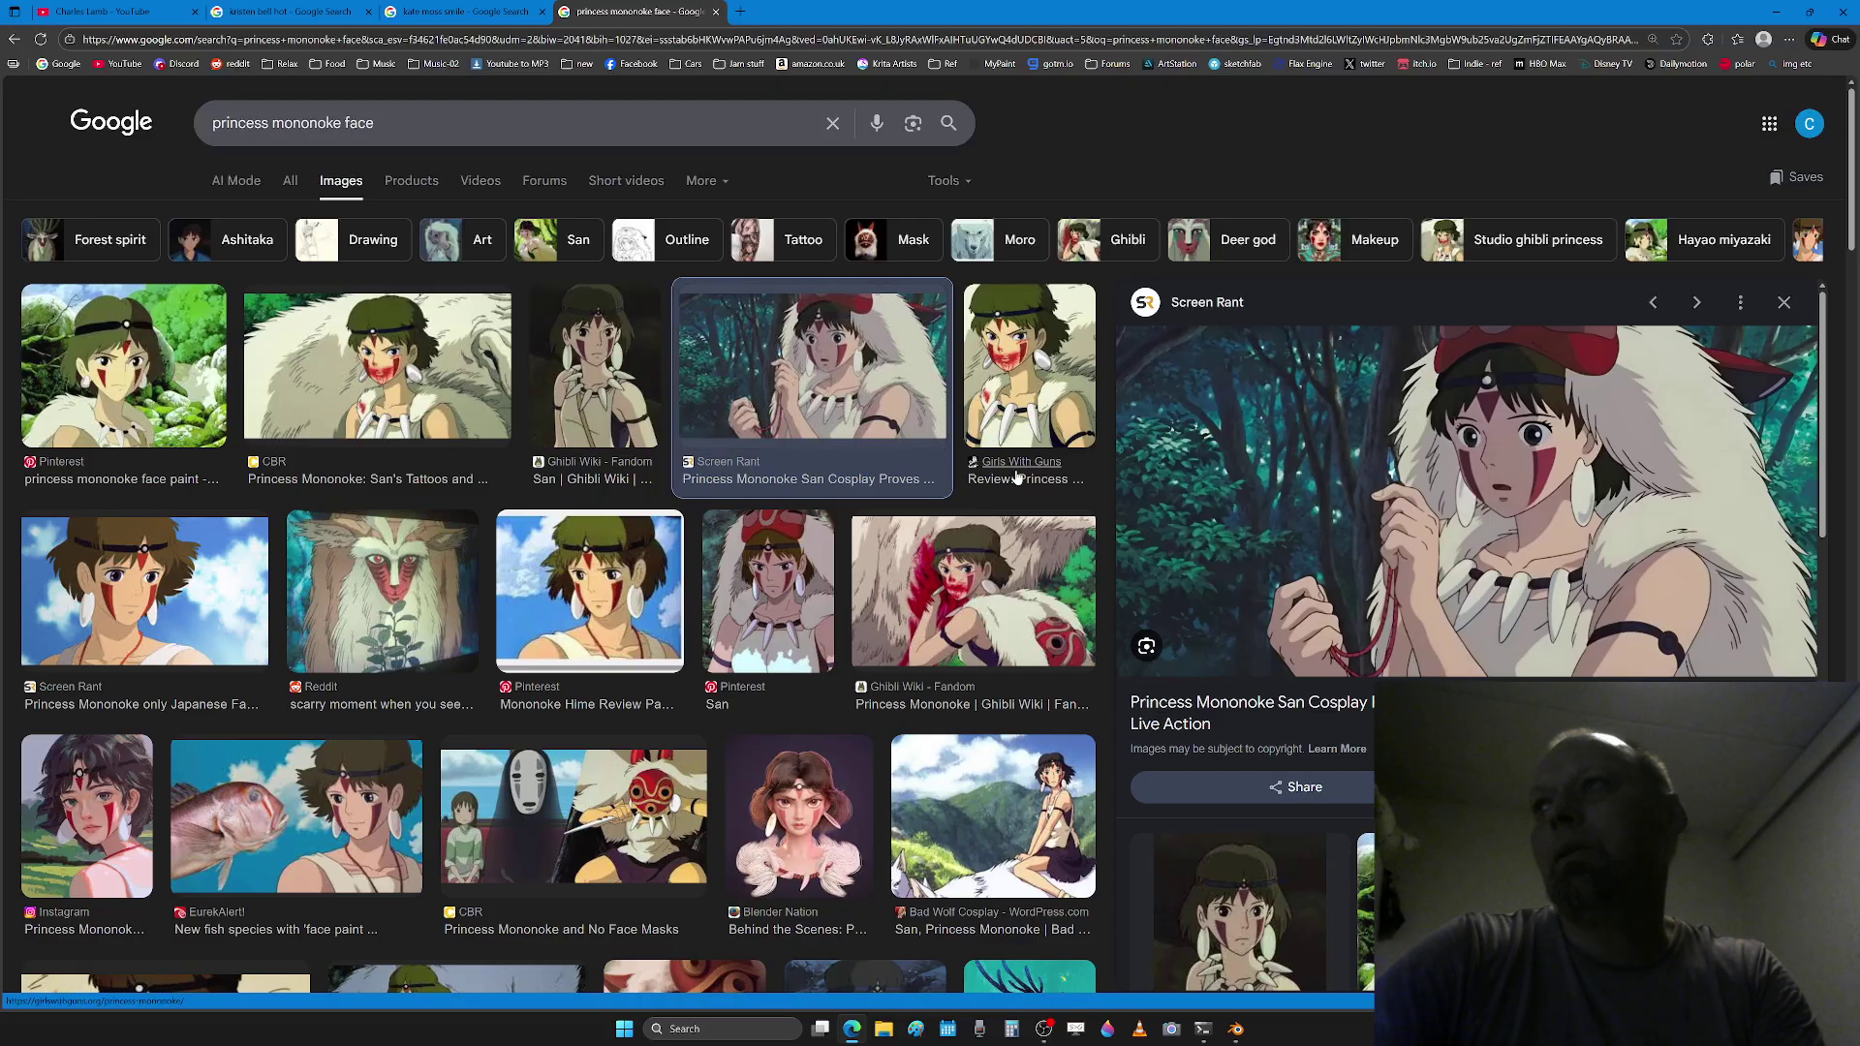
click(1785, 302)
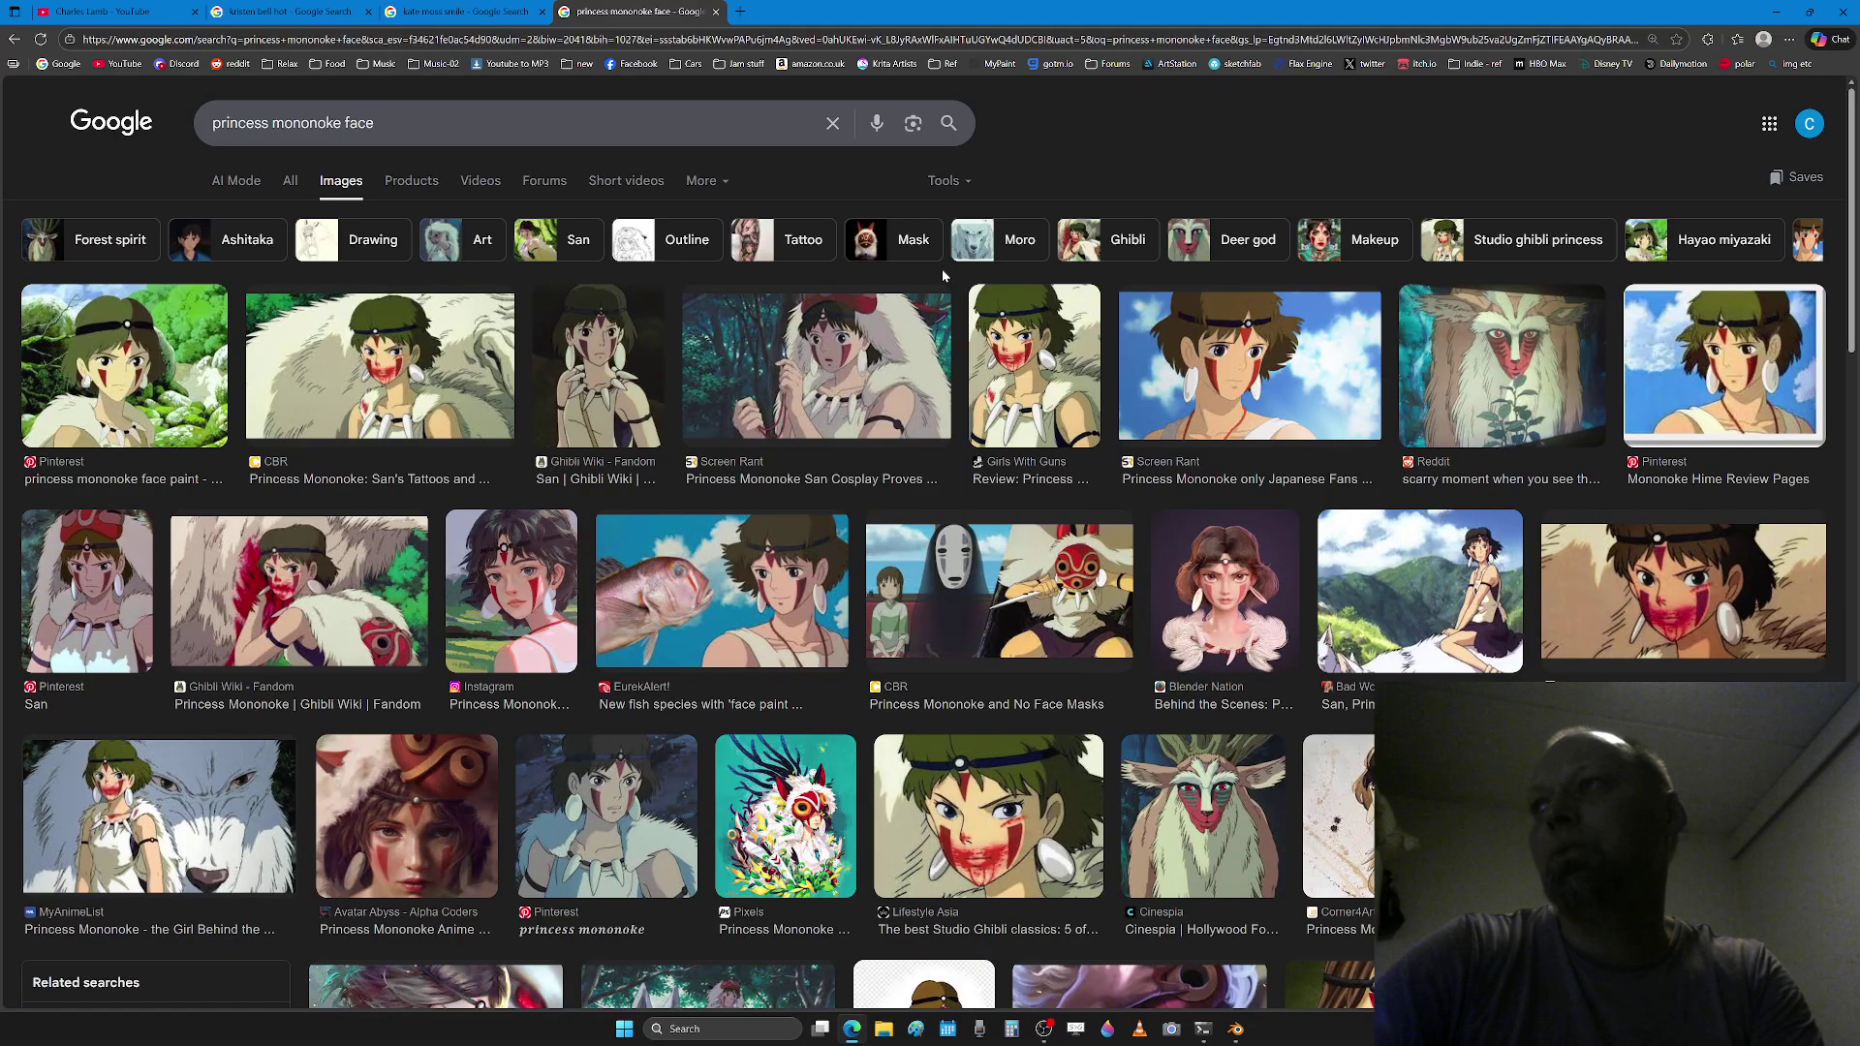
scroll(1564, 739, down, 5)
click(938, 848)
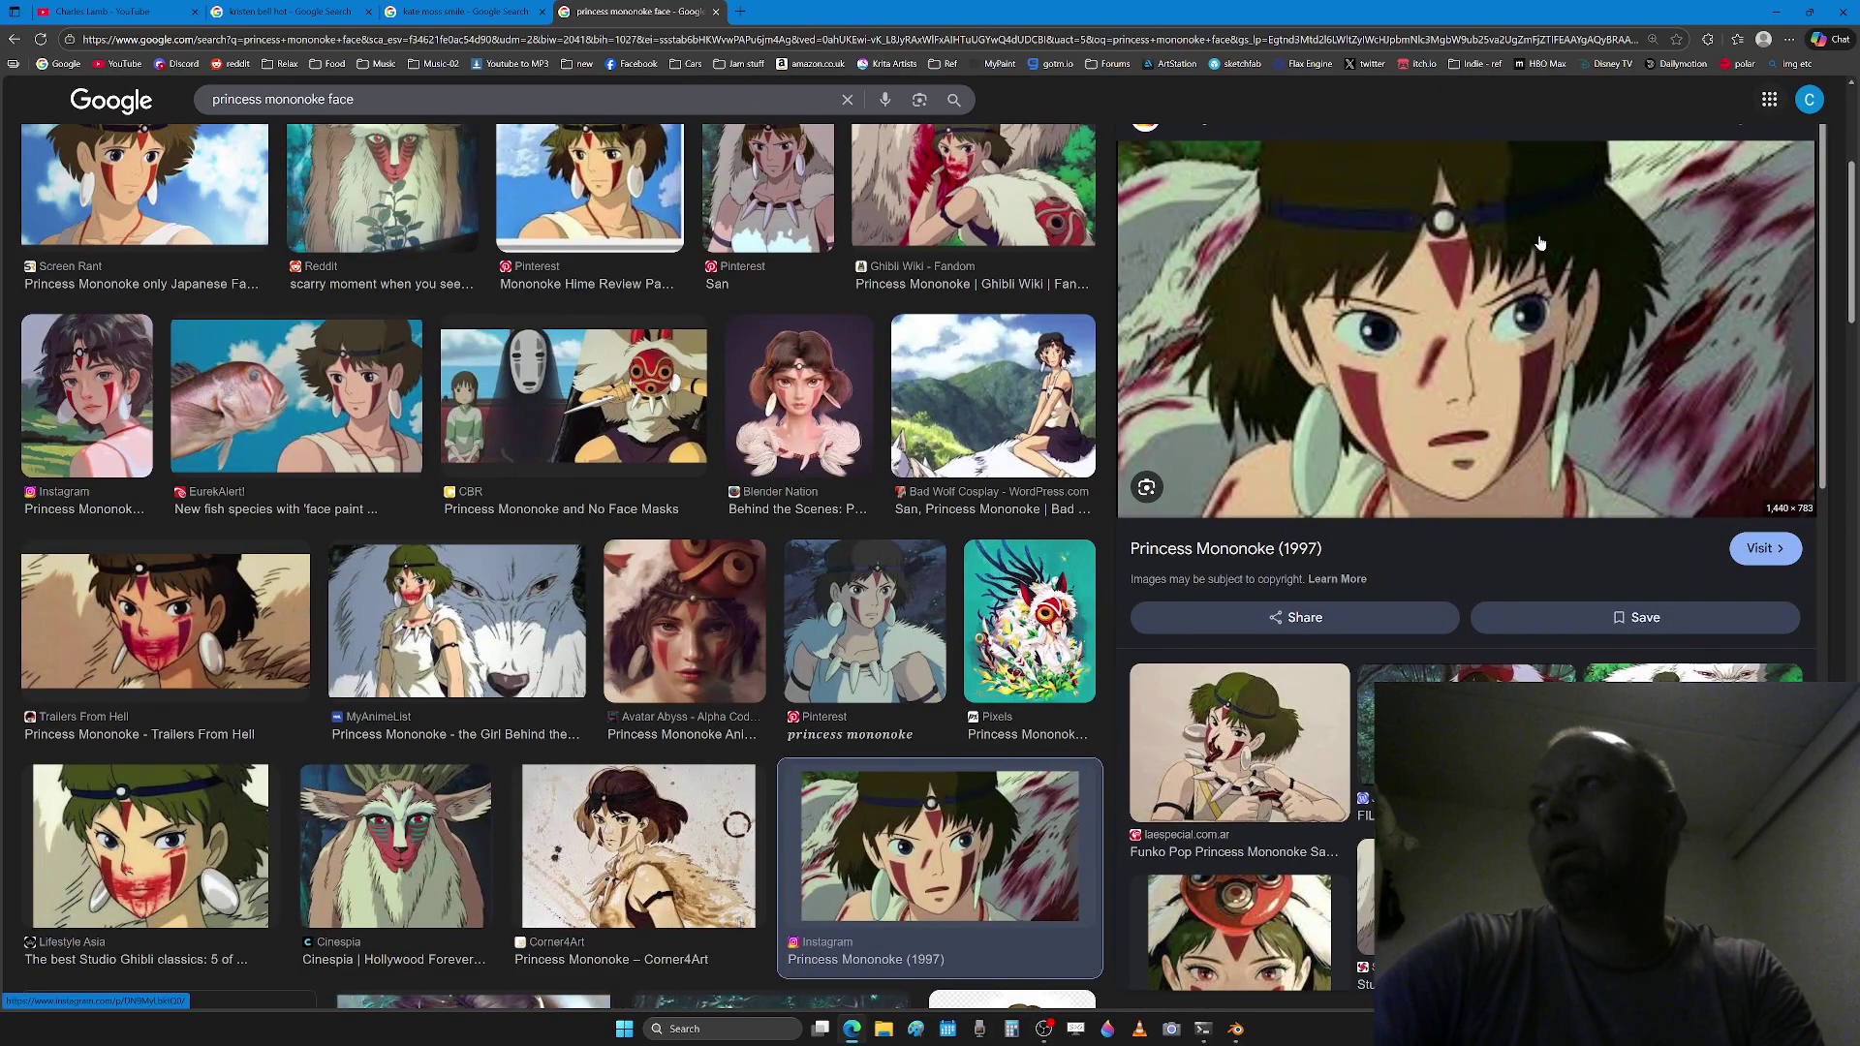
scroll(1541, 242, up, 5)
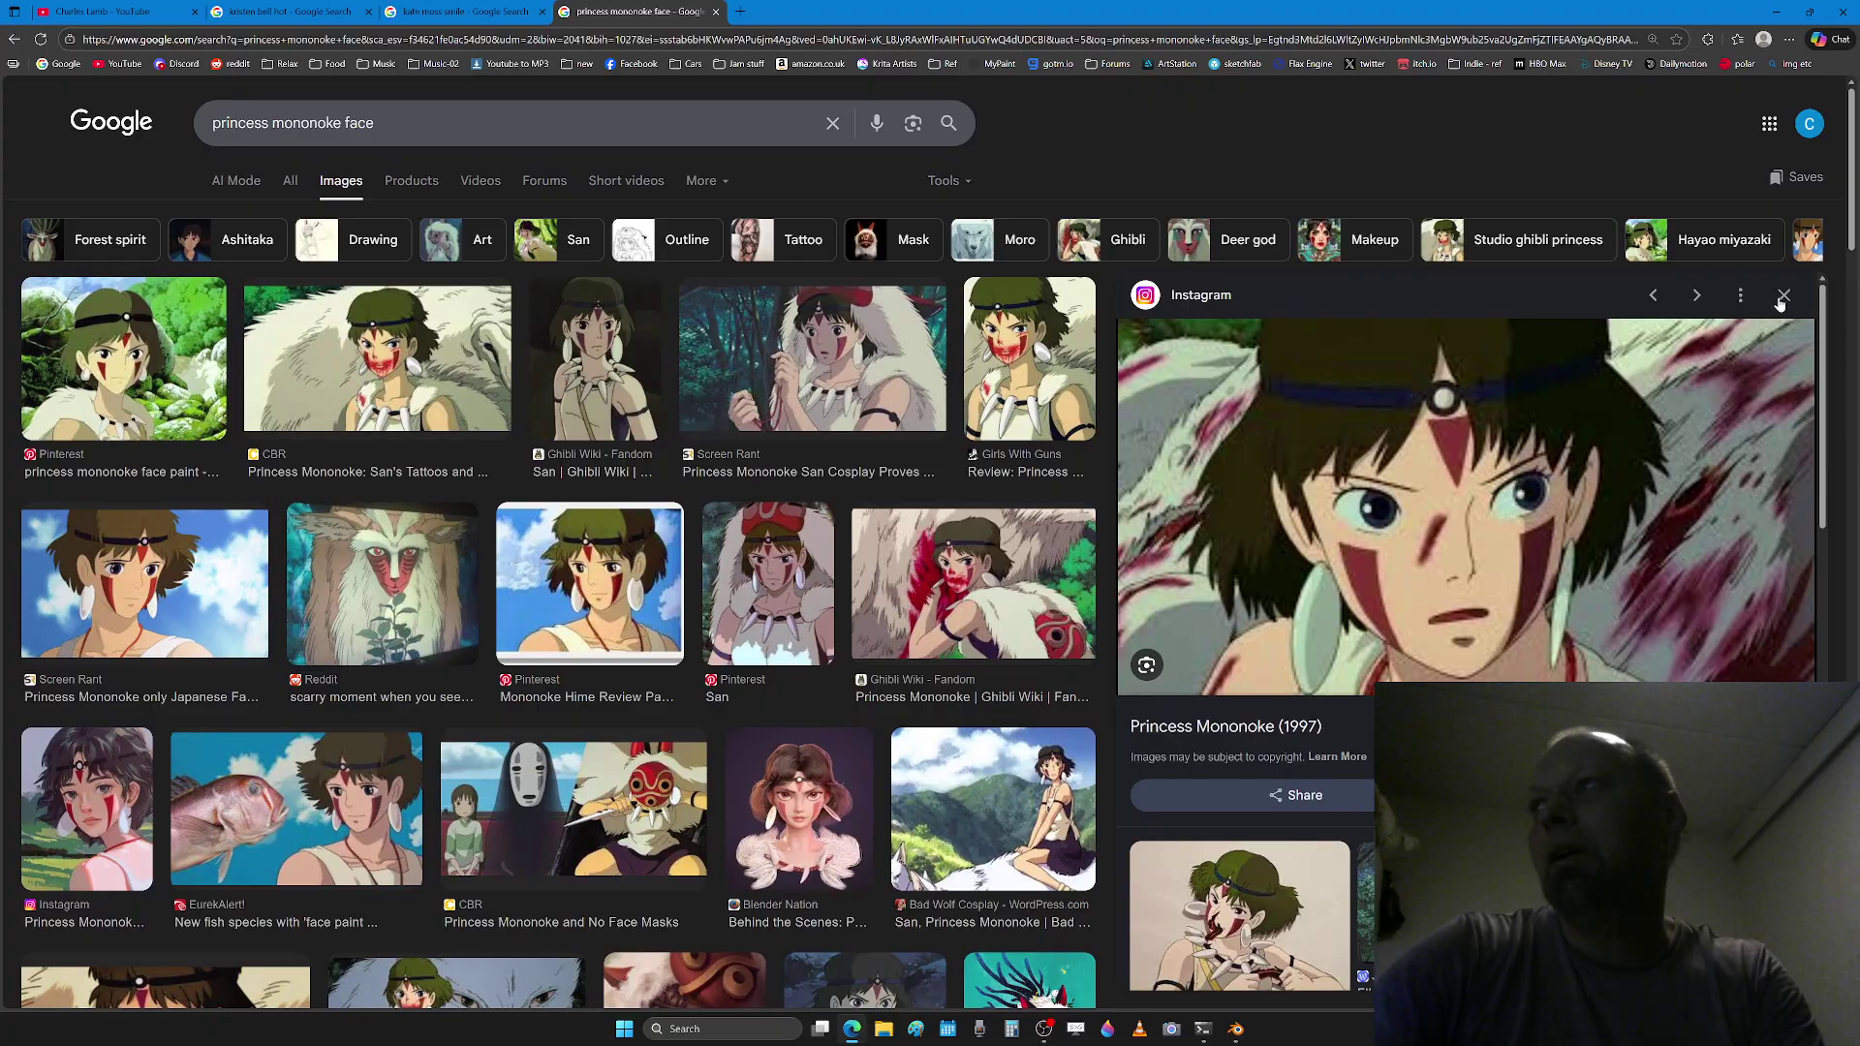
click(1782, 296)
Step: Preview the painted GoodFon wallpaper face, close it, and preview the semi-realistic Instagram portrait of Princess Mononoke
scroll(628, 497, down, 2)
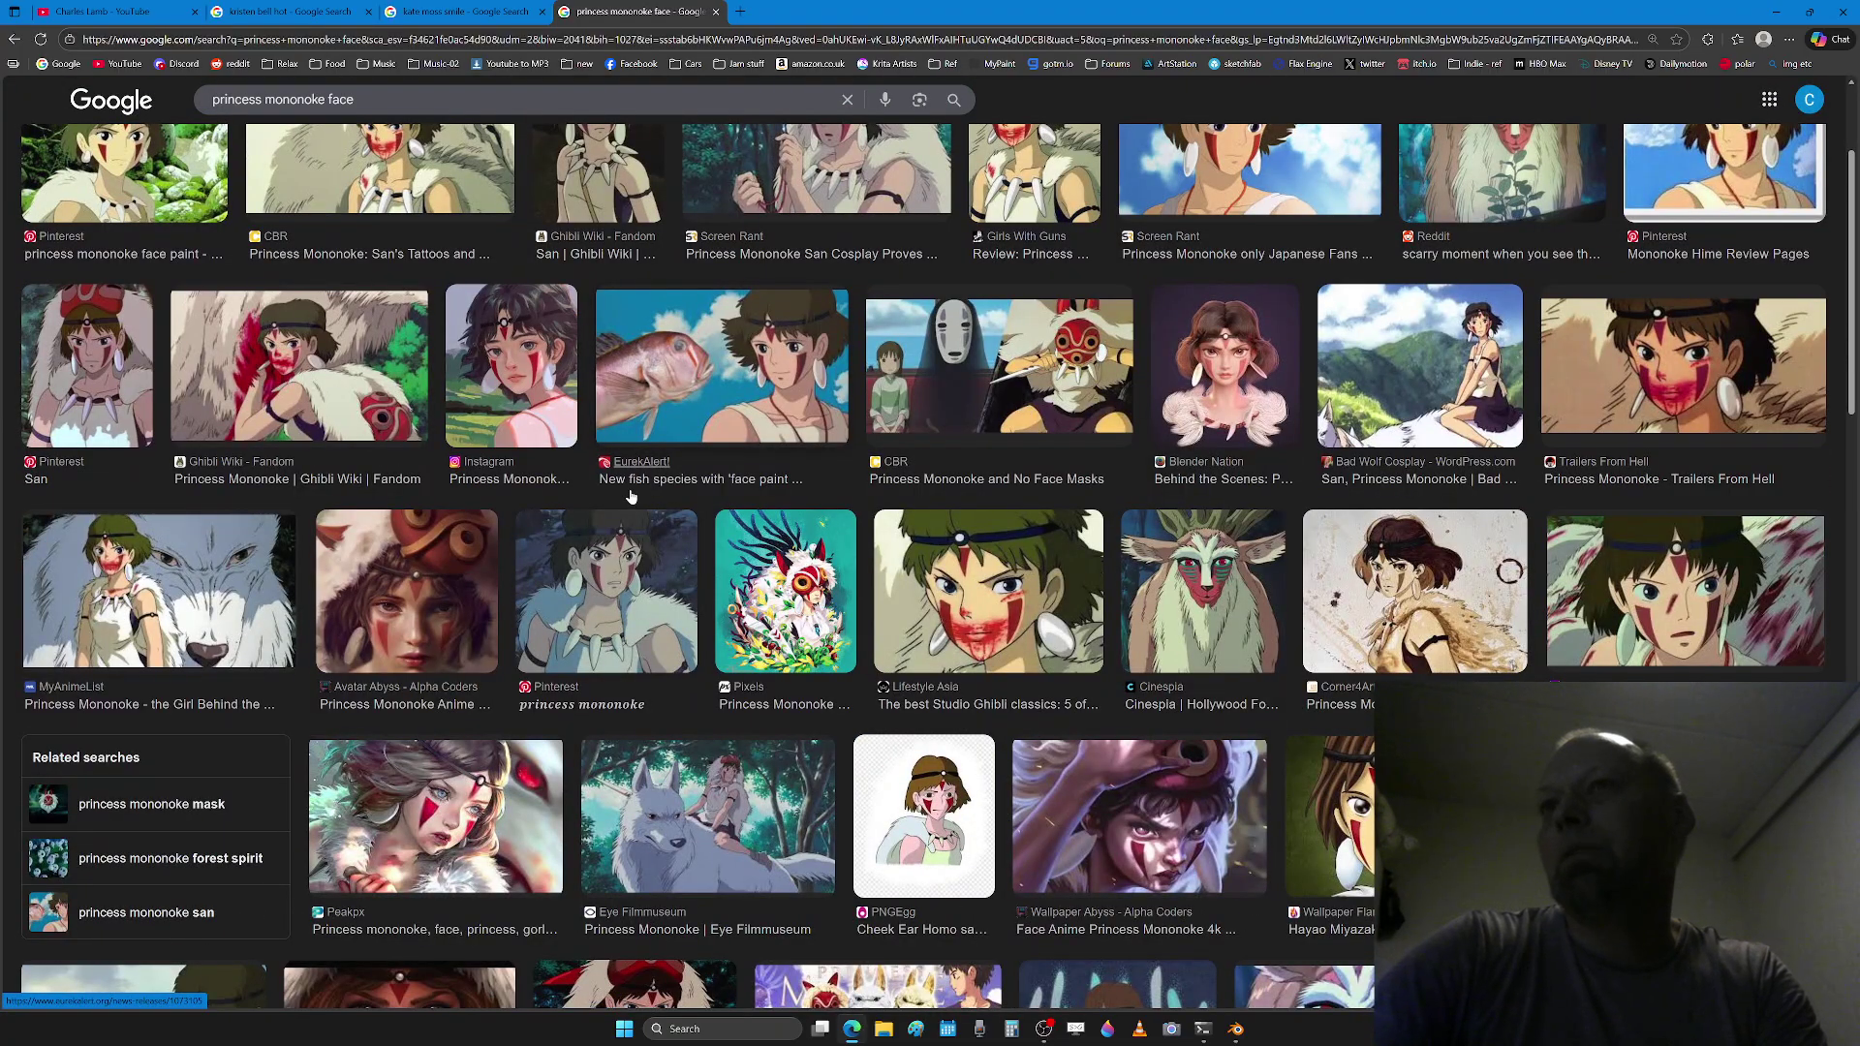
scroll(631, 497, down, 2)
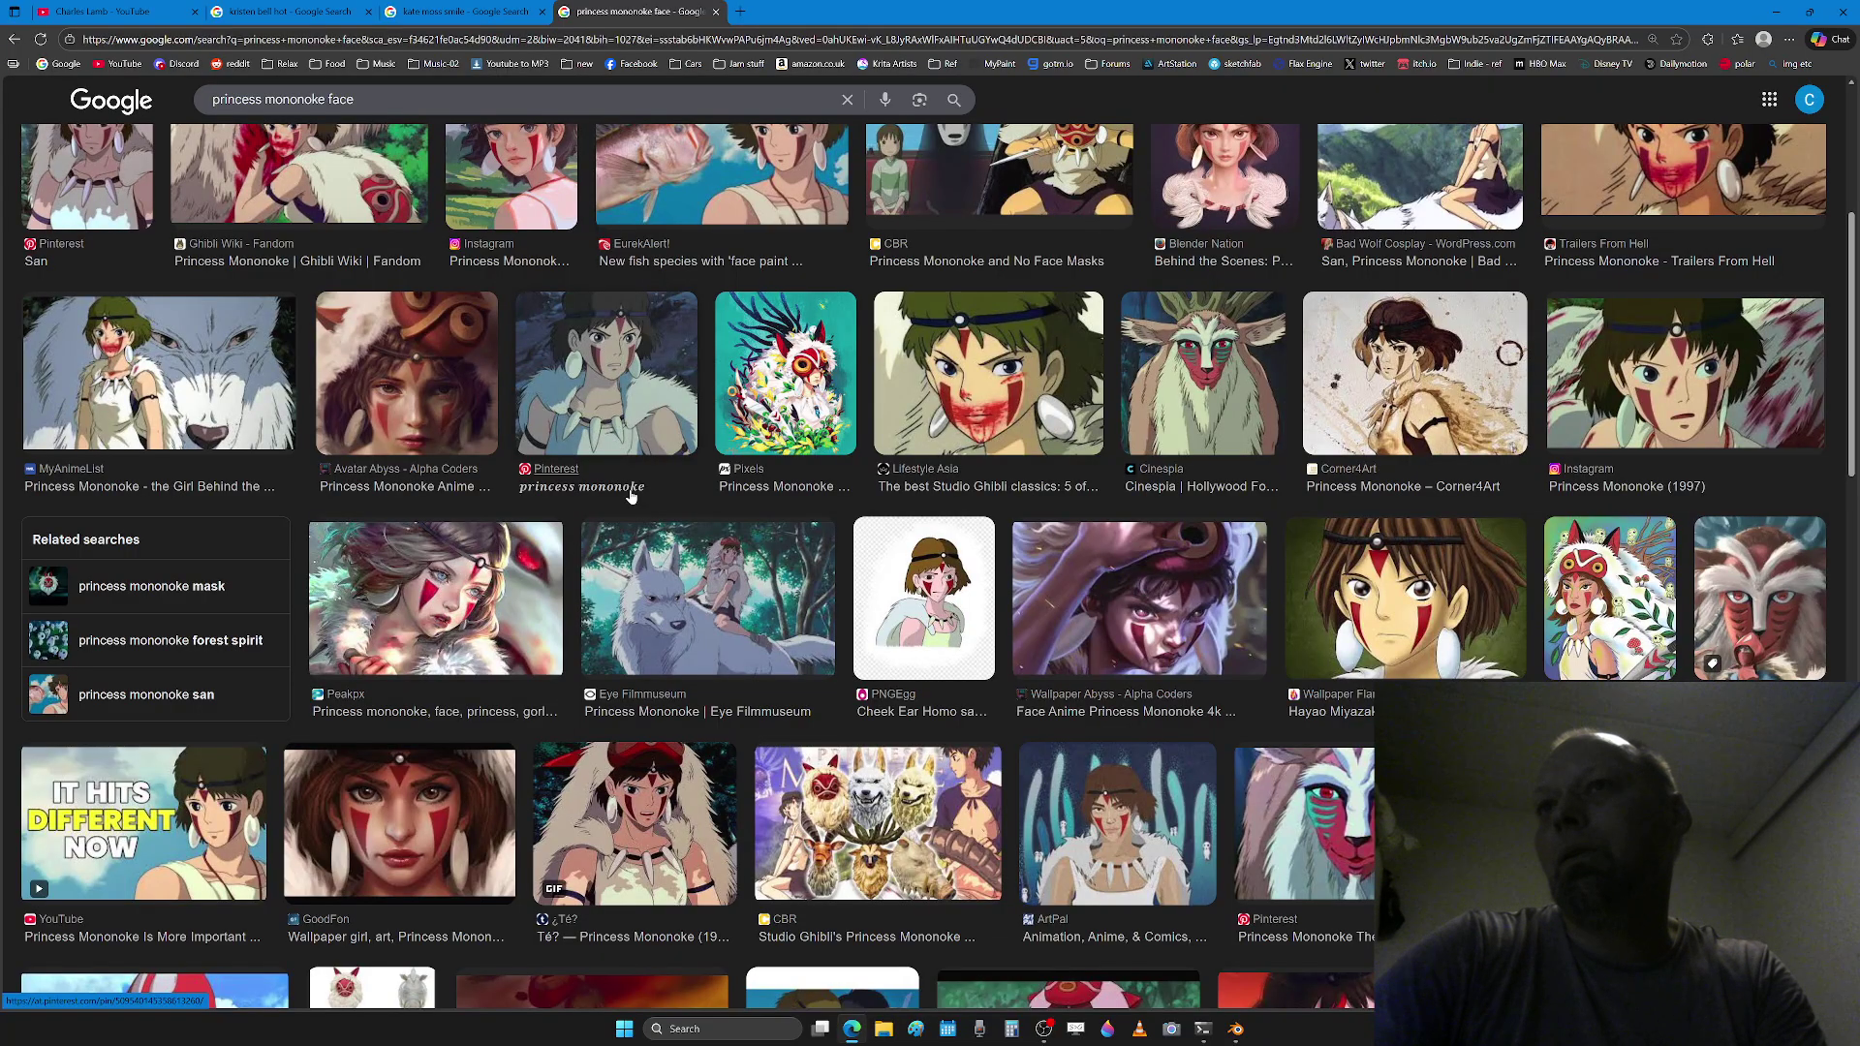
click(455, 806)
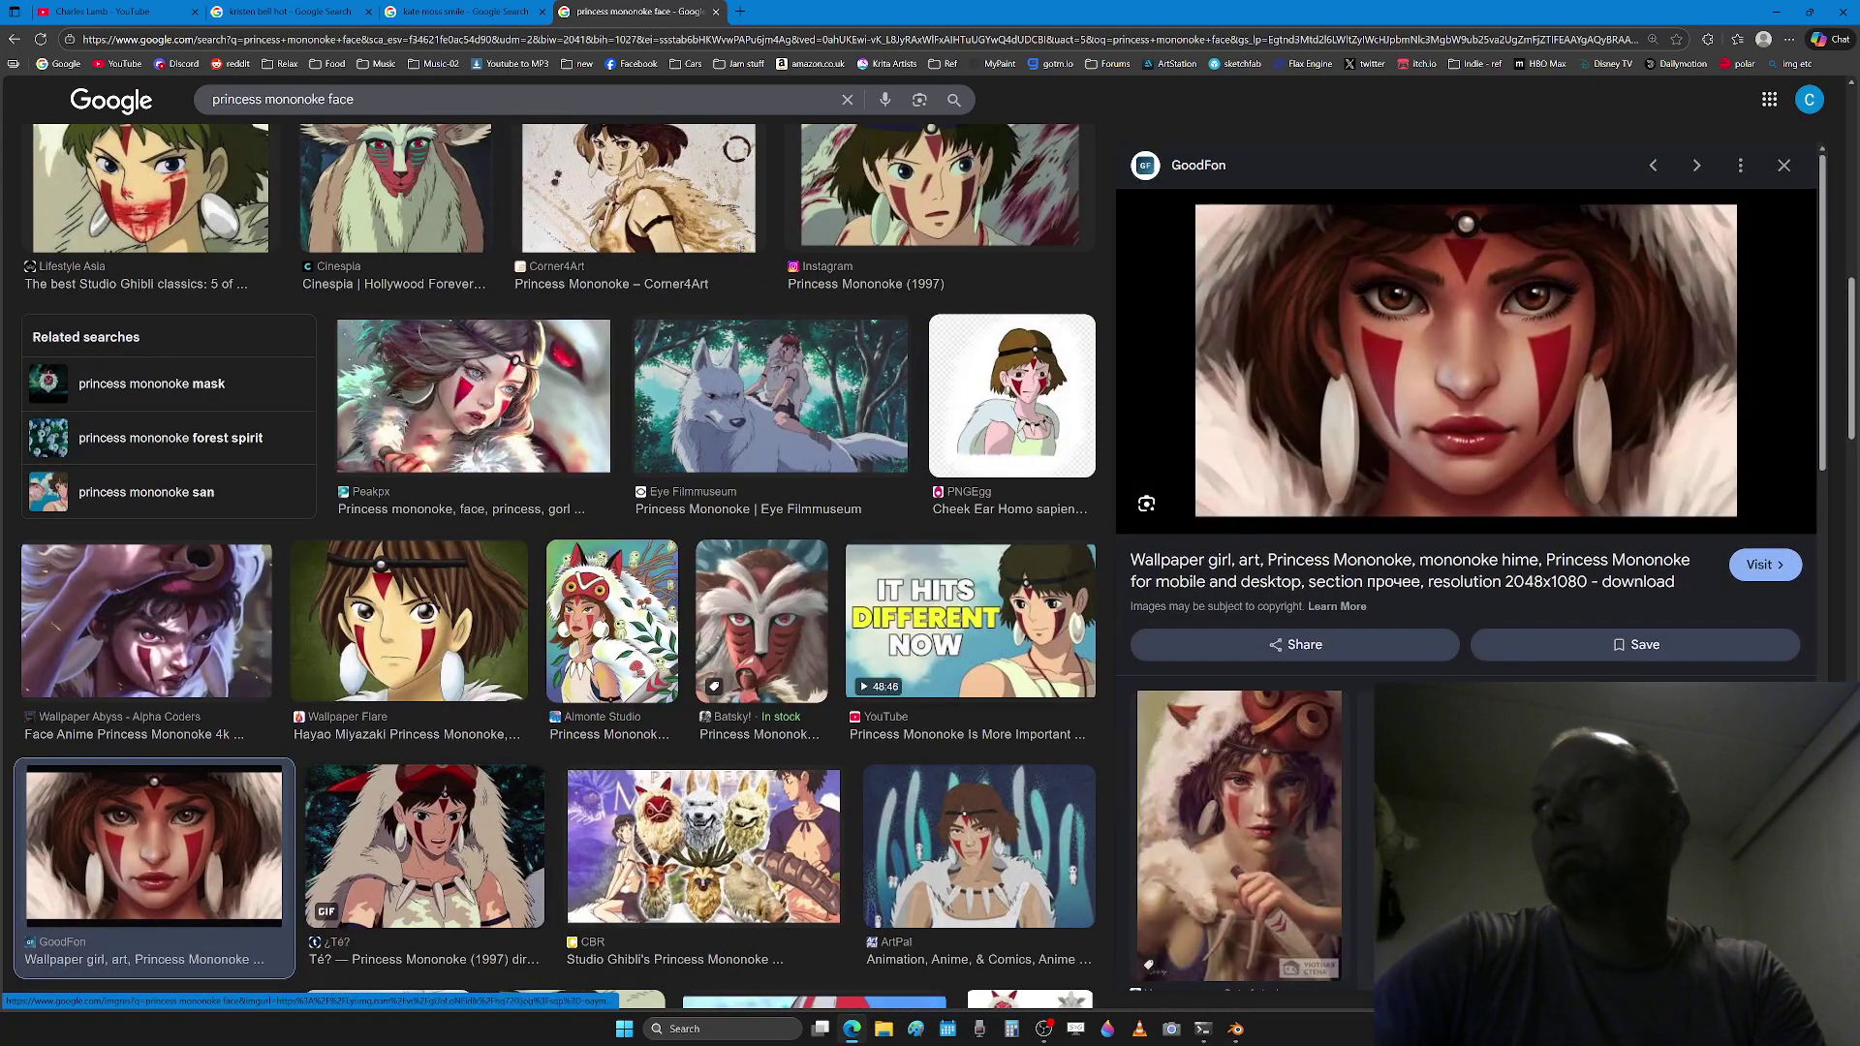
scroll(857, 438, up, 10)
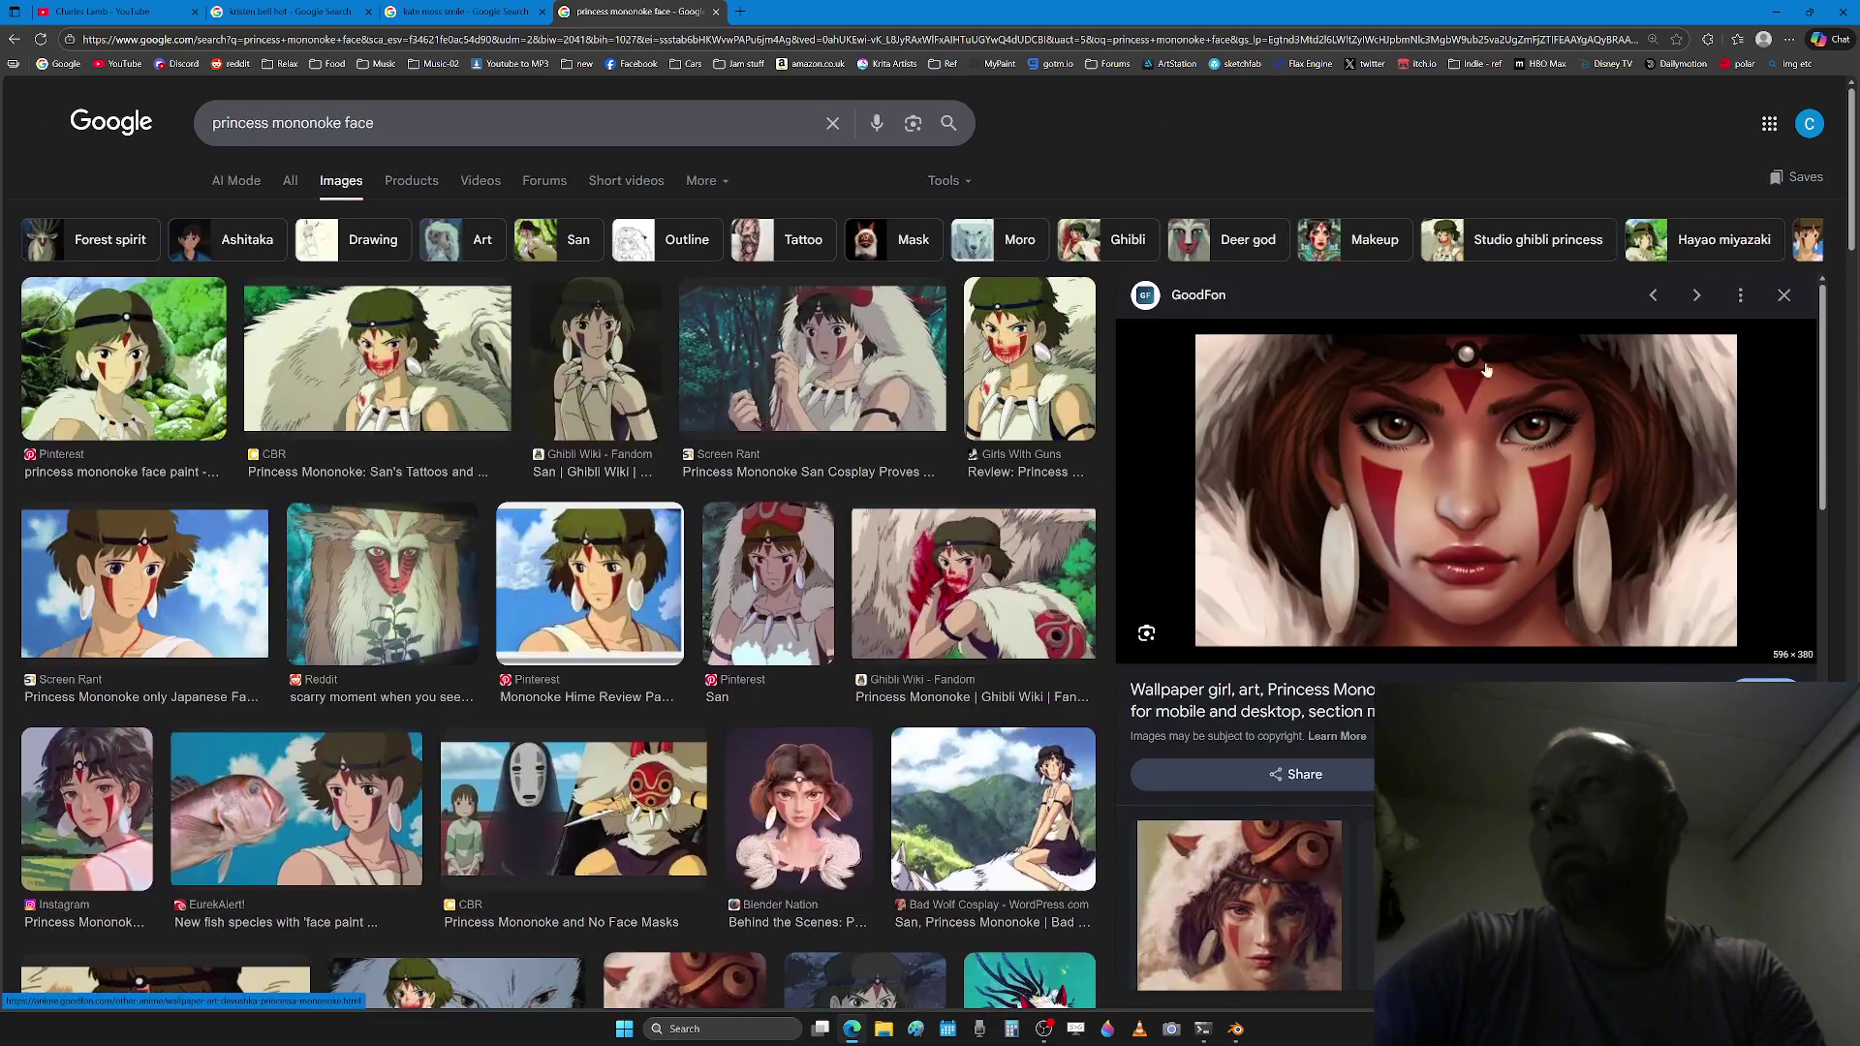
click(1784, 295)
scroll(718, 598, up, 3)
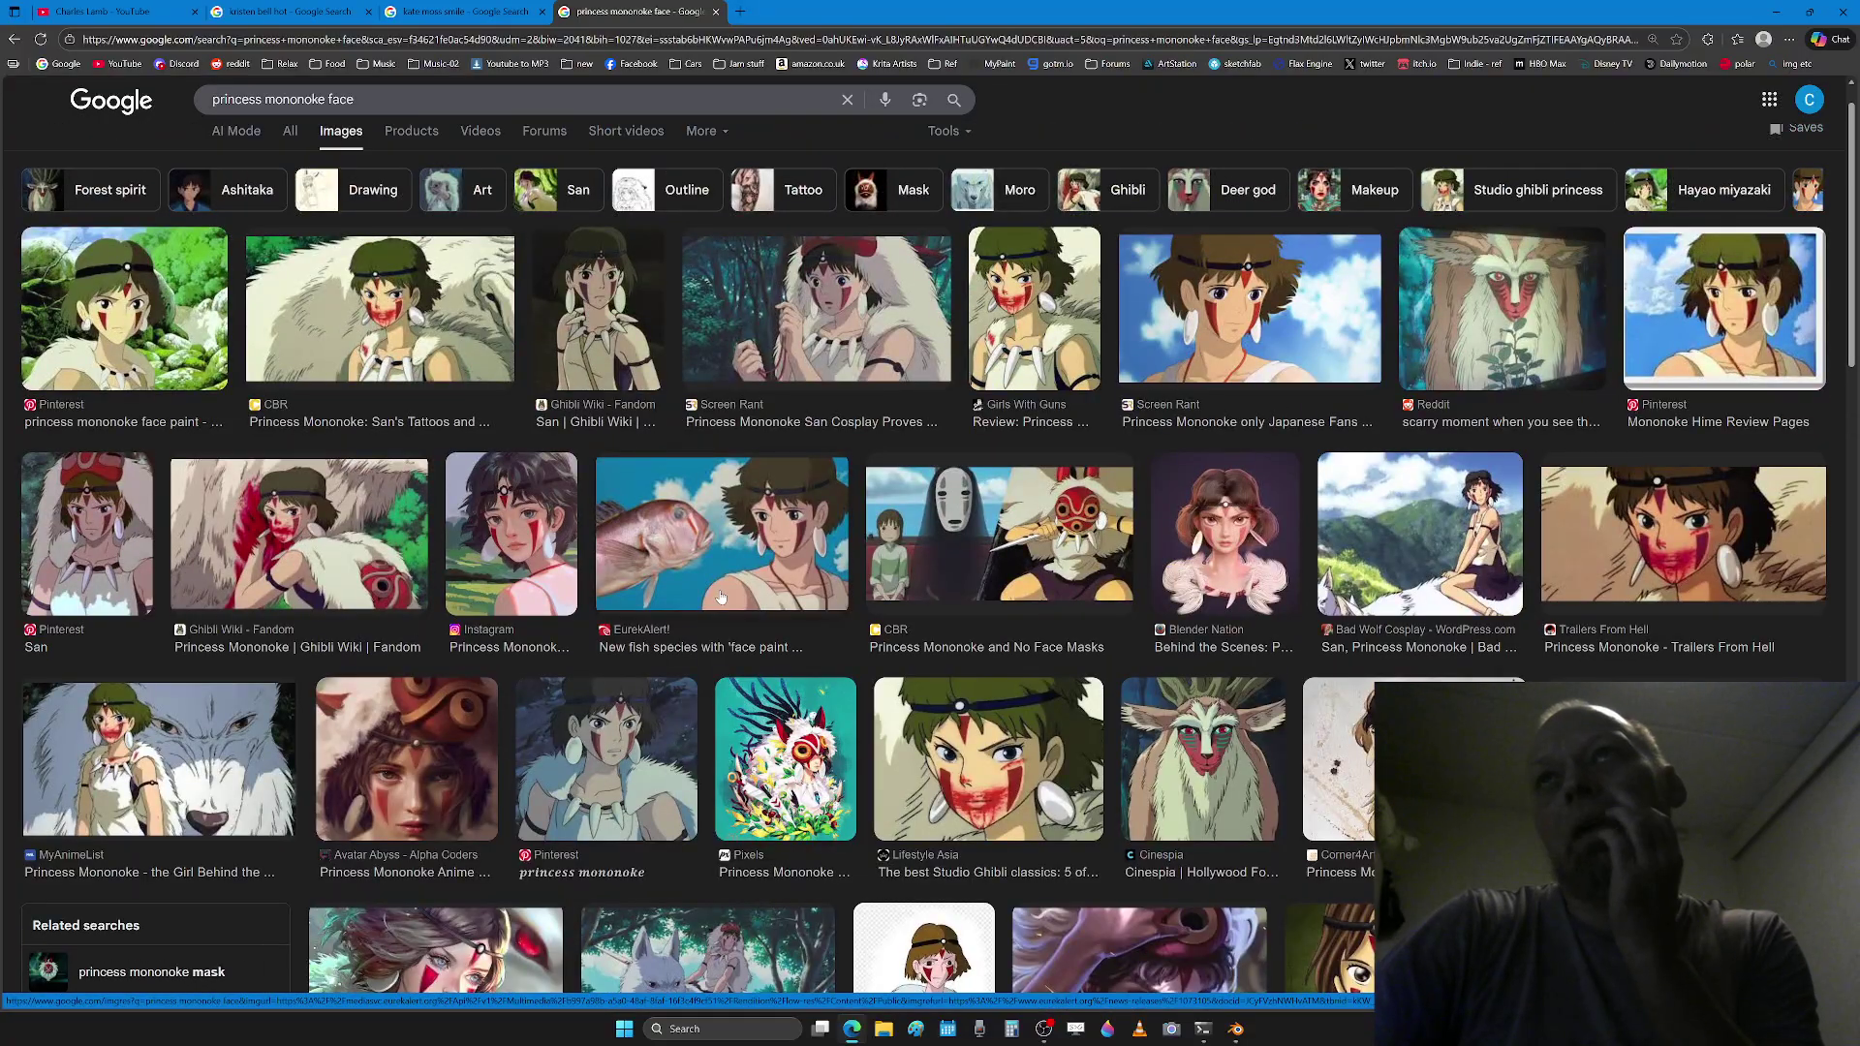
scroll(719, 598, up, 1)
click(510, 581)
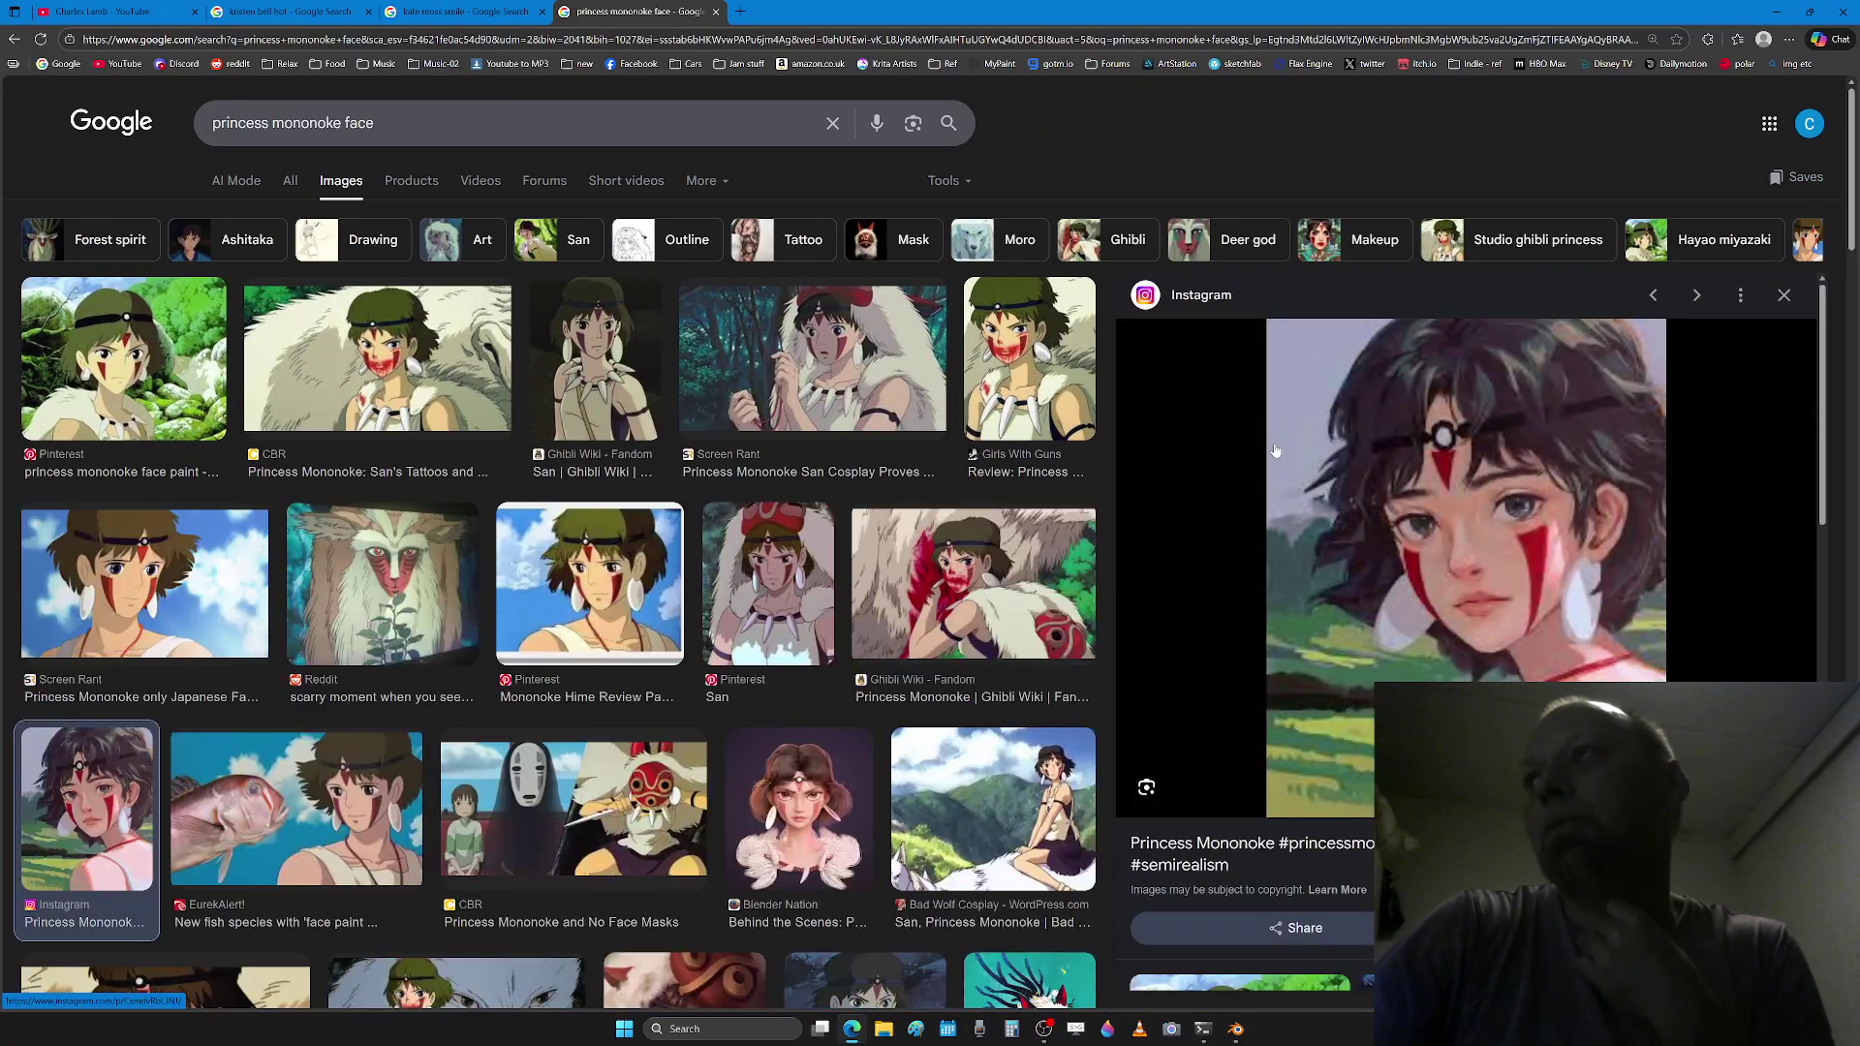
Step: Close the portrait preview and browse the "princess mononoke face" image results for more face references
click(1783, 296)
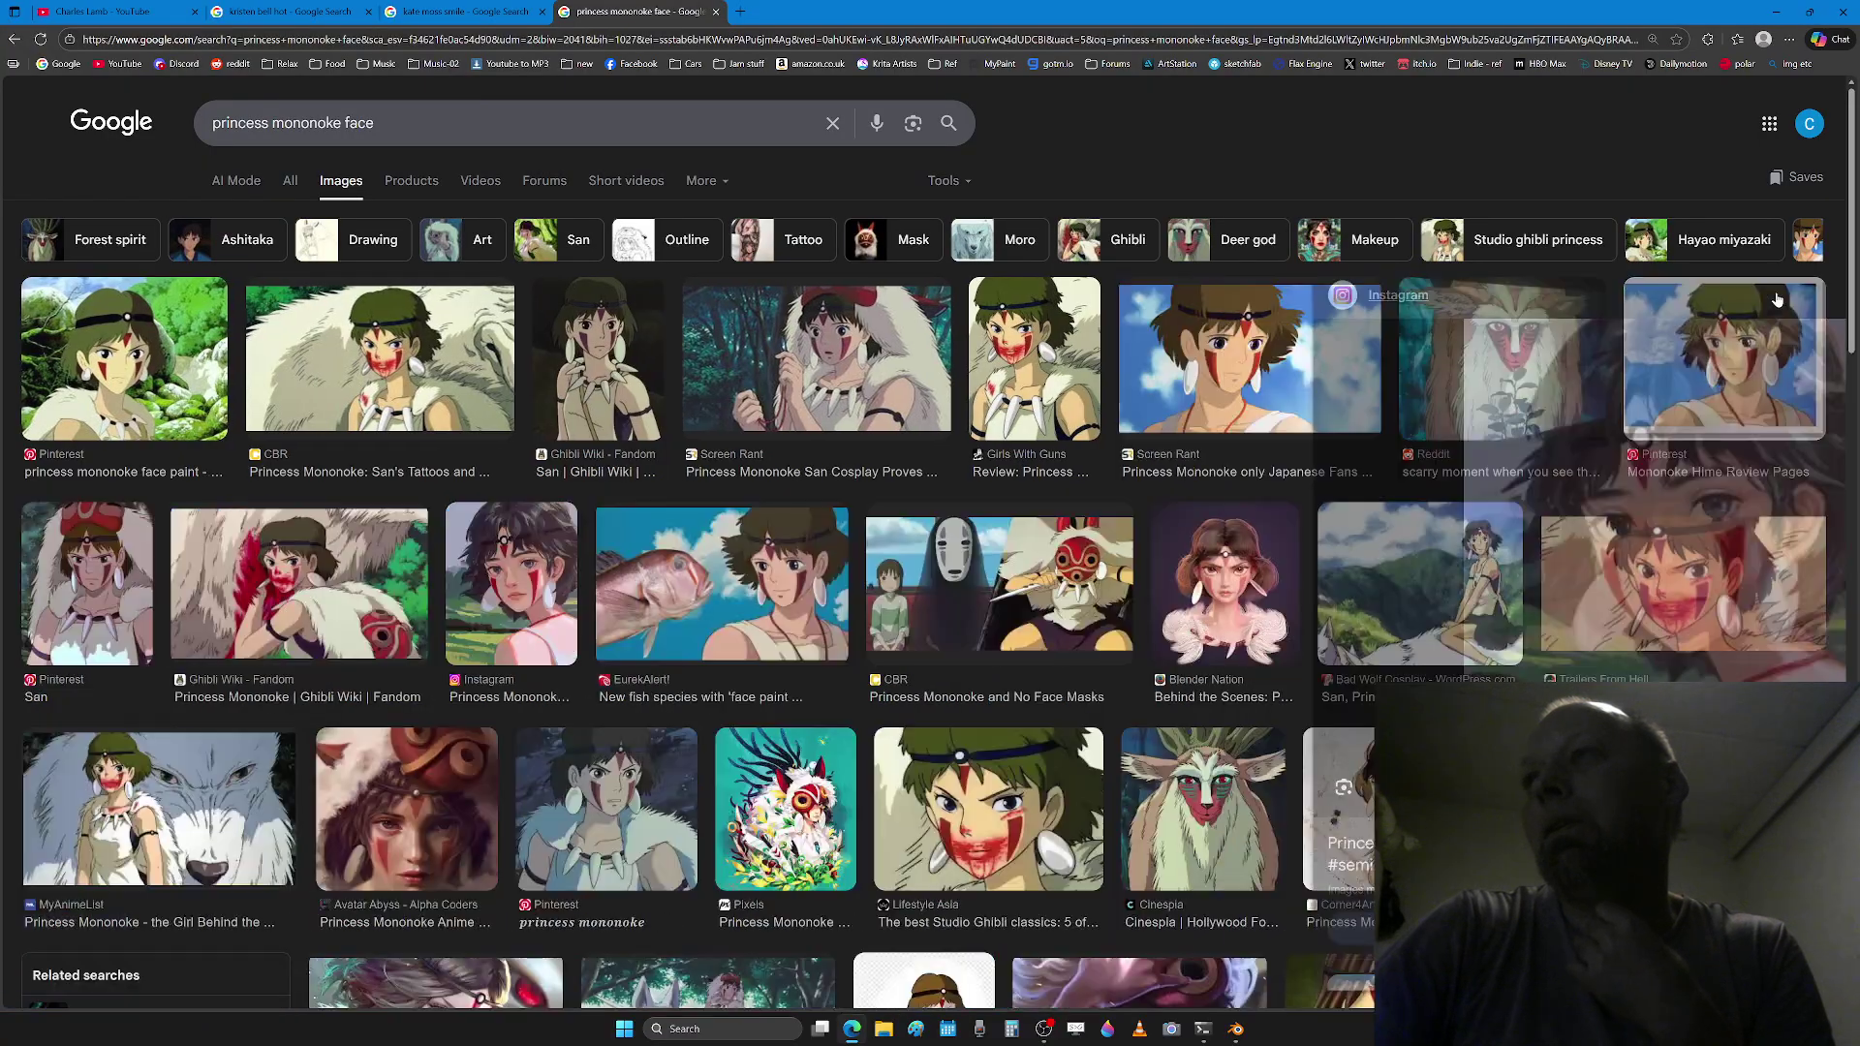
scroll(971, 520, down, 5)
scroll(971, 520, down, 3)
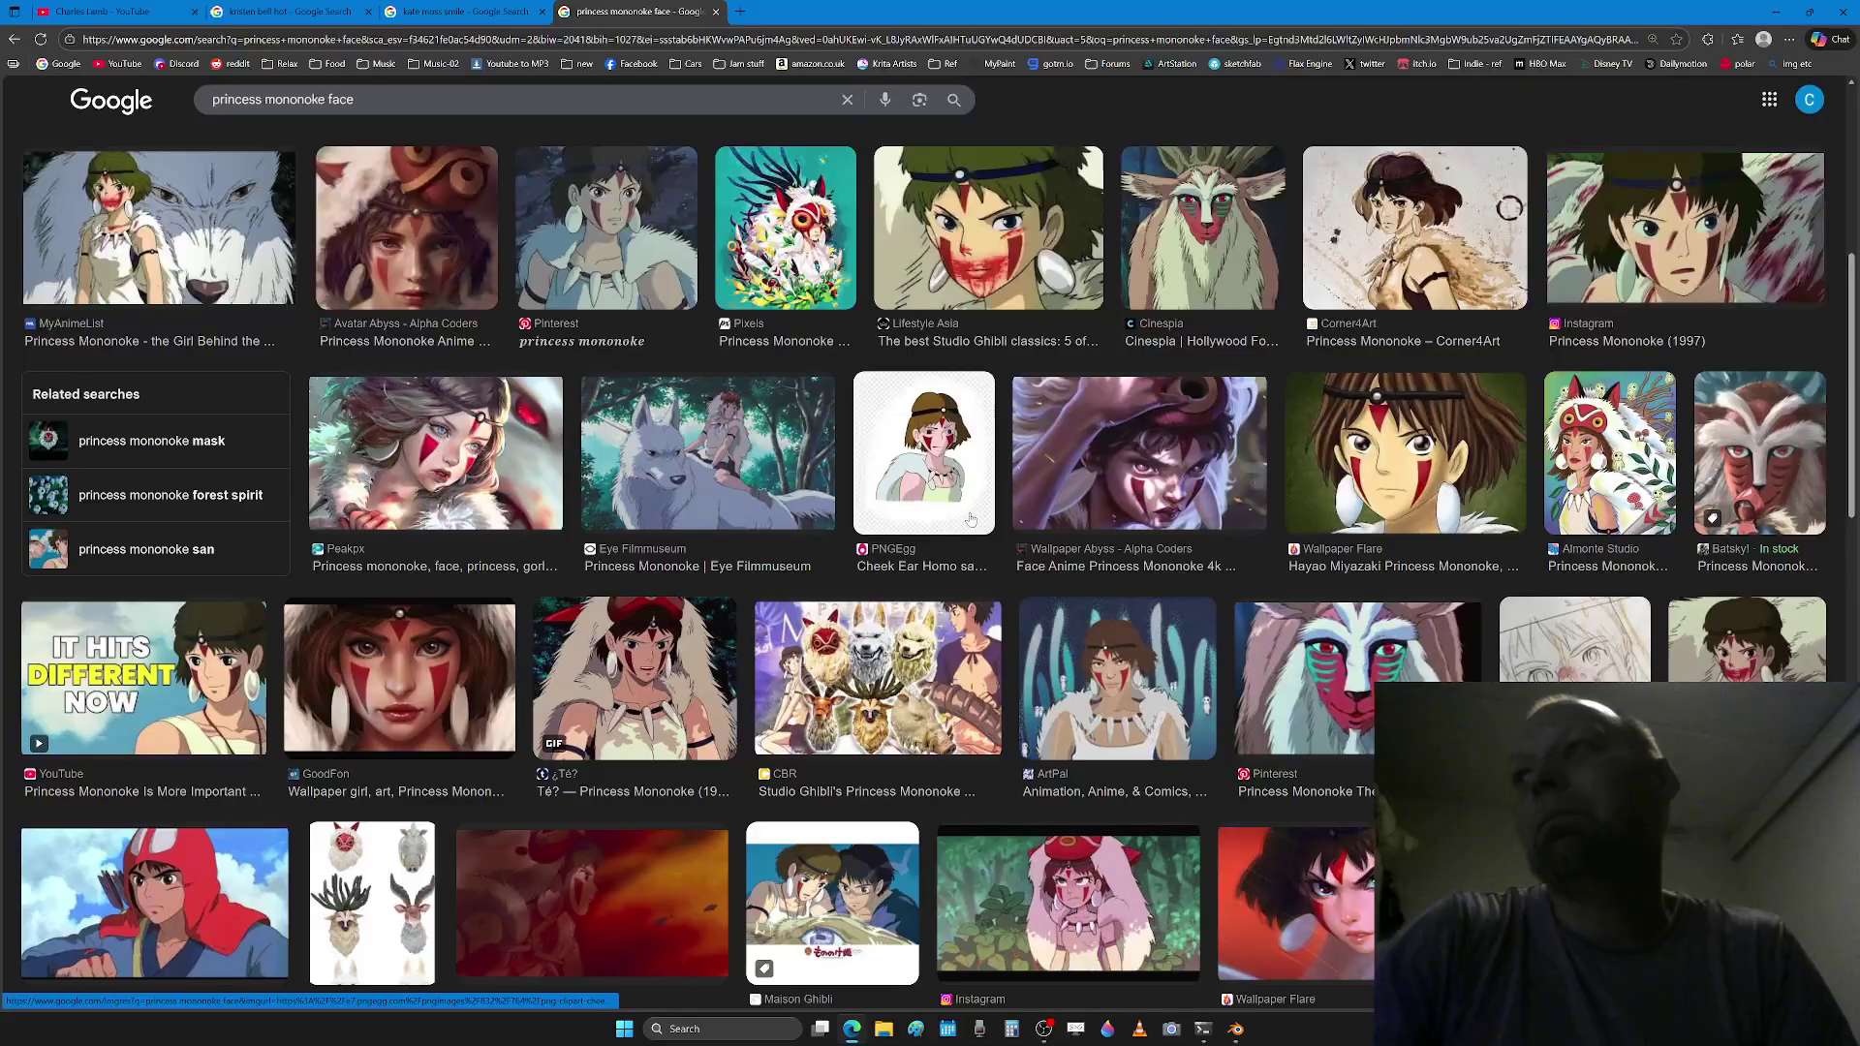
scroll(971, 520, down, 3)
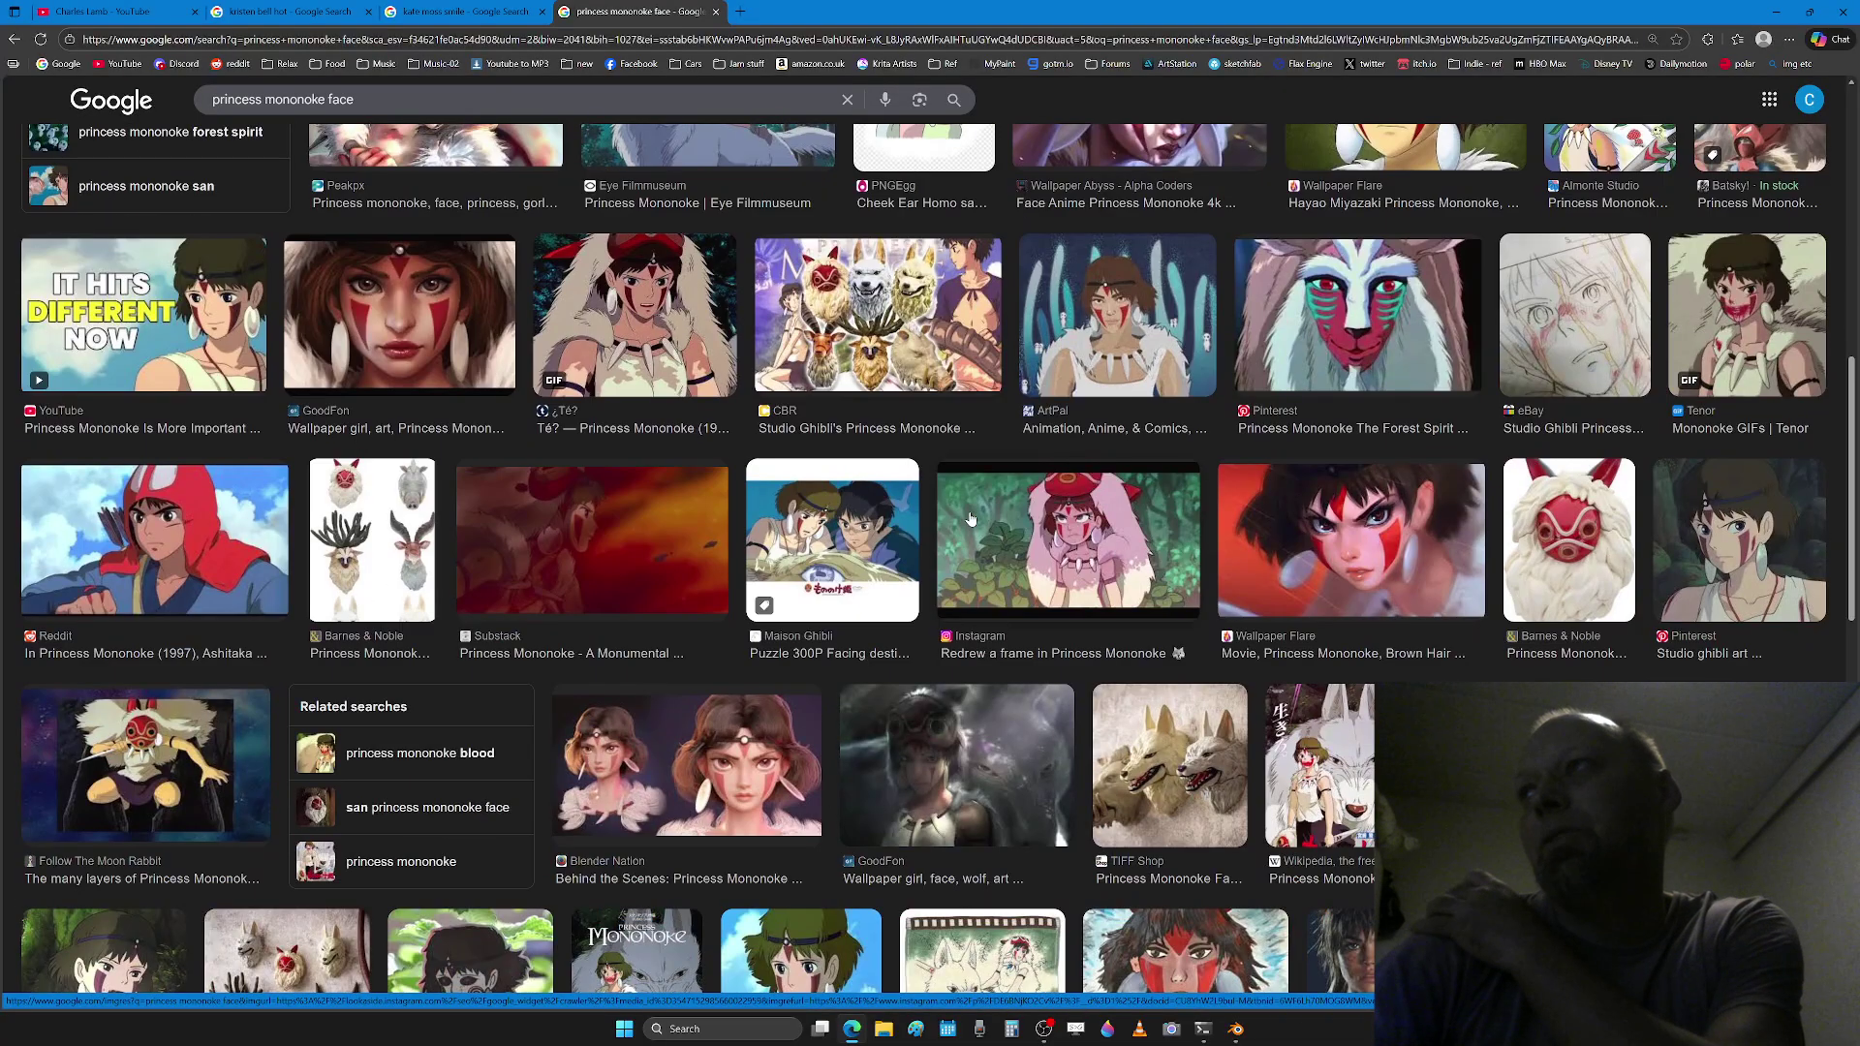
scroll(970, 520, up, 7)
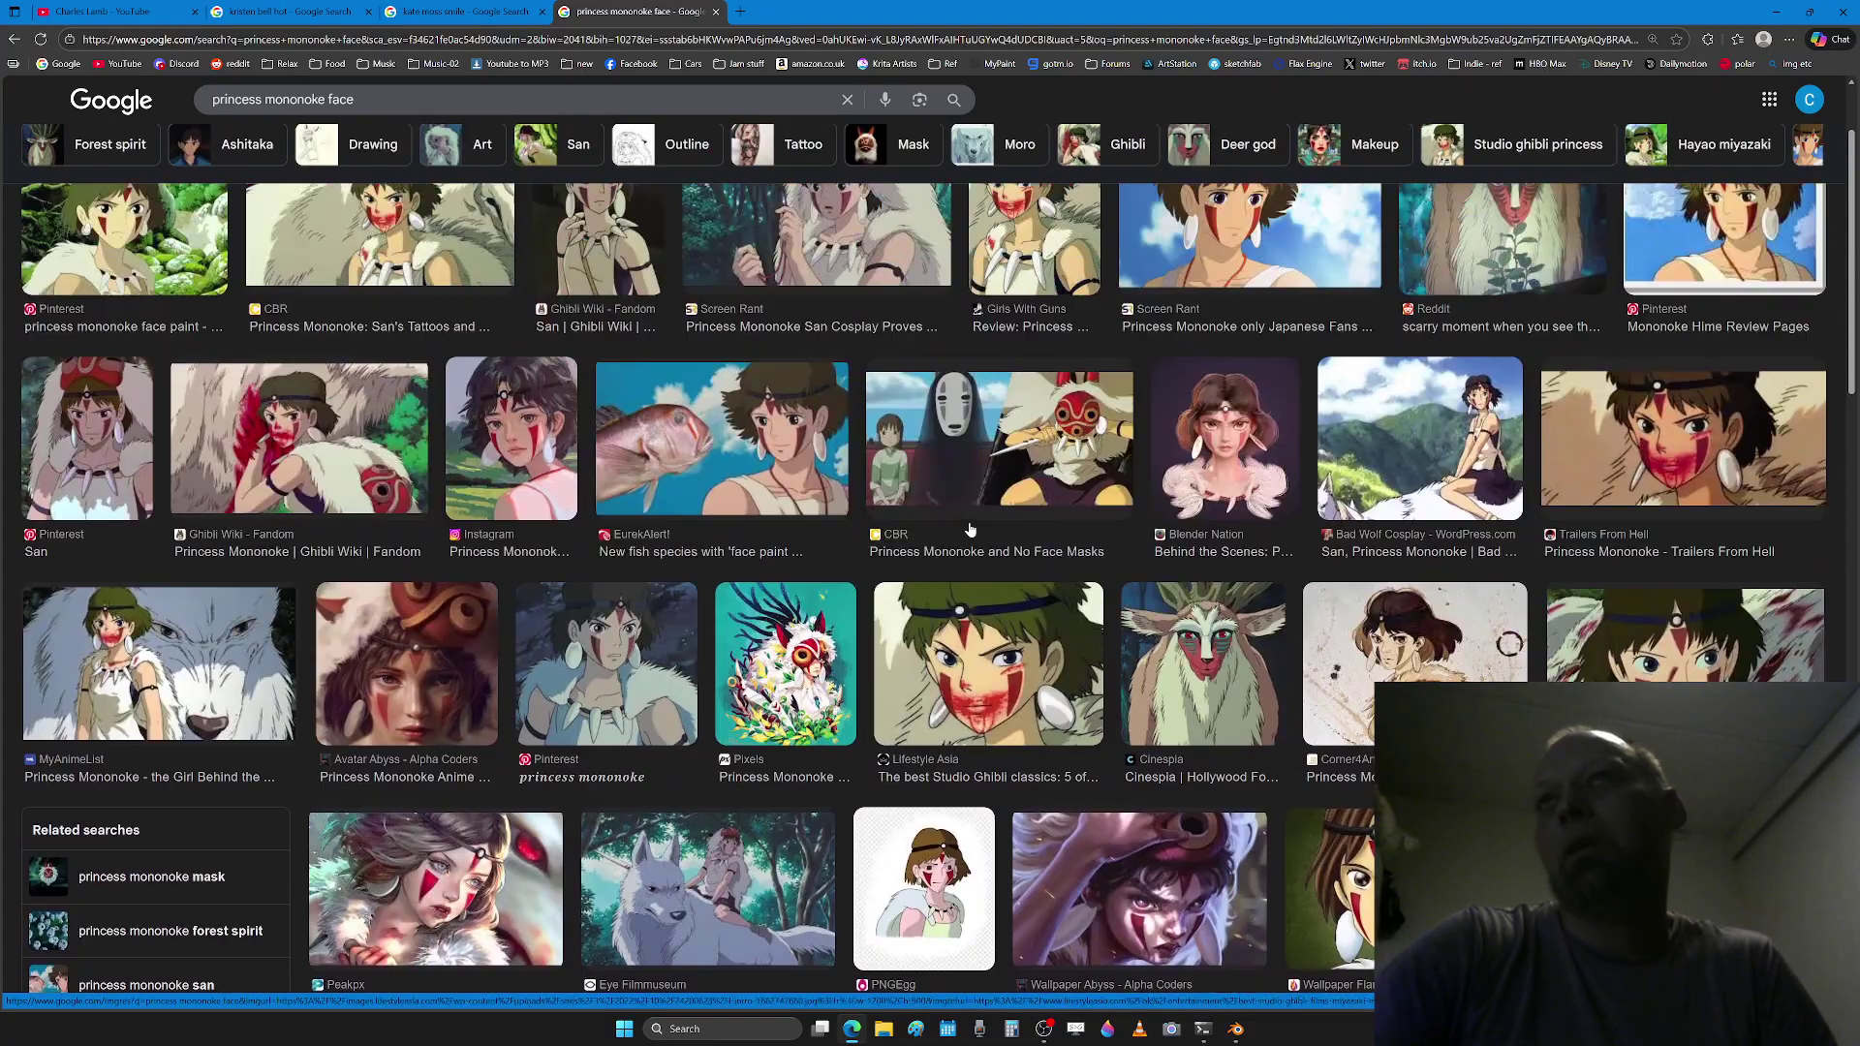
scroll(971, 530, up, 2)
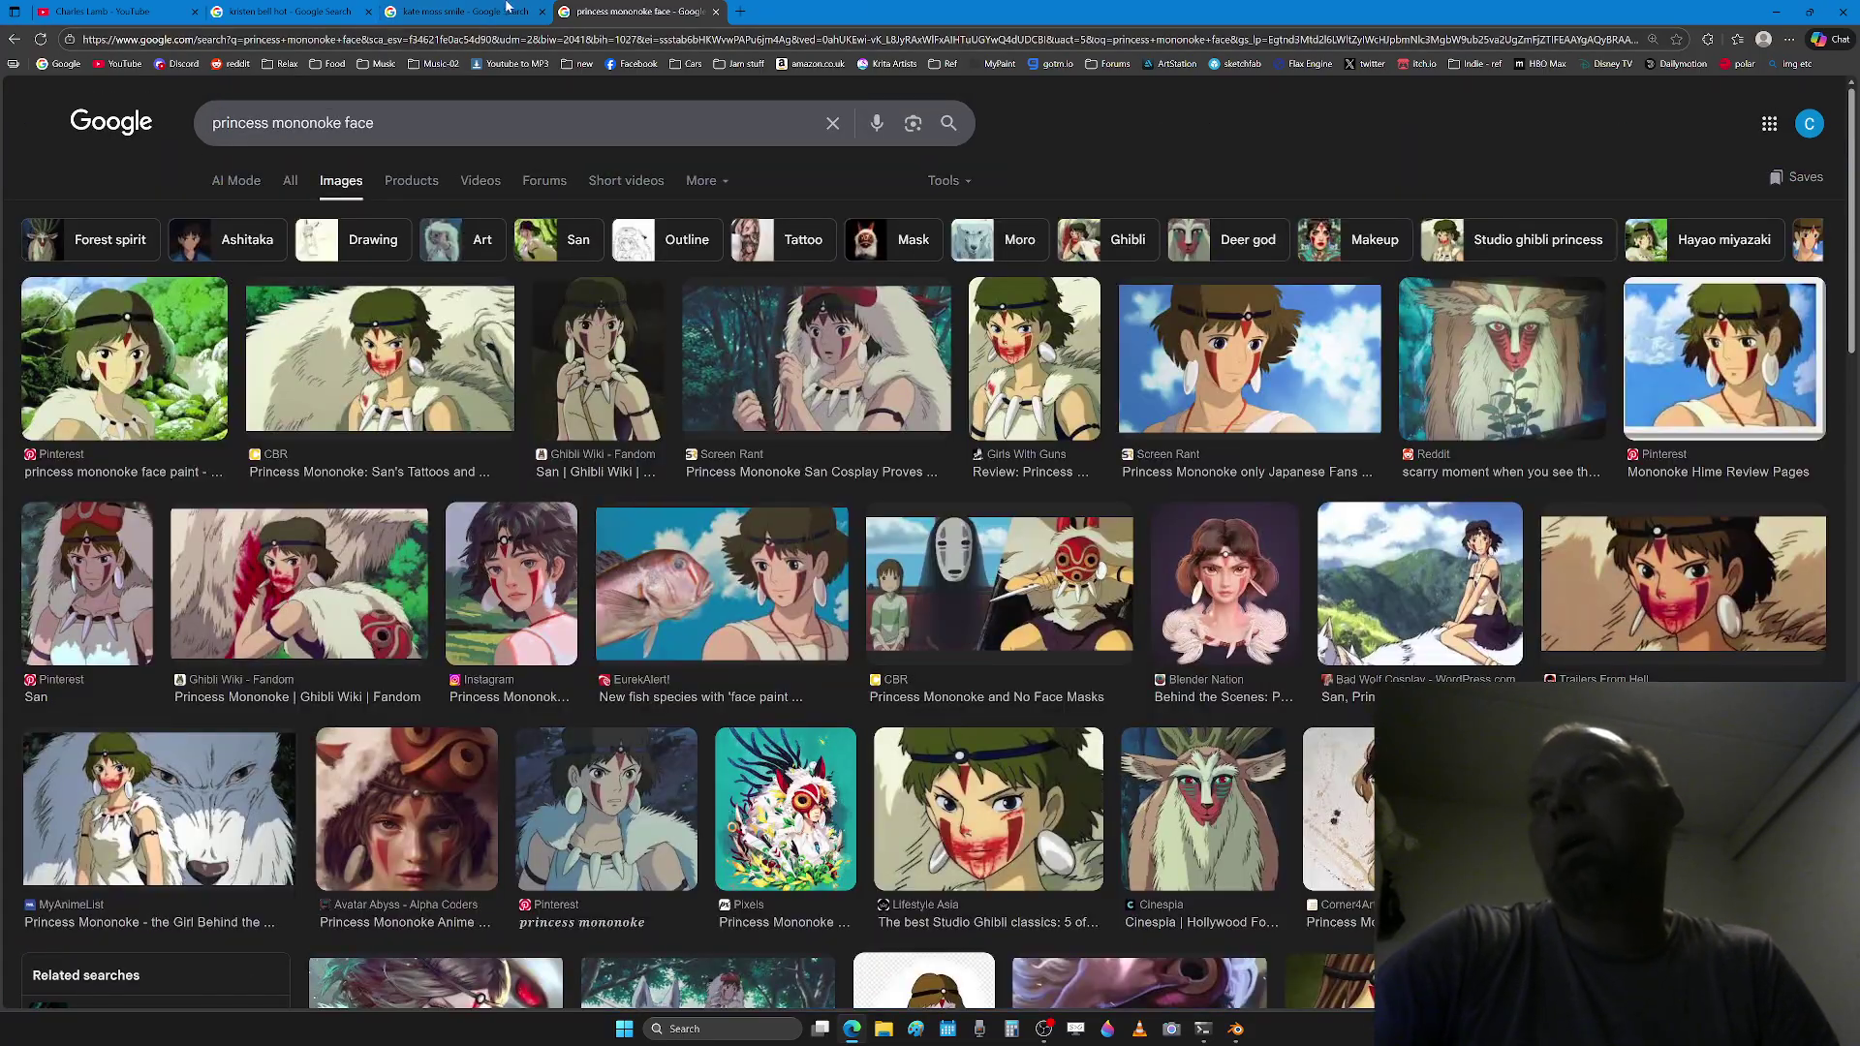
Step: Go back to the "kate moss smile" image results, preview the Instagram close-up comparison portrait and close it
click(504, 10)
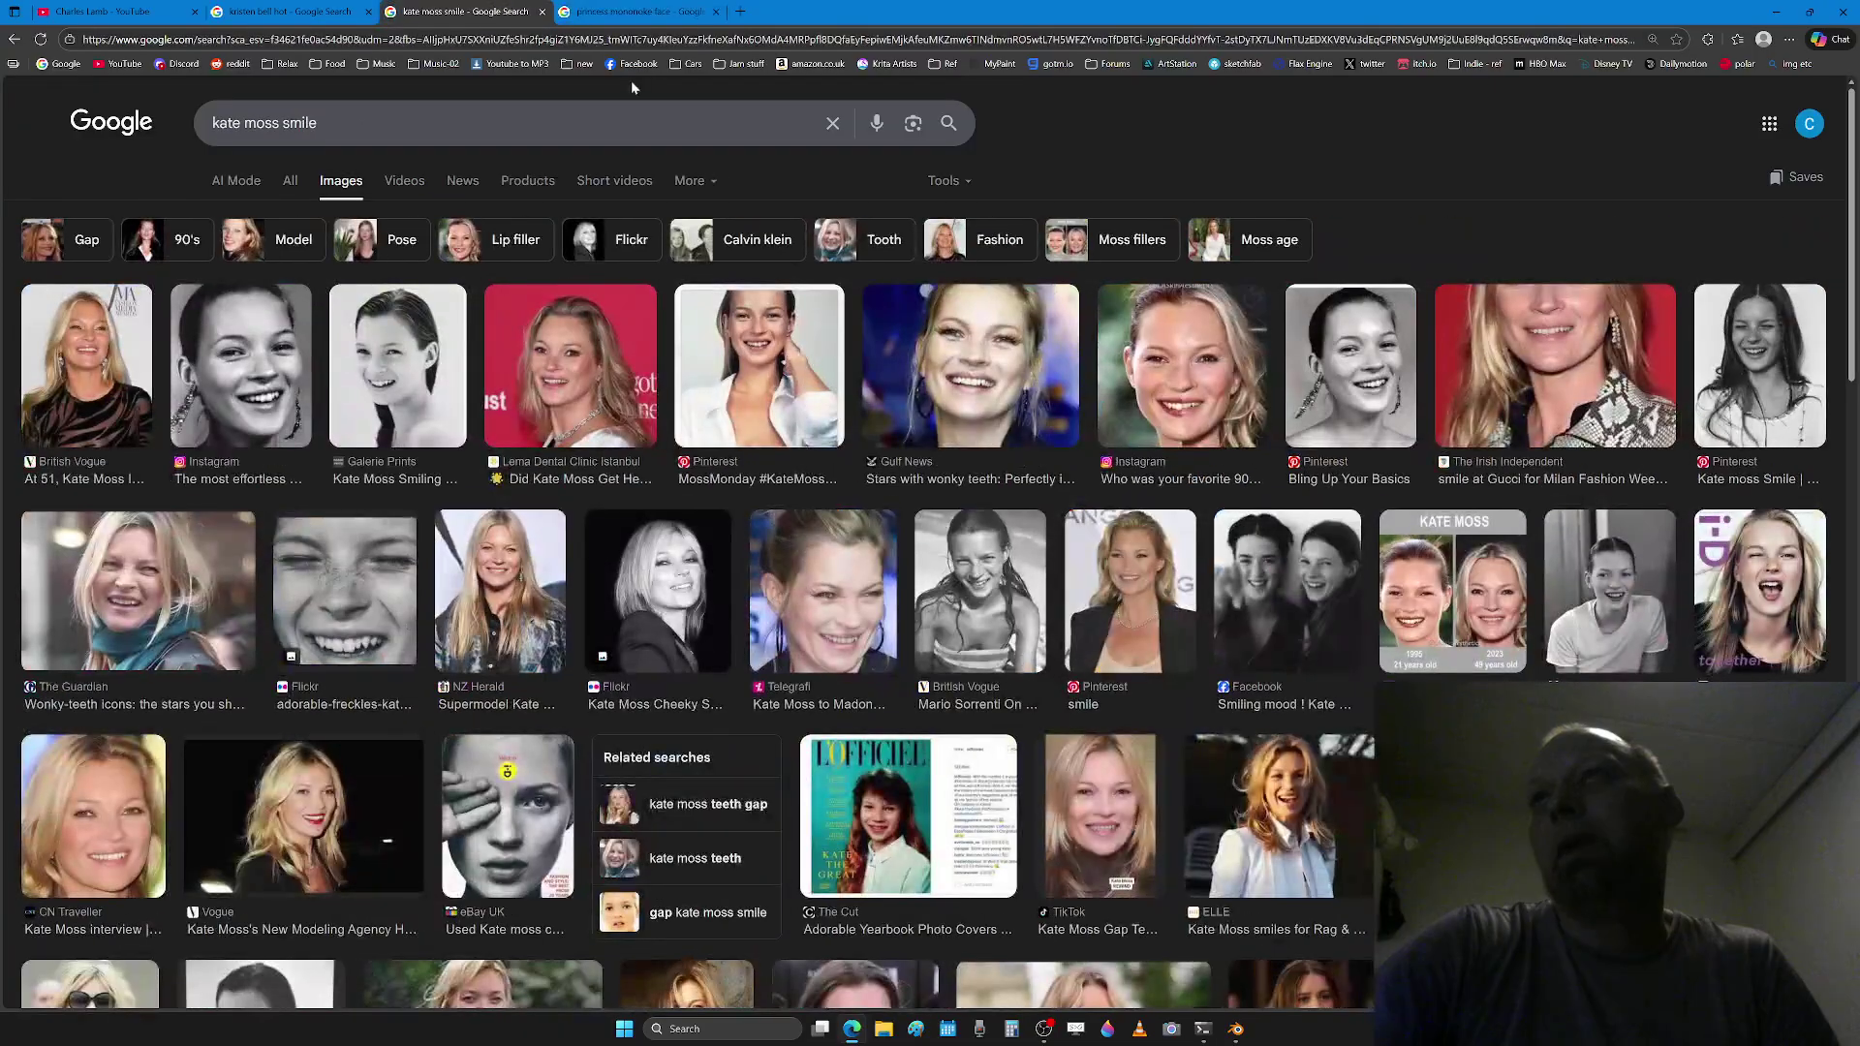
click(1170, 349)
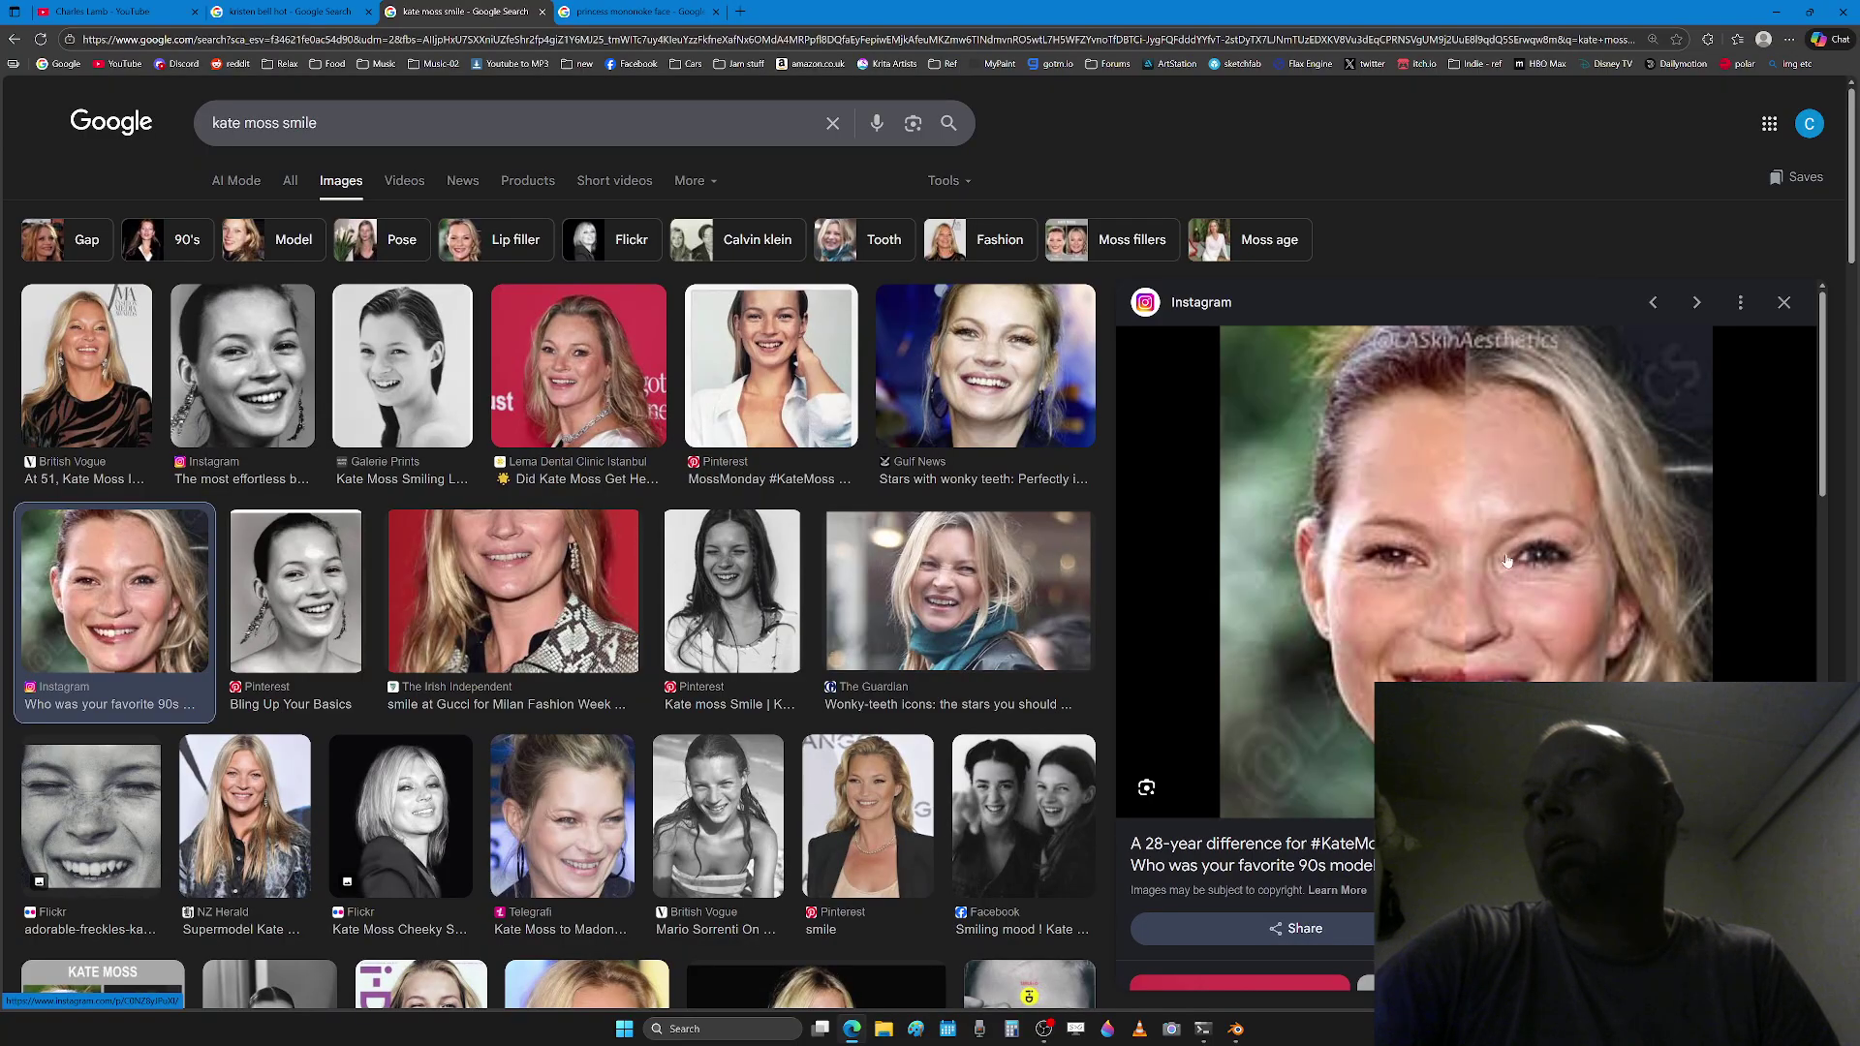
click(1781, 304)
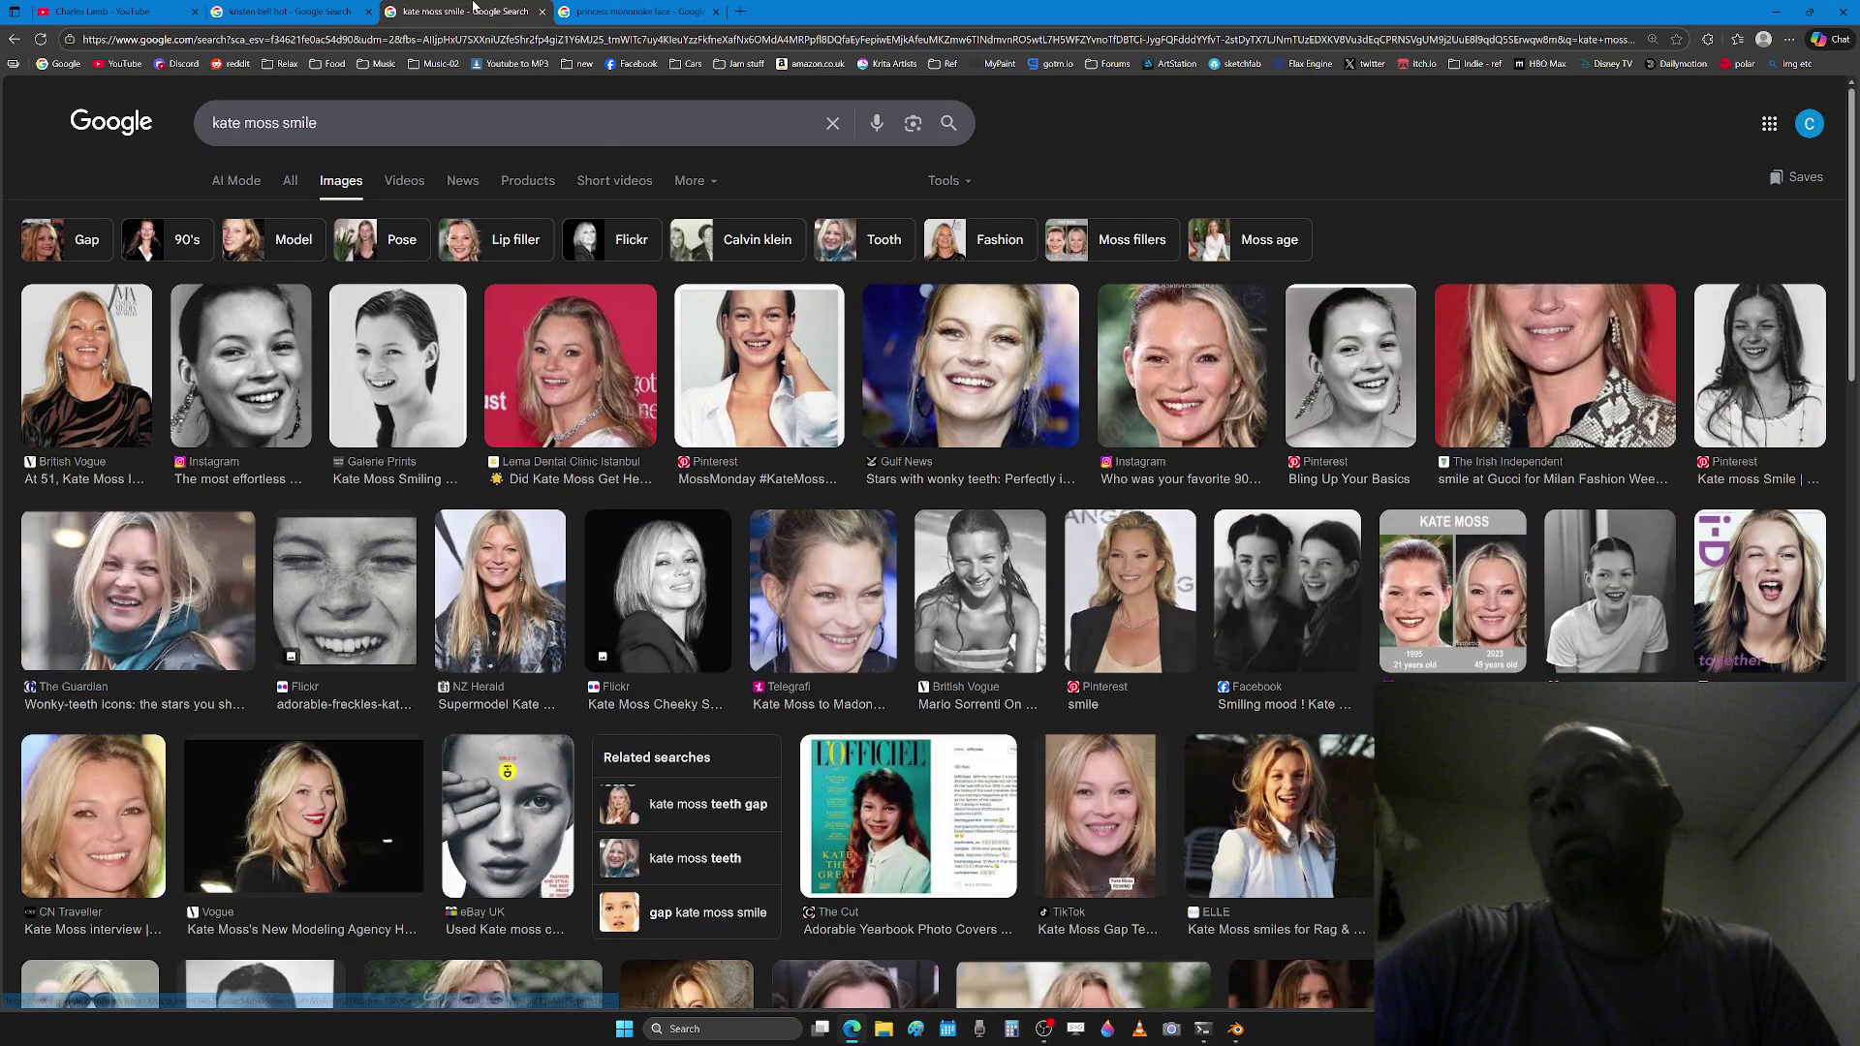
Step: Return to the Kristen Bell image results, preview the Facebook photo in the gold top as figure reference, and close it
click(327, 9)
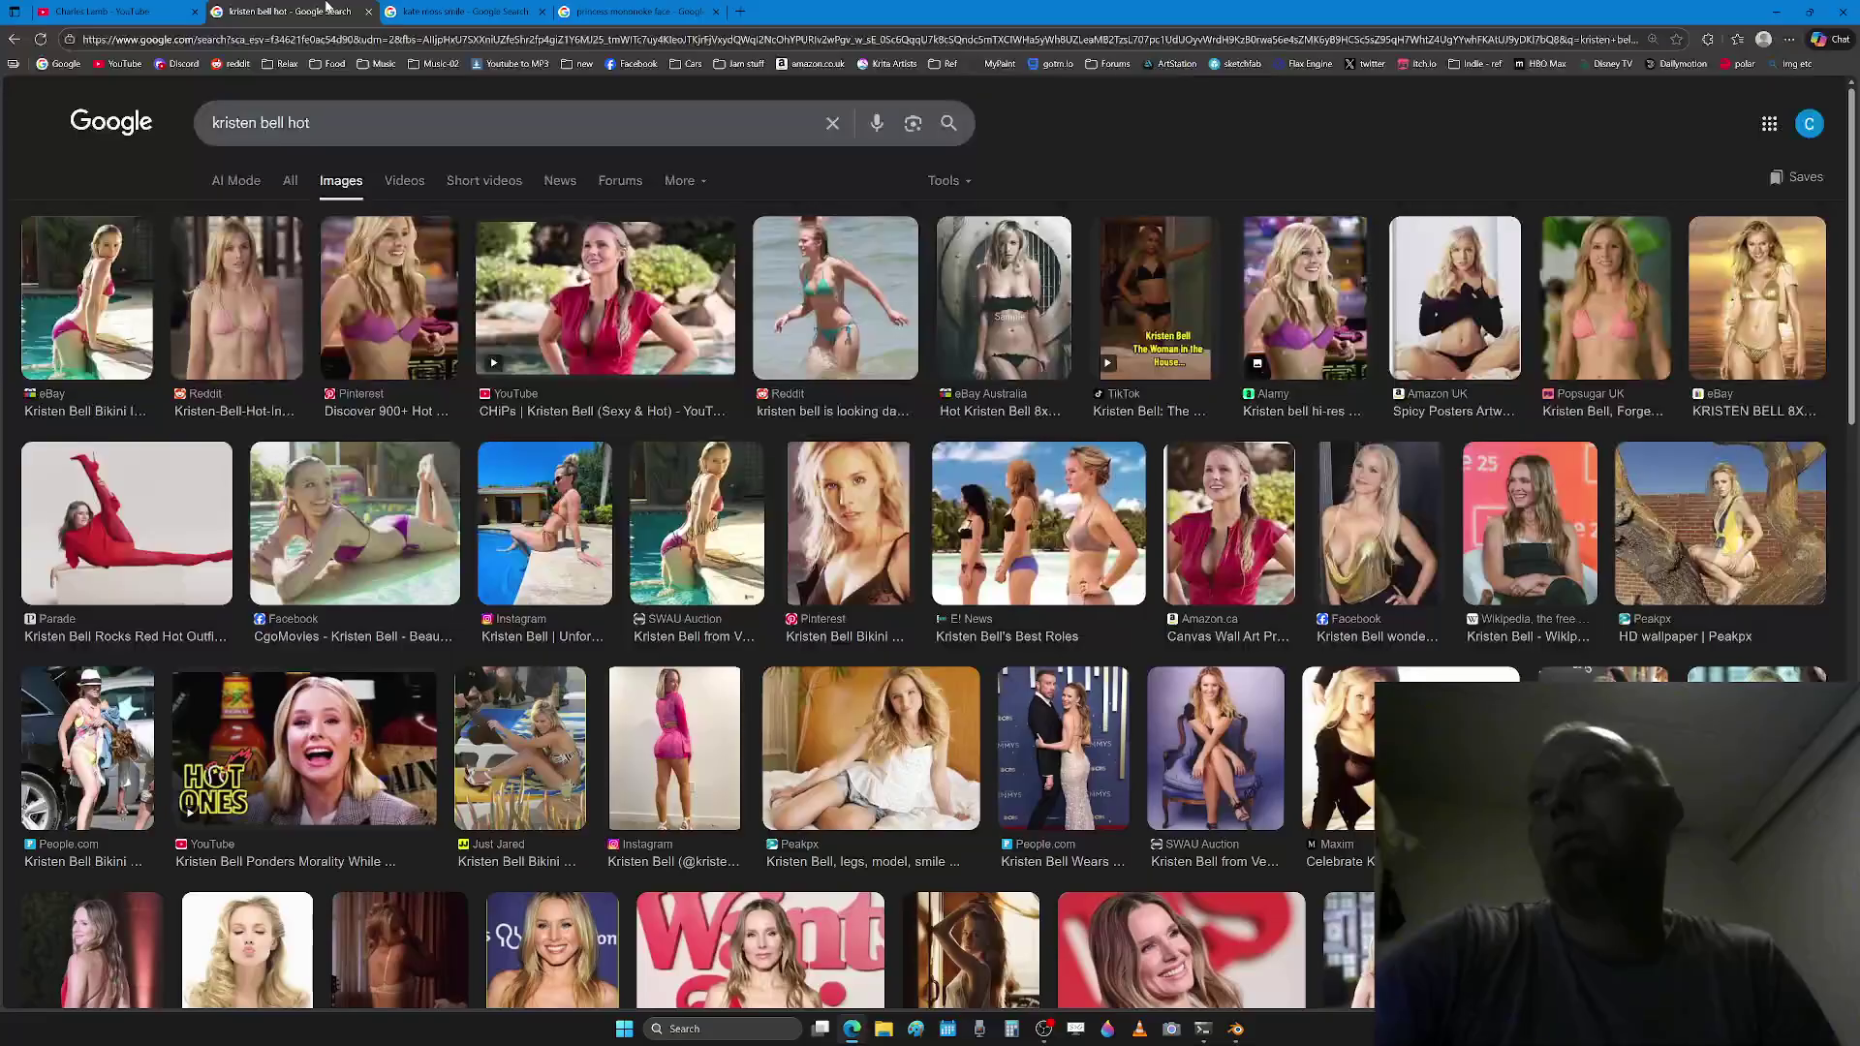
click(1406, 535)
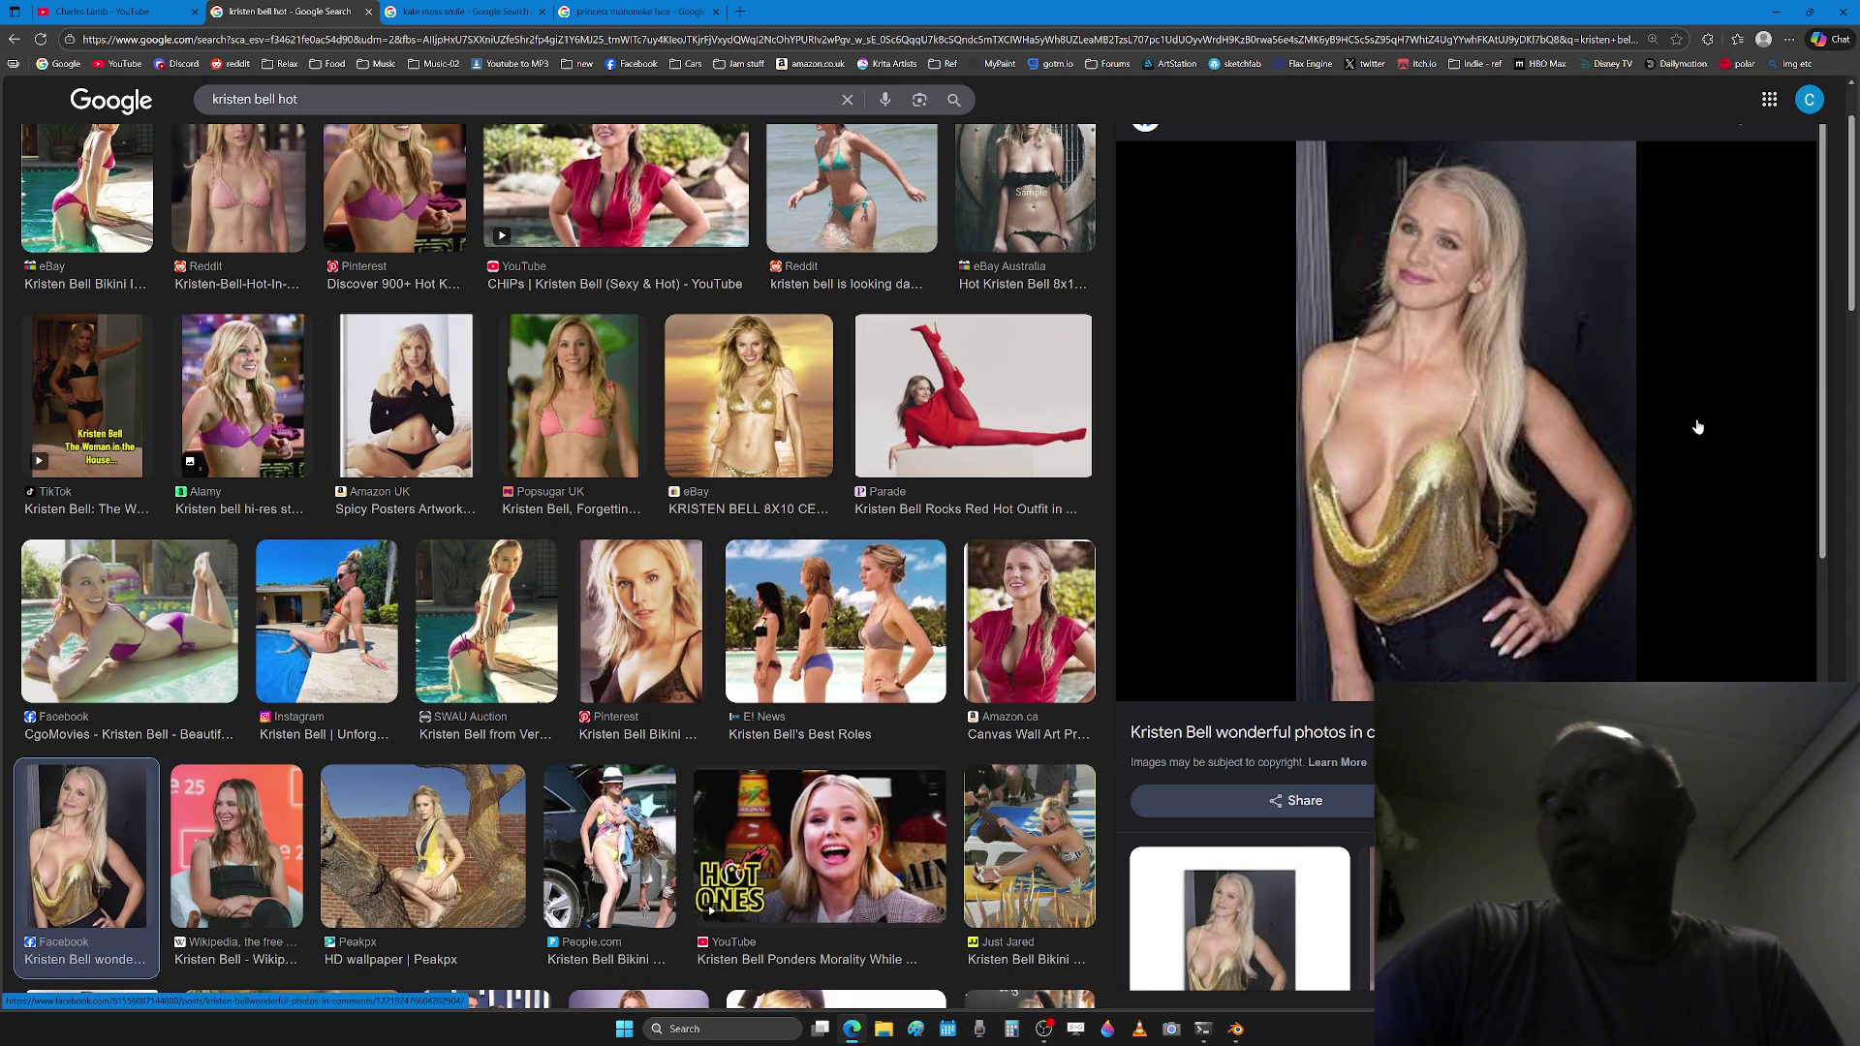
scroll(1029, 536, up, 2)
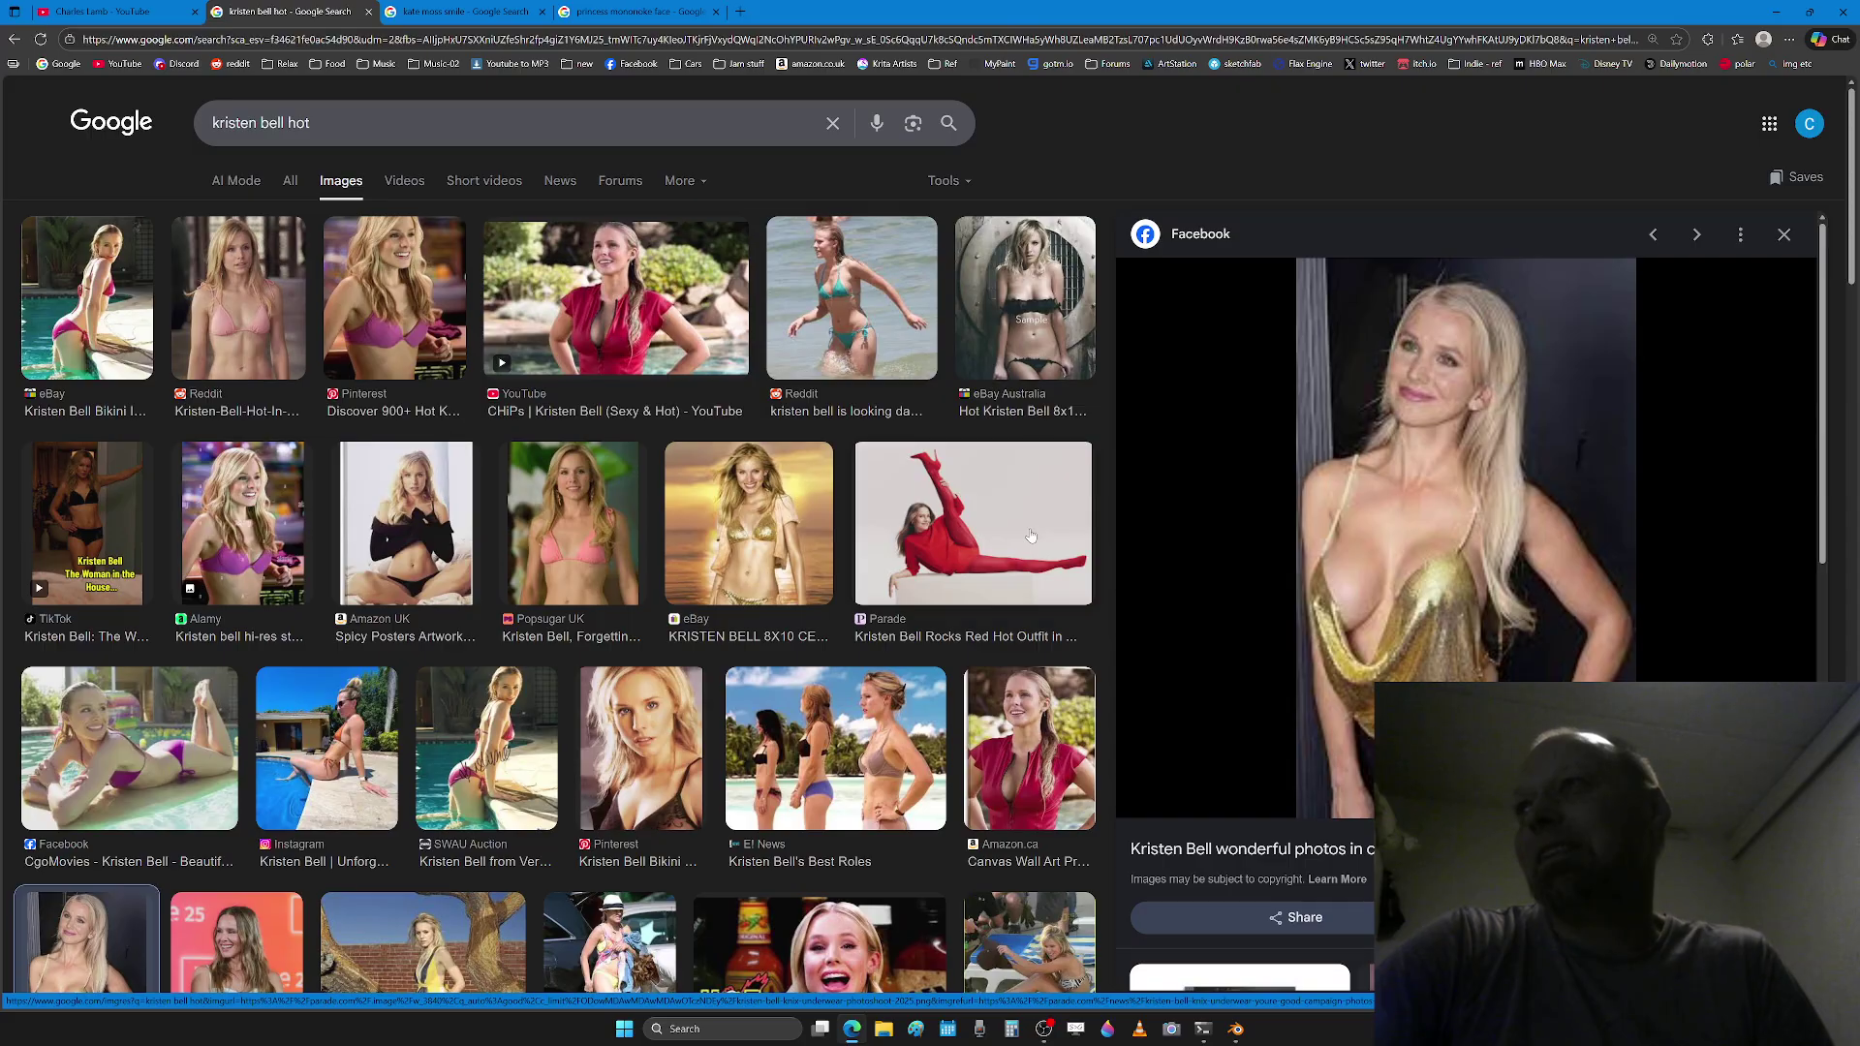
click(1785, 234)
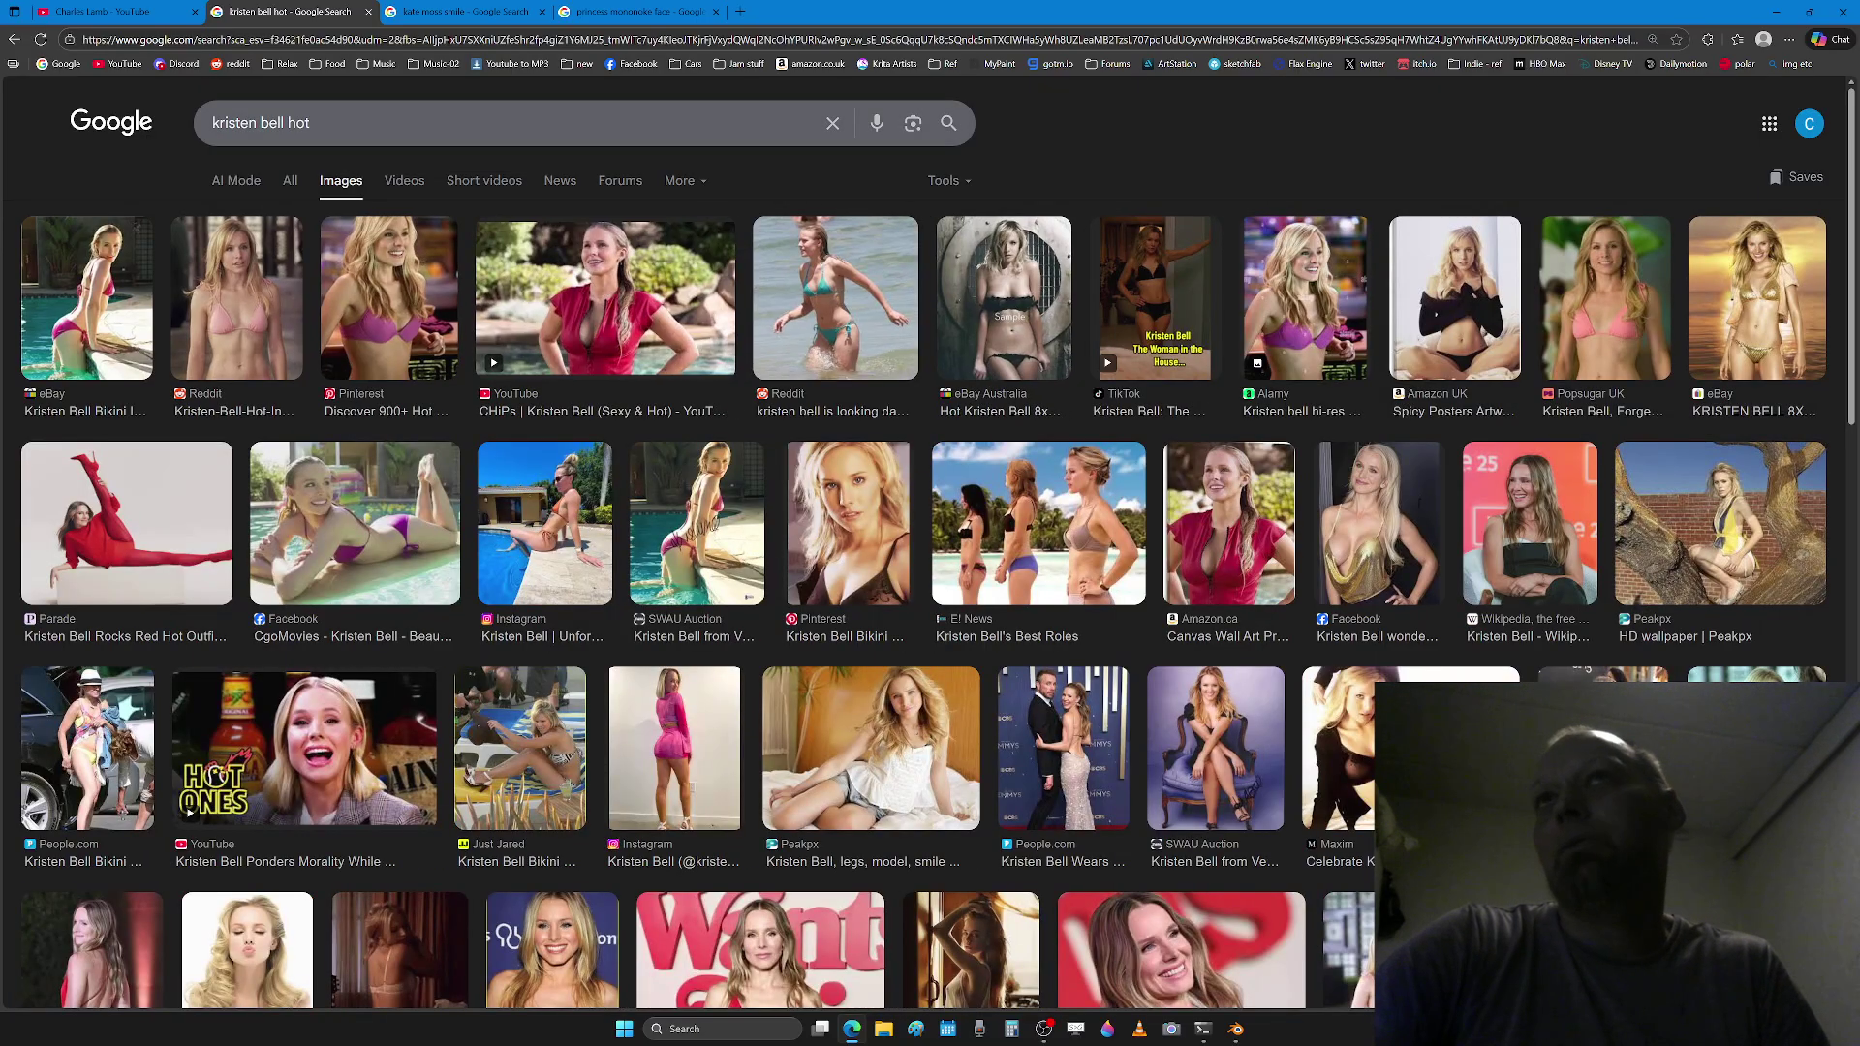
Step: Switch back to Blender and pull the outer side of the bust outward with the Grab brush at 281 px radius
click(128, 10)
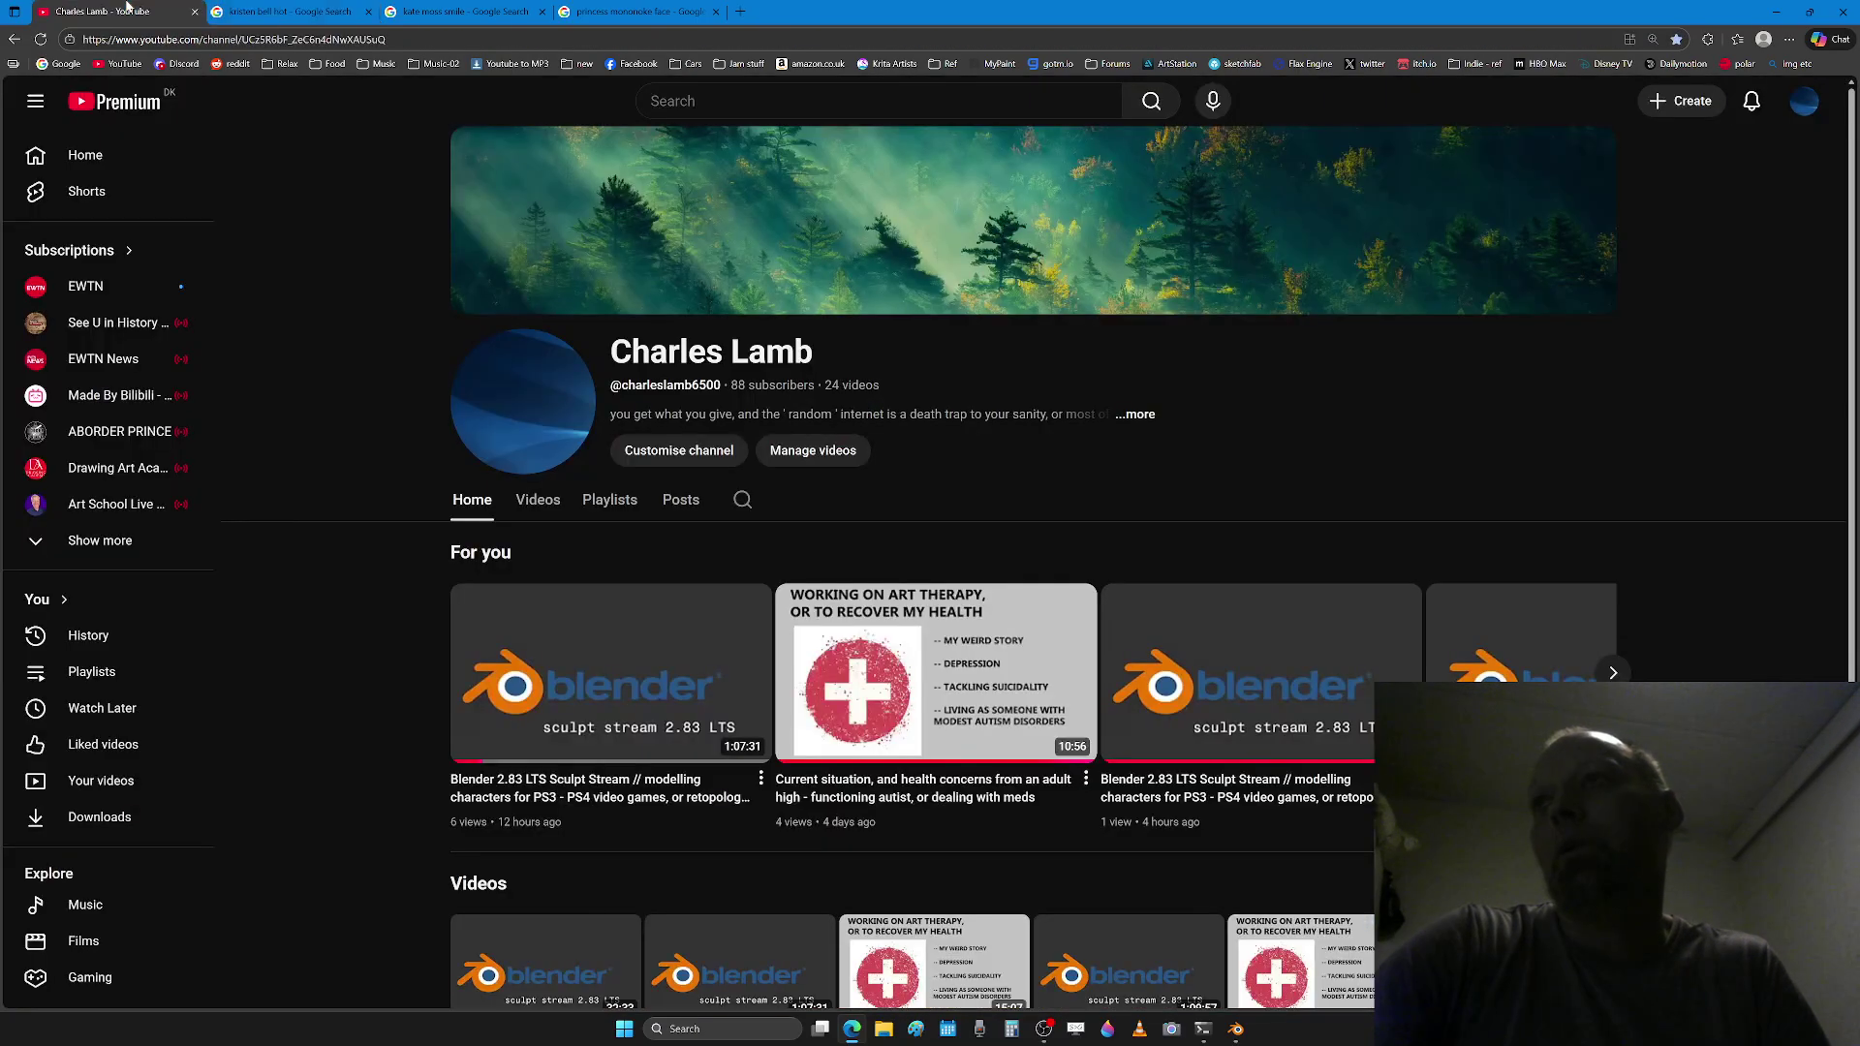
click(1775, 10)
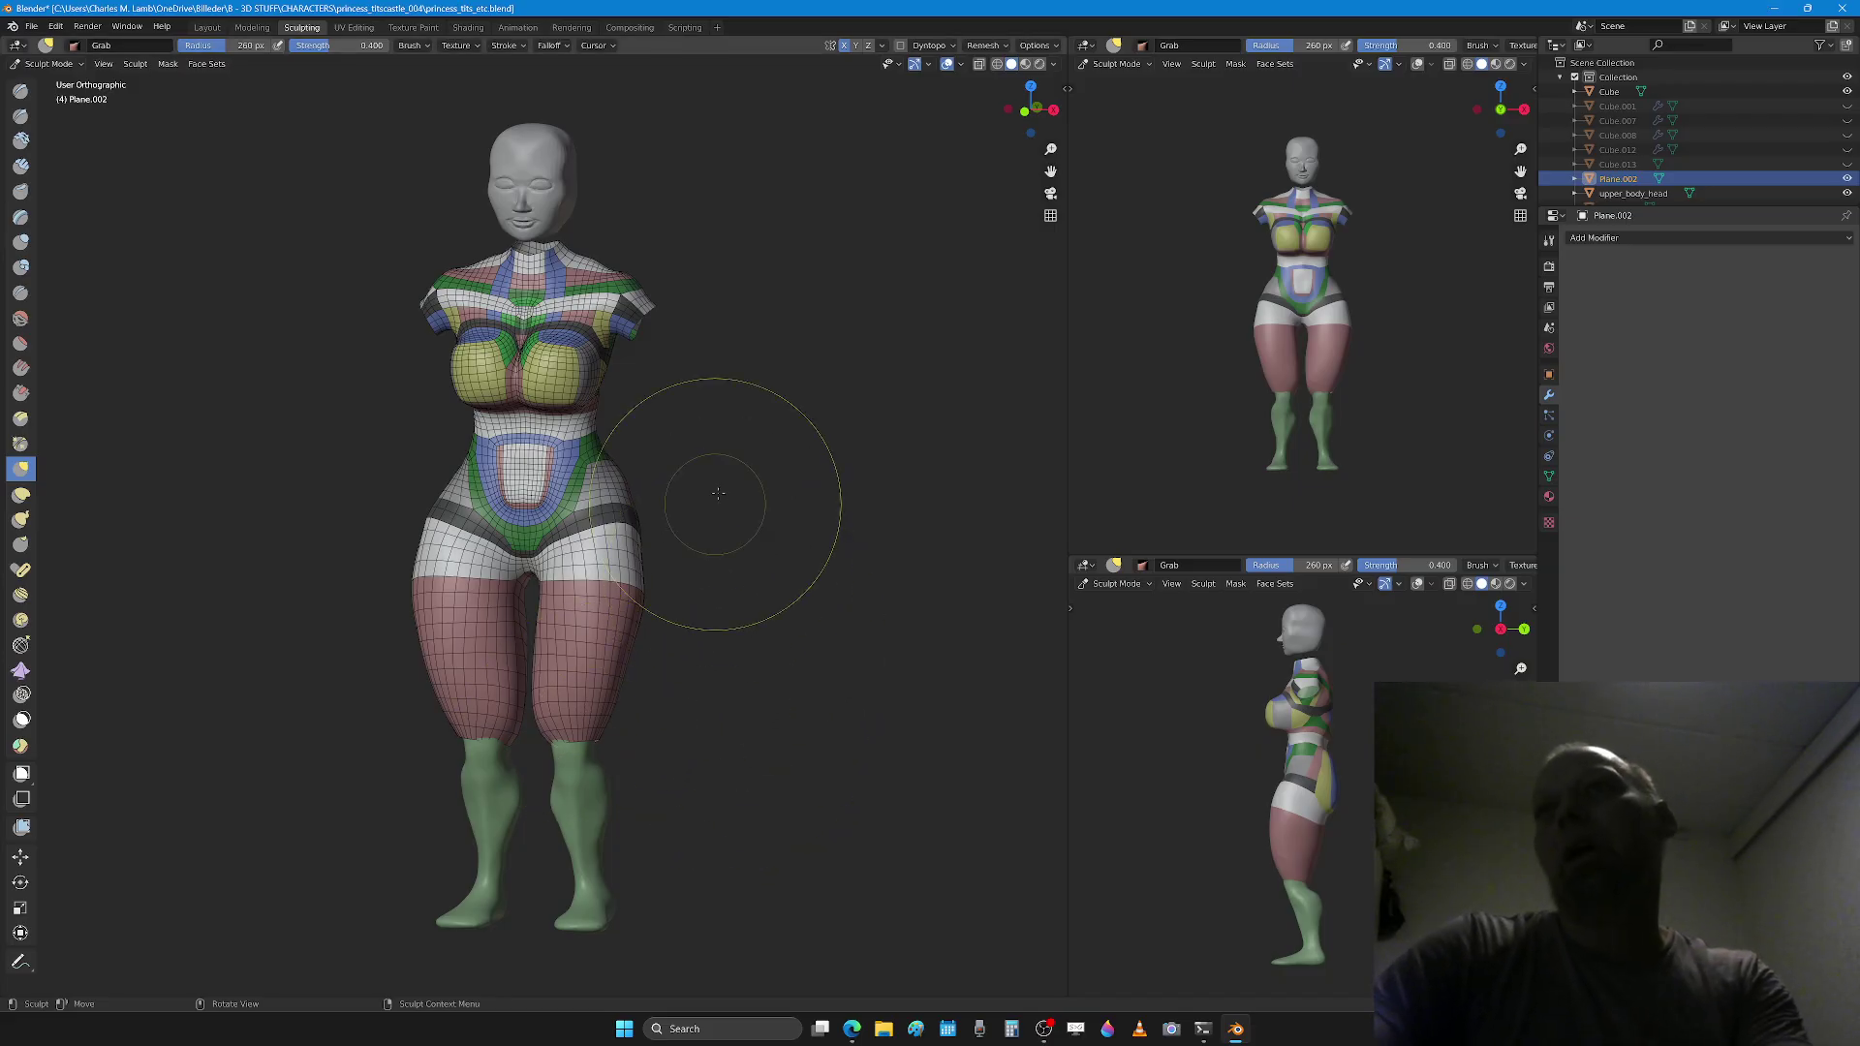
scroll(717, 494, up, 7)
key(f)
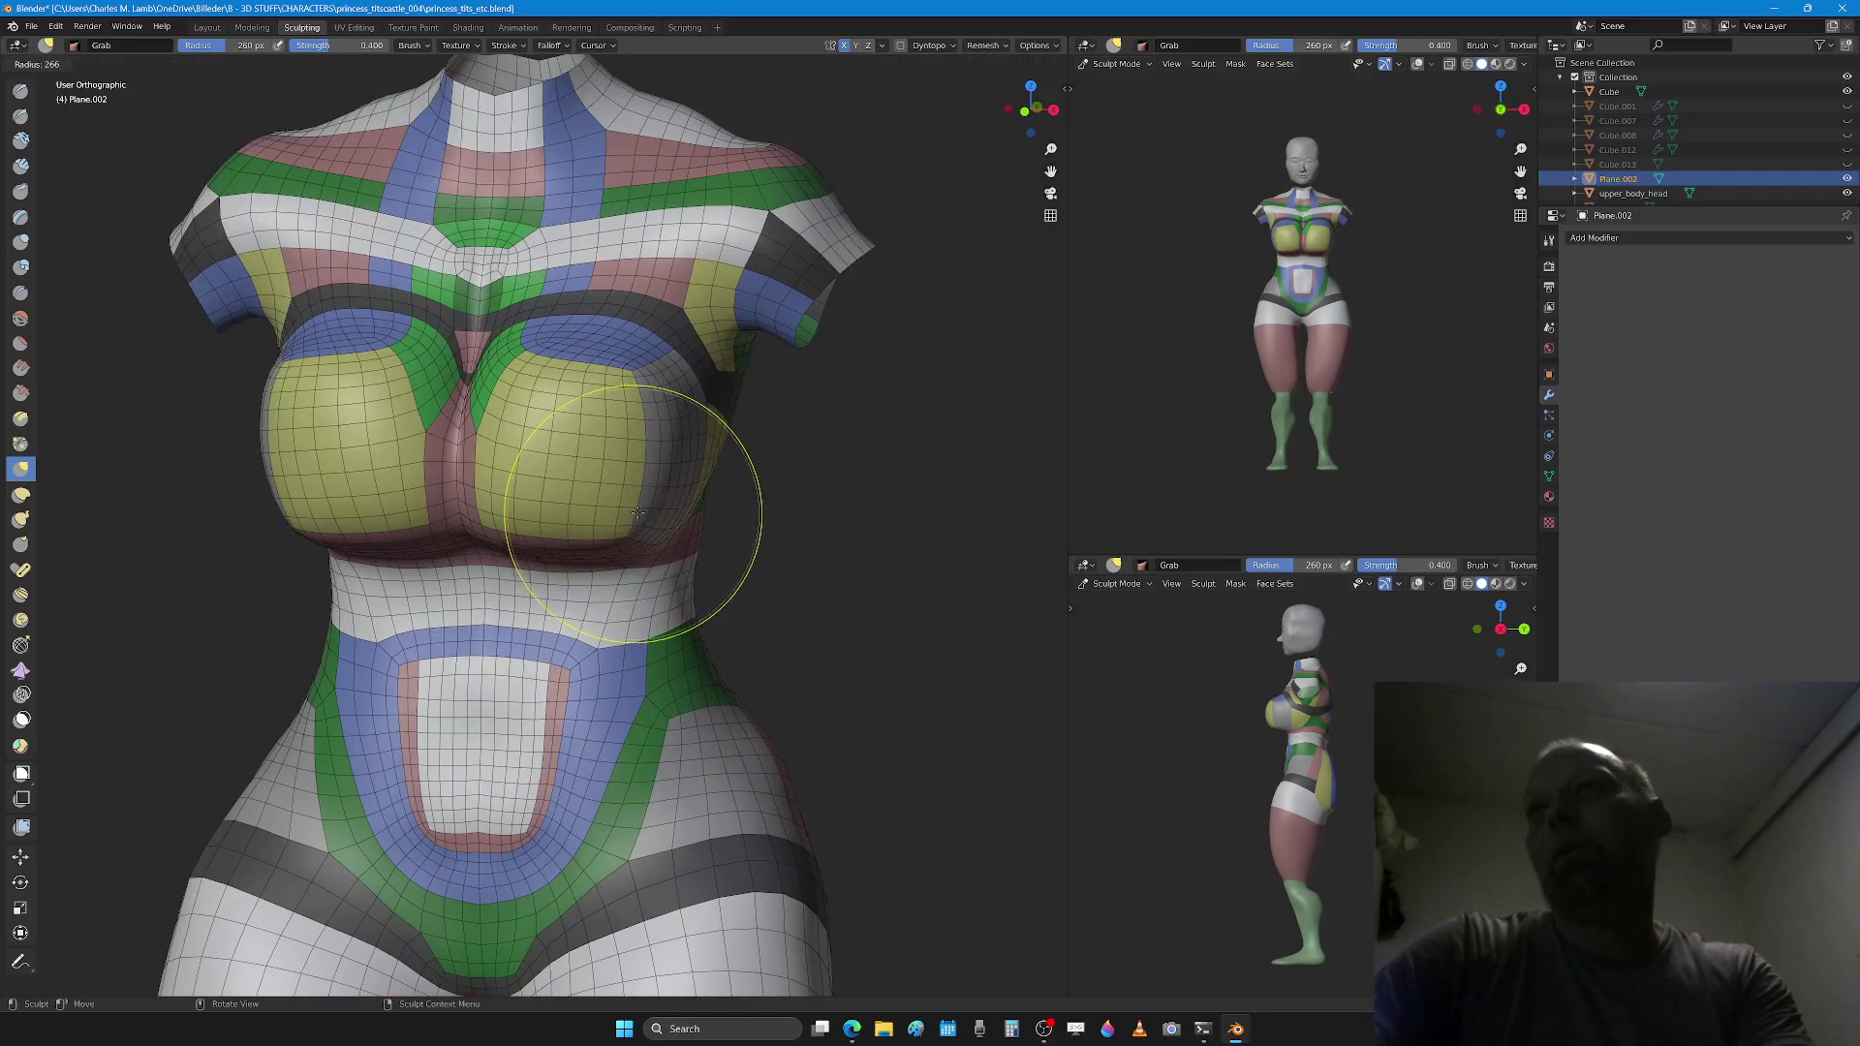
click(644, 510)
drag(647, 508, 663, 501)
key(f)
click(635, 443)
drag(634, 439, 646, 429)
drag(638, 418, 659, 416)
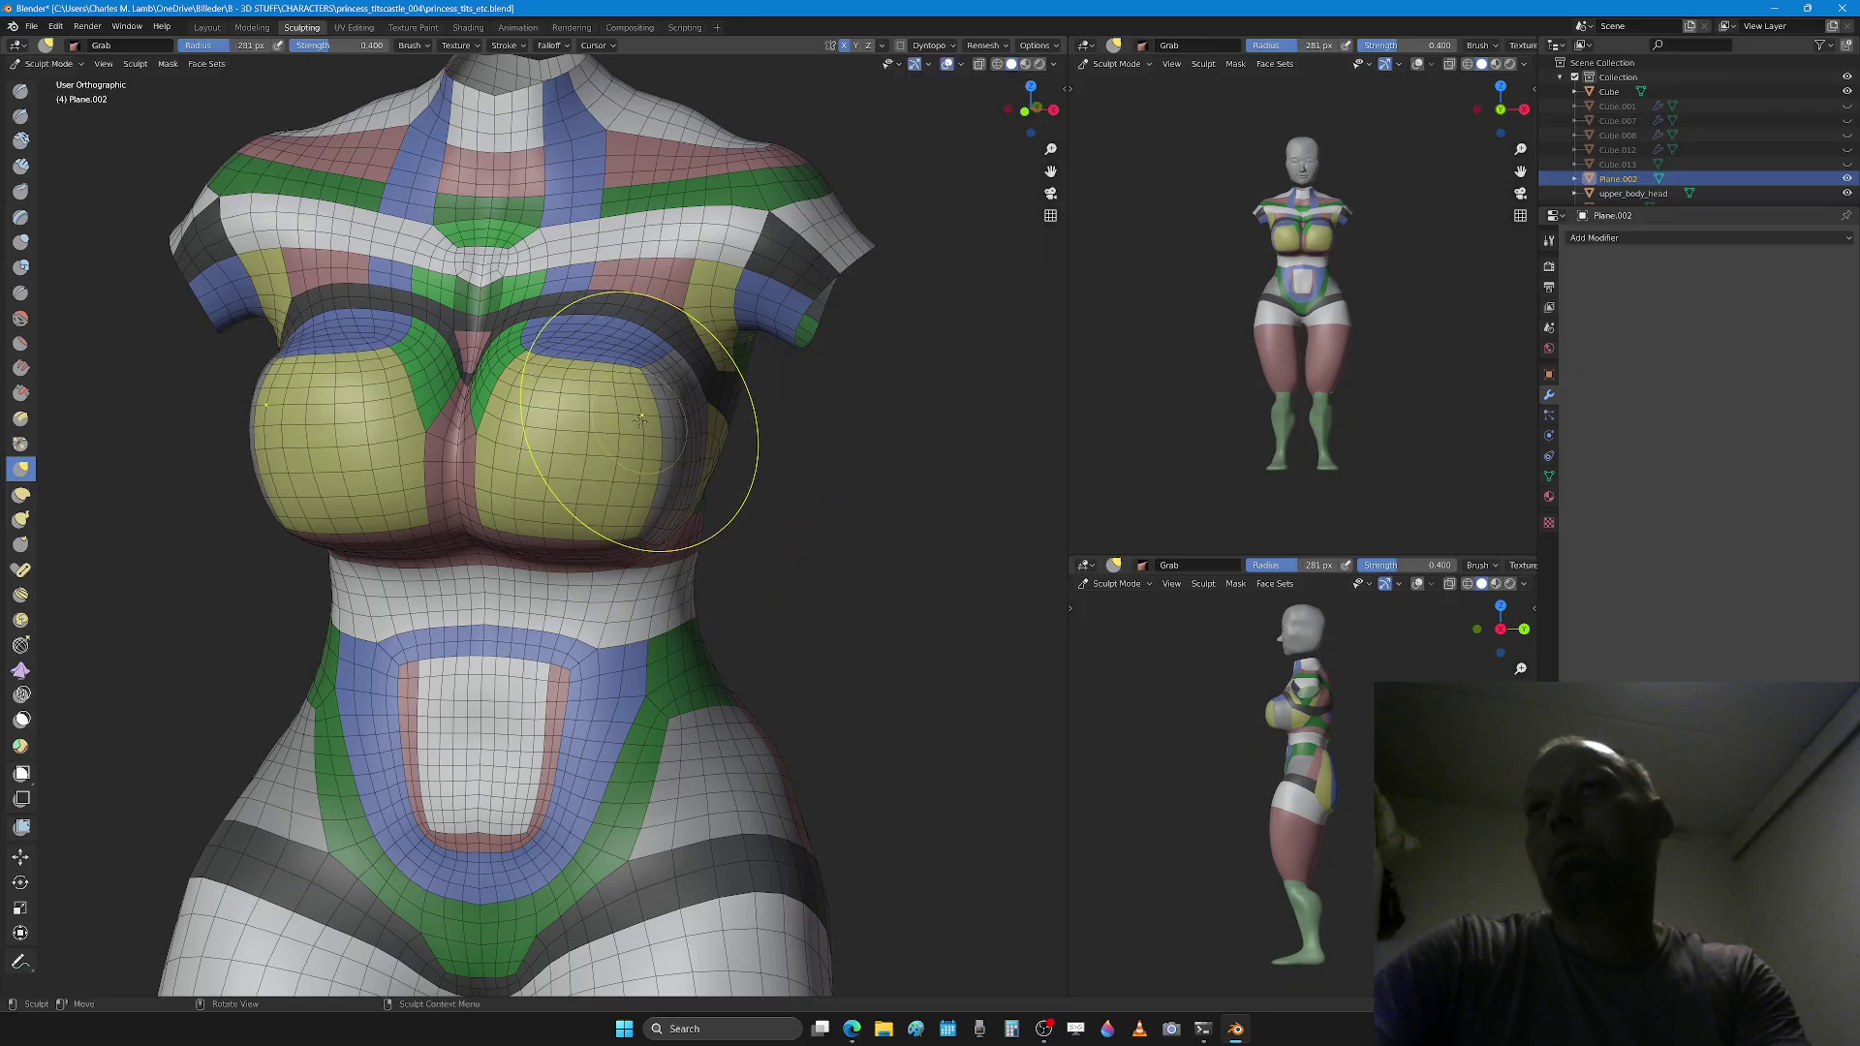
Step: Carve down the outer side of the bust with a subtractive Draw stroke and set the brush radius to 230 px
key(x)
middle_drag(640, 419, 536, 423)
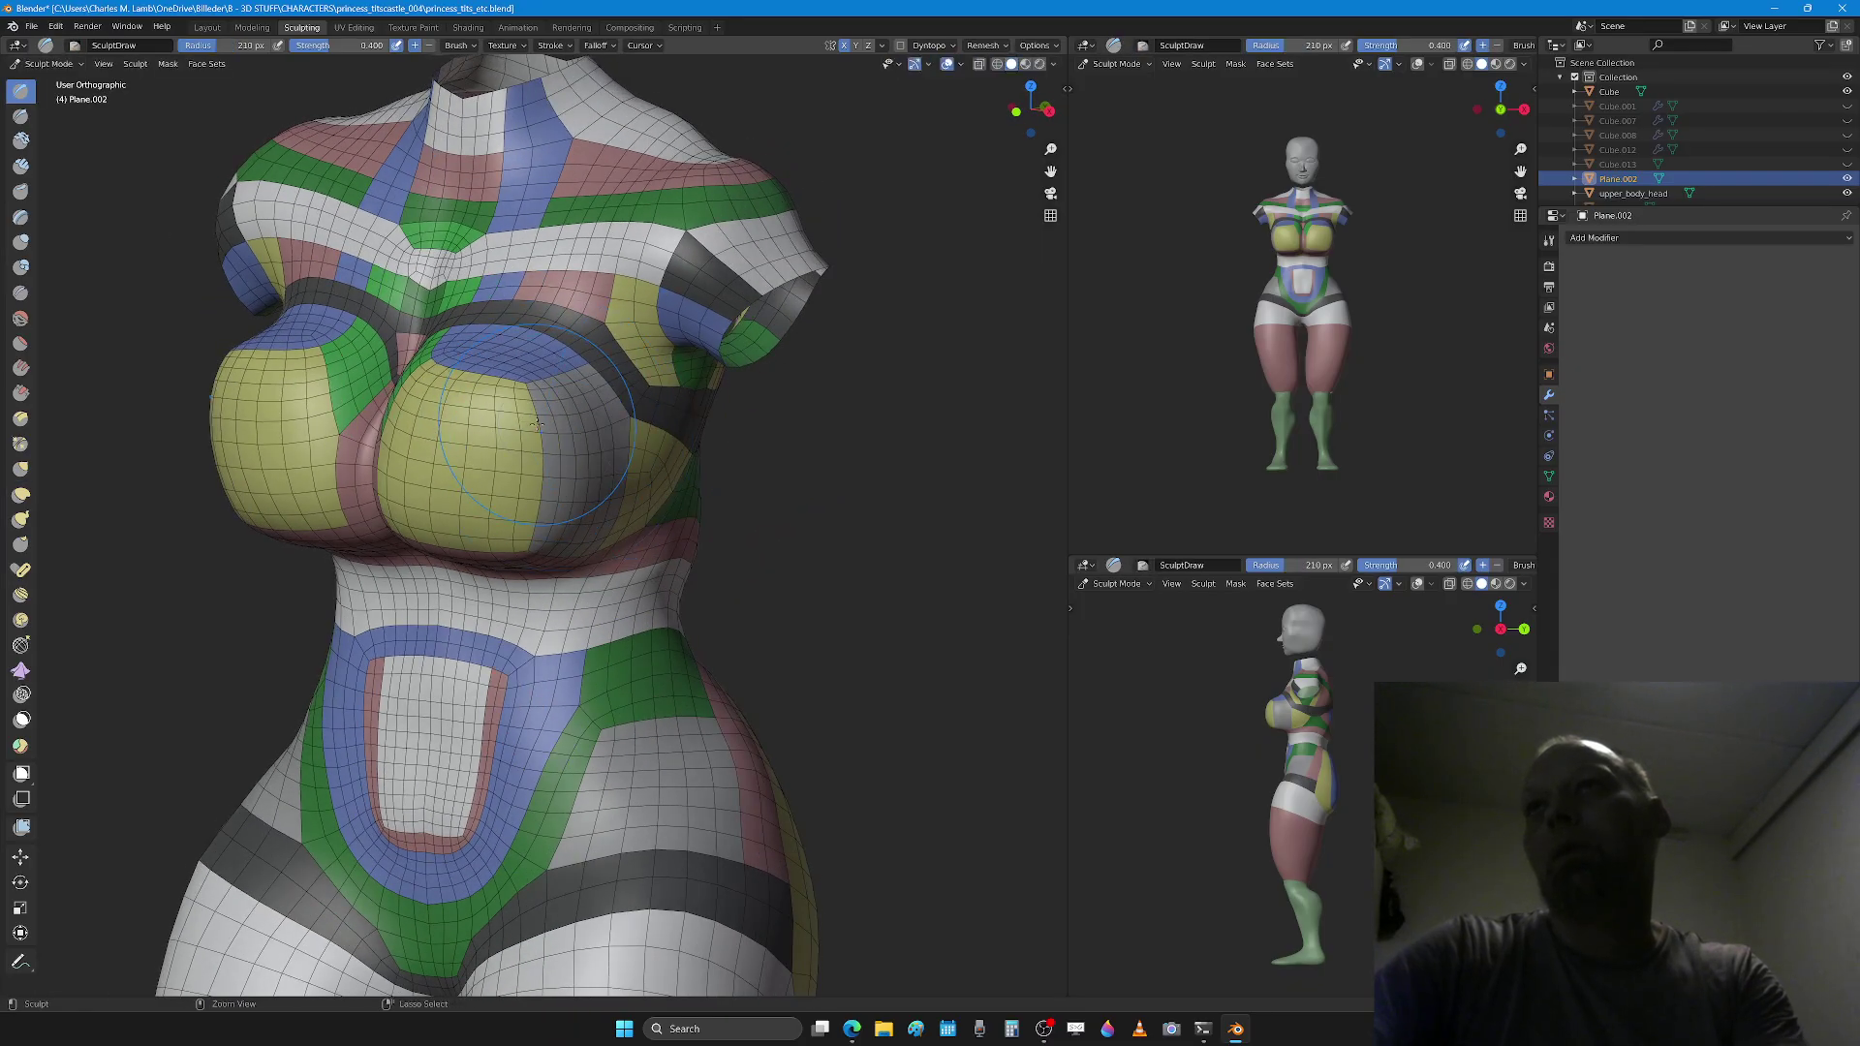
ctrl+drag(537, 424, 528, 506)
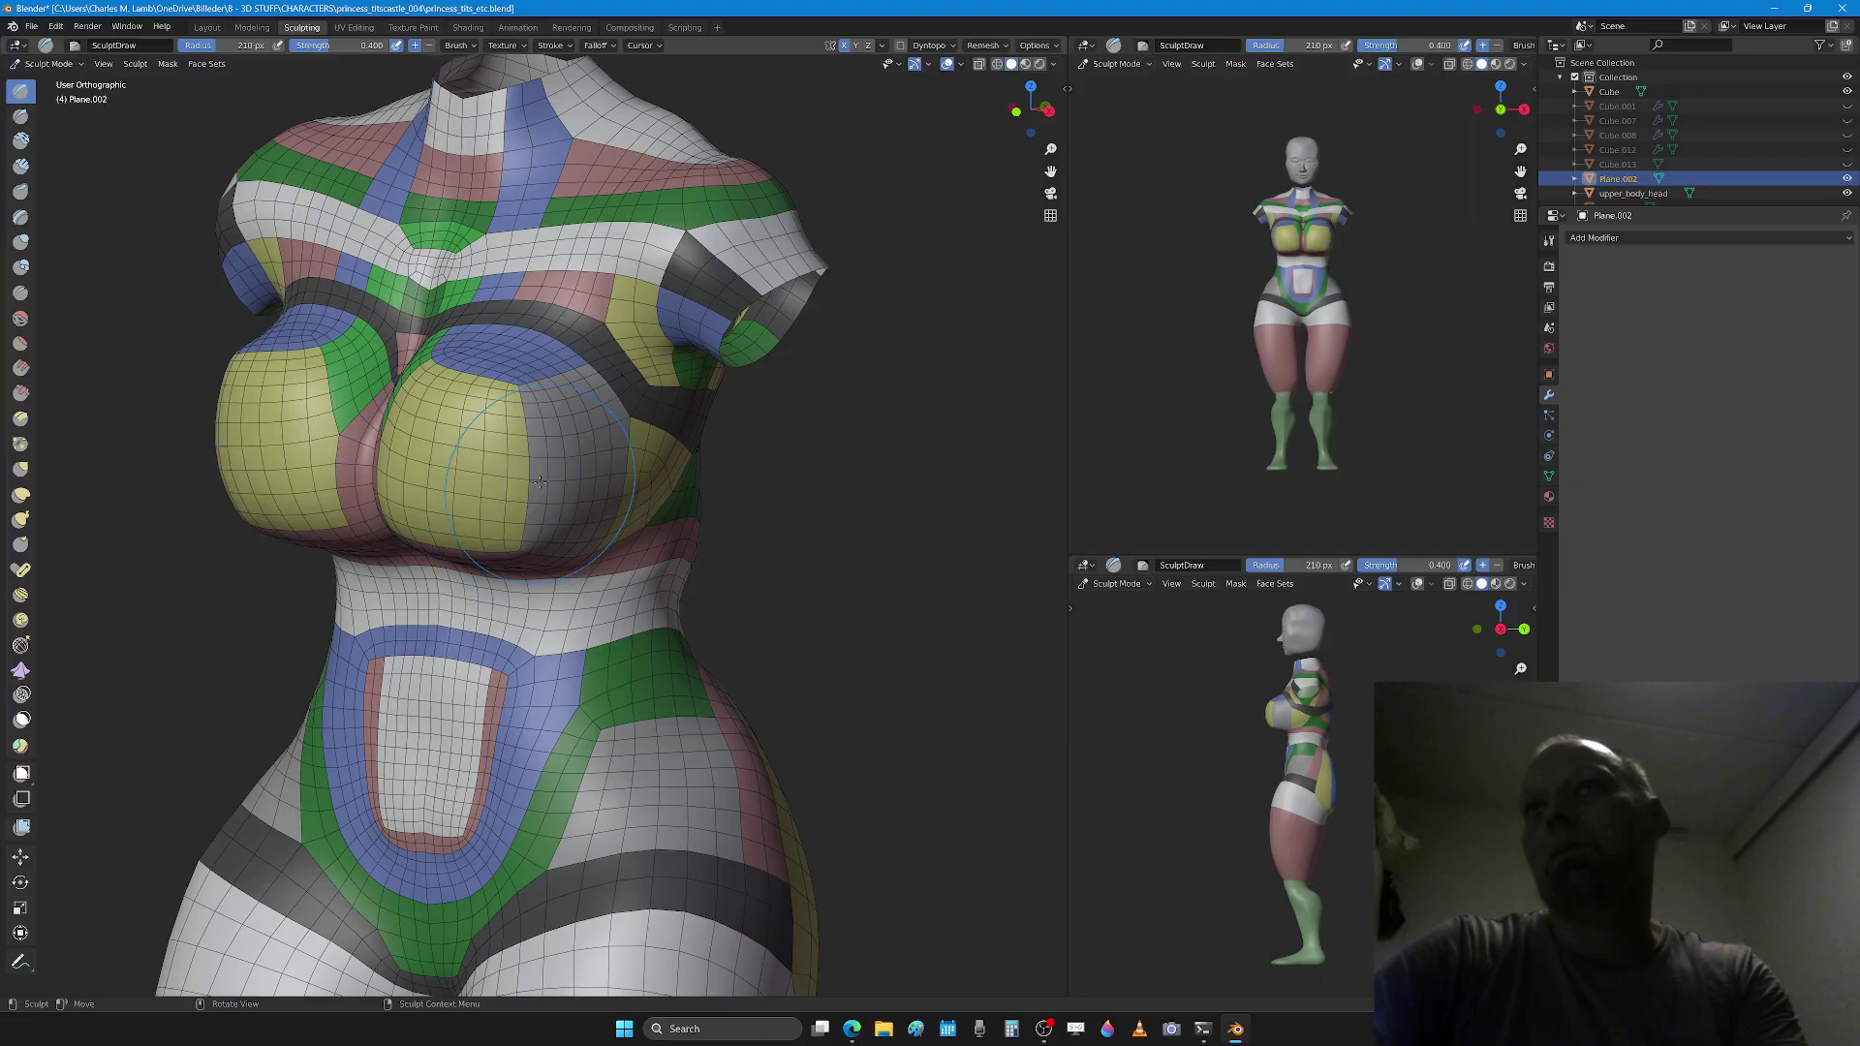
middle_drag(538, 455, 446, 490)
key(f)
click(432, 457)
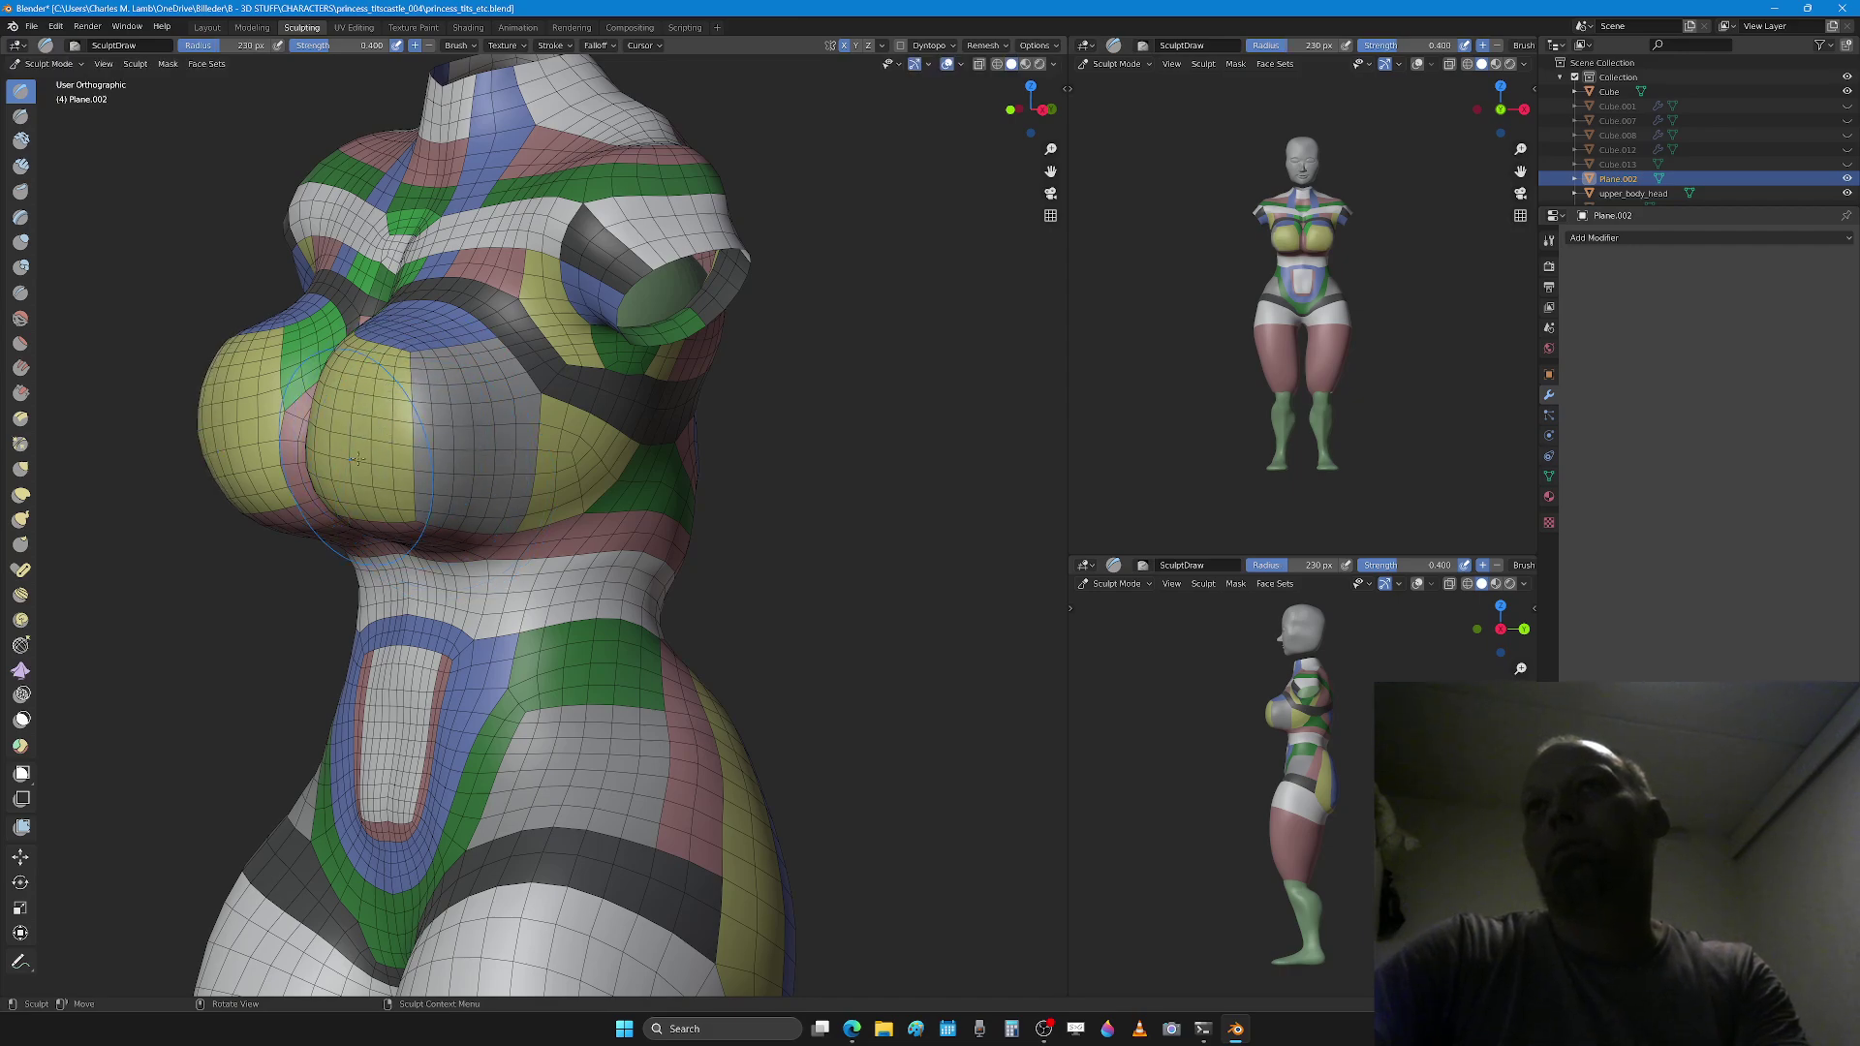
Step: Nudge the outer underside of the bust slightly inward with the Grab brush, working from a low angle
middle_drag(330, 474, 444, 392)
mouse_move(607, 193)
middle_down()
mouse_move(410, 320)
mouse_move(434, 368)
middle_up()
key(g)
drag(472, 395, 463, 407)
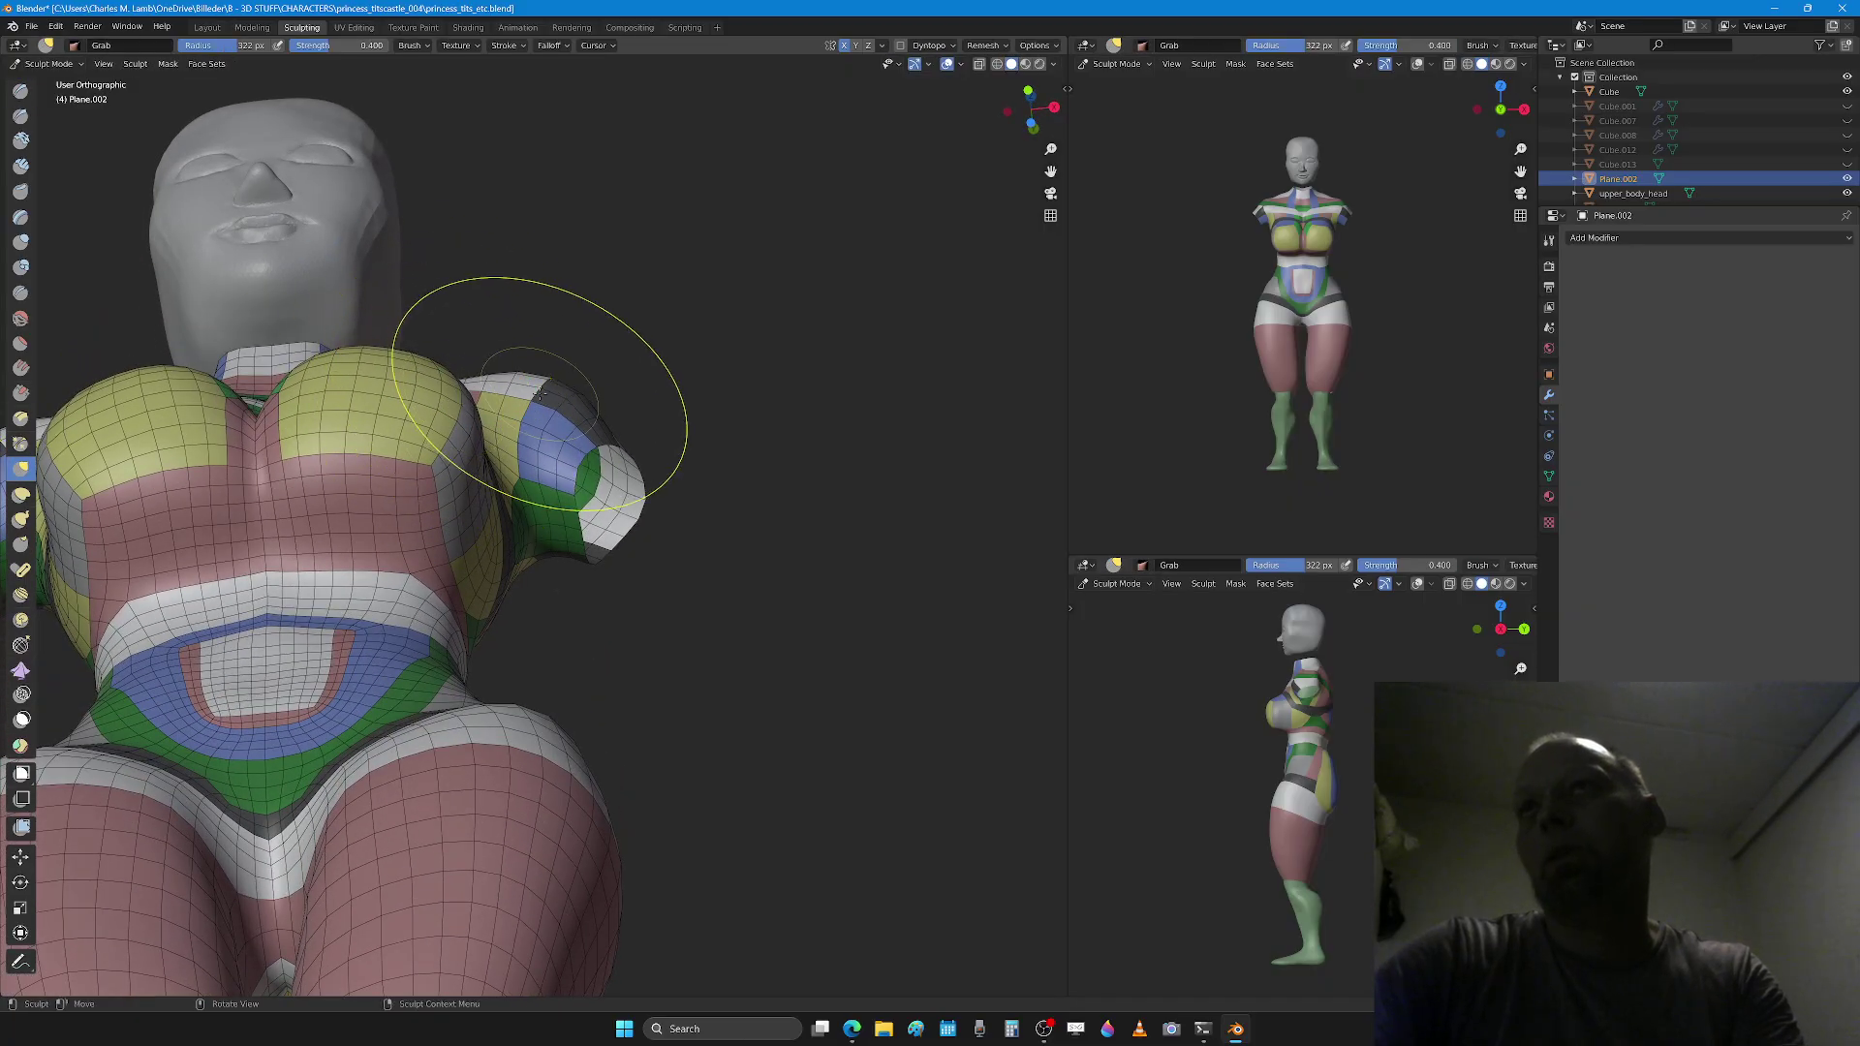
Step: Enlarge the Grab brush and pull the front outer contour of the bust outward in the top view
mouse_move(541, 394)
middle_down()
mouse_move(483, 524)
mouse_move(613, 589)
middle_up()
key(KP_7)
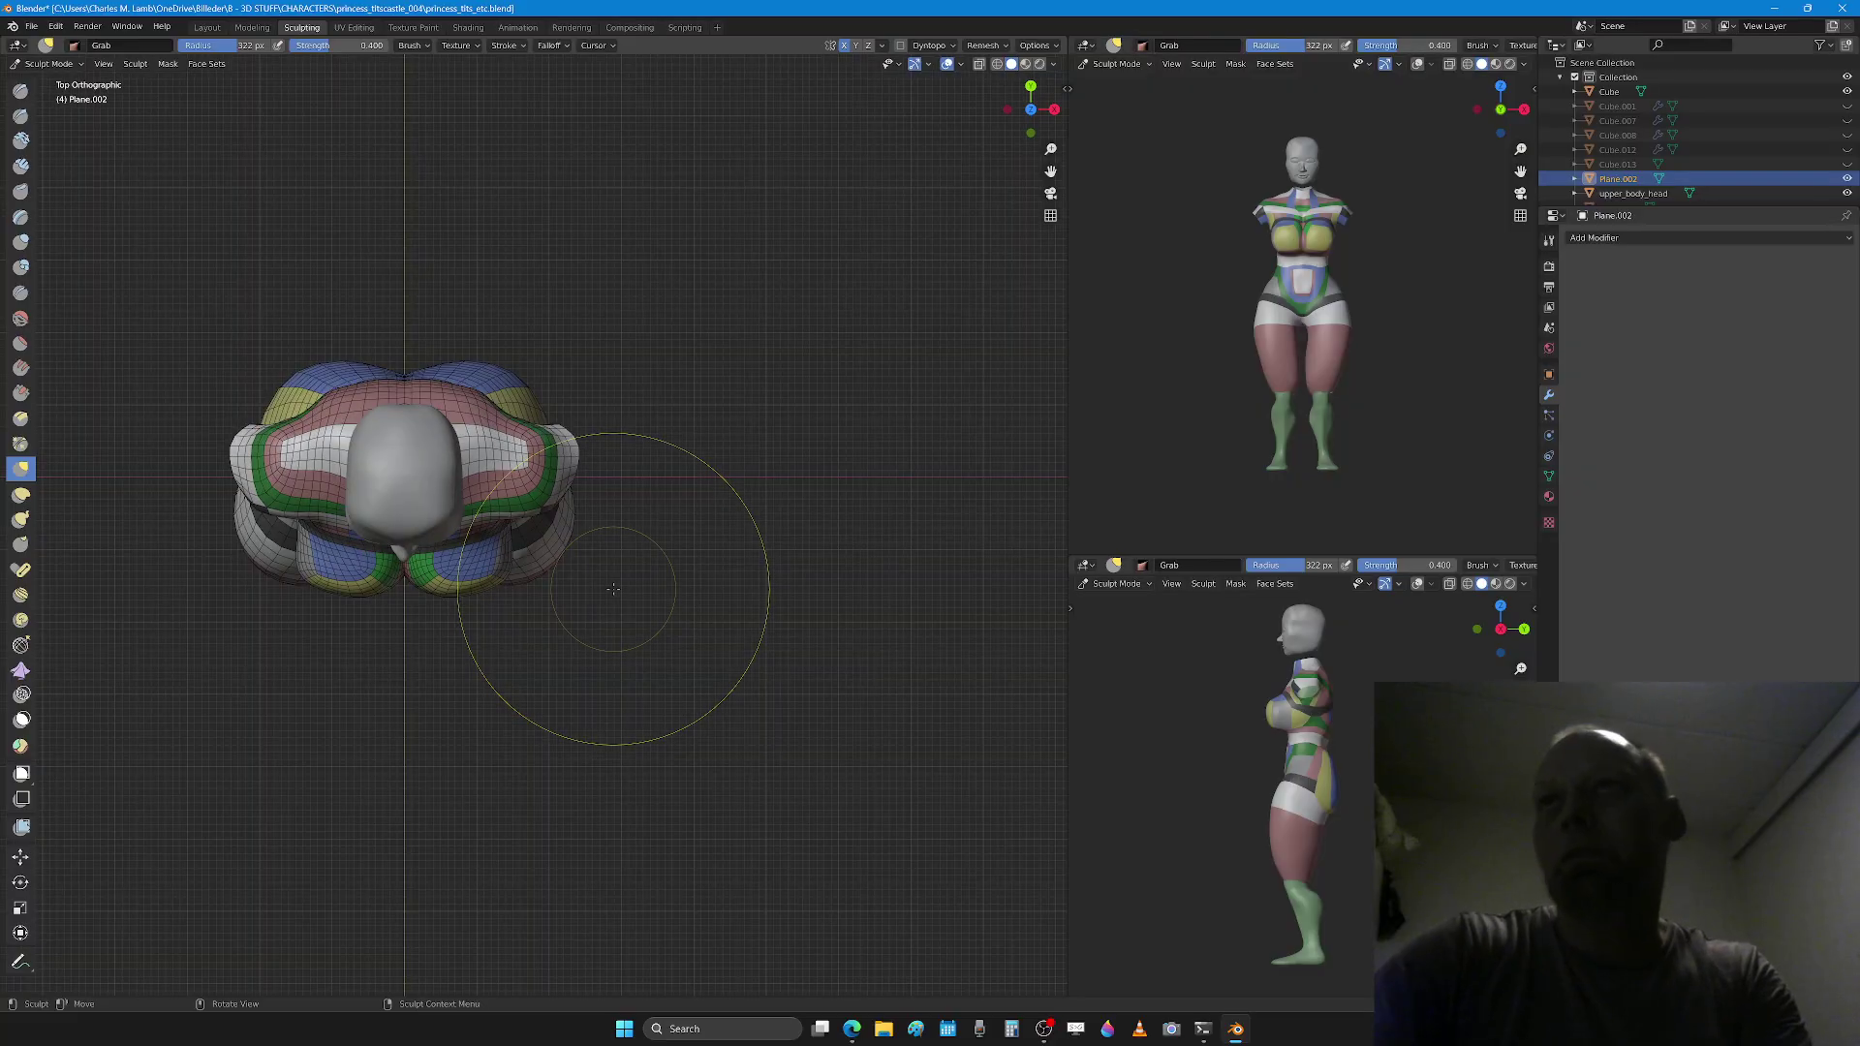
scroll(601, 643, up, 6)
key(f)
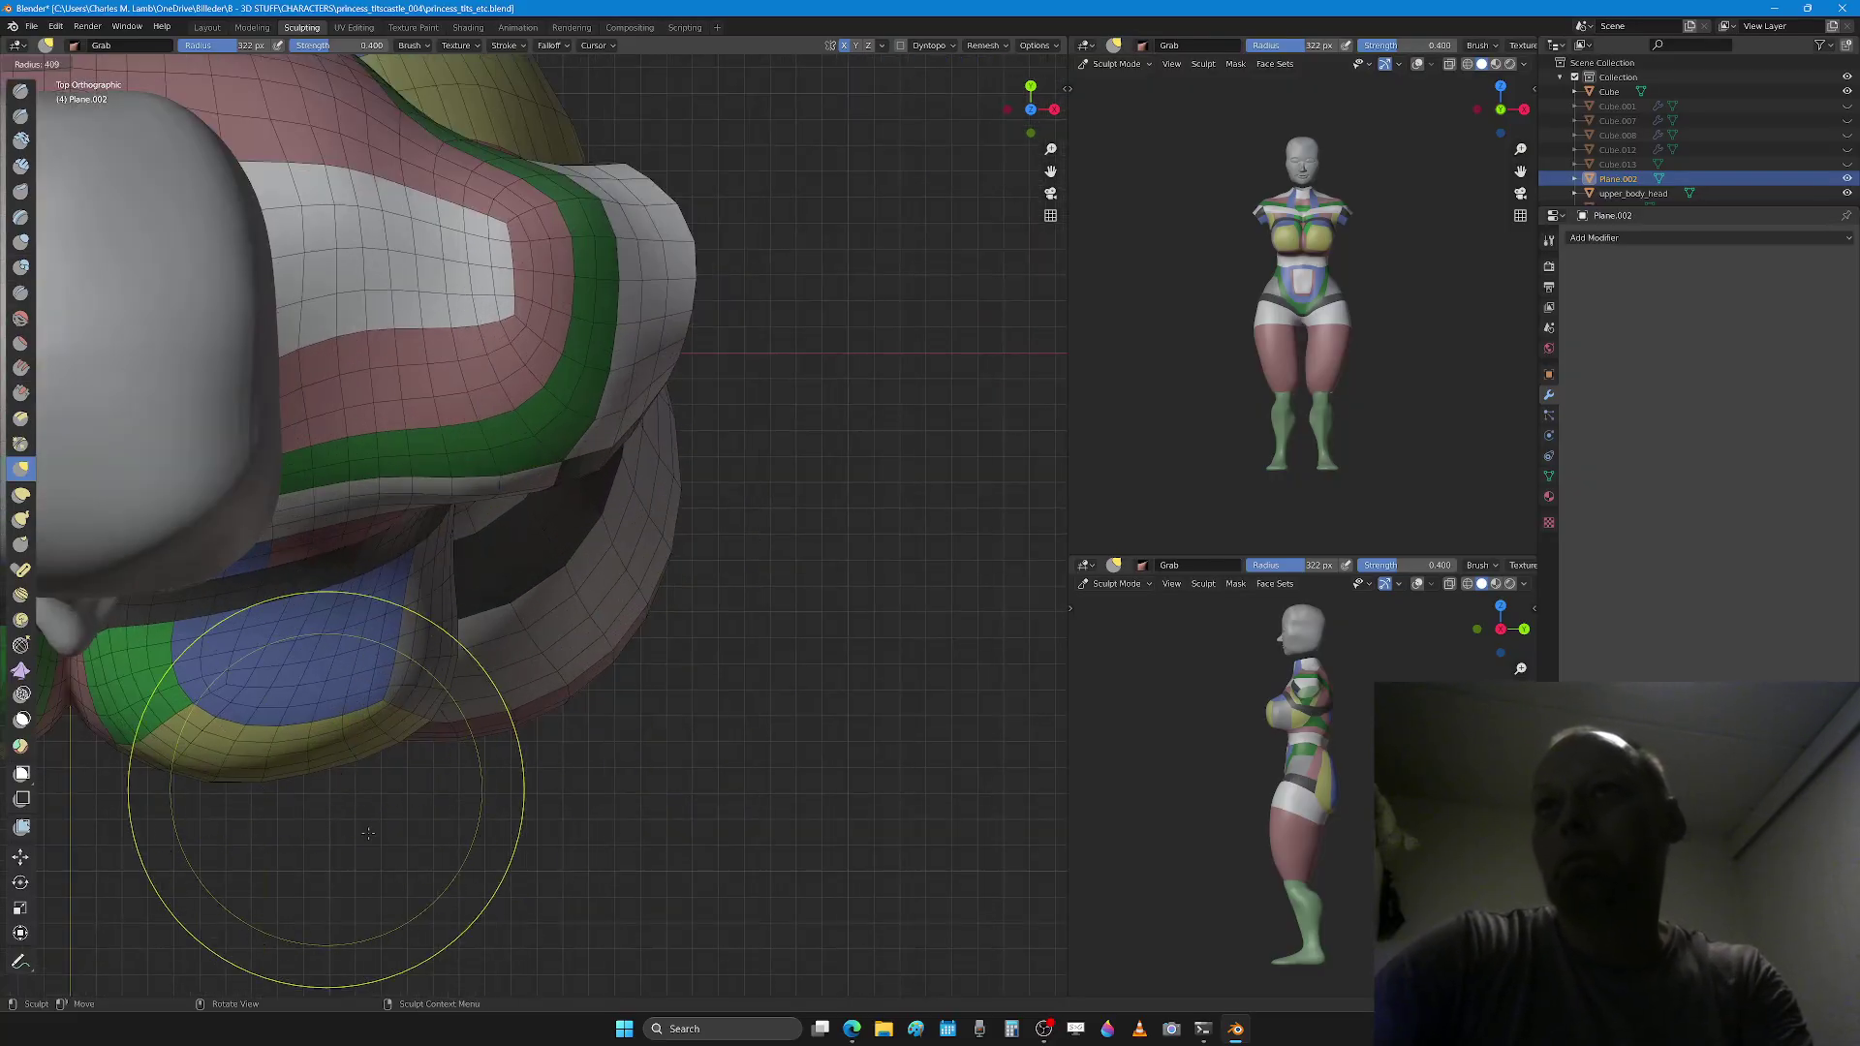
click(367, 792)
shift+middle_drag(264, 803, 421, 740)
drag(414, 719, 519, 732)
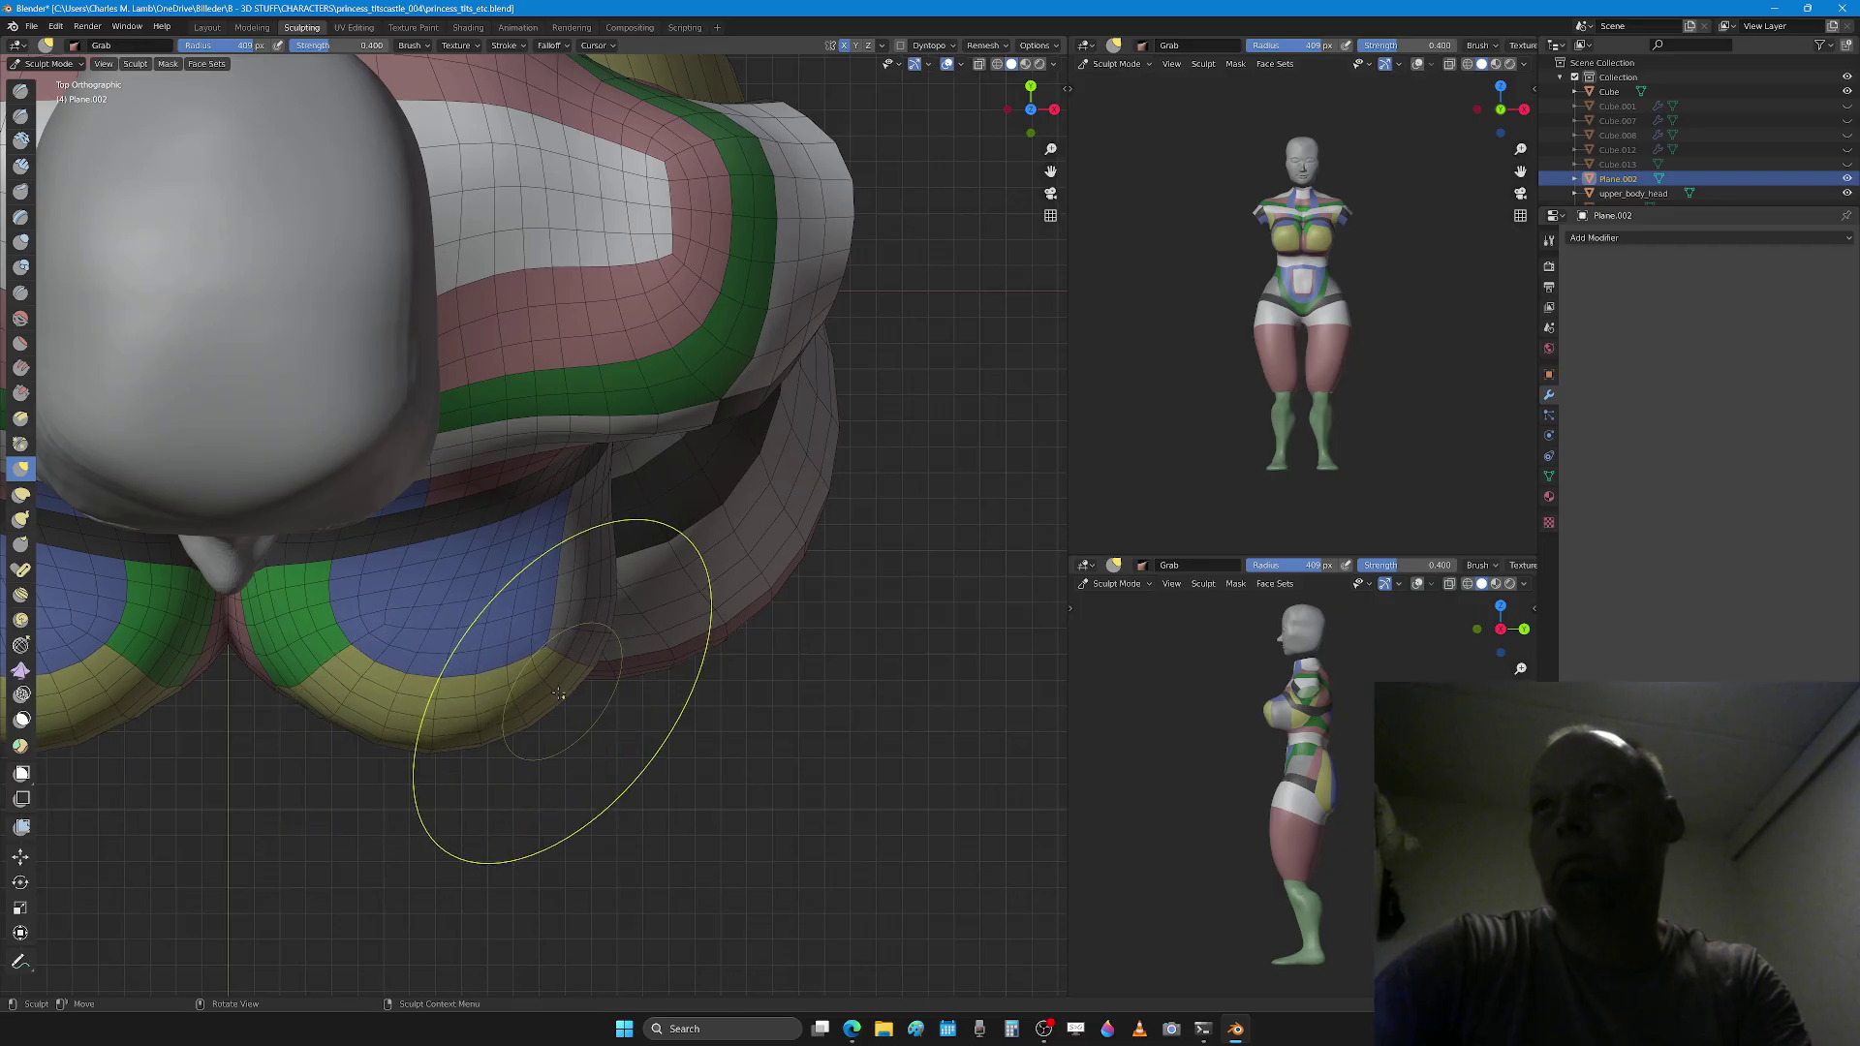
Step: Build up the front of the bust with a sideways Draw brush stroke
middle_drag(348, 715, 367, 467)
key(x)
drag(368, 452, 487, 444)
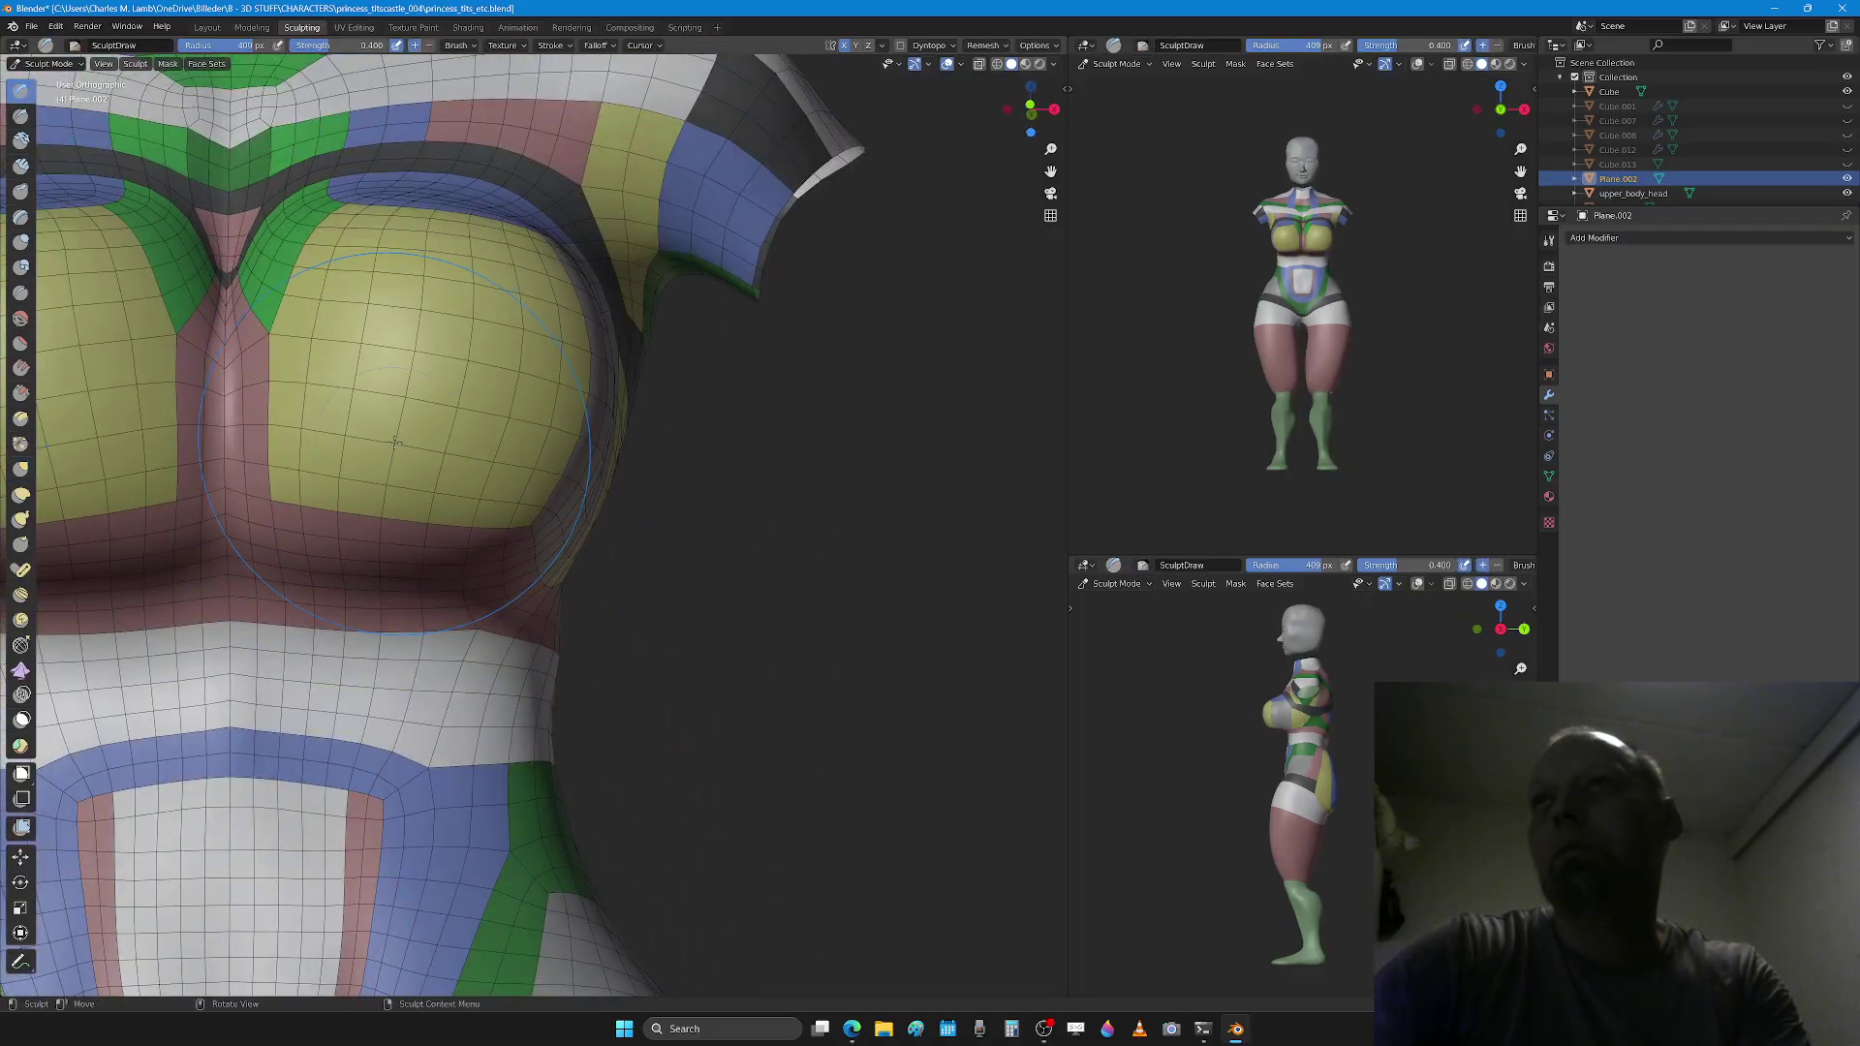
Step: Lift the side of the bust and adjust its upper front contour with the Grab brush in the right side view
middle_drag(493, 608, 376, 592)
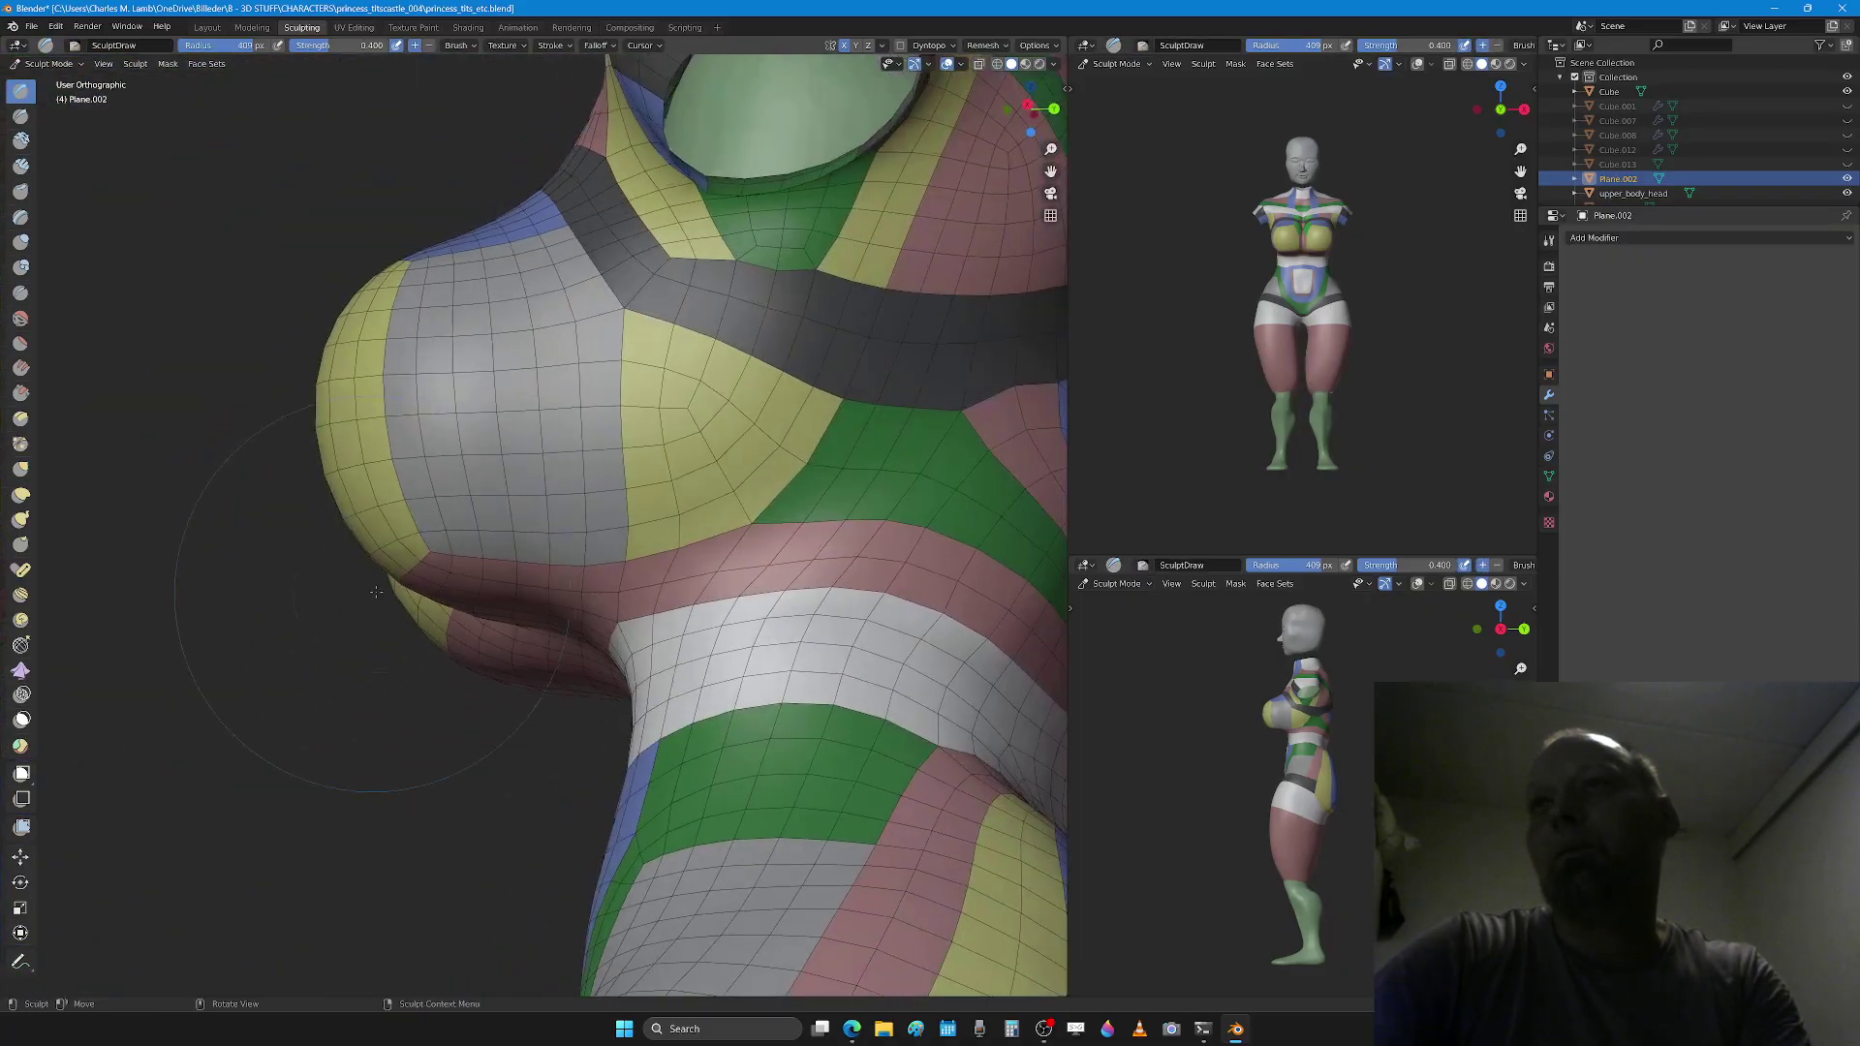
key(KP_3)
key(g)
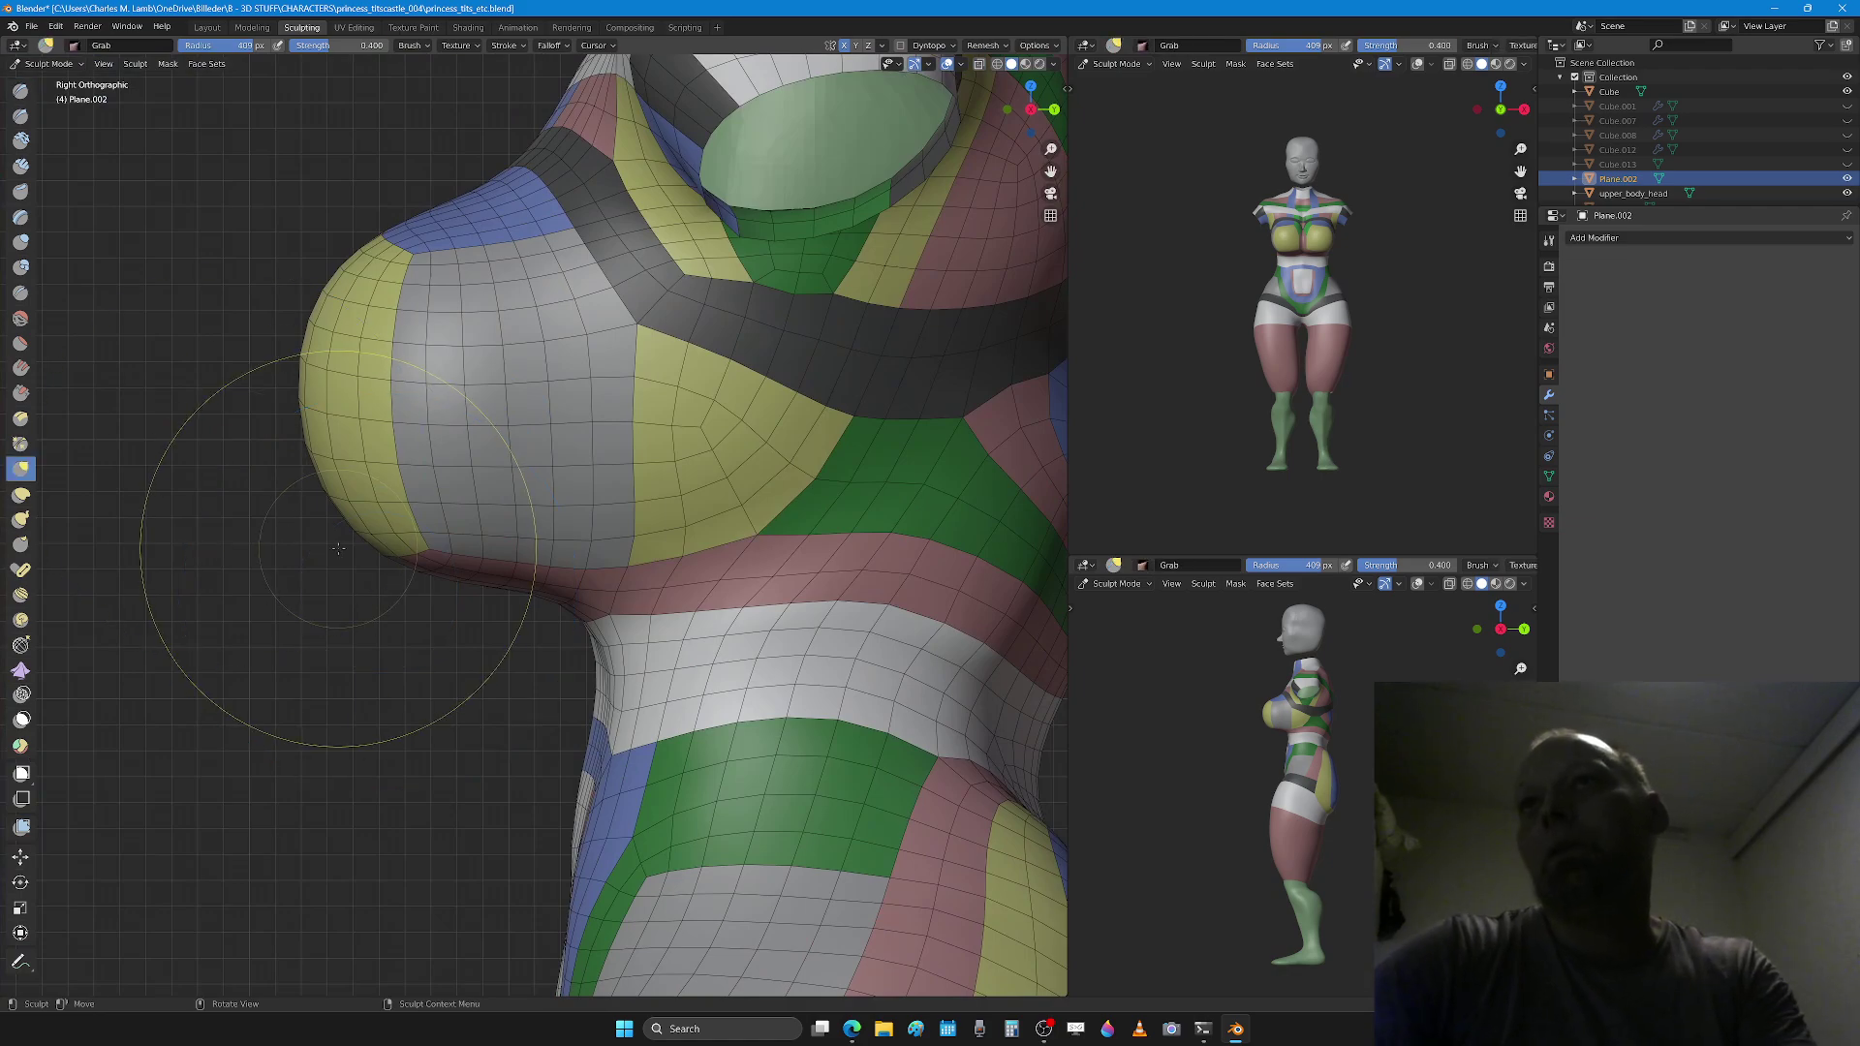
mouse_move(424, 389)
mouse_down()
mouse_move(476, 374)
mouse_move(408, 332)
mouse_up()
drag(312, 291, 321, 301)
mouse_move(353, 332)
middle_down()
mouse_move(550, 457)
mouse_move(528, 378)
middle_up()
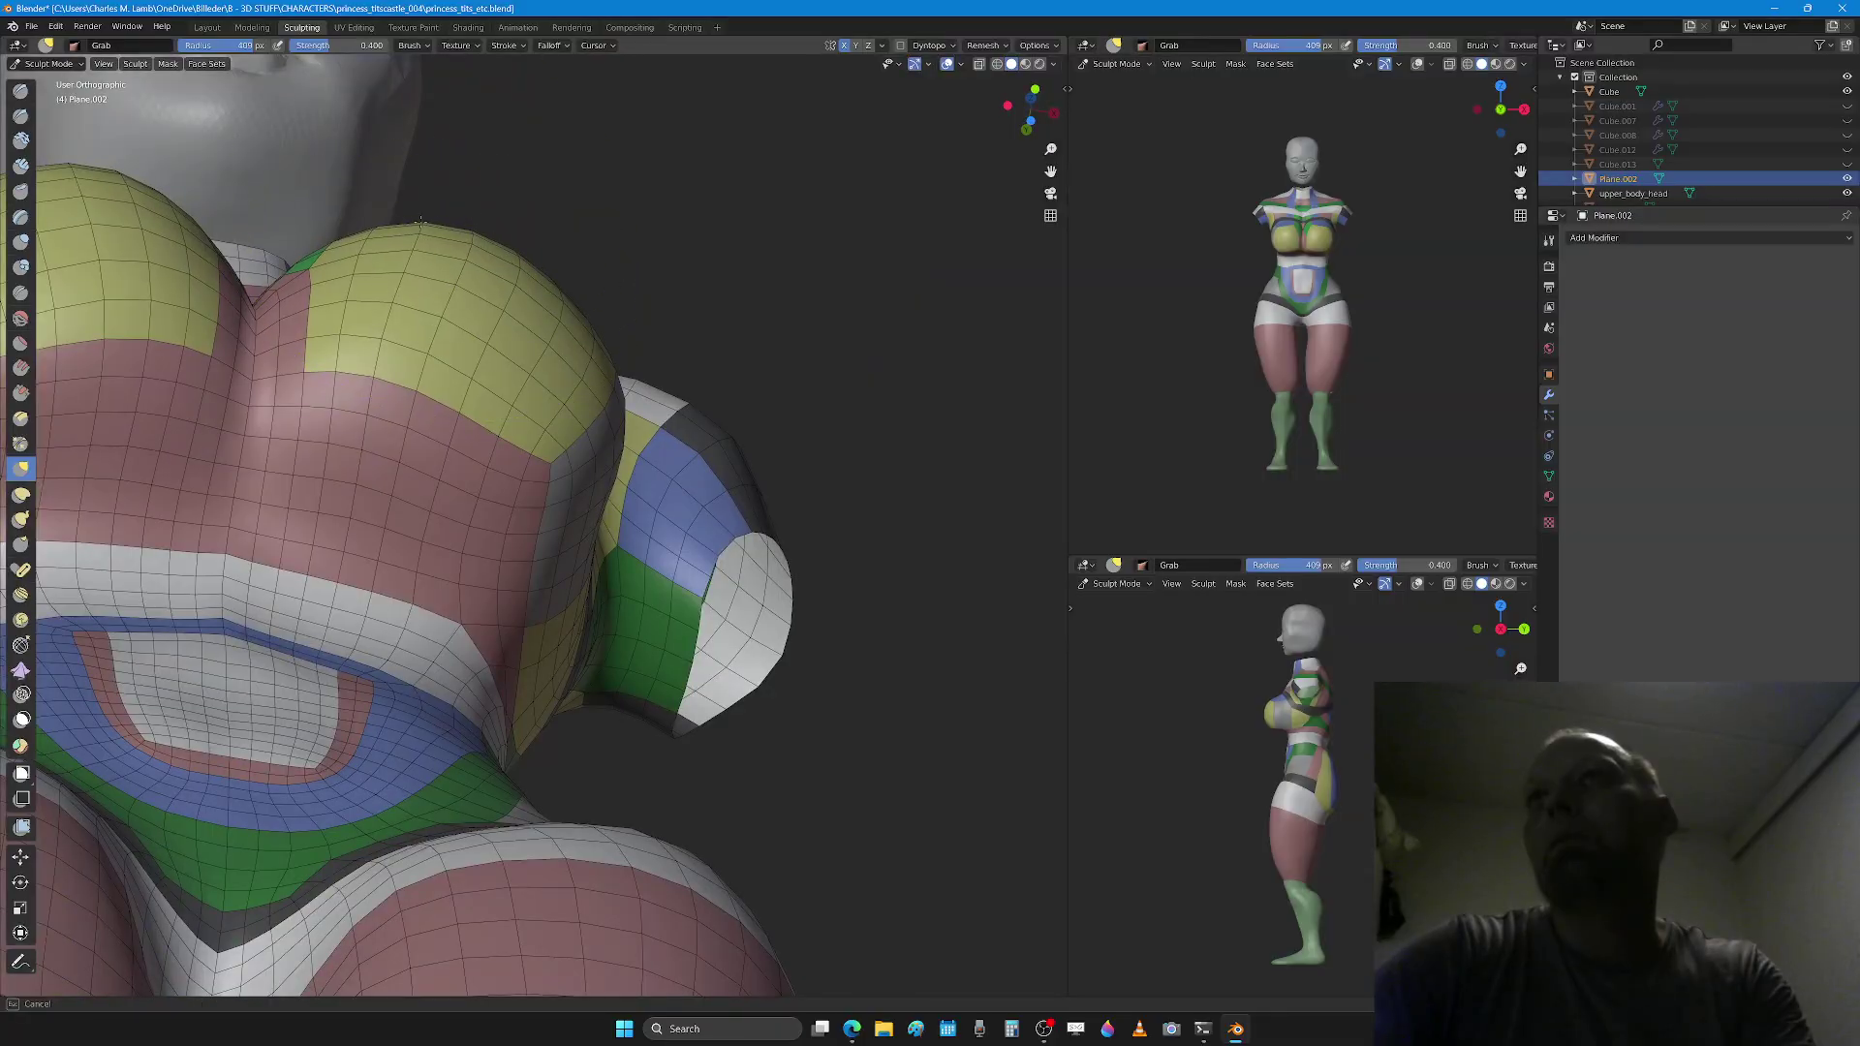
Step: Inspect the proportions of the whole figure from the front, back and side
mouse_move(373, 310)
middle_down()
mouse_move(311, 477)
mouse_move(466, 618)
mouse_move(503, 581)
middle_up()
key(f)
click(319, 474)
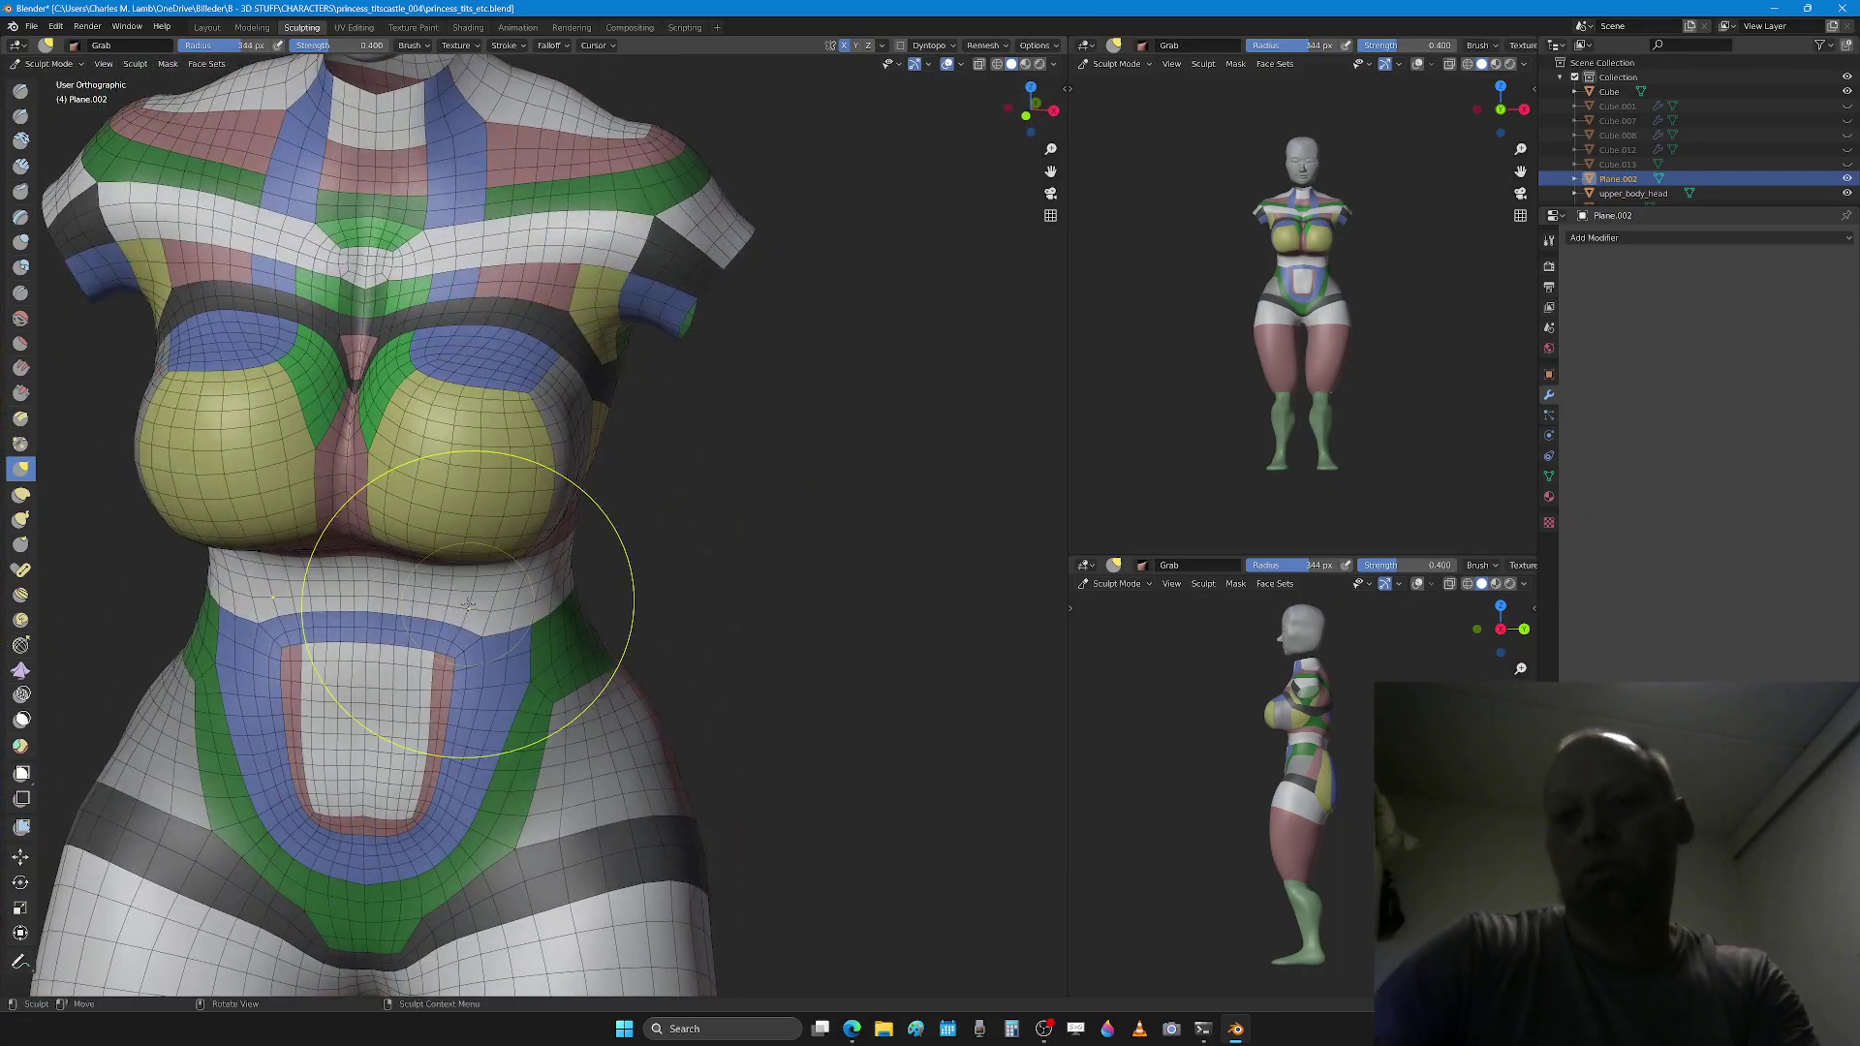
scroll(643, 397, down, 7)
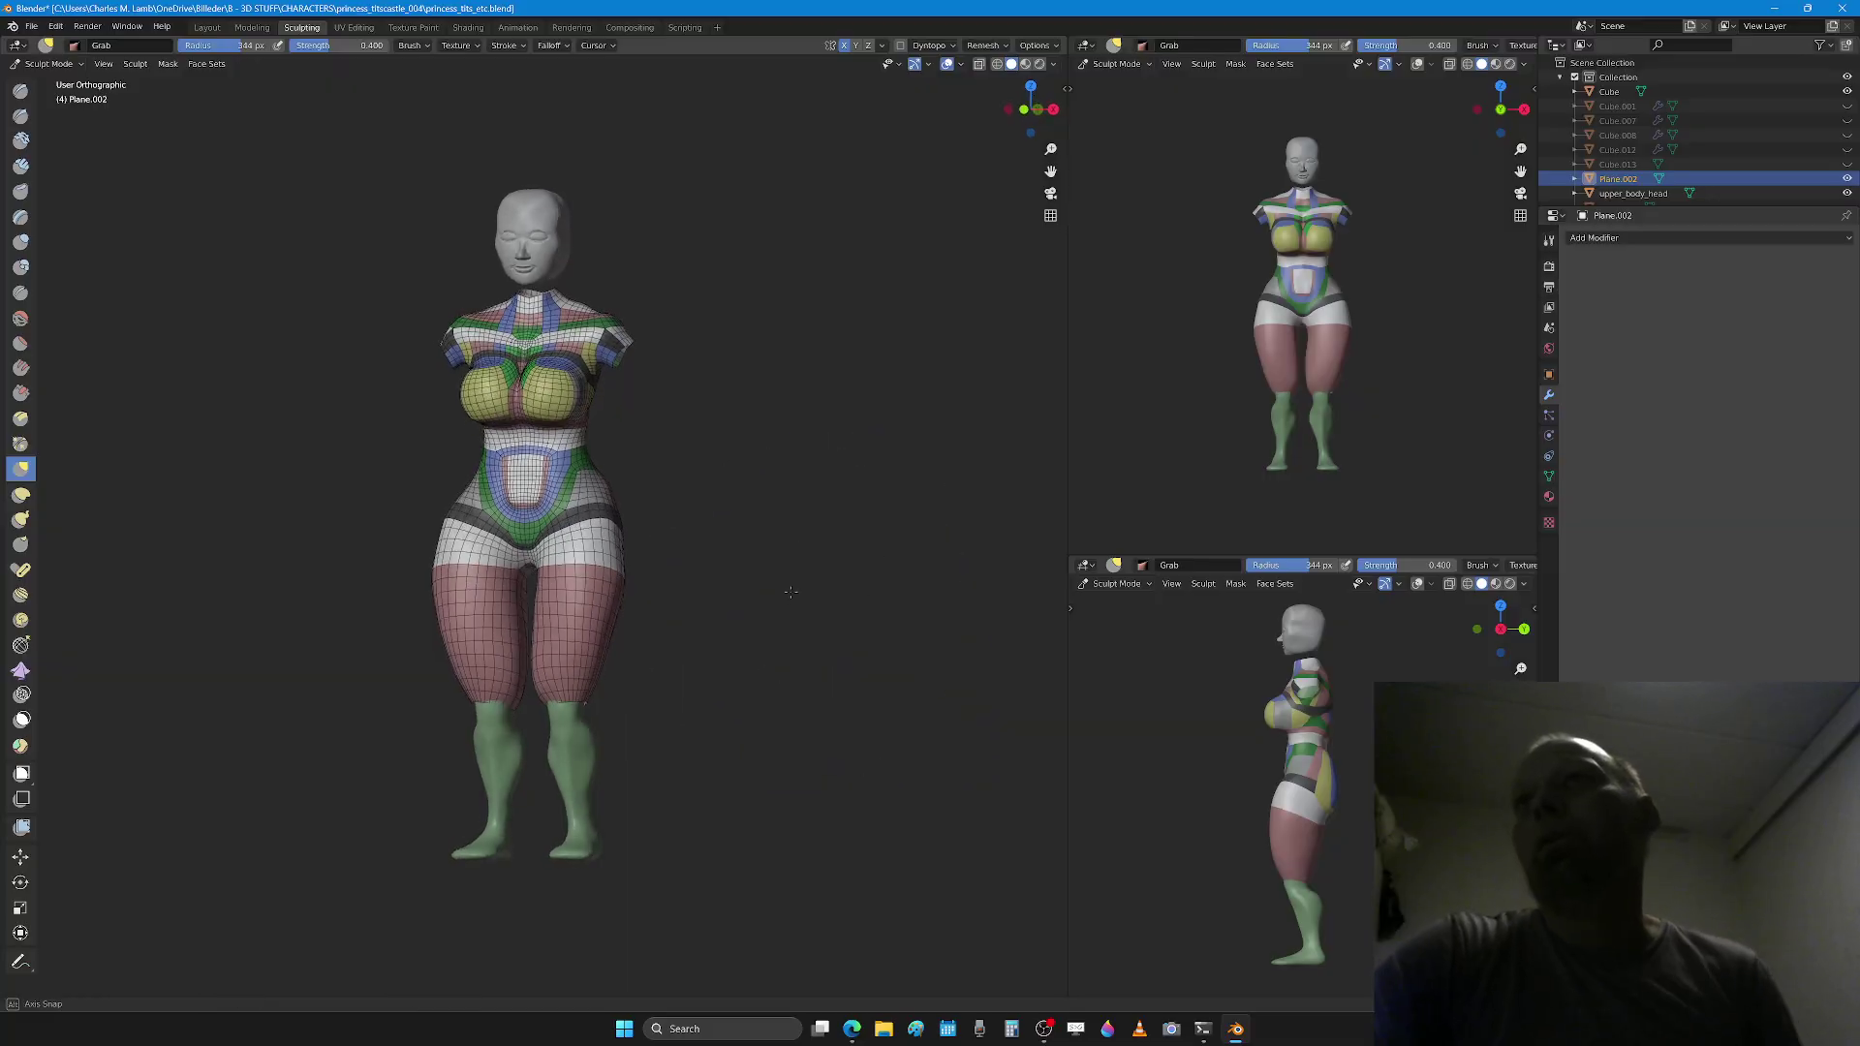
middle_drag(792, 584, 805, 632)
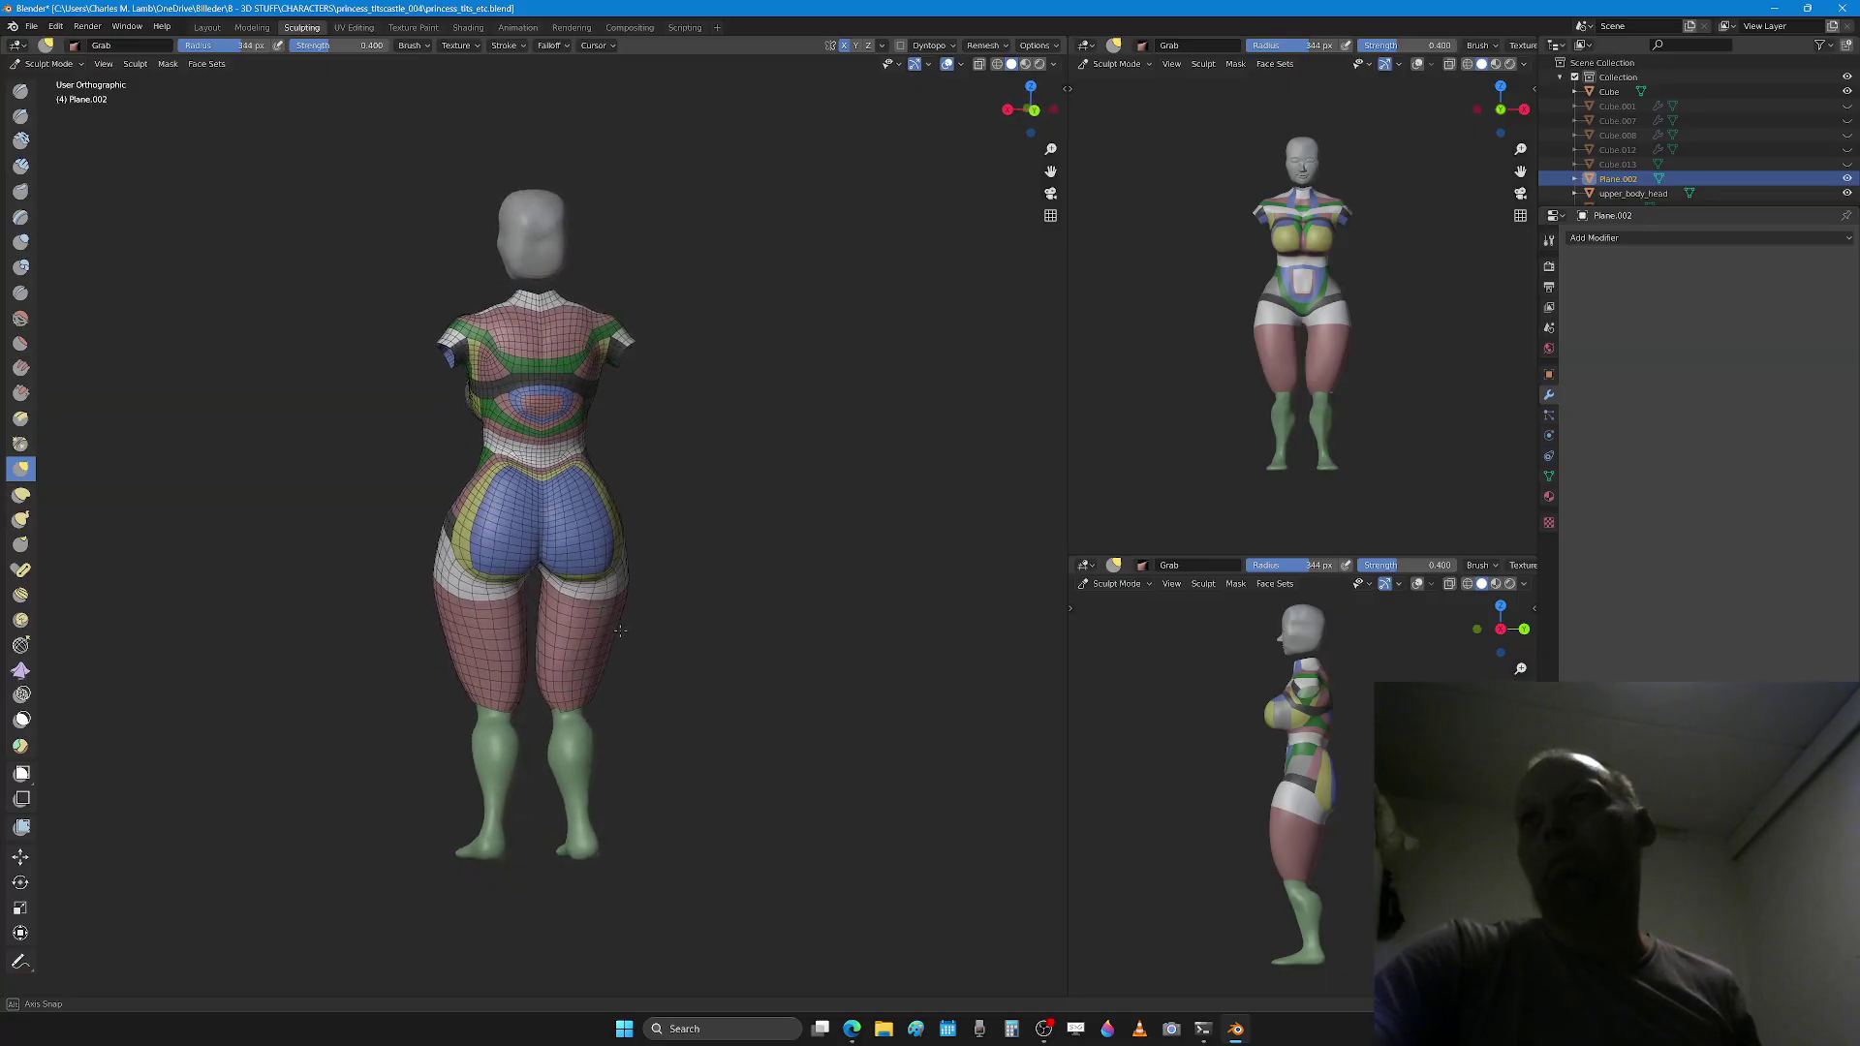
middle_drag(644, 665, 708, 674)
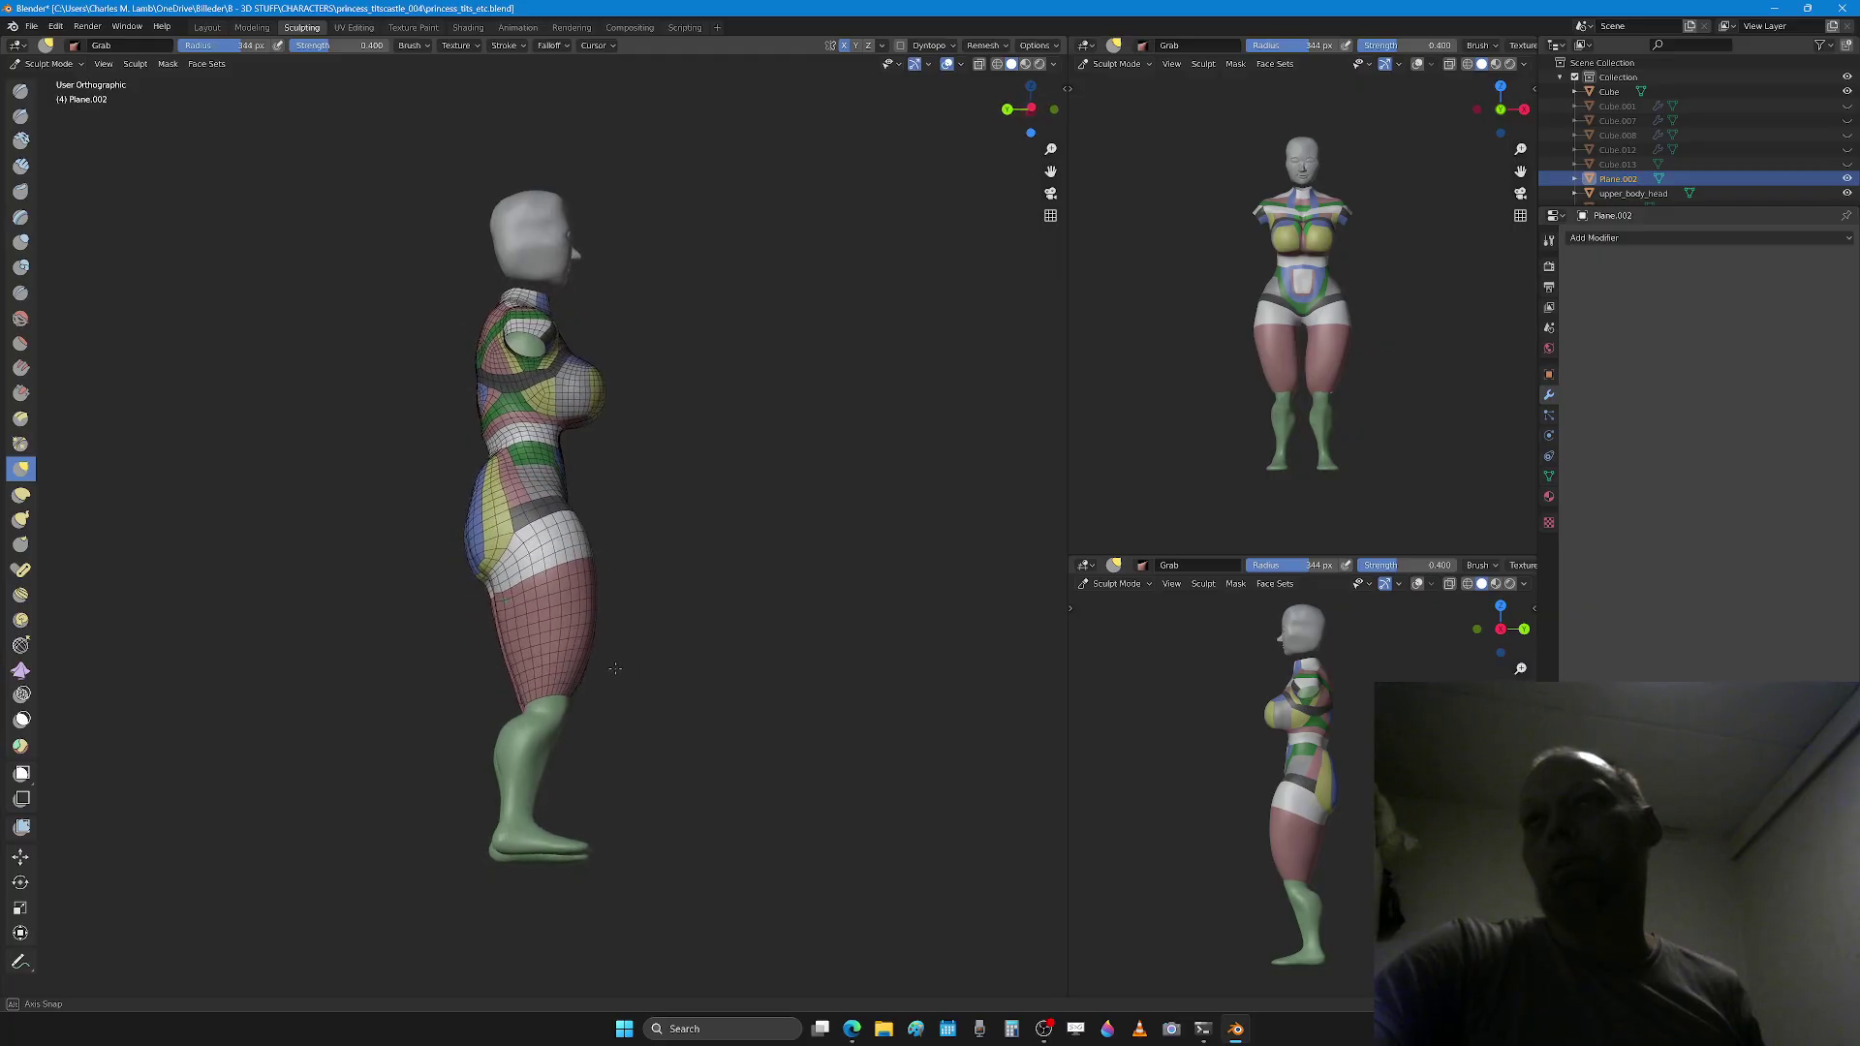
mouse_move(614, 668)
middle_down()
mouse_move(631, 736)
mouse_move(606, 744)
middle_up()
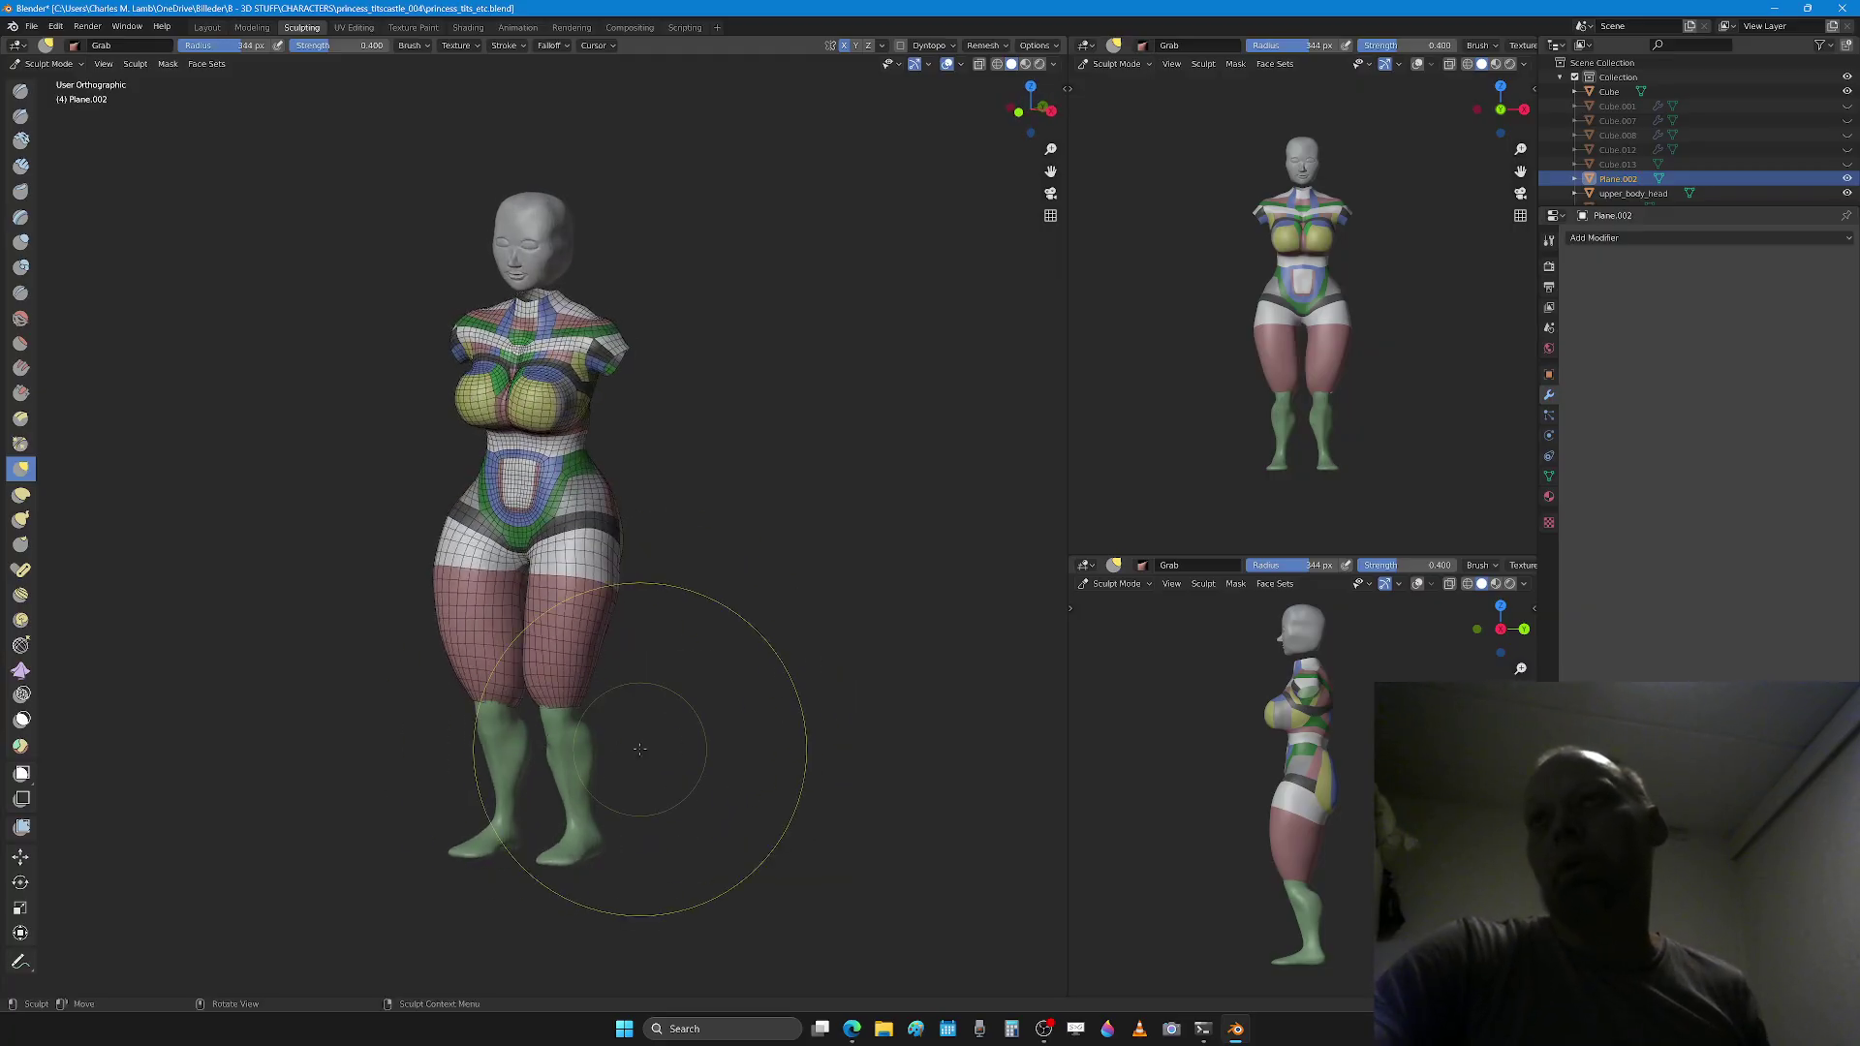
Step: Reduce the Grab brush radius to 248 px and adjust the front of the hip and upper thigh in the front view
key(f)
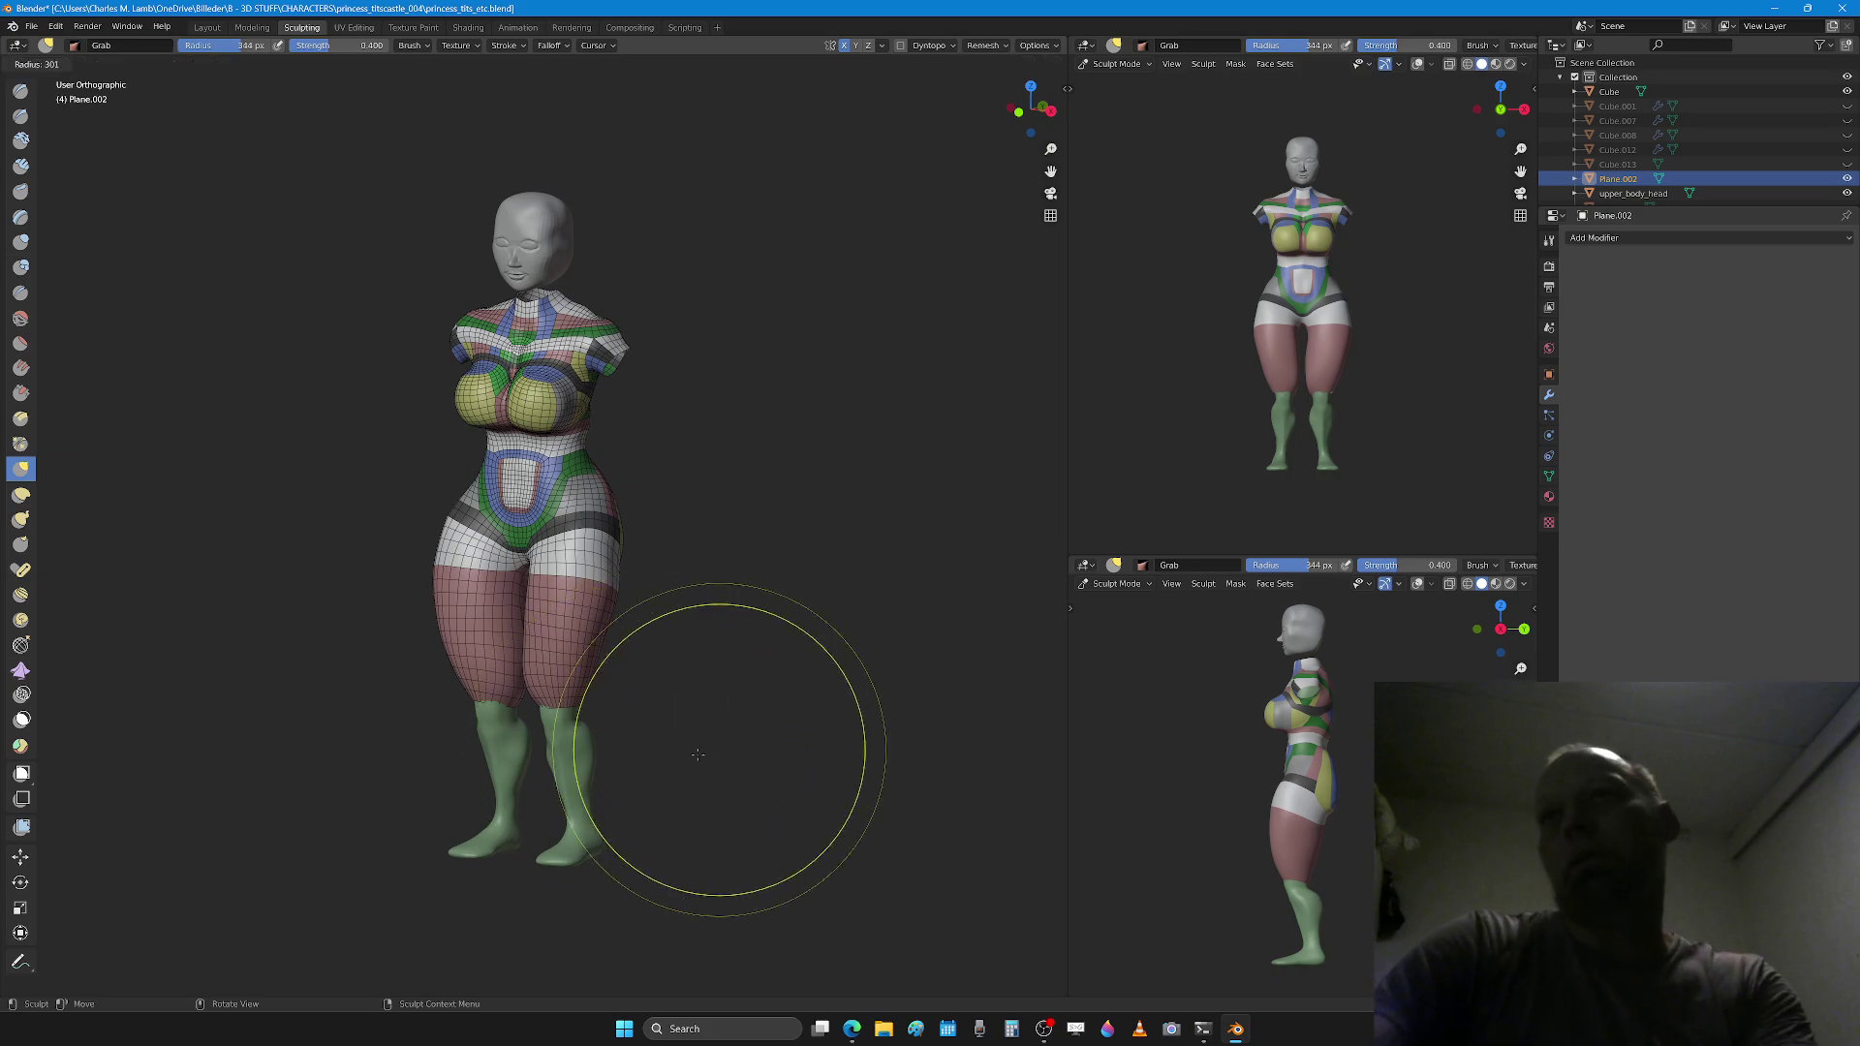
click(701, 755)
scroll(668, 748, up, 3)
mouse_move(665, 699)
middle_down()
mouse_move(810, 689)
mouse_move(691, 696)
middle_up()
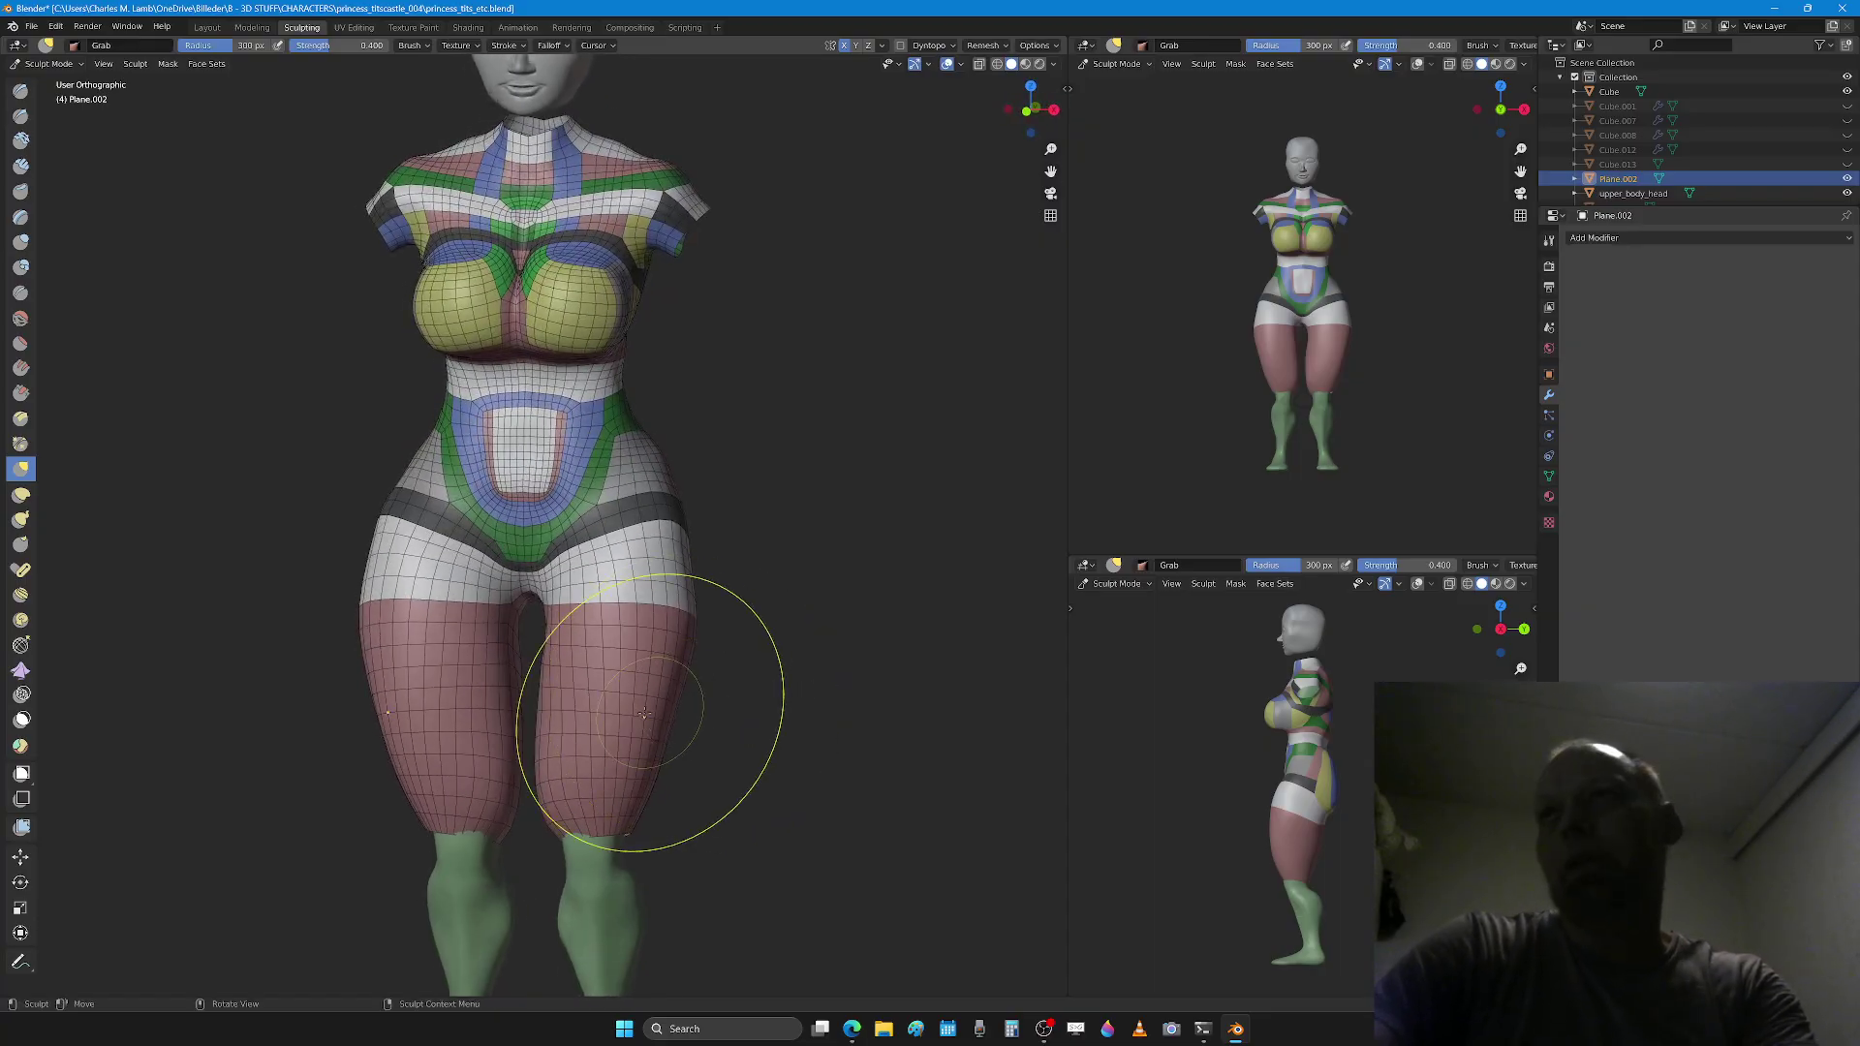
scroll(639, 678, up, 4)
key(f)
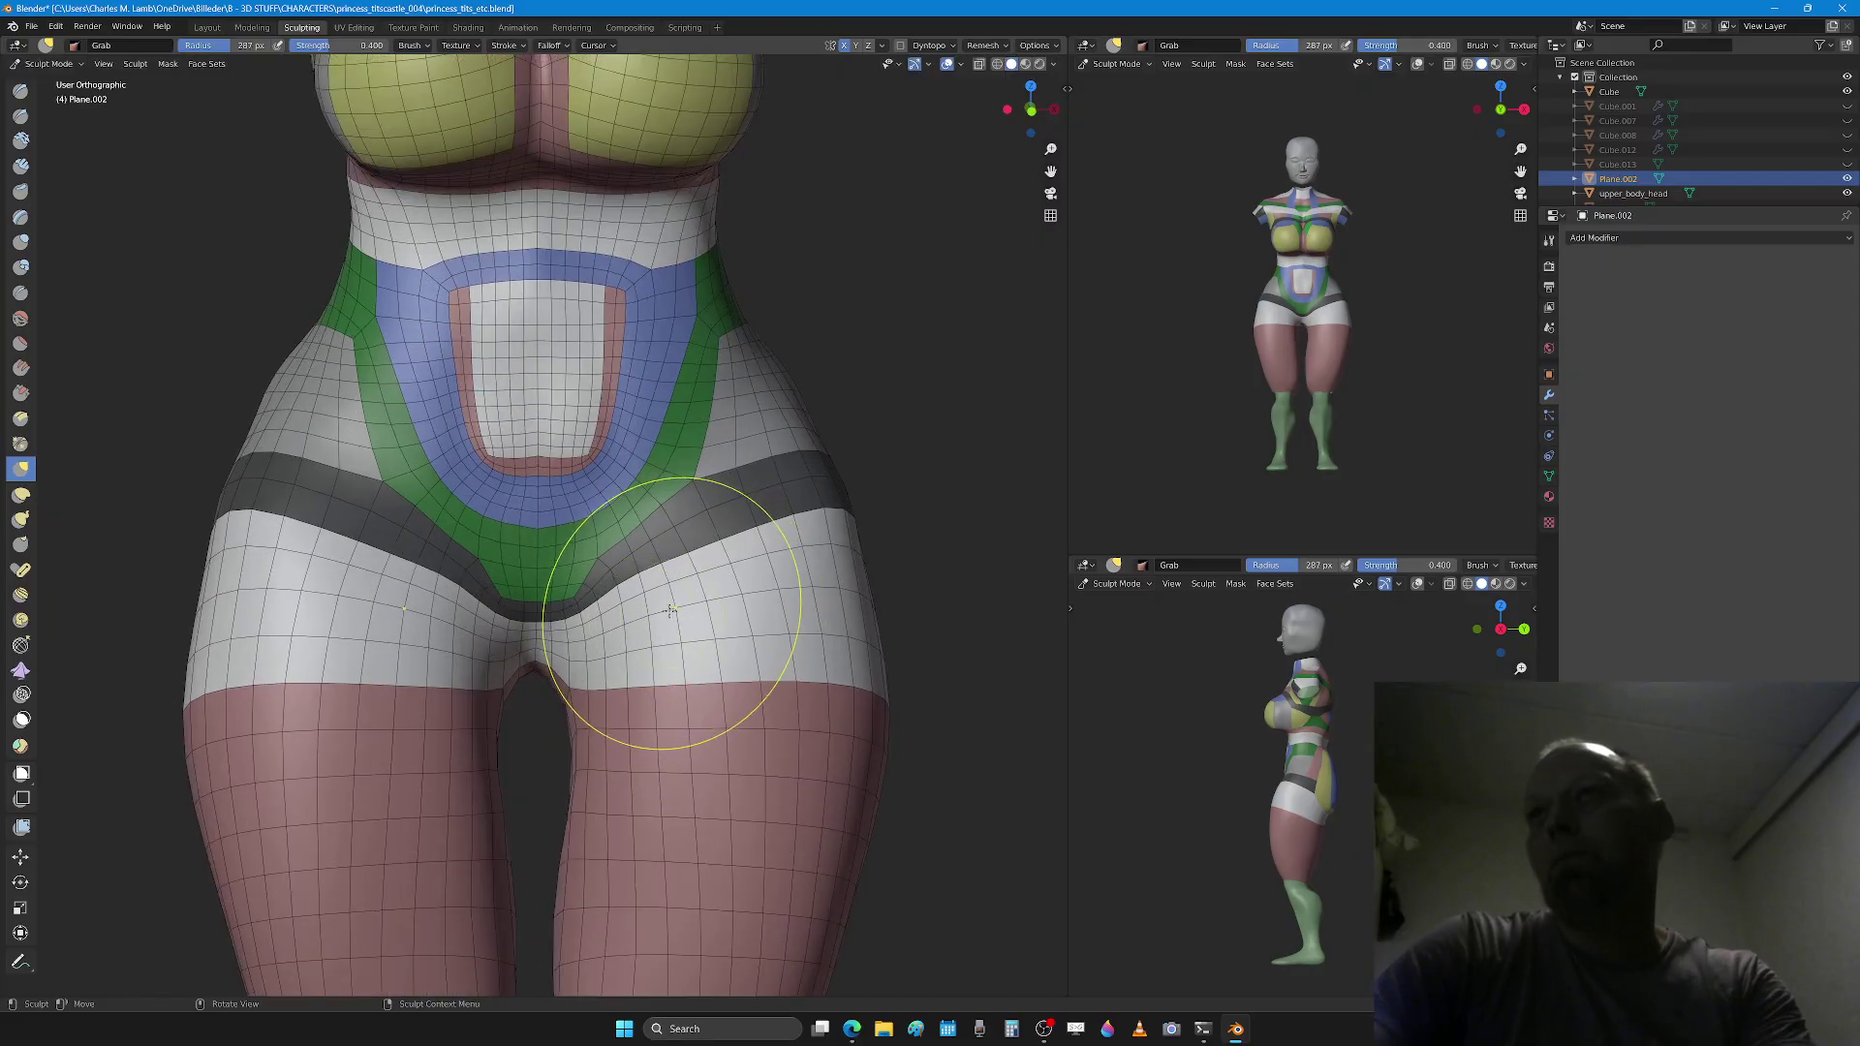
click(646, 589)
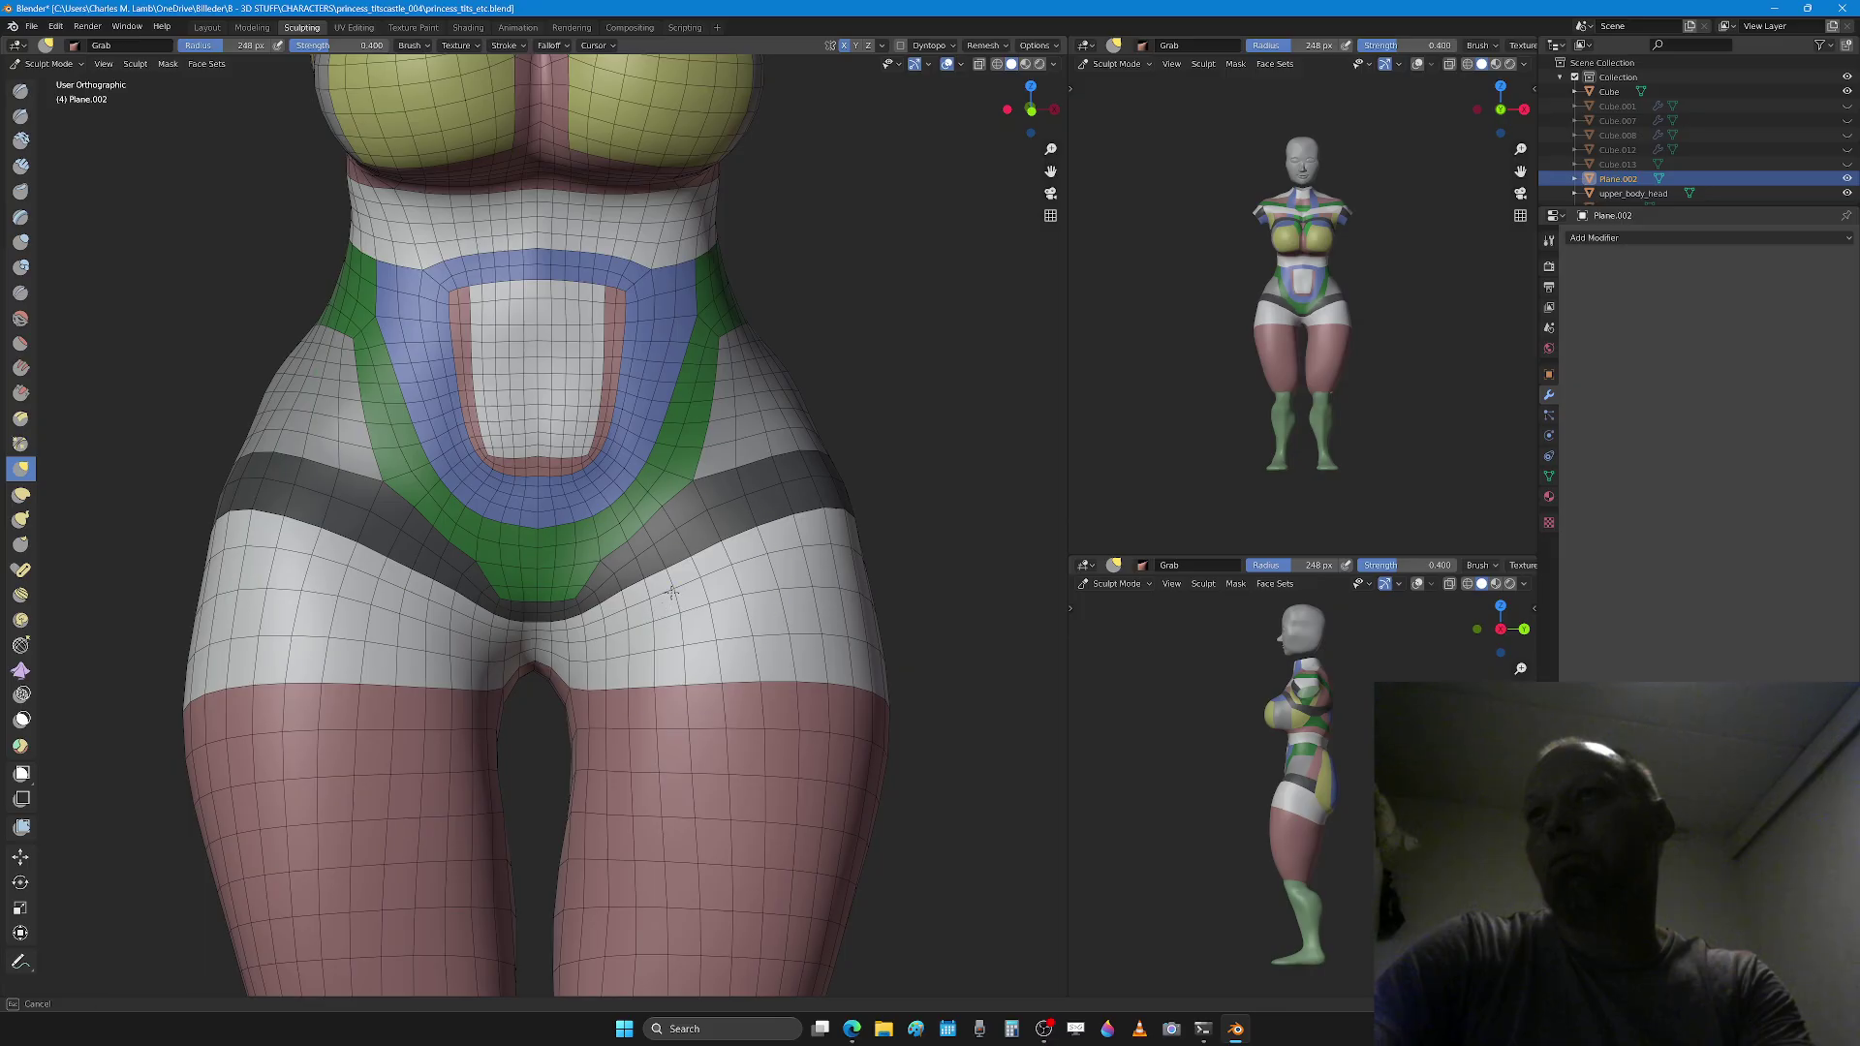
mouse_move(717, 542)
mouse_down()
mouse_move(747, 510)
mouse_move(804, 542)
mouse_up()
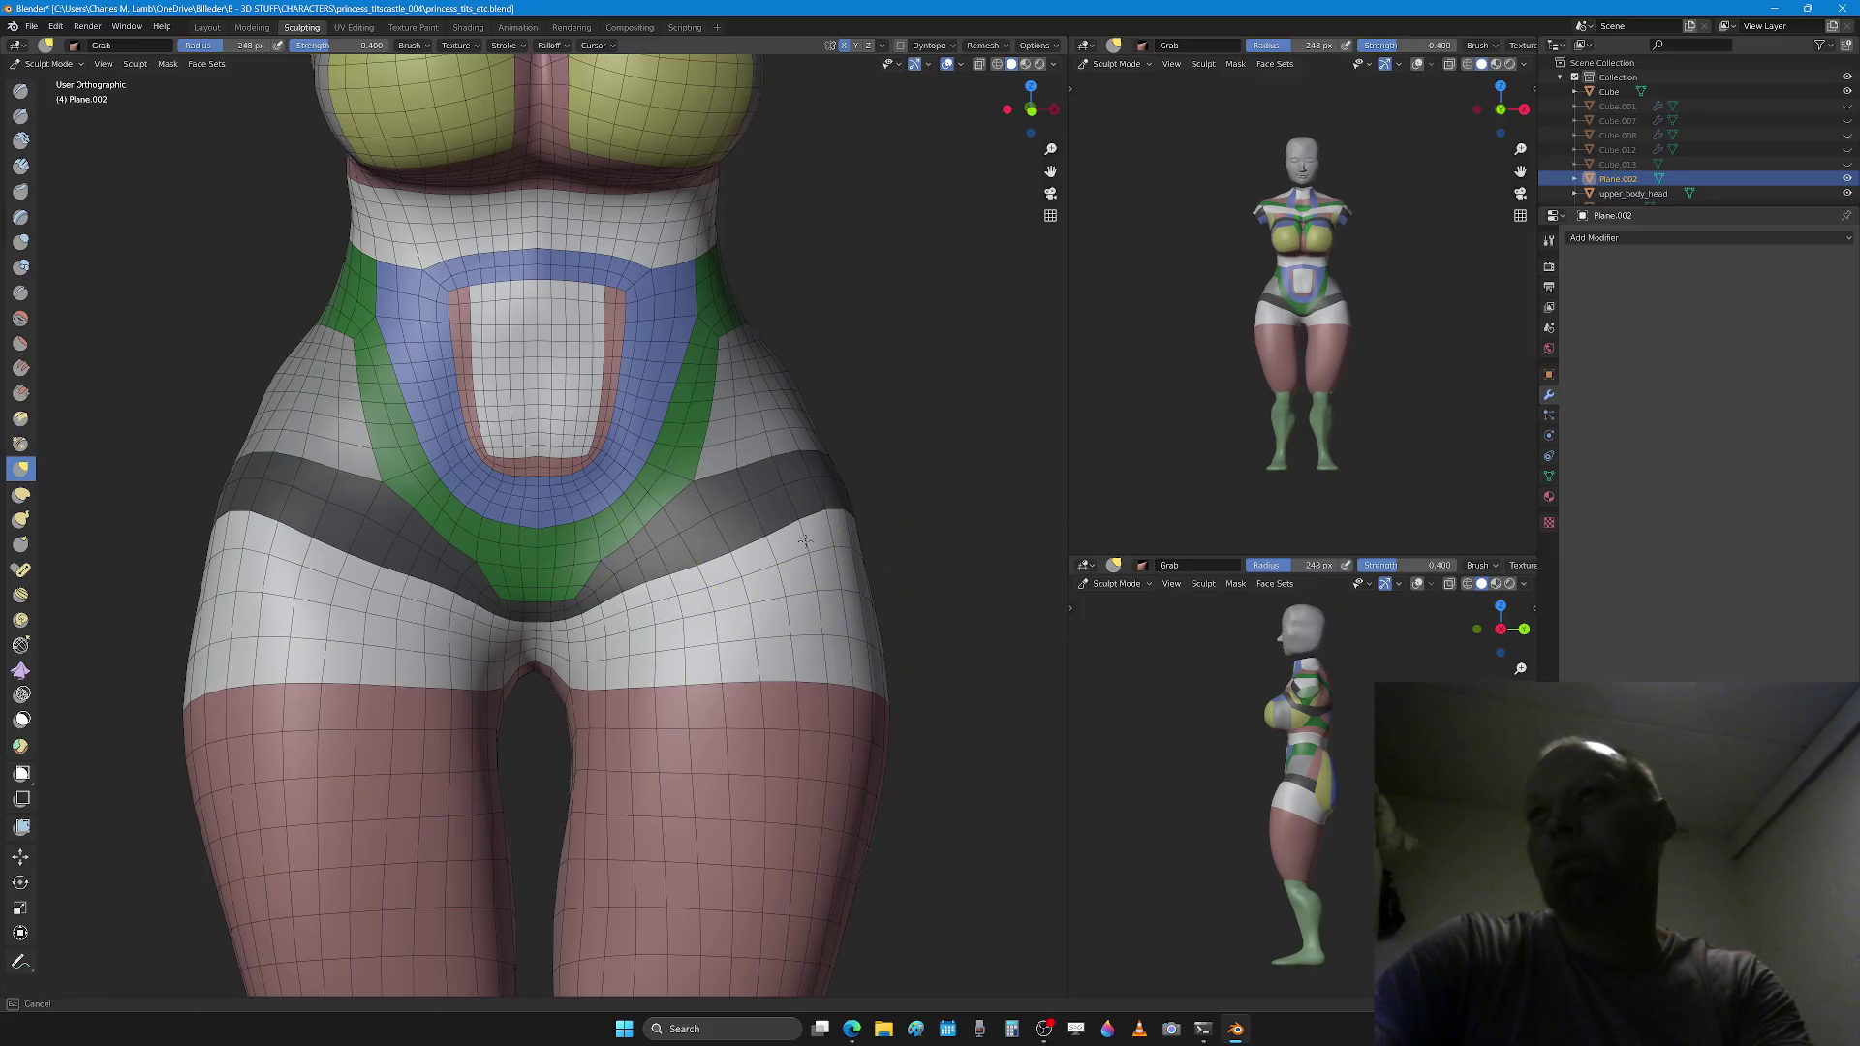
Step: Reshape the side of the hip around the lower edge of the dark band with the Grab brush at about 286 px
mouse_move(788, 539)
middle_down()
mouse_move(810, 540)
mouse_move(685, 560)
middle_up()
key(f)
click(754, 558)
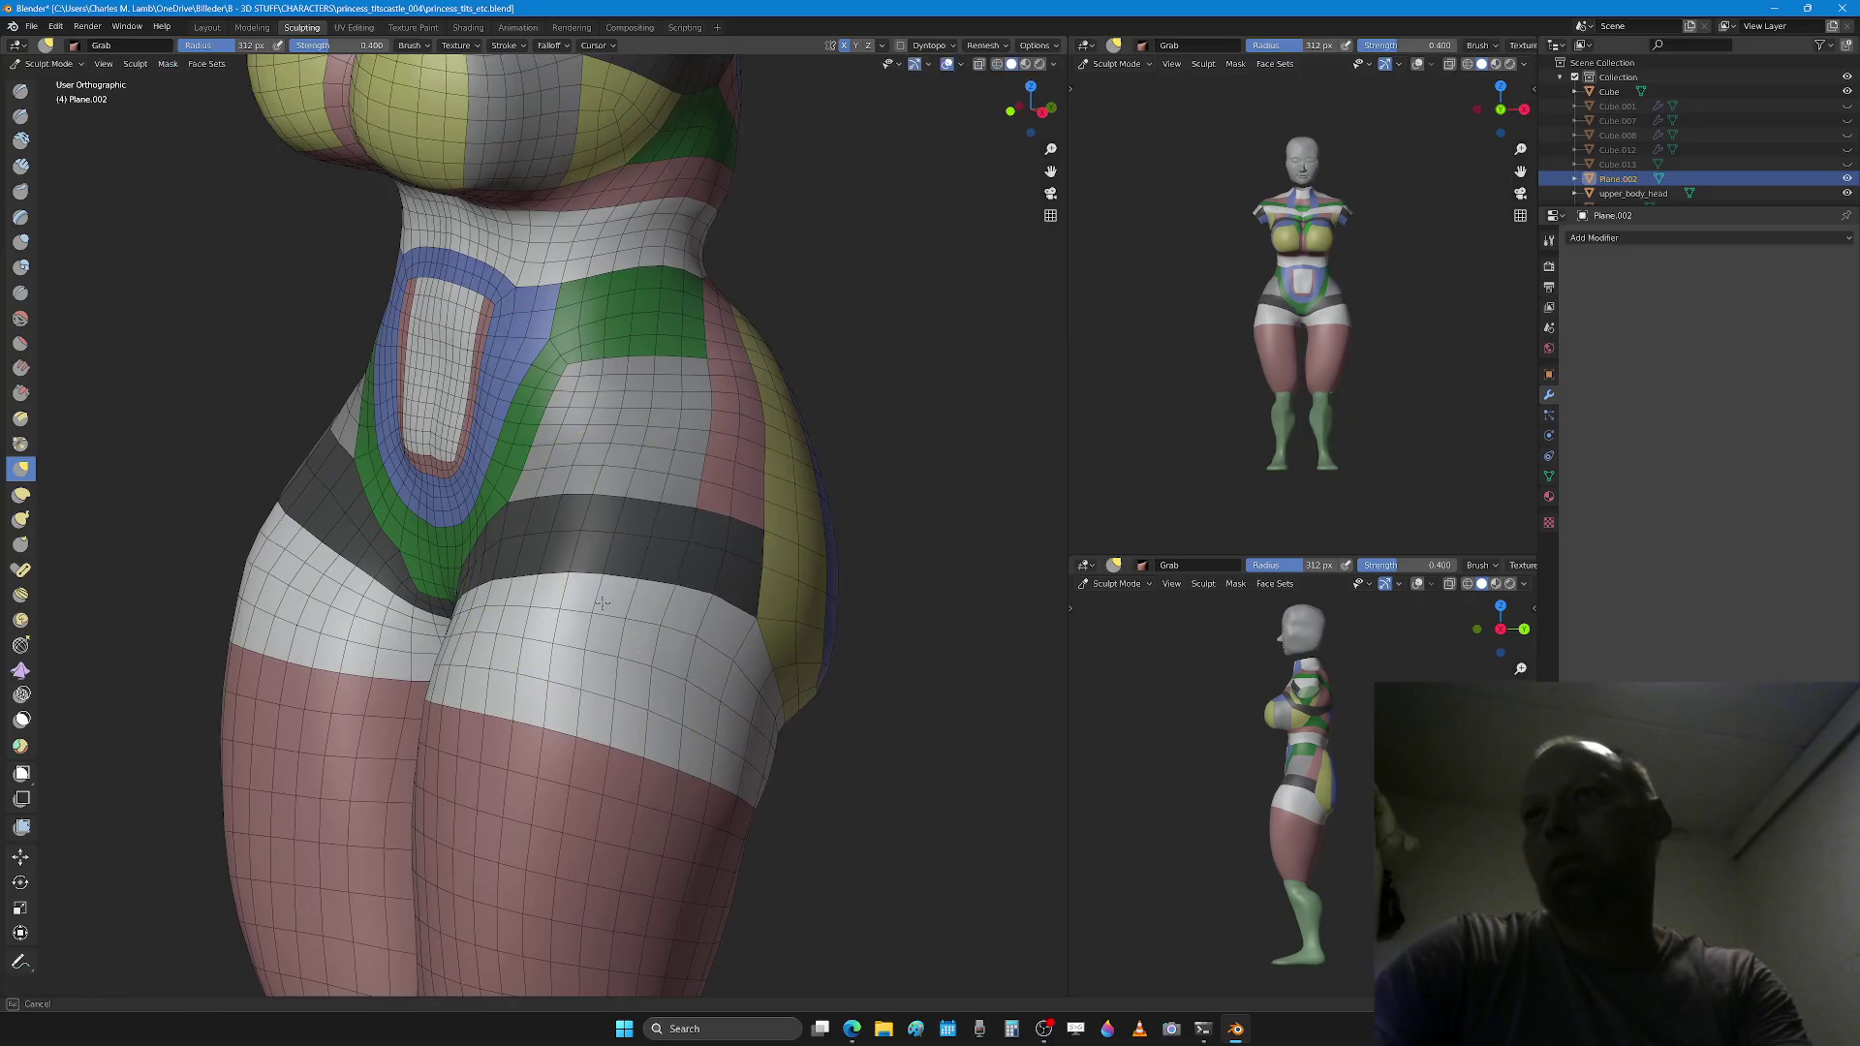
middle_drag(602, 604, 526, 609)
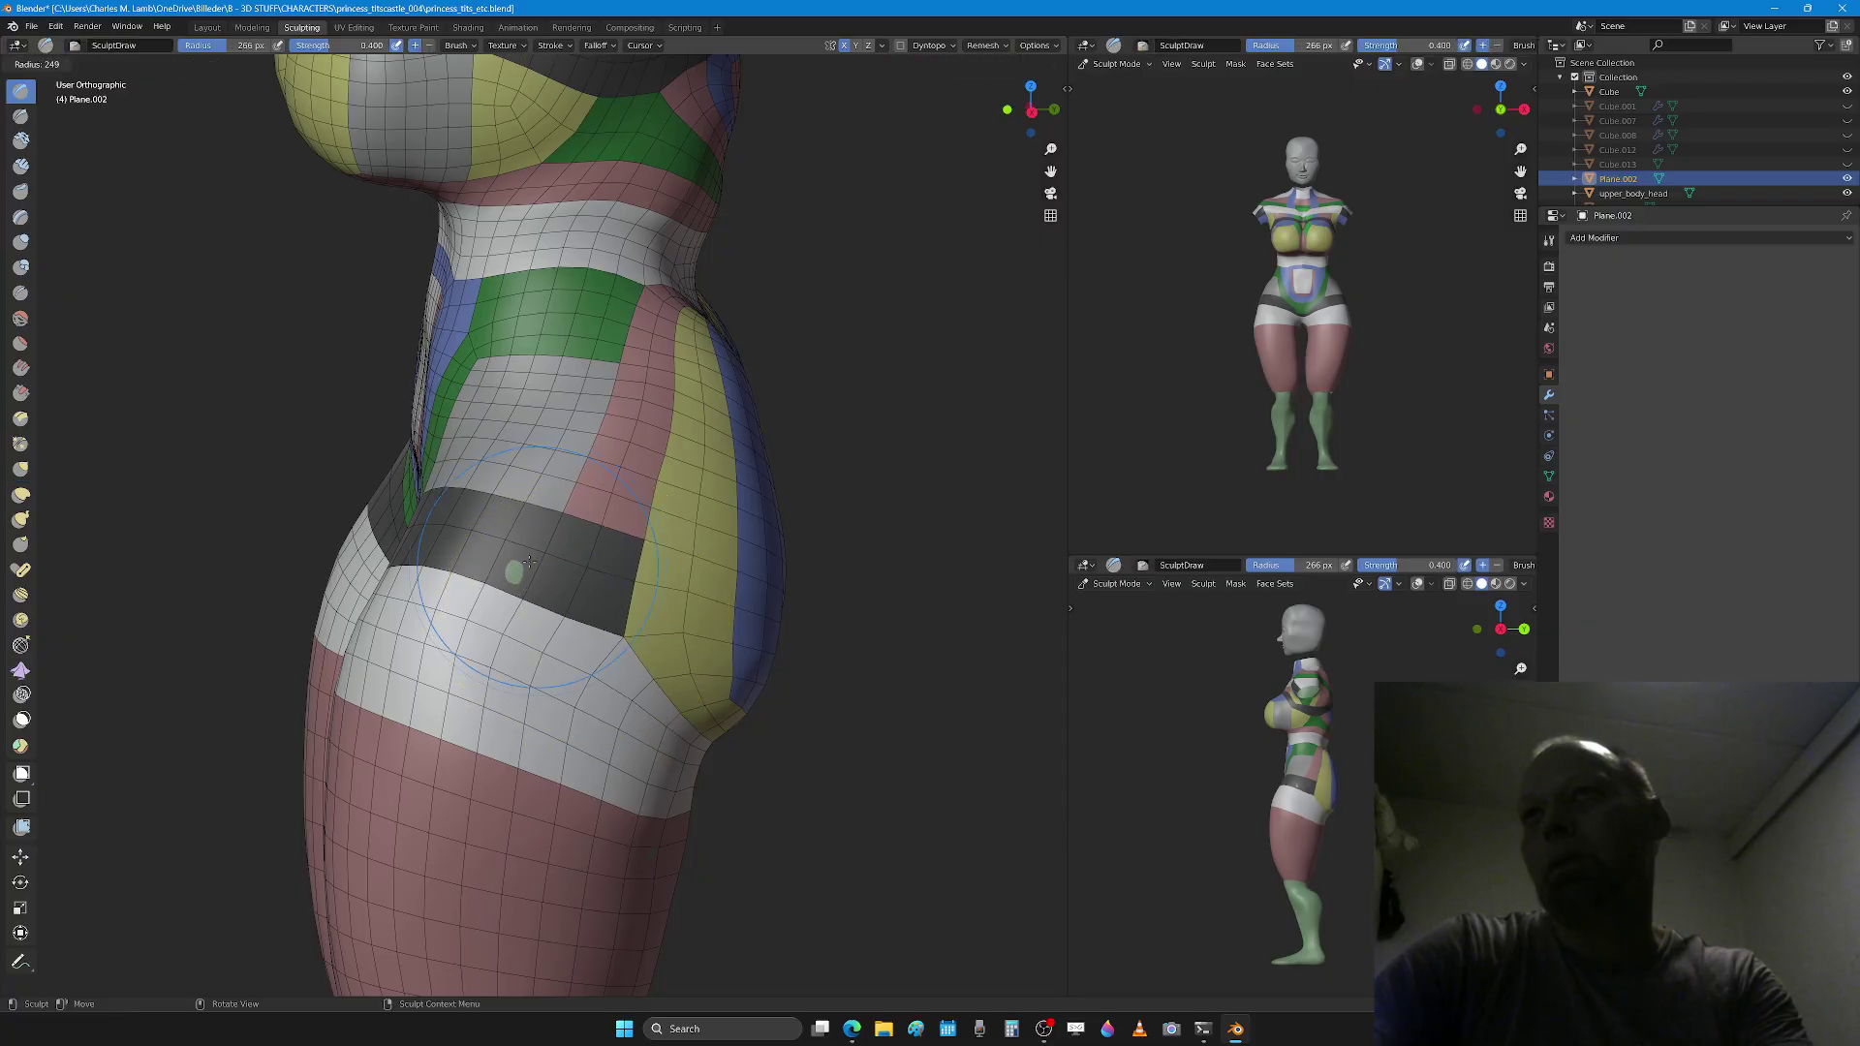
middle_drag(620, 586, 385, 583)
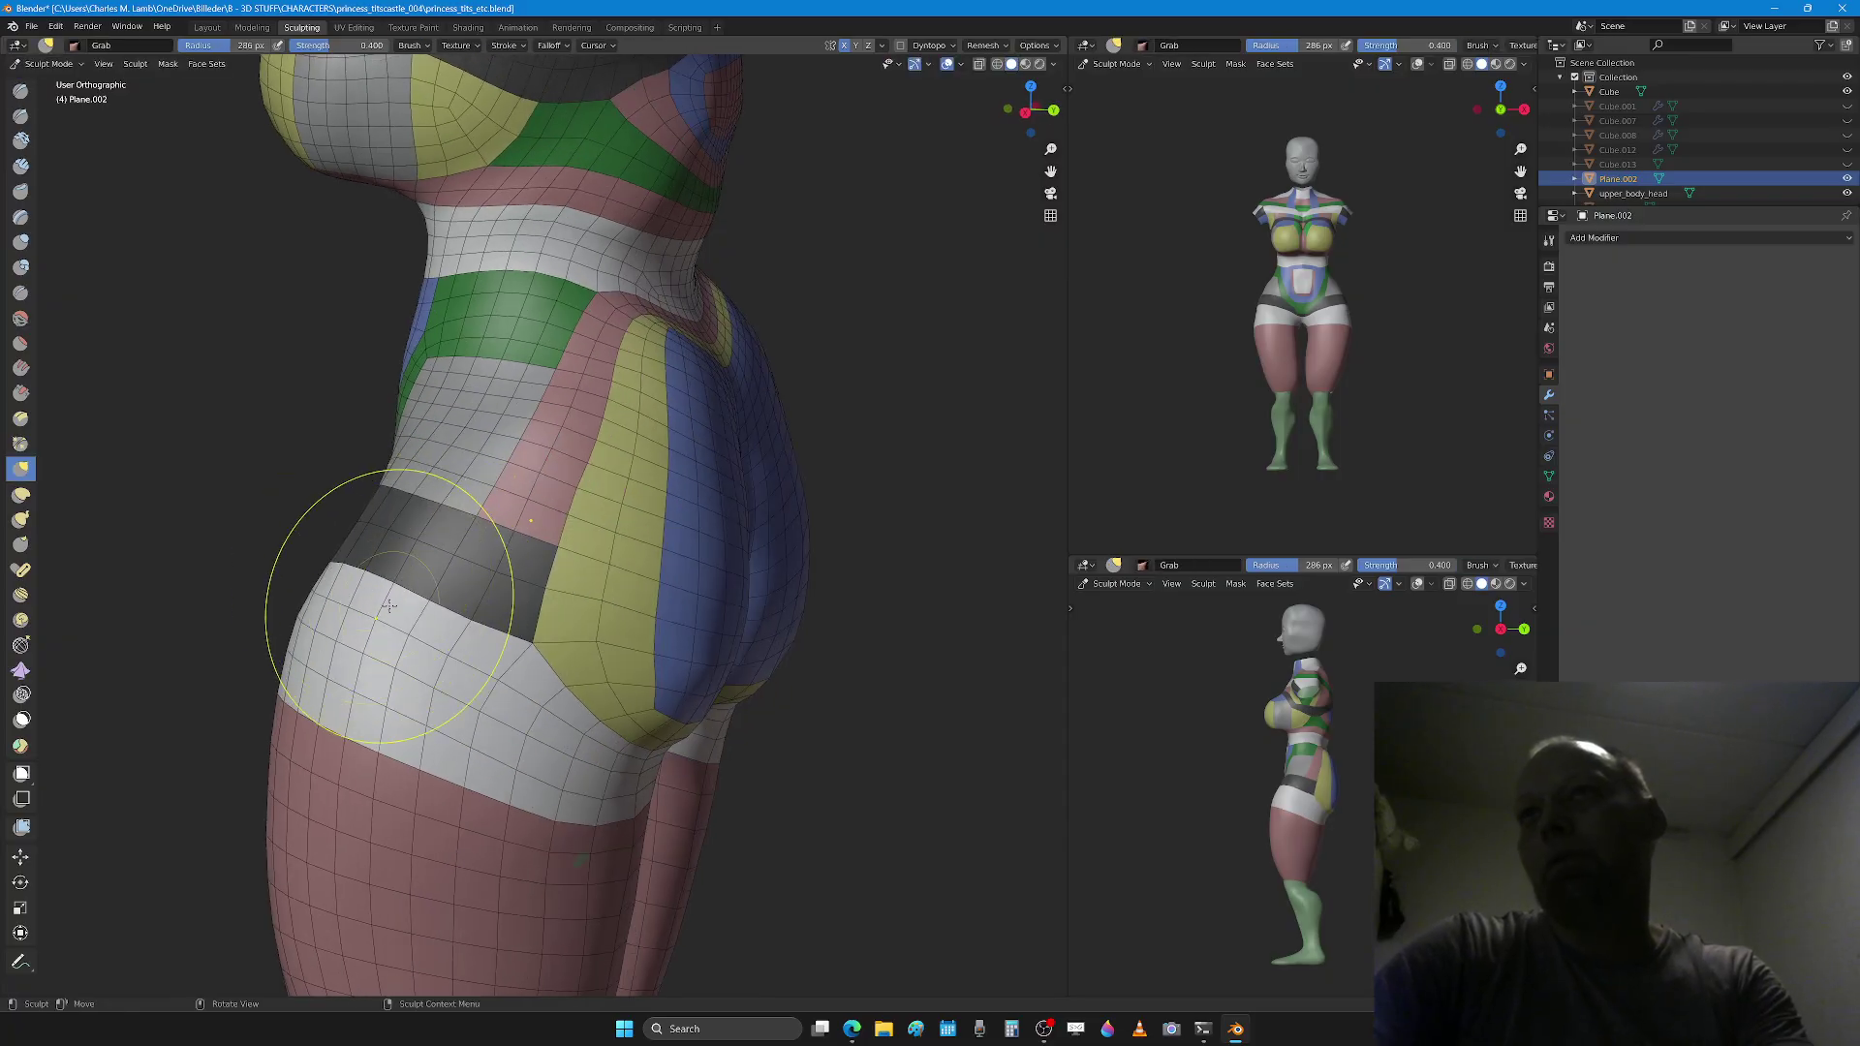
drag(393, 591, 417, 612)
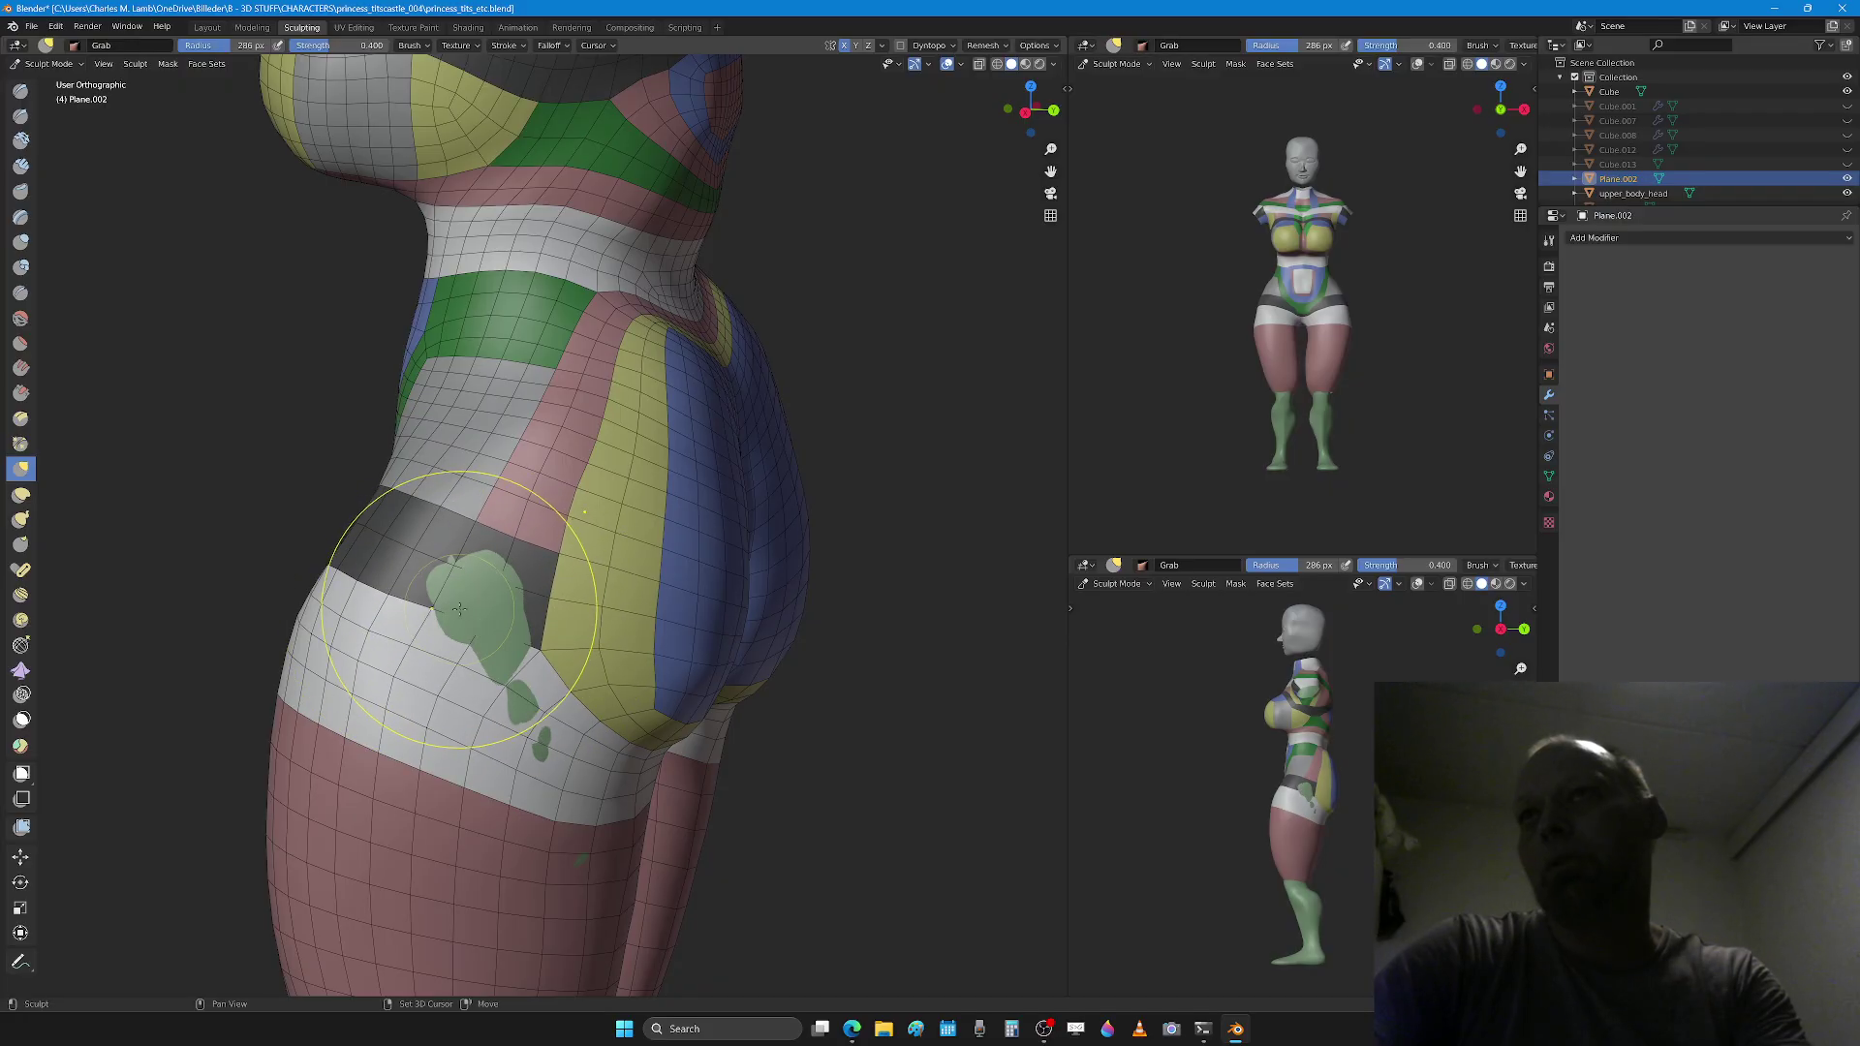
Step: Build up the hip side and the upper back of the thigh with Draw brush strokes, using a 160 px radius for the thigh
key(x)
drag(461, 610, 484, 618)
middle_drag(508, 682, 487, 589)
scroll(497, 632, down, 1)
key(f)
click(415, 627)
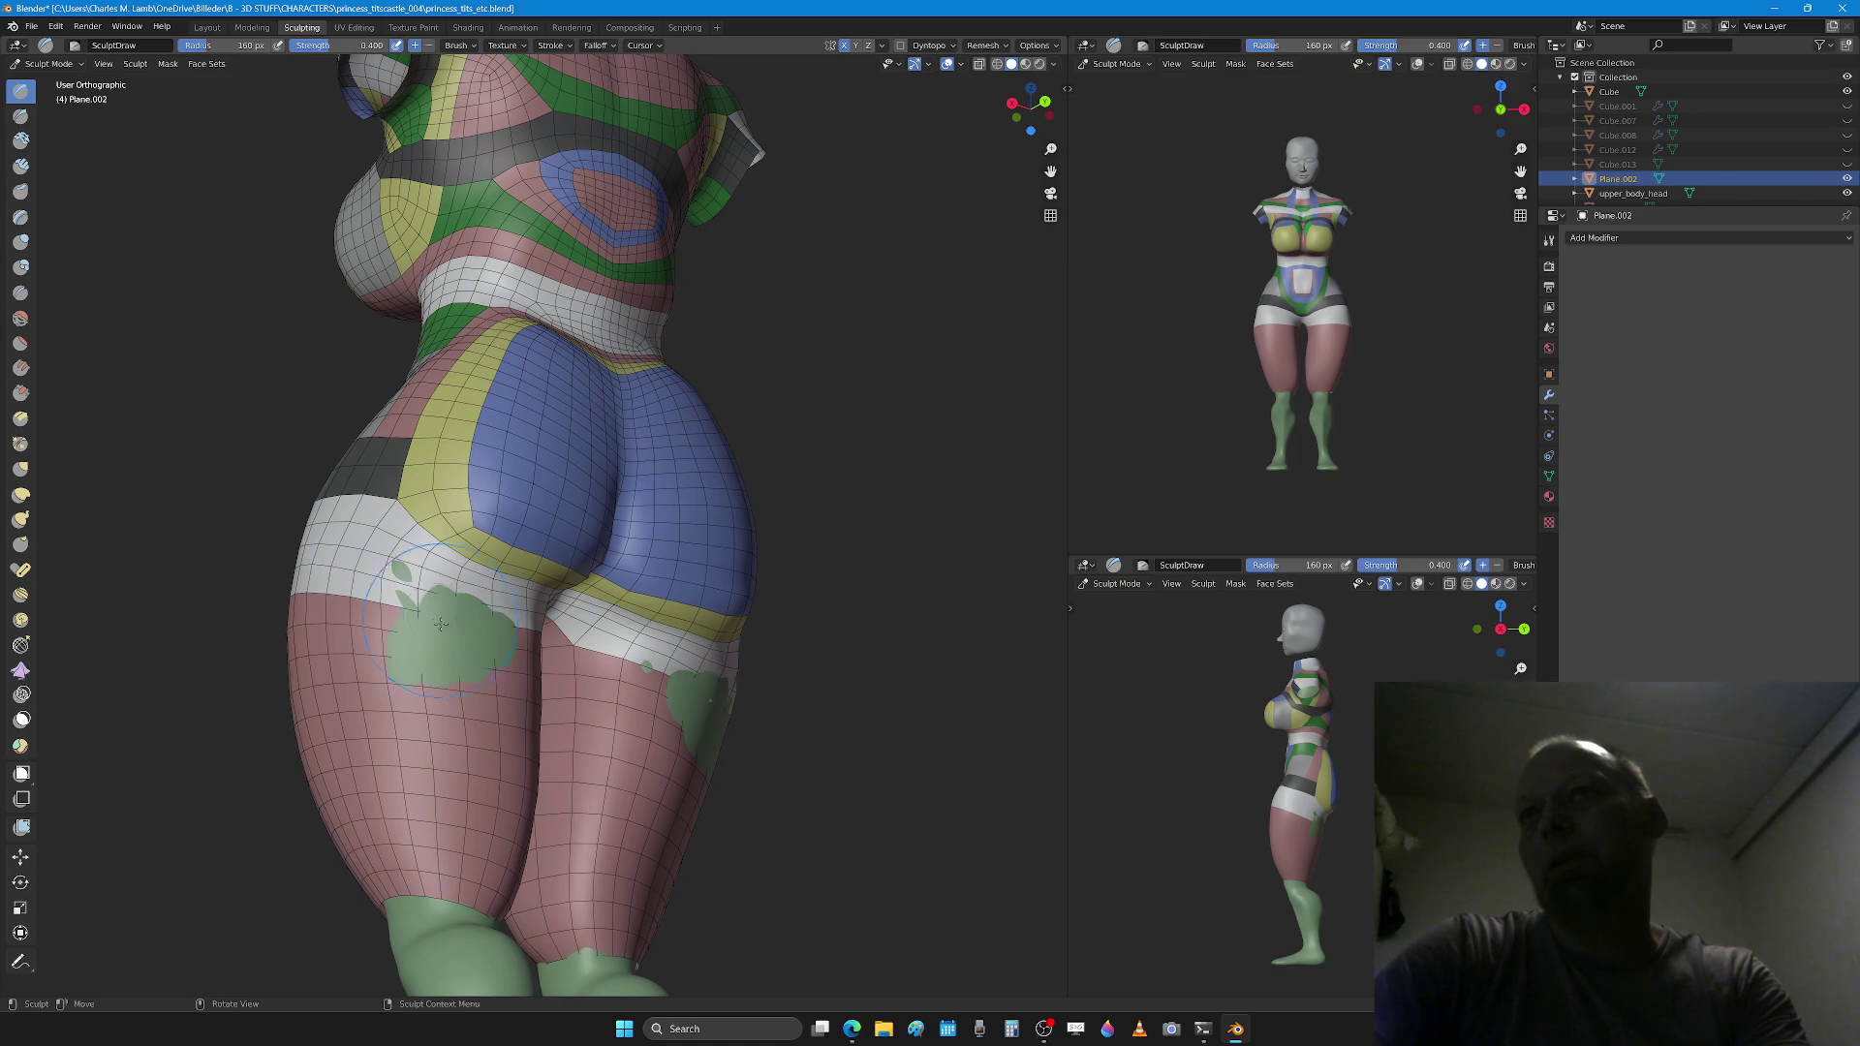
drag(440, 625, 400, 633)
scroll(423, 589, up, 2)
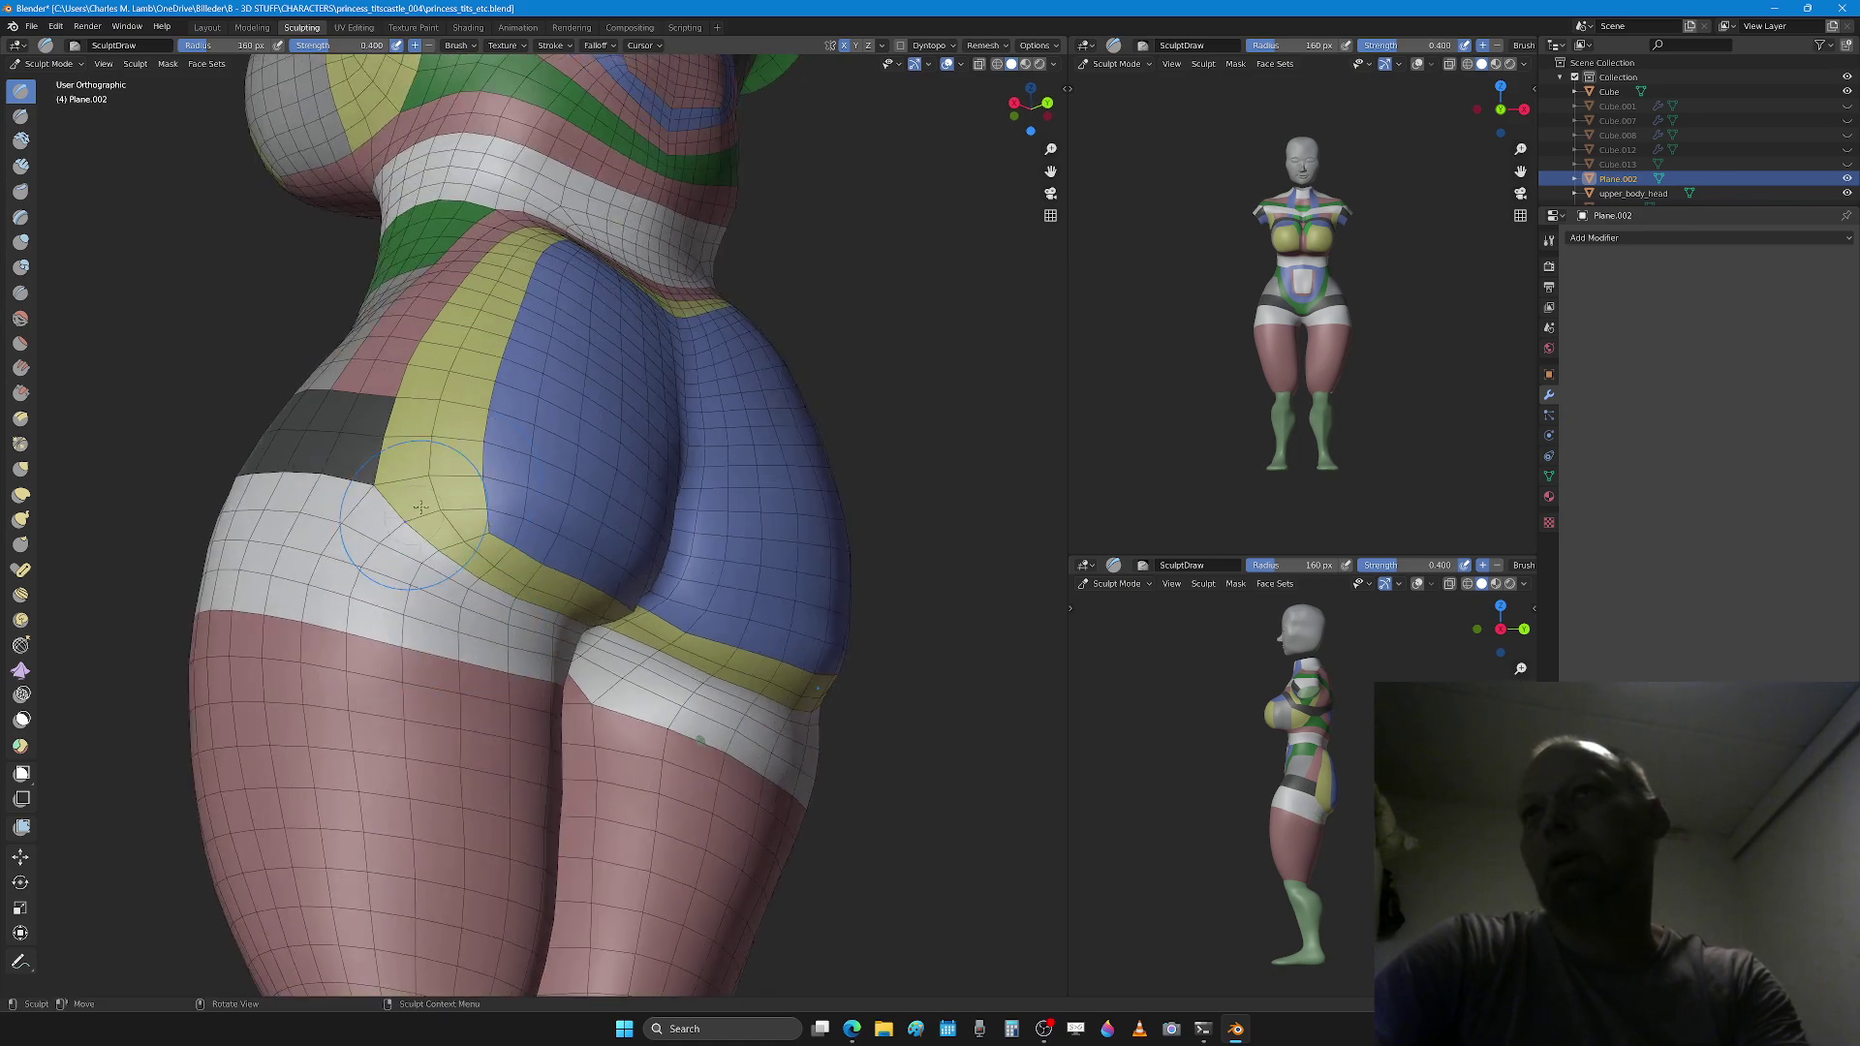
Step: Enter Edit Mode and delete the small patch of white faces beside the buttock's lower outer corner
middle_drag(390, 800, 436, 678)
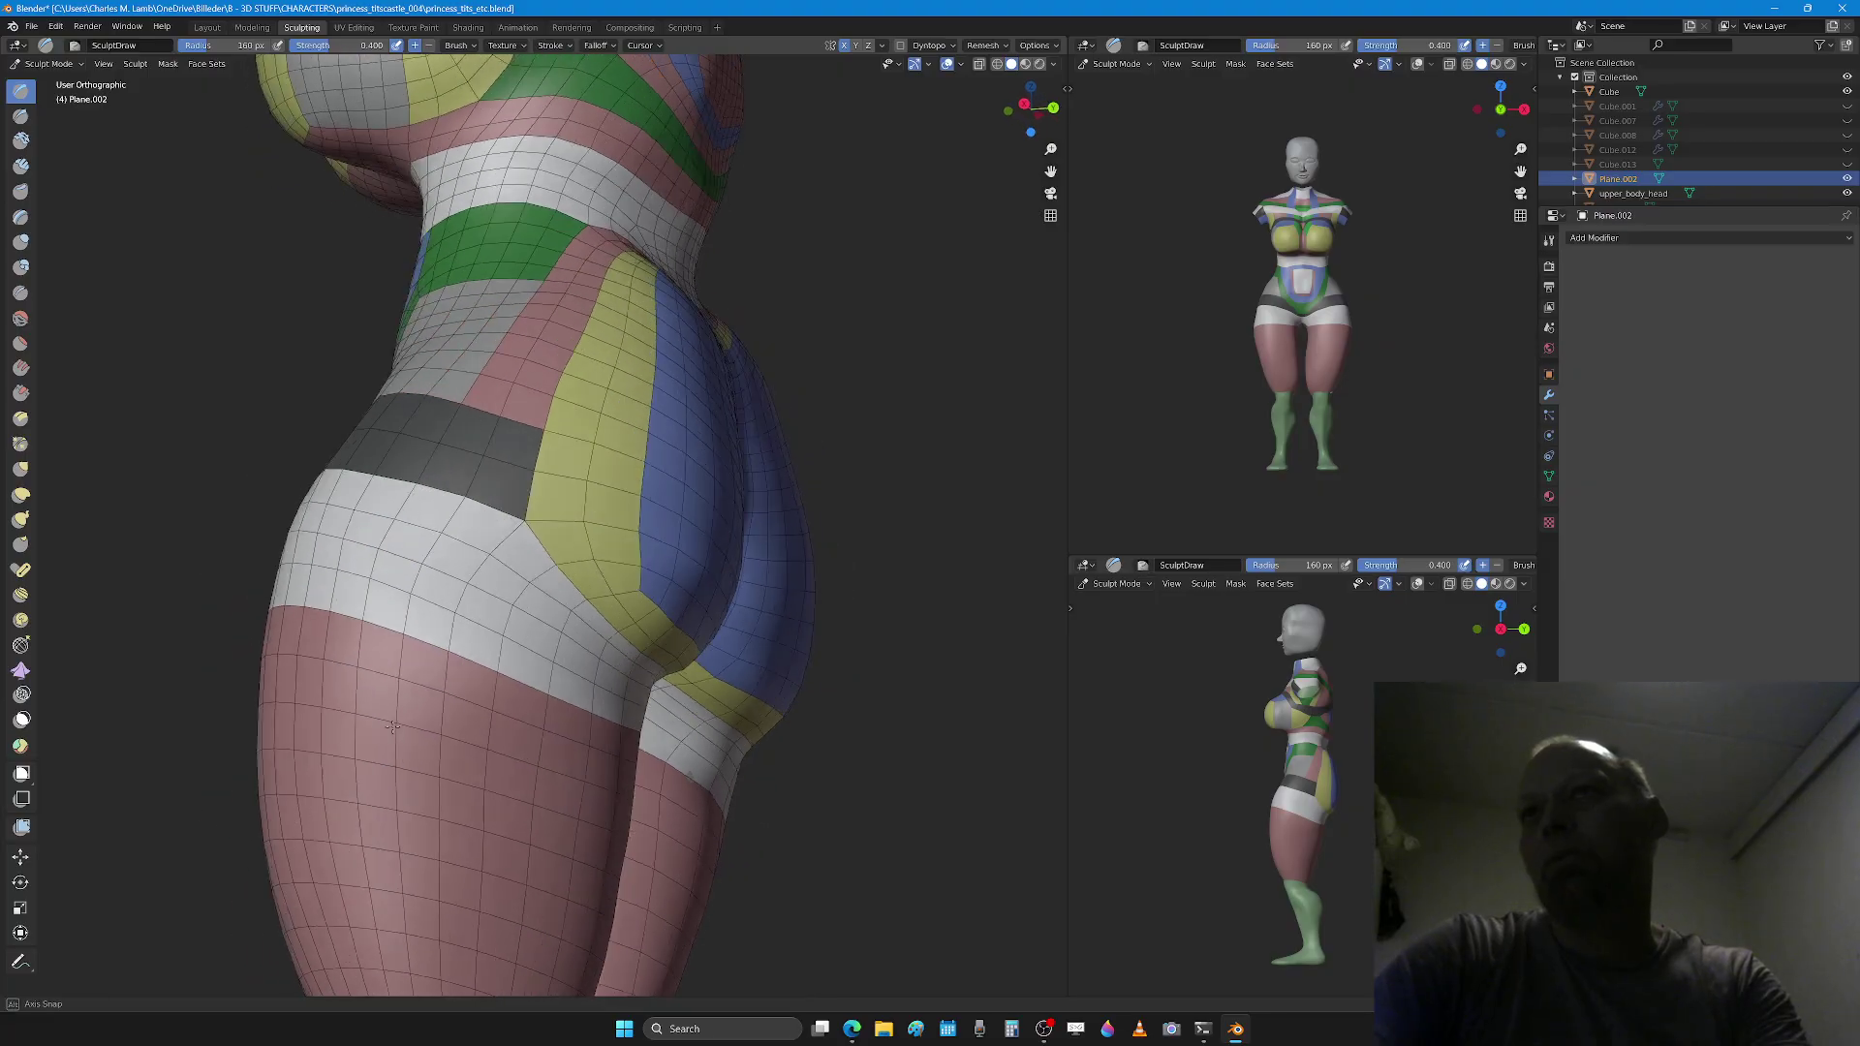
key(g)
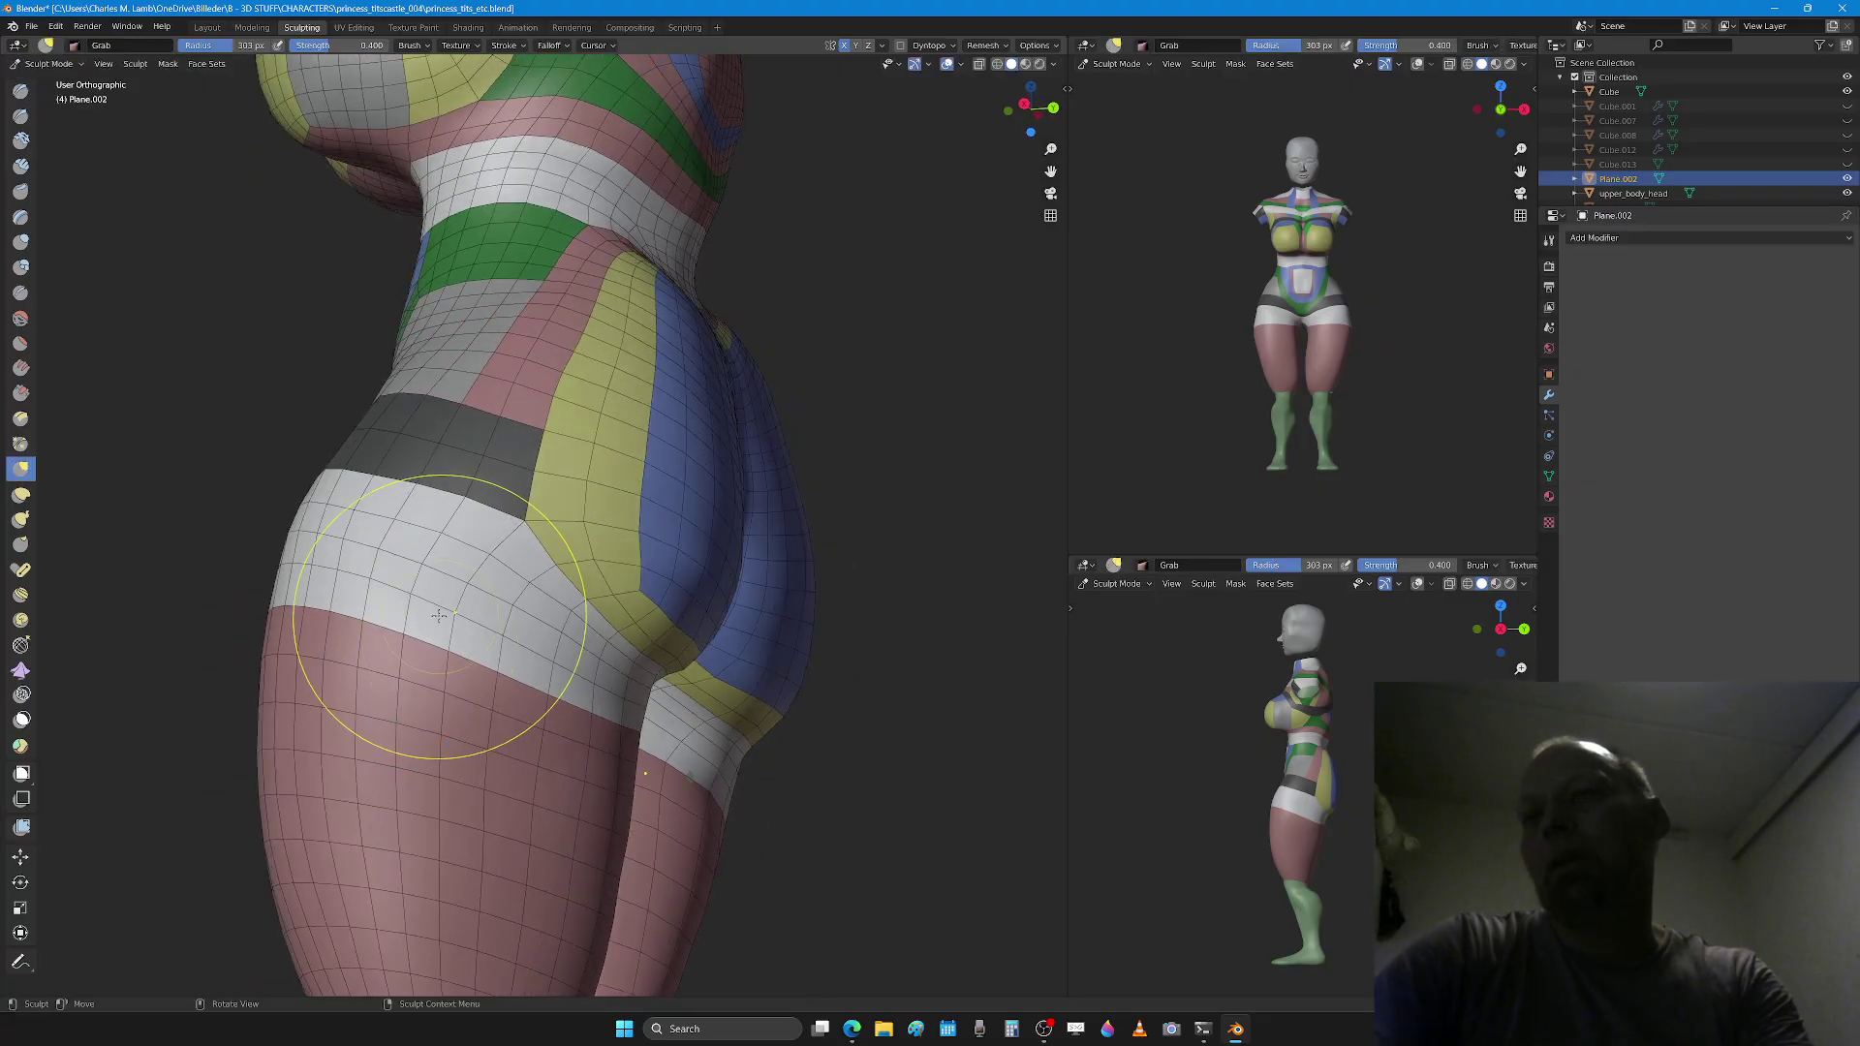
mouse_move(452, 613)
middle_down()
mouse_move(465, 678)
mouse_move(466, 631)
mouse_move(483, 630)
mouse_move(433, 613)
mouse_move(475, 641)
mouse_move(540, 617)
middle_up()
key(Tab)
scroll(446, 620, up, 2)
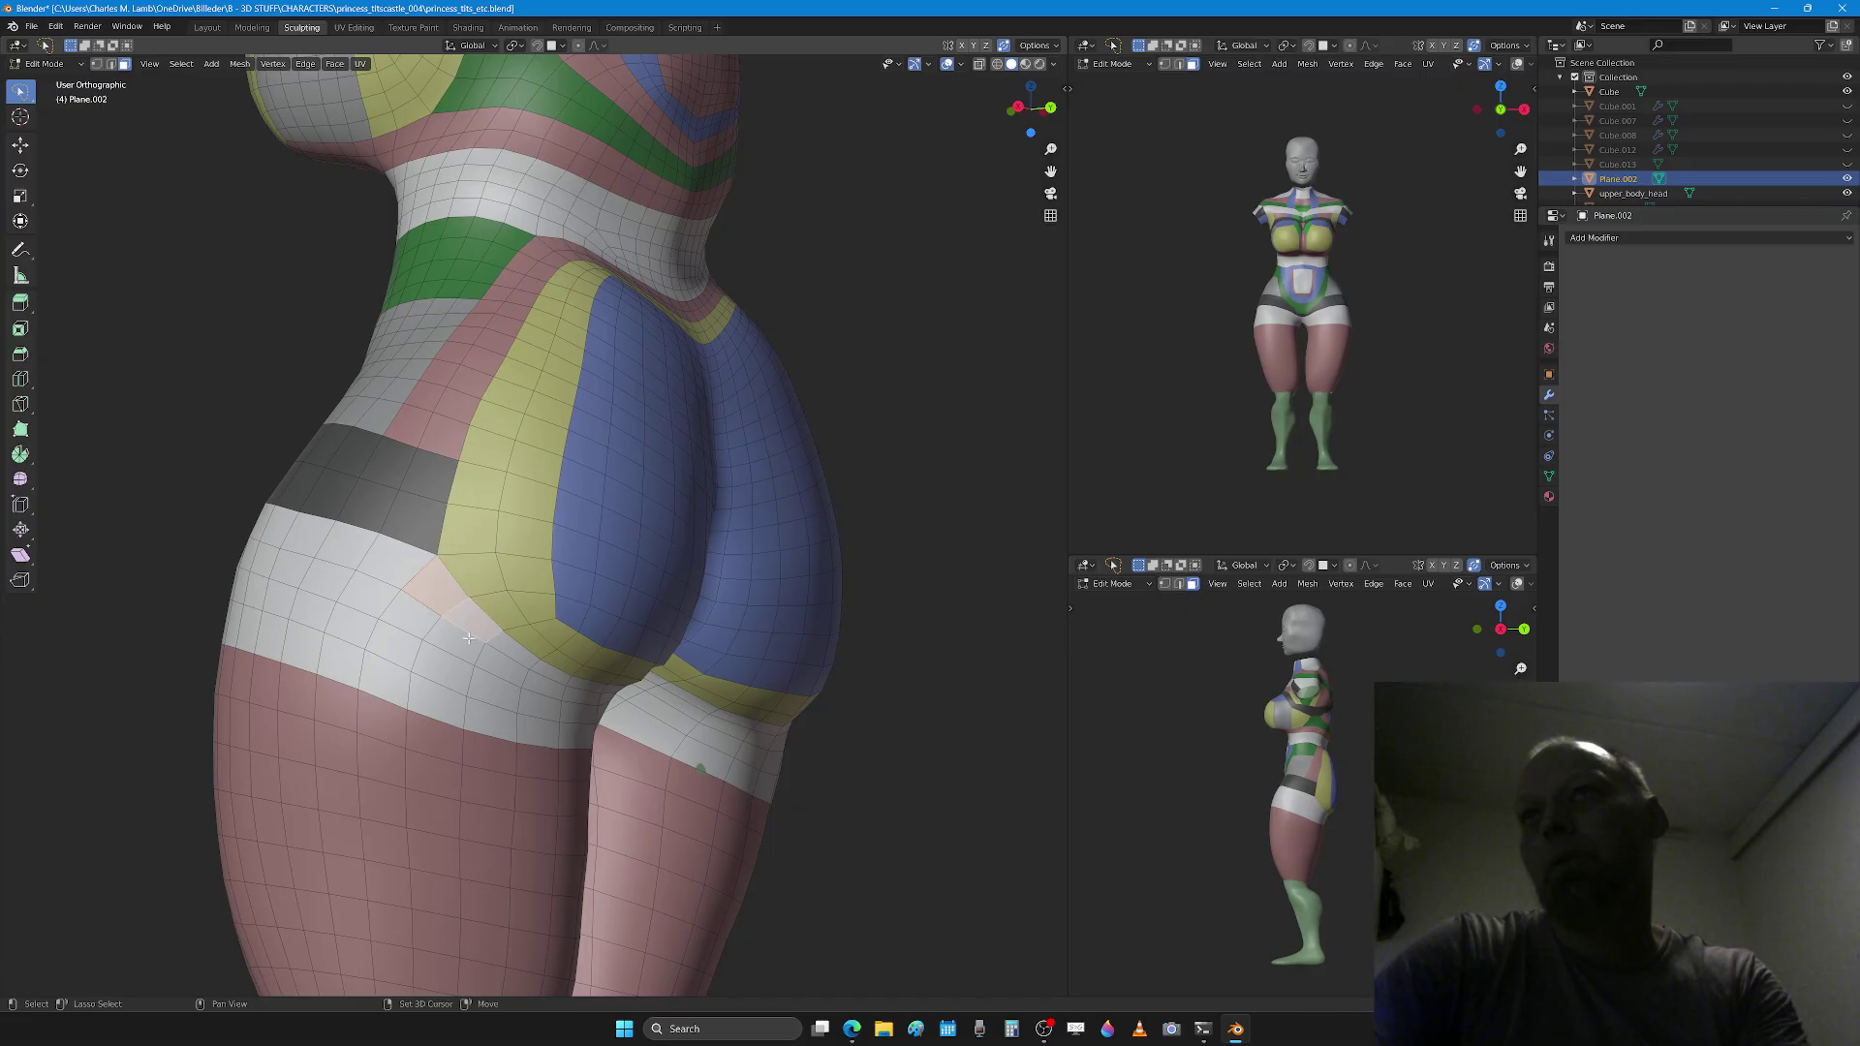
shift+click(422, 618)
key(x)
click(441, 647)
Step: Reposition the vertices bordering the hole beside the buttock's lower outer corner
scroll(442, 645, up, 1)
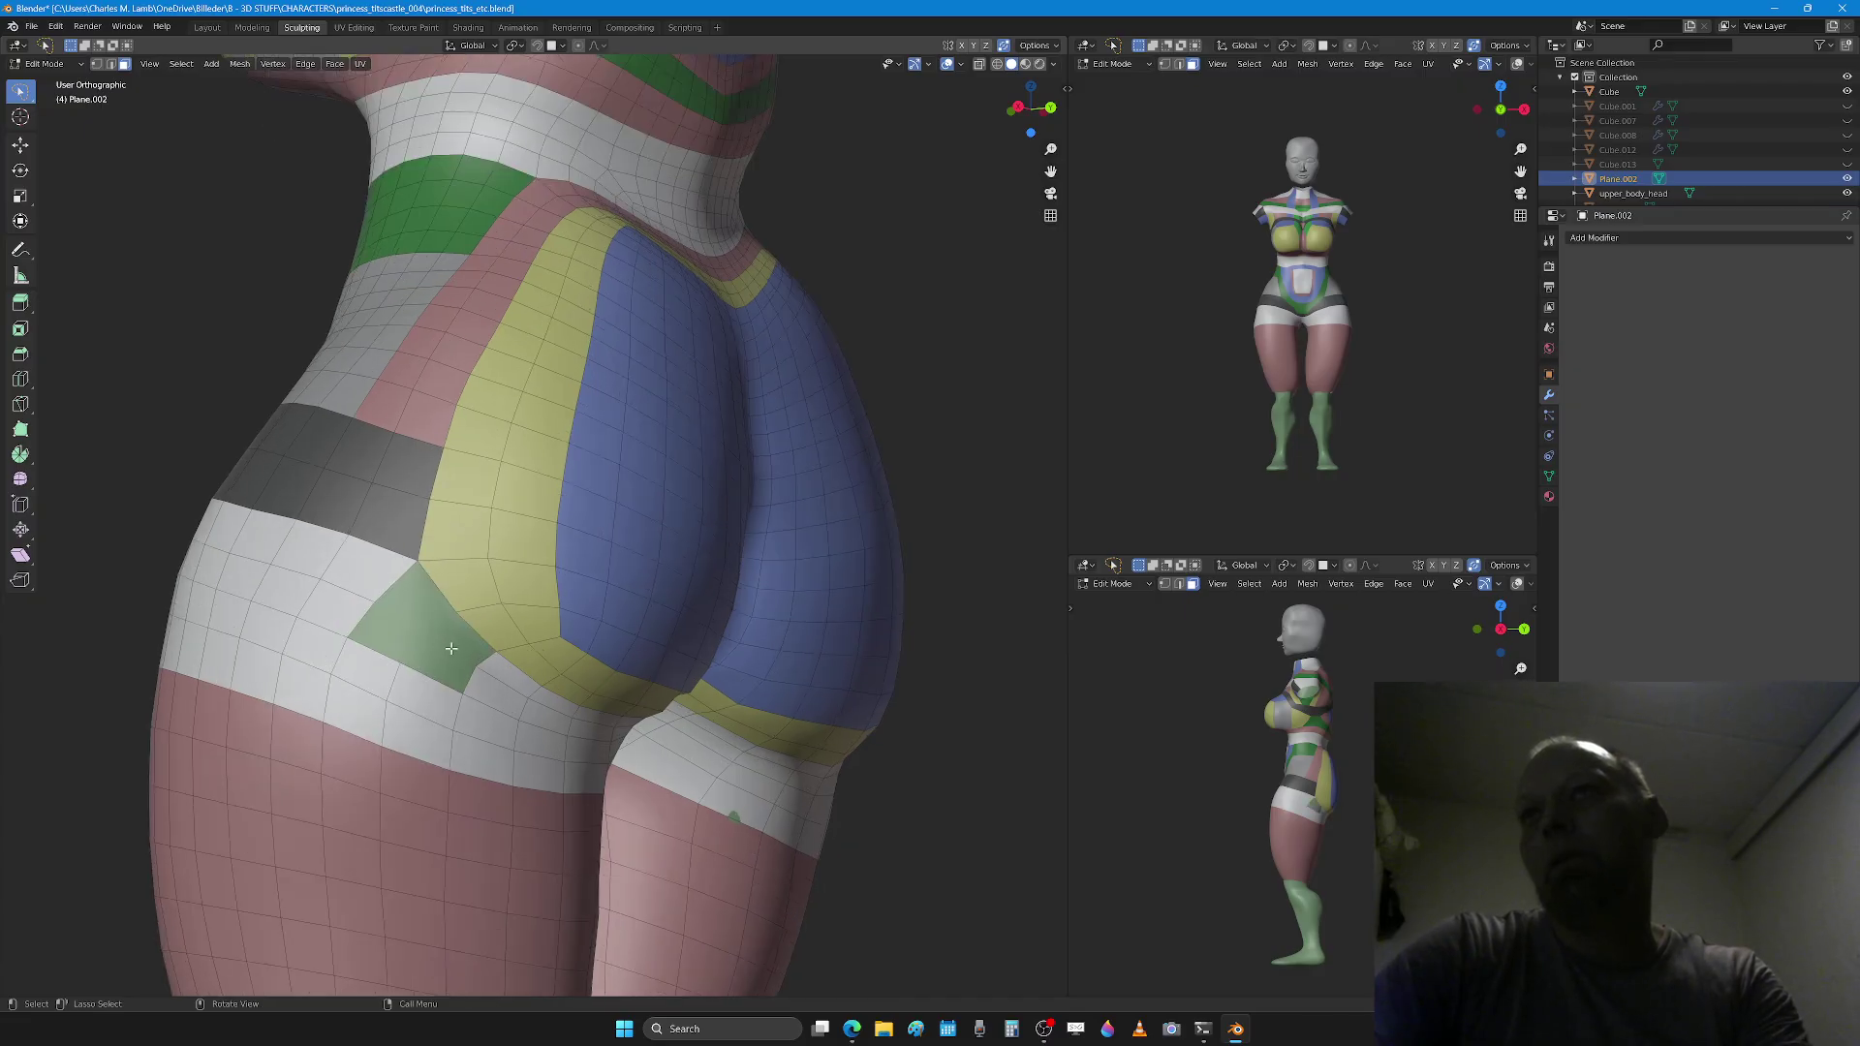
key(g)
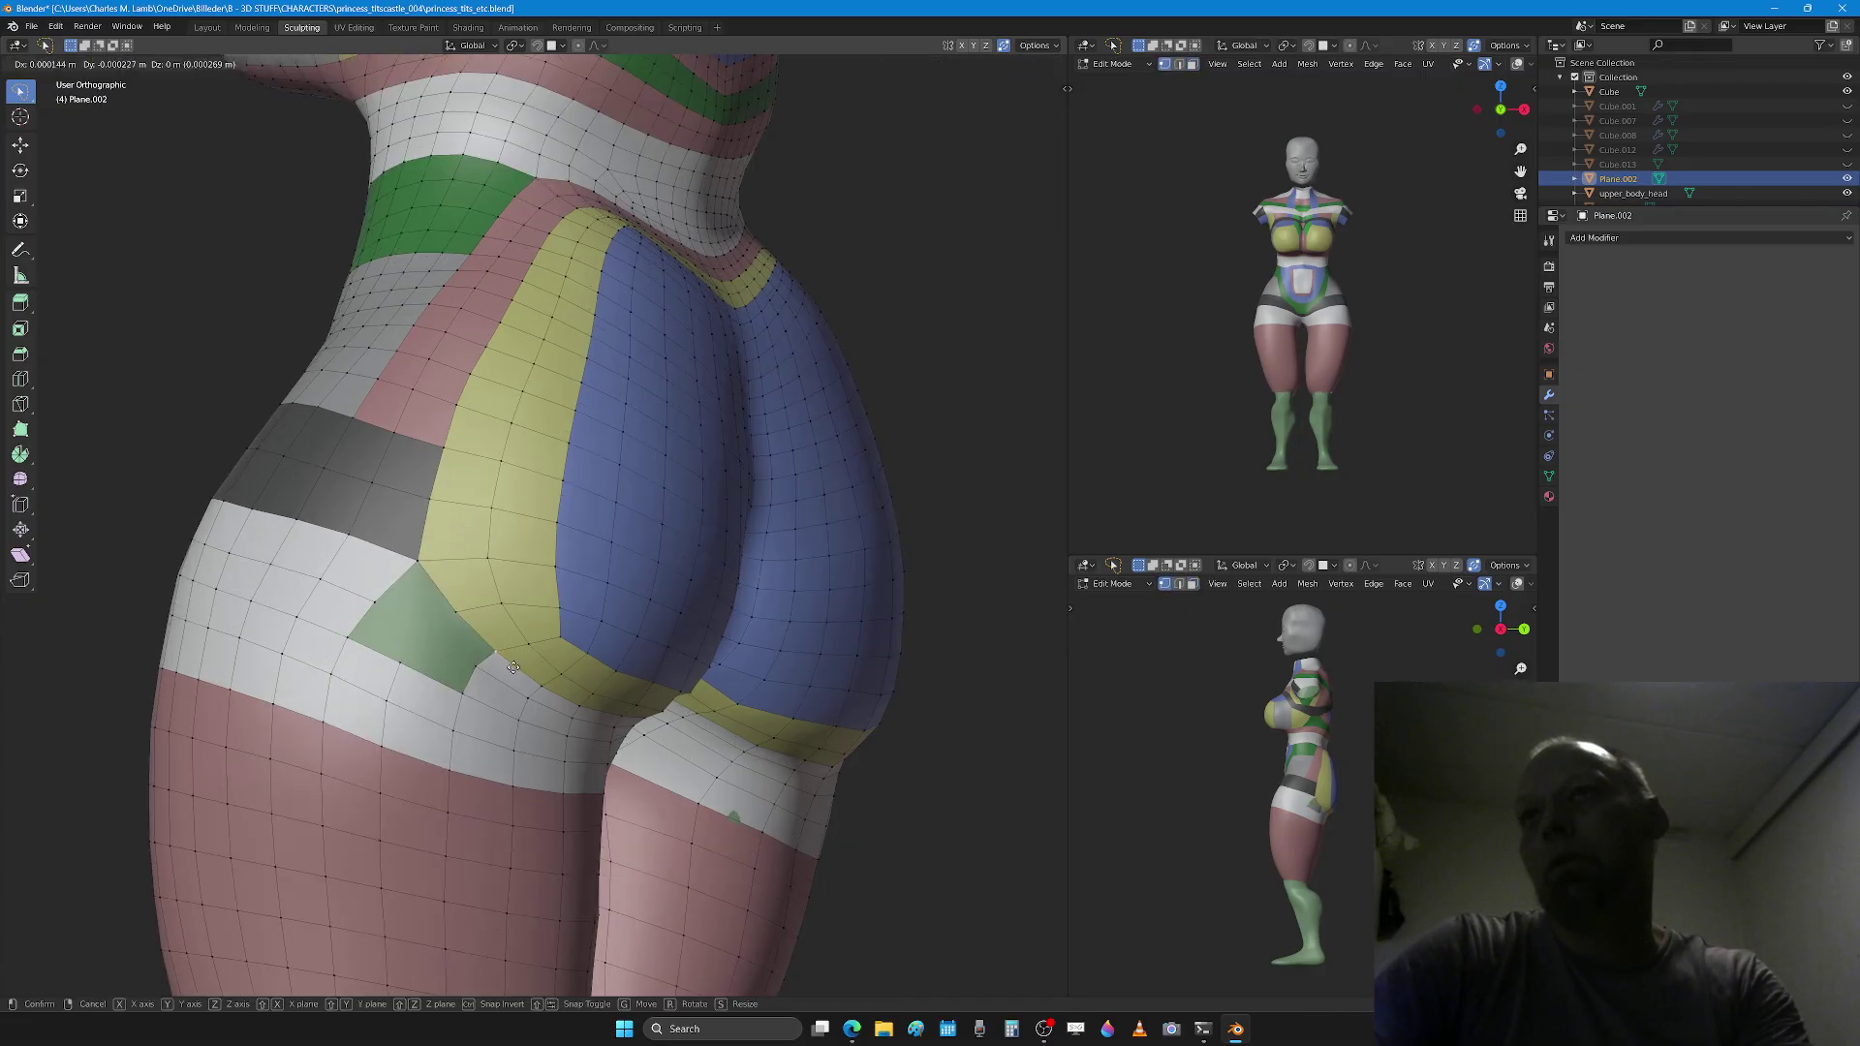
click(496, 662)
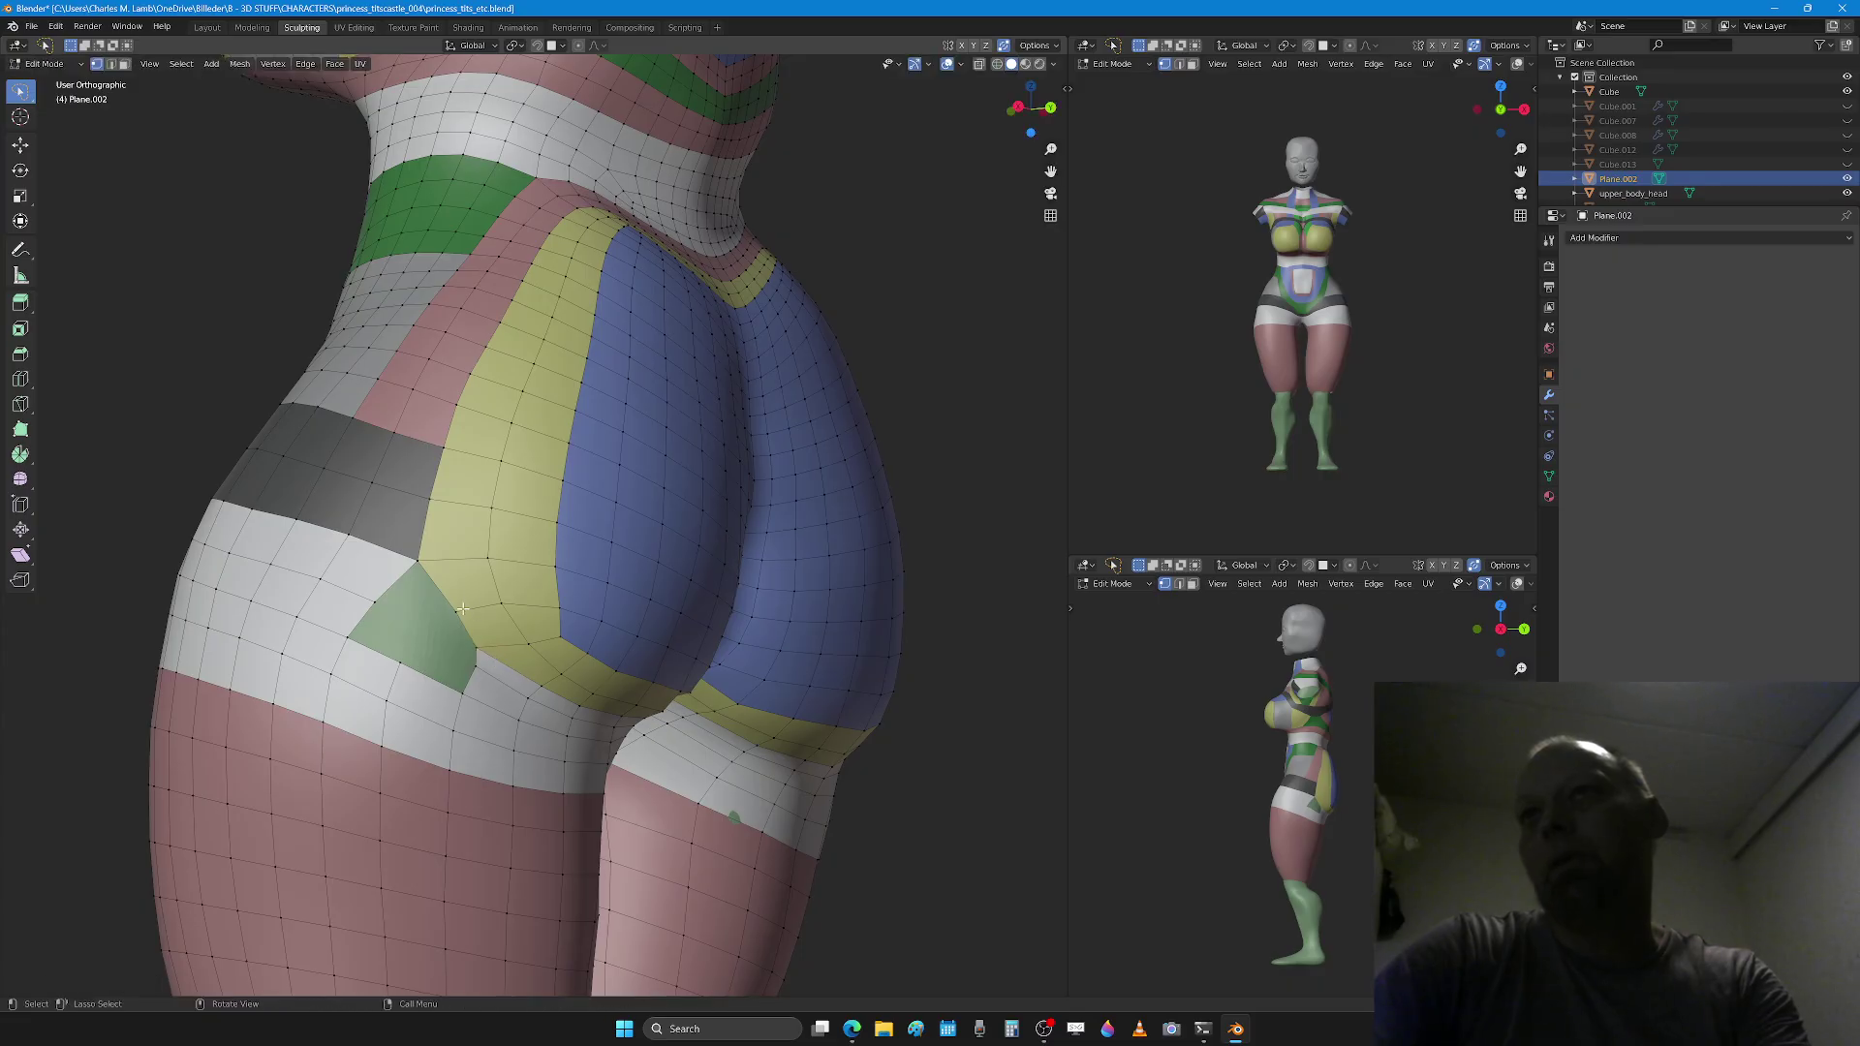
key(g)
click(435, 618)
key(g)
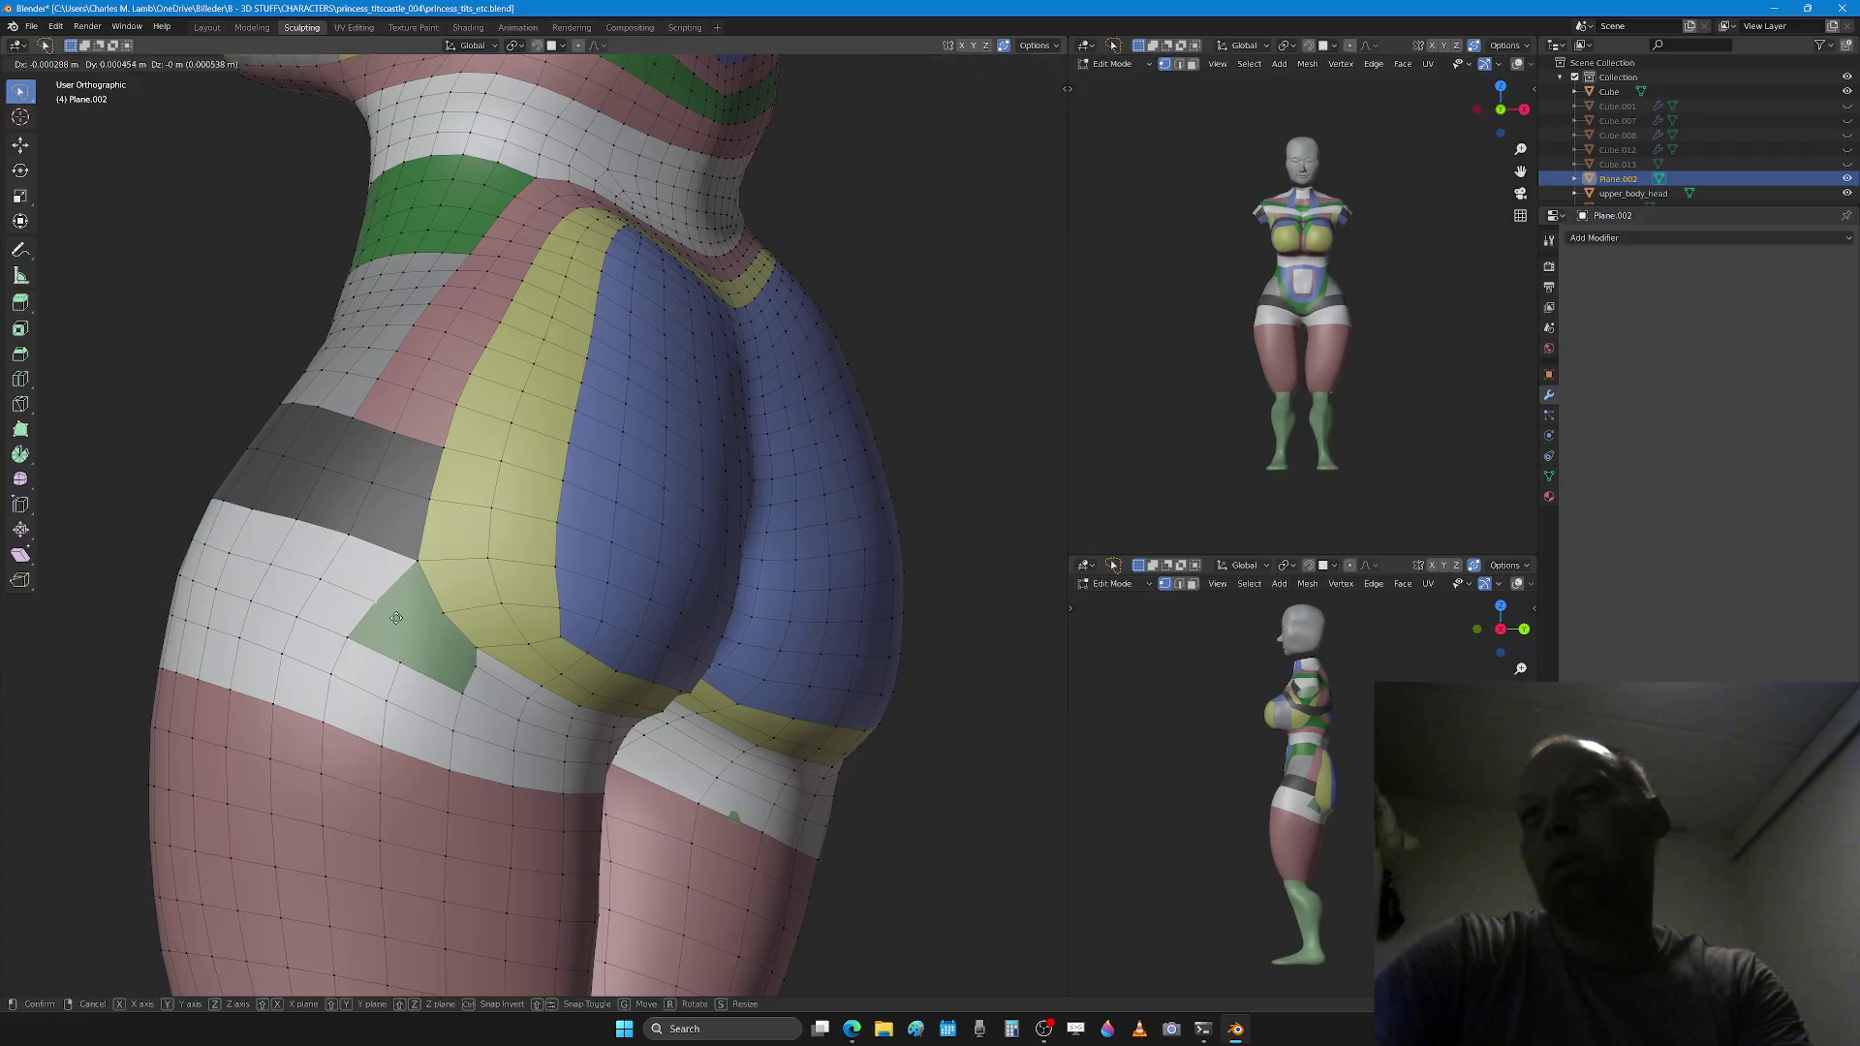
click(421, 622)
key(g)
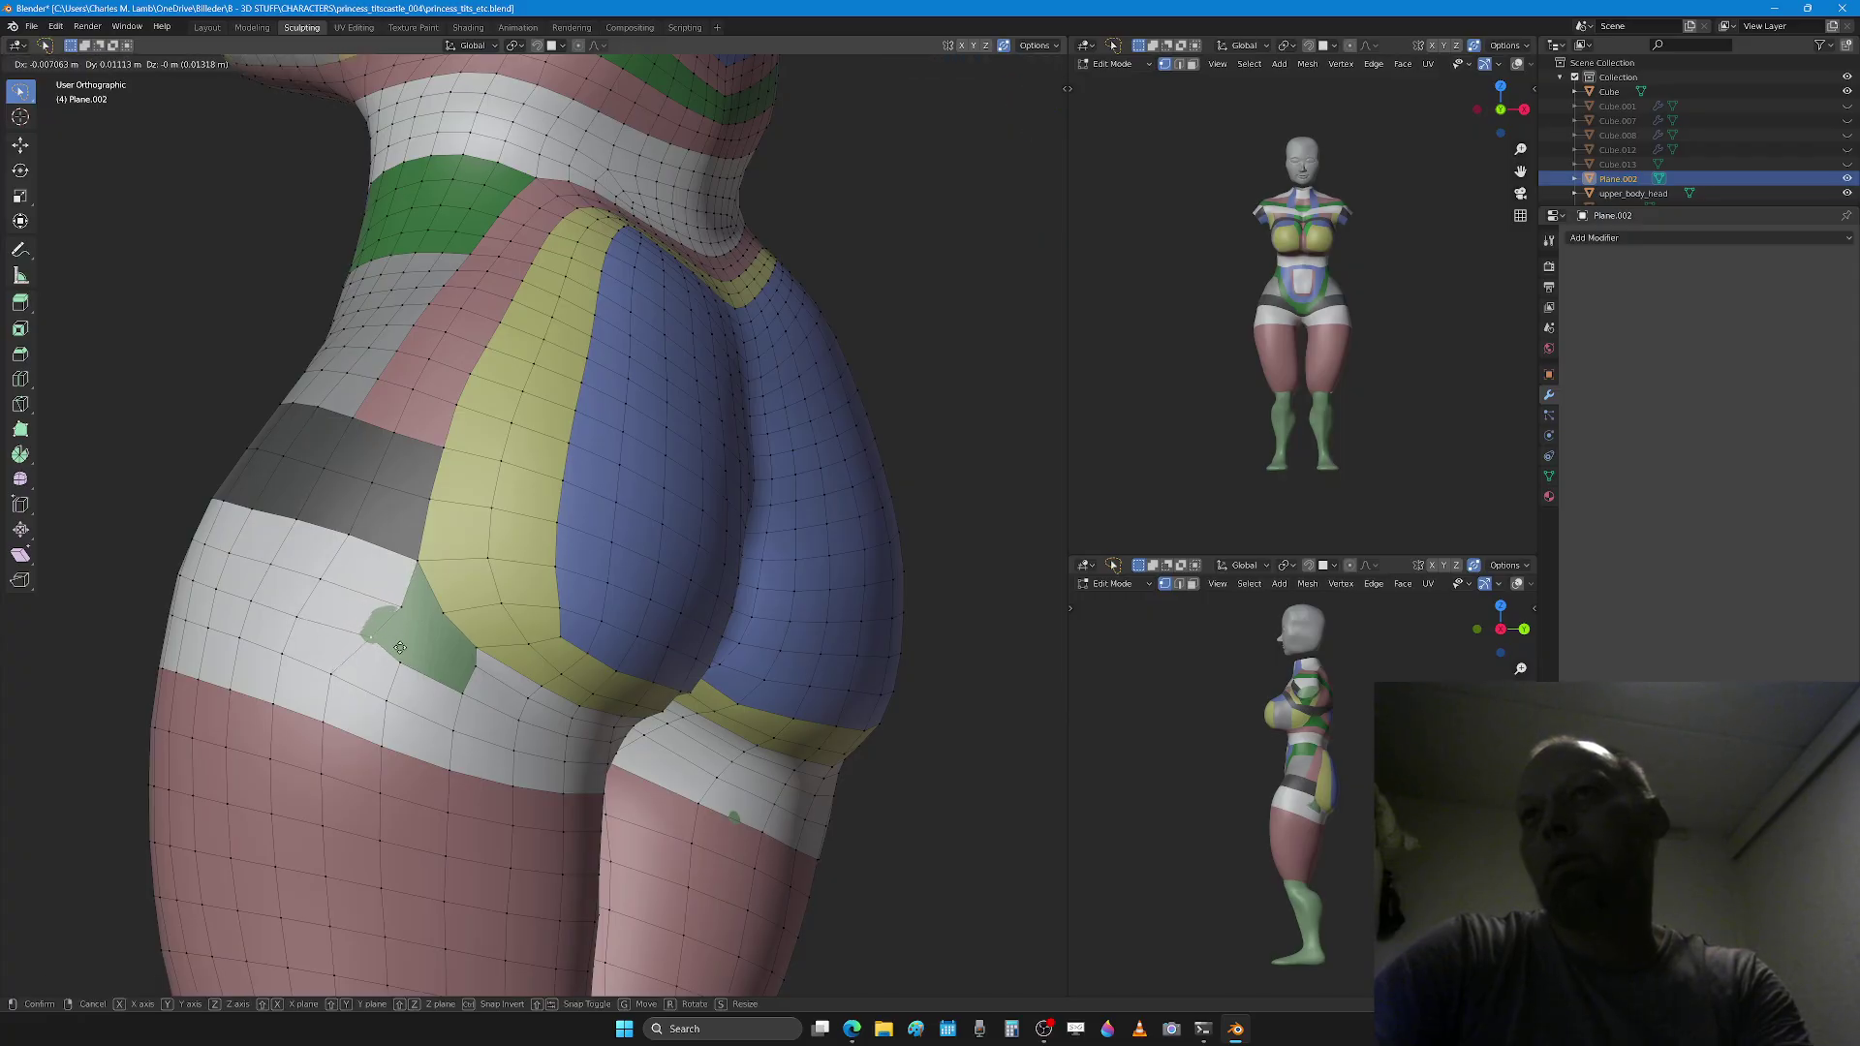
click(417, 652)
Step: Build up the surface beside the hole with a short Draw brush stroke in Sculpt Mode
key(Tab)
key(x)
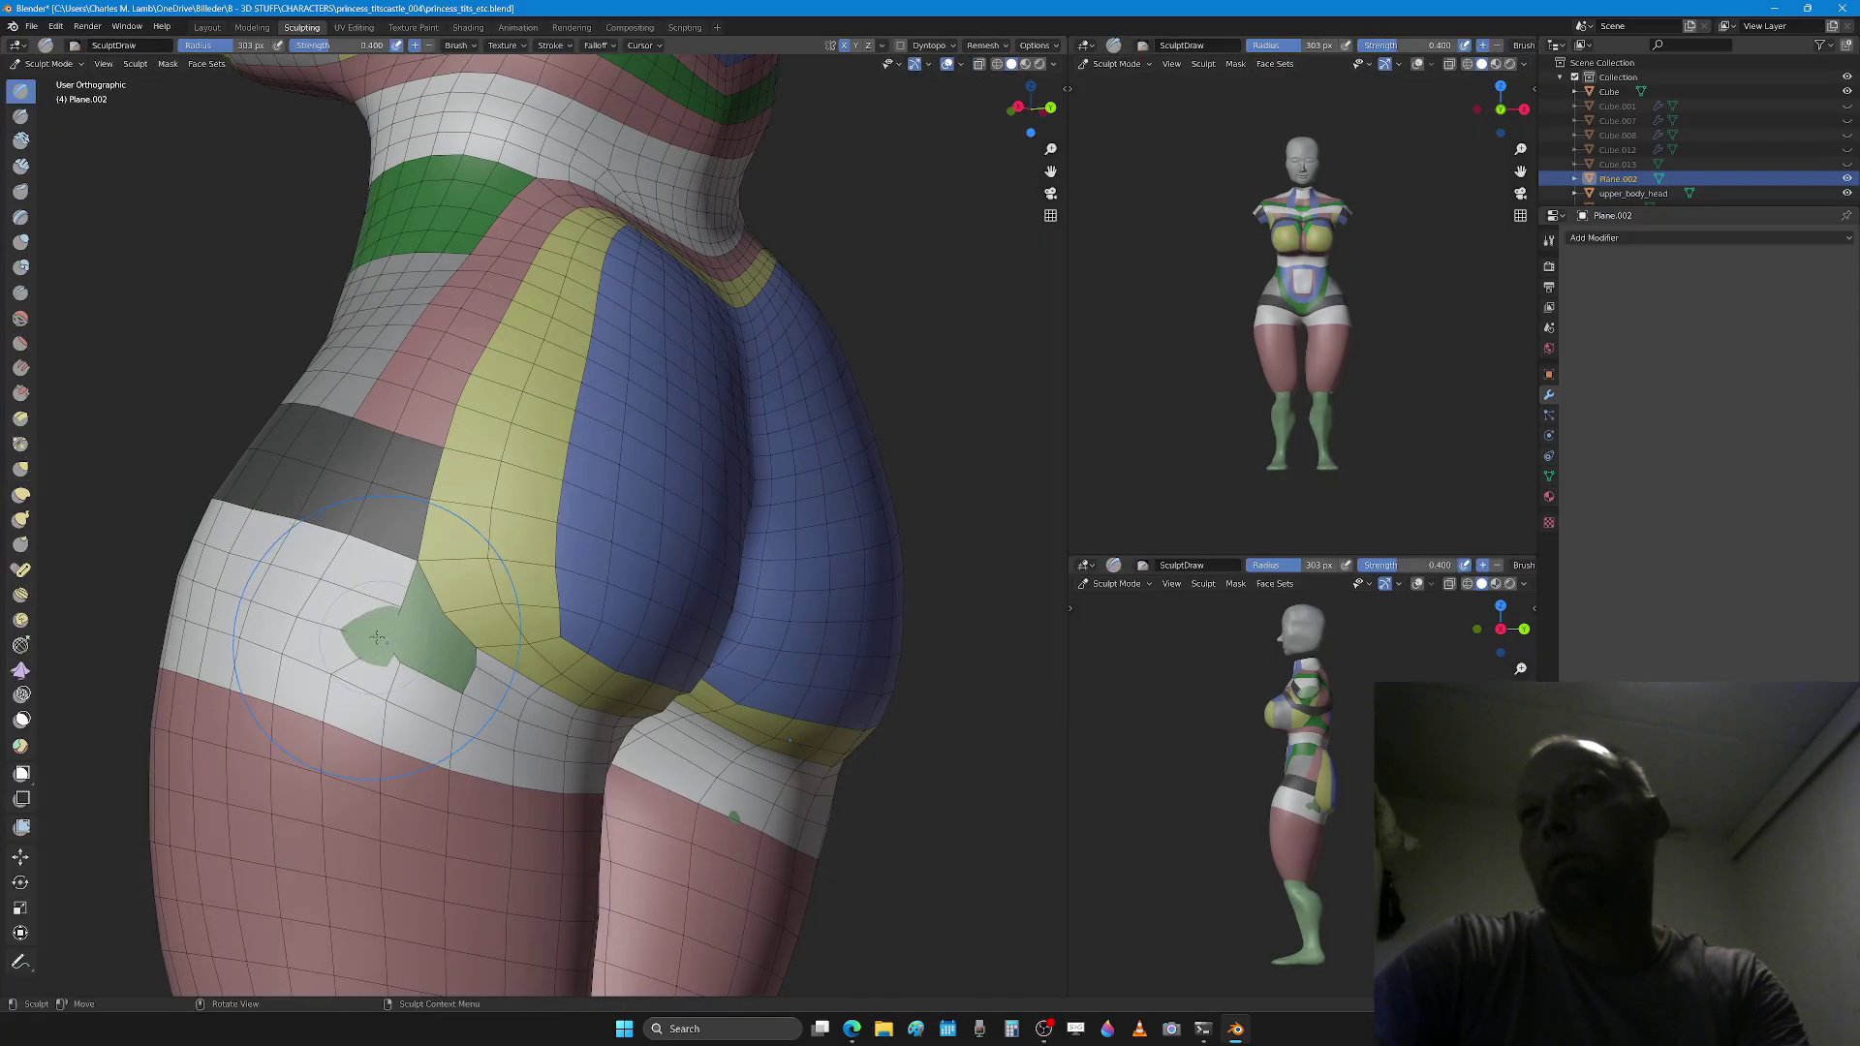
drag(378, 636, 374, 645)
Step: Narrow the hole below the buttock by merging two sets of its border vertices in Edit Mode
key(Tab)
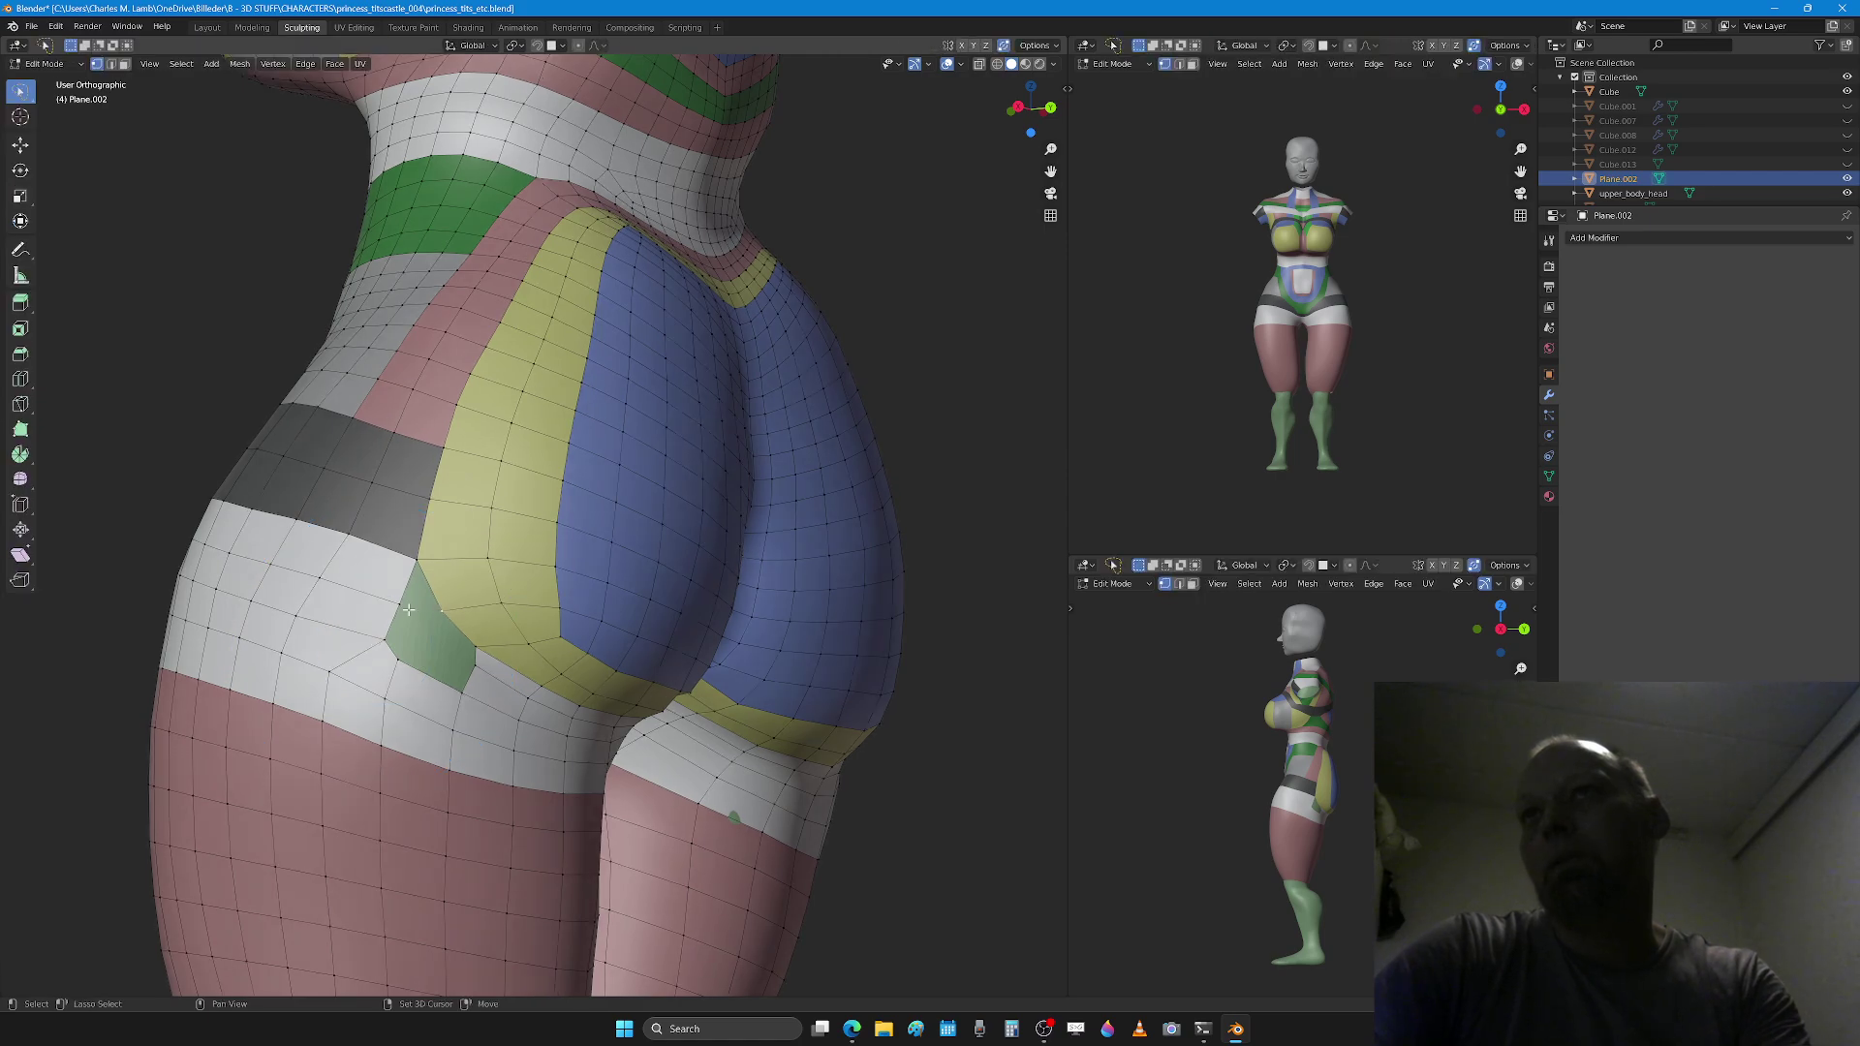
key(m)
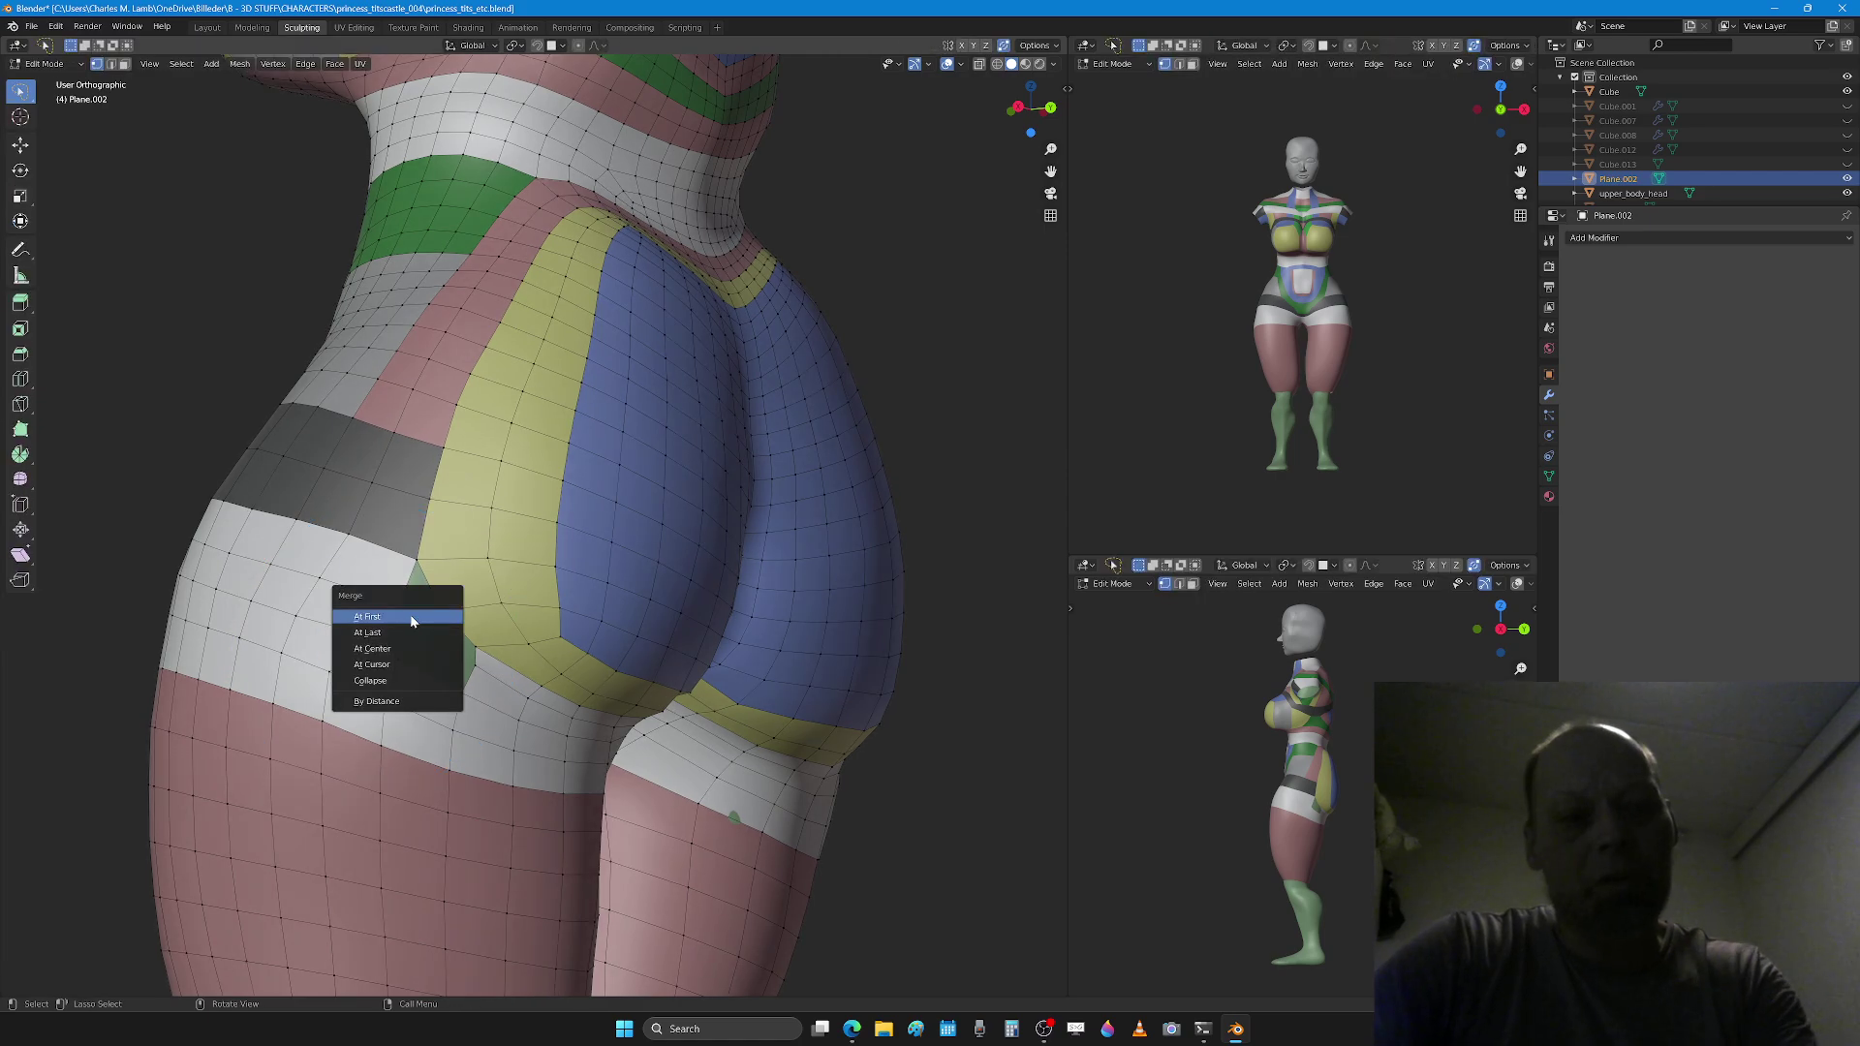
click(412, 619)
scroll(439, 646, up, 2)
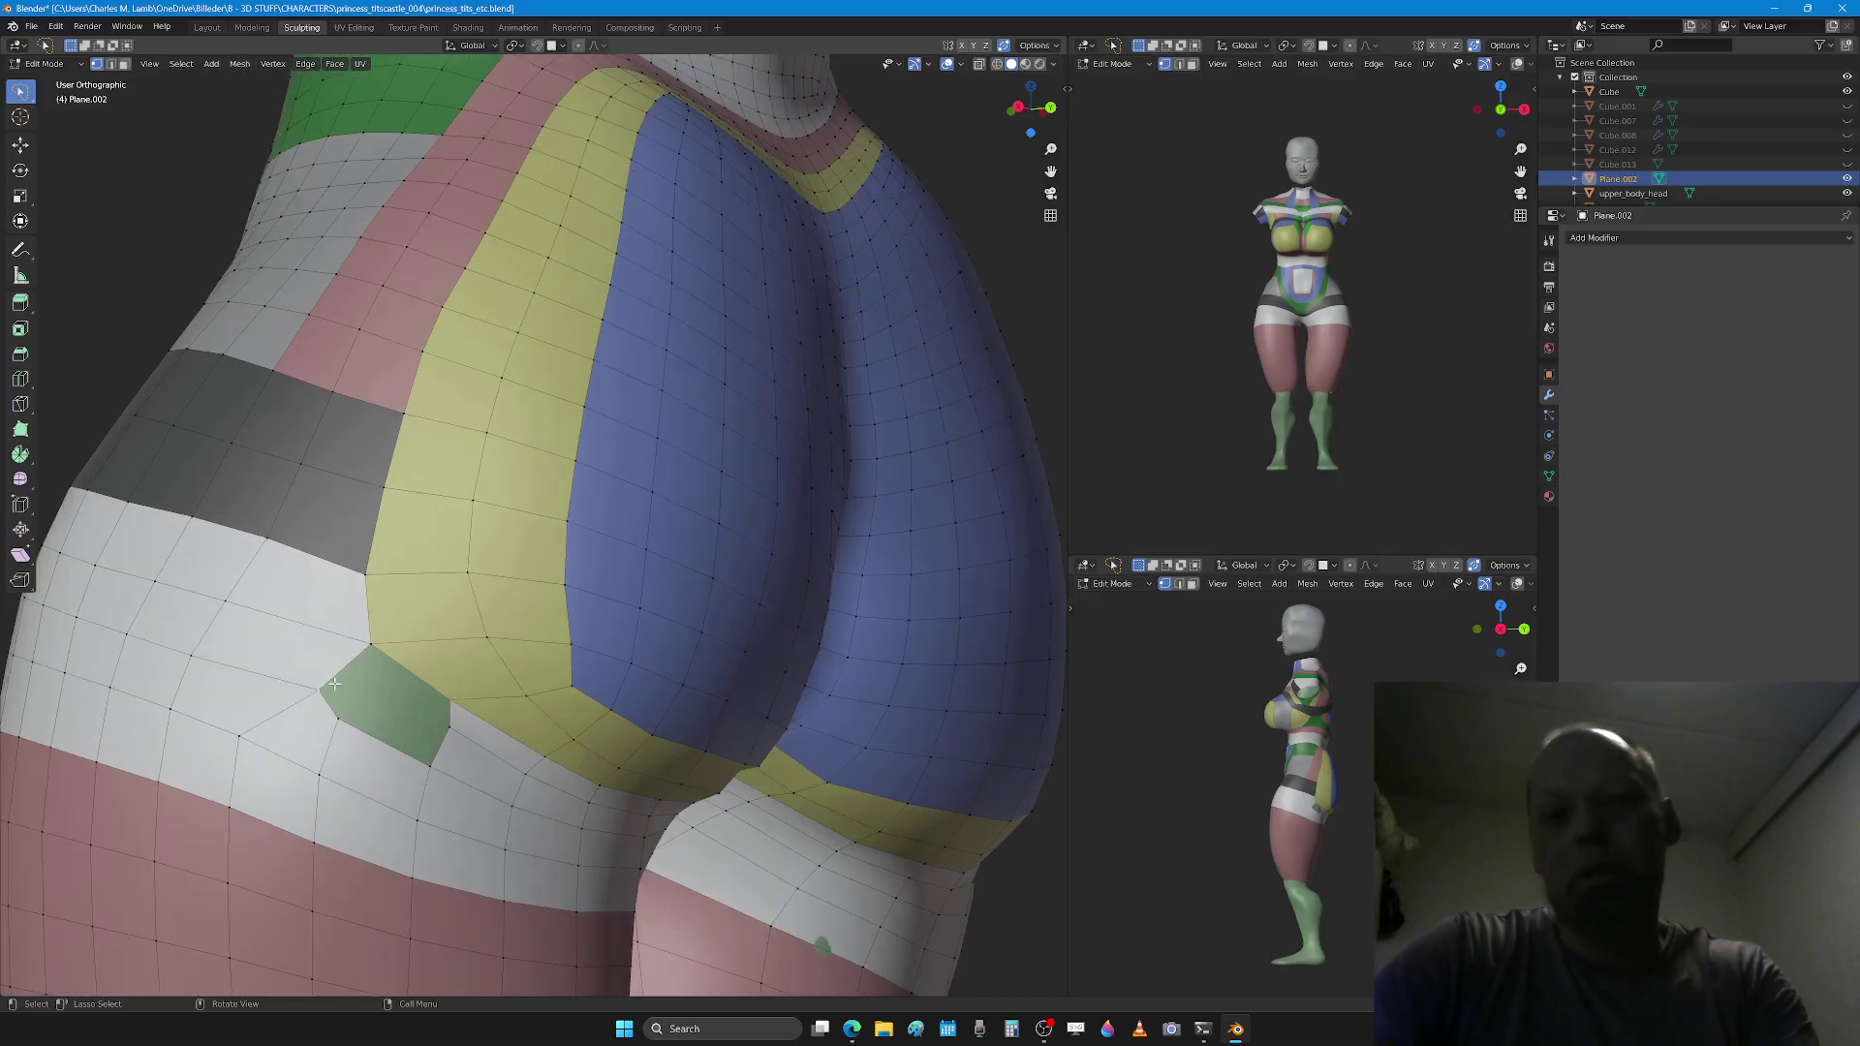
key(m)
click(366, 713)
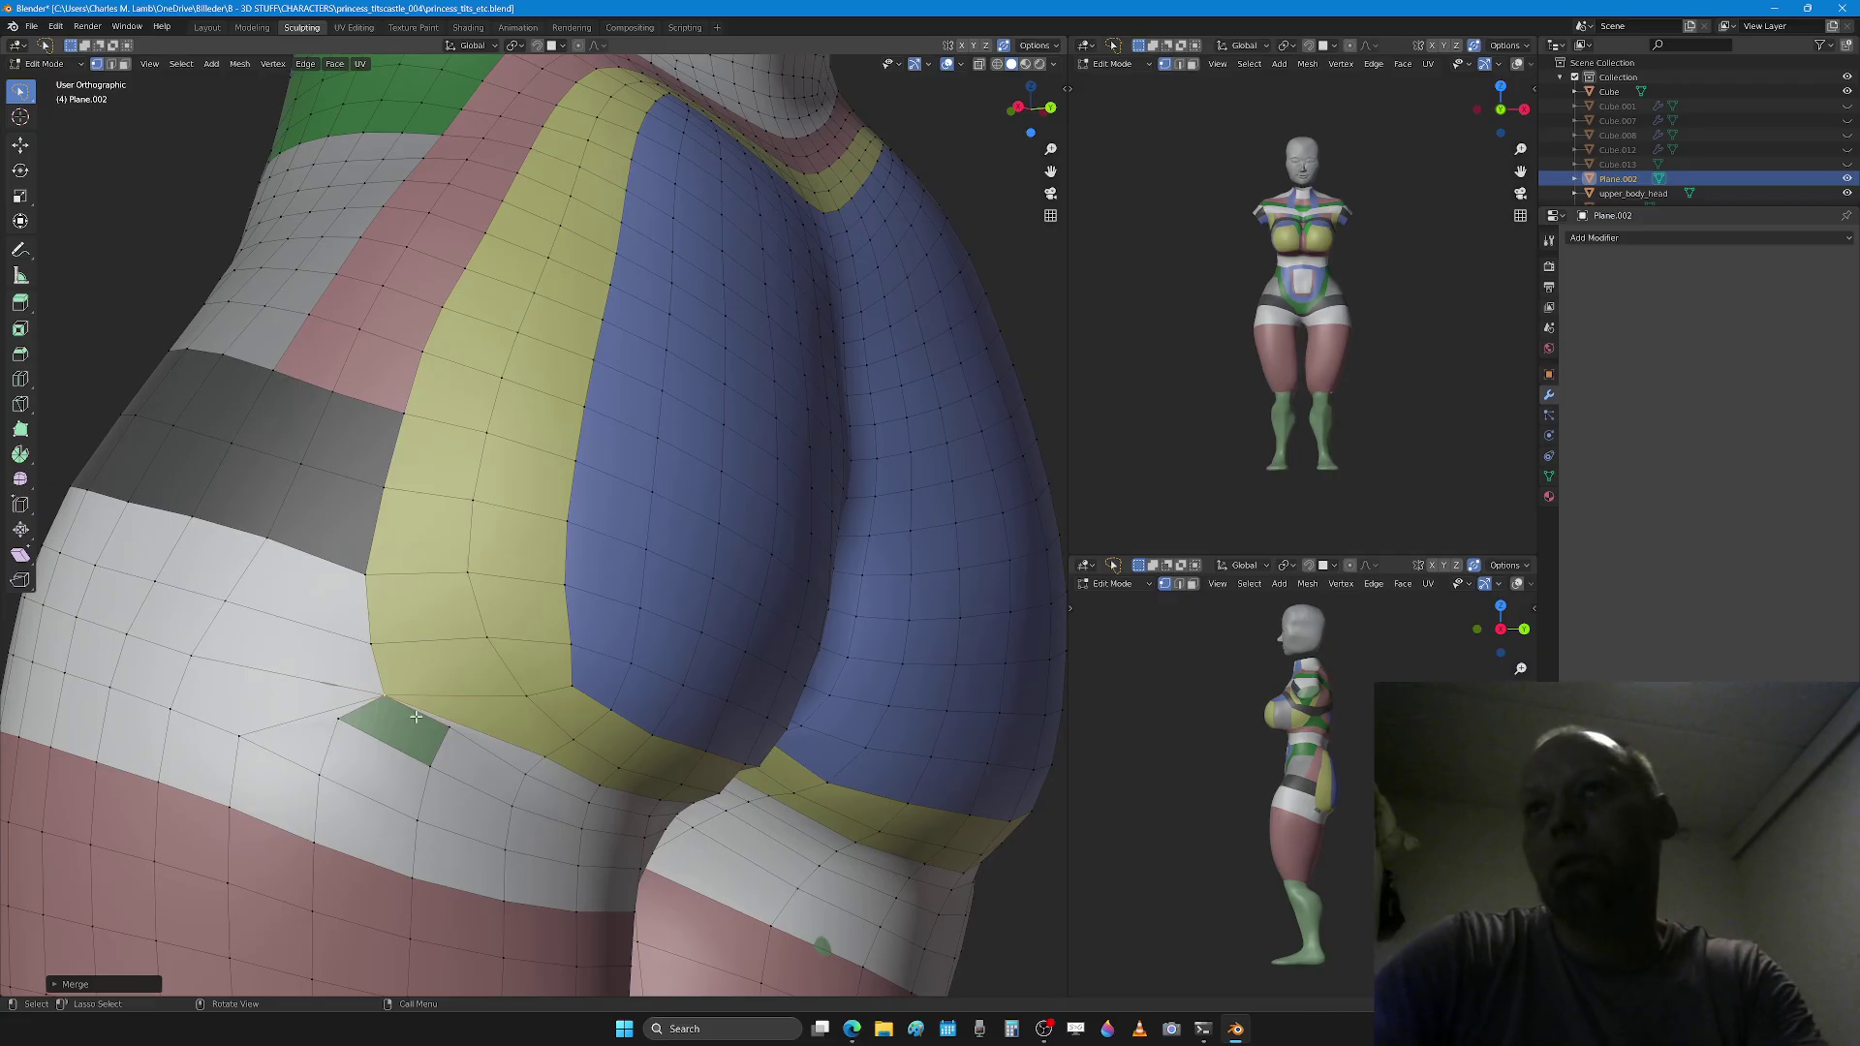
Step: Move the remaining border vertices of the hole to even out its outline and the neighbouring faces
key(g)
click(409, 722)
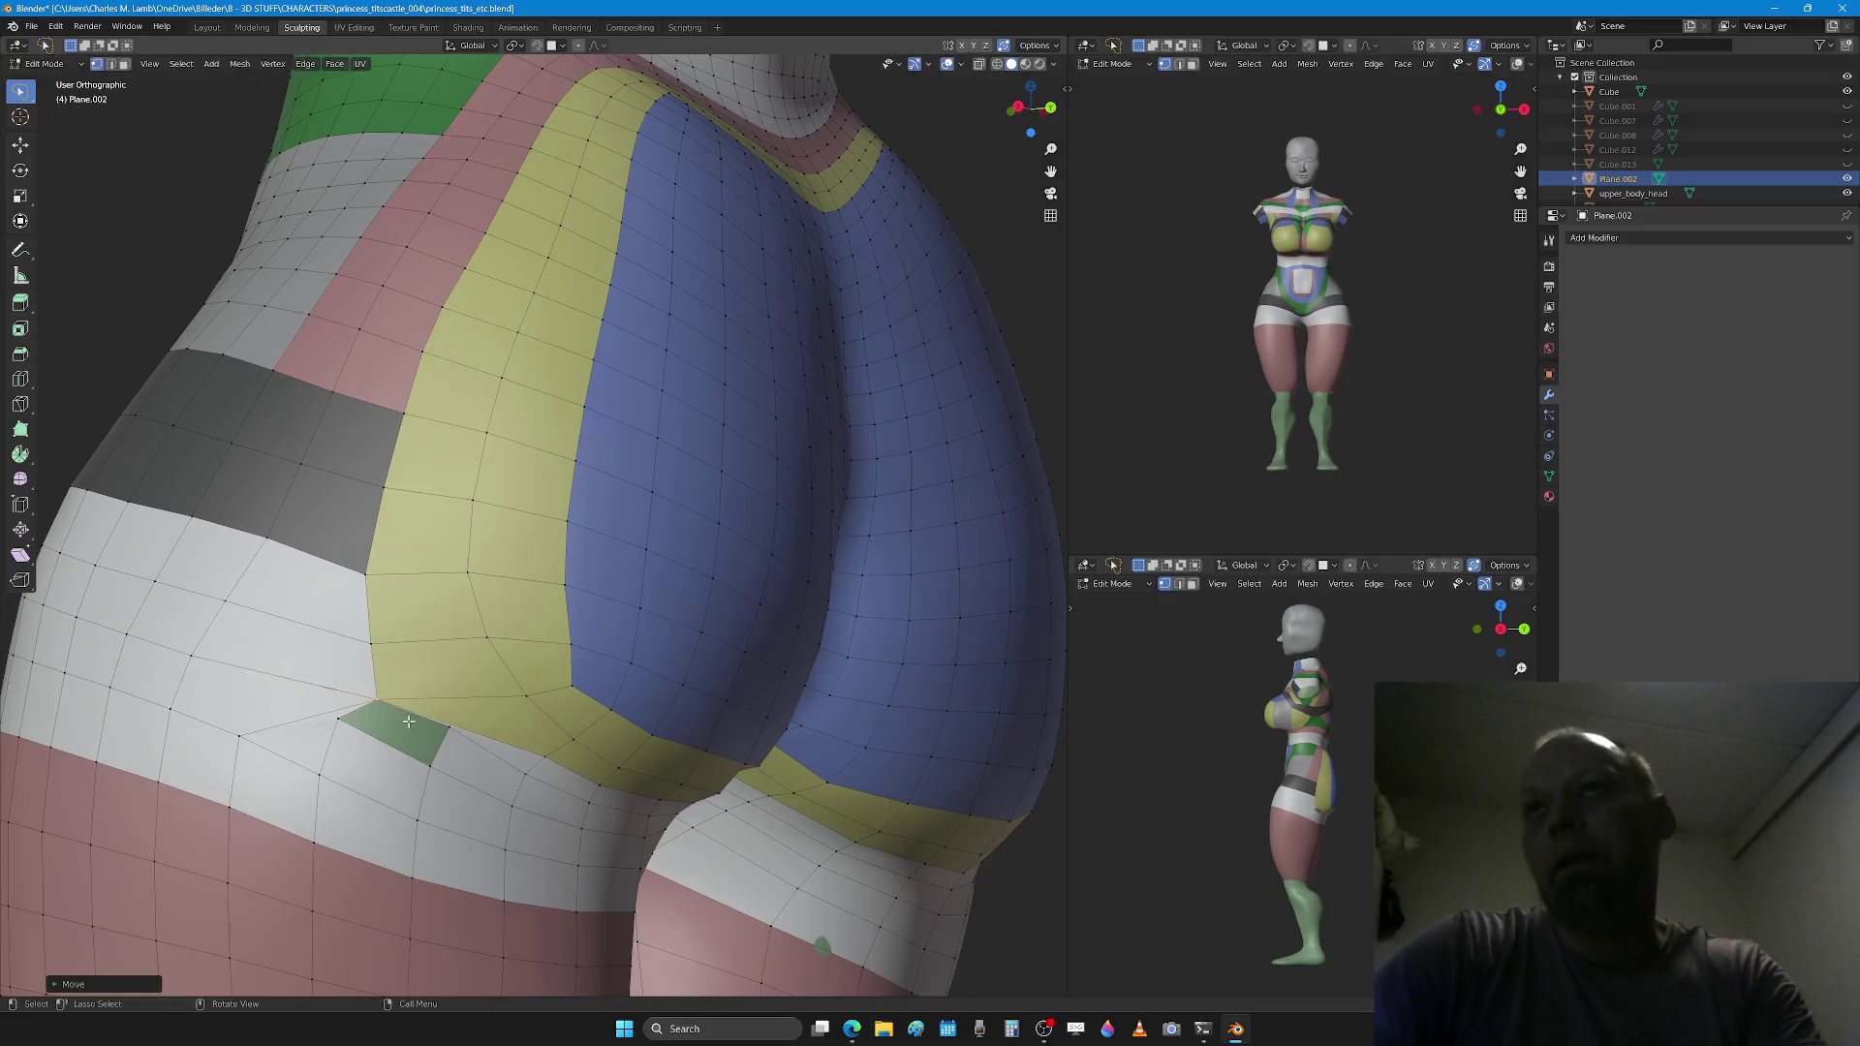
key(g)
click(432, 765)
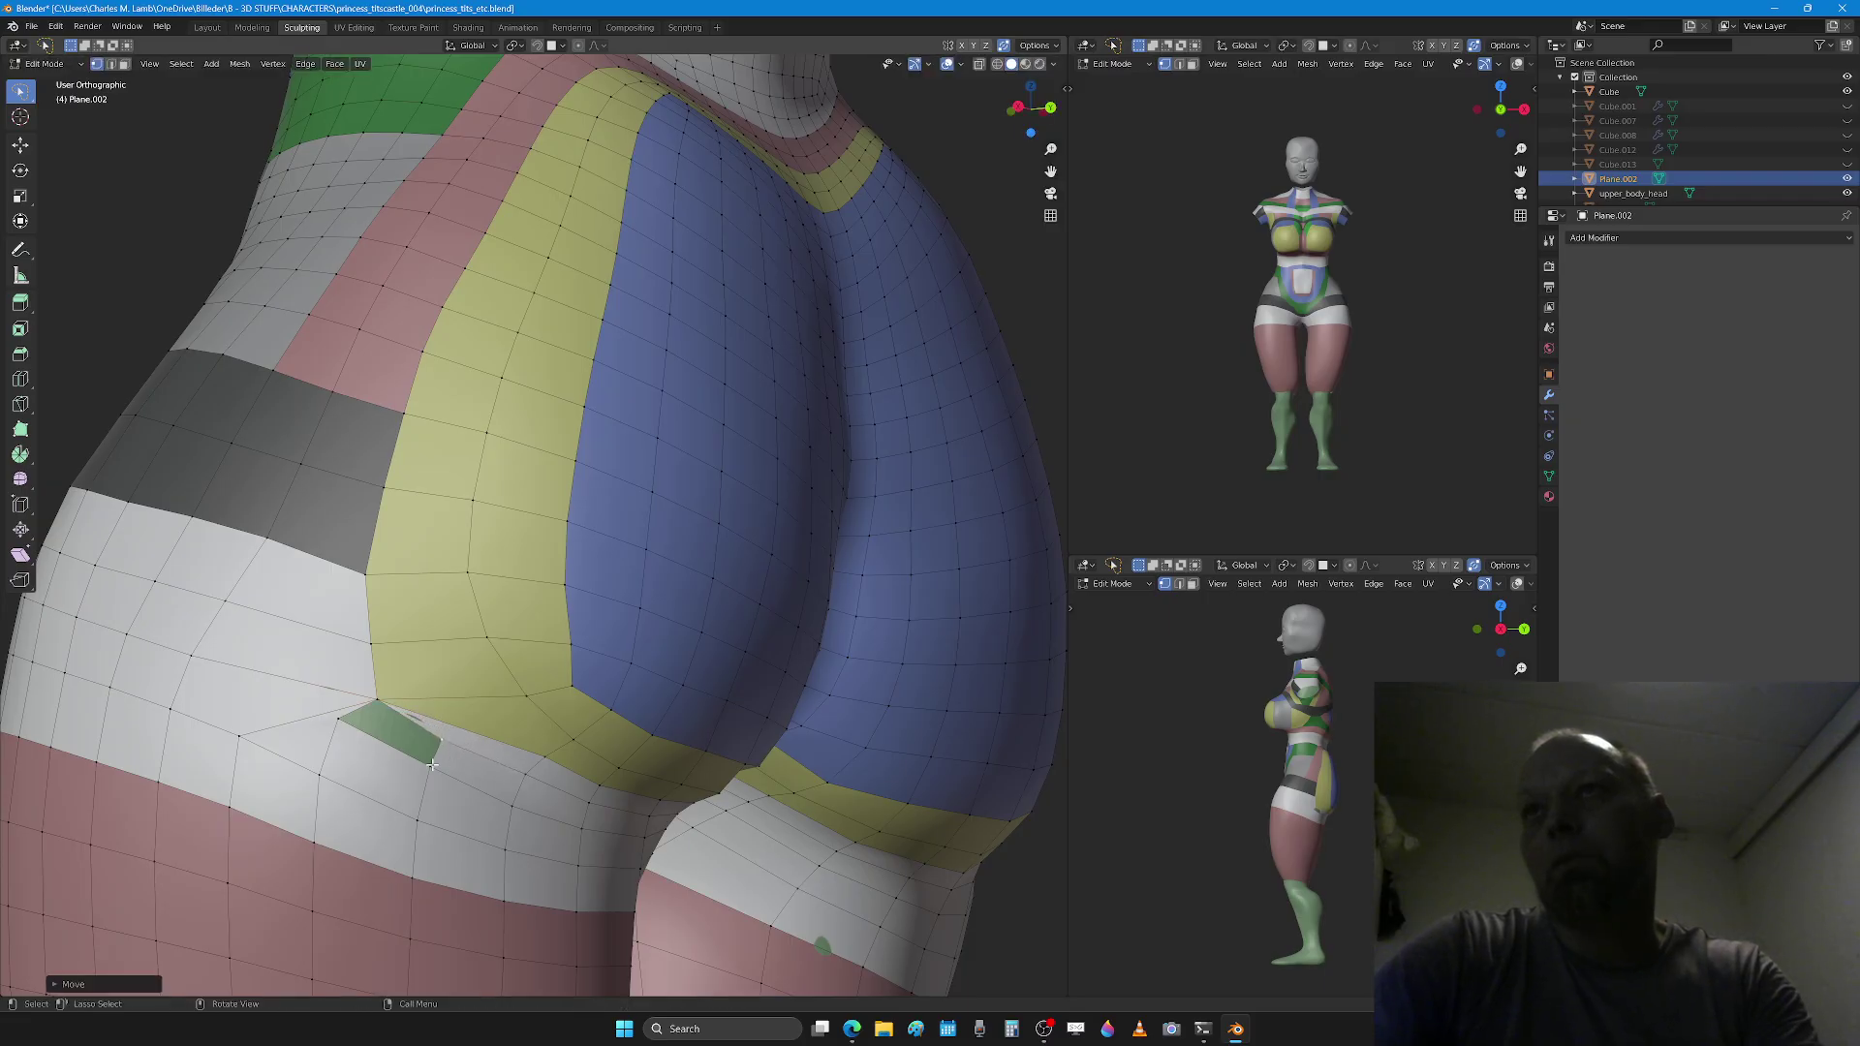
key(g)
click(413, 768)
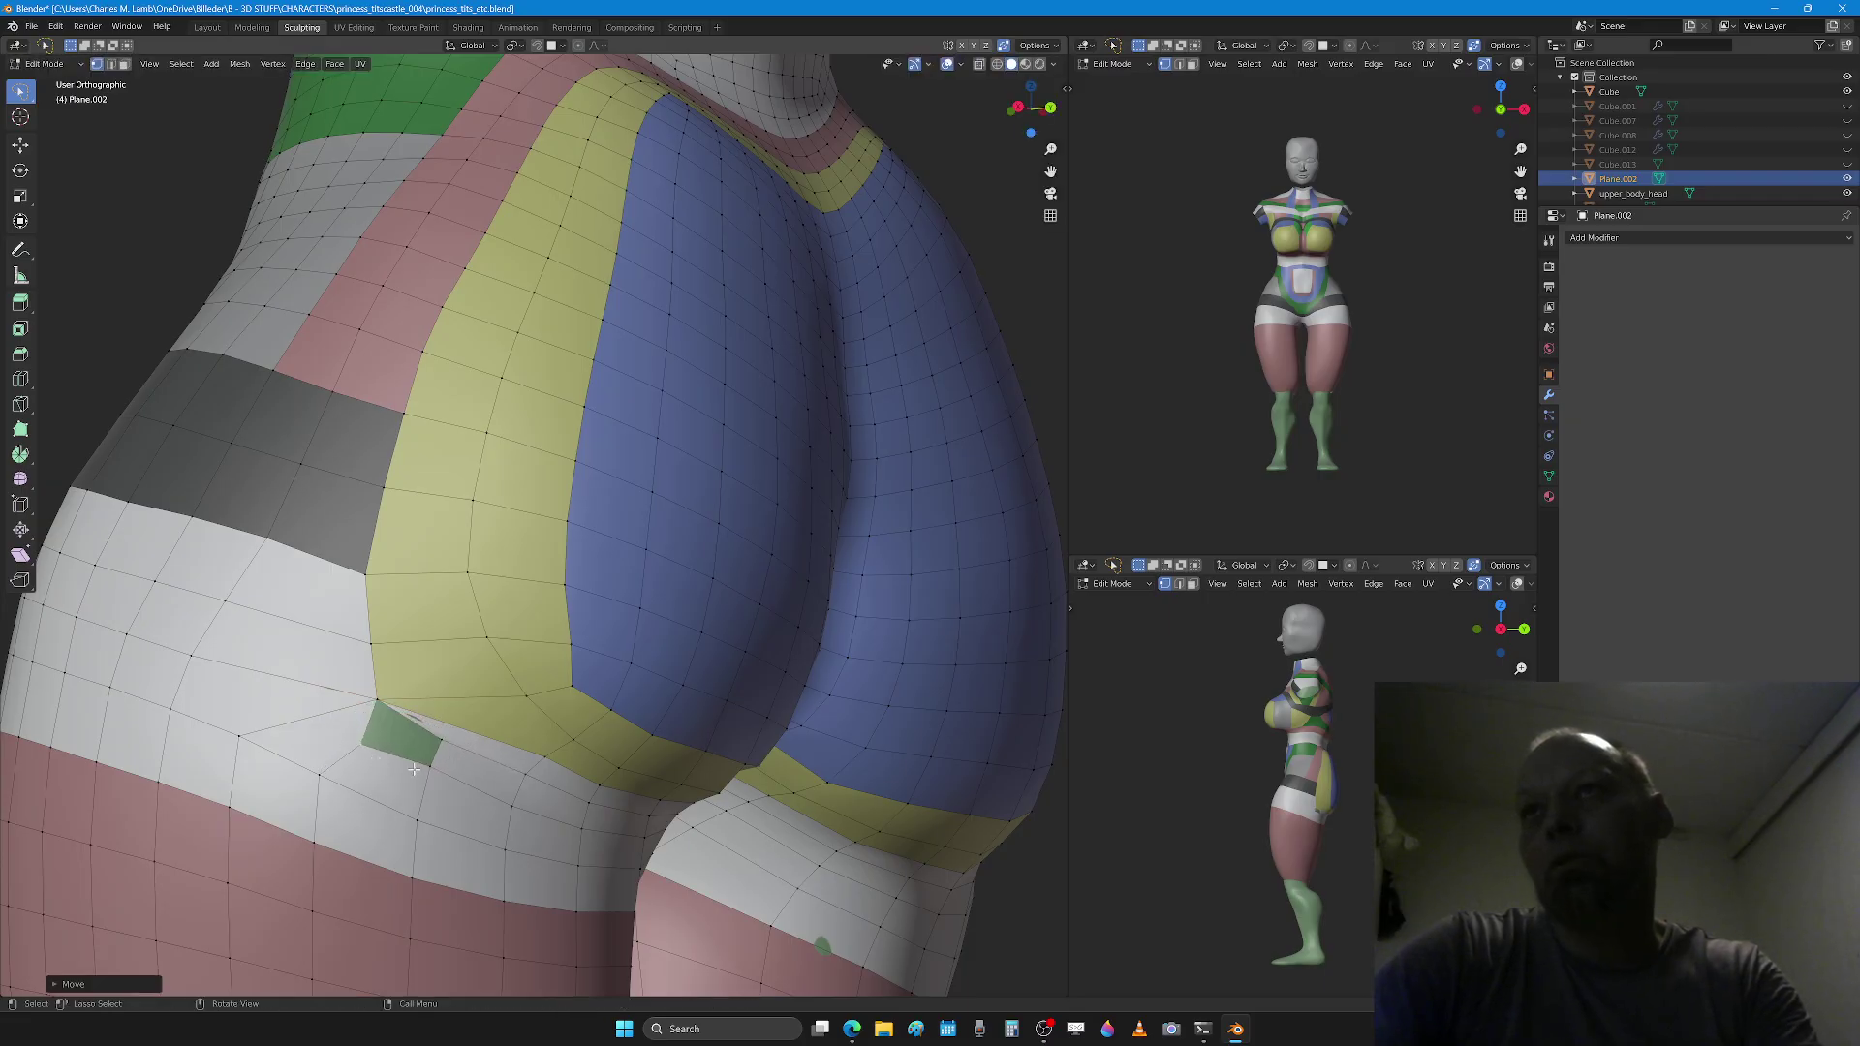
key(g)
click(436, 773)
Step: Select the face loop running under the buttock beside the hole and trace its path around the back and front of the hips
middle_drag(436, 773, 448, 773)
key(3)
alt+click(394, 771)
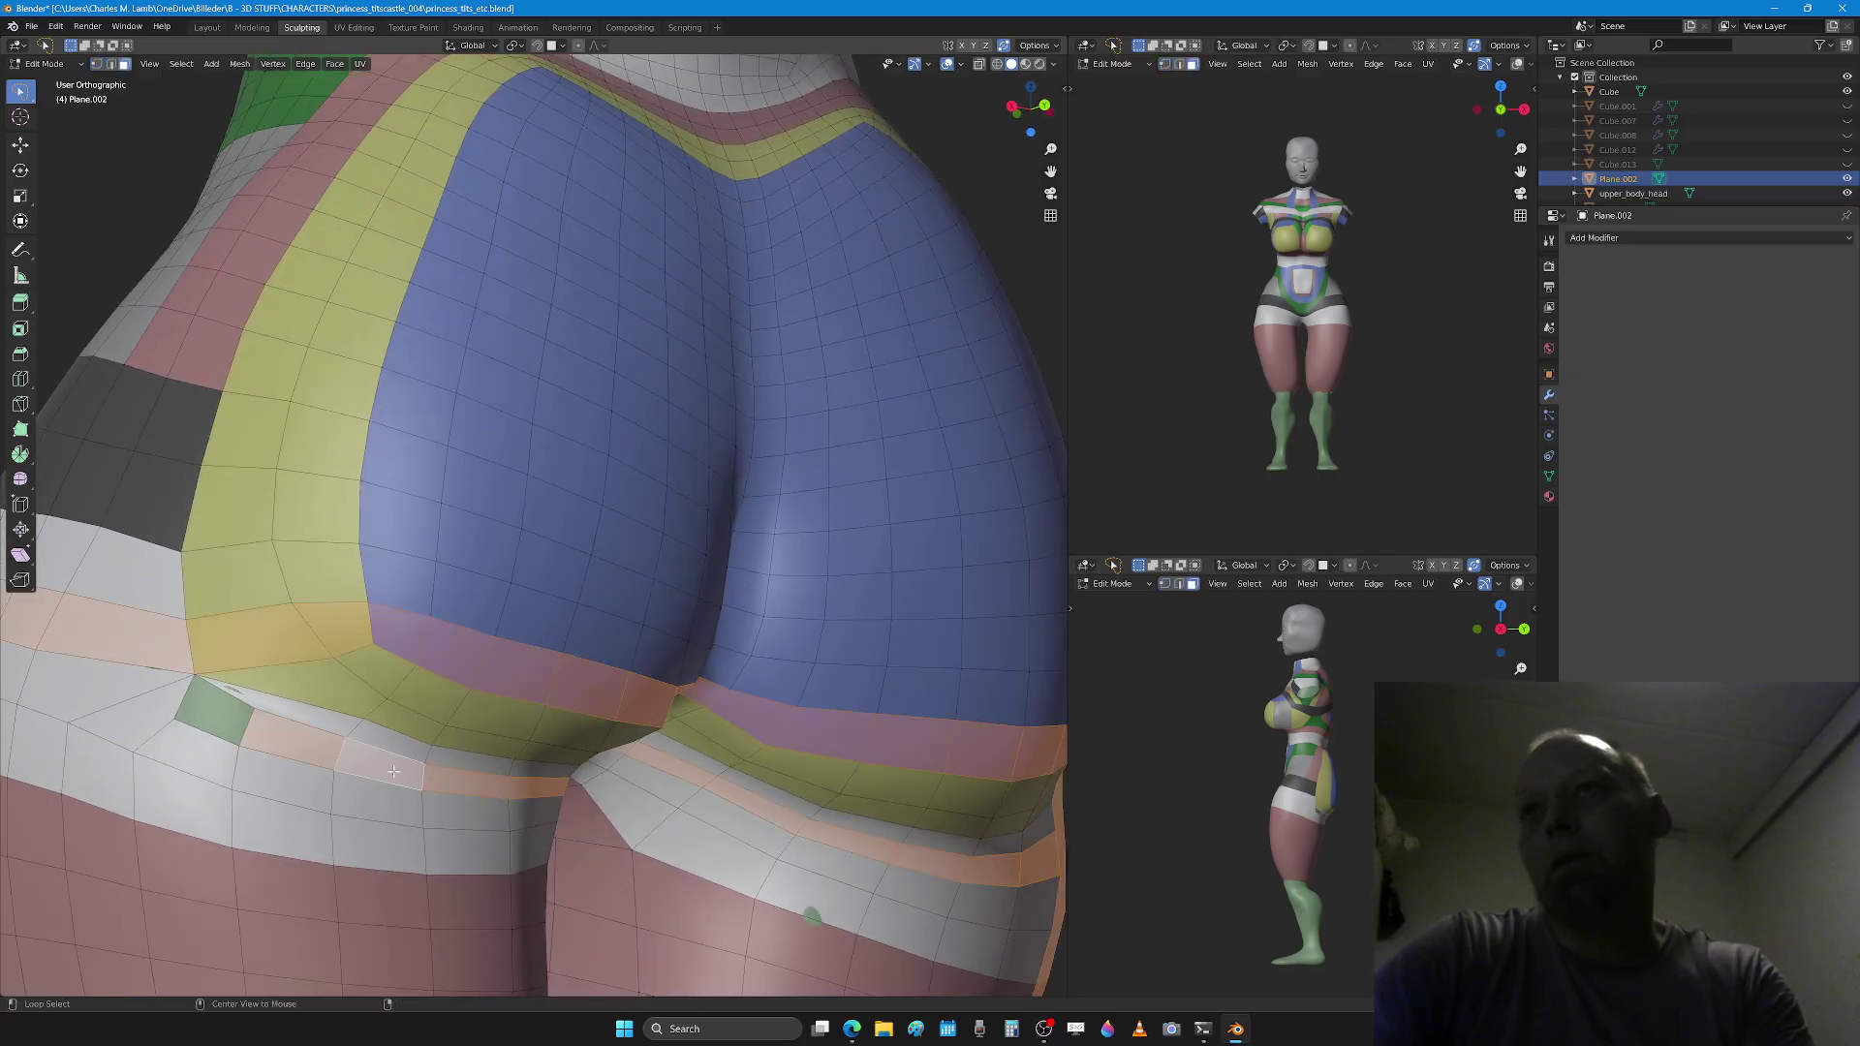
scroll(356, 764, down, 3)
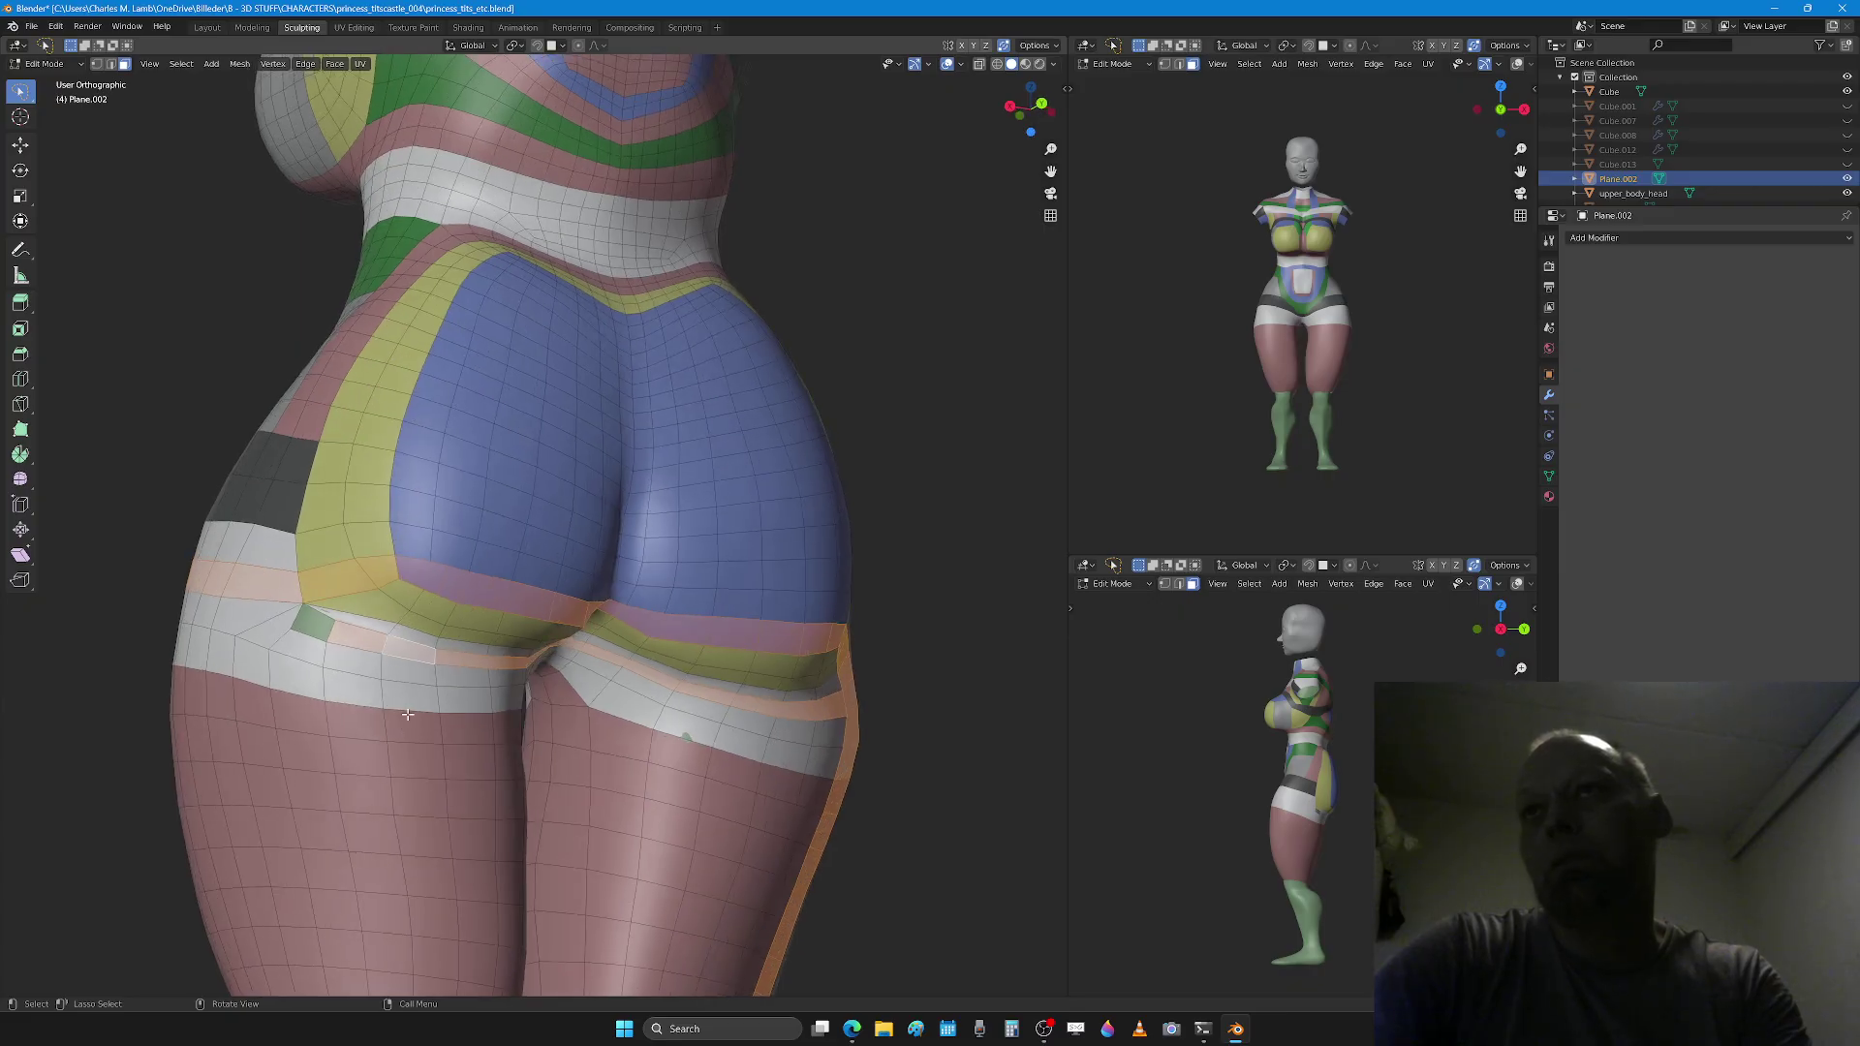
middle_drag(408, 713, 801, 692)
scroll(555, 644, down, 1)
scroll(557, 646, up, 1)
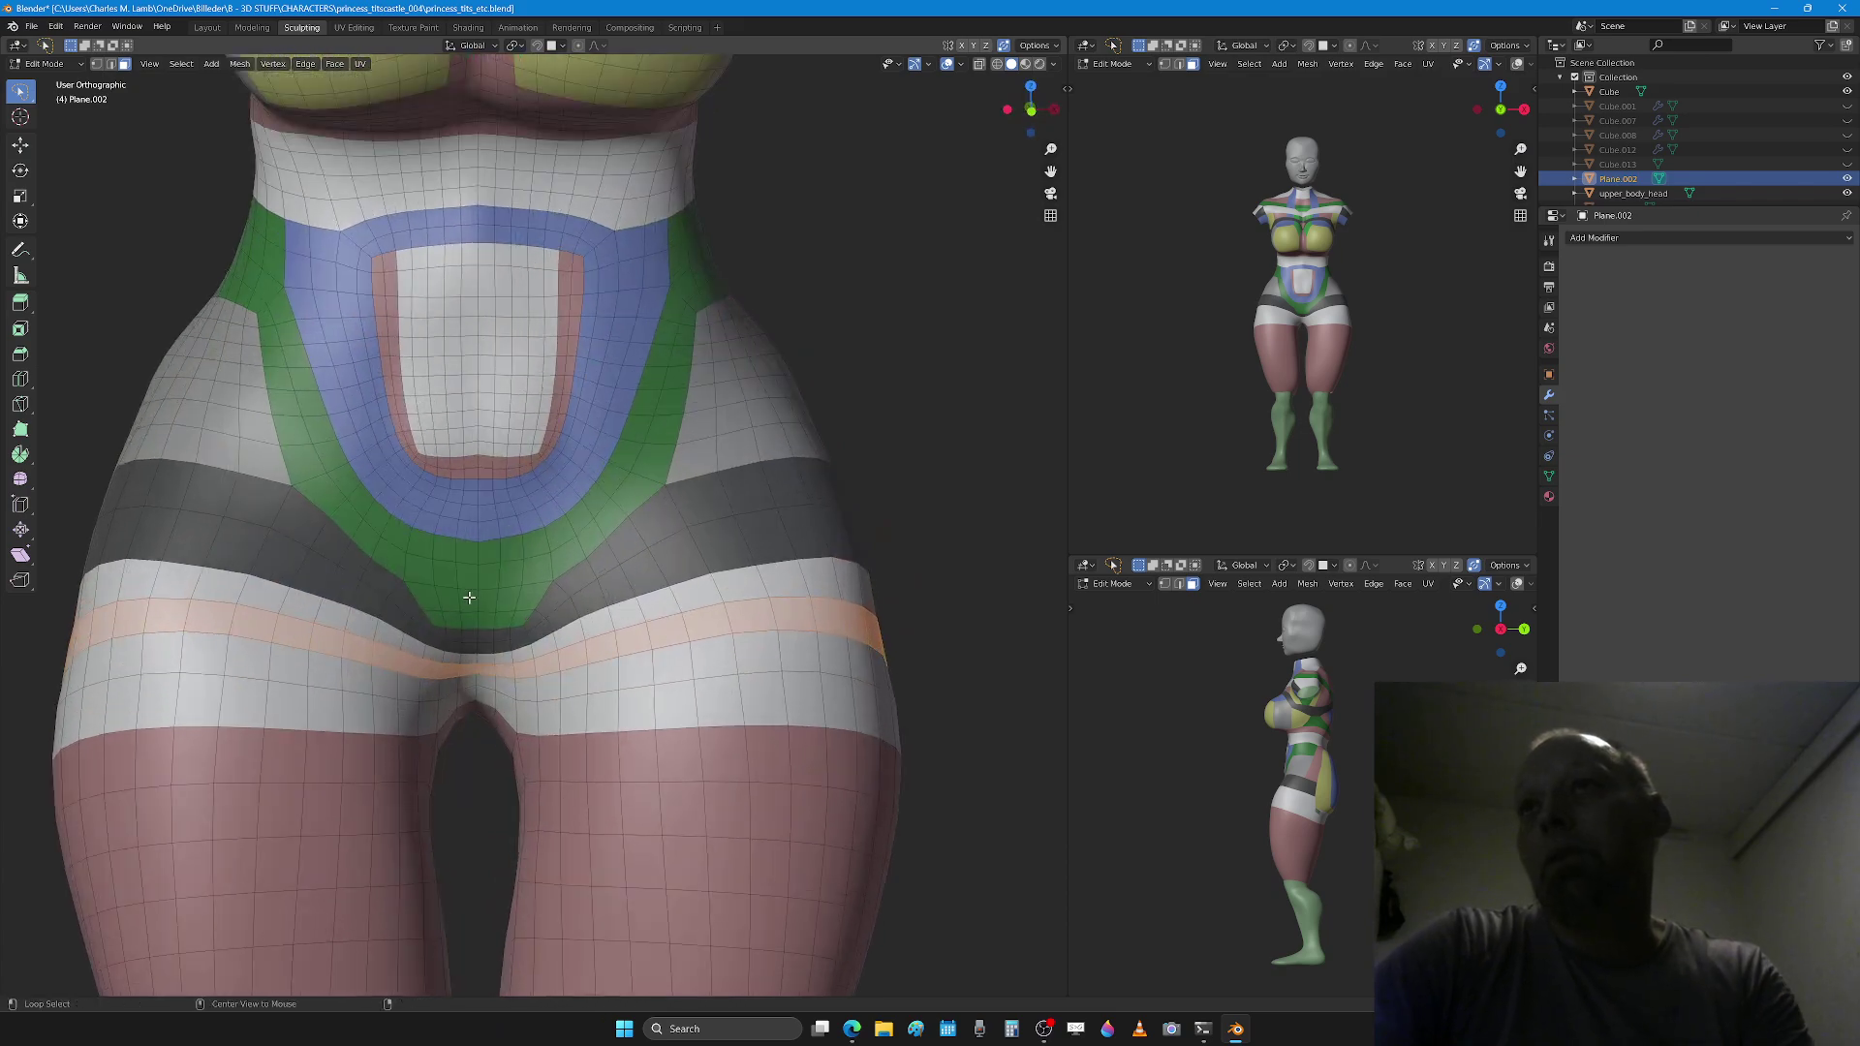
Step: Delete the vertical centre face loop and the whole linked half of the mesh on the figure's right side
alt+click(469, 597)
scroll(471, 596, down, 5)
key(x)
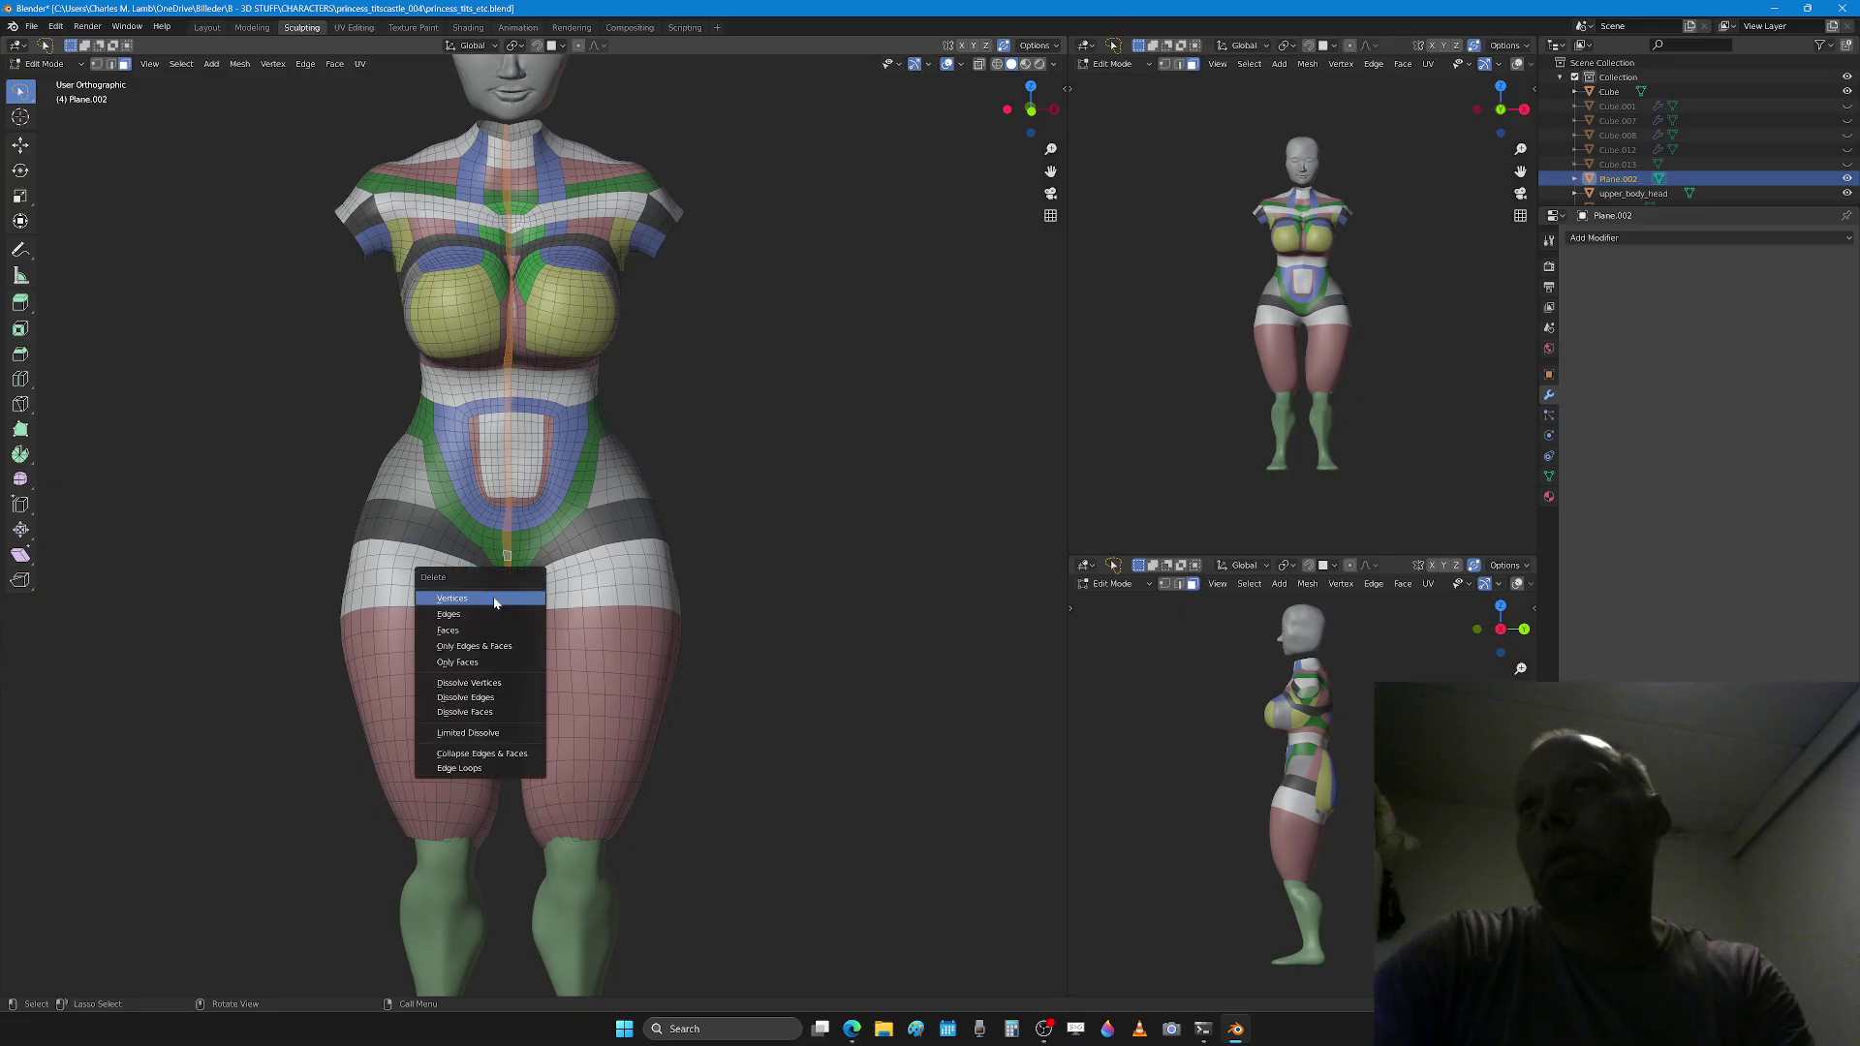
key(f)
key(l)
key(x)
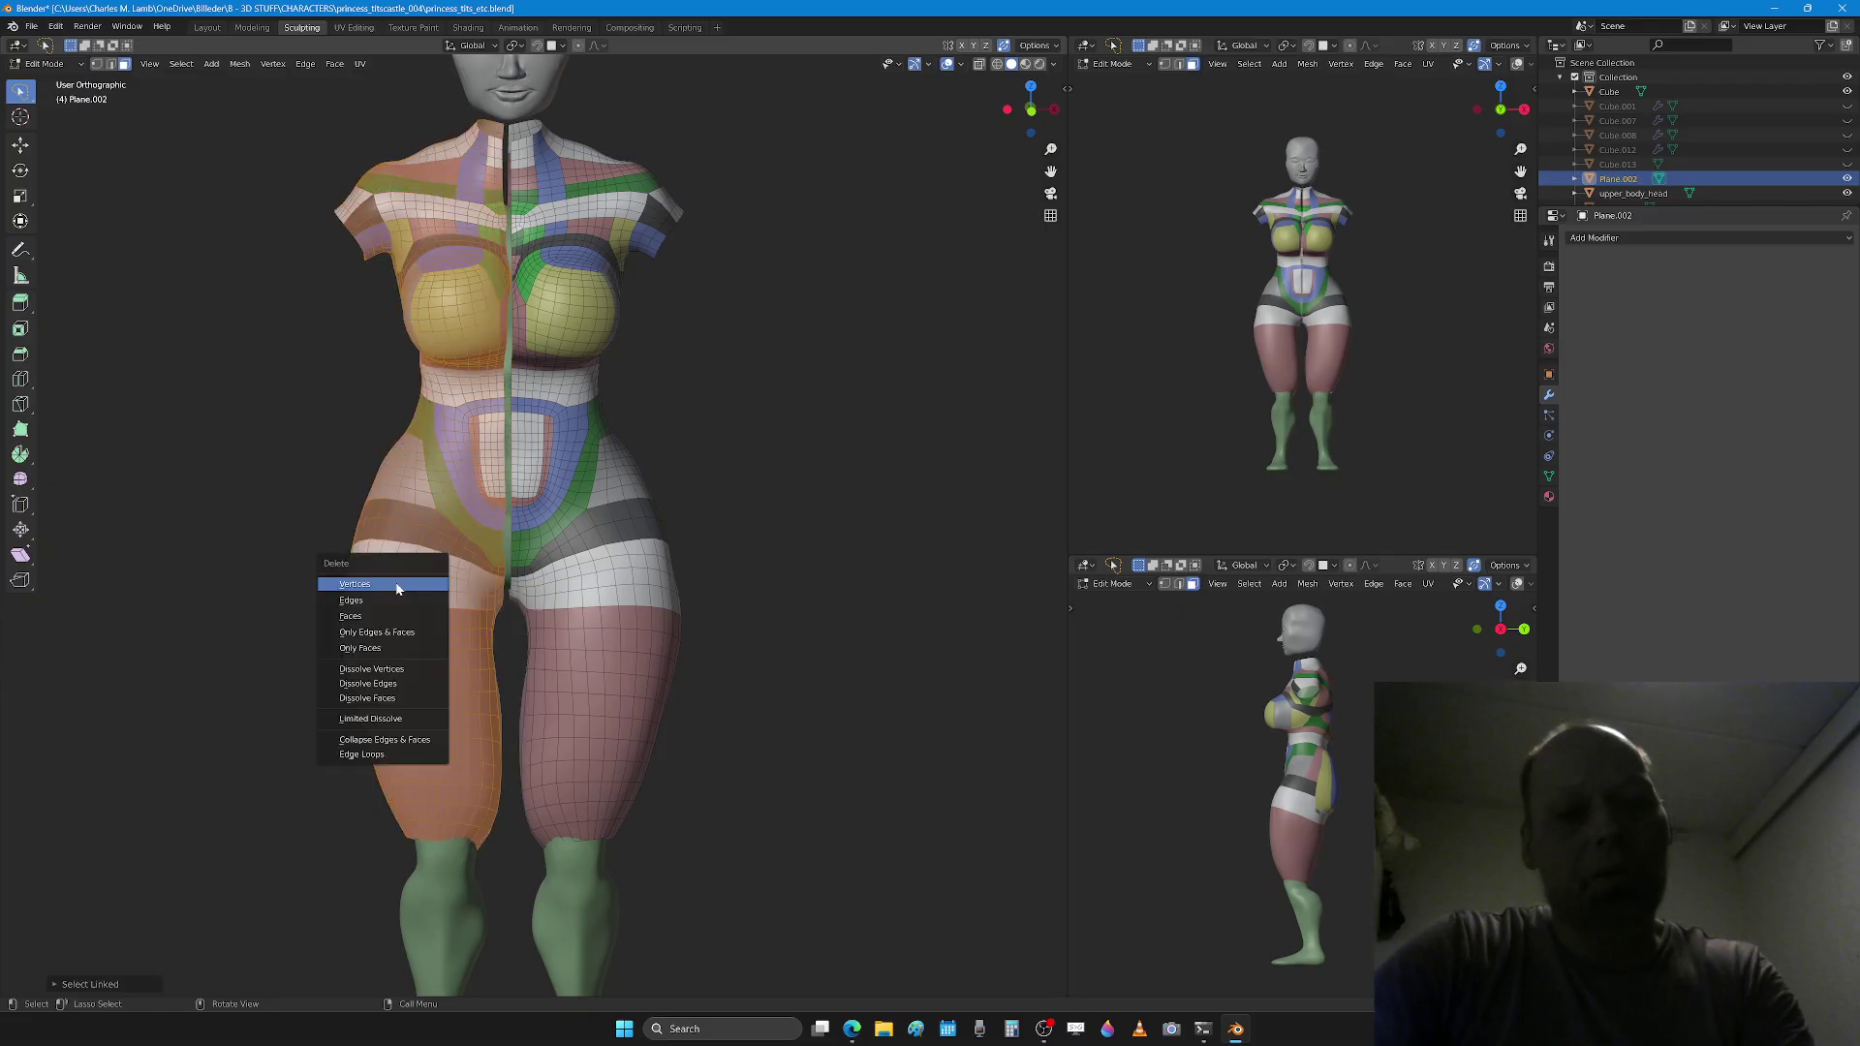
click(398, 585)
Step: Add a Mirror modifier on the X axis with Clipping enabled, and switch to edge selection for work on the back
click(1630, 239)
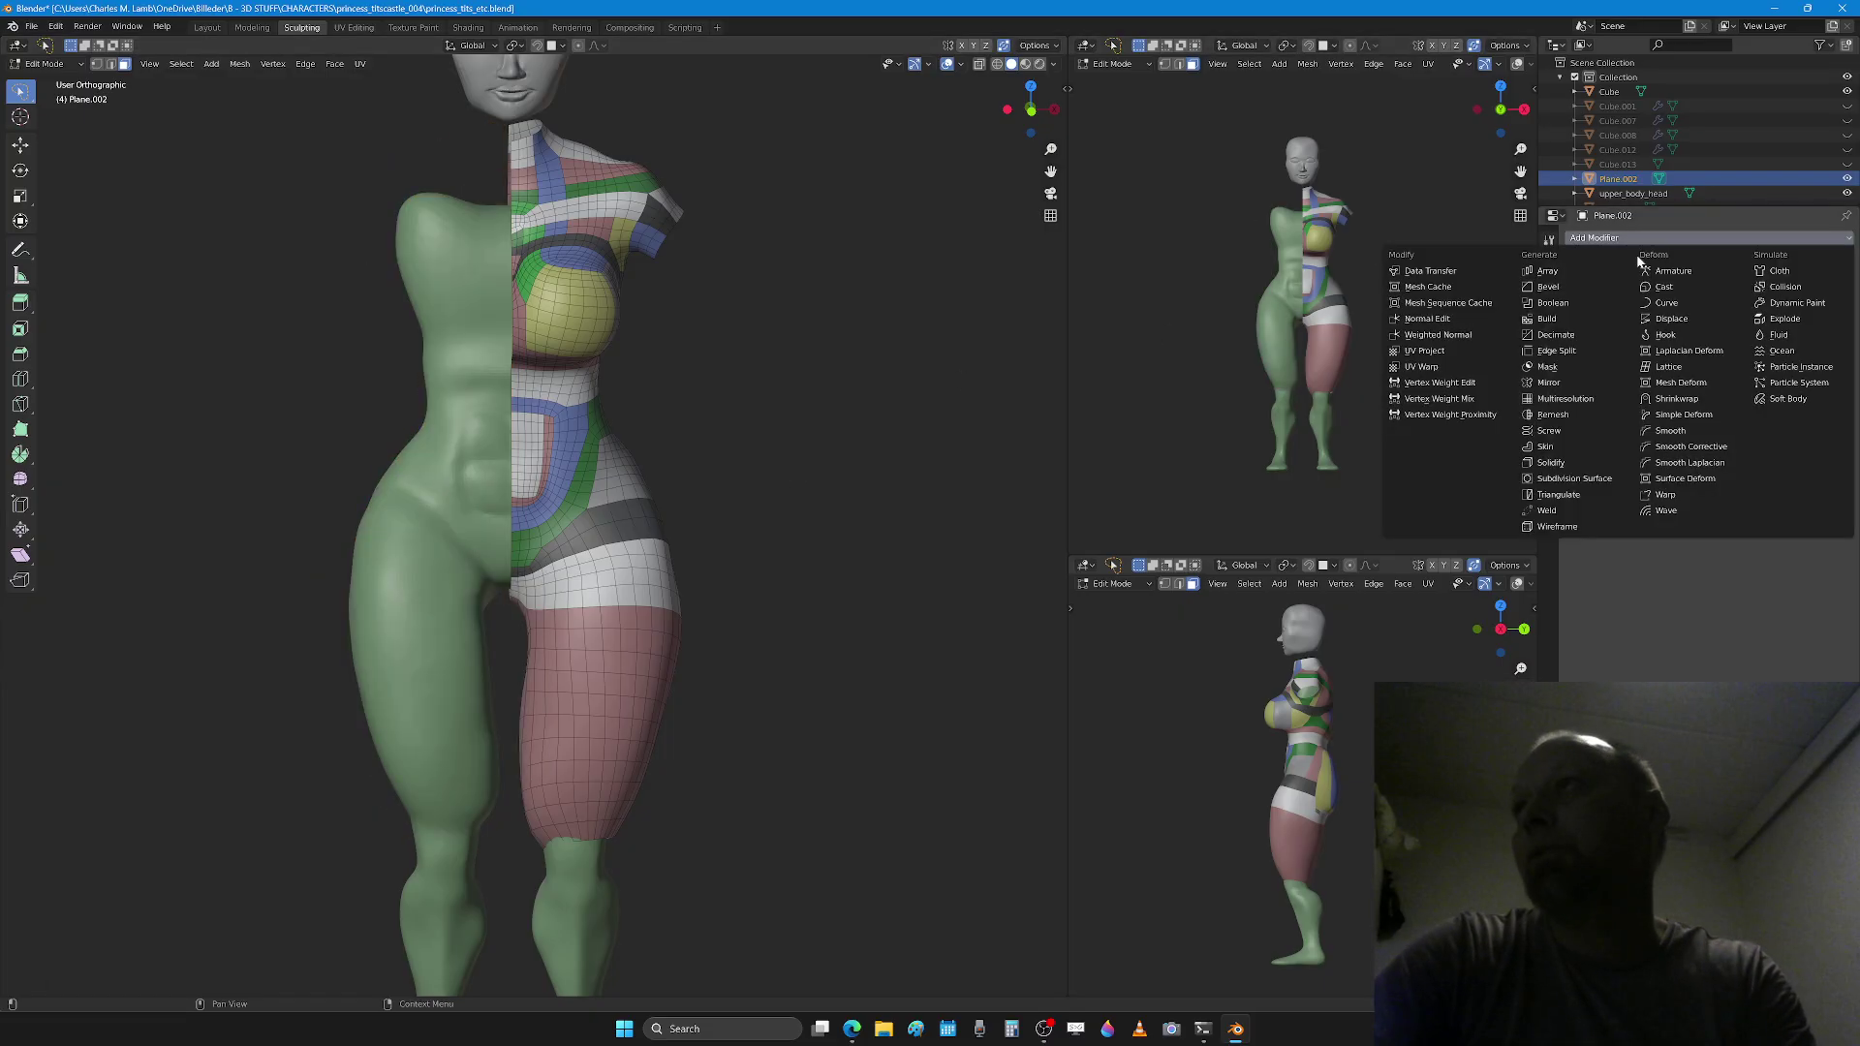
click(1594, 387)
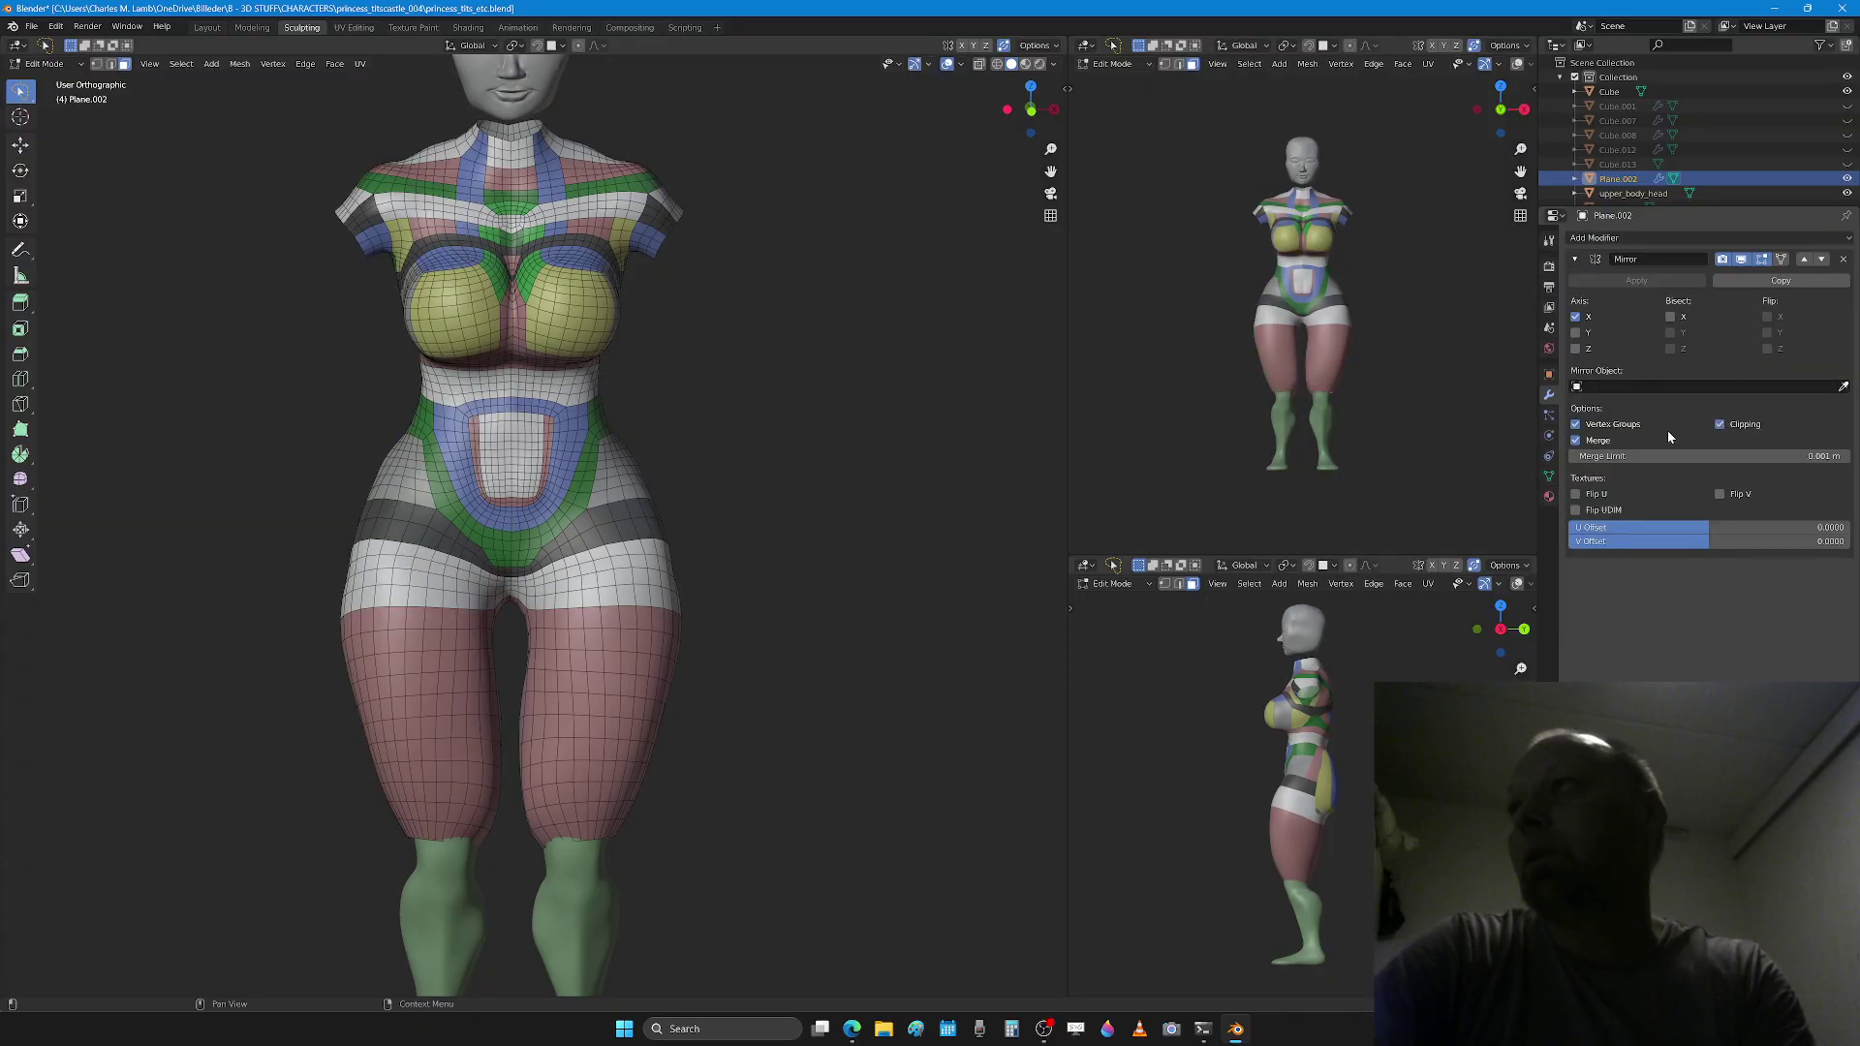
middle_drag(900, 572, 527, 539)
scroll(527, 540, up, 2)
click(111, 64)
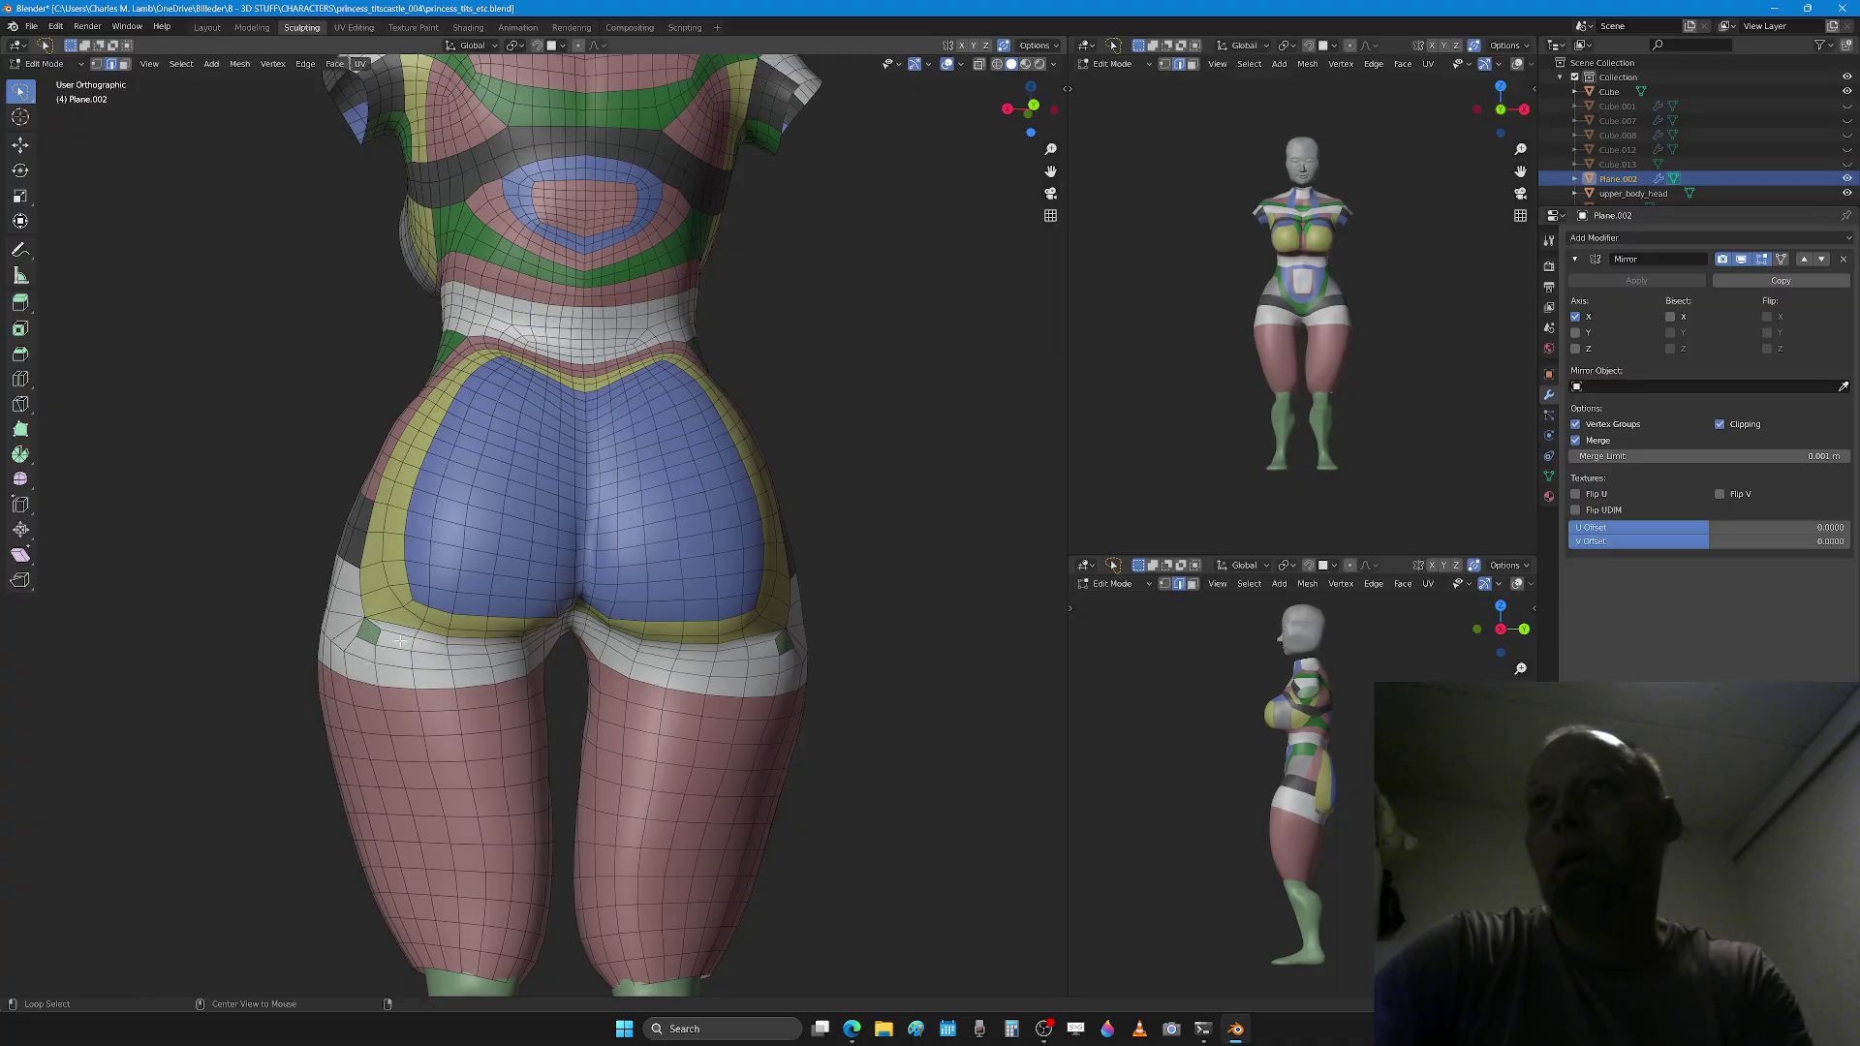
Step: Slide the selected edges of the loop just below the left buttock upward toward the yellow band
key(3)
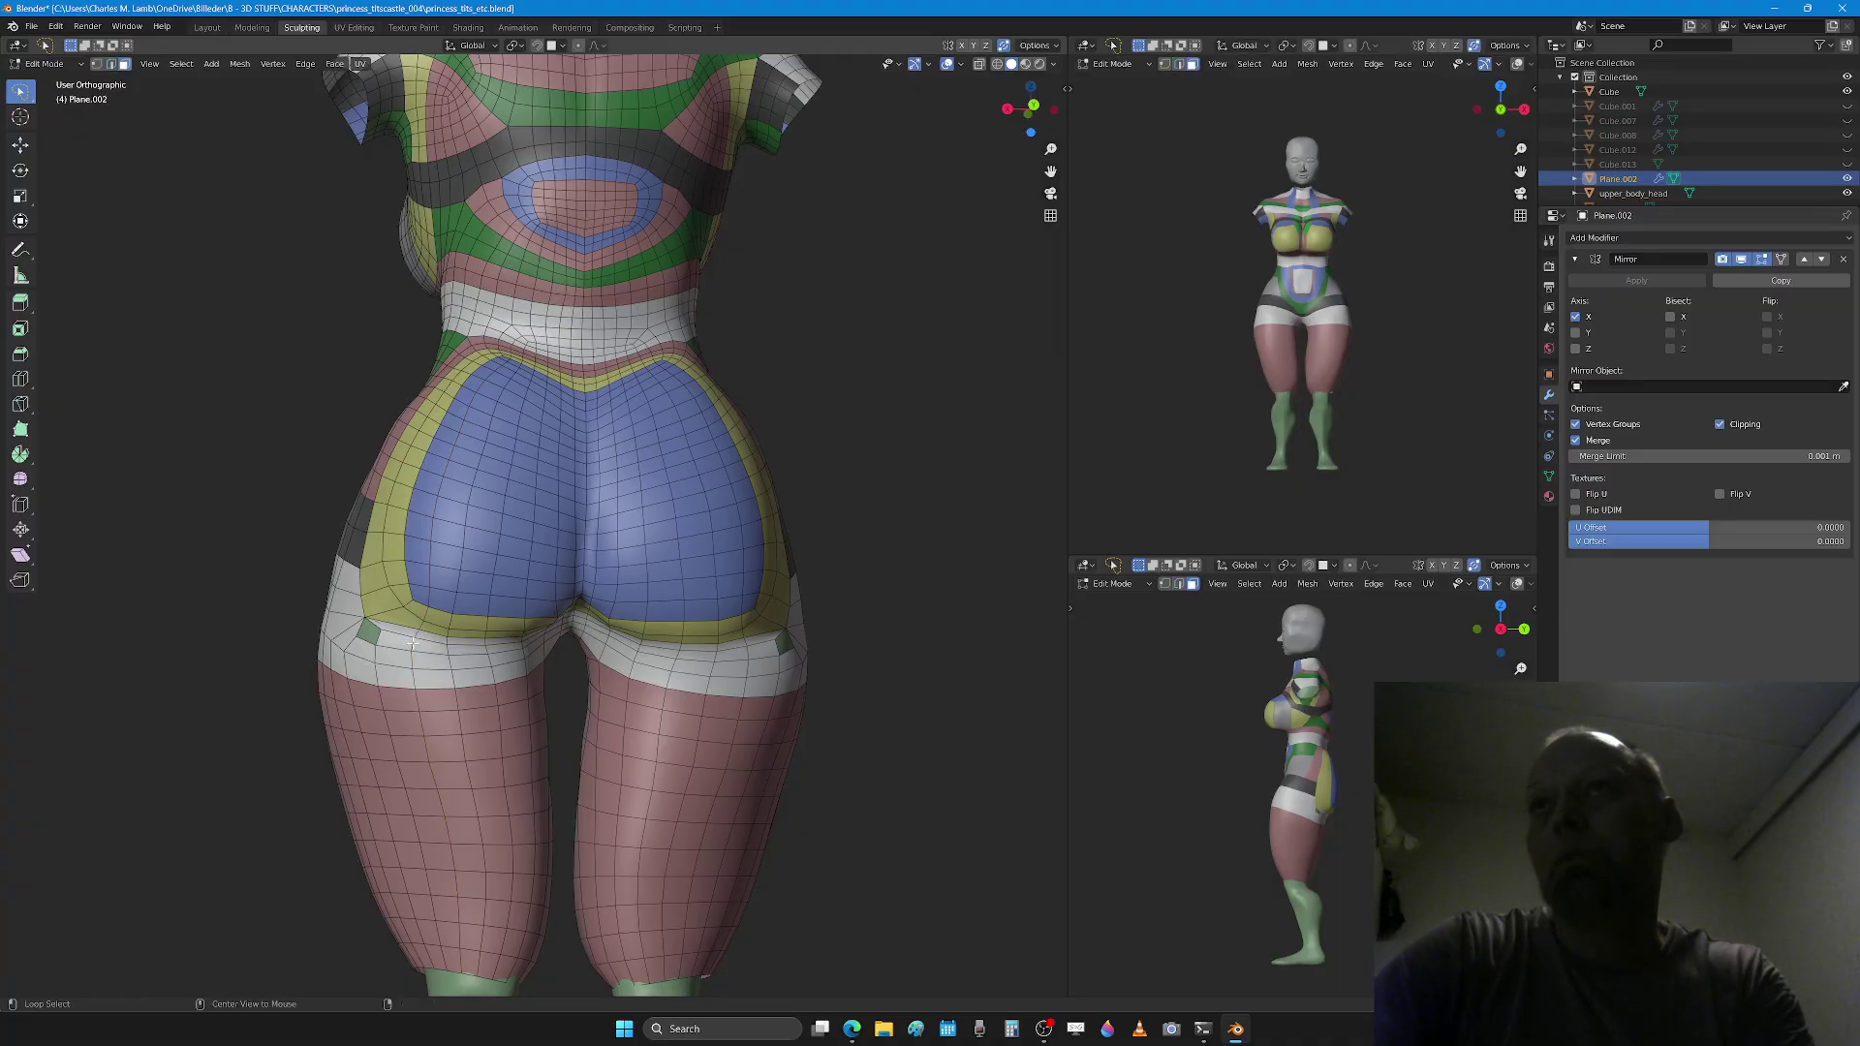
scroll(414, 644, up, 2)
mouse_move(413, 644)
middle_down()
mouse_move(406, 622)
mouse_move(379, 639)
middle_up()
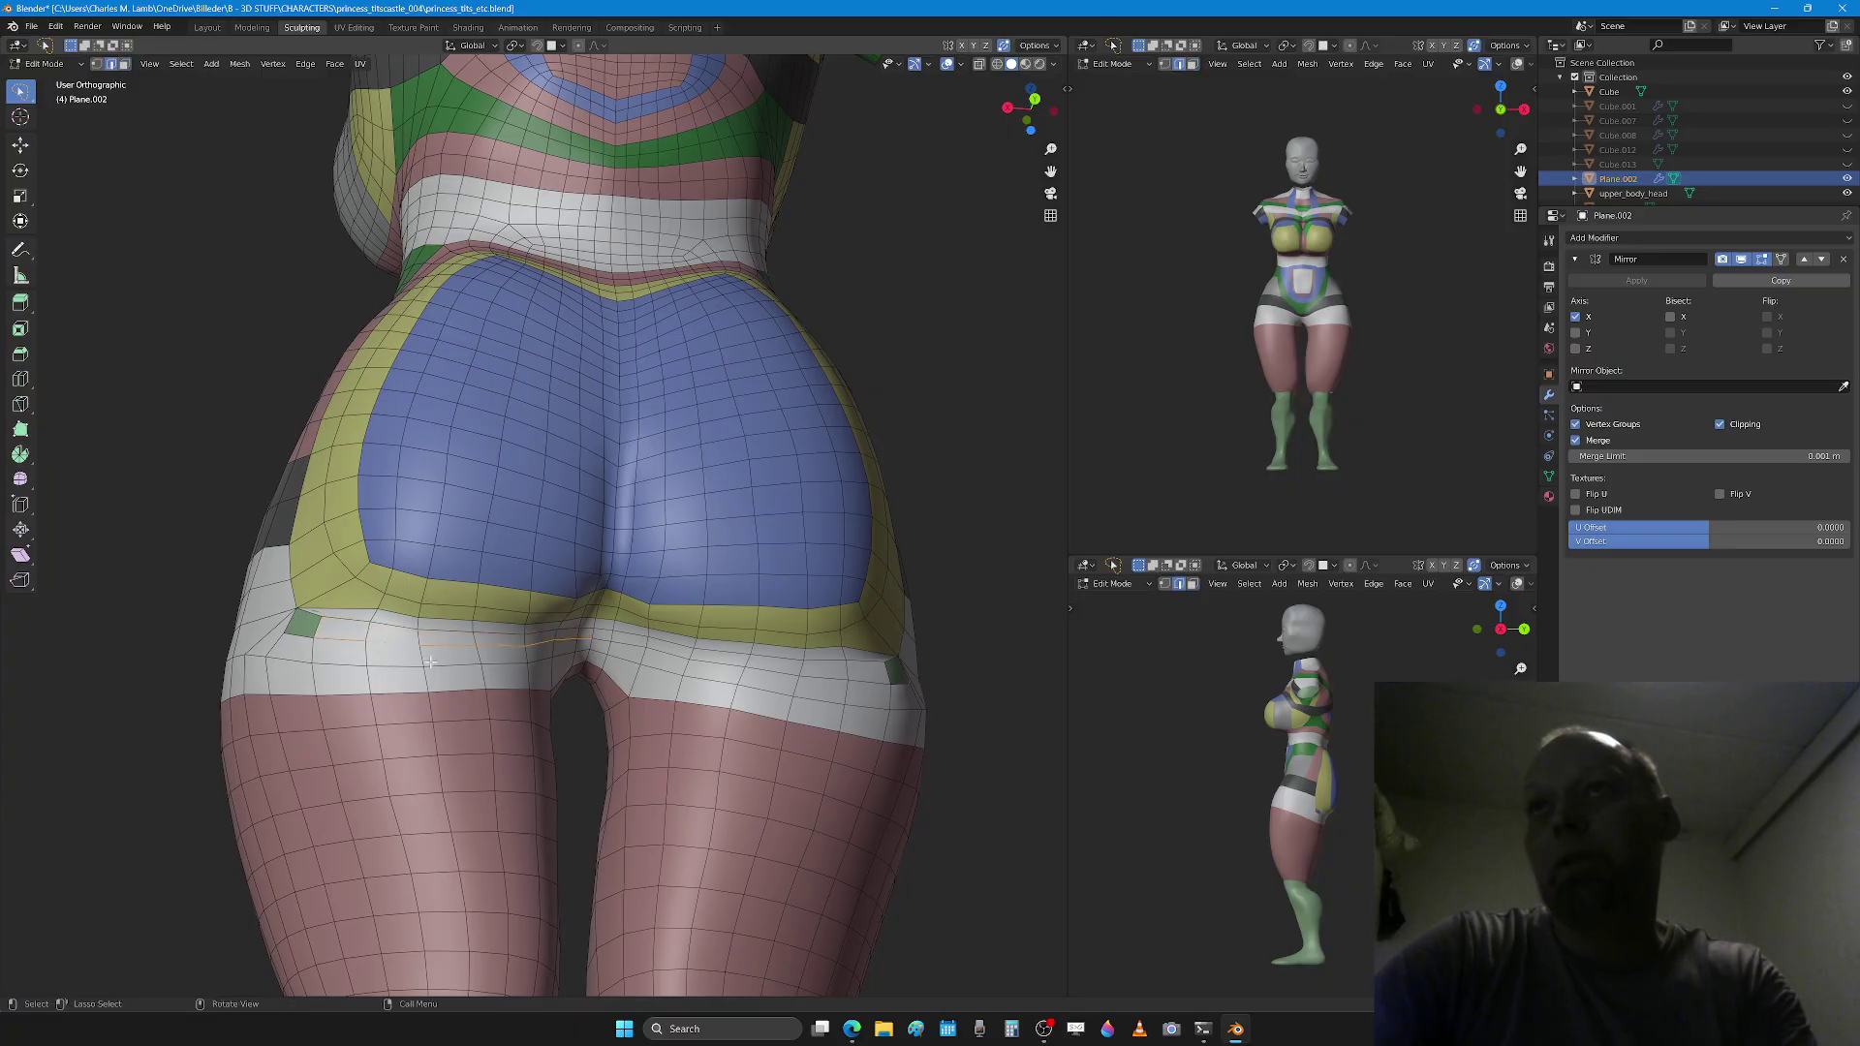
key(g)
key(g)
click(473, 630)
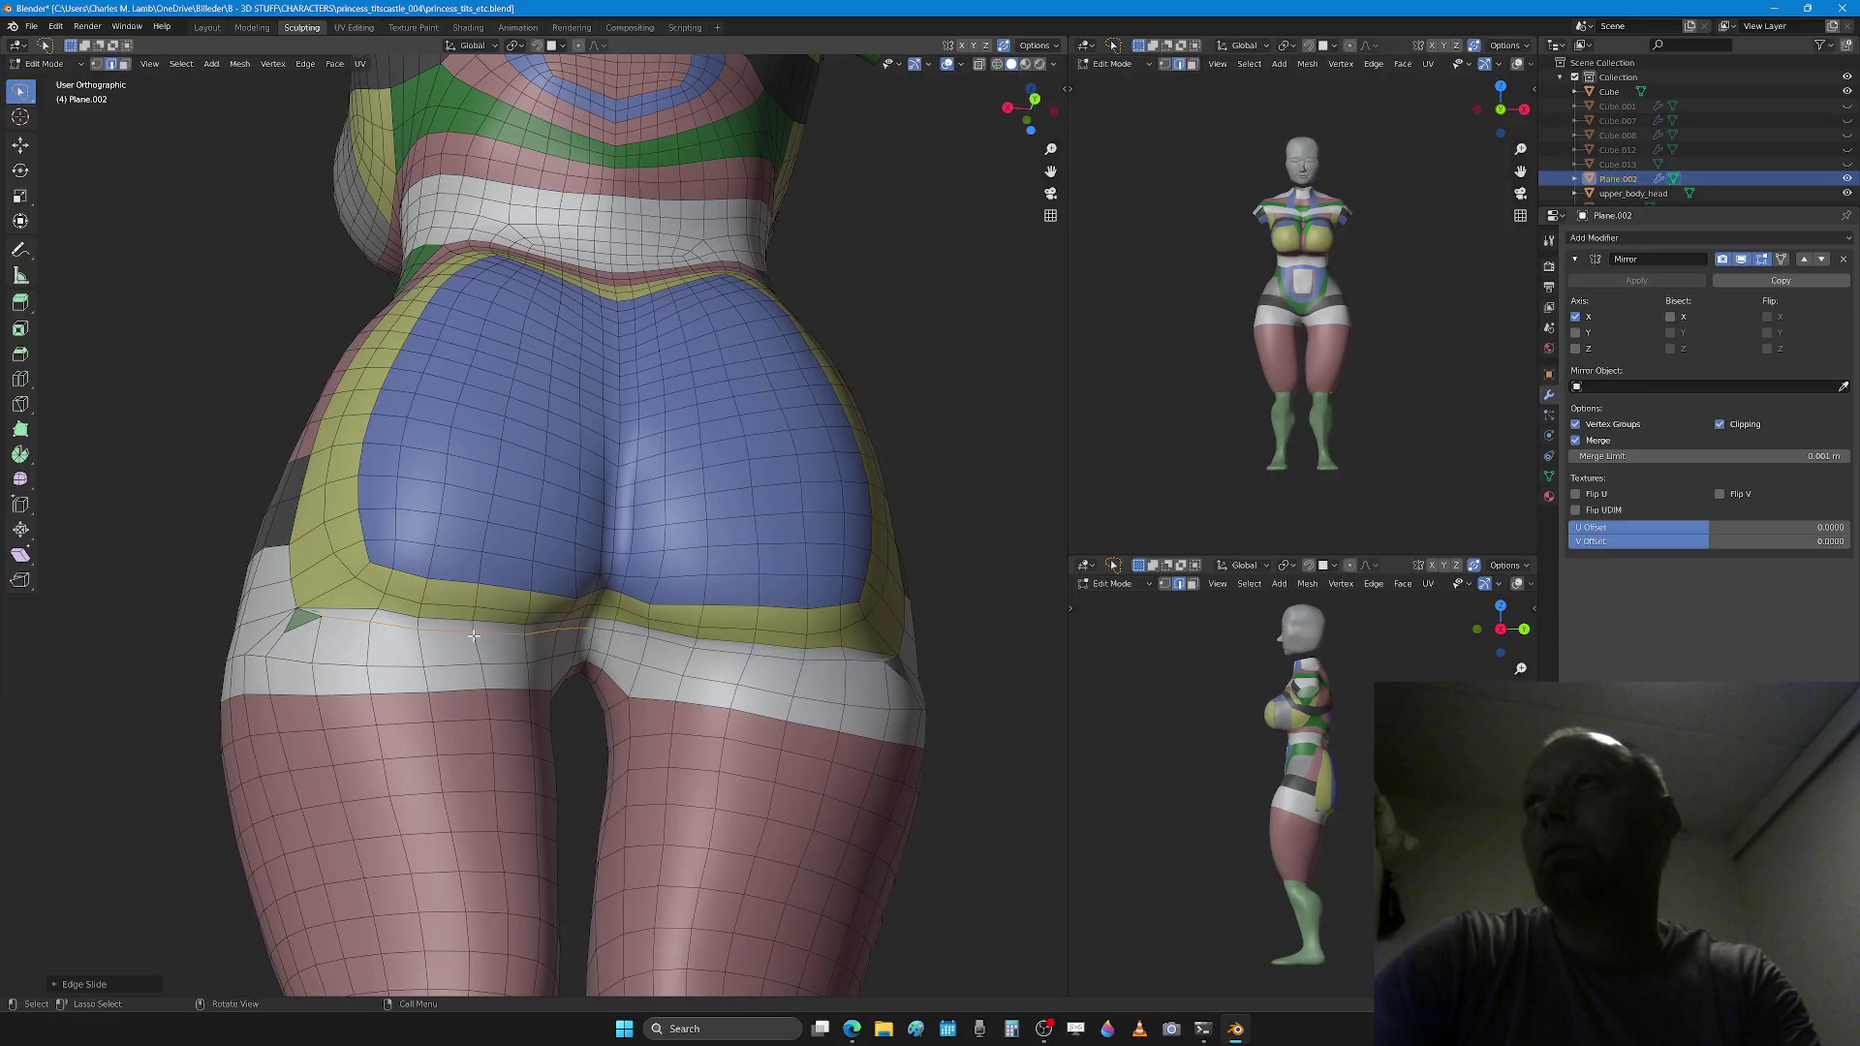
Step: Slide the edges beside the green patch at the buttock's lower outer corner, including the vertical loop running down the thigh
key(Tab)
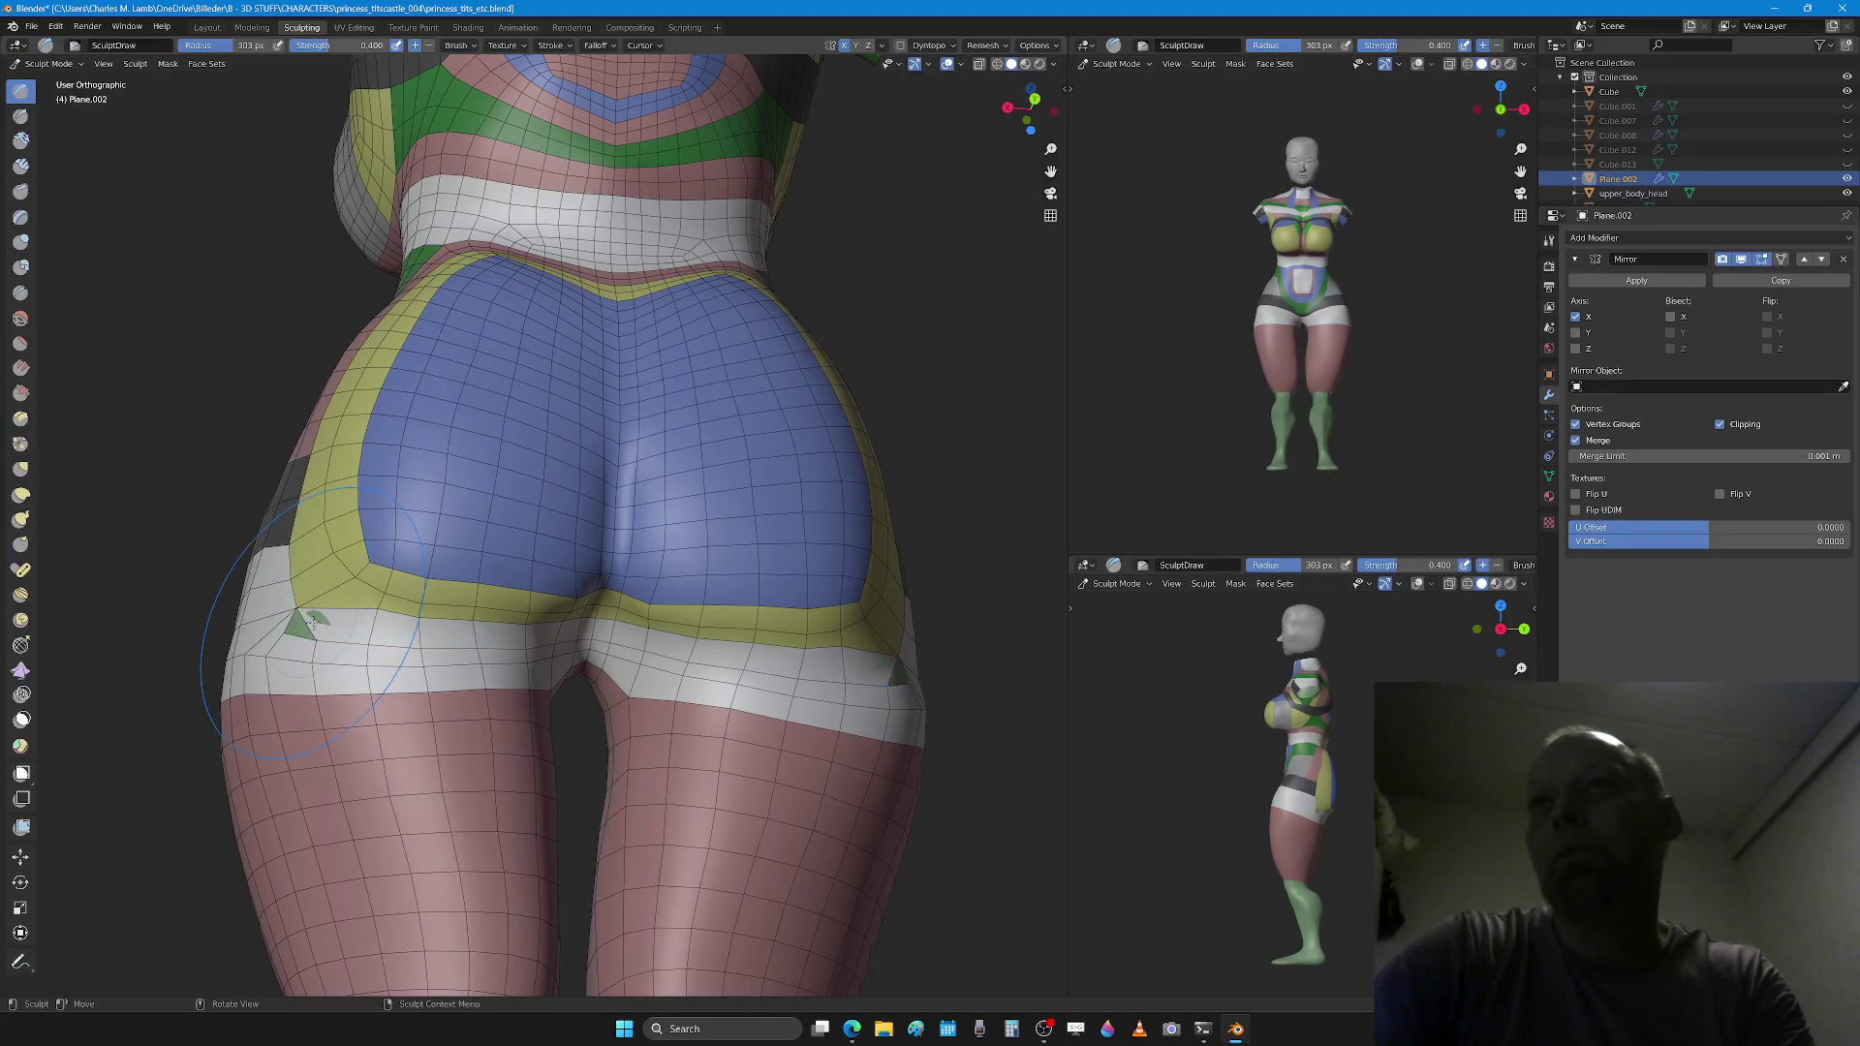
middle_drag(310, 620, 430, 670)
key(Tab)
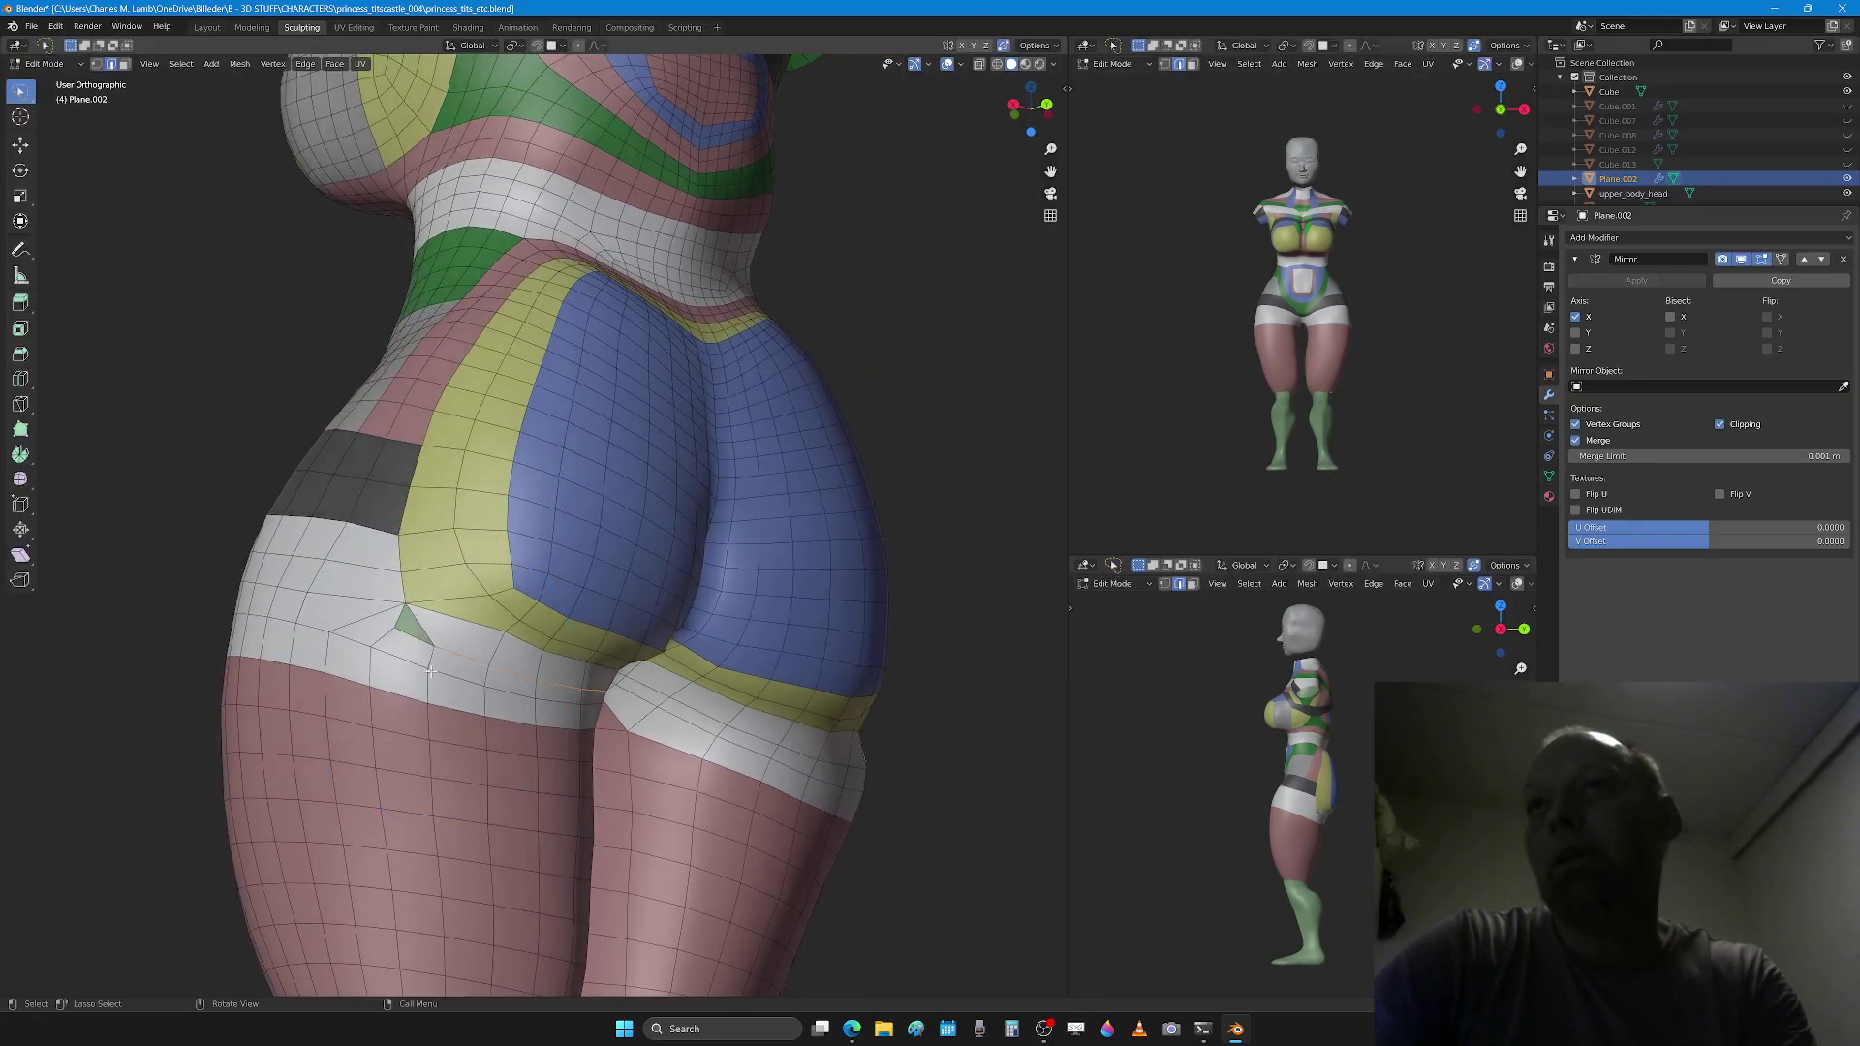
scroll(436, 698, up, 3)
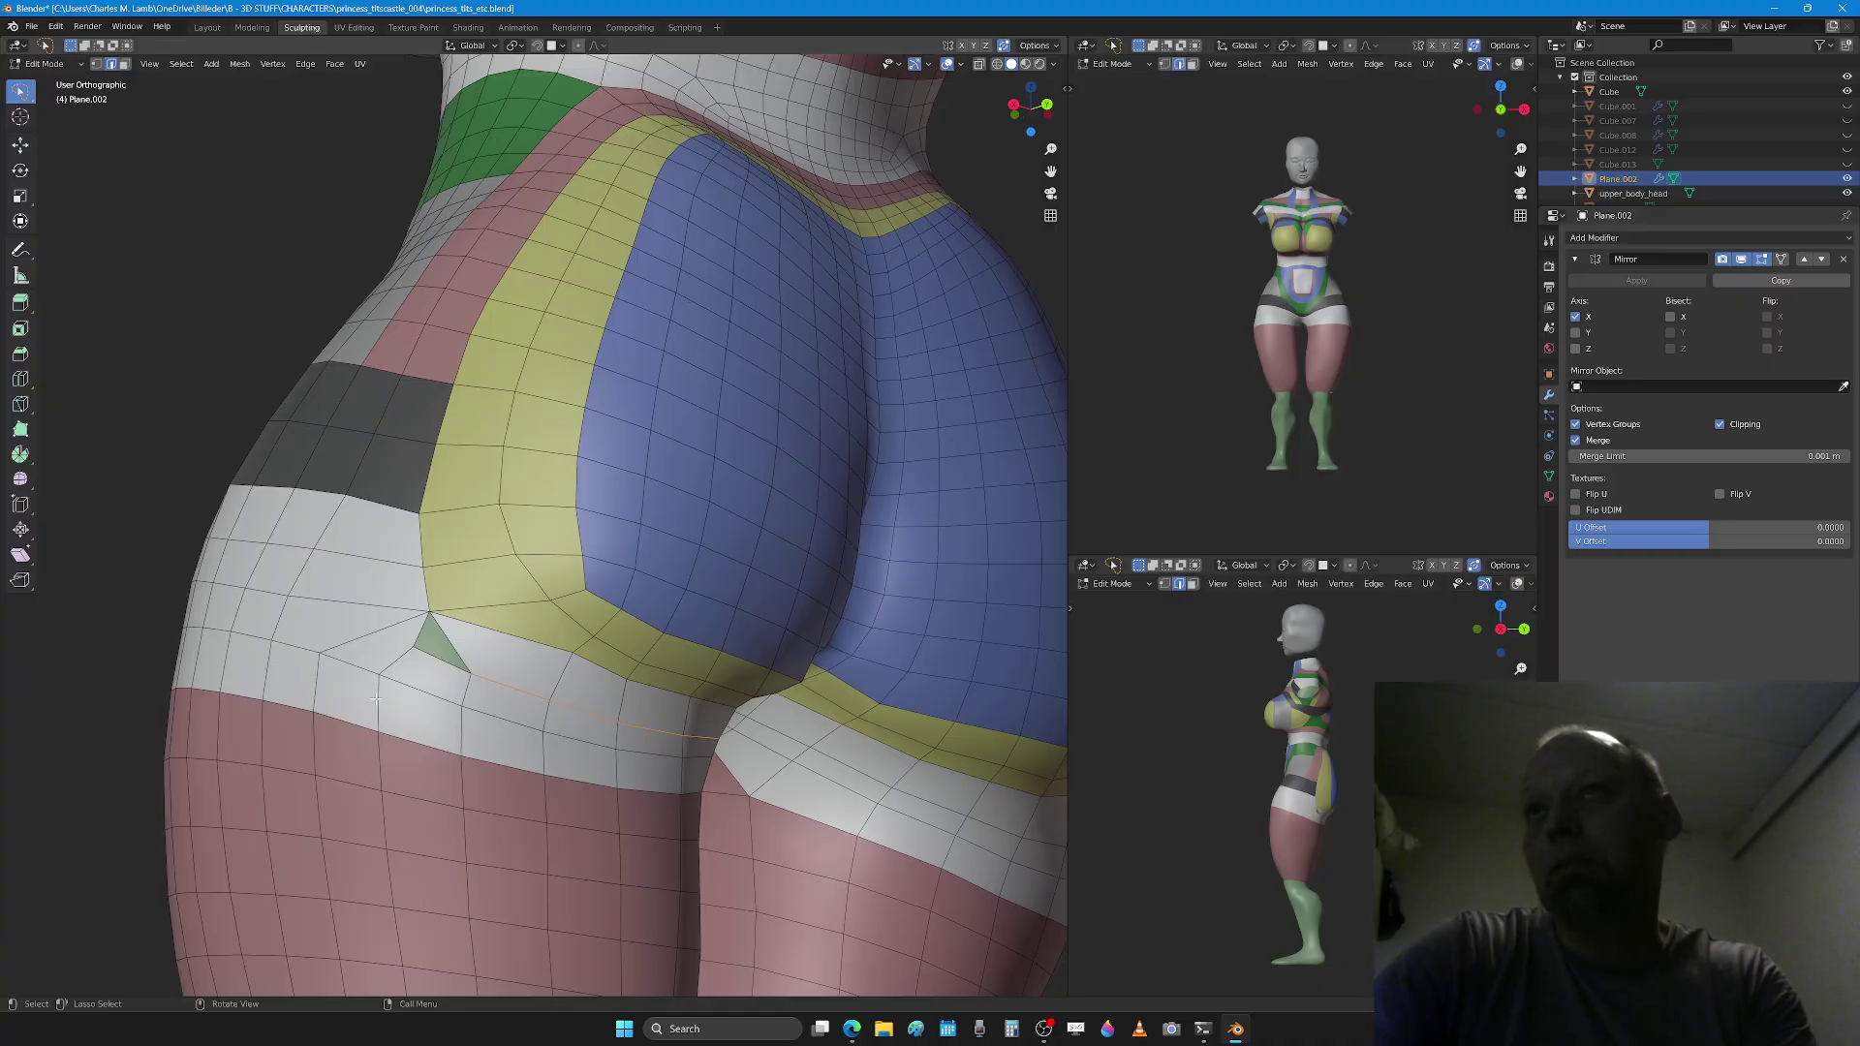
key(ctrl+r)
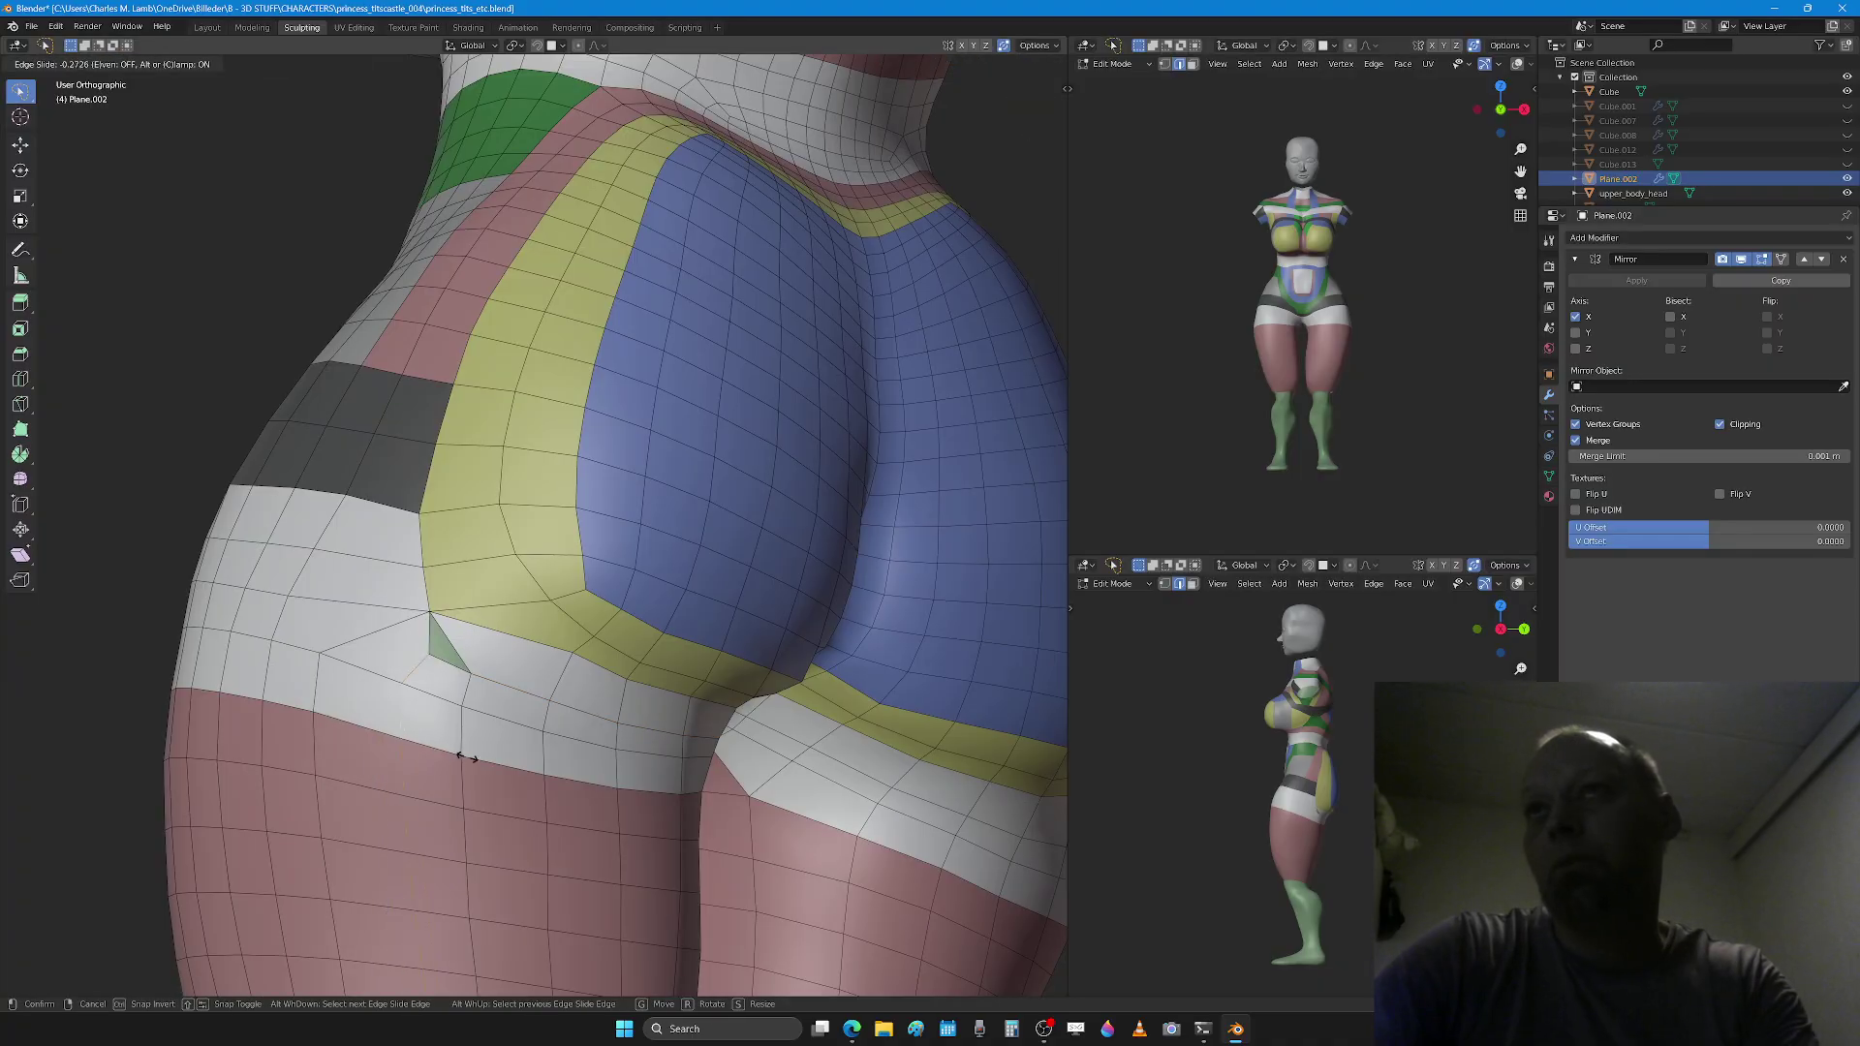
click(484, 765)
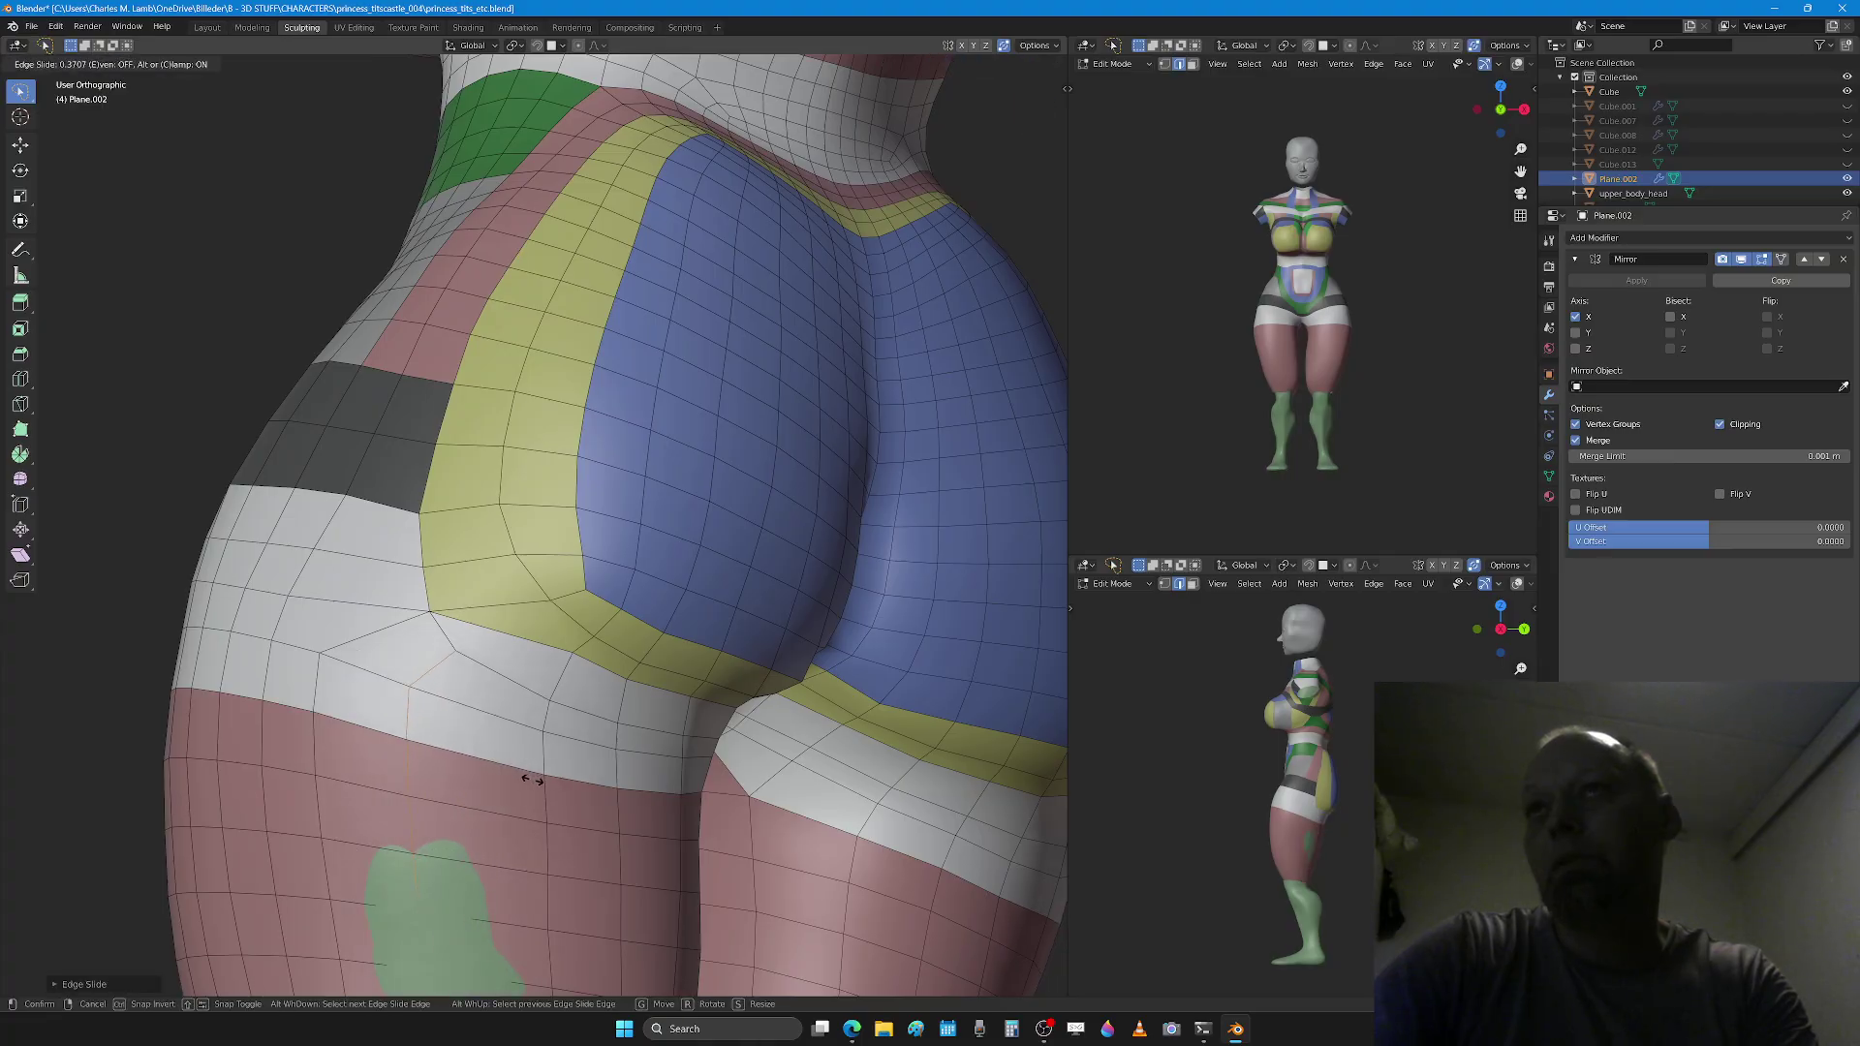
click(530, 780)
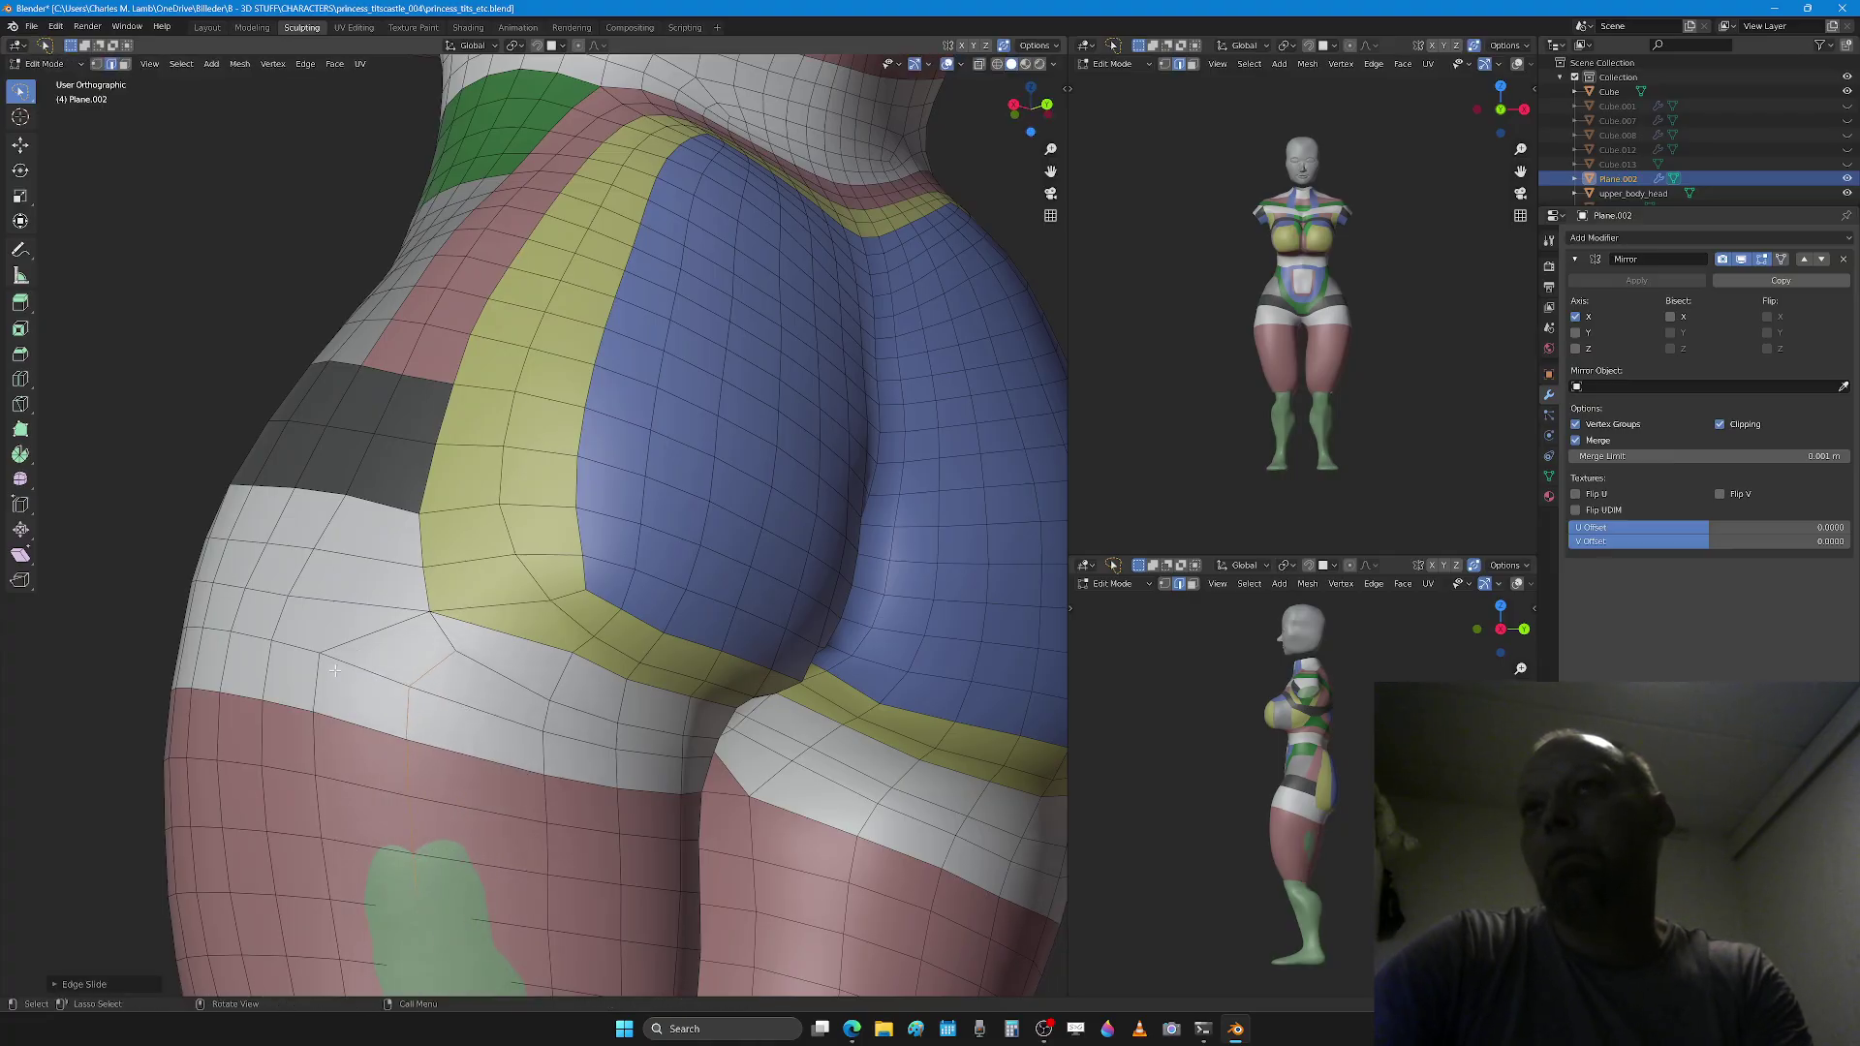
Step: Select the successive face loops in the white band under the buttock and trace how each runs around the thigh
middle_drag(334, 670, 465, 673)
scroll(497, 675, up, 2)
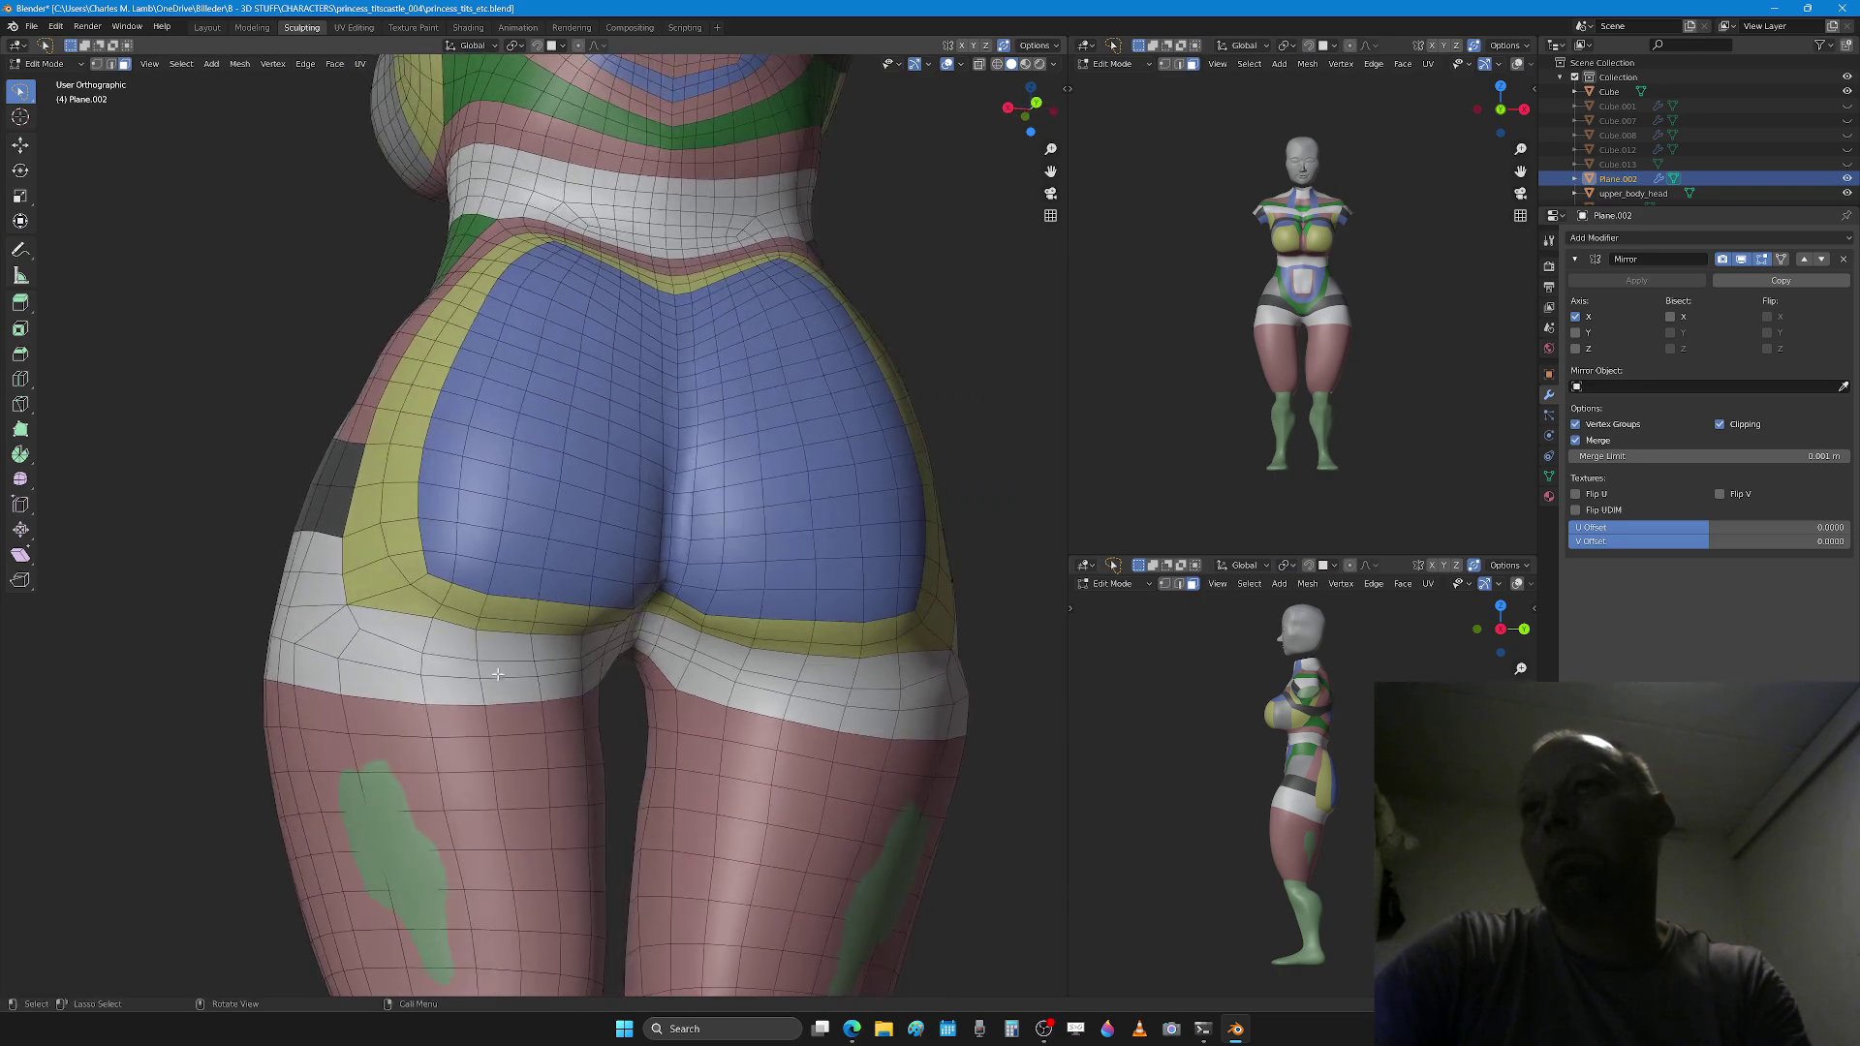
alt+click(534, 649)
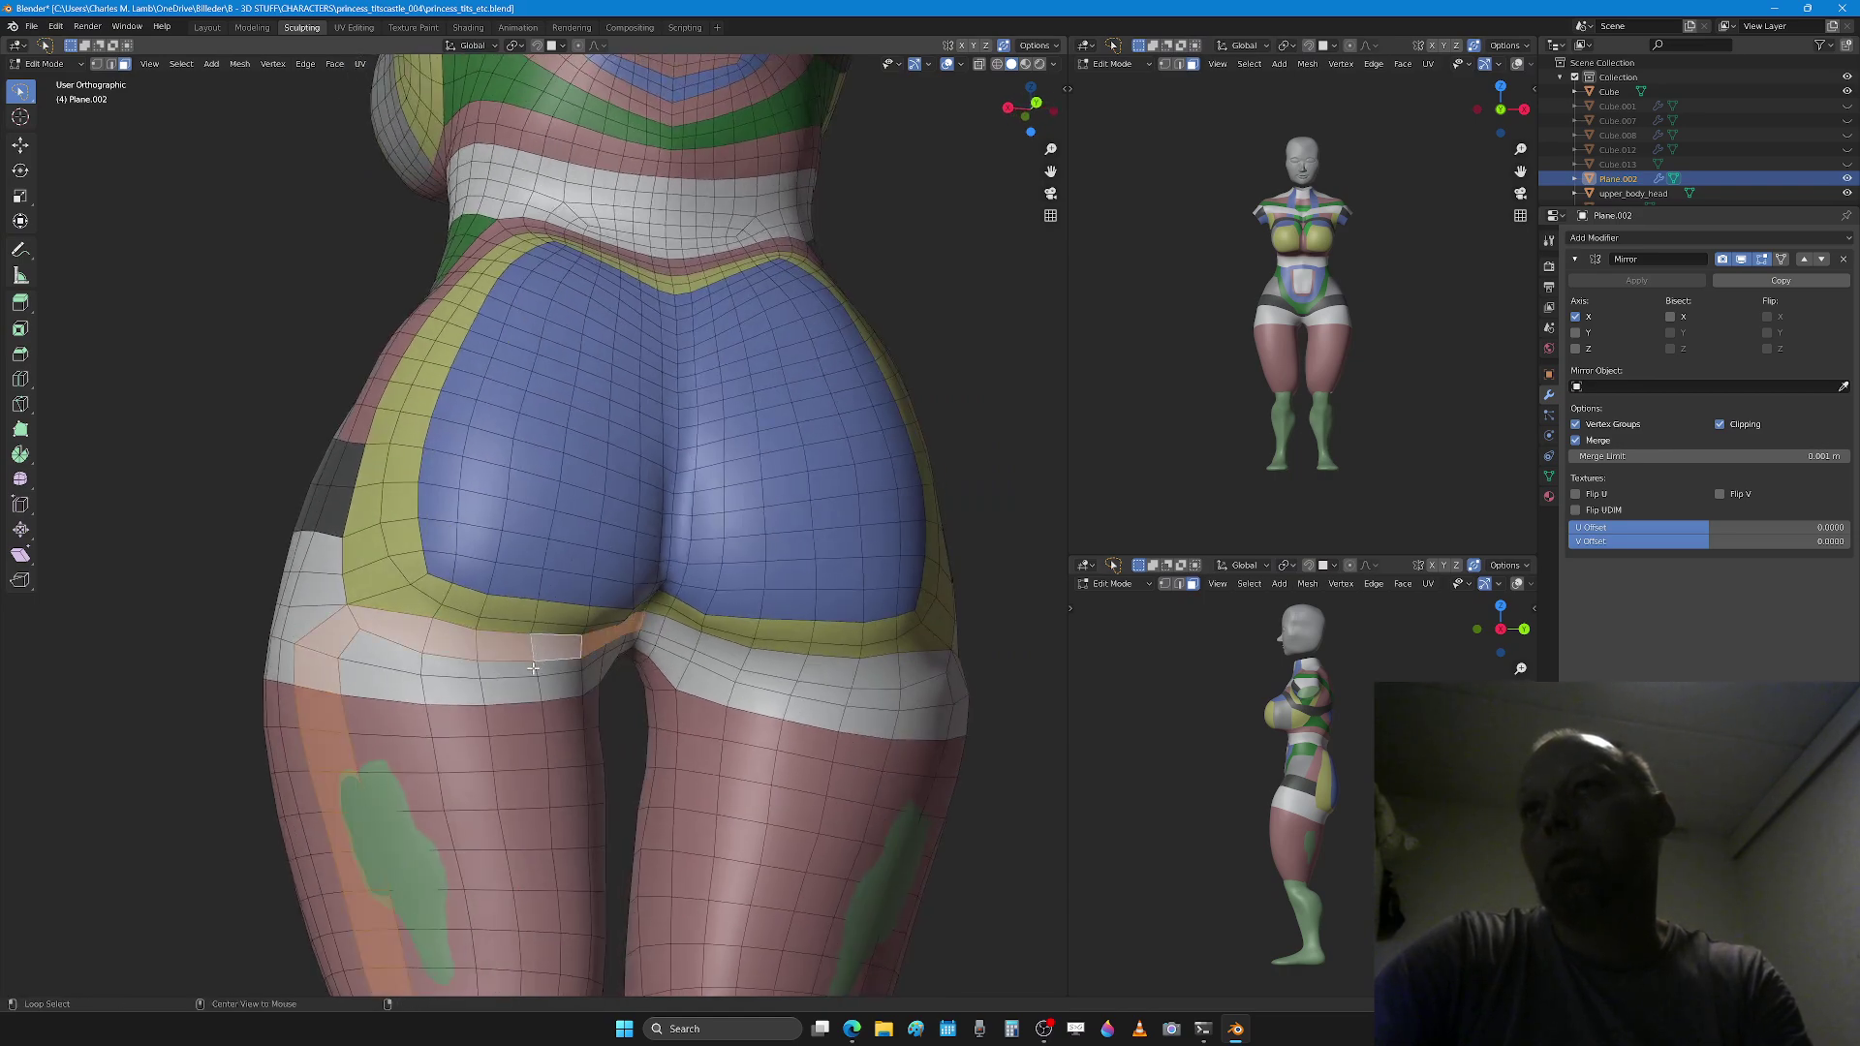
alt+click(532, 669)
alt+shift+click(534, 683)
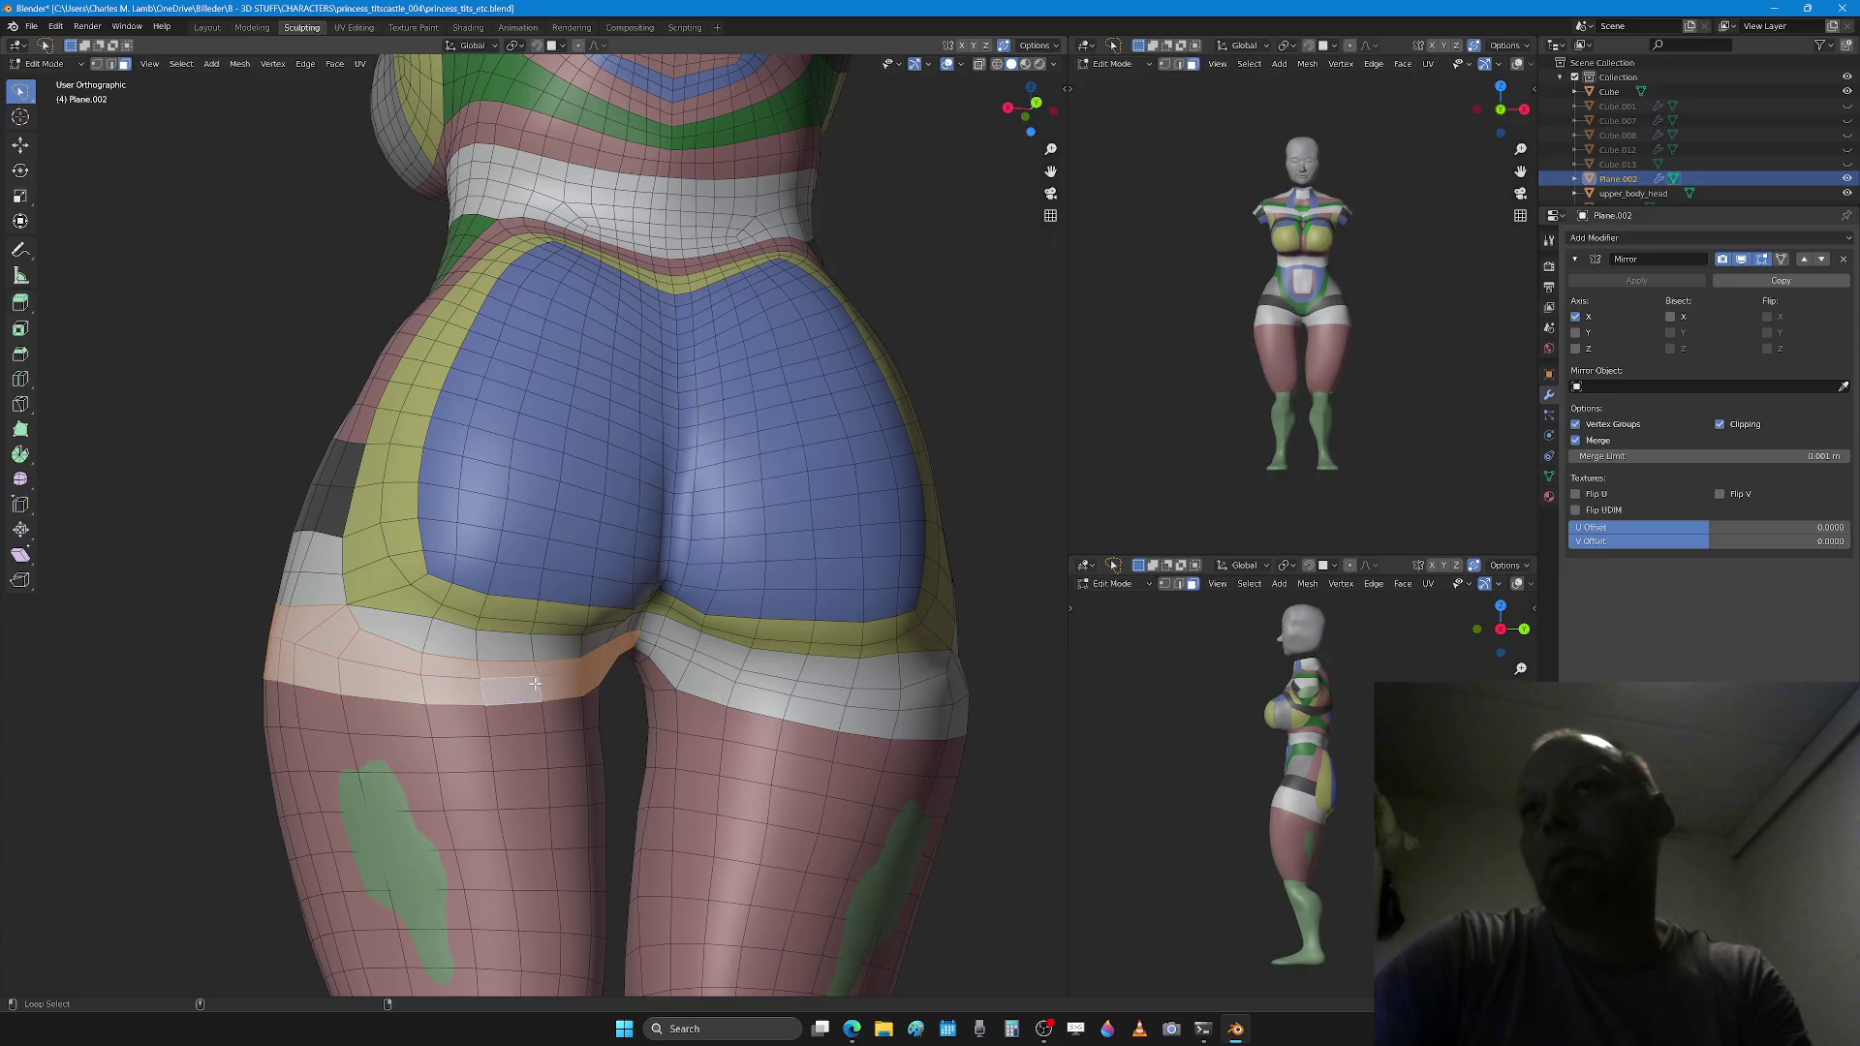
mouse_move(426, 662)
middle_down()
mouse_move(454, 670)
mouse_move(412, 672)
middle_up()
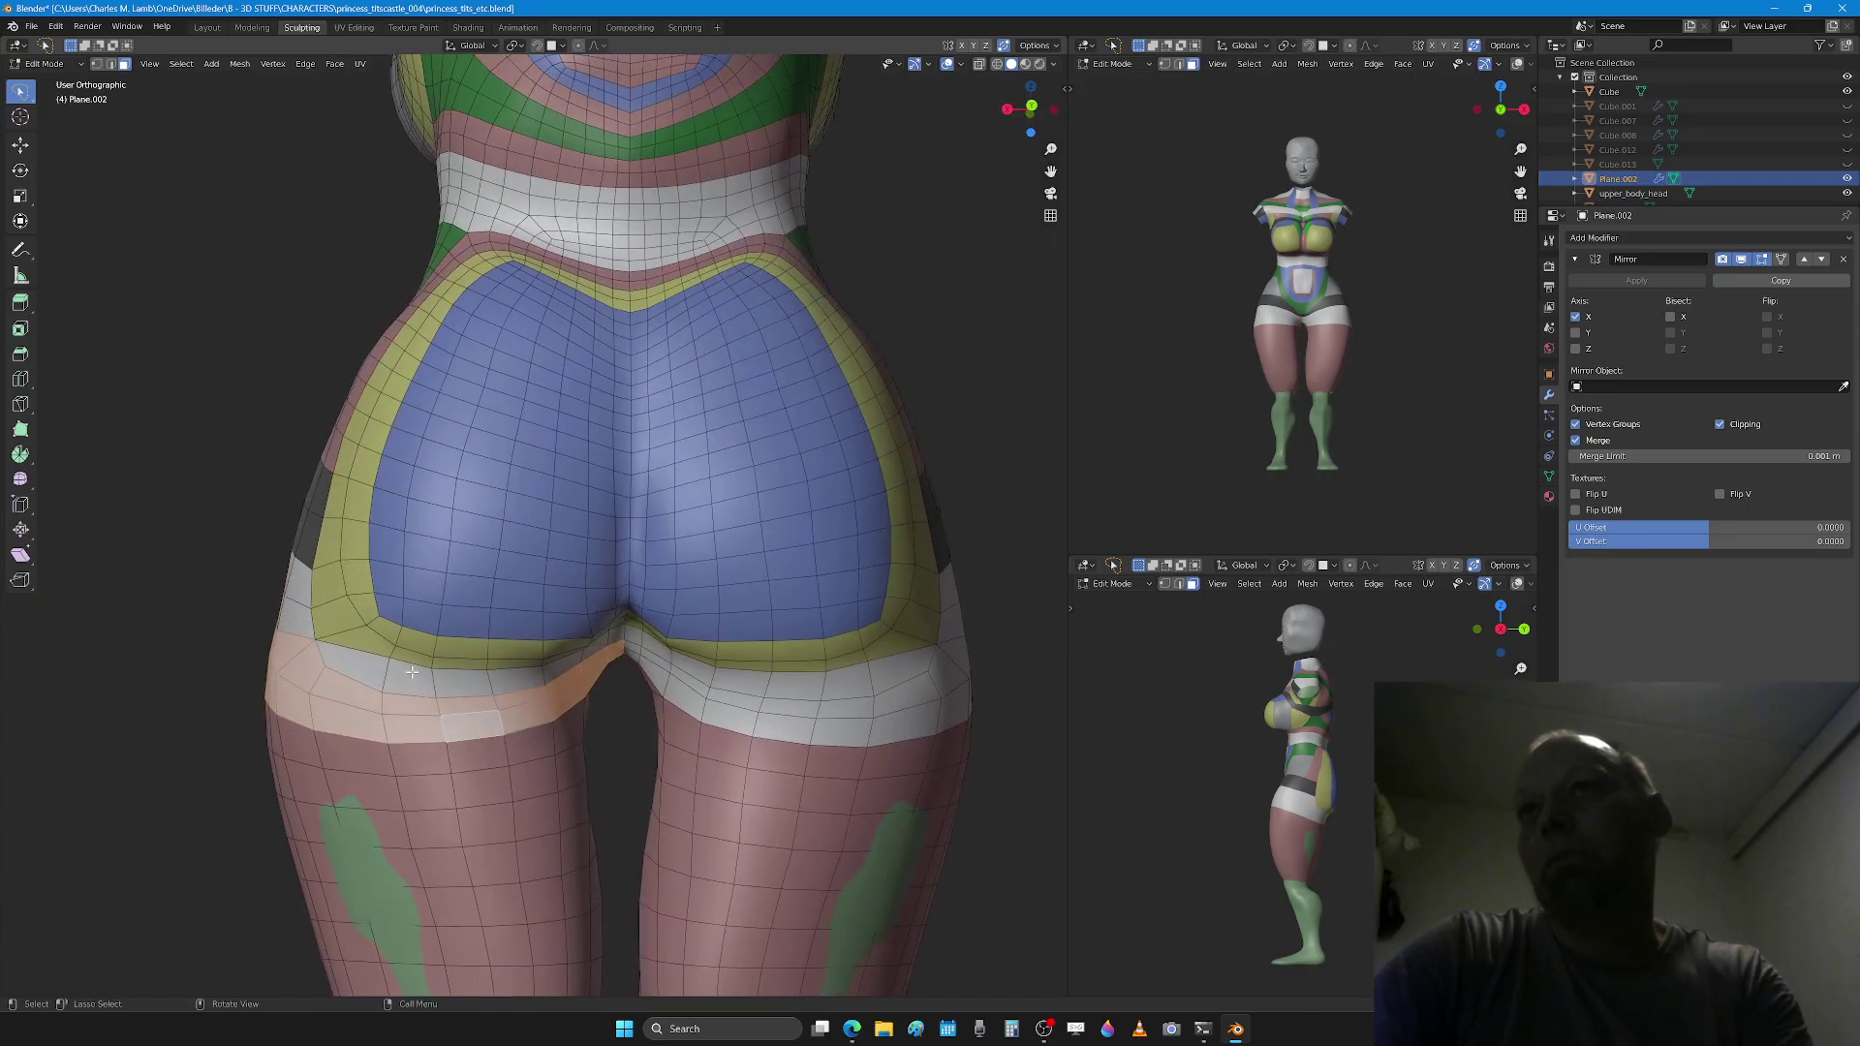
alt+click(483, 682)
Step: Select the edge loop down the outer back of the thigh and slide it fully toward its neighbouring loop
key(2)
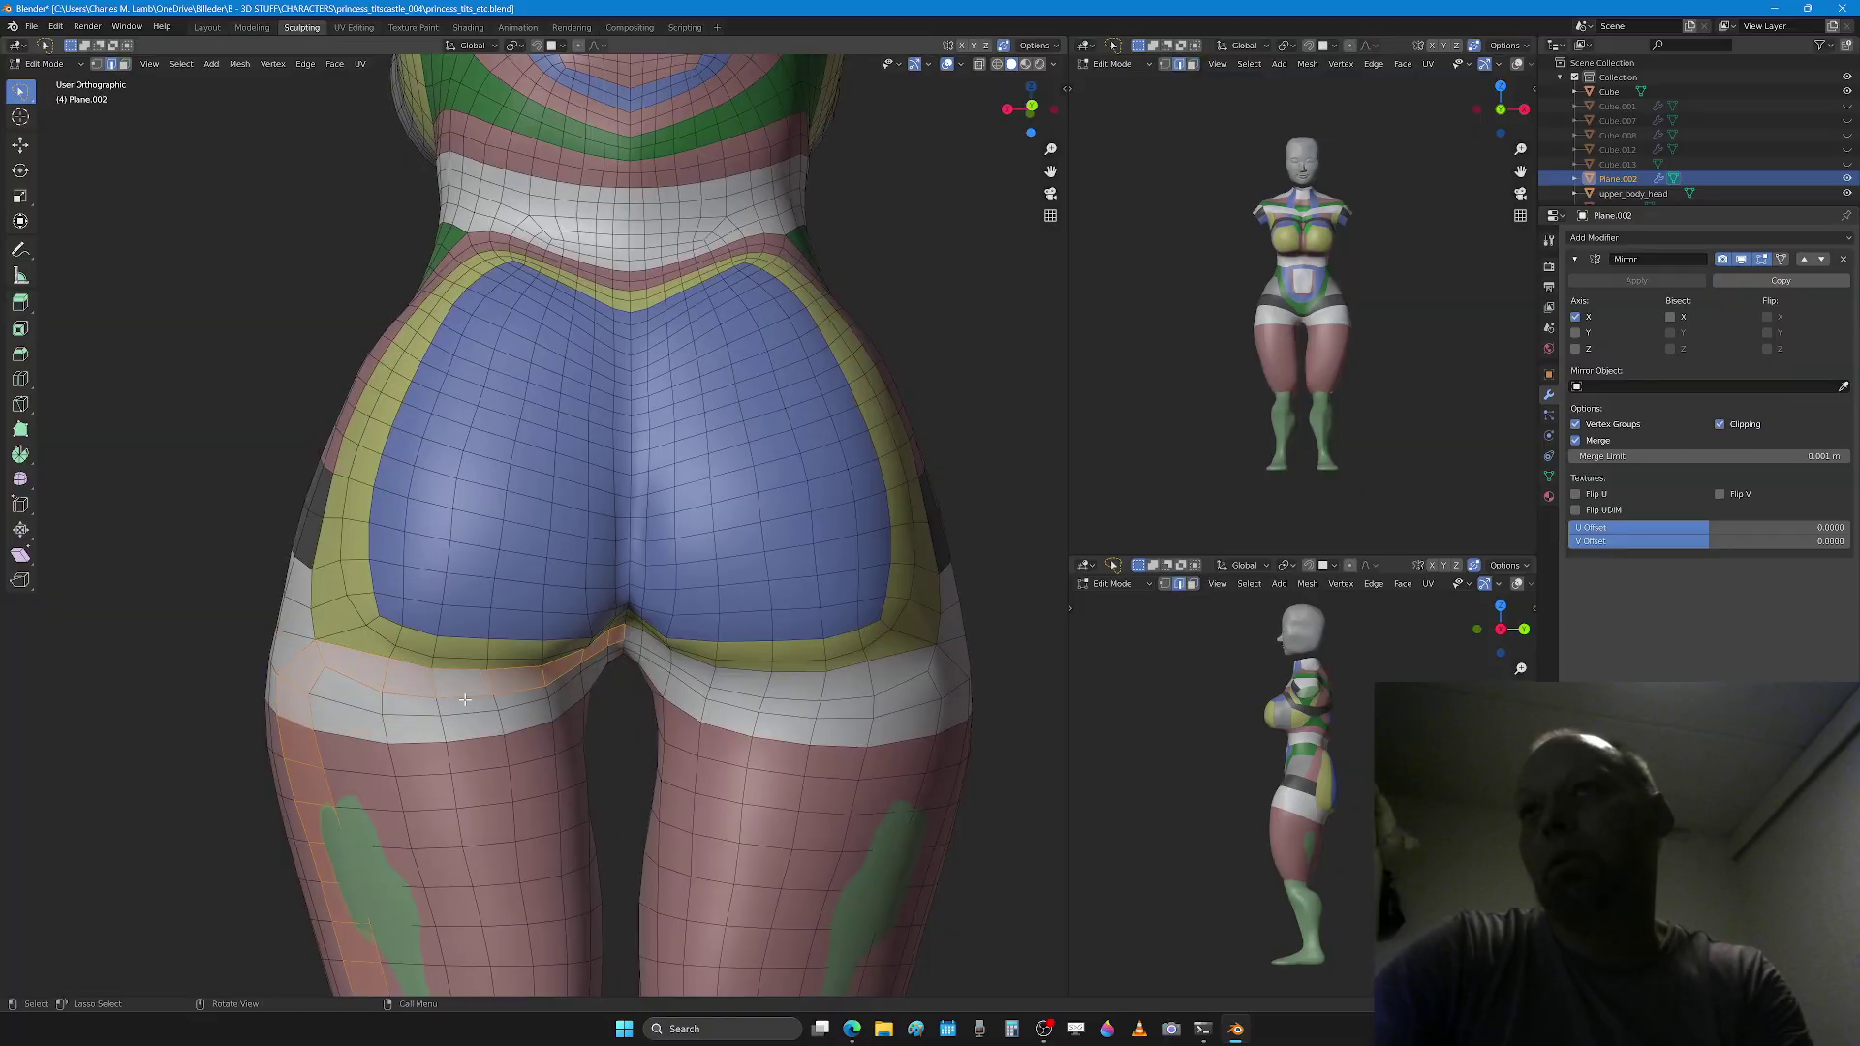
alt+click(465, 695)
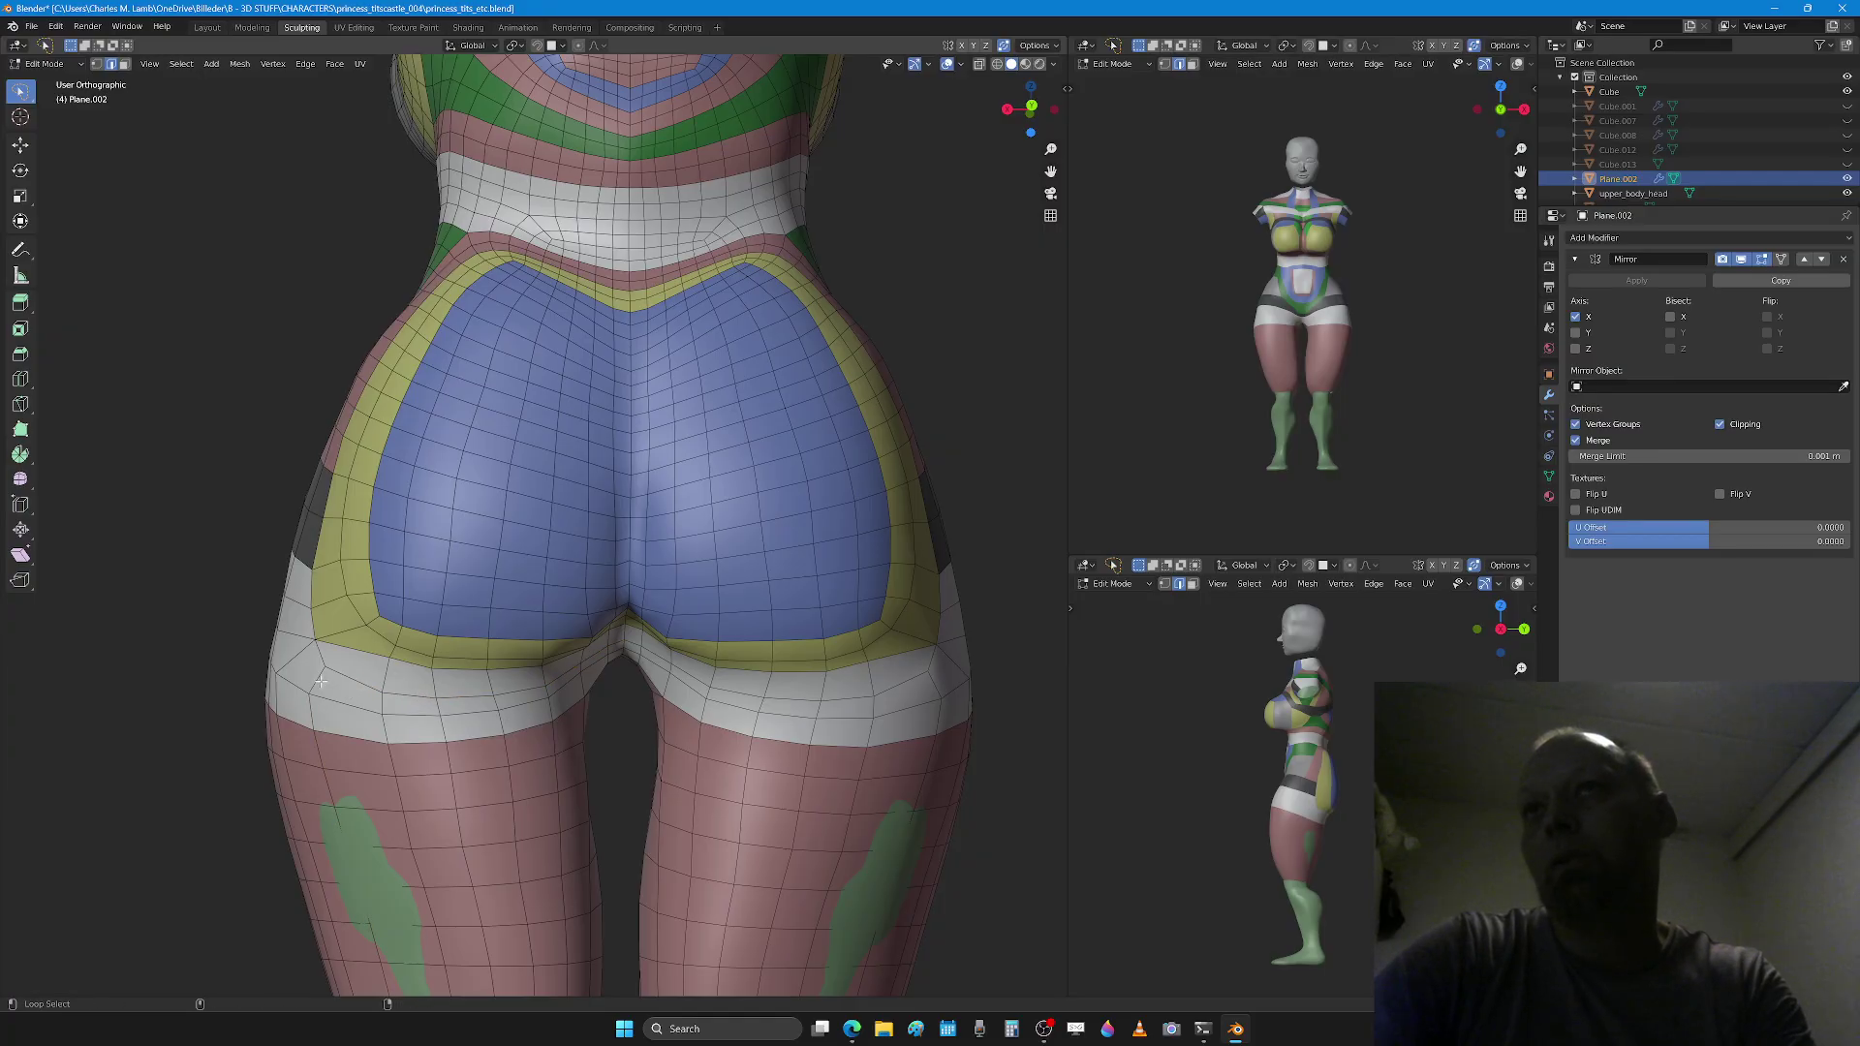
key(g)
key(g)
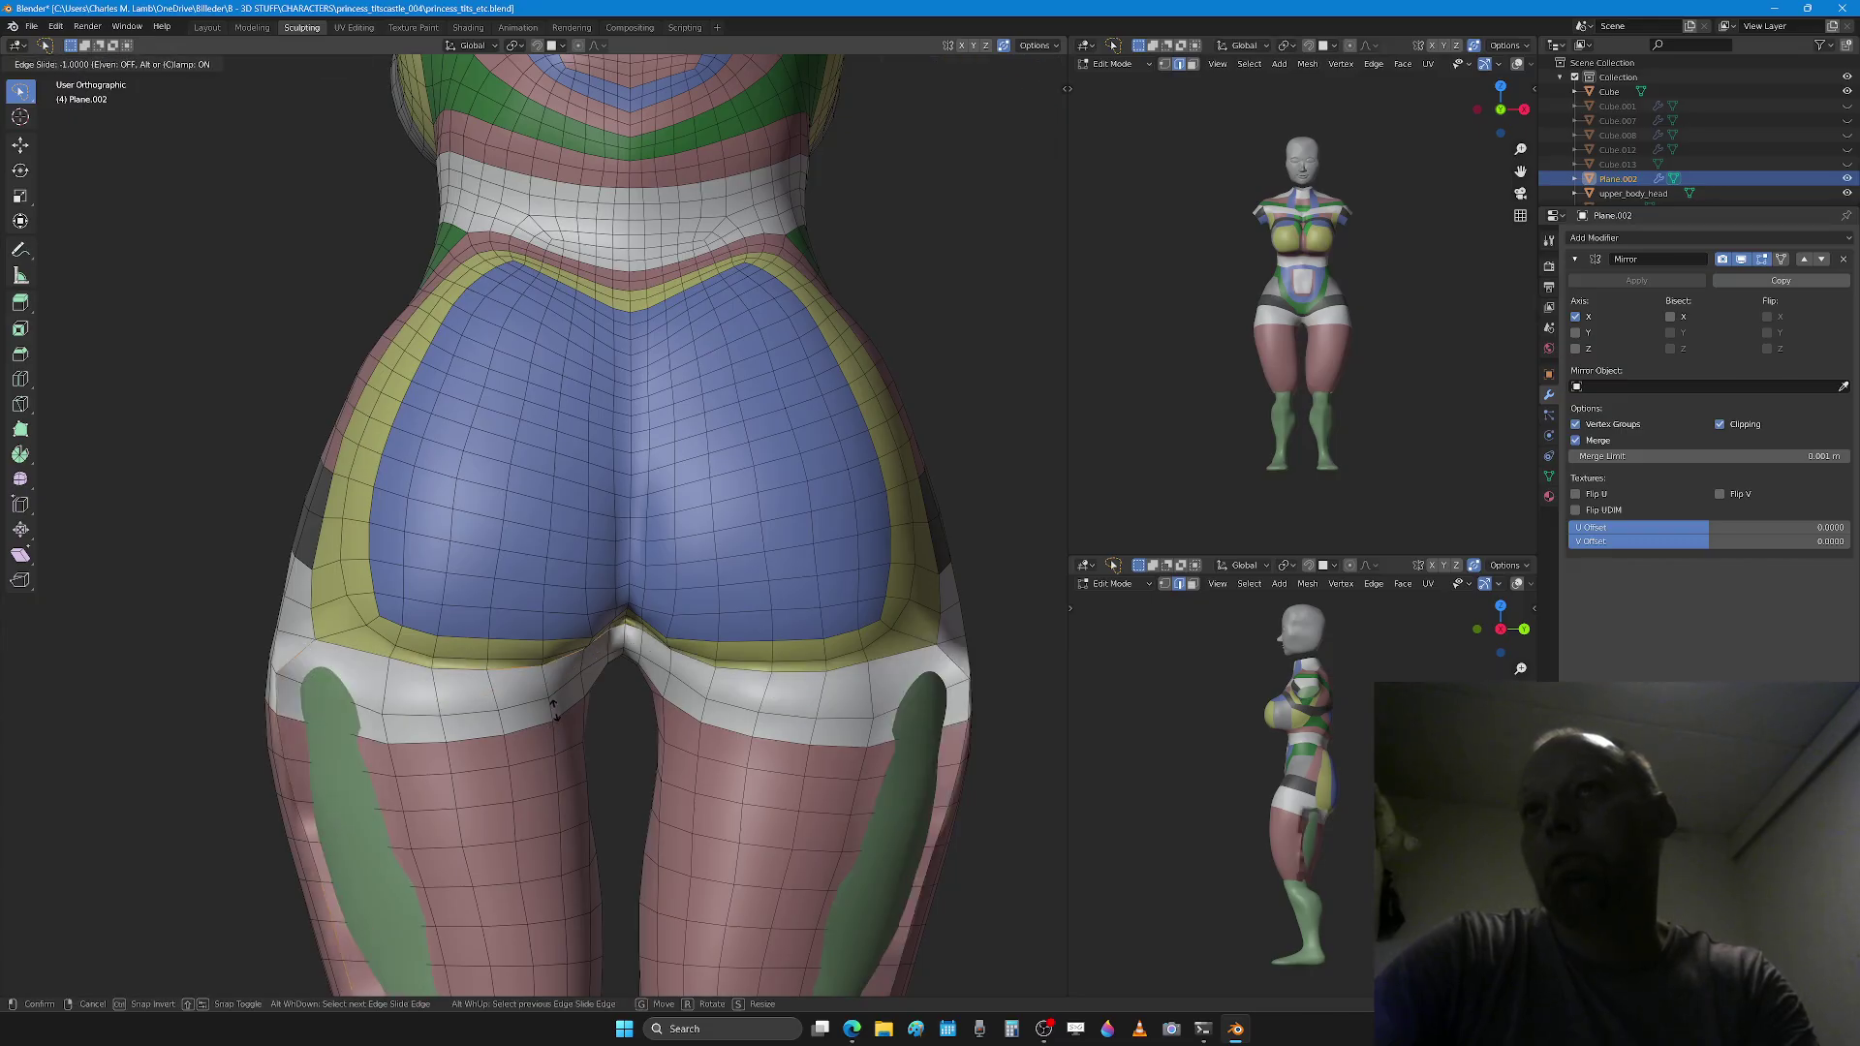
click(557, 698)
Step: Sculpt along the outer back of the thigh to cover the green patches of the underlying body, and set the brush radius to 272 px
middle_drag(557, 697, 406, 778)
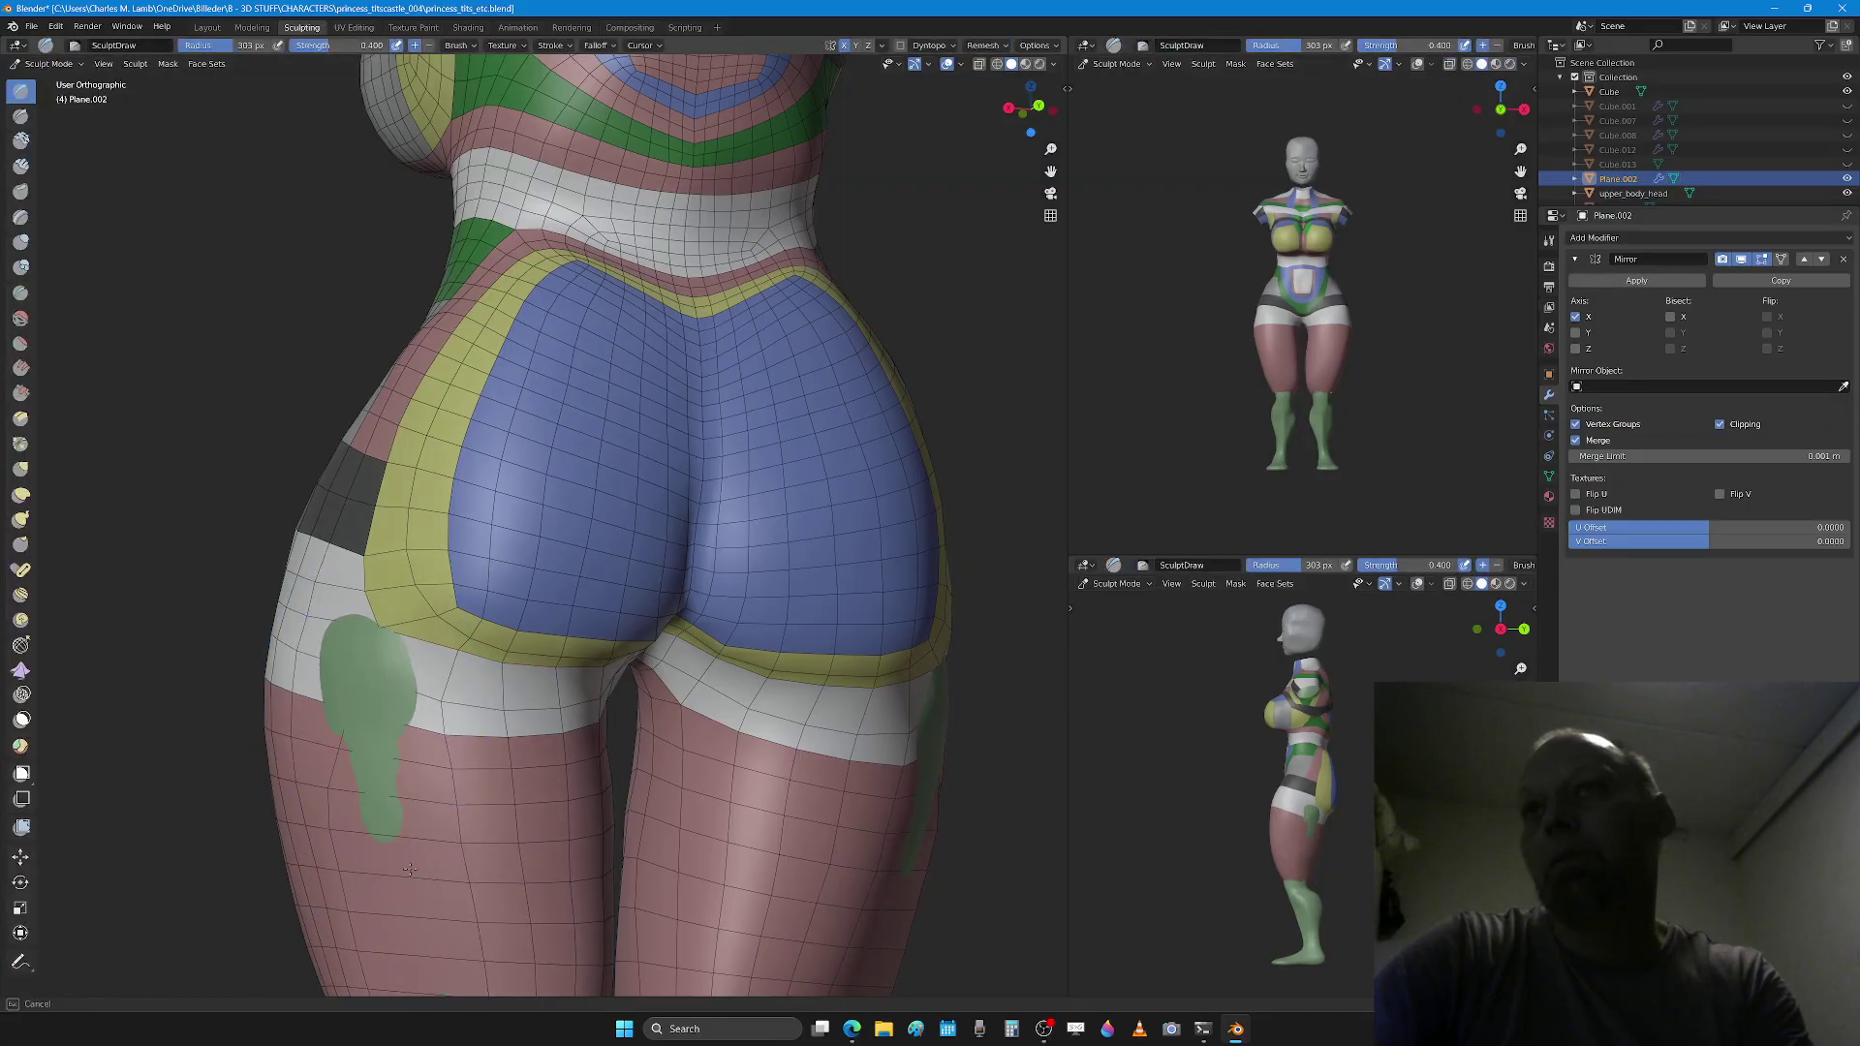
drag(350, 647, 363, 814)
scroll(460, 601, down, 3)
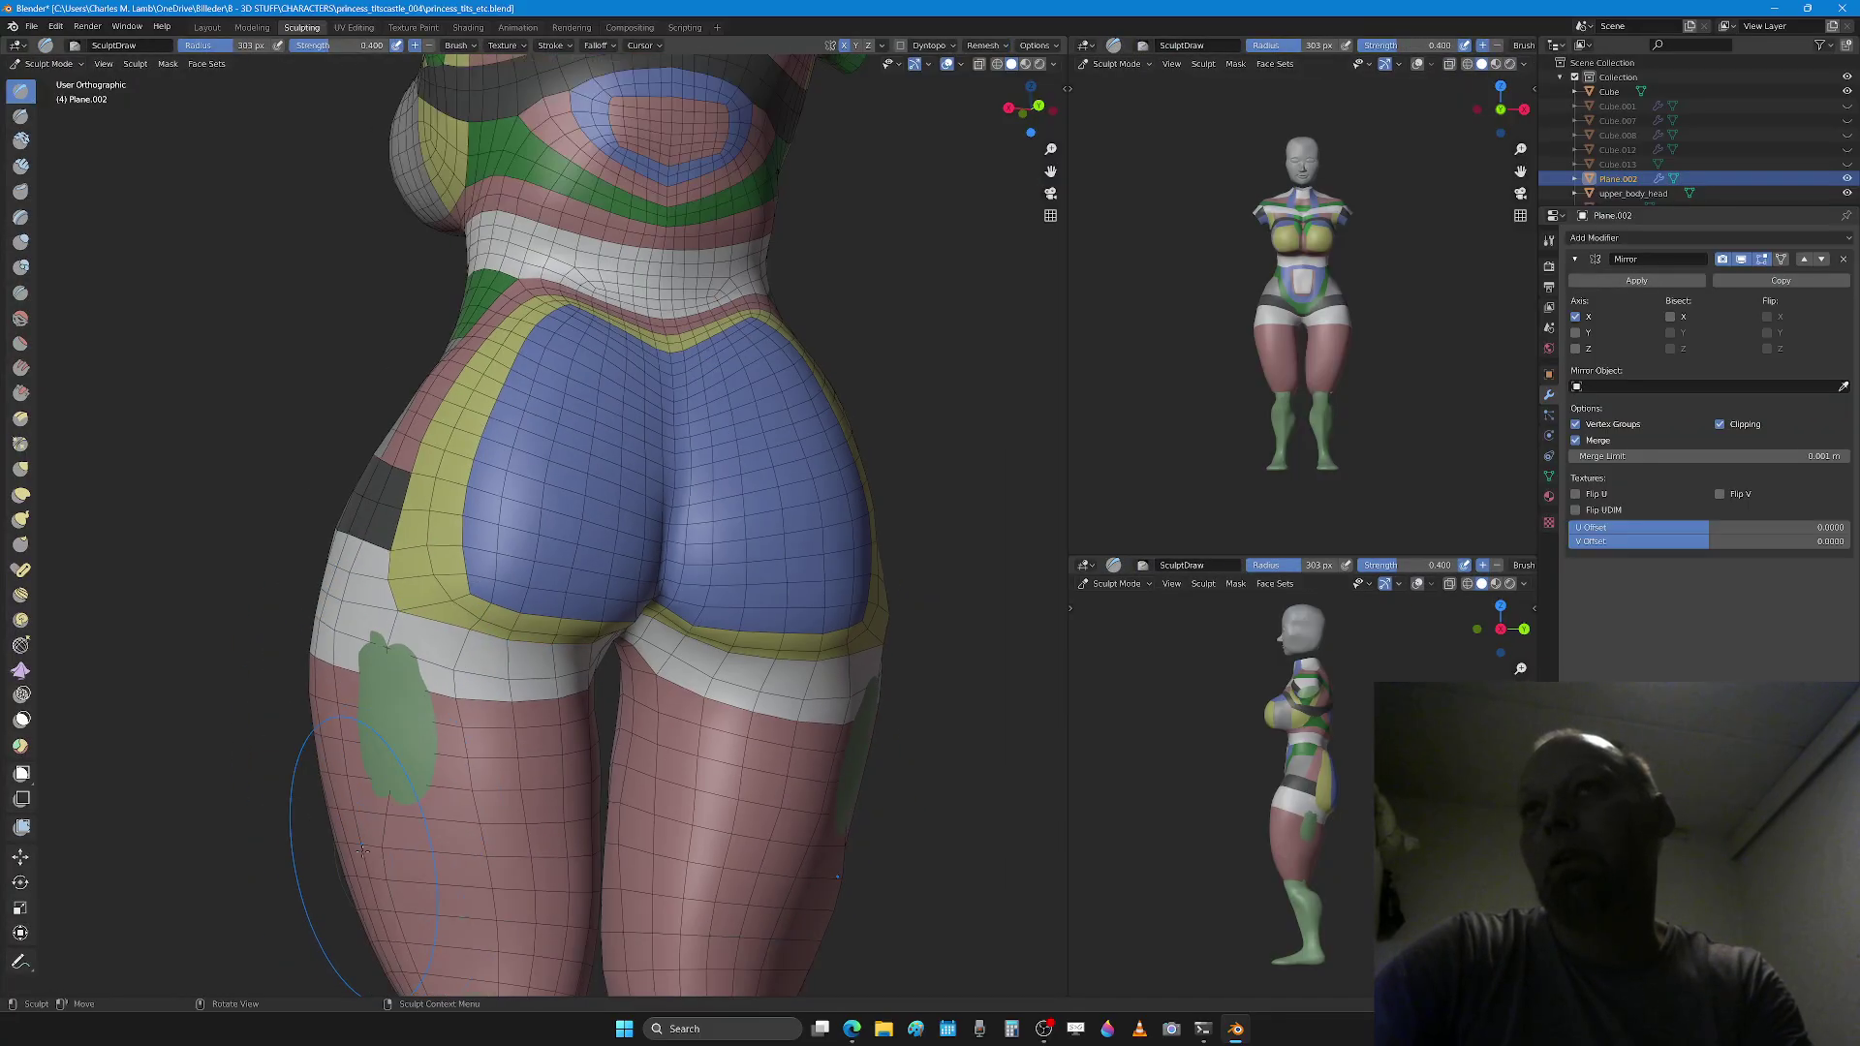
key(ctrl+z)
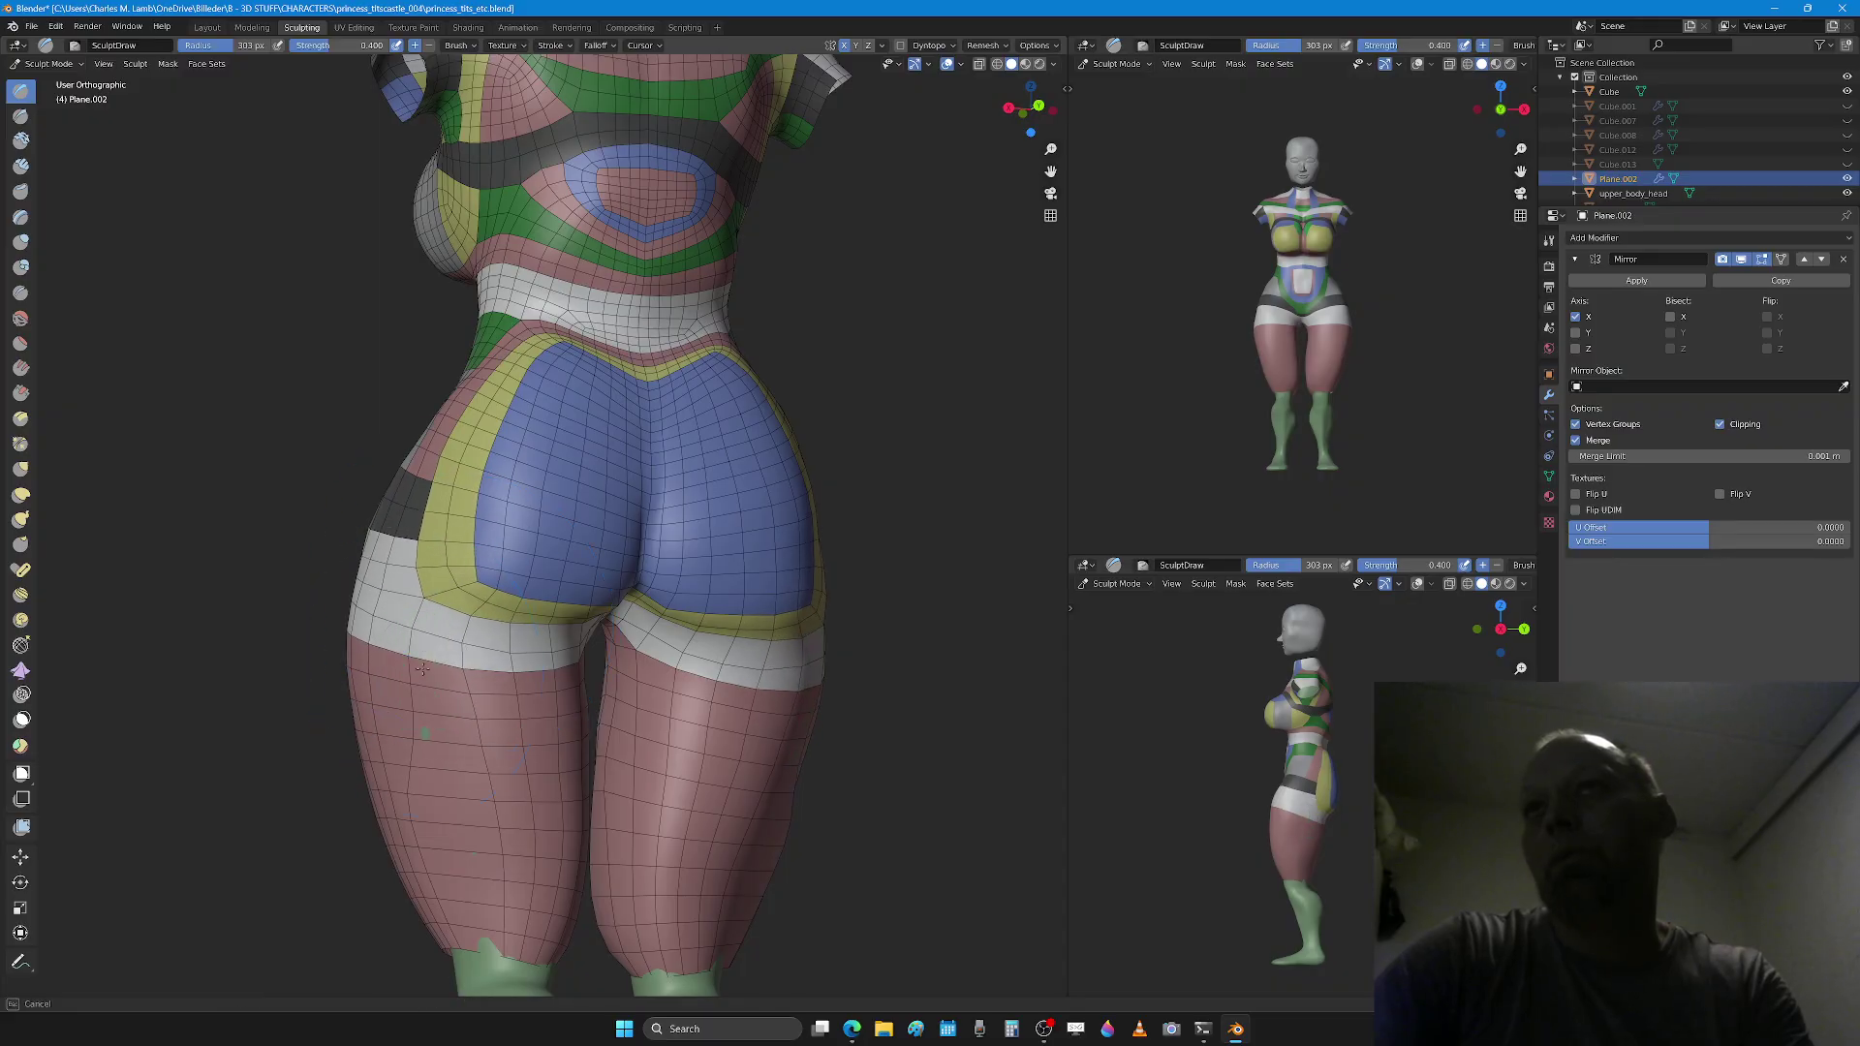
middle_drag(424, 614, 425, 754)
middle_drag(427, 853, 489, 775)
key(f)
click(485, 765)
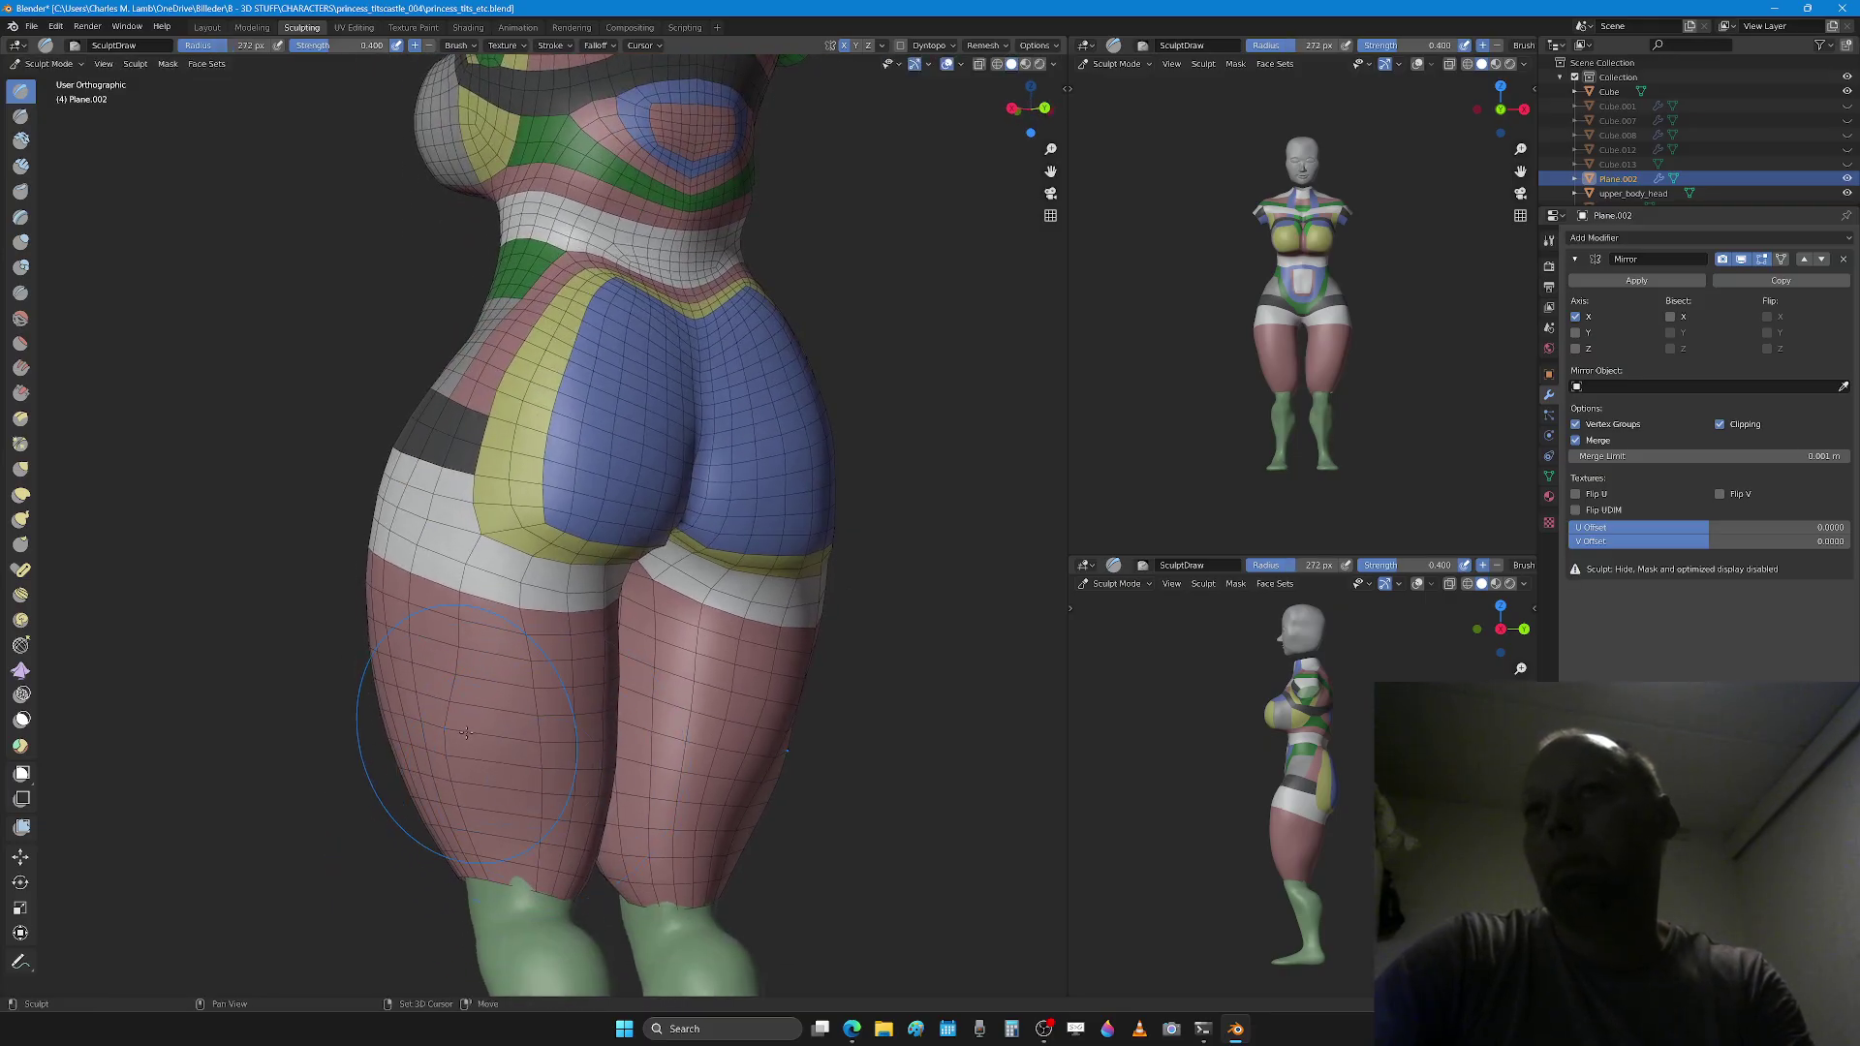
Step: Build up and even out the back of the upper thigh below the buttocks with the Draw sculpt brush
drag(480, 746, 482, 799)
key(ctrl+z)
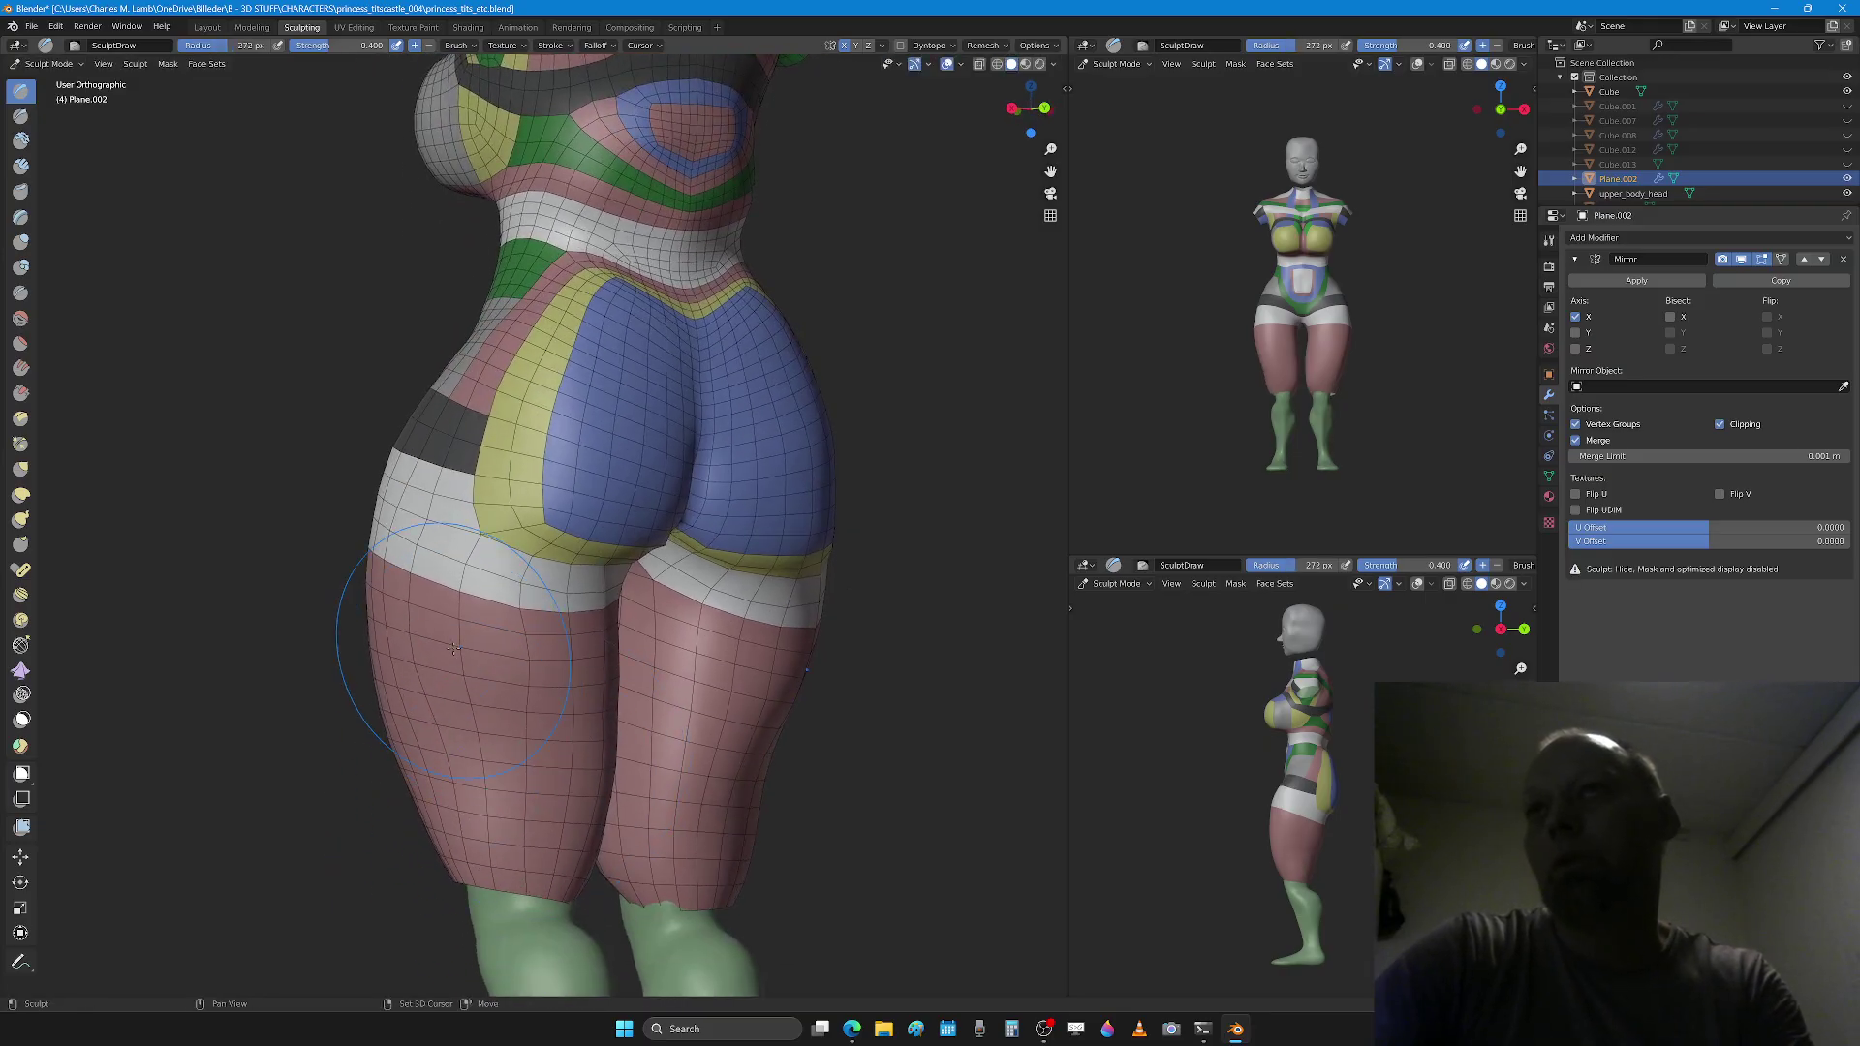
drag(455, 648, 471, 664)
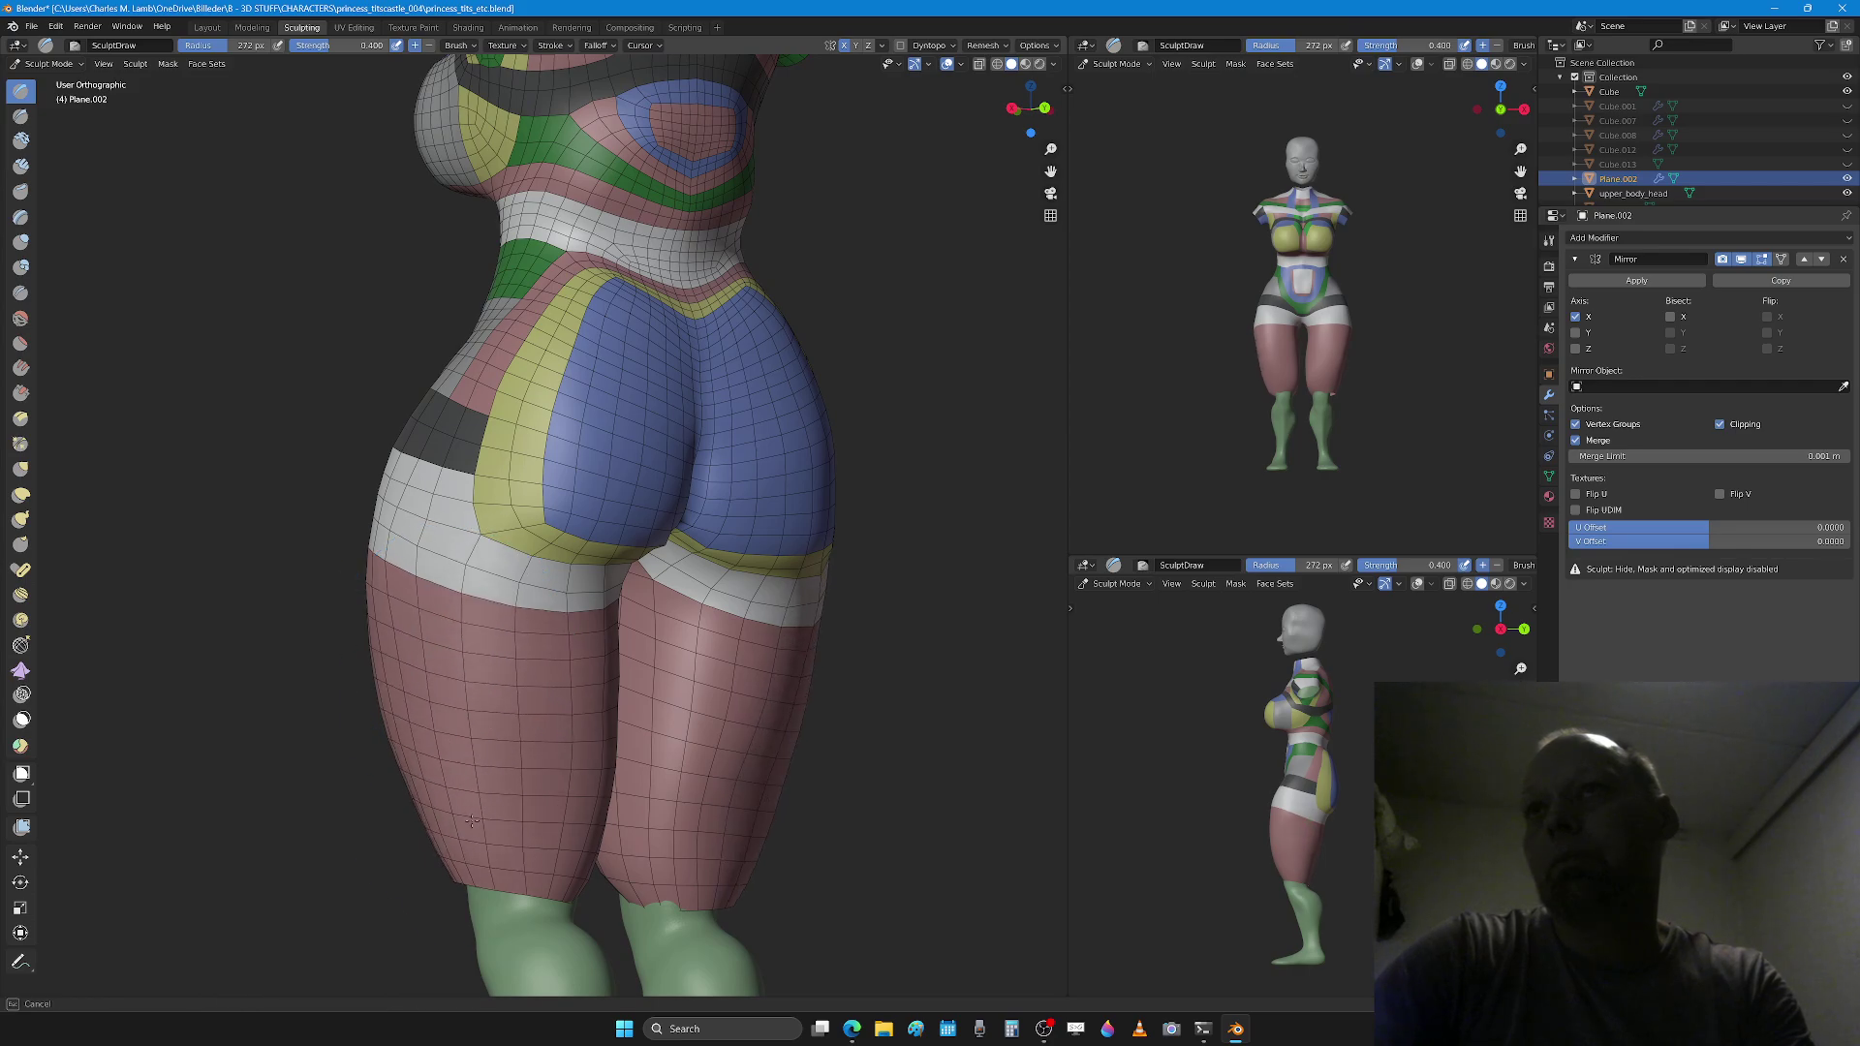
mouse_move(471, 820)
middle_down()
mouse_move(445, 765)
mouse_move(489, 716)
mouse_move(469, 668)
mouse_move(482, 614)
mouse_move(654, 641)
mouse_move(435, 549)
mouse_move(418, 461)
middle_up()
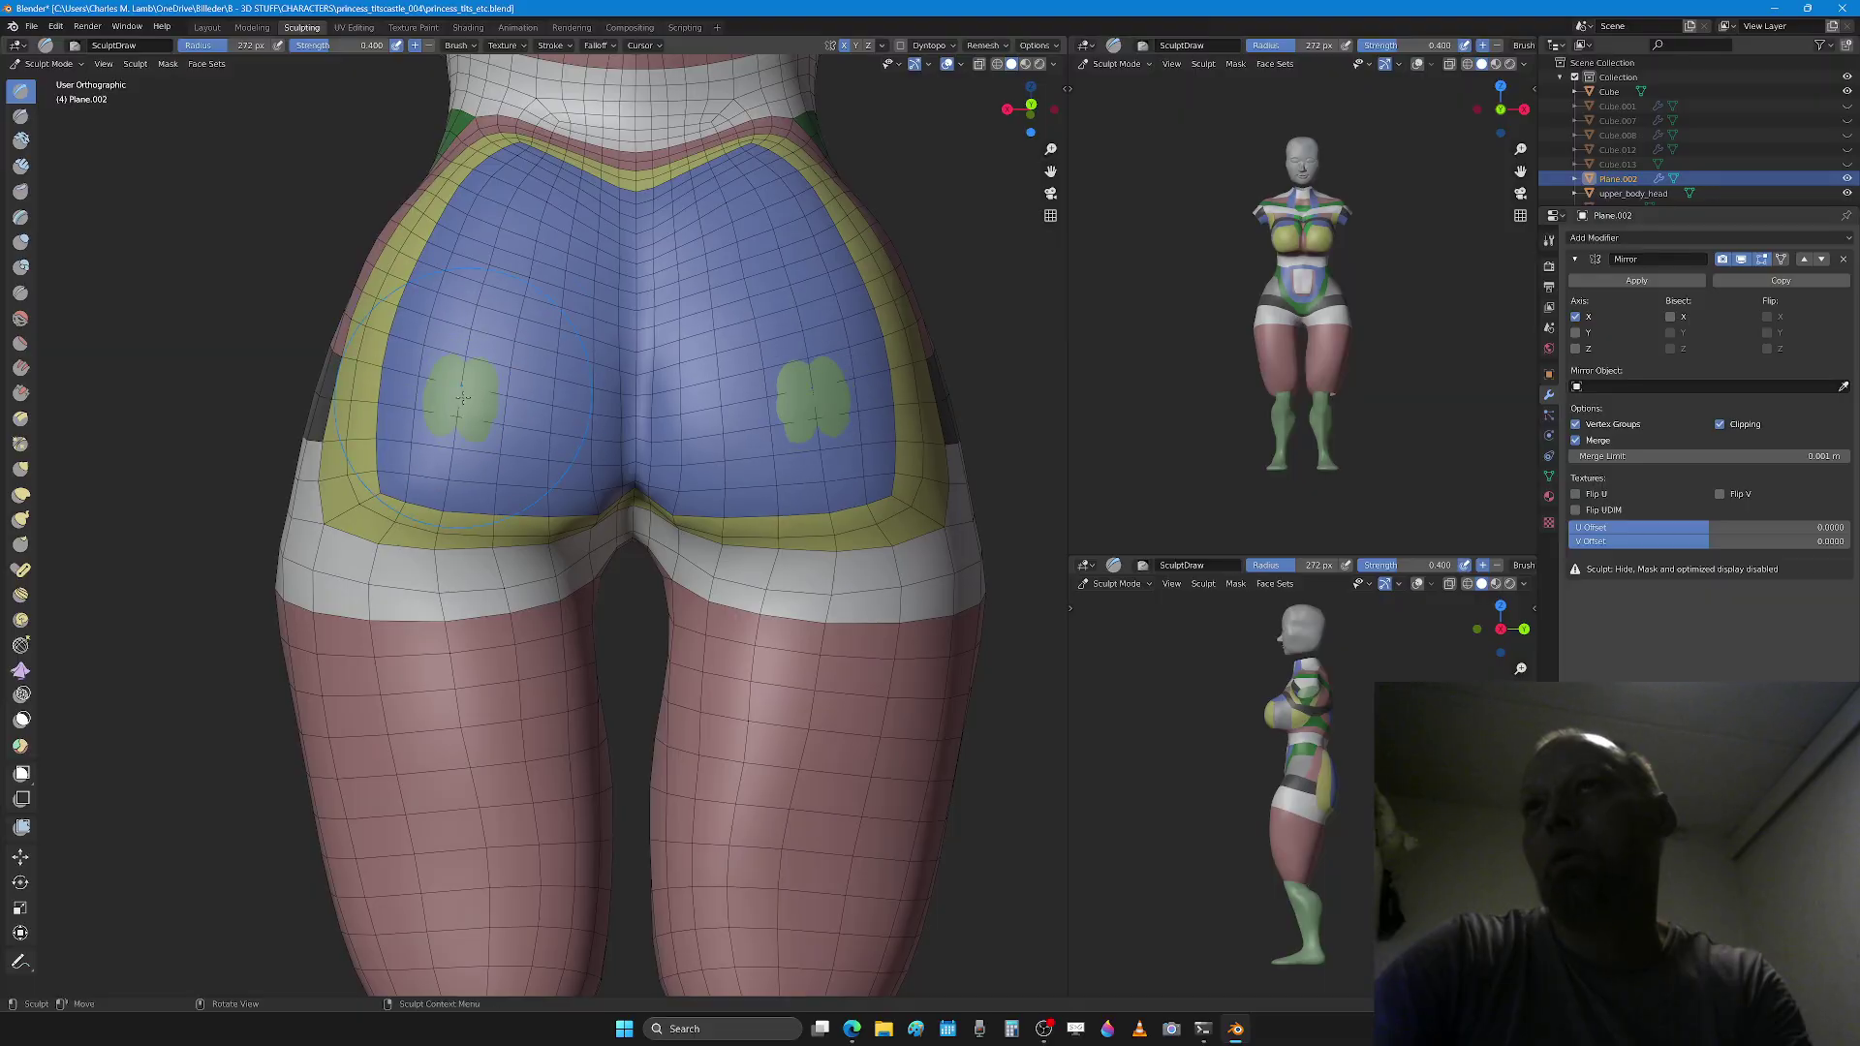
middle_drag(442, 385, 412, 502)
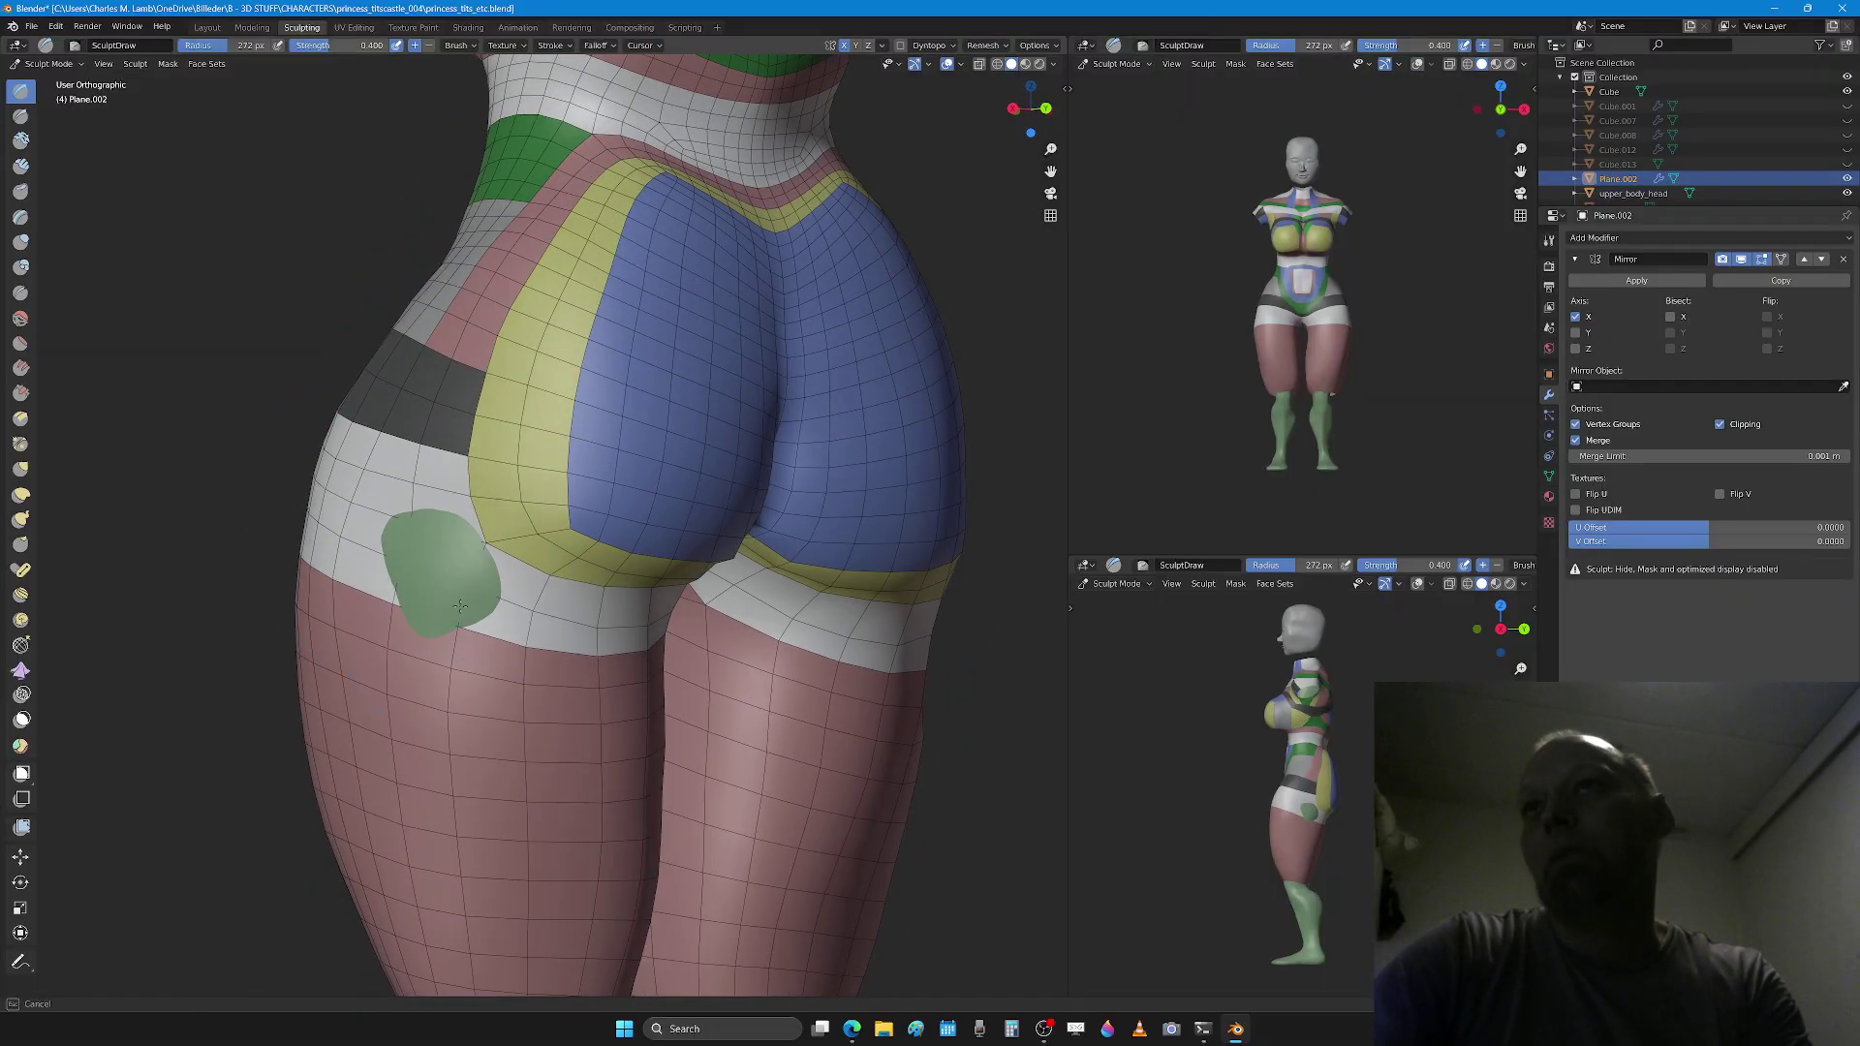
drag(443, 647, 423, 761)
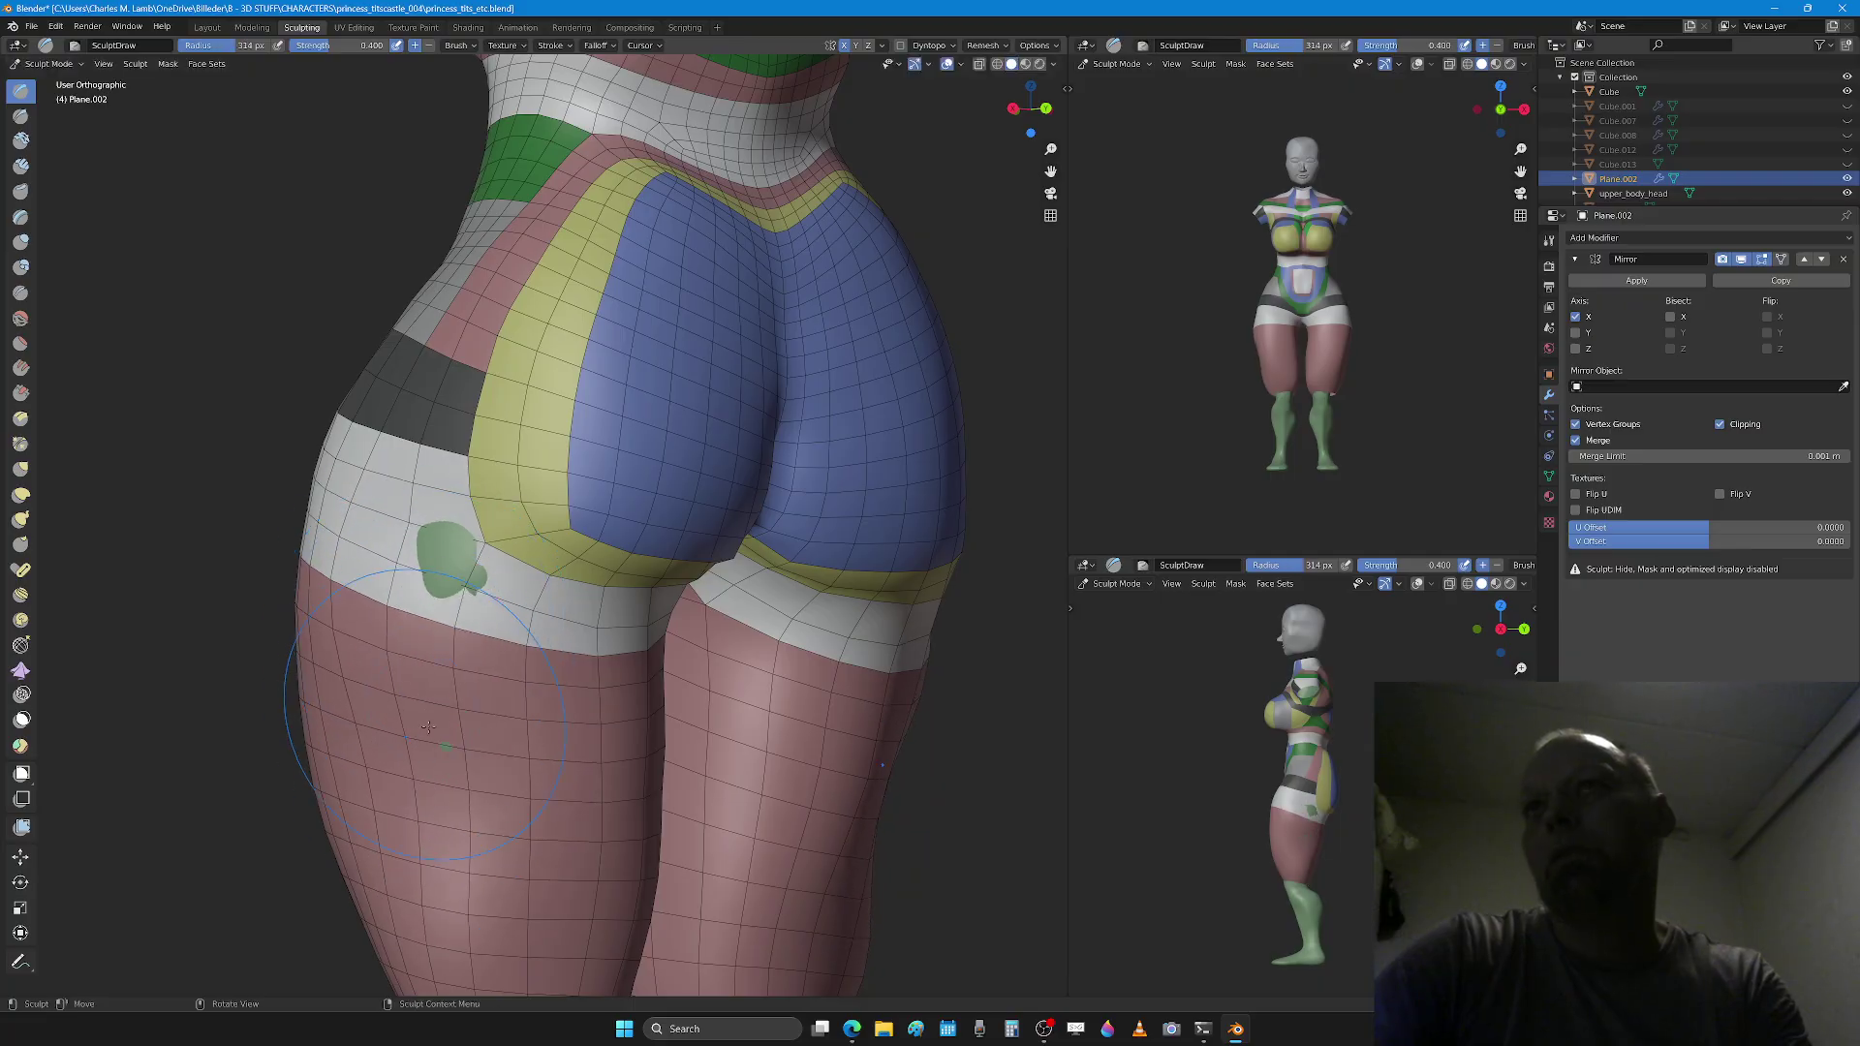
middle_drag(427, 727, 591, 640)
Step: Smooth and reshape the outer hip and upper thigh with a larger sculpt brush
mouse_move(547, 538)
shift+mouse_down()
mouse_move(610, 465)
mouse_move(586, 315)
mouse_move(577, 463)
shift+mouse_up()
key(f)
click(612, 315)
key(ctrl+z)
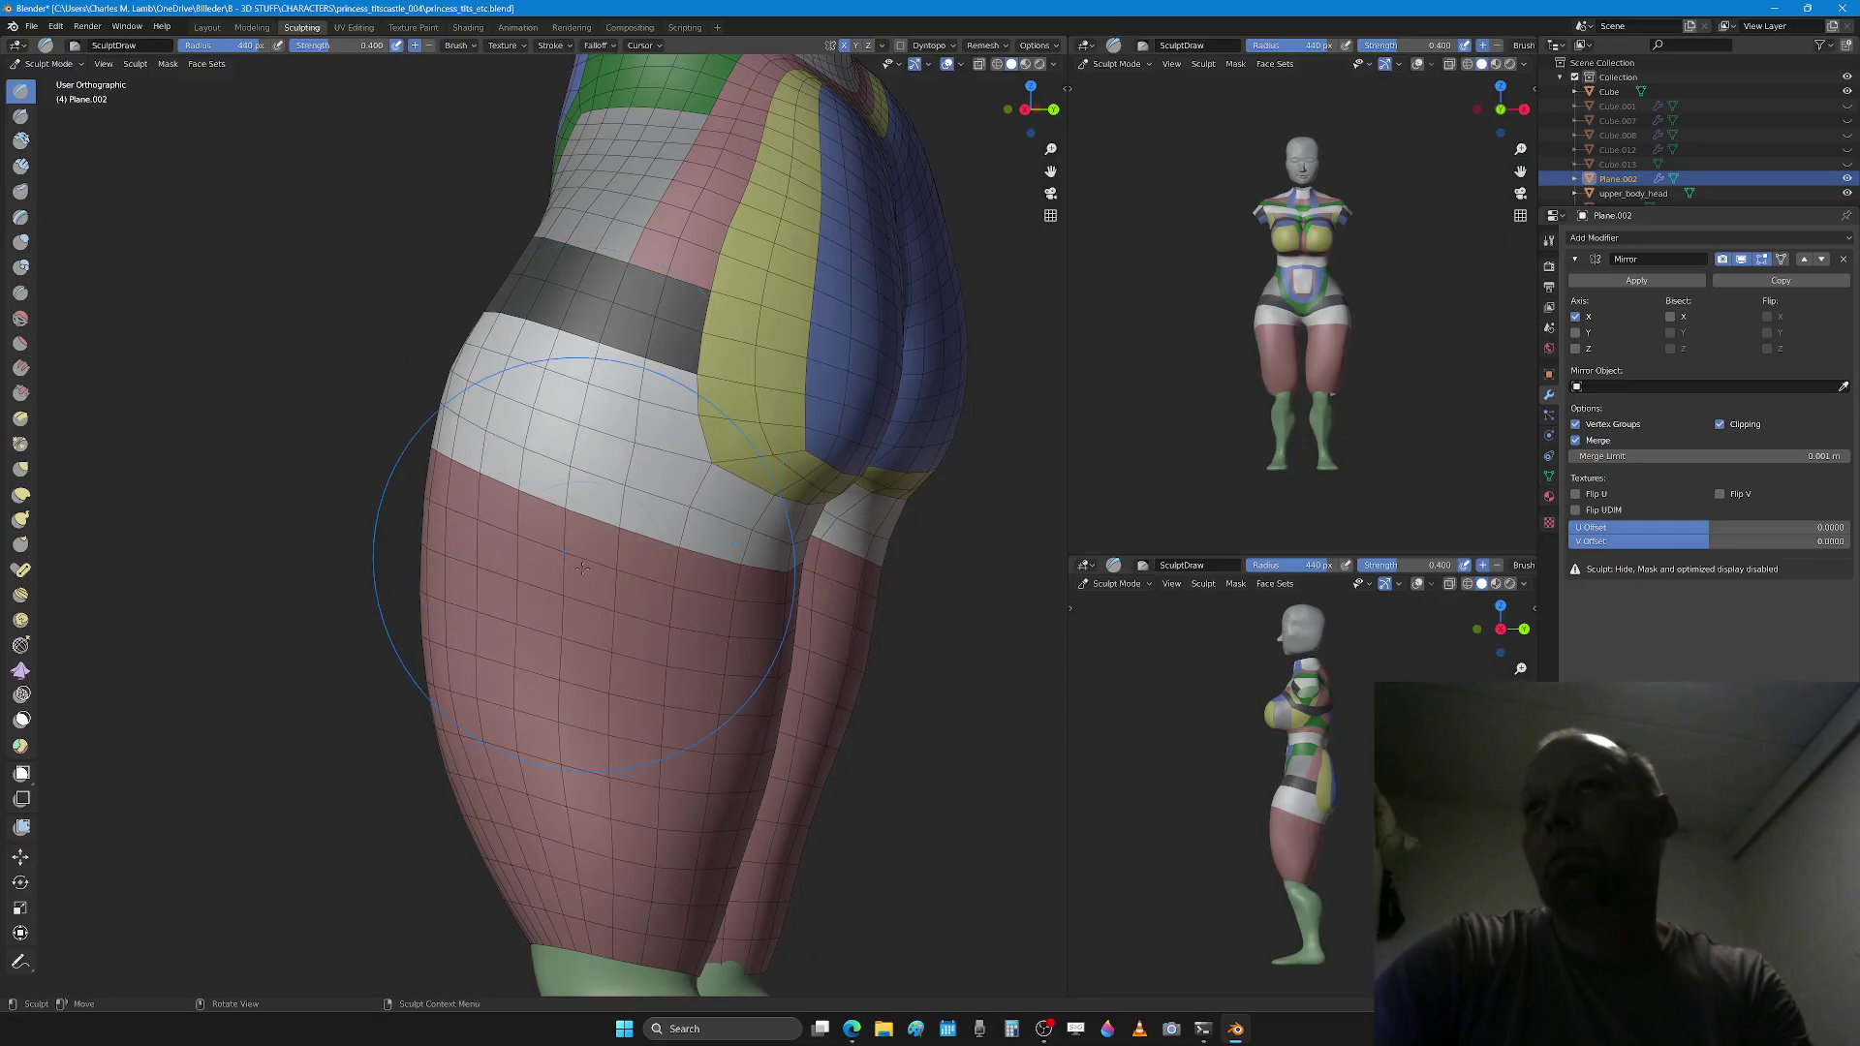
middle_drag(577, 467, 564, 553)
click(503, 415)
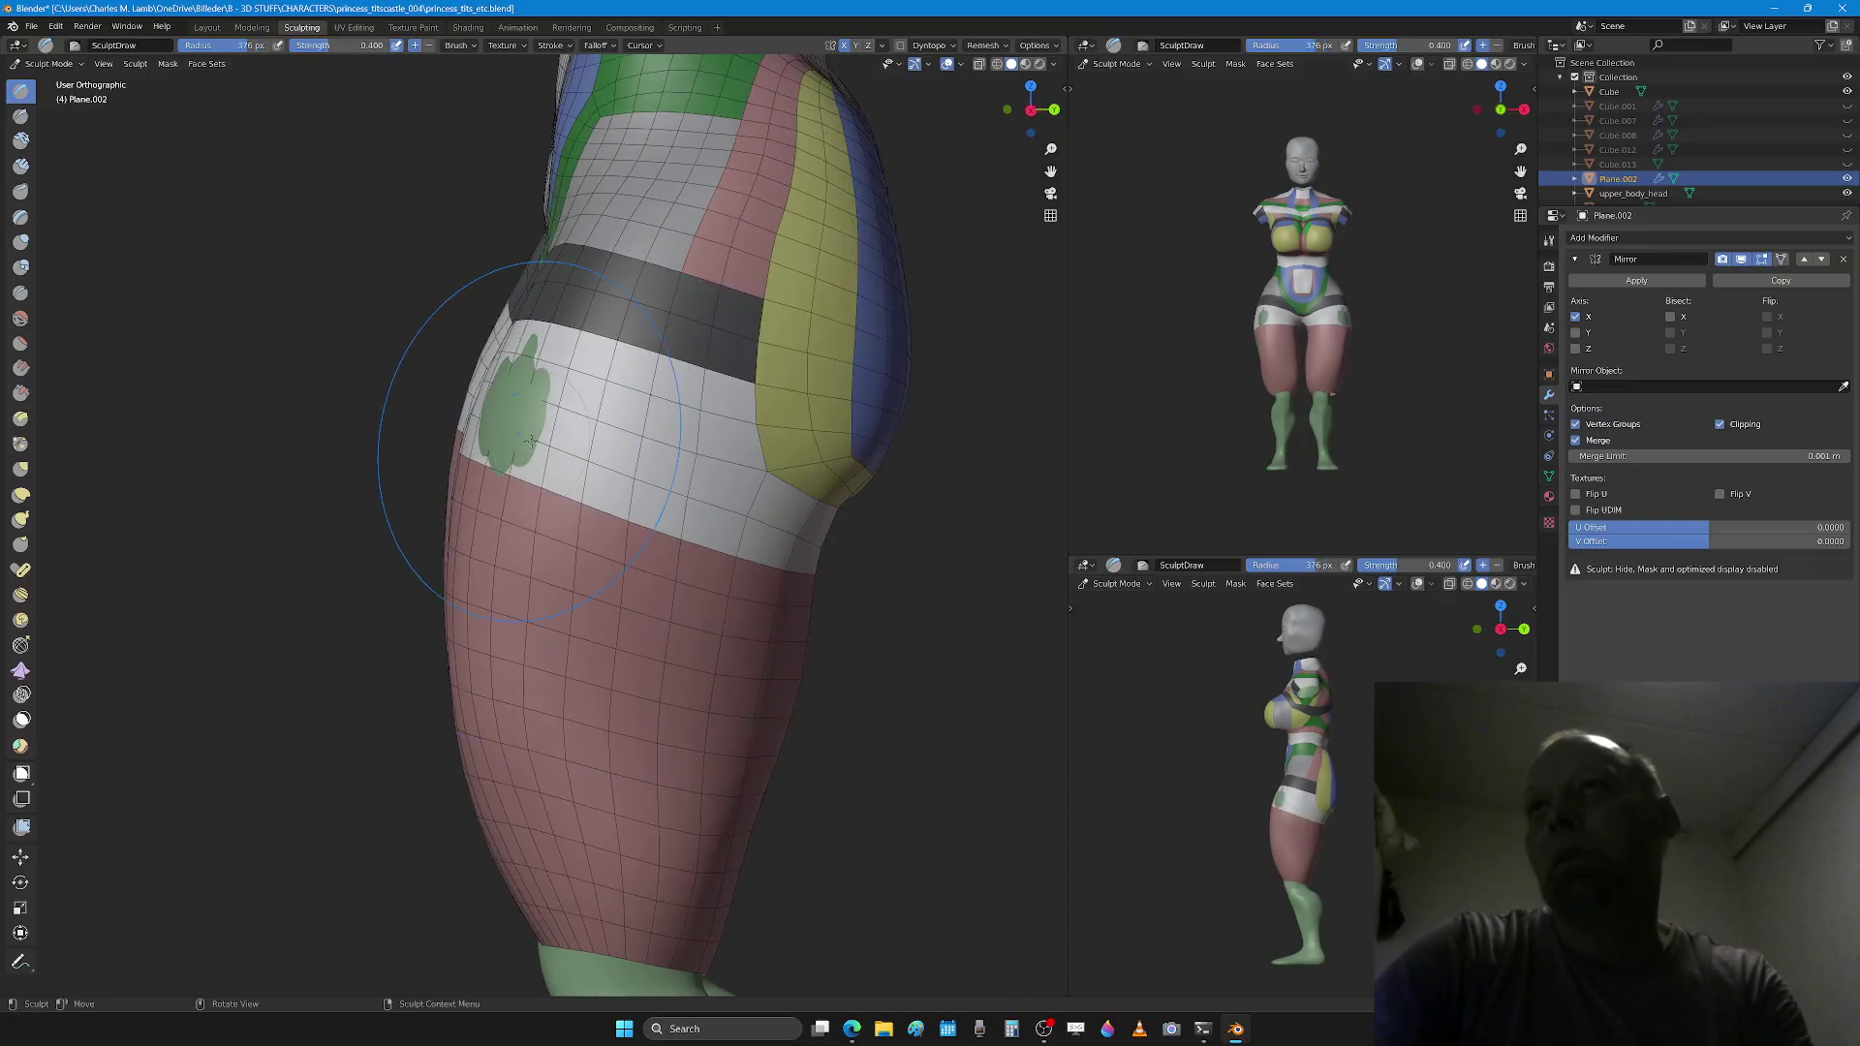
mouse_move(504, 415)
middle_down()
mouse_move(651, 469)
mouse_move(630, 736)
middle_up()
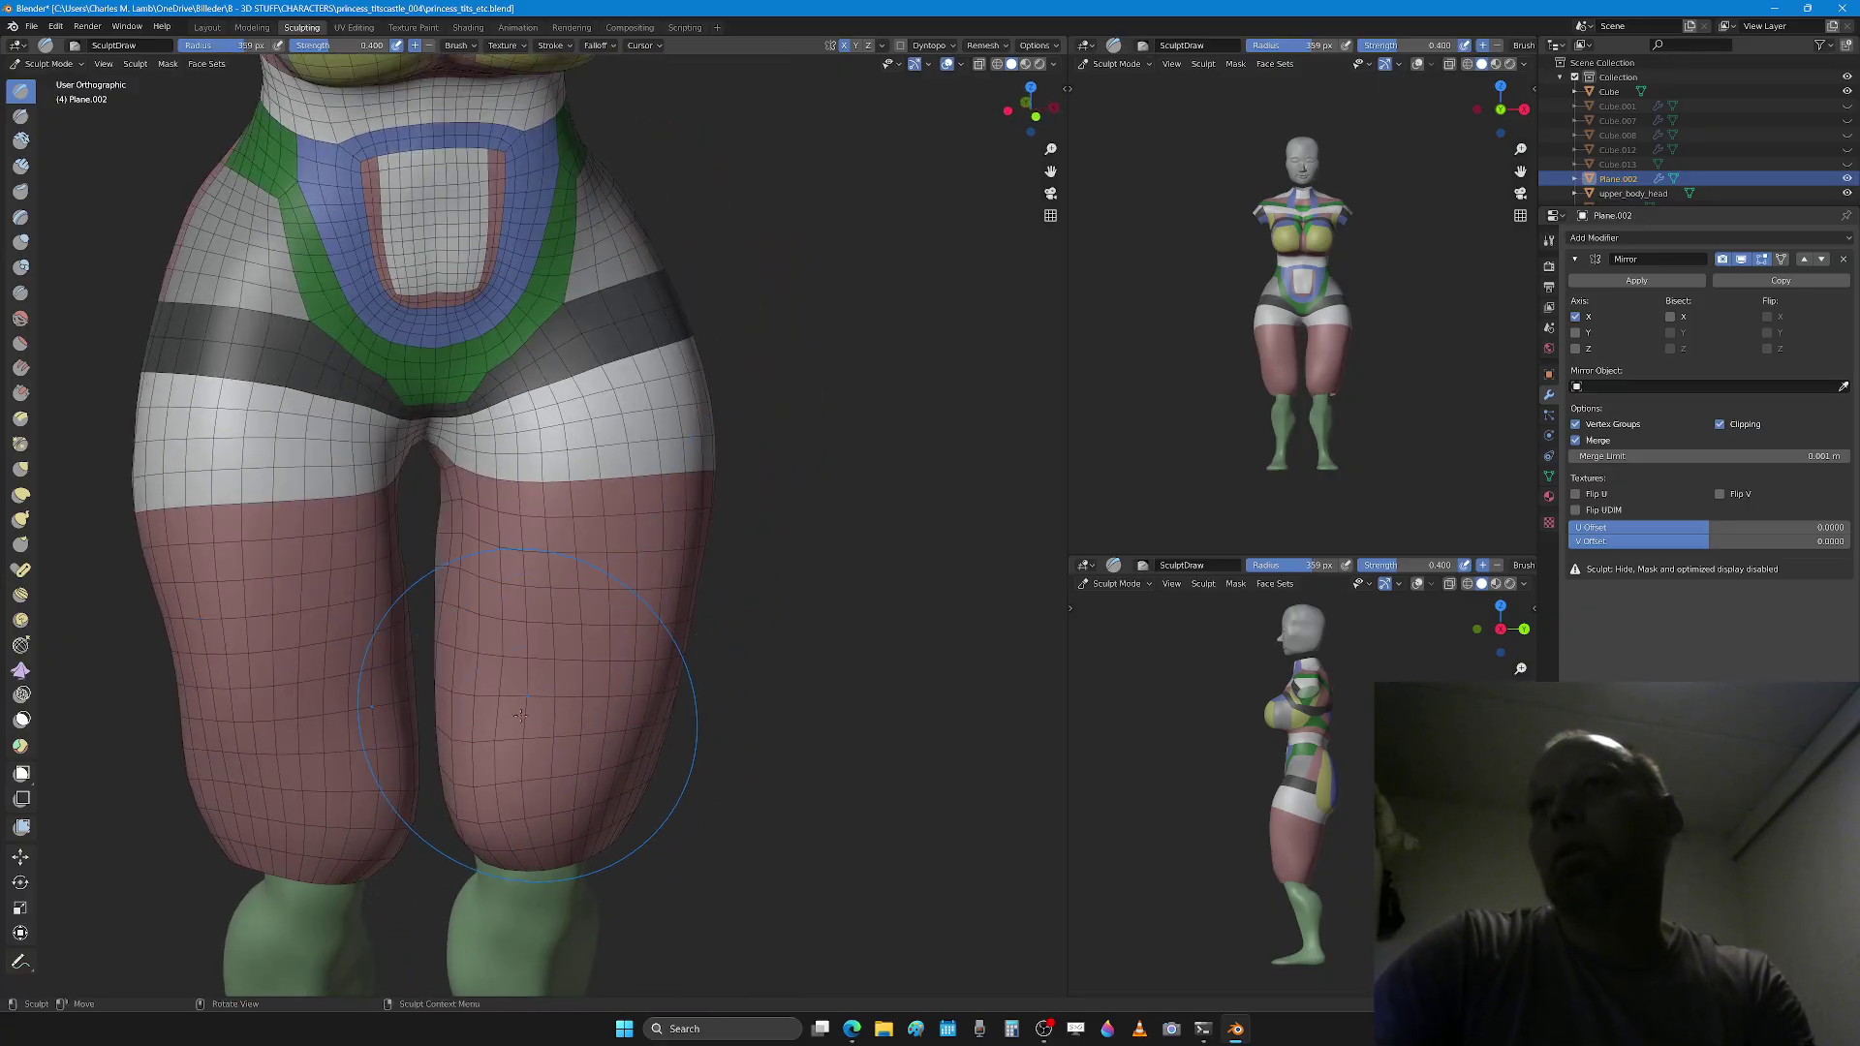
Step: Carve in the inner front of the lower thighs with the inverted Draw brush
ctrl+drag(509, 767, 479, 746)
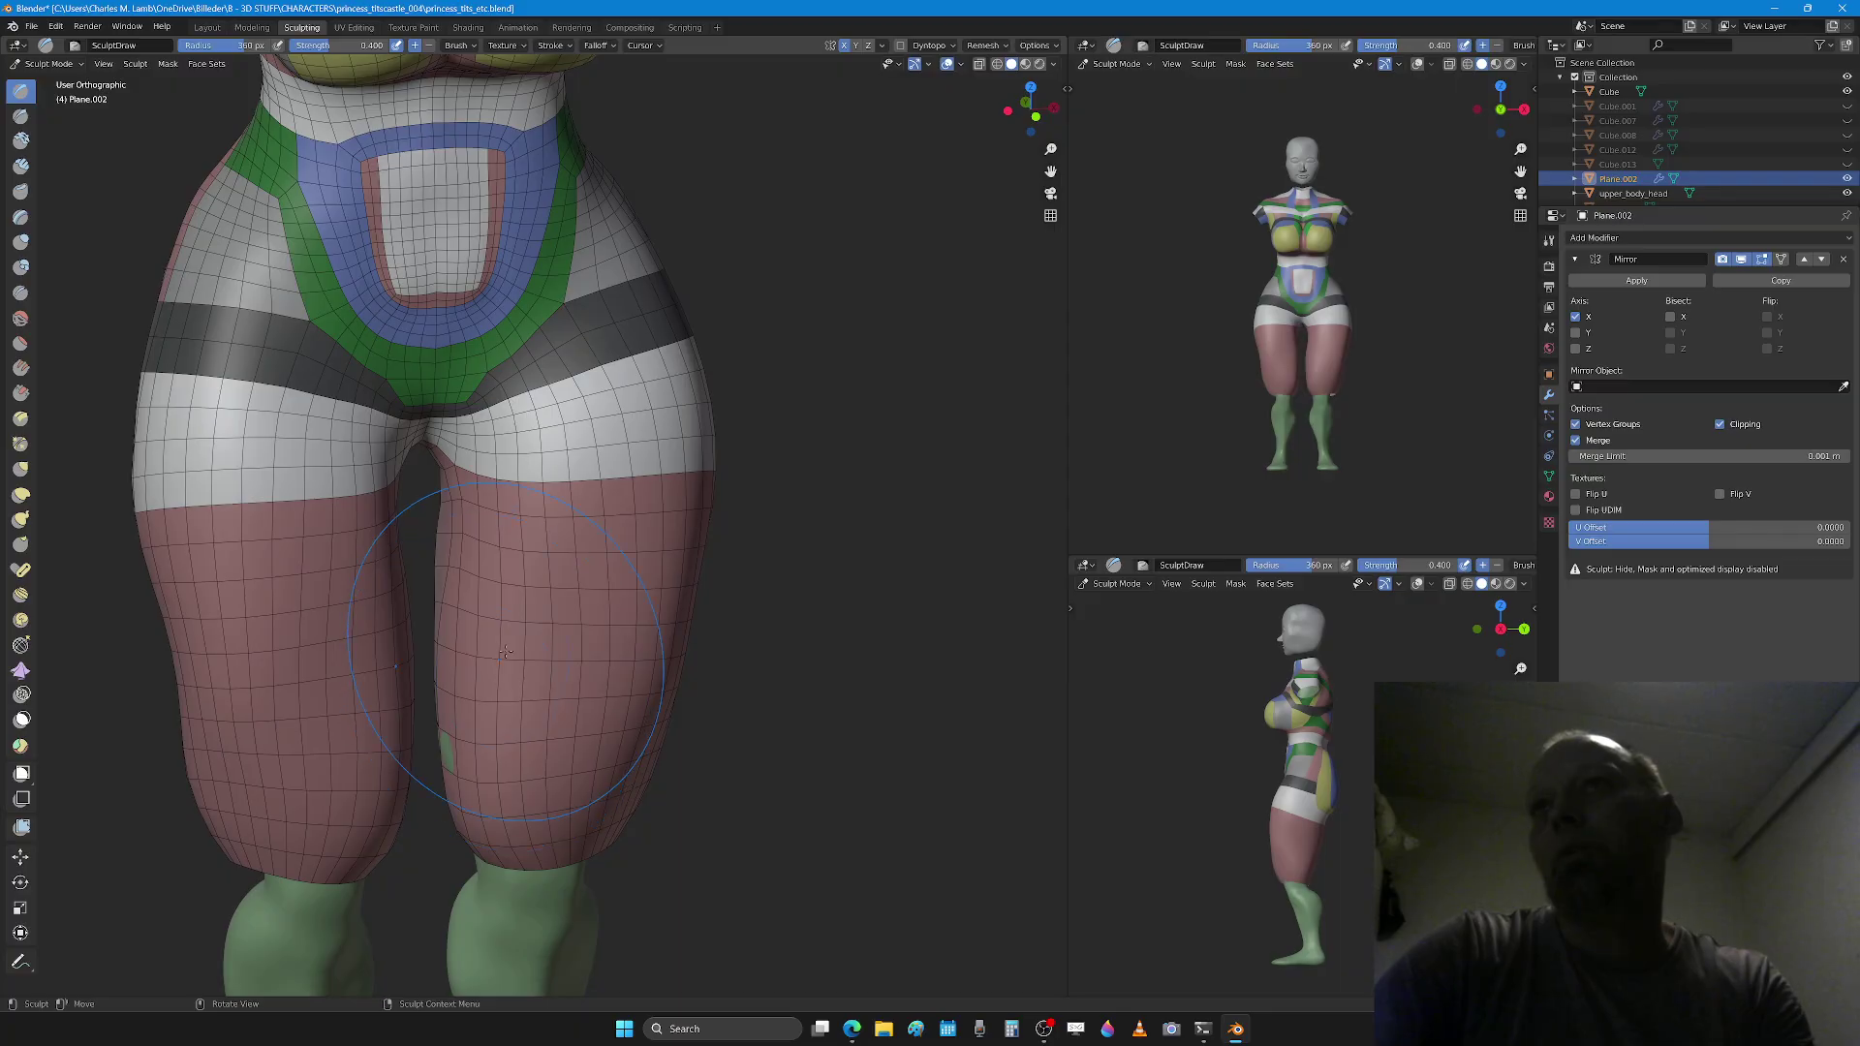
mouse_move(467, 578)
middle_down()
mouse_move(555, 569)
mouse_move(431, 550)
mouse_move(543, 601)
middle_up()
key(f)
click(450, 555)
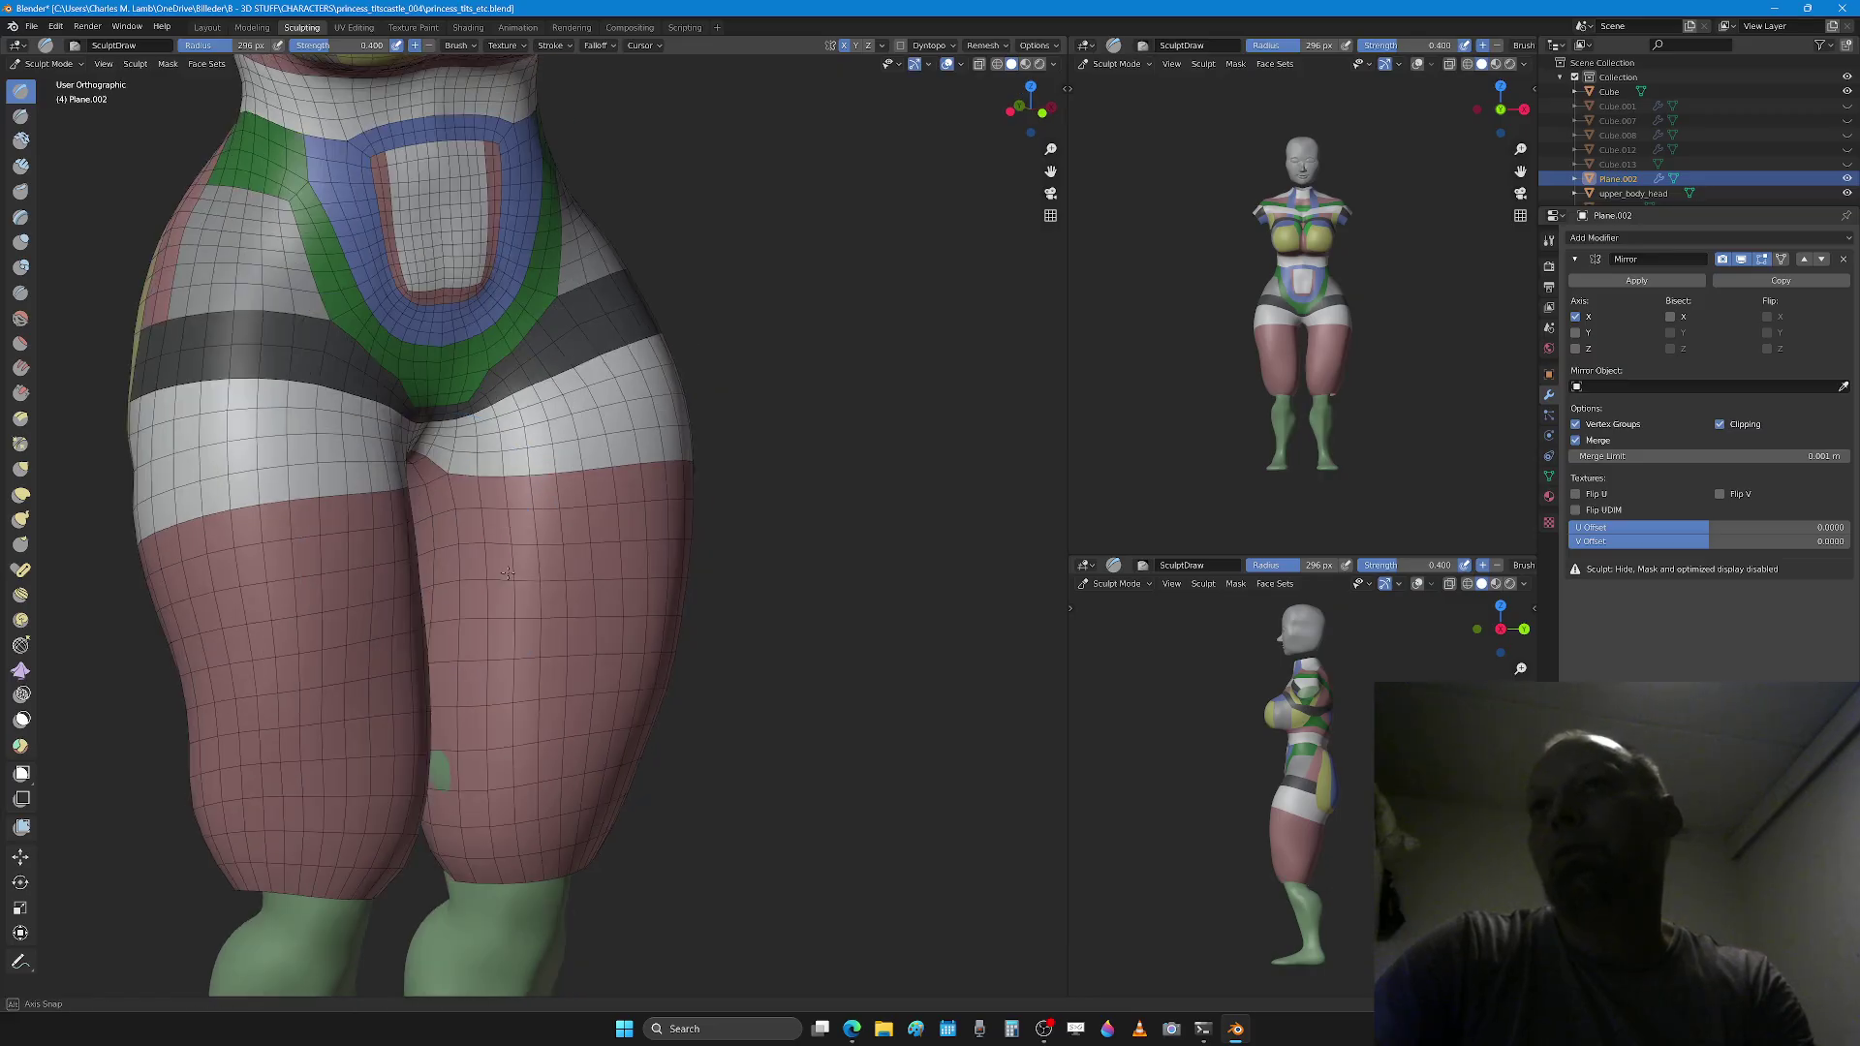
scroll(620, 669, down, 2)
mouse_move(620, 668)
middle_down()
mouse_move(582, 576)
mouse_move(620, 591)
mouse_move(503, 487)
mouse_move(742, 514)
mouse_move(759, 498)
middle_up()
key(g)
scroll(568, 511, up, 2)
Step: In Edit Mode, select the strip of faces between the thighs and assign the white material named Material to it
key(Tab)
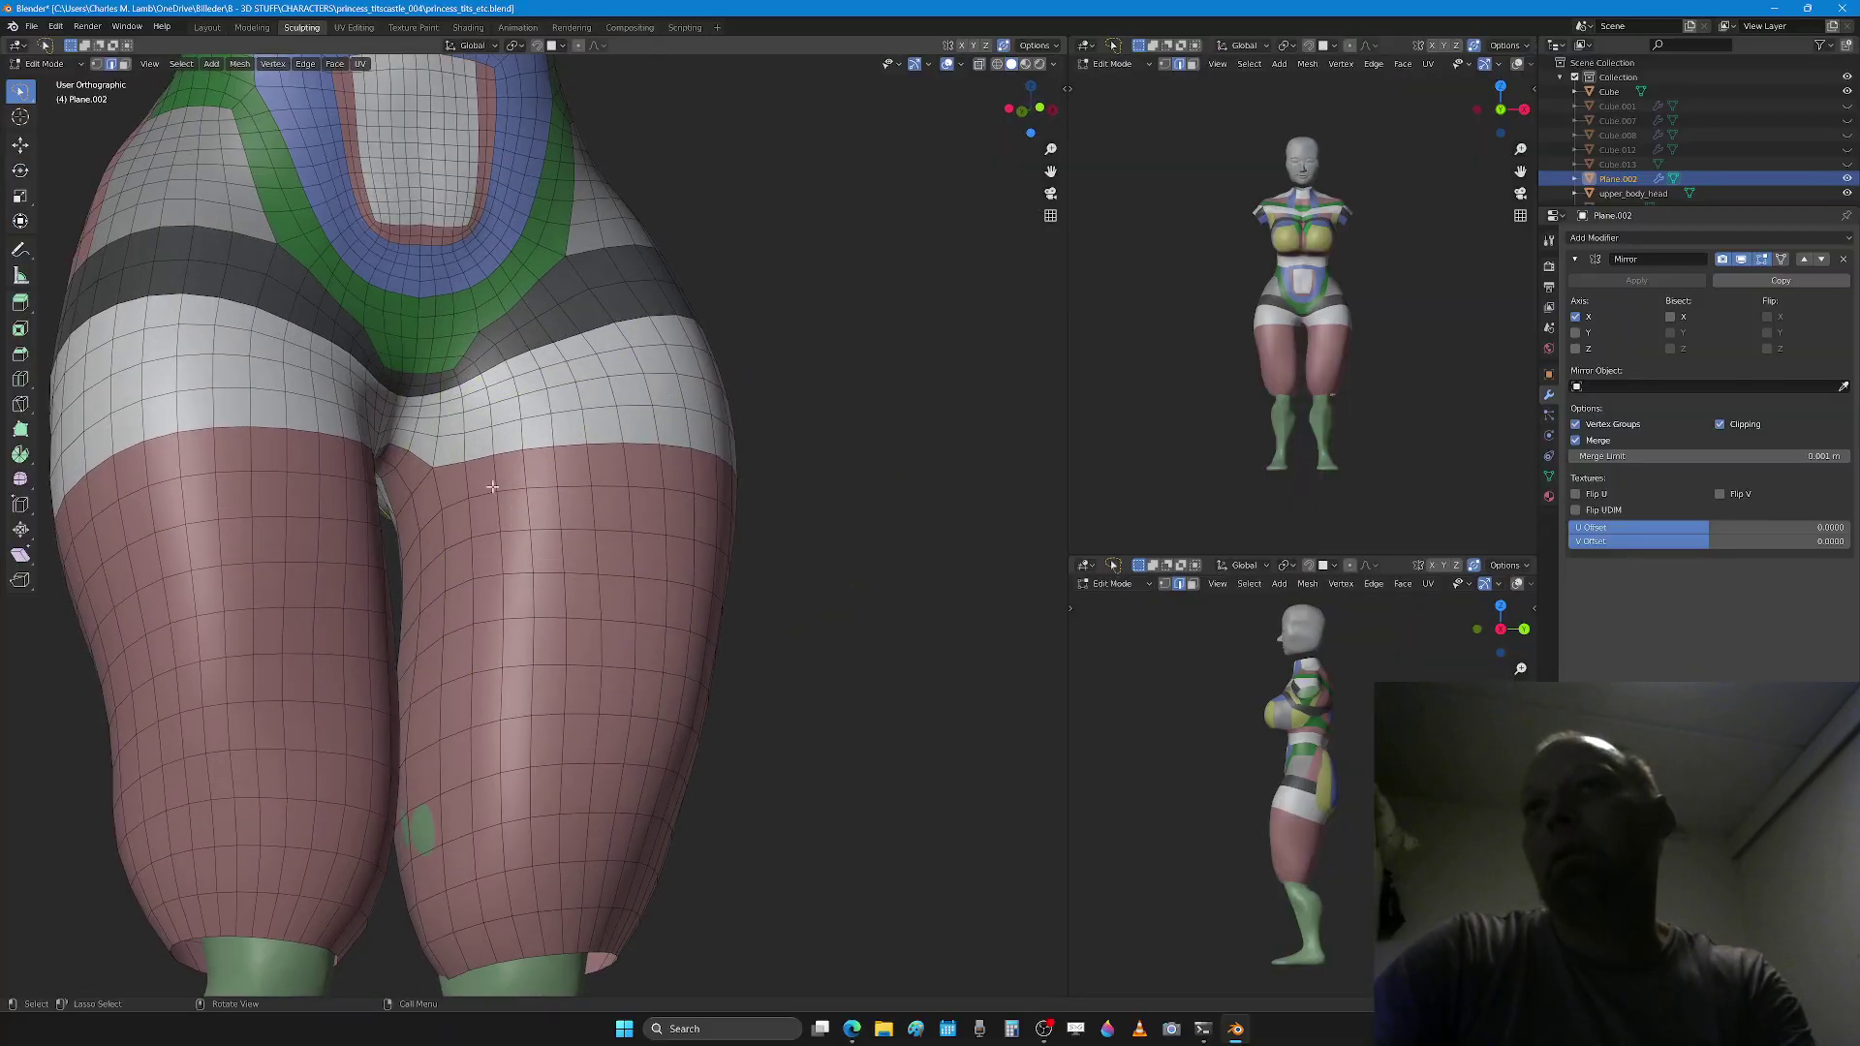
mouse_move(446, 436)
middle_down()
mouse_move(596, 397)
mouse_move(534, 415)
mouse_move(452, 403)
middle_up()
key(c)
key(Escape)
scroll(445, 388, down, 5)
scroll(542, 465, up, 6)
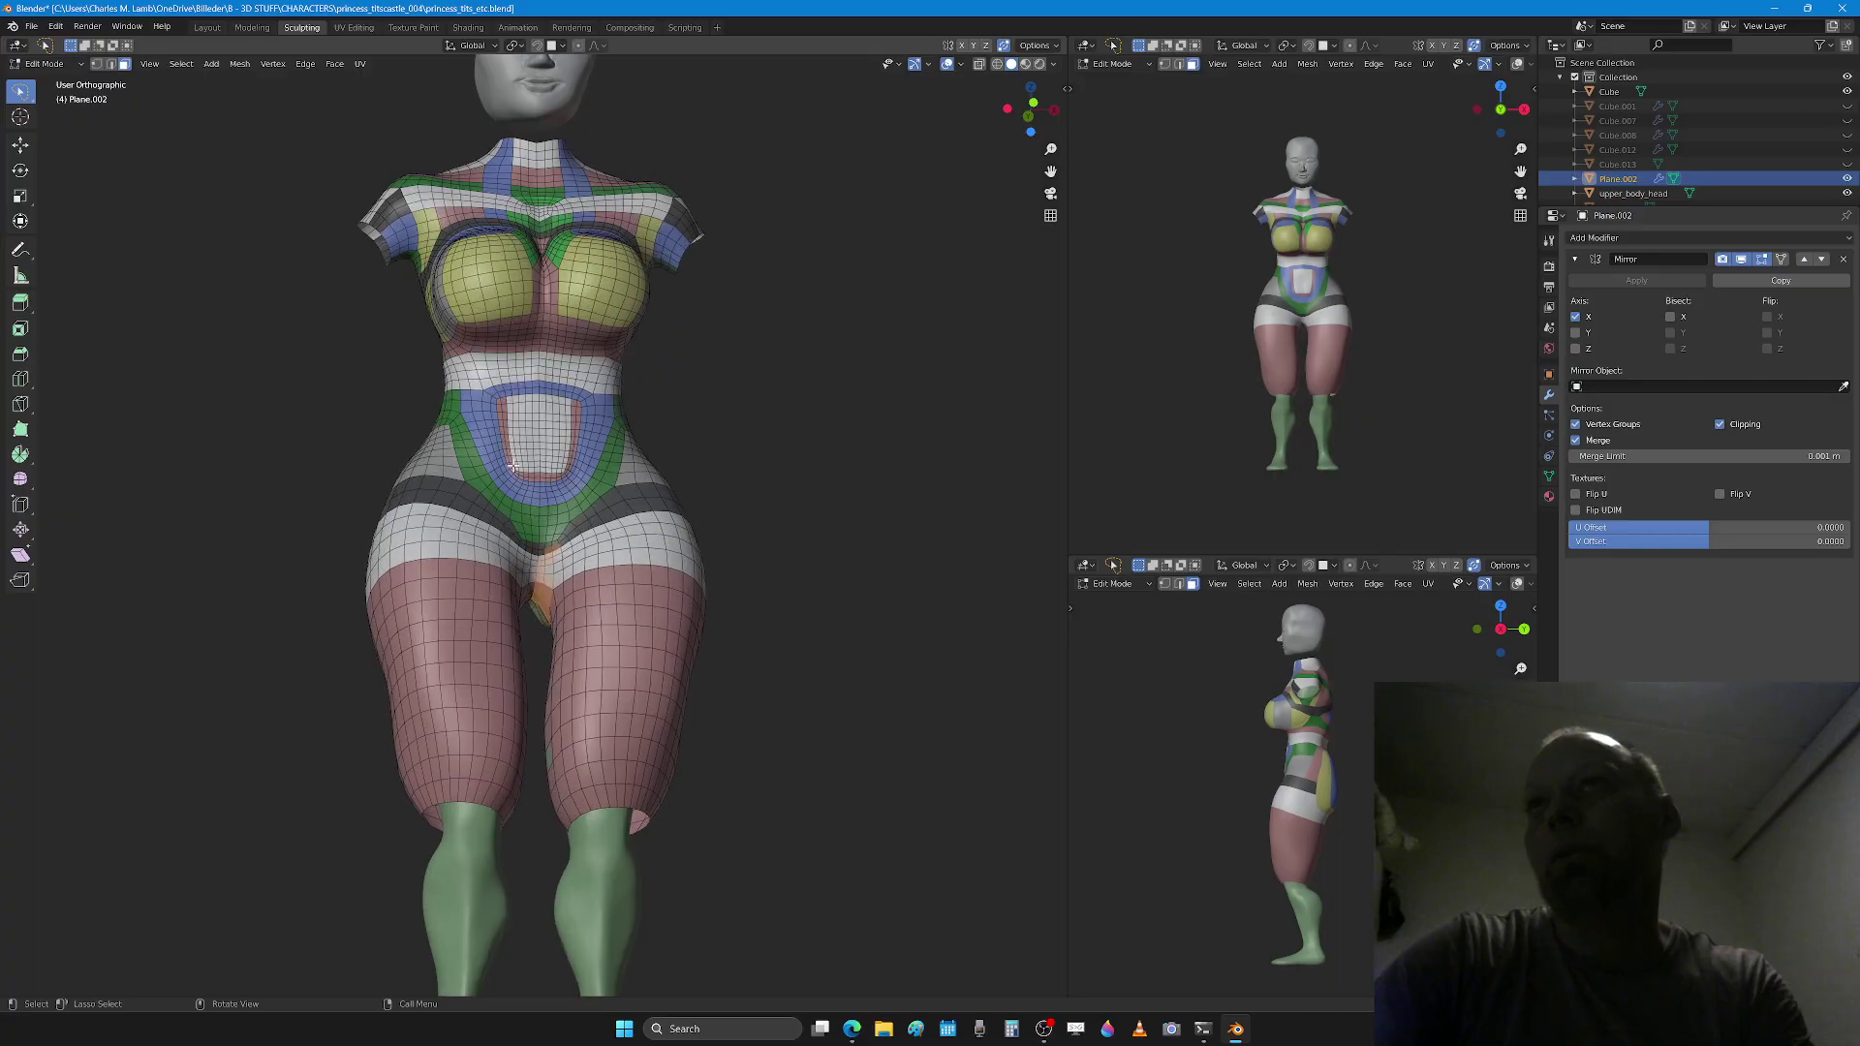
key(c)
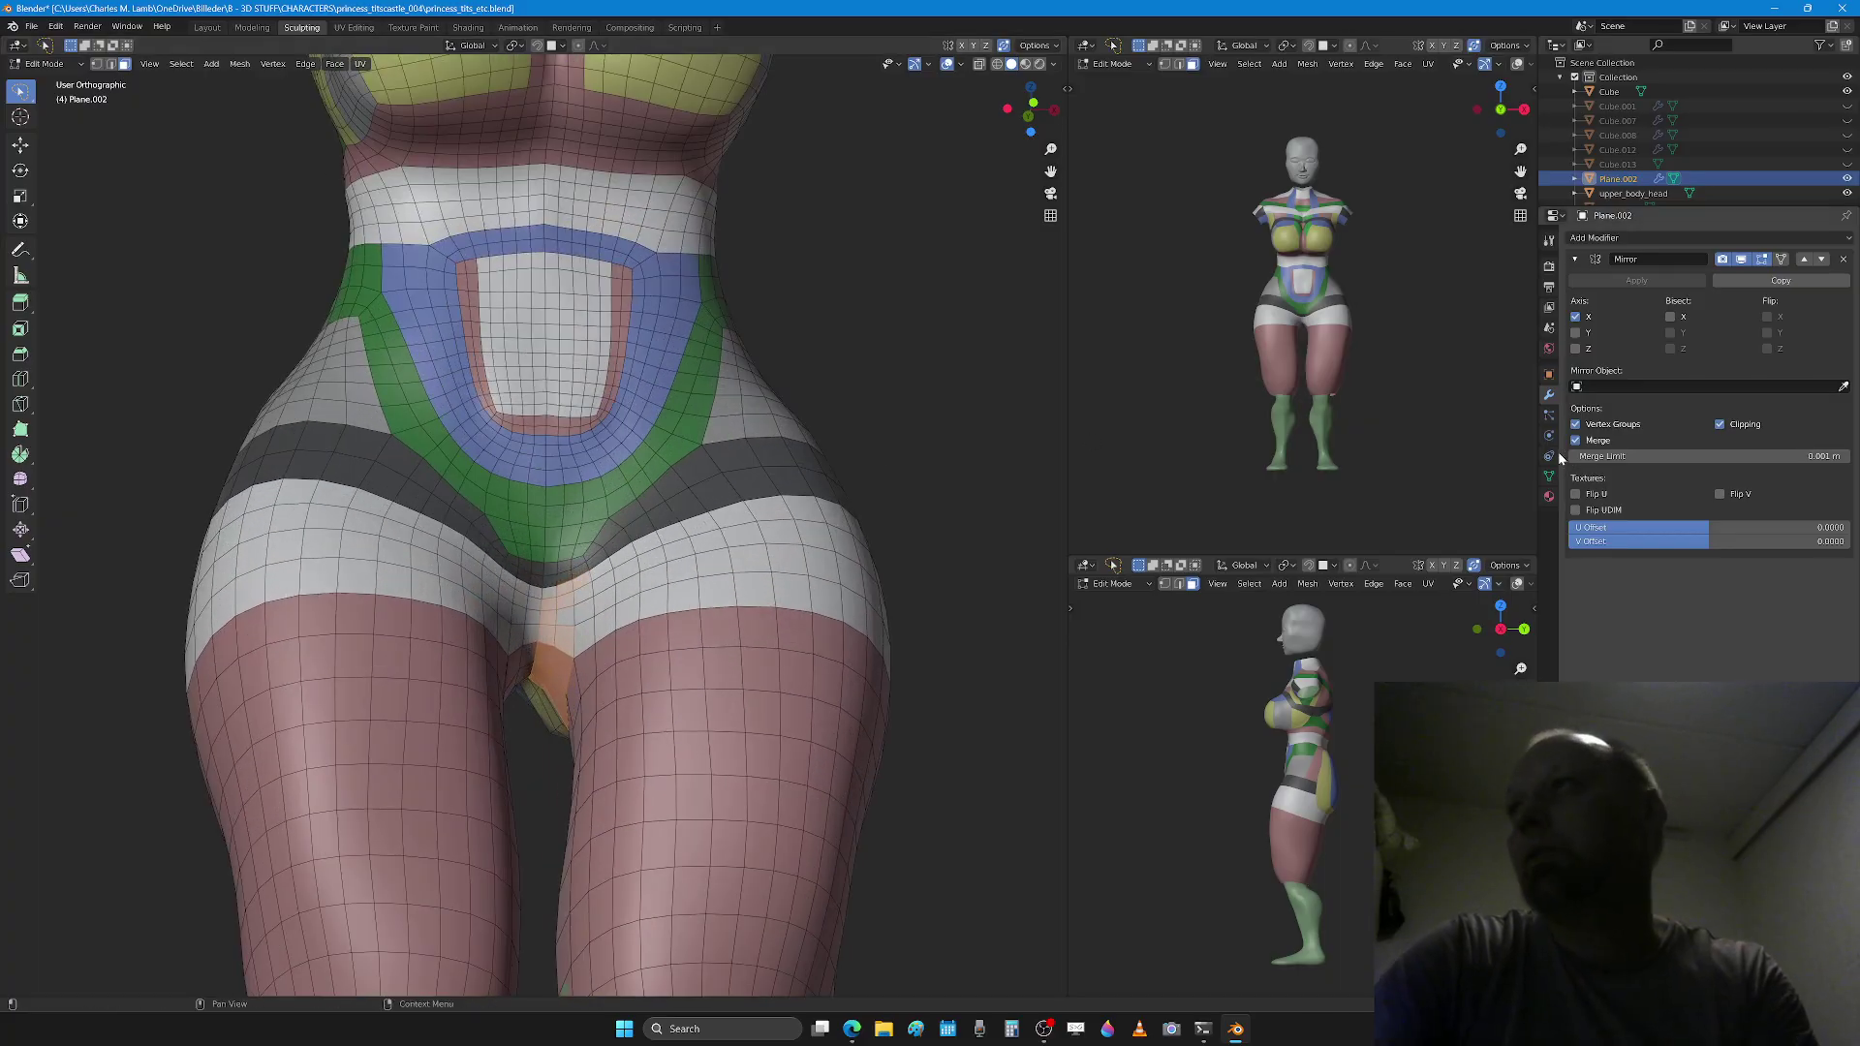
click(1549, 496)
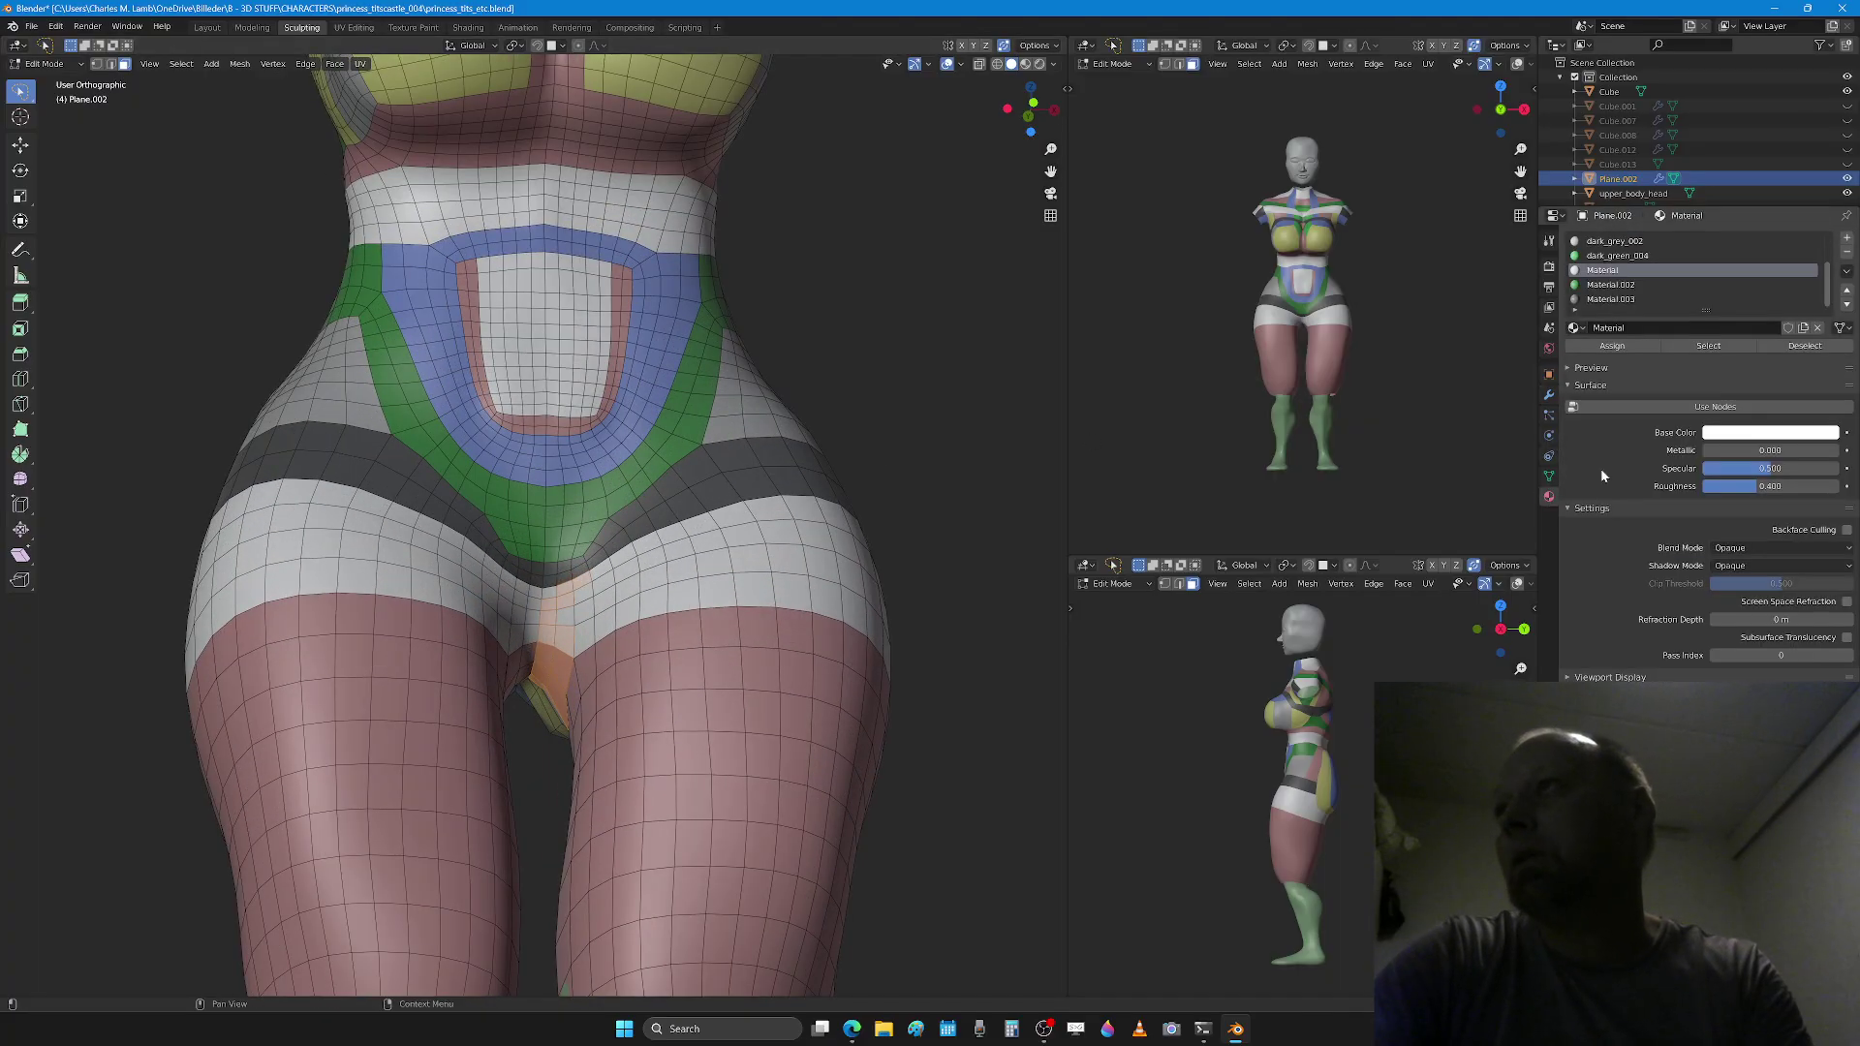
click(1625, 344)
key(alt+a)
Step: Return to Sculpt Mode and reshape the outer side of the thigh with the Draw brush
scroll(581, 557, down, 3)
mouse_move(571, 557)
middle_down()
mouse_move(666, 592)
mouse_move(363, 563)
mouse_move(511, 578)
middle_up()
key(ctrl+Tab)
key(f)
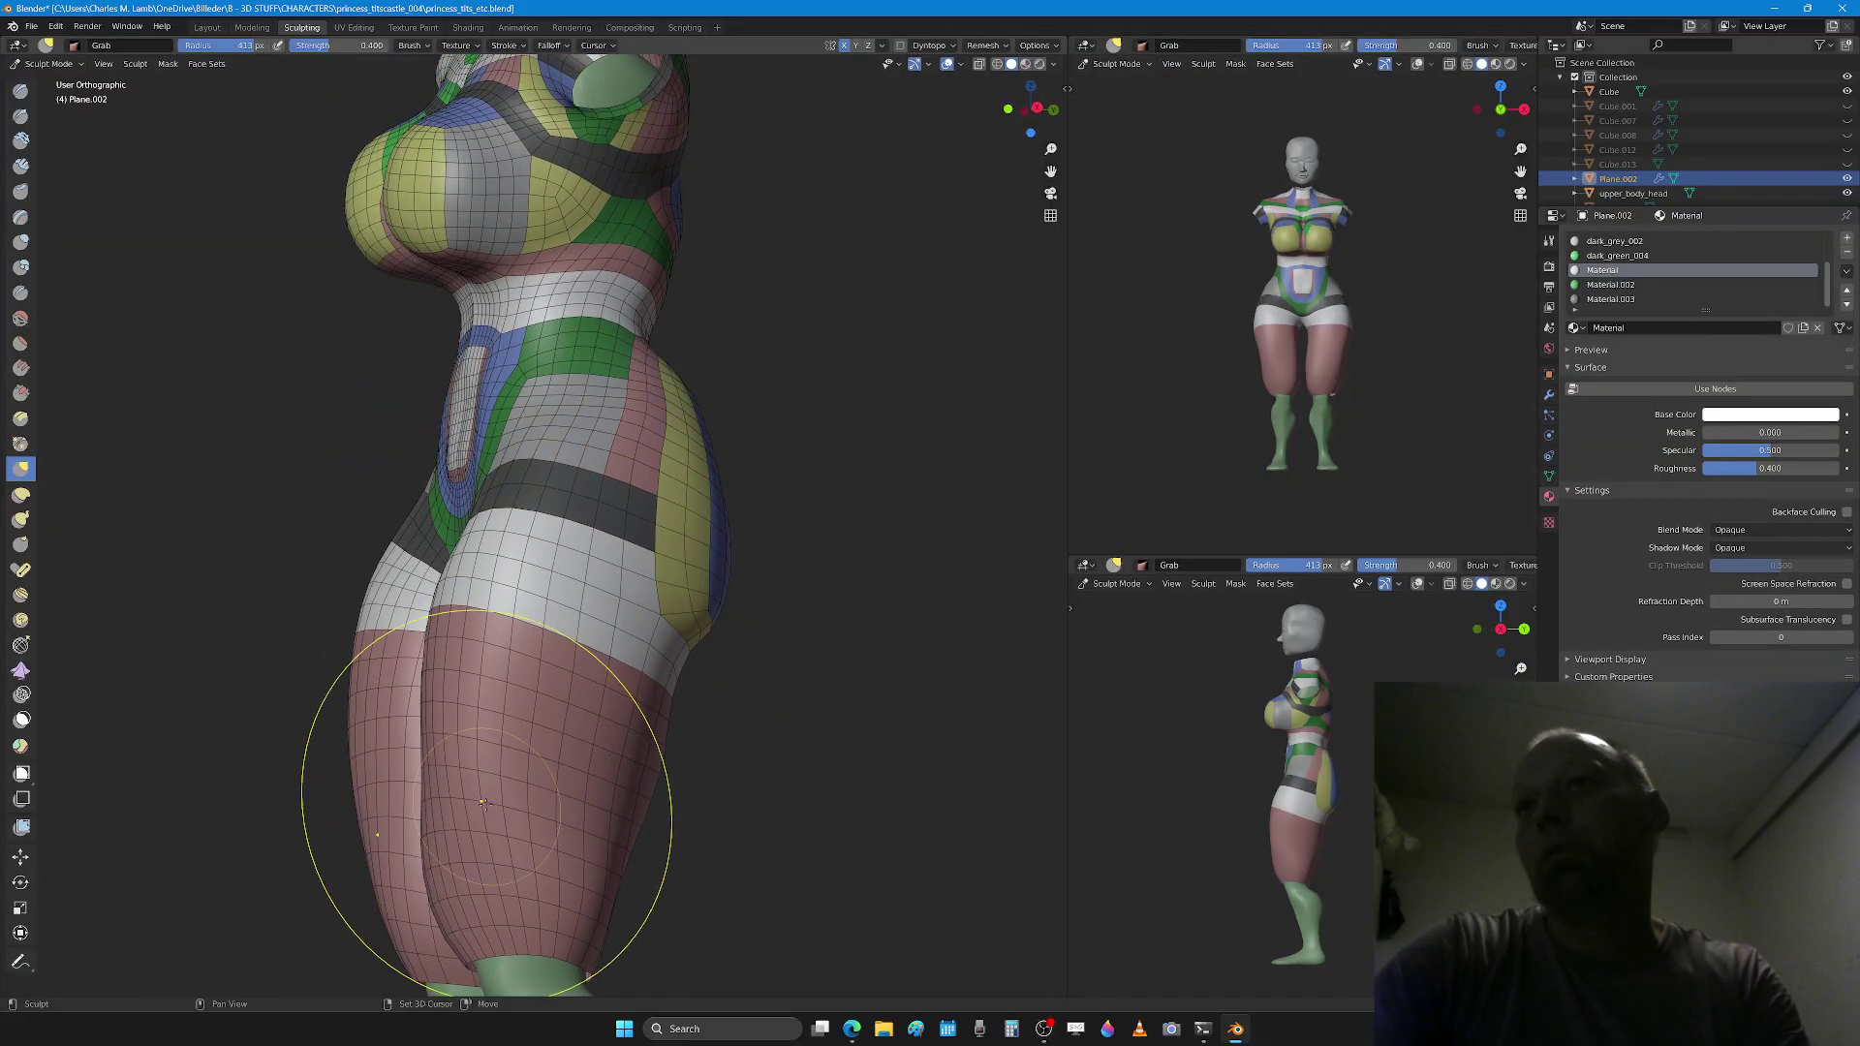
click(540, 853)
key(x)
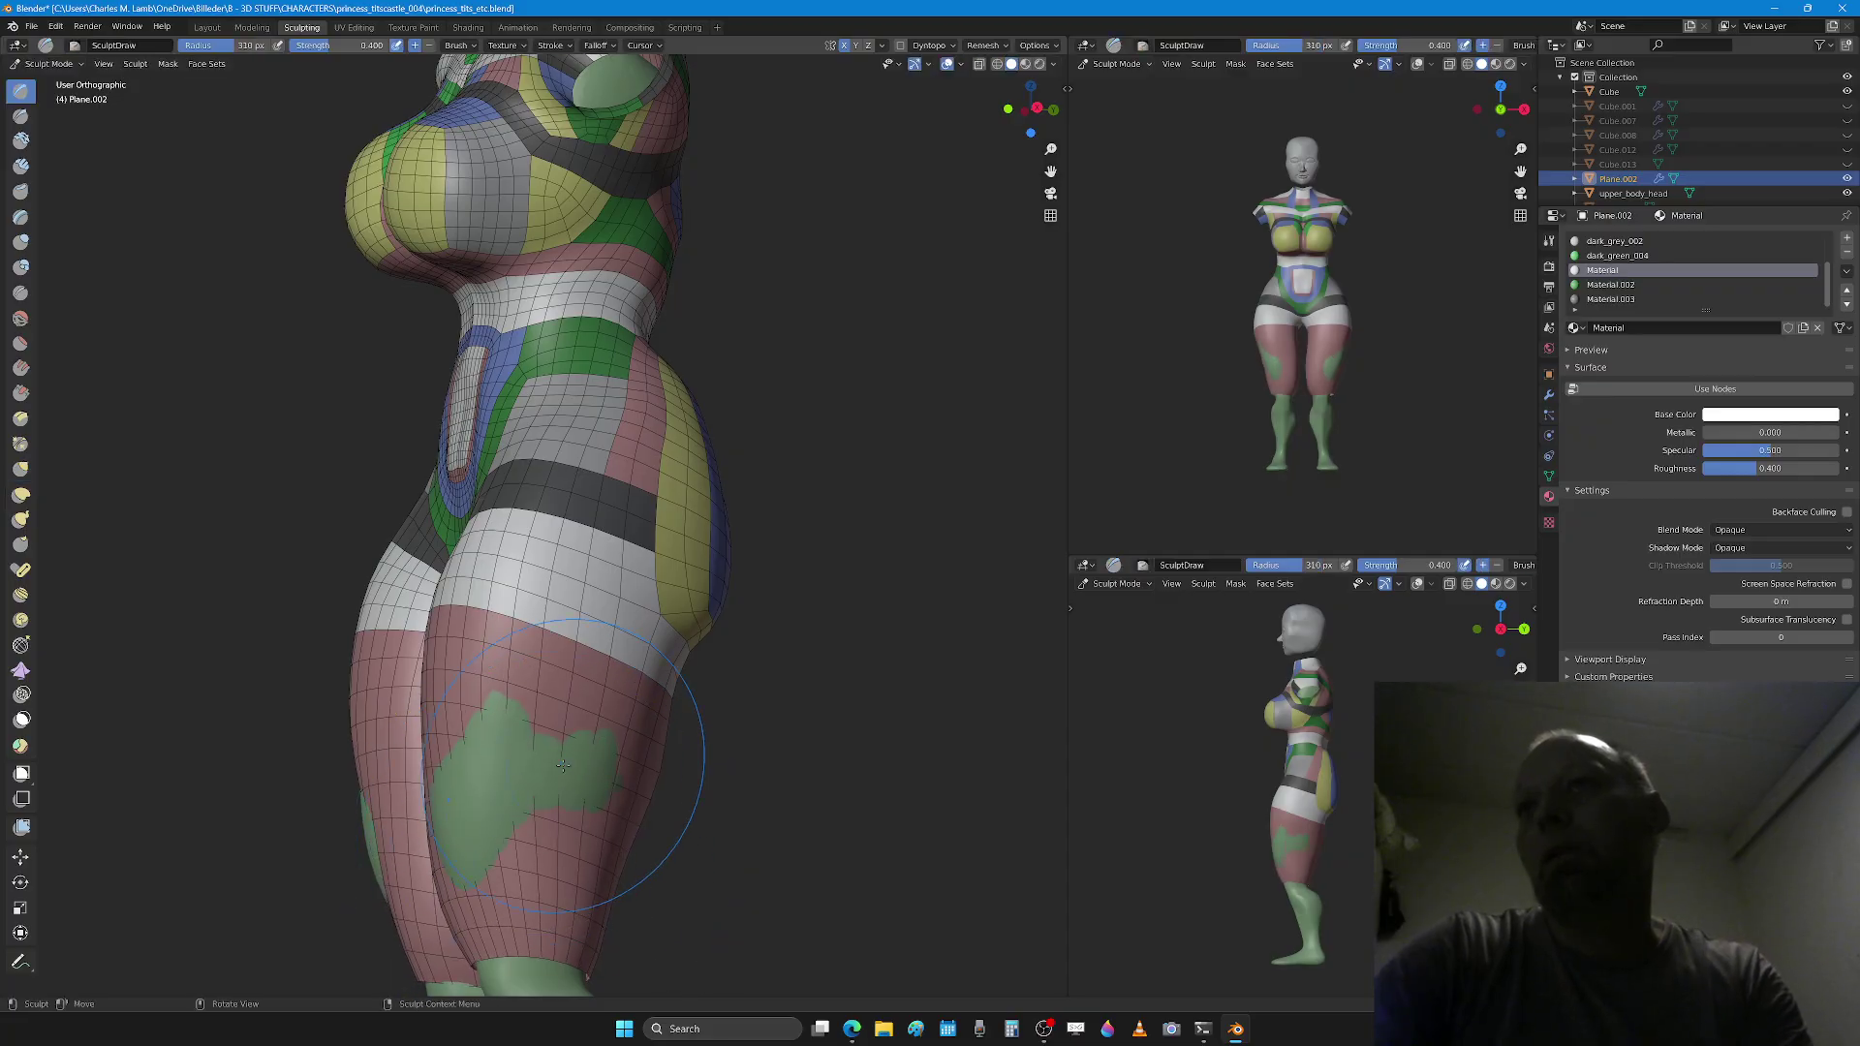
mouse_move(481, 843)
middle_down()
mouse_move(681, 849)
mouse_move(648, 904)
mouse_move(507, 756)
middle_up()
key(f)
click(579, 790)
drag(568, 709, 565, 686)
middle_drag(583, 657, 567, 659)
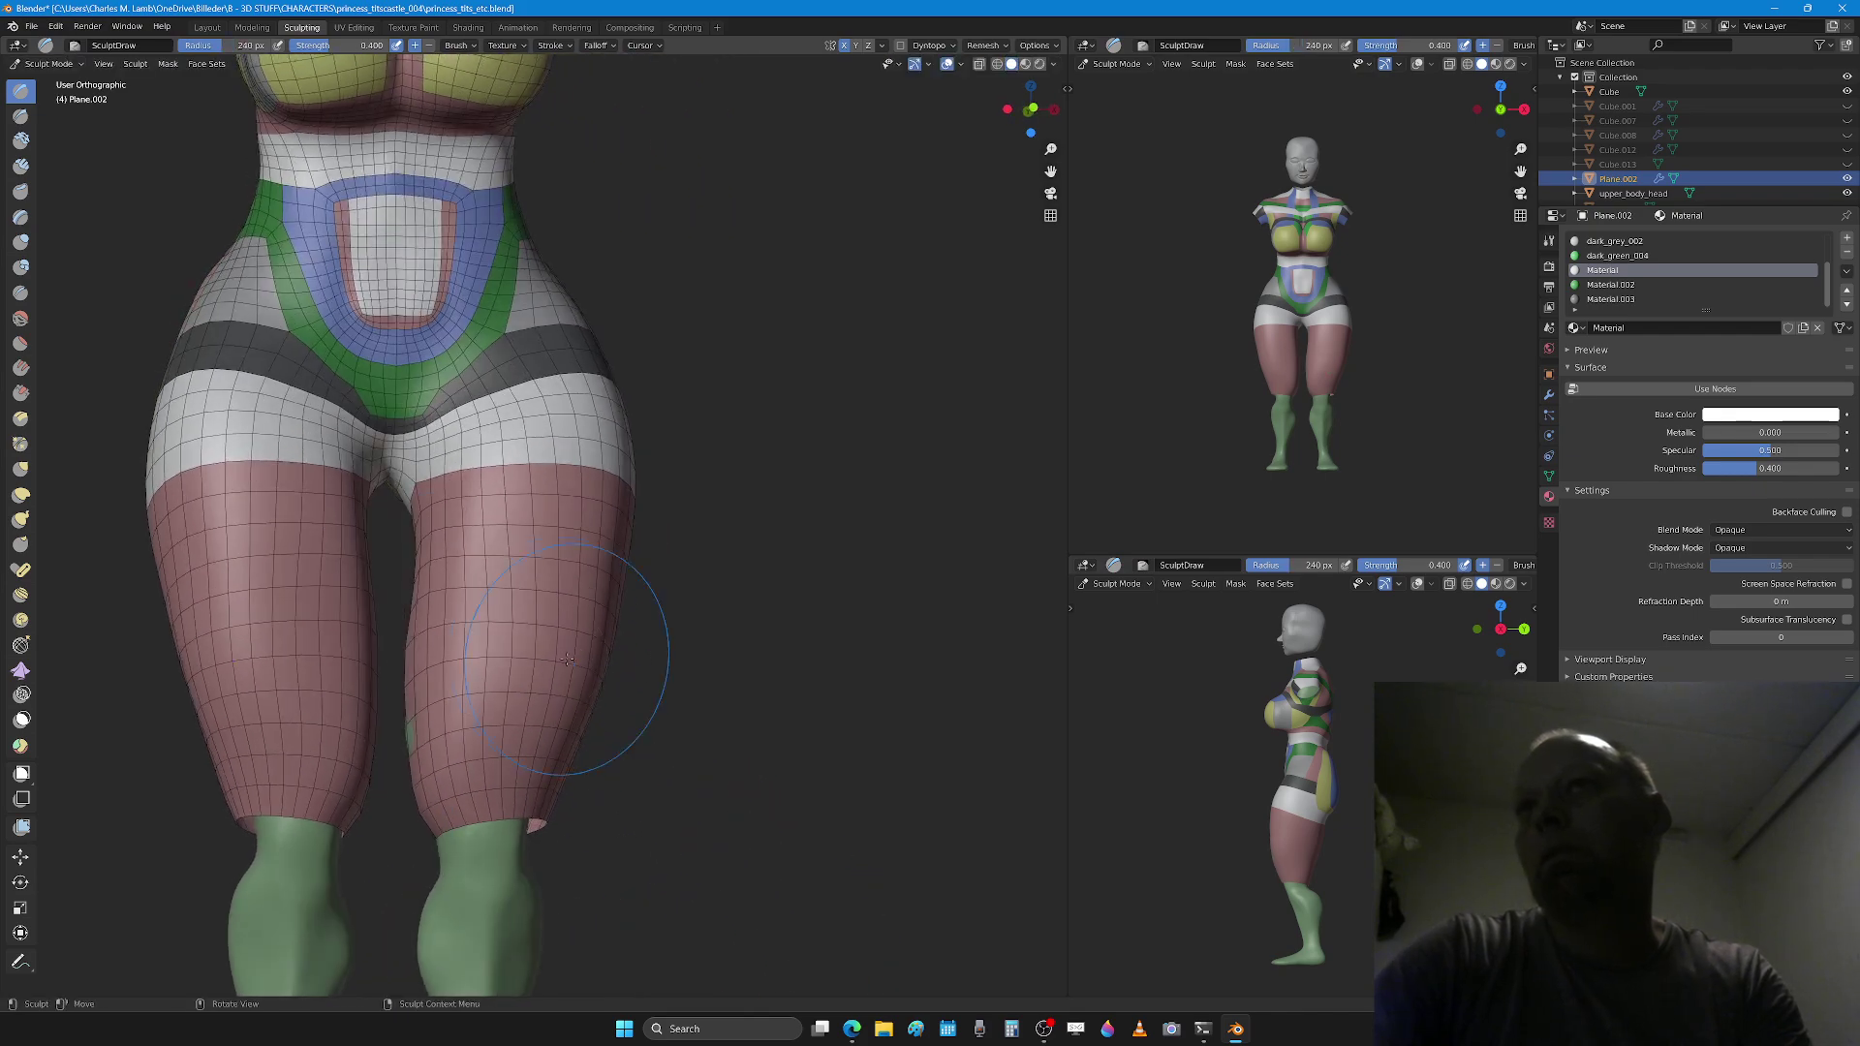
Step: Slim and refine the front of the thighs above the knees with the Draw brush, normal and inverted
middle_drag(524, 596, 502, 596)
key(f)
click(518, 596)
ctrl+drag(522, 667, 491, 753)
key(f)
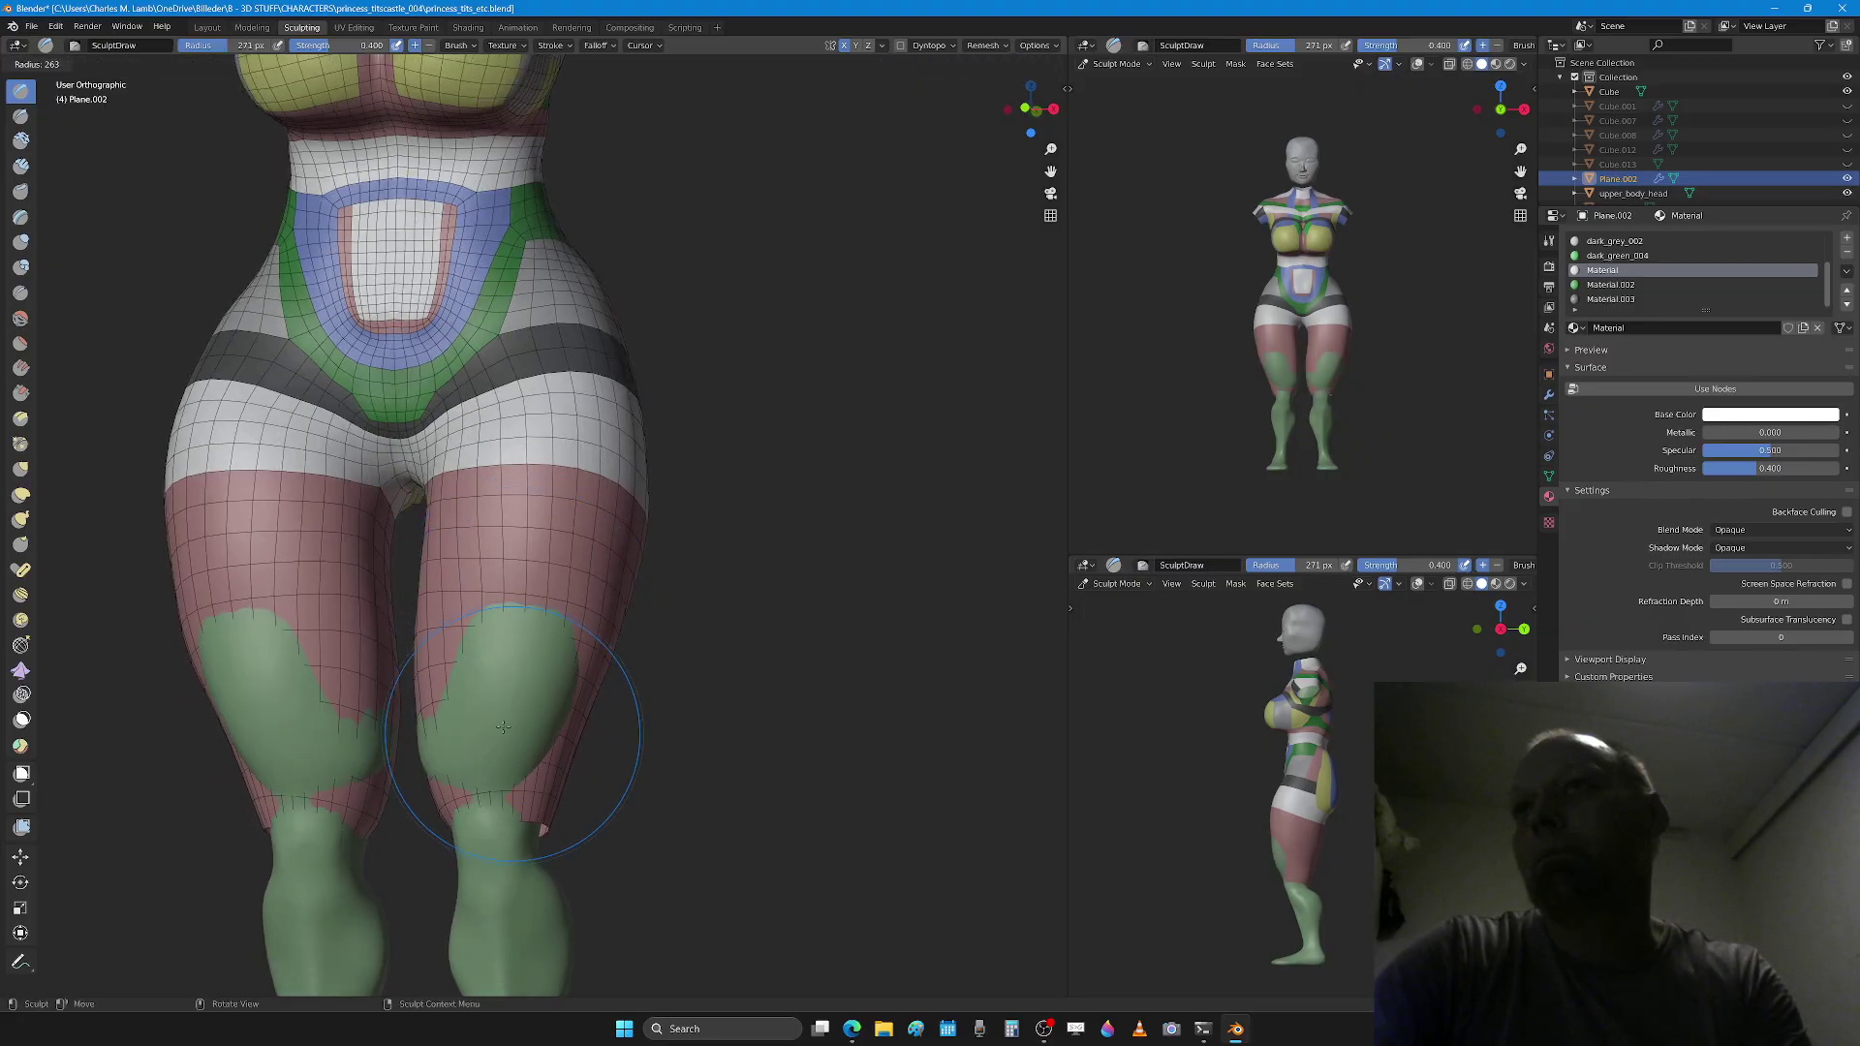
click(531, 765)
mouse_move(513, 678)
mouse_down()
mouse_move(481, 754)
mouse_move(417, 765)
mouse_move(441, 736)
mouse_up()
Step: Sculpt the back and inner side of the lower thighs with the Draw brush
scroll(632, 614, down, 3)
mouse_move(632, 614)
middle_down()
mouse_move(478, 643)
mouse_move(470, 669)
middle_up()
mouse_move(523, 543)
mouse_down()
mouse_move(540, 618)
mouse_move(590, 697)
mouse_move(485, 717)
mouse_up()
scroll(504, 678, up, 2)
mouse_move(540, 618)
mouse_down()
mouse_move(503, 678)
mouse_move(509, 765)
mouse_move(474, 843)
mouse_move(621, 829)
mouse_move(557, 635)
mouse_up()
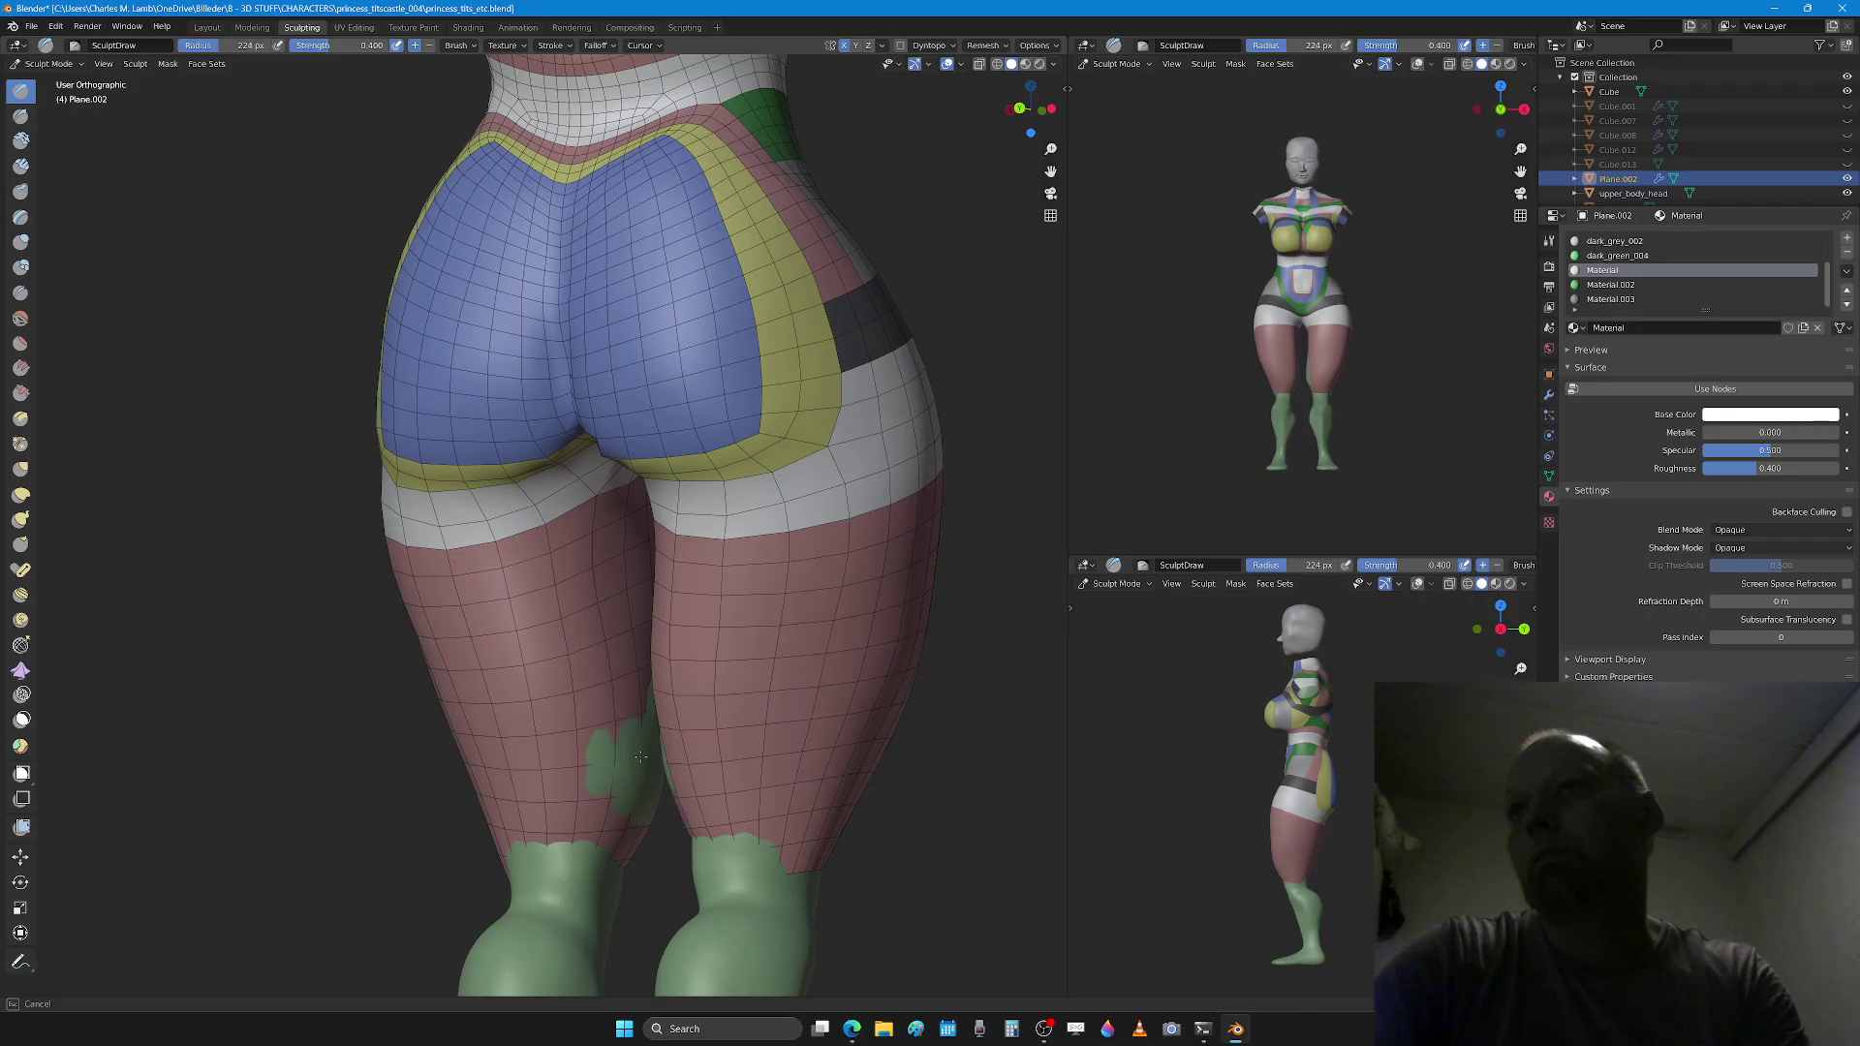
drag(640, 756, 629, 833)
middle_drag(630, 833, 415, 759)
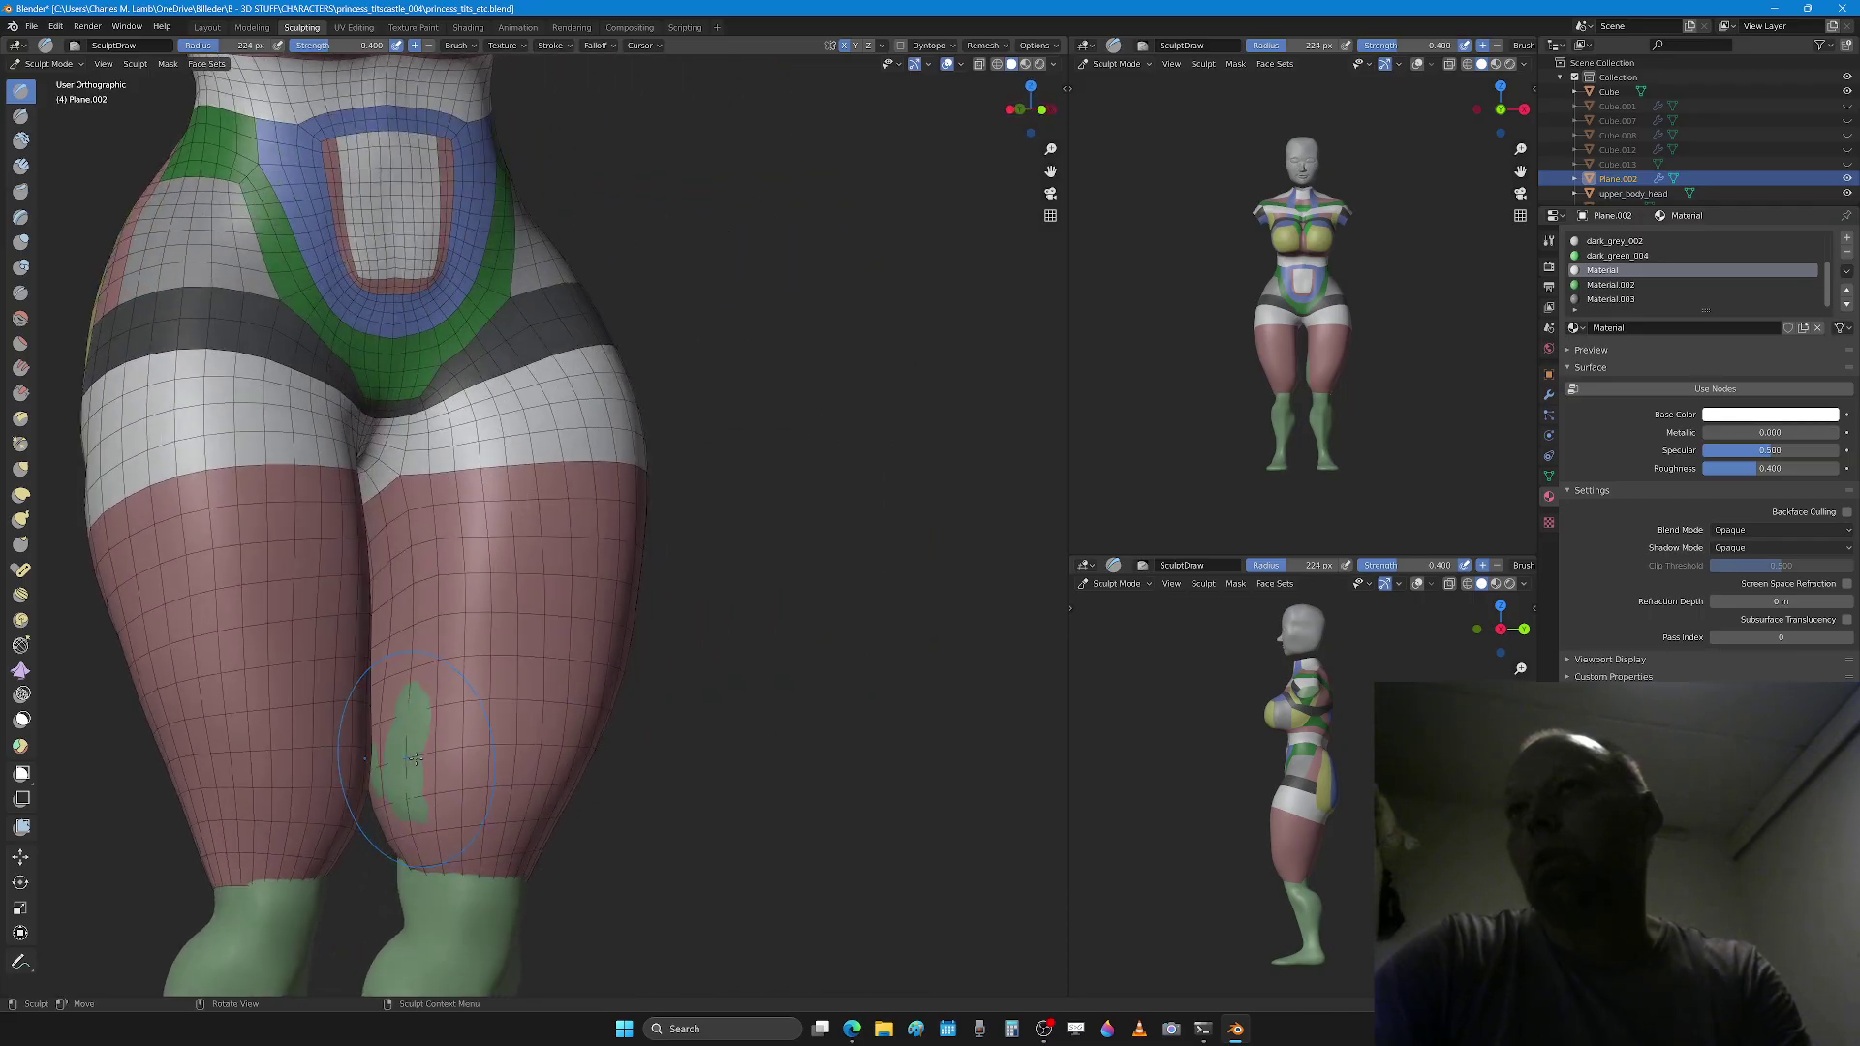
click(415, 759)
scroll(576, 636, down, 2)
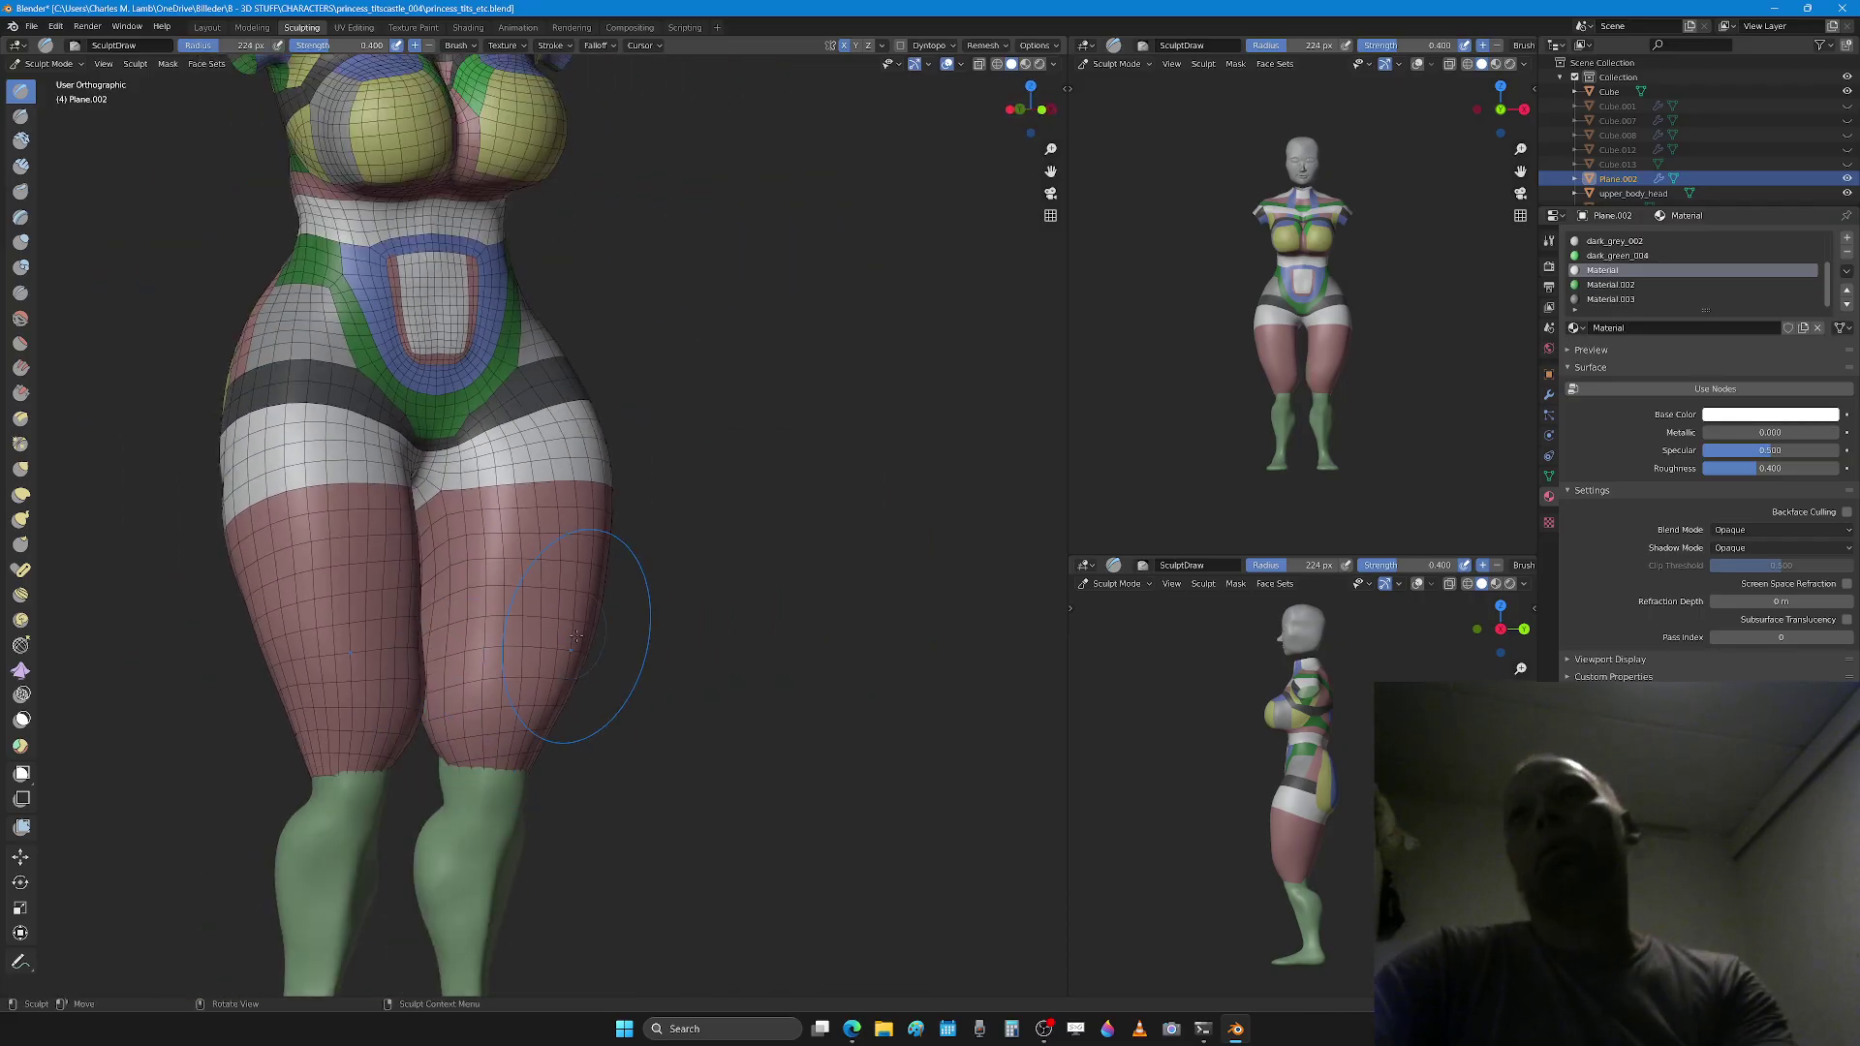
Step: Examine the whole figure's proportions from a distance, comparing the thighs with the torso and lower legs
scroll(576, 637, down, 3)
middle_drag(576, 637, 633, 623)
scroll(634, 623, down, 1)
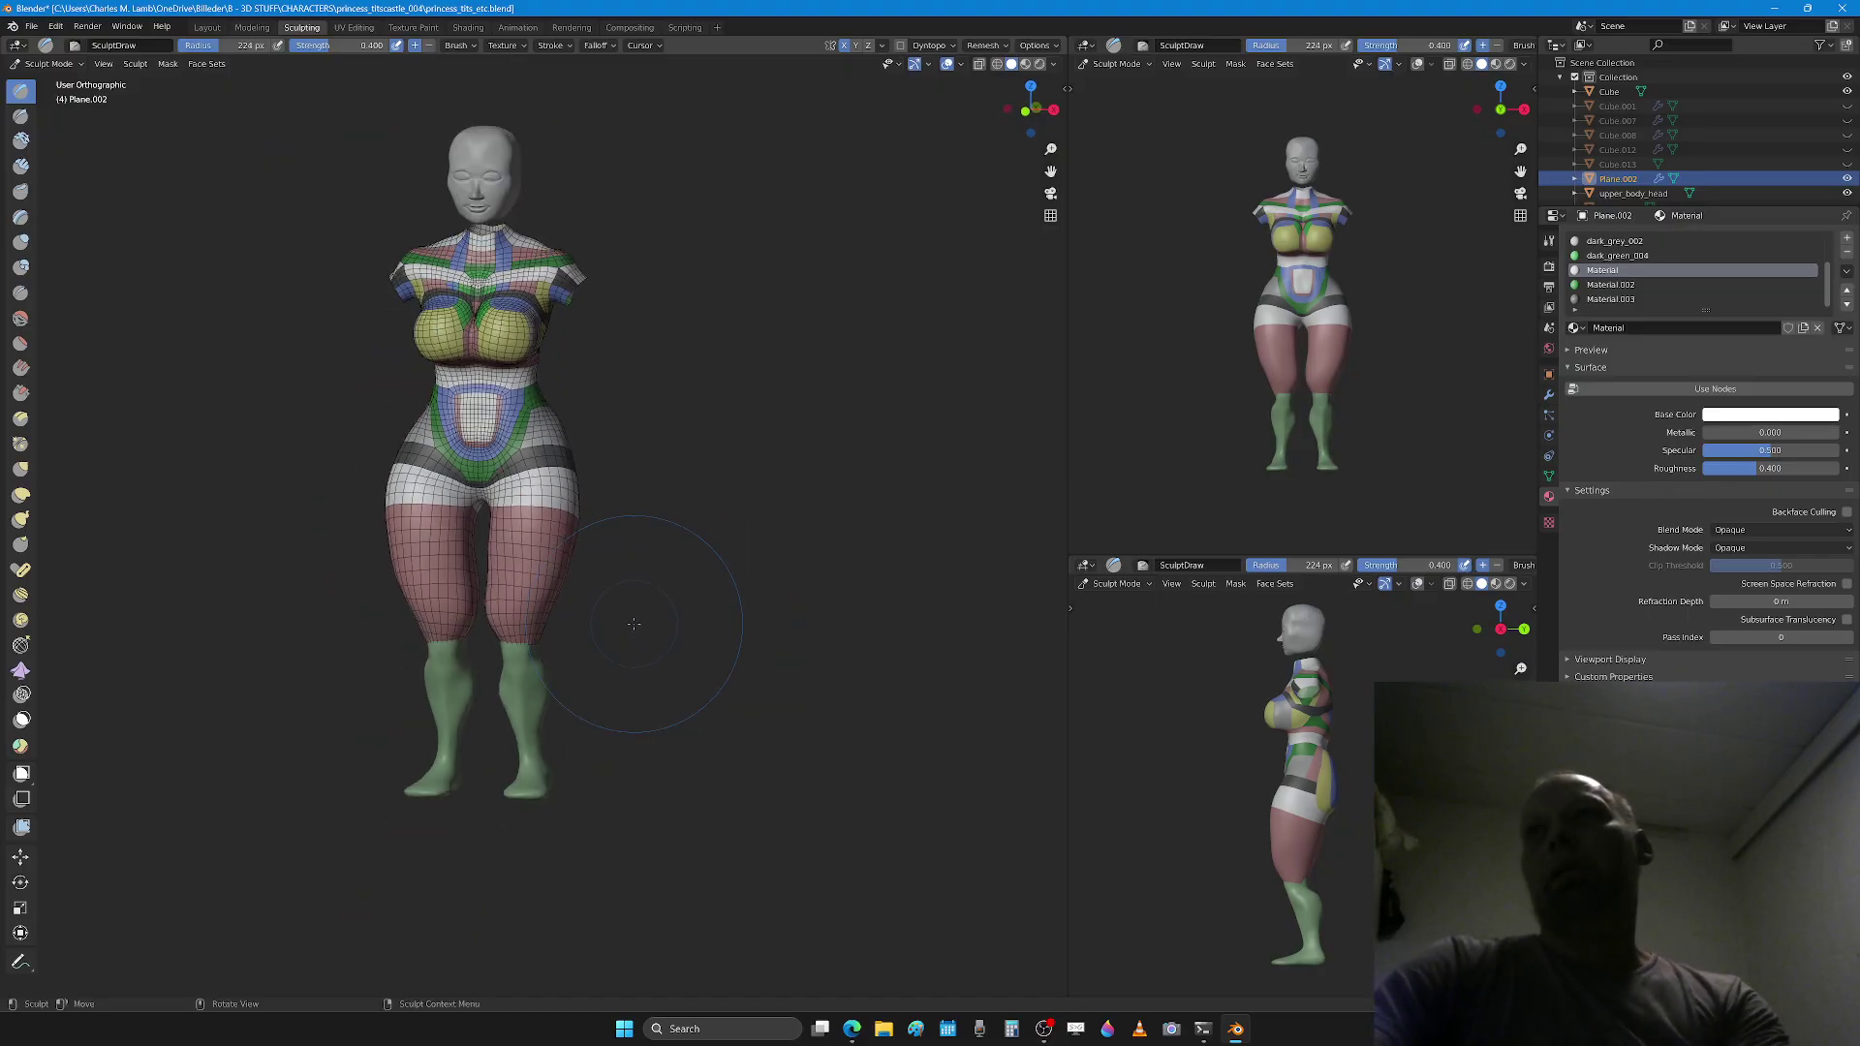
scroll(634, 623, up, 1)
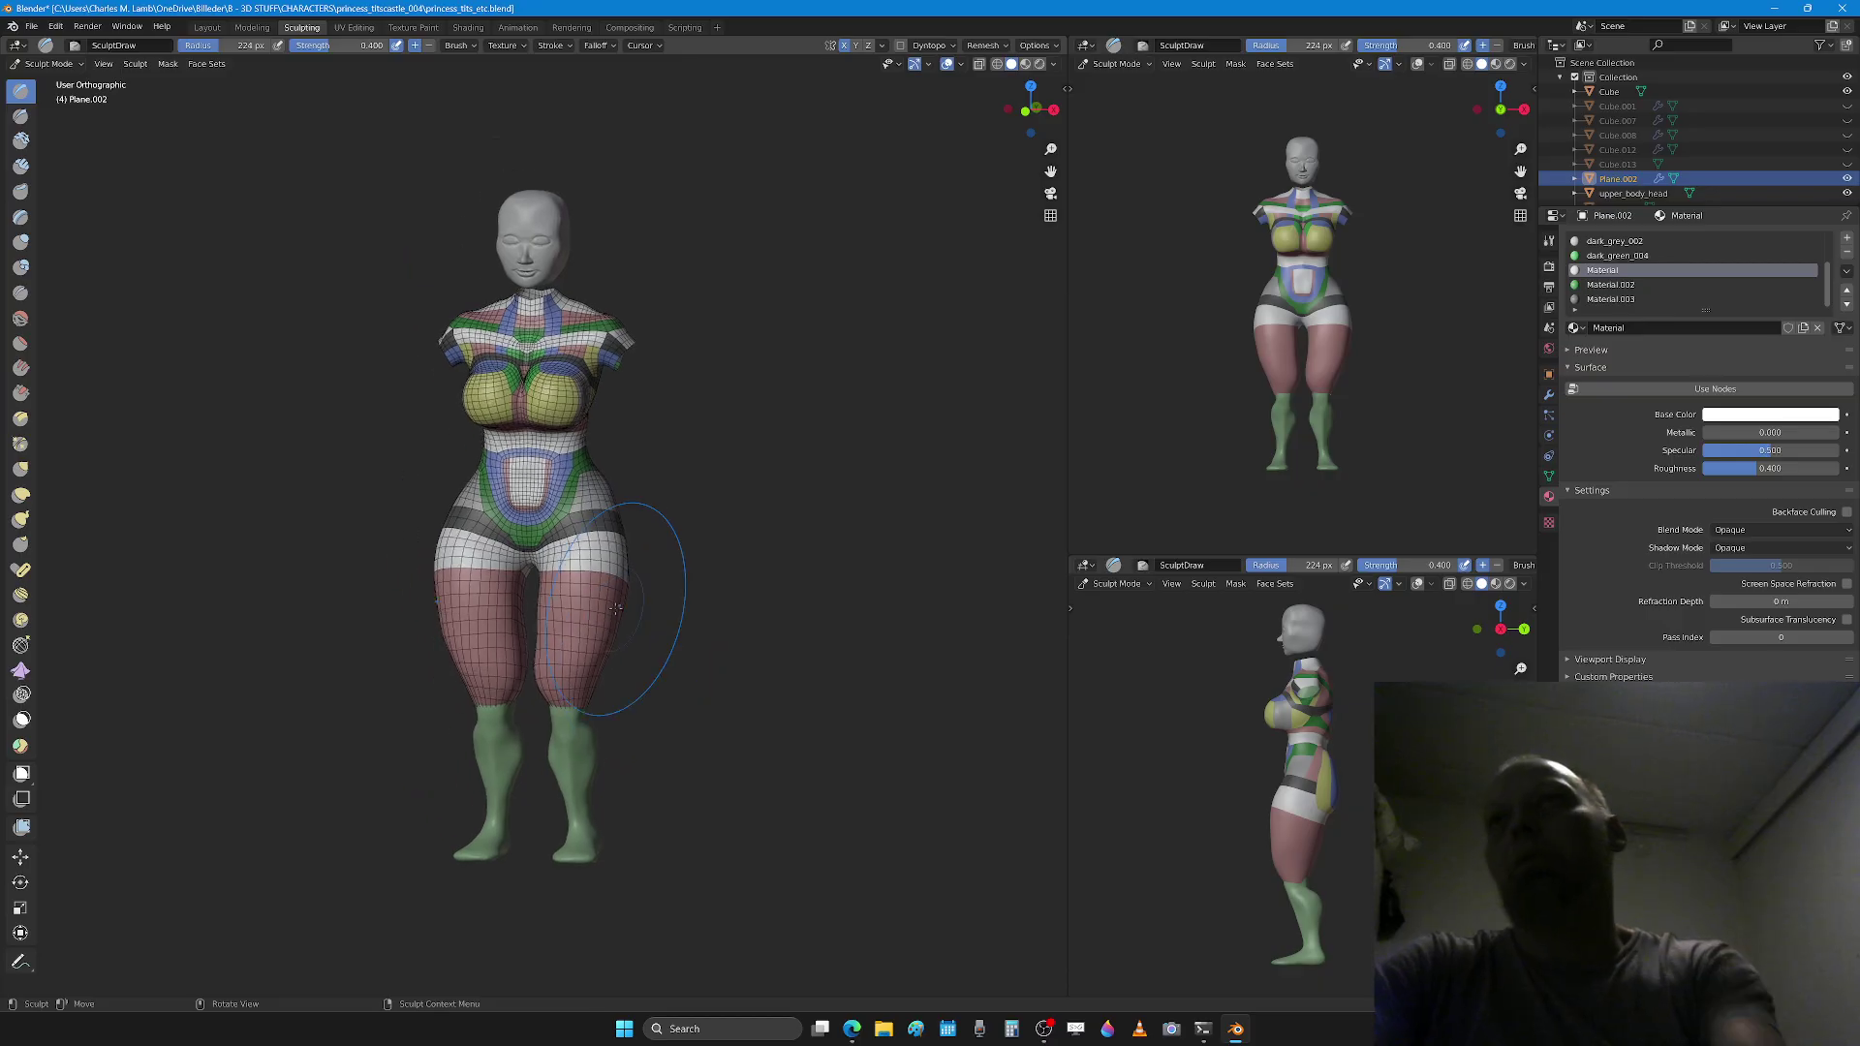
scroll(761, 563, up, 2)
shift+middle_drag(787, 417, 663, 628)
scroll(662, 627, down, 3)
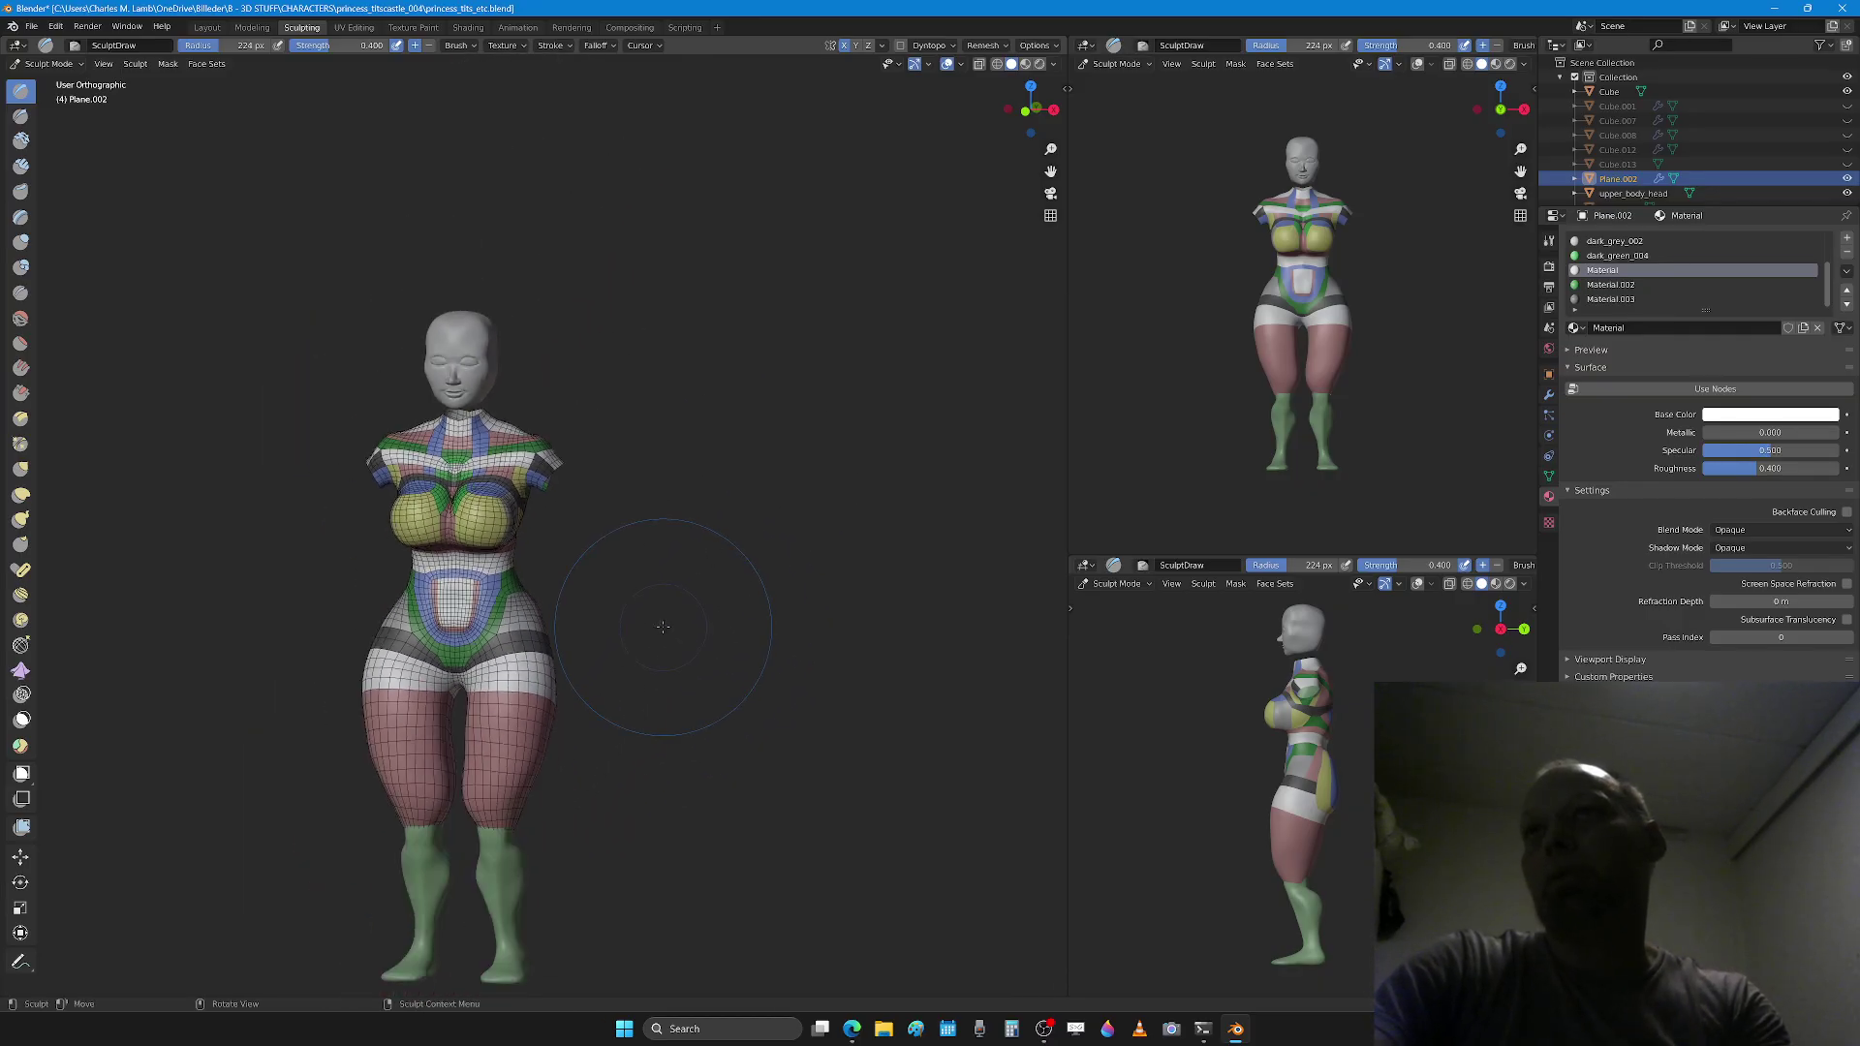
key(Home)
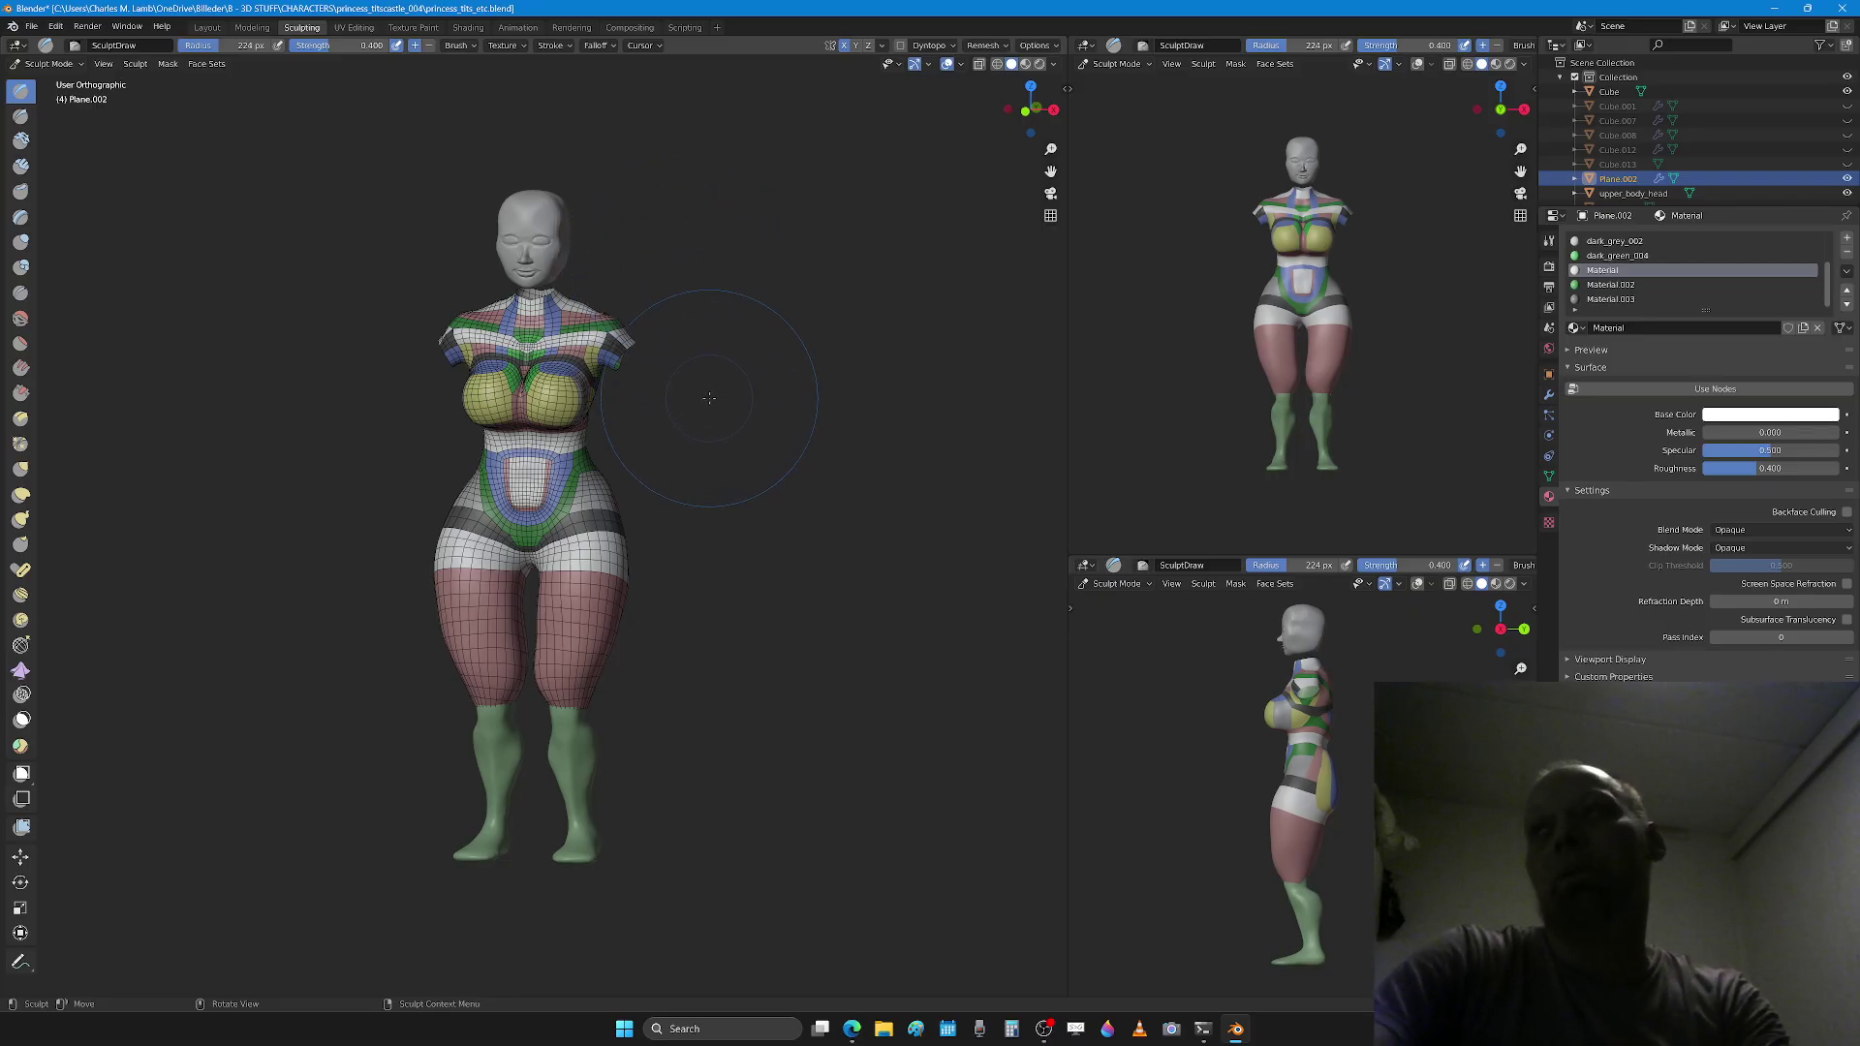
scroll(710, 399, up, 3)
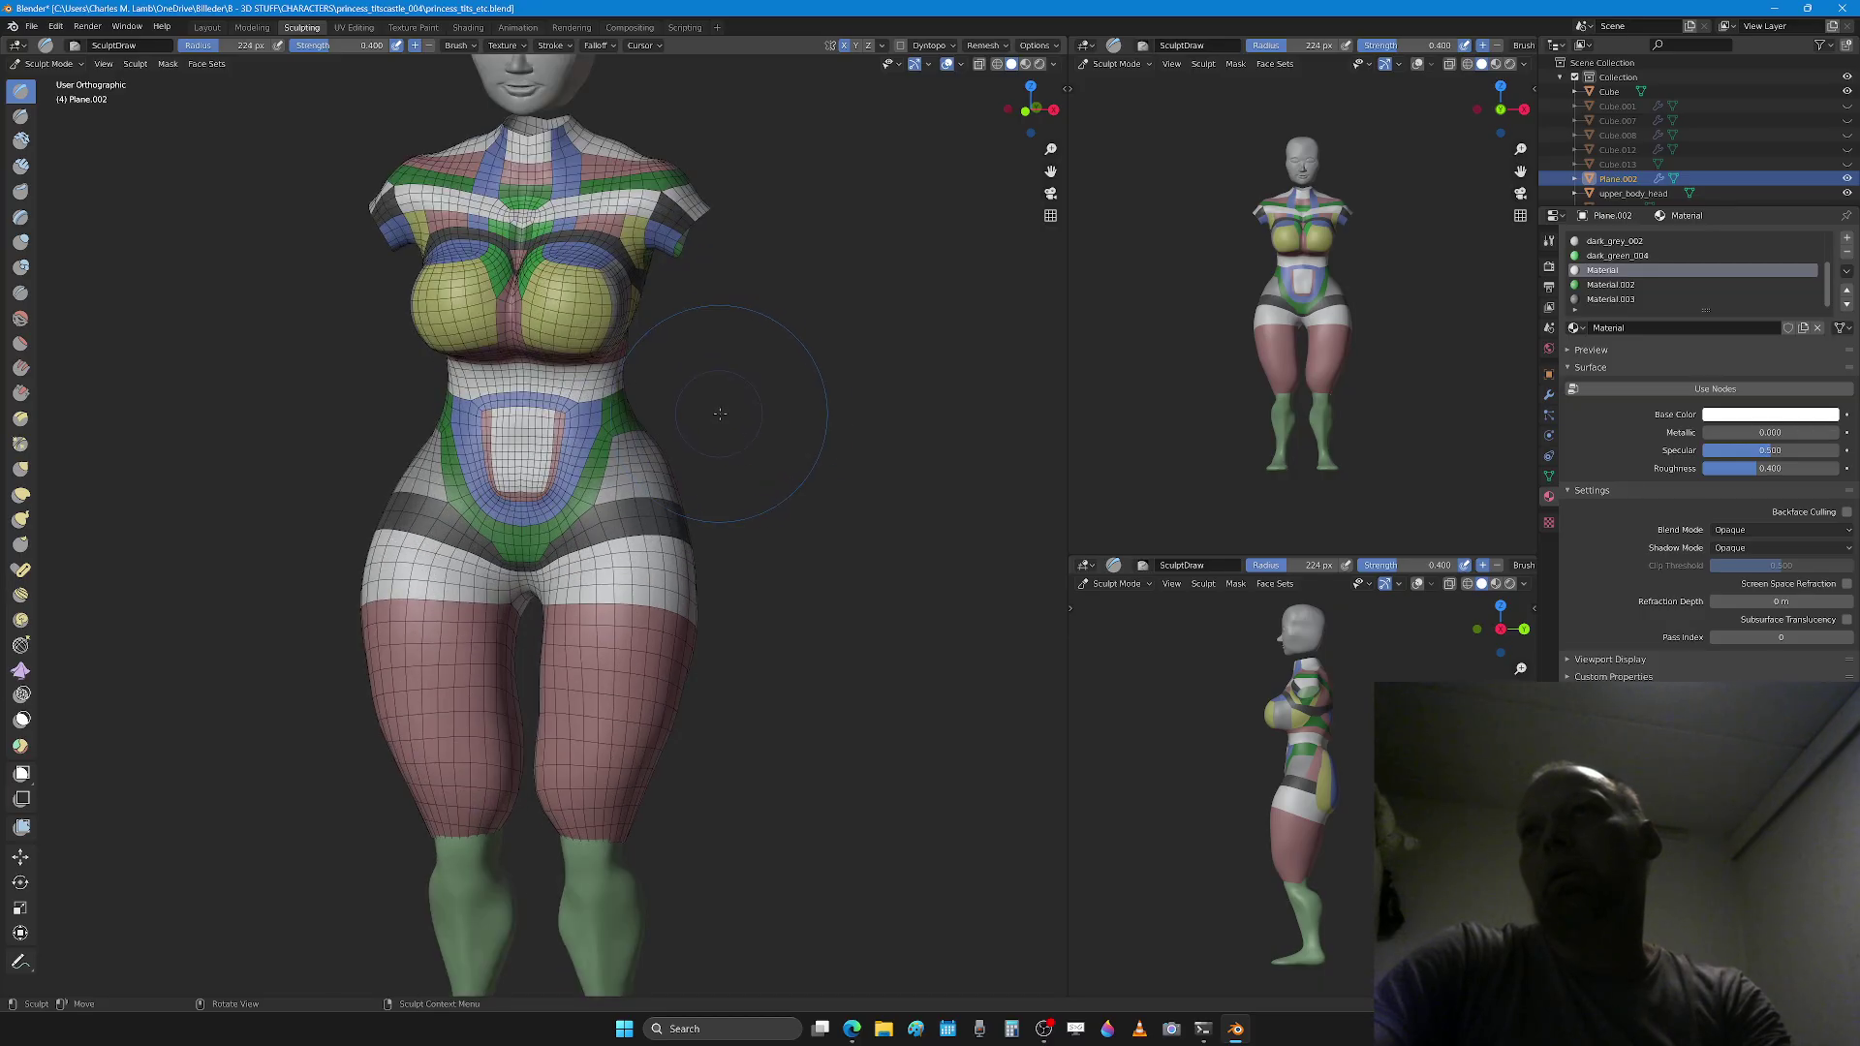
middle_drag(710, 398, 693, 427)
Step: Adjust the bust's shape from the right side and from below with the Grab brush
key(KP_3)
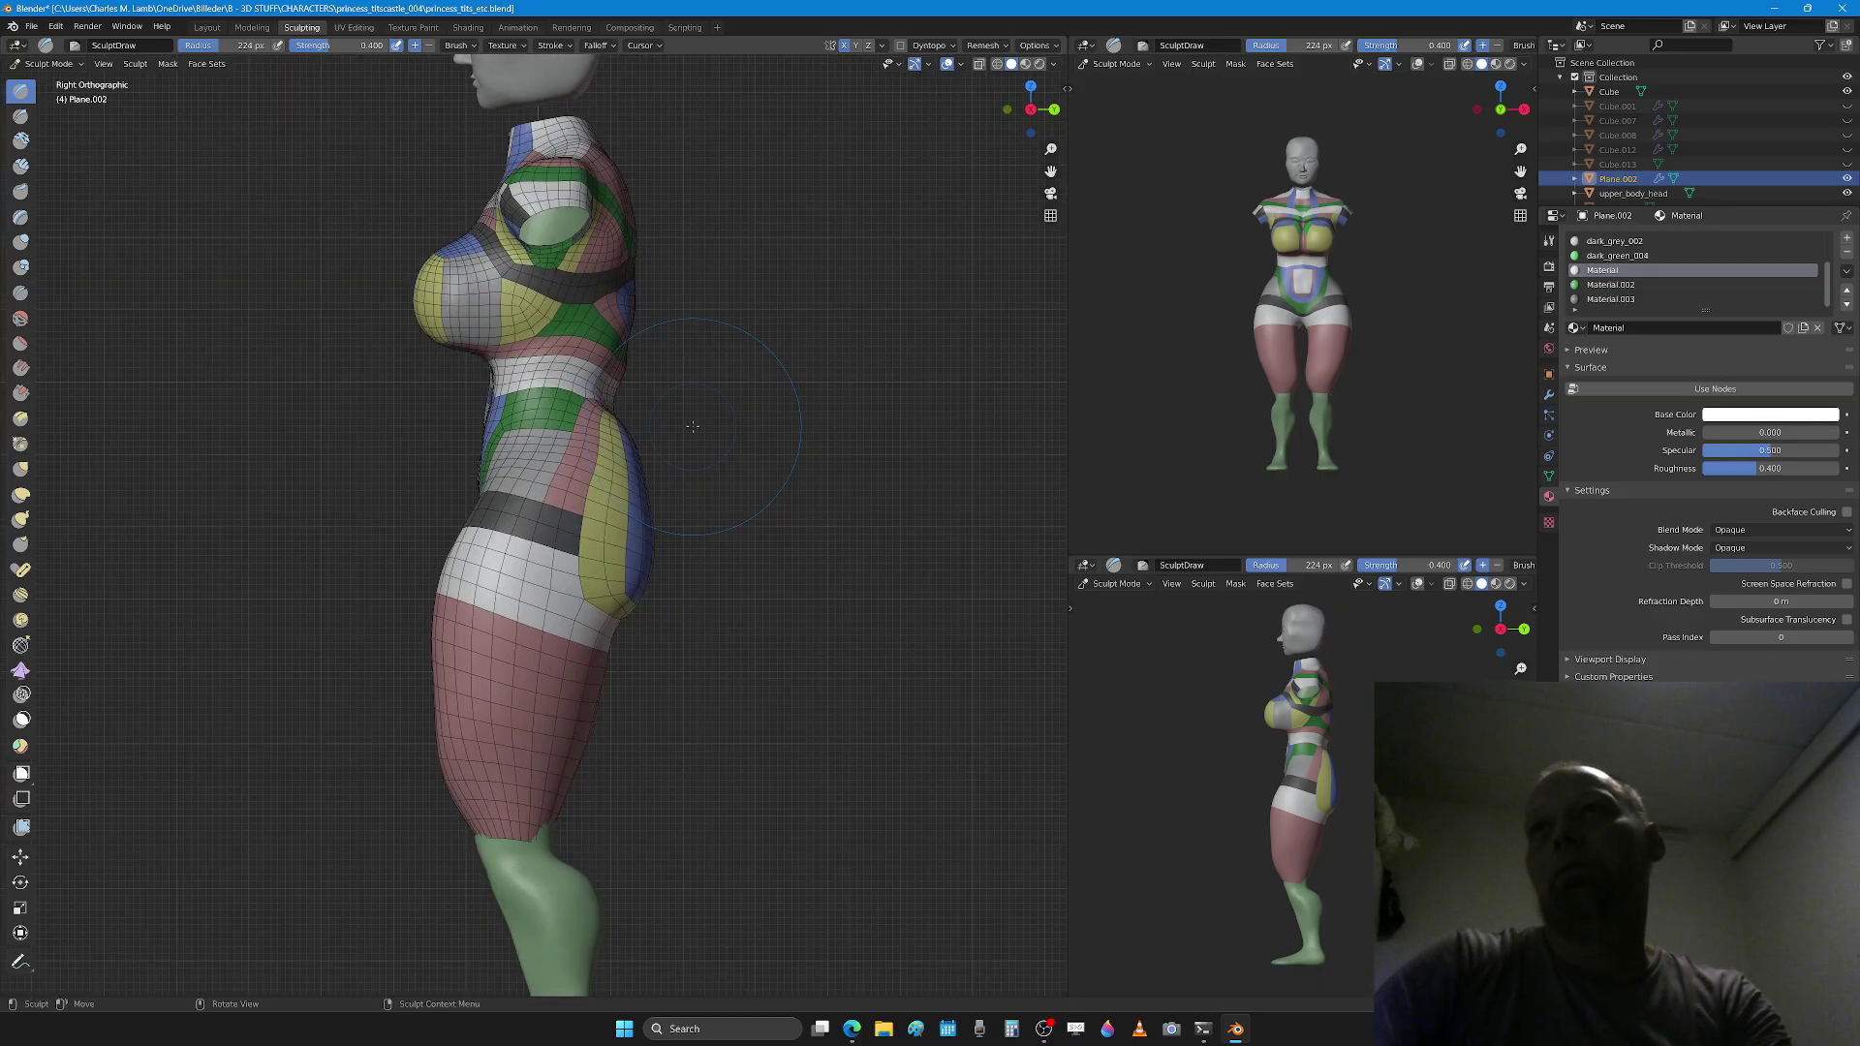
key(g)
scroll(300, 353, up, 2)
shift+middle_drag(335, 327, 394, 598)
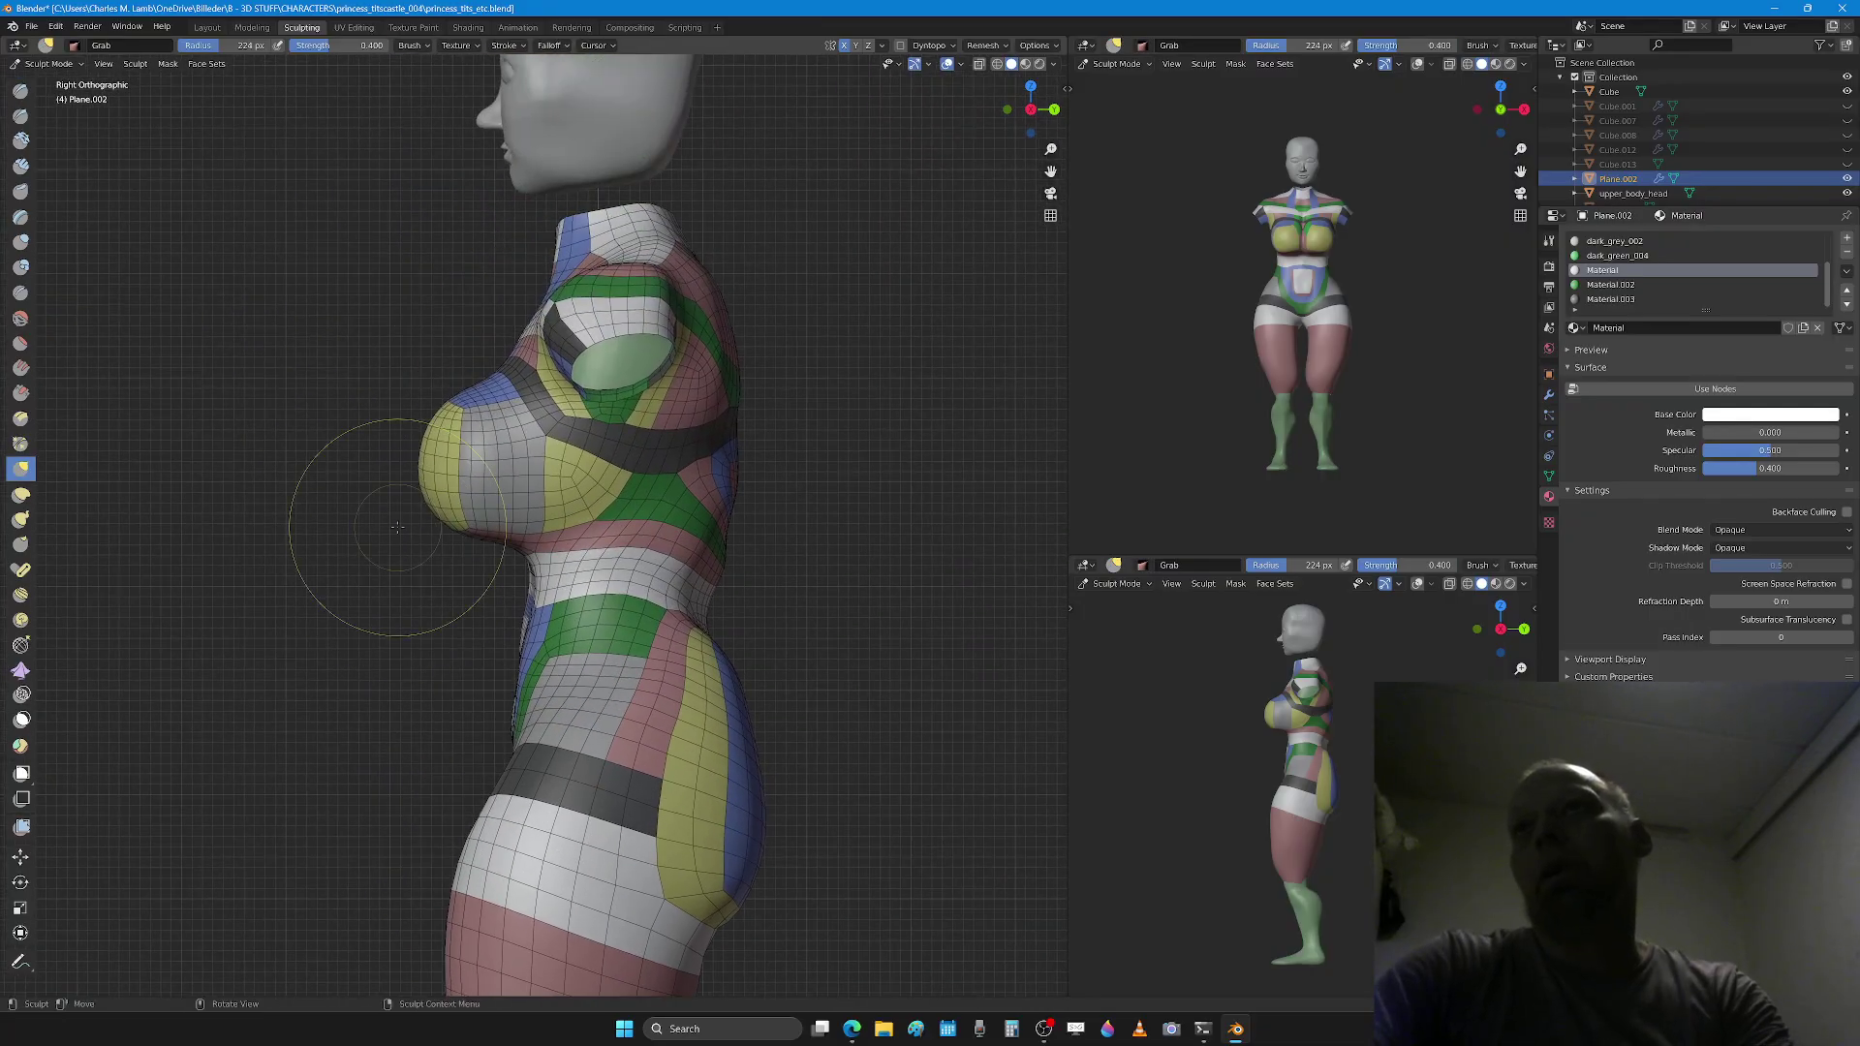
key(f)
click(448, 493)
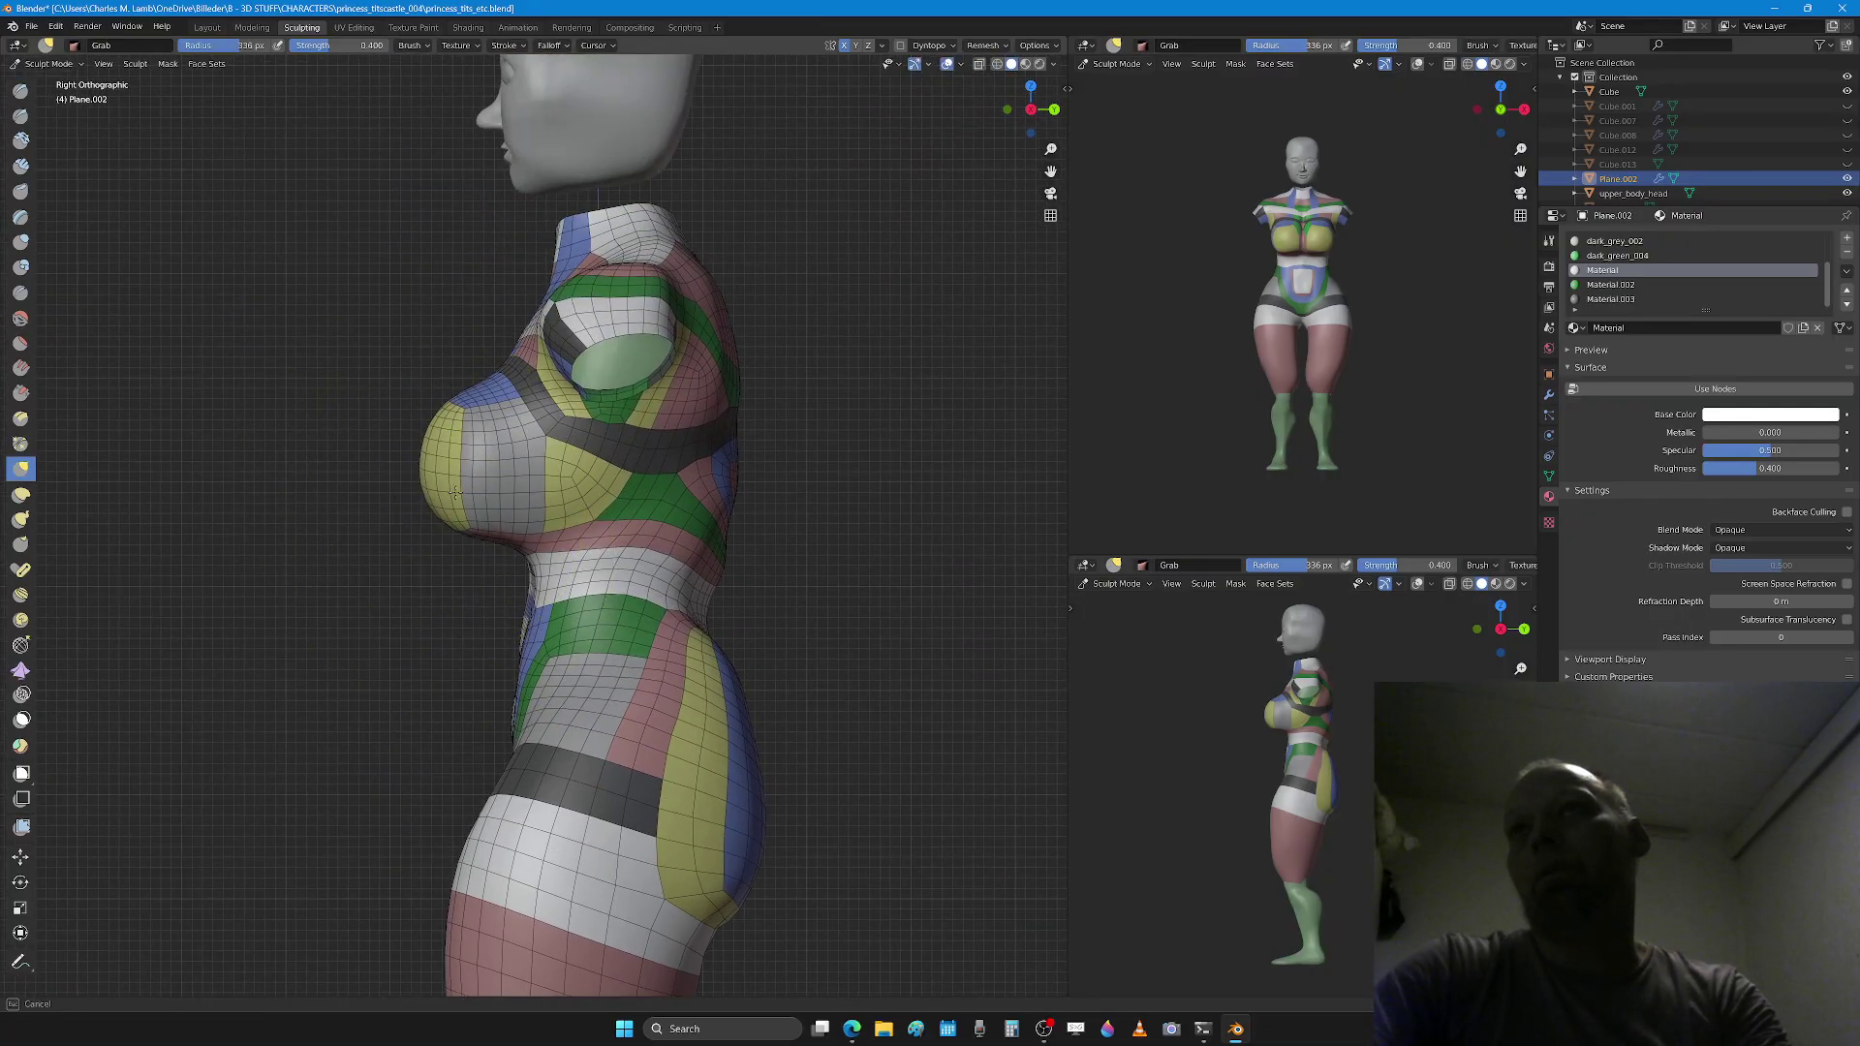
middle_drag(441, 552, 593, 445)
key(f)
click(600, 475)
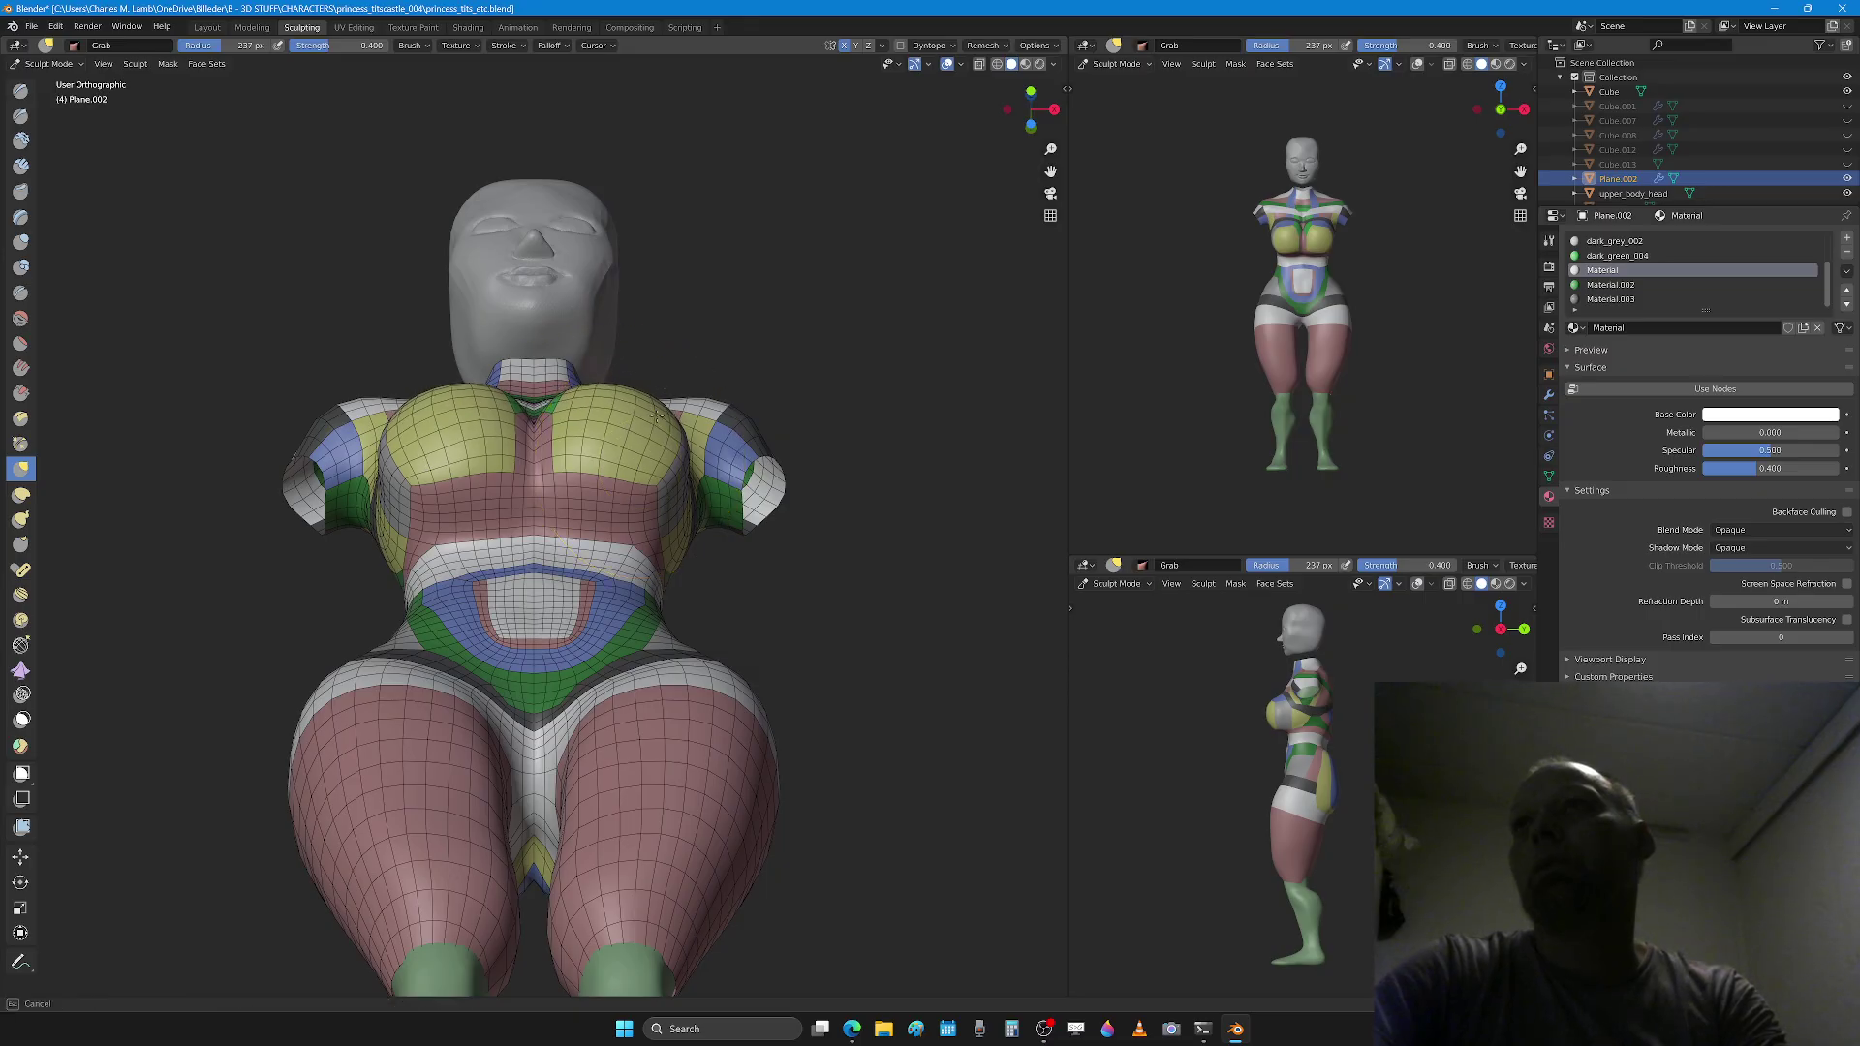
Step: Refine the bust's surface from below with the Draw brush
key(x)
scroll(678, 426, up, 2)
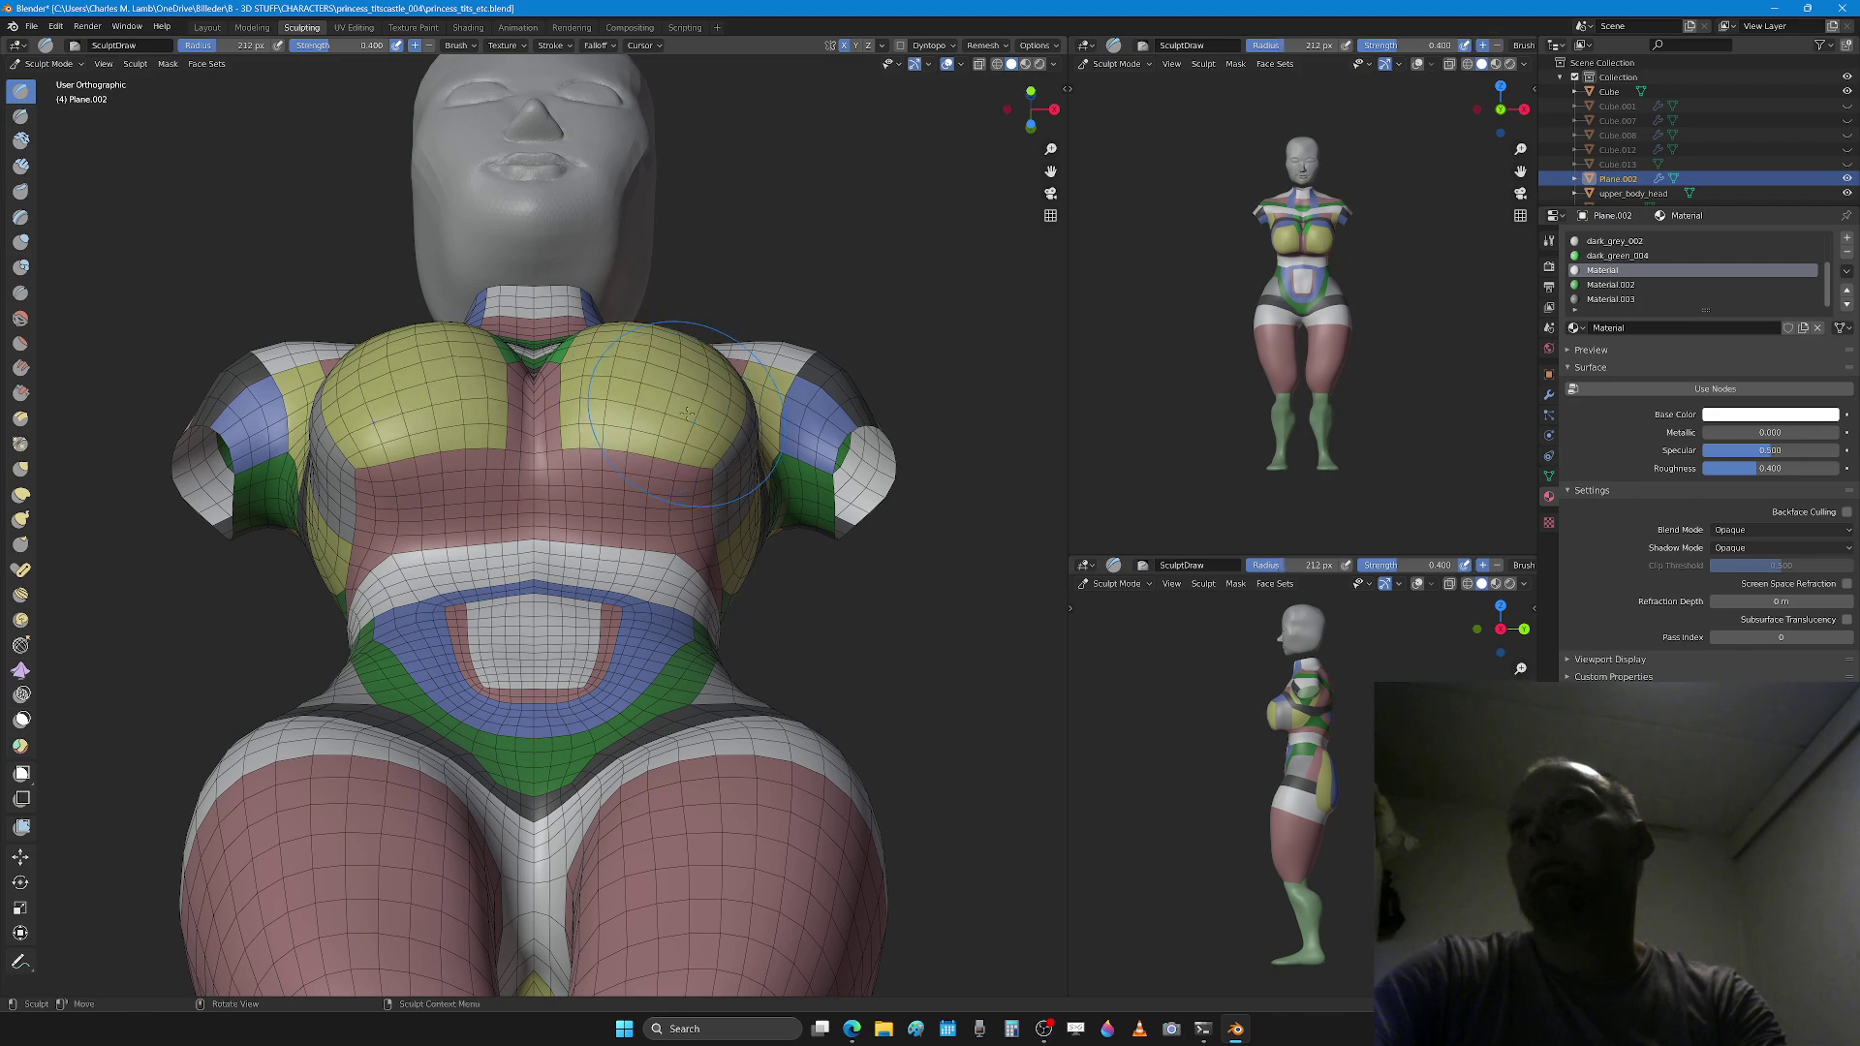
mouse_move(687, 415)
mouse_down()
mouse_move(734, 418)
mouse_move(685, 410)
mouse_up()
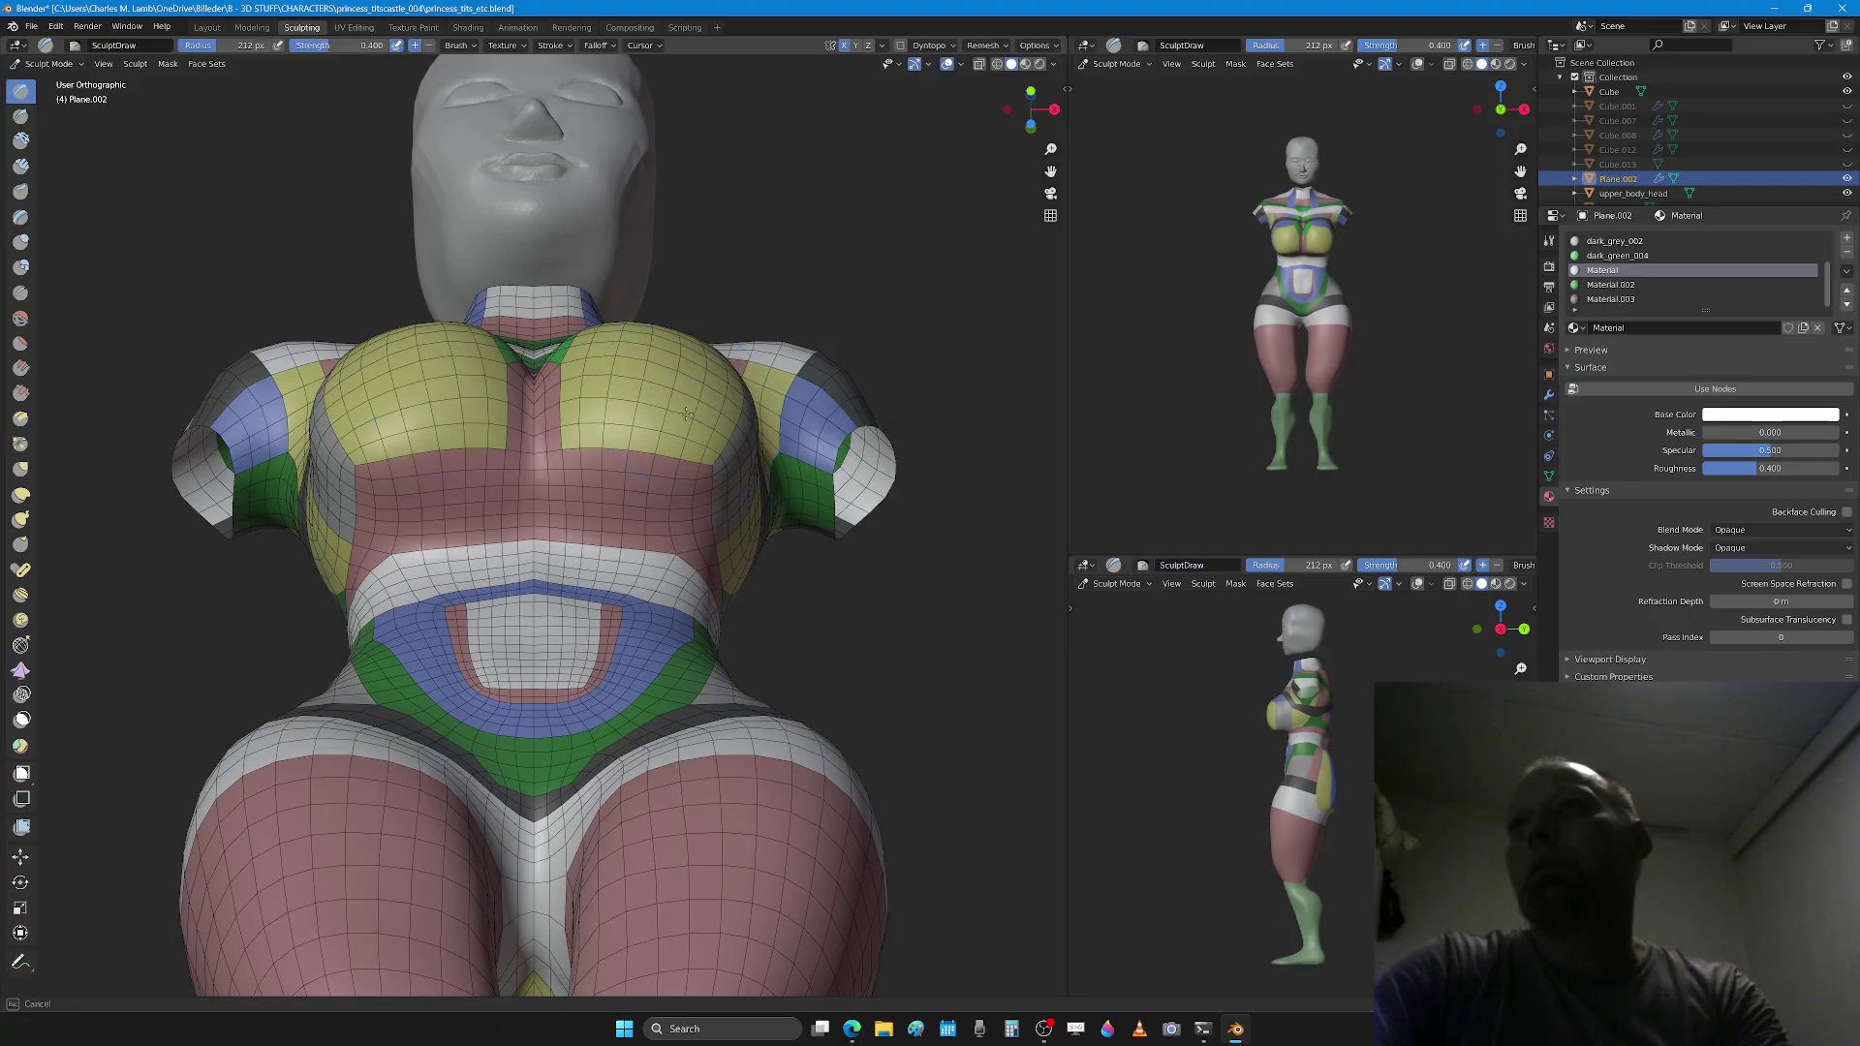
scroll(694, 417, down, 4)
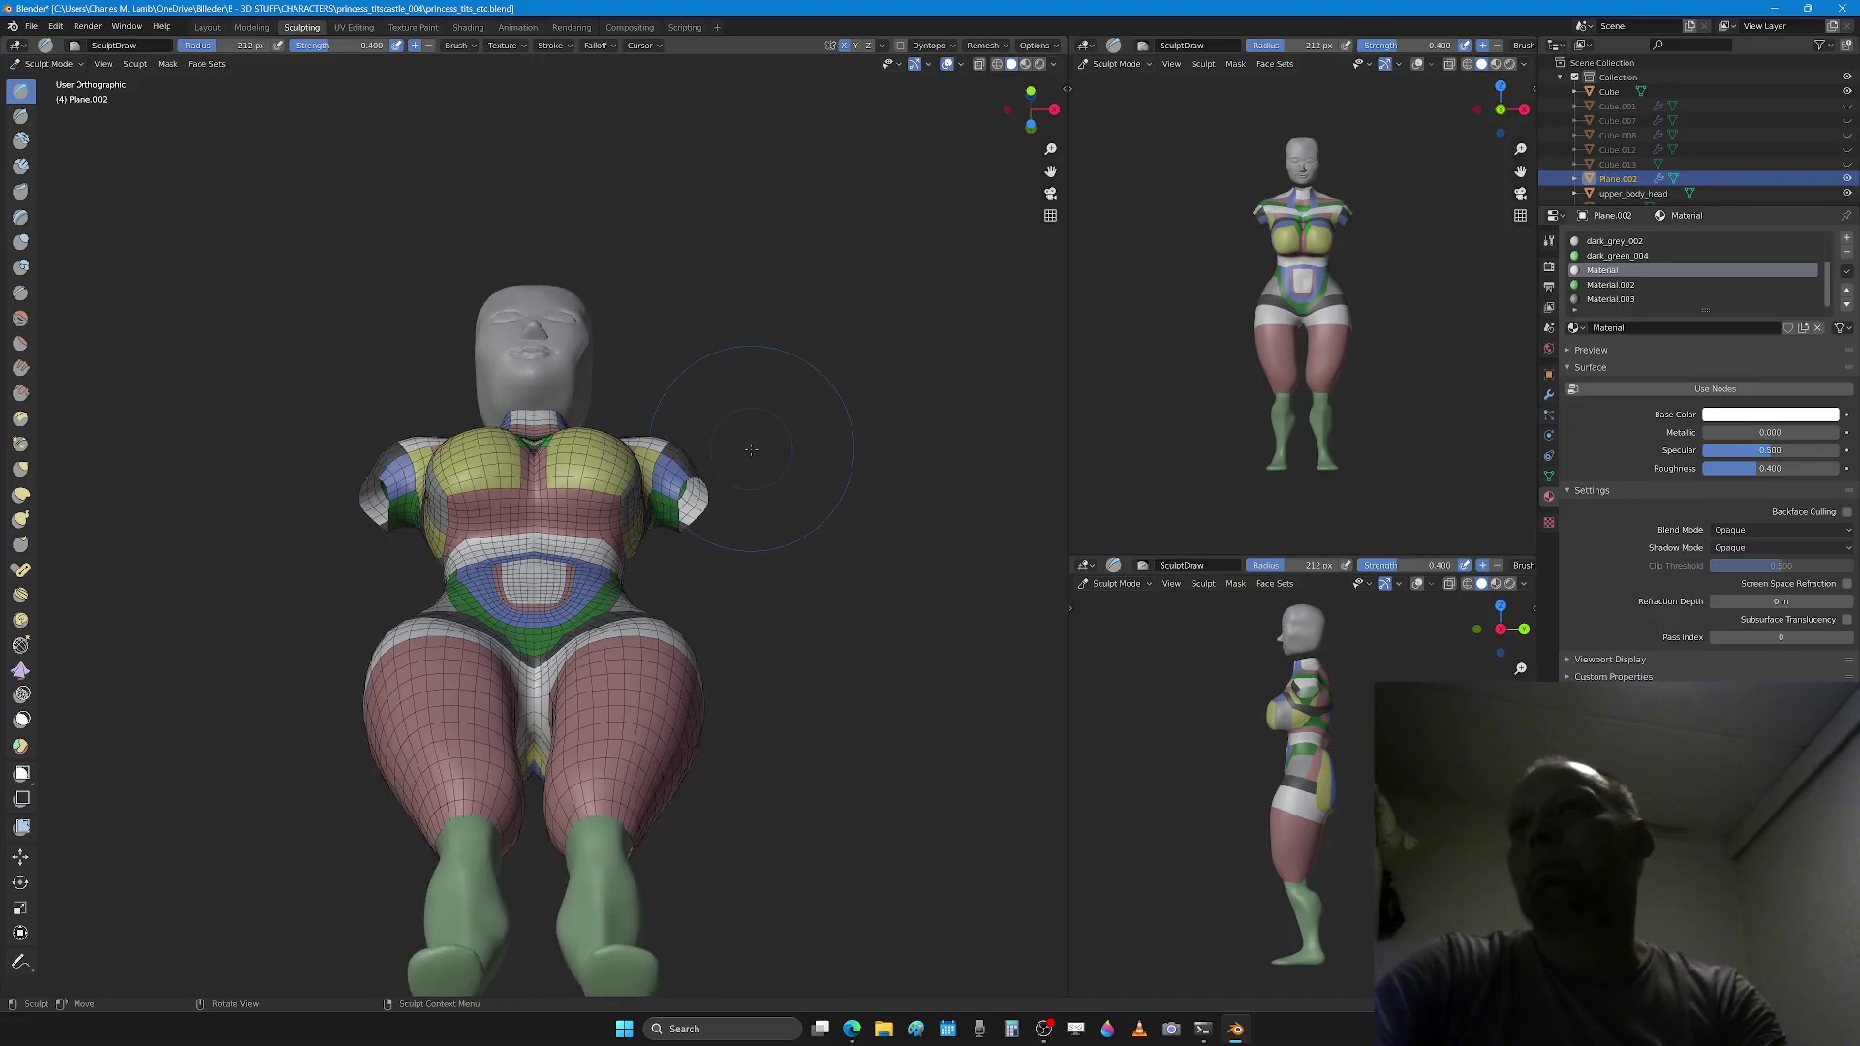
middle_drag(693, 417, 733, 550)
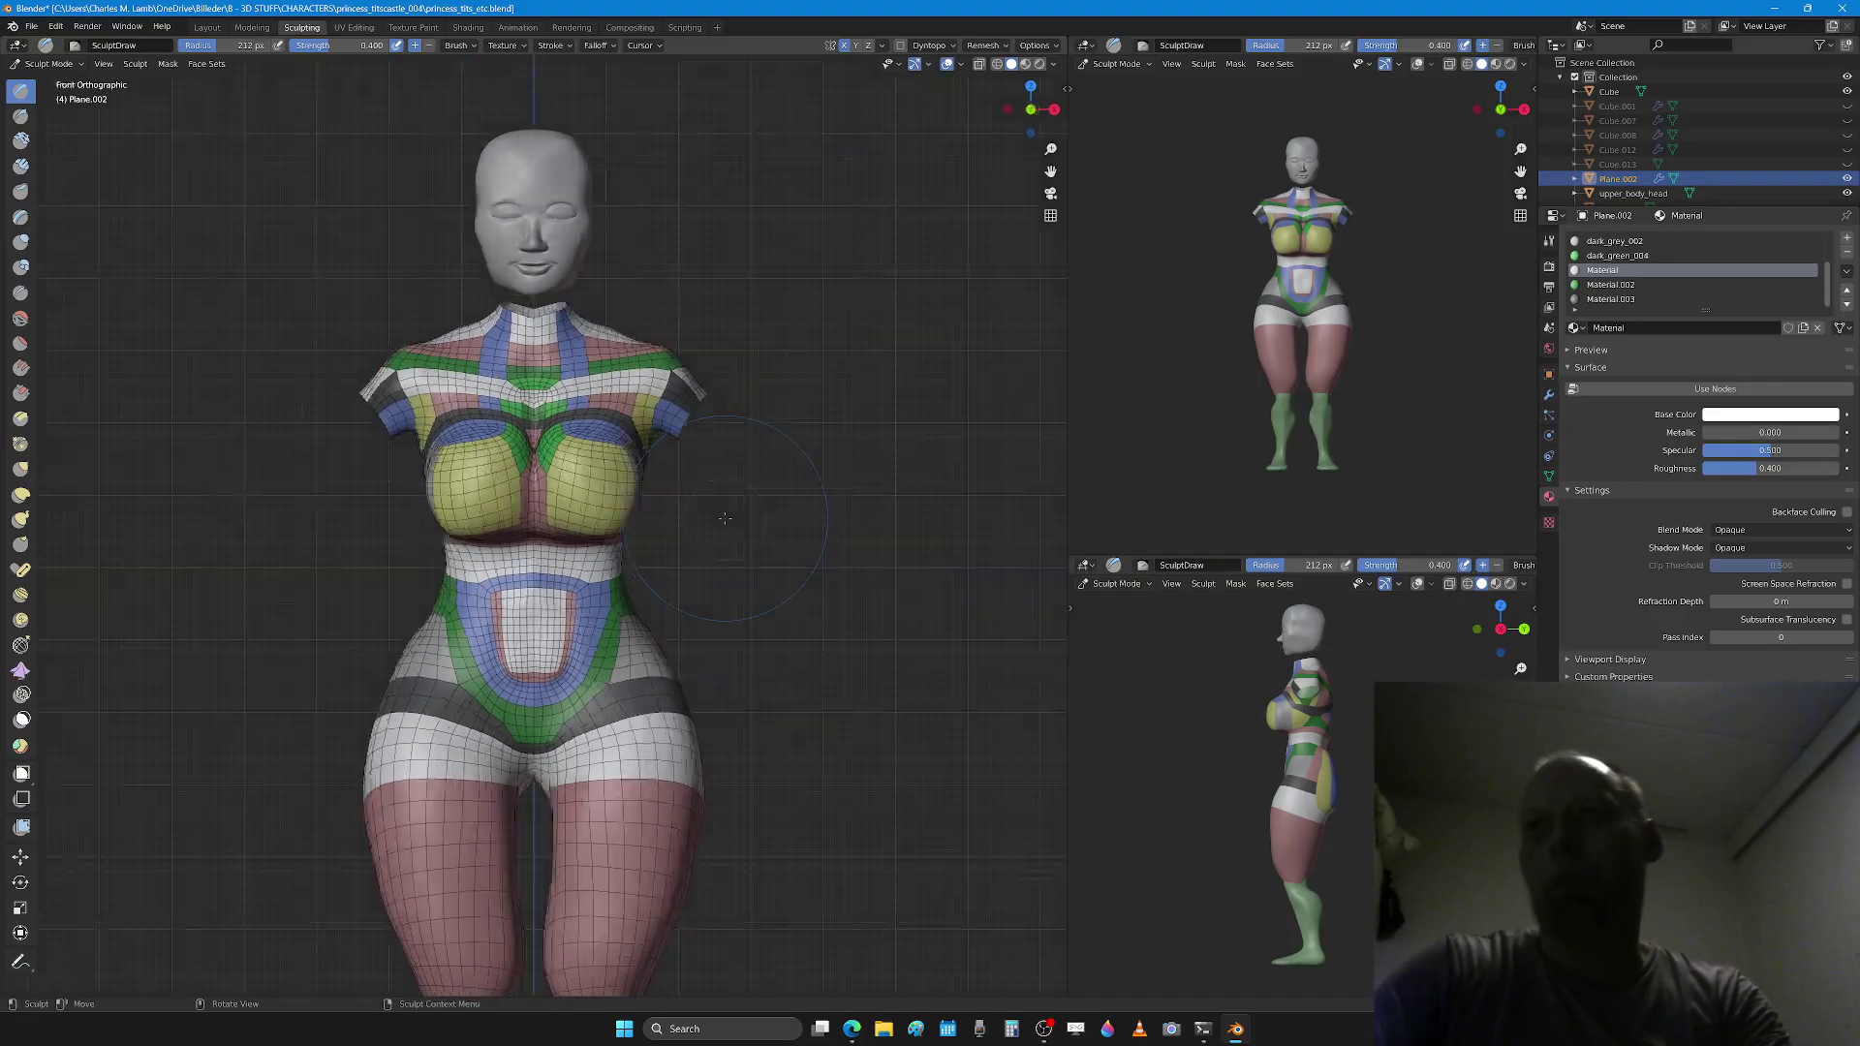
Step: Reshape the bust from the front with the Grab brush, reducing the brush radius to 229 px
scroll(735, 547, up, 3)
key(alt+h)
key(g)
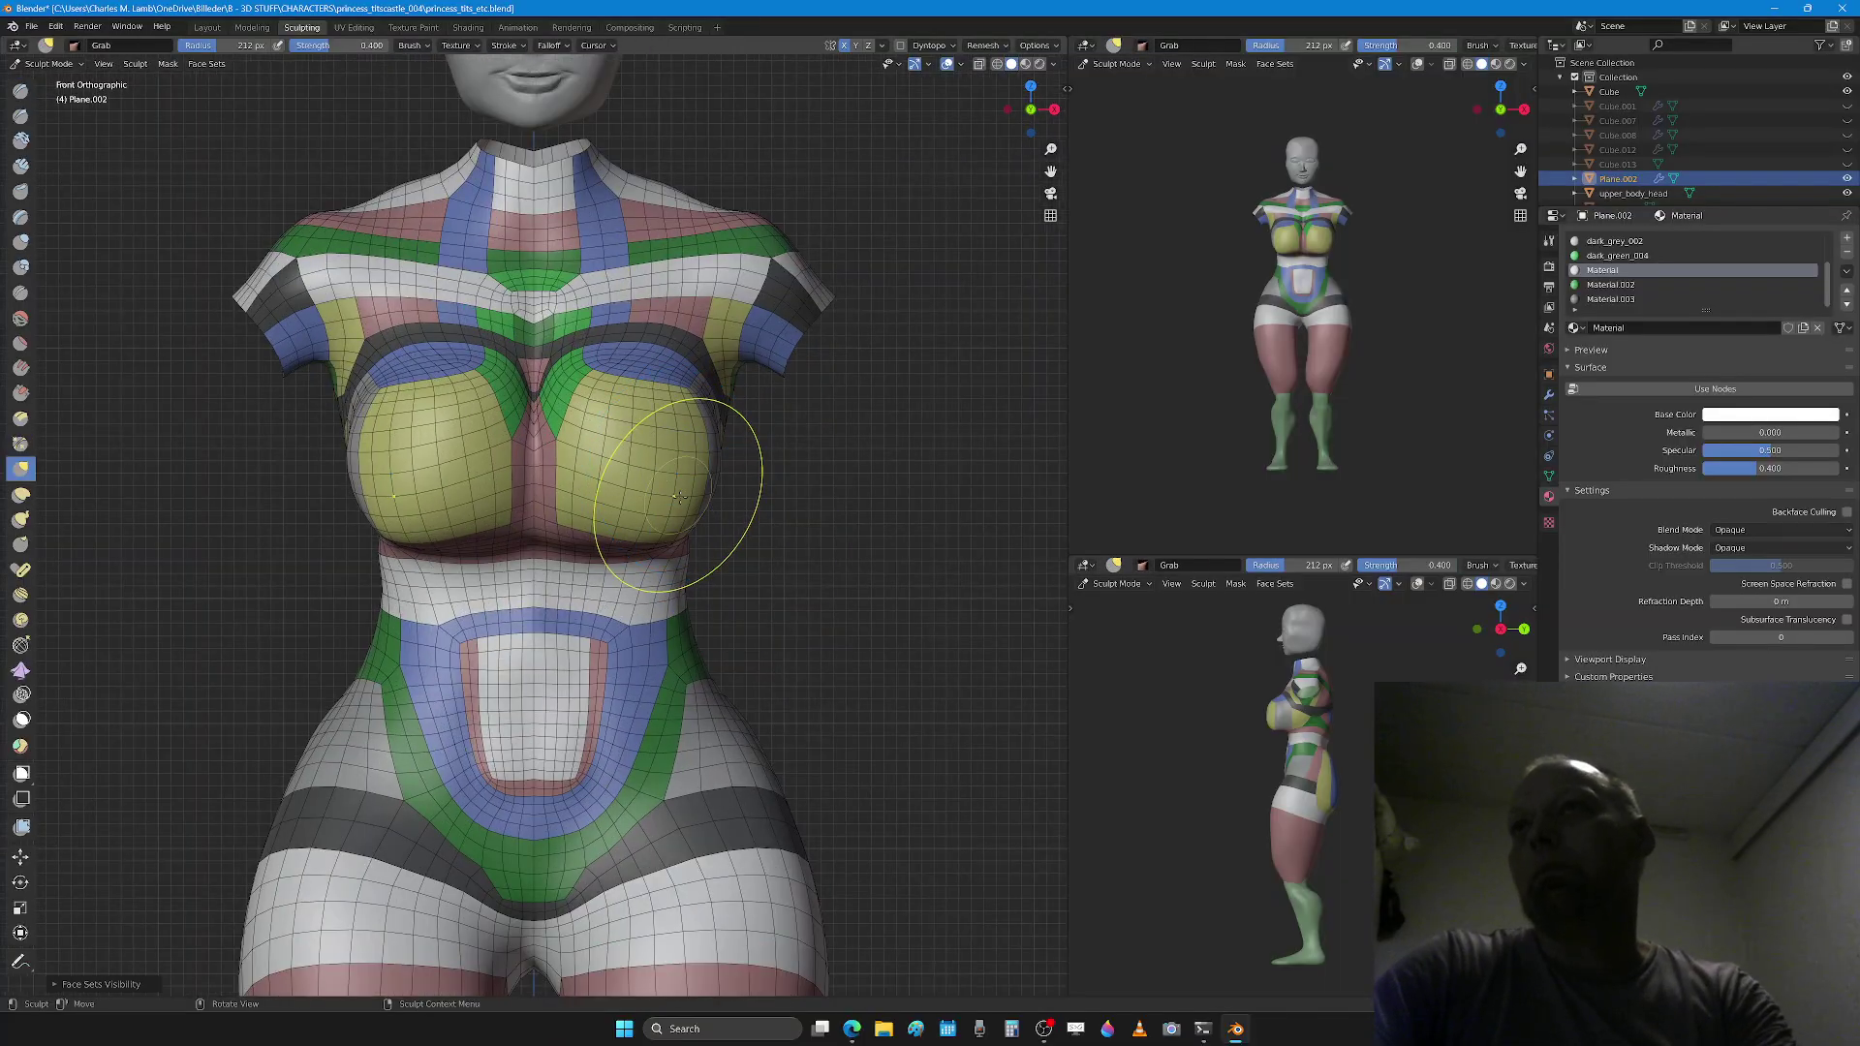
scroll(663, 498, up, 1)
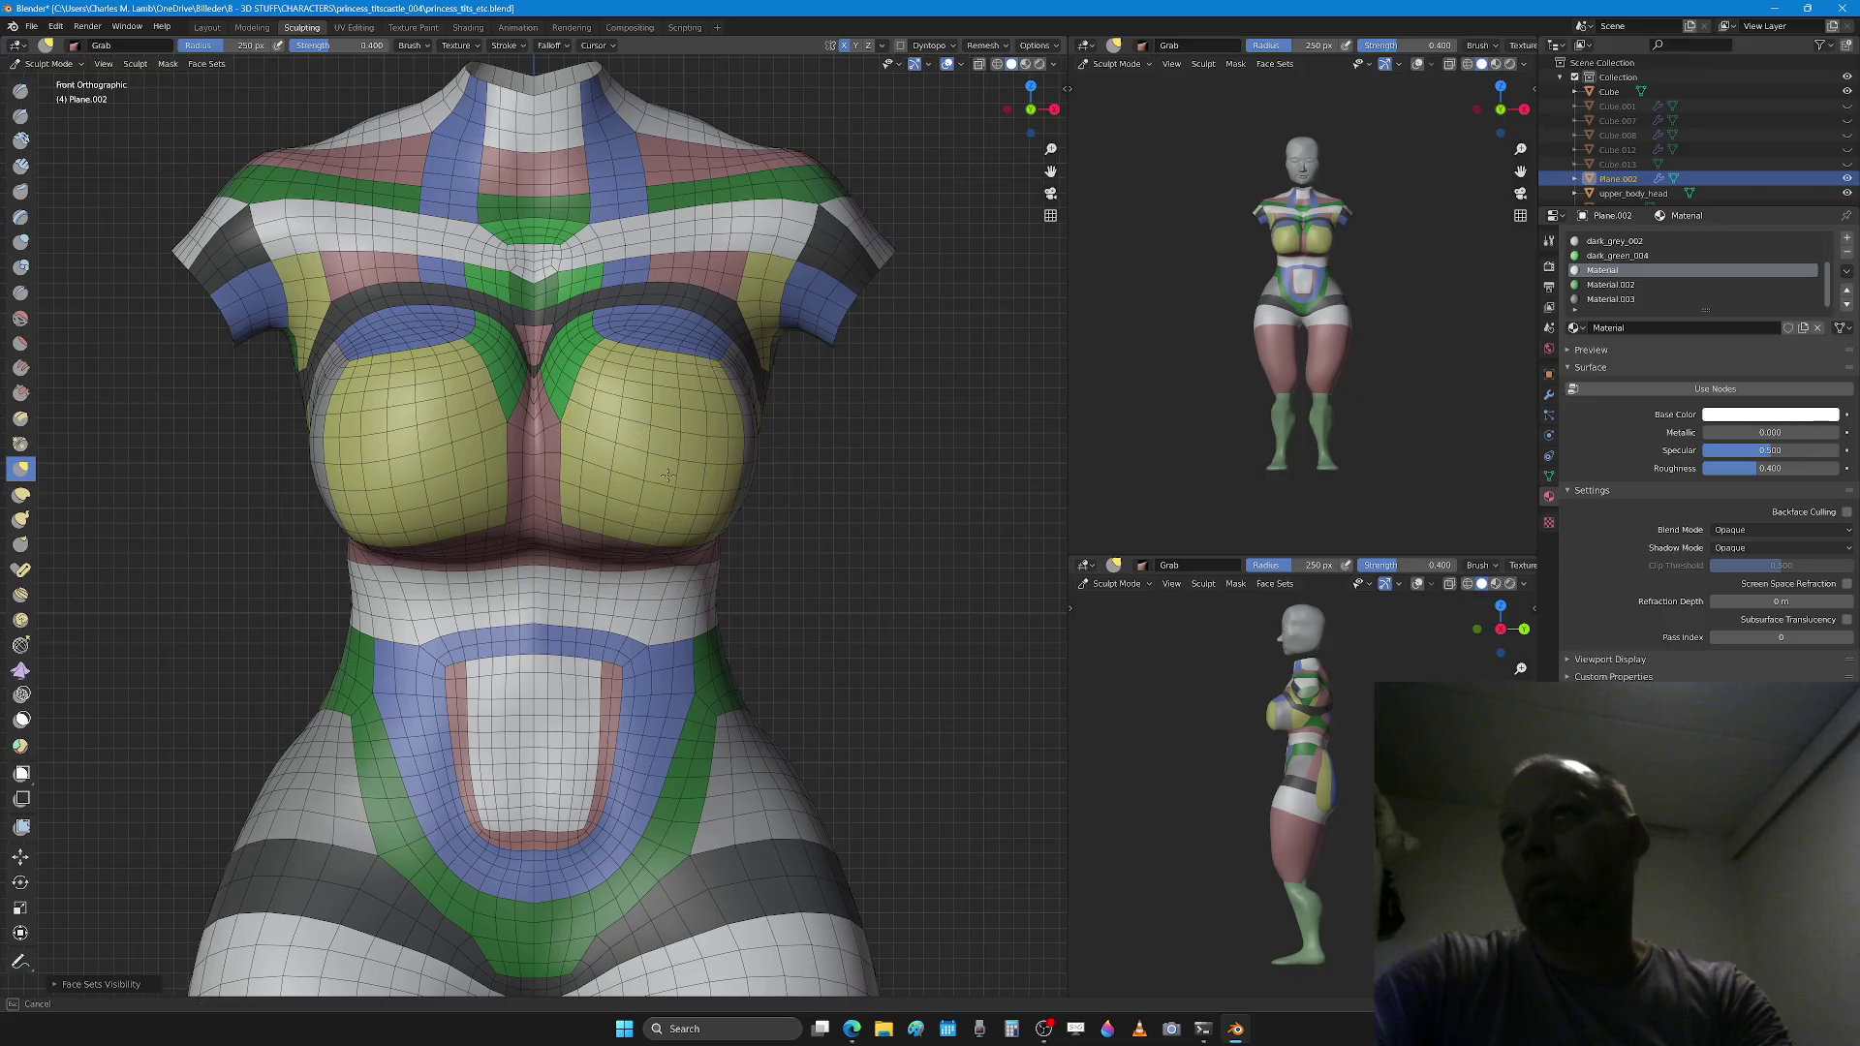
mouse_move(678, 448)
mouse_down()
mouse_move(714, 392)
mouse_move(723, 415)
mouse_move(649, 418)
mouse_move(601, 368)
mouse_up()
key(f)
click(781, 412)
key(f)
click(690, 432)
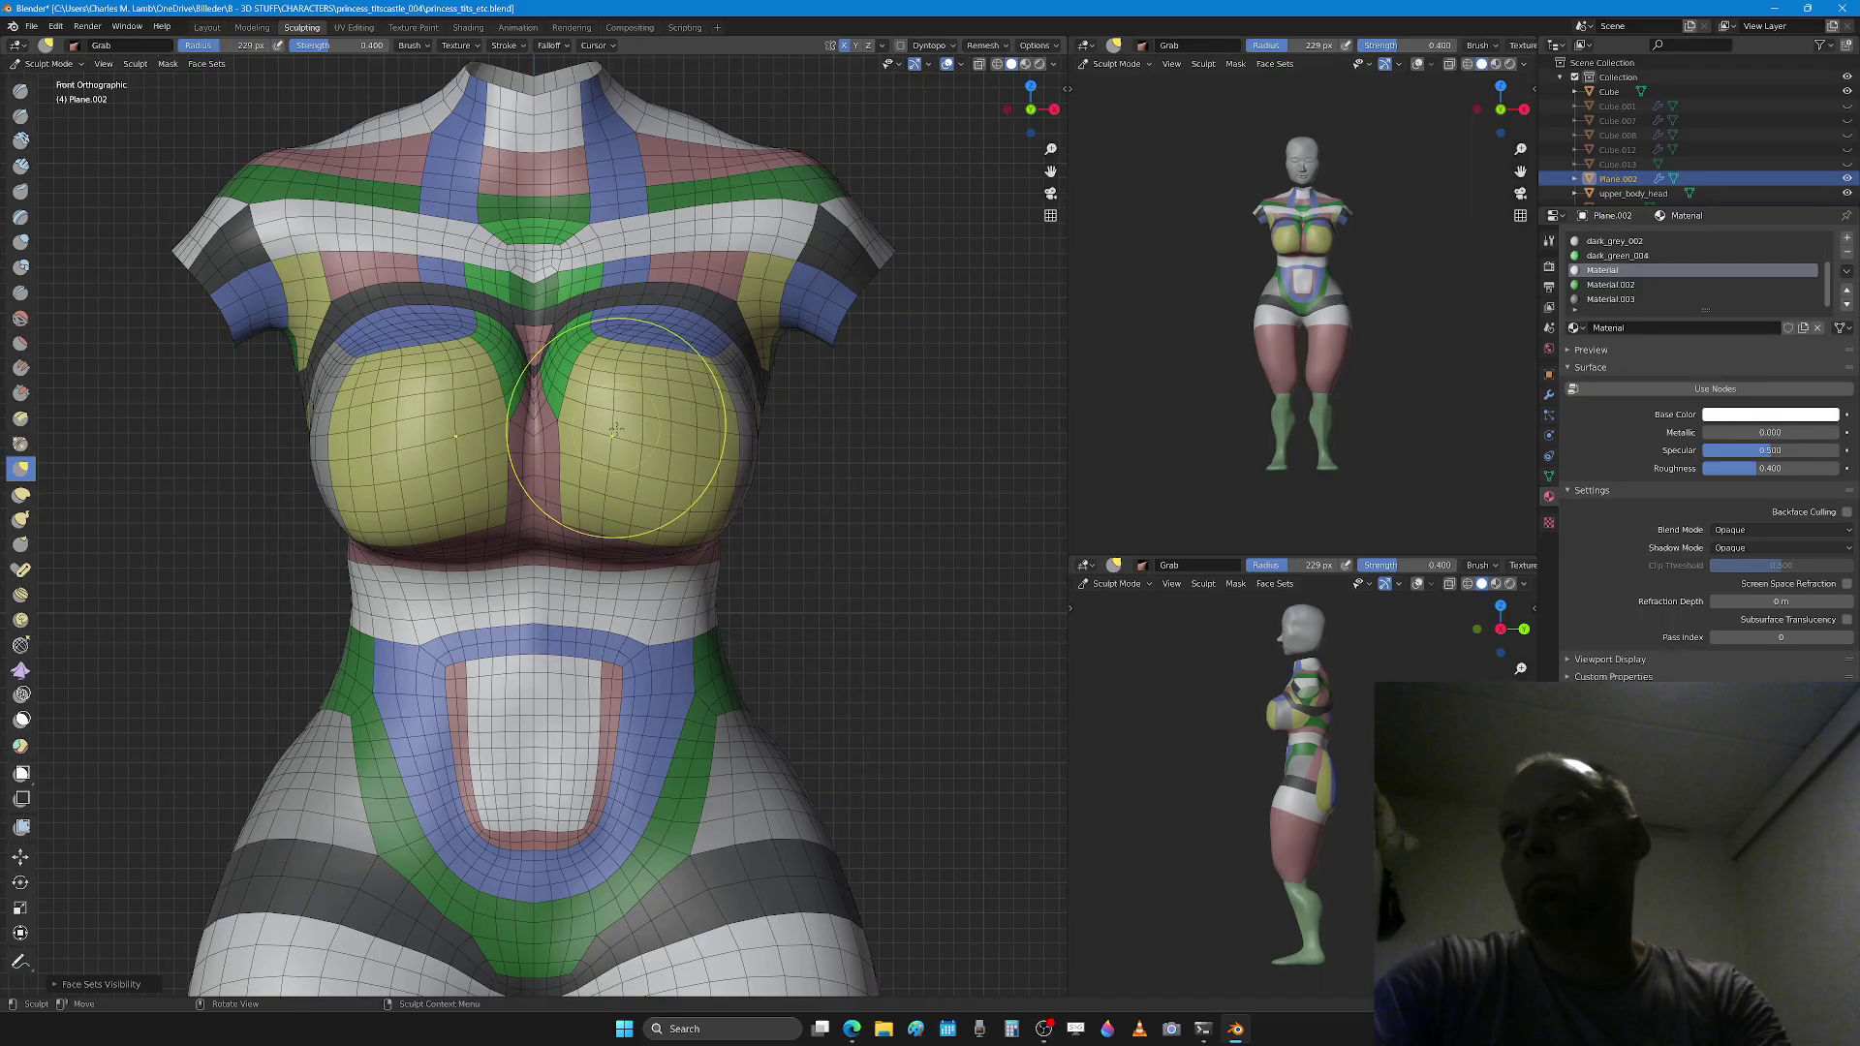
Step: Adjust the outer side of the bust using the Grab brush with a 278 px radius, checking the form from the side
key(f)
click(708, 473)
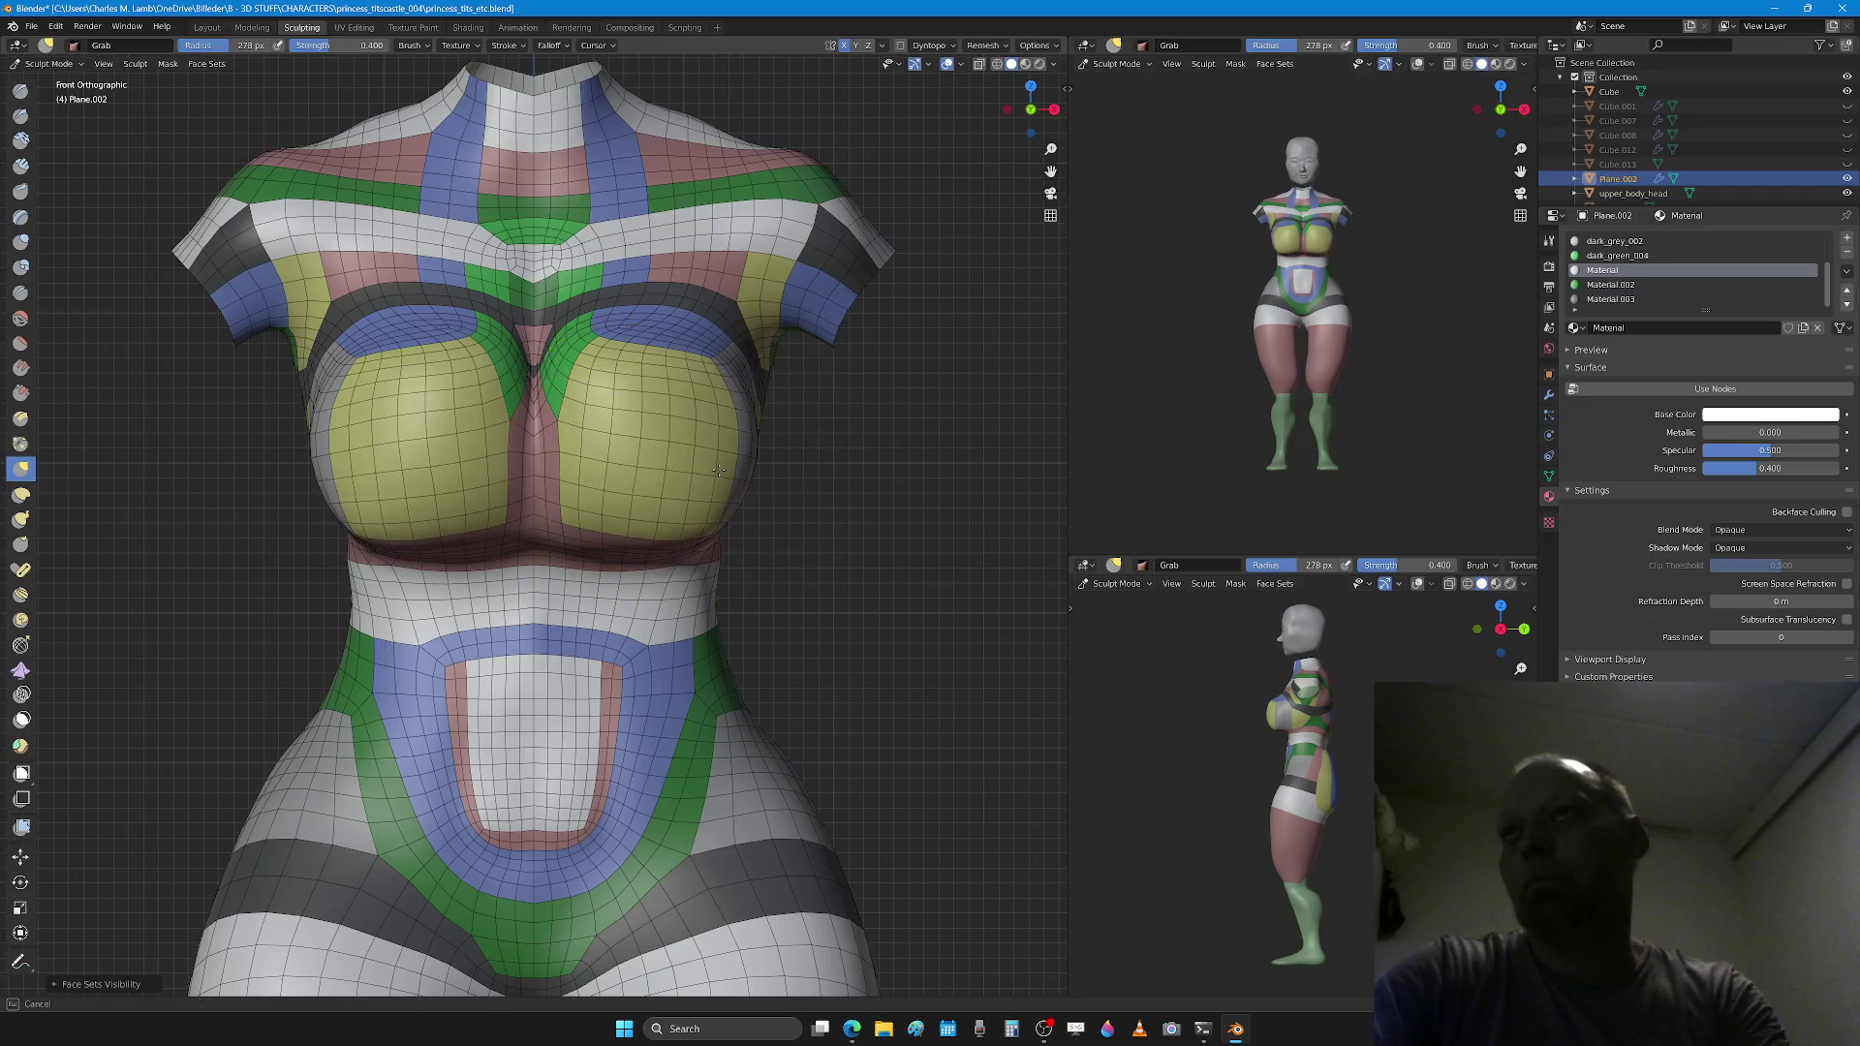
drag(729, 424, 722, 426)
middle_drag(712, 426, 579, 414)
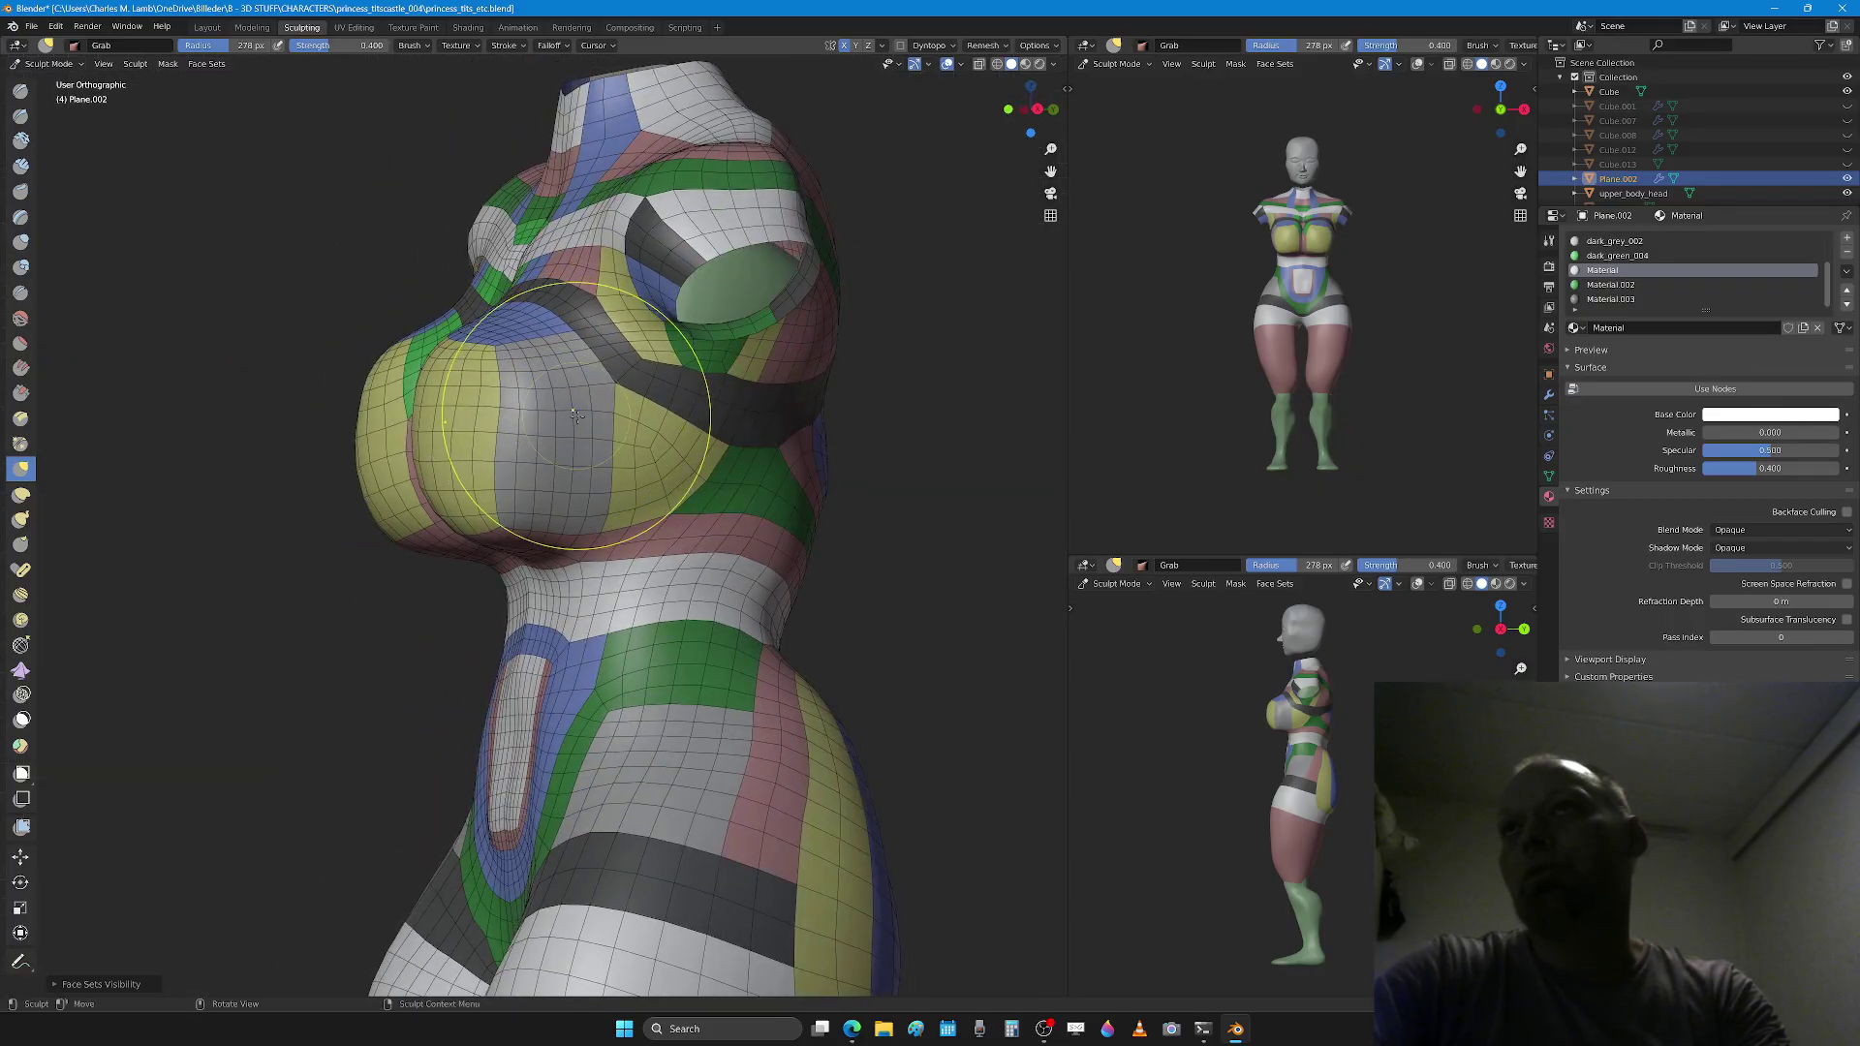
middle_drag(552, 483, 683, 458)
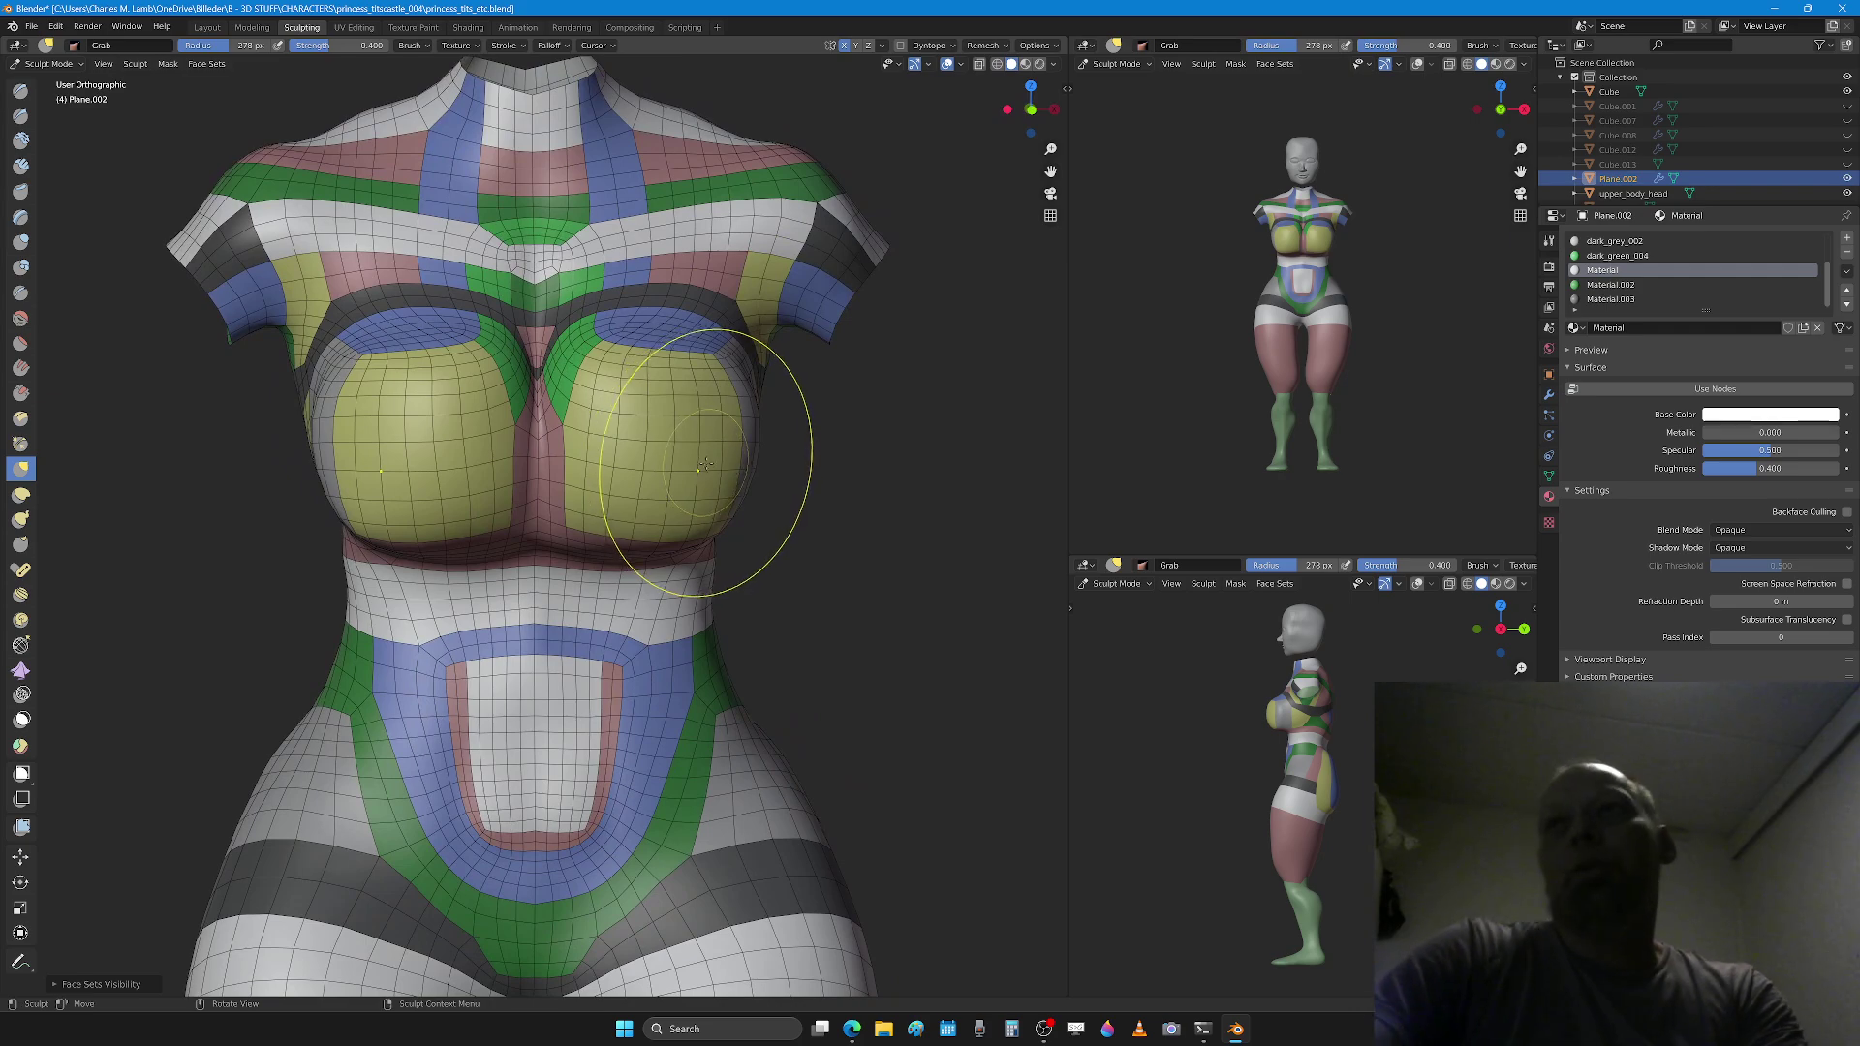
Step: Trace the face loops crossing the character's left breast in Edit Mode to check the topology flow
key(Tab)
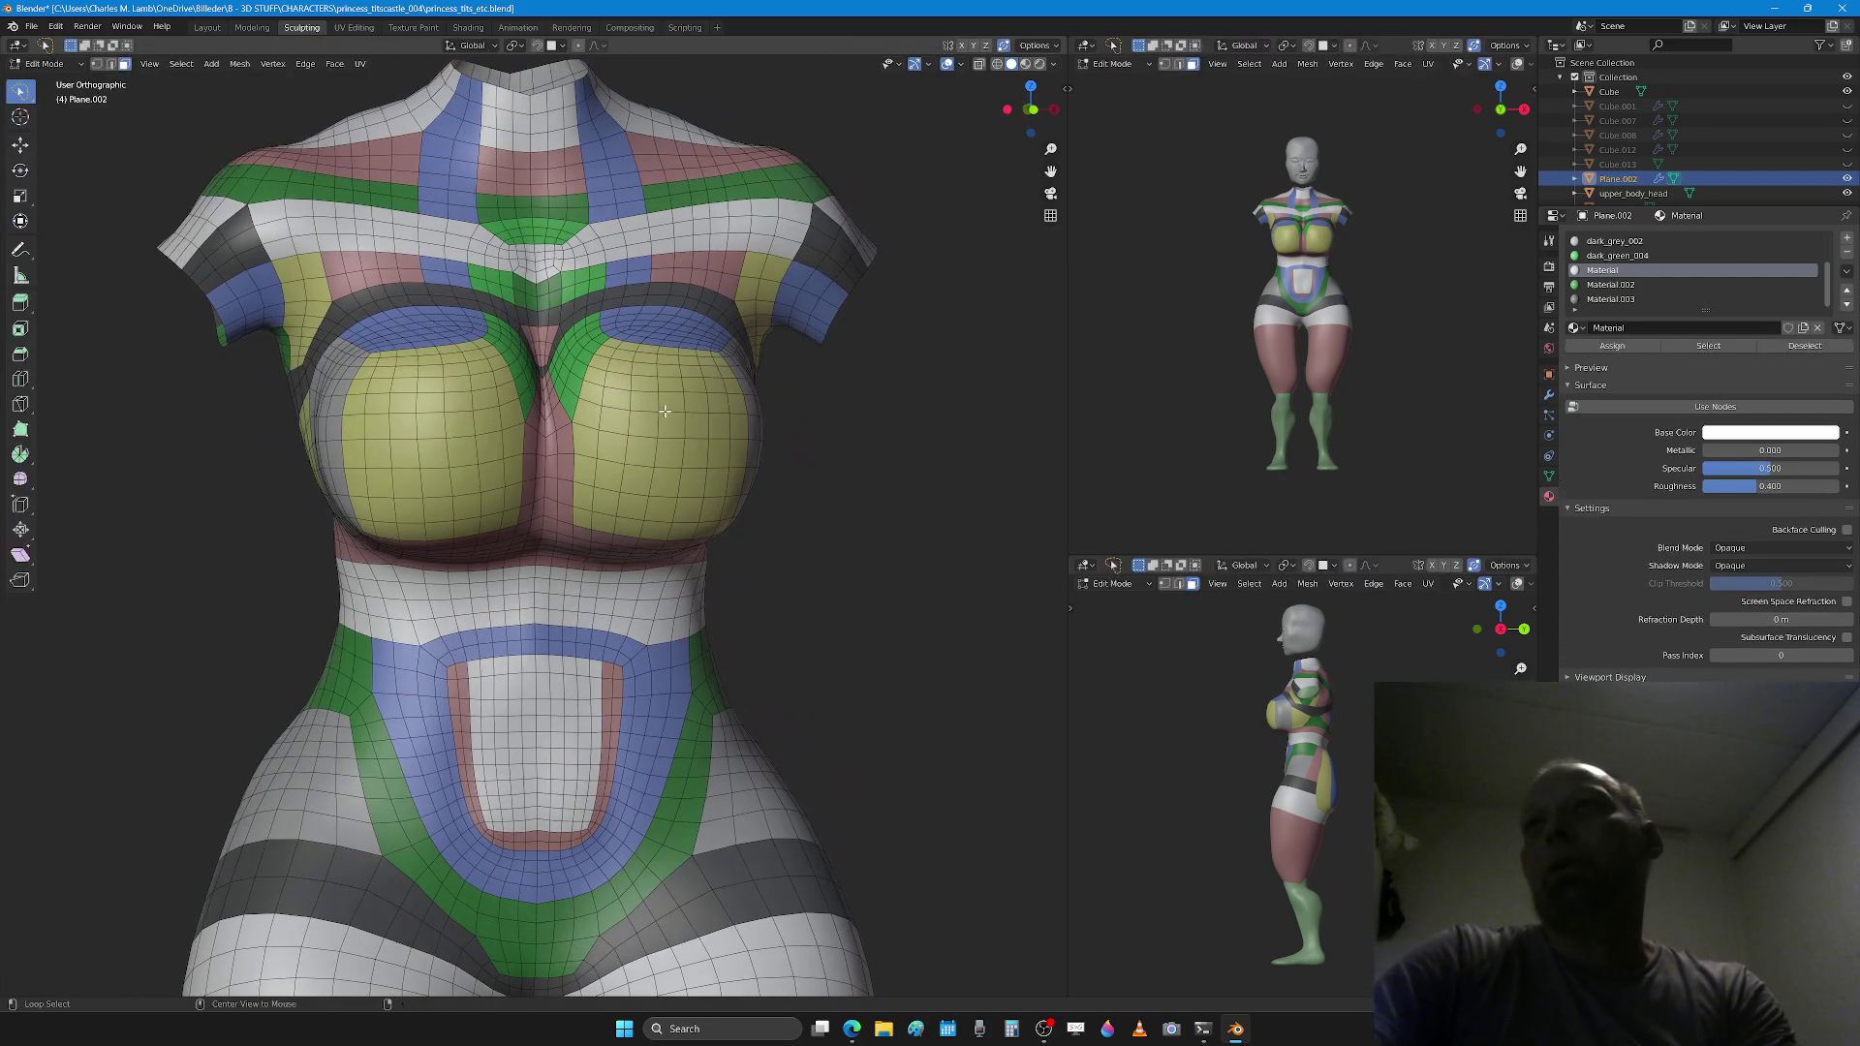
alt+click(660, 419)
alt+shift+click(657, 408)
scroll(657, 408, up, 2)
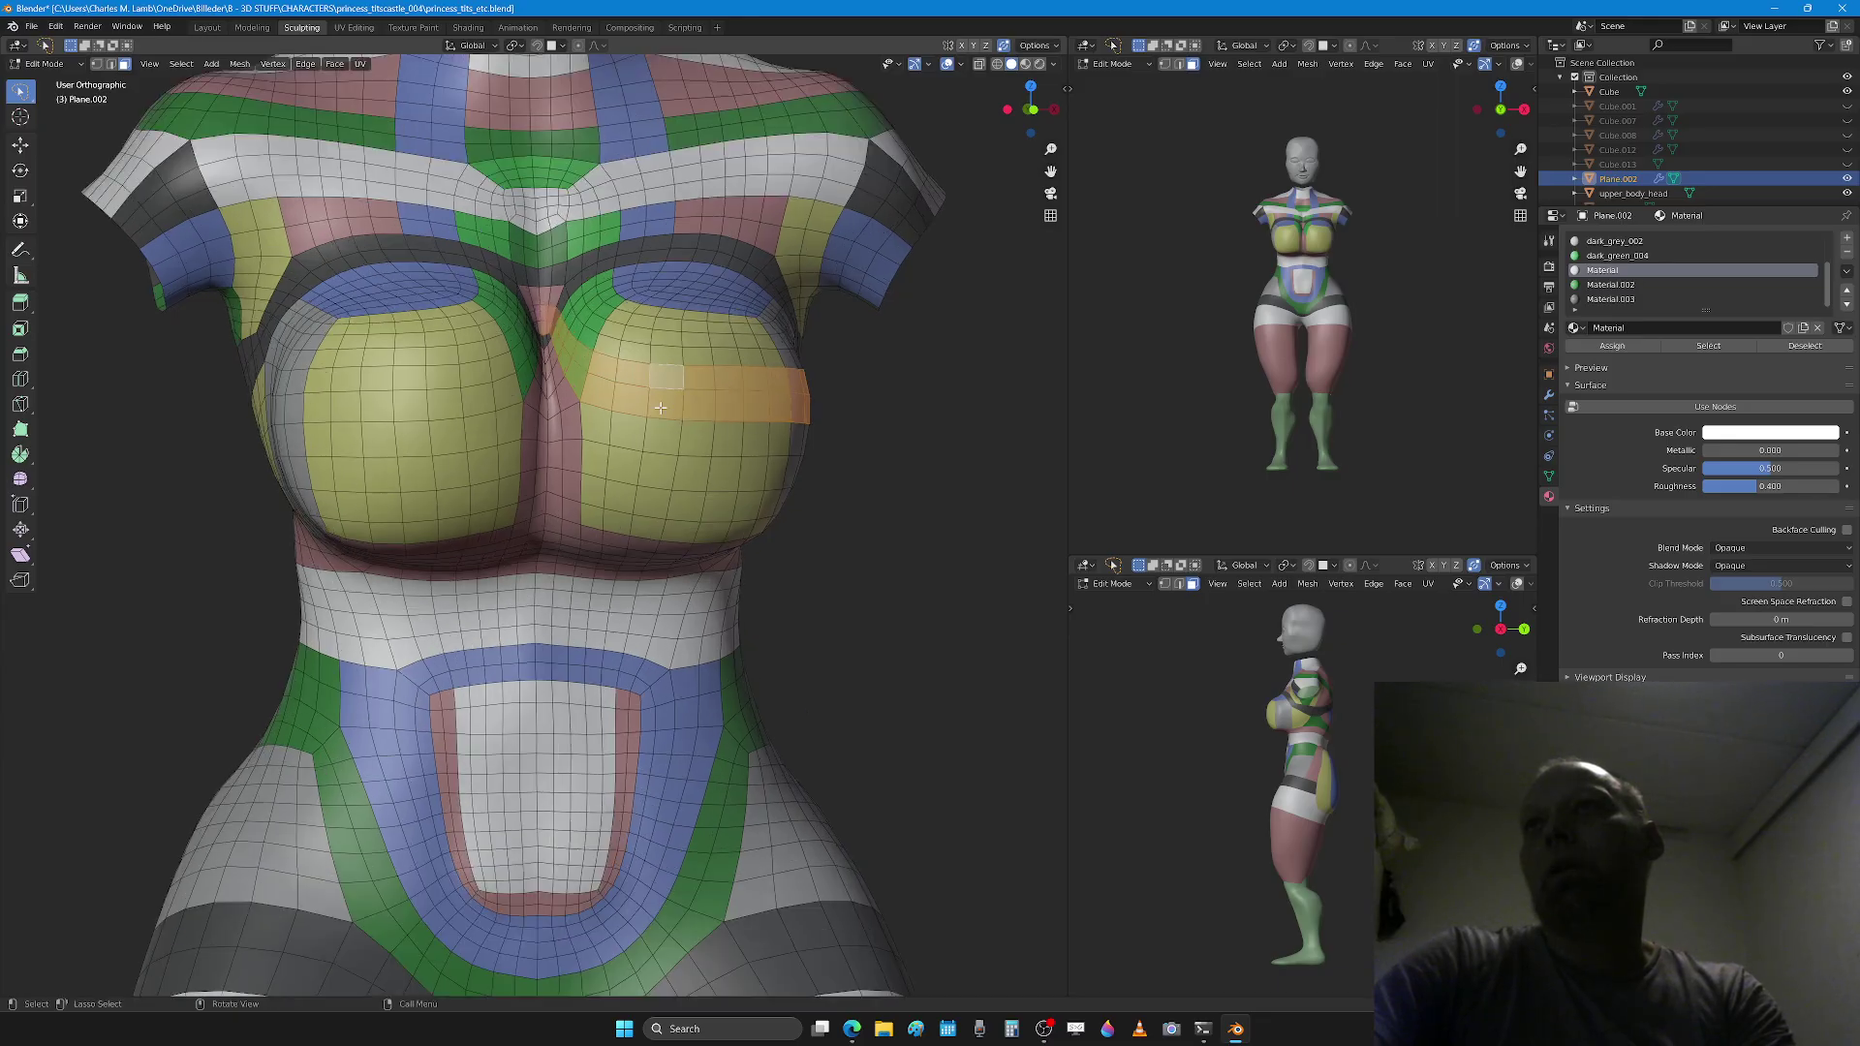
shift+middle_drag(659, 411, 521, 668)
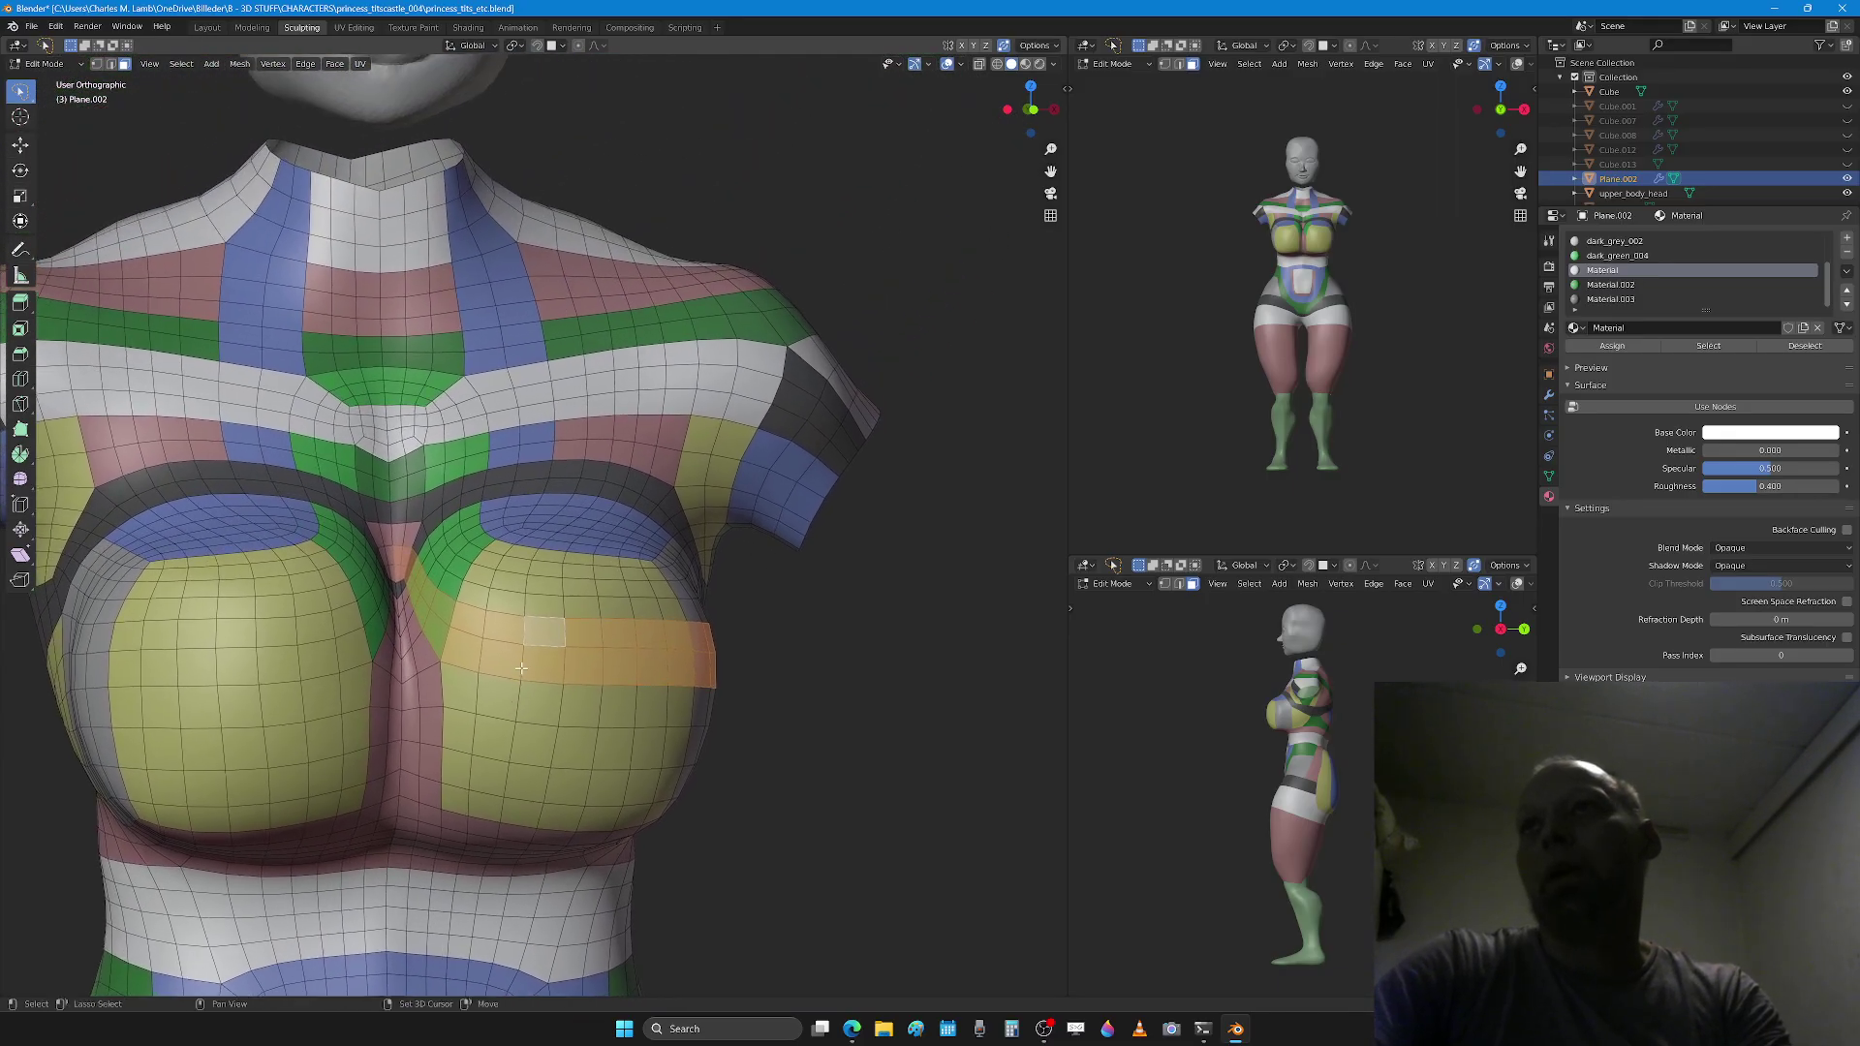
alt+click(598, 587)
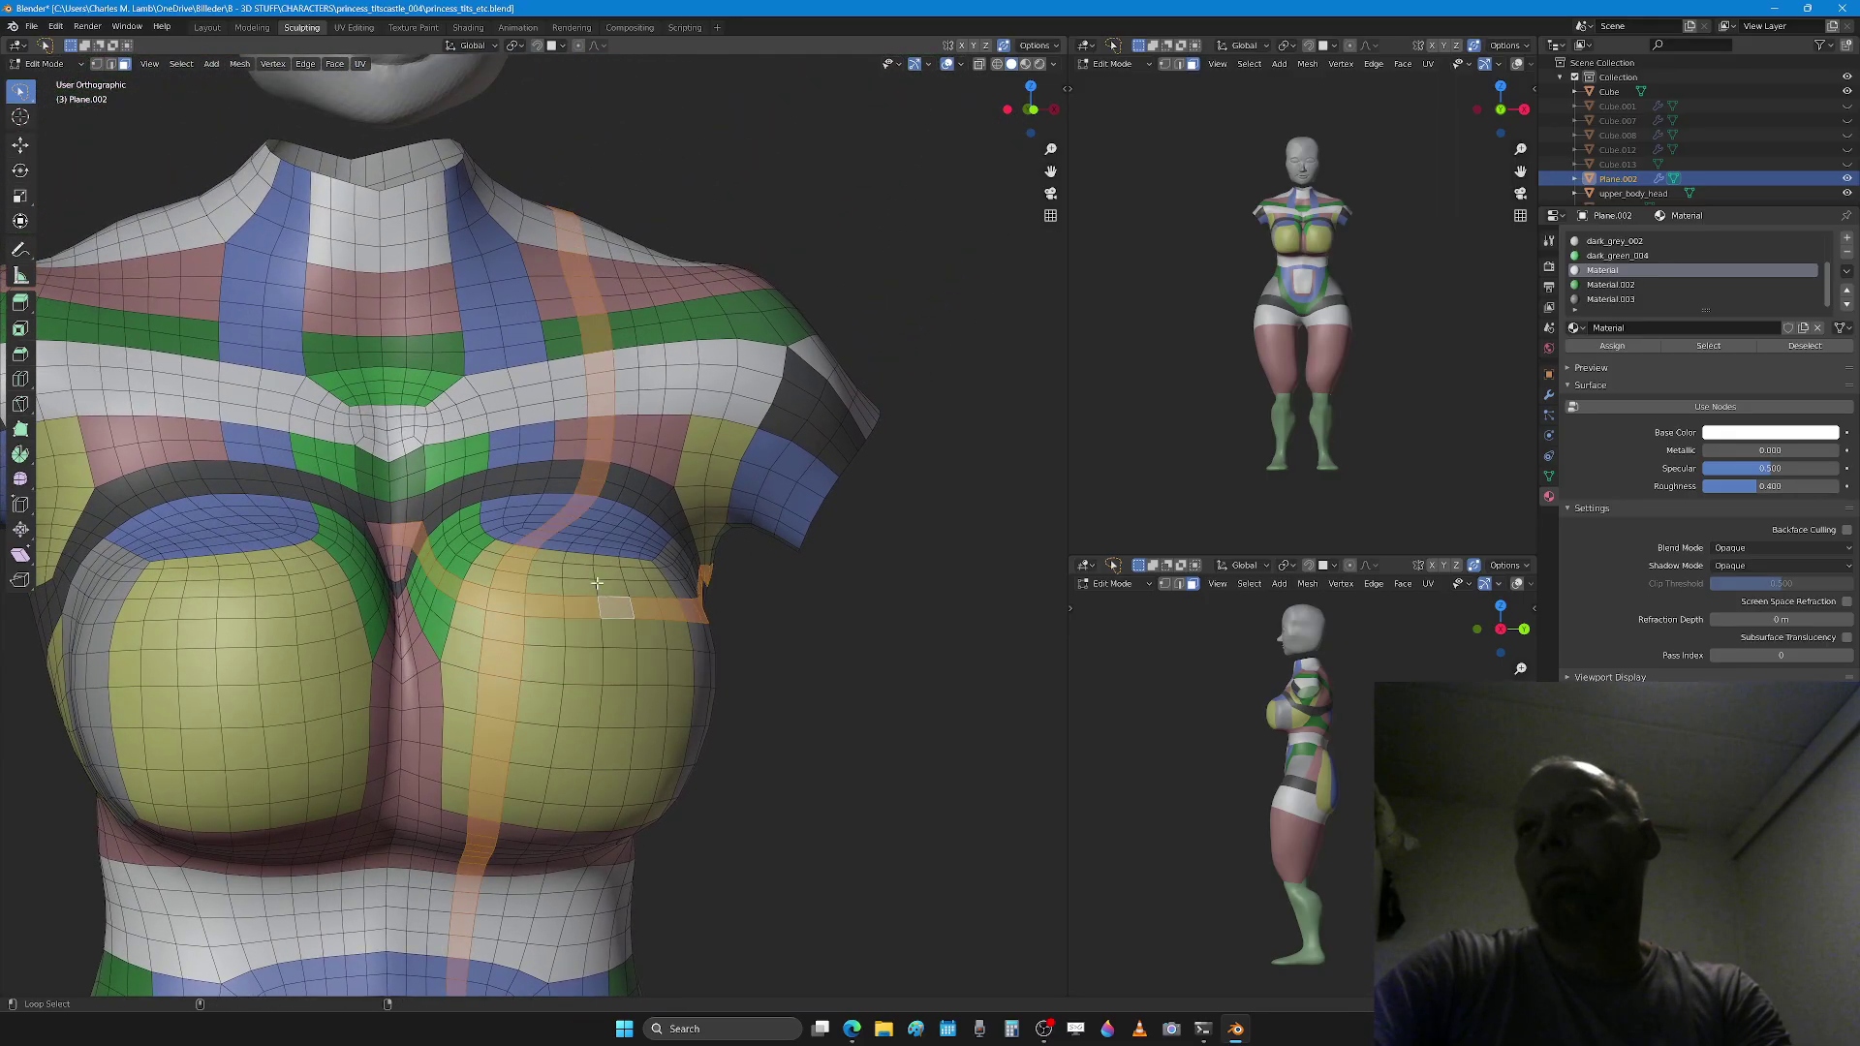
alt+click(599, 633)
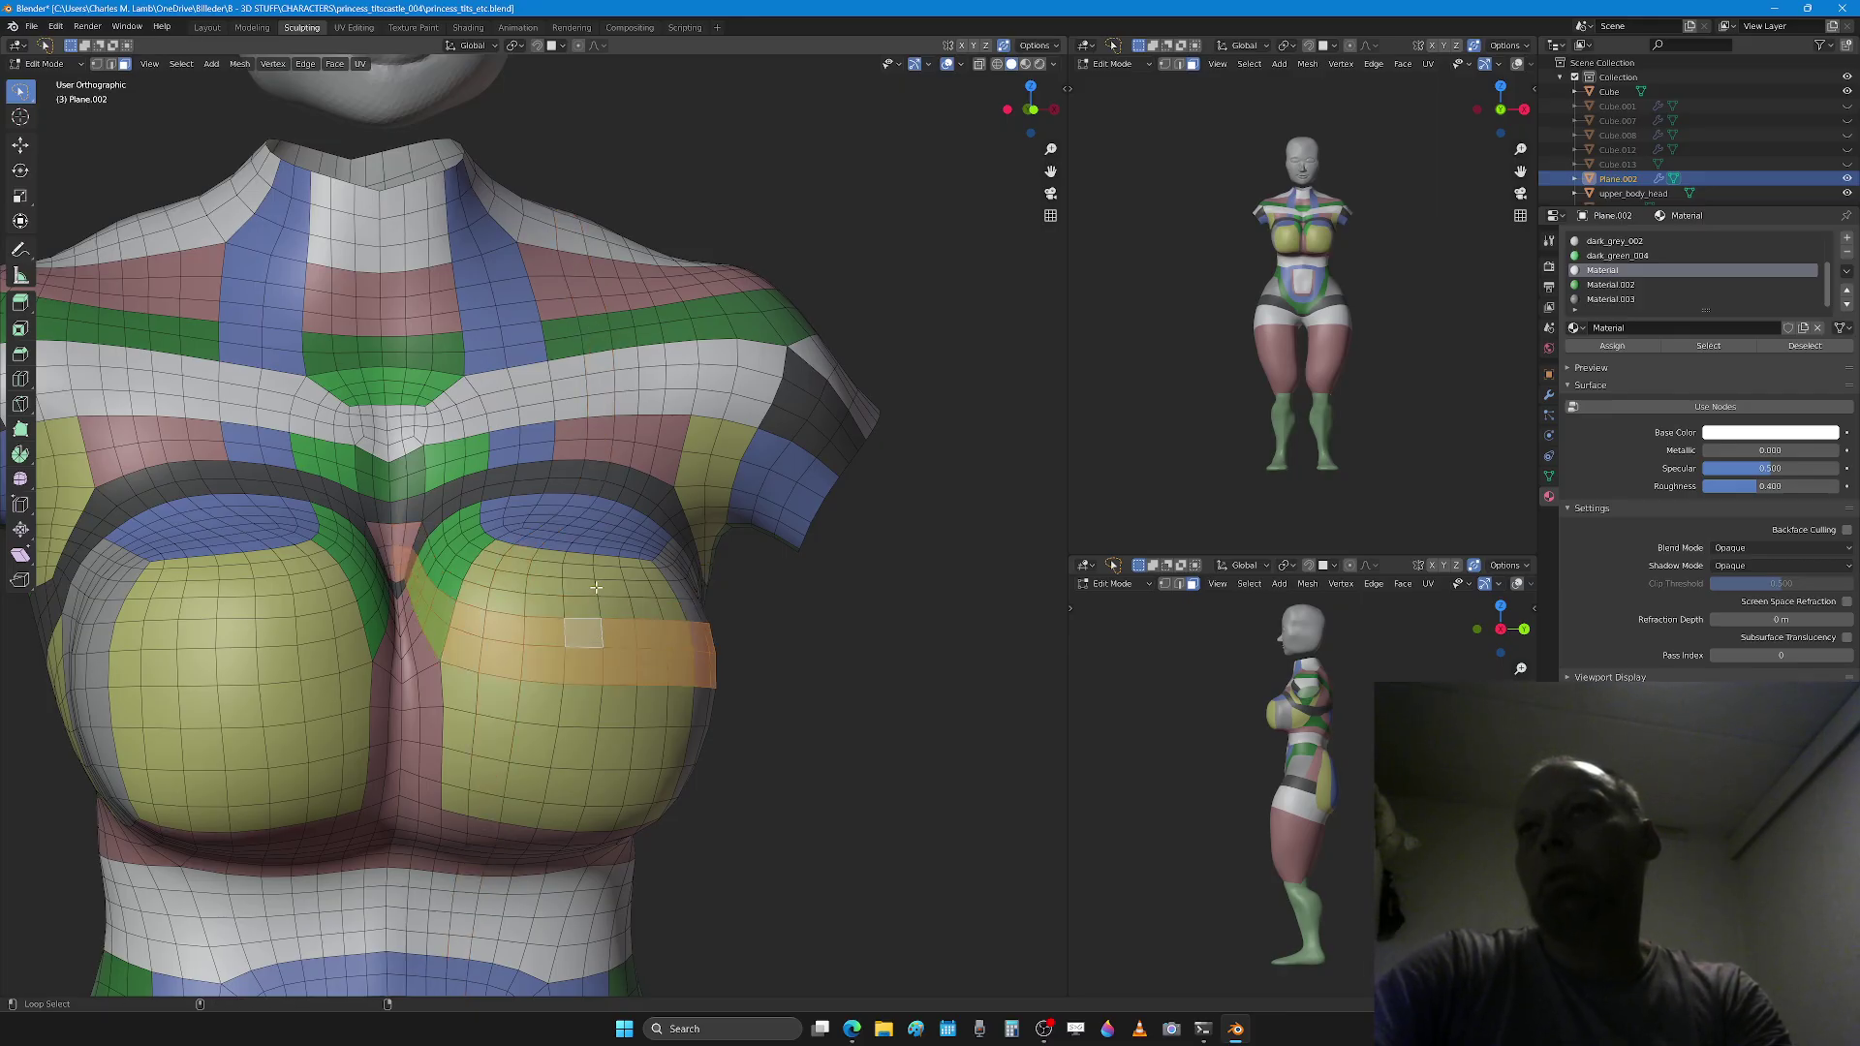
alt+shift+click(596, 585)
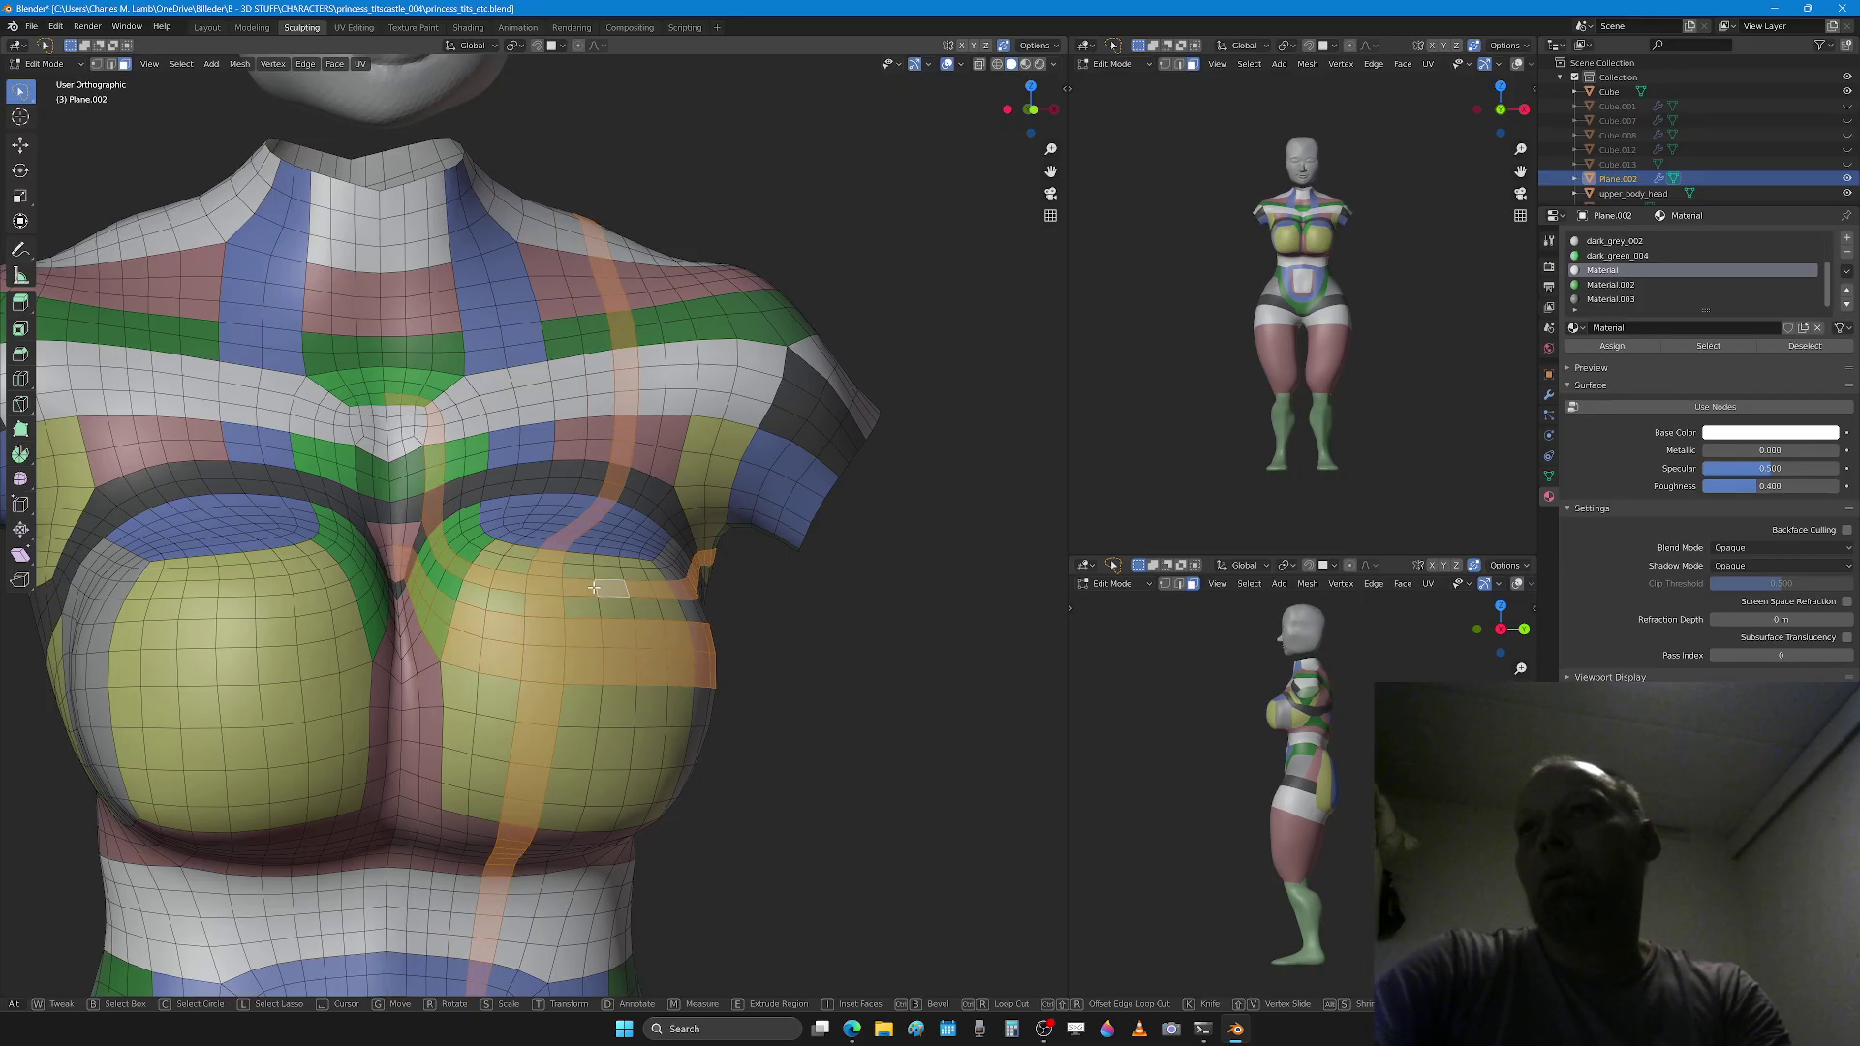
alt+shift+click(594, 588)
scroll(448, 451, up, 3)
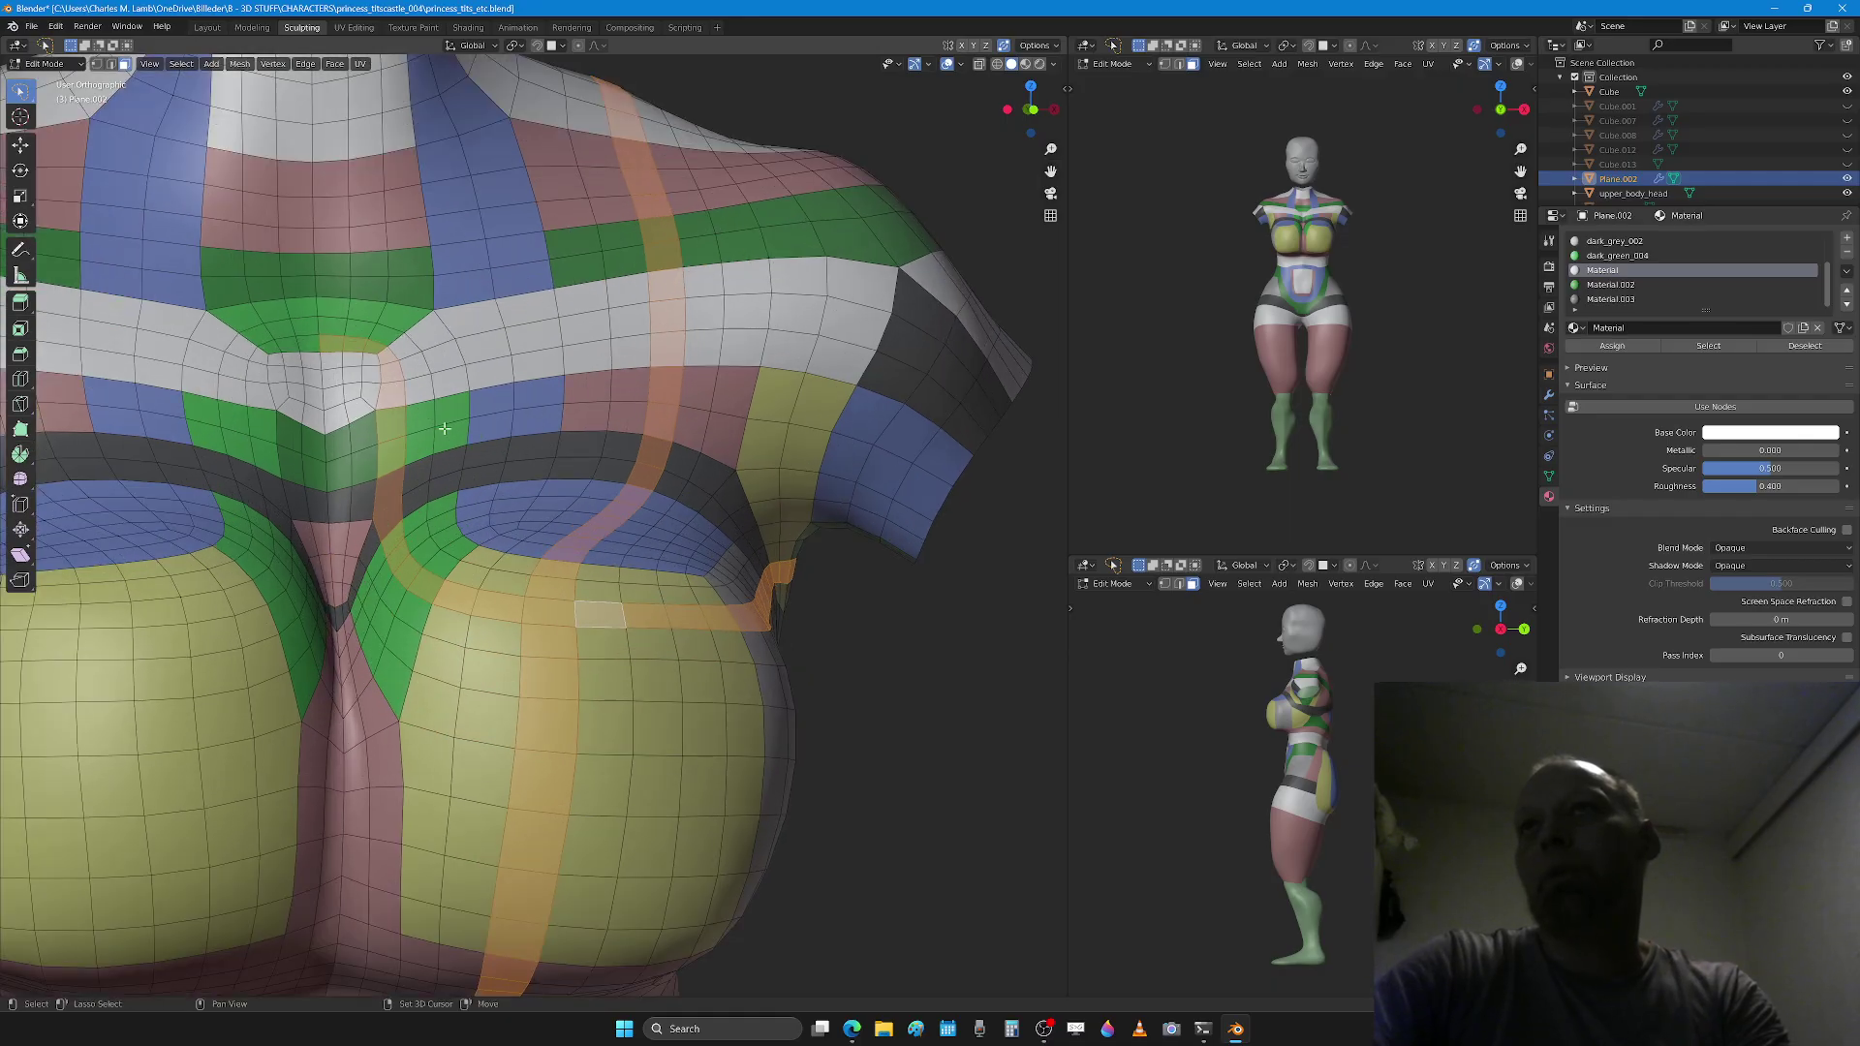
Step: Trace the face loops running from the sternum around the breast, checking them against a single loop across the upper breast
alt+click(345, 335)
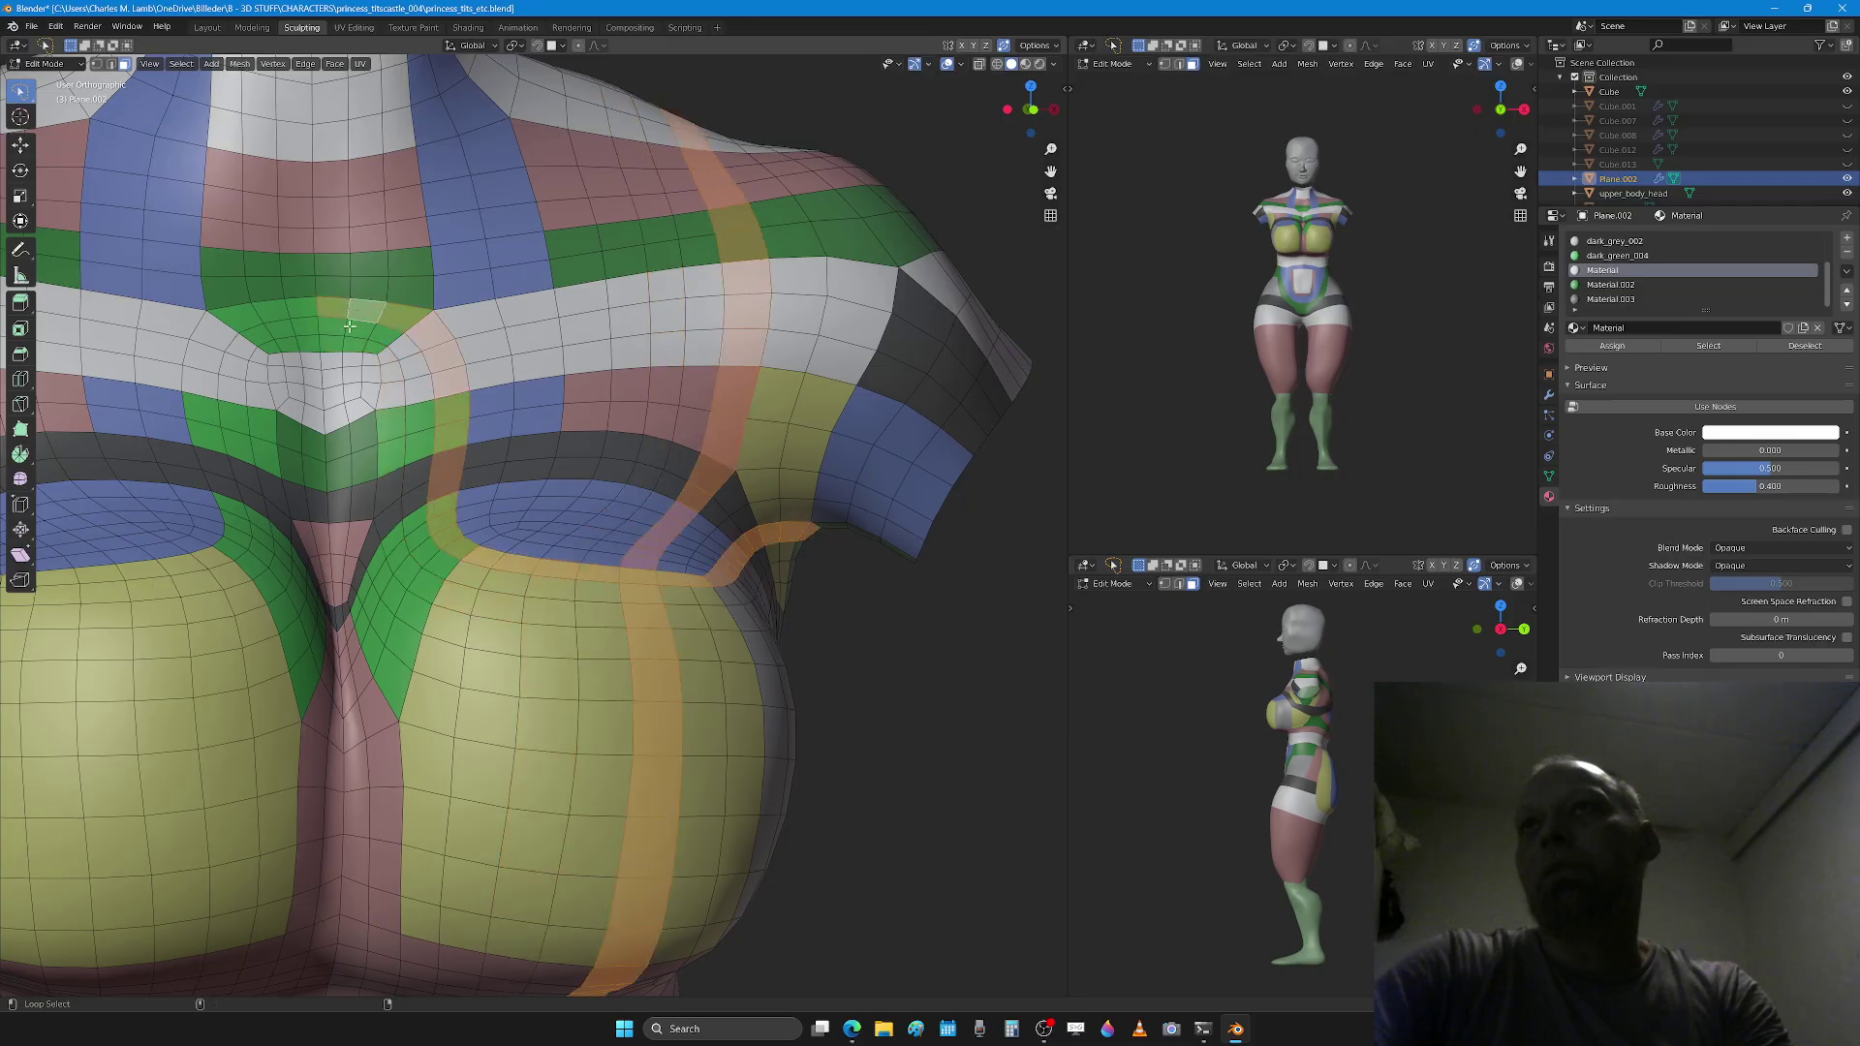
alt+click(341, 345)
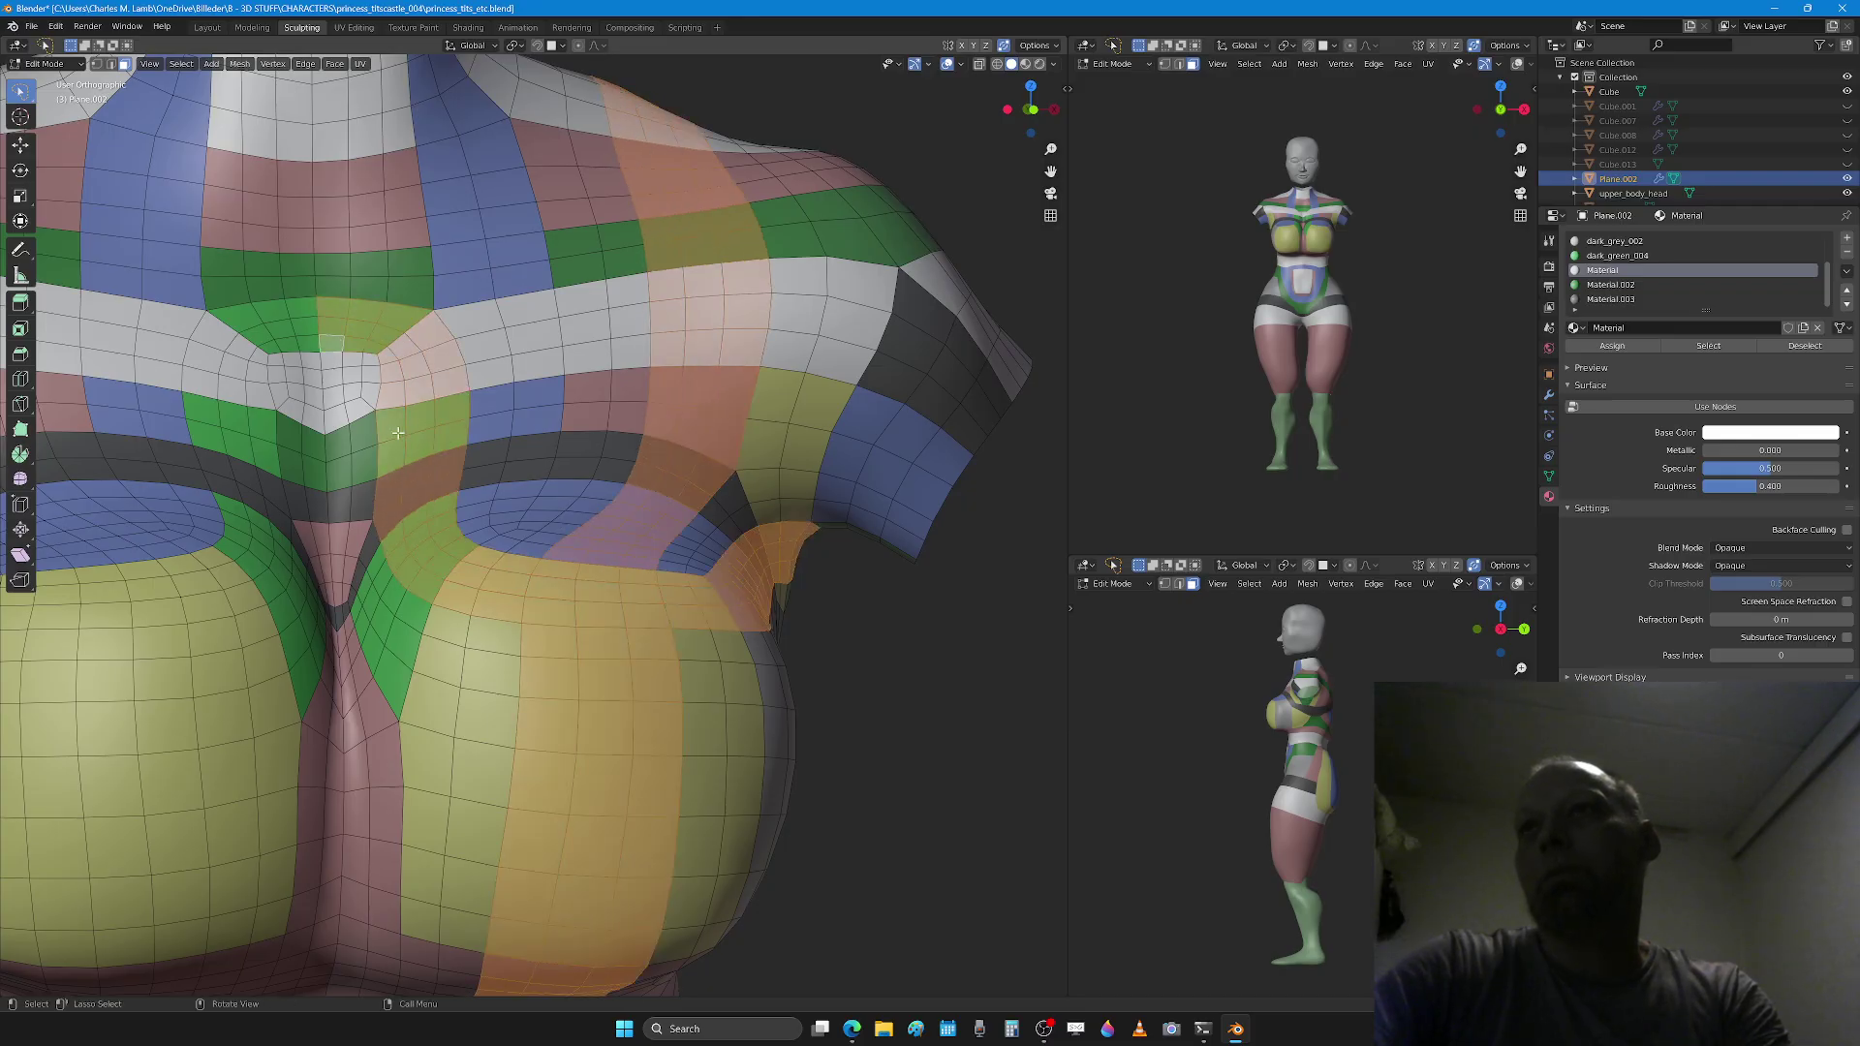
scroll(398, 433, down, 8)
middle_drag(581, 543, 667, 587)
scroll(667, 589, up, 3)
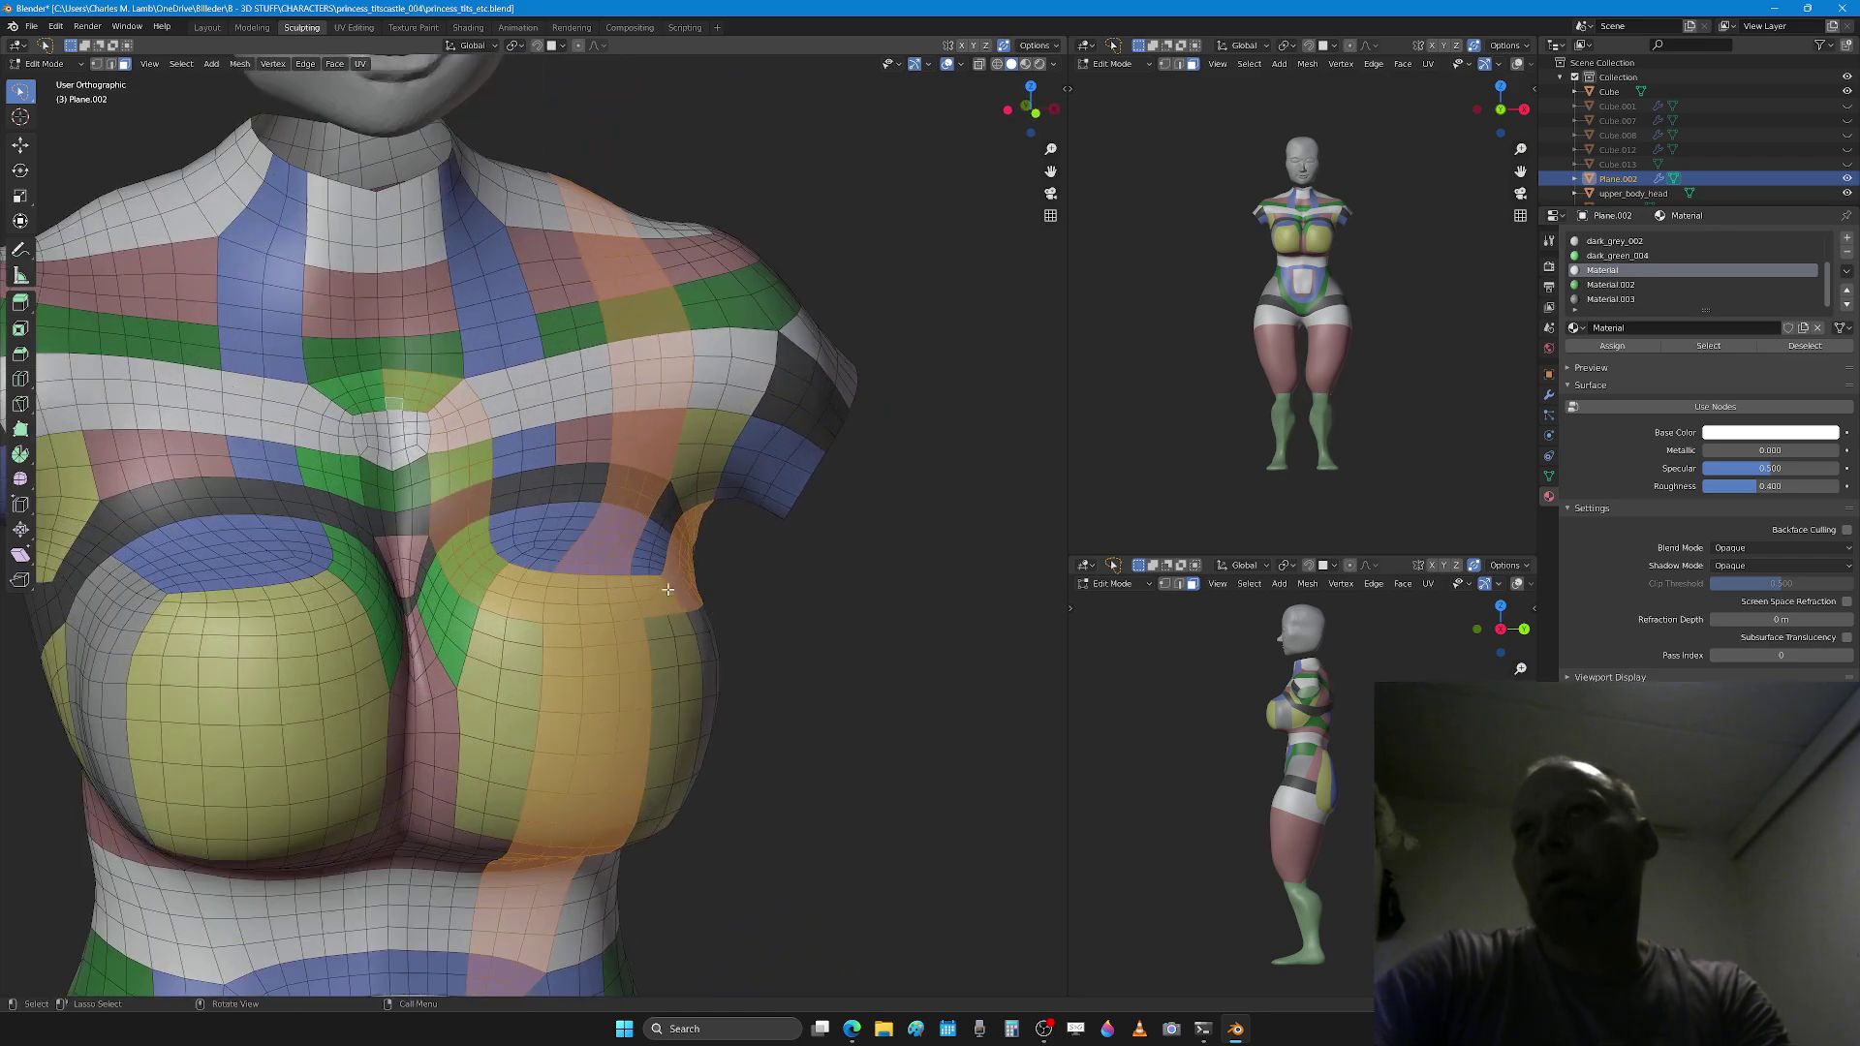
alt+click(505, 629)
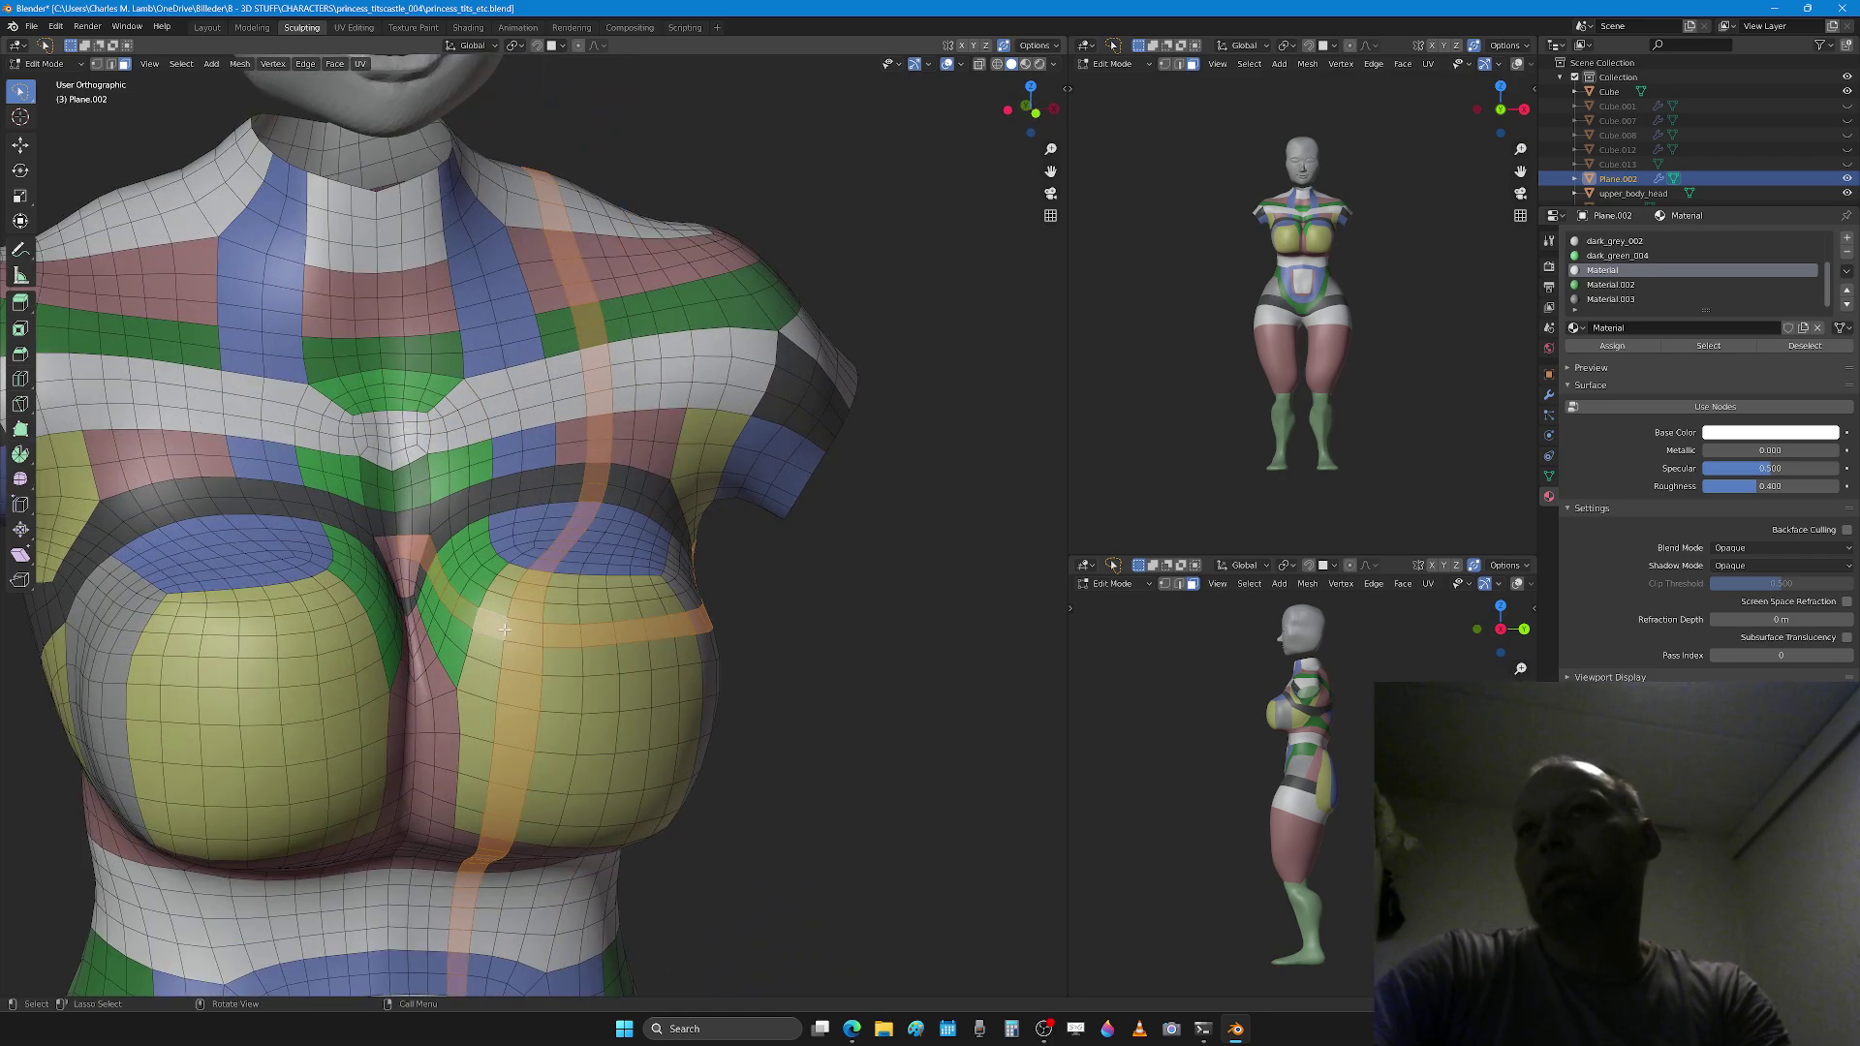
Step: Examine the whole figure's proportions and coloured topology regions in a three-quarter front view
scroll(505, 630, down, 3)
middle_drag(505, 630, 718, 643)
scroll(637, 622, down, 3)
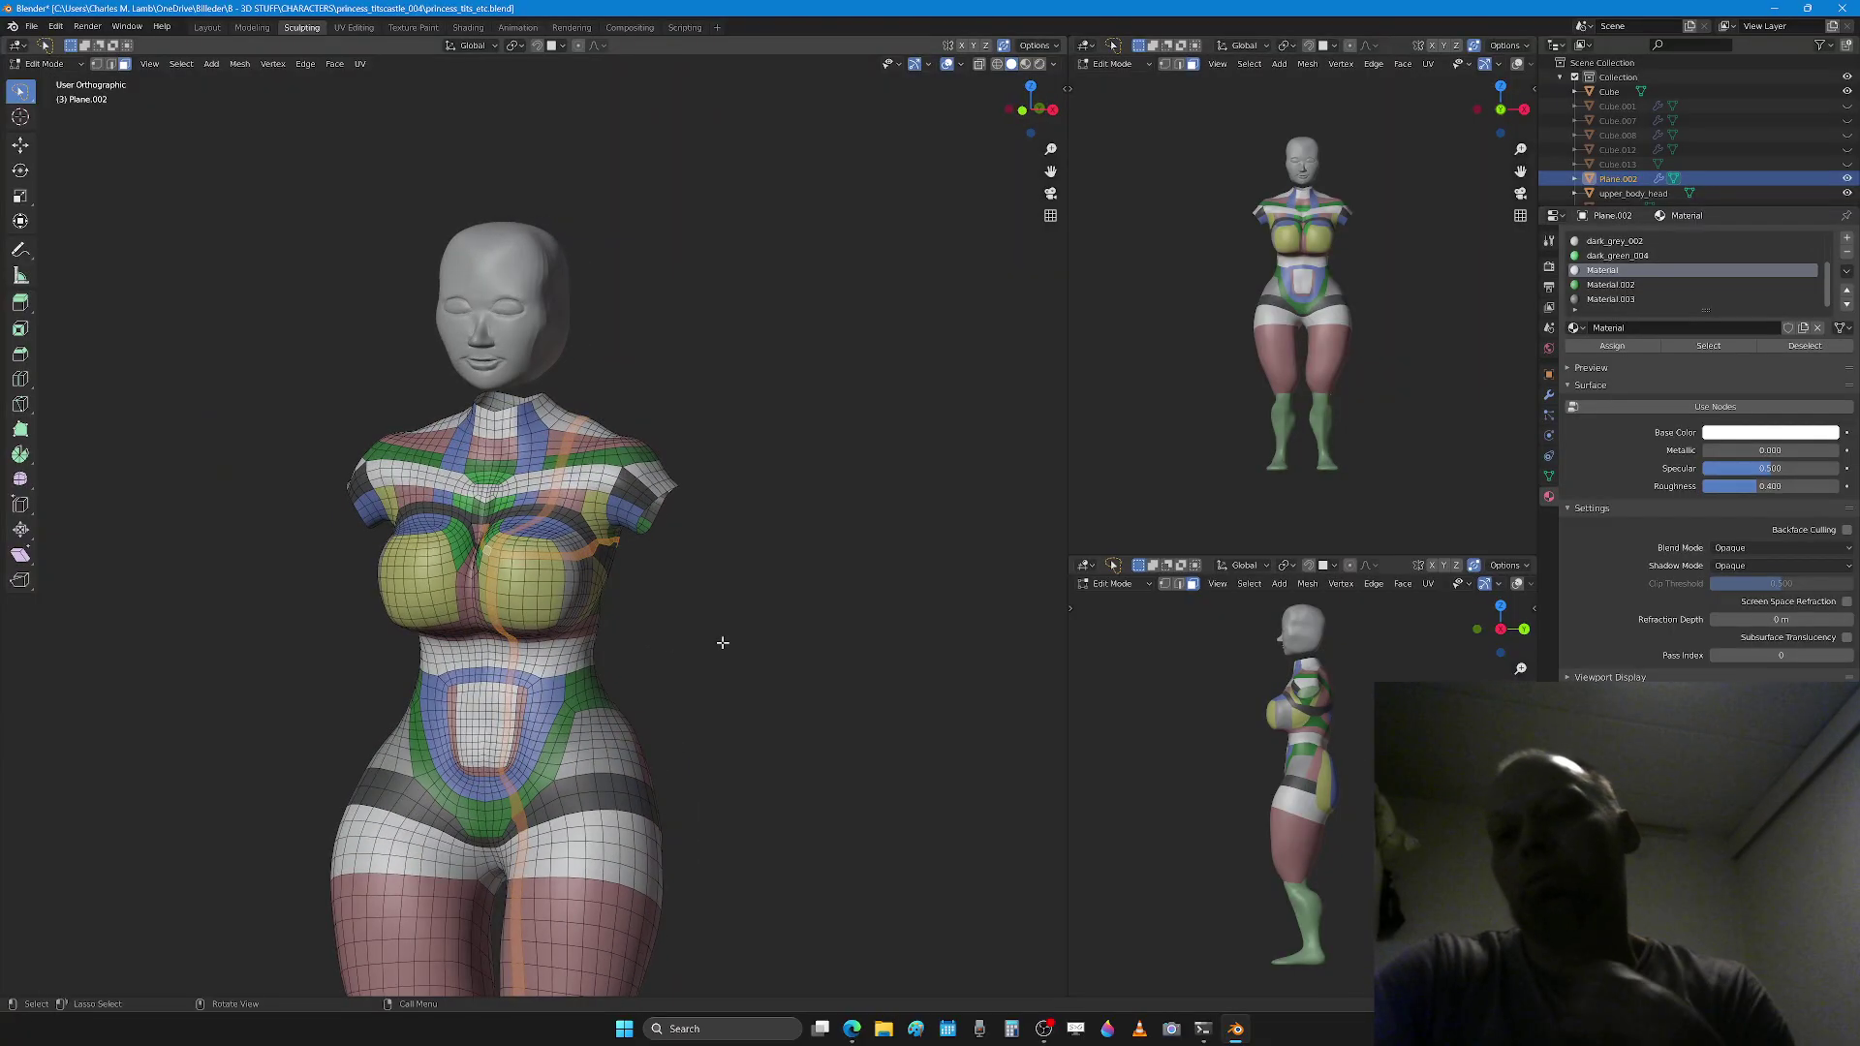
scroll(767, 665, down, 2)
key(Home)
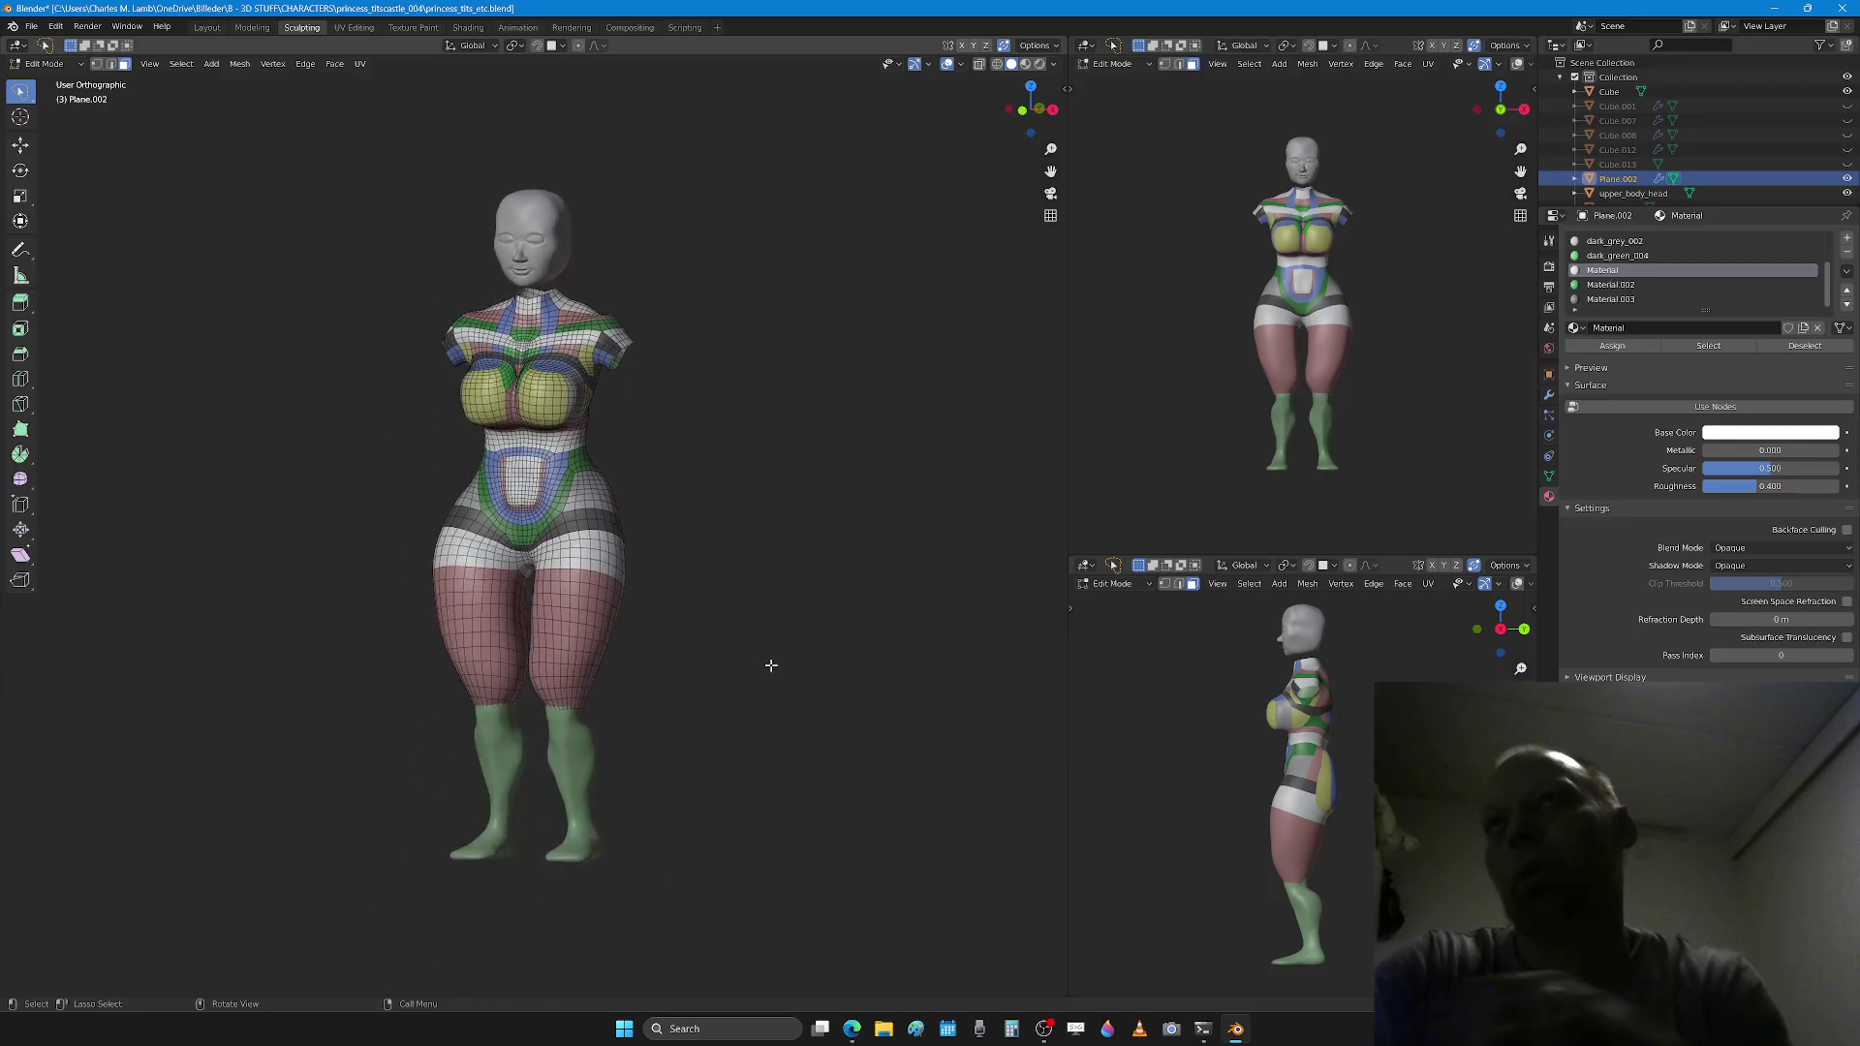
scroll(770, 666, up, 2)
scroll(771, 665, down, 1)
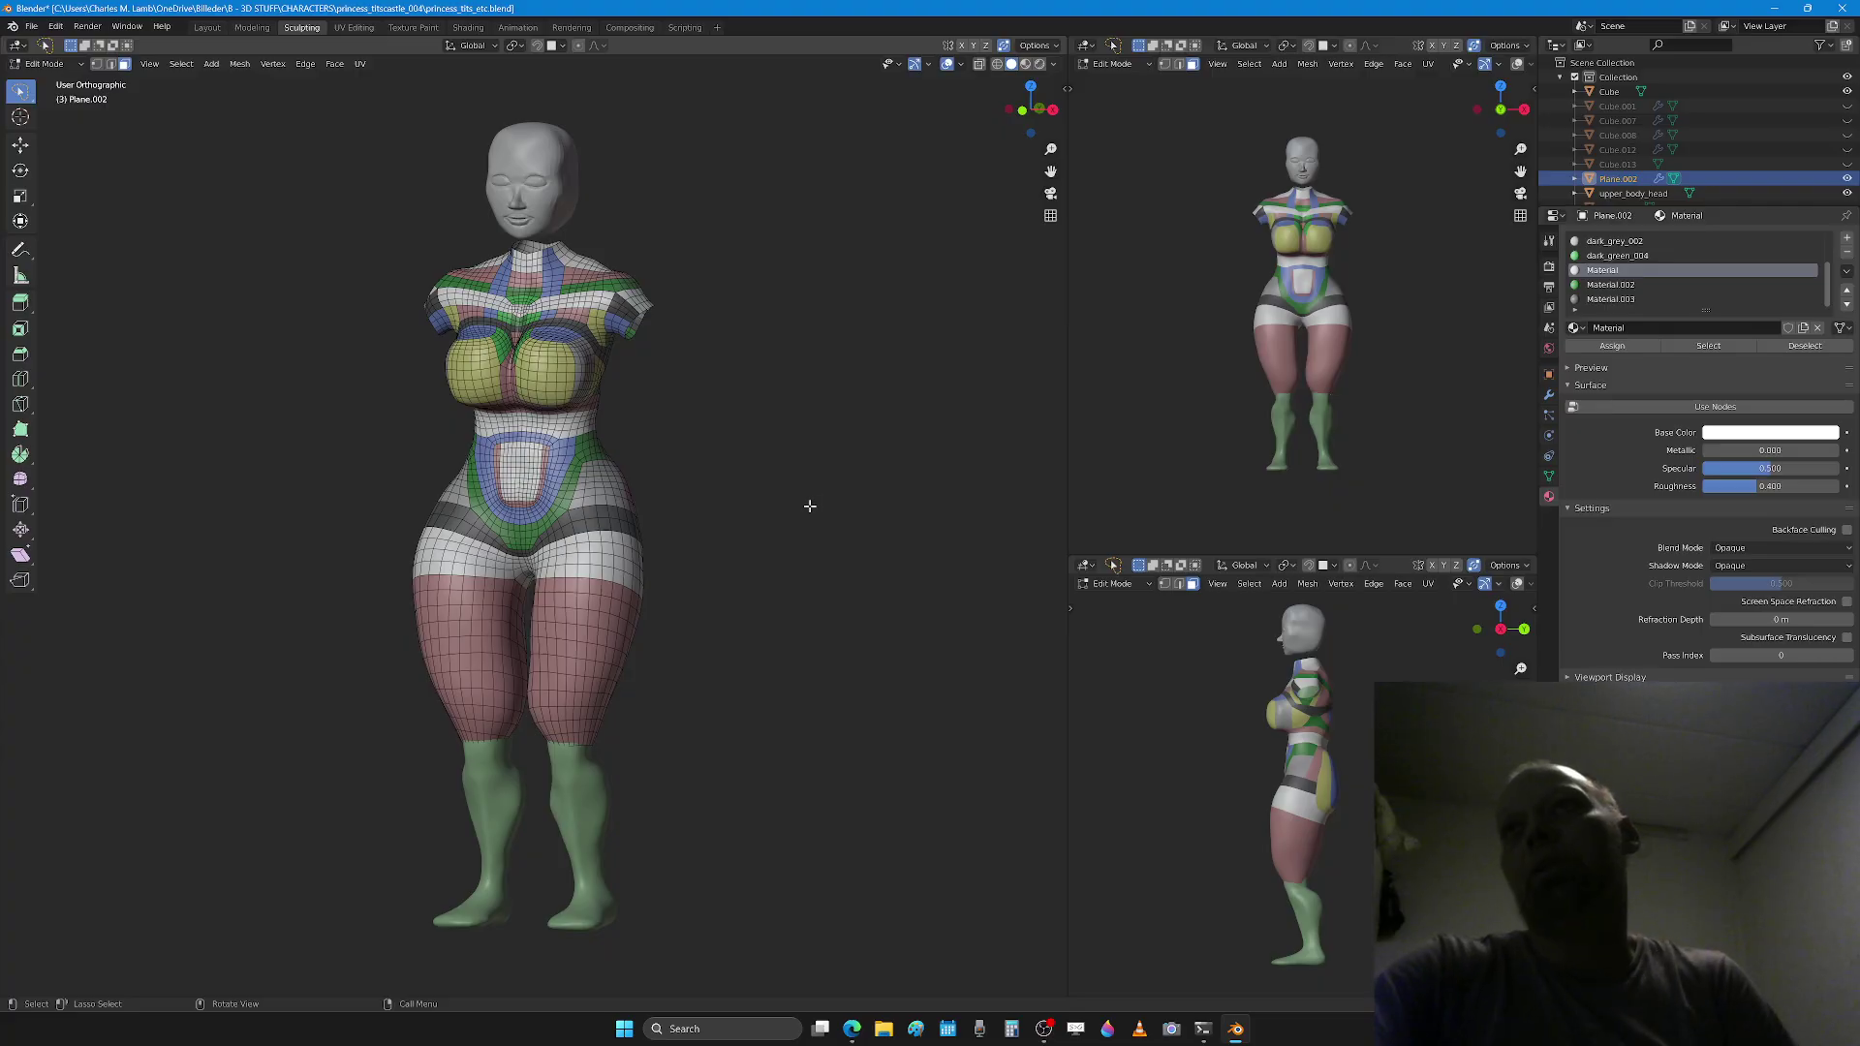
Step: Trace the dark grey face loops around the hip and the yellow loop bordering the buttock
scroll(810, 506, up, 6)
alt+click(675, 486)
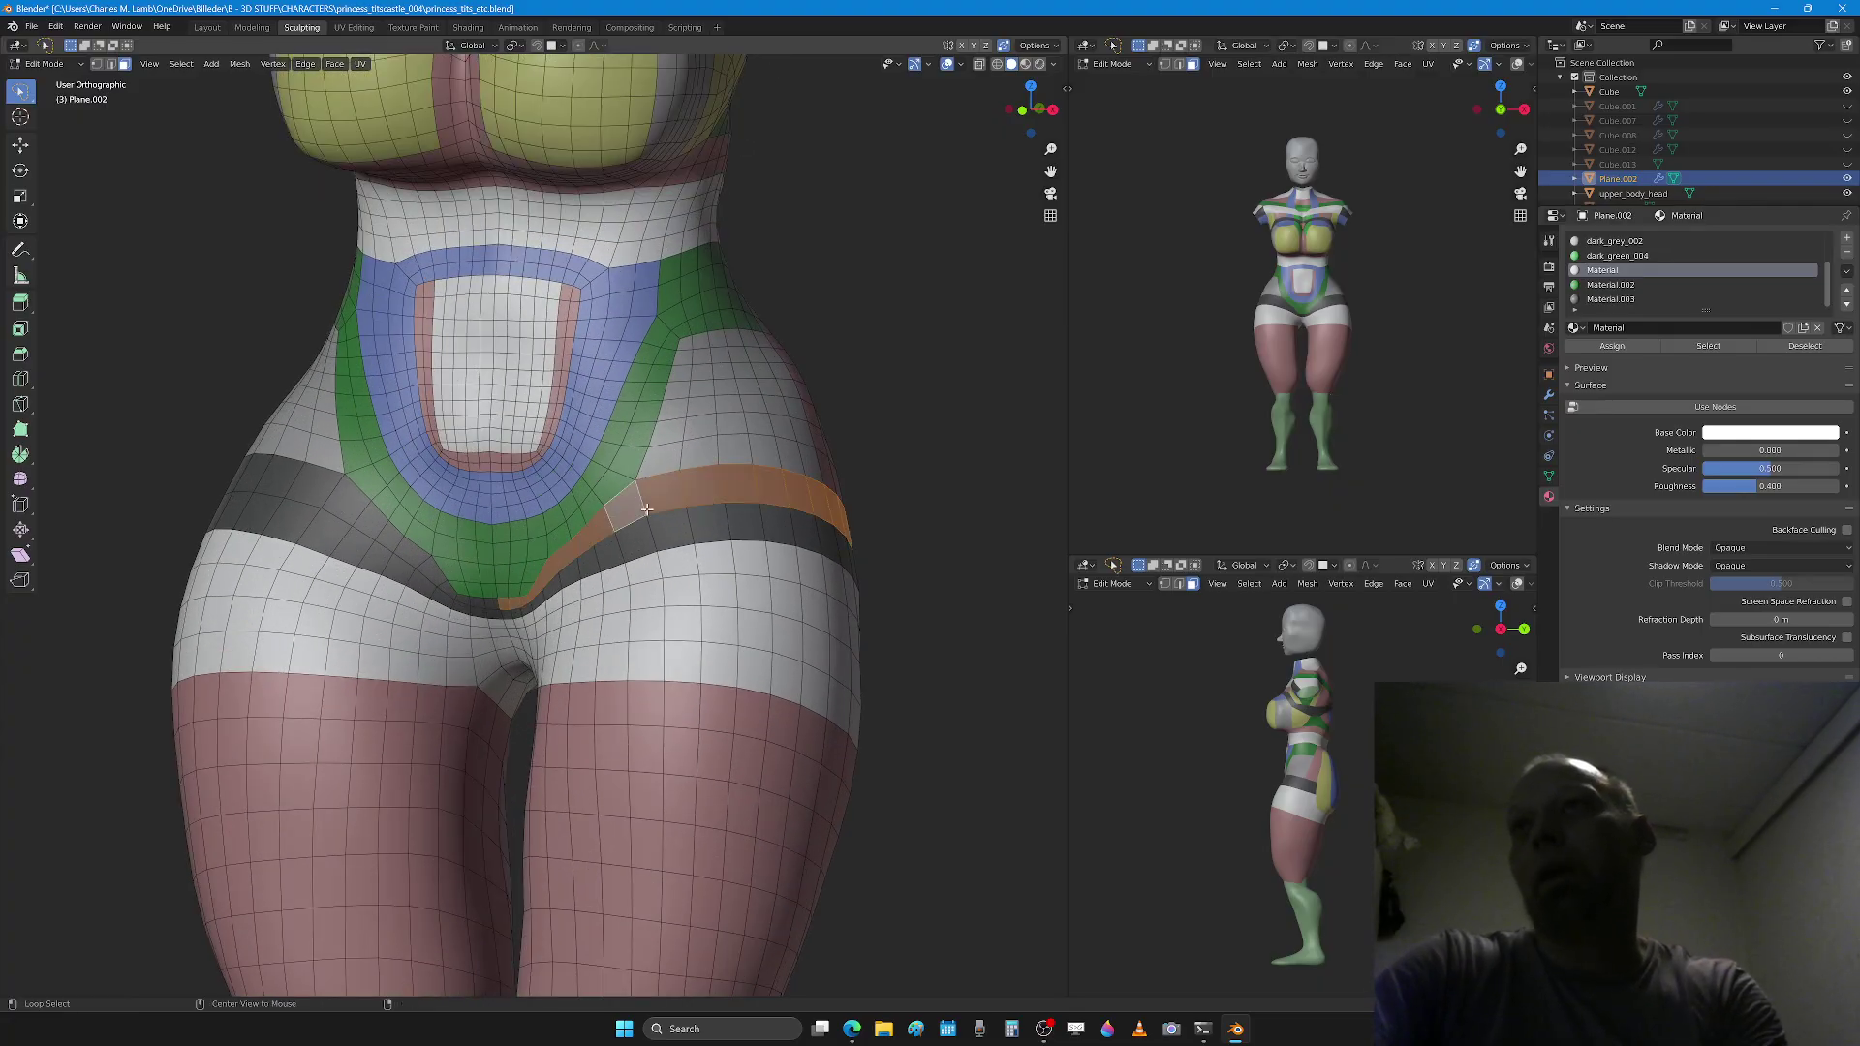
alt+shift+click(635, 529)
middle_drag(910, 533, 482, 590)
alt+click(429, 608)
scroll(427, 629, down, 3)
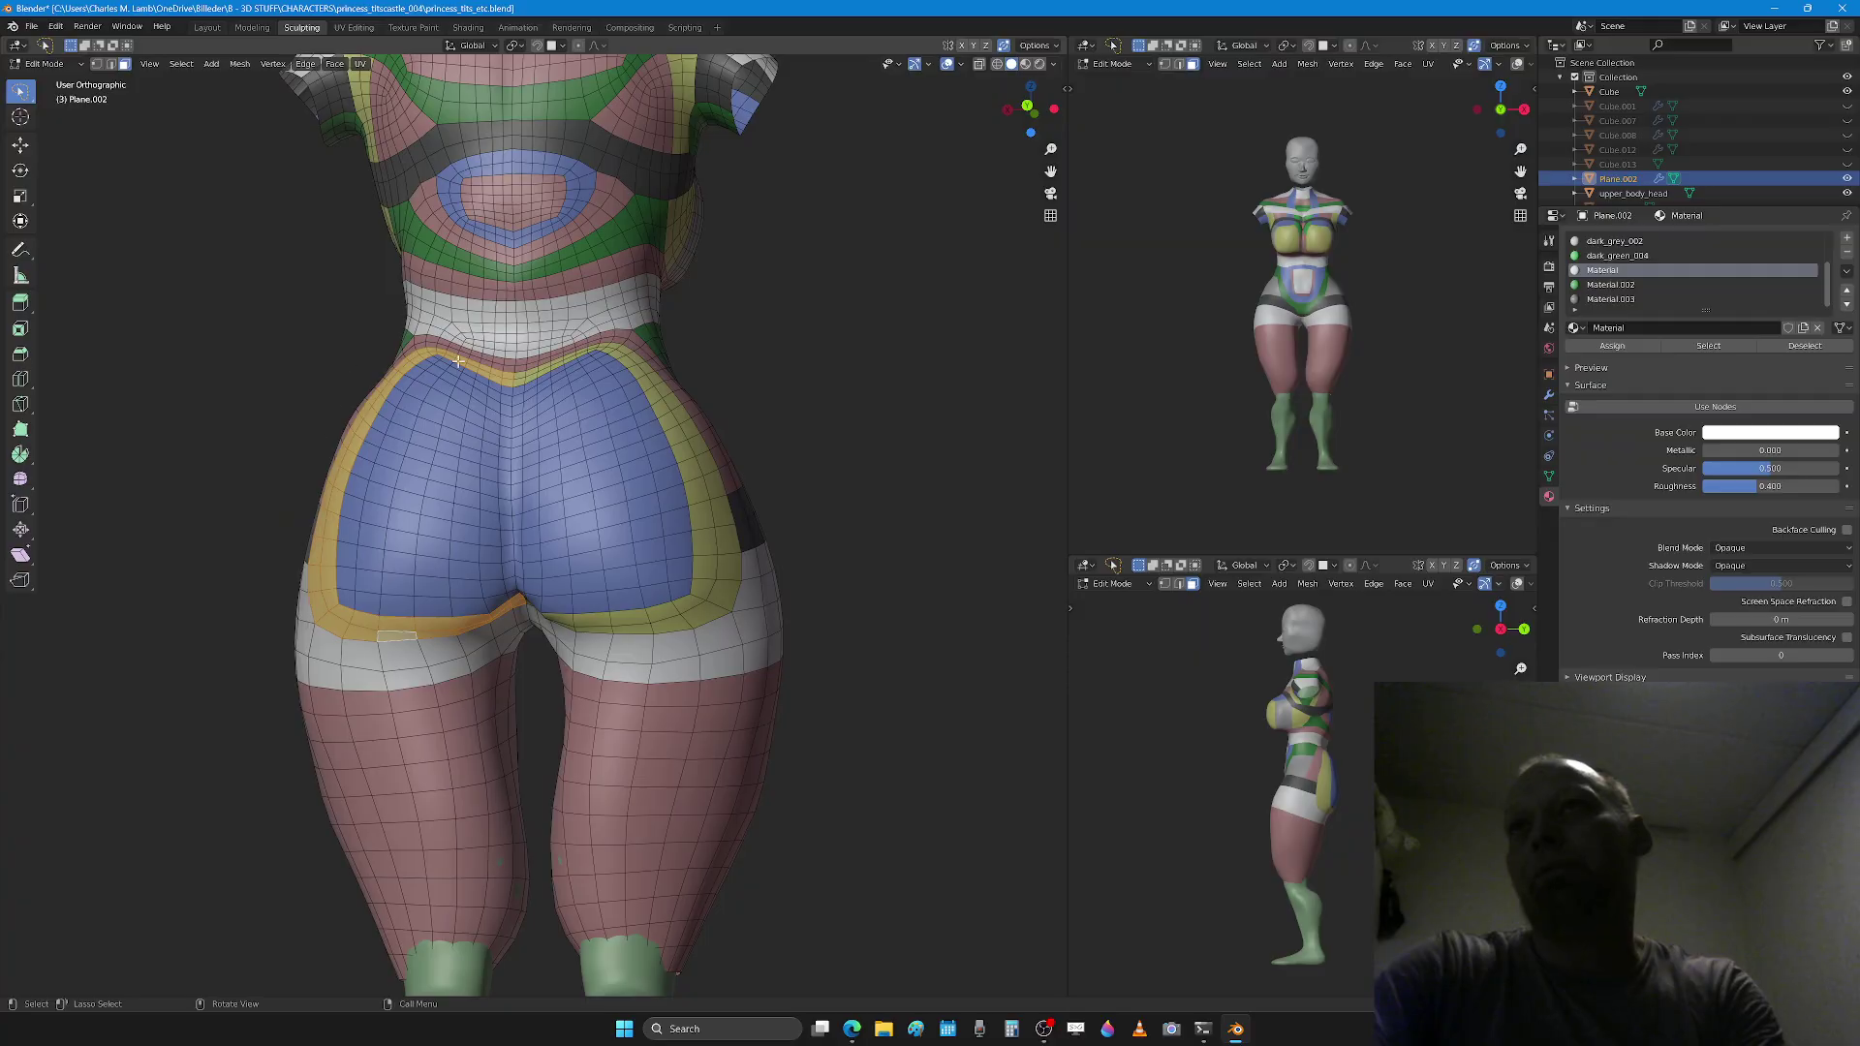
Step: Trace the blue face loops encircling the middle of the back
shift+middle_drag(458, 455, 533, 610)
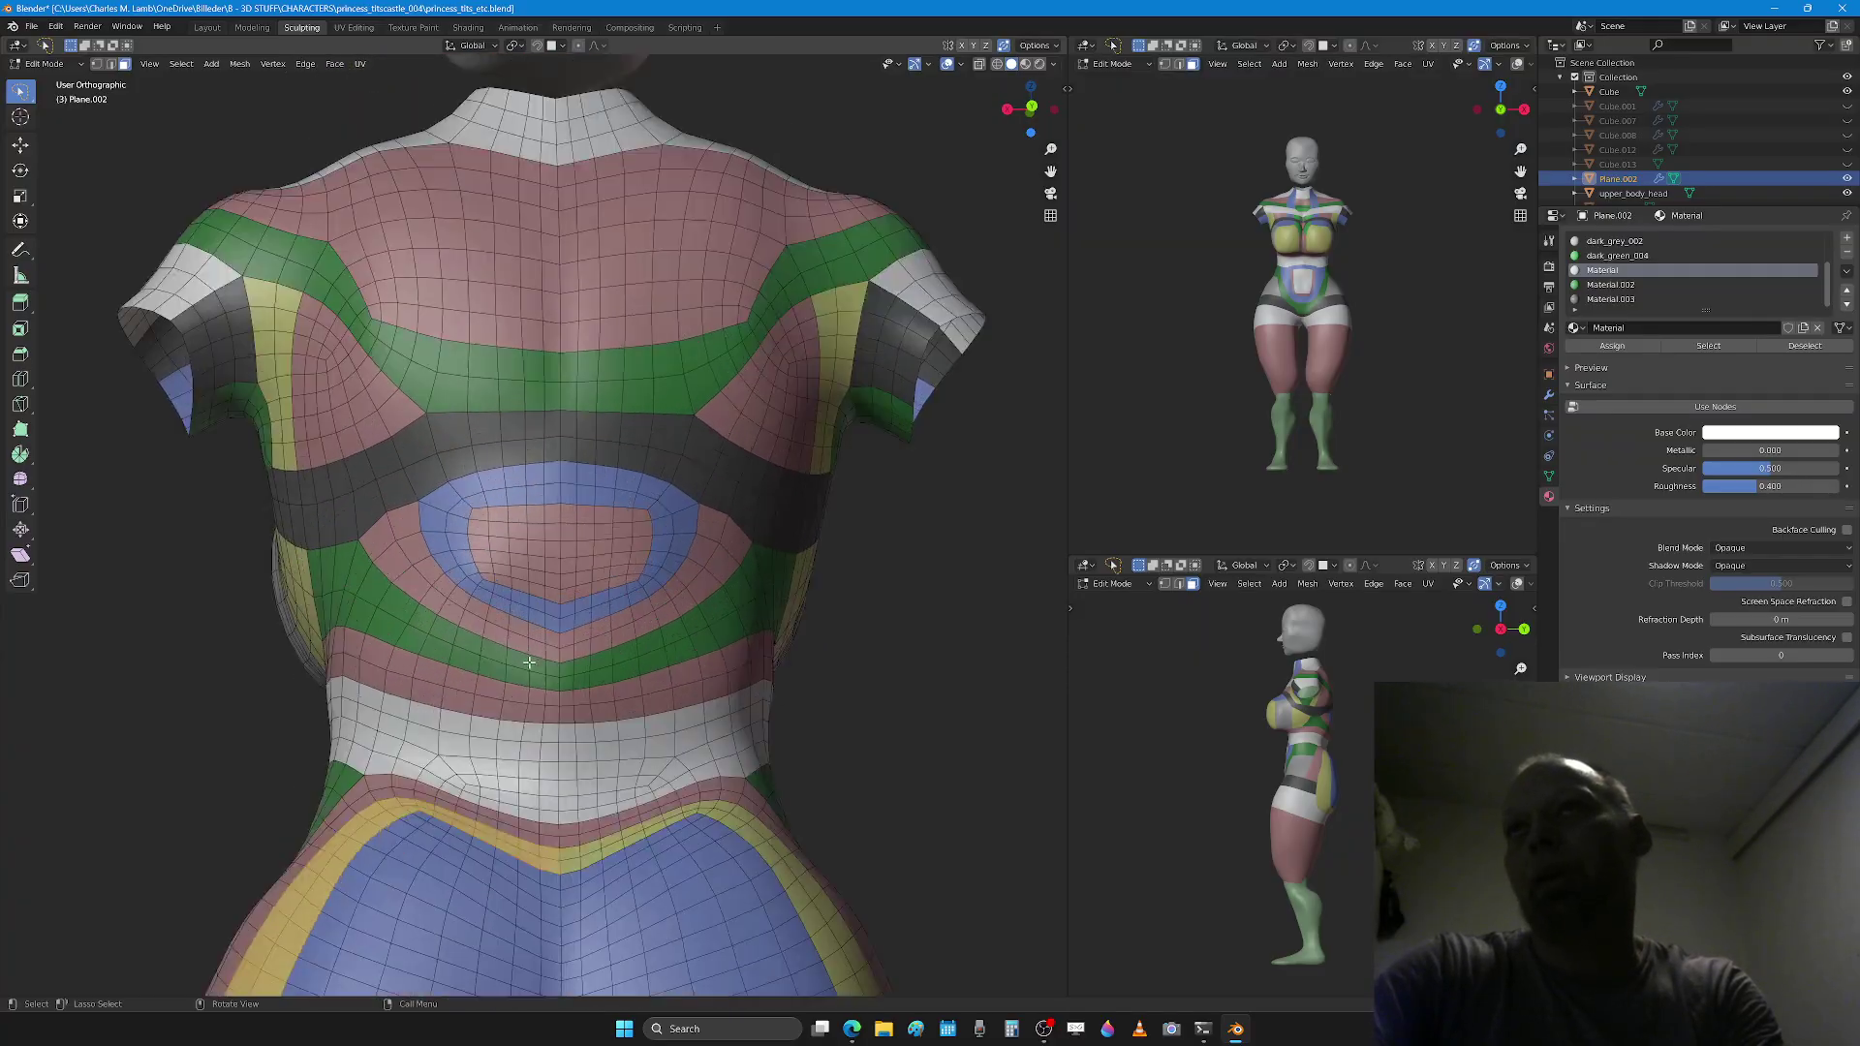
scroll(539, 616, up, 3)
alt+click(520, 617)
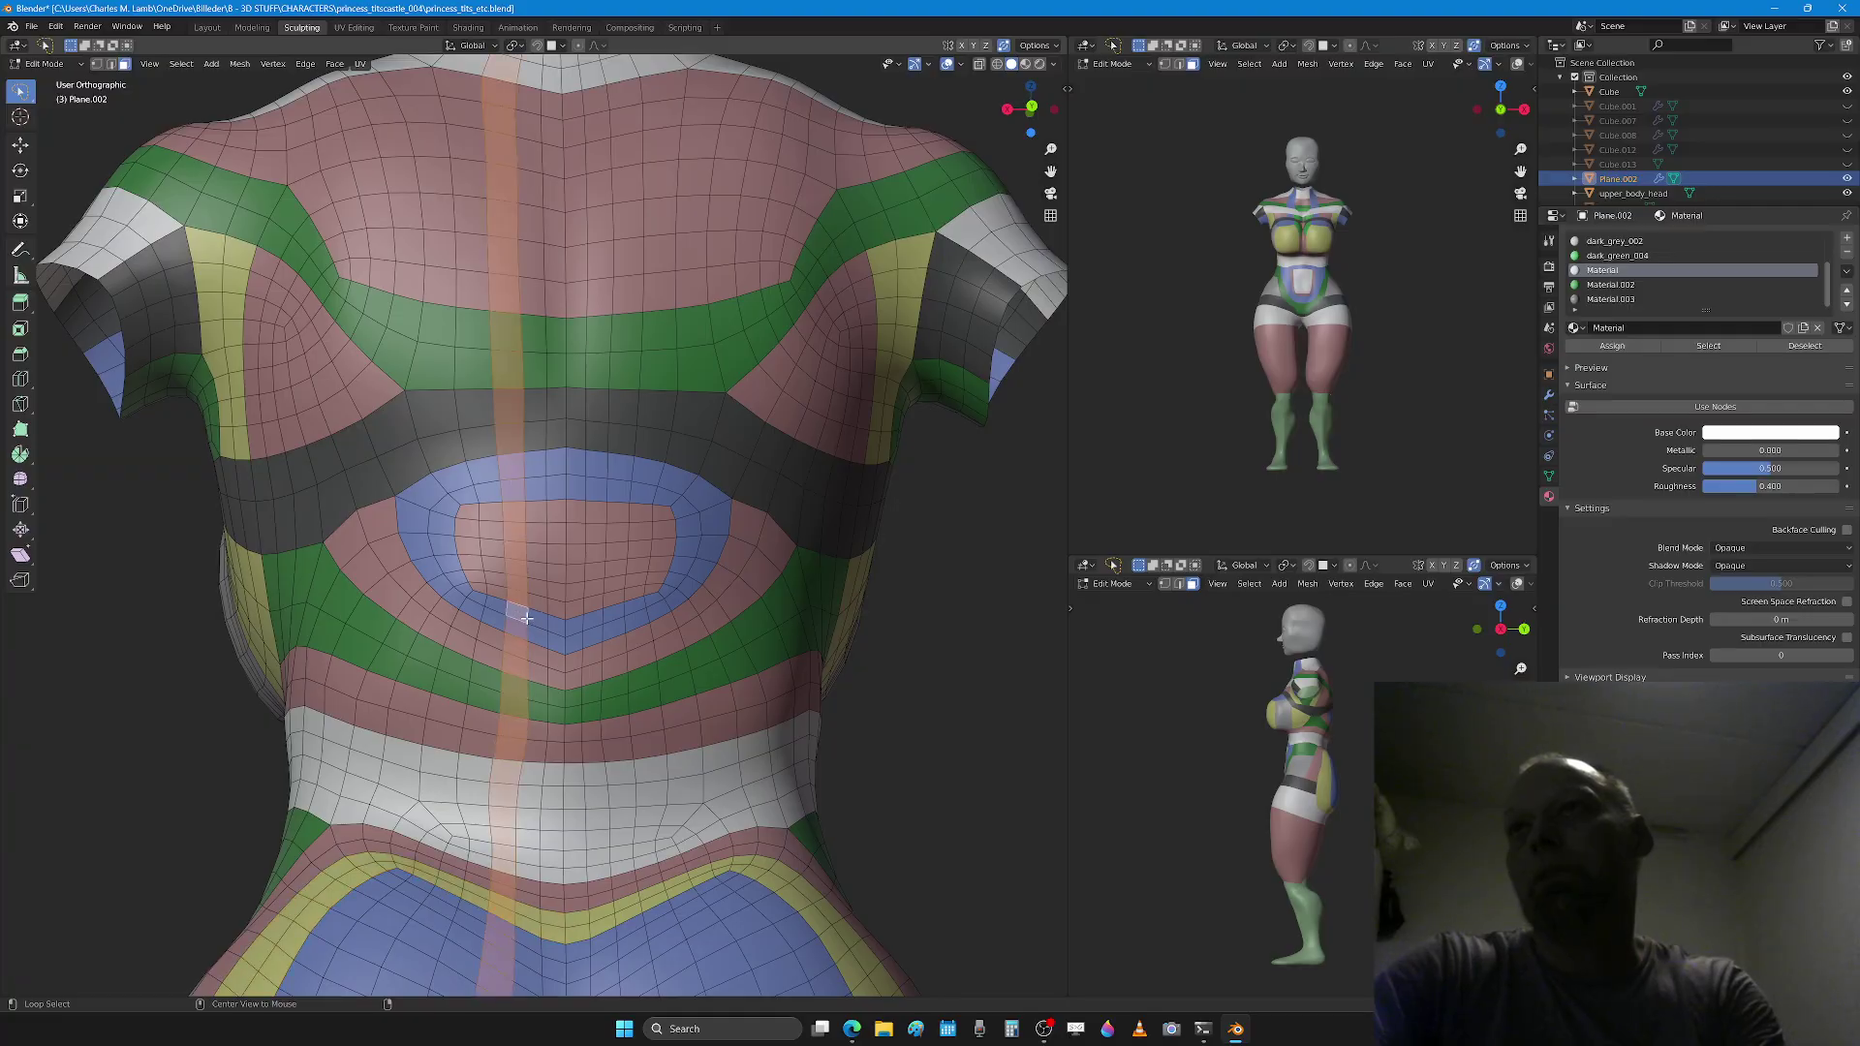
alt+click(528, 617)
alt+shift+click(526, 629)
middle_drag(528, 628, 591, 623)
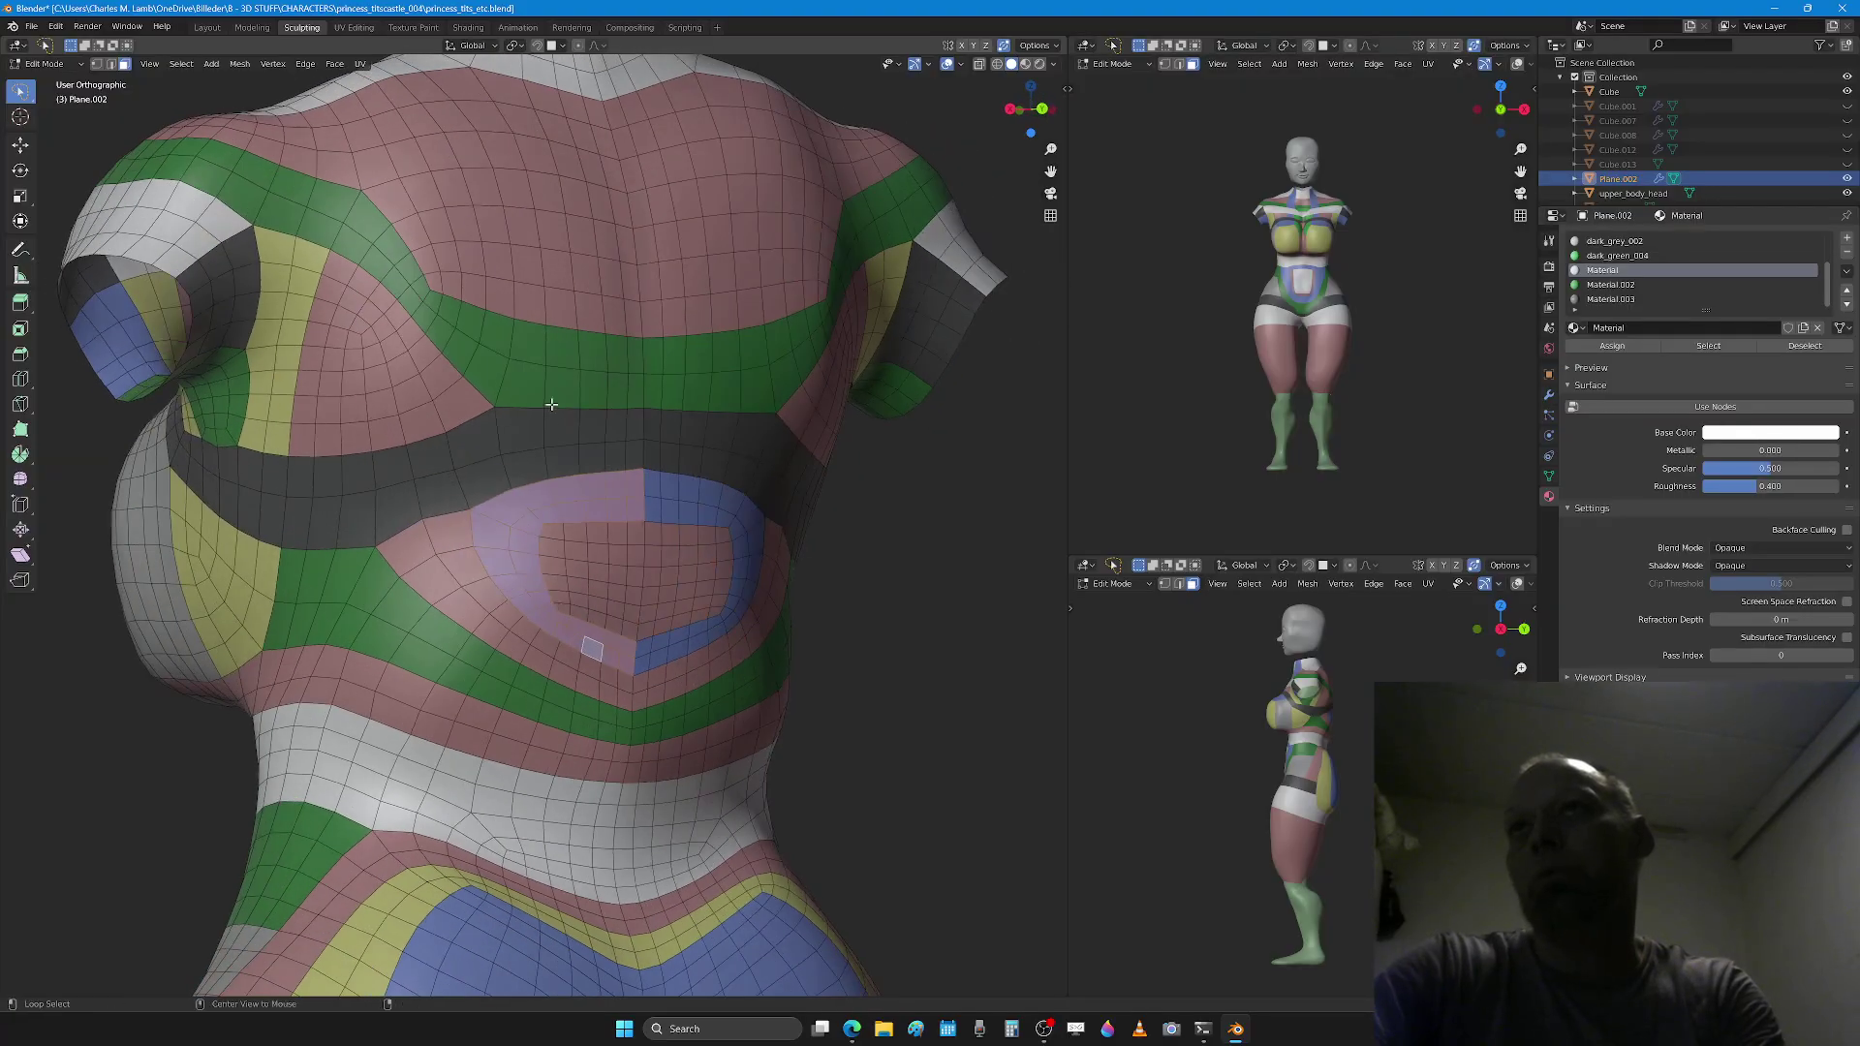
Step: Trace the green face band across the shoulder and chest and the dark grey loops bordering the top of the bust
middle_drag(518, 337, 577, 415)
middle_drag(722, 304, 731, 411)
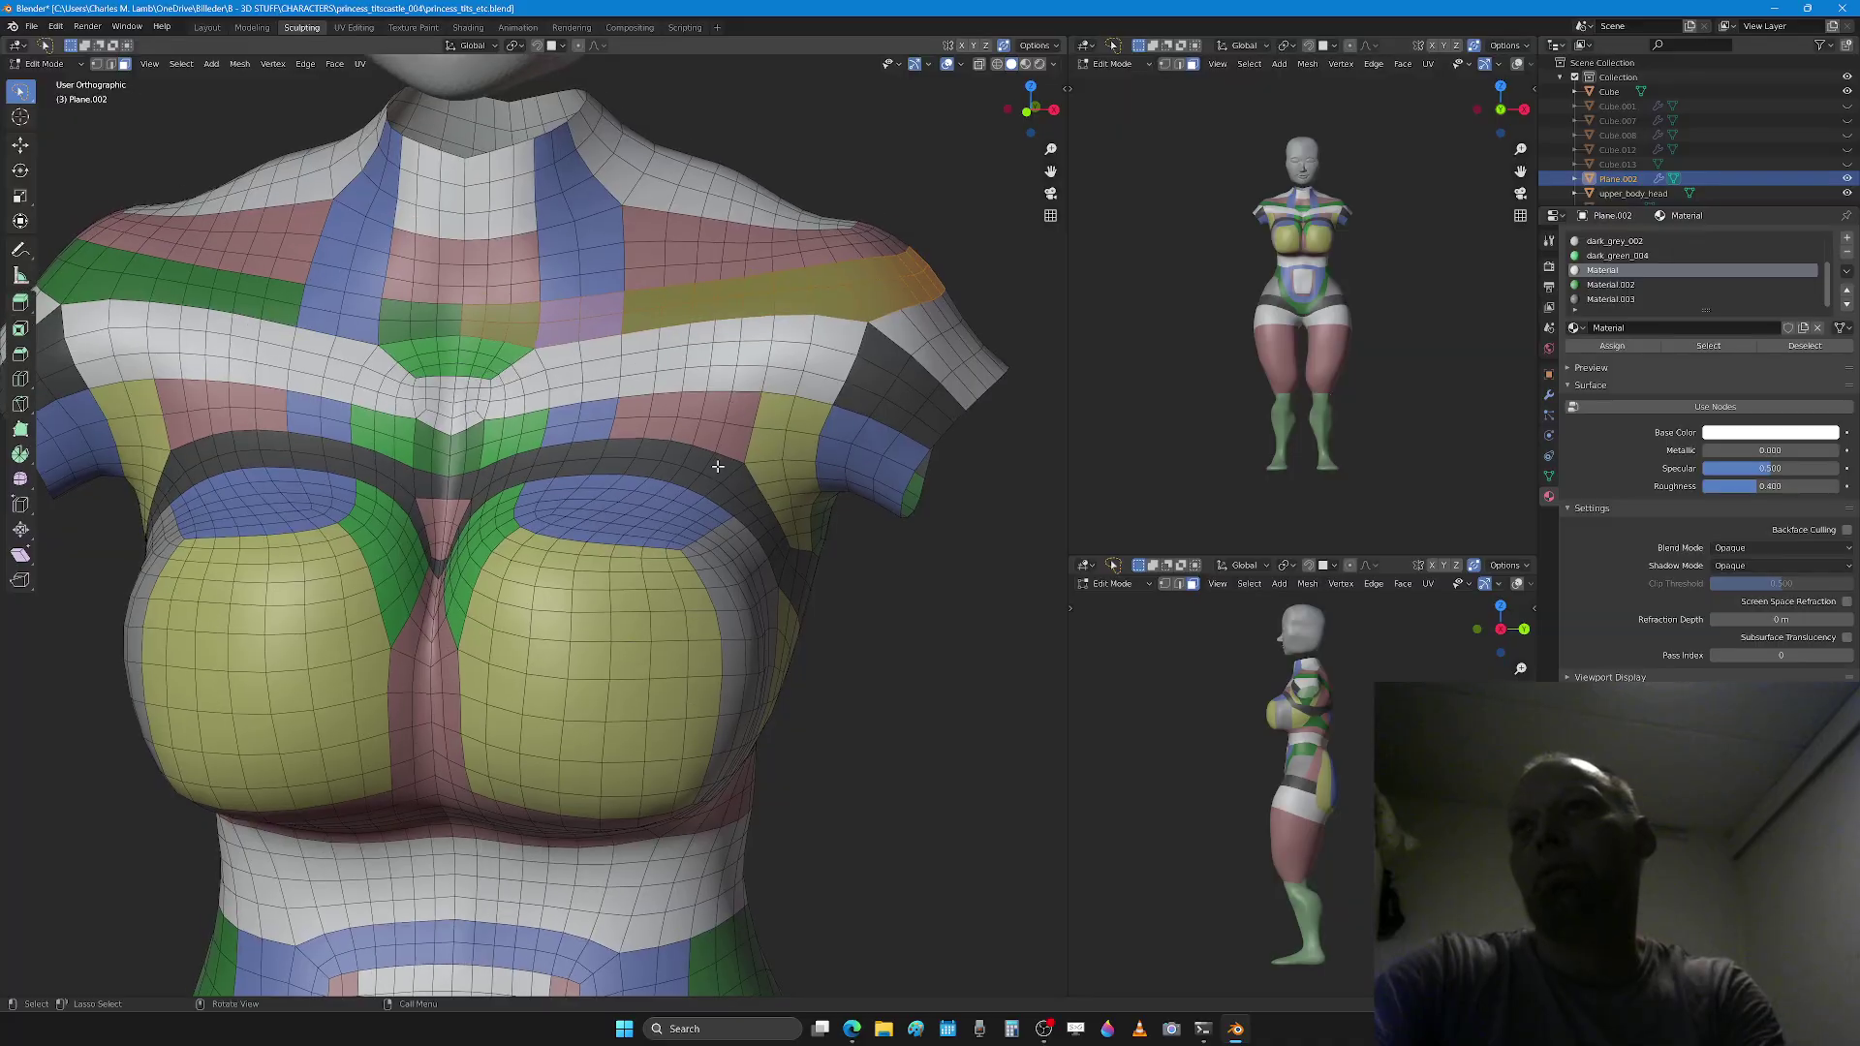
alt+click(709, 468)
scroll(692, 474, up, 4)
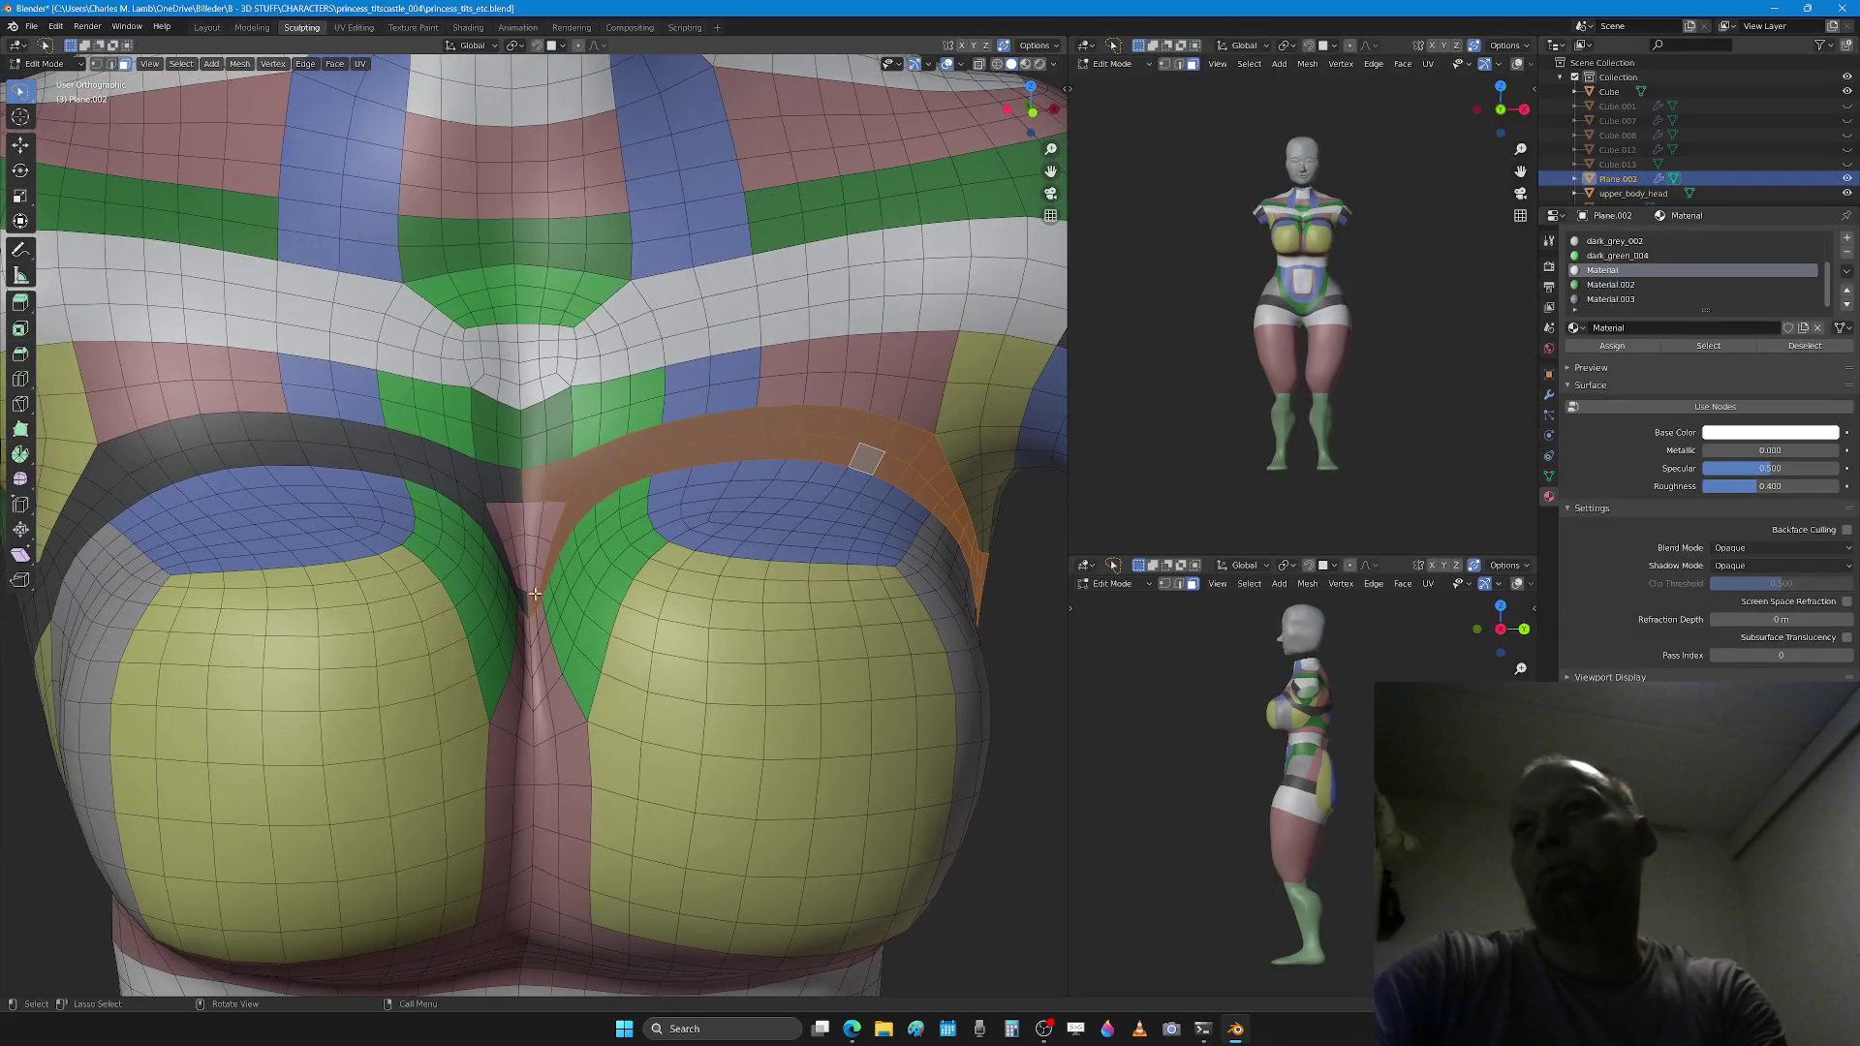
alt+click(582, 506)
alt+click(611, 480)
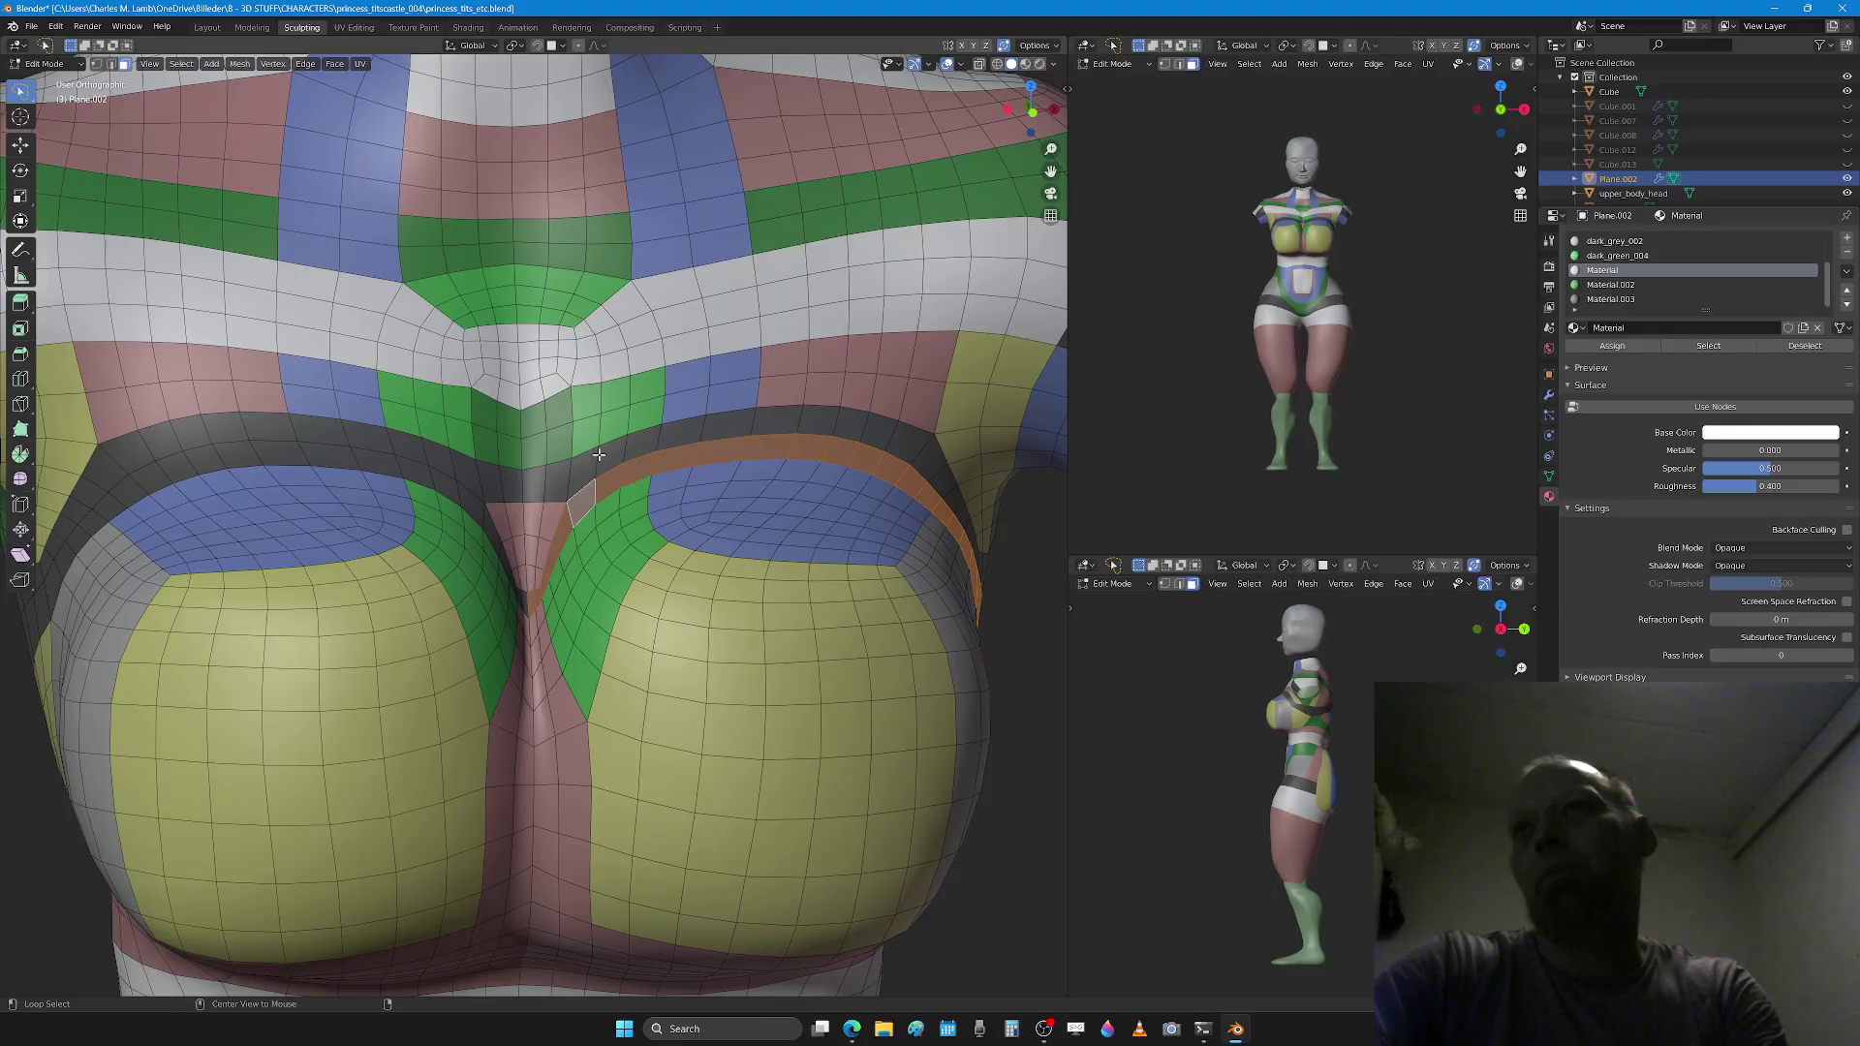
alt+click(599, 454)
Step: Examine the full figure from below and from the front, and return to Sculpt Mode at the hips
scroll(547, 539, down, 4)
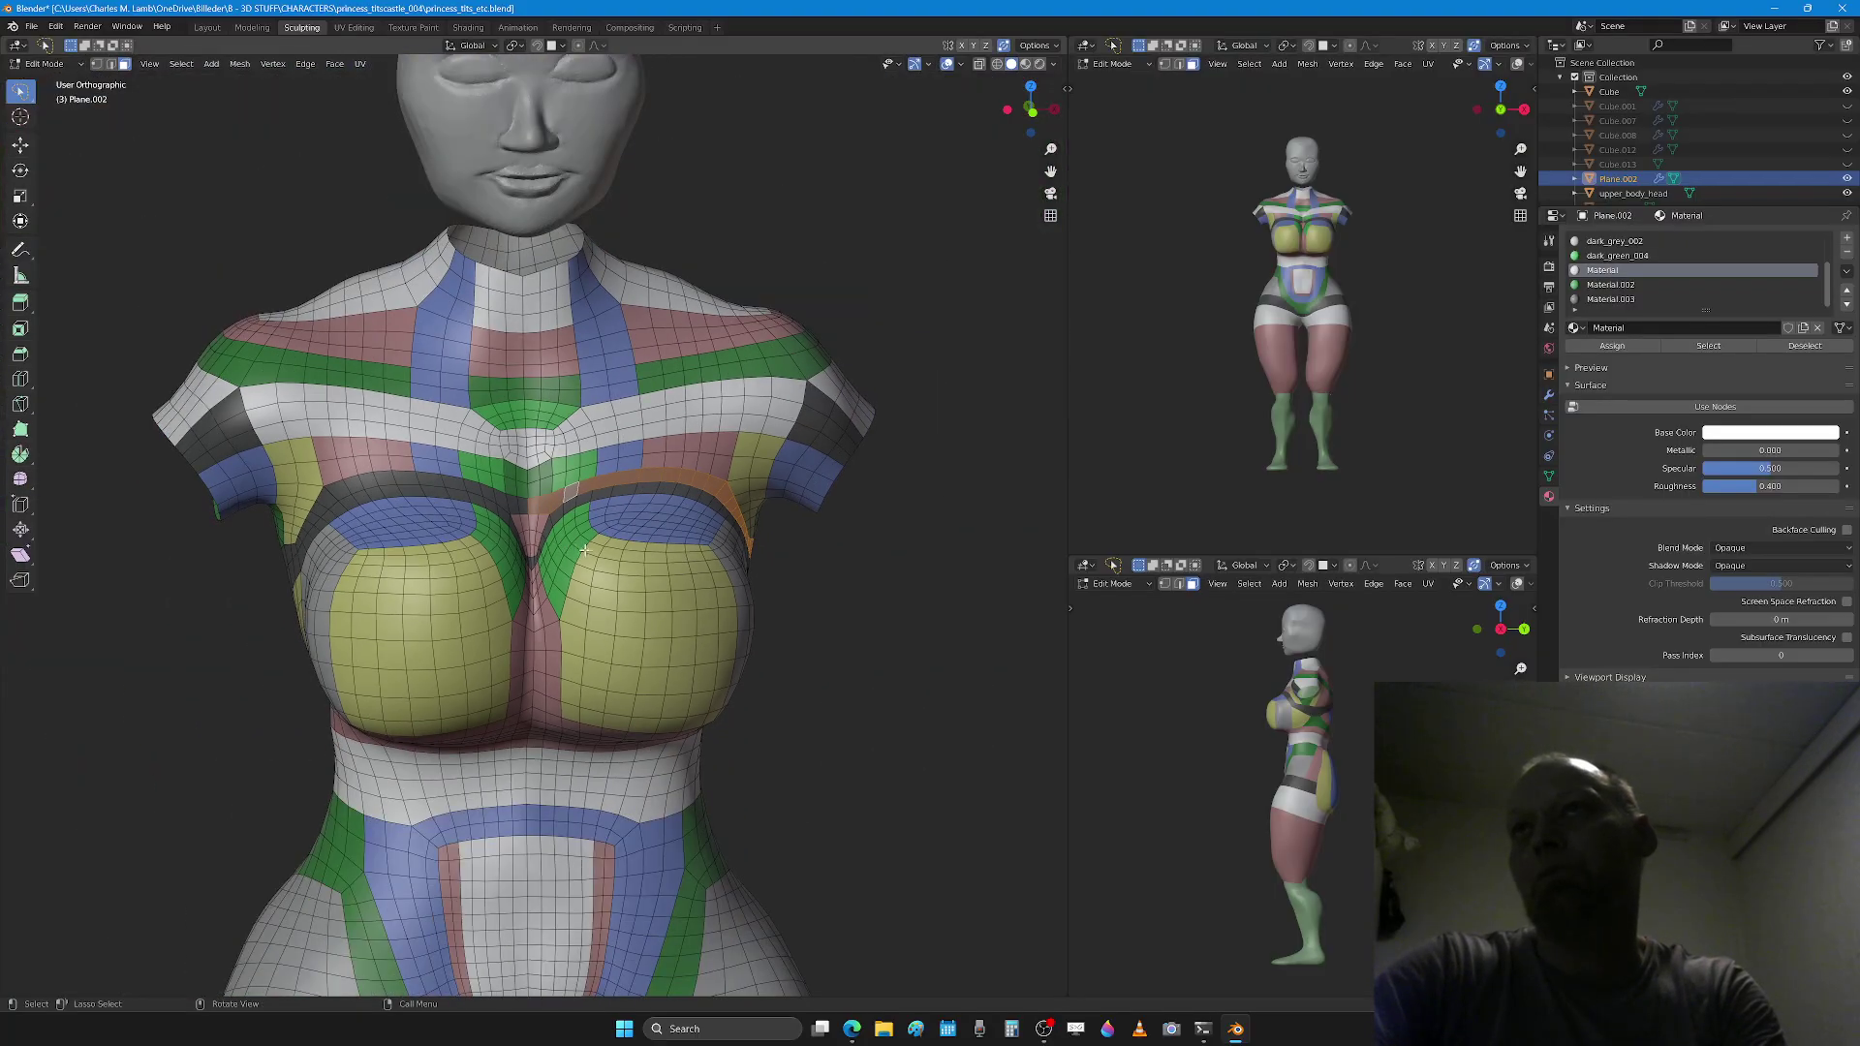
scroll(683, 528, down, 4)
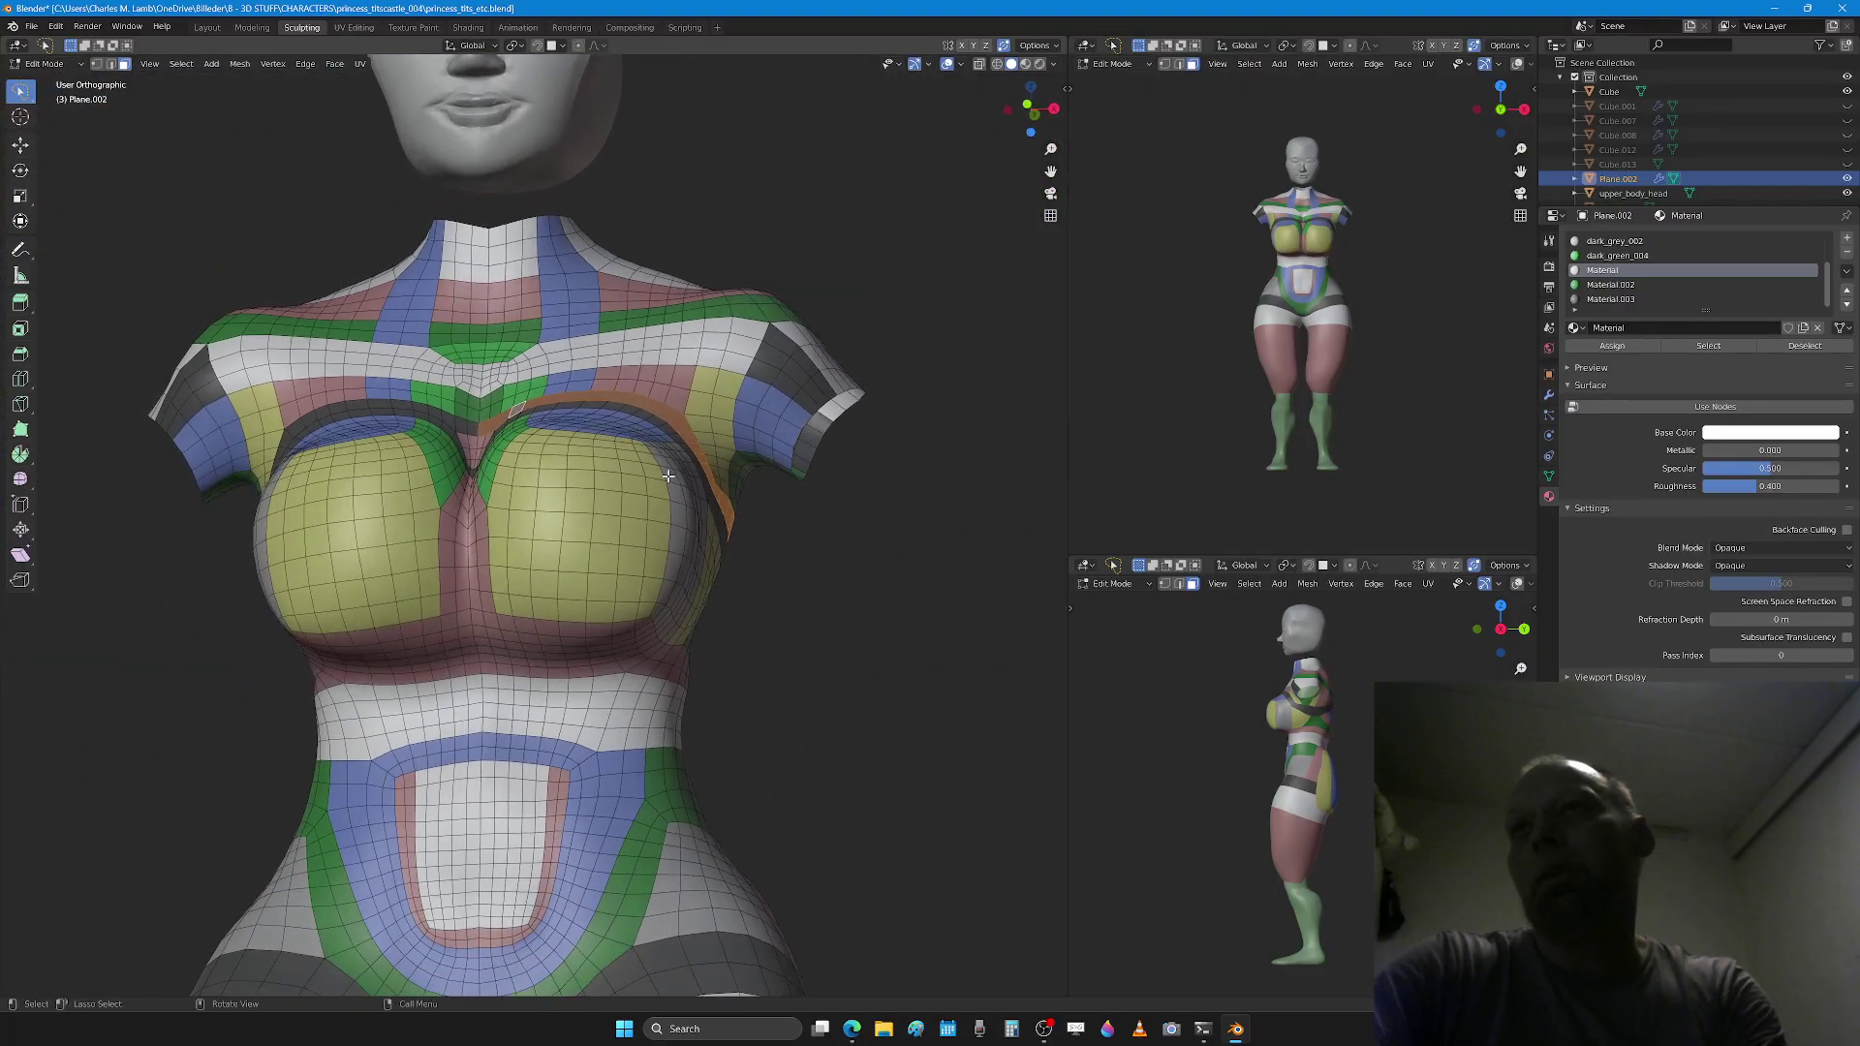
scroll(747, 563, down, 3)
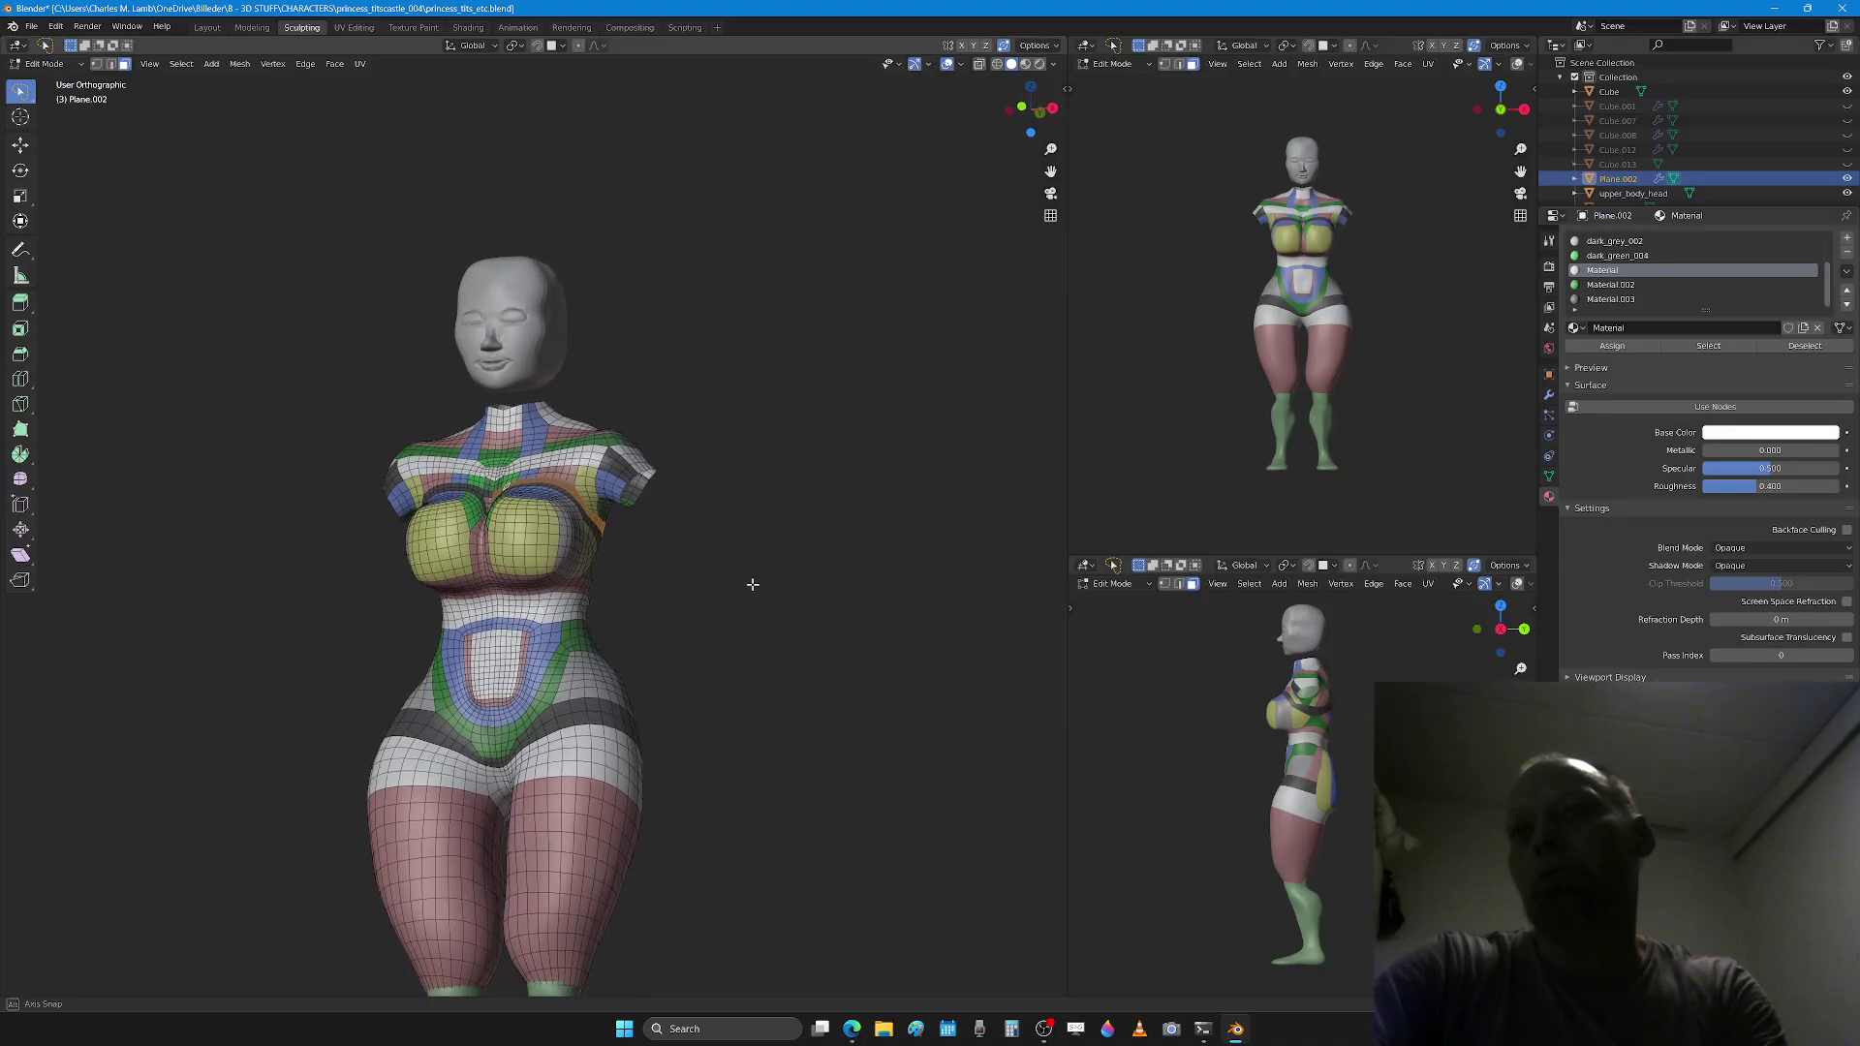
scroll(753, 577, down, 3)
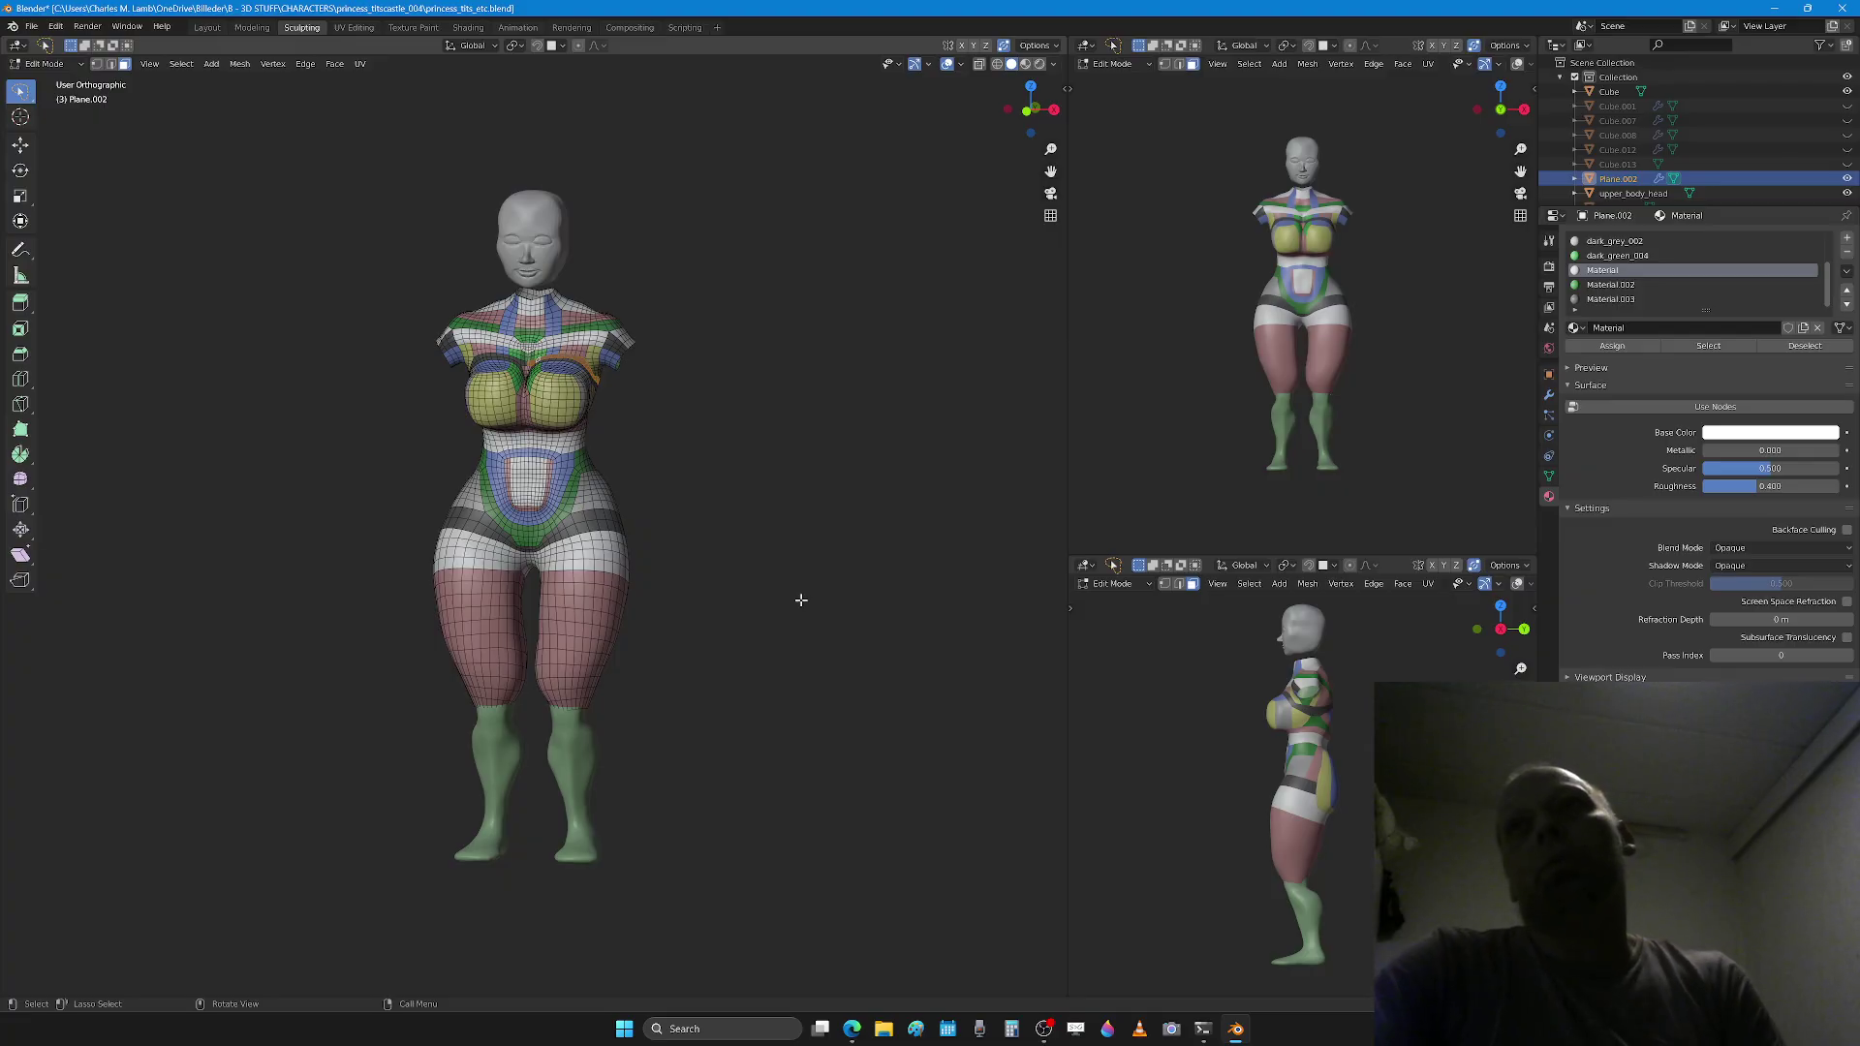
scroll(723, 668, up, 2)
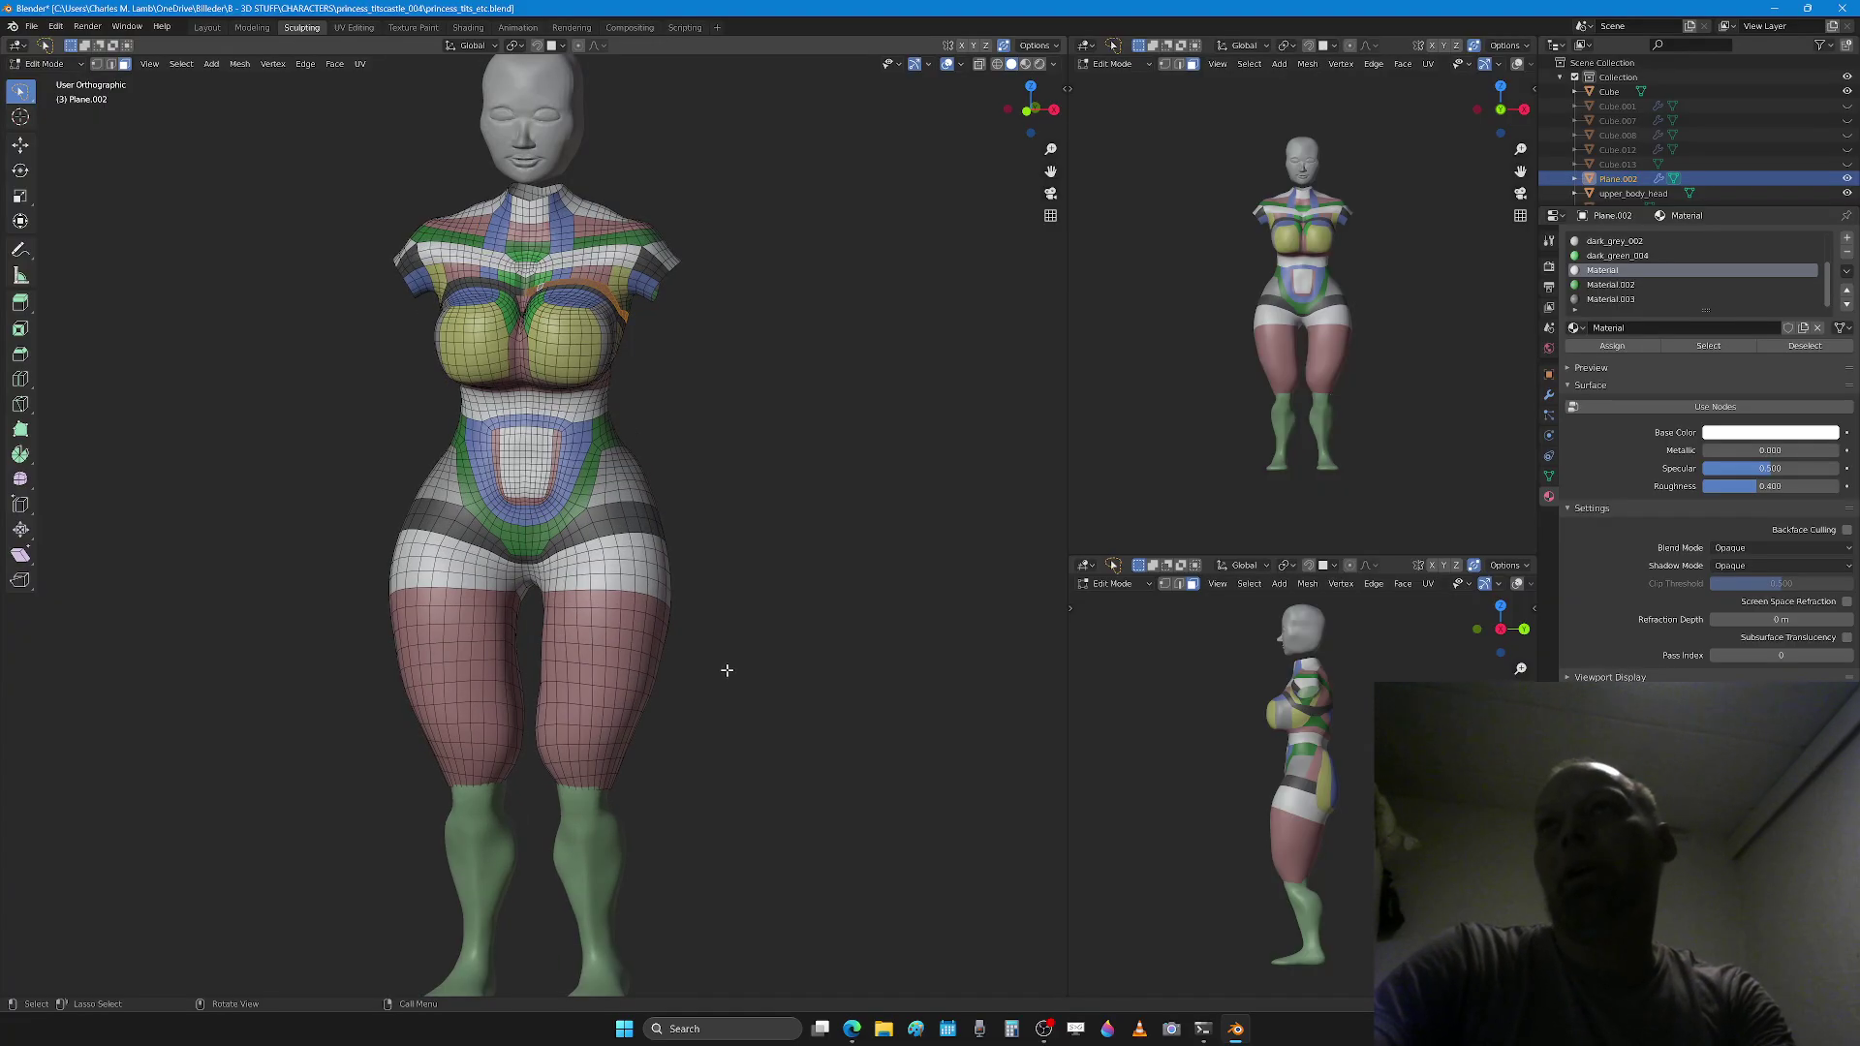
scroll(727, 668, down, 1)
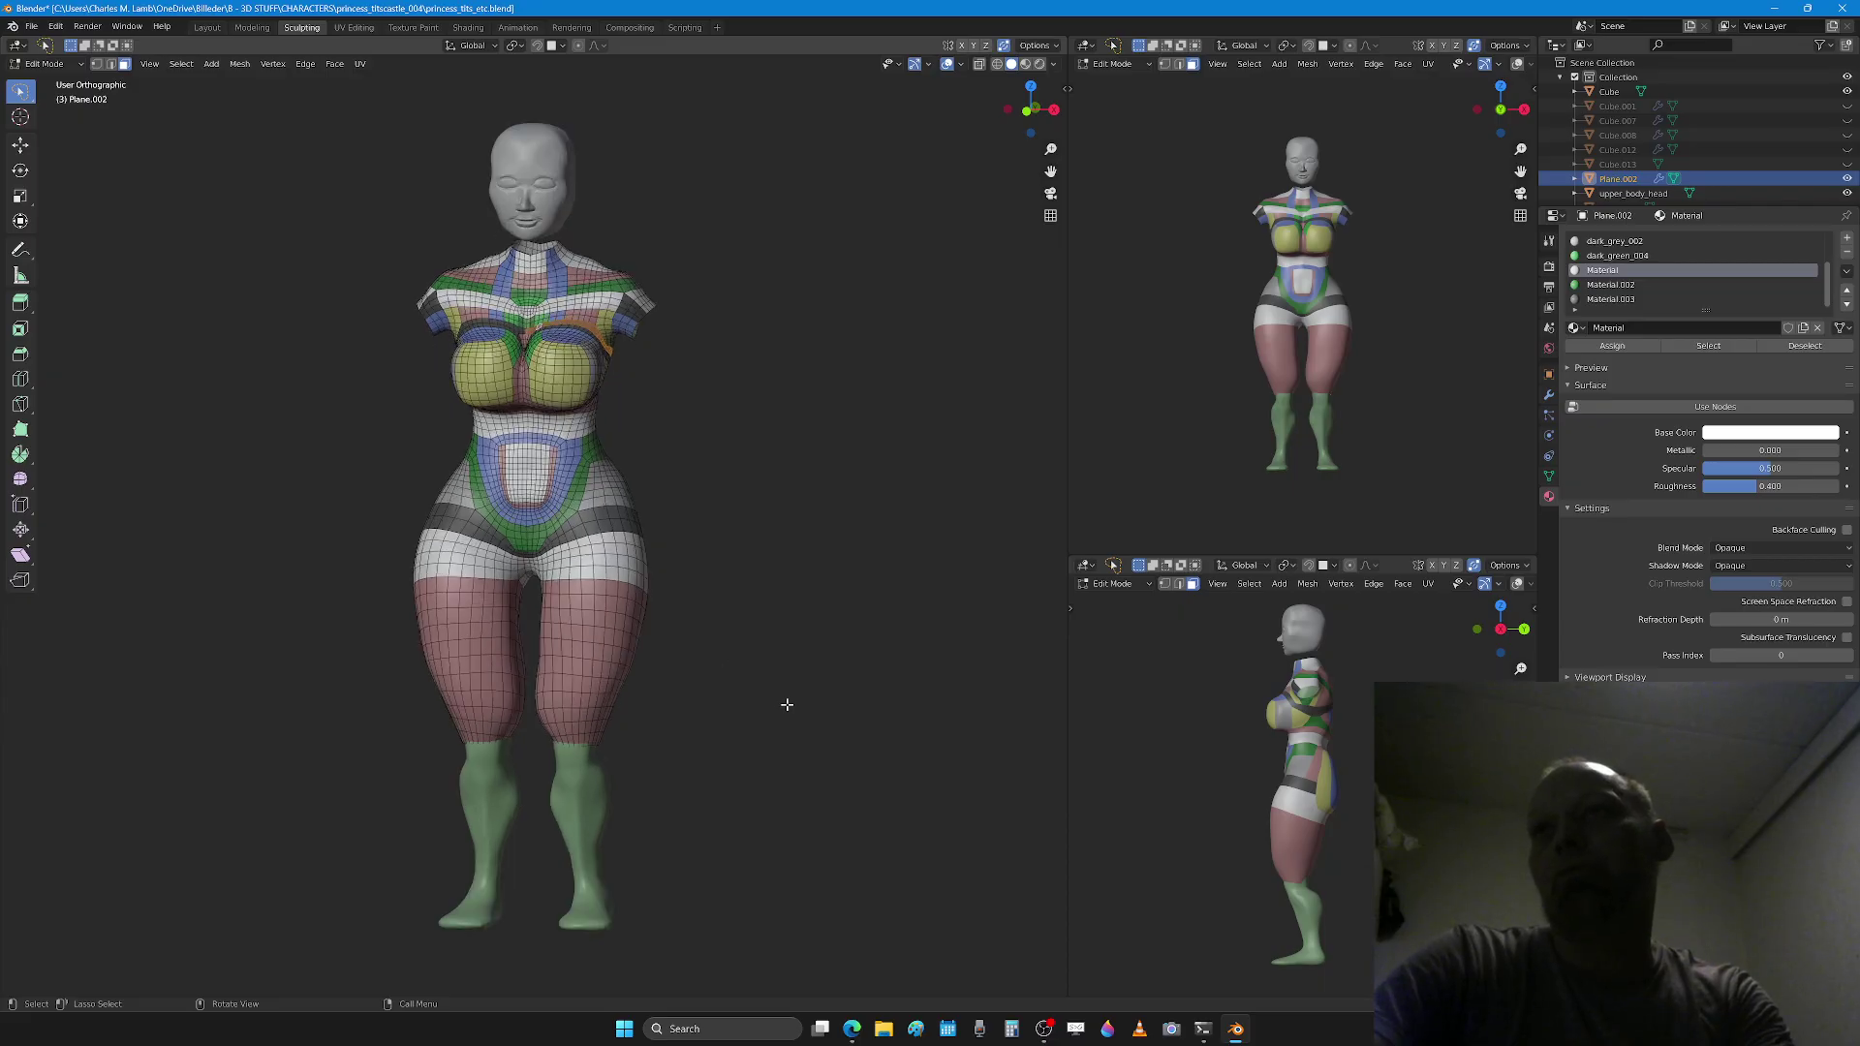
middle_drag(816, 705, 613, 472)
scroll(576, 581, up, 2)
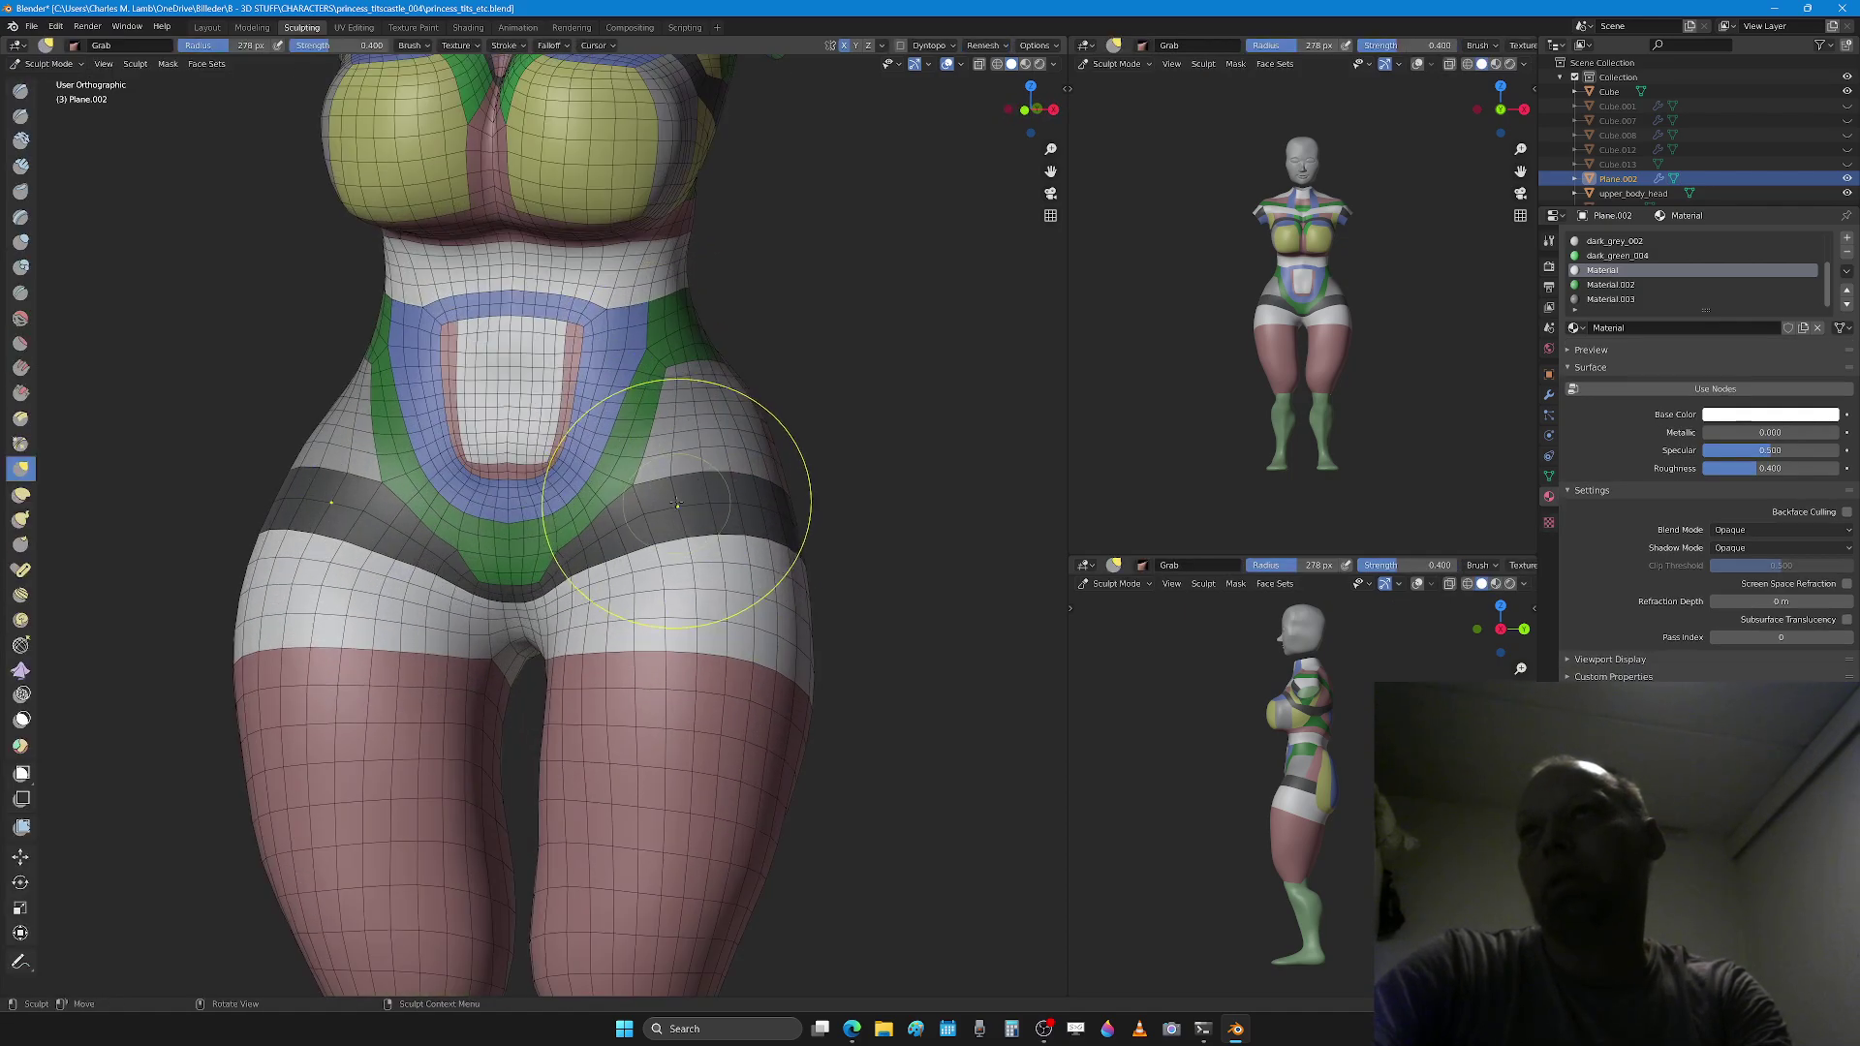
Step: From the front, pull the lower corners of the red abdominal loop down and outward with the Grab brush
alt+middle_drag(668, 482, 666, 485)
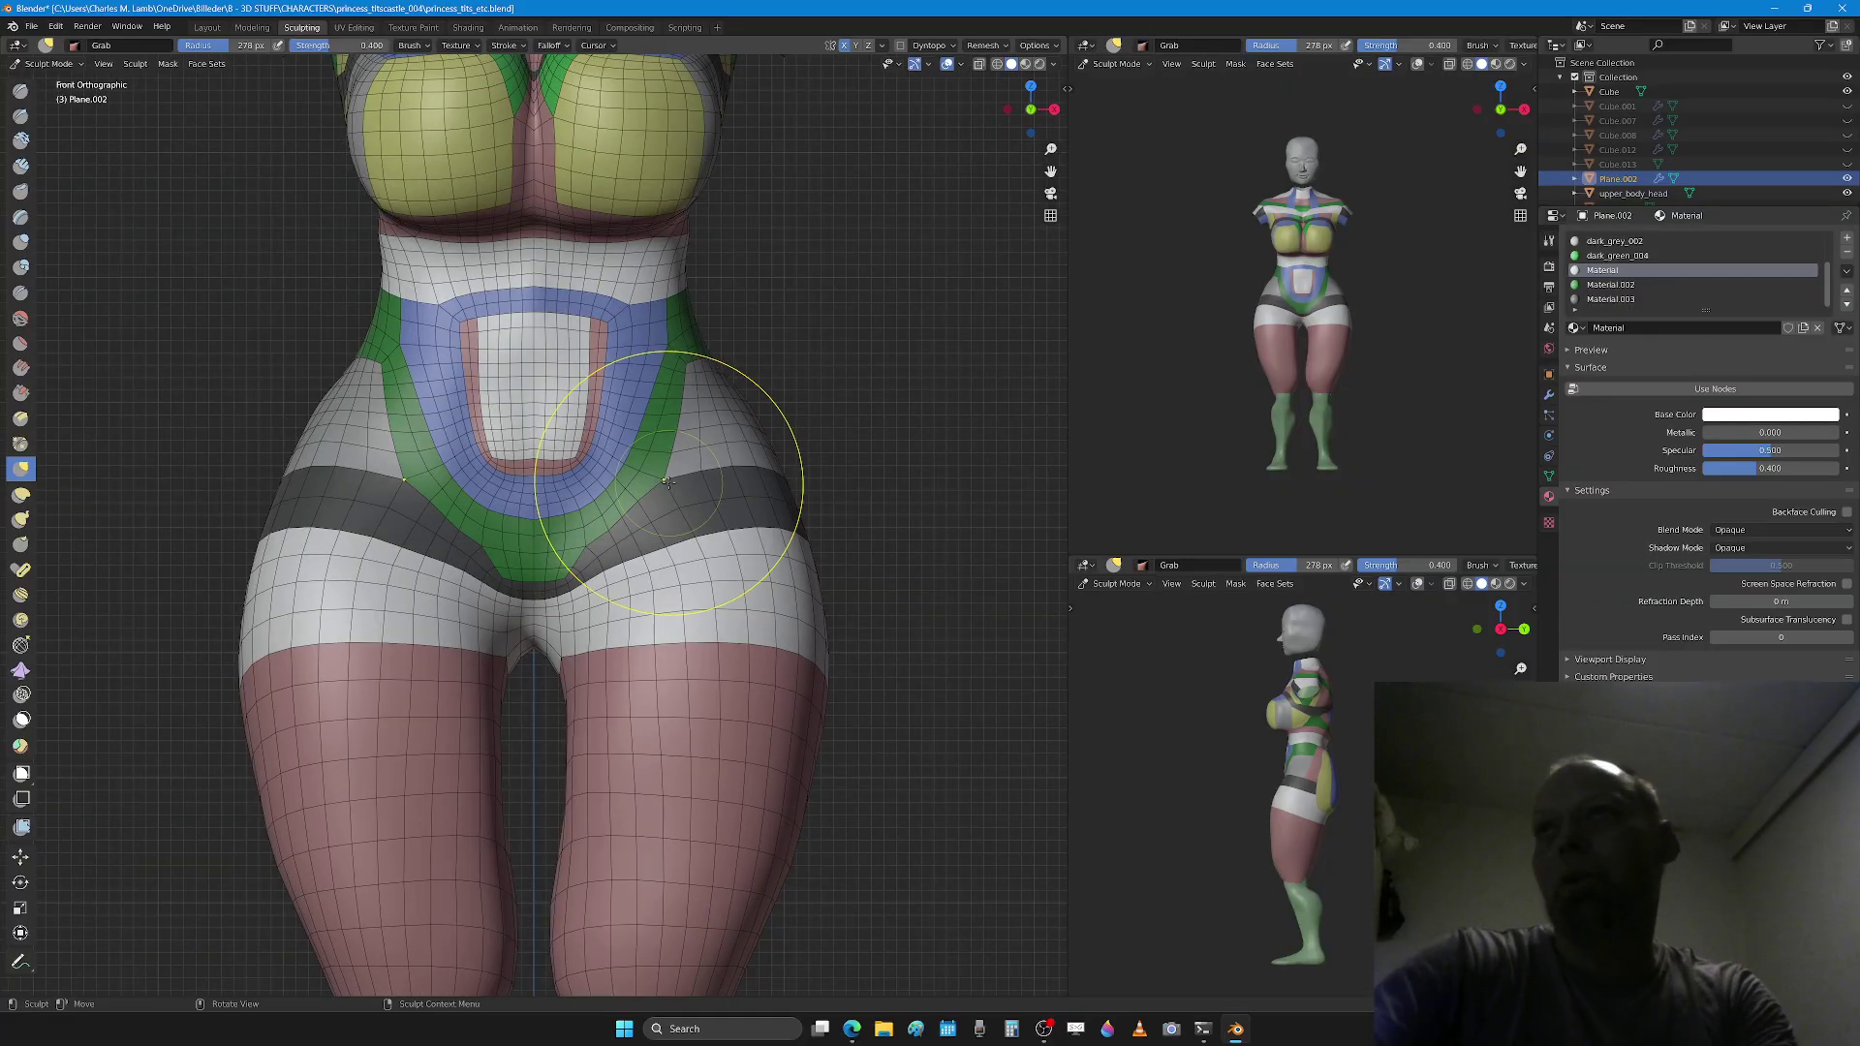
scroll(581, 562, up, 3)
key(f)
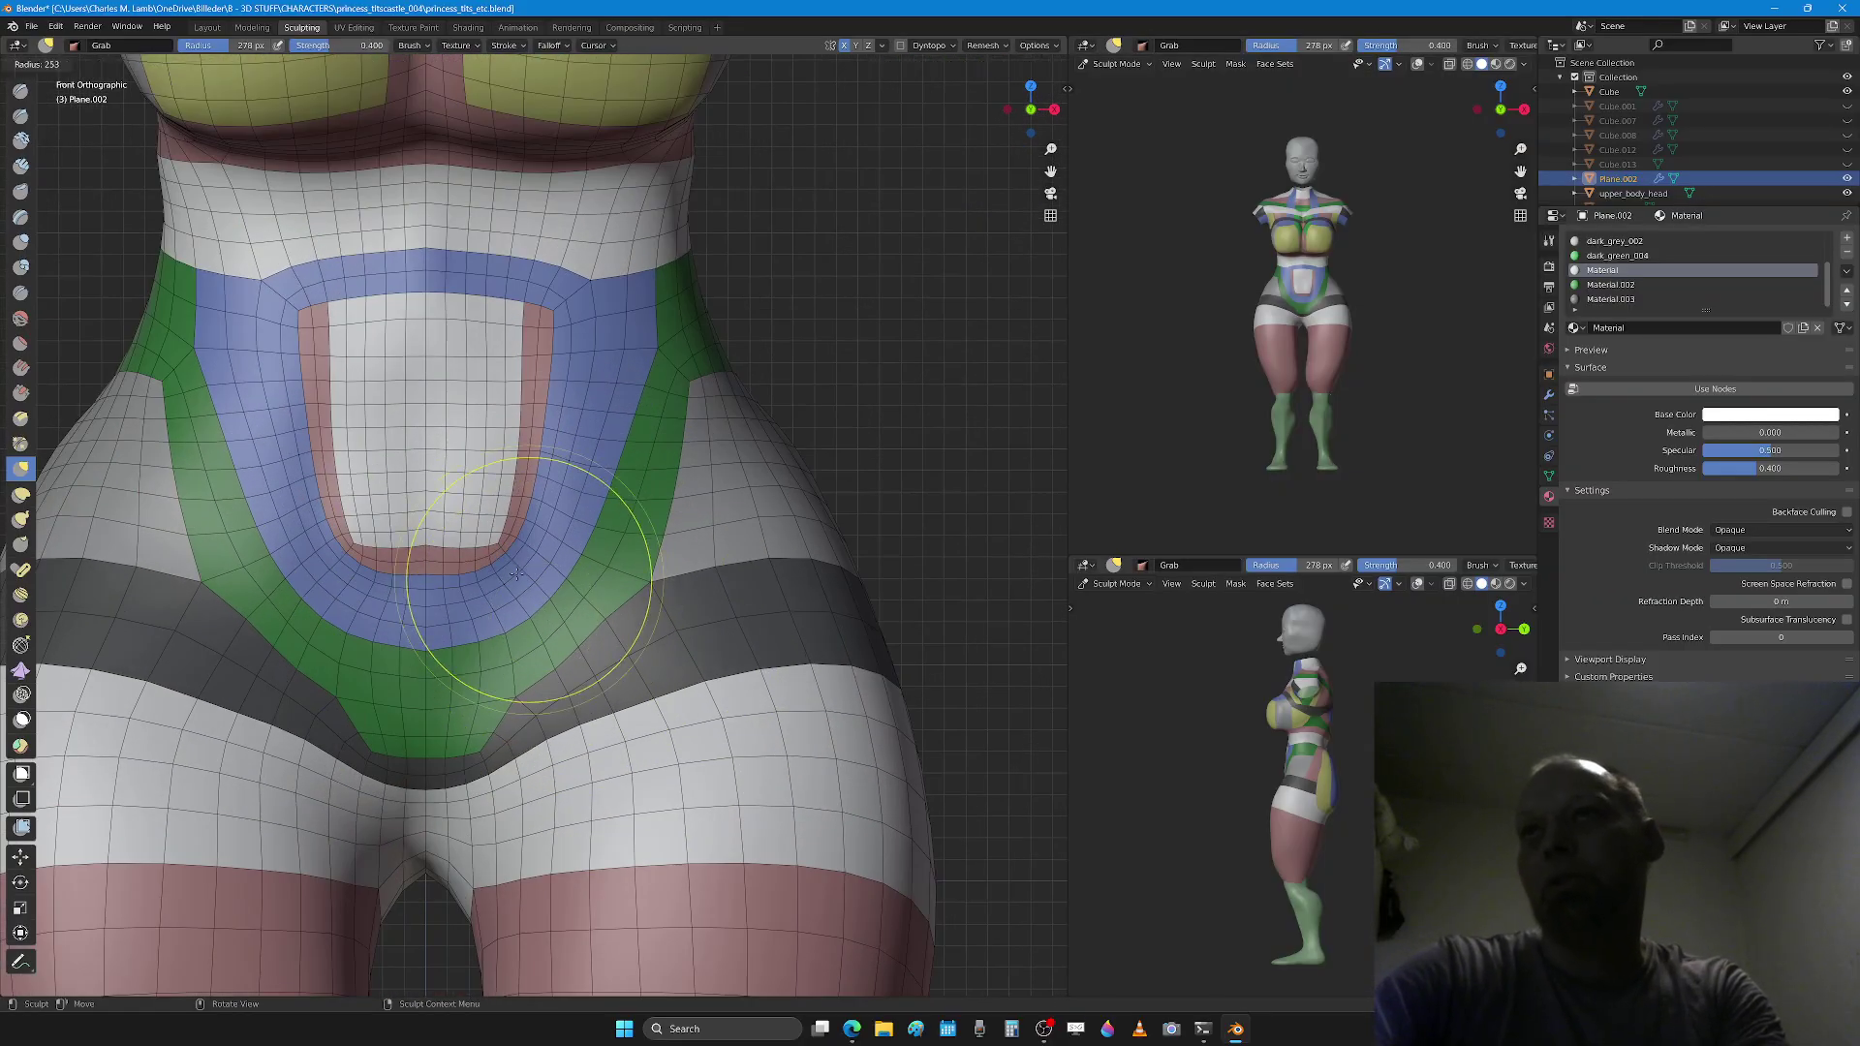
click(495, 572)
mouse_move(474, 550)
mouse_down()
mouse_move(457, 569)
mouse_move(478, 608)
mouse_move(514, 591)
mouse_up()
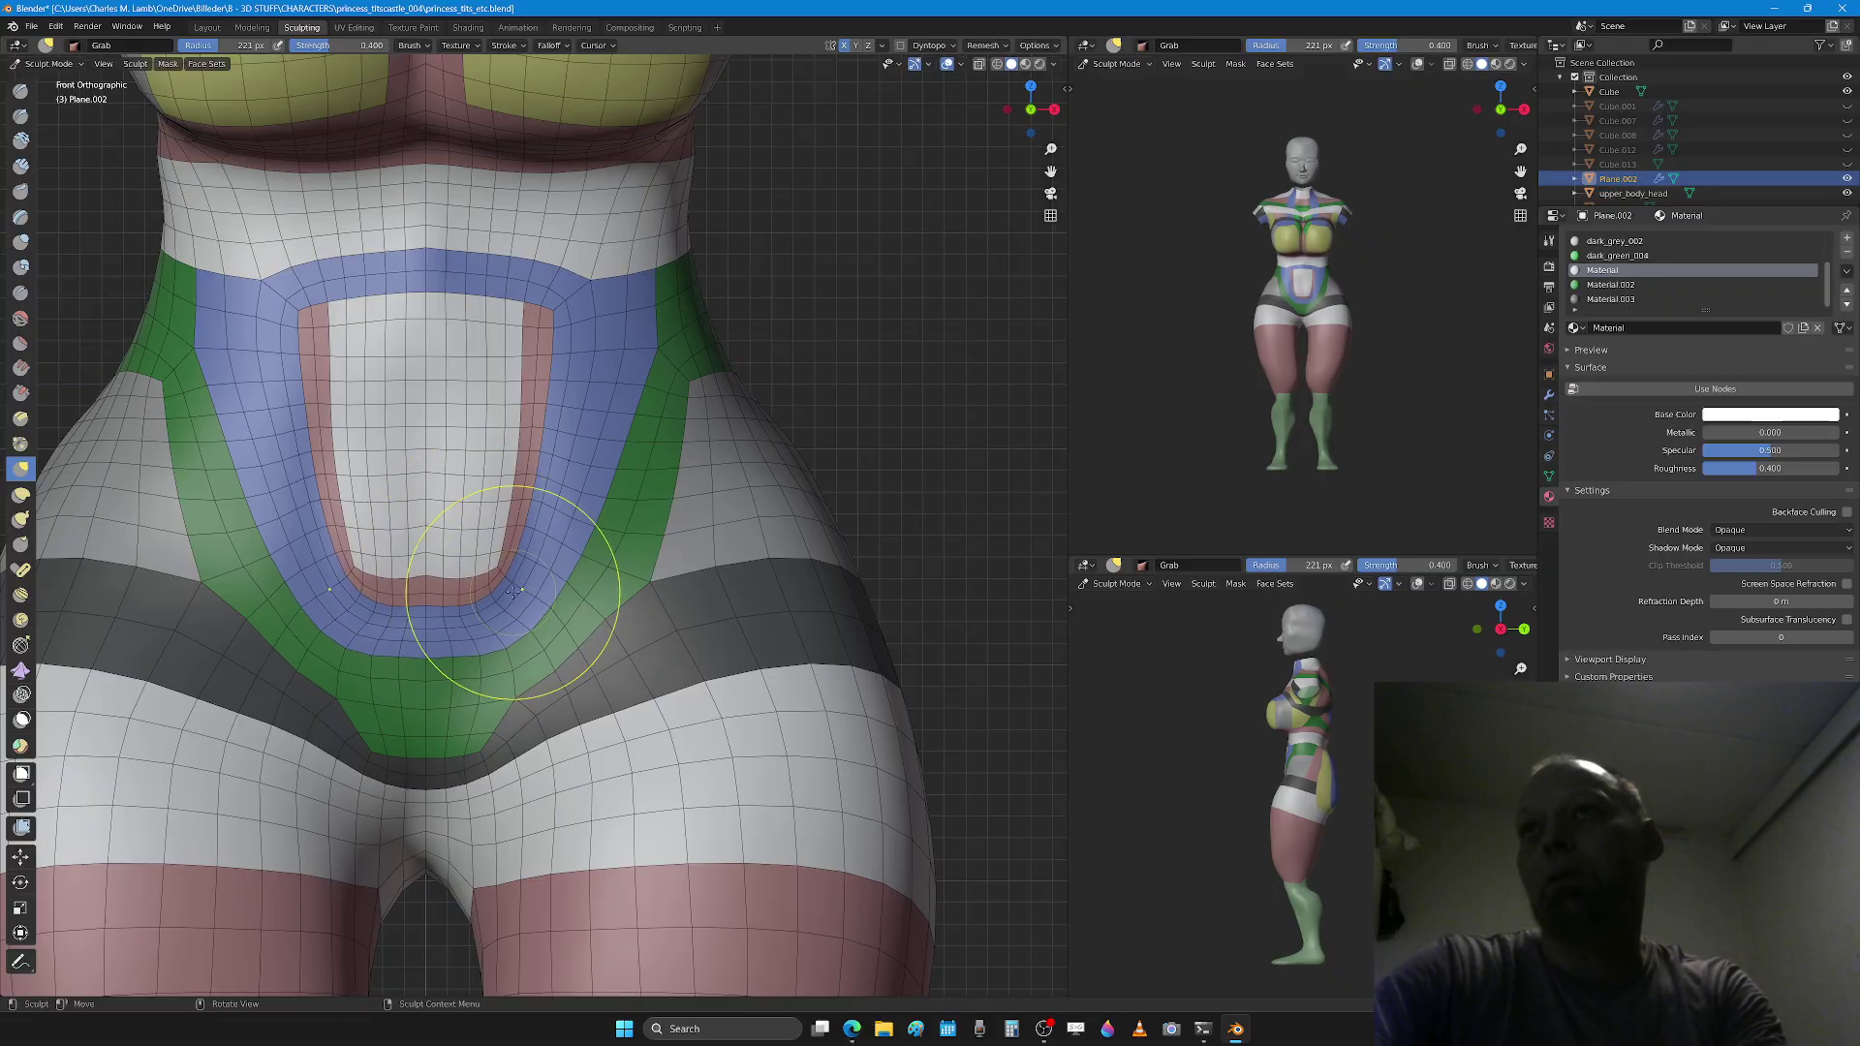
drag(546, 486, 547, 484)
Step: Widen the upper corners and sides of the red abdominal loop with a larger Grab brush
key(f)
click(693, 411)
drag(549, 327, 562, 303)
drag(546, 383, 544, 411)
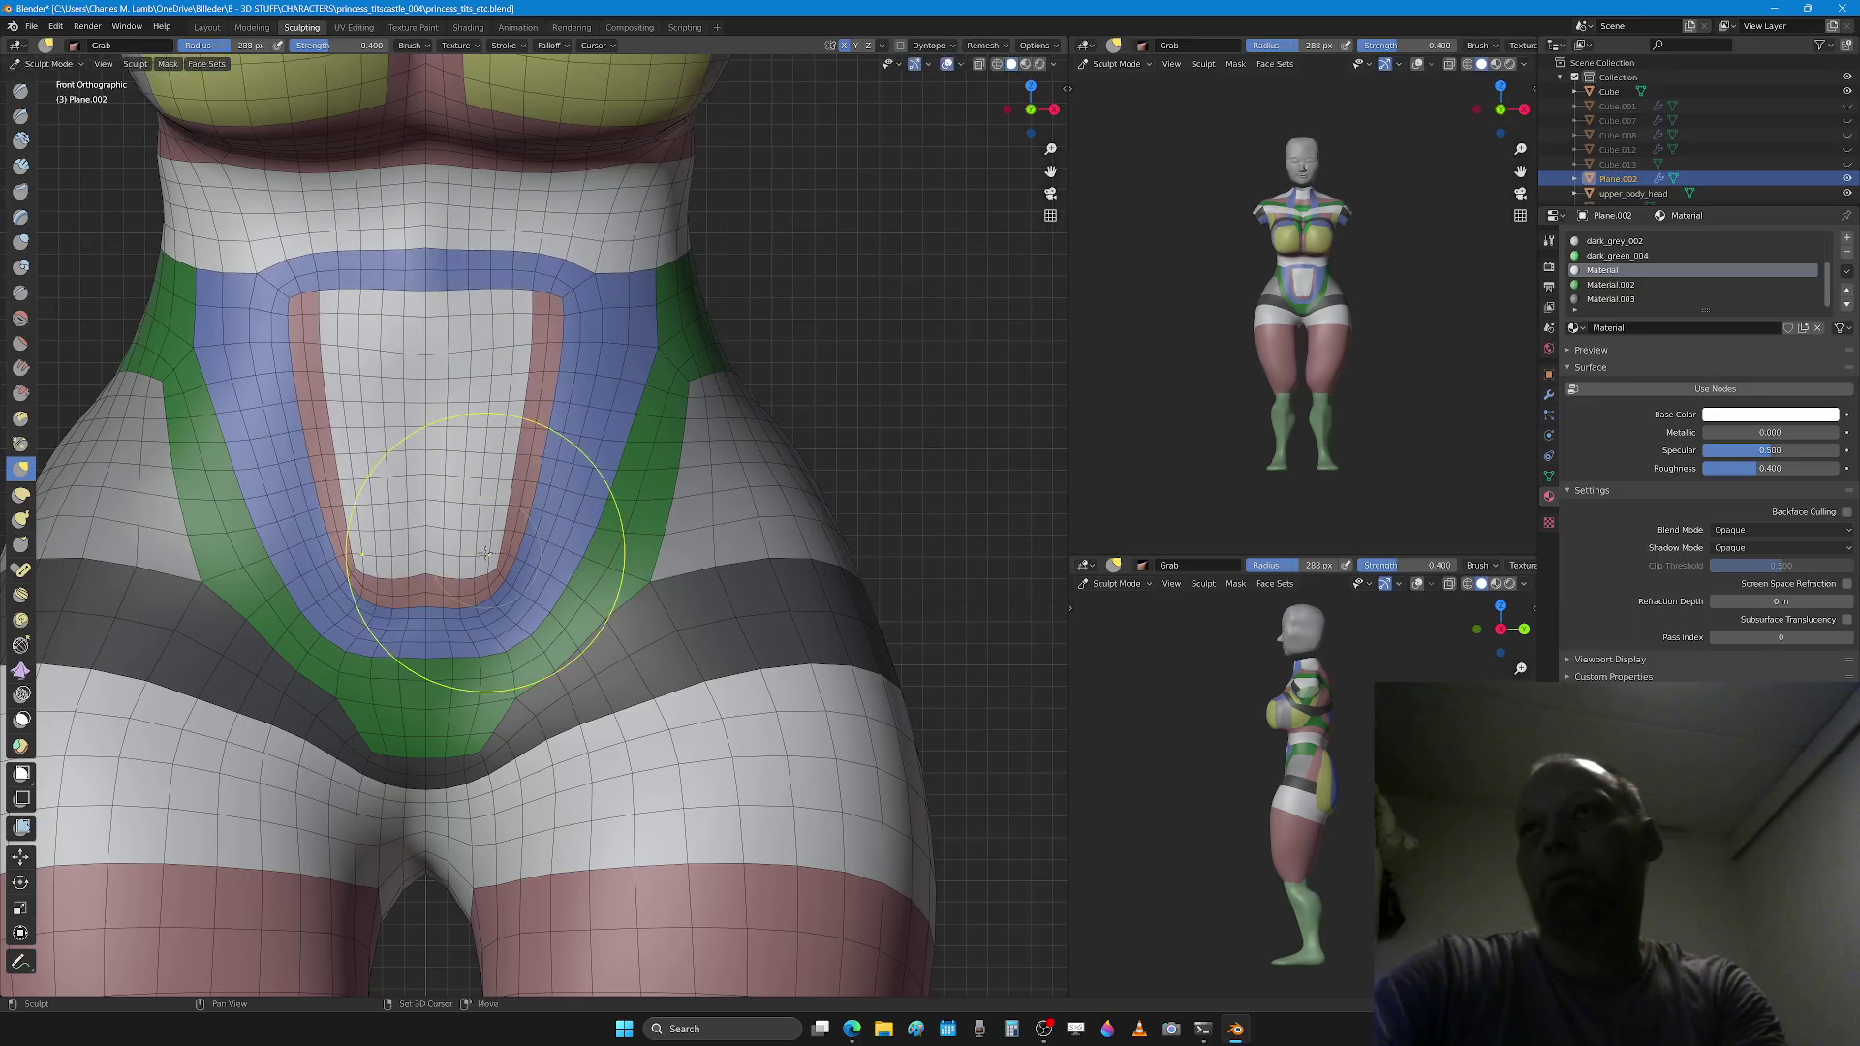
Step: Even out the lower curve of the red and blue abdominal loops with small Grab strokes
drag(488, 553, 494, 549)
key(f)
click(484, 528)
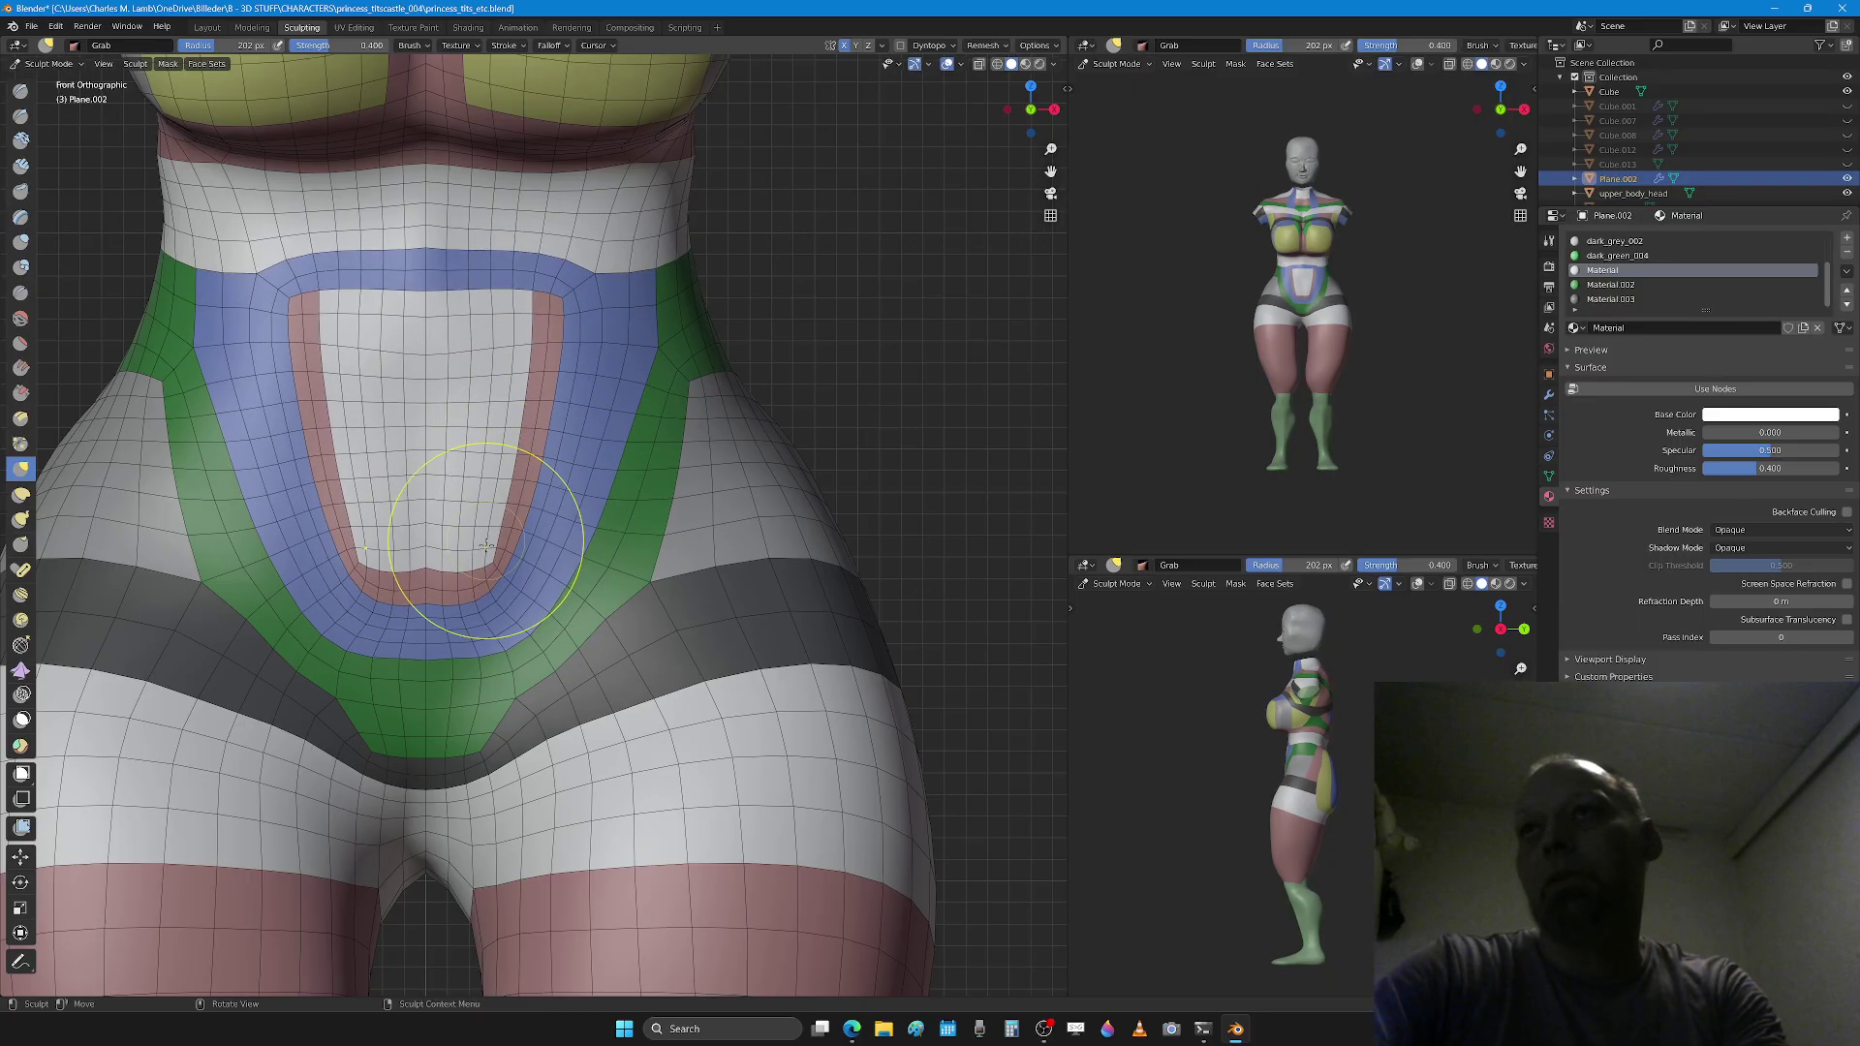
key(f)
click(643, 605)
drag(529, 624, 529, 621)
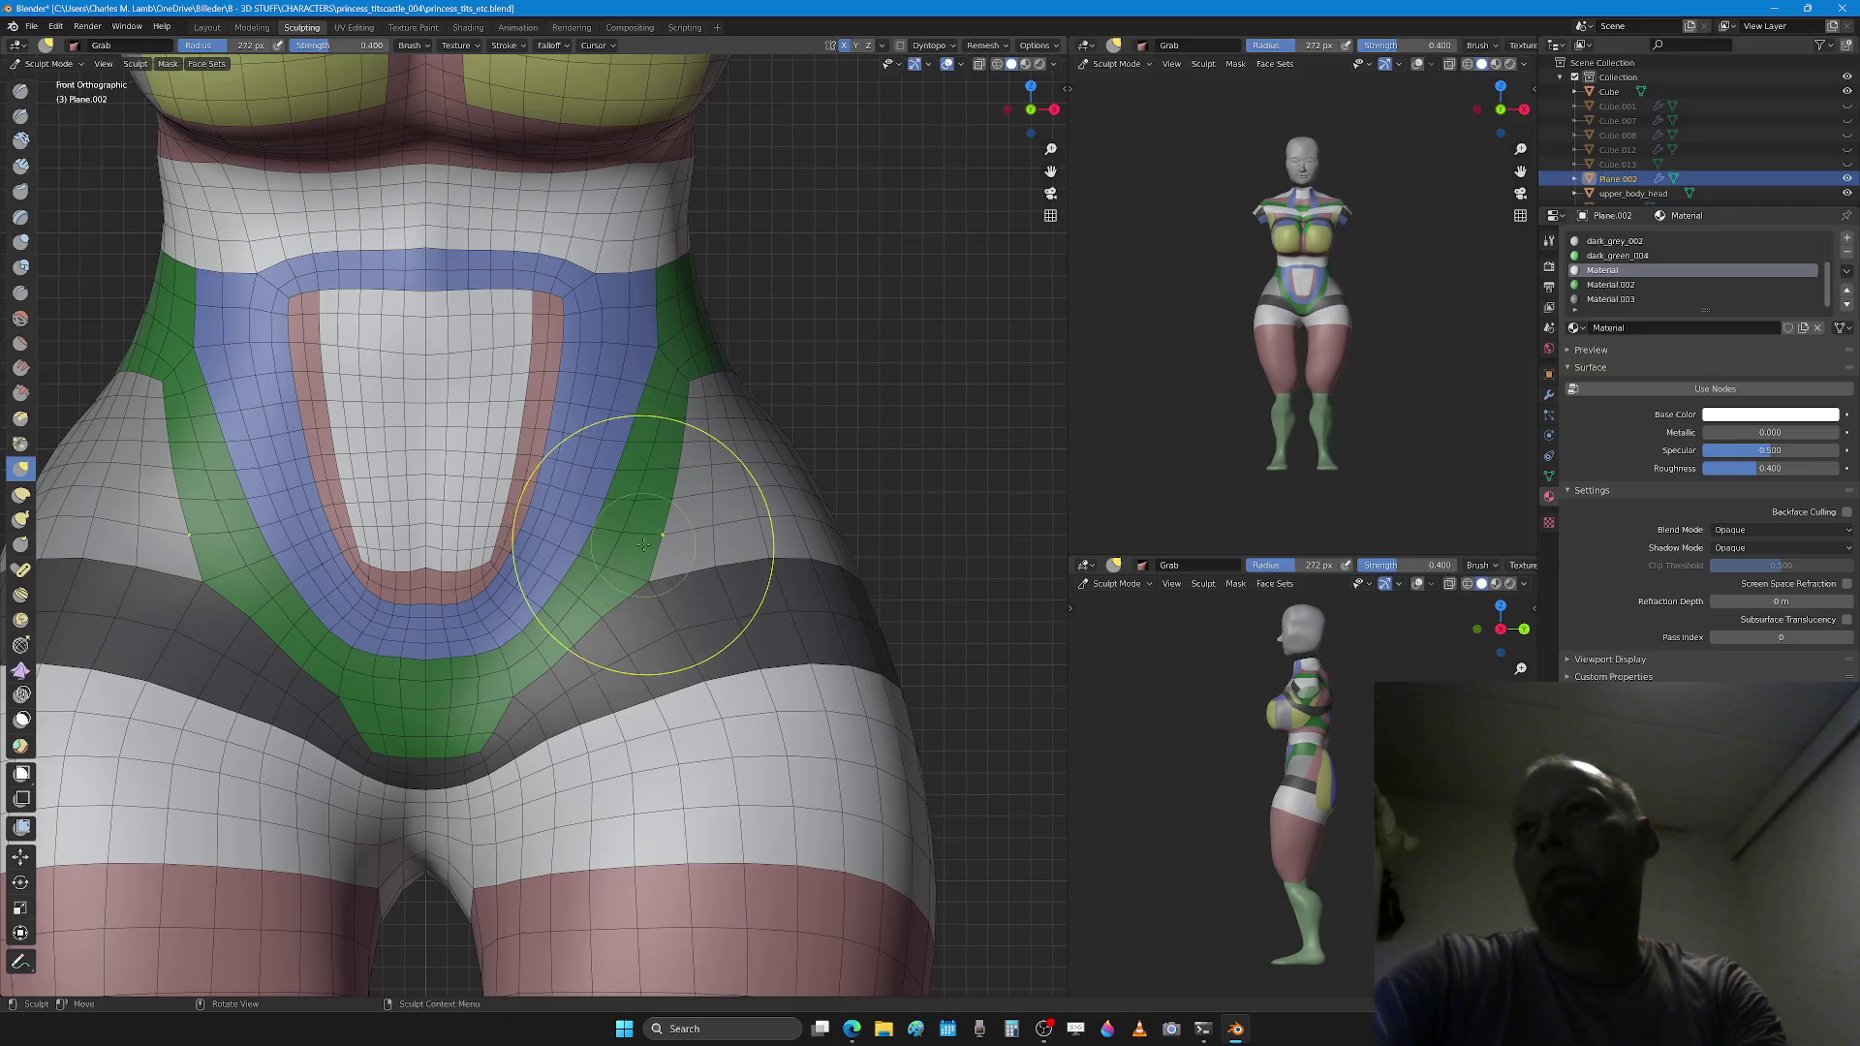
Step: Pull the green band beside the abdomen outward at the hips into a smoother curve and nudge the blue band's upper edge
mouse_move(643, 546)
mouse_down()
mouse_move(626, 543)
mouse_move(685, 457)
mouse_up()
click(675, 543)
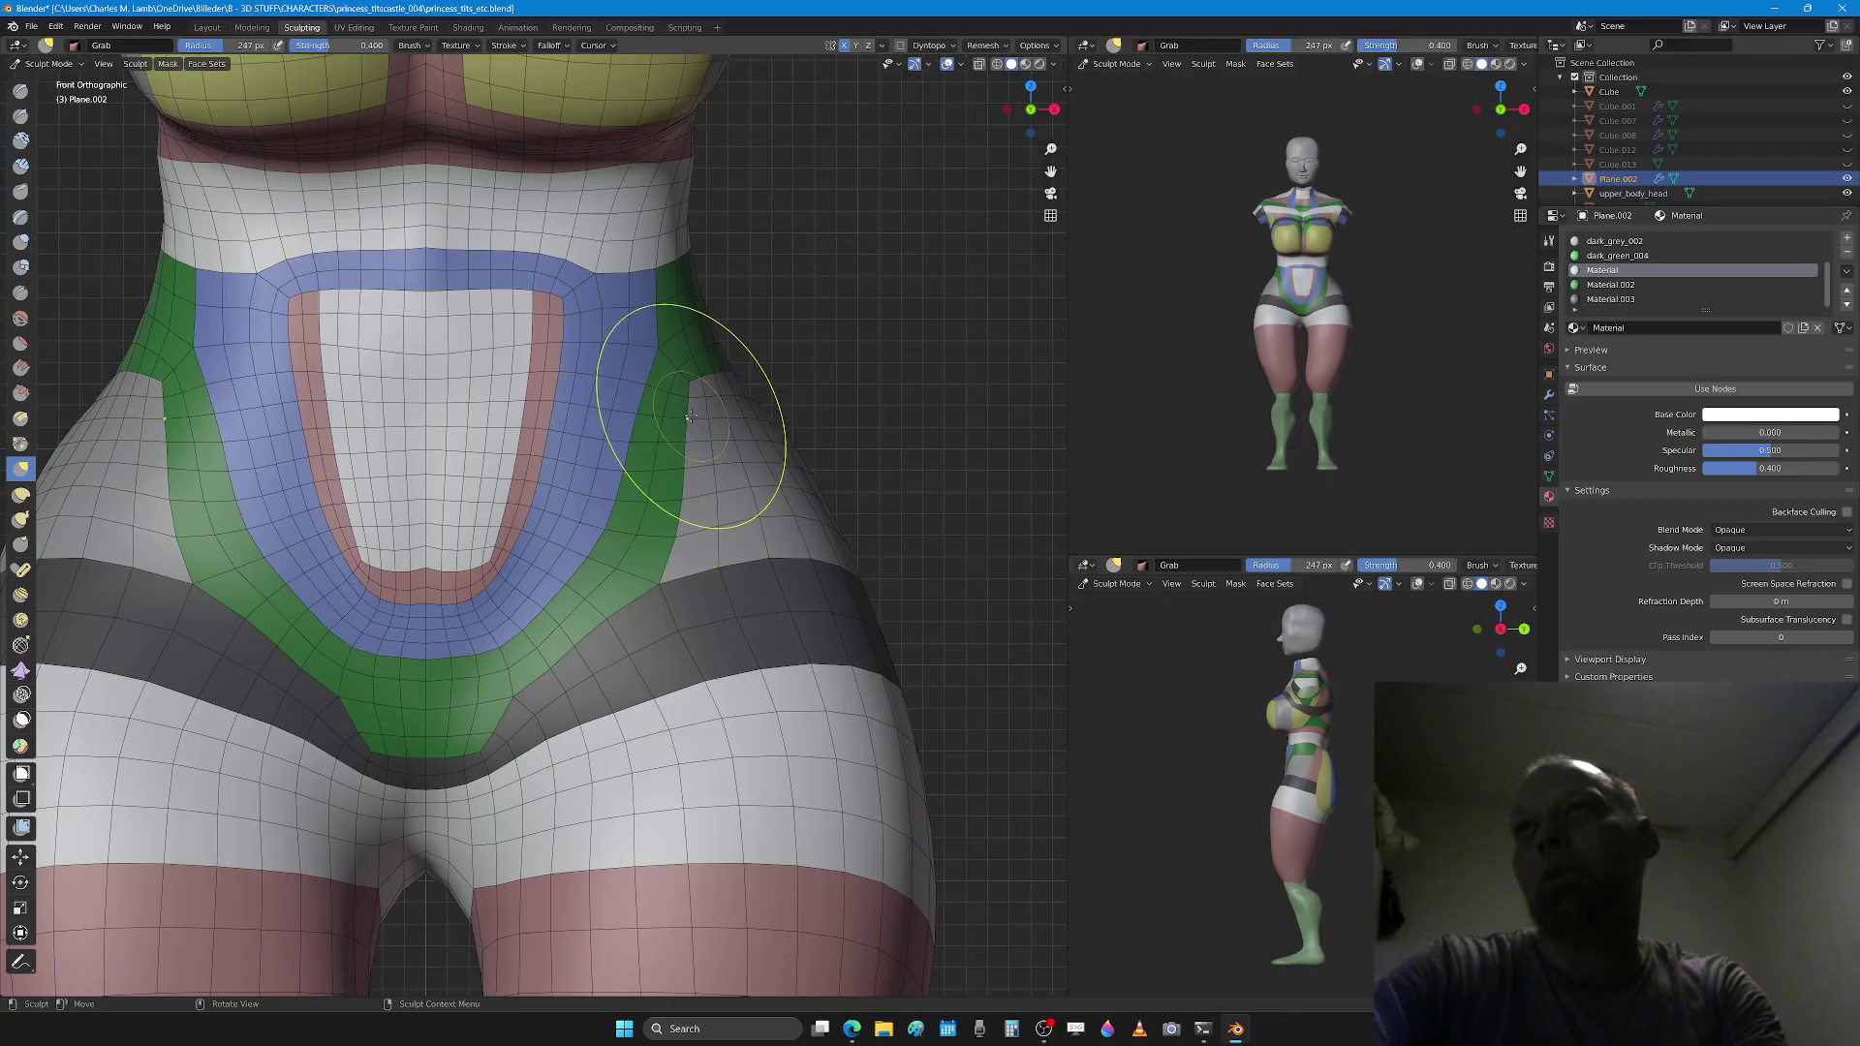
key(f)
click(685, 424)
key(f)
click(678, 433)
drag(679, 468, 689, 457)
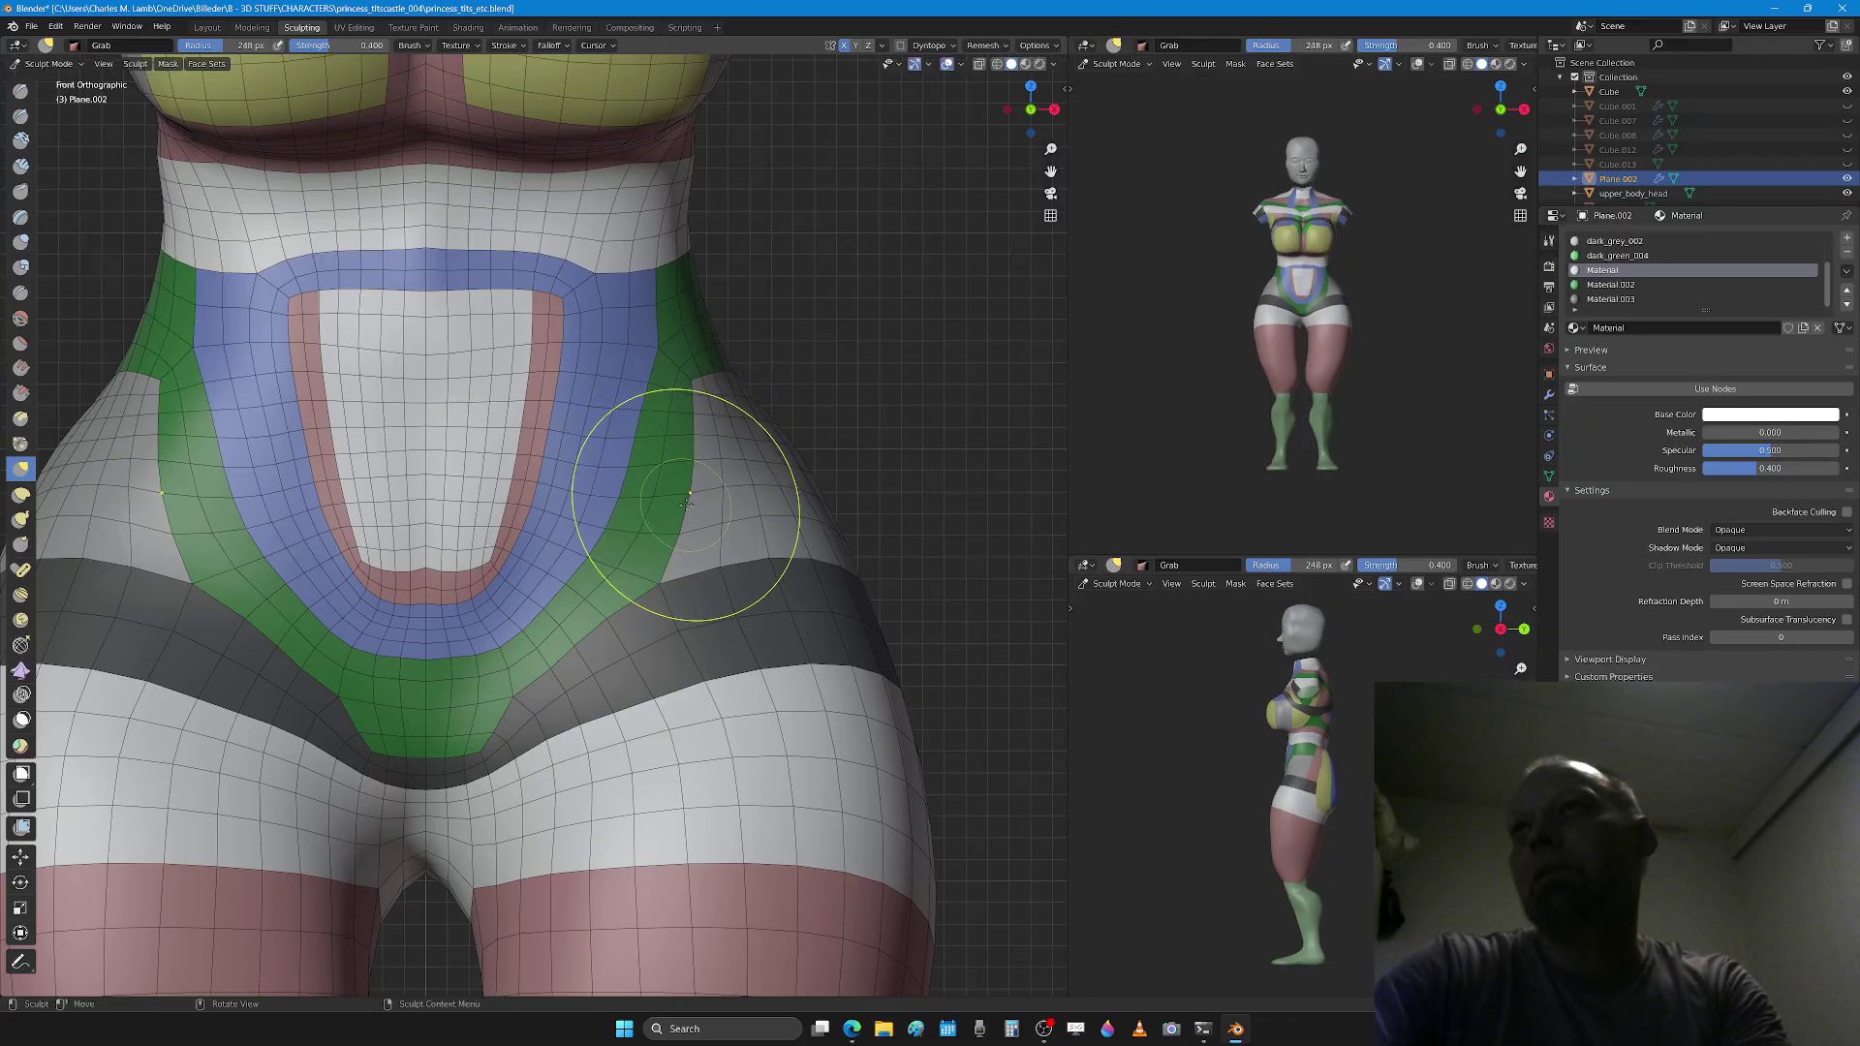
drag(623, 229, 610, 205)
Step: Level the bottom edge of the white belly panel and nudge its upper rows near the centre line with Grab
scroll(639, 417, down, 2)
scroll(620, 503, up, 3)
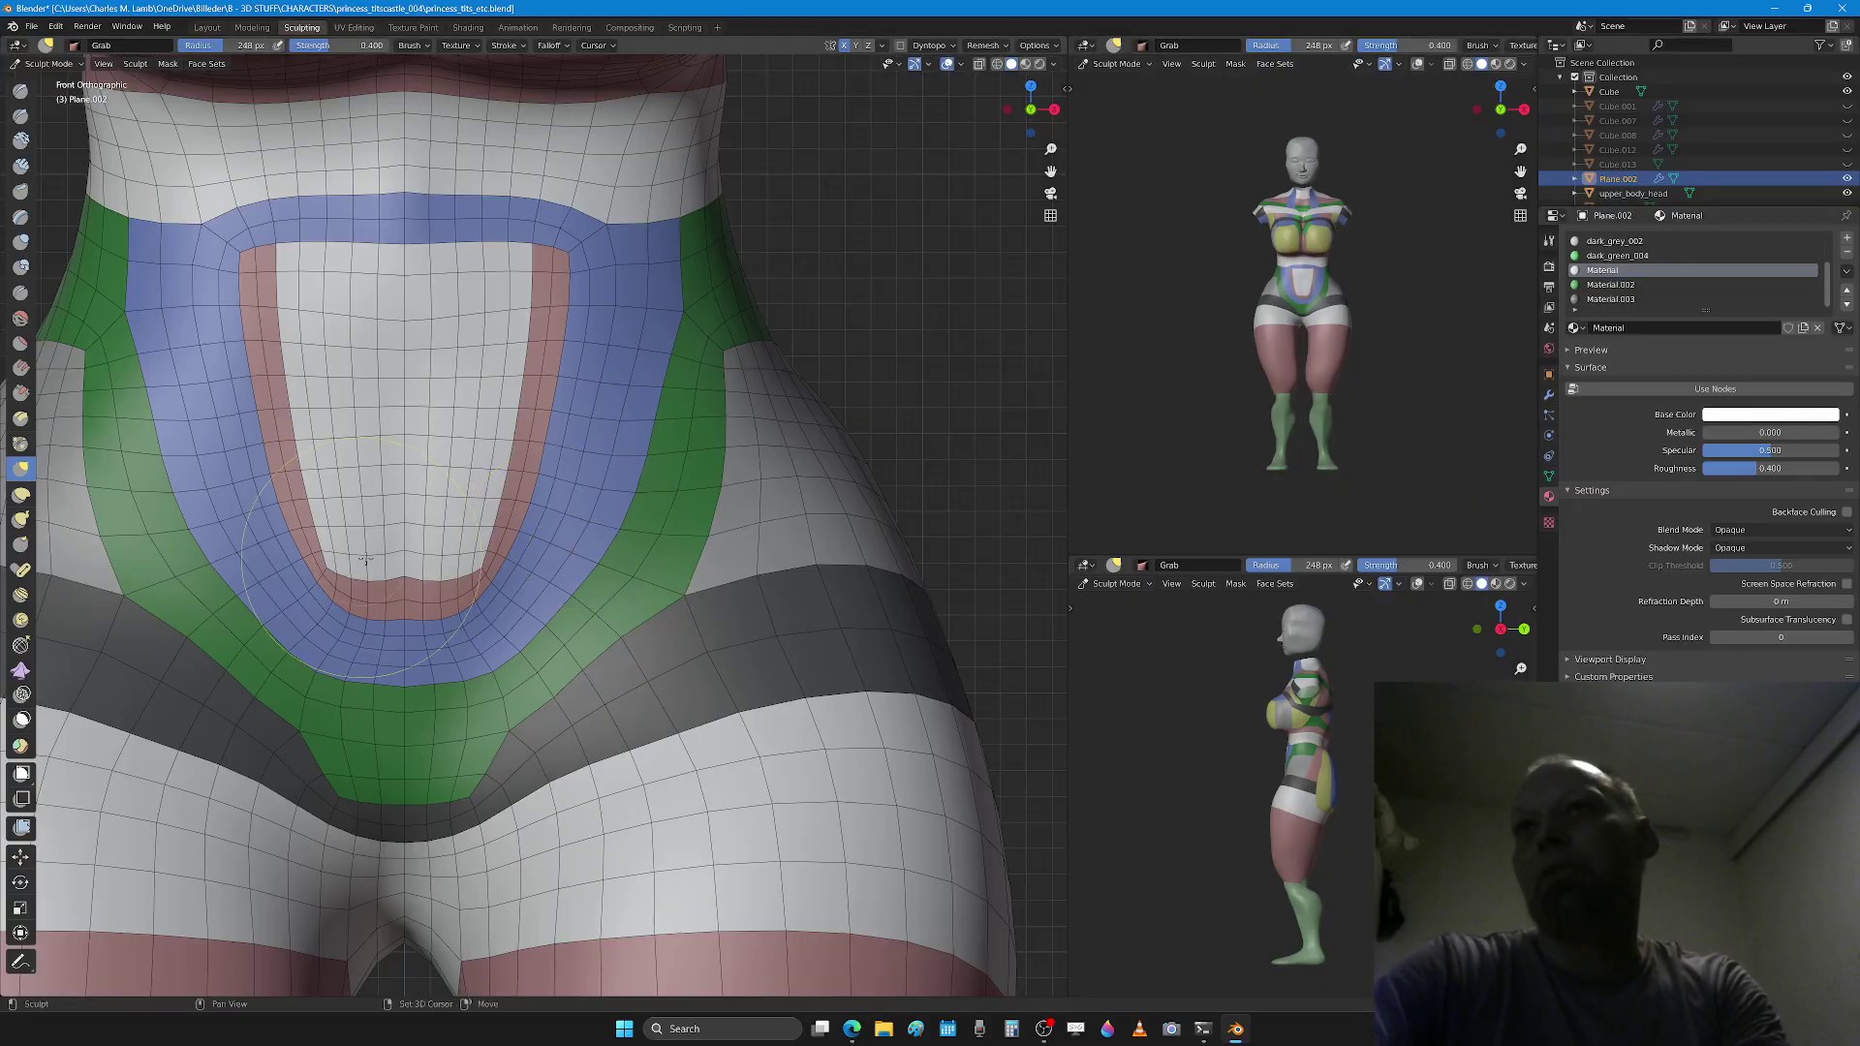
drag(410, 555, 455, 540)
scroll(385, 596, up, 2)
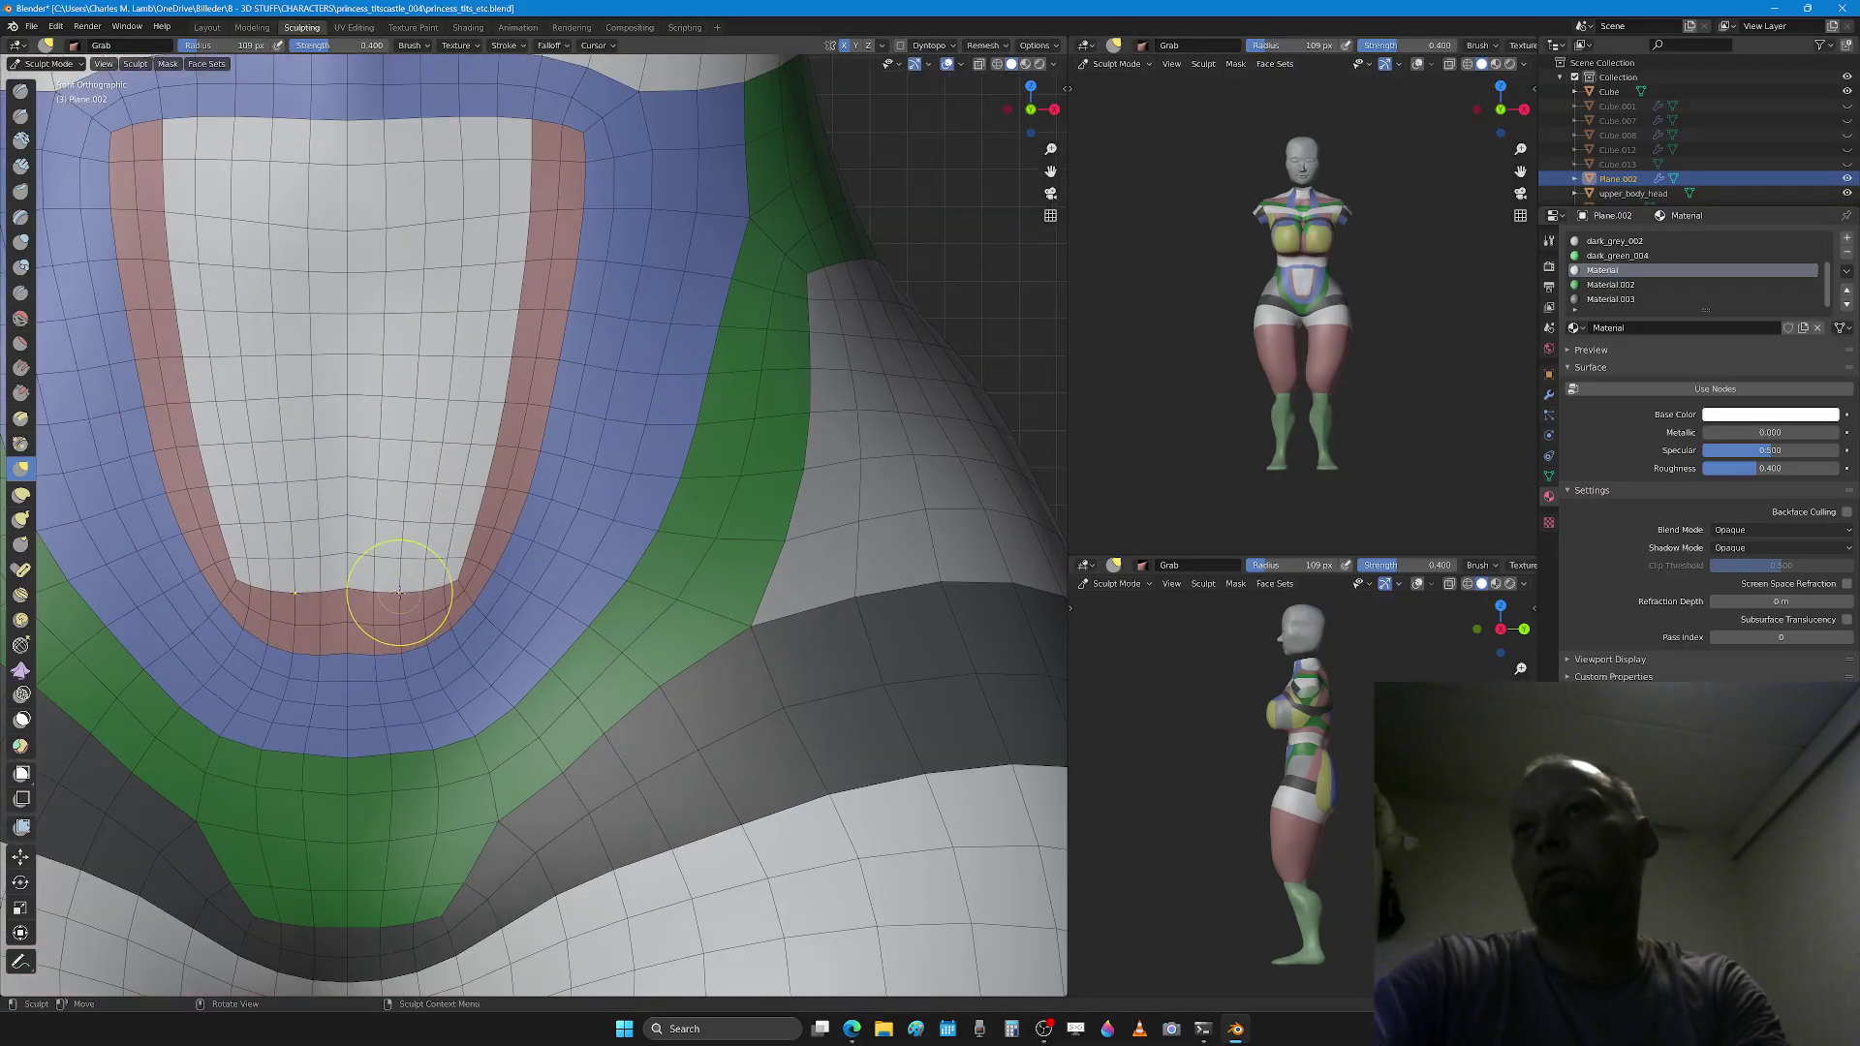
drag(379, 622, 376, 587)
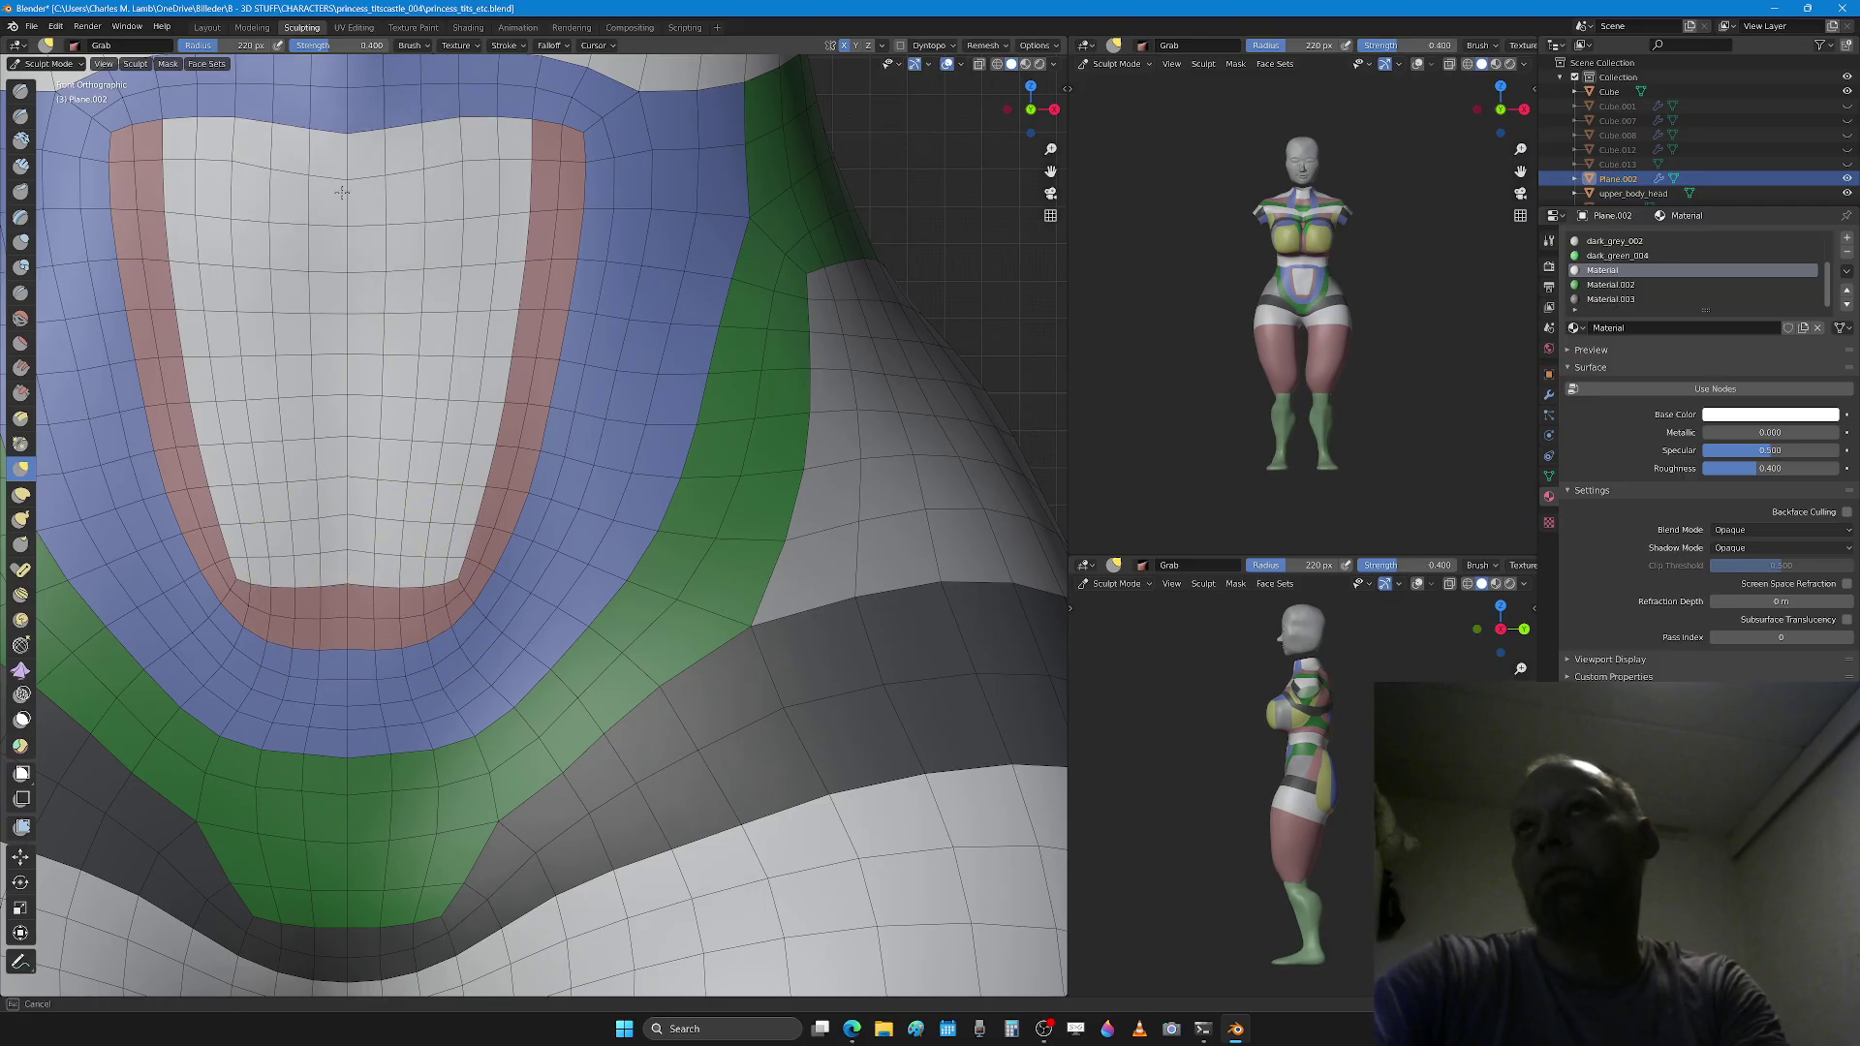
drag(342, 193, 362, 171)
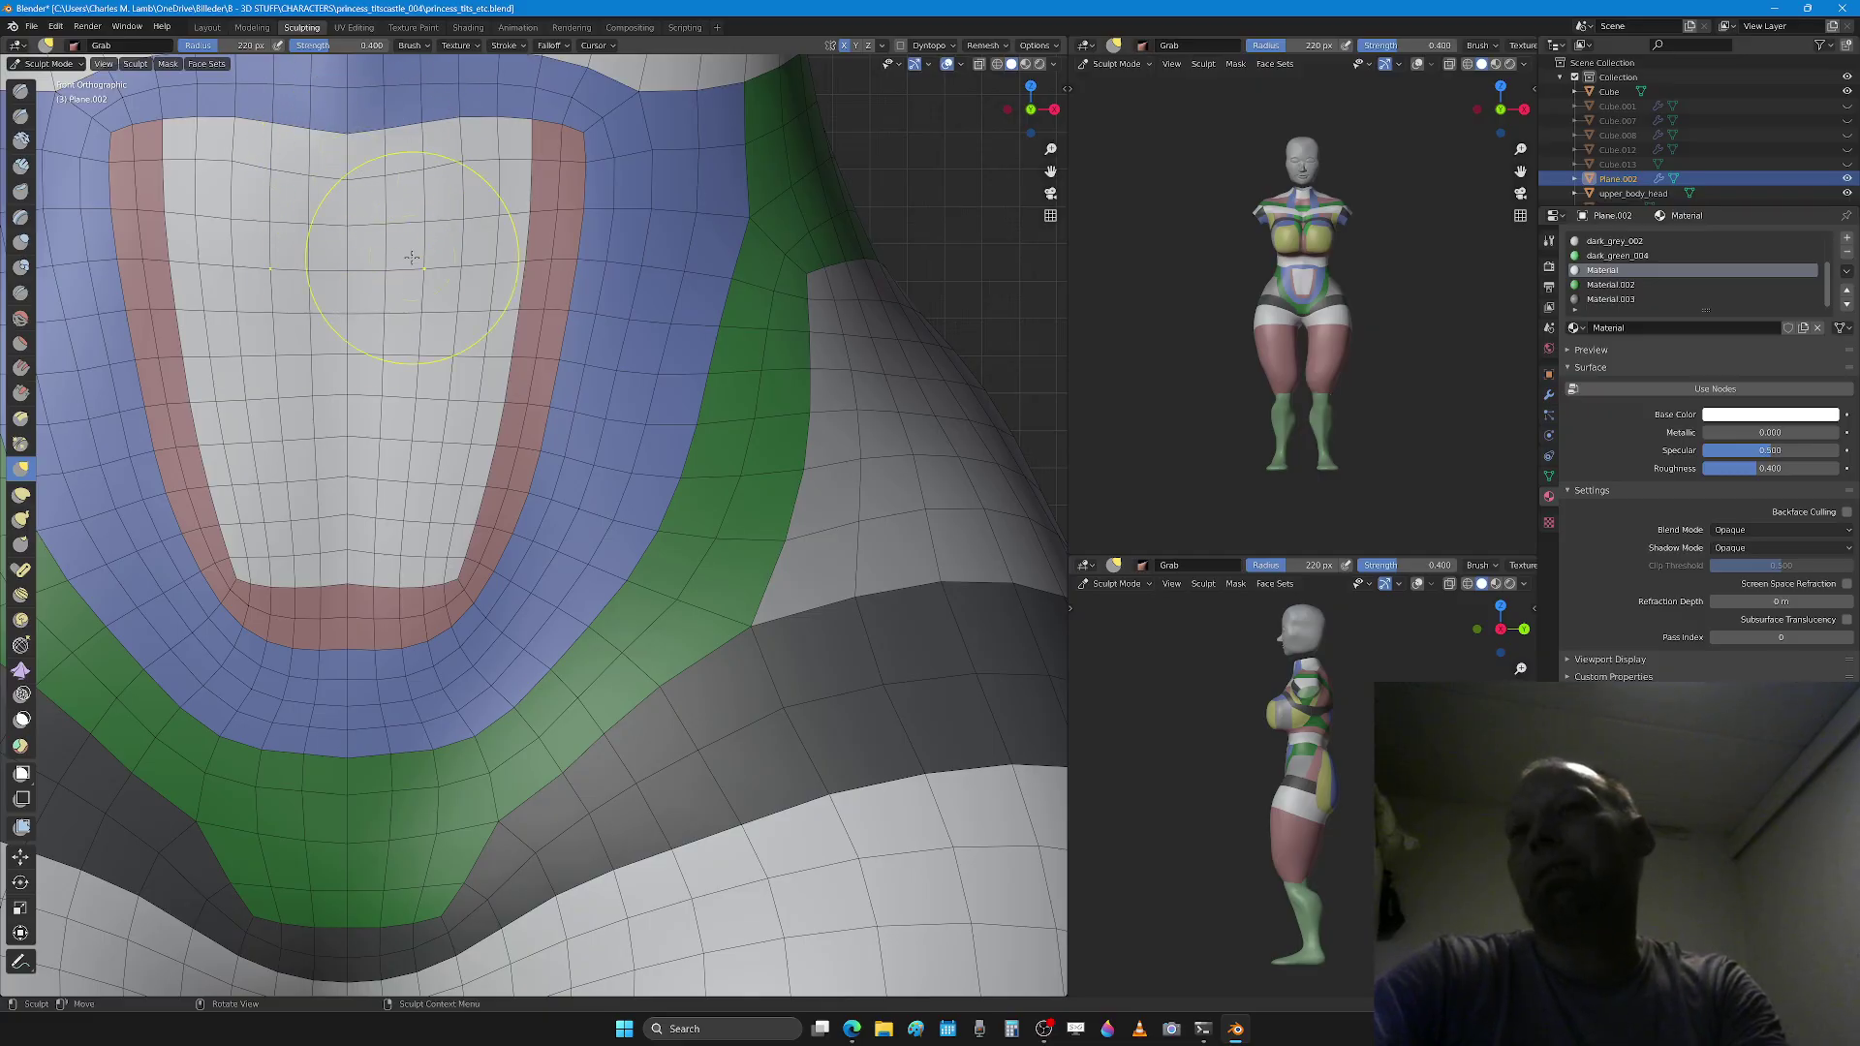
Step: Apply the Mirror modifier and smooth the centre-line dips at the top and bottom of the white belly panel
click(1548, 395)
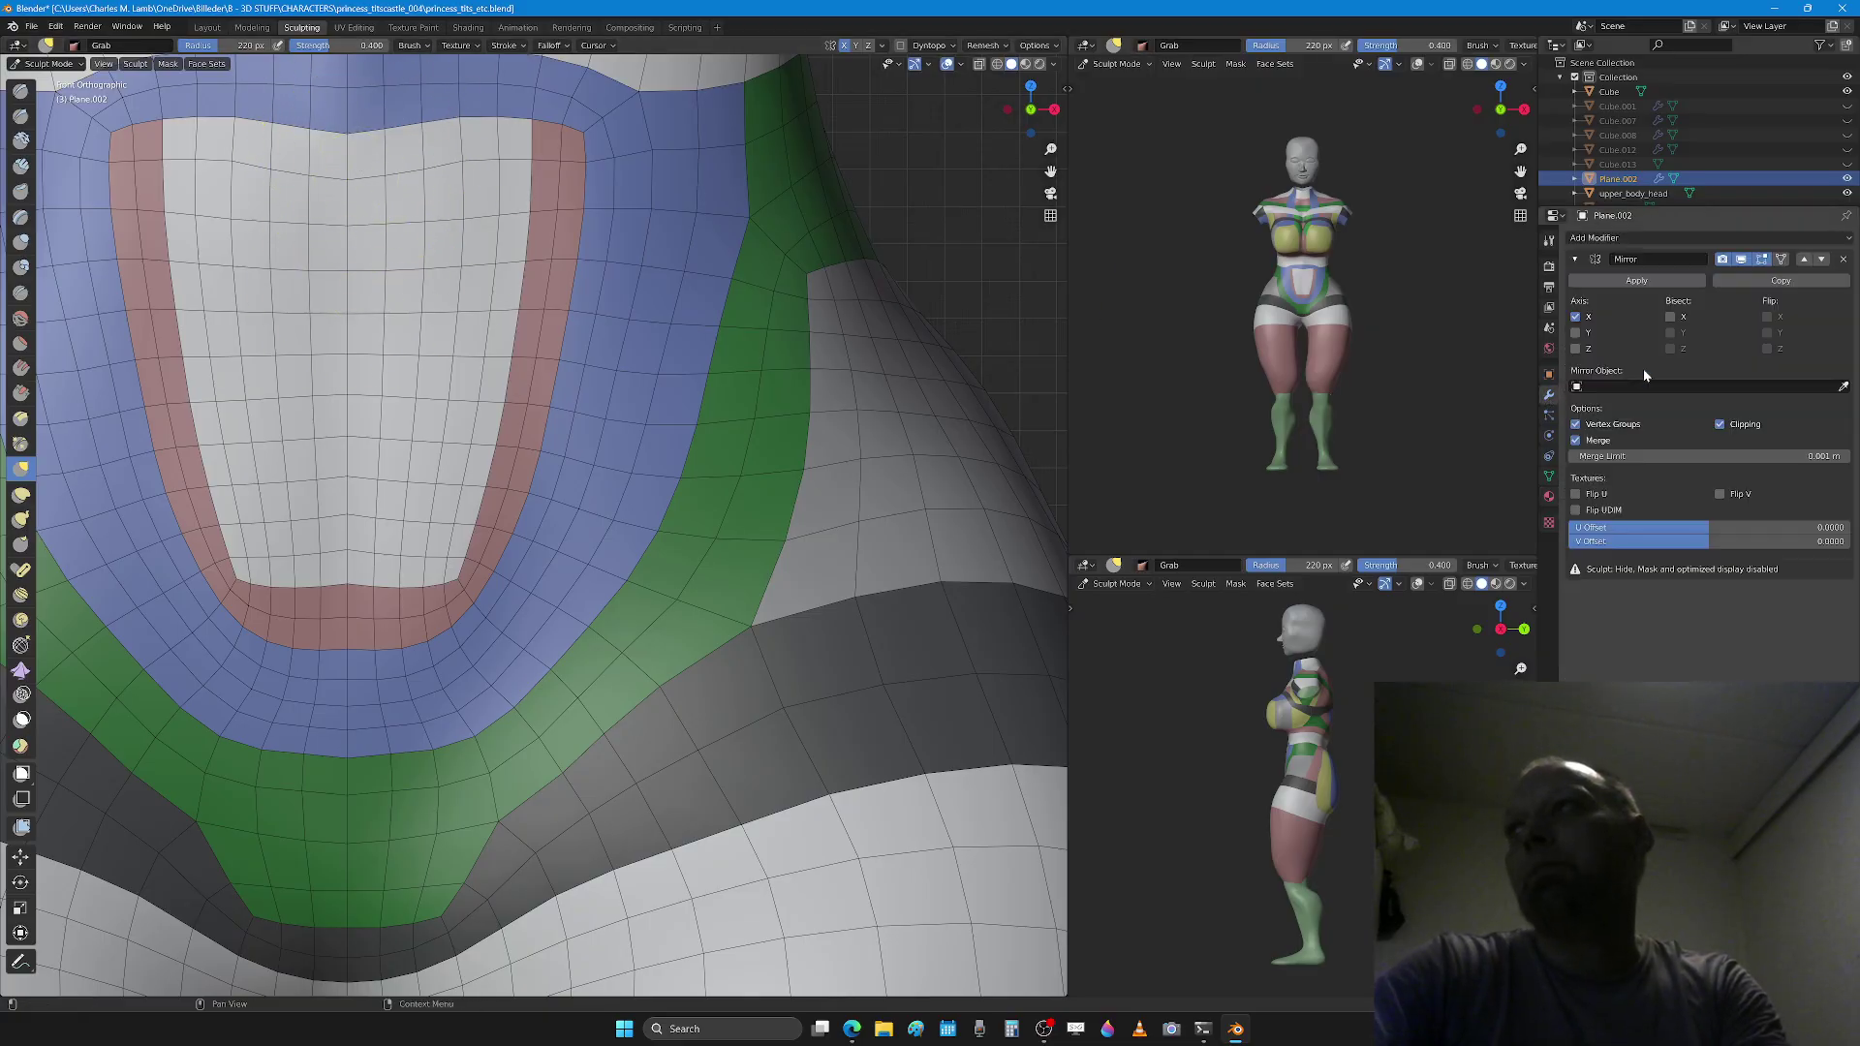
click(1639, 281)
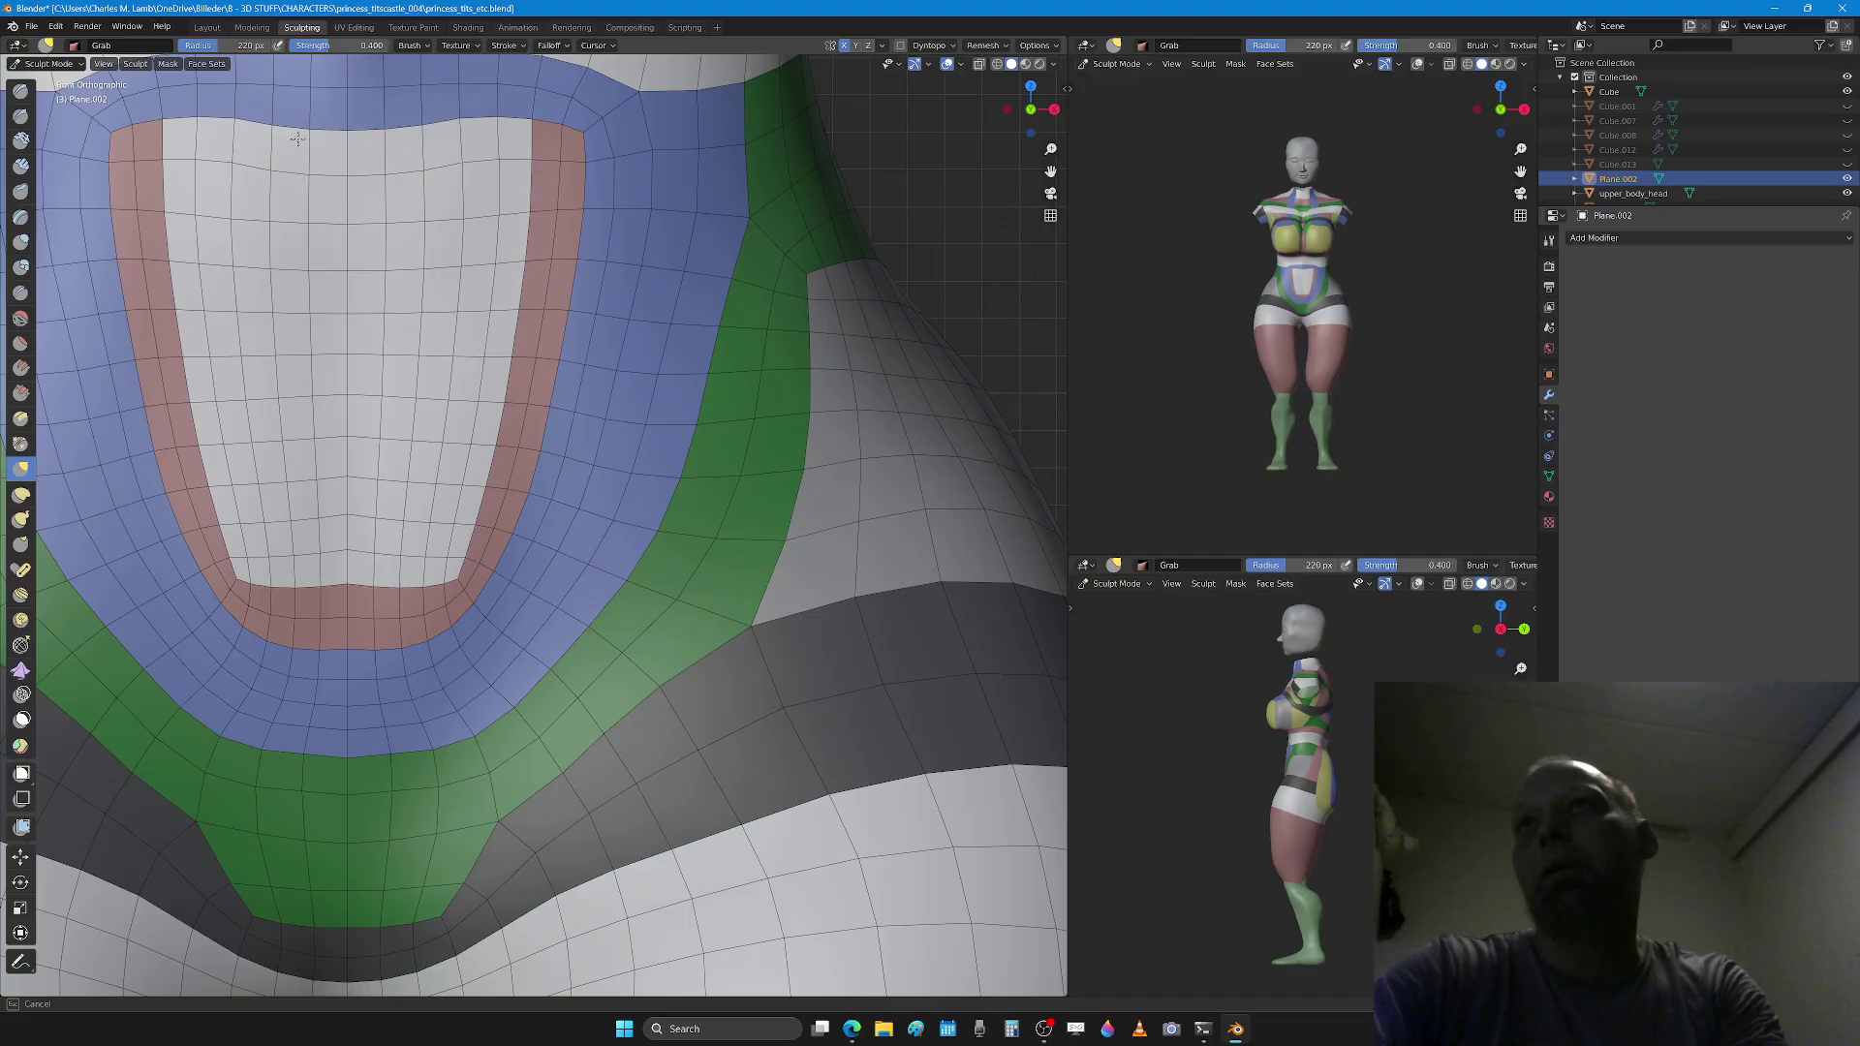
drag(298, 139, 301, 146)
drag(389, 538, 391, 523)
key(f)
click(471, 564)
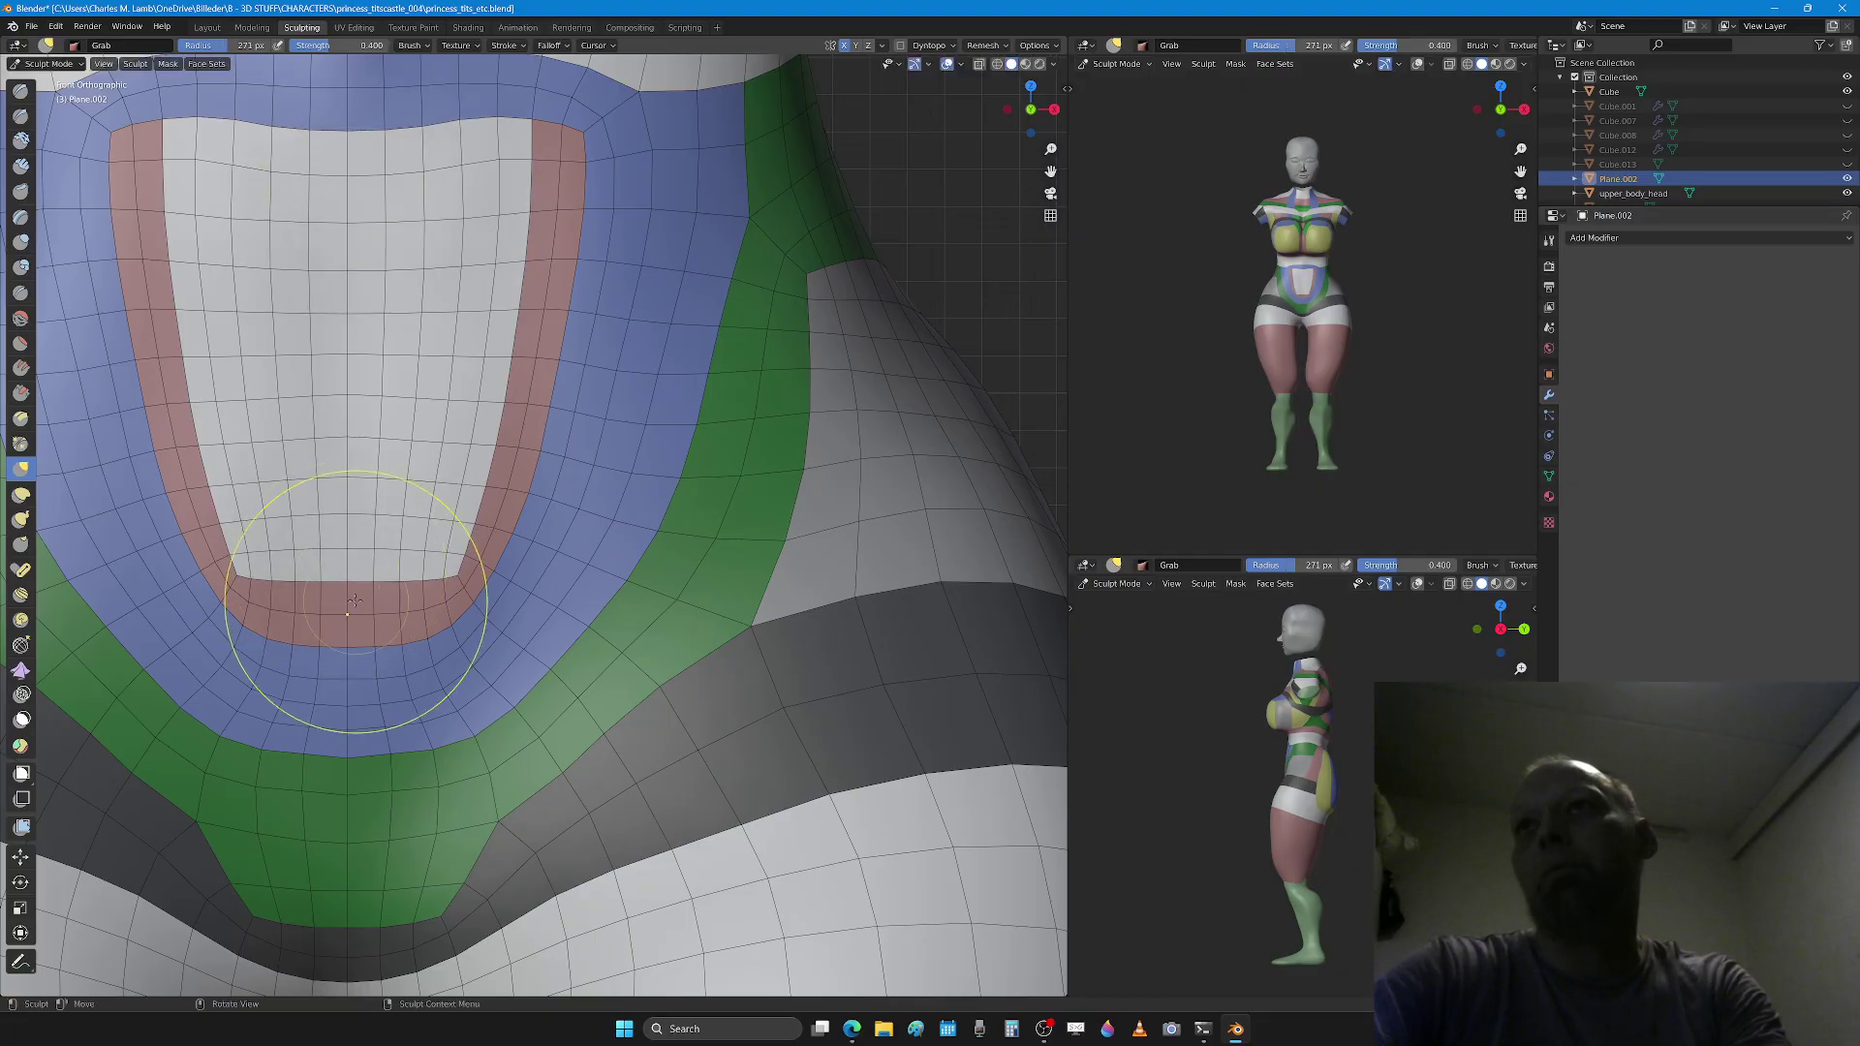
Step: Reshape the narrowing green band above the crotch and the adjoining dark grey band at the groin with Grab
scroll(398, 743, down, 2)
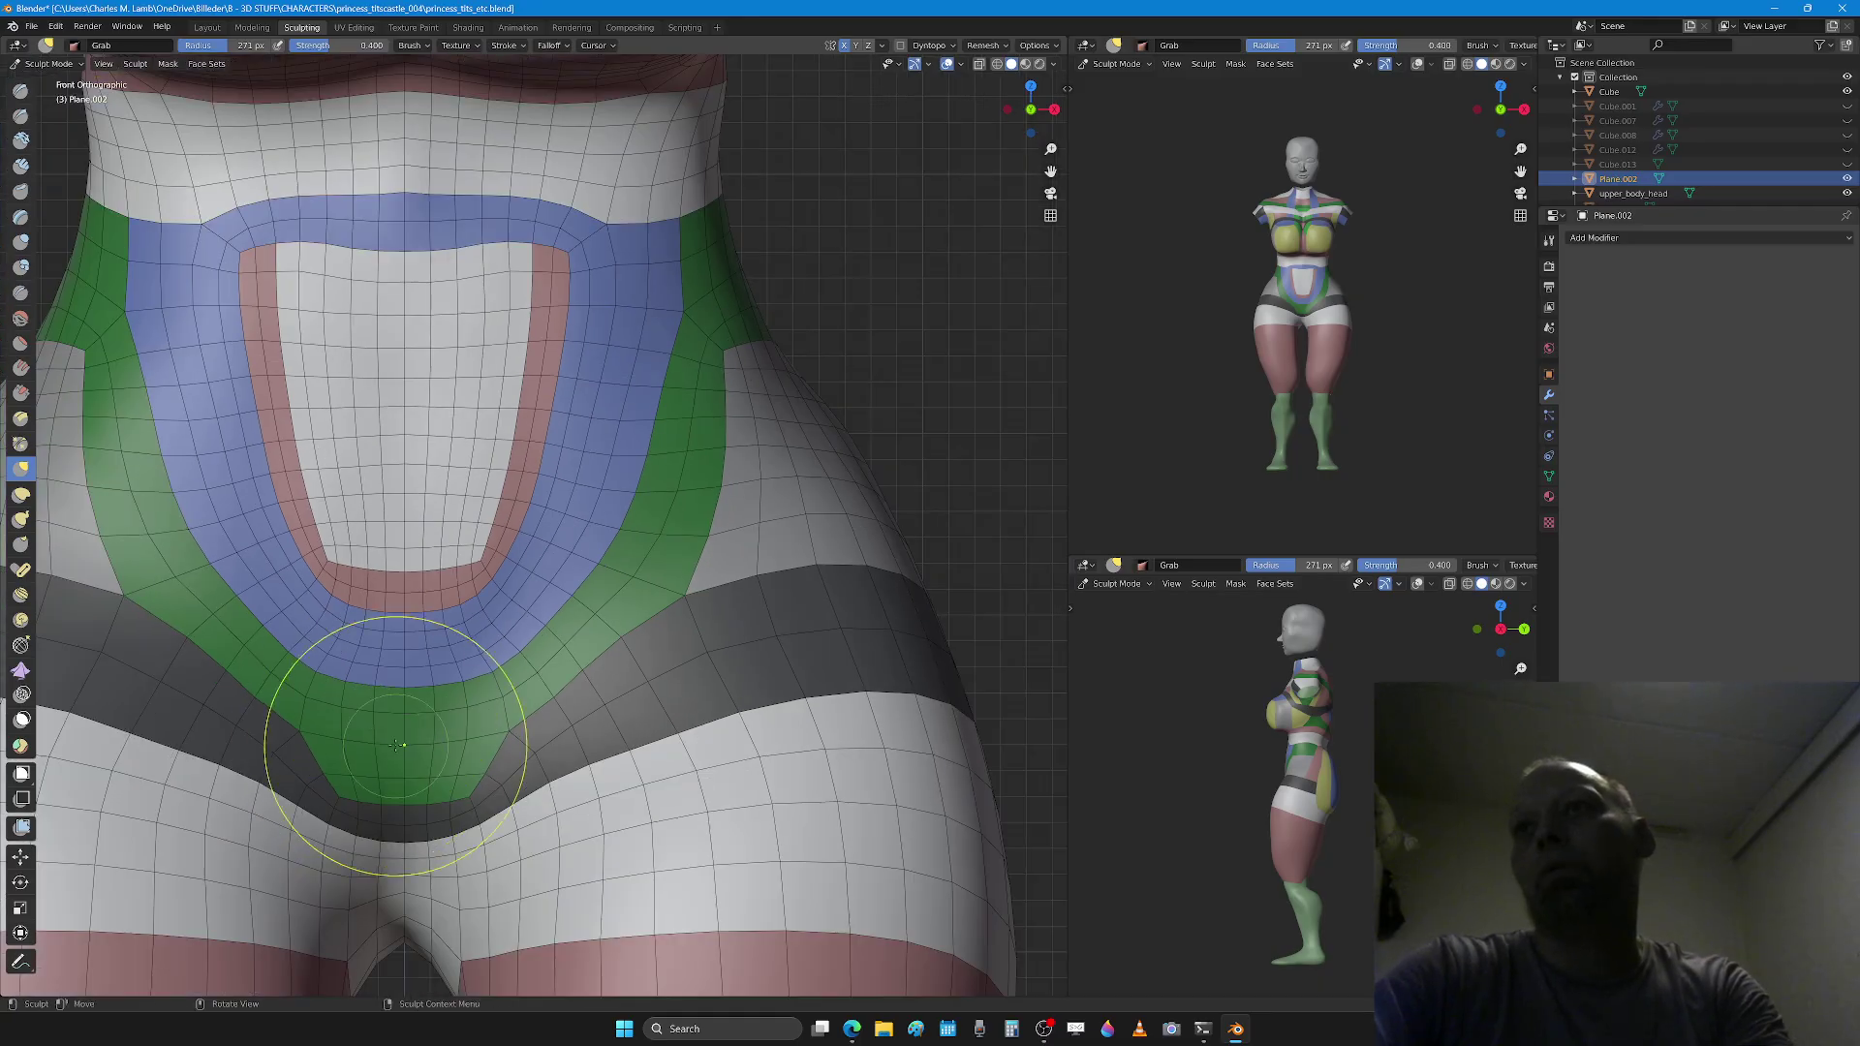
key(f)
click(496, 729)
drag(487, 699, 494, 700)
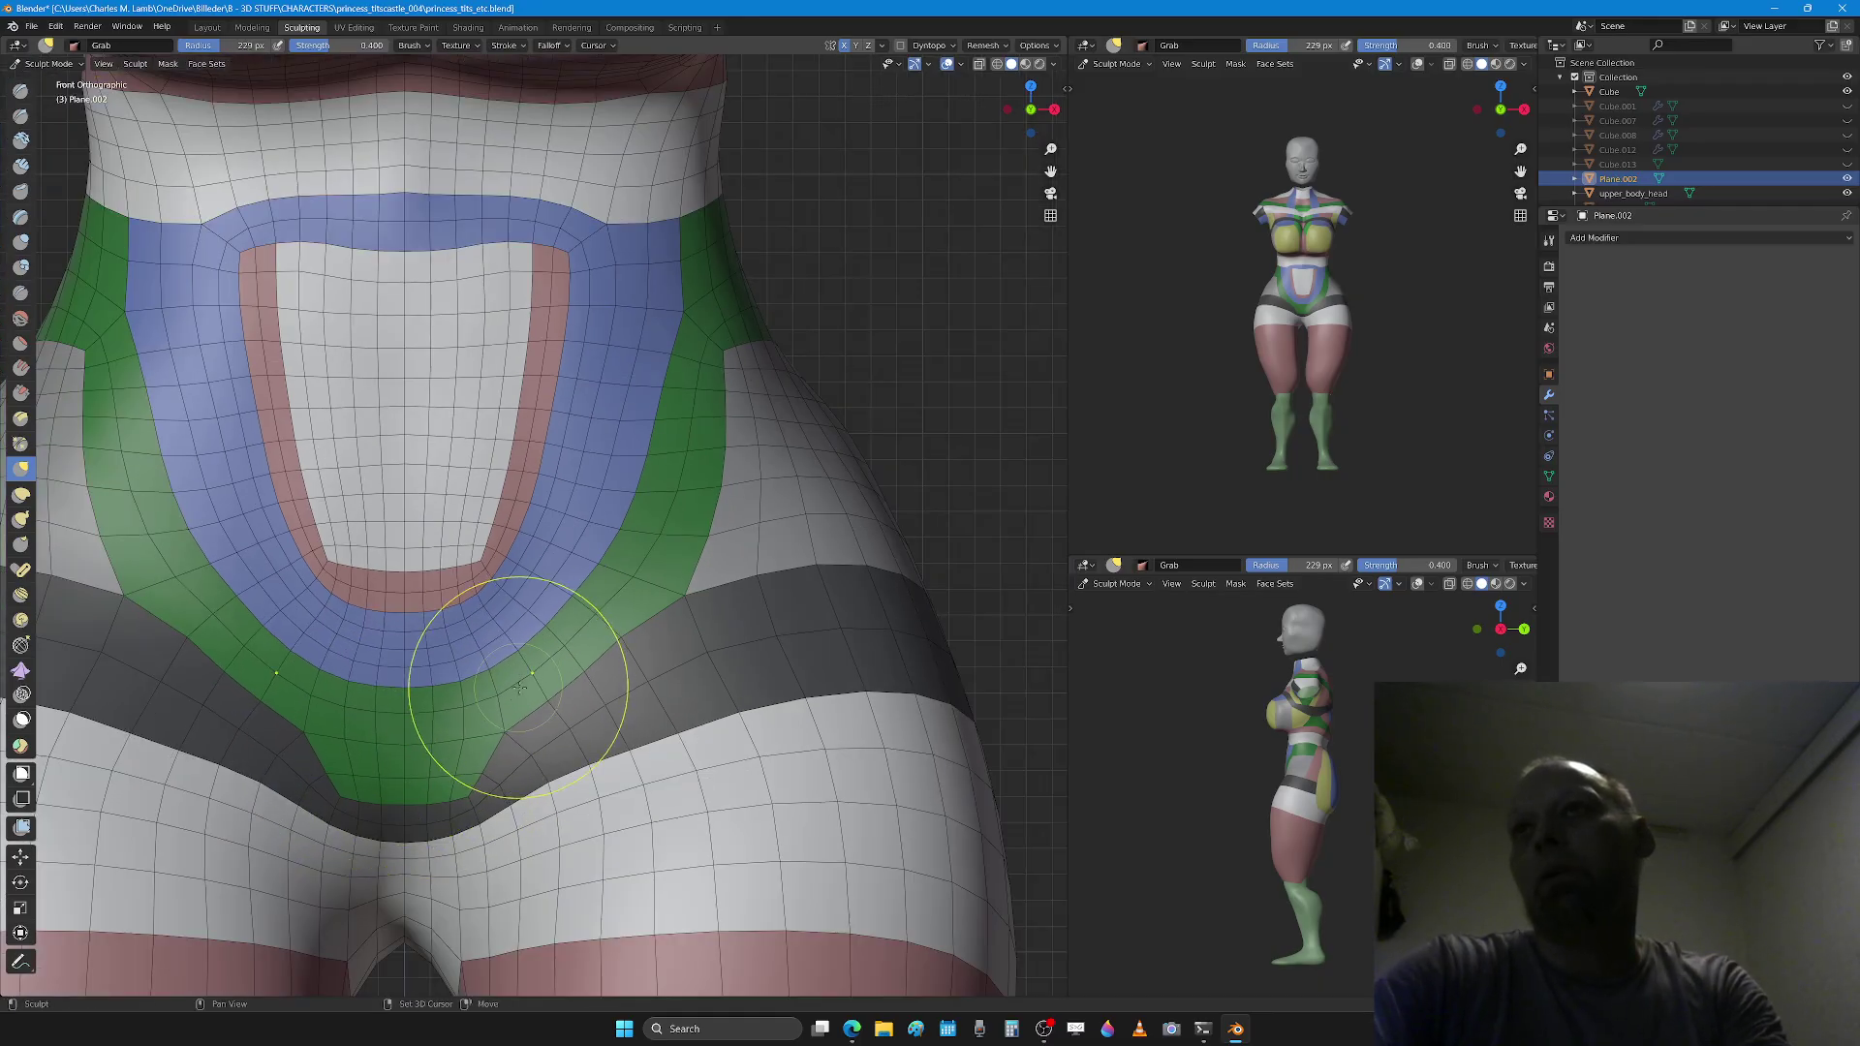
key(f)
click(574, 711)
mouse_move(576, 744)
mouse_down()
mouse_move(557, 761)
mouse_move(608, 771)
mouse_up()
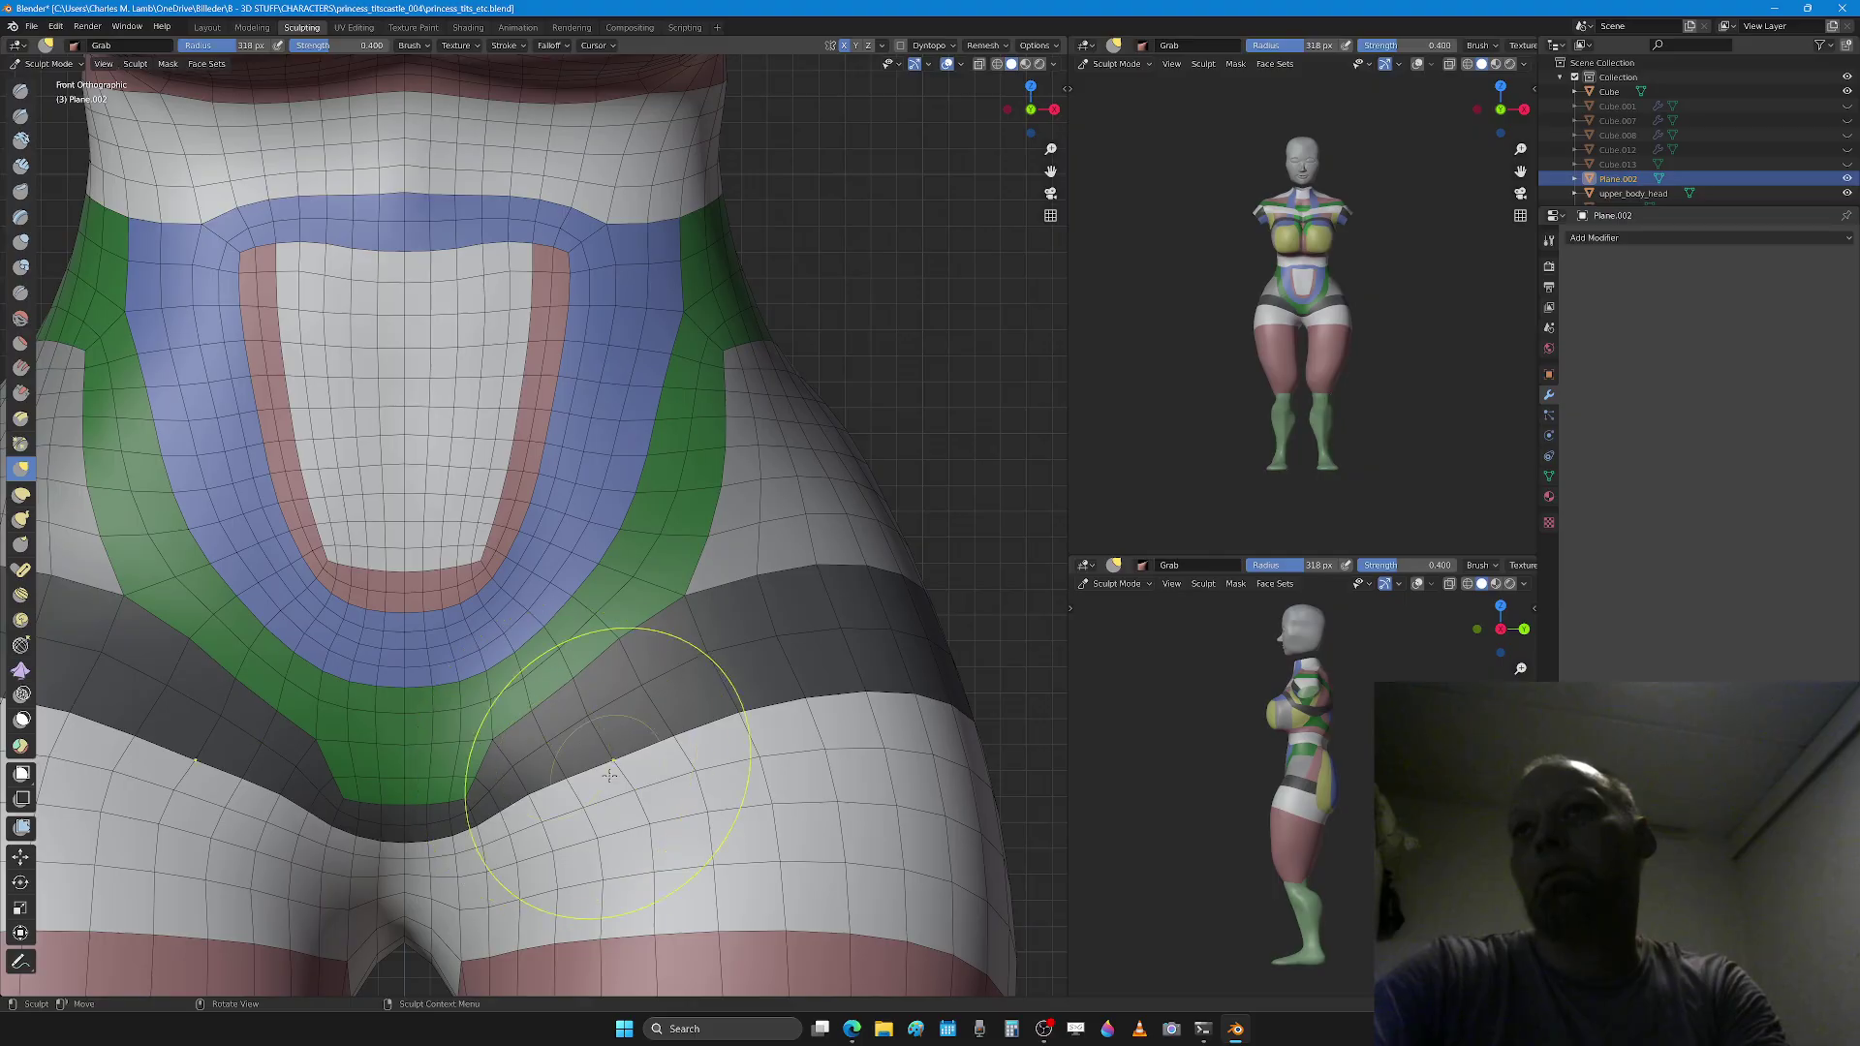
Step: Adjust the face spacing of the white upper-thigh area below the dark grey band with a large Grab brush
key(f)
click(635, 863)
drag(626, 865, 571, 881)
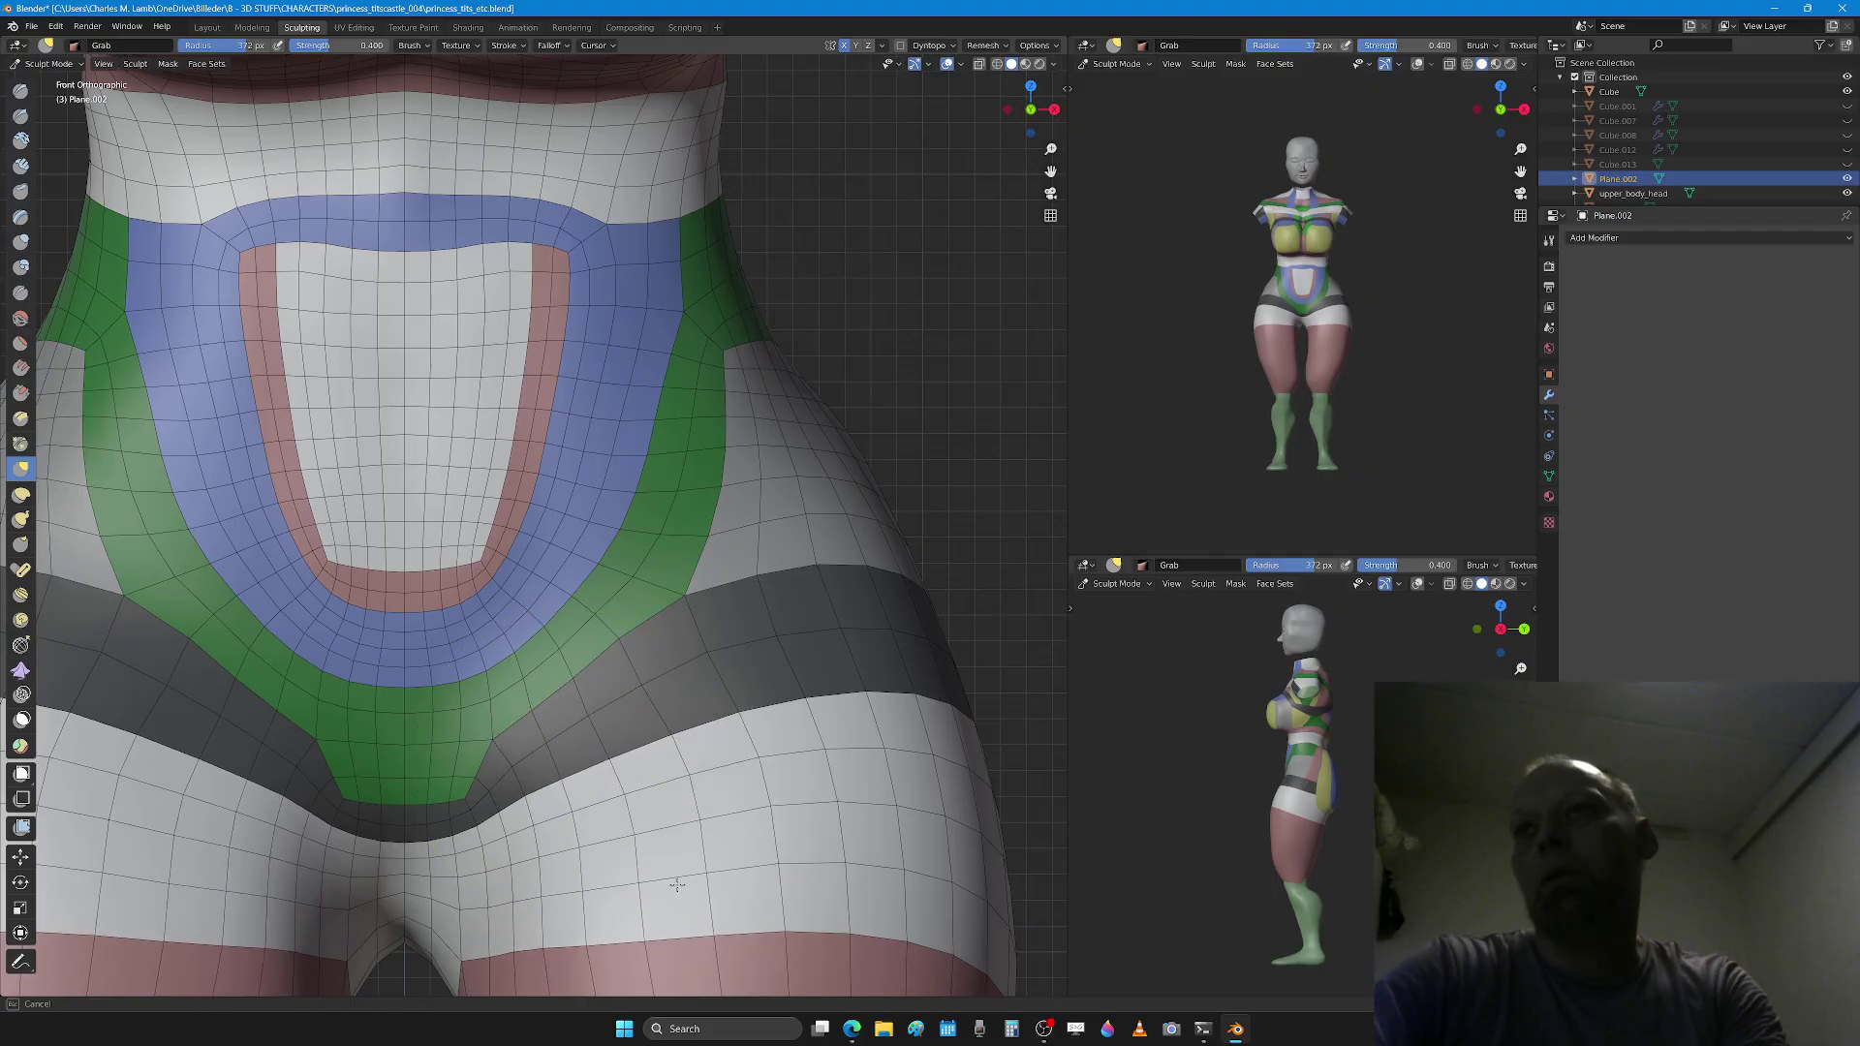
key(x)
key(g)
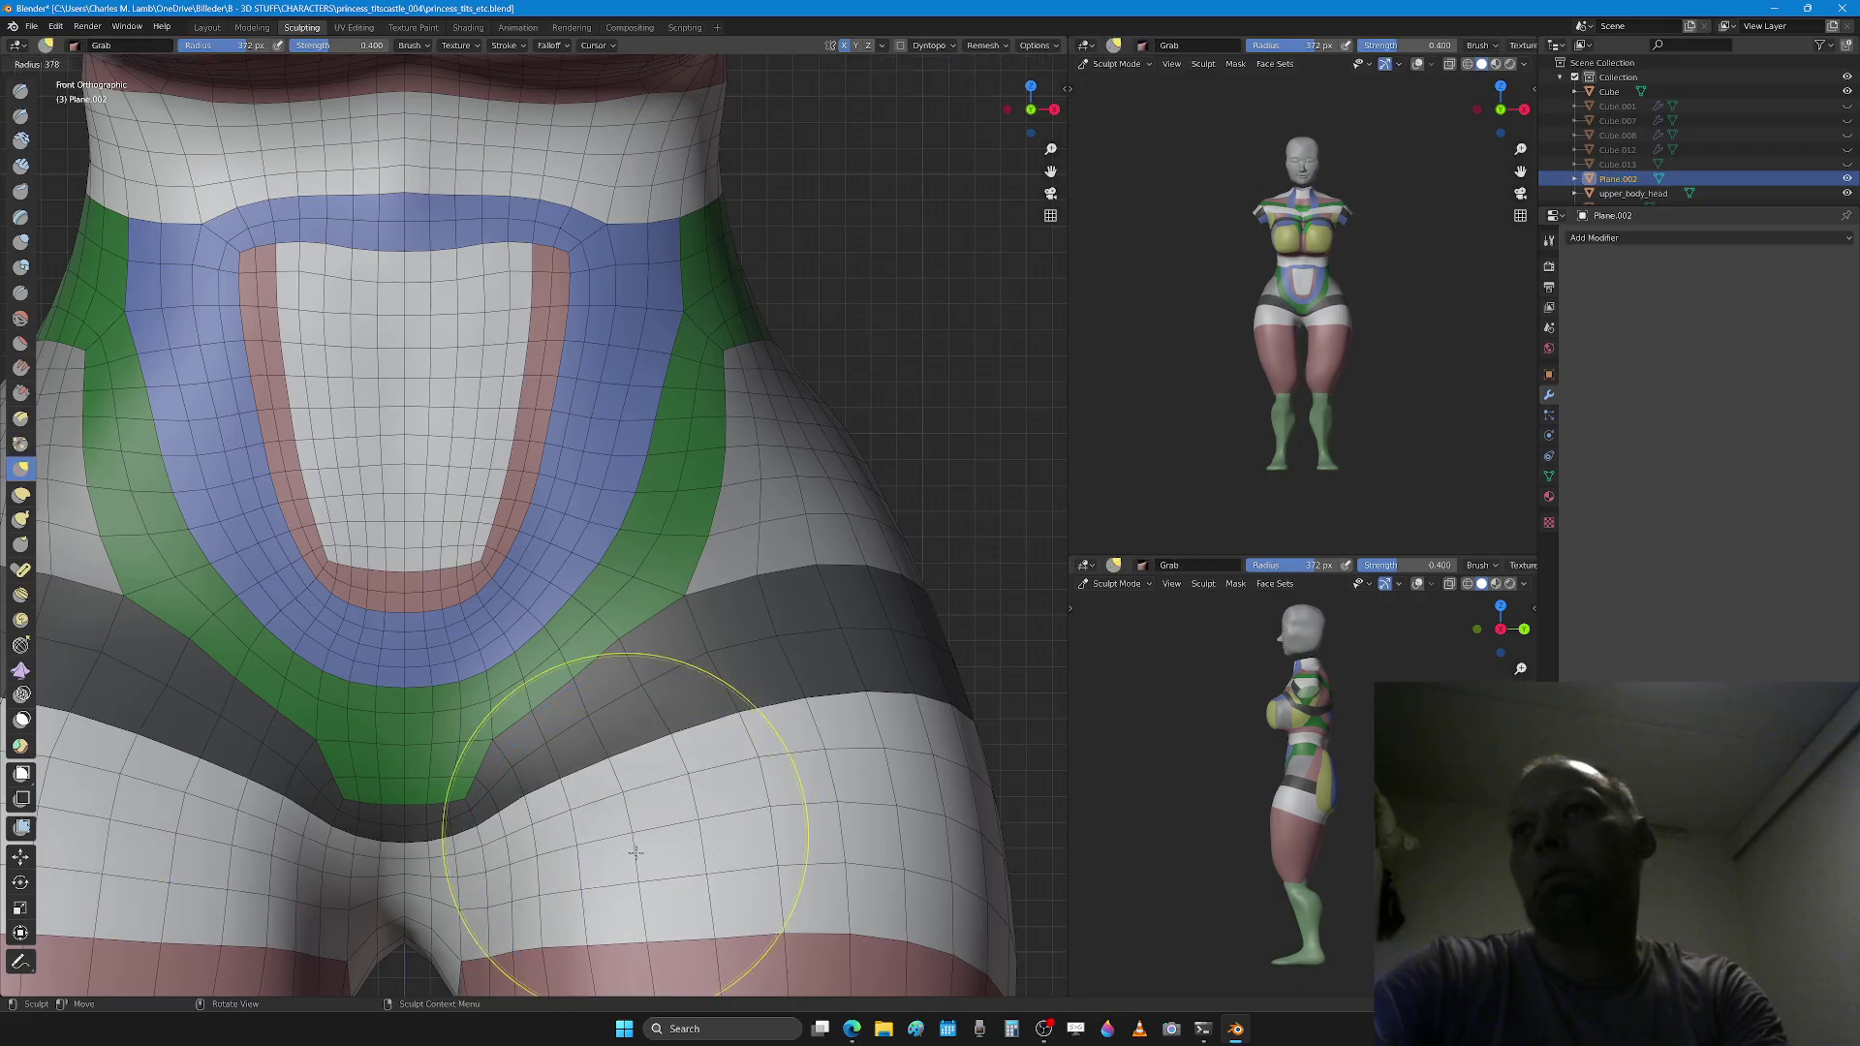
key(f)
click(629, 857)
Step: In Edit Mode, select the outer blue faces on one half of the abdomen and assign them the dark_grey_002 material
scroll(656, 728, down, 1)
scroll(657, 729, down, 1)
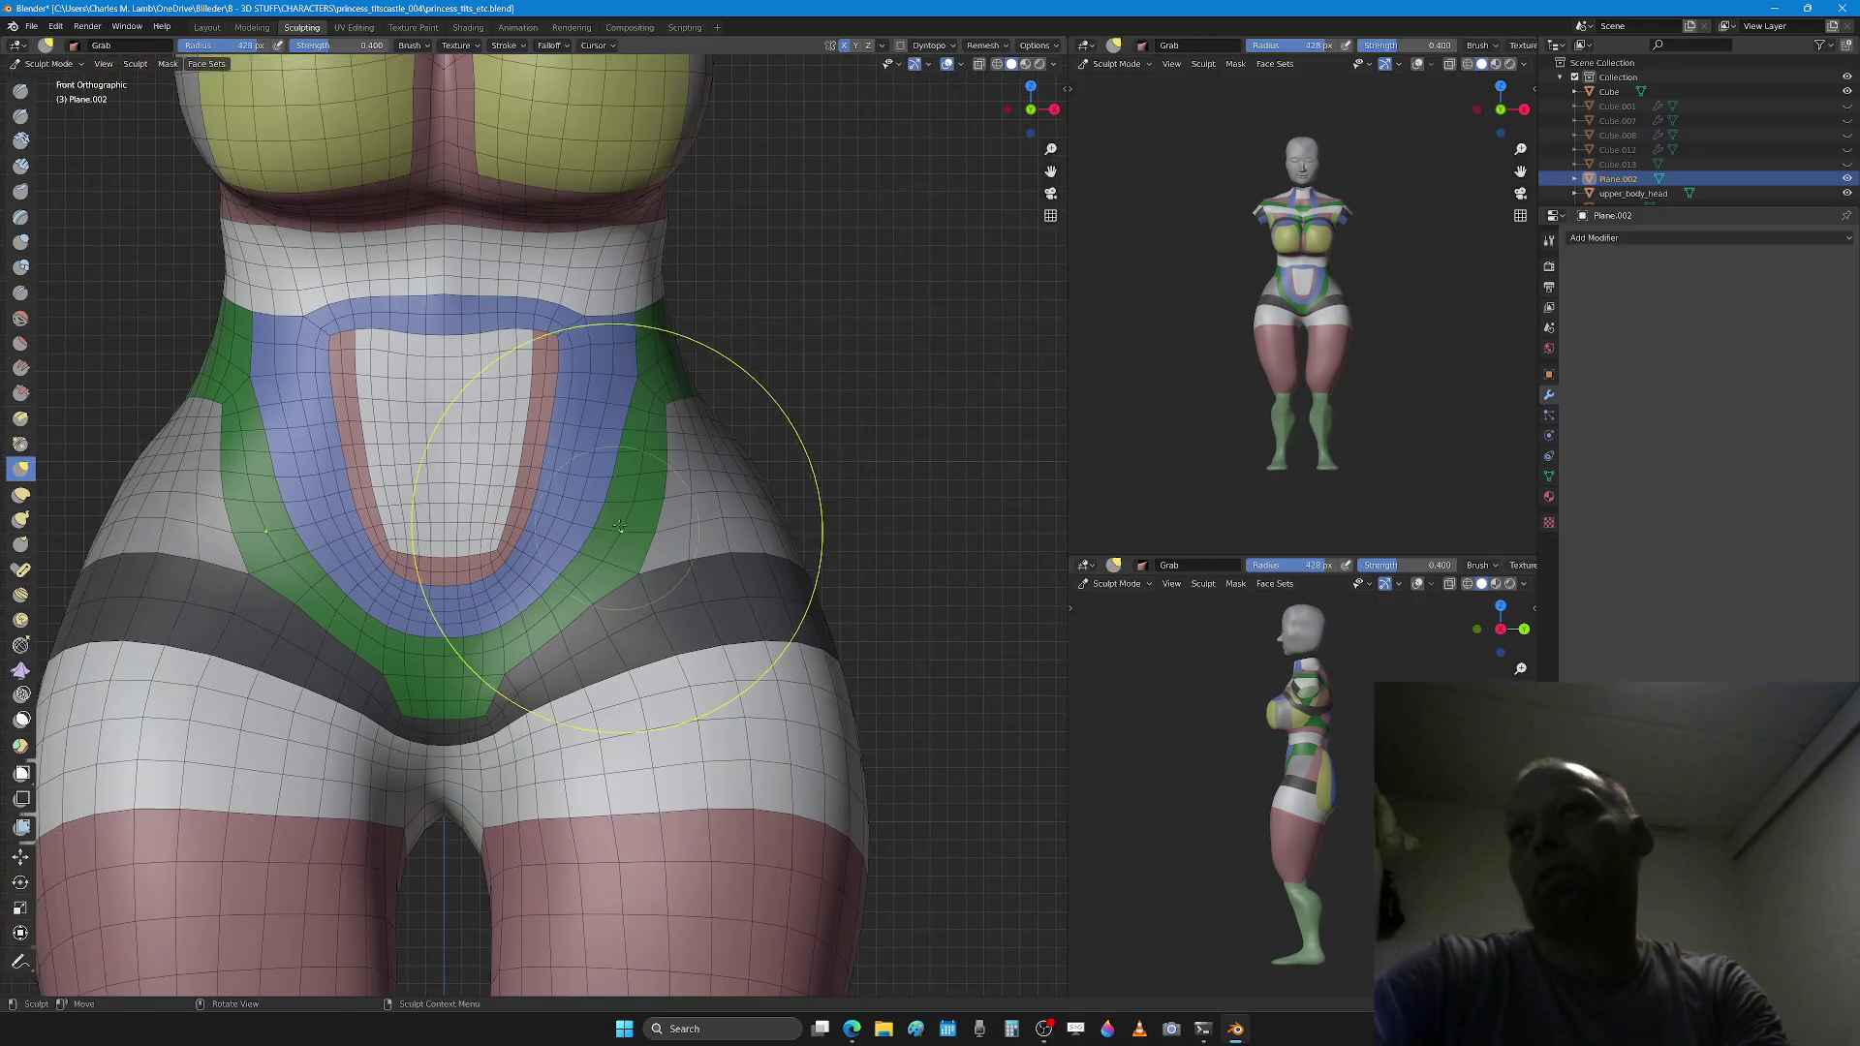
shift+middle_drag(615, 393, 599, 474)
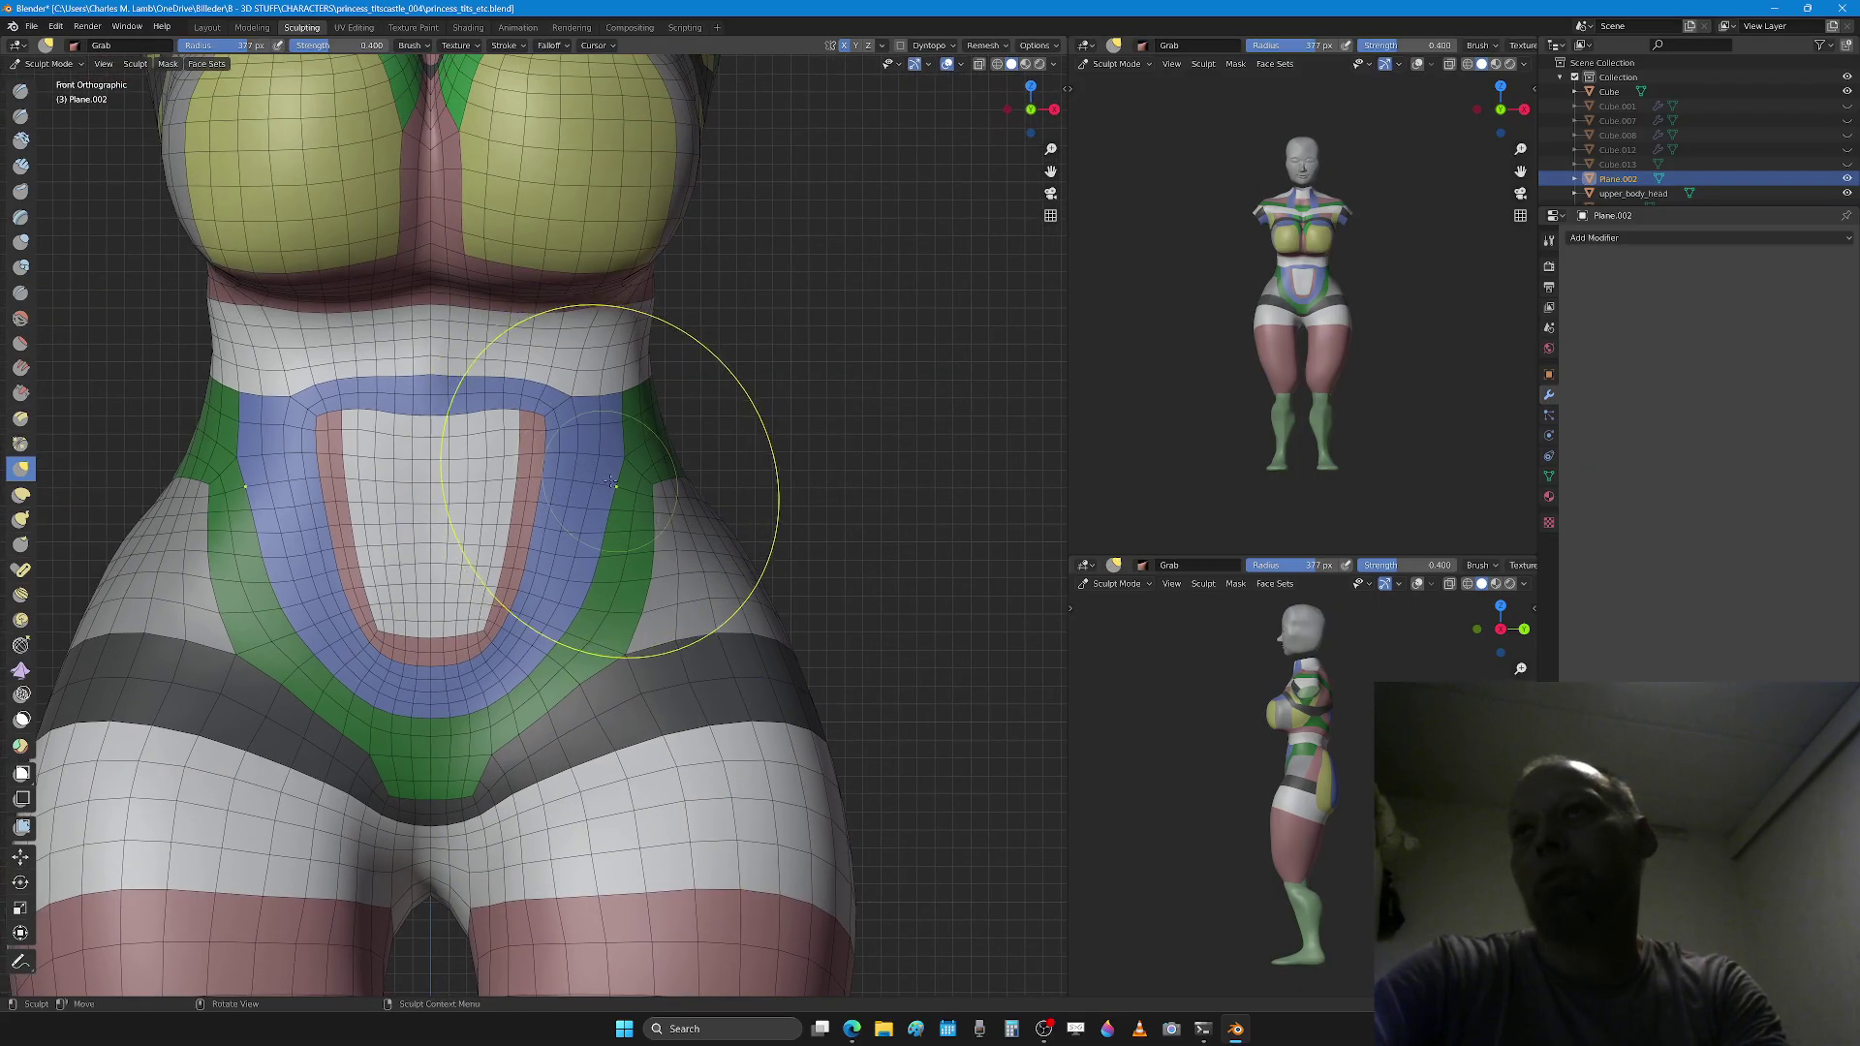
scroll(605, 457, up, 1)
key(Tab)
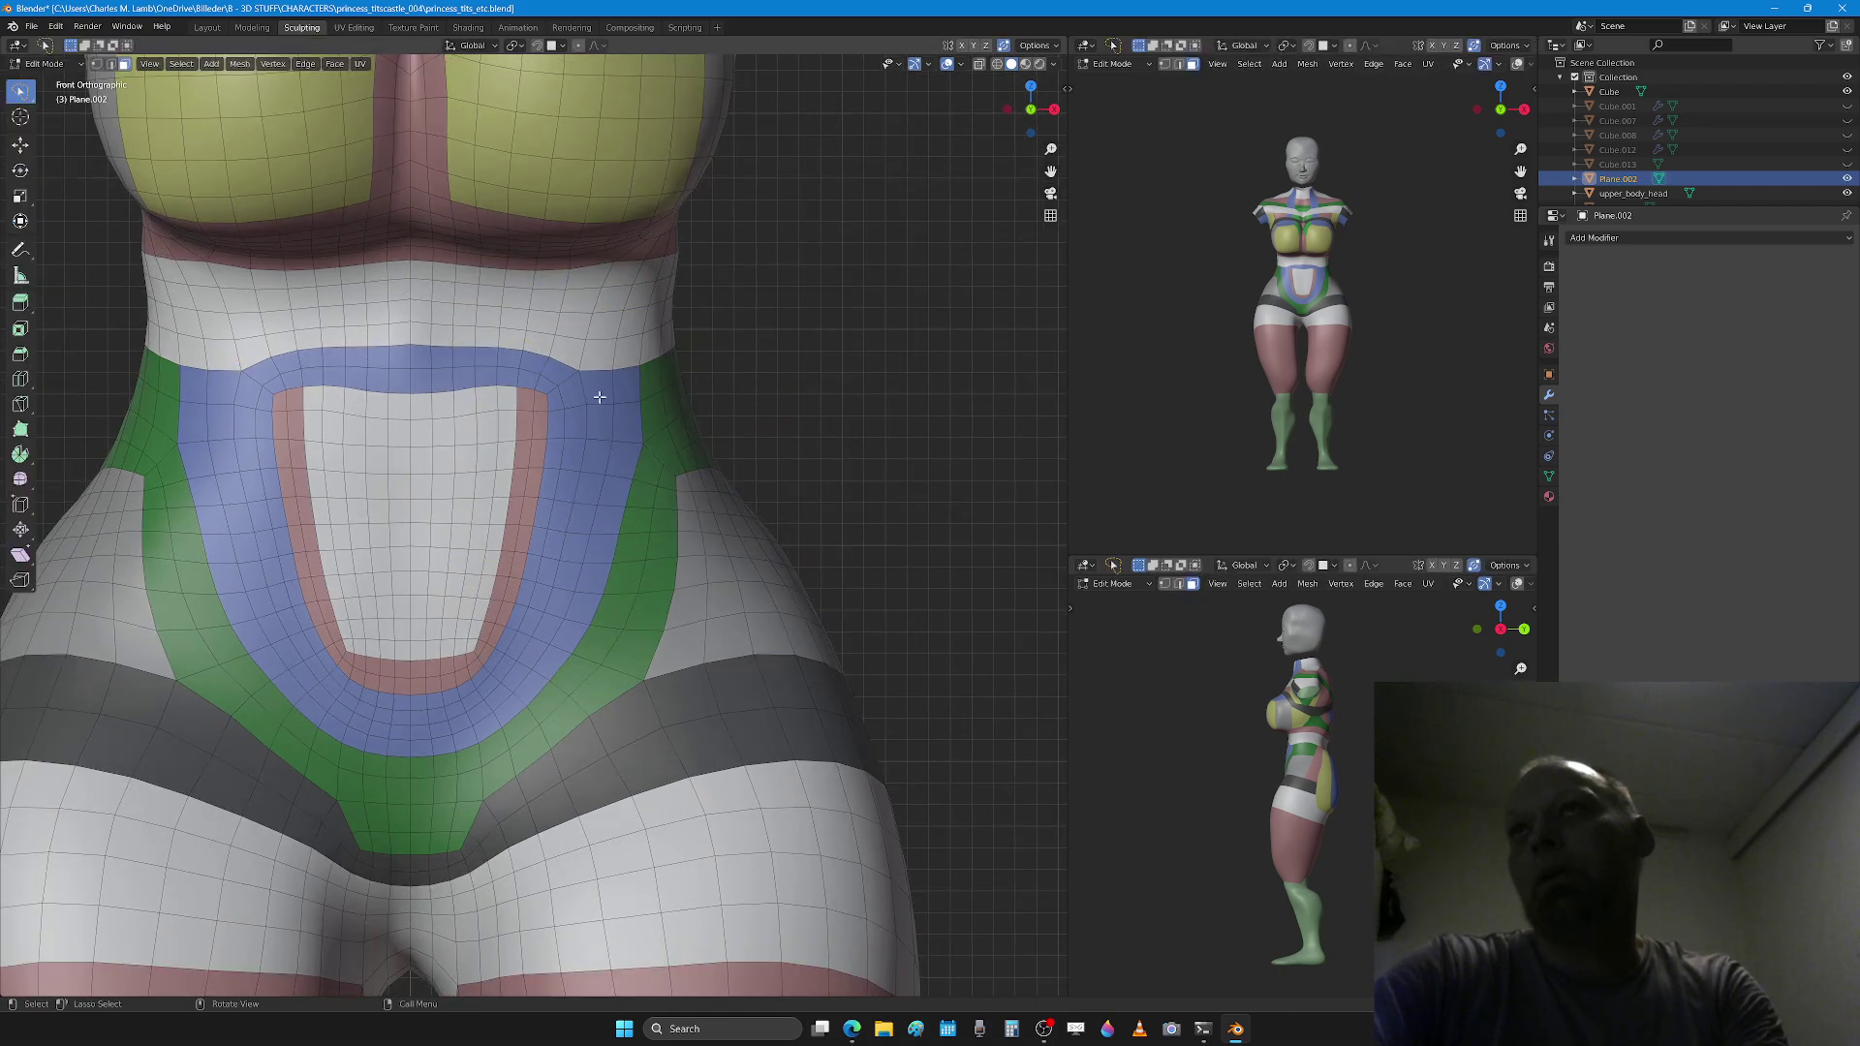
drag(611, 390, 586, 588)
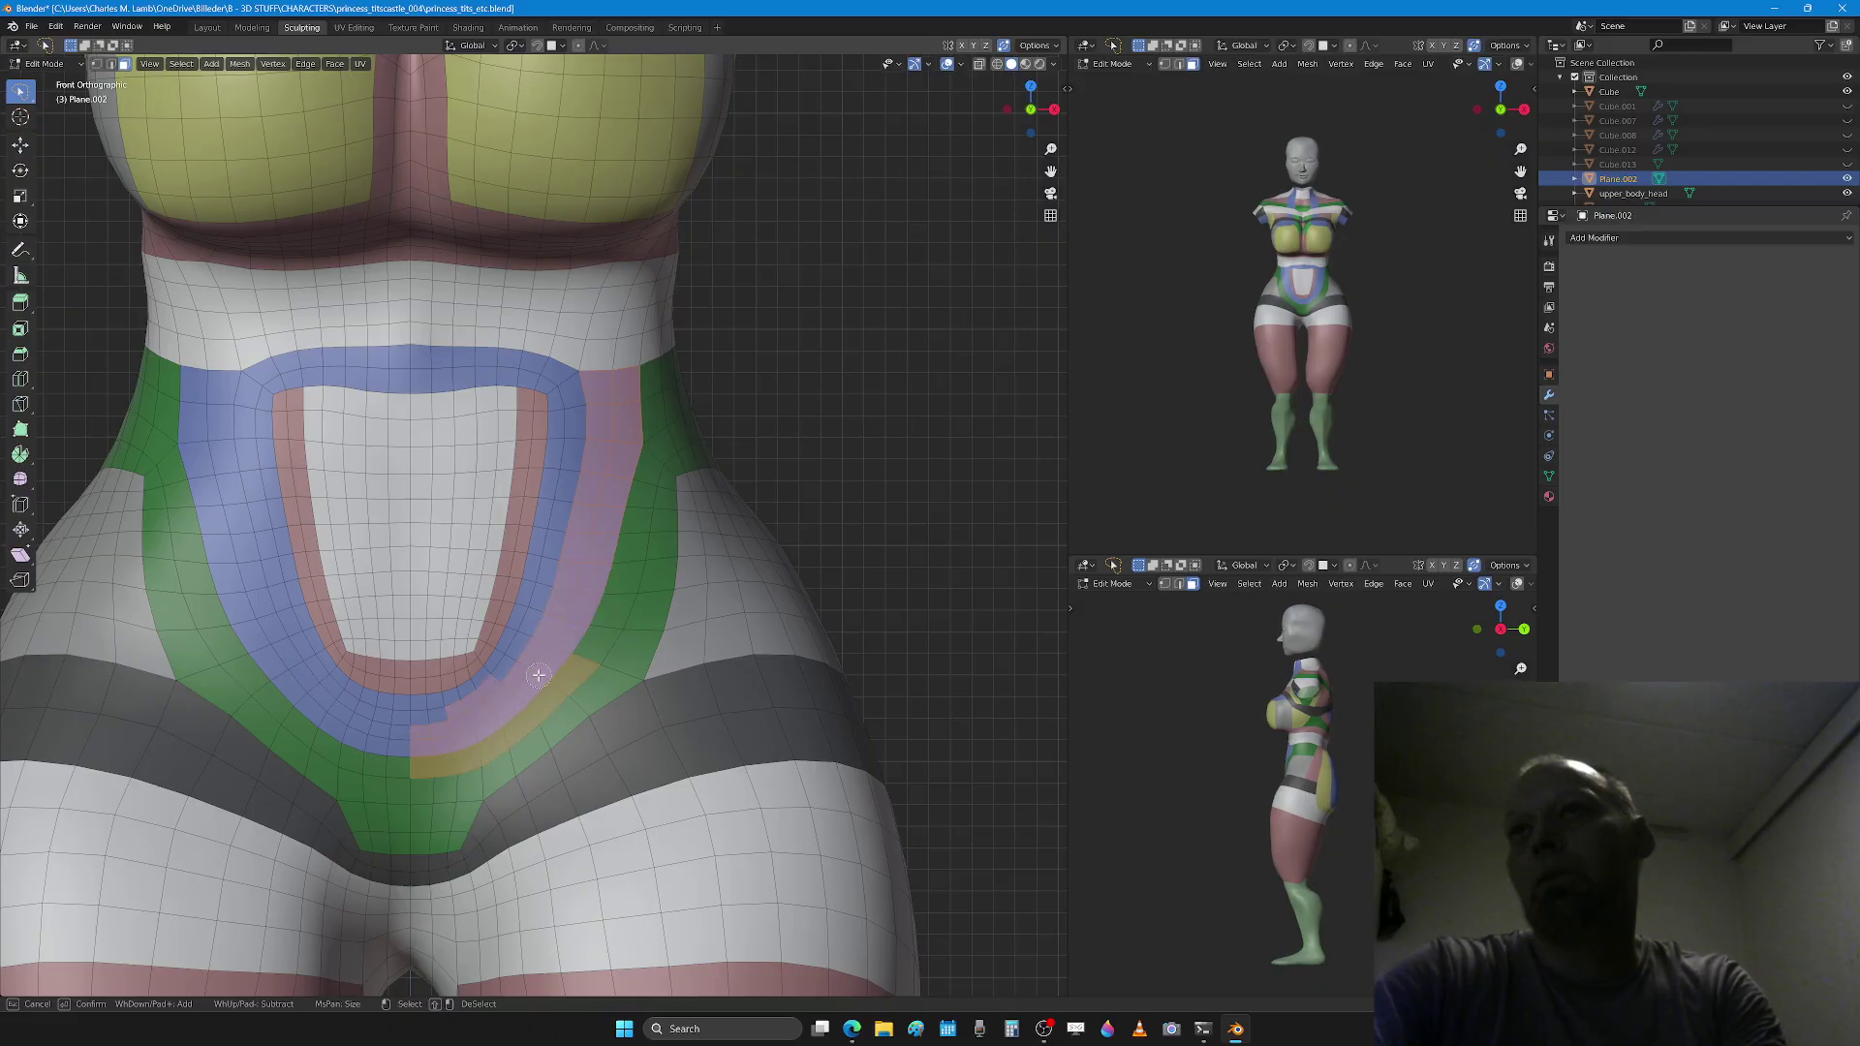
right_click(470, 725)
click(1548, 496)
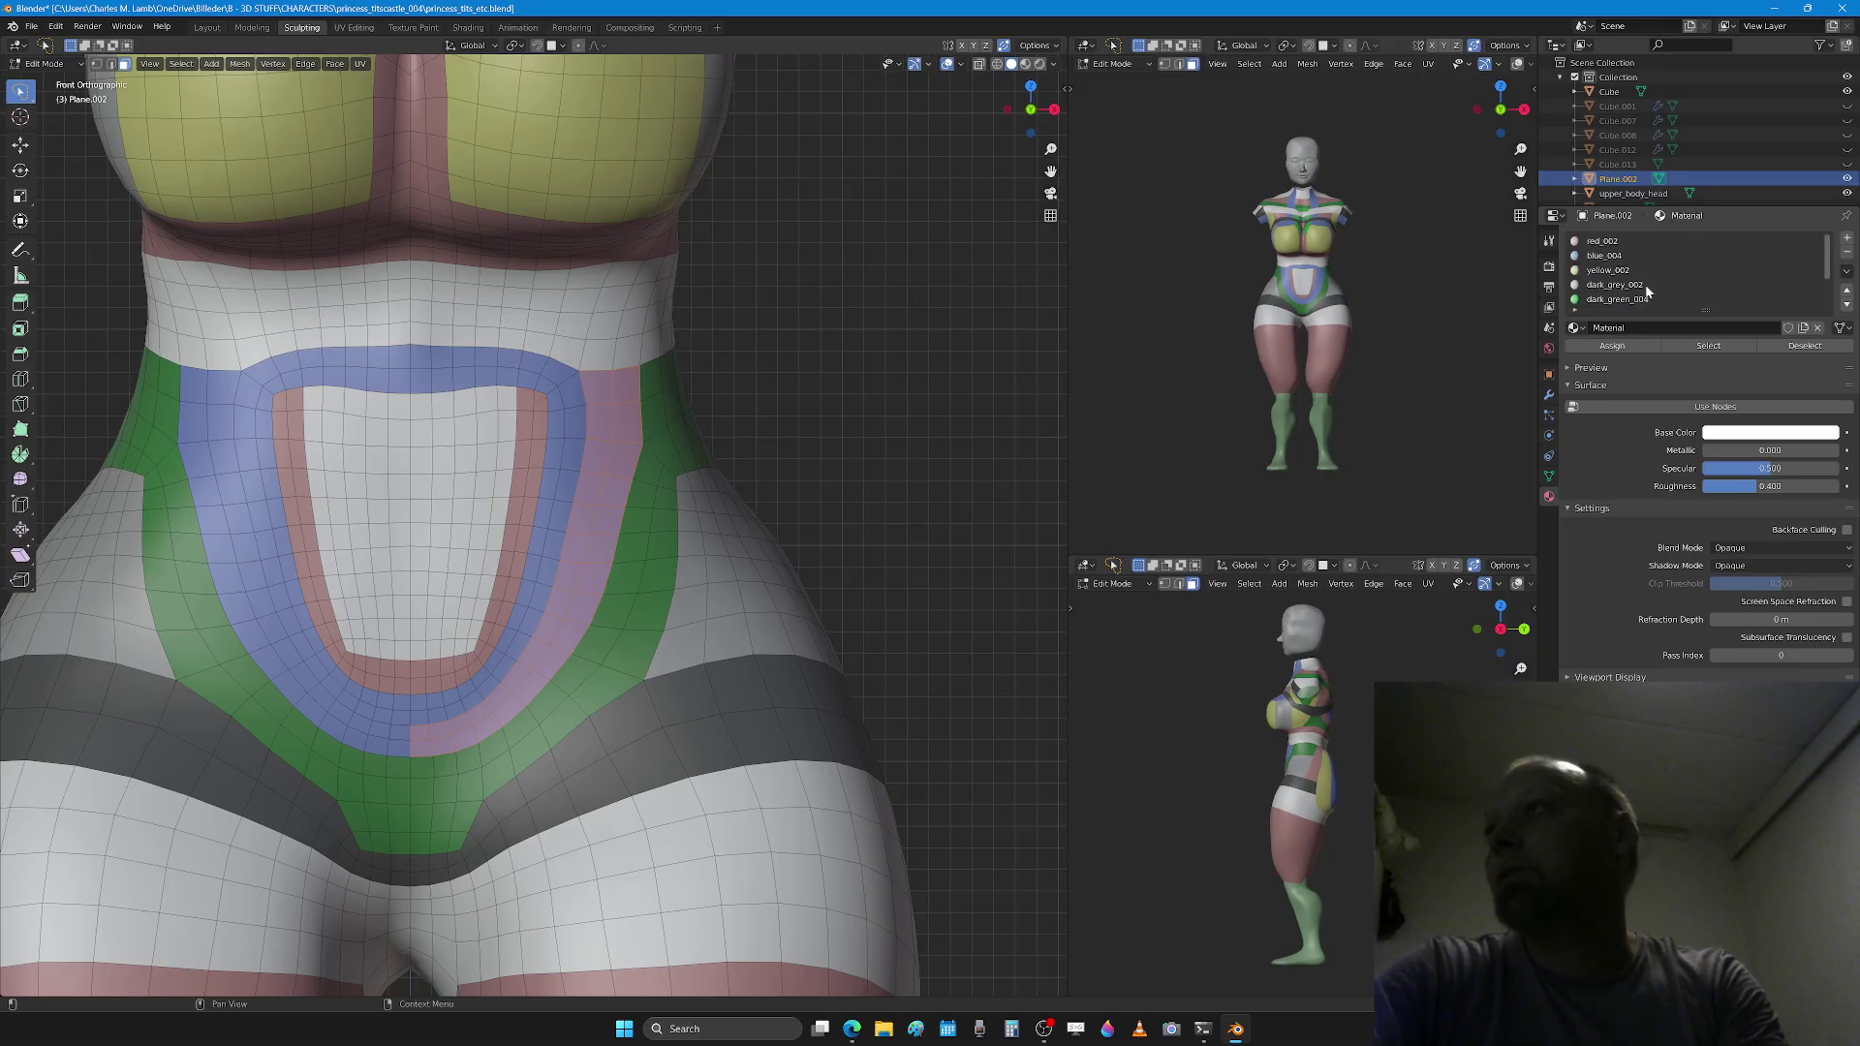
click(1646, 284)
click(1612, 346)
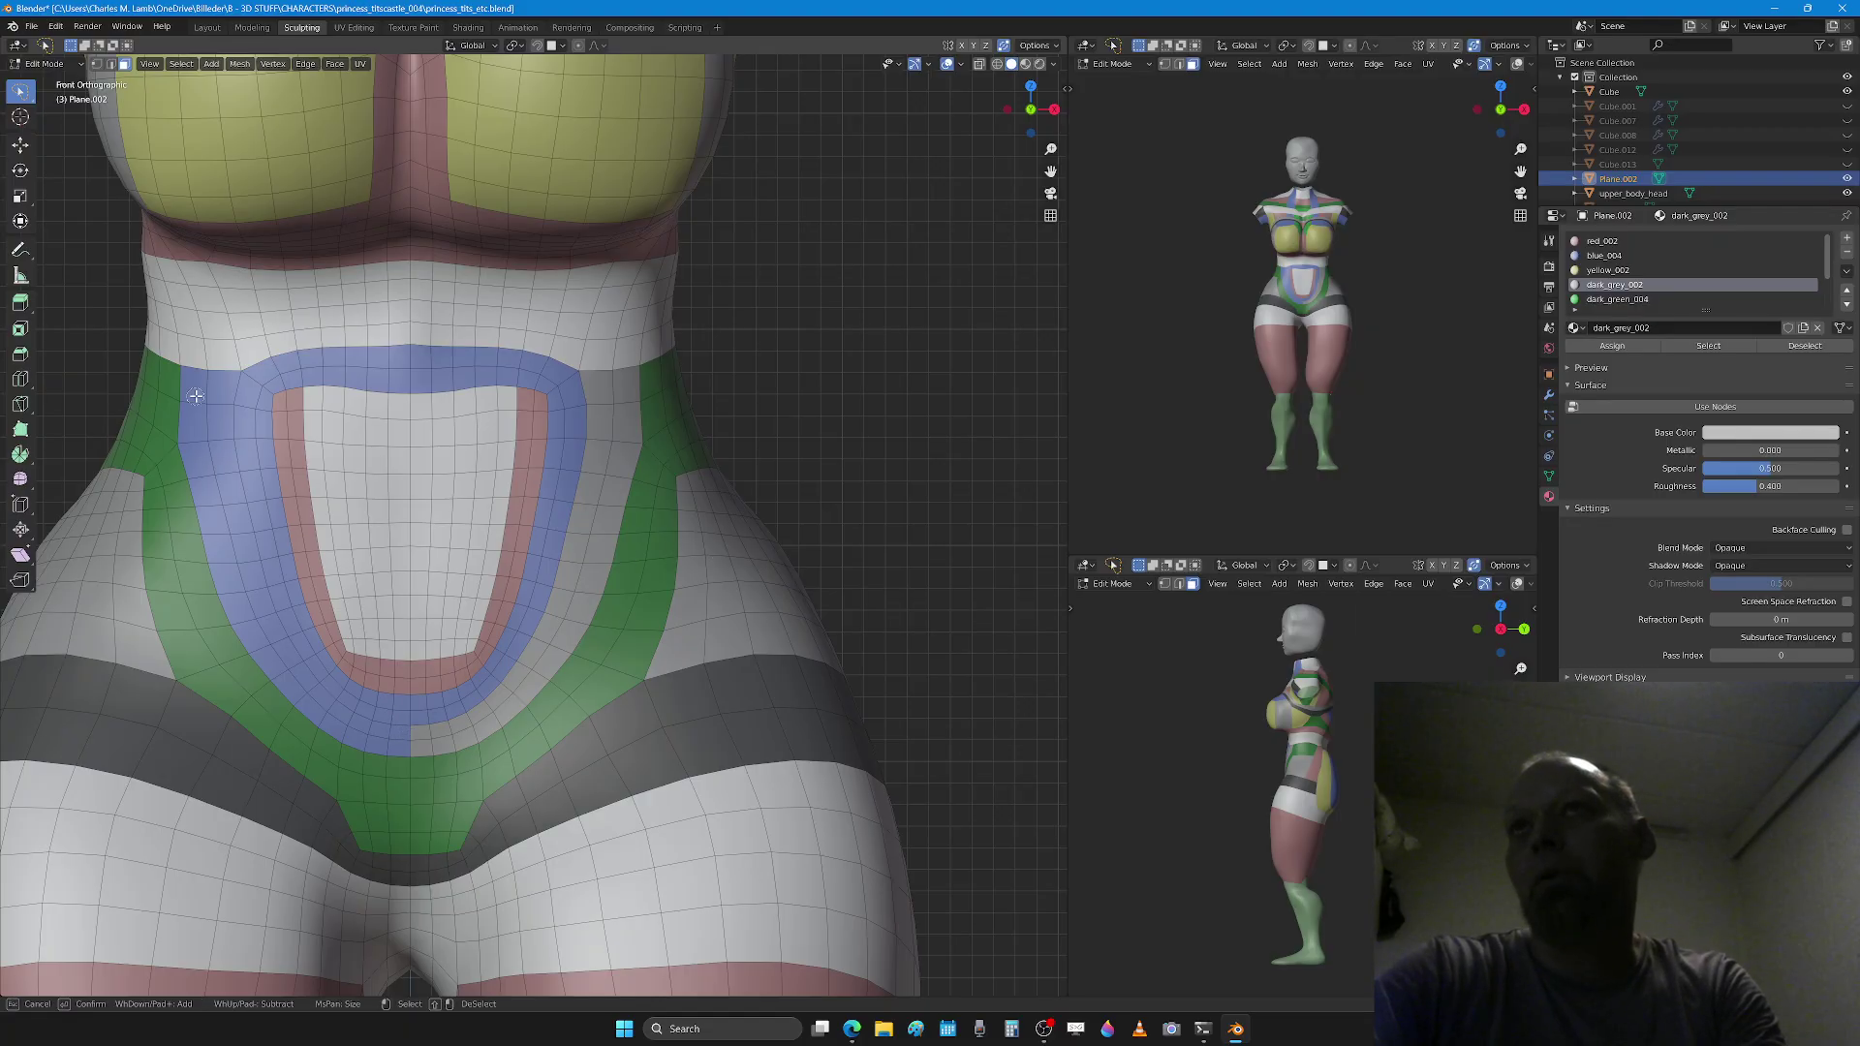
Step: Add the matching outer blue faces on the other half of the abdomen to the selection and assign dark_grey_002
drag(195, 395, 222, 462)
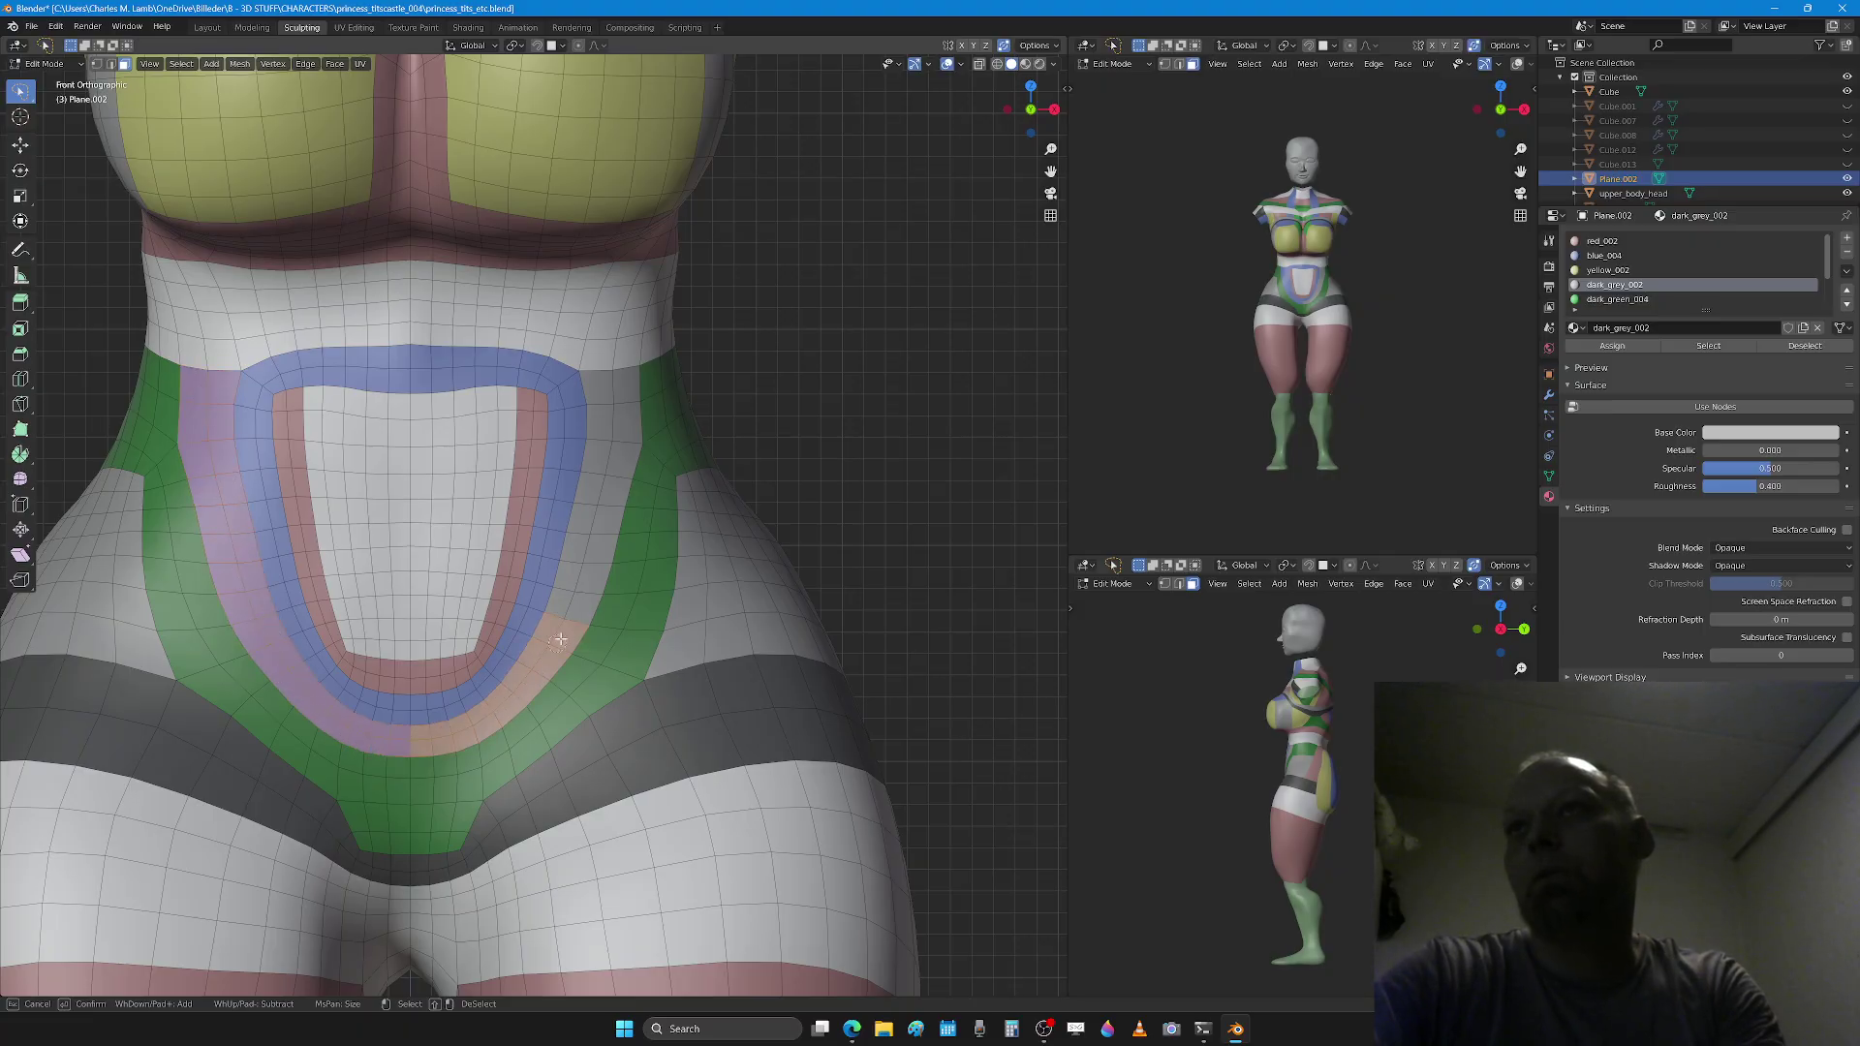
drag(601, 497, 620, 402)
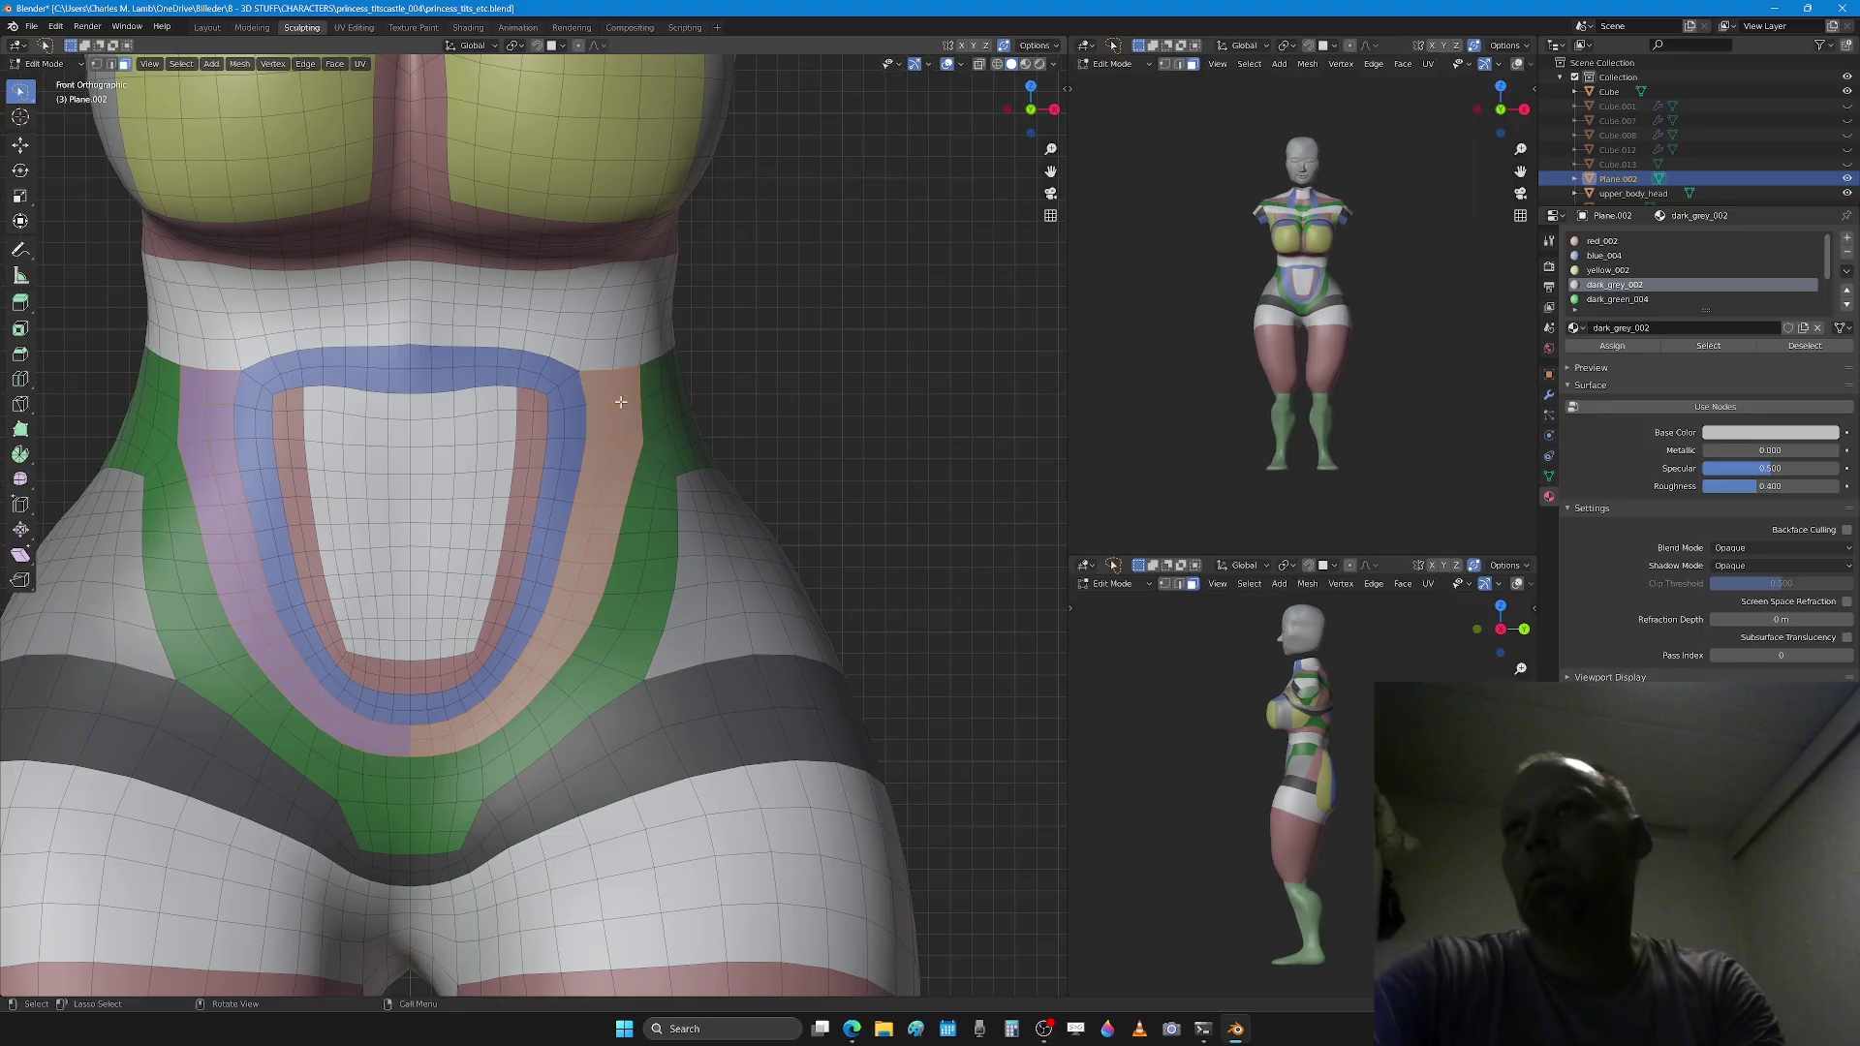
click(1627, 349)
Step: Back in Sculpt Mode, narrow the upper sides of the blue and red abdominal loops with the Grab brush
scroll(608, 567, down, 2)
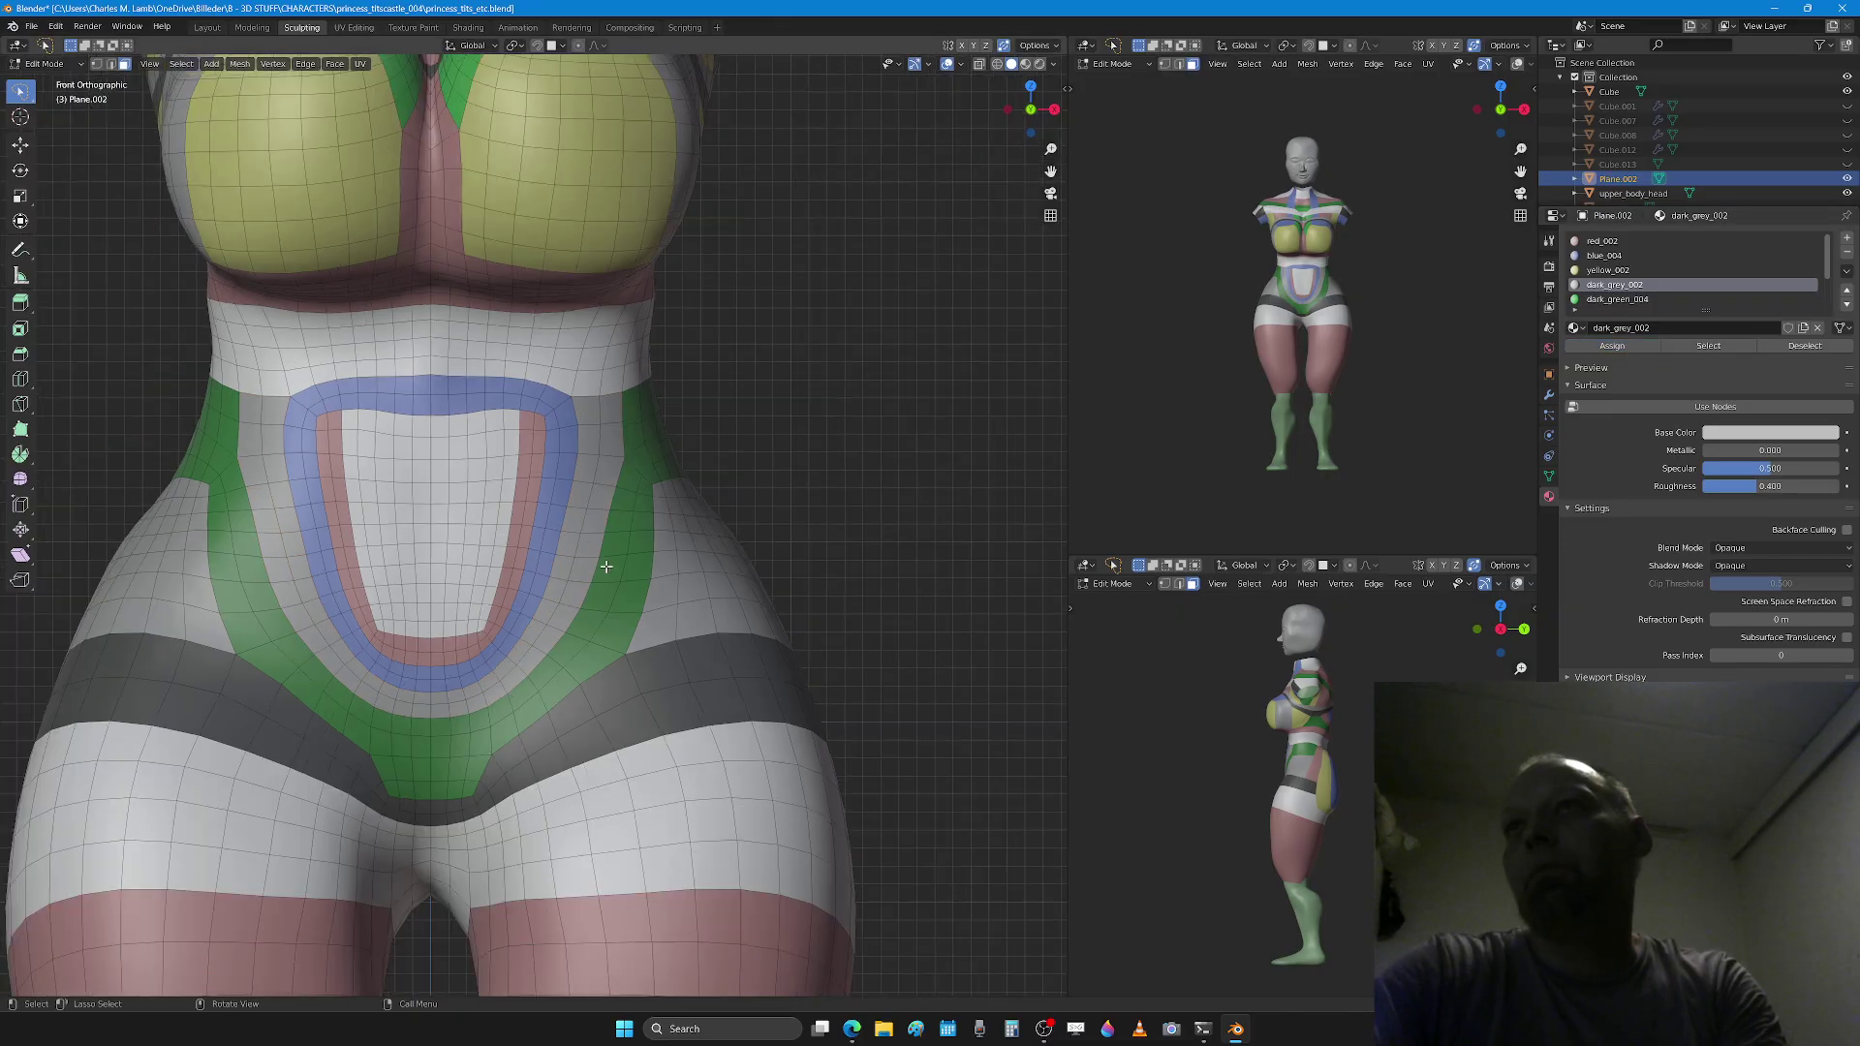
key(Tab)
scroll(607, 567, up, 2)
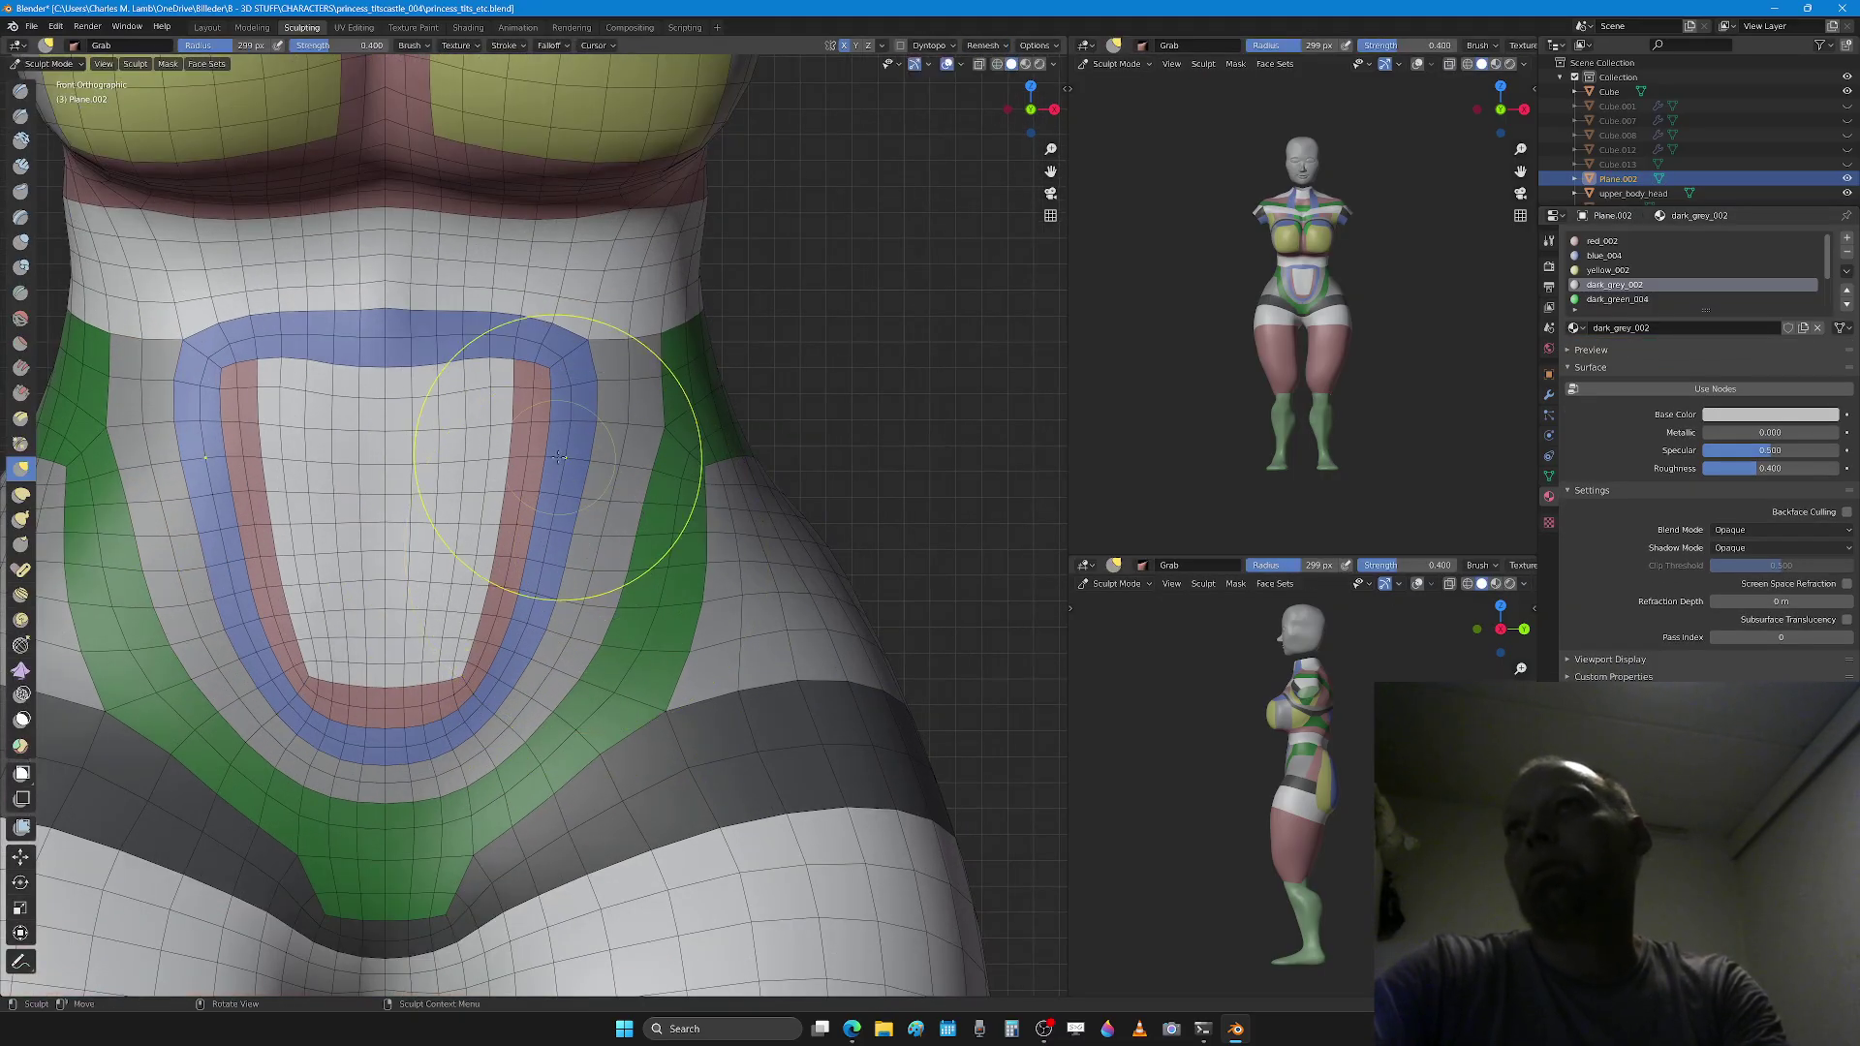
key(f)
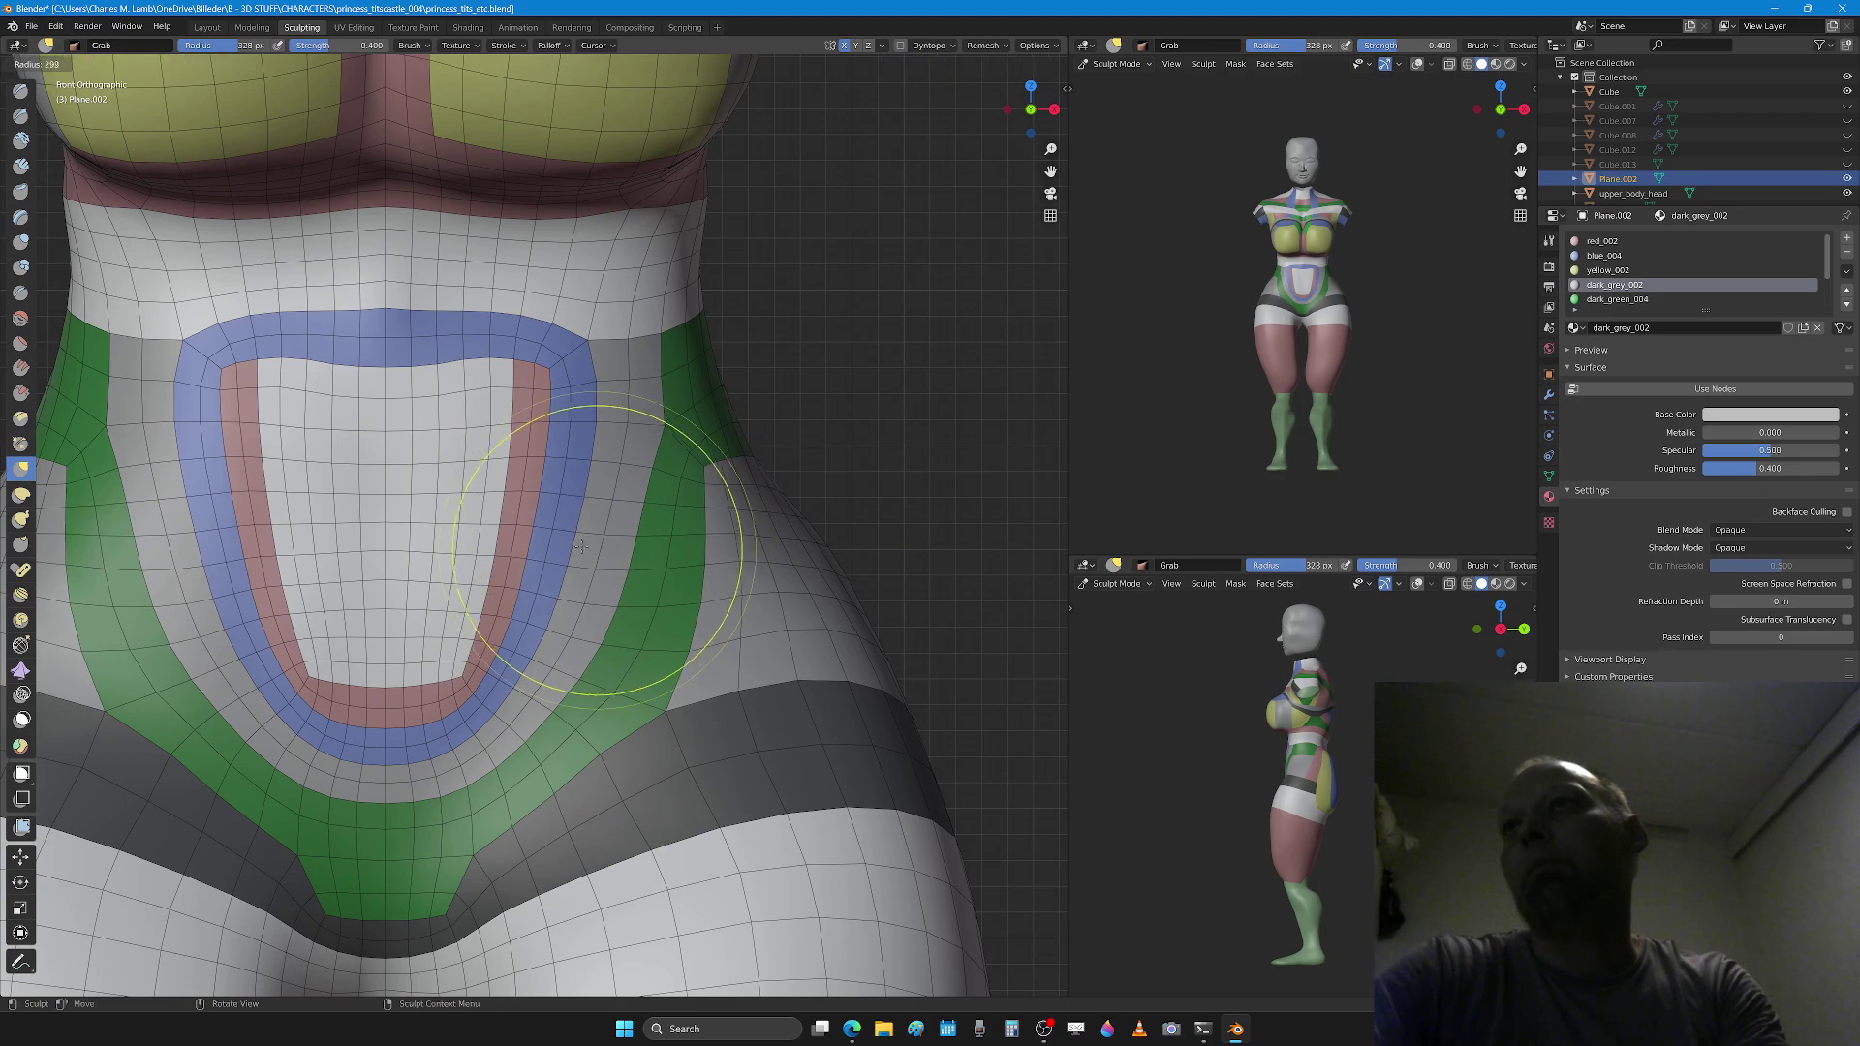
click(574, 360)
drag(574, 360, 574, 460)
drag(622, 545, 629, 549)
key(f)
click(616, 608)
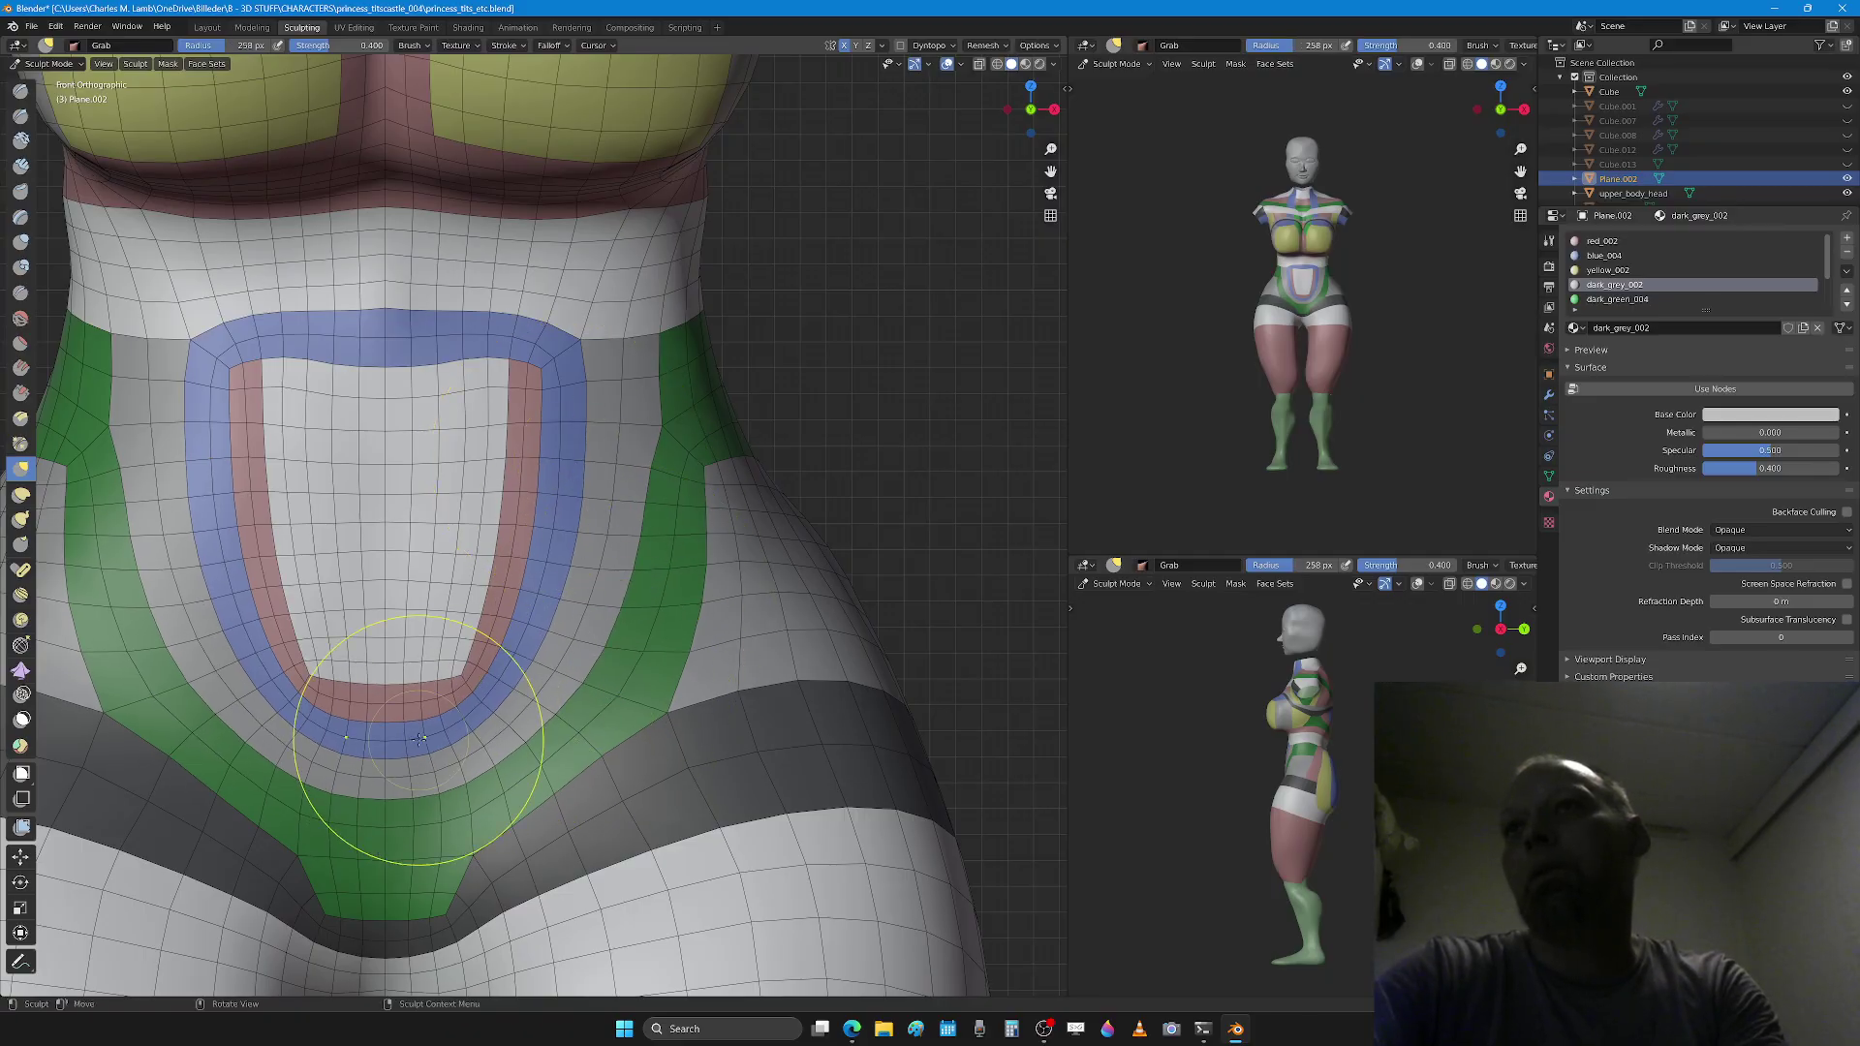
Step: Refine the bottom curve, inner rows and top edge of the blue and red abdominal loops with Grab
key(f)
drag(489, 610, 487, 610)
drag(413, 573, 411, 573)
mouse_move(411, 376)
mouse_down()
mouse_move(387, 373)
mouse_move(459, 408)
mouse_move(421, 353)
mouse_up()
mouse_move(495, 355)
mouse_down()
mouse_move(534, 348)
mouse_move(420, 341)
mouse_up()
Step: Adjust the upper corners of the blue abdominal loop and the lower corners of the red loop, and check the whole body
key(bracketright)
drag(596, 374, 592, 378)
drag(592, 377, 592, 383)
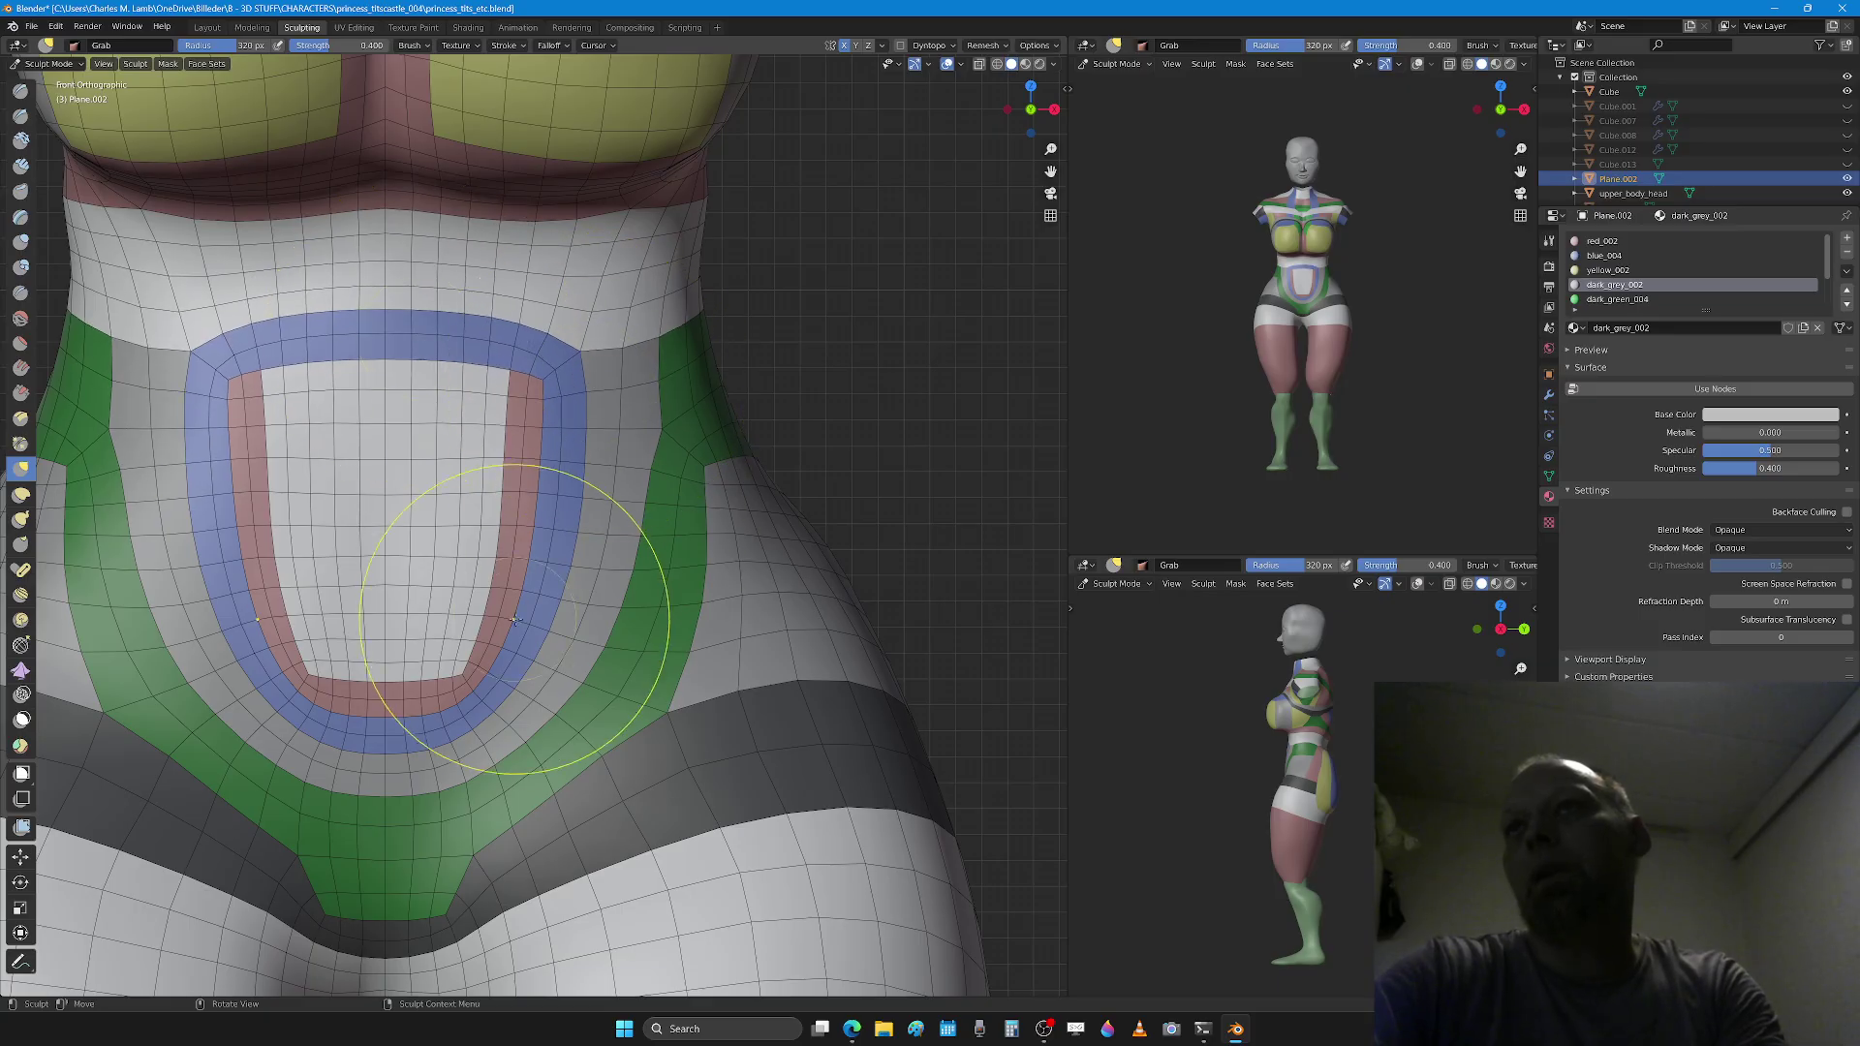
key(f)
click(490, 624)
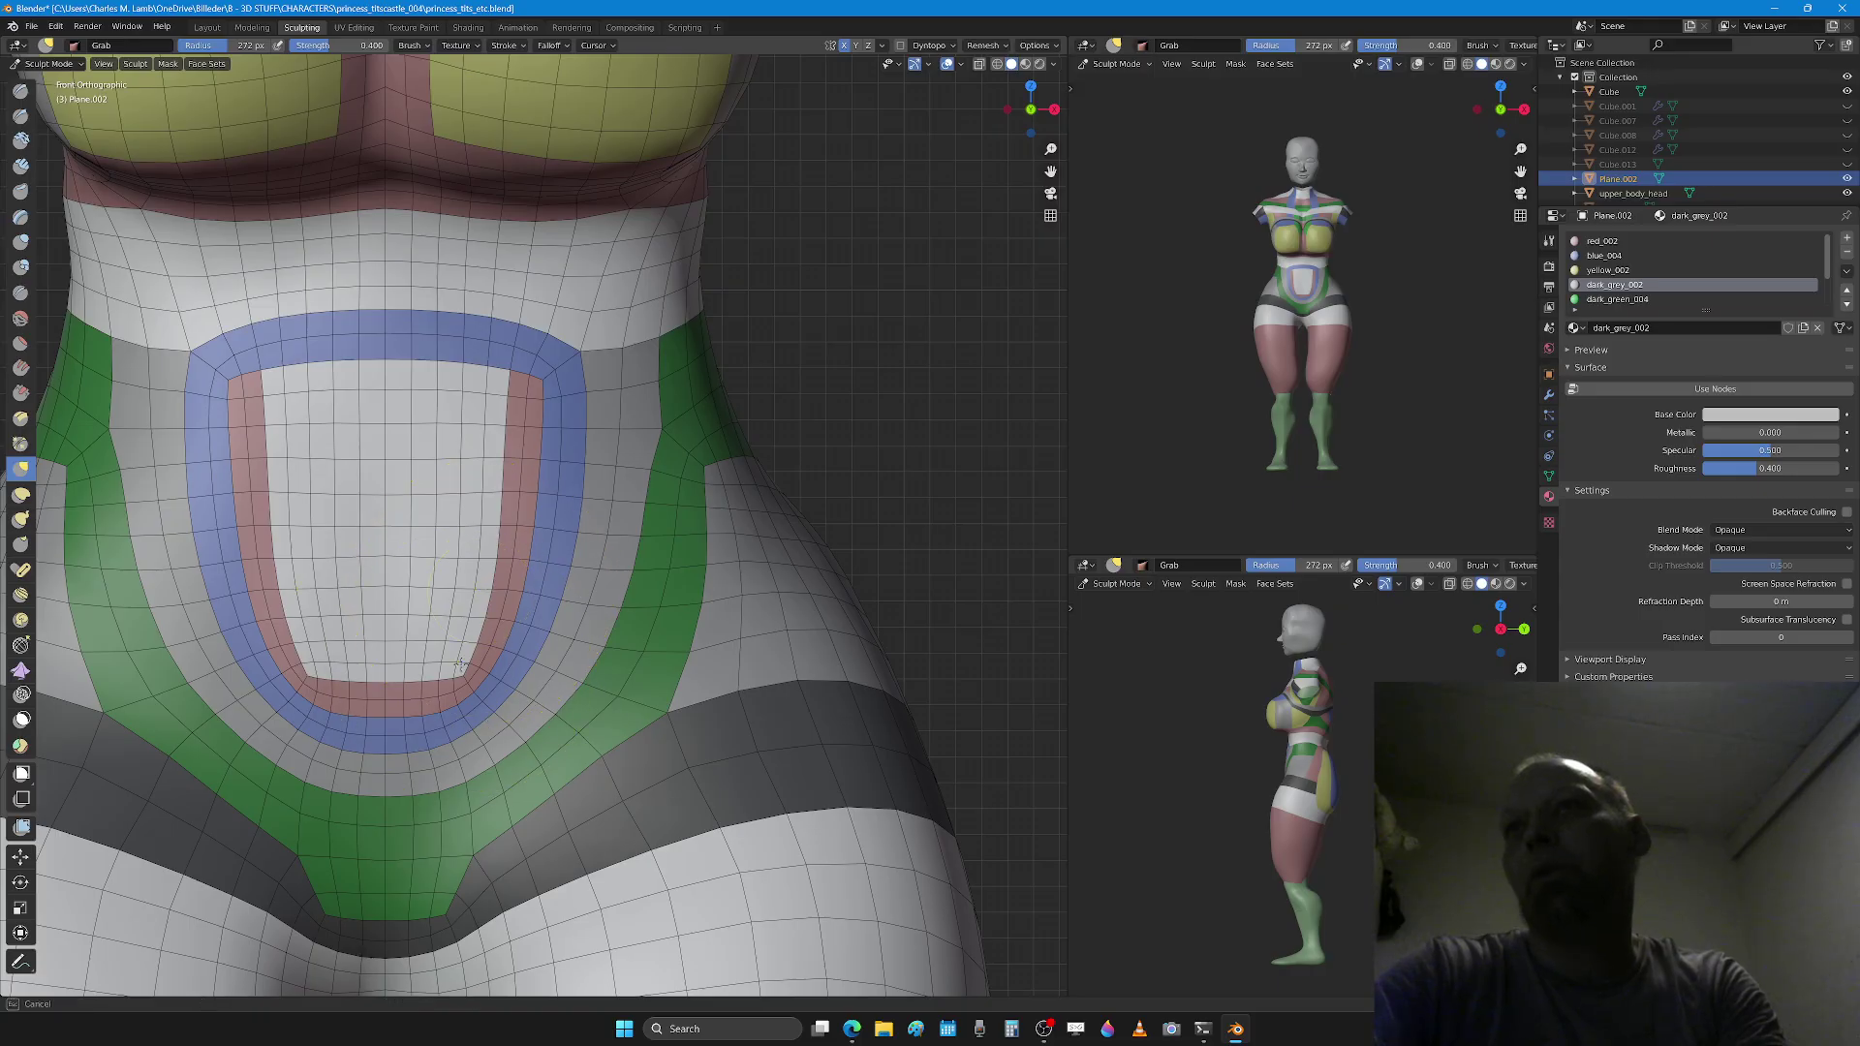
scroll(630, 407, down, 8)
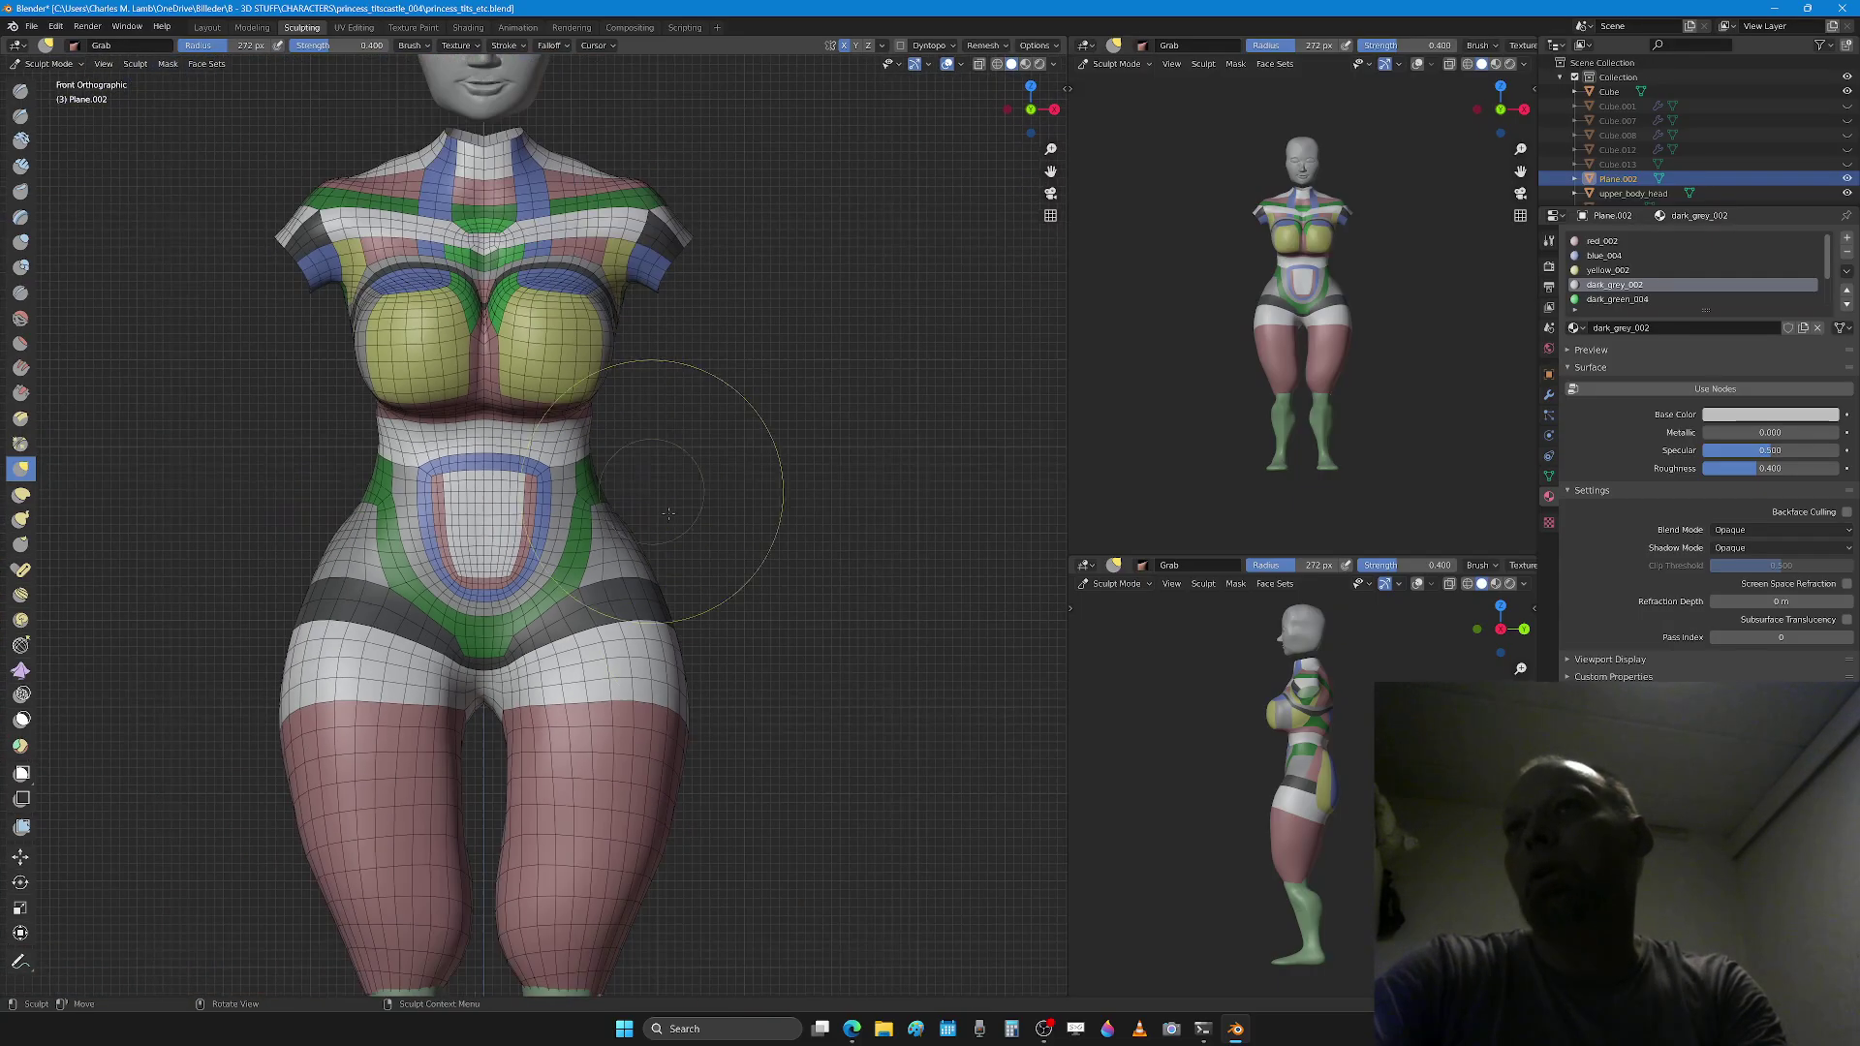
Step: With the Draw brush, sculpt and smooth the inner and front surfaces of the upper thighs around the white and red bands
mouse_move(750, 643)
middle_down()
mouse_move(767, 702)
mouse_move(729, 659)
middle_up()
scroll(730, 659, up, 7)
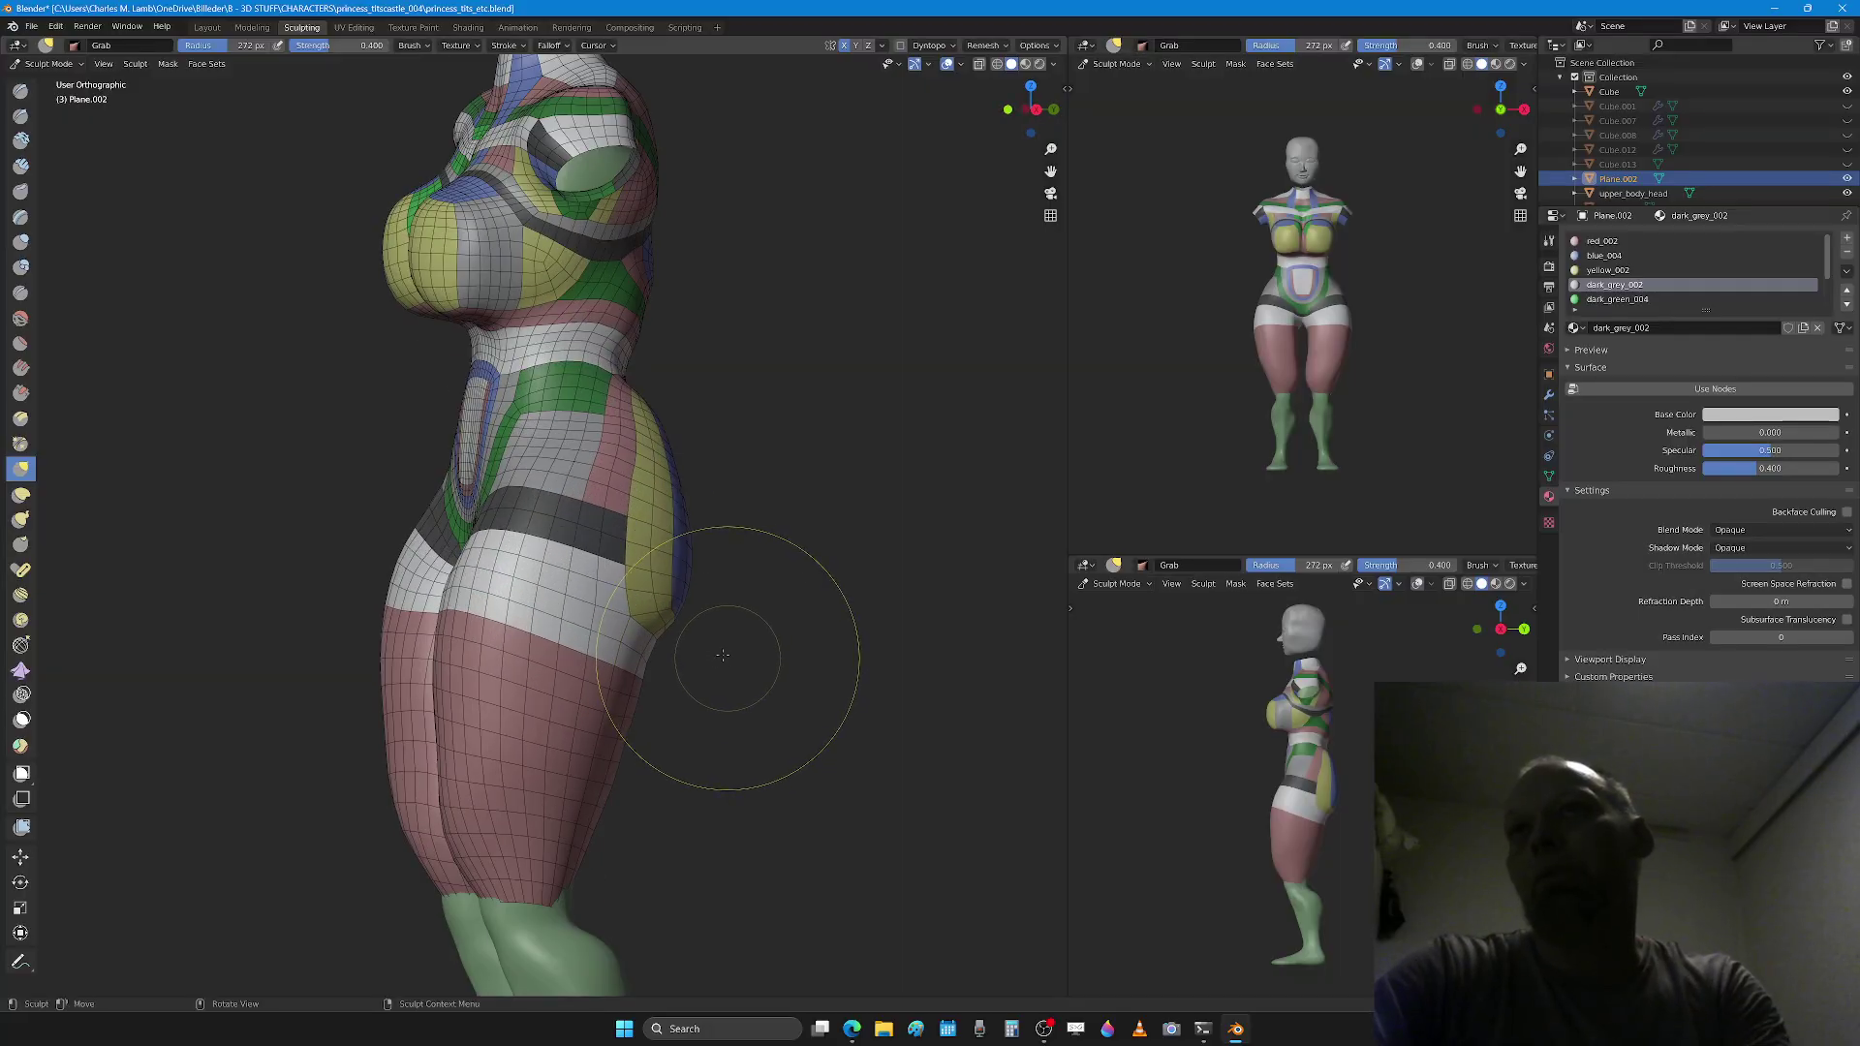
key(x)
middle_drag(456, 556, 480, 559)
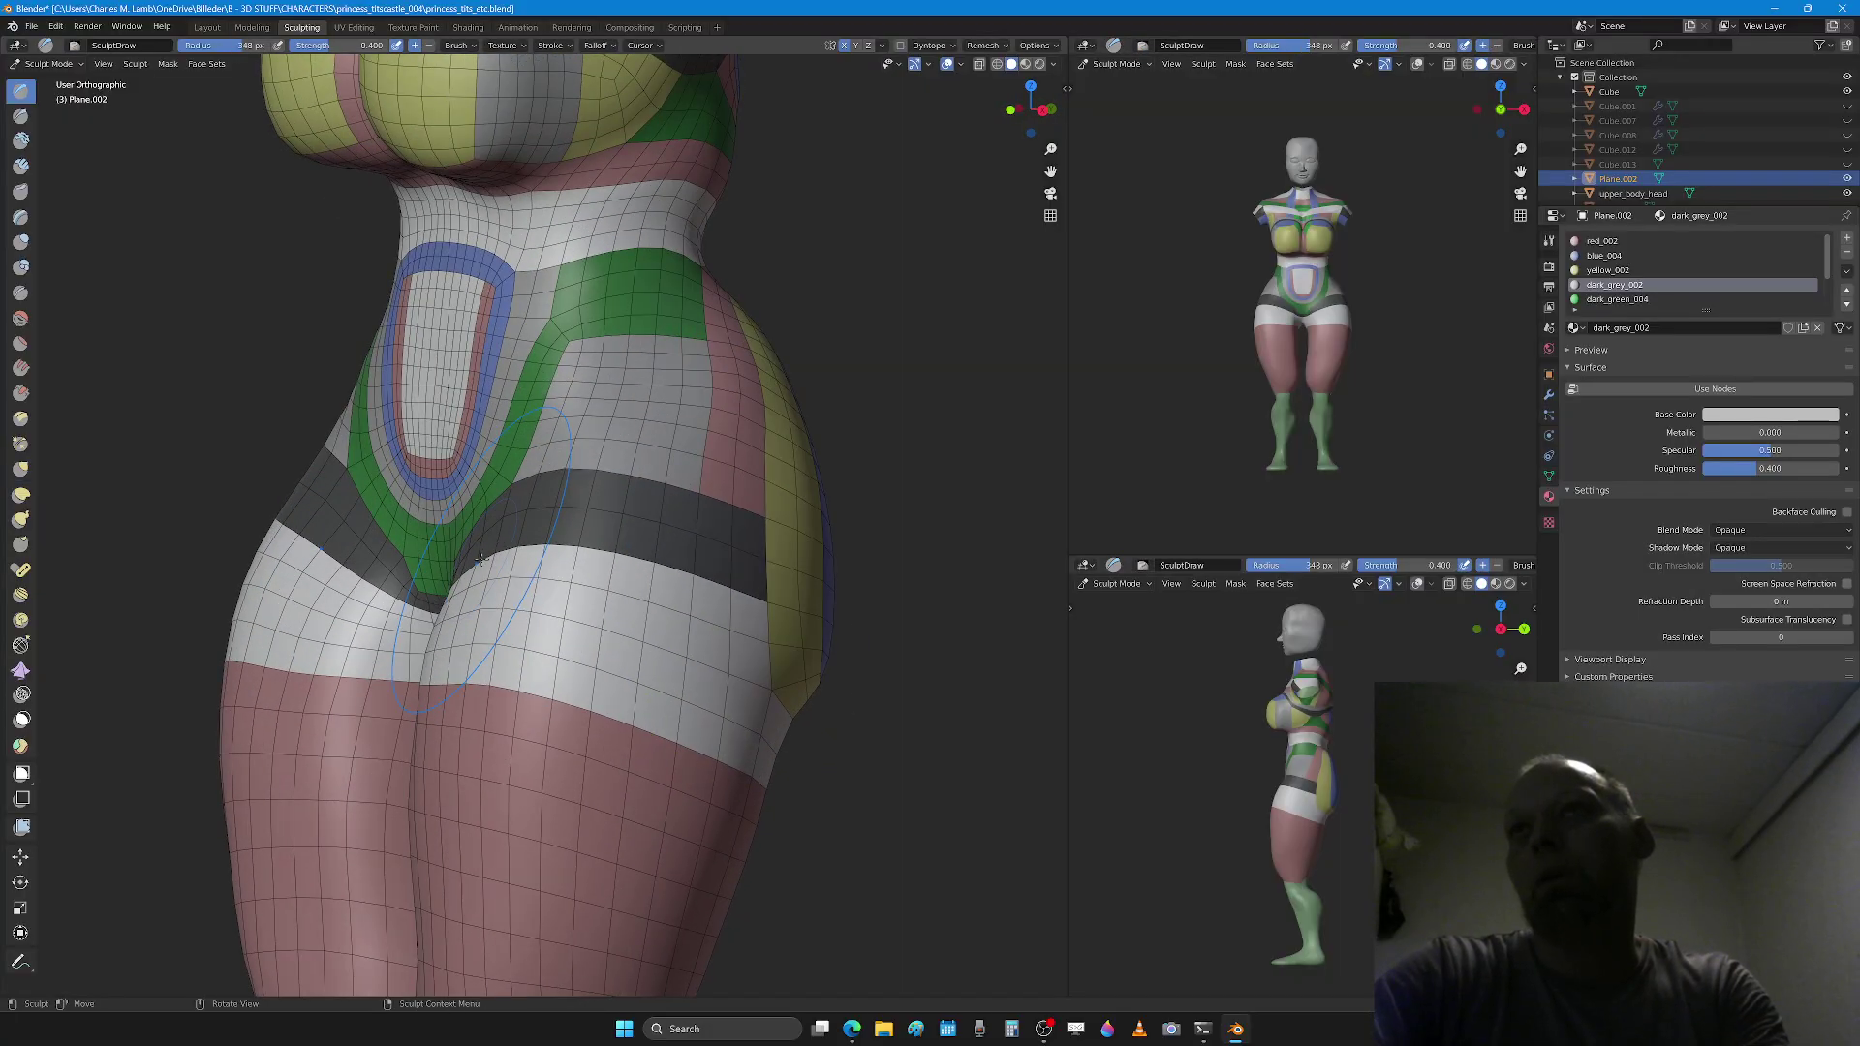
drag(456, 613, 459, 668)
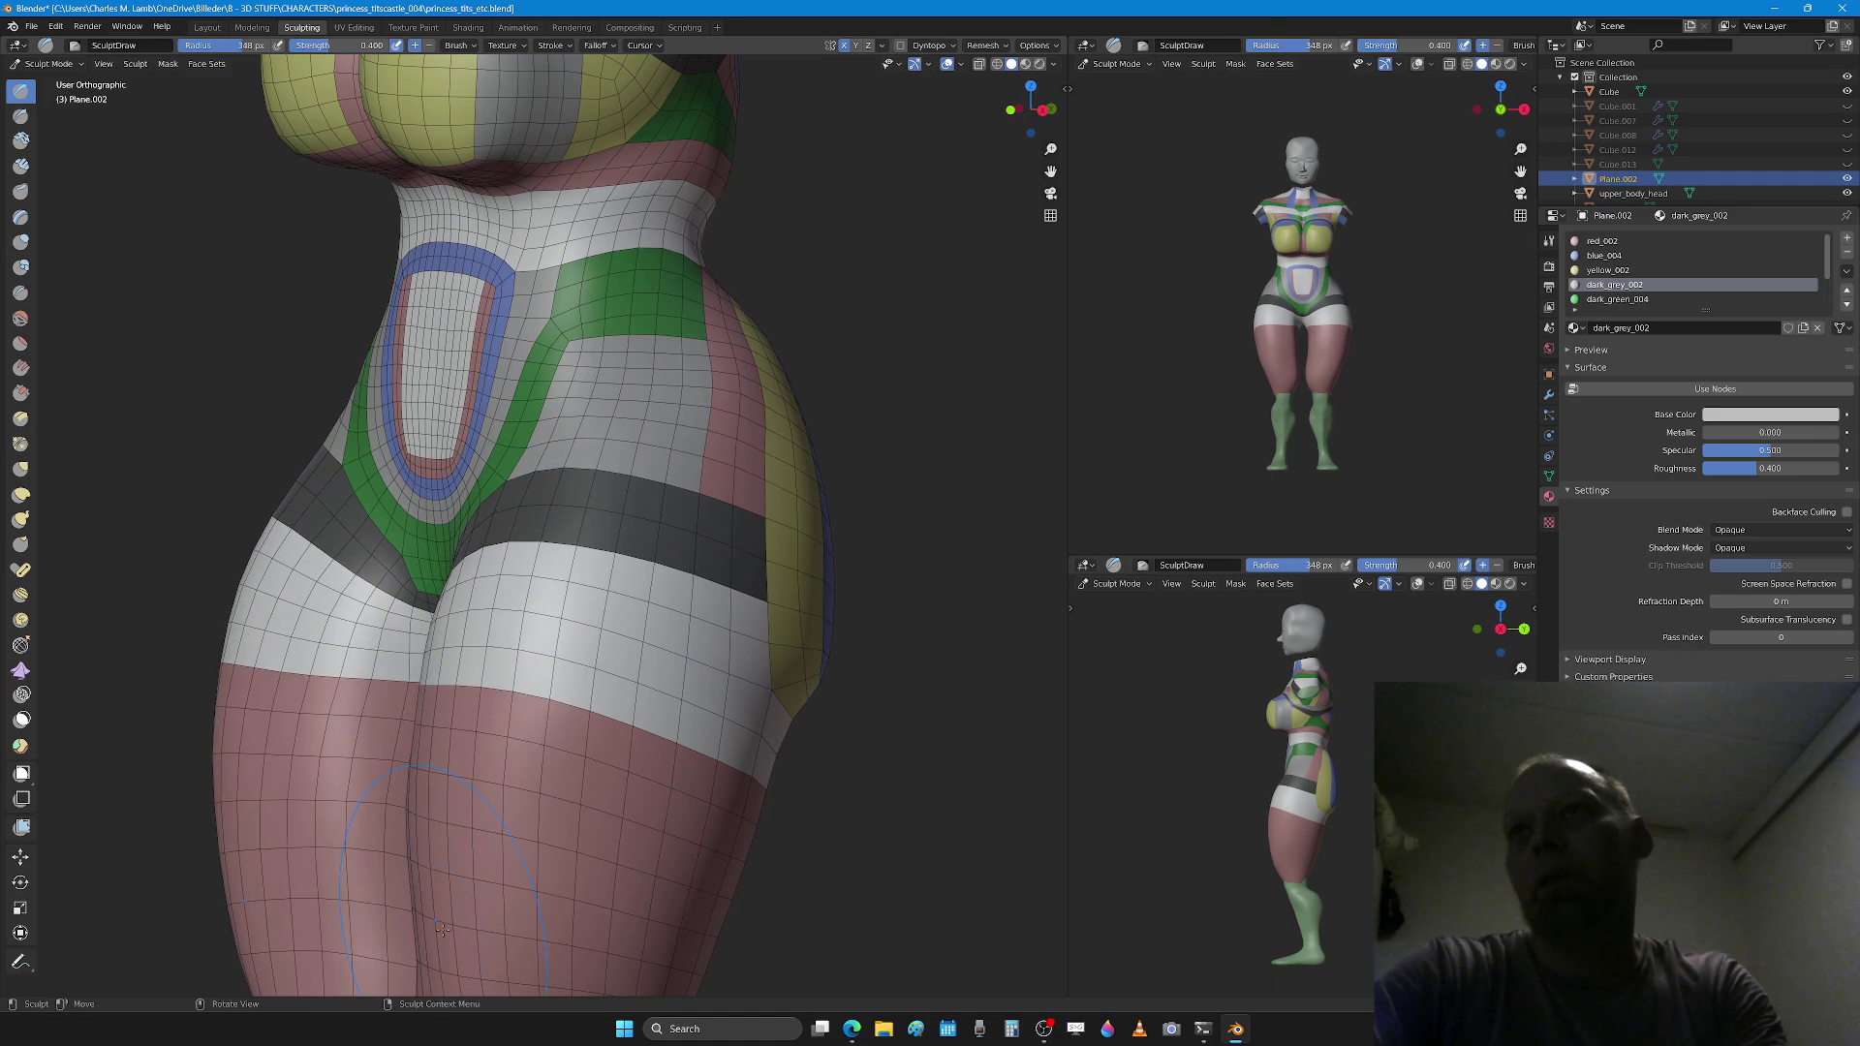
drag(437, 803, 440, 955)
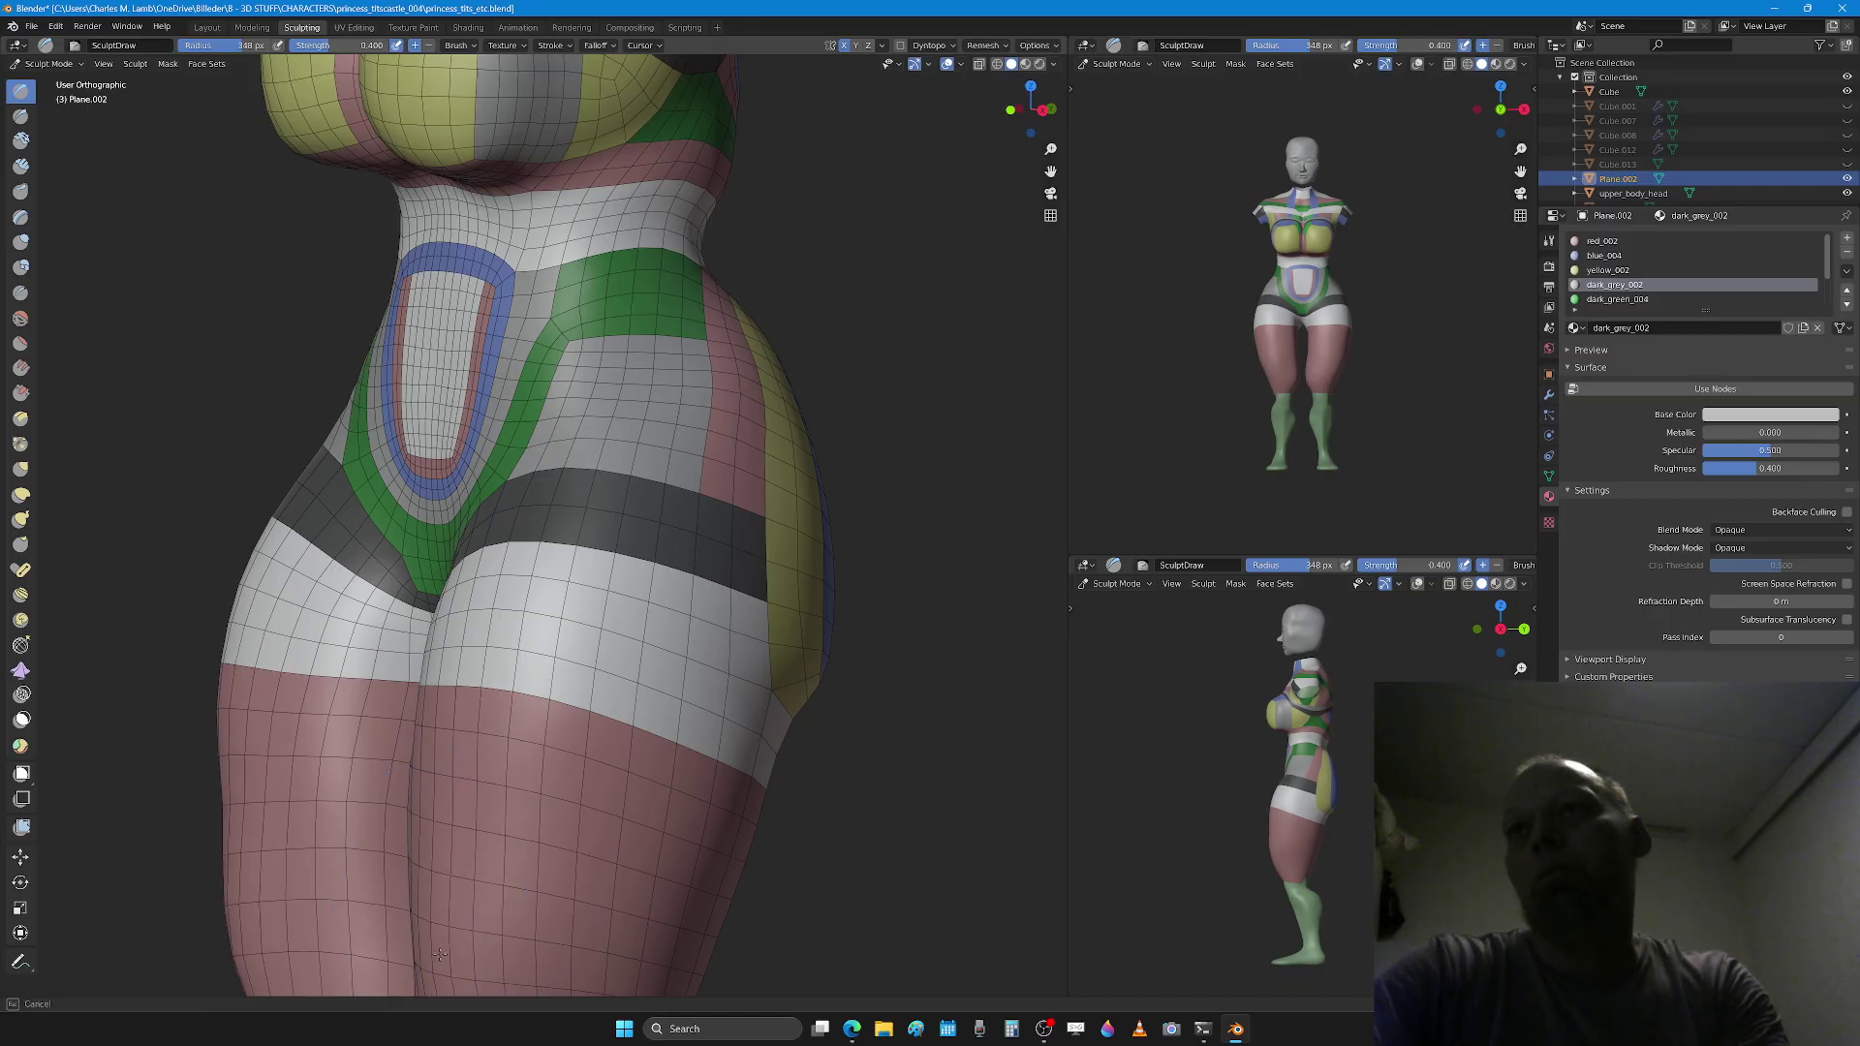
drag(350, 854, 225, 783)
mouse_move(243, 692)
shift+mouse_down()
mouse_move(239, 617)
mouse_move(227, 775)
mouse_move(503, 690)
shift+mouse_up()
shift+drag(526, 876, 554, 699)
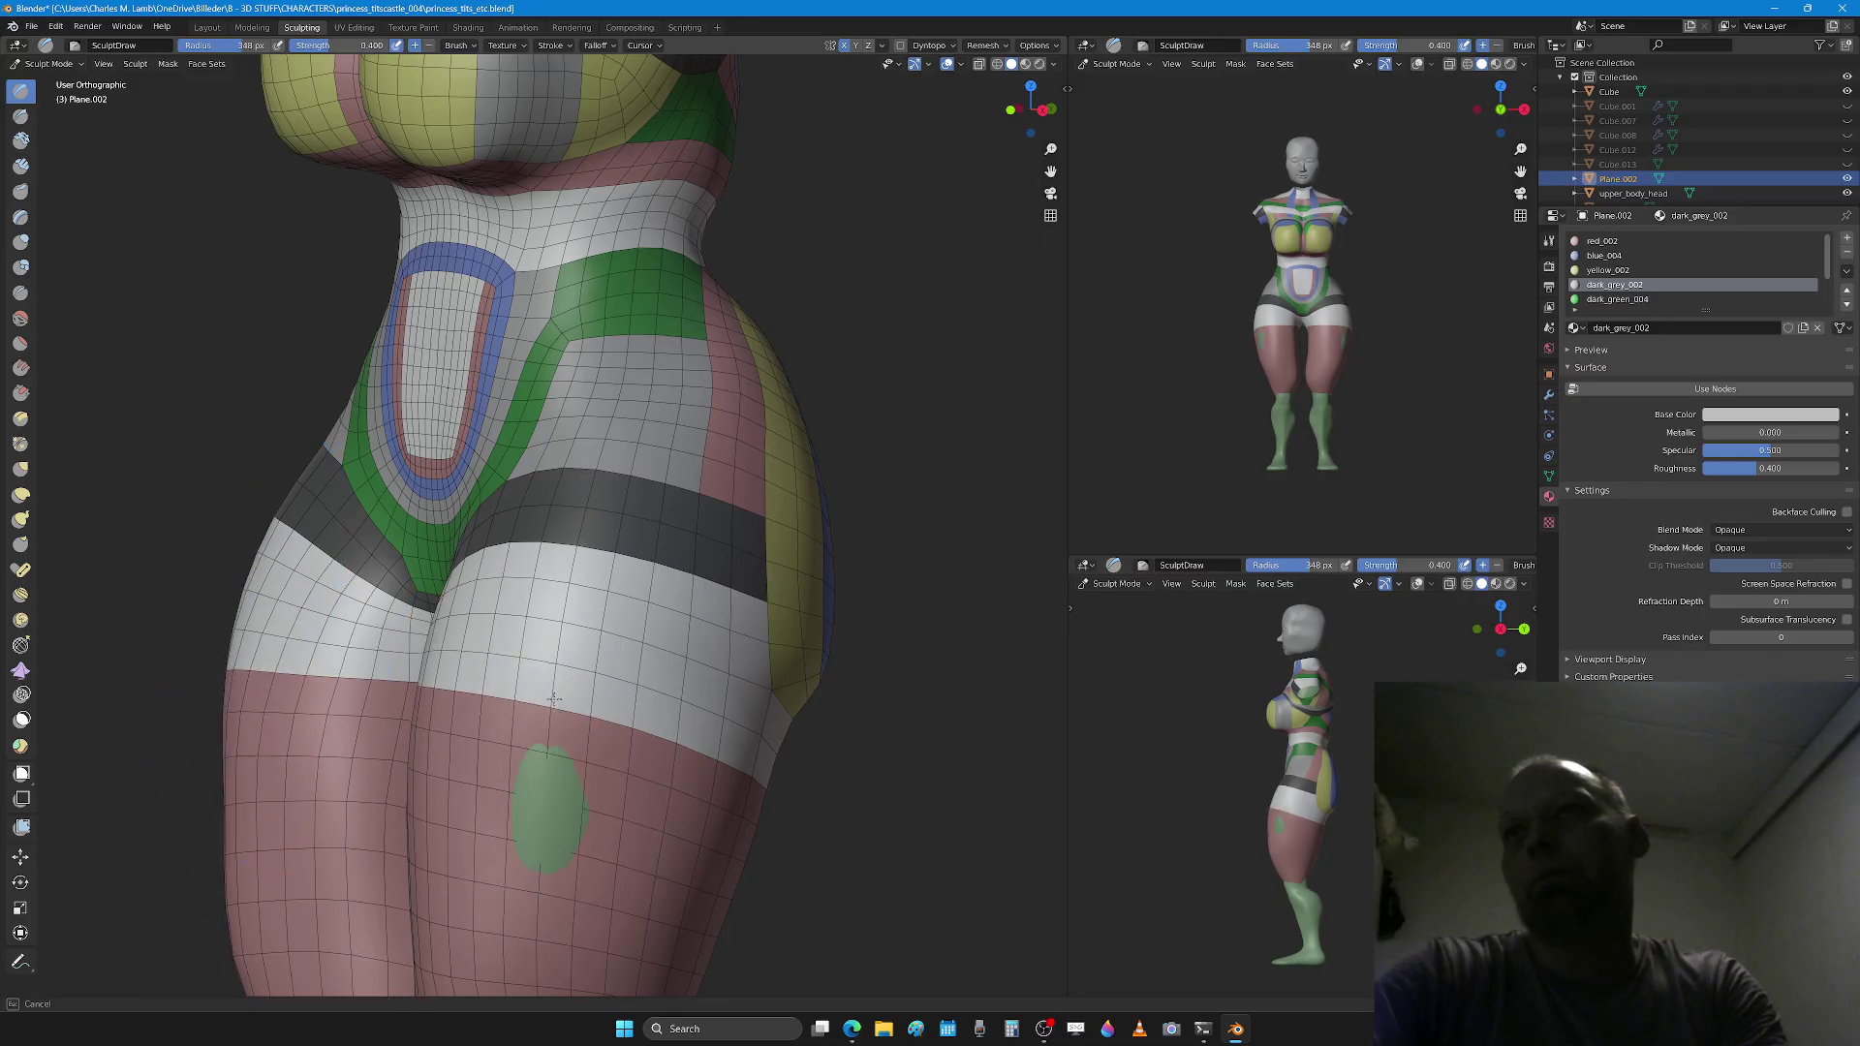
scroll(769, 810, down, 5)
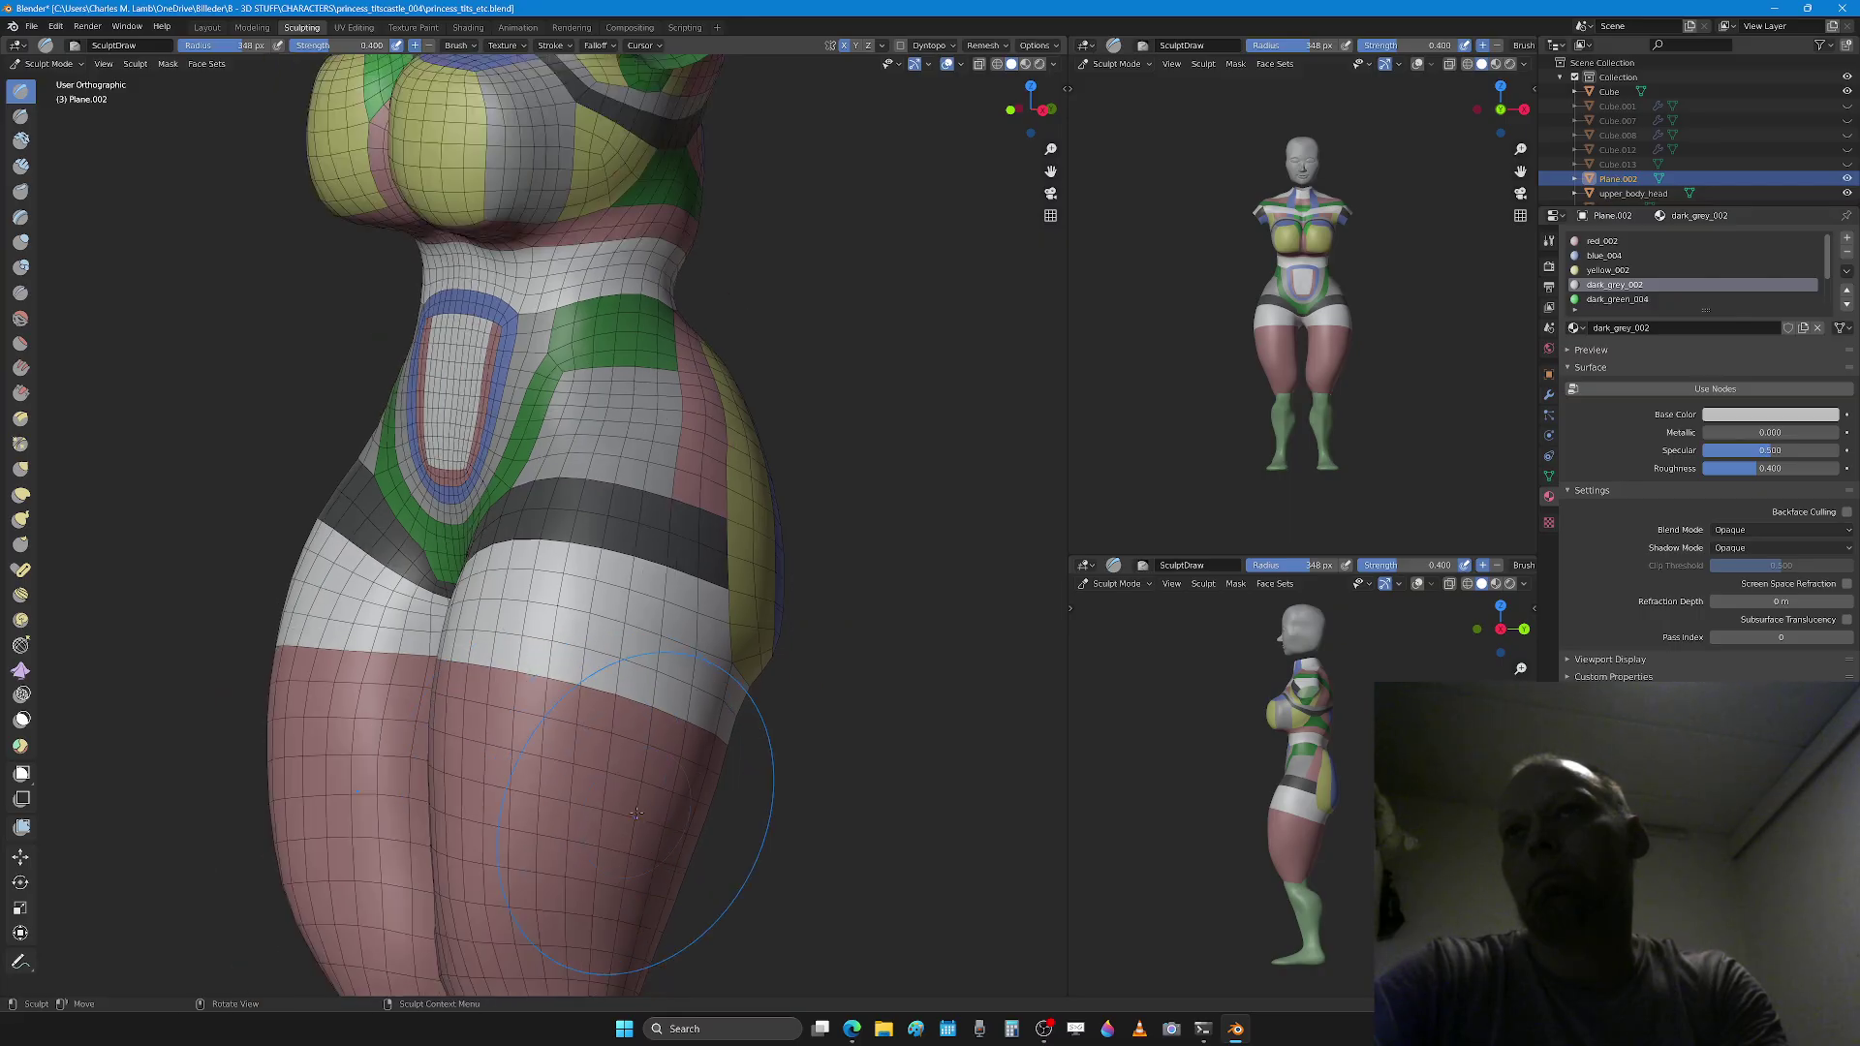
Step: Select two adjacent vertical face loops through the buttocks and backs of the thighs in Edit Mode to examine their flow
mouse_move(768, 810)
middle_down()
mouse_move(817, 712)
mouse_move(884, 687)
mouse_move(629, 678)
mouse_move(441, 642)
middle_up()
key(Tab)
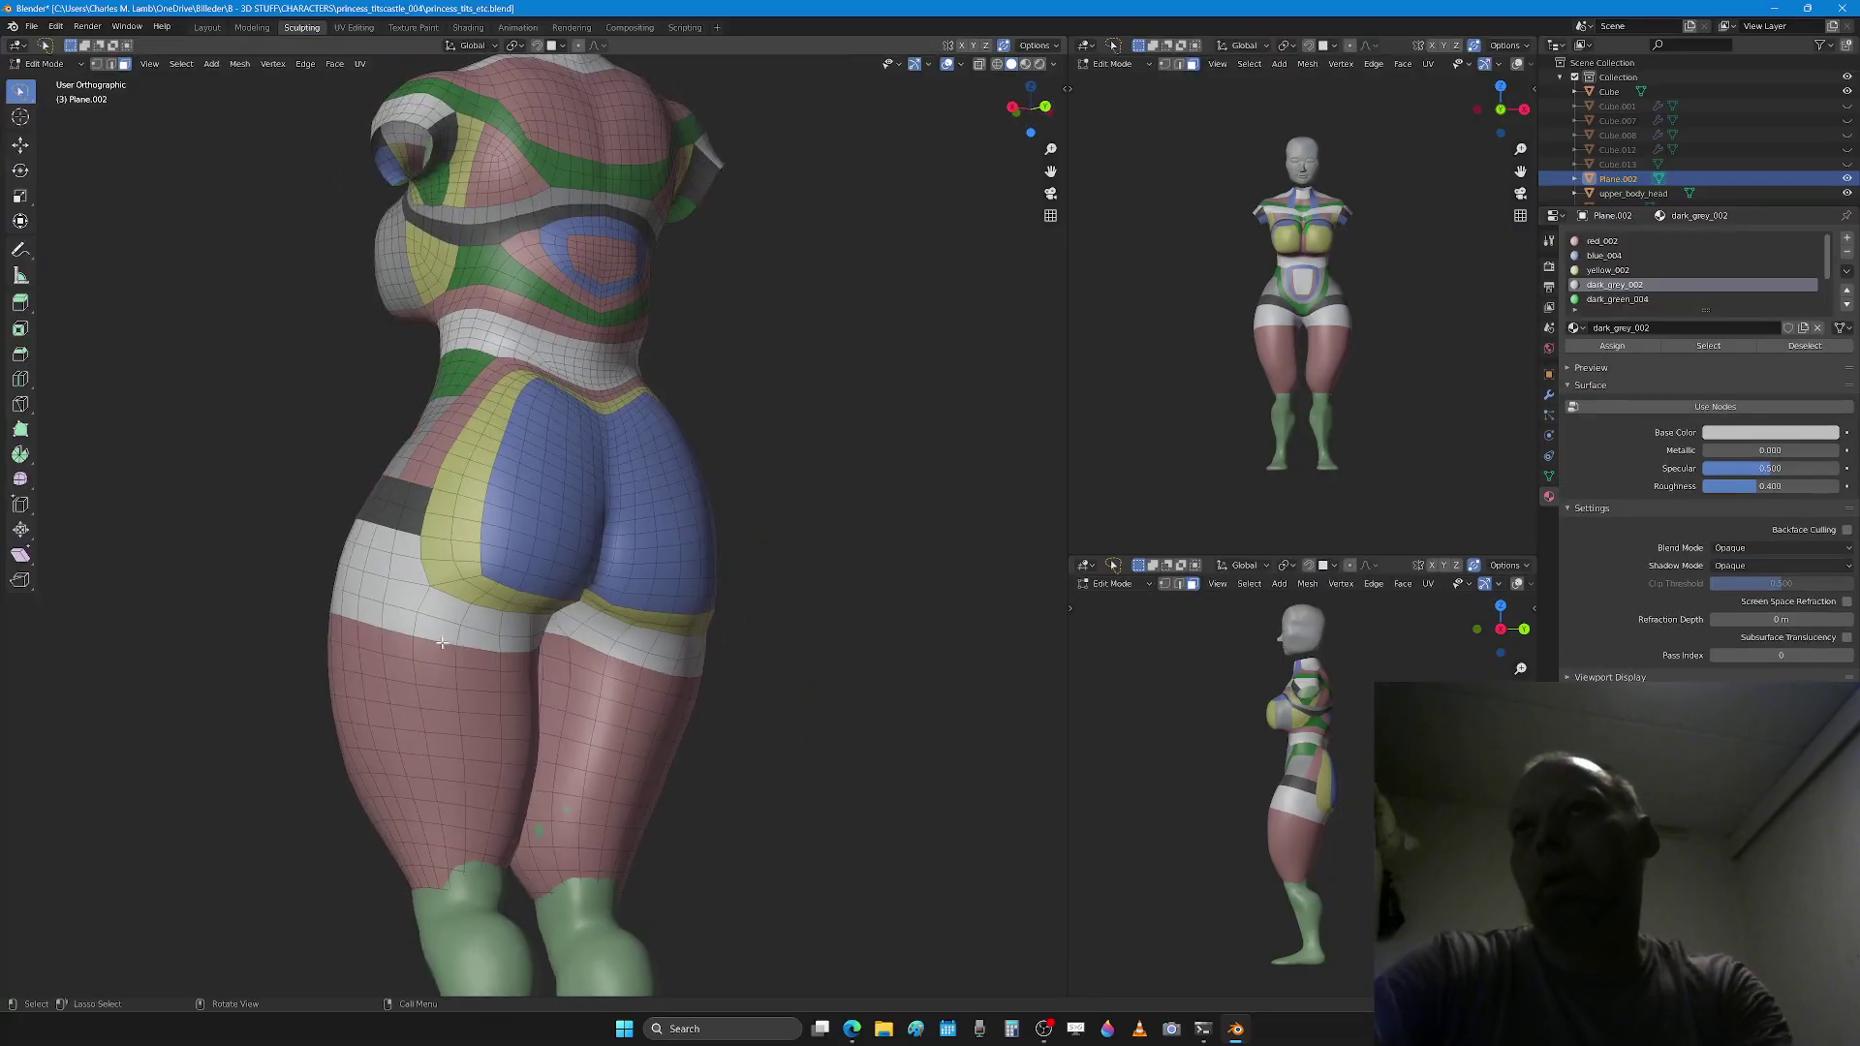
scroll(440, 642, up, 3)
middle_drag(419, 627, 429, 544)
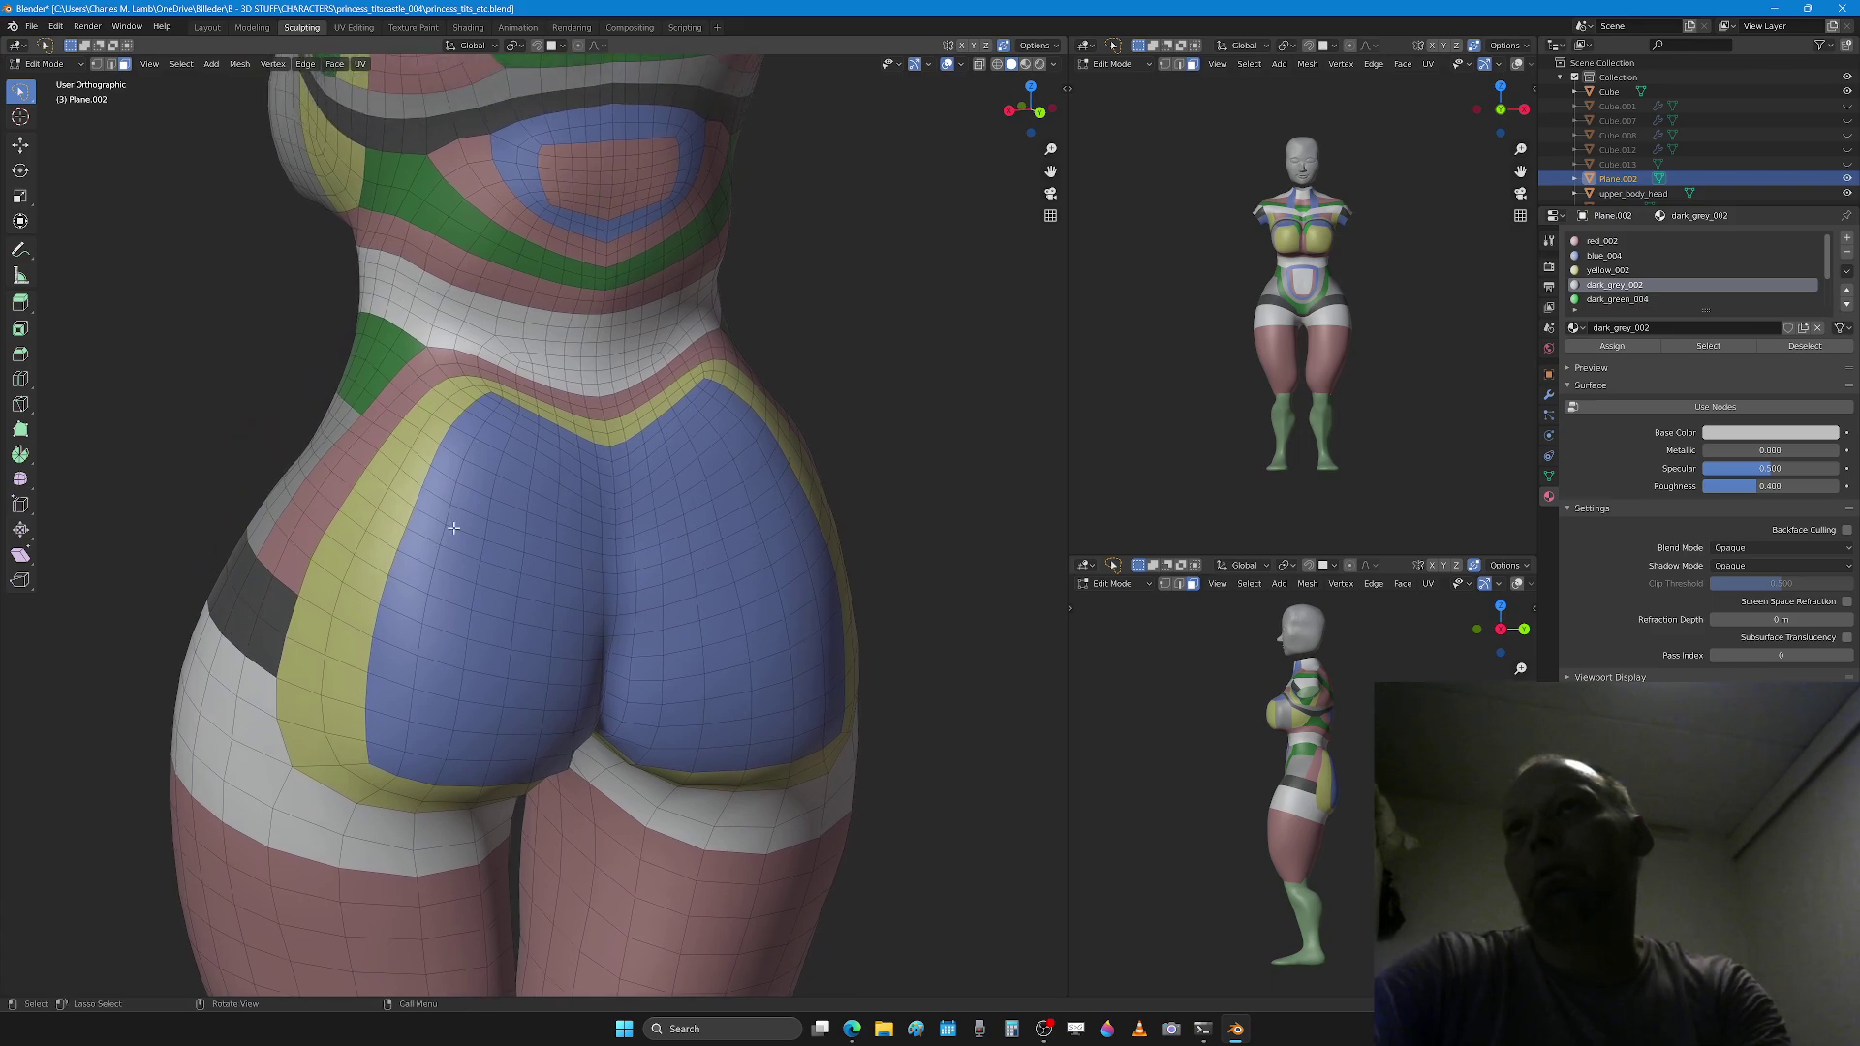
alt+click(494, 448)
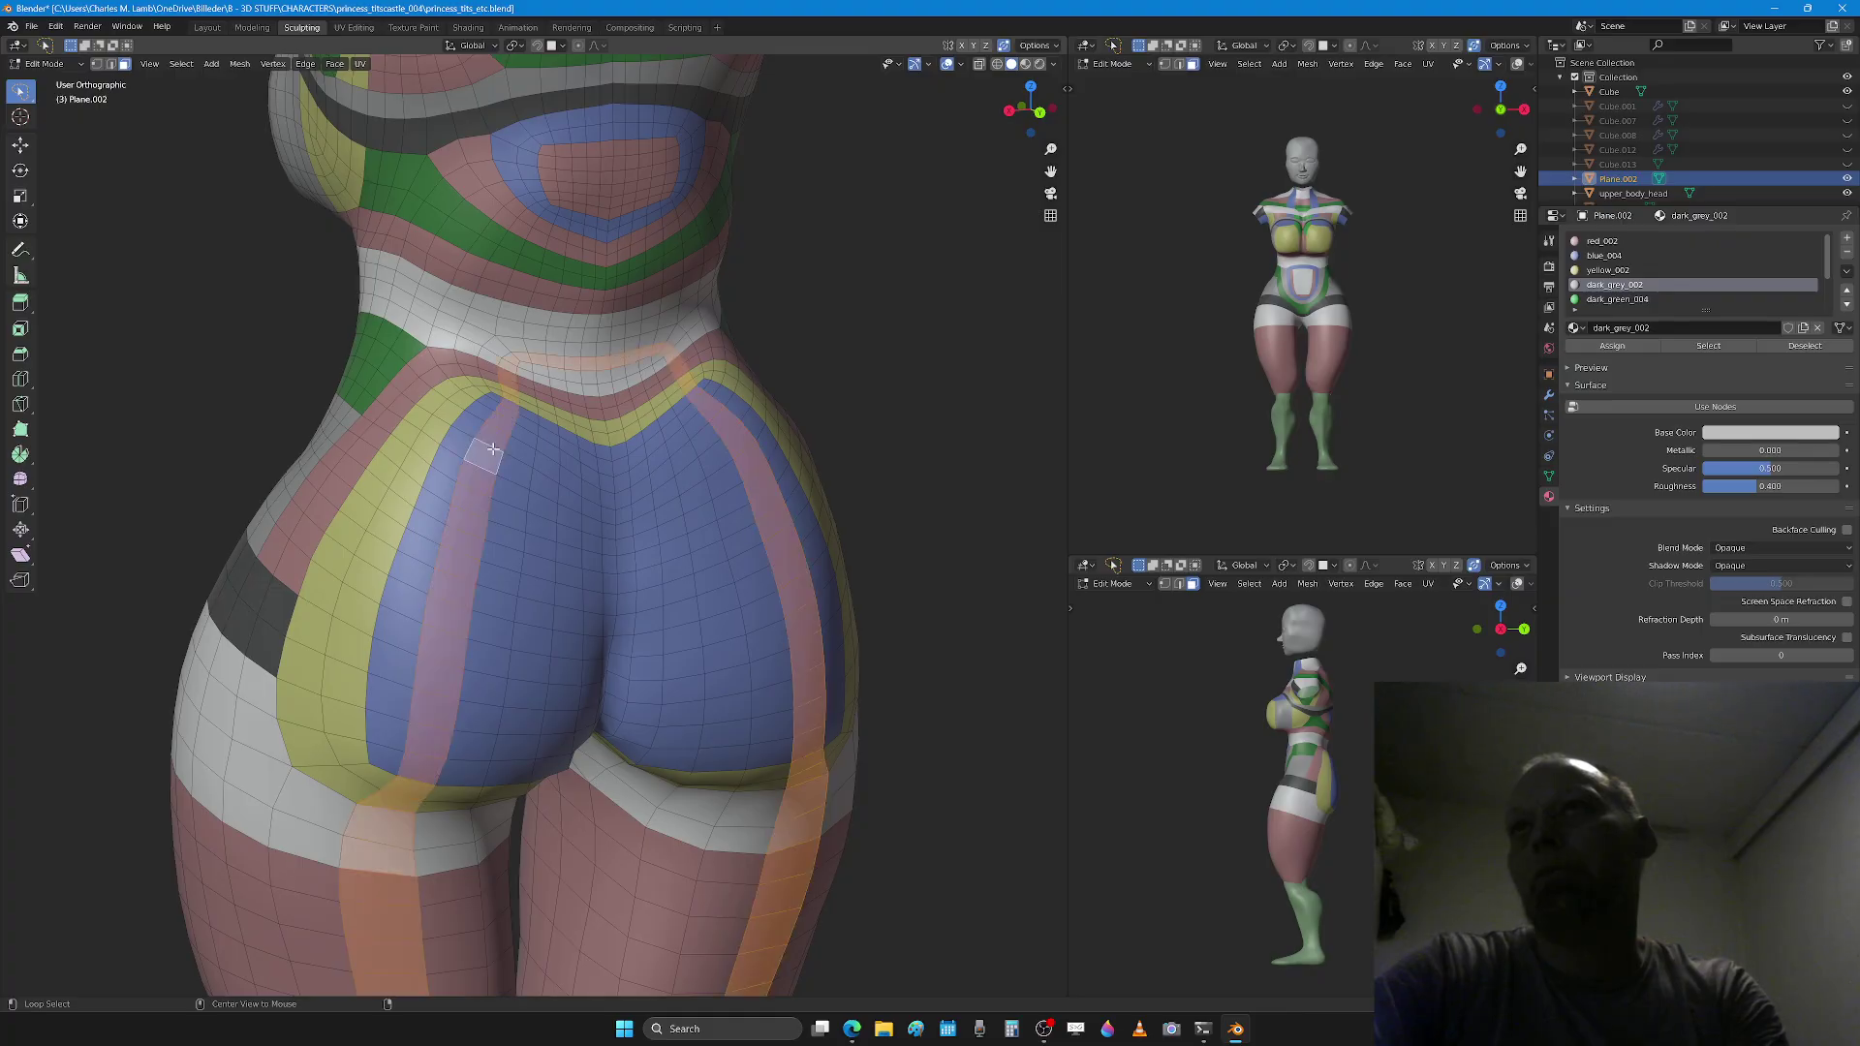
alt+shift+click(459, 440)
scroll(467, 456, down, 3)
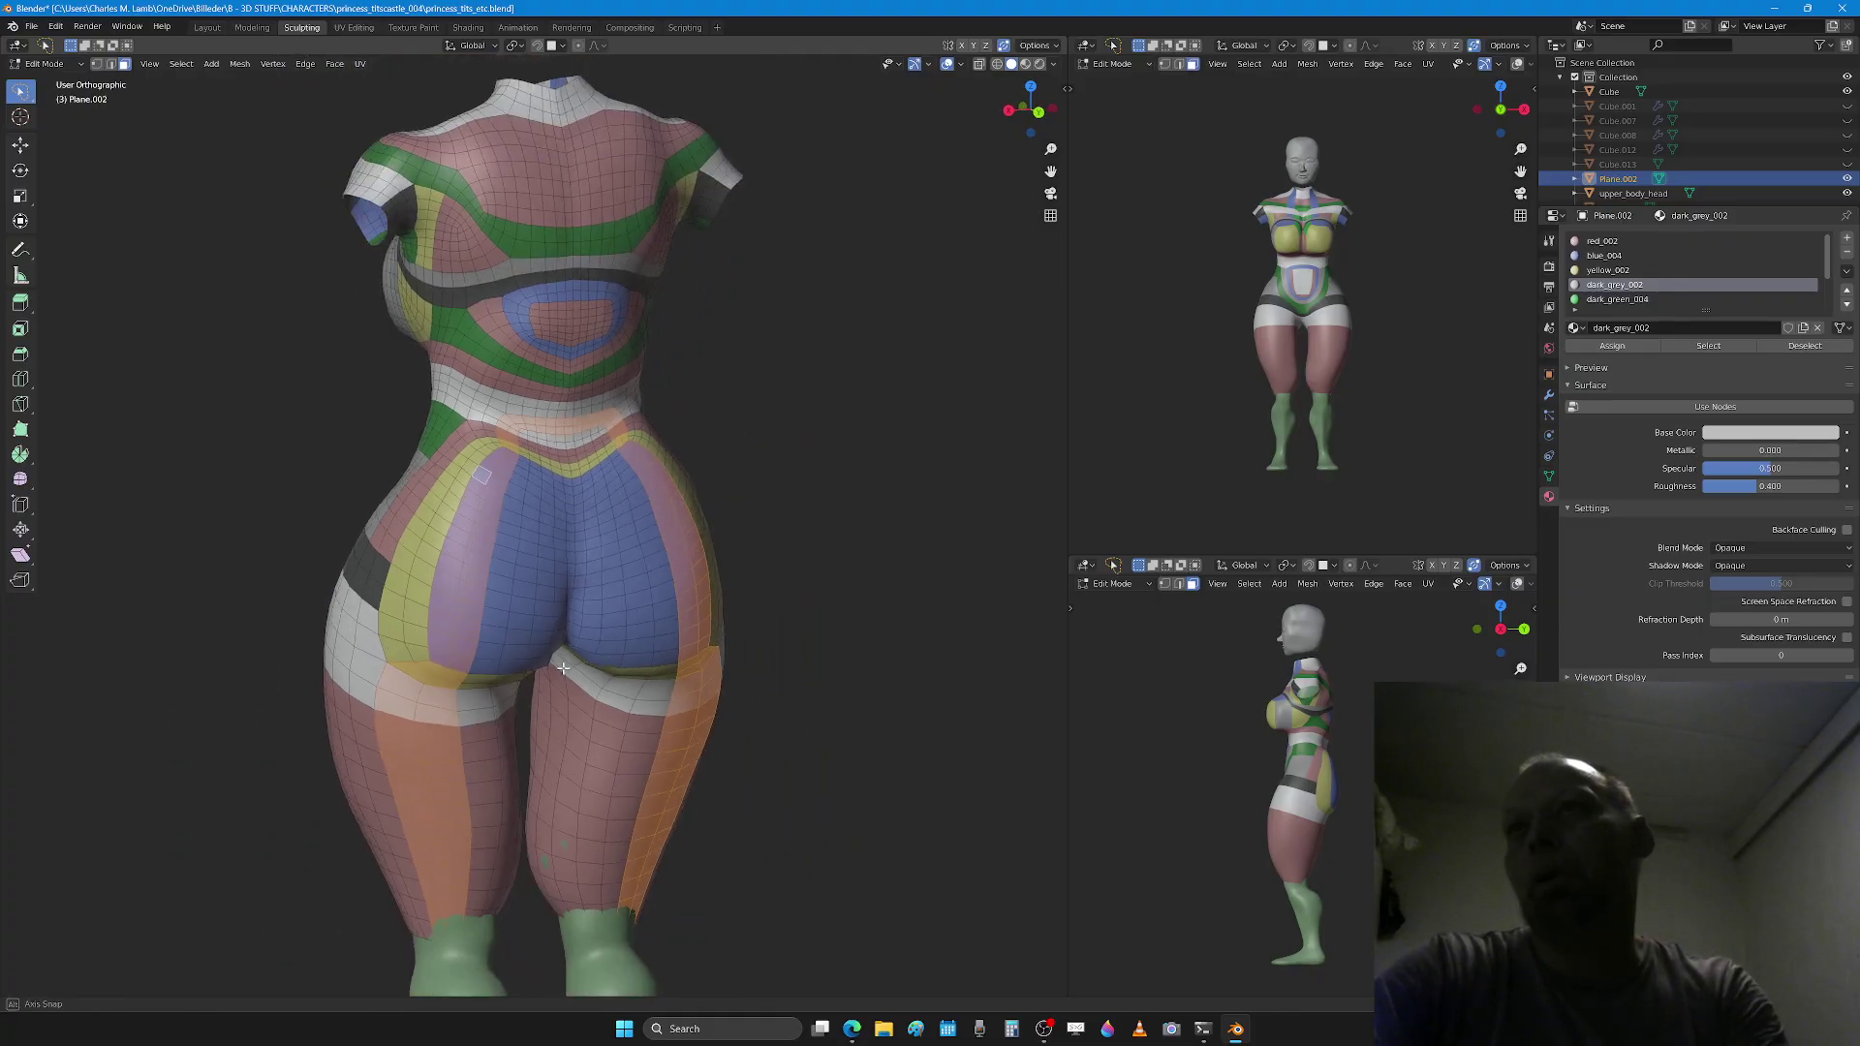
middle_drag(586, 688, 547, 648)
Step: Back in Sculpt Mode, refine the lower inner thighs from behind, using a 306 px Draw brush radius for smoothing
key(ctrl+Tab)
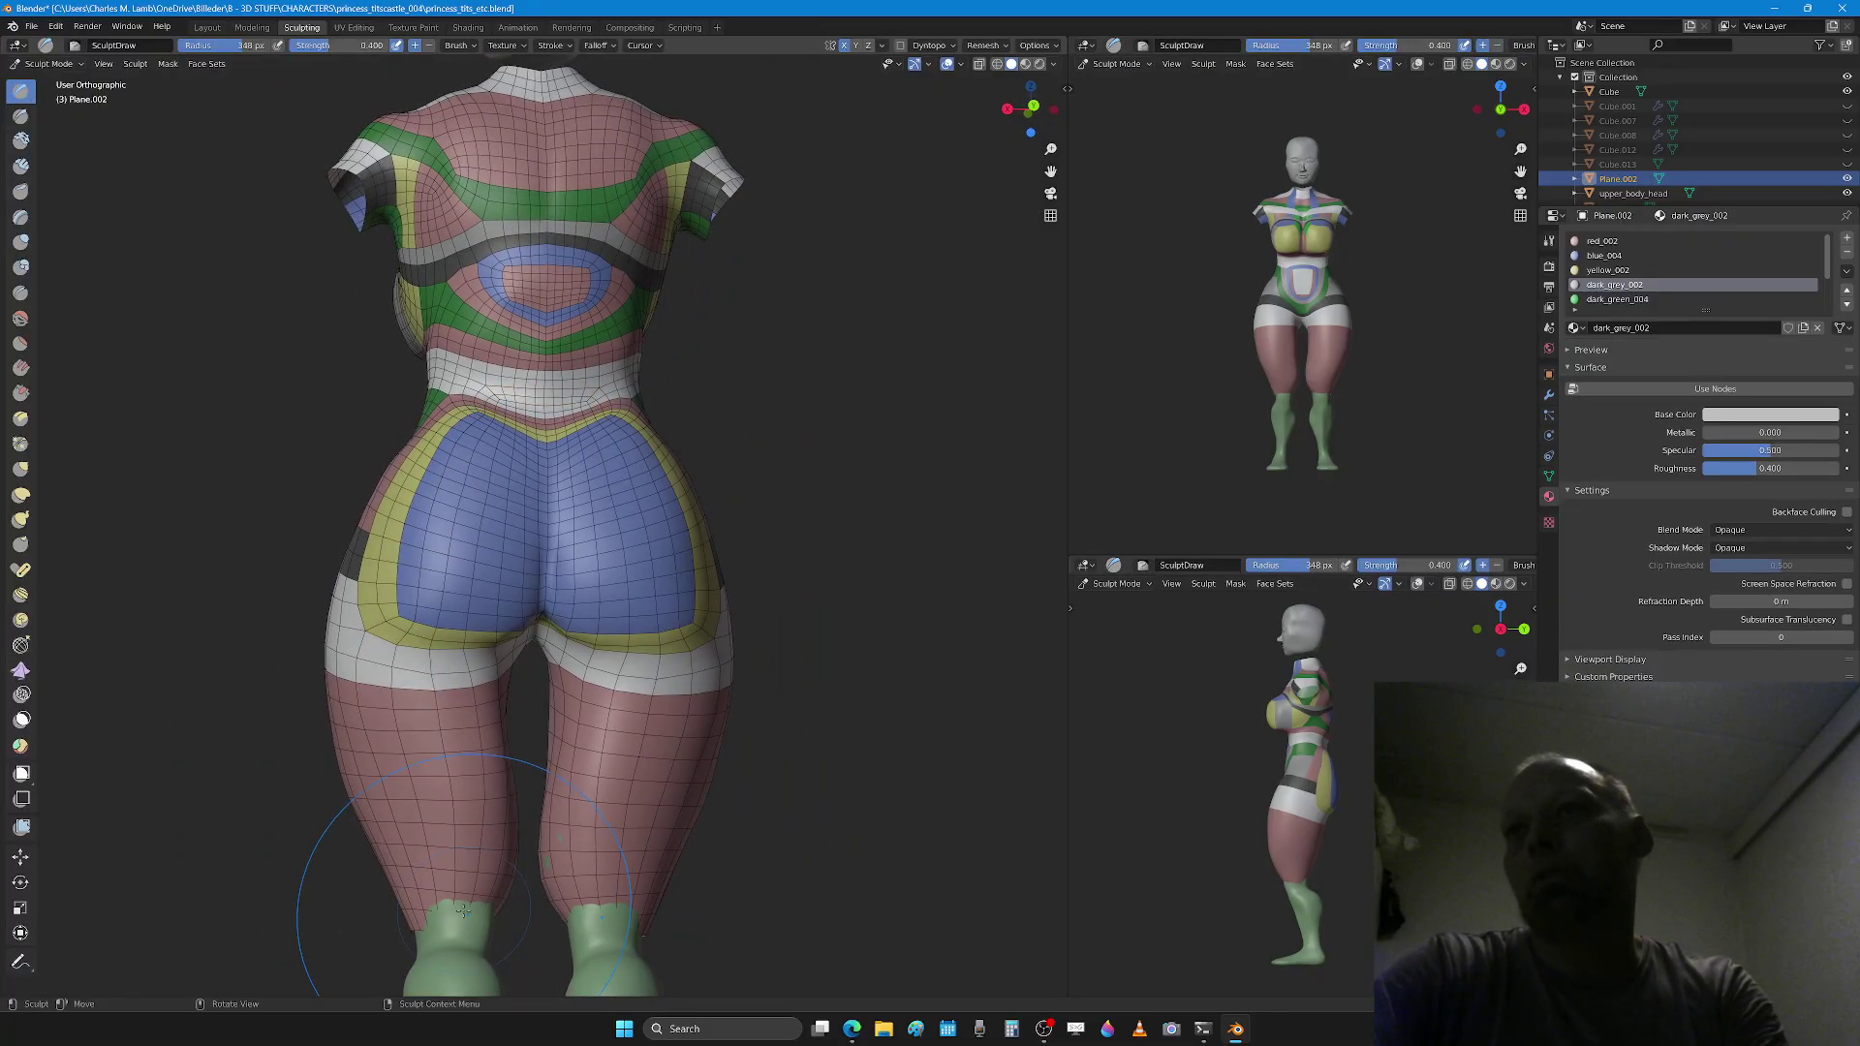
mouse_move(486, 787)
mouse_down()
mouse_move(455, 814)
mouse_move(523, 804)
mouse_move(478, 805)
mouse_move(499, 848)
mouse_up()
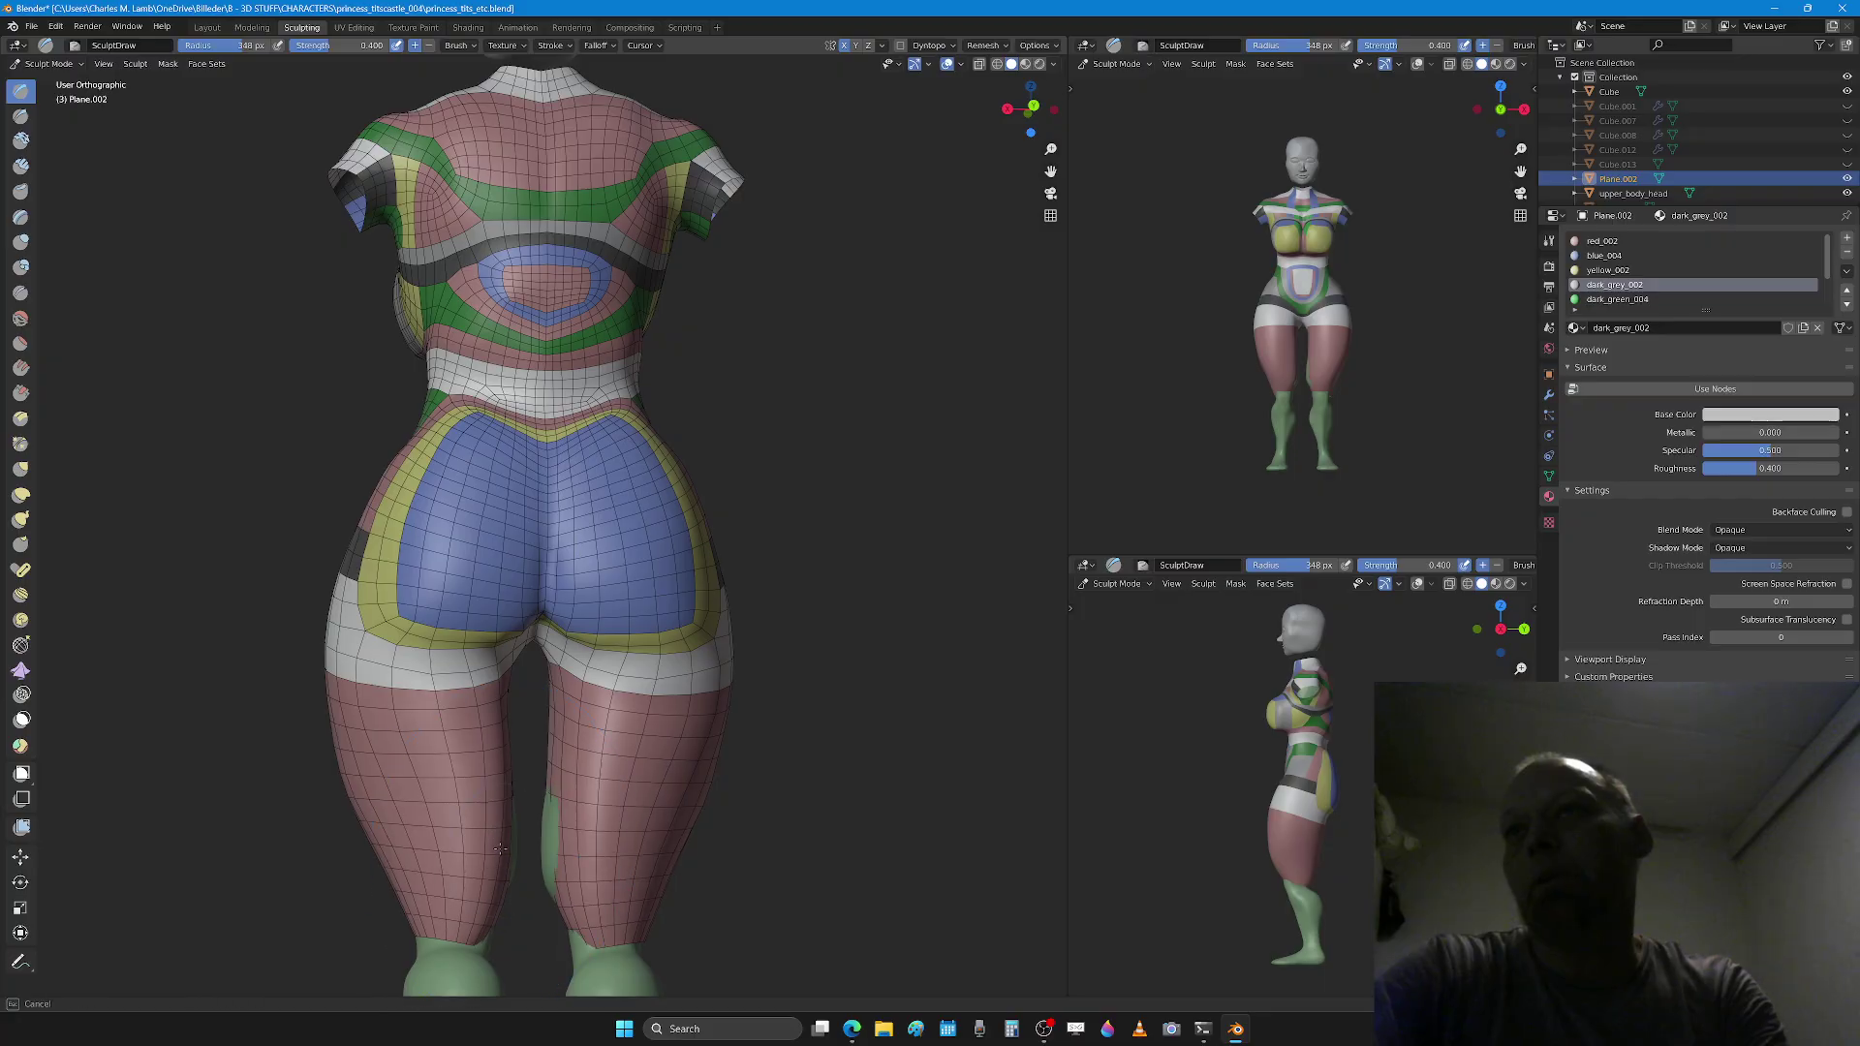
shift+middle_drag(501, 846, 426, 394)
drag(425, 395, 426, 361)
key(f)
click(455, 363)
shift+drag(281, 308, 247, 324)
scroll(360, 341, down, 4)
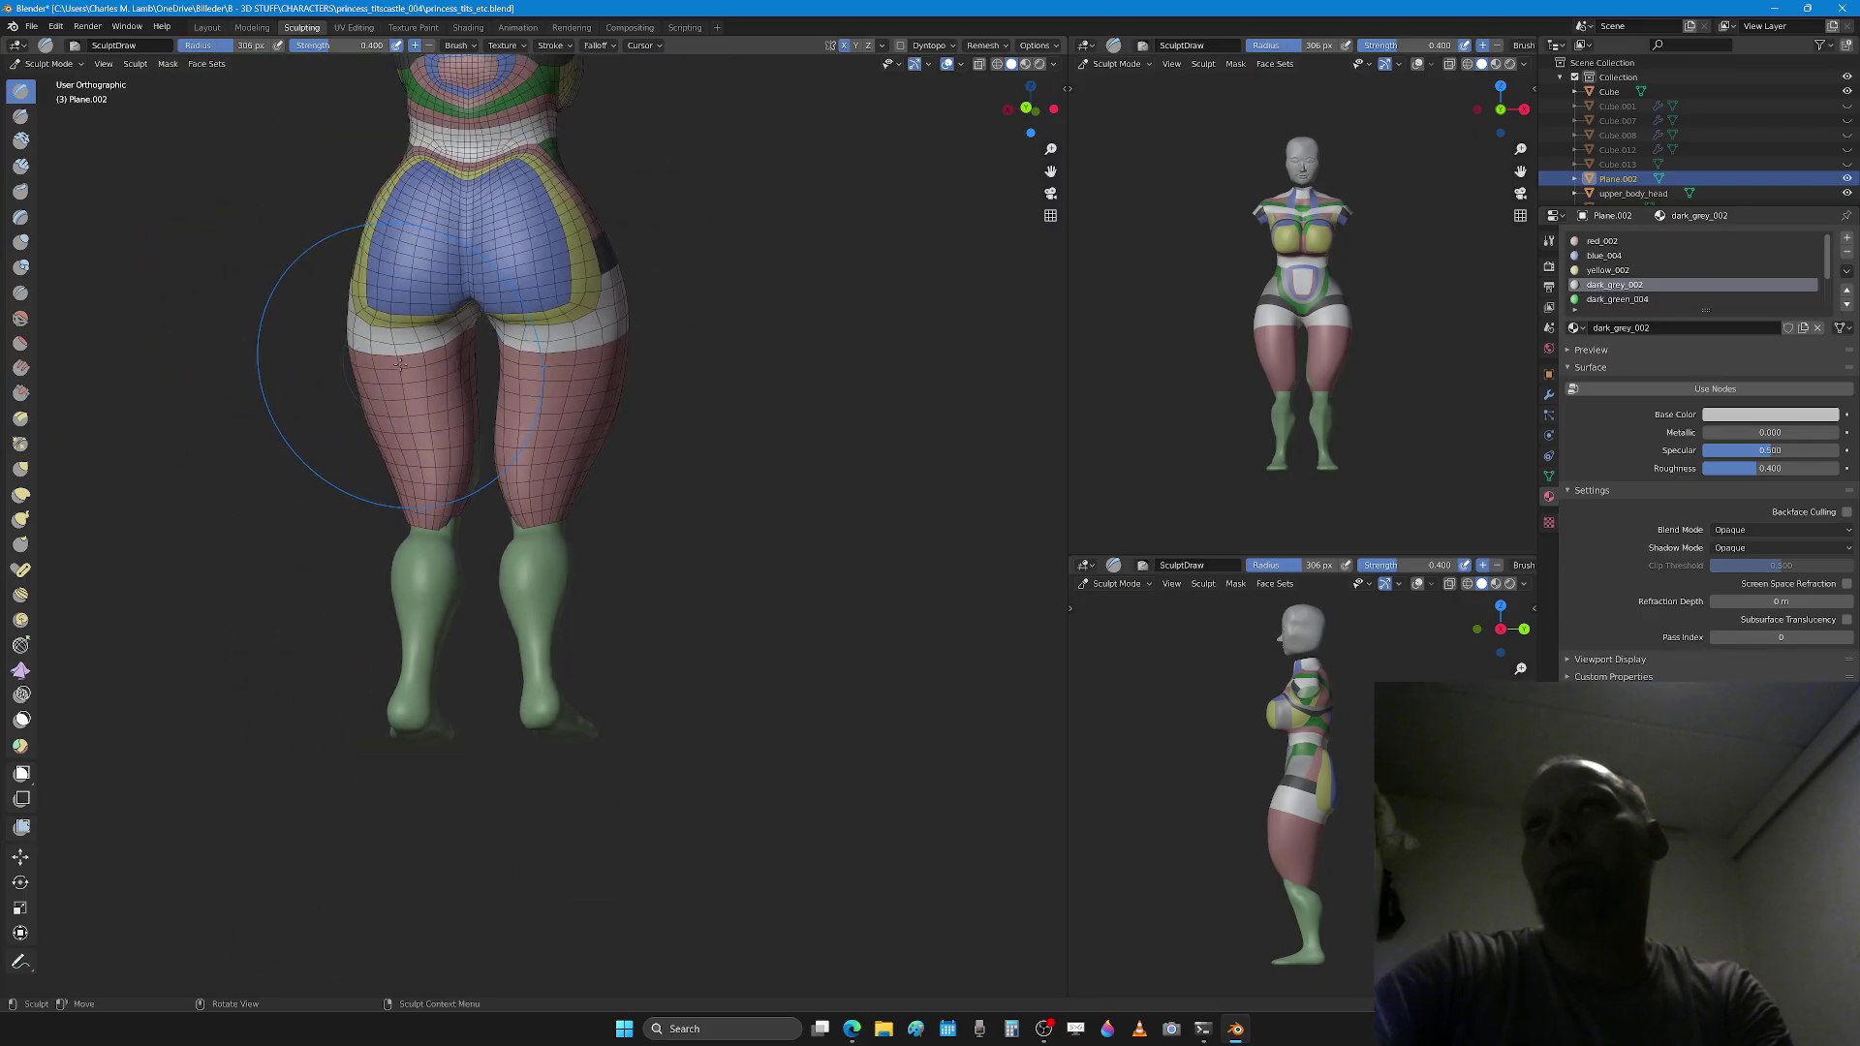
Step: Examine the whole body from the front and side, and the buttocks and hip bands from behind
mouse_move(405, 365)
middle_down()
mouse_move(602, 346)
mouse_move(654, 714)
mouse_move(778, 690)
middle_up()
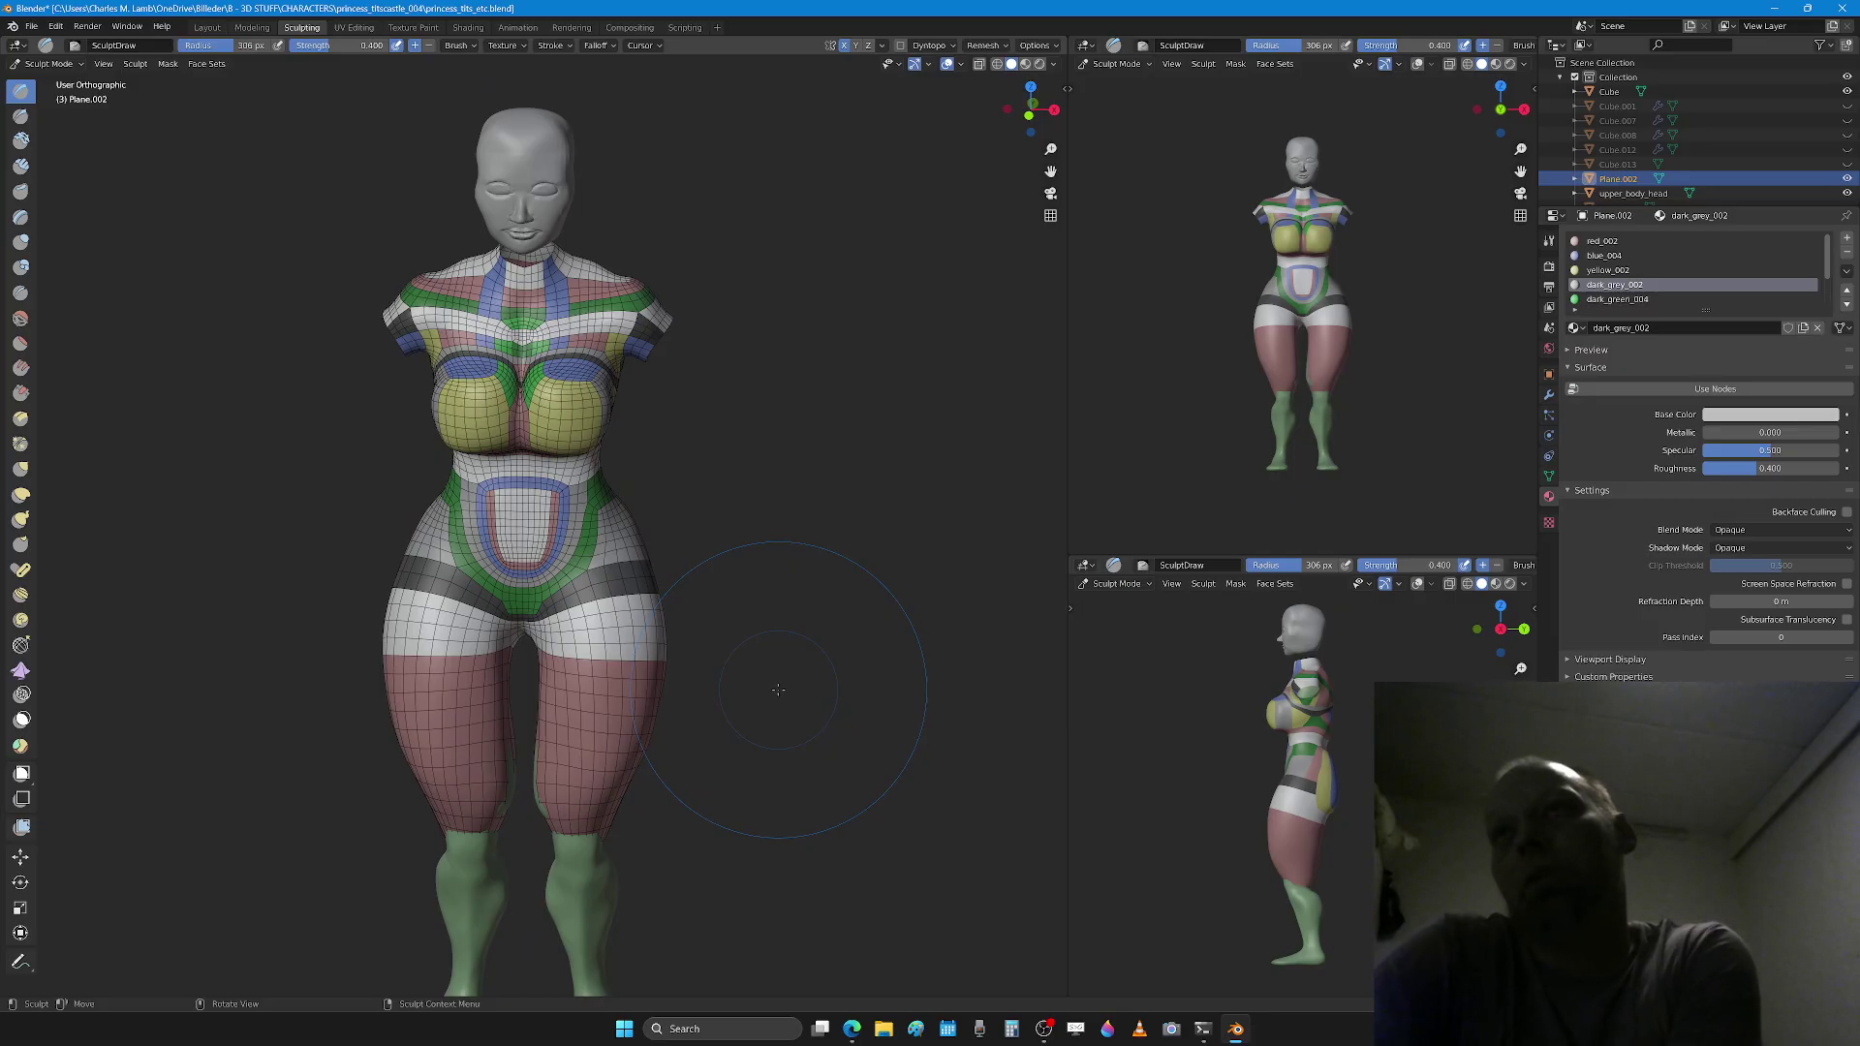
scroll(765, 693, down, 2)
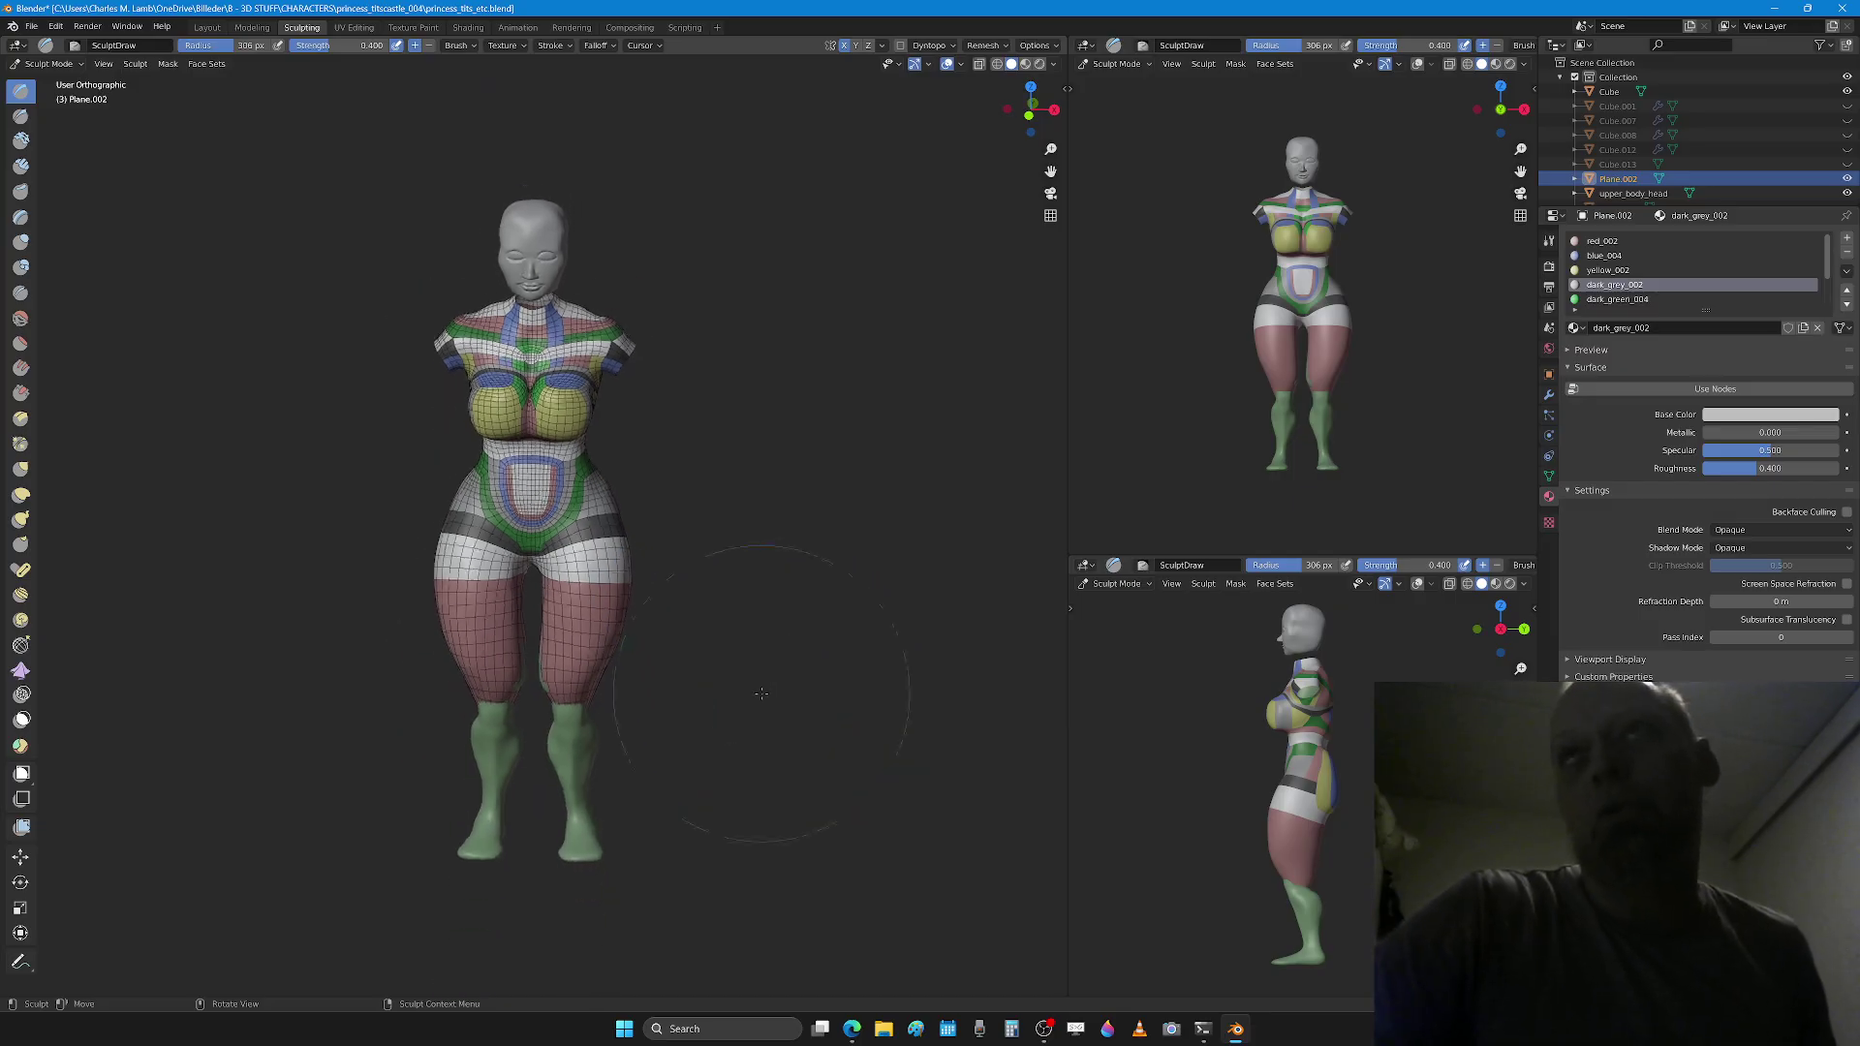
scroll(774, 636, up, 2)
middle_drag(797, 730, 780, 733)
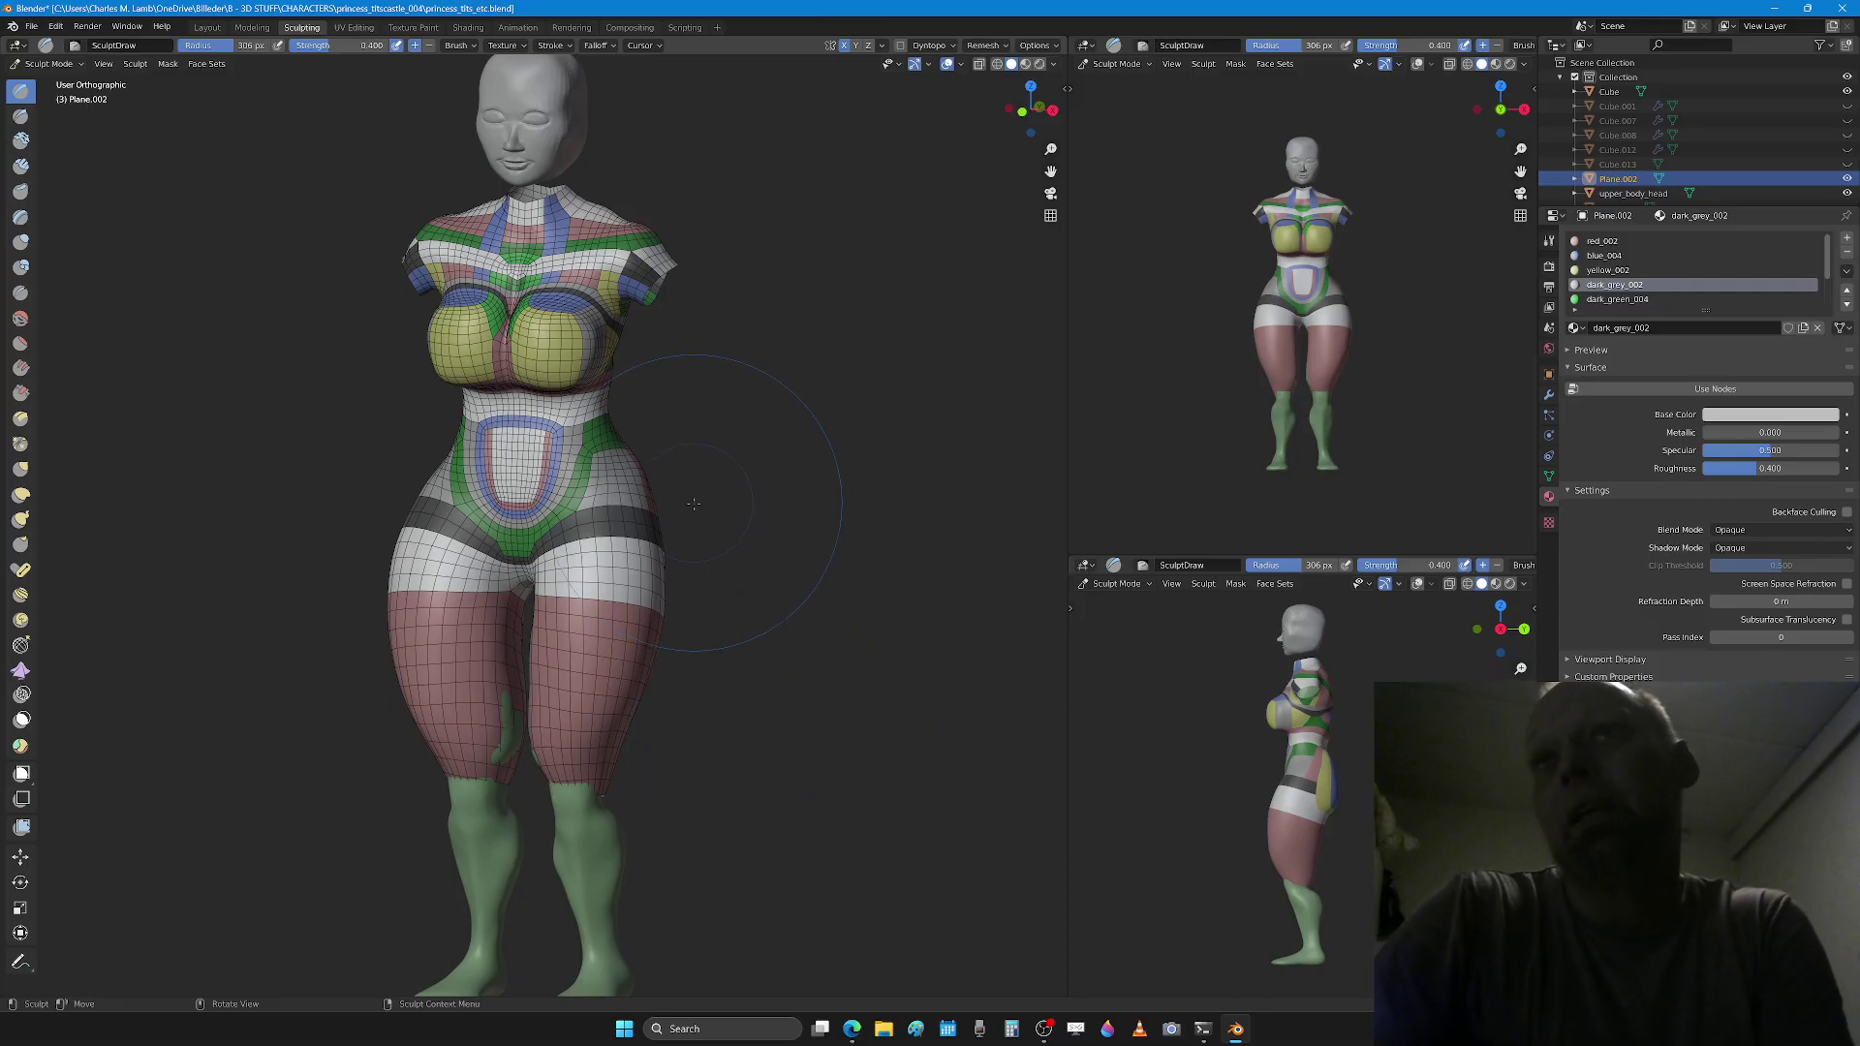
key(f)
click(639, 521)
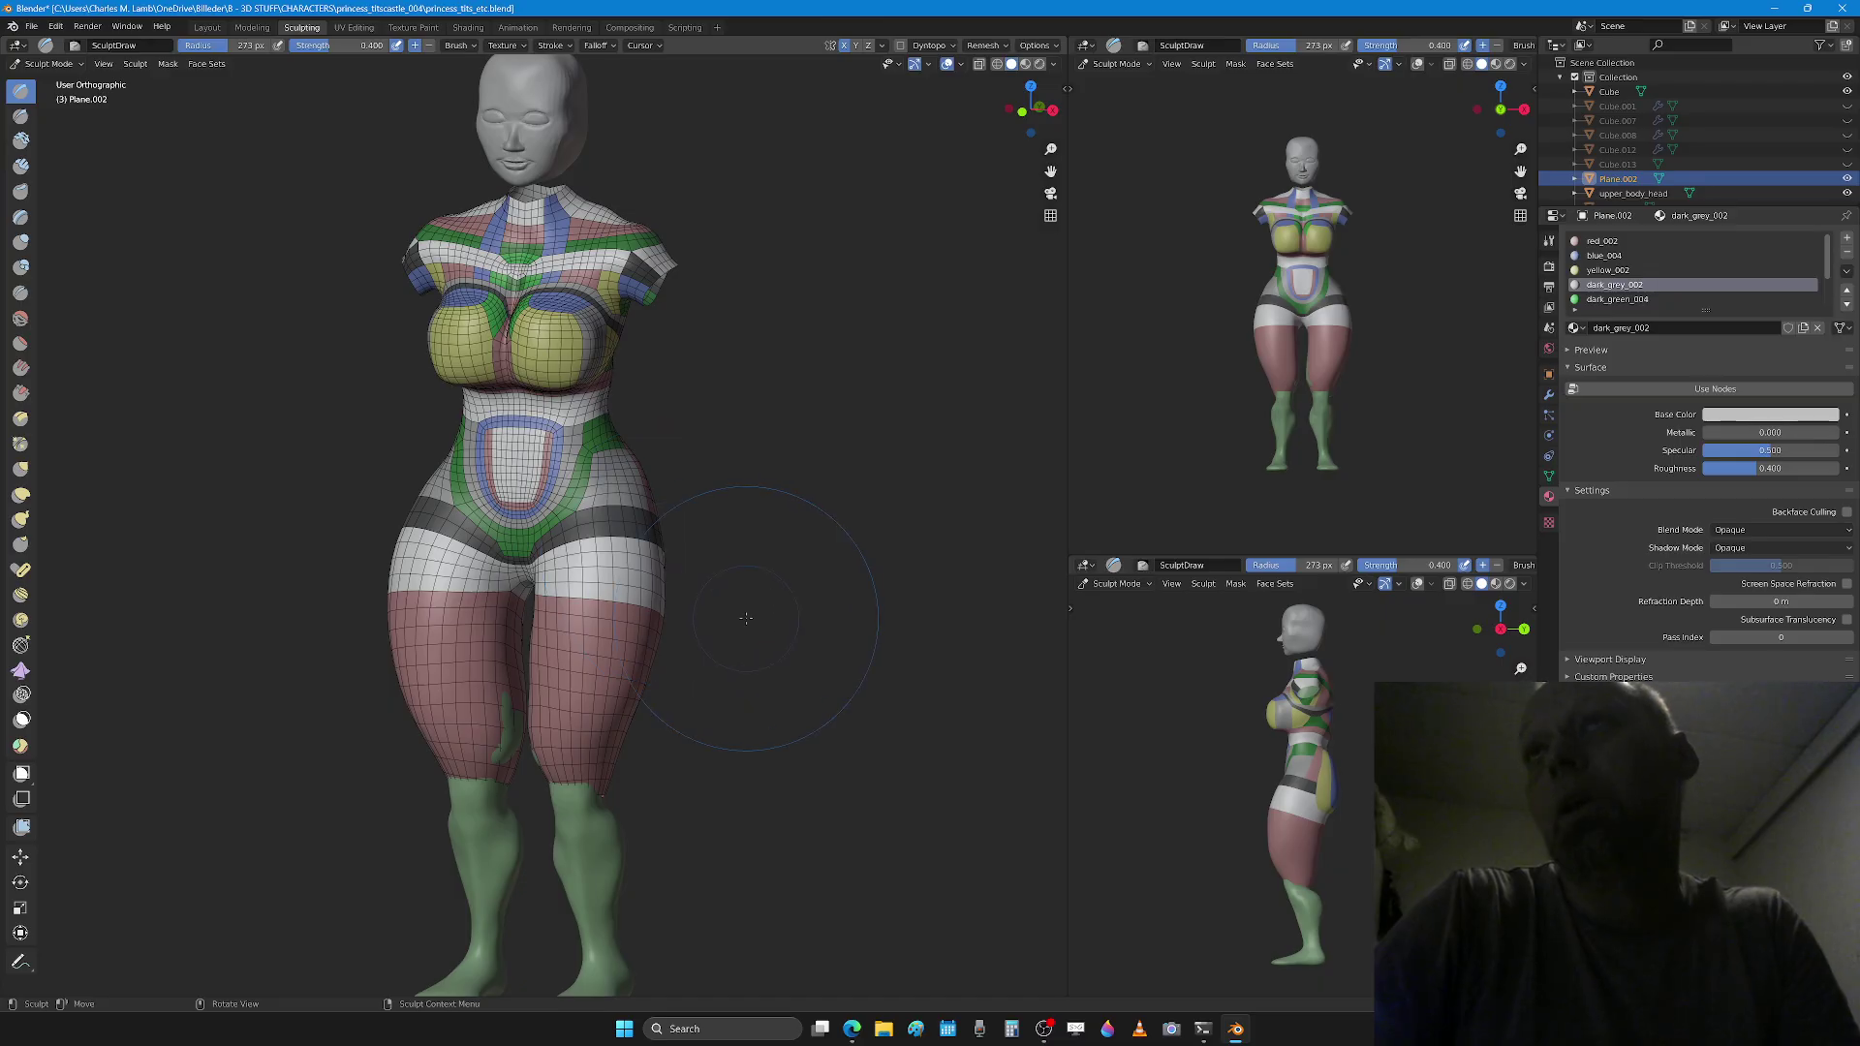
mouse_move(746, 617)
middle_down()
mouse_move(857, 607)
mouse_move(861, 622)
middle_up()
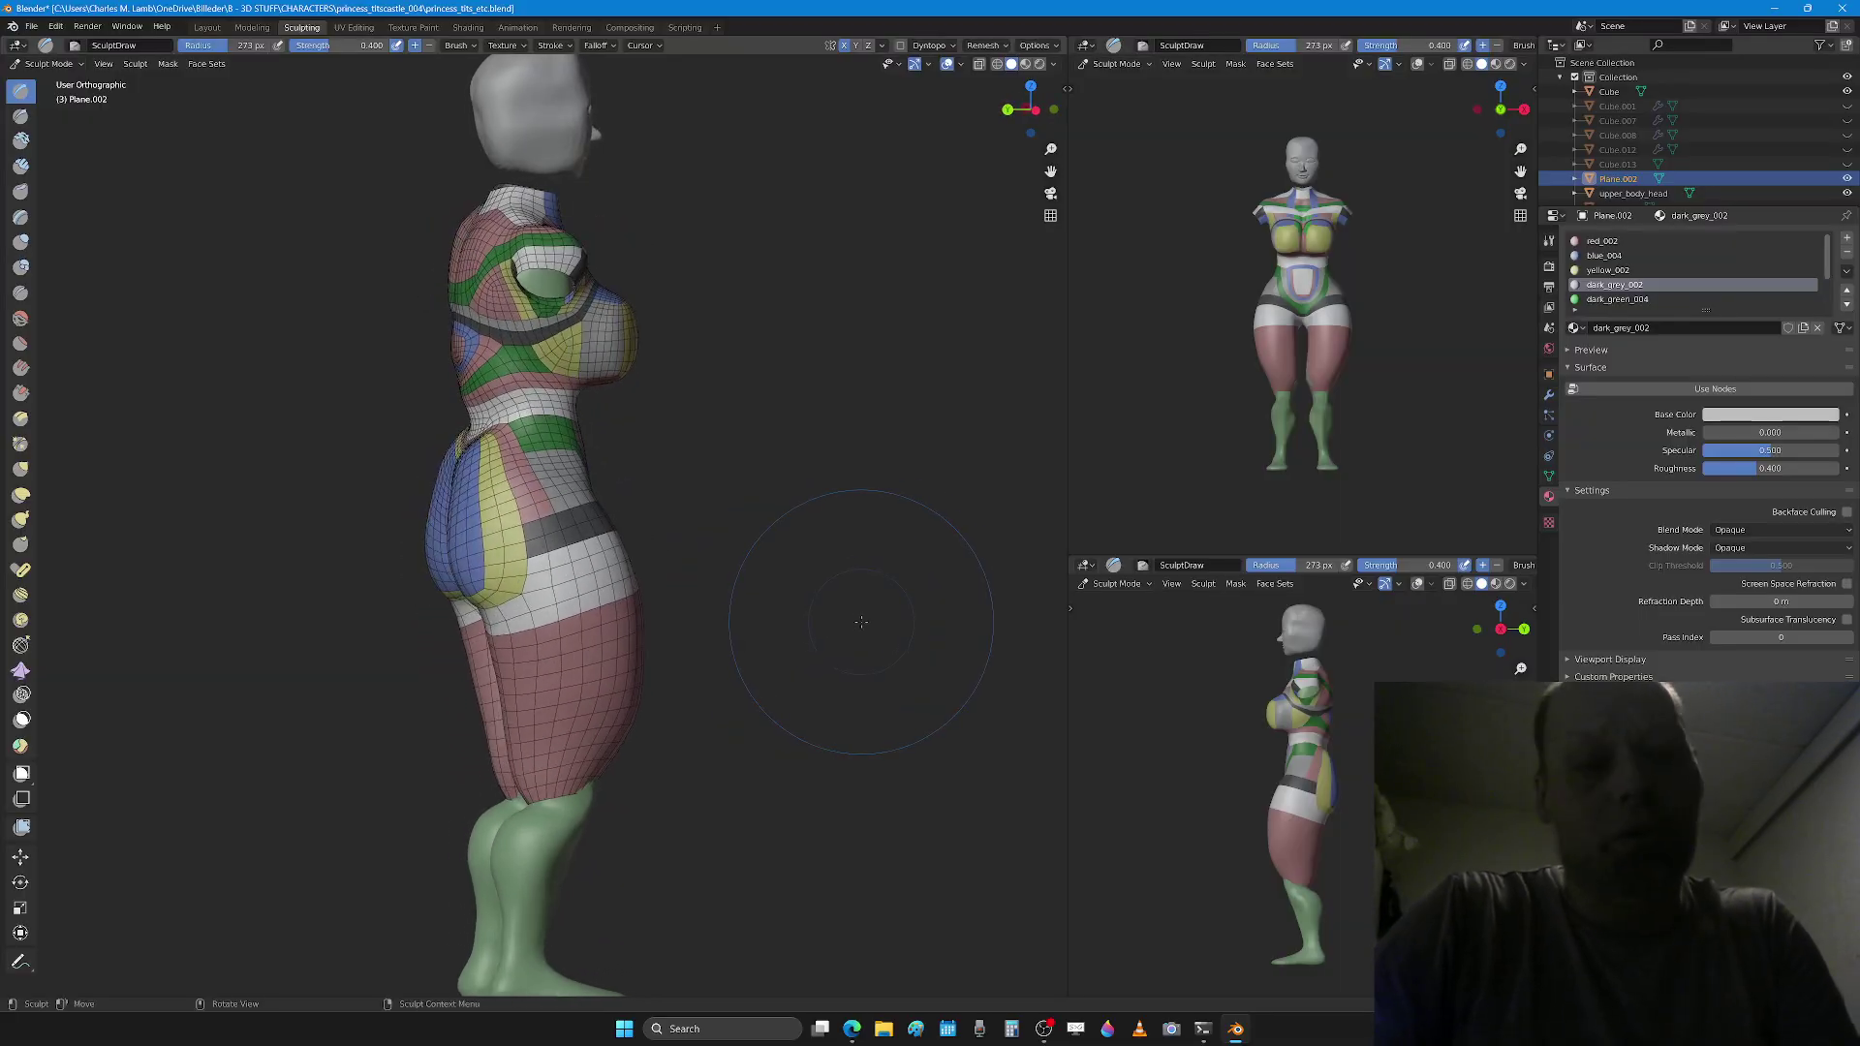
key(g)
scroll(552, 594, up, 2)
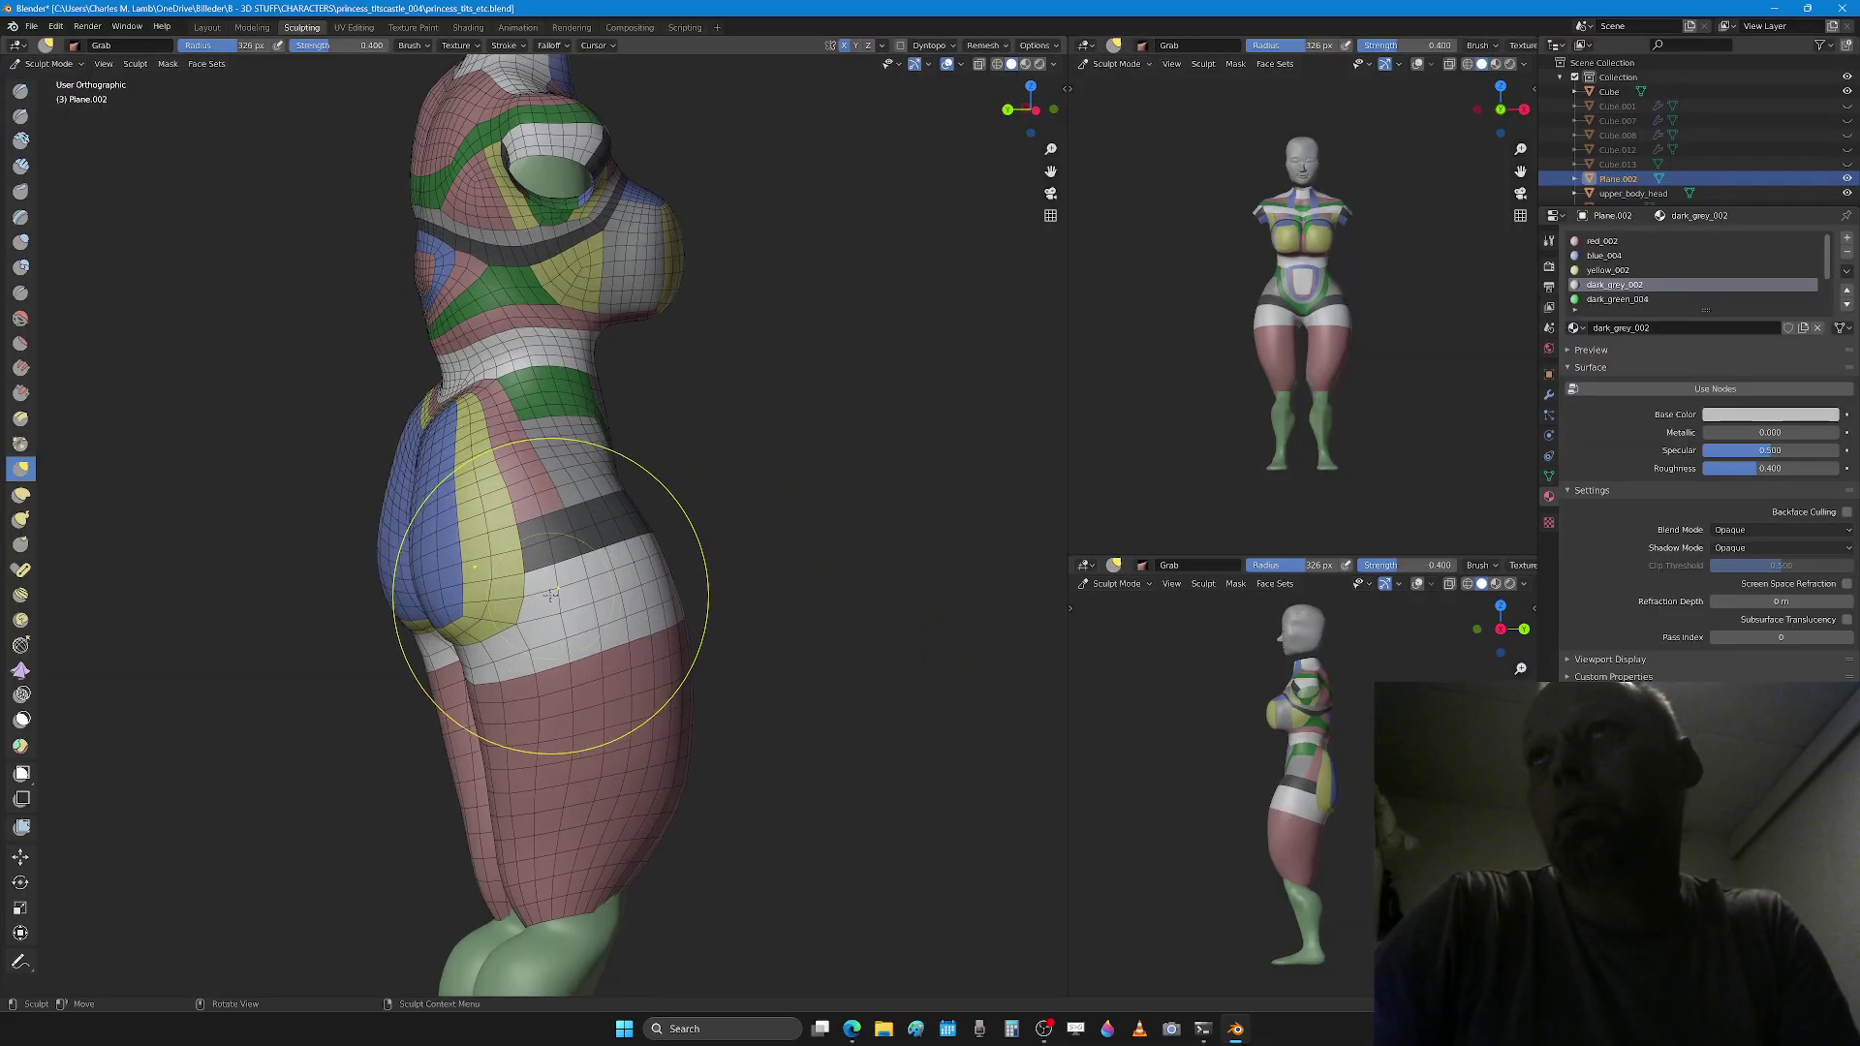
scroll(539, 542, up, 1)
middle_drag(524, 543, 557, 482)
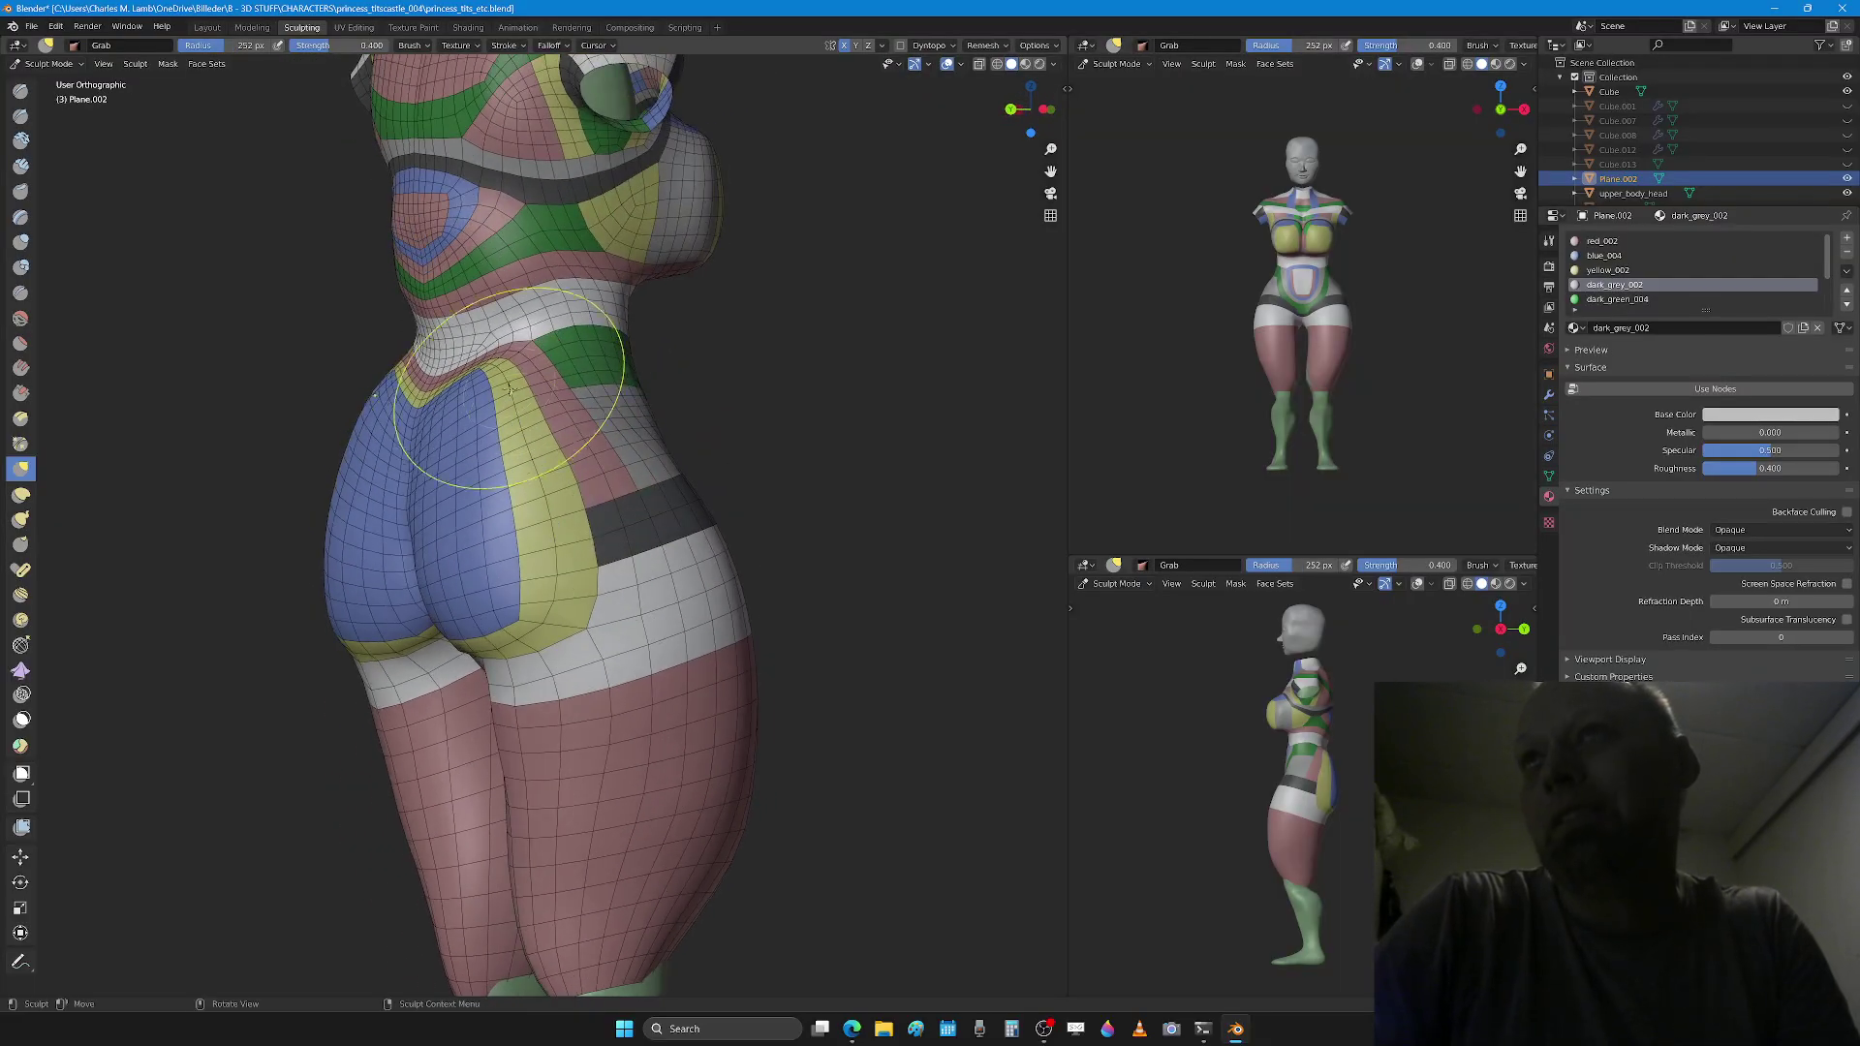
middle_drag(596, 574, 468, 446)
Step: Add two edge loops through the yellow band surrounding the buttocks in Edit Mode
key(Tab)
mouse_move(523, 563)
middle_down()
mouse_move(682, 569)
mouse_move(698, 548)
middle_up()
key(ctrl+r)
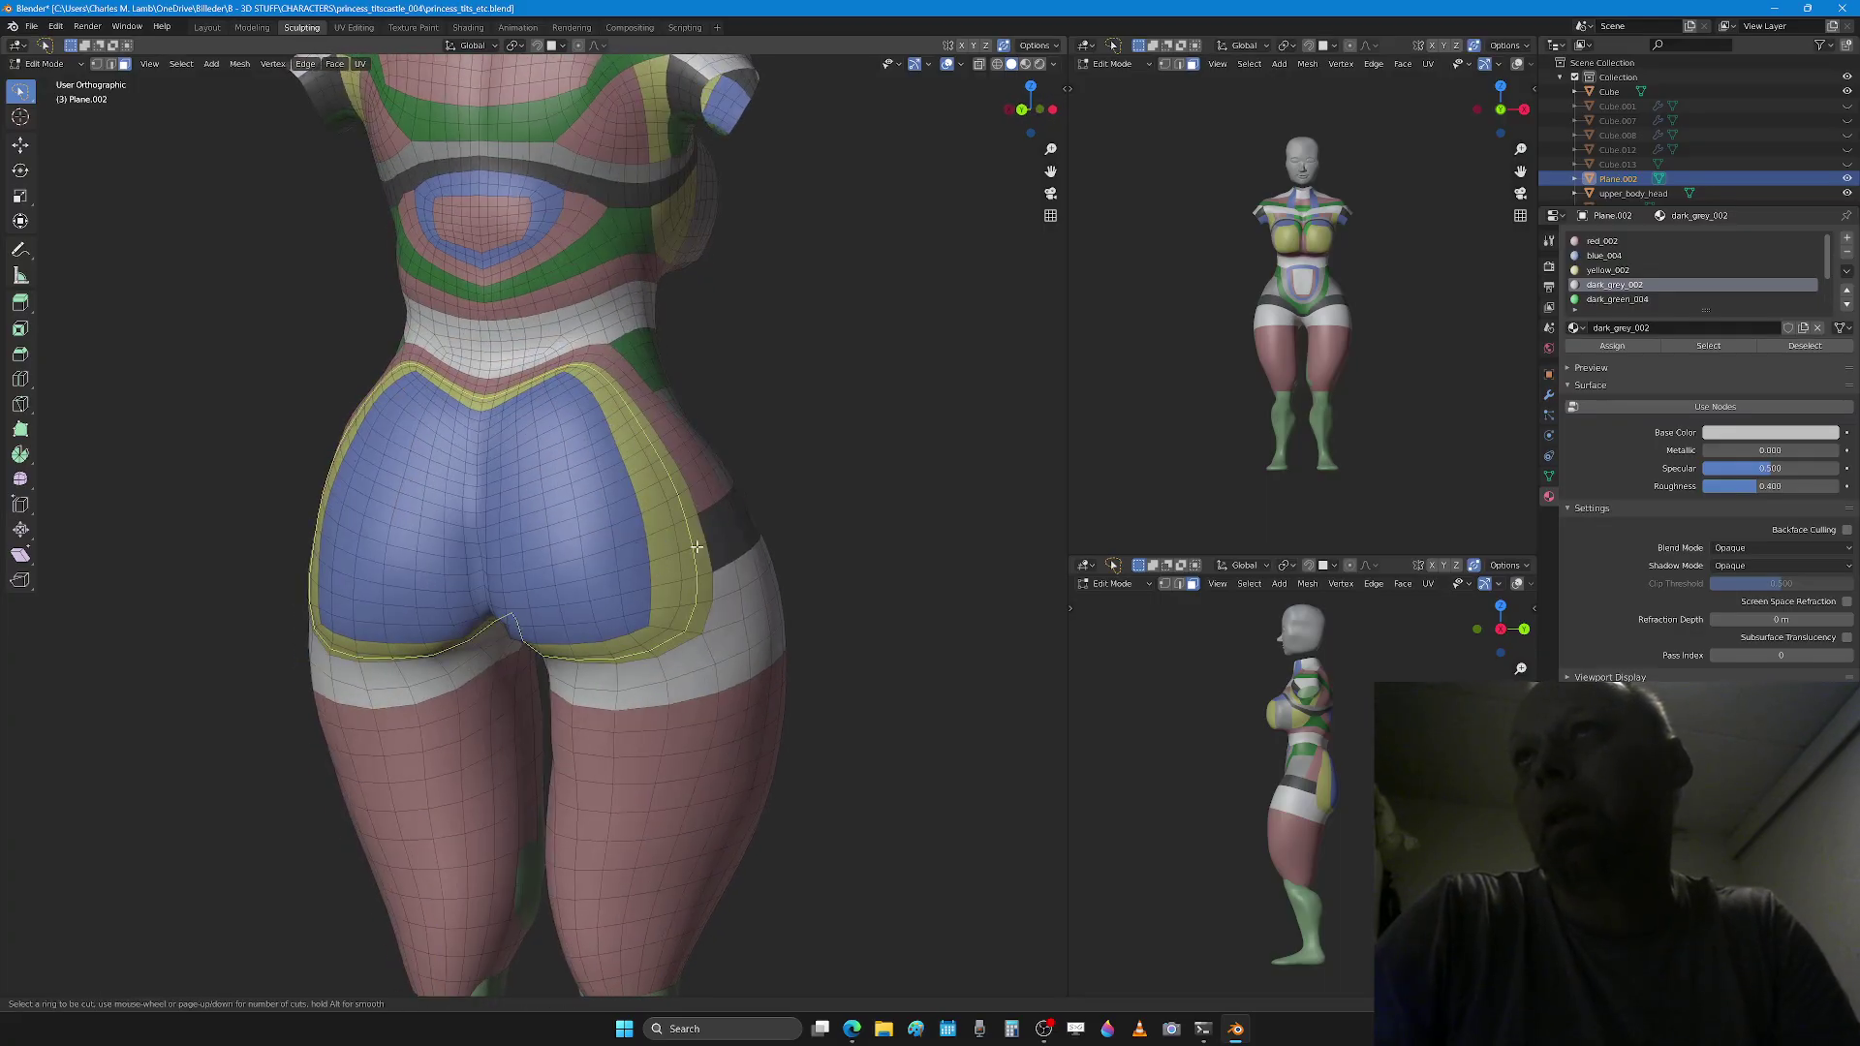
click(699, 547)
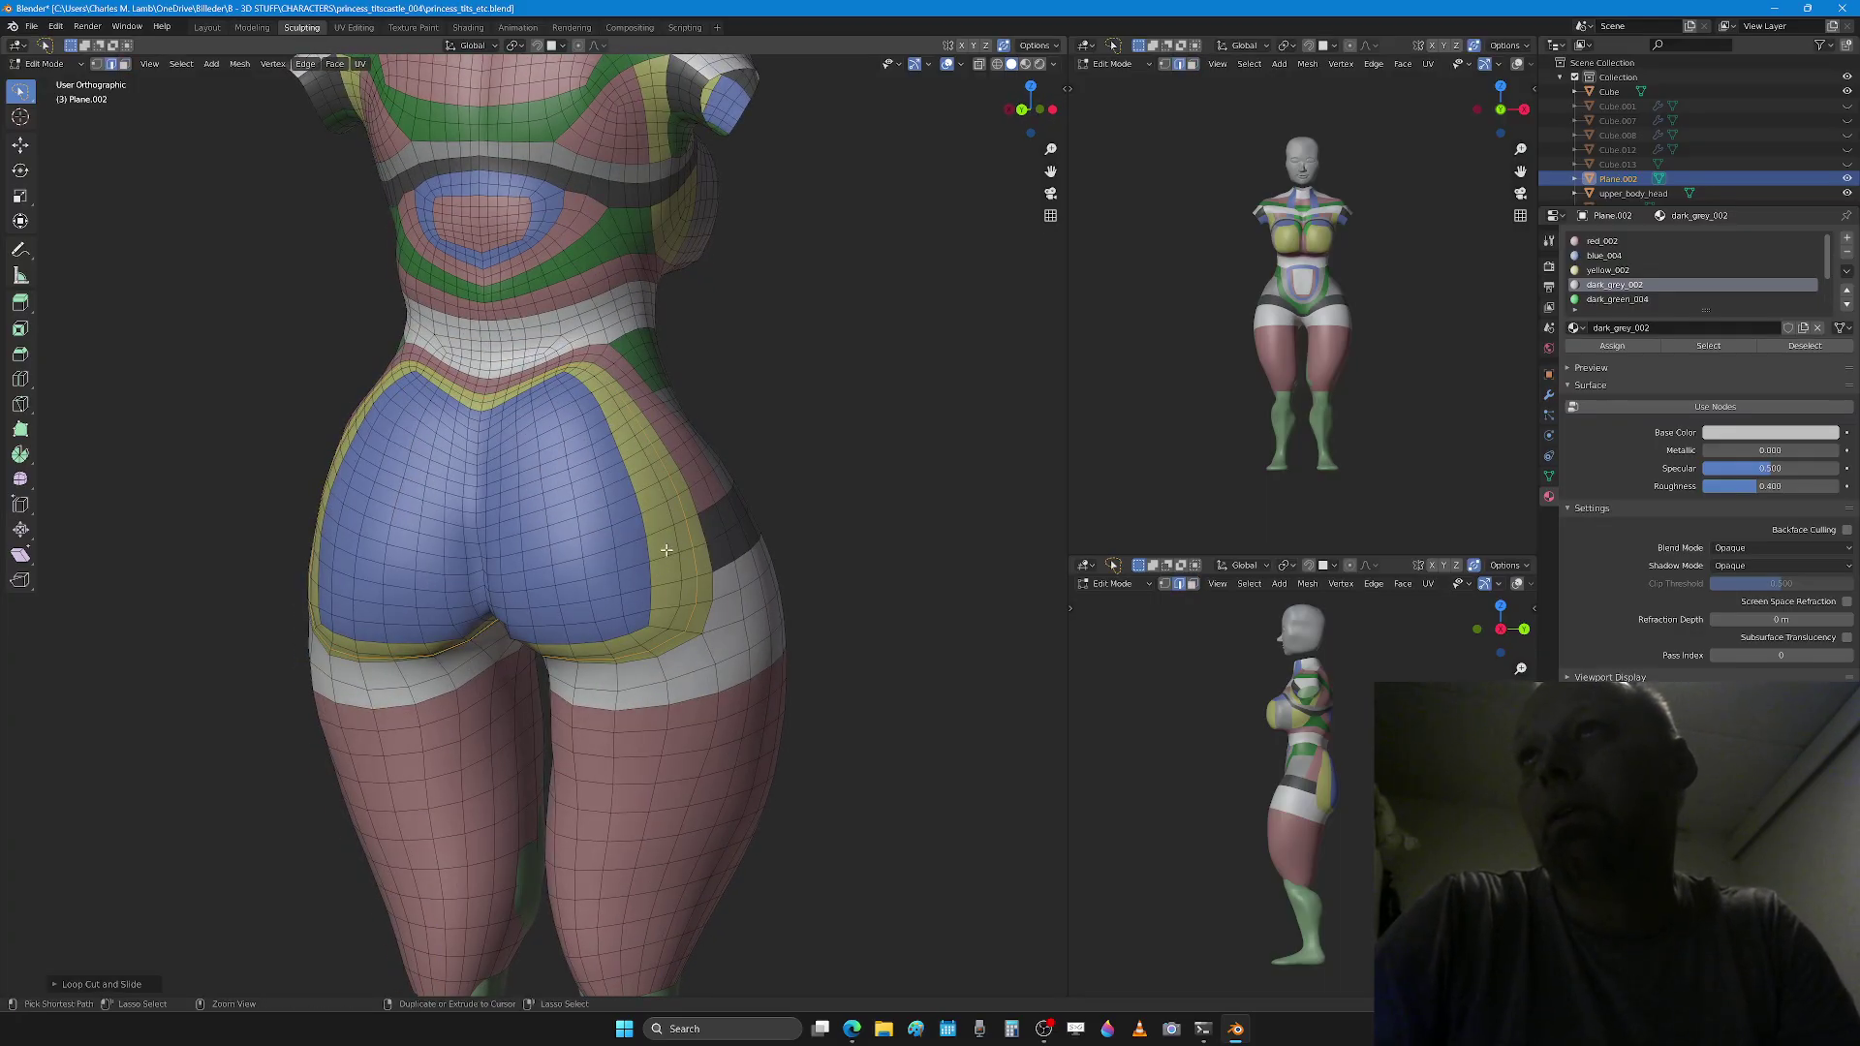
key(ctrl+r)
click(668, 549)
Step: In Sculpt Mode, reshape the outer and lower yellow band of the buttocks with Grab and Draw at a 226 px radius
key(Tab)
key(f)
click(734, 440)
mouse_move(620, 443)
mouse_down()
mouse_move(609, 423)
mouse_move(652, 497)
mouse_up()
drag(676, 608, 625, 648)
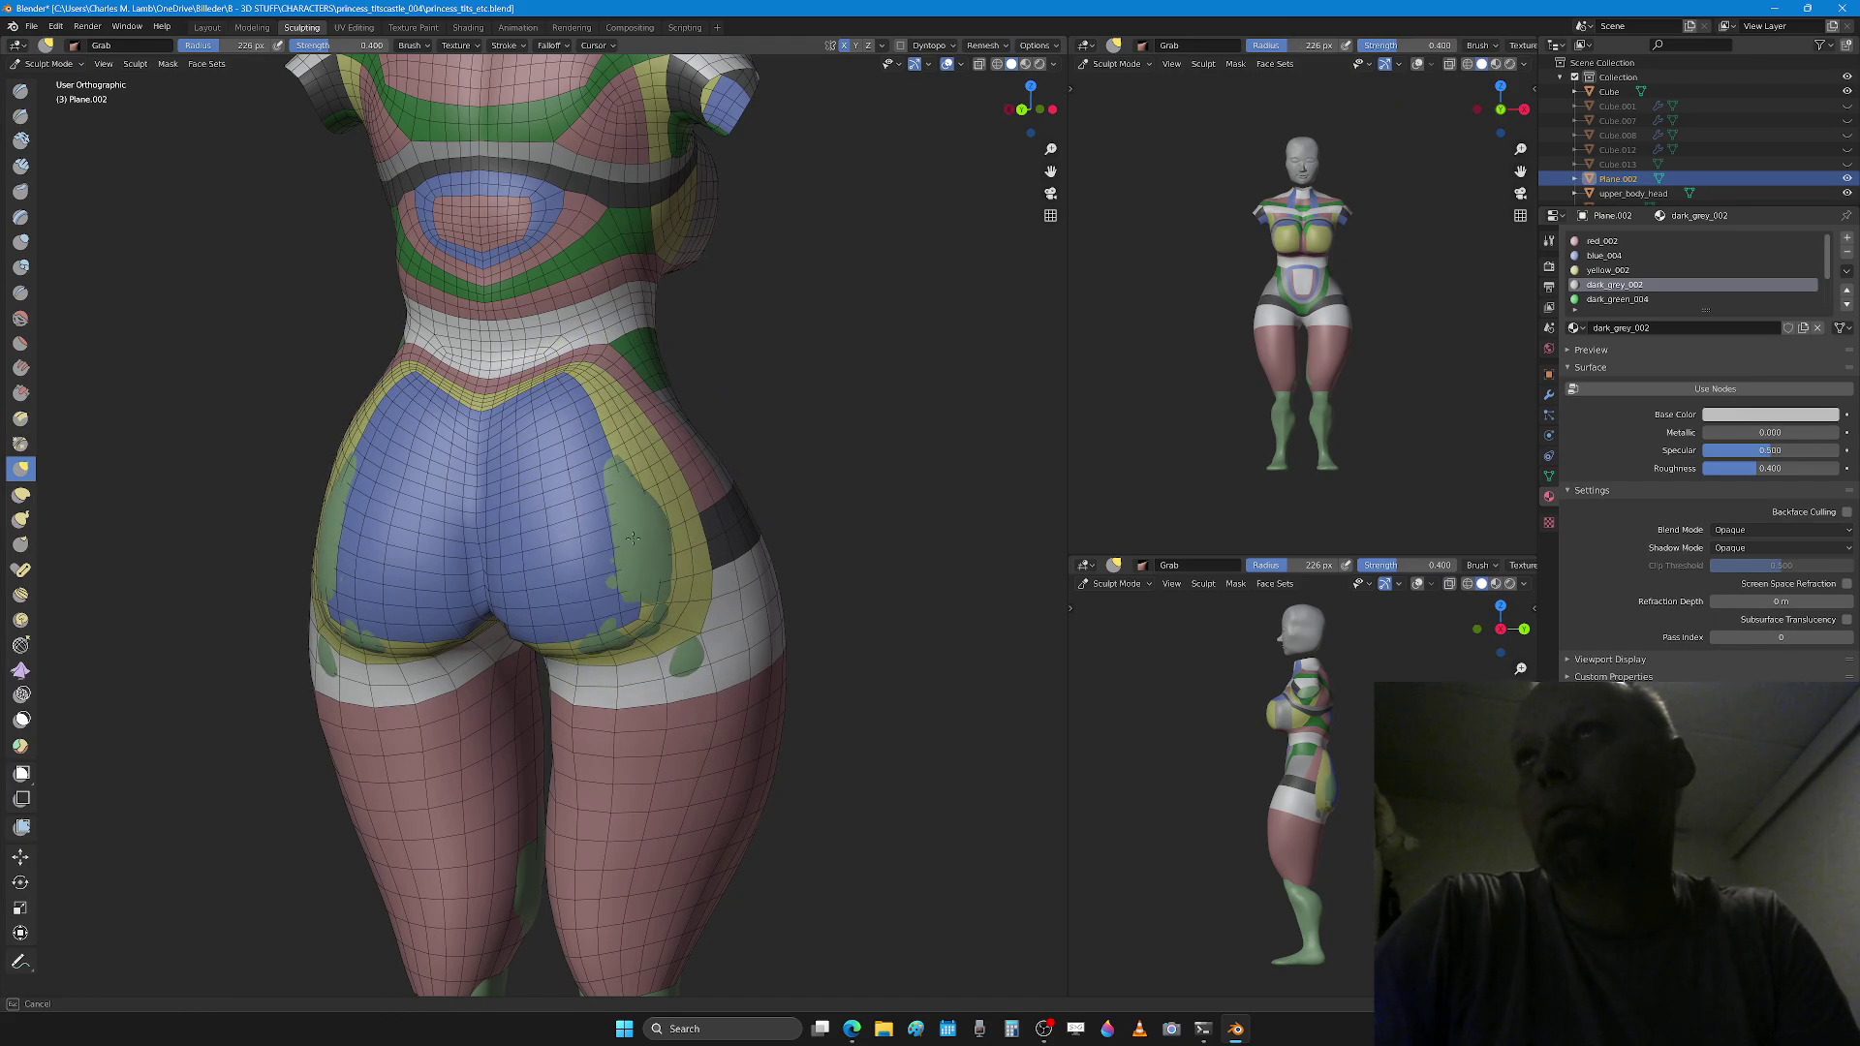
key(Escape)
key(x)
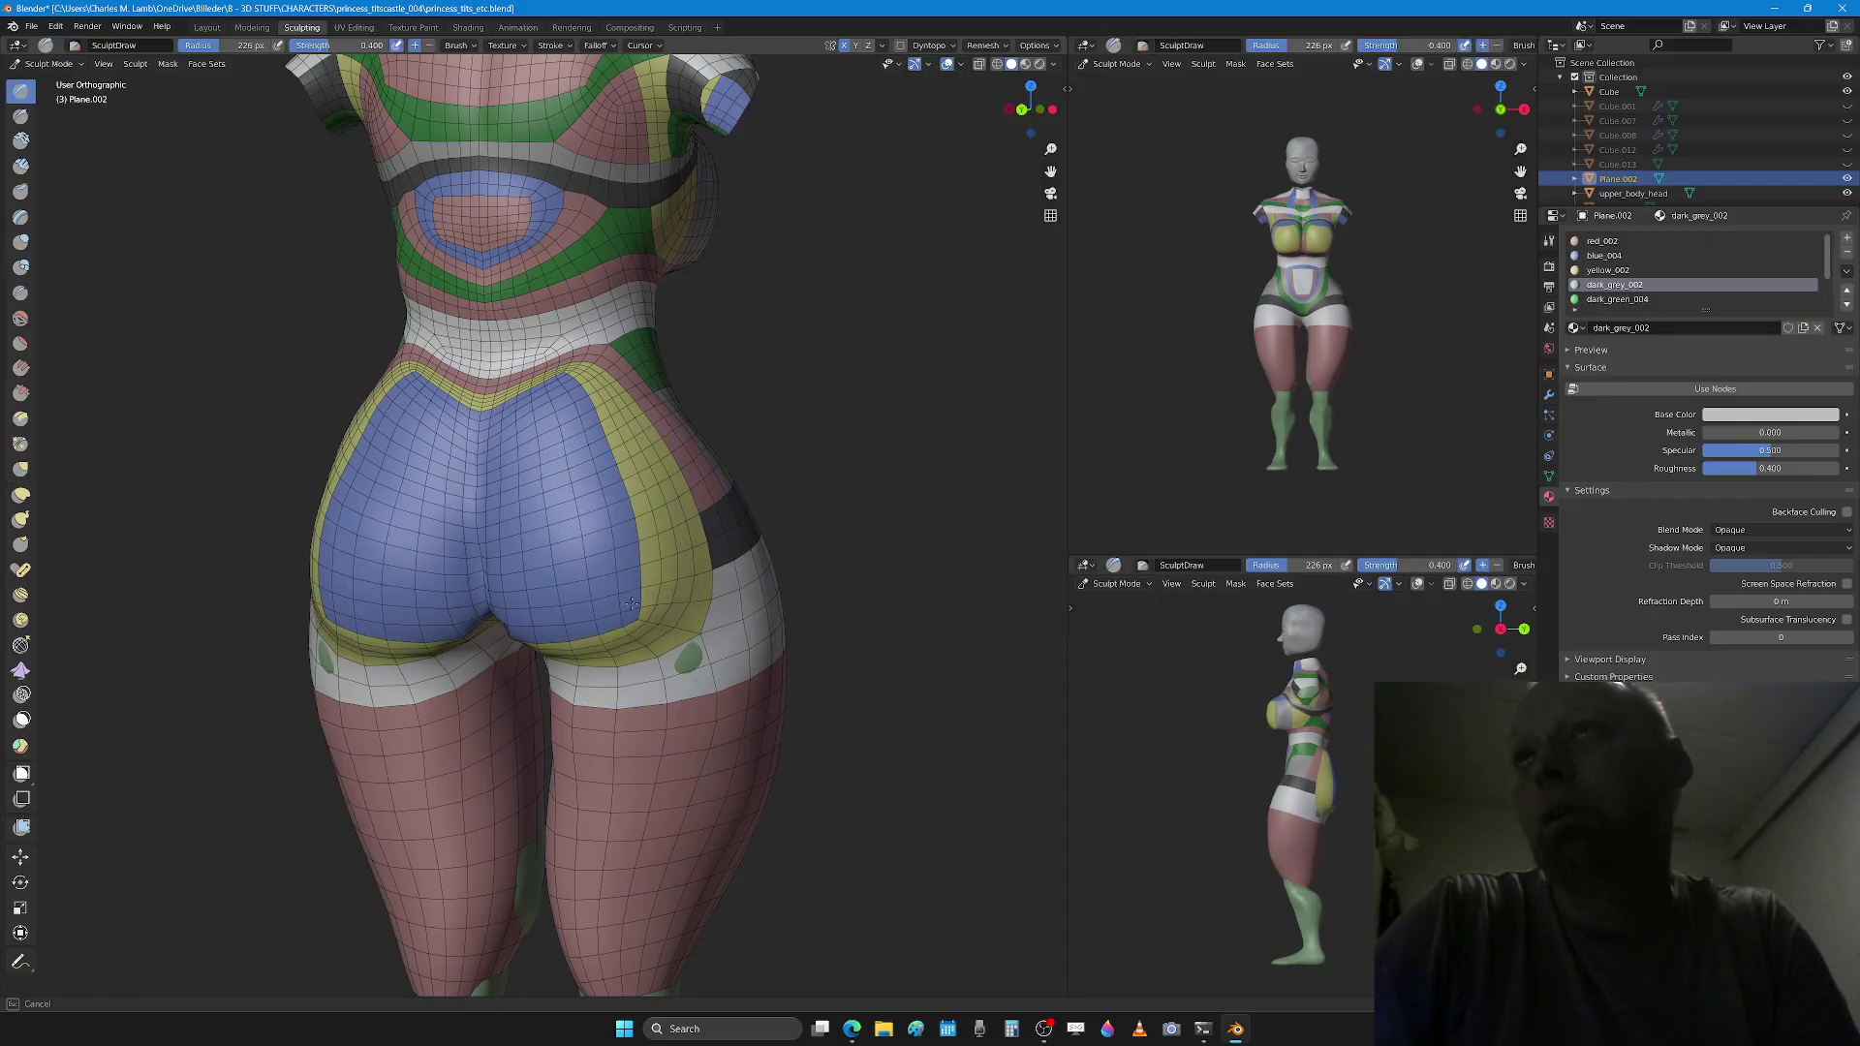
mouse_move(691, 657)
mouse_down()
mouse_move(666, 672)
mouse_move(578, 650)
mouse_move(622, 687)
mouse_move(593, 665)
mouse_up()
middle_drag(593, 664, 649, 623)
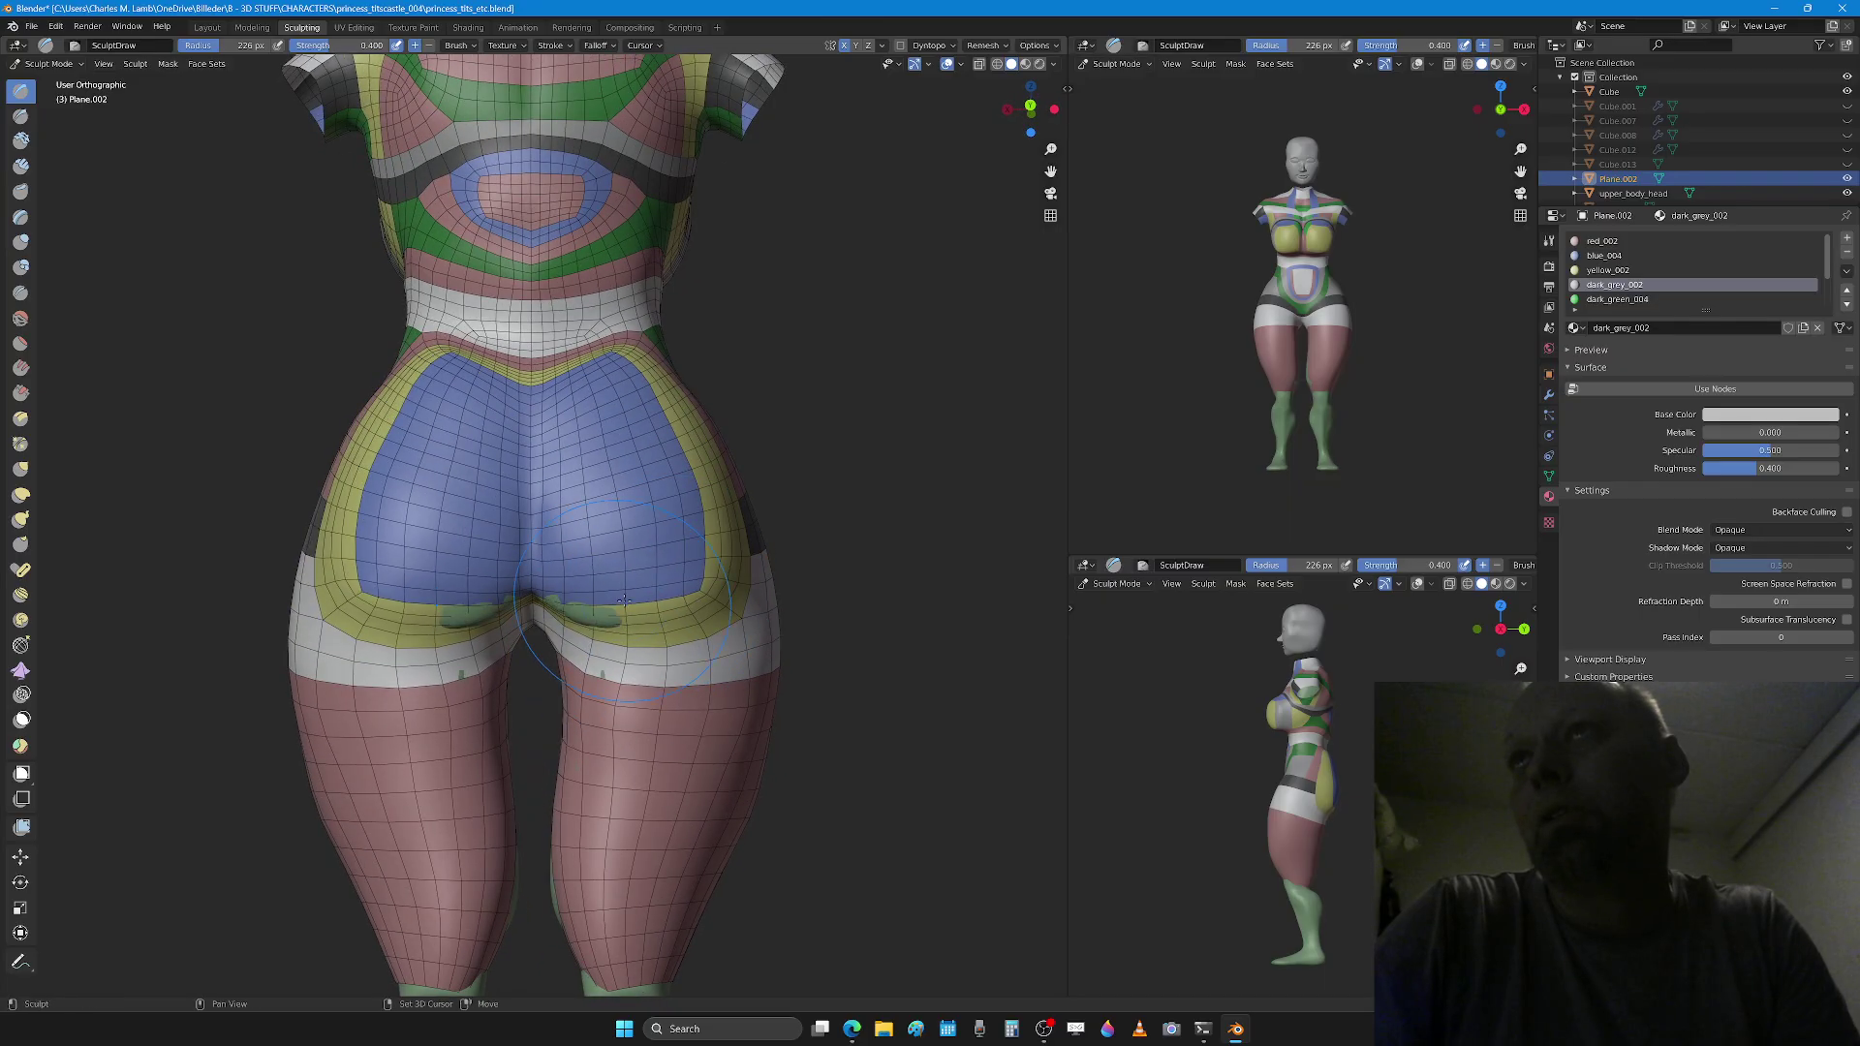
click(623, 600)
Step: Hide the green Cube reference body and inspect the underside, back and sides of the retopologized mesh
scroll(1851, 177, down, 2)
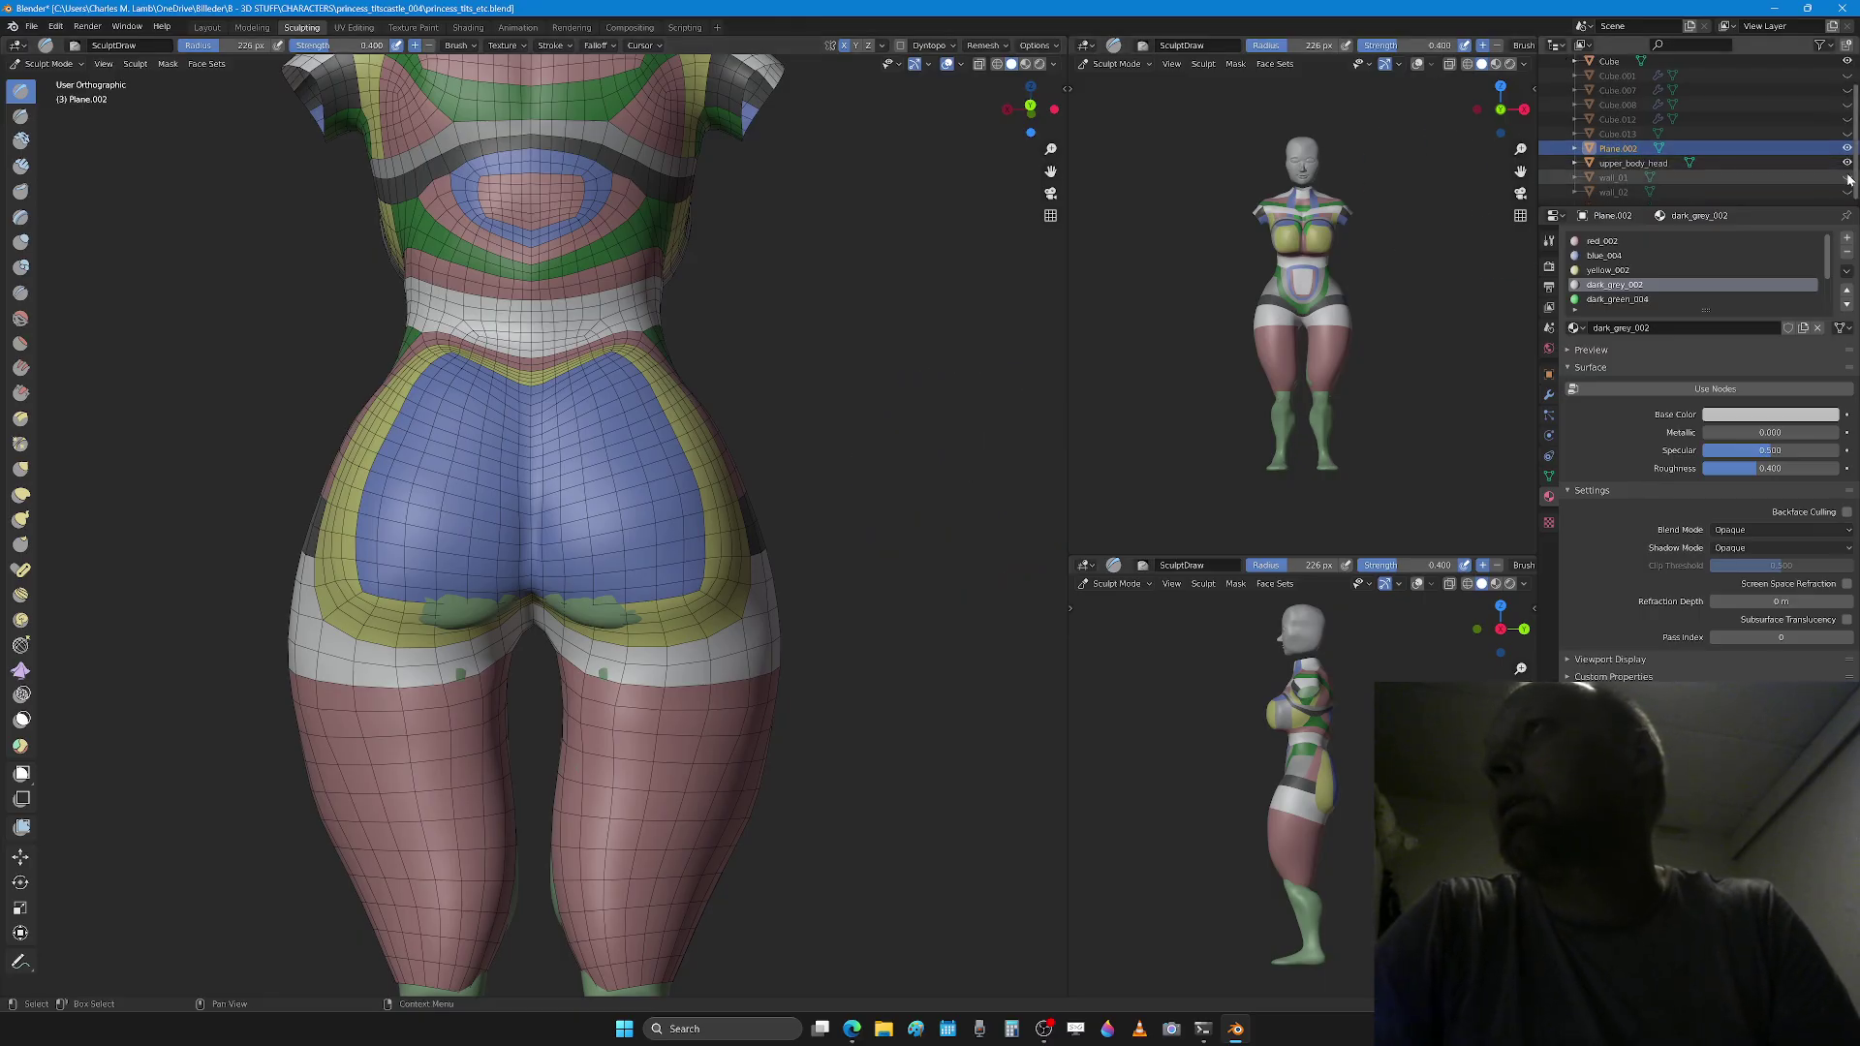
scroll(1851, 177, up, 2)
click(1847, 100)
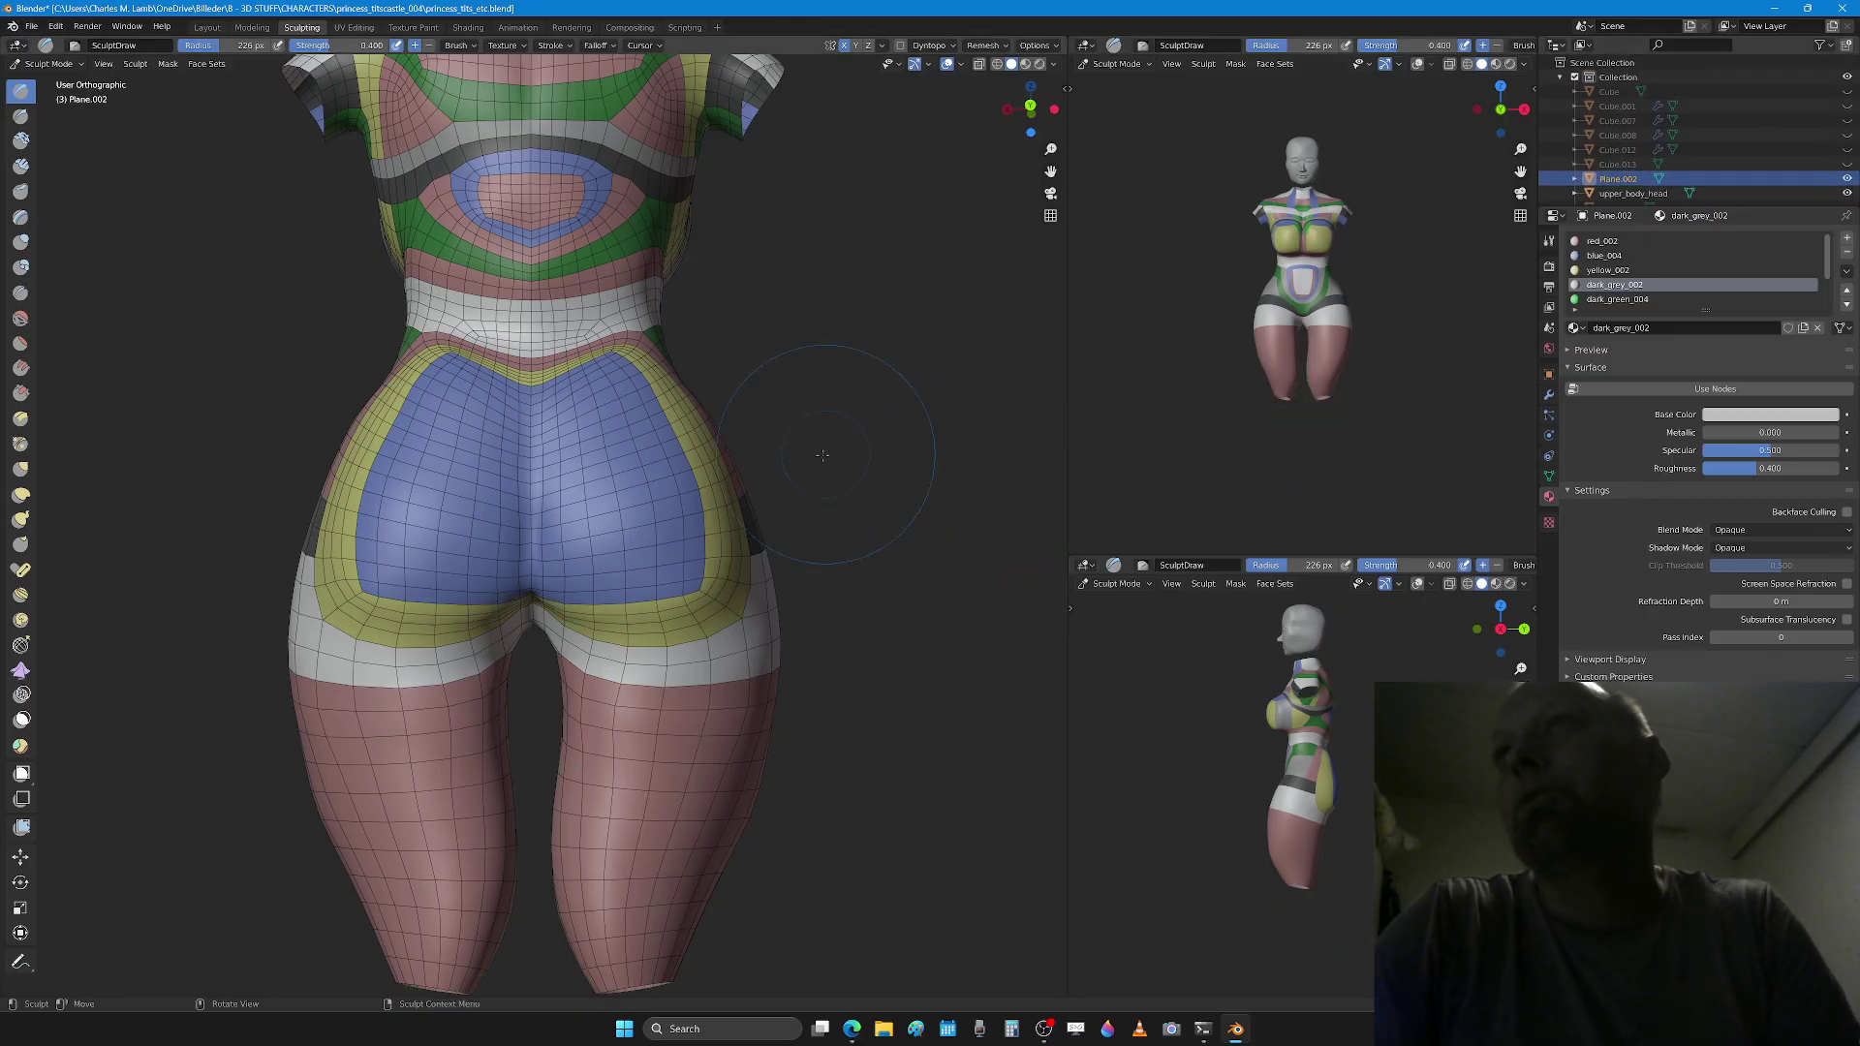
middle_drag(822, 455, 679, 450)
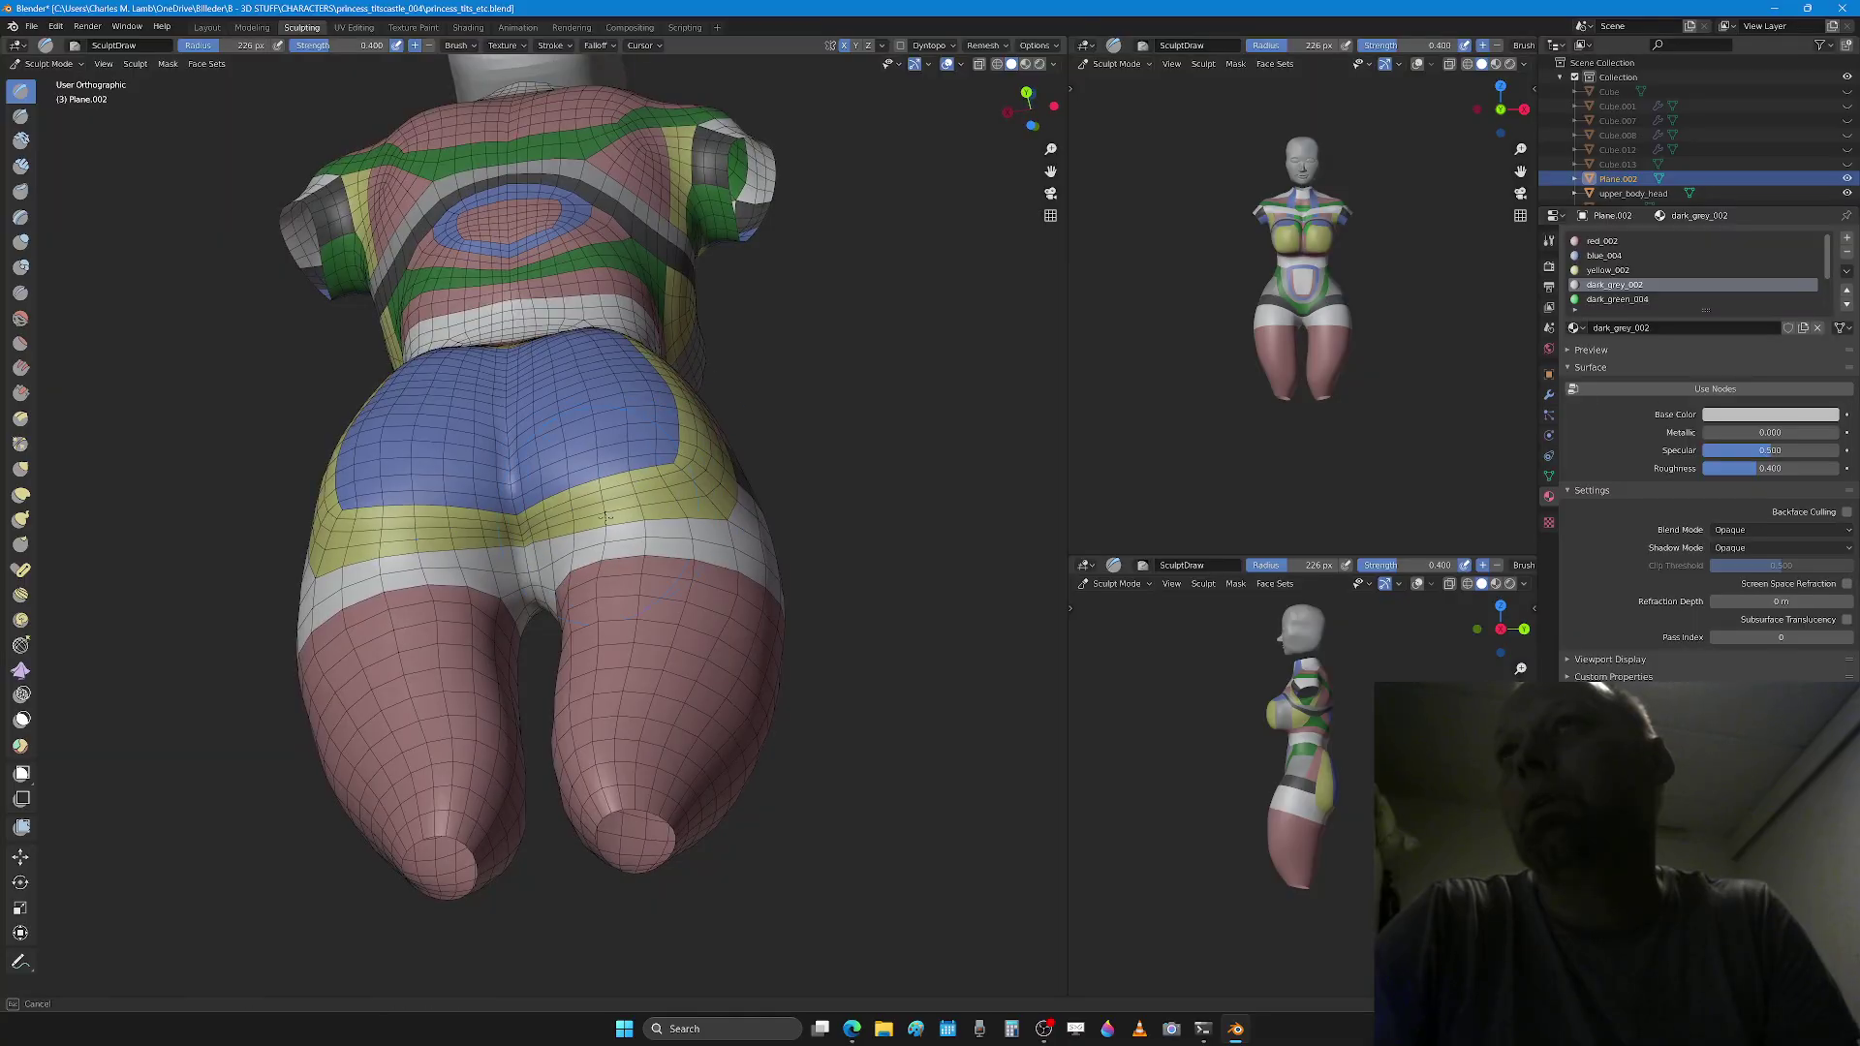
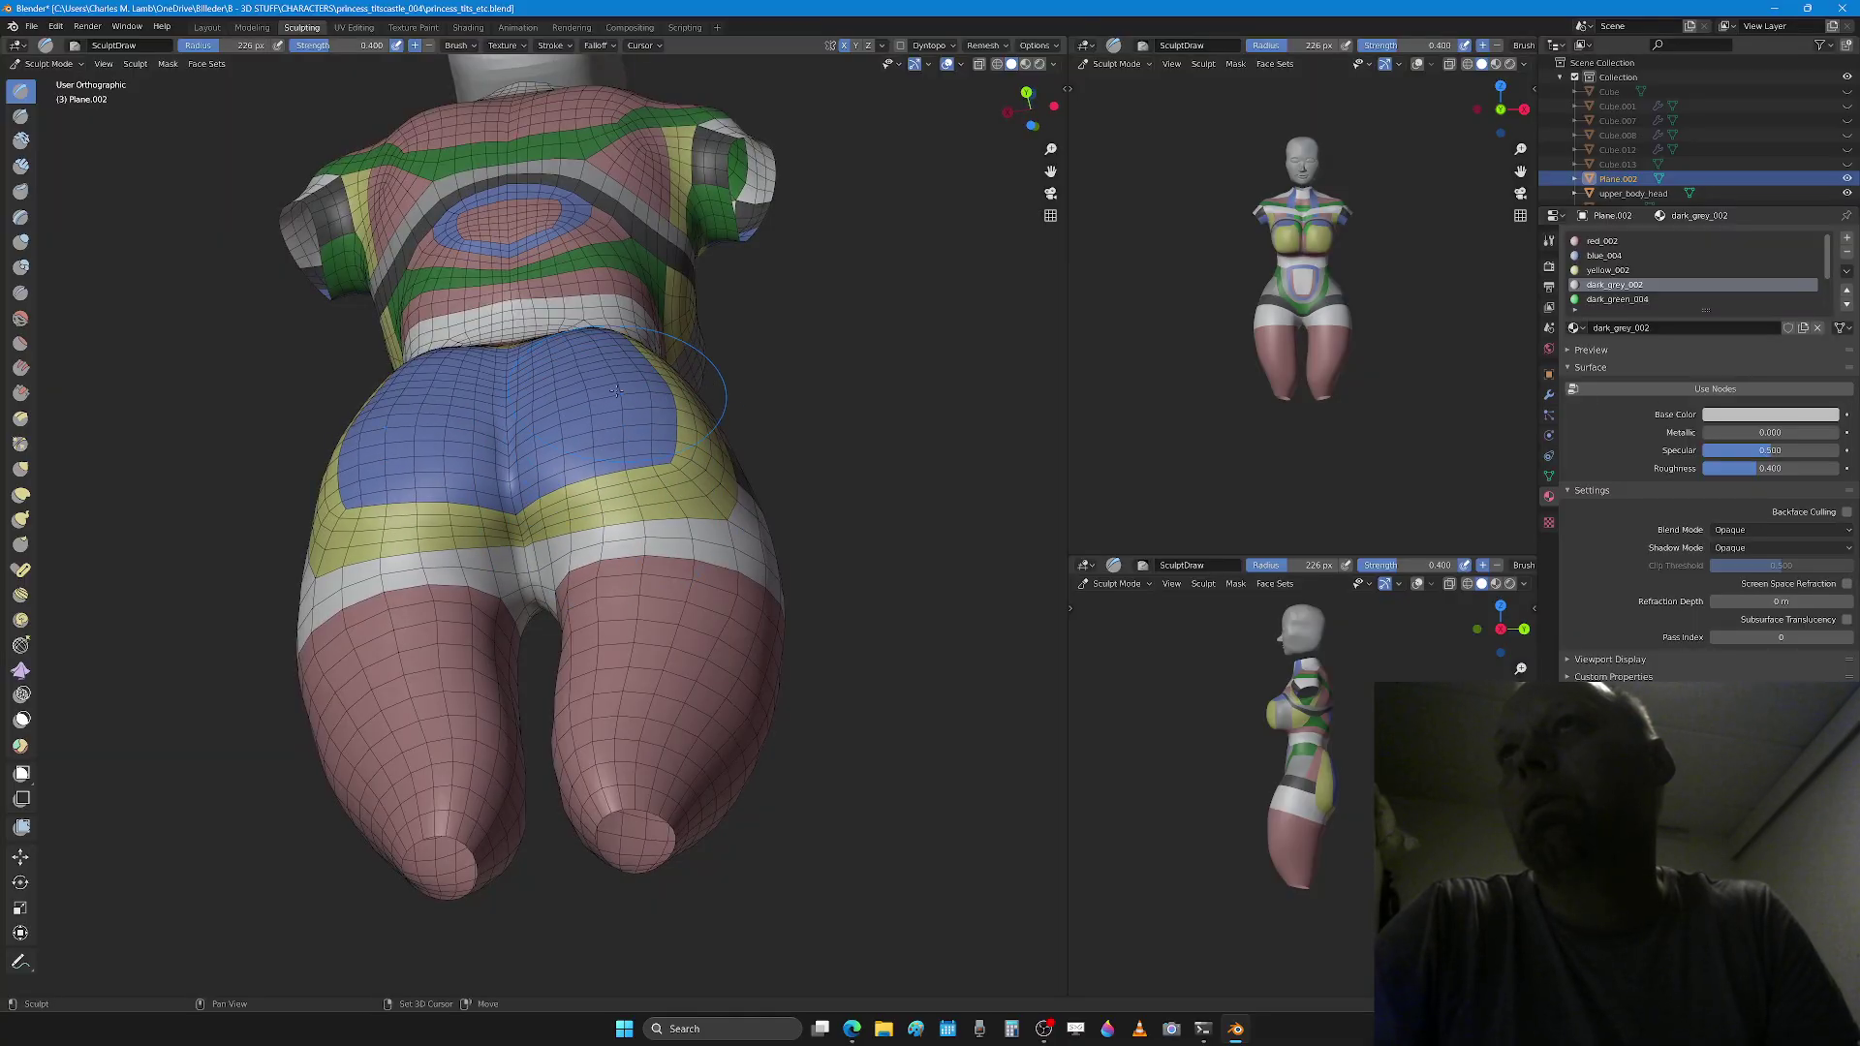
middle_drag(616, 391, 622, 477)
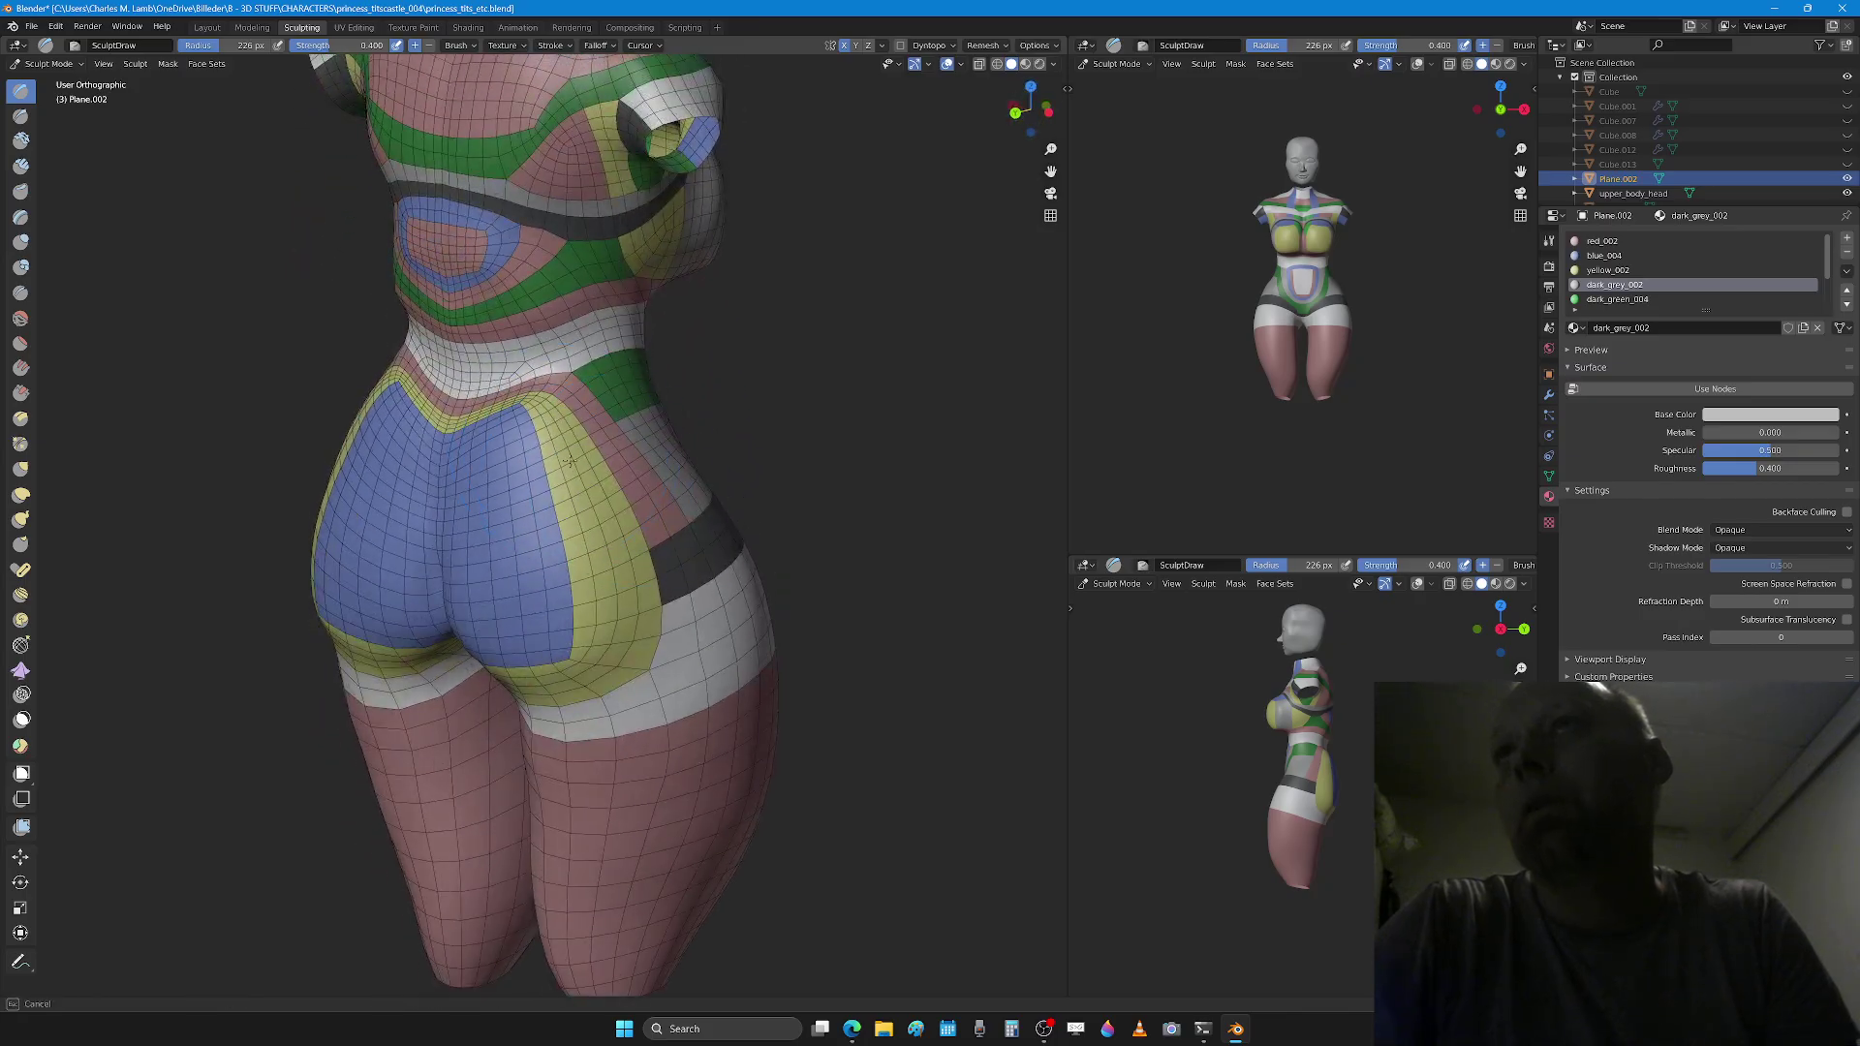
middle_drag(612, 584, 610, 651)
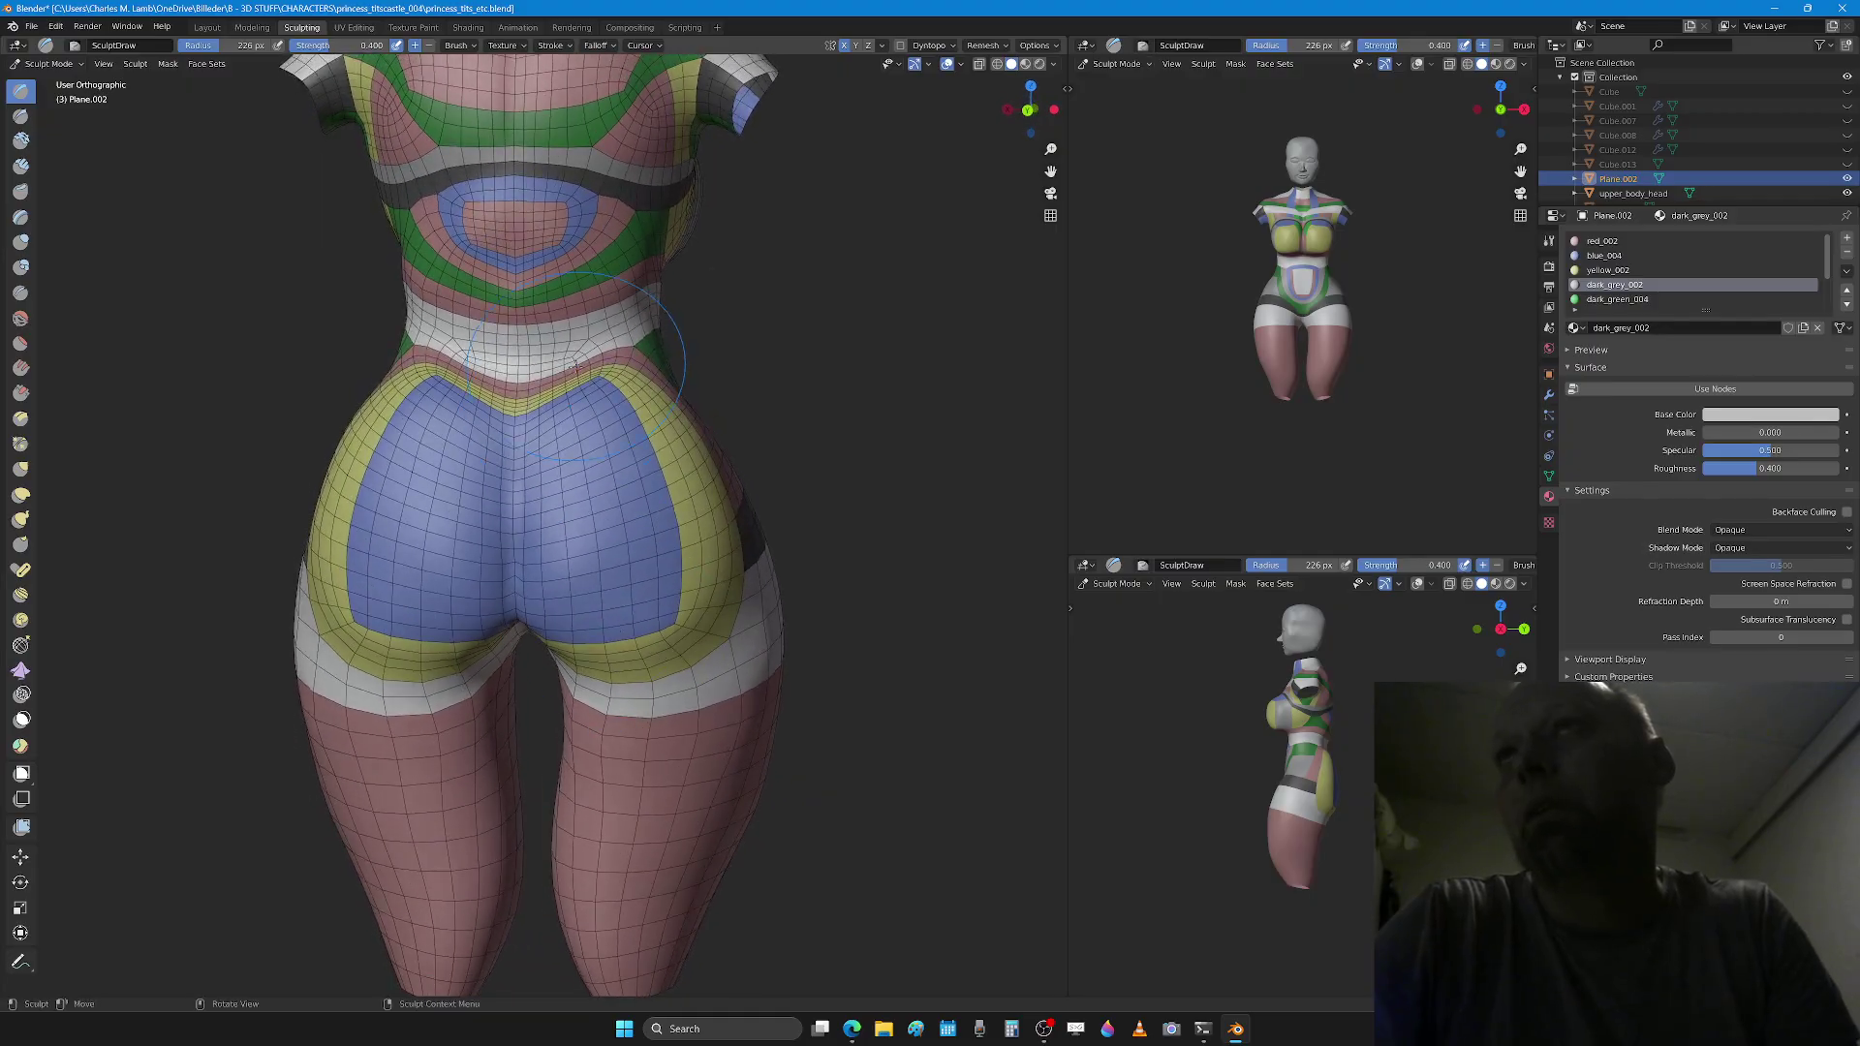
scroll(588, 373, up, 2)
mouse_move(588, 372)
middle_down()
mouse_move(630, 415)
mouse_move(551, 356)
middle_up()
Step: Select the six adjacent horizontal face loops around the hips and abdomen above the dark grey band to examine their flow
key(Tab)
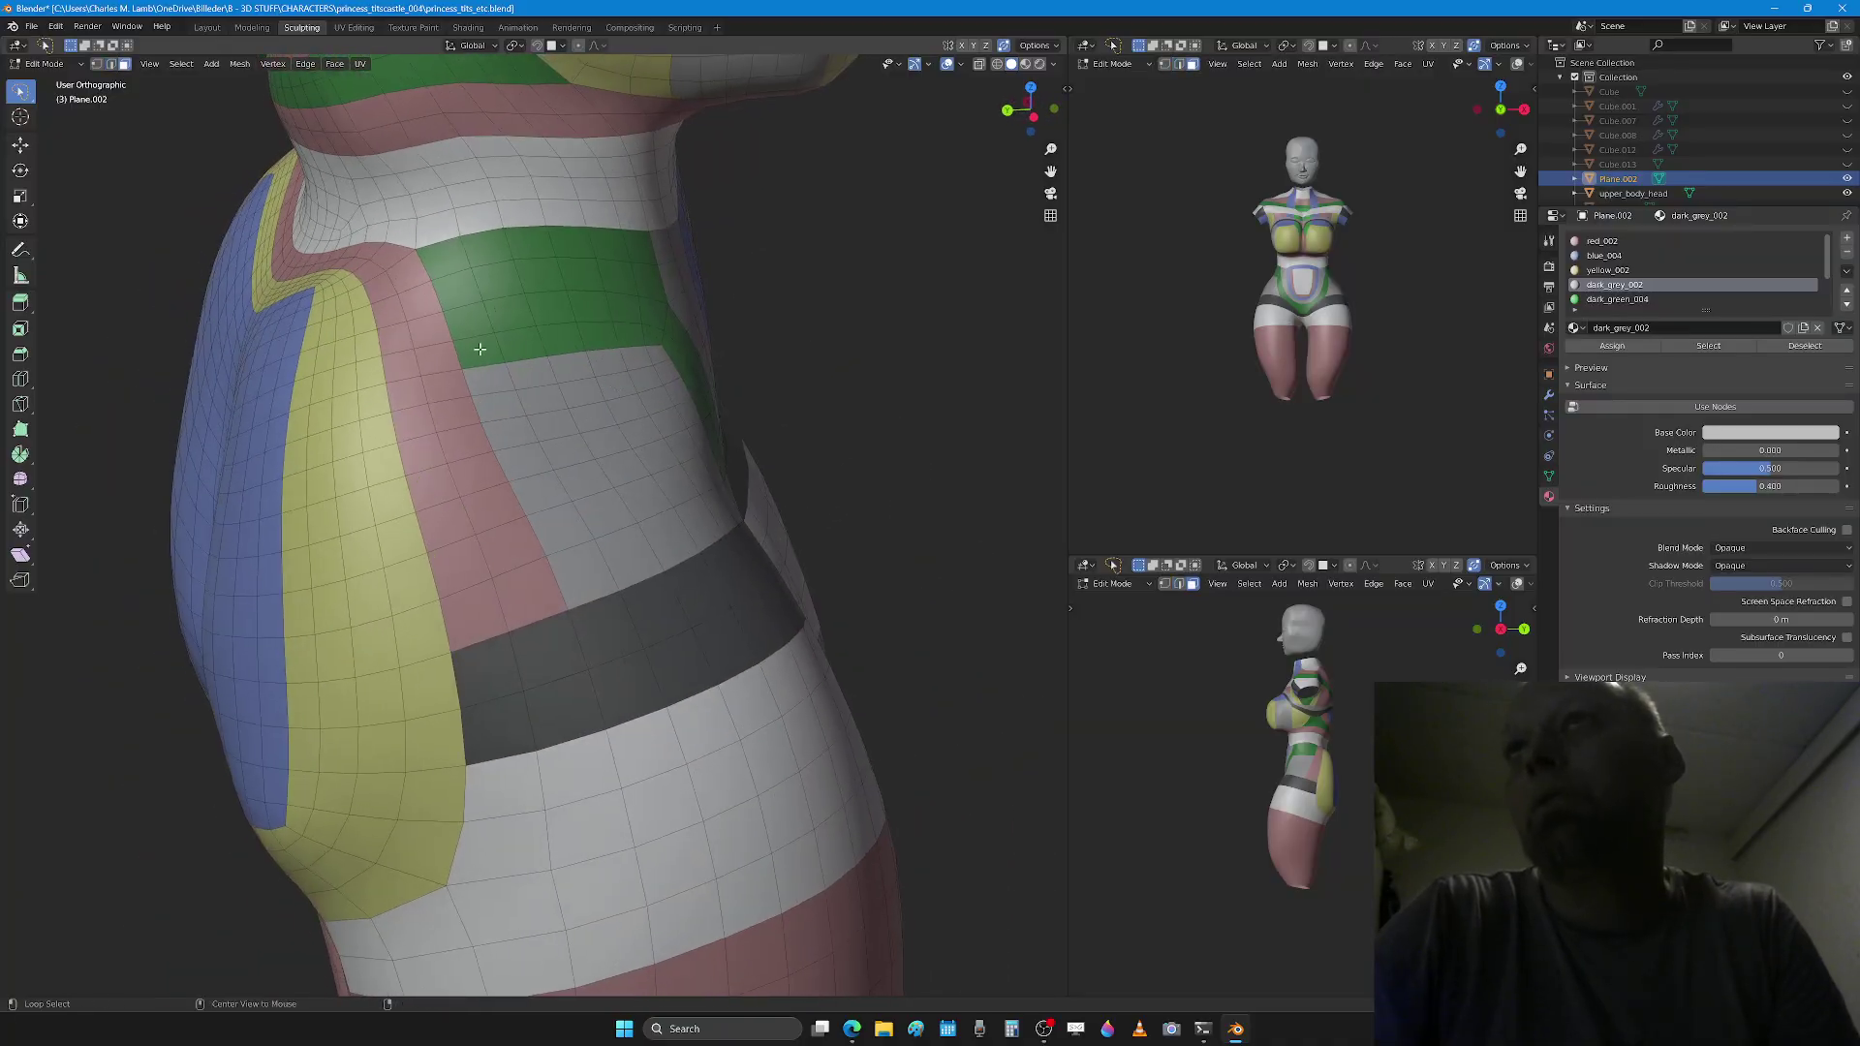
middle_drag(439, 292, 437, 347)
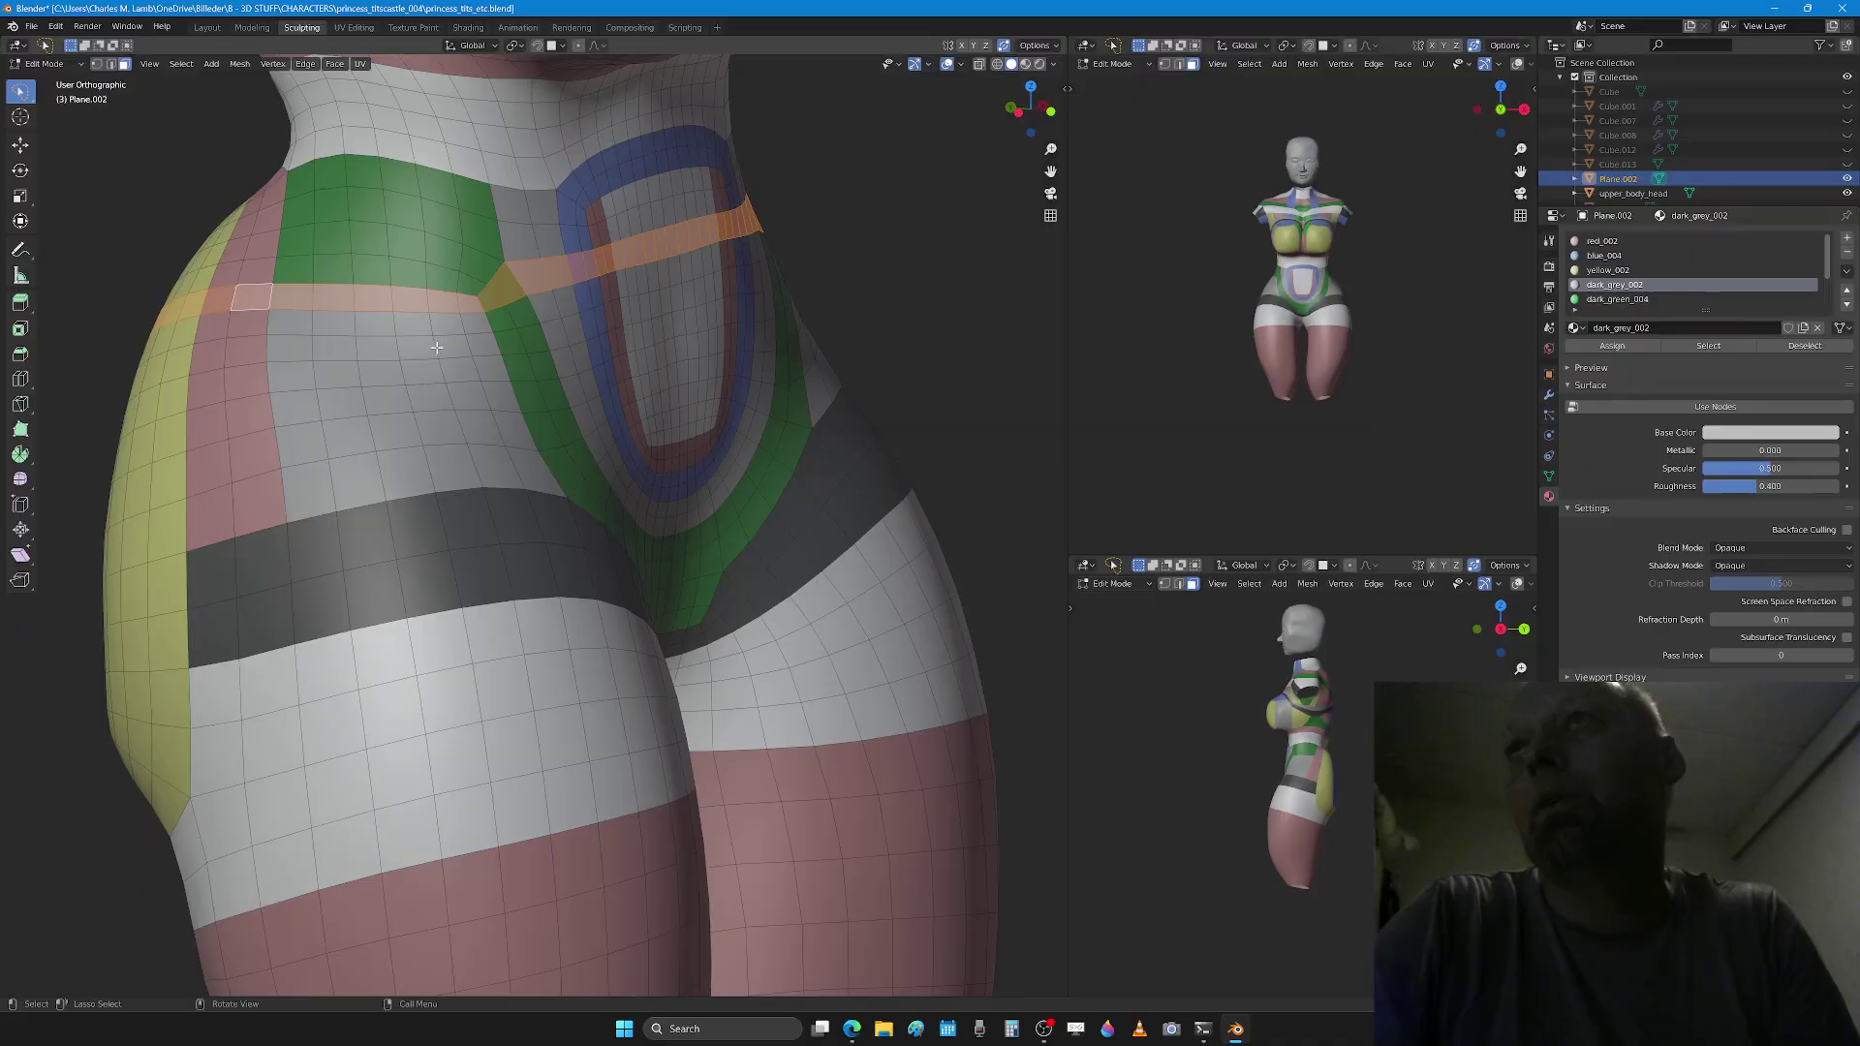
alt+shift+click(269, 324)
alt+shift+click(270, 350)
alt+shift+click(266, 379)
alt+shift+click(272, 409)
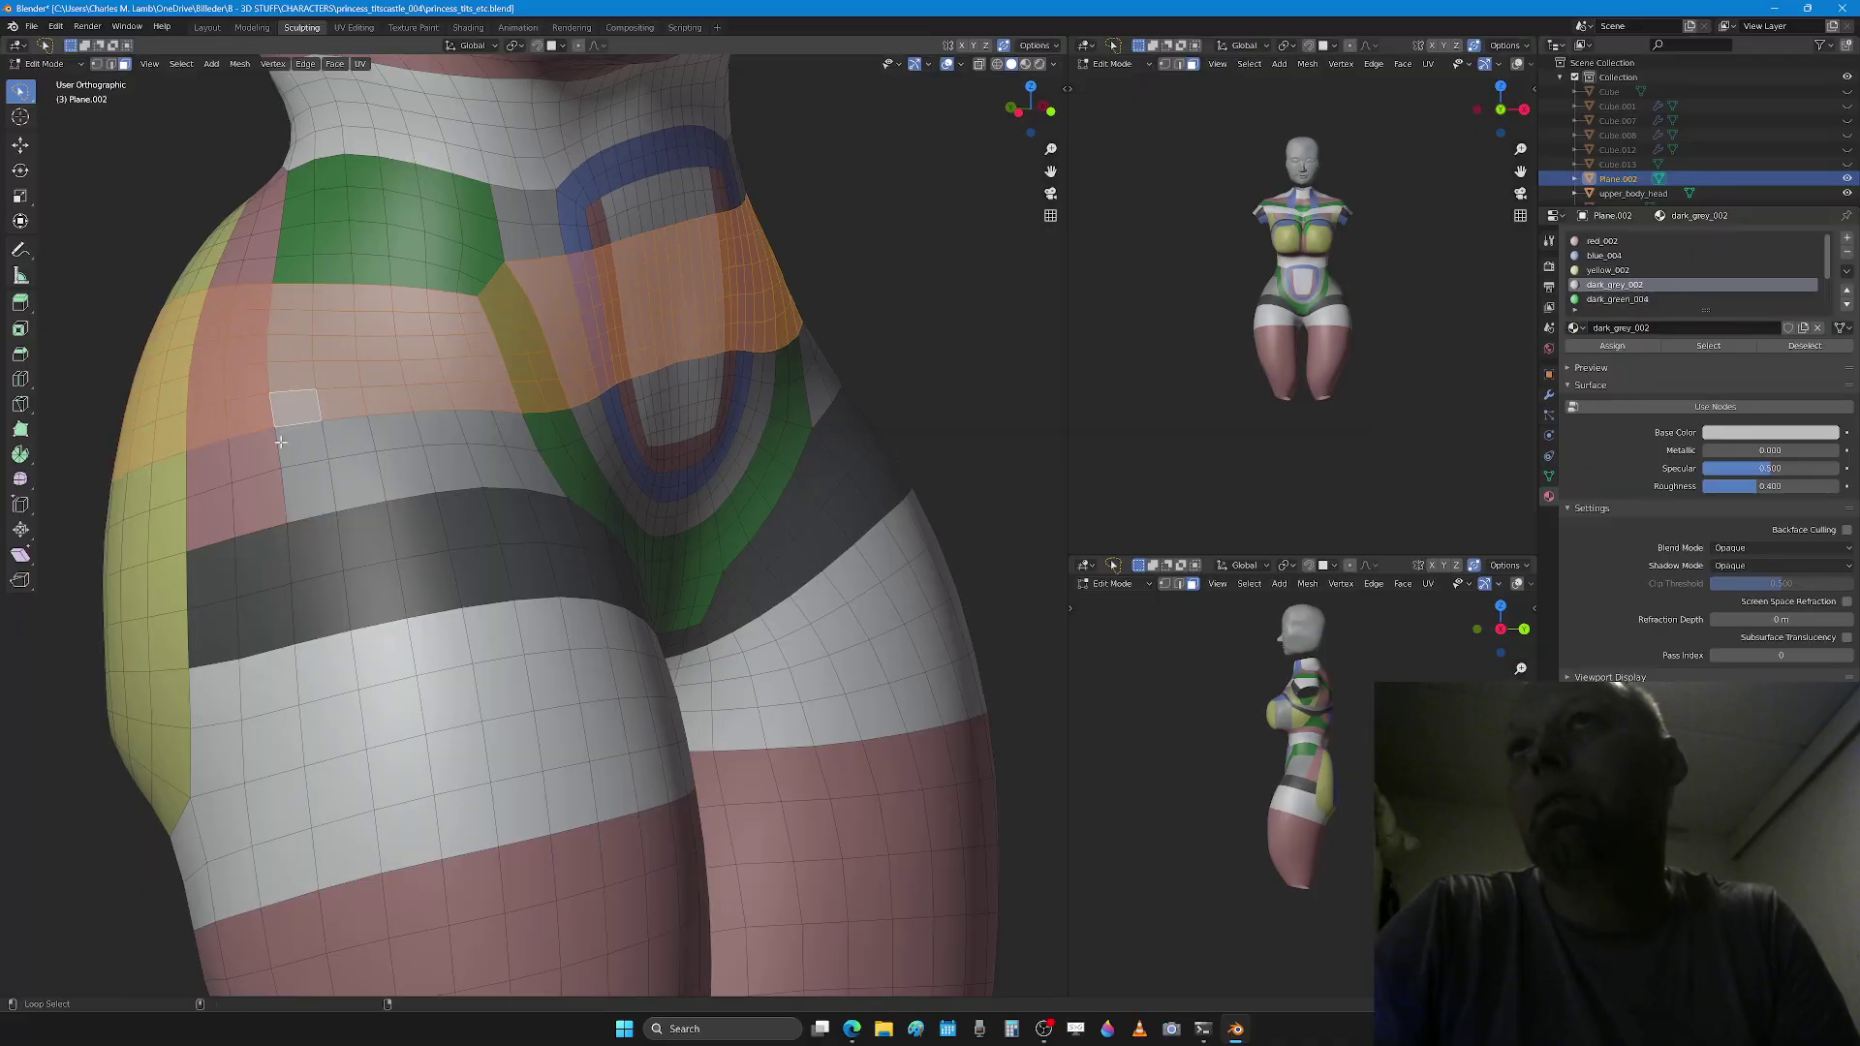
alt+shift+click(279, 442)
scroll(284, 493, down, 3)
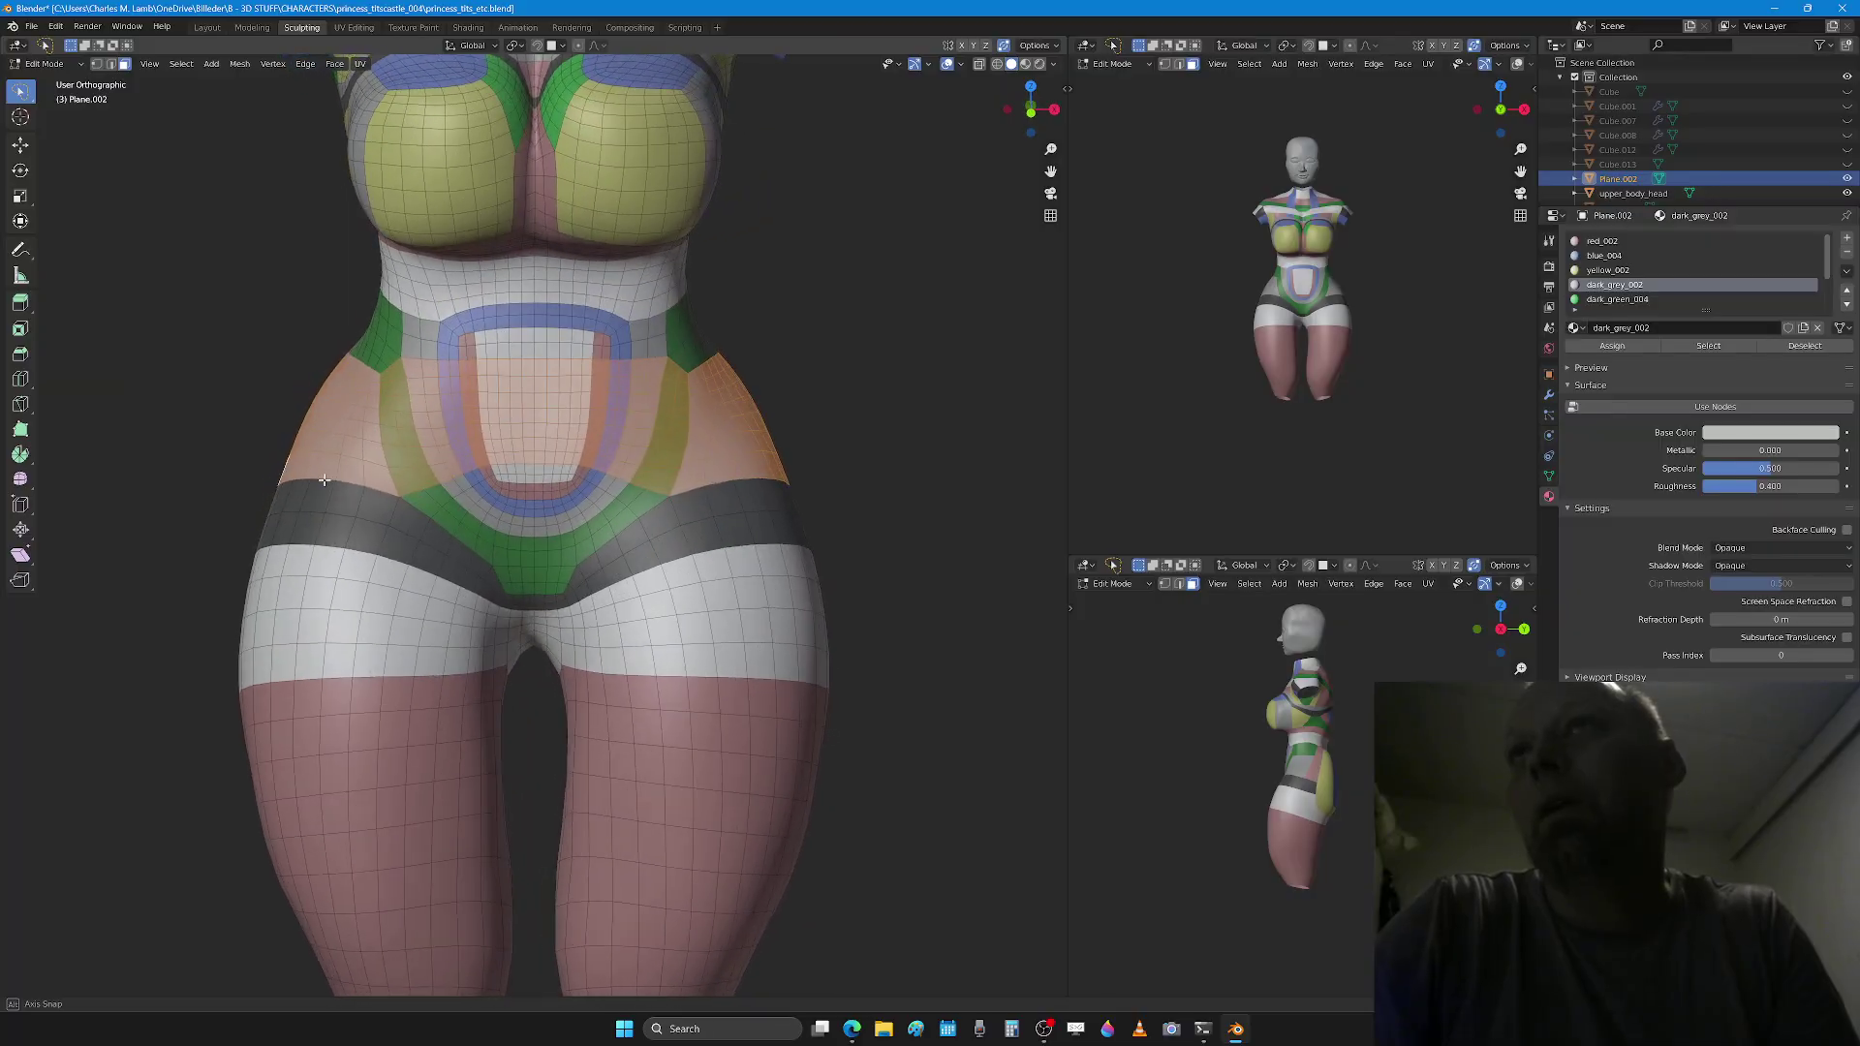
Step: Examine the selected hip and abdomen face loops from the side and front, and clear the selection
middle_drag(318, 478, 285, 474)
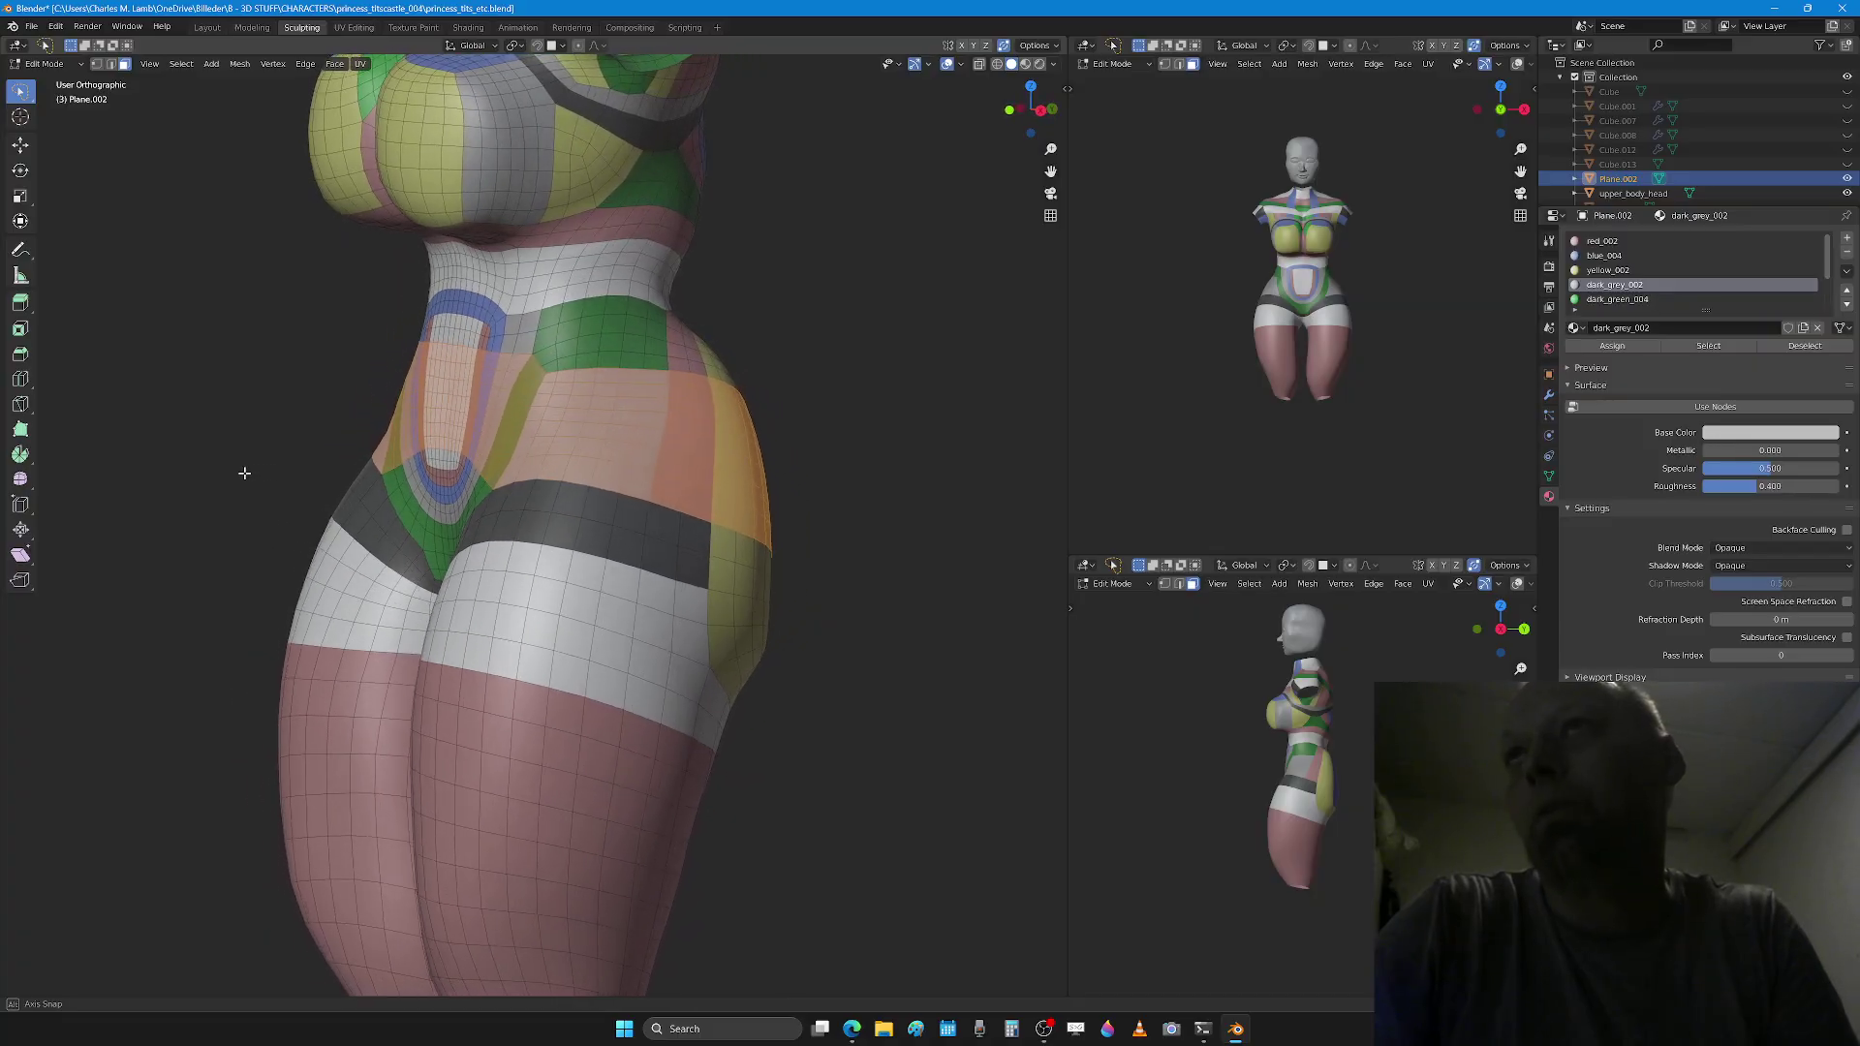
middle_drag(246, 473, 269, 471)
scroll(623, 303, up, 1)
middle_drag(623, 303, 677, 291)
middle_drag(621, 215, 665, 240)
key(a)
key(a)
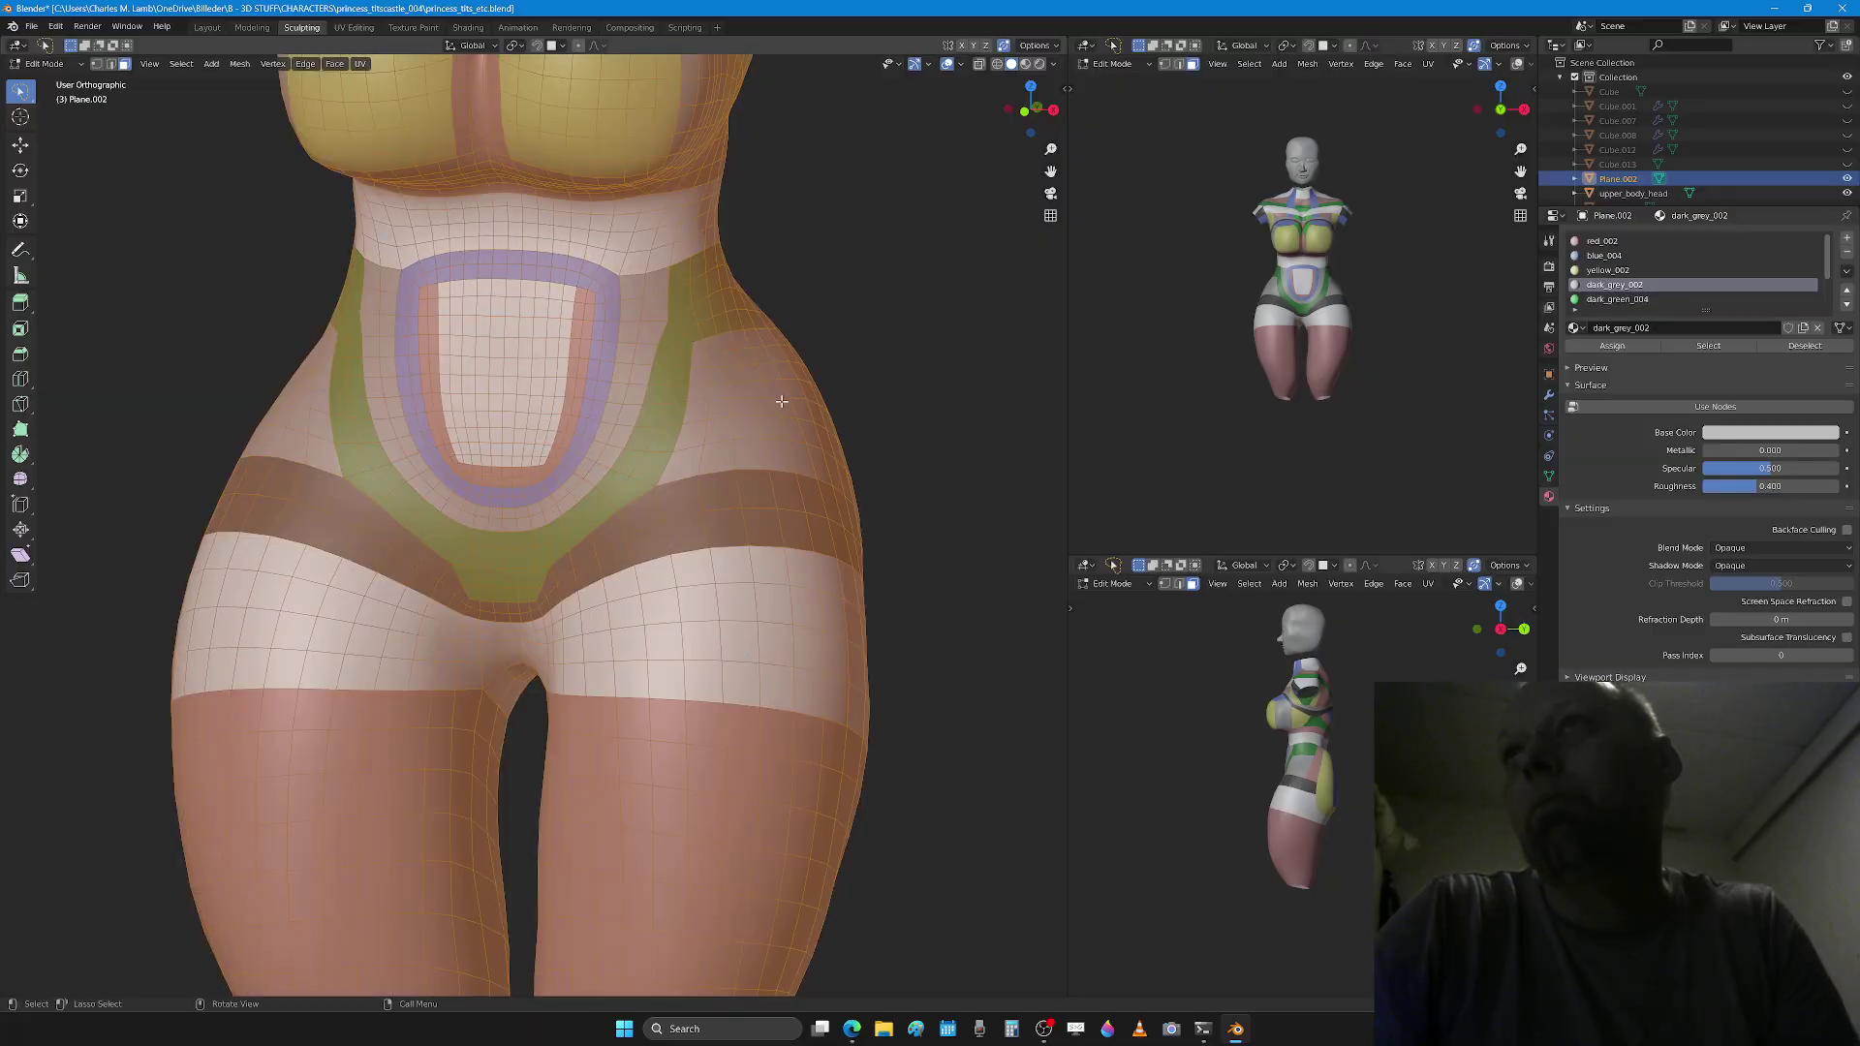
shift+middle_drag(802, 488, 465, 598)
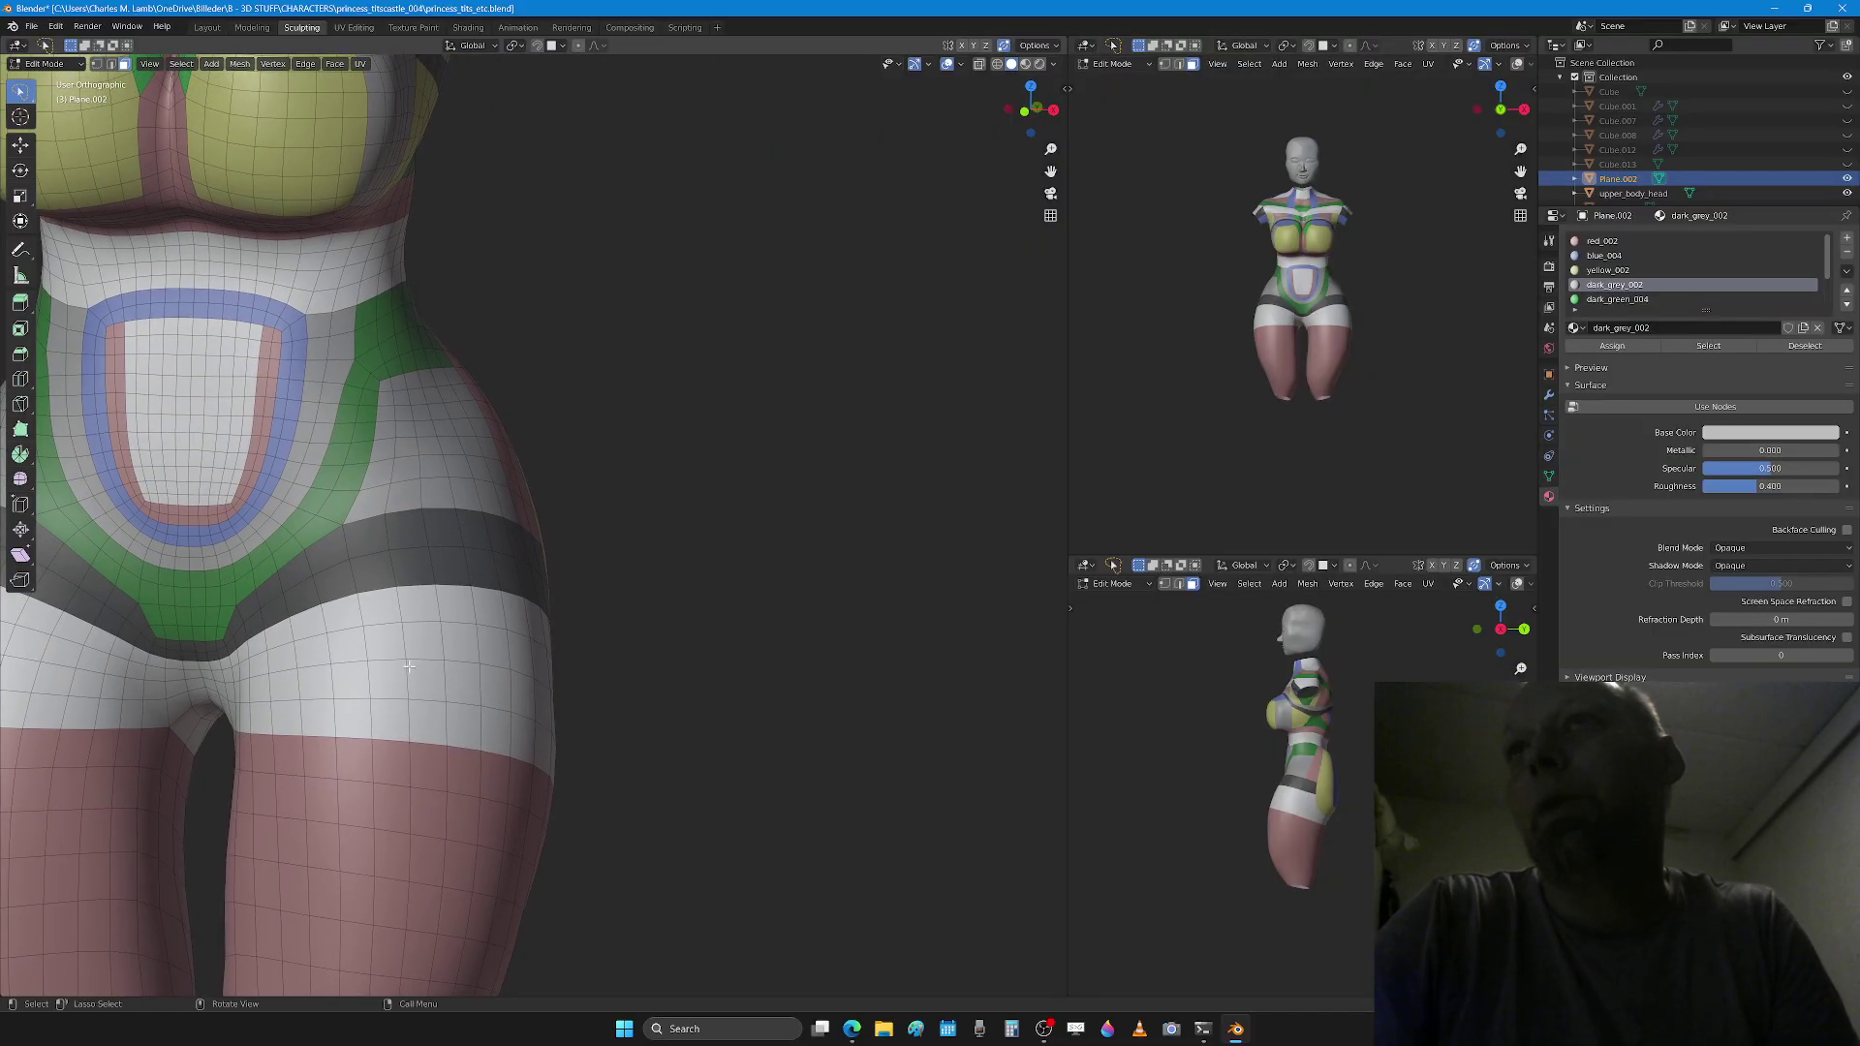
Step: Slide the horizontal edge loops across the hips and abdomen downward to even their spacing above the dark grey band
scroll(435, 423, up, 3)
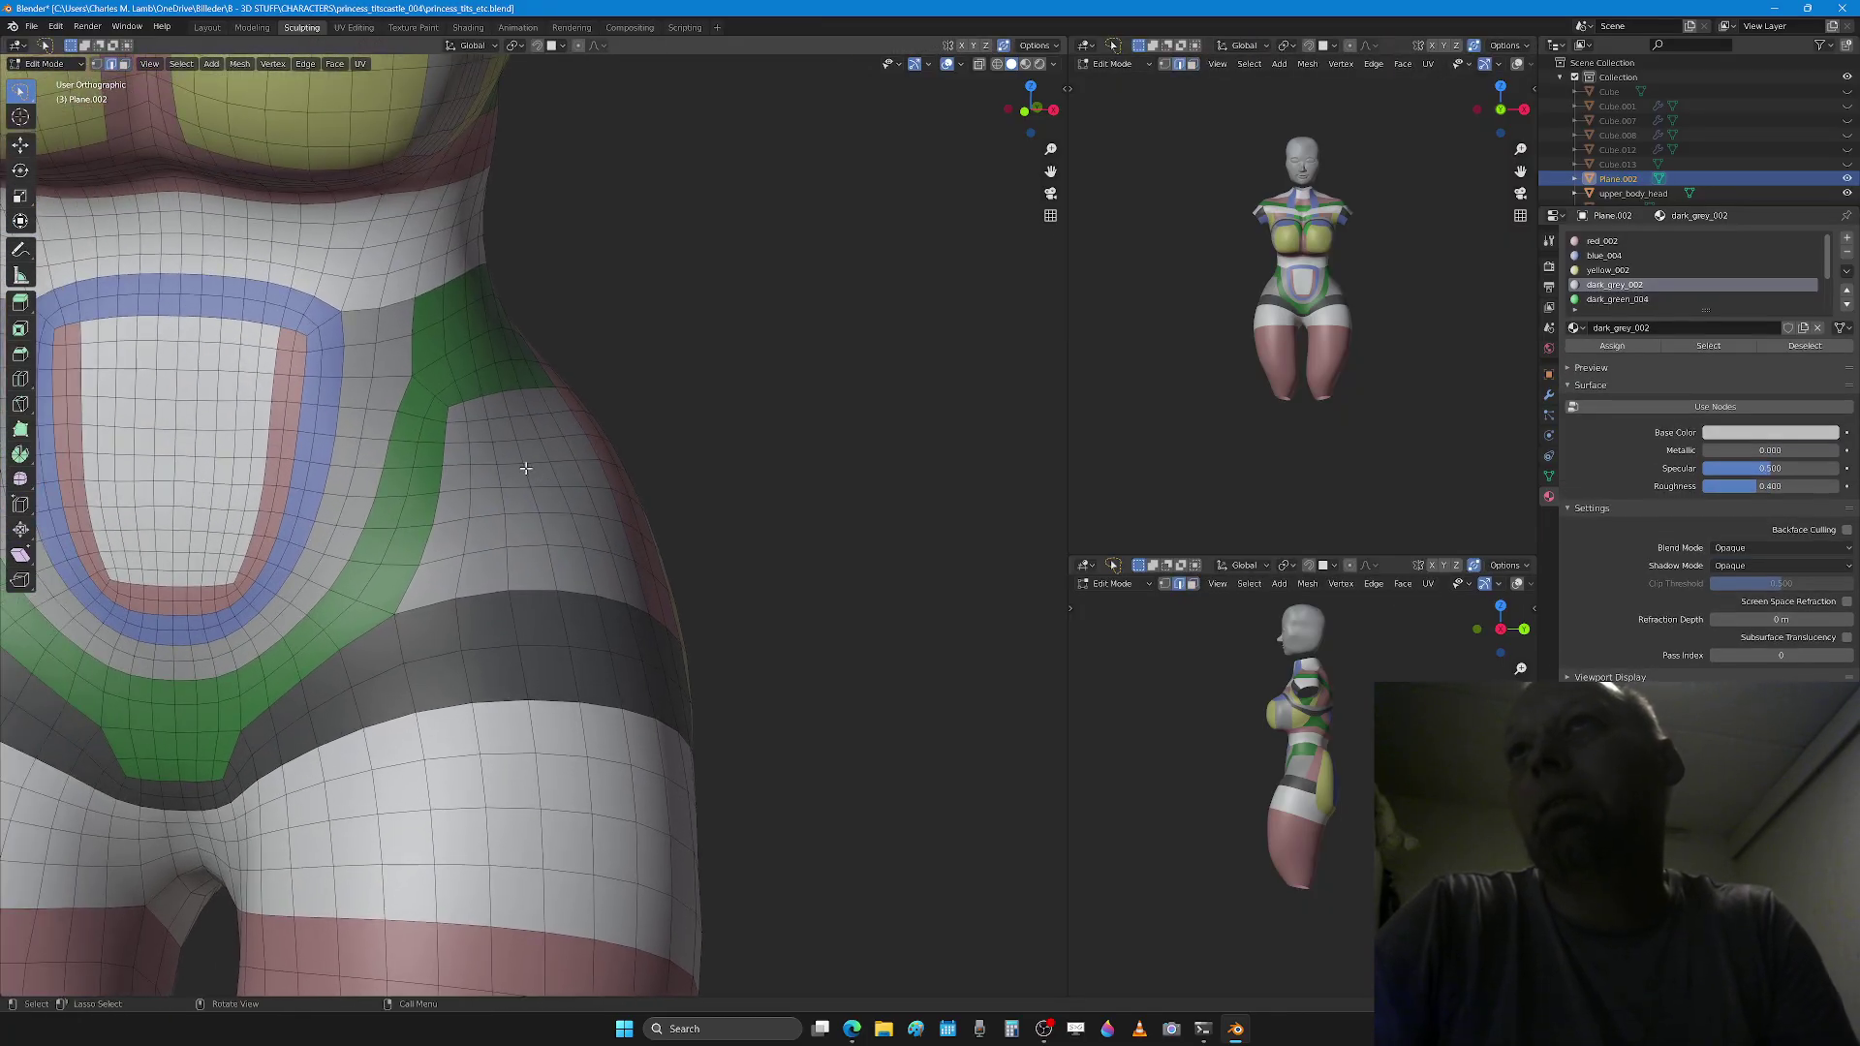
key(ctrl+r)
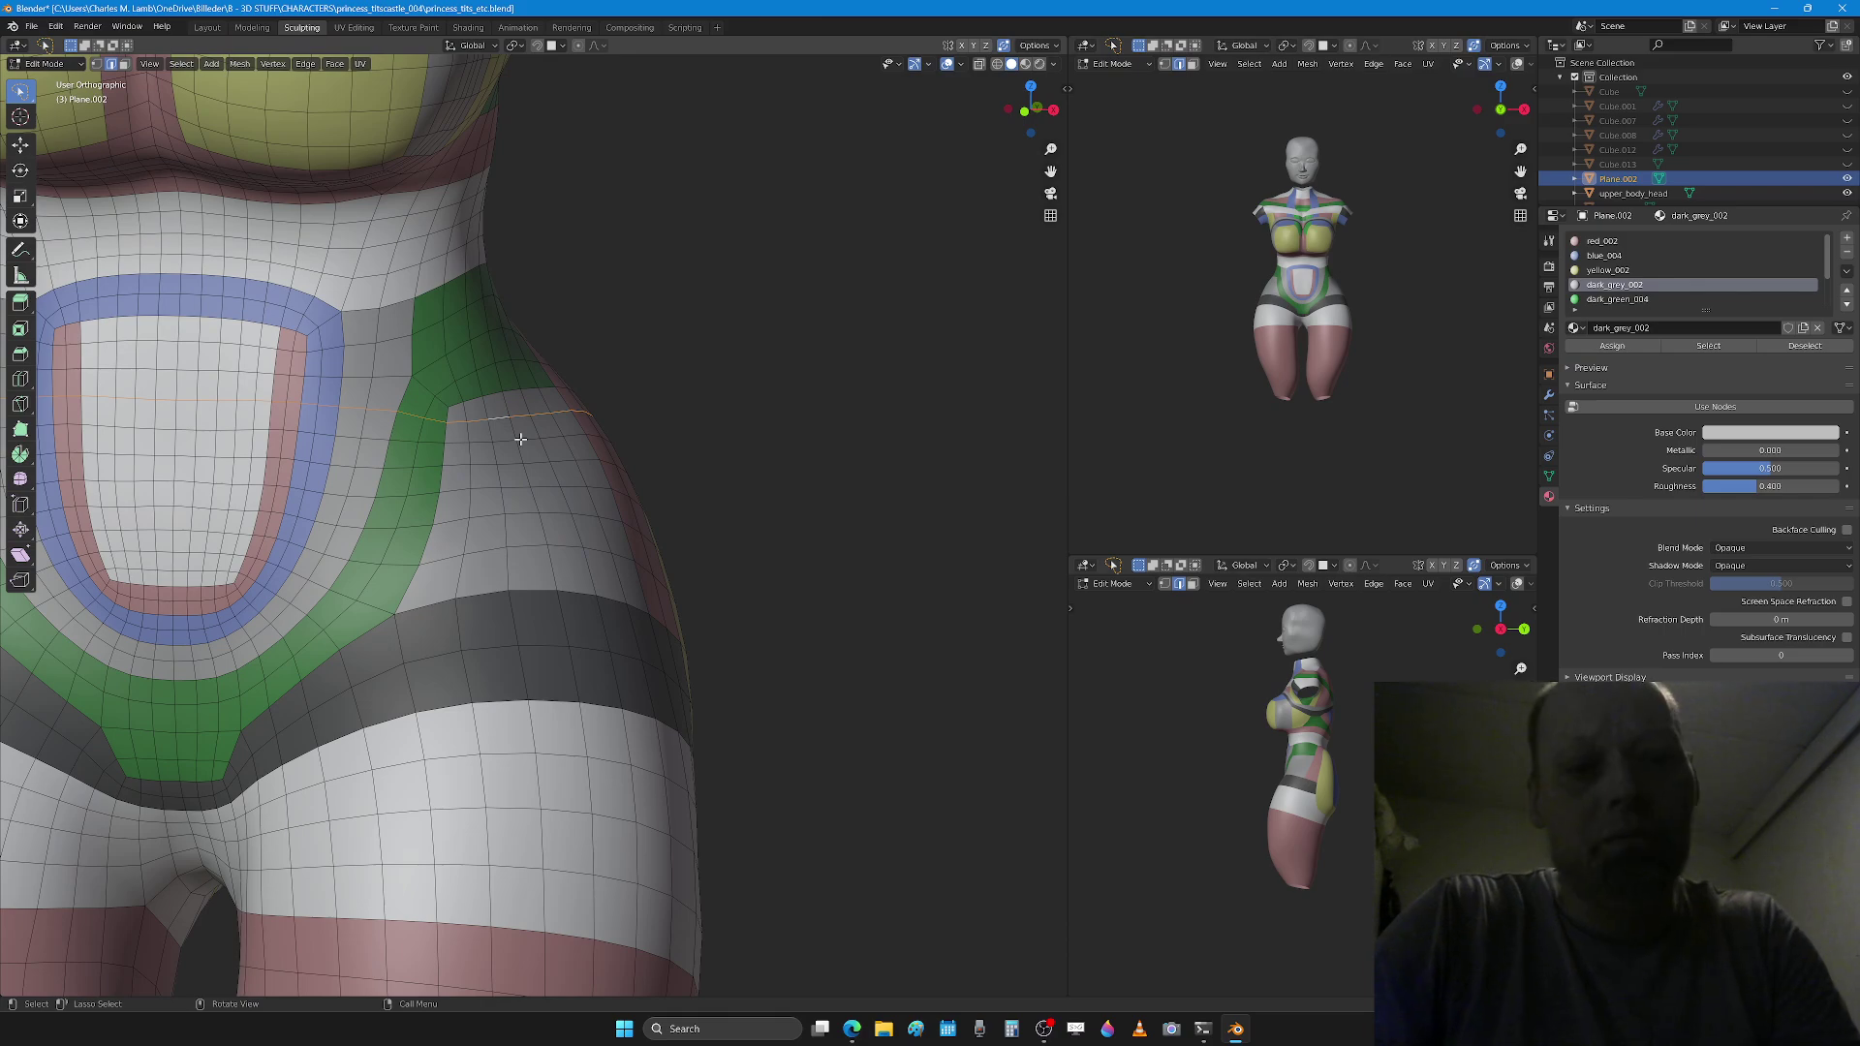
click(518, 434)
click(539, 491)
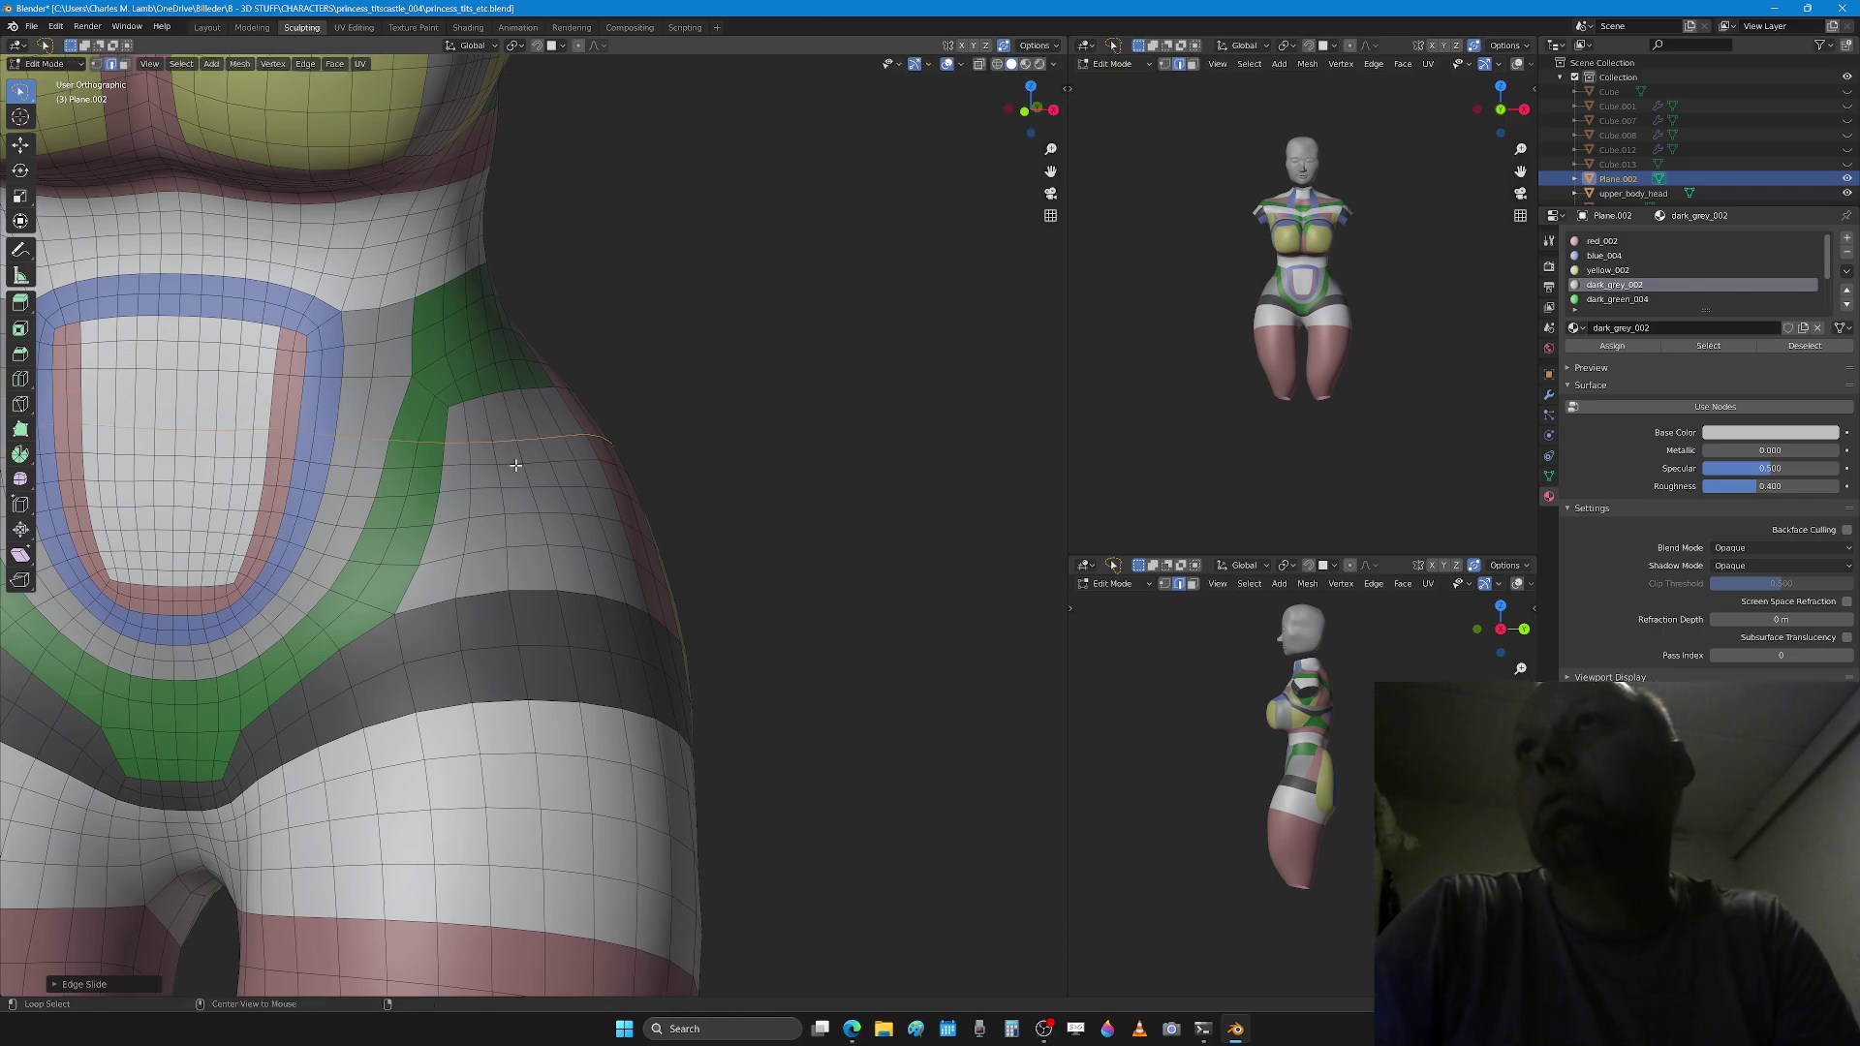
alt+click(530, 527)
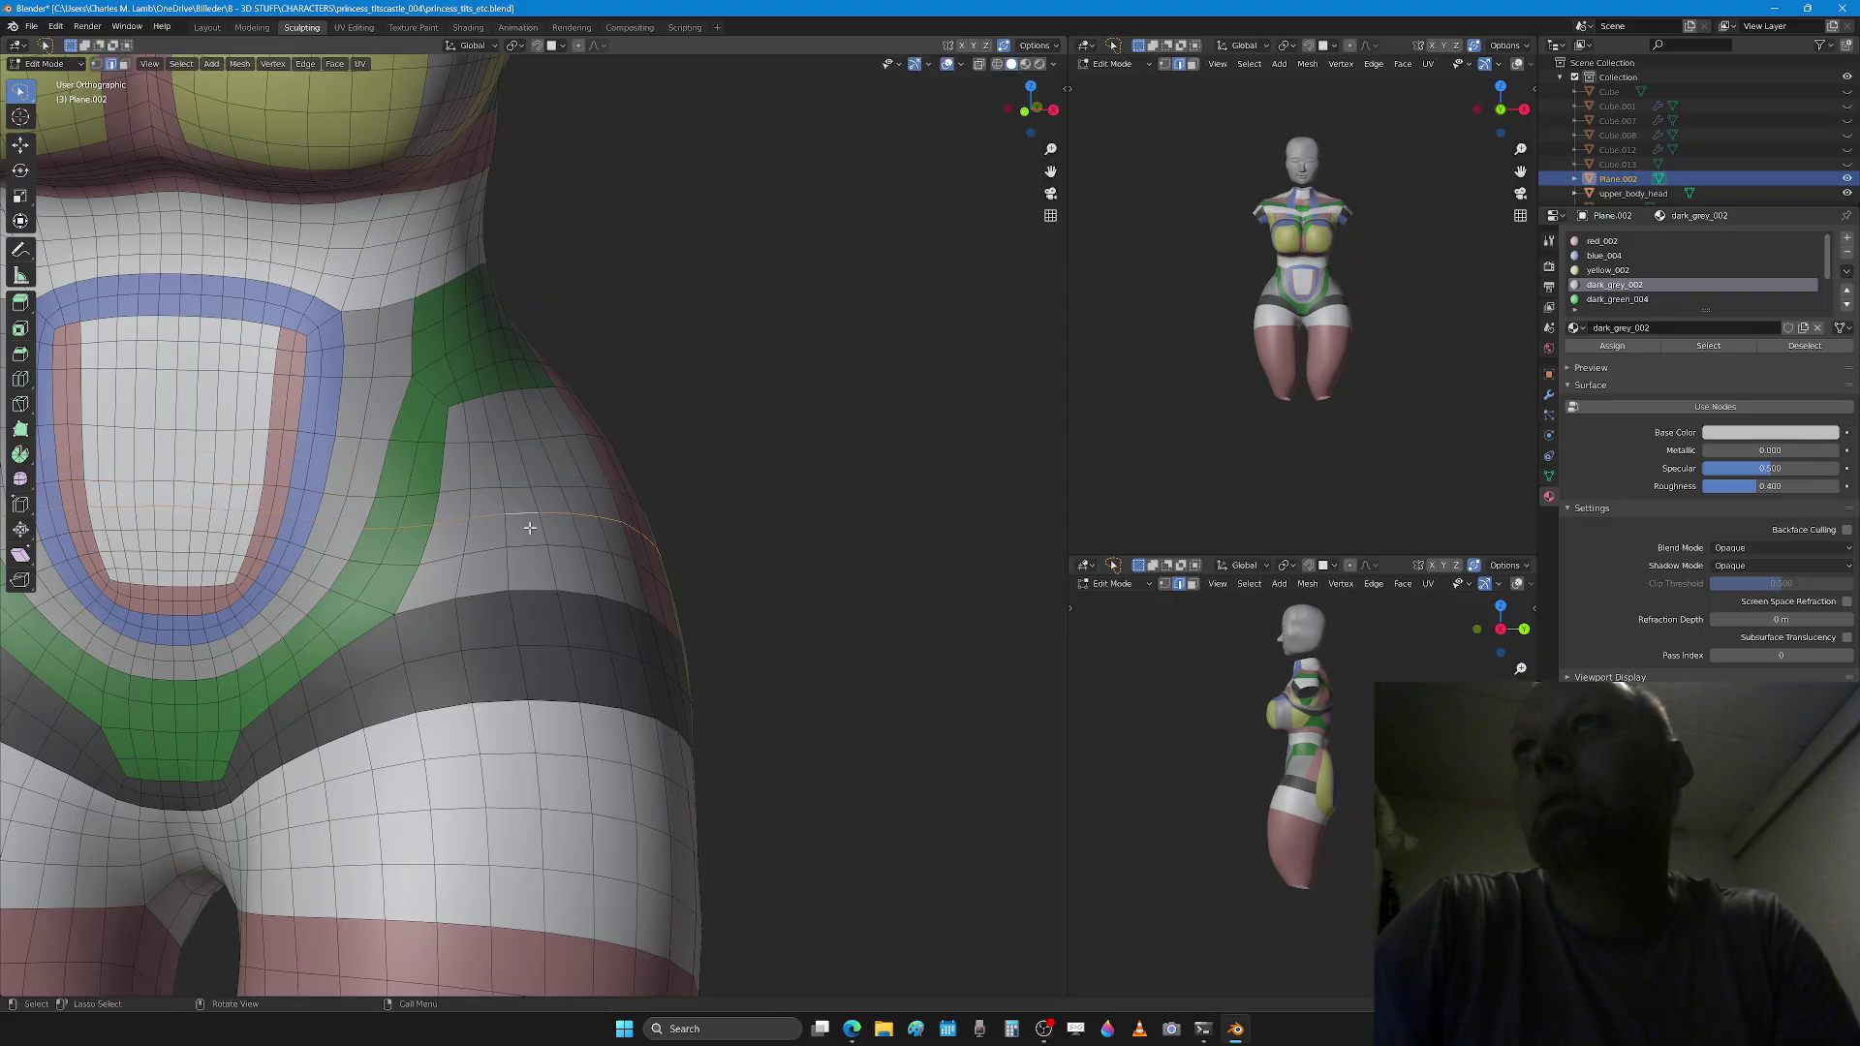
key(g)
key(g)
click(562, 614)
scroll(511, 632, down, 2)
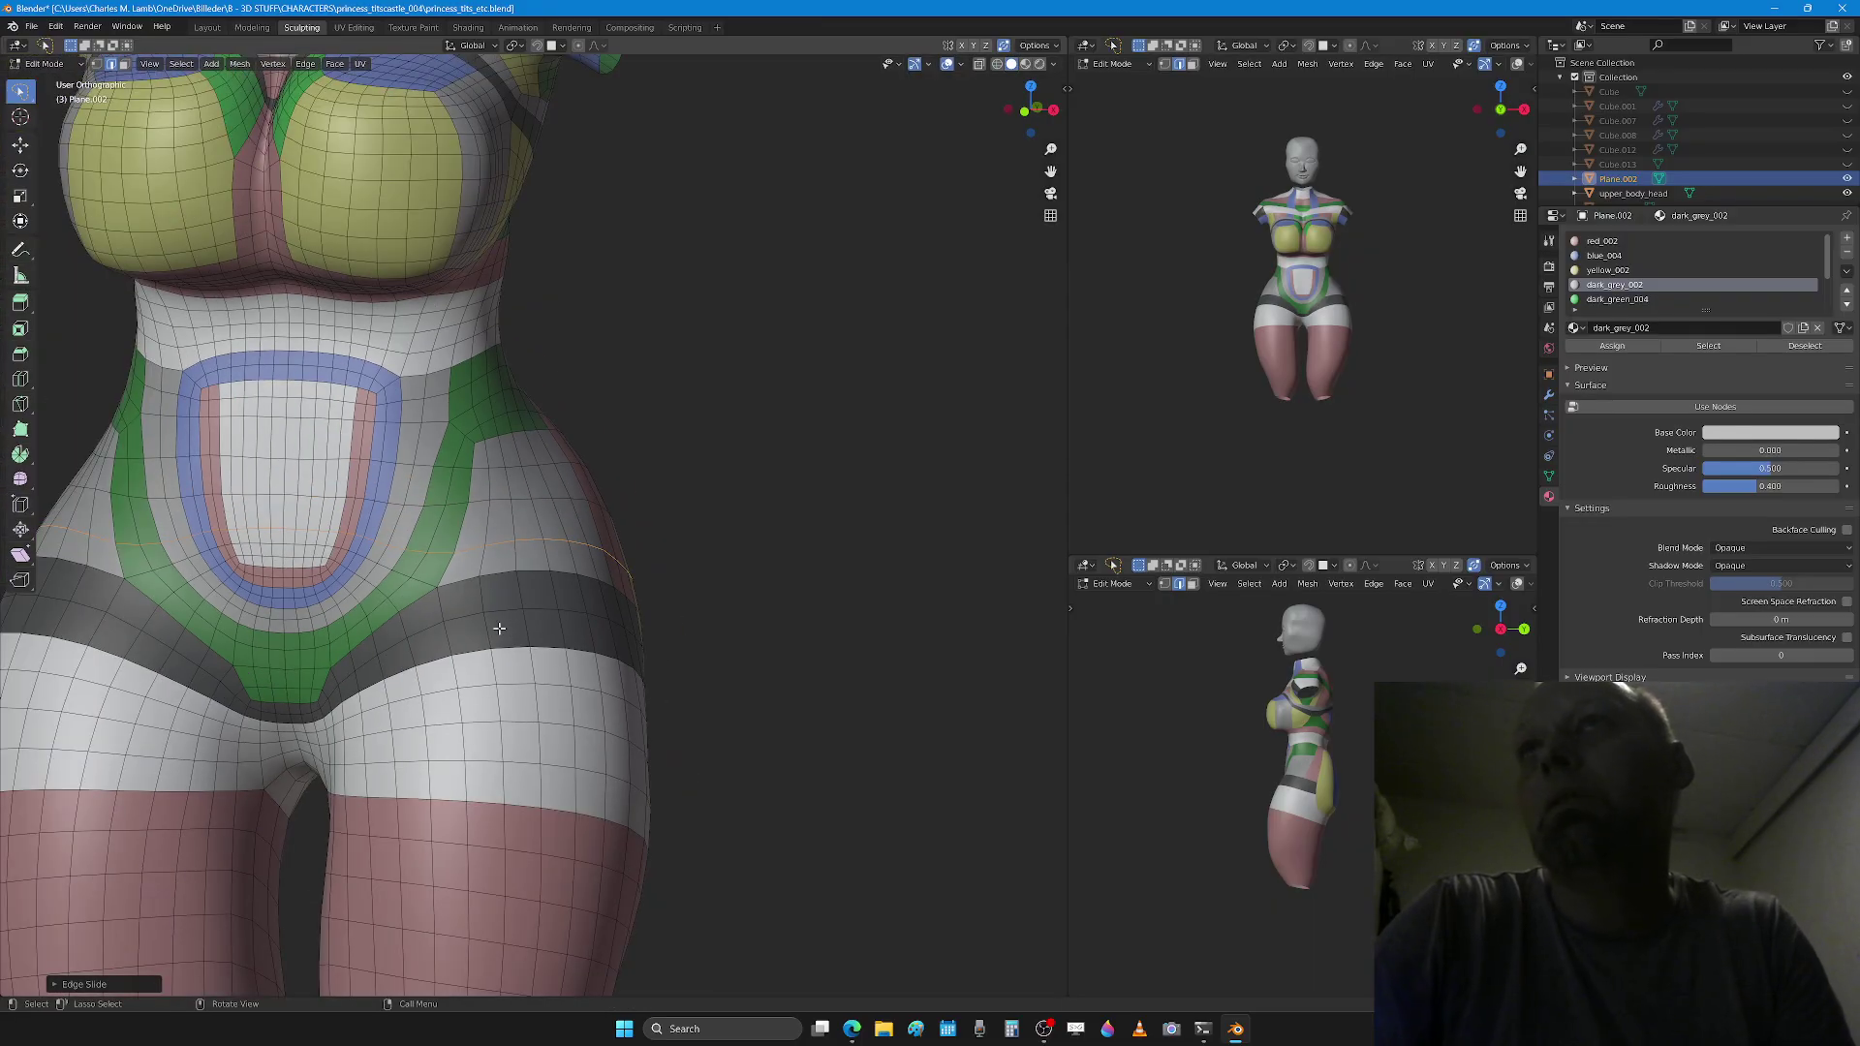
Step: In Sculpt Mode, smooth the abdomen and front of the hips with a 226 px brush radius
key(Tab)
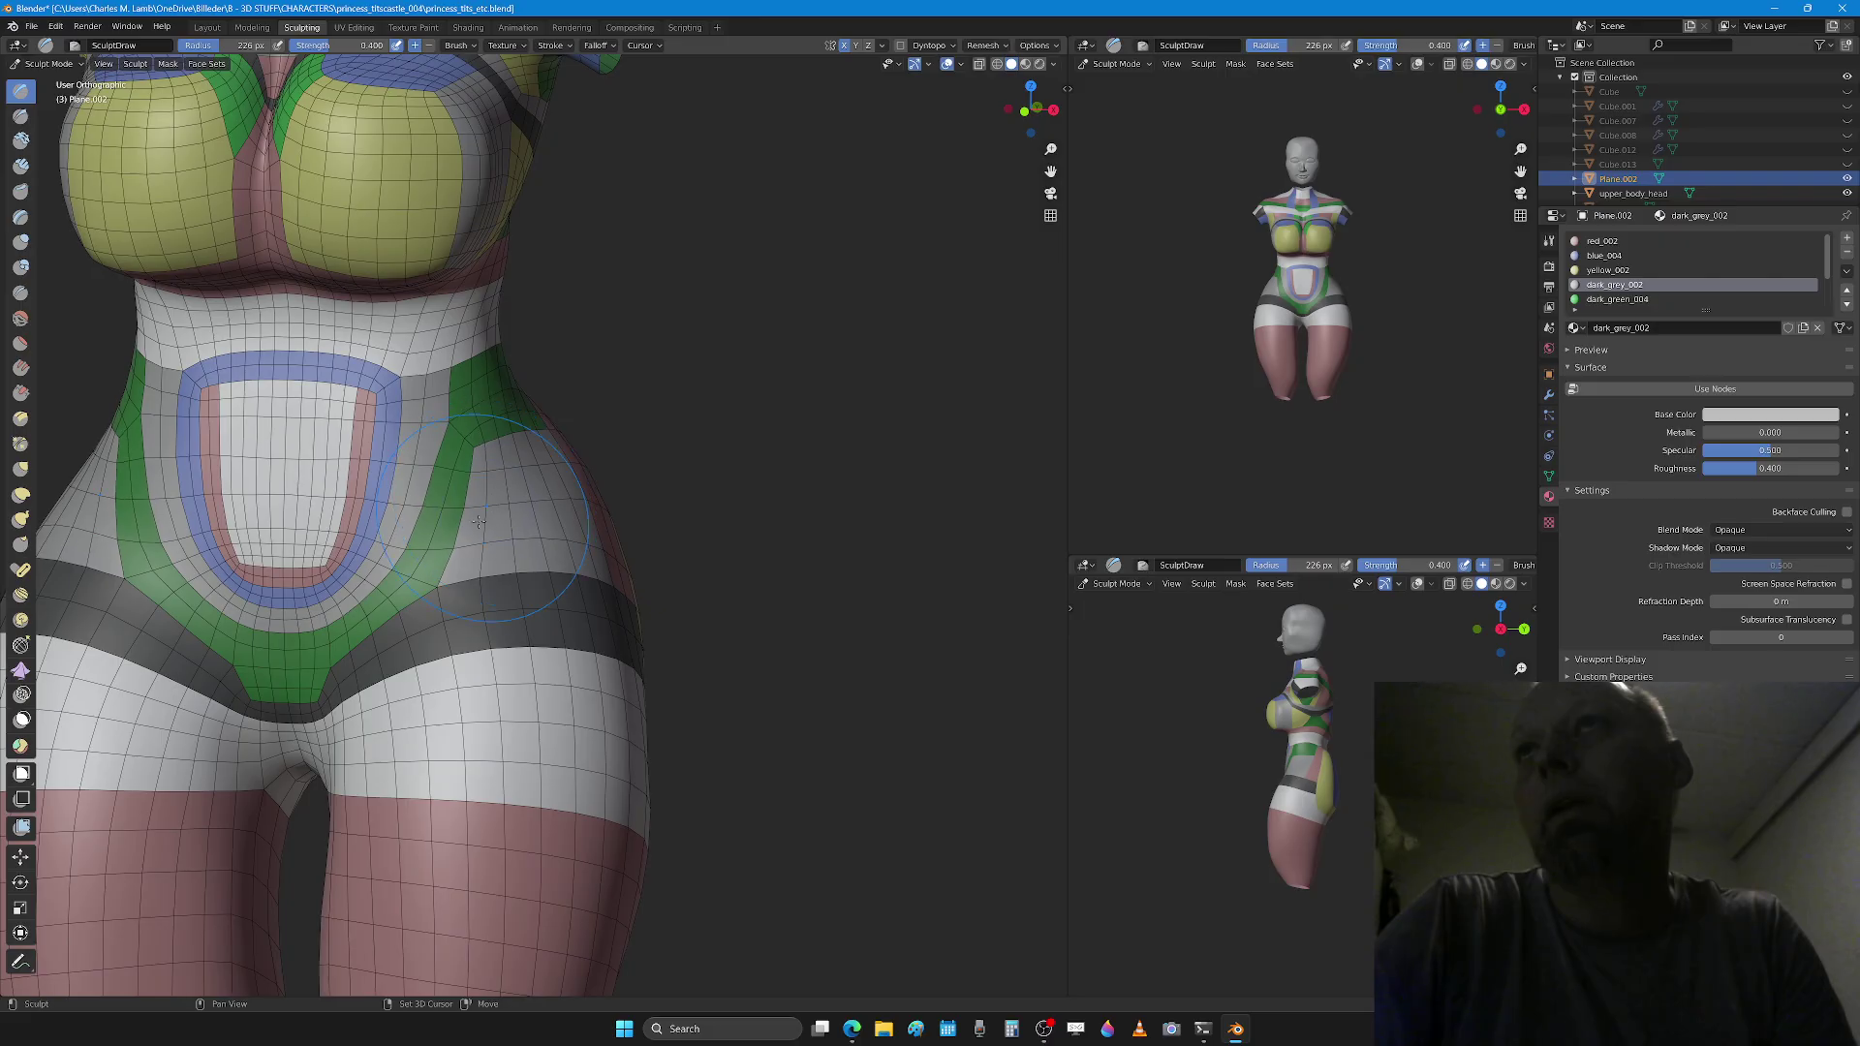
mouse_move(376, 493)
shift+mouse_down()
mouse_move(303, 436)
mouse_move(315, 518)
shift+mouse_up()
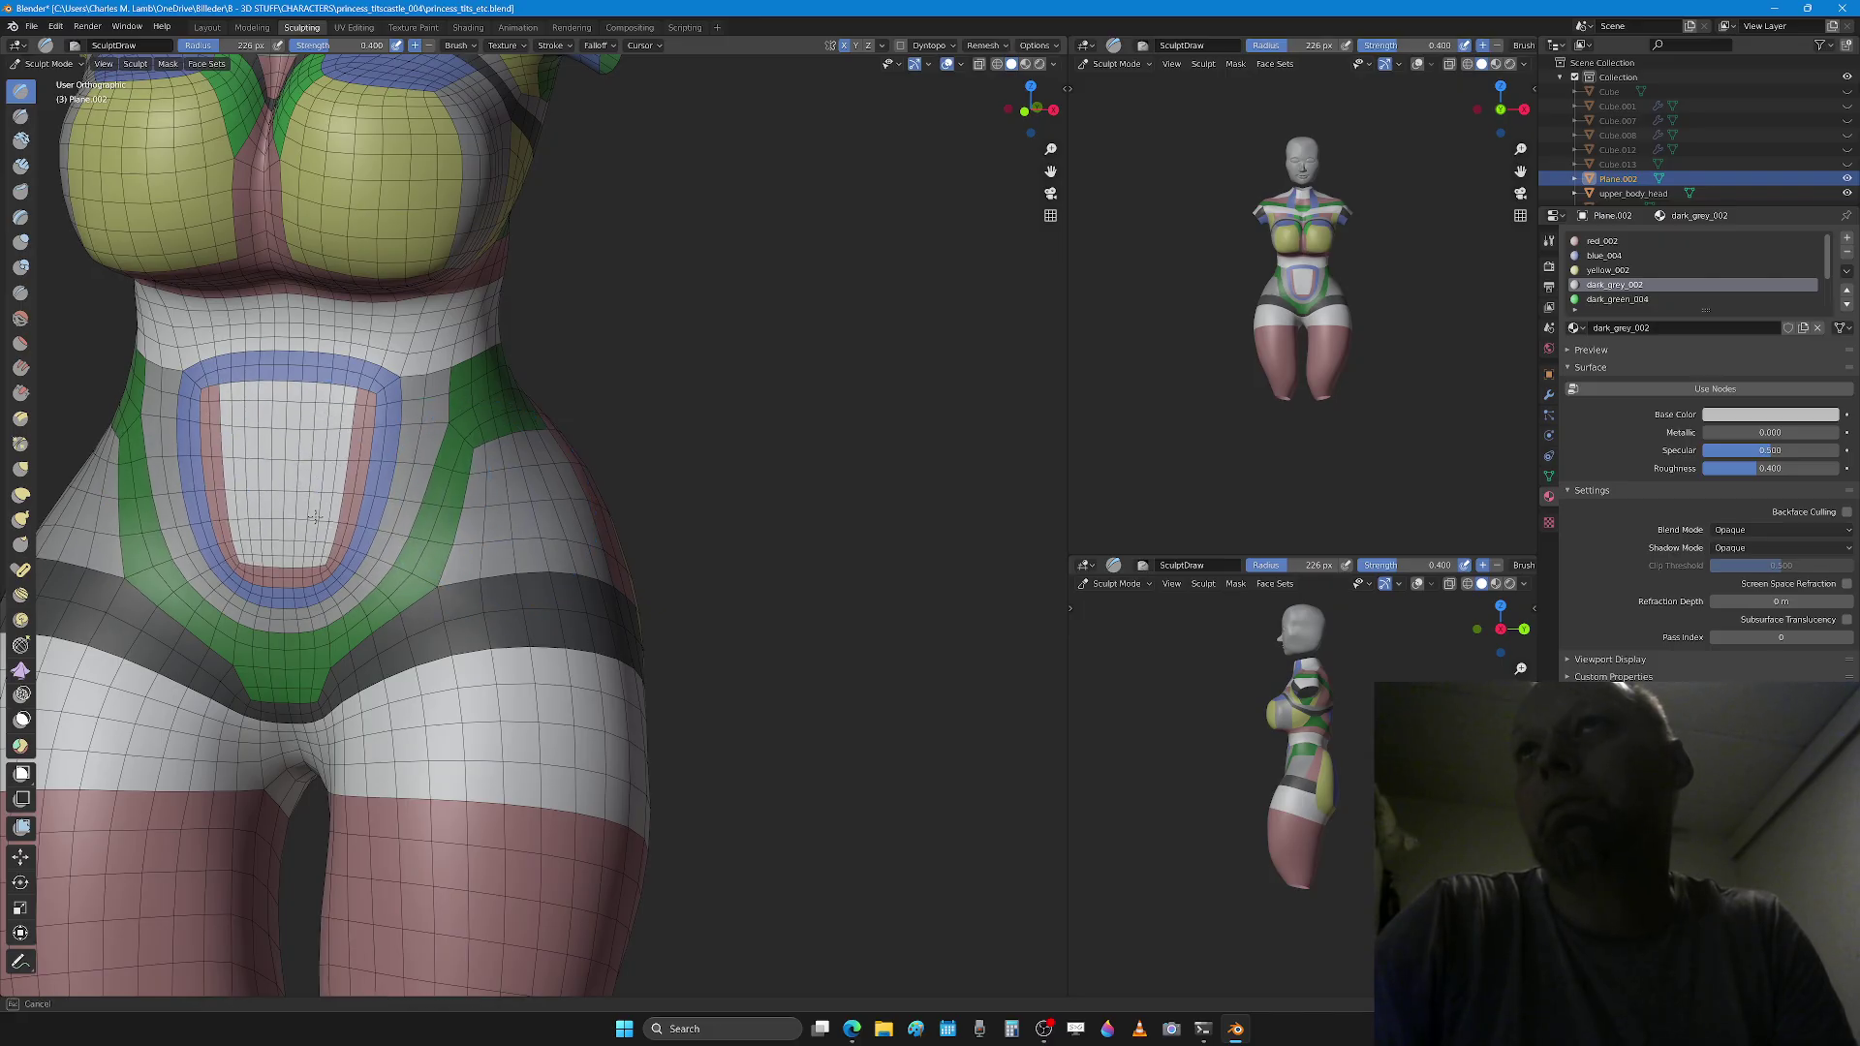
middle_drag(568, 502, 602, 423)
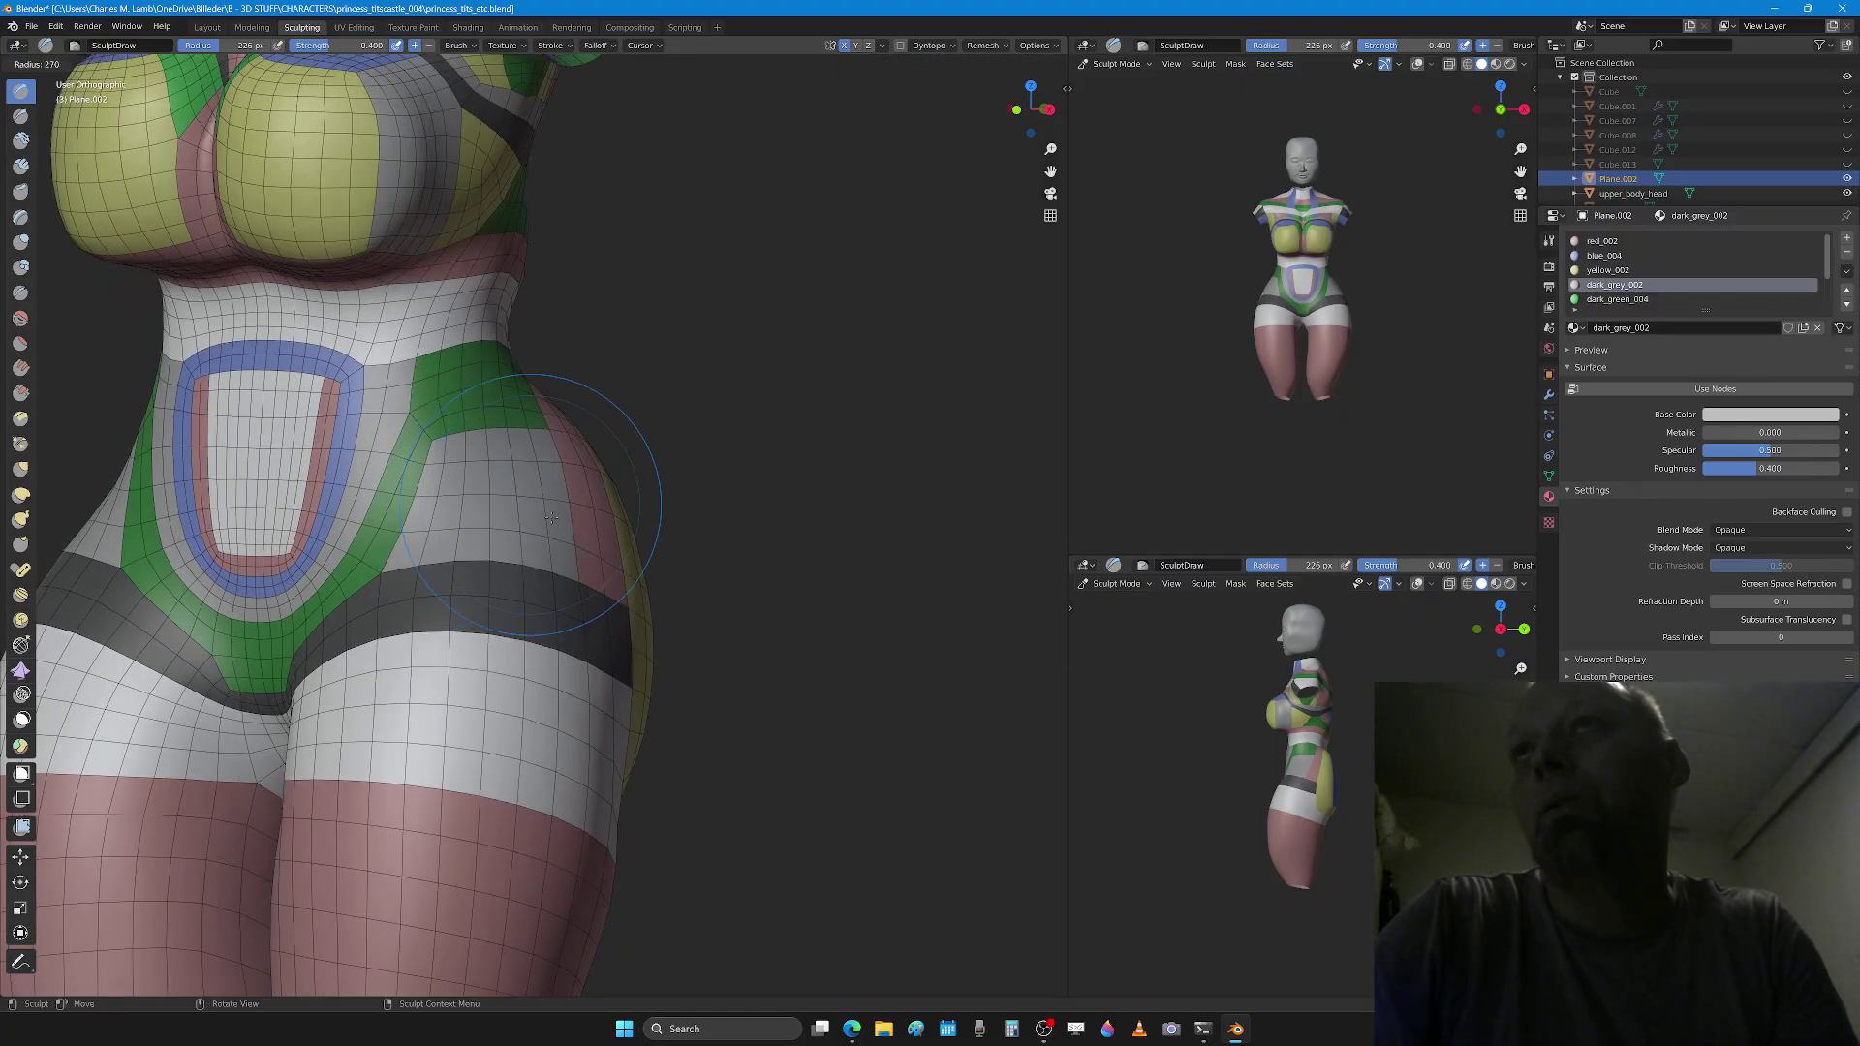
drag(601, 423, 518, 491)
middle_drag(436, 506, 434, 644)
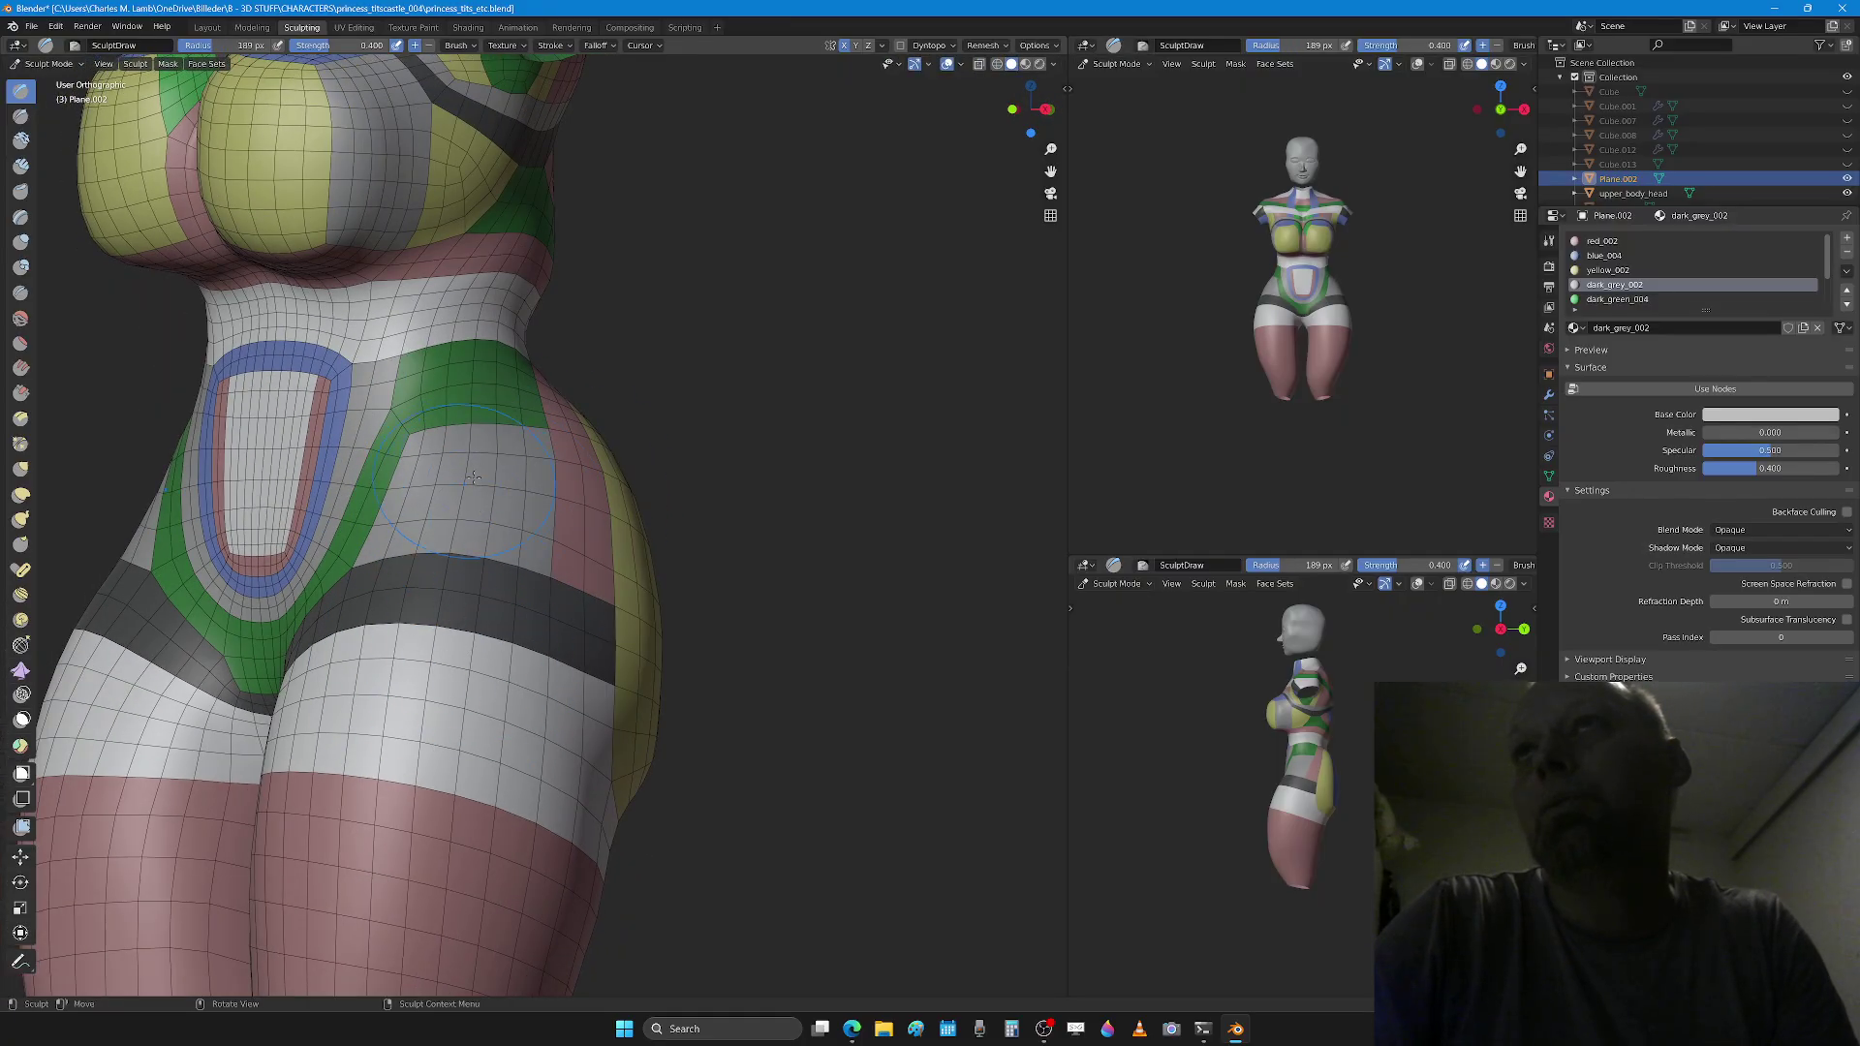
middle_drag(473, 477, 560, 569)
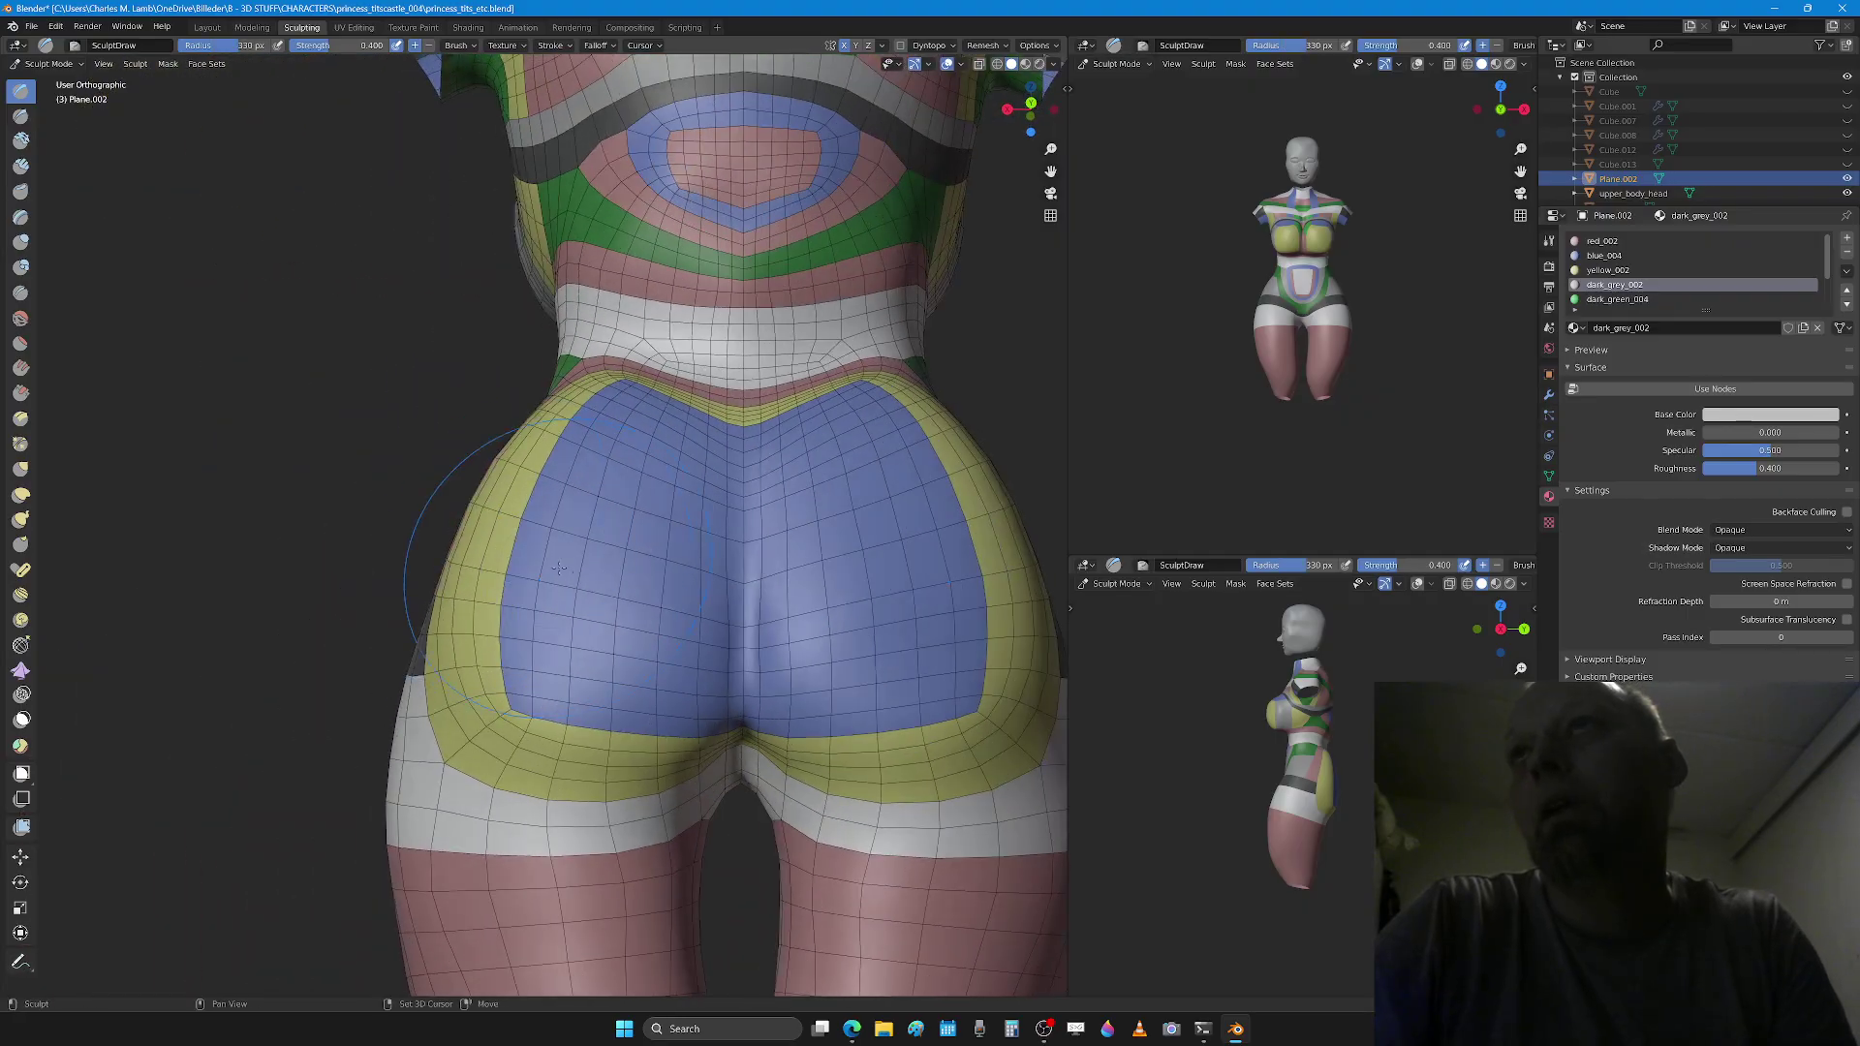
Step: Reshape the upper buttocks and lower back with the Grab brush at radii of 323 px and 218 px
key(f)
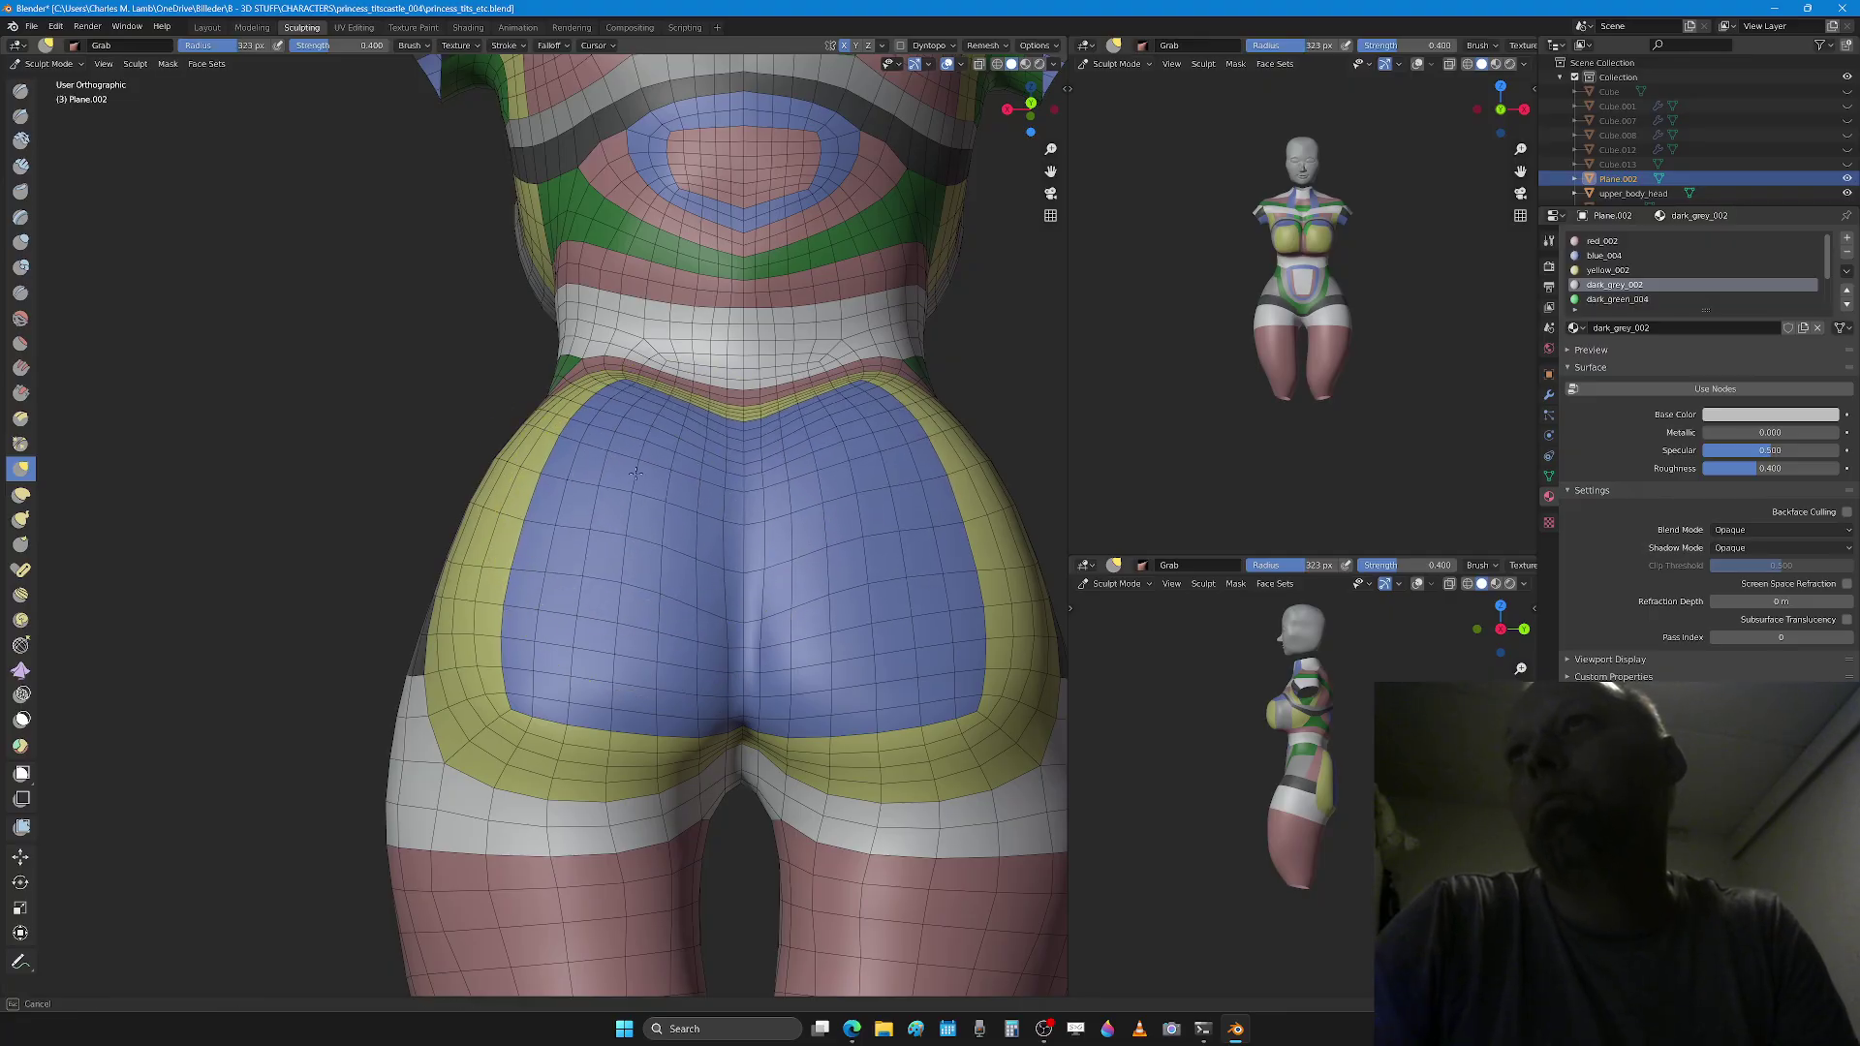
mouse_move(635, 512)
middle_down()
mouse_move(664, 620)
mouse_move(755, 490)
mouse_move(652, 677)
middle_up()
scroll(757, 678, up, 4)
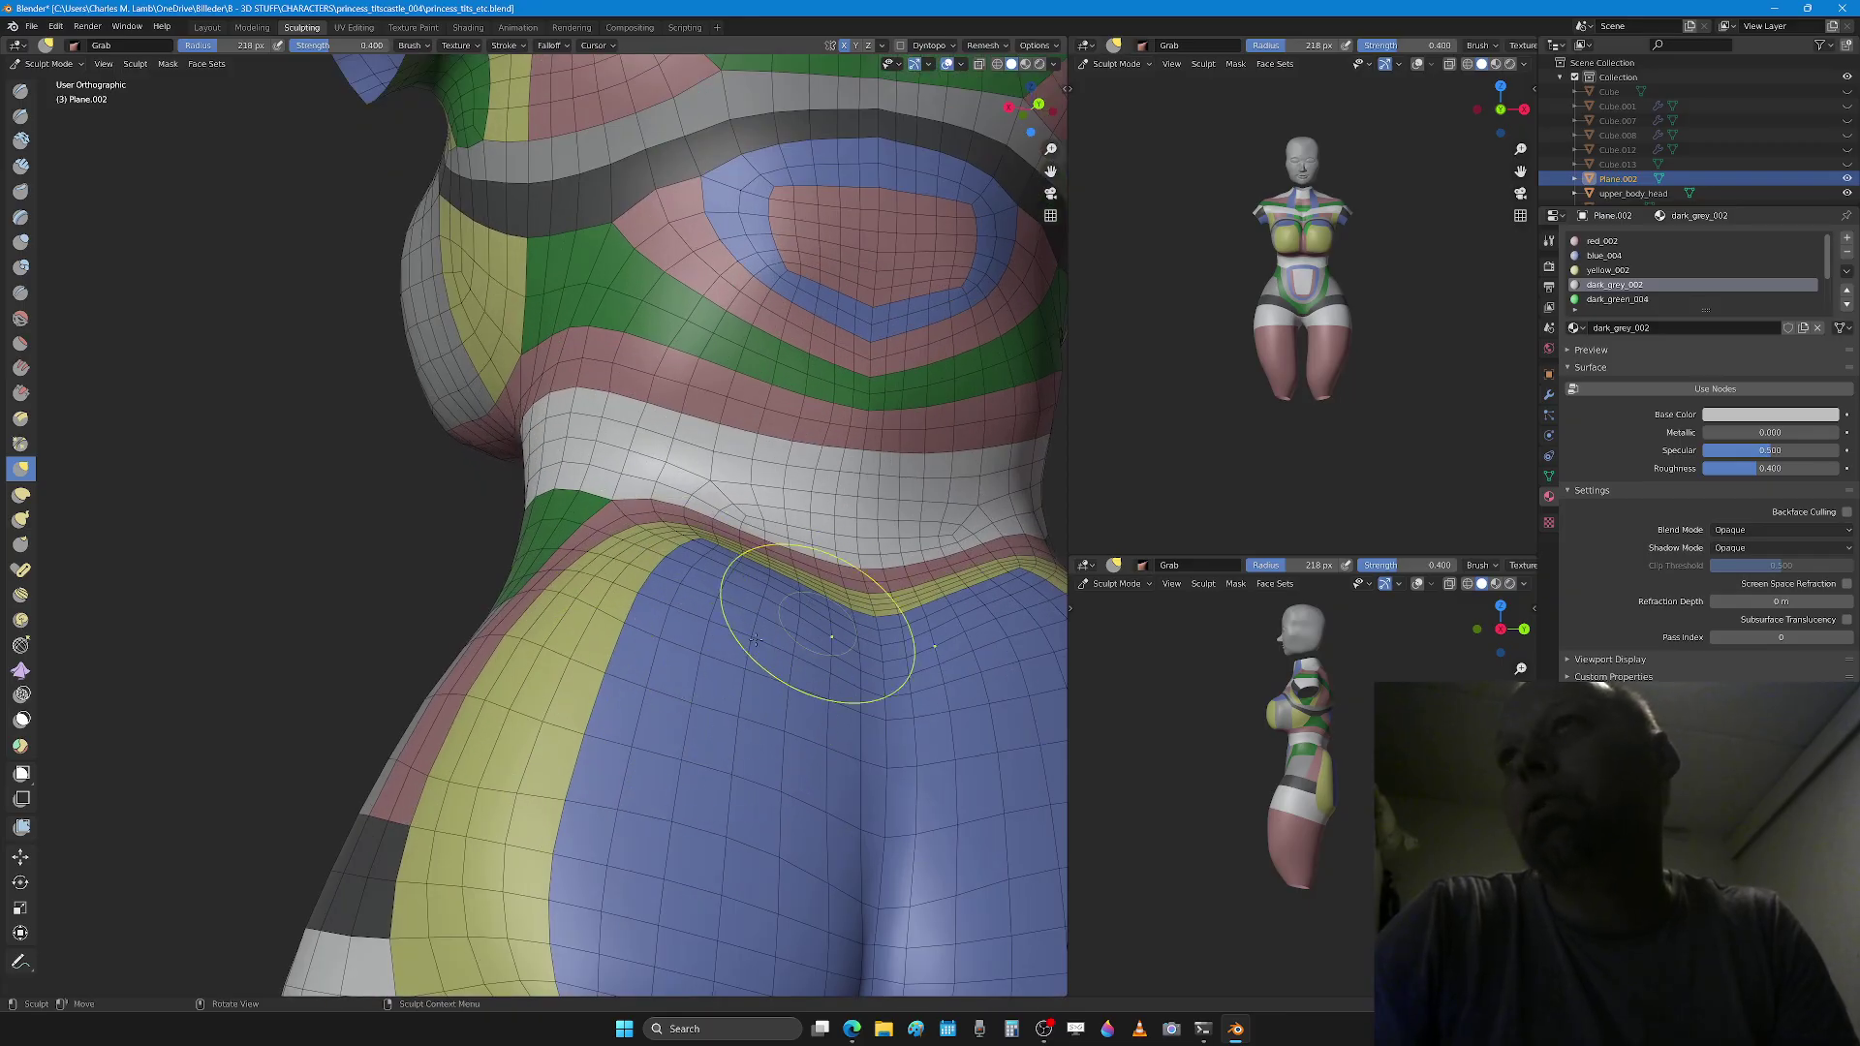
scroll(713, 593, down, 3)
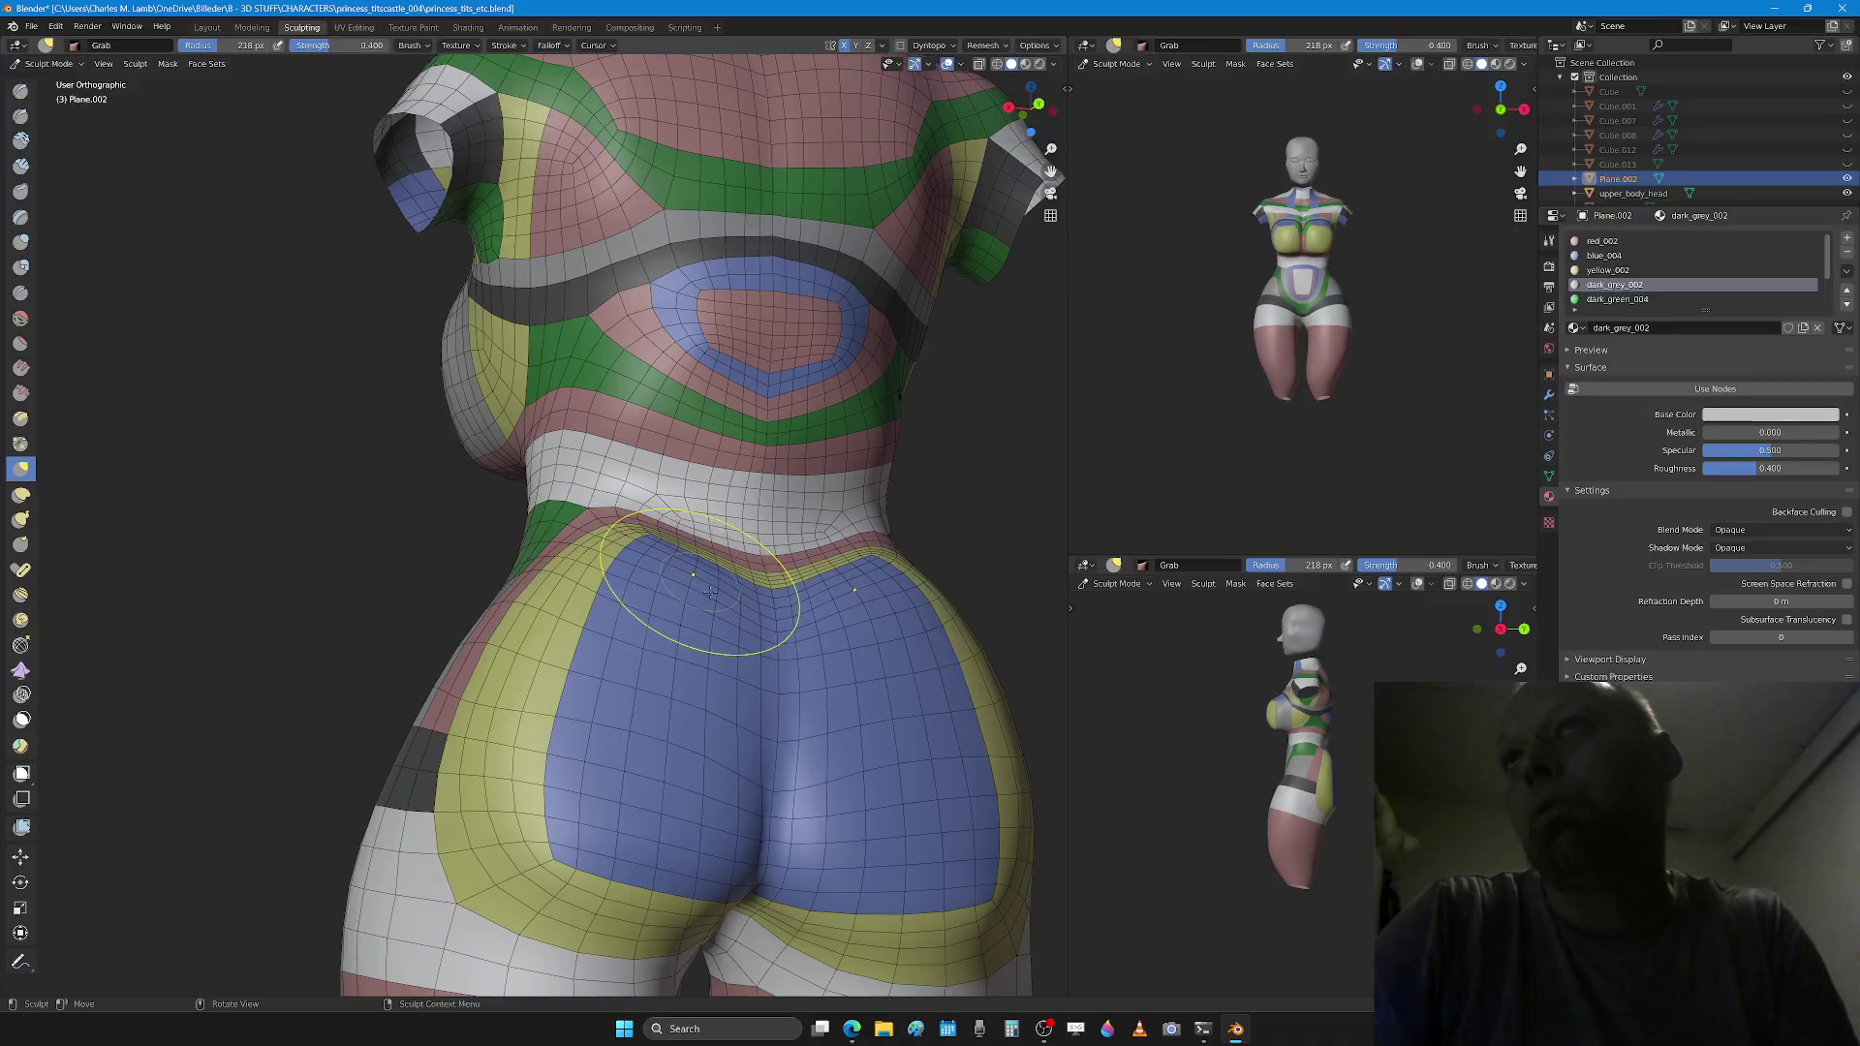
scroll(707, 625, up, 3)
mouse_move(777, 620)
middle_down()
mouse_move(786, 654)
mouse_move(687, 646)
mouse_move(691, 668)
mouse_move(735, 663)
mouse_move(731, 611)
mouse_move(749, 611)
mouse_move(499, 588)
middle_up()
scroll(780, 661, down, 3)
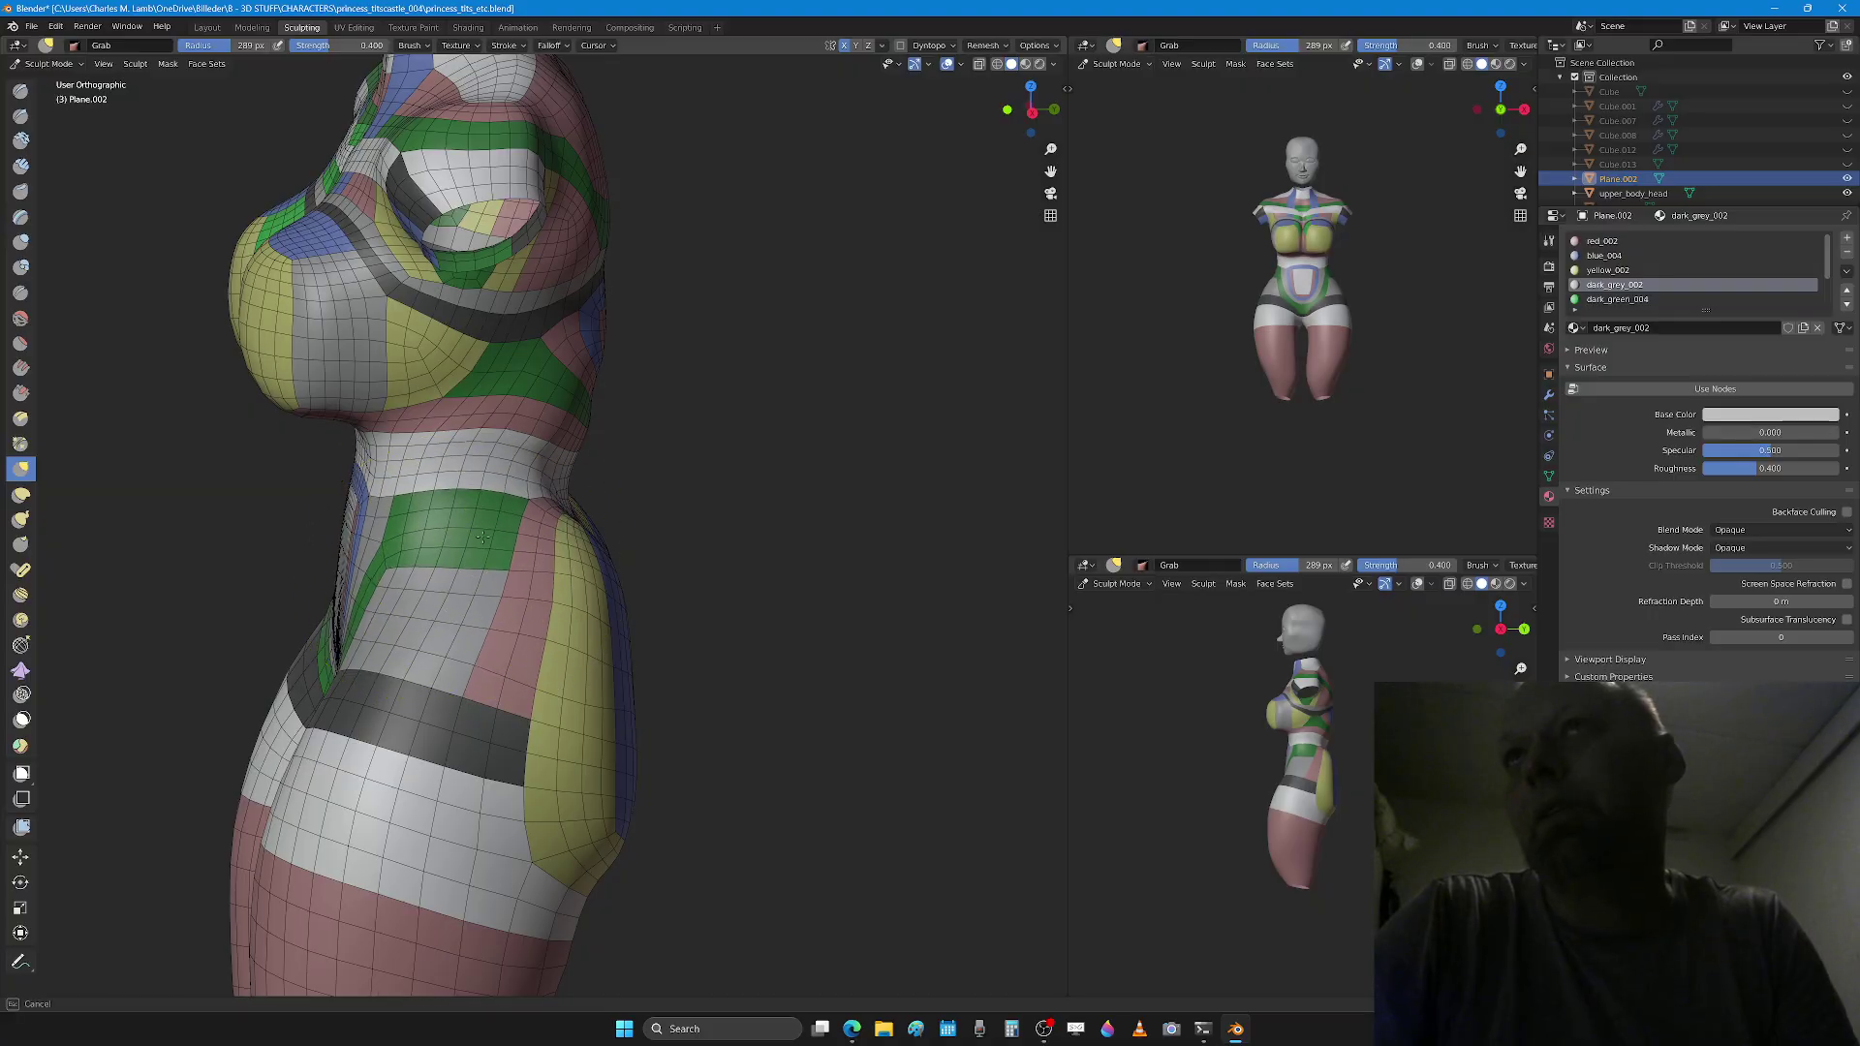
Step: Adjust the side of the waist and hips with Grab, reducing the radius from 289 px to 217 px
middle_drag(480, 527, 489, 540)
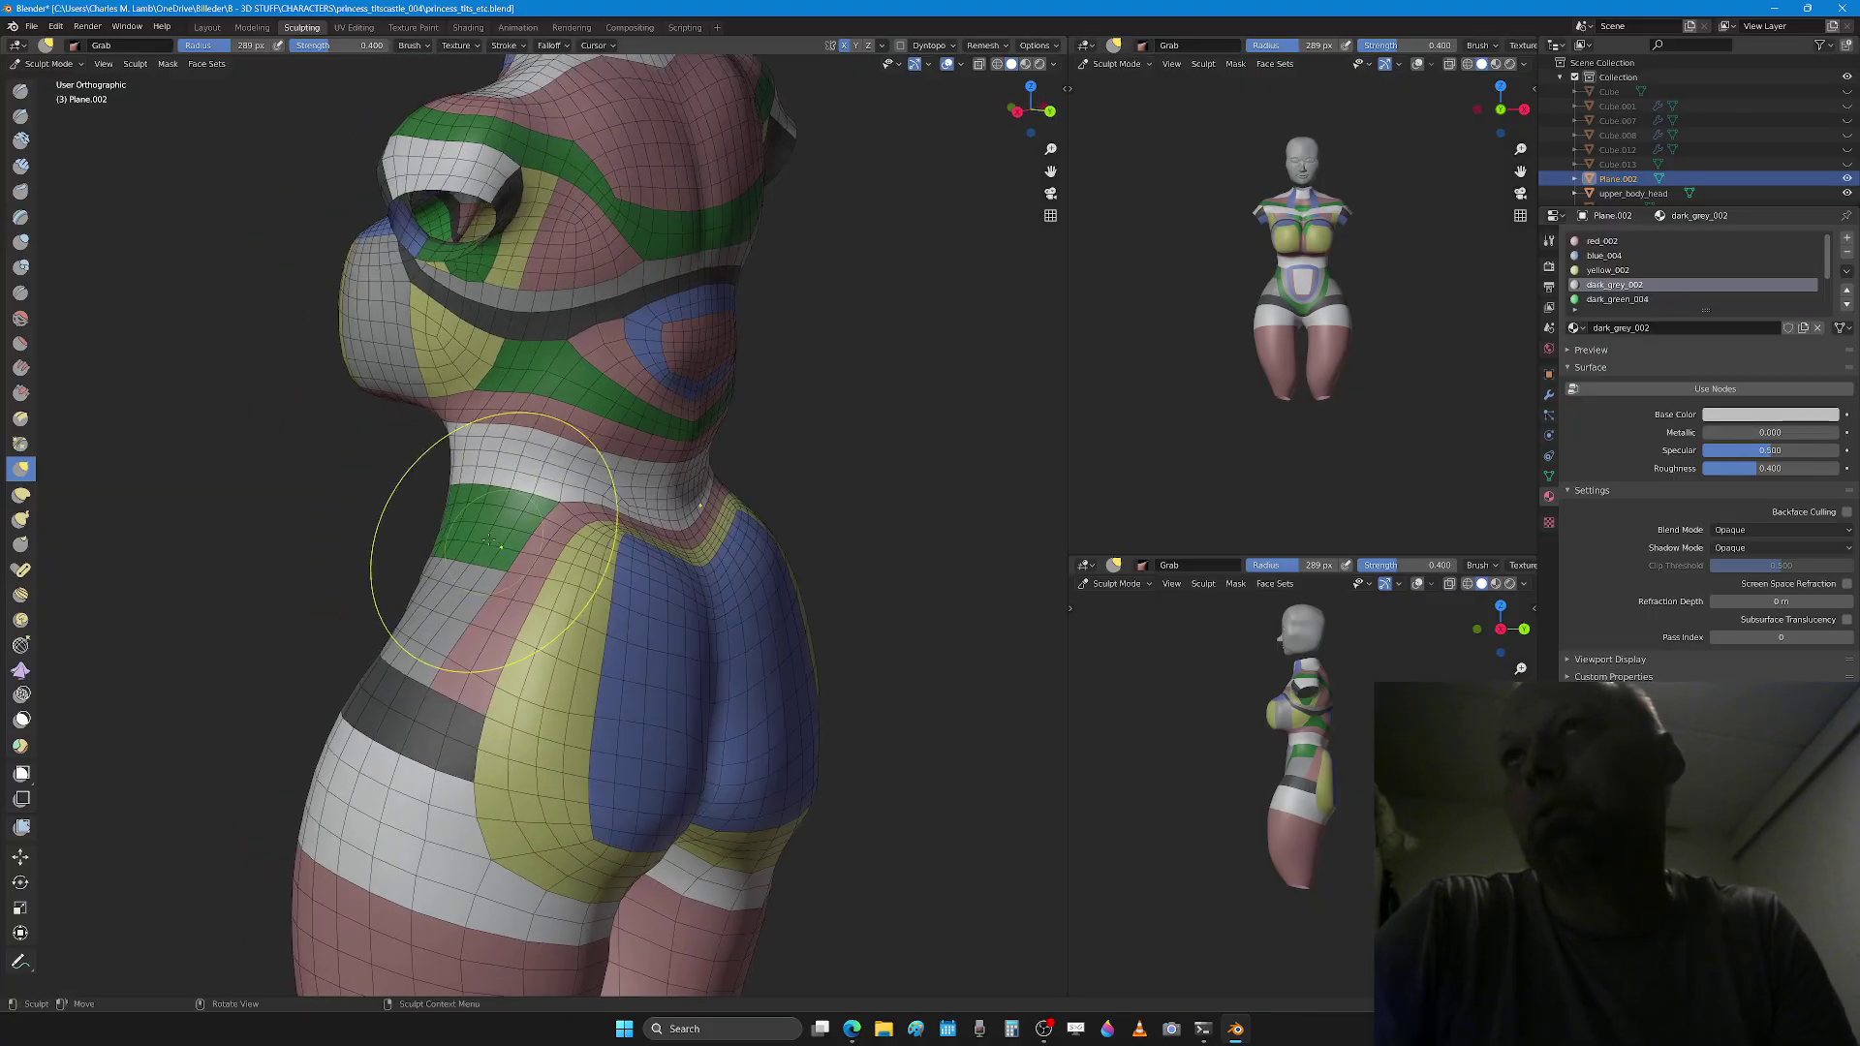
middle_drag(616, 496, 468, 625)
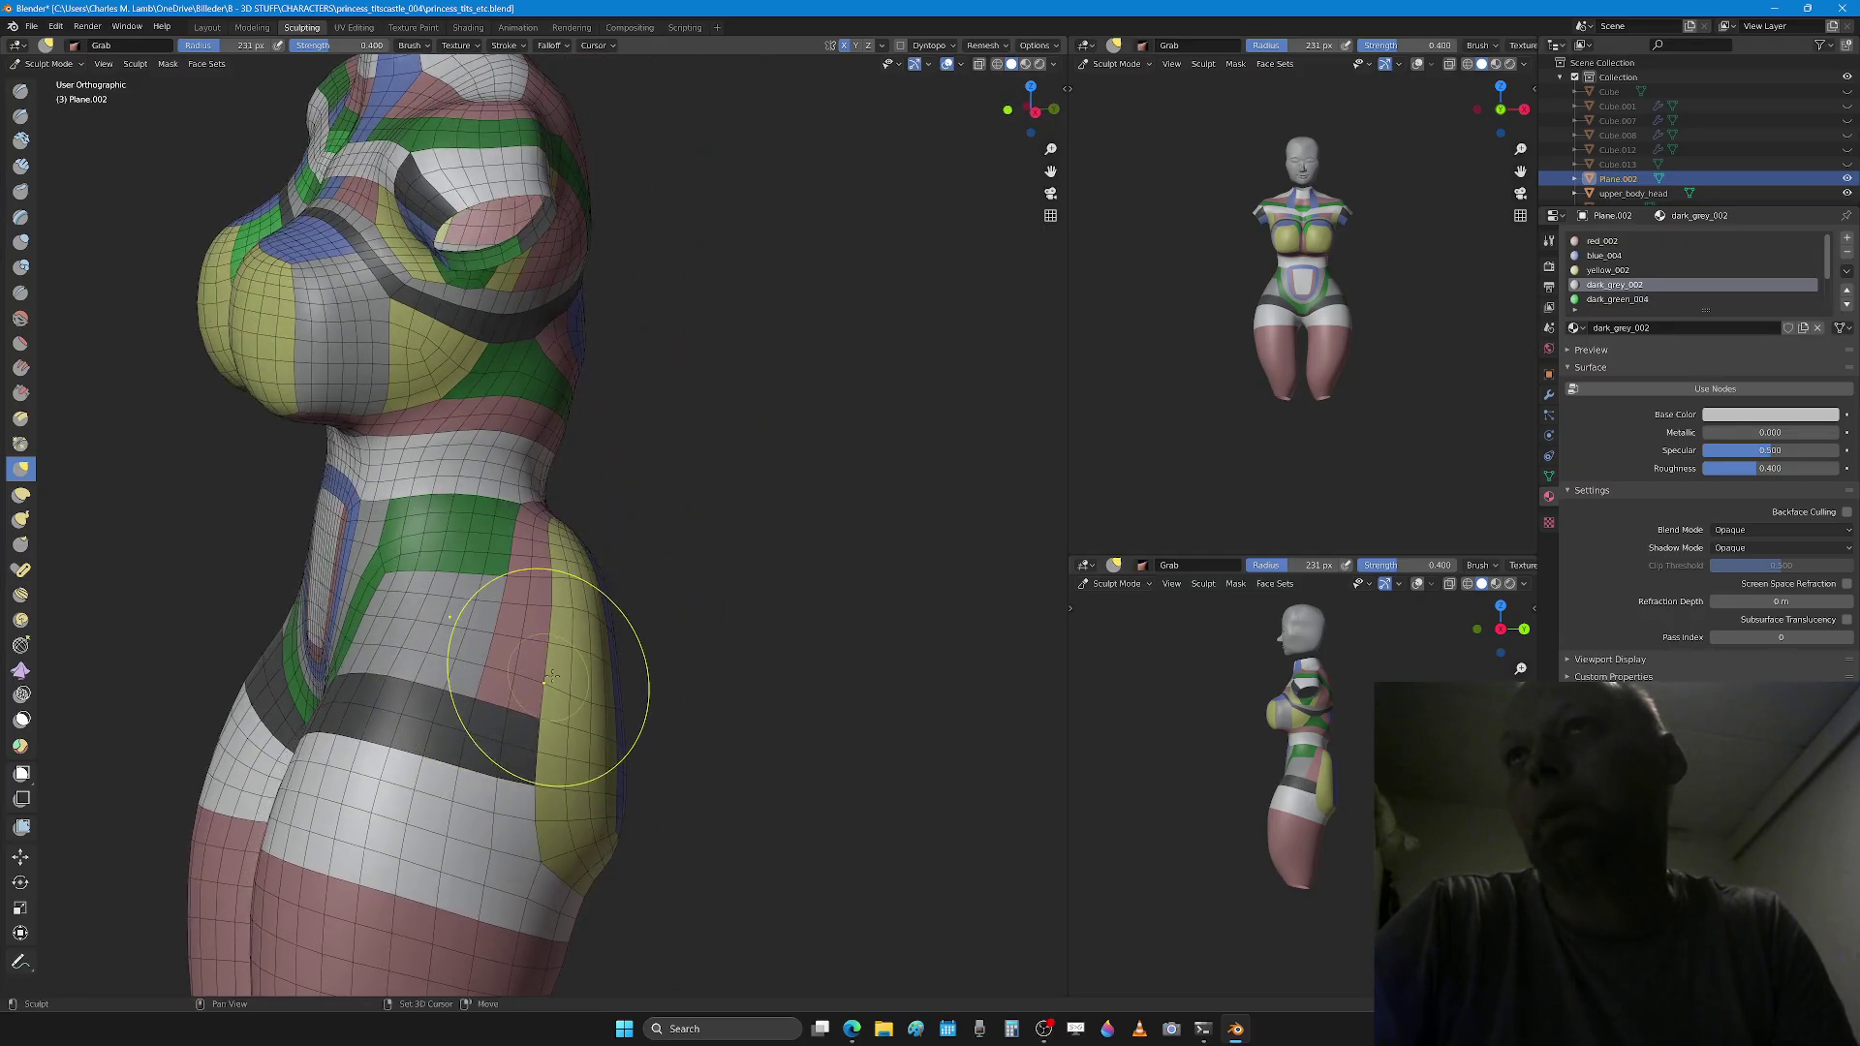
middle_drag(552, 676, 677, 689)
click(660, 610)
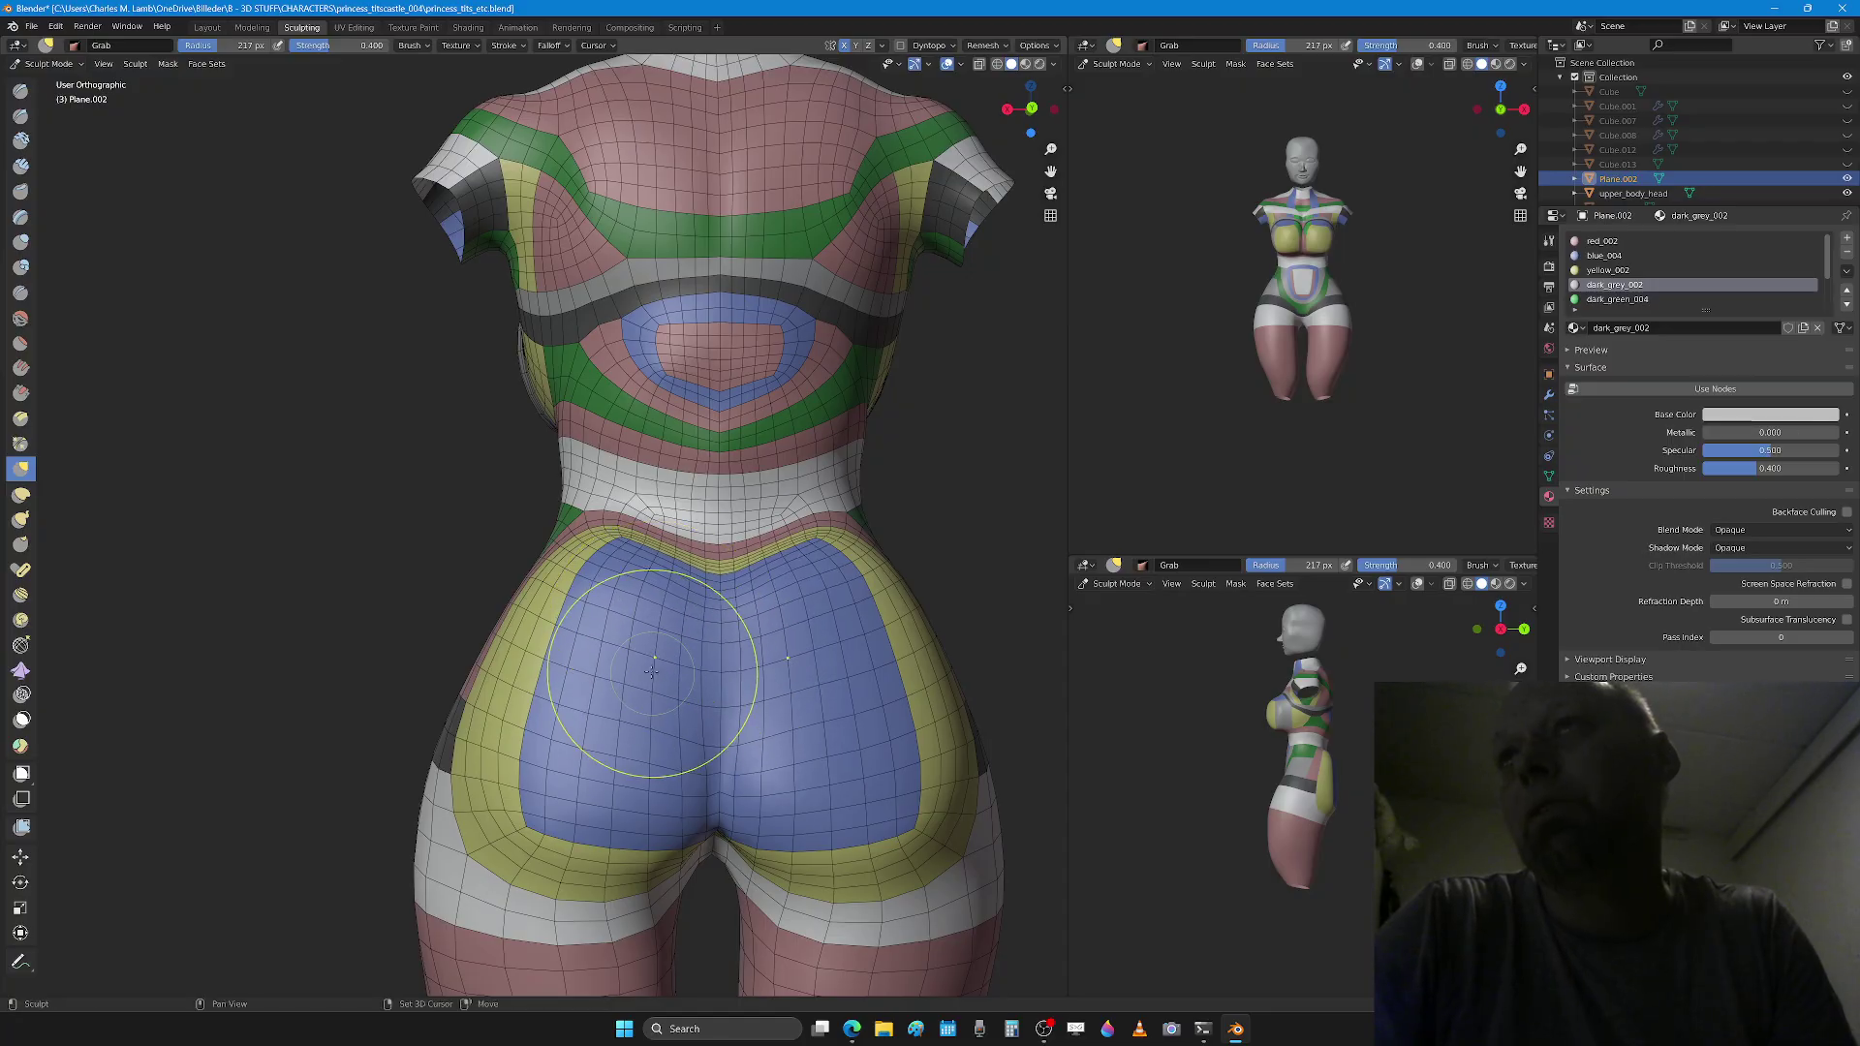
Step: Refine the upper yellow band and its border with the lower back using Grab at a 145 px radius
middle_drag(652, 669, 640, 721)
scroll(639, 722, up, 4)
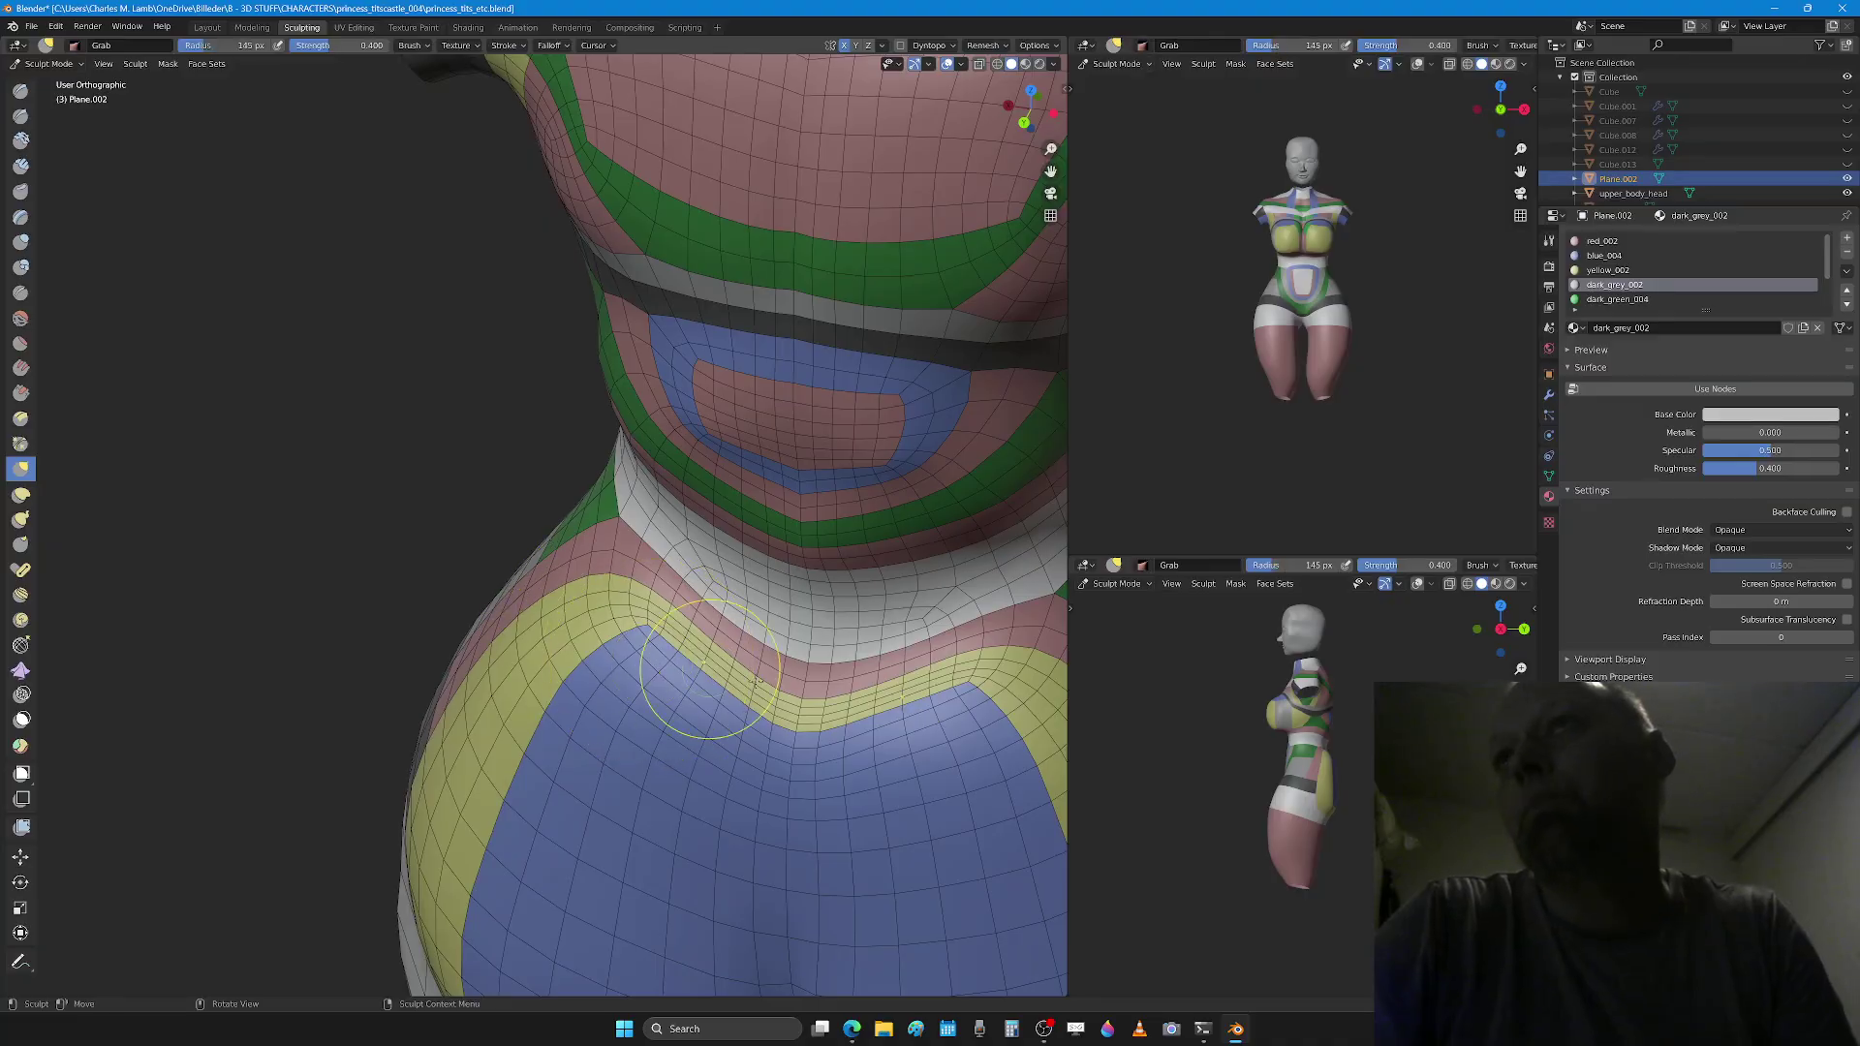
mouse_move(735, 640)
middle_down()
mouse_move(927, 619)
mouse_move(683, 618)
mouse_move(862, 644)
middle_up()
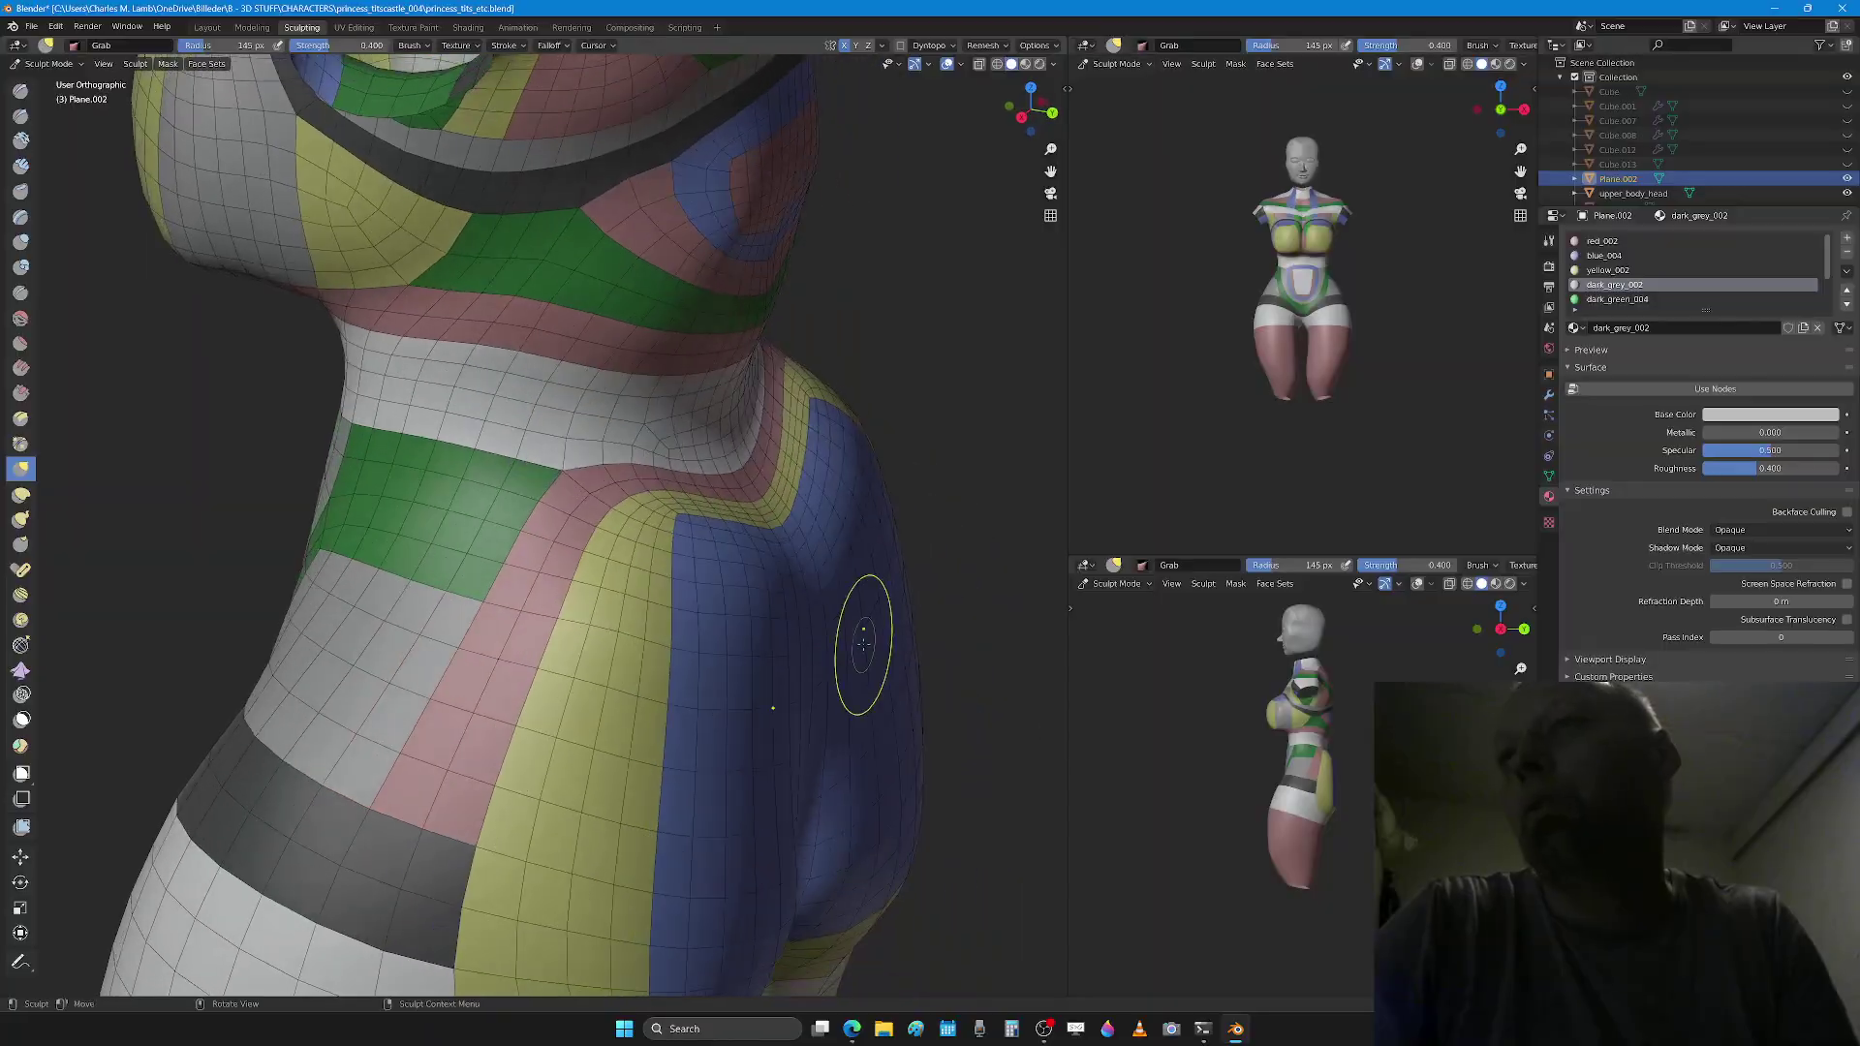
scroll(684, 538, down, 3)
middle_drag(681, 588, 665, 581)
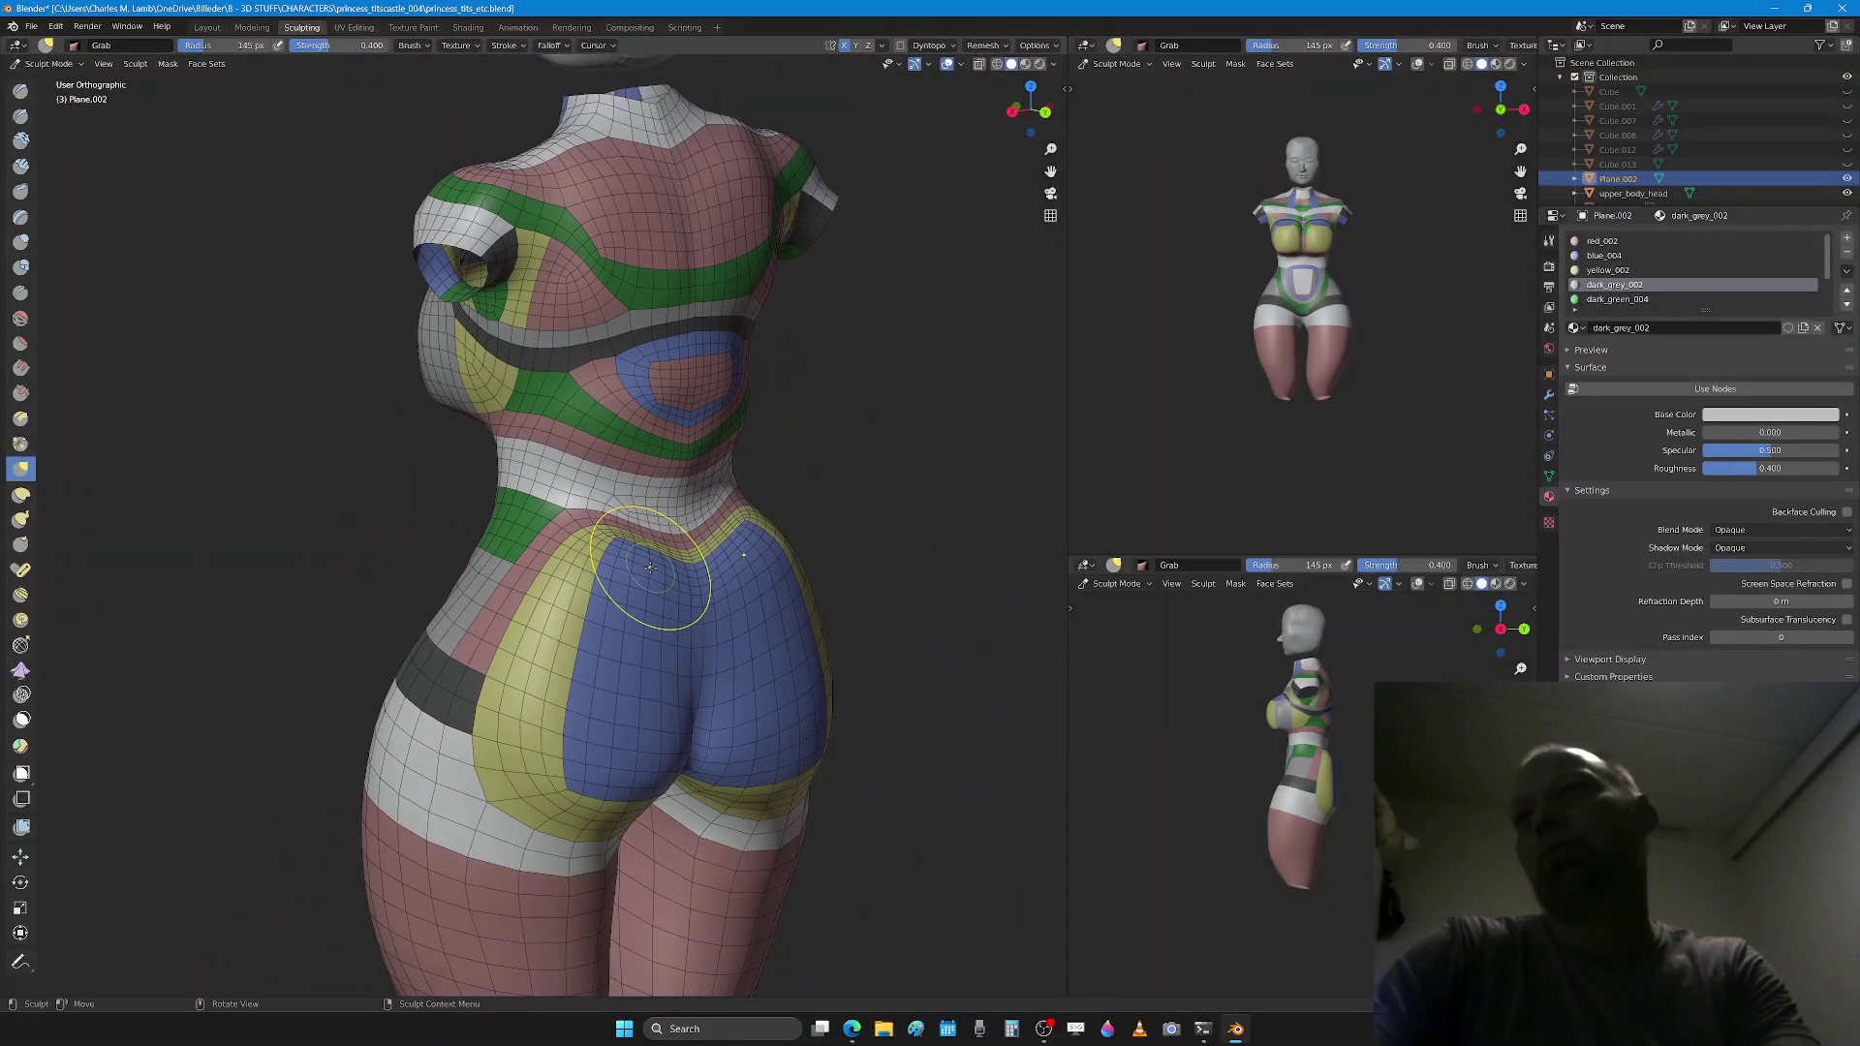
scroll(667, 601, up, 2)
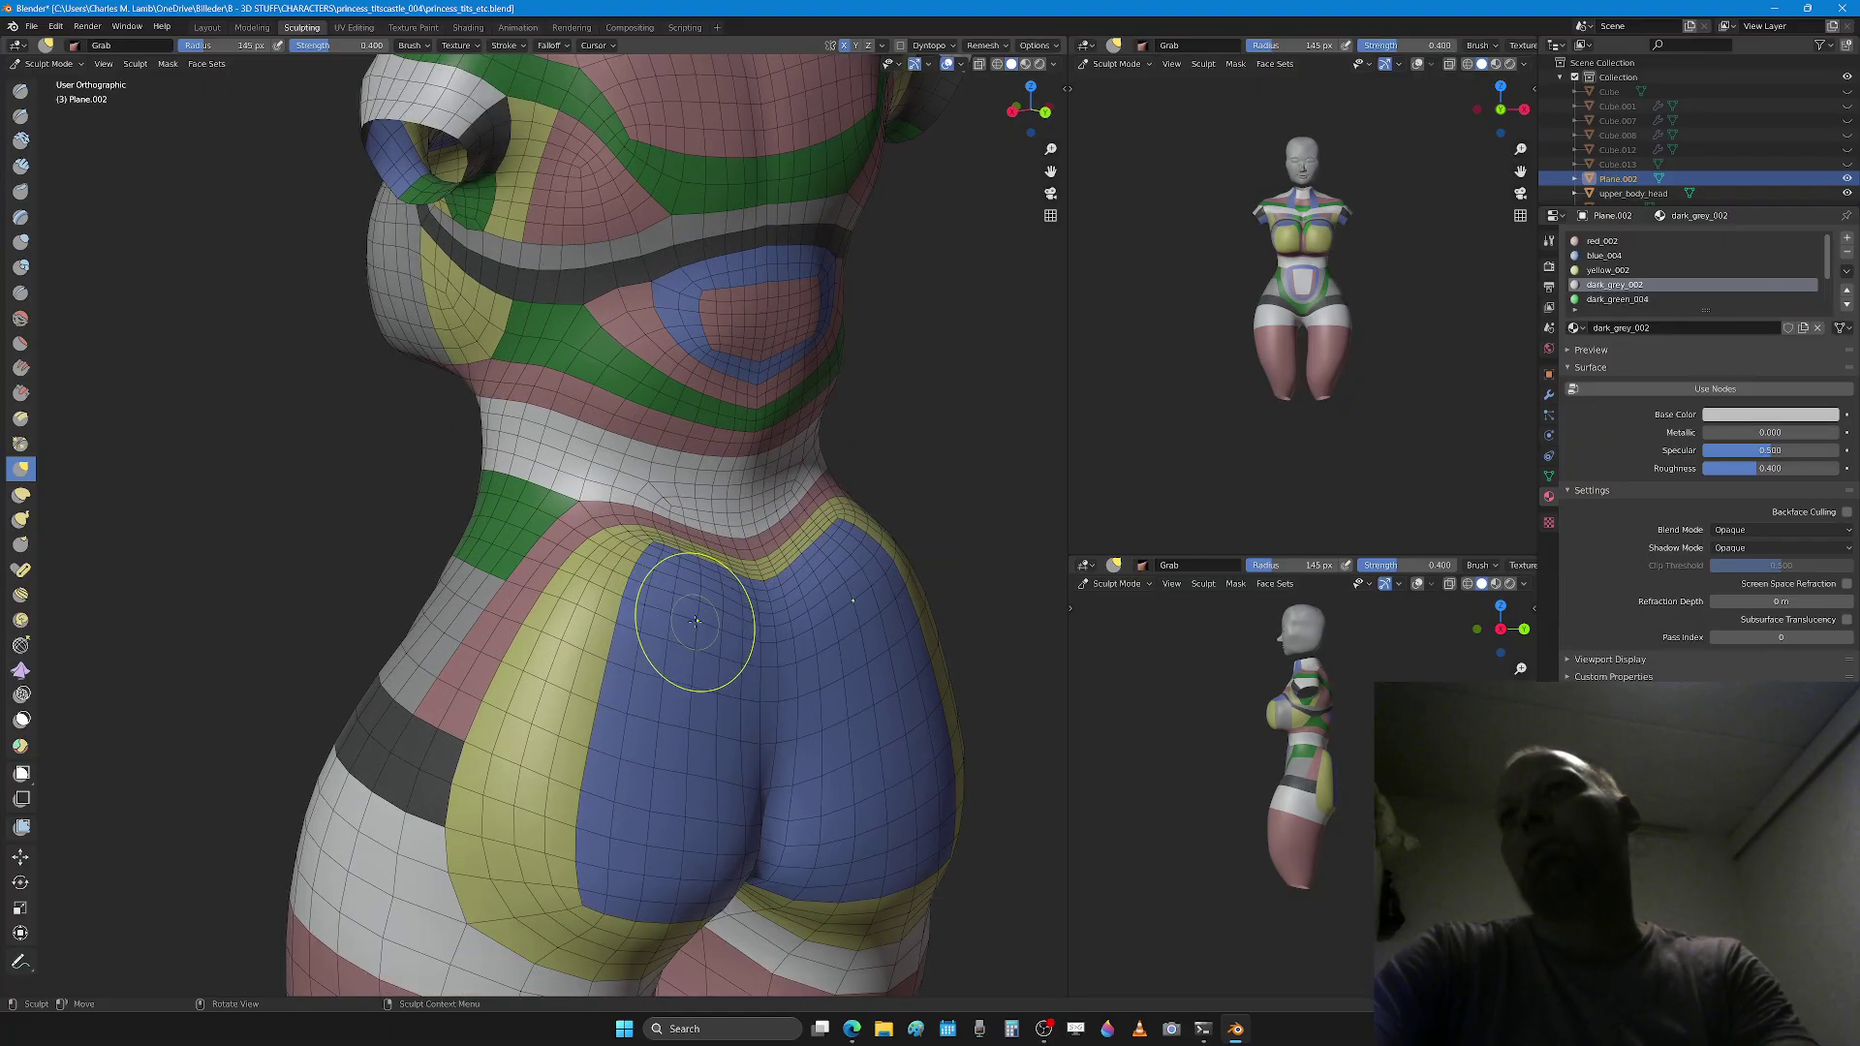
mouse_move(690, 620)
middle_down()
mouse_move(747, 608)
mouse_move(633, 611)
middle_up()
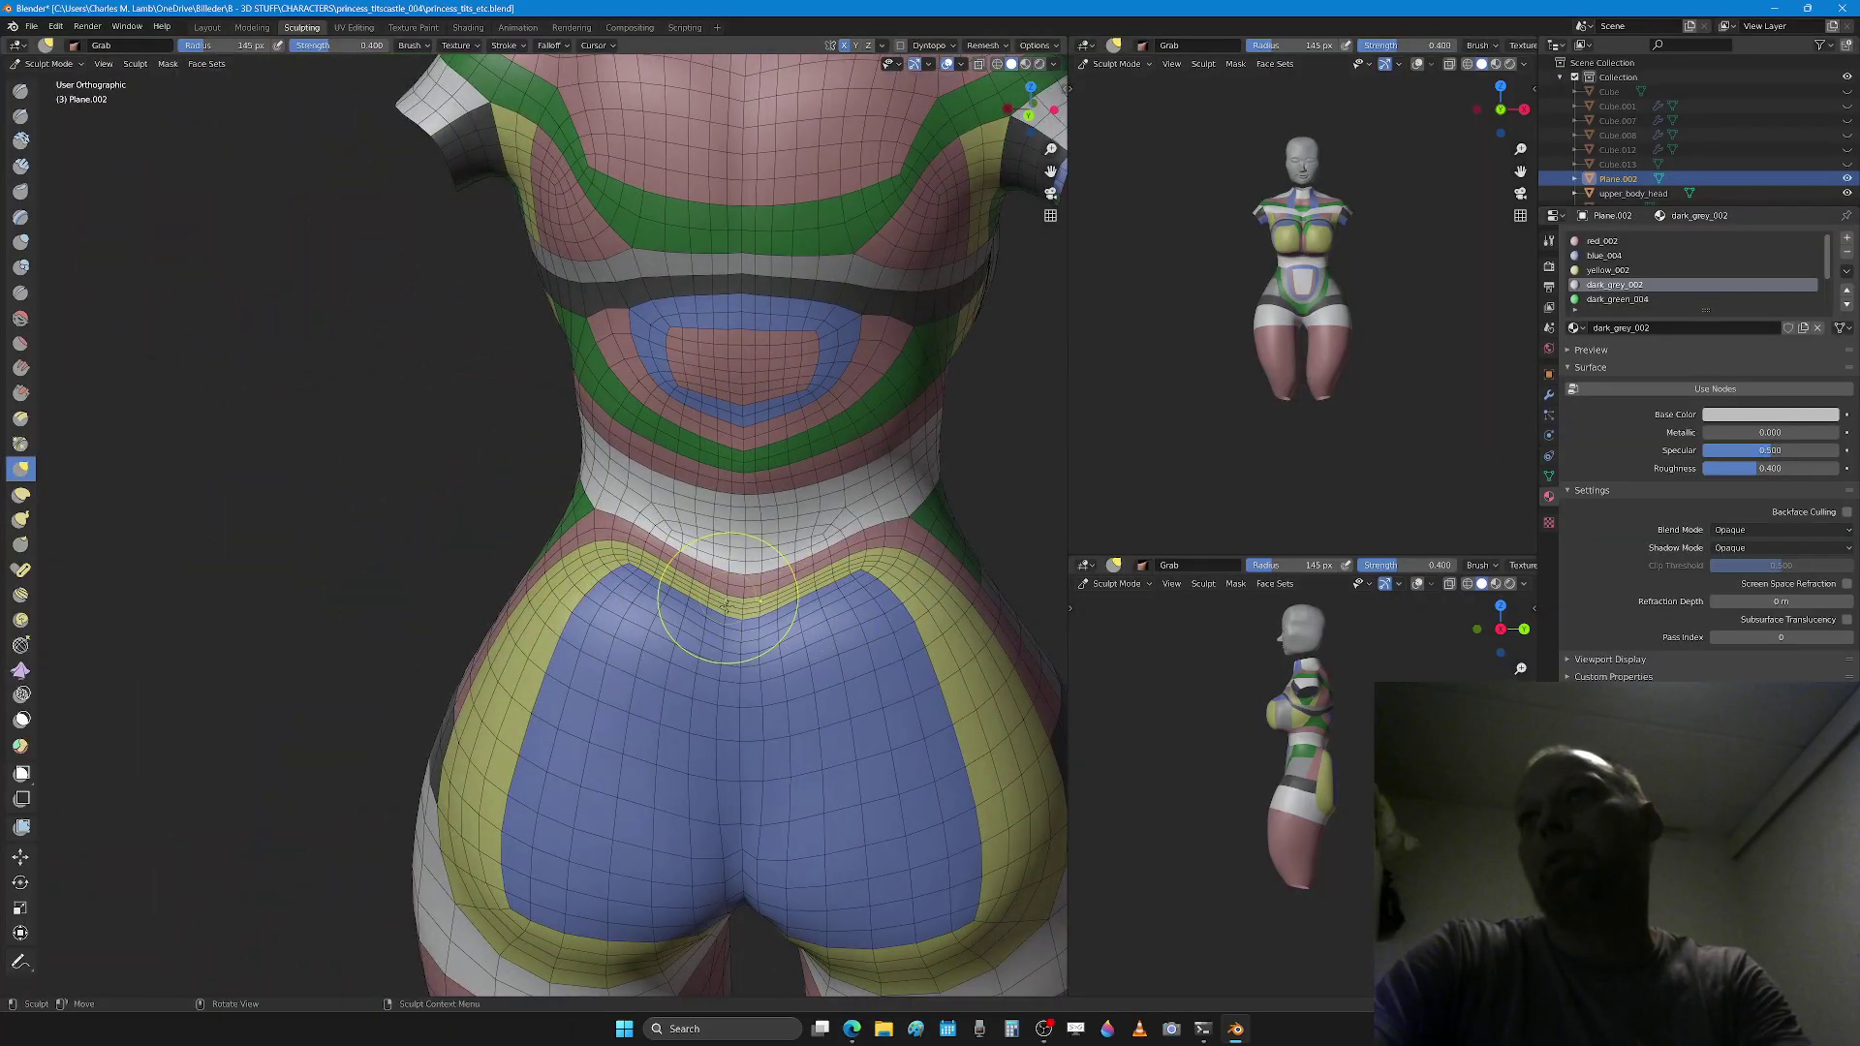
mouse_move(687, 724)
middle_down()
mouse_move(731, 681)
mouse_move(649, 700)
mouse_move(687, 611)
mouse_move(714, 623)
mouse_move(721, 590)
mouse_move(652, 586)
middle_up()
scroll(652, 588, up, 2)
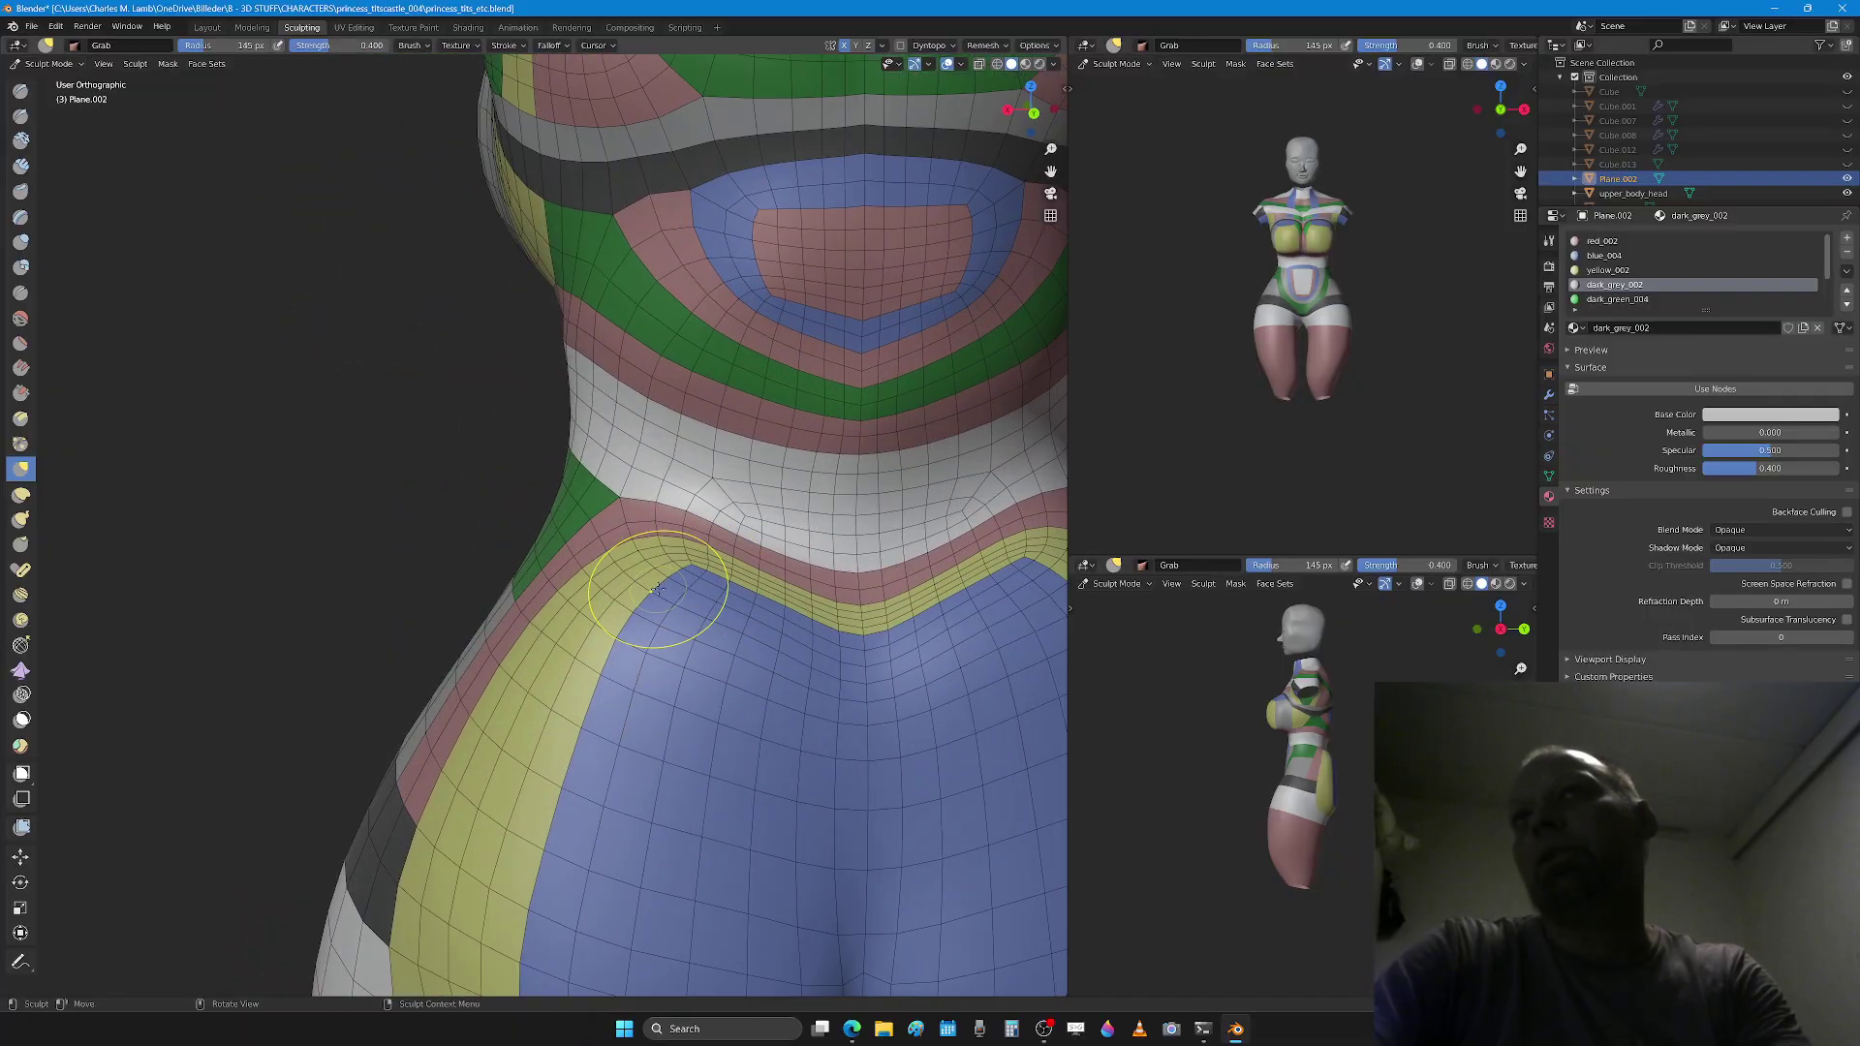
Step: Set the Grab radius to 197 px and adjust the top of the buttocks near the lower back
scroll(655, 591, down, 3)
key(f)
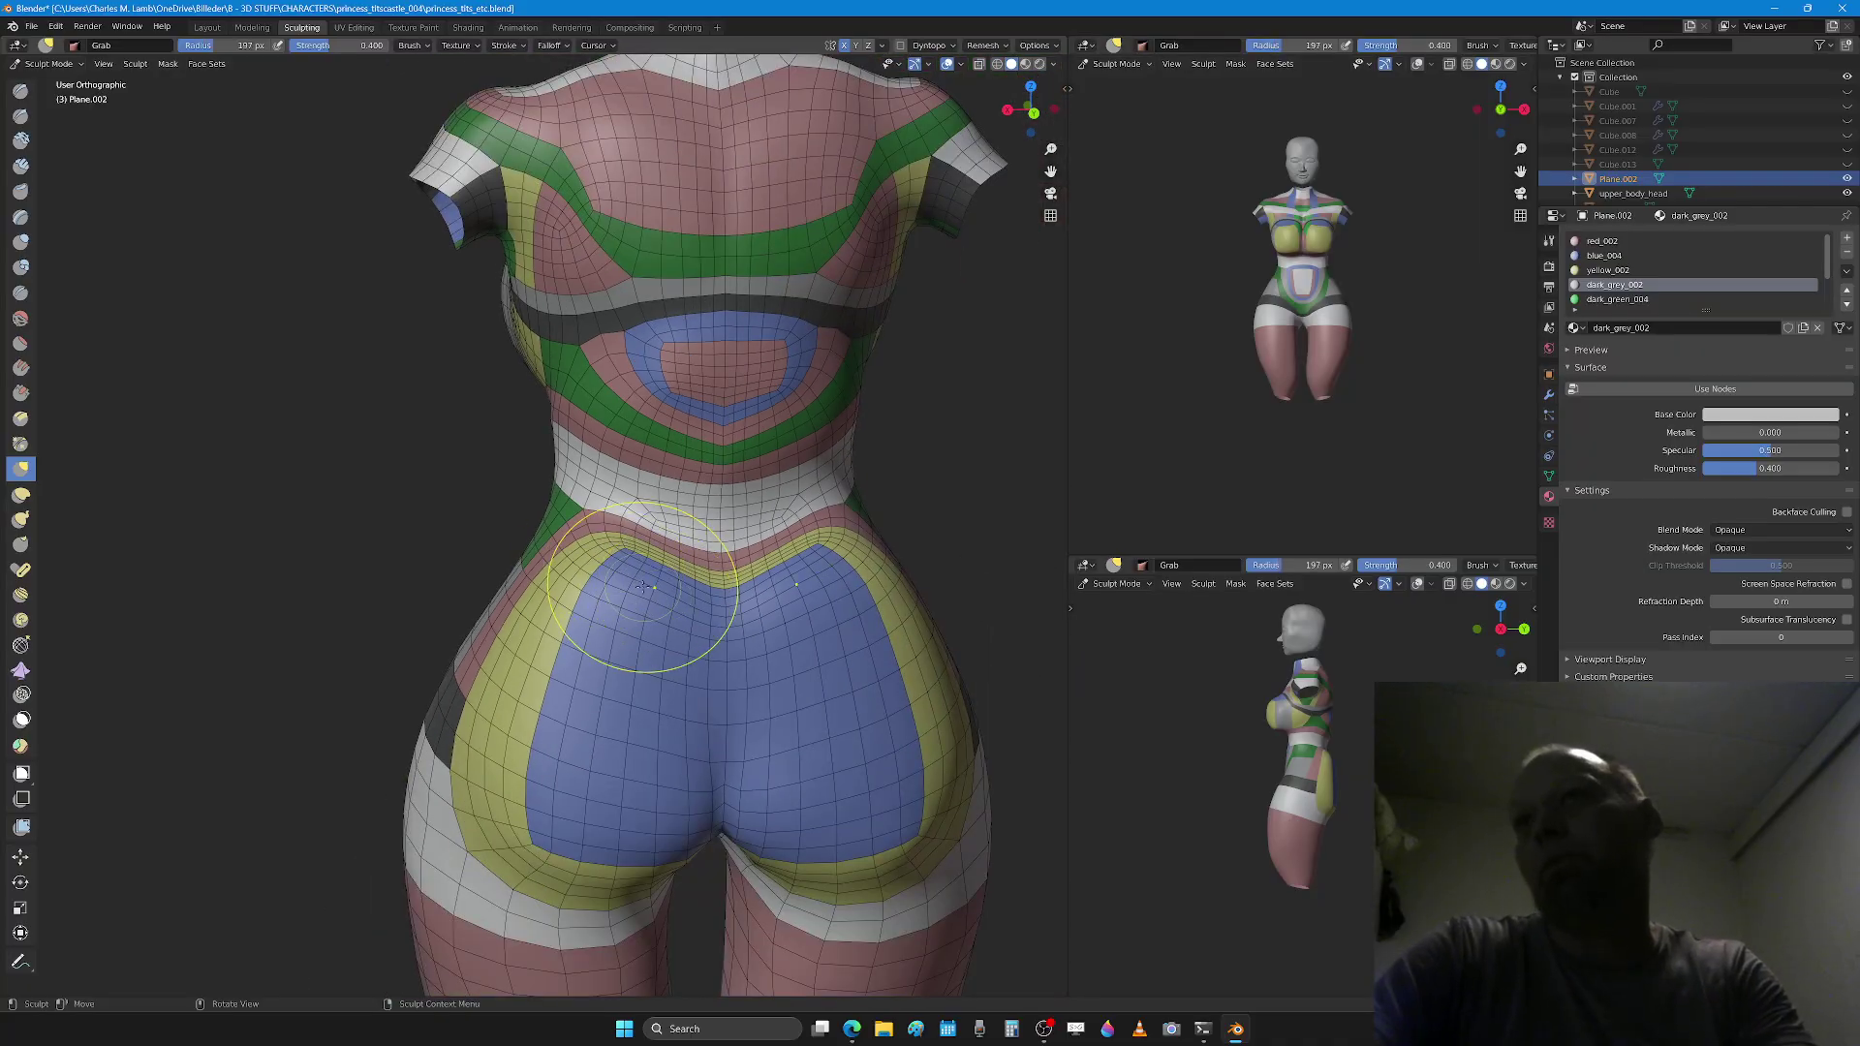
click(705, 589)
Step: In Edit Mode, select the adjacent face loops running across the breast and side of the ribcage to examine their flow
mouse_move(705, 589)
middle_down()
mouse_move(724, 561)
mouse_move(820, 568)
middle_up()
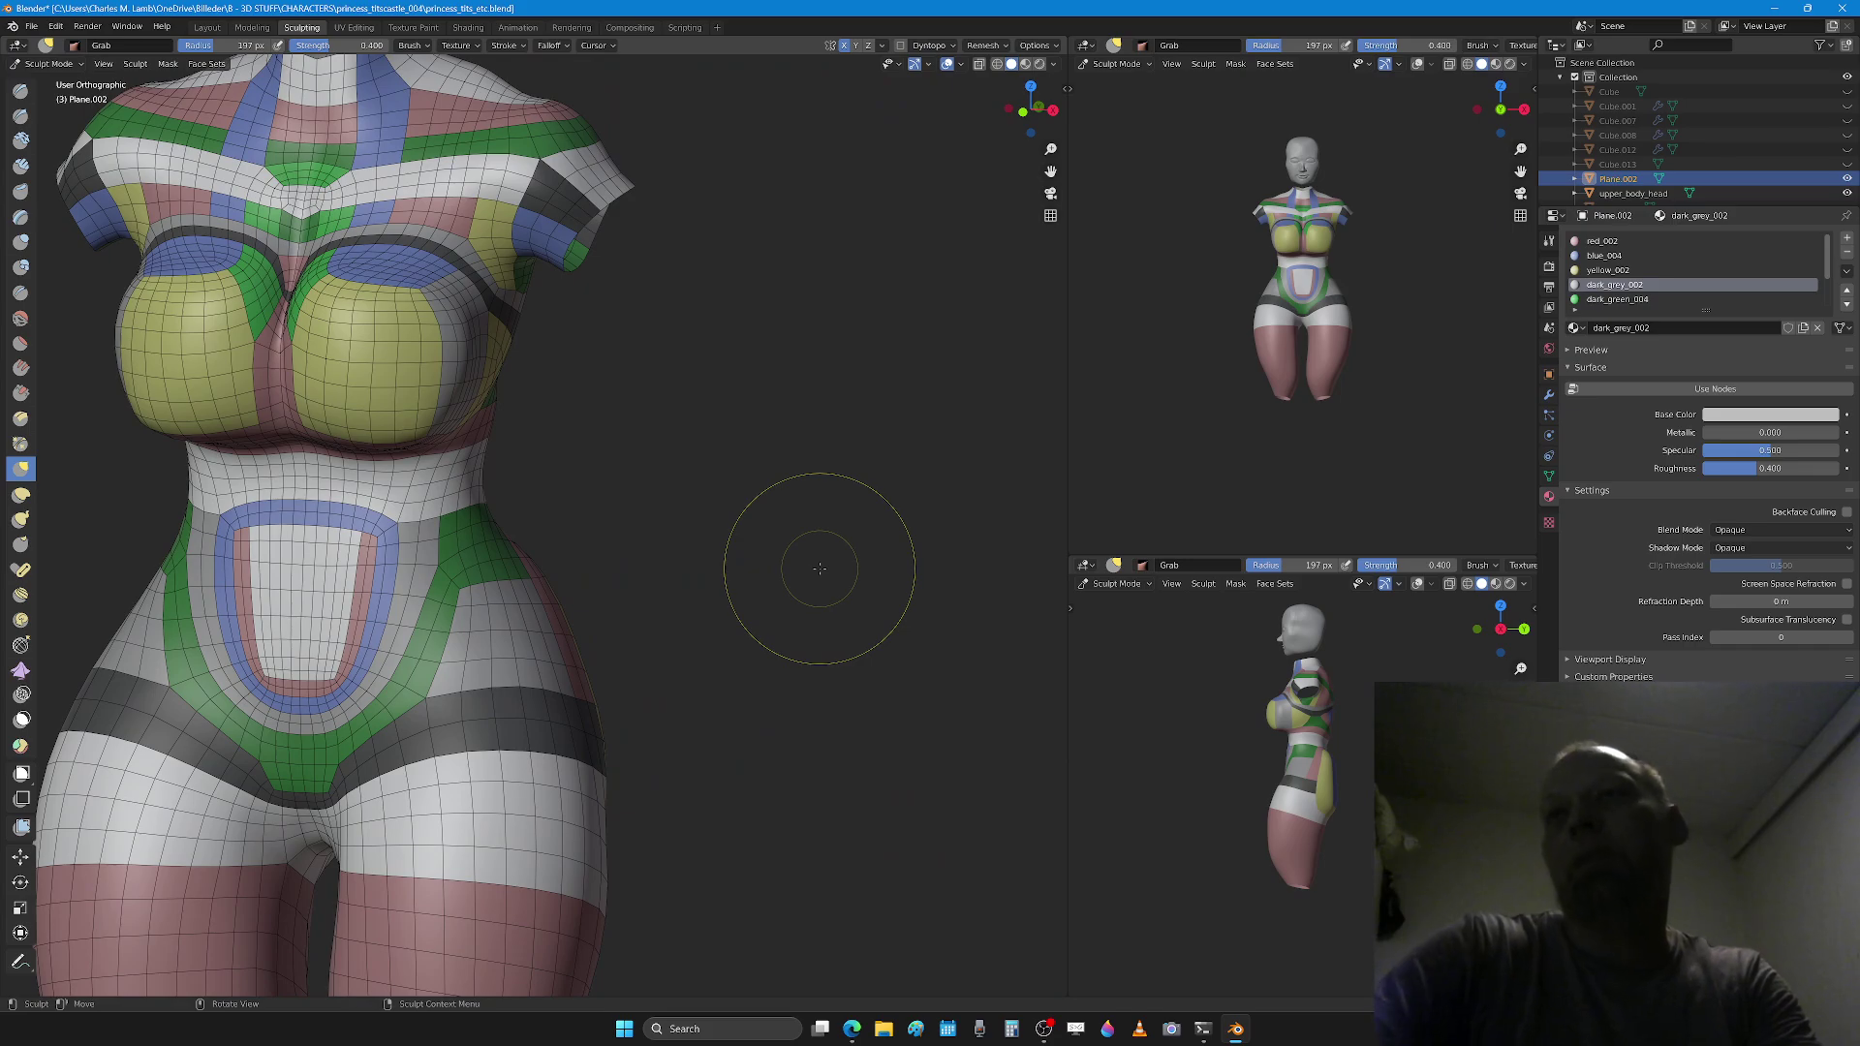
mouse_move(519, 768)
middle_down()
mouse_move(507, 723)
mouse_move(515, 786)
middle_up()
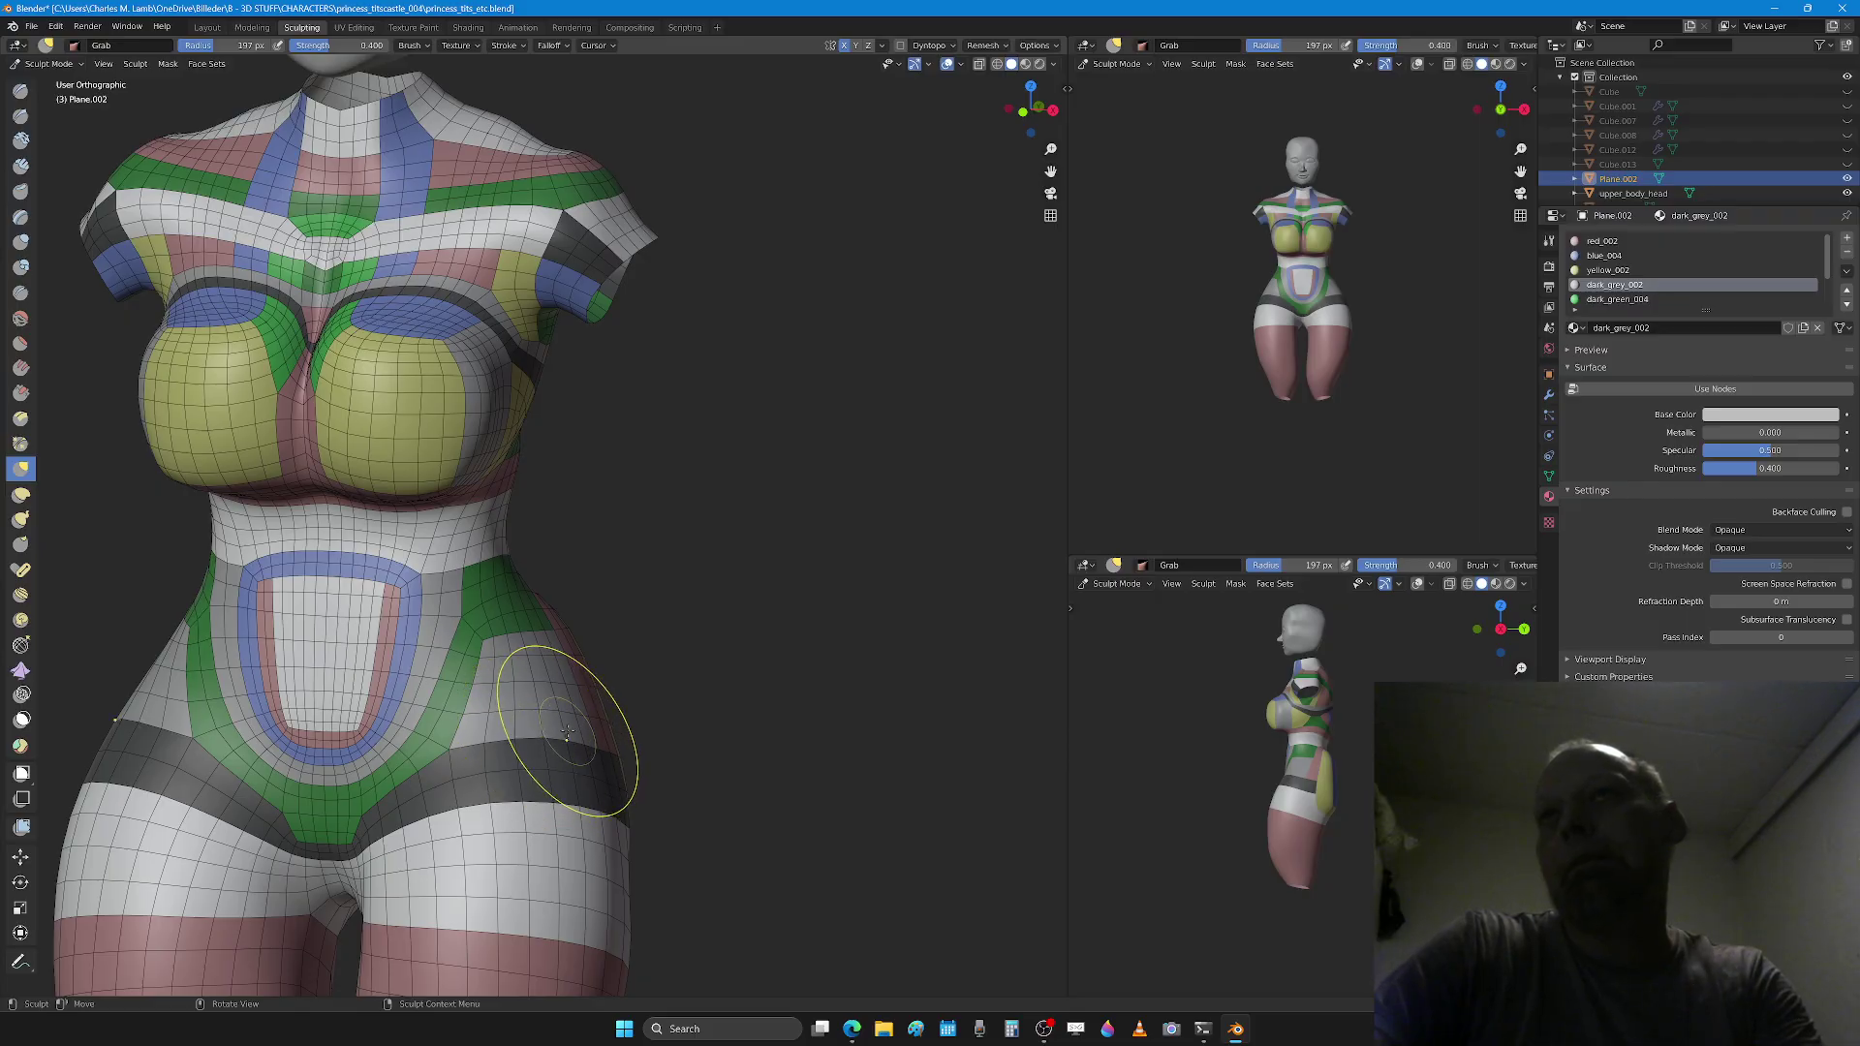
scroll(568, 725, down, 3)
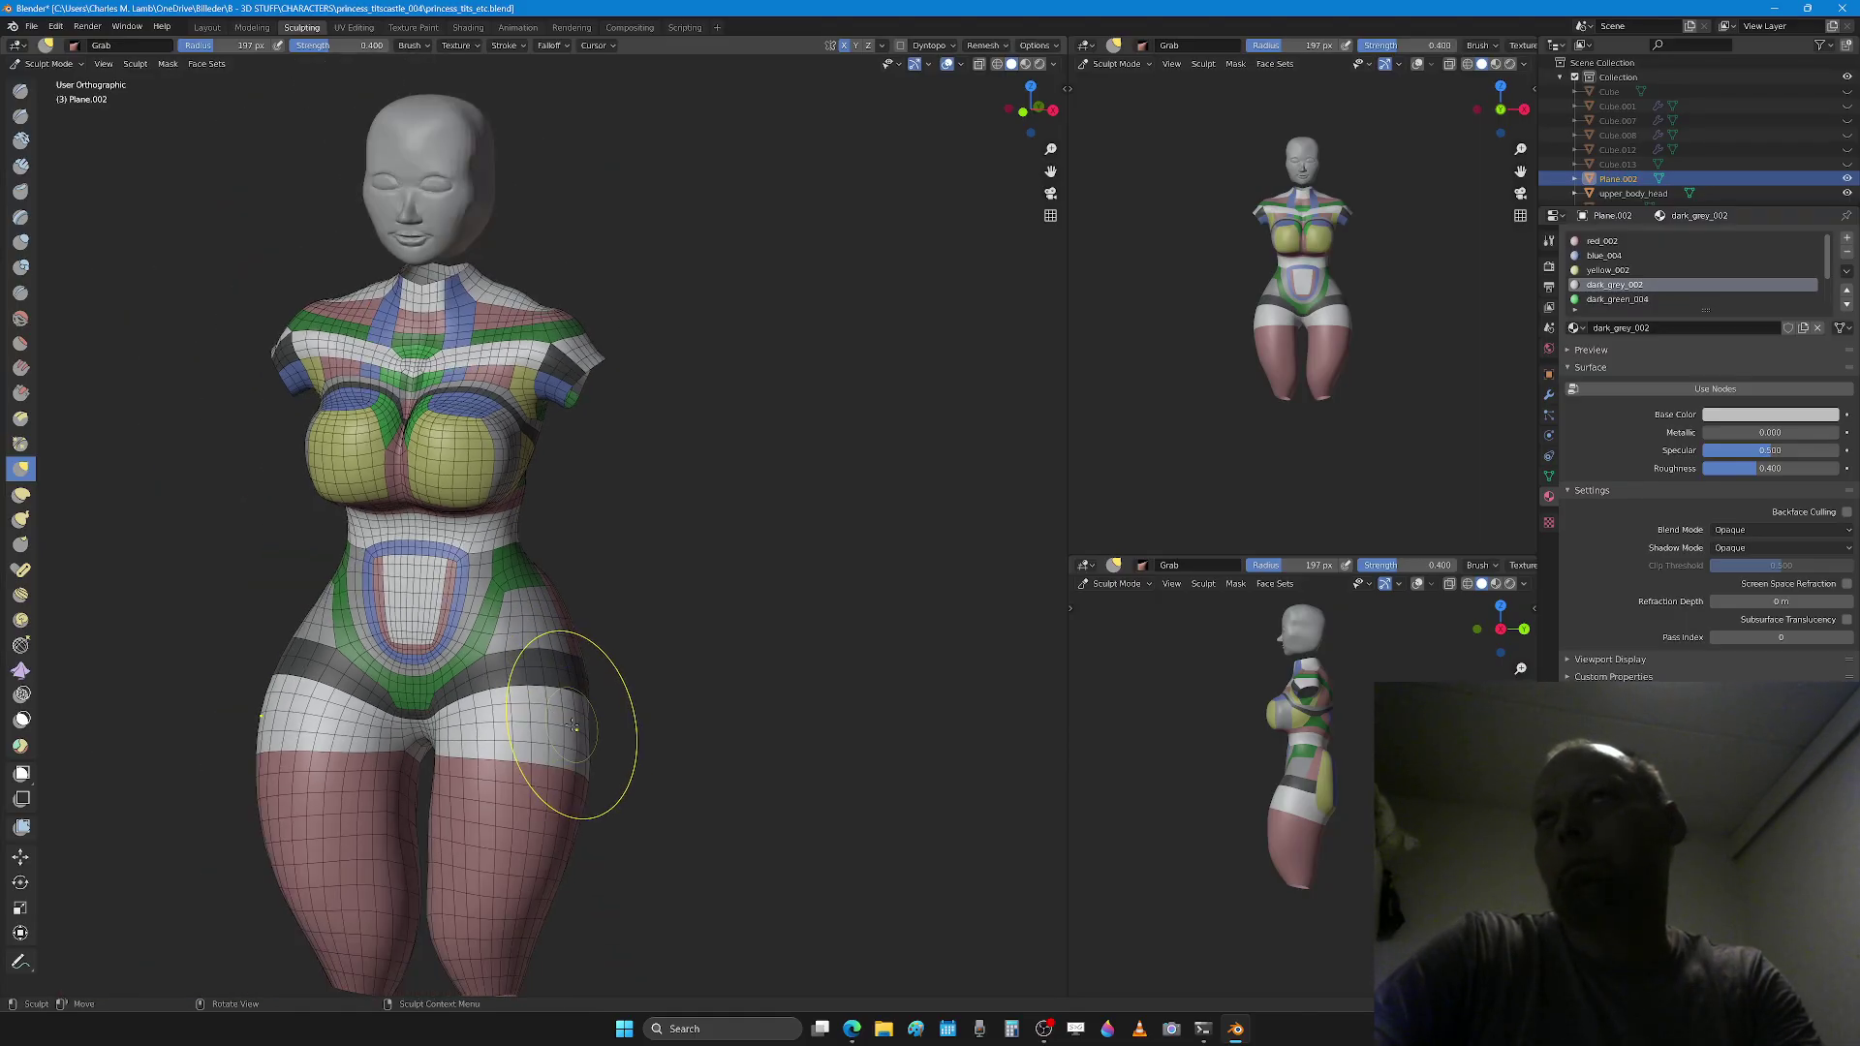
middle_drag(626, 695, 513, 694)
scroll(387, 582, up, 3)
key(Tab)
middle_drag(388, 582, 395, 537)
alt+click(394, 533)
alt+shift+click(382, 566)
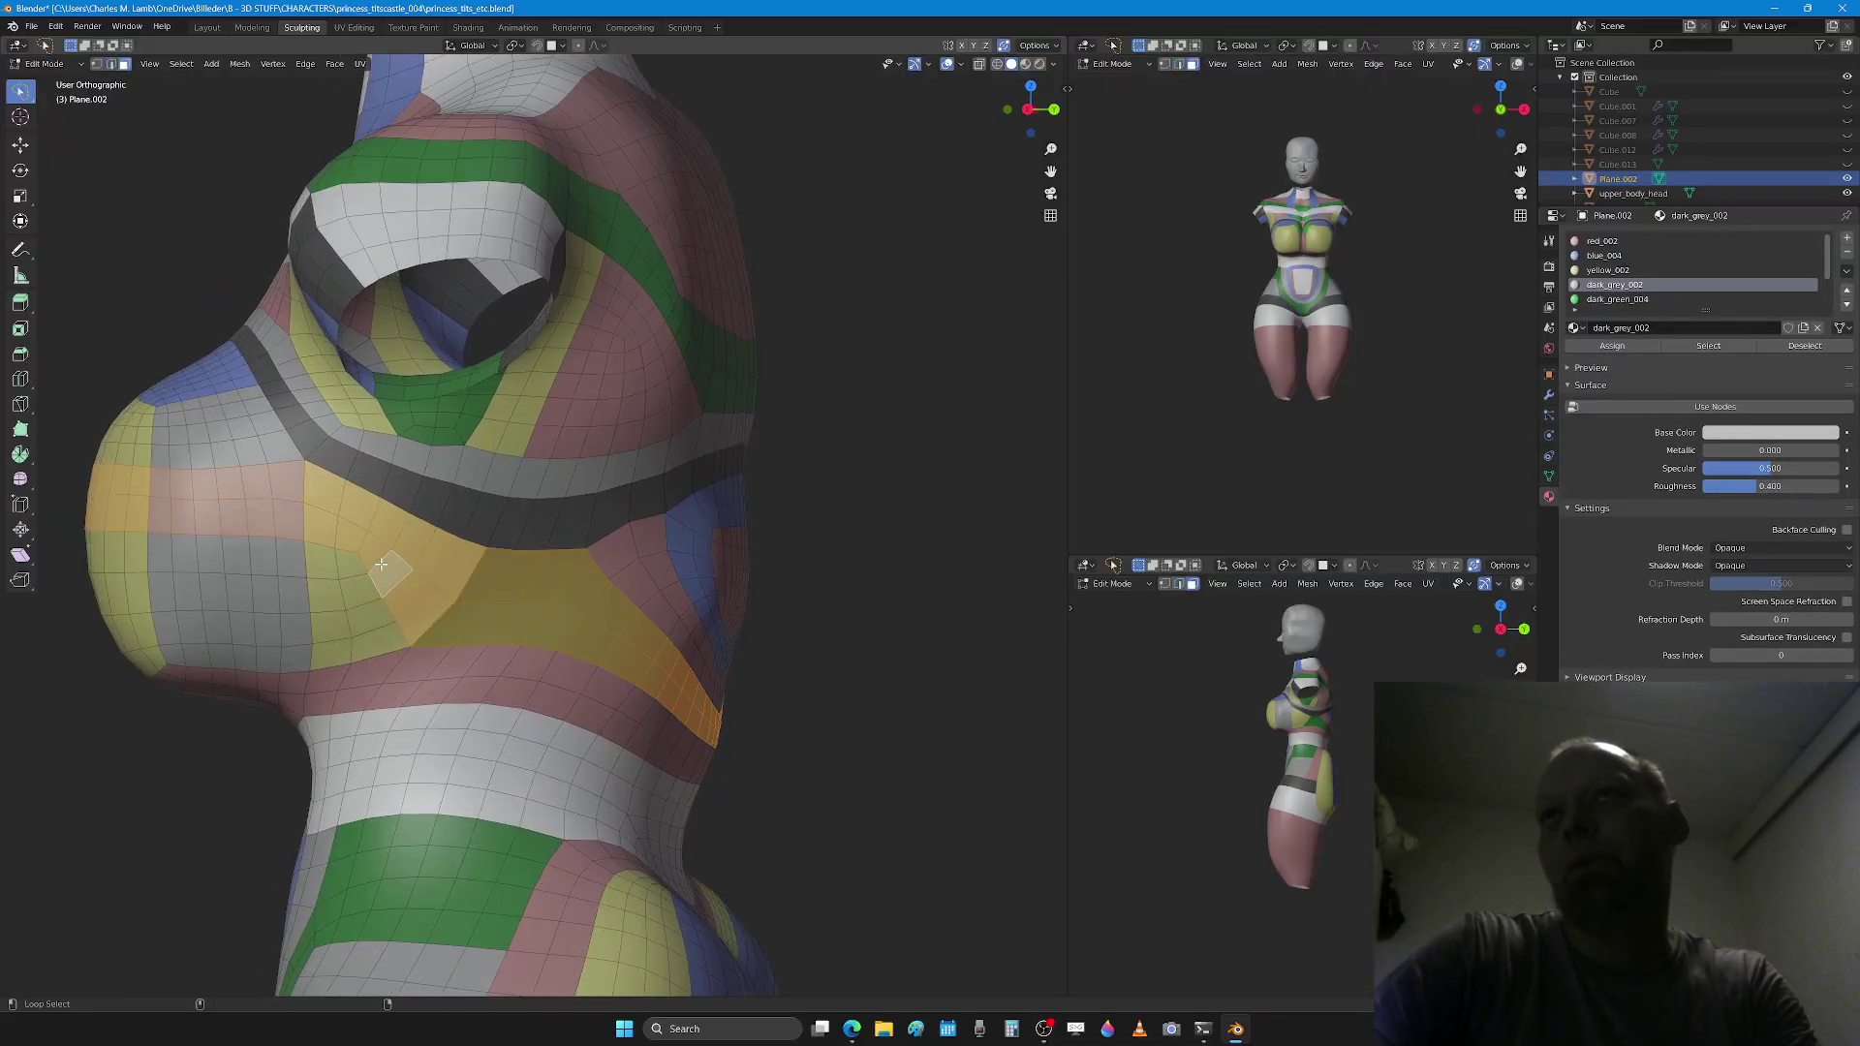
Step: Select the face loops circling the armhole and shoulder and follow them across the side and upper back
alt+click(356, 577)
alt+shift+click(353, 576)
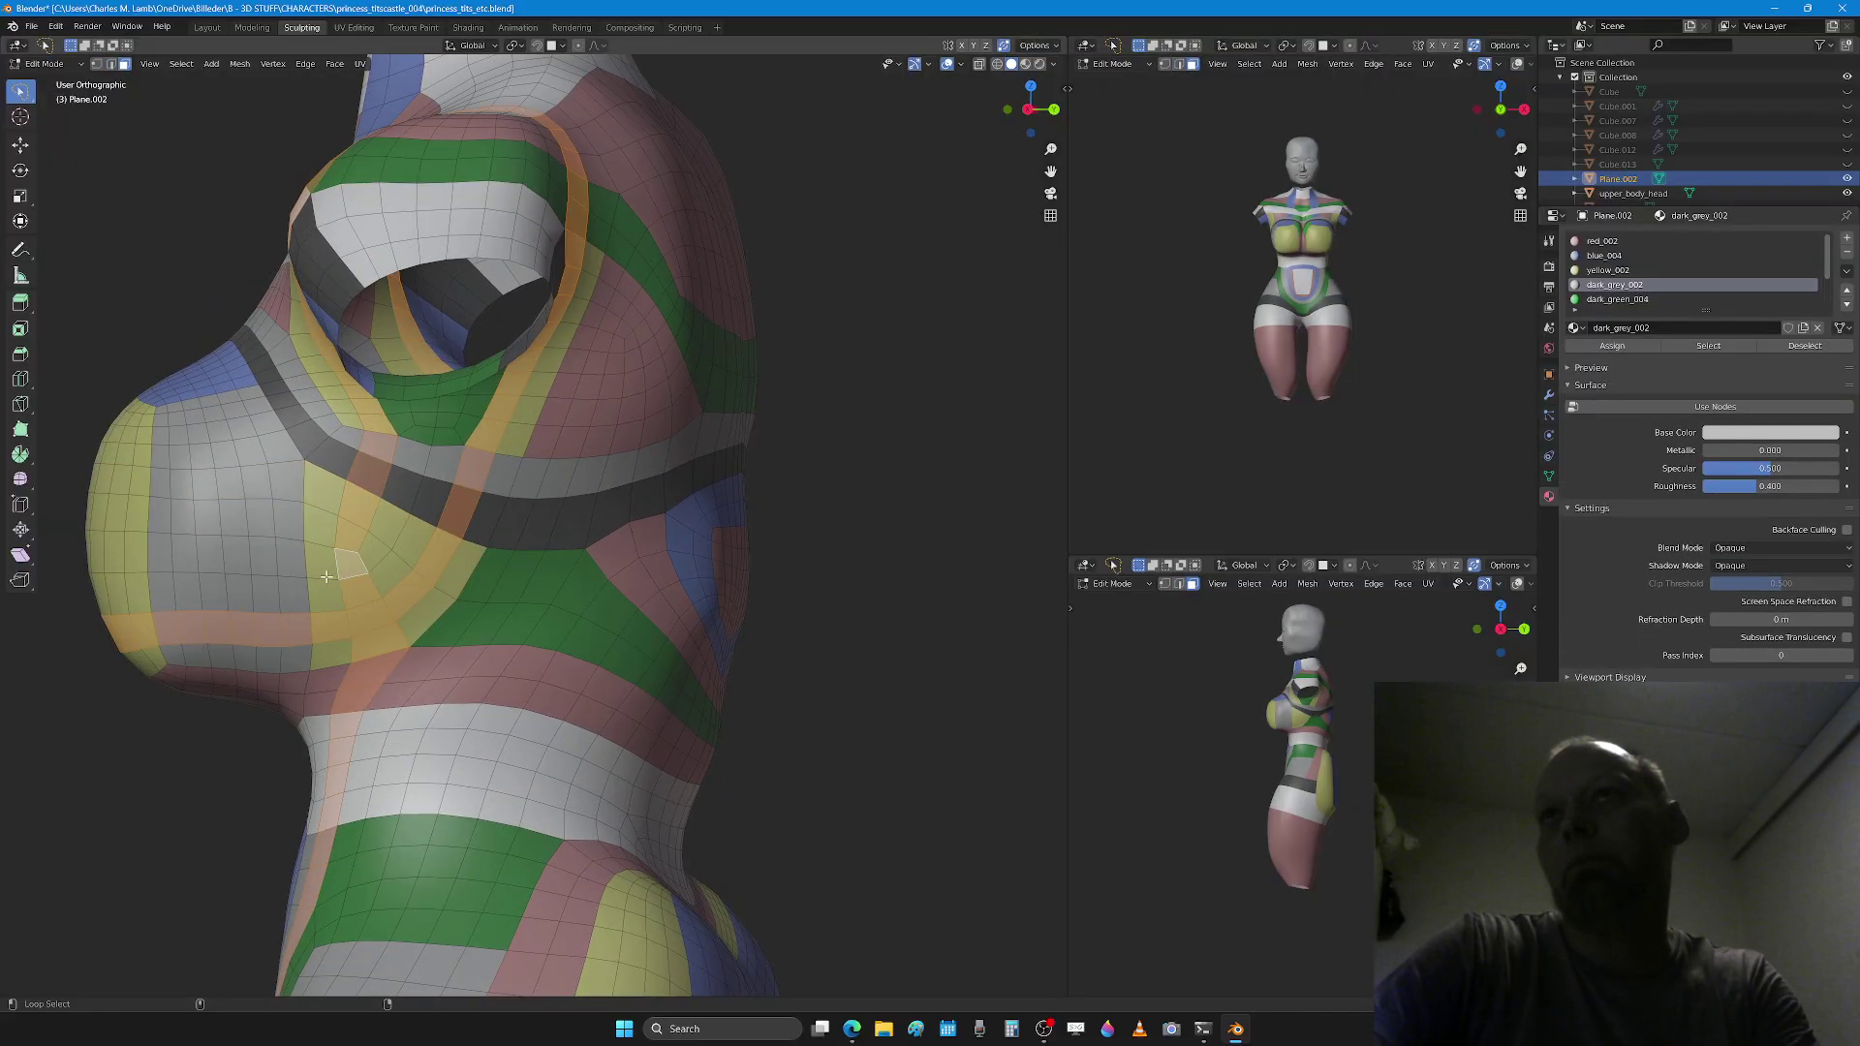
middle_drag(326, 576, 488, 645)
middle_drag(340, 757, 413, 537)
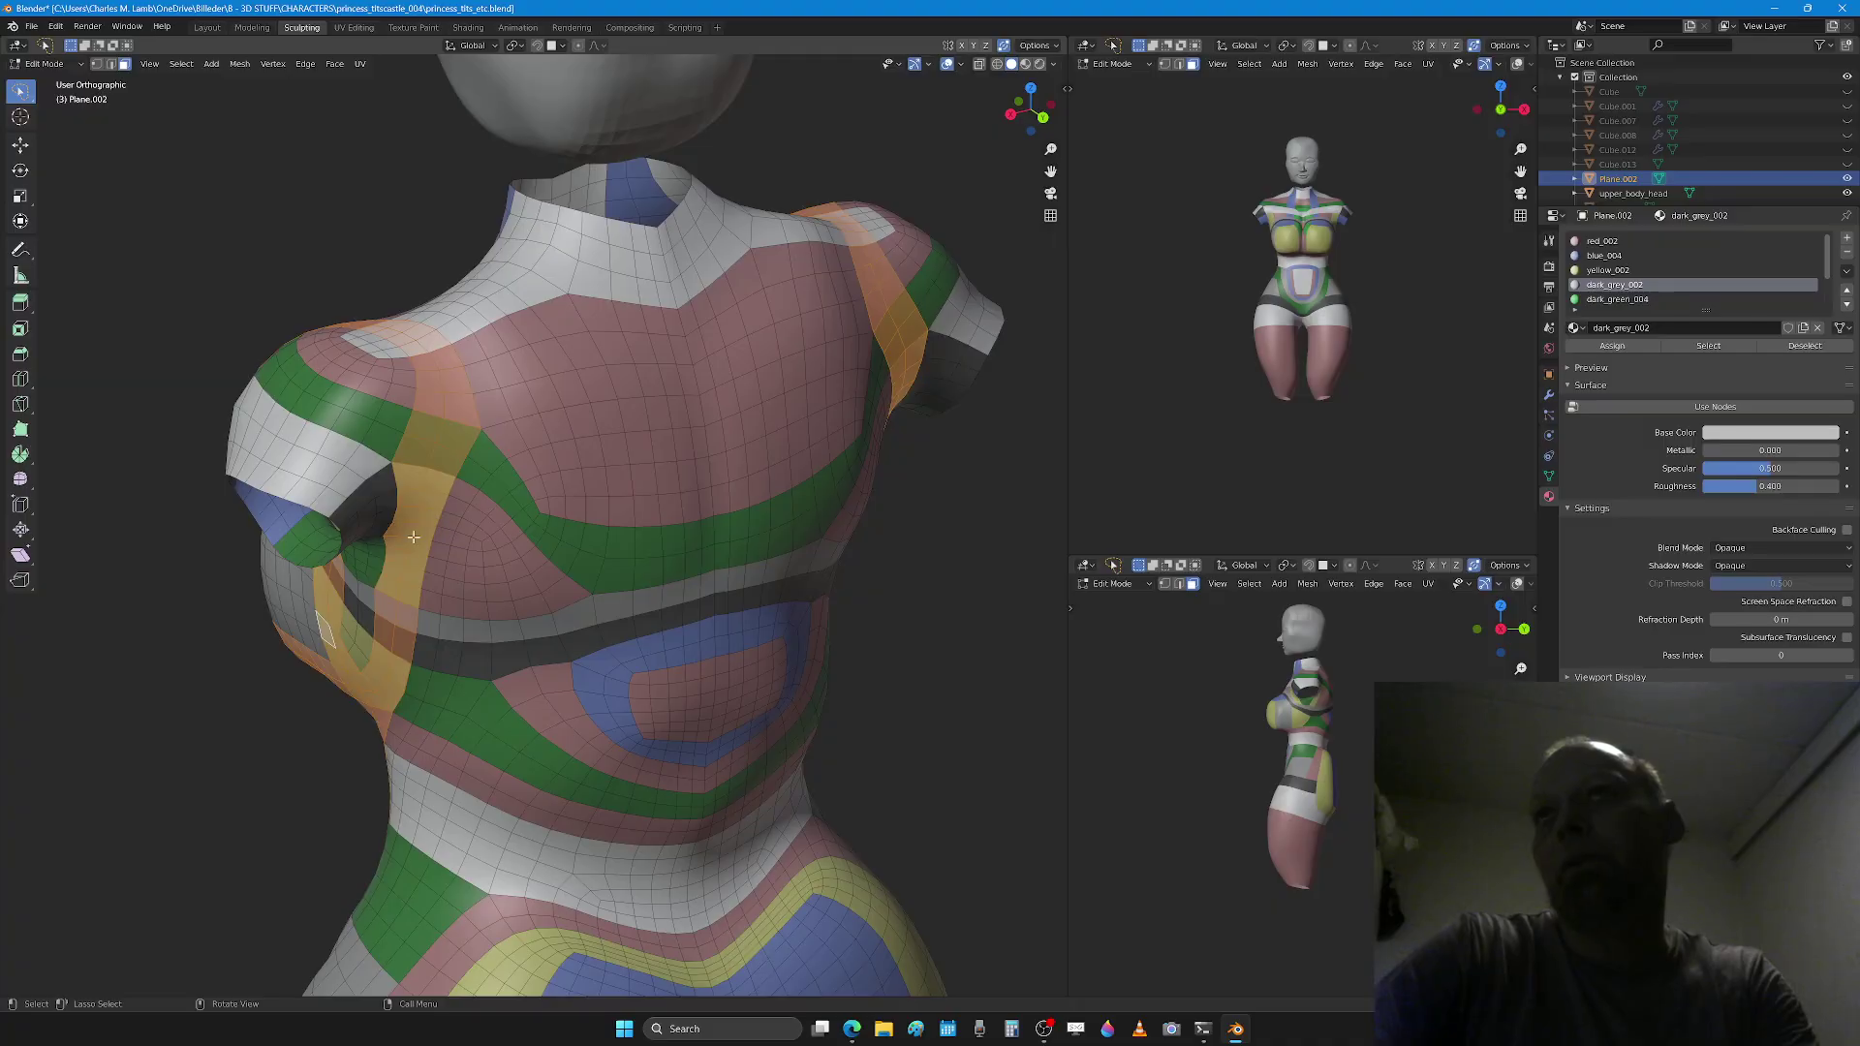
middle_drag(622, 394, 441, 618)
scroll(525, 455, up, 5)
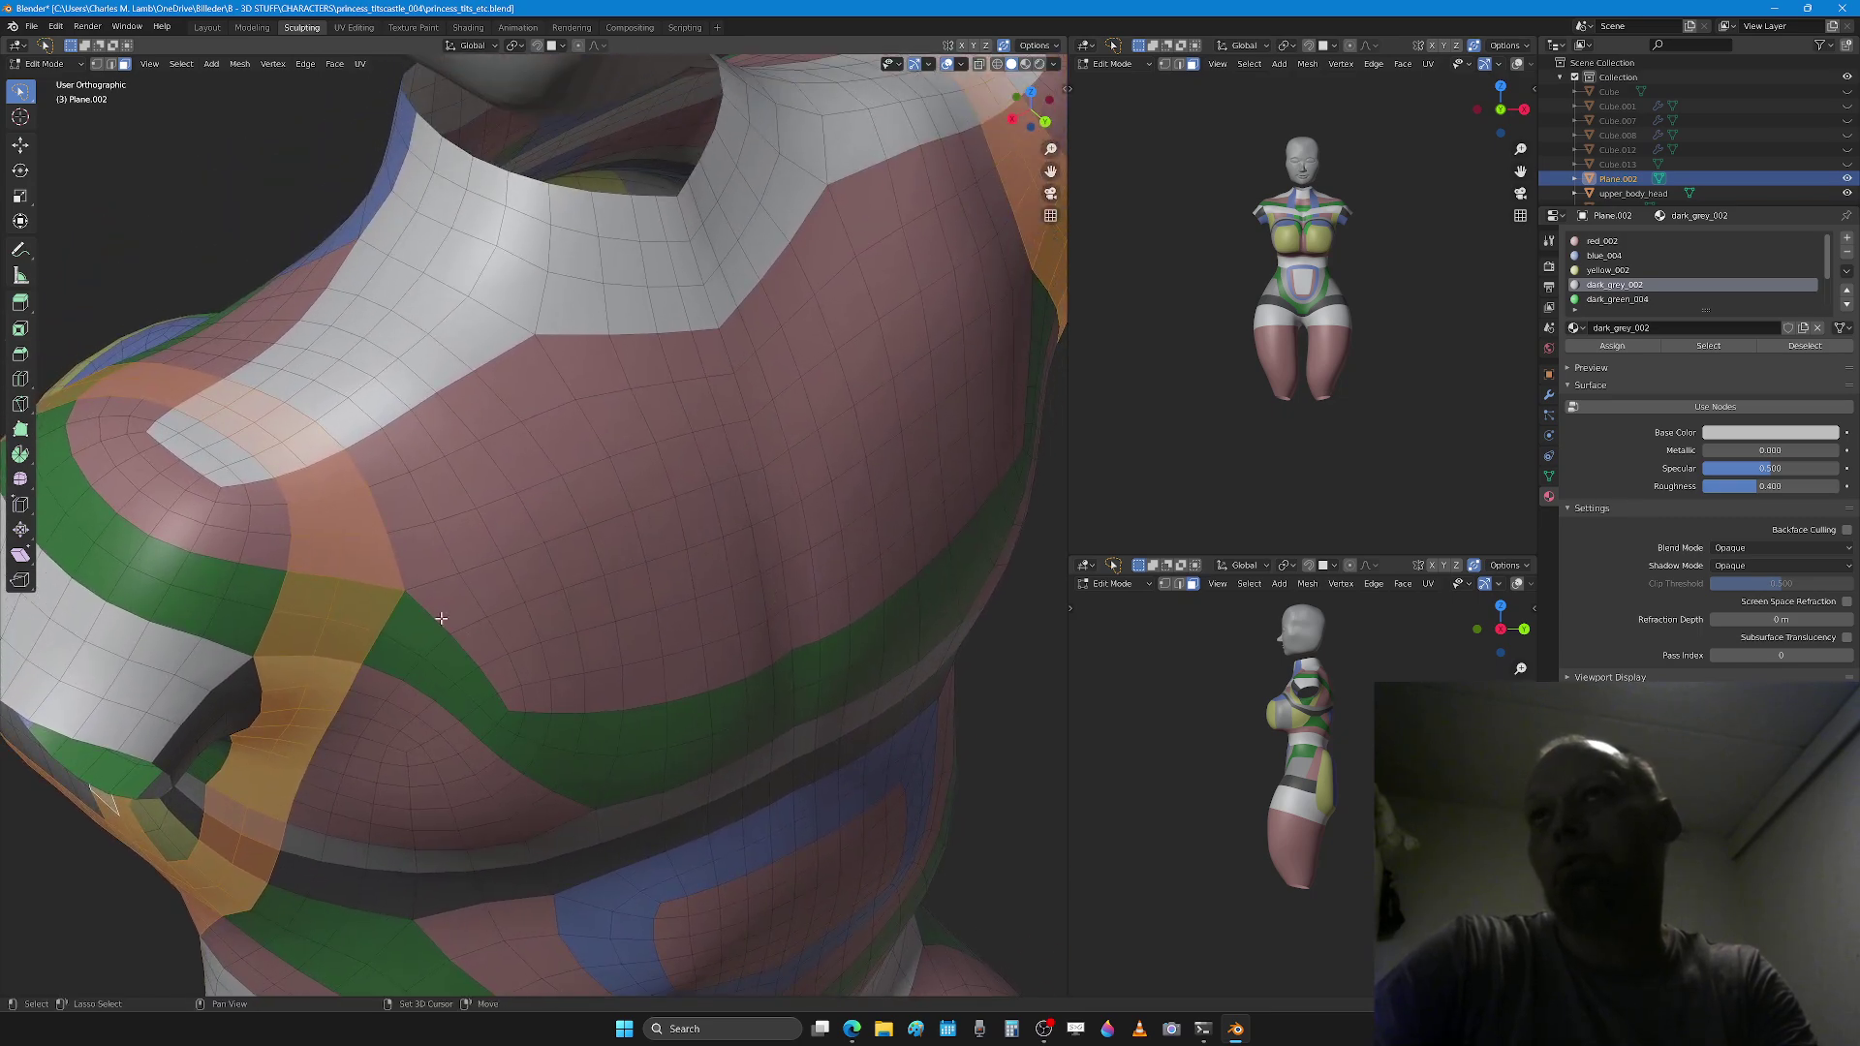
Step: Clear the loop selection and delete the small patch of red faces behind the shoulder
key(a)
key(alt+a)
key(c)
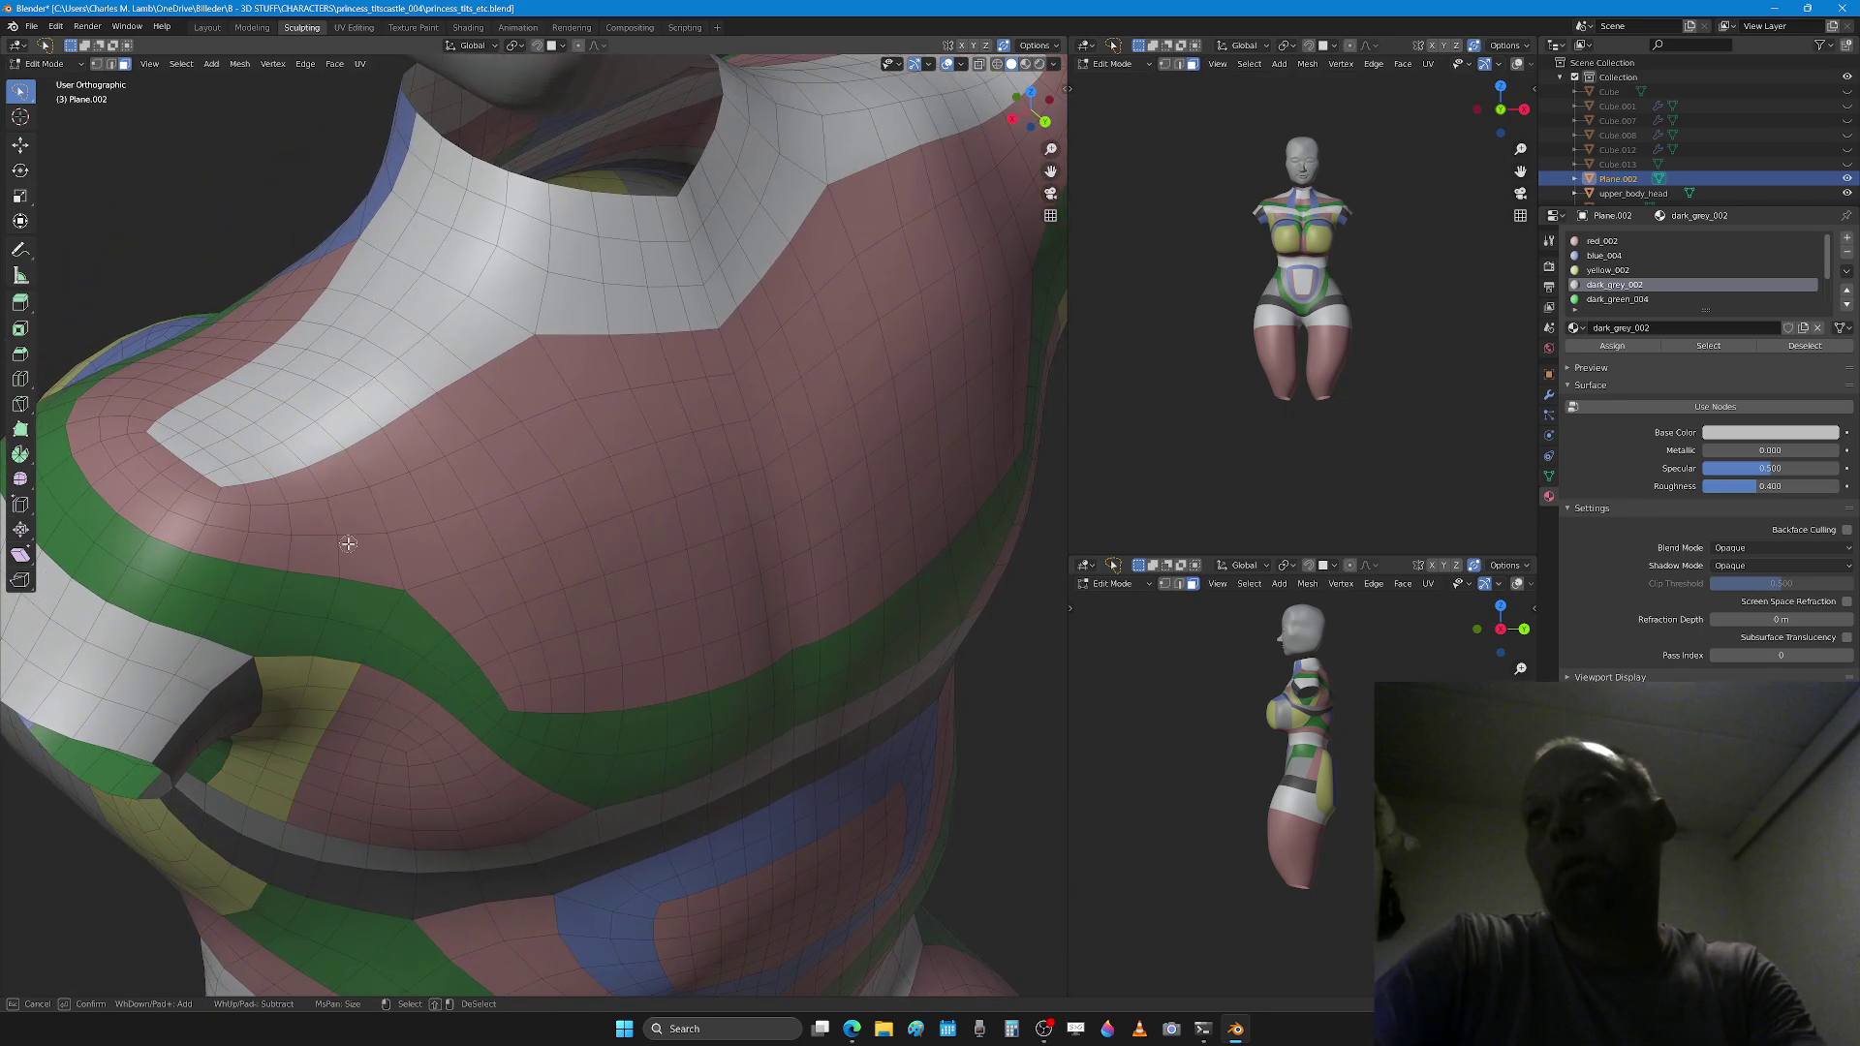
key(Escape)
middle_drag(346, 540, 435, 461)
key(x)
click(383, 536)
Step: Move the vertices along the lower edge of the shoulder hole and merge a pair of them with At First
key(1)
scroll(435, 461, up, 4)
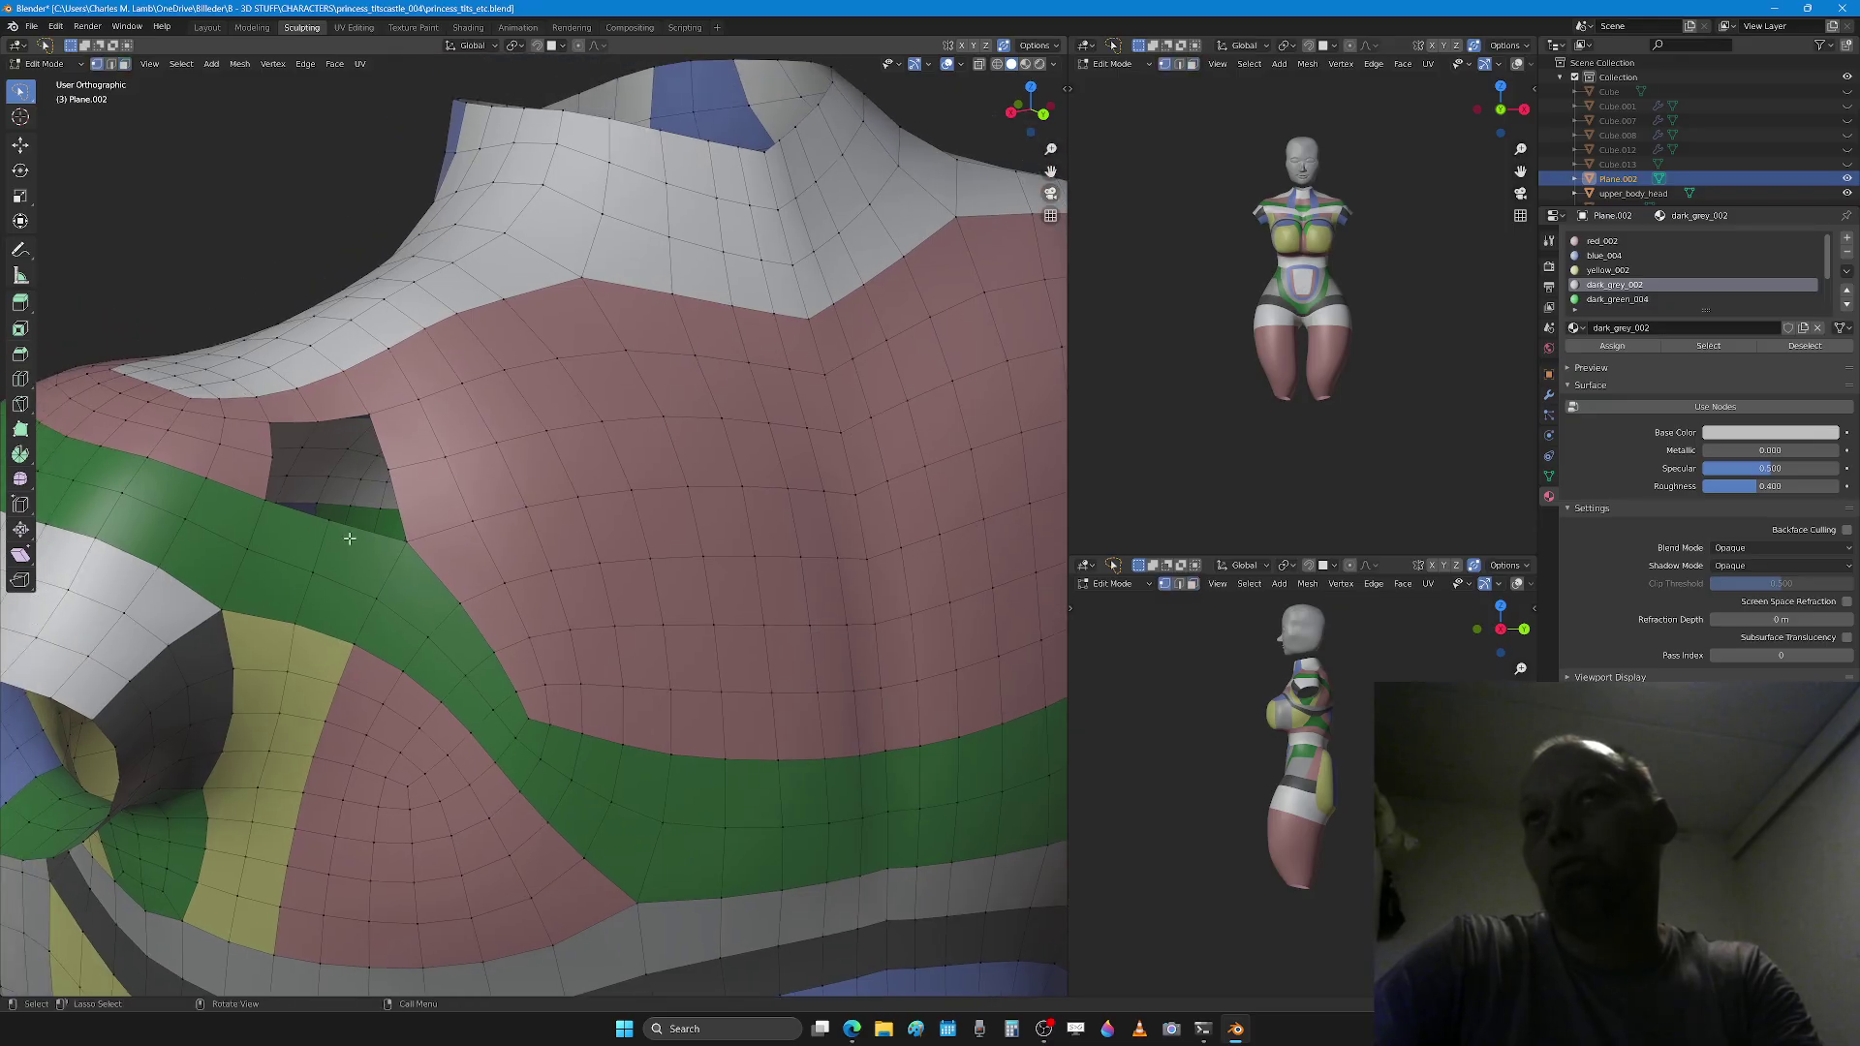
key(g)
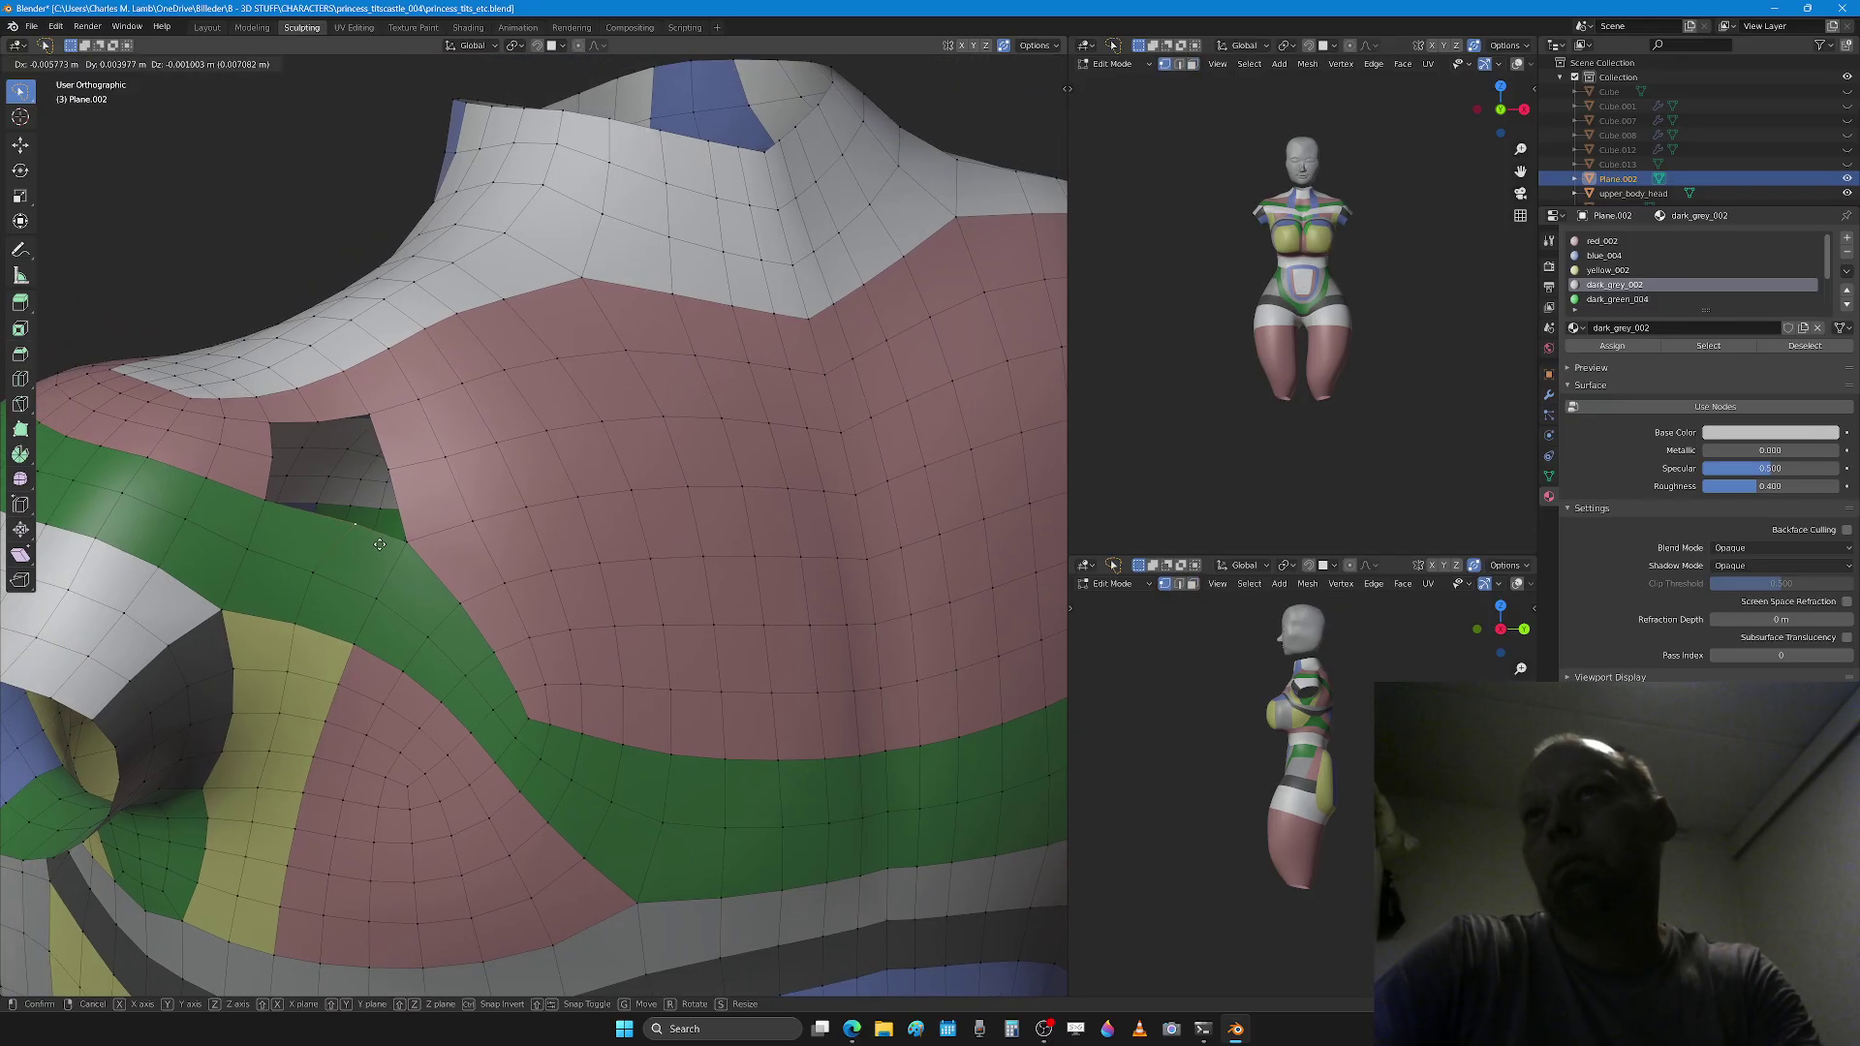
click(382, 546)
key(g)
click(413, 545)
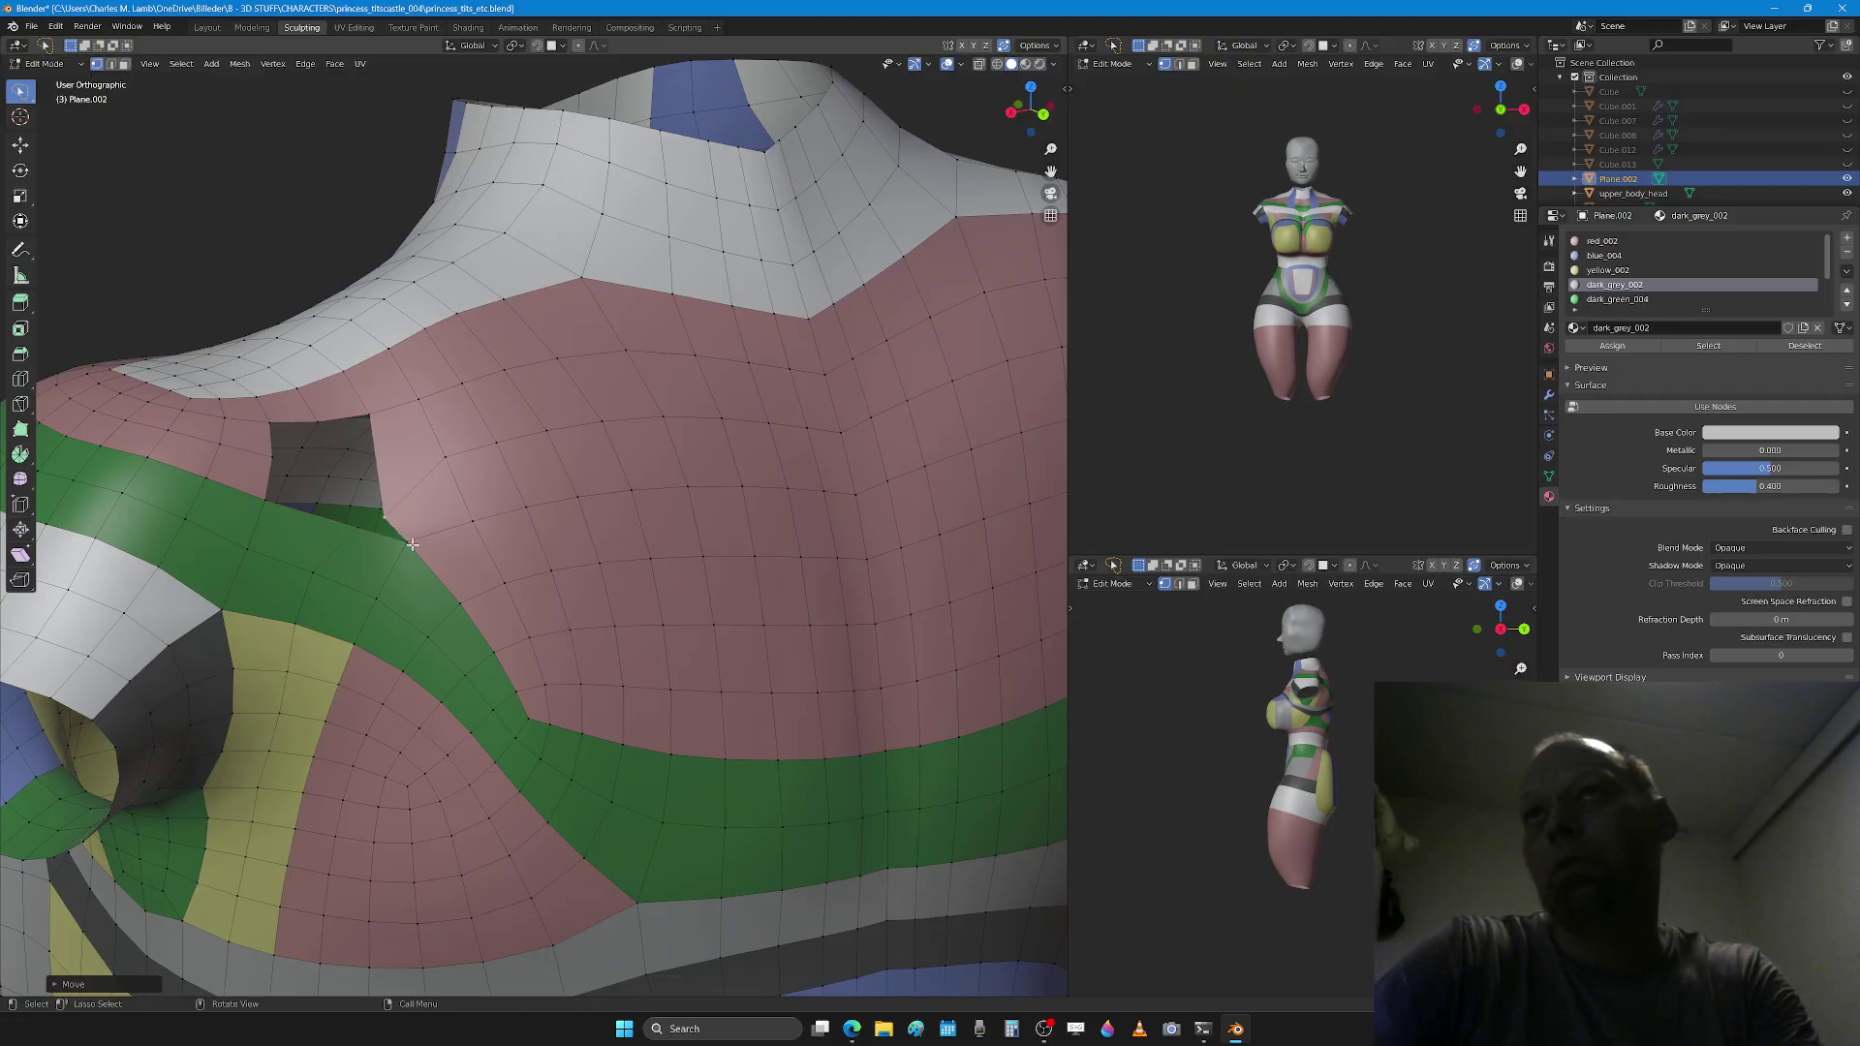
shift+click(360, 536)
key(m)
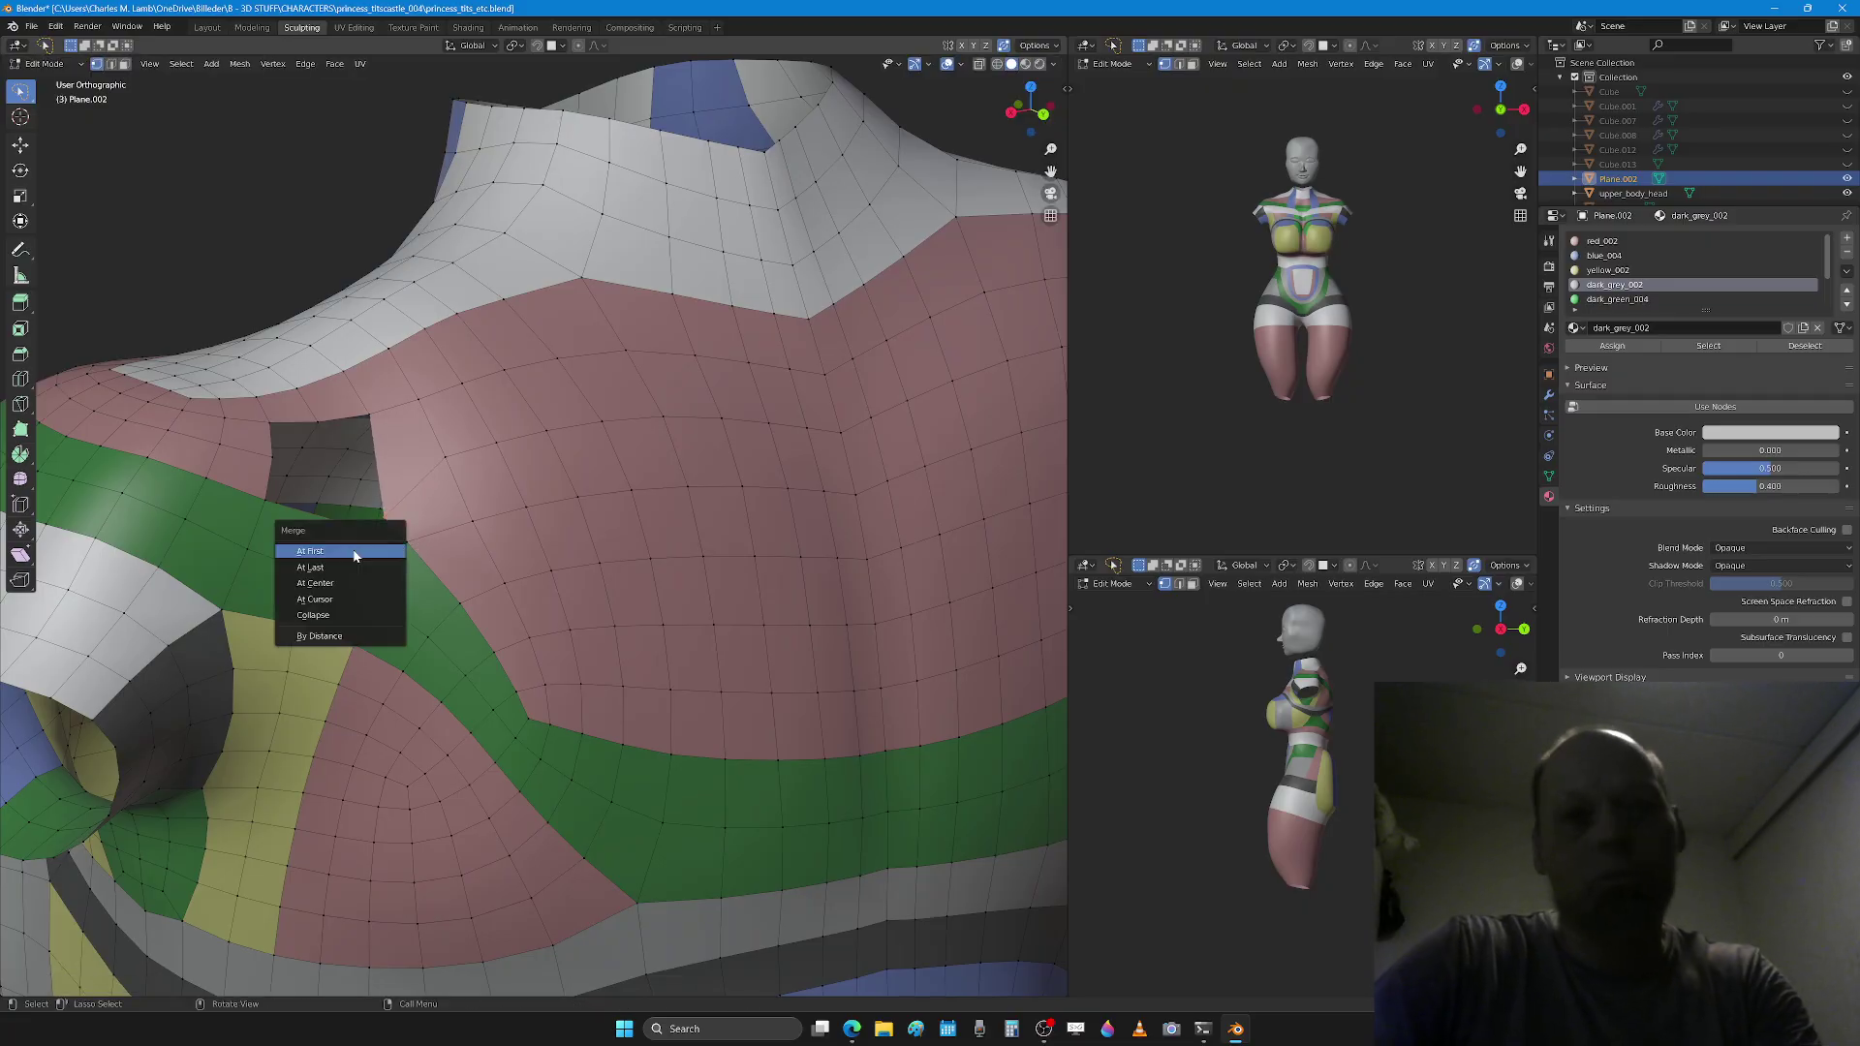
click(354, 555)
Step: Move the inner border vertices of the shoulder hole outward and merge its lower corner vertices to narrow the opening
middle_drag(354, 555, 265, 548)
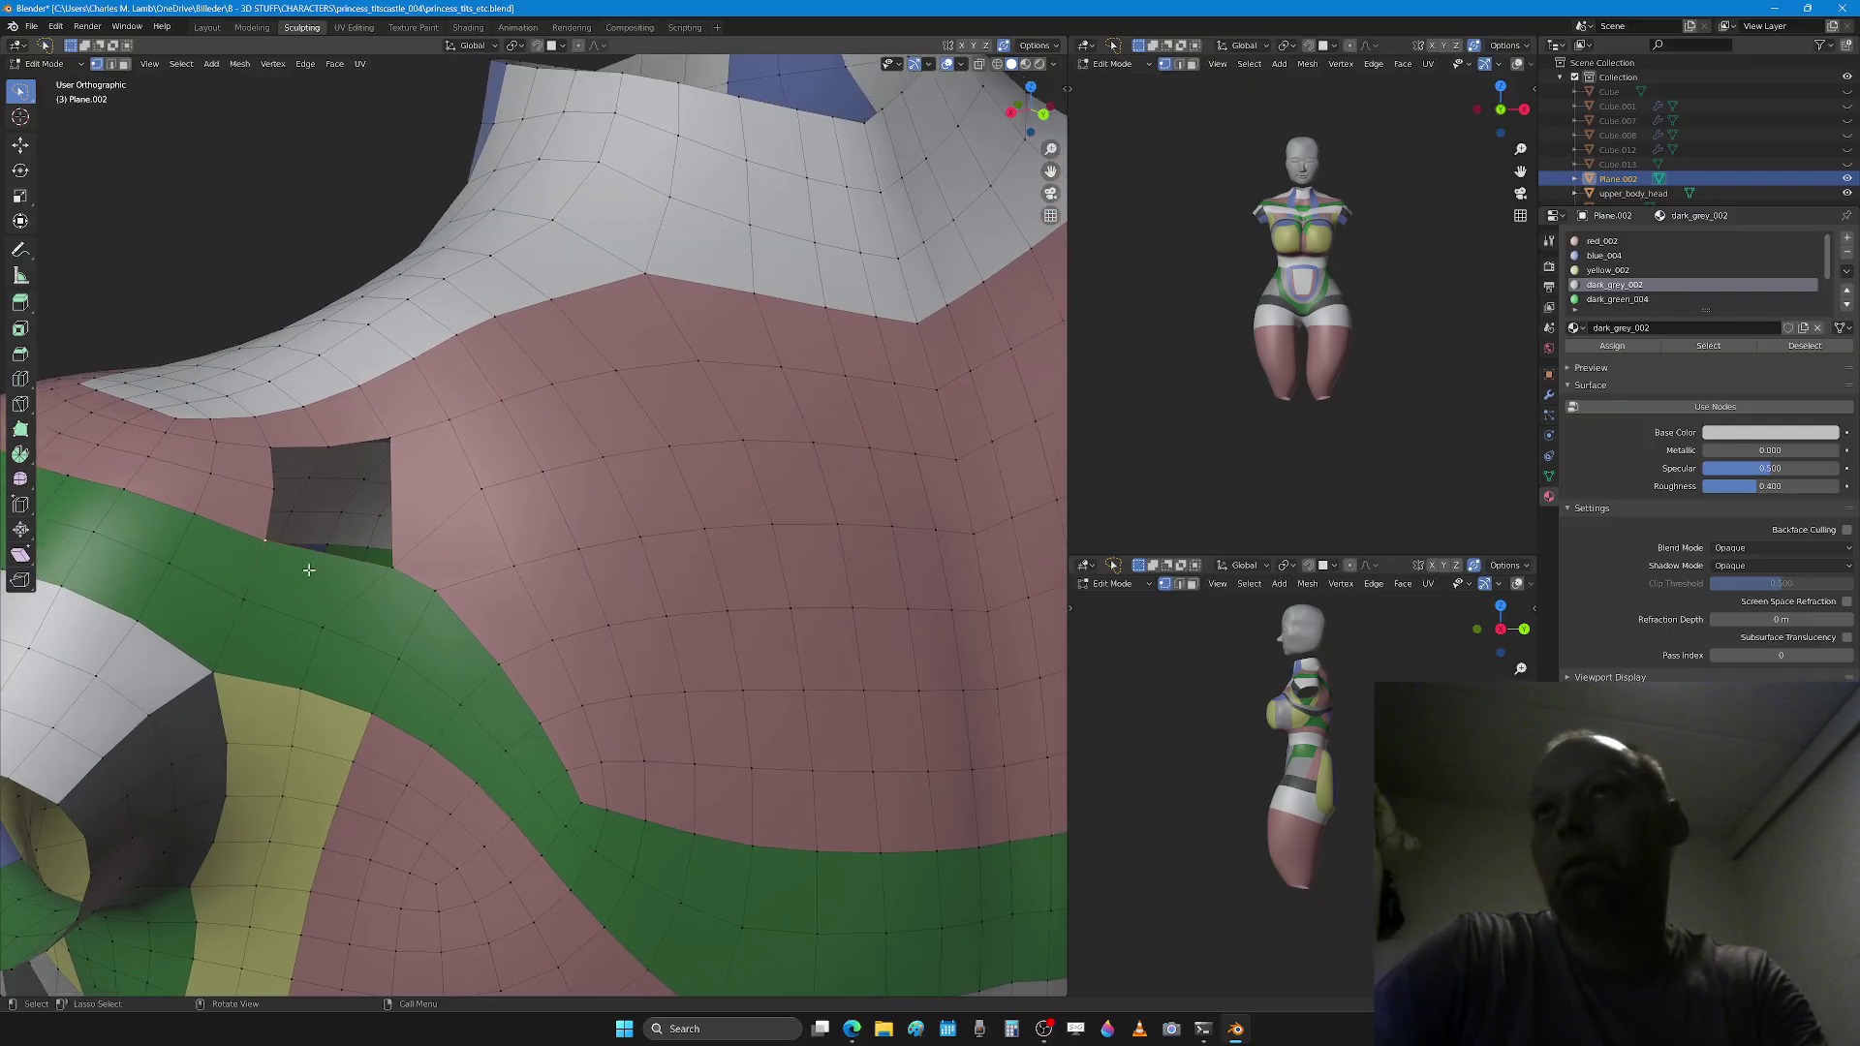
key(g)
click(393, 592)
key(g)
click(382, 528)
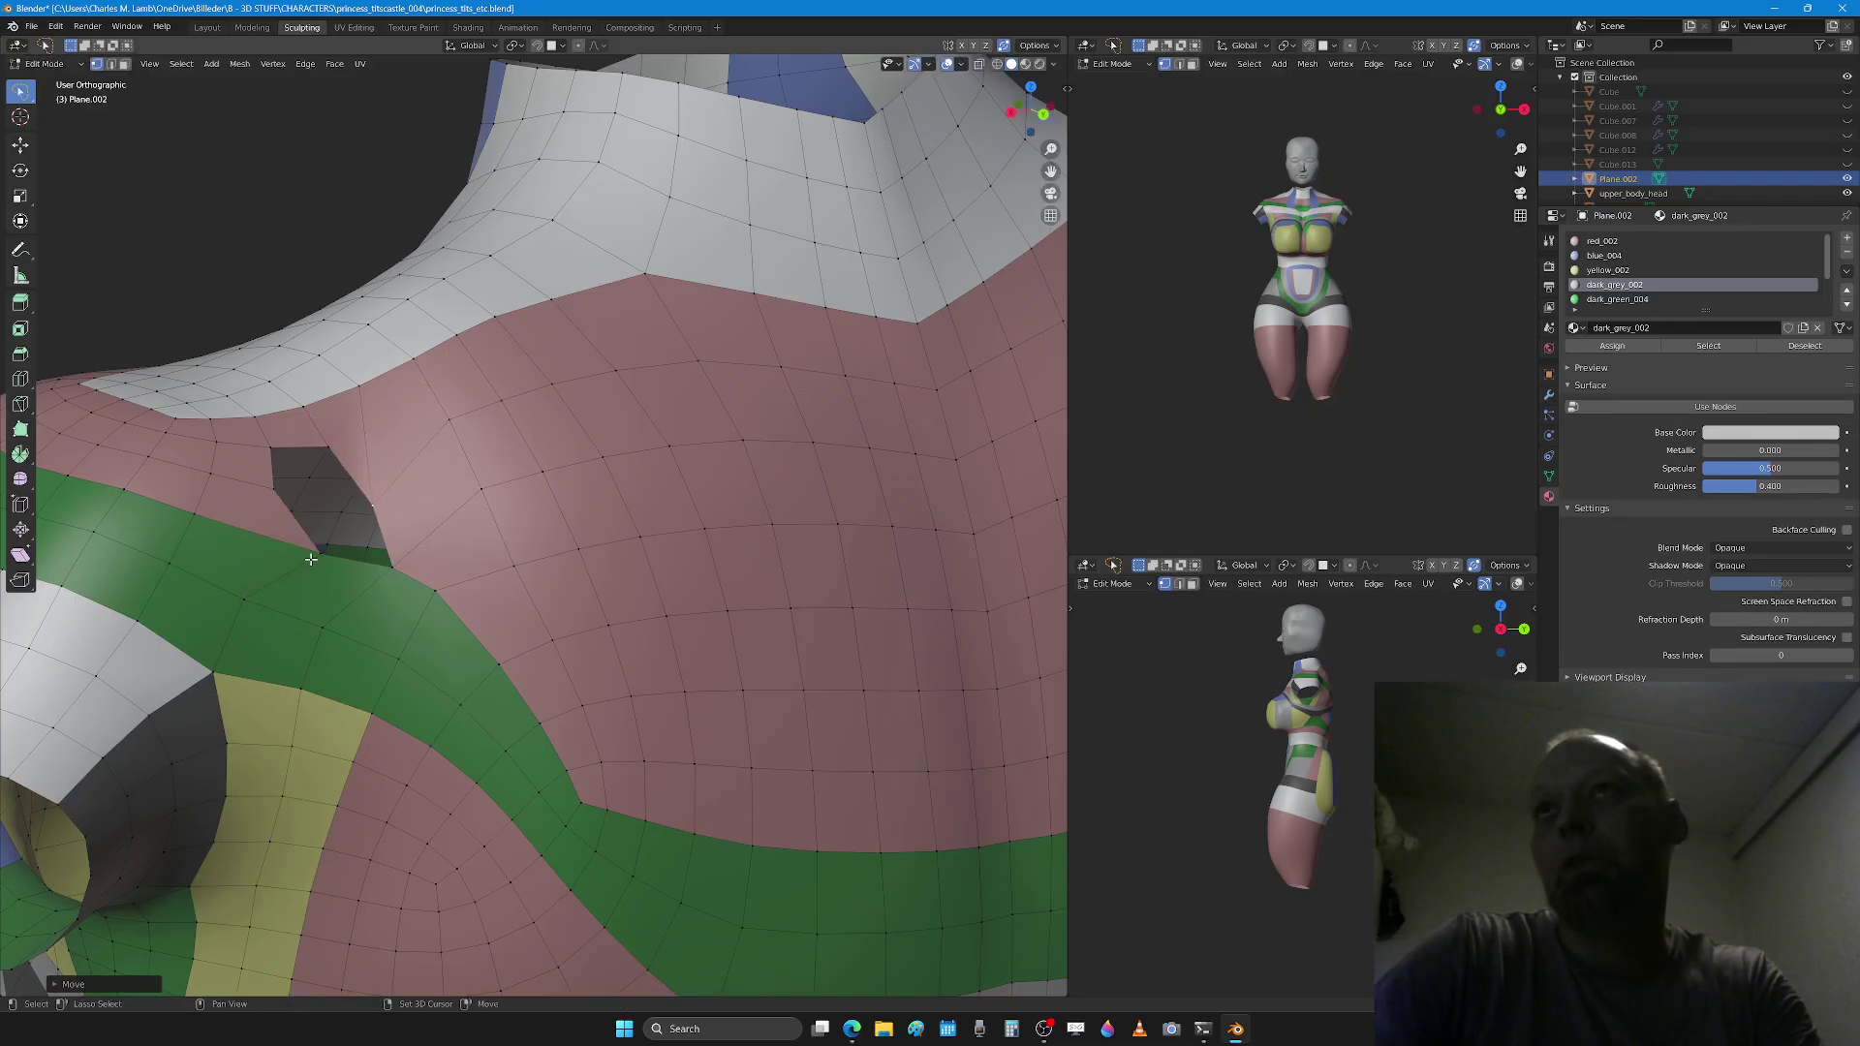
key(m)
click(335, 578)
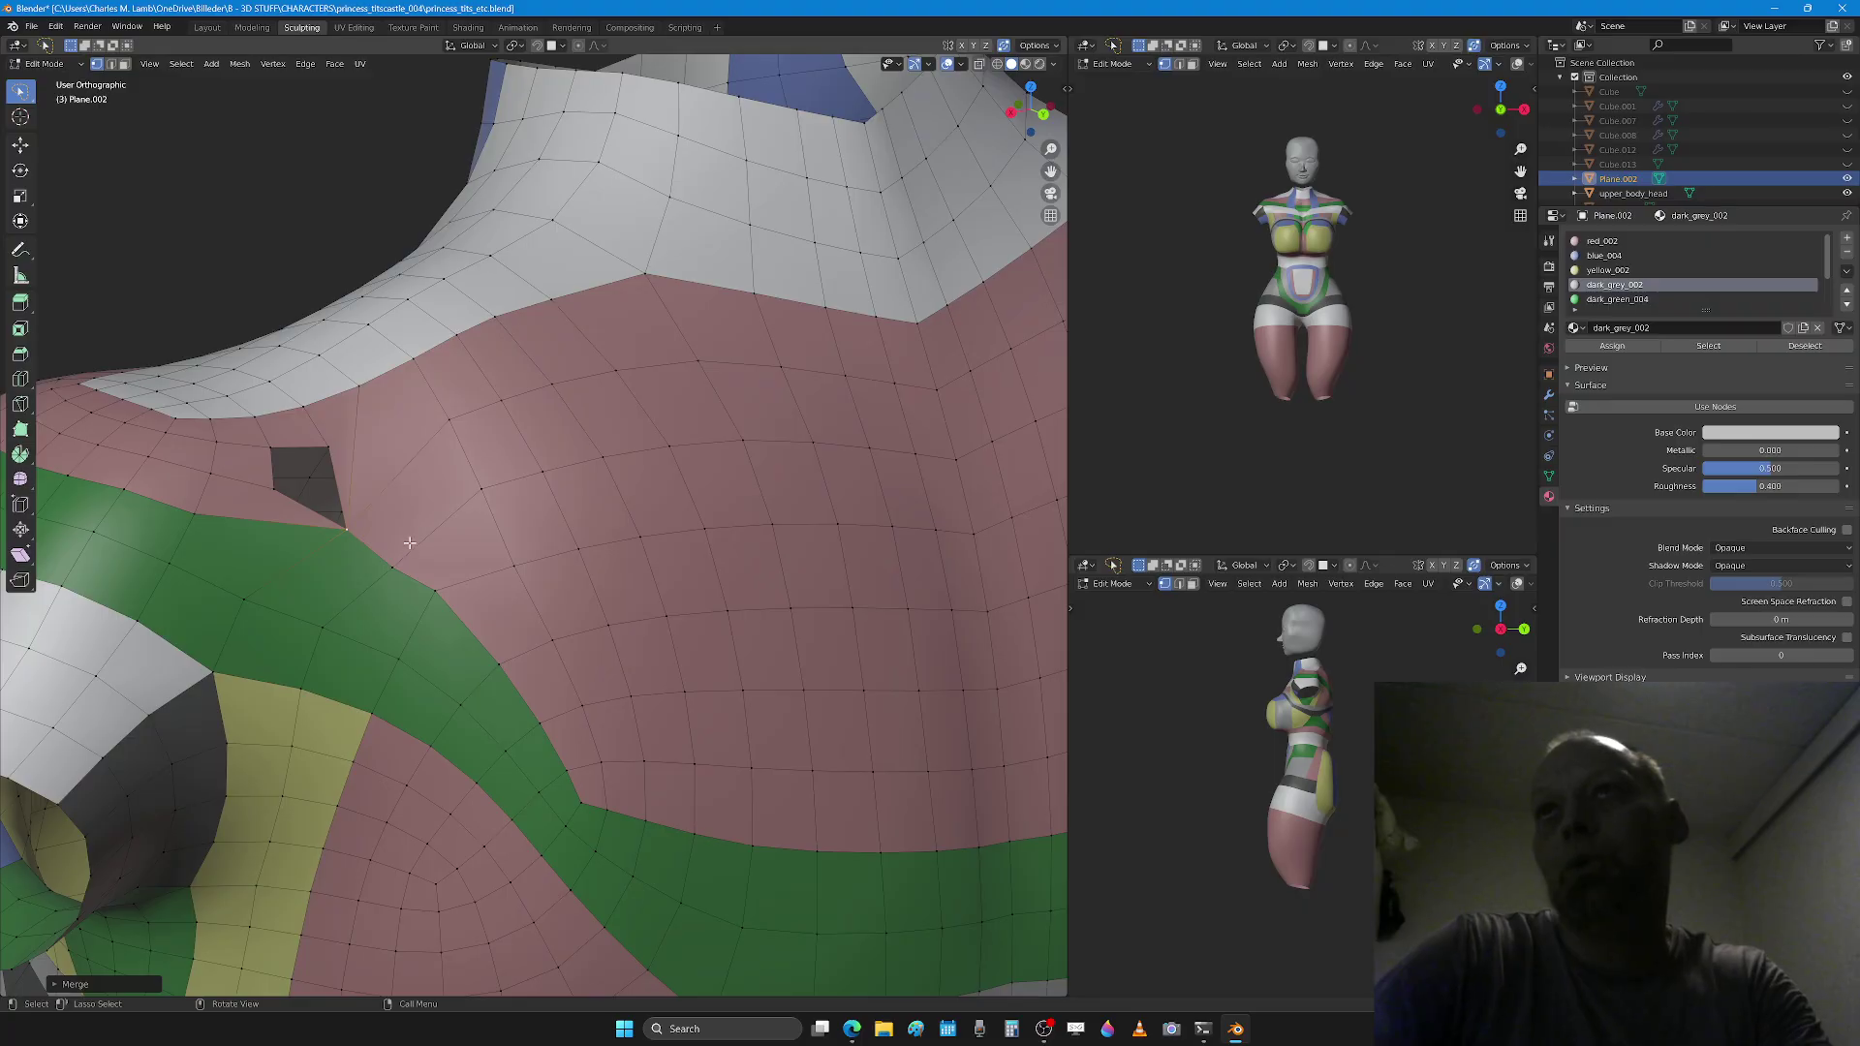
Step: Check the face loop from the yellow side band across the upper back, and undo the shoulder hole's merges and face deletion
middle_drag(362, 489, 356, 536)
key(2)
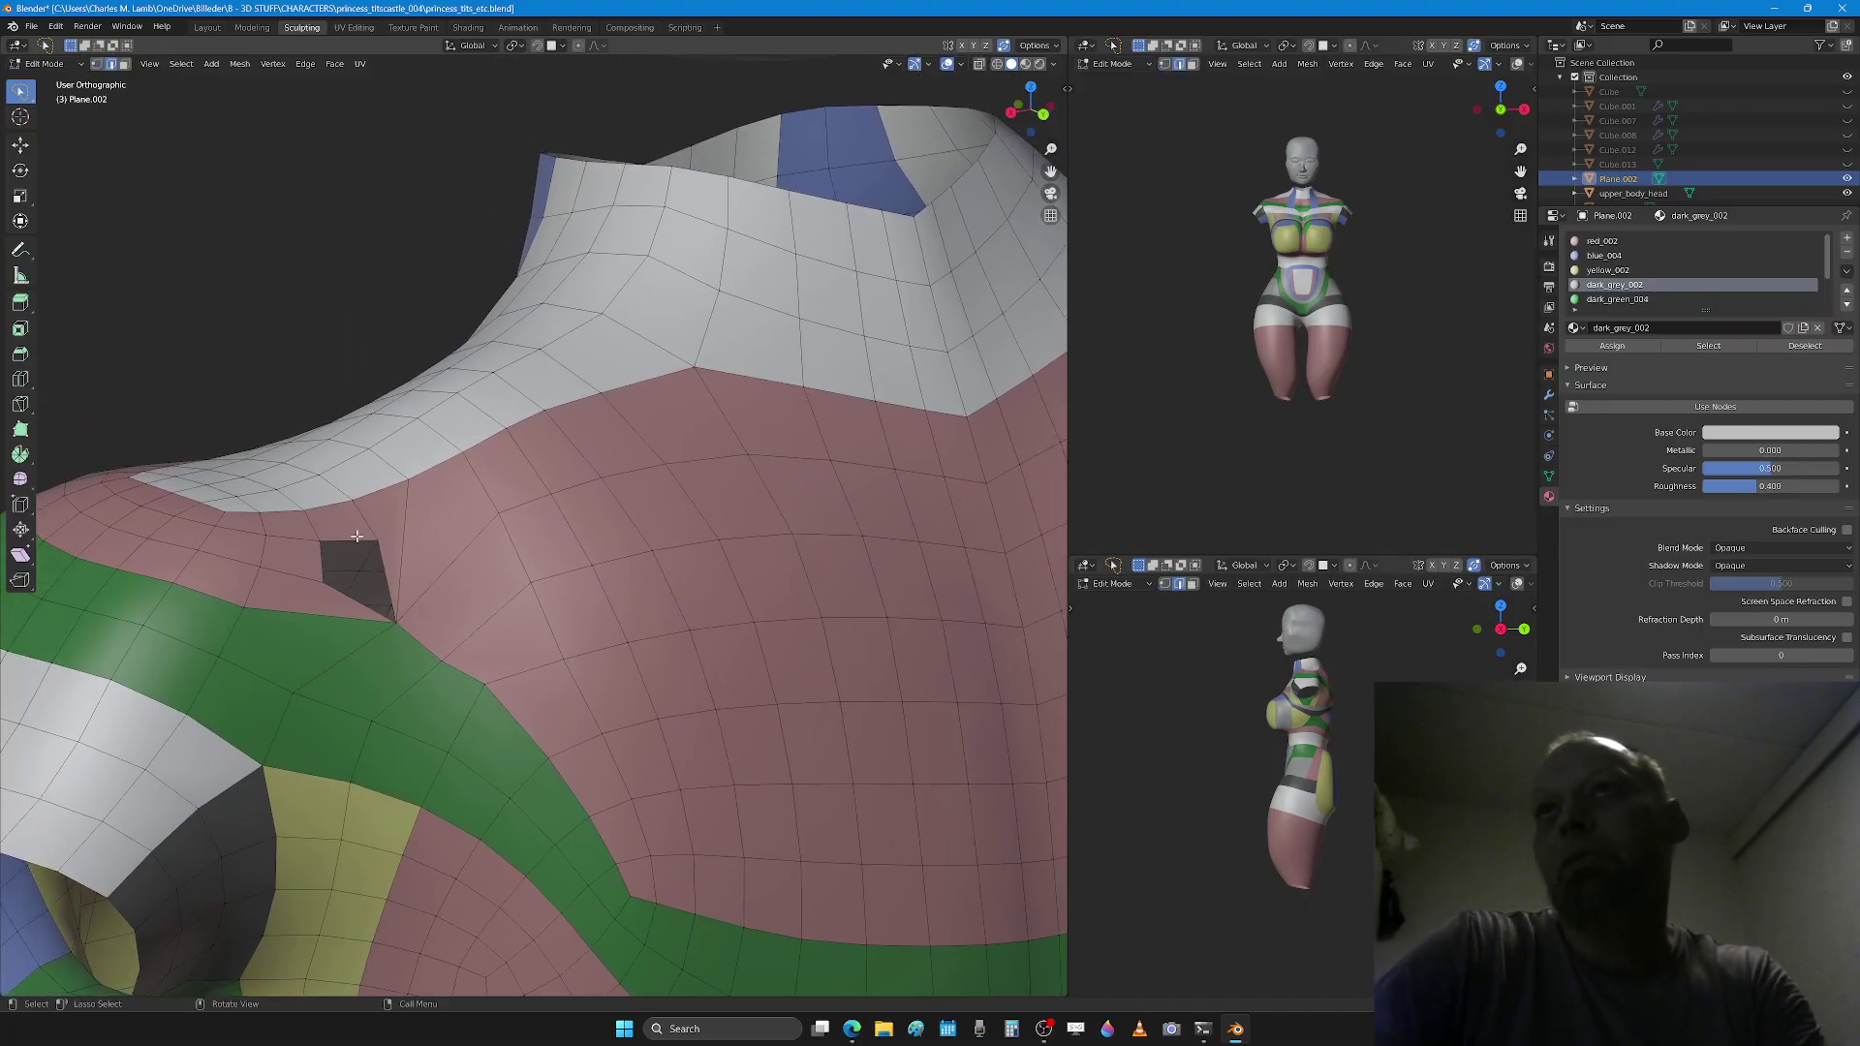
click(350, 604)
key(ctrl+z)
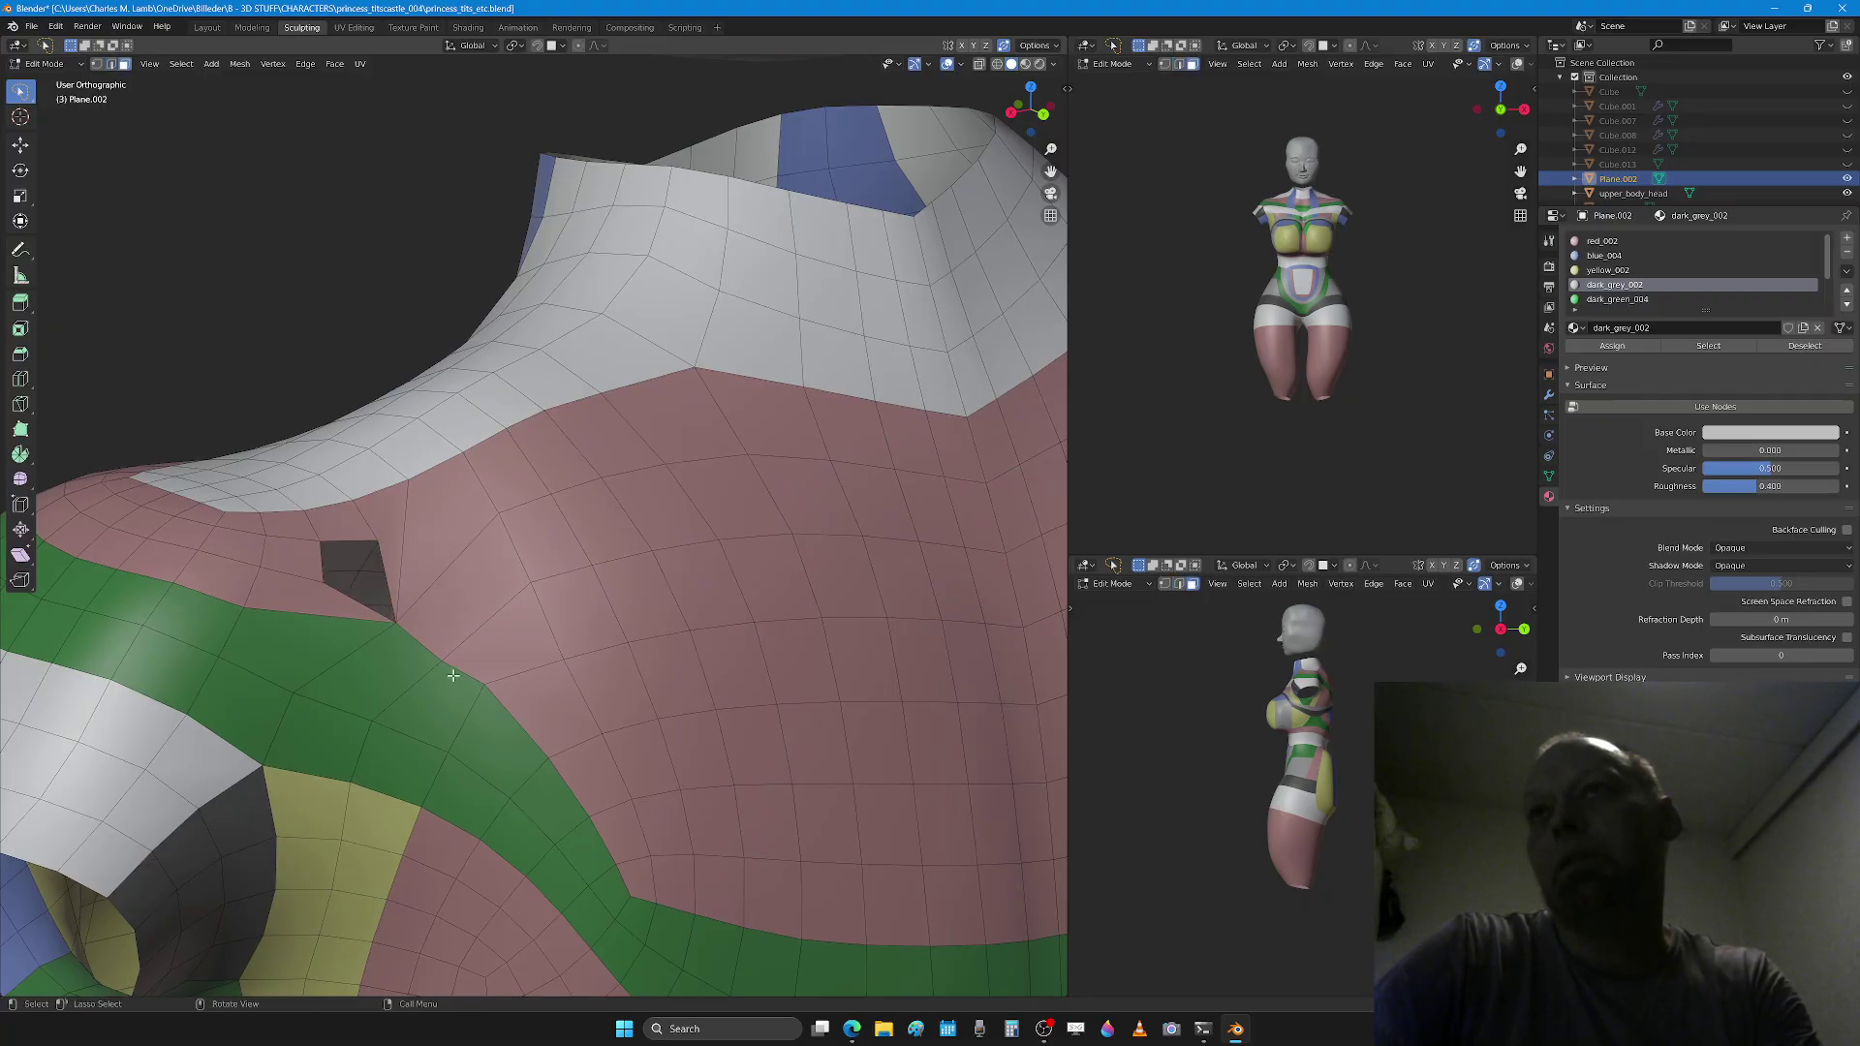
scroll(382, 737, down, 3)
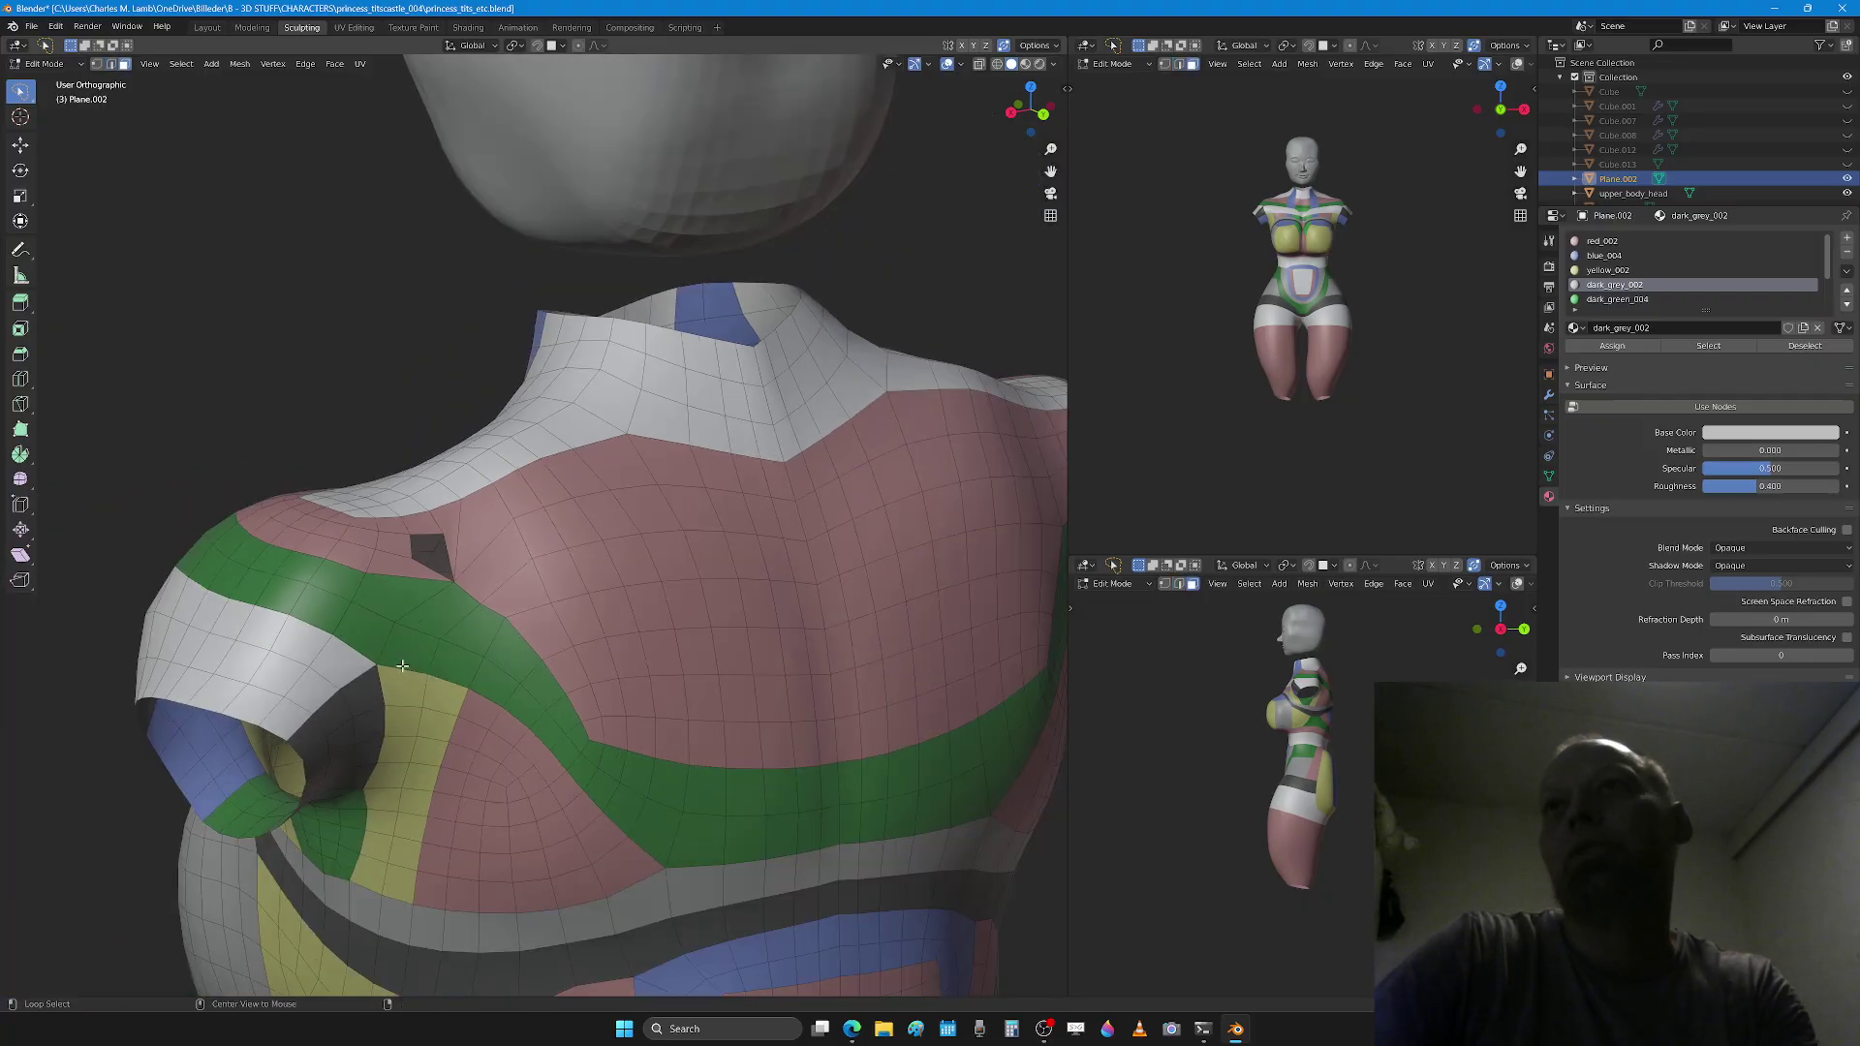
alt+click(441, 679)
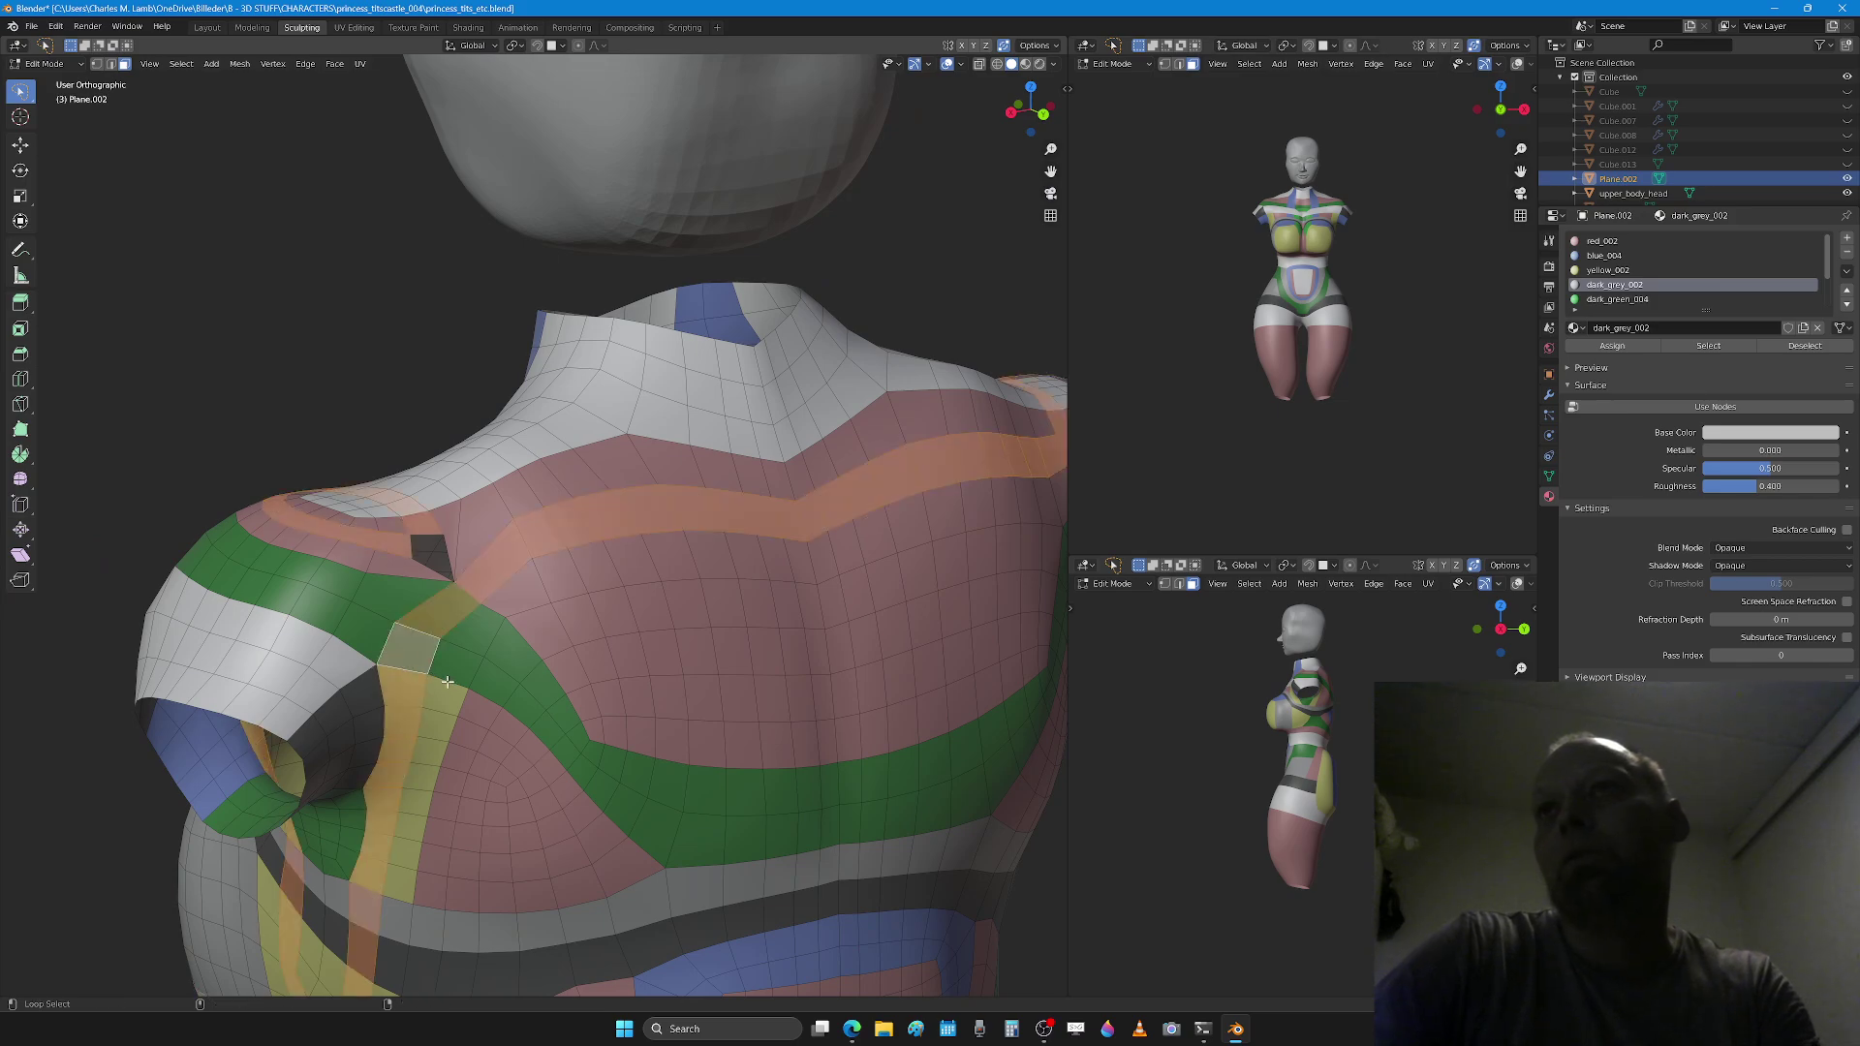
middle_drag(447, 682, 560, 739)
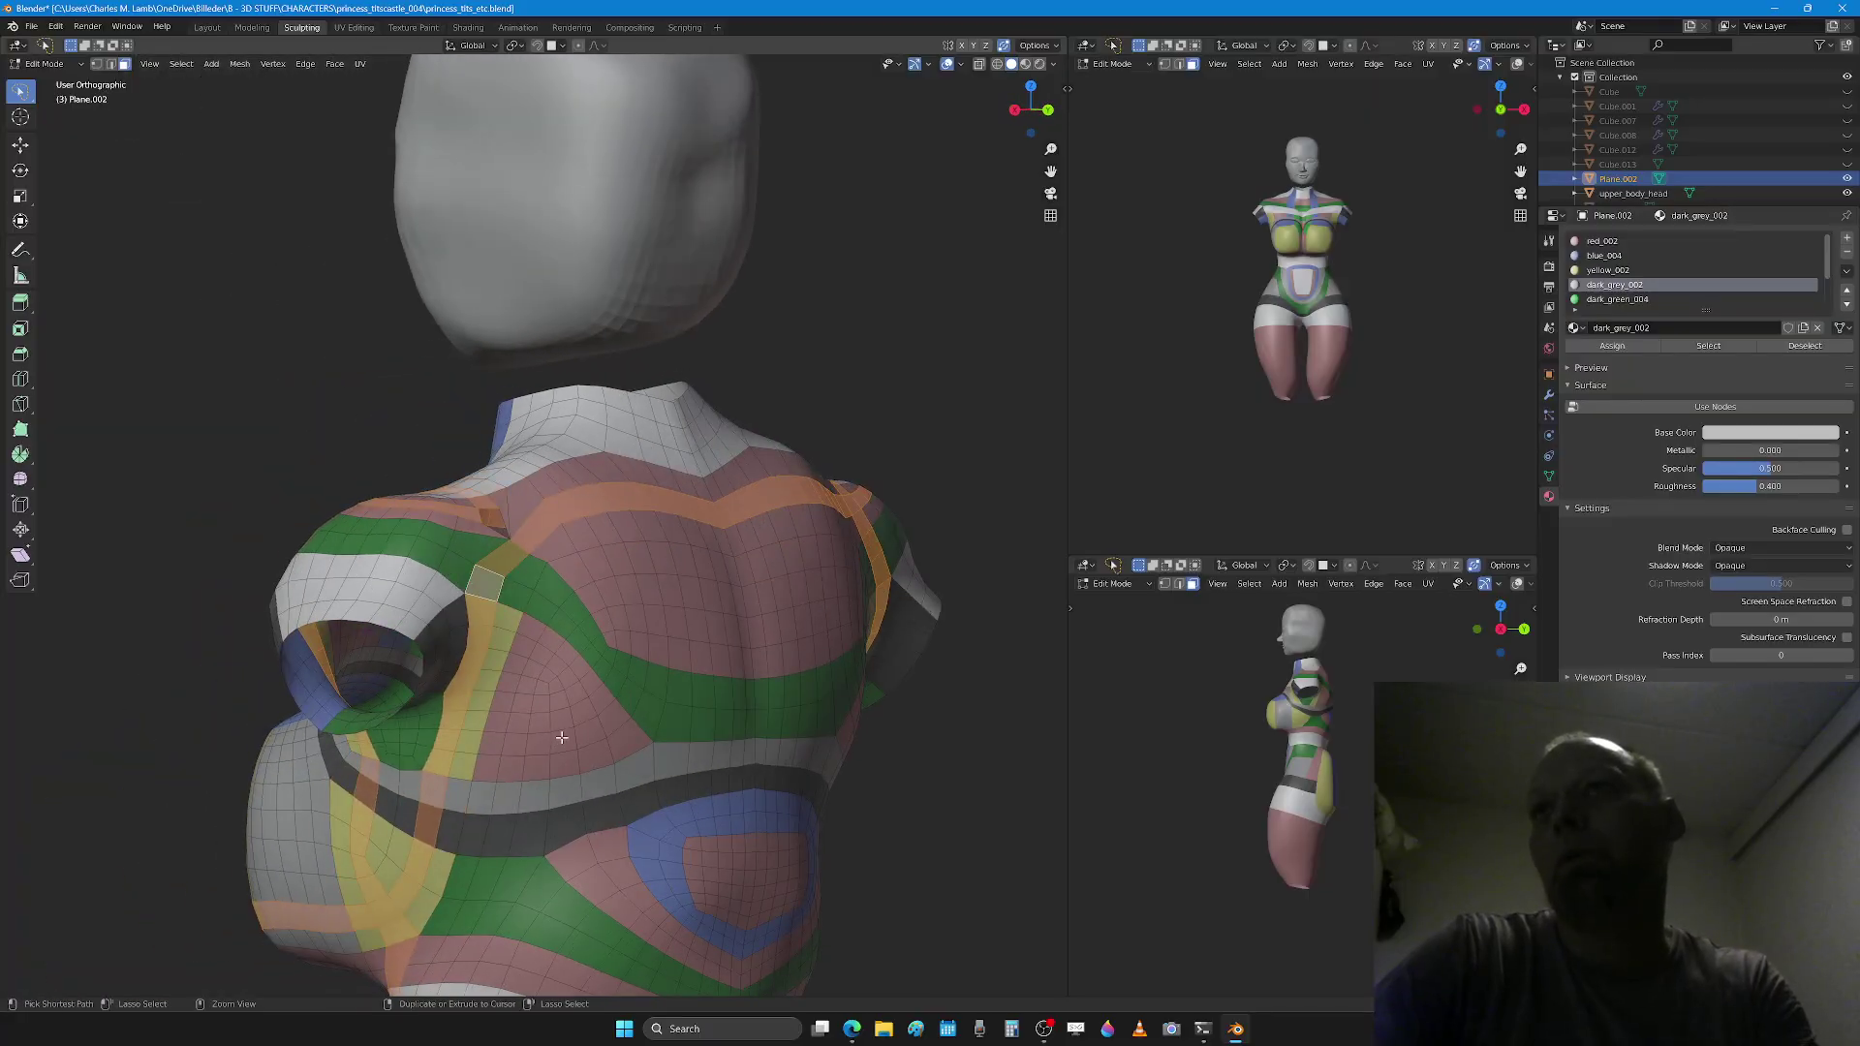
key(ctrl+z)
key(ctrl+z)
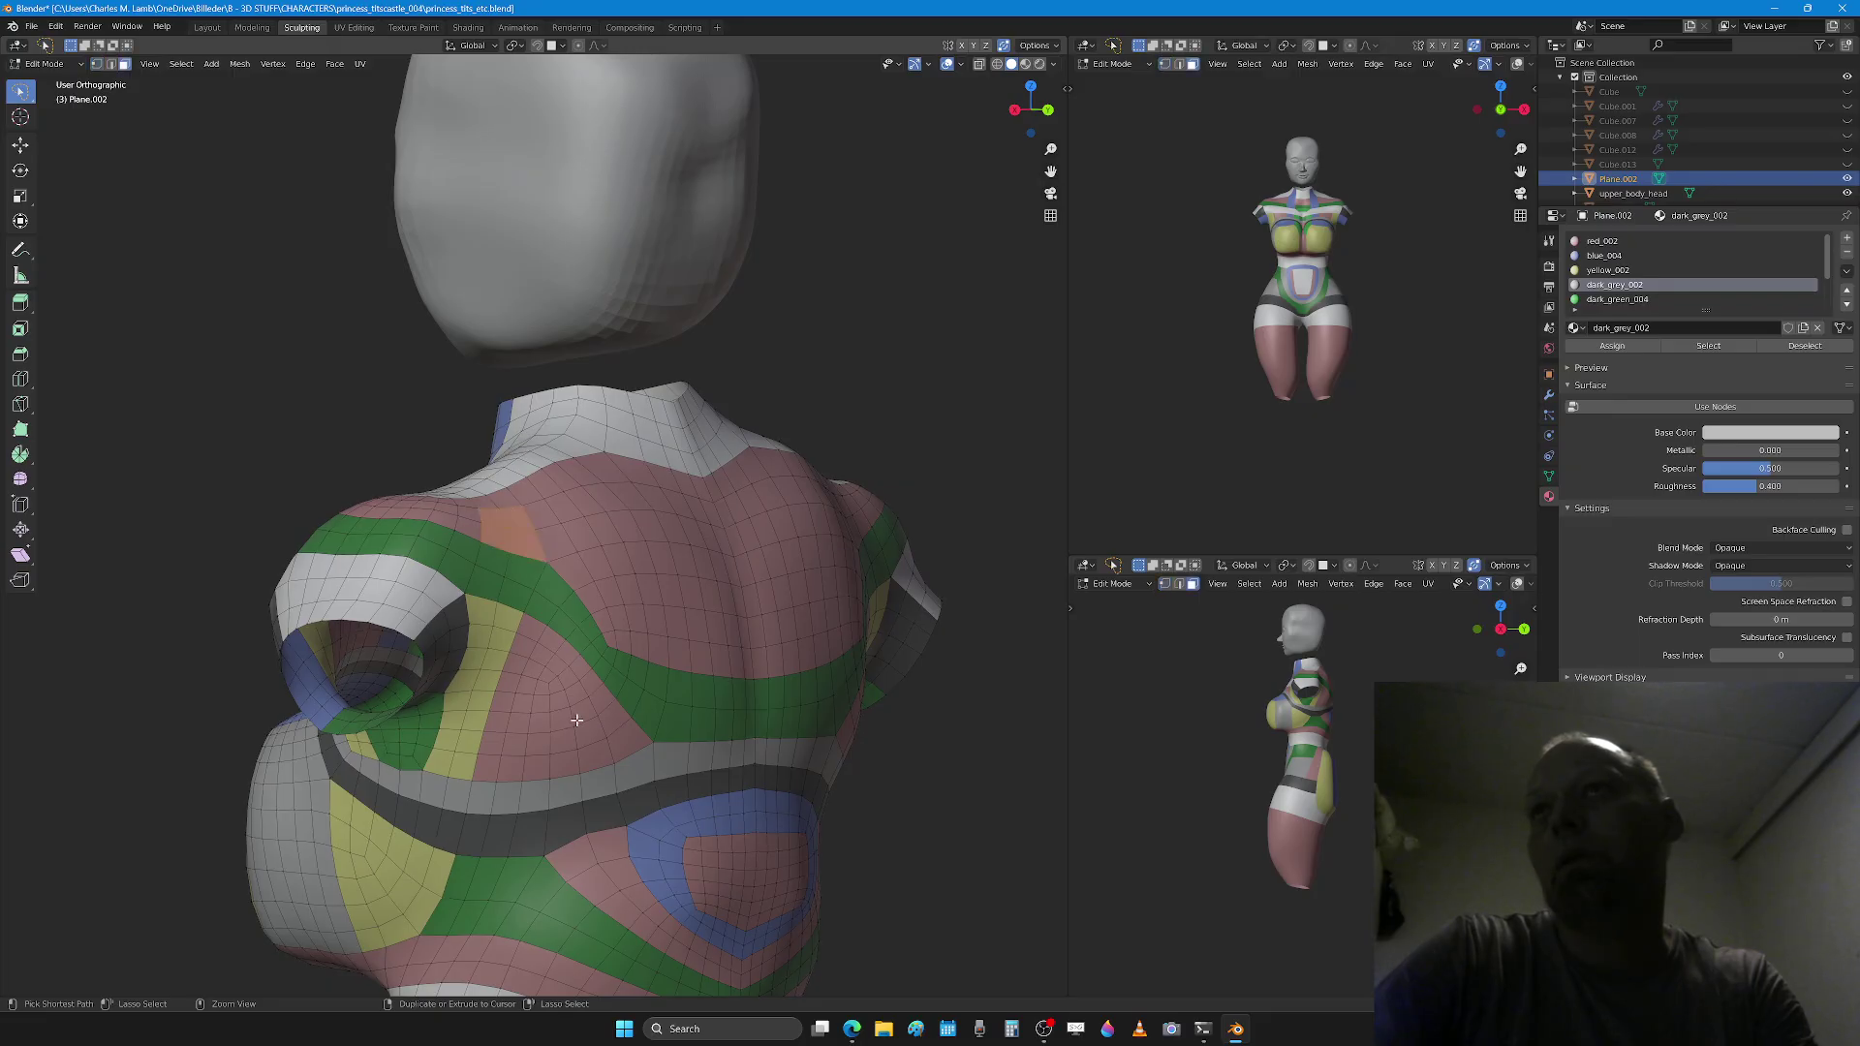
Step: Select the face loops across the side of the breast and around the armhole to compare their flow toward the upper back
middle_drag(513, 732, 524, 814)
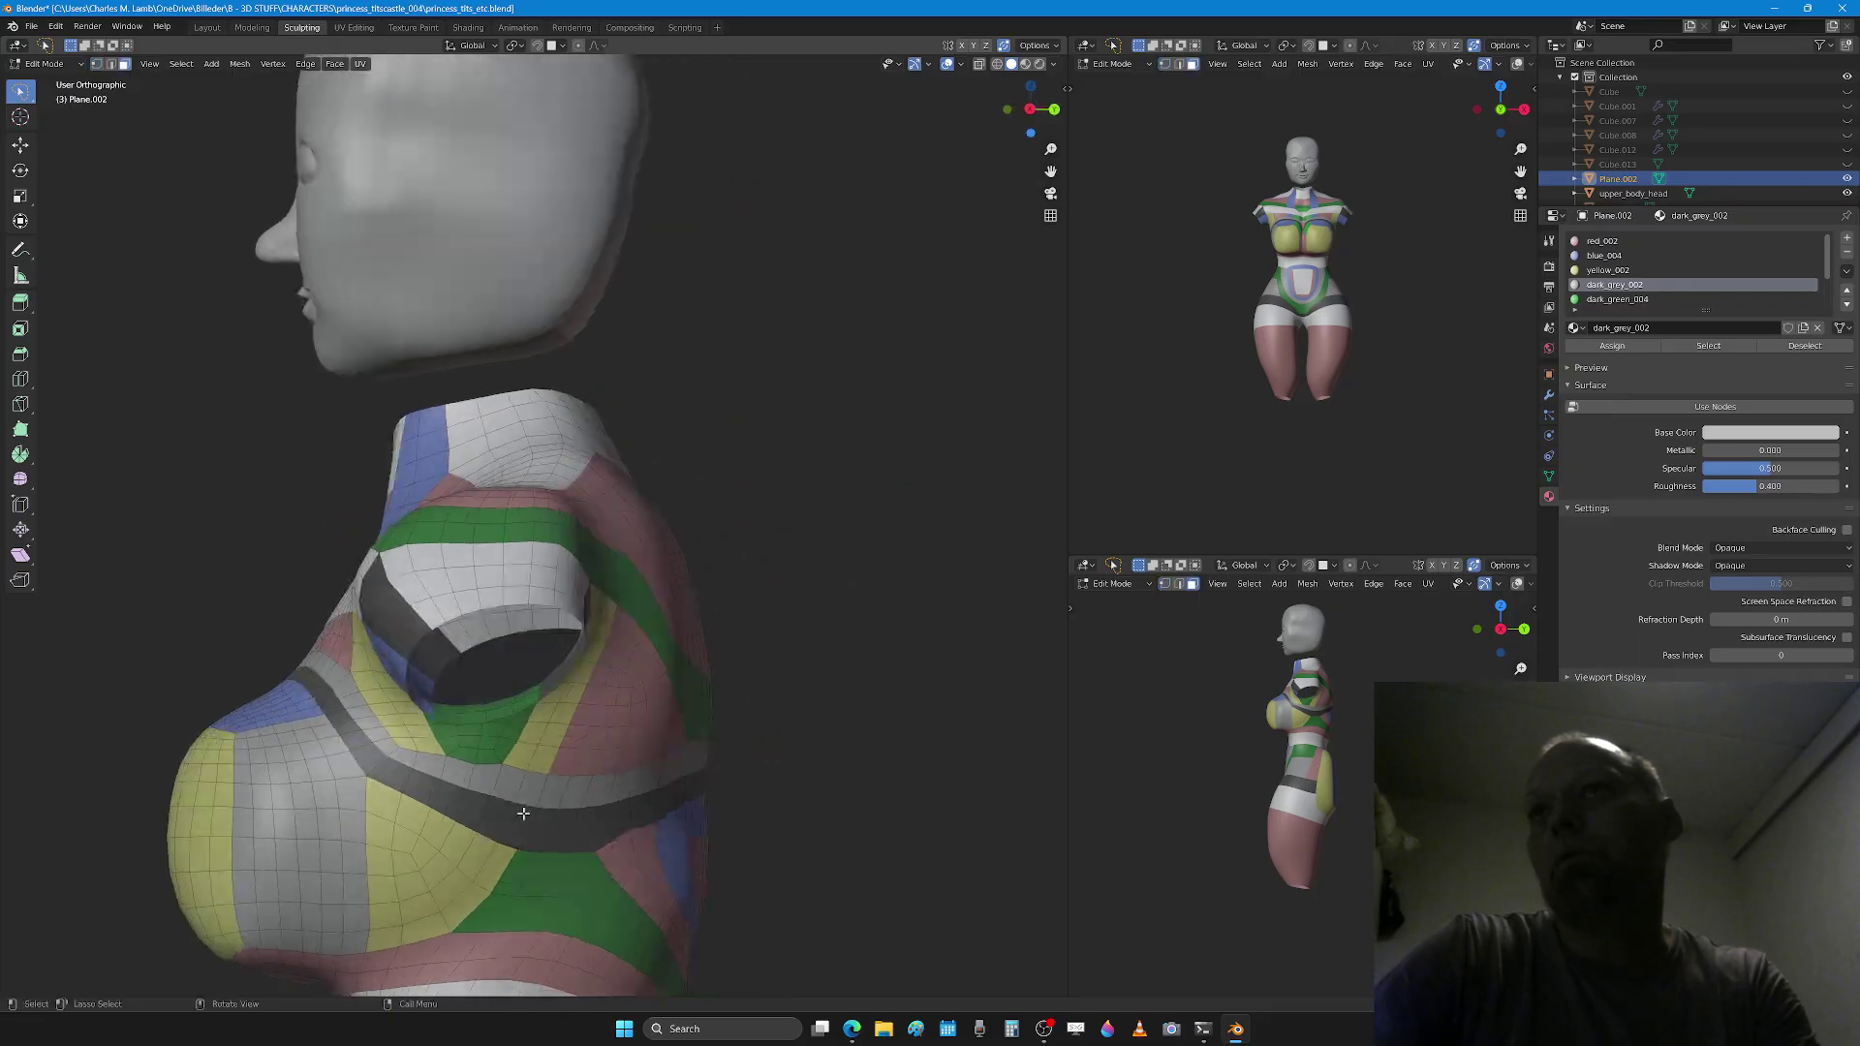
alt+click(409, 843)
alt+click(424, 824)
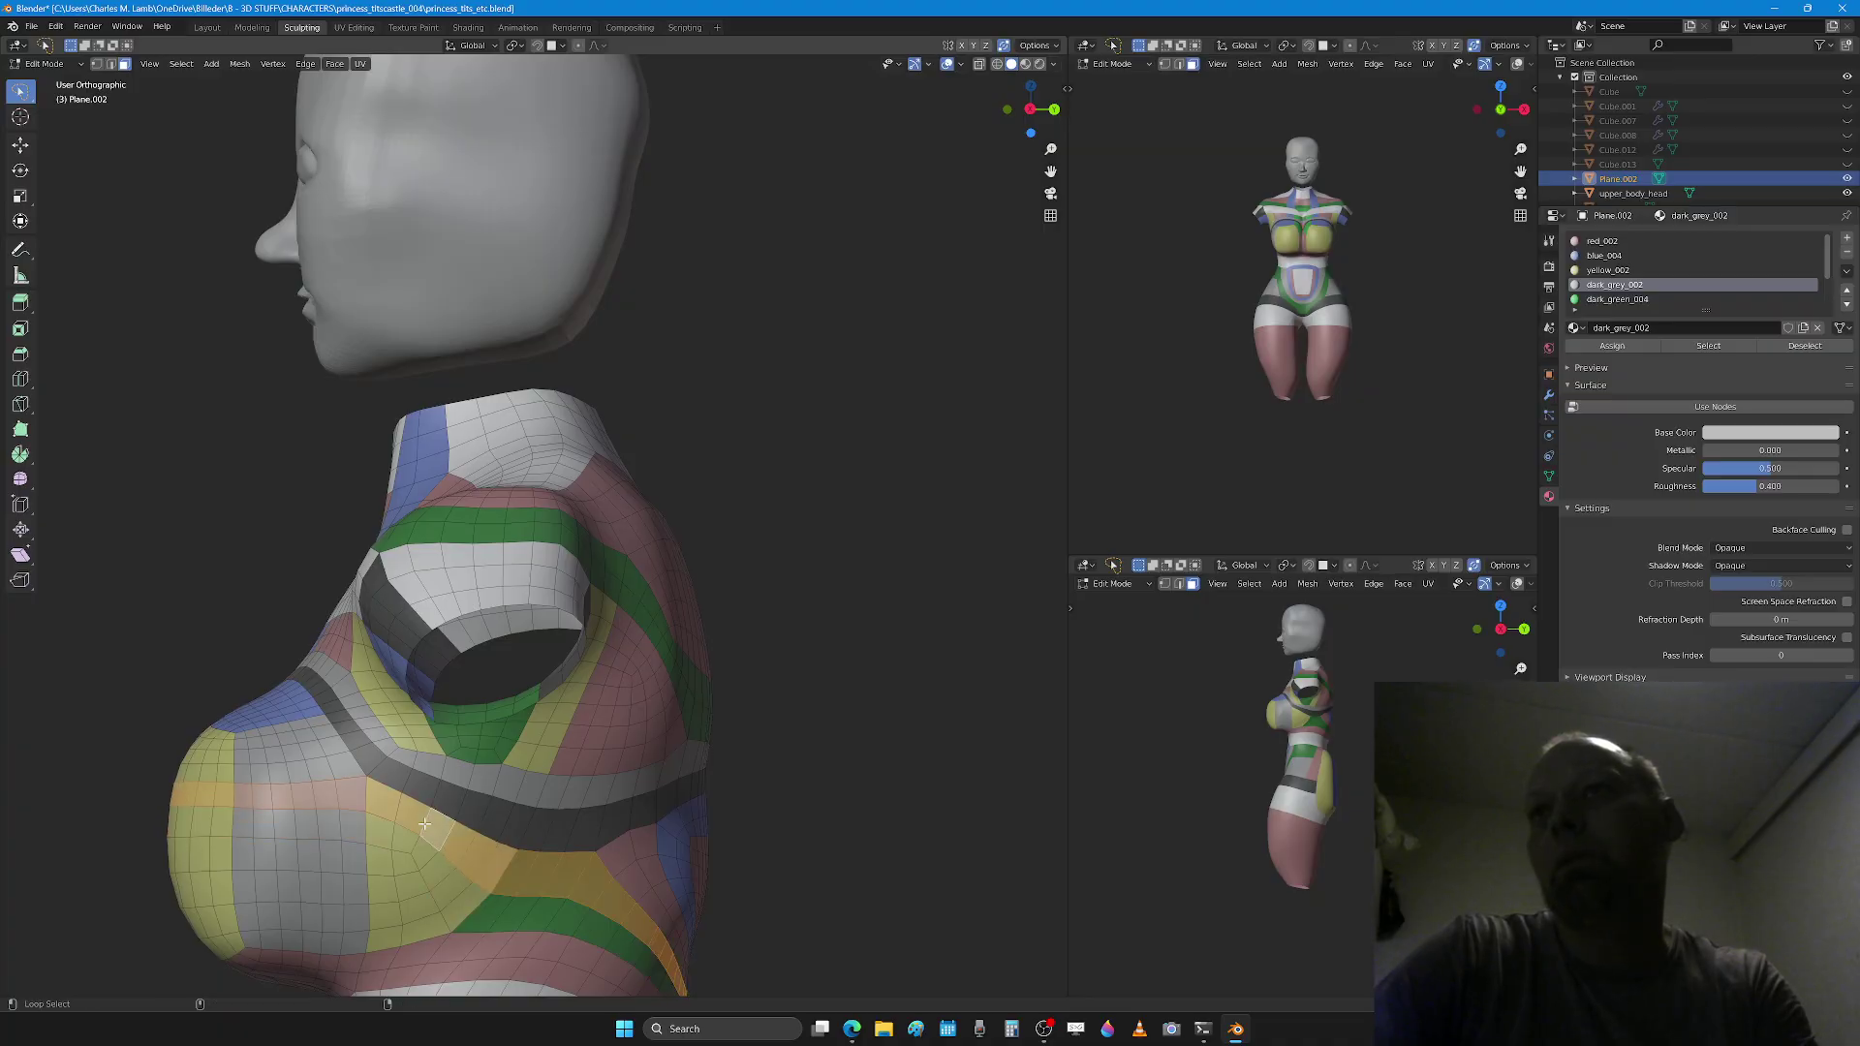
alt+click(407, 875)
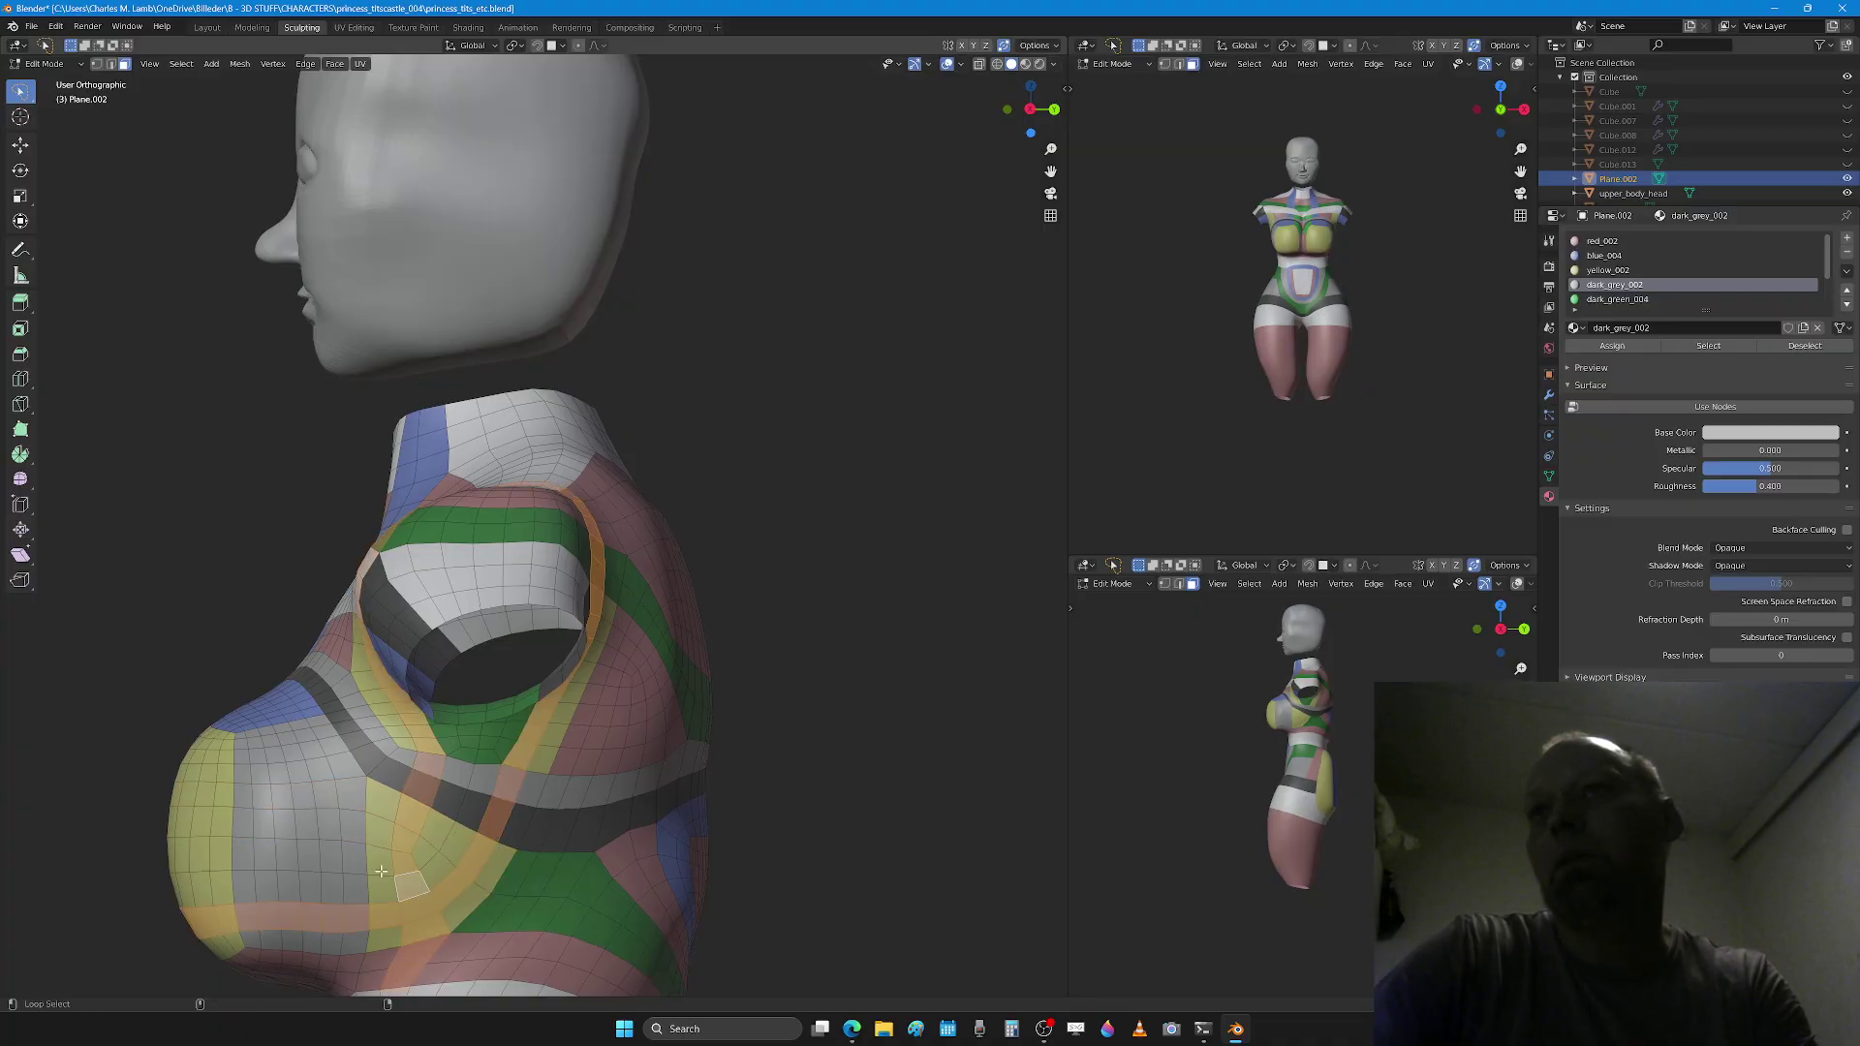
alt+click(381, 872)
middle_drag(449, 836, 515, 823)
middle_drag(445, 875, 623, 499)
middle_drag(554, 556, 537, 587)
scroll(537, 587, up, 5)
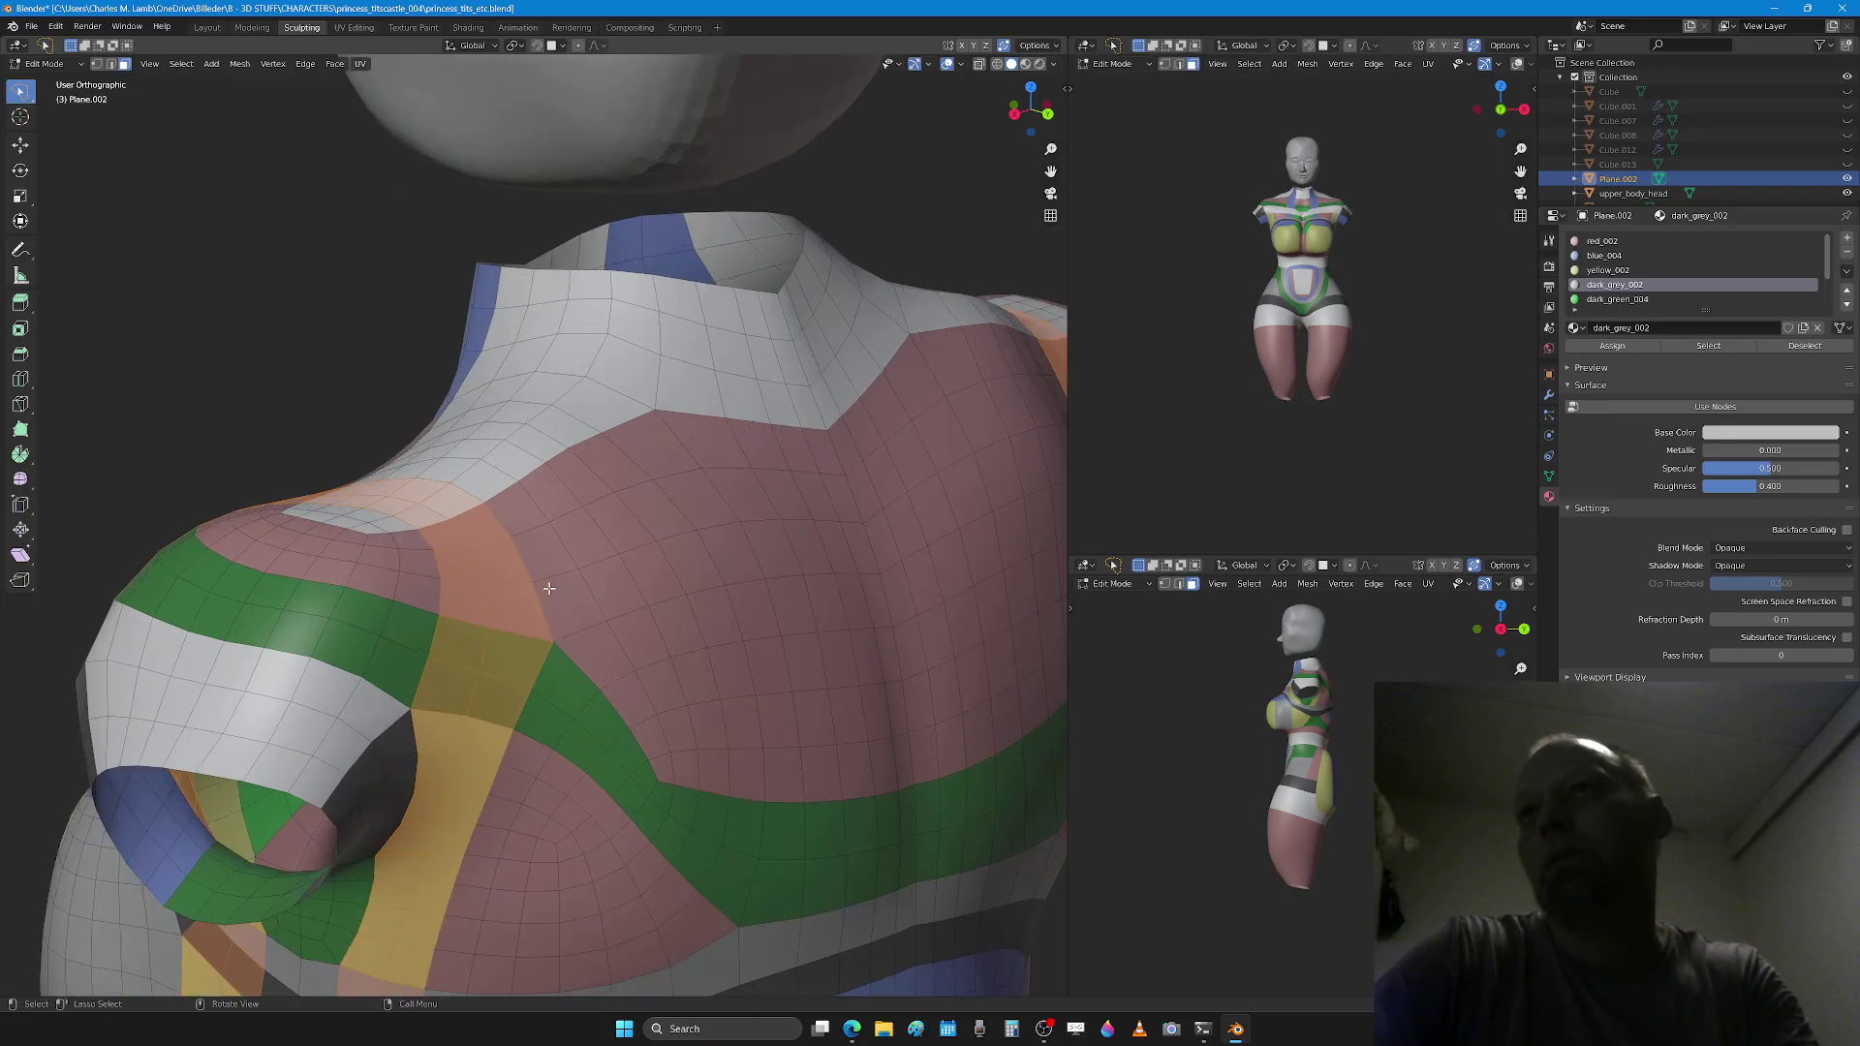
Step: Circle-select the patch of red faces behind the shoulder above the green band and delete the faces
key(c)
click(489, 583)
right_click(483, 585)
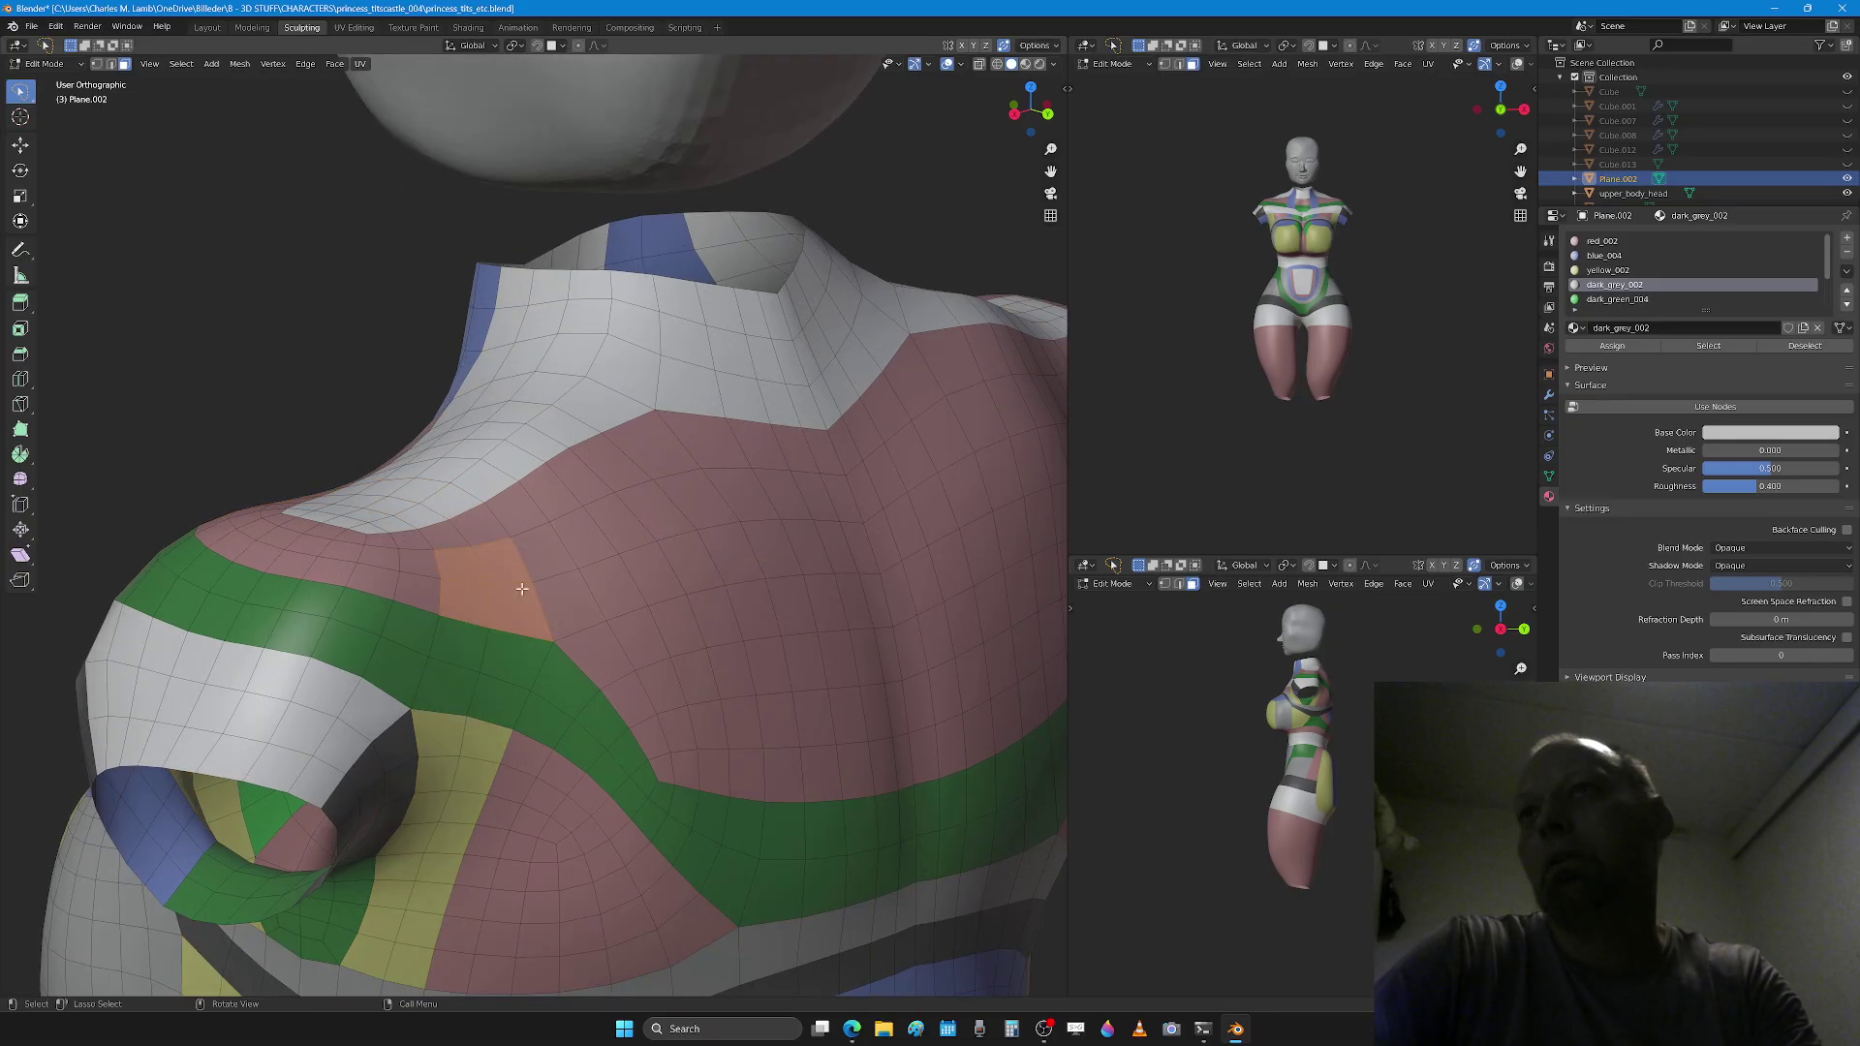
key(x)
click(523, 588)
middle_drag(568, 602, 485, 704)
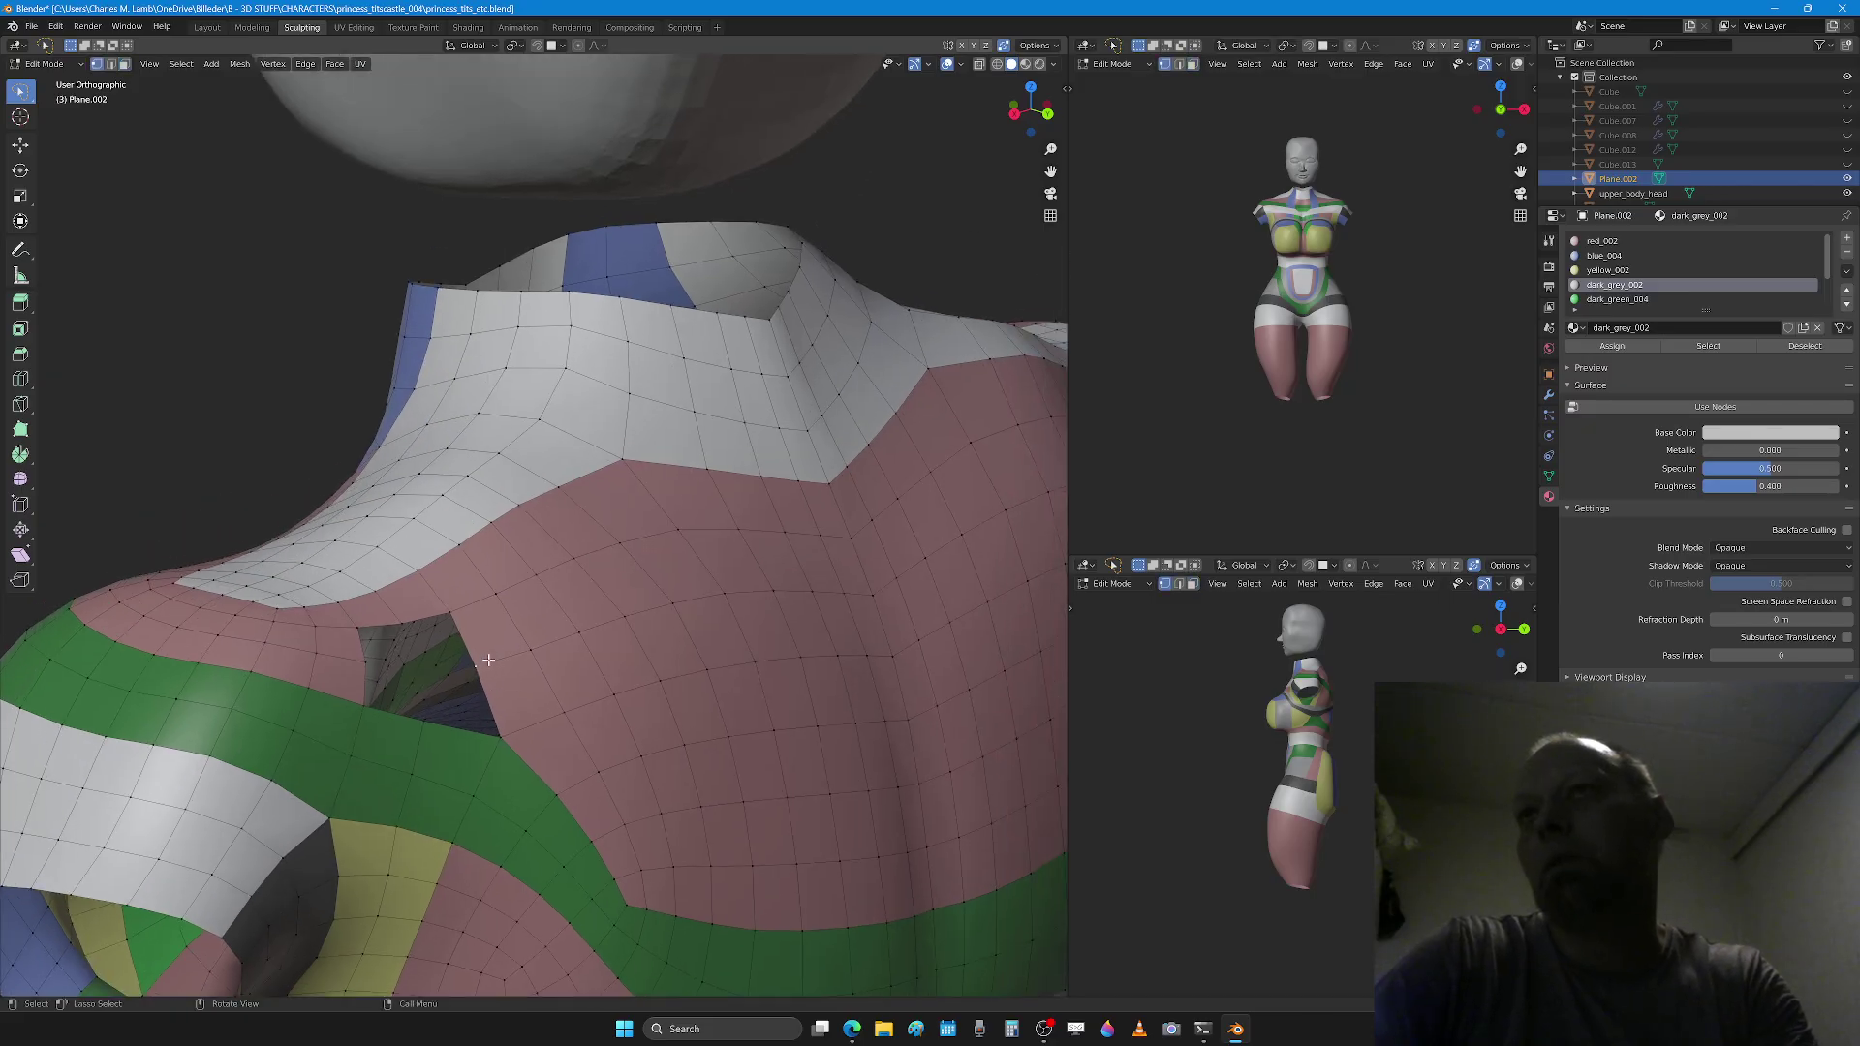
Step: Reduce the shoulder hole by moving its border vertices and merging pairs along the green band with At First
key(m)
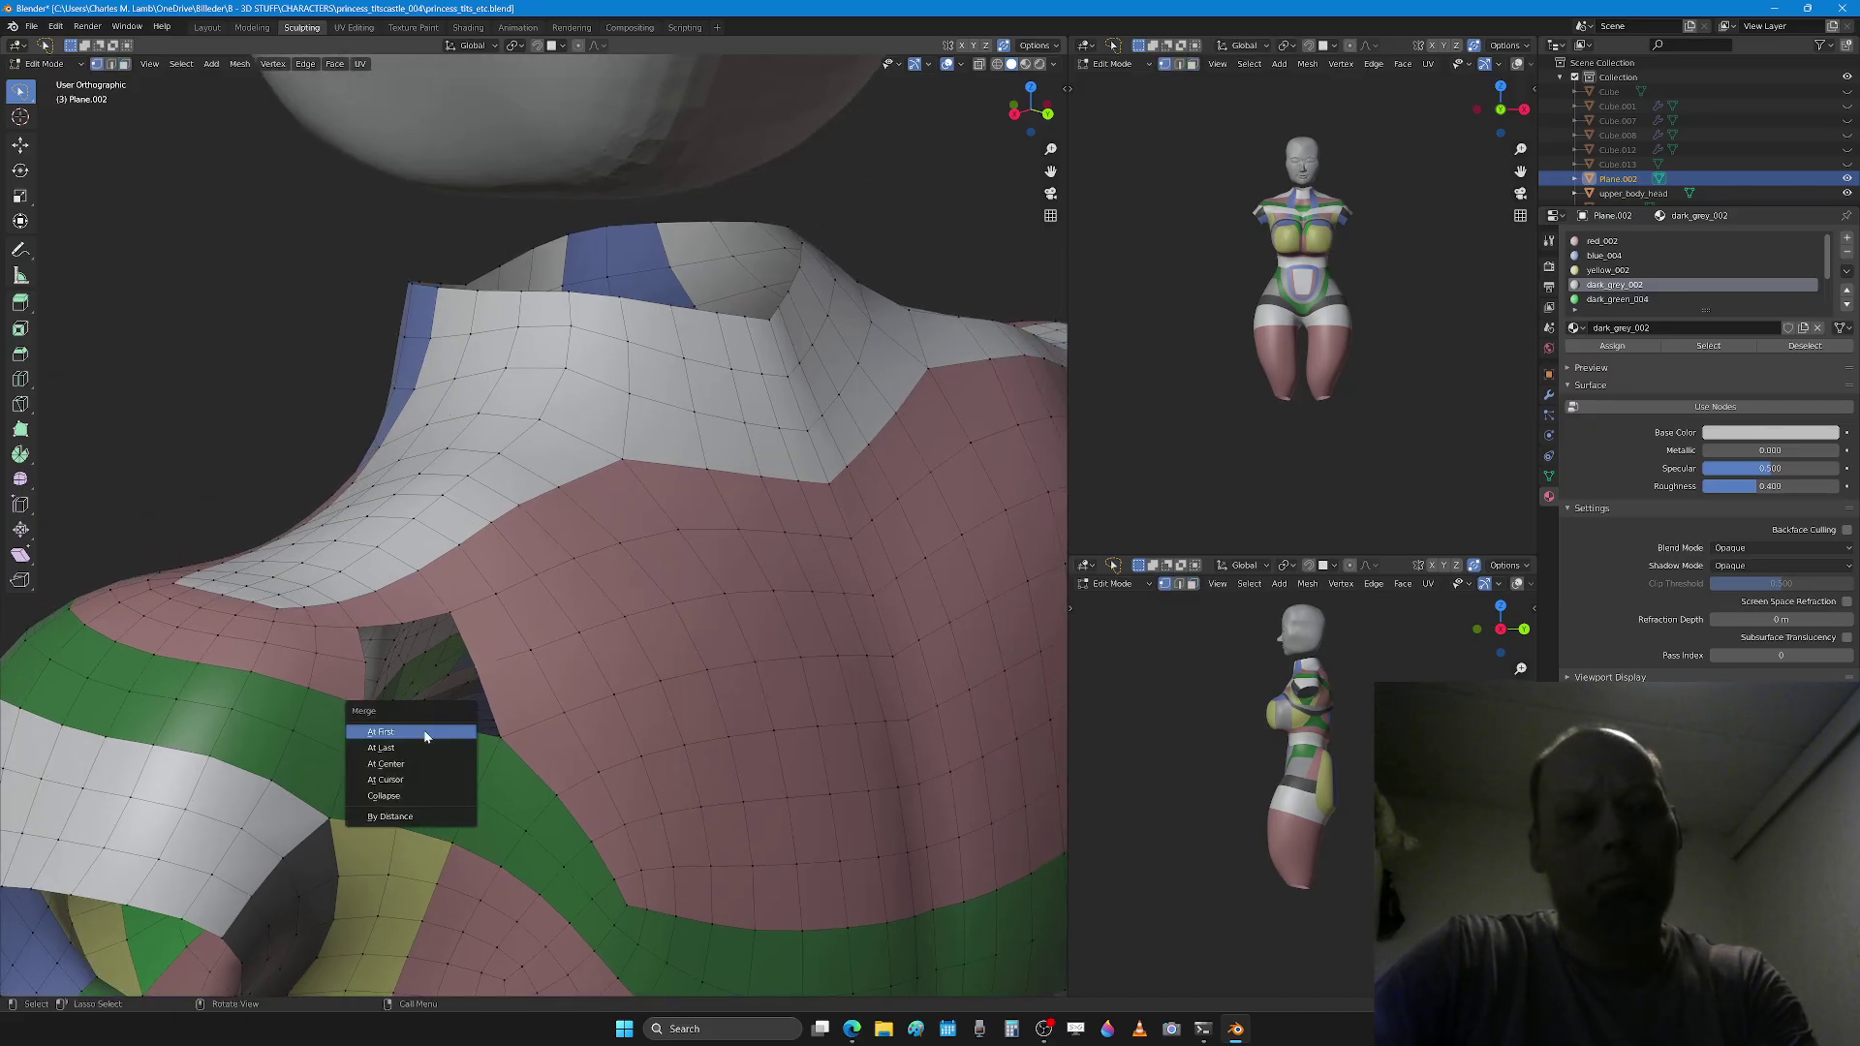
click(423, 730)
drag(455, 708, 481, 715)
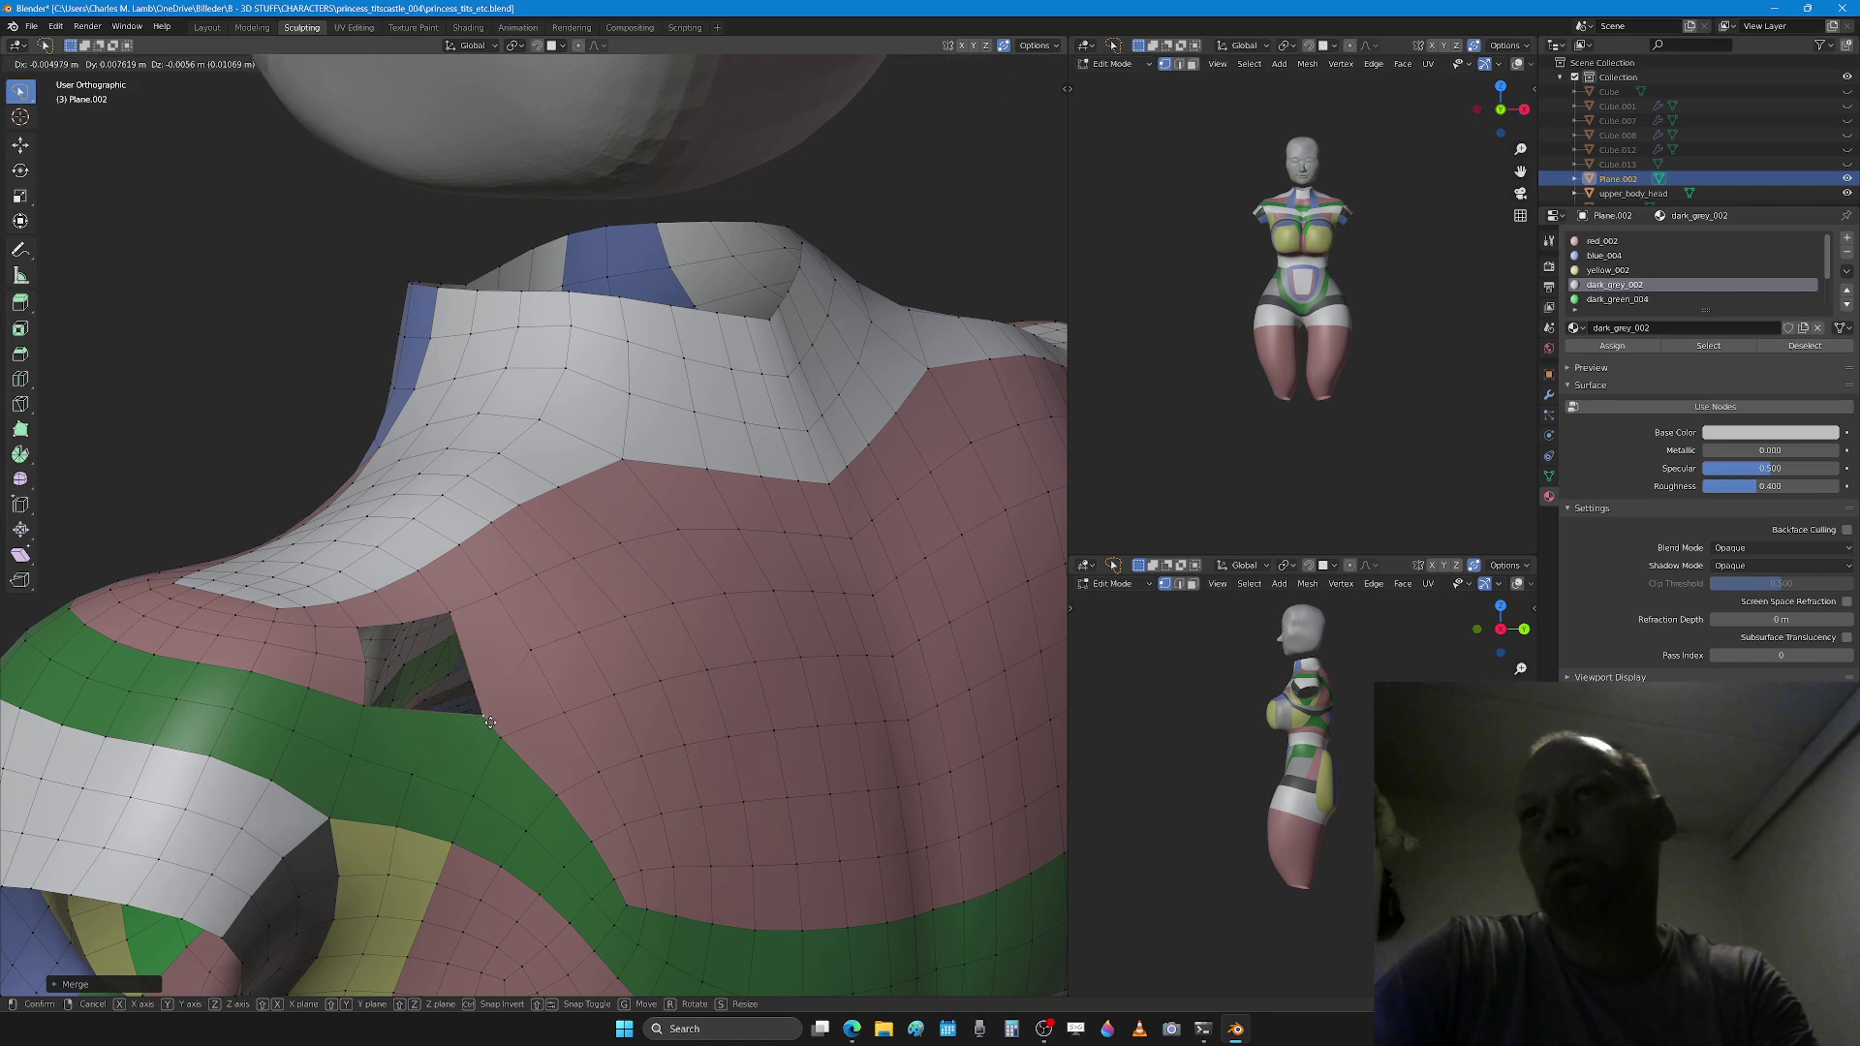
key(g)
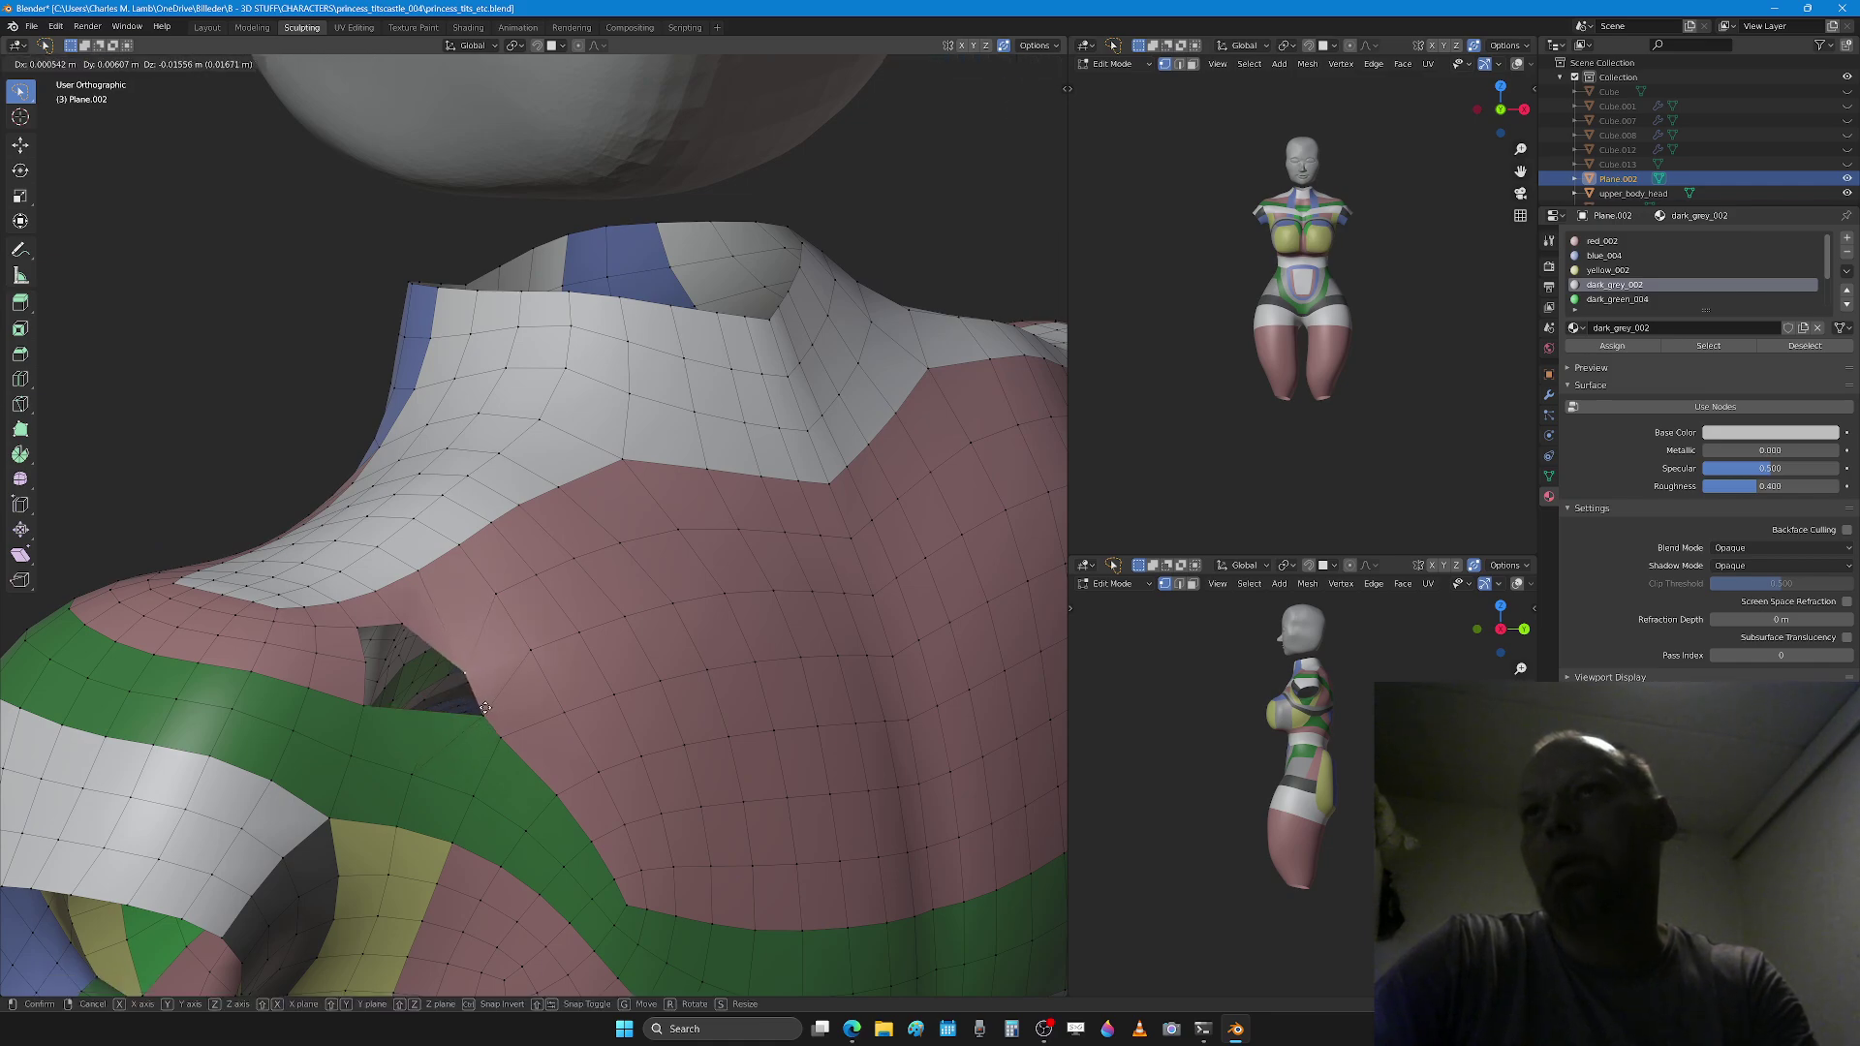
click(484, 708)
key(g)
click(459, 711)
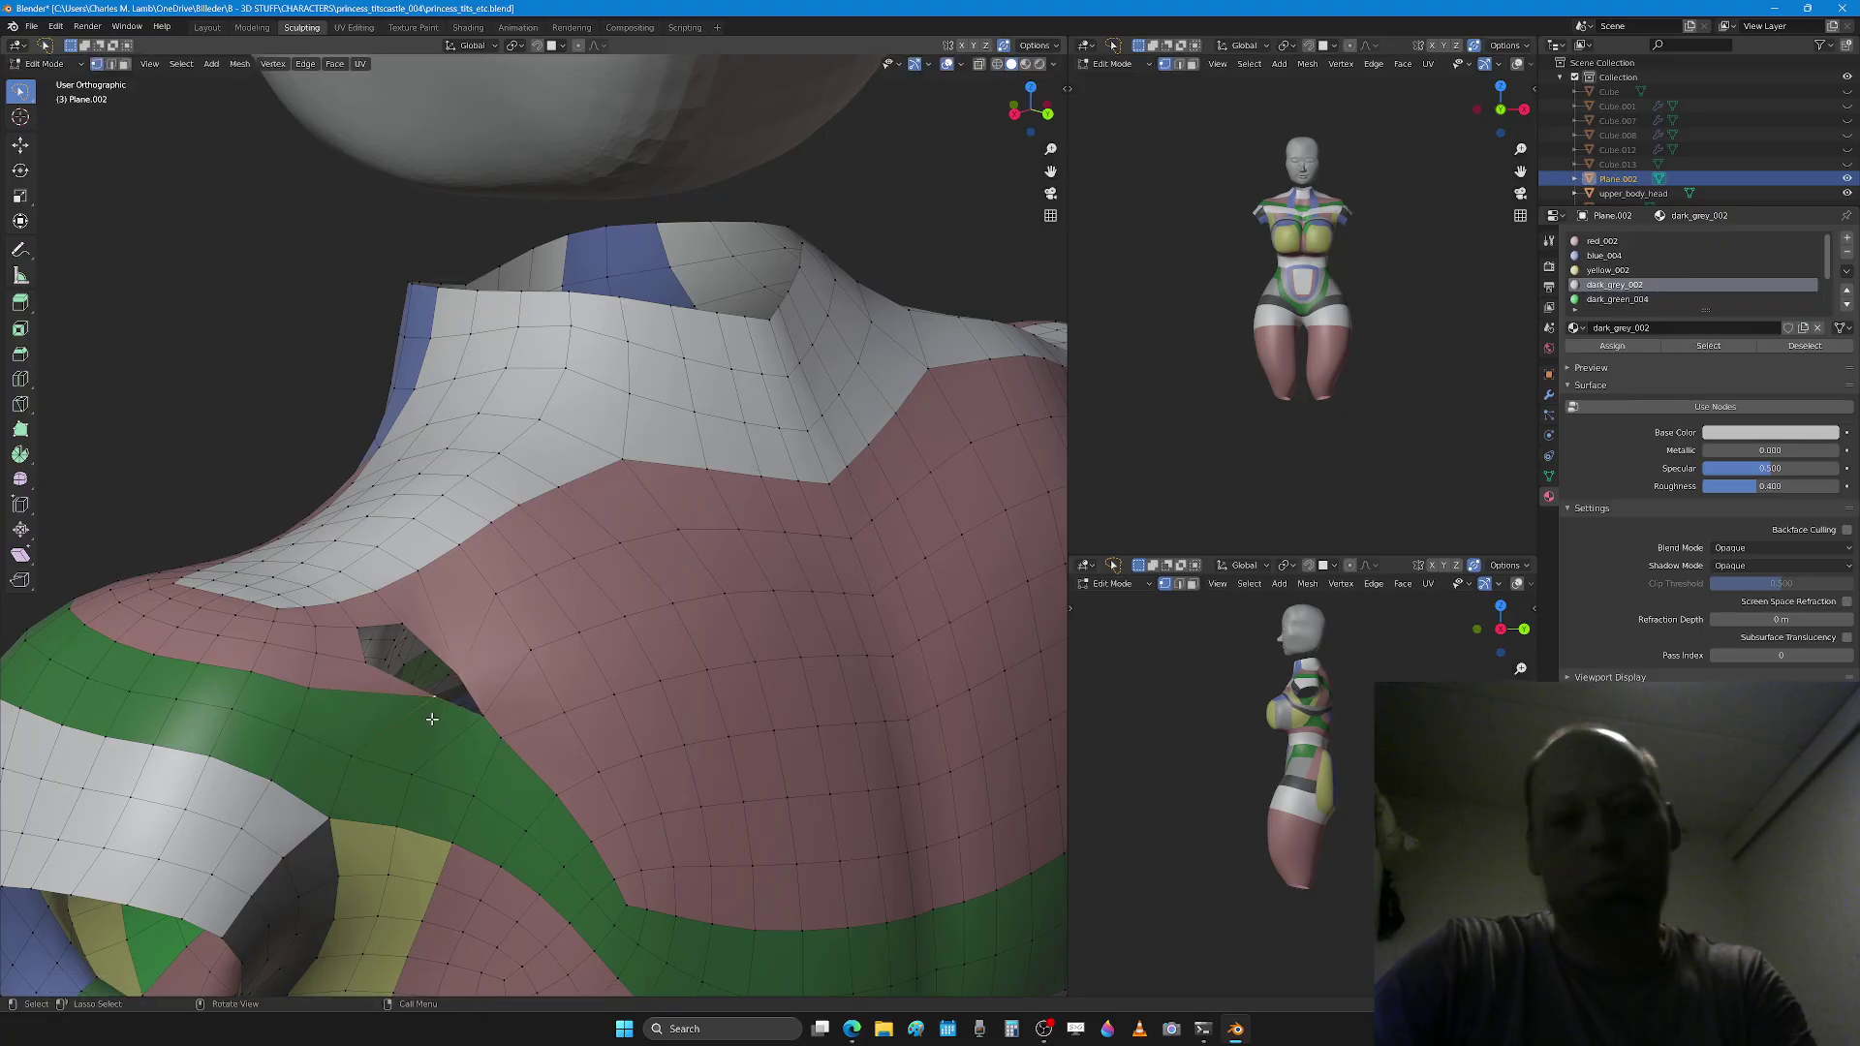
key(m)
click(433, 723)
Step: Select the face loops from the side of the breast over the upper back and shoulder to examine the rerouted flow
scroll(433, 723, down, 3)
middle_drag(433, 723, 463, 703)
alt+click(432, 840)
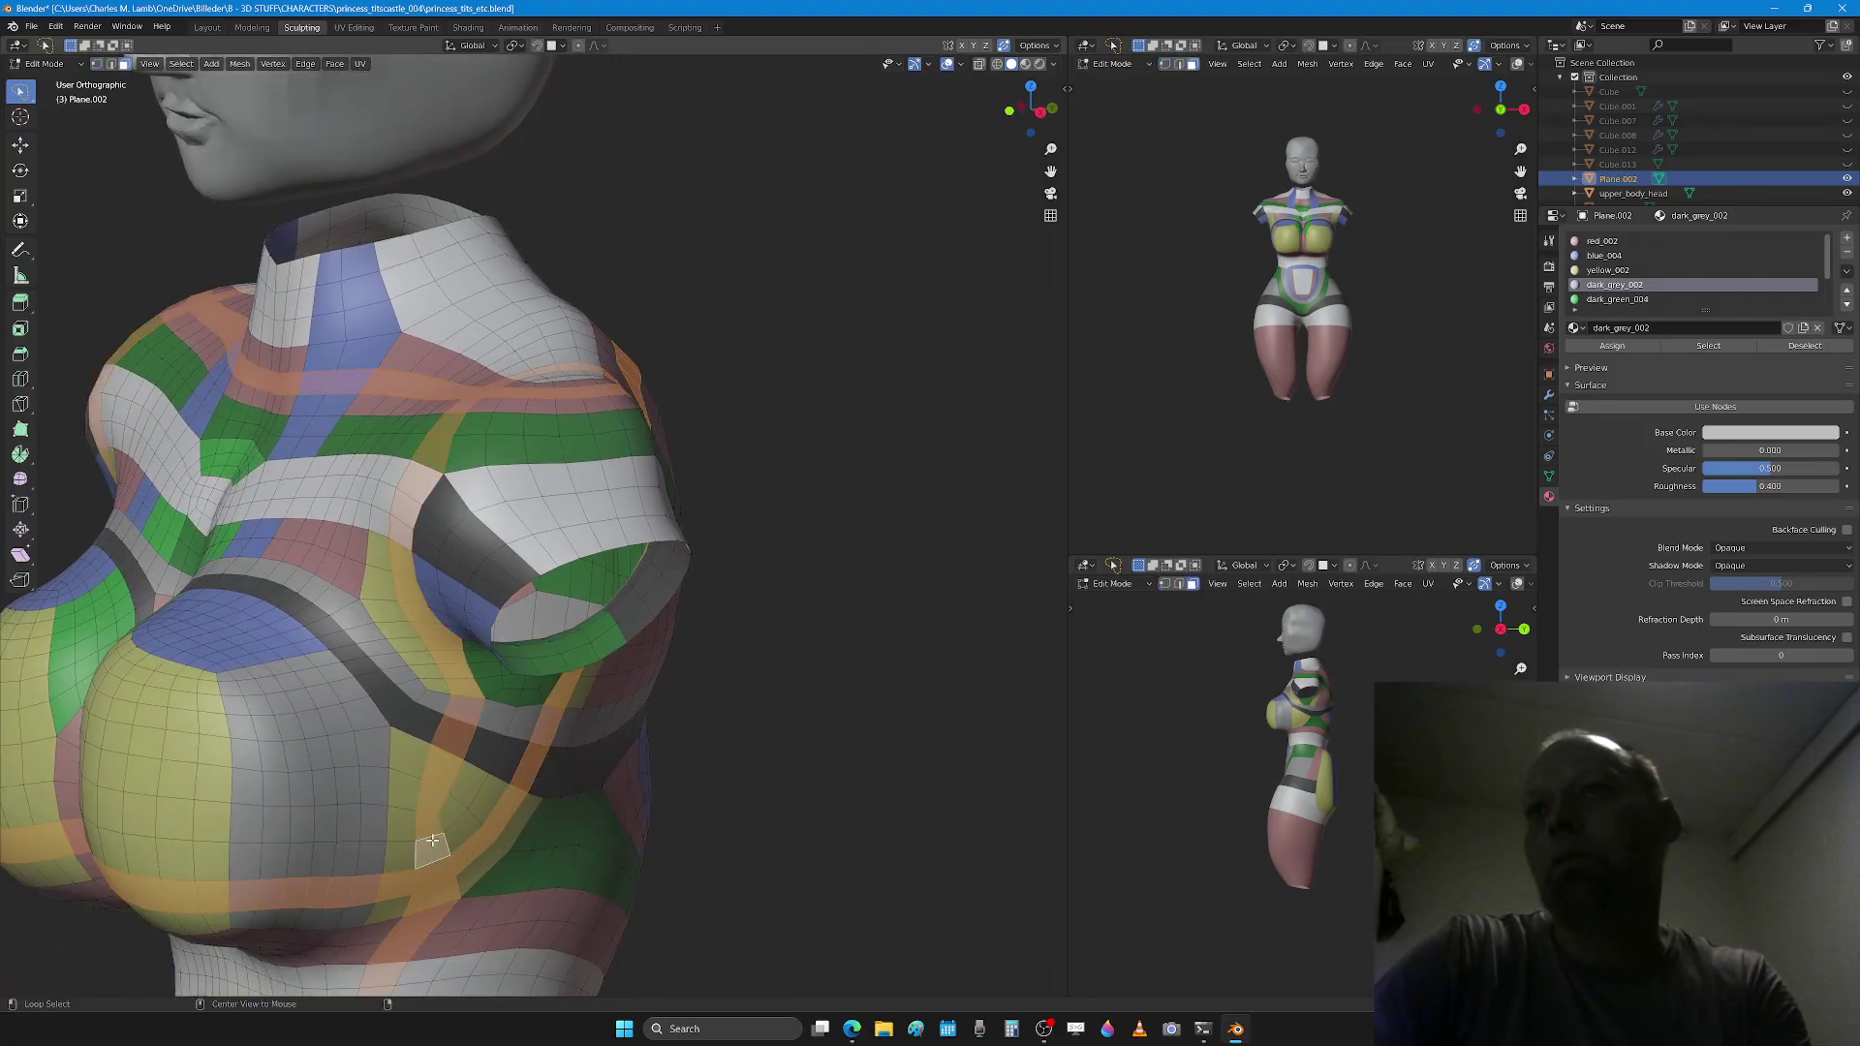
middle_drag(410, 838, 465, 563)
alt+click(502, 443)
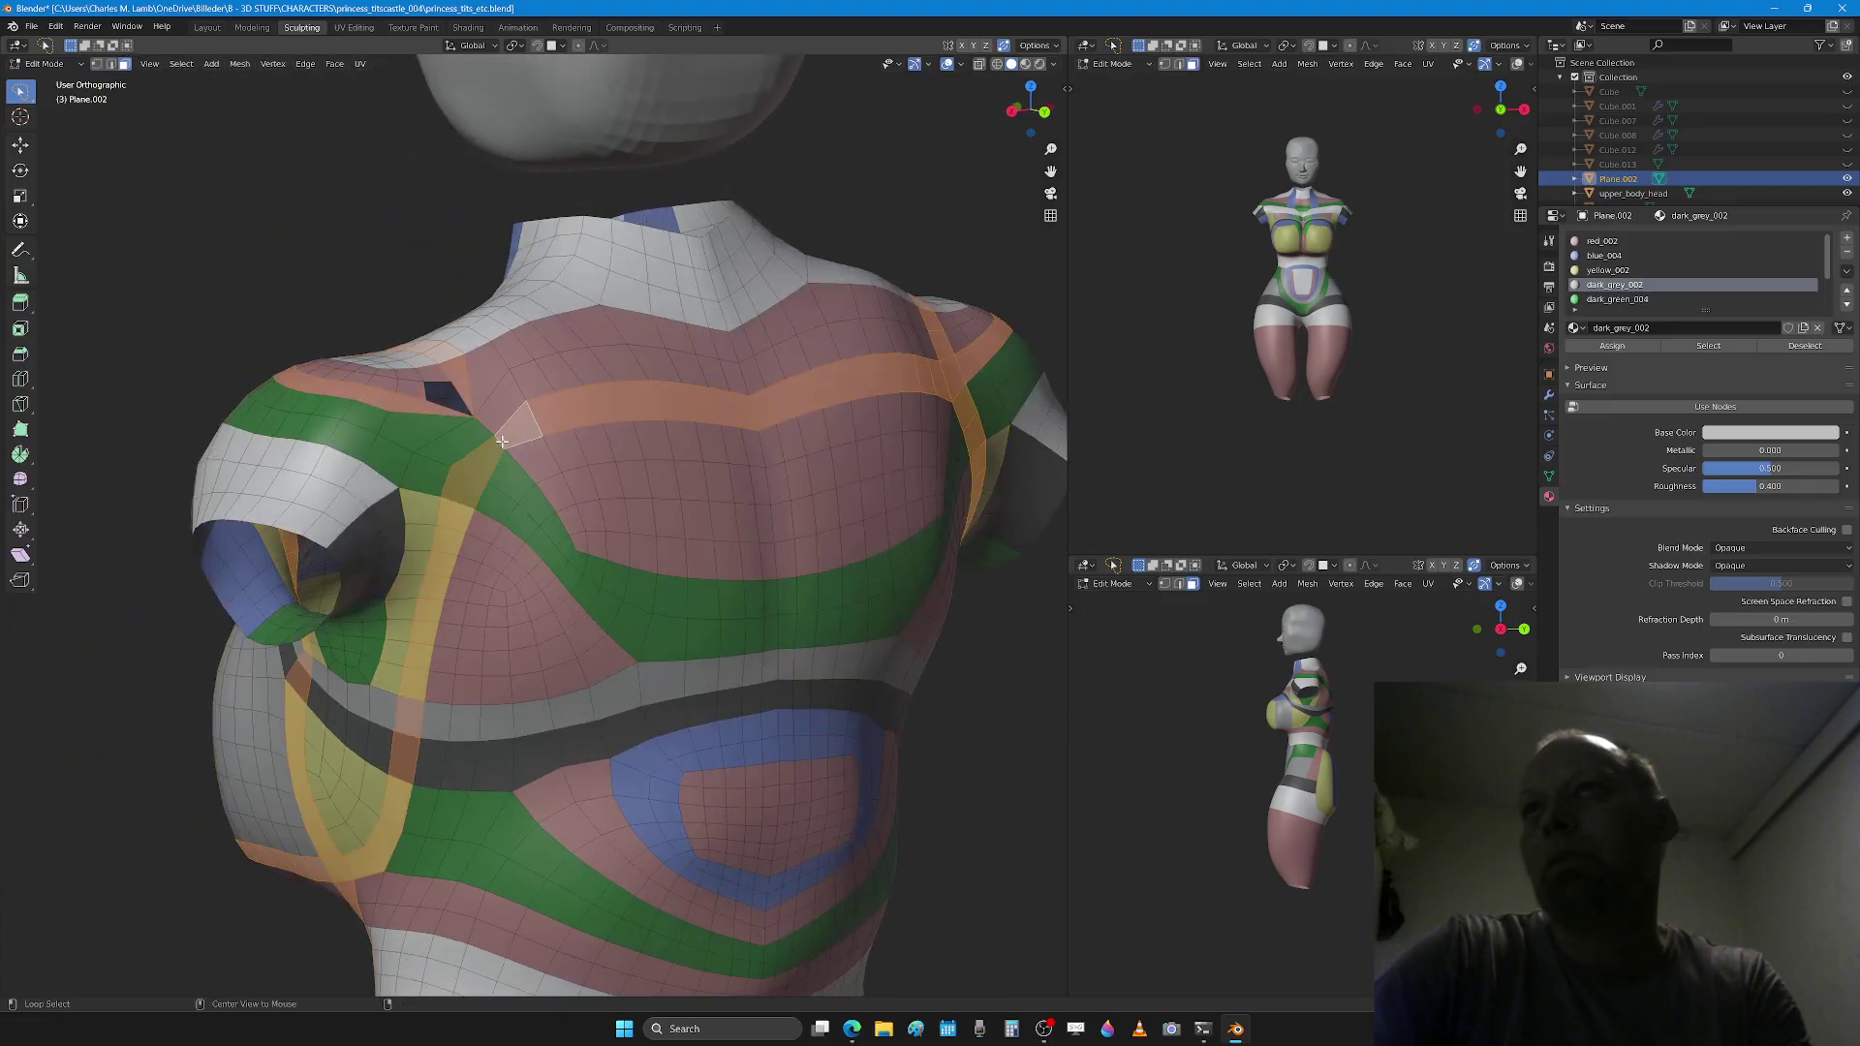
alt+shift+click(487, 428)
middle_drag(363, 656, 527, 646)
scroll(484, 694, up, 3)
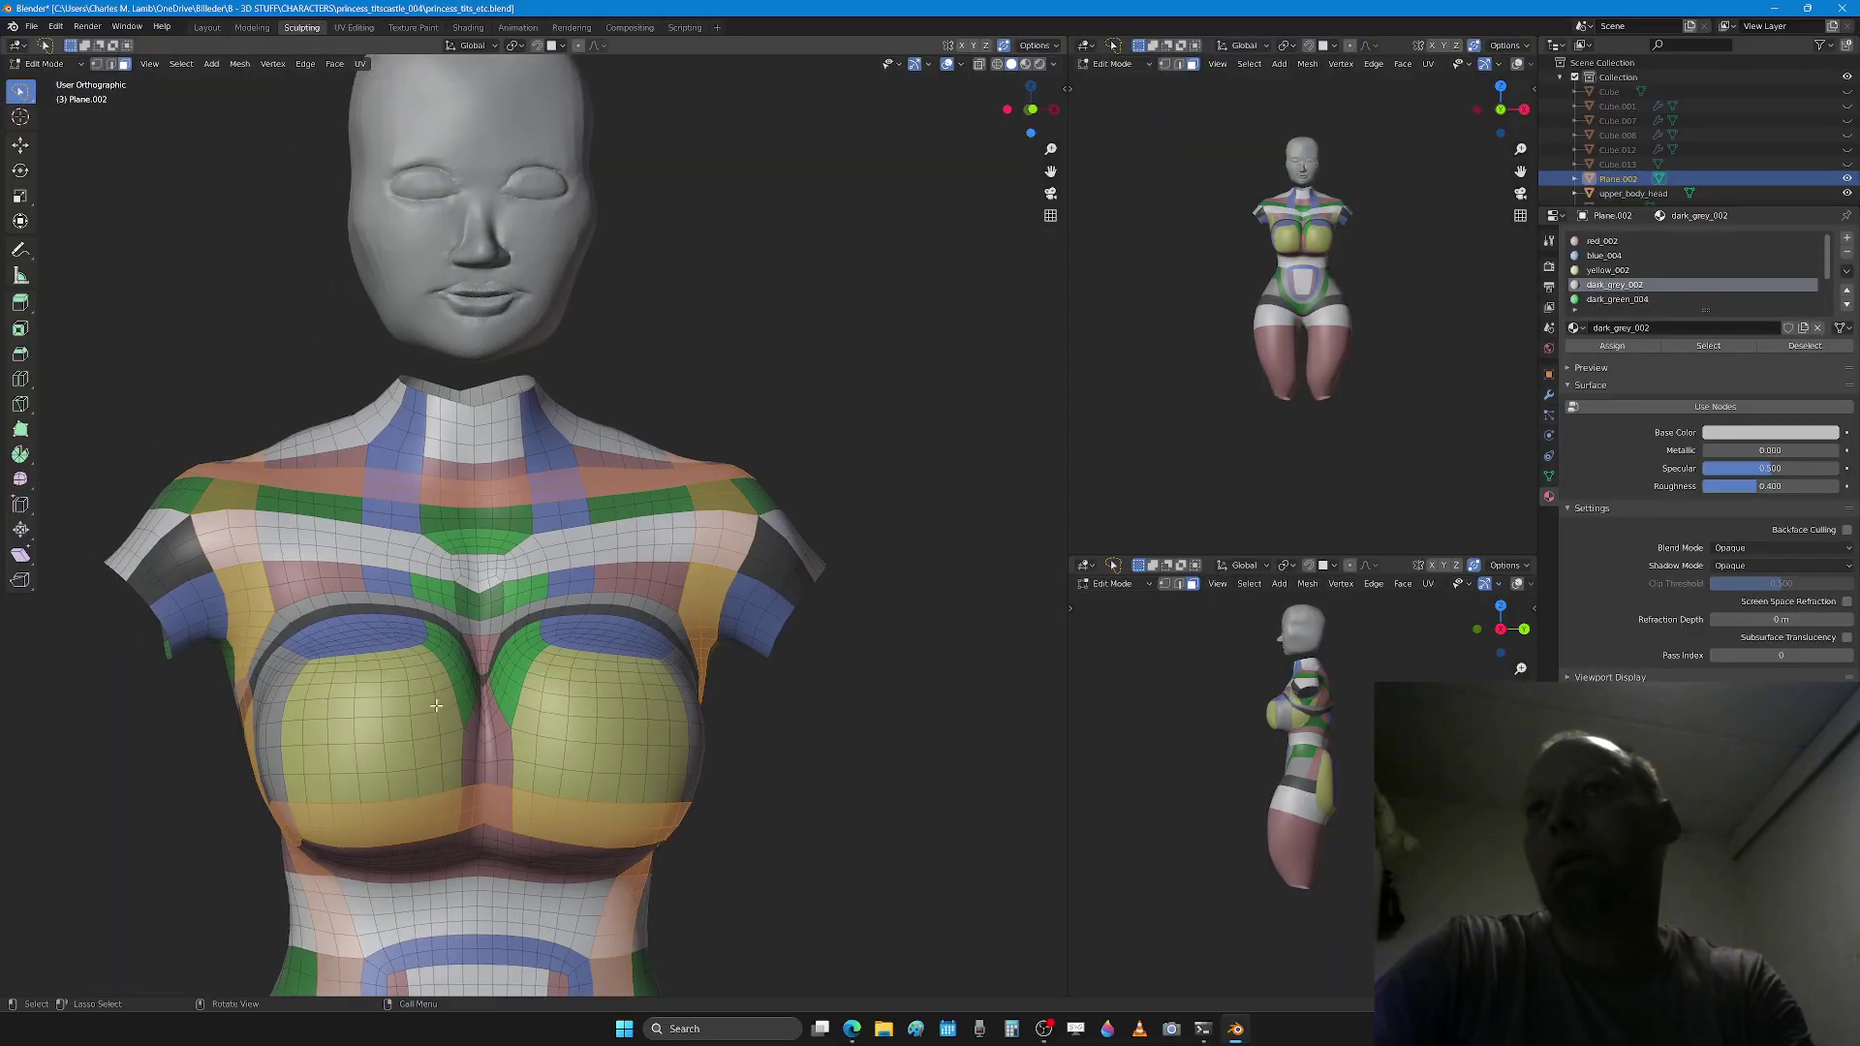
Step: Hide the vertical face loop beside the front midline and delete the linked faces of the character's right half
alt+click(429, 544)
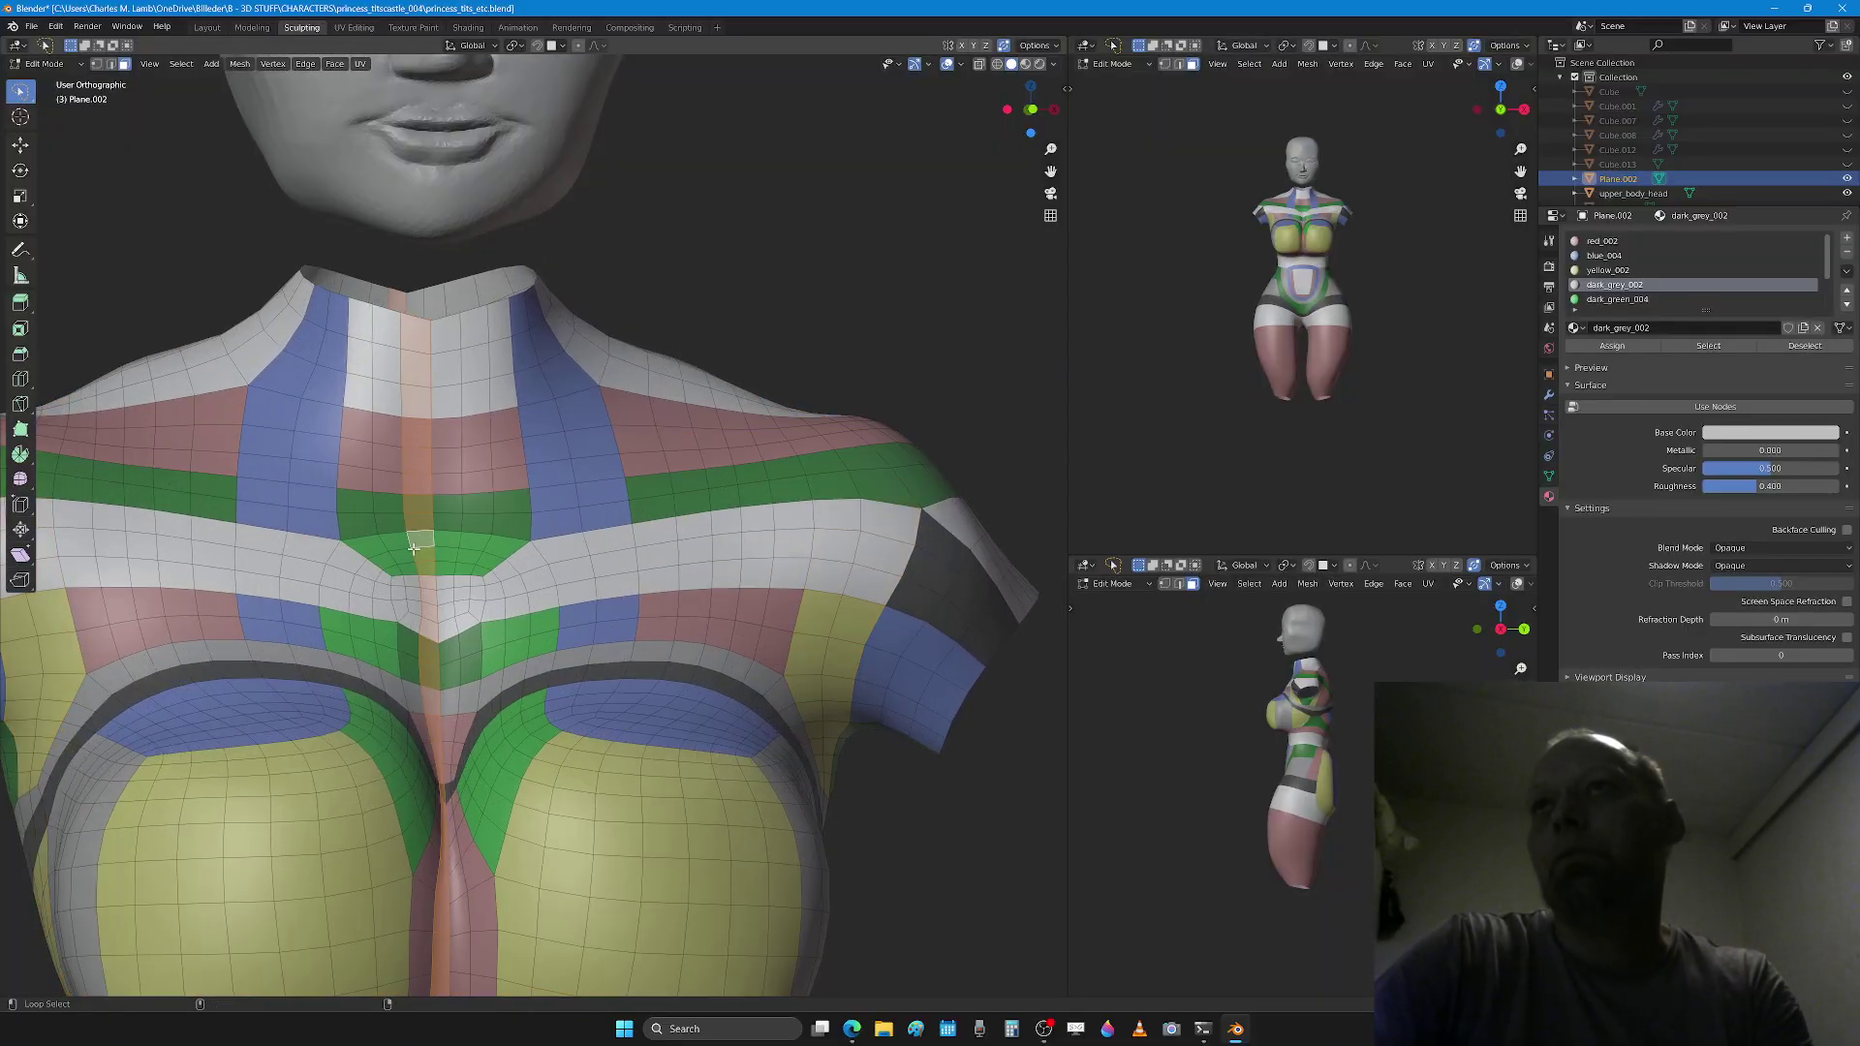
key(h)
scroll(410, 628, down, 3)
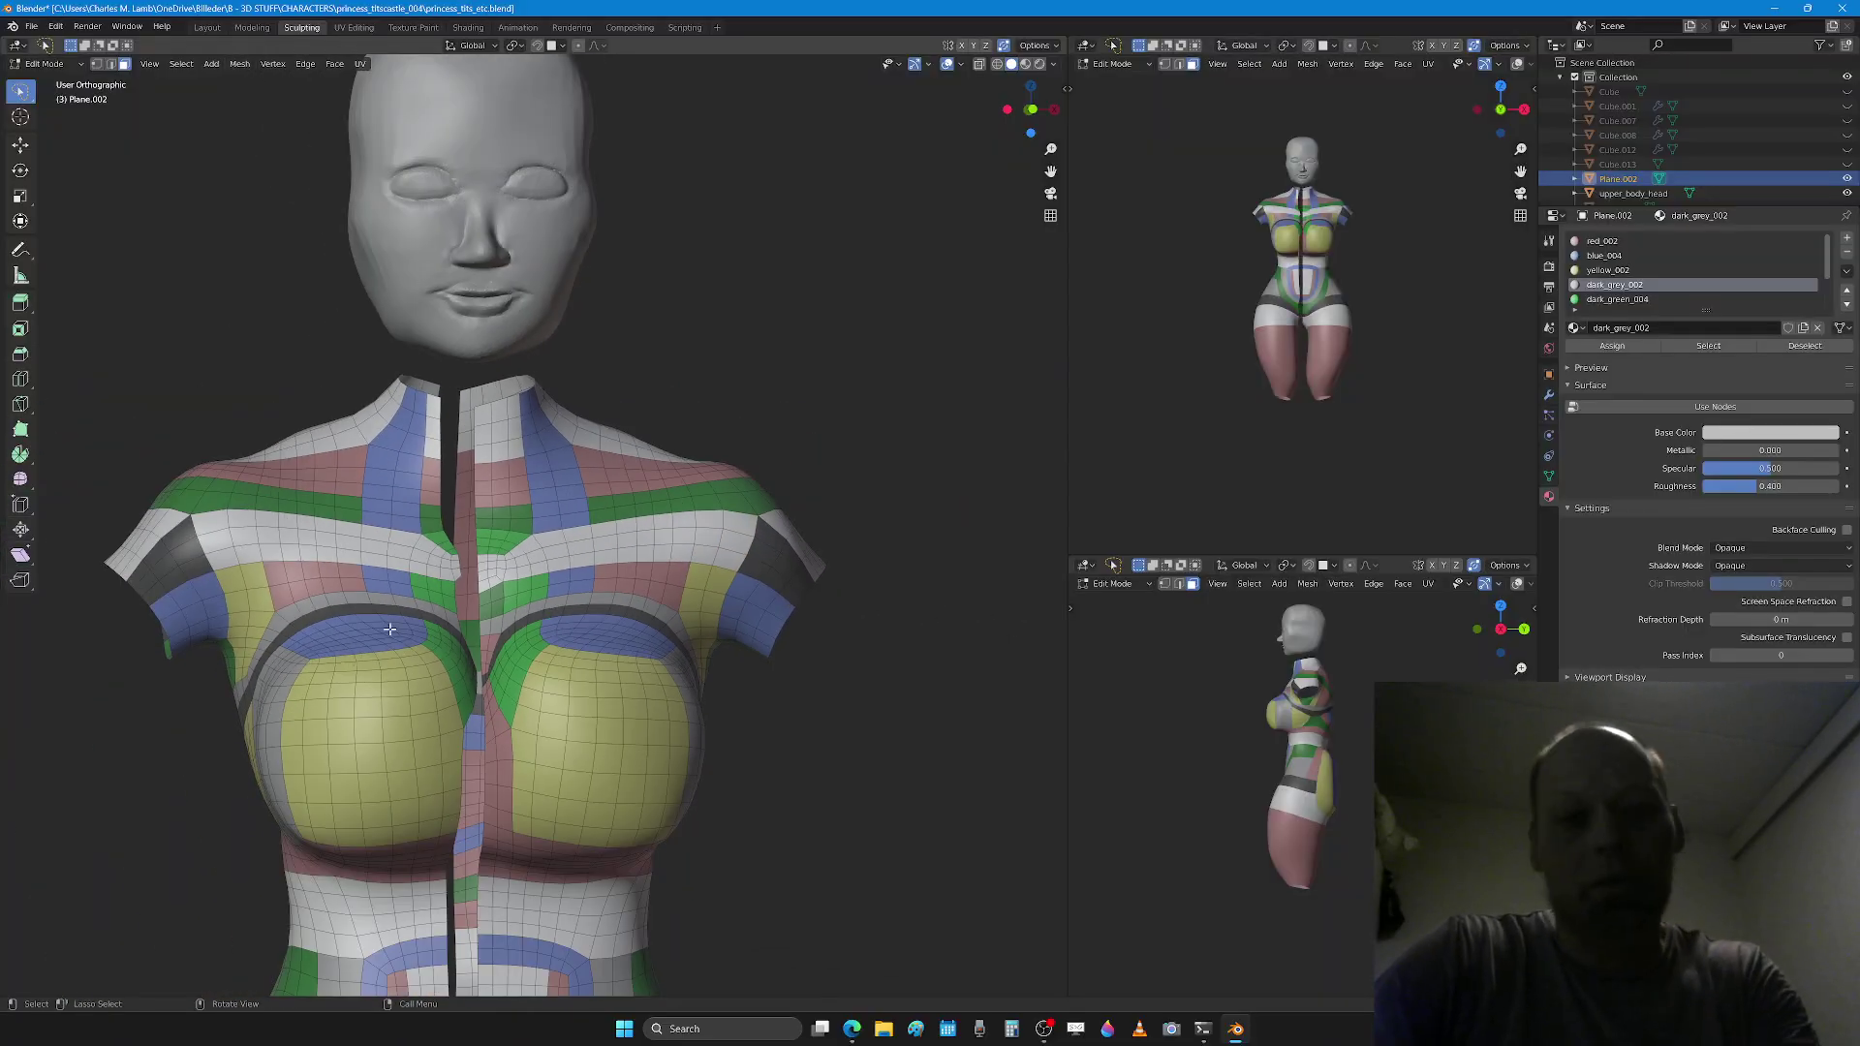
key(l)
key(x)
click(407, 628)
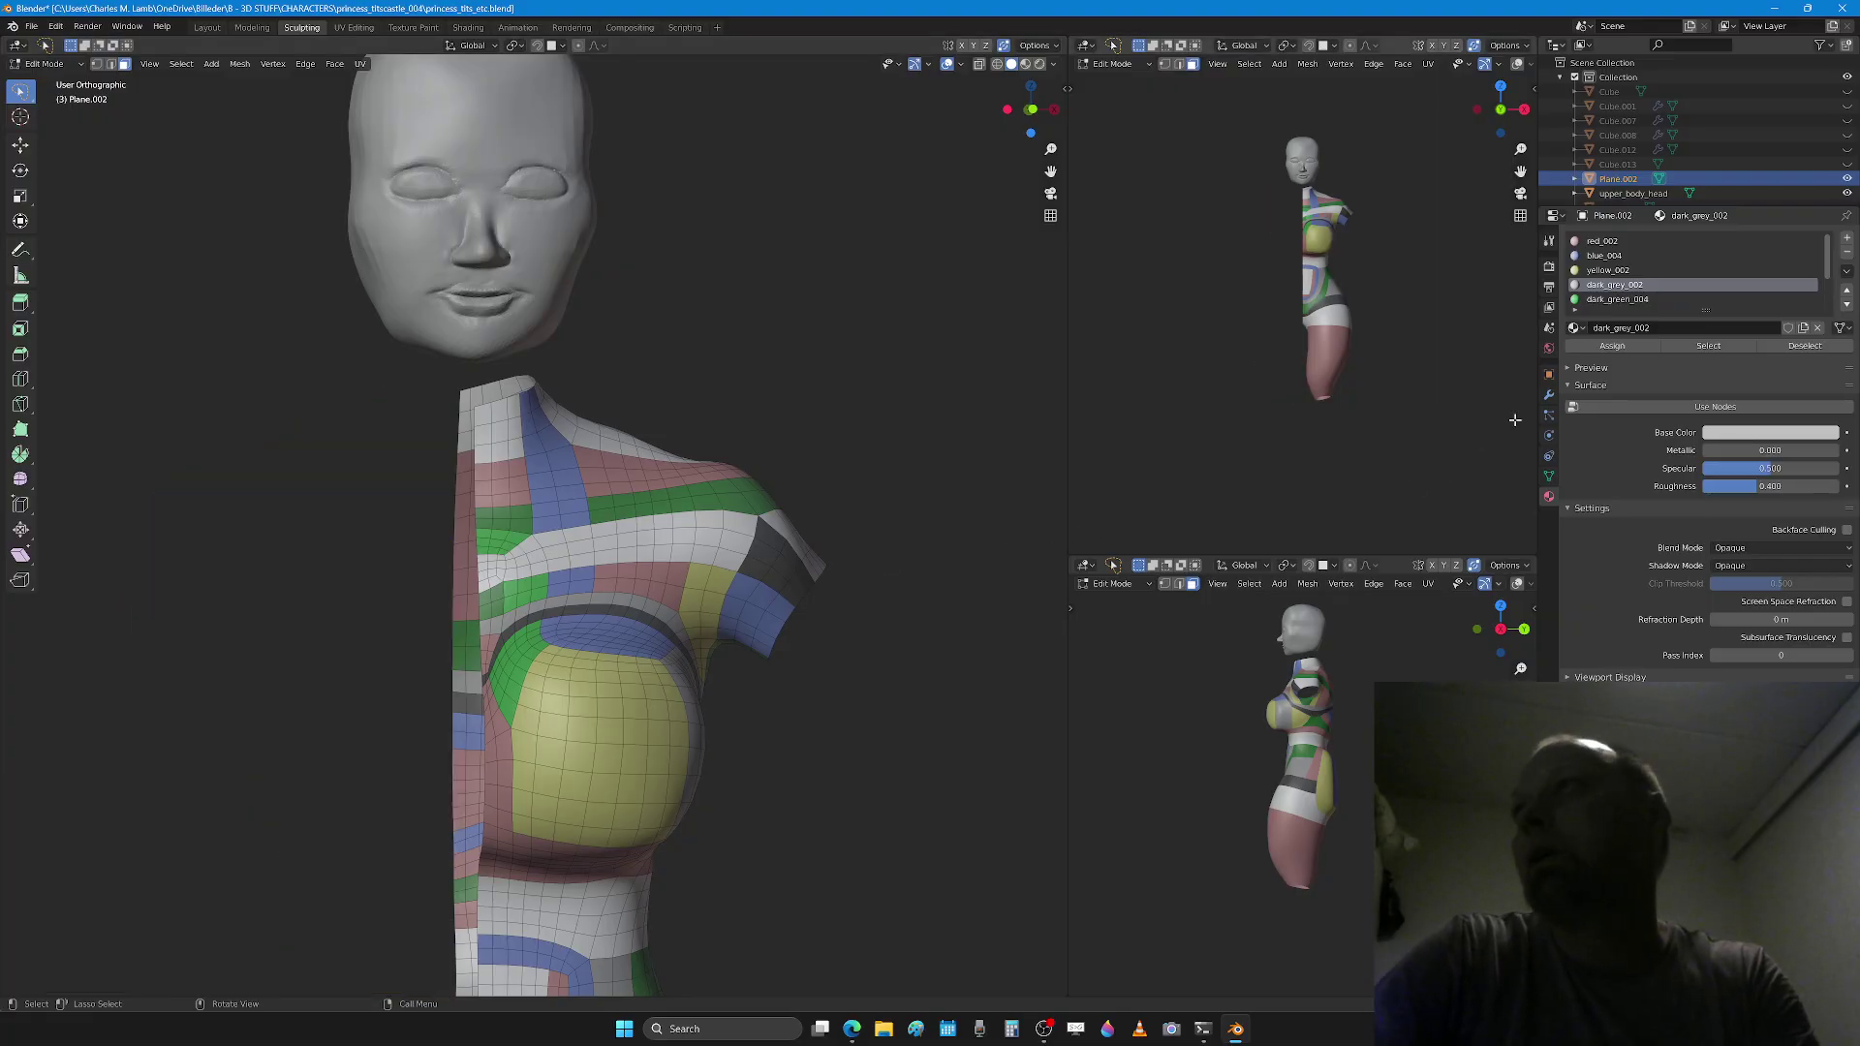
Step: Add a Mirror modifier to the half body on the X axis with Clipping enabled
click(1549, 394)
click(1647, 238)
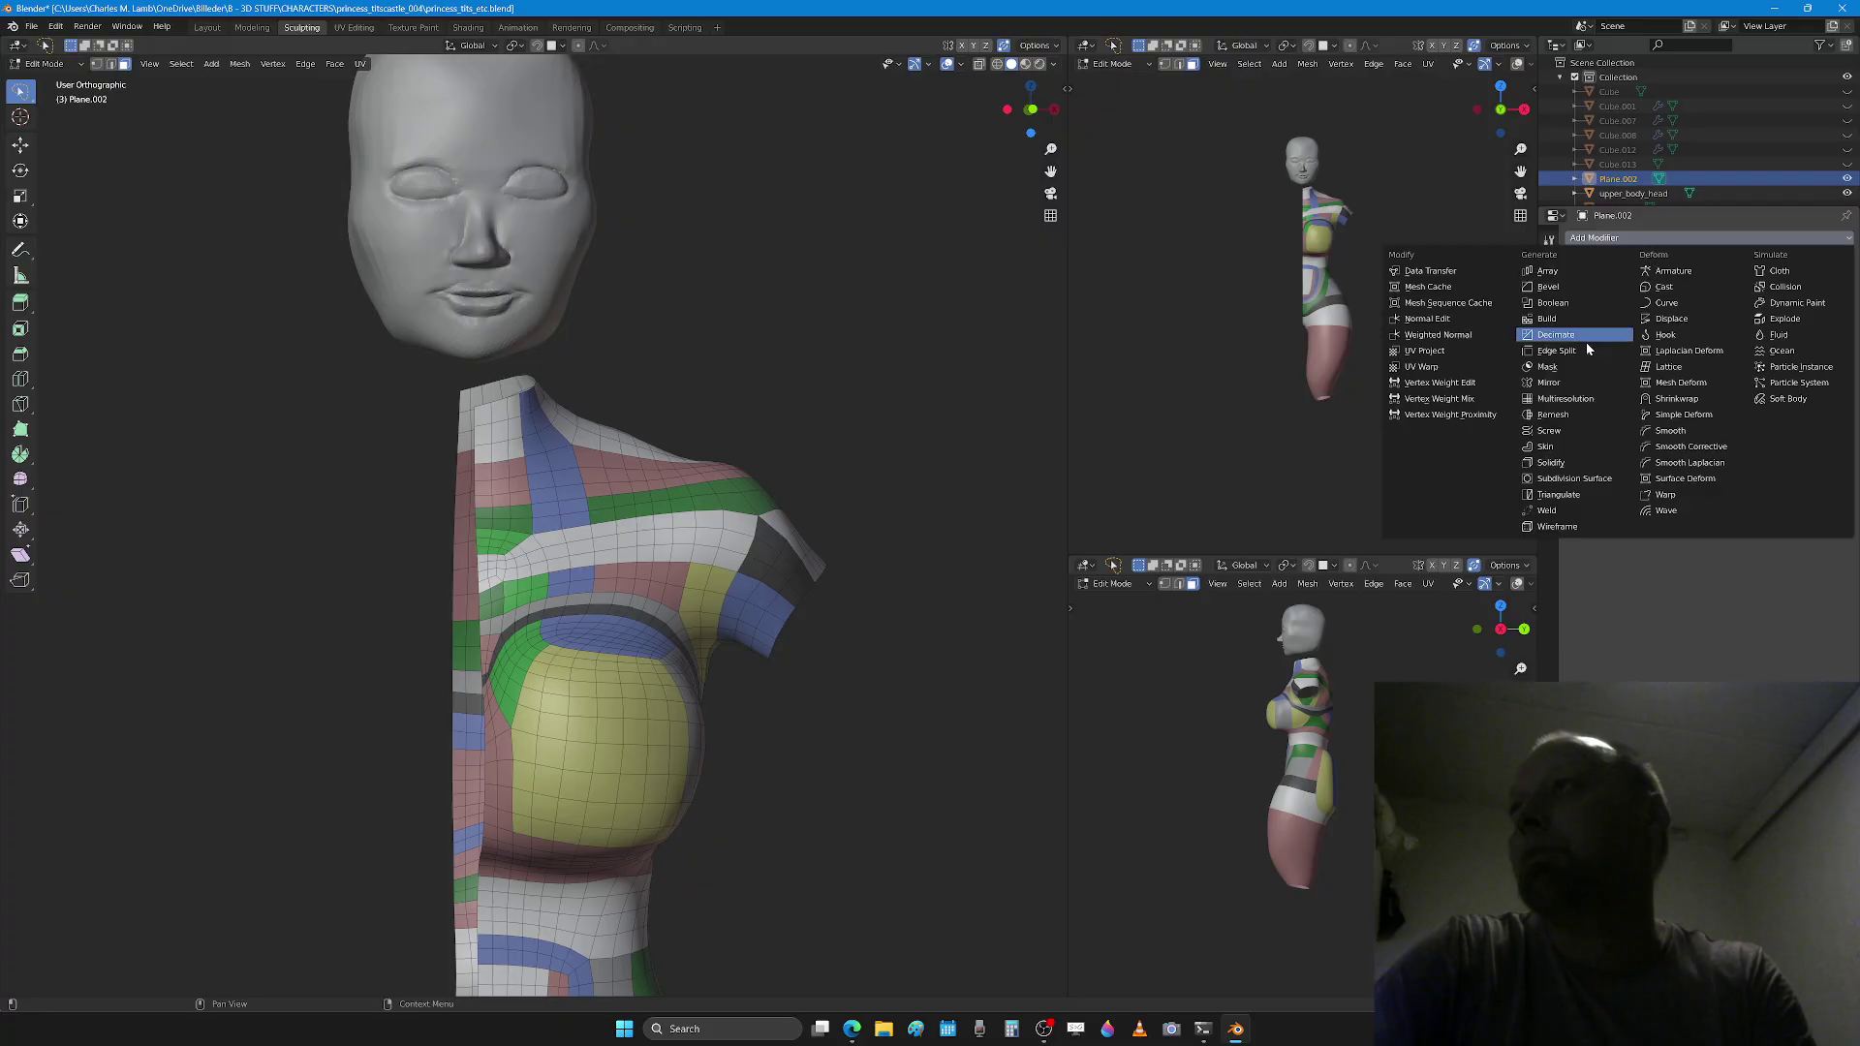
click(1581, 384)
click(1719, 425)
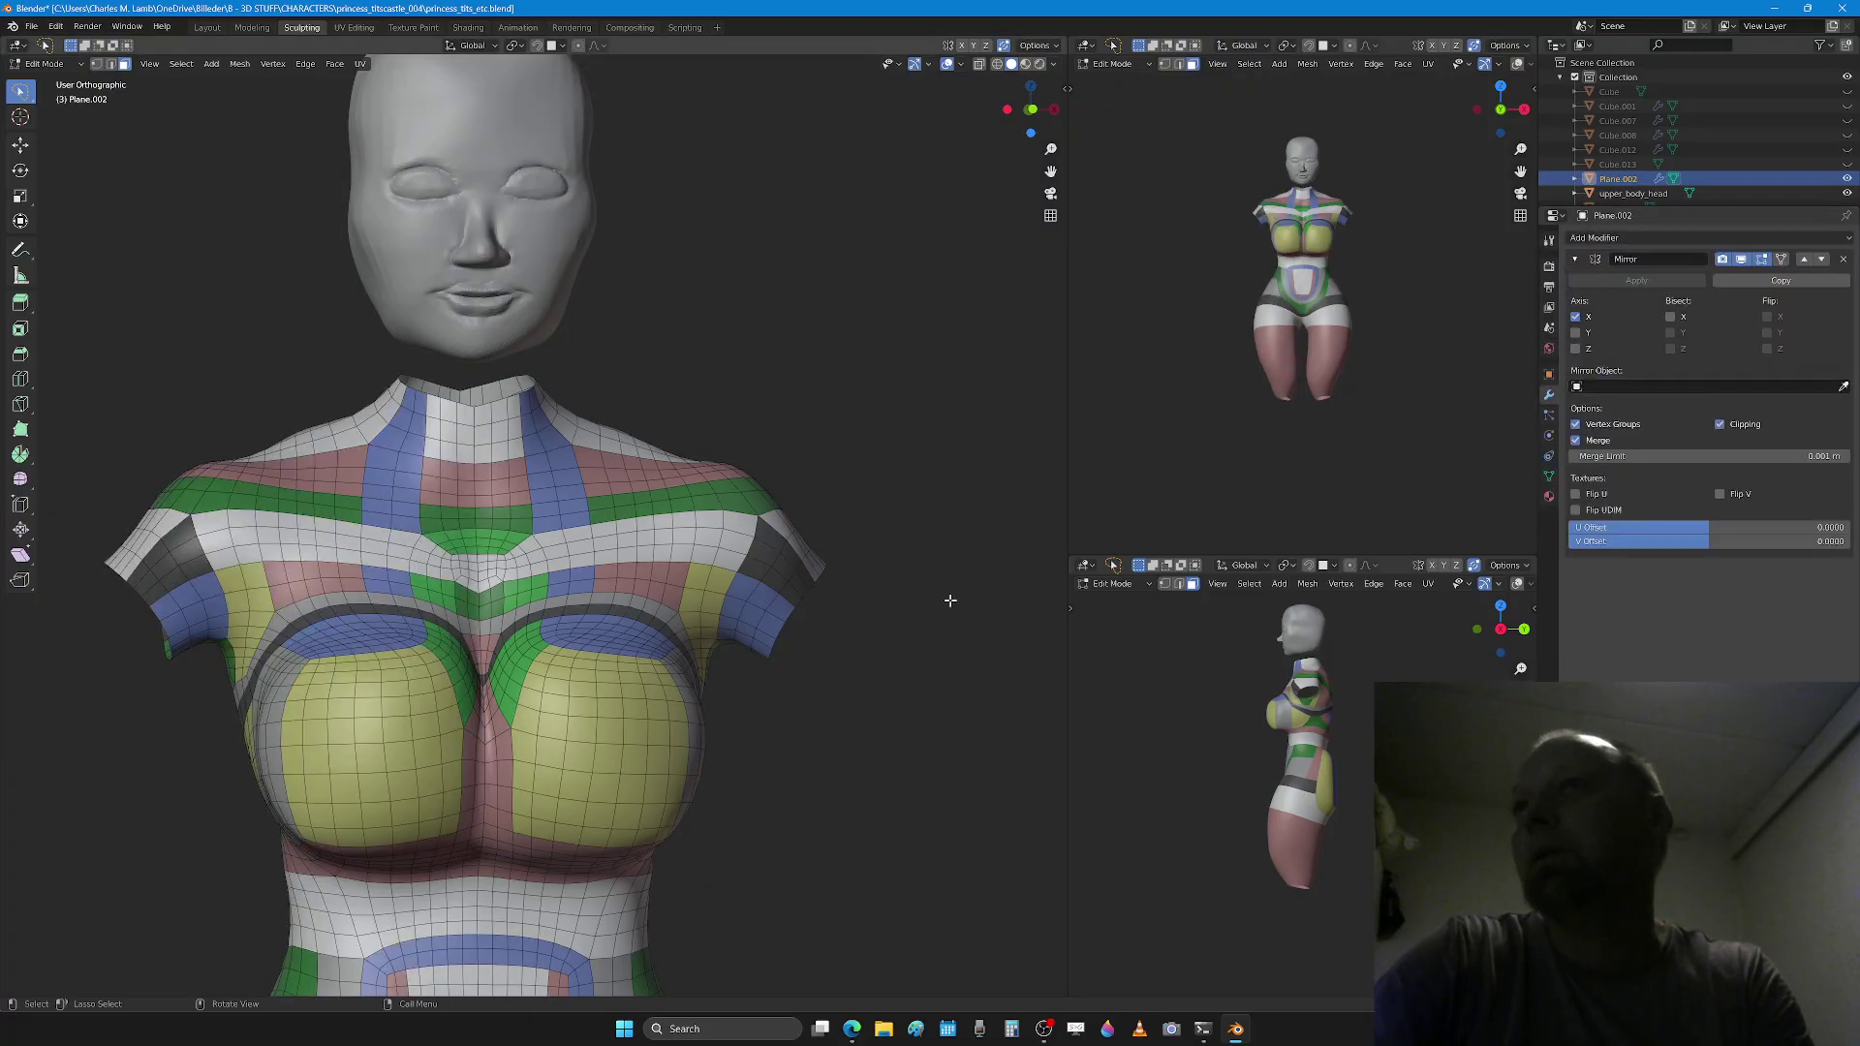
Step: Select the vertical face loop running from the upper back over the shoulder, past the breast's side and down to the abdomen
middle_drag(950, 594, 522, 728)
alt+click(449, 590)
scroll(537, 722, up, 2)
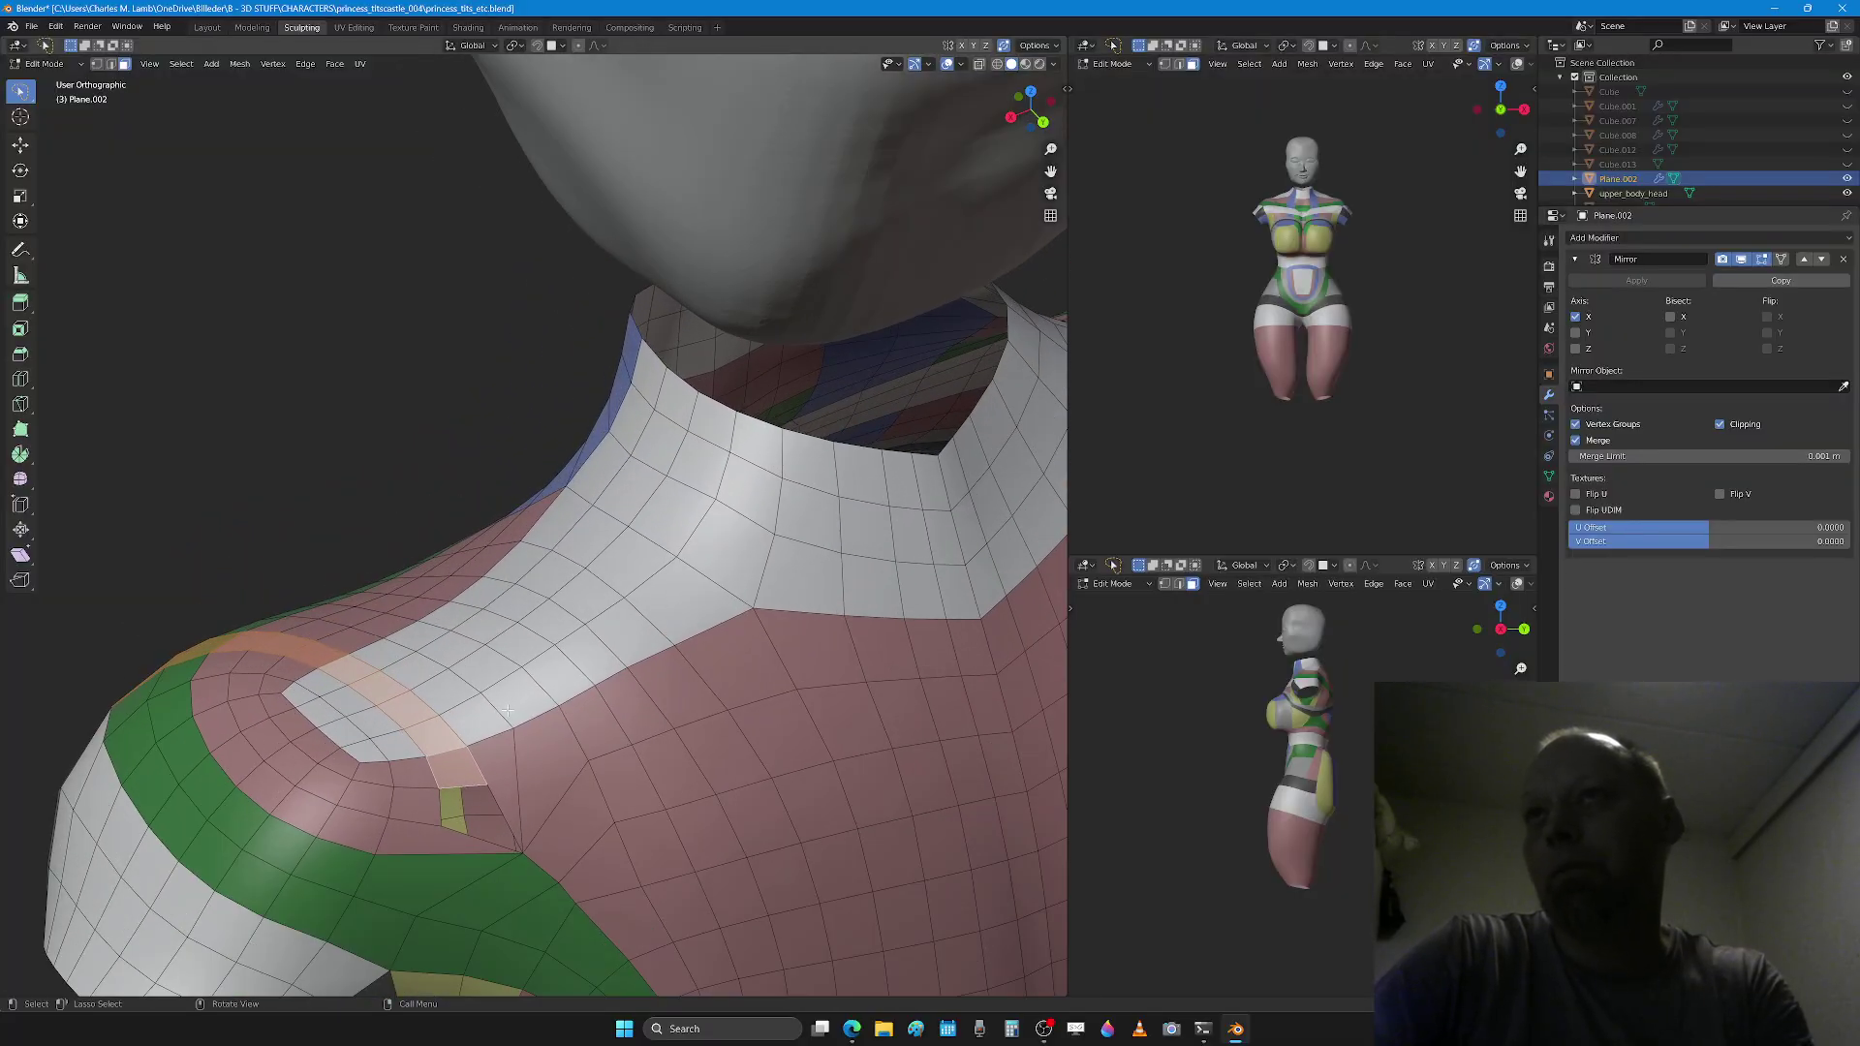
alt+click(500, 711)
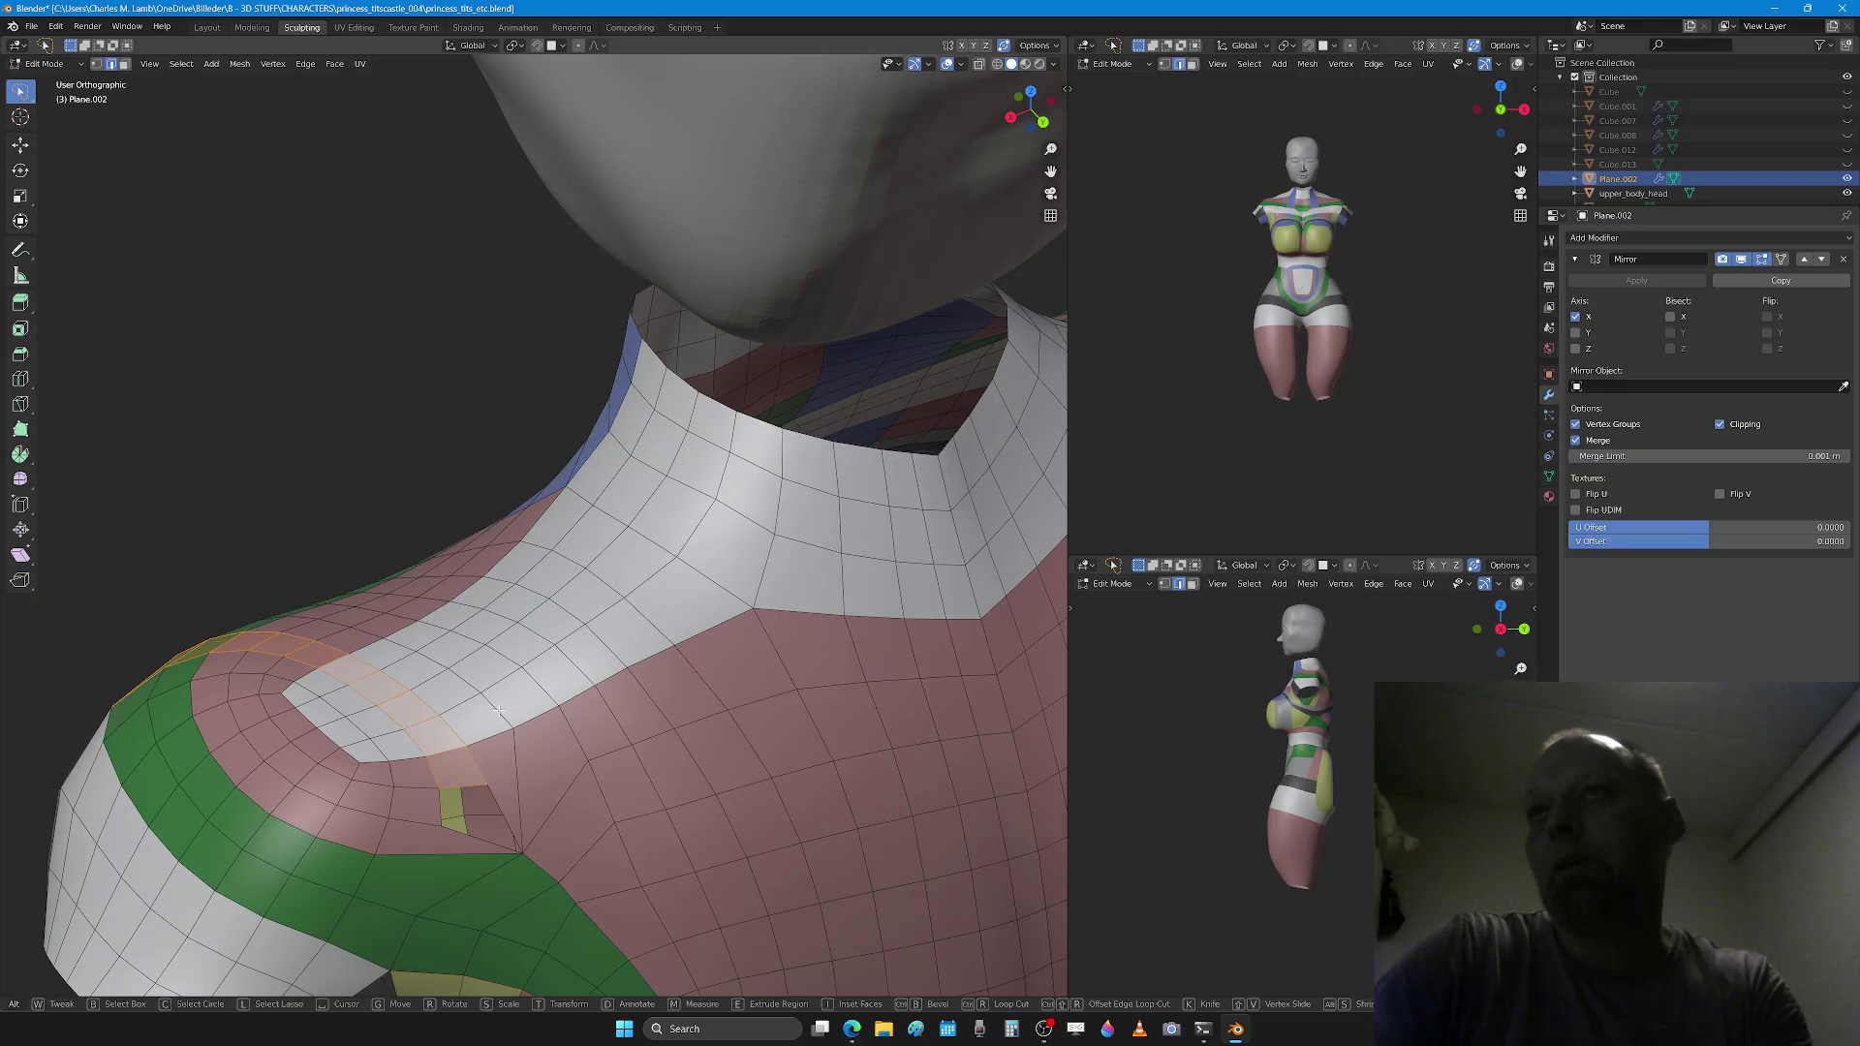
middle_drag(521, 777, 538, 621)
scroll(539, 561, up, 2)
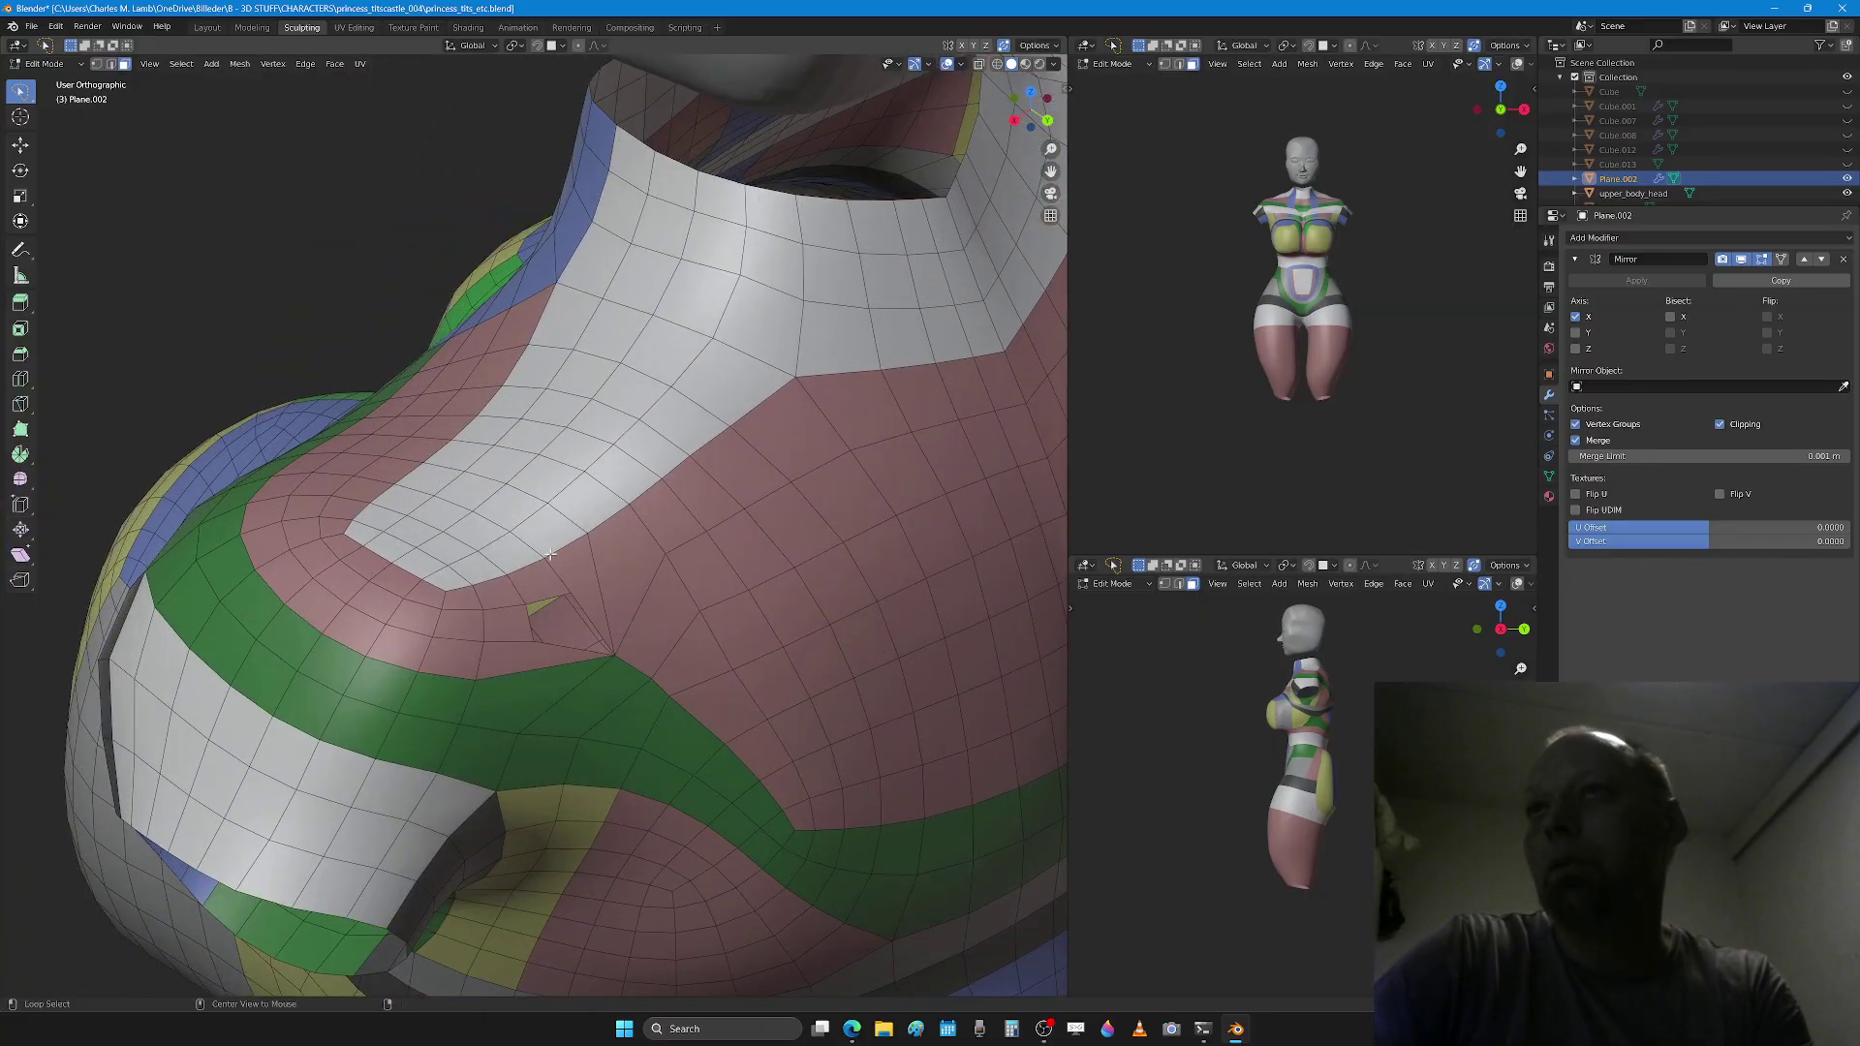
middle_drag(529, 520, 542, 620)
scroll(600, 746, down, 5)
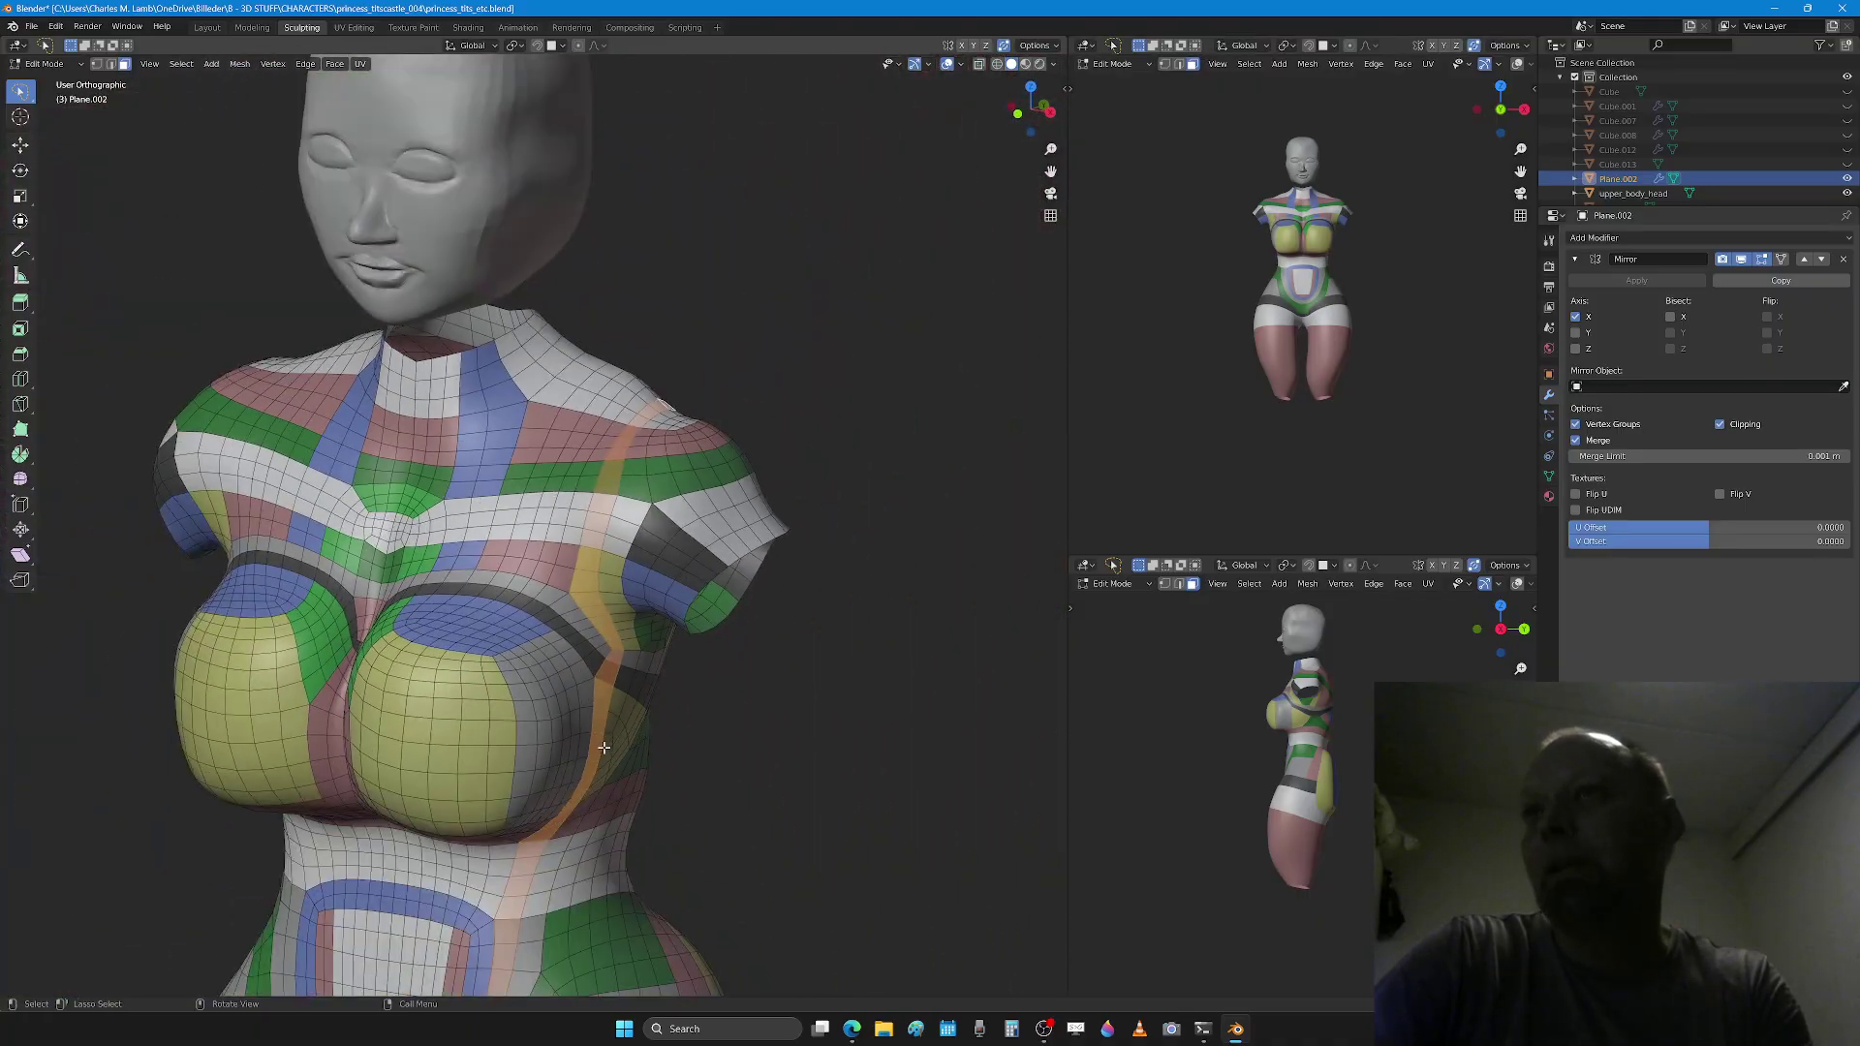
shift+middle_drag(598, 777, 631, 671)
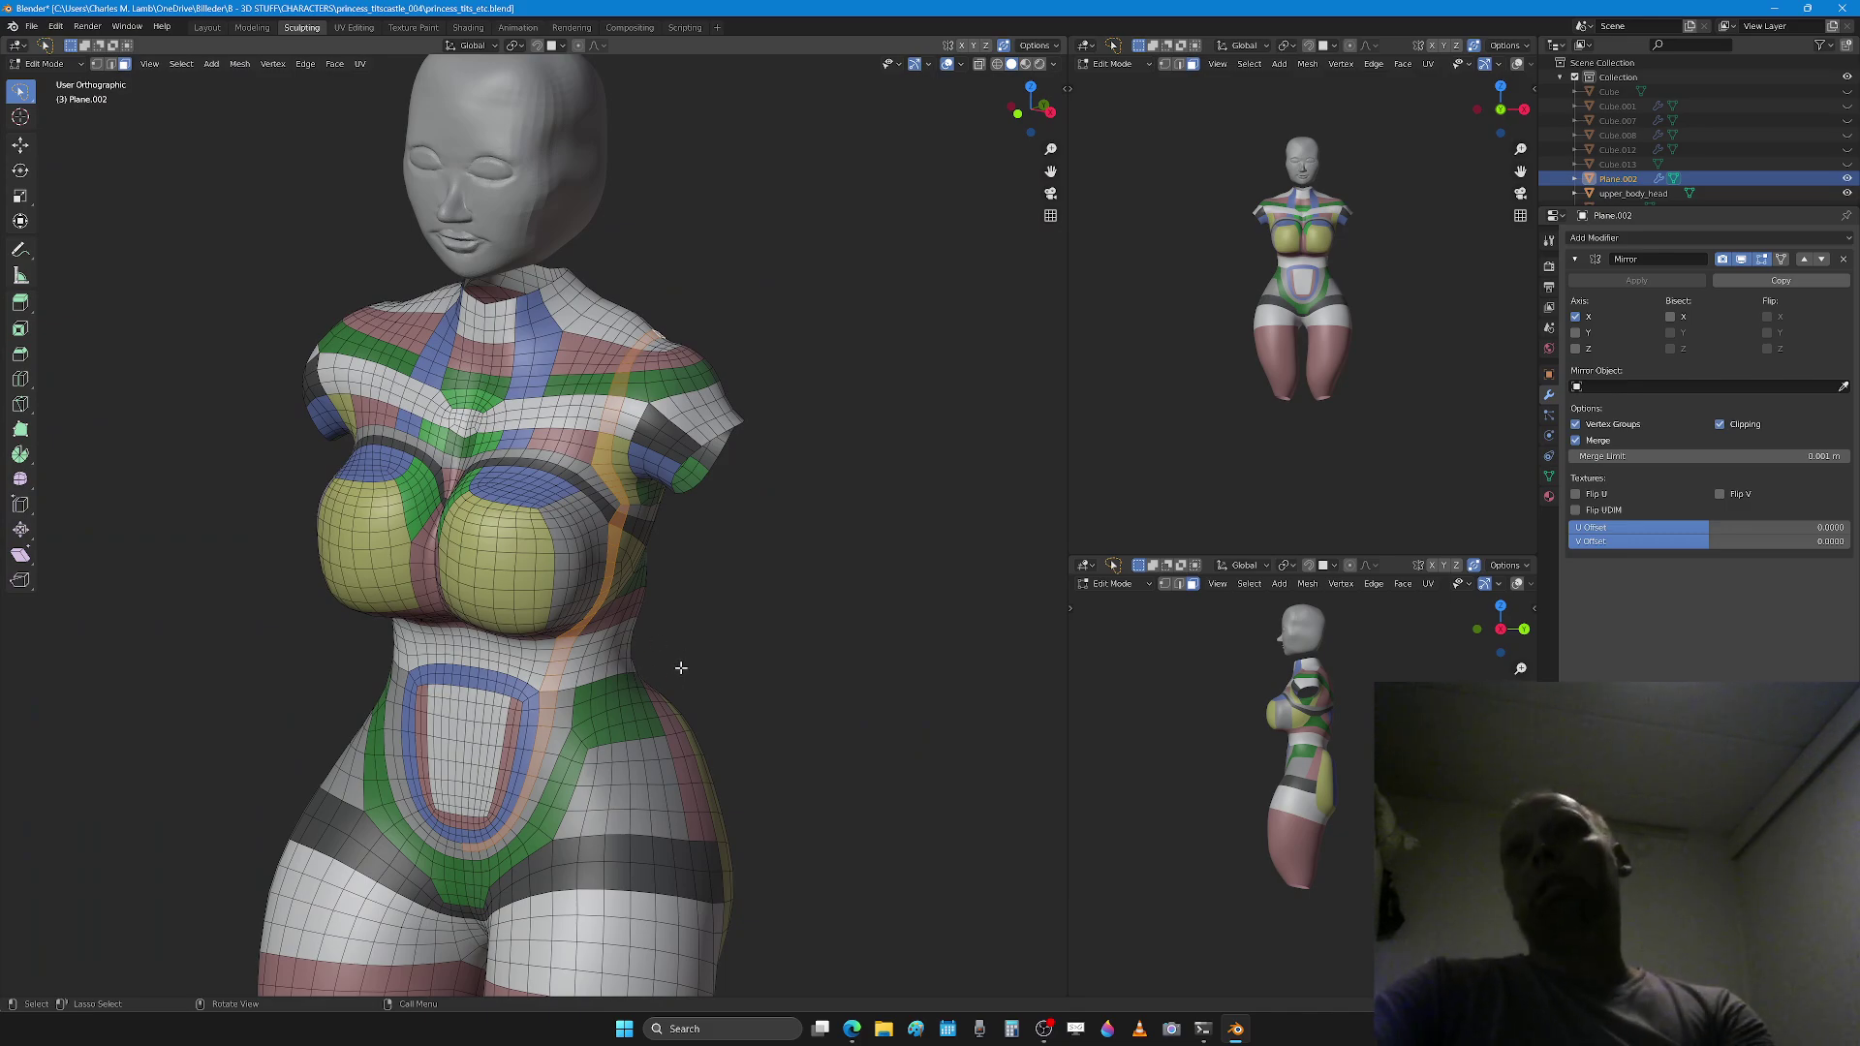
scroll(645, 667, up, 3)
middle_drag(698, 622, 750, 608)
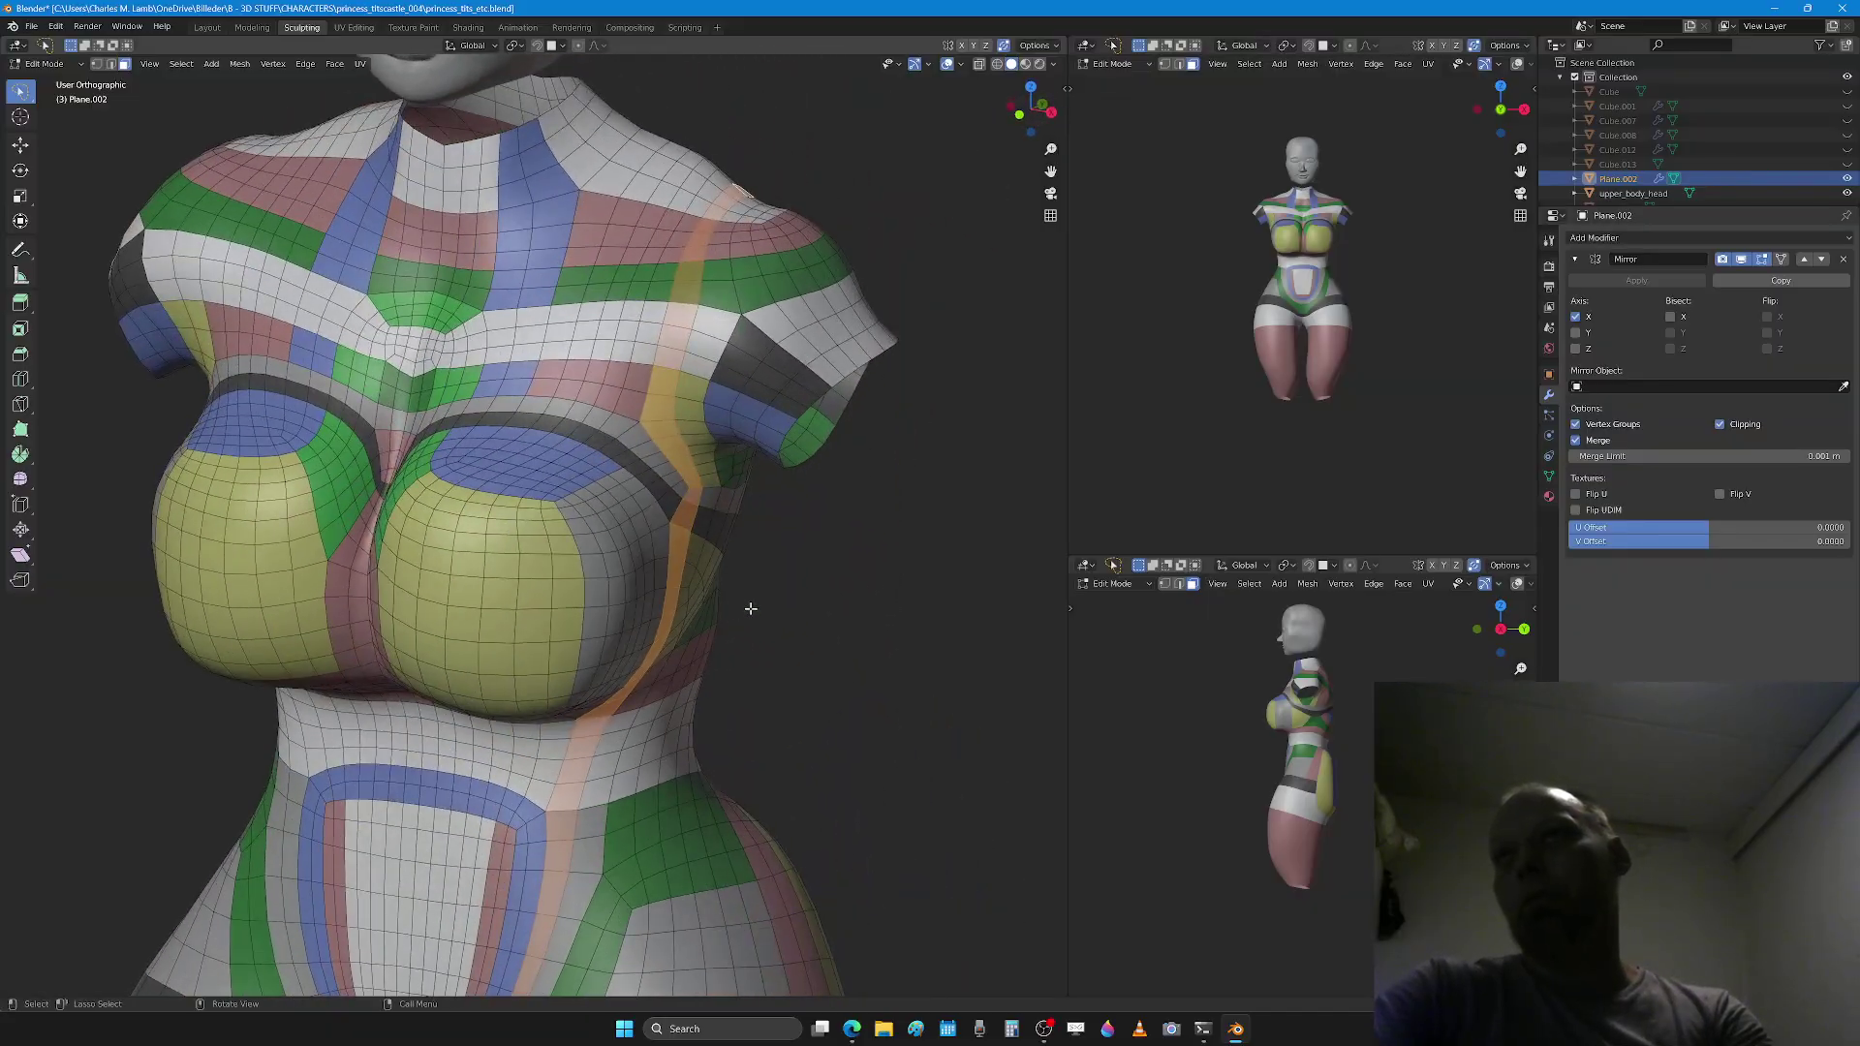
Step: Add a new material slot with a dark red base colour and assign it to the selected face loop
click(1547, 497)
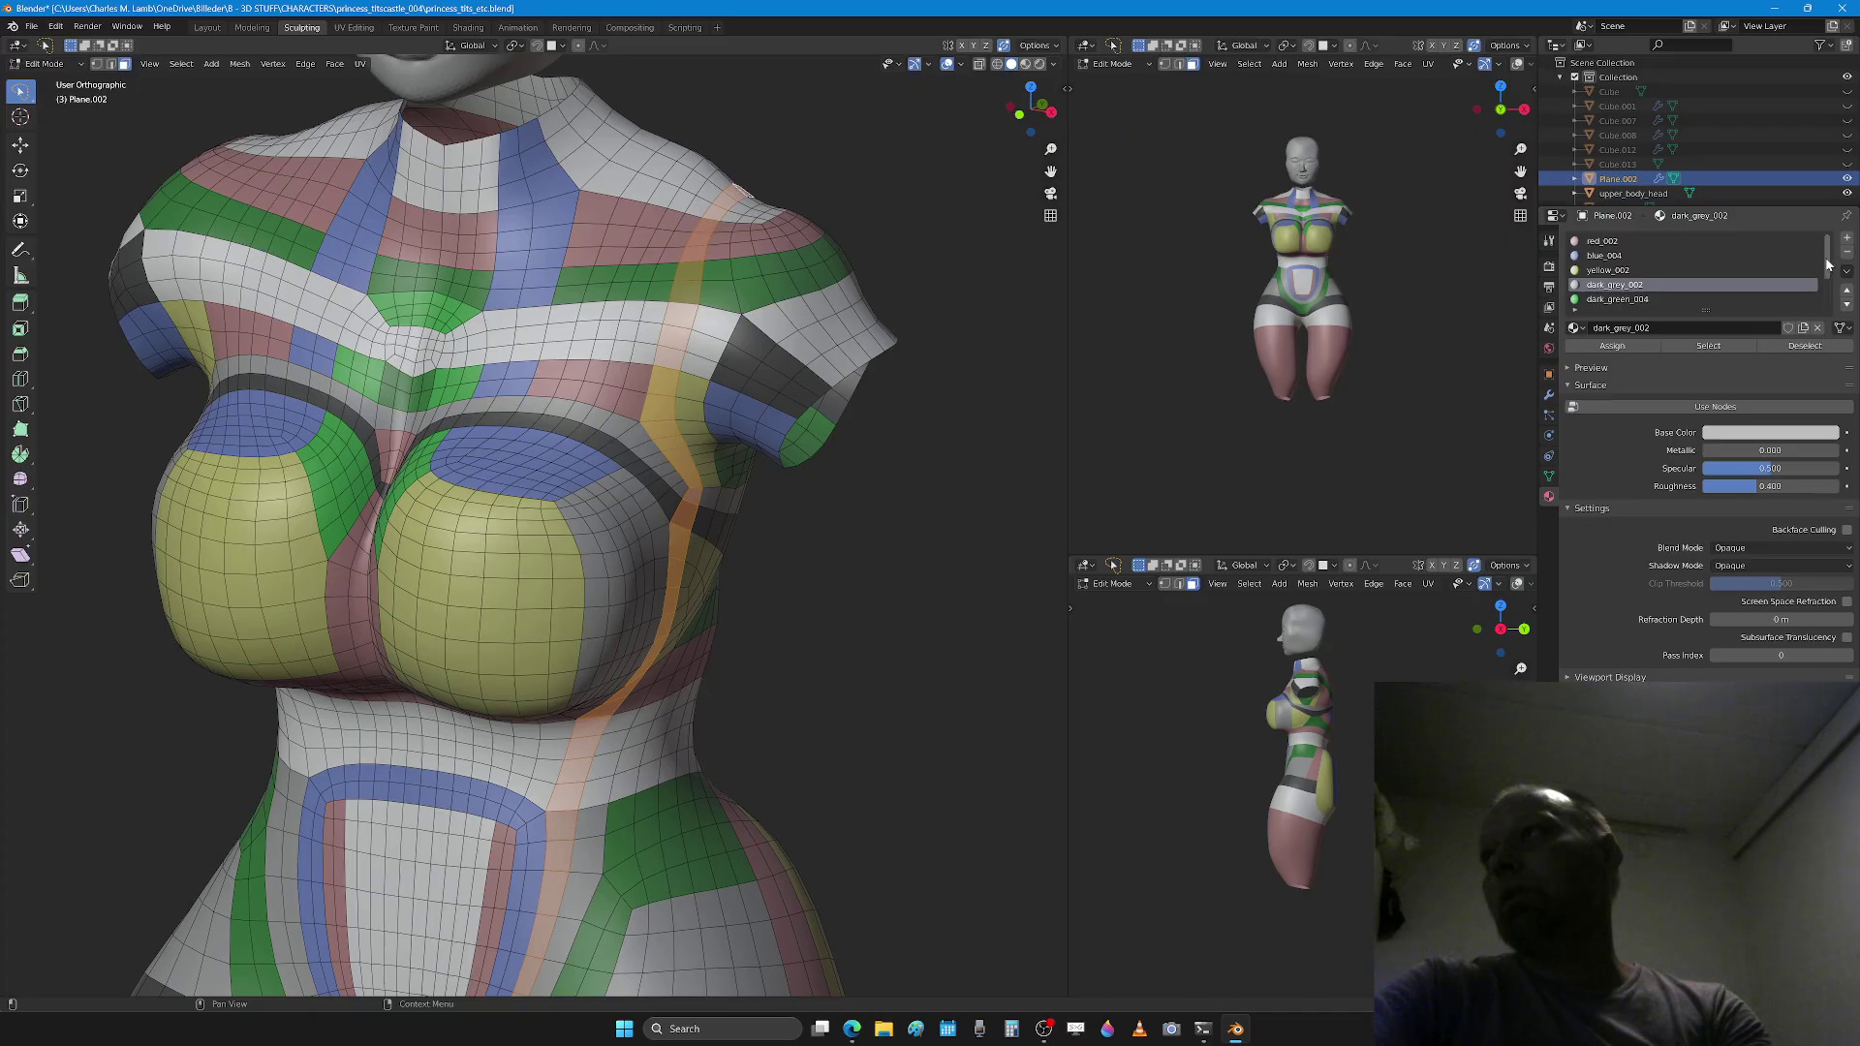
drag(1827, 263, 1824, 299)
click(1666, 299)
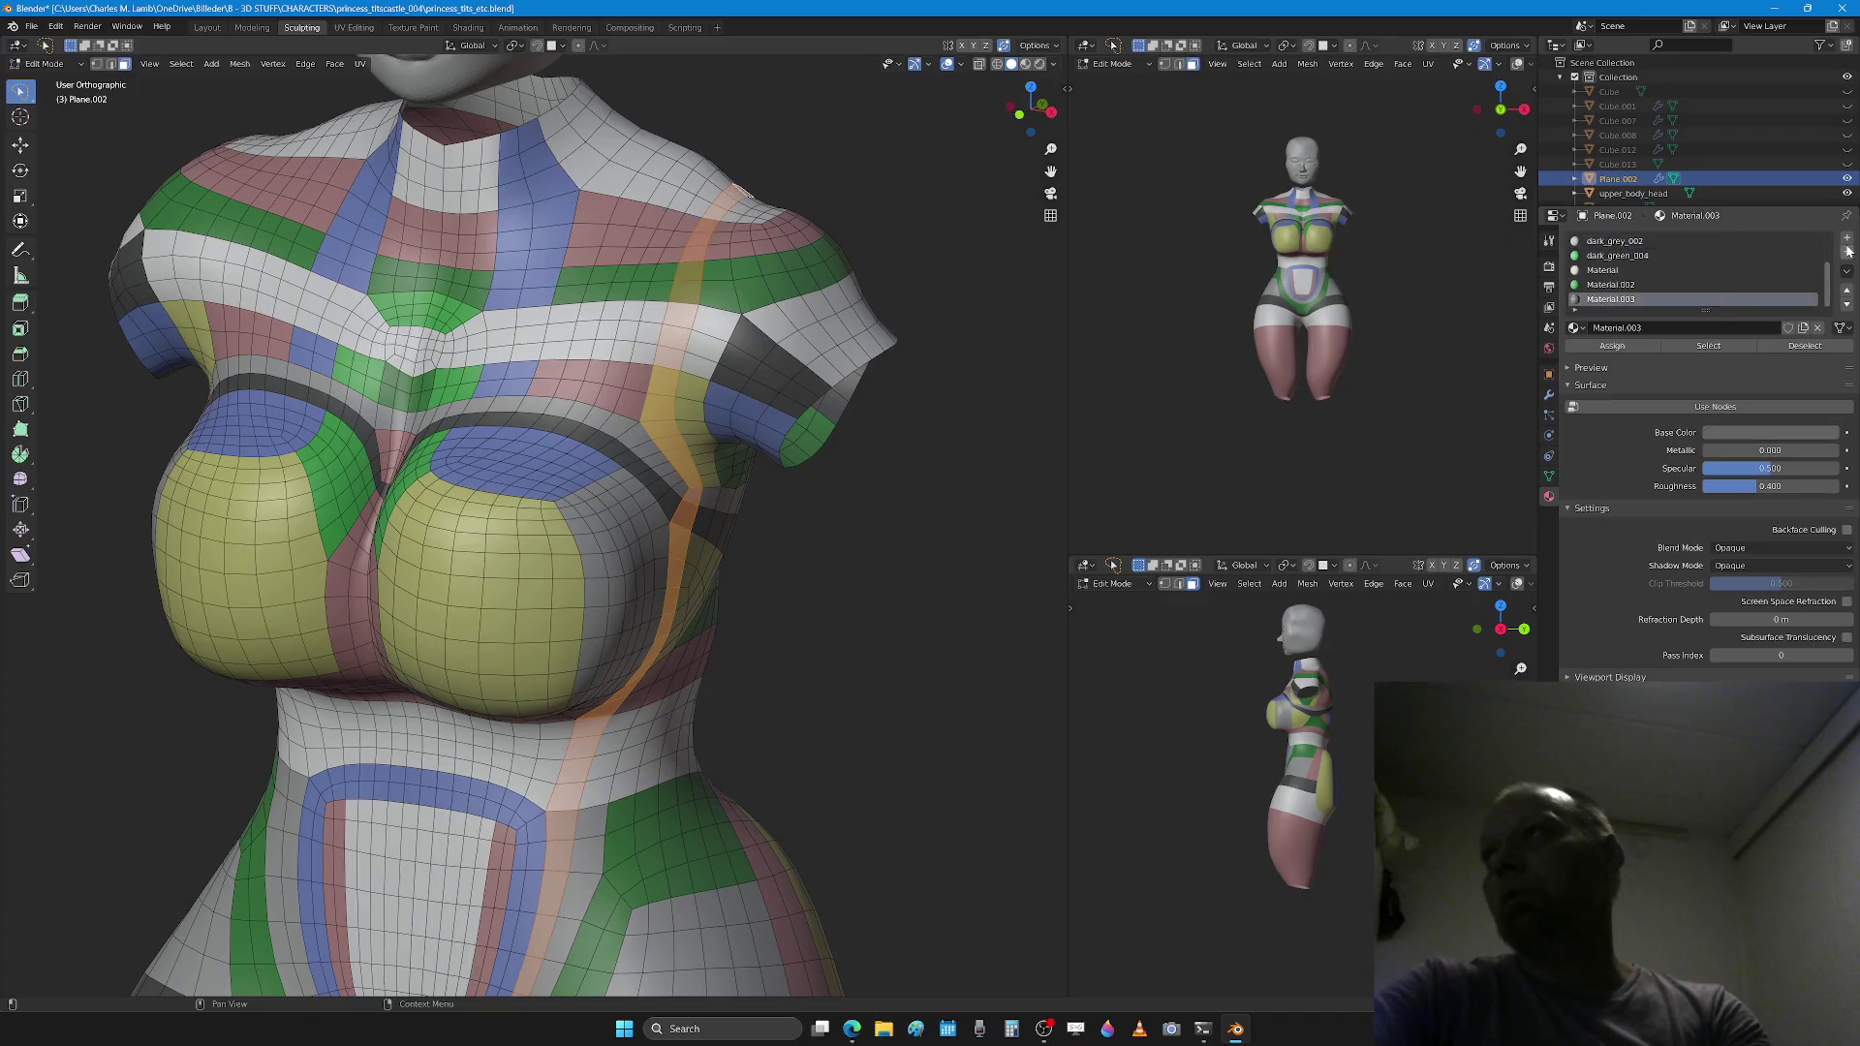
click(1846, 237)
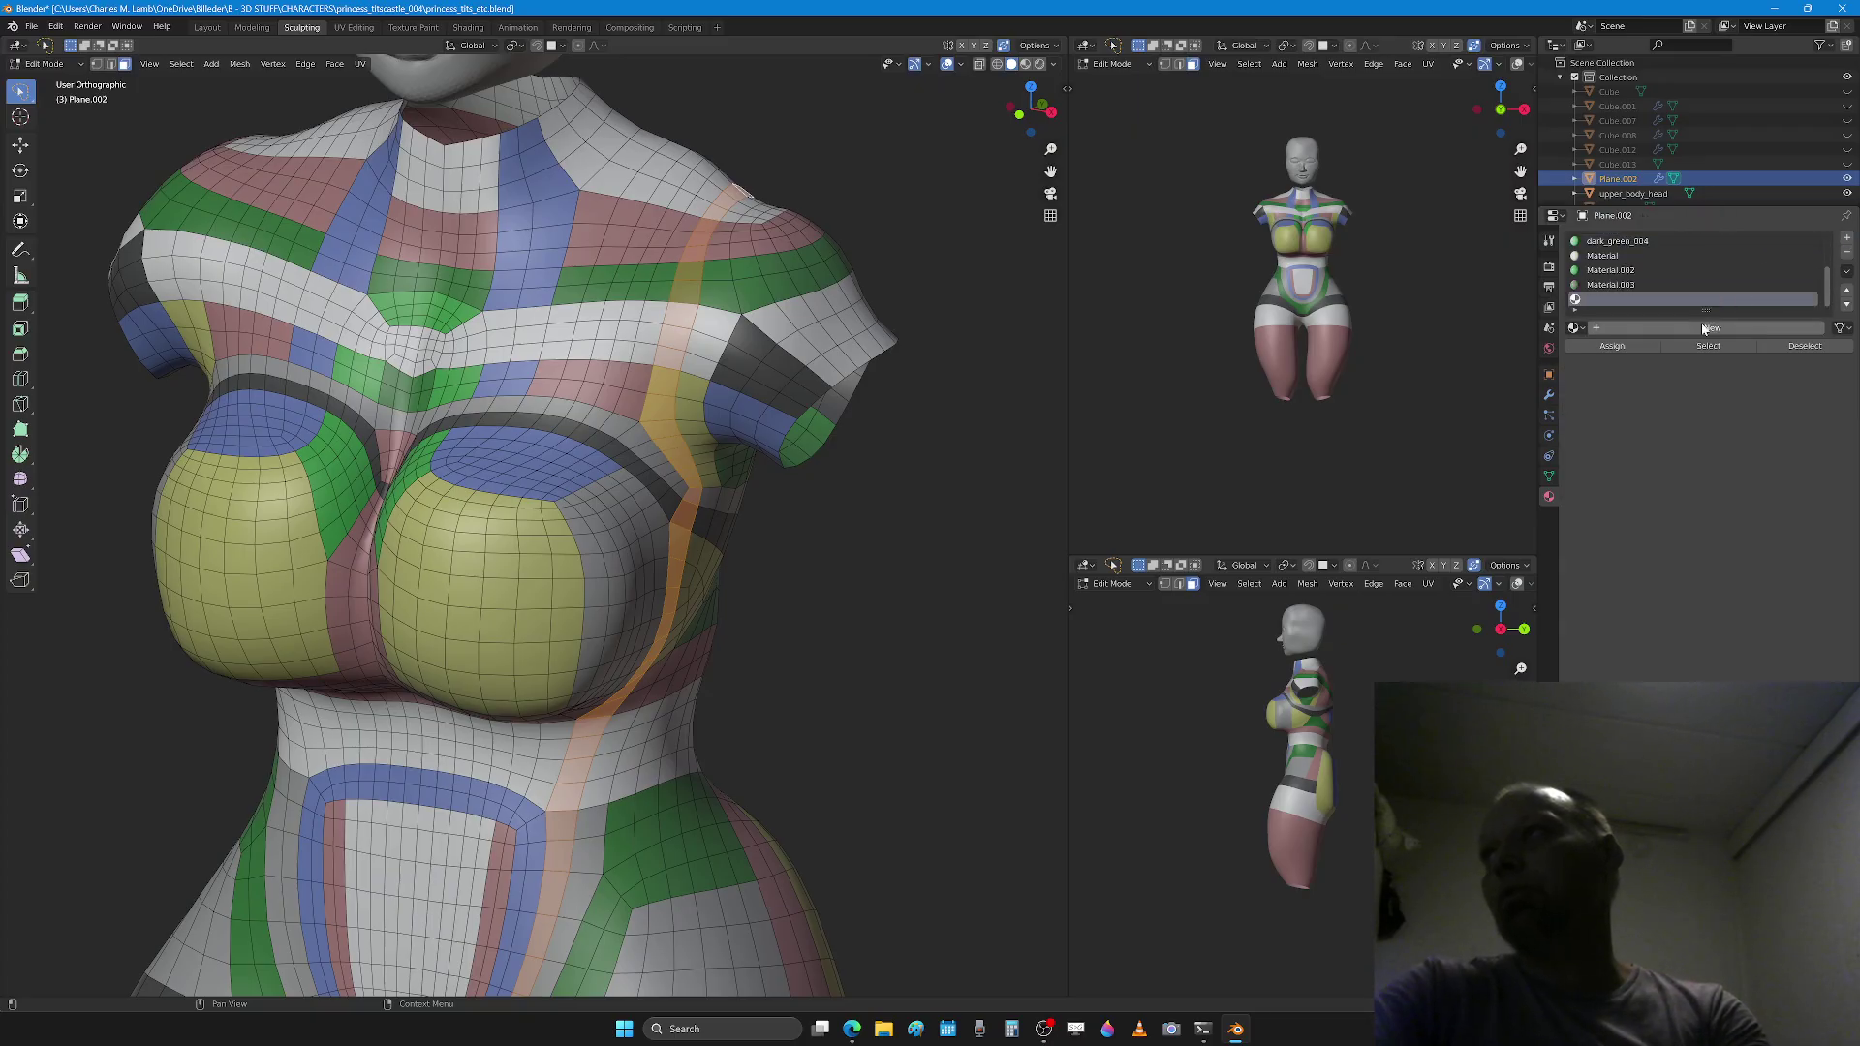
click(1705, 330)
click(1771, 432)
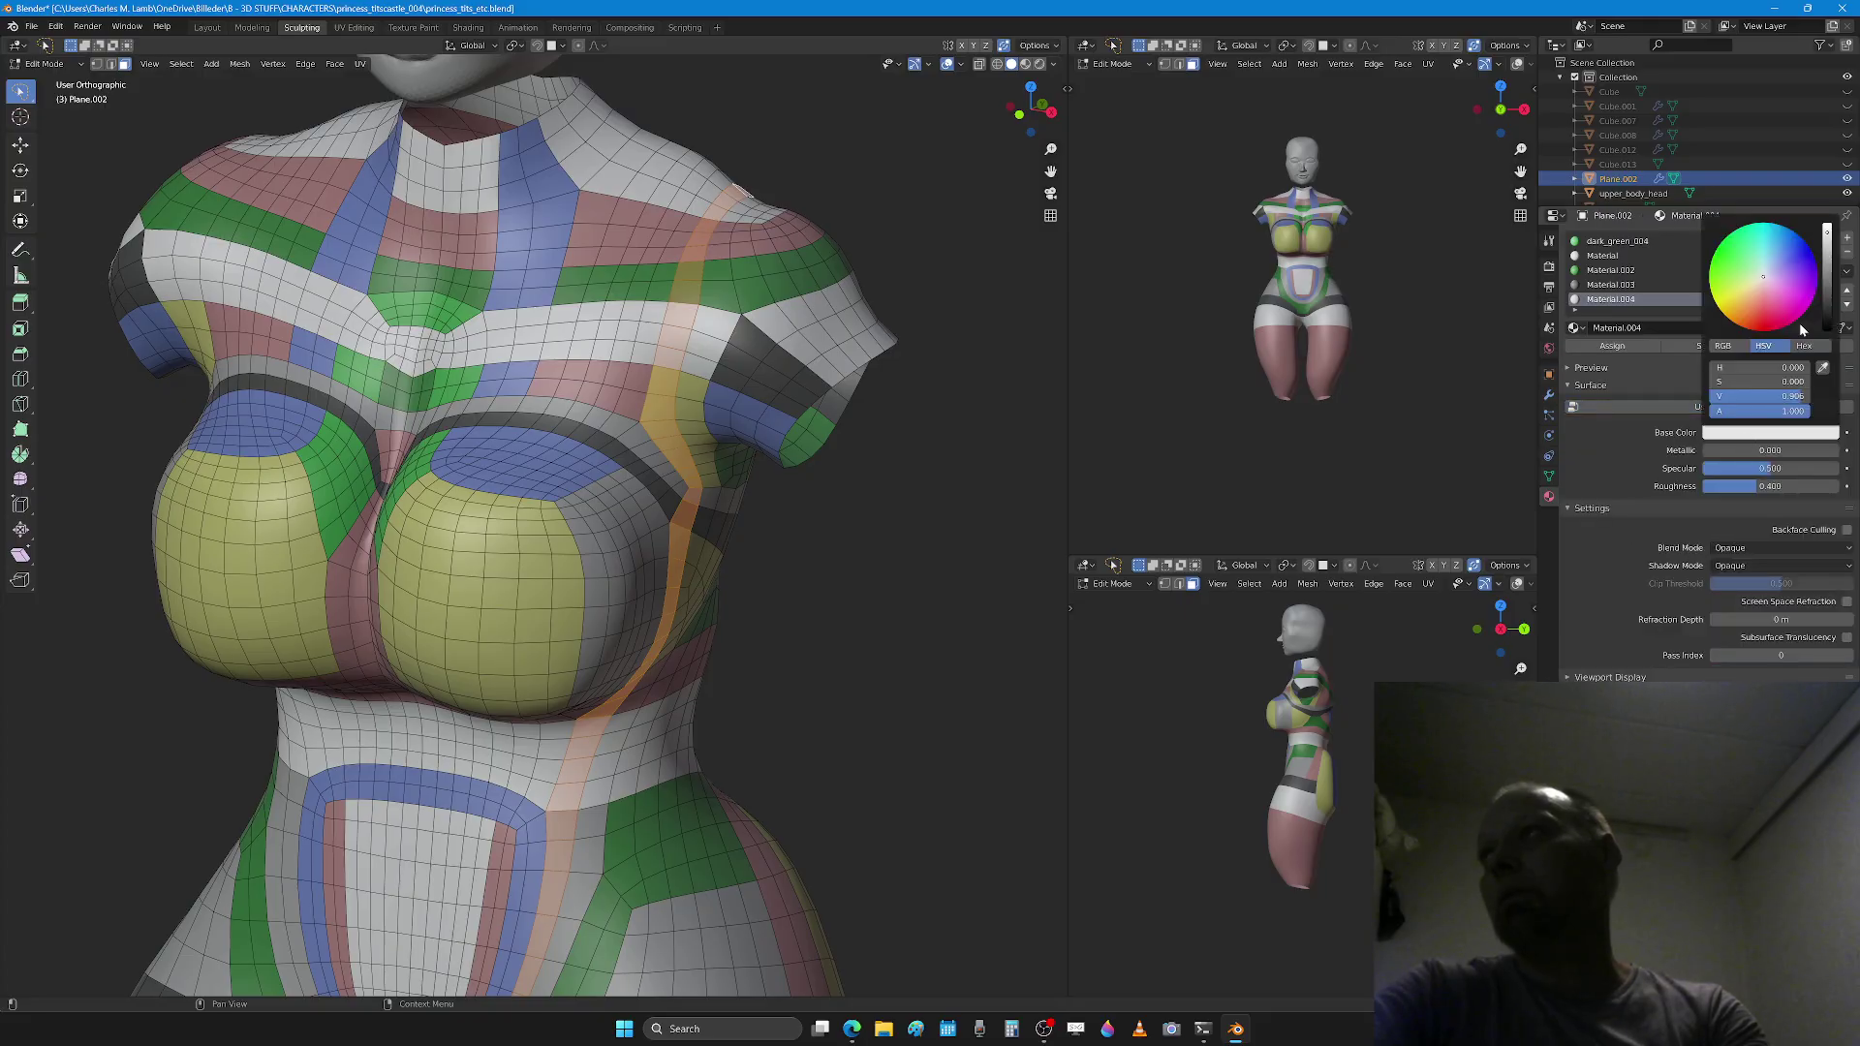
drag(1730, 306, 1738, 297)
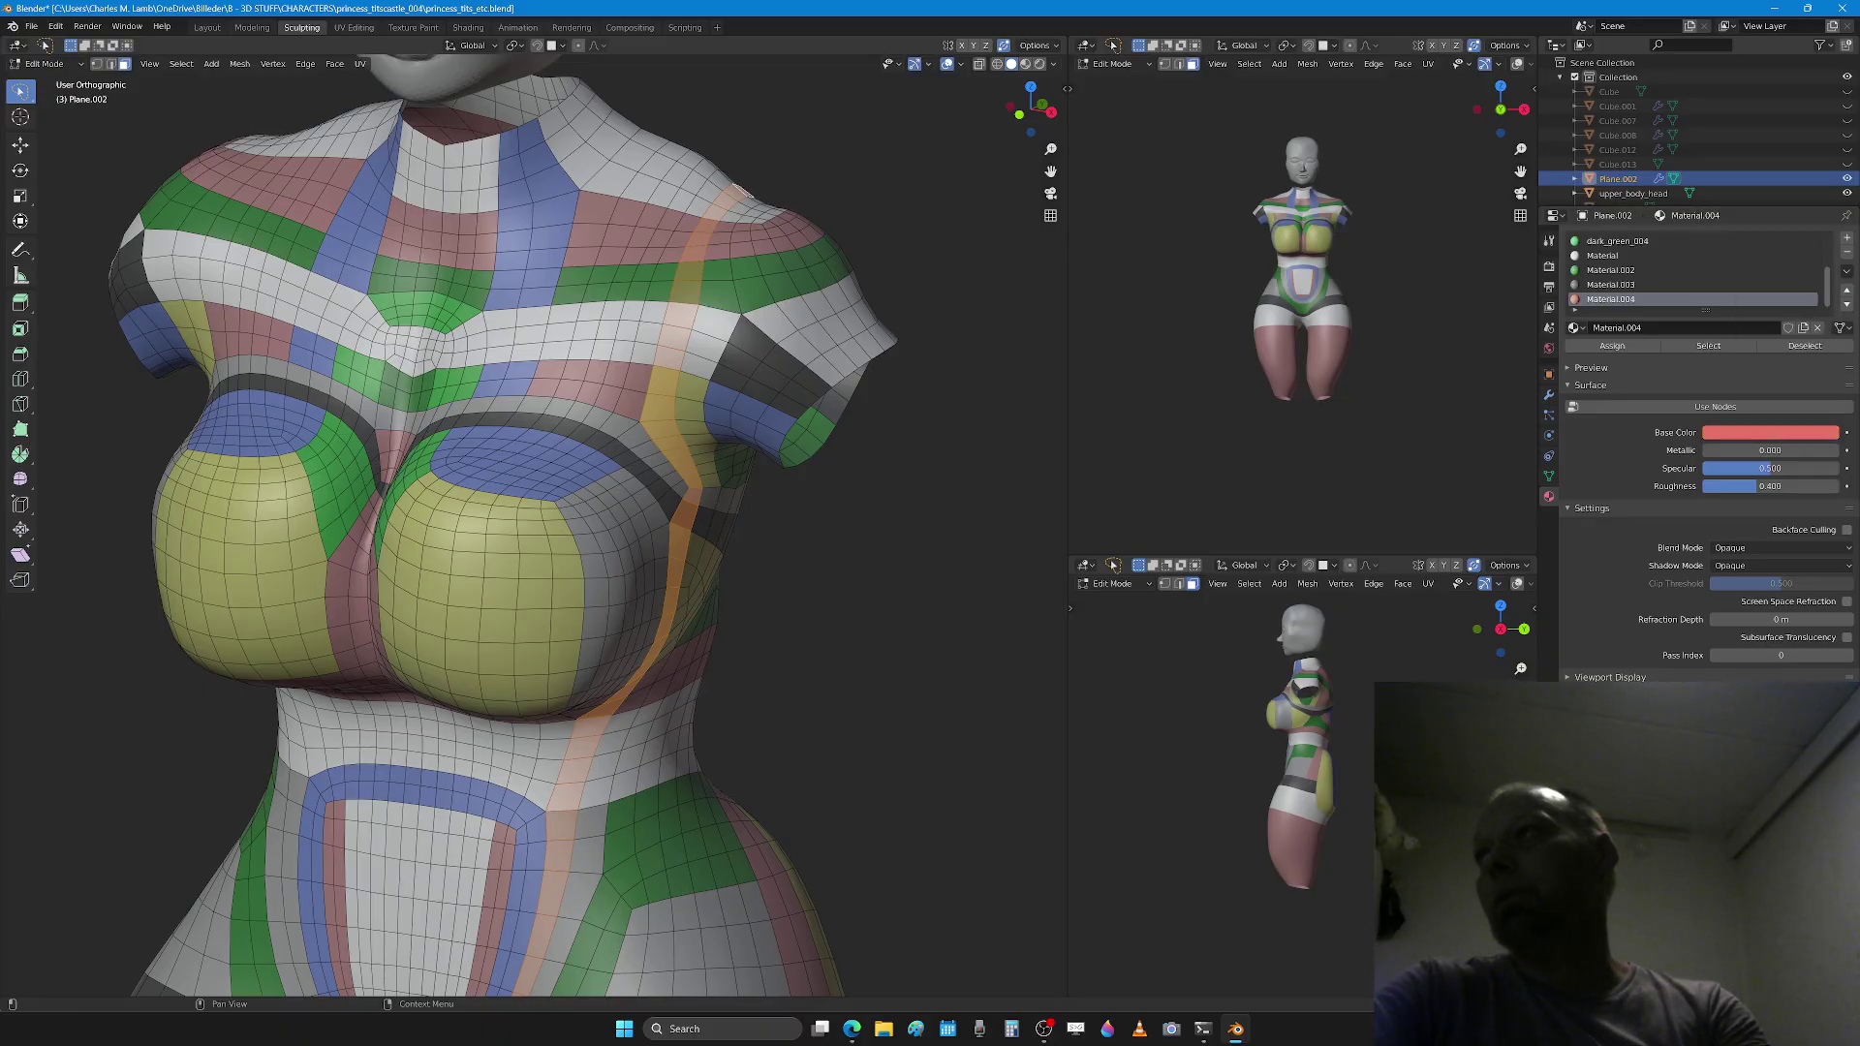
click(1790, 432)
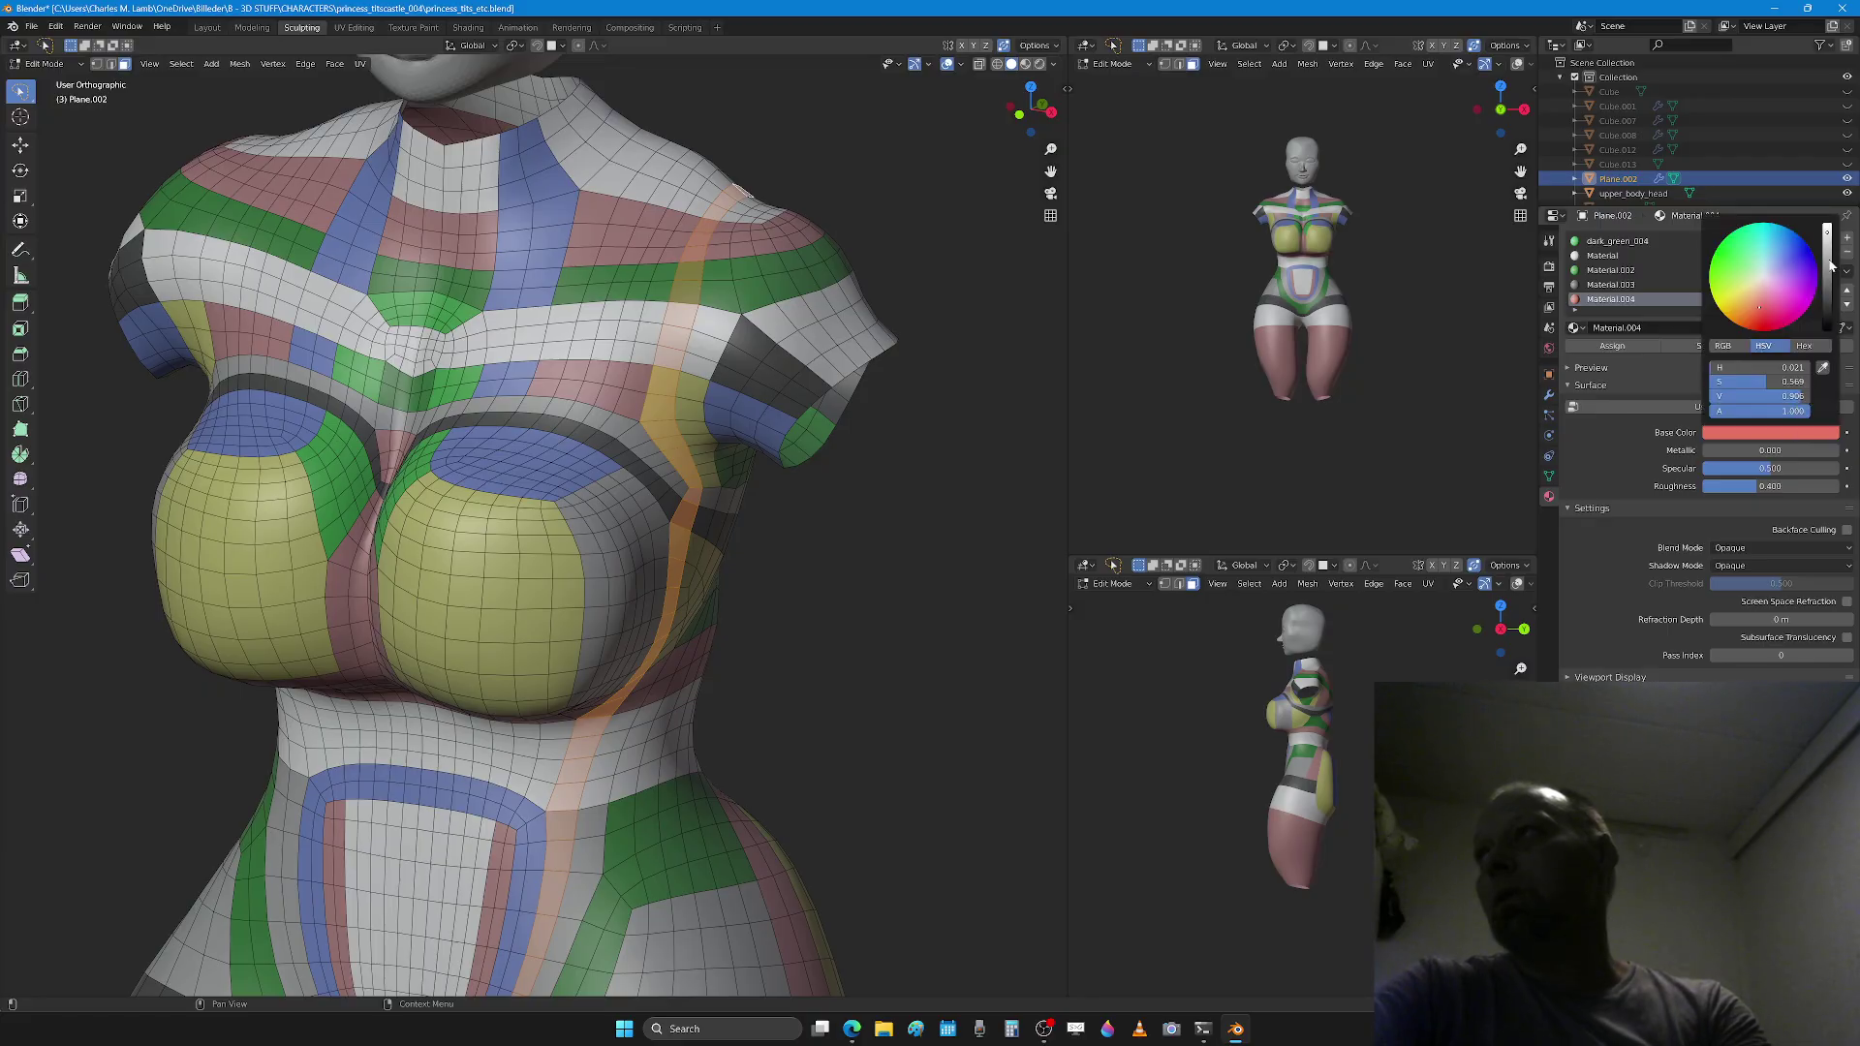
drag(1830, 263, 1828, 276)
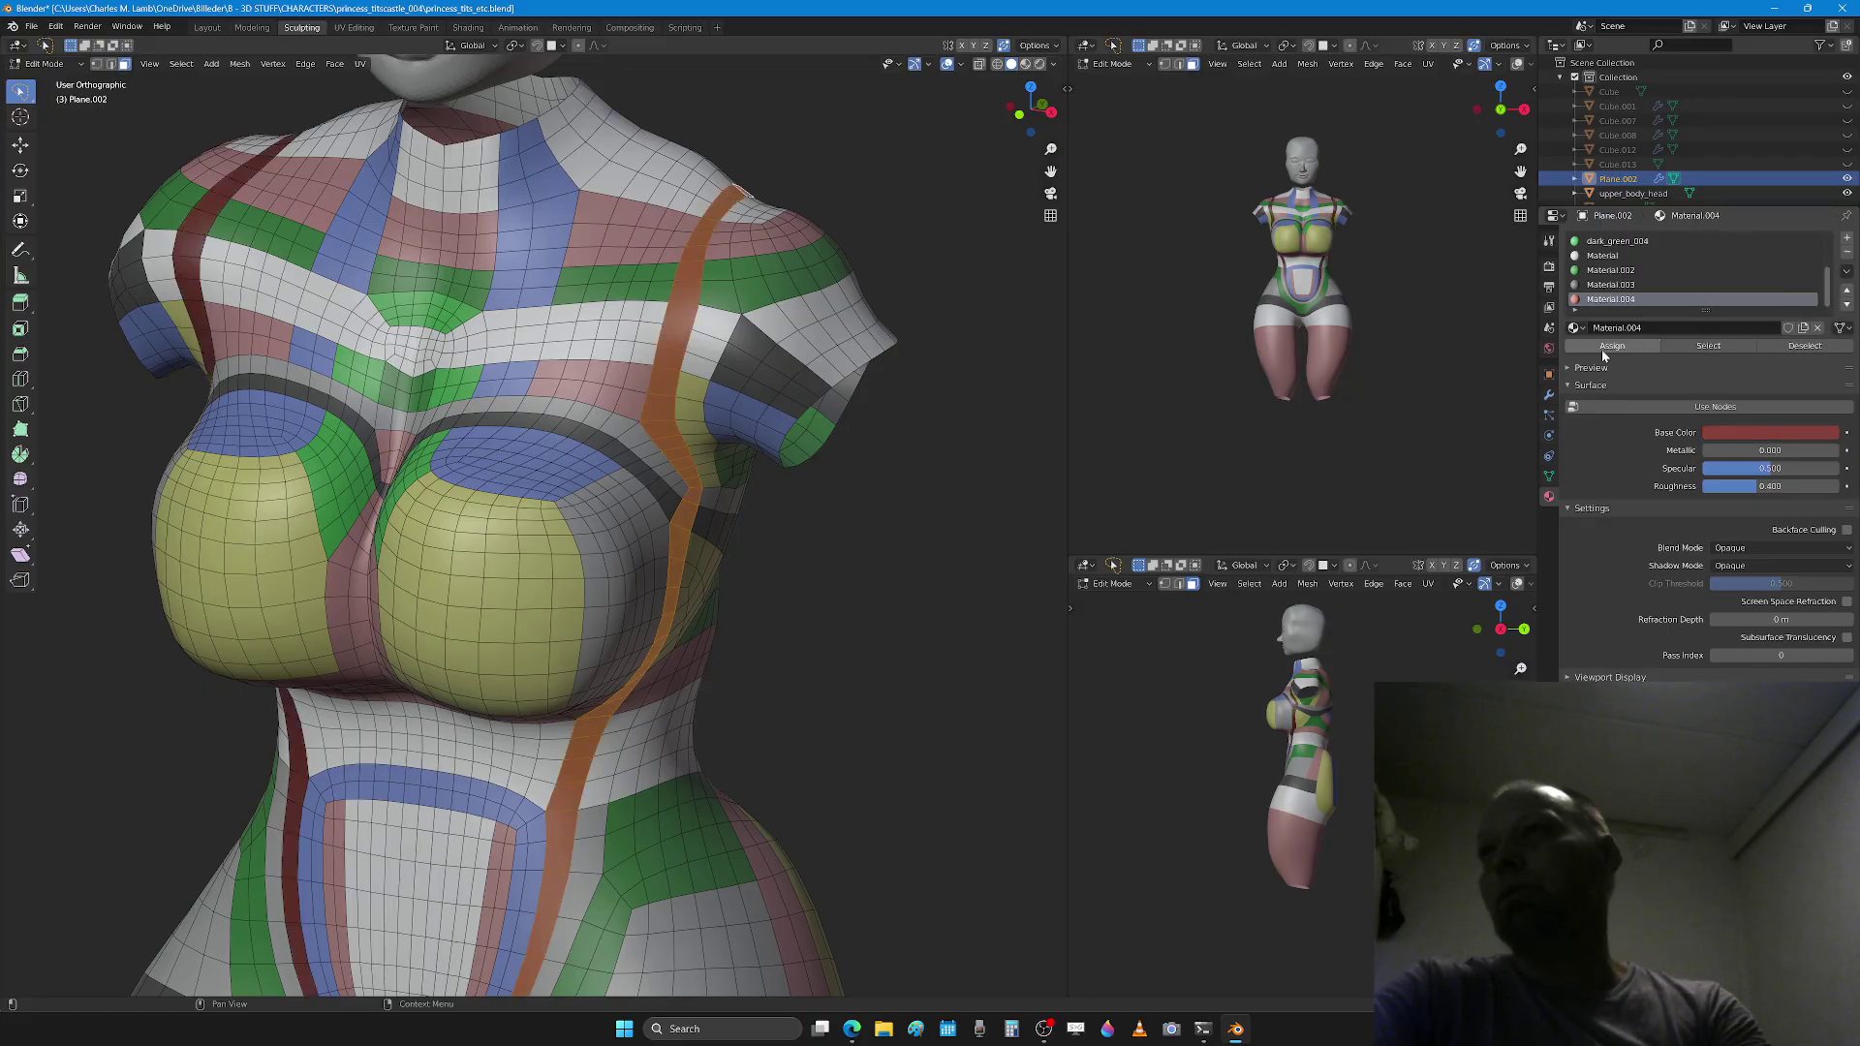
Step: Select the edge loops bordering the dark red strip from the shoulder past the side of the breast to the abdomen
scroll(853, 395, down, 2)
scroll(839, 415, up, 4)
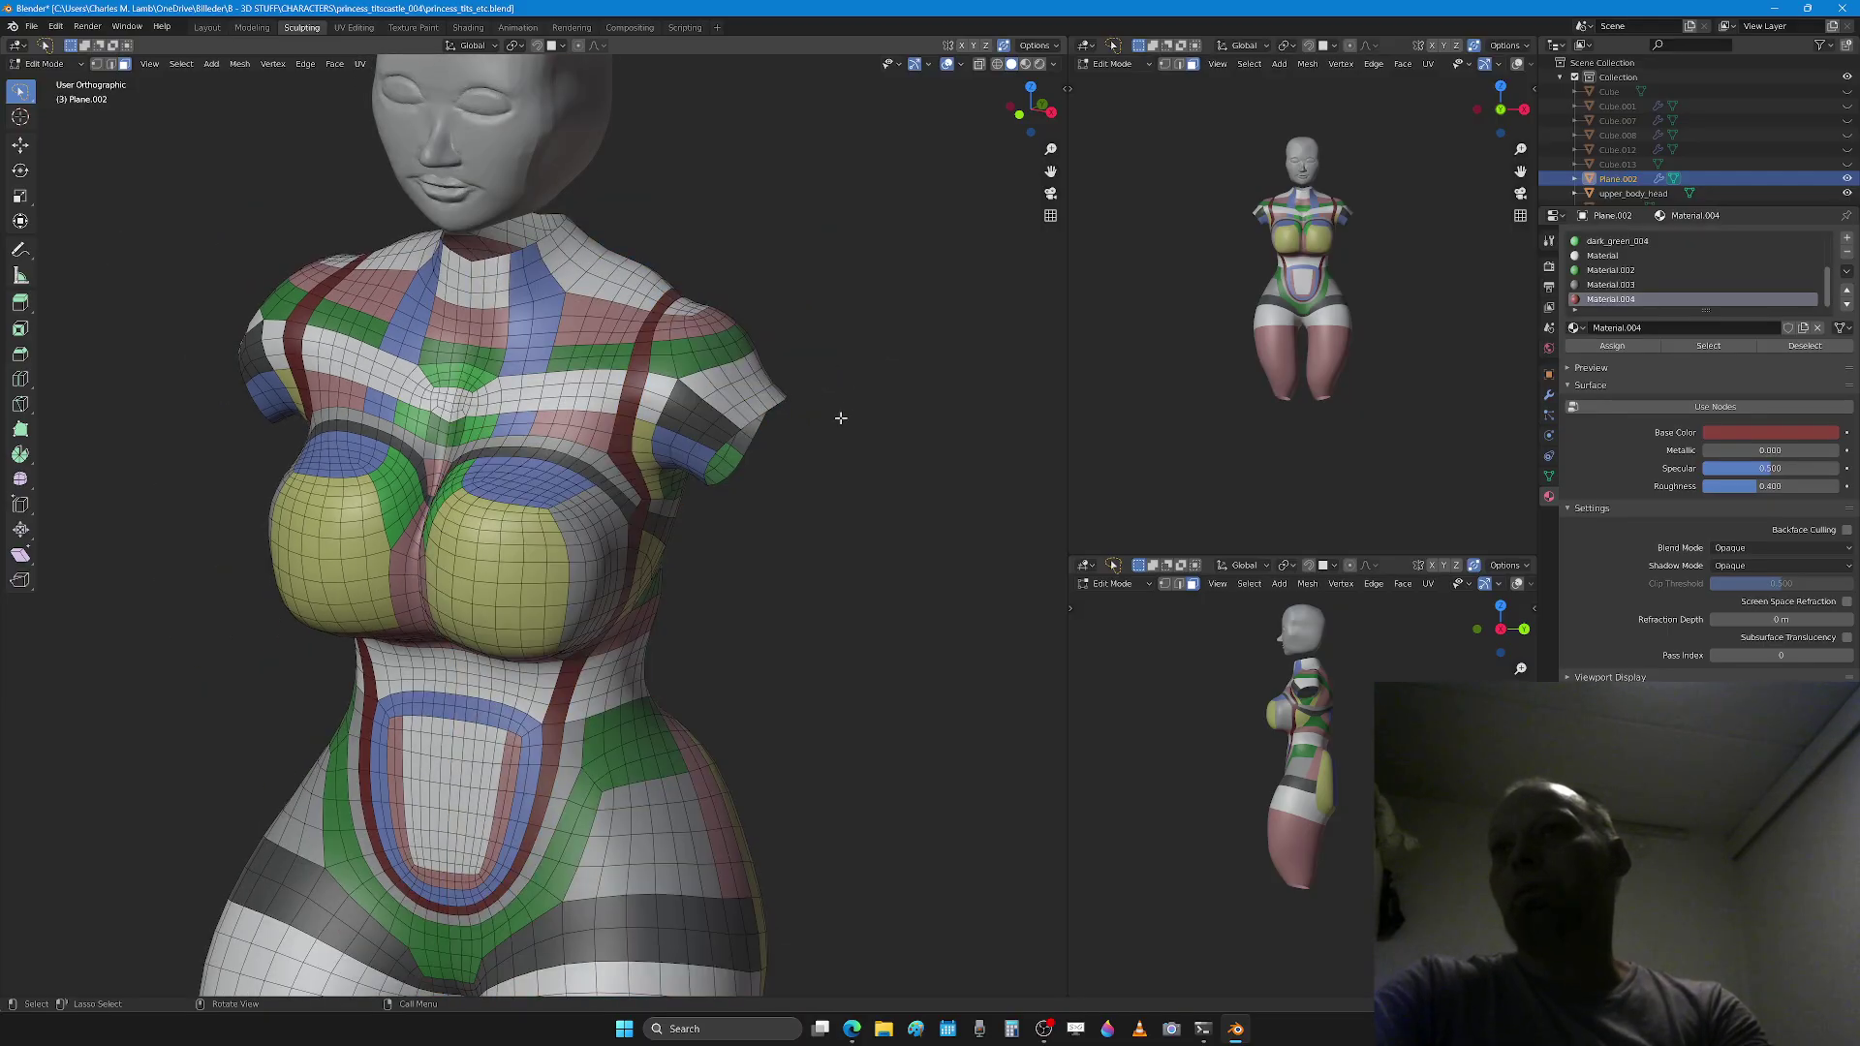
middle_drag(839, 415, 642, 424)
scroll(642, 425, up, 3)
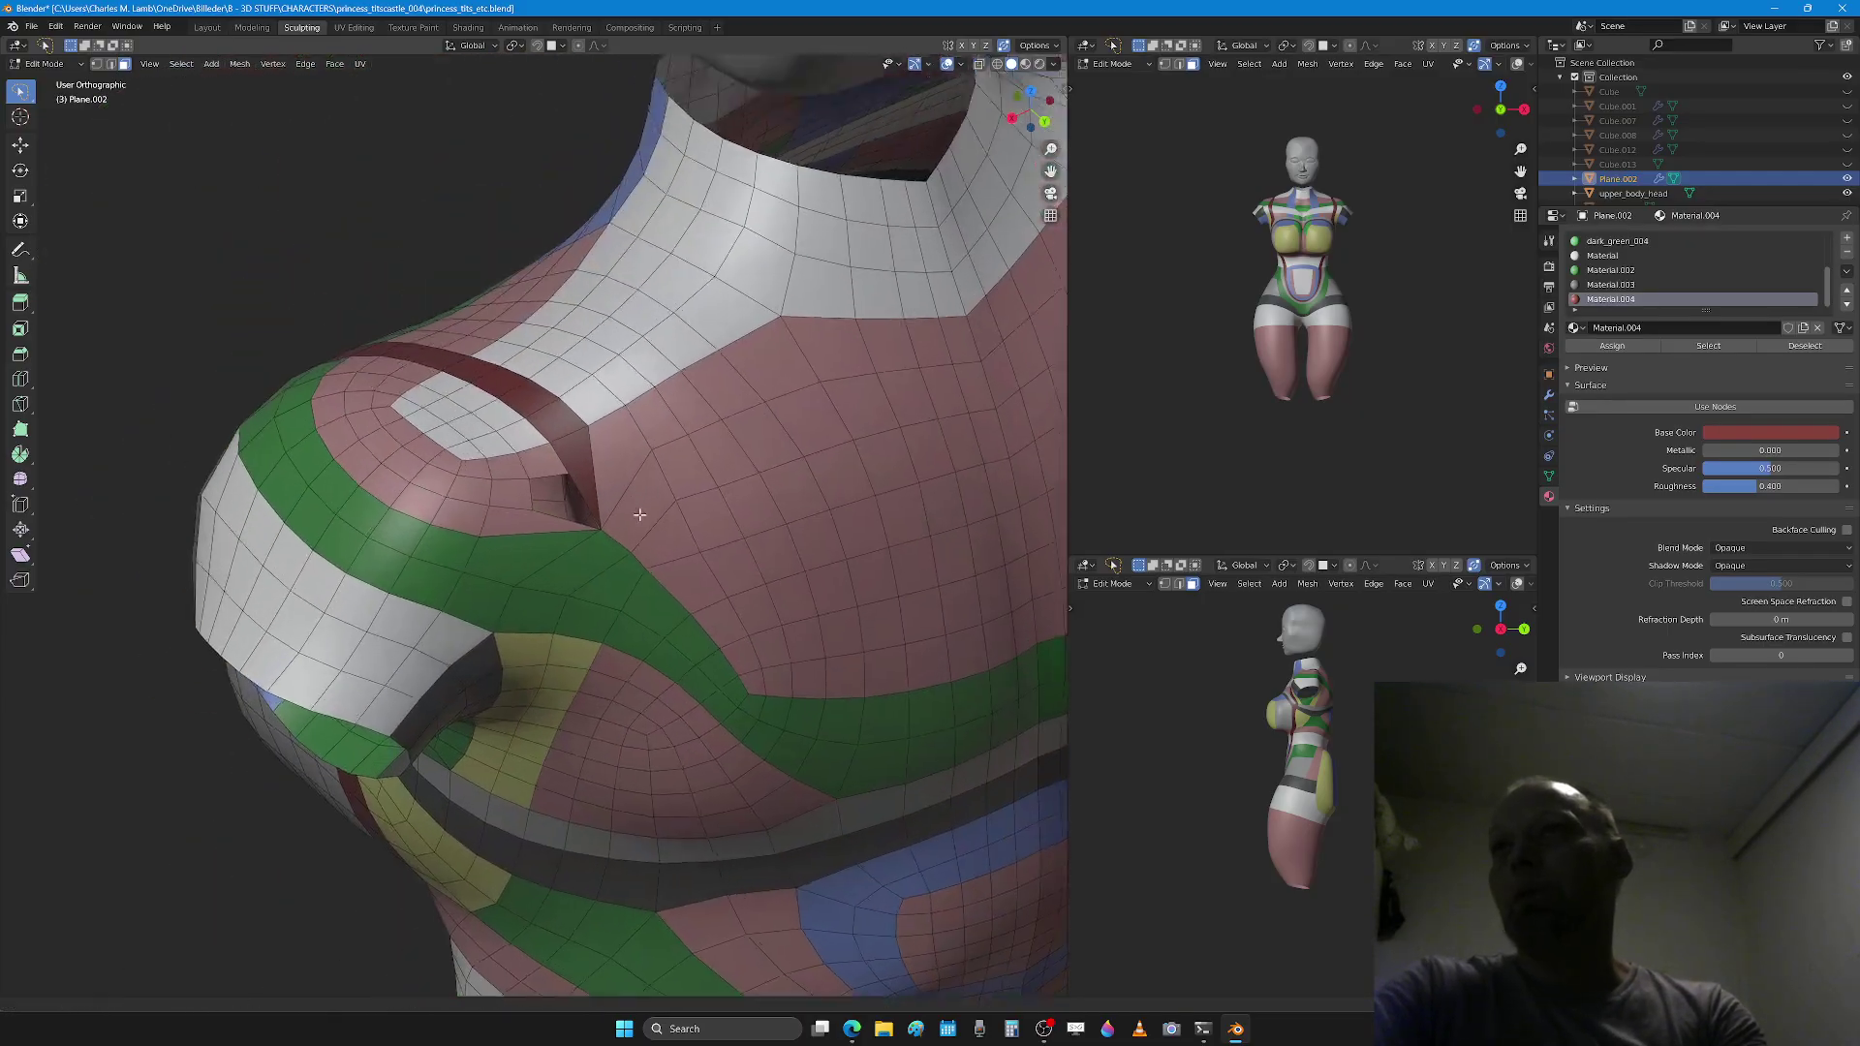
key(2)
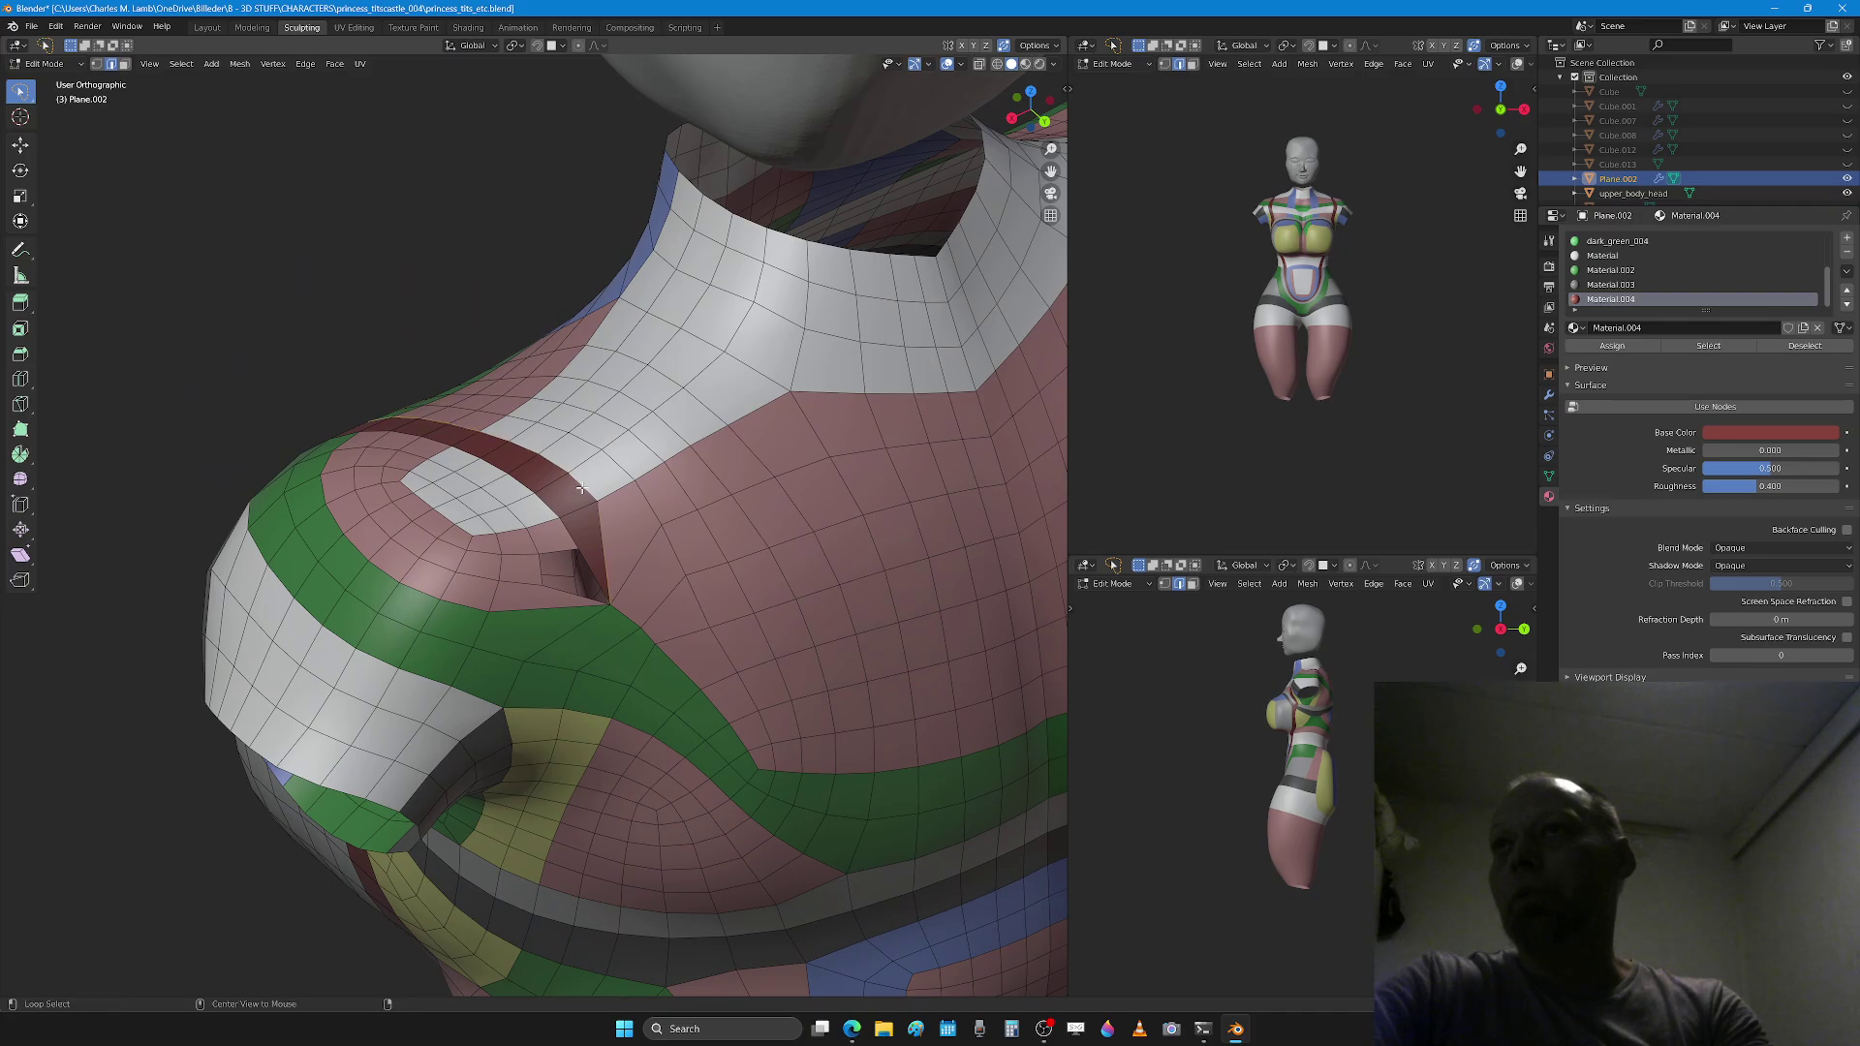
middle_drag(581, 487, 766, 424)
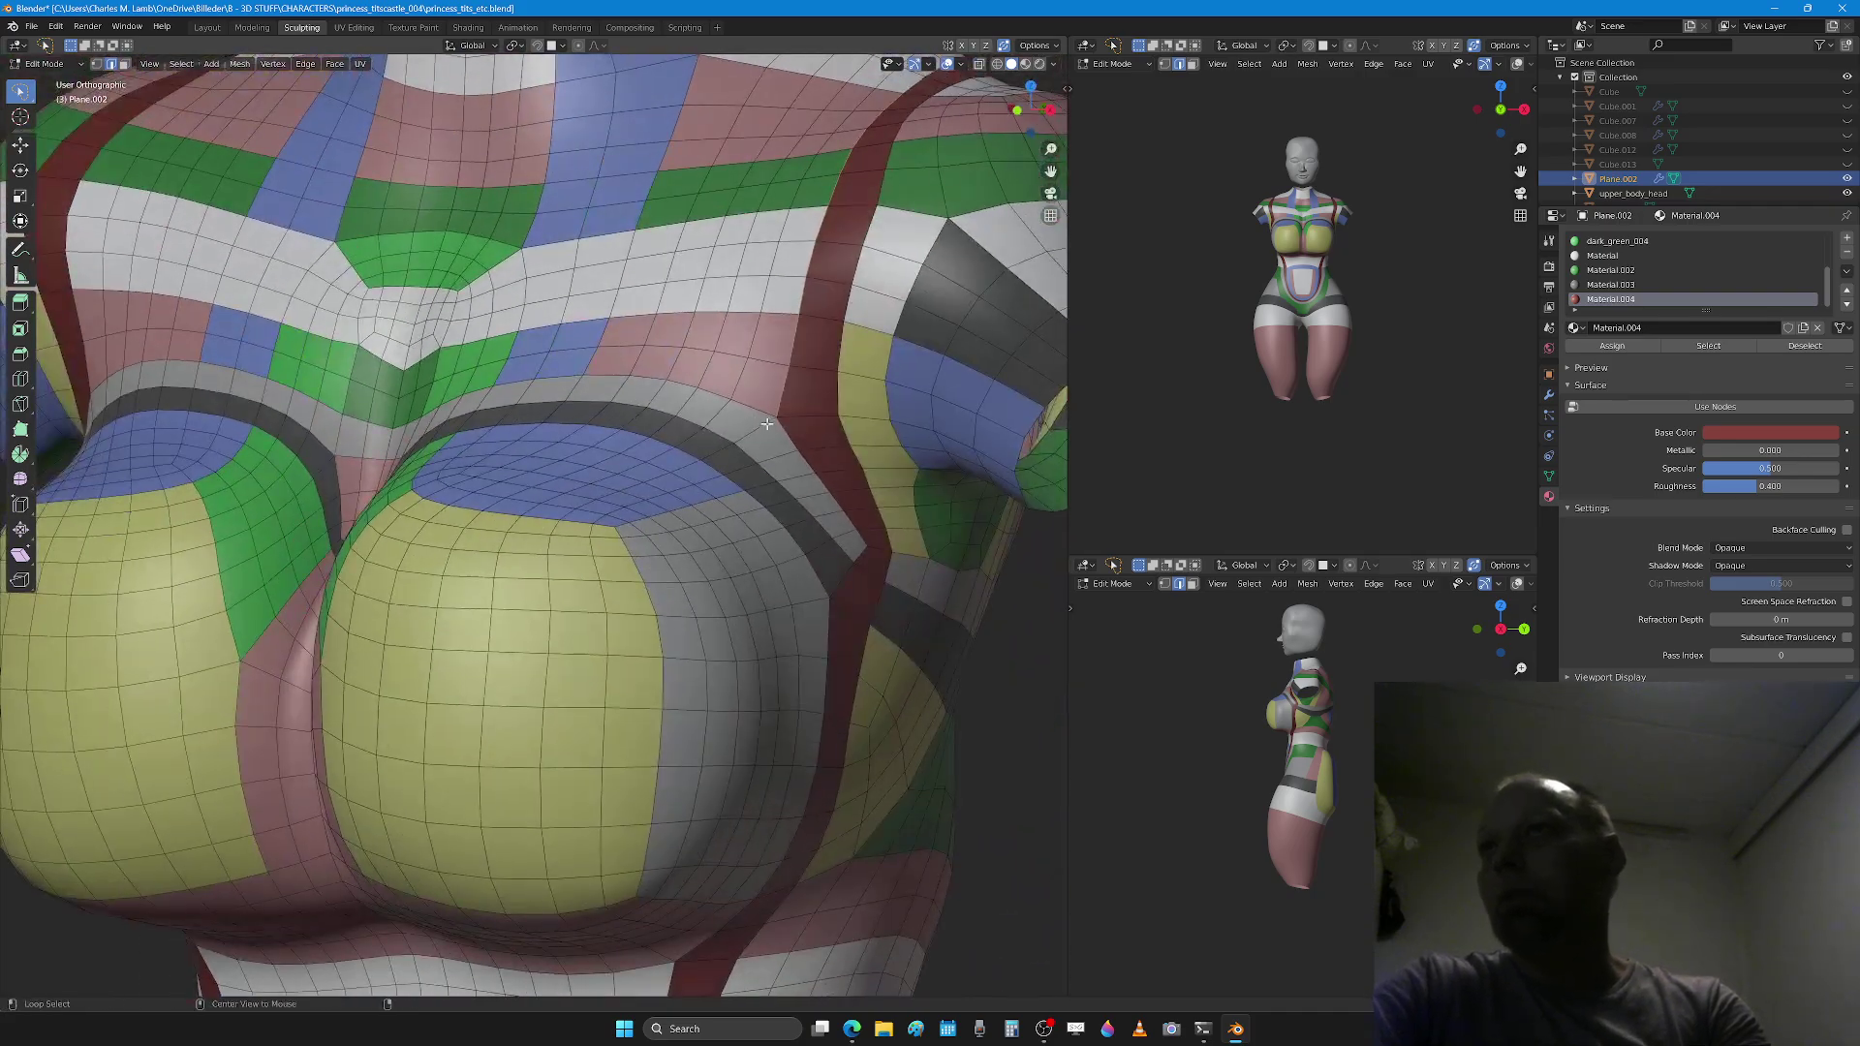
middle_drag(885, 535, 806, 545)
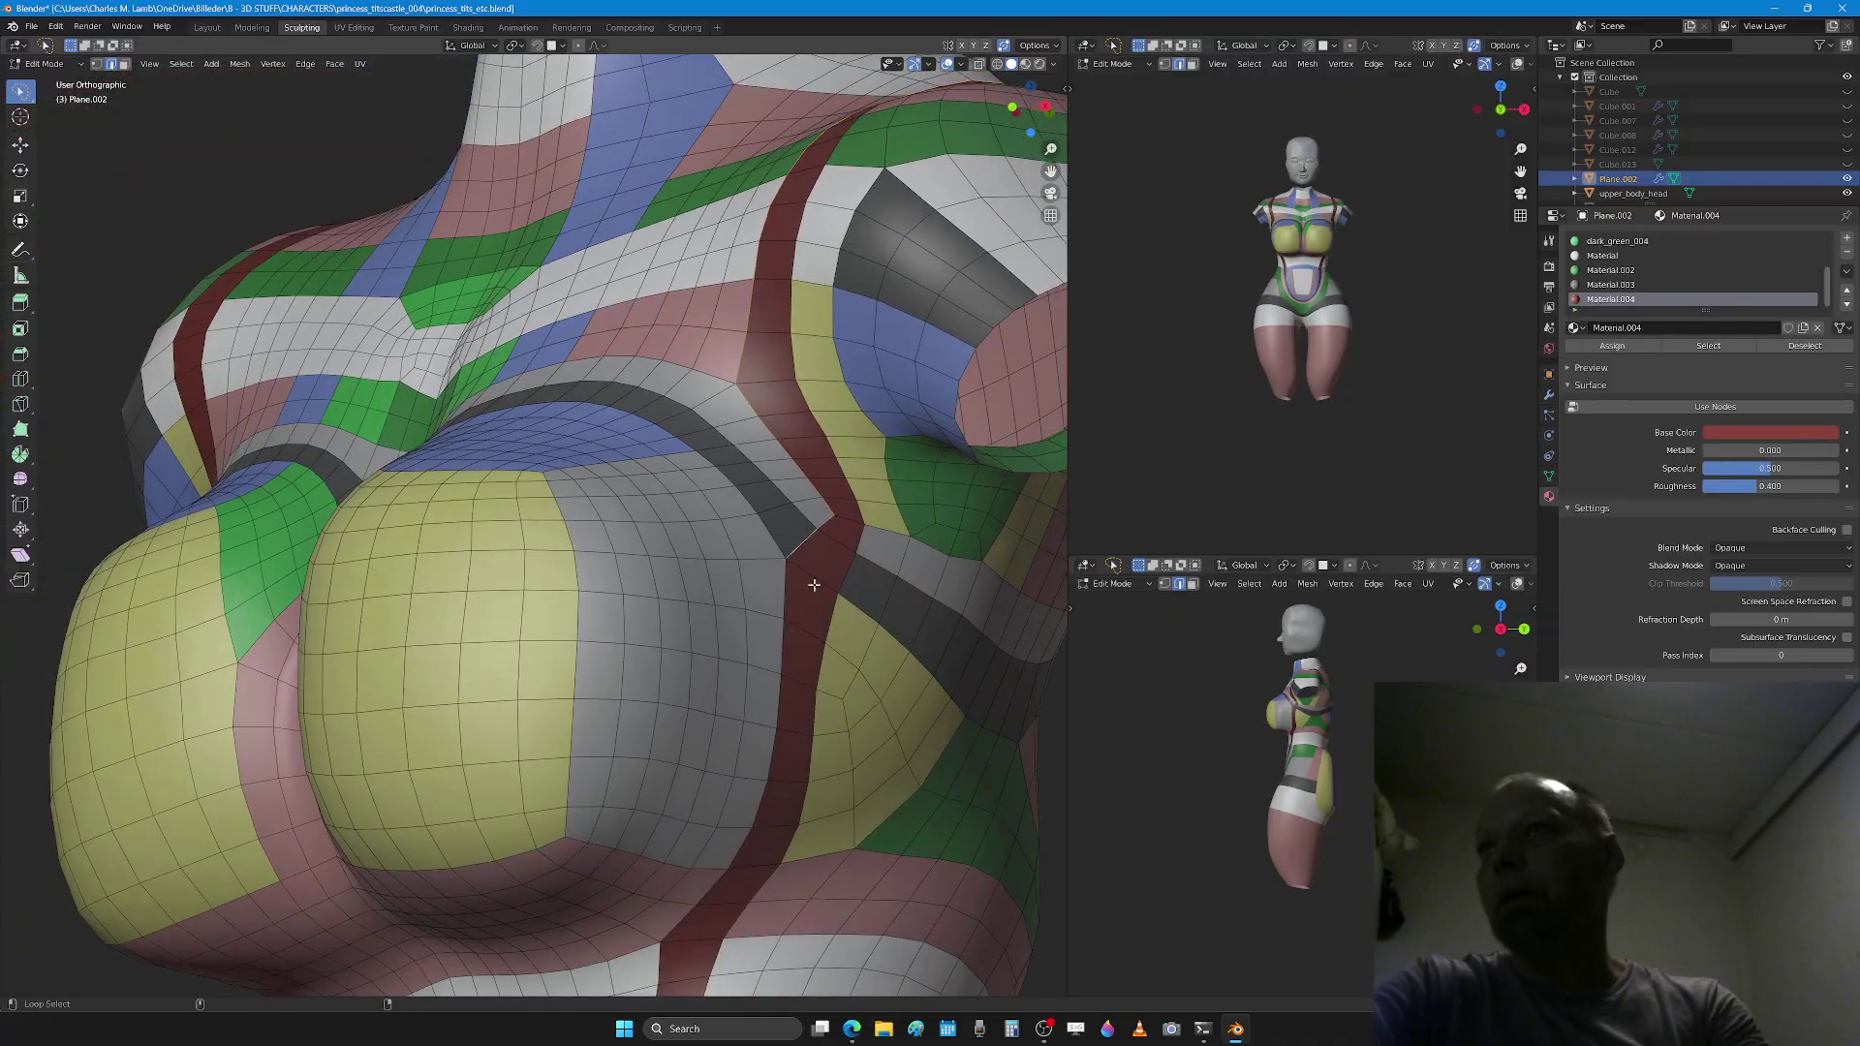
shift+scroll(729, 588, down, 6)
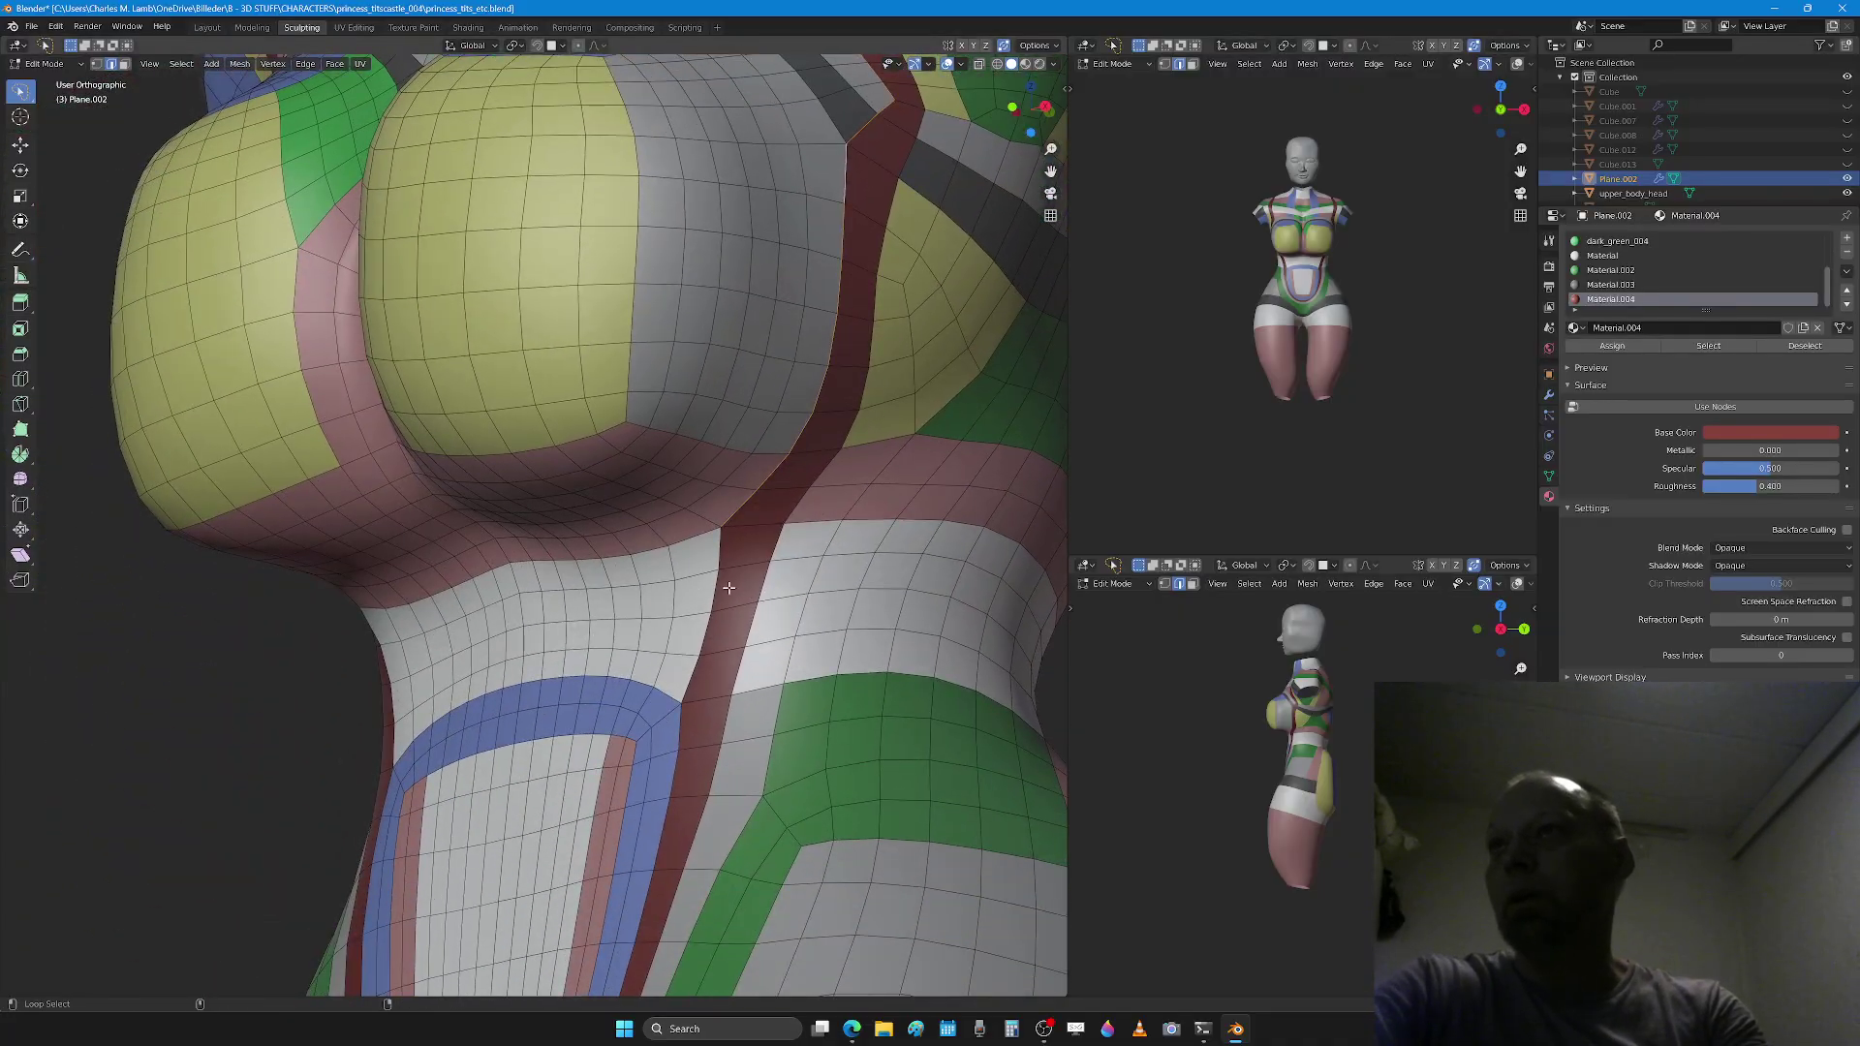
middle_drag(683, 790, 724, 792)
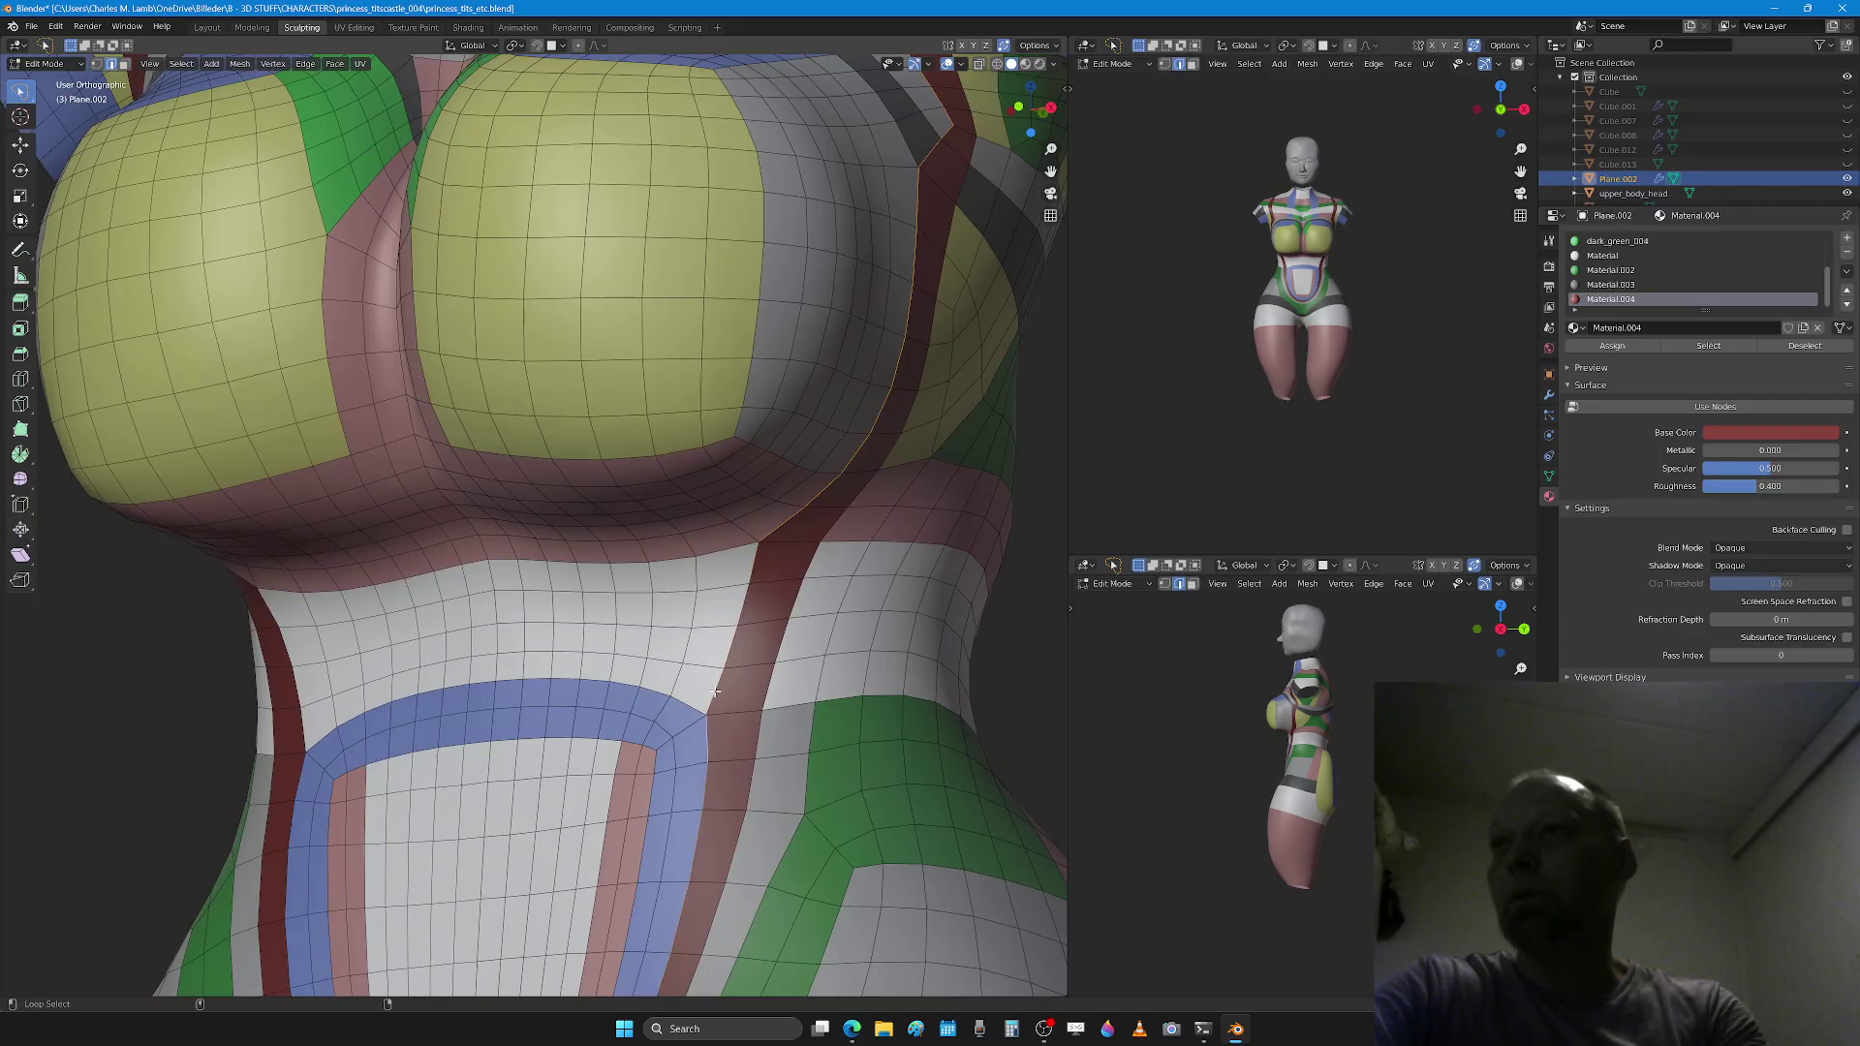
scroll(740, 643, down, 3)
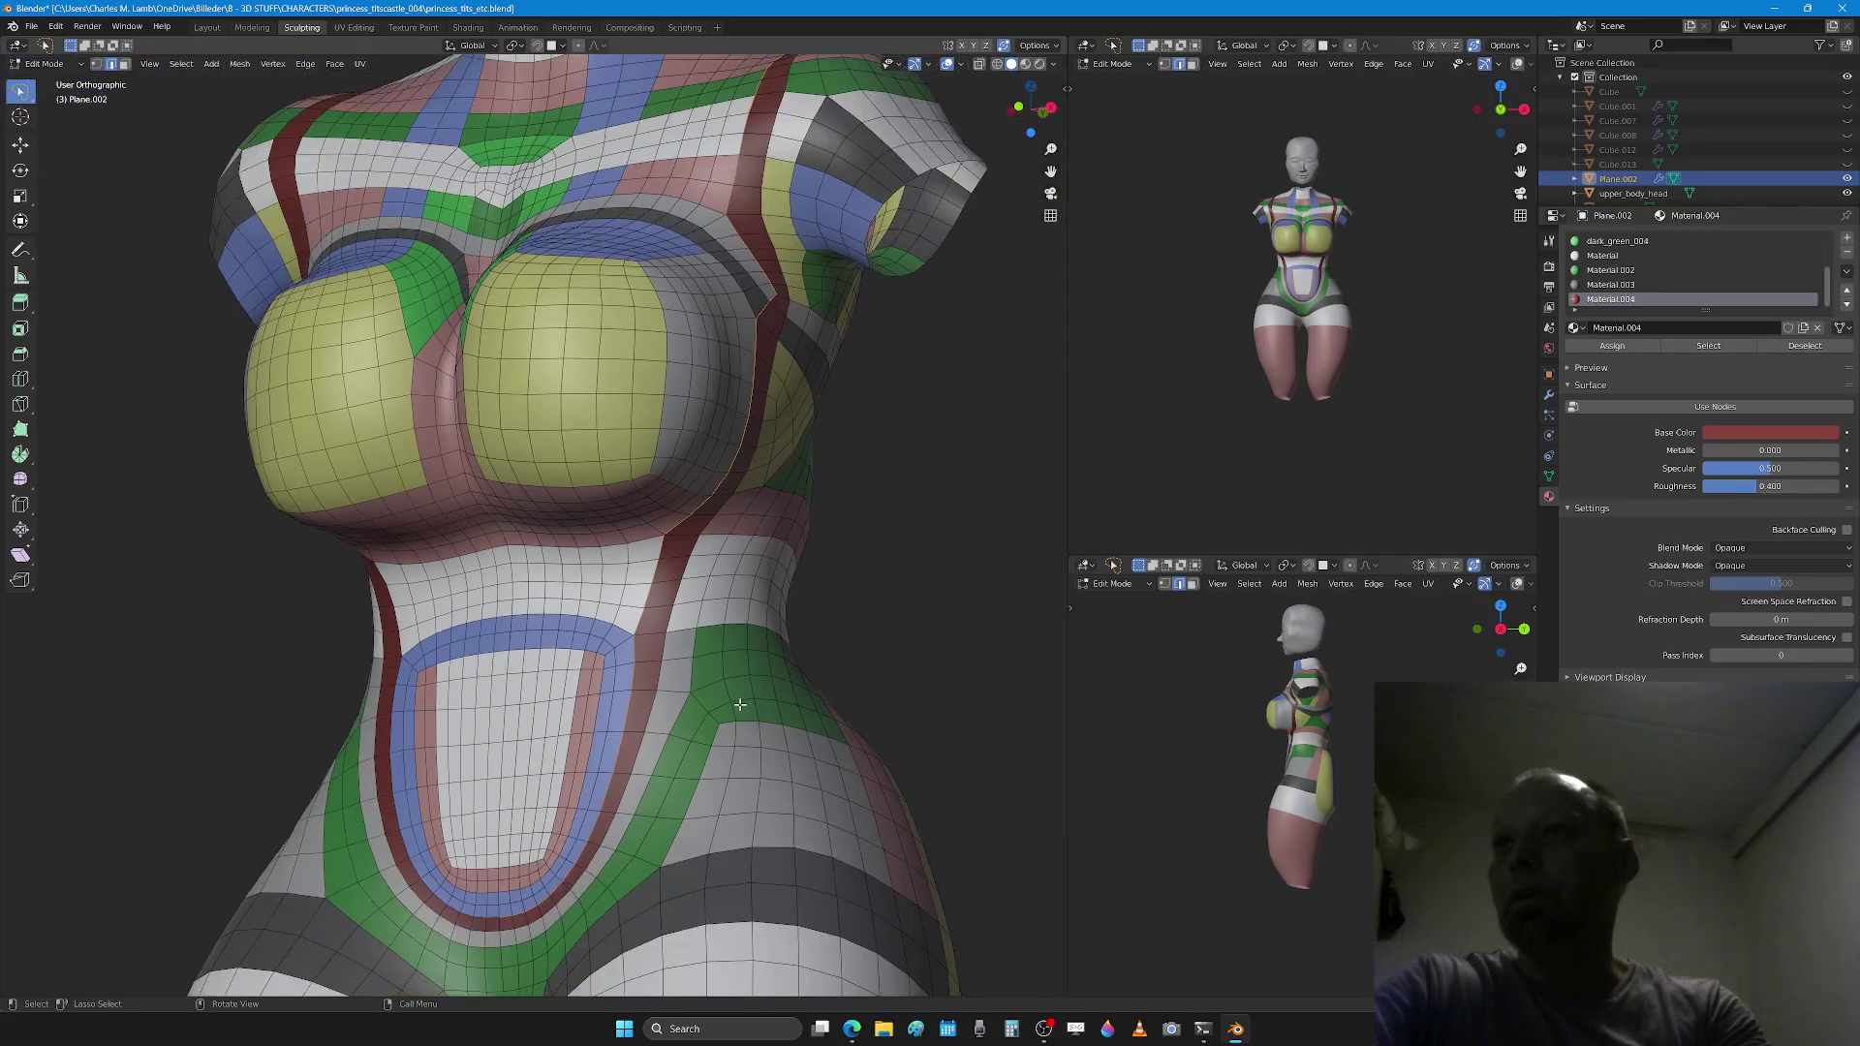
scroll(800, 523, down, 2)
shift+scroll(789, 539, up, 5)
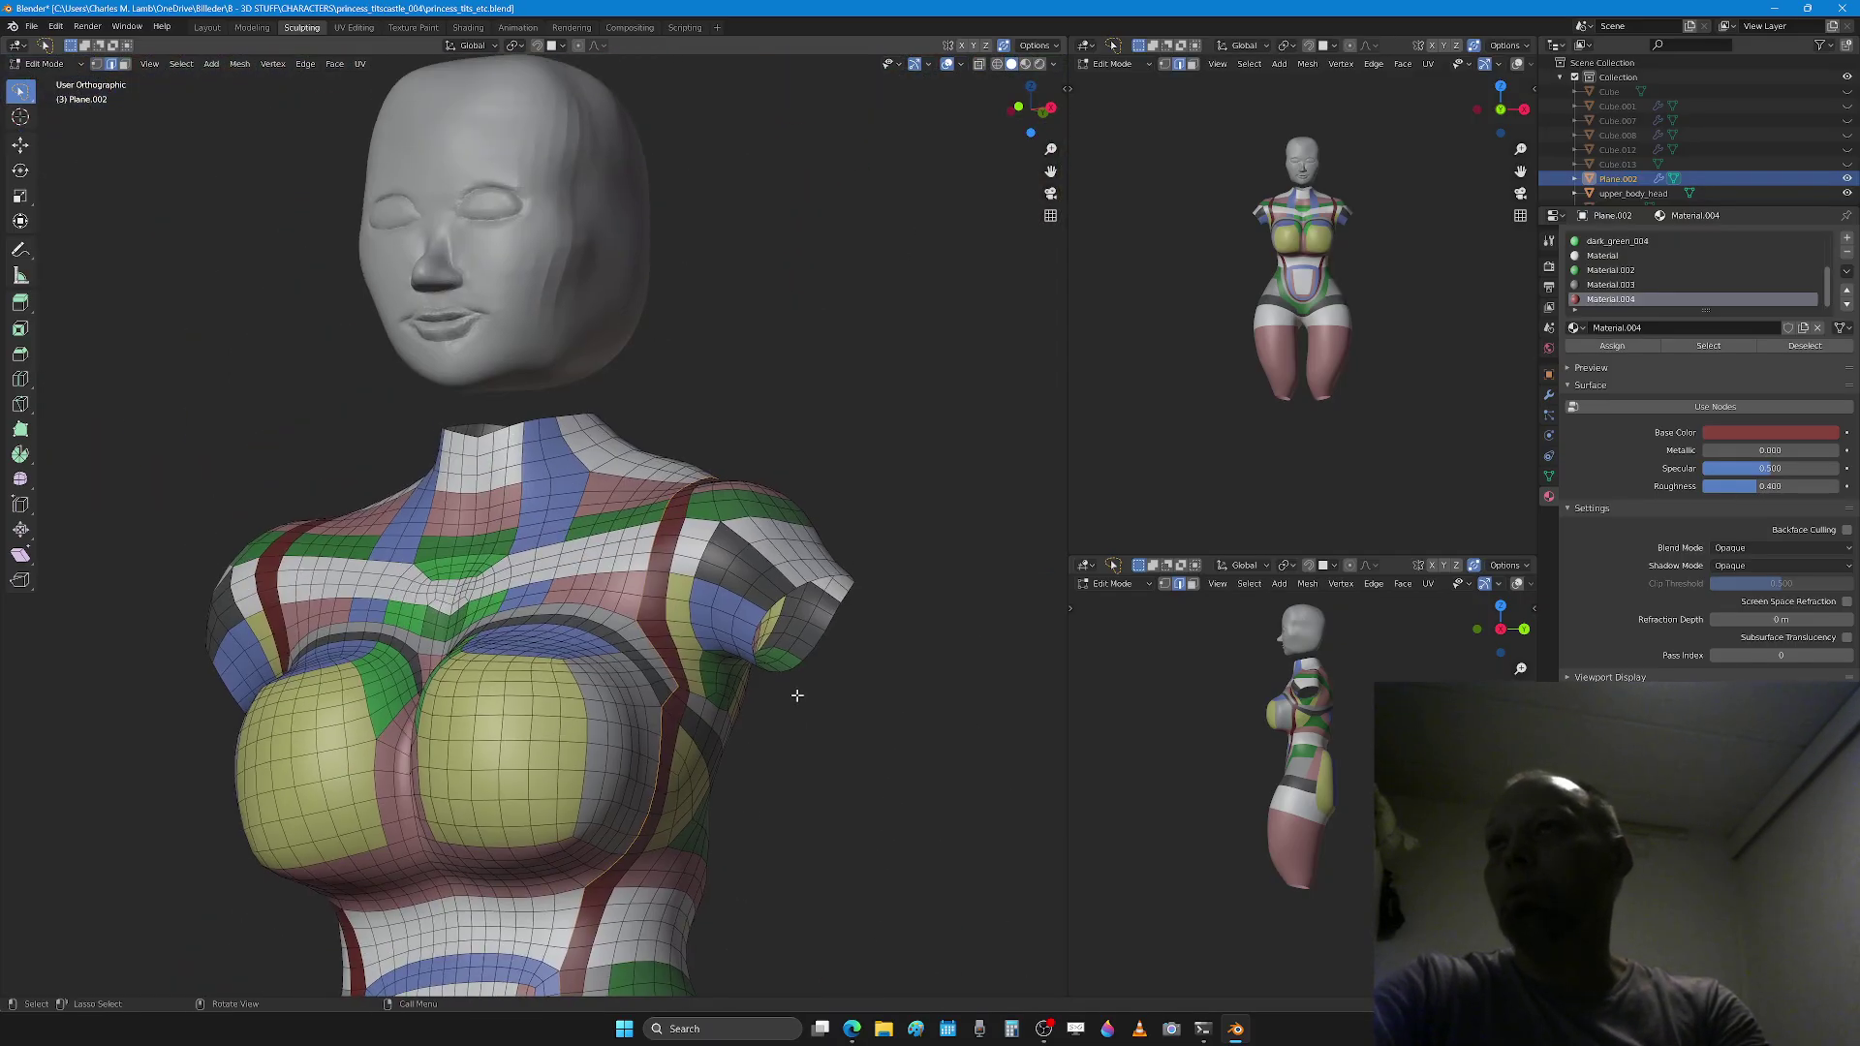
middle_drag(788, 539, 755, 688)
scroll(756, 688, up, 3)
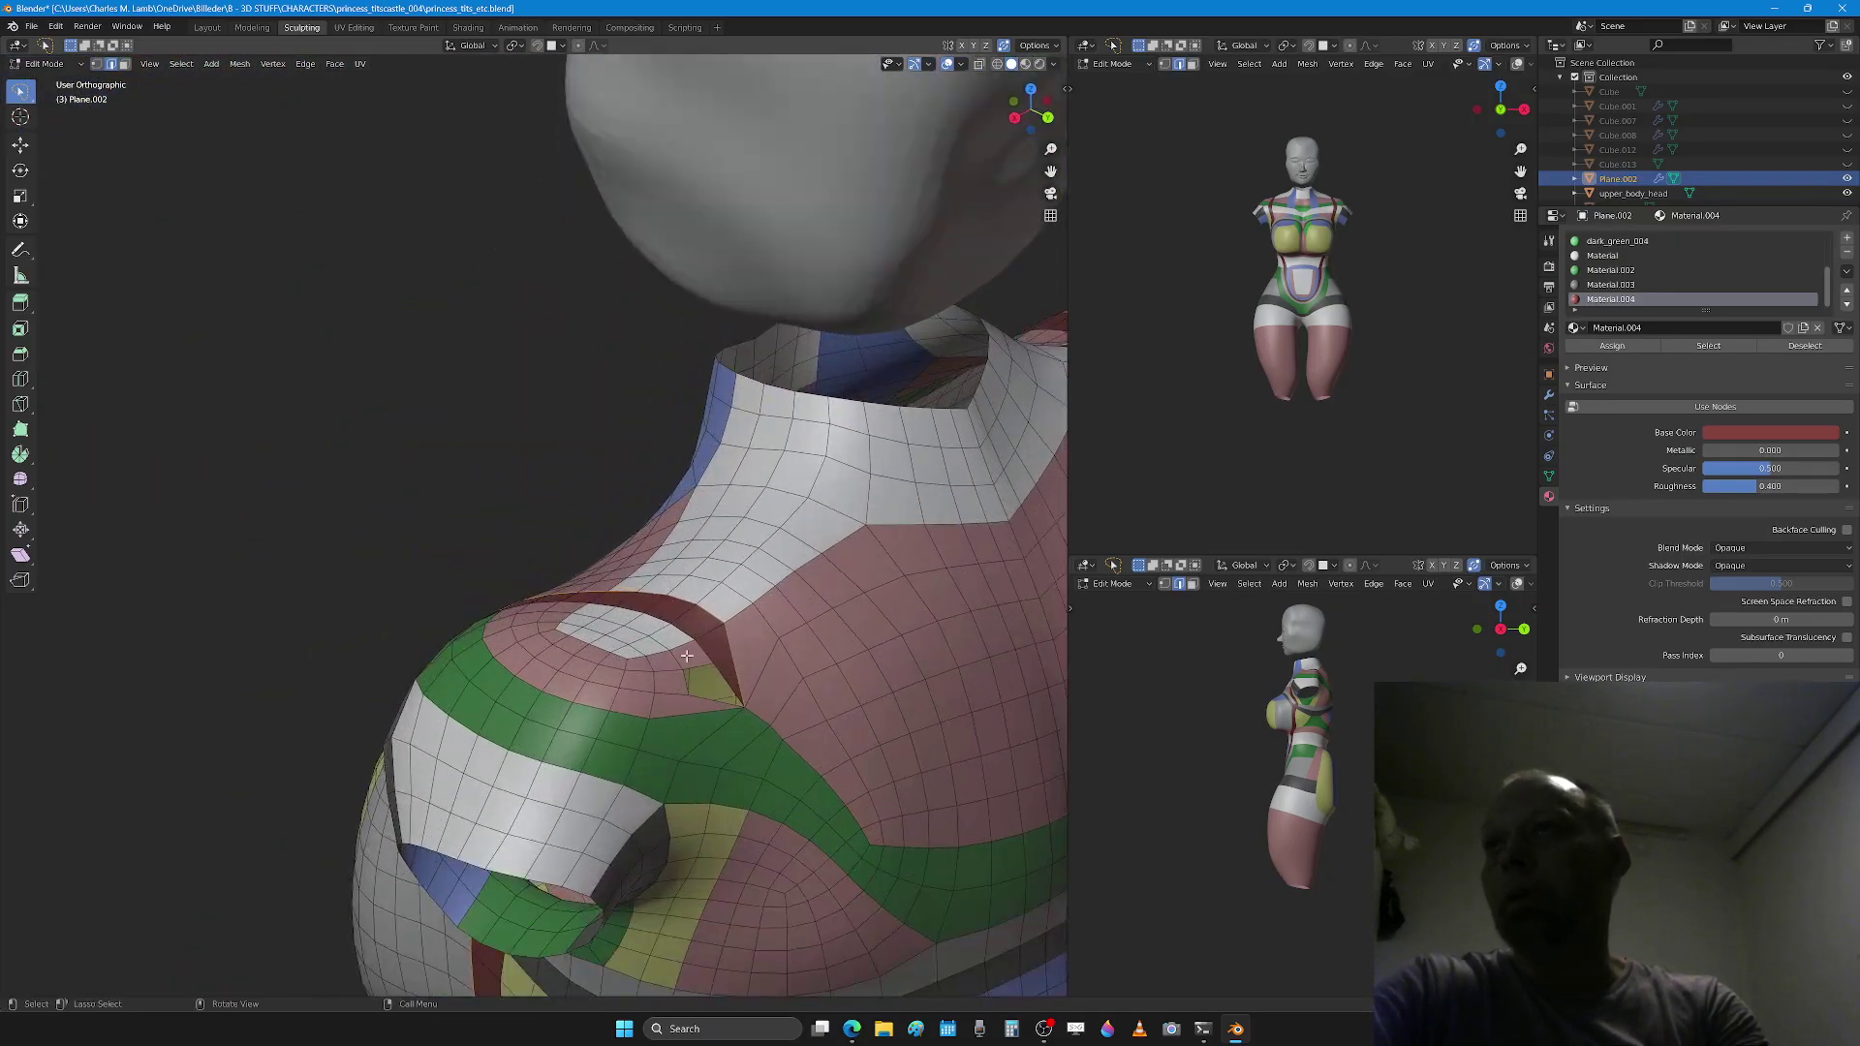
scroll(741, 705, up, 2)
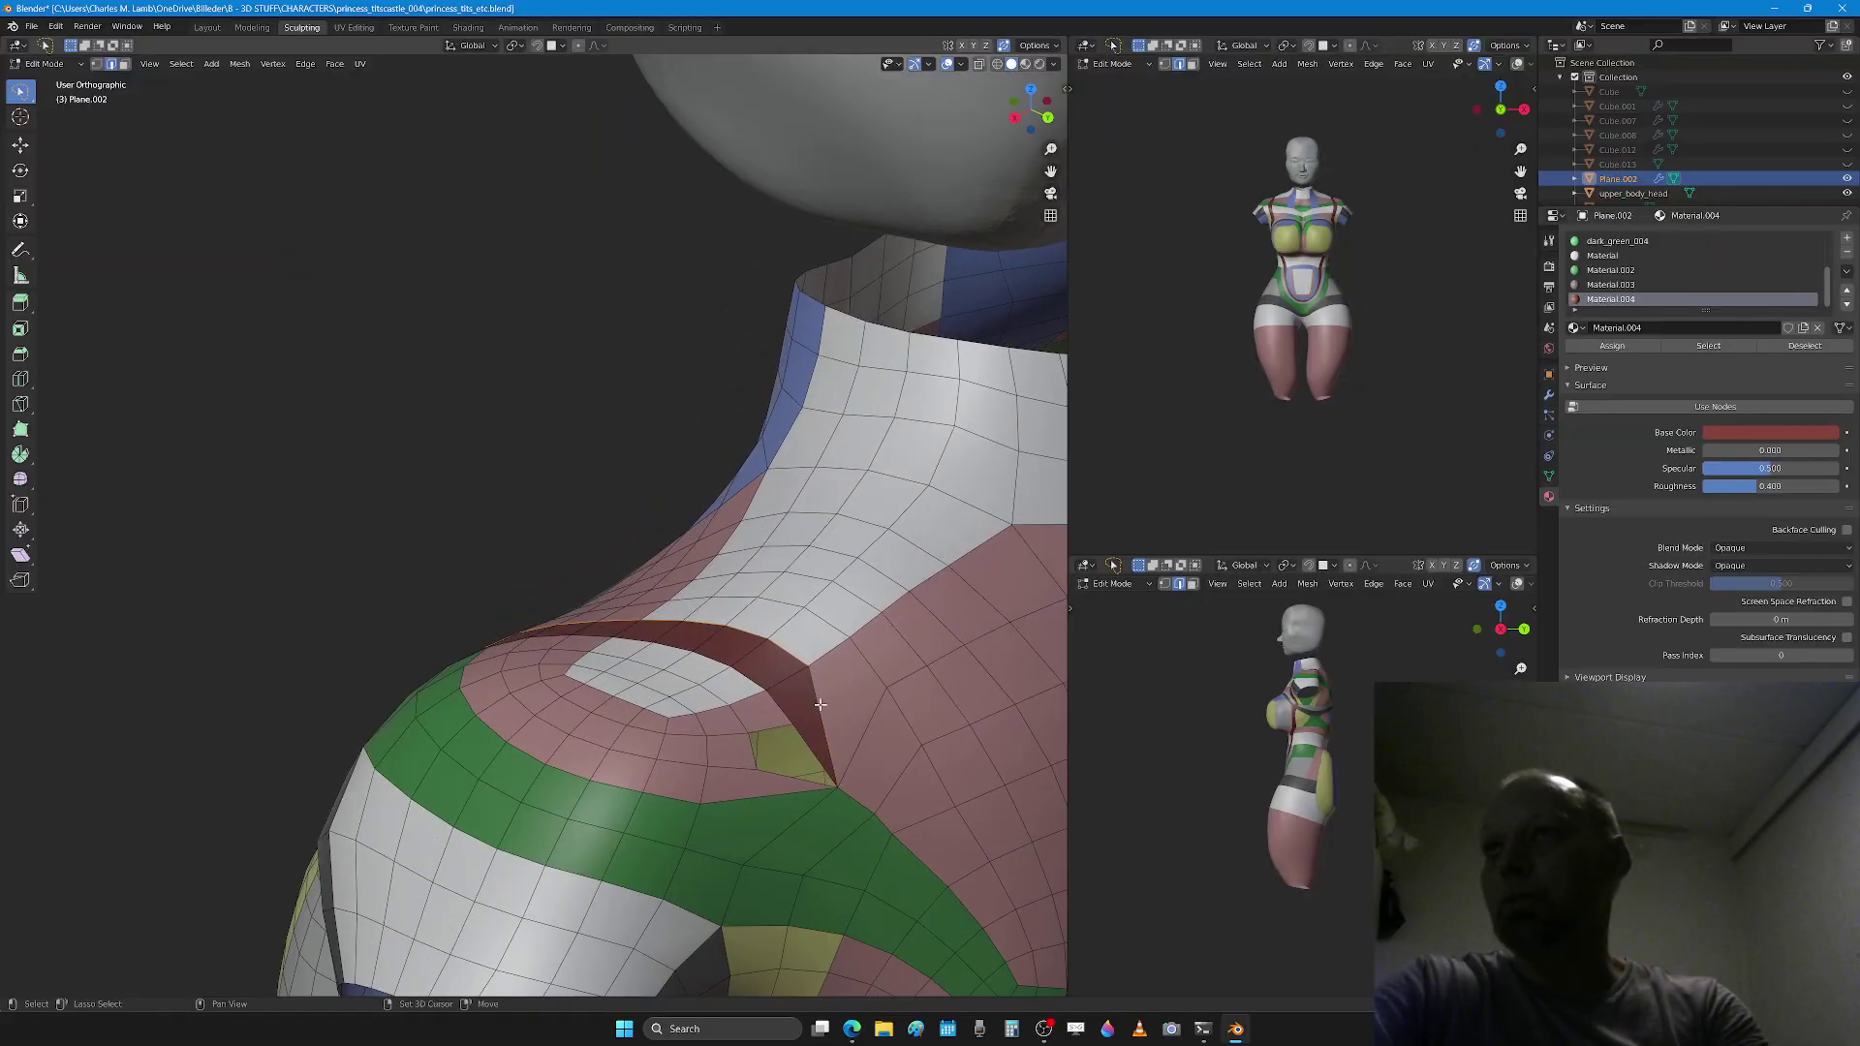
Step: Edge-slide the selected border across the dark red strip so that the extra face loop collapses
key(g)
key(g)
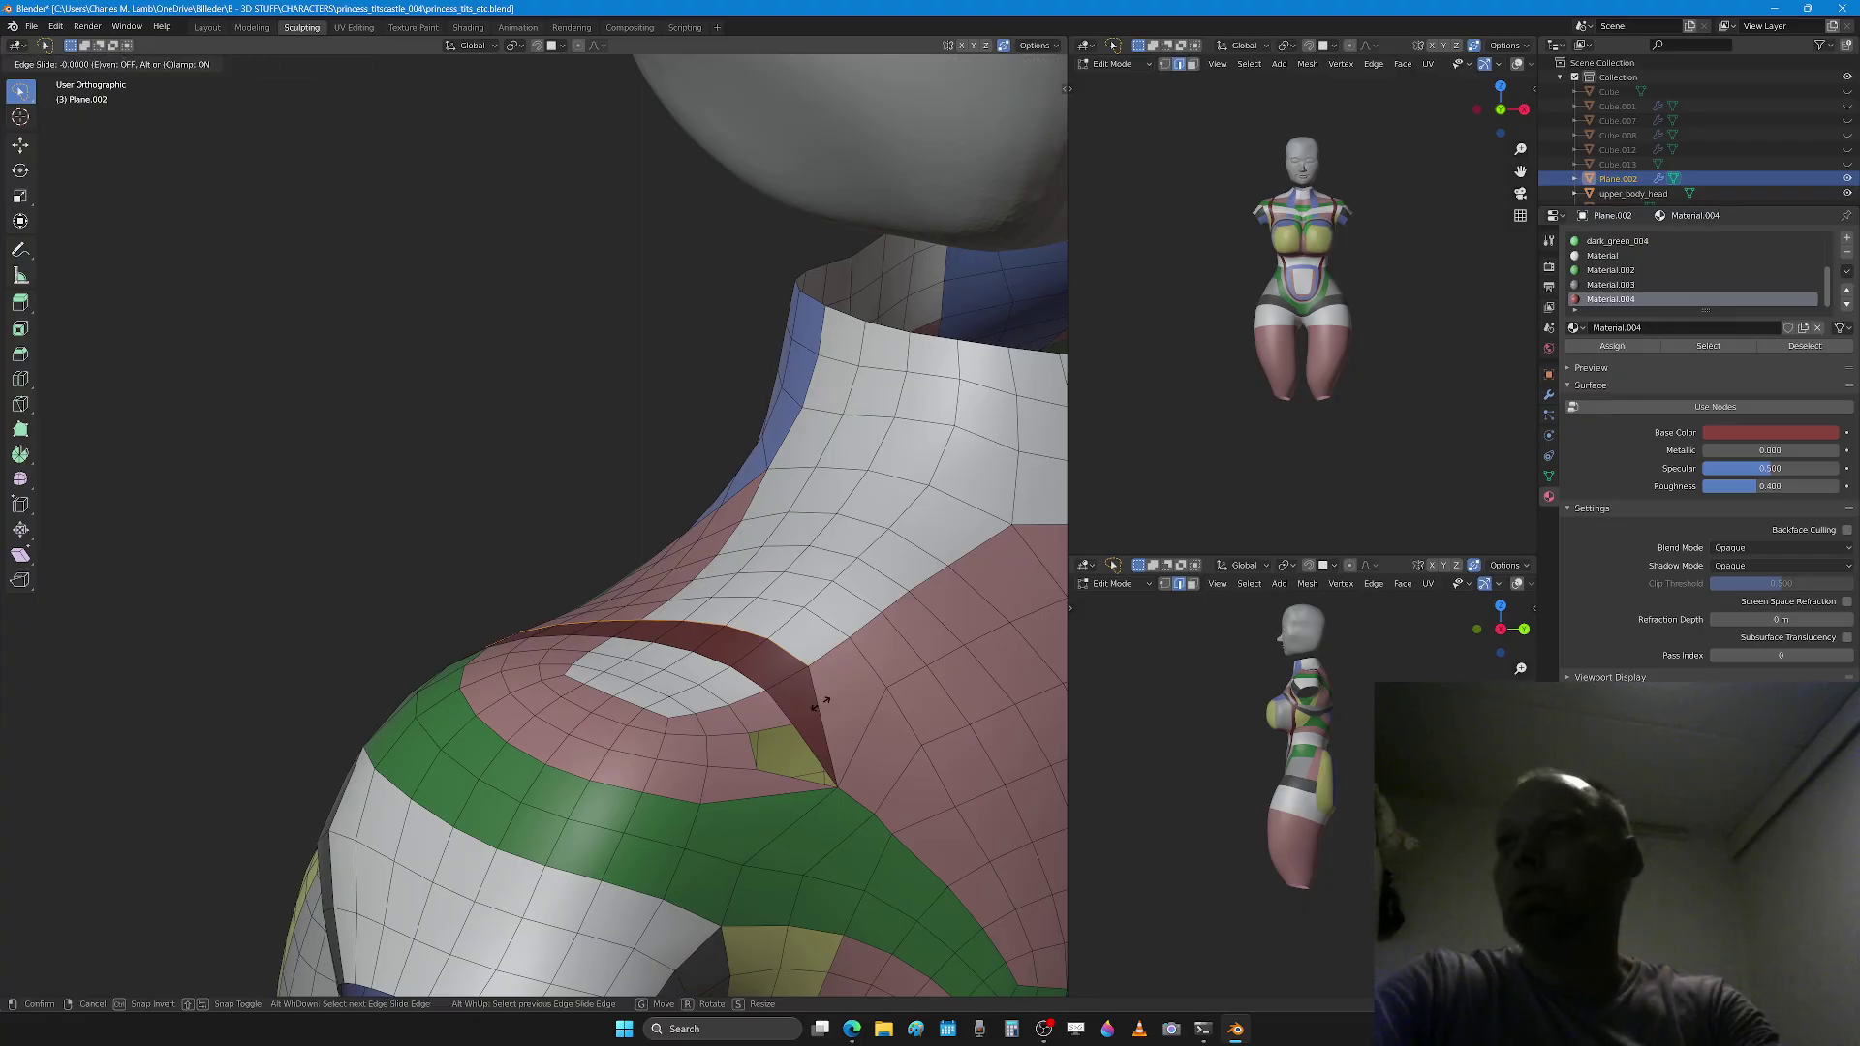
click(751, 769)
middle_drag(790, 755, 751, 762)
Step: Delete the small face at the upper corner of the hole on the back of the shoulder
key(3)
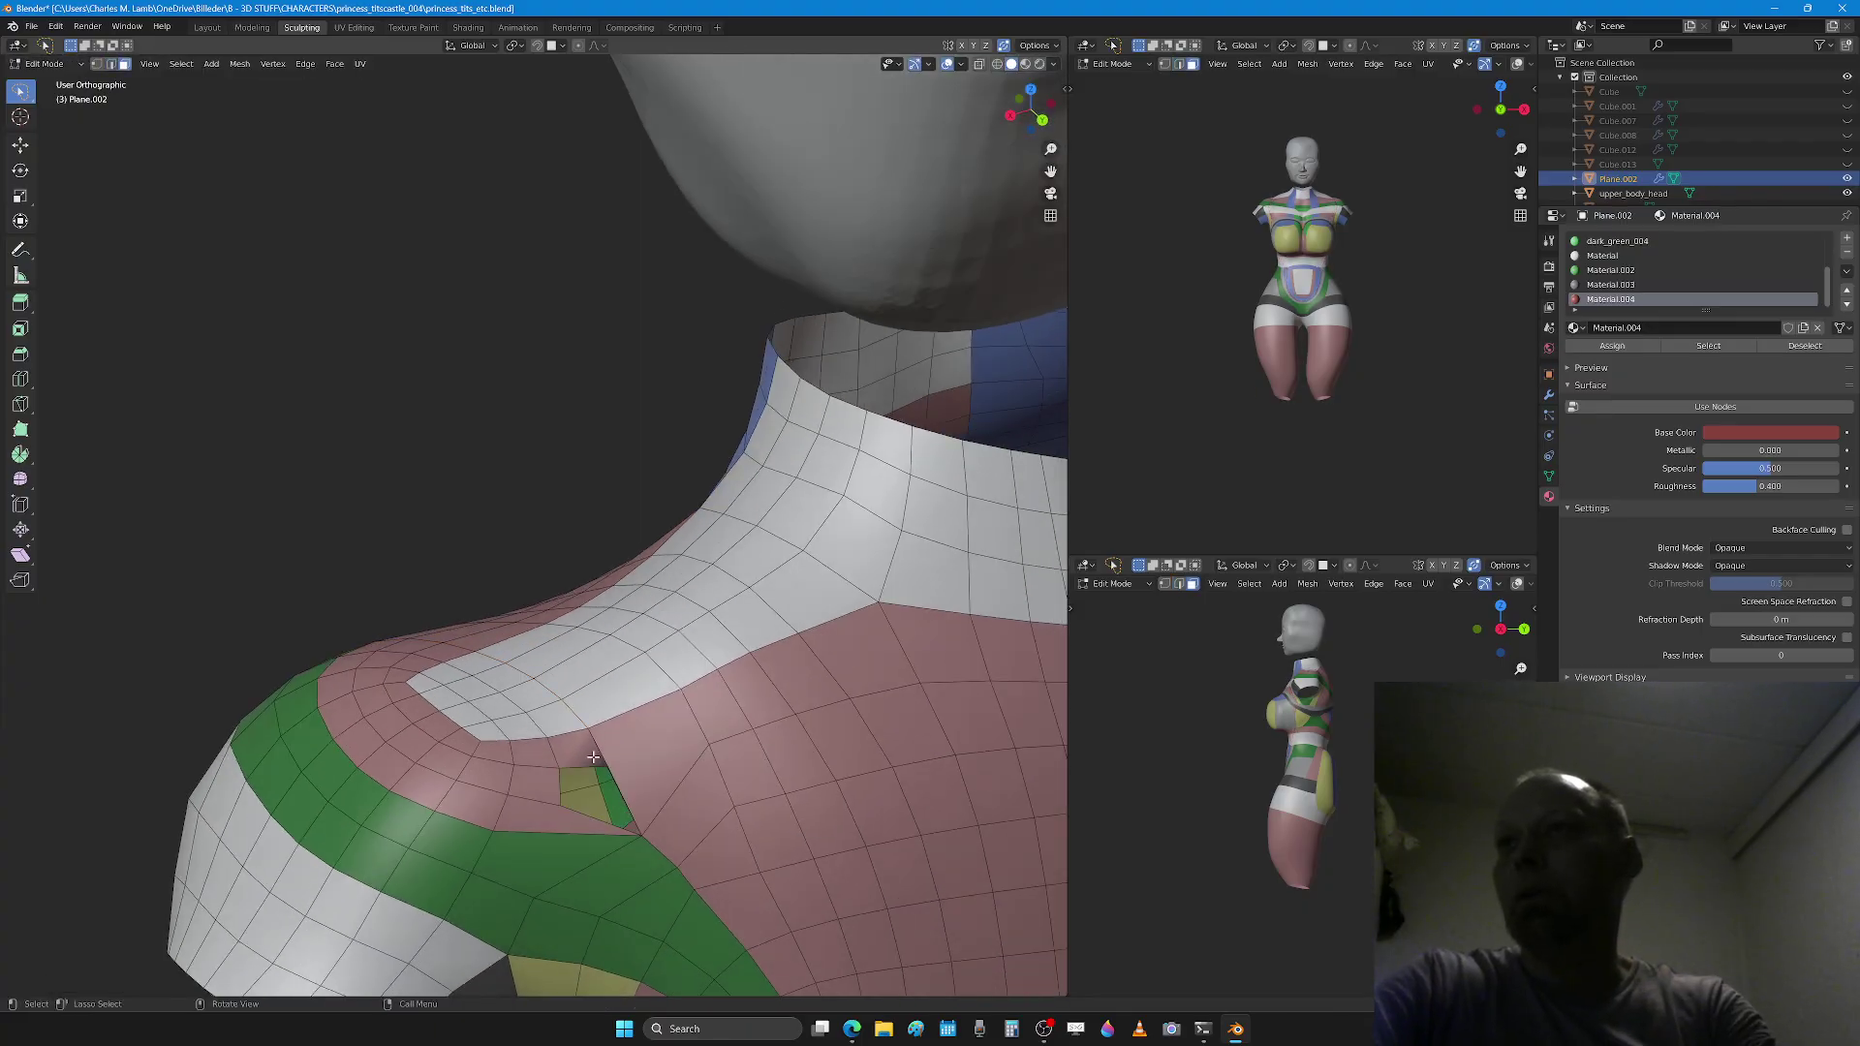
click(593, 758)
key(x)
key(f)
middle_drag(593, 758, 694, 673)
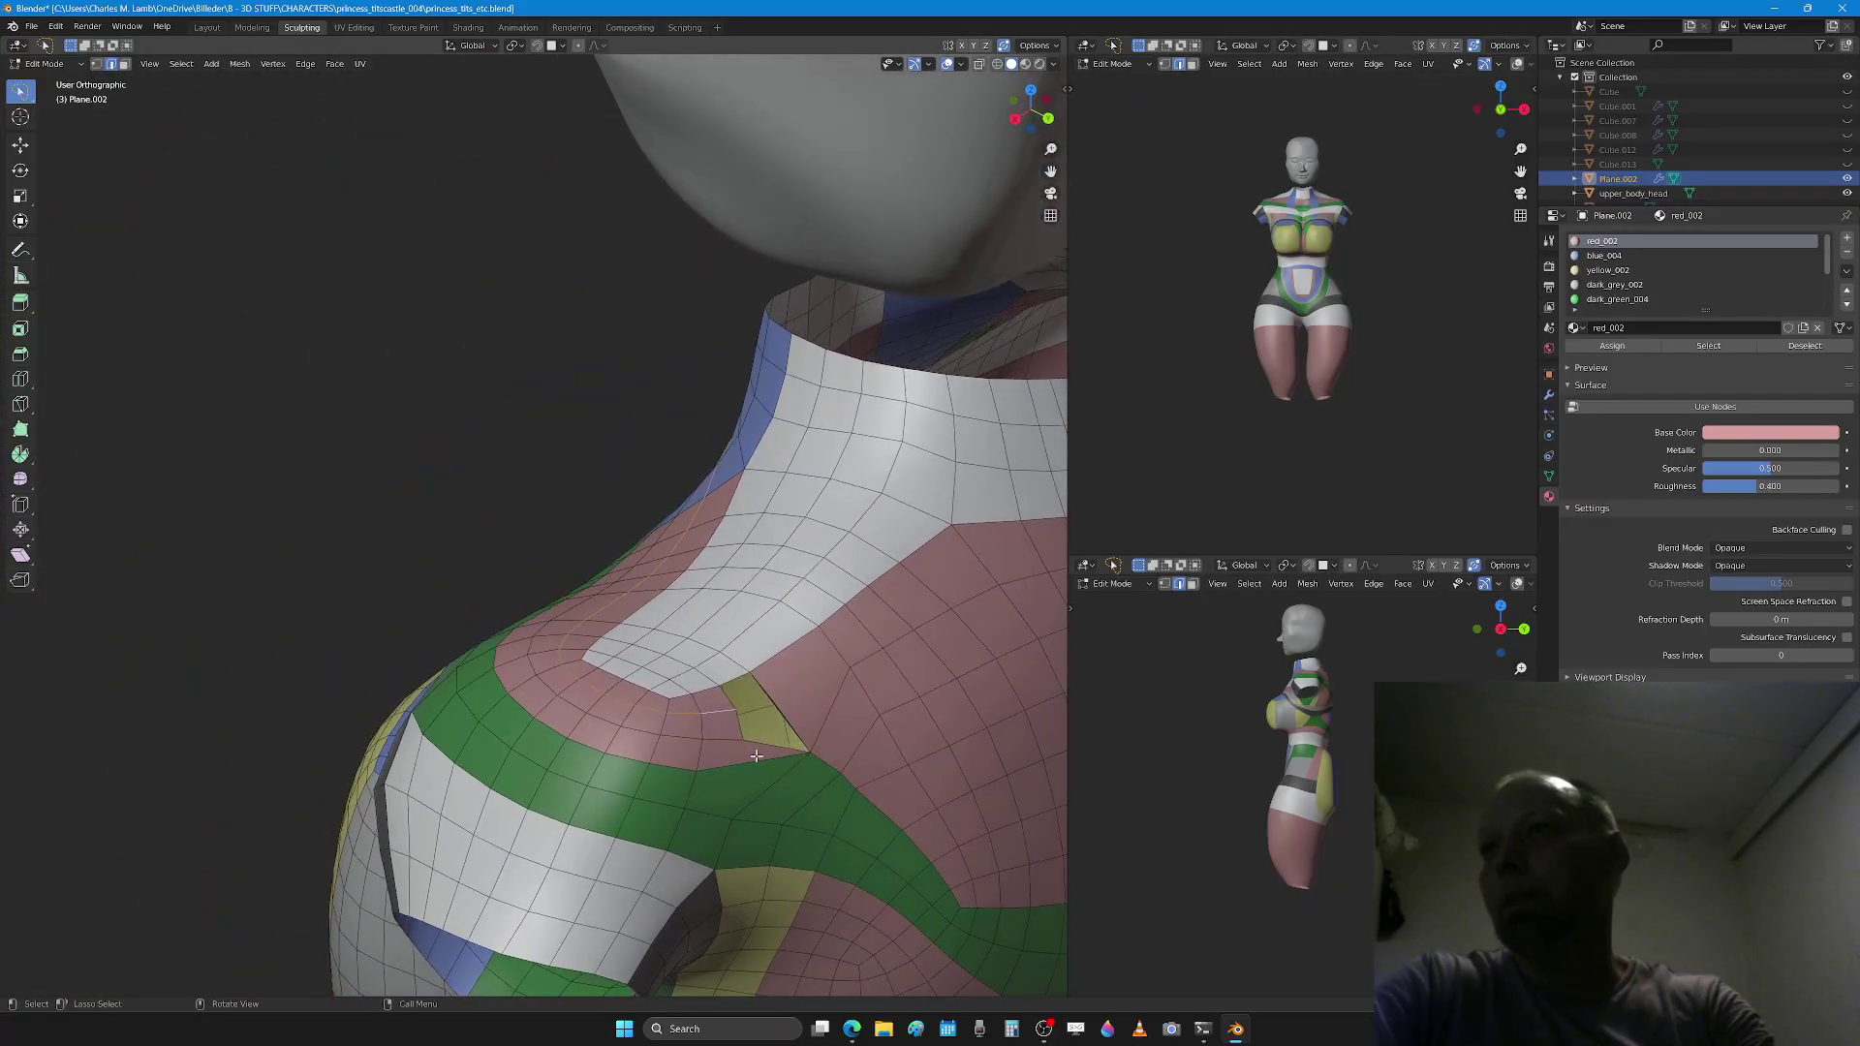
Step: Slide the pink edge beside the shoulder hole towards the green band and delete the leftover dark red sliver face
key(g)
key(g)
click(811, 852)
middle_drag(812, 852, 331, 762)
key(3)
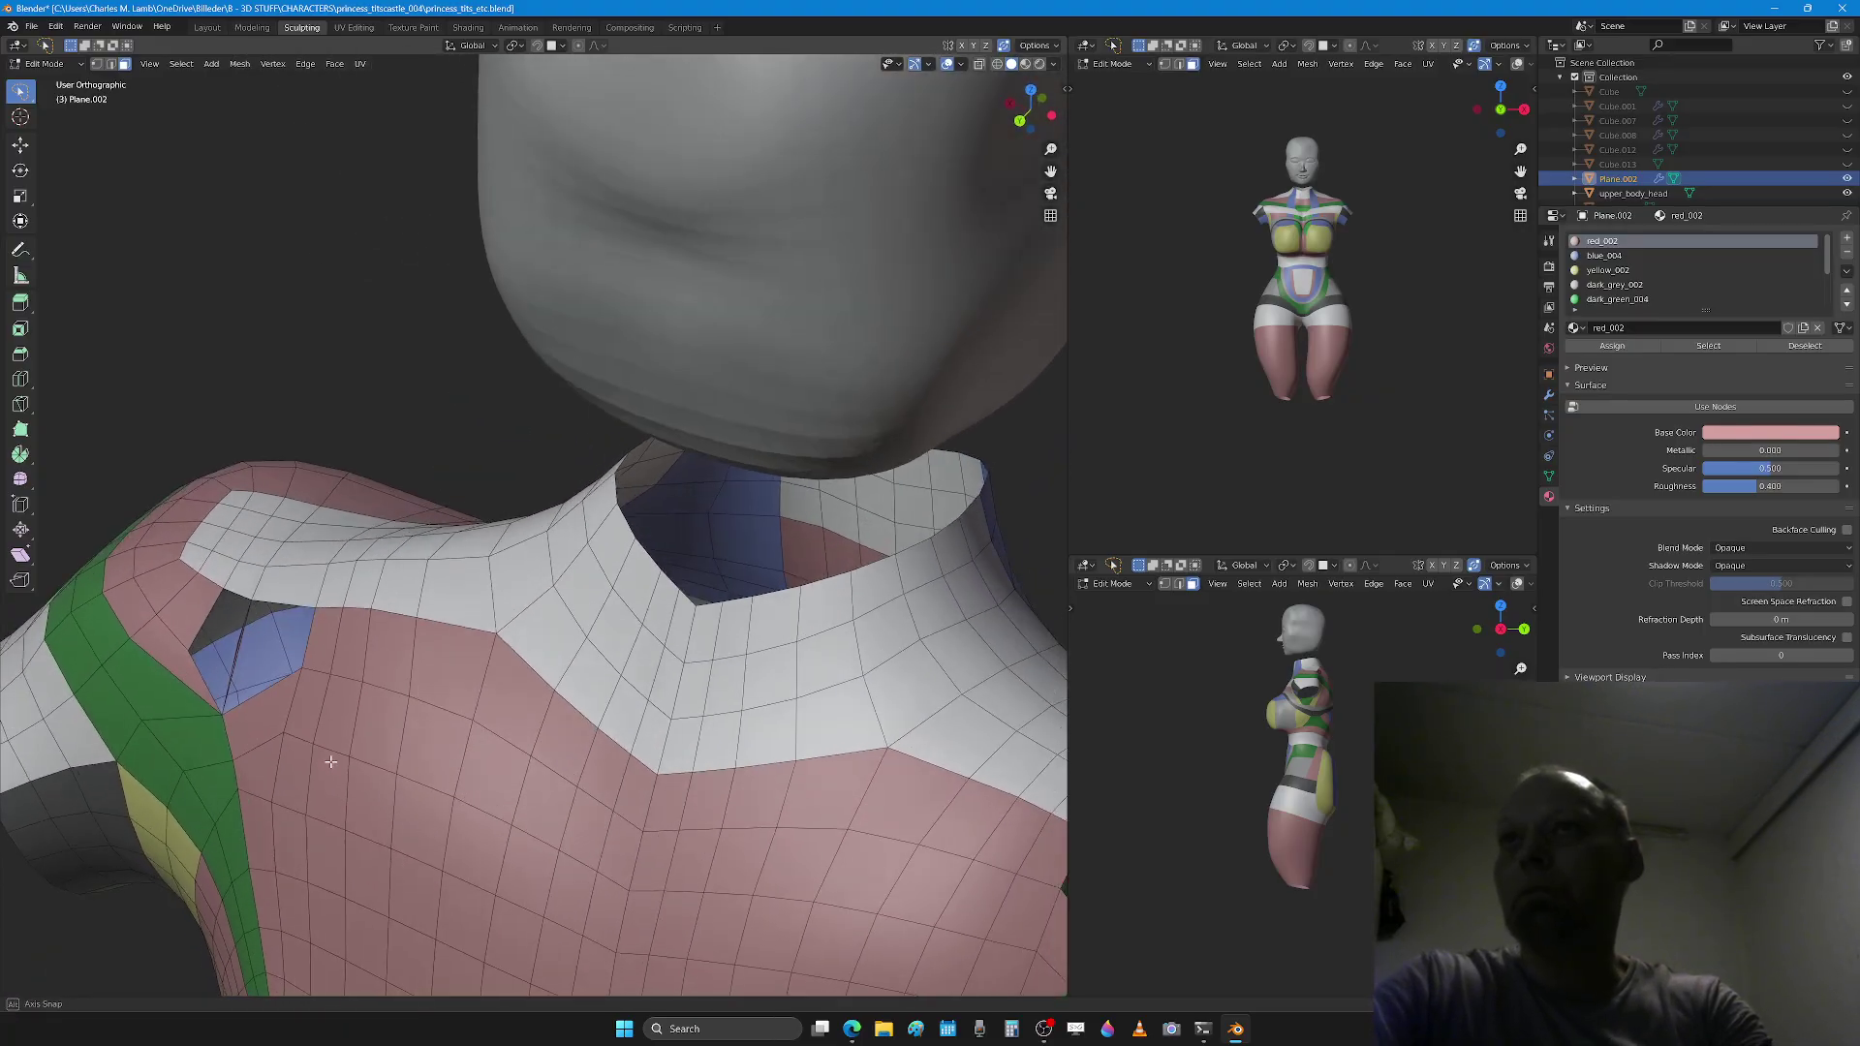
click(237, 644)
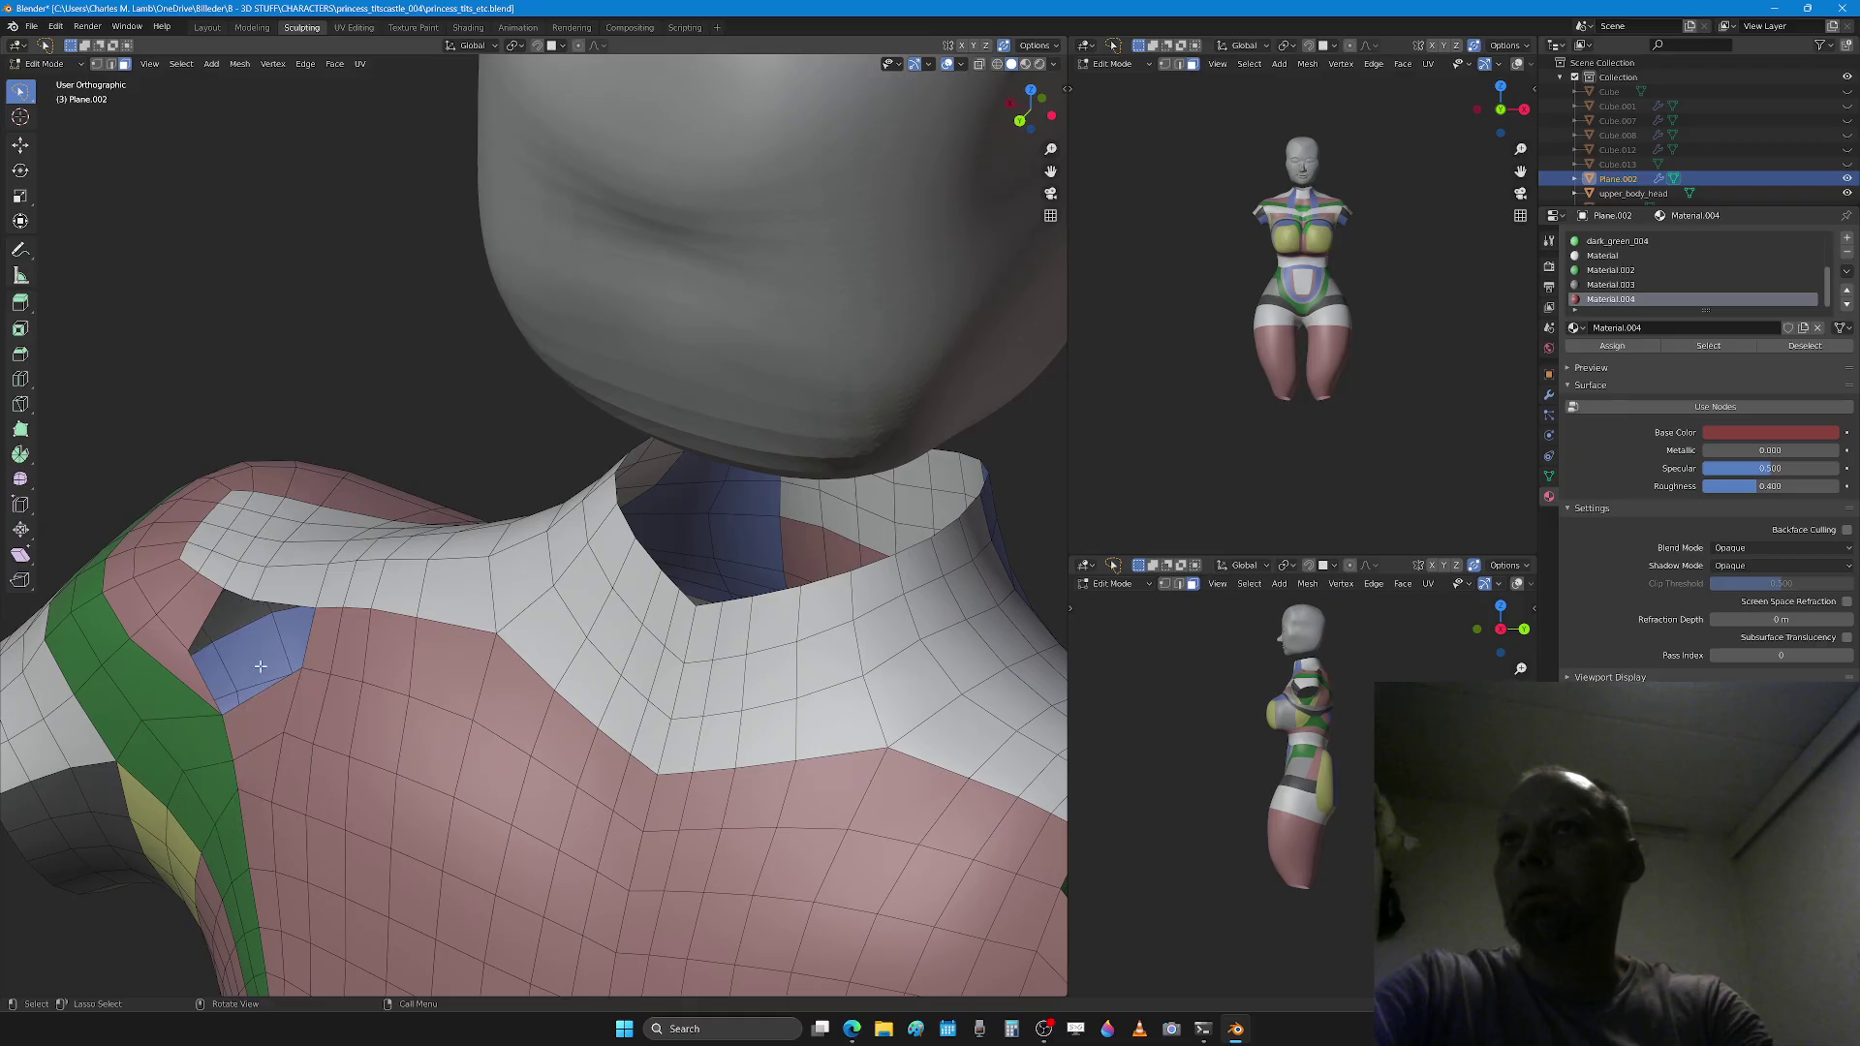
Step: Fill the hole between the white strip, the green band and the pink upper back with new faces
middle_drag(260, 667, 341, 681)
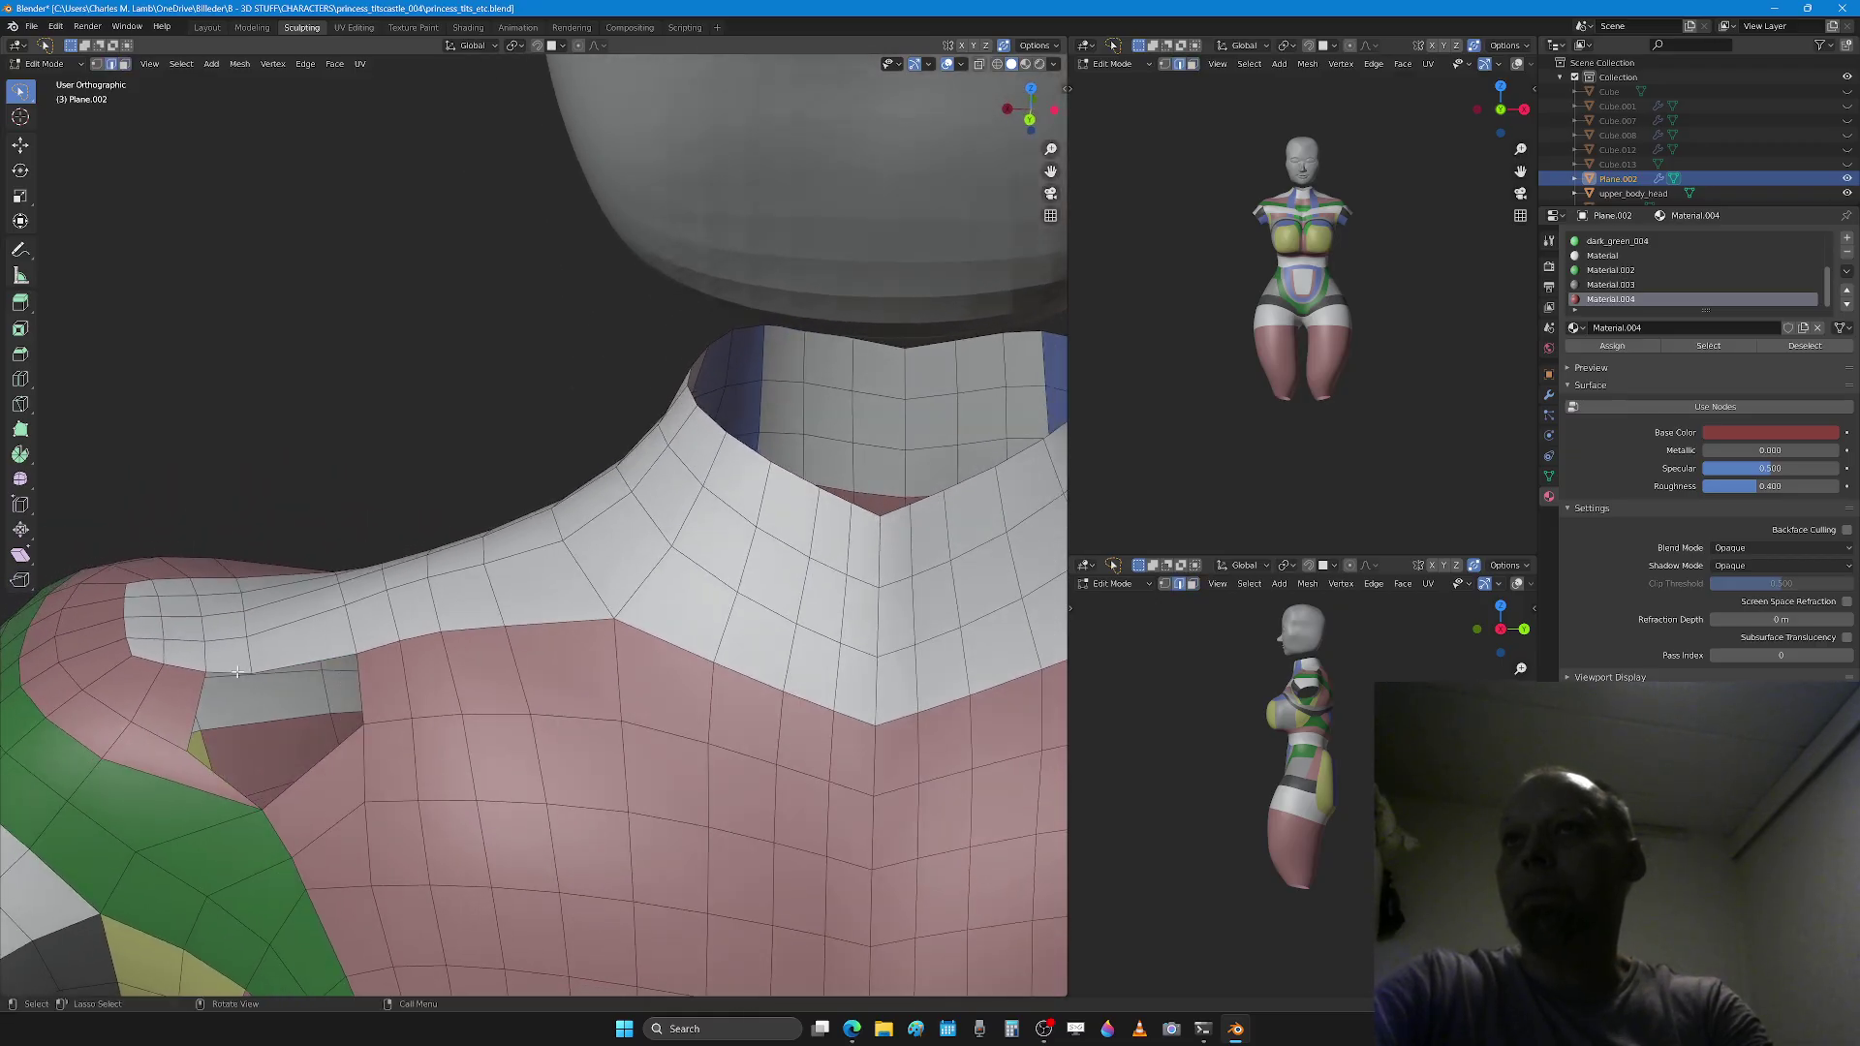
click(257, 773)
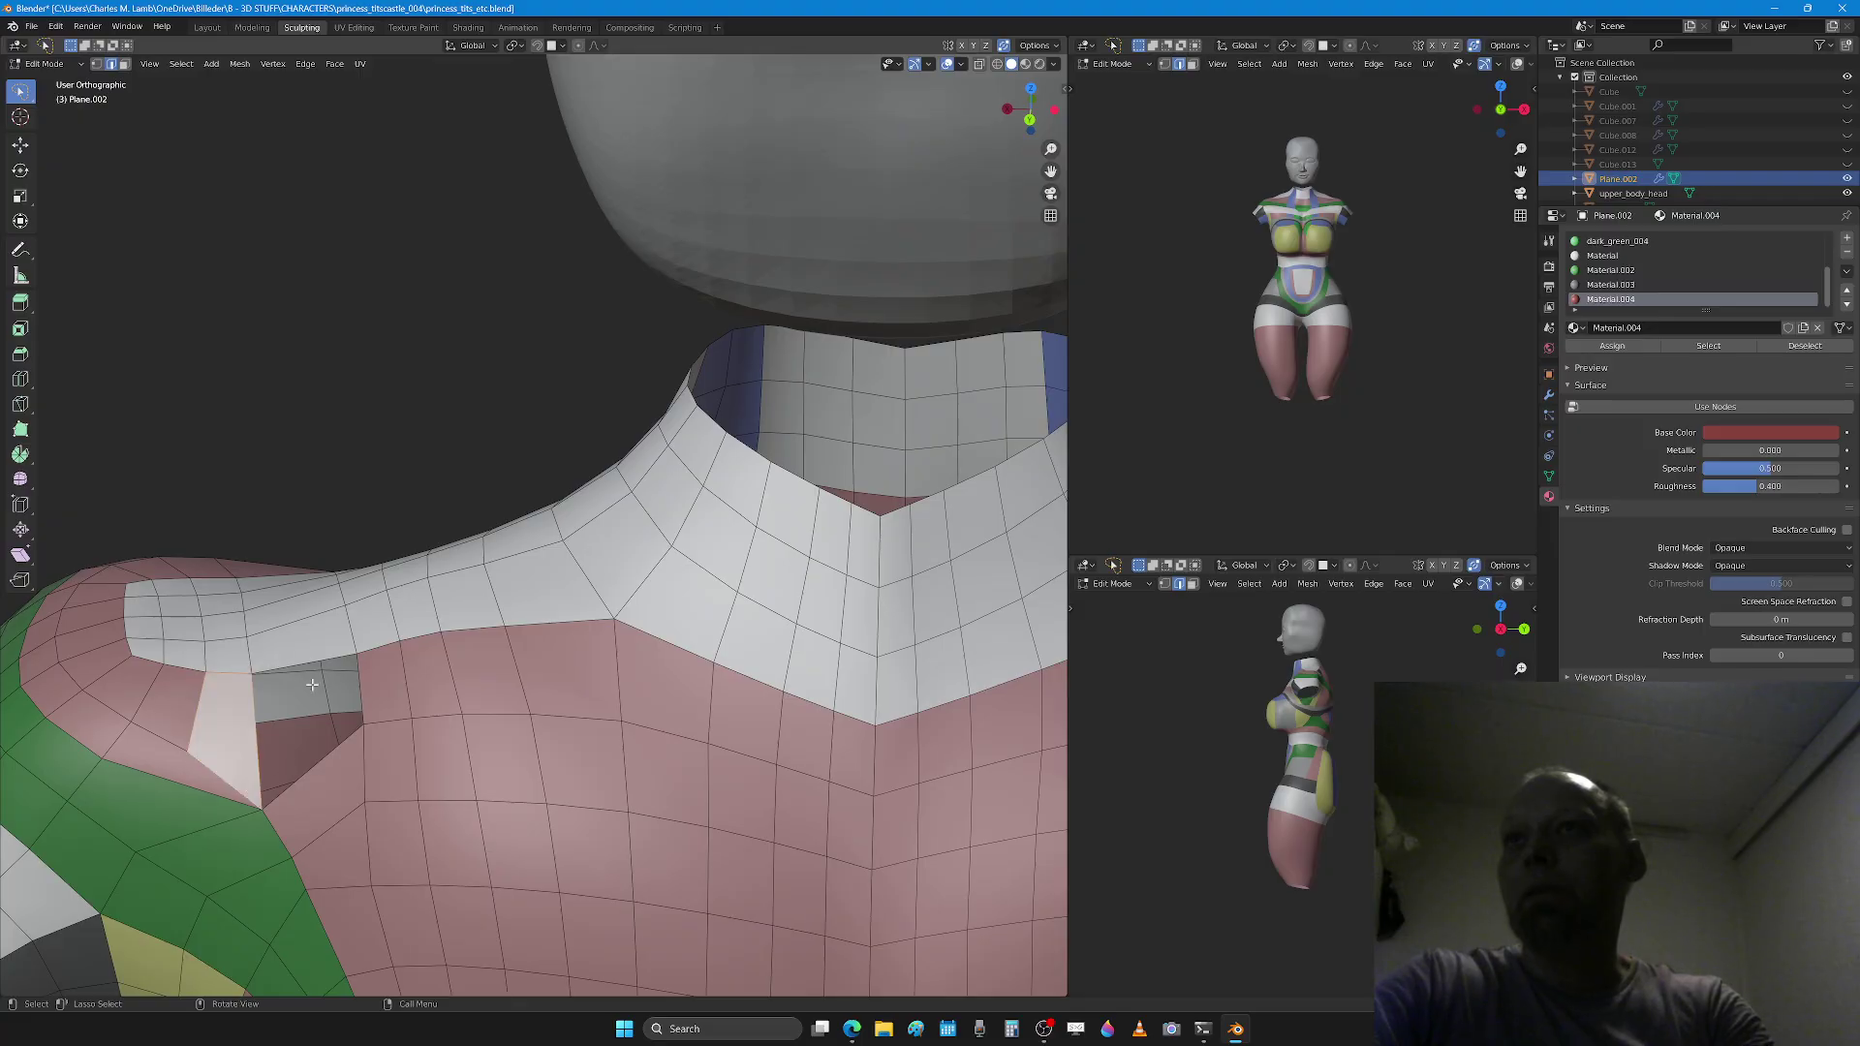
click(322, 766)
key(f)
scroll(321, 764, down, 2)
Step: Pull the green band's corner below the new white face up towards the shoulder with the Grab brush in Sculpt Mode
key(Tab)
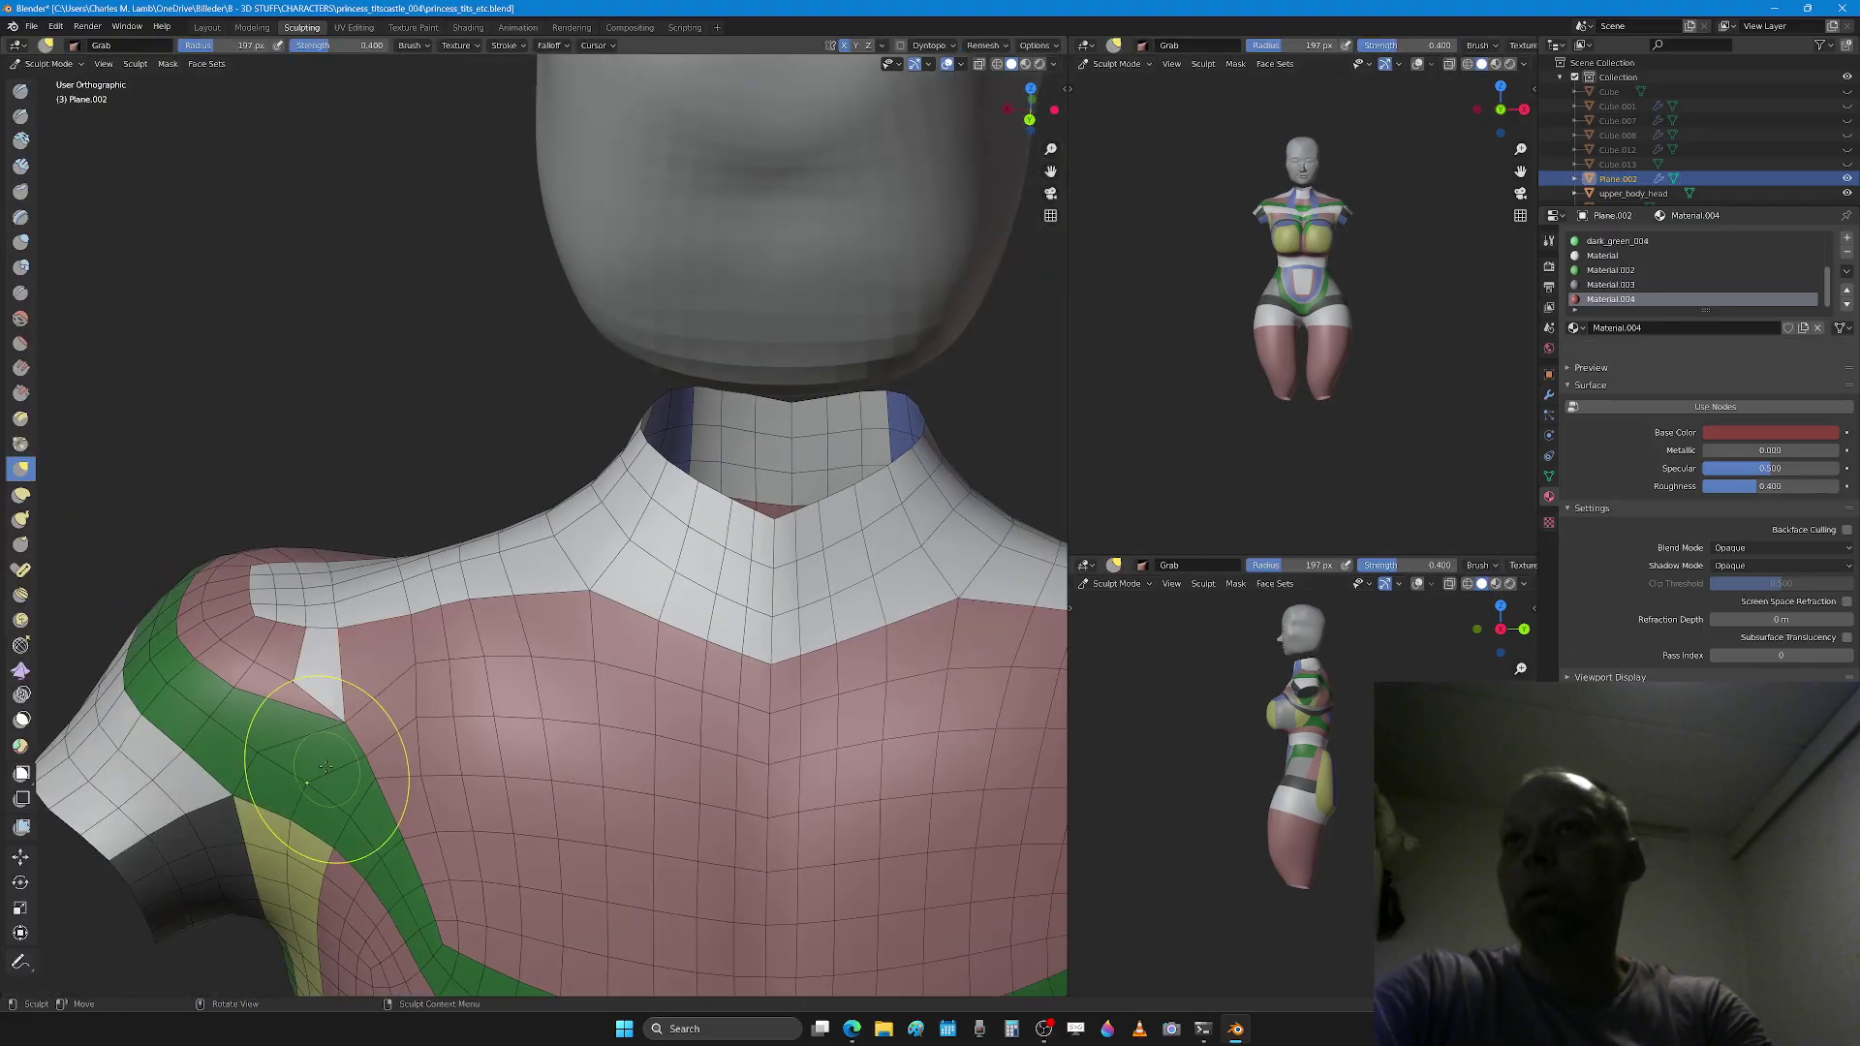
drag(345, 740, 293, 683)
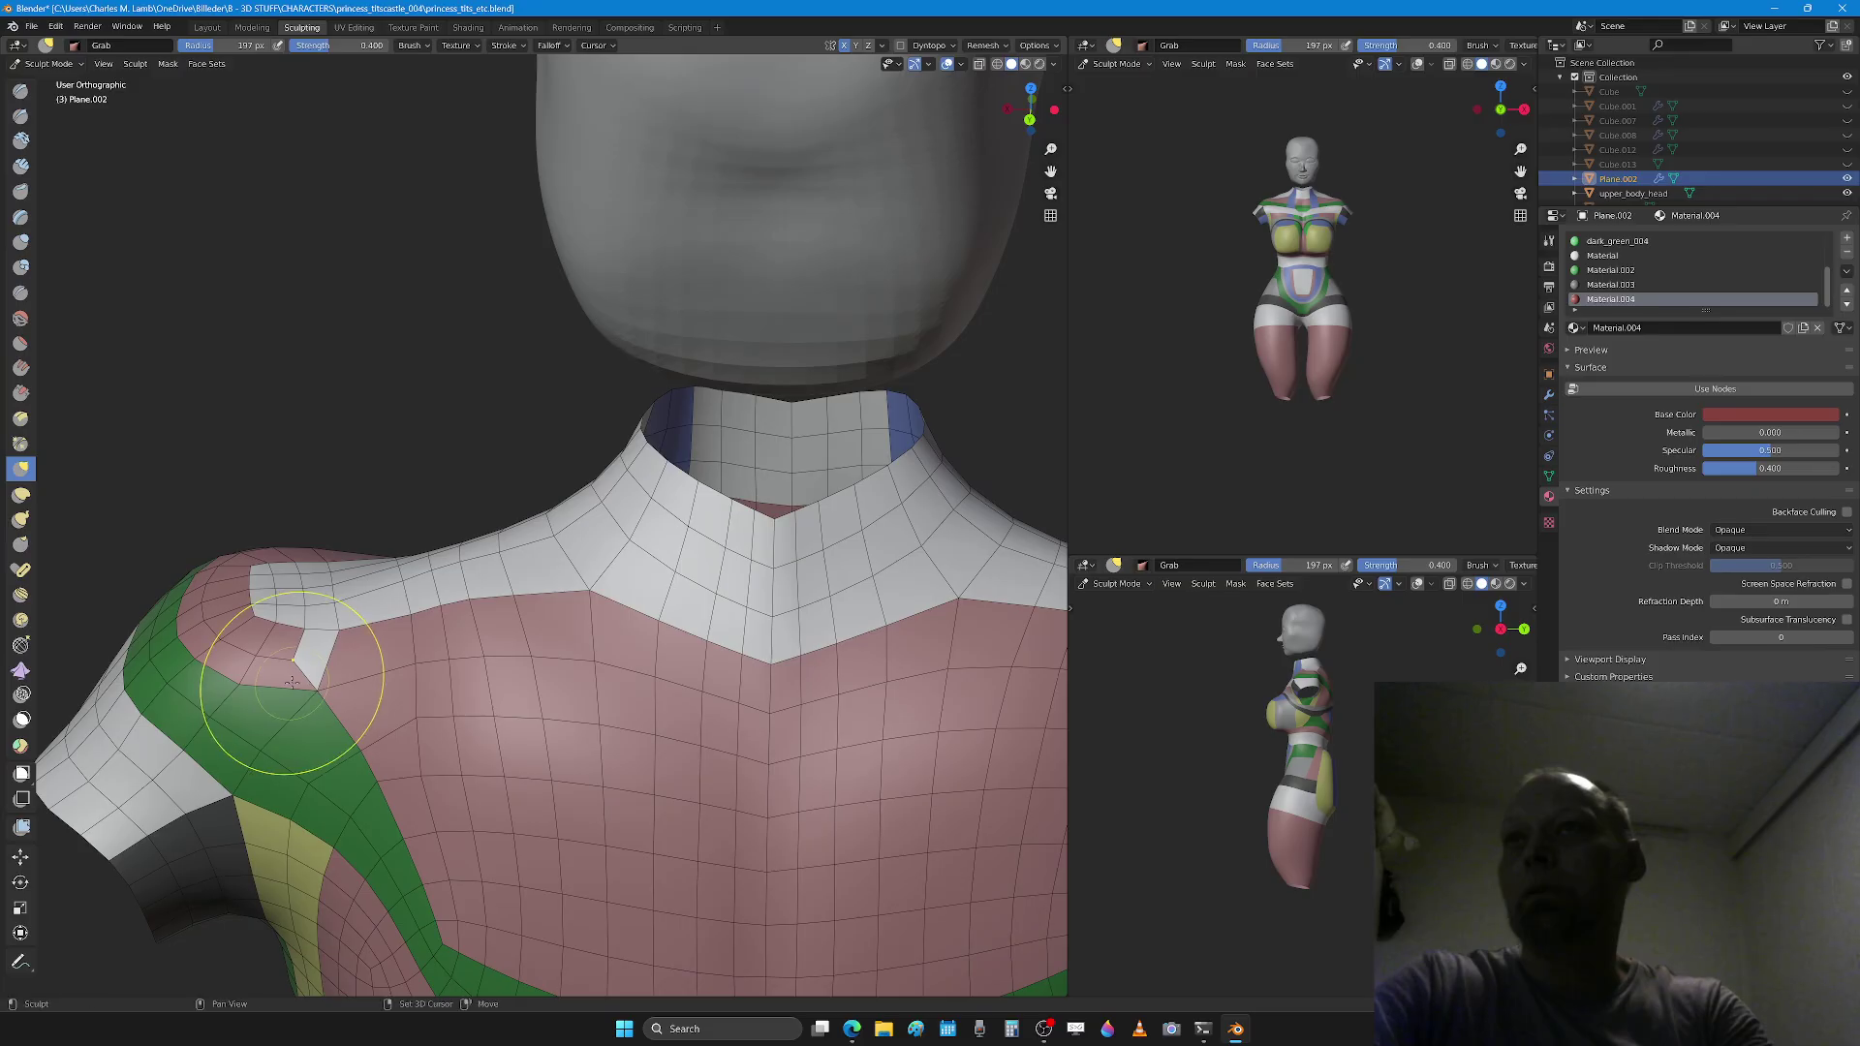
key(Tab)
Step: Try to close the small gap behind the shoulder by sliding its edge along the green band
middle_drag(294, 684, 532, 731)
alt+click(438, 728)
click(494, 741)
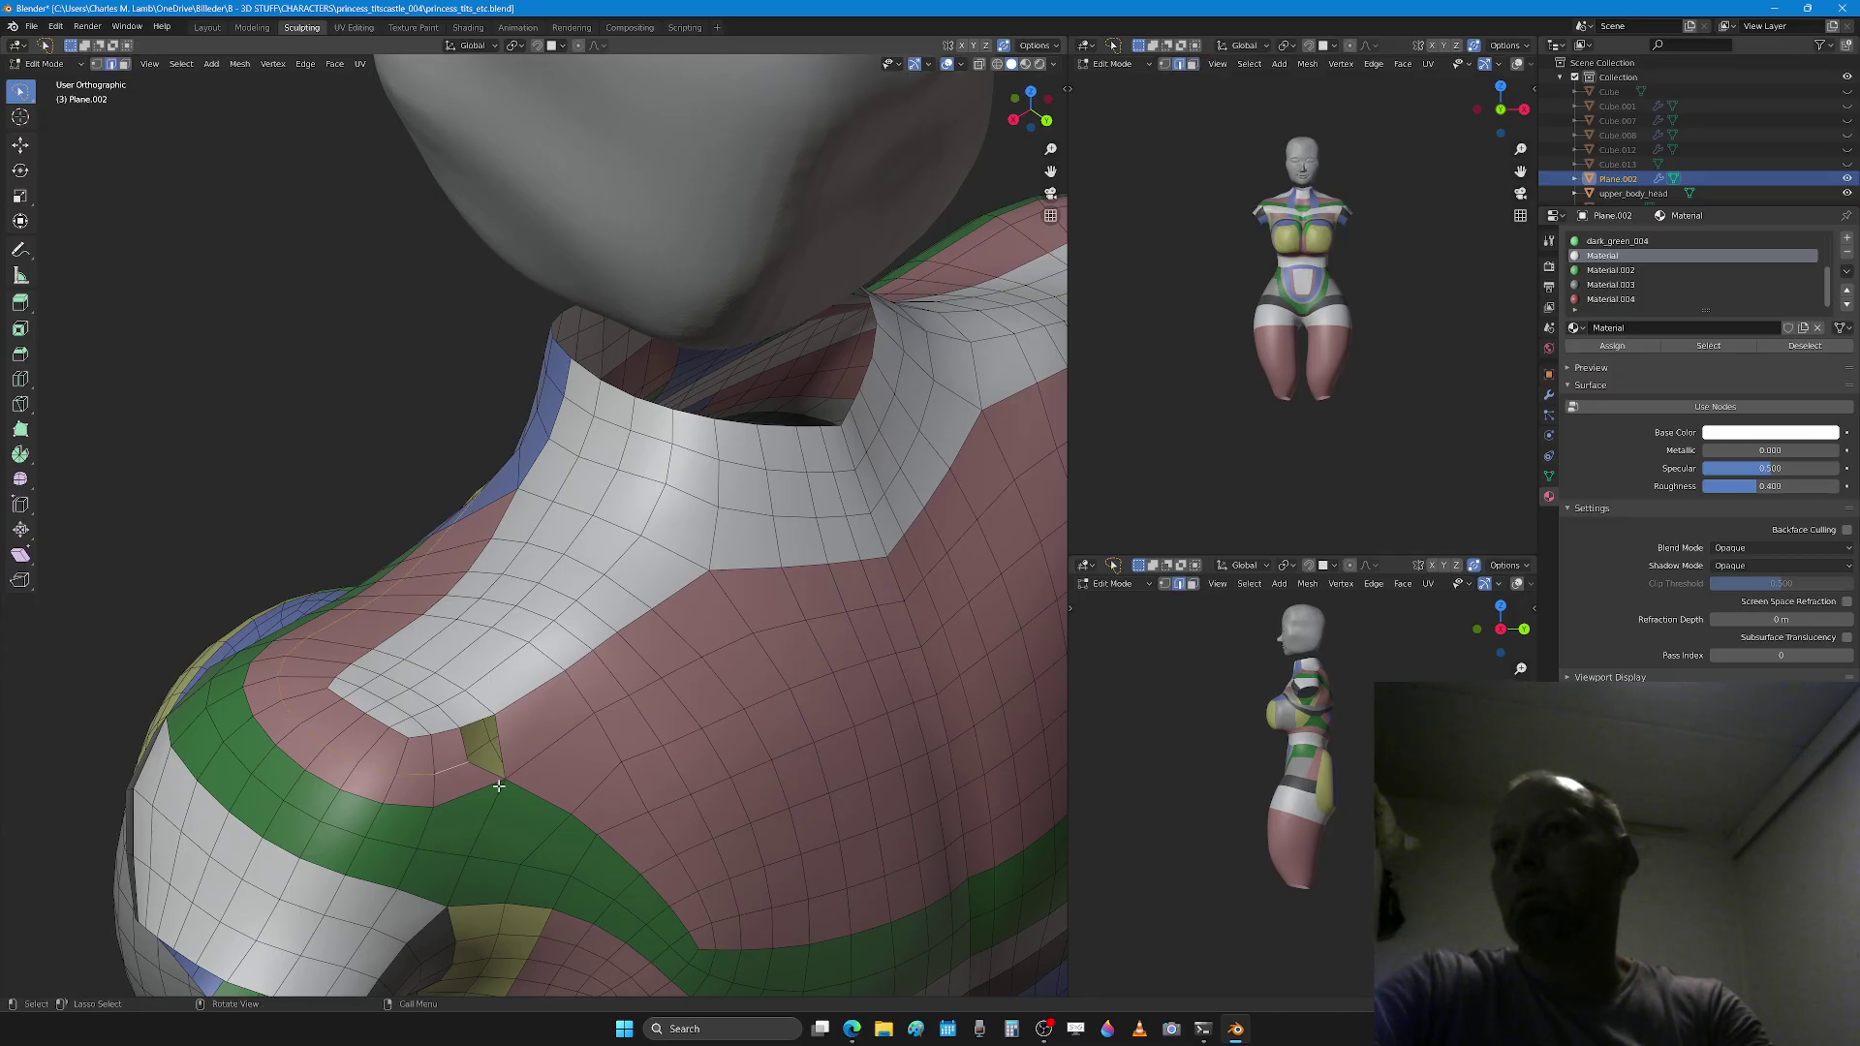
key(g)
key(g)
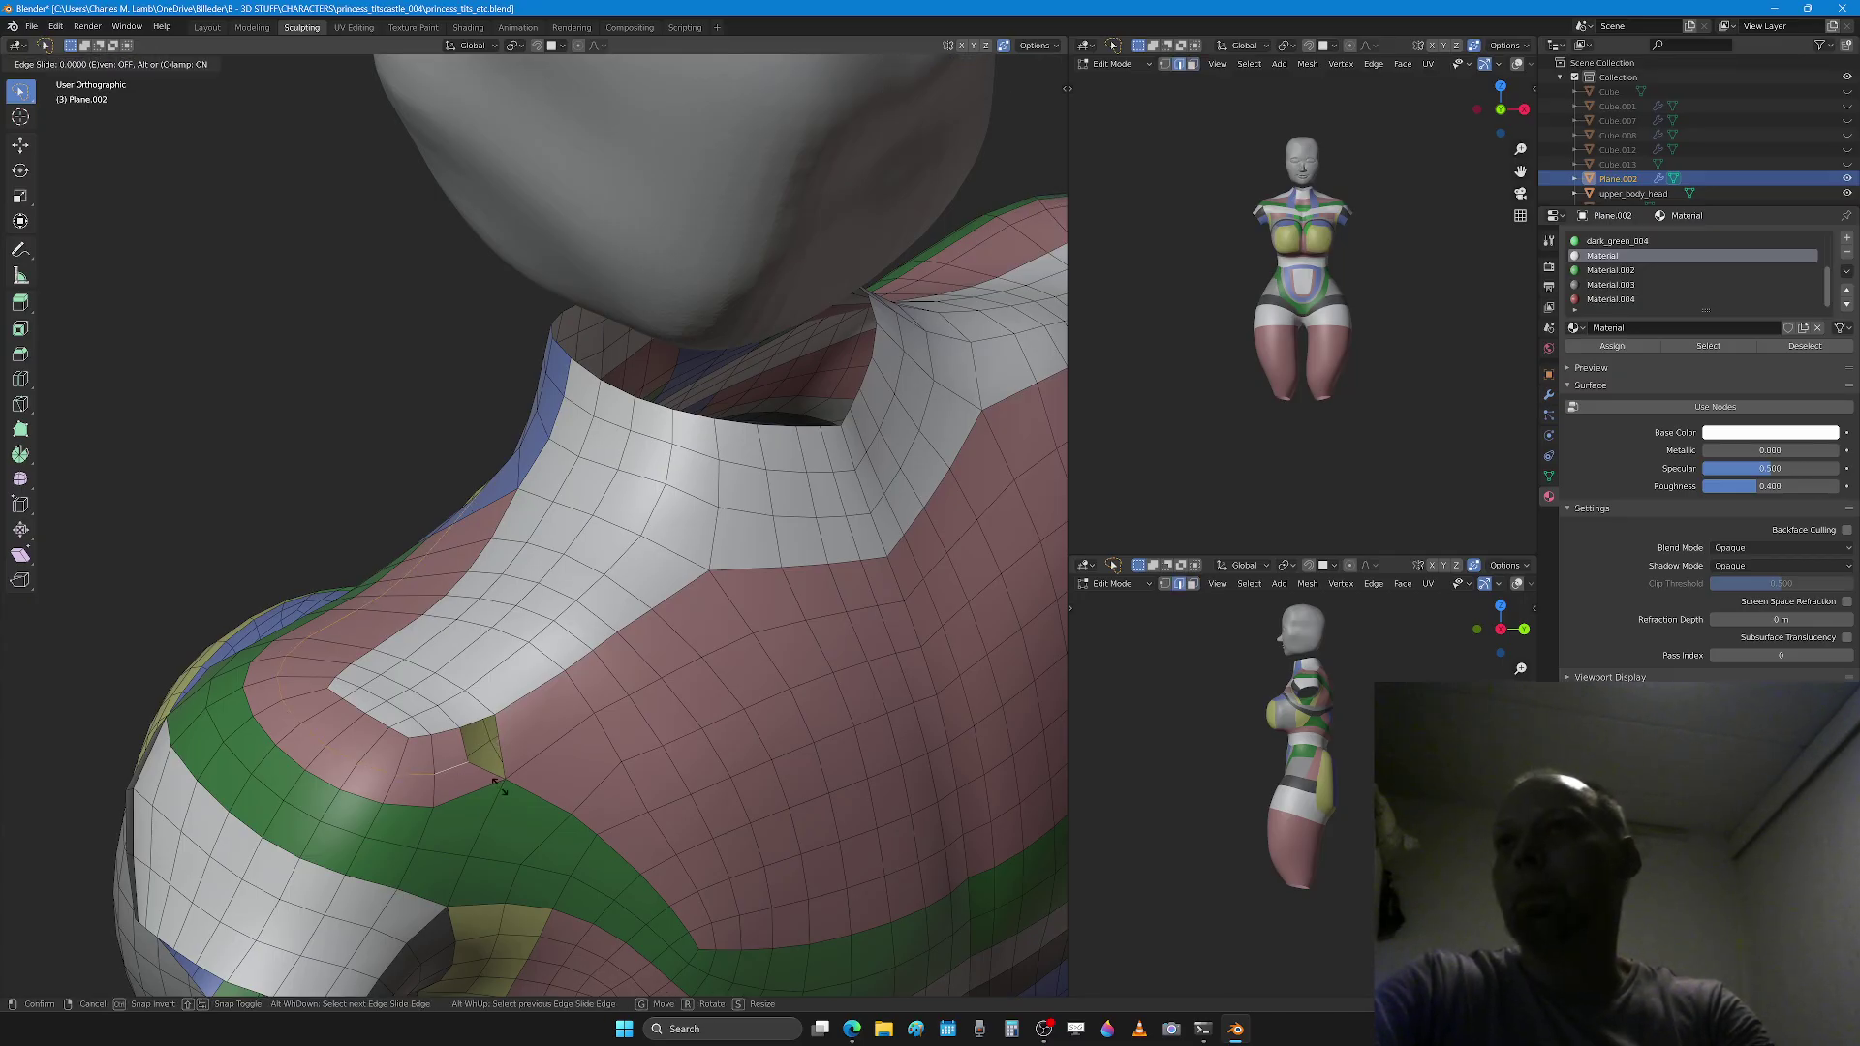
click(562, 857)
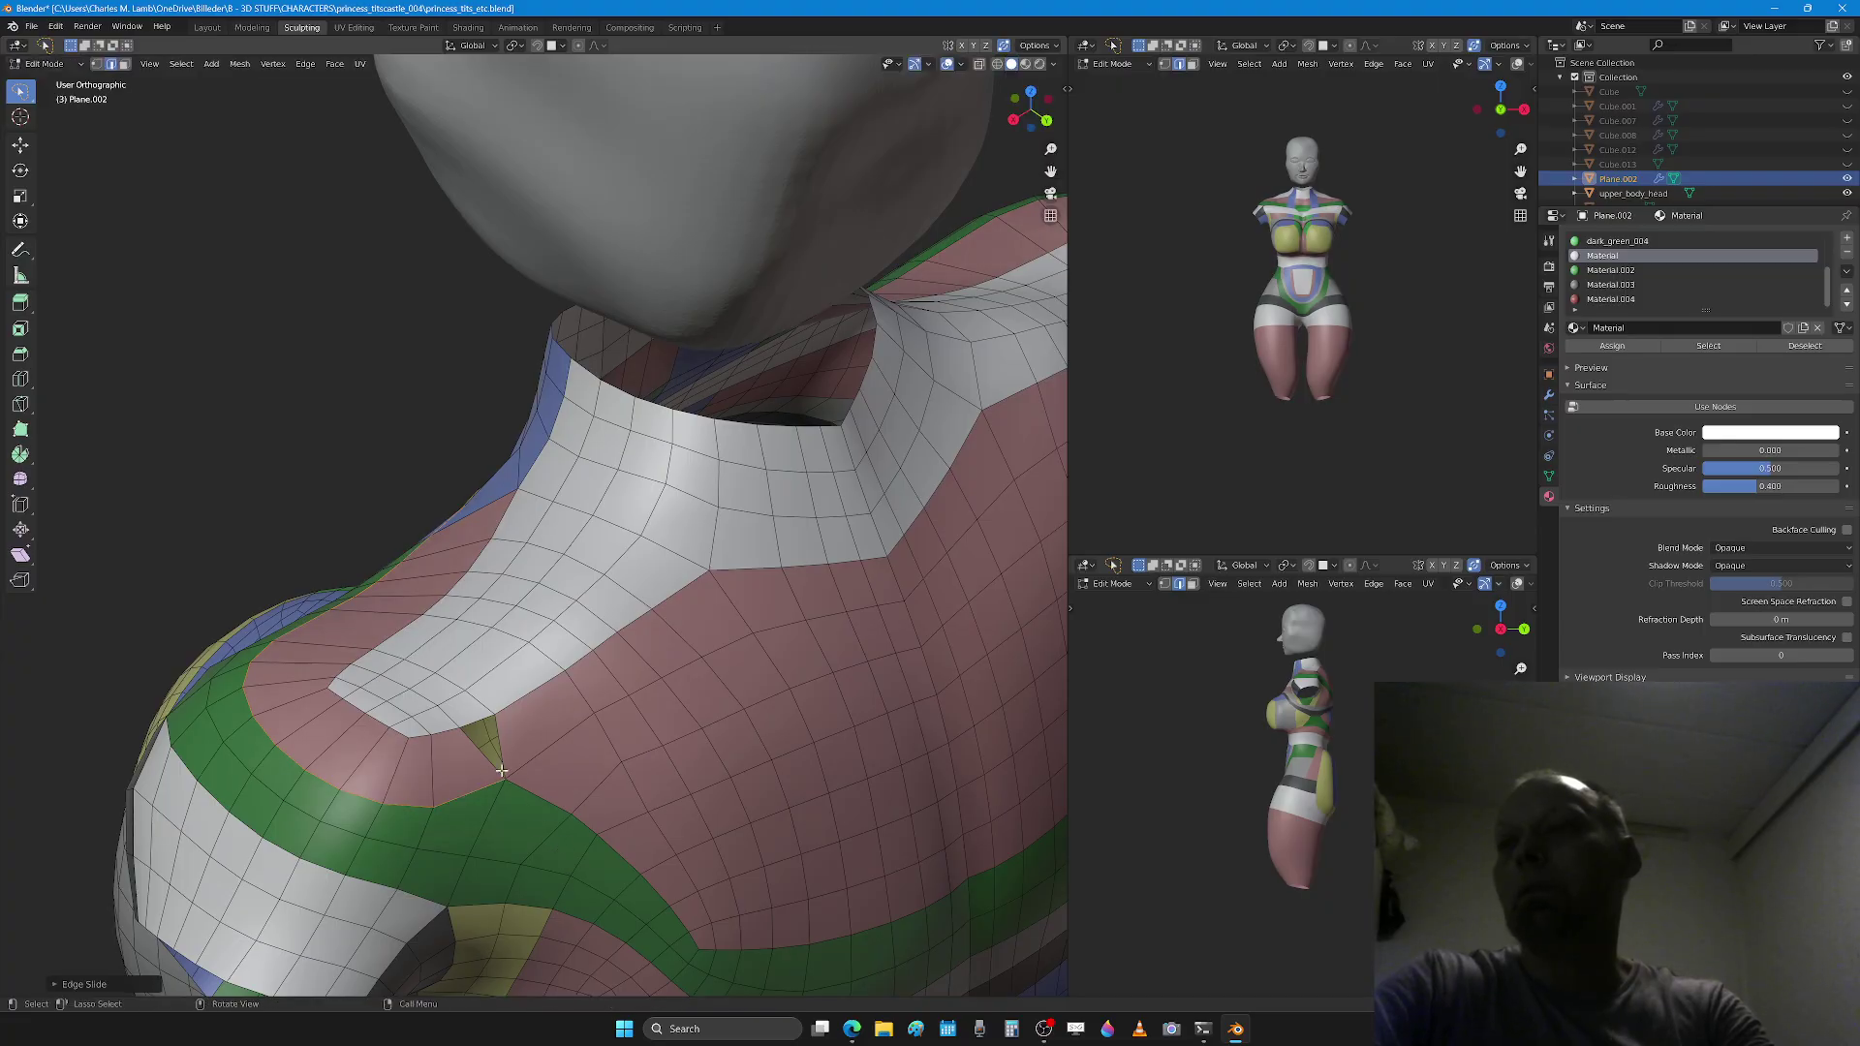
middle_drag(478, 698, 532, 744)
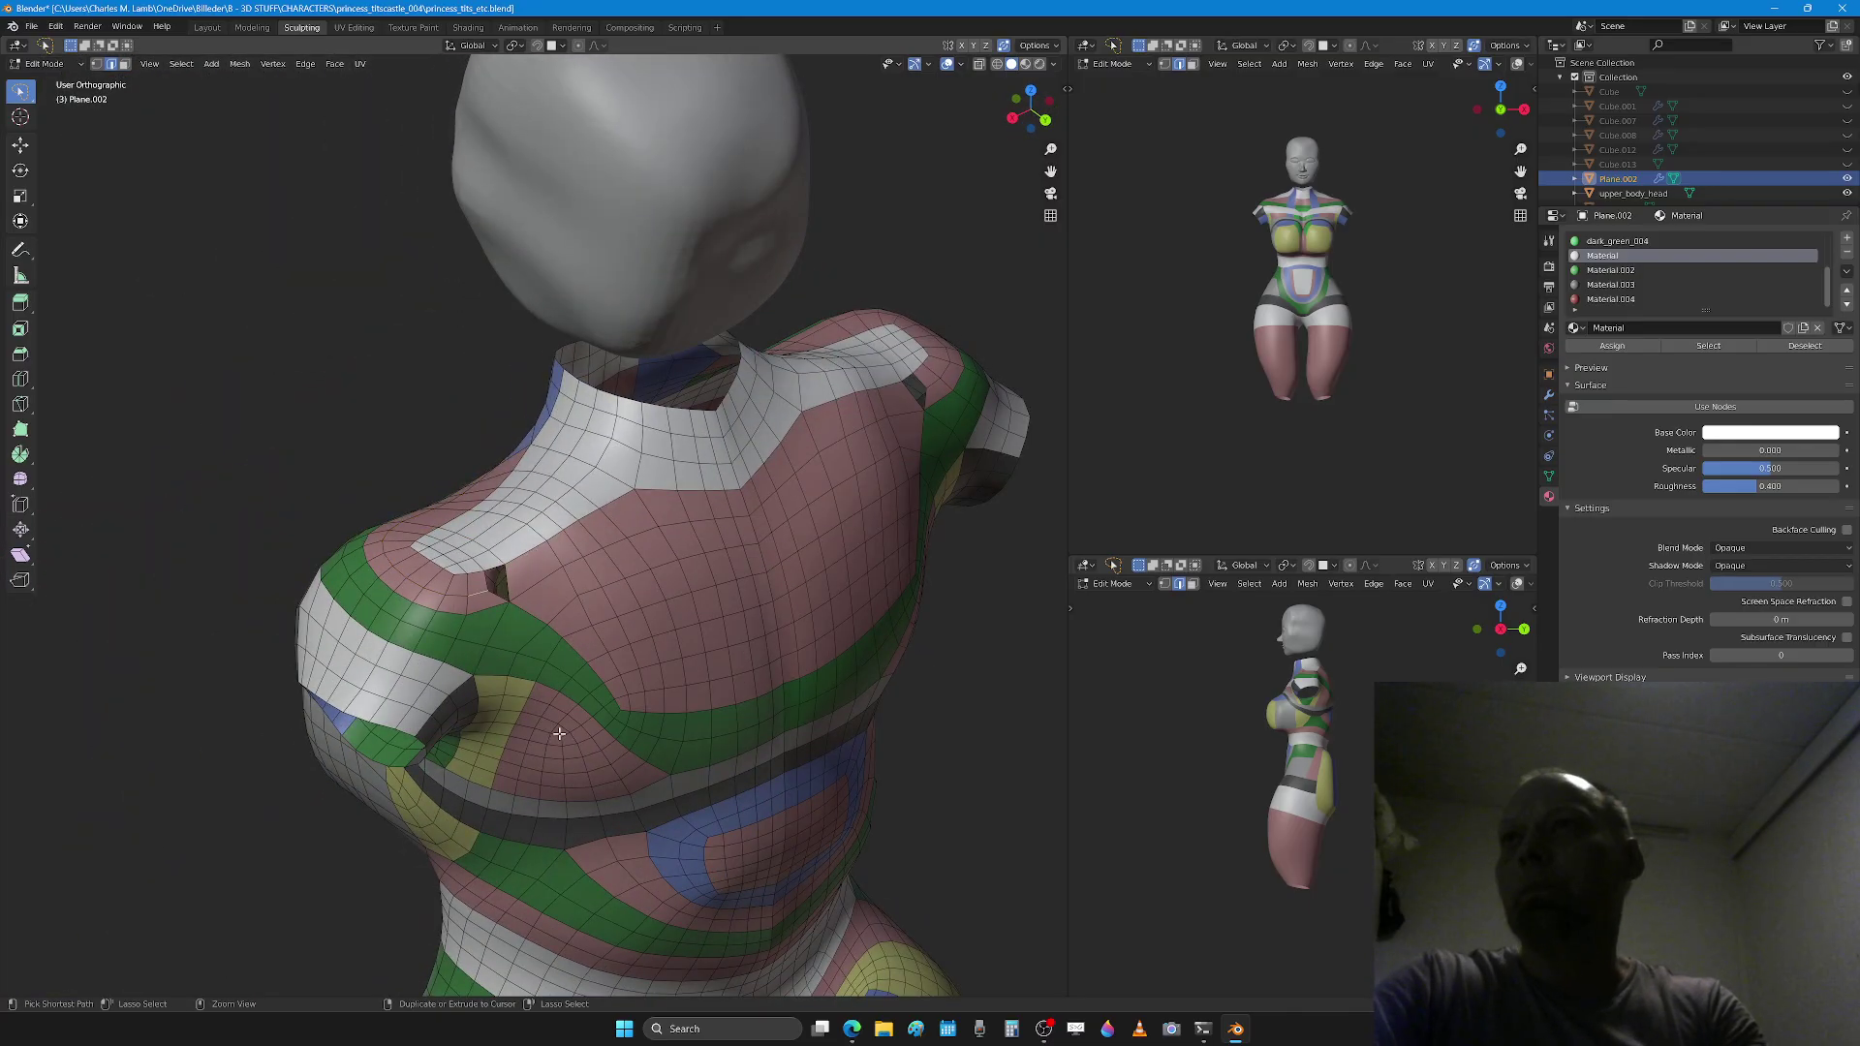
key(a)
key(alt+a)
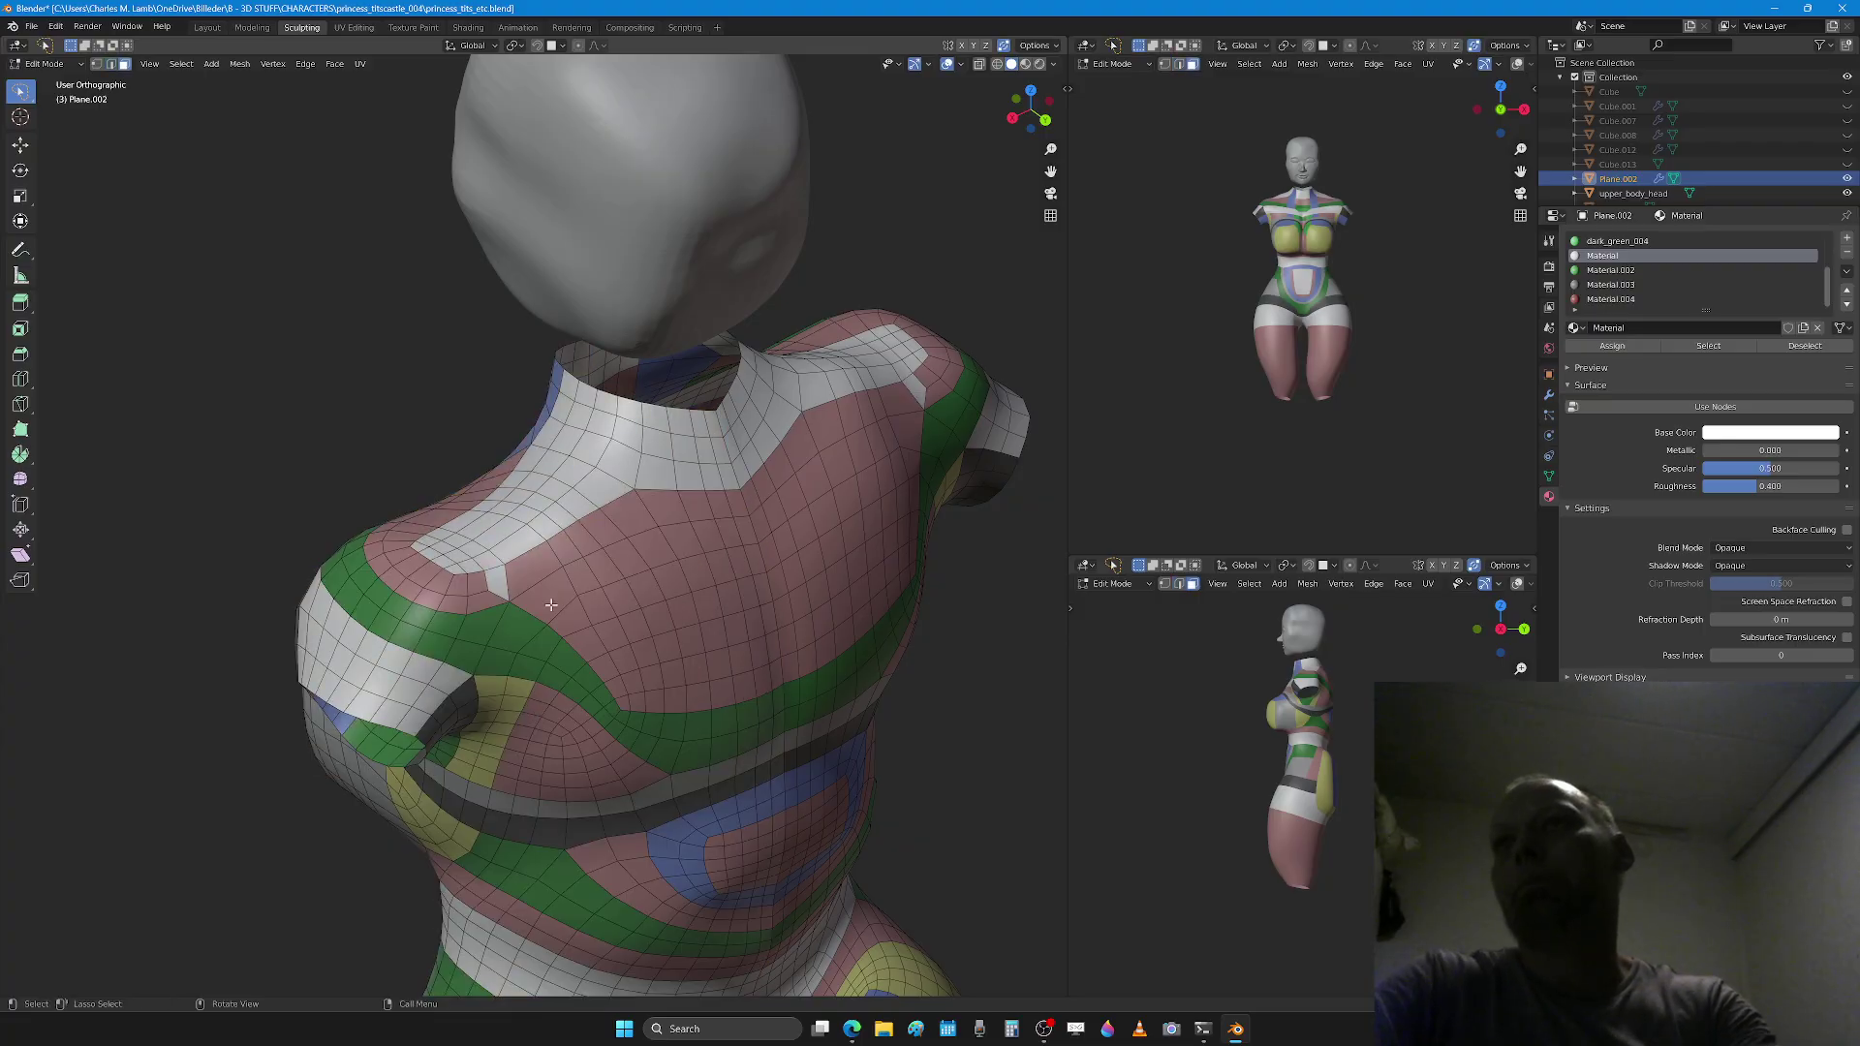
Step: Check the face loops around the shoulder and delete the white patch faces between the white strip's tip and the green band
middle_drag(548, 607, 481, 708)
click(482, 708)
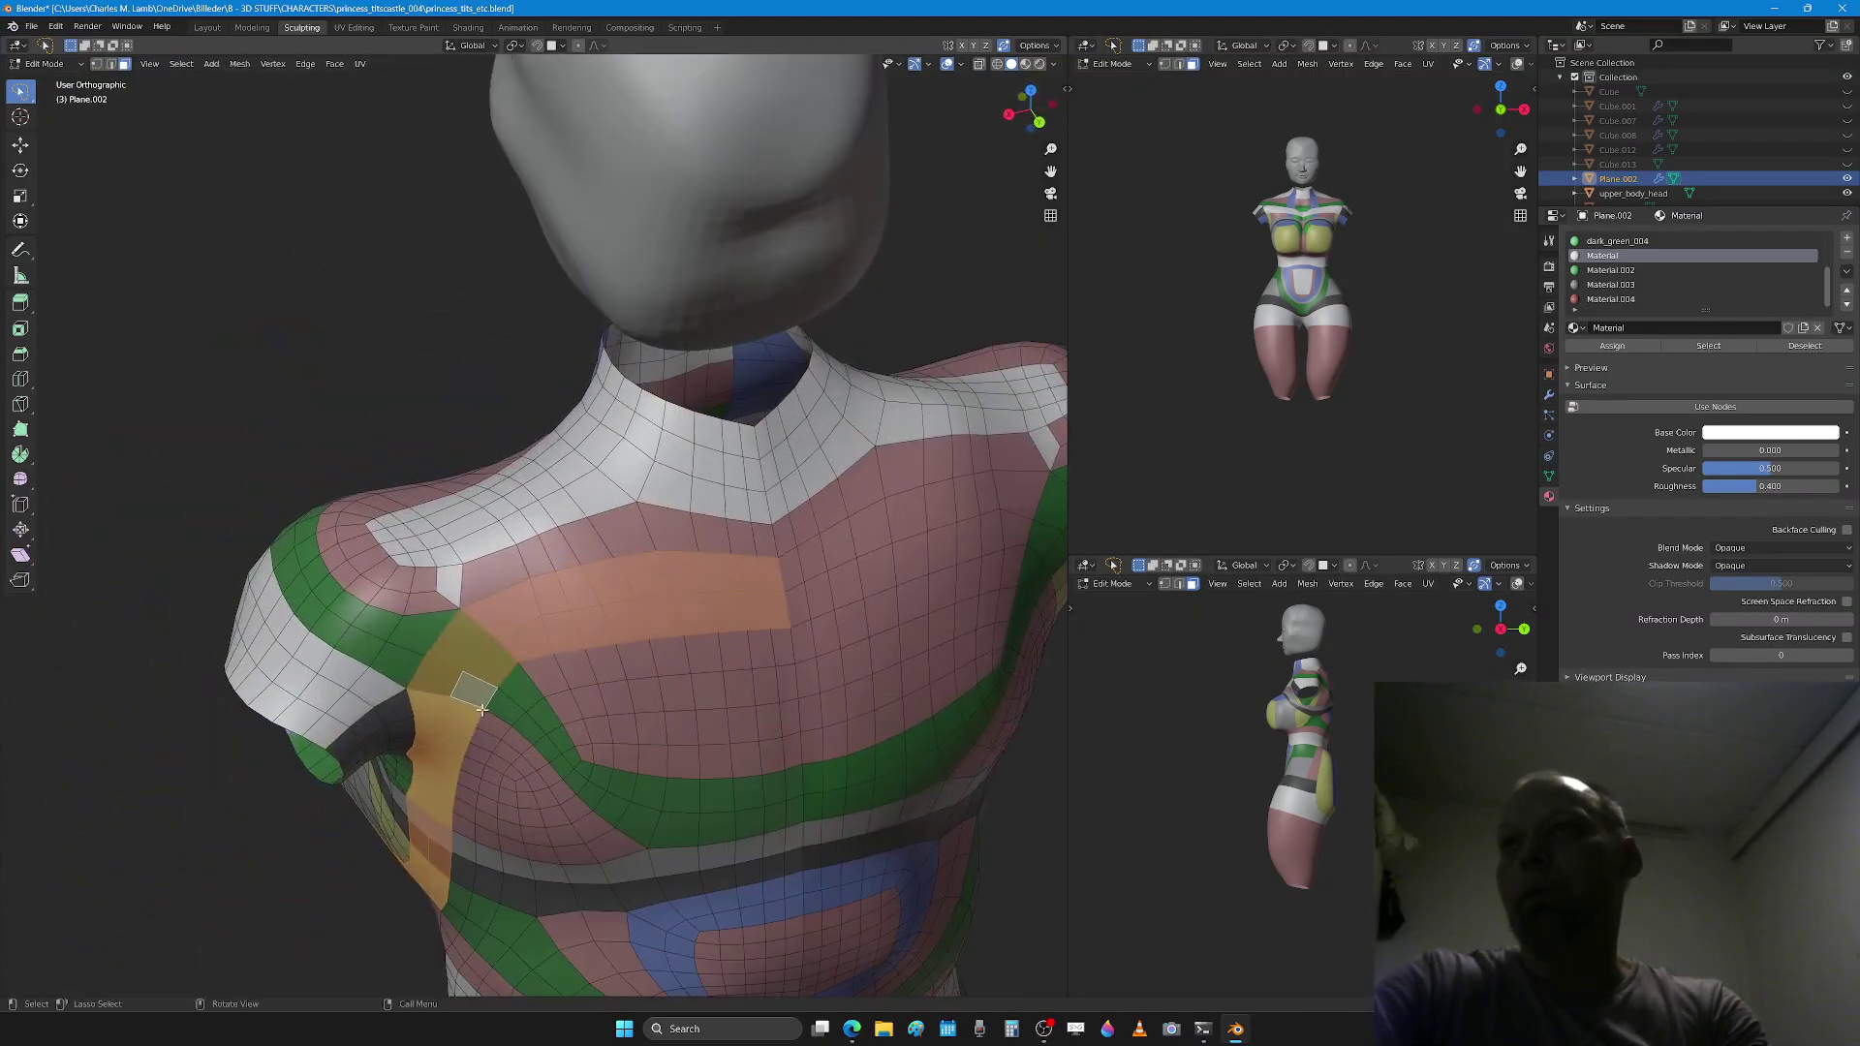
alt+click(392, 647)
middle_drag(375, 657, 470, 674)
alt+click(405, 635)
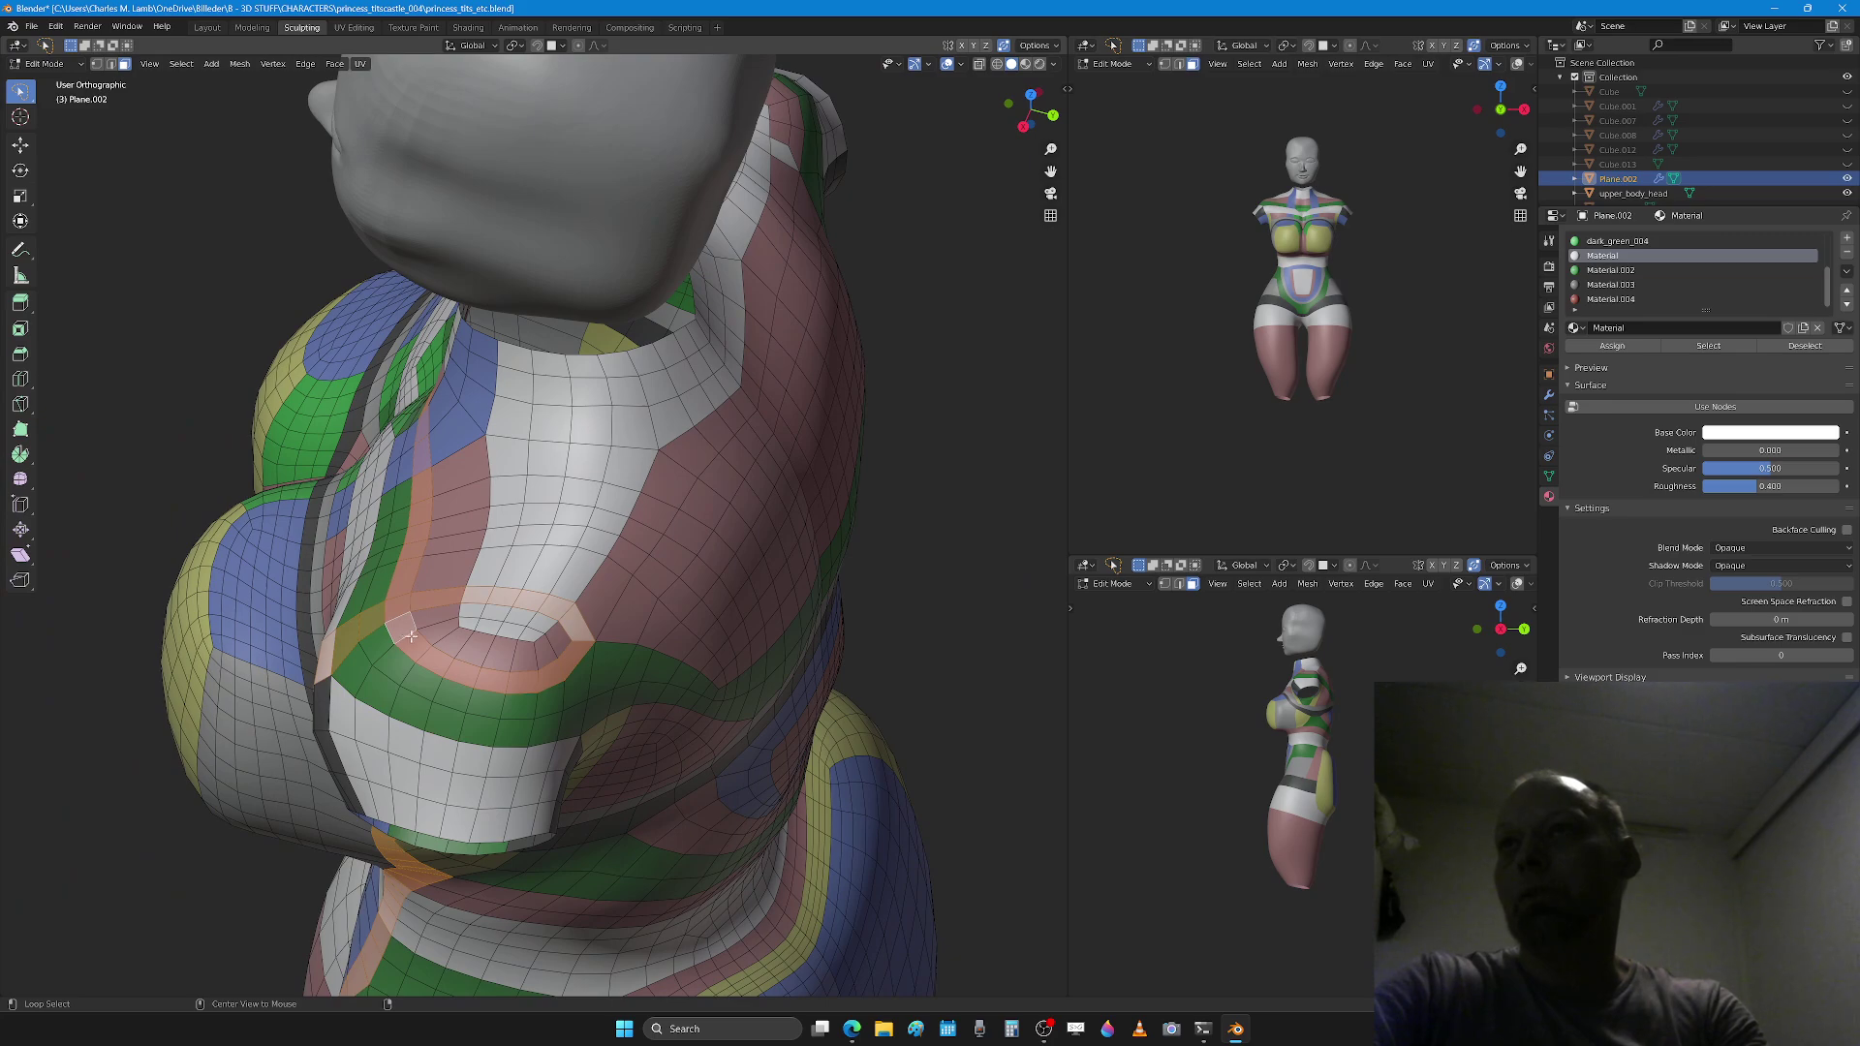
alt+click(436, 621)
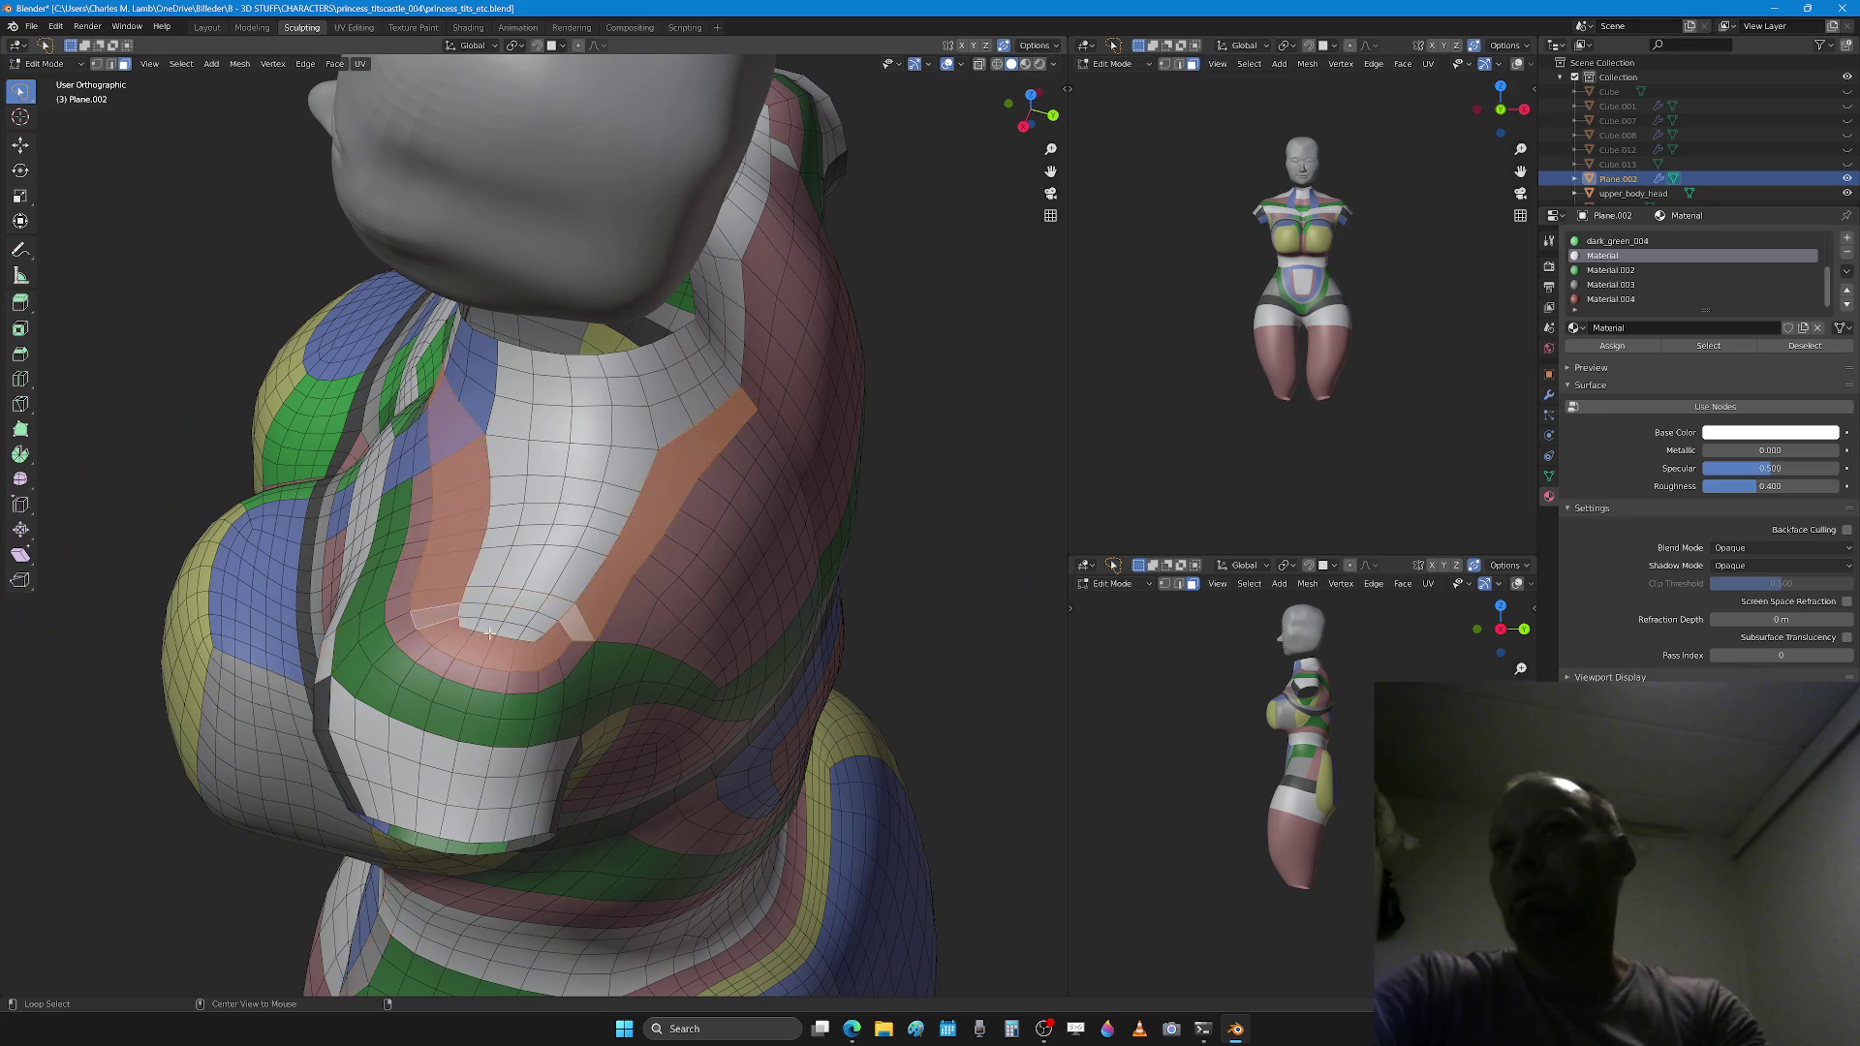
middle_drag(577, 641, 546, 649)
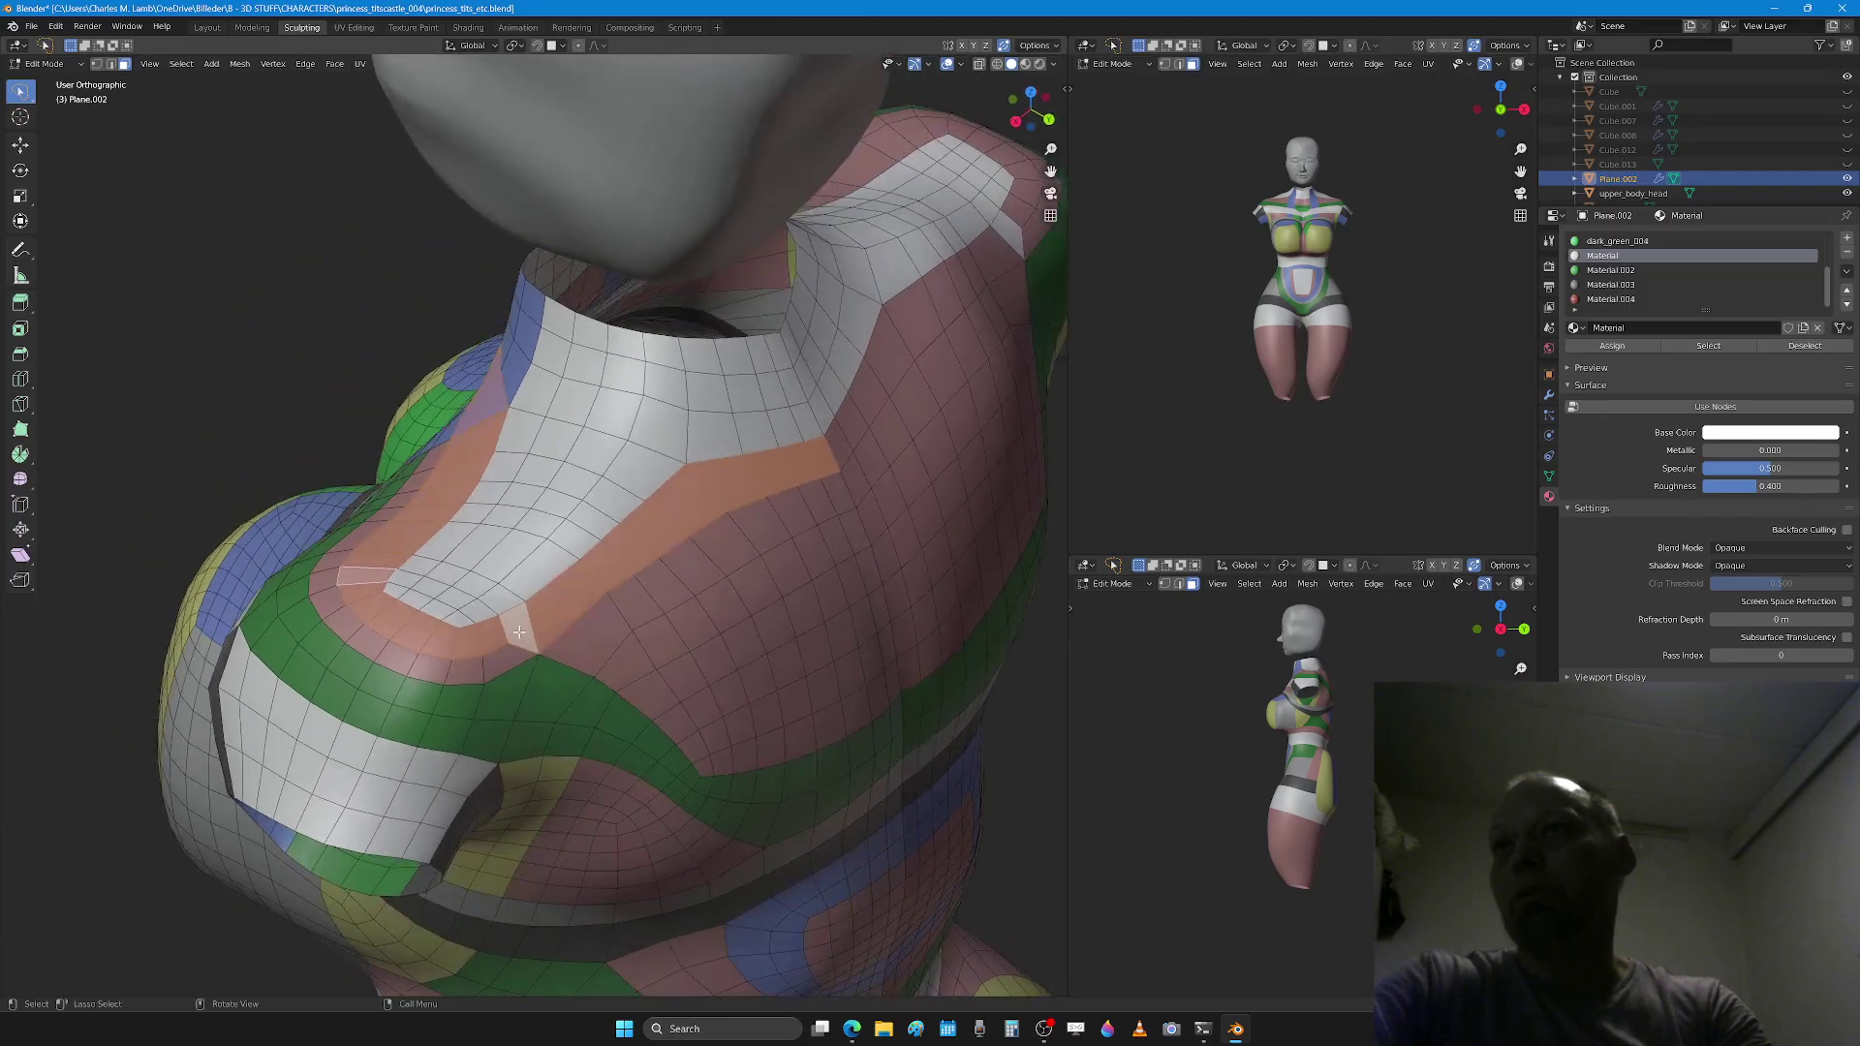
key(x)
click(545, 642)
scroll(612, 598, up, 1)
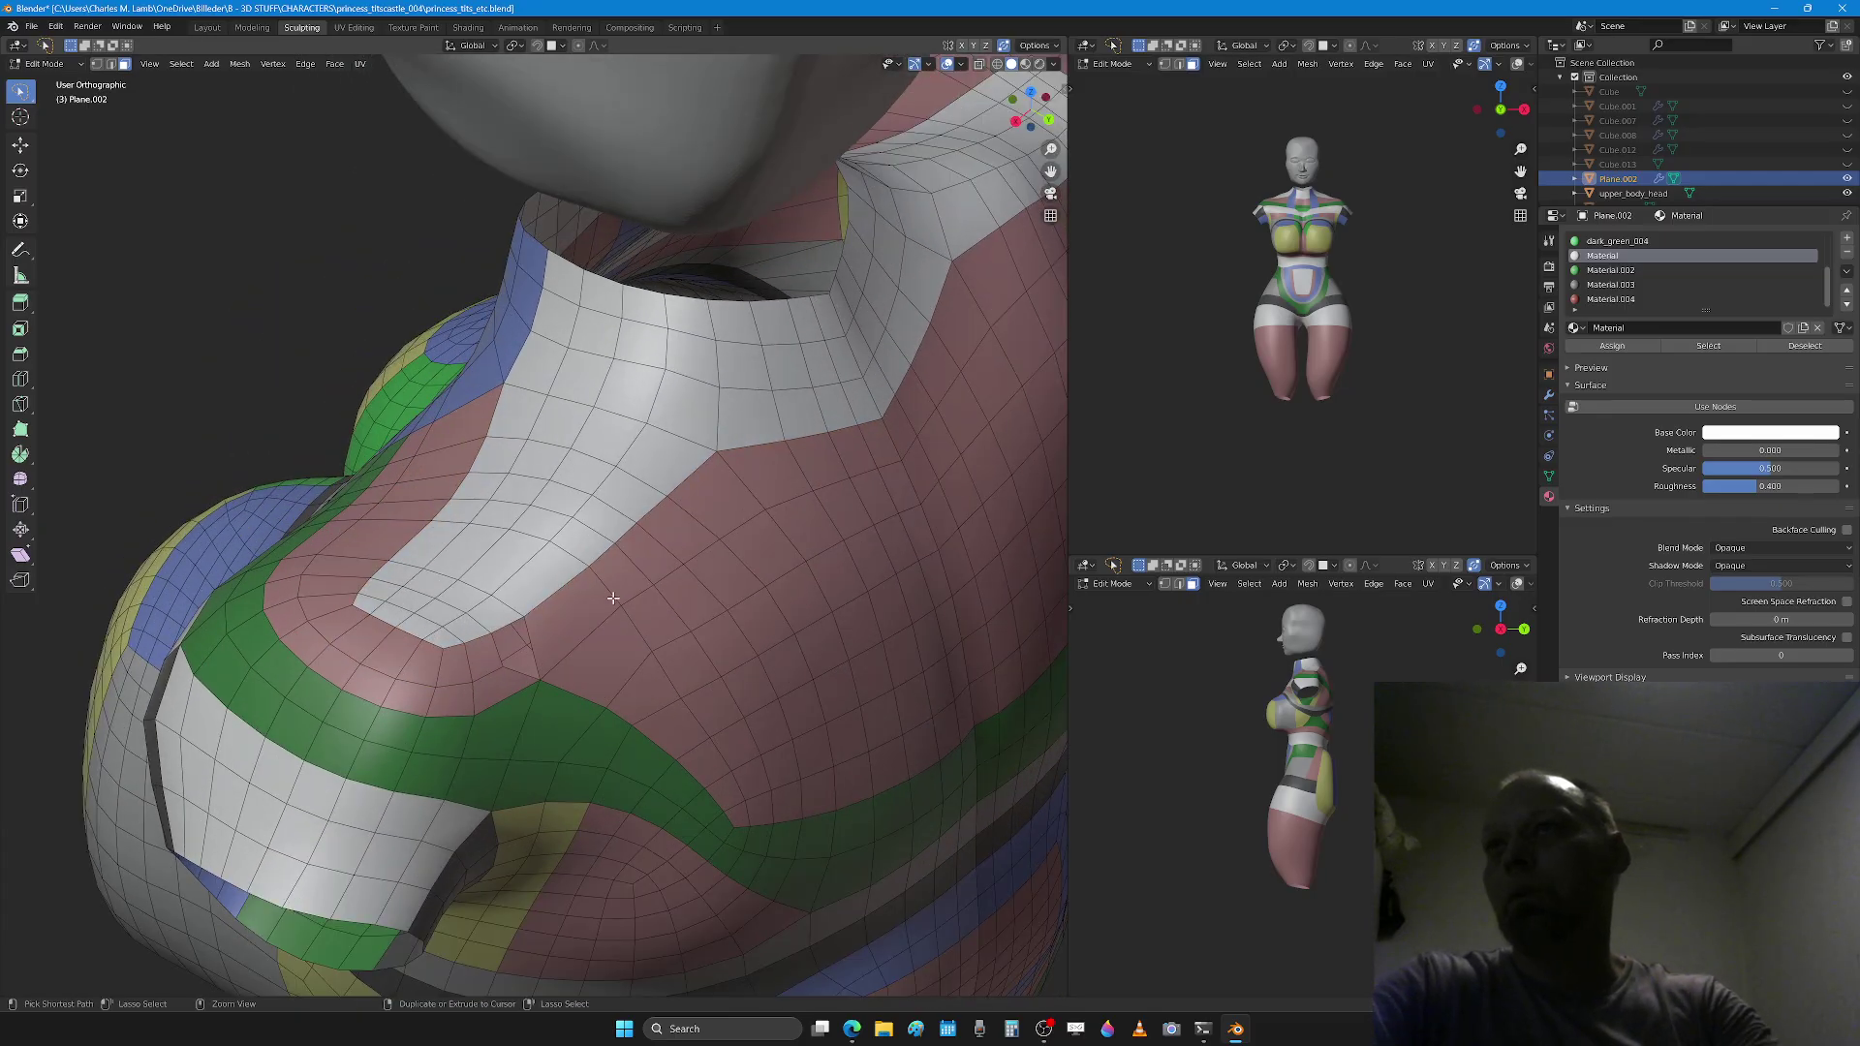
Step: Cut a new edge loop through the pink upper-back faces directly below the white shoulder strip
key(ctrl+r)
click(616, 593)
right_click(616, 593)
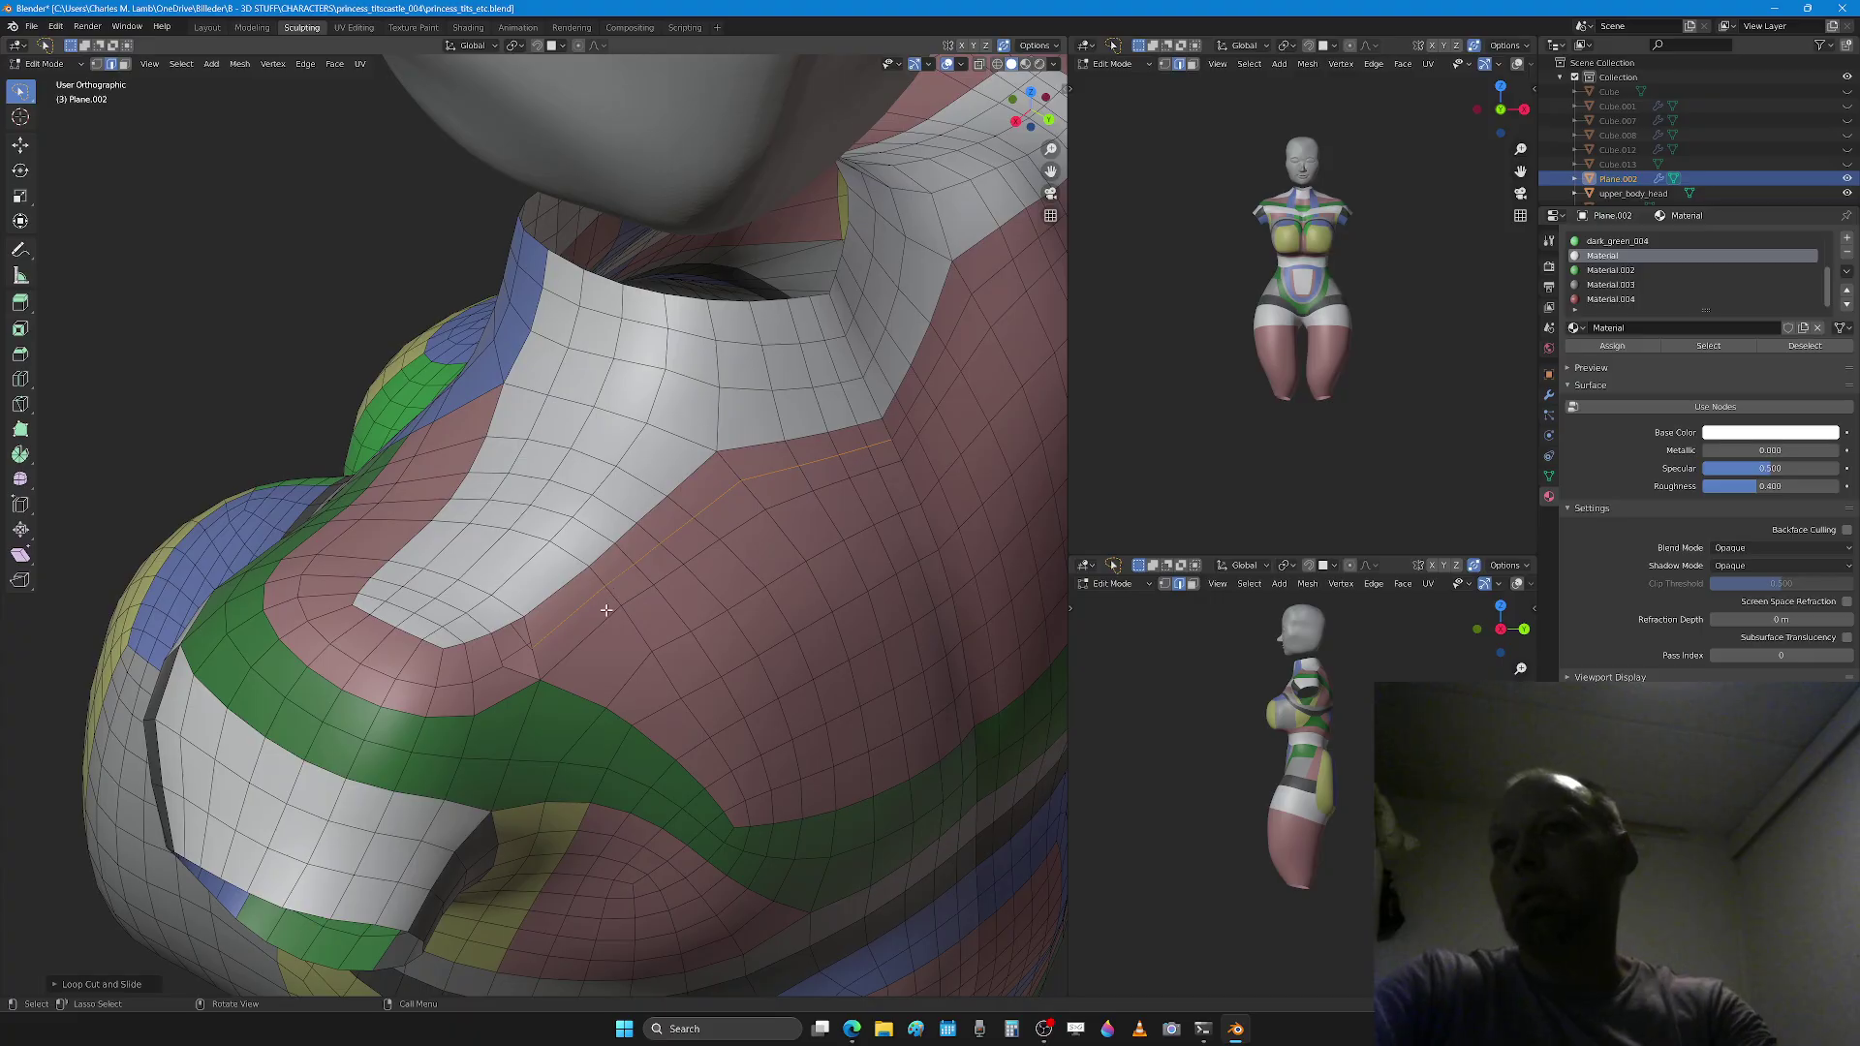
scroll(597, 638, up, 1)
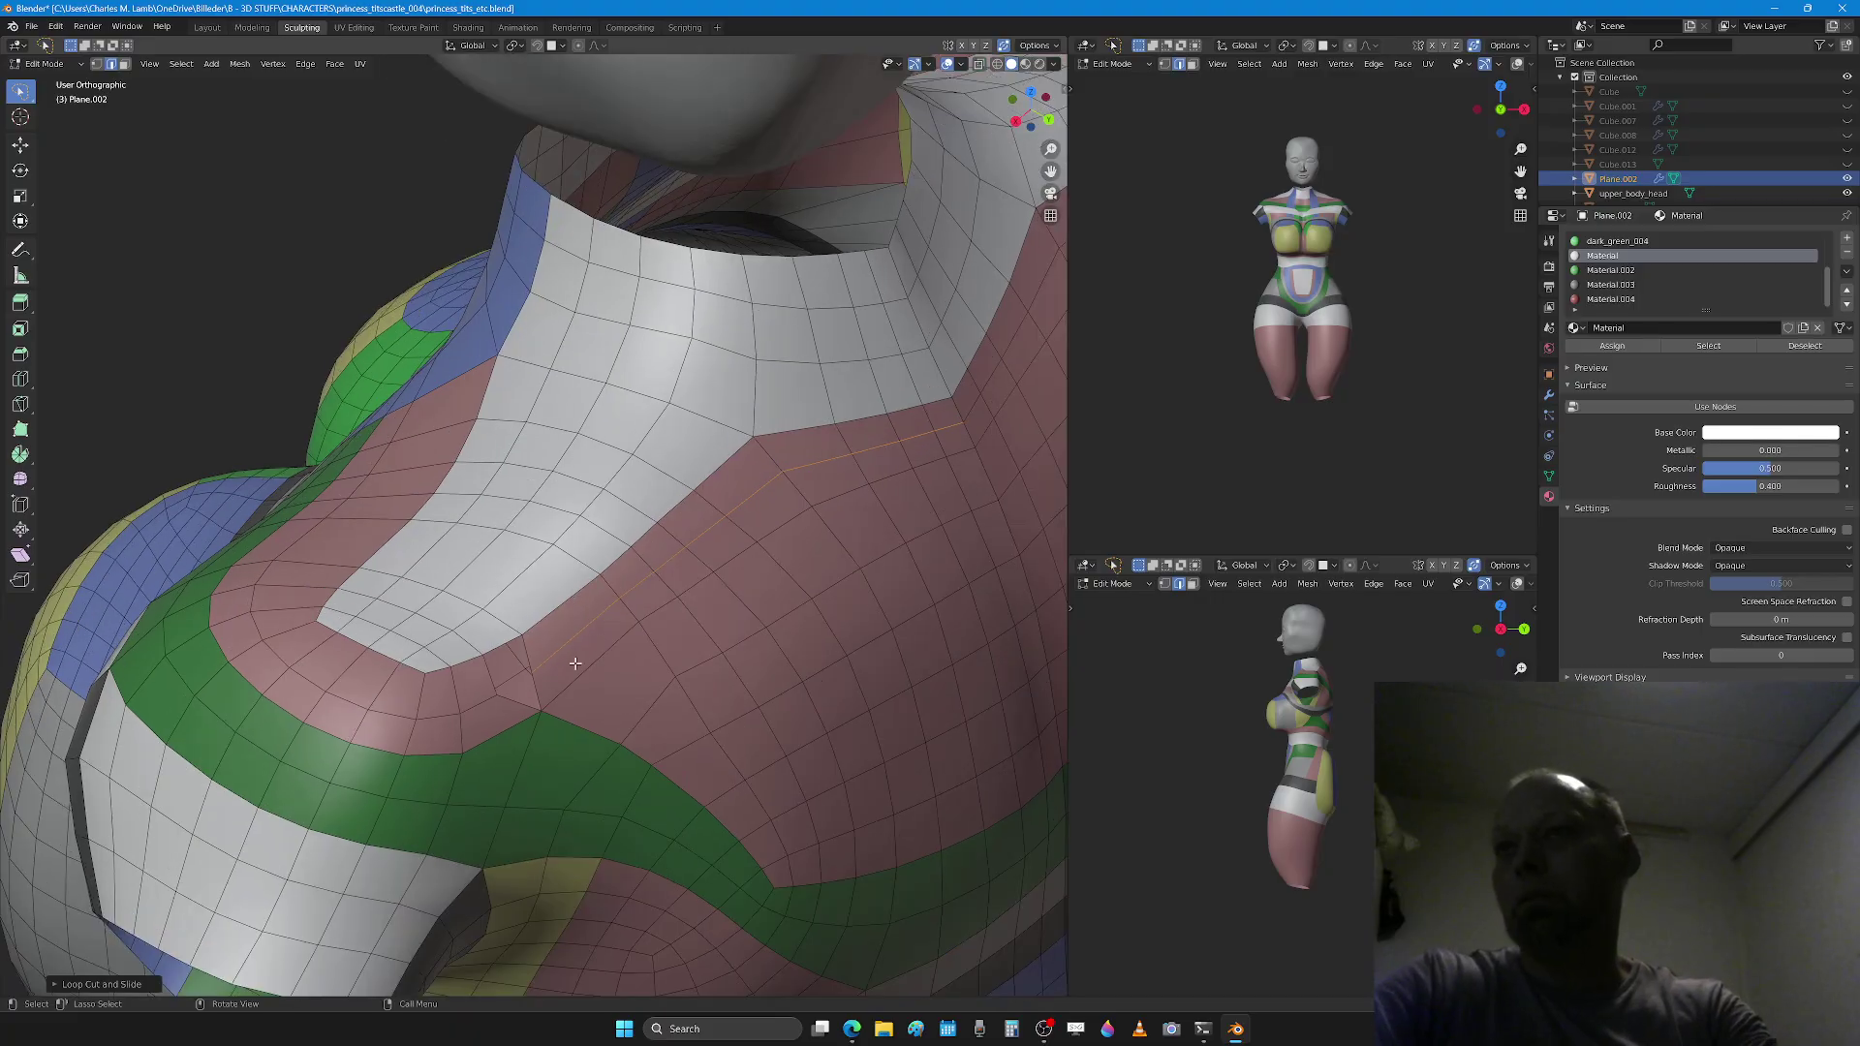
click(496, 721)
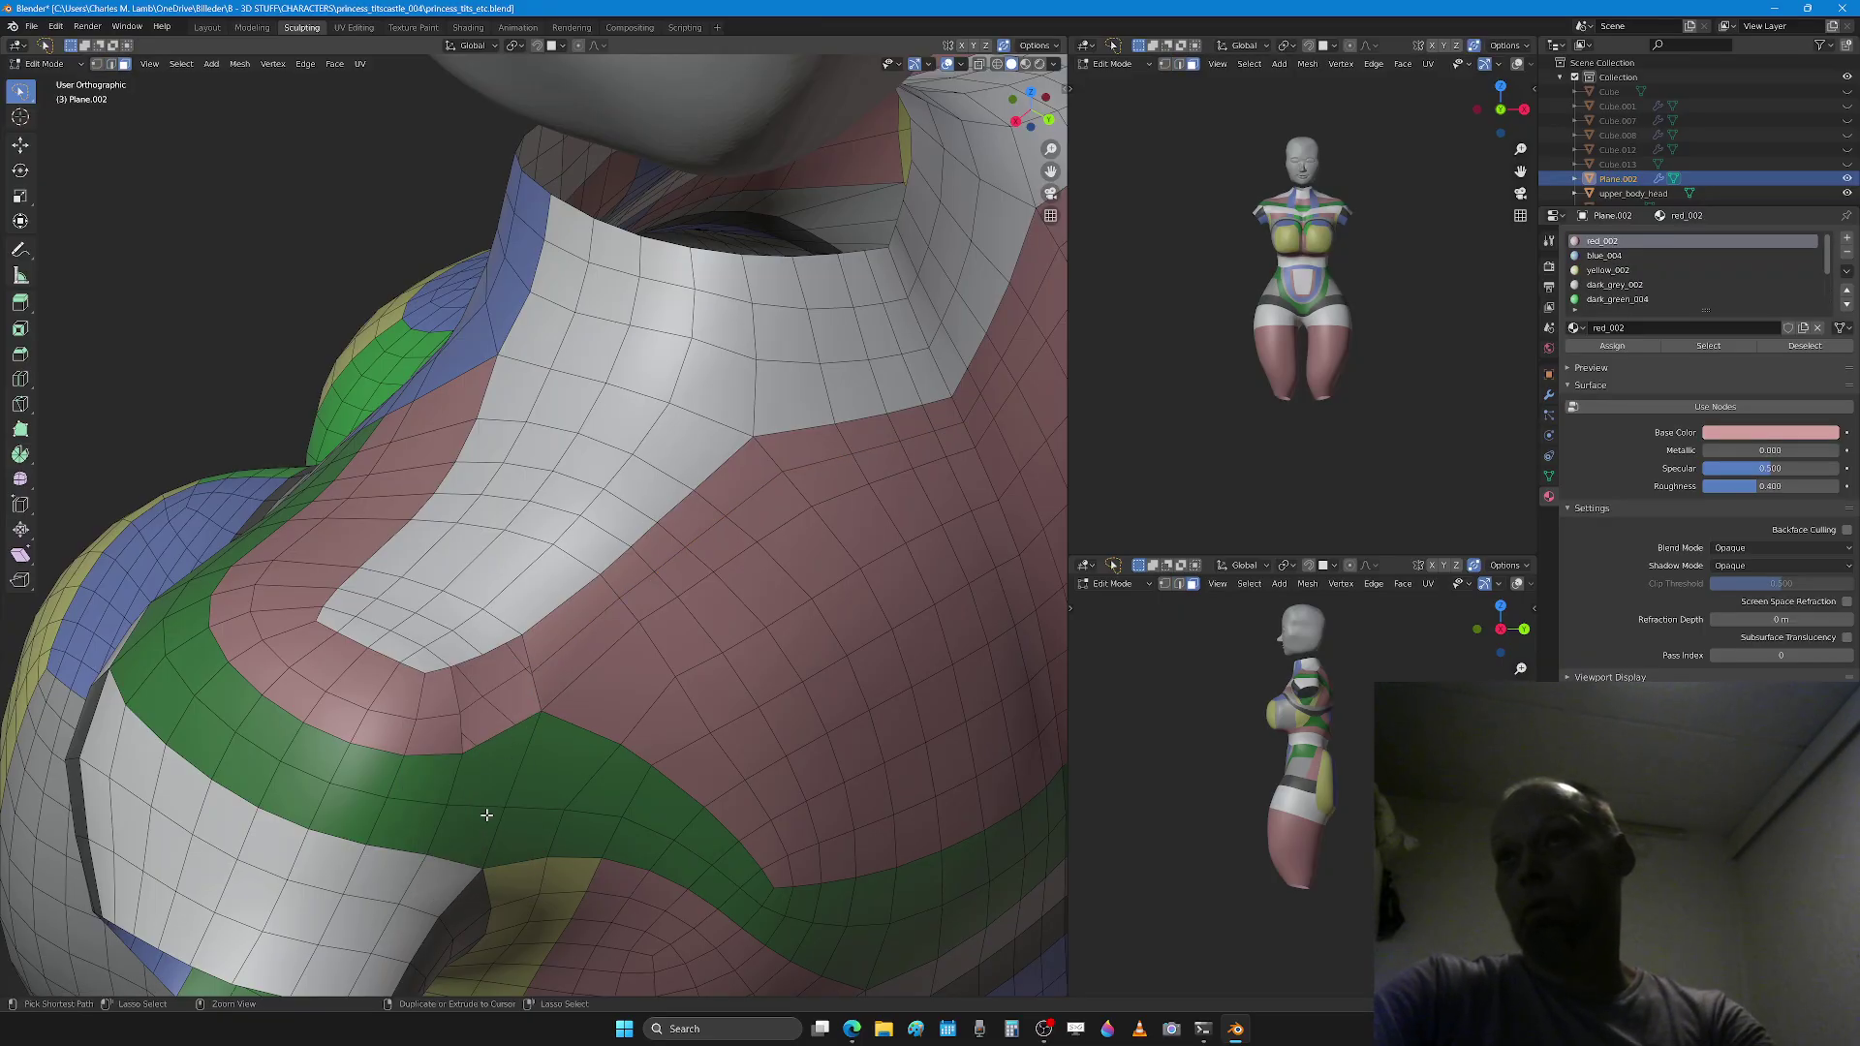
middle_drag(478, 810, 472, 784)
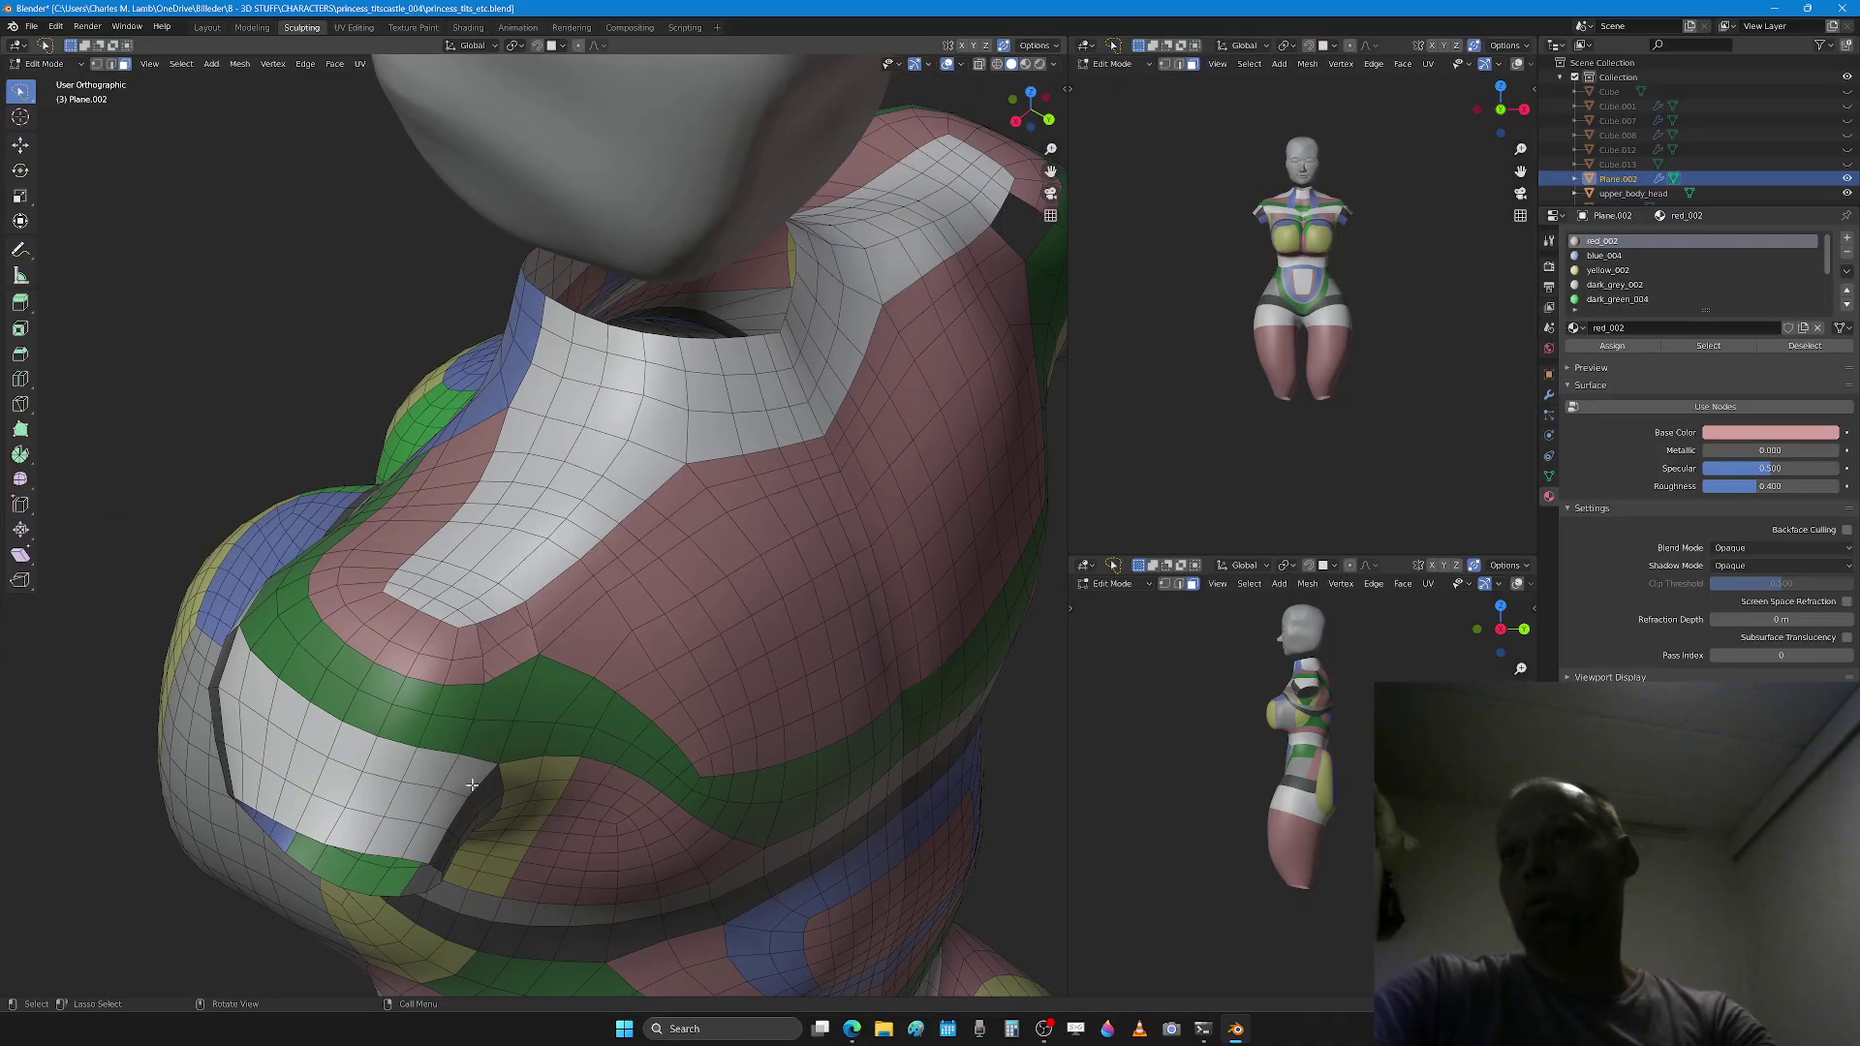
Step: Cut another edge loop across the green band, running from the shoulder hole towards the arm opening
key(ctrl+r)
click(486, 734)
click(487, 733)
scroll(492, 733, up, 2)
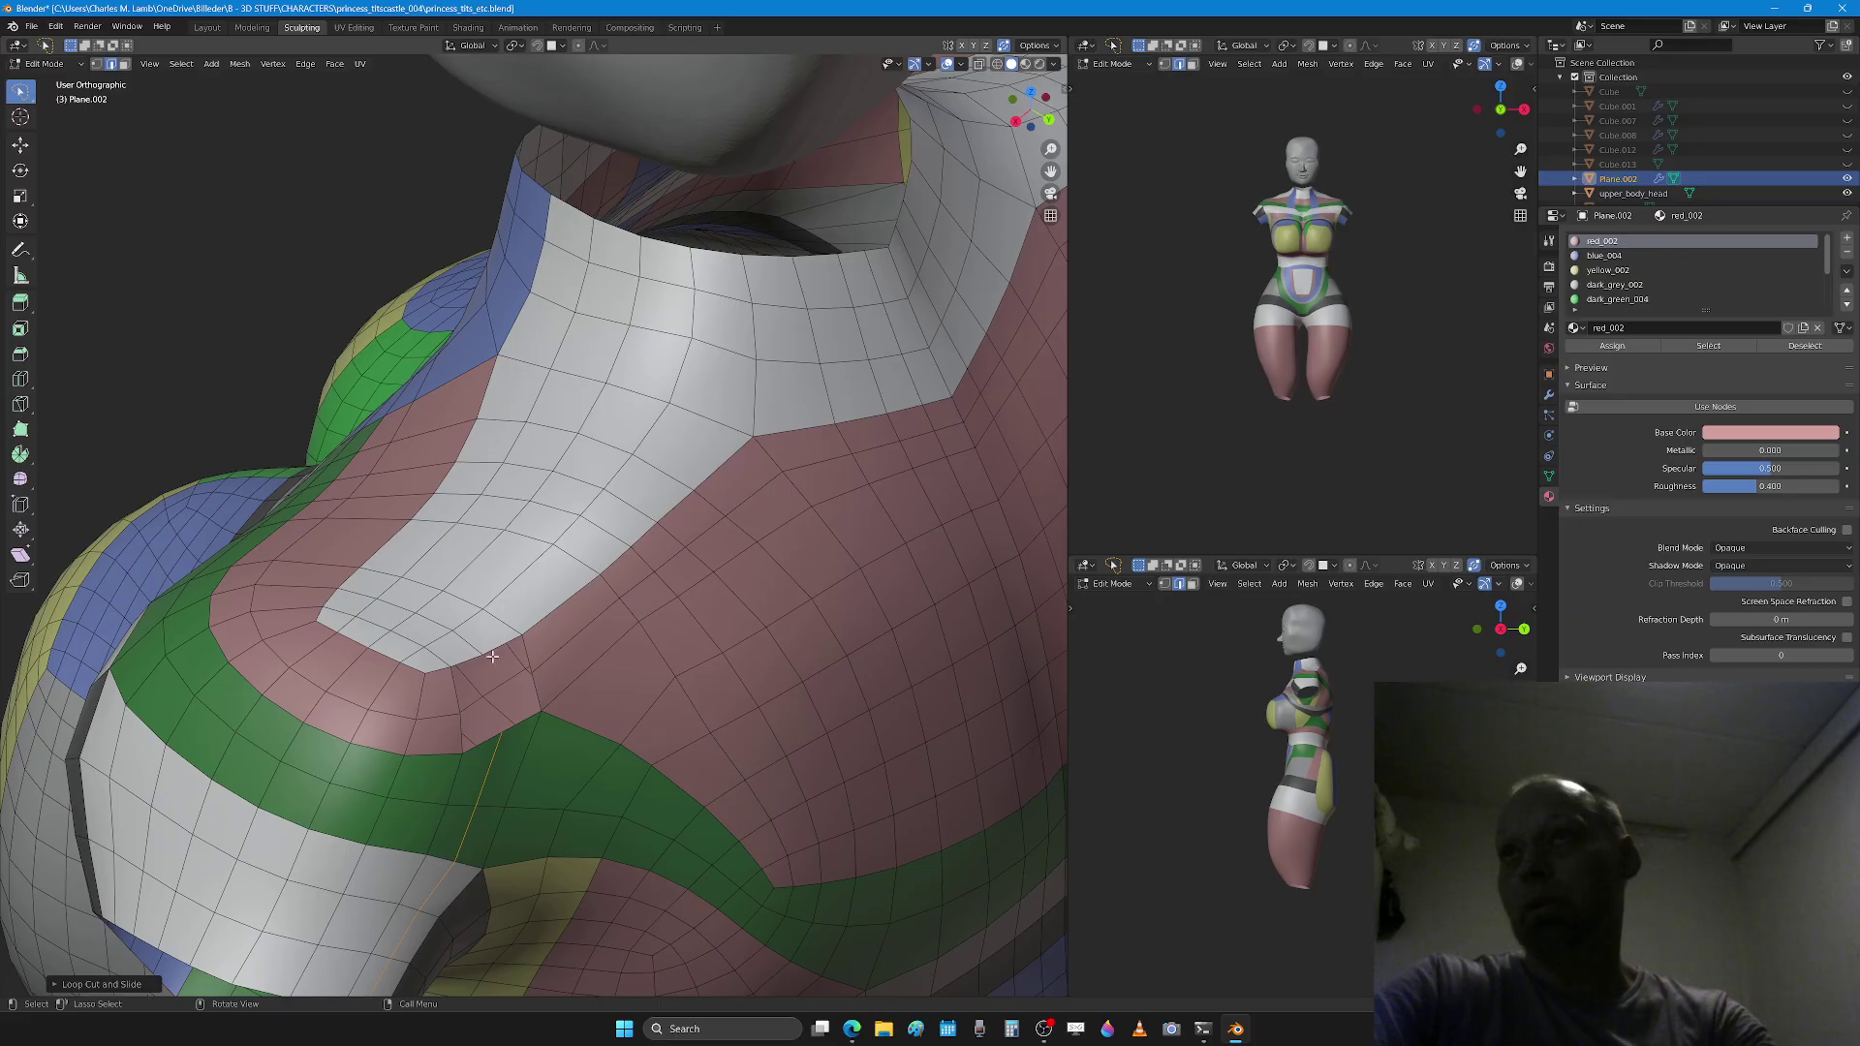
Step: Fill the shoulder hole with new faces around a vertex extruded into it, and assign them the red_002 material
key(e)
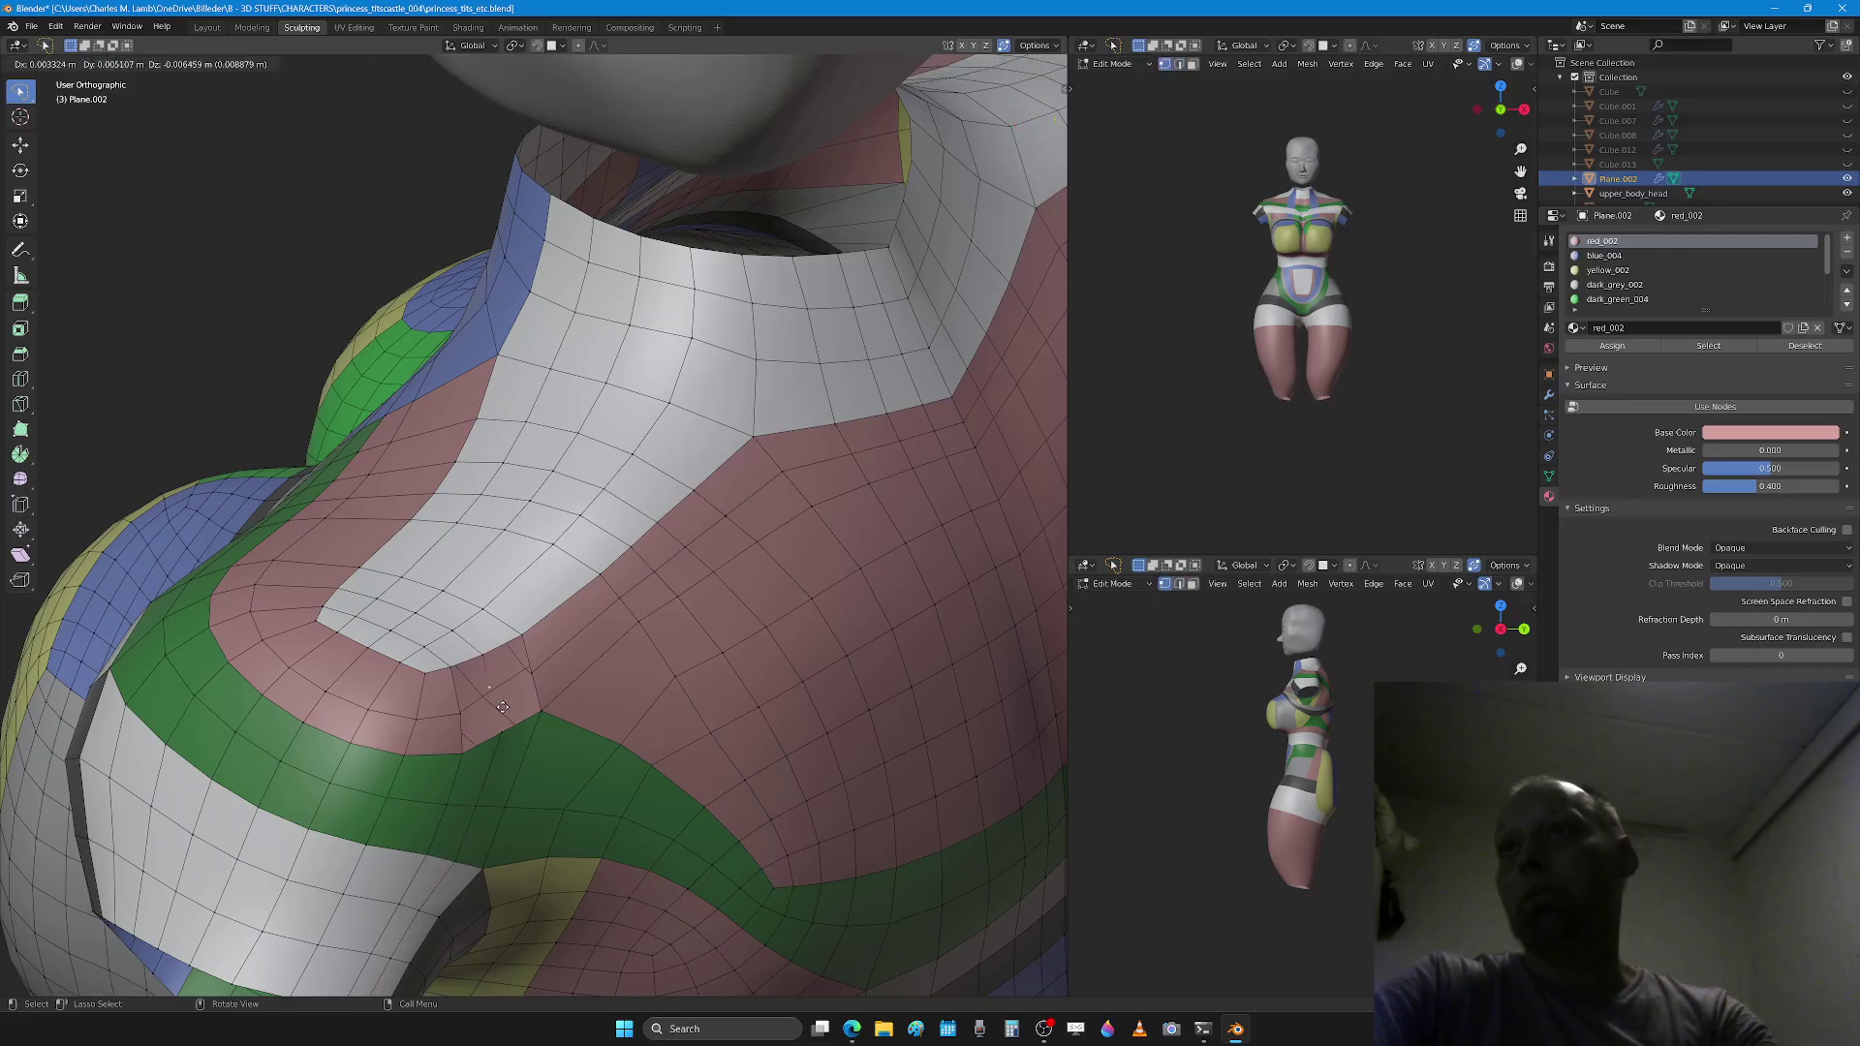
click(508, 721)
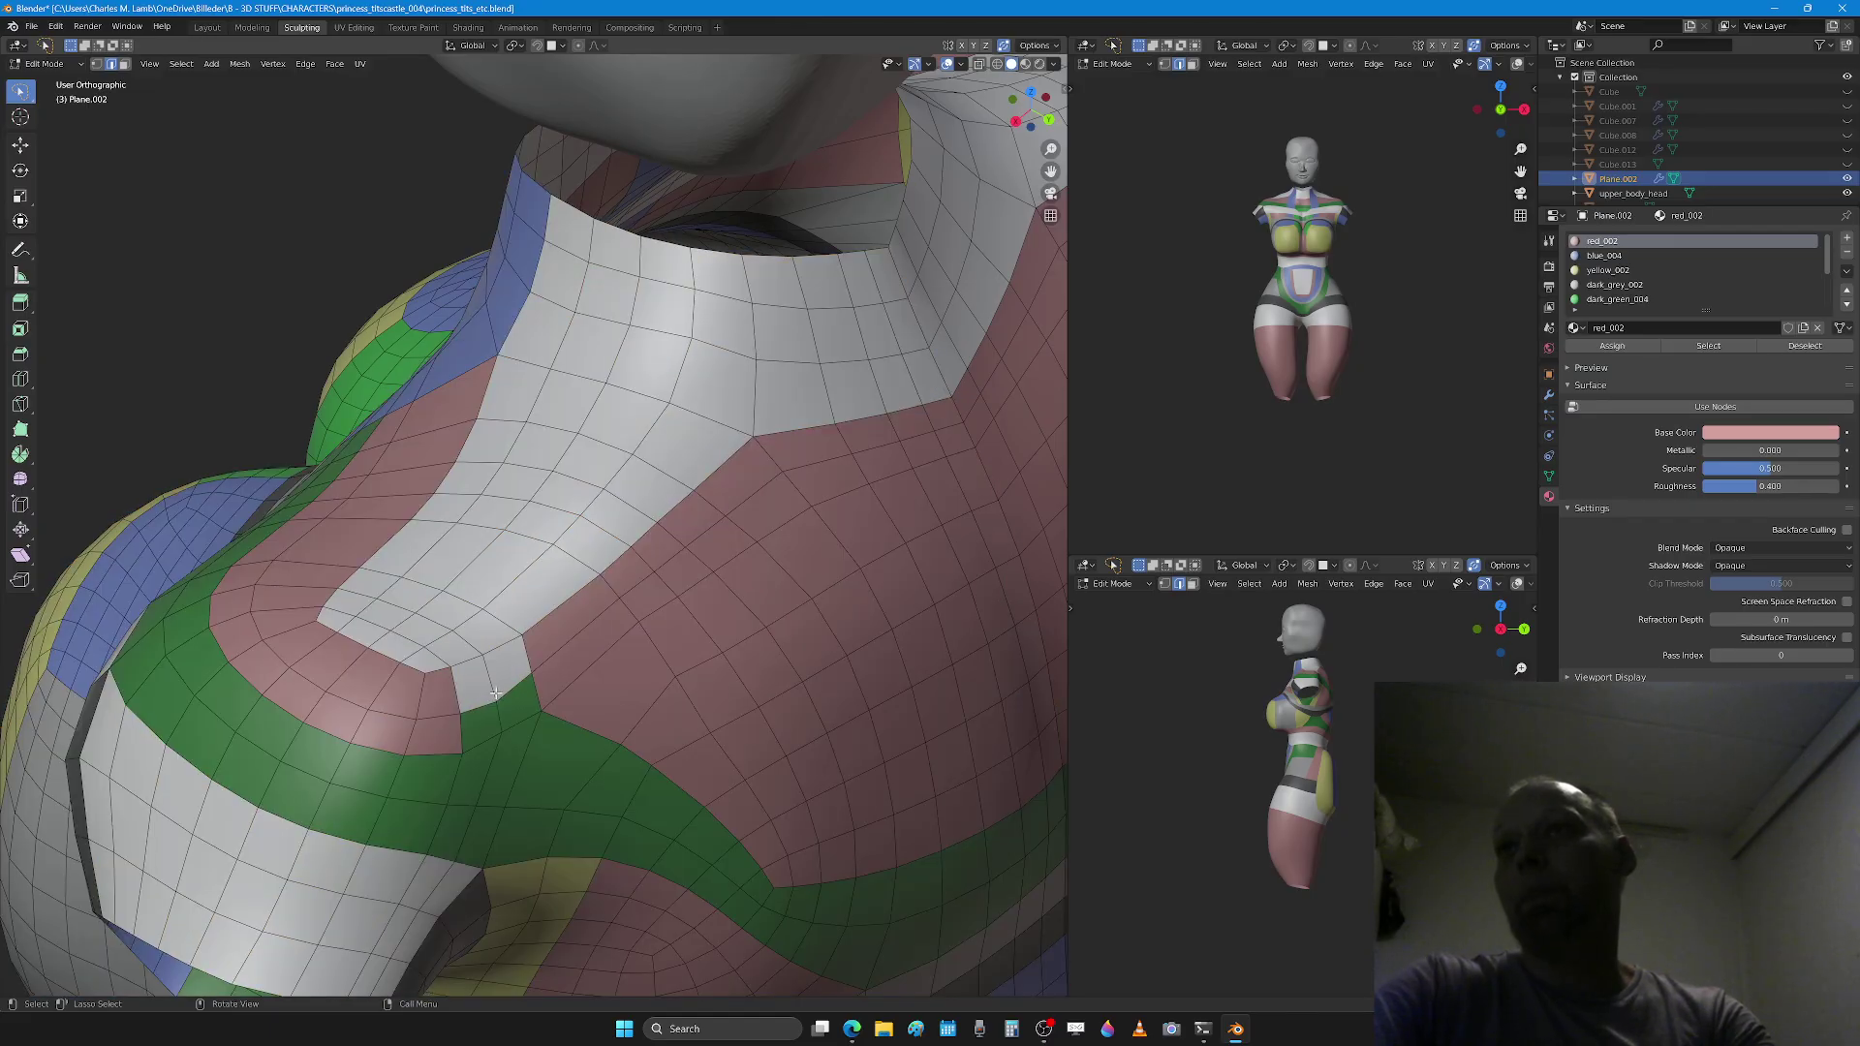
key(3)
key(c)
click(488, 691)
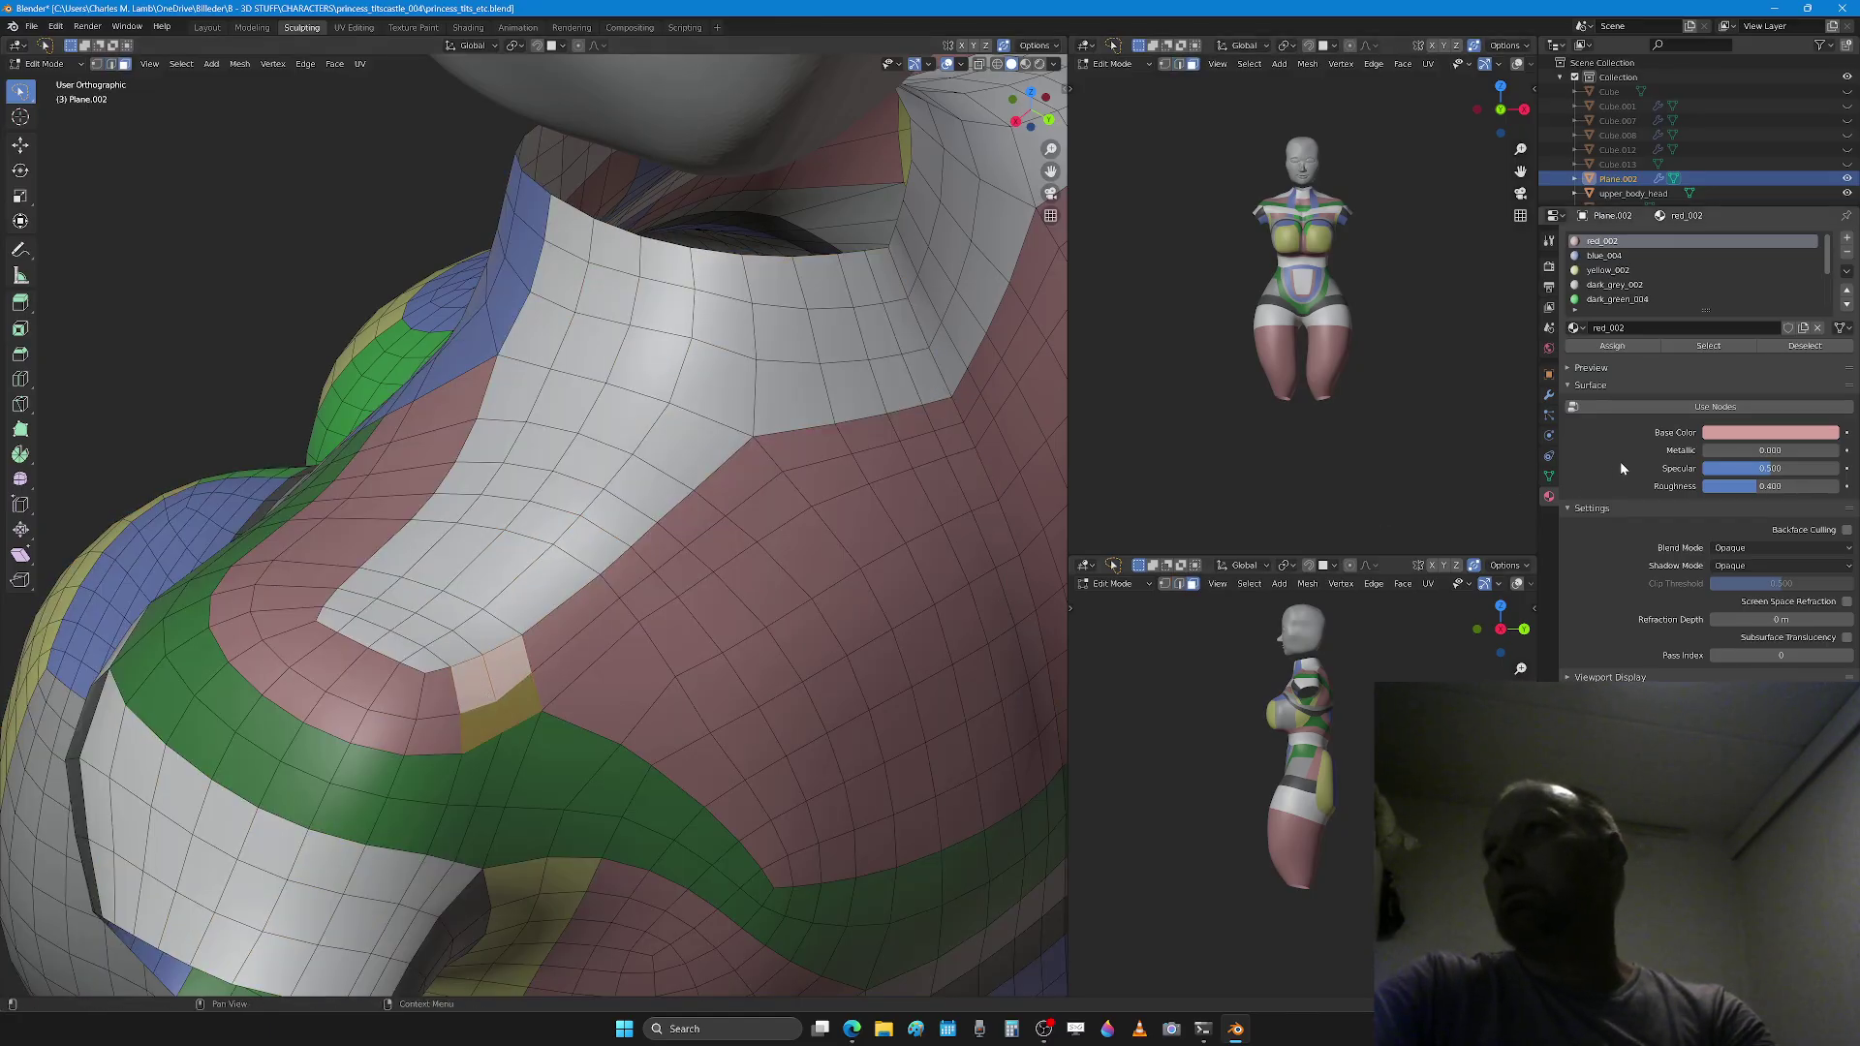
click(1611, 347)
Step: Examine the face loops running from the shoulder down over the front of the chest
middle_drag(581, 543, 549, 772)
alt+click(538, 640)
alt+shift+click(556, 722)
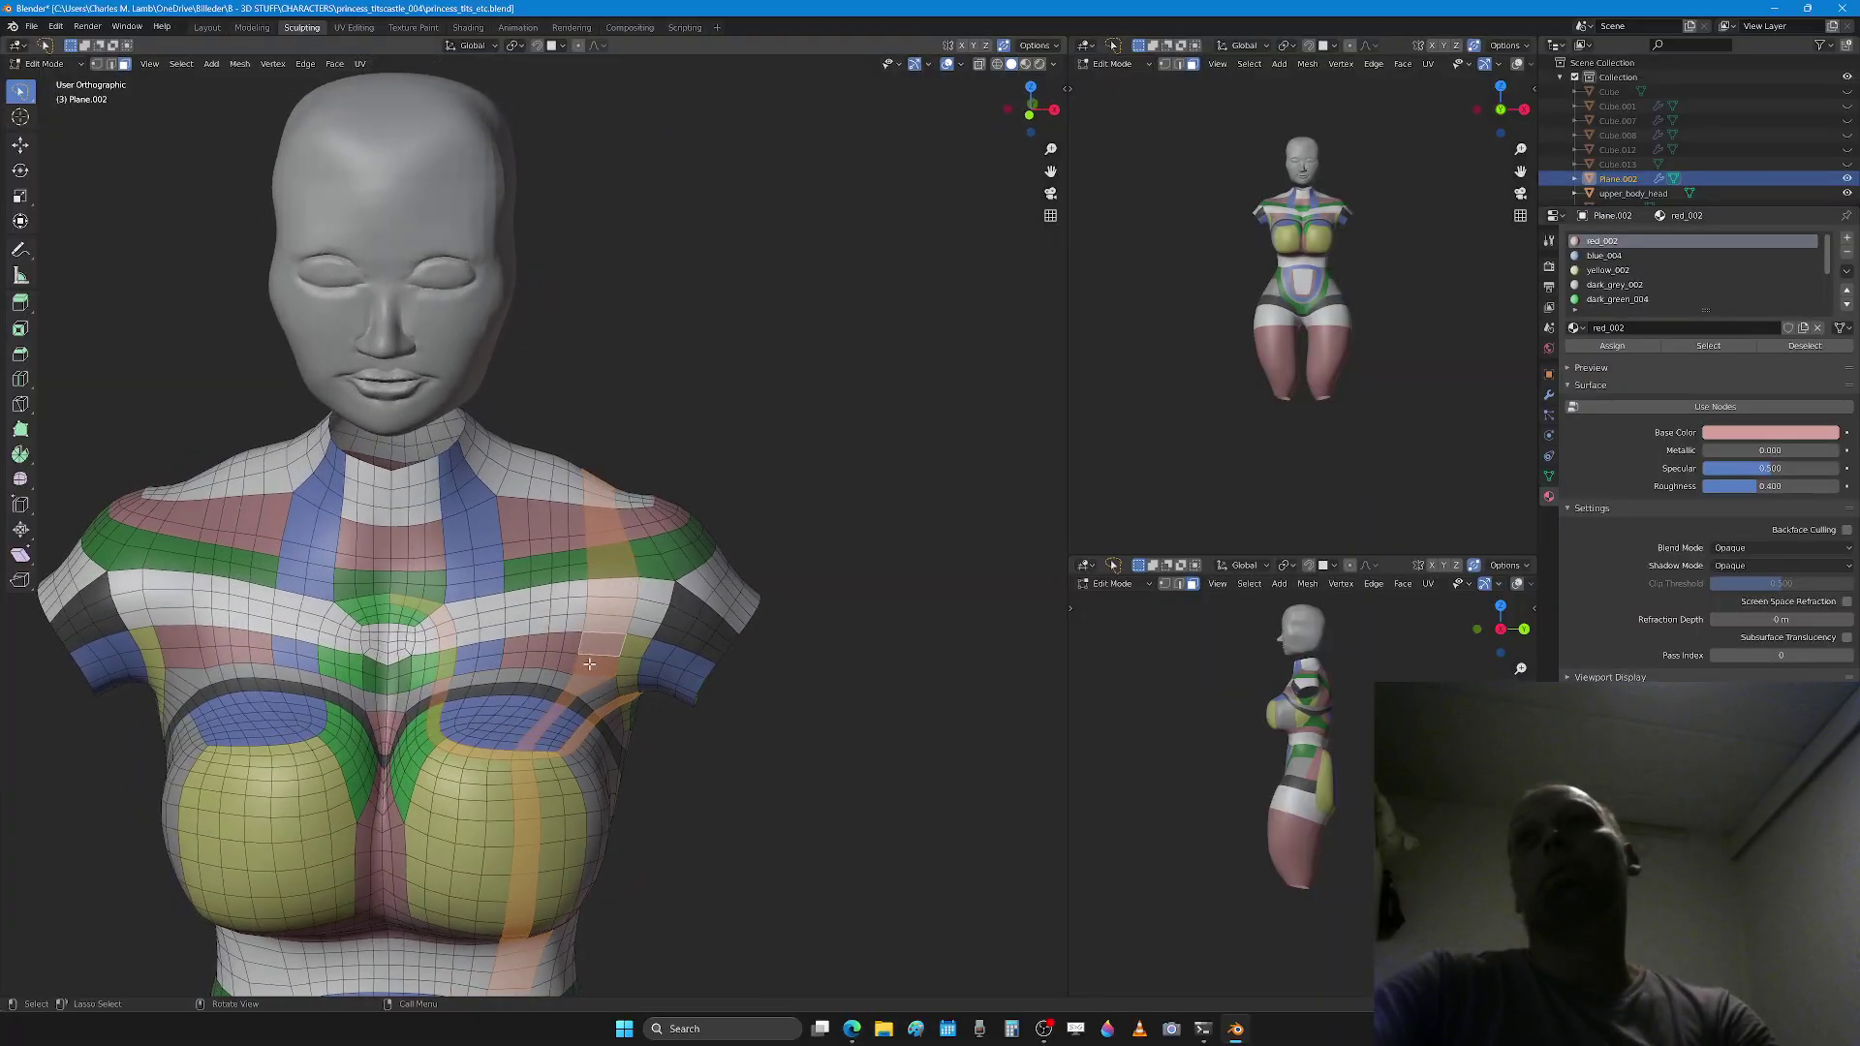
scroll(372, 697, up, 3)
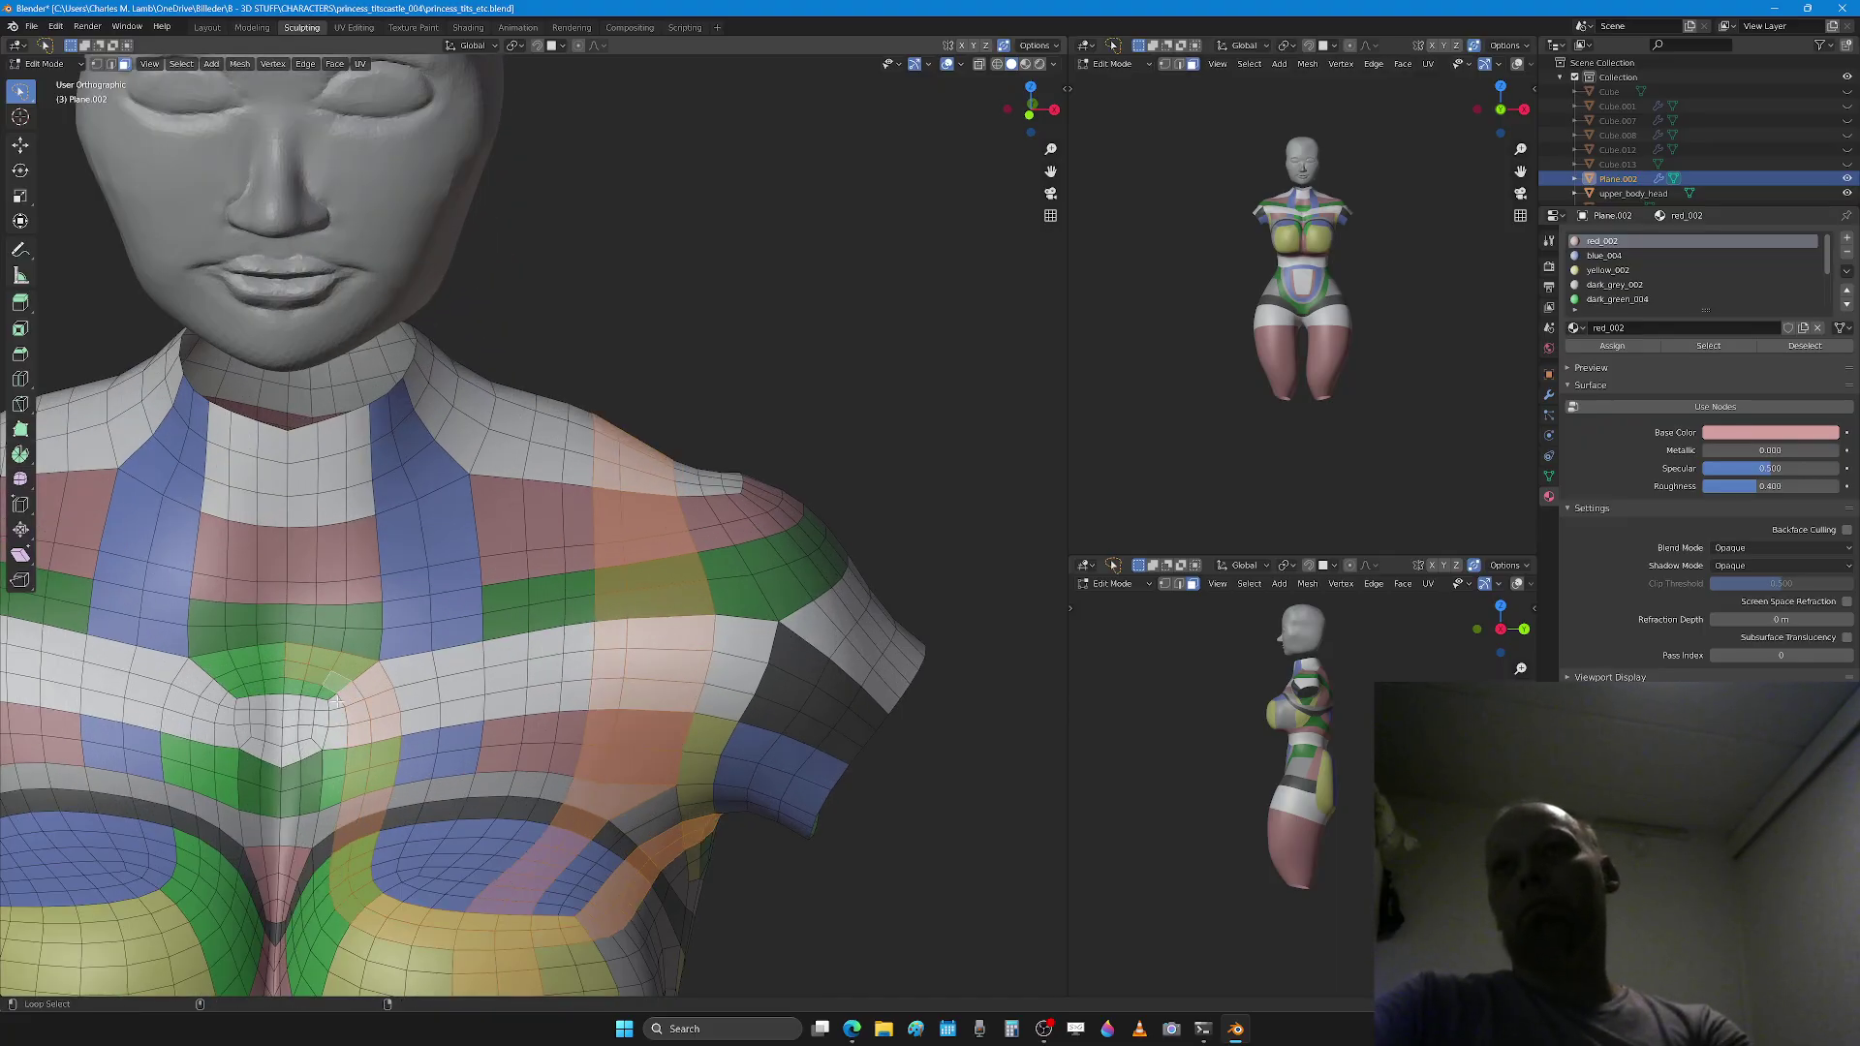
scroll(334, 698, down, 3)
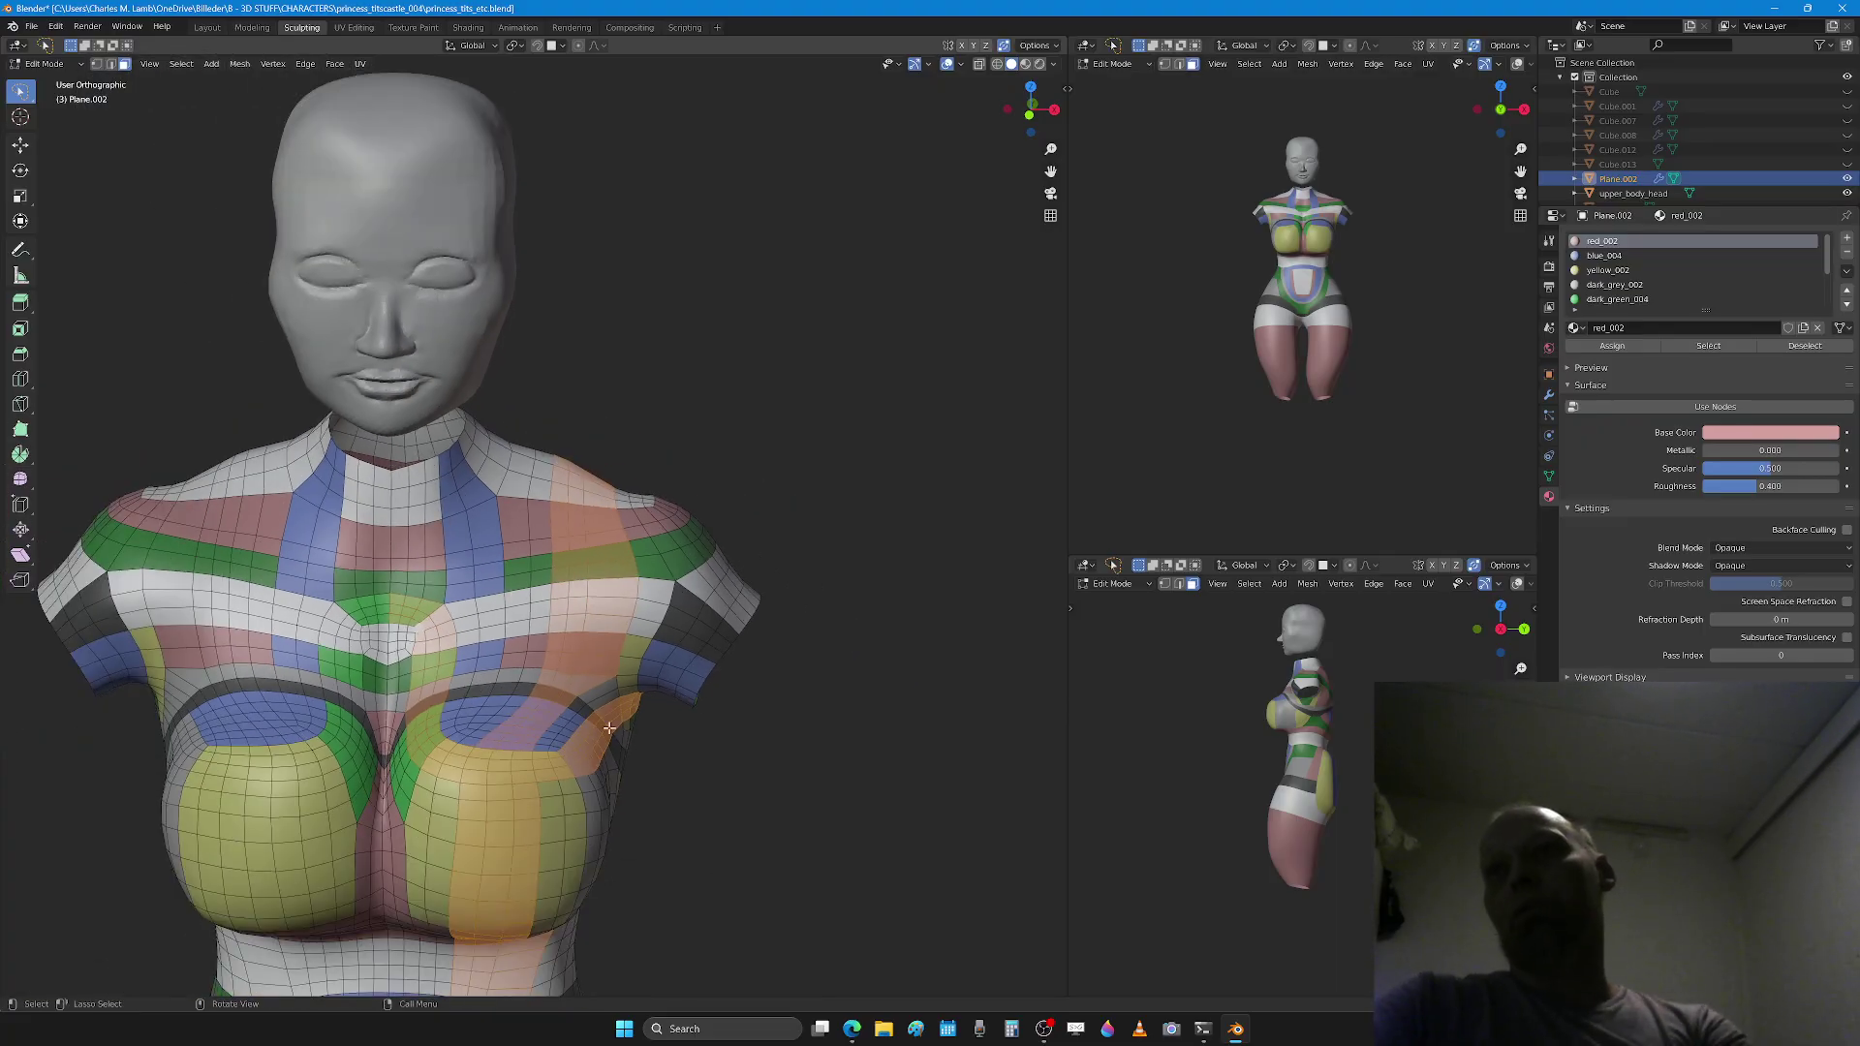
middle_drag(334, 698, 655, 730)
scroll(655, 730, up, 2)
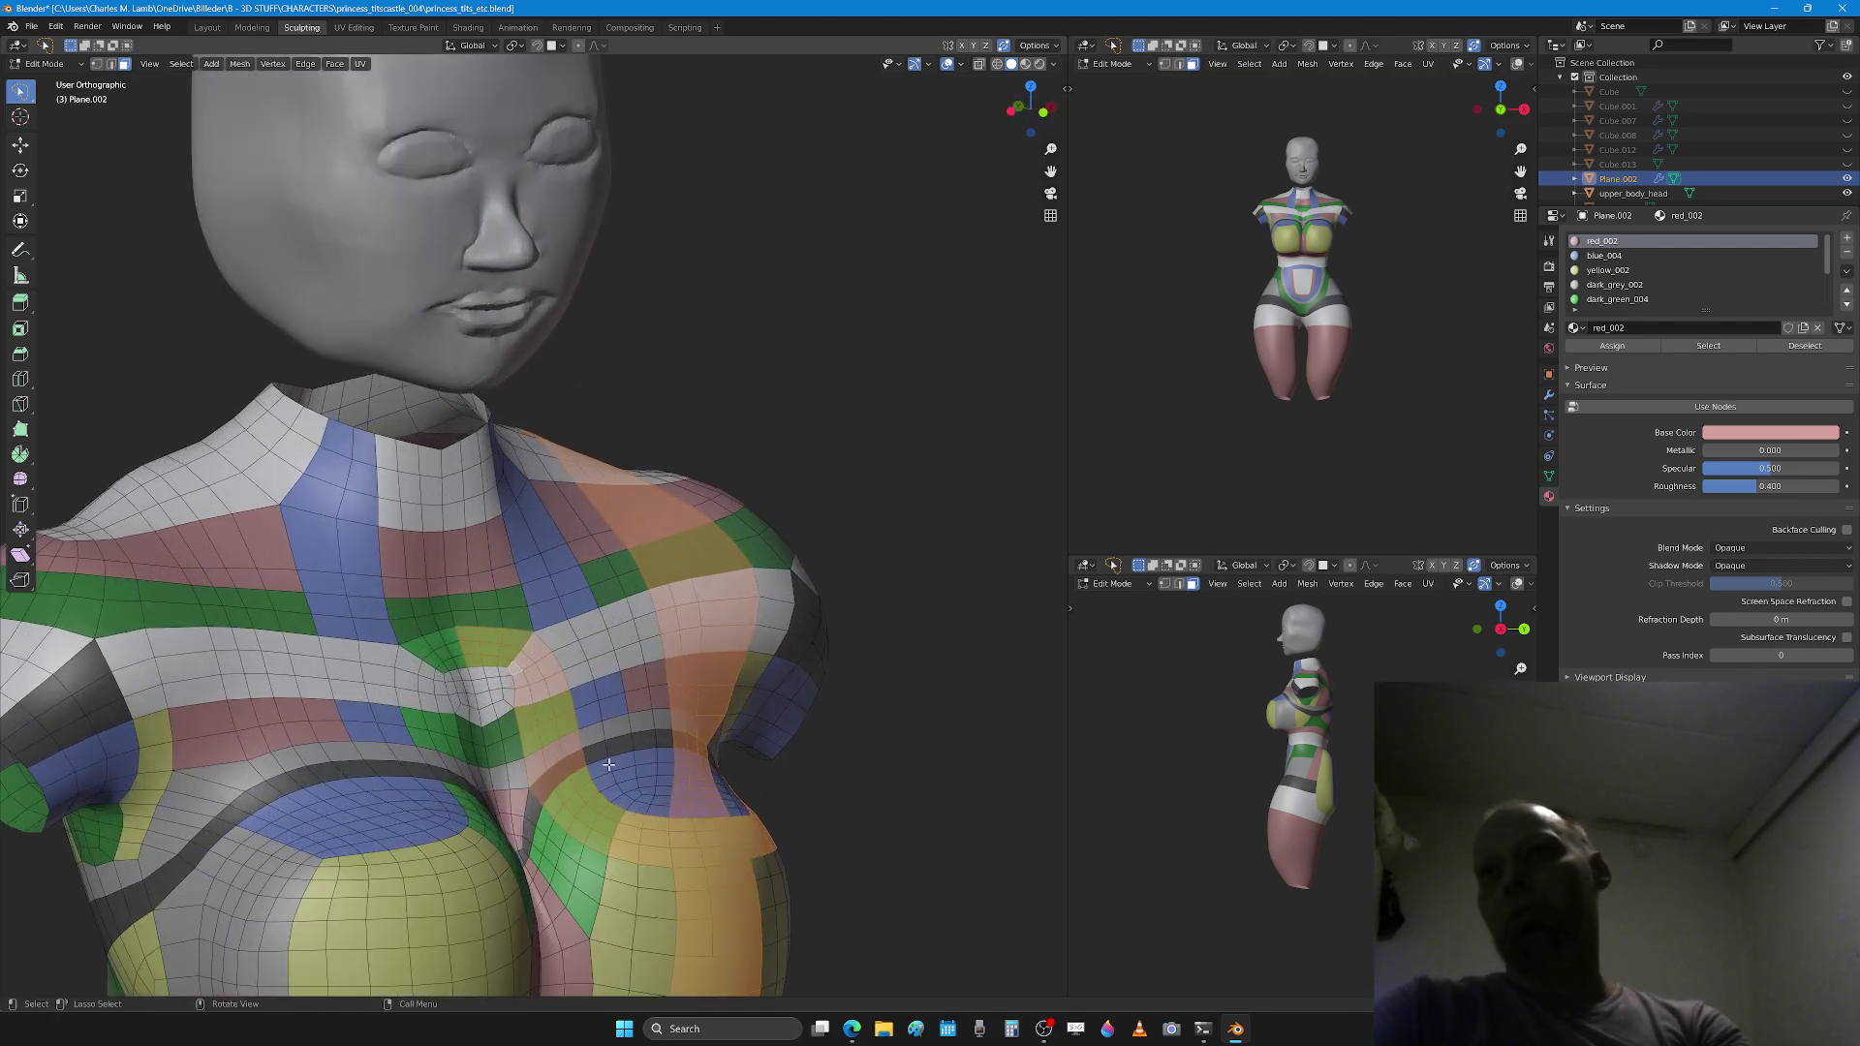
scroll(608, 766, down, 3)
middle_drag(714, 788, 673, 777)
scroll(554, 775, up, 2)
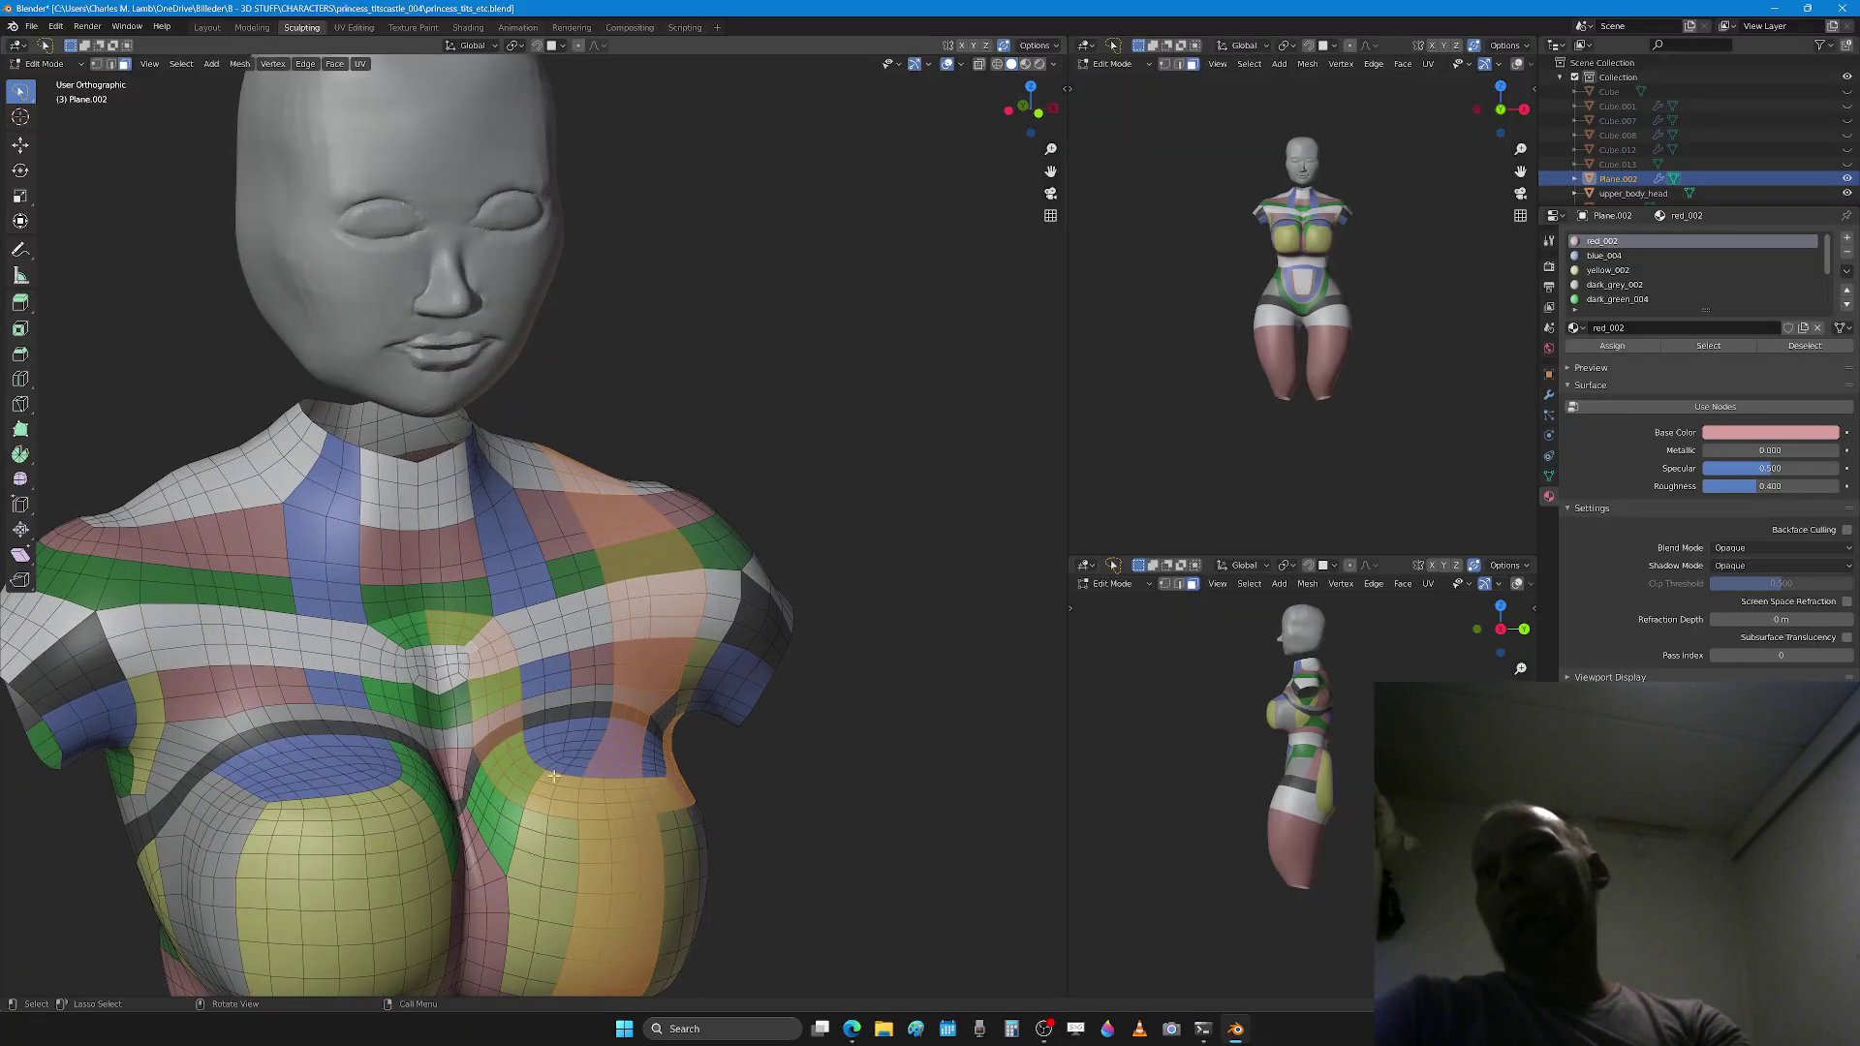
Step: Examine the horizontal face loops that run around the breast towards the armpit
alt+click(524, 818)
alt+shift+click(520, 830)
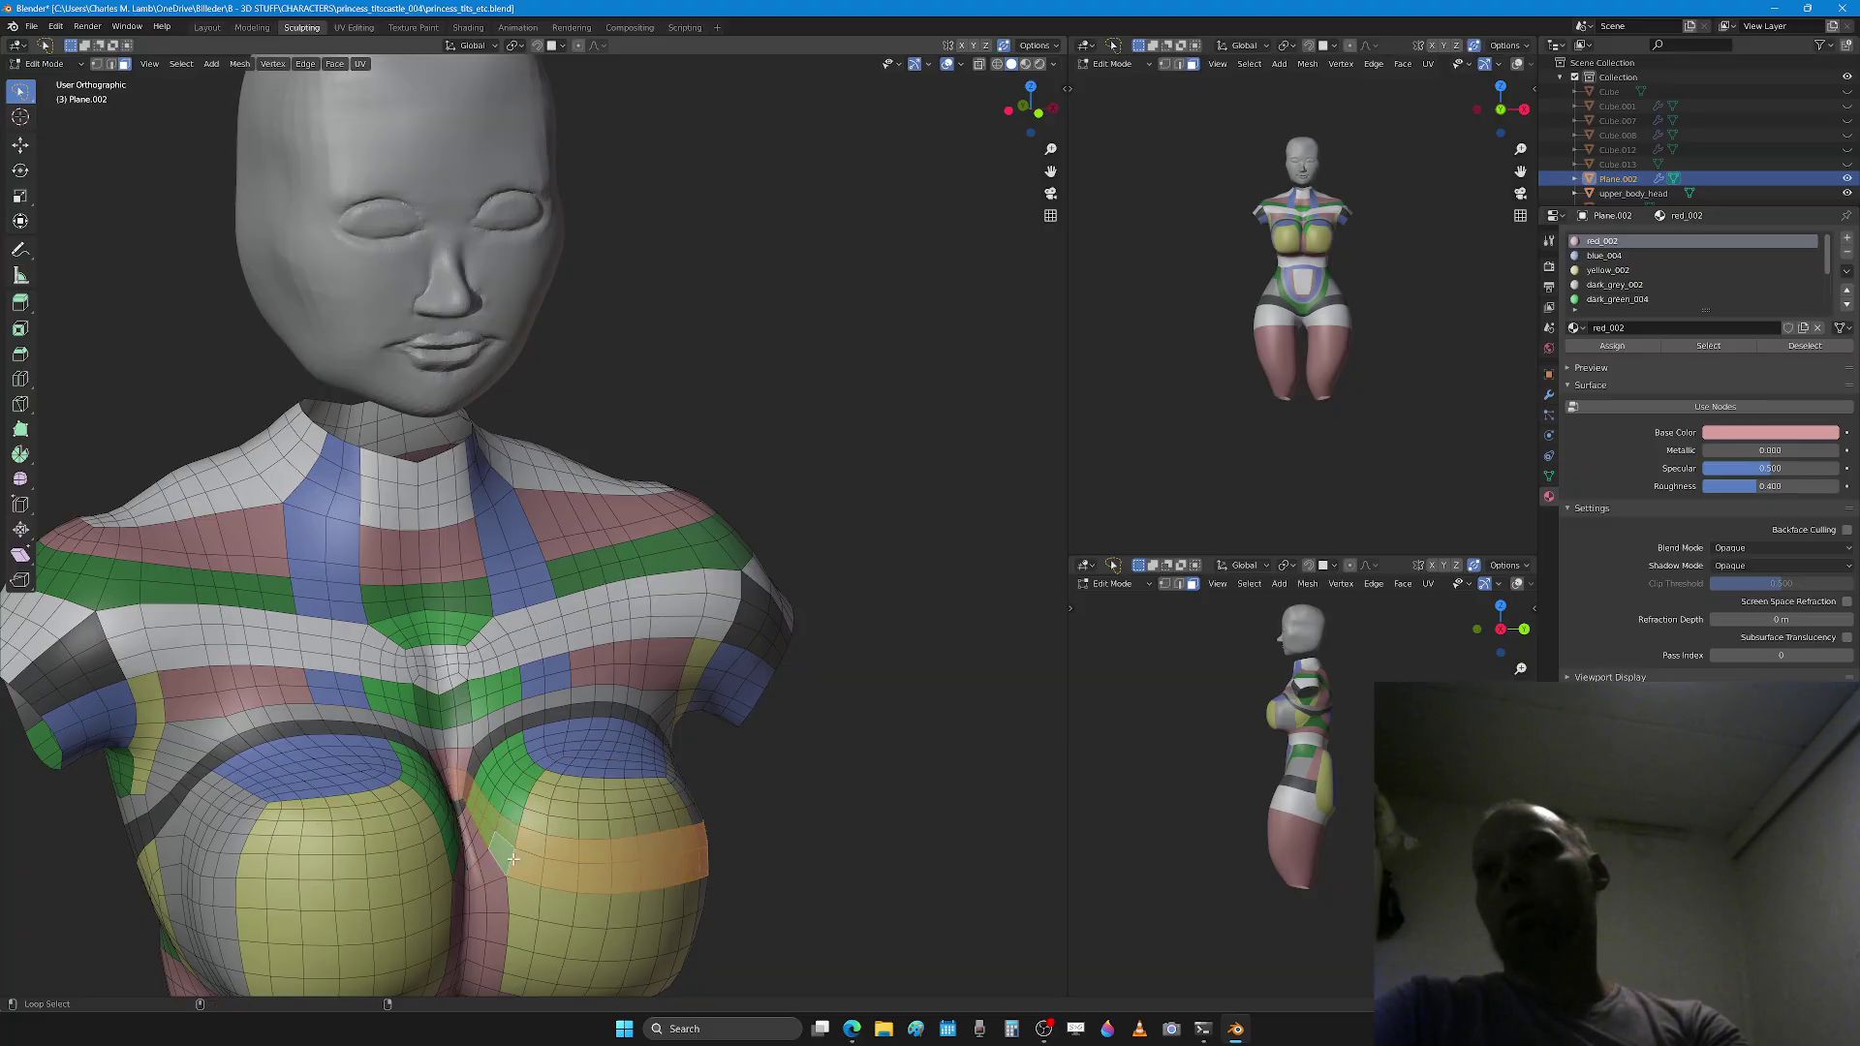
scroll(513, 859, down, 3)
middle_drag(514, 859, 446, 630)
scroll(441, 753, up, 2)
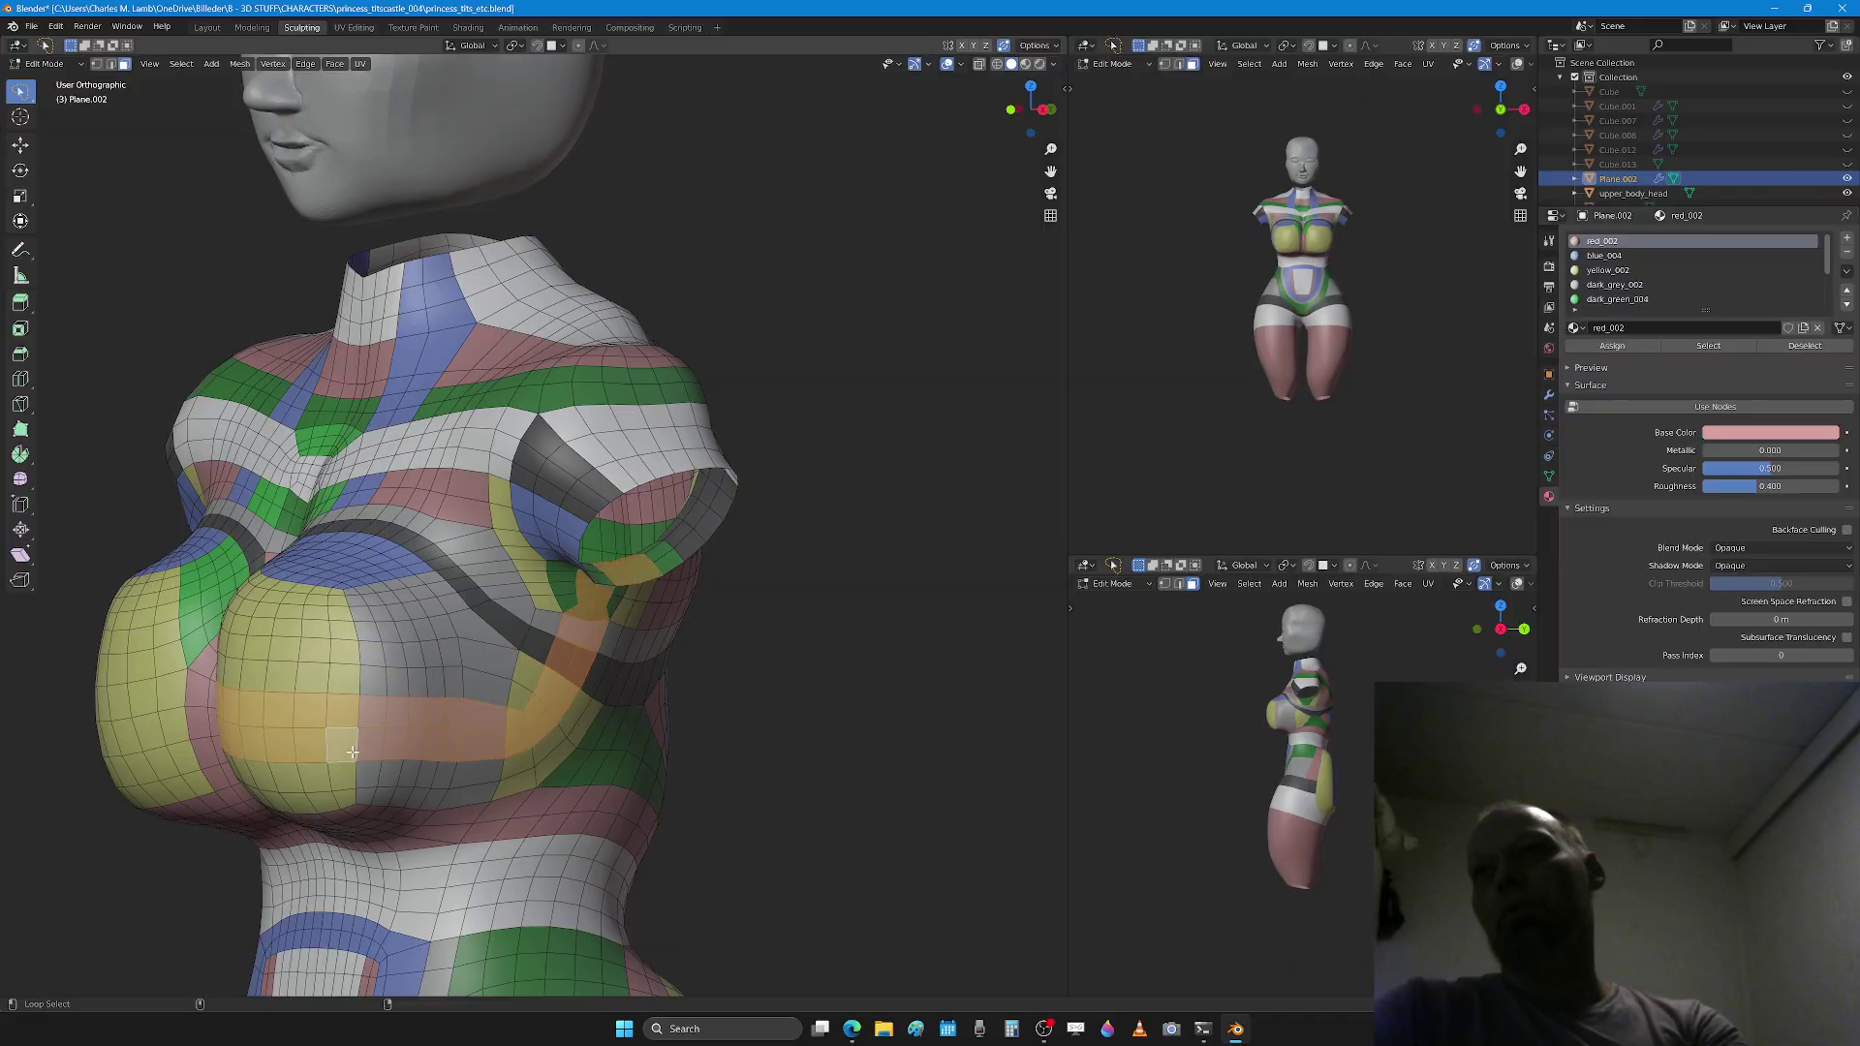
middle_drag(359, 793, 398, 452)
scroll(509, 803, down, 2)
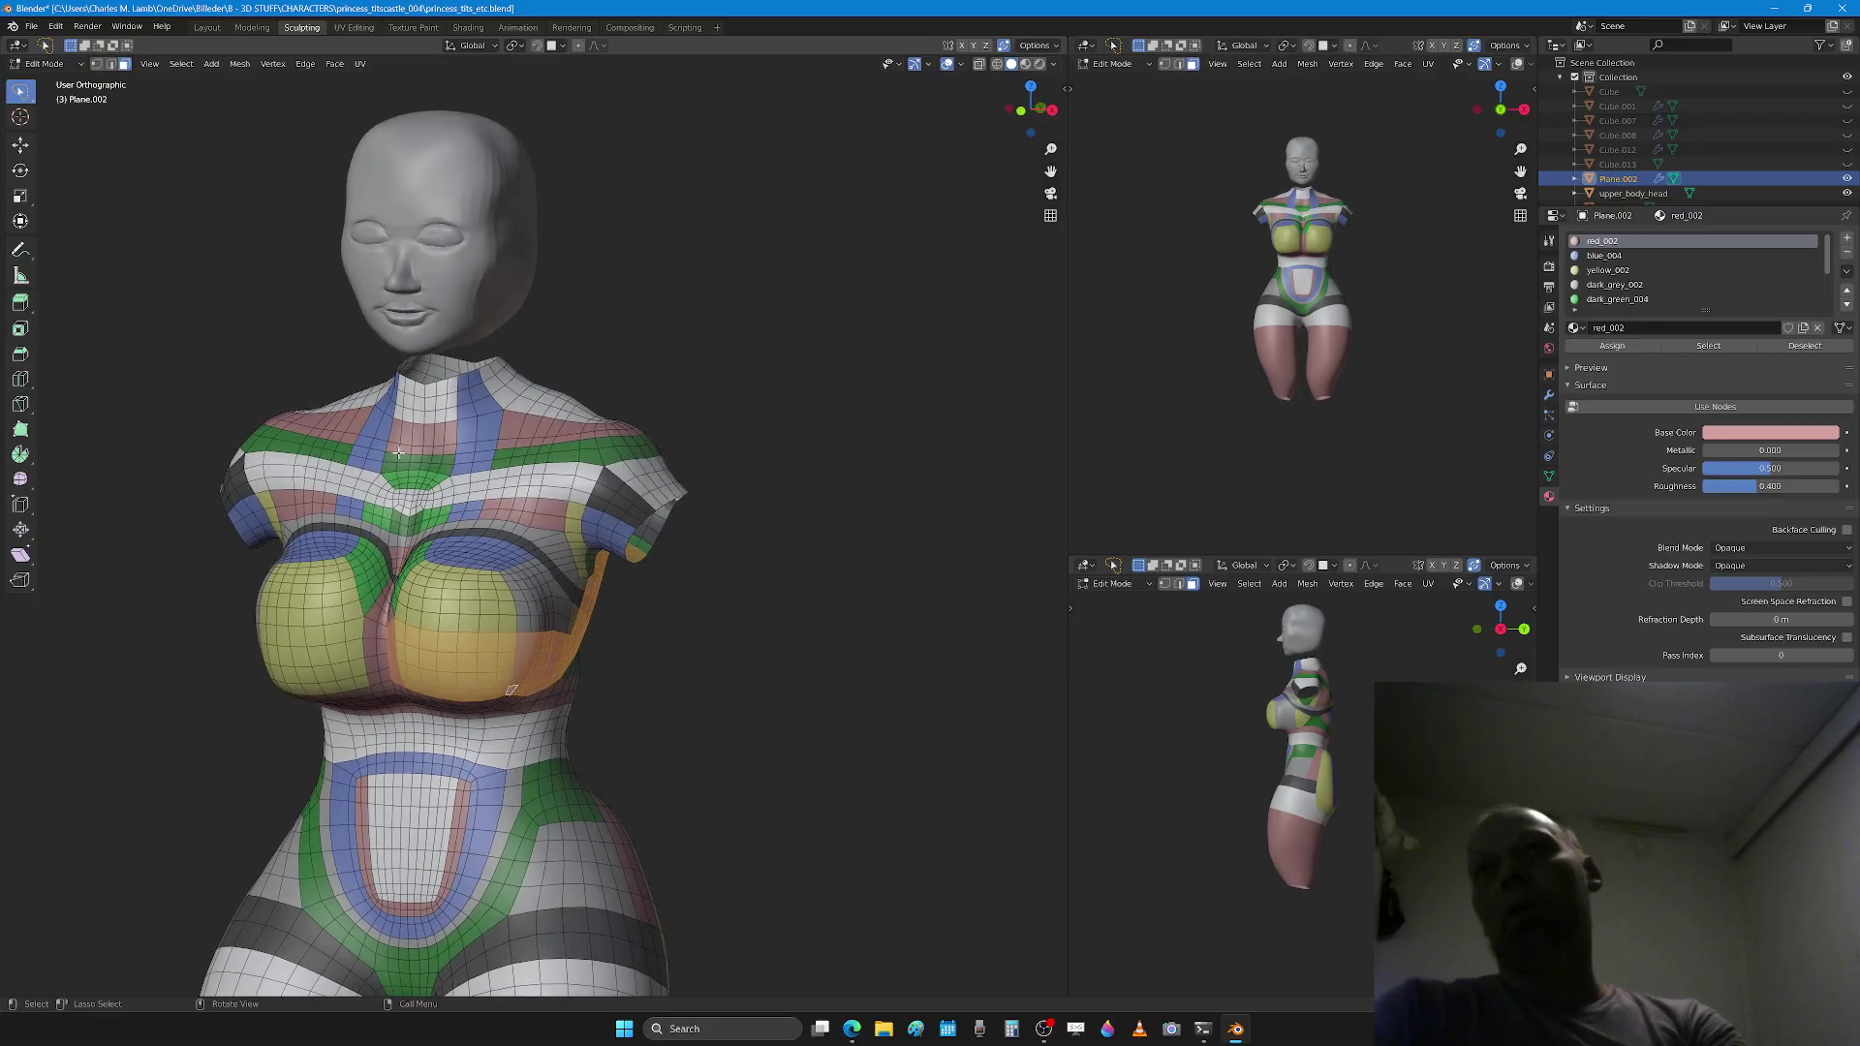
middle_drag(658, 714, 610, 780)
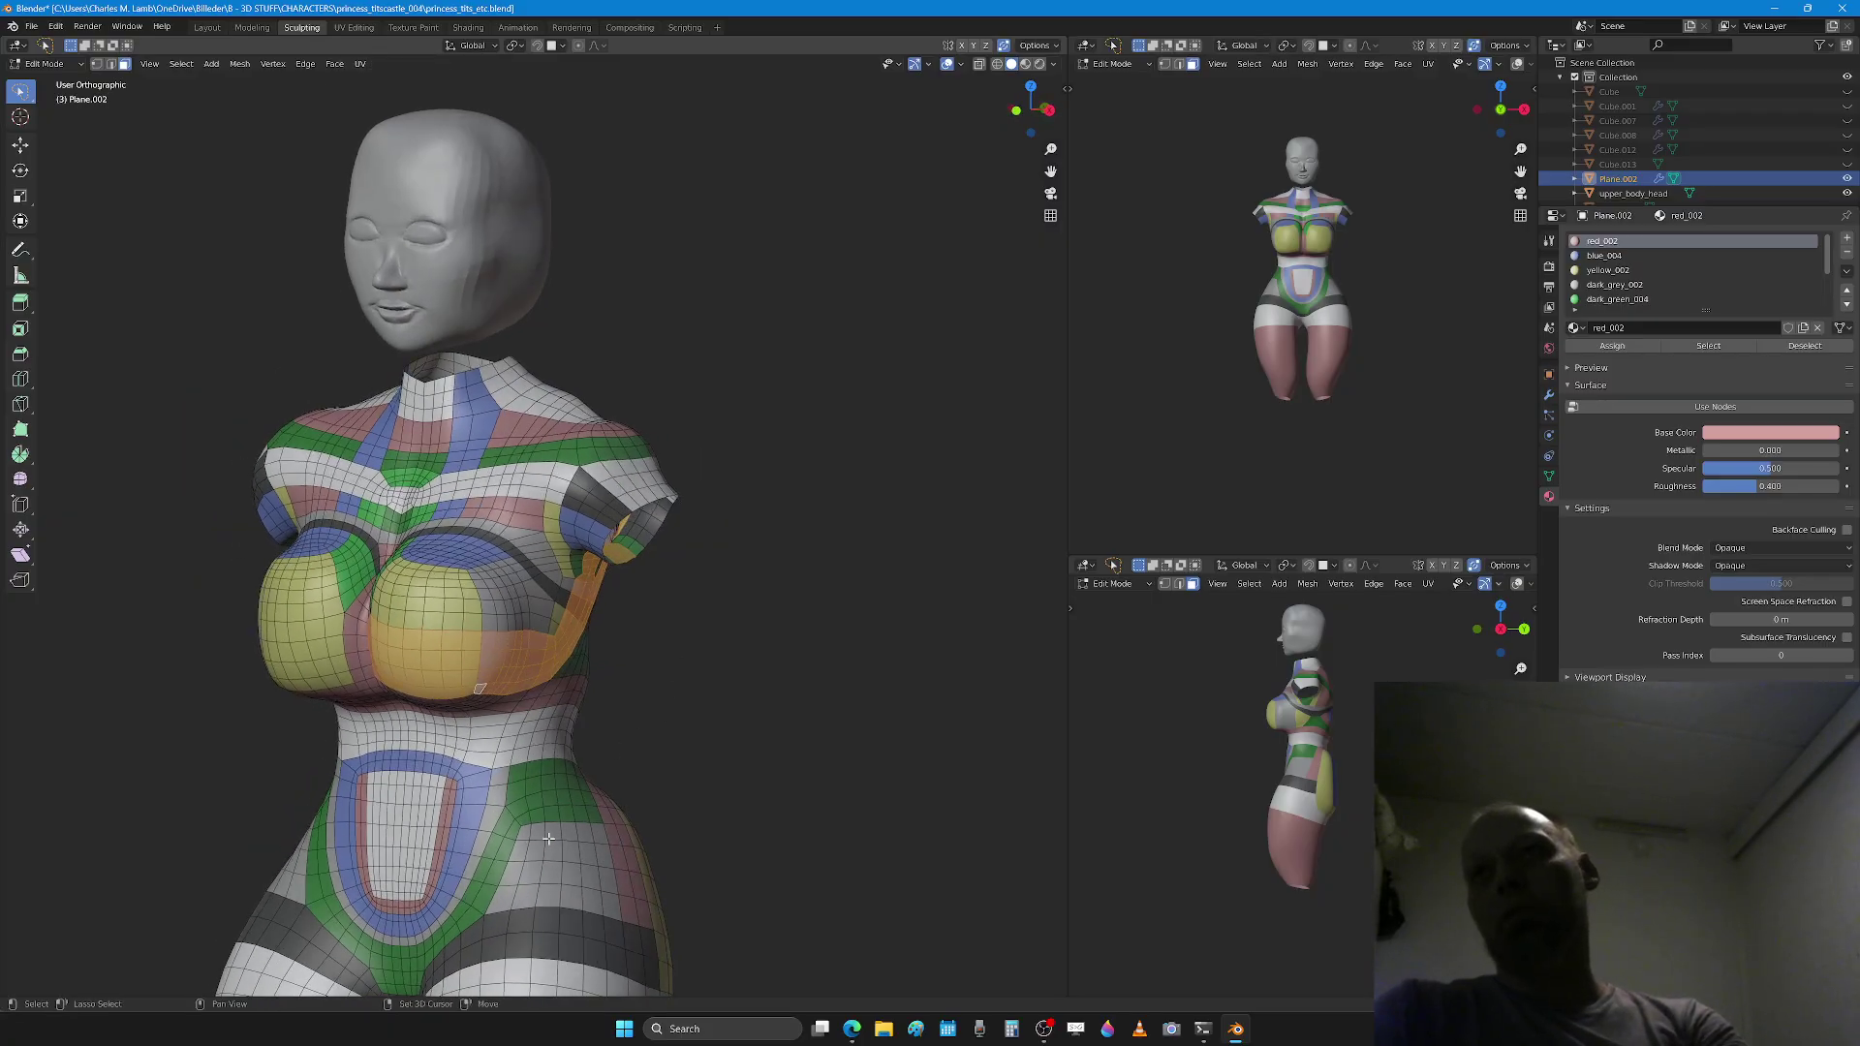
Step: Examine the face loops around the waist from the front and the lower back
scroll(549, 839, up, 3)
alt+click(446, 576)
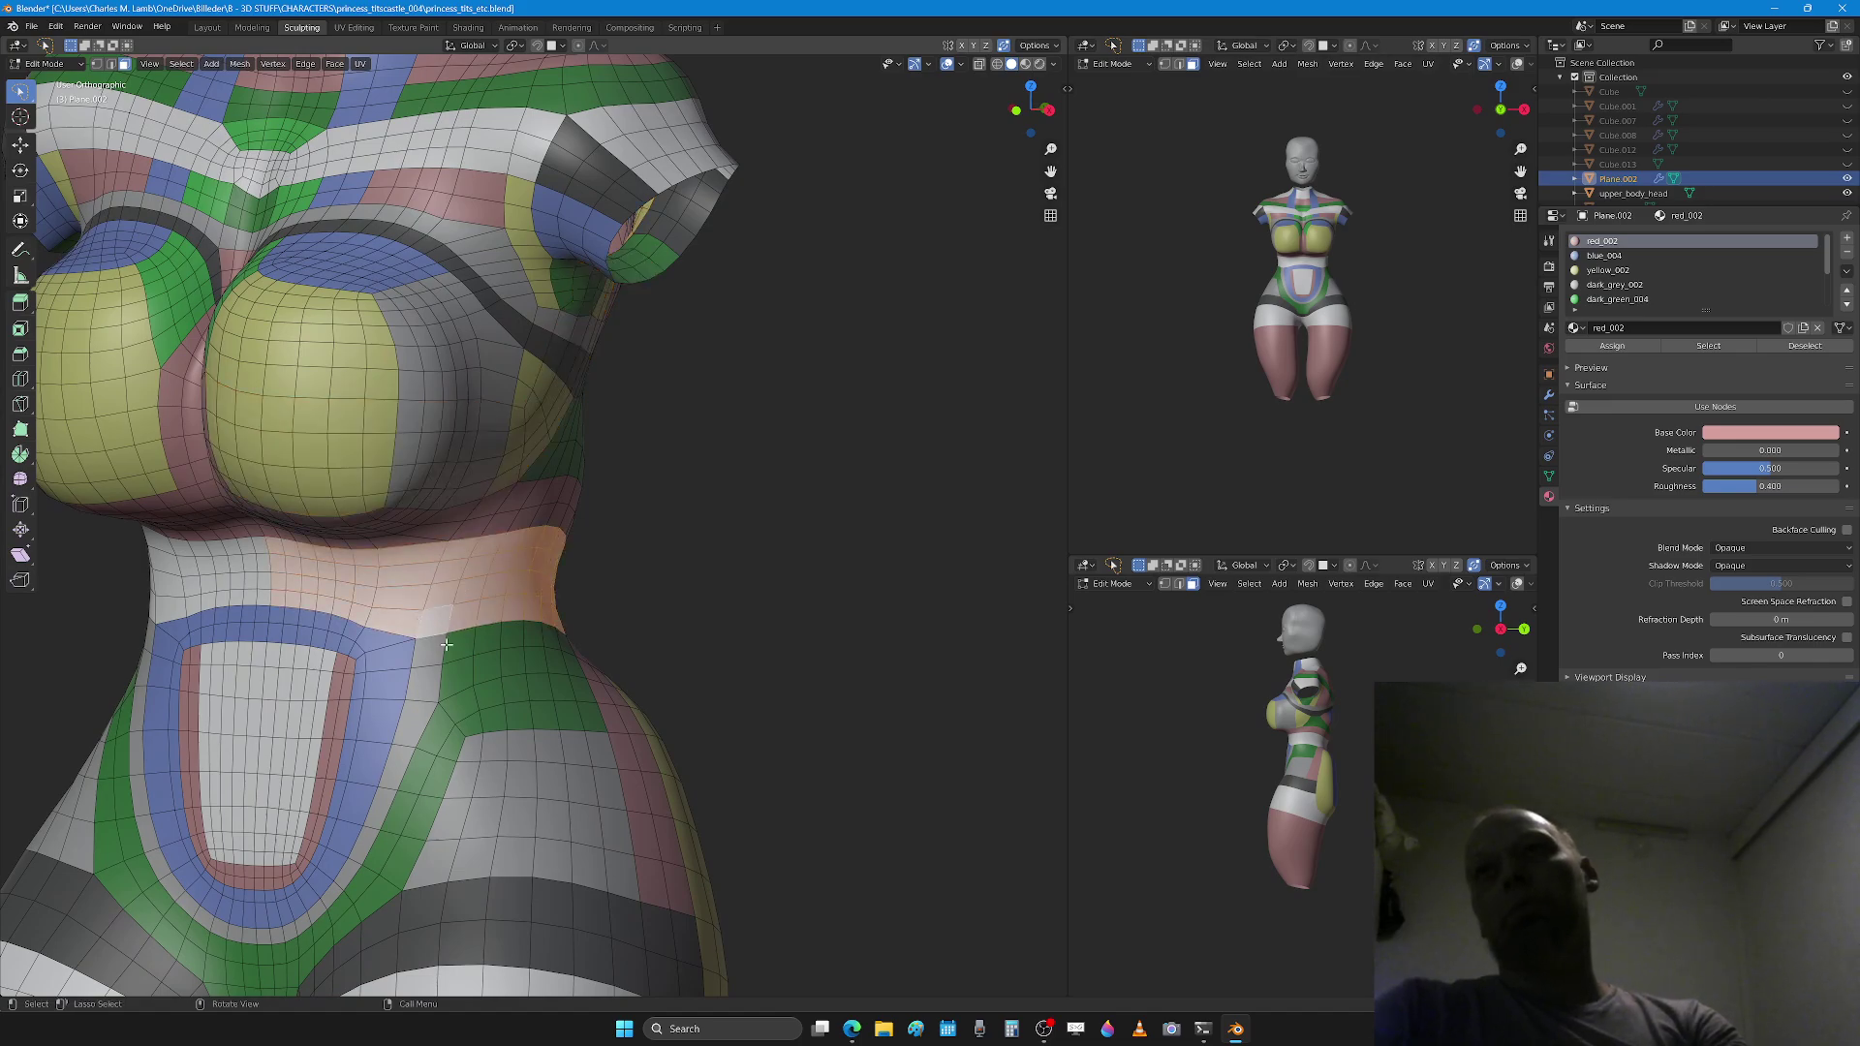
scroll(445, 644, down, 3)
mouse_move(445, 644)
middle_down()
mouse_move(496, 659)
mouse_move(461, 664)
middle_up()
scroll(518, 690, up, 2)
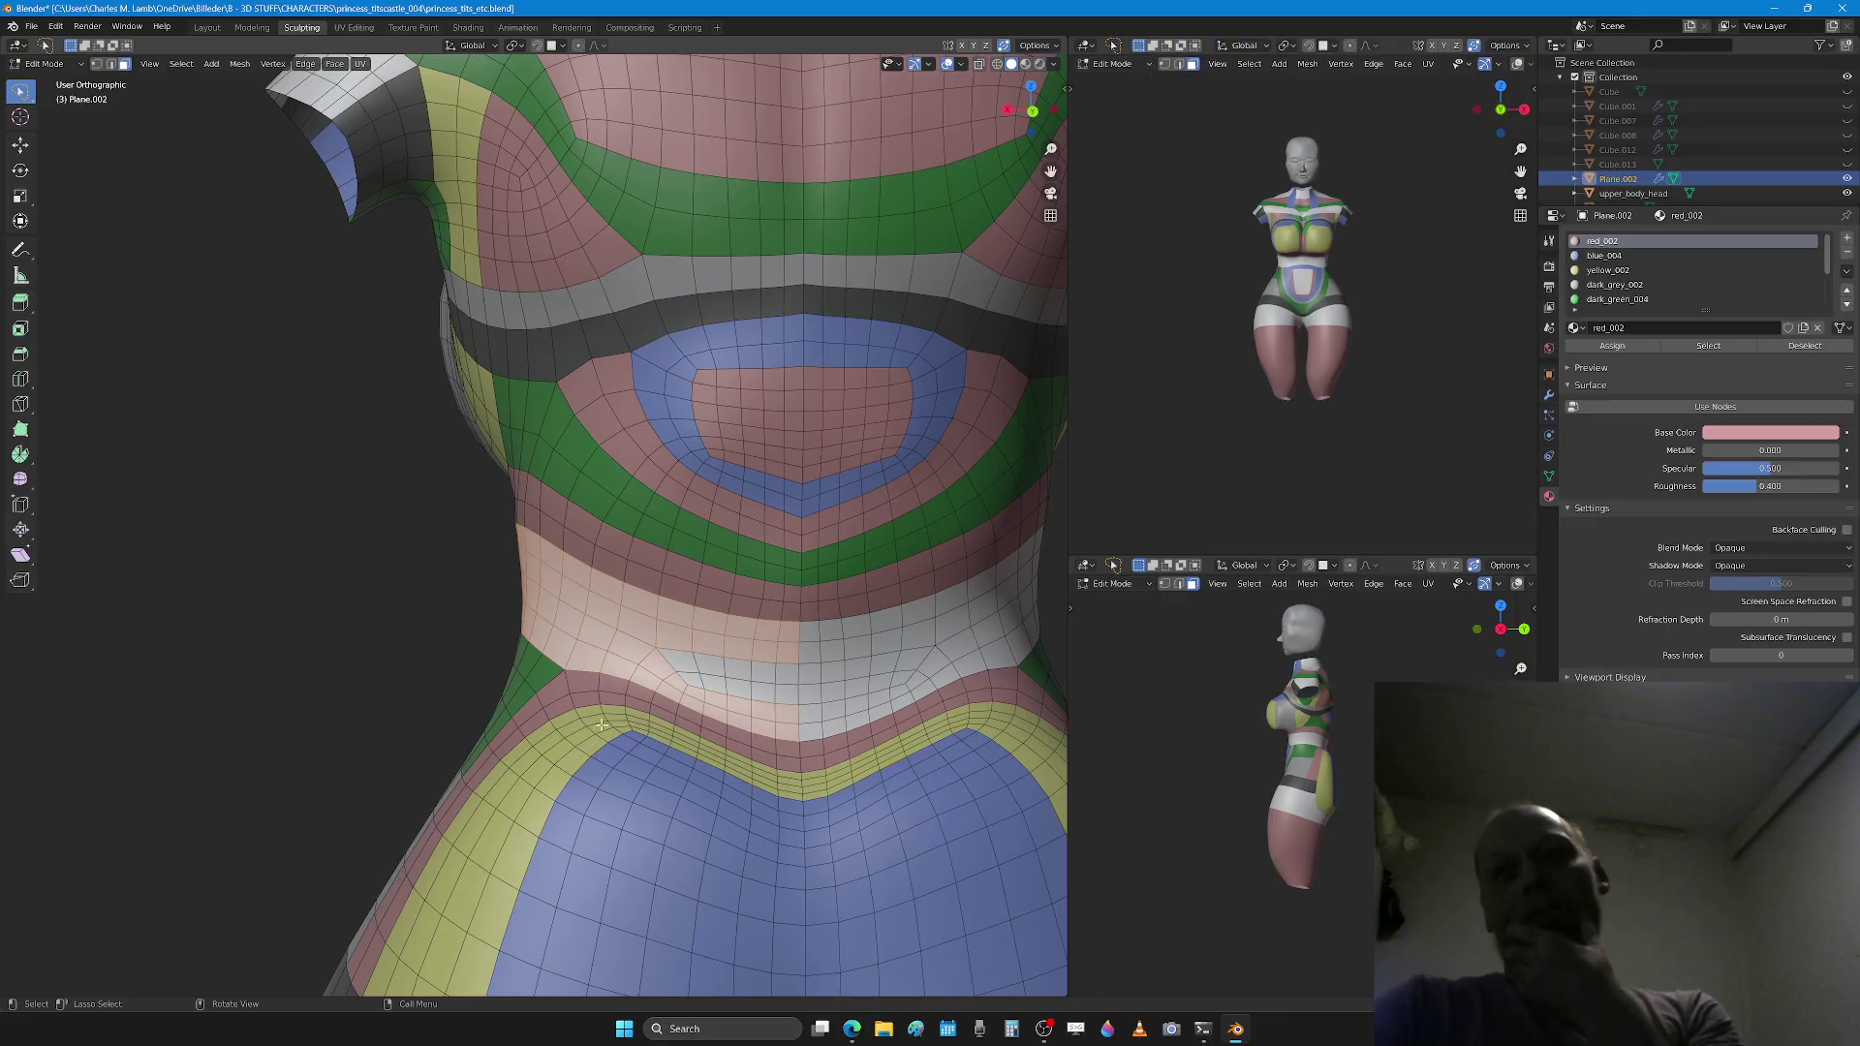
middle_drag(601, 724, 613, 687)
scroll(661, 727, down, 2)
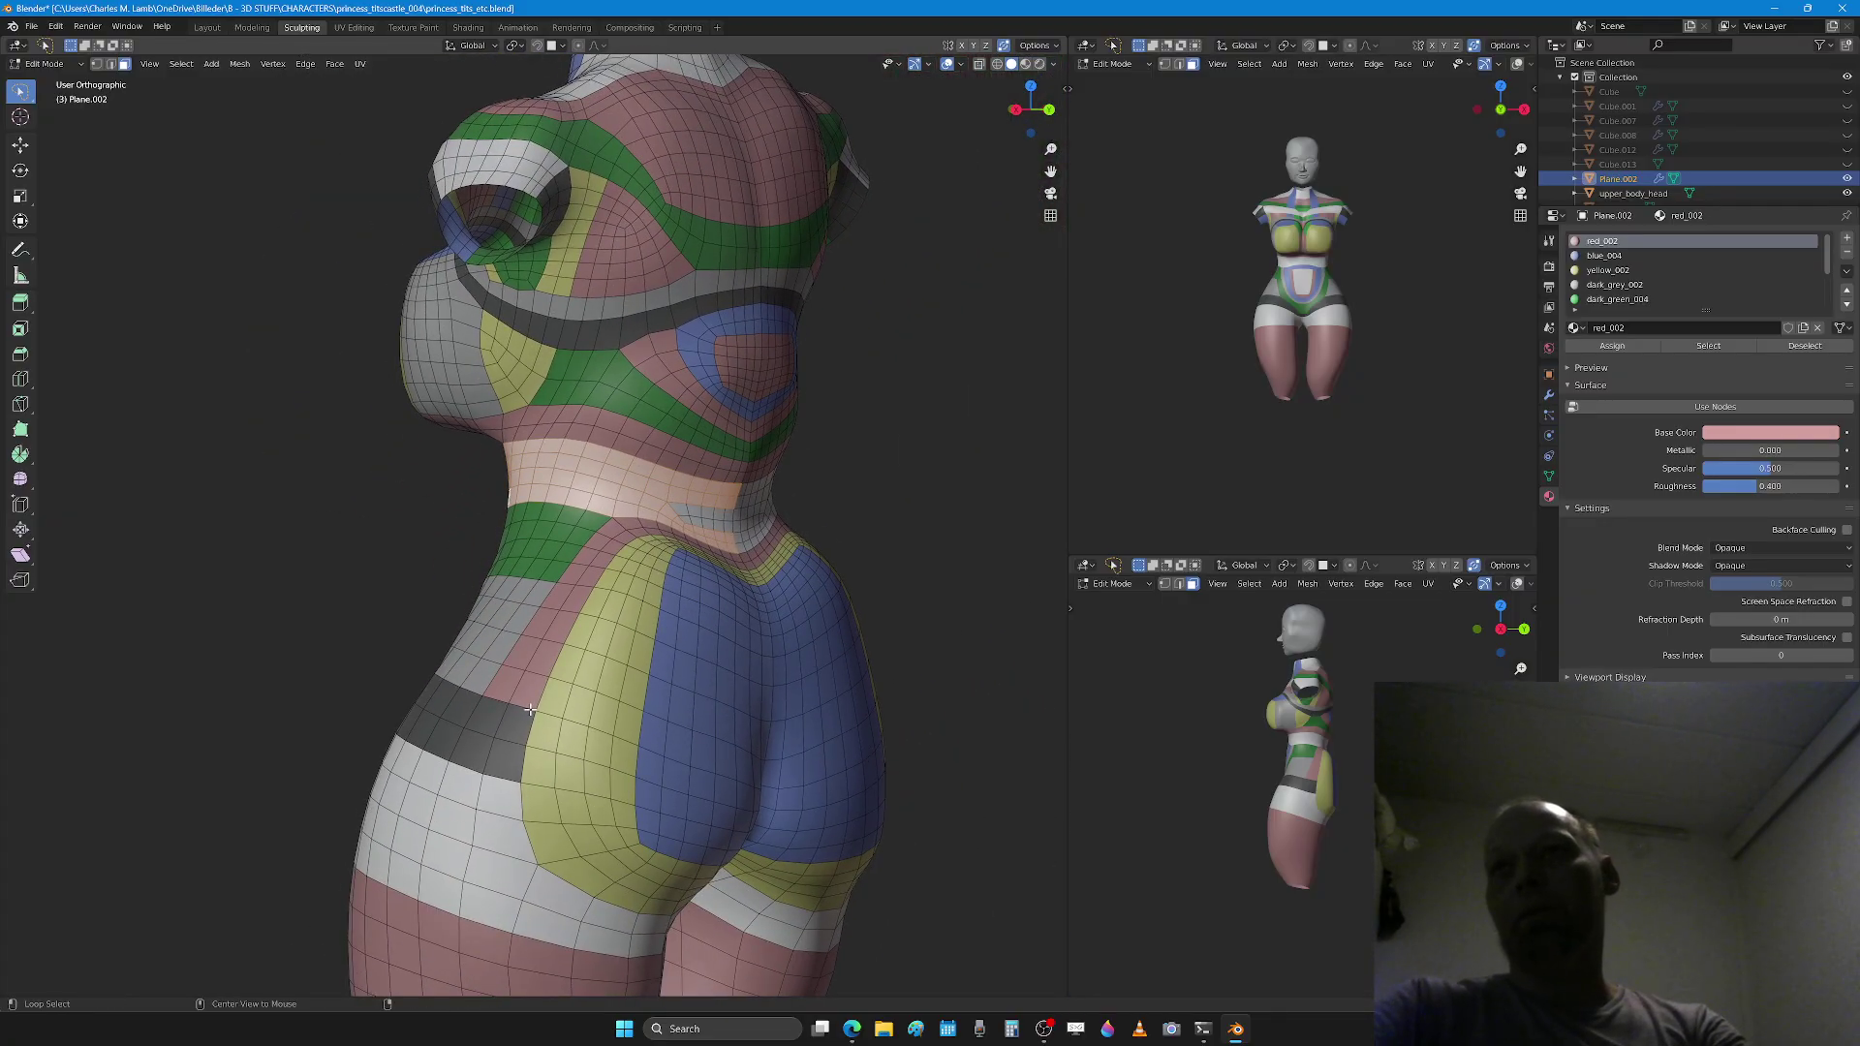
Step: Slide the vertical edge loop on the outer hip and thigh back against the yellow buttock band, collapsing the pink strip
scroll(496, 699, down, 4)
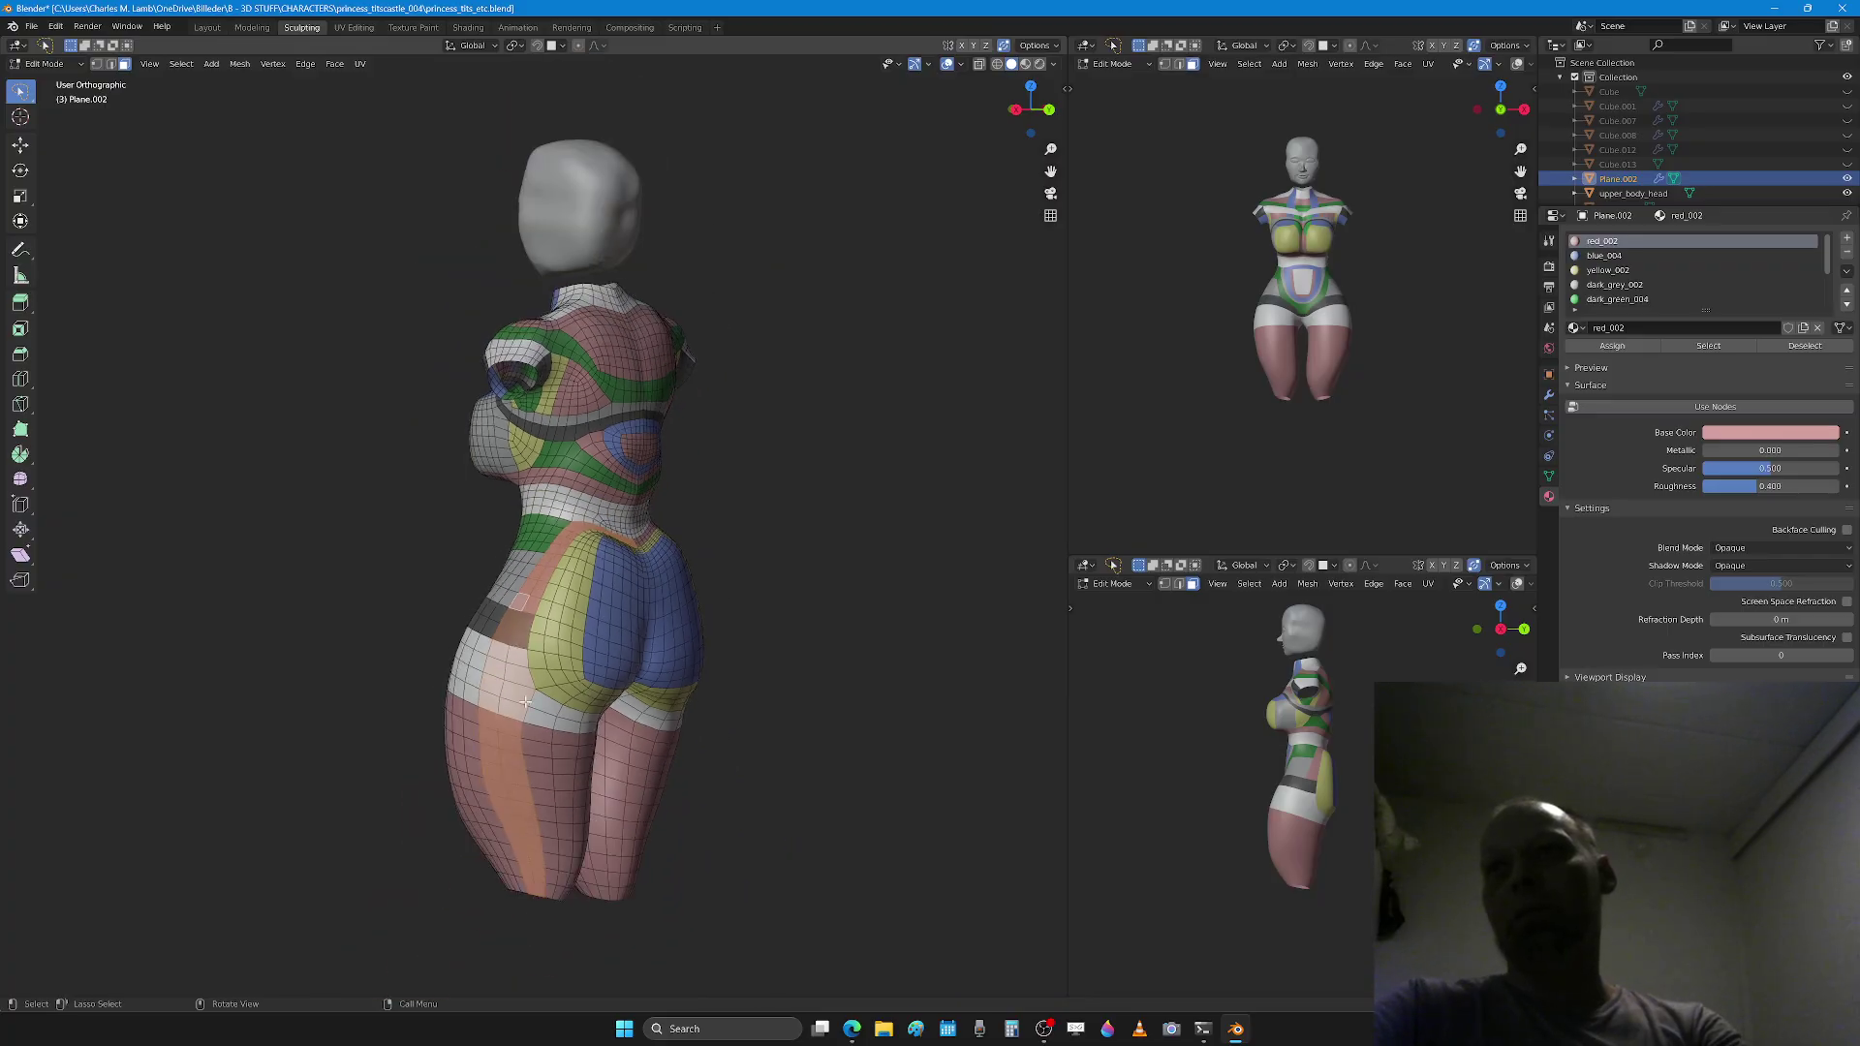
middle_drag(584, 683, 548, 728)
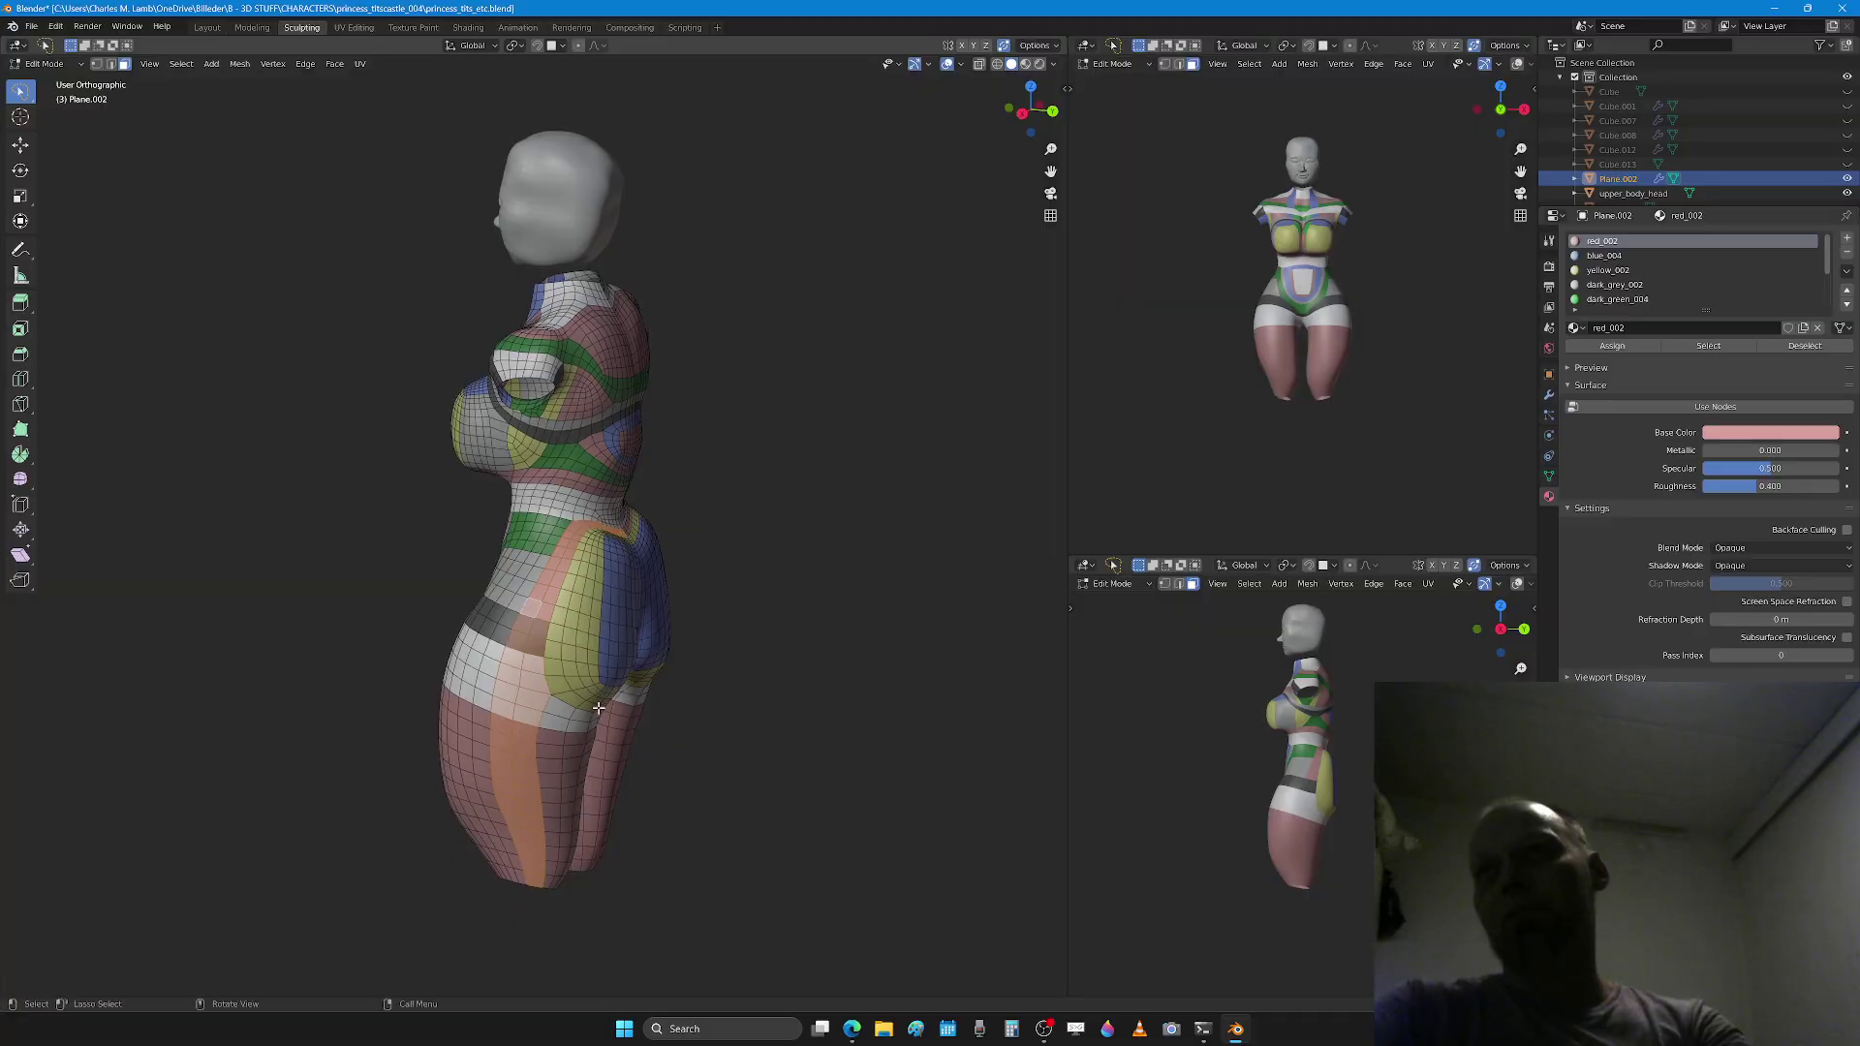
scroll(550, 745, up, 3)
key(2)
alt+click(523, 726)
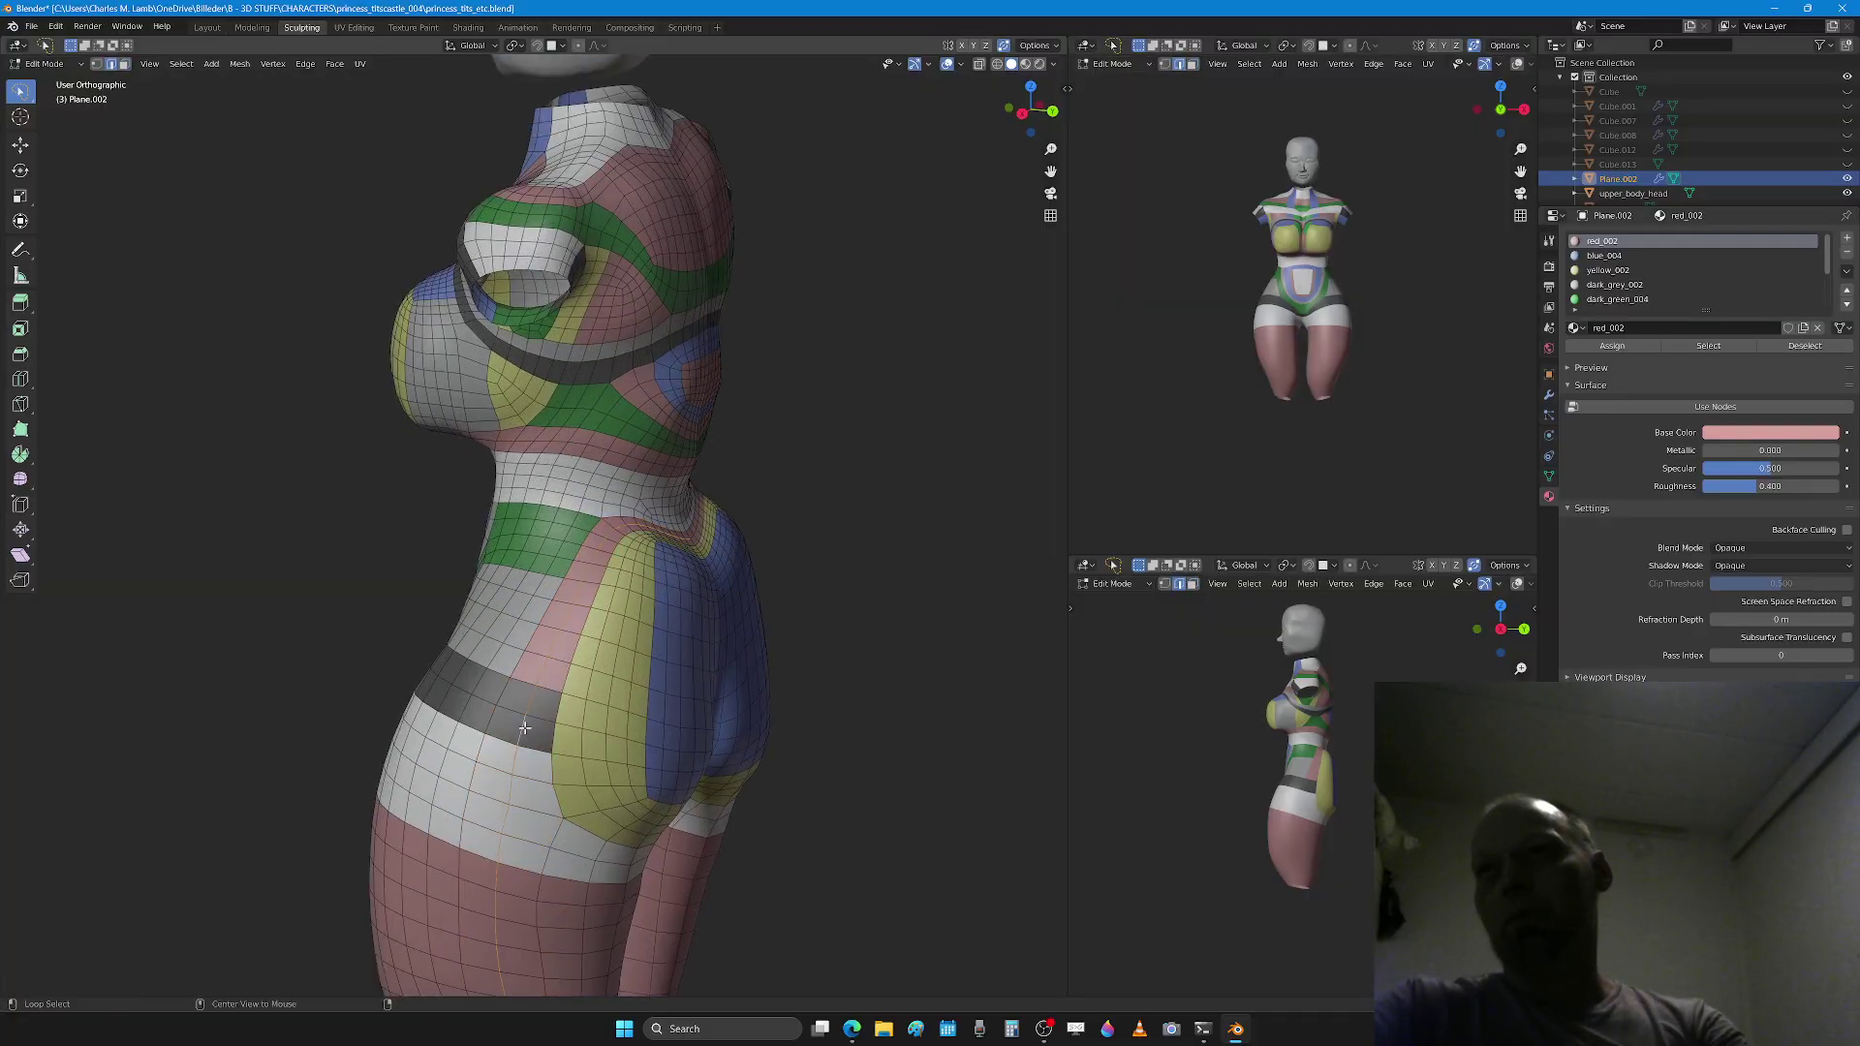
key(g)
key(g)
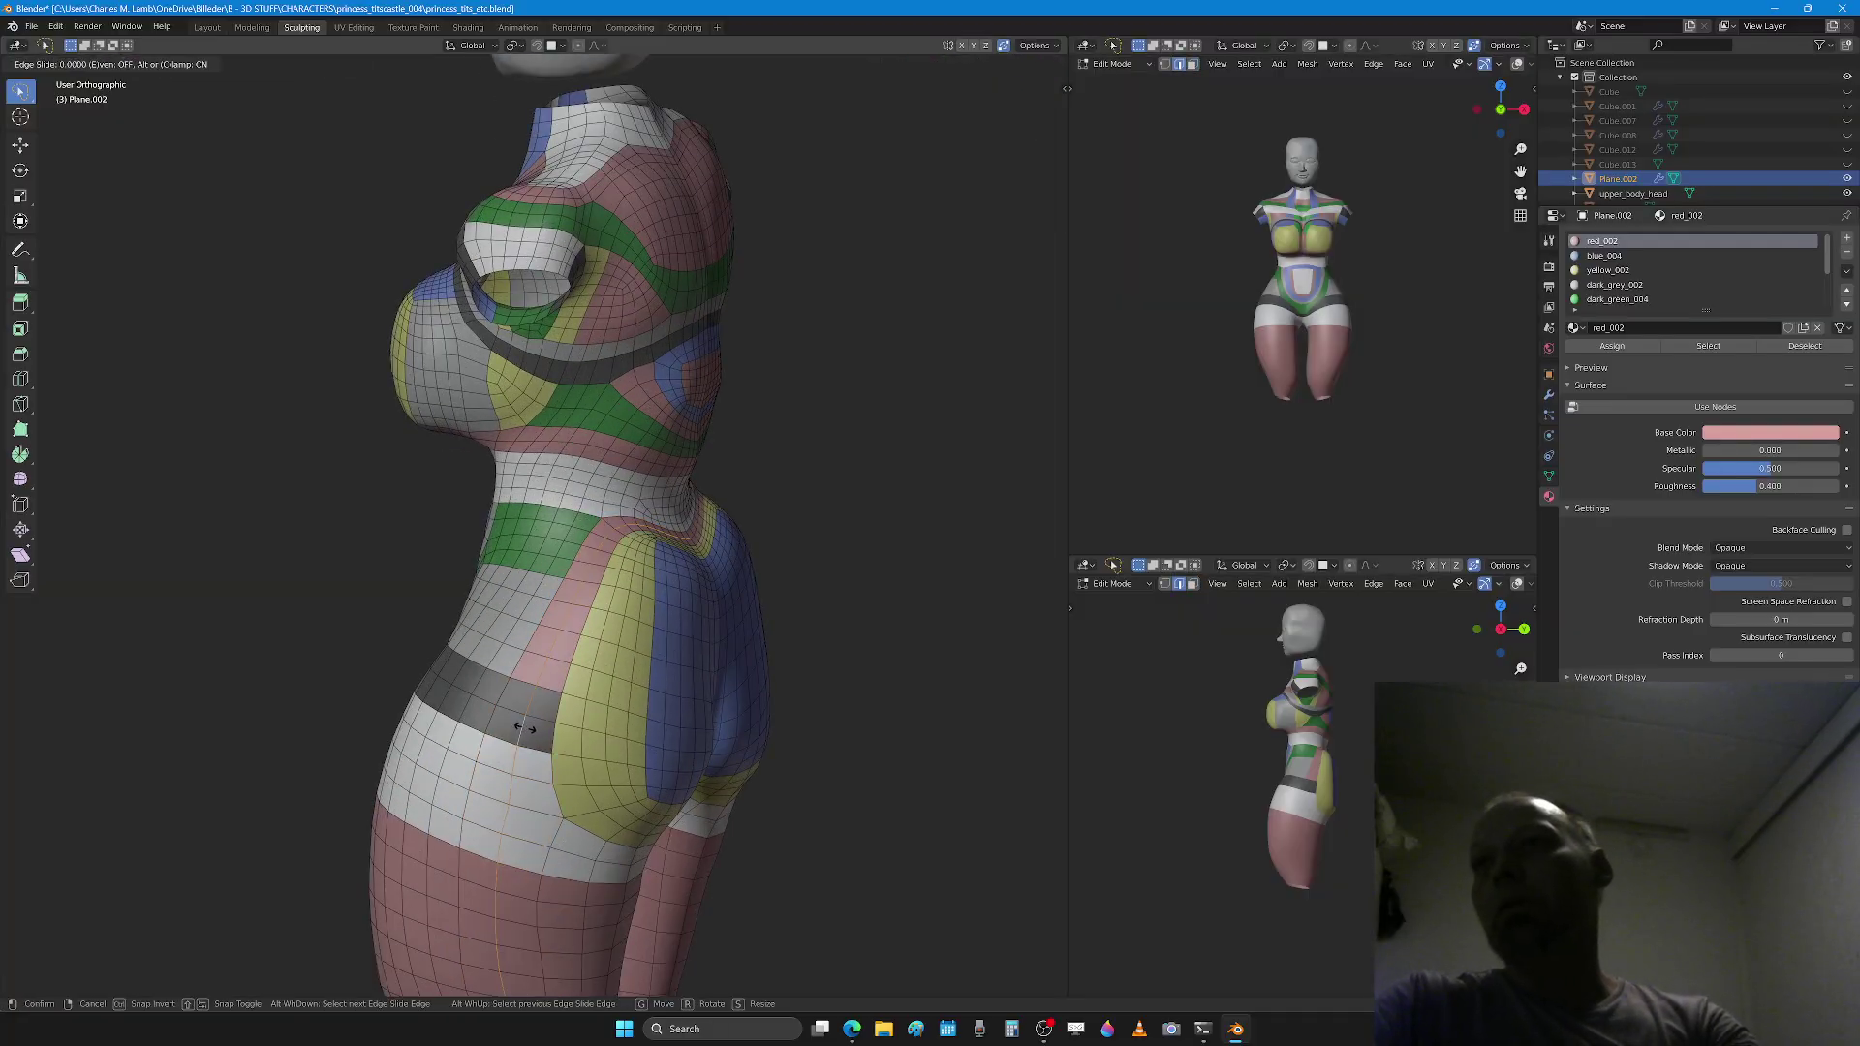
click(546, 746)
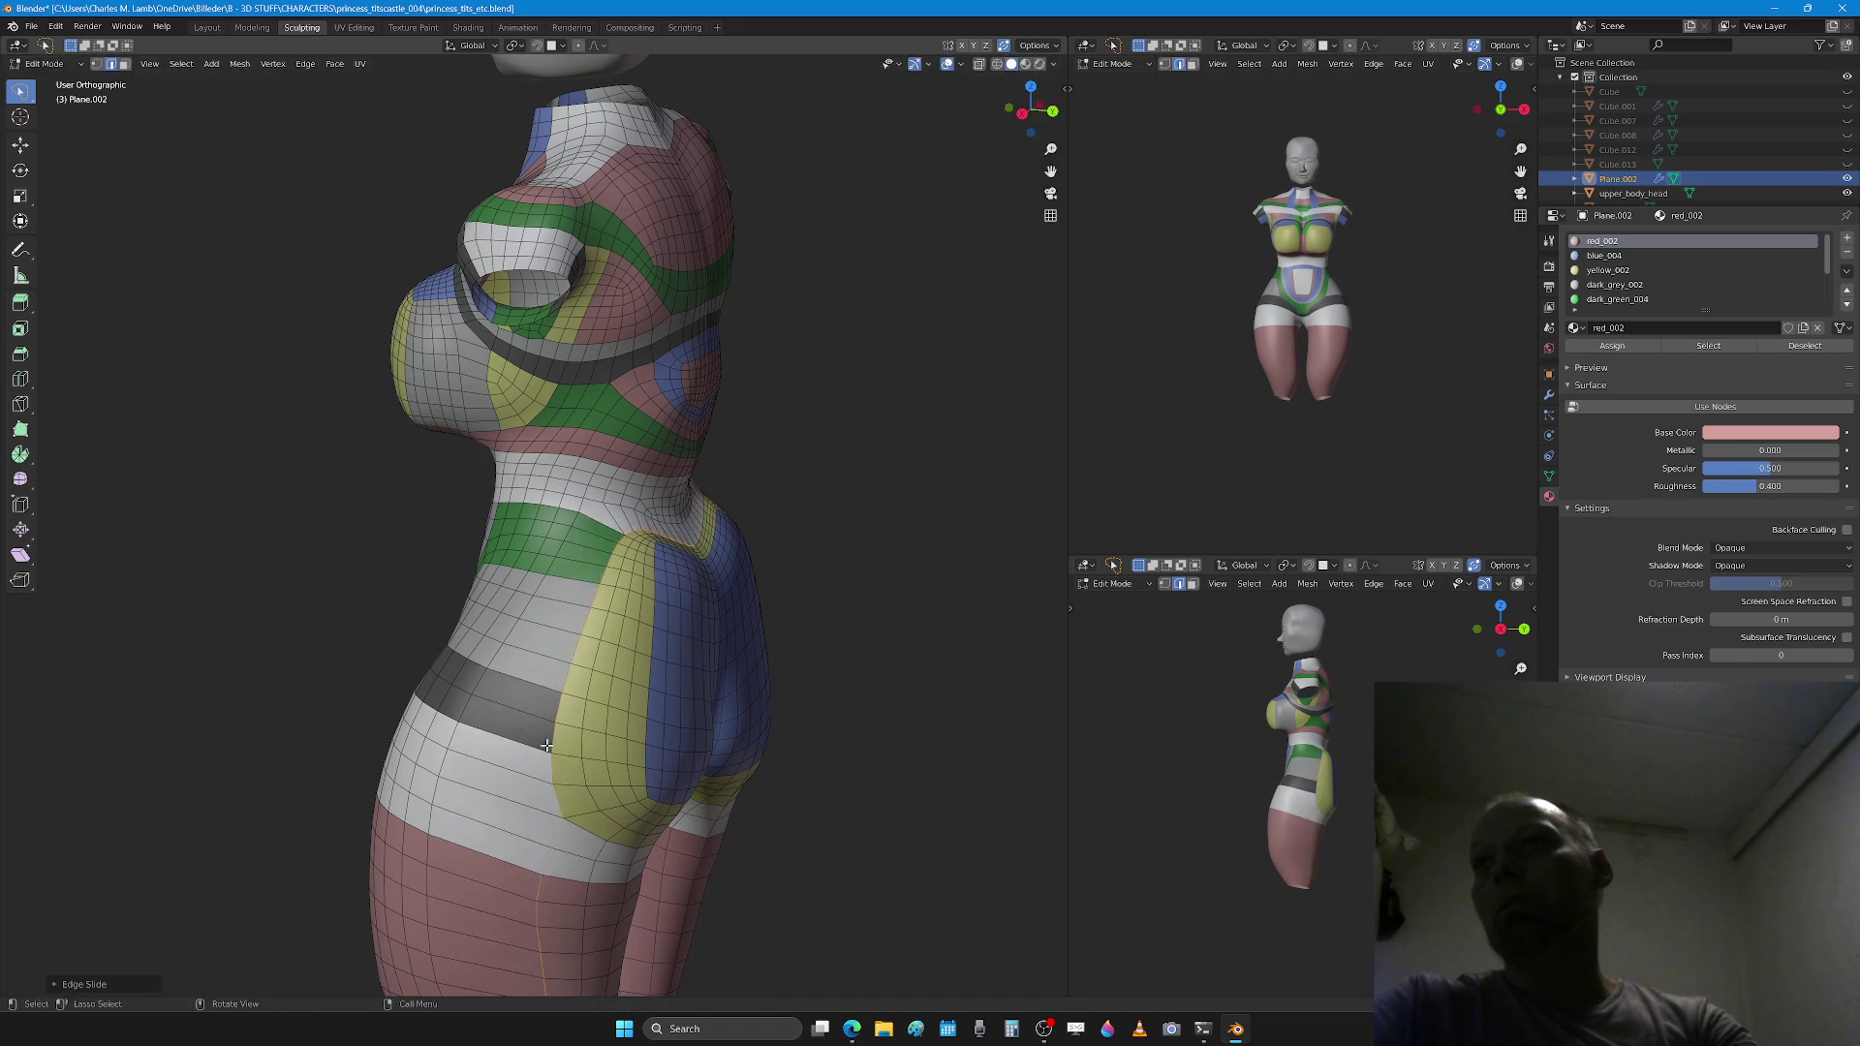
Step: Switch to Sculpt Mode and reshape the lower back and the upper edge of the buttocks with the Grab brush
key(Tab)
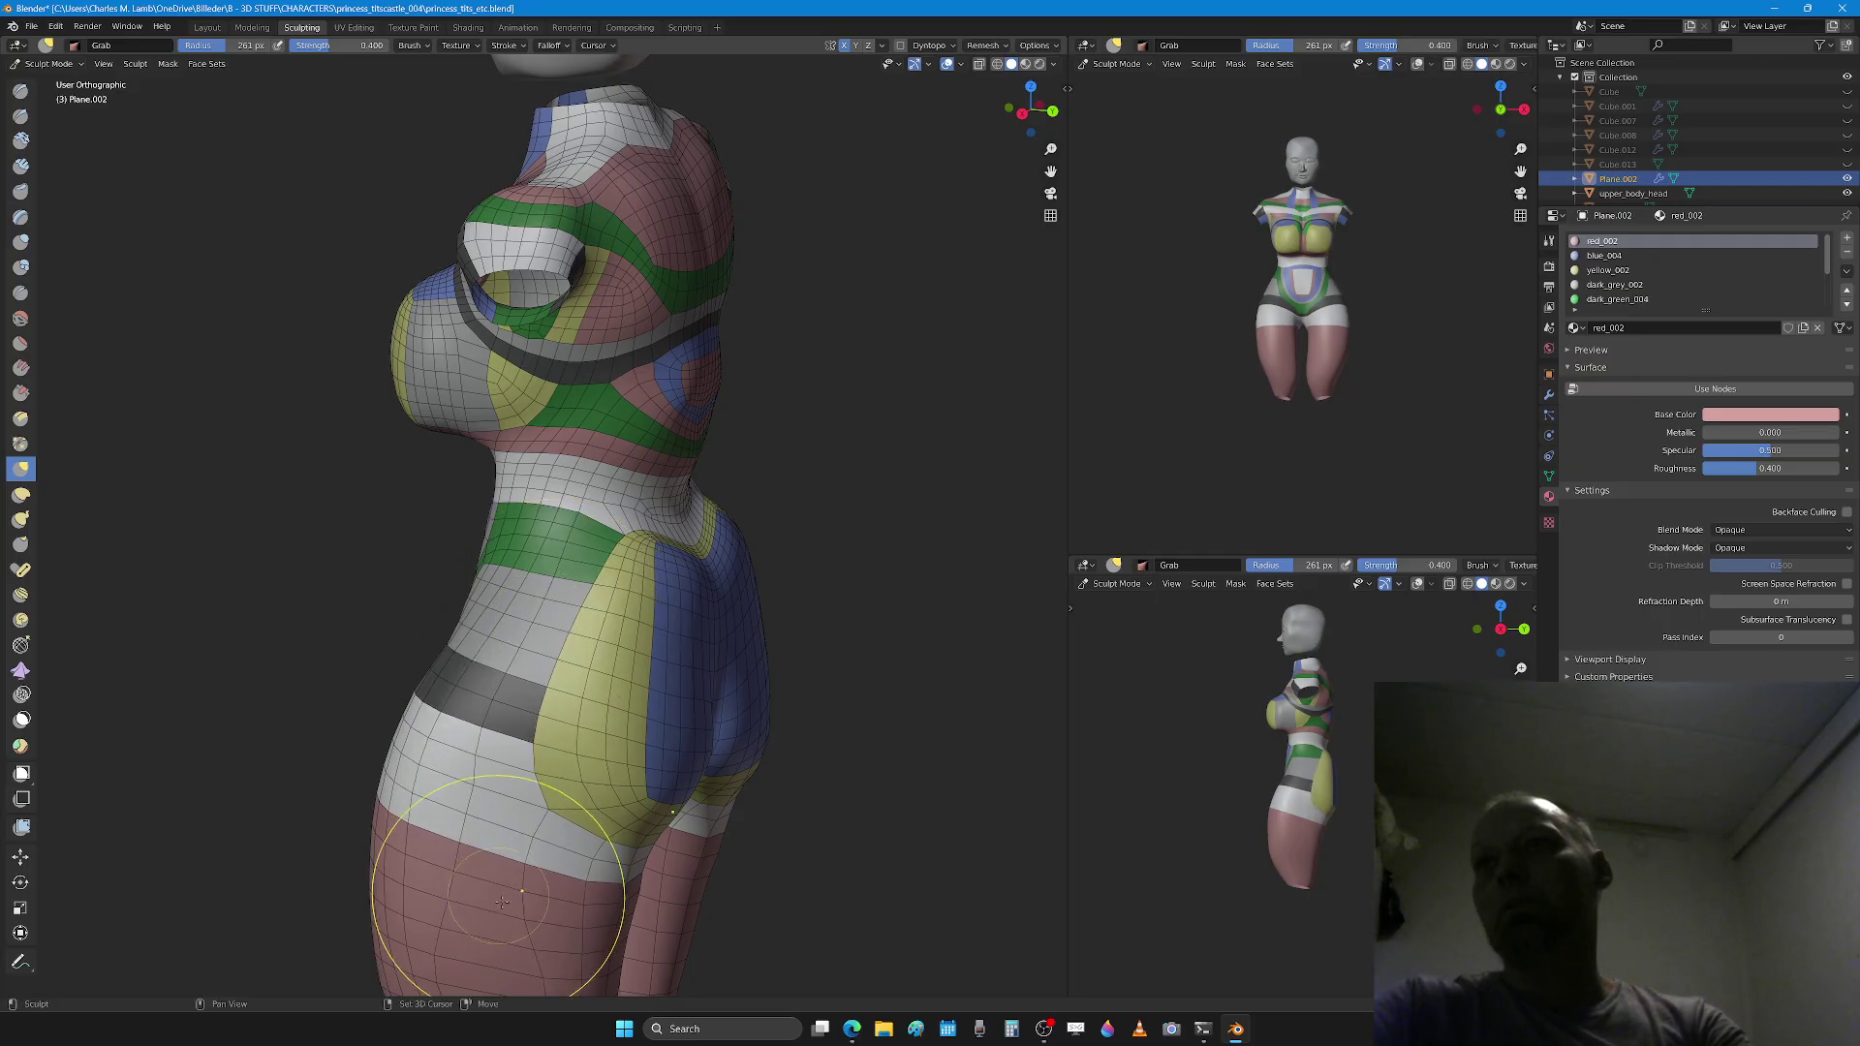
middle_drag(697, 685, 498, 582)
scroll(498, 581, up, 2)
key(f)
click(542, 590)
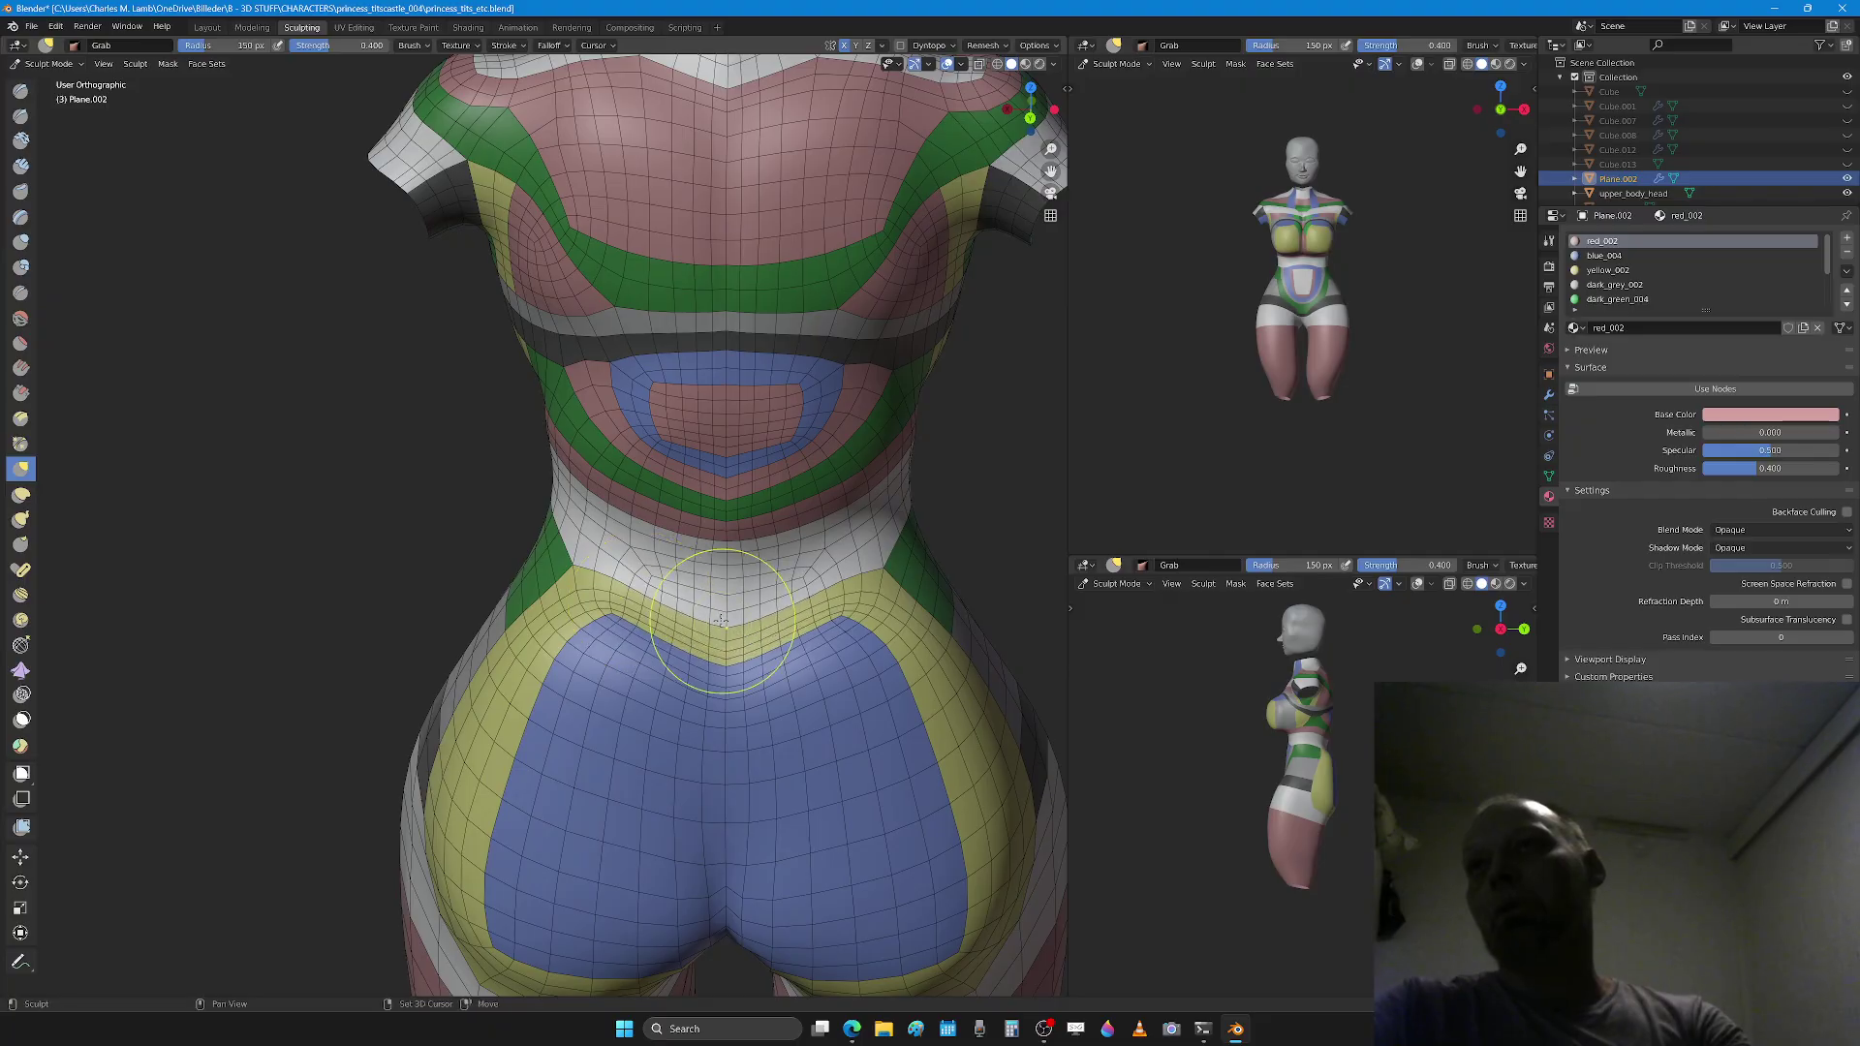
drag(682, 608, 608, 582)
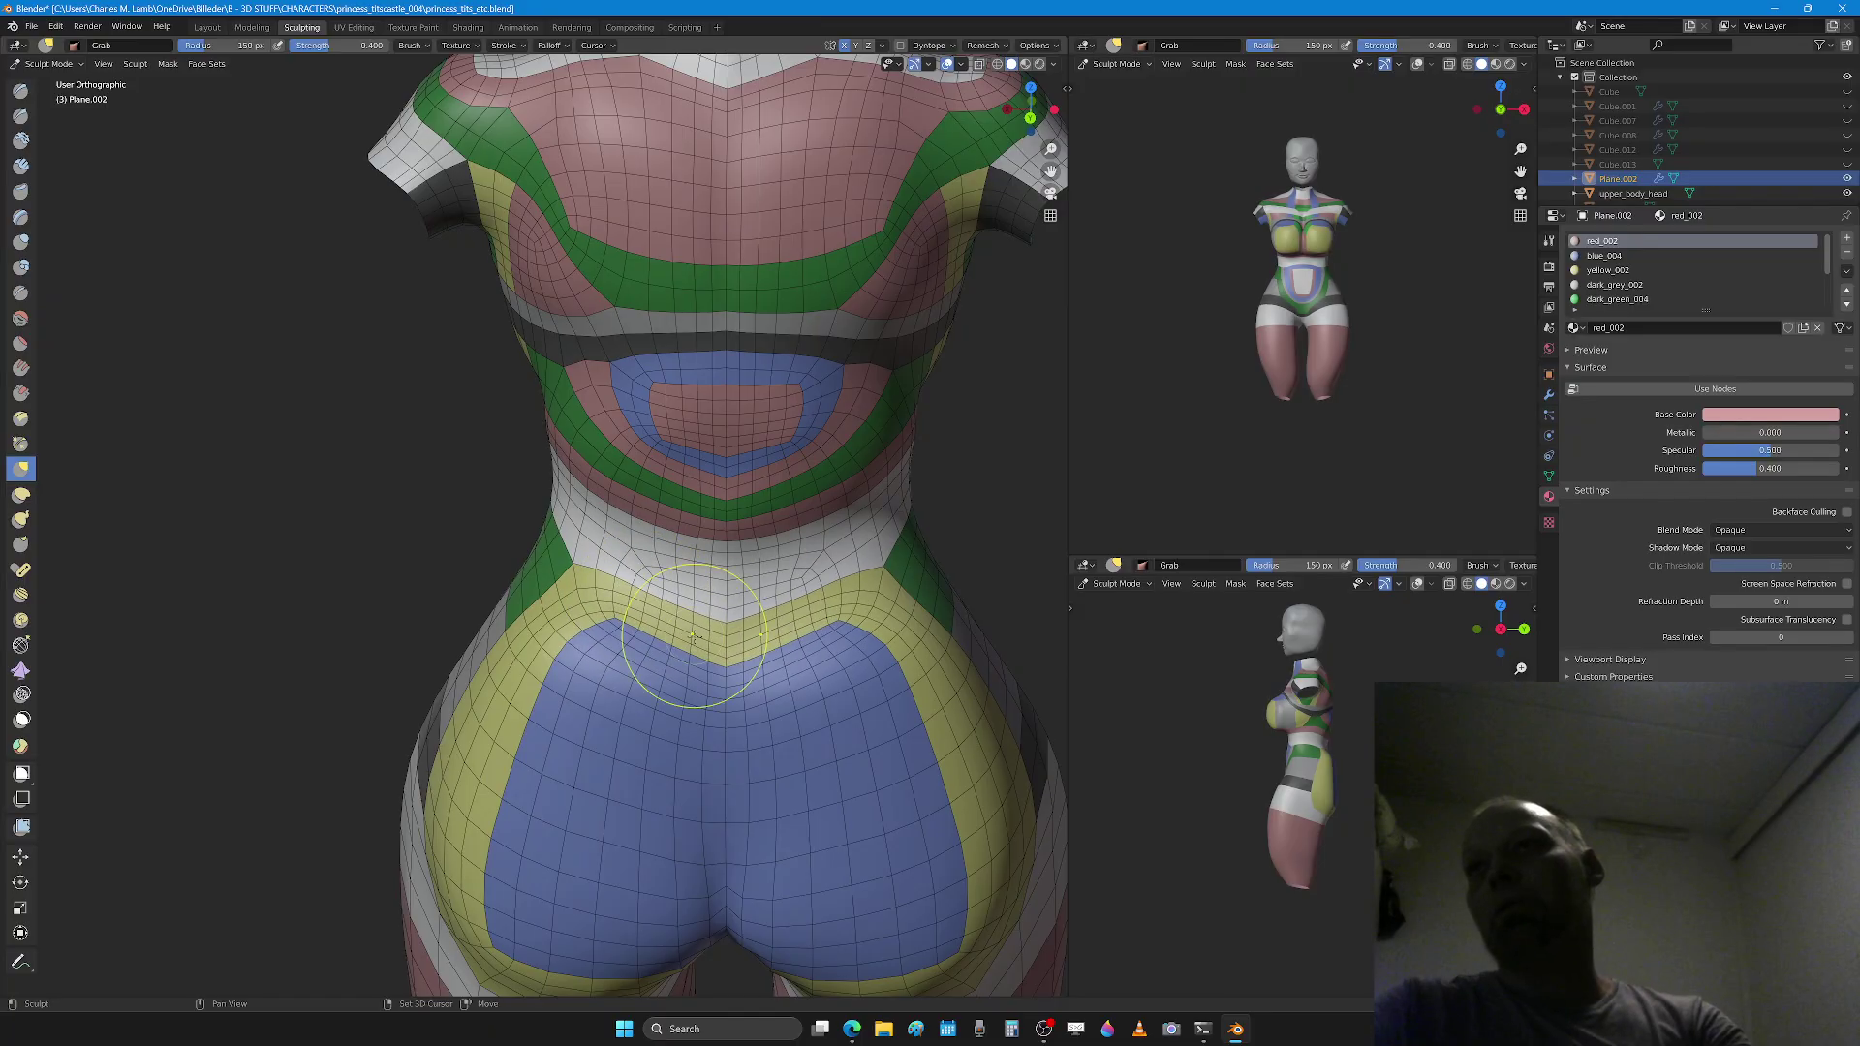
mouse_move(586, 646)
mouse_down()
mouse_move(609, 660)
mouse_move(566, 722)
mouse_move(598, 744)
mouse_move(581, 744)
mouse_up()
Step: Refine the fullness of the buttocks and the hip outline with resized Draw and Grab brushes
key(f)
click(623, 688)
key(x)
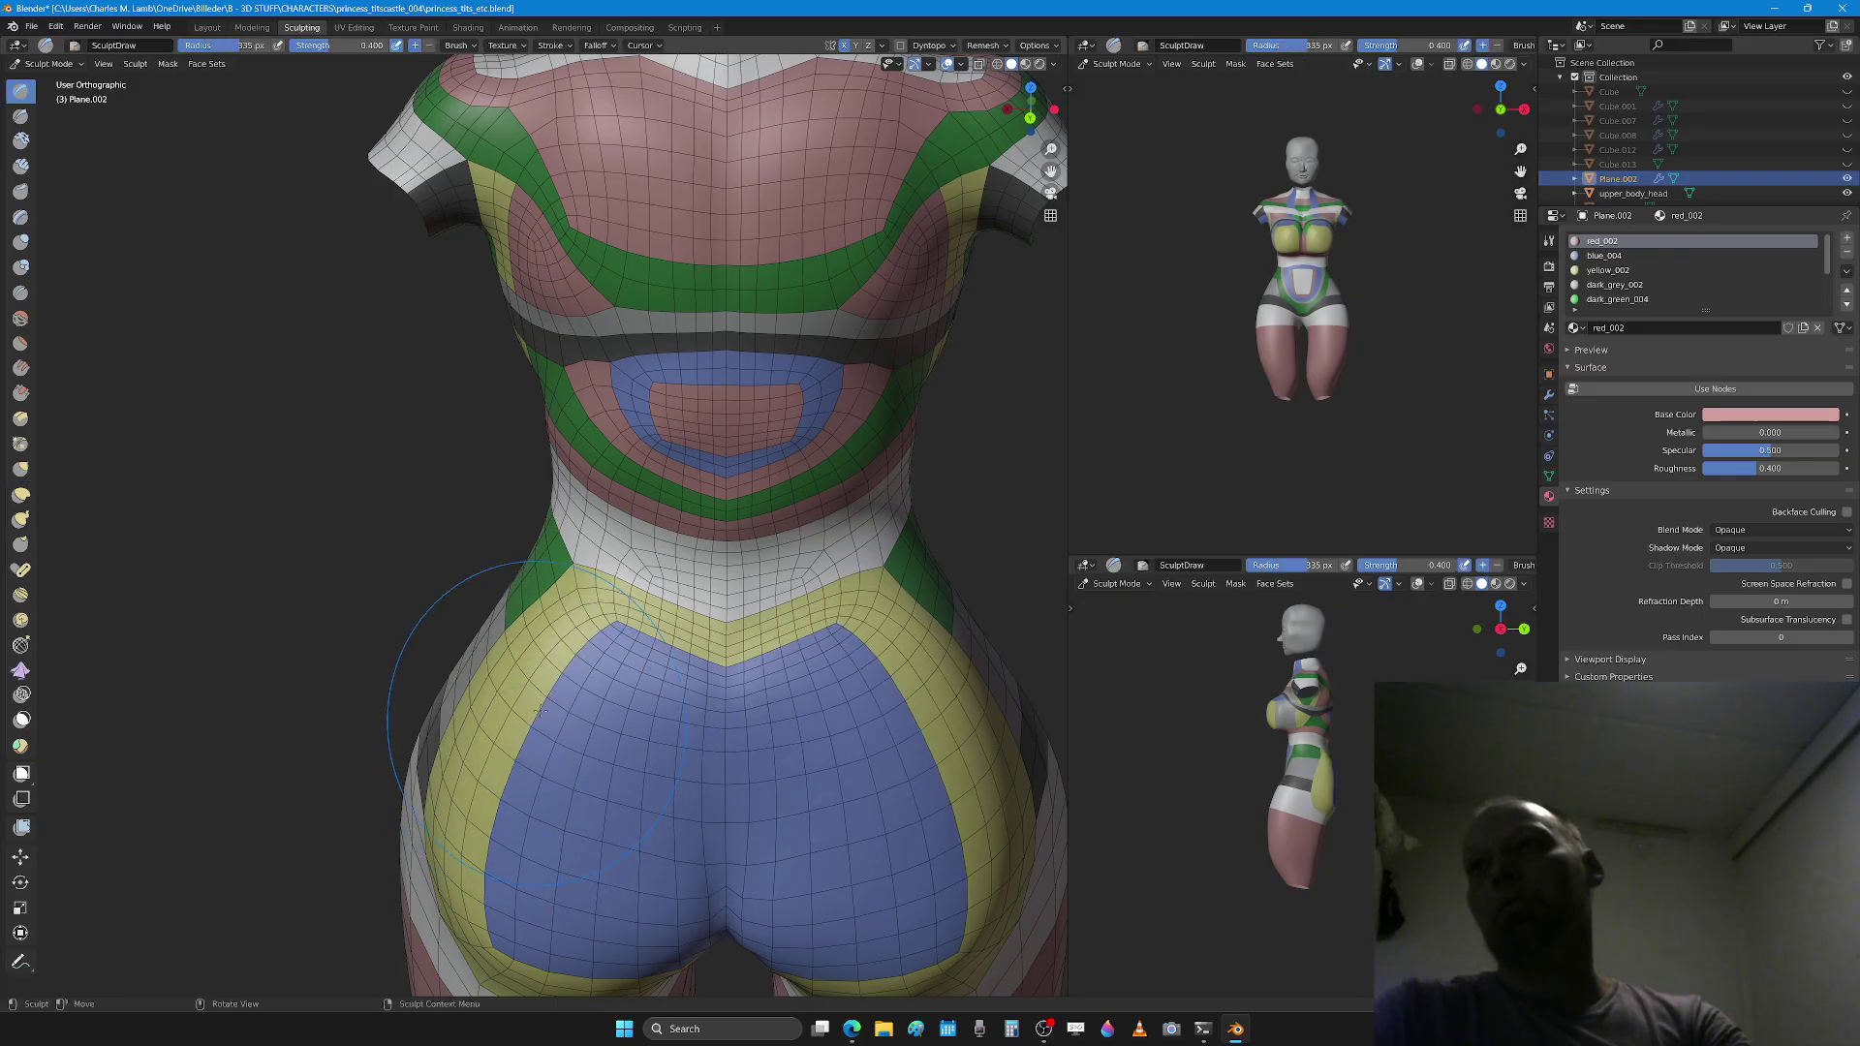
scroll(541, 712, down, 1)
scroll(581, 659, down, 1)
key(g)
key(f)
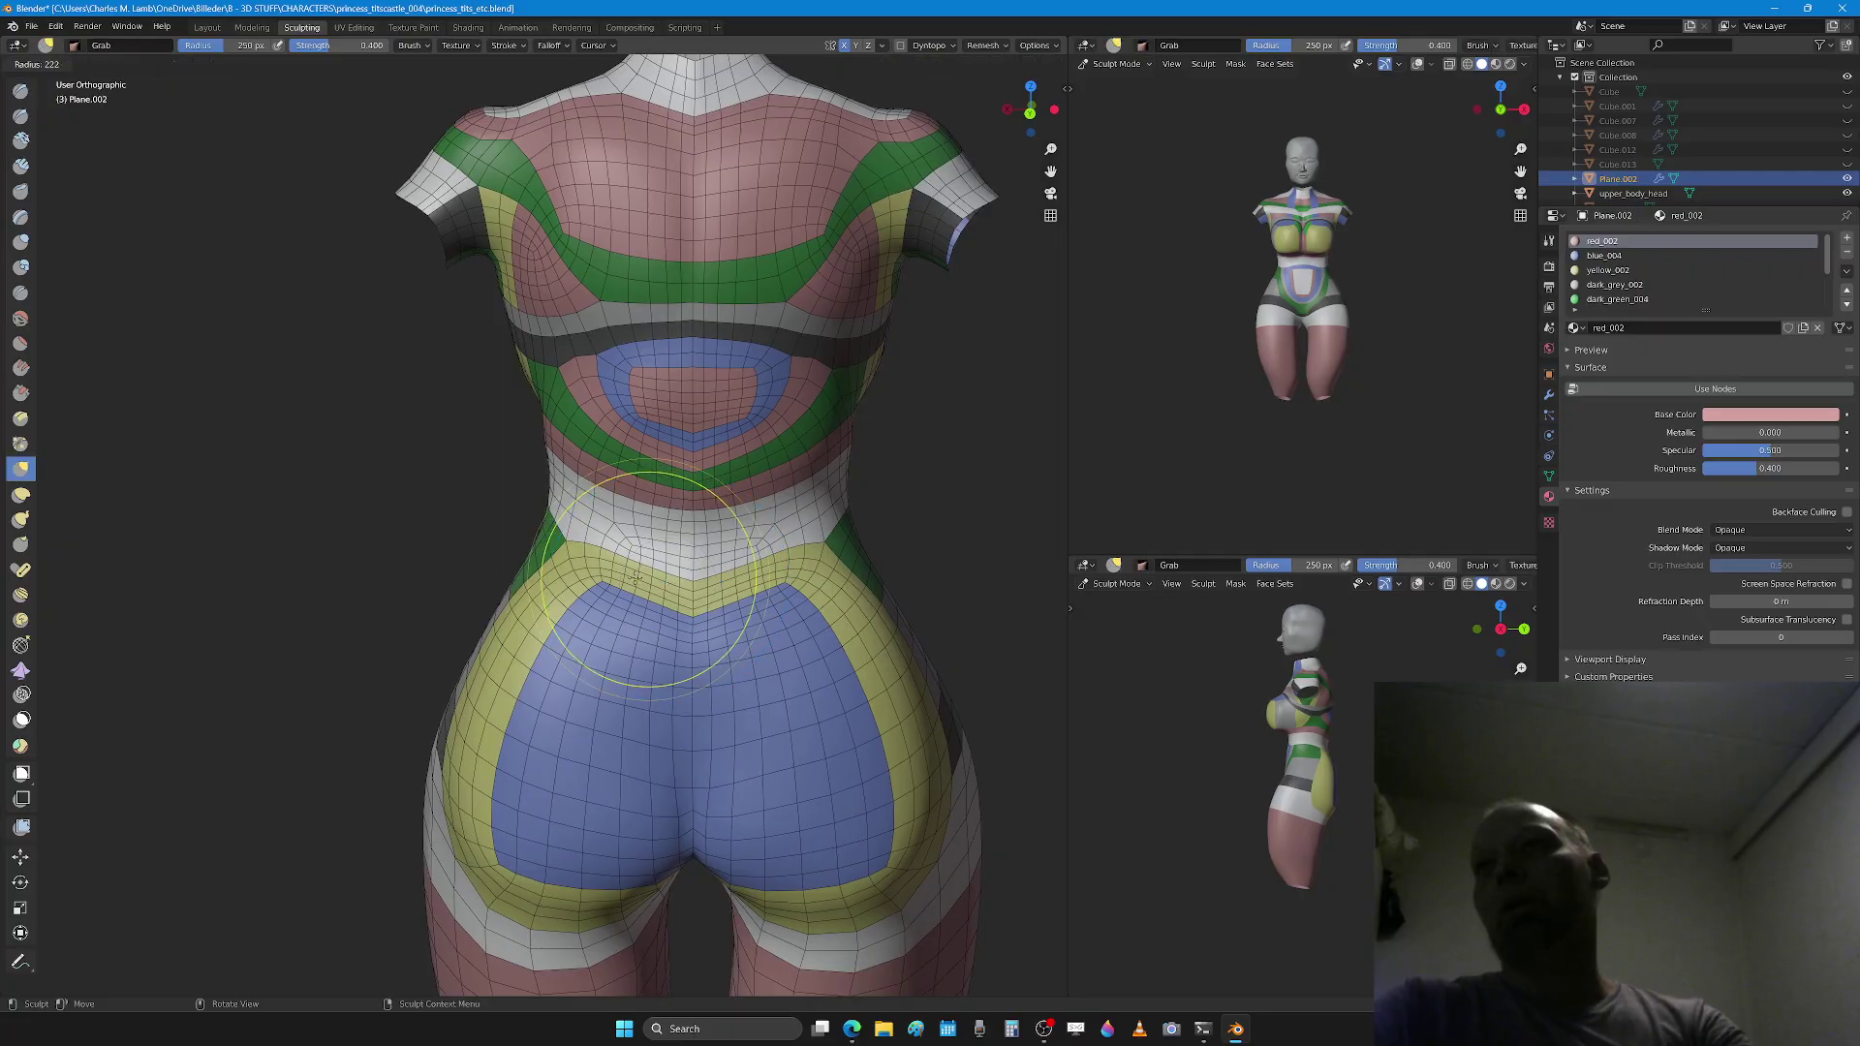
click(661, 586)
middle_drag(671, 575, 647, 630)
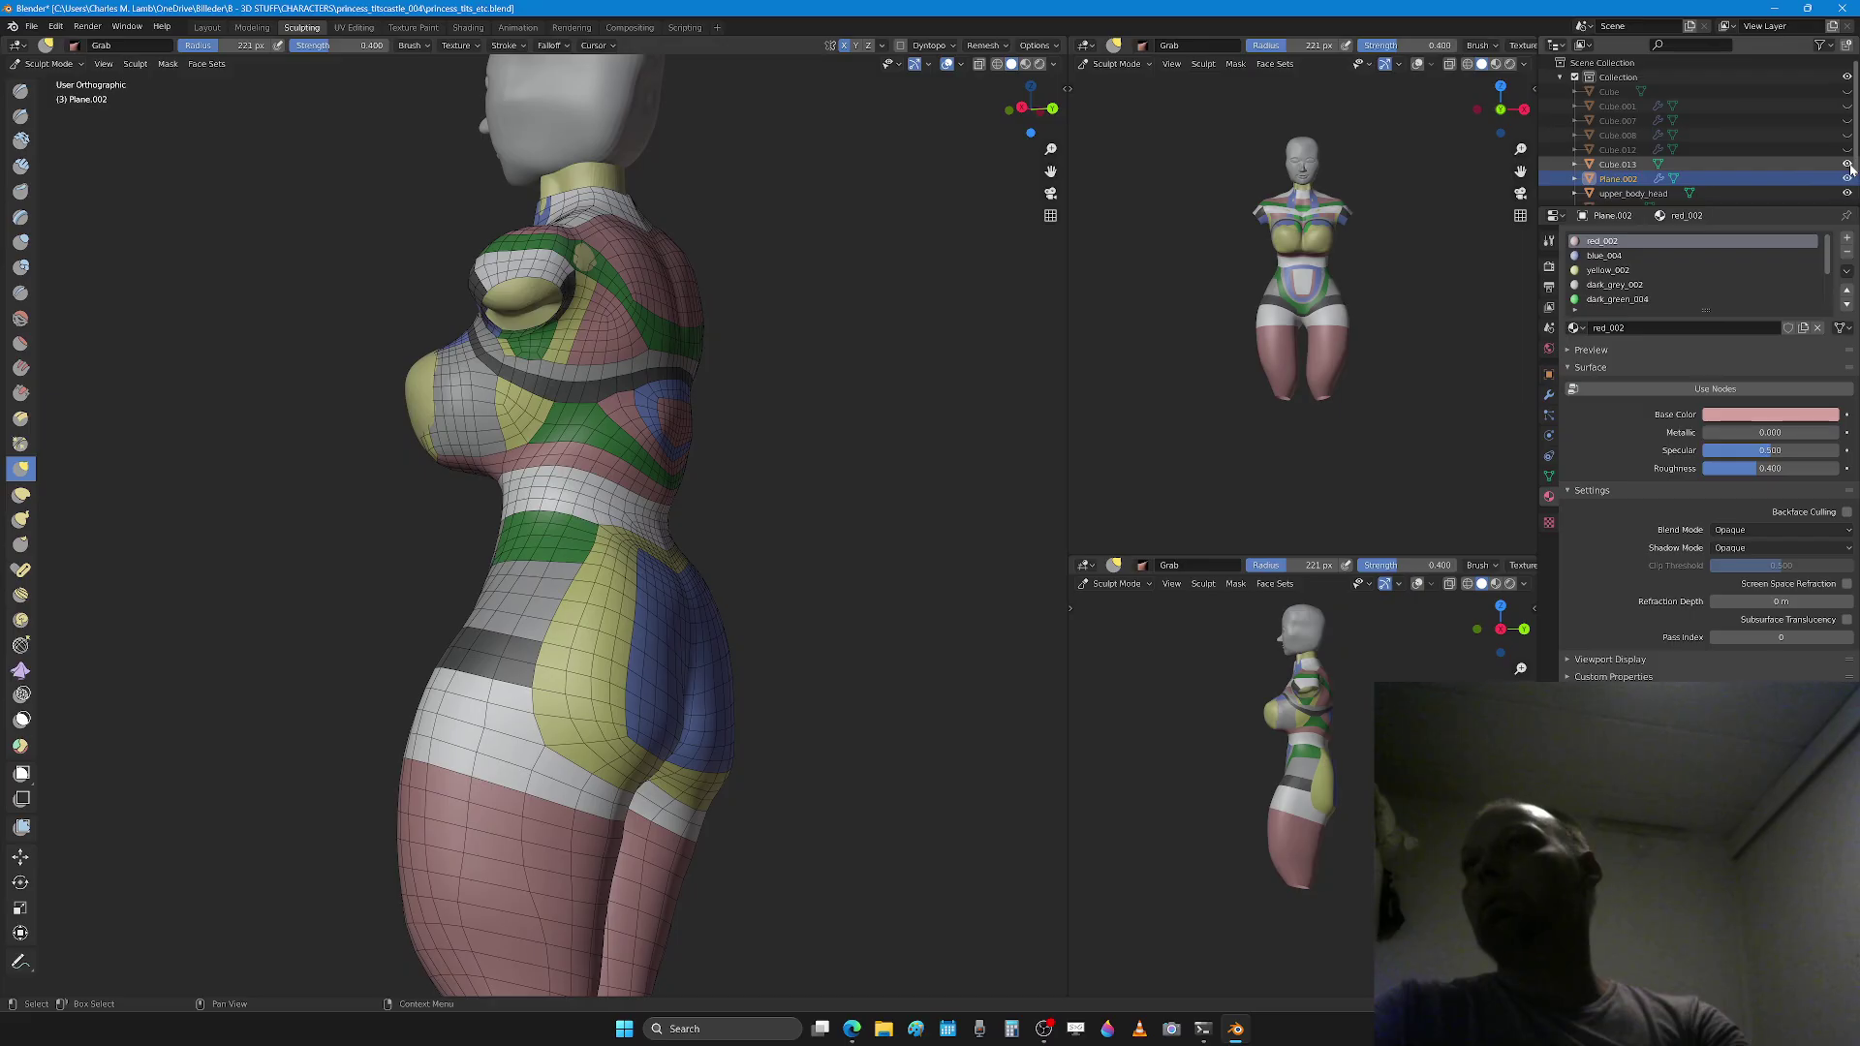
Step: Unhide the Cube object so the green lower legs show beneath the body mesh as reference
scroll(1851, 170, down, 2)
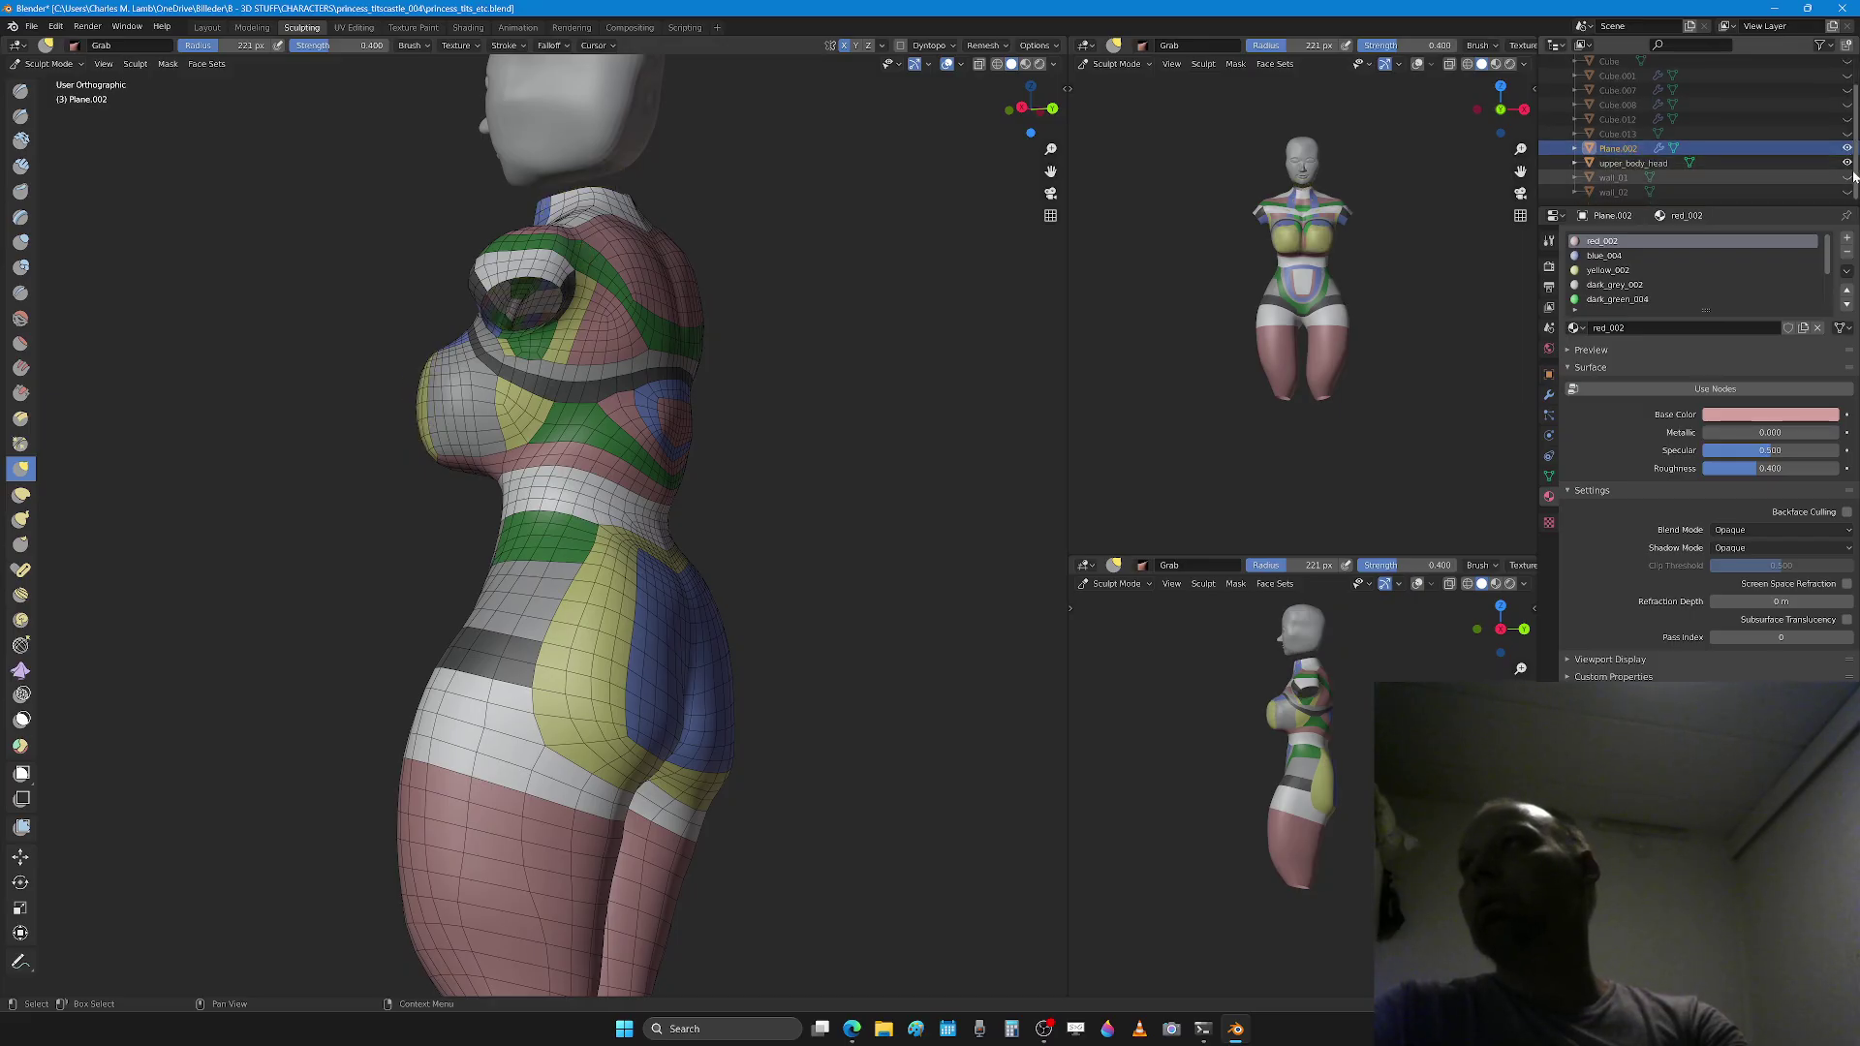
scroll(1848, 174, up, 2)
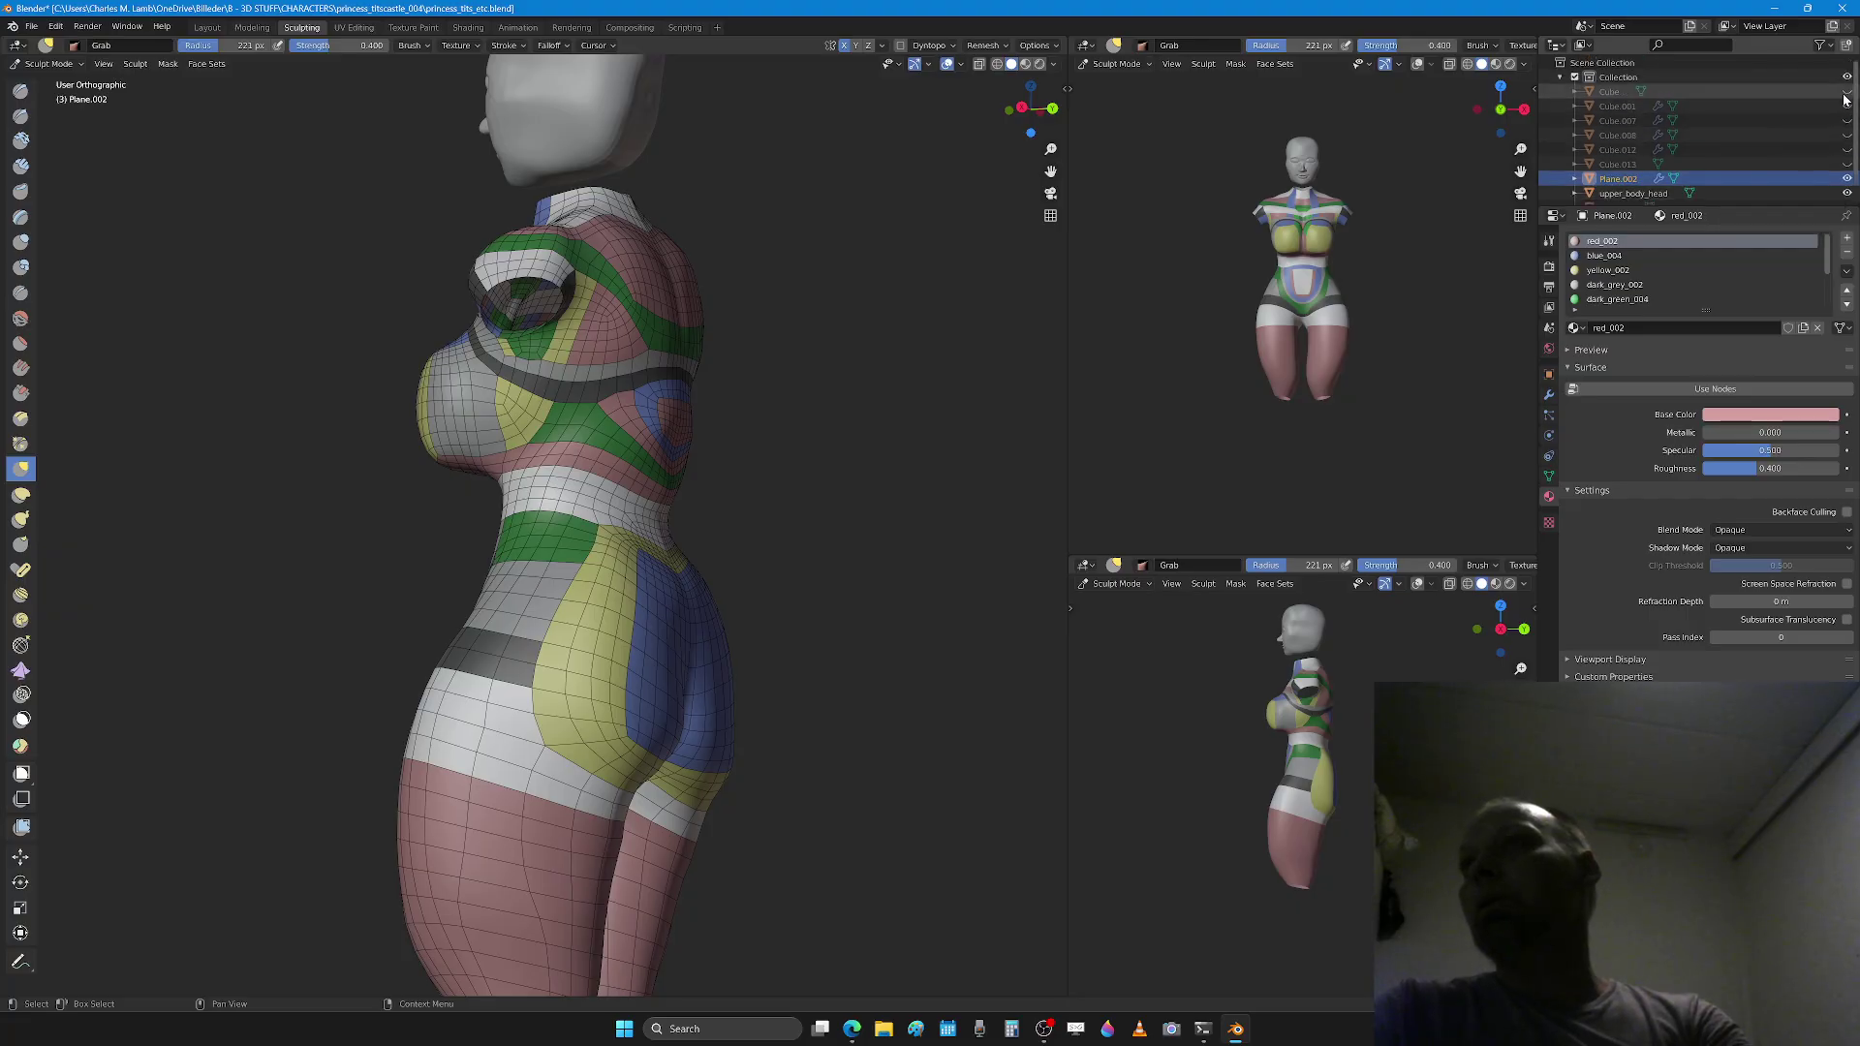
click(1846, 91)
Step: Build up the buttocks and outer hips with the Draw brush and smooth the surface down to the thigh
middle_drag(641, 490, 673, 519)
key(x)
key(f)
click(678, 668)
mouse_move(547, 678)
mouse_down()
mouse_move(526, 640)
mouse_move(514, 762)
mouse_move(542, 833)
mouse_up()
shift+middle_drag(475, 877, 499, 641)
mouse_move(499, 641)
shift+mouse_down()
mouse_move(495, 660)
mouse_move(550, 618)
mouse_move(526, 717)
shift+mouse_up()
middle_drag(553, 690, 625, 501)
mouse_move(658, 503)
mouse_down()
mouse_move(620, 456)
mouse_move(591, 465)
mouse_move(604, 518)
mouse_move(562, 498)
mouse_move(571, 310)
mouse_move(600, 300)
mouse_move(529, 497)
mouse_up()
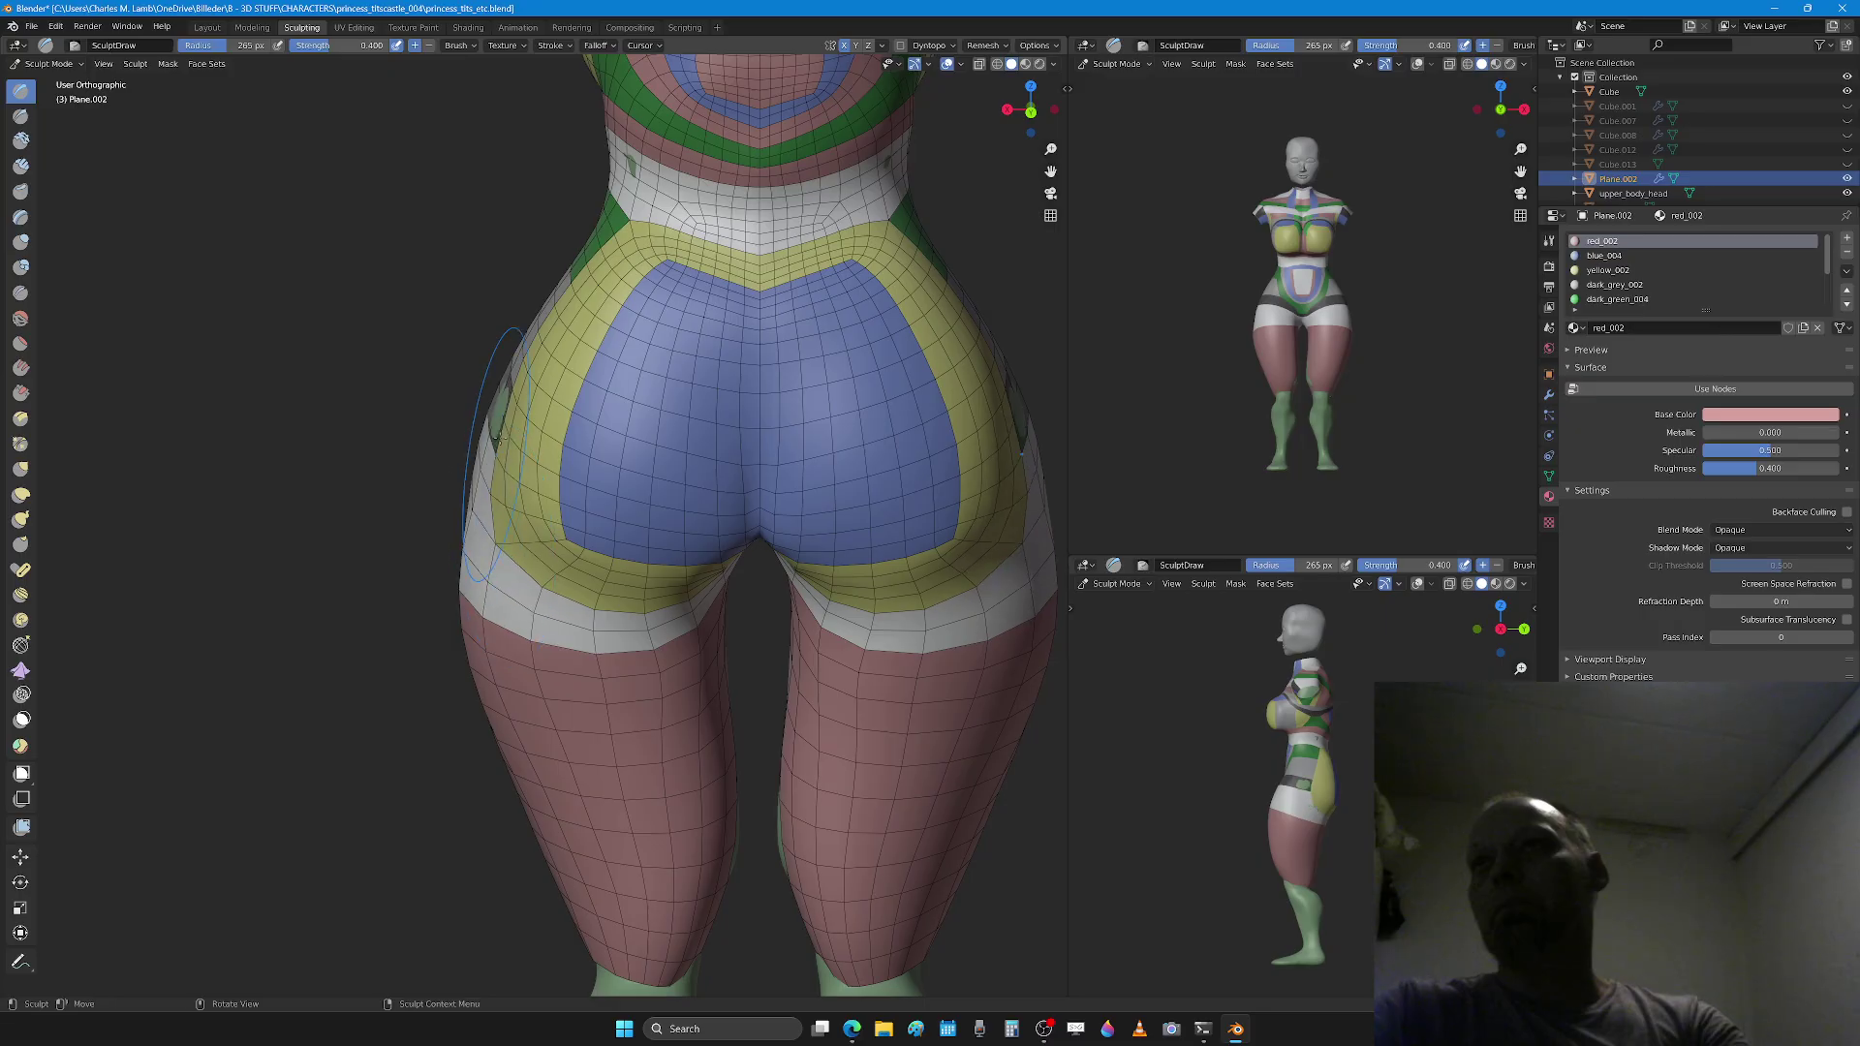
Step: Add volume to the outer hips and front thighs with the Draw brush to cover the green reference
middle_drag(498, 421, 584, 388)
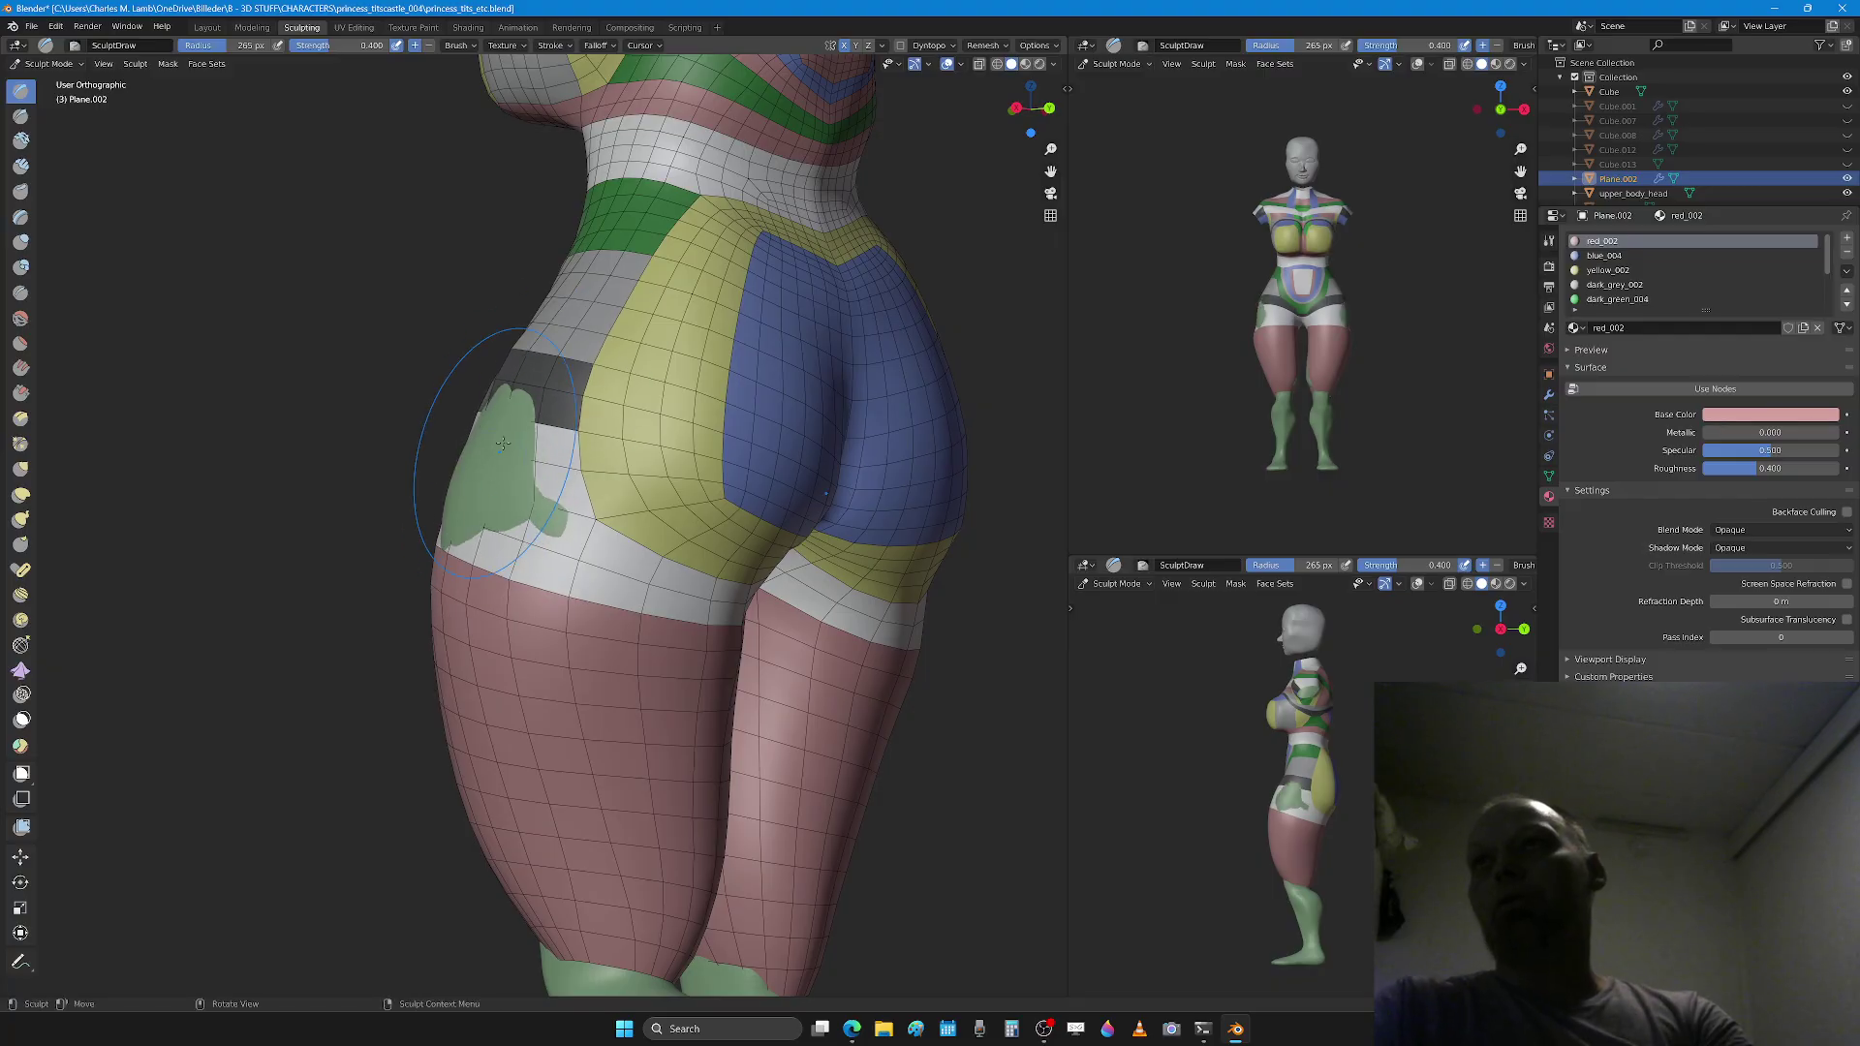
middle_drag(448, 526, 571, 612)
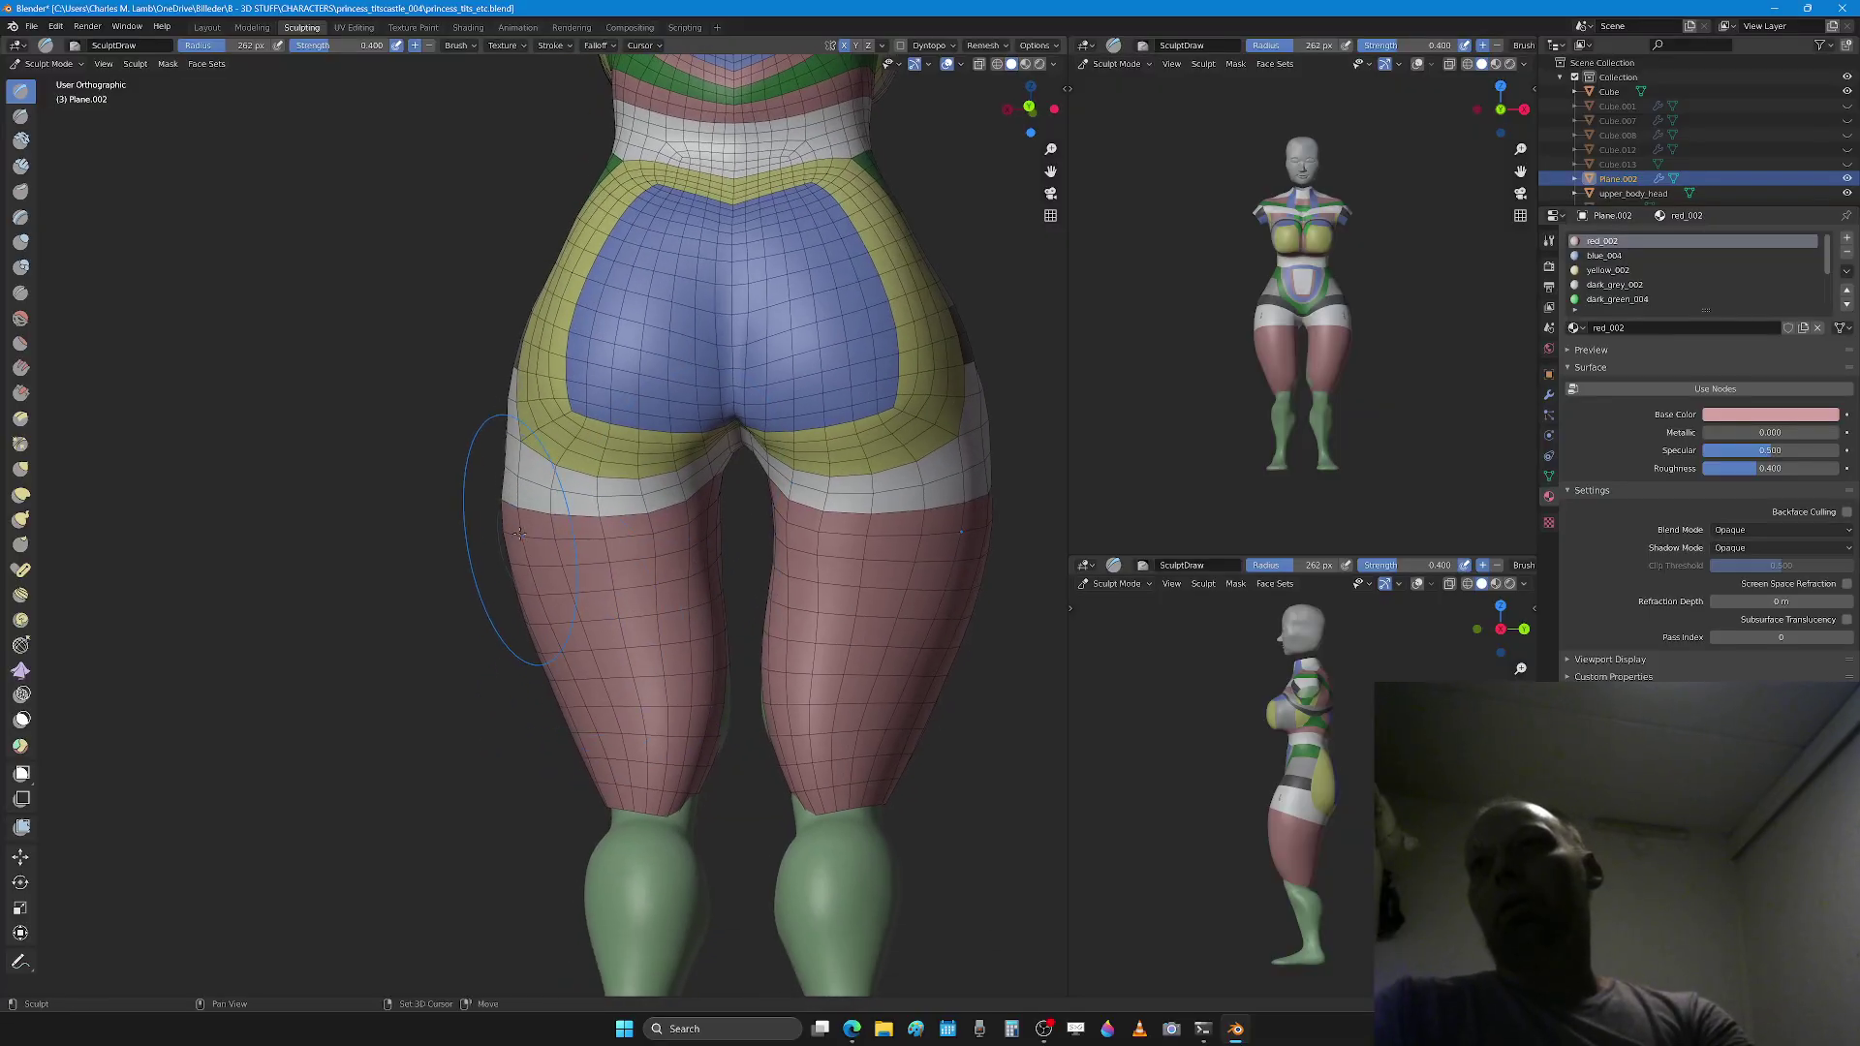
middle_drag(631, 633, 441, 786)
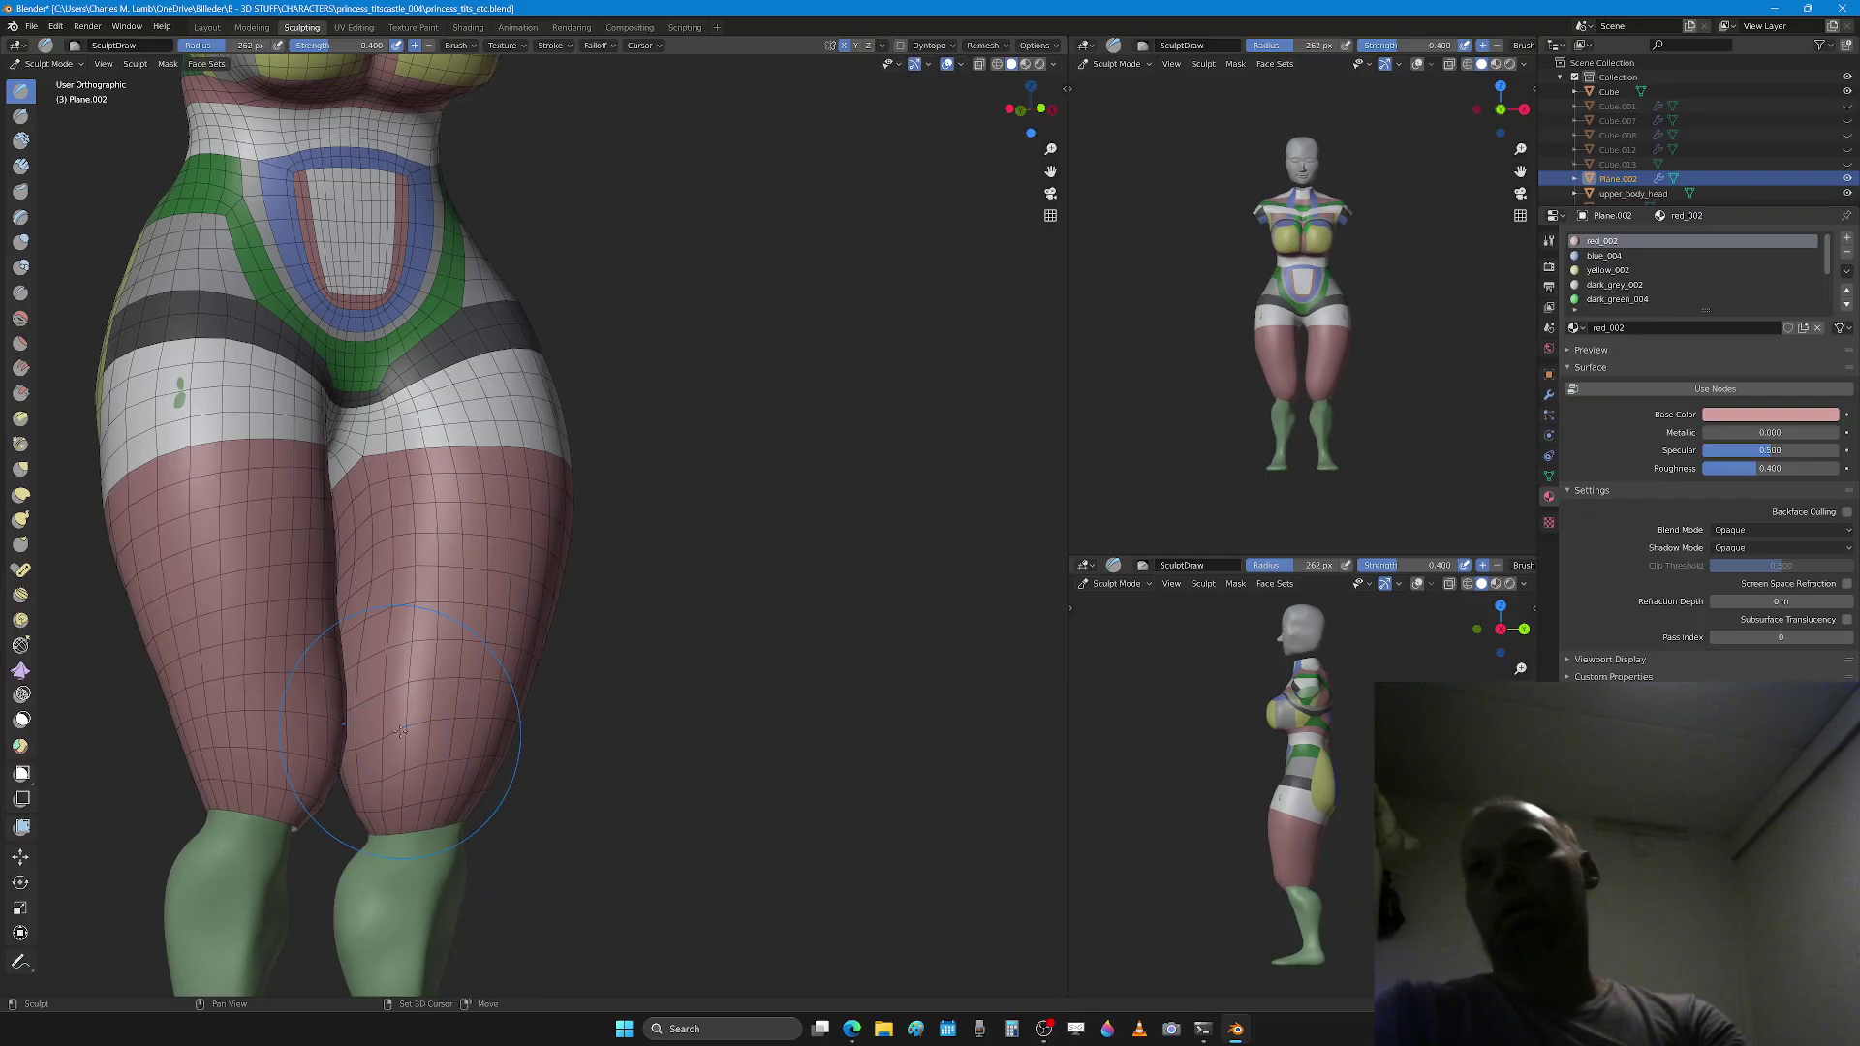
drag(437, 612, 404, 667)
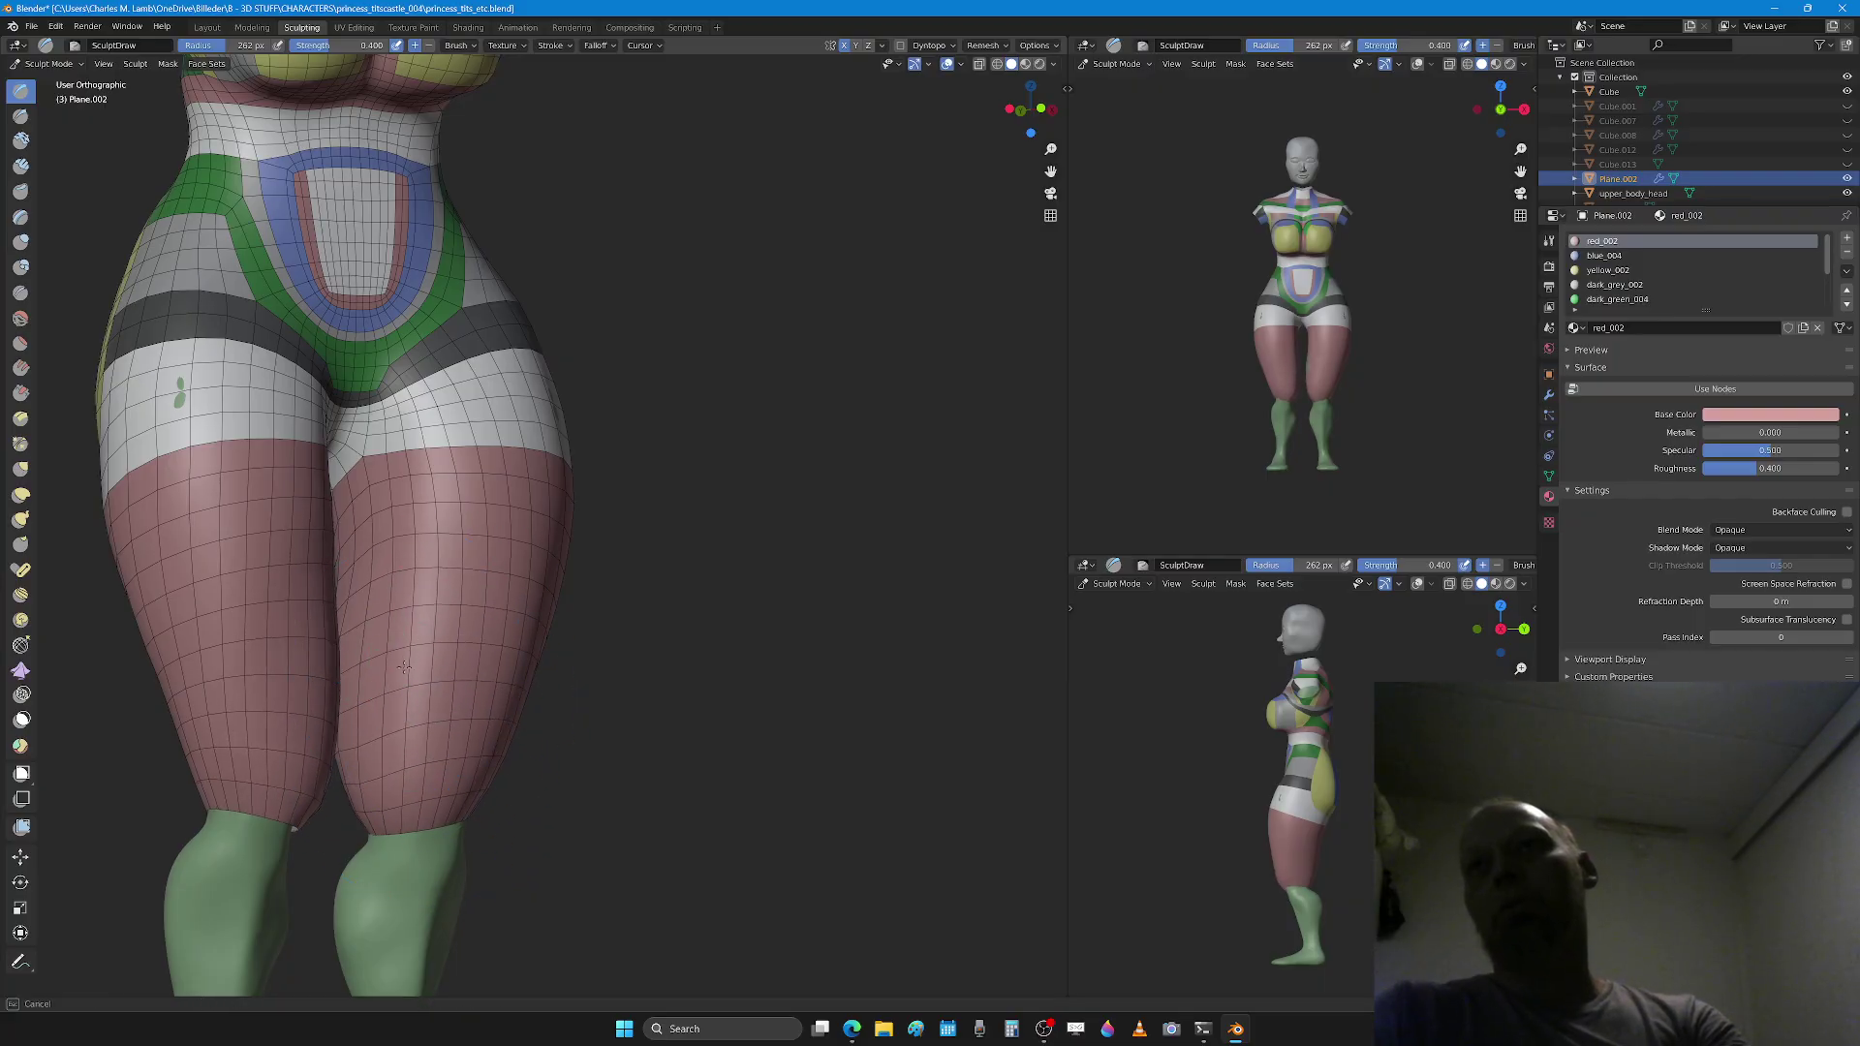
middle_drag(399, 673, 377, 623)
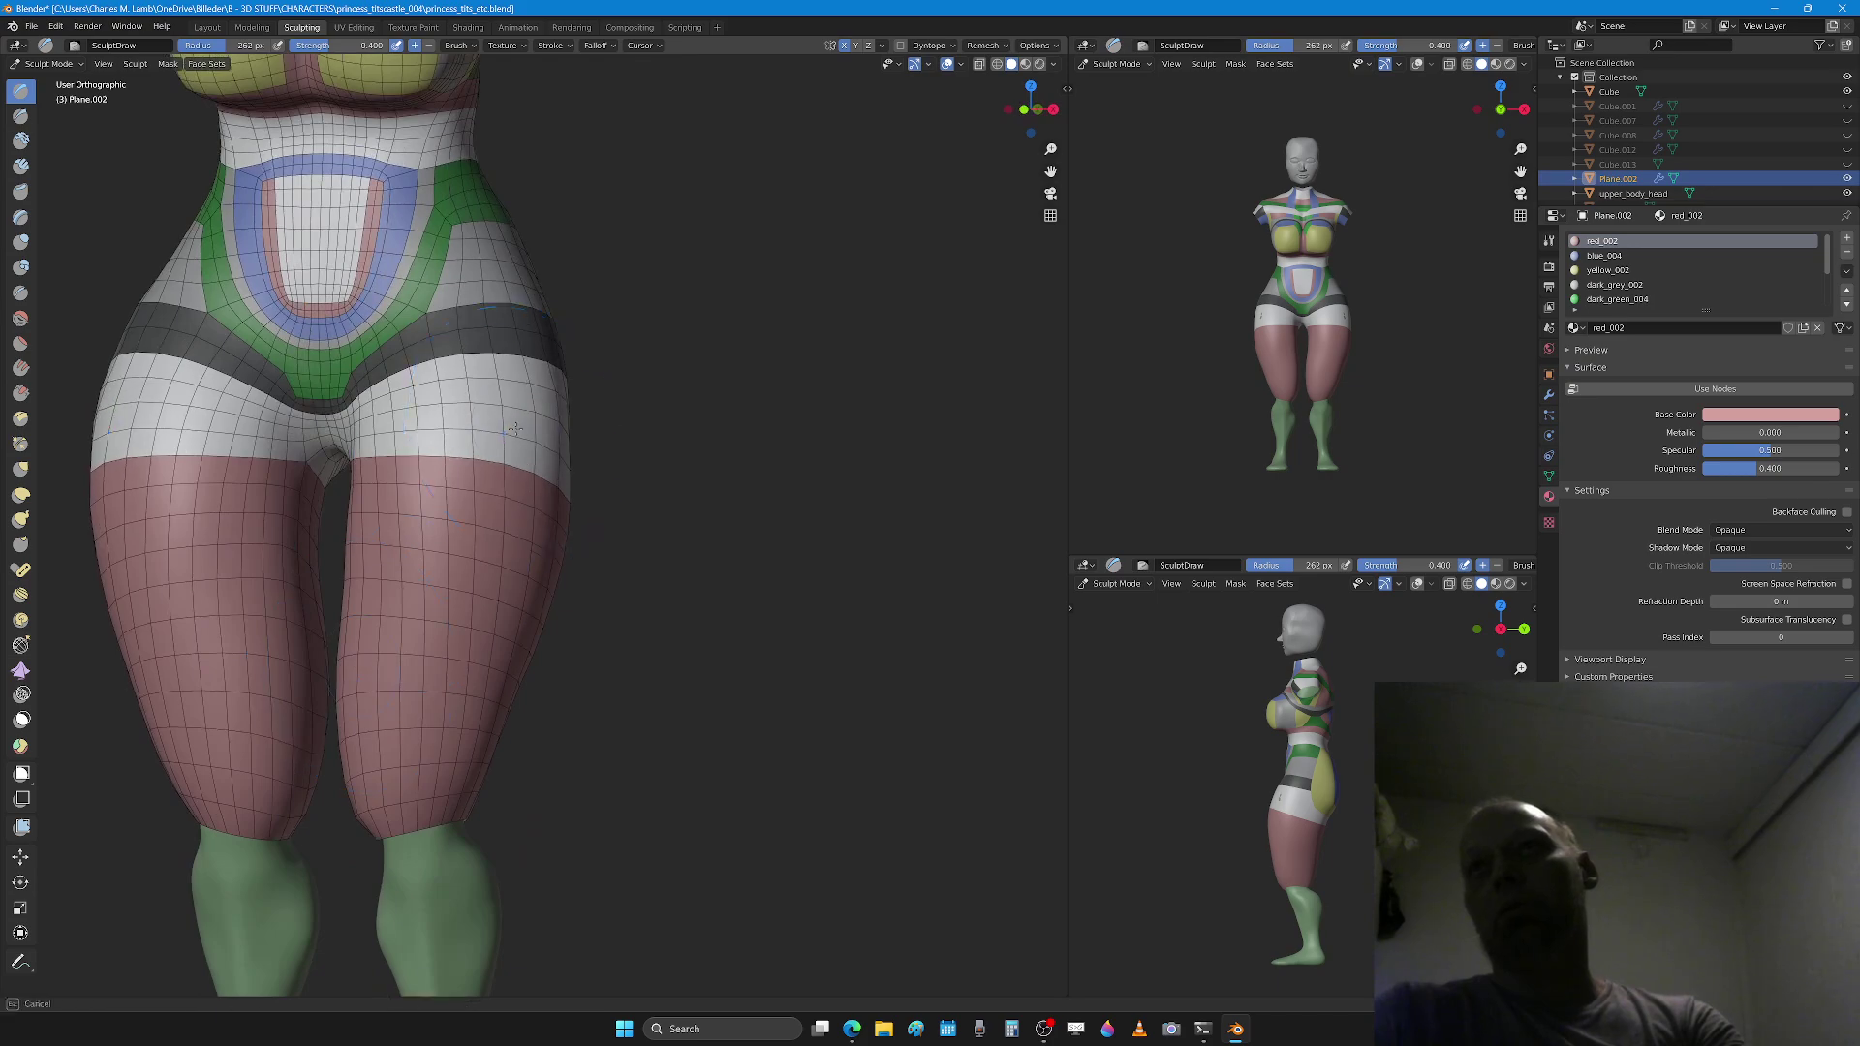
middle_drag(524, 443, 456, 543)
Step: Reshape the front and outer contours of the thighs with a large Grab brush
key(g)
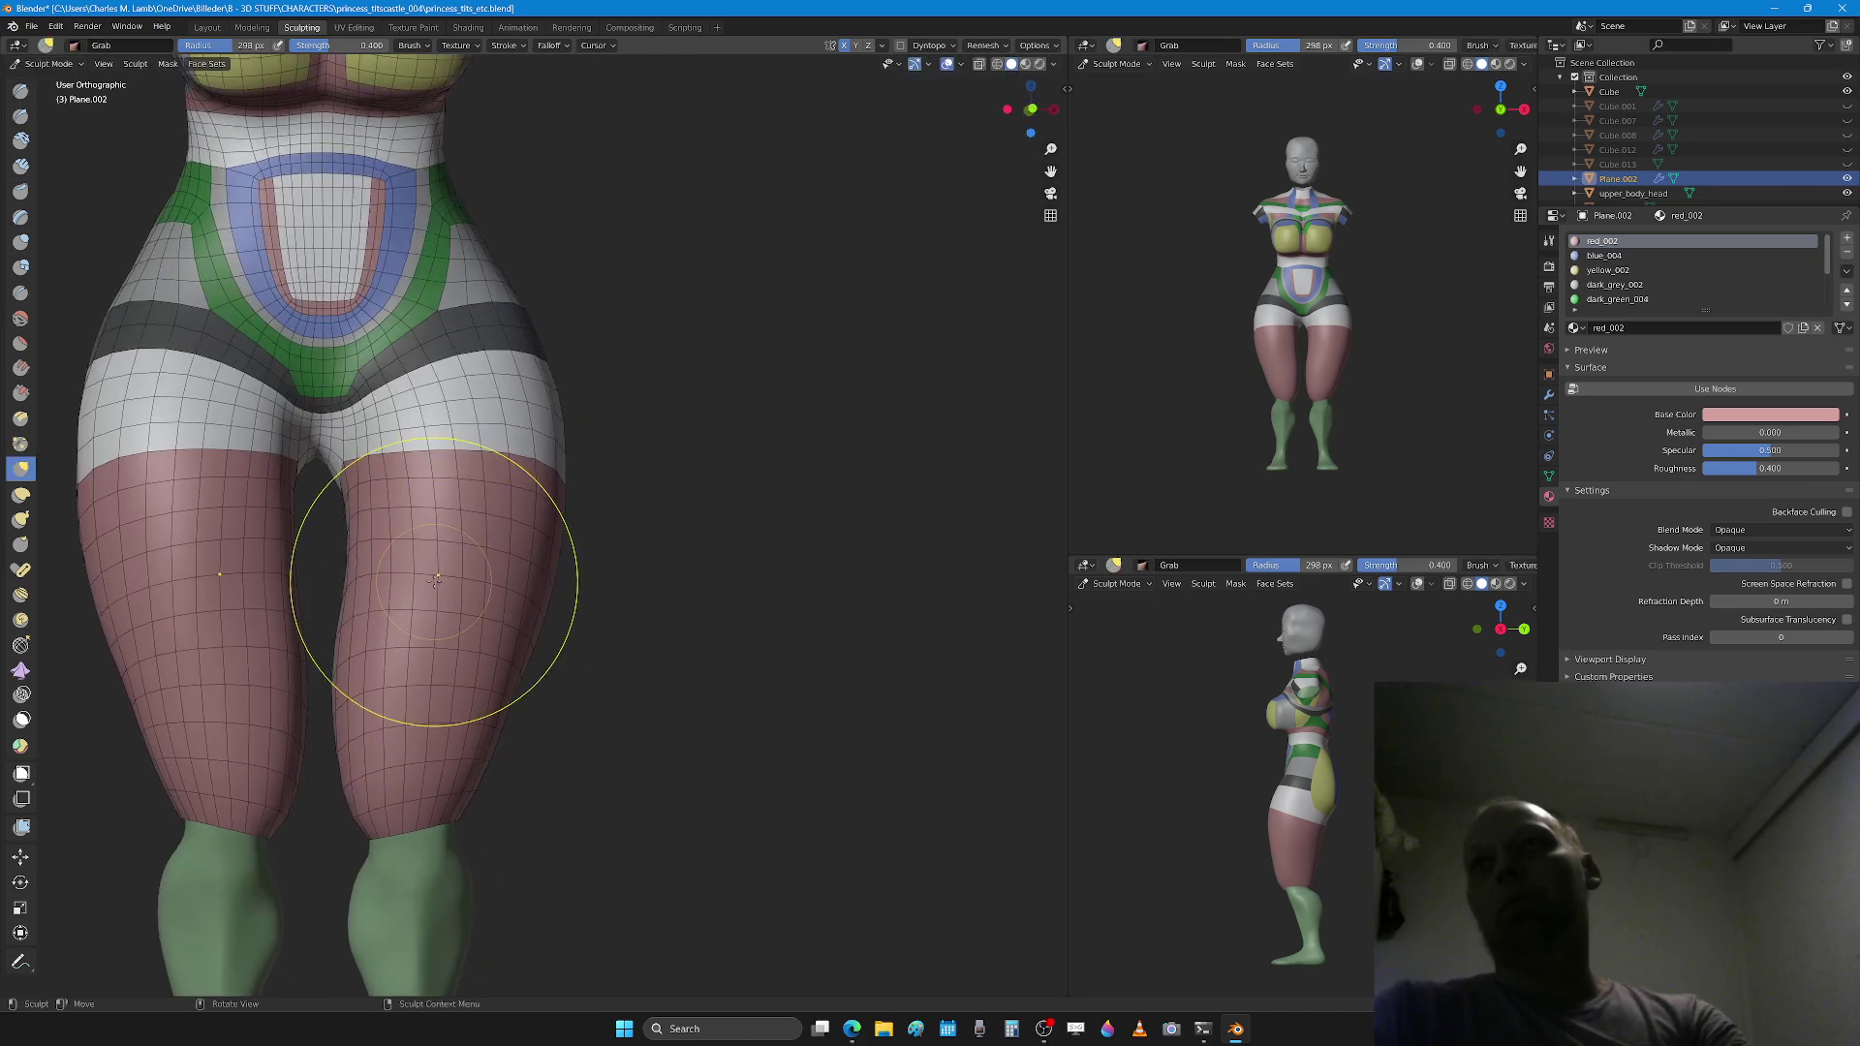
drag(423, 578, 400, 664)
middle_drag(400, 665, 499, 519)
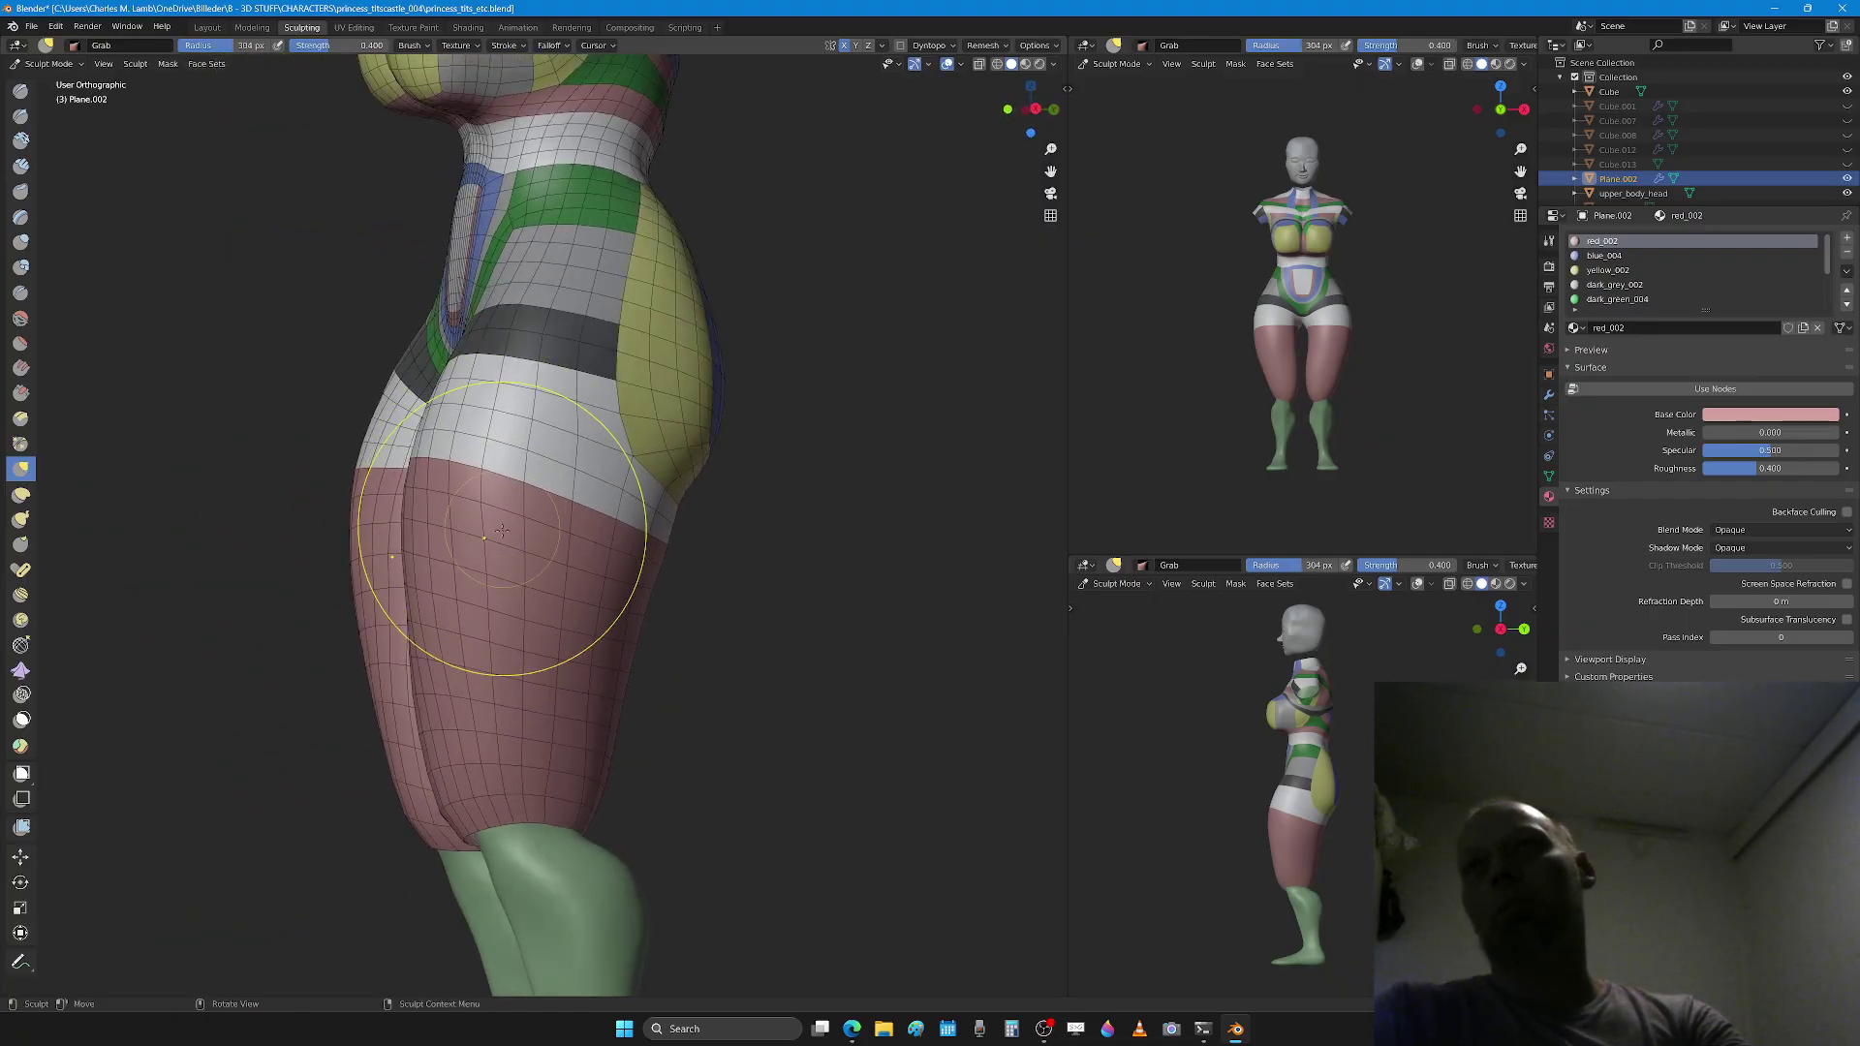
key(f)
click(520, 531)
drag(500, 616, 494, 744)
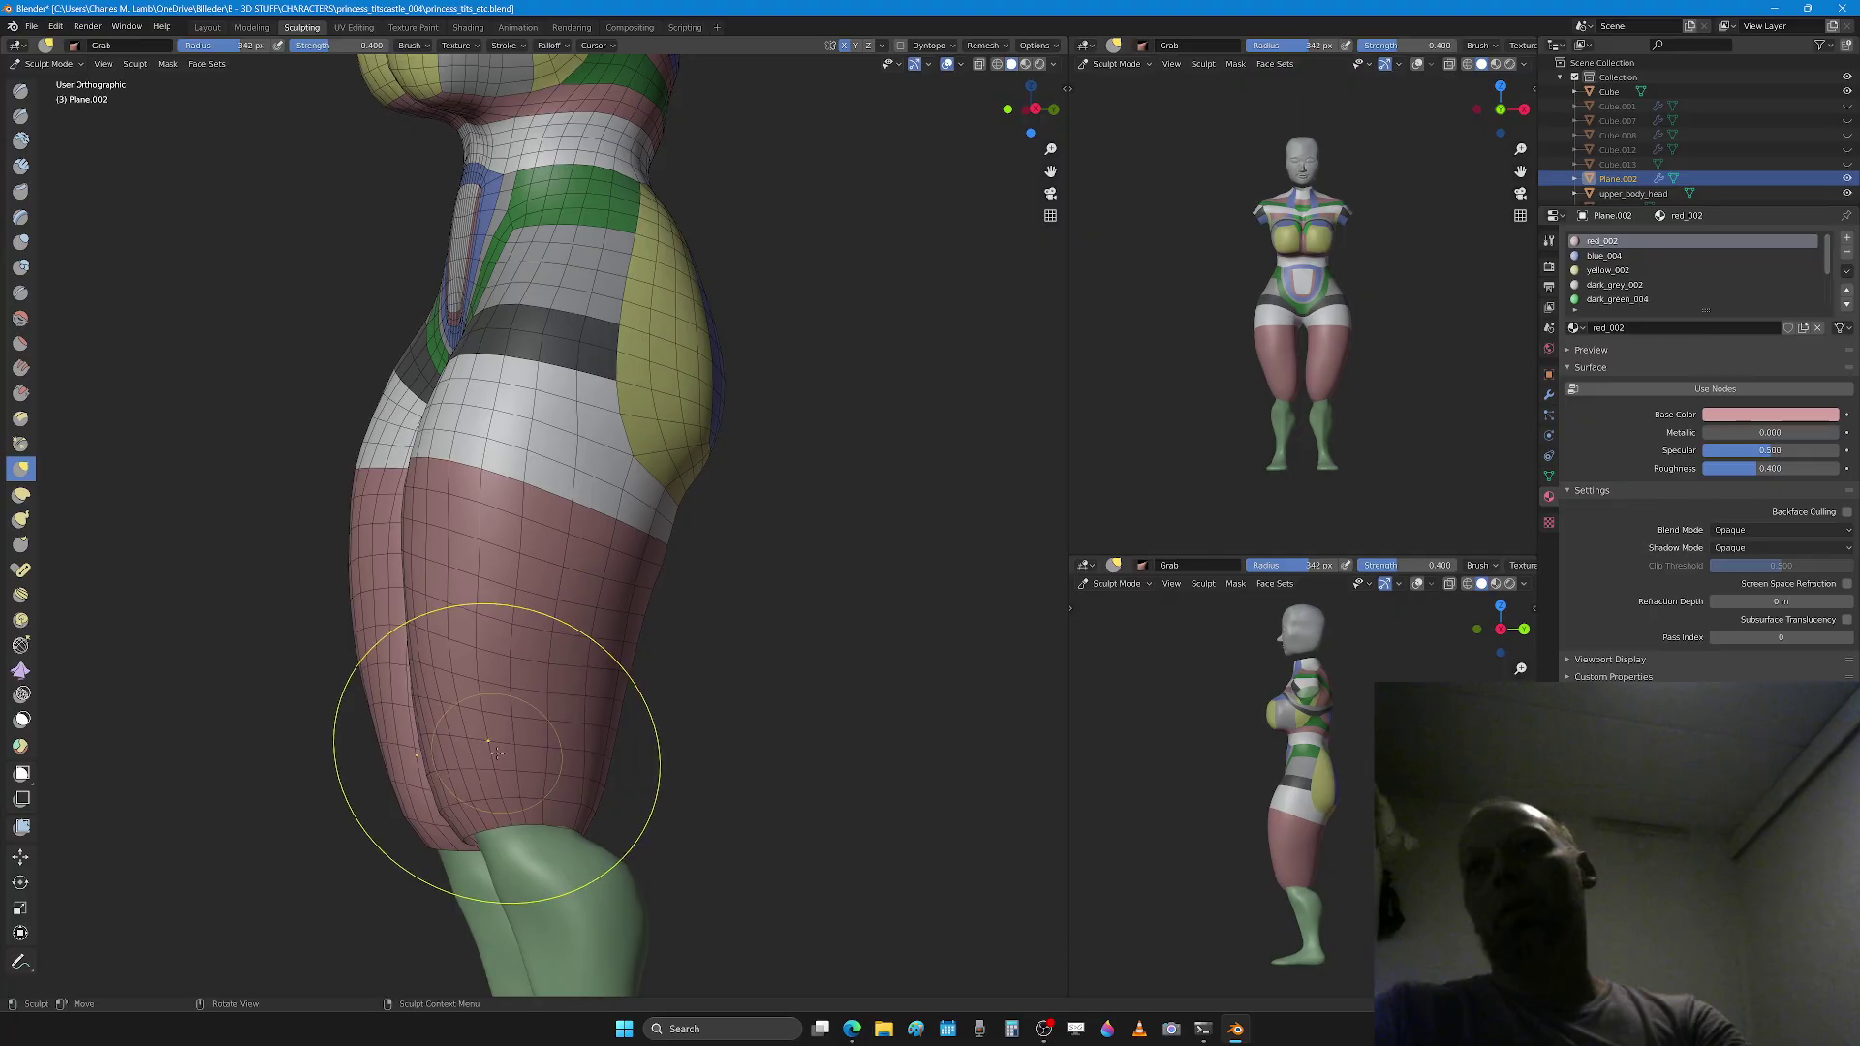
middle_drag(496, 753, 431, 707)
drag(492, 589, 494, 563)
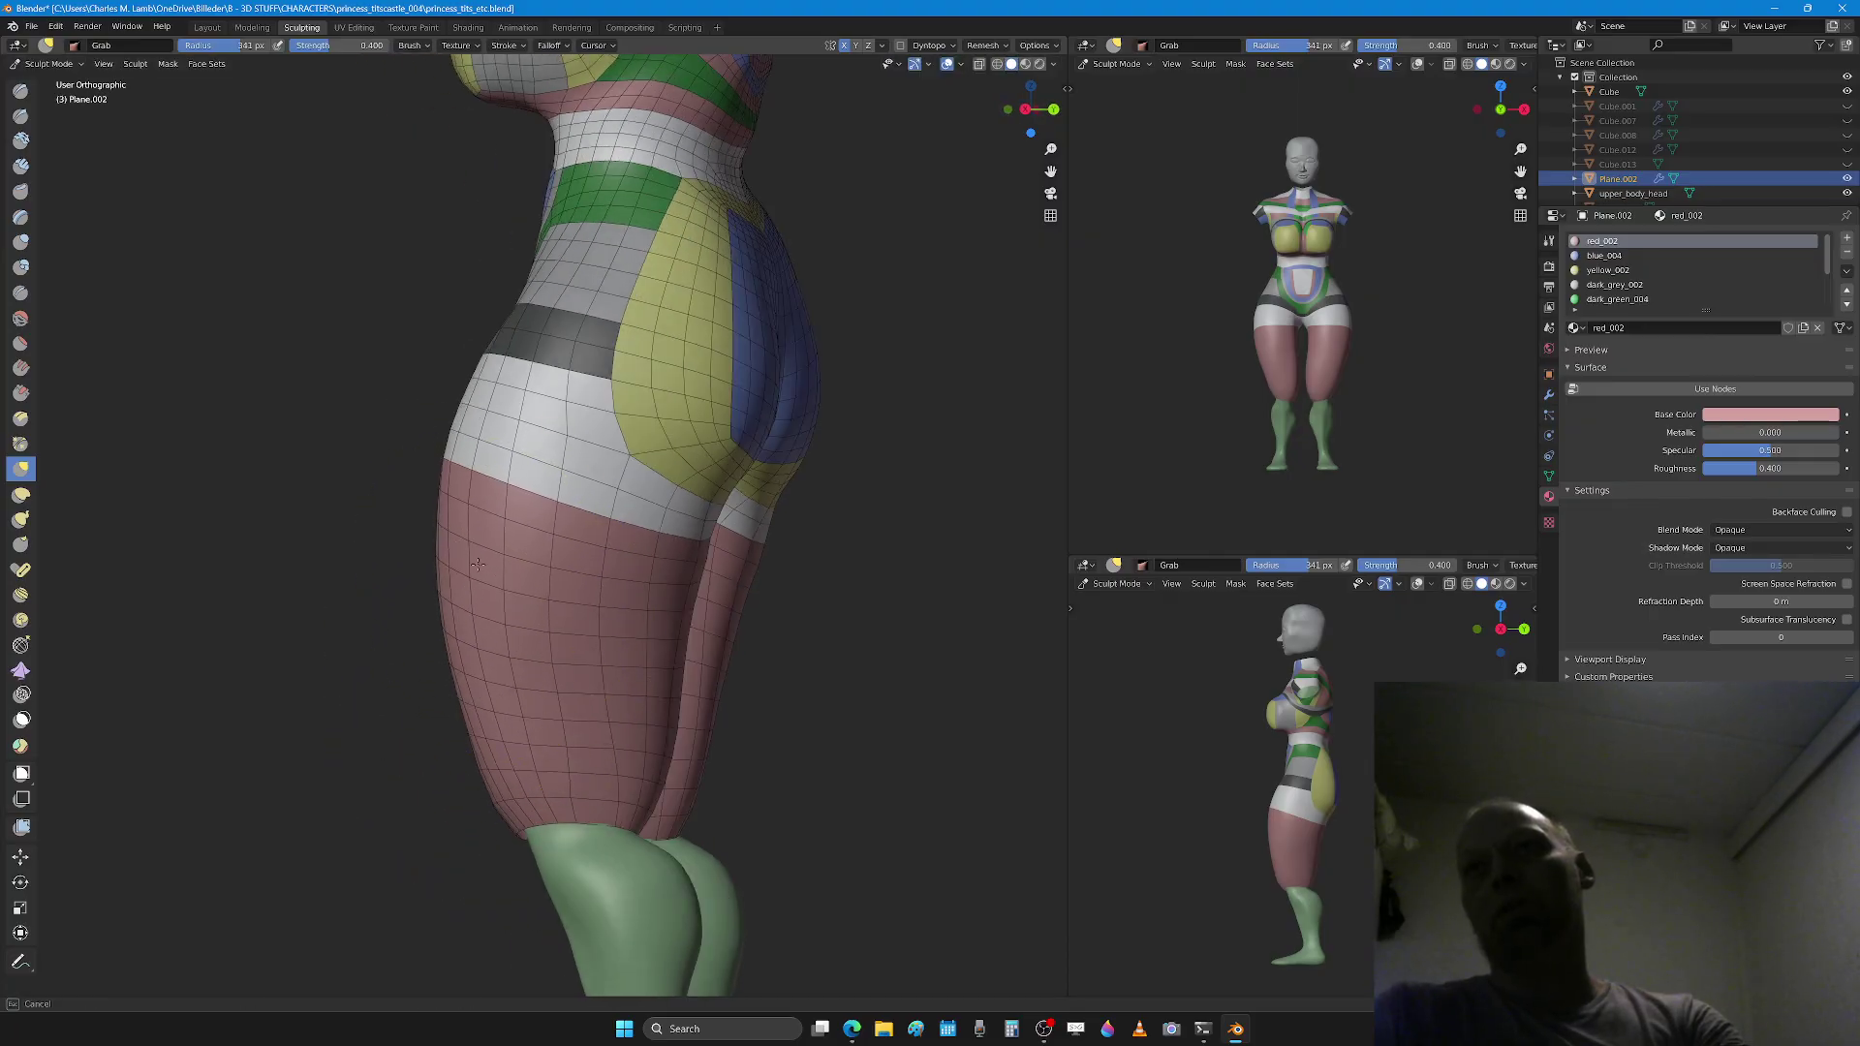
Step: Adjust the back and inner contours of the thighs below the buttocks with the Grab and Draw brushes
middle_drag(588, 573, 364, 589)
key(f)
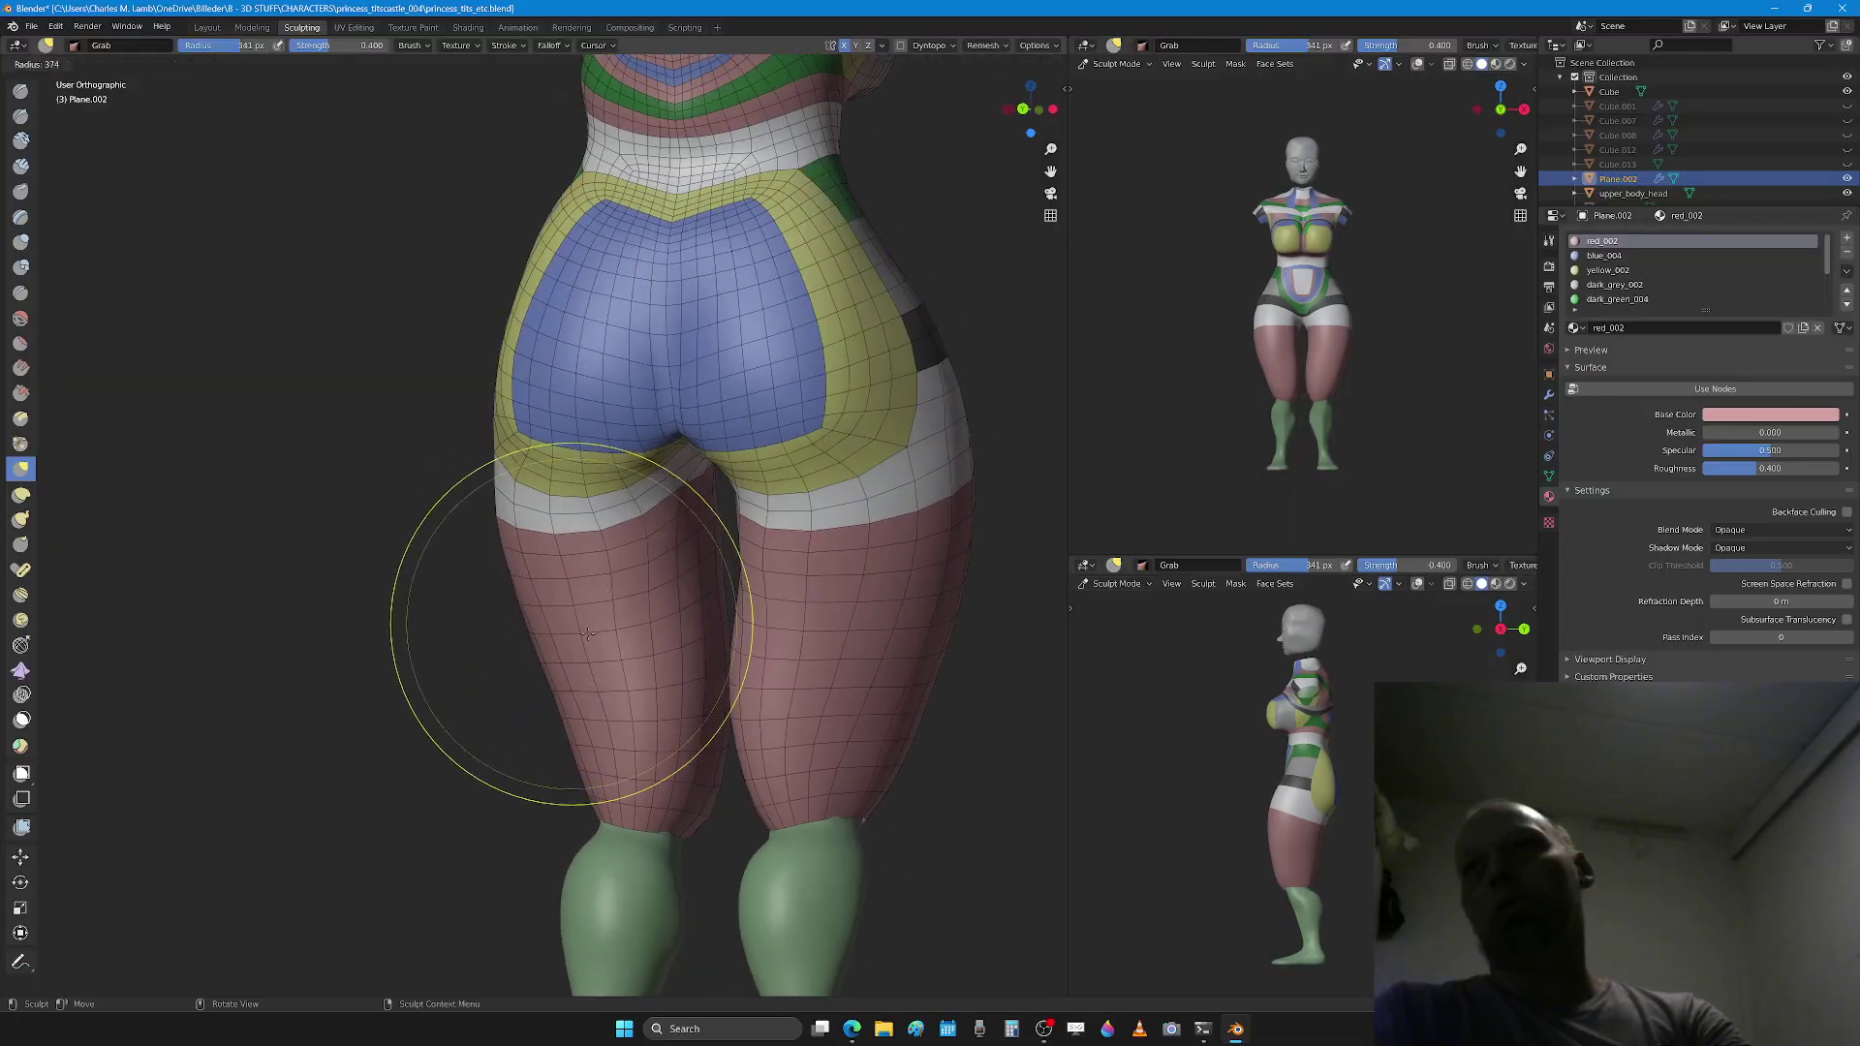
click(752, 629)
drag(584, 676, 585, 685)
key(f)
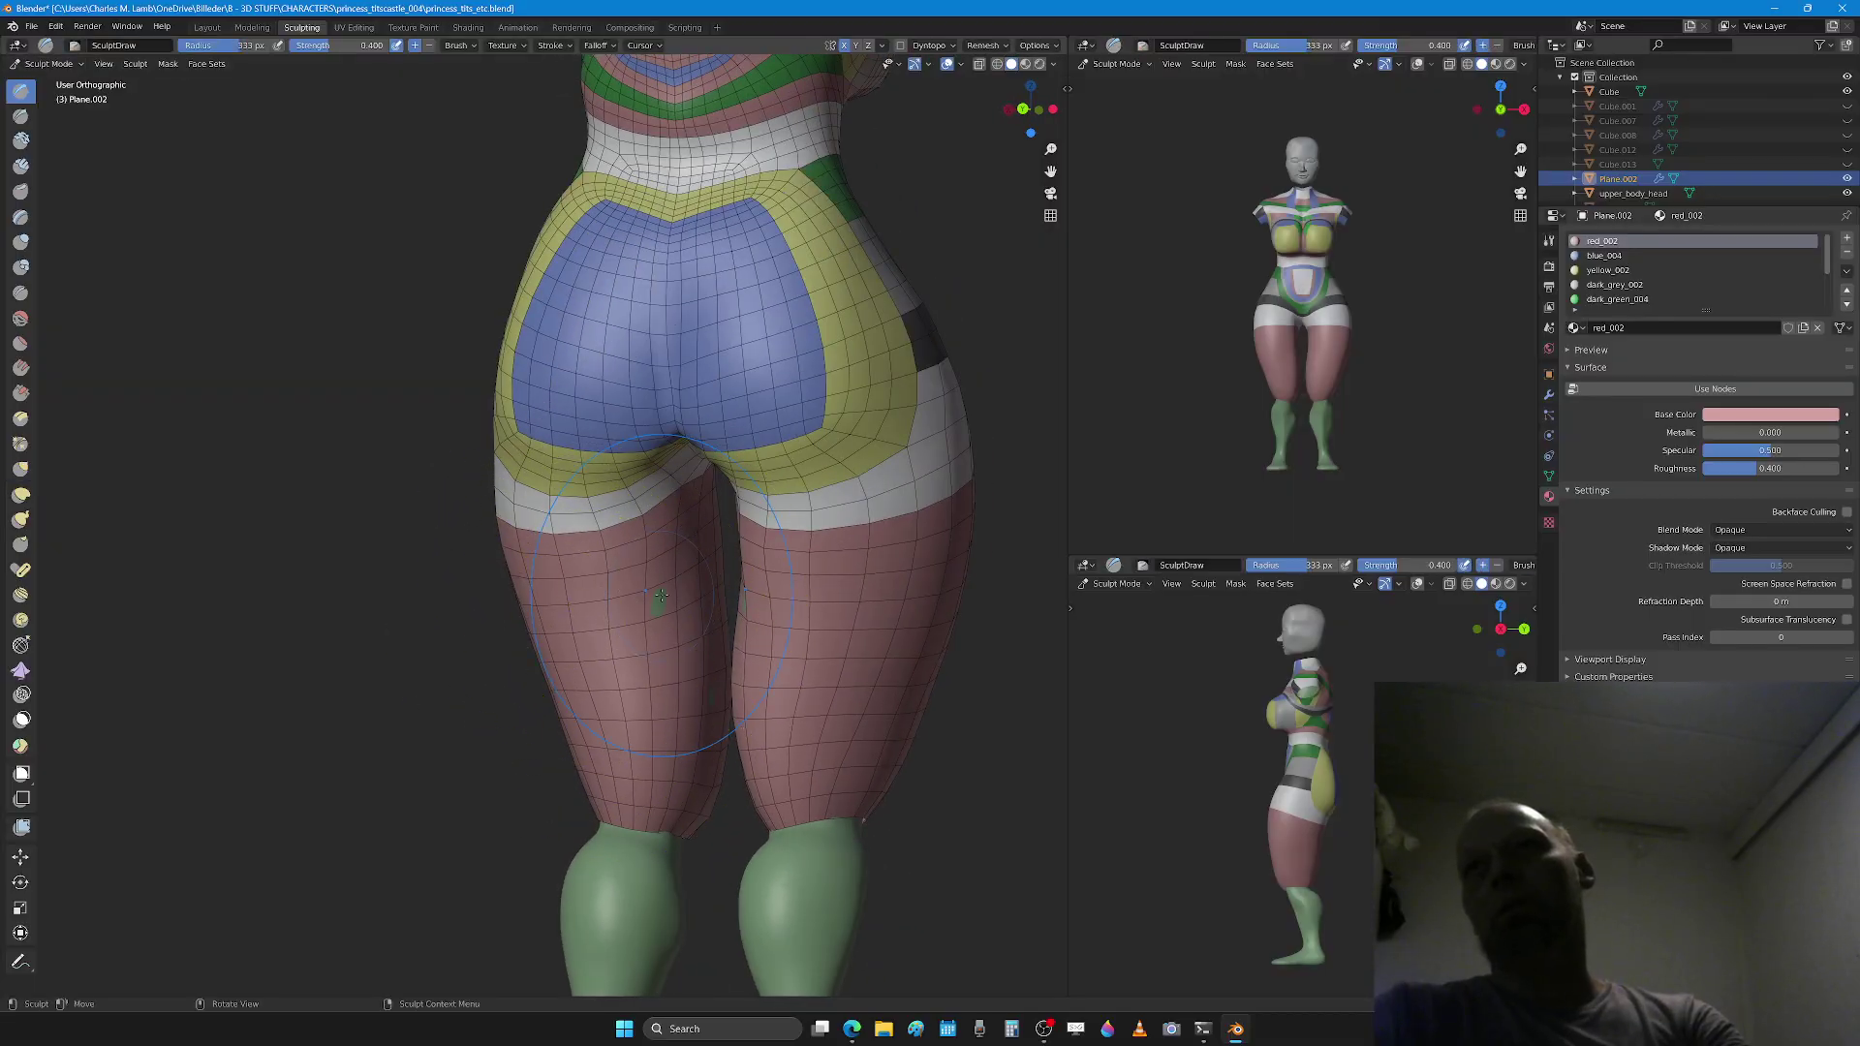
click(584, 575)
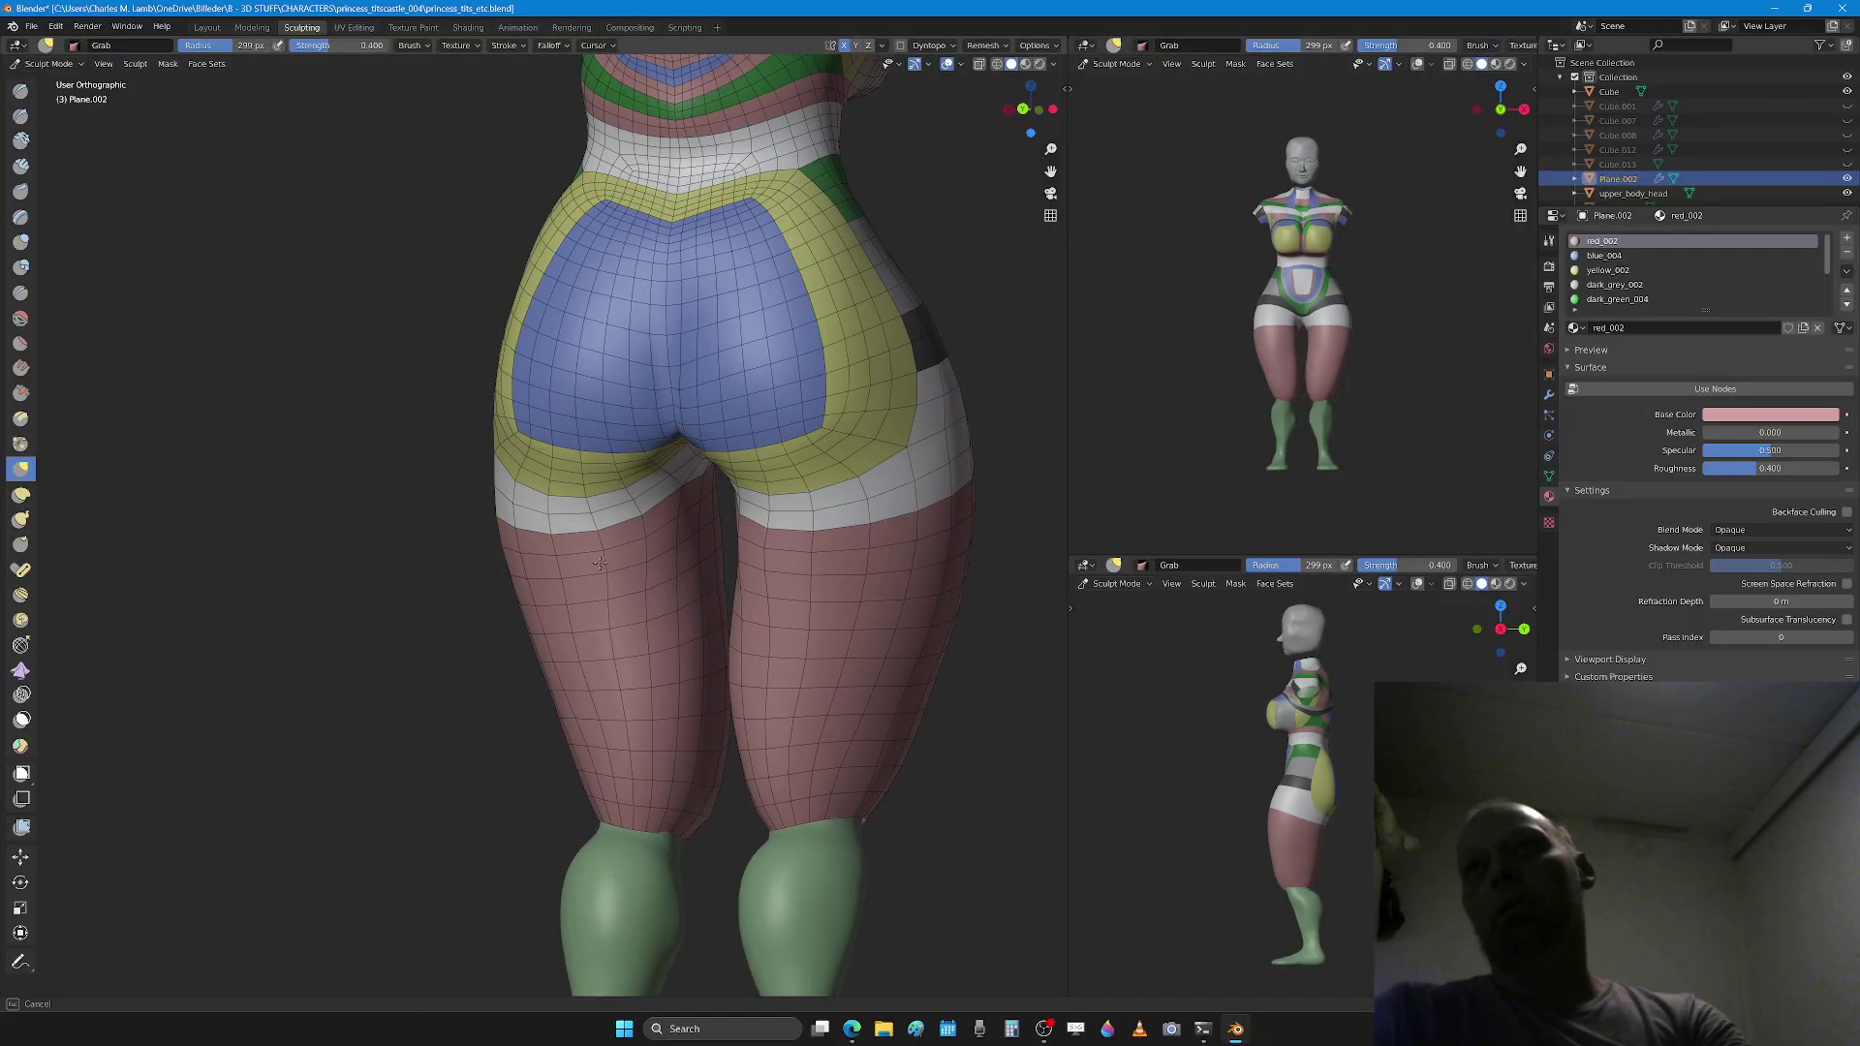
drag(600, 563, 632, 563)
key(x)
mouse_move(662, 602)
middle_down()
mouse_move(784, 494)
mouse_move(797, 675)
middle_up()
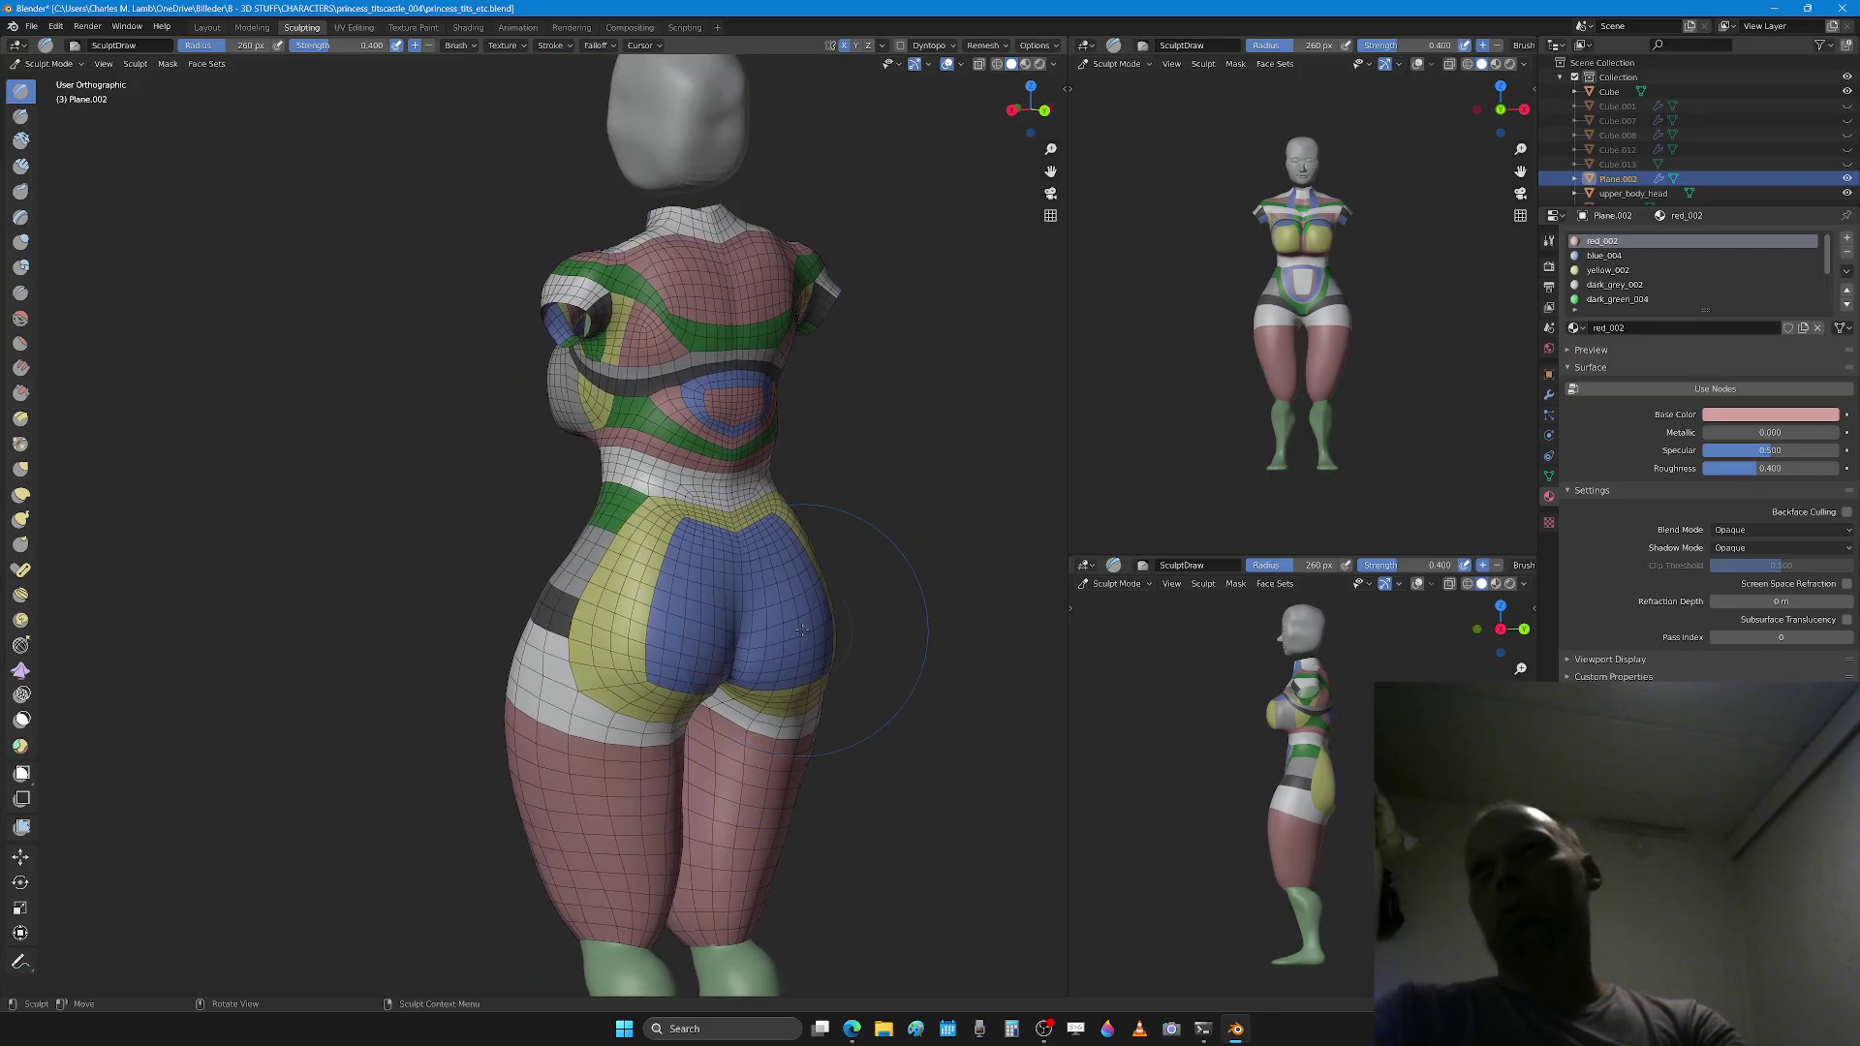
Step: Examine the body's shape and face flow across the buttocks, lower back and waist from behind
scroll(810, 630, down, 2)
scroll(810, 631, up, 3)
mouse_move(722, 627)
middle_down()
mouse_move(808, 623)
mouse_move(683, 699)
mouse_move(658, 654)
mouse_move(629, 667)
middle_up()
key(g)
key(f)
scroll(652, 651, up, 2)
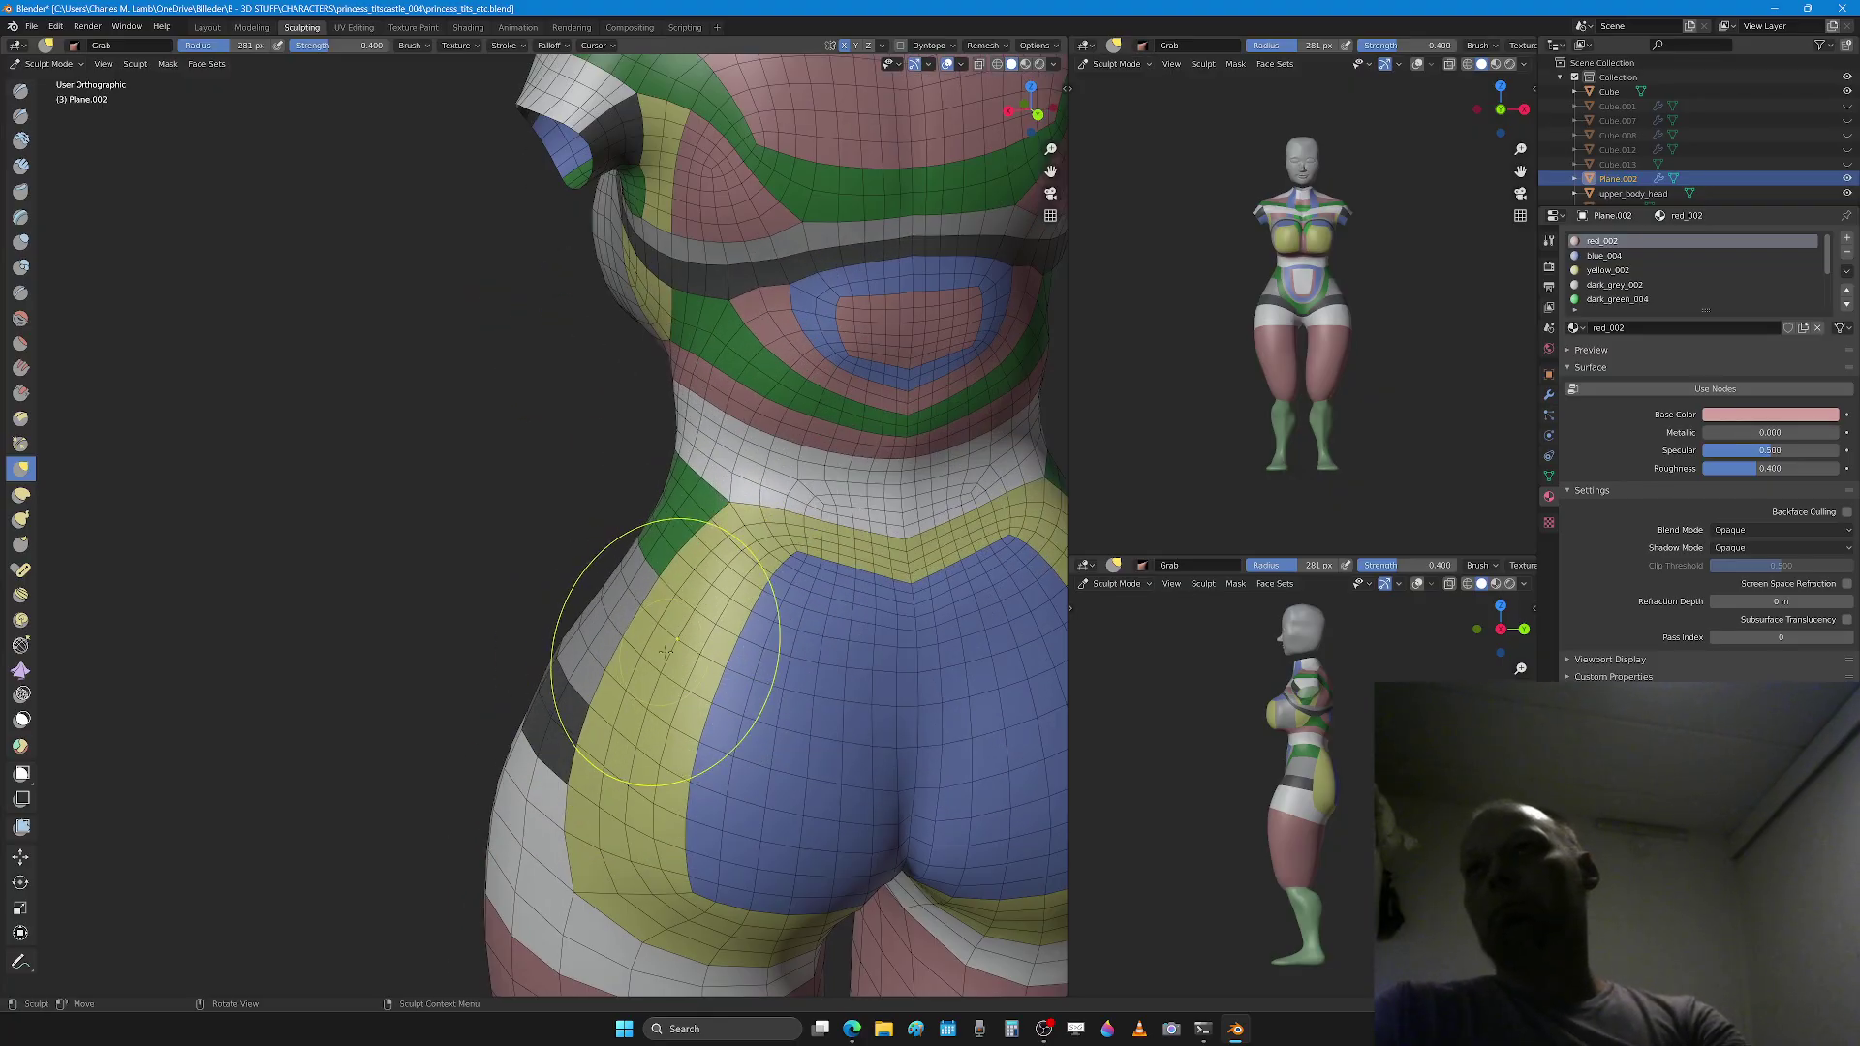
scroll(790, 593, up, 2)
scroll(824, 536, down, 4)
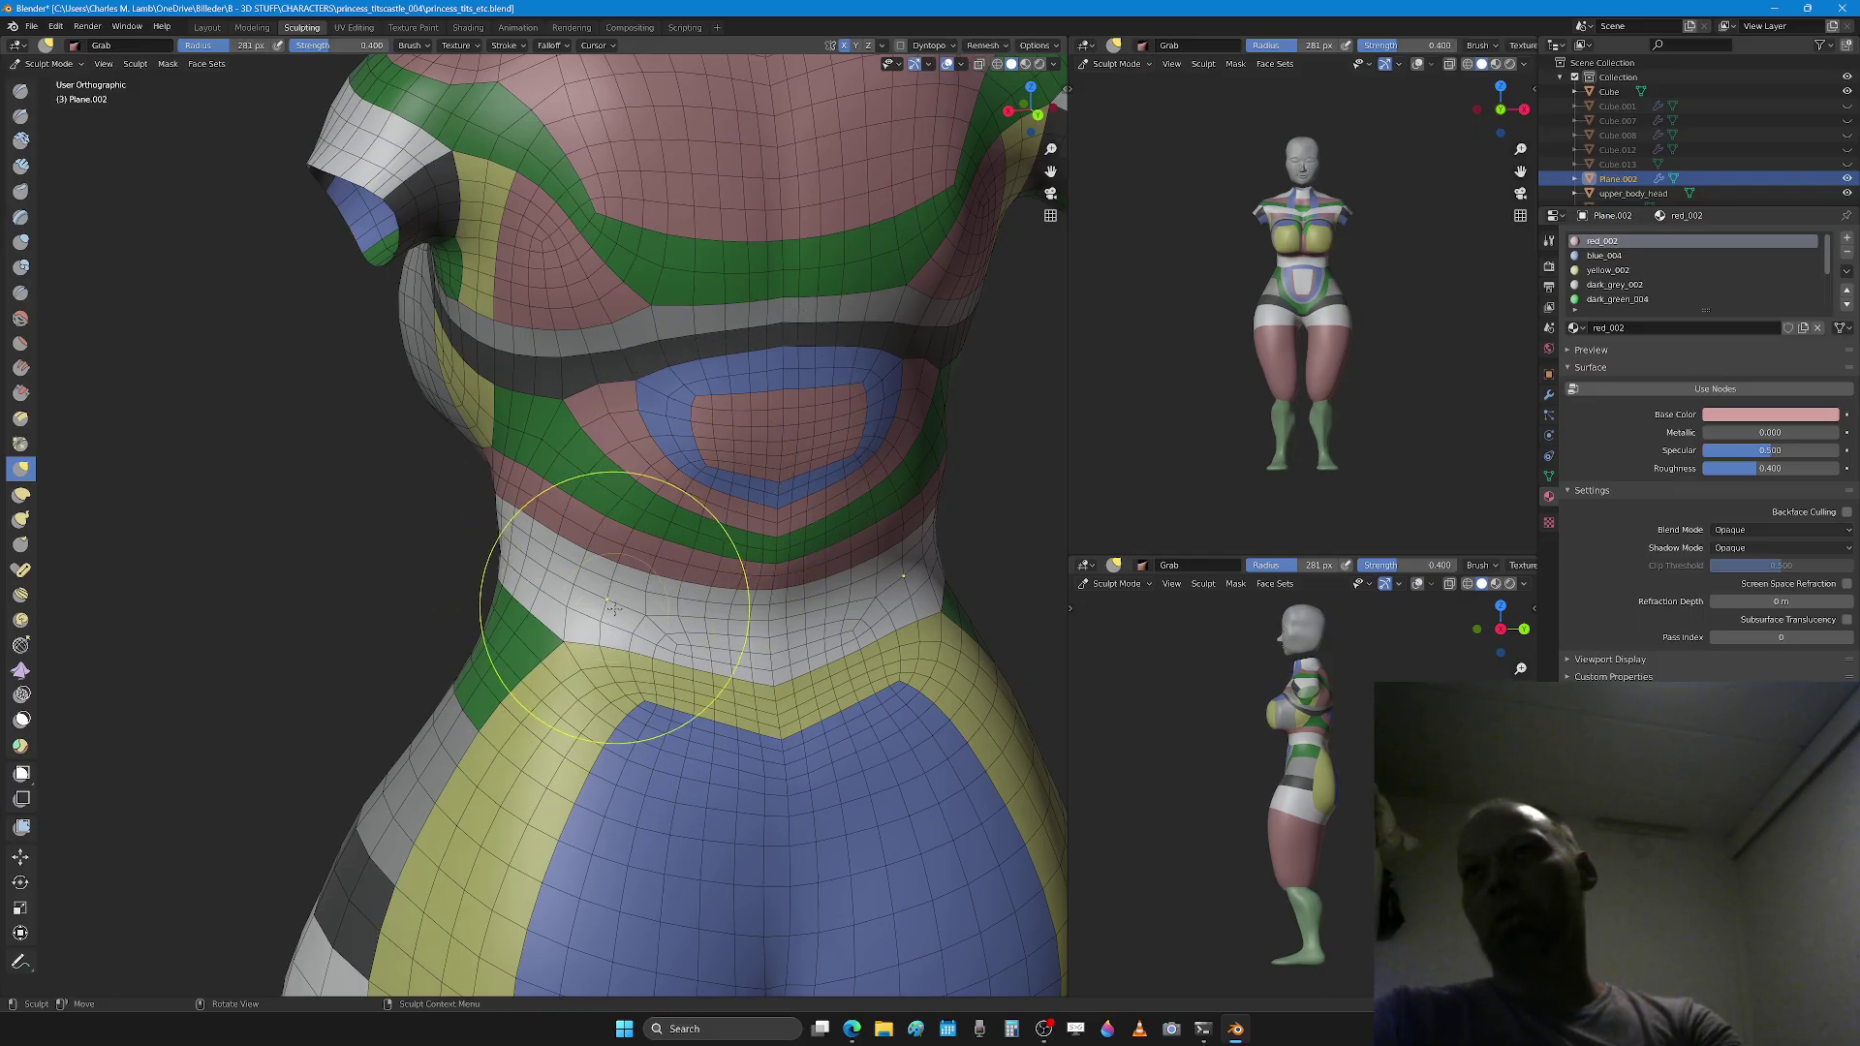
scroll(816, 428, down, 4)
mouse_move(690, 519)
middle_down()
mouse_move(571, 562)
mouse_move(653, 566)
middle_up()
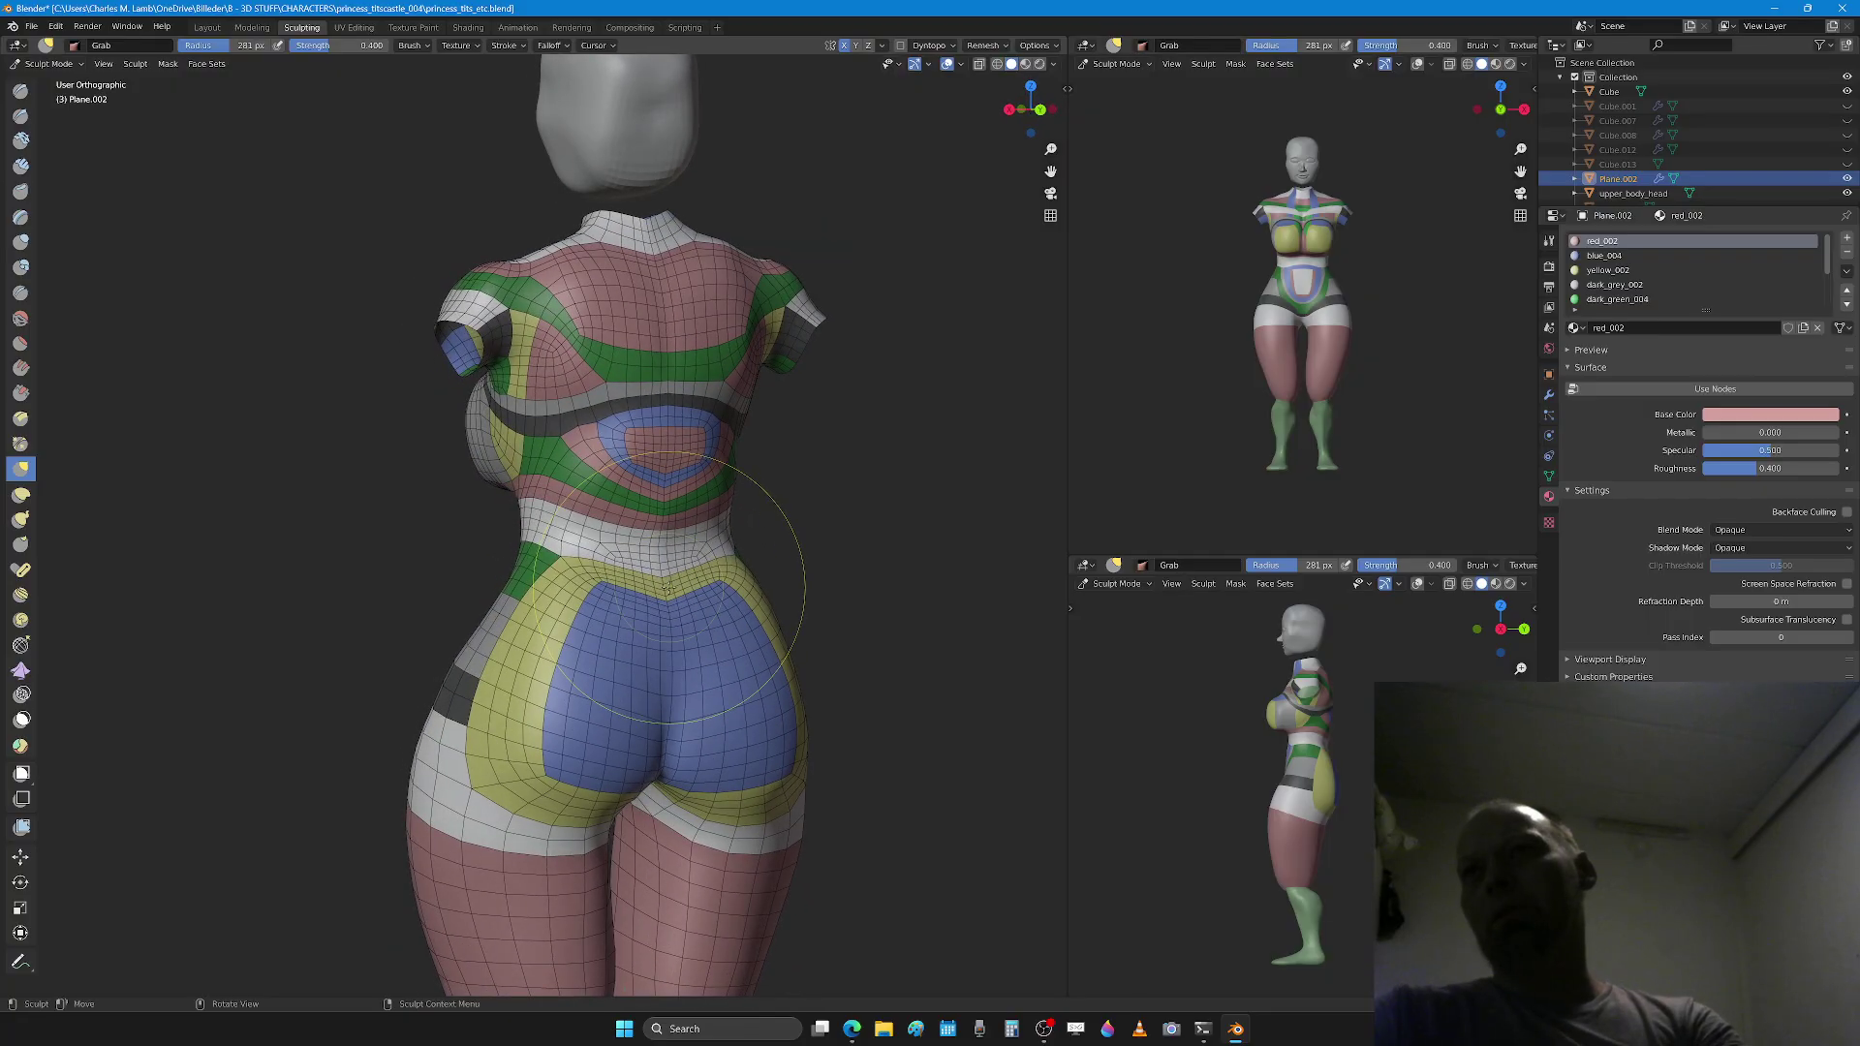
Step: Add volume to the rounded blue area of the buttocks with a resized Draw brush
scroll(667, 588, up, 2)
key(x)
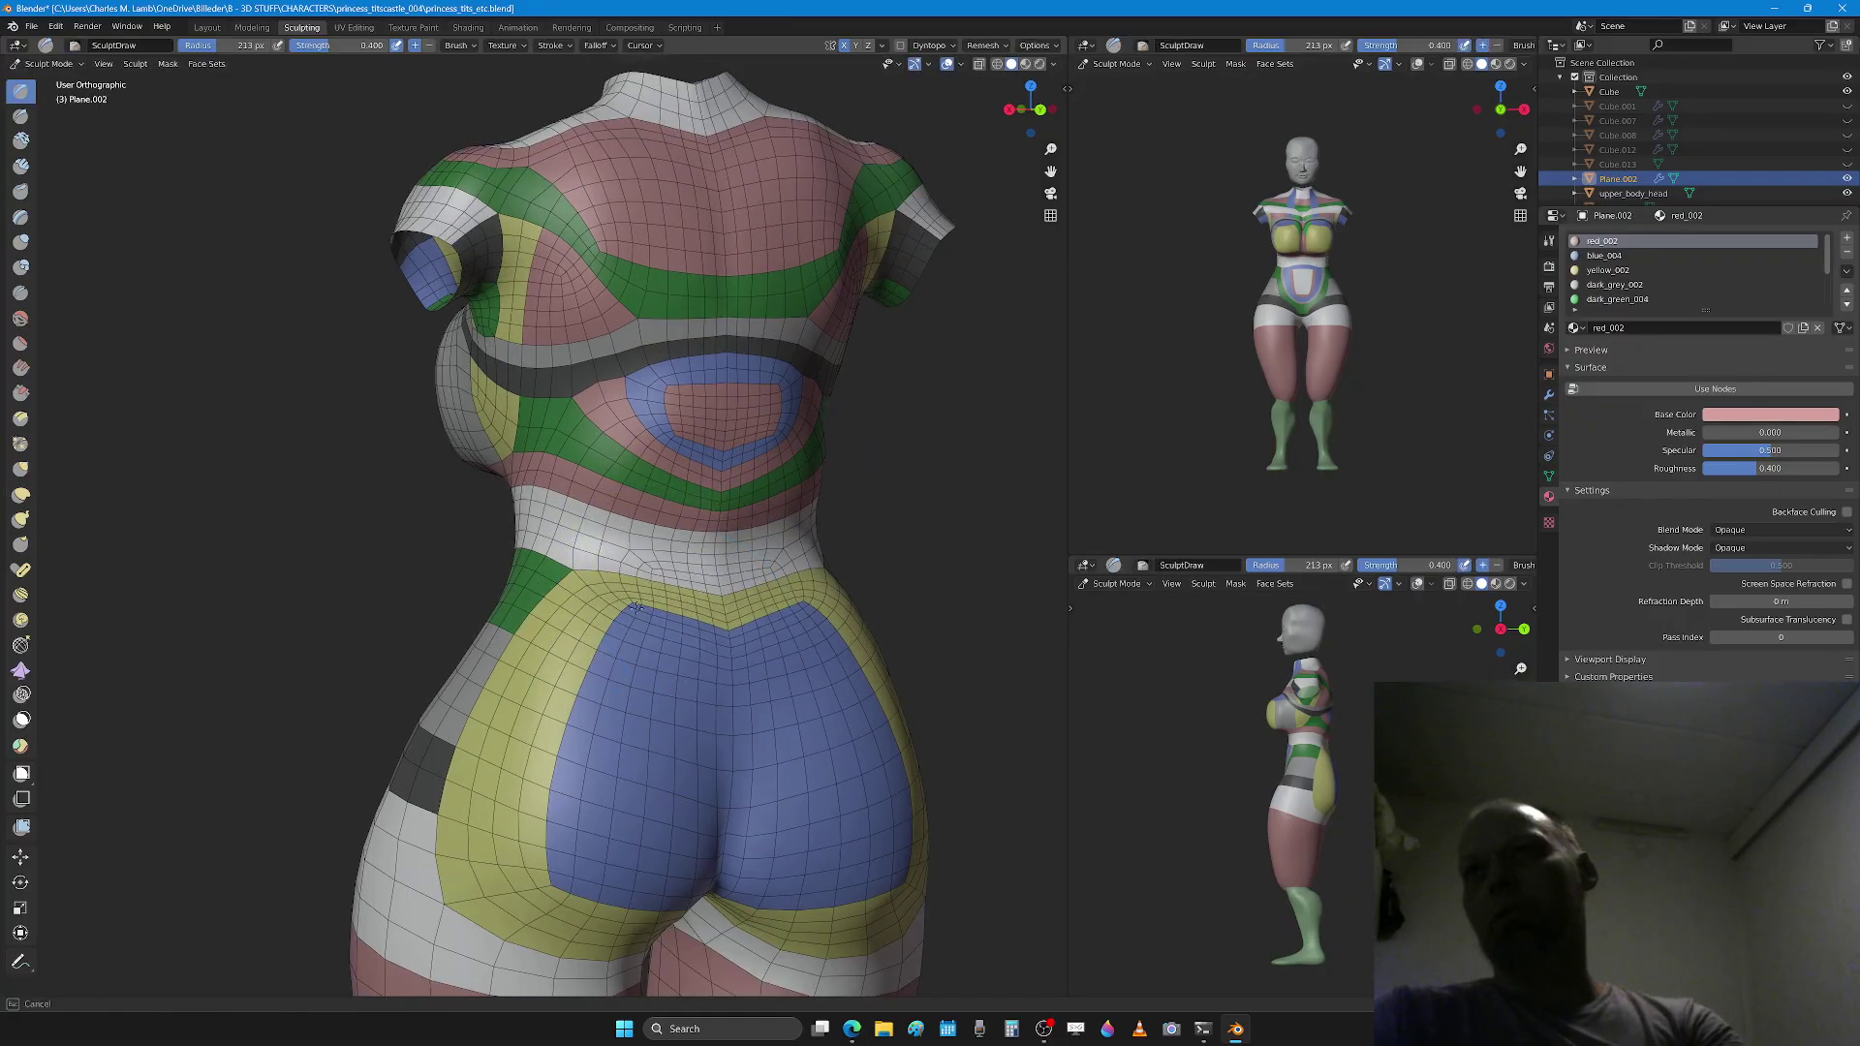
key(f)
drag(644, 688, 668, 775)
click(683, 712)
middle_drag(676, 781, 609, 731)
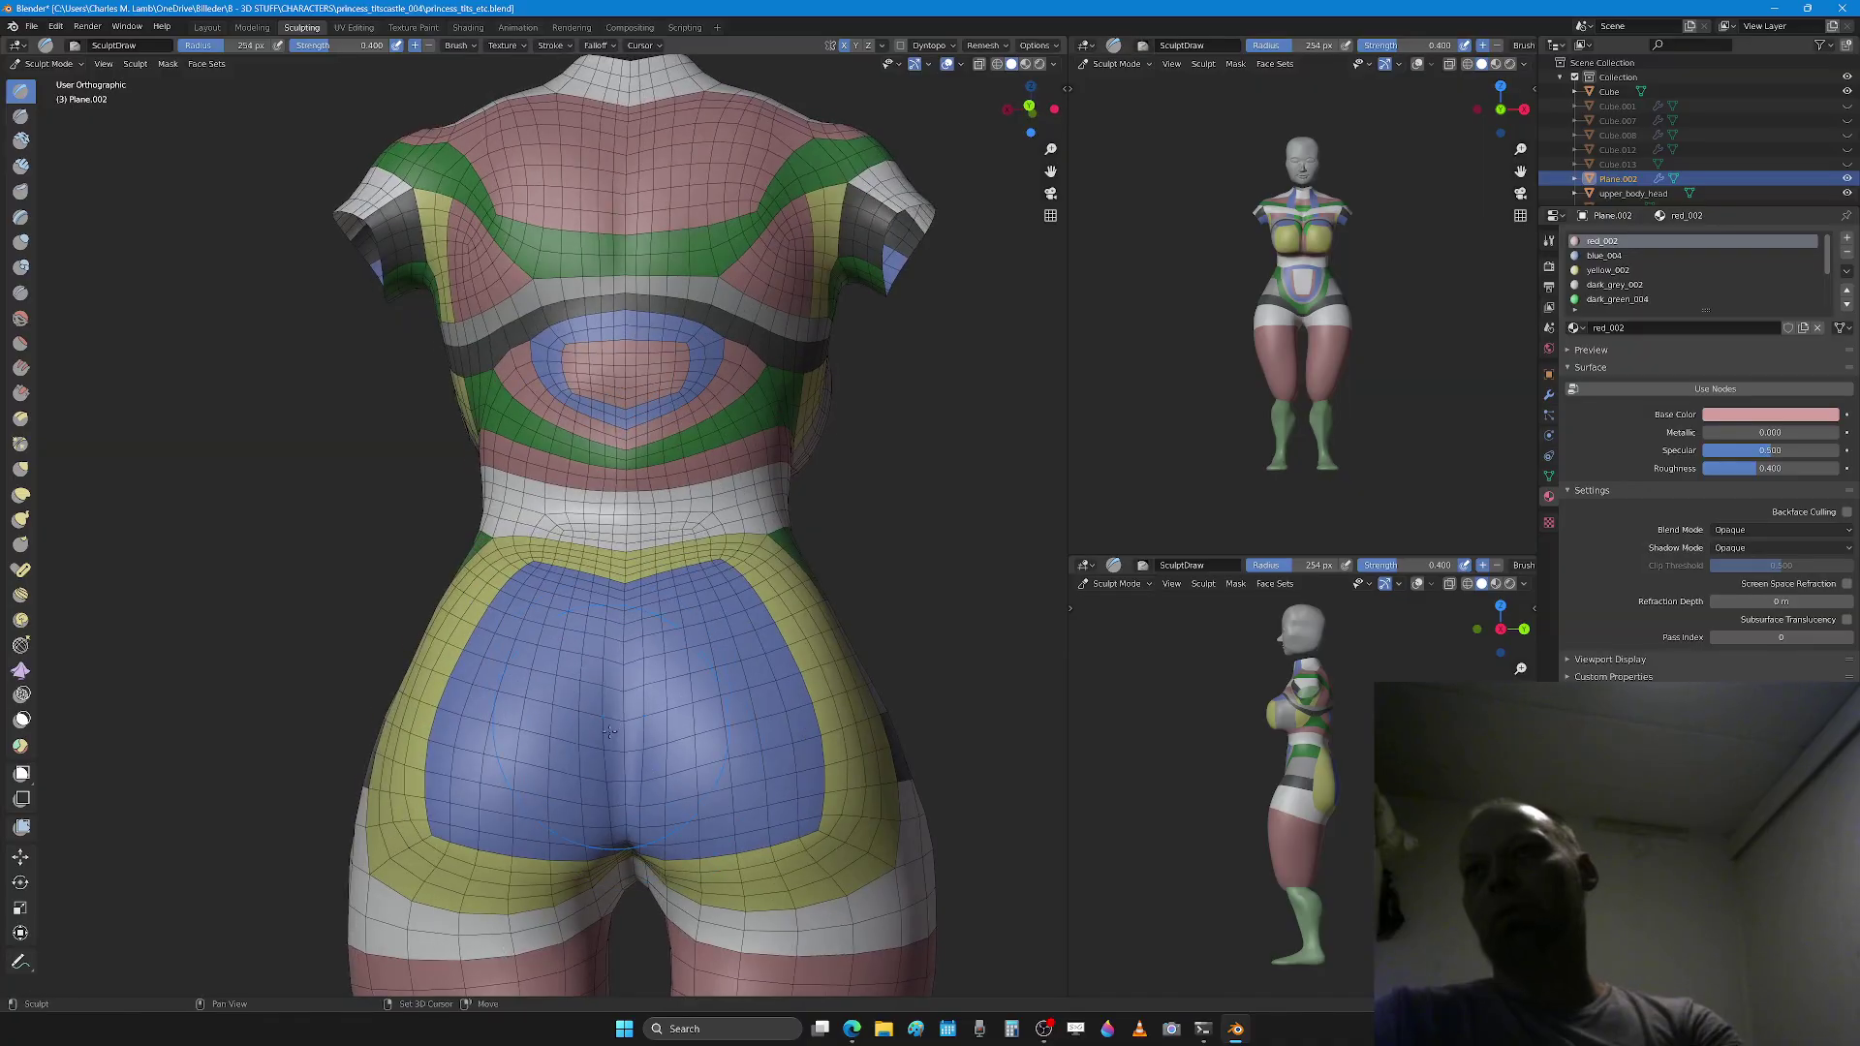
Step: Choose the Crease brush for the buttock cleft and apply the Mirror modifier on the body mesh
click(24, 290)
shift+middle_drag(634, 663, 626, 569)
key(f)
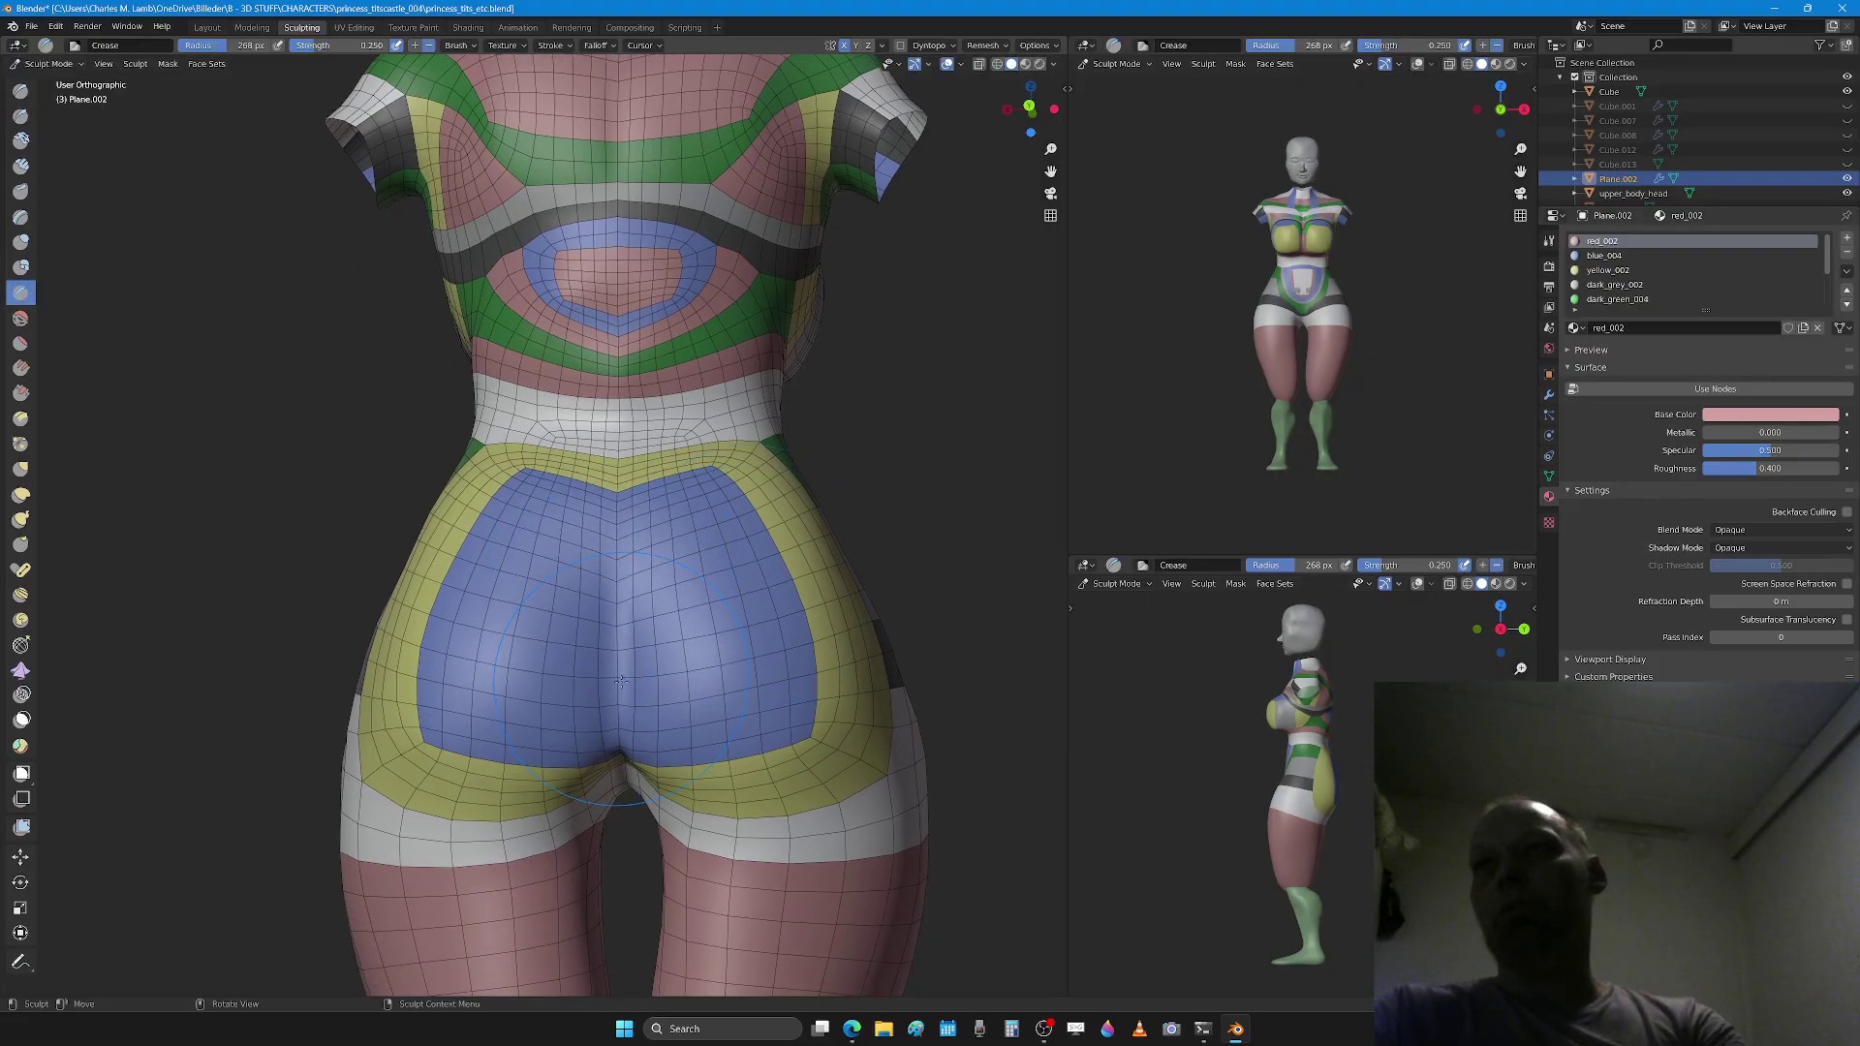
middle_drag(626, 731, 632, 673)
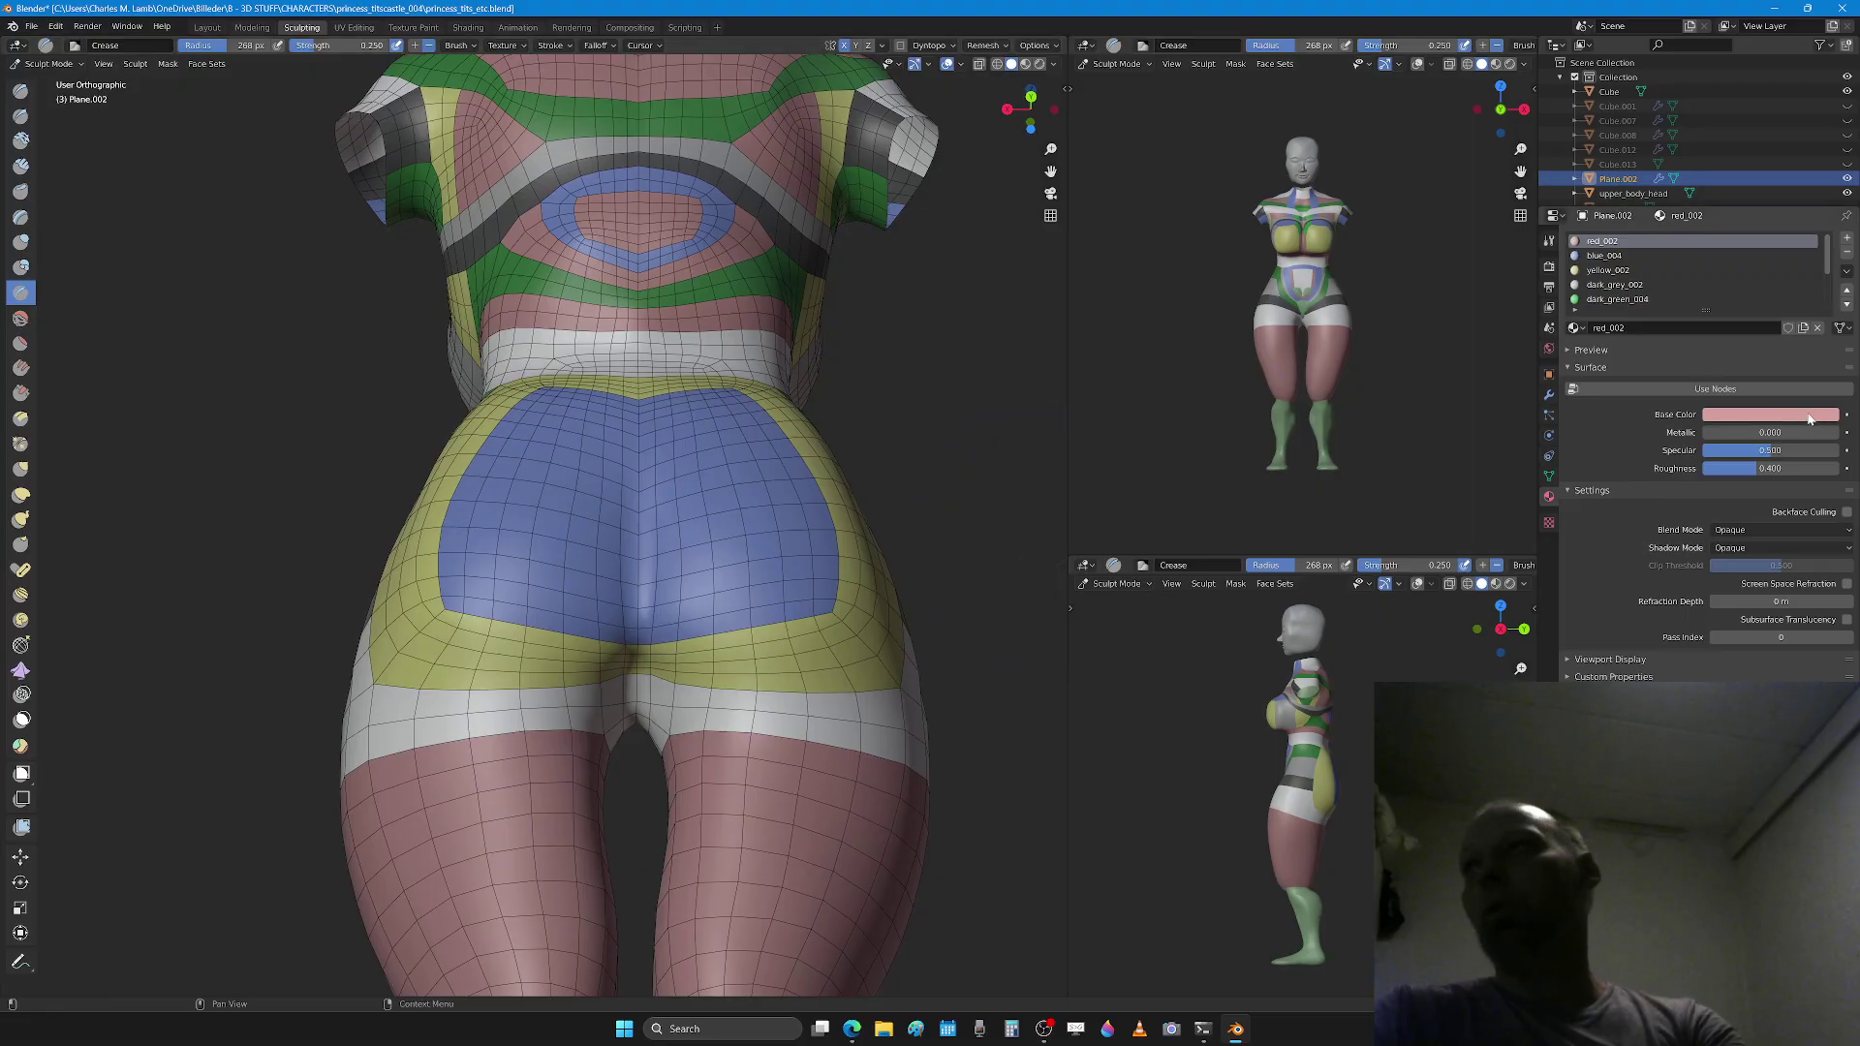
click(1550, 395)
click(1636, 281)
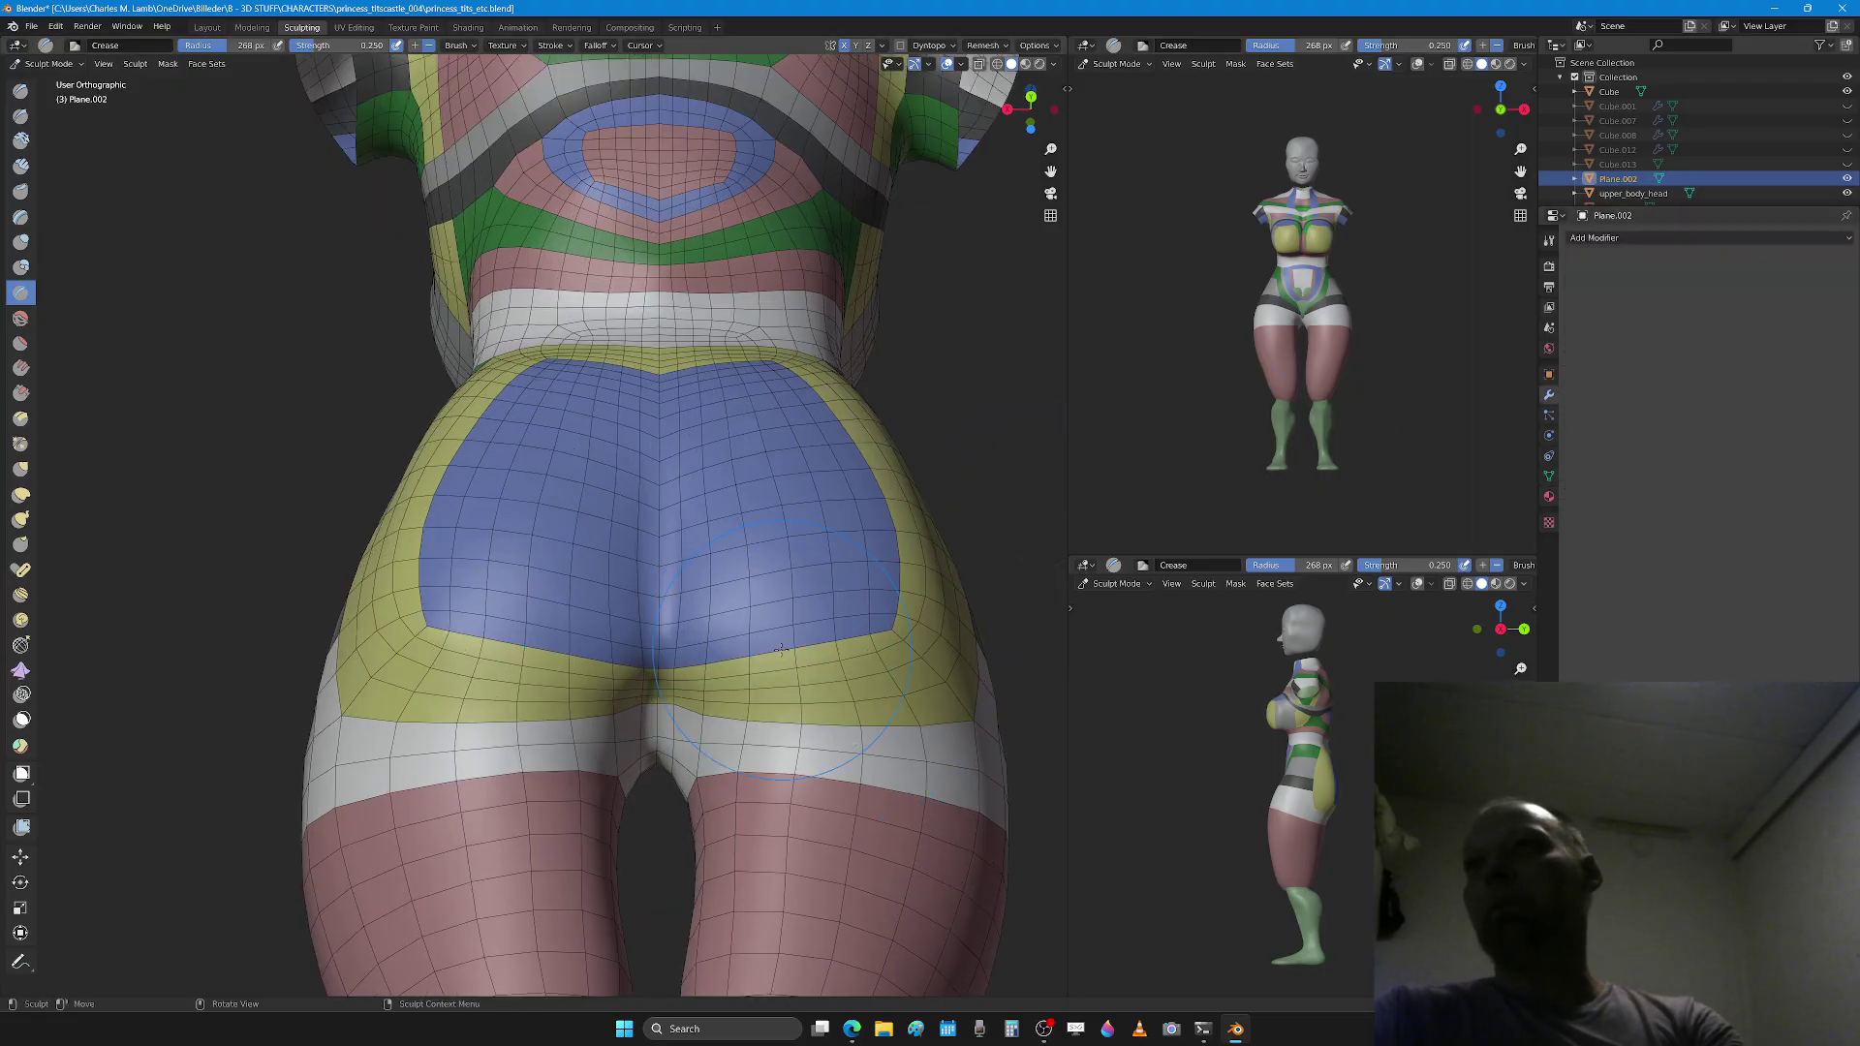
Step: Deepen the buttock cleft down to the crotch with the Crease brush and refill the sunken areas beside it with the Draw brush
drag(655, 572, 655, 641)
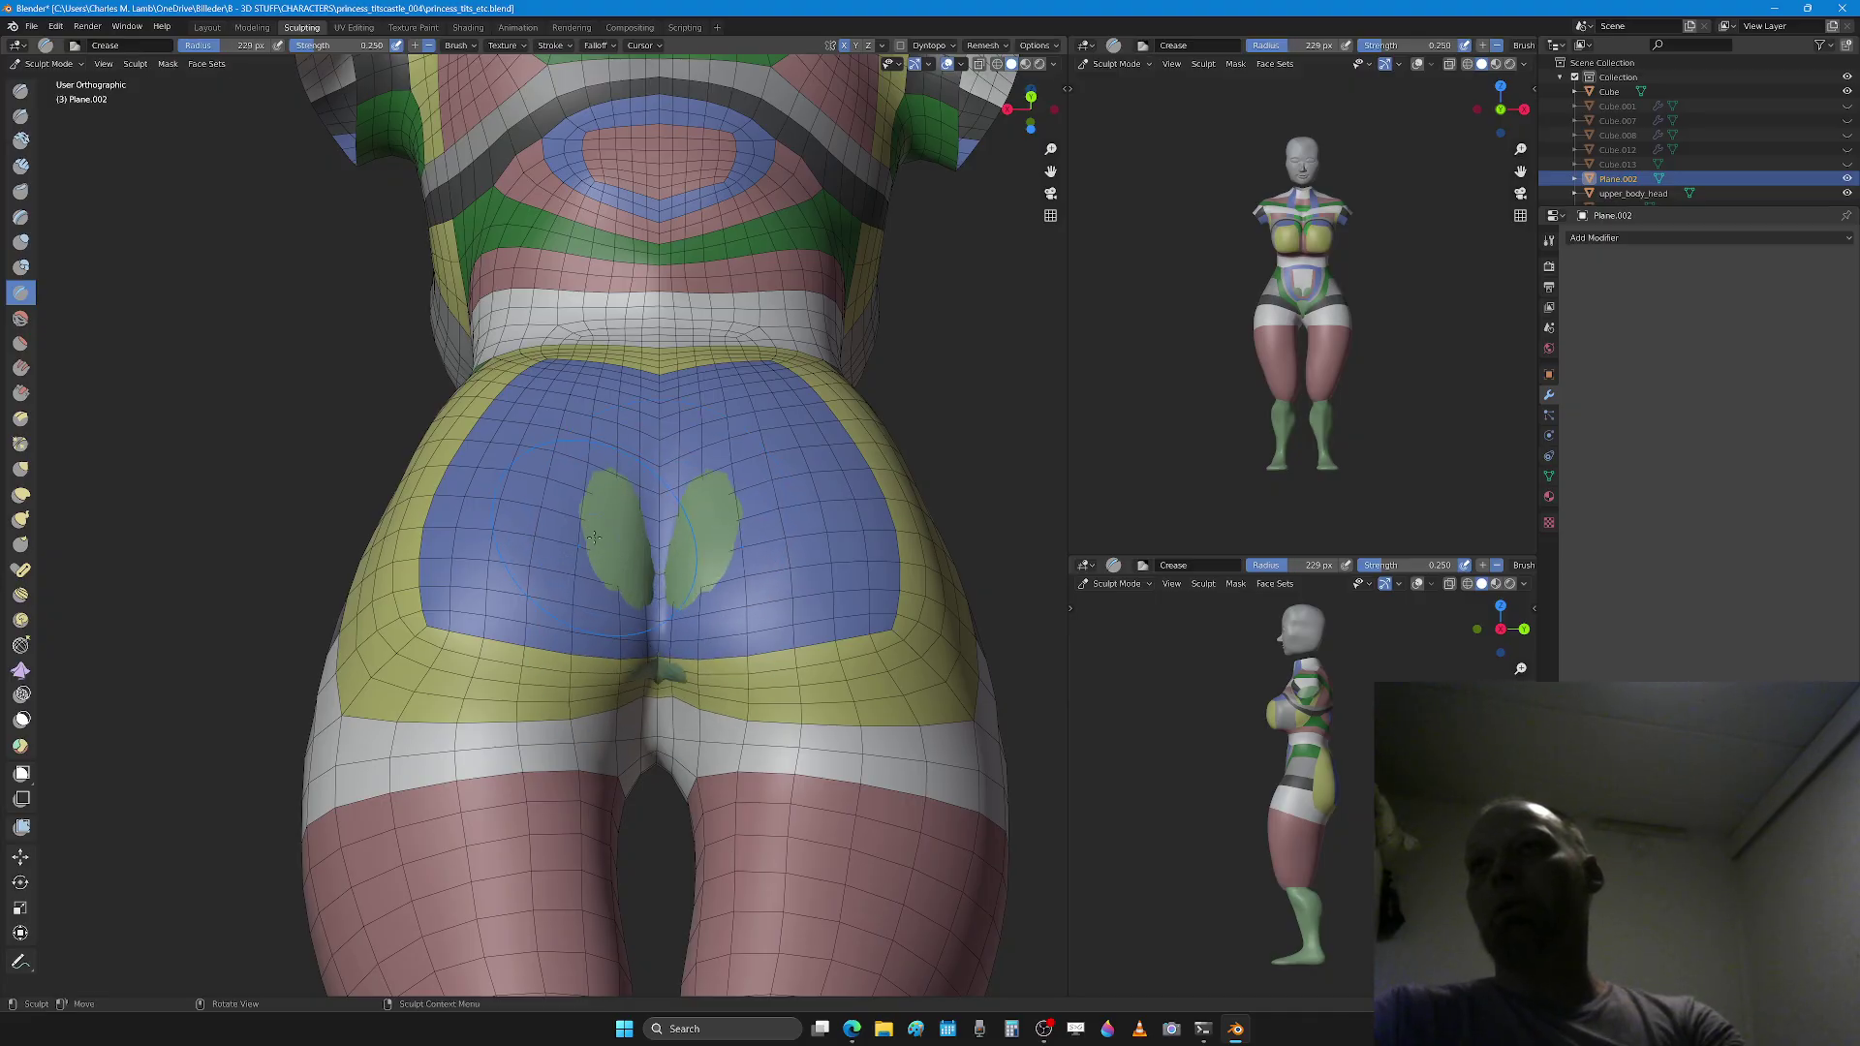
key(x)
drag(598, 530, 608, 576)
key(shift+c)
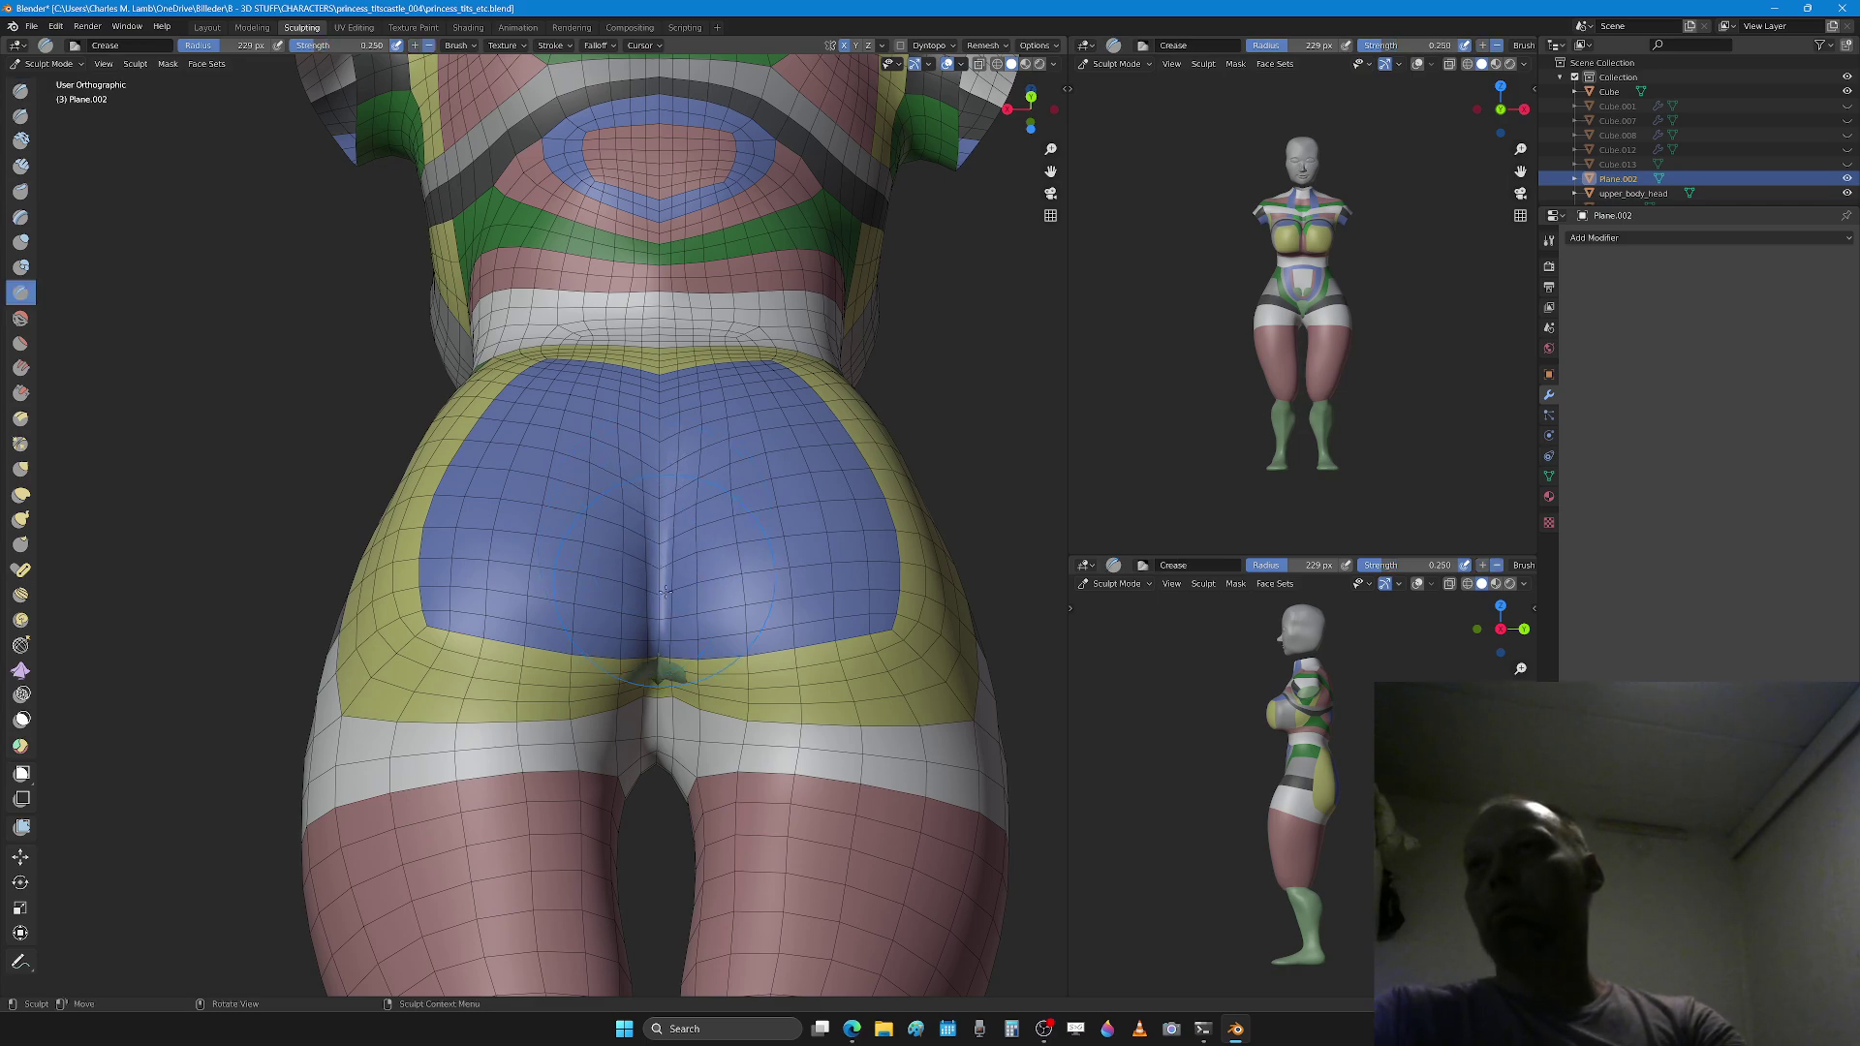
middle_drag(665, 591, 677, 622)
drag(675, 605, 674, 587)
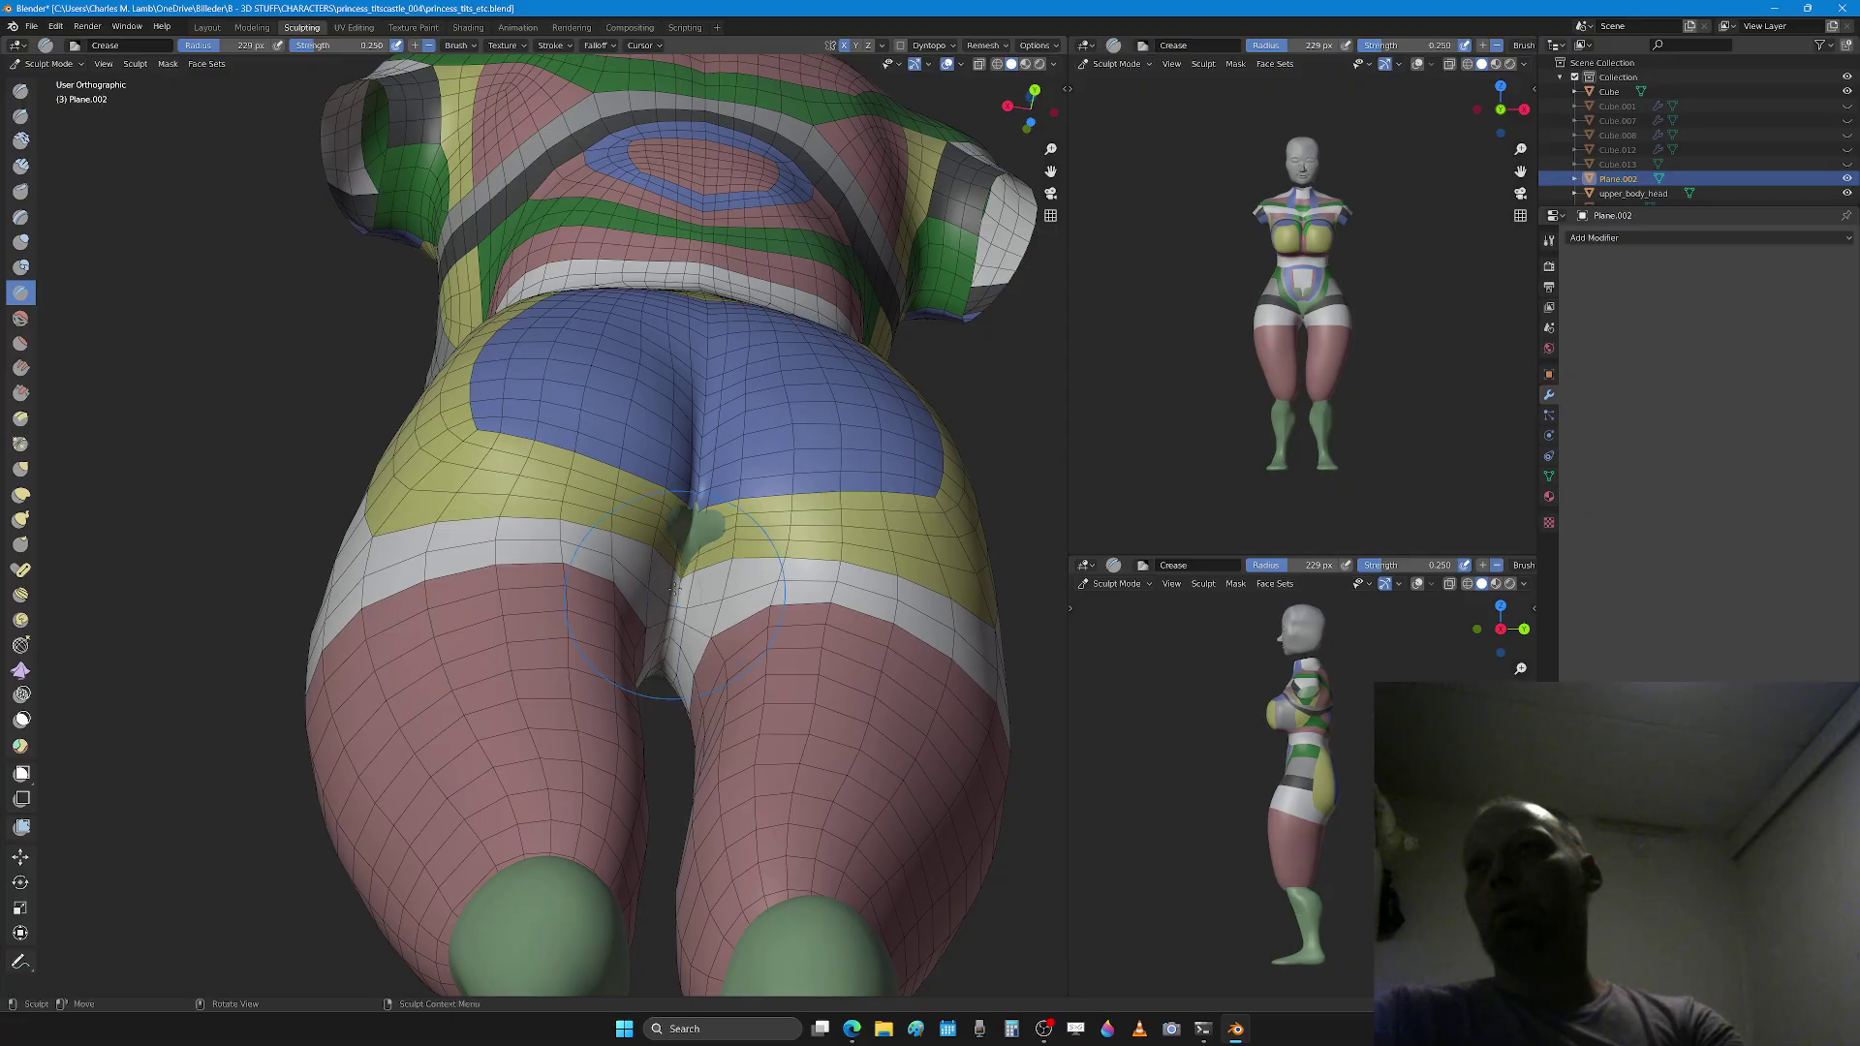
middle_drag(670, 617, 714, 558)
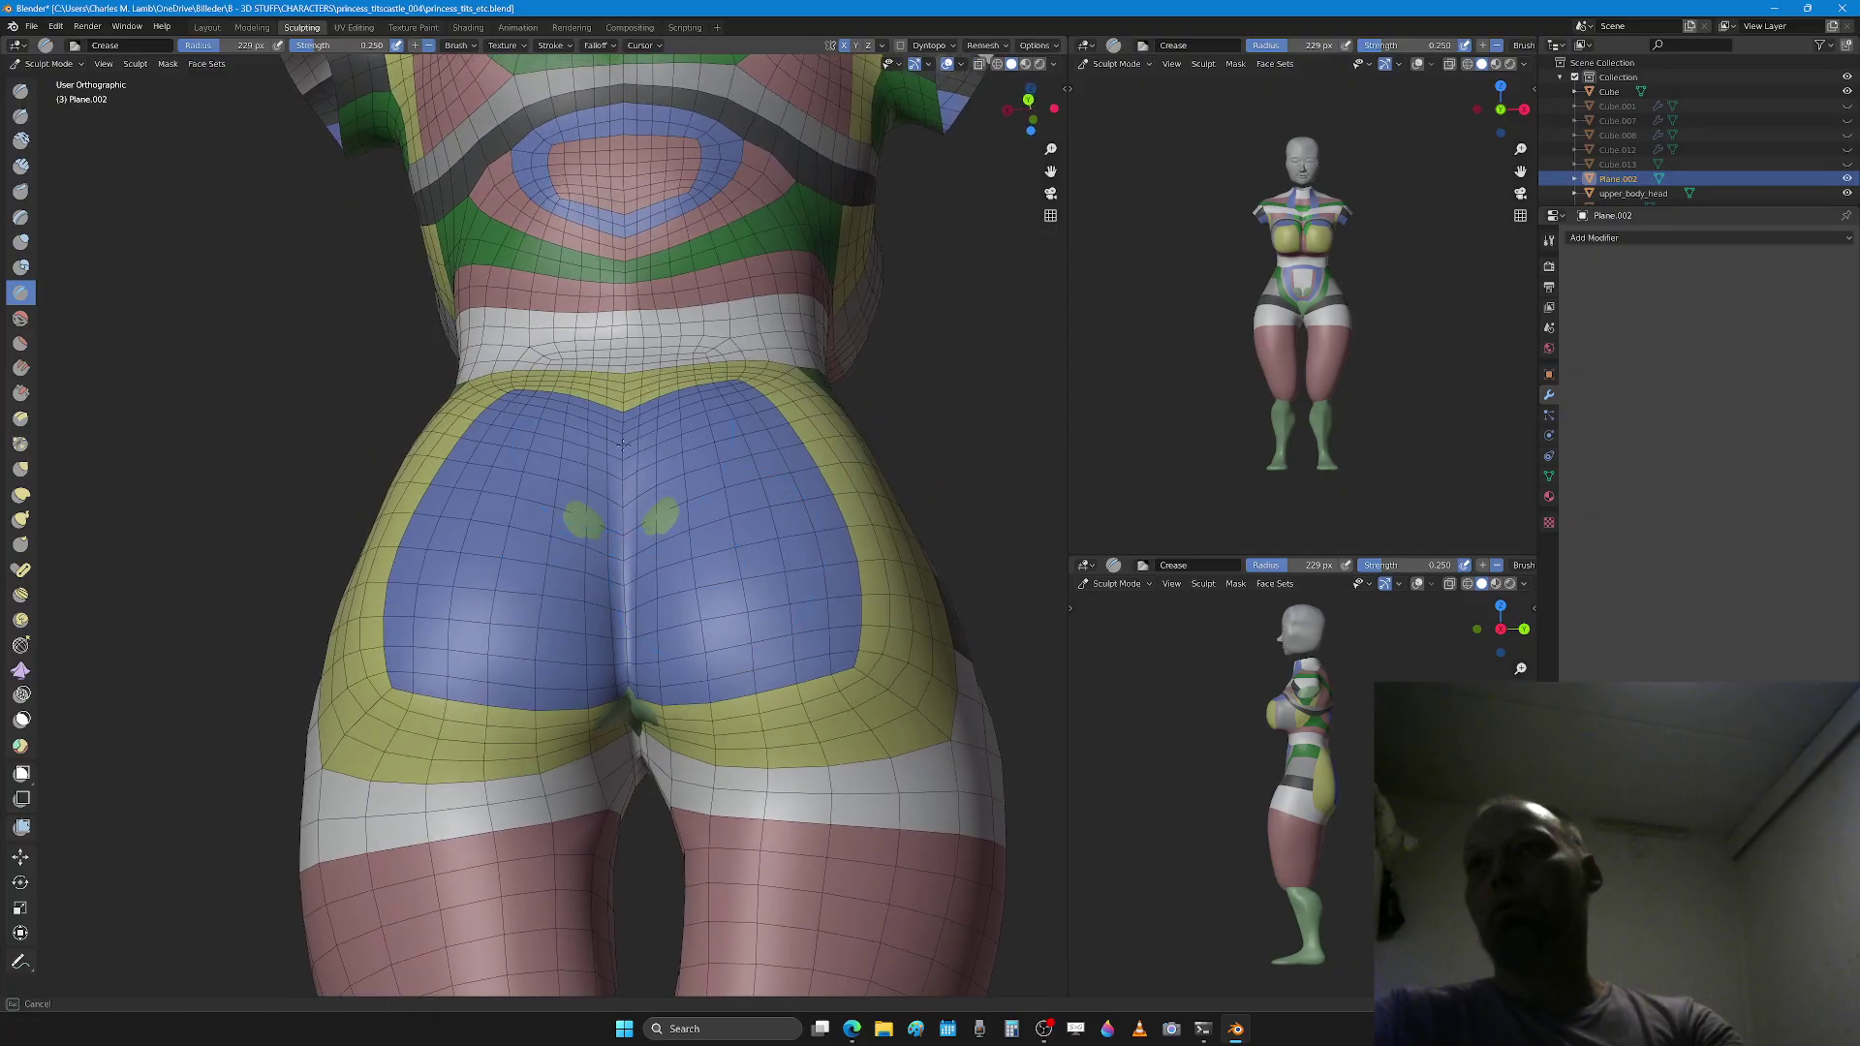
Step: Crease the fold beneath both buttocks with a larger Crease brush and cover the exposed reference patches there using the Draw brush
key(f)
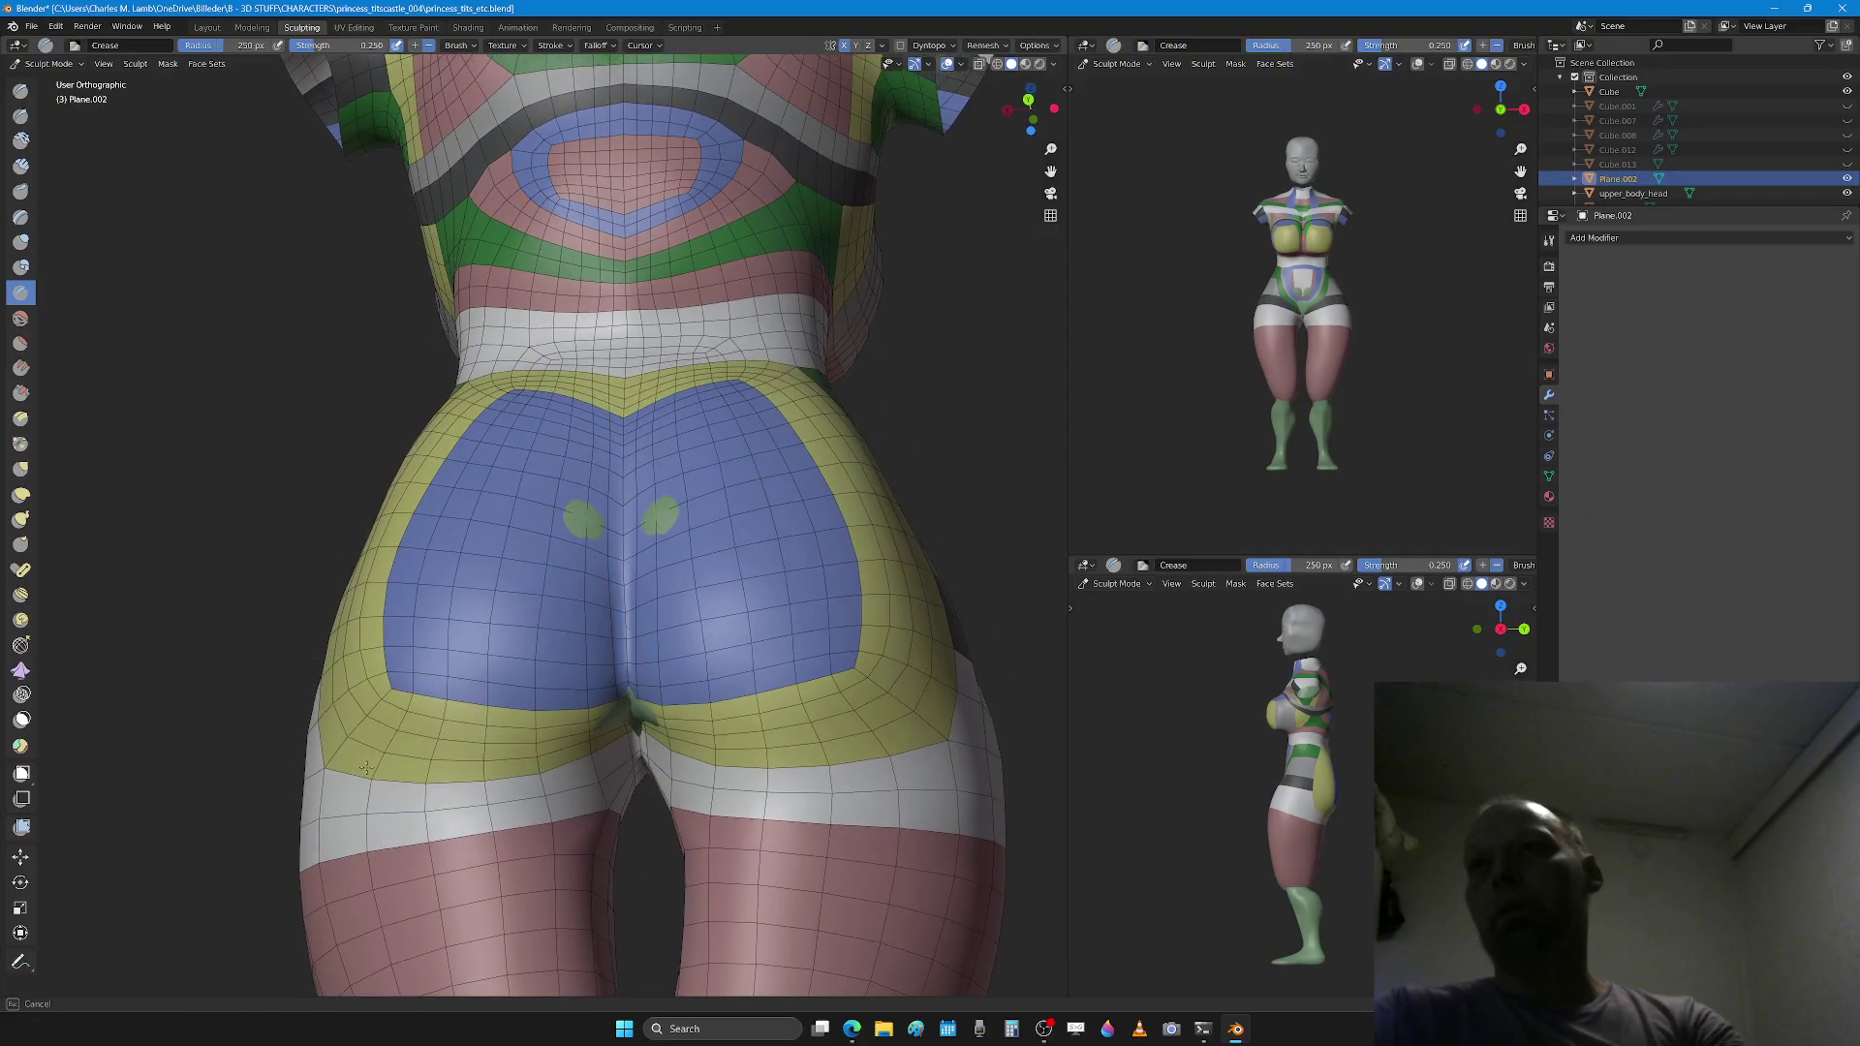
drag(842, 716, 417, 734)
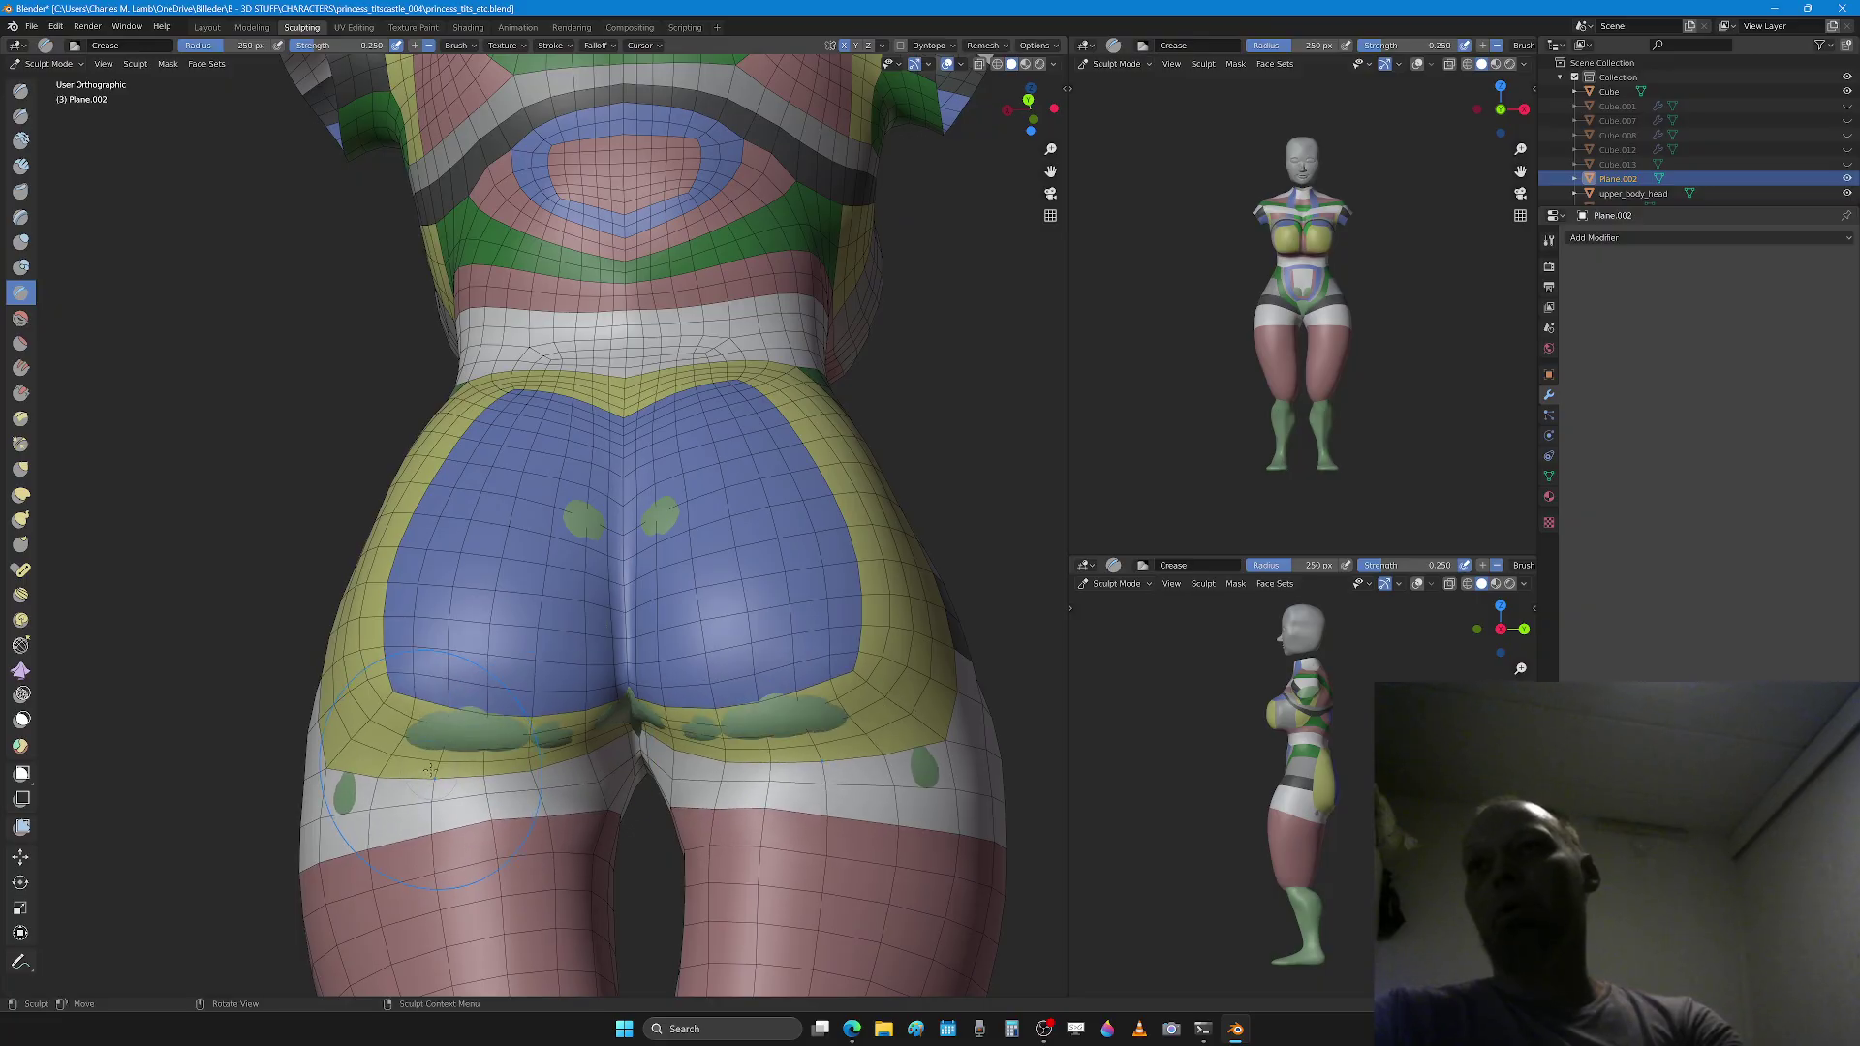
key(x)
key(ctrl+z)
key(ctrl+z)
key(ctrl+z)
key(ctrl+z)
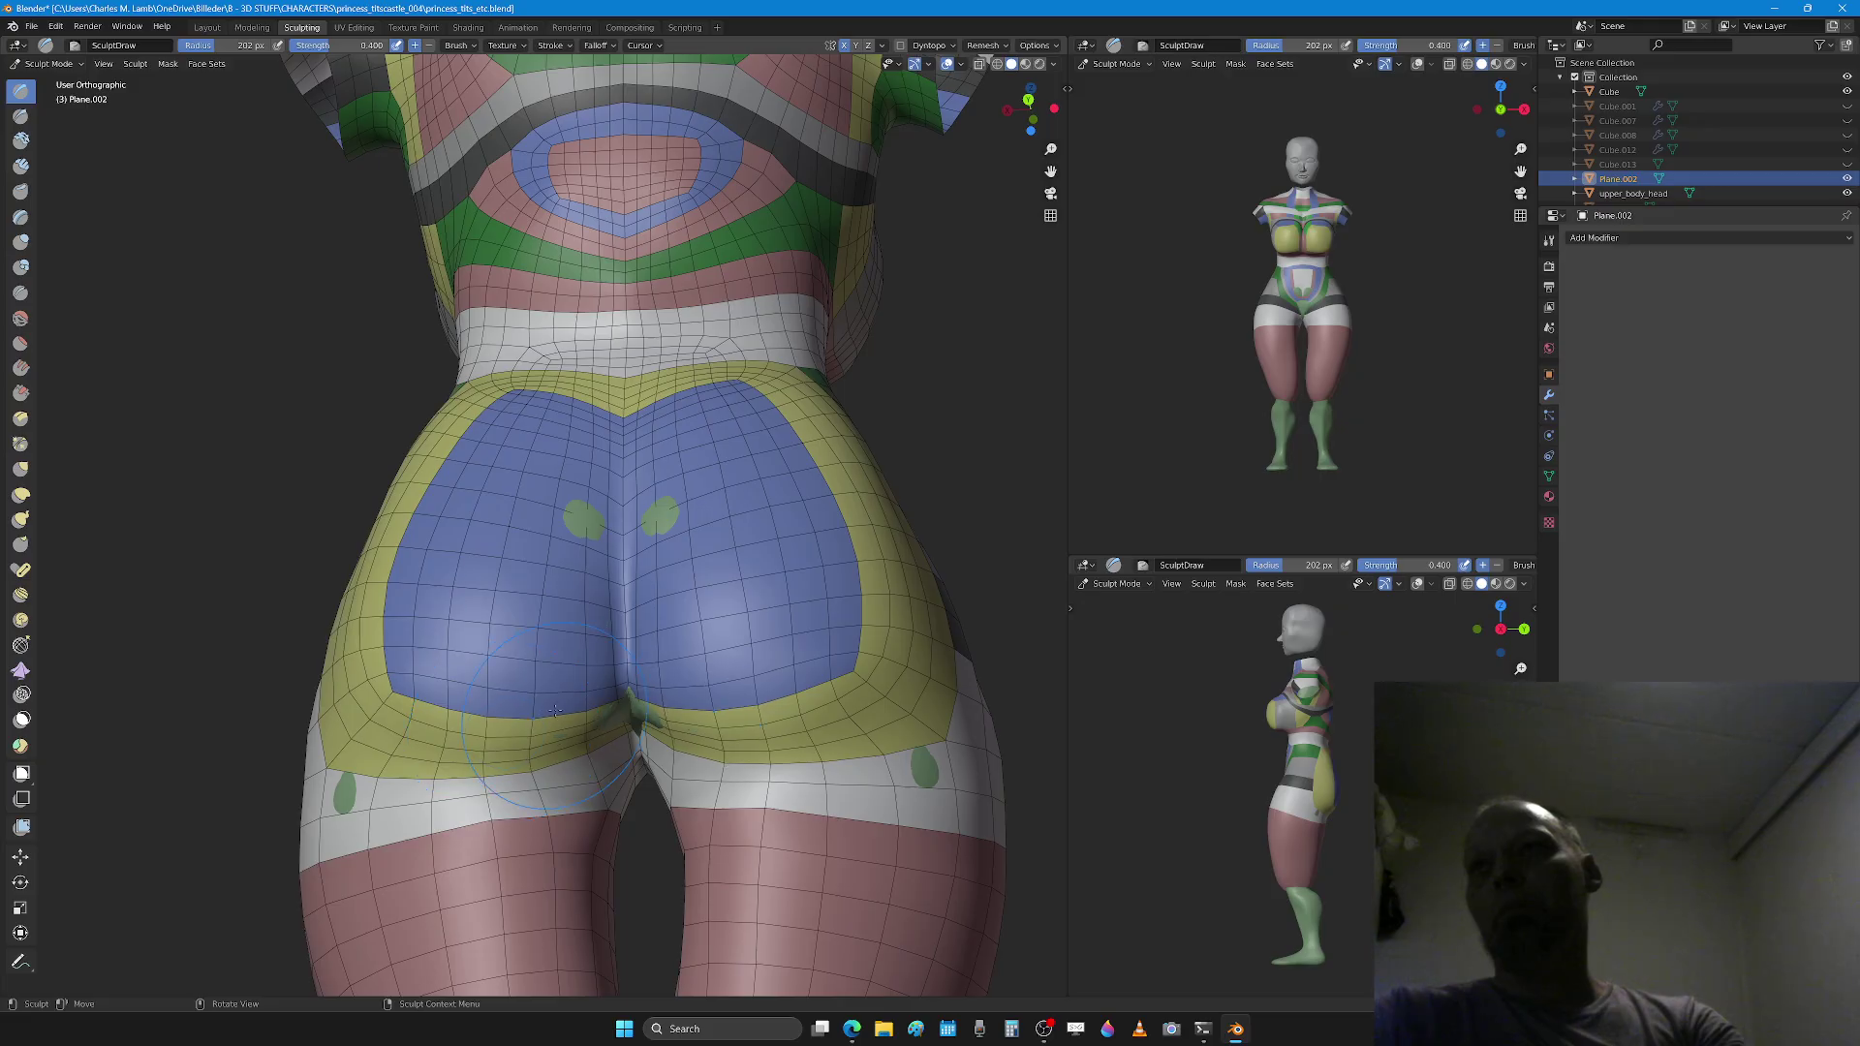
Step: Shift the face loops along the side of the buttock and upper thigh in side view with a resized Grab brush
key(f)
scroll(560, 517, down, 5)
mouse_move(560, 516)
middle_down()
mouse_move(762, 583)
mouse_move(793, 572)
middle_up()
key(g)
scroll(610, 618, up, 2)
key(f)
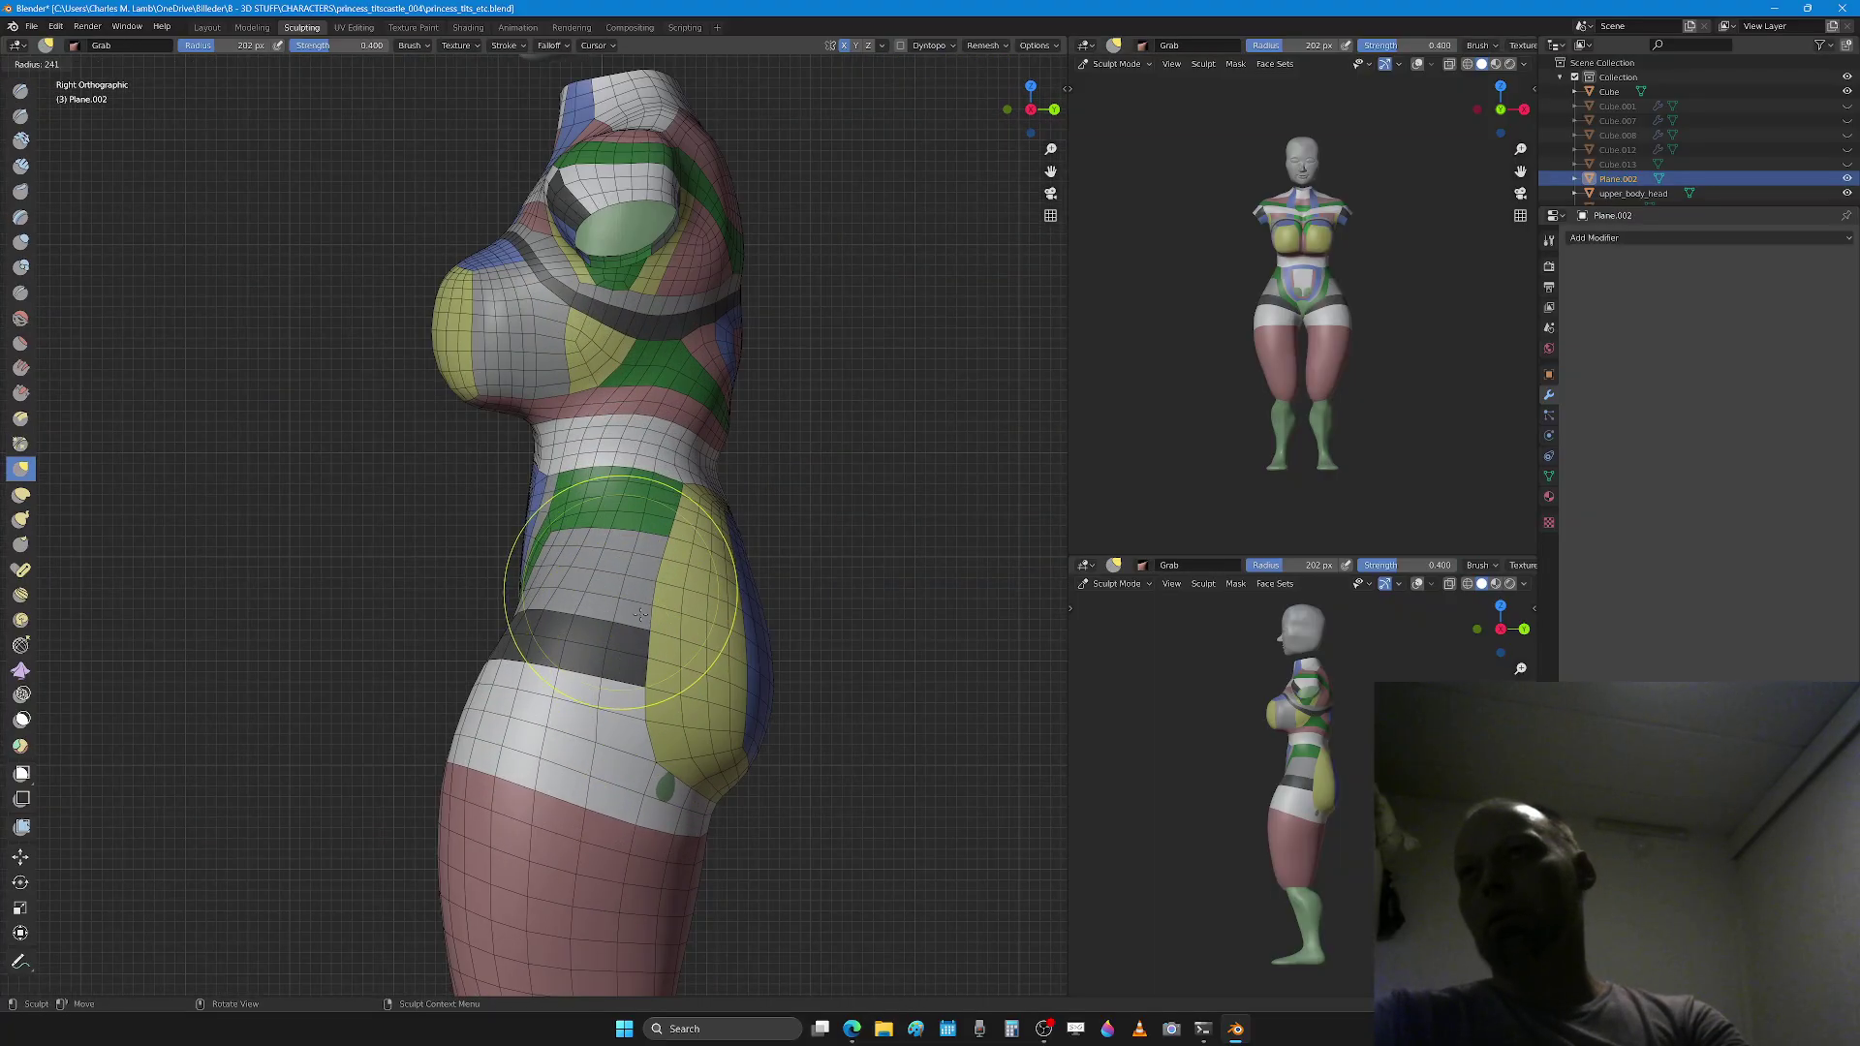
click(737, 596)
mouse_move(645, 607)
mouse_down()
mouse_move(698, 624)
mouse_move(649, 748)
mouse_move(682, 764)
mouse_up()
key(f)
click(692, 765)
drag(628, 900, 562, 871)
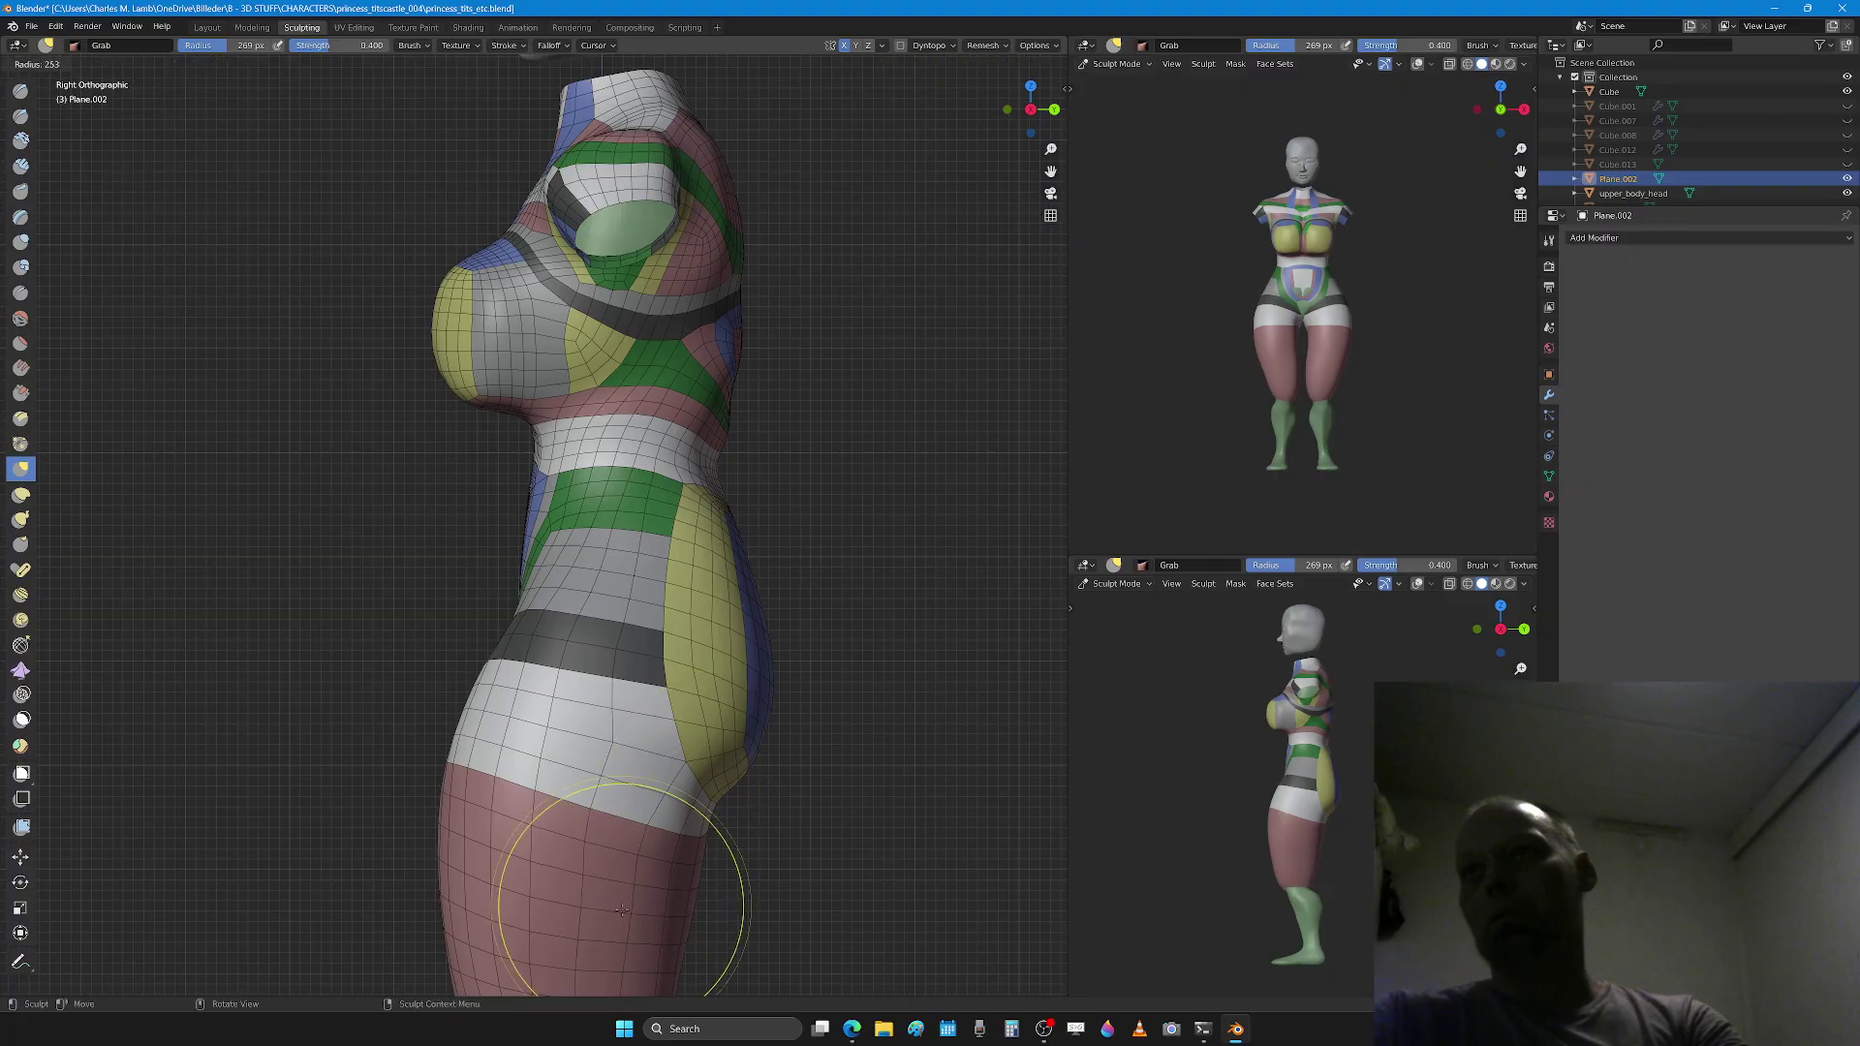
Step: Reposition the loops of the white and dark grey hip bands in side view with the Grab brush
shift+middle_drag(562, 872, 623, 747)
key(f)
click(660, 746)
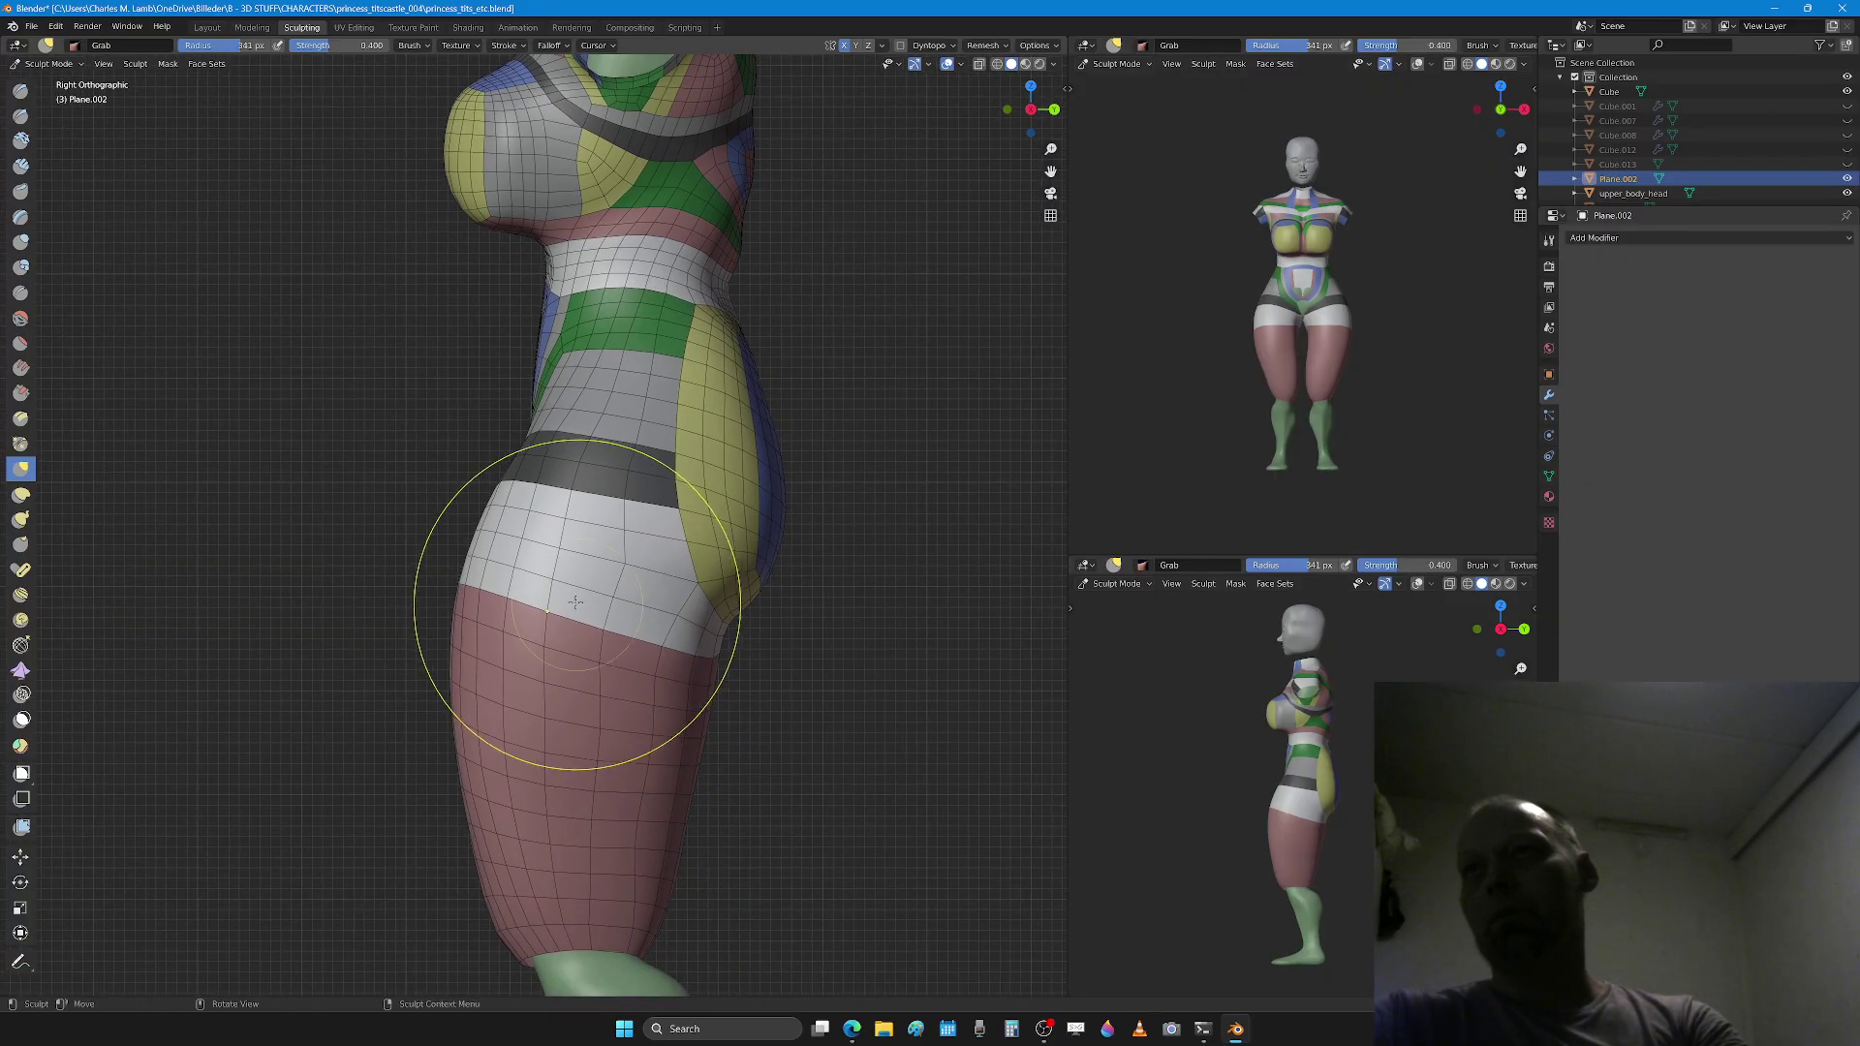
key(f)
click(563, 601)
drag(564, 579, 585, 562)
drag(585, 540, 616, 491)
drag(601, 487, 623, 470)
Step: Refine the grey area between waist and hip in side view, alternating resized Draw and Grab brushes
key(x)
key(ctrl+z)
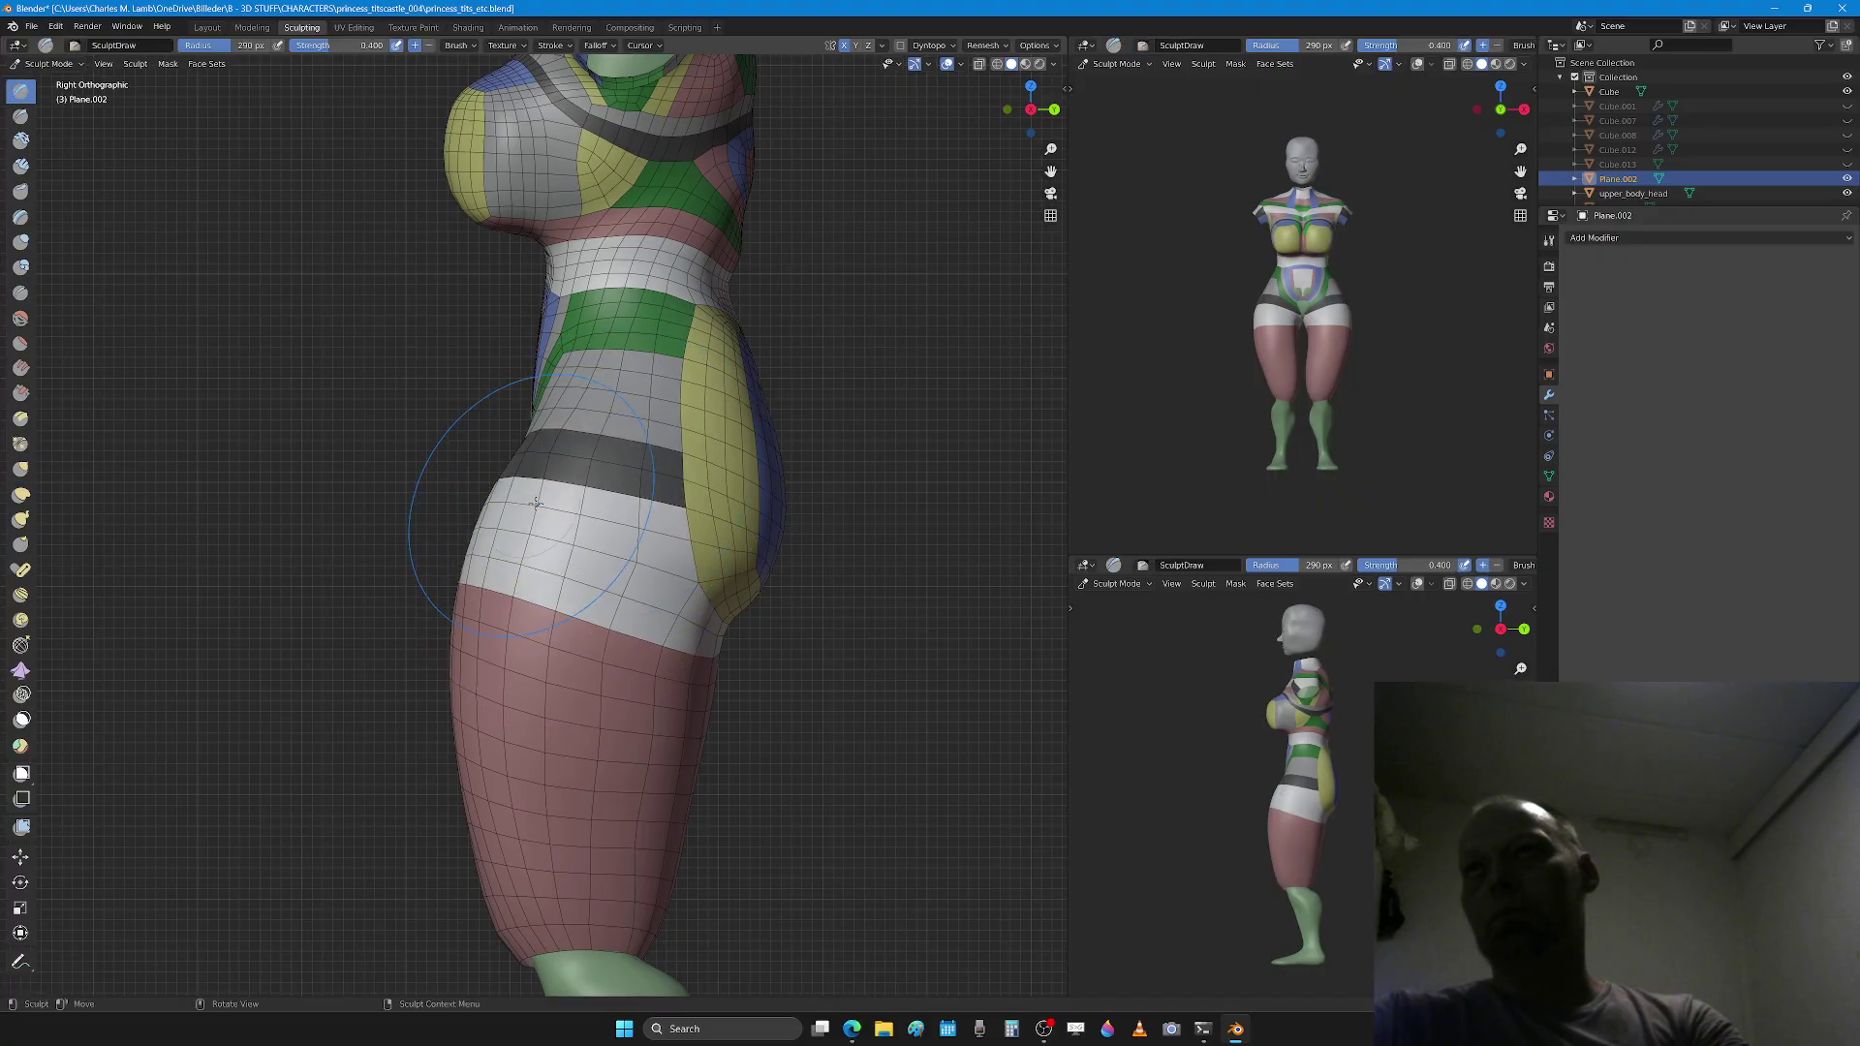
key(g)
key(f)
click(649, 423)
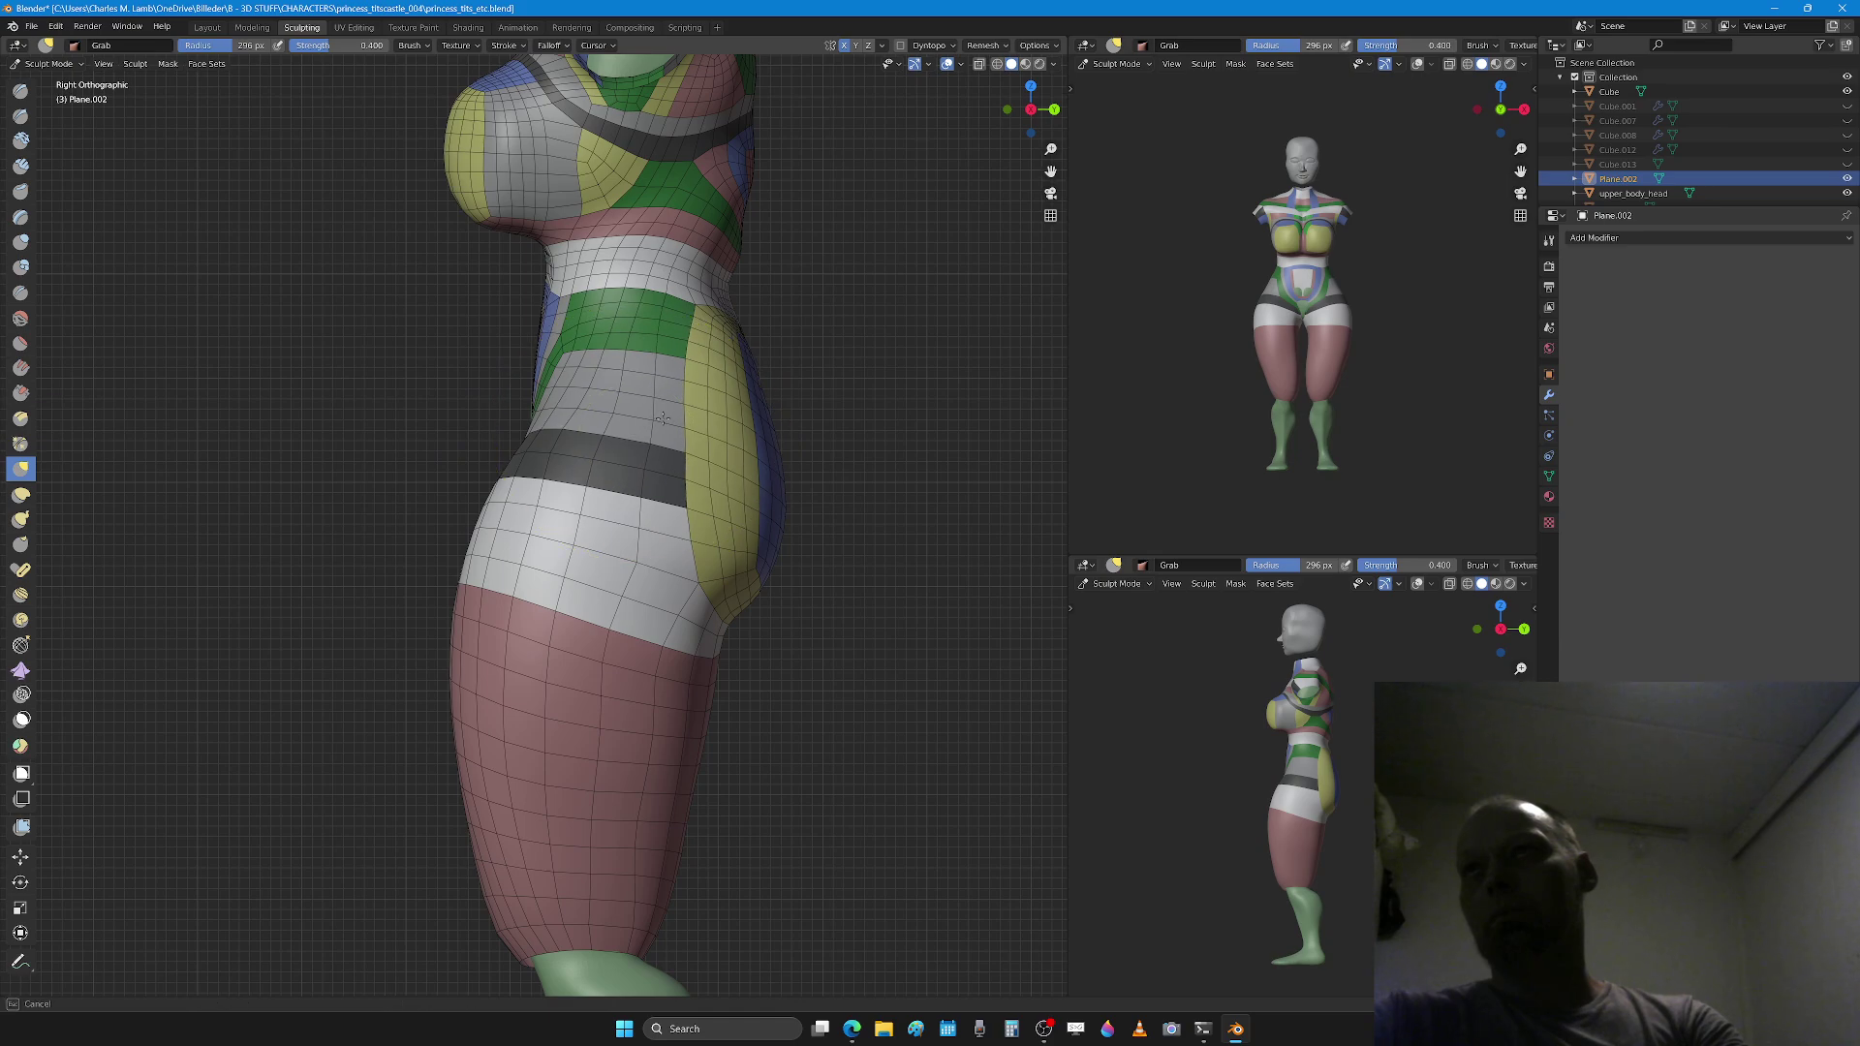
key(x)
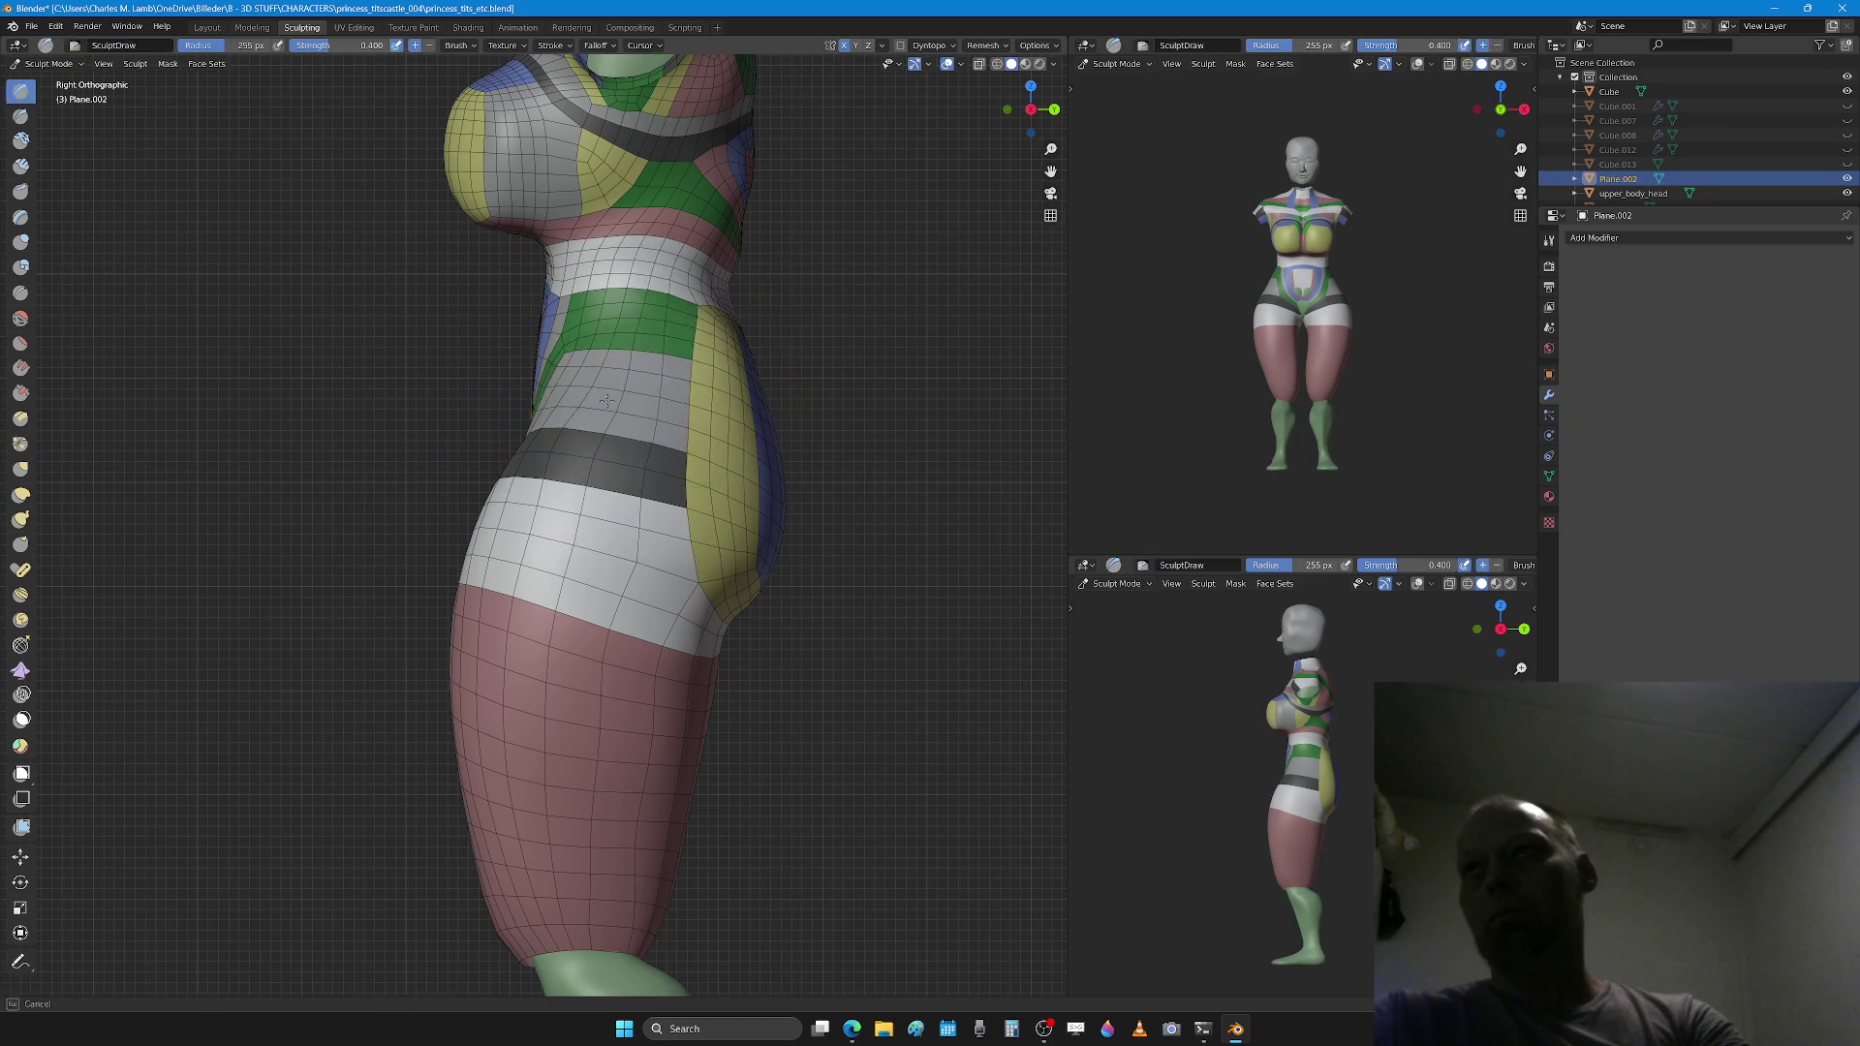
key(g)
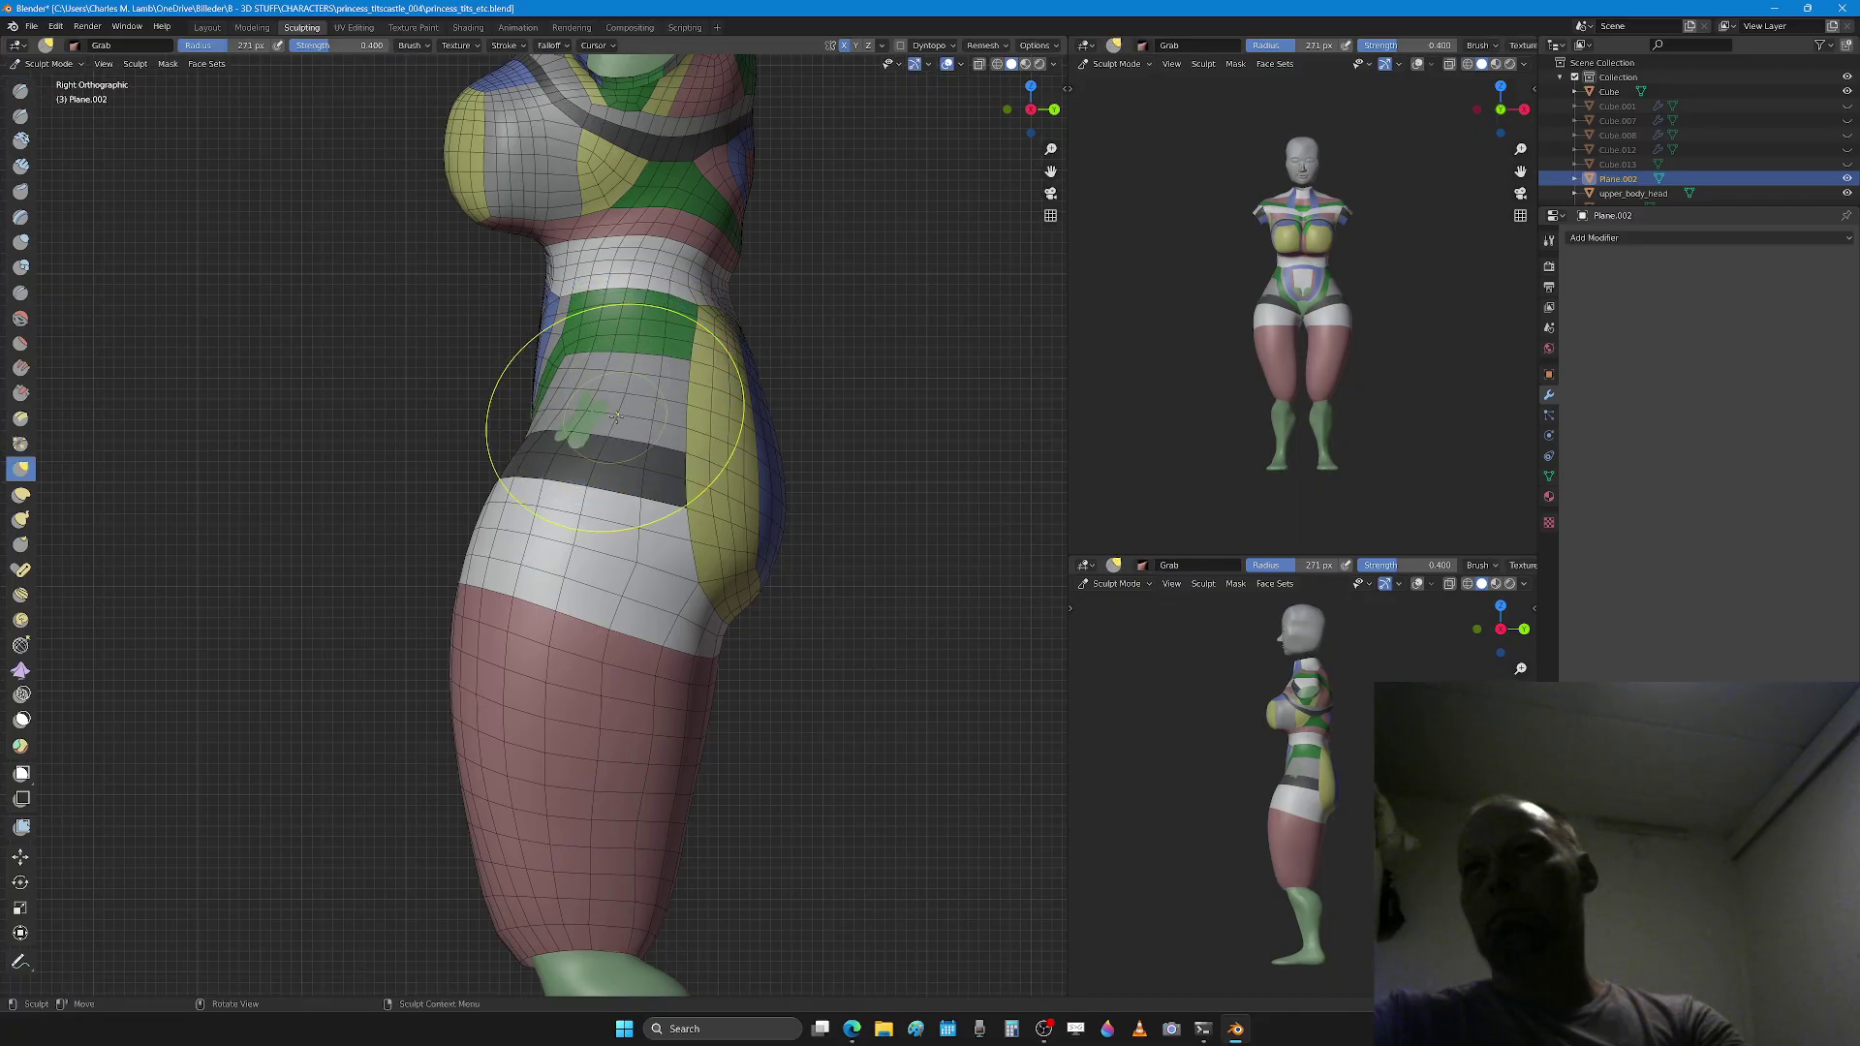
key(f)
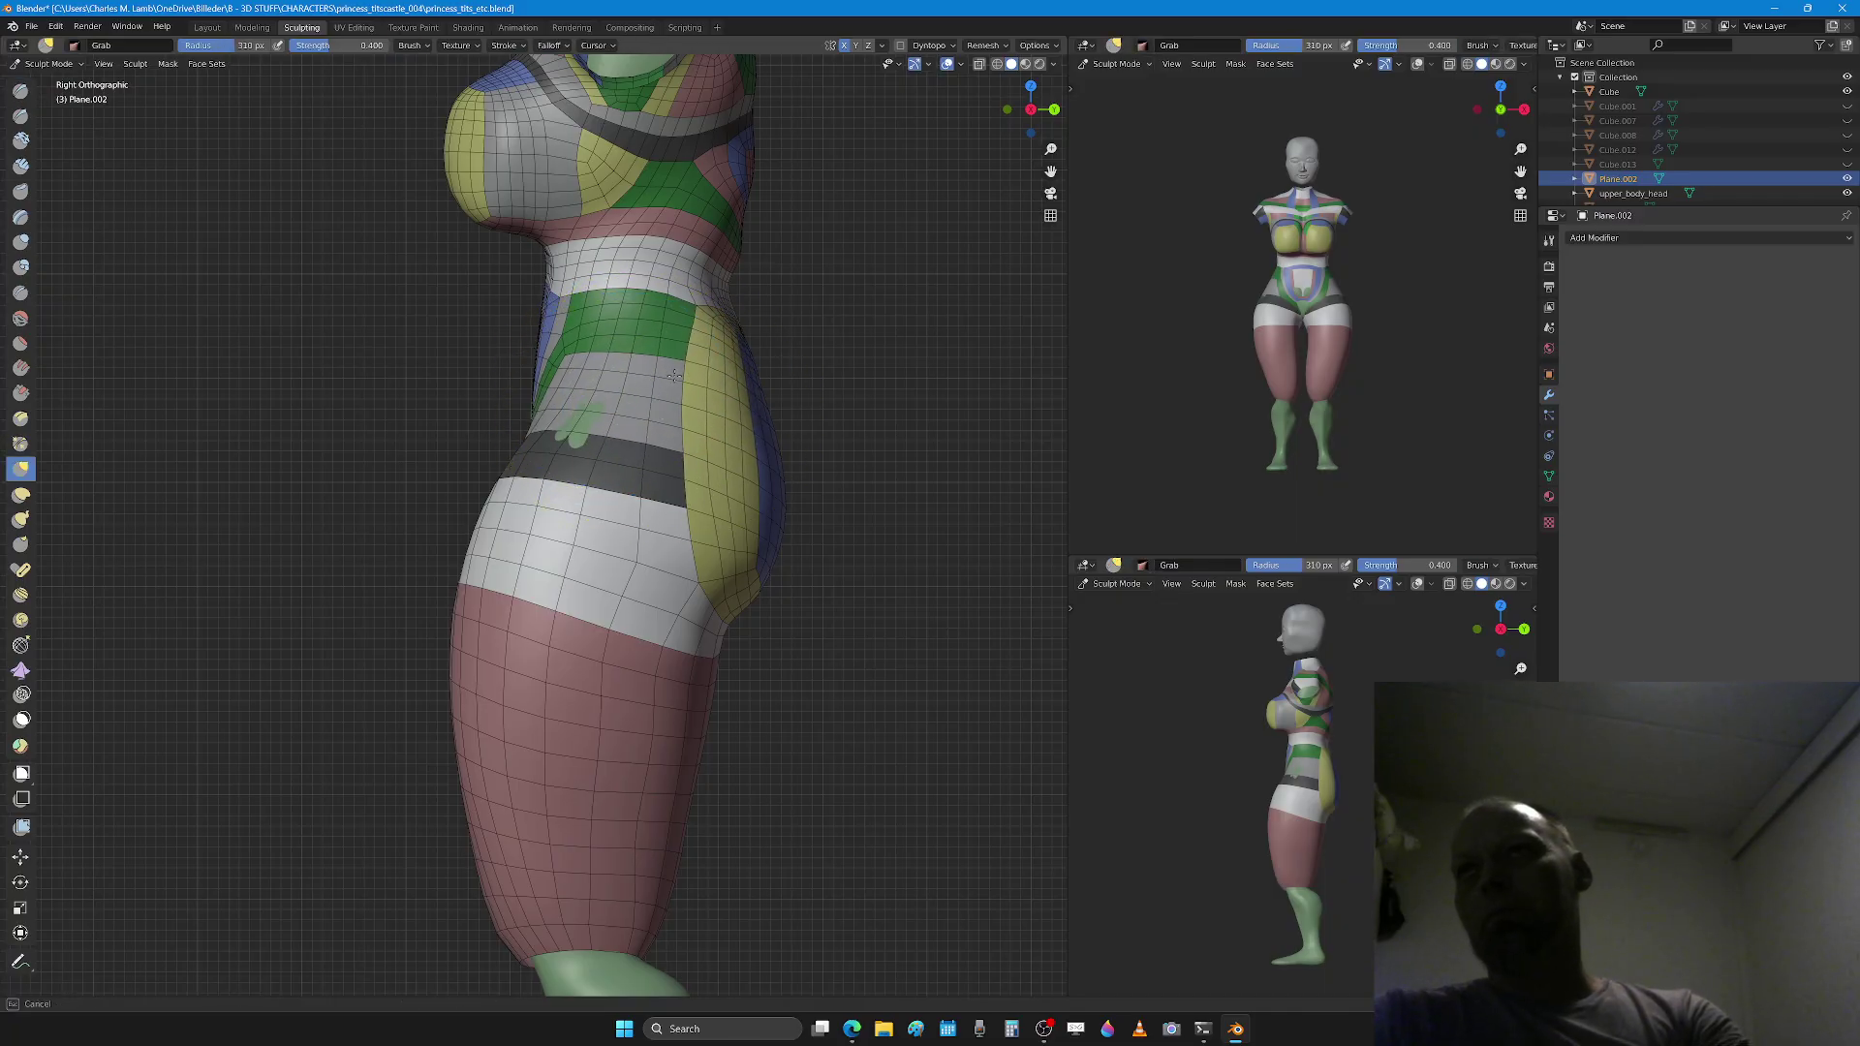
click(696, 375)
key(x)
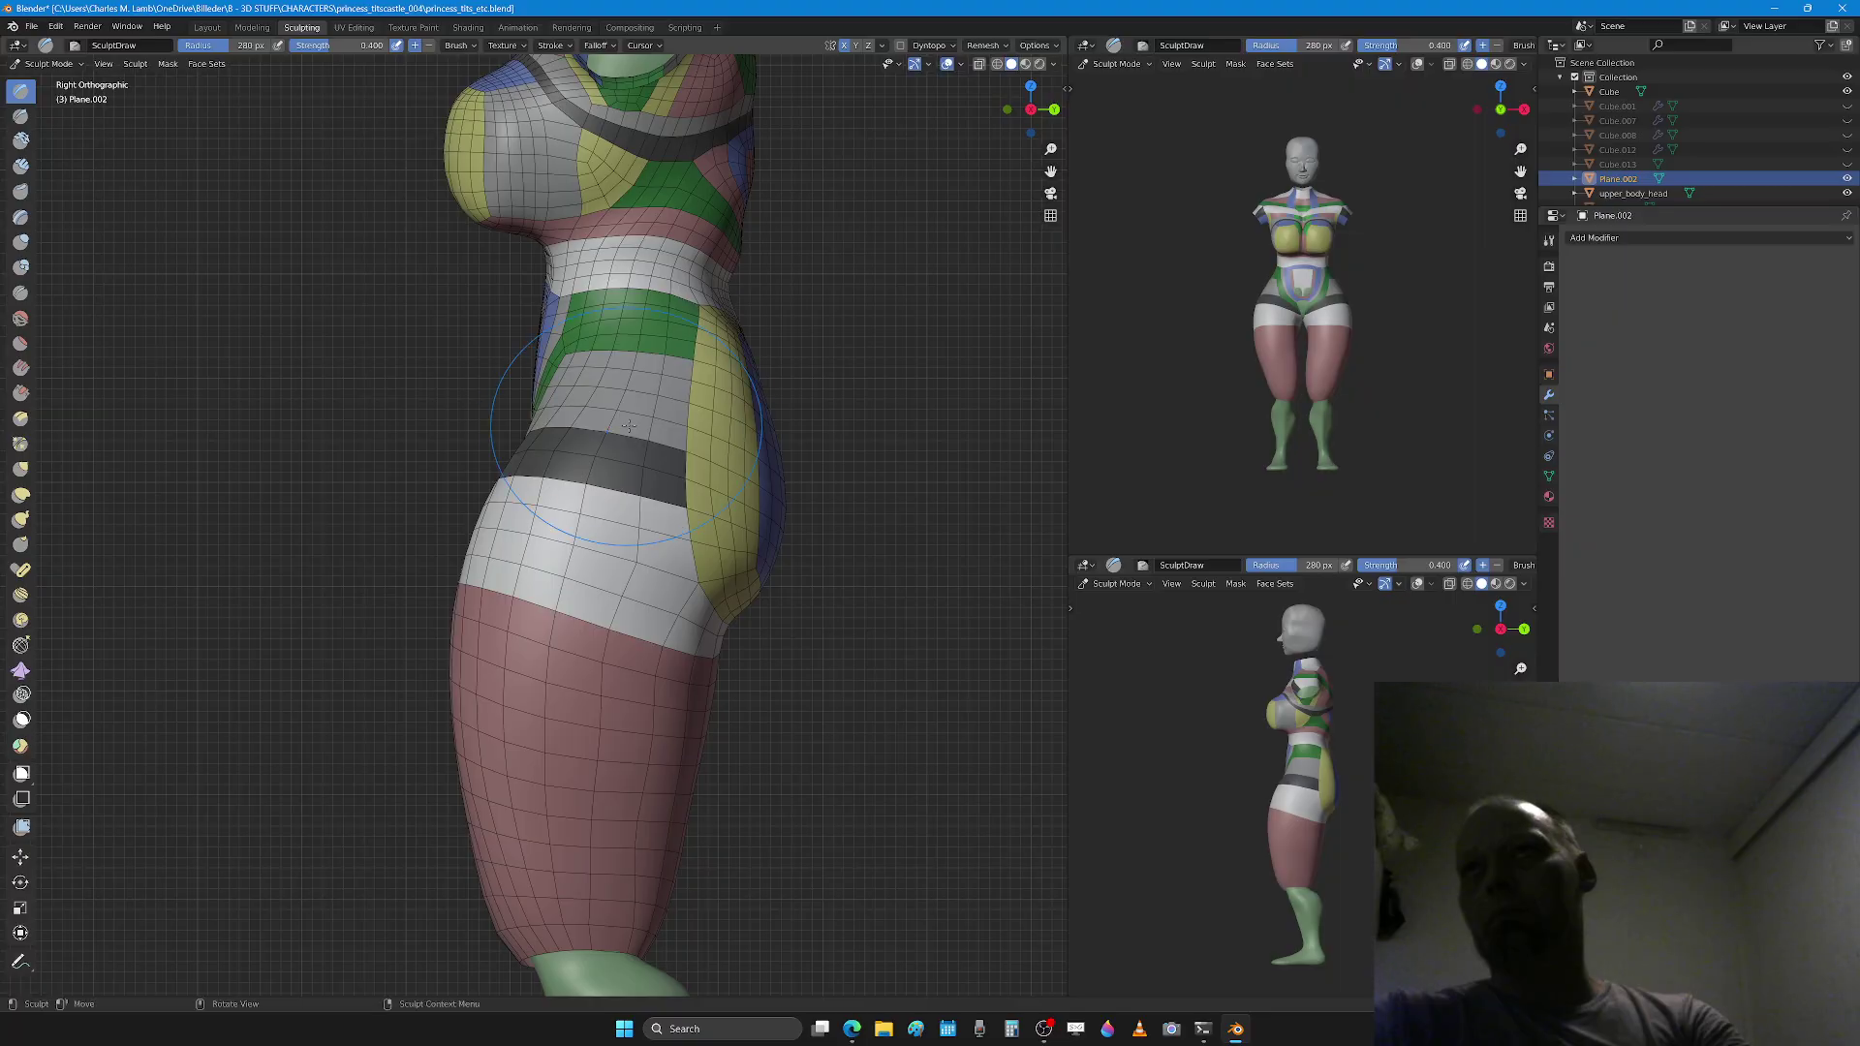
Step: Build up the lower abdomen and crotch with a resized Draw brush where the green reference shows through
middle_drag(628, 426, 587, 452)
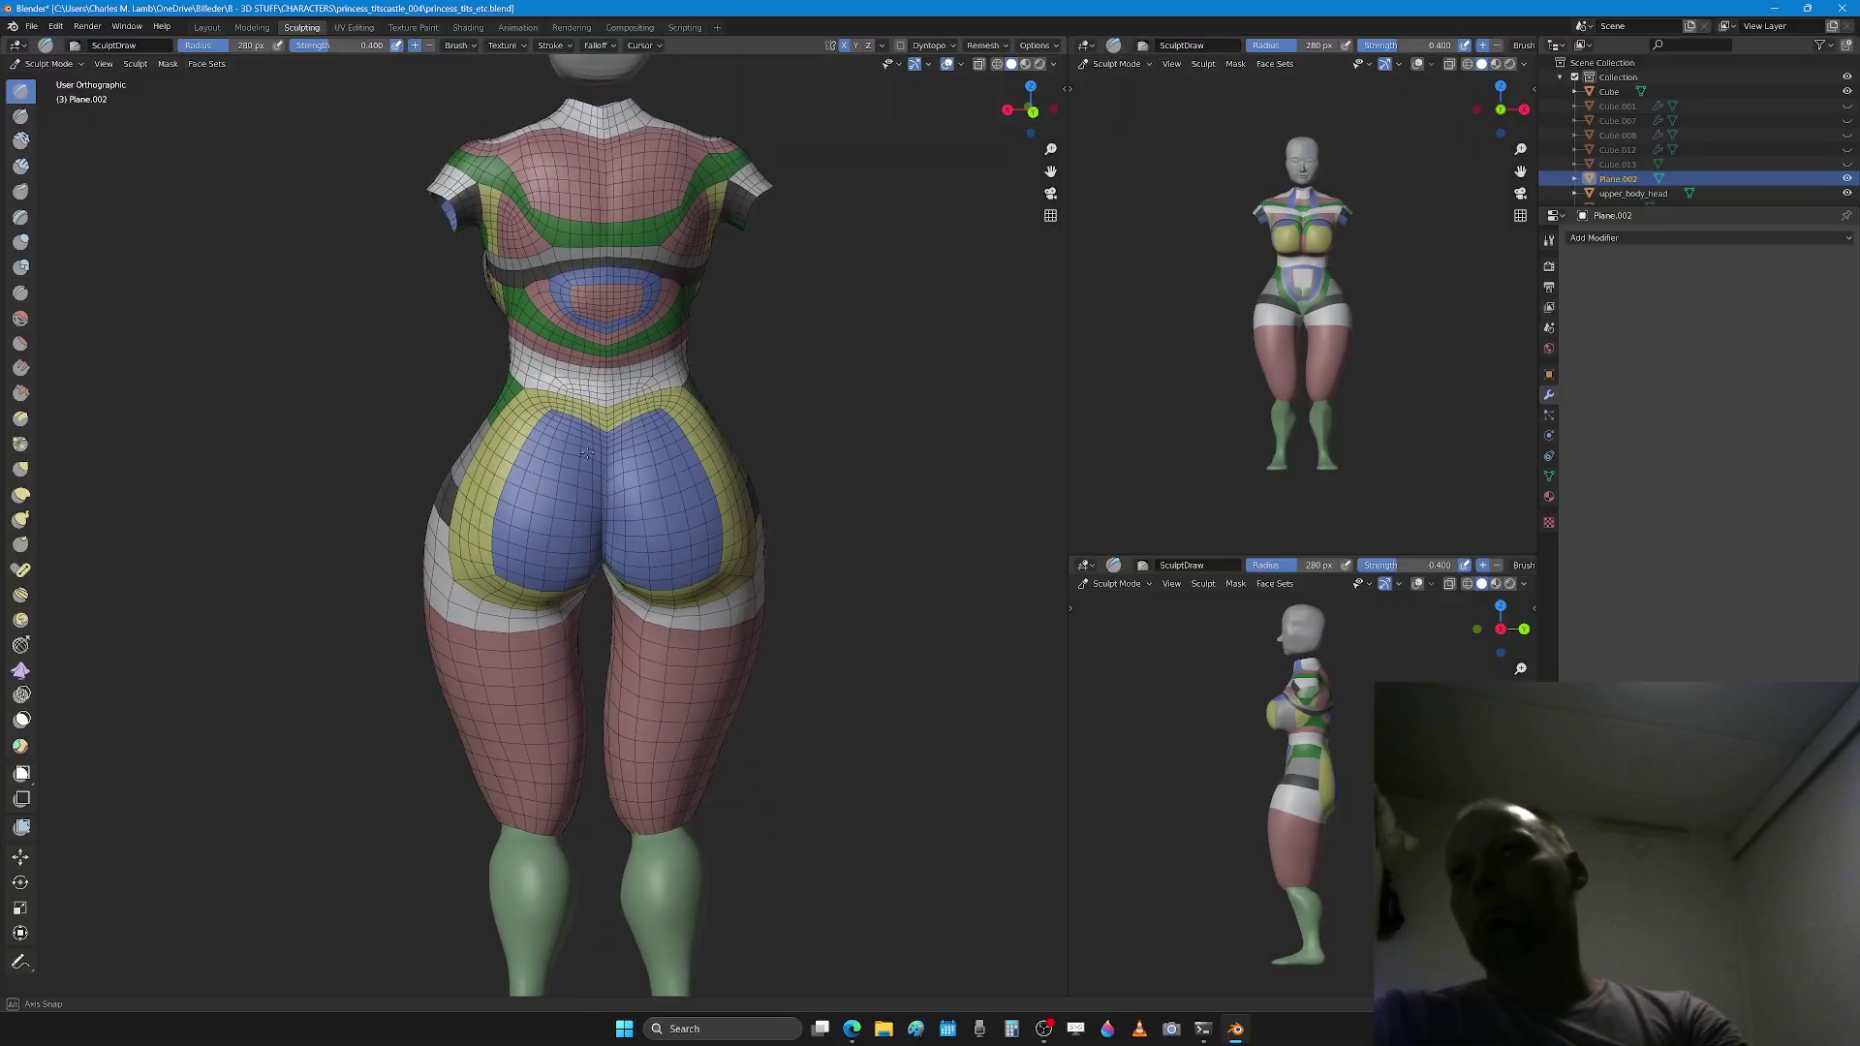
scroll(587, 455, up, 4)
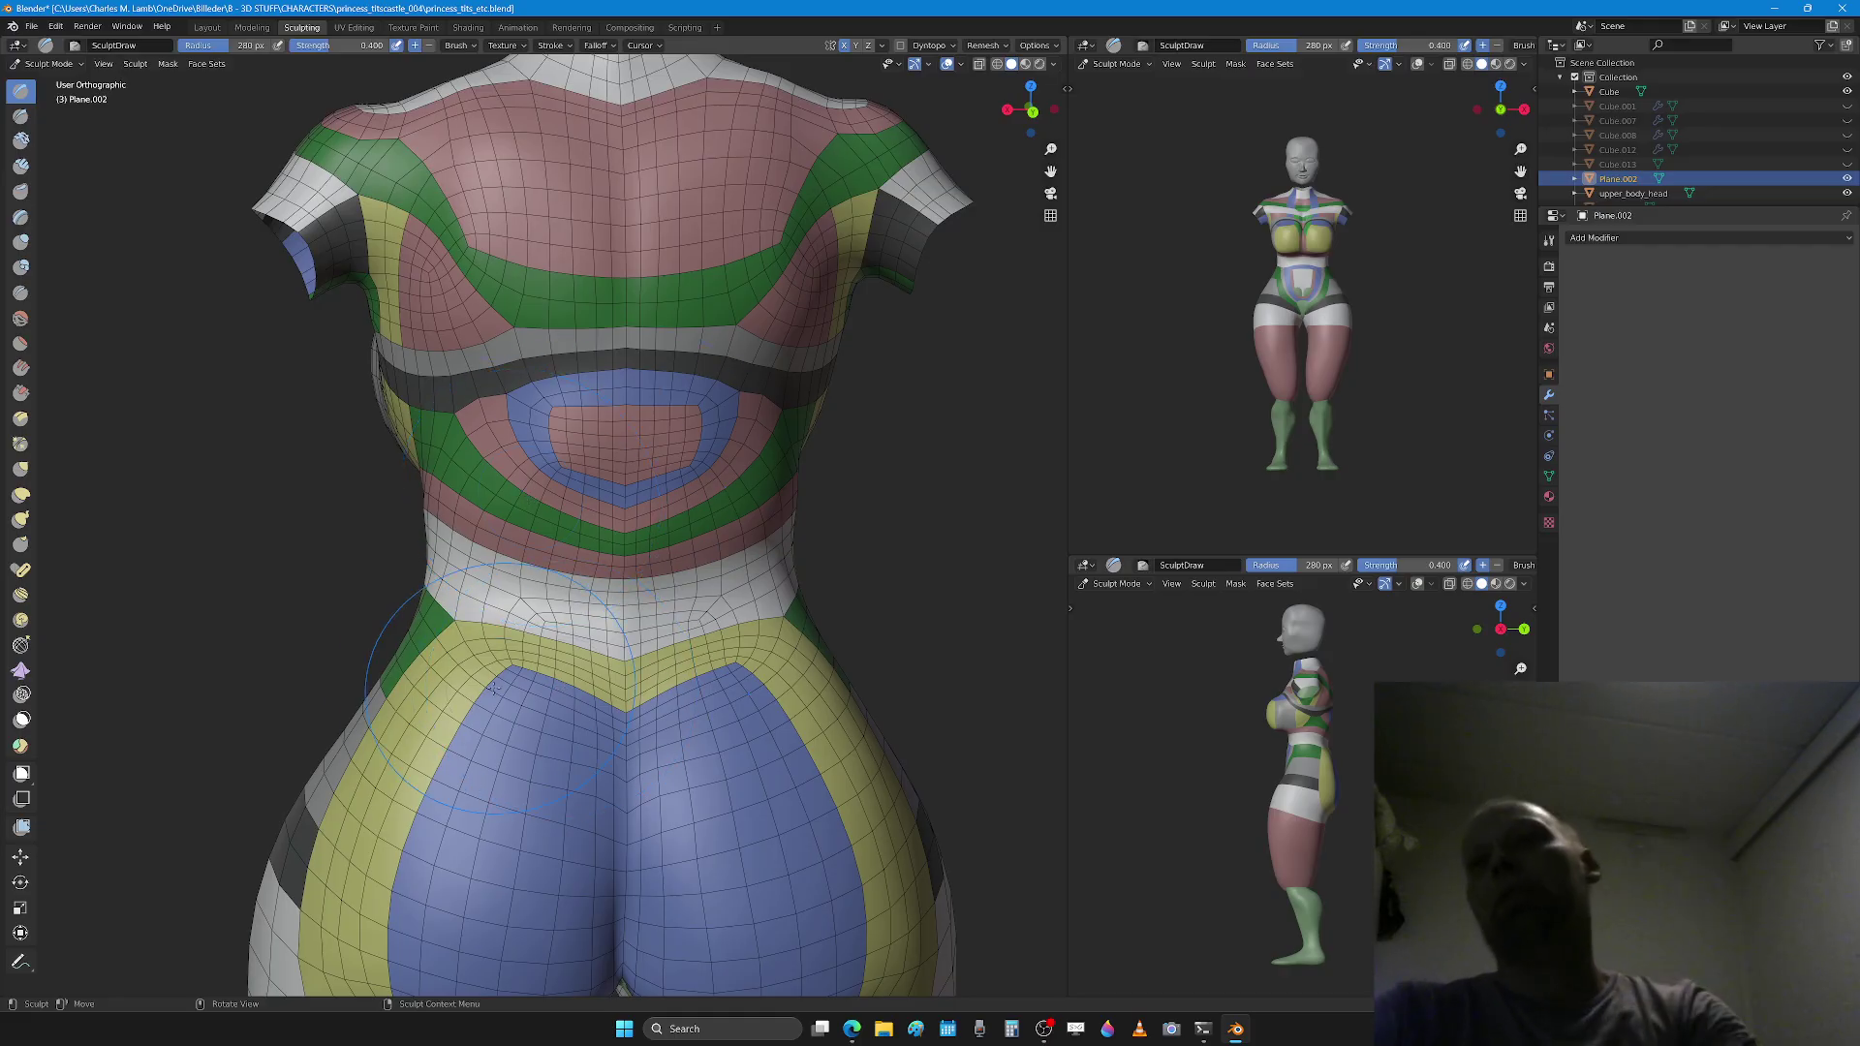
scroll(559, 675, down, 3)
middle_drag(350, 627, 568, 667)
key(f)
click(549, 672)
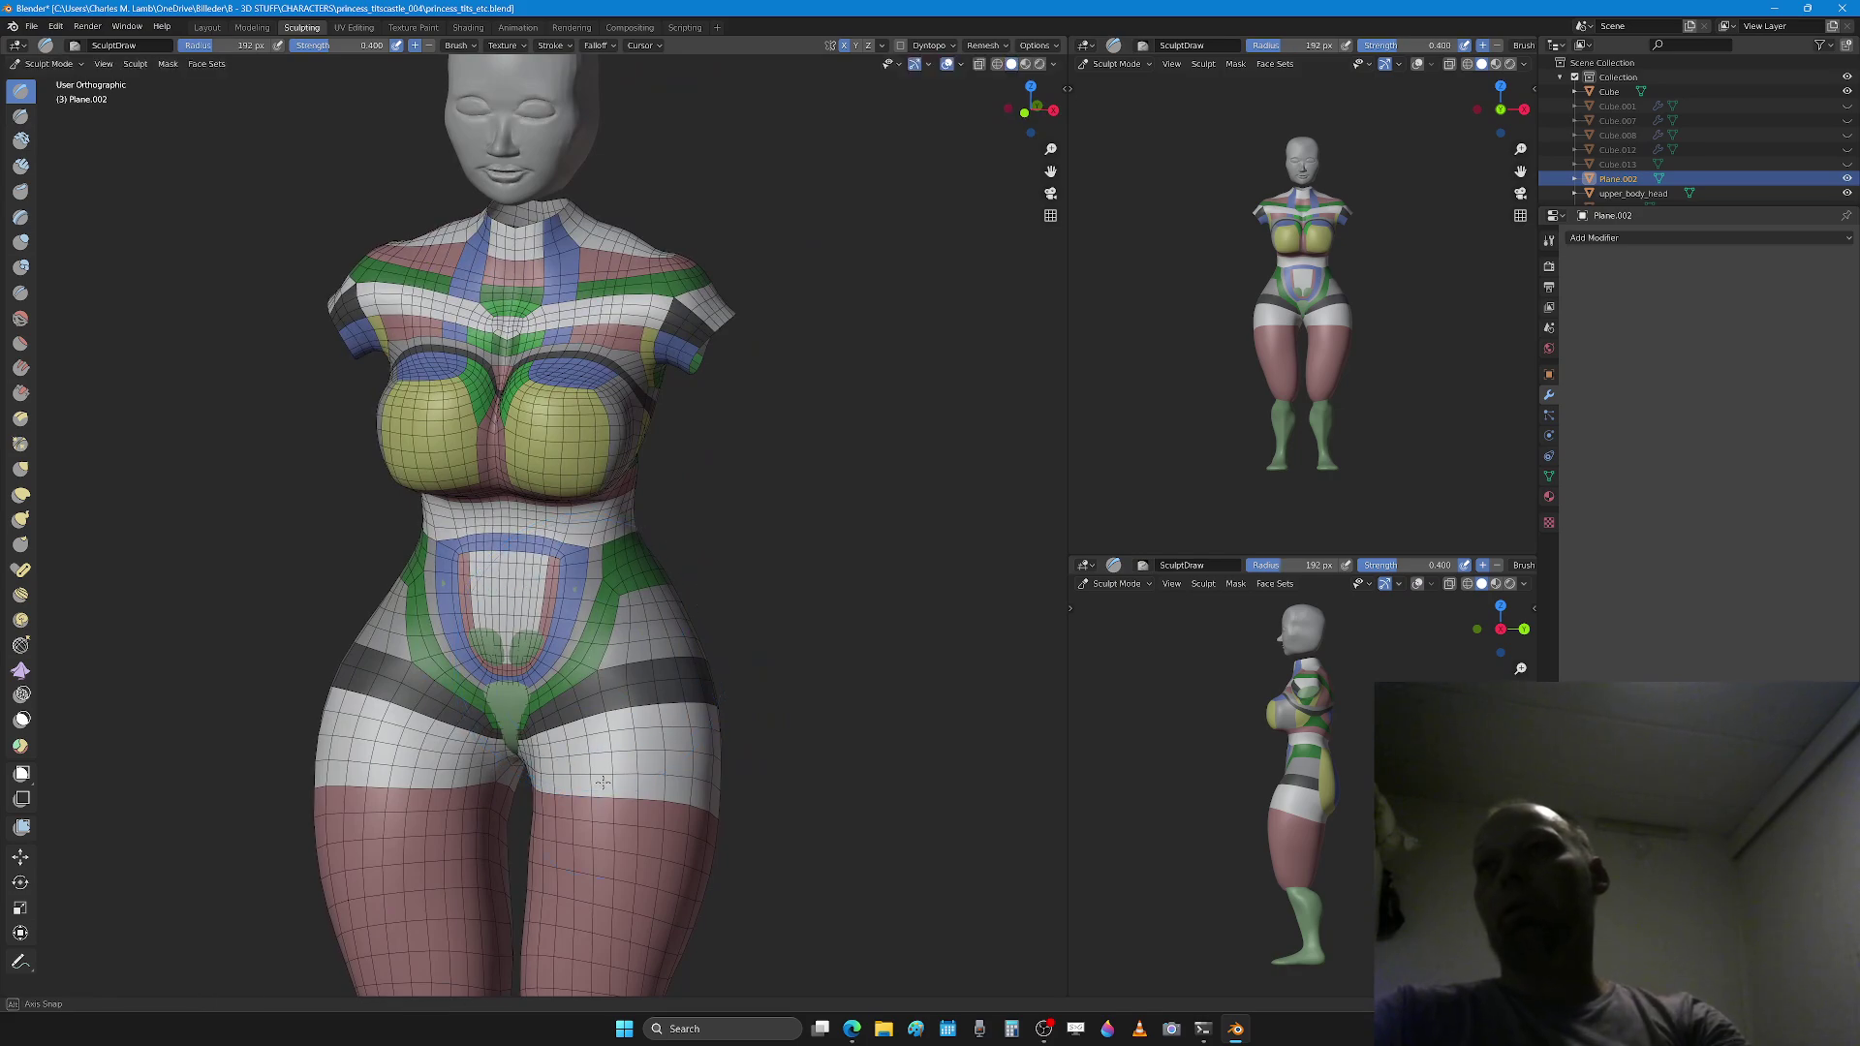
middle_drag(498, 739, 504, 740)
drag(511, 741, 553, 600)
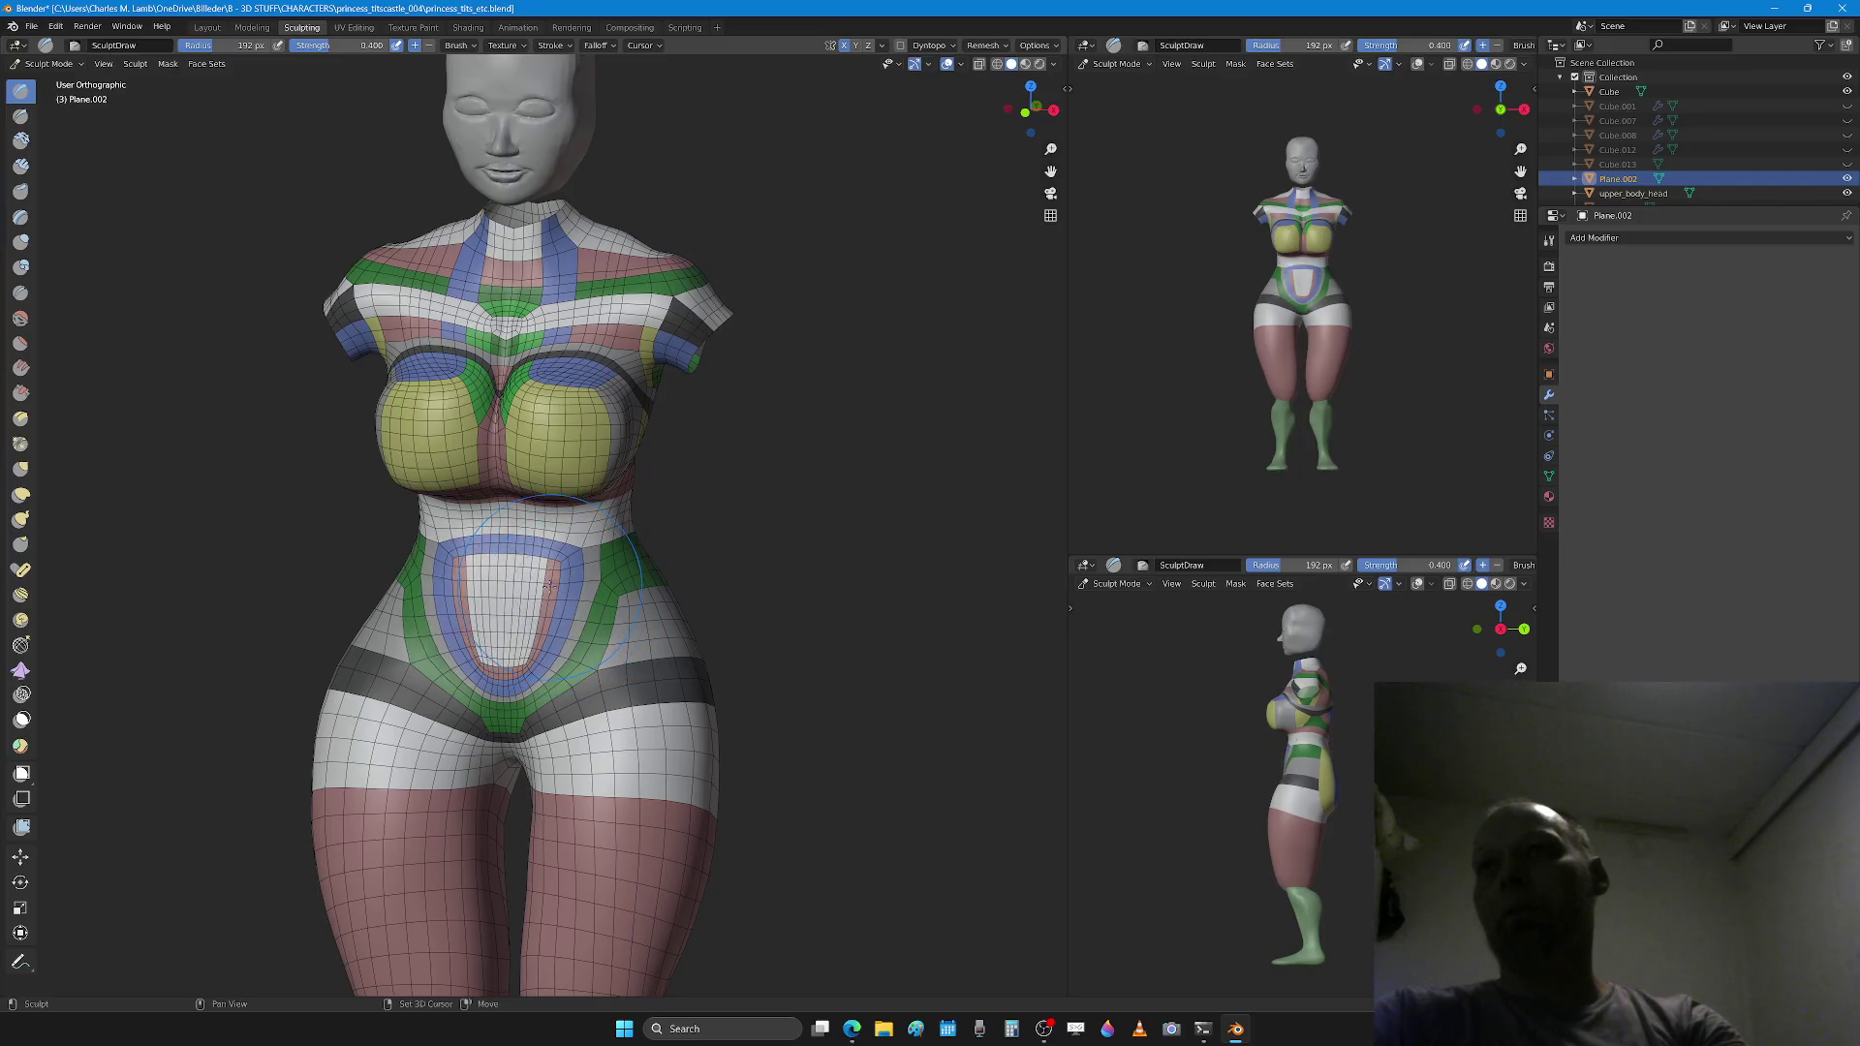
Step: Examine the whole body's proportions from the front and three-quarter views
scroll(548, 564, down, 4)
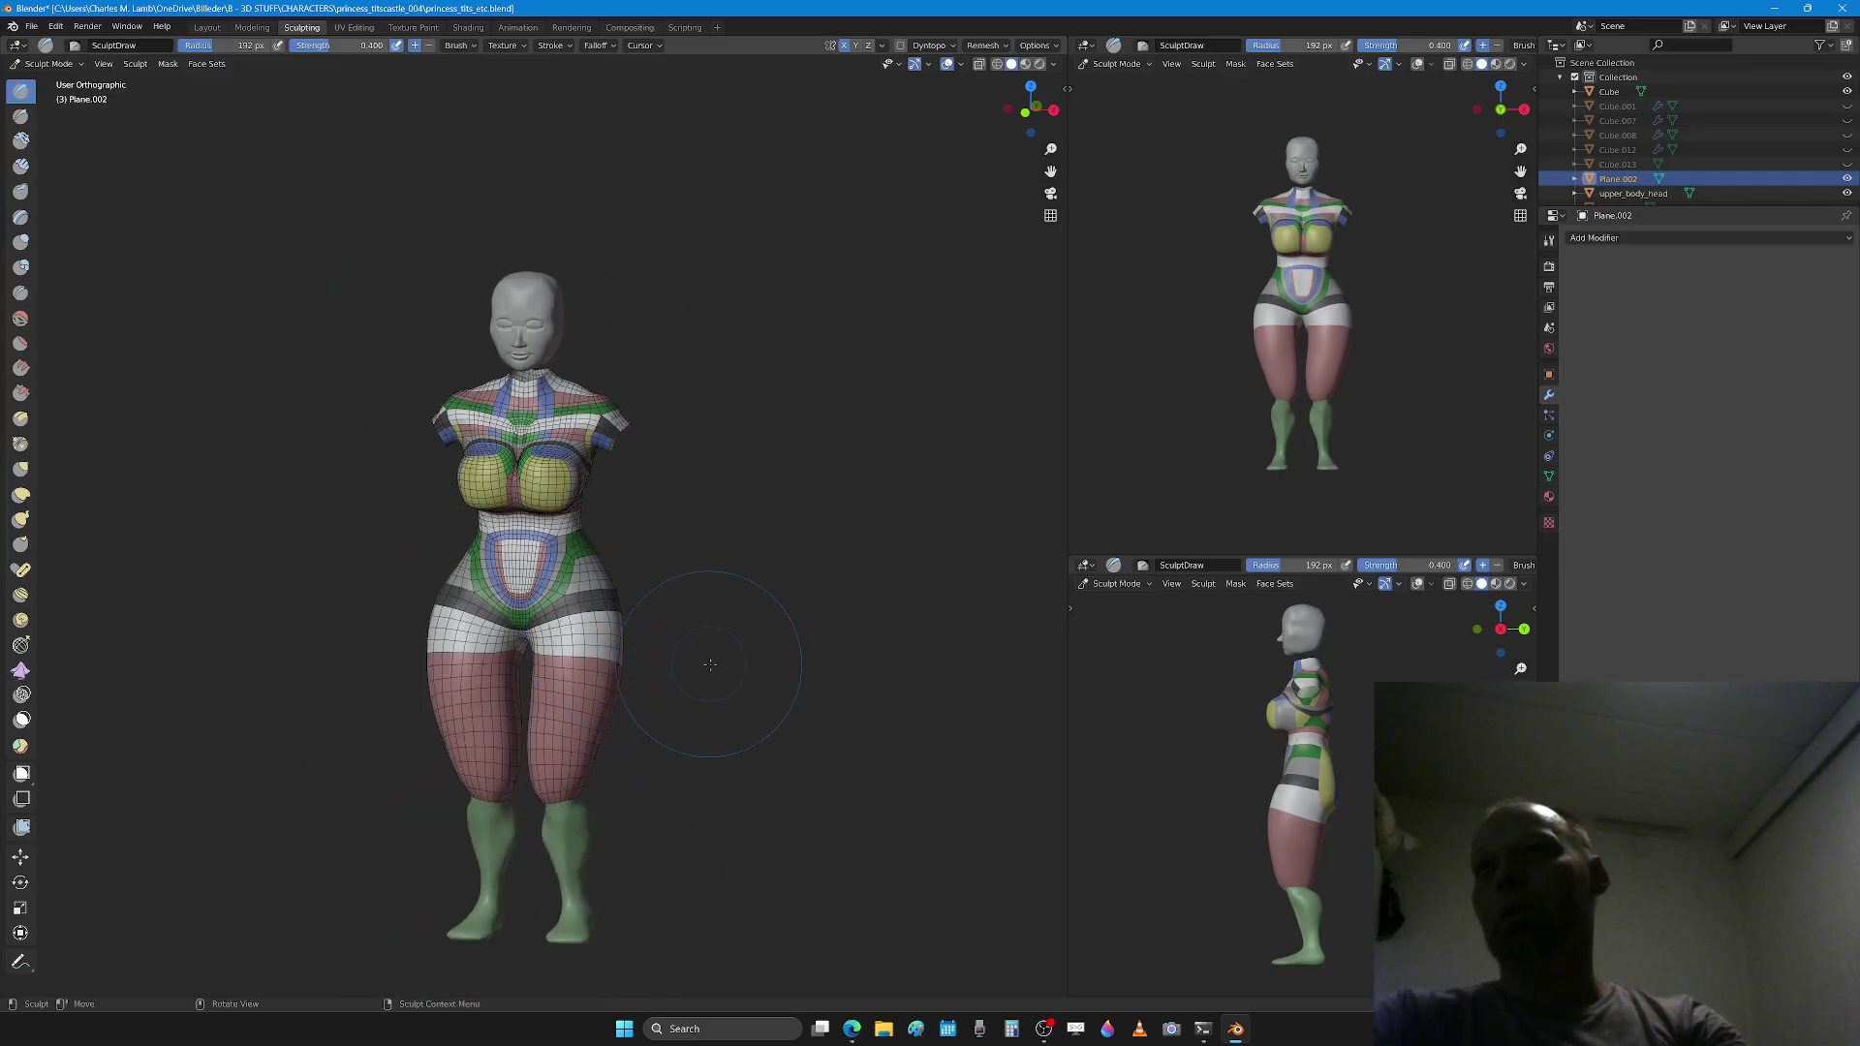
mouse_move(710, 665)
shift+middle_down()
mouse_move(716, 585)
mouse_move(885, 727)
mouse_move(705, 725)
mouse_move(901, 712)
shift+middle_up()
scroll(801, 491, up, 3)
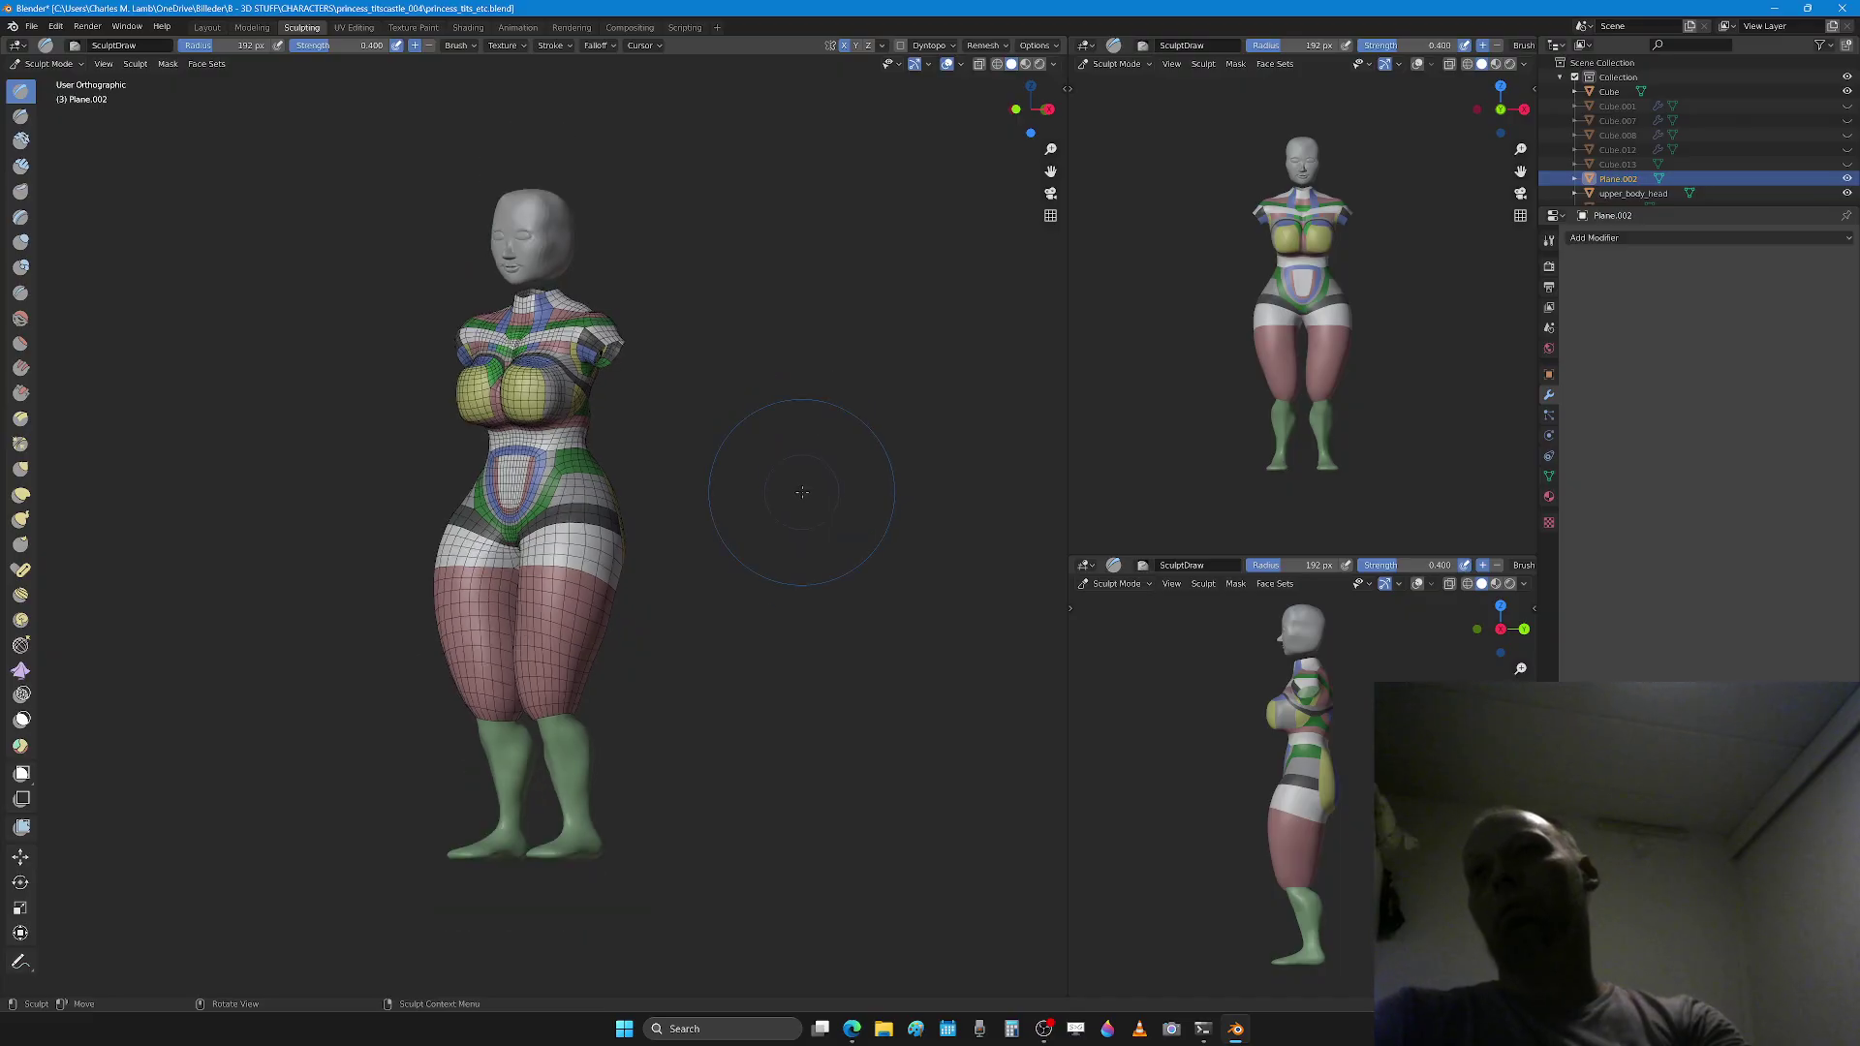
scroll(822, 484, down, 5)
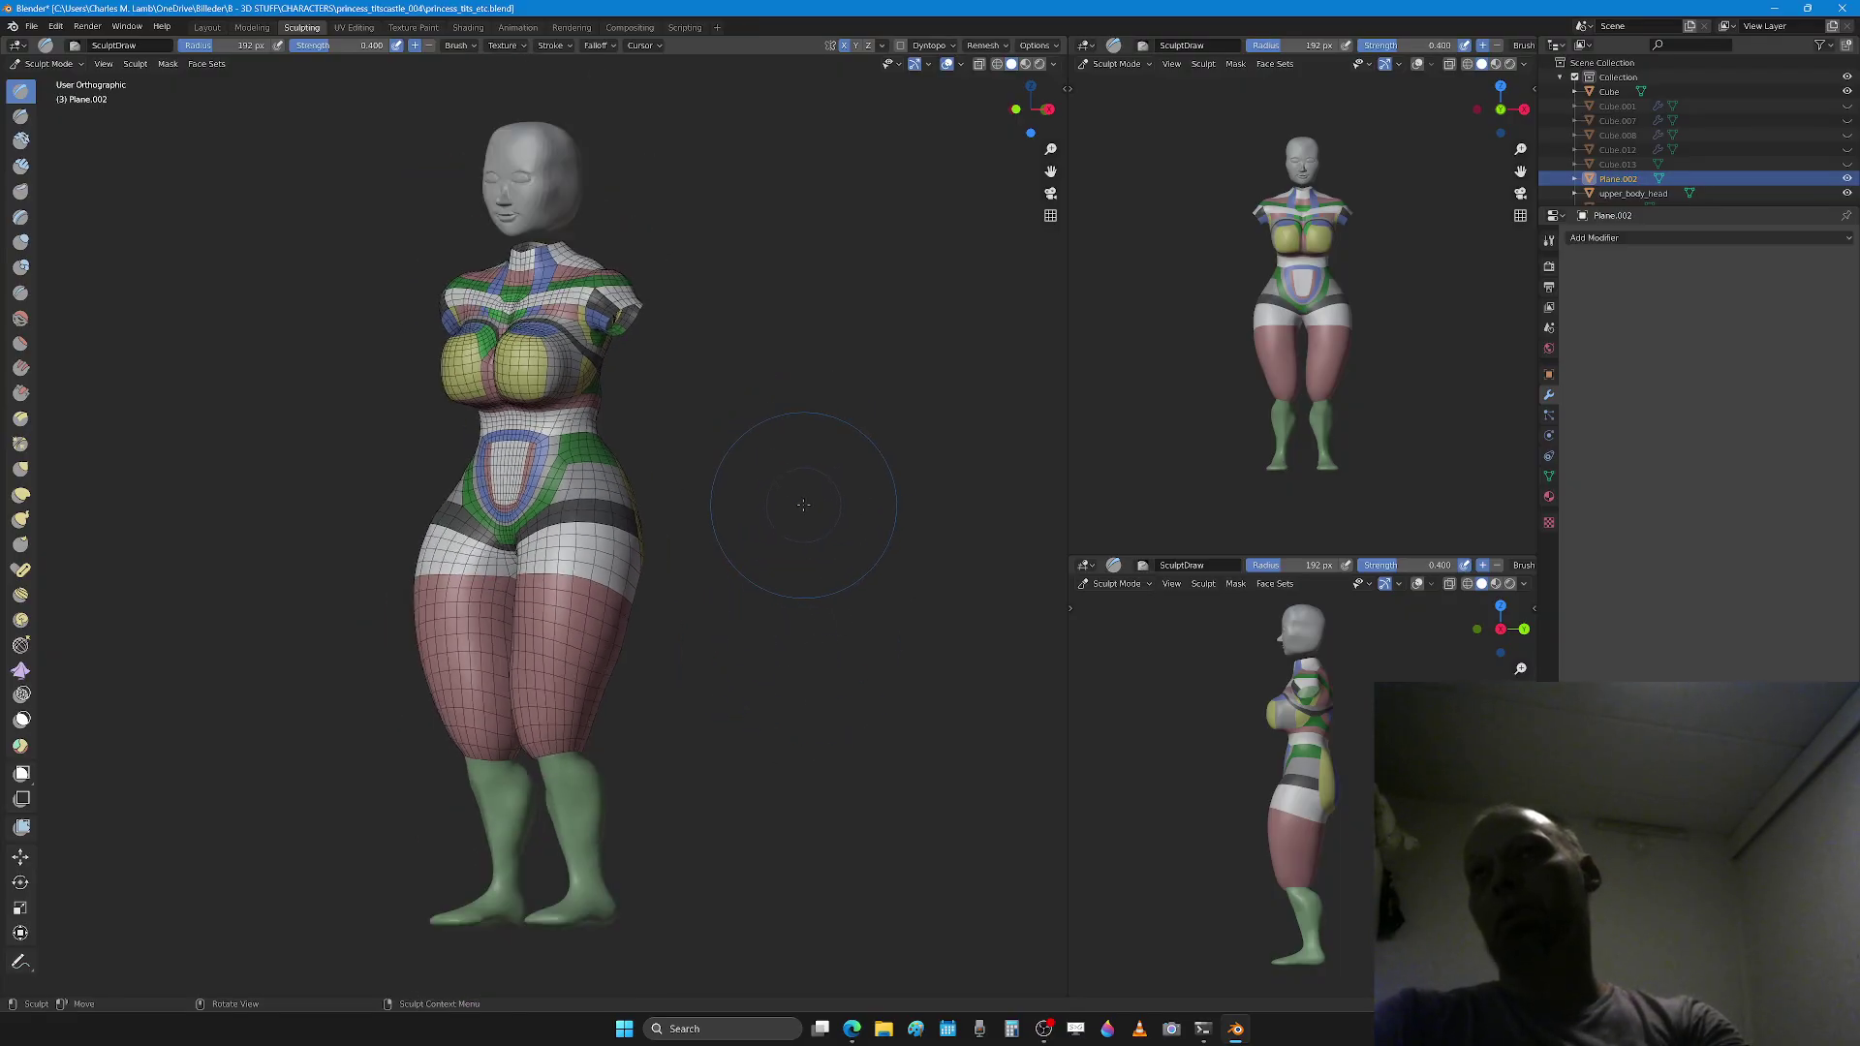
middle_drag(835, 479, 863, 492)
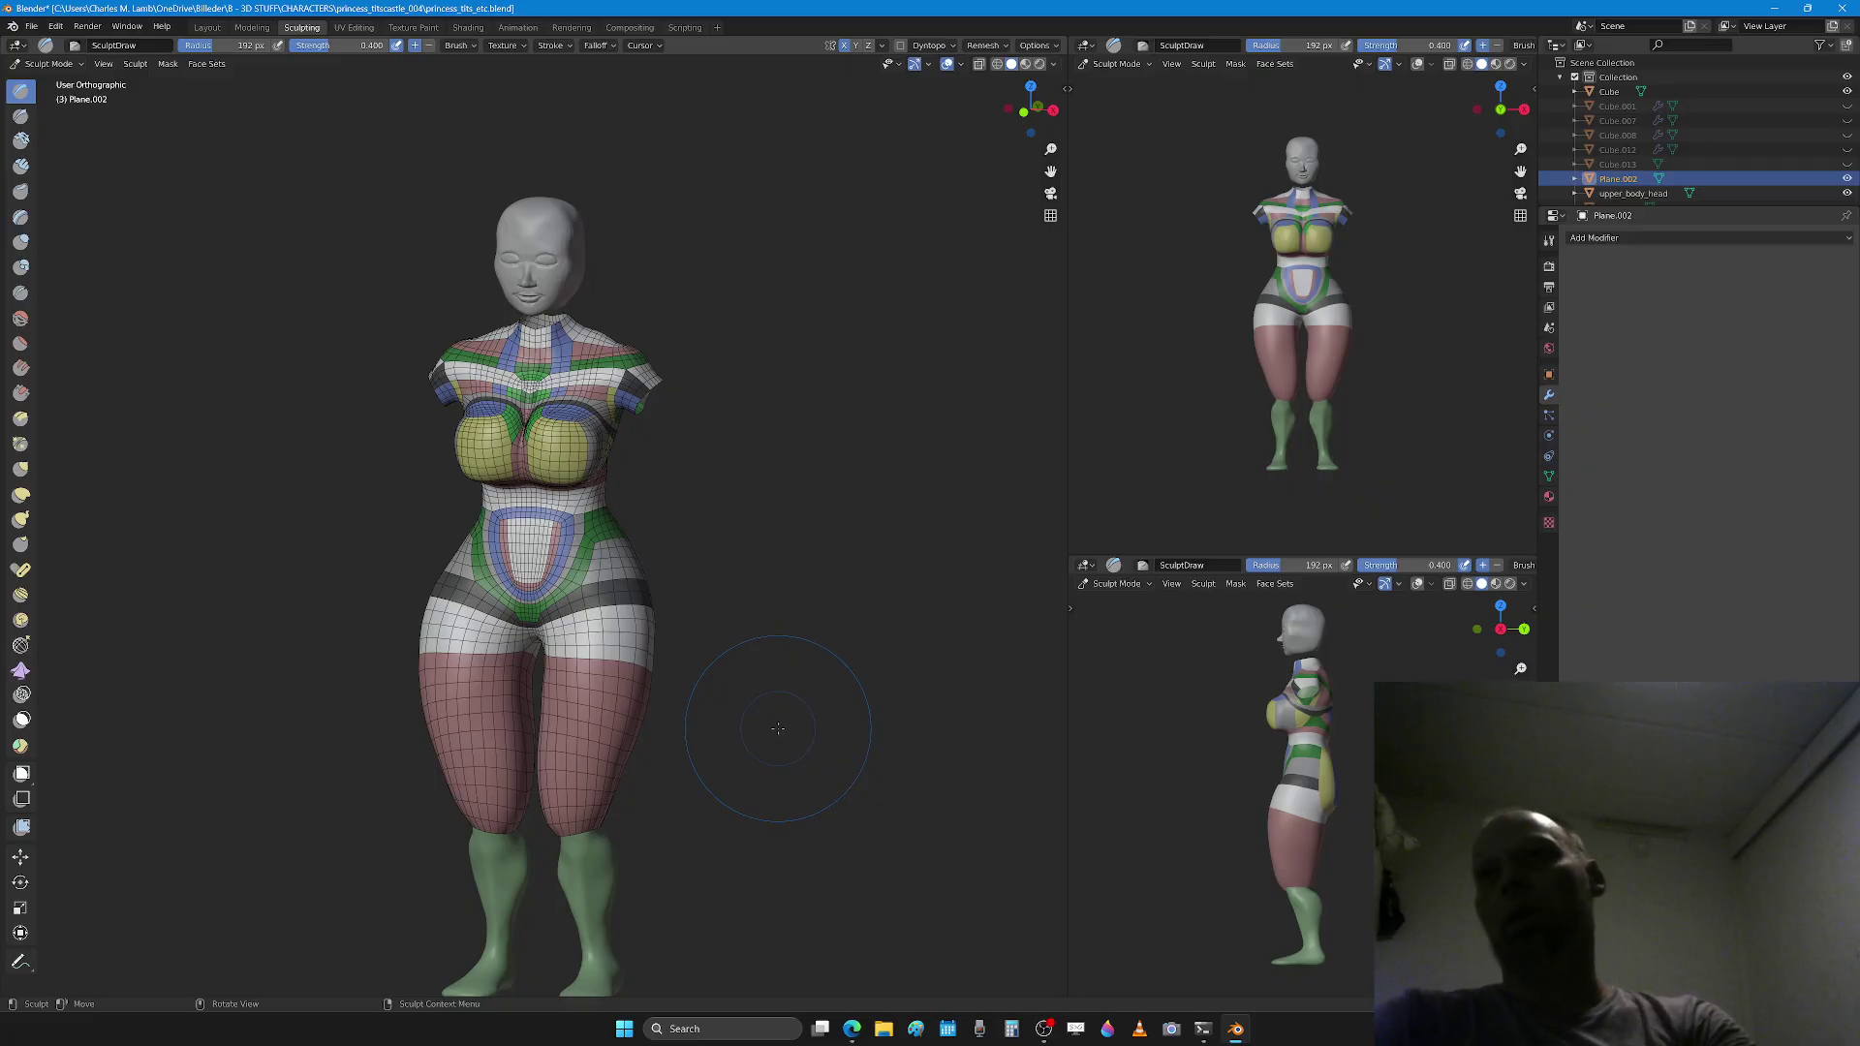
scroll(813, 730, down, 1)
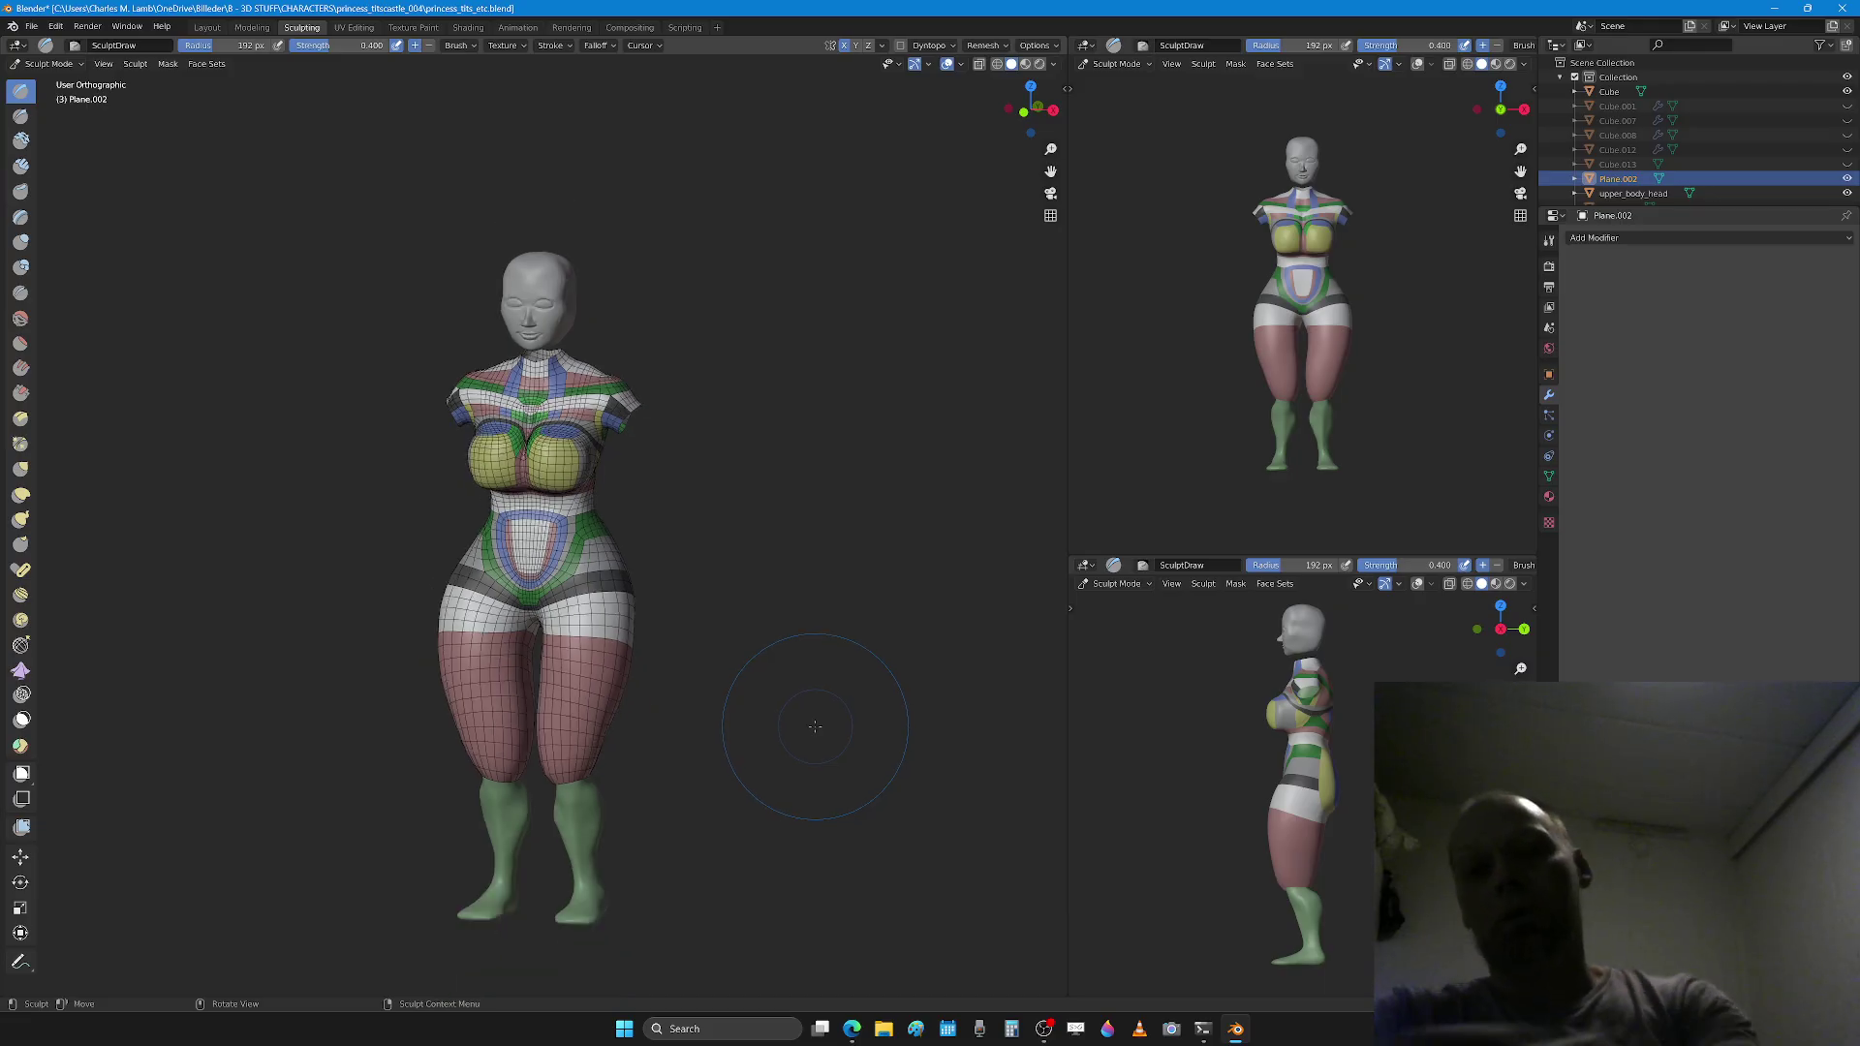
shift+middle_drag(814, 727, 808, 666)
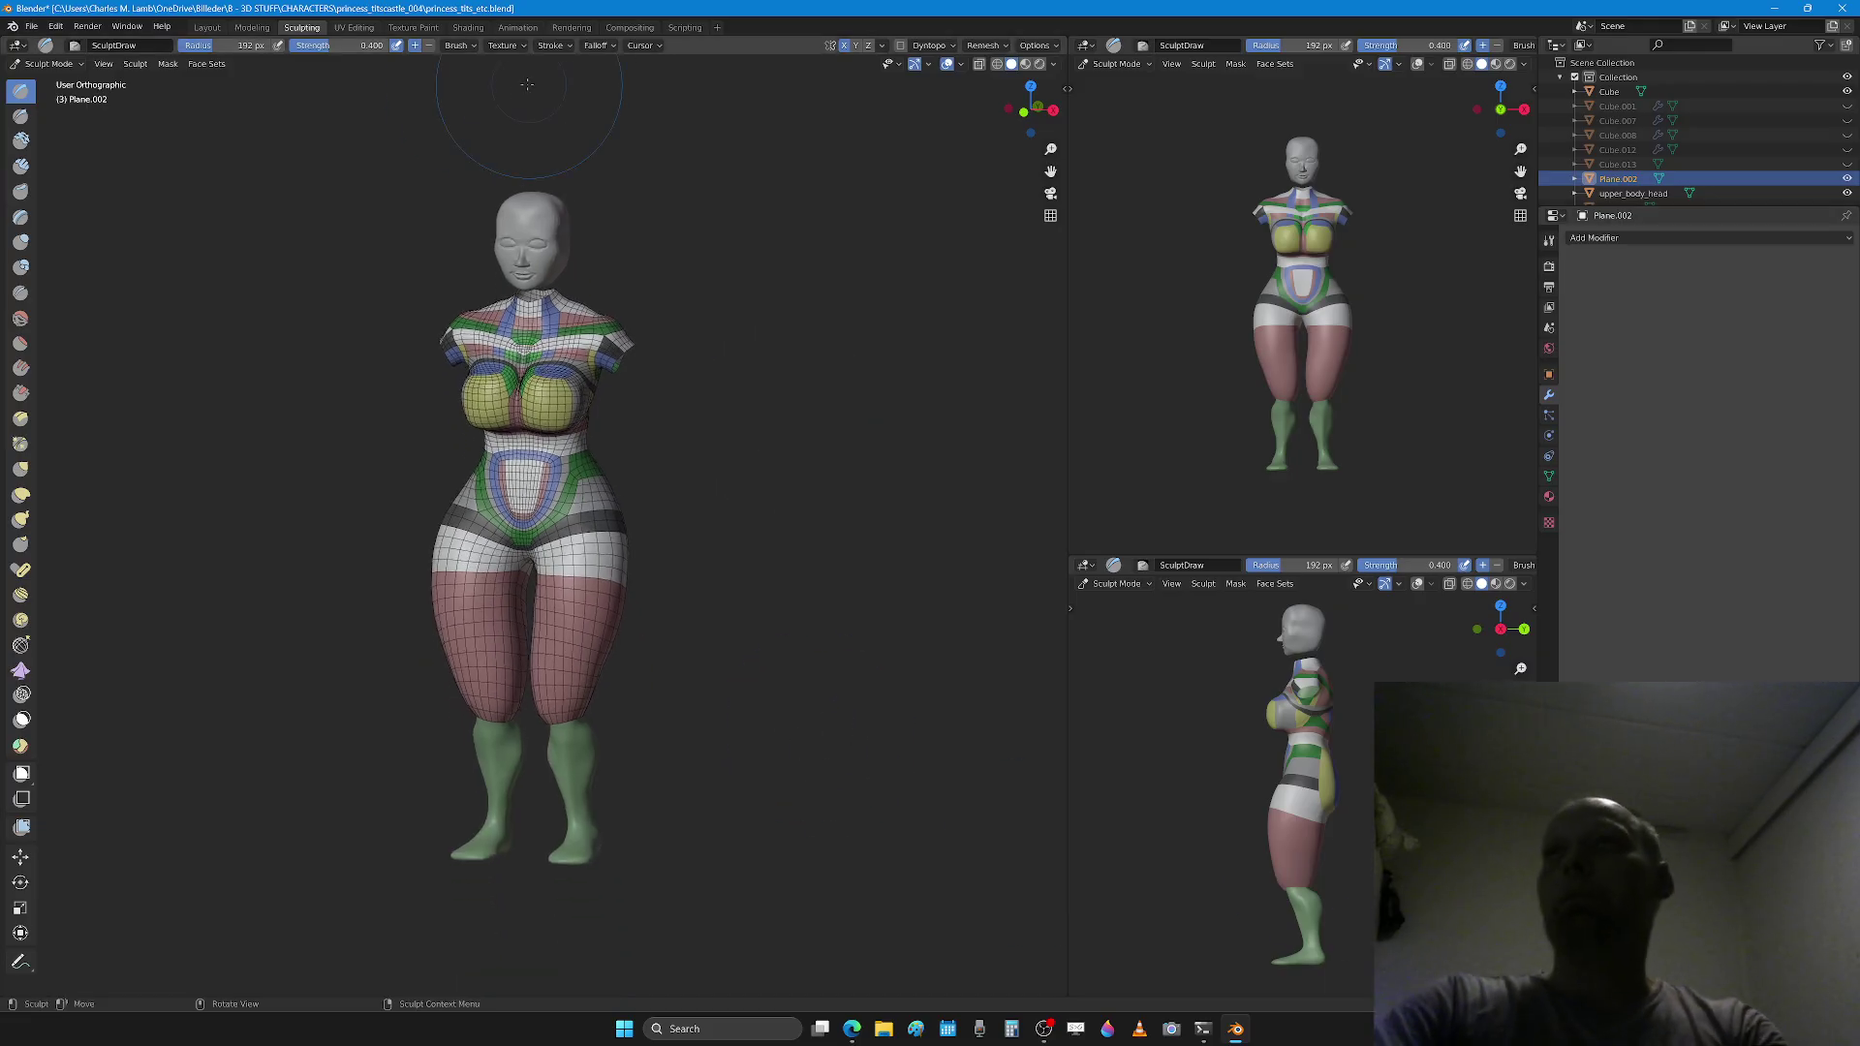
Step: Switch from the Sculpting workspace to the Layout workspace in Object Mode
click(210, 28)
click(1083, 594)
key(Home)
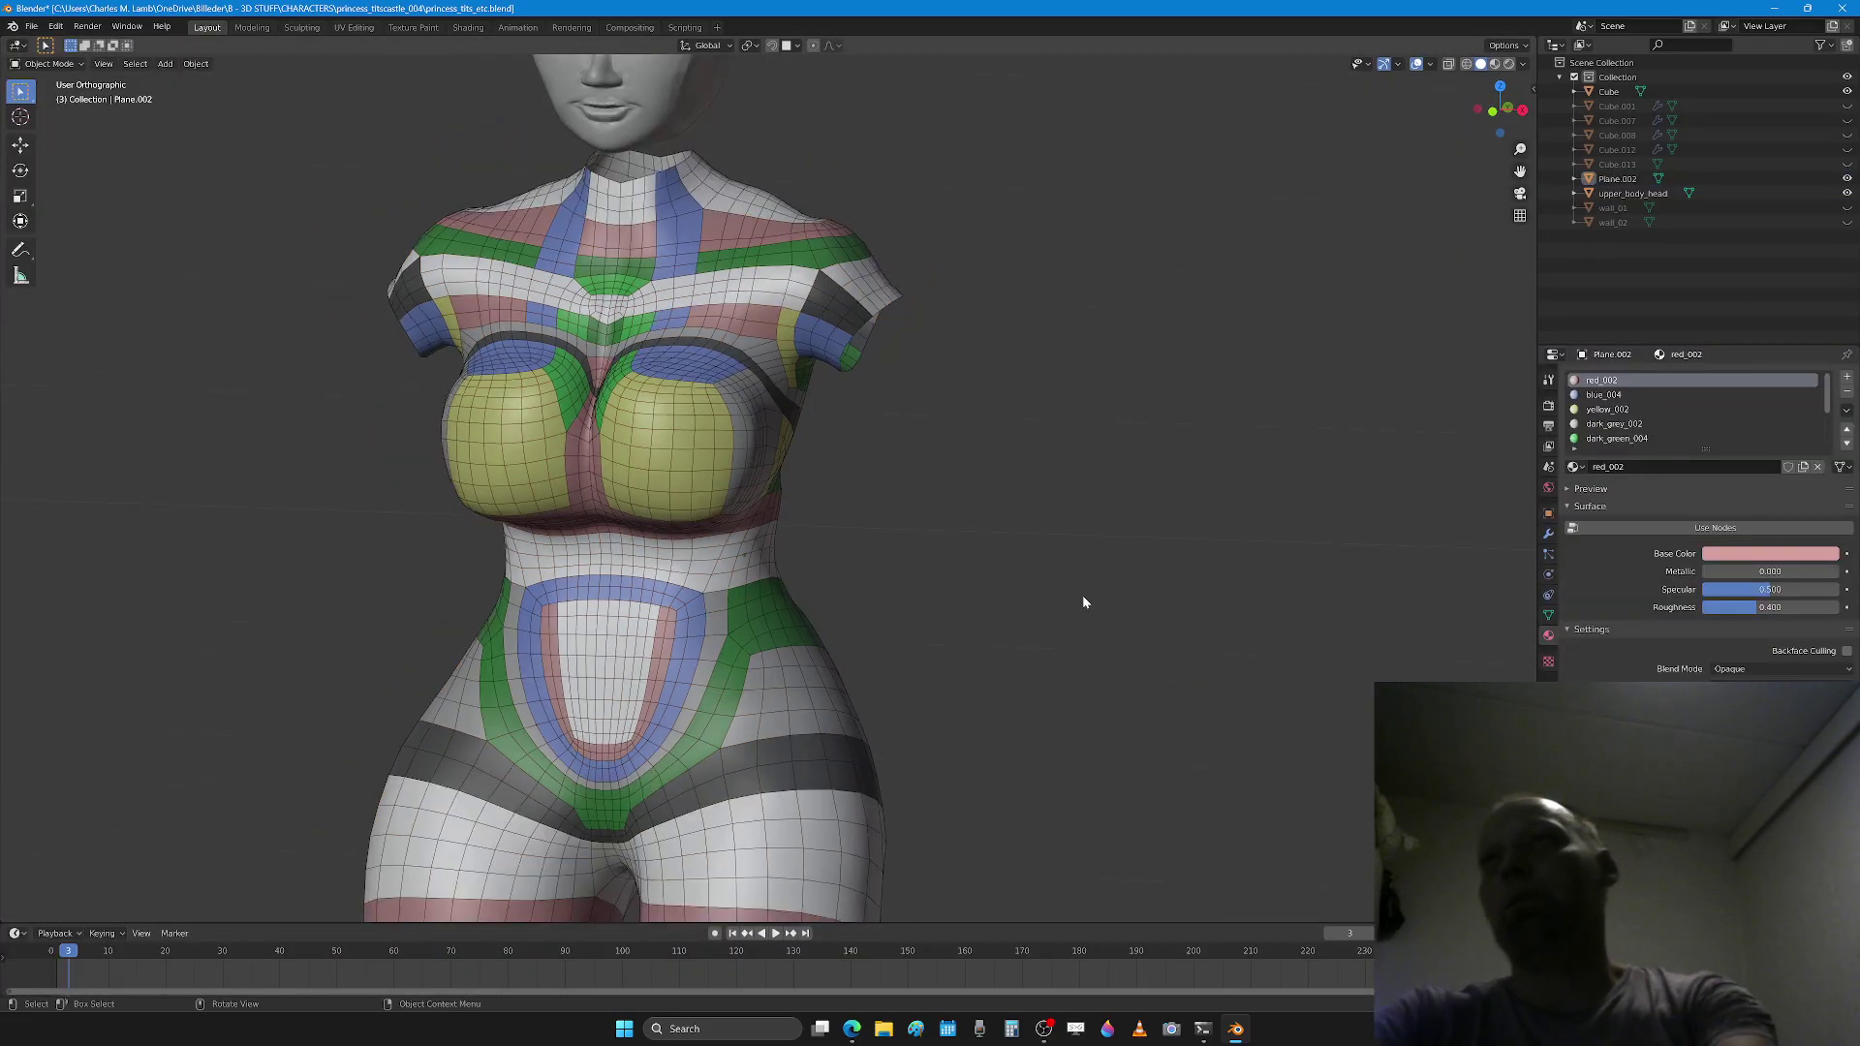